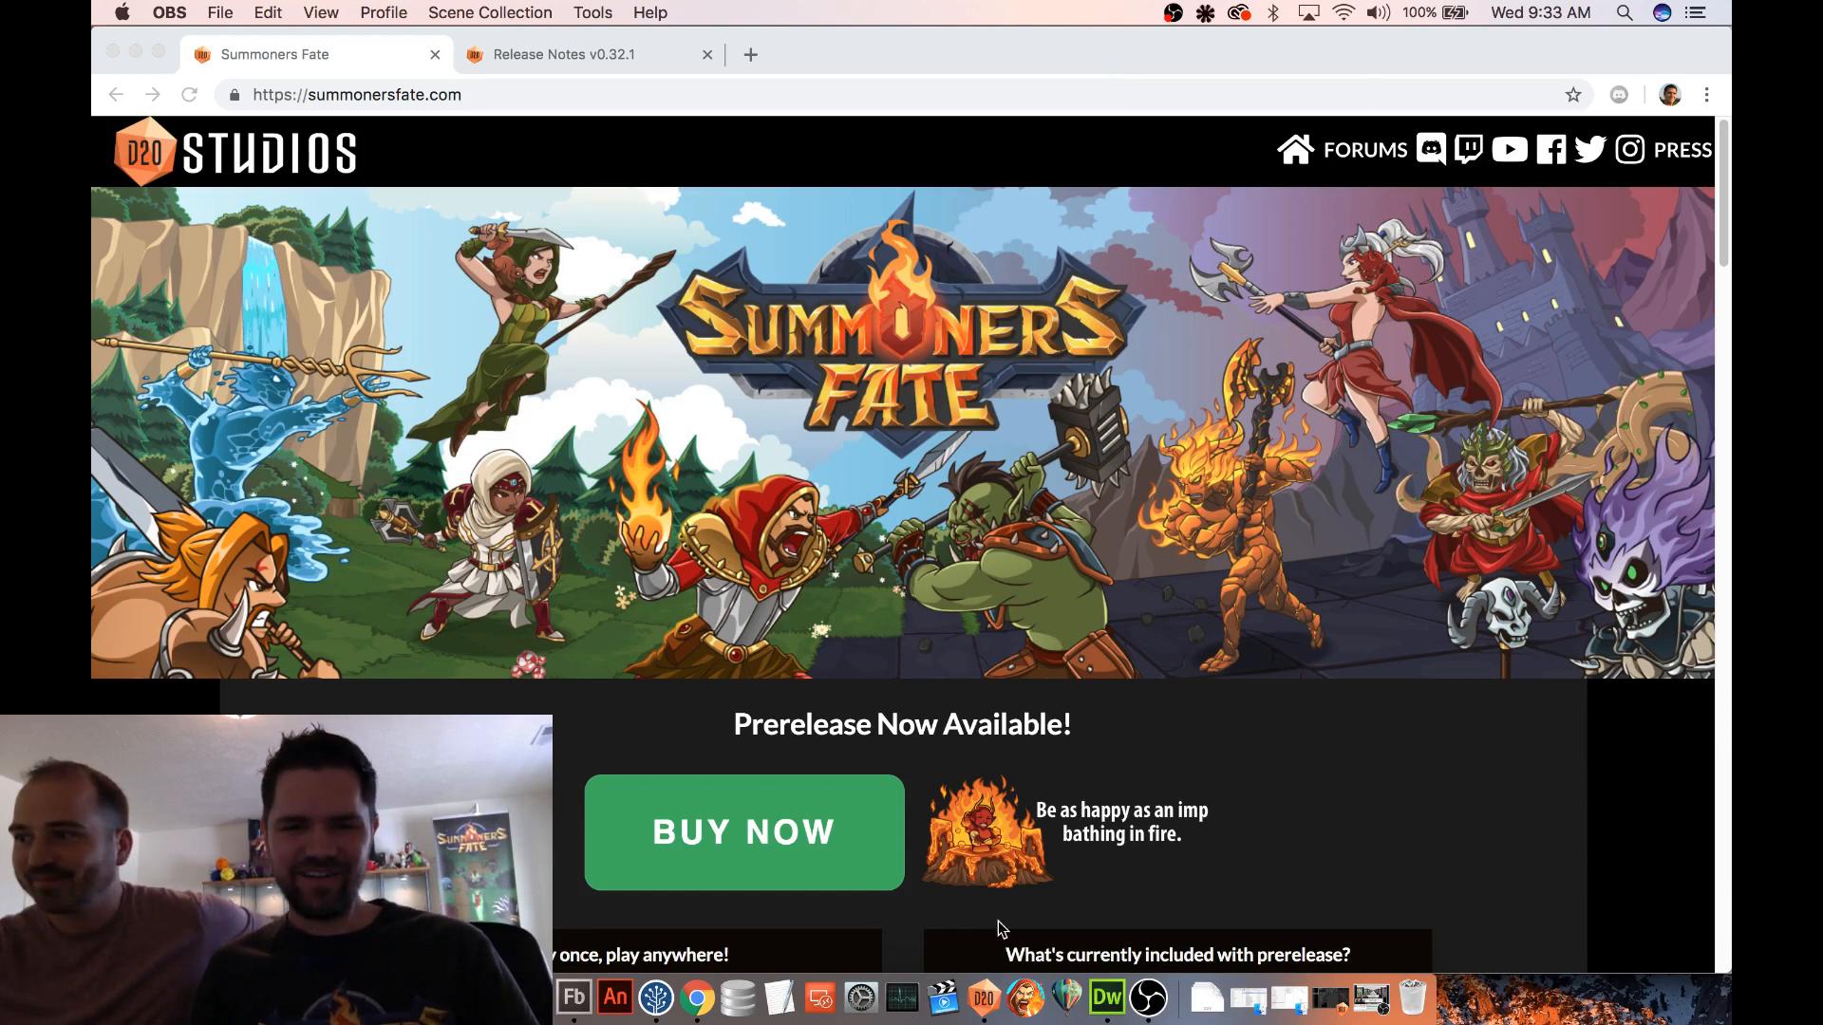
Switch to D20DefinitionsEditor, start a test game on the Procedural 2 map, and attack the Treant with the Barbarian guard
left_click(1000, 1005)
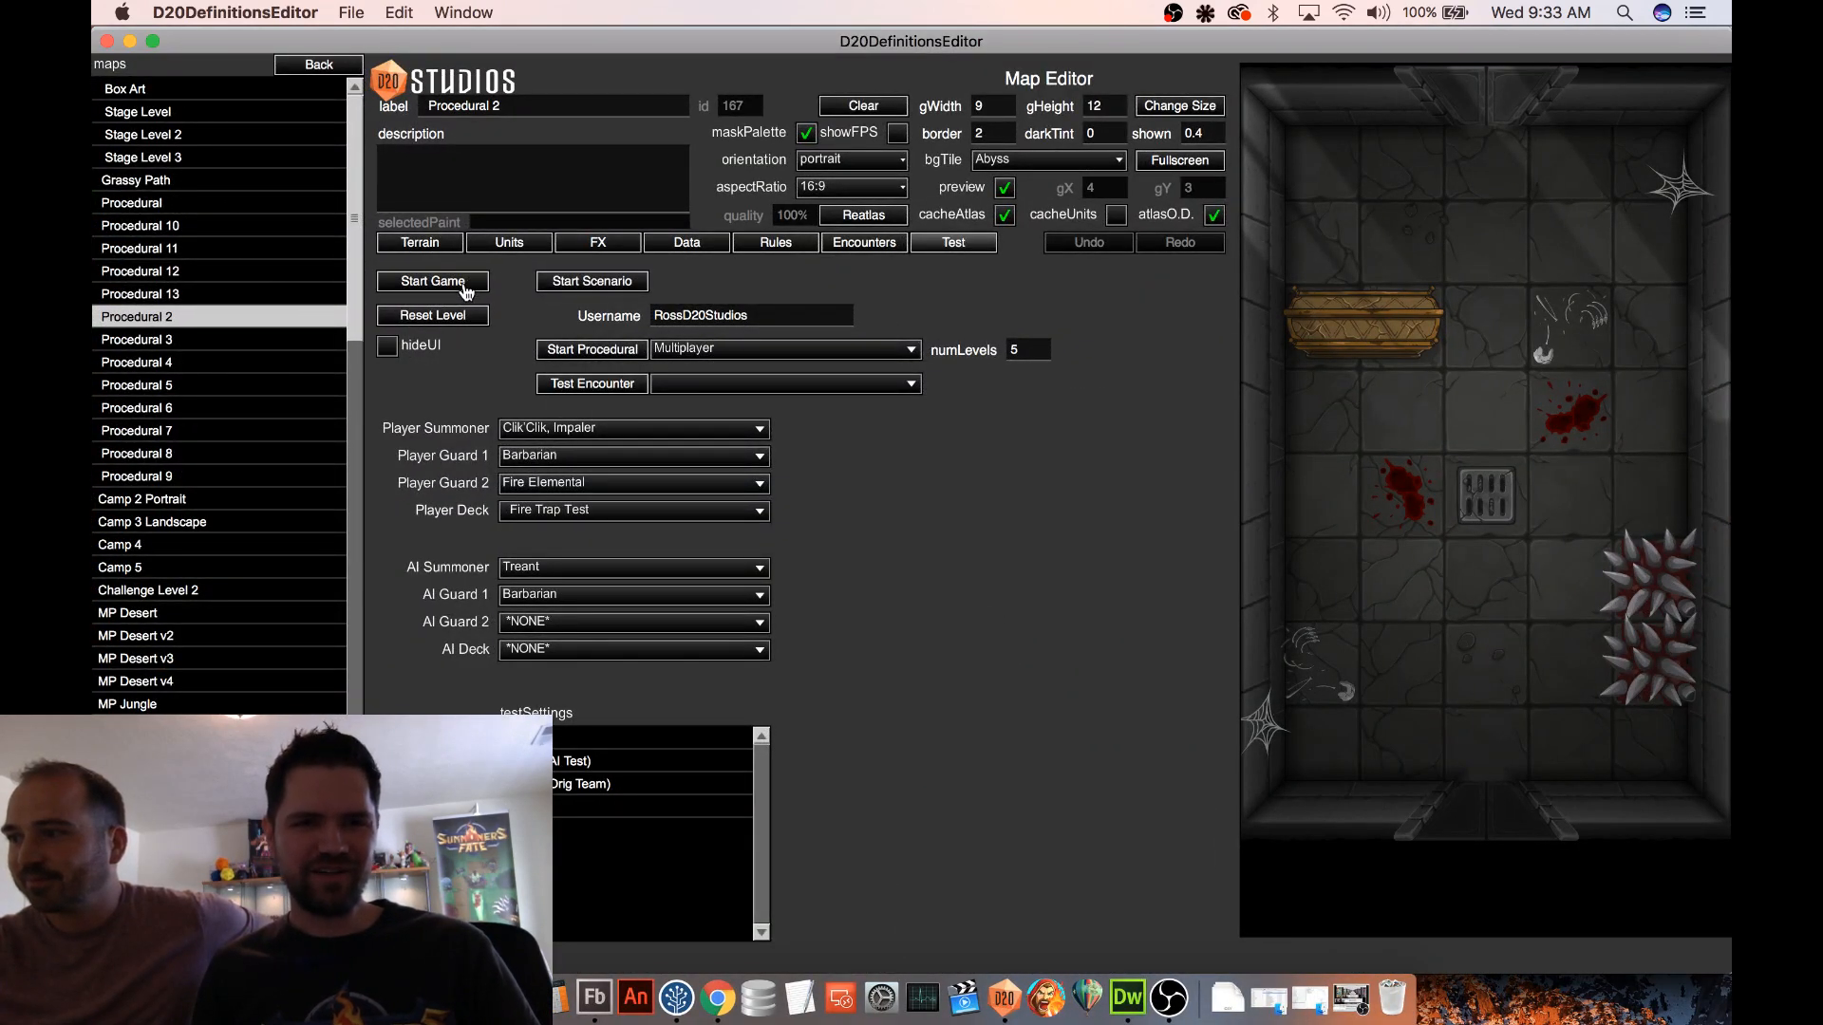
left_click(466, 285)
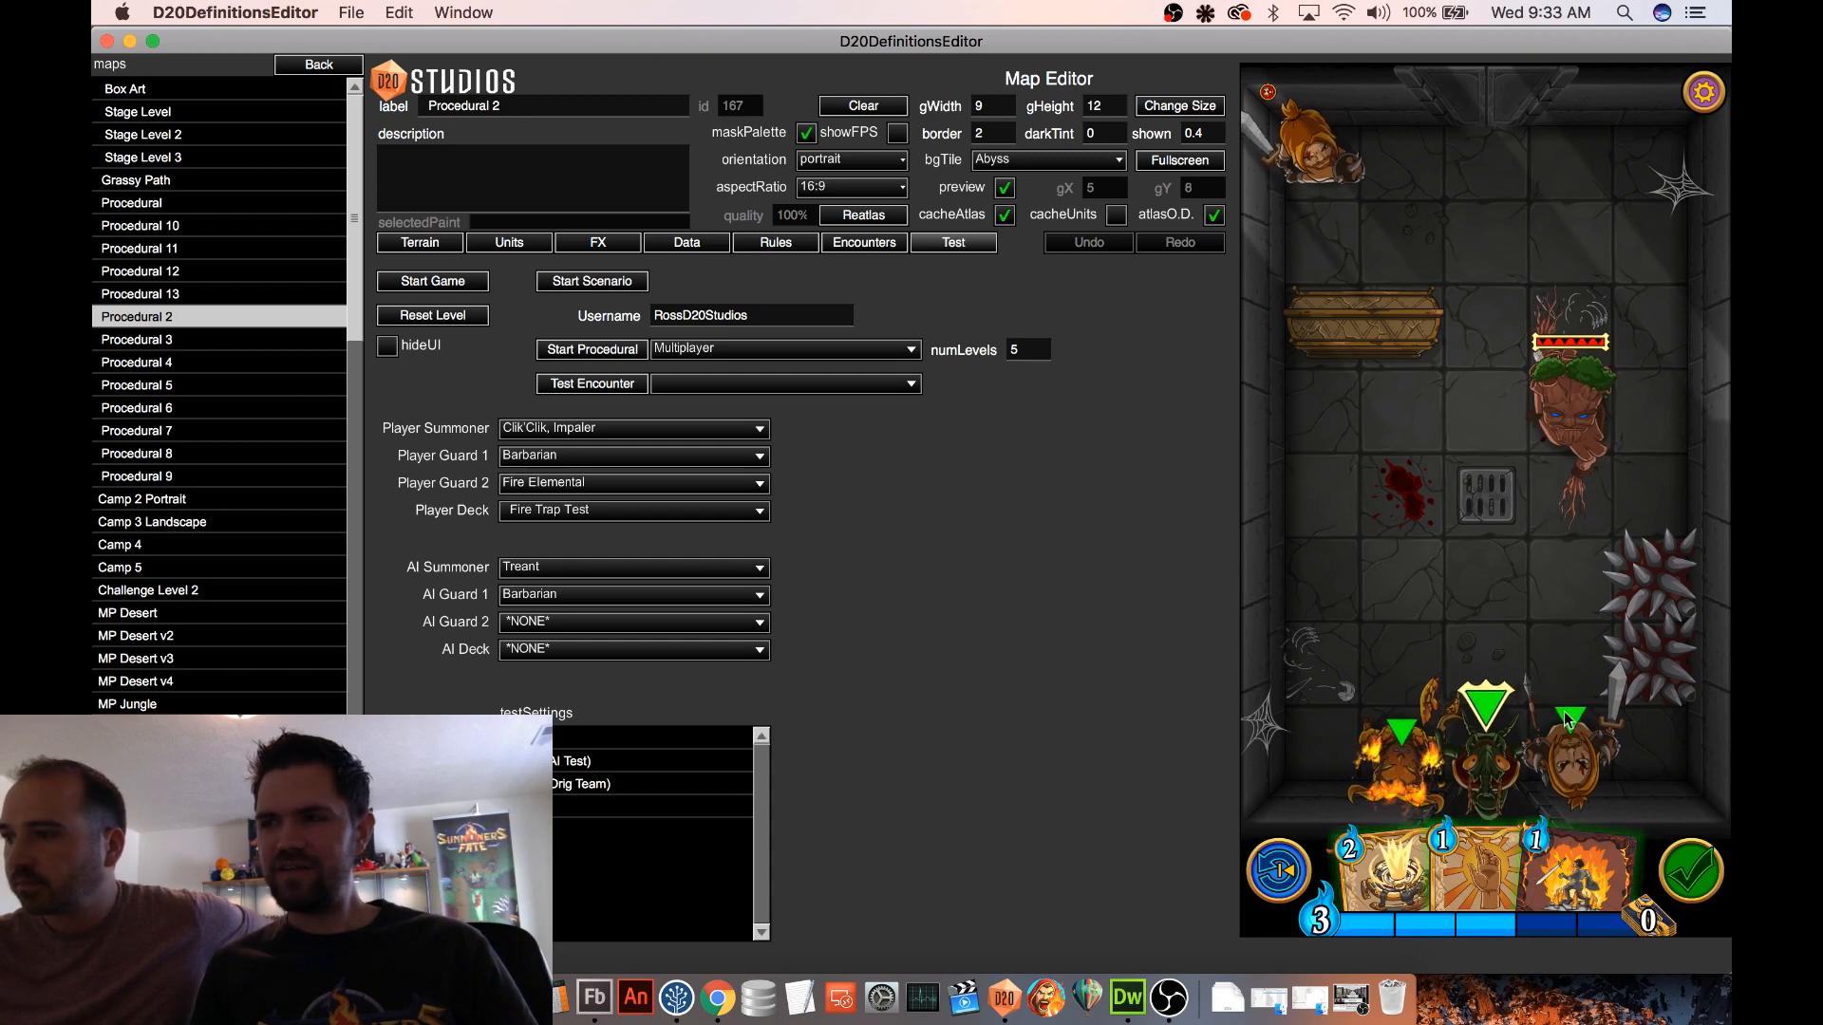
left_click(1570, 423)
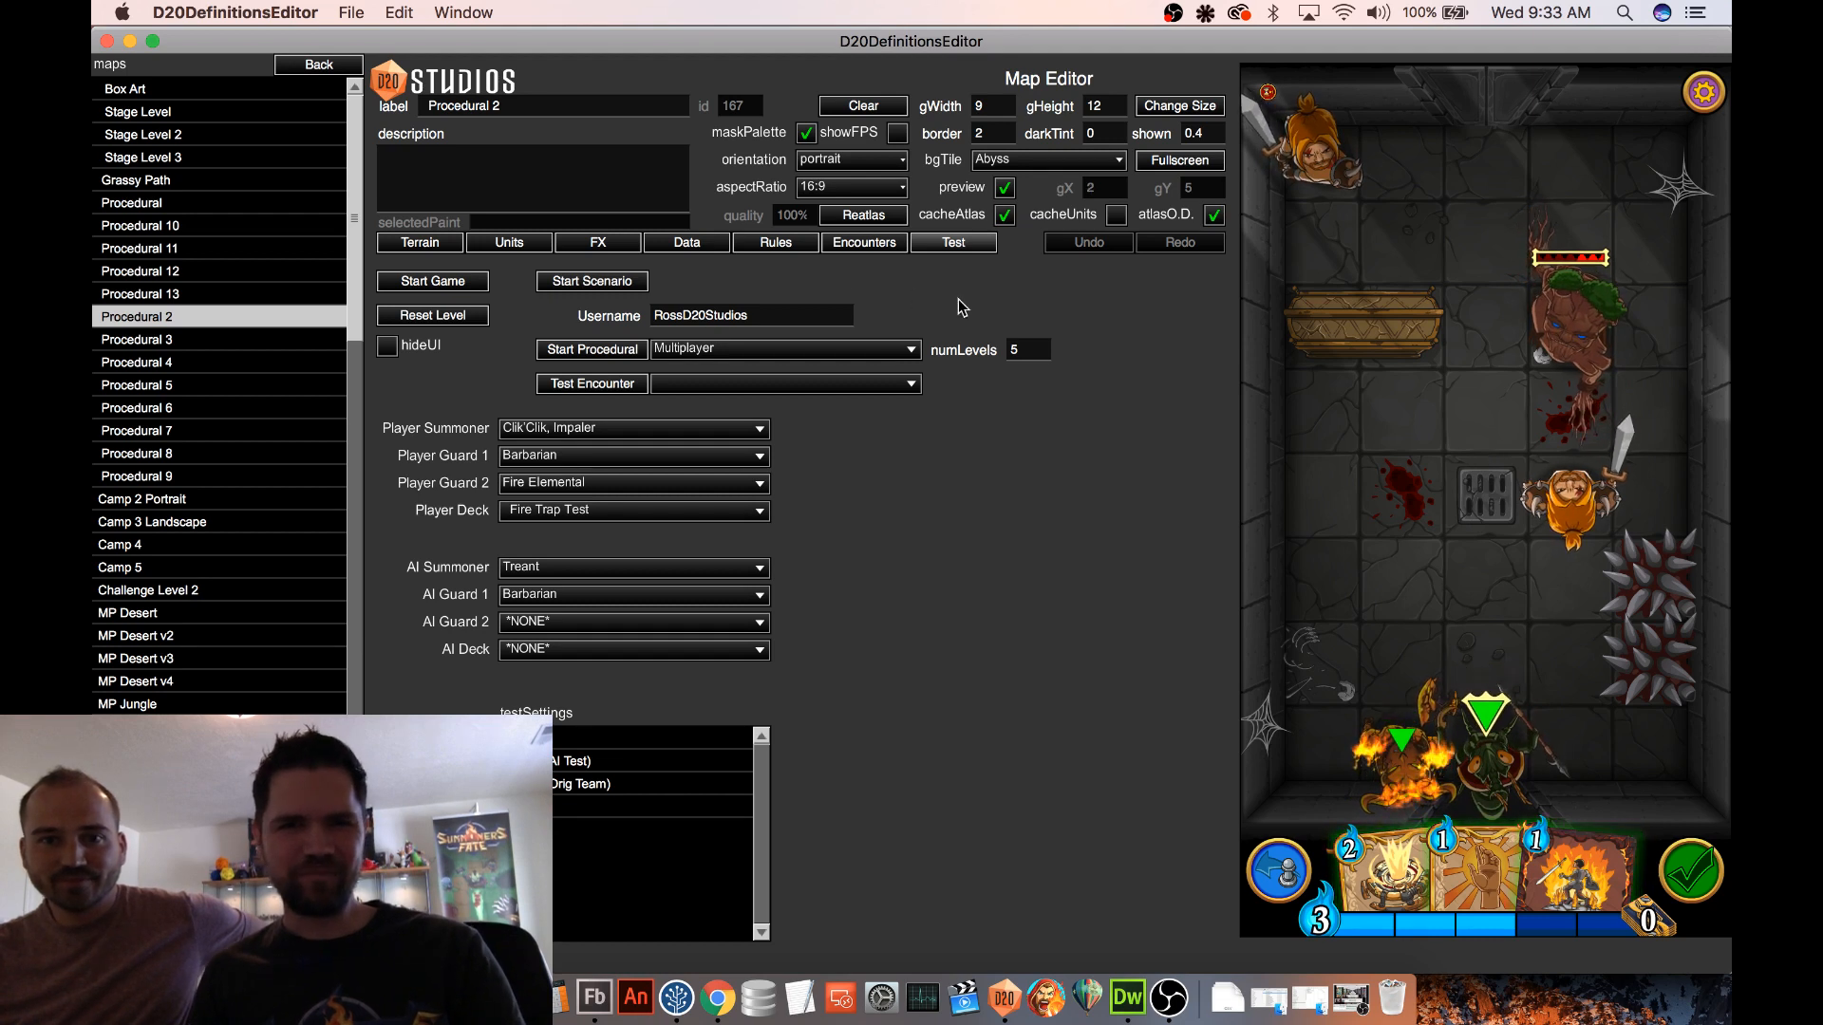
Minimize the editor and examine the Summoners Fate web page, from the prerelease offer down to the gameplay pictures and back
left_click(130, 42)
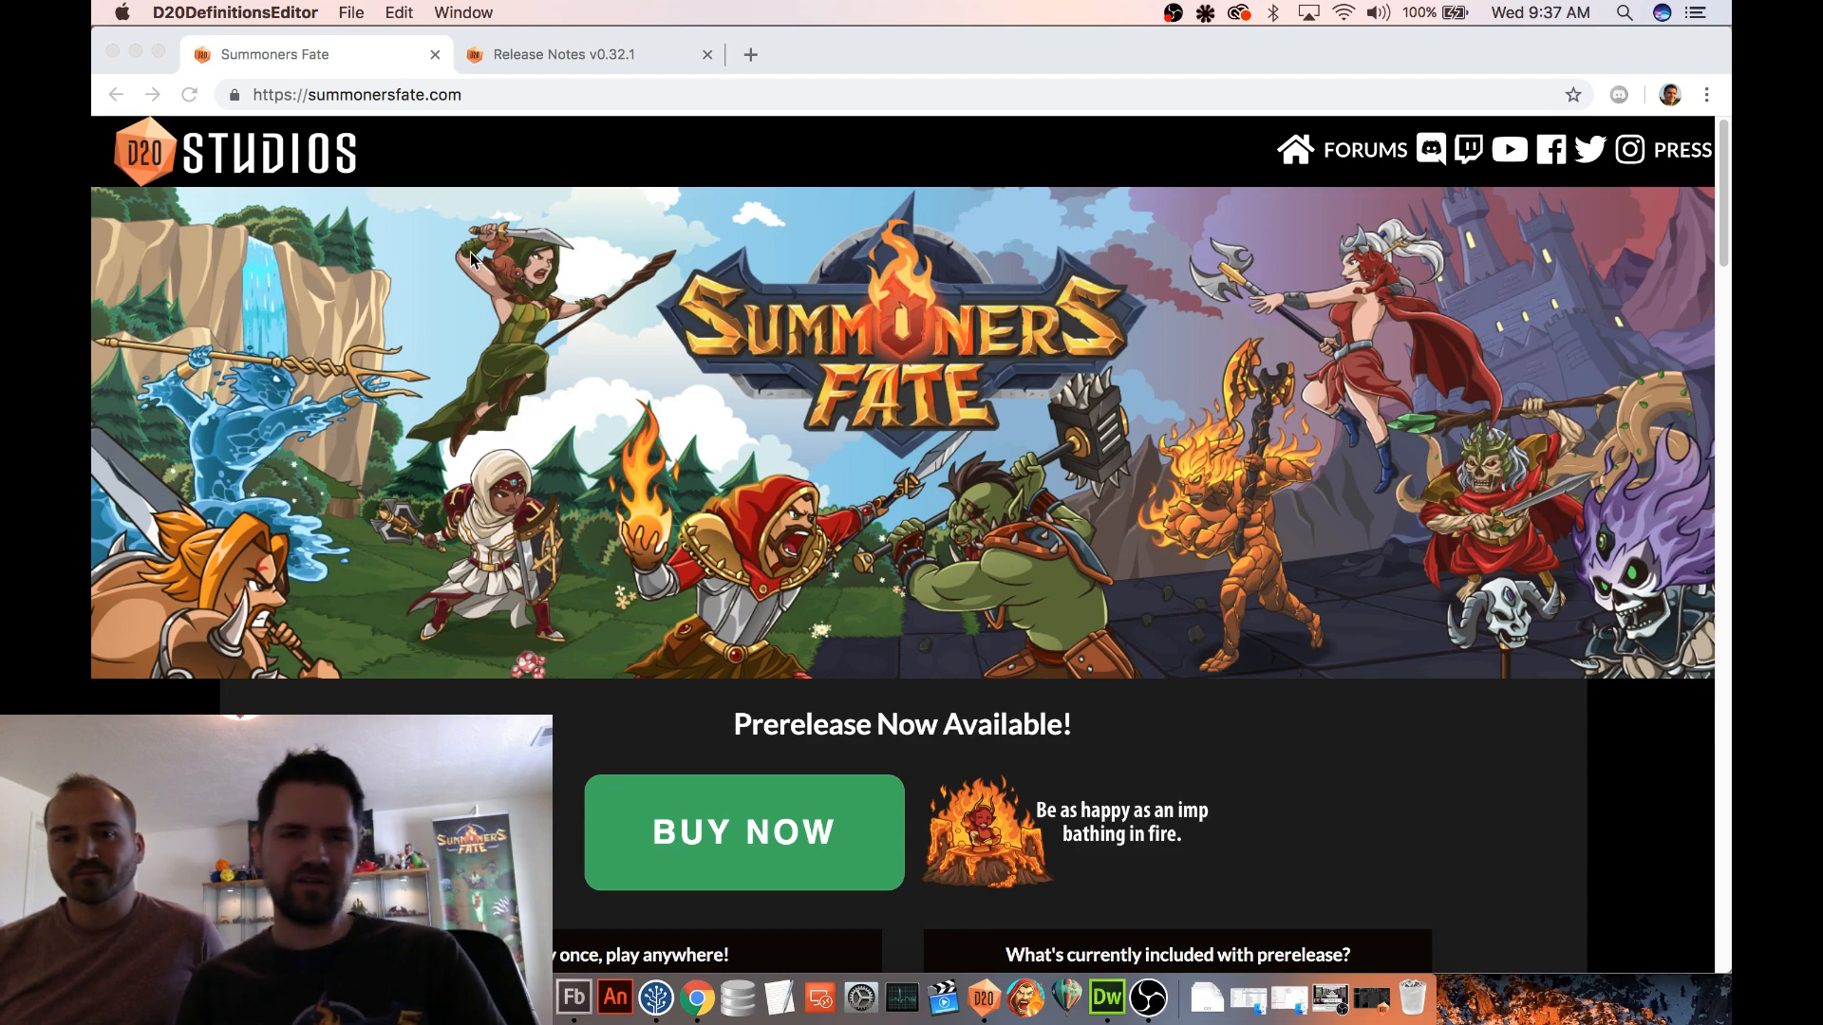
scroll(640, 305, "down", 5)
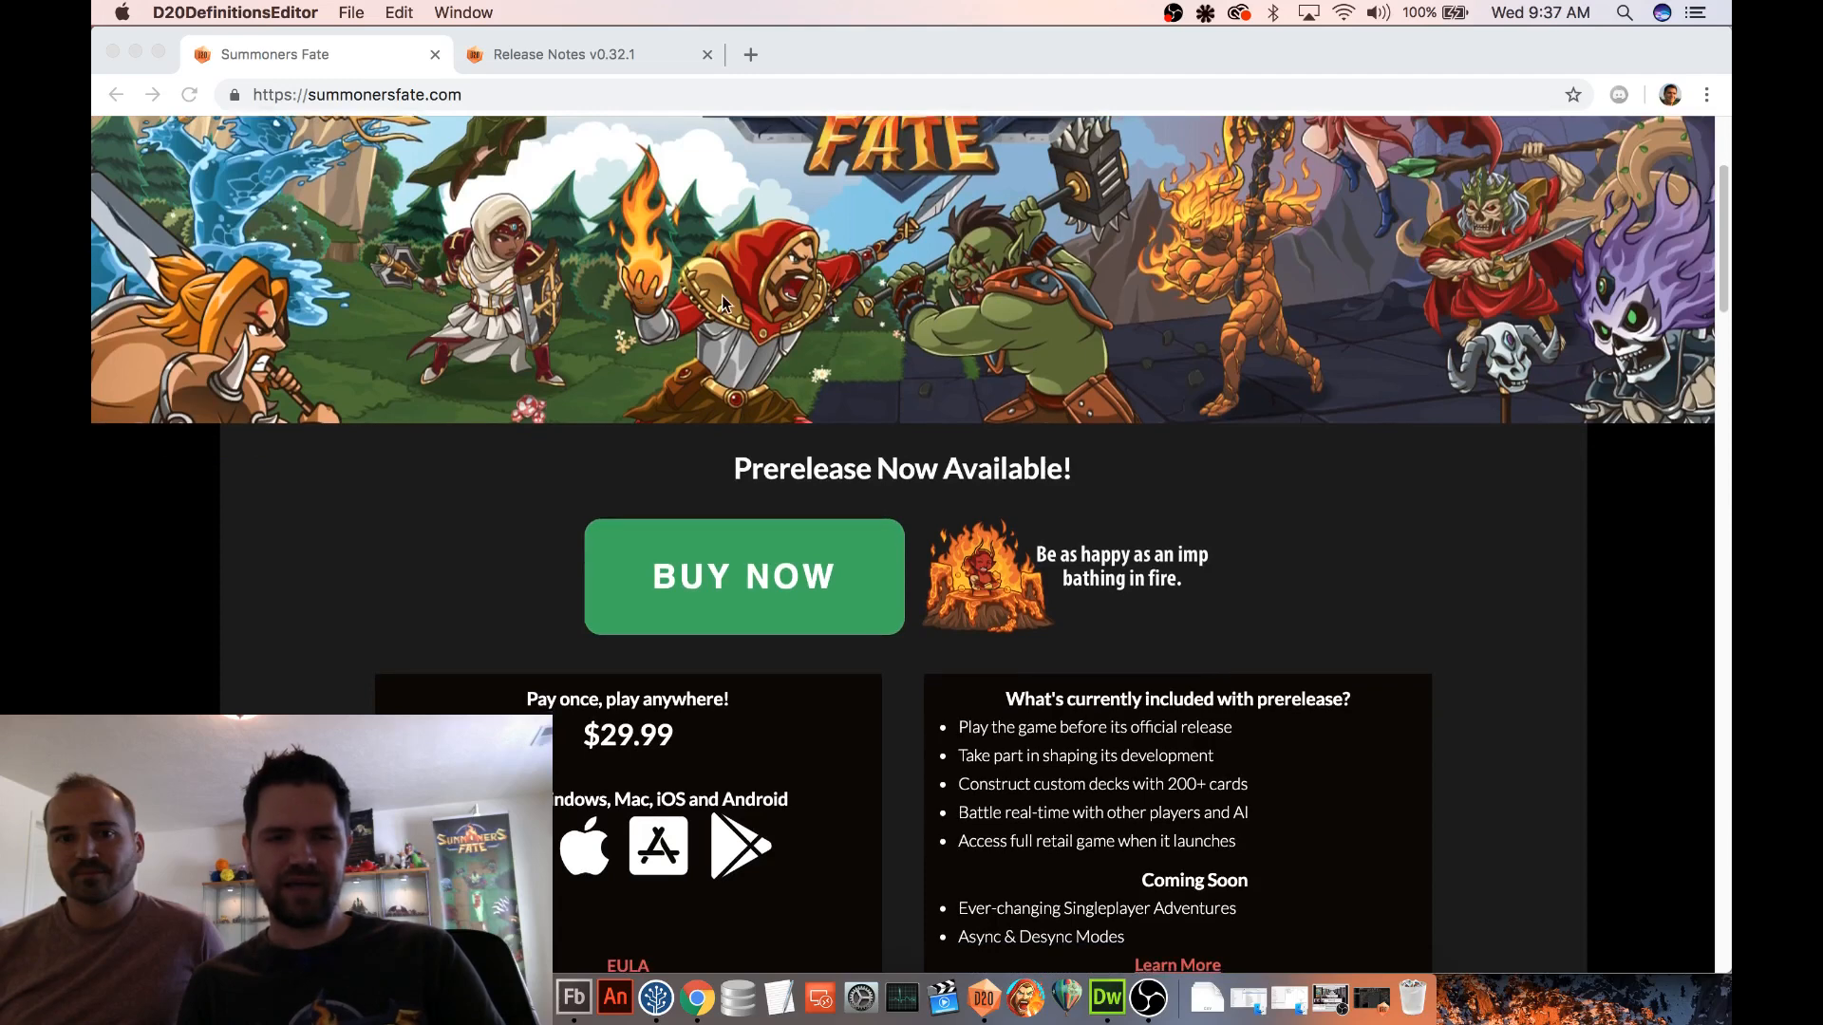
scroll(722, 295, "down", 1)
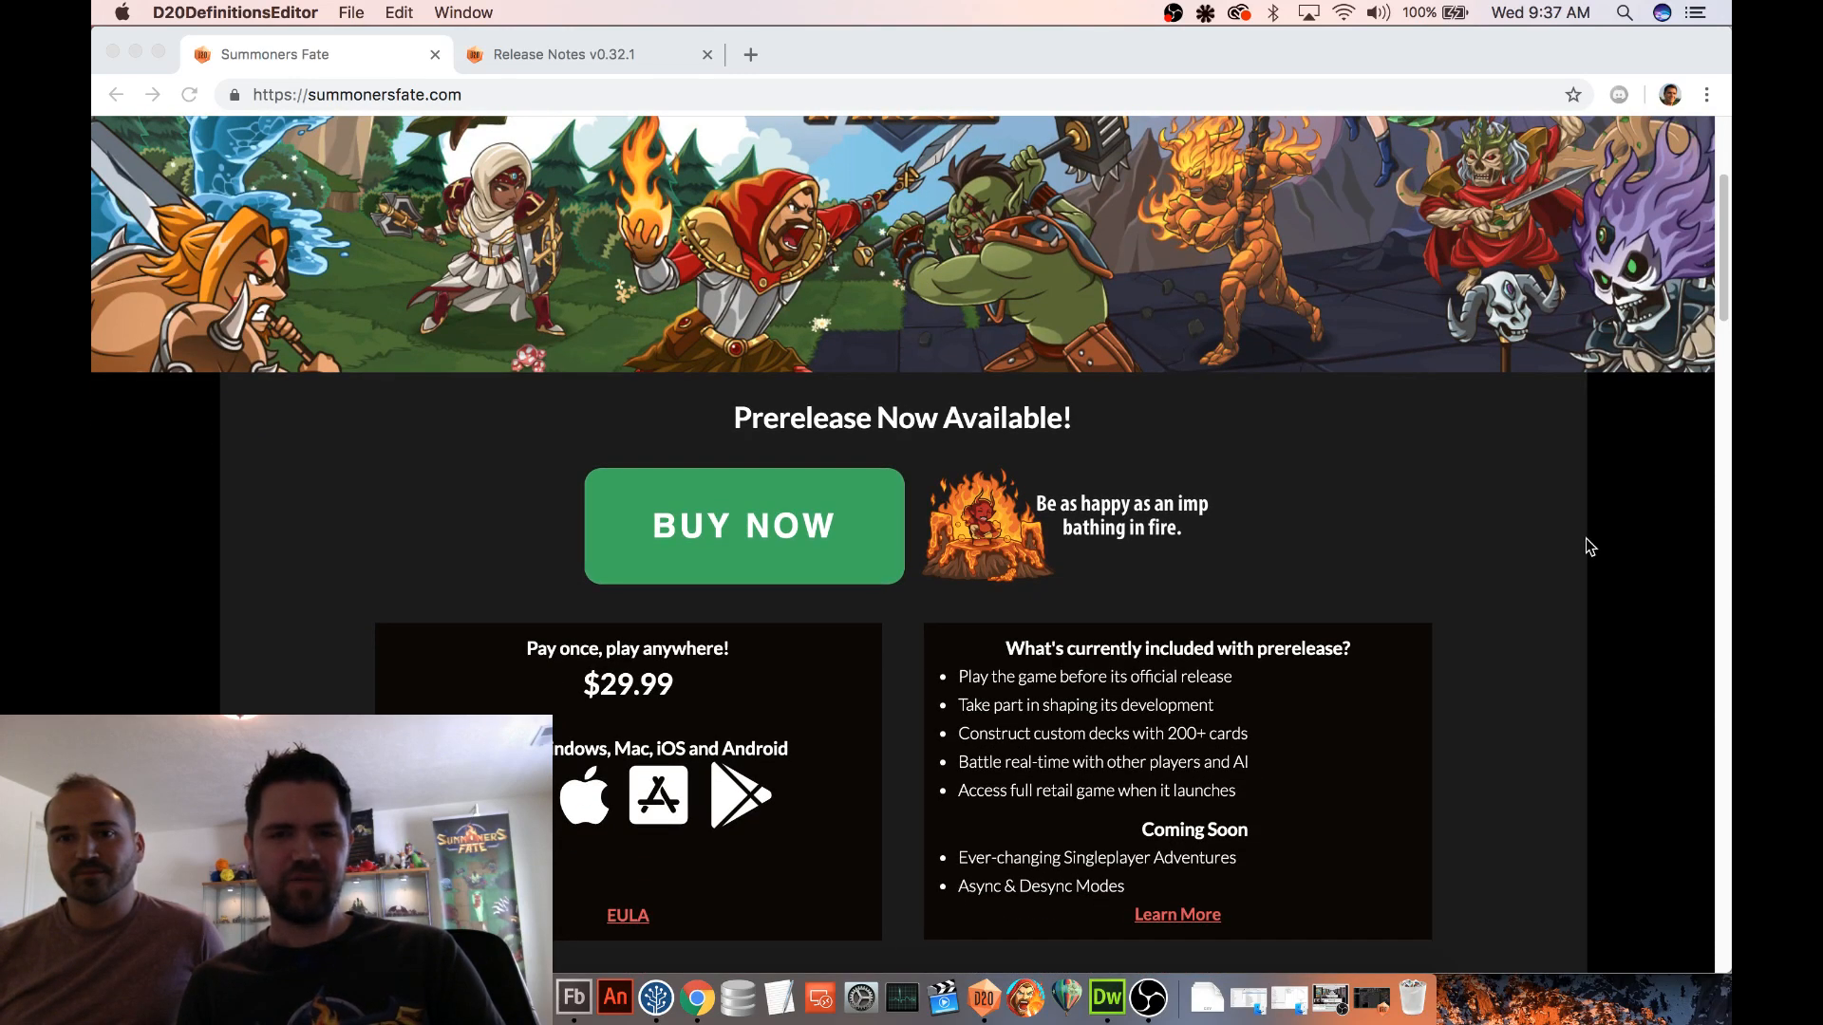
scroll(1587, 545, "down", 1)
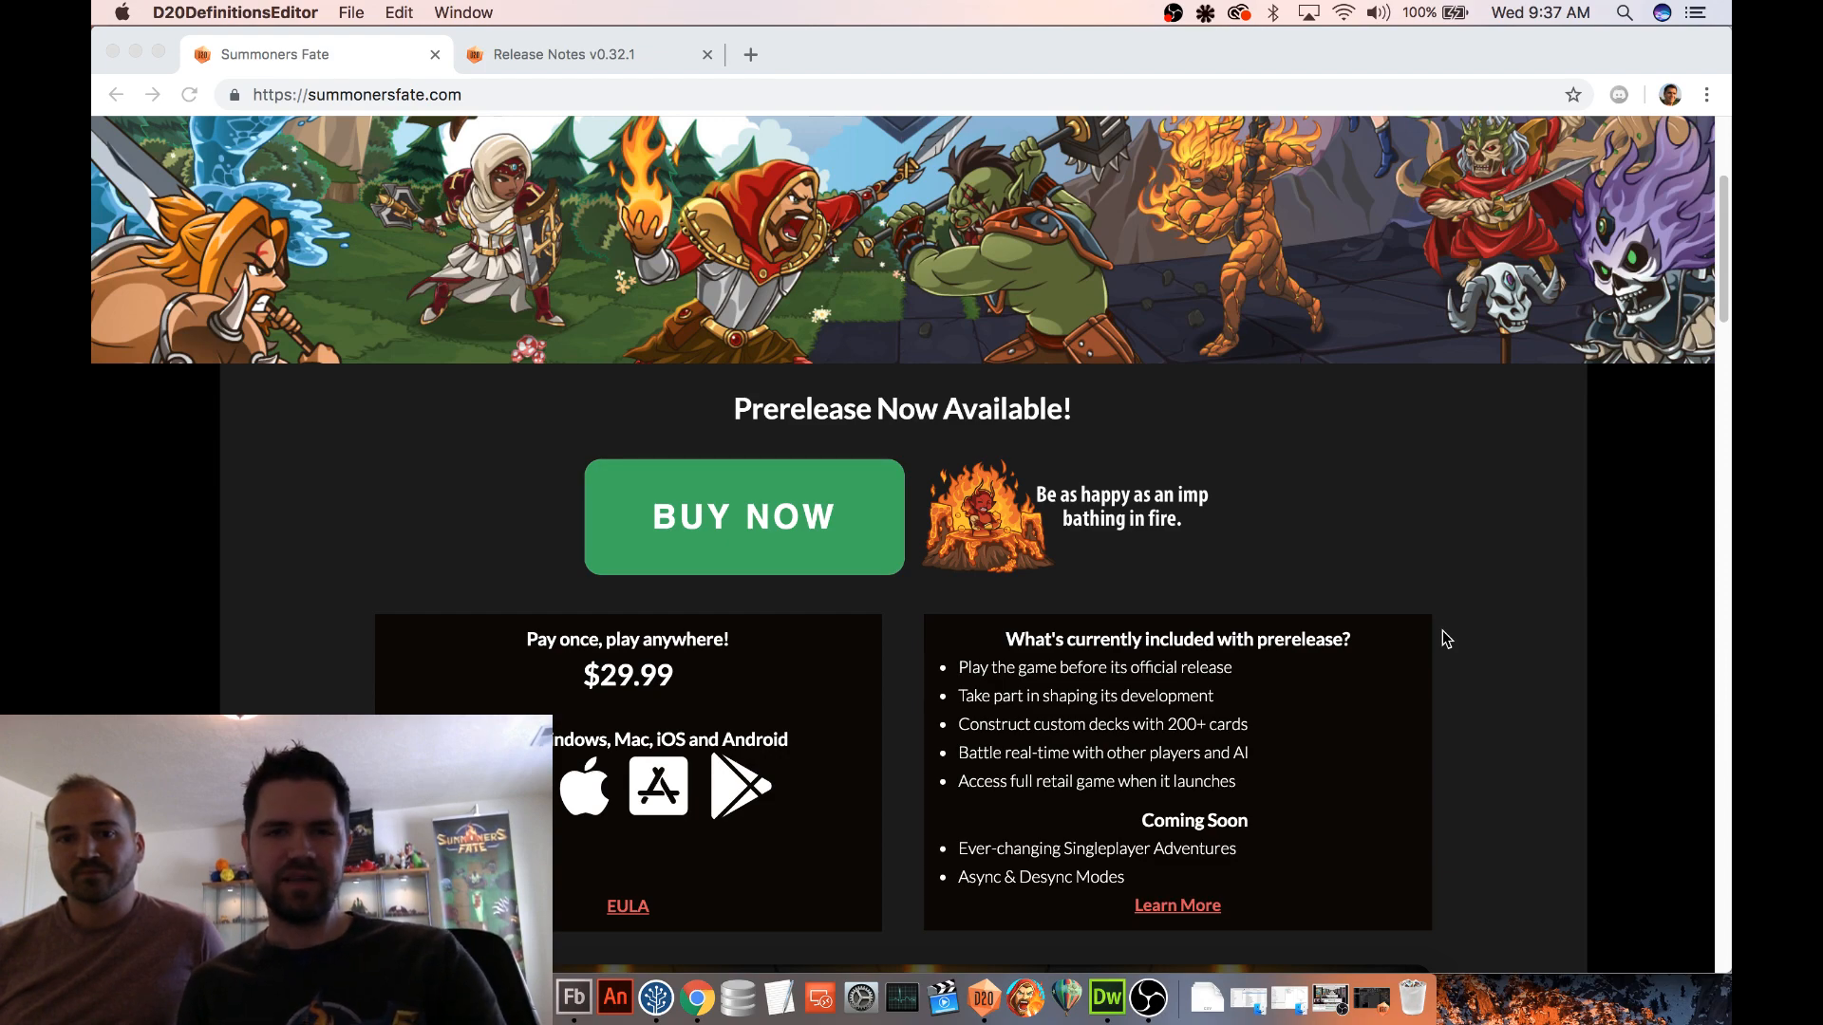
scroll(1443, 631, "down", 4)
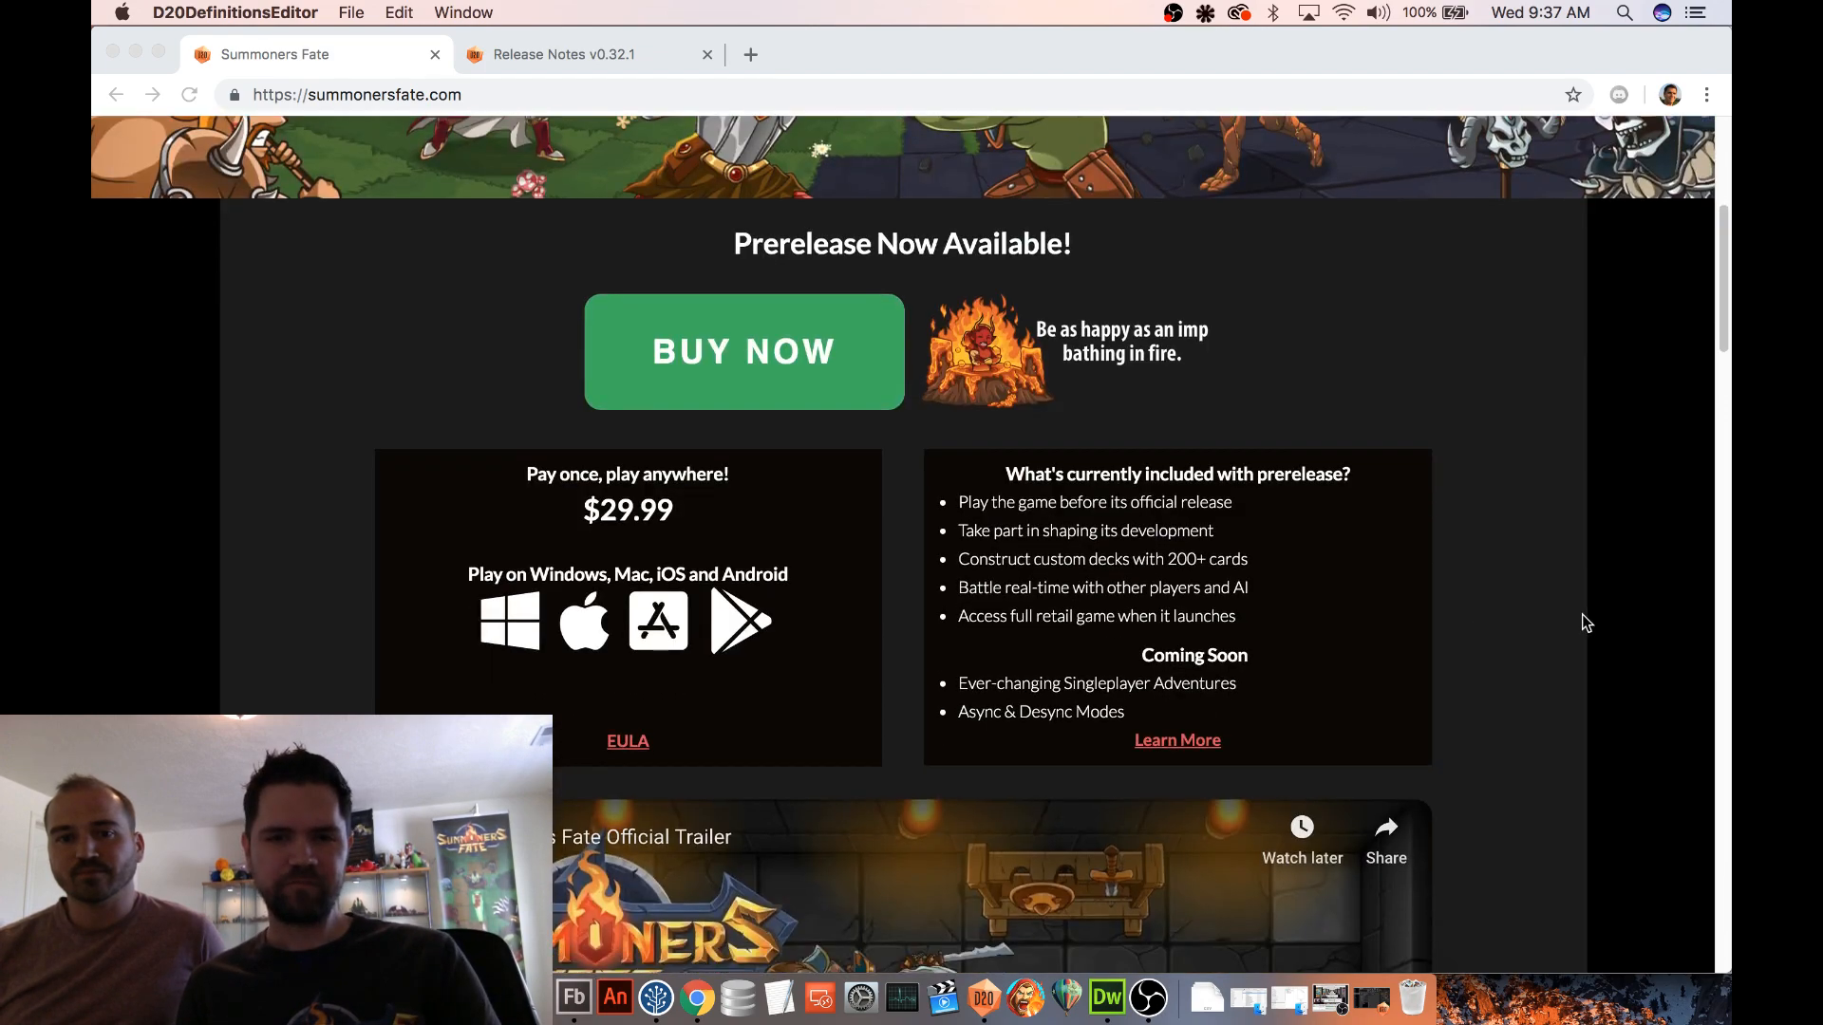
scroll(1582, 617, "down", 10)
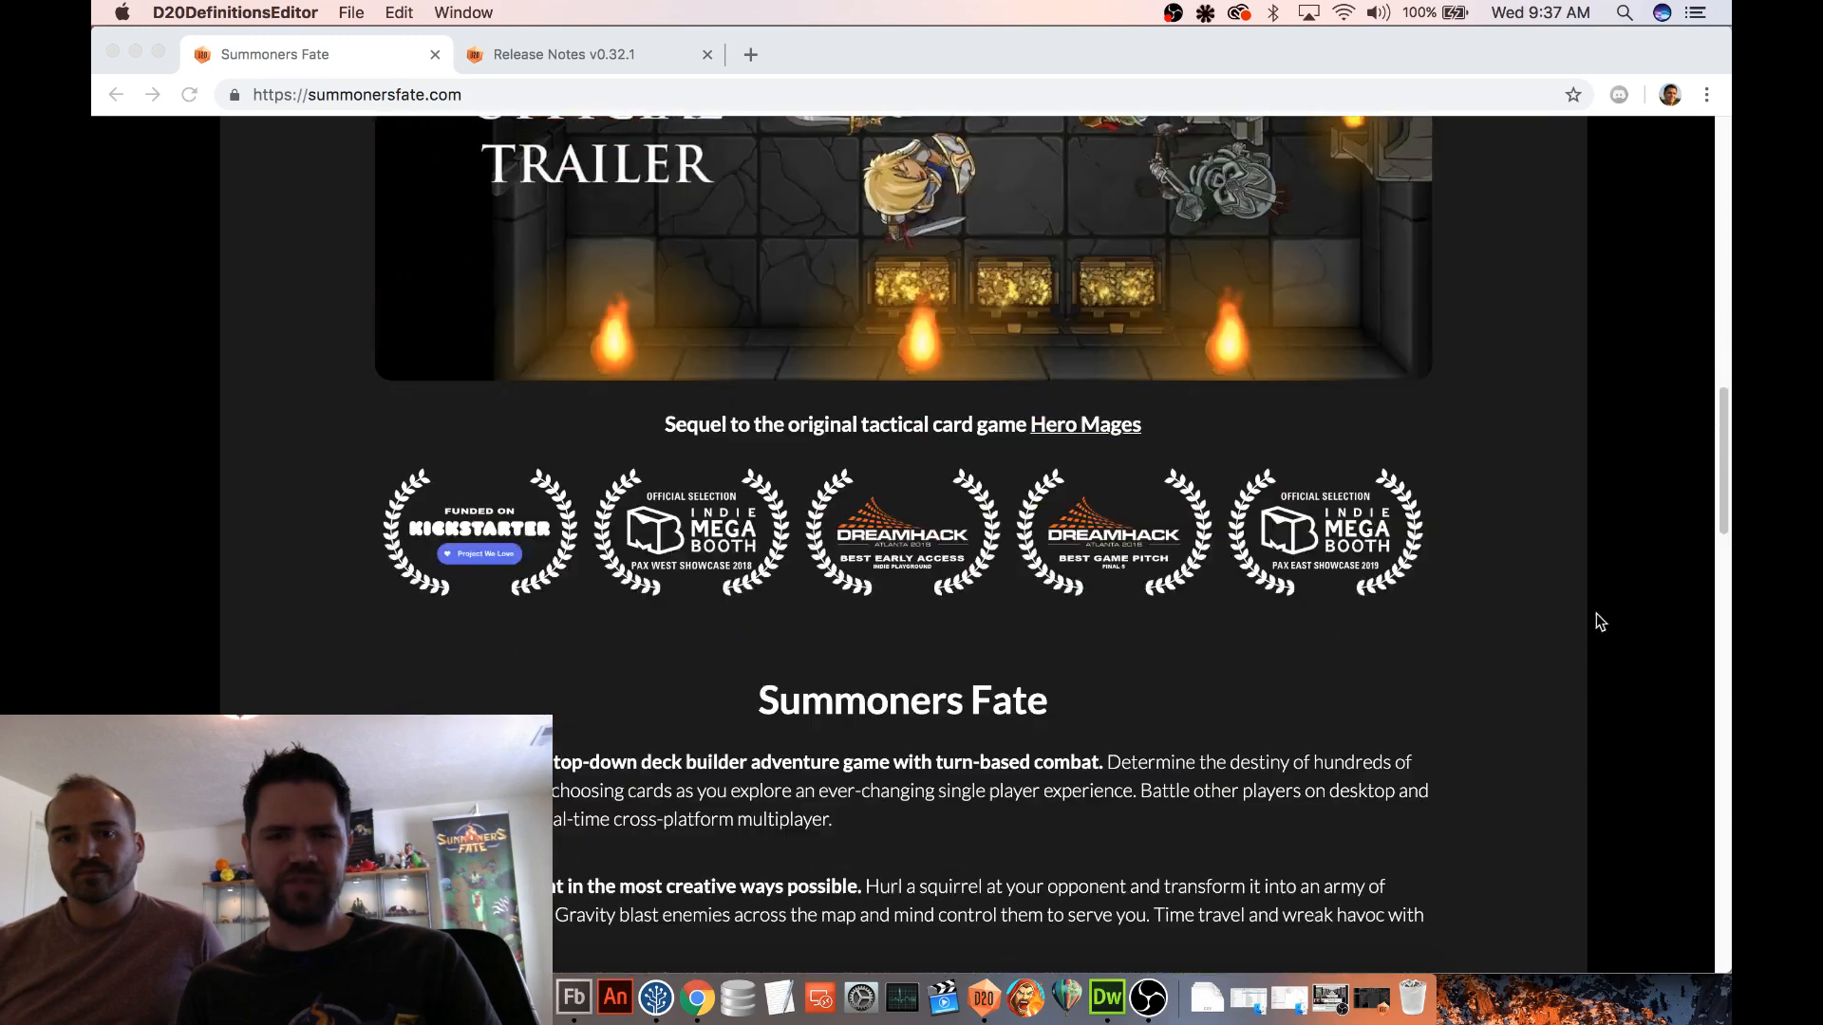
scroll(1597, 613, "down", 10)
scroll(1467, 461, "down", 4)
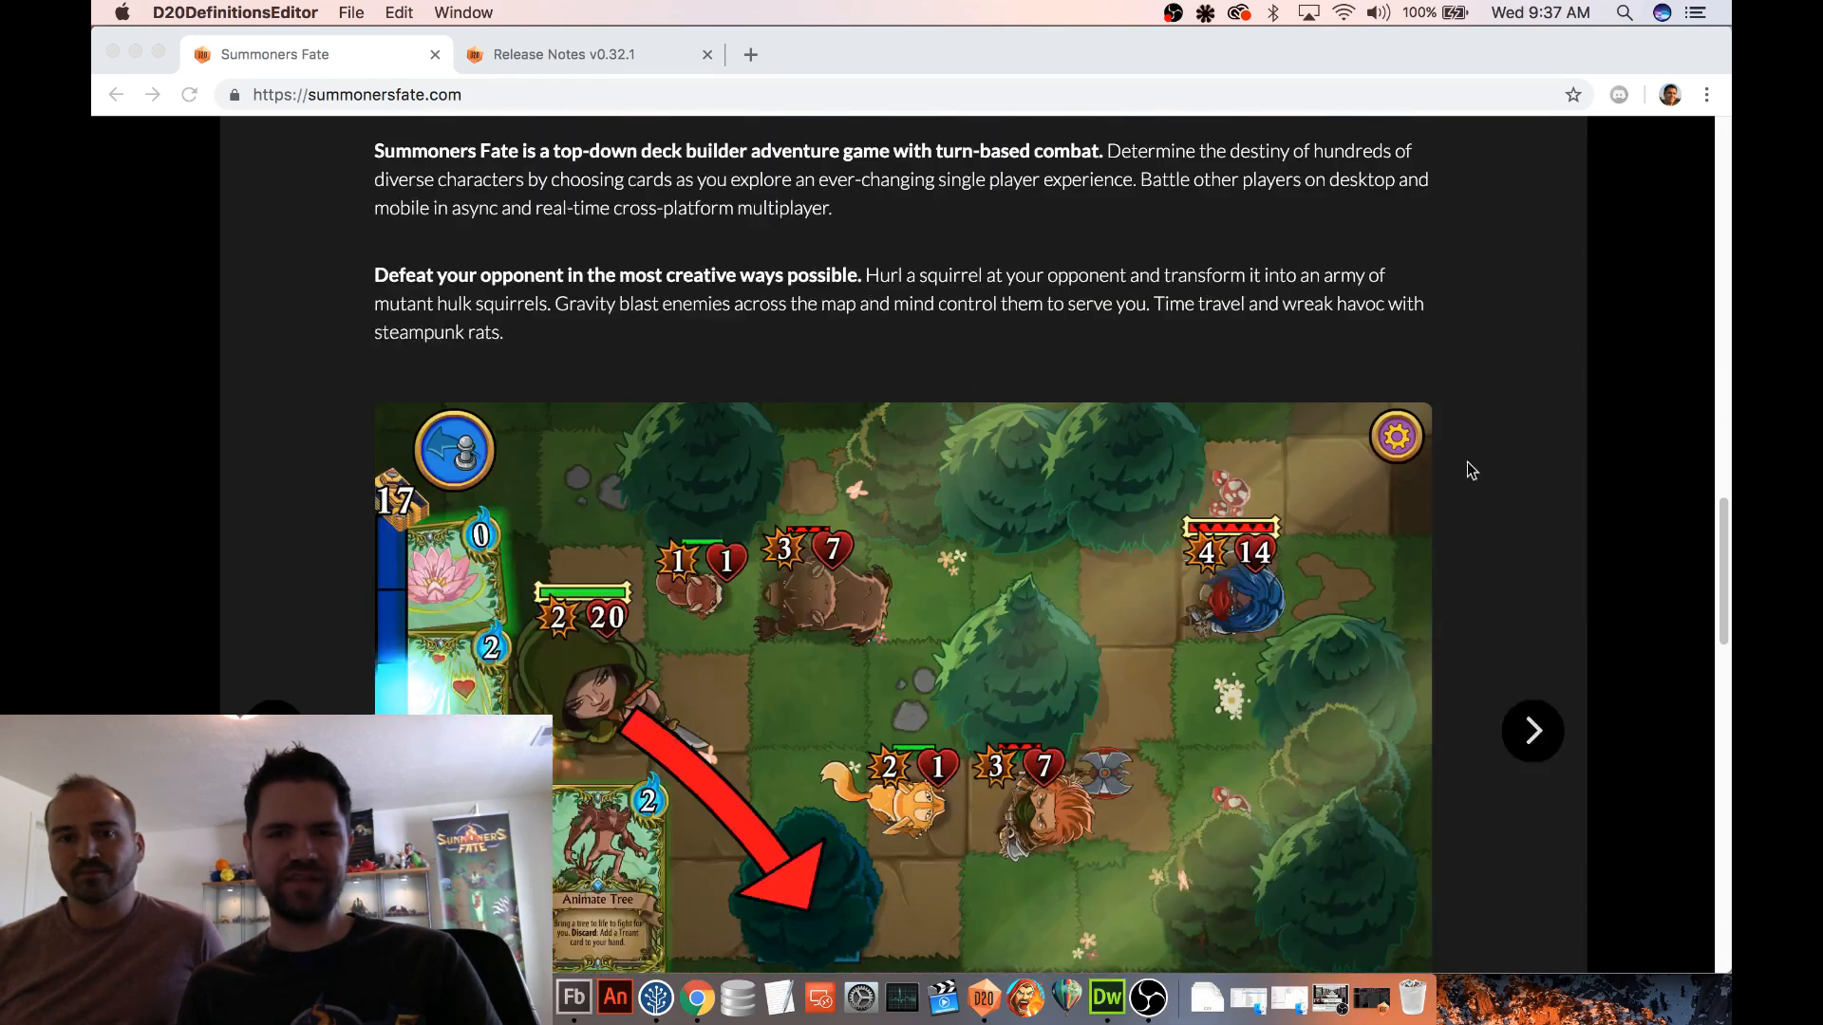
scroll(1605, 479, "up", 12)
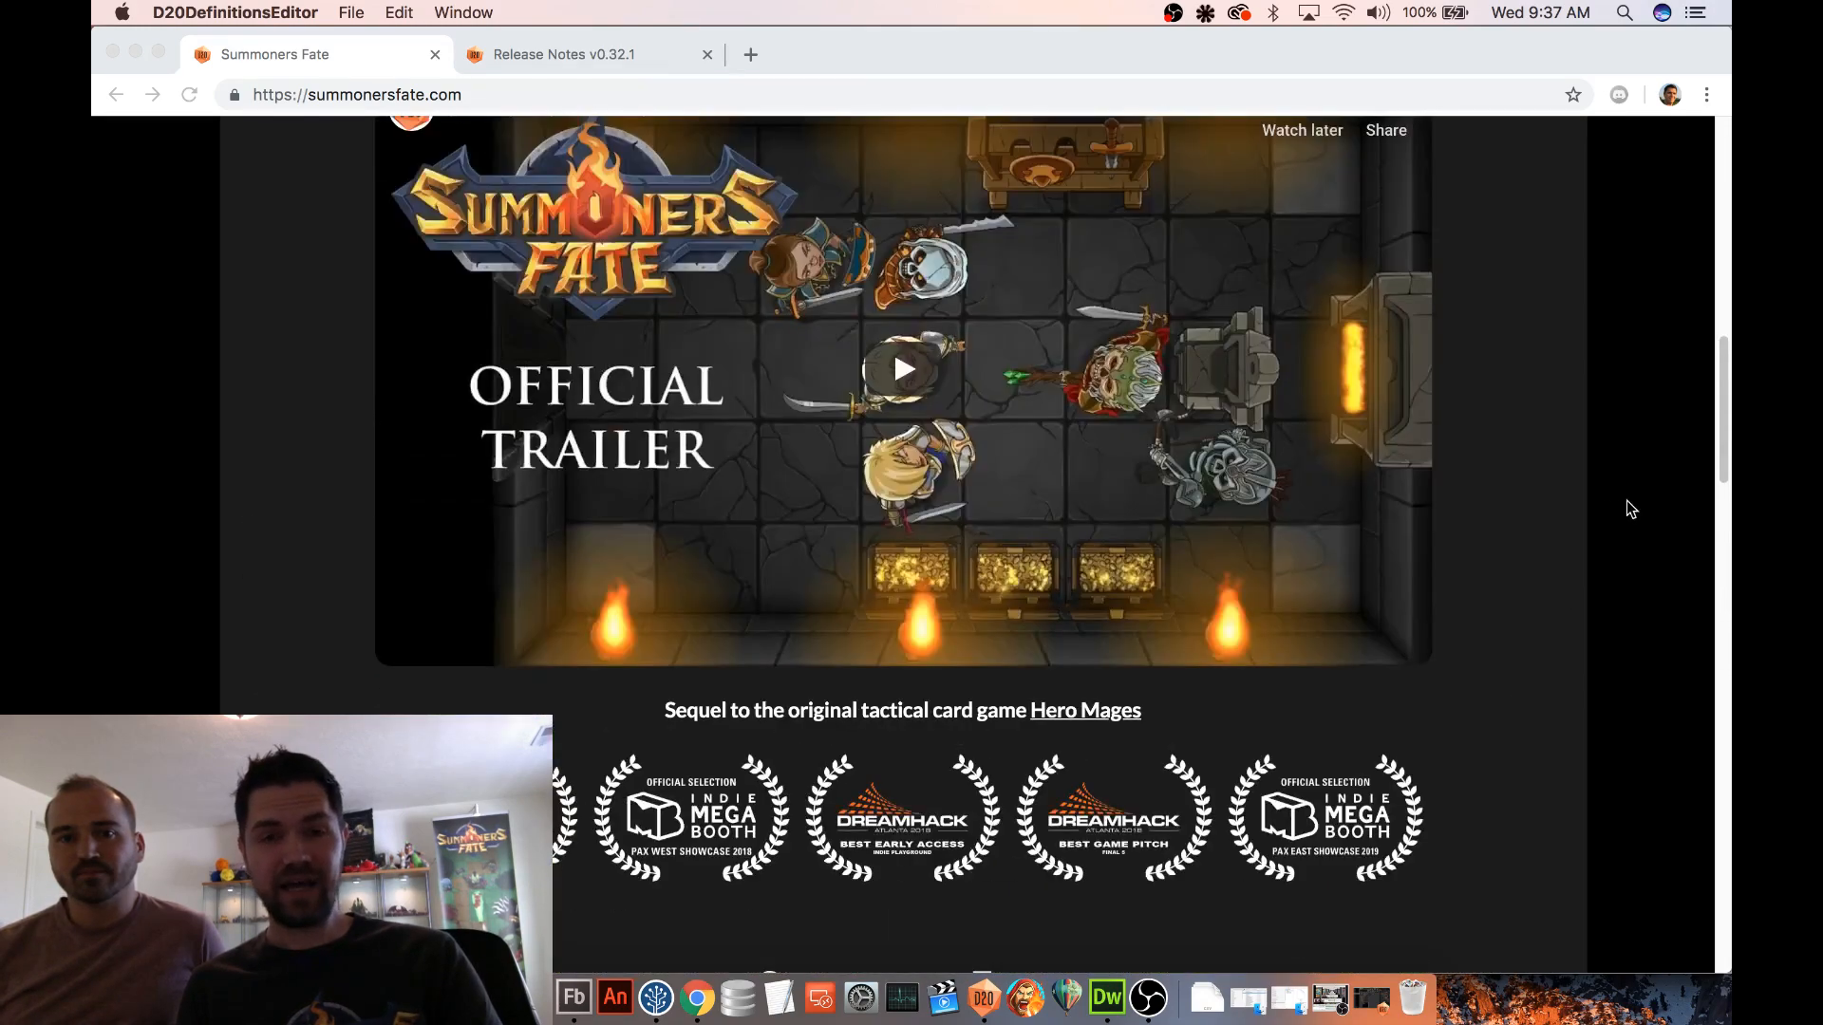
scroll(1659, 537, "up", 10)
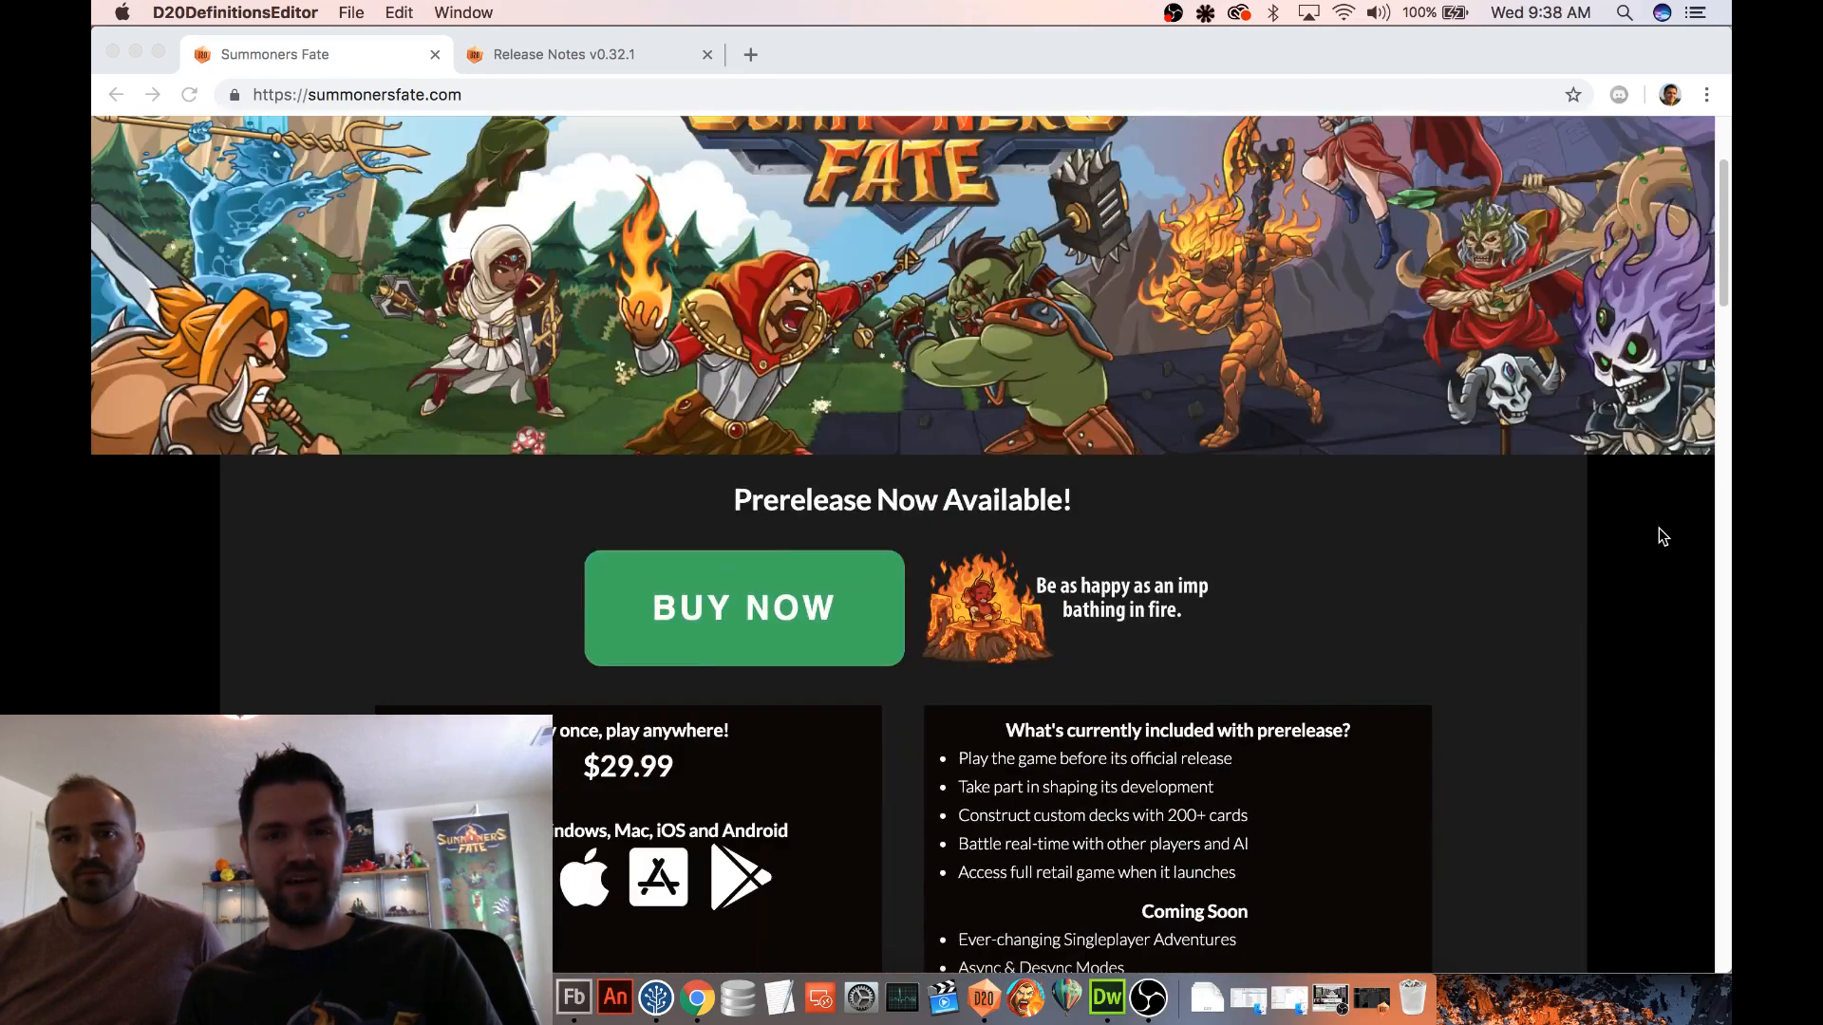
scroll(1660, 537, "up", 3)
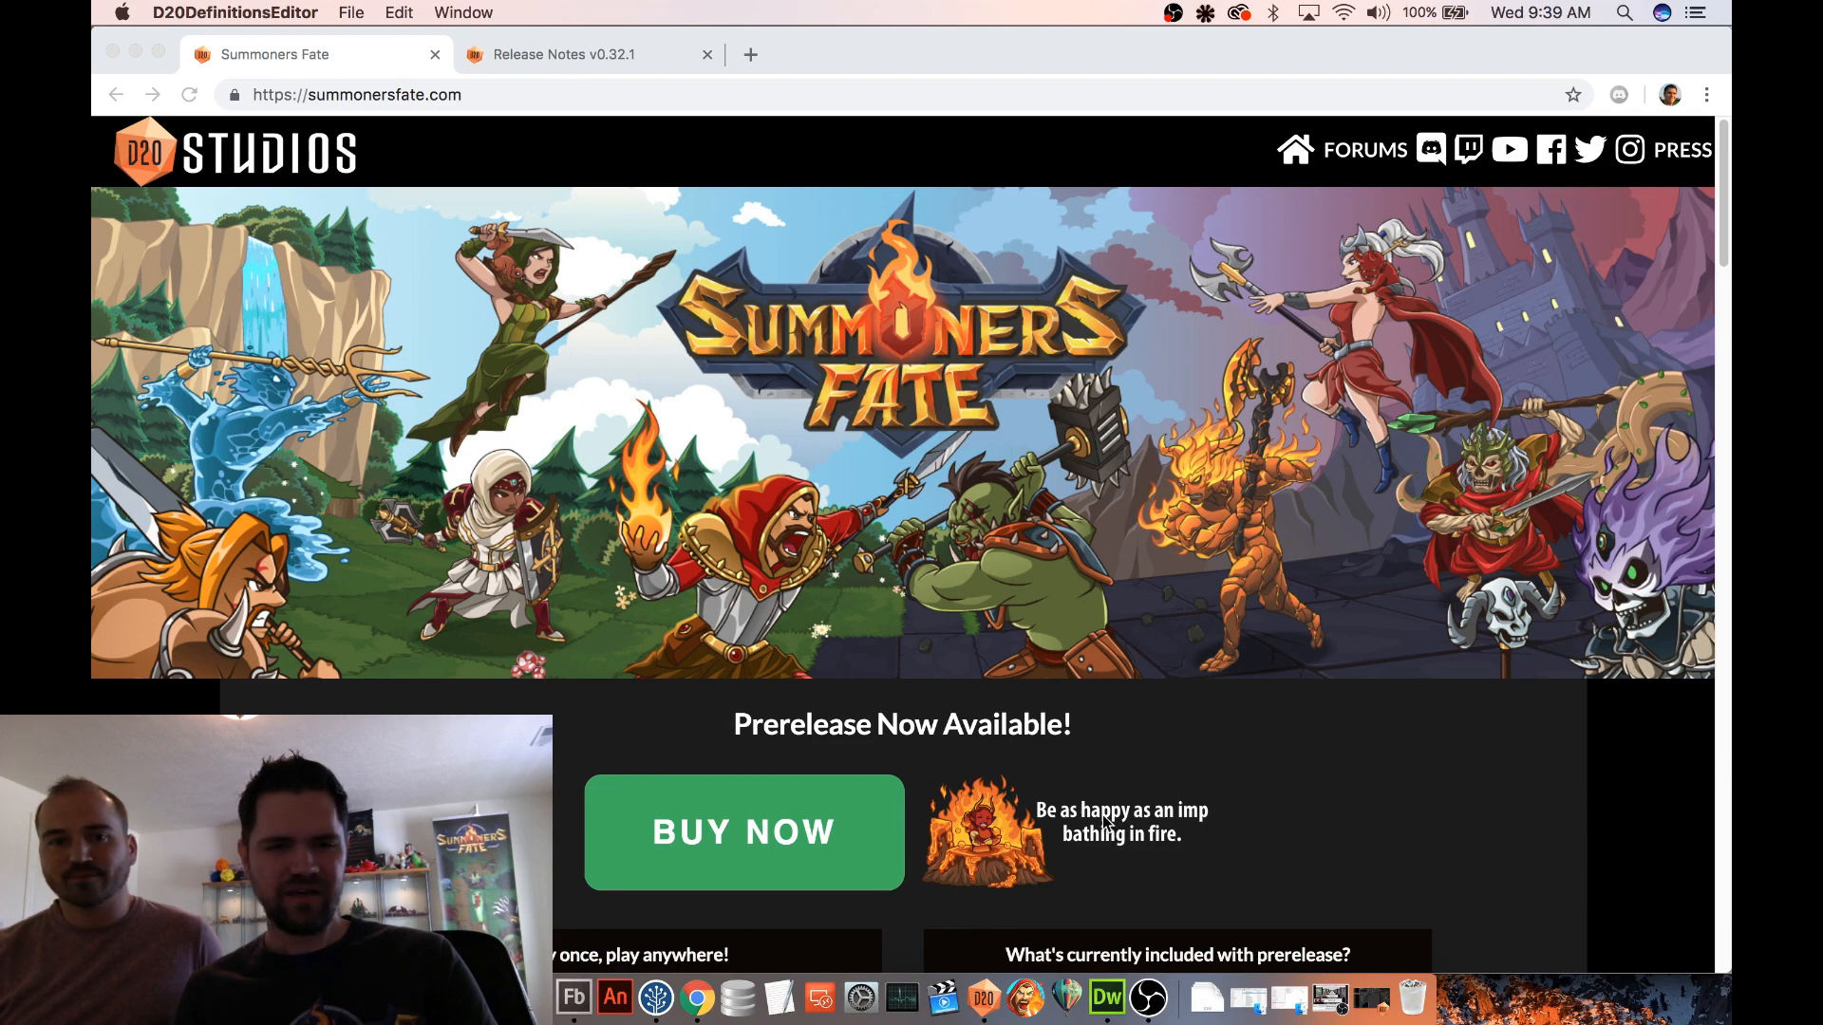
Minimize the browser window and exit Flash Builder, confirming the exit
left_click(136, 51)
left_click(133, 48)
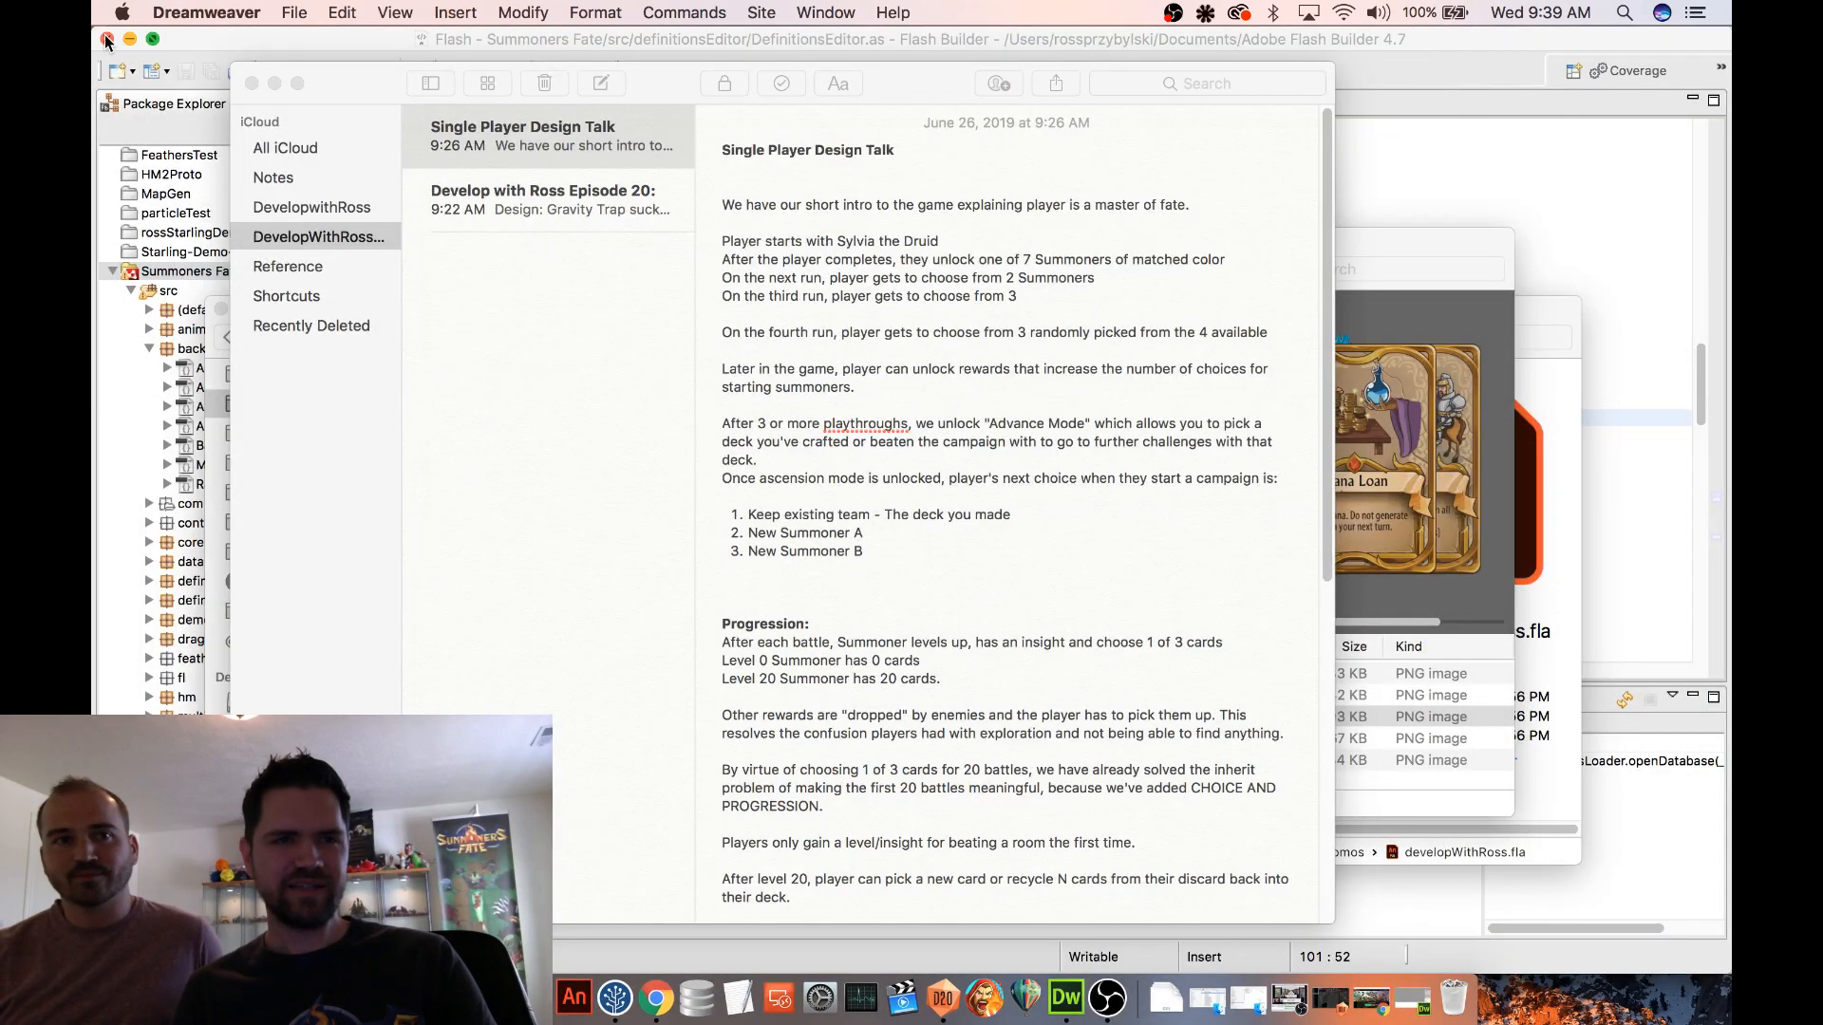
left_click(106, 38)
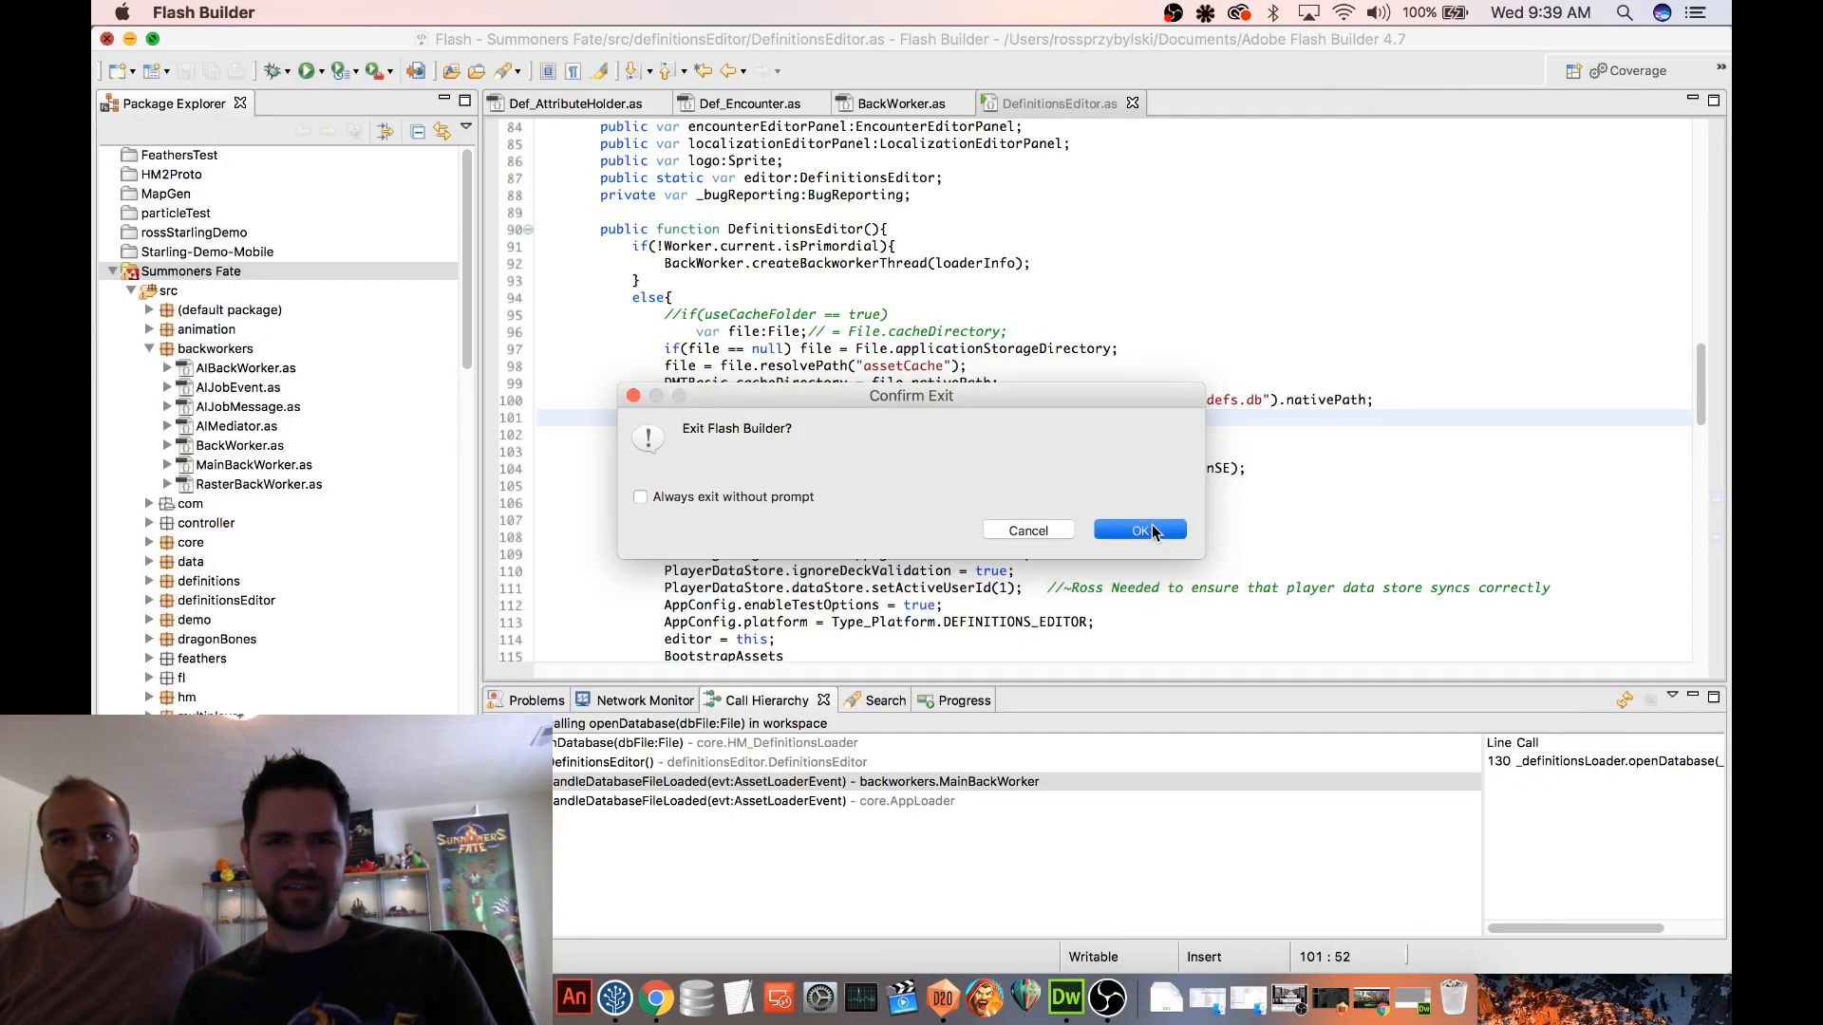
left_click(1144, 530)
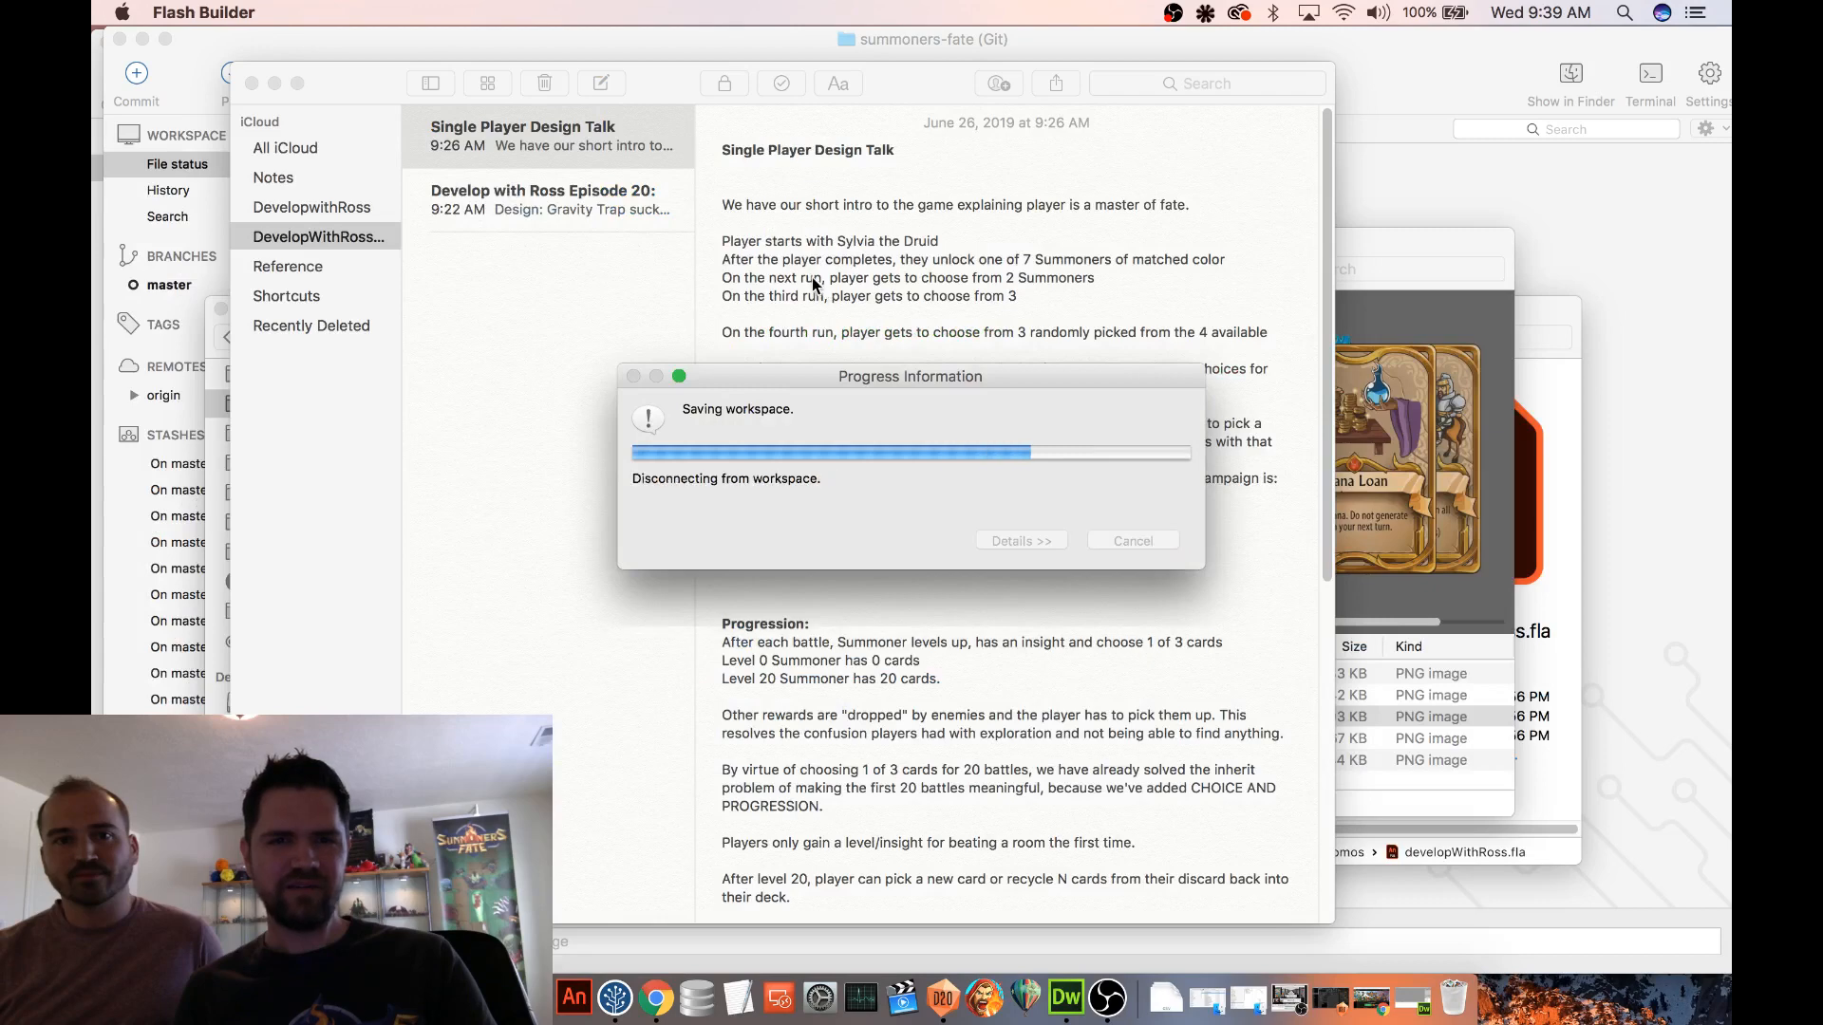
View the Episode 20 note on the Gravity Trap design and minimize the Notes window
left_click(533, 207)
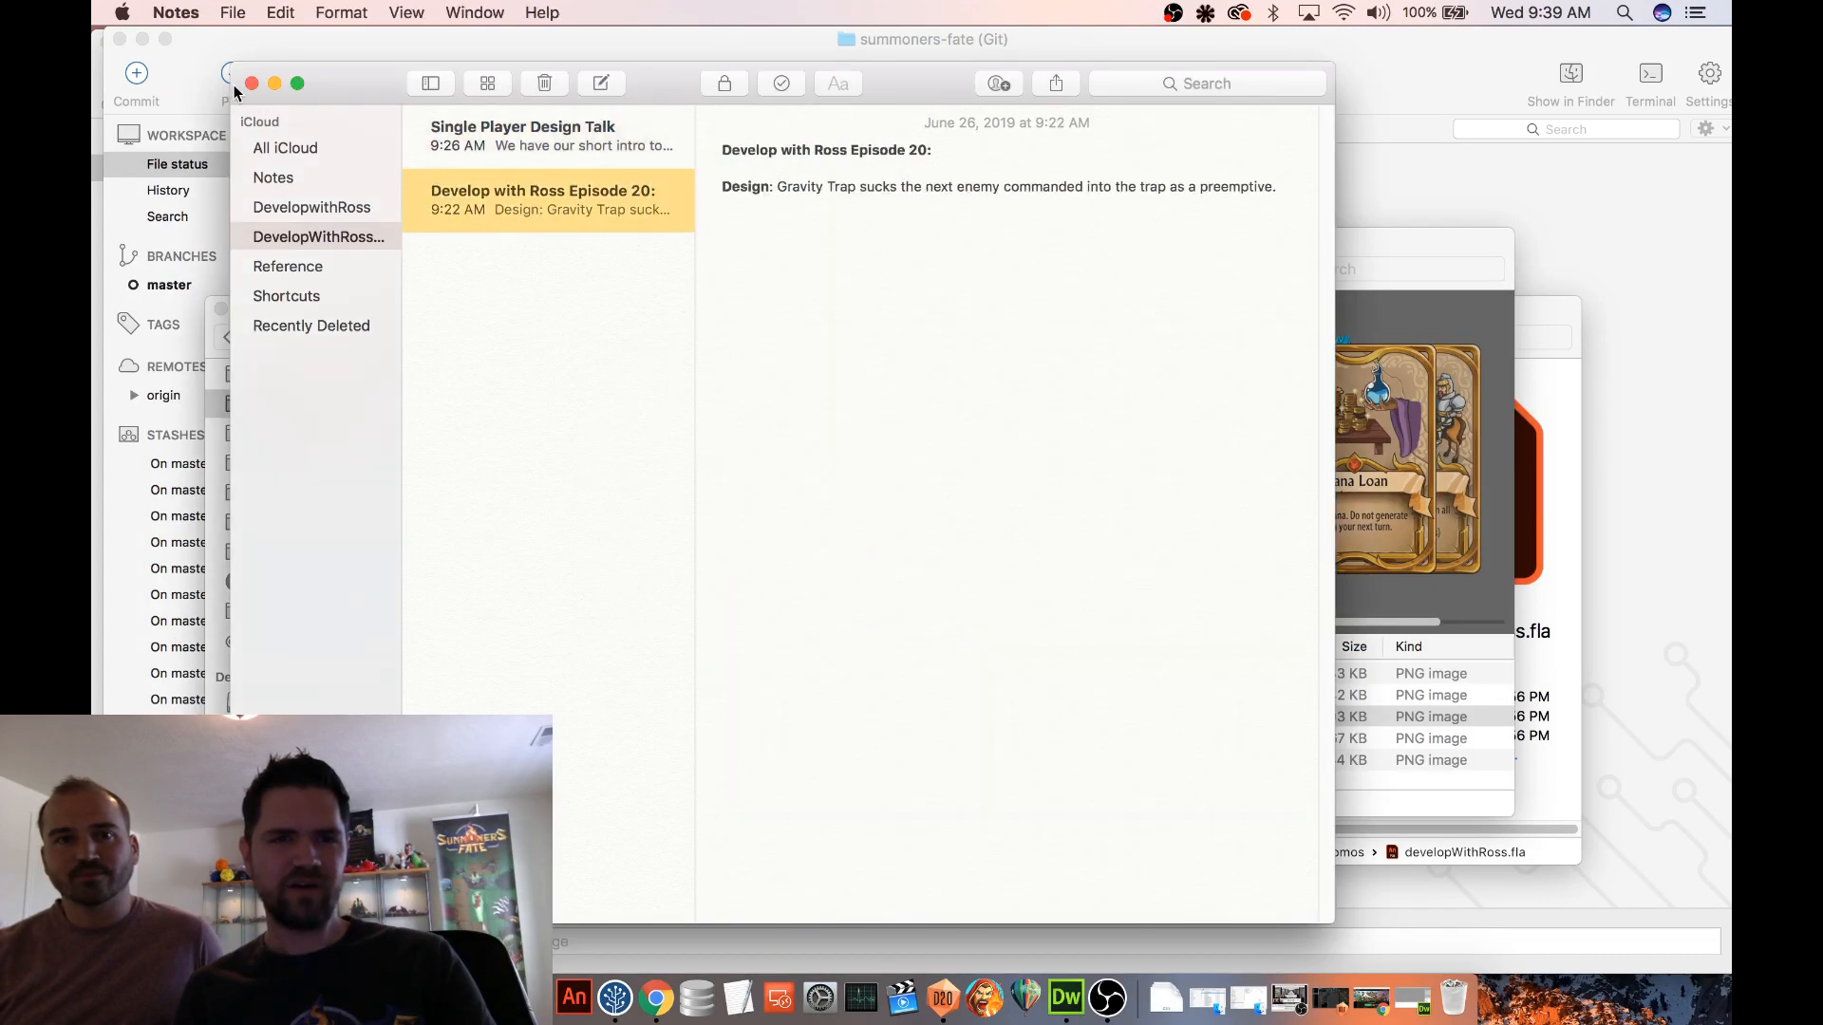
left_click(275, 84)
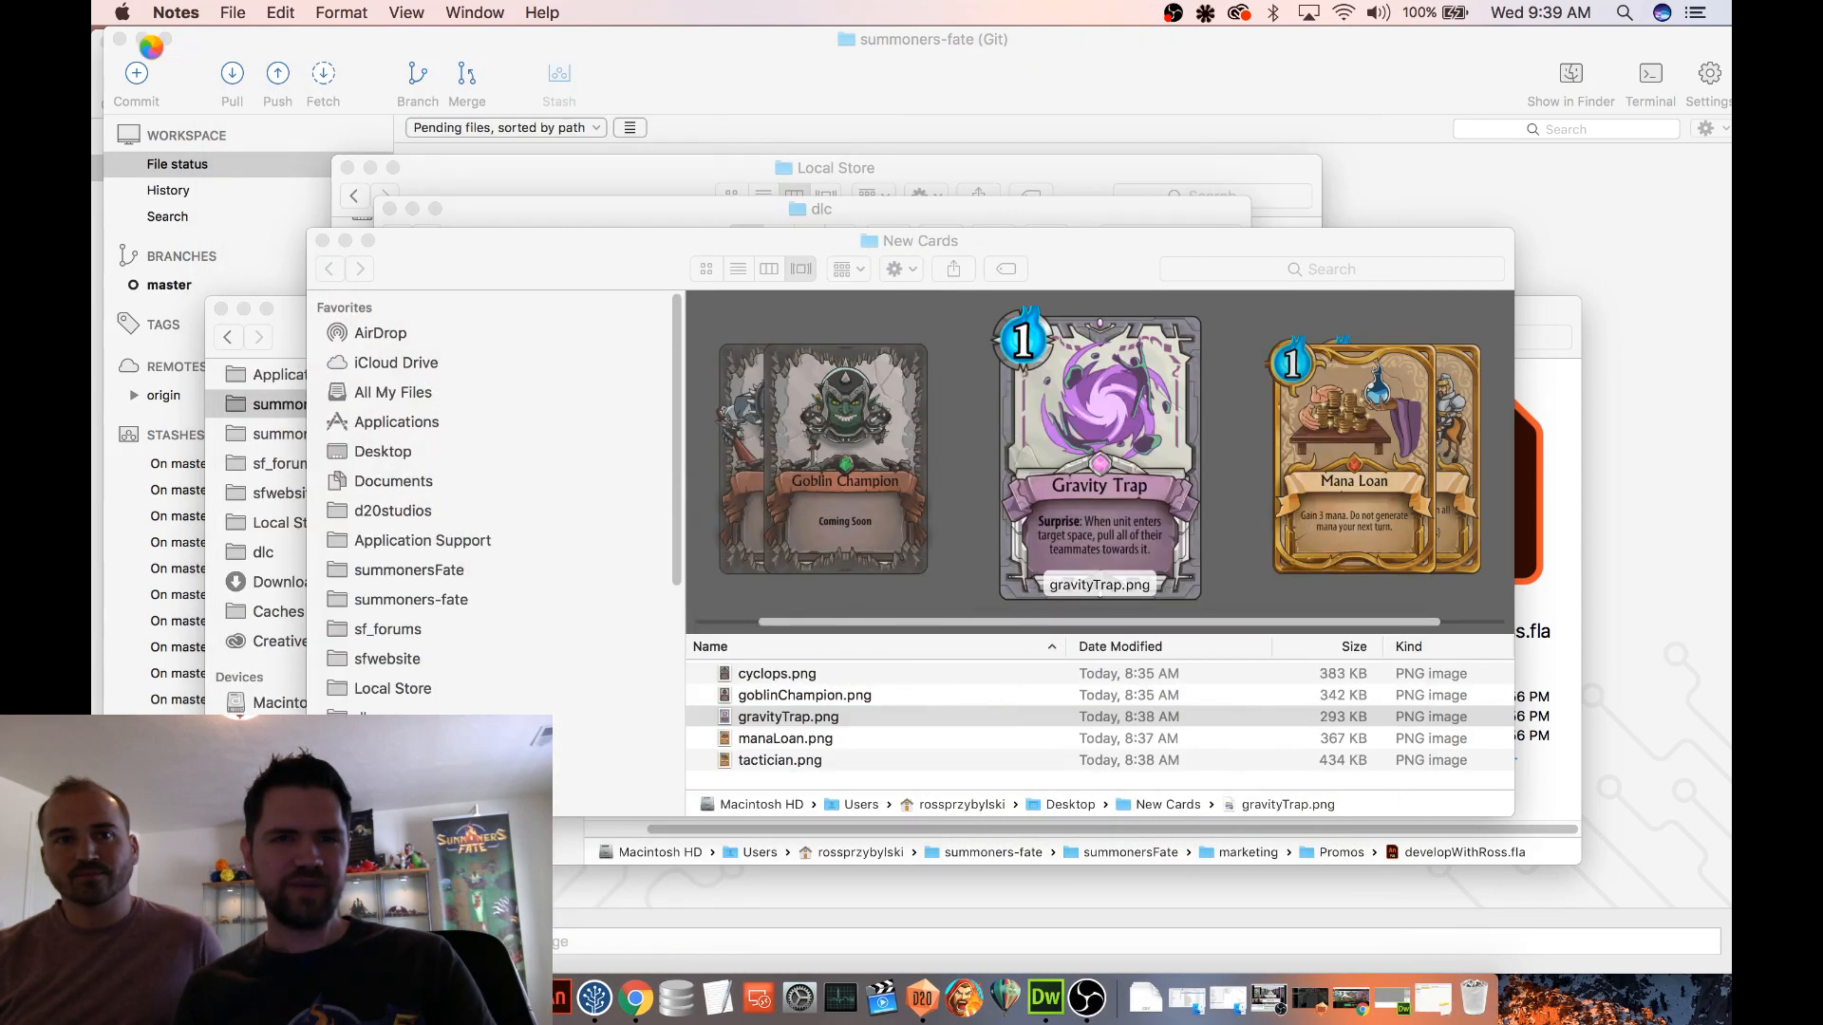
Clear the SourceTree window from the screen so that only the Finder windows remain on the desktop
left_click(196, 46)
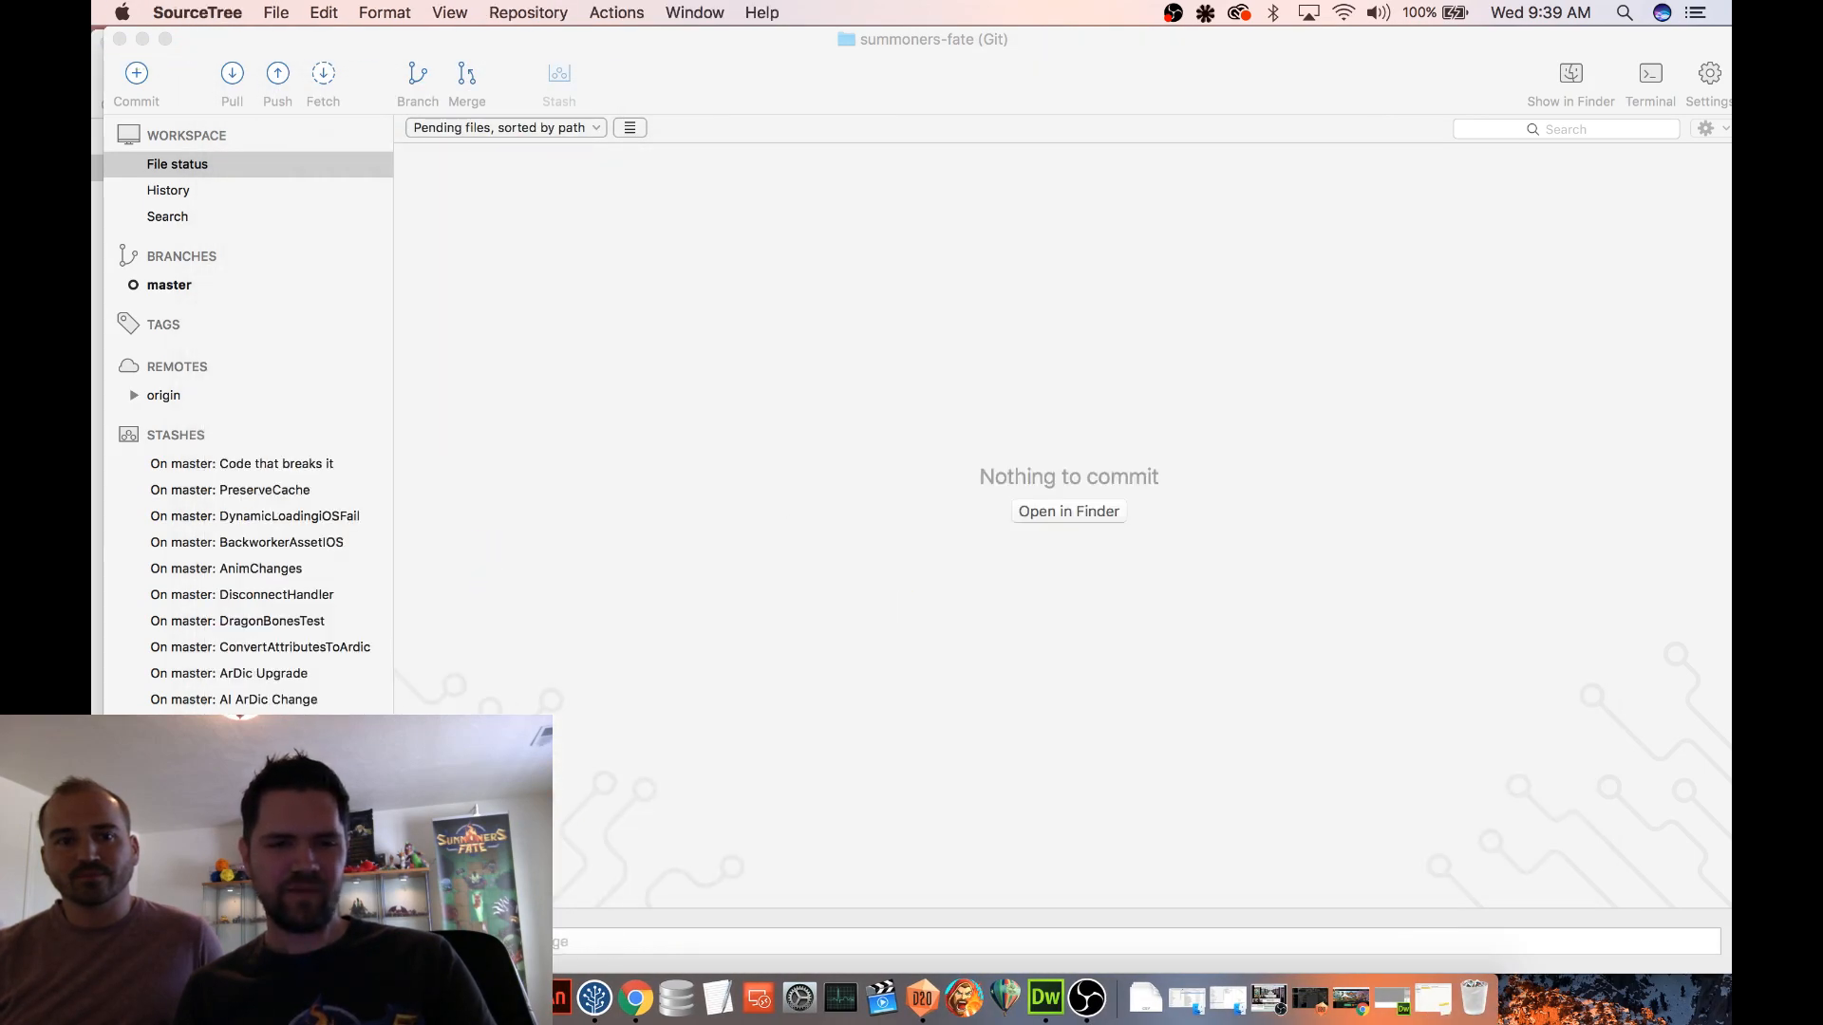
key("F4")
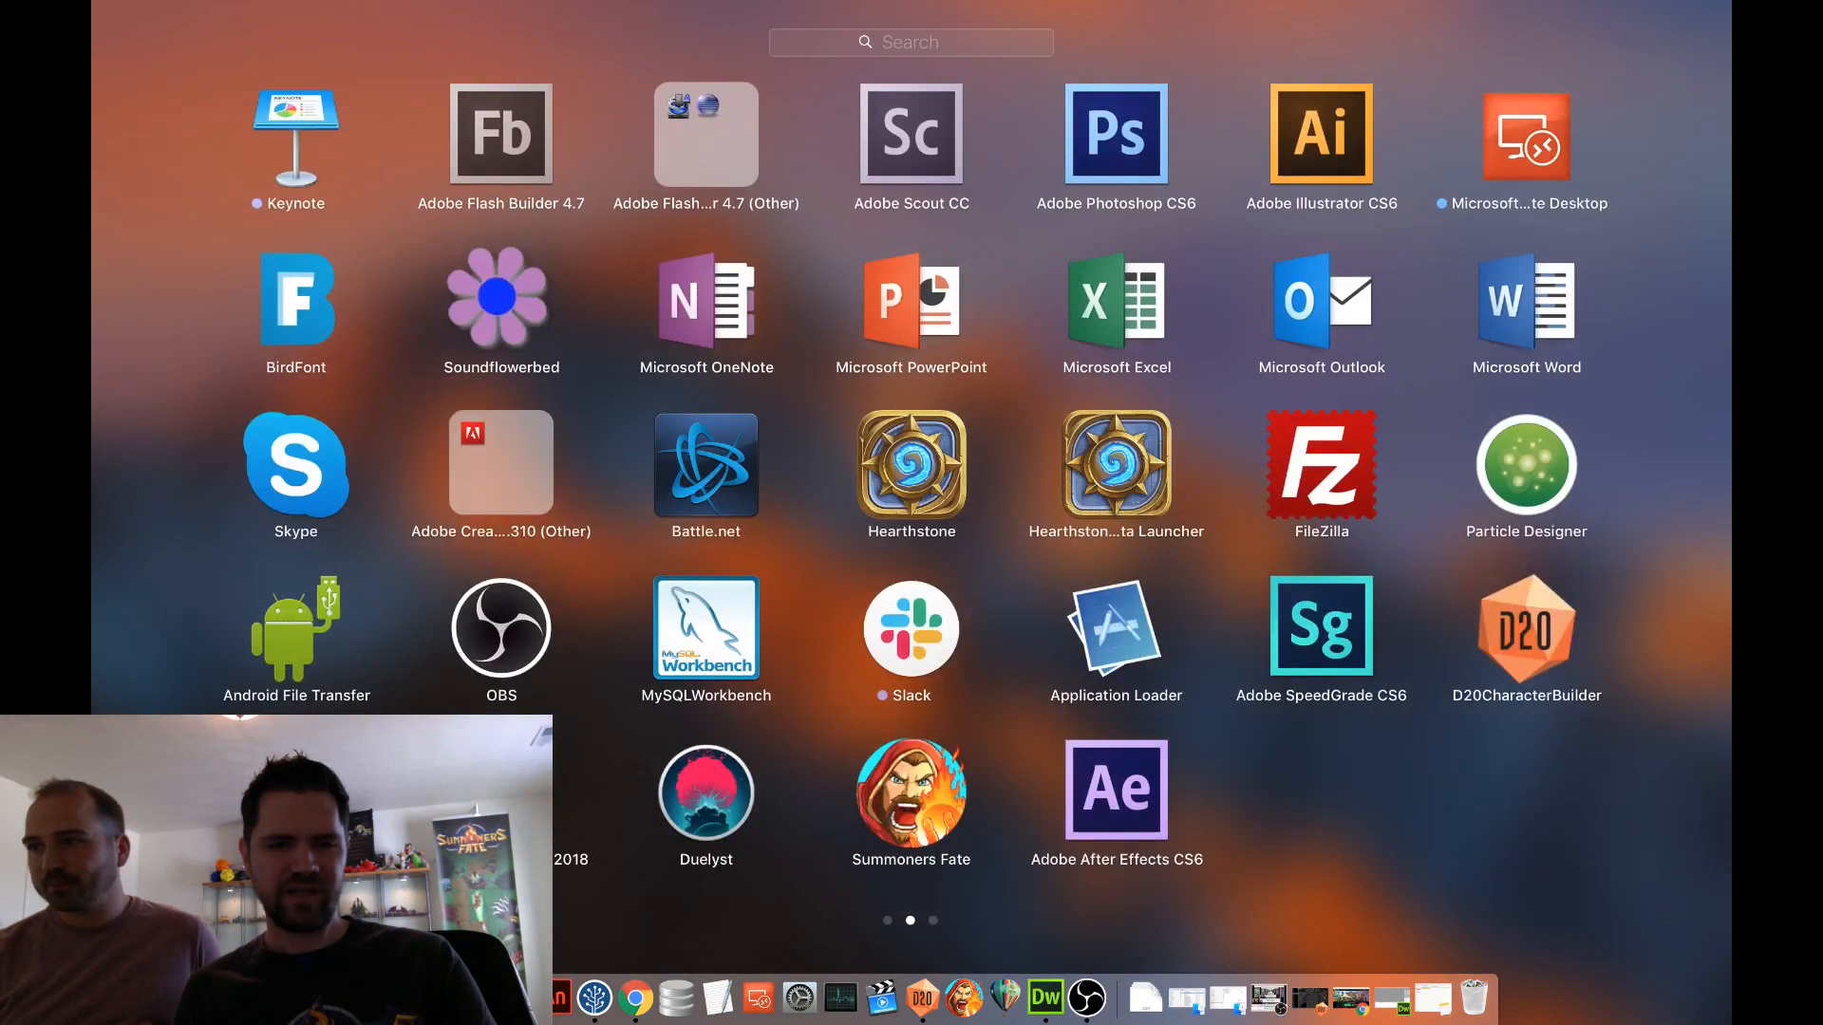
key("F4")
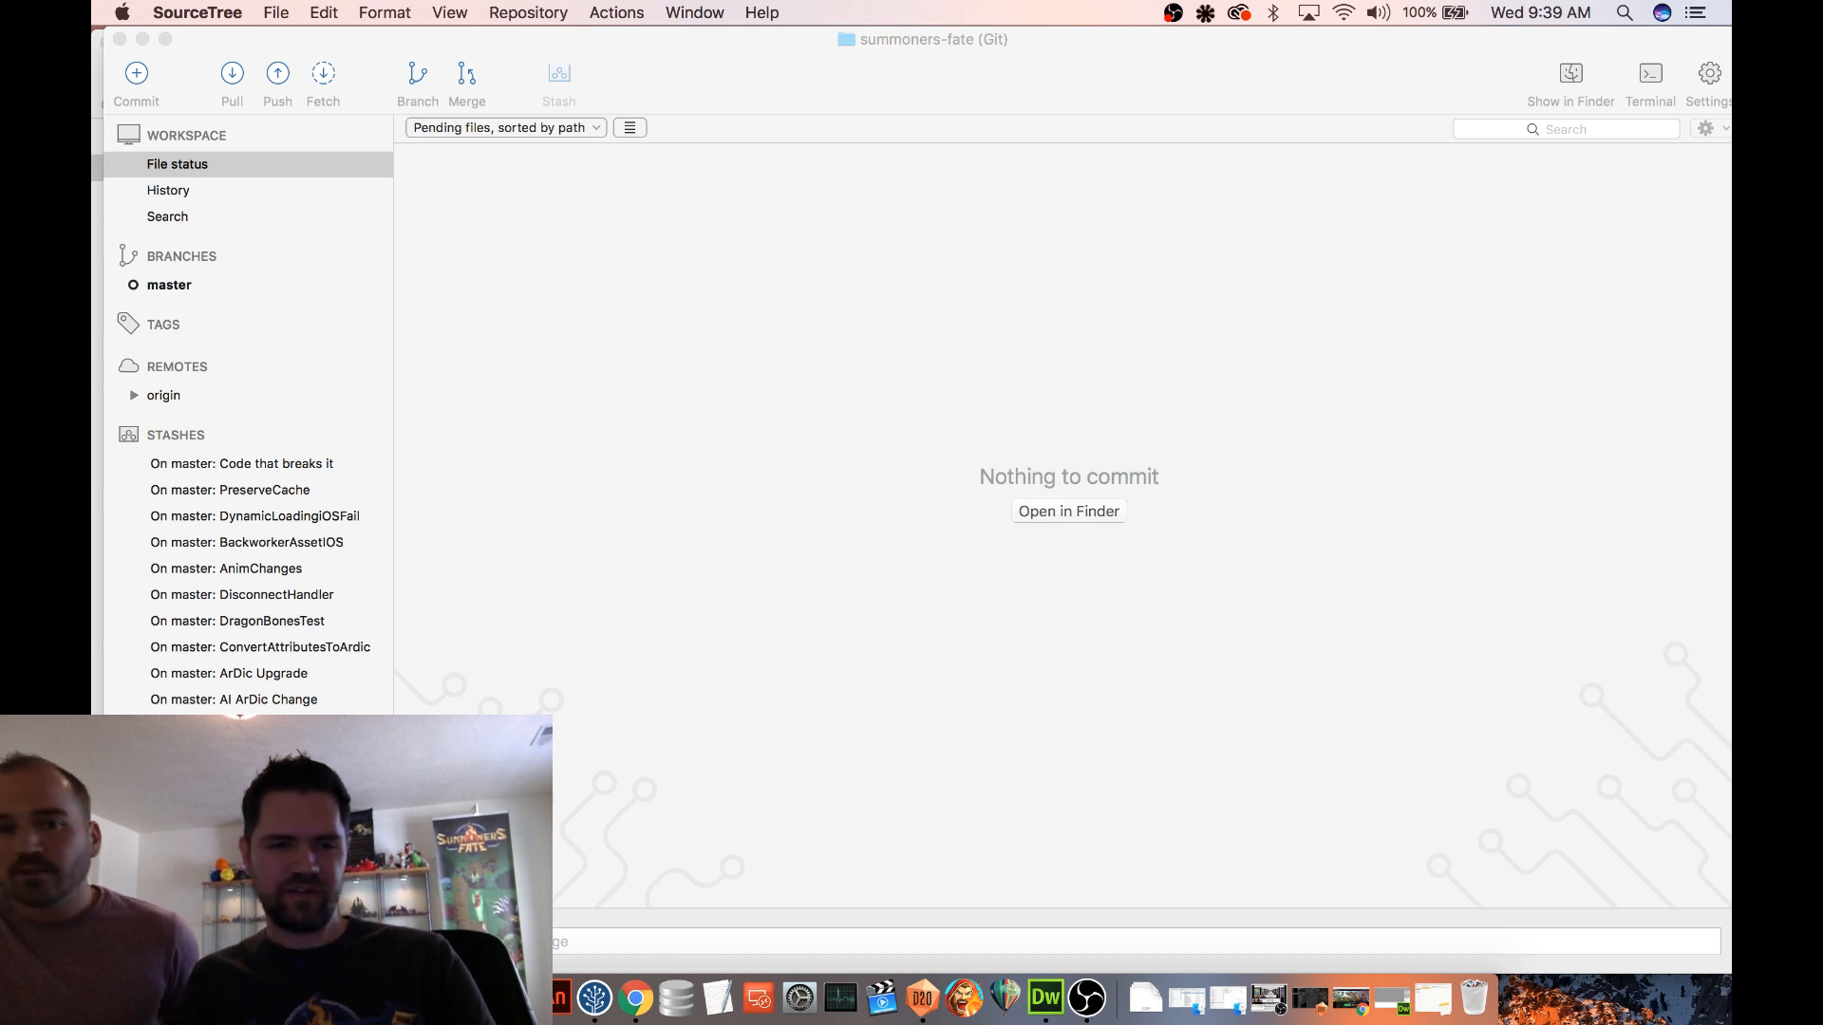
key("super+Tab")
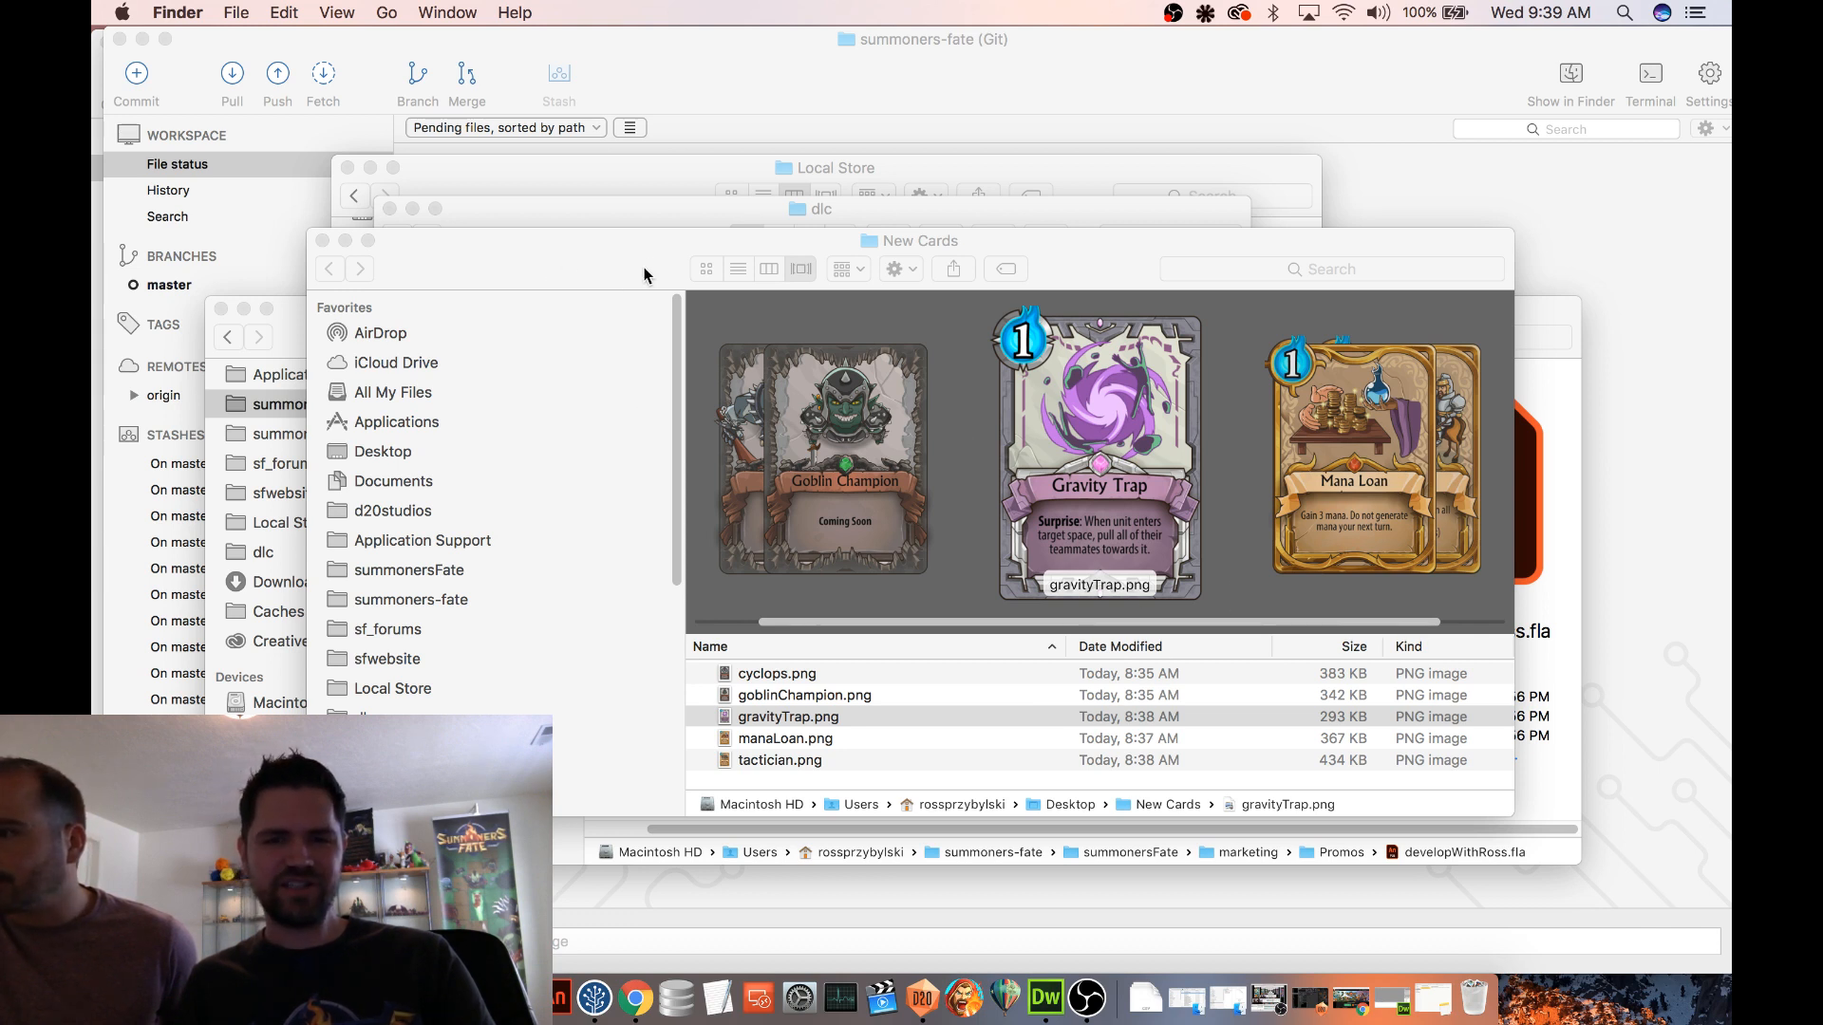
right_click(594, 997)
left_click(615, 931)
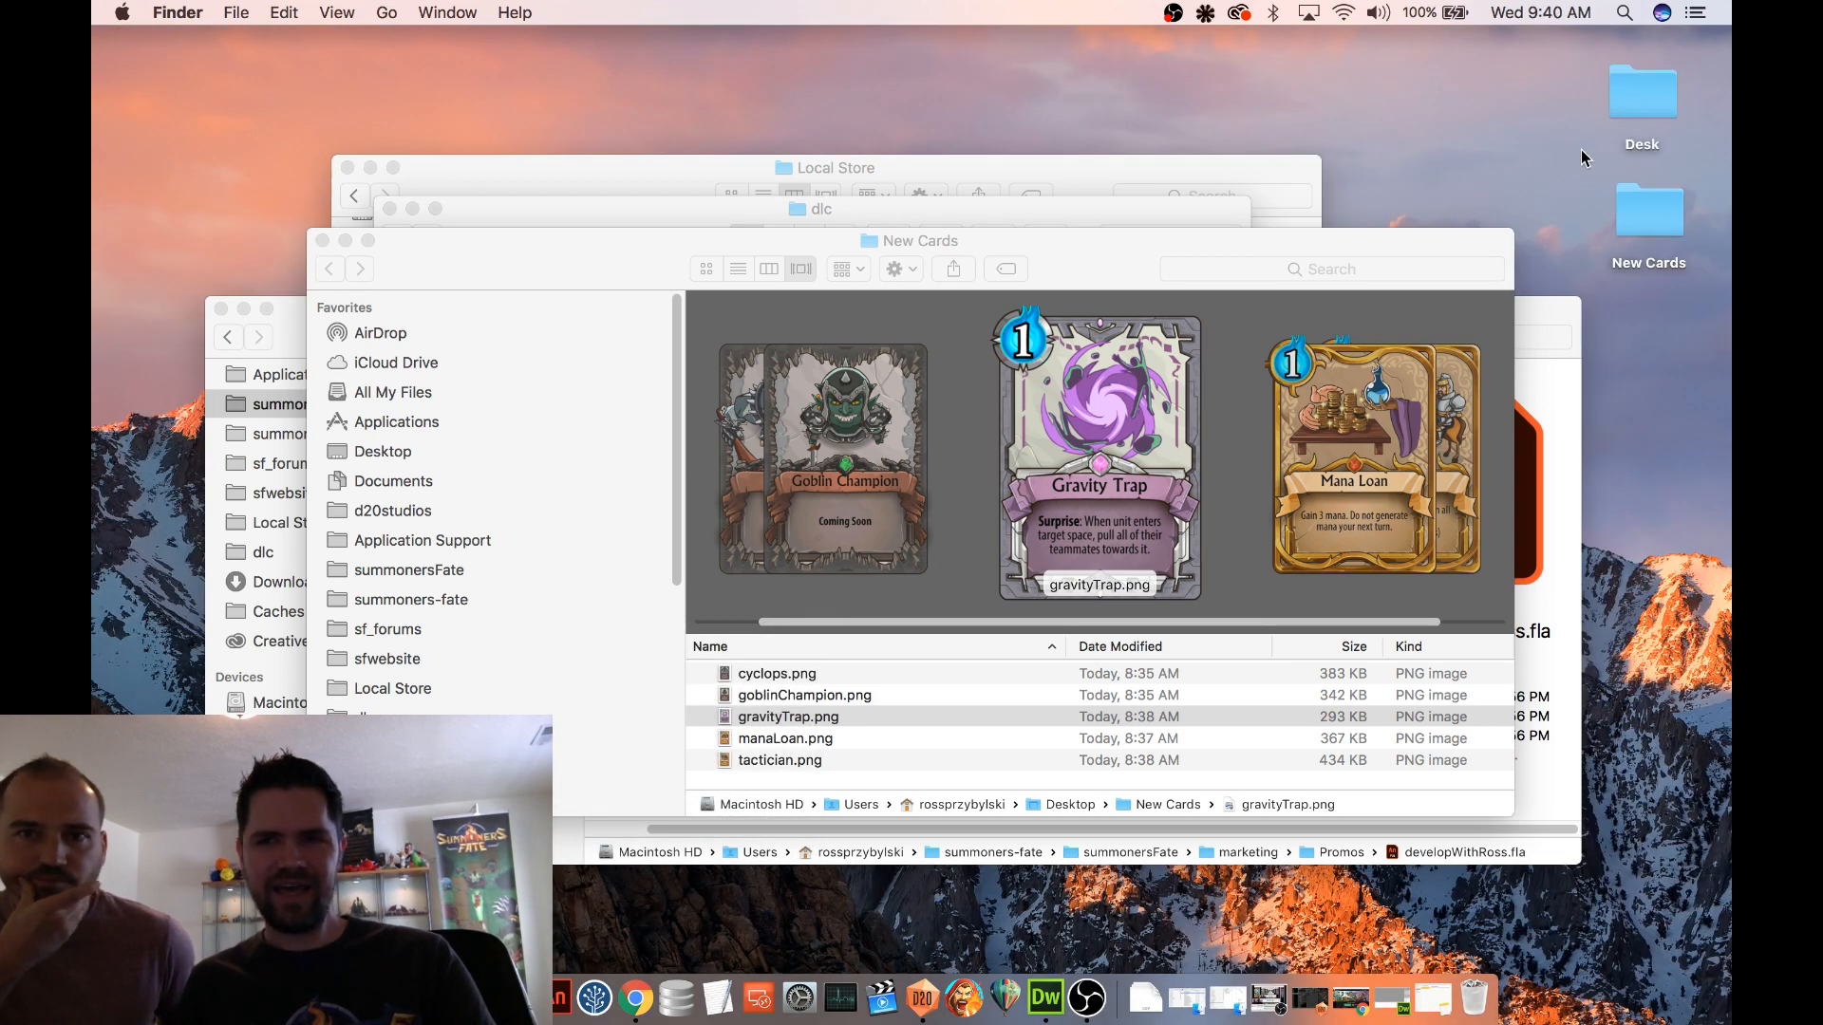
Bring the New Cards folder window forward, move it up on the desktop, and enlarge it
left_click(1627, 205)
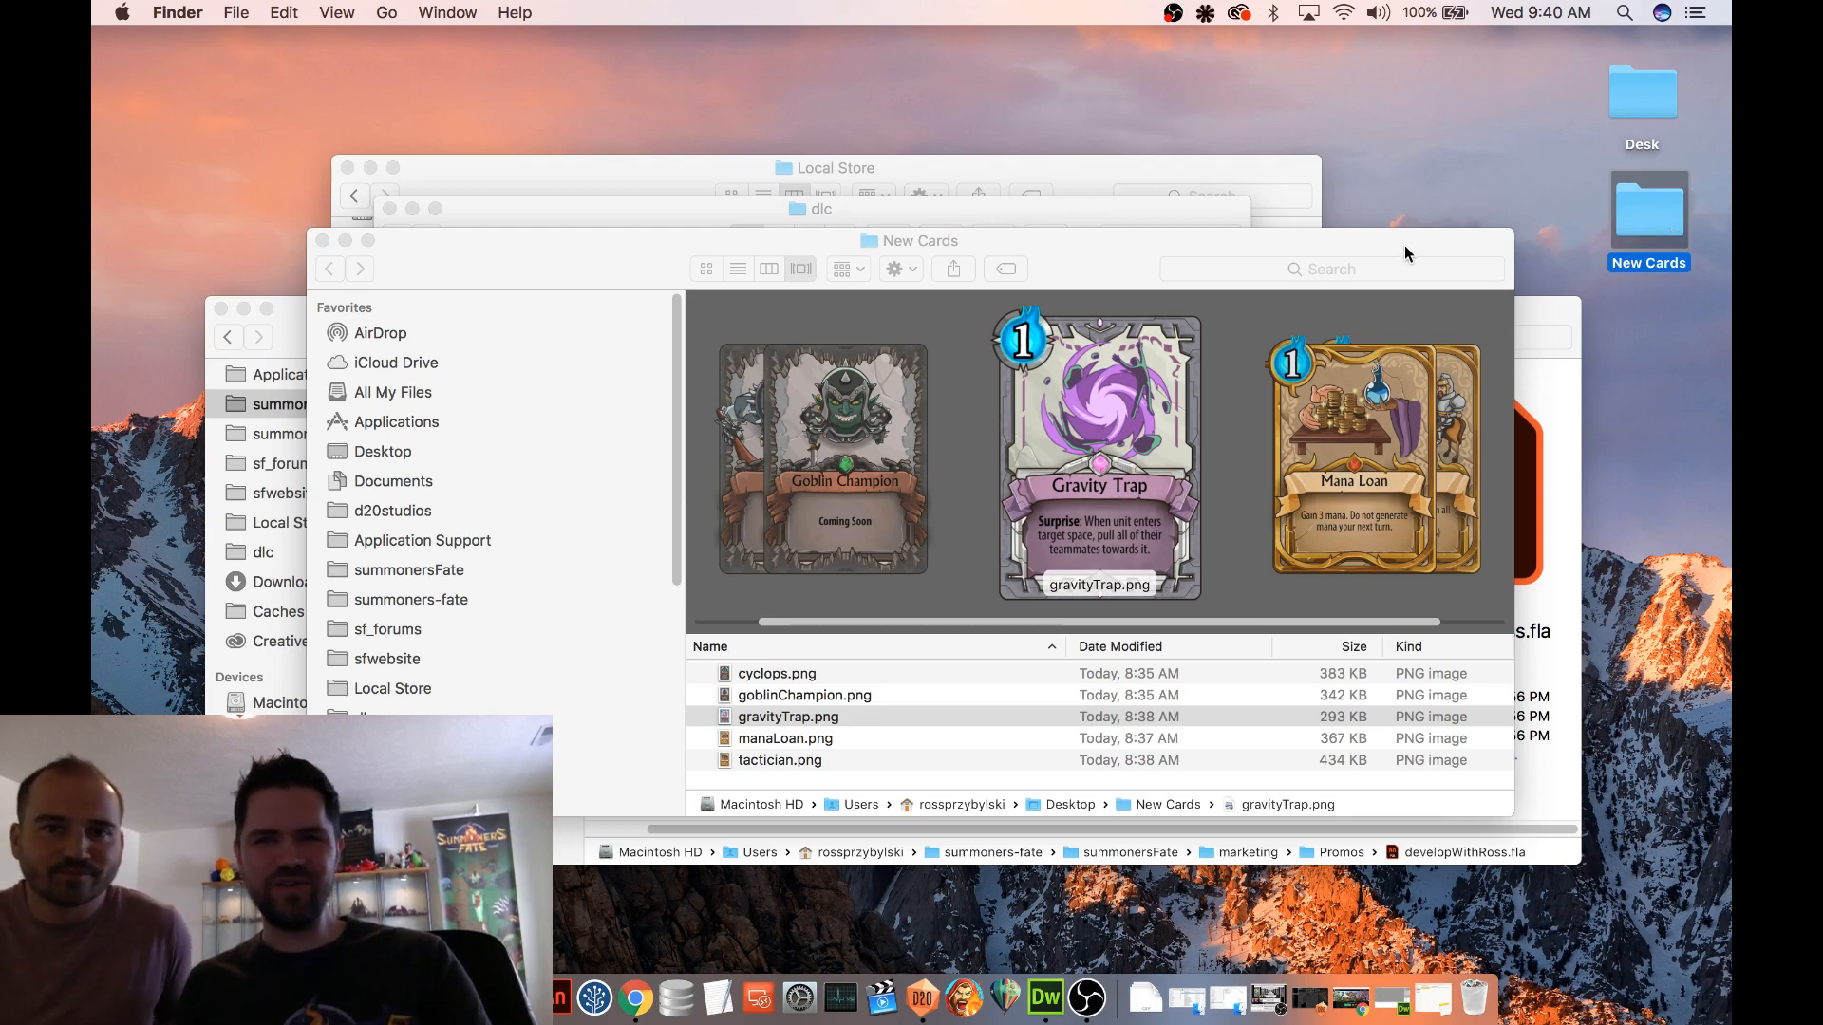
left_click_drag(1404, 245, 1324, 76)
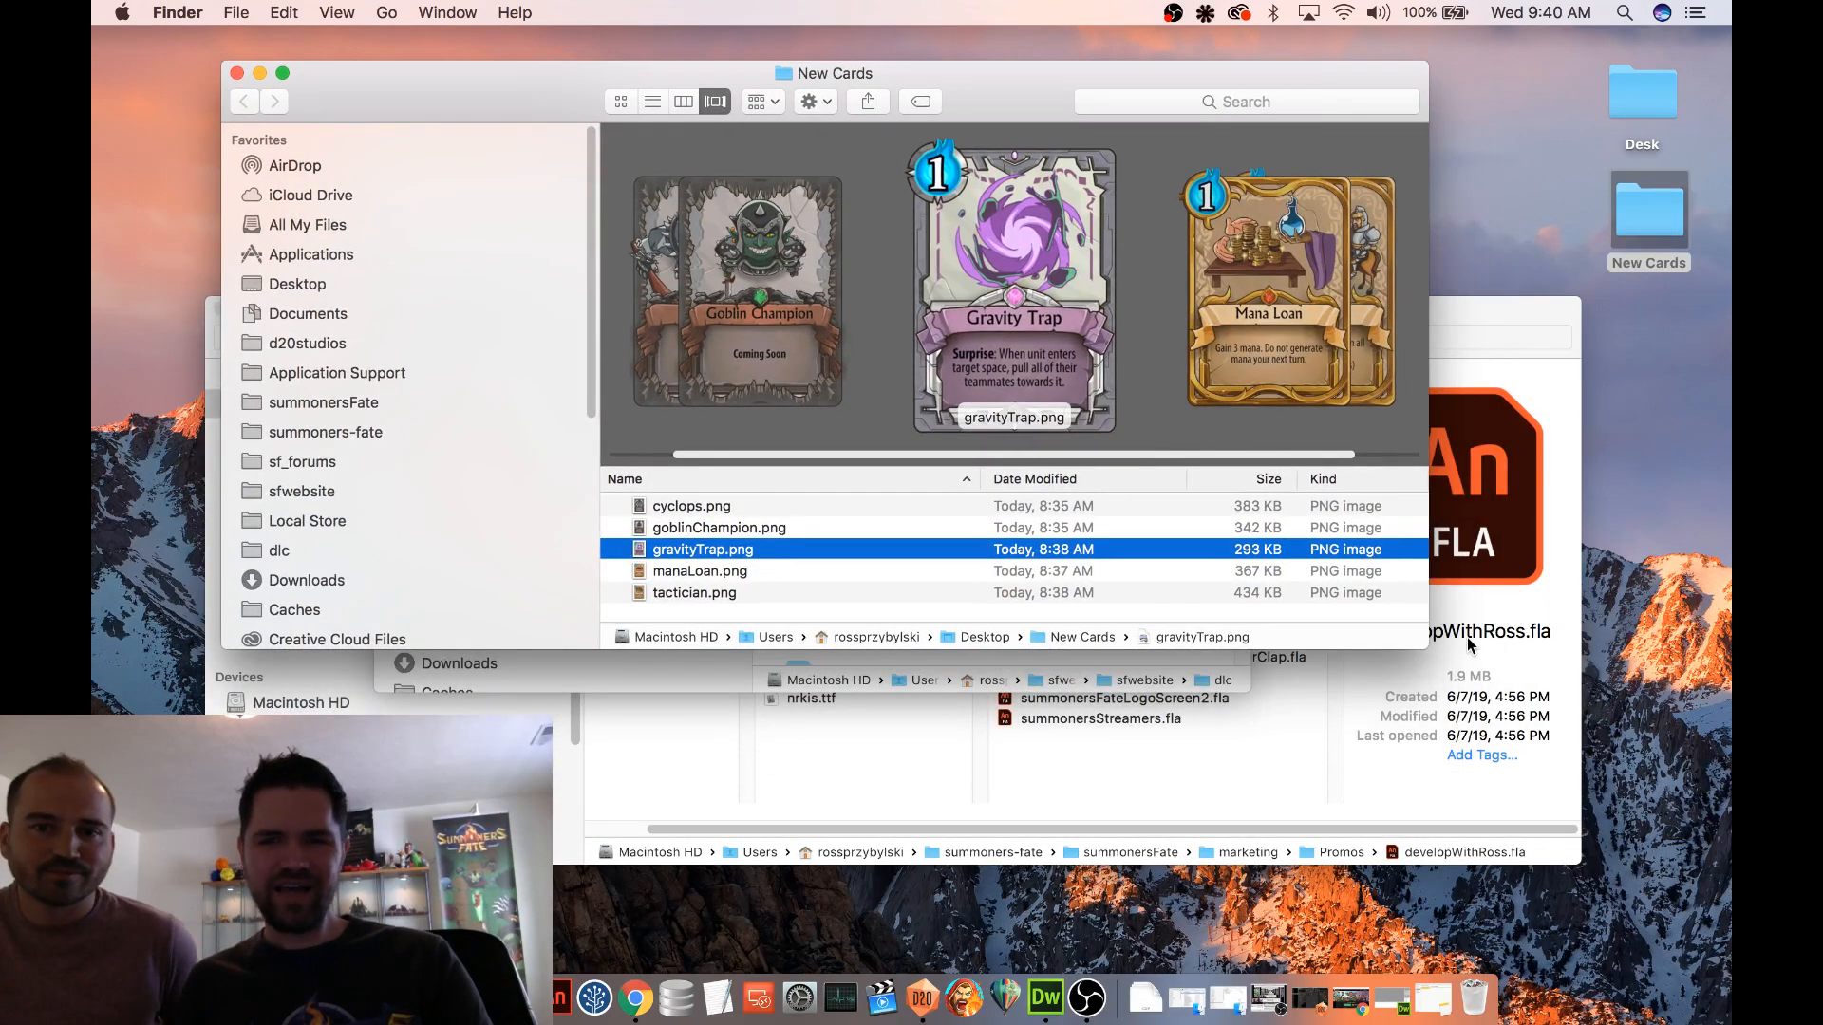
left_click_drag(1428, 649, 1501, 712)
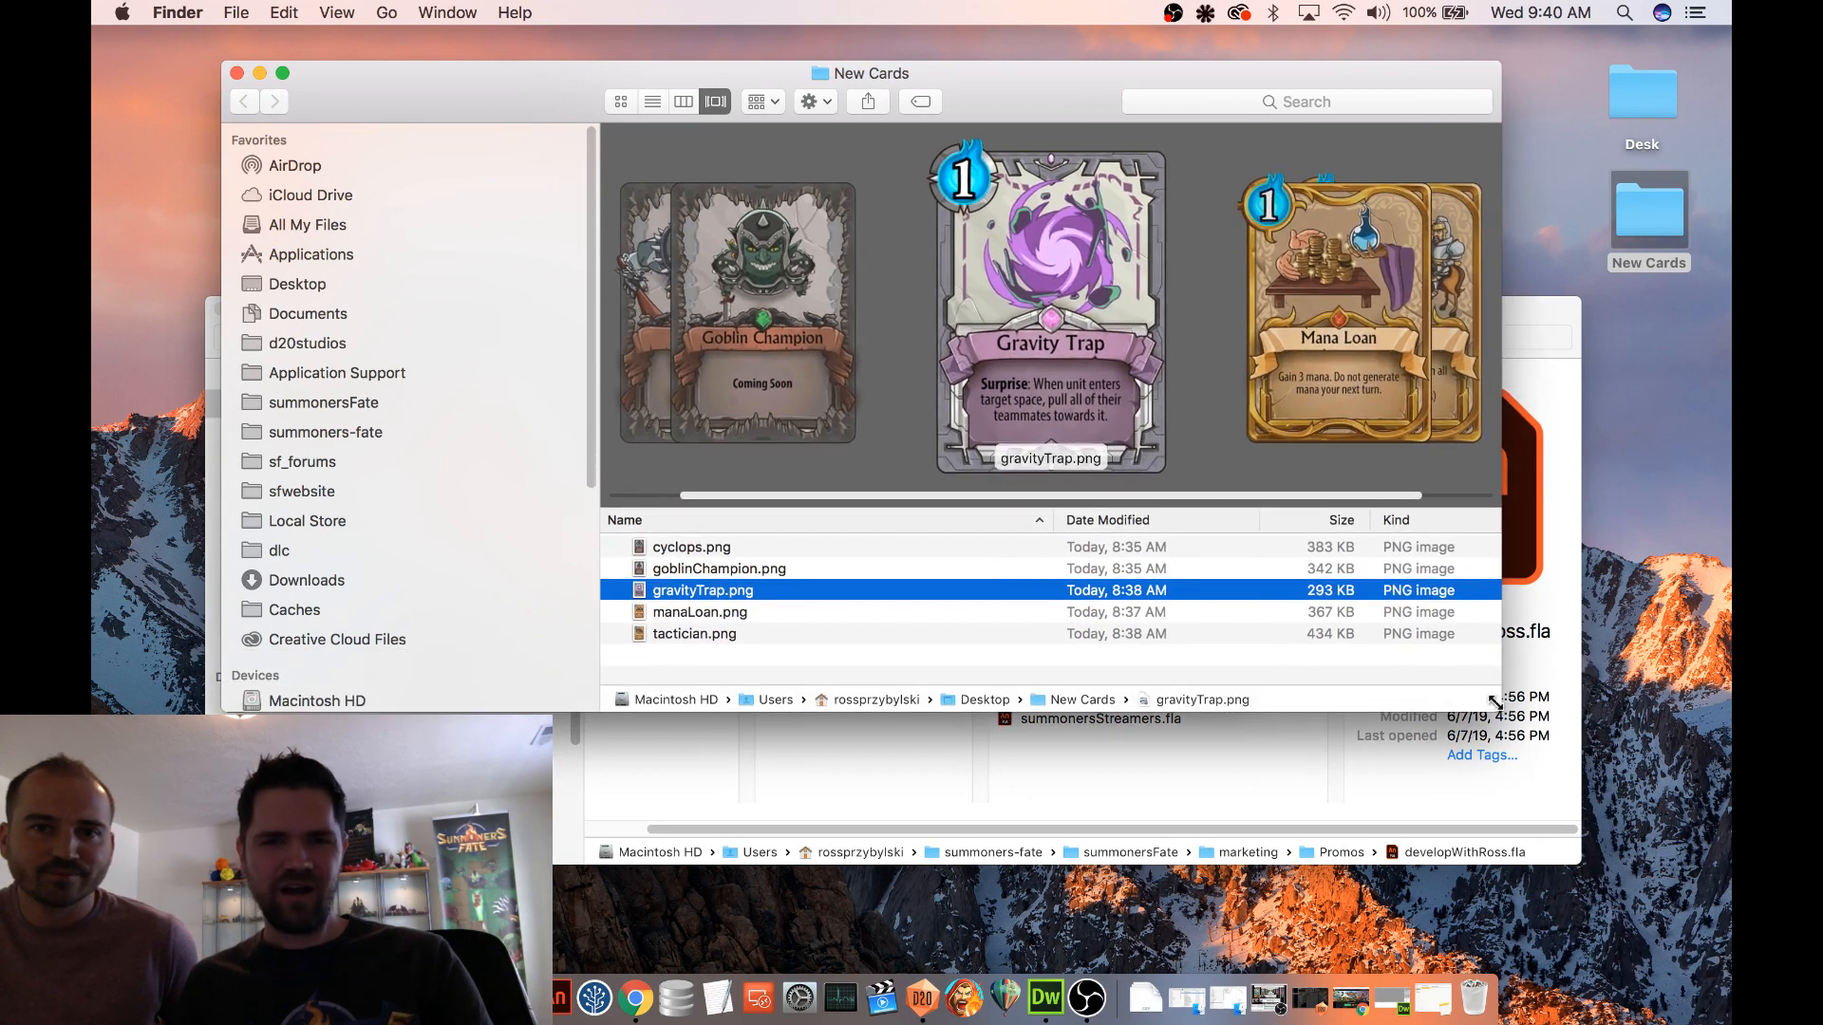
Preview each card image in the New Cards folder from cyclops.png to tactician.png, and return to manaLoan.png
left_click(842, 541)
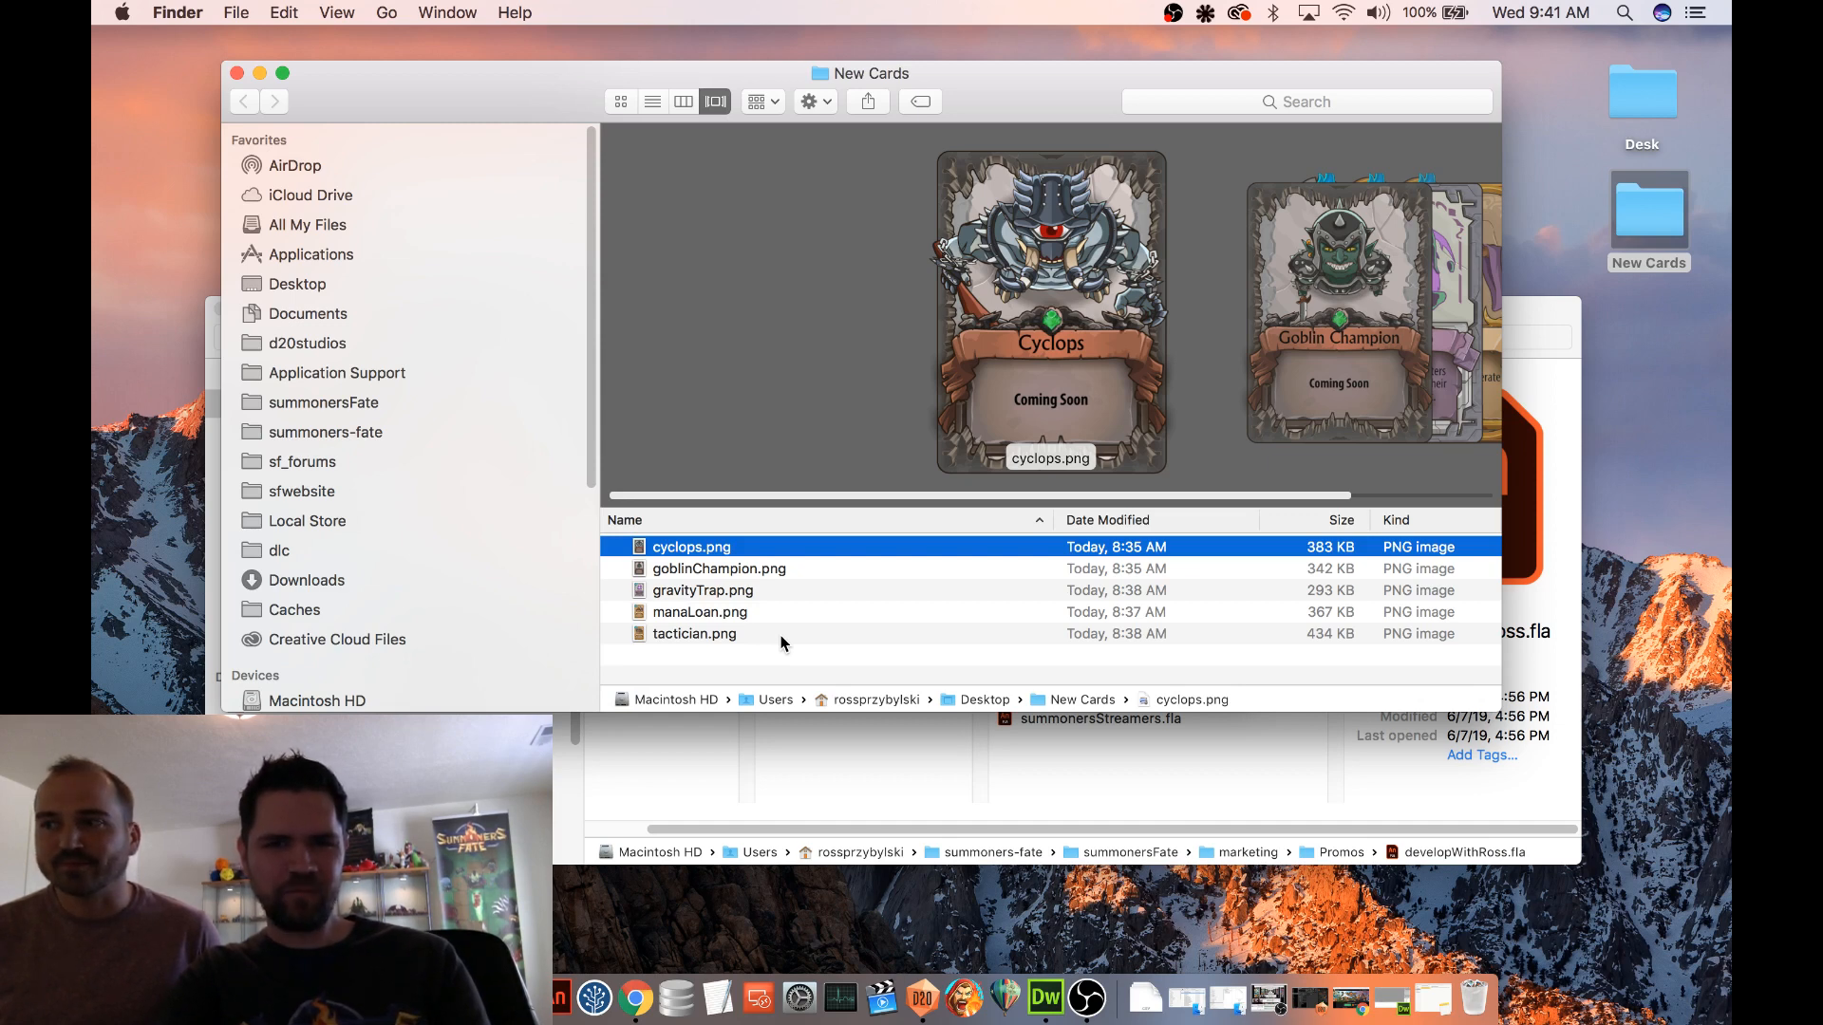
key("Down")
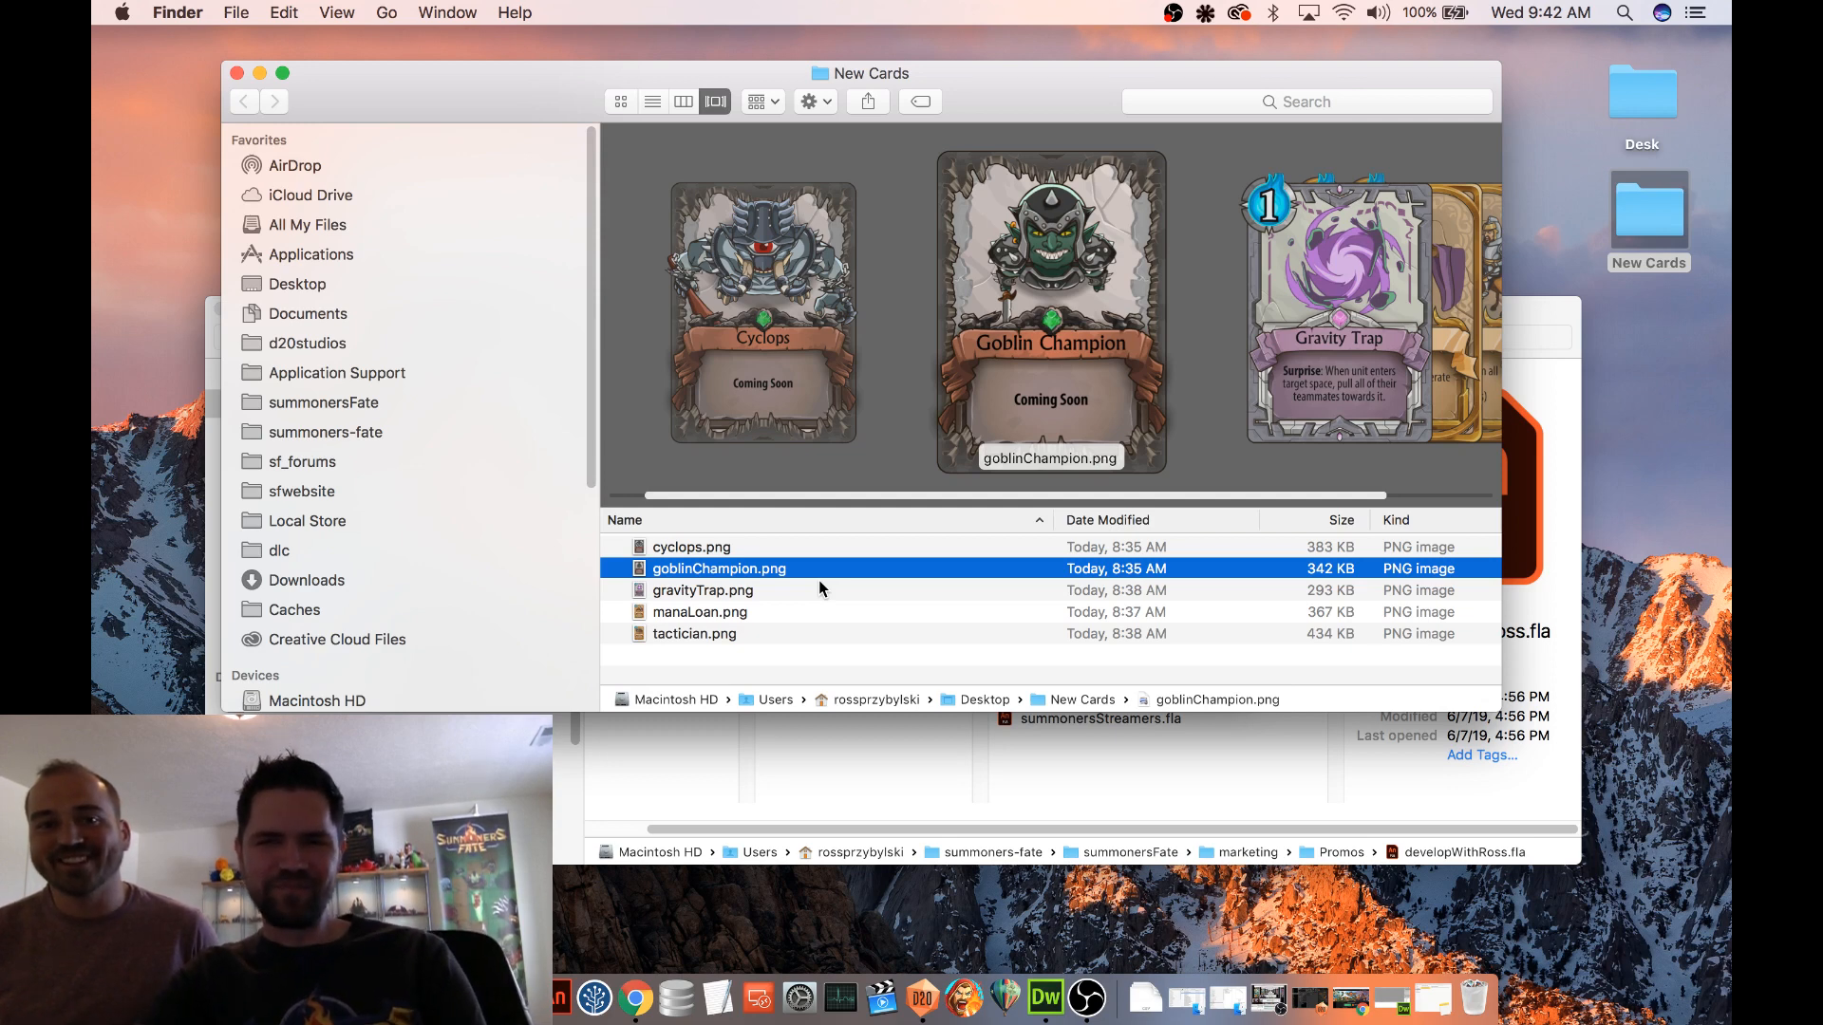
key("Down")
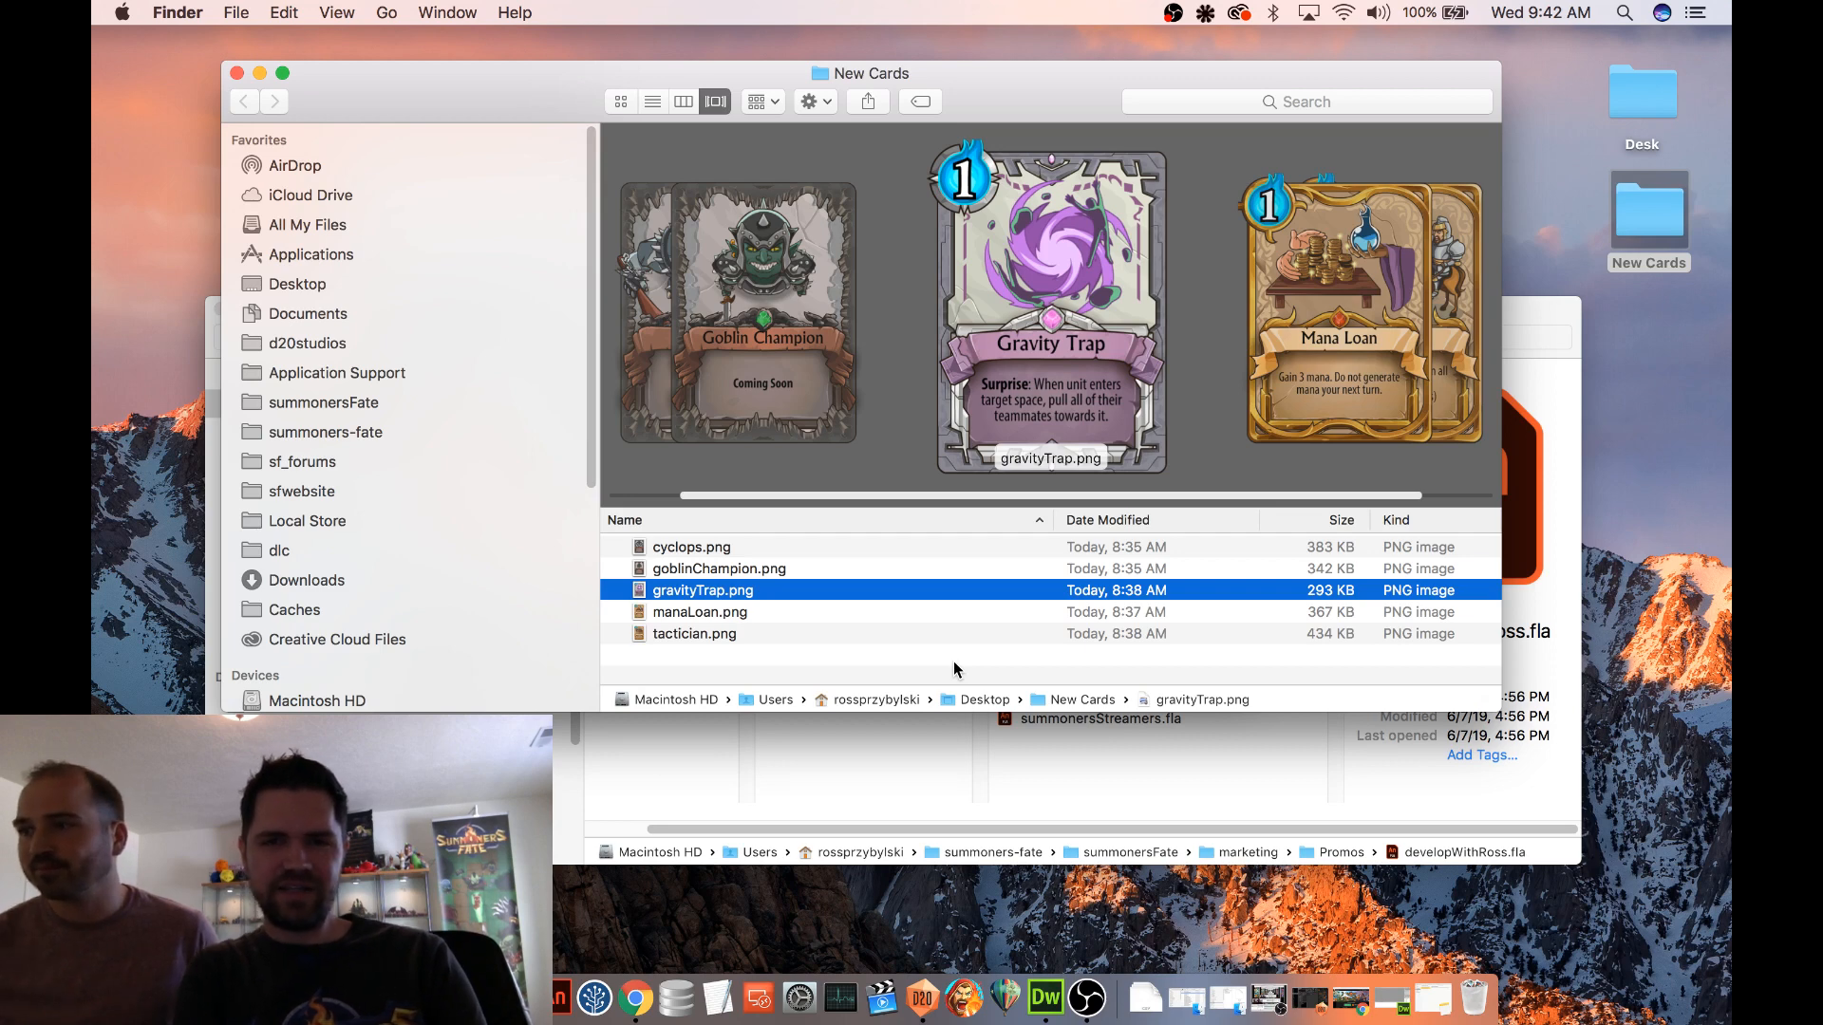
key("Down")
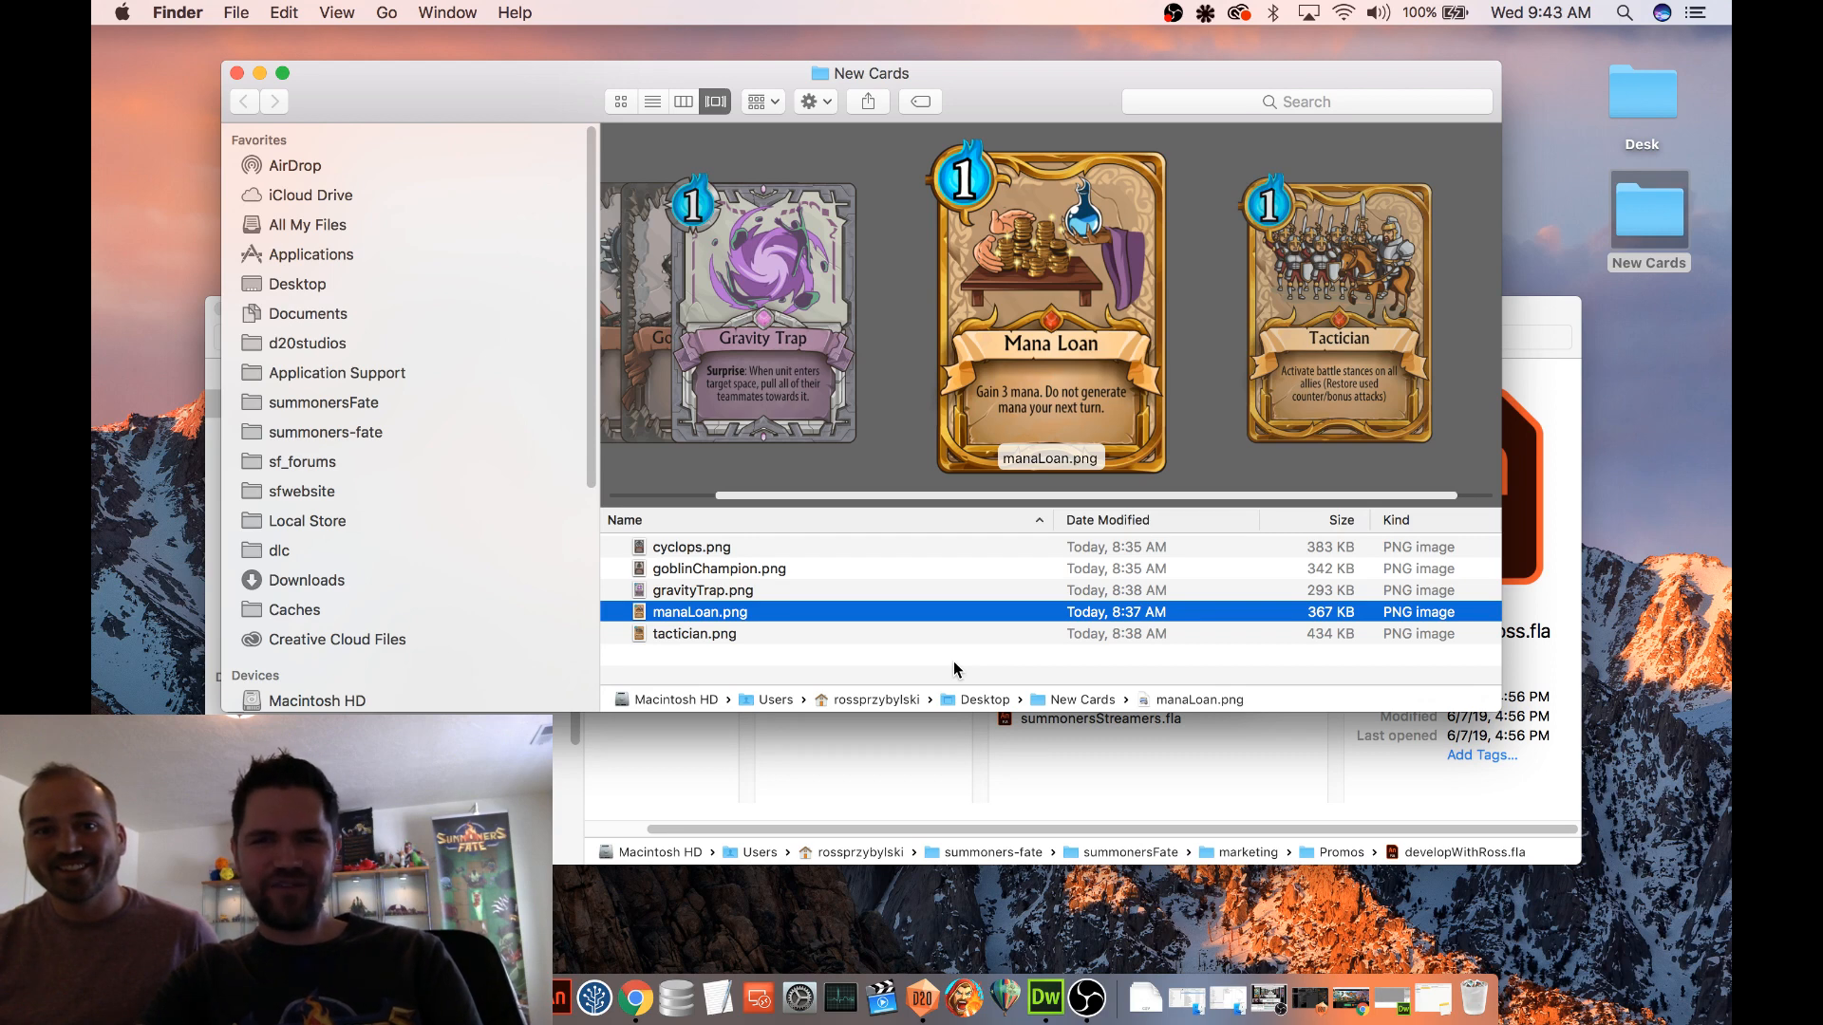
key("Down")
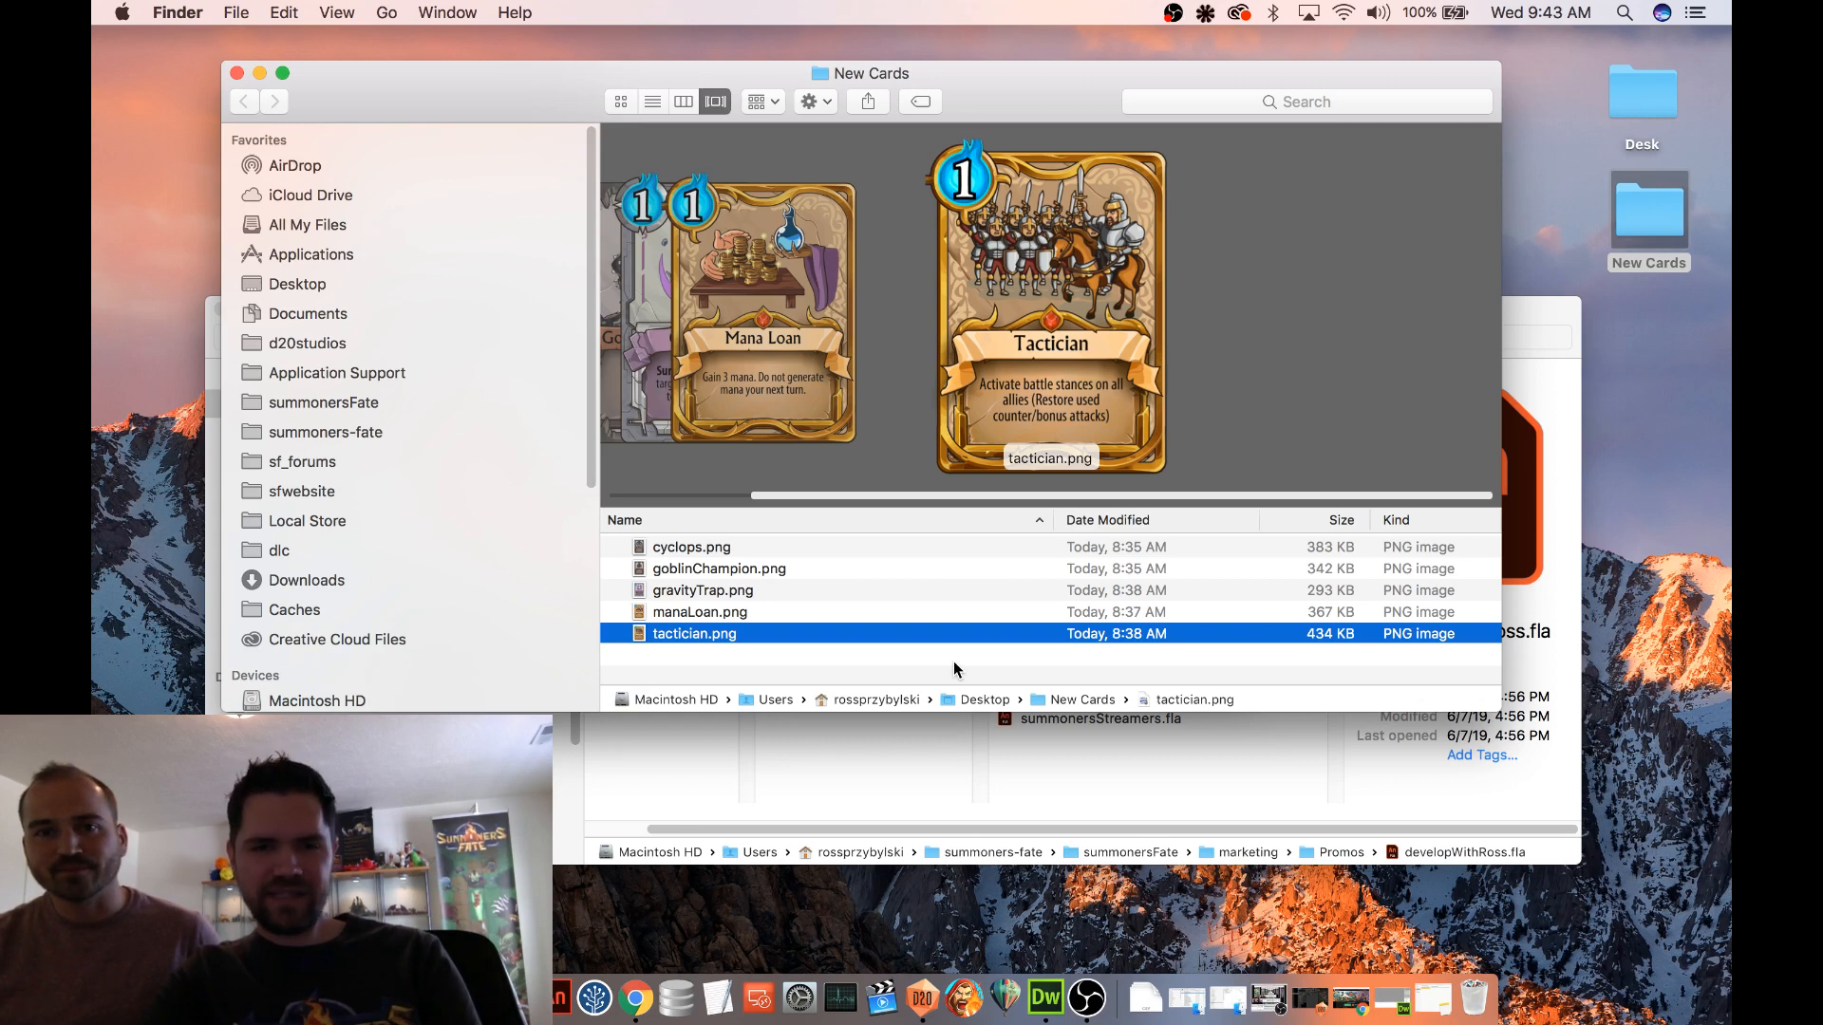
key("Up")
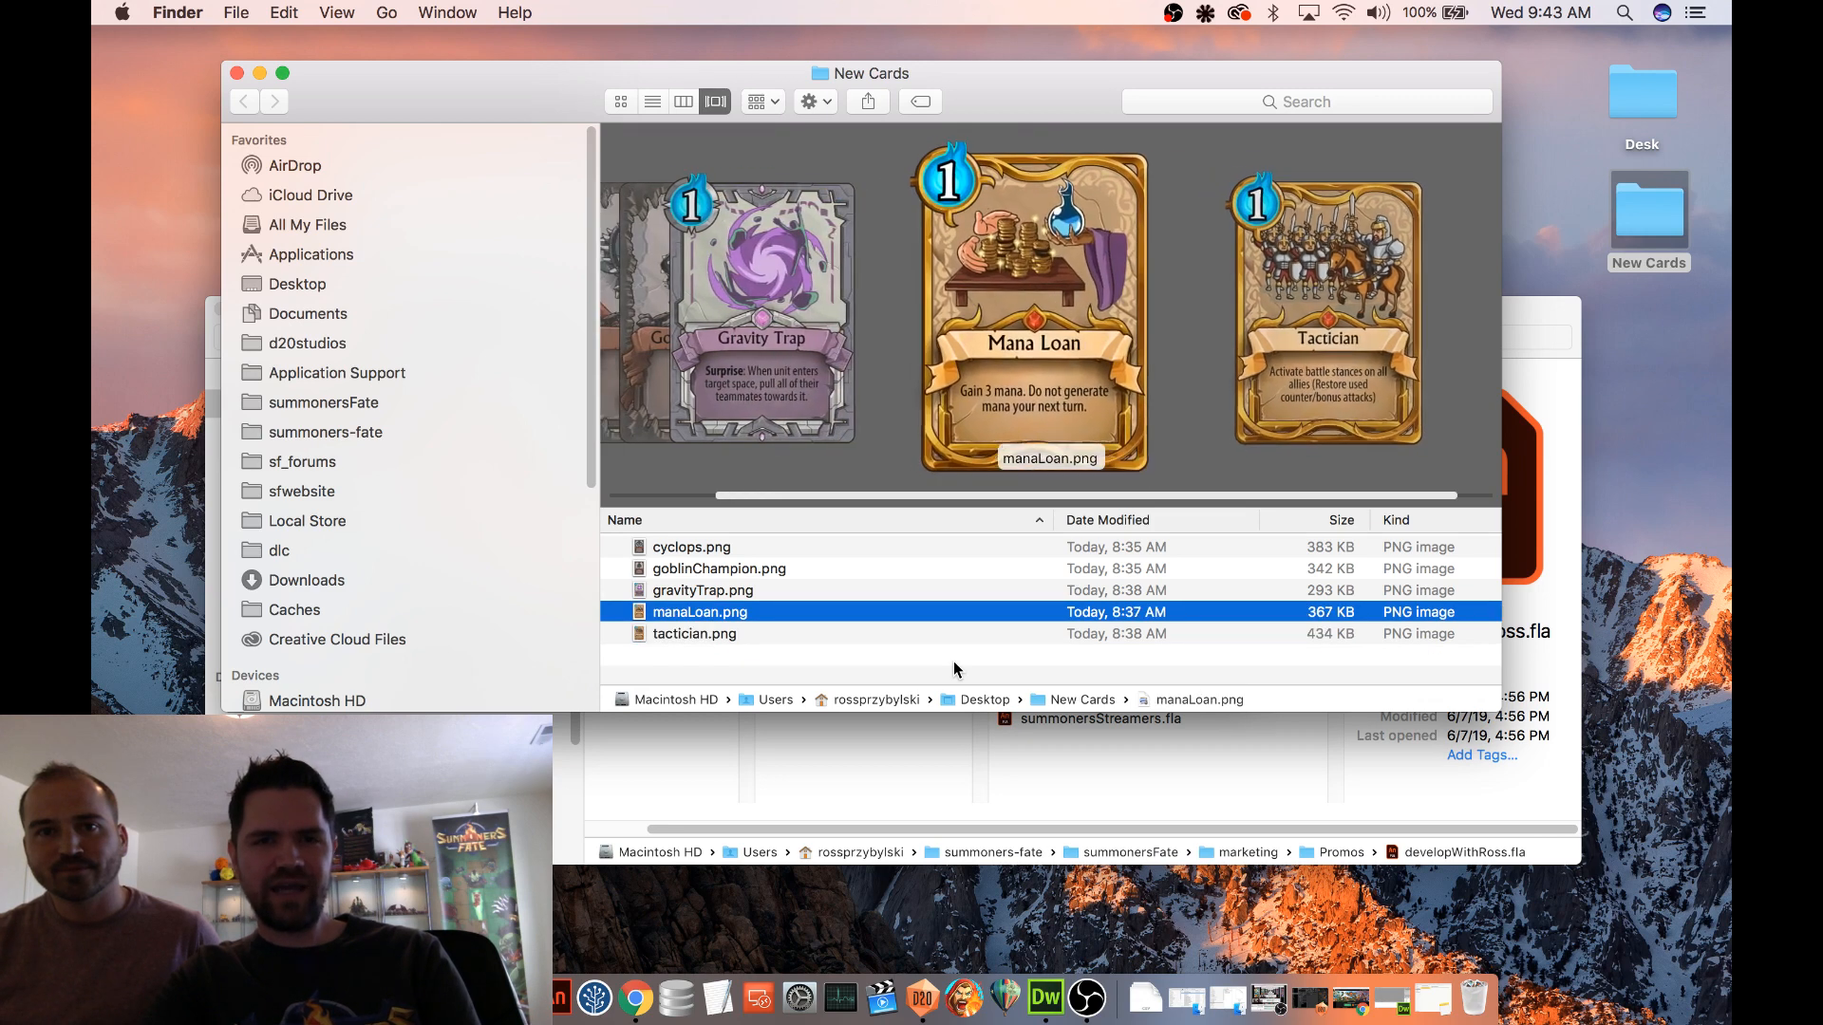
key("Down")
key("Up")
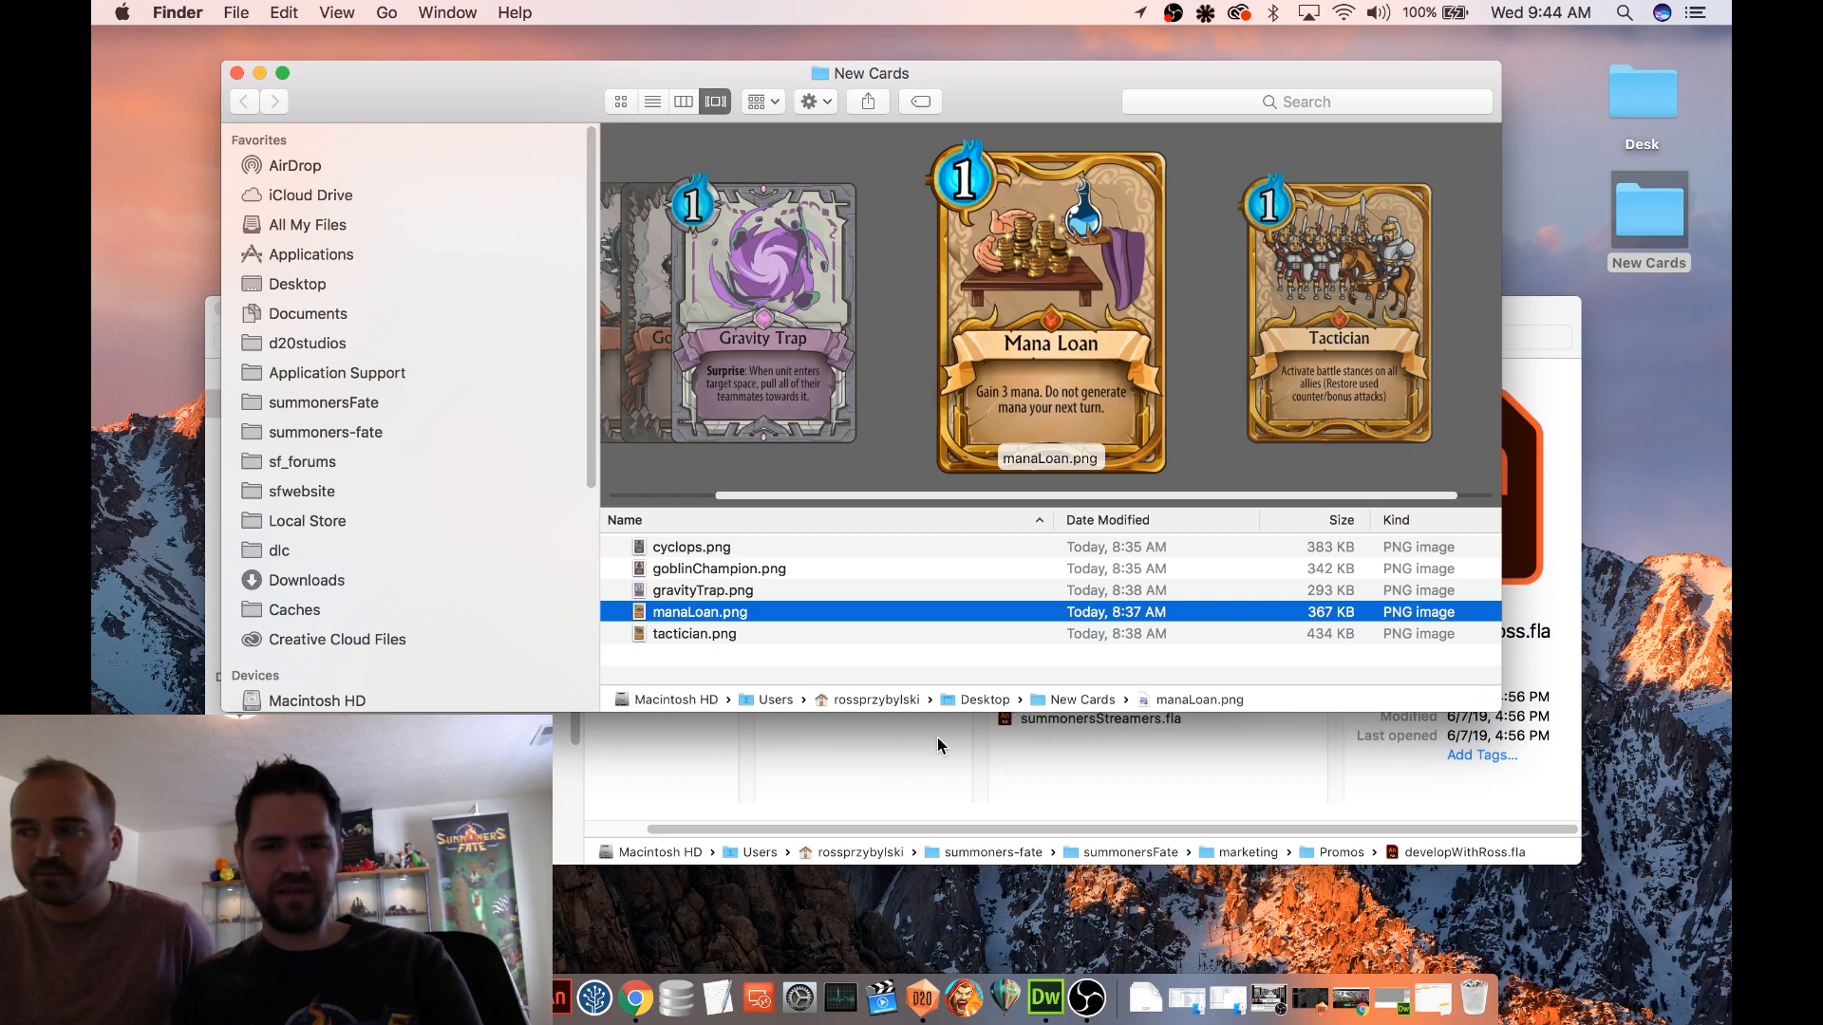
Switch to D20DefinitionsEditor and advance the Clik'Clik summoner and the Fire Elemental toward the enemy units in the test match
left_click(923, 1014)
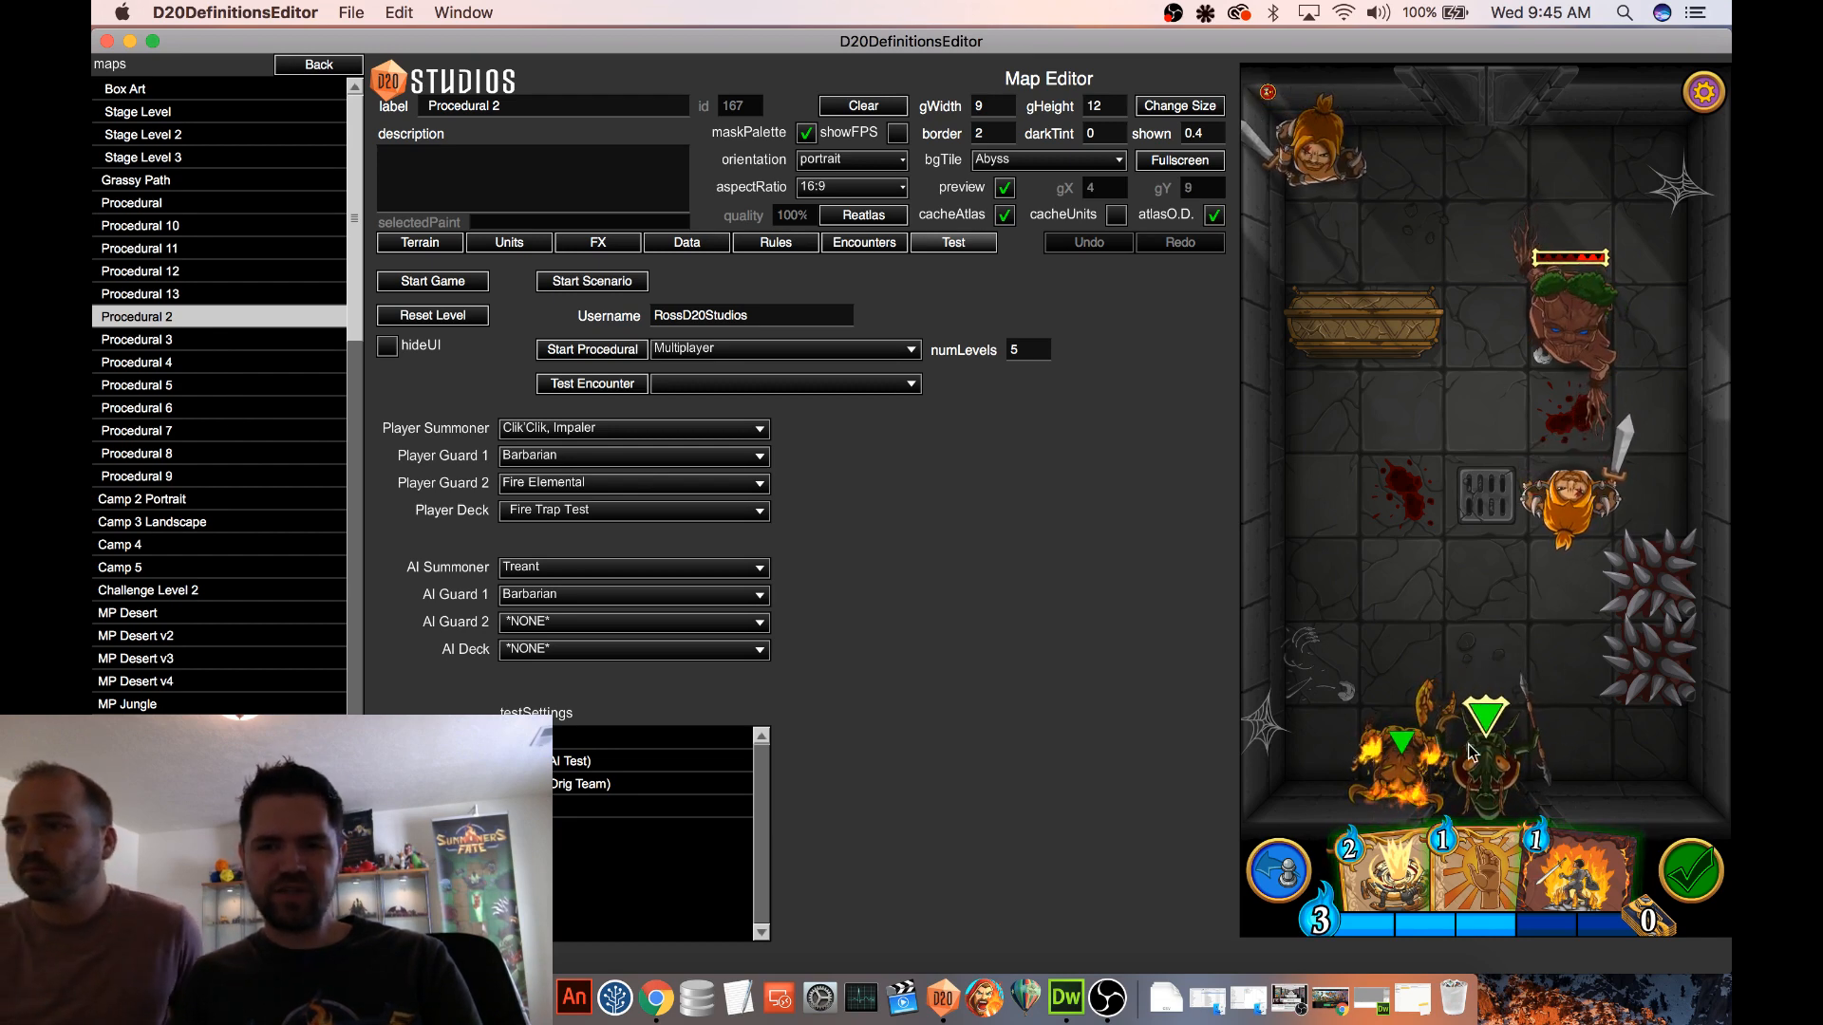
left_click_drag(1486, 717, 1490, 576)
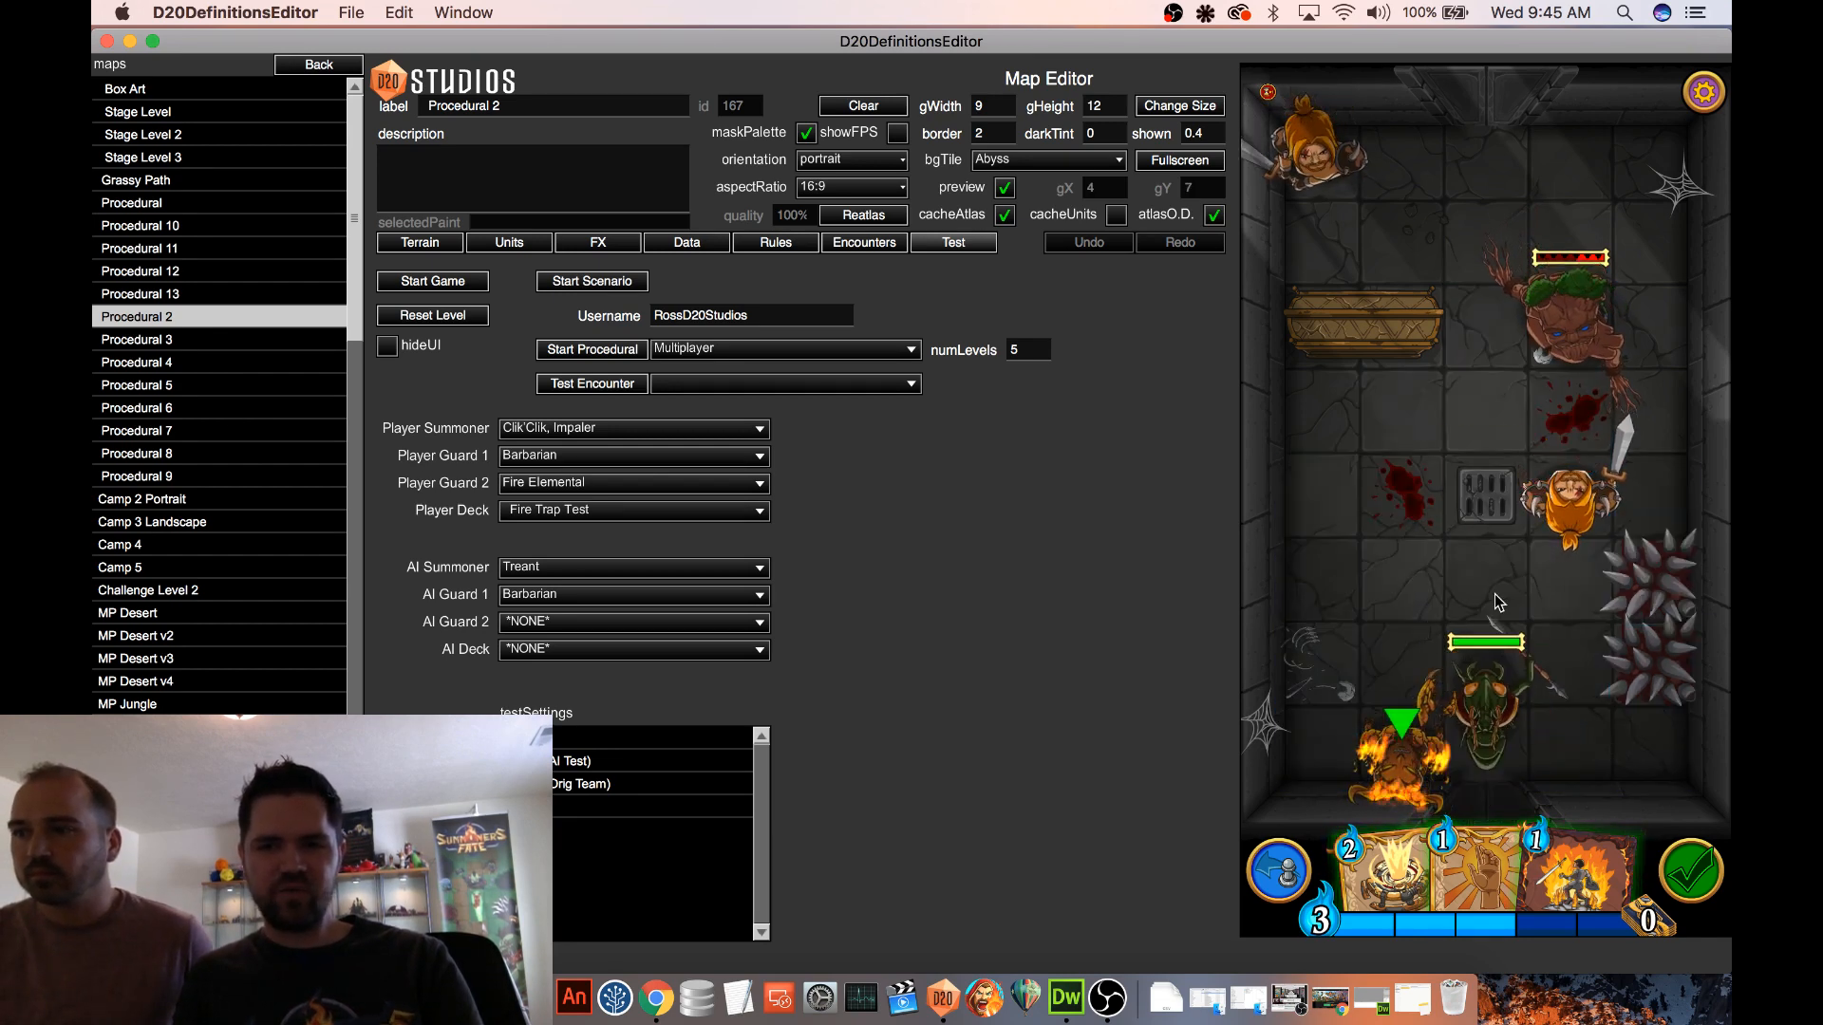
left_click_drag(1381, 730, 1346, 598)
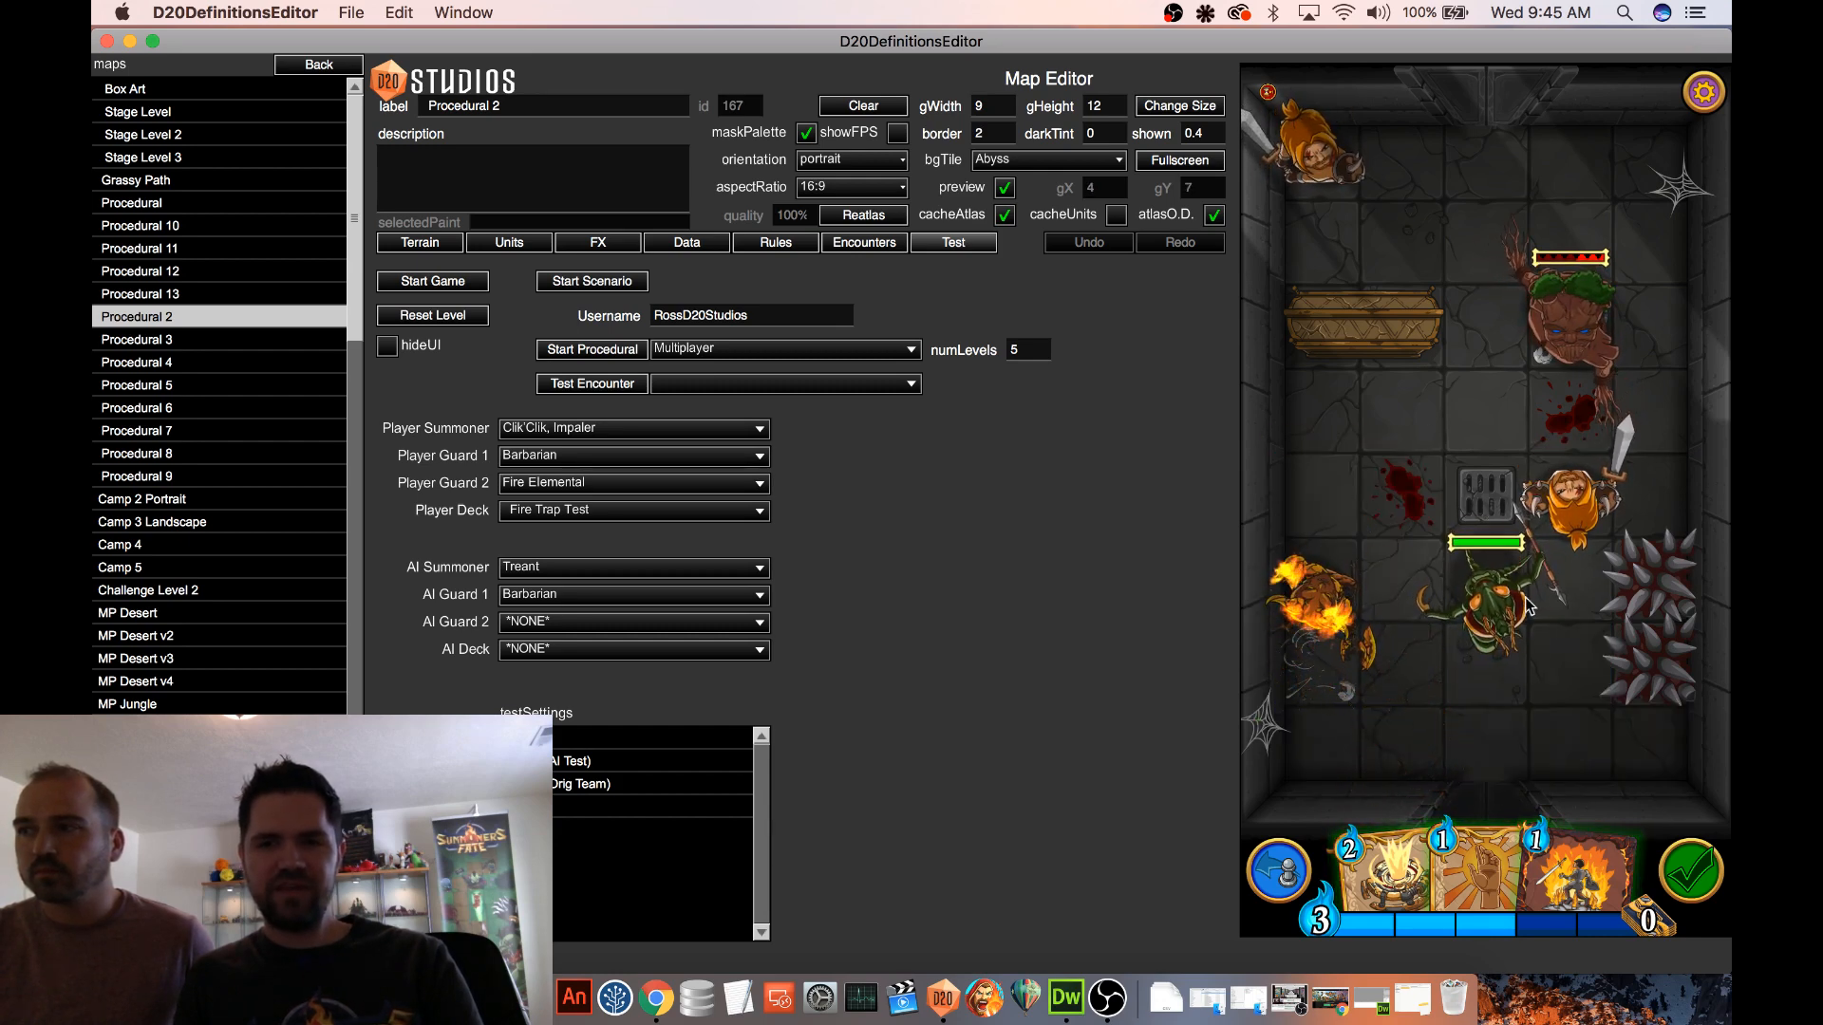
left_click_drag(1470, 579, 1485, 494)
Preview the running match in the landscapeLeft and landscapeRight orientations, and return it to portrait
left_click(849, 159)
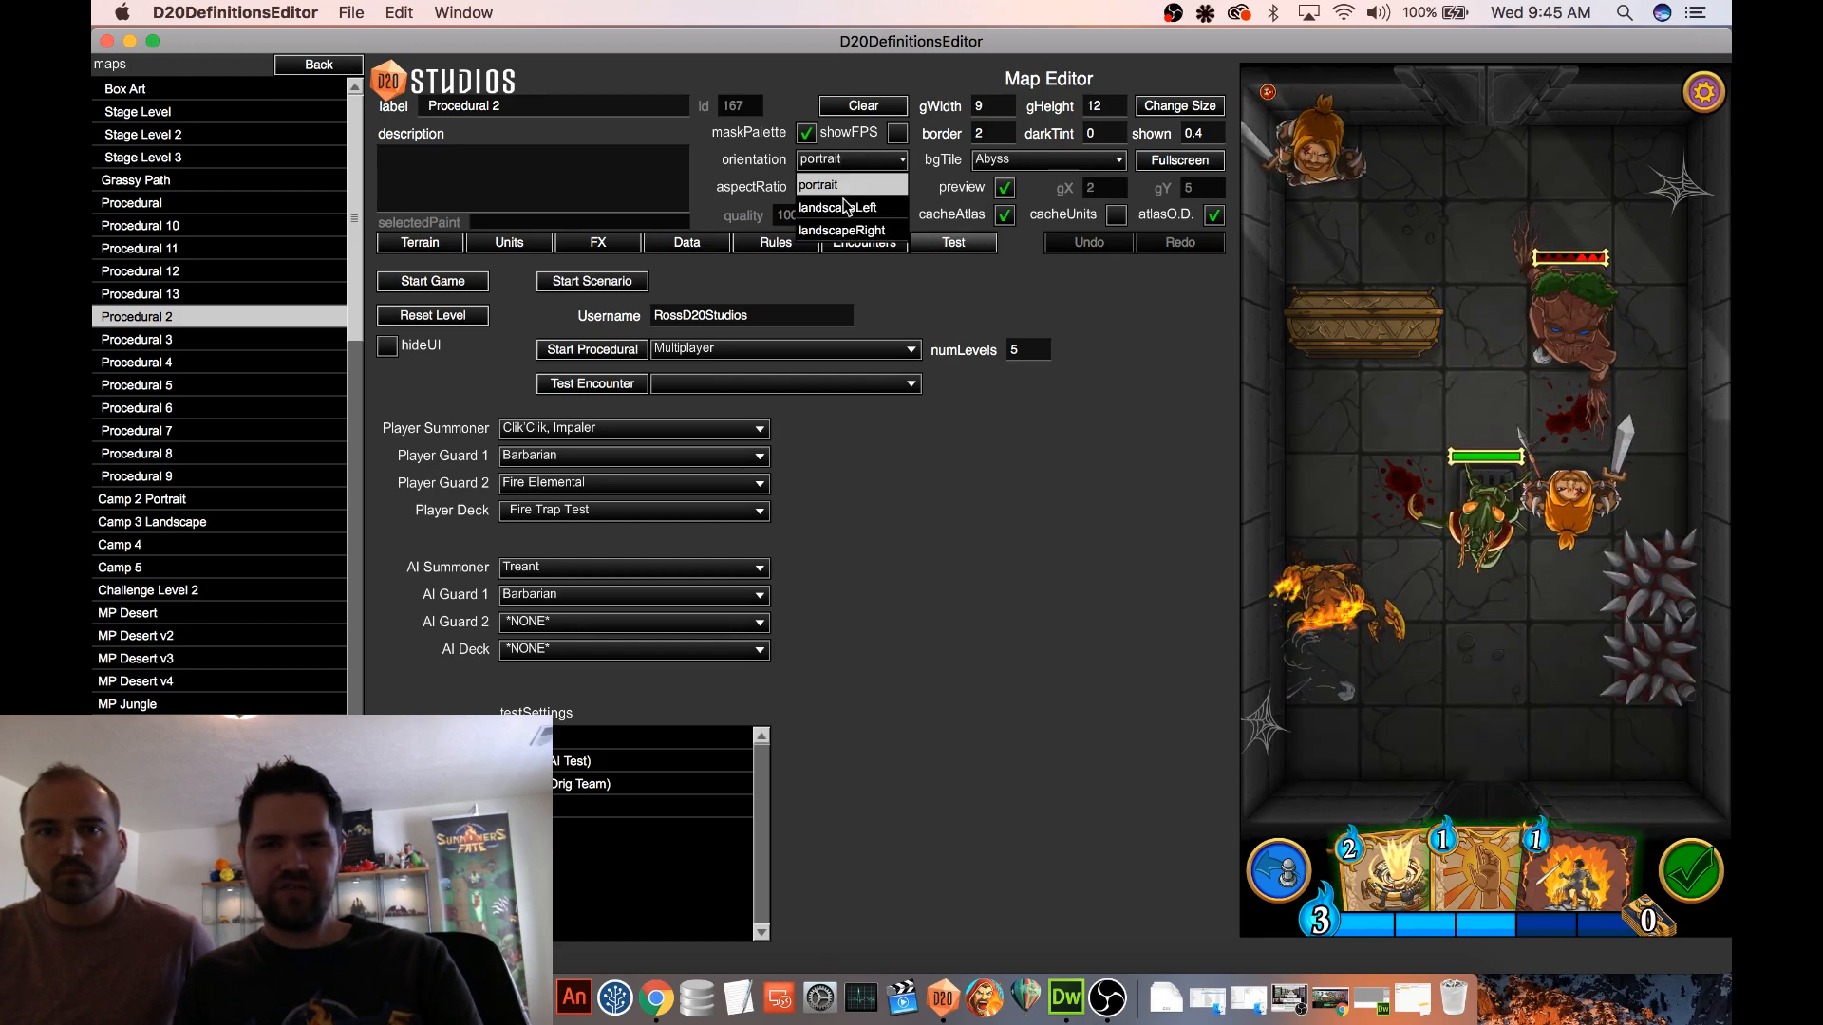
left_click(846, 207)
key("Down")
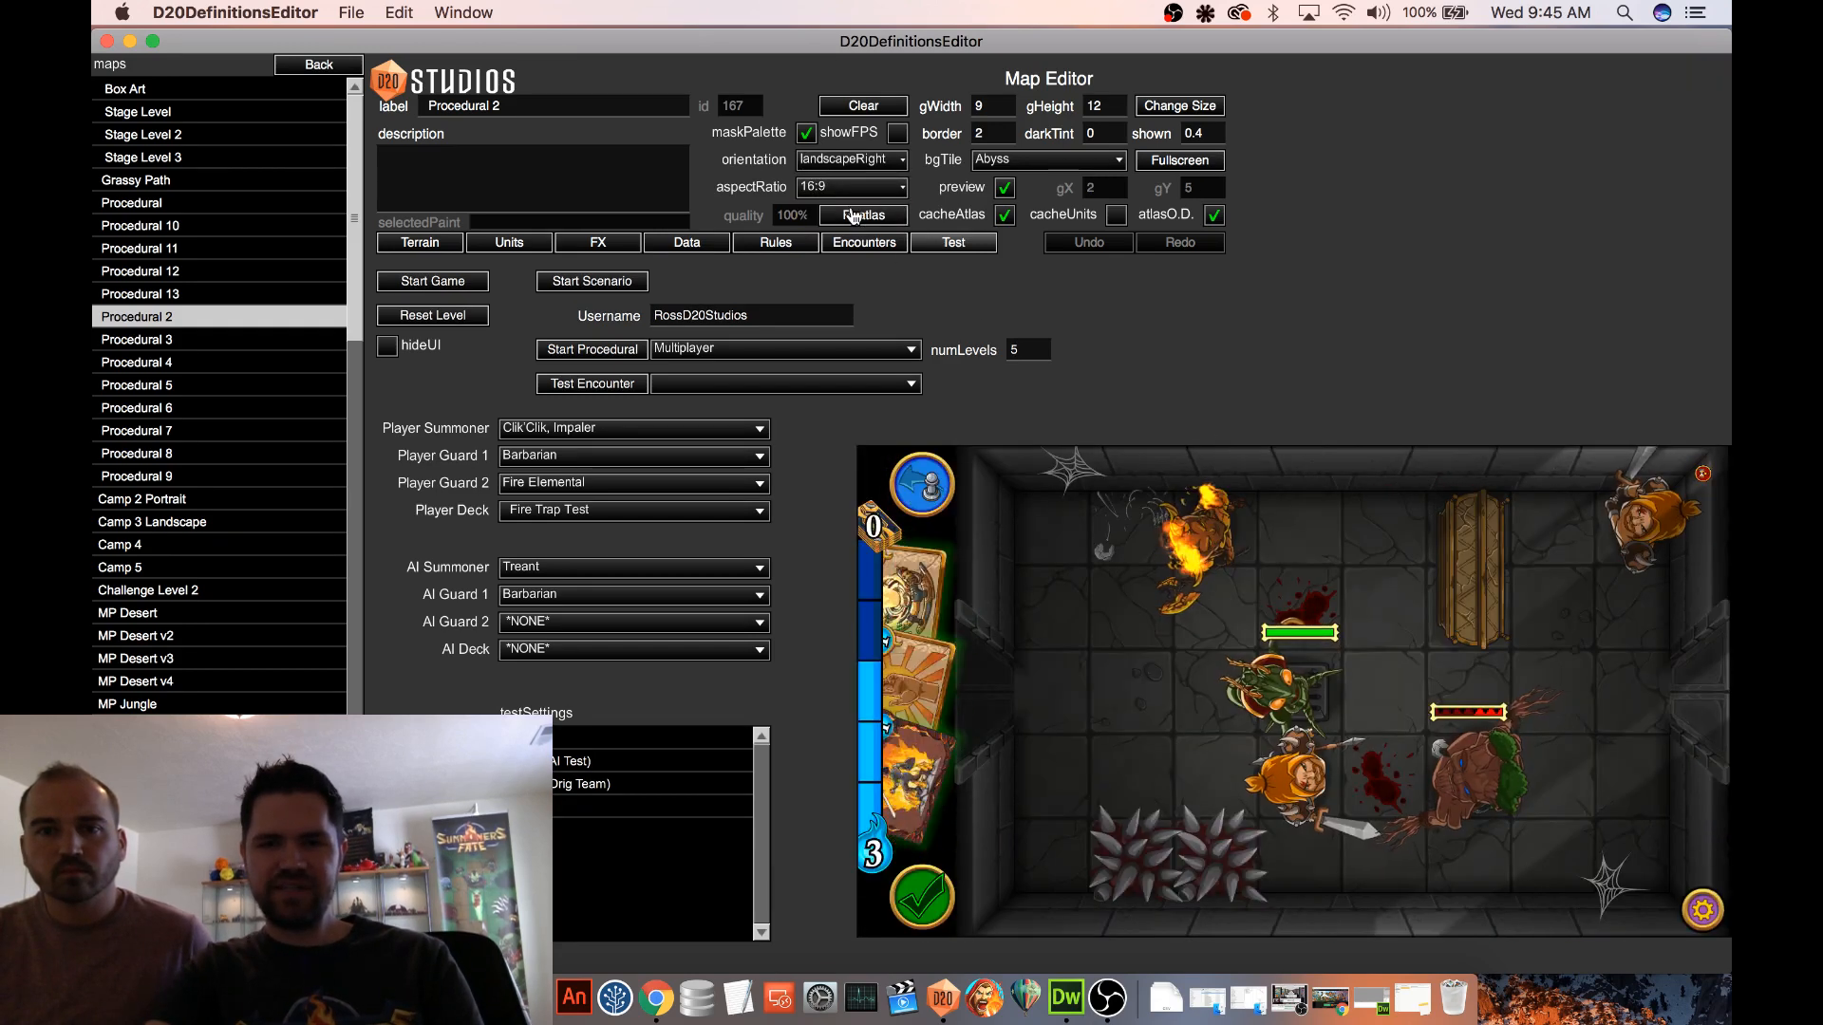
key("Up")
key("Down")
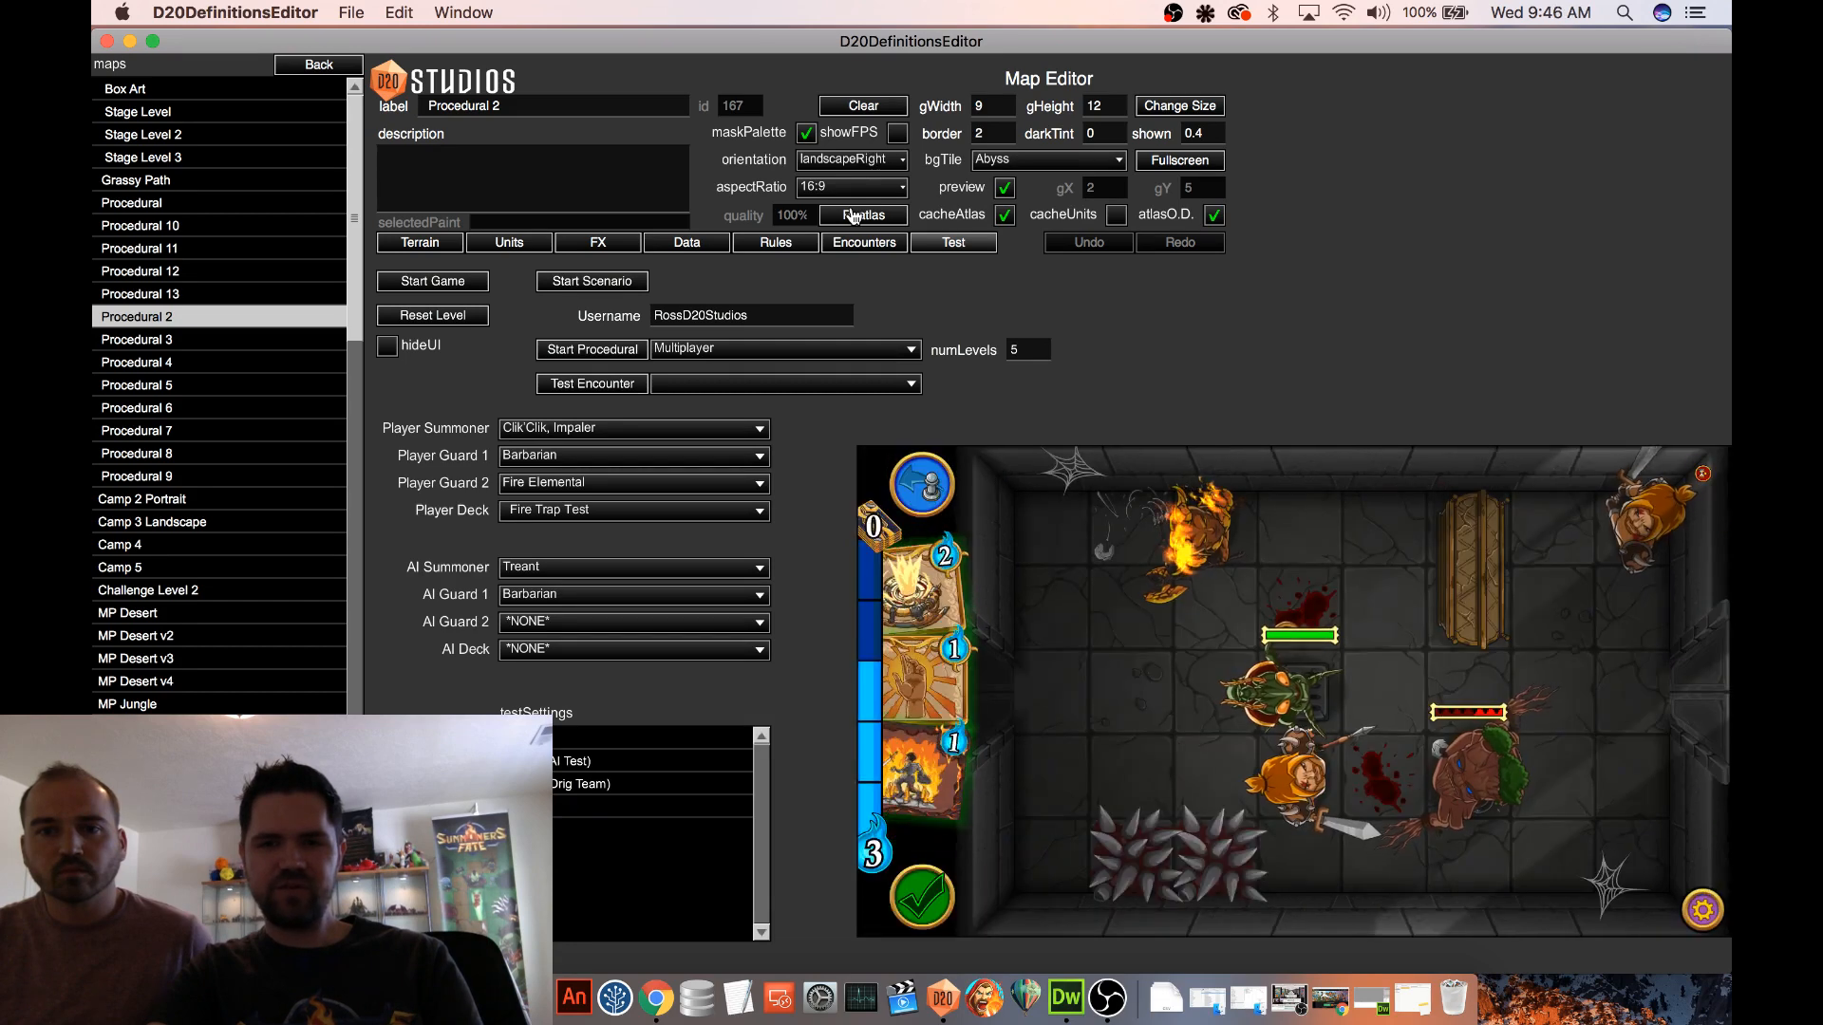
key("Up")
key("Up")
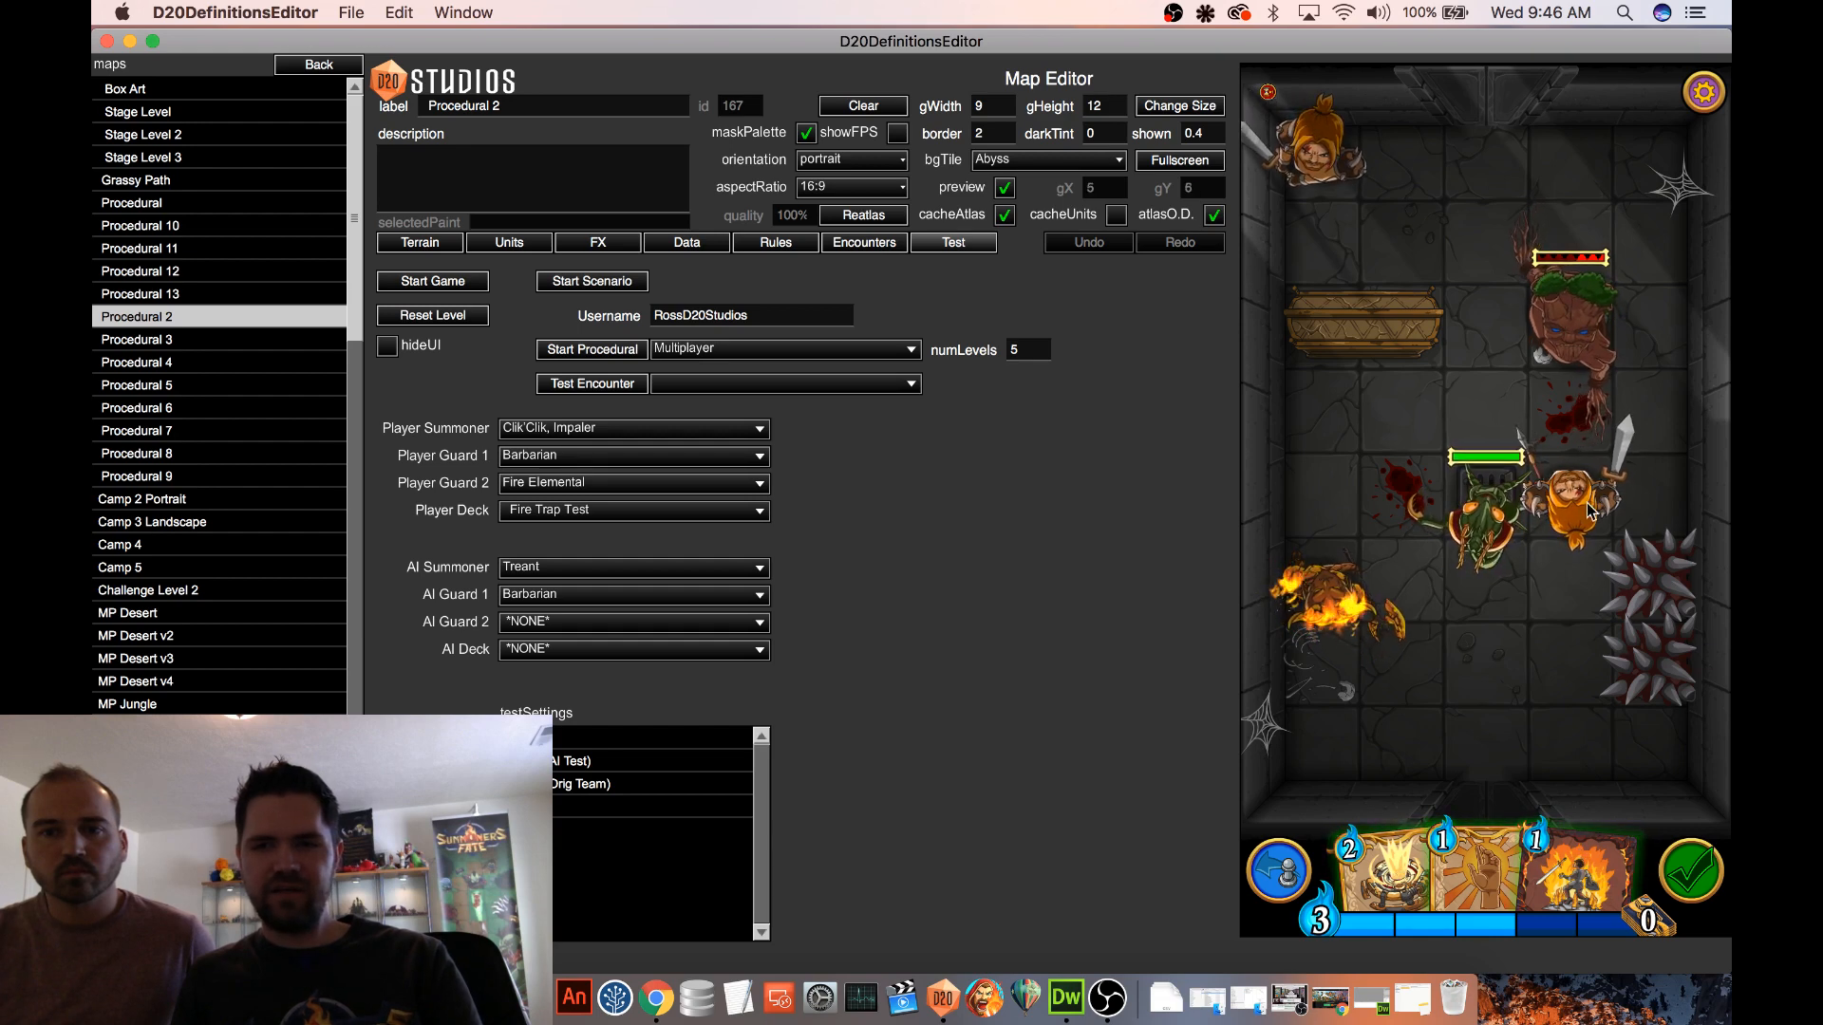
Attack the enemy Treant with the Barbarian guard beside the summoner, and continue past the end-of-match screen
mouse_move(1572, 499)
left_mouse_down()
mouse_move(1495, 314)
mouse_move(1576, 398)
mouse_move(1574, 493)
mouse_move(1571, 337)
left_mouse_up()
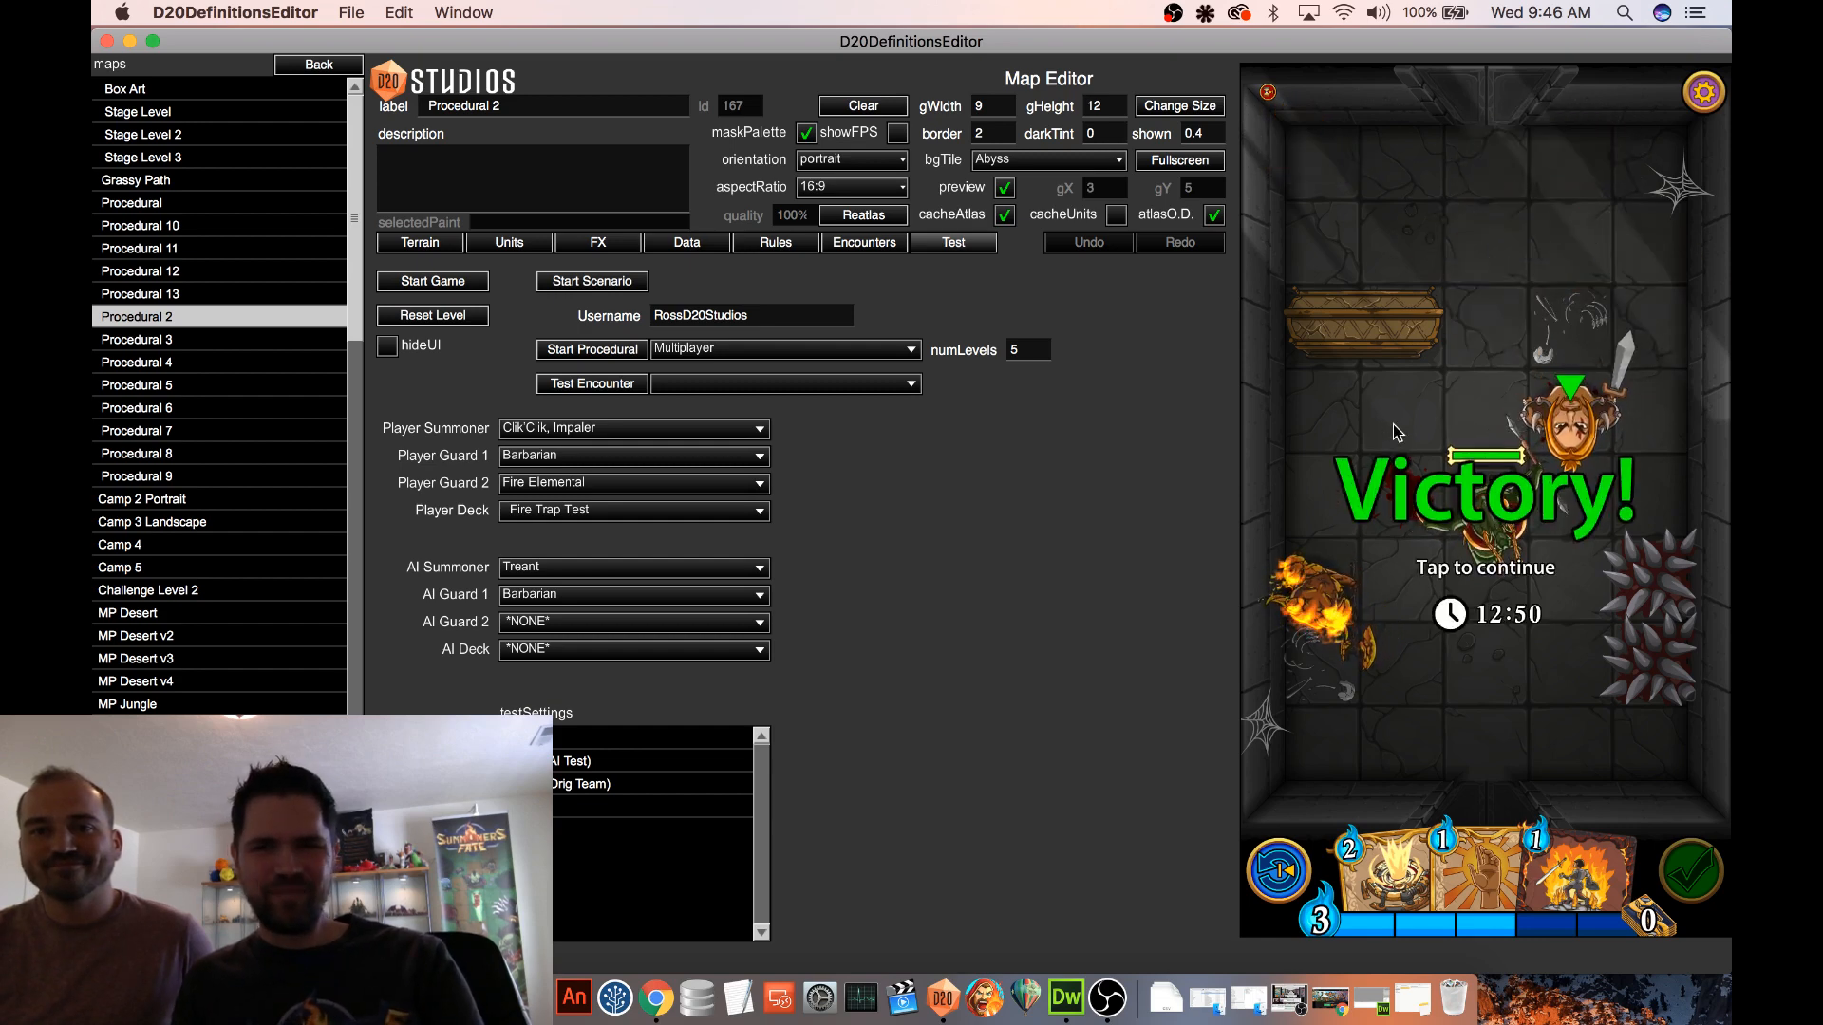
left_click(1370, 432)
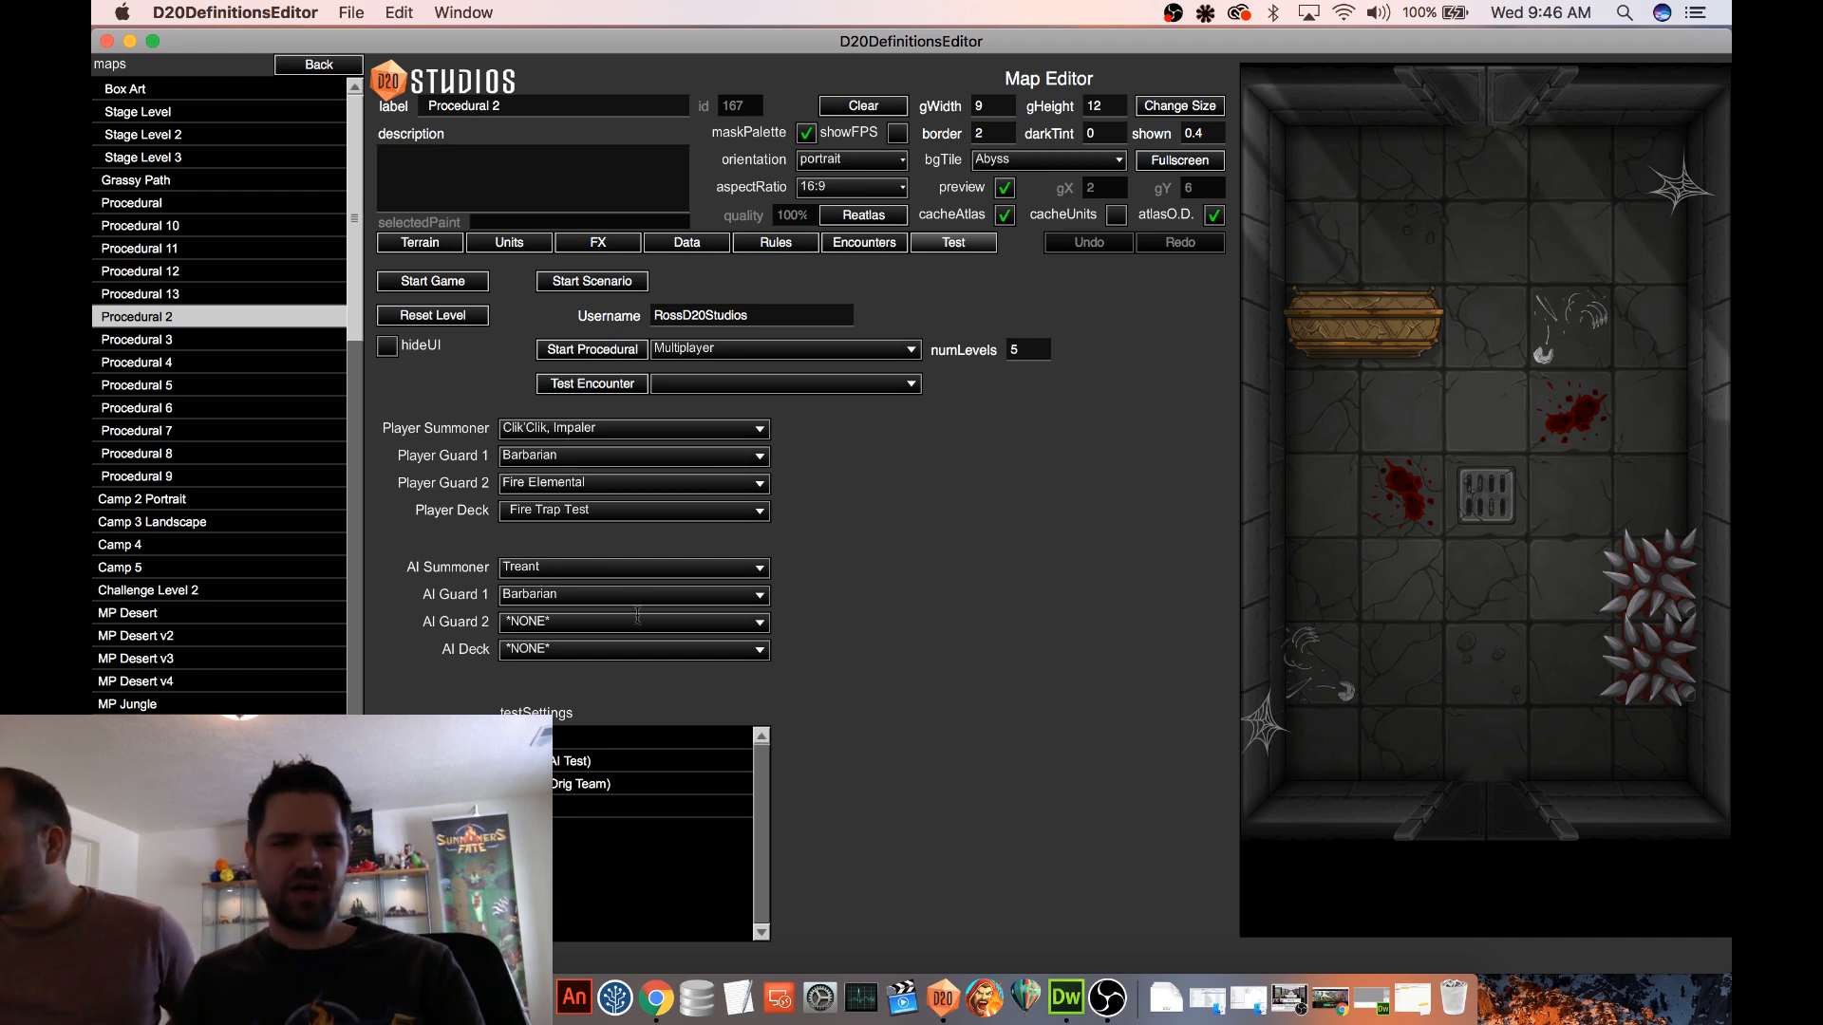
Open the Spells definitions and view the cards from Bear Trap through Chain Lightning, going back to Celestial Champion
left_click(318, 64)
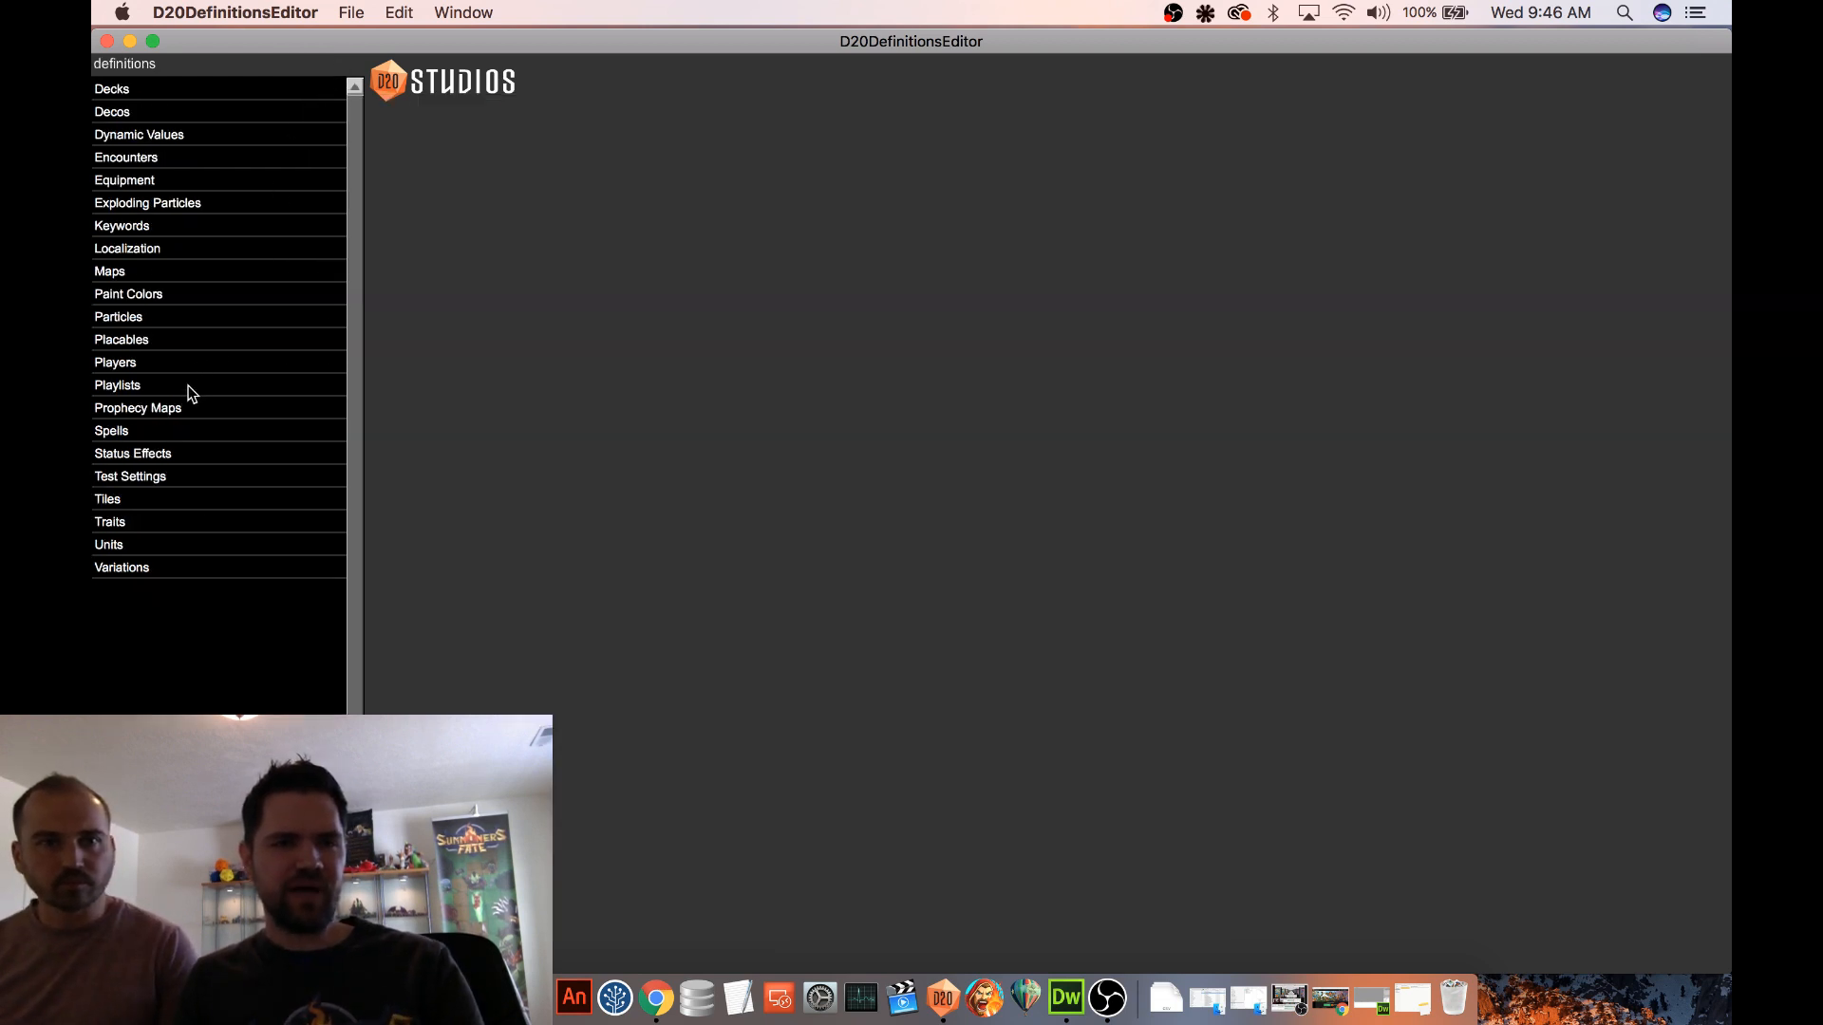
left_click(167, 433)
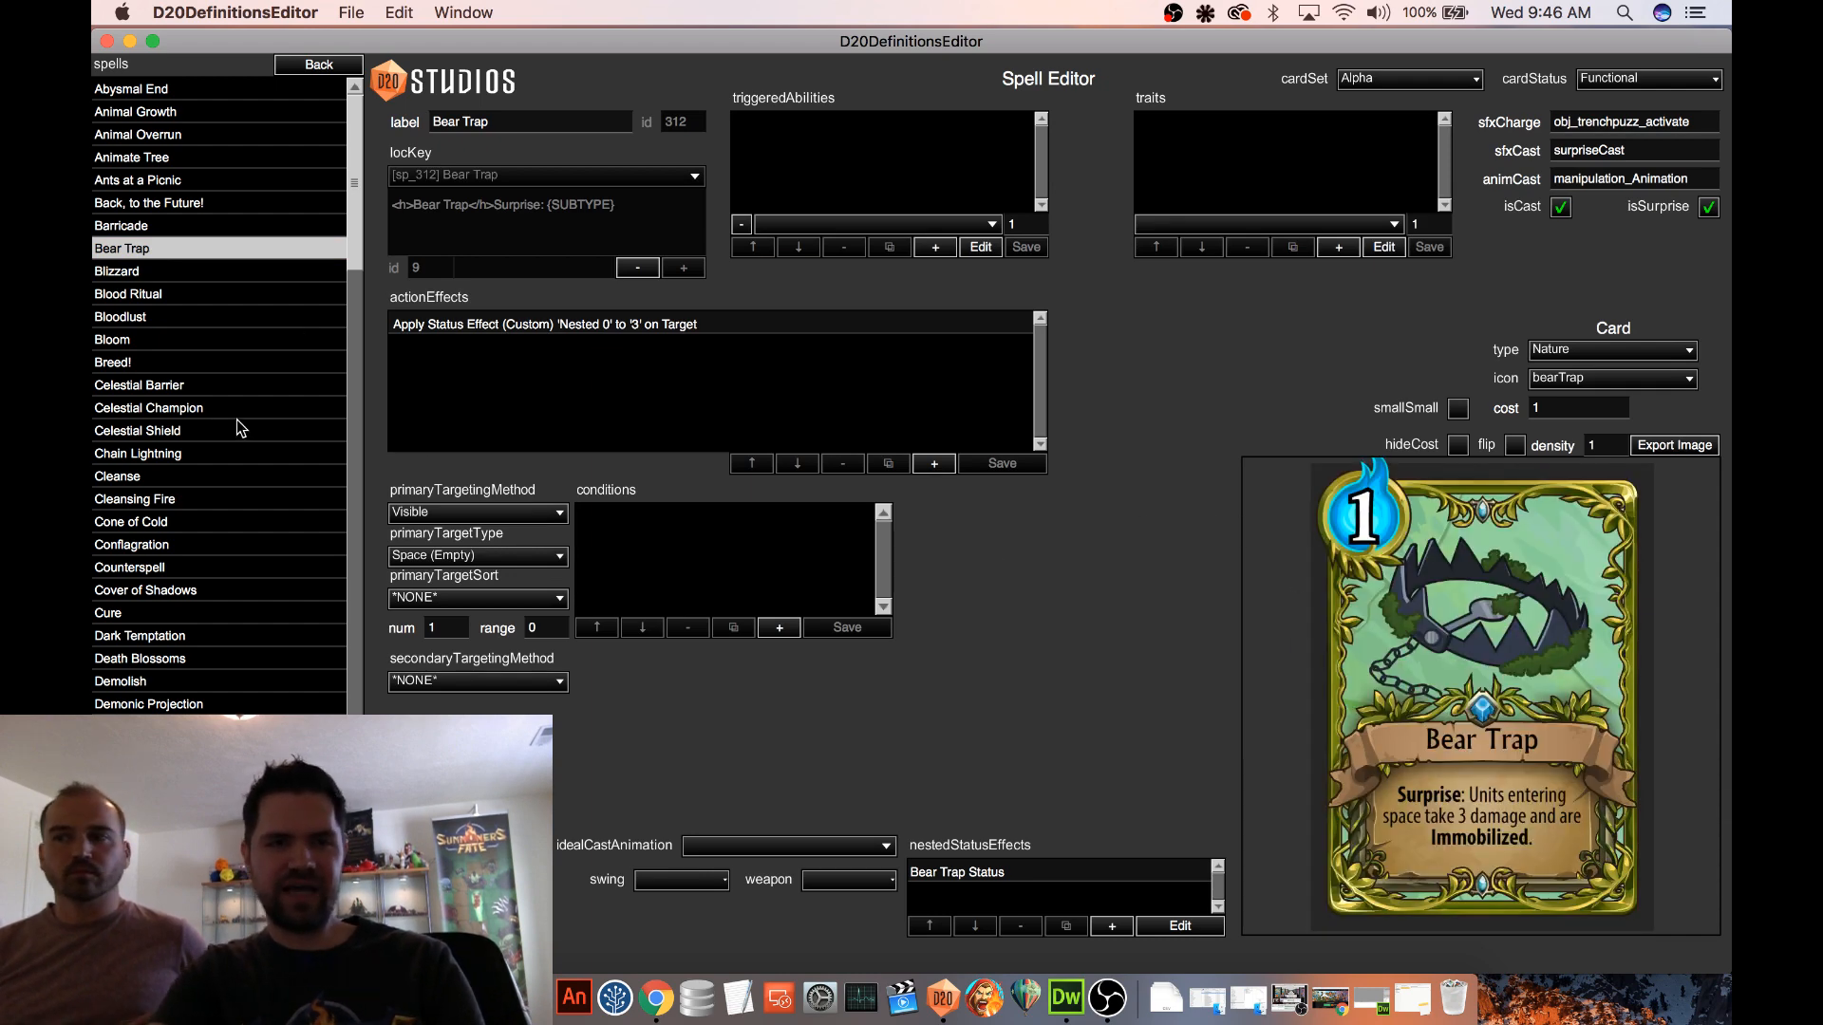
key("Down")
key("Down")
key("Down")
key("Down")
key("Down")
key("Down")
key("Down")
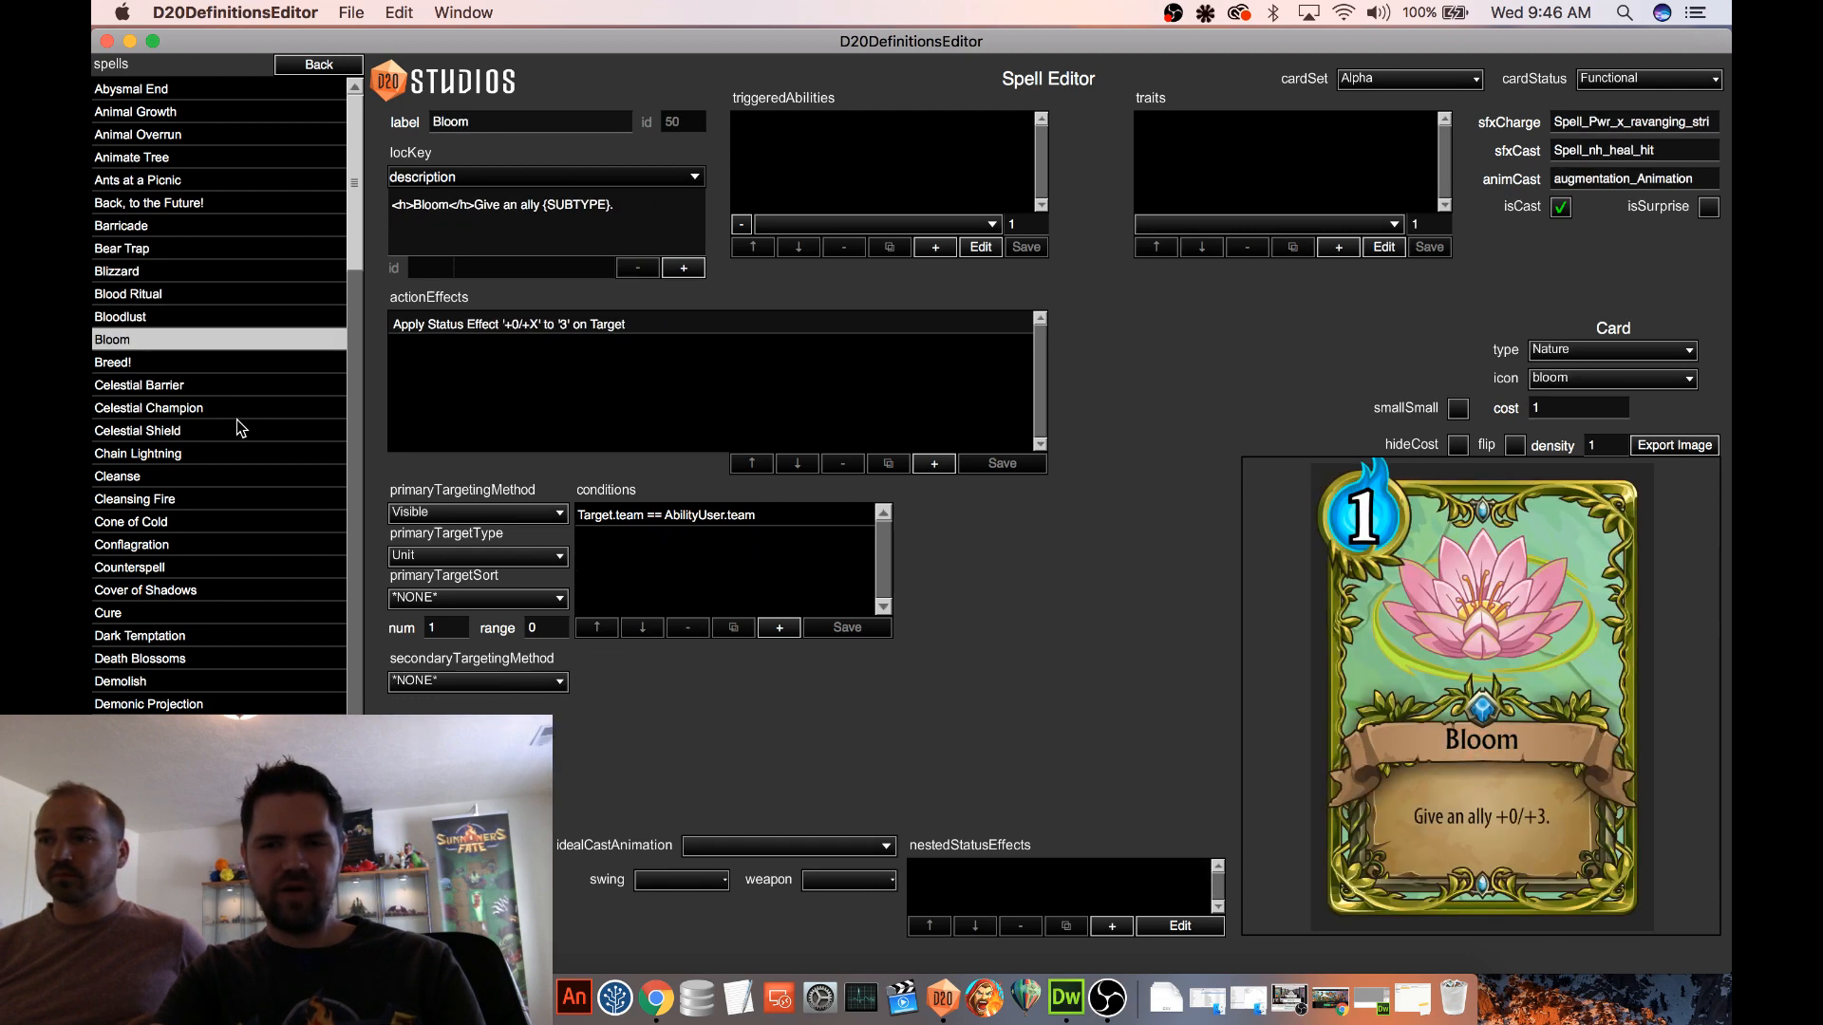
key("Down")
key("Down")
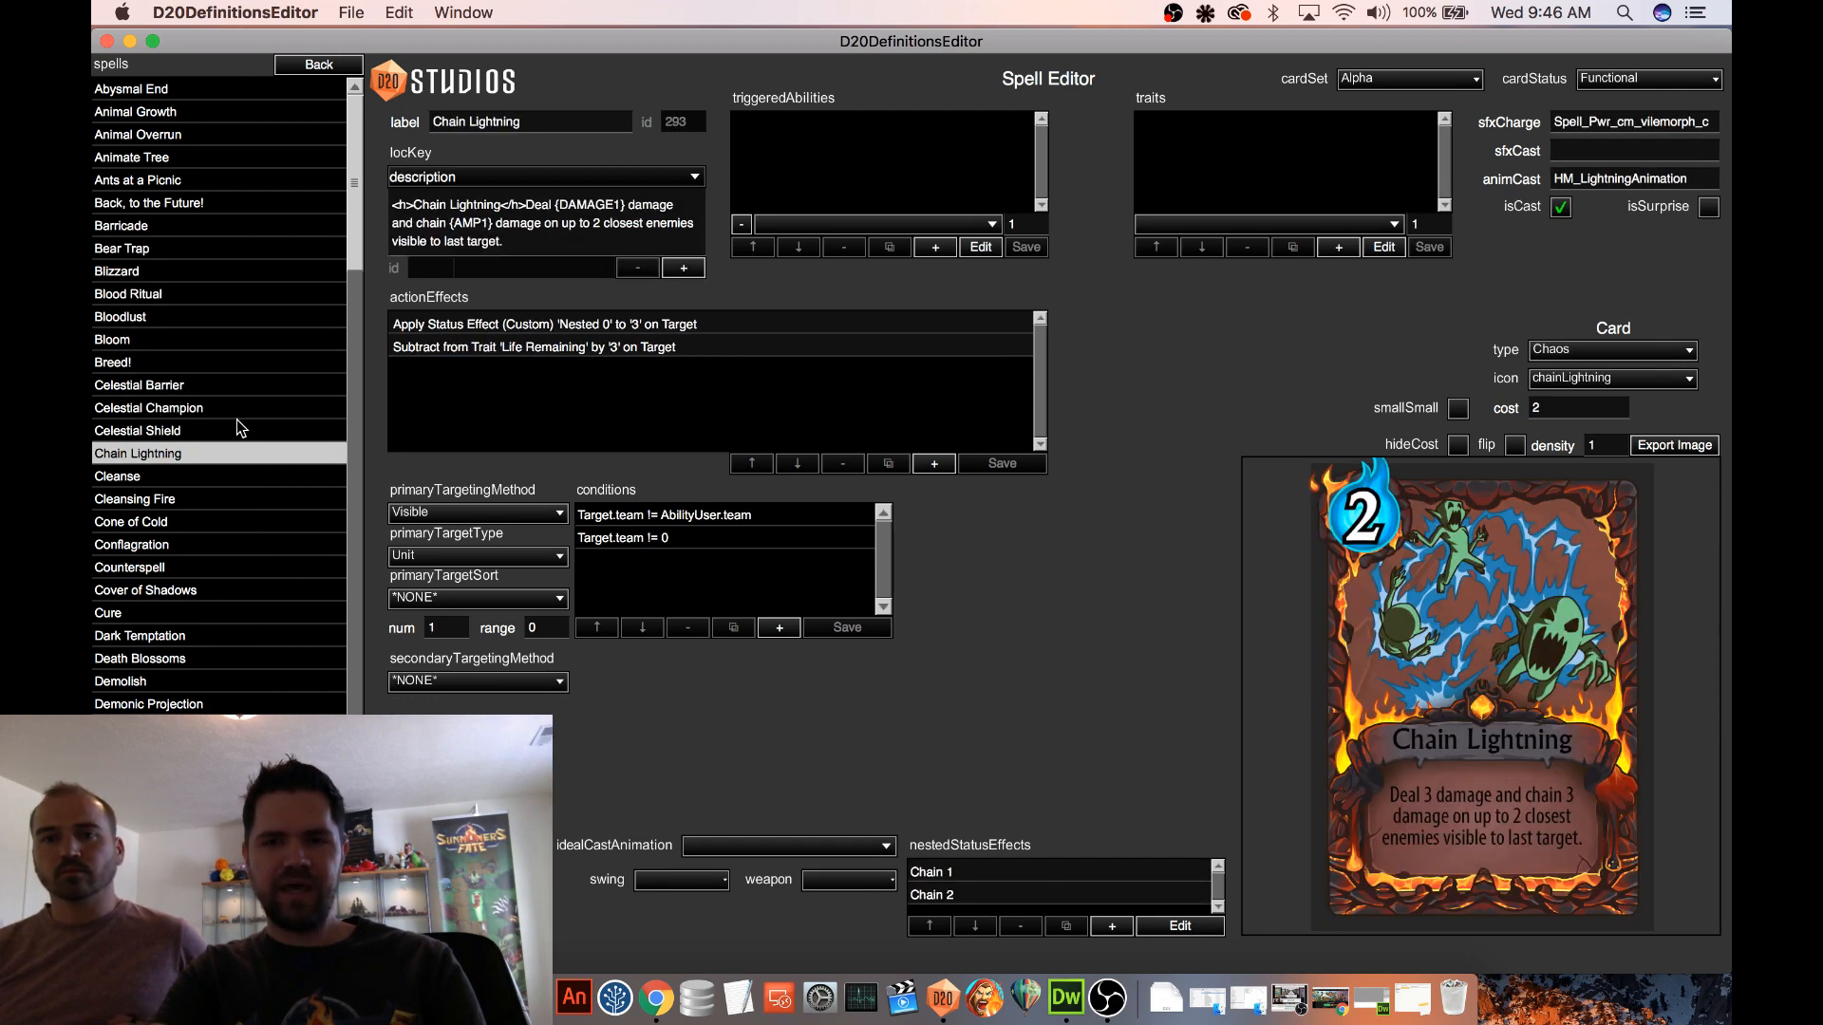
key("Up")
key("Up")
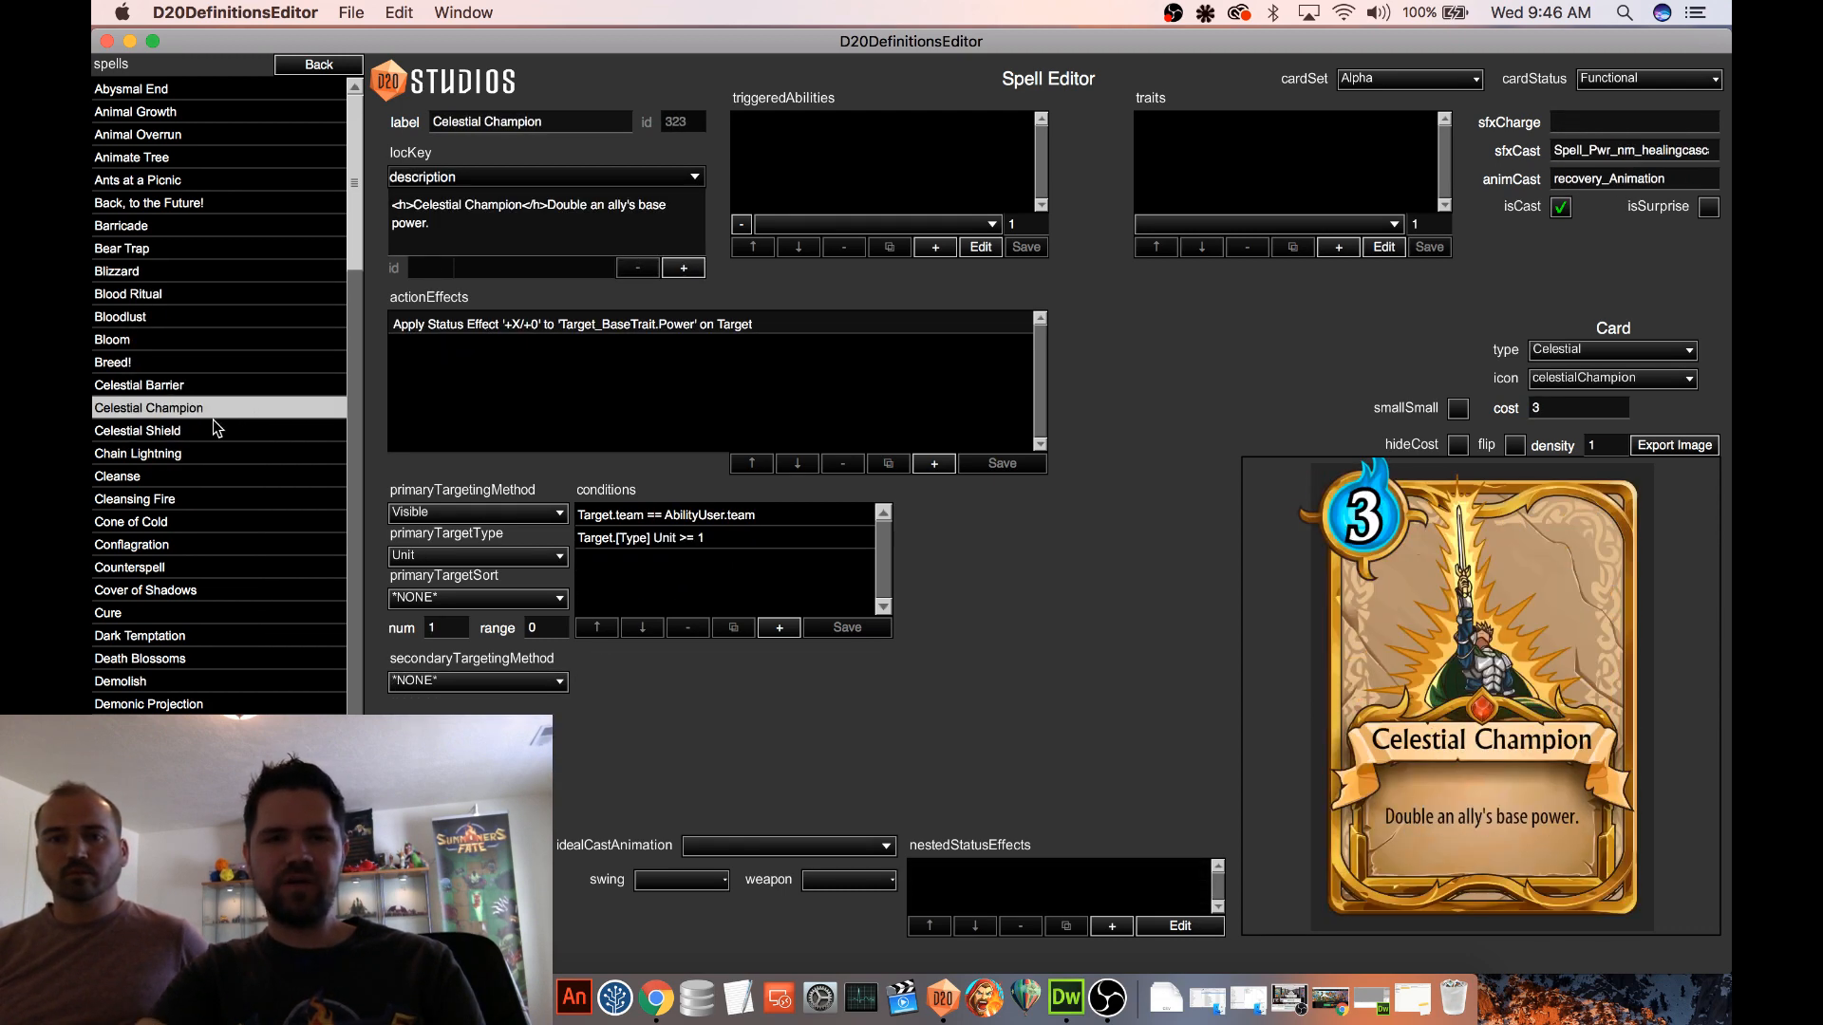
Add filler text starting with "hgh hjhjhj hjbhjb" to the end of Celestial Champion's description
left_click(451, 219)
type("hgh hjhj")
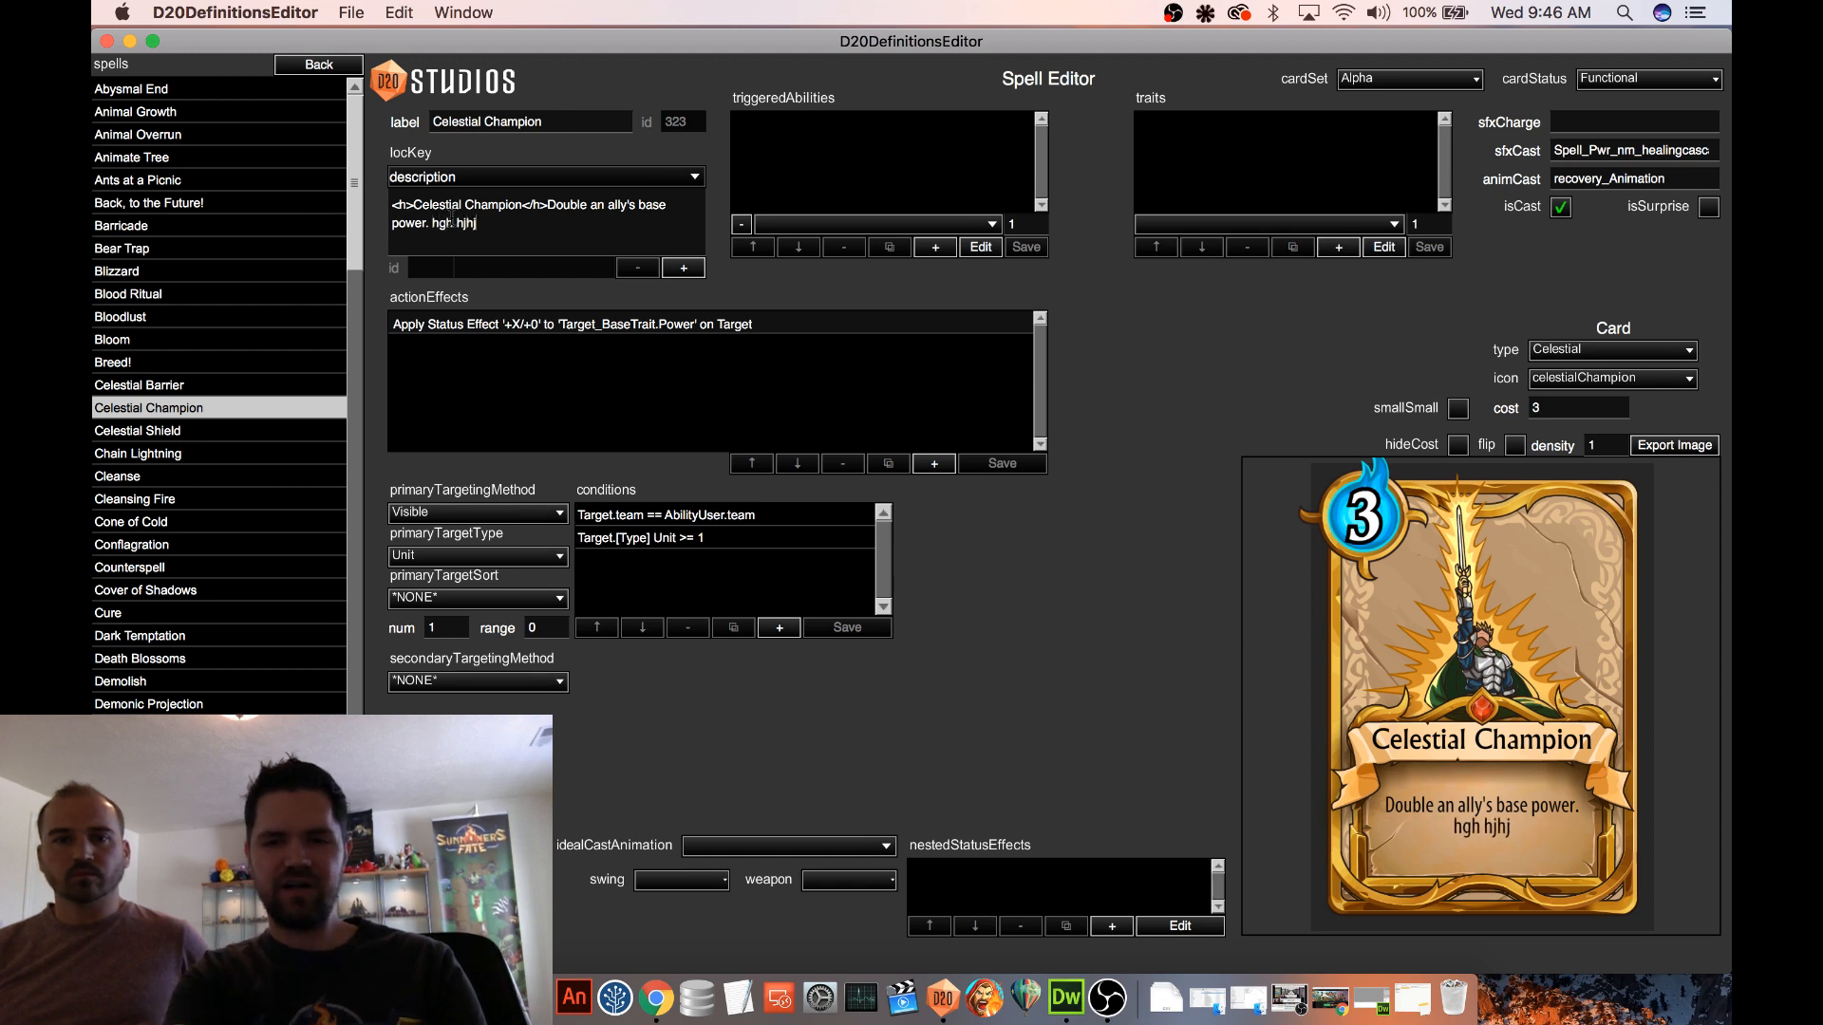
type("hj hjbhjb bh hjbhjbhj jjhbjhj")
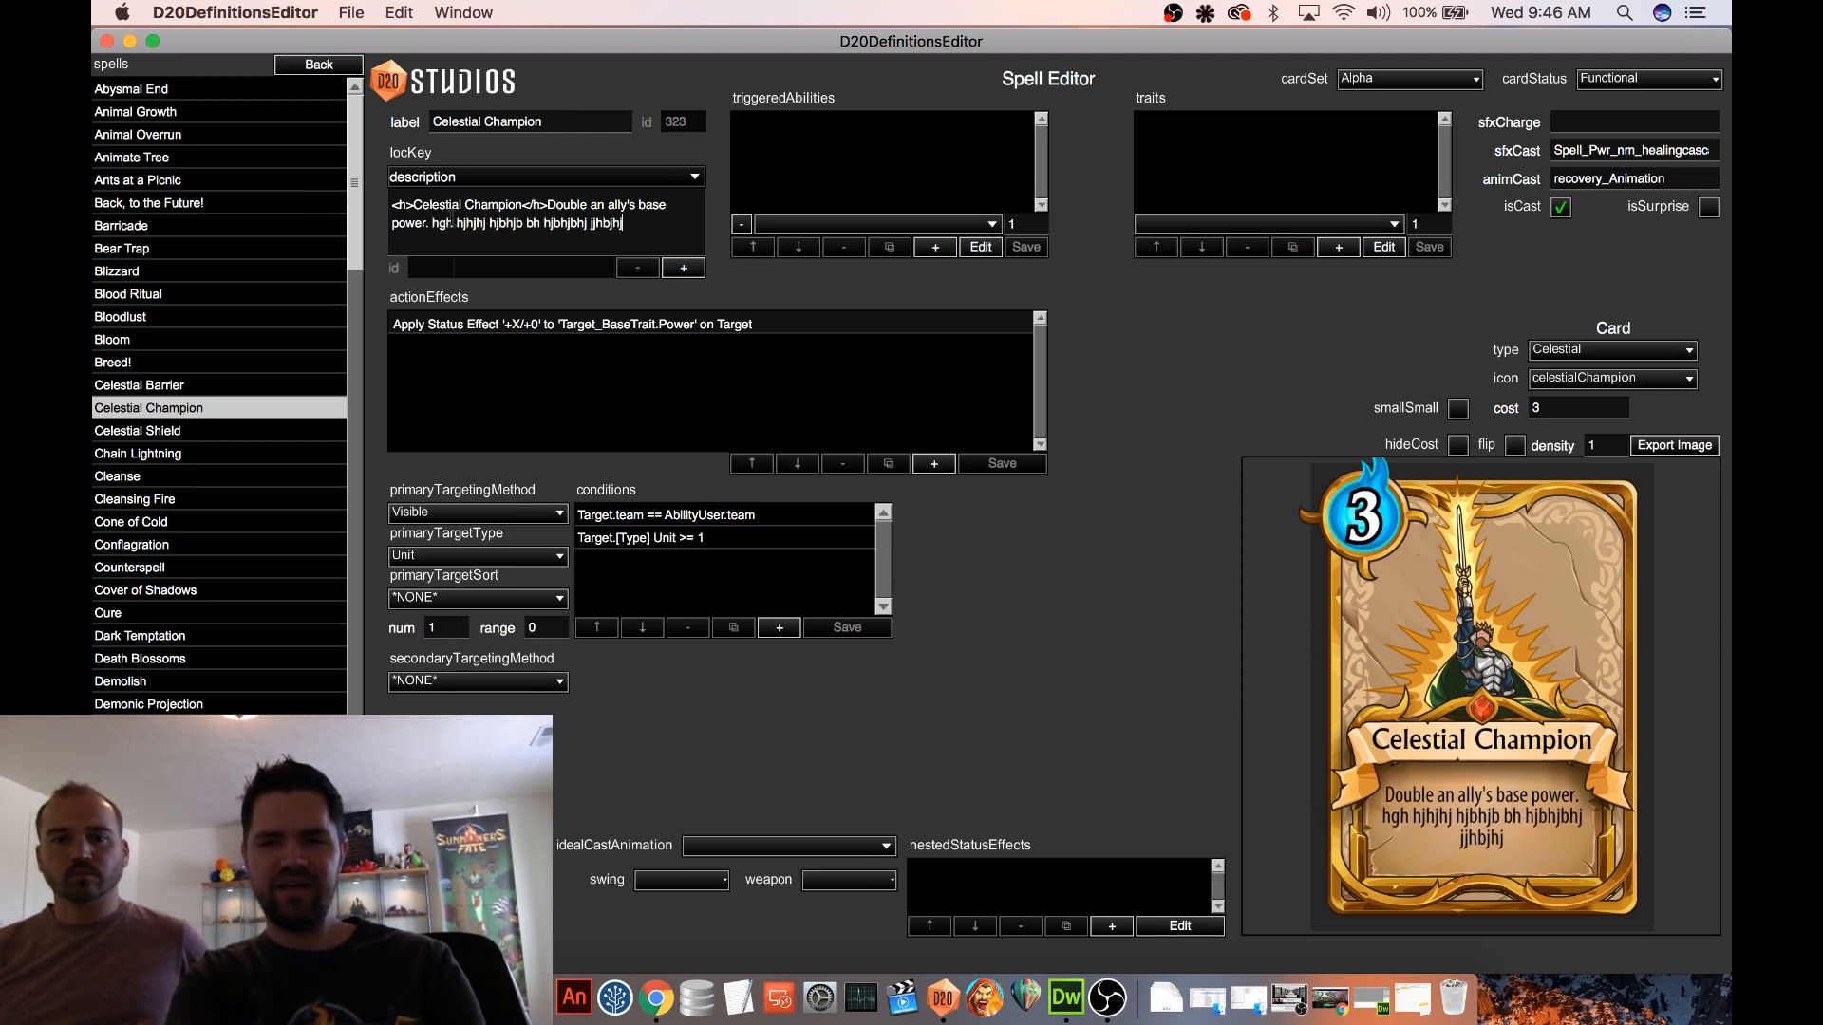
type(" hjbhbhjbhjbhjbjb hhj")
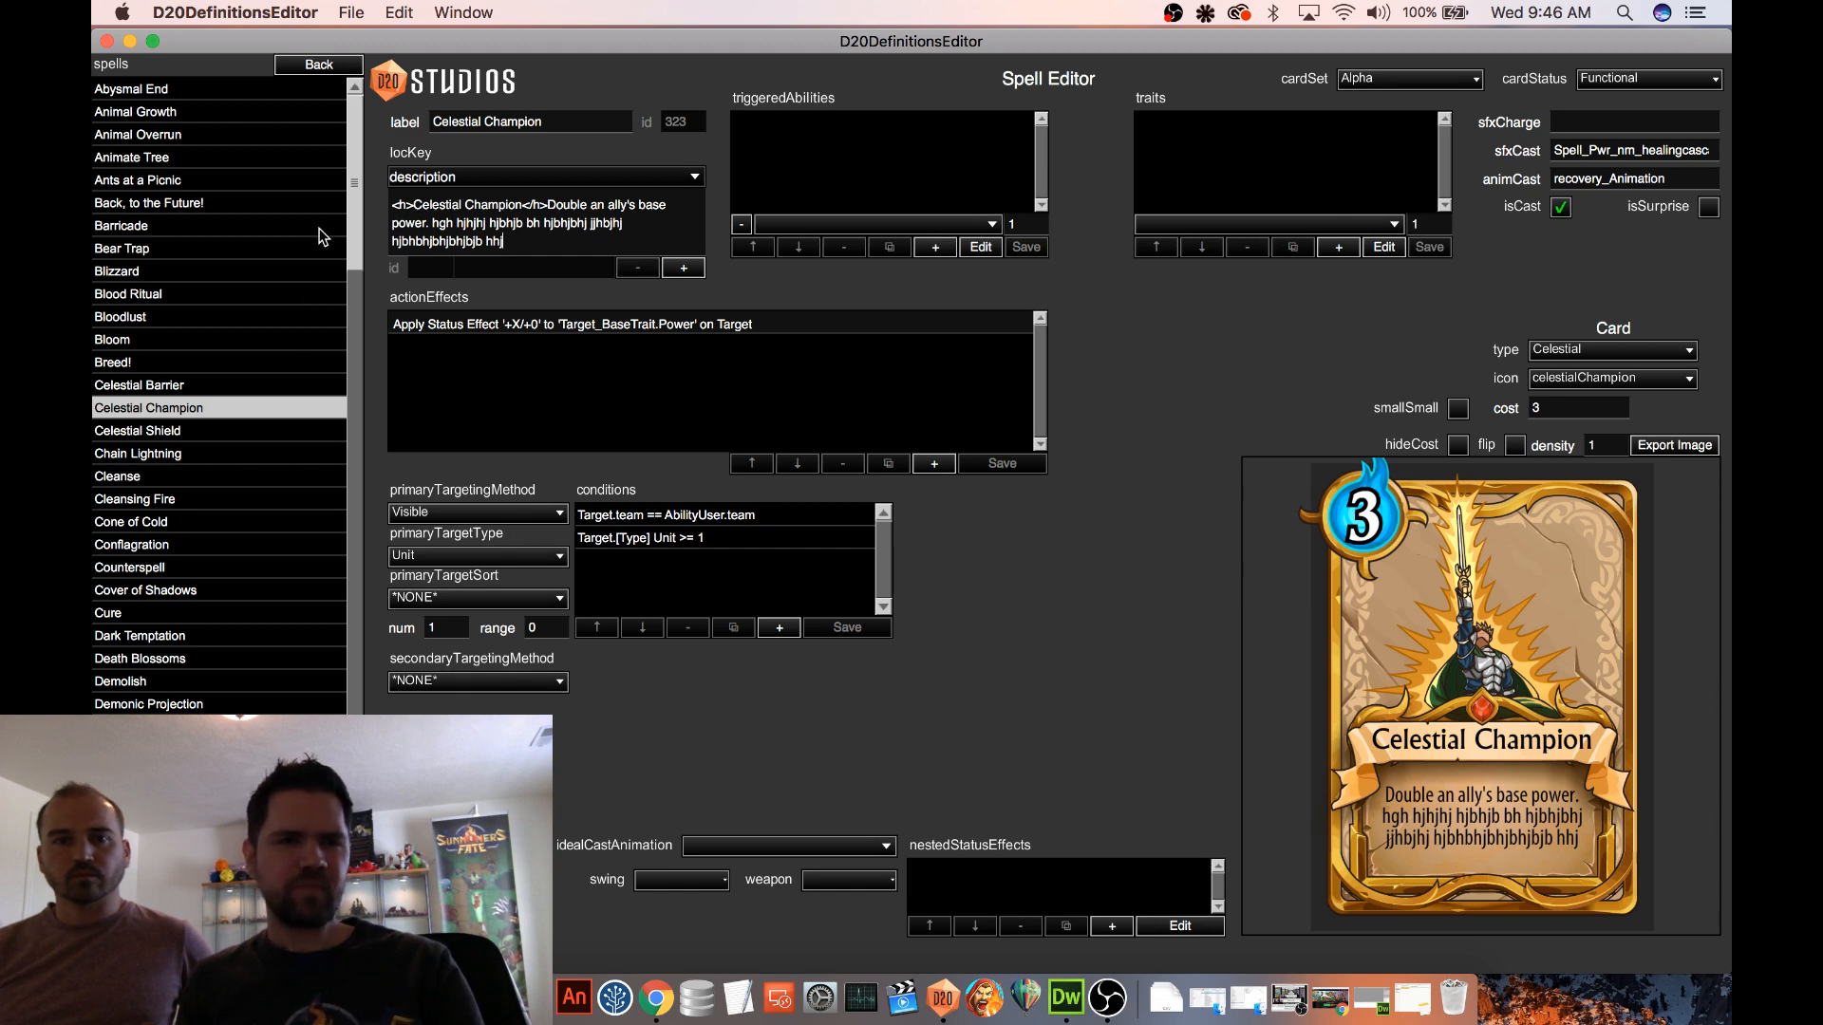
Open the Mana Loan spell among the non-functional cards and set its card status to Functional
left_click_drag(350, 193, 318, 648)
scroll(318, 649, "down", 5)
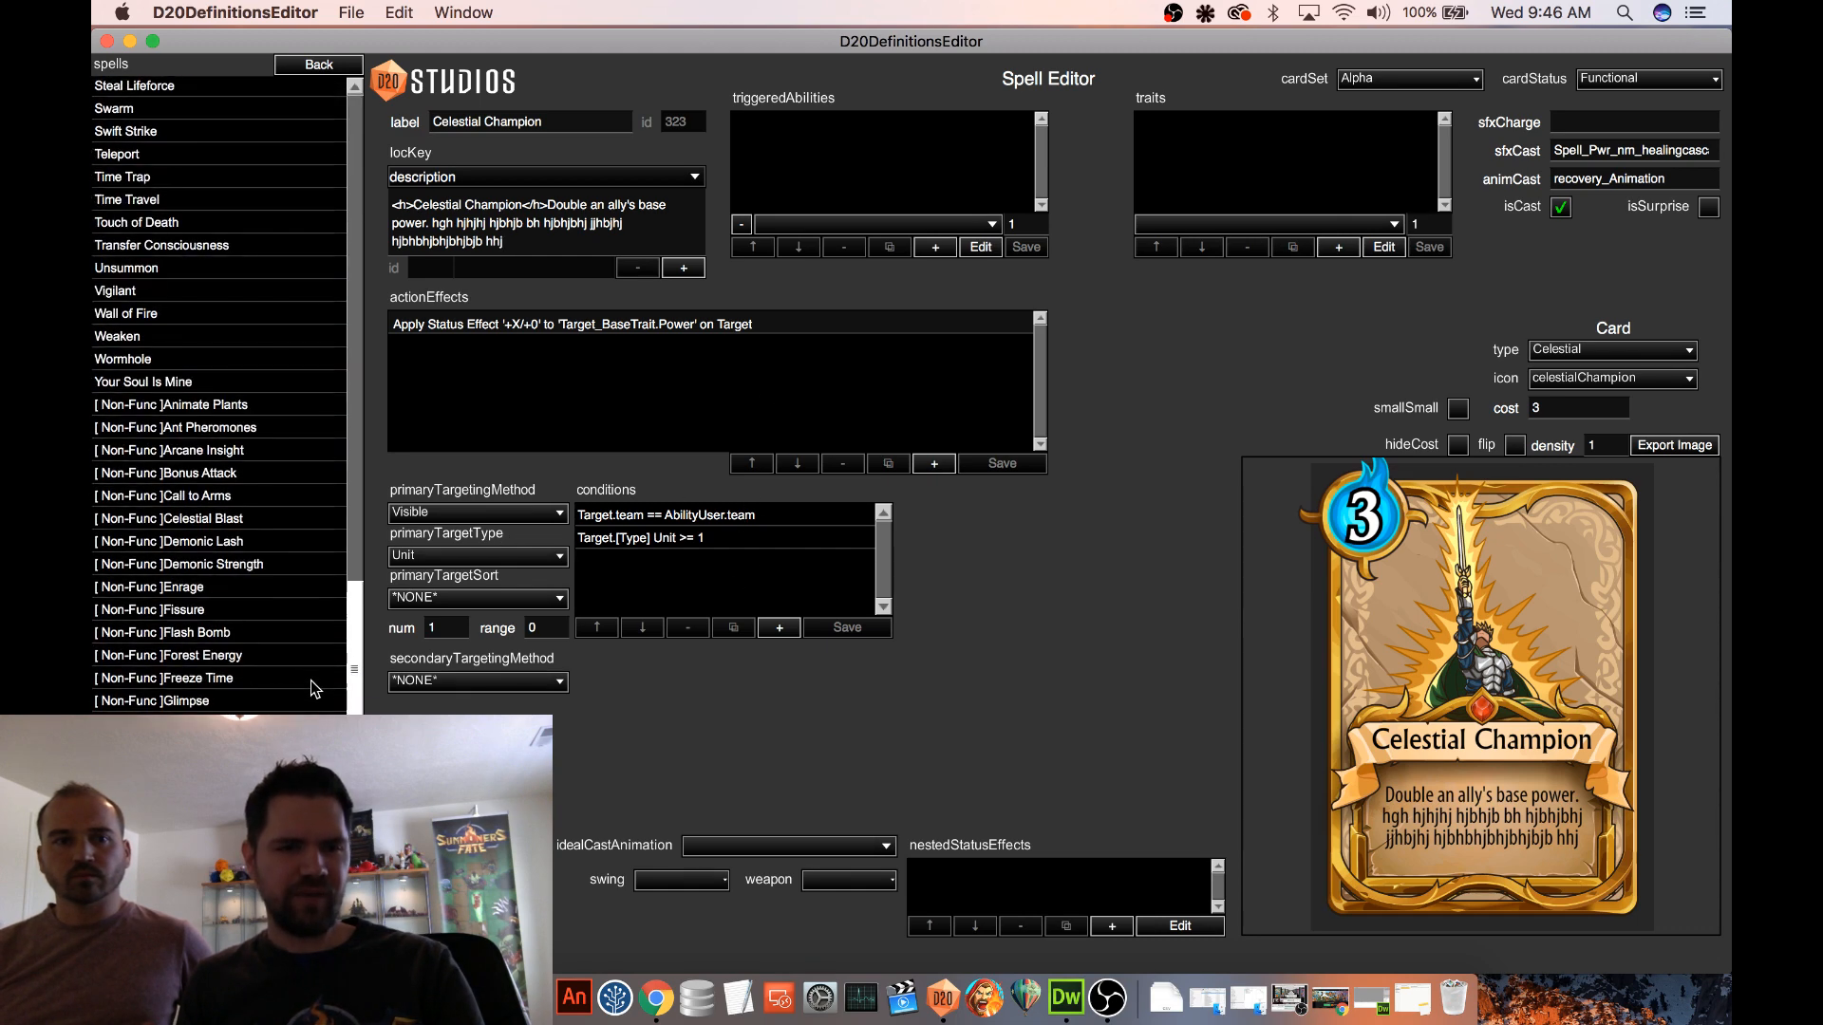
left_click(190, 688)
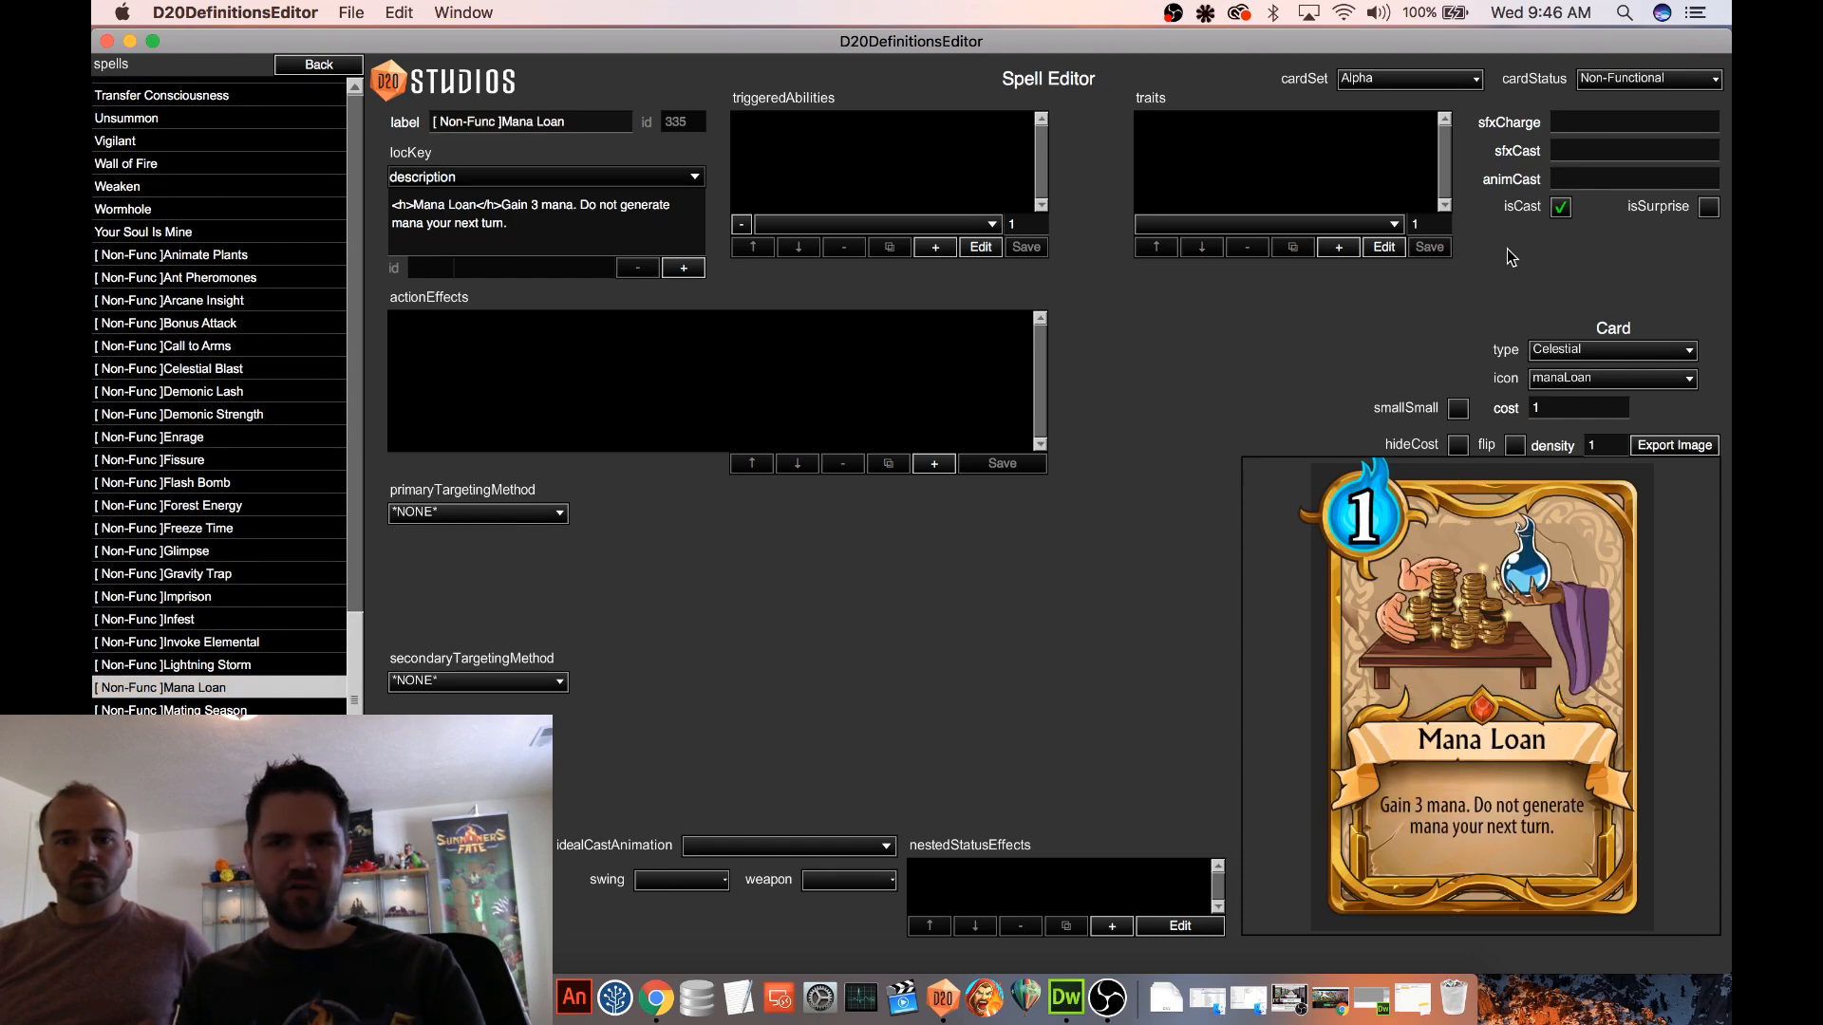
left_click(1632, 83)
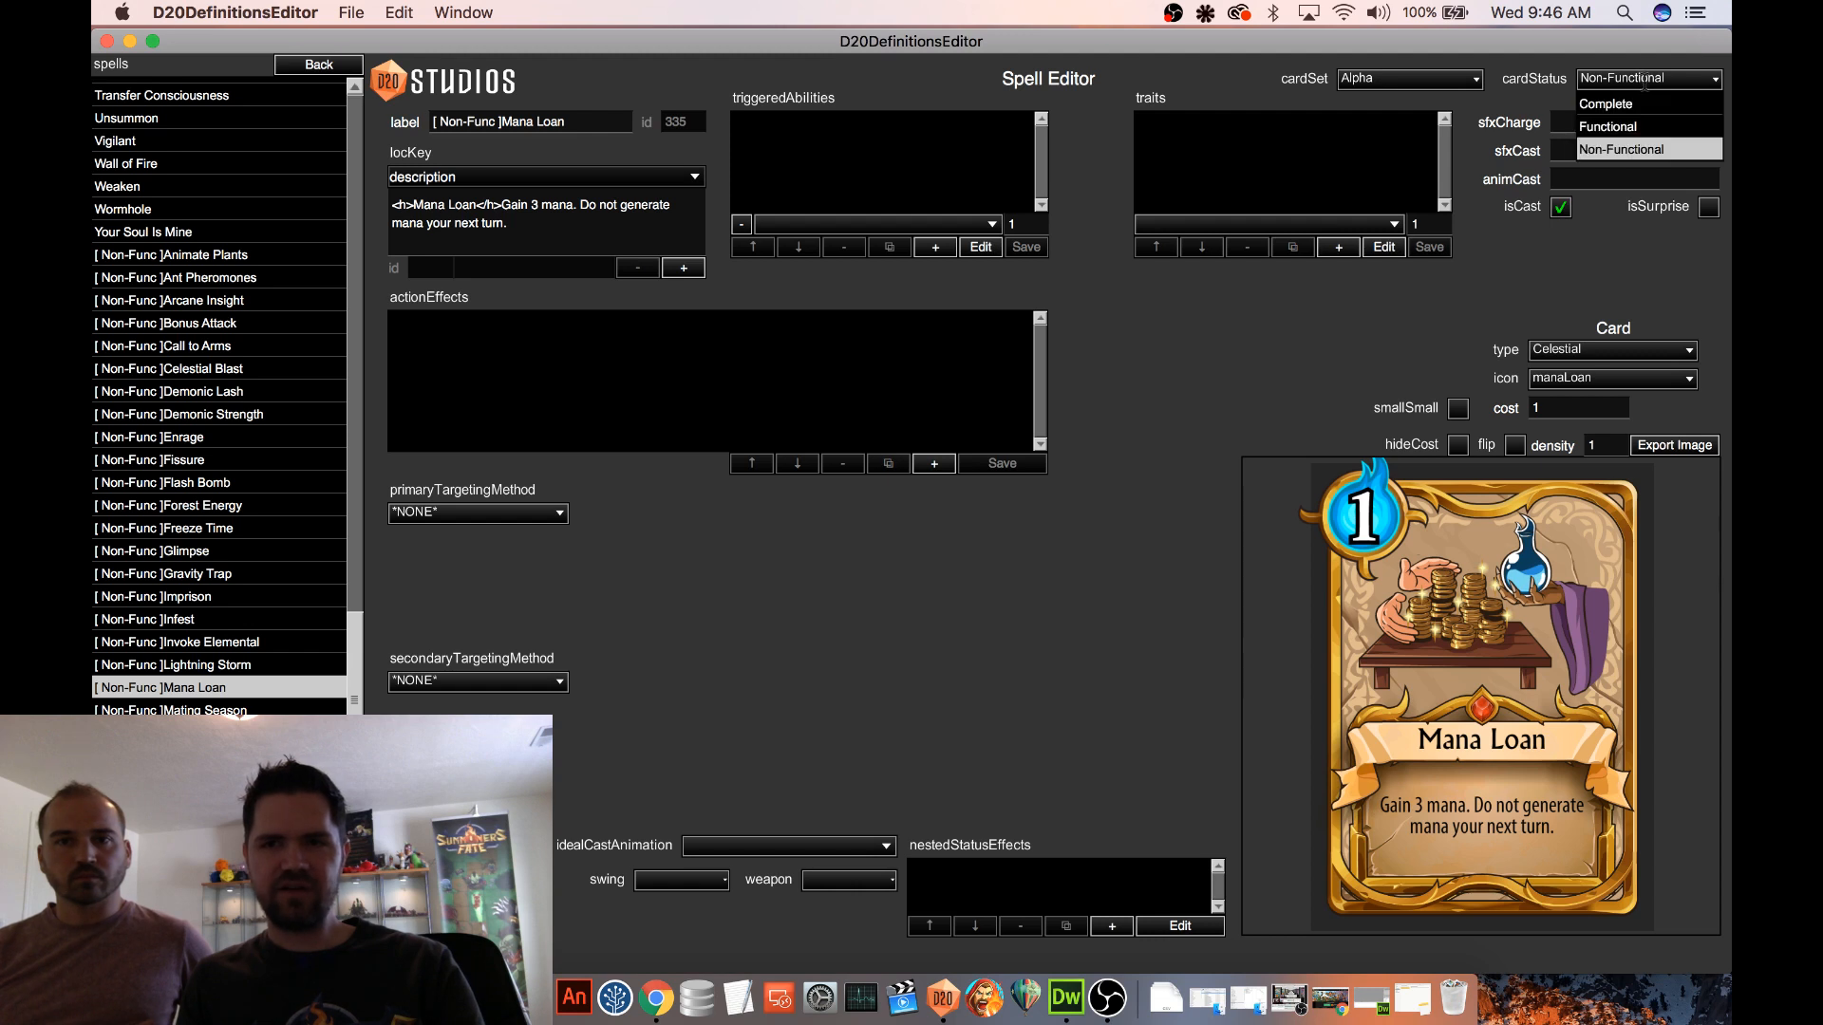
left_click(1596, 84)
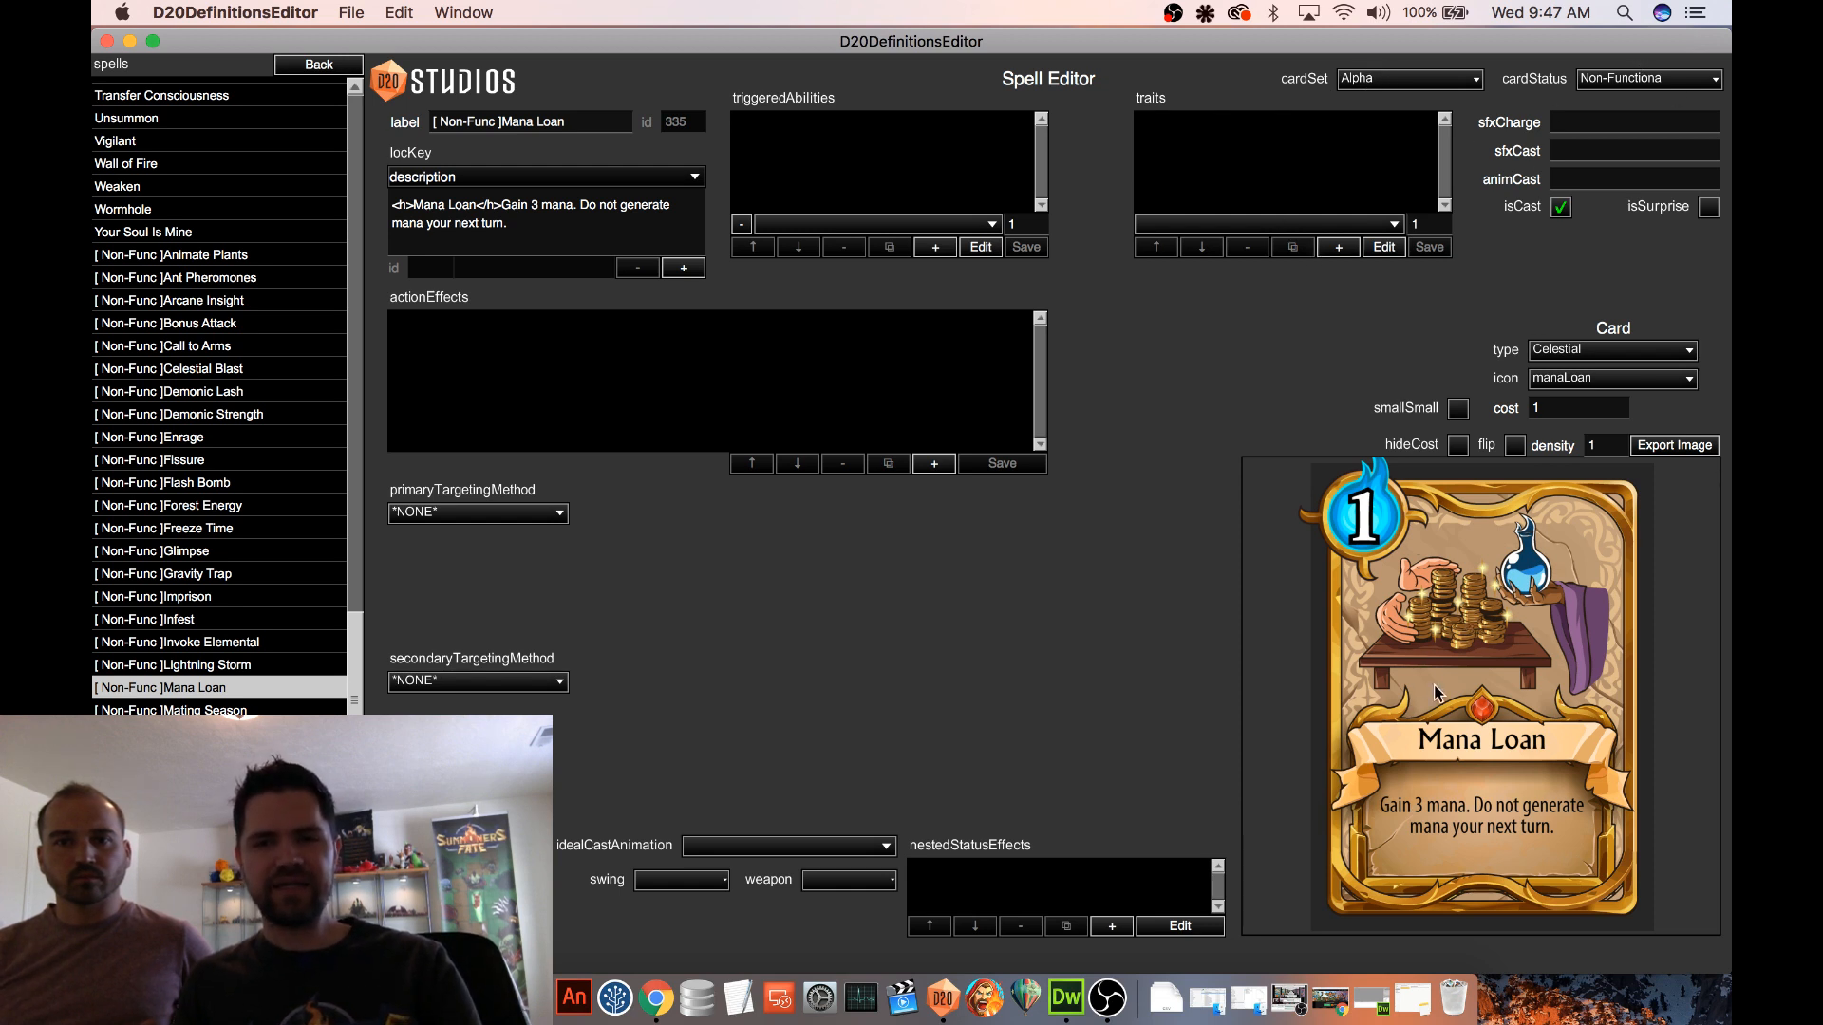
left_click(1633, 80)
left_click(1614, 128)
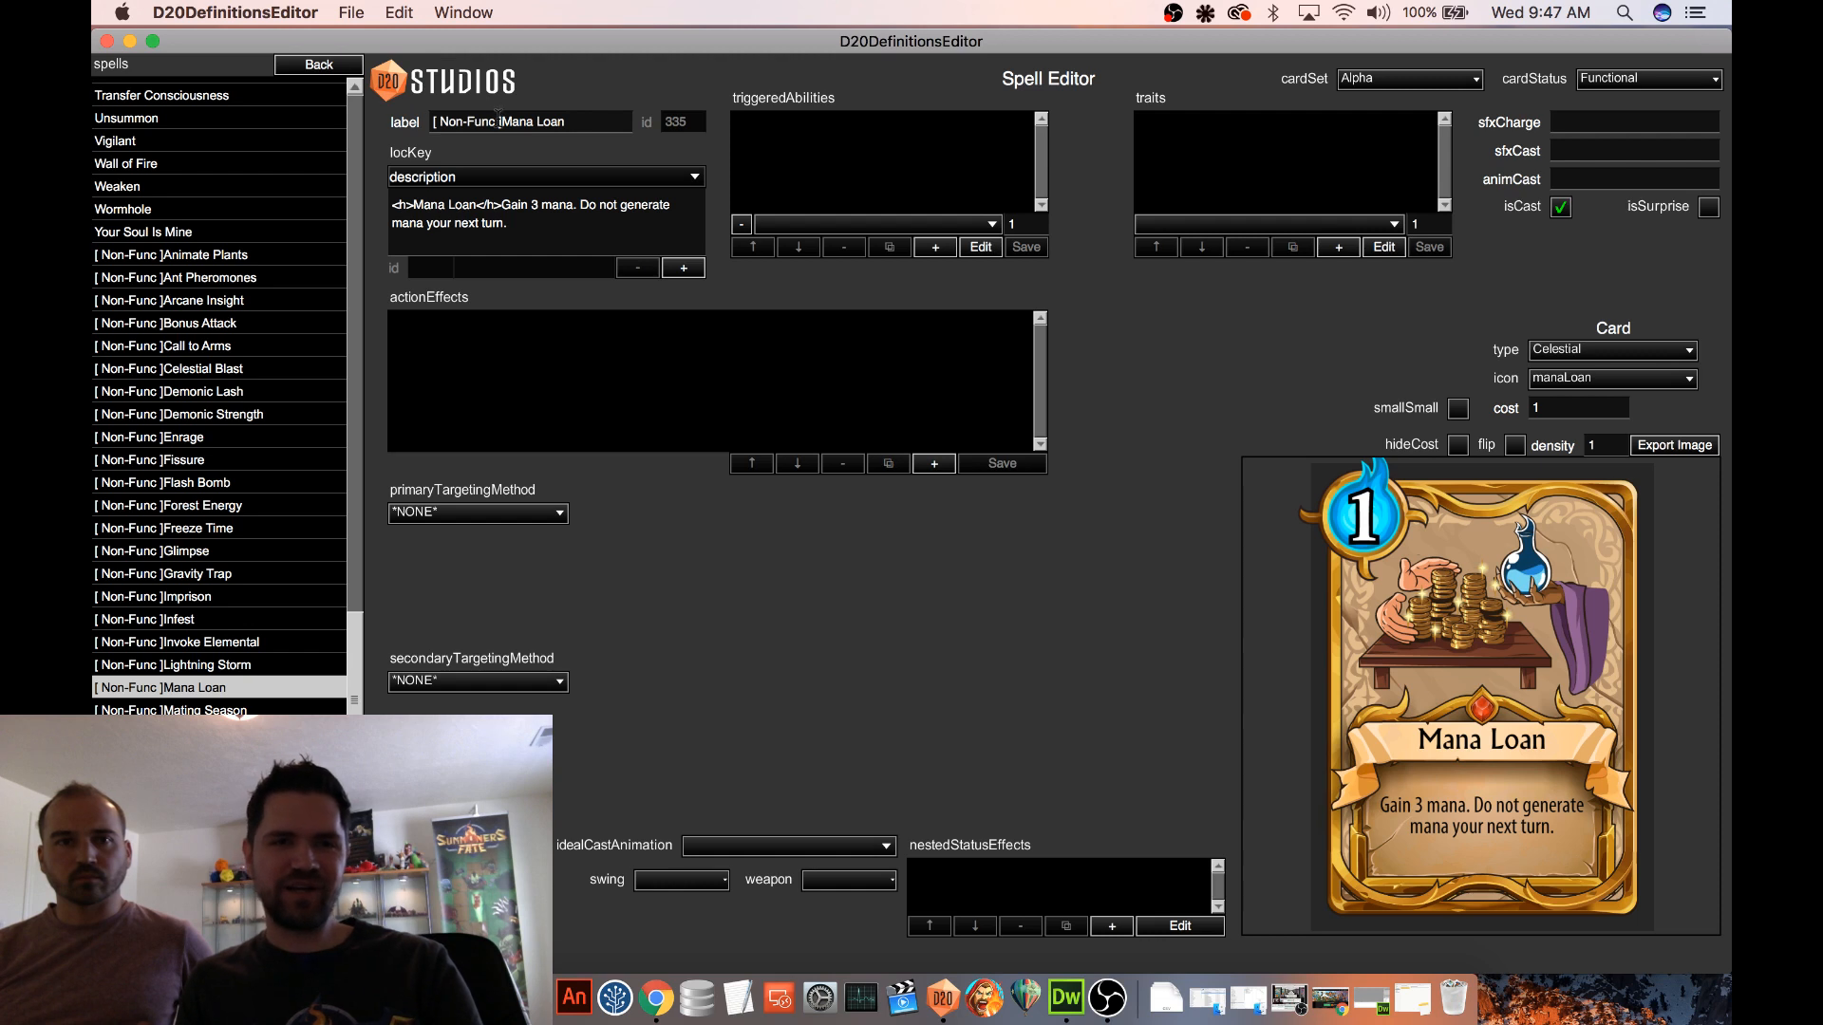
Remove the "[ Non-Func ]" prefix from the spell's label so it reads Mana Loan, and locate it in the spells list
left_click_drag(498, 121, 434, 121)
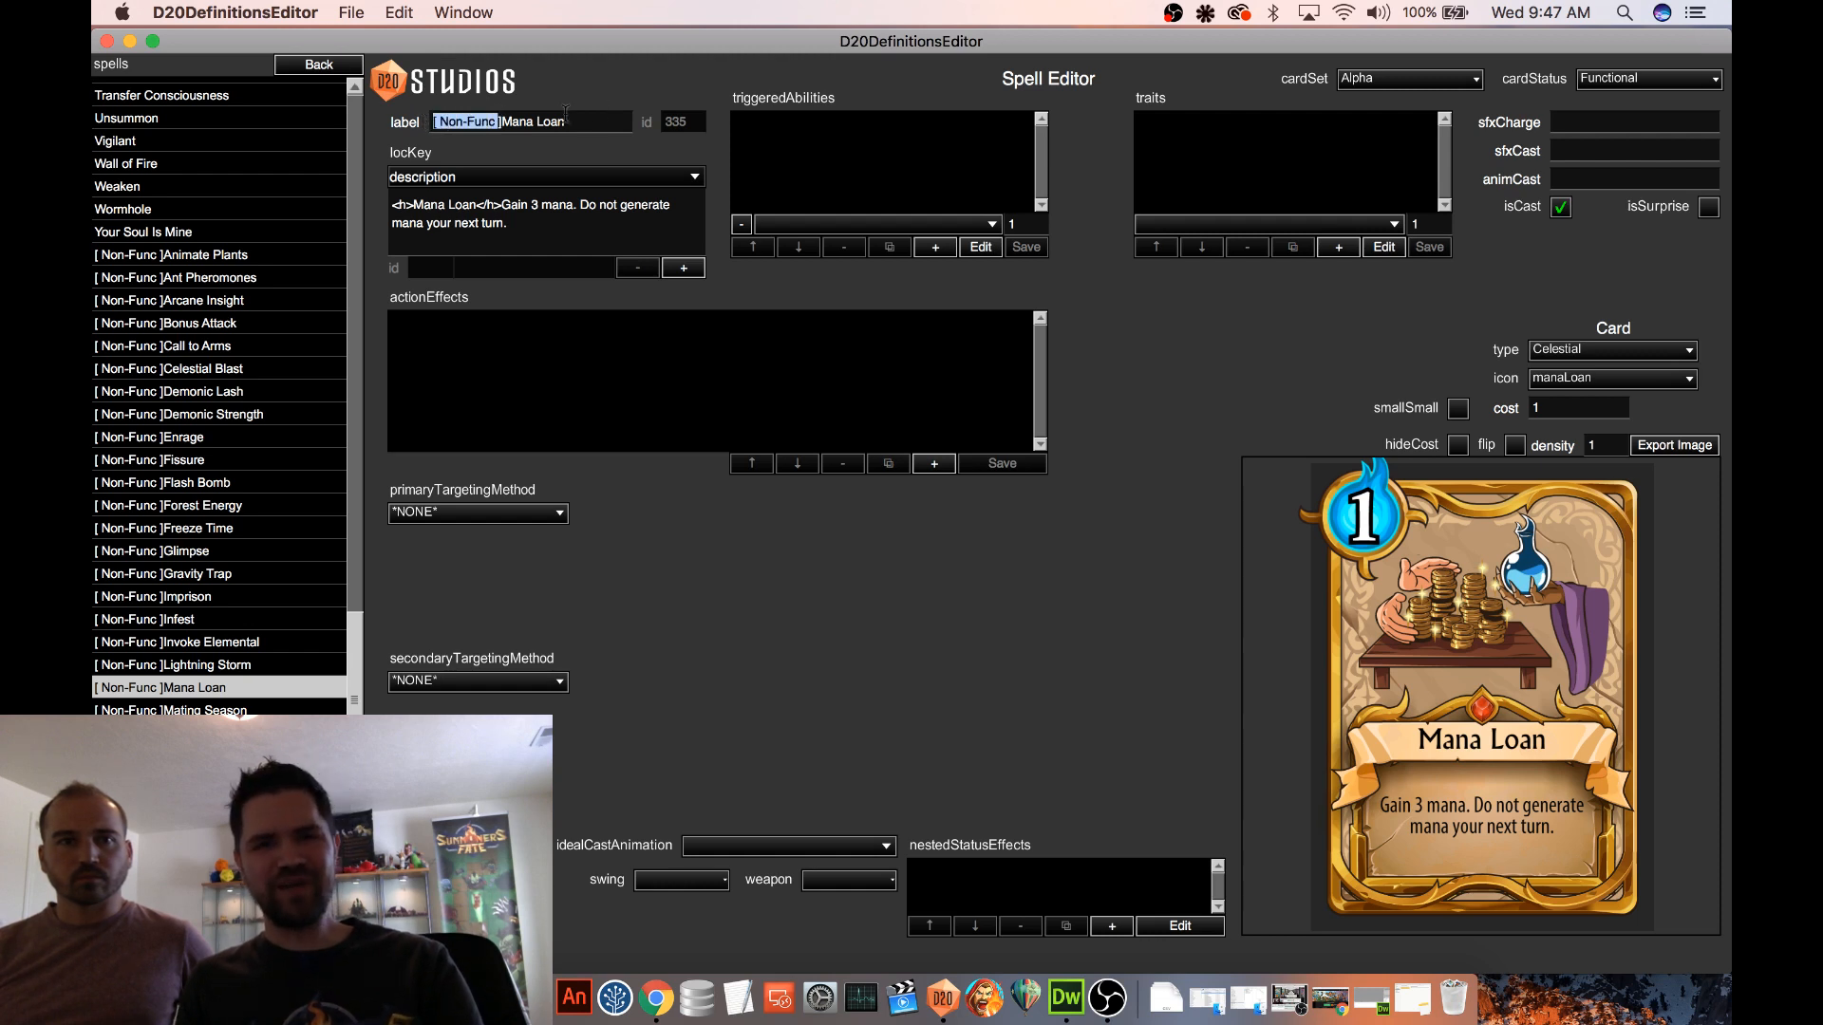
left_click(503, 121)
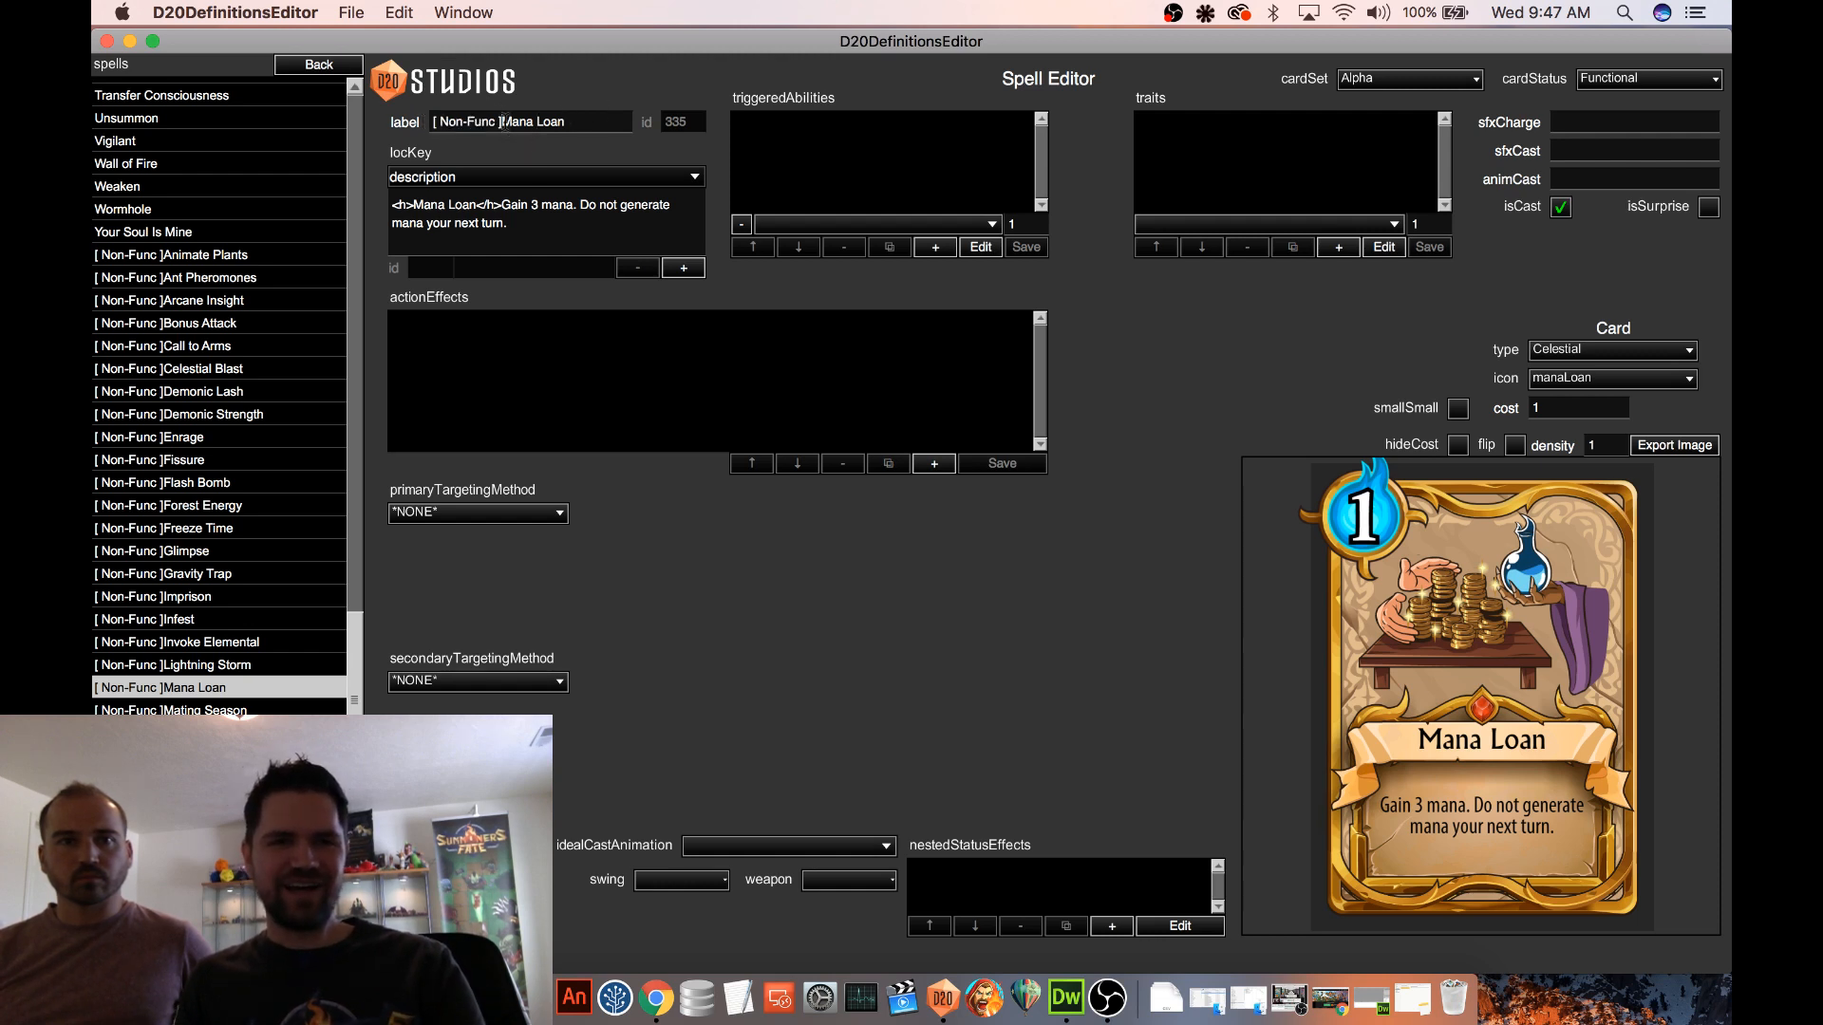
left_click_drag(503, 121, 386, 122)
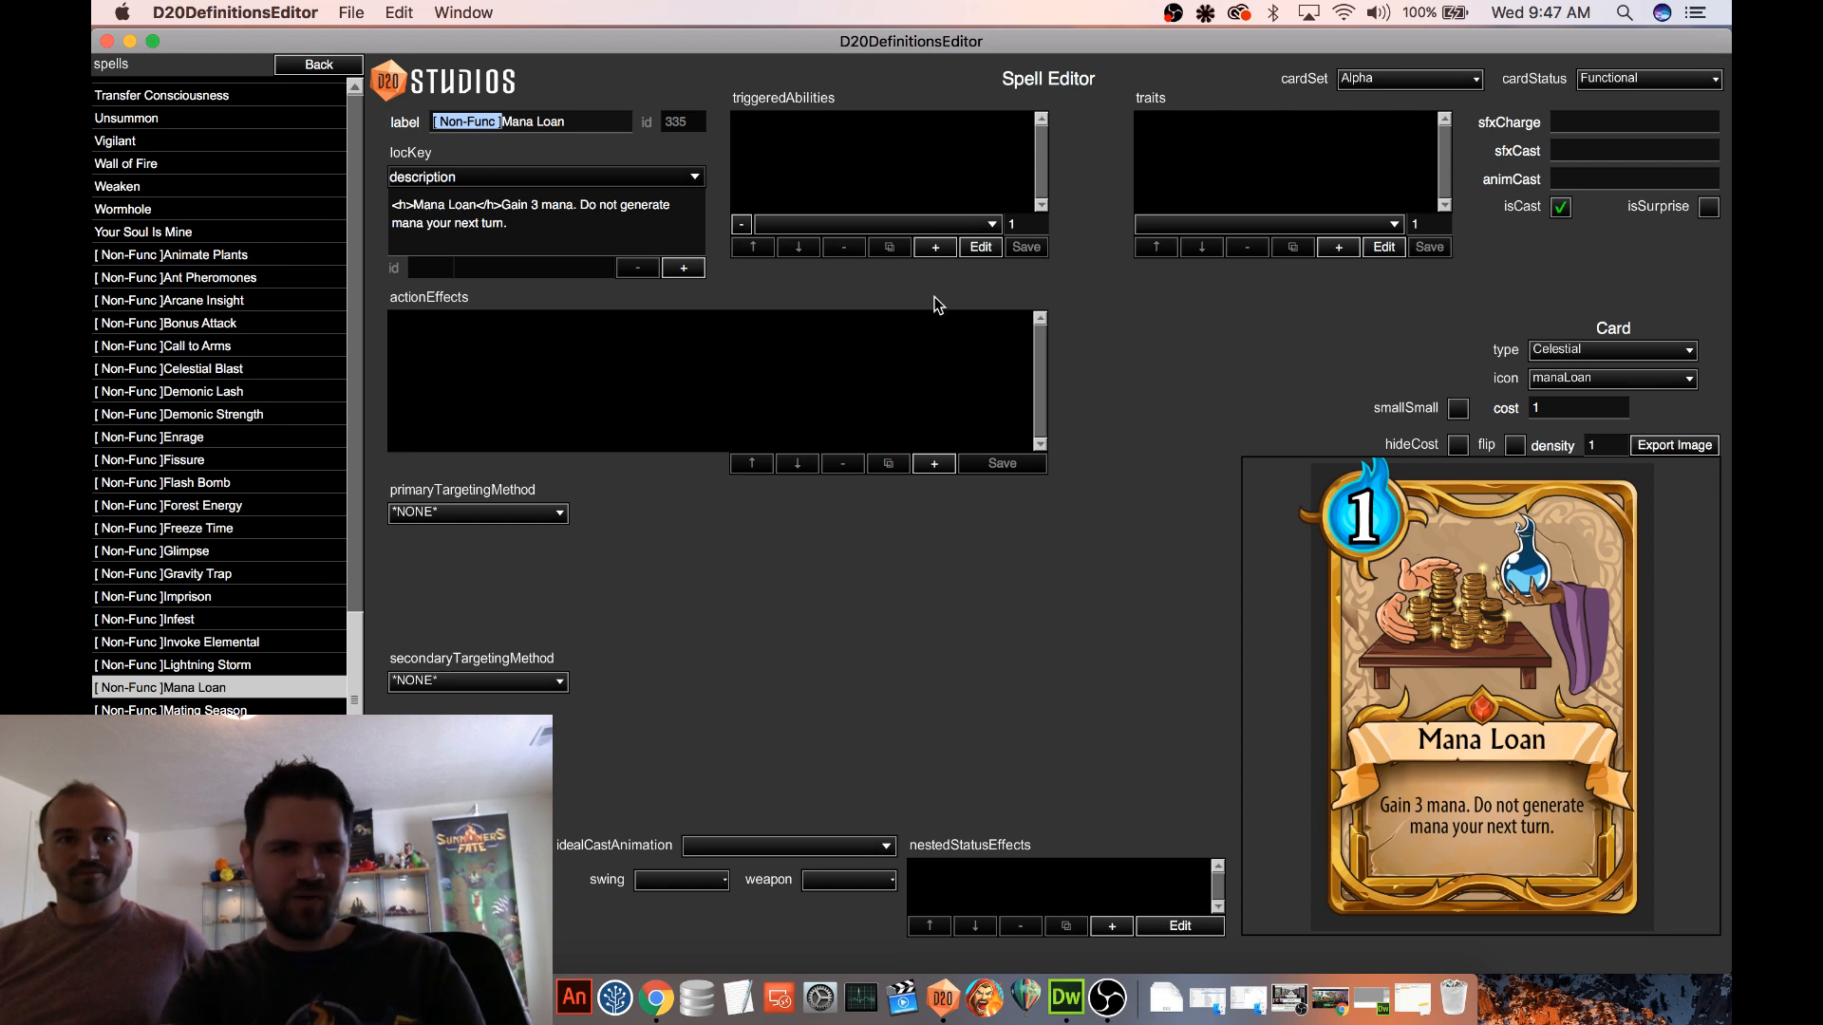
key("BackSpace")
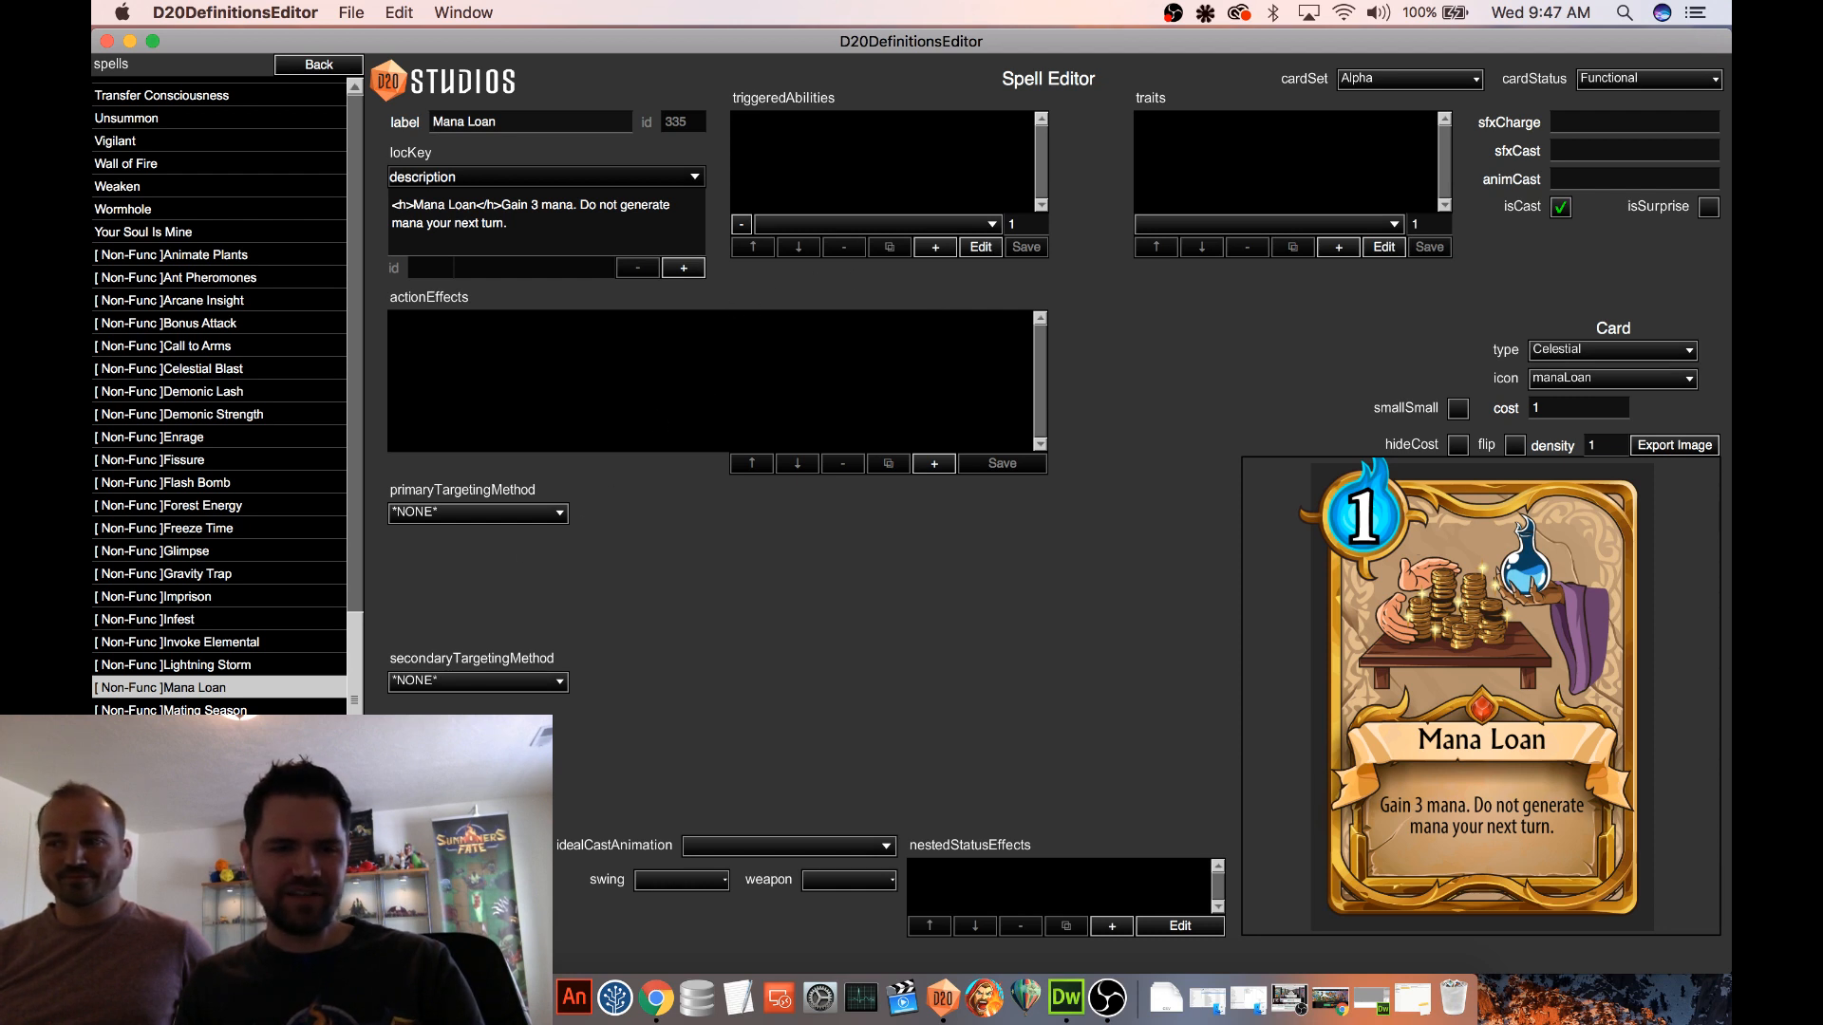
key("Return")
scroll(190, 406, "up", 2)
scroll(190, 406, "up", 7)
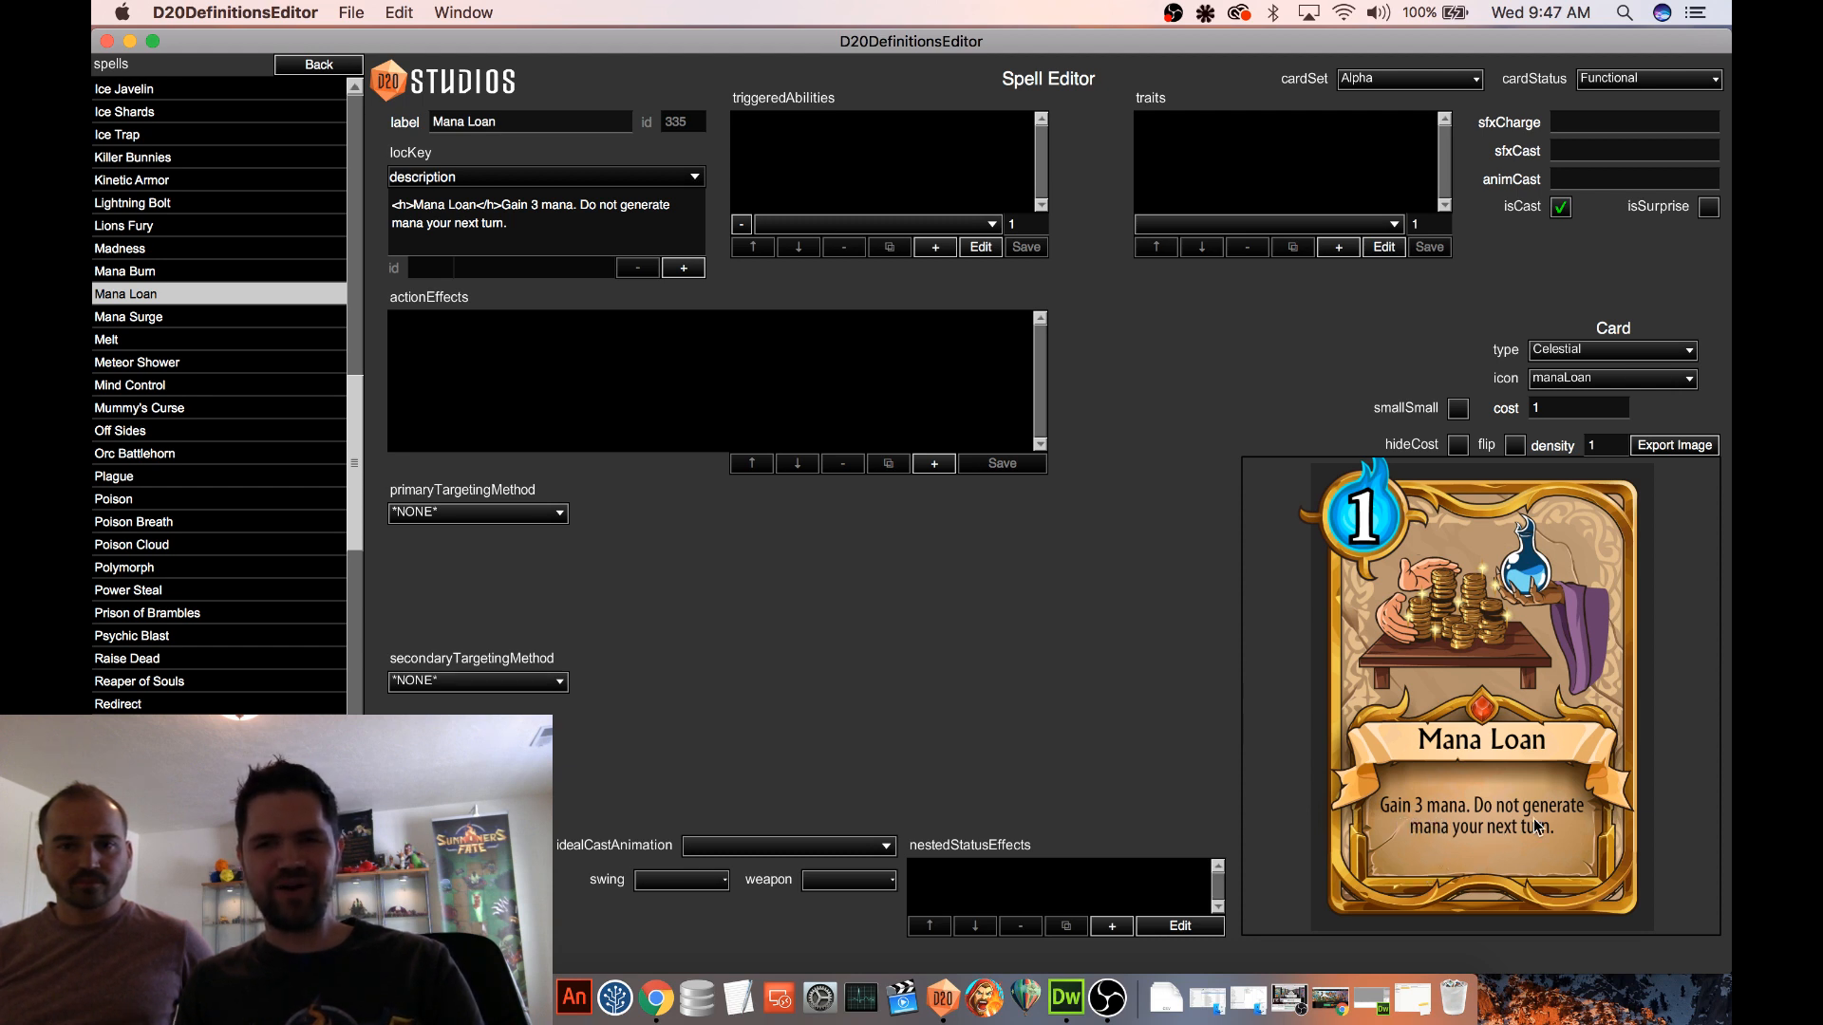
Set the primary targeting method of Mana Loan to Self
left_click(500, 513)
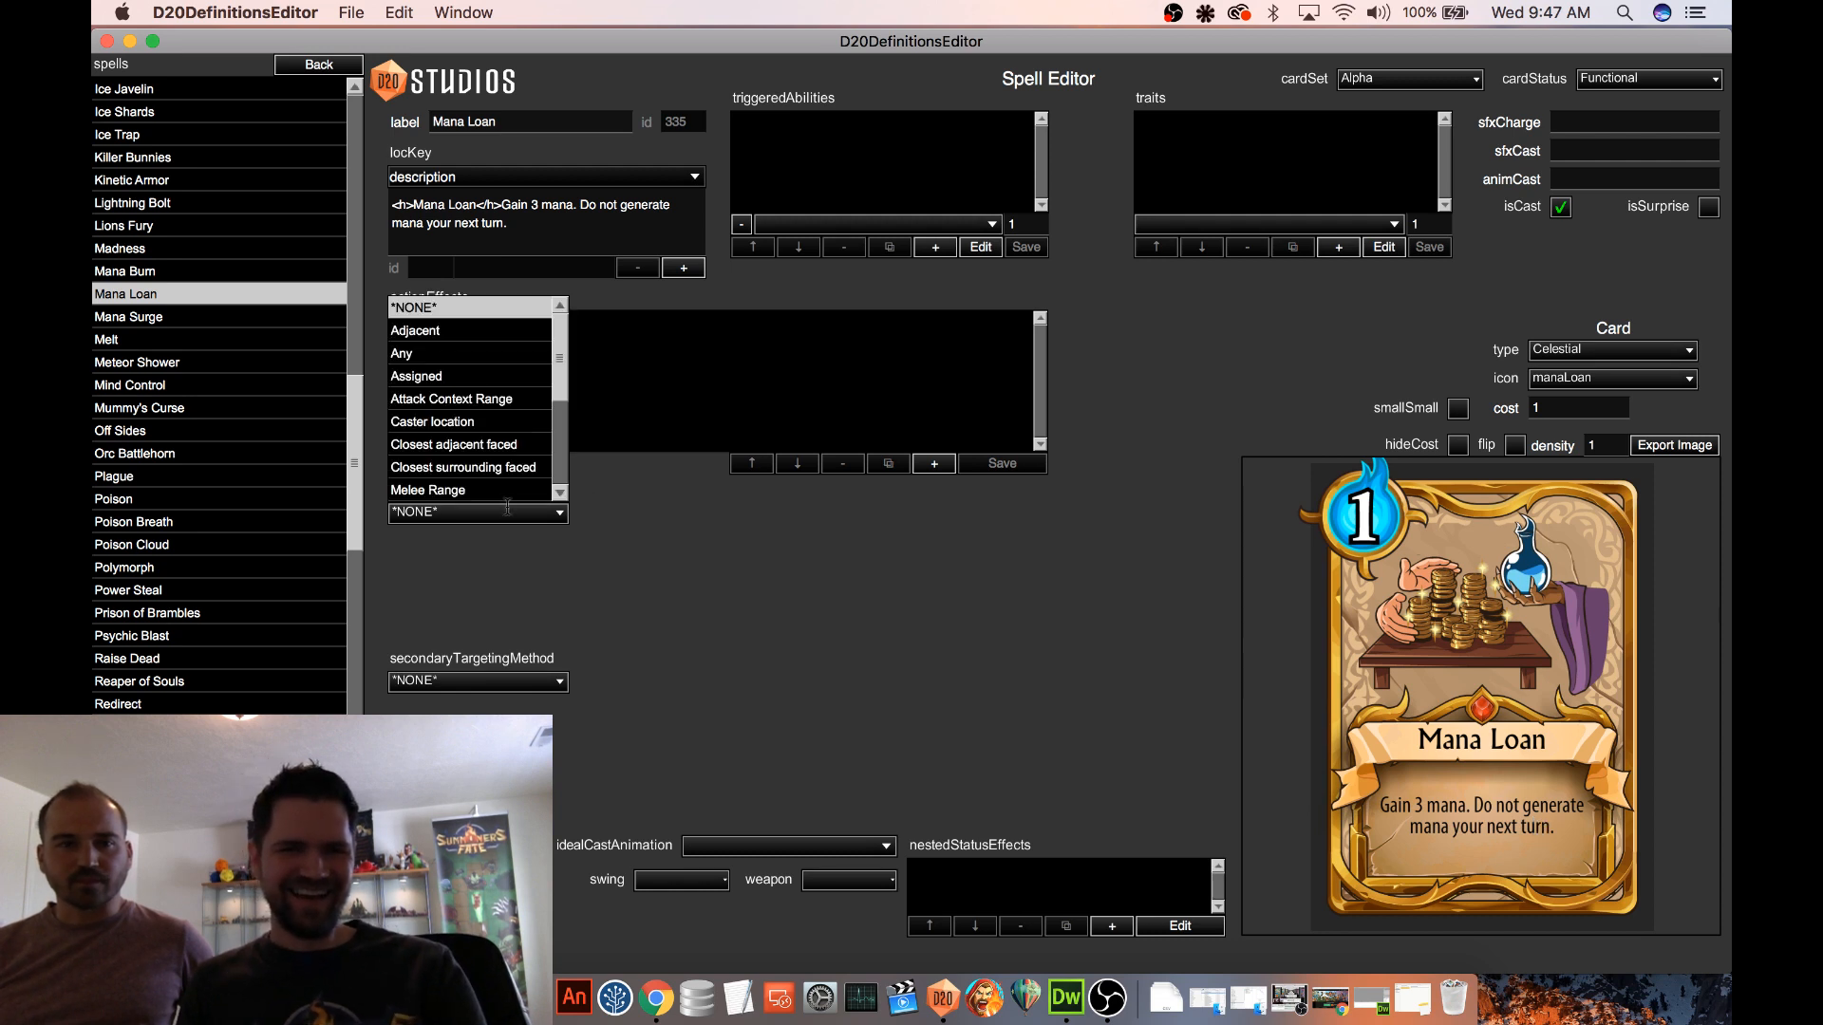
left_click(627, 514)
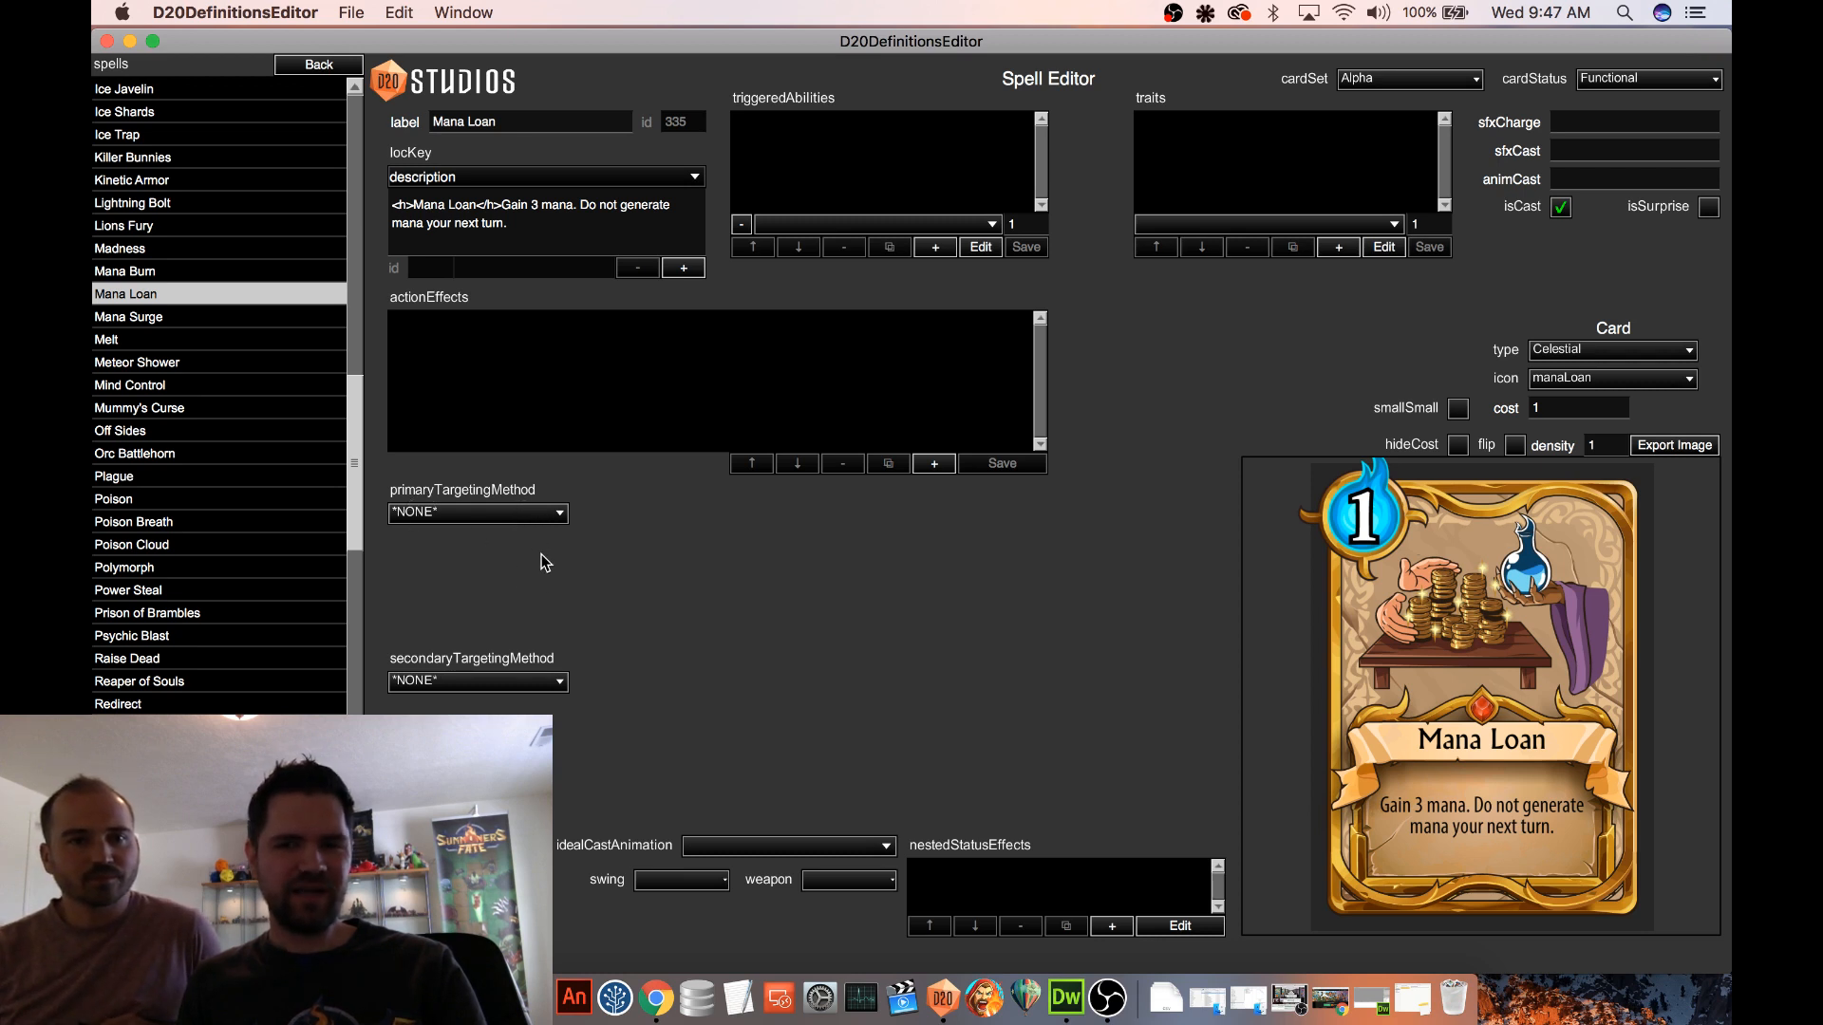
left_click(505, 517)
scroll(478, 467, "down", 5)
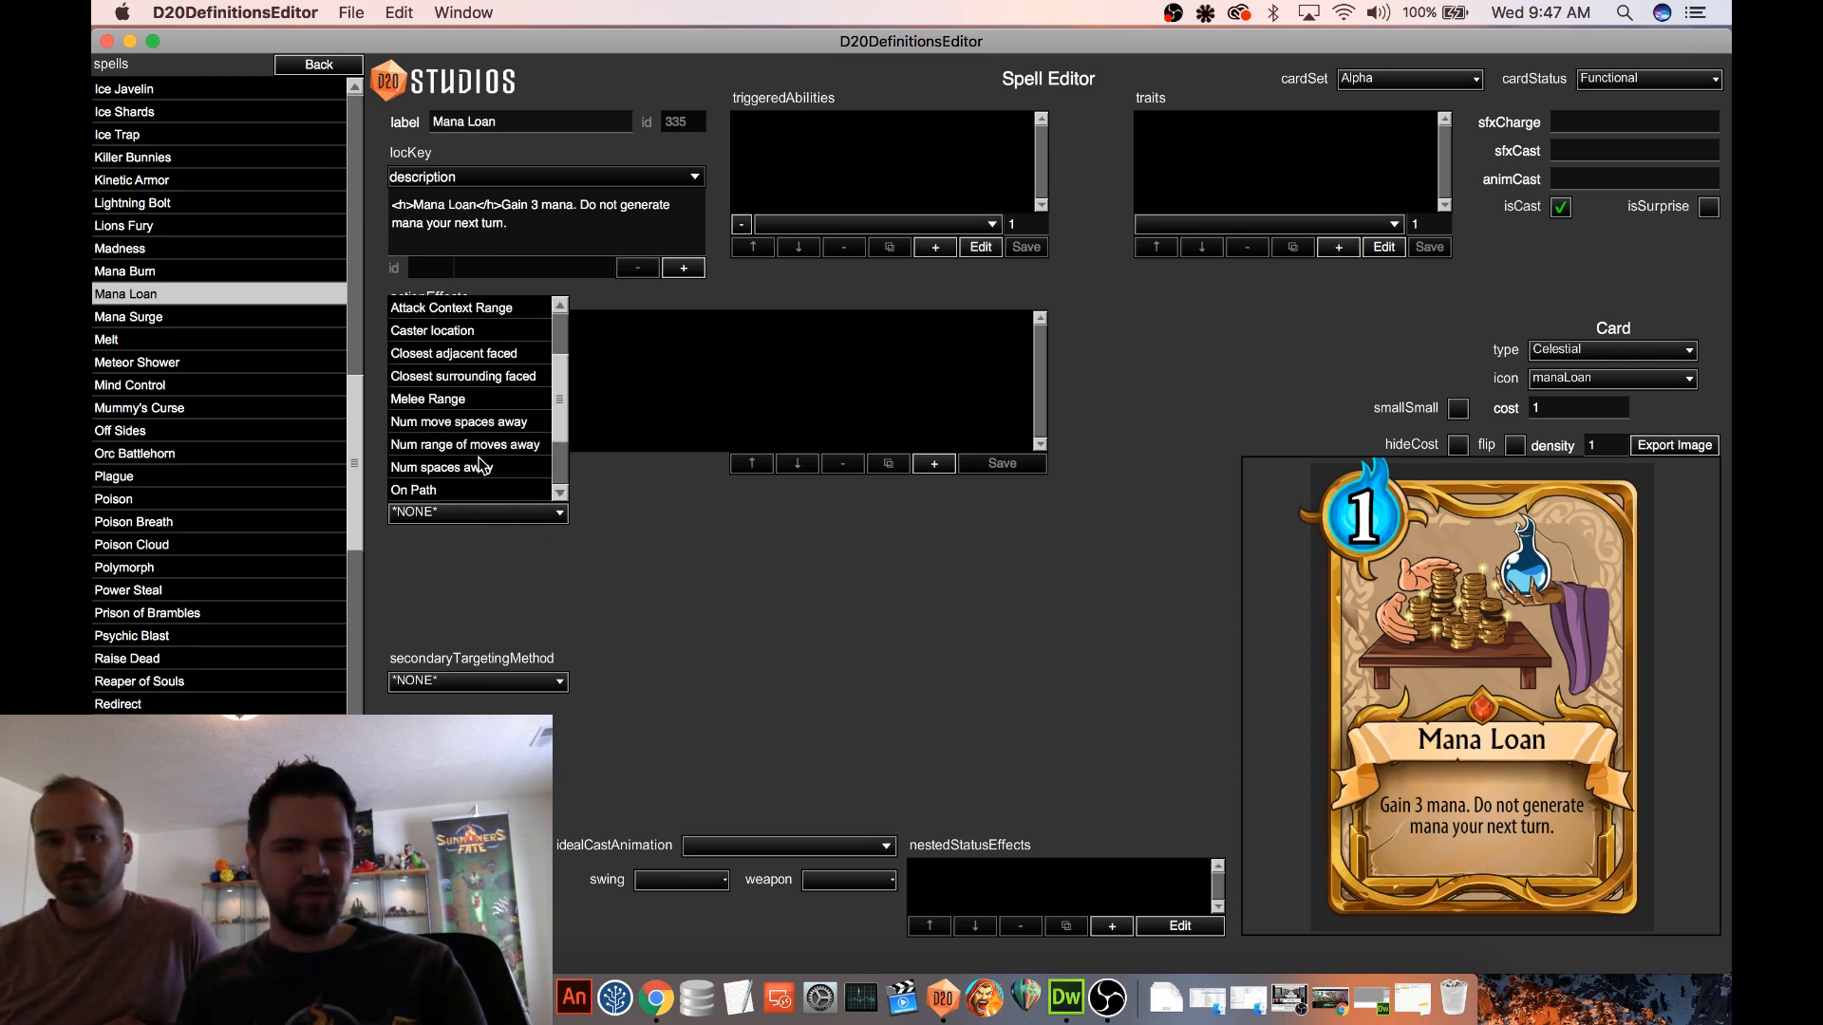
left_click(444, 422)
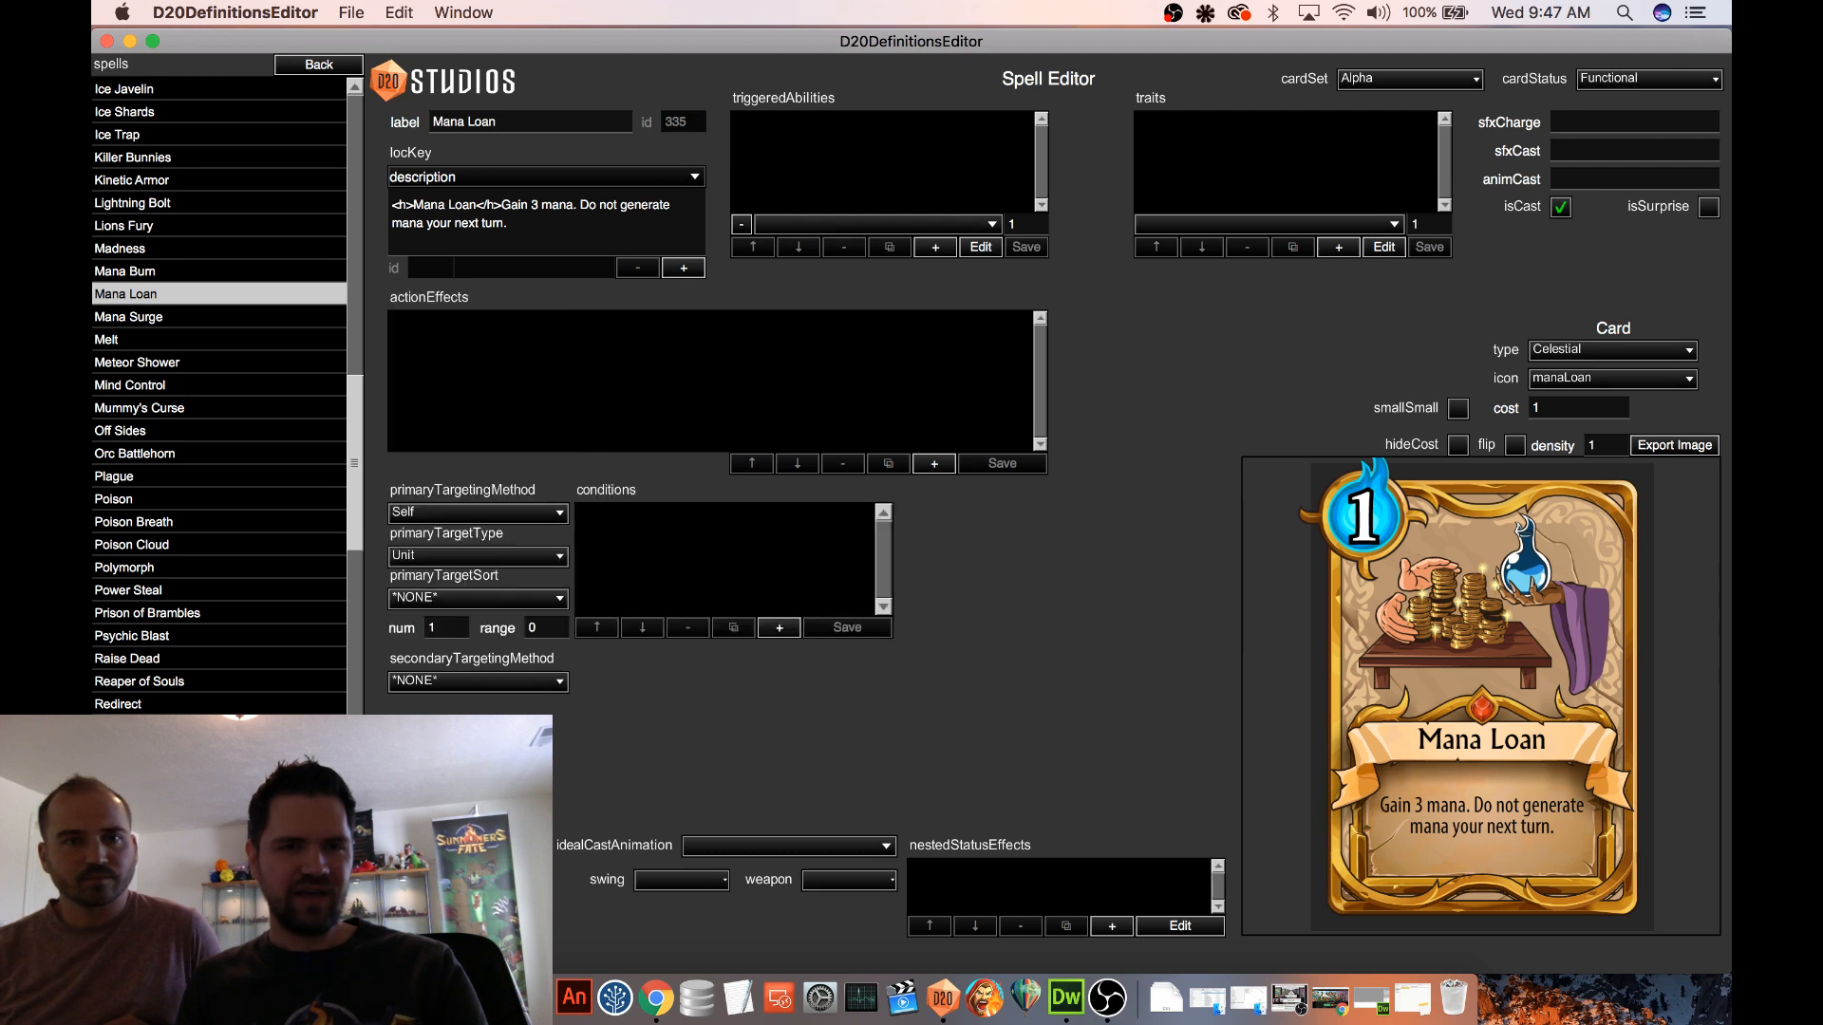
Open the Mana Surge spell to examine its action effect and targeting setup as a reference for Mana Loan
scroll(292, 524, "down", 3)
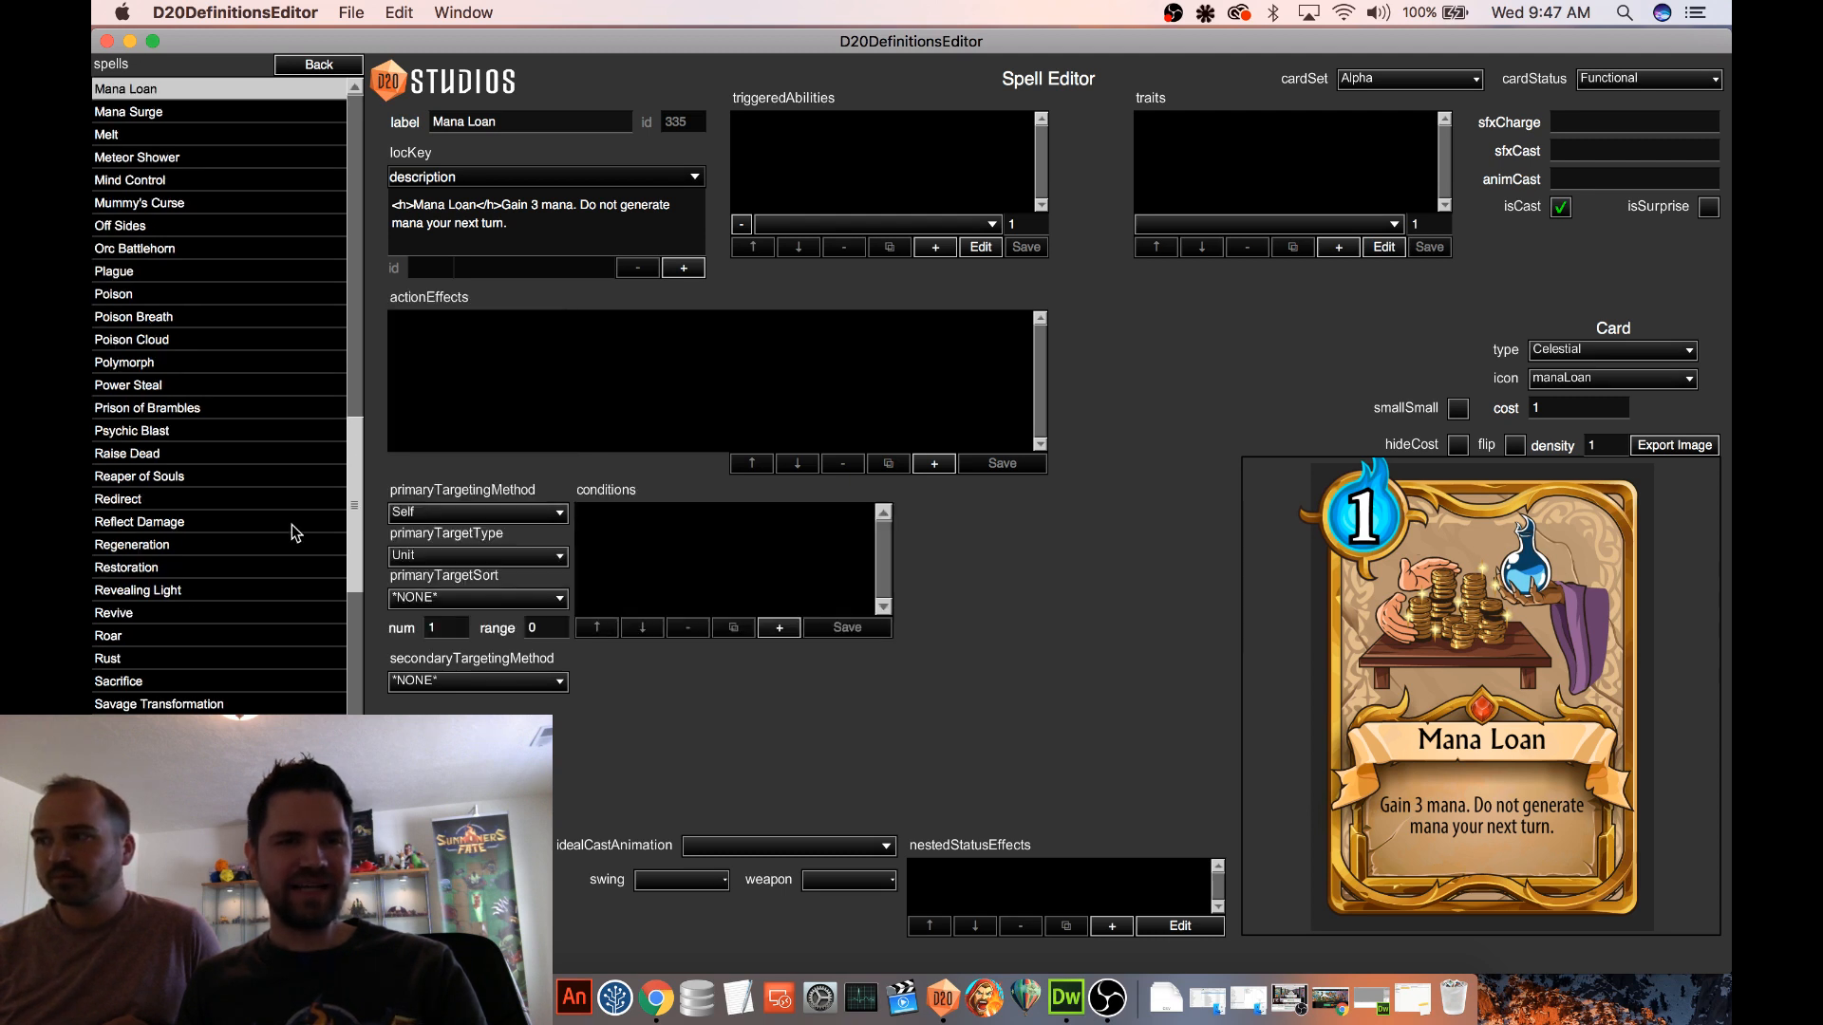
scroll(293, 525, "up", 5)
scroll(292, 526, "up", 1)
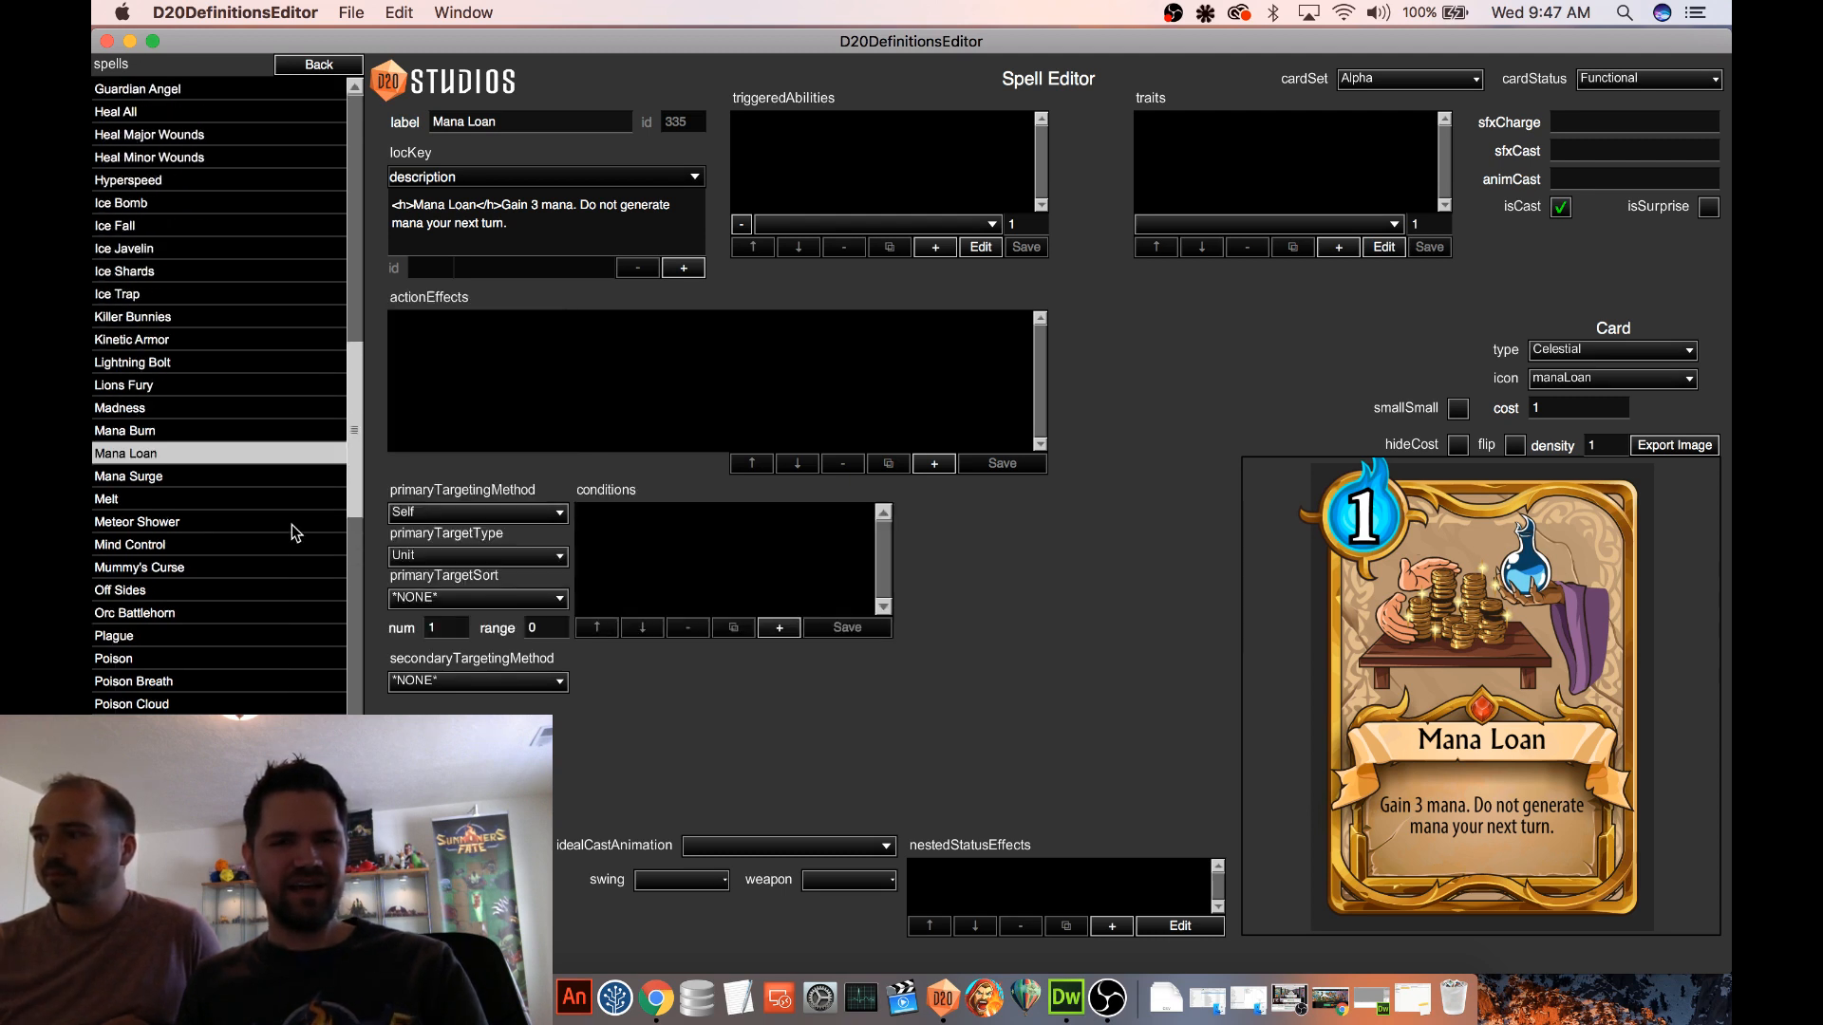
scroll(291, 526, "down", 1)
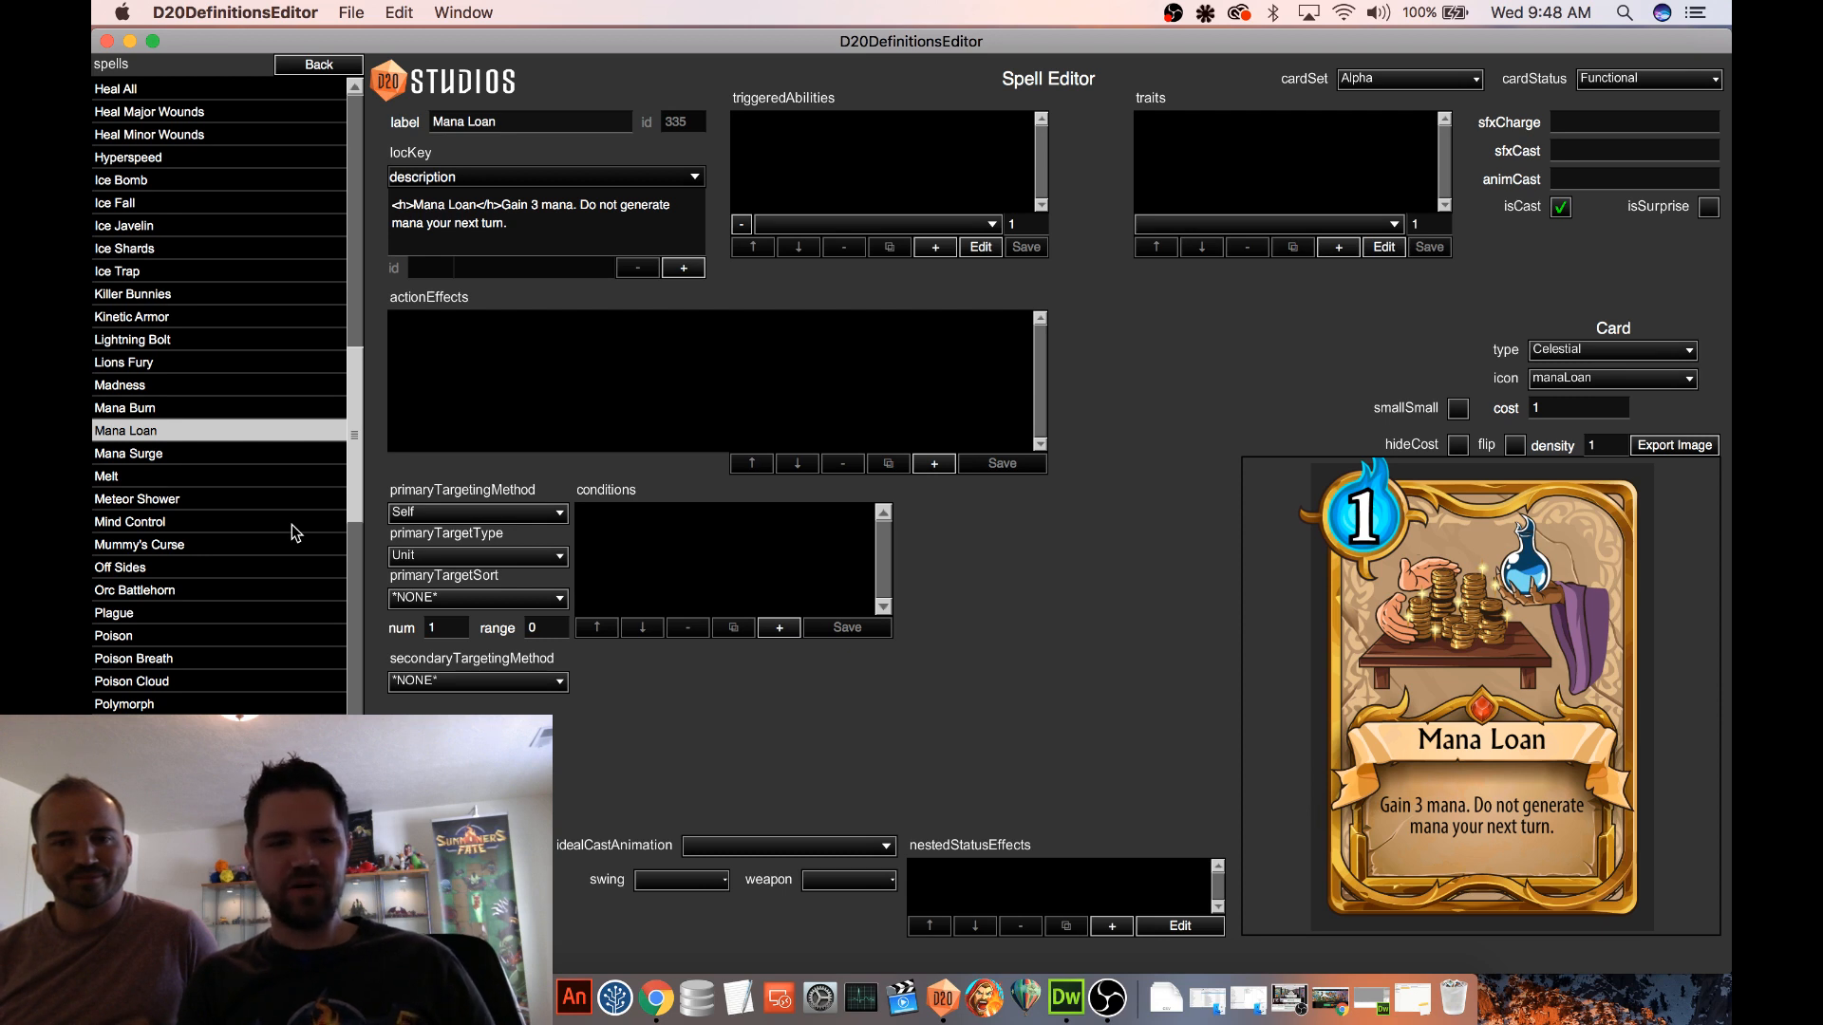
left_click(154, 456)
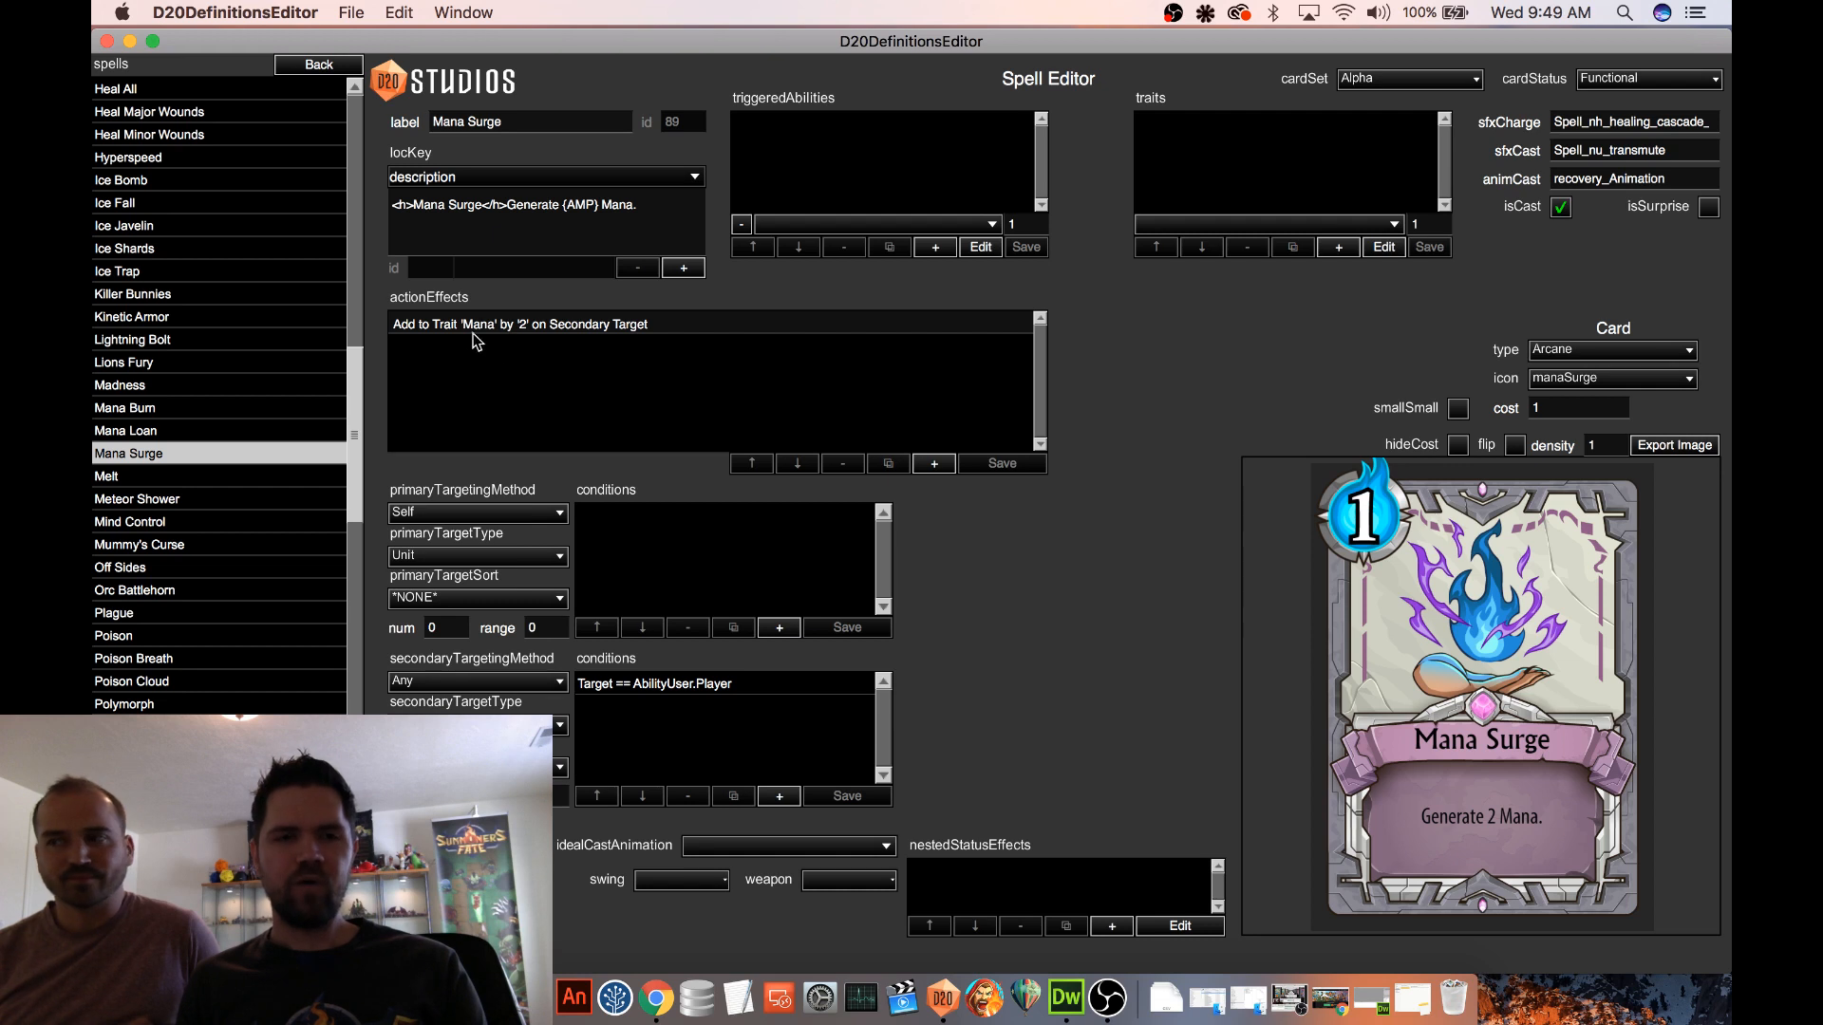
Check the settings of Mana Surge's action effect, and add a new action effect of type Add to Trait to Mana Loan
left_click(441, 326)
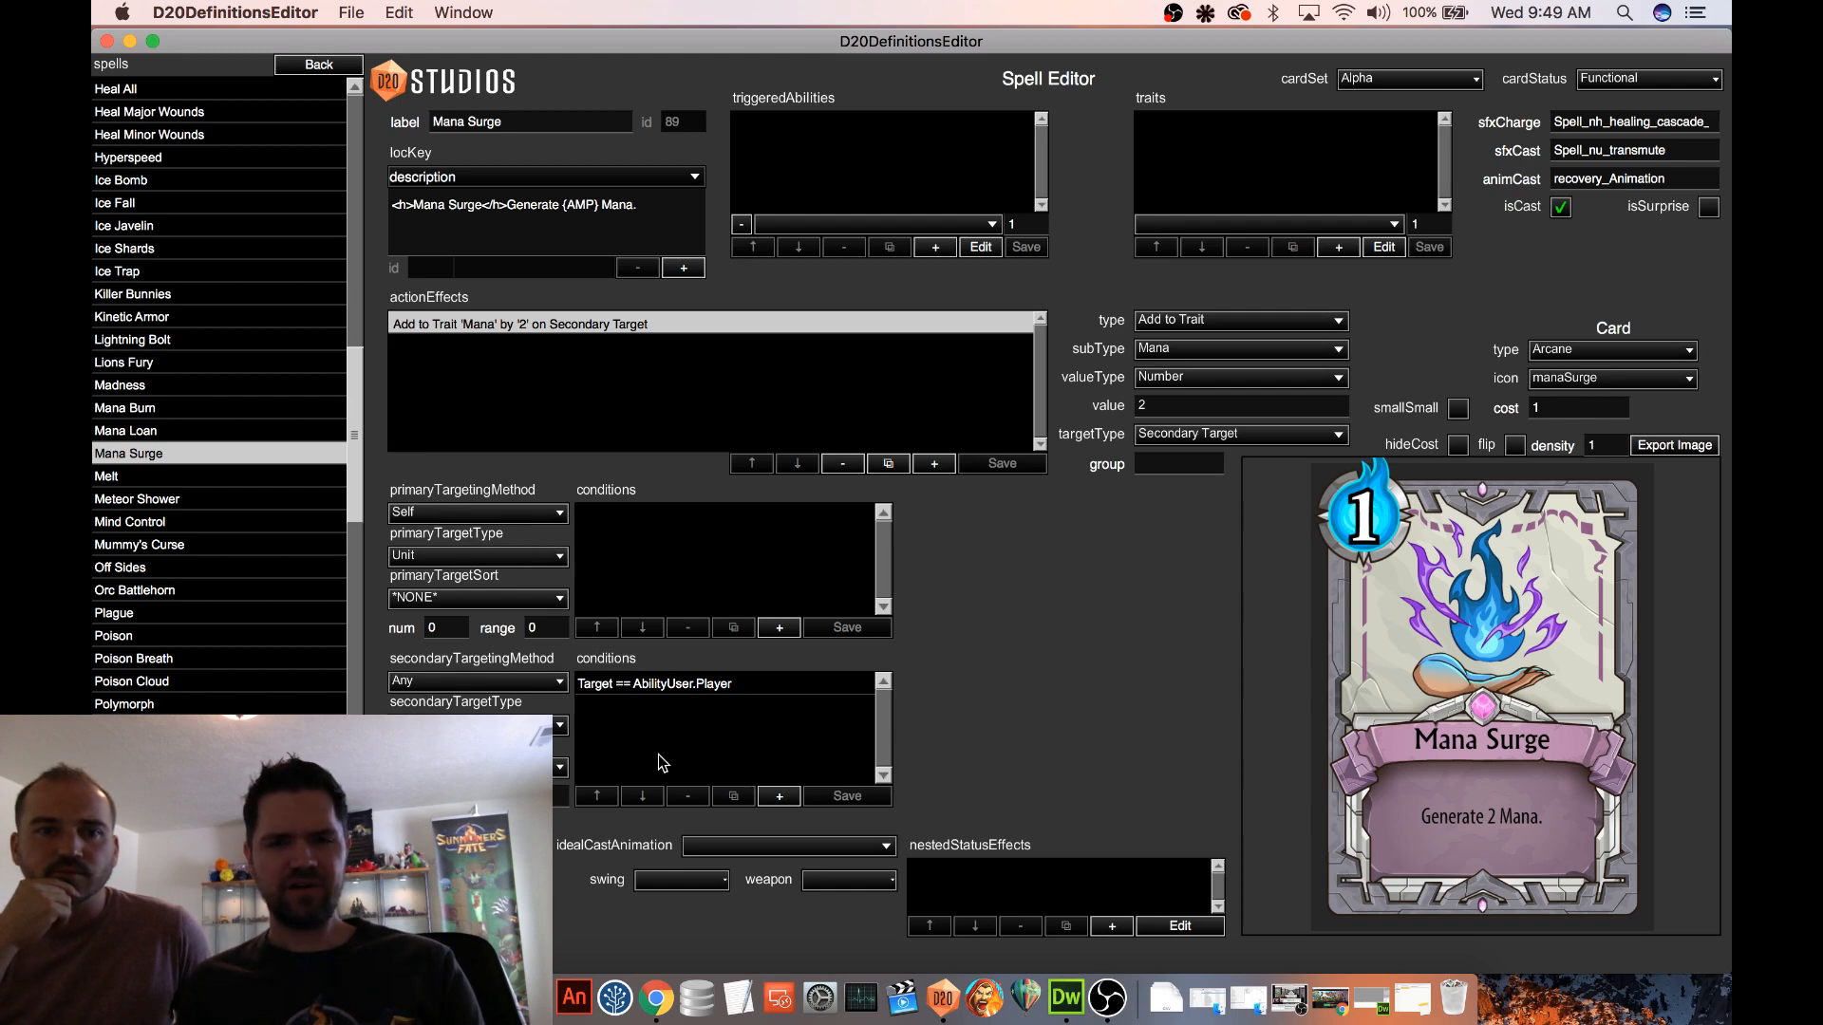
left_click(161, 431)
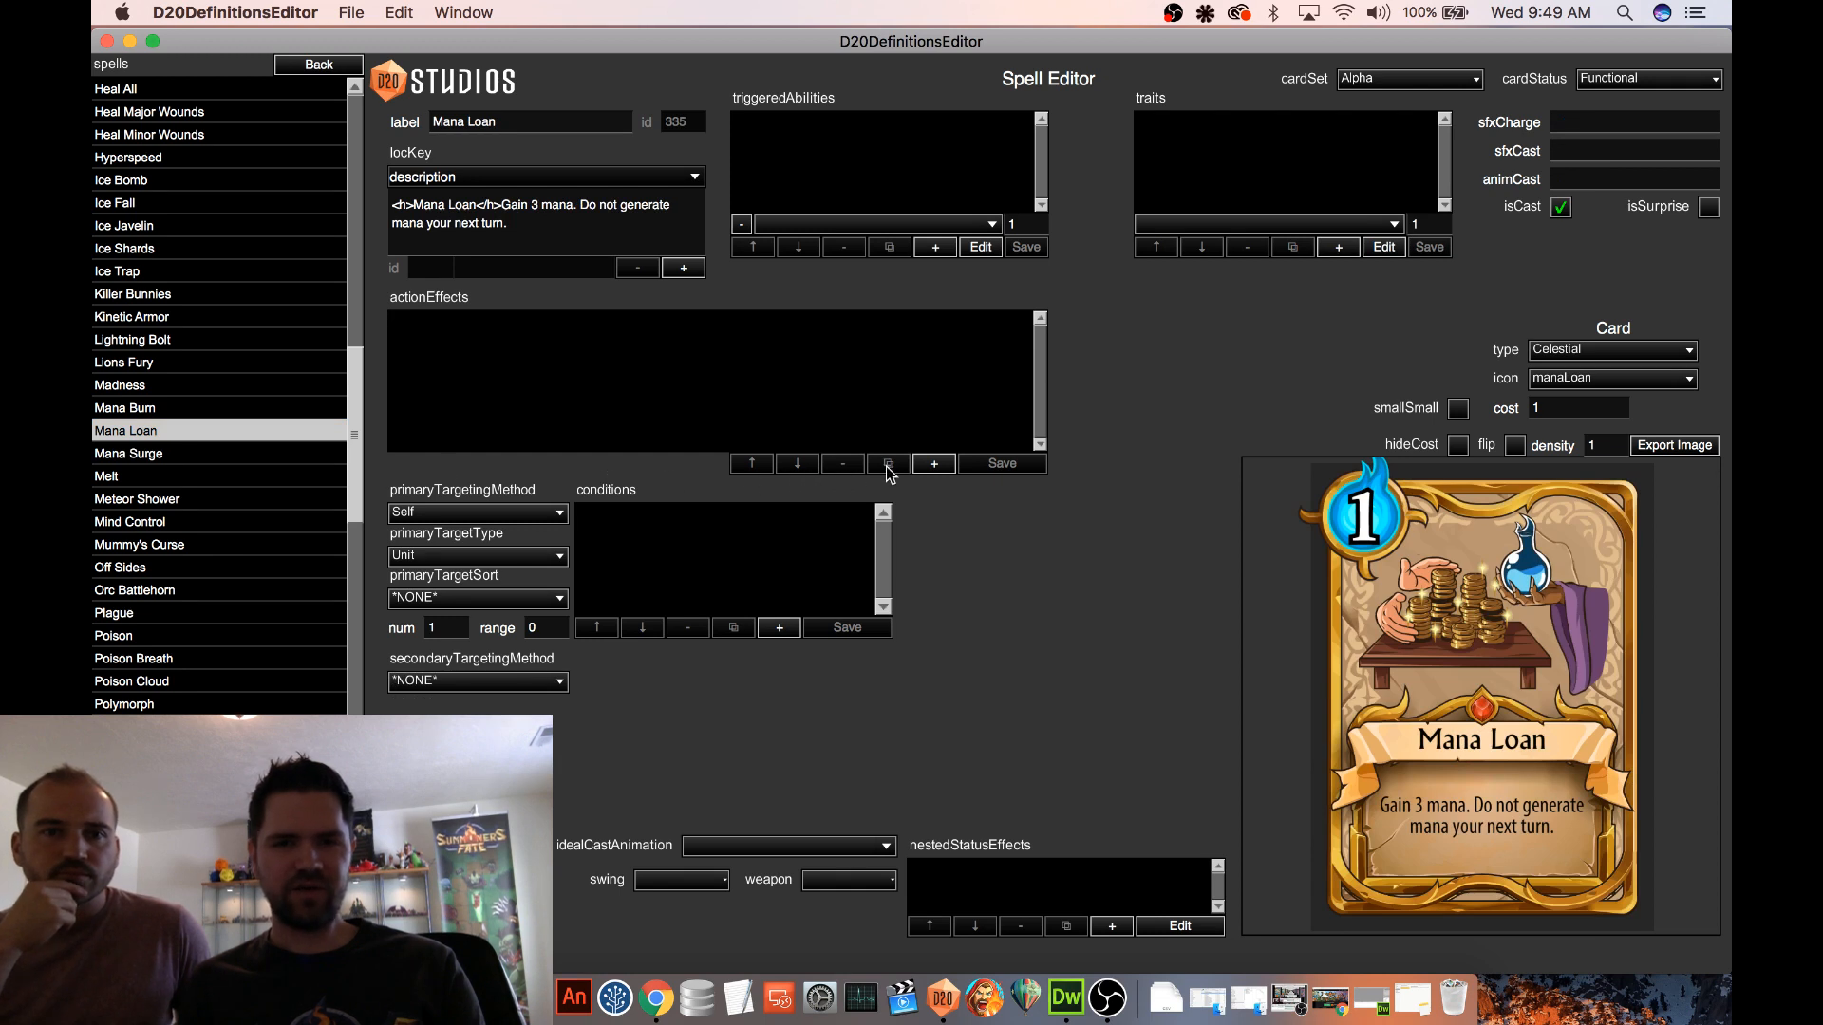
left_click(935, 463)
left_click(1159, 322)
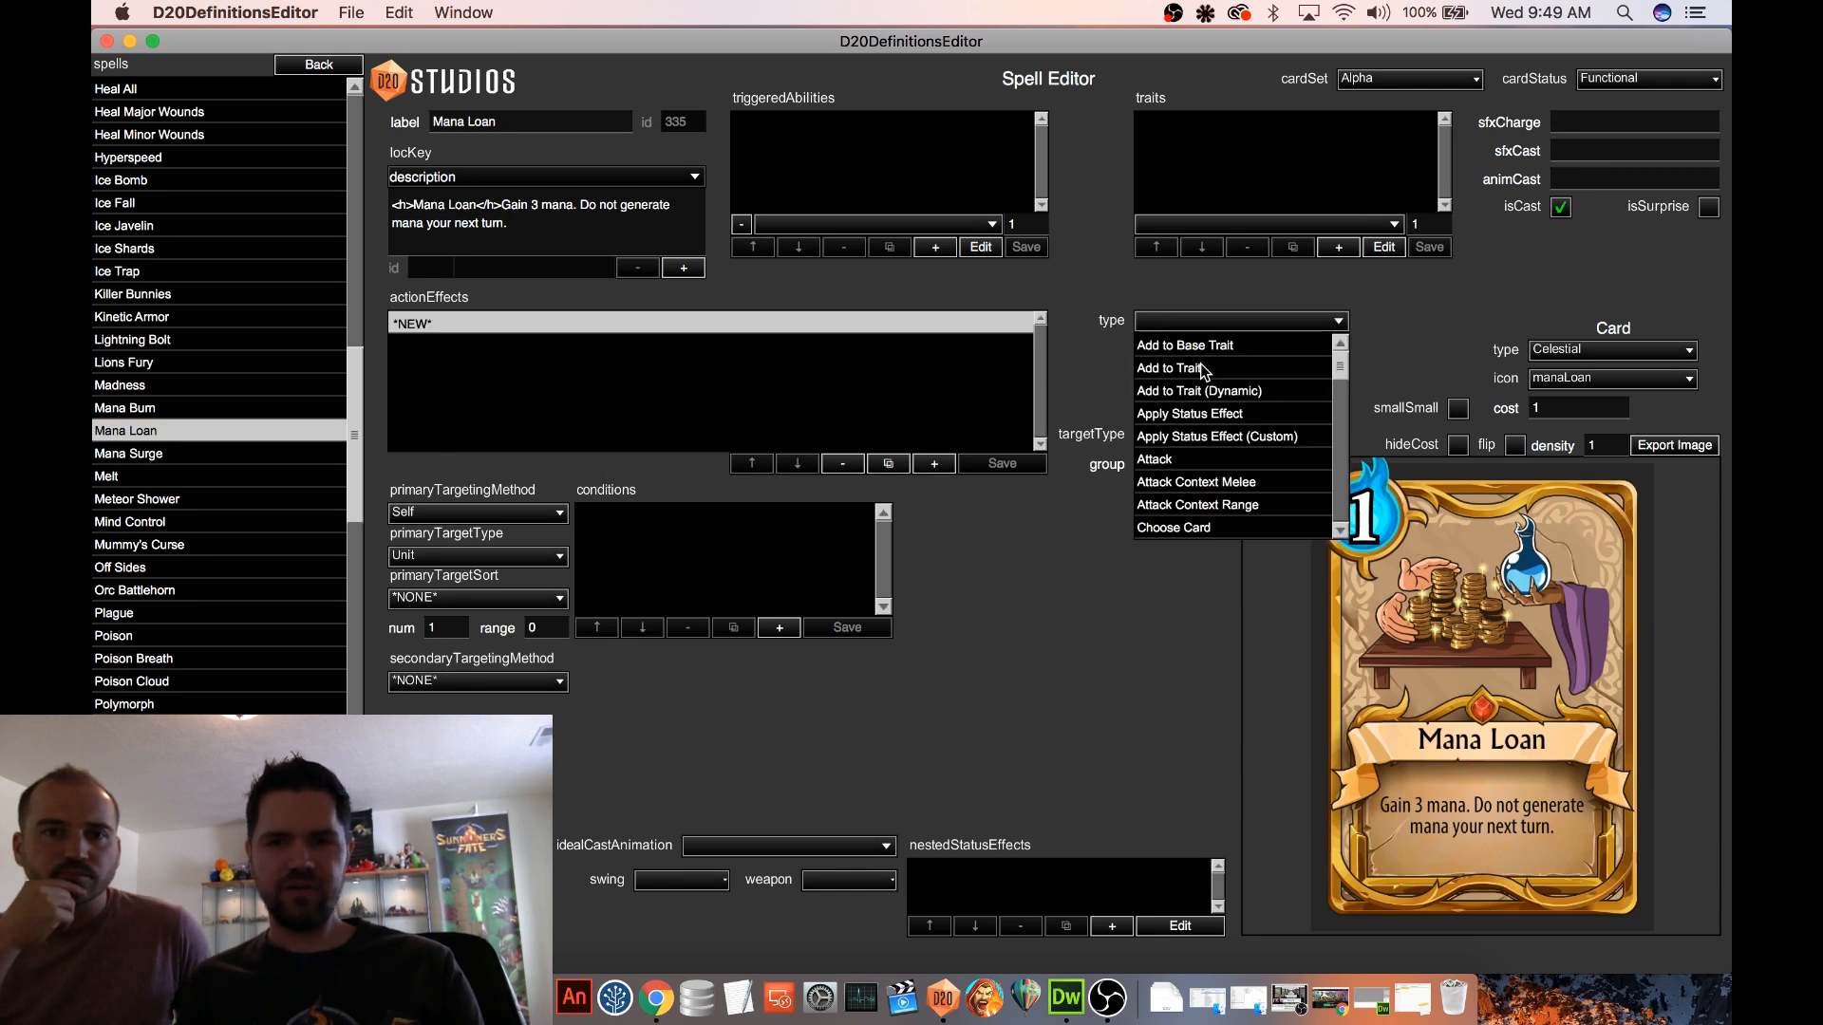
scroll(1211, 412, "down", 2)
scroll(1212, 412, "up", 1)
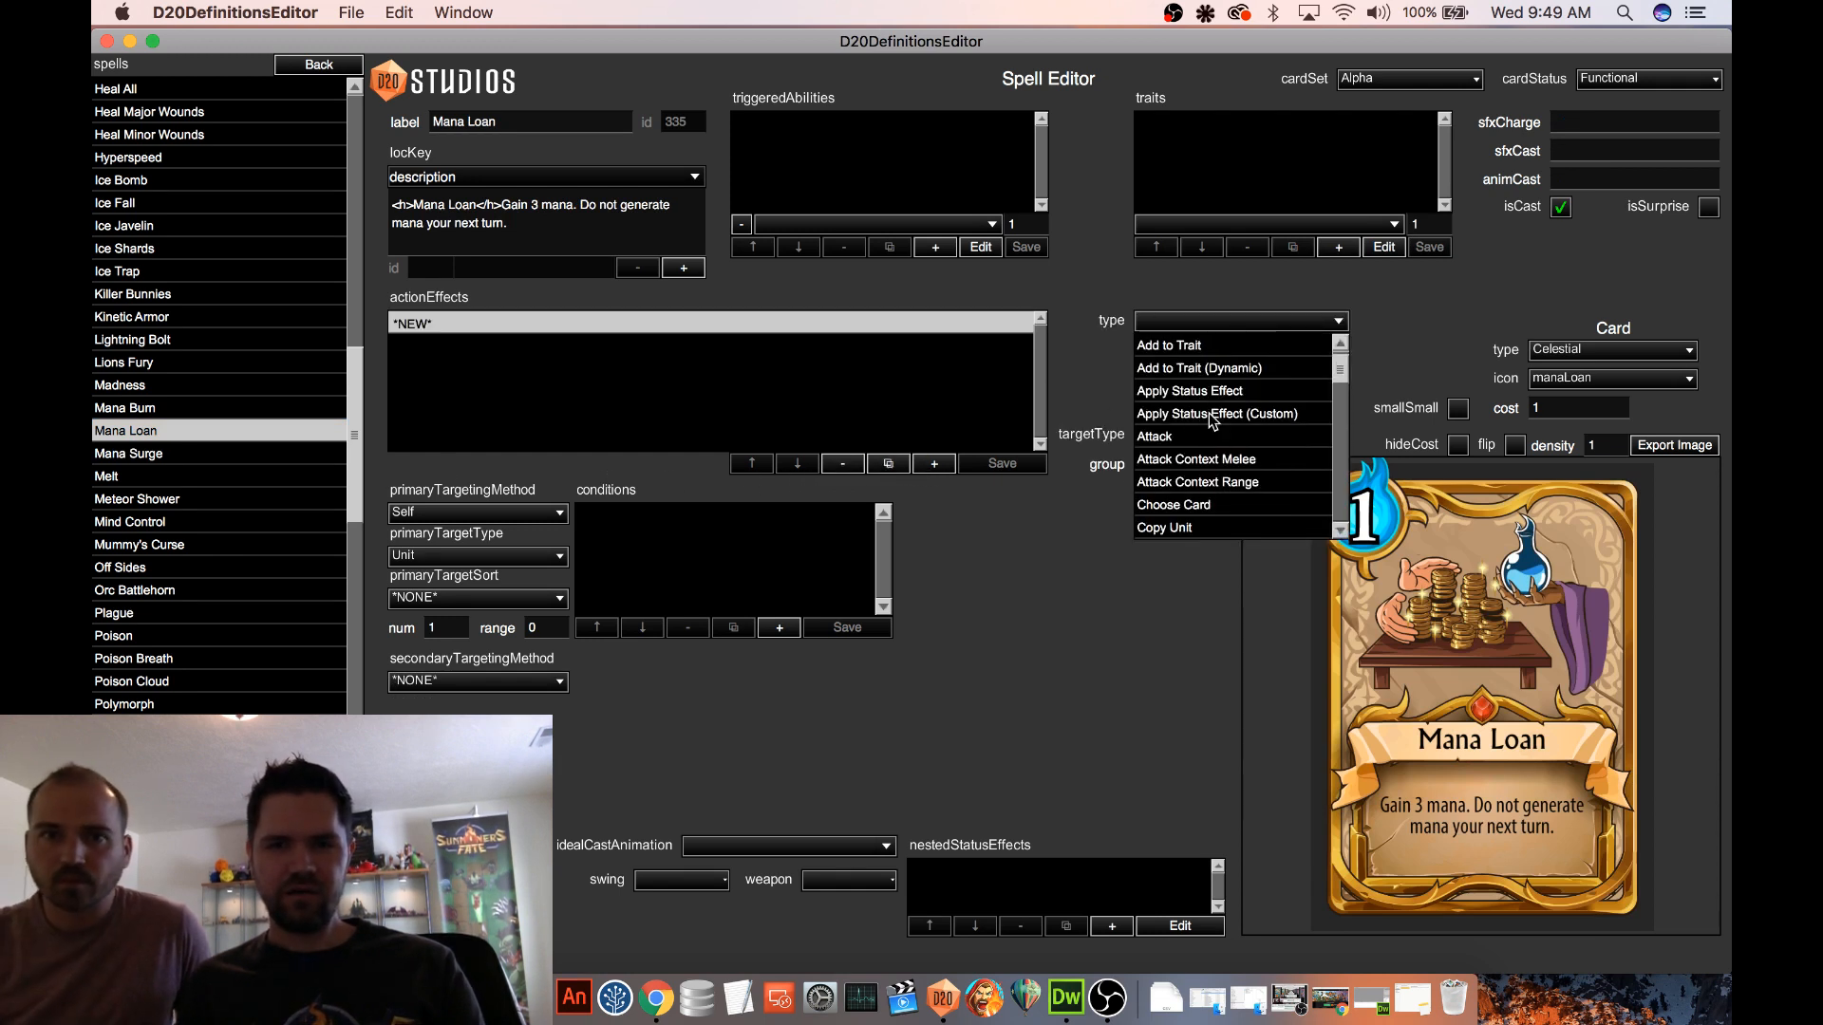
scroll(1217, 419, "down", 6)
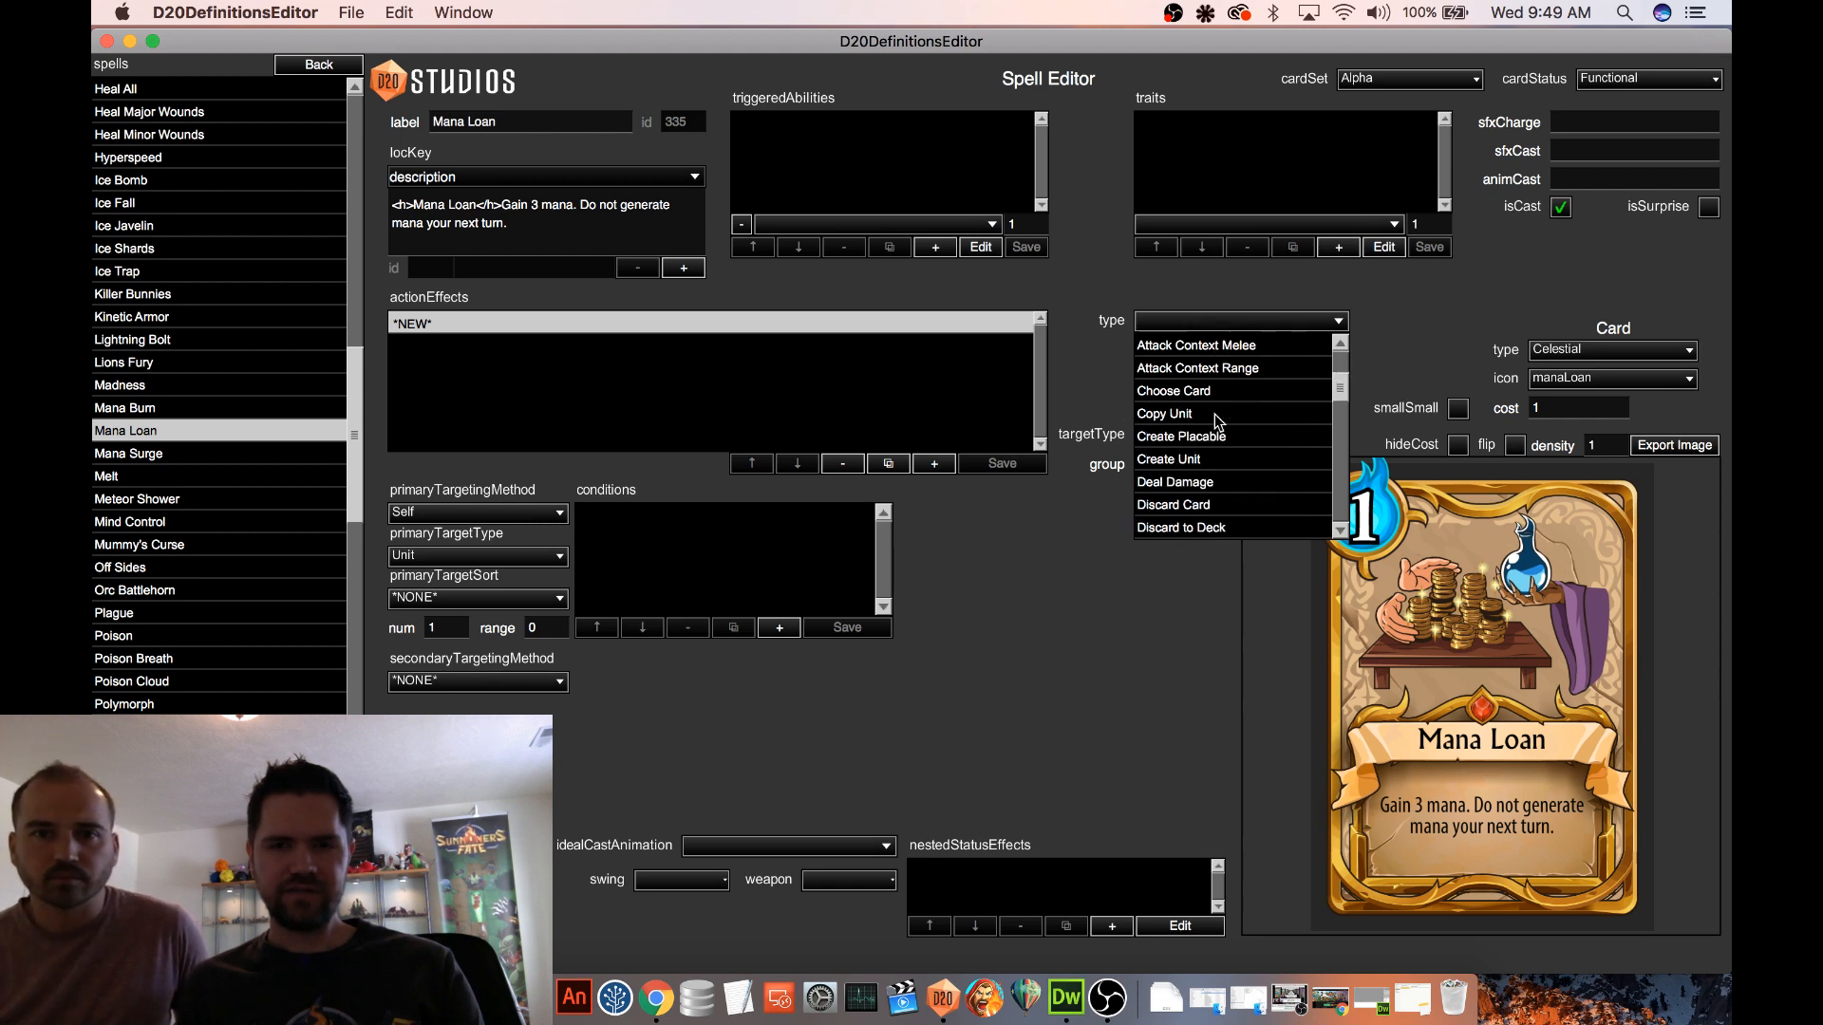
scroll(1217, 422, "down", 12)
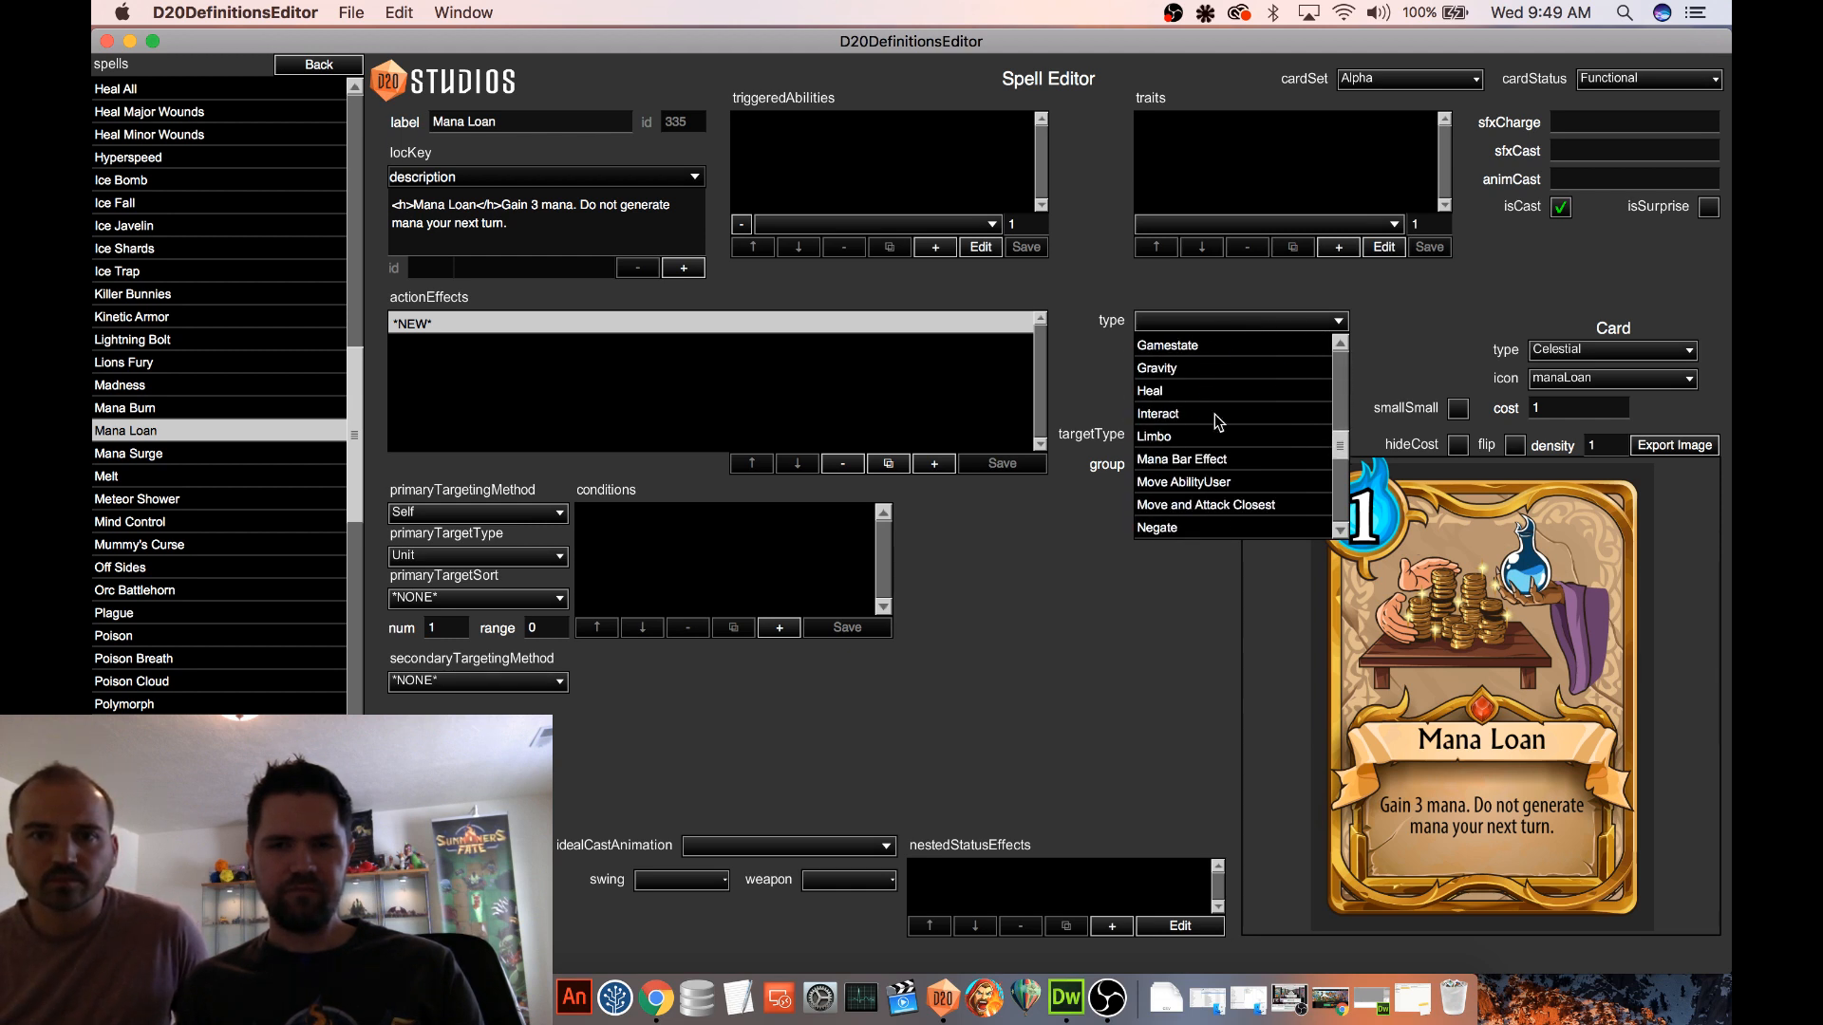
scroll(1217, 423, "up", 15)
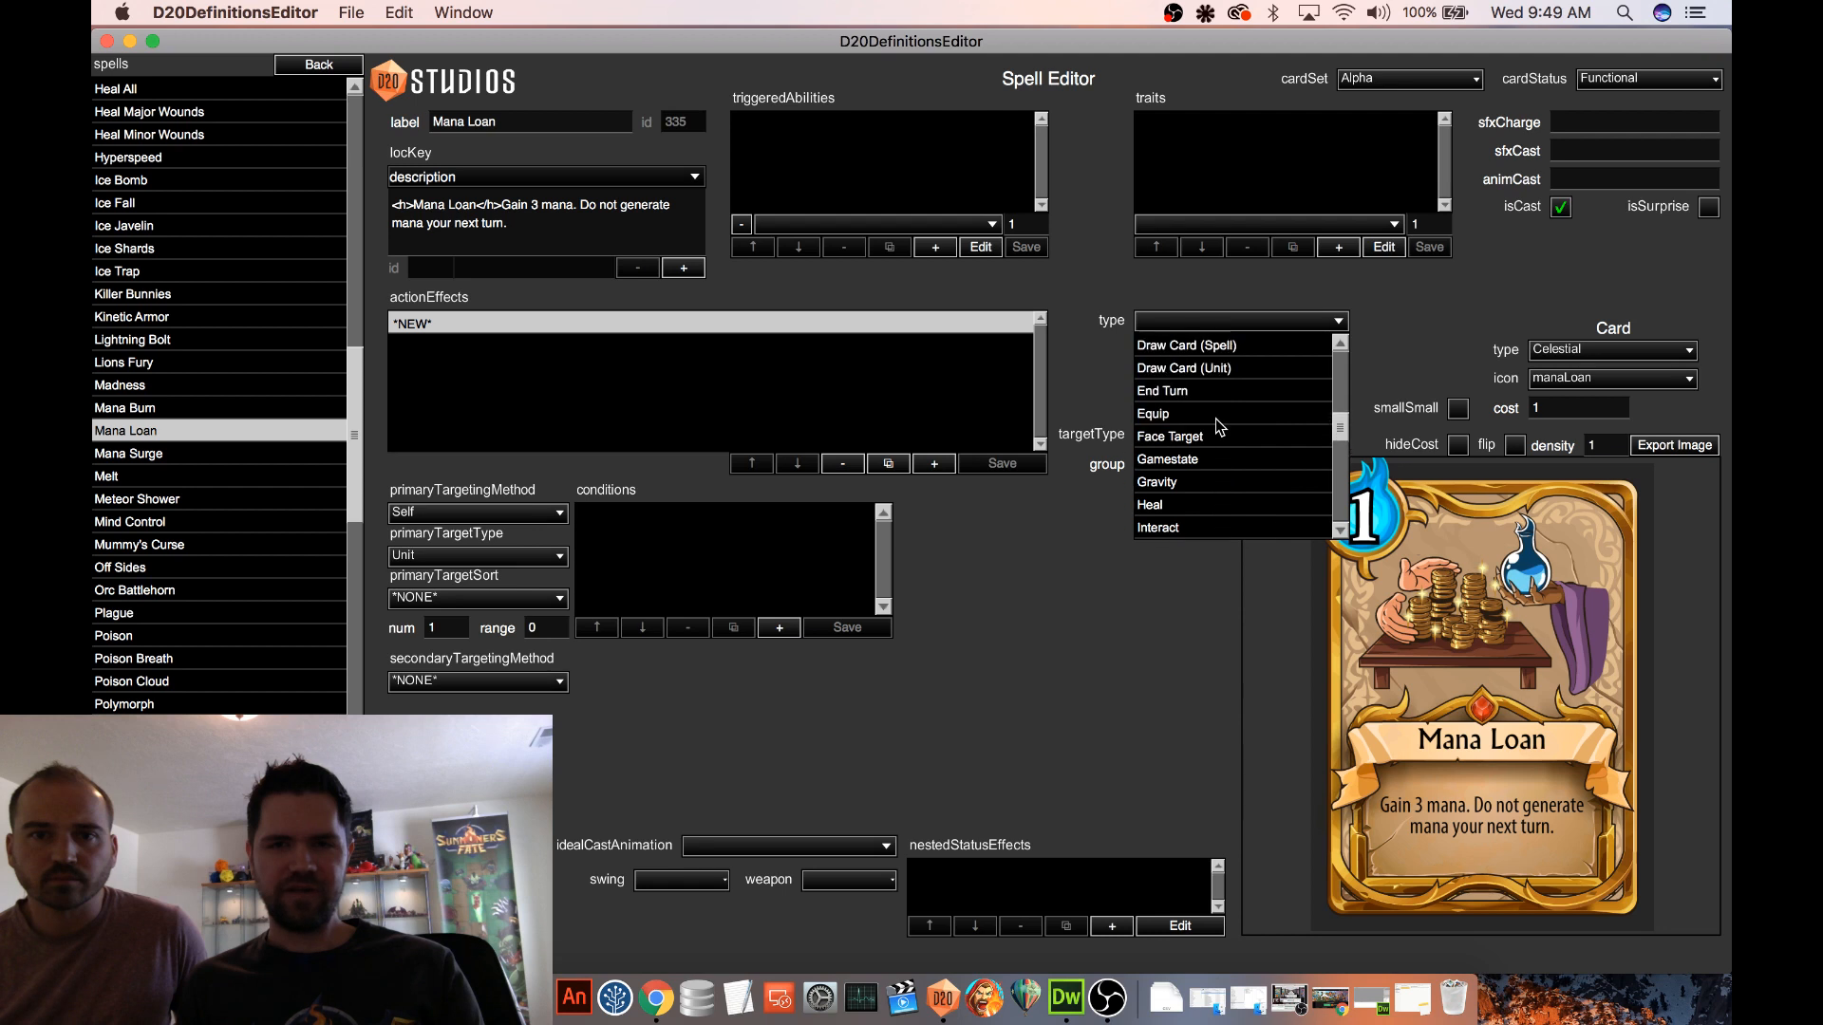
scroll(1217, 422, "up", 3)
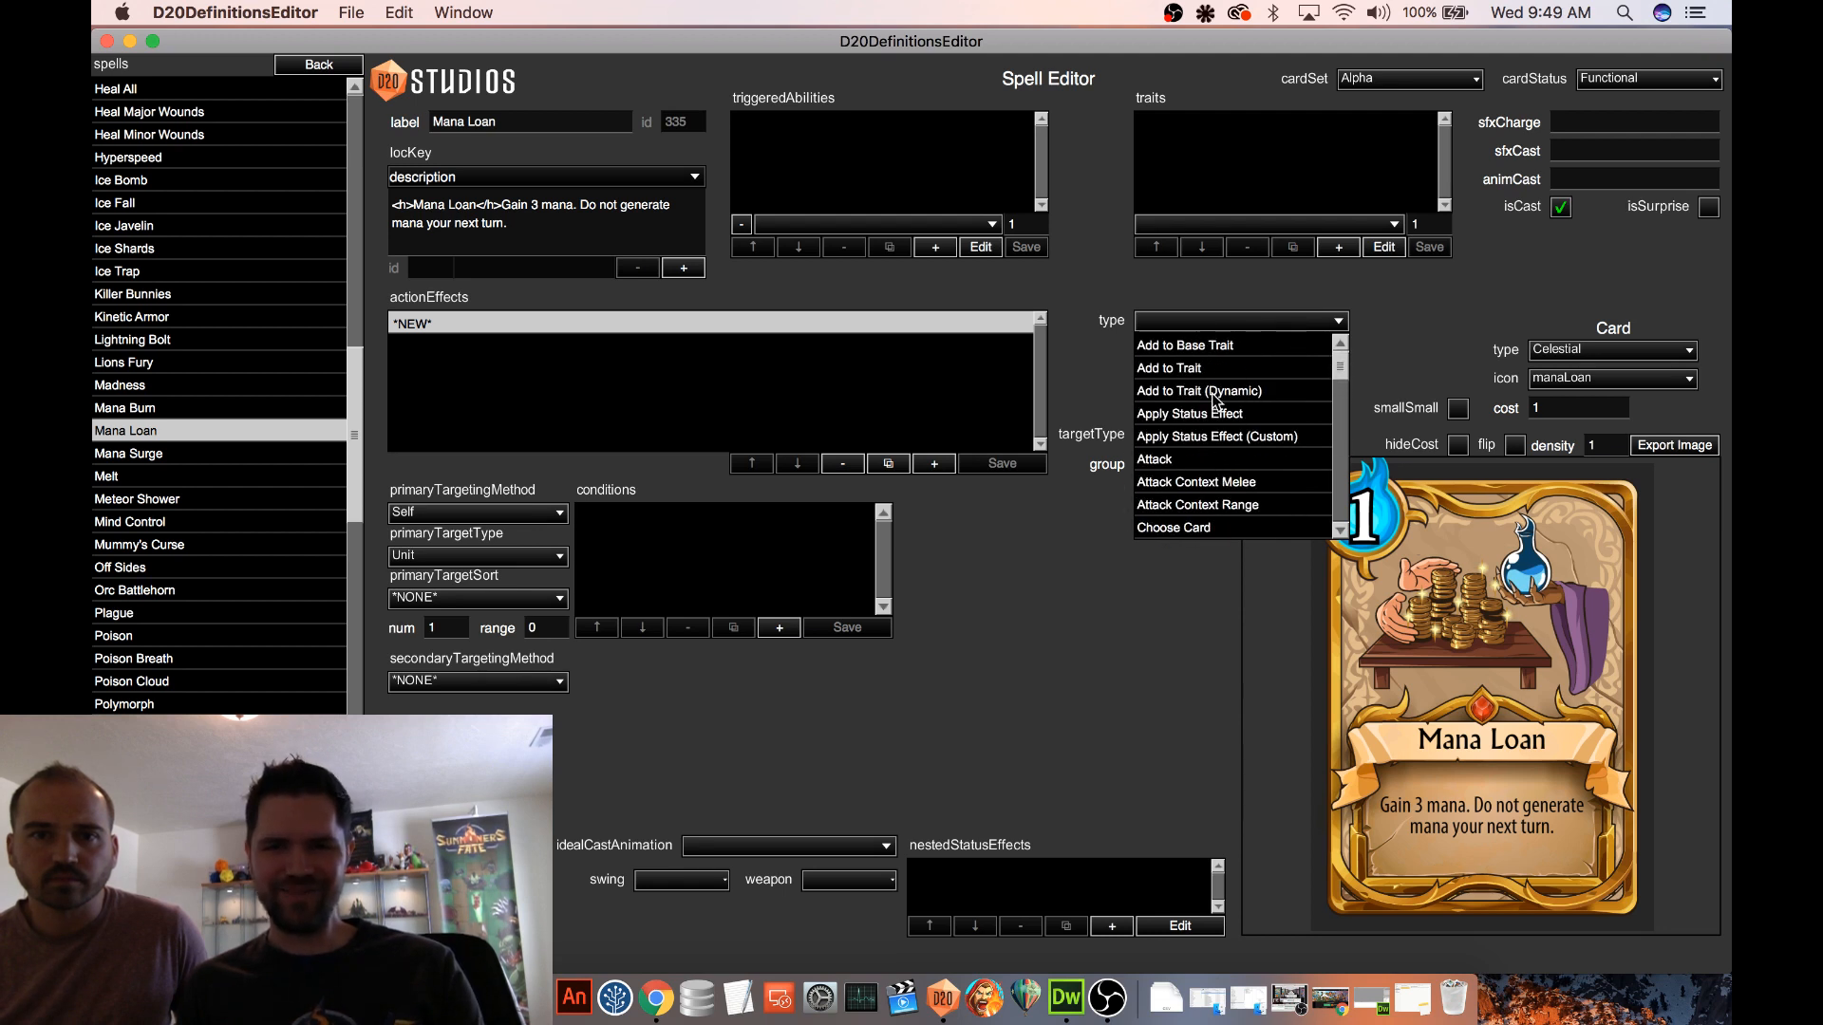
left_click(1204, 379)
Set the new action effect's subtype to Mana and its value to 3, and save the effect
left_click(1235, 349)
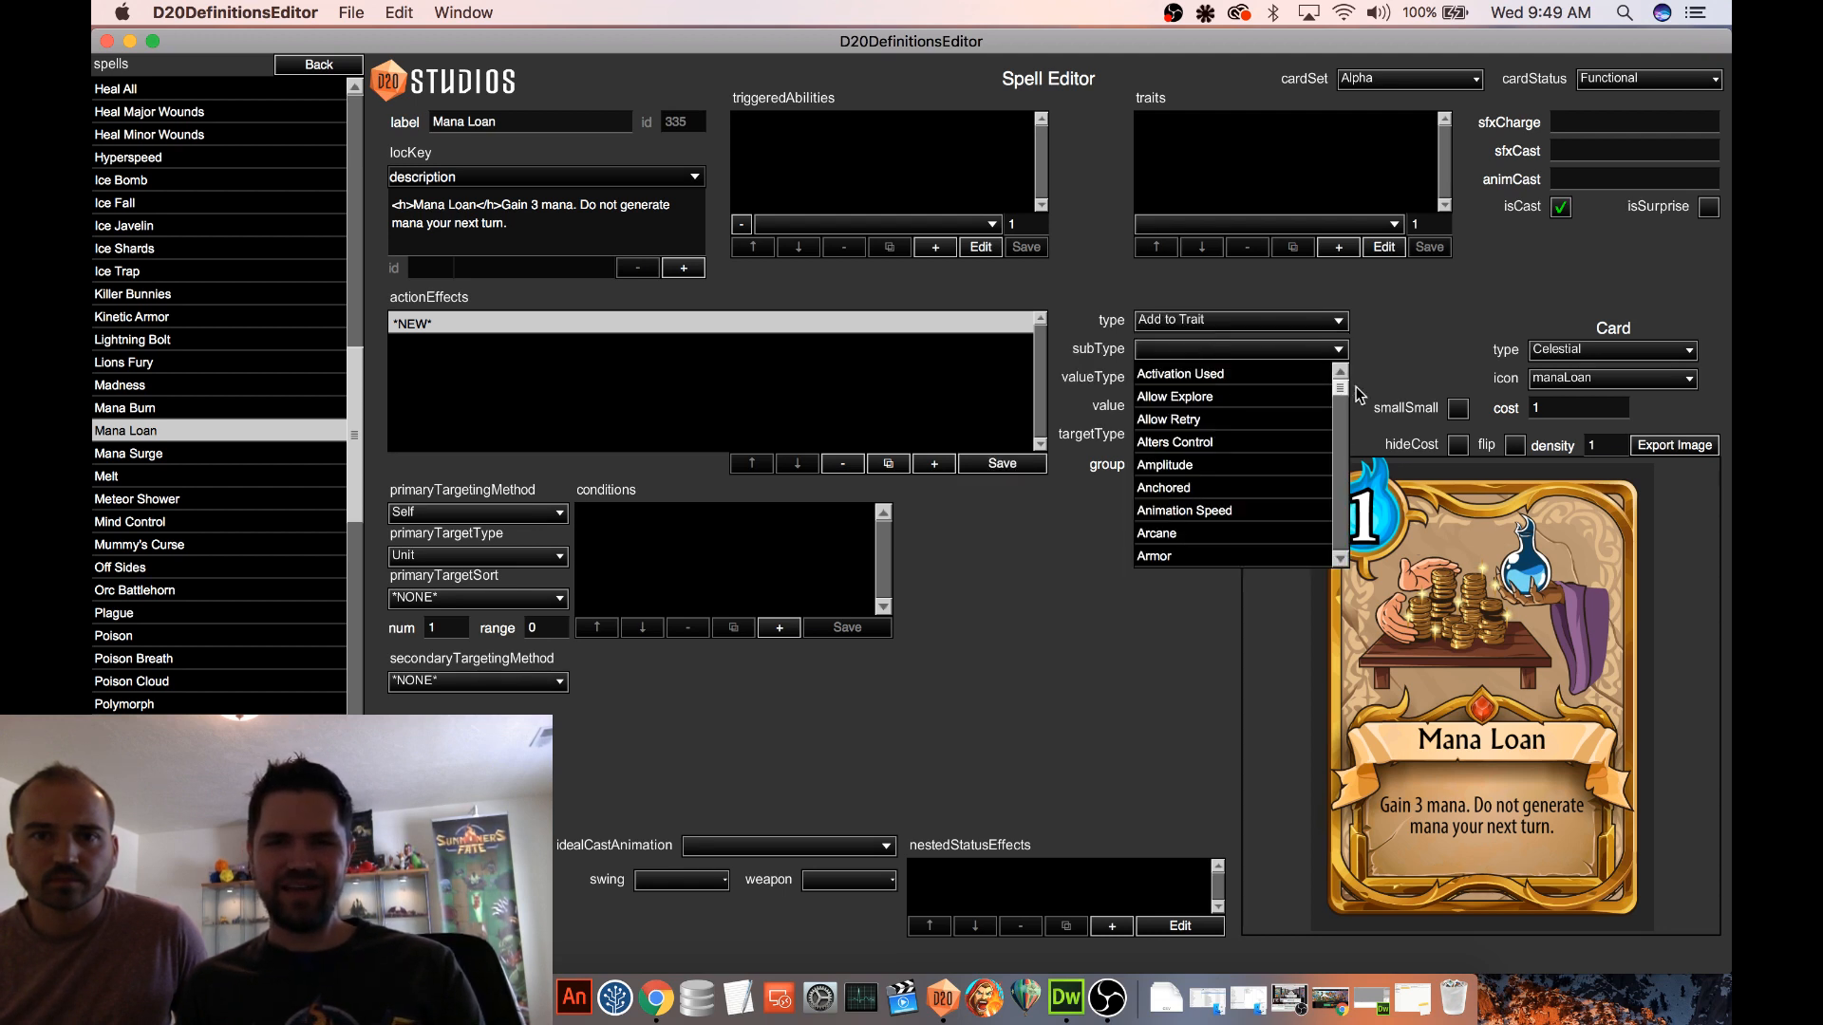
left_click_drag(1341, 384, 1334, 469)
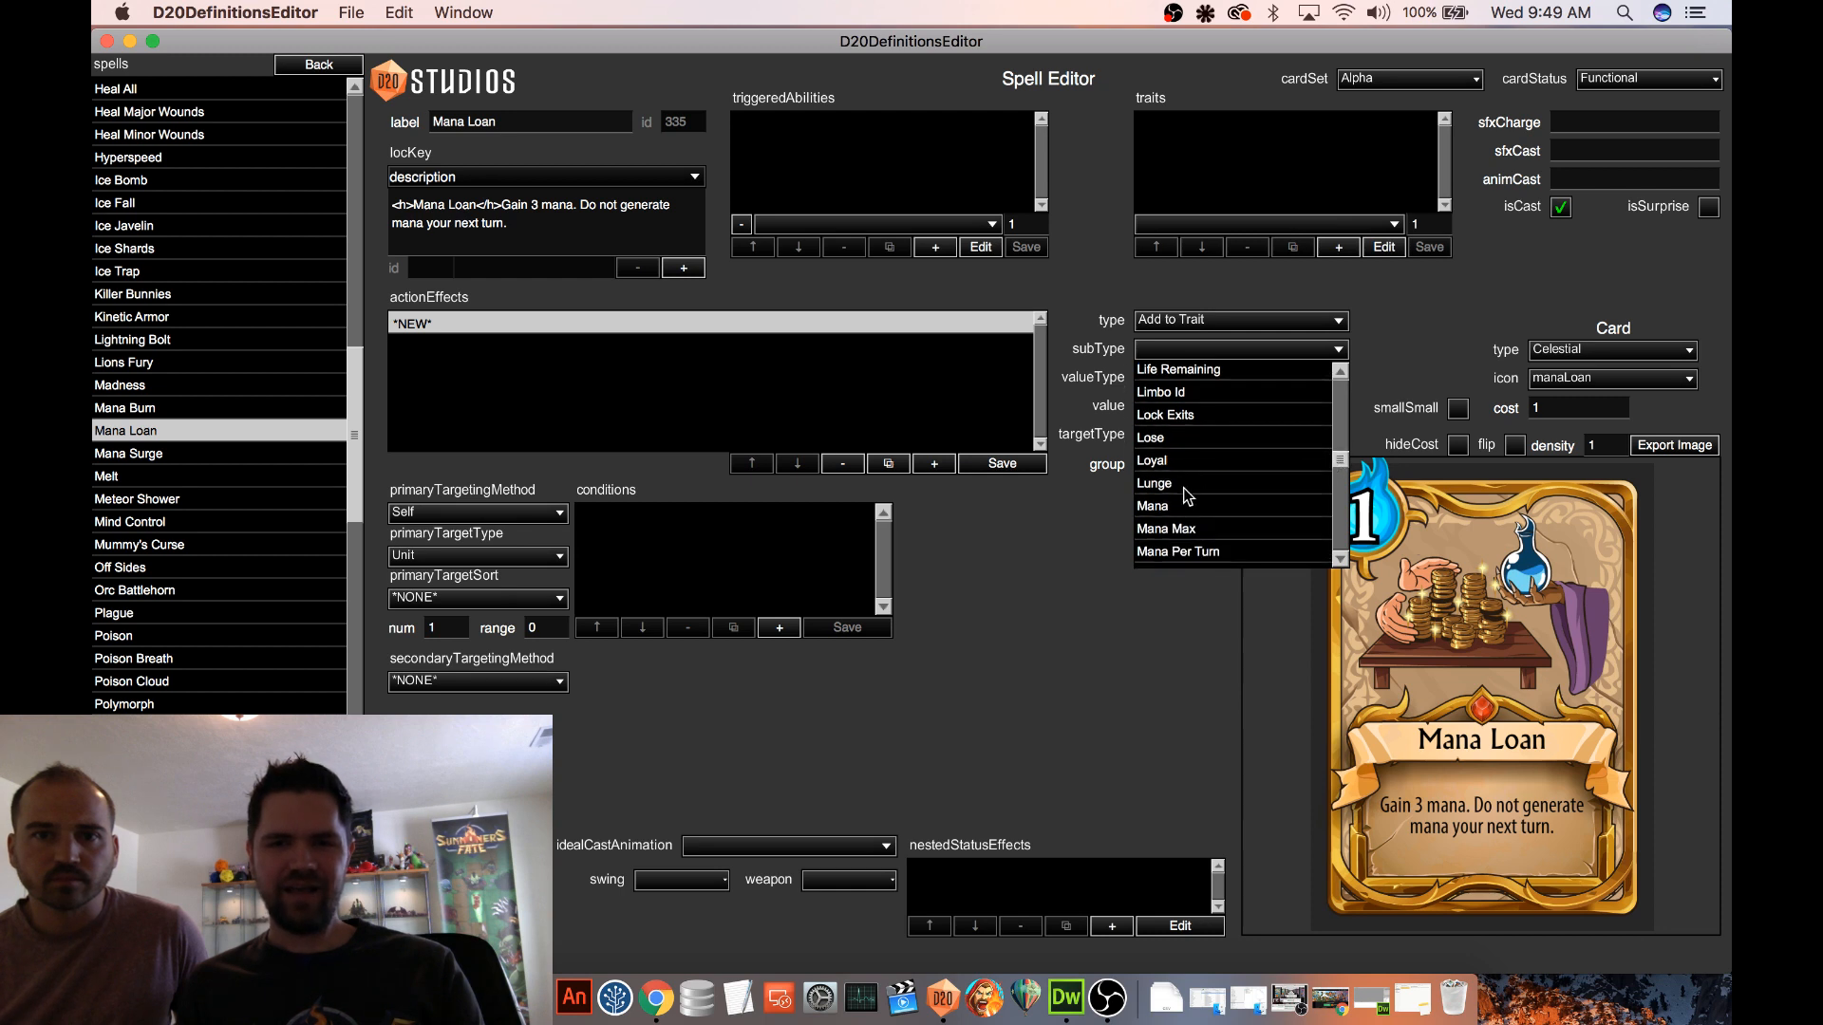
left_click(1177, 503)
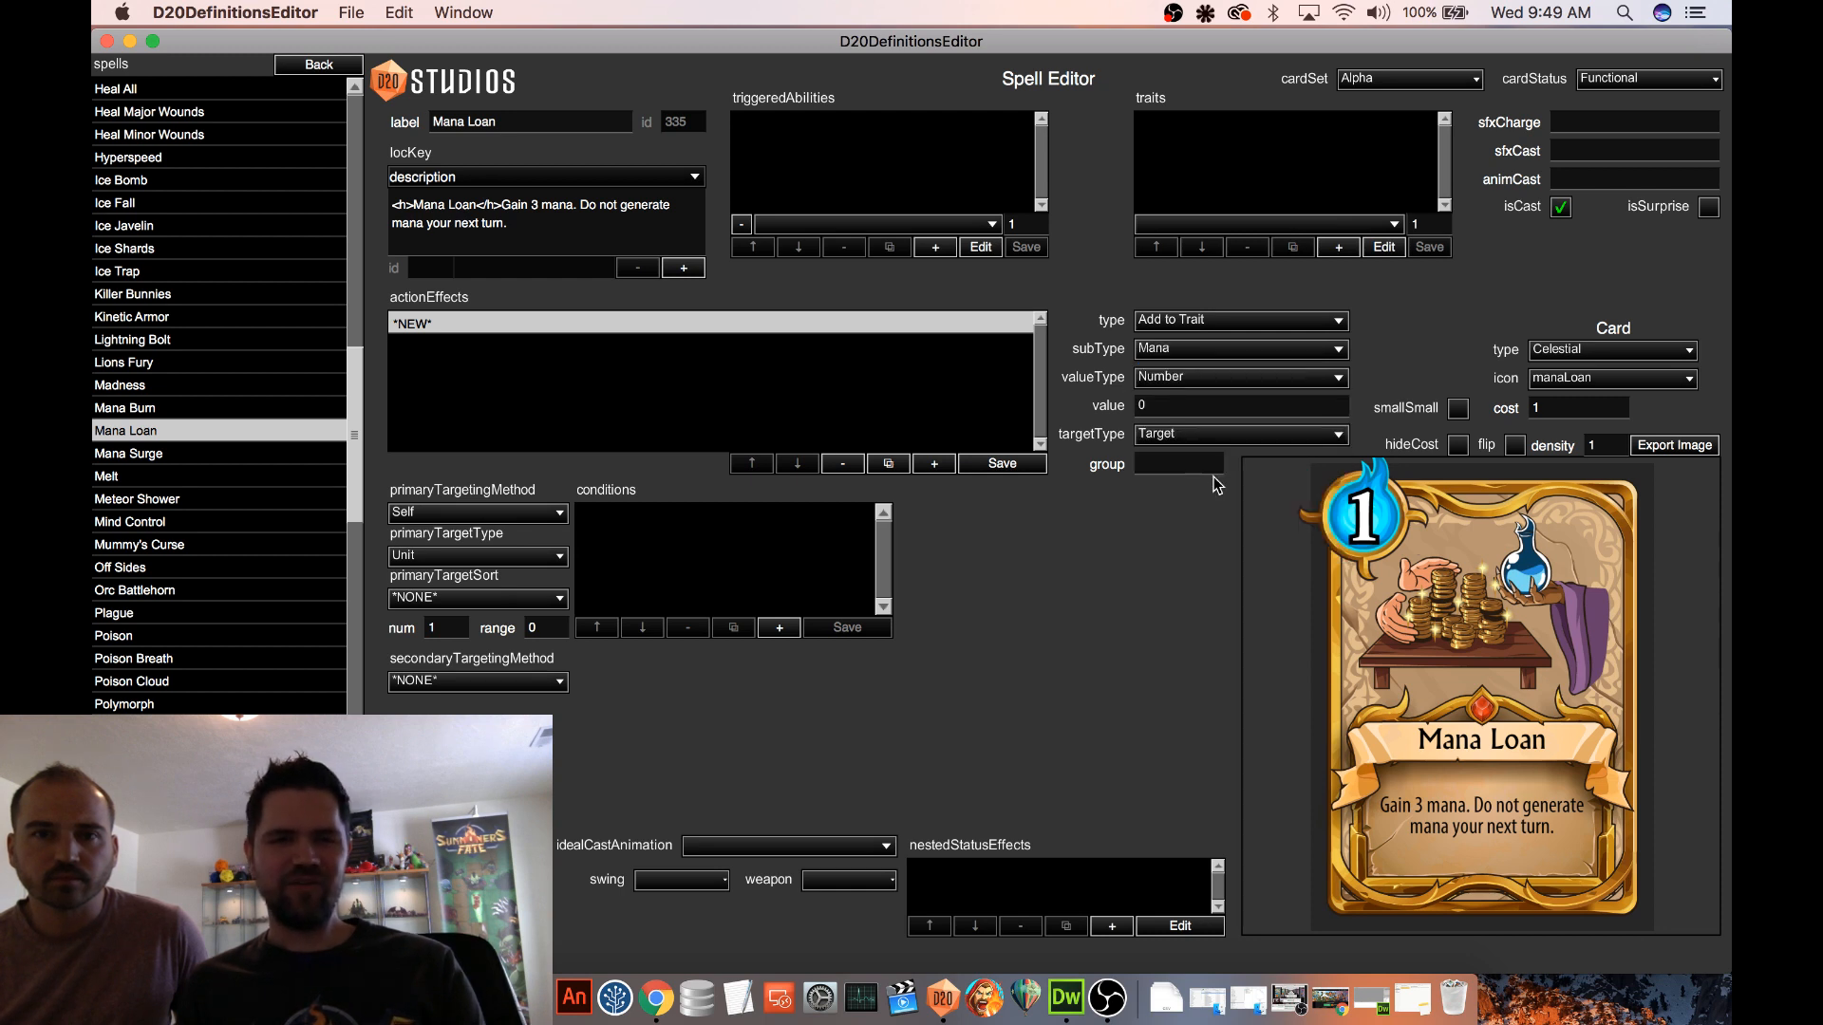
double_click(1155, 402)
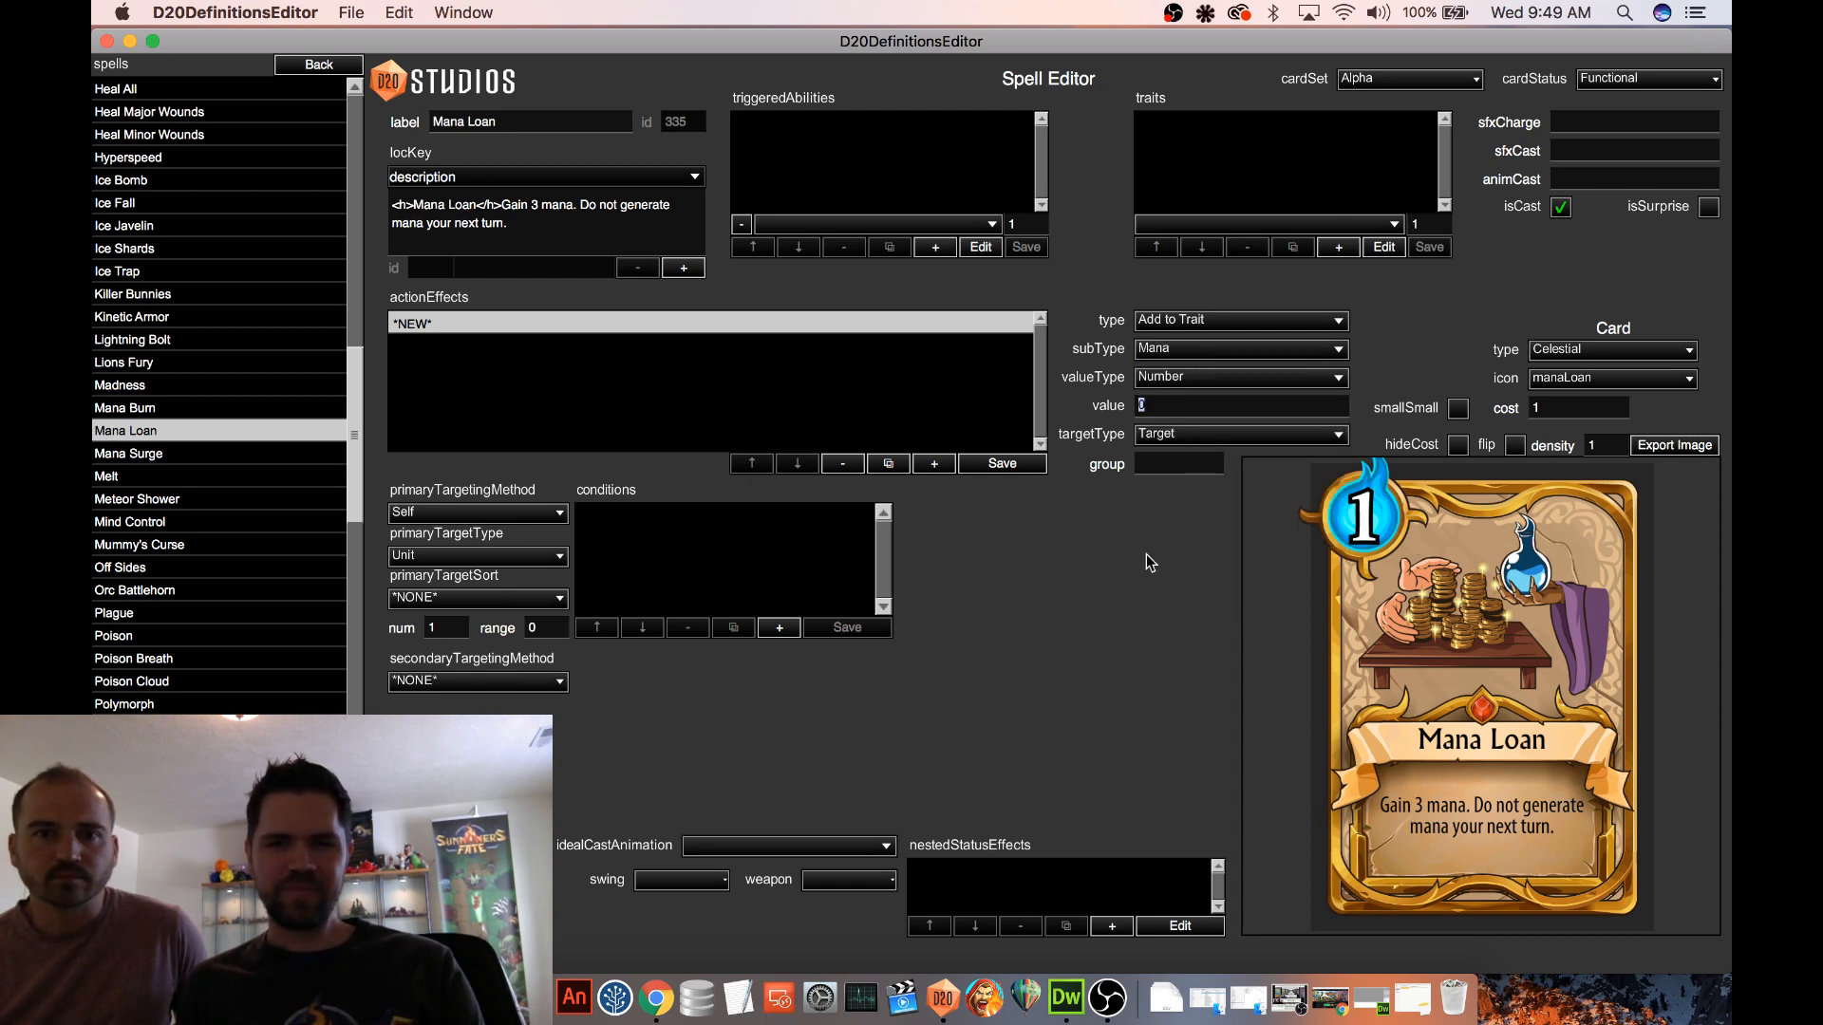
type("3")
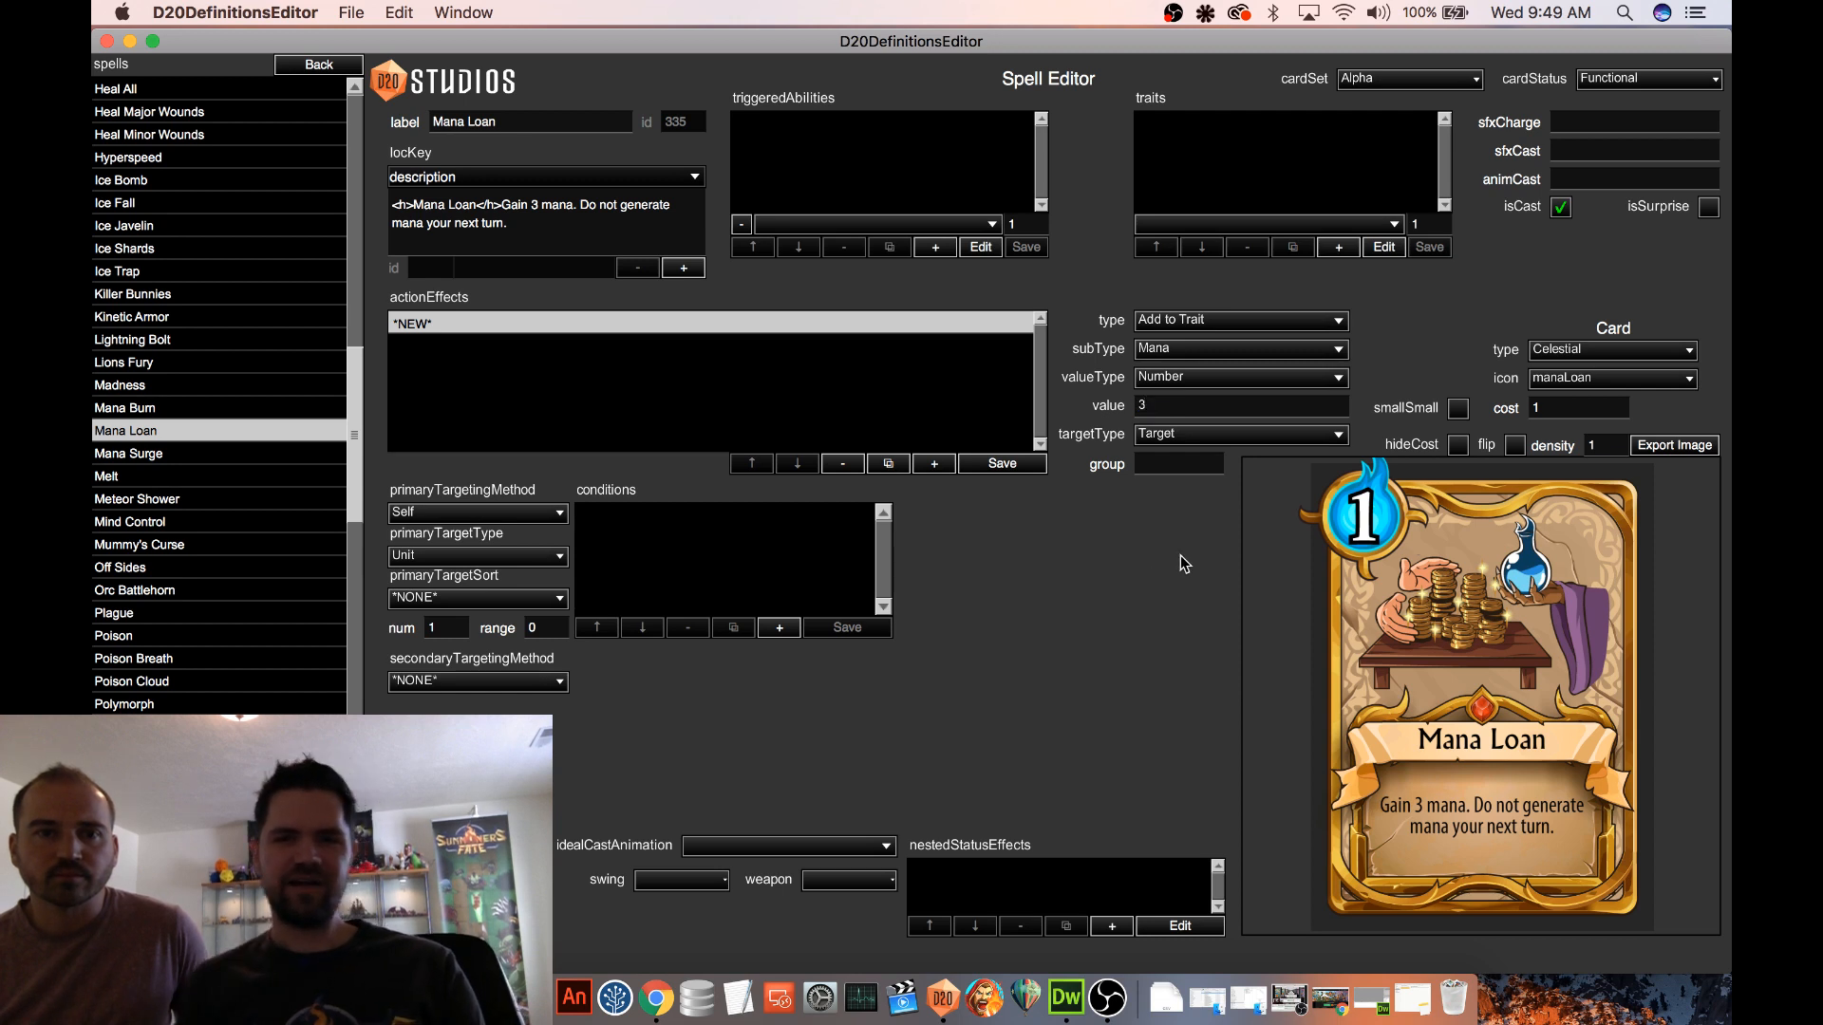
left_click(1003, 463)
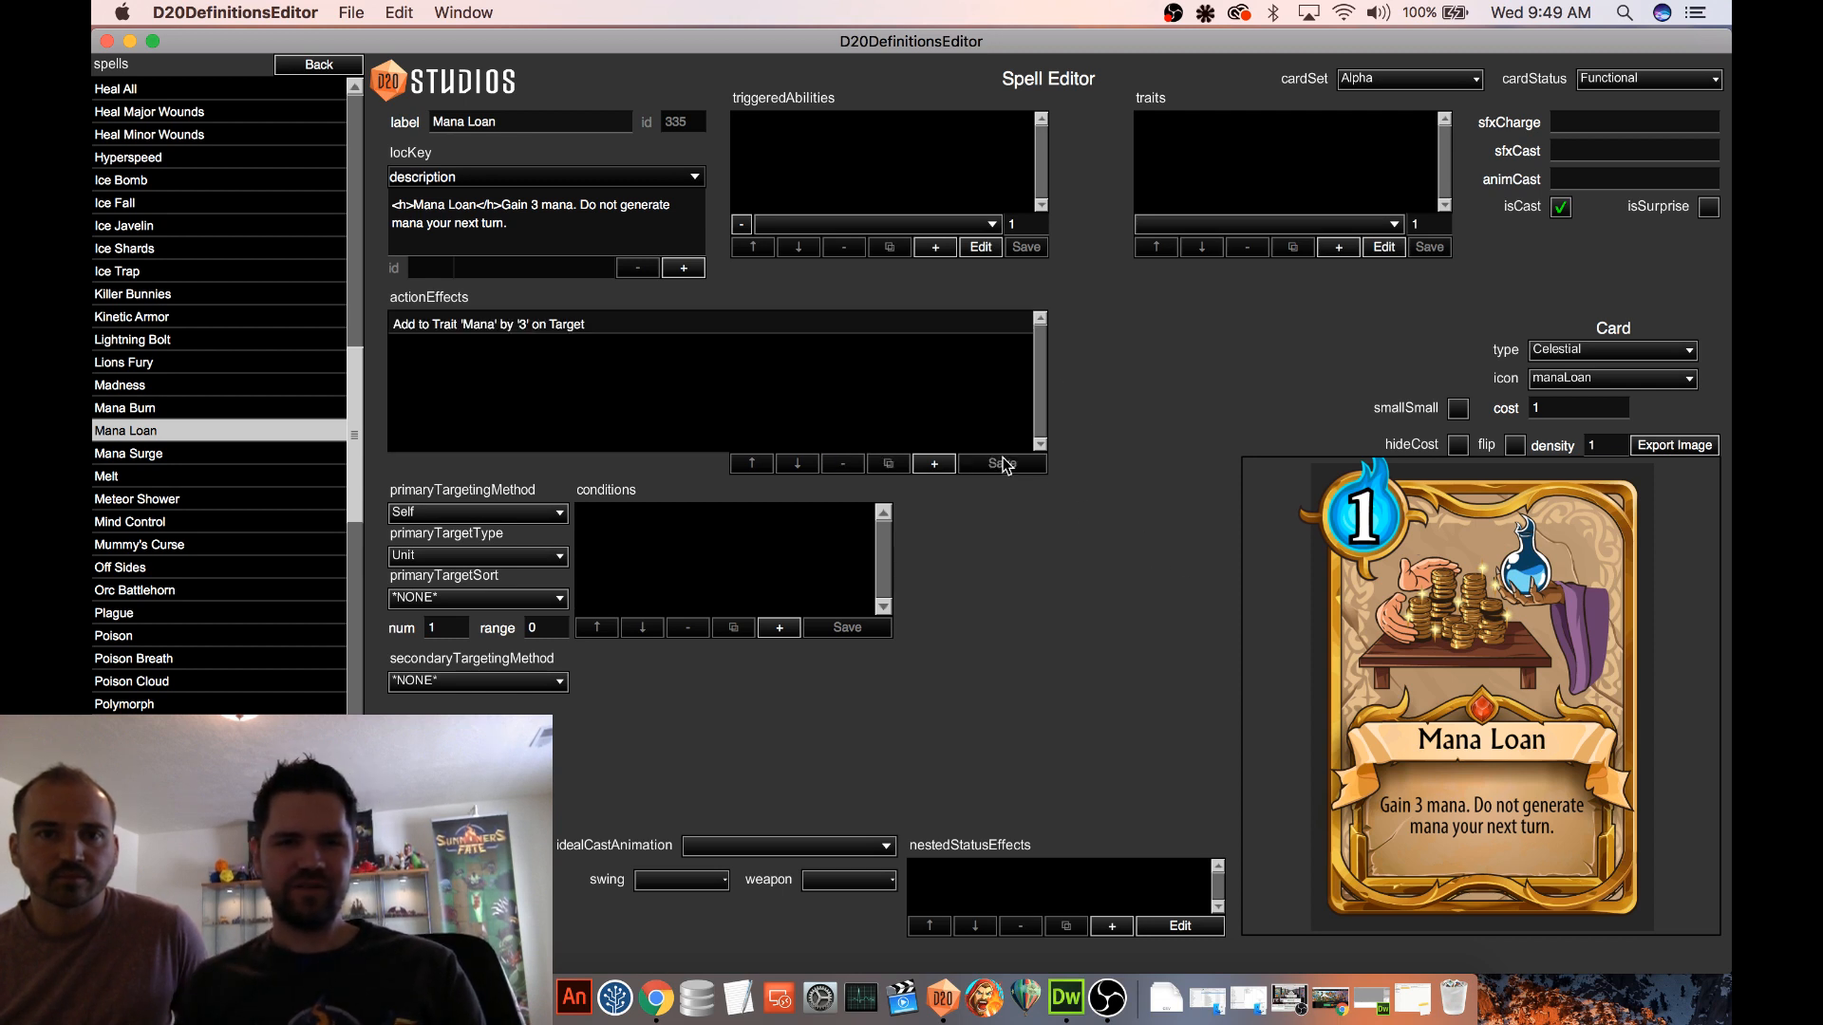
left_click(655, 326)
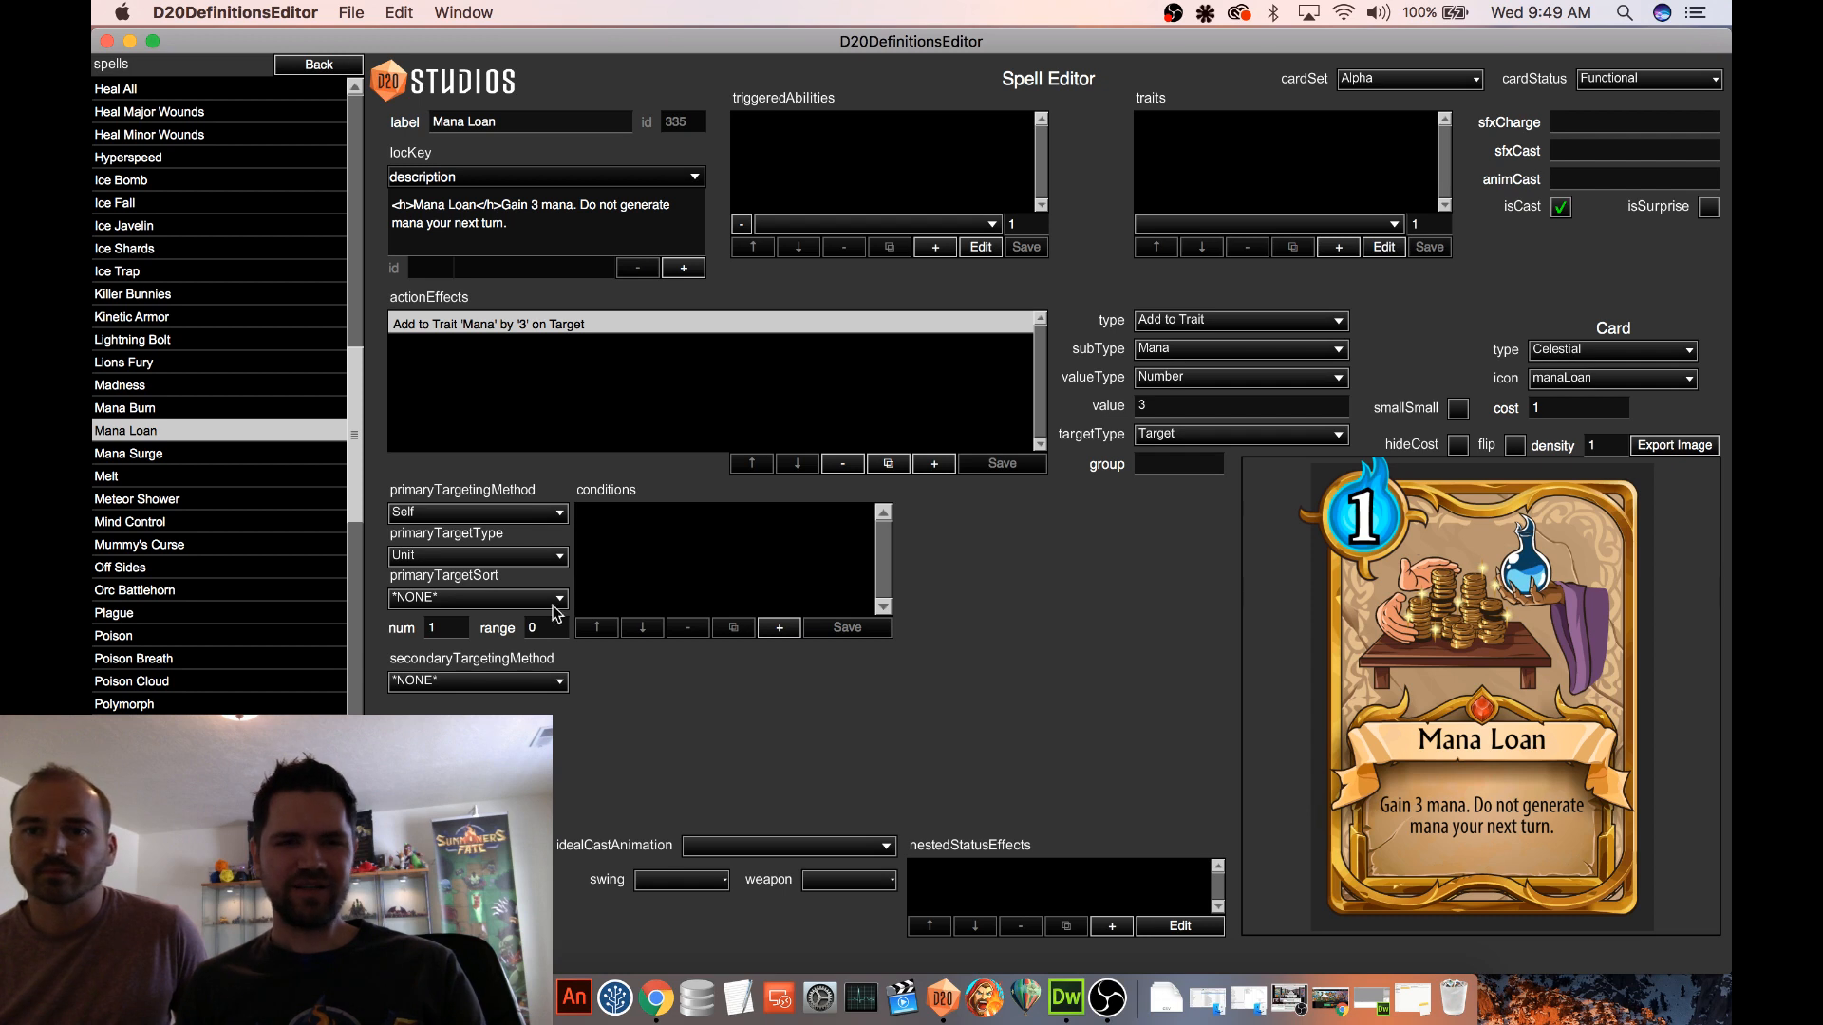
left_click(477, 681)
scroll(488, 587, "down", 5)
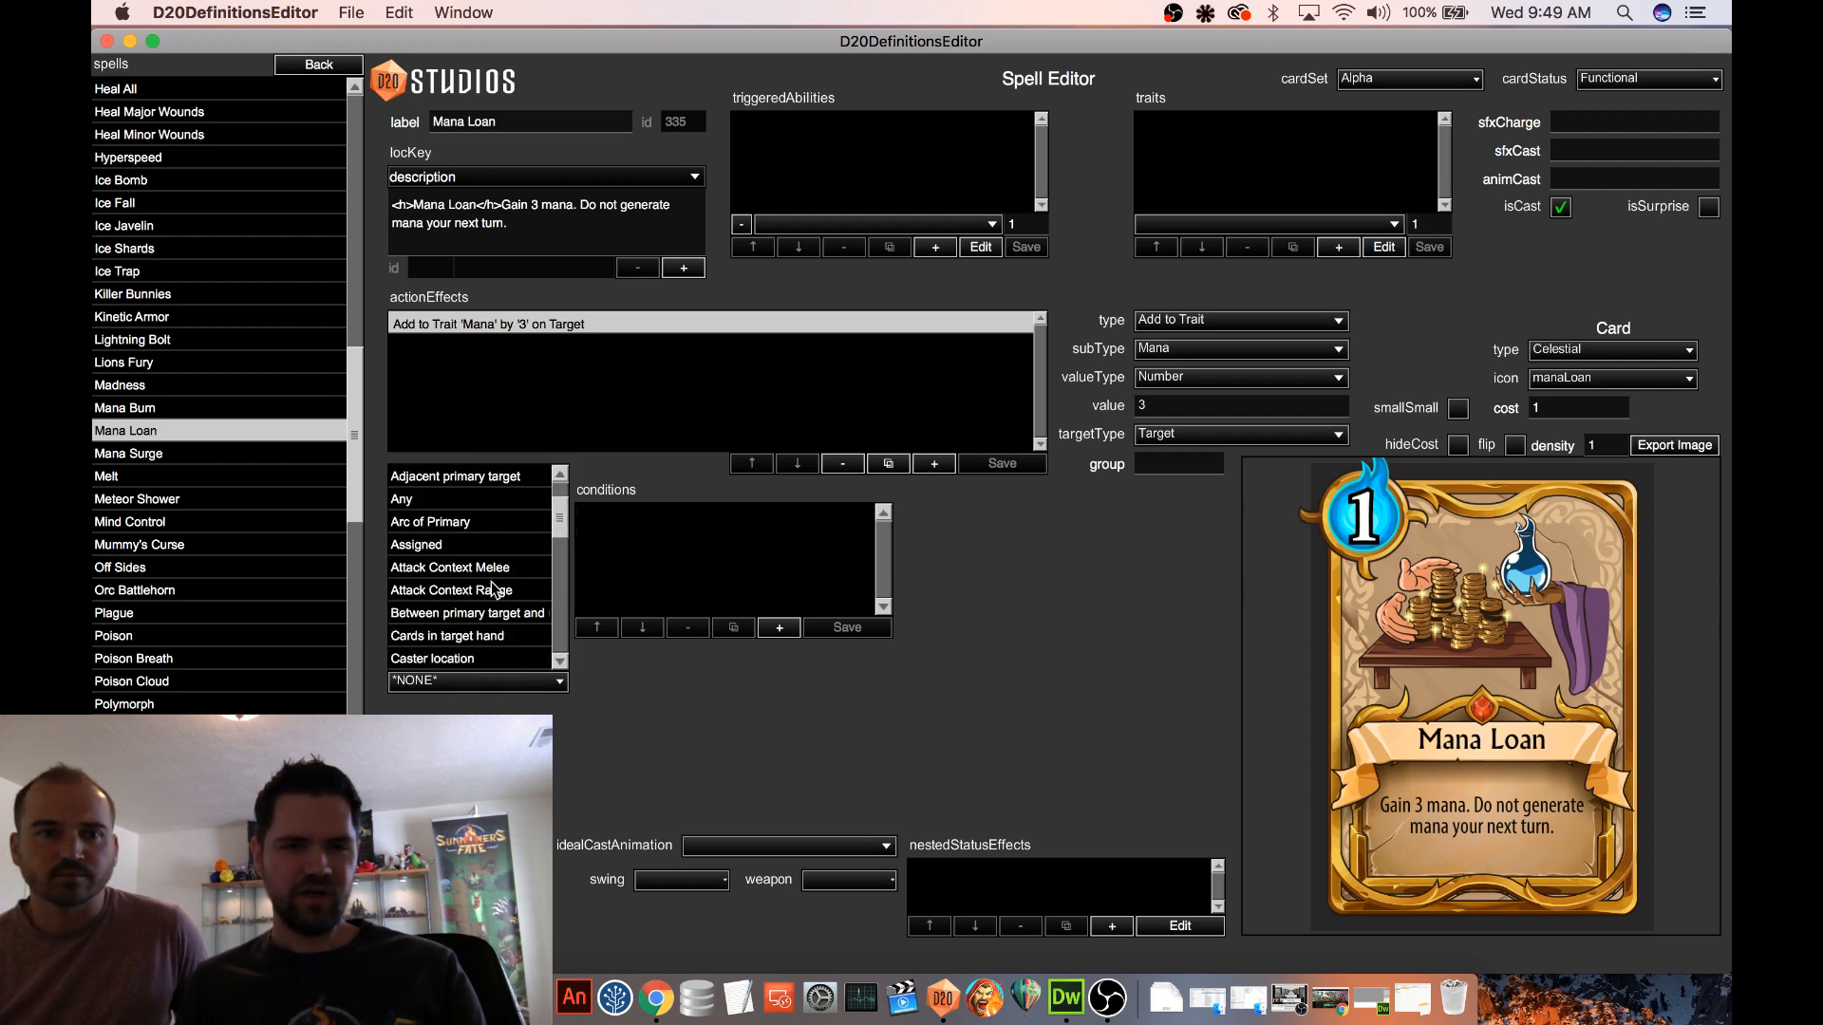
scroll(496, 586, "up", 4)
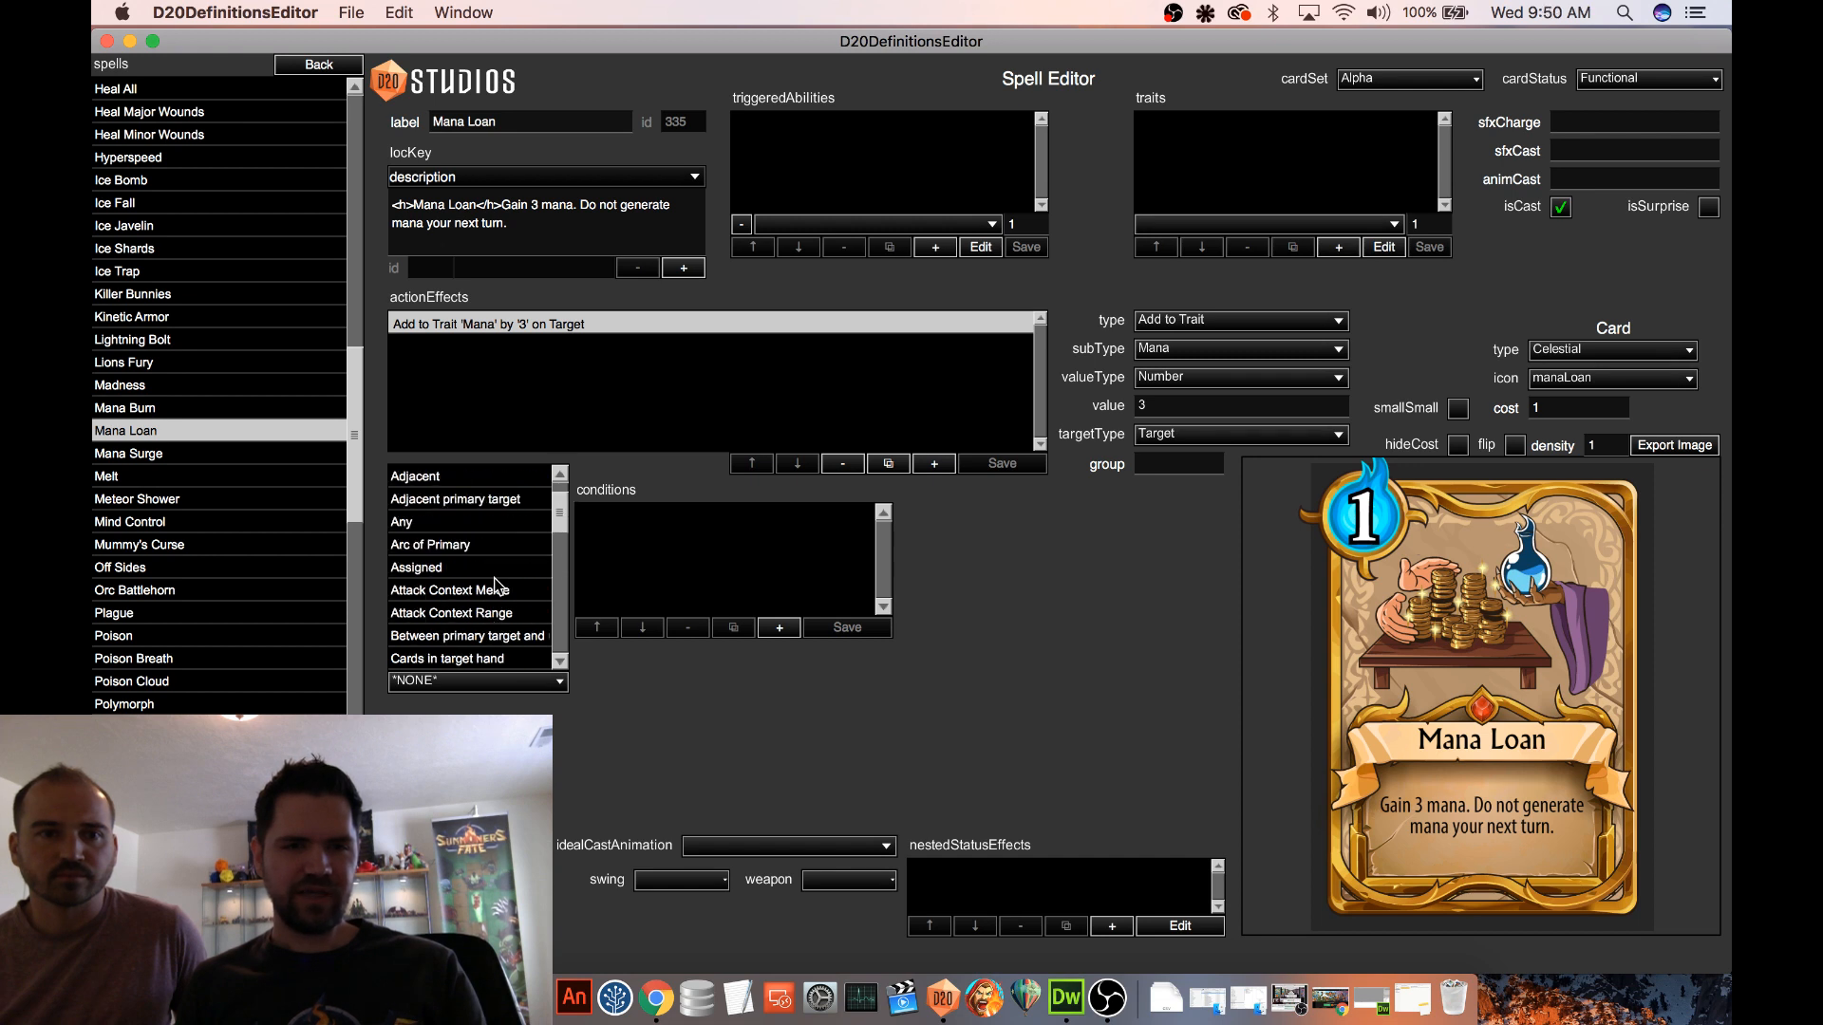
scroll(496, 586, "down", 4)
left_click(661, 713)
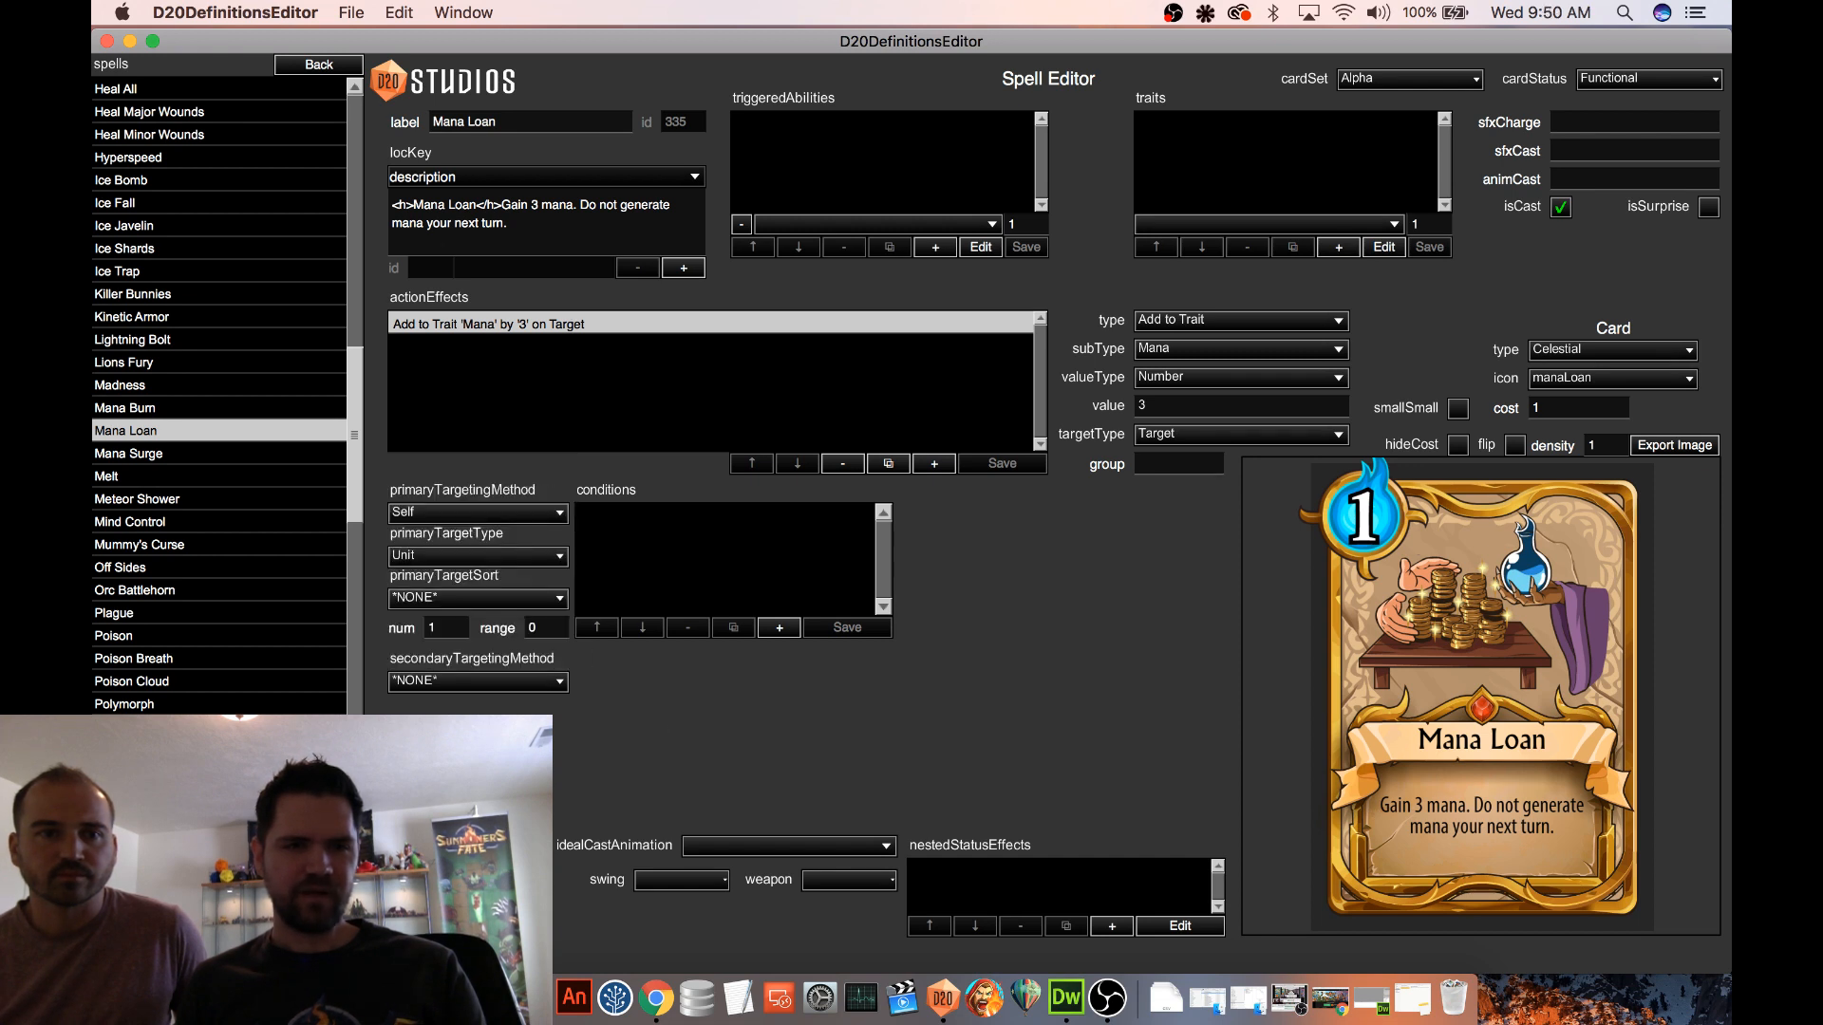
Following Mana Surge's setup, set Mana Loan's secondary targeting method to Any and its secondary target type to Player
scroll(216, 574, "down", 5)
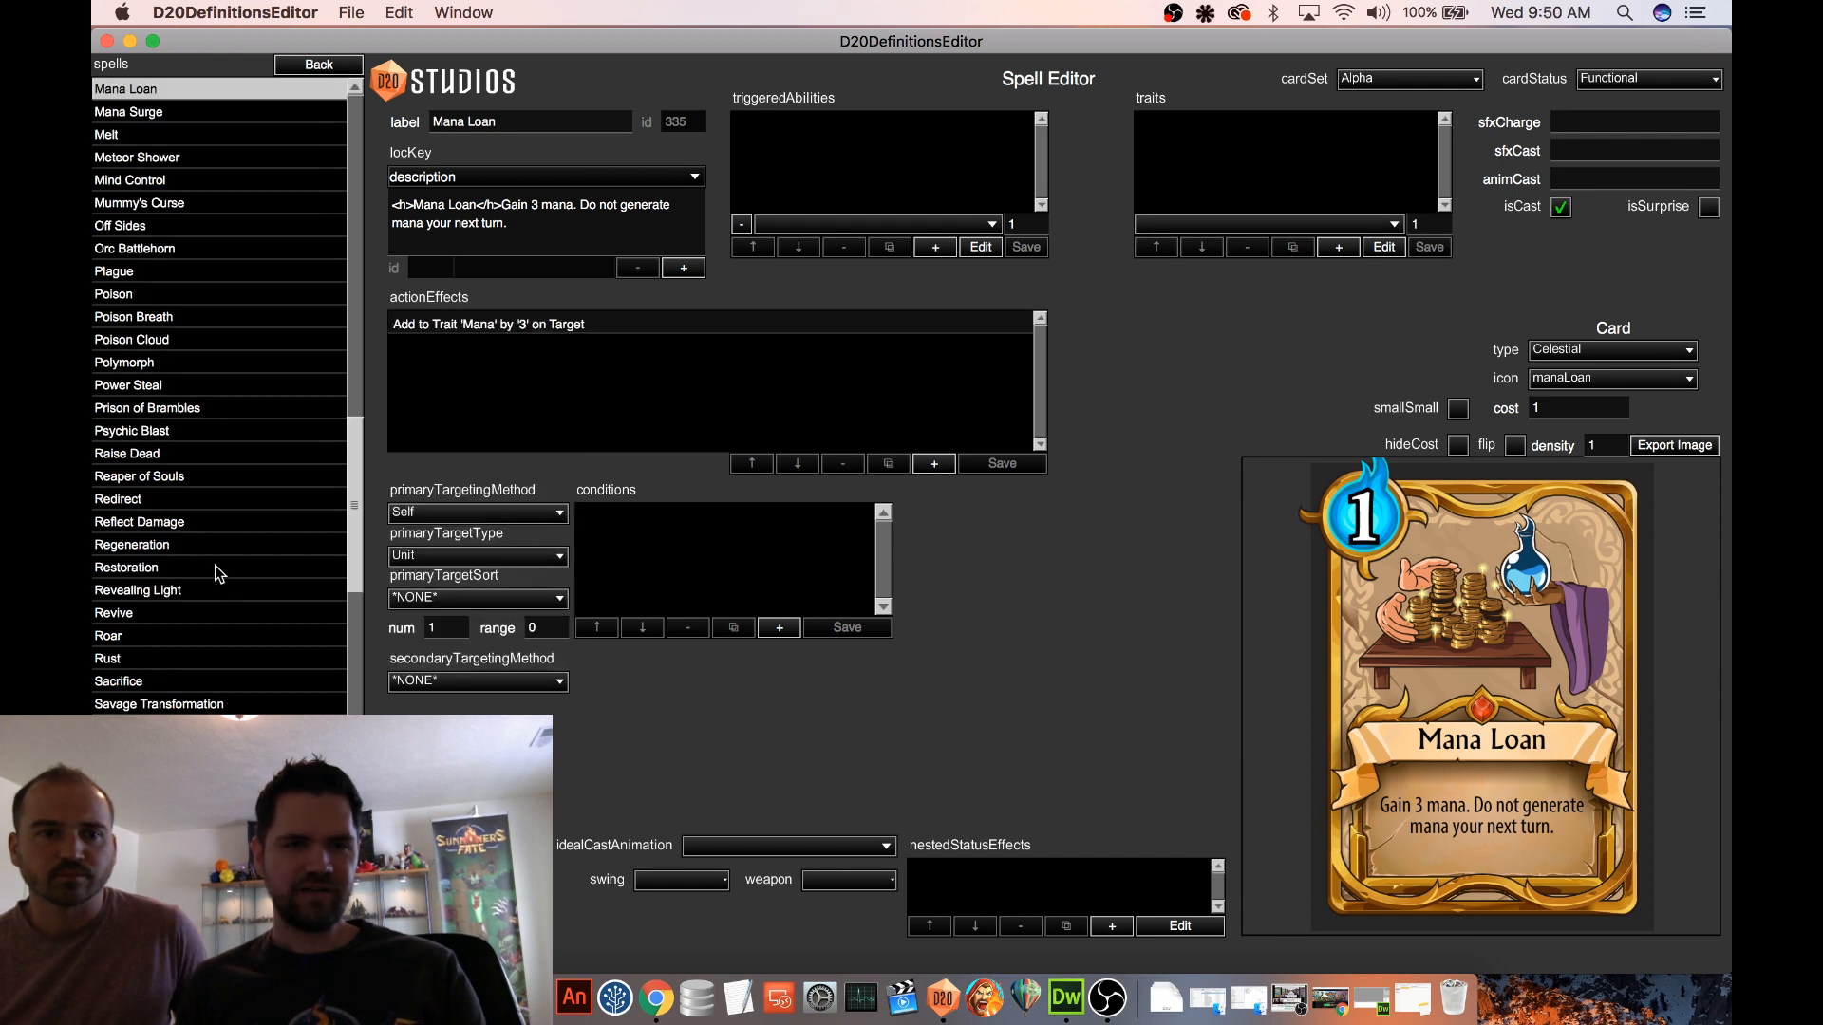
left_click(143, 112)
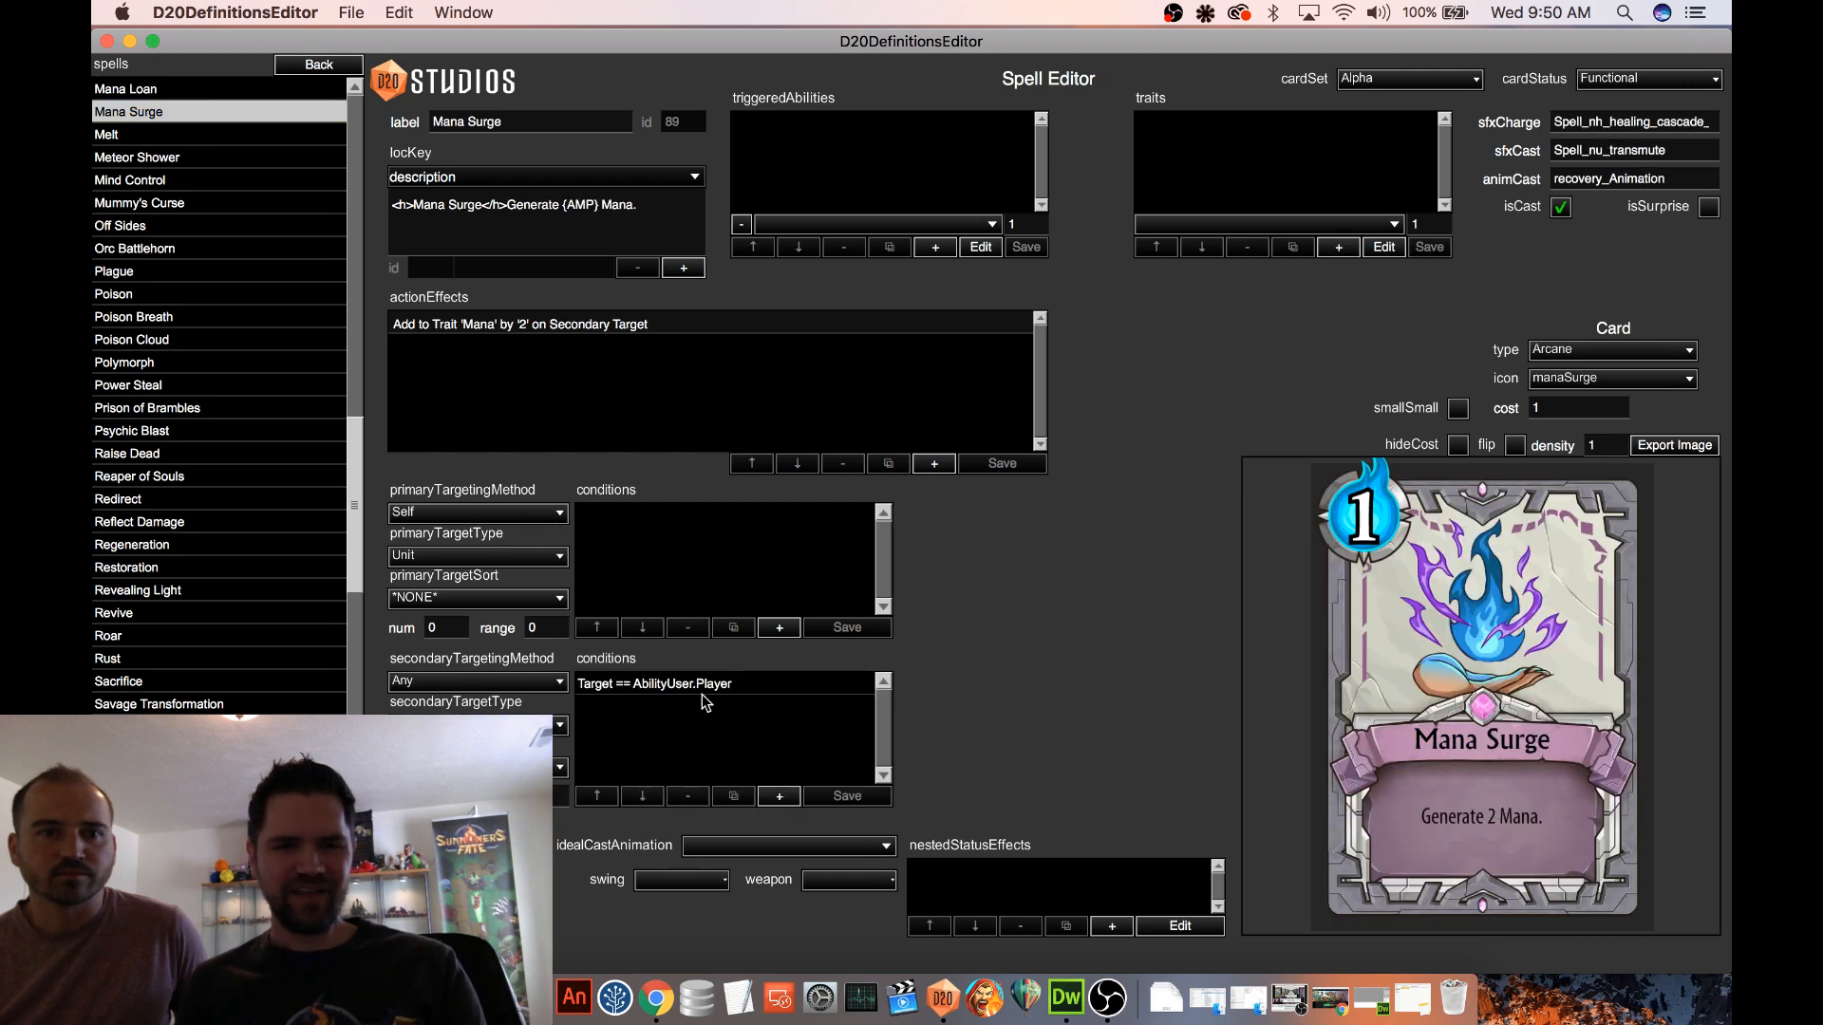
scroll(254, 388, "up", 1)
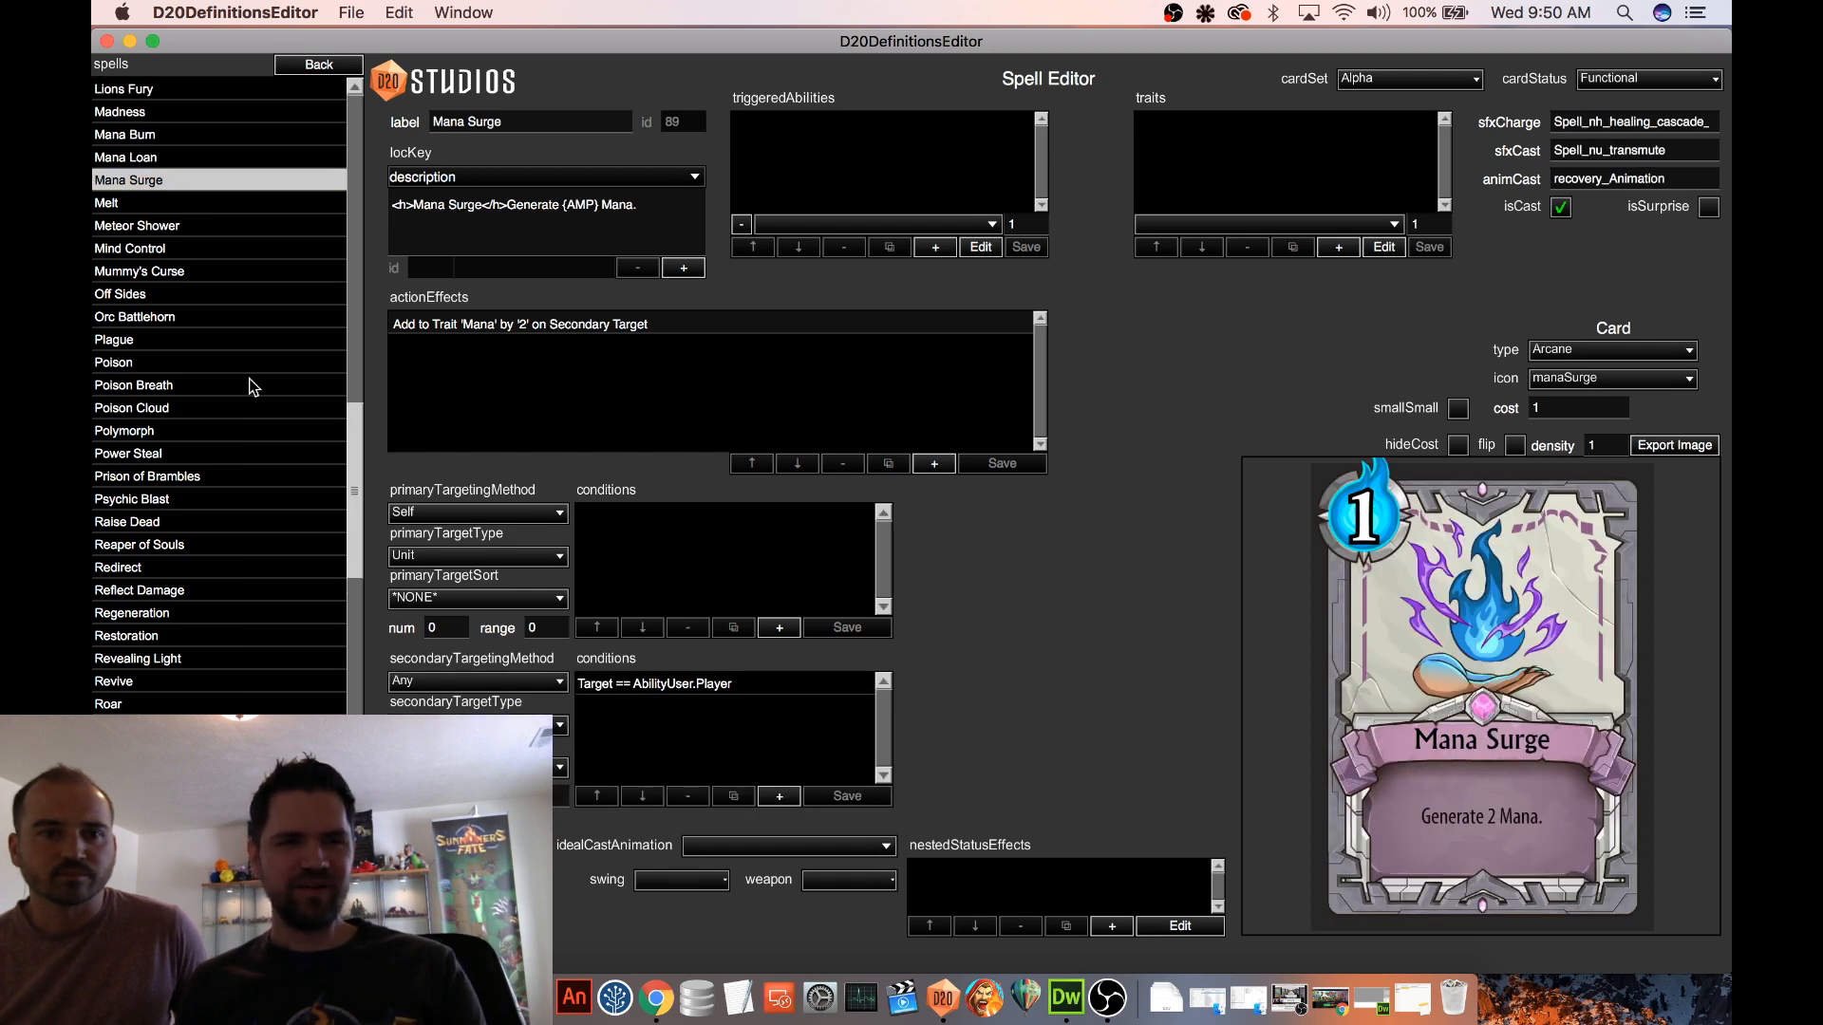
left_click(155, 164)
left_click(418, 680)
left_click(444, 681)
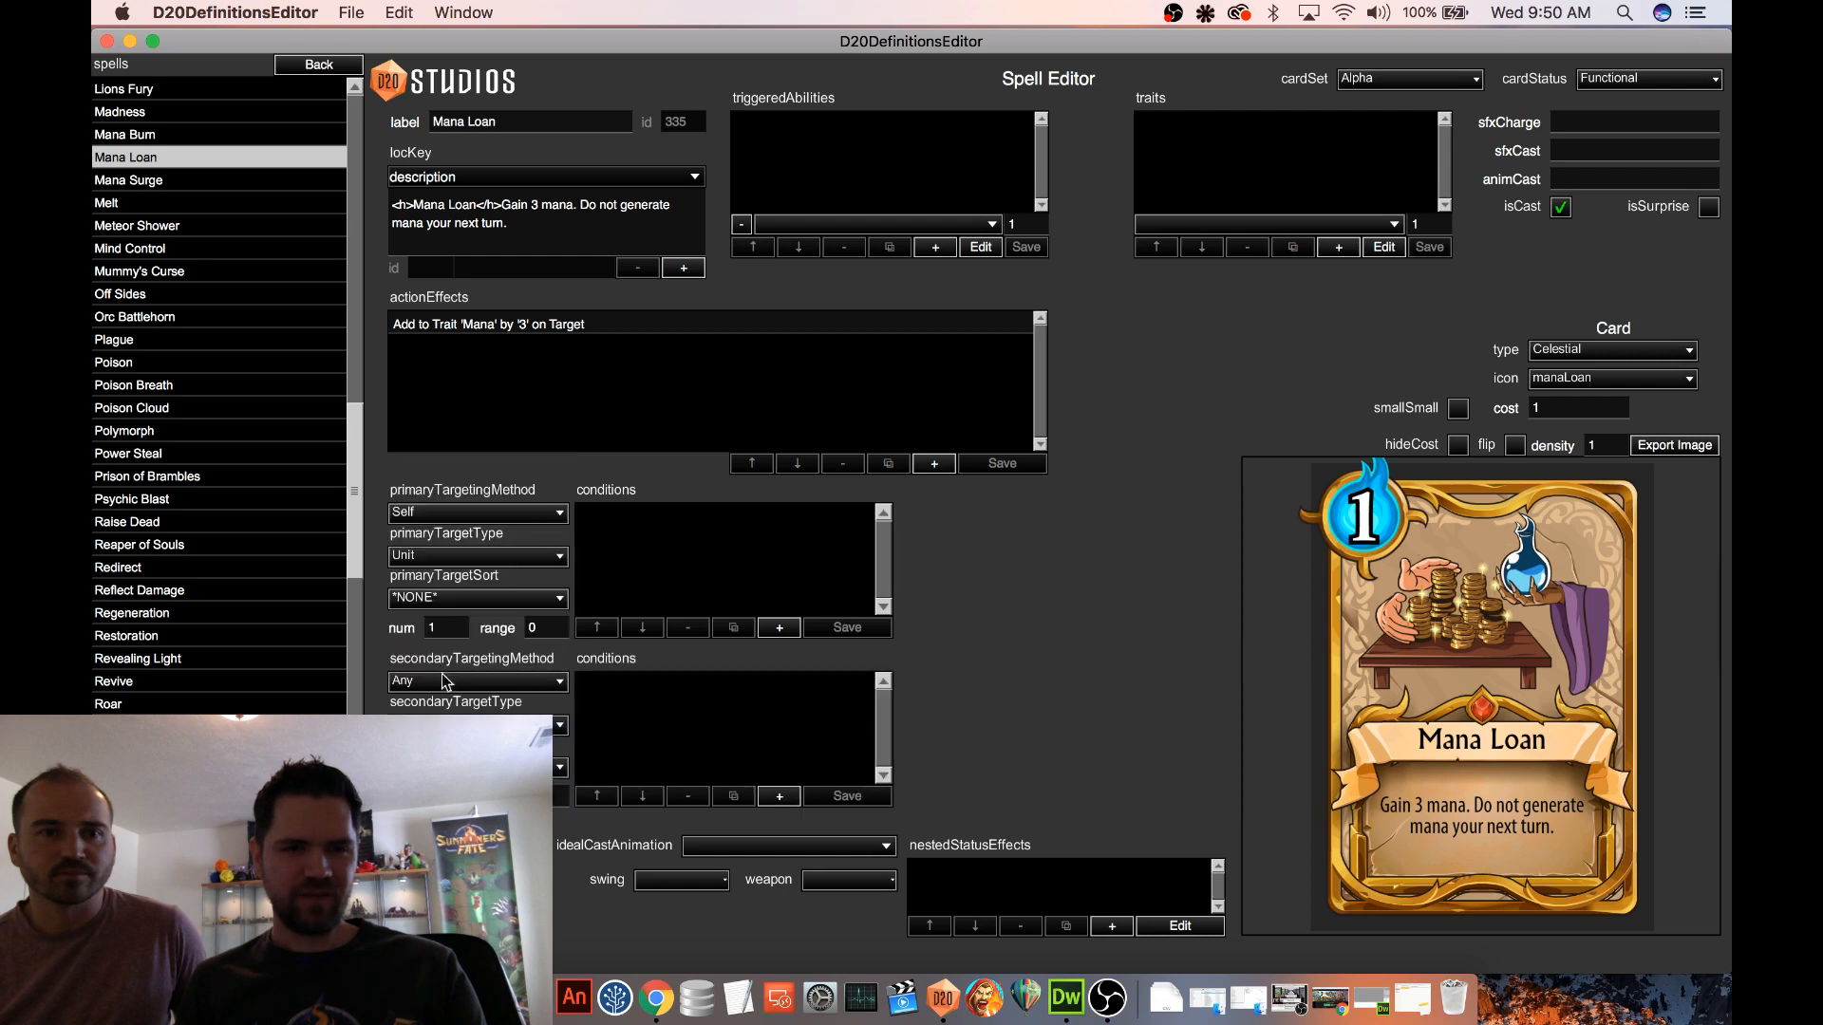
left_click(446, 725)
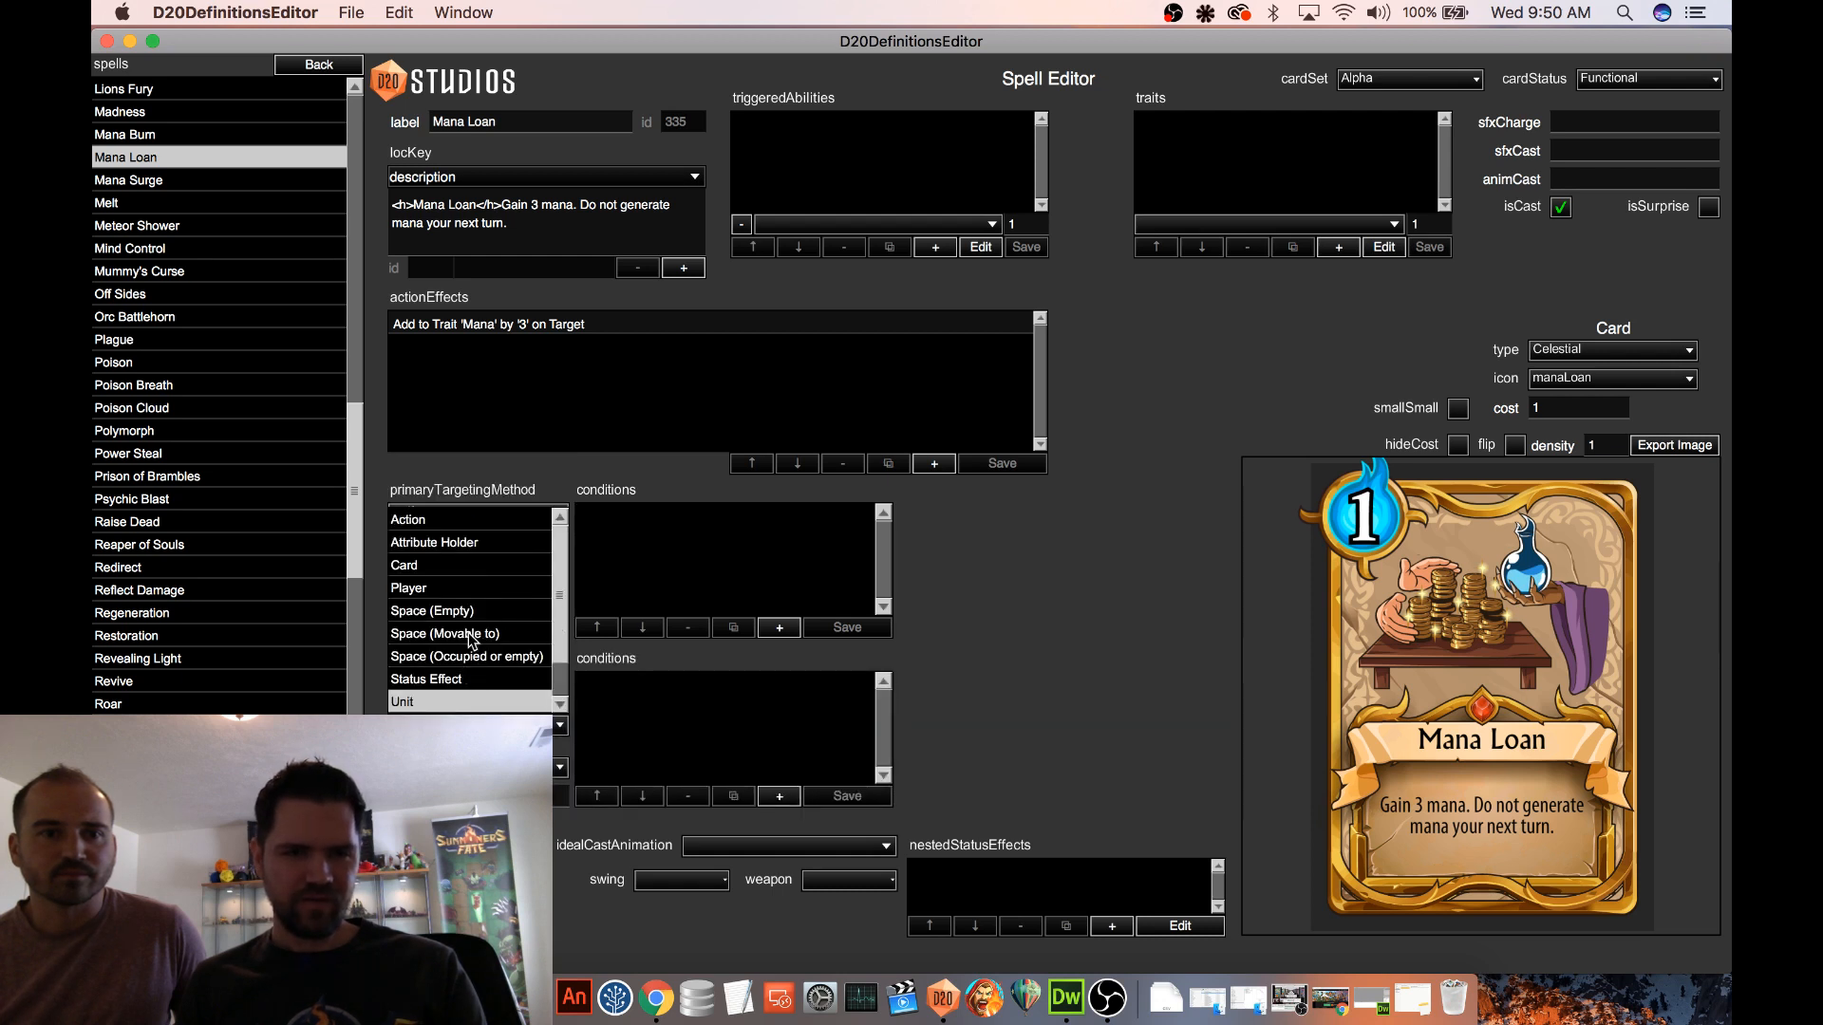
left_click(446, 588)
Add a secondary targeting condition to Mana Loan with the Target Subject Target.Player as its first subject
left_click(779, 795)
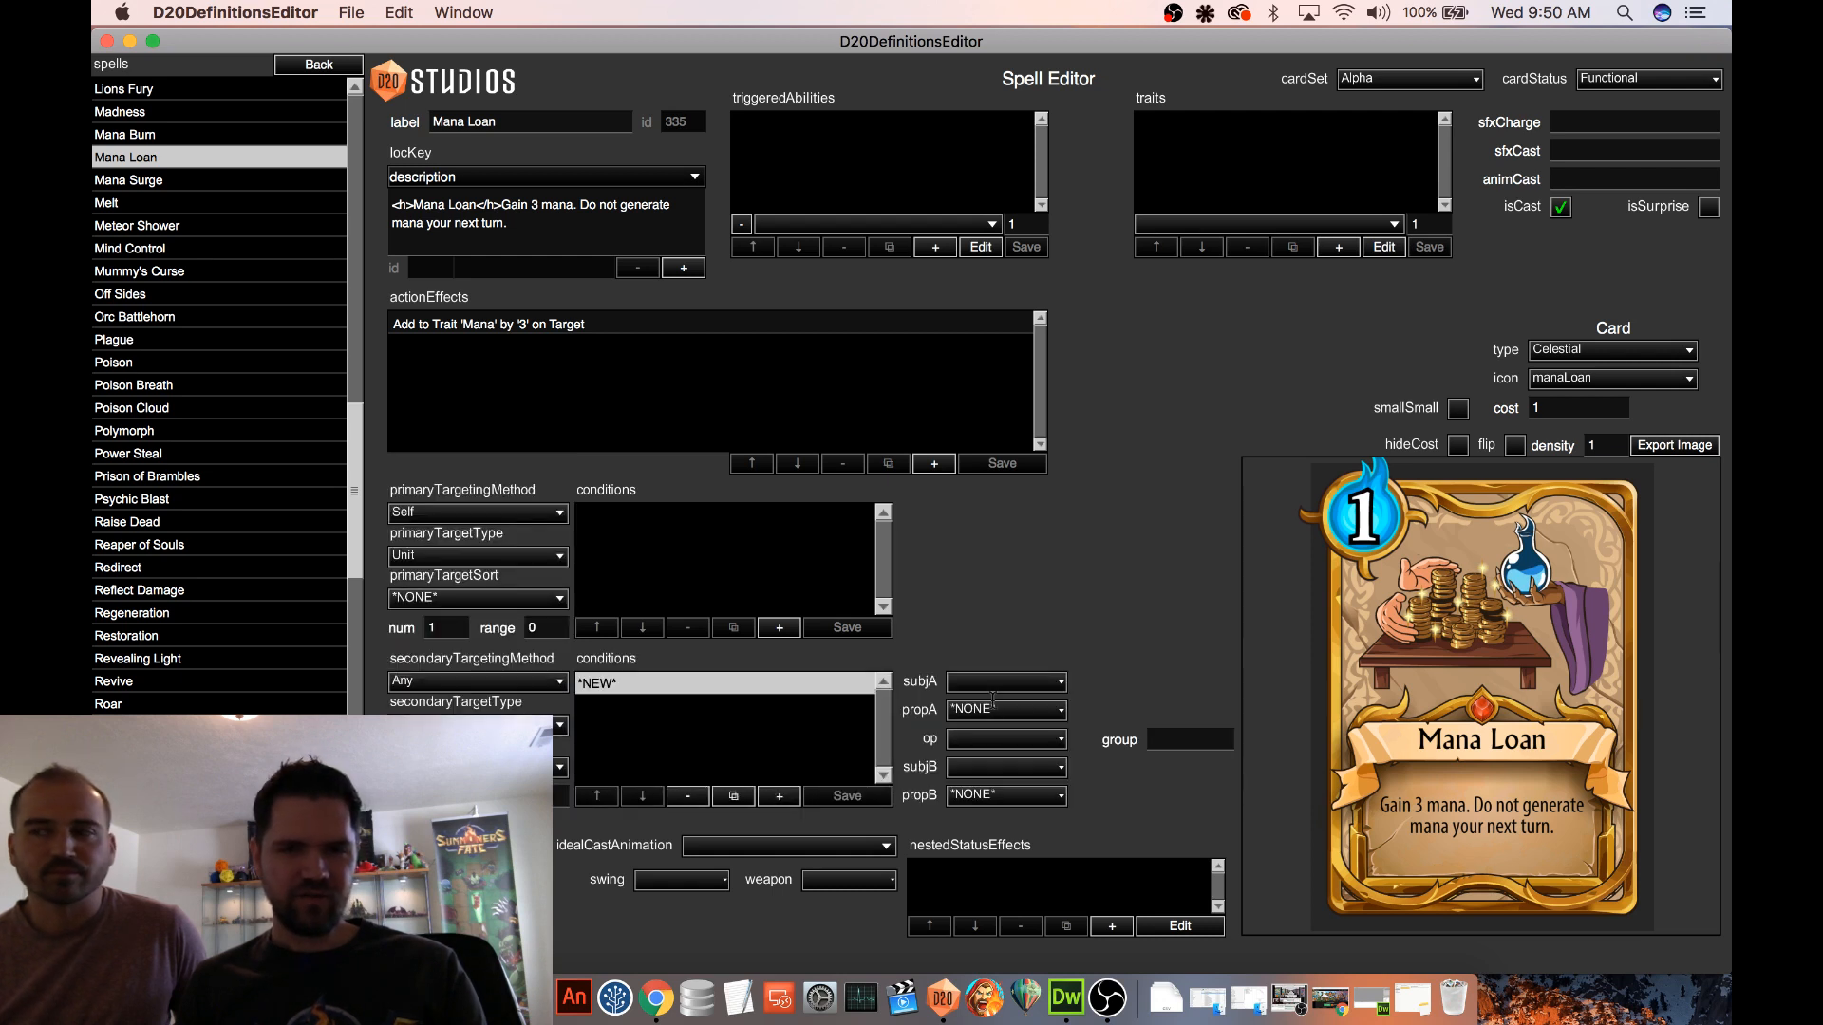
left_click(994, 683)
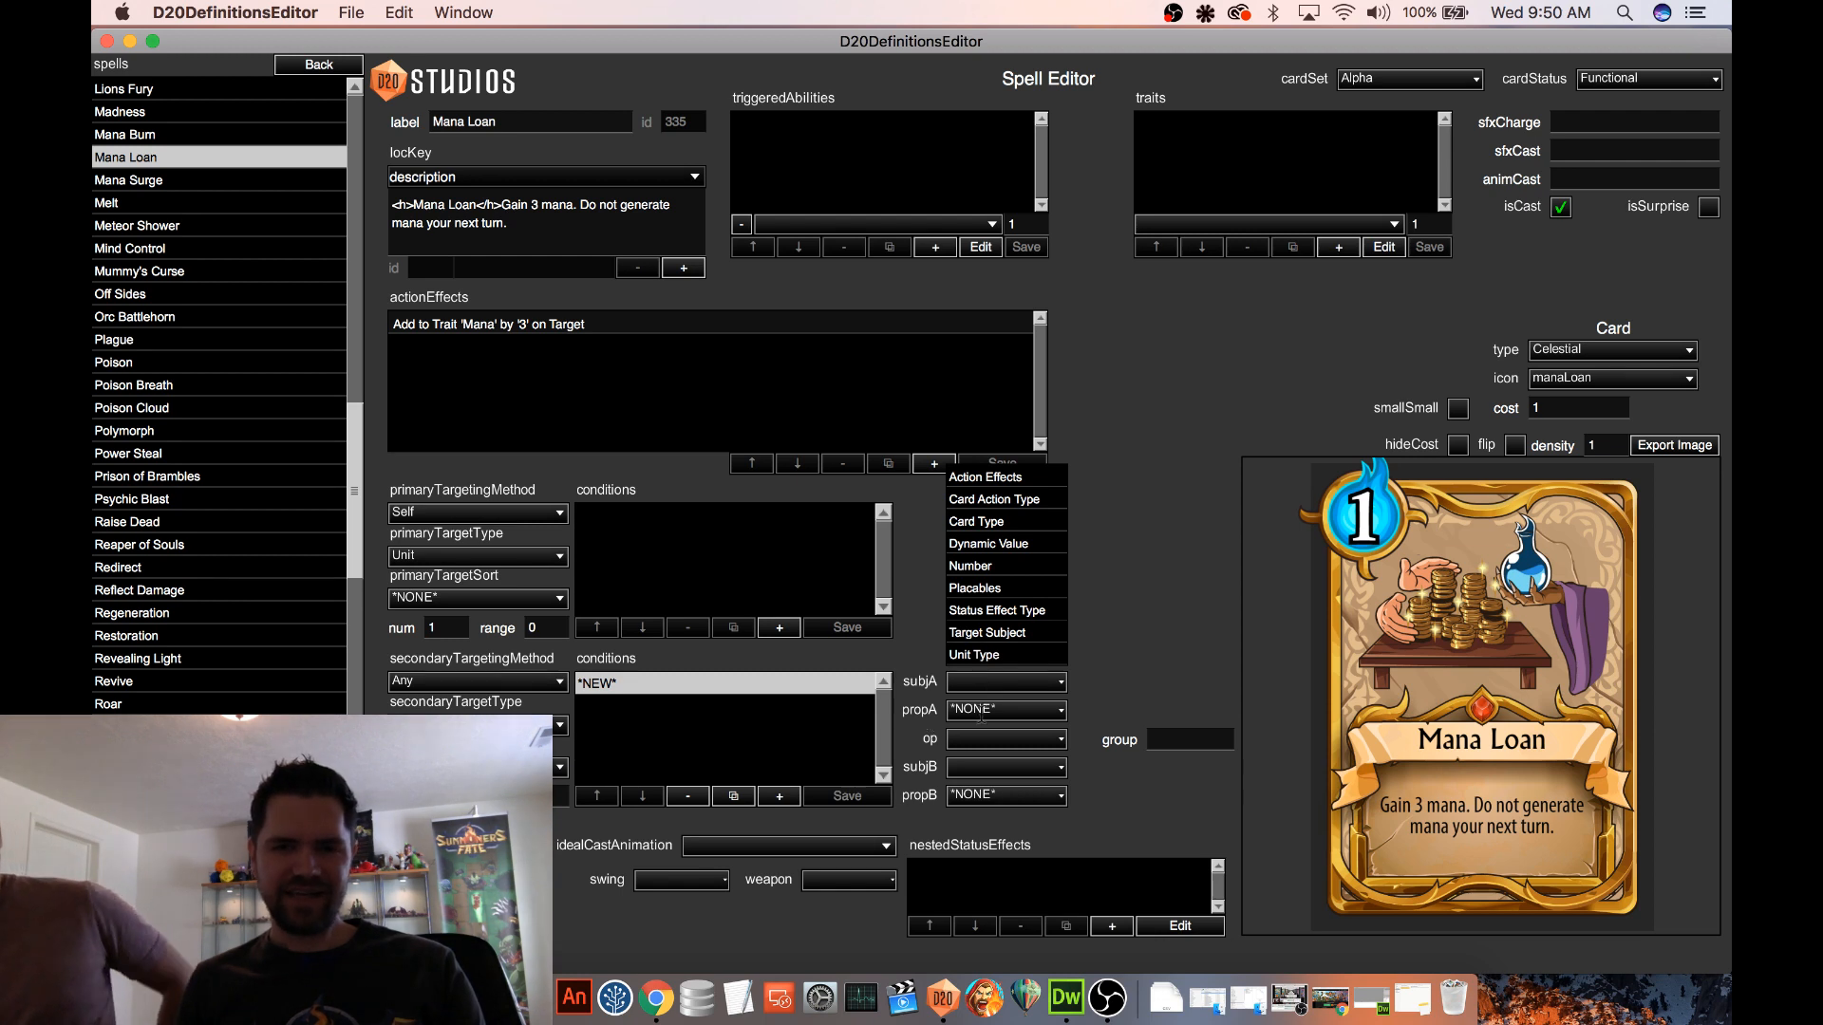
left_click(995, 633)
left_click(1101, 682)
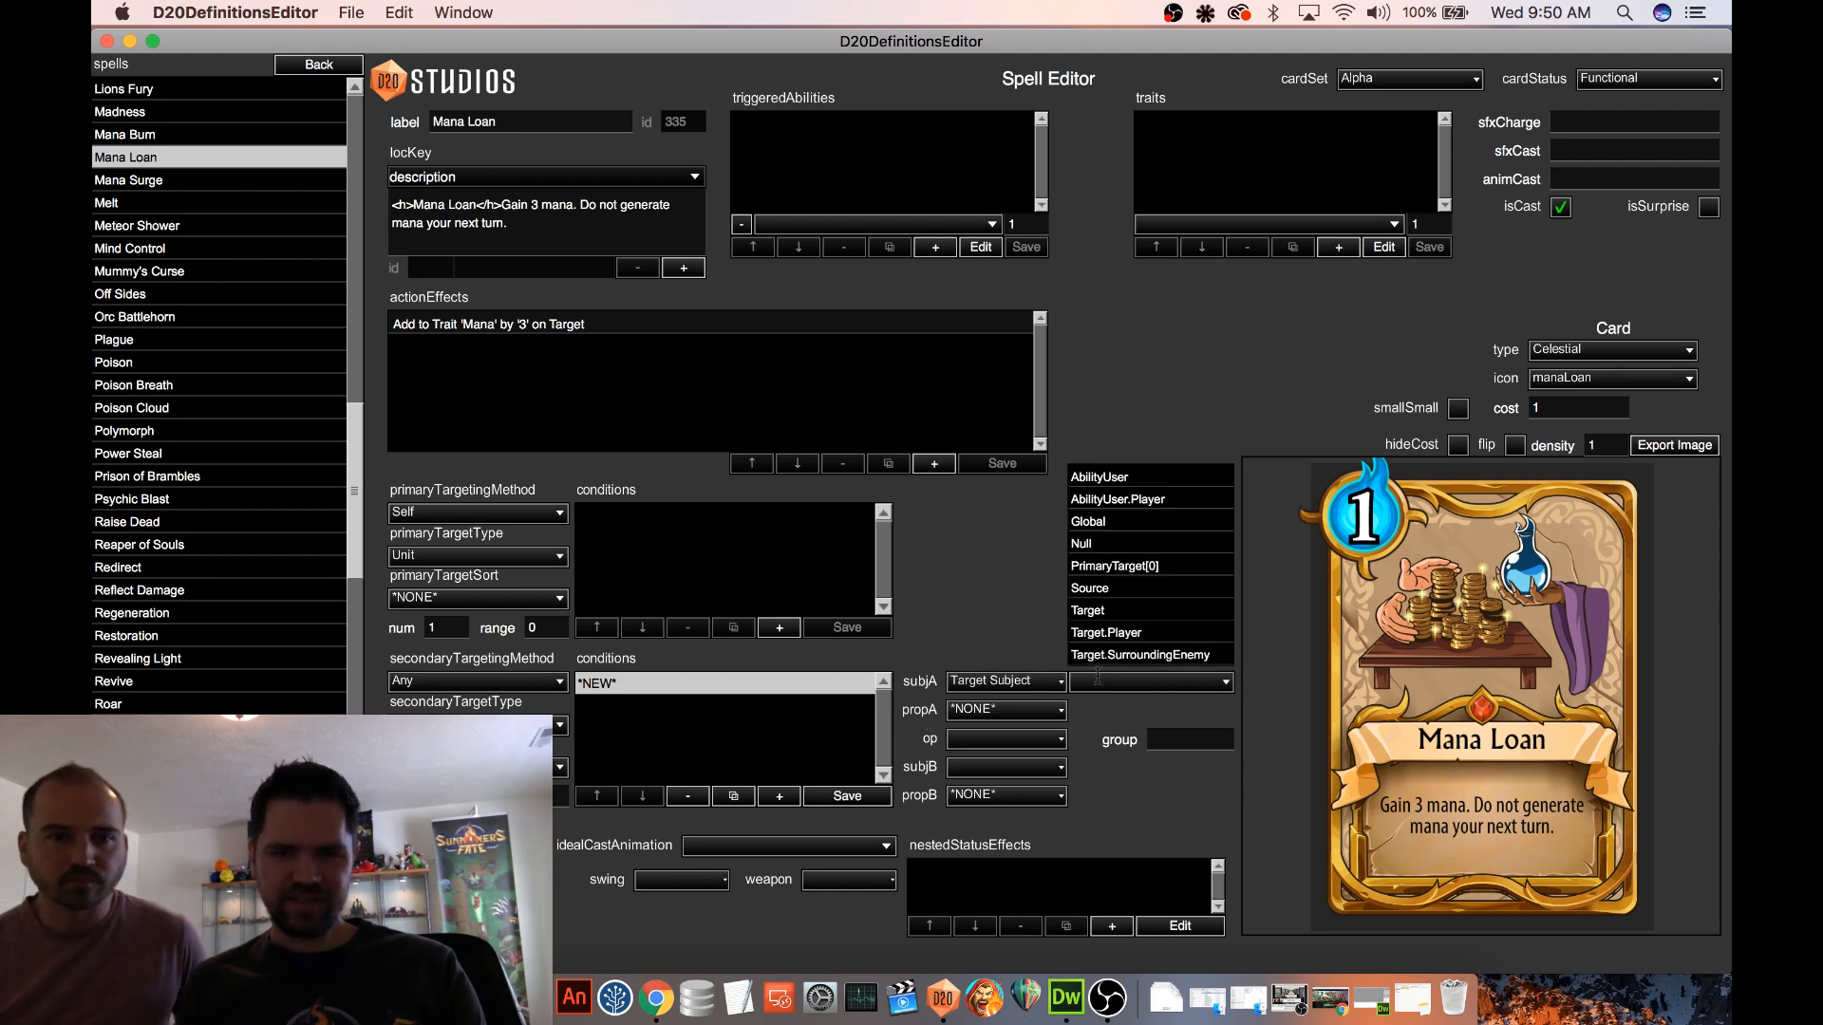
left_click(1102, 611)
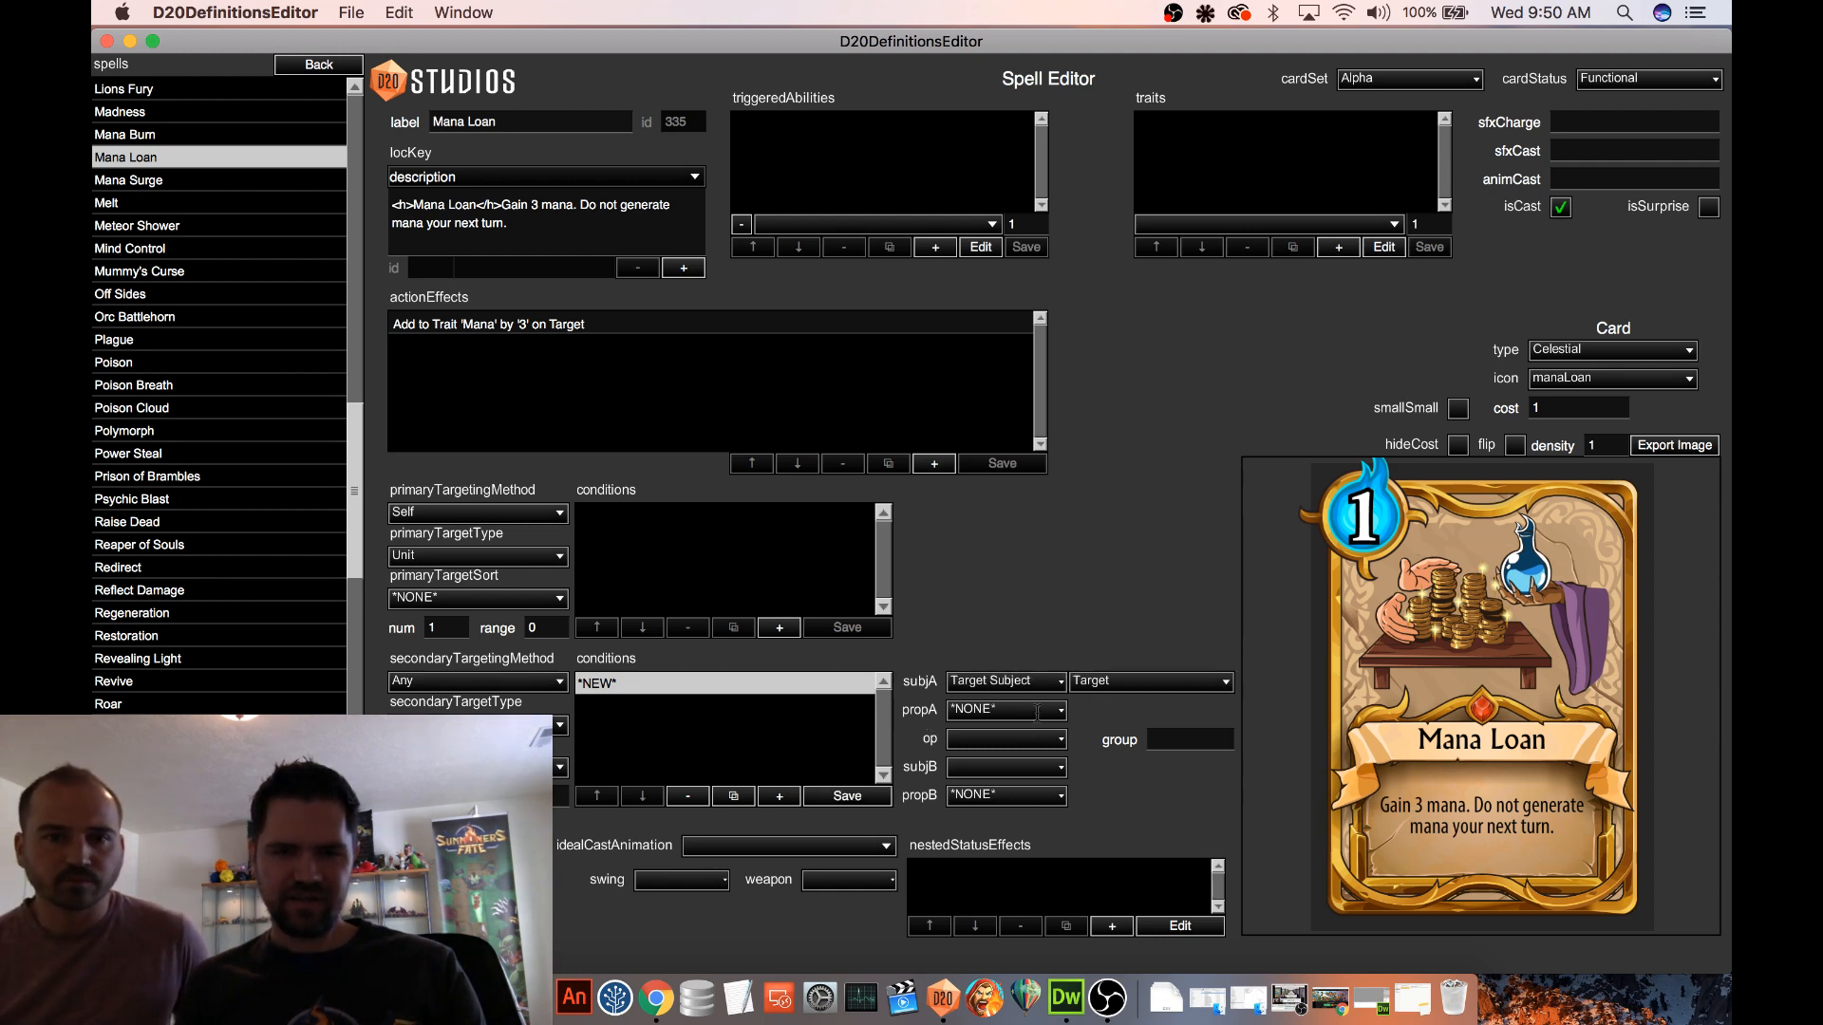
left_click(1040, 708)
left_click(1133, 681)
left_click(1134, 681)
left_click(1116, 633)
Complete the condition with the == operator and the Target Subject AbilityUser.Player as second subject, and save it
left_click(1004, 729)
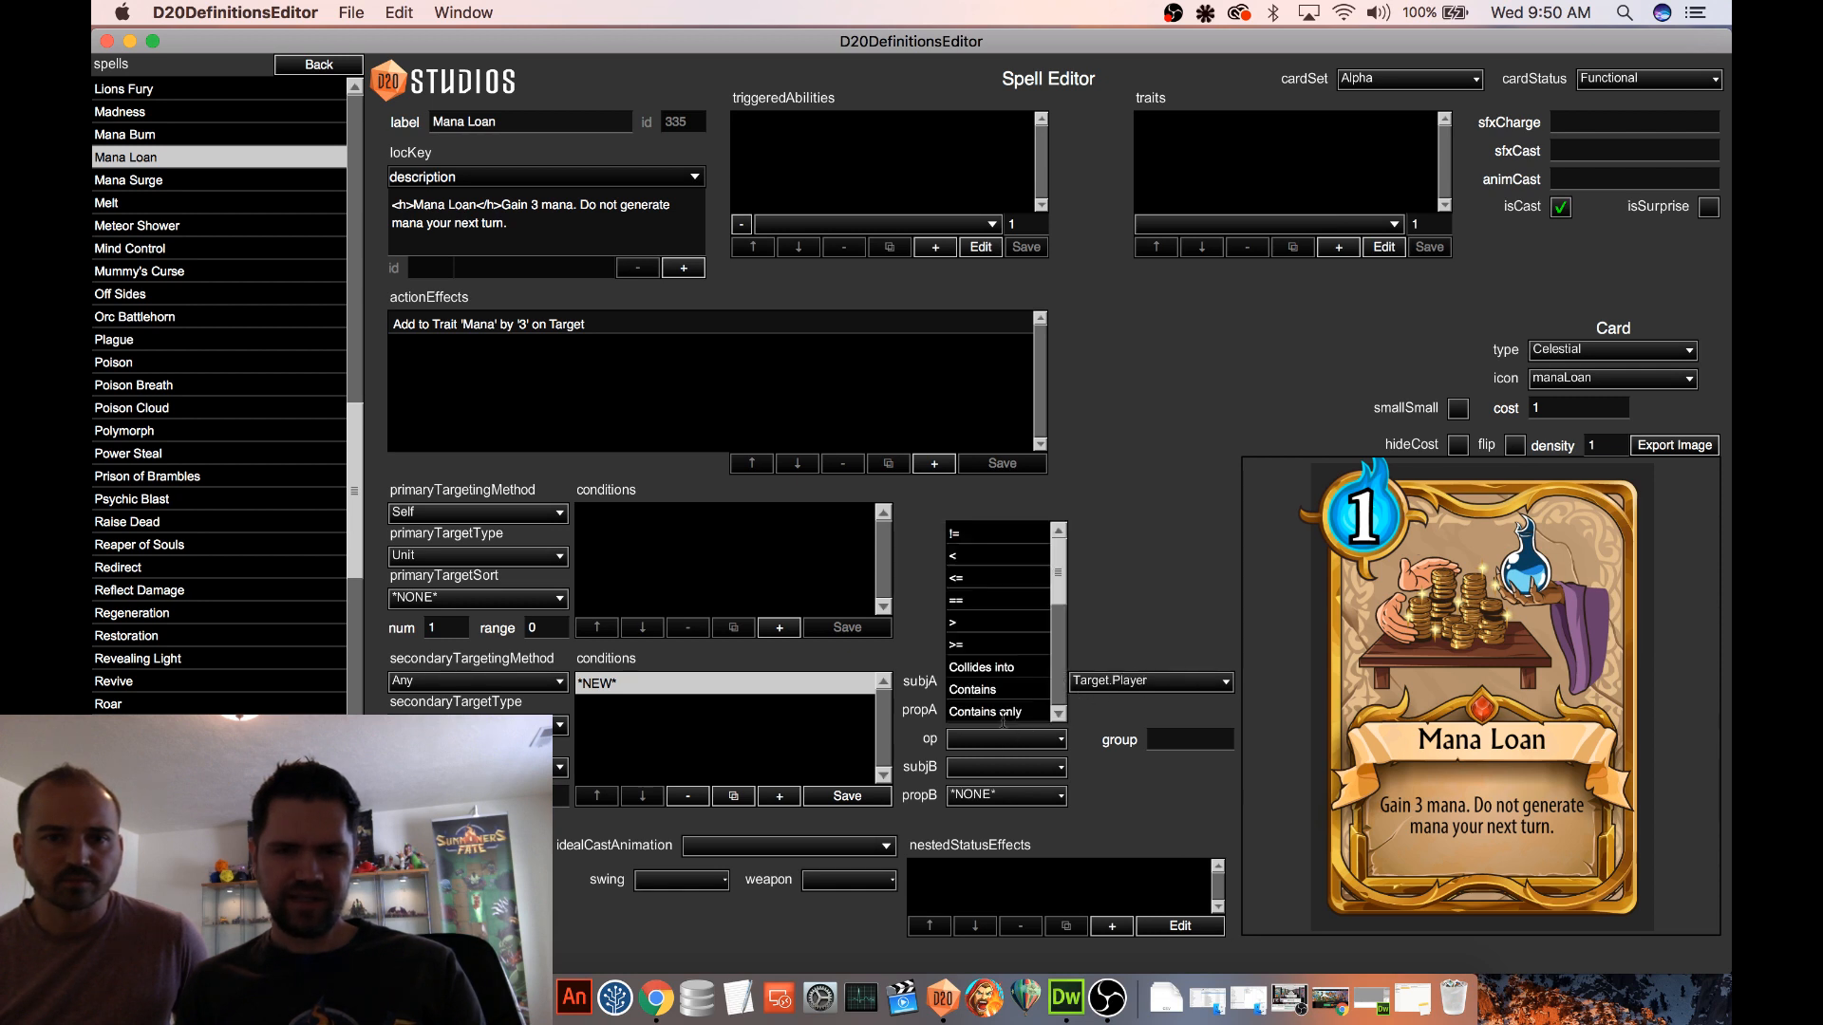
left_click(985, 602)
left_click(1004, 767)
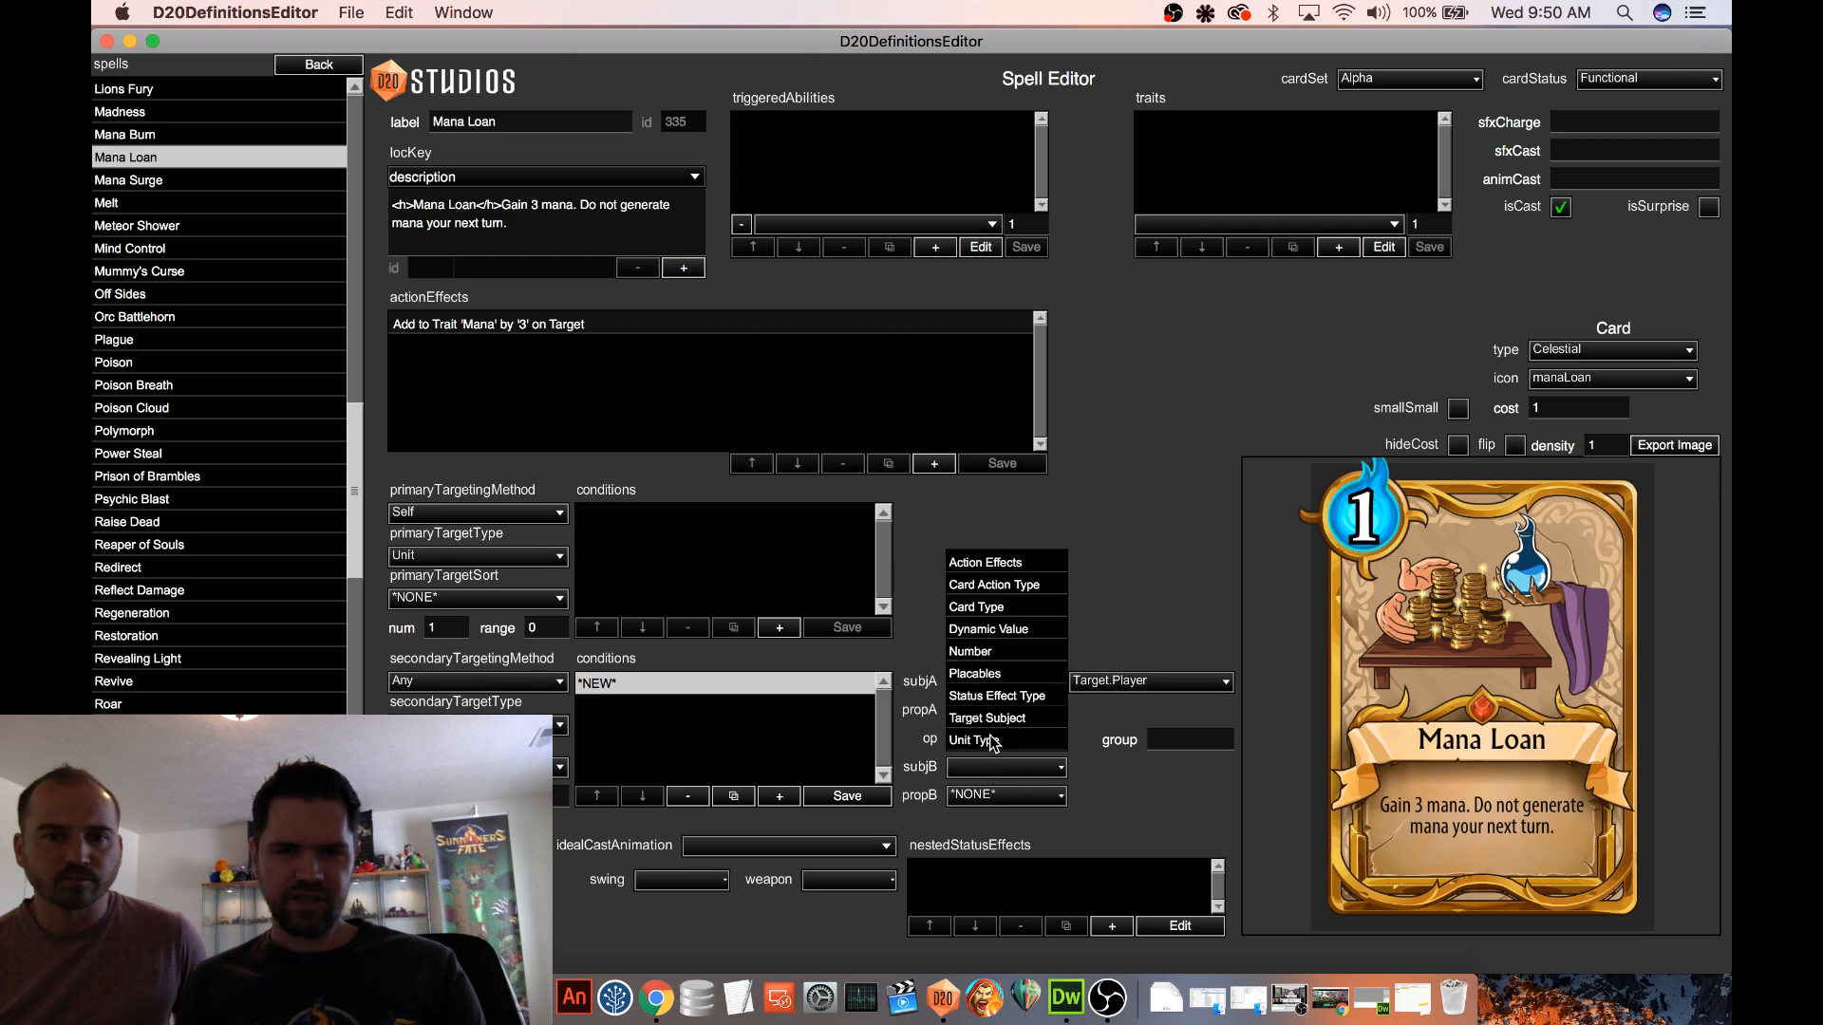
left_click(1007, 726)
left_click(1085, 767)
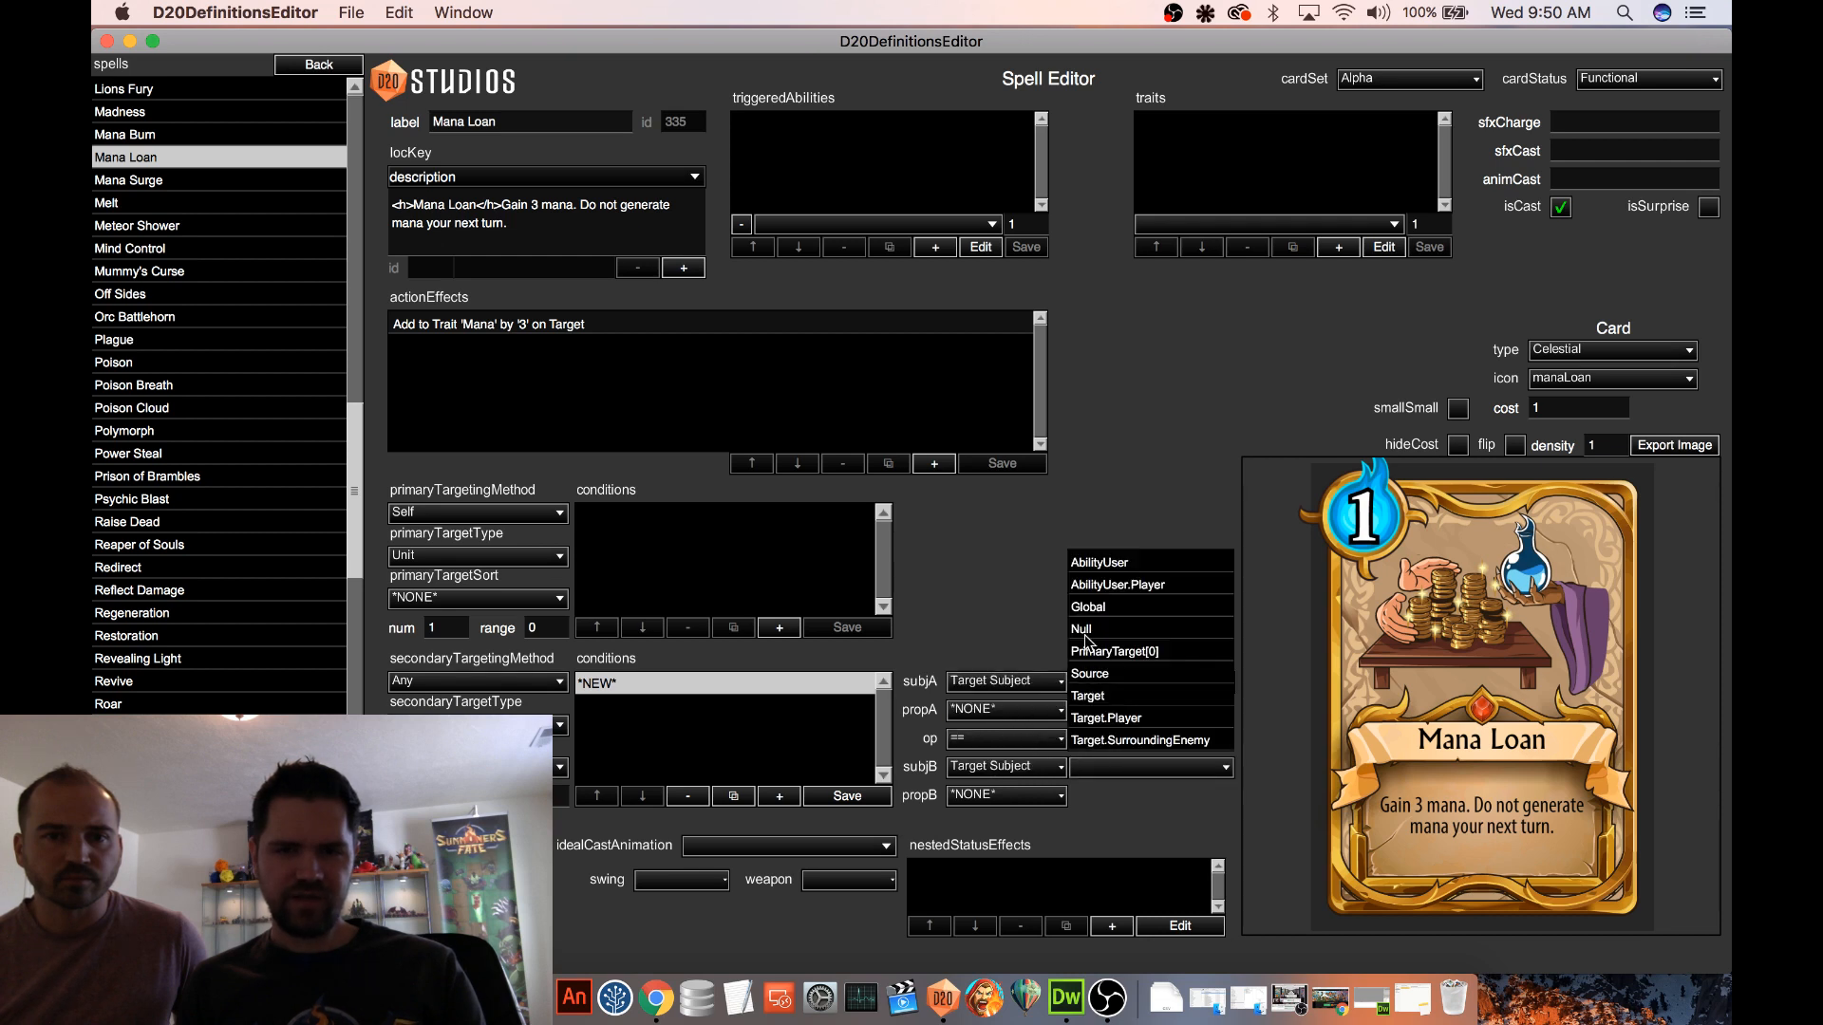
left_click(1106, 581)
left_click(848, 797)
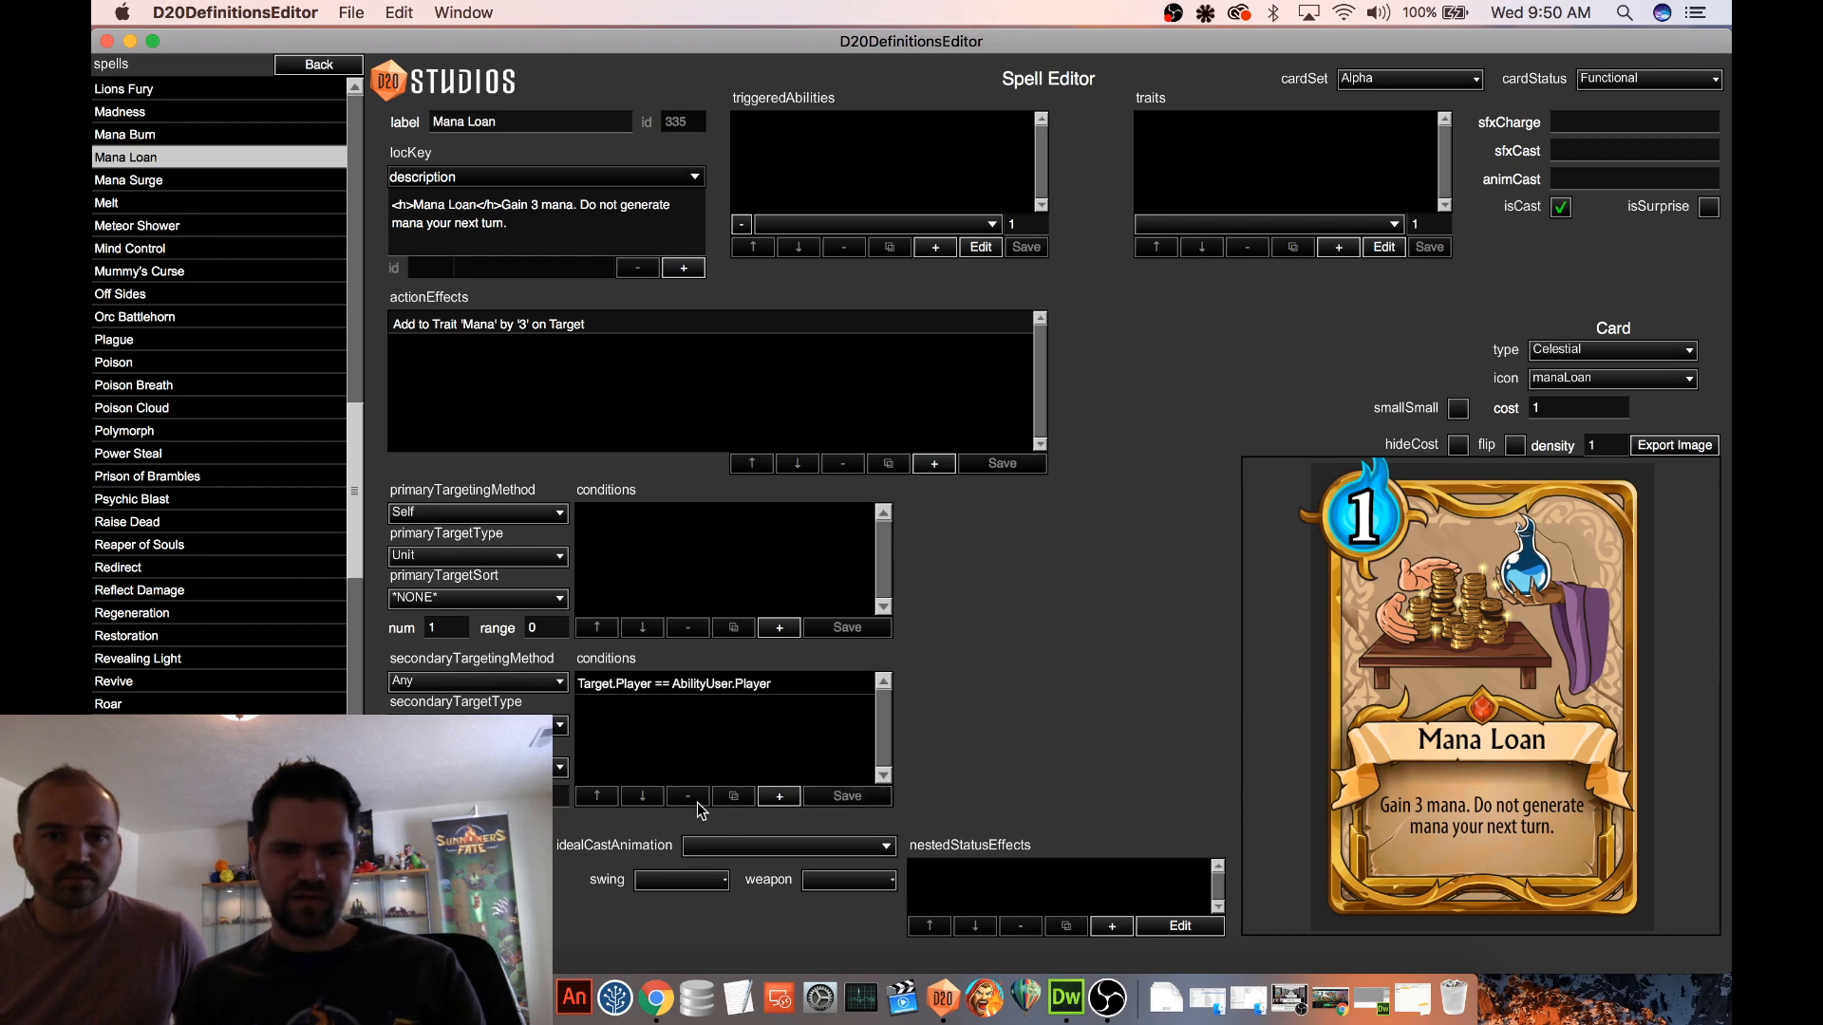
After checking Mana Surge's setup, change the first subject of Mana Loan's secondary targeting condition to Target and save the condition
scroll(232, 344, "down", 3)
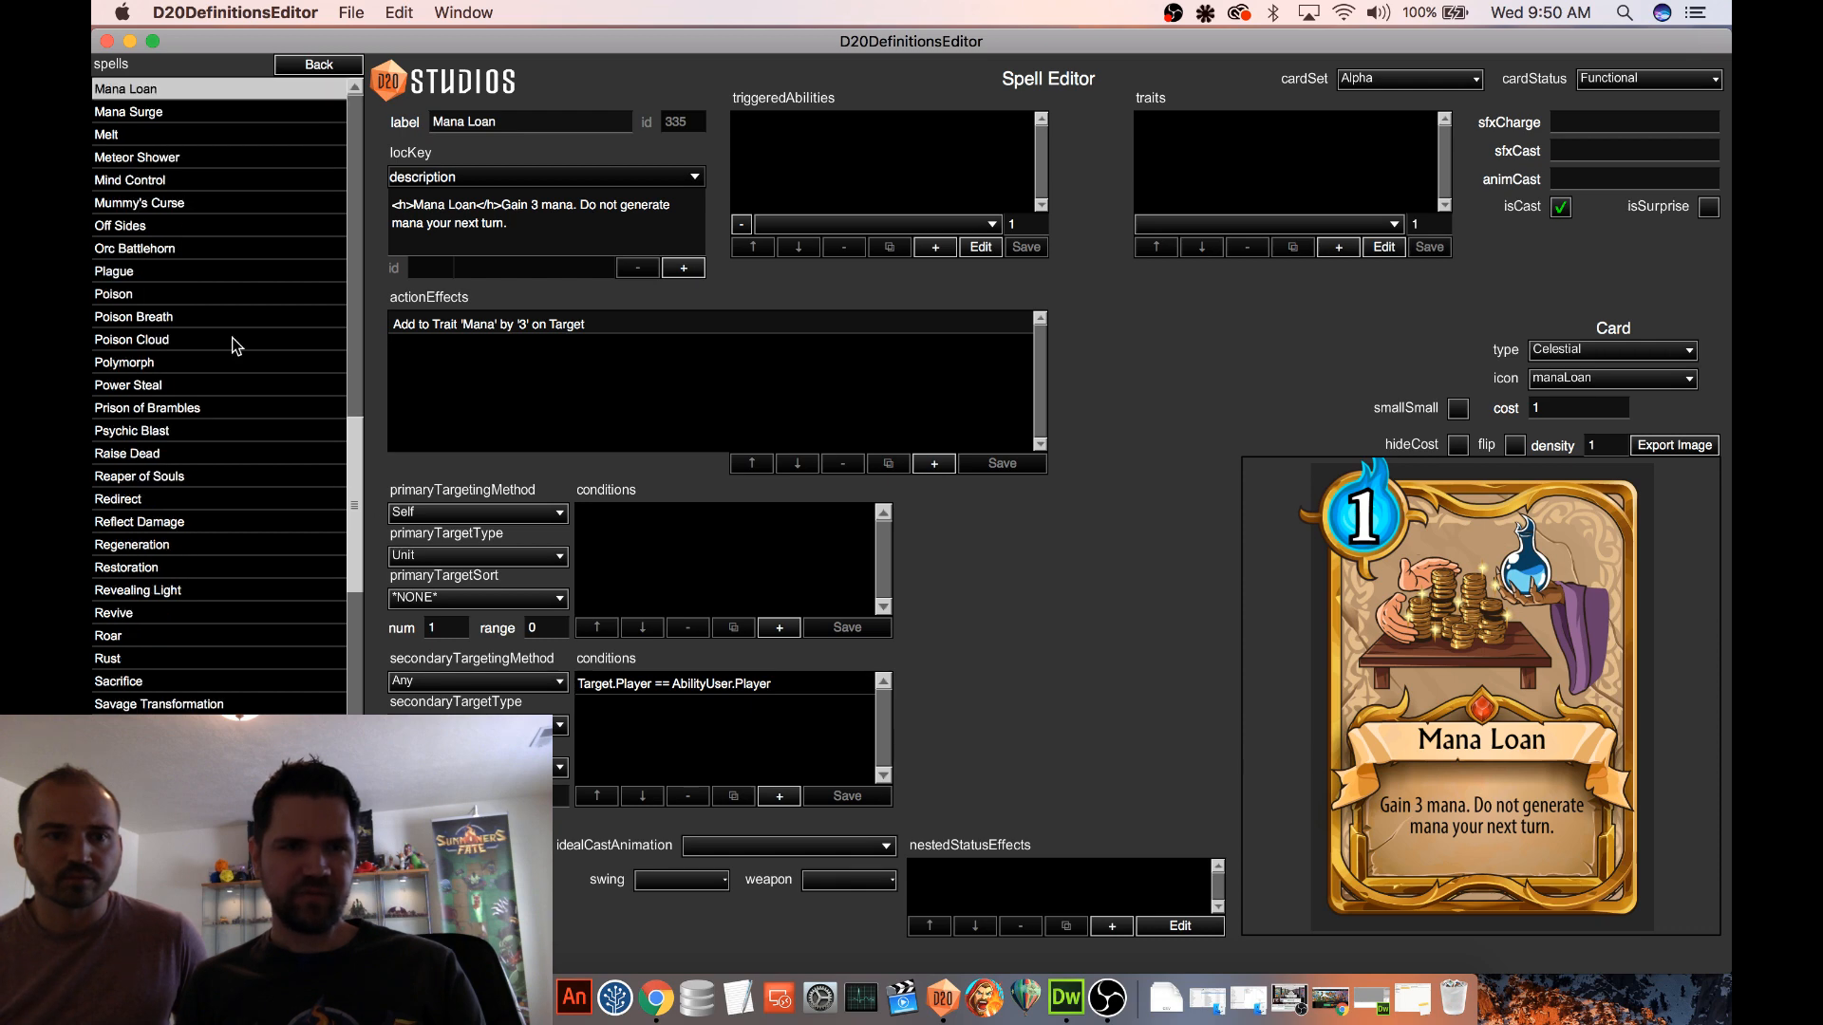
scroll(189, 246, "up", 4)
left_click(174, 206)
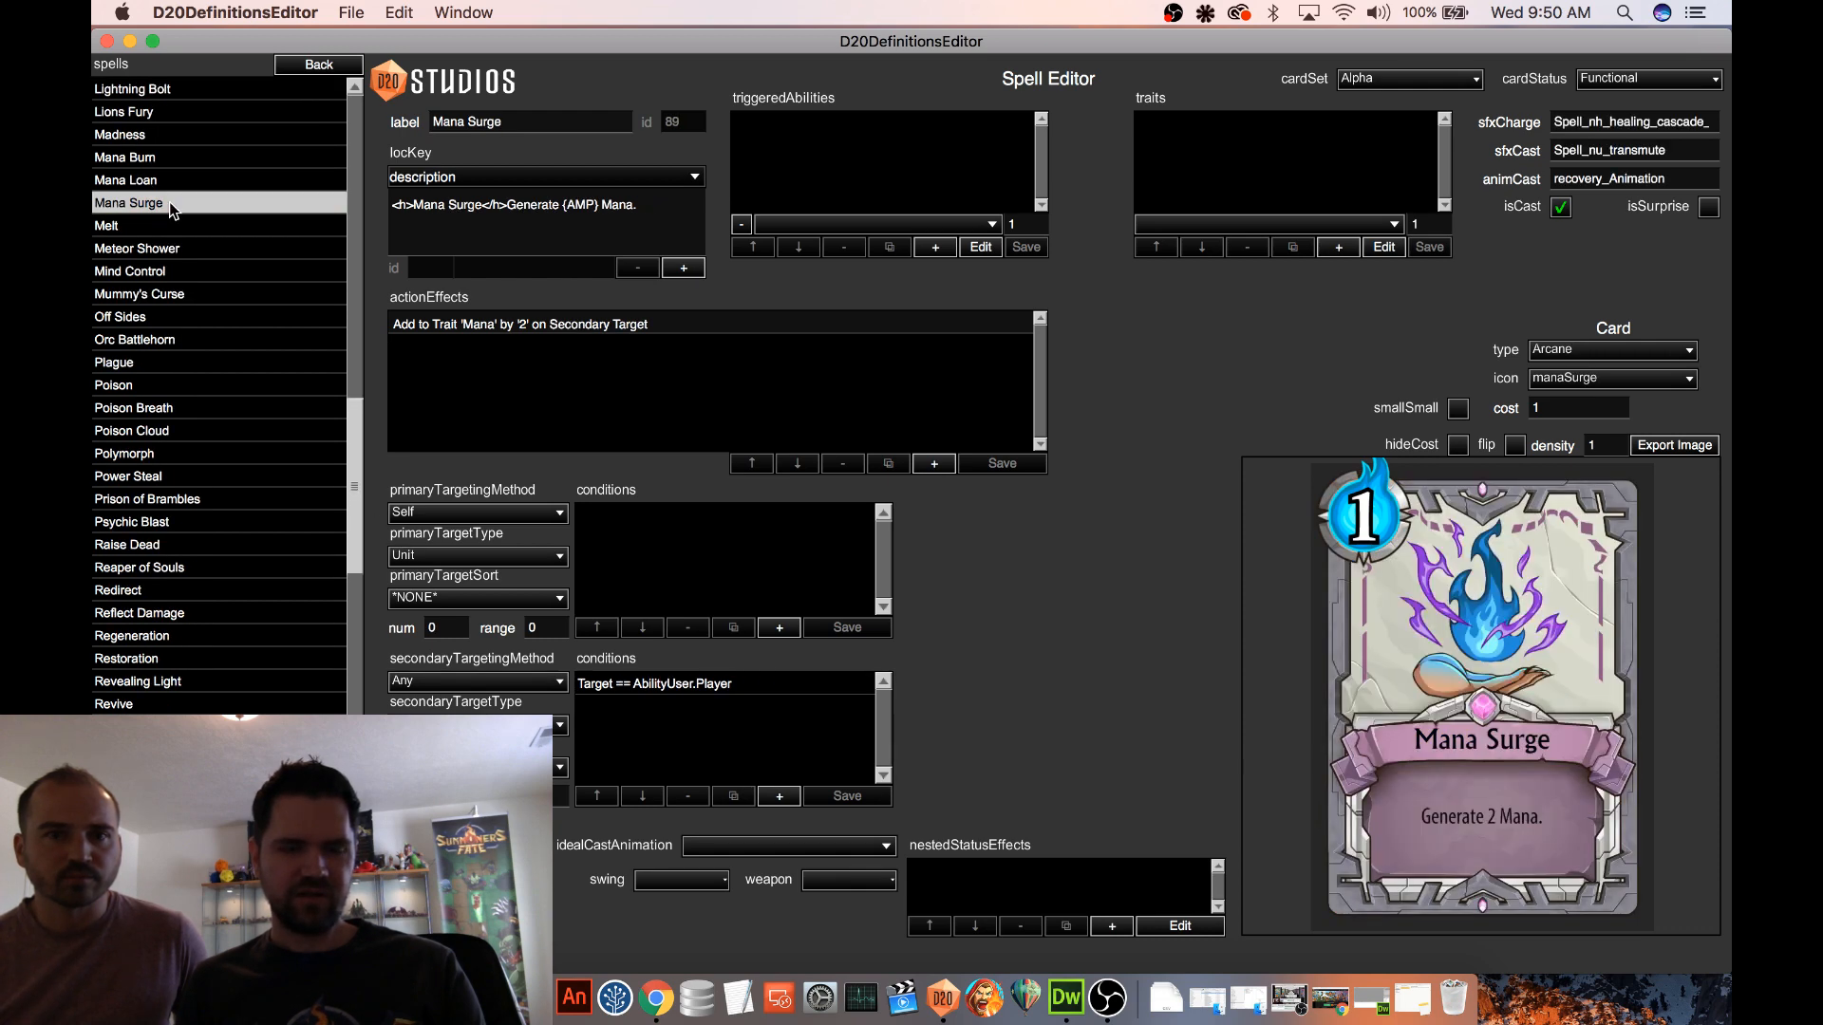
left_click(168, 183)
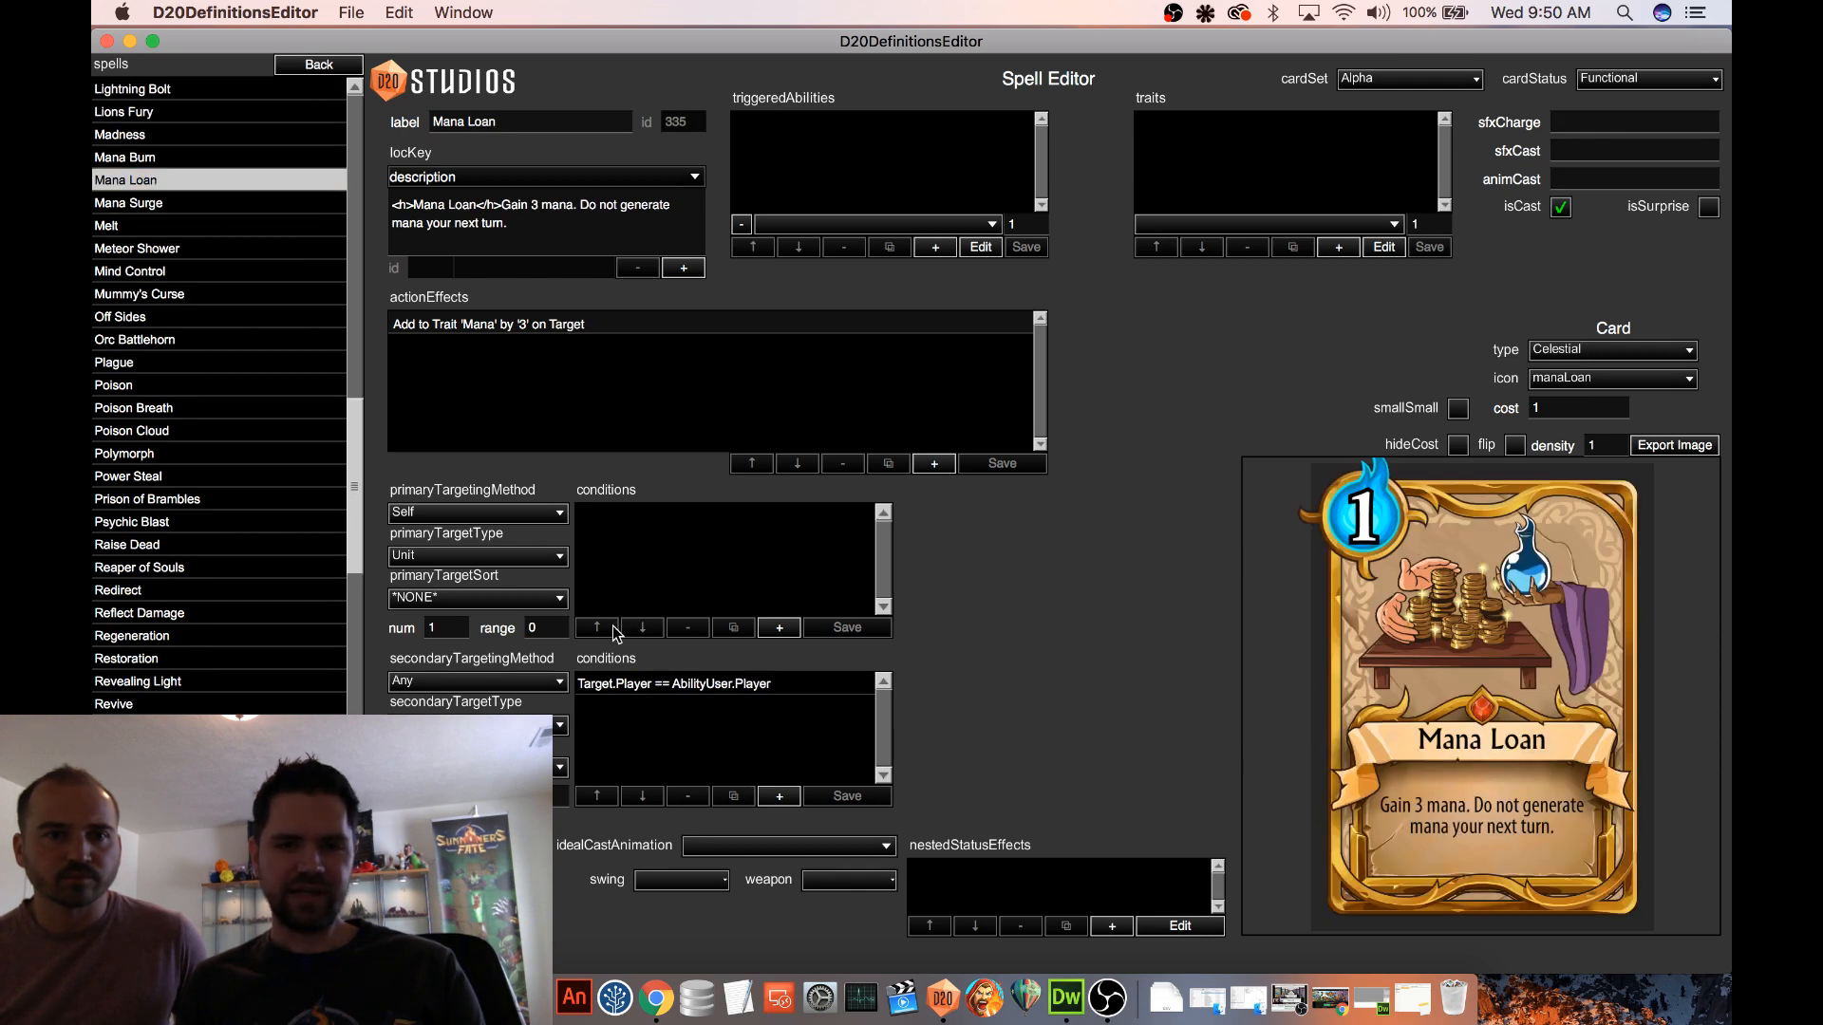
left_click(636, 684)
left_click(1129, 677)
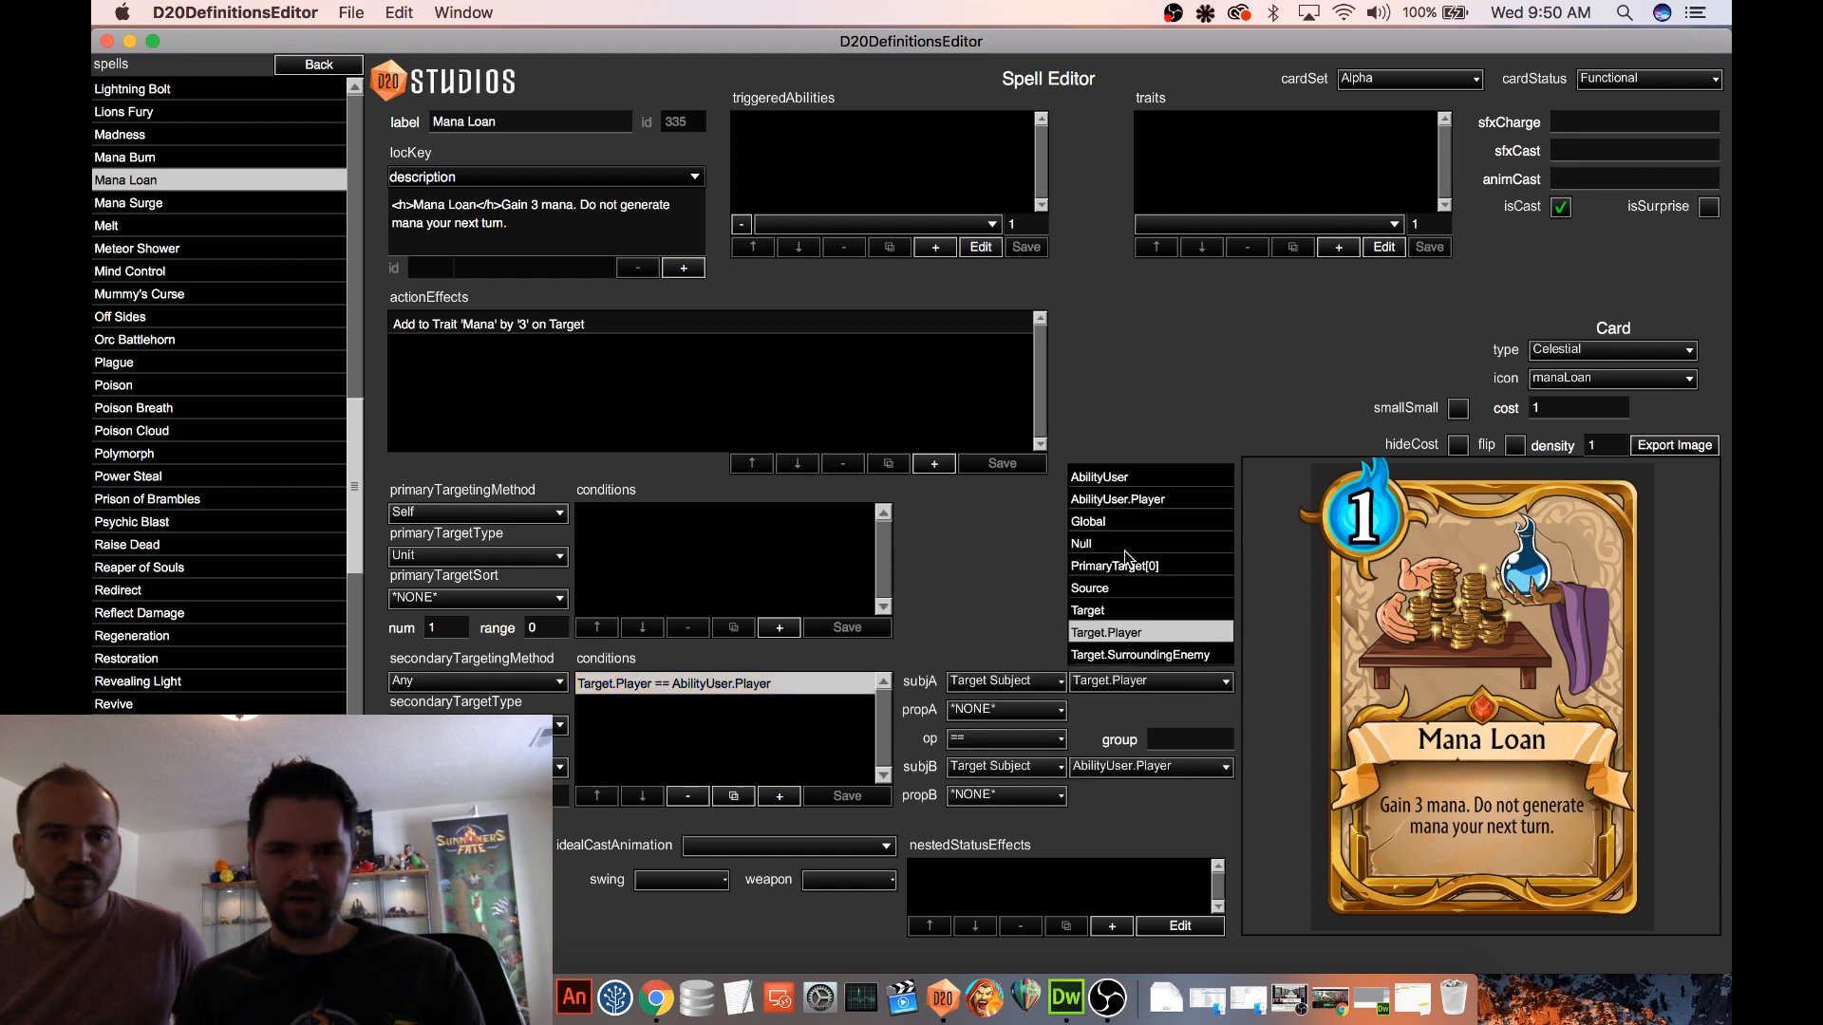
left_click(1094, 609)
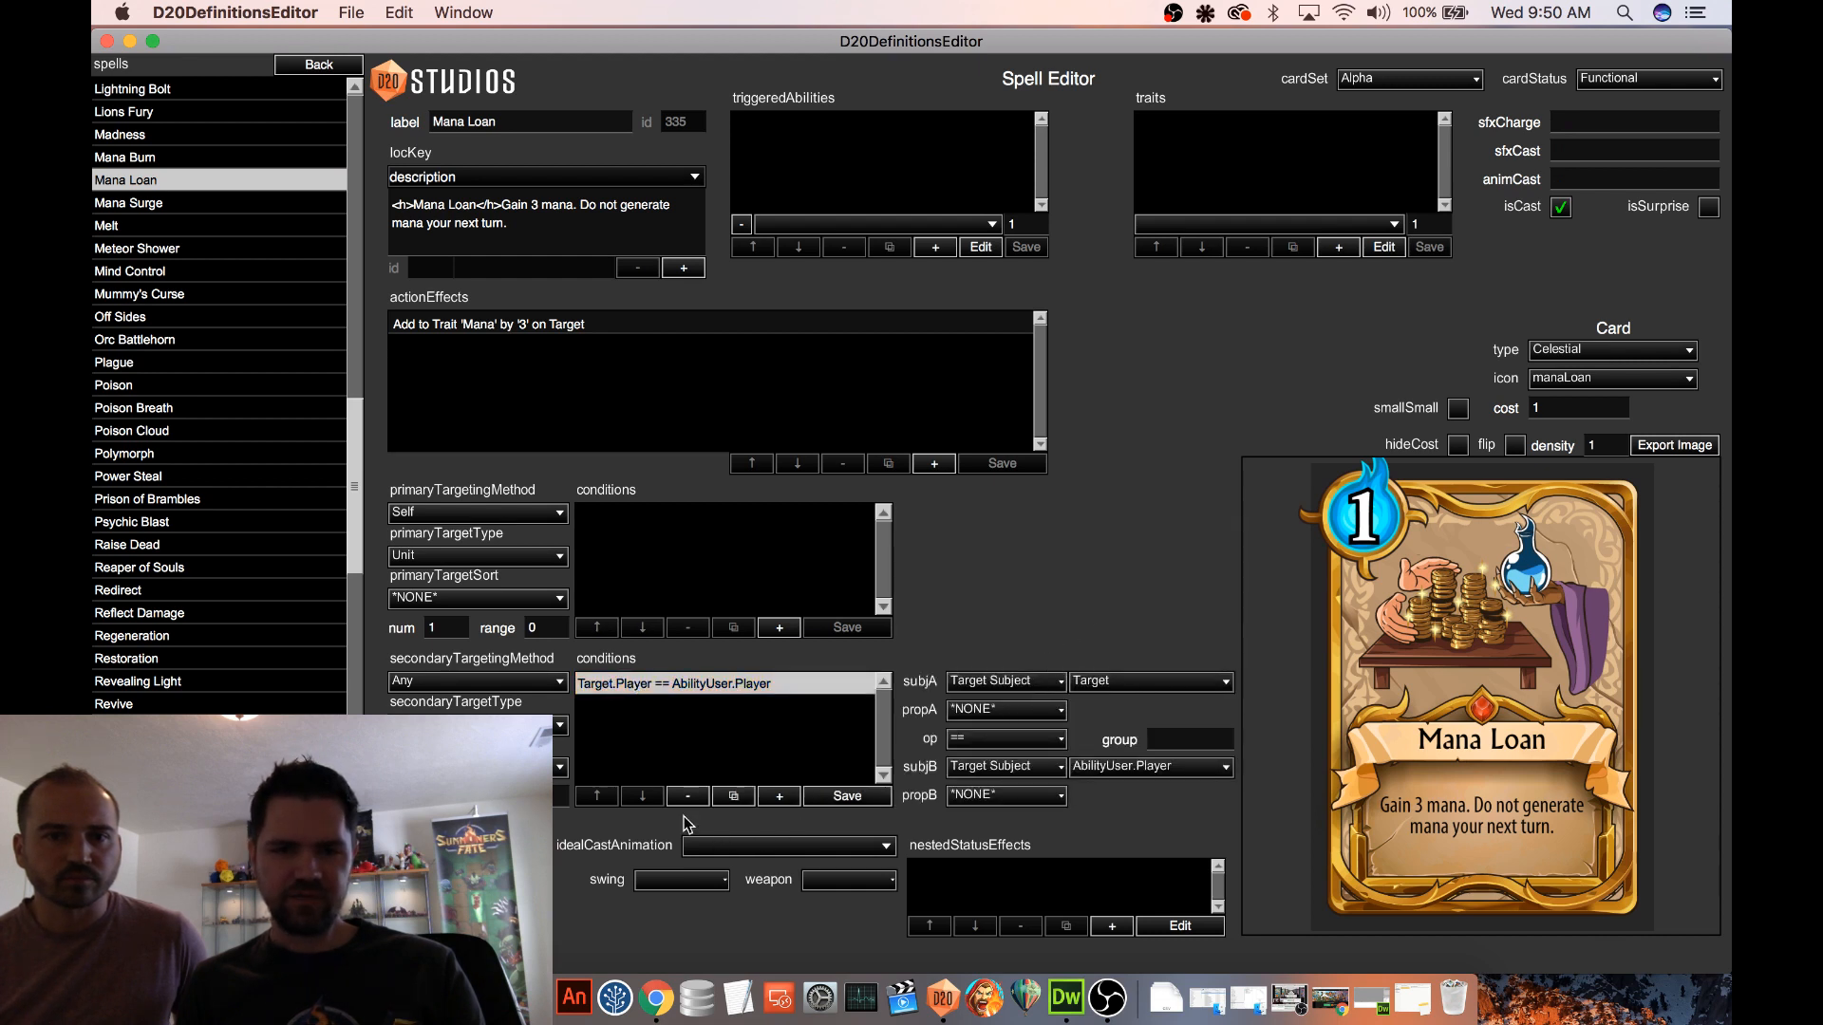
left_click(847, 797)
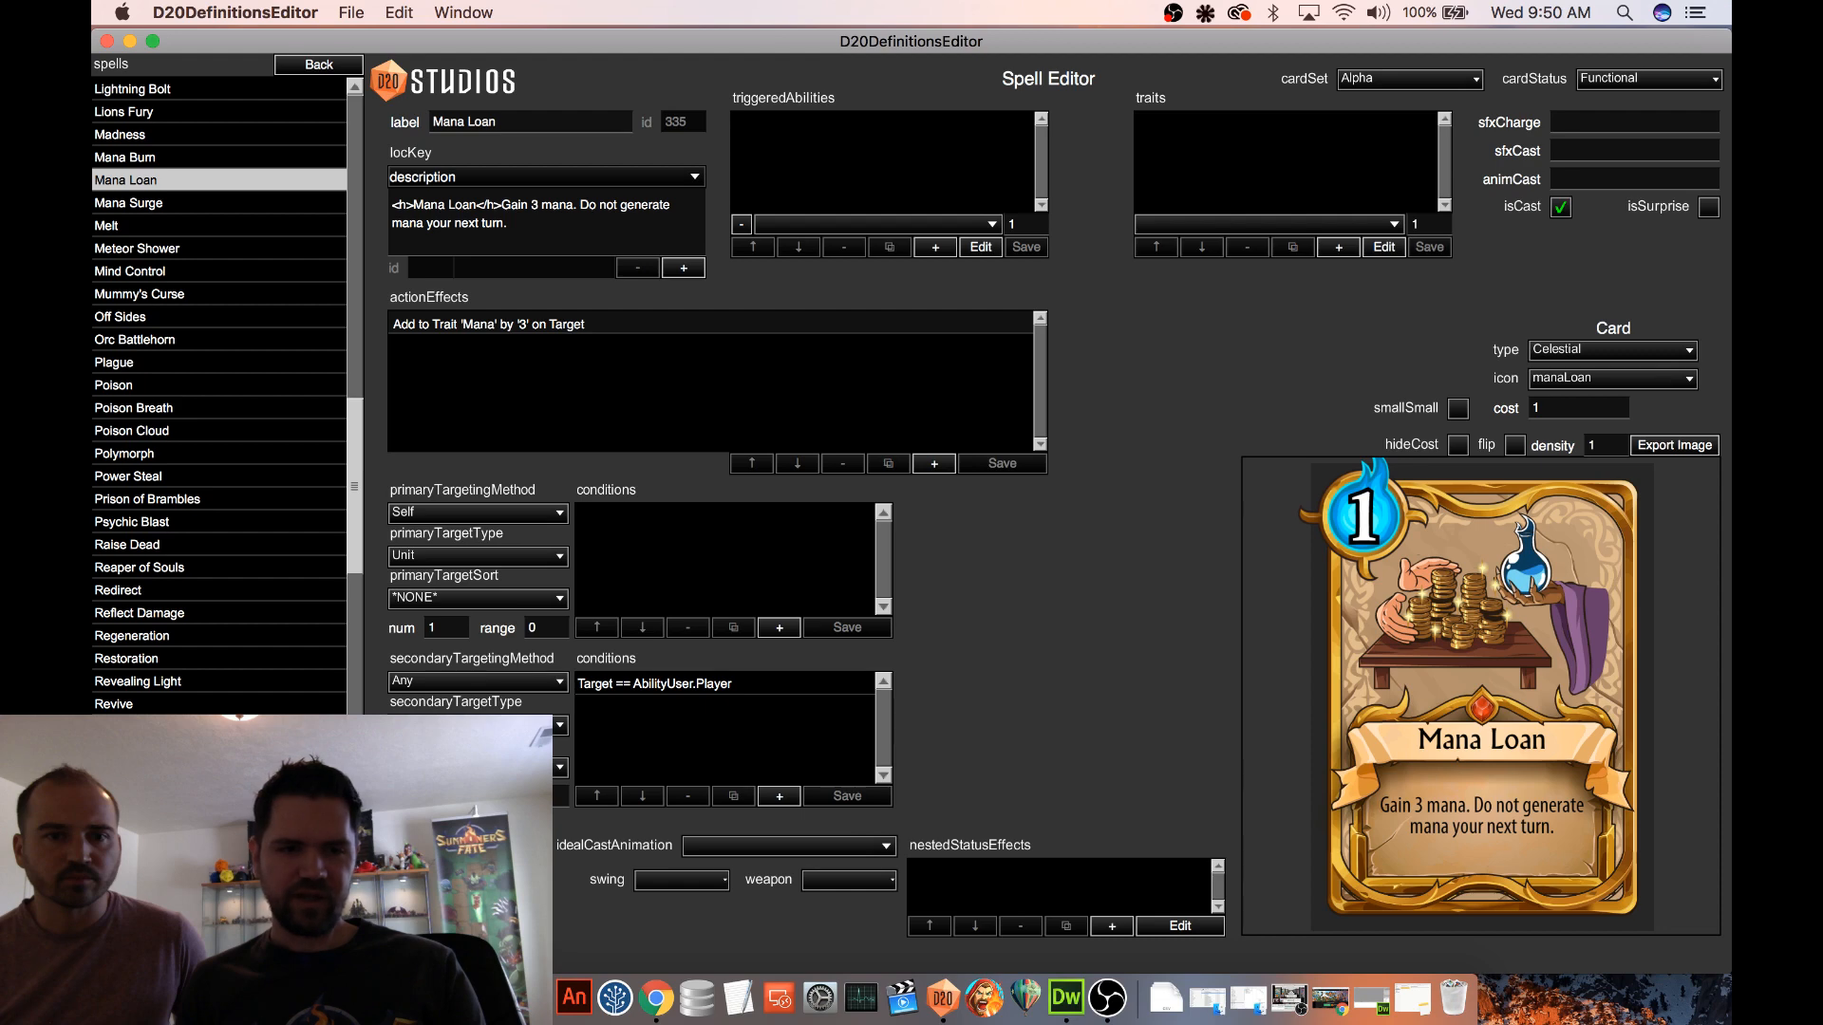
Compare Mana Loan's primary targeting with Mana Surge's and set Mana Loan's primary target num to 0
scroll(168, 112, "down", 4)
scroll(174, 124, "up", 1)
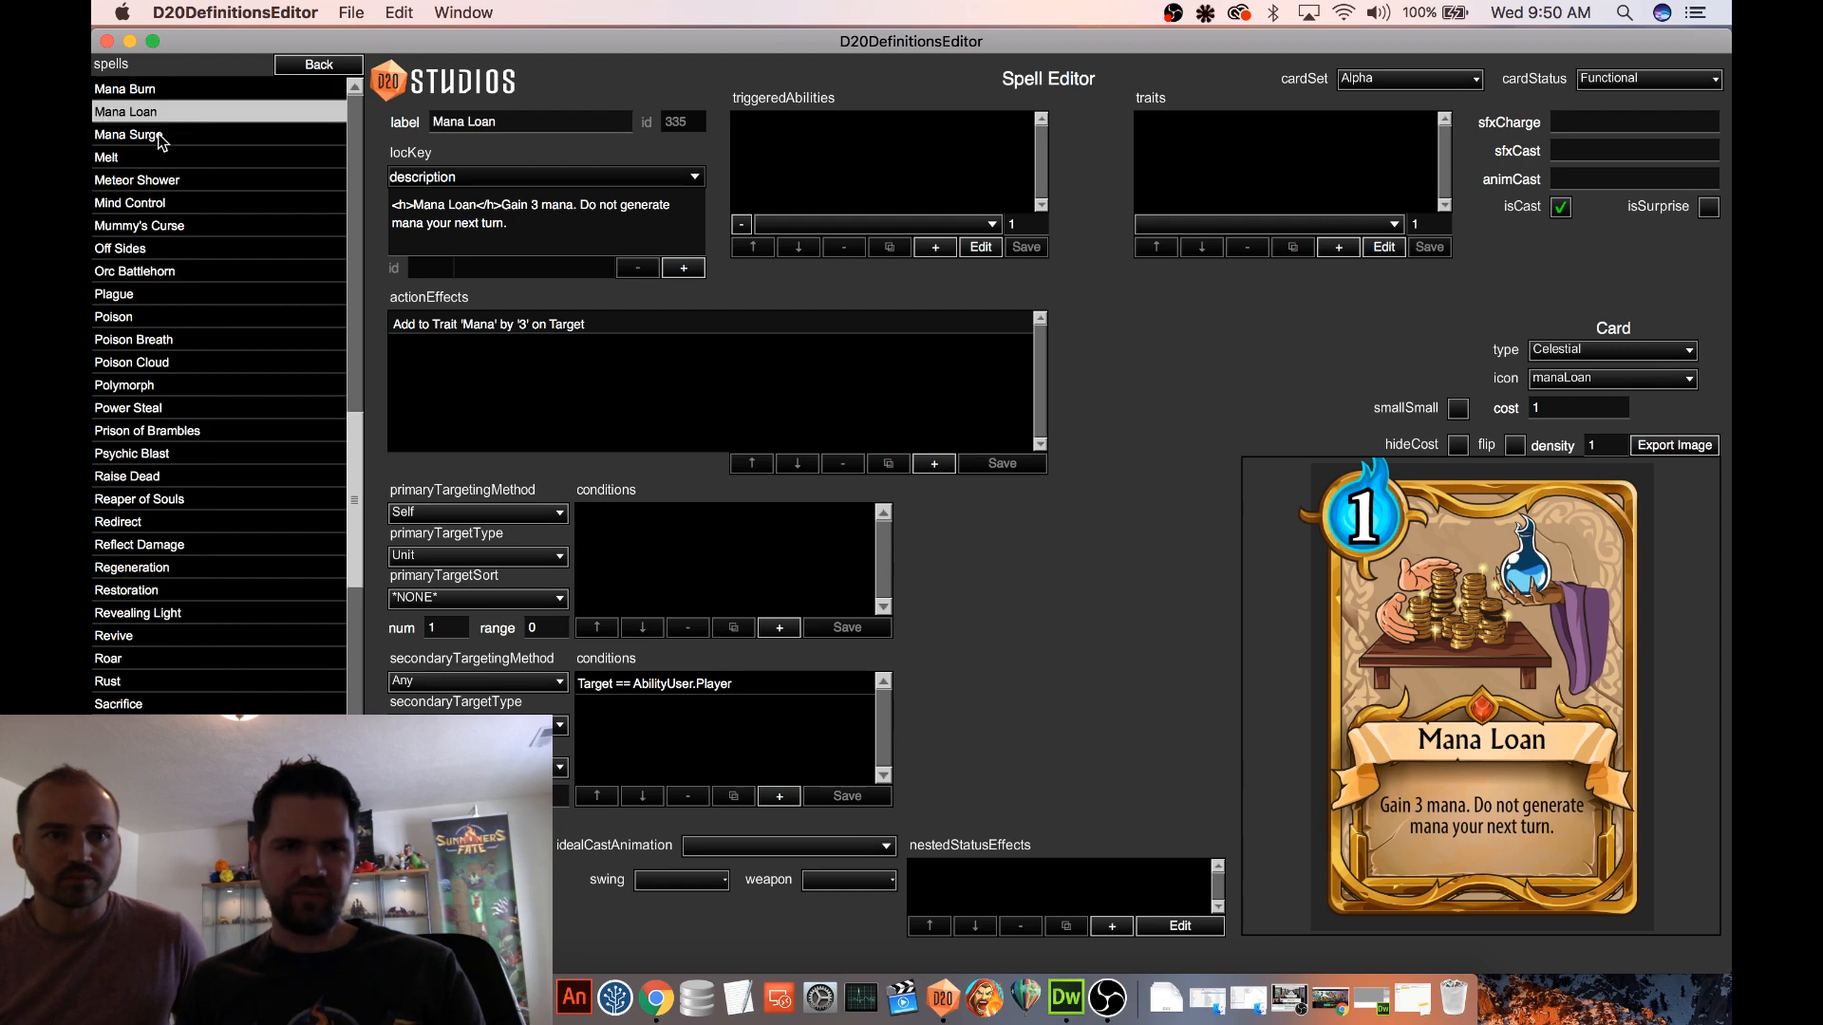
left_click(159, 136)
left_click(183, 115)
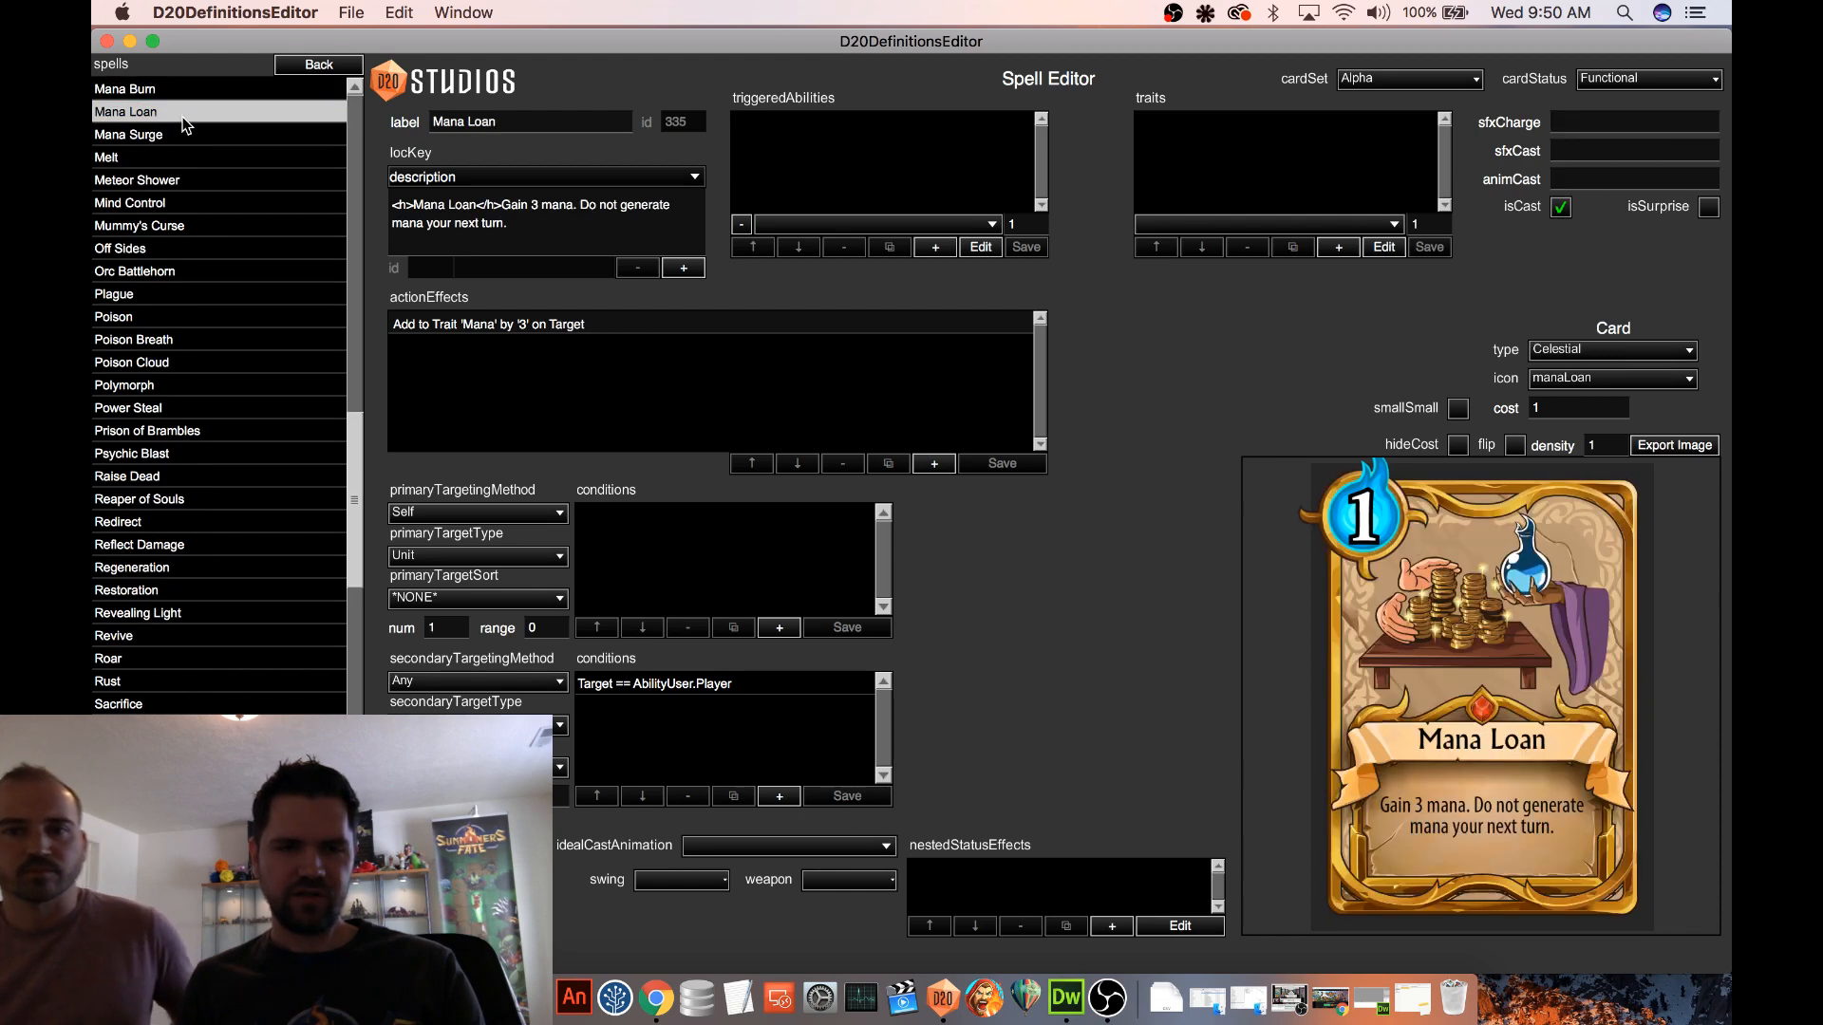
left_click(179, 134)
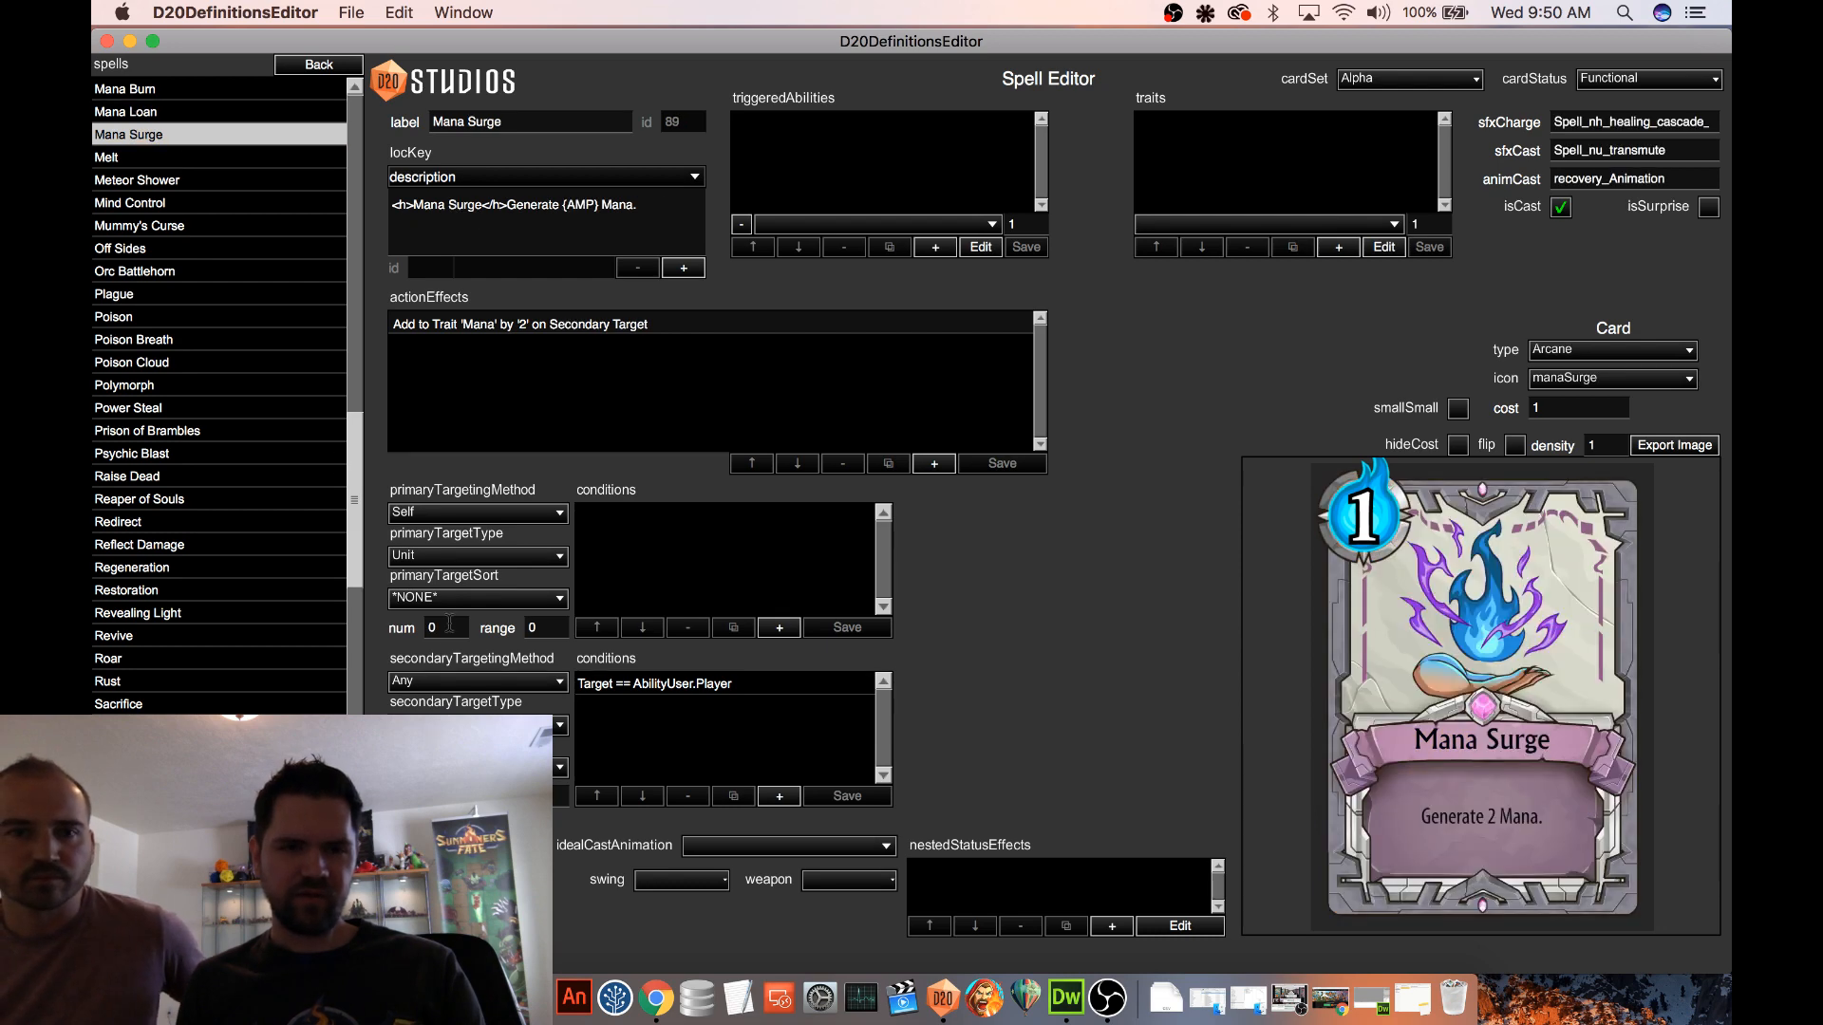
left_click(179, 116)
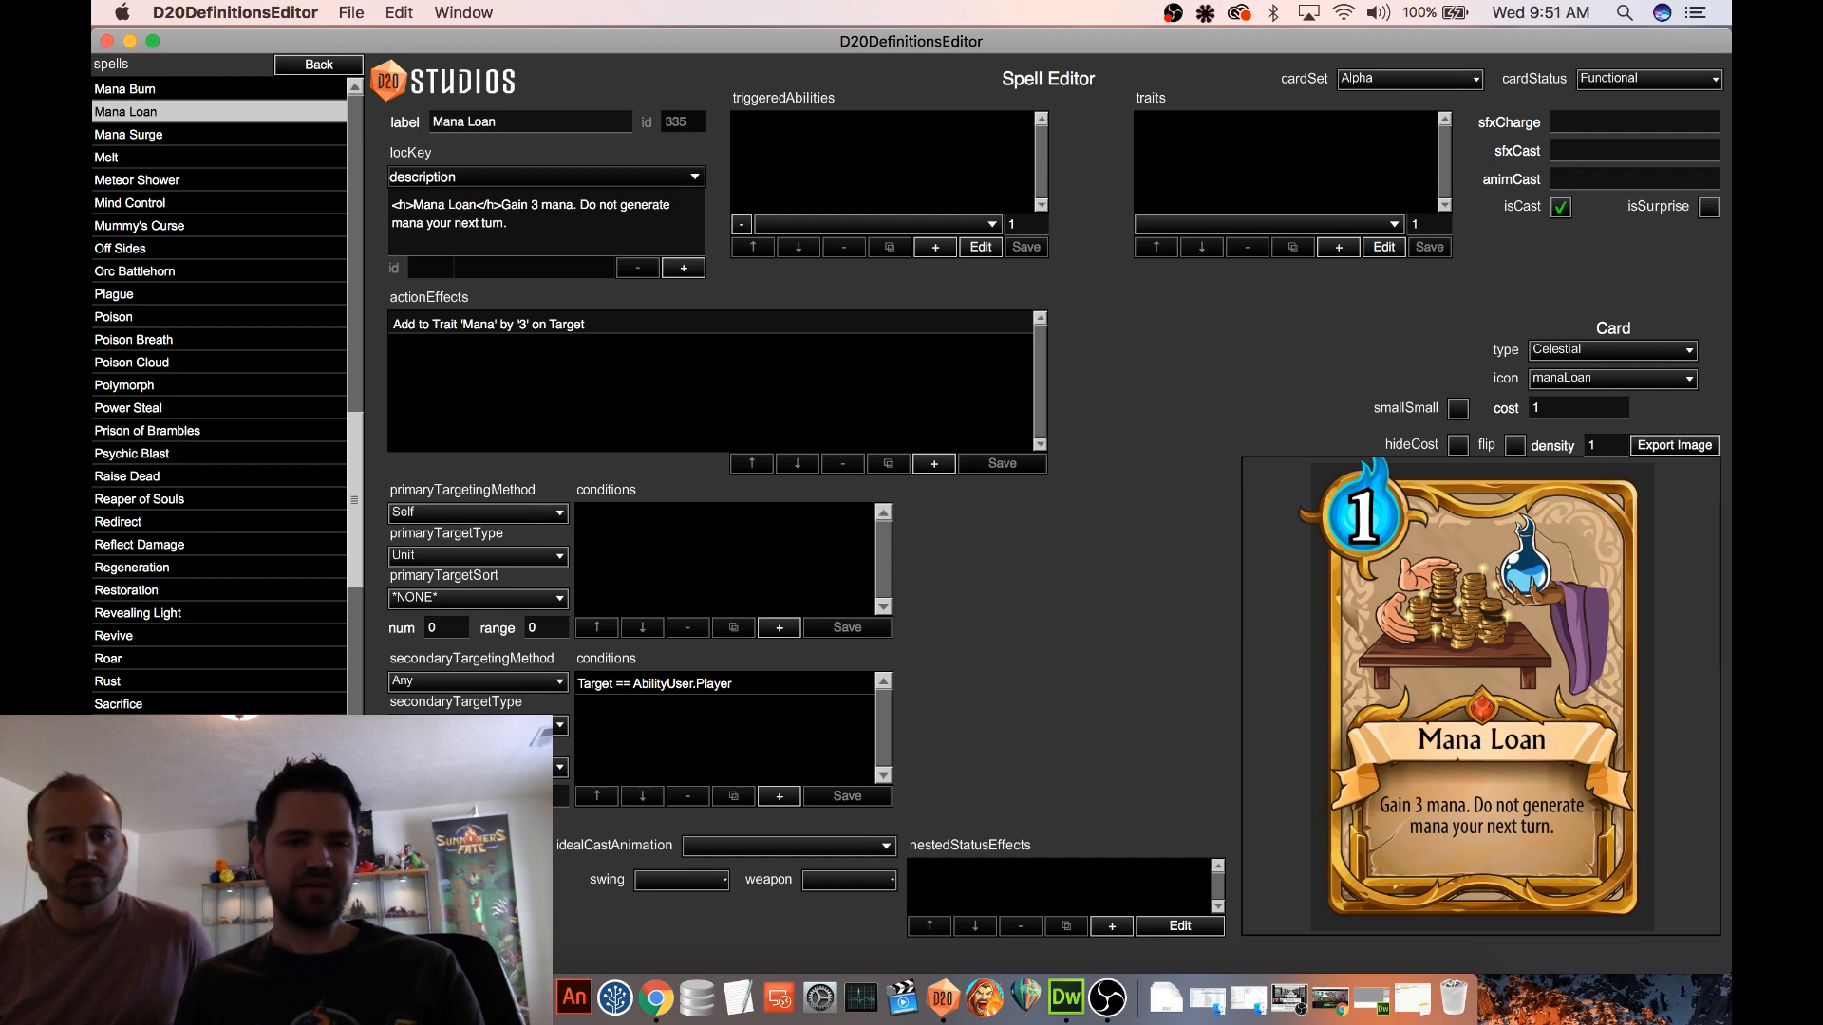
Copy the healing cascade charge sound name from Mana Surge's sfxCharge into Mana Loan's sfxCharge
scroll(293, 352, "up", 2)
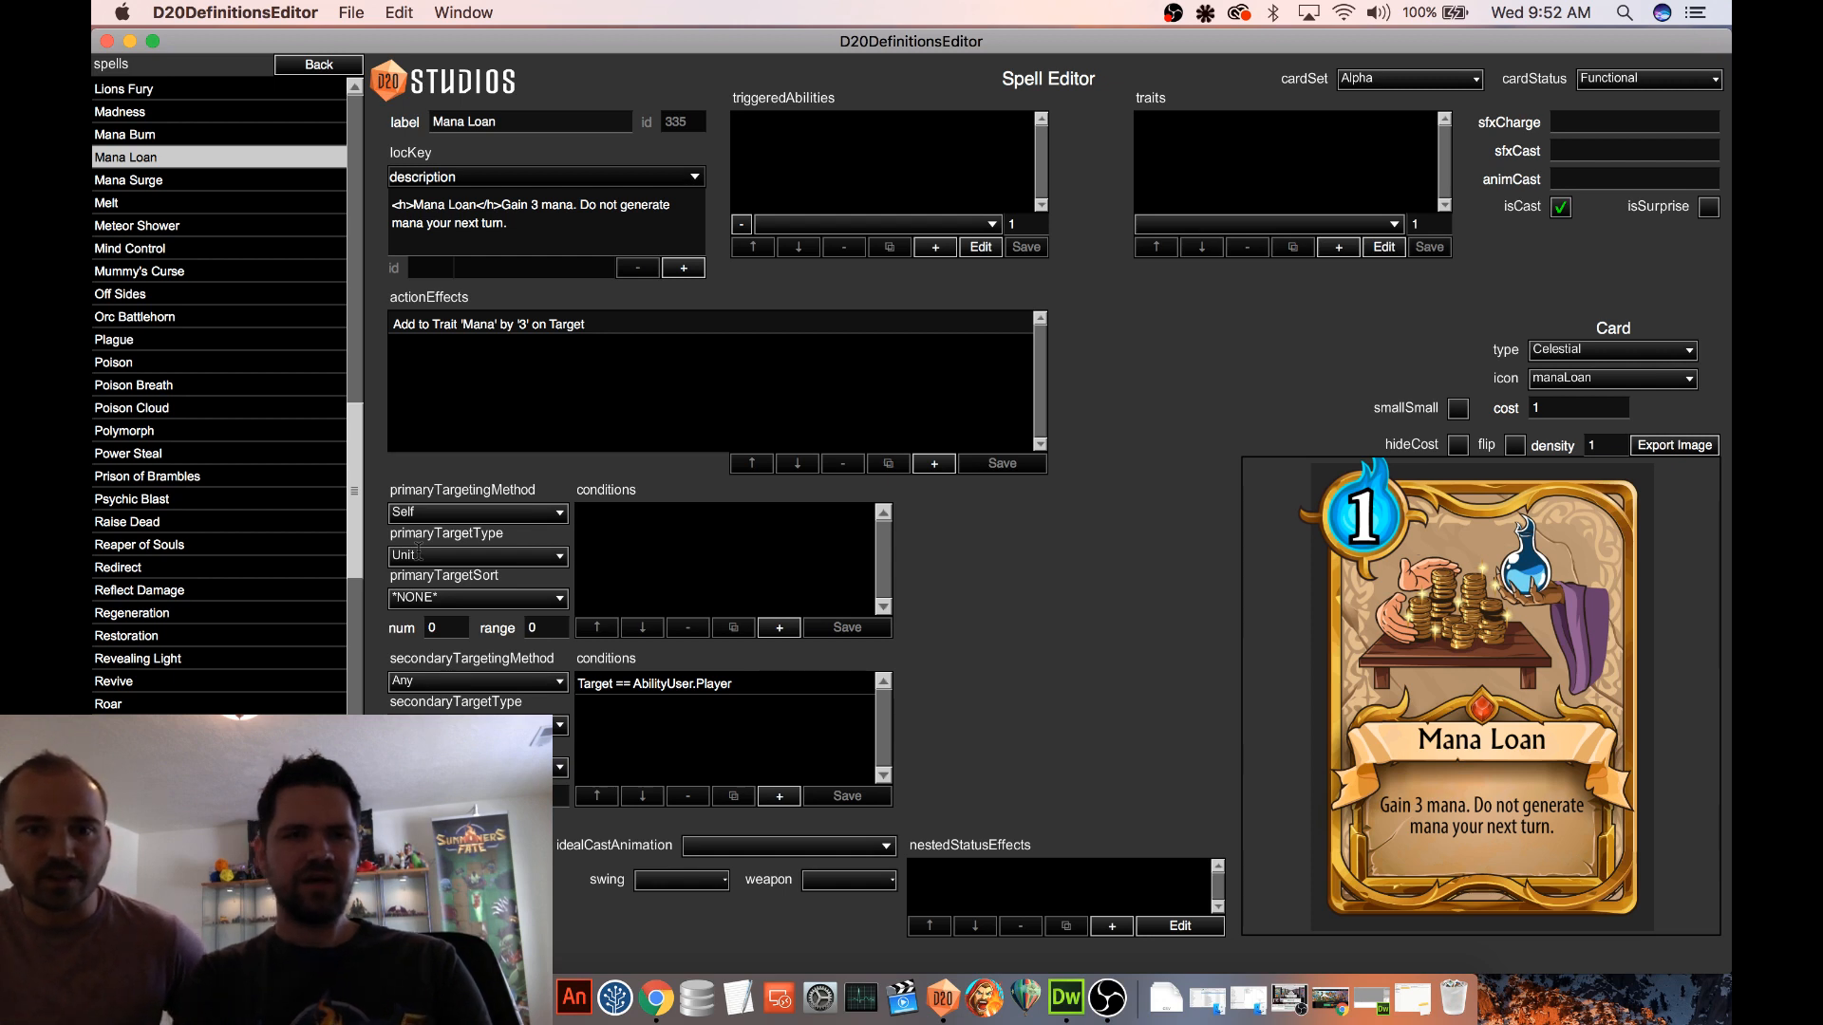
scroll(311, 344, "up", 2)
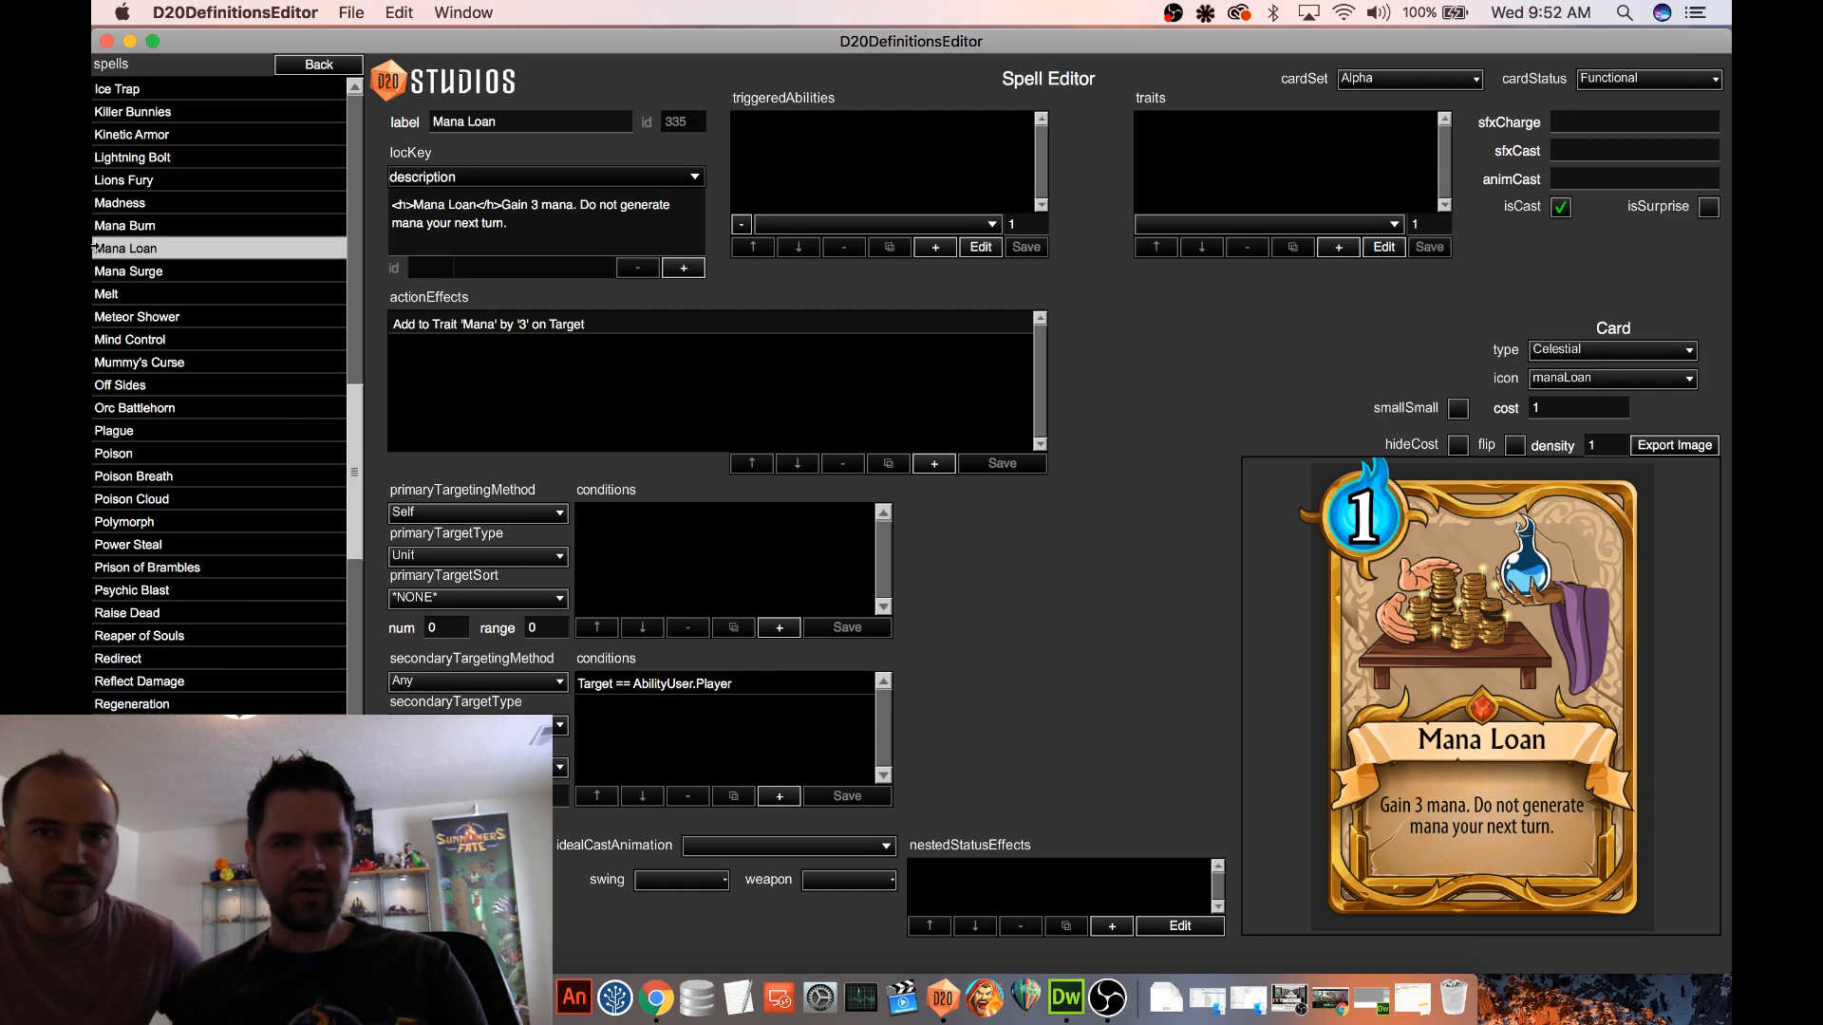
left_click(176, 272)
double_click(1666, 118)
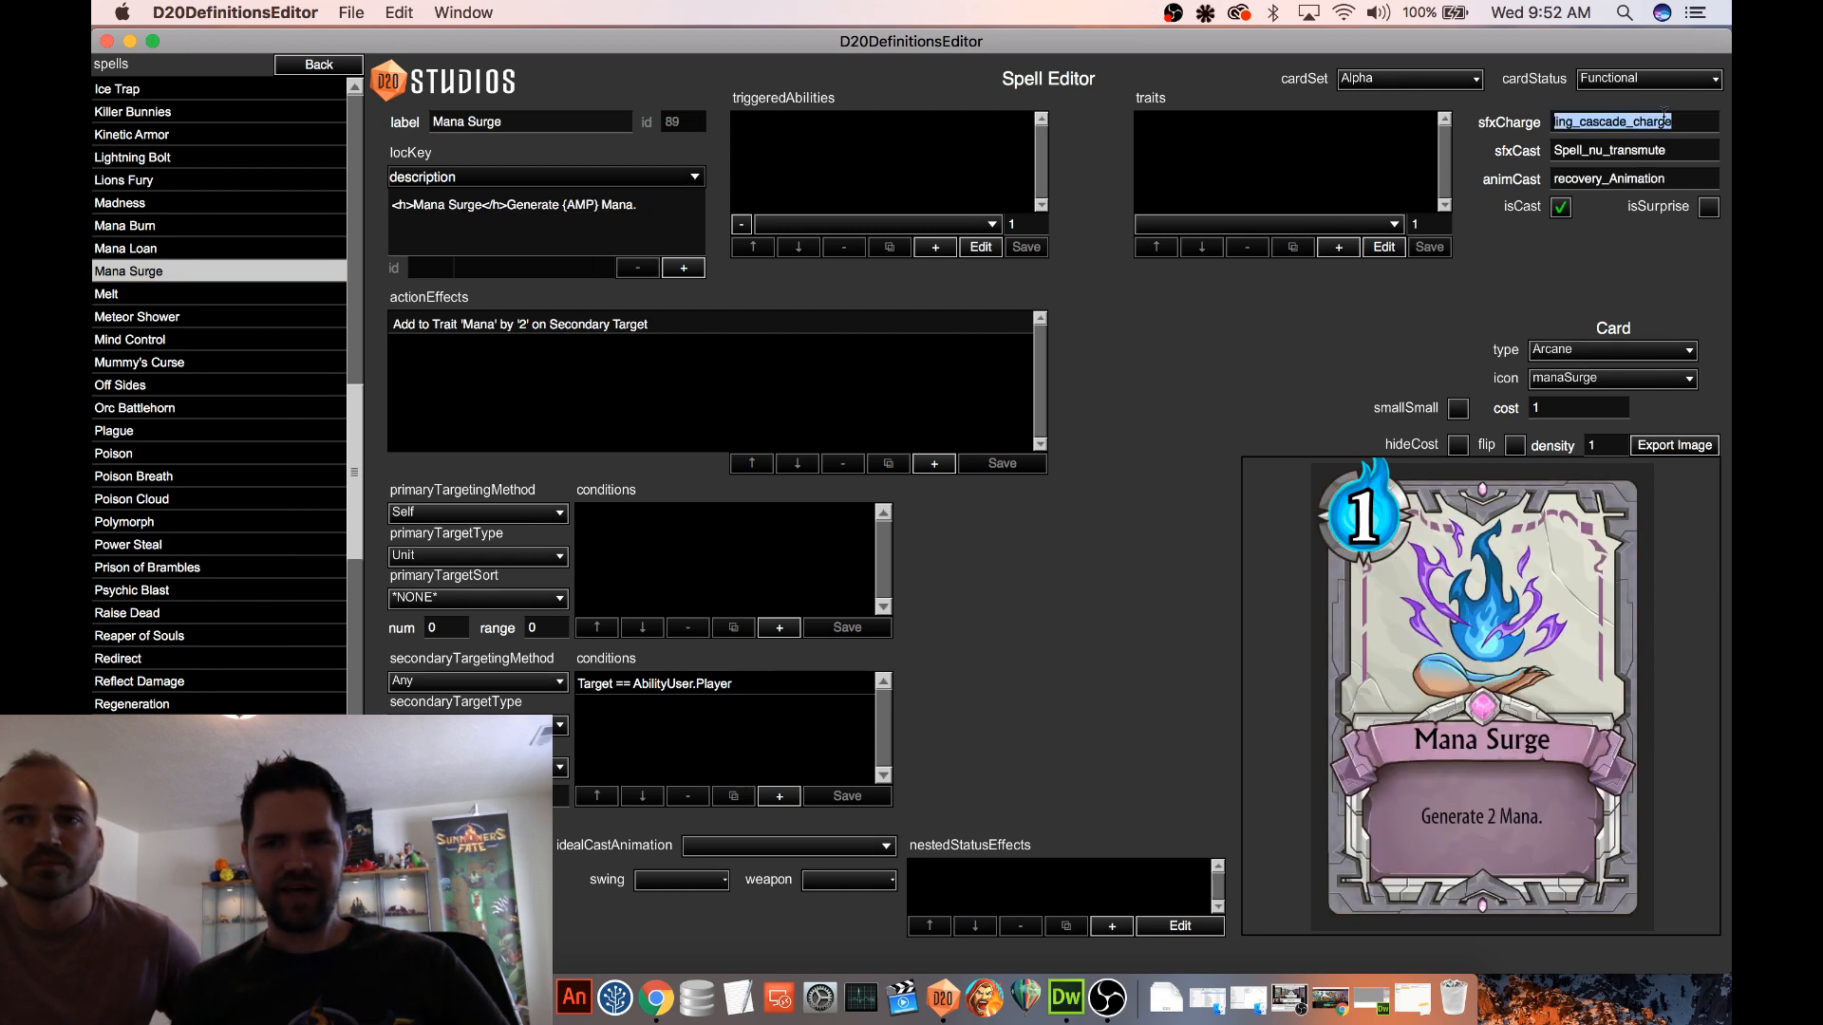
left_click(158, 250)
left_click(1599, 118)
type("ling_cascade_charge")
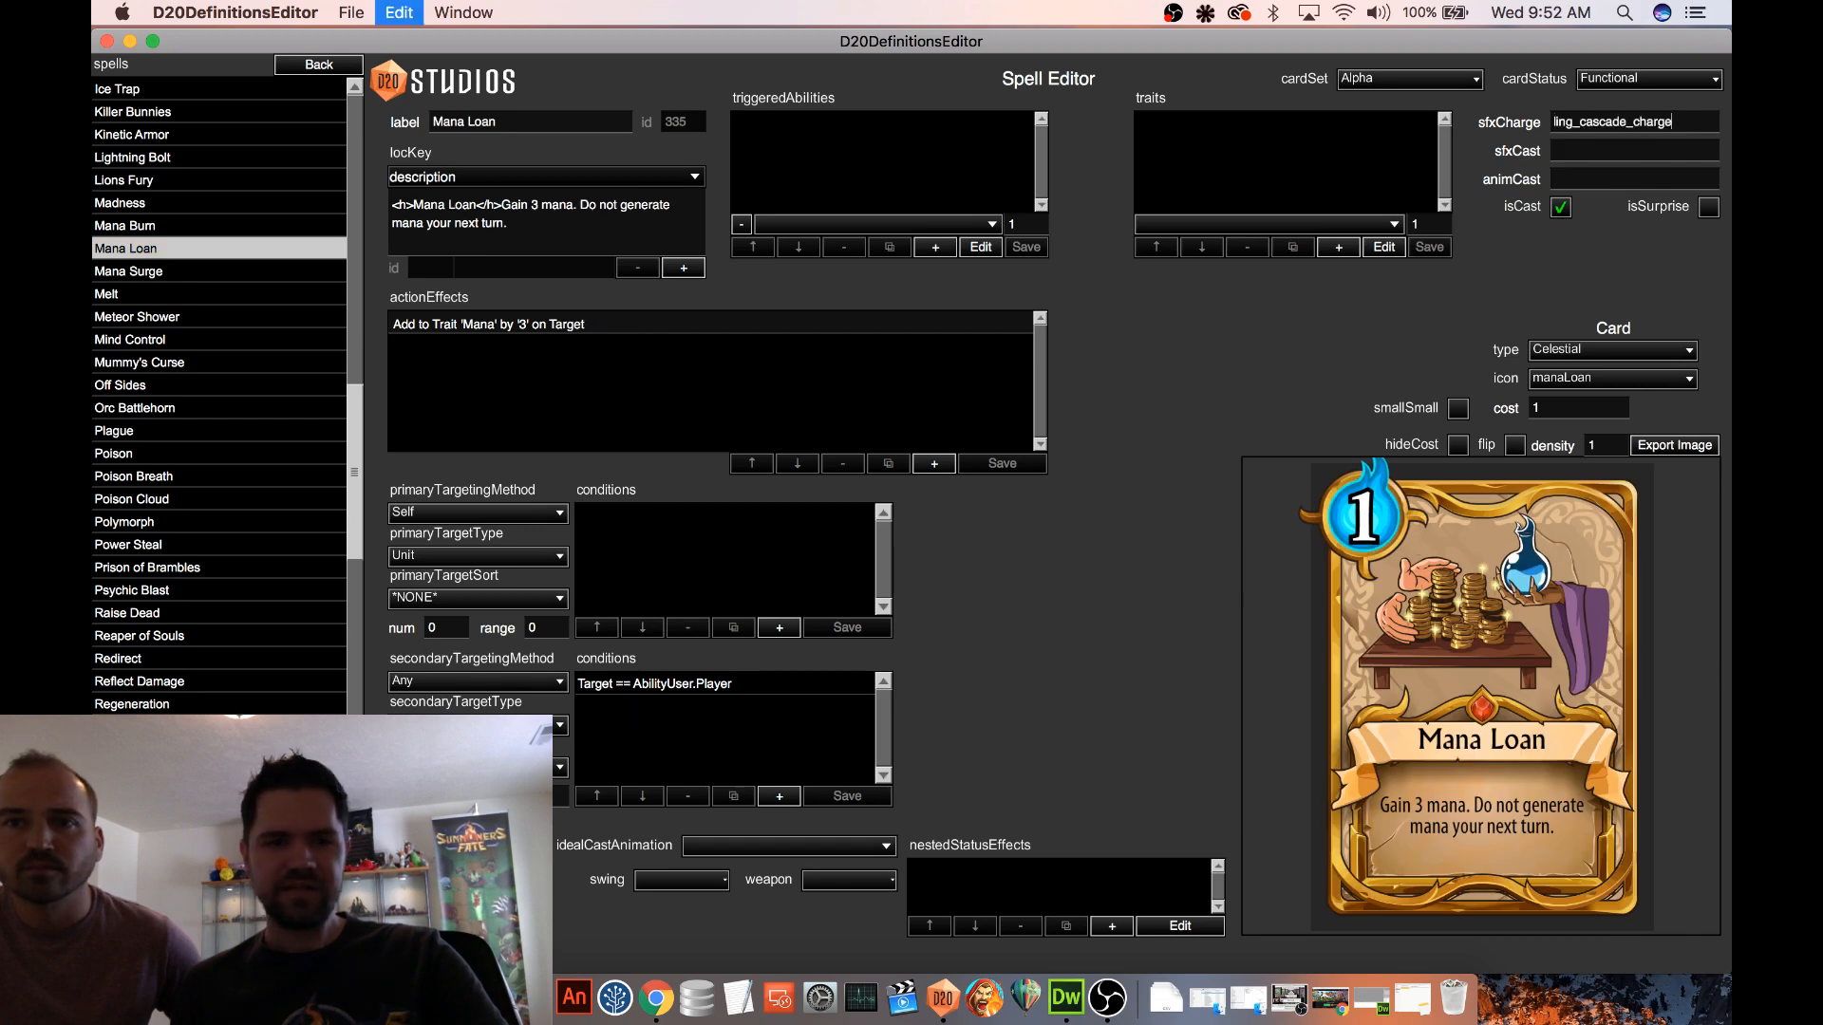
Copy Mana Surge's sfxCast value Spell_nu_transmute into Mana Loan's sfxCast
scroll(172, 297, "down", 5)
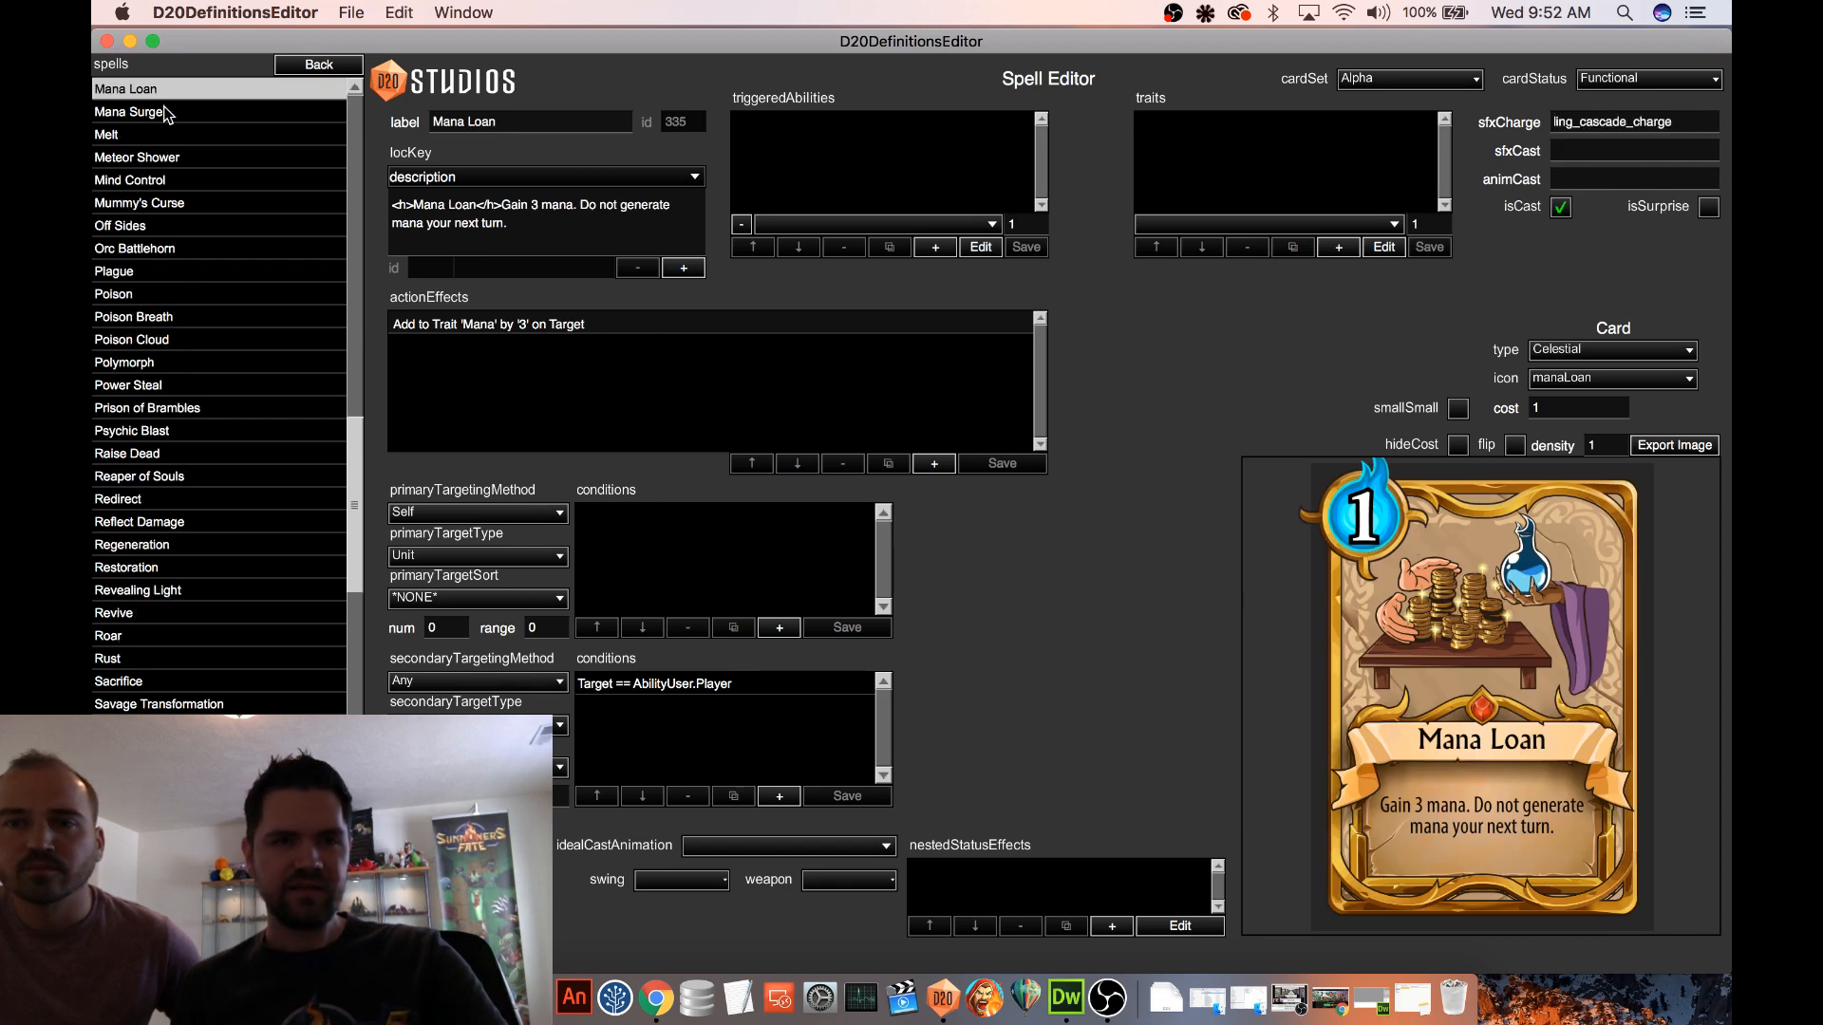
key("Down")
double_click(1611, 150)
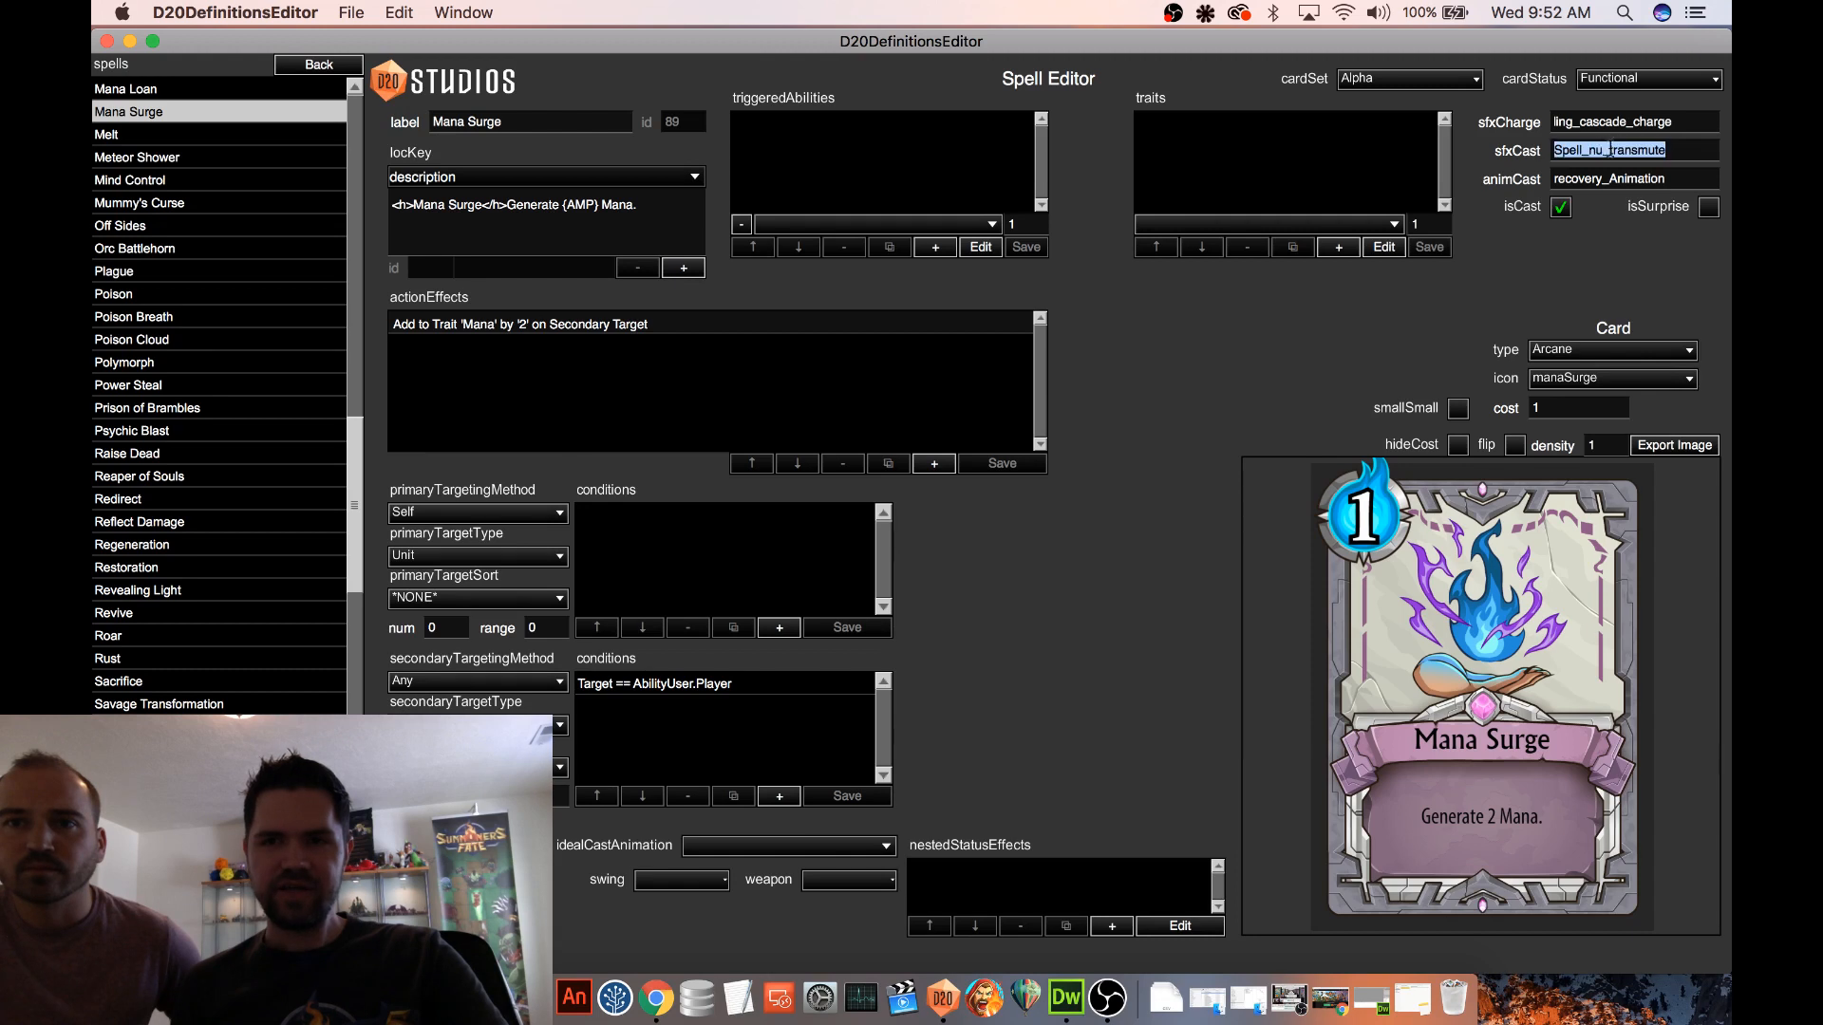
key("super+c")
scroll(252, 232, "up", 2)
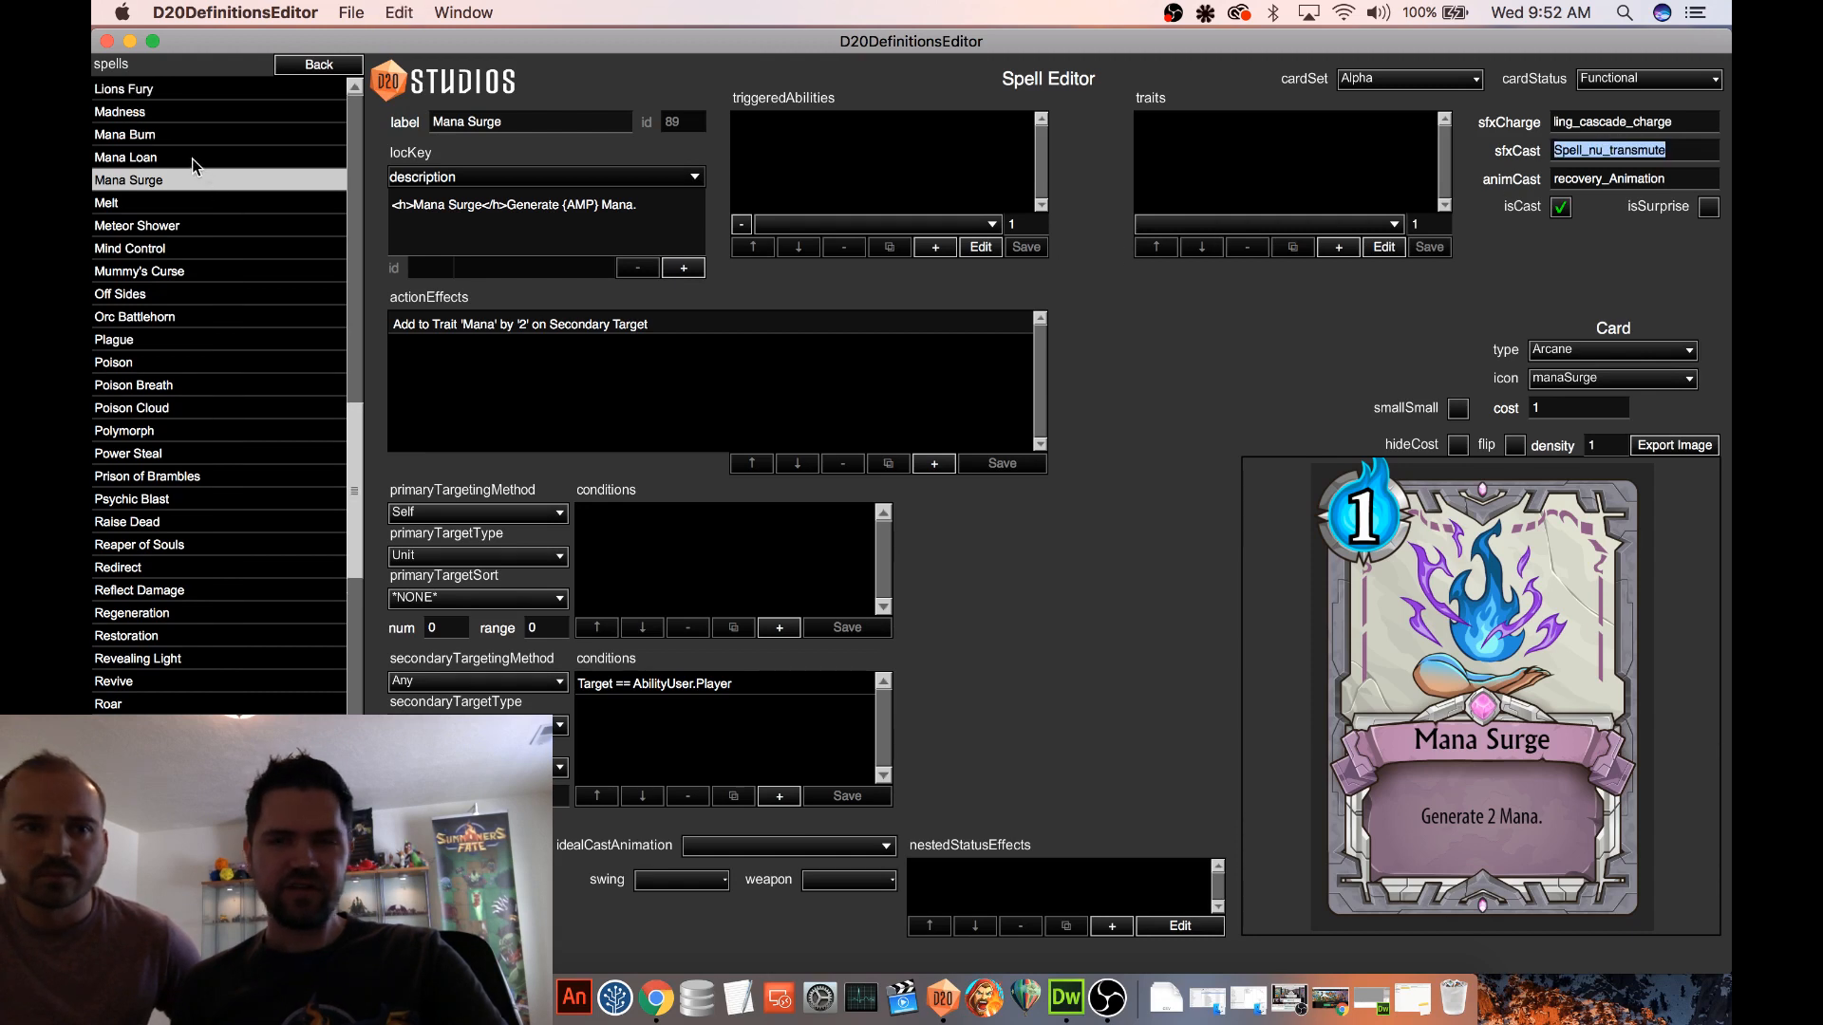
left_click(192, 158)
key("super+v")
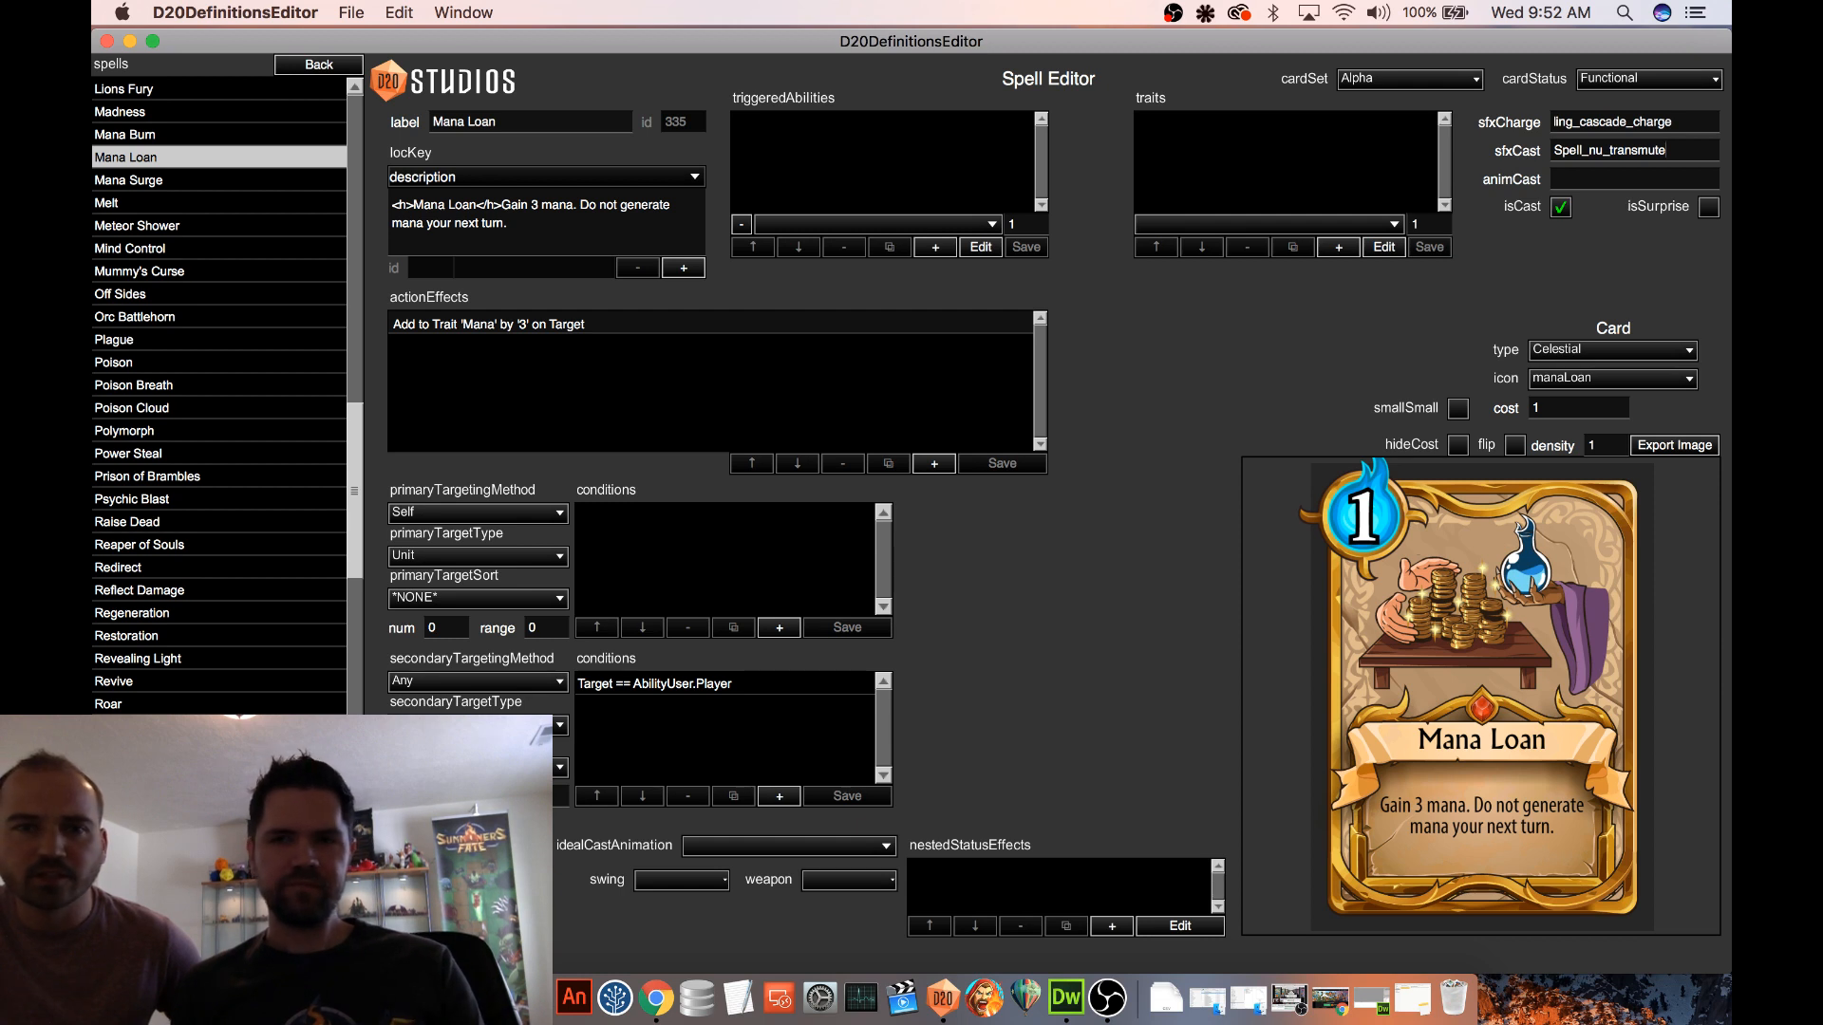
Review Mana Loan's sfxCharge and sfxCast entries and the available cardStatus options
scroll(100, 224, "down", 2)
scroll(176, 190, "up", 2)
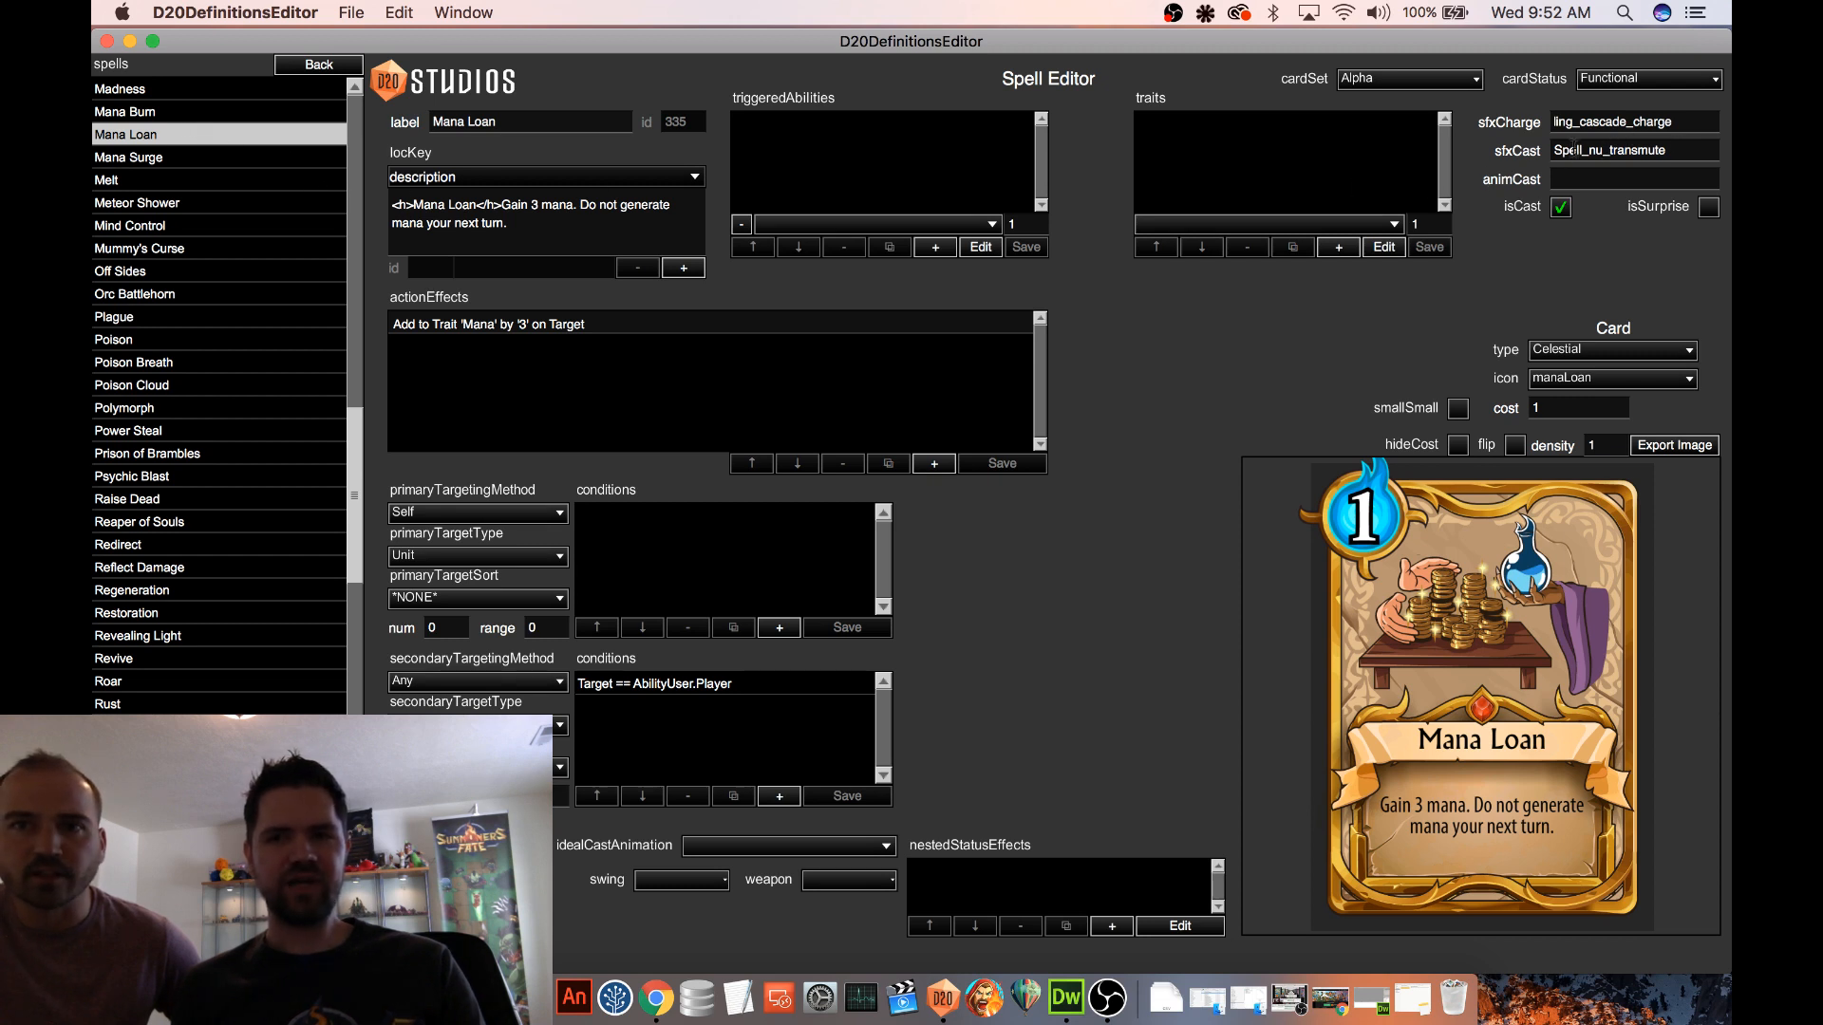
double_click(1574, 150)
double_click(1603, 123)
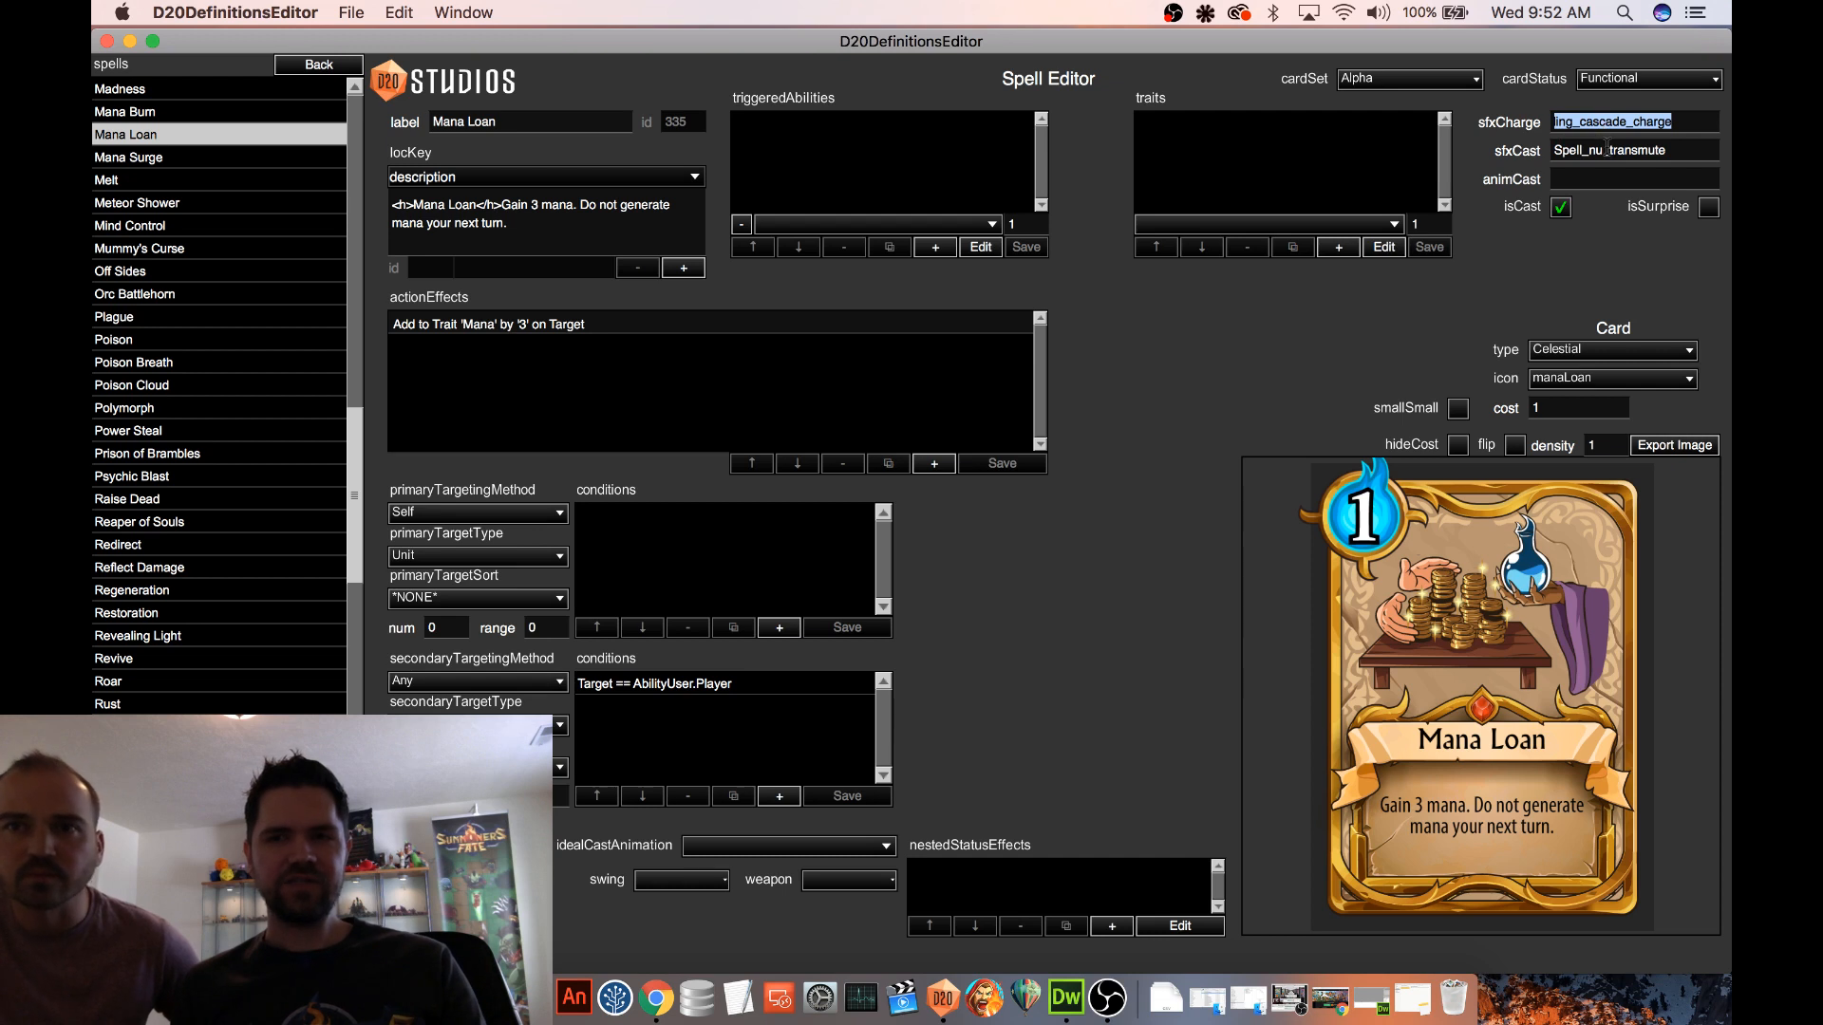
left_click(1608, 150)
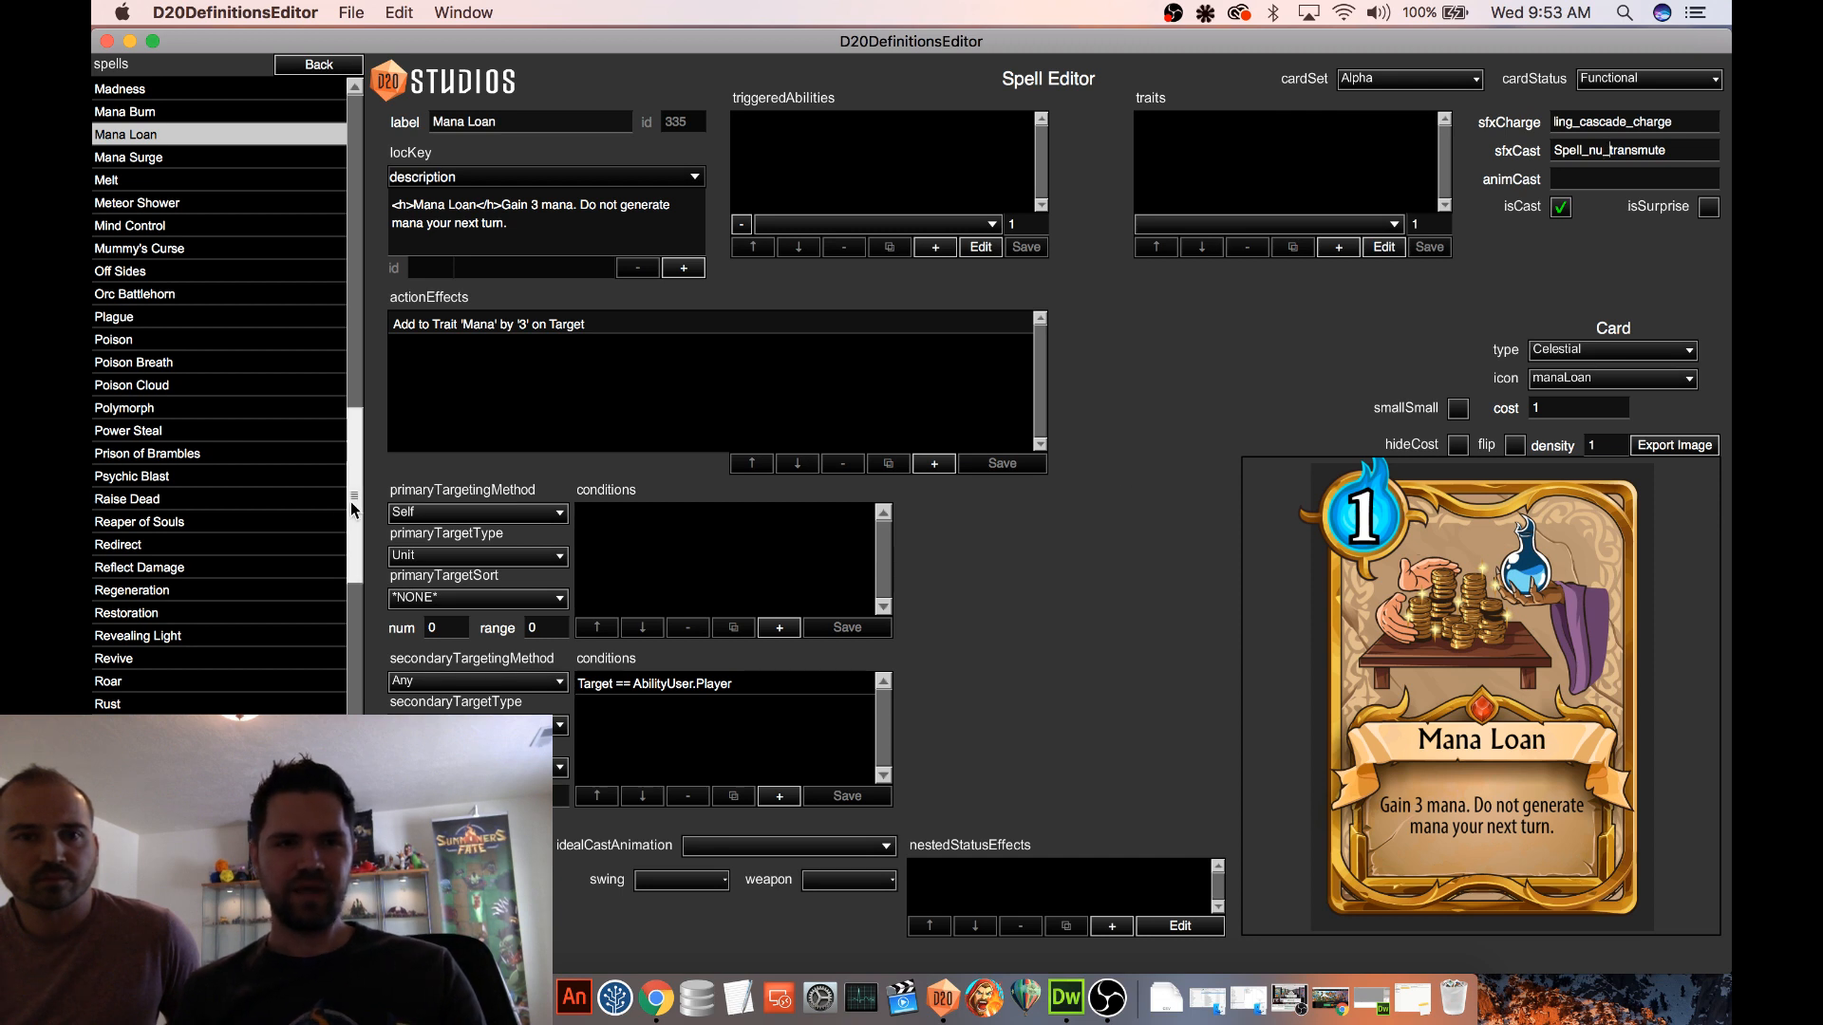
scroll(349, 502, "up", 2)
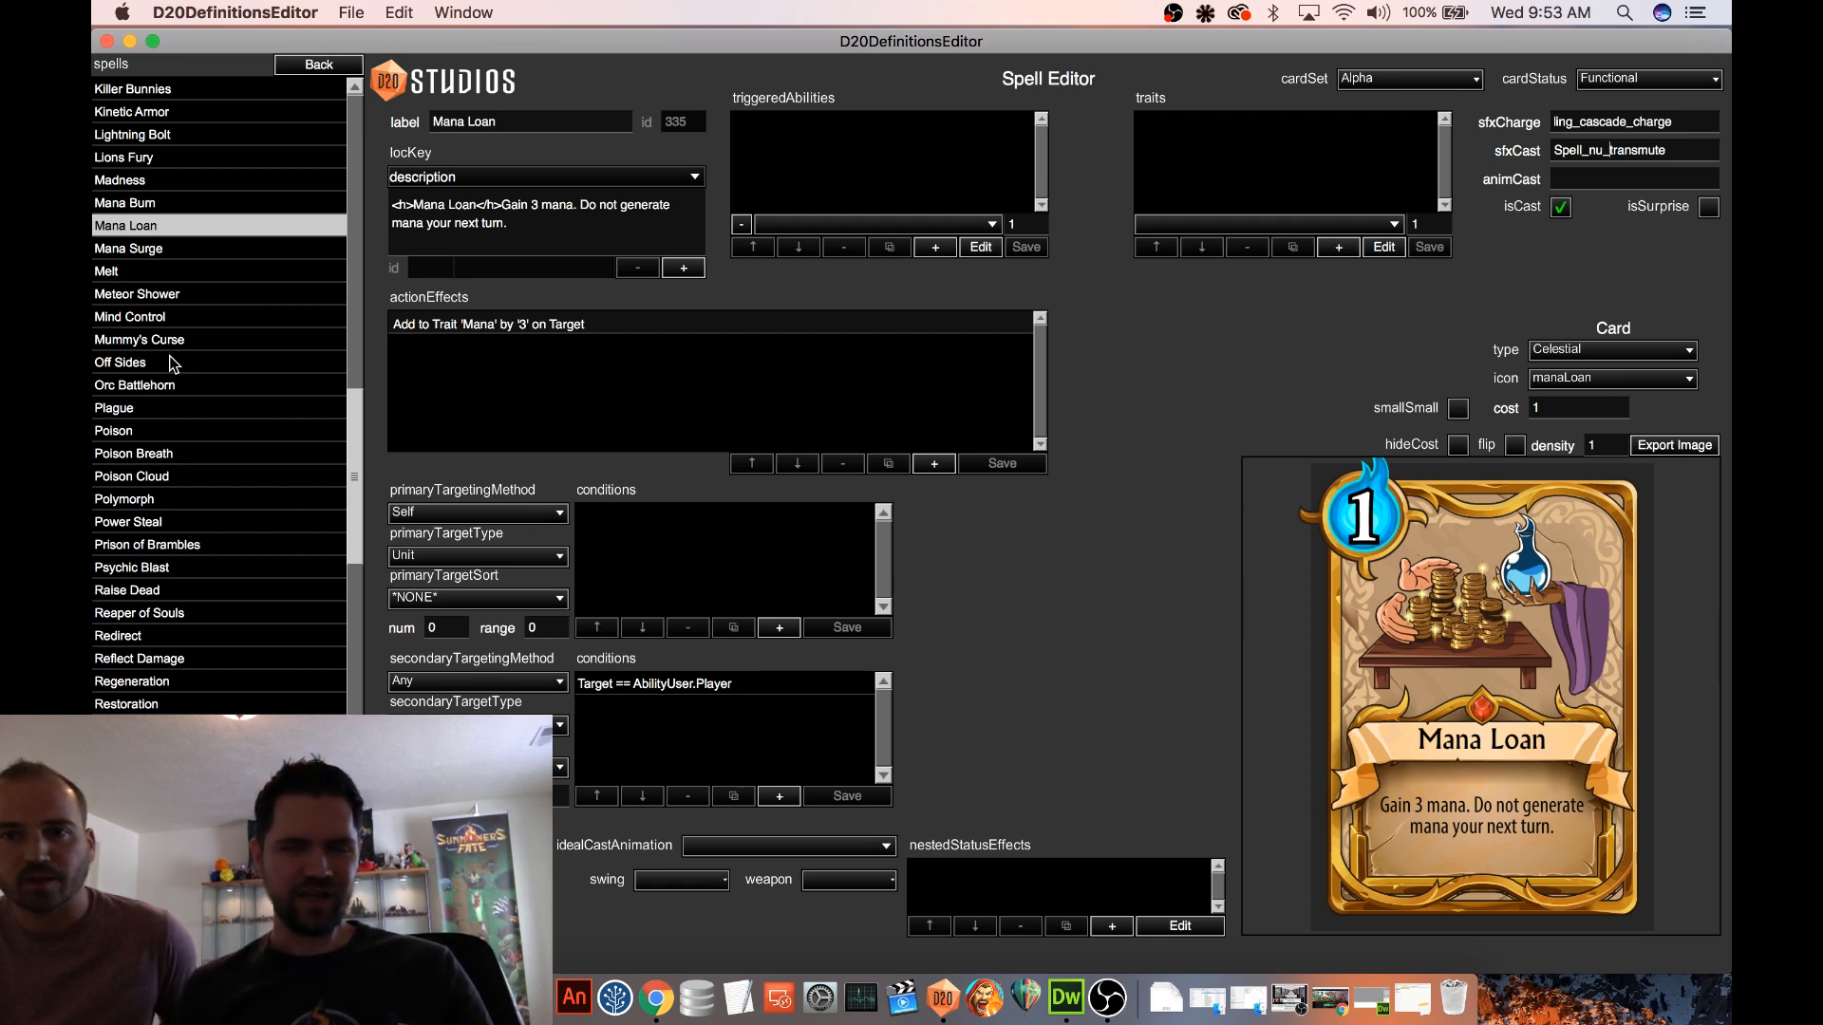
scroll(218, 380, "up", 4)
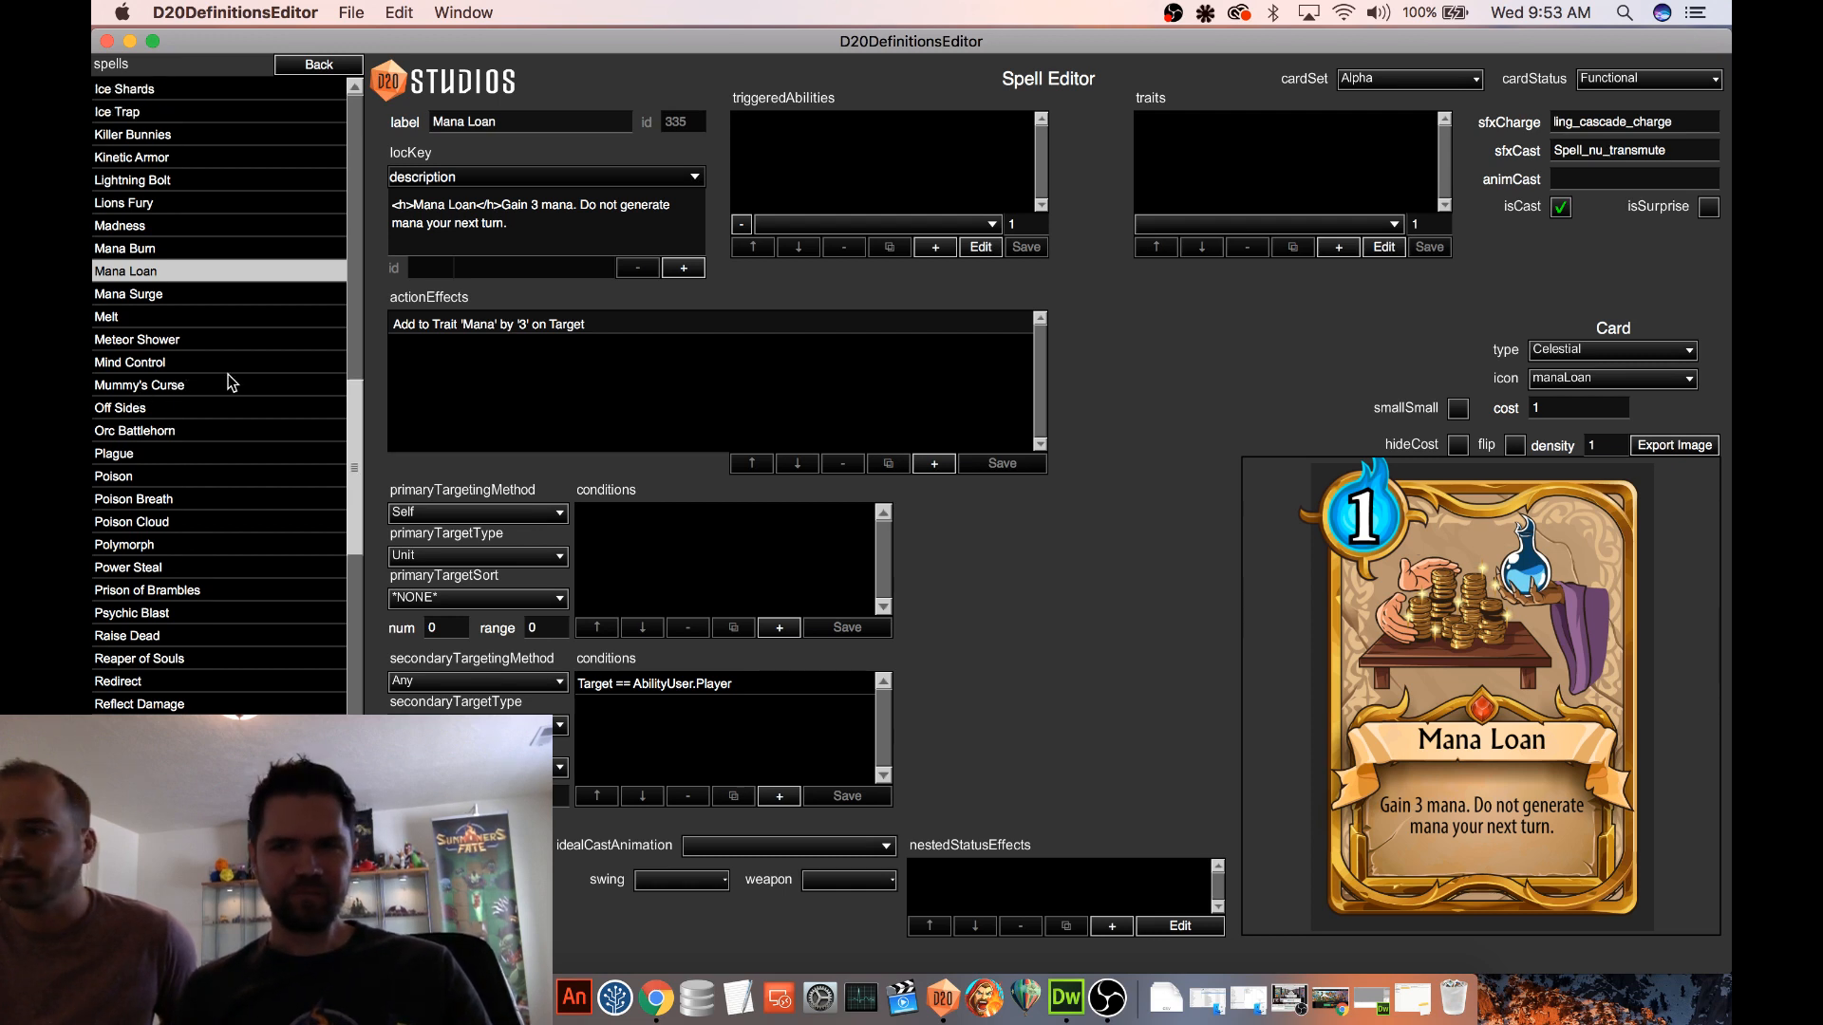
left_click(1602, 77)
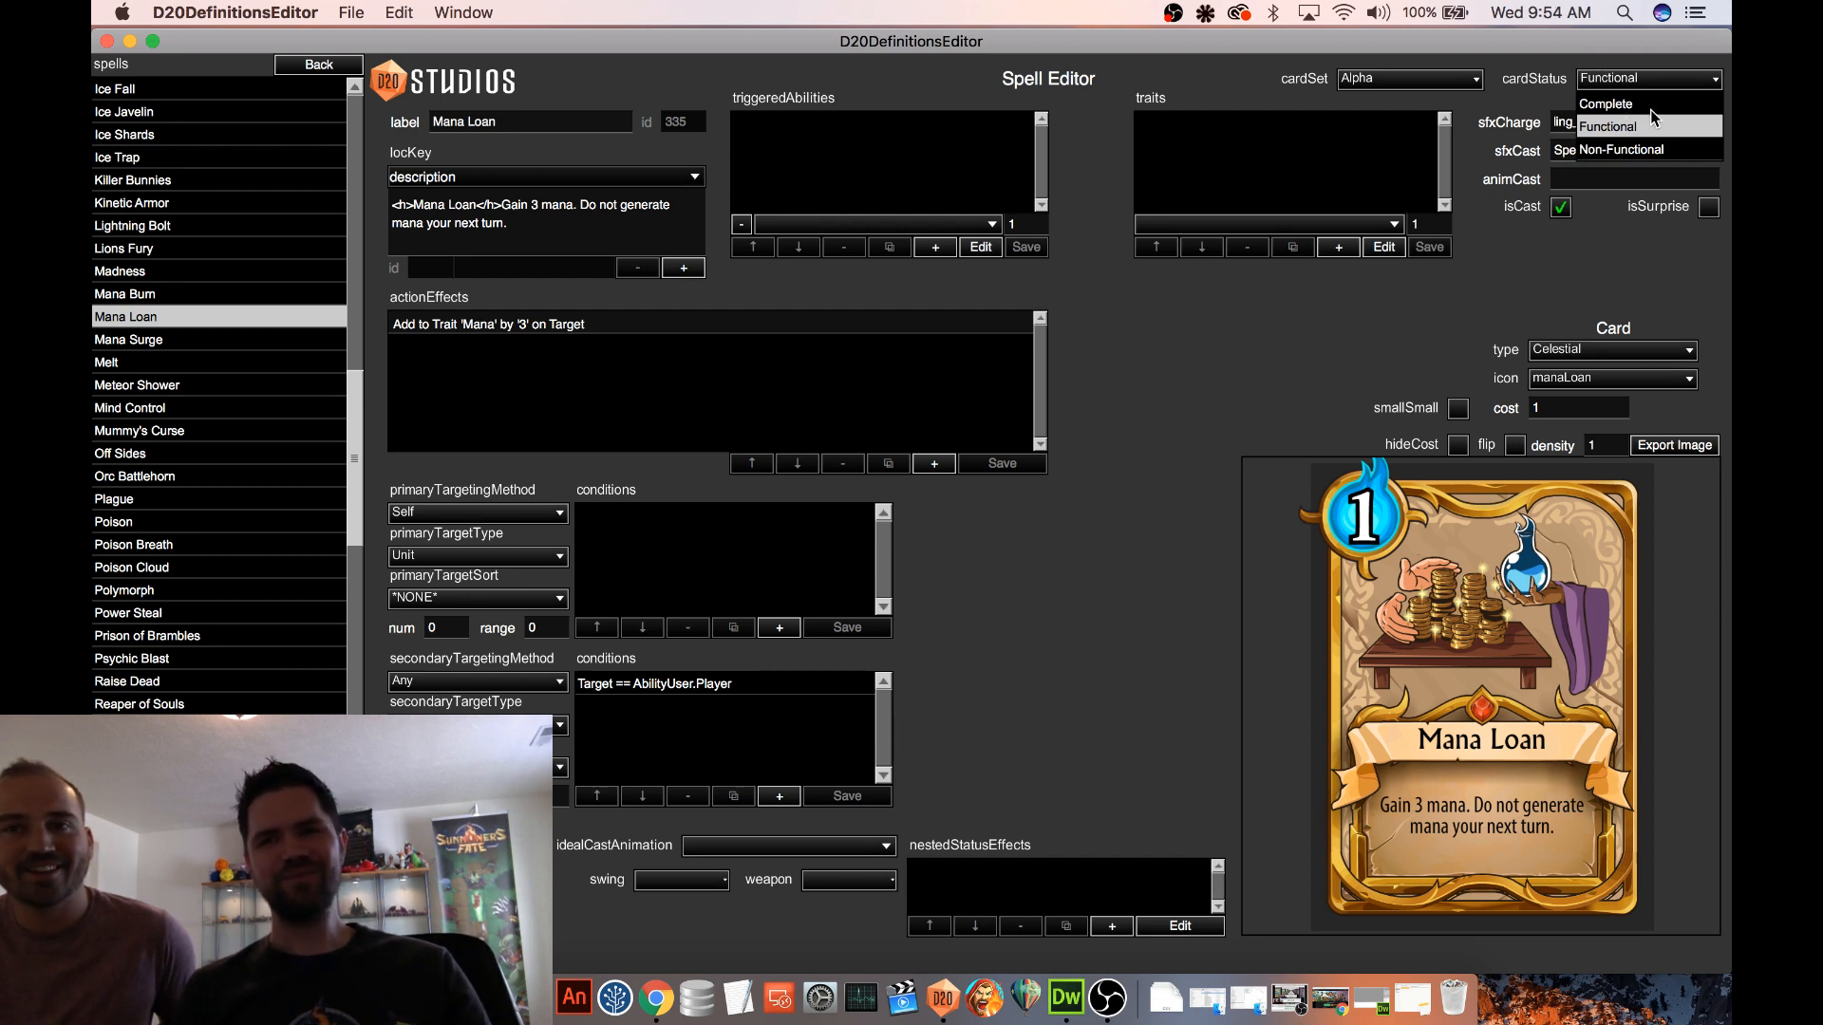
left_click(1658, 75)
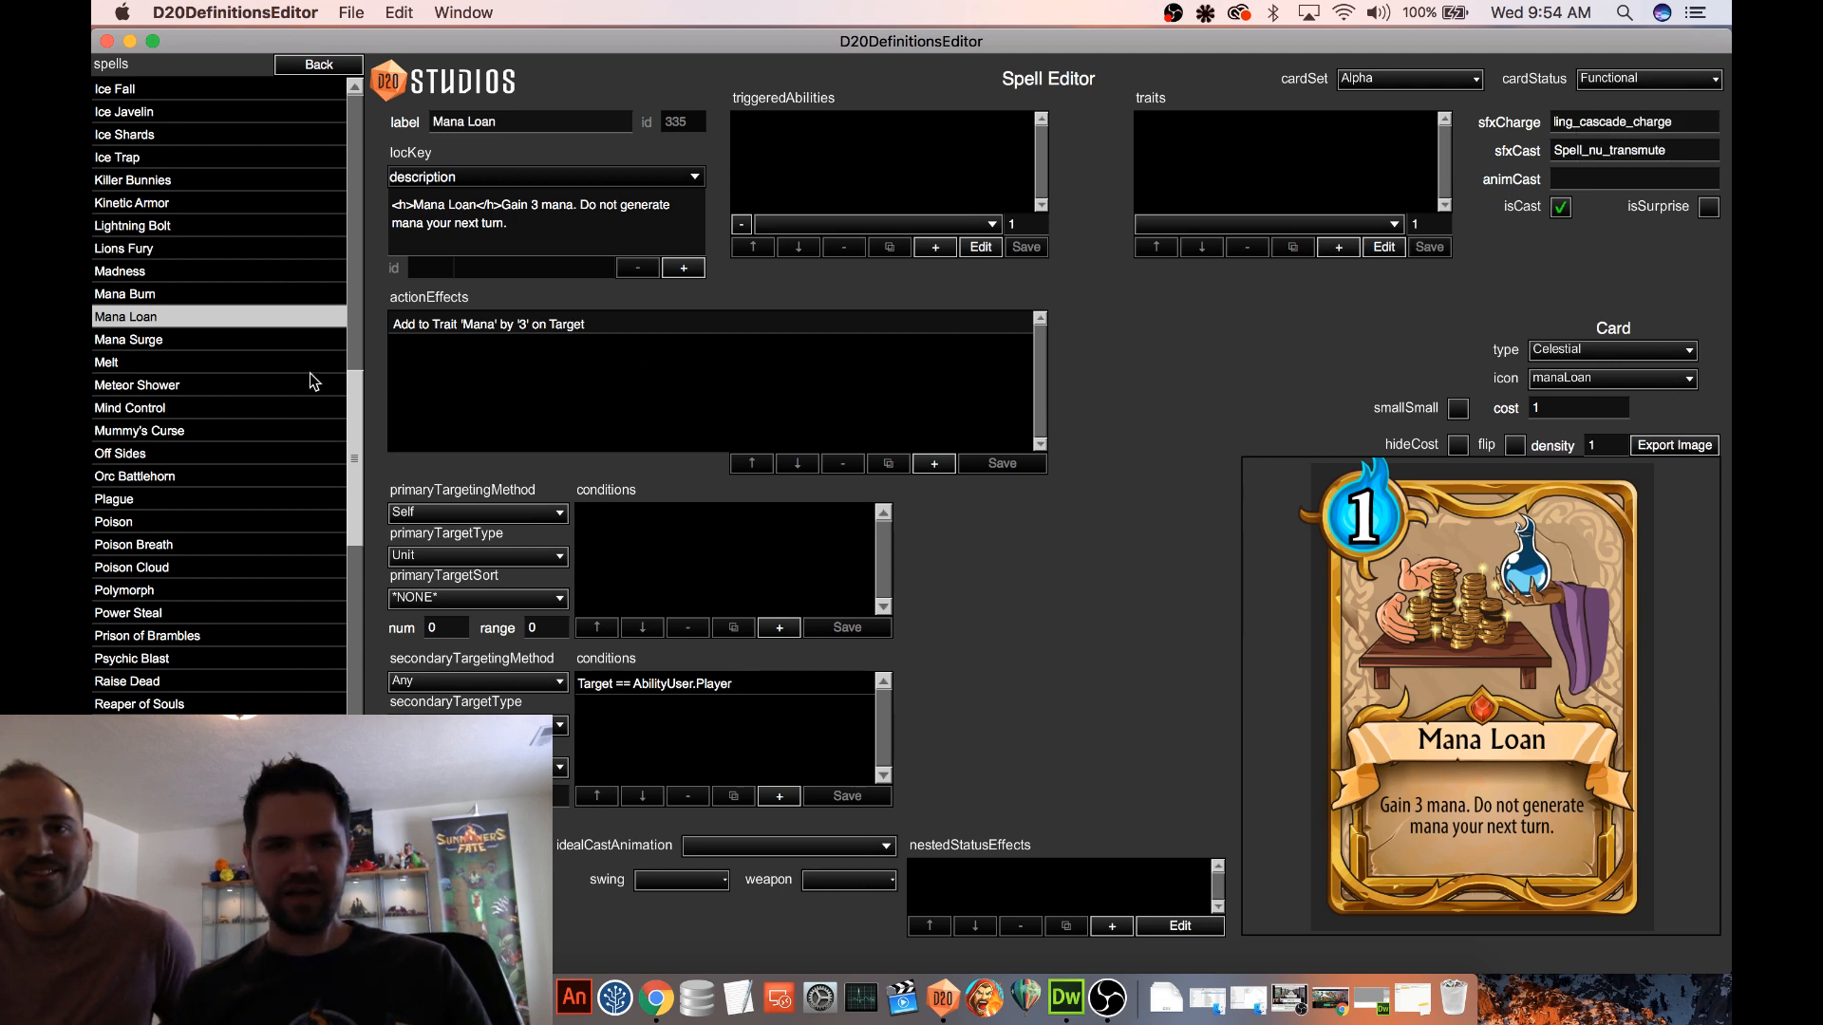
Copy Mana Surge's animCast value recovery_Animation into Mana Loan's animCast
left_click(181, 342)
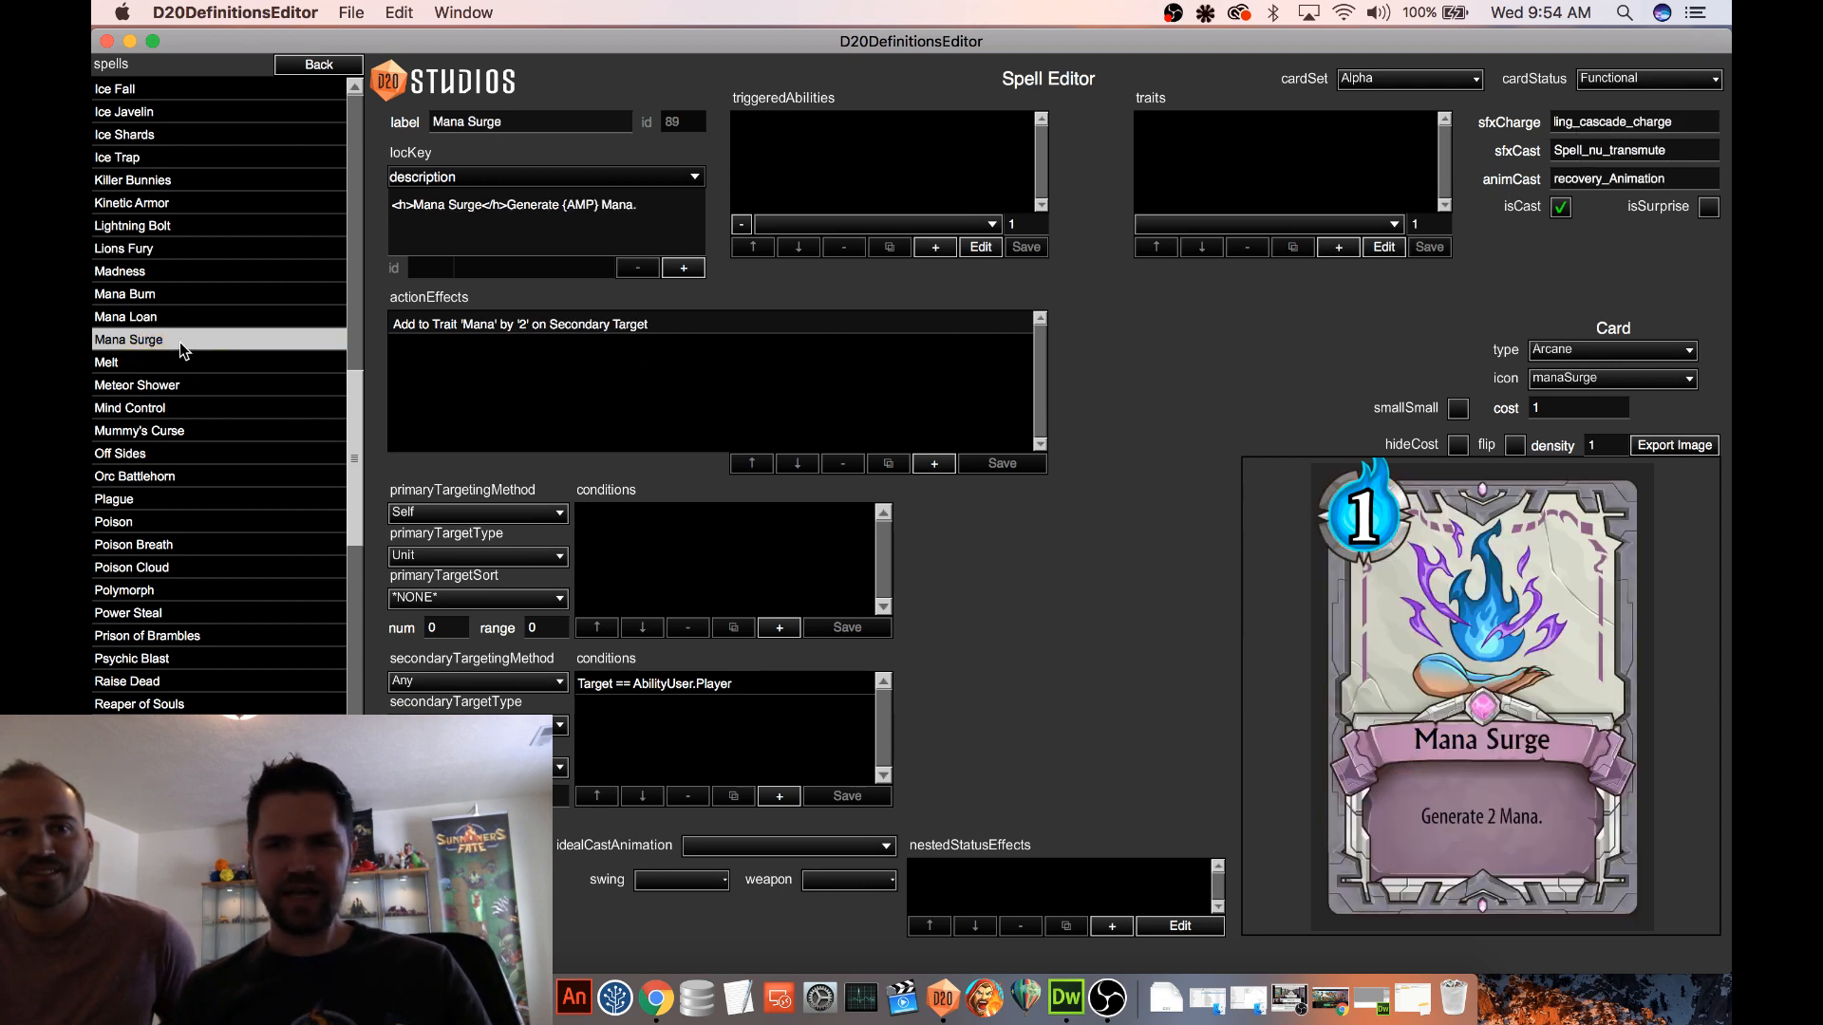
double_click(1588, 182)
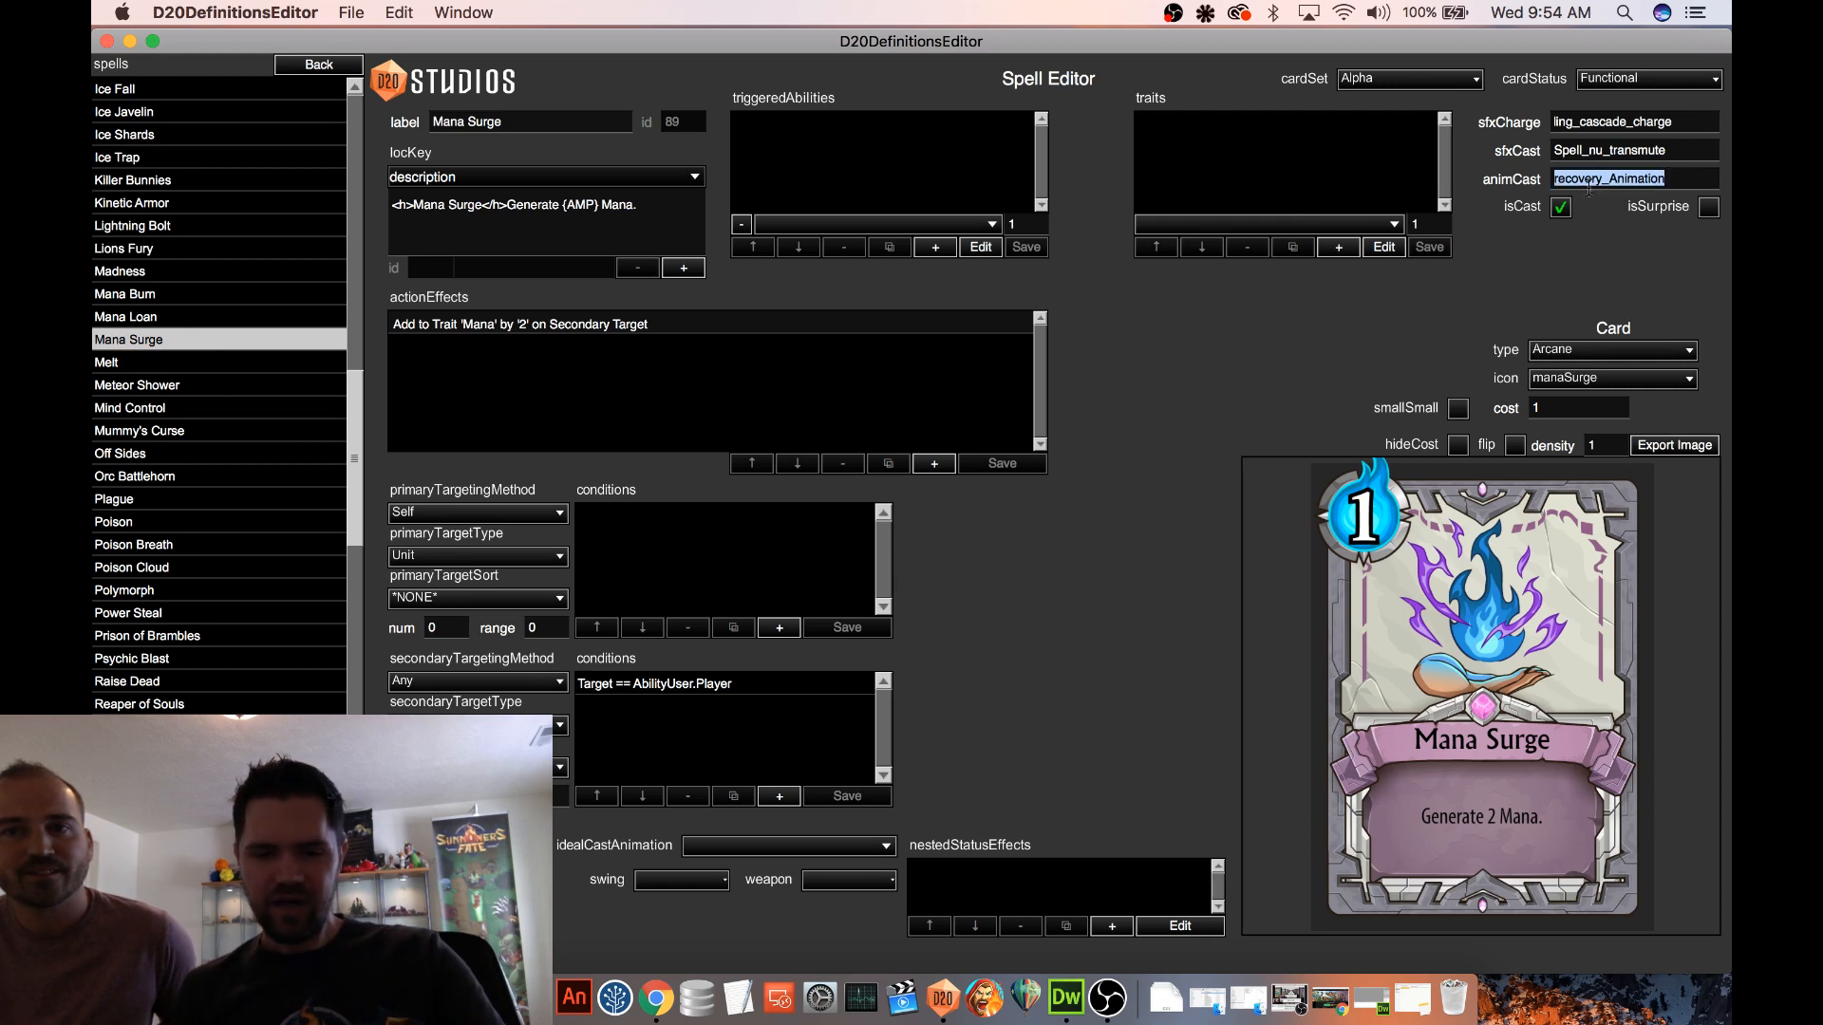
left_click(196, 317)
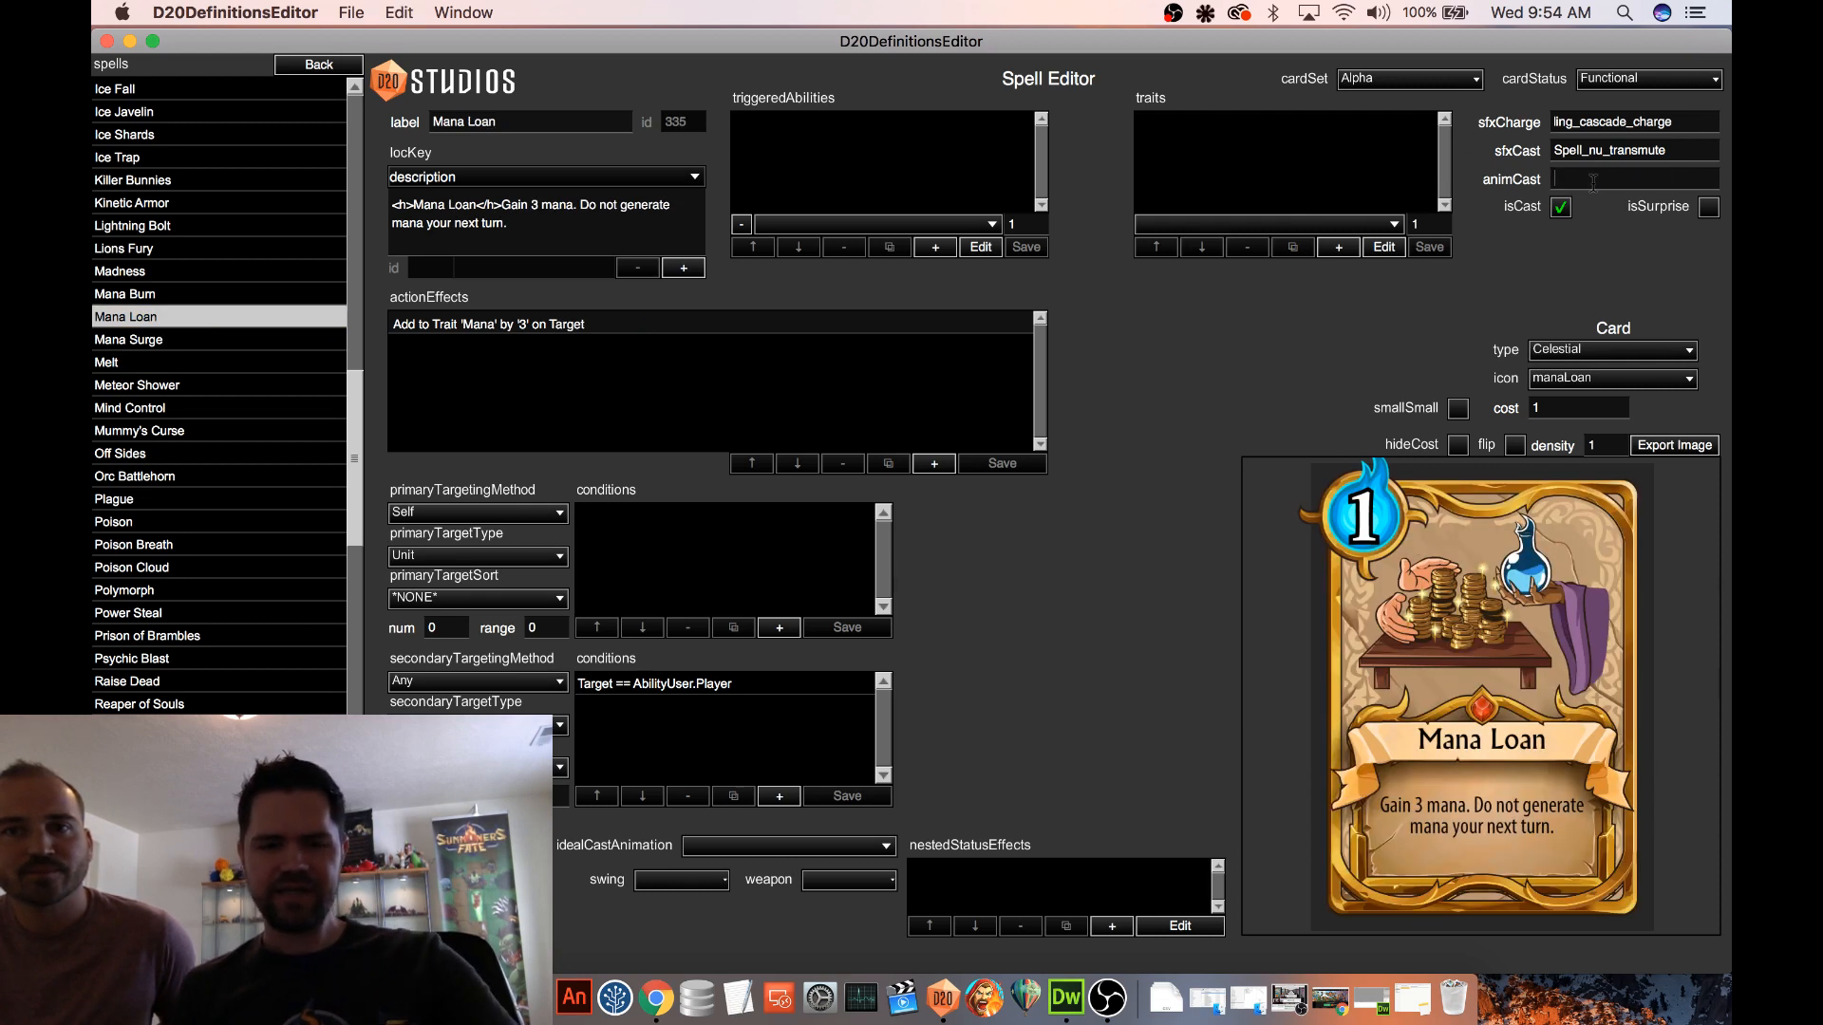
key("super+v")
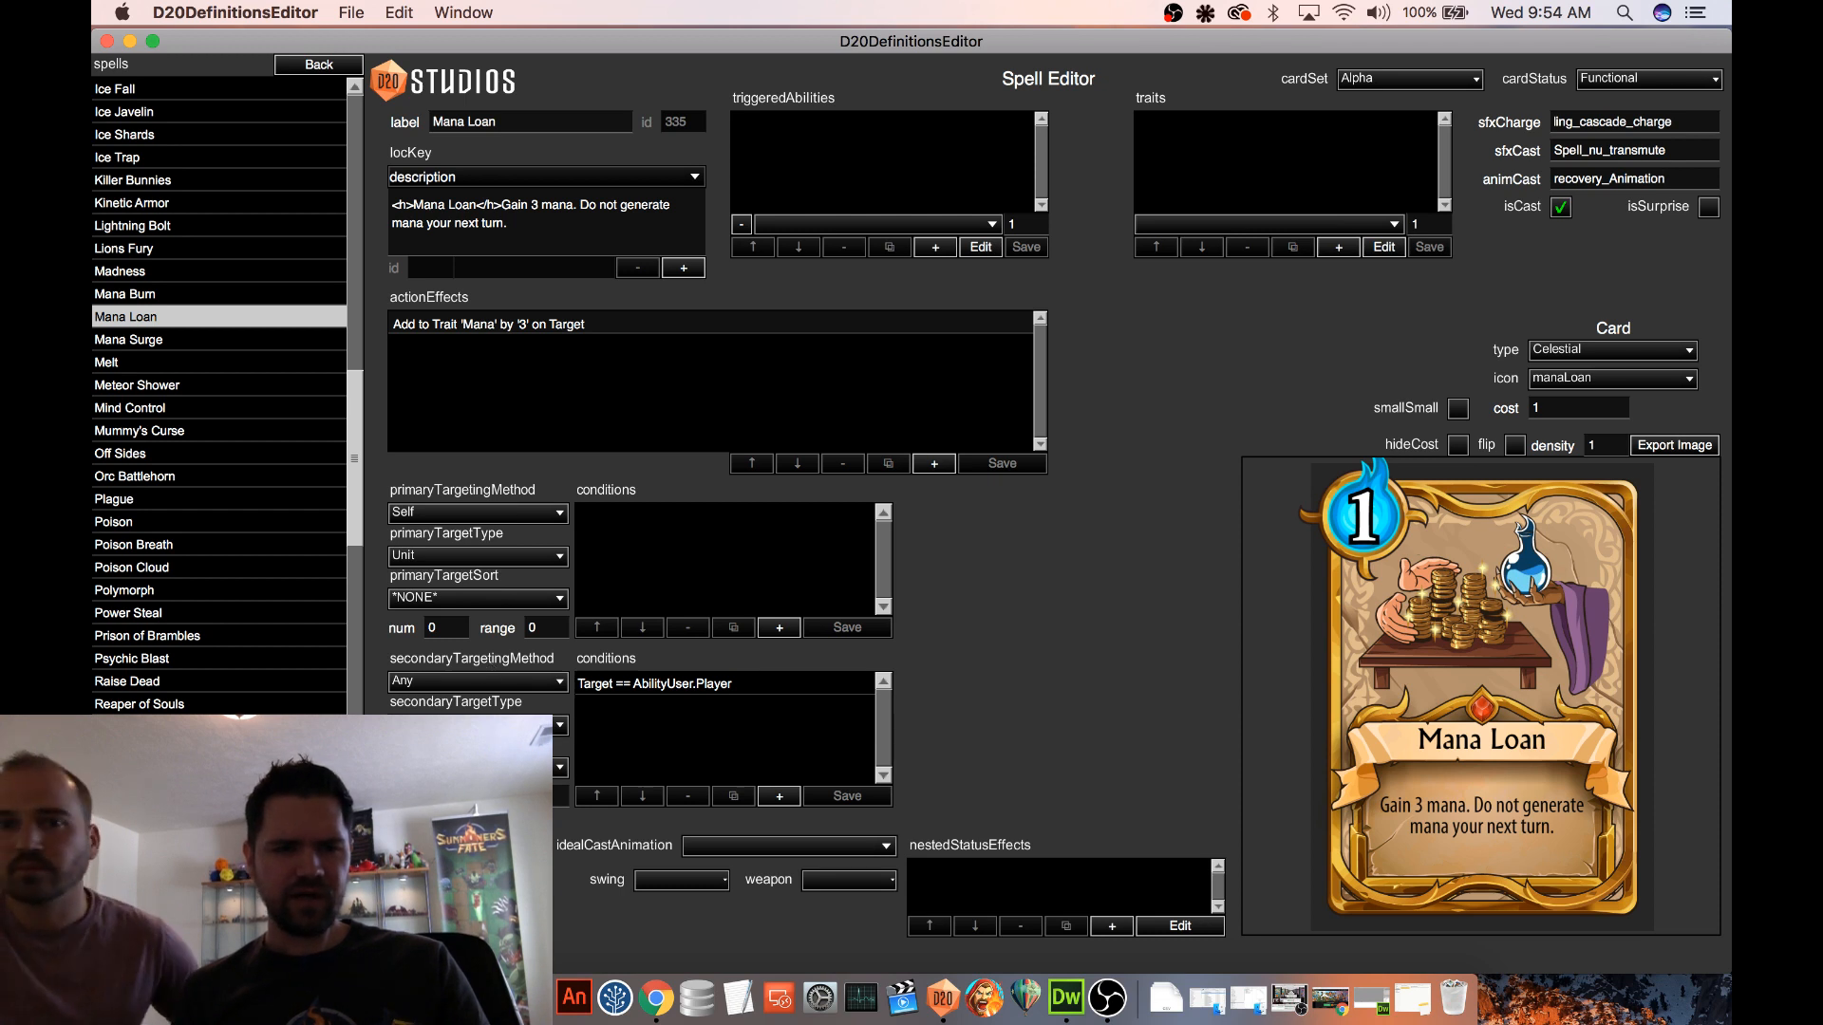
Leave the spells, open the Fire Trap Test deck from the Decks definitions, and change its label to Episode 20
scroll(220, 397, "down", 5)
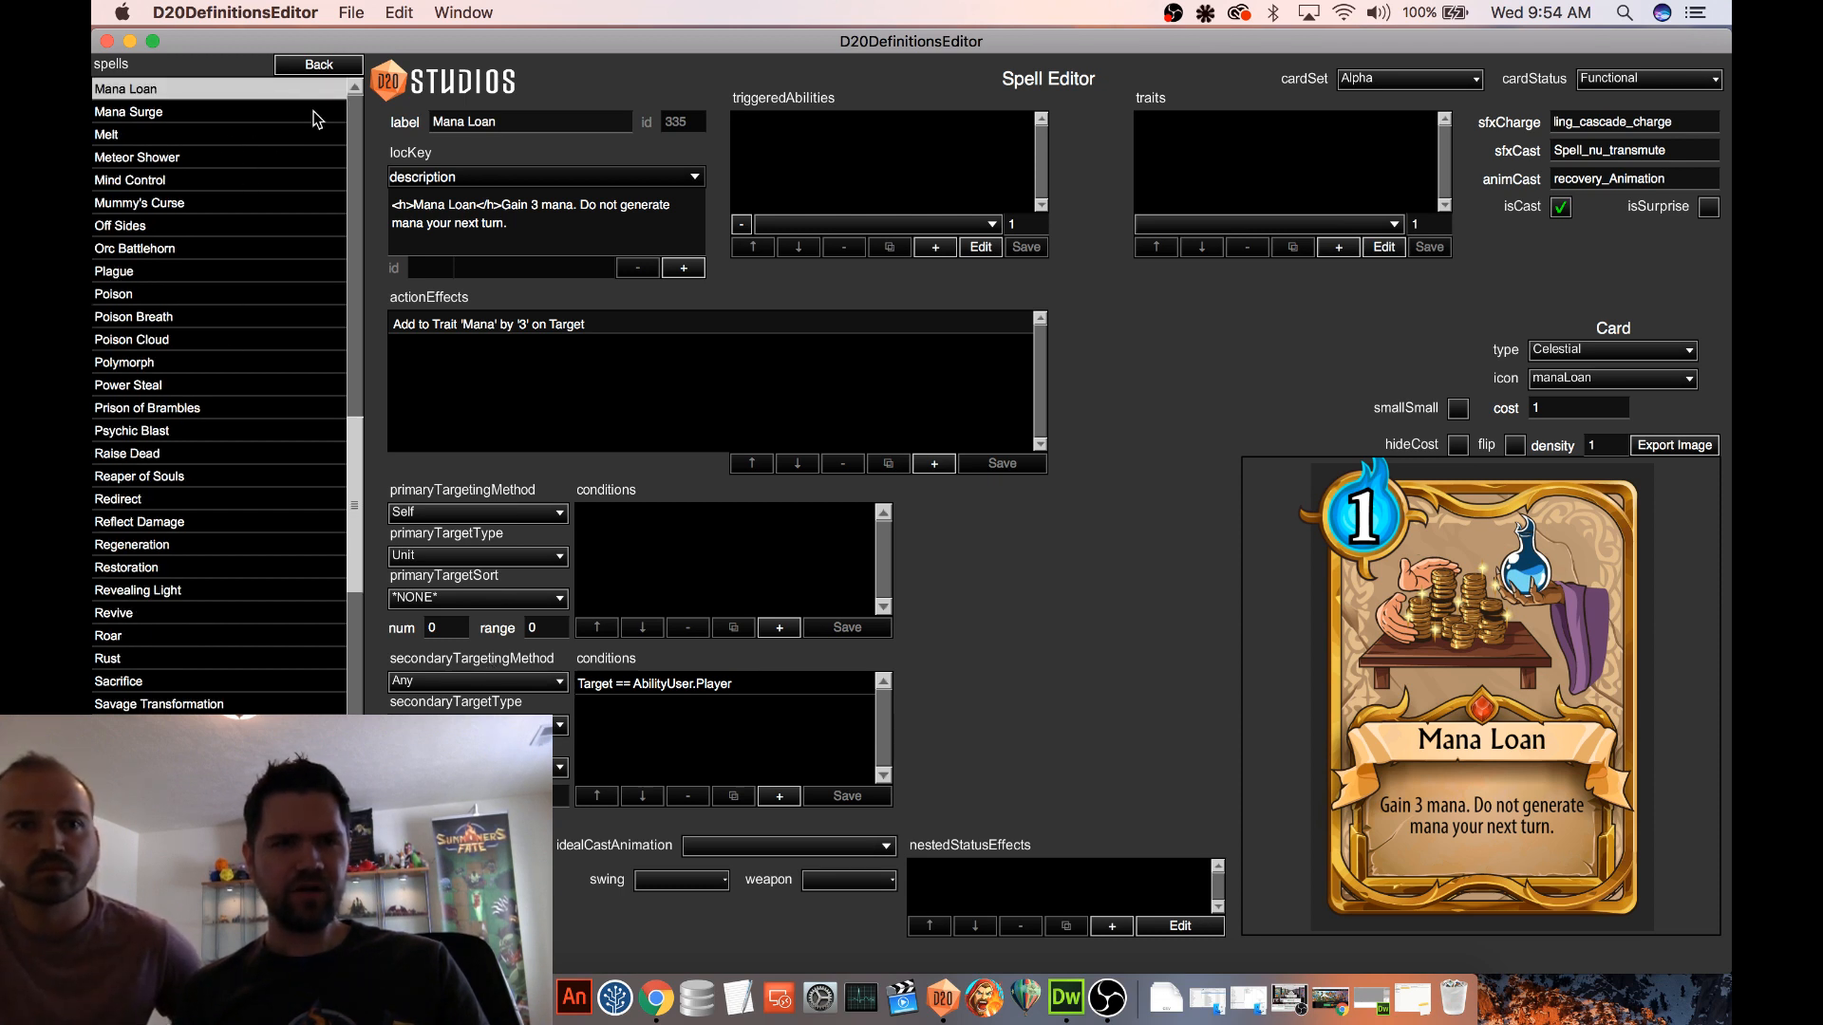
left_click(319, 65)
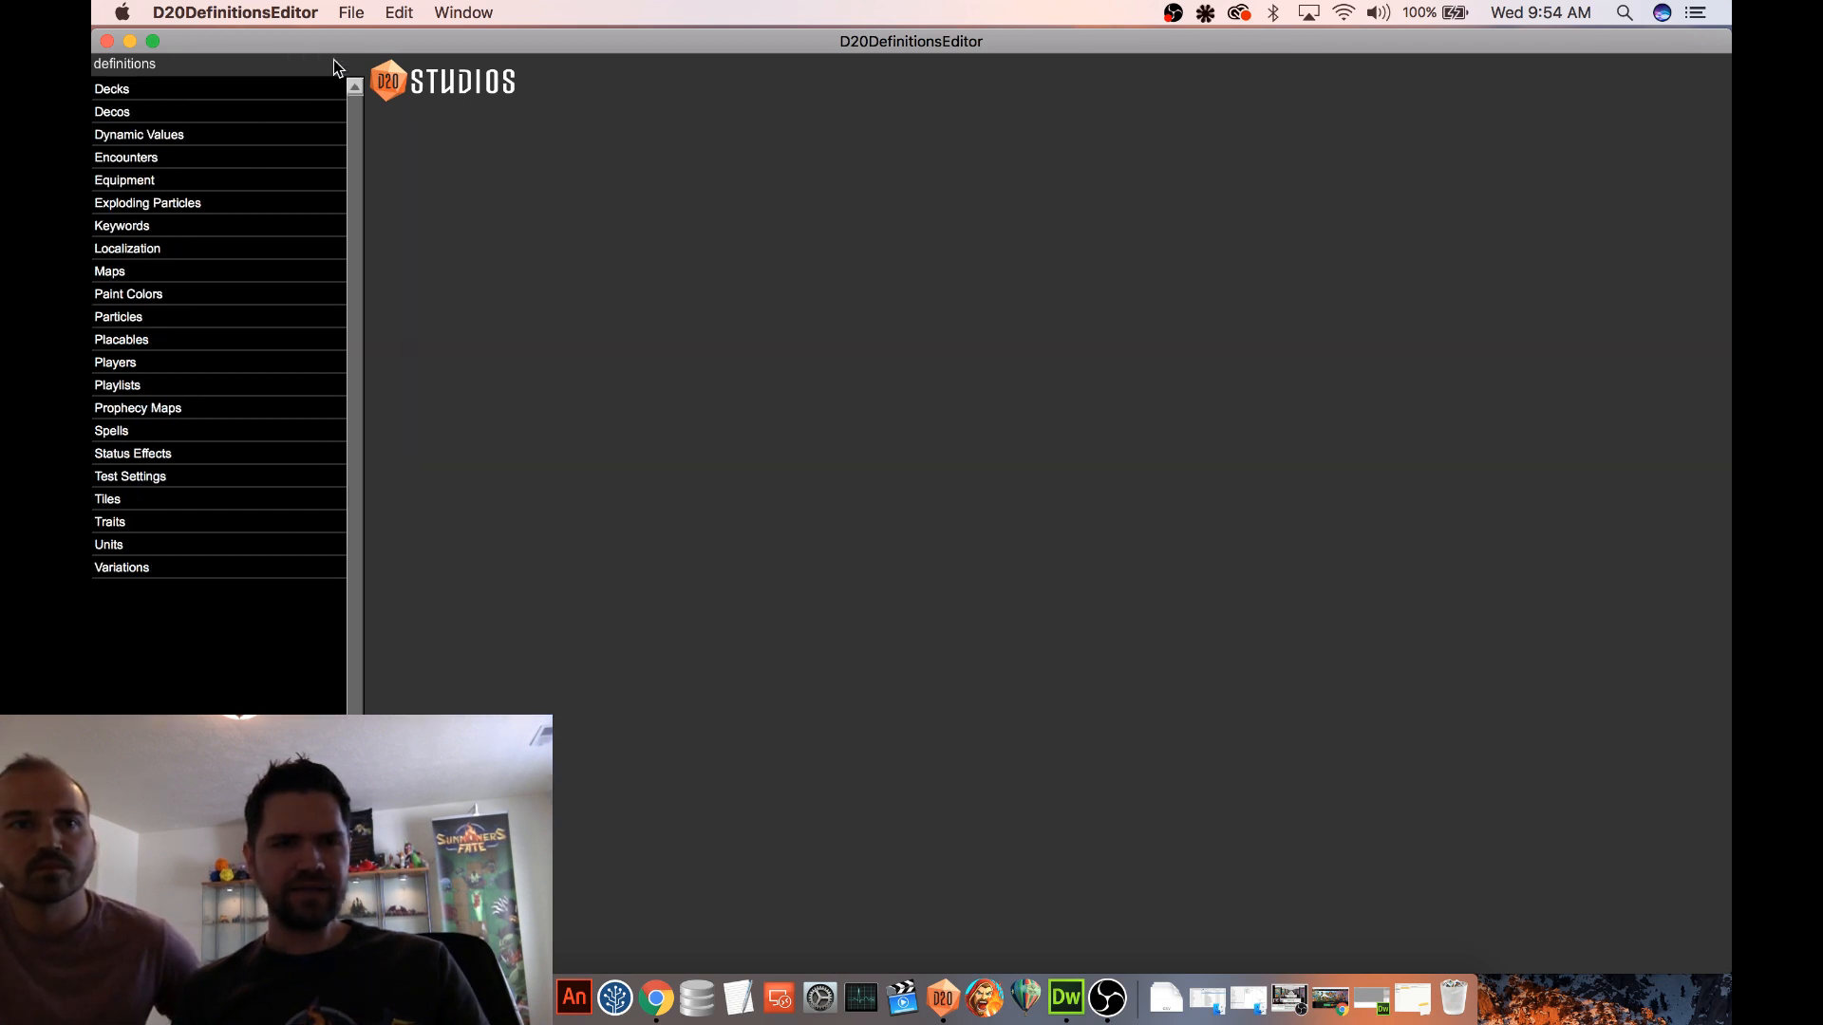
left_click(191, 88)
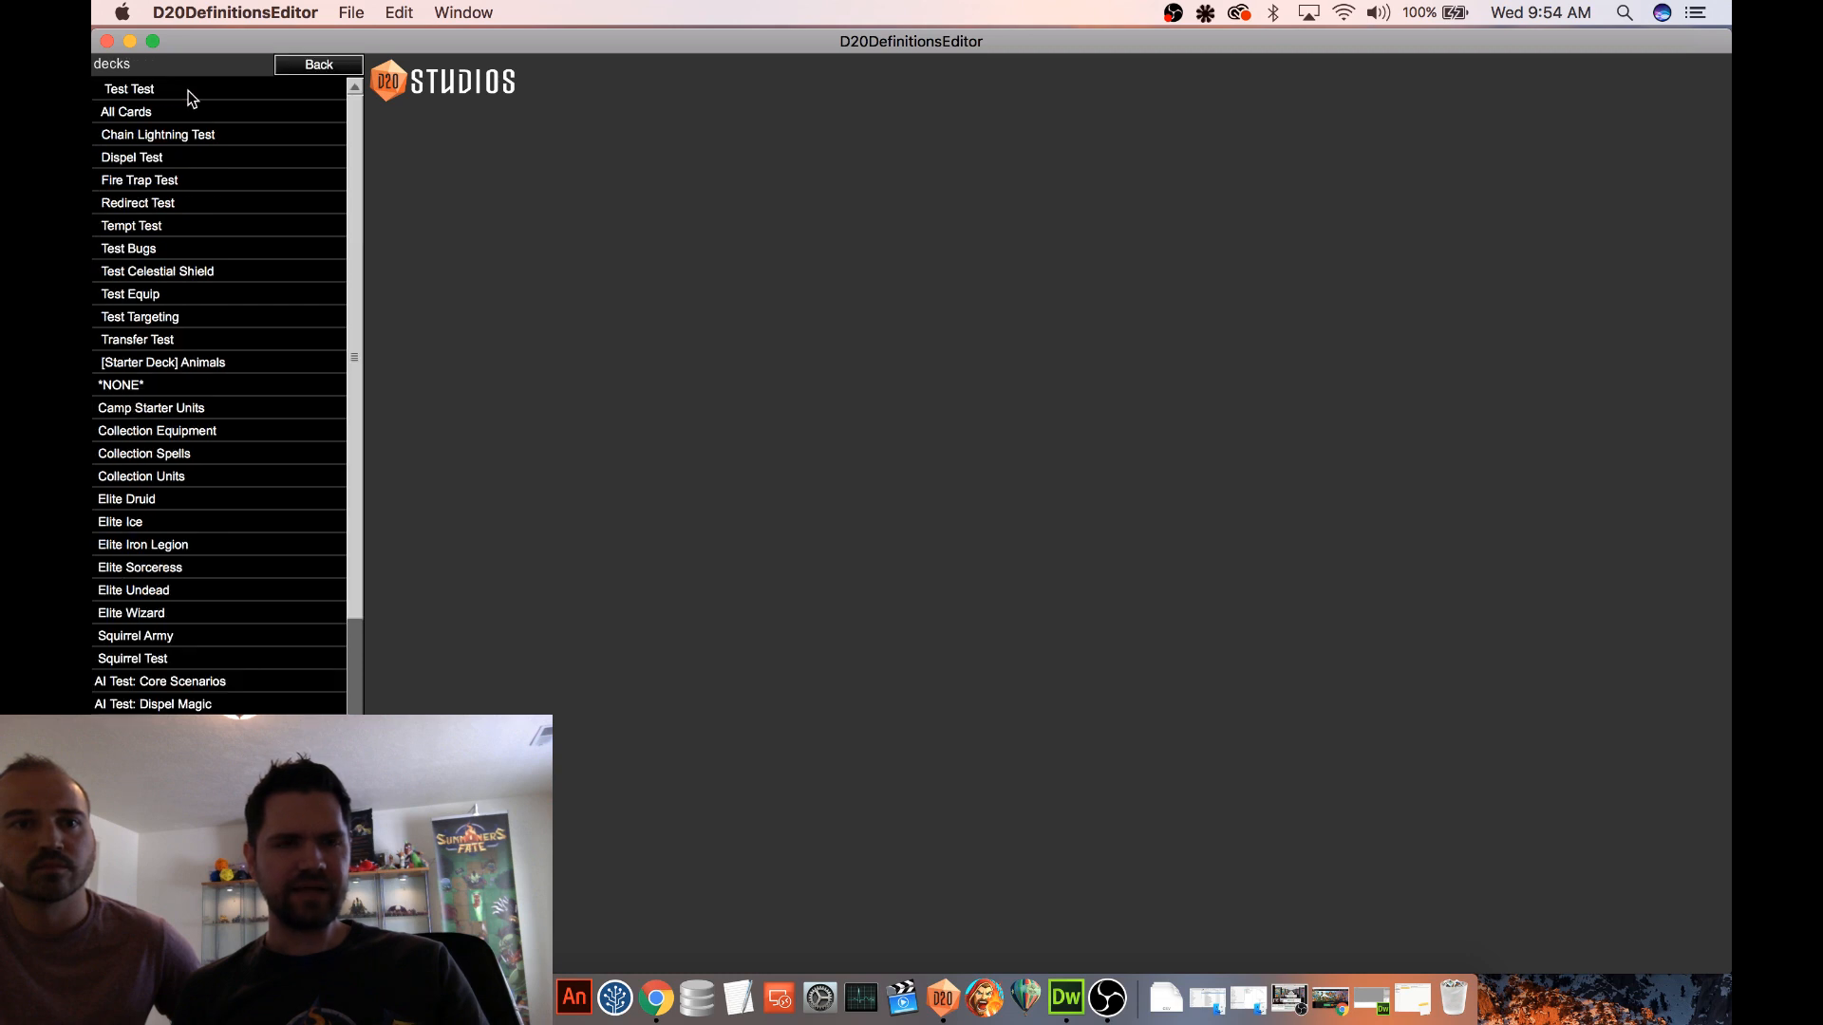
left_click(180, 183)
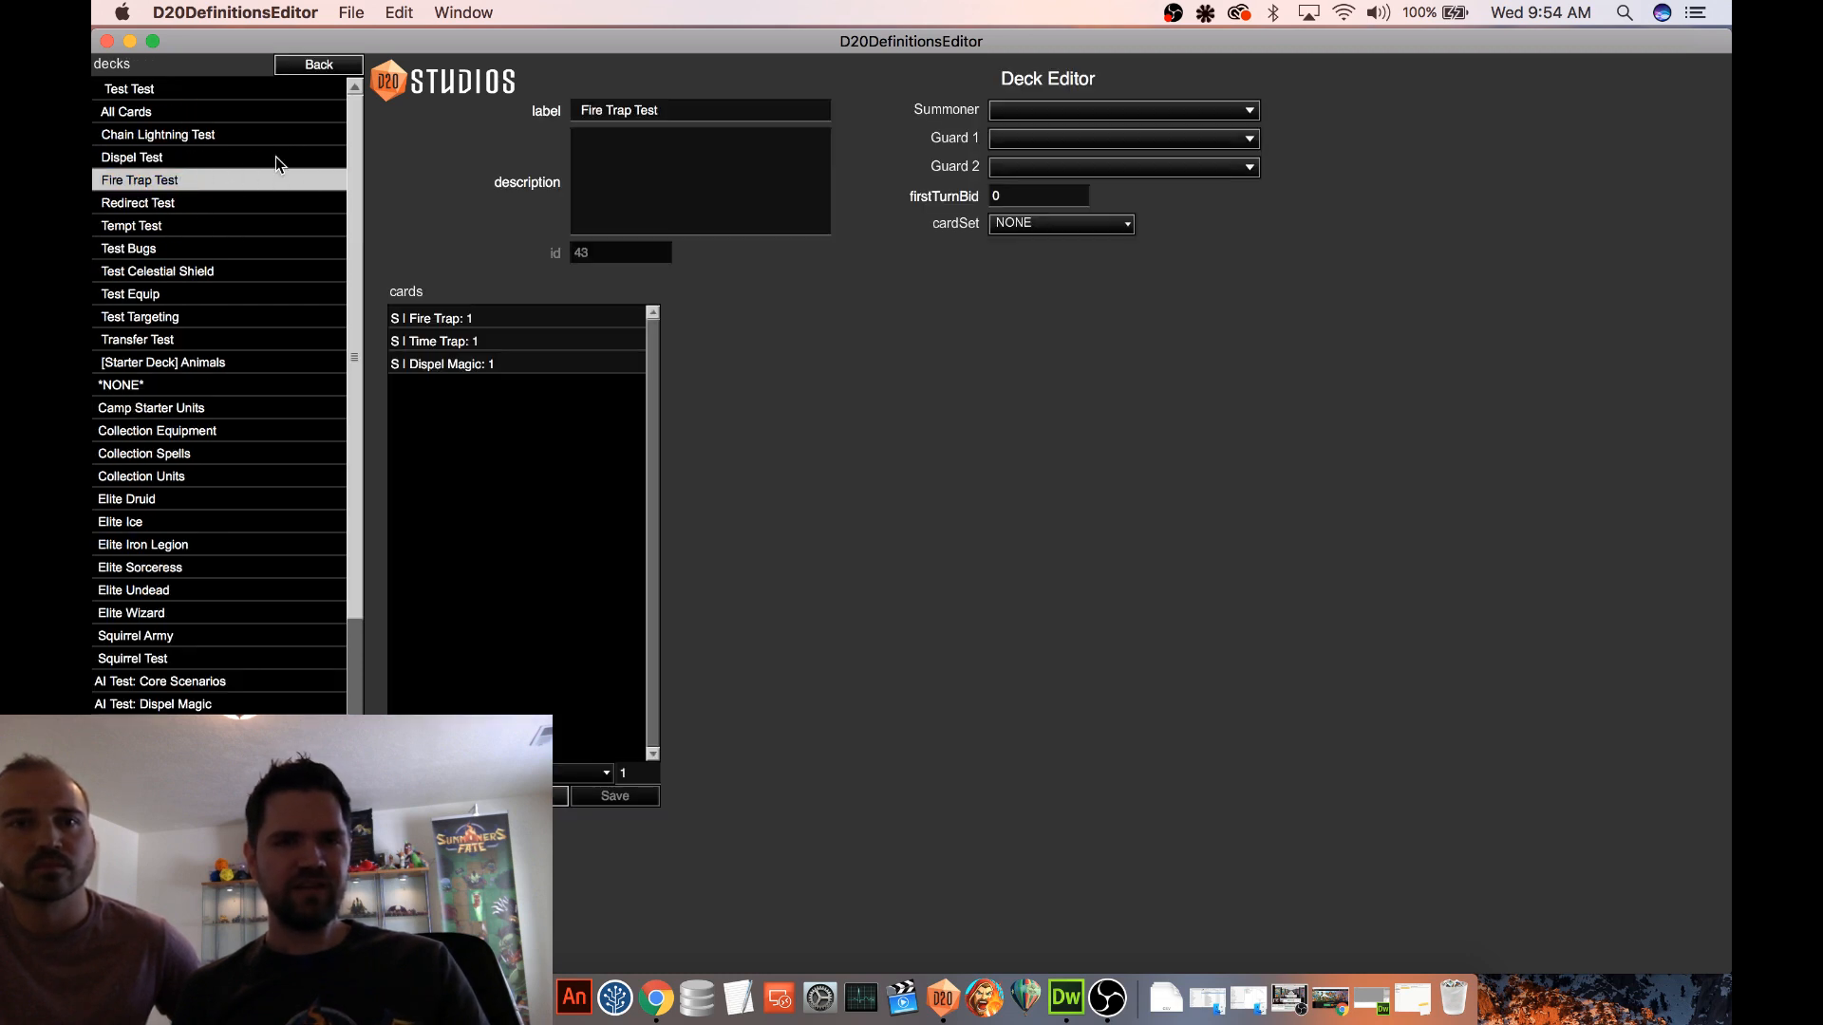
left_click_drag(582, 111, 791, 105)
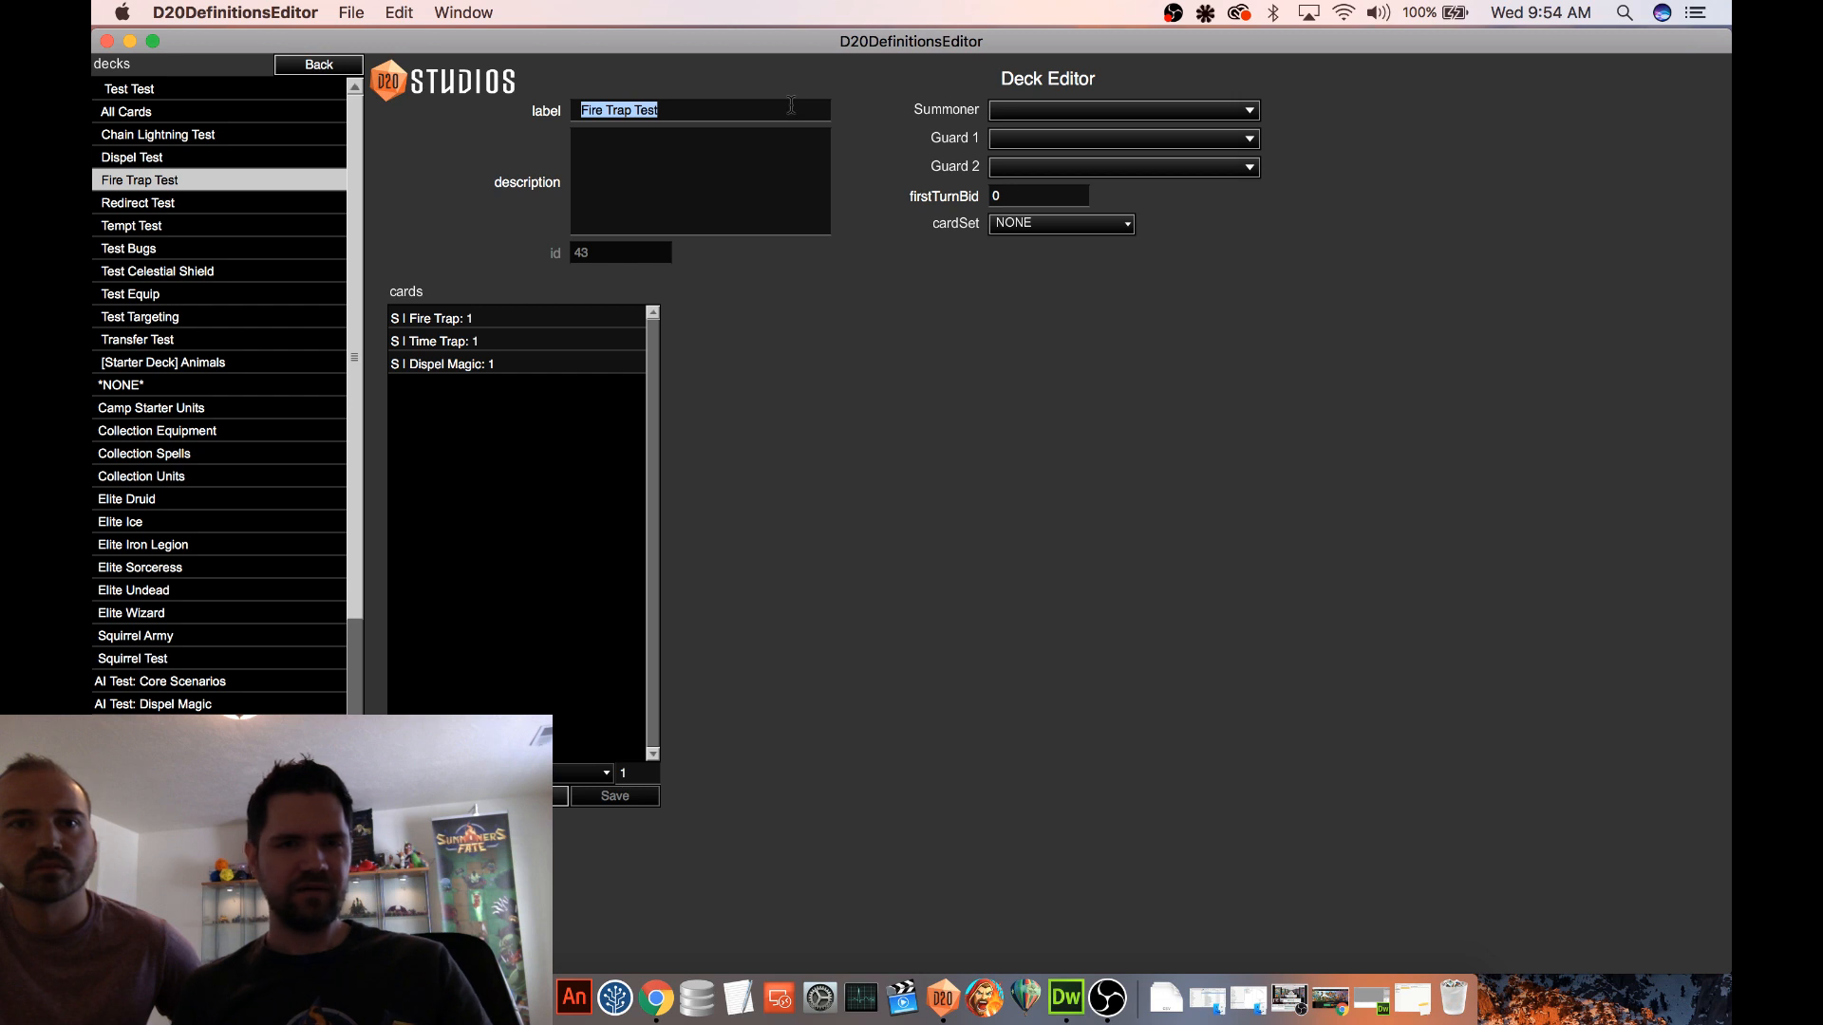
type("Episode 20")
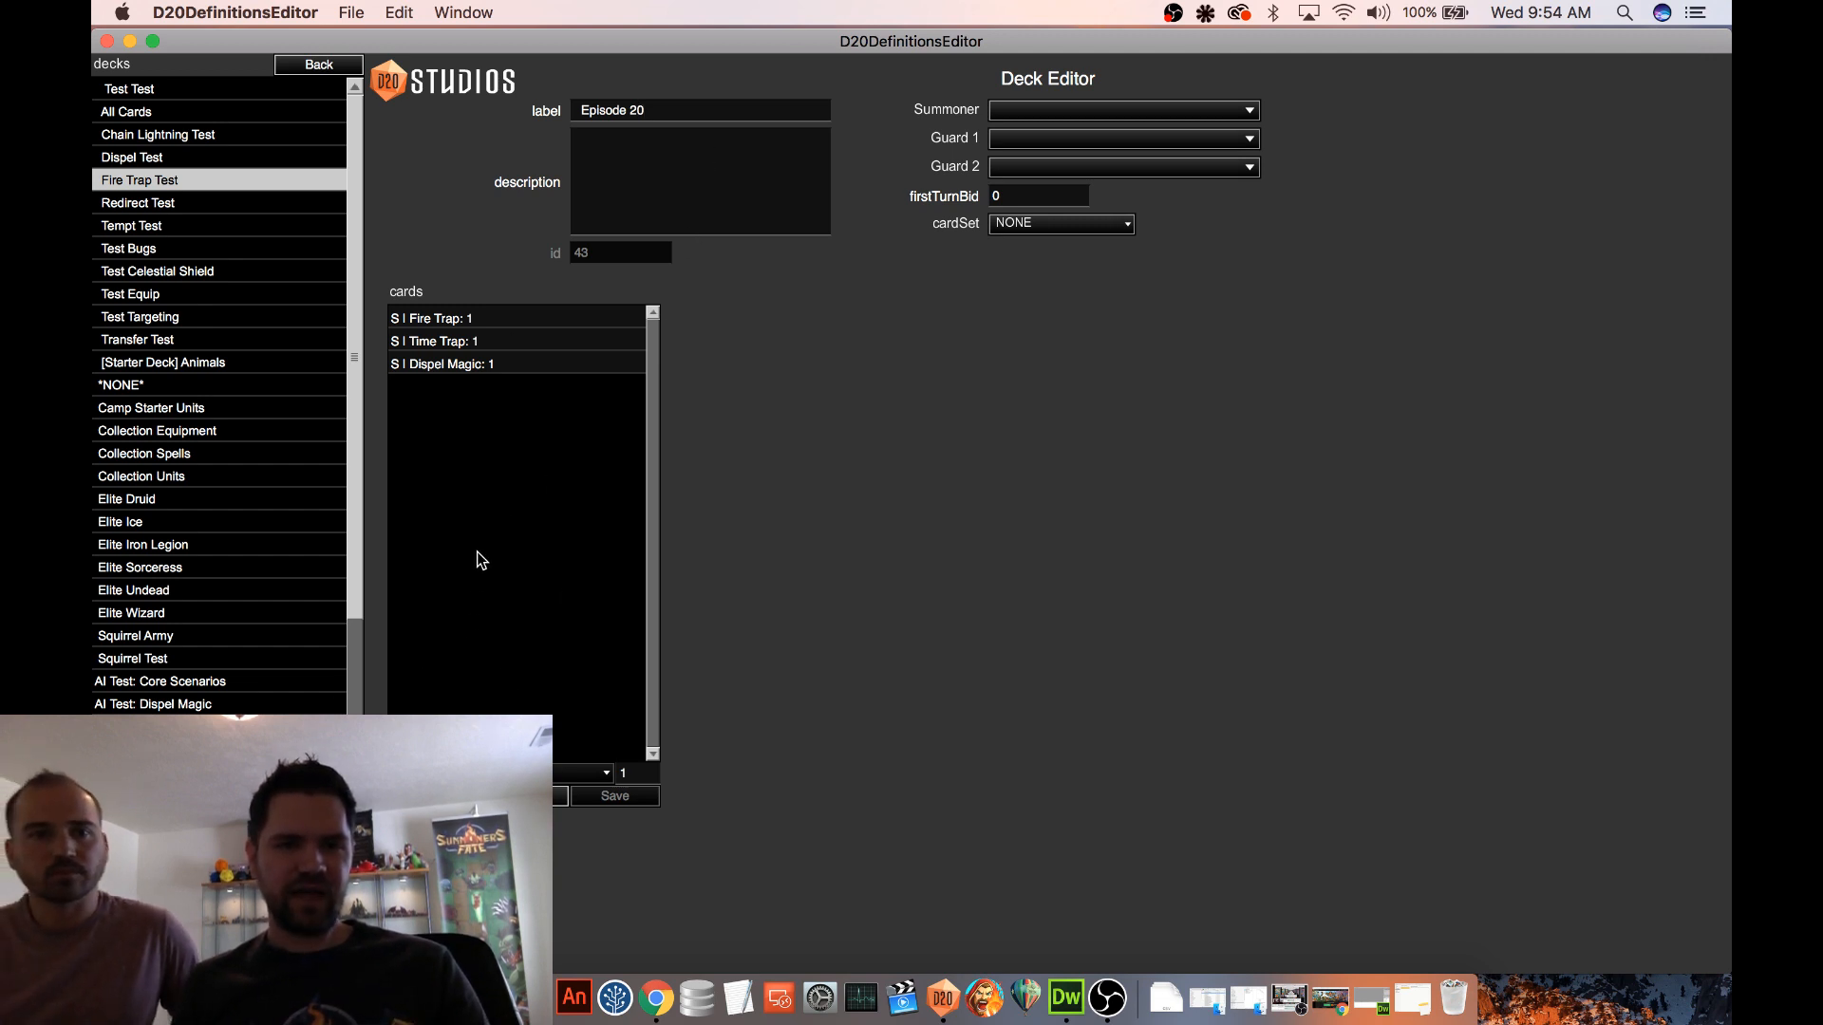
Replace the Fire Trap card with Mana Loan in the Episode 20 deck and save the card entry
left_click(456, 321)
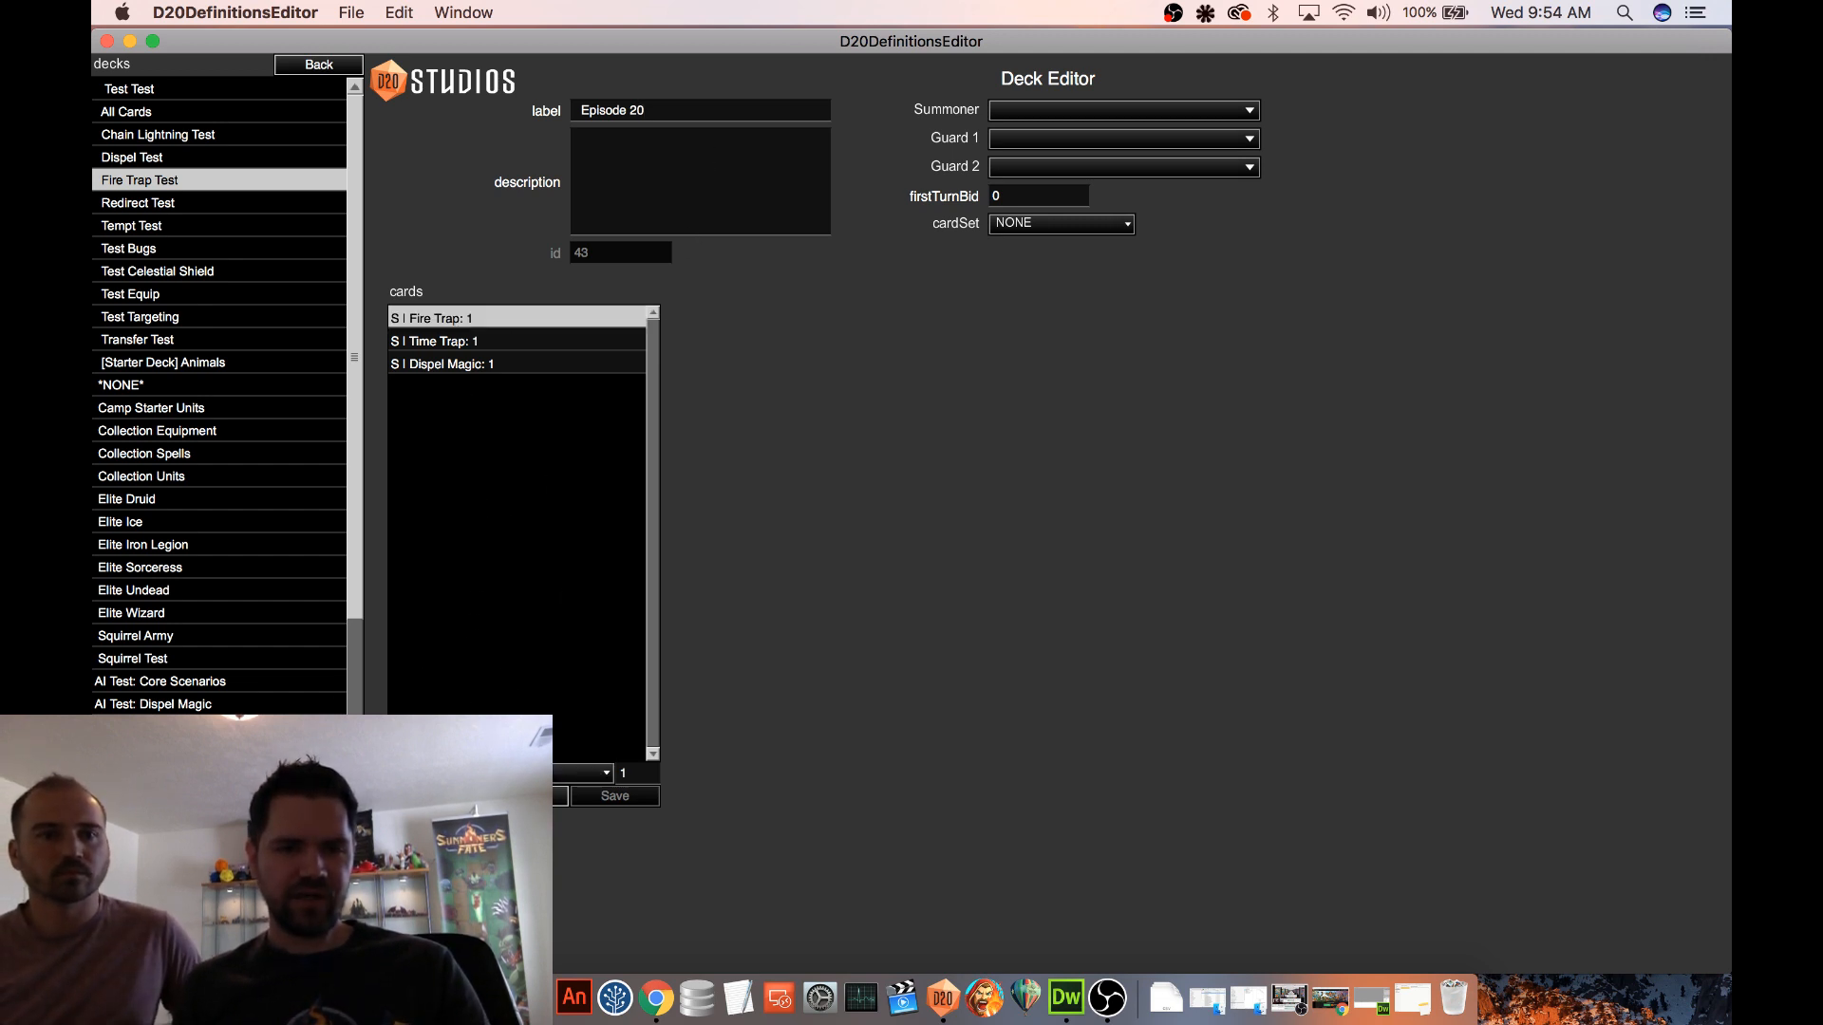
left_click(527, 773)
scroll(531, 643, "down", 2)
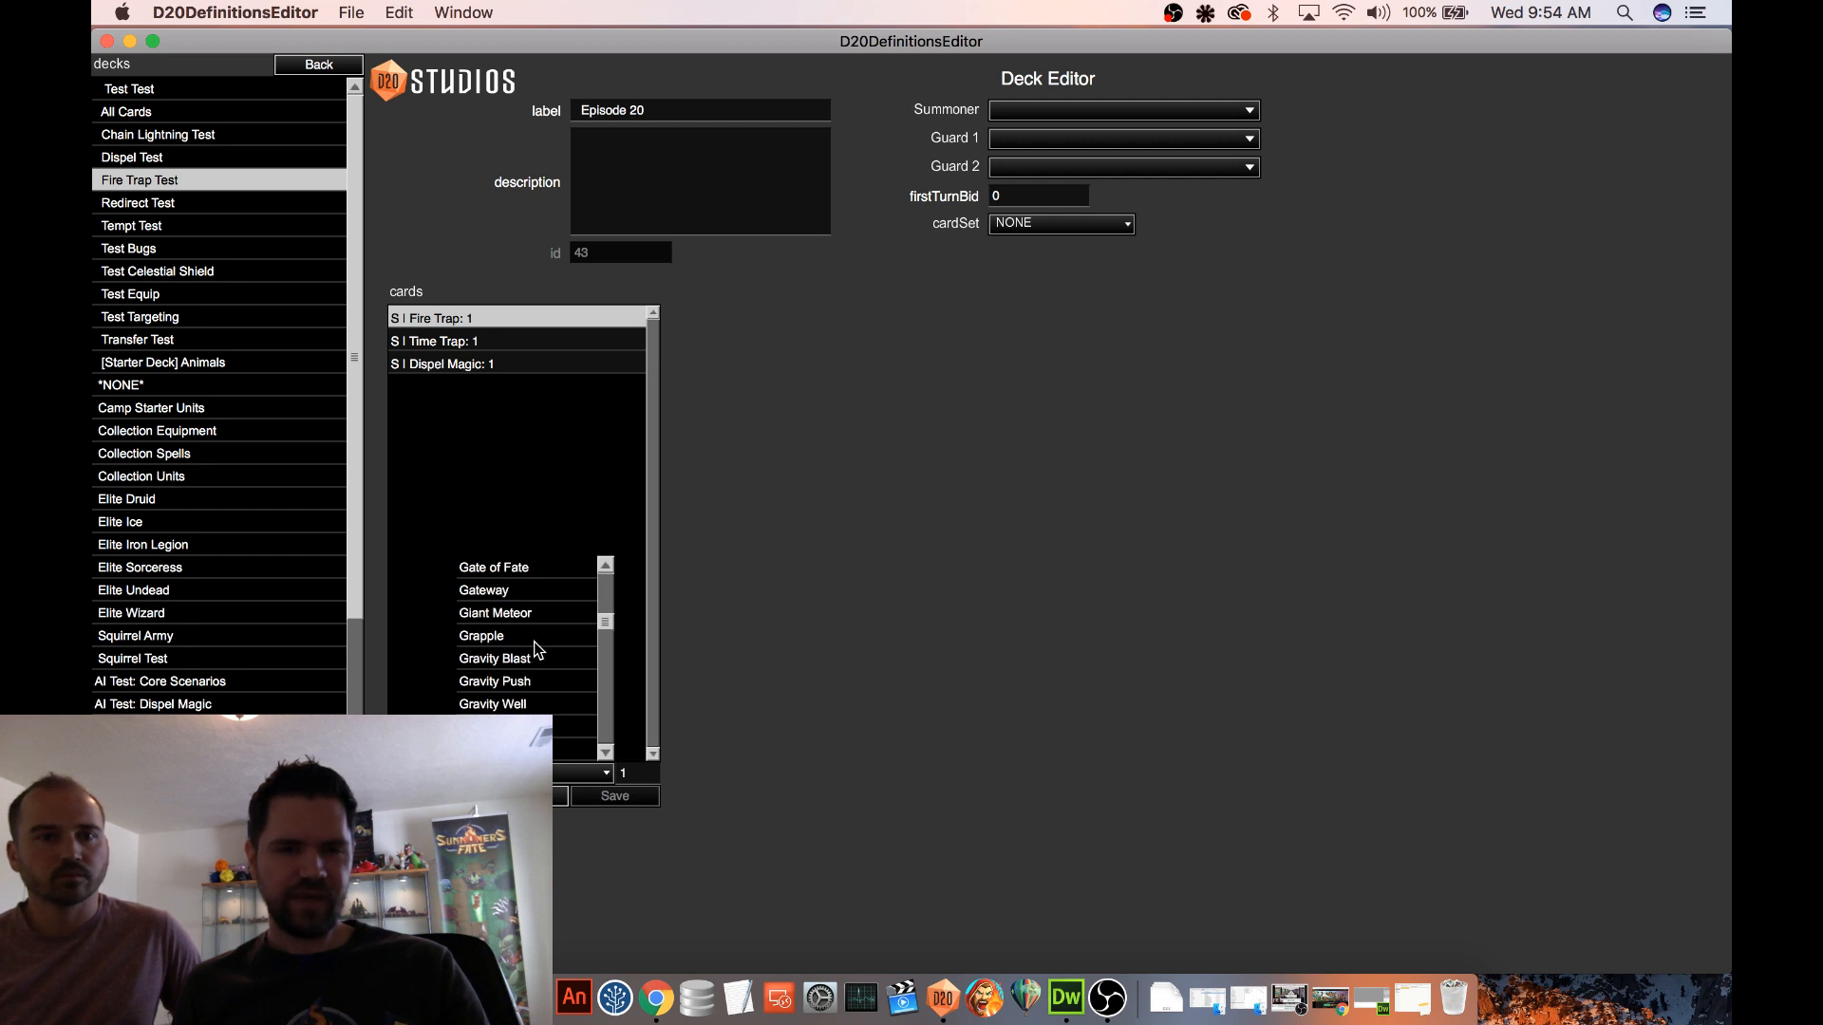
scroll(535, 642, "up", 2)
scroll(537, 642, "down", 2)
scroll(538, 638, "down", 7)
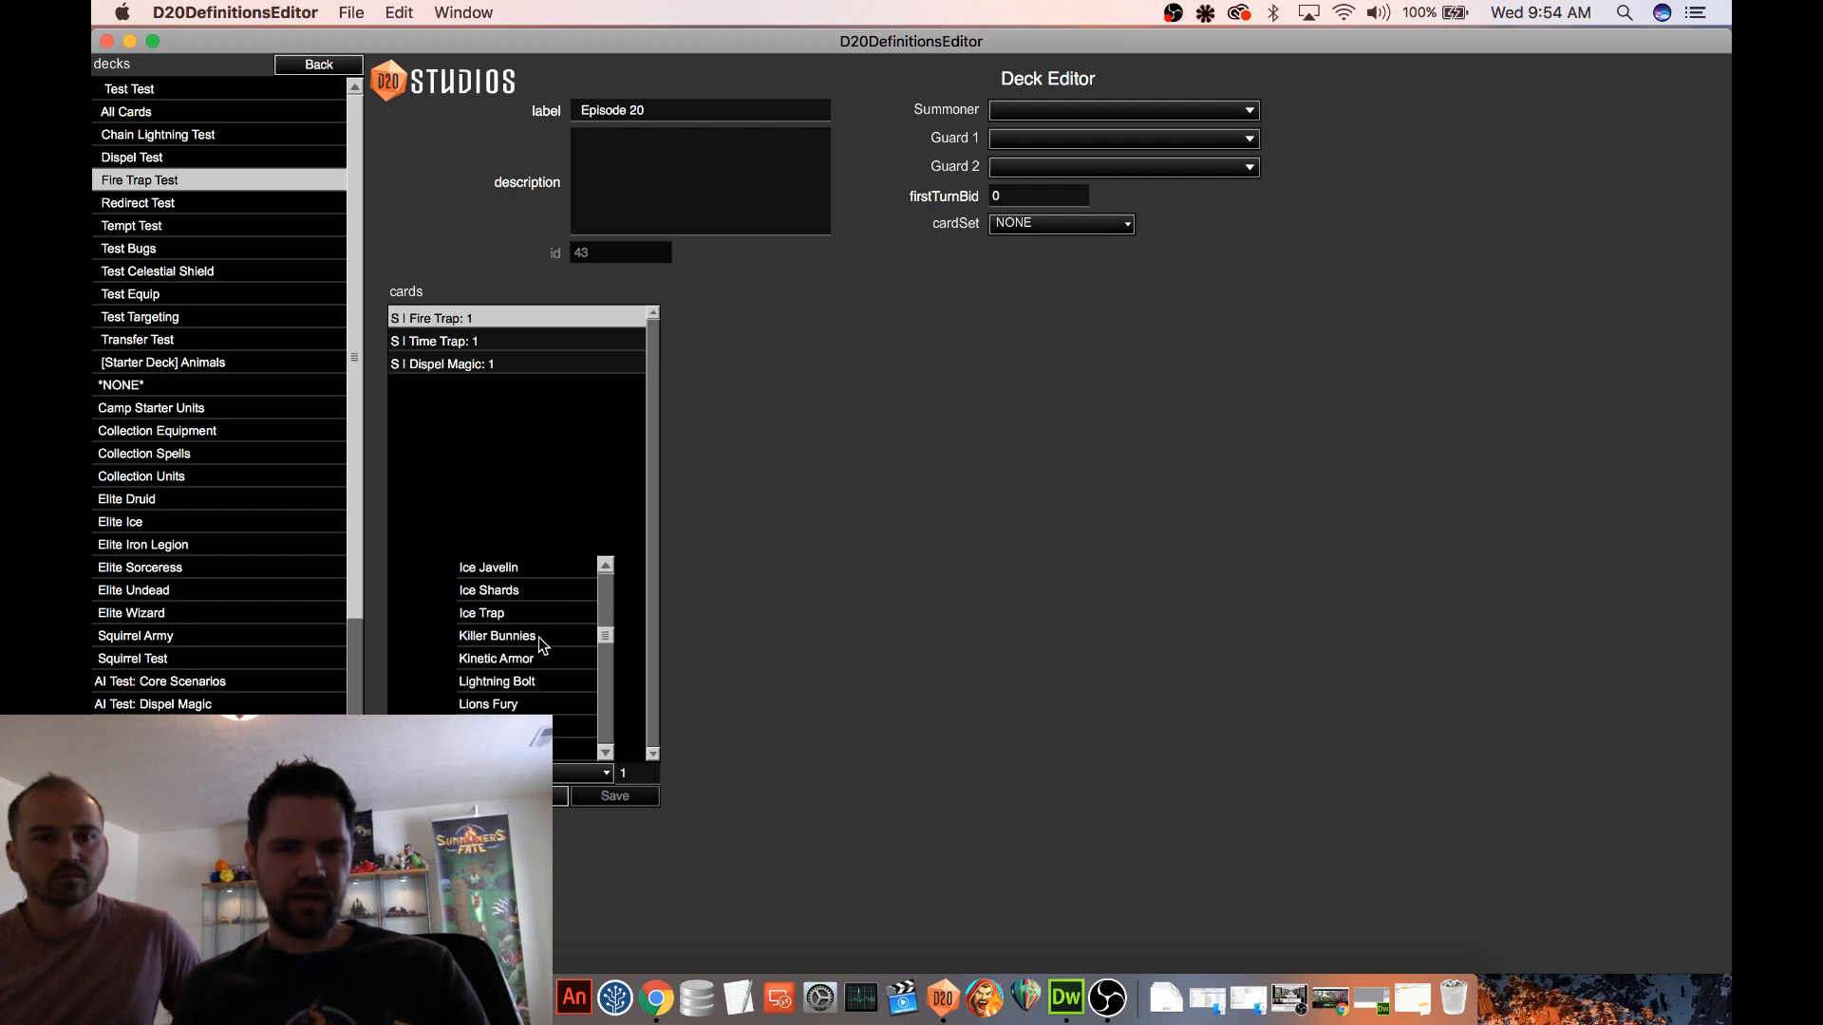
left_click(517, 662)
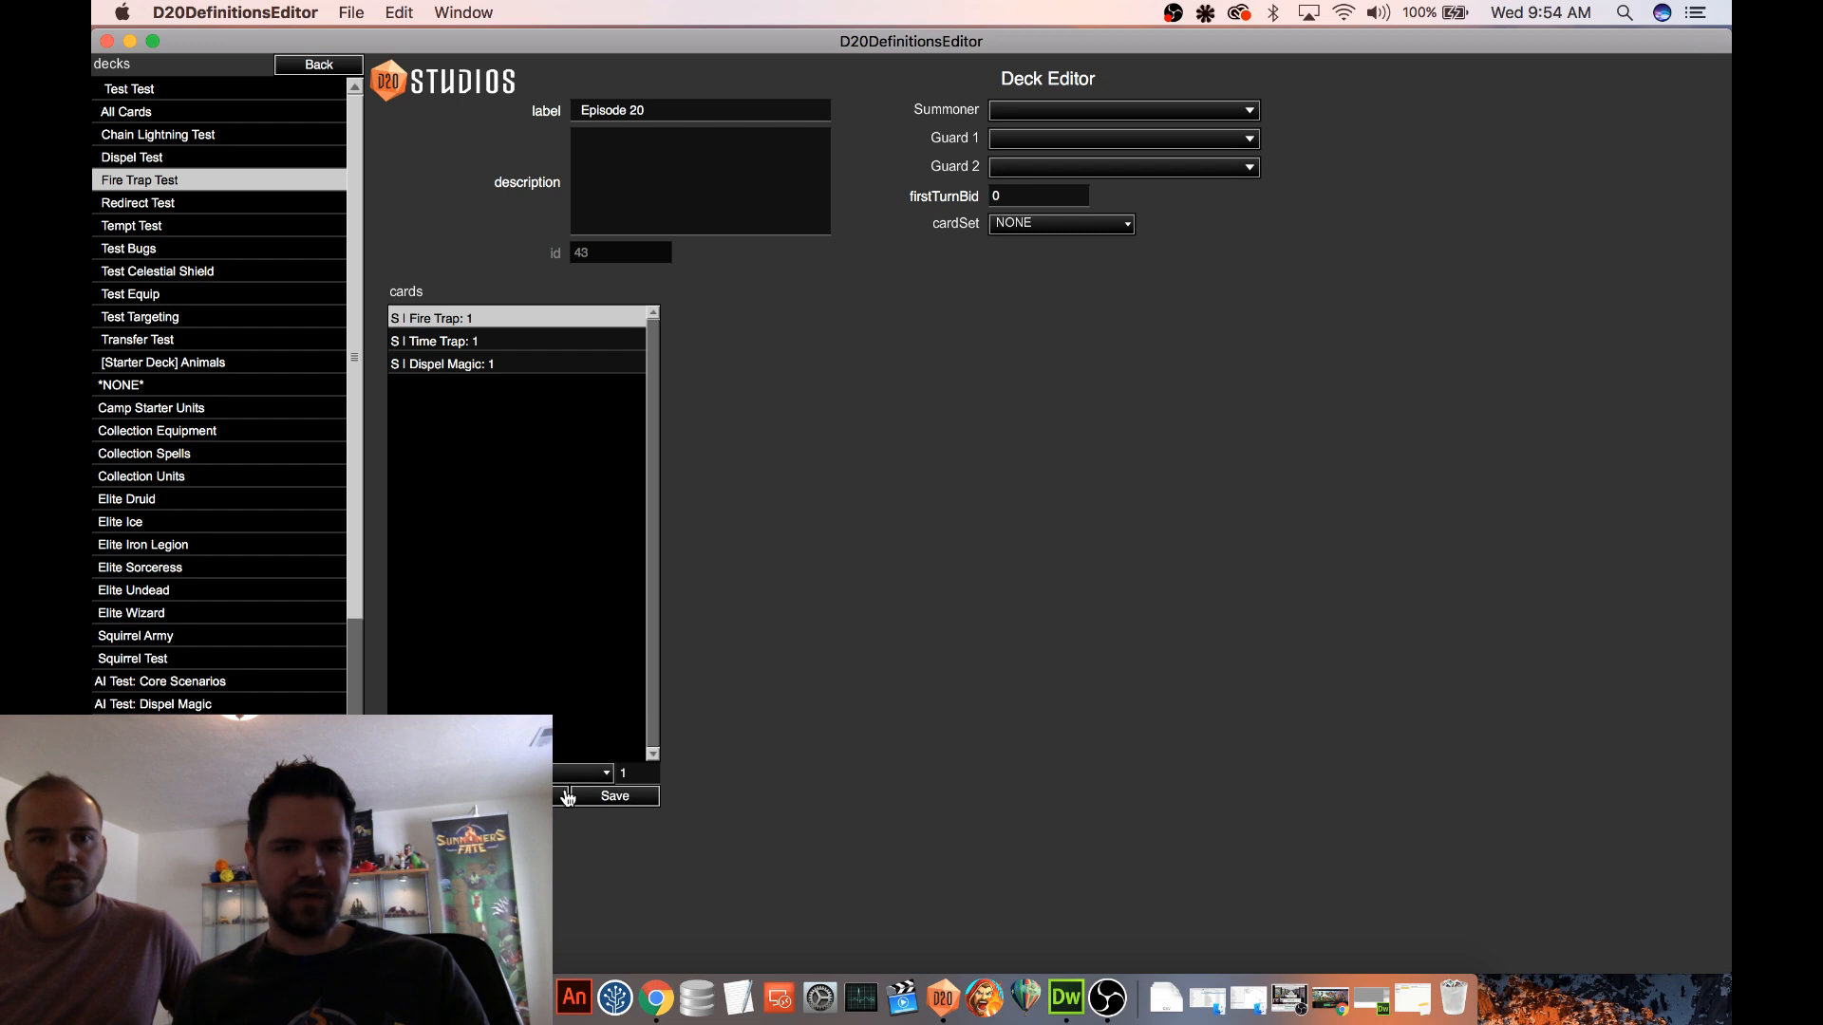
left_click(612, 798)
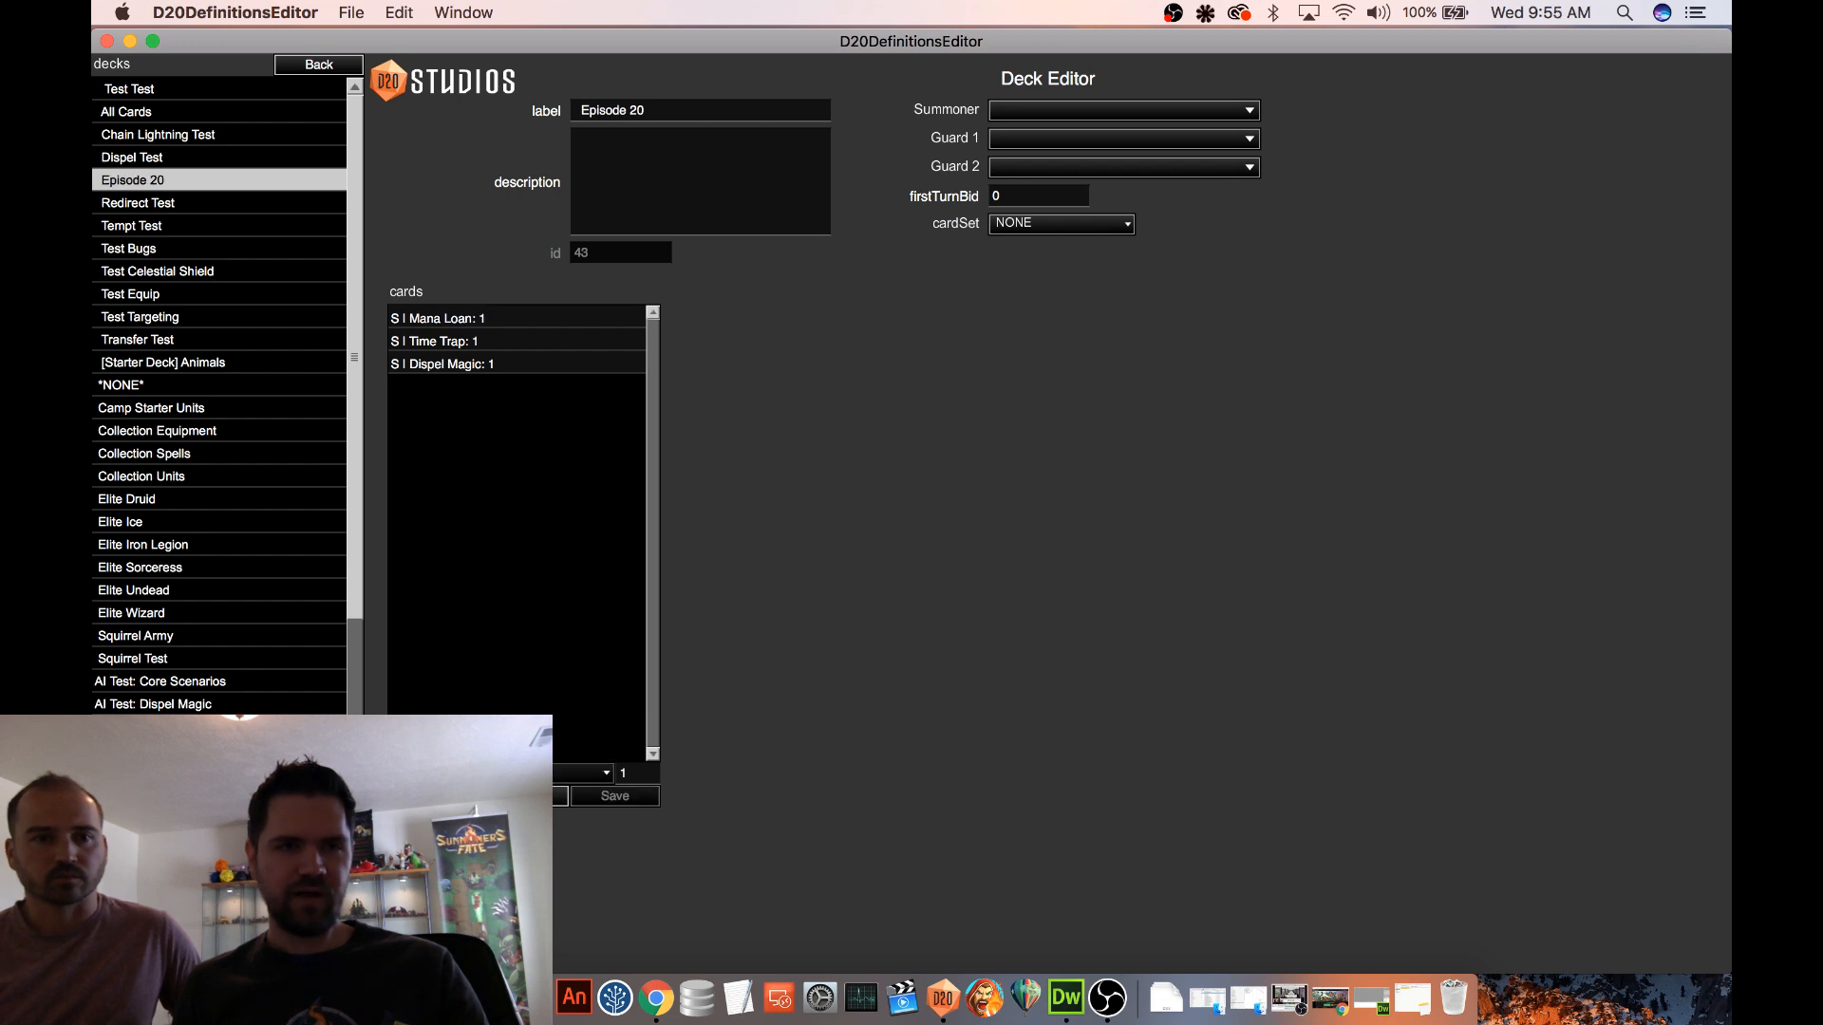
Leave the decks, open the Procedural 2 map from the Maps definitions, and start a test game on it
left_click(317, 64)
left_click(139, 276)
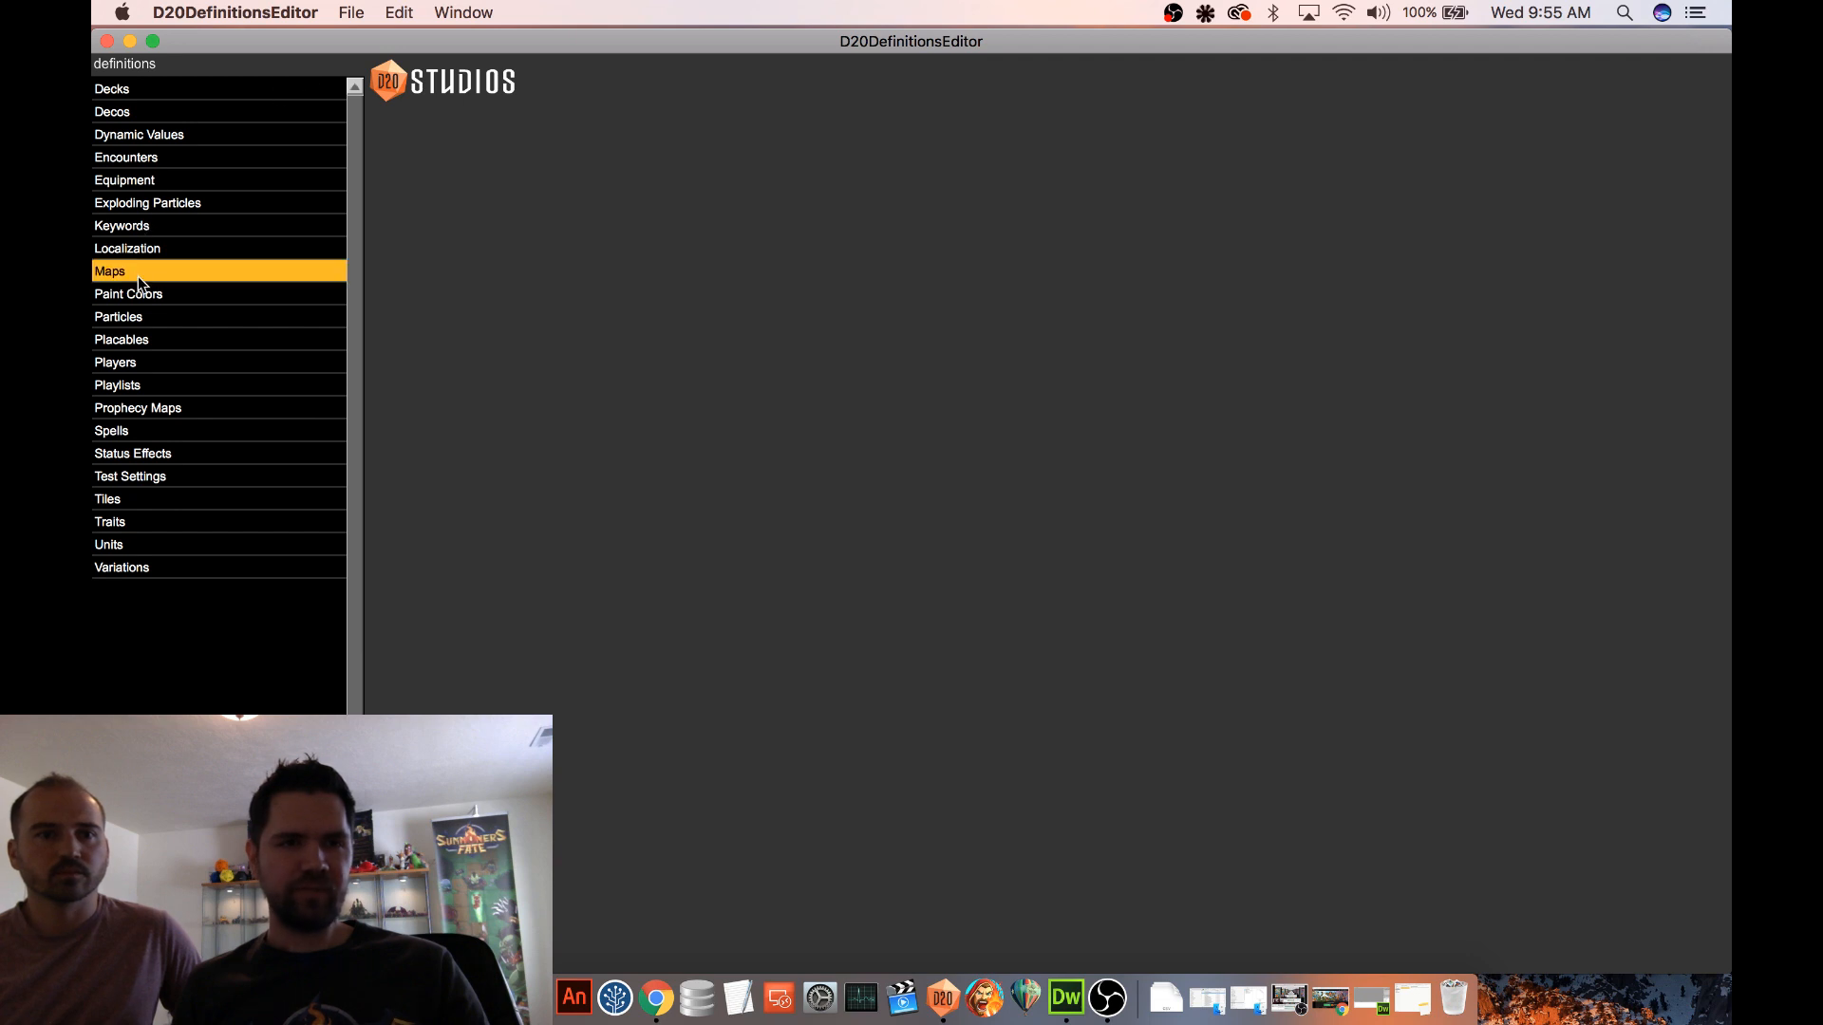
left_click(196, 317)
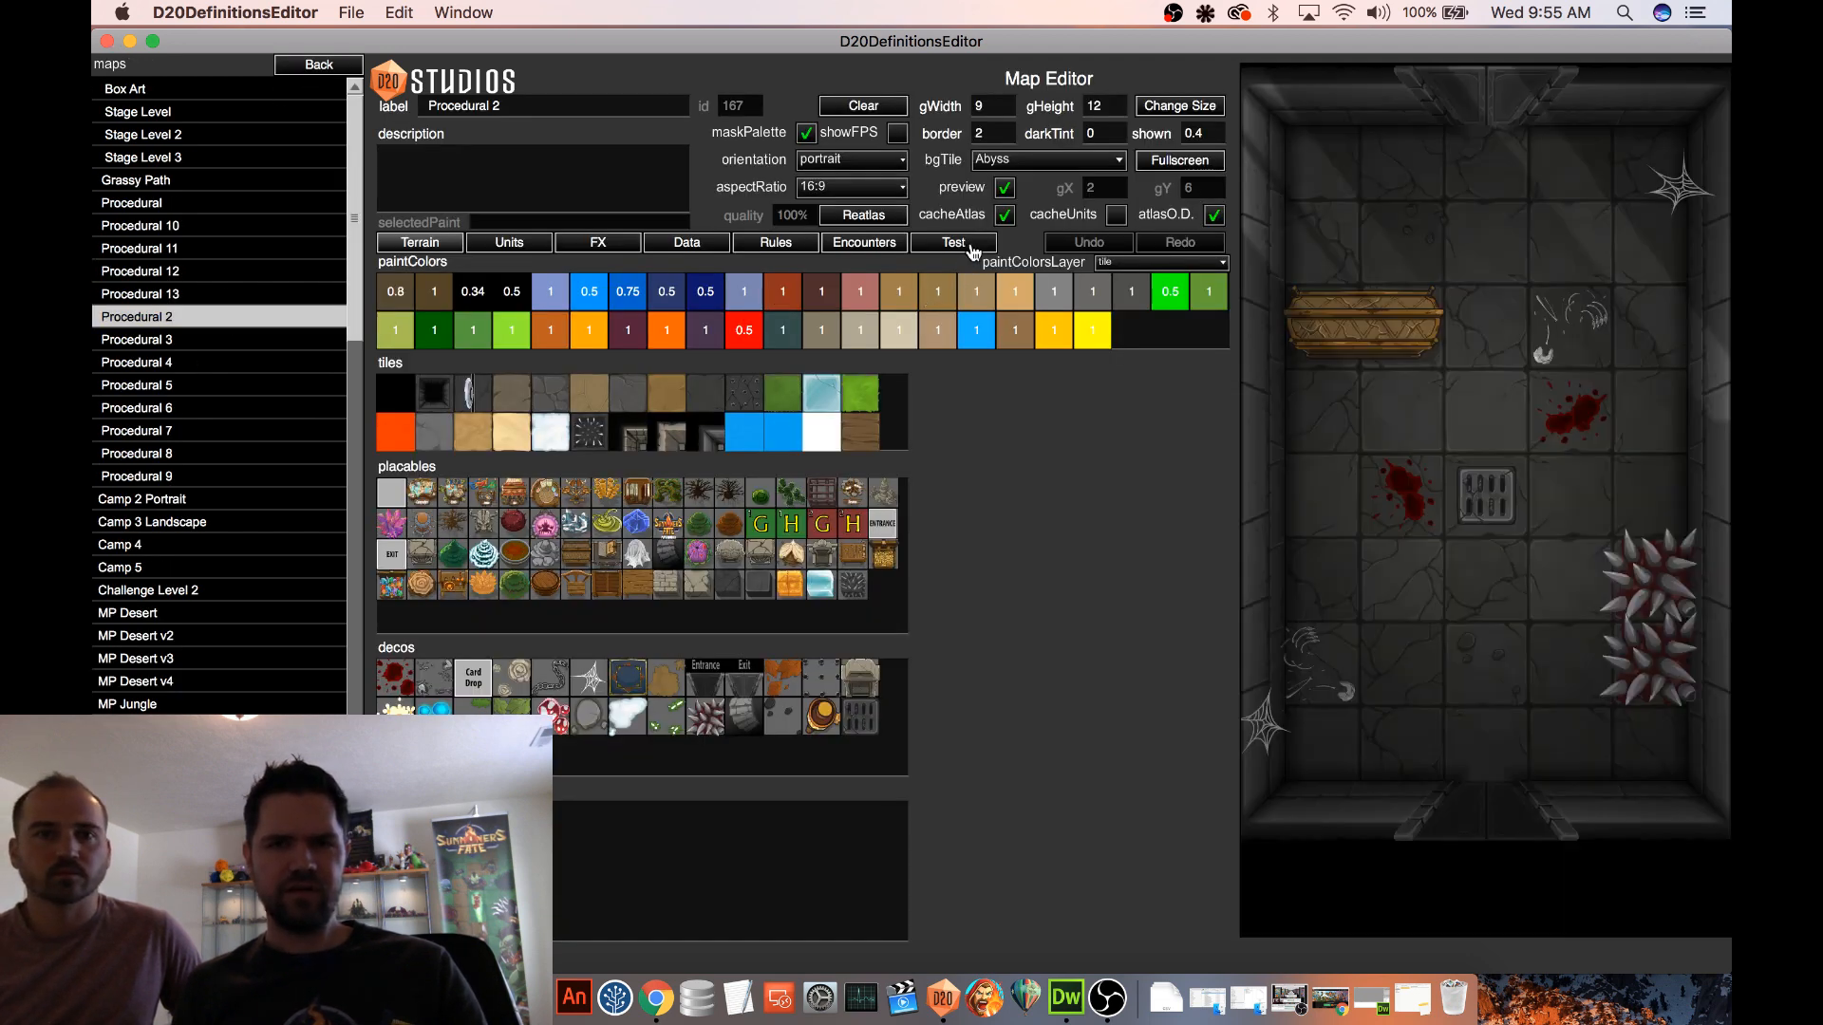
left_click(966, 248)
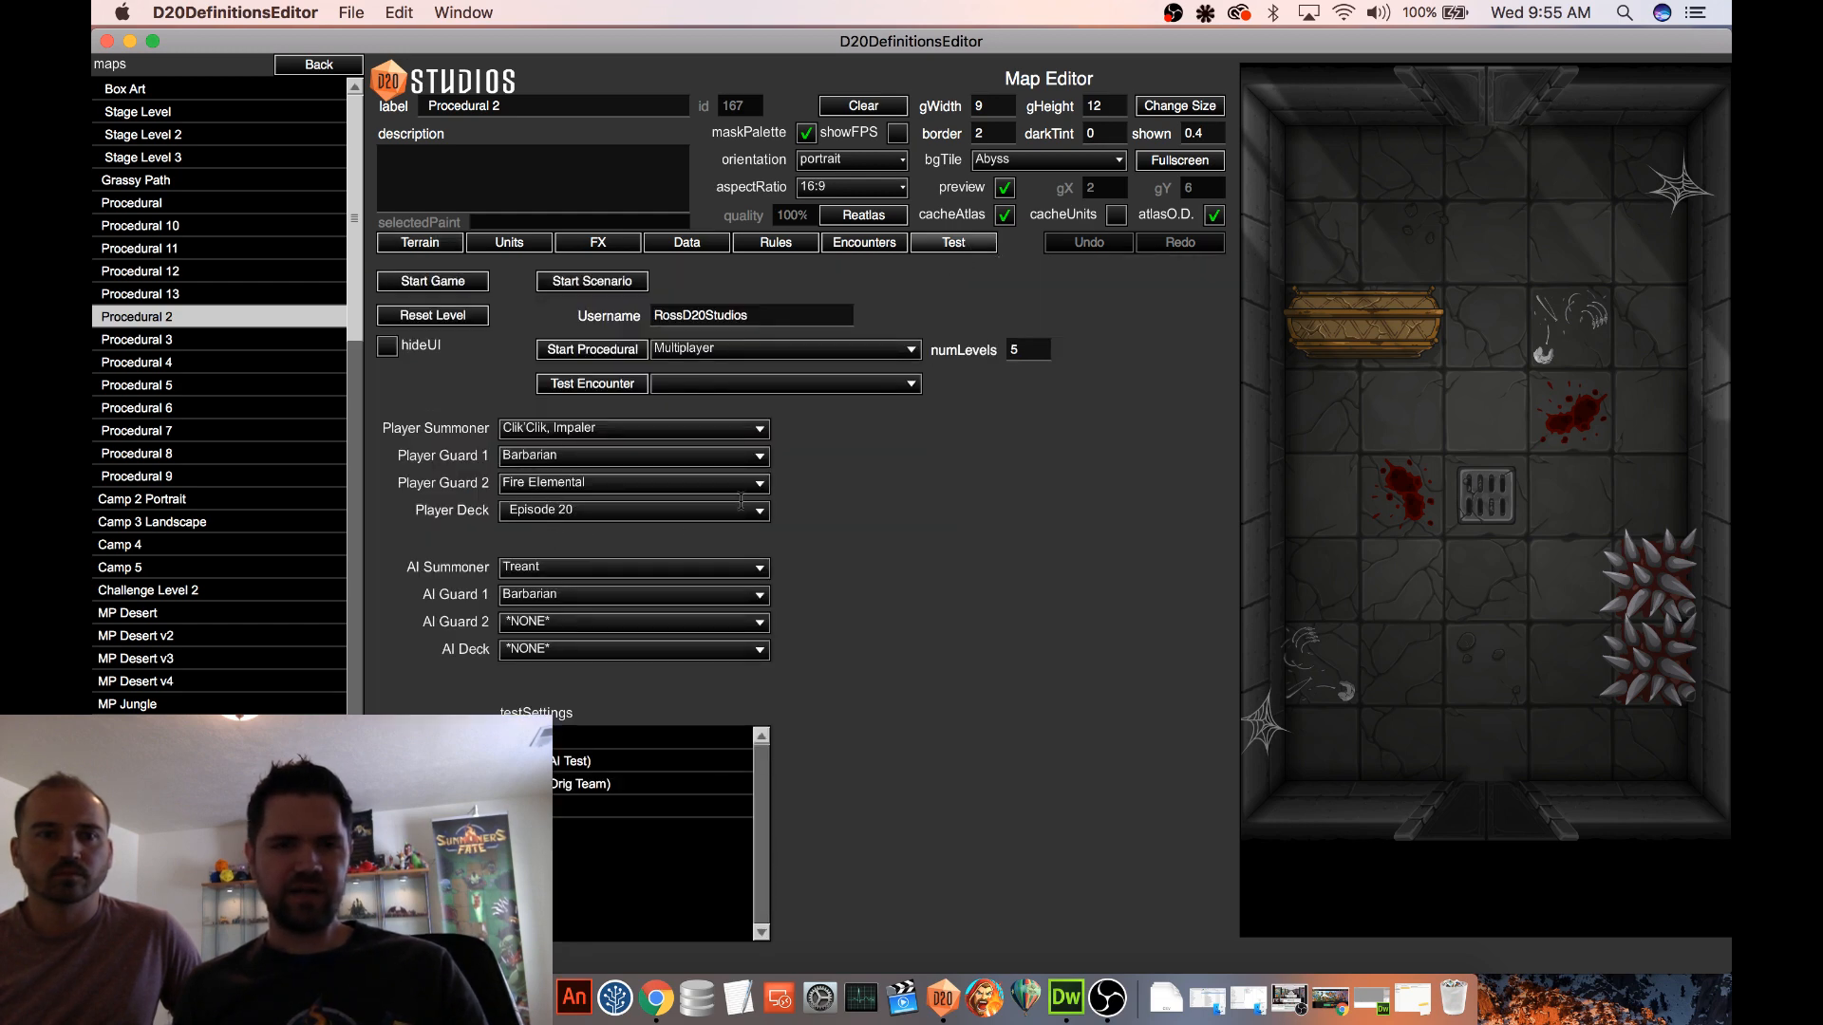
left_click(454, 283)
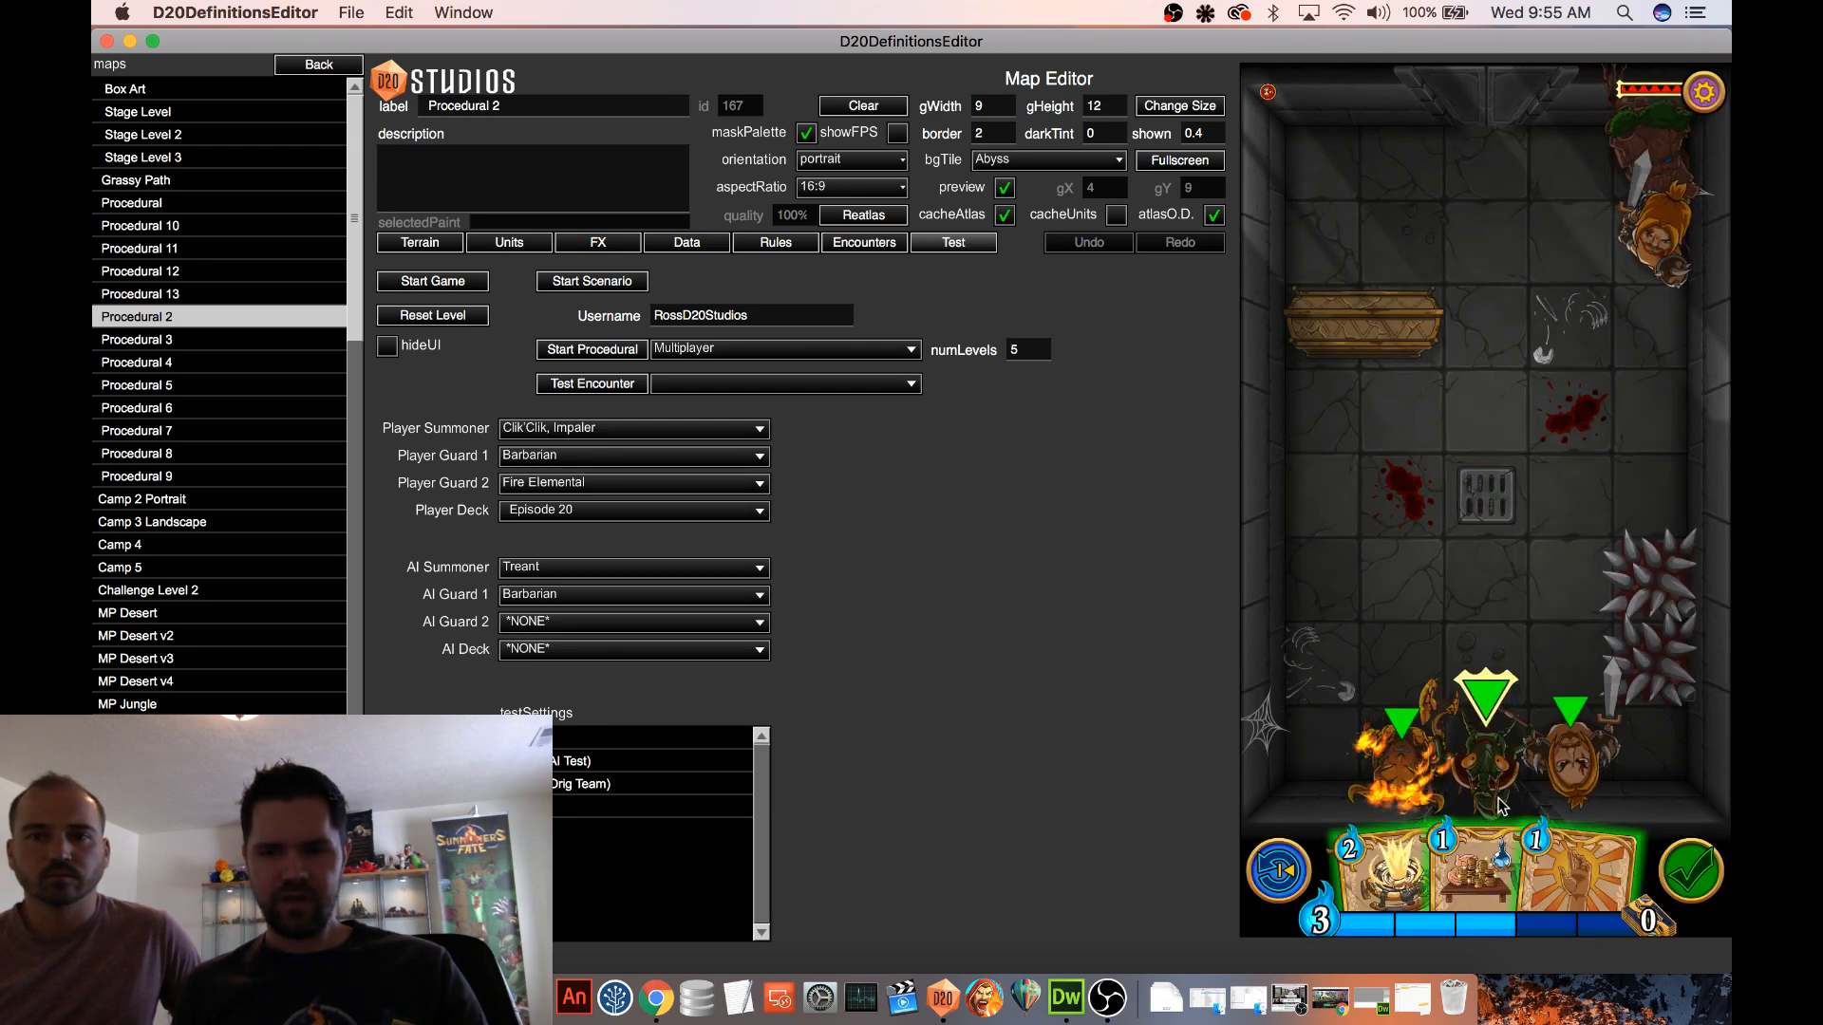
Inspect and cast the Mana Loan card in the test game, and undo the cast
left_click(1491, 872)
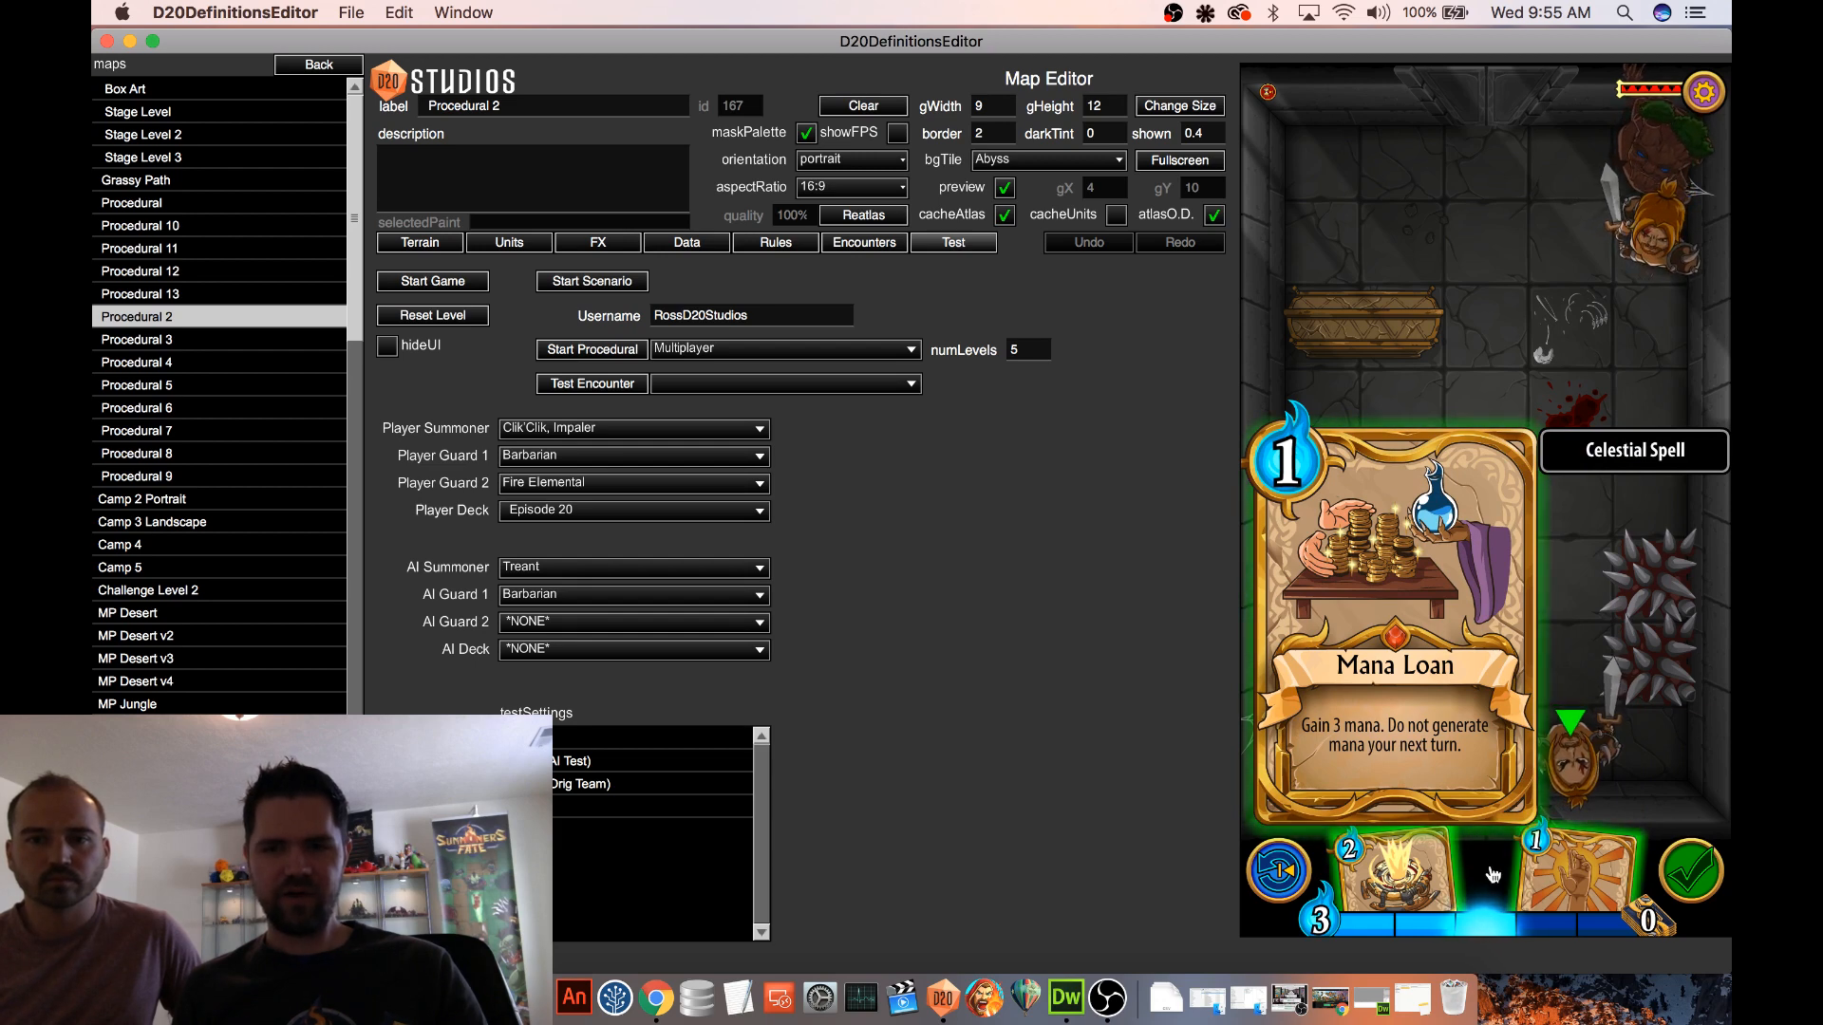
left_click(1495, 872)
left_click_drag(1488, 893, 1439, 554)
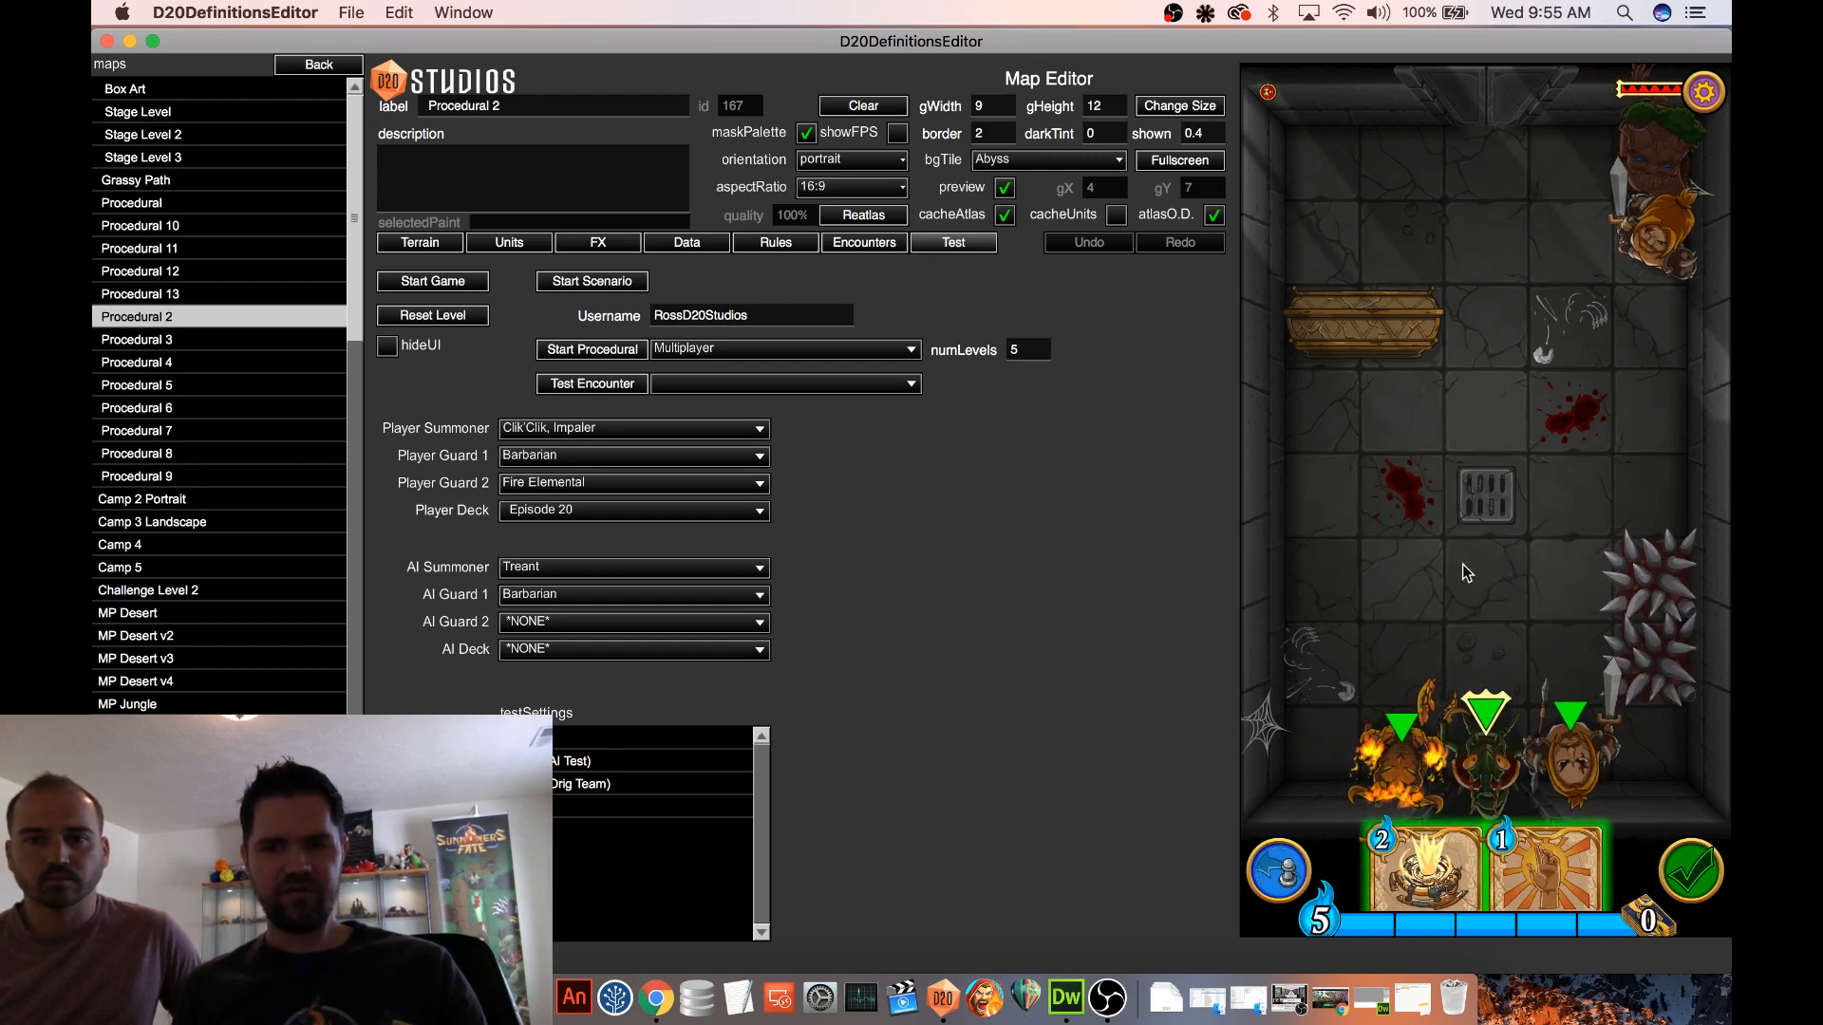
left_click(1281, 869)
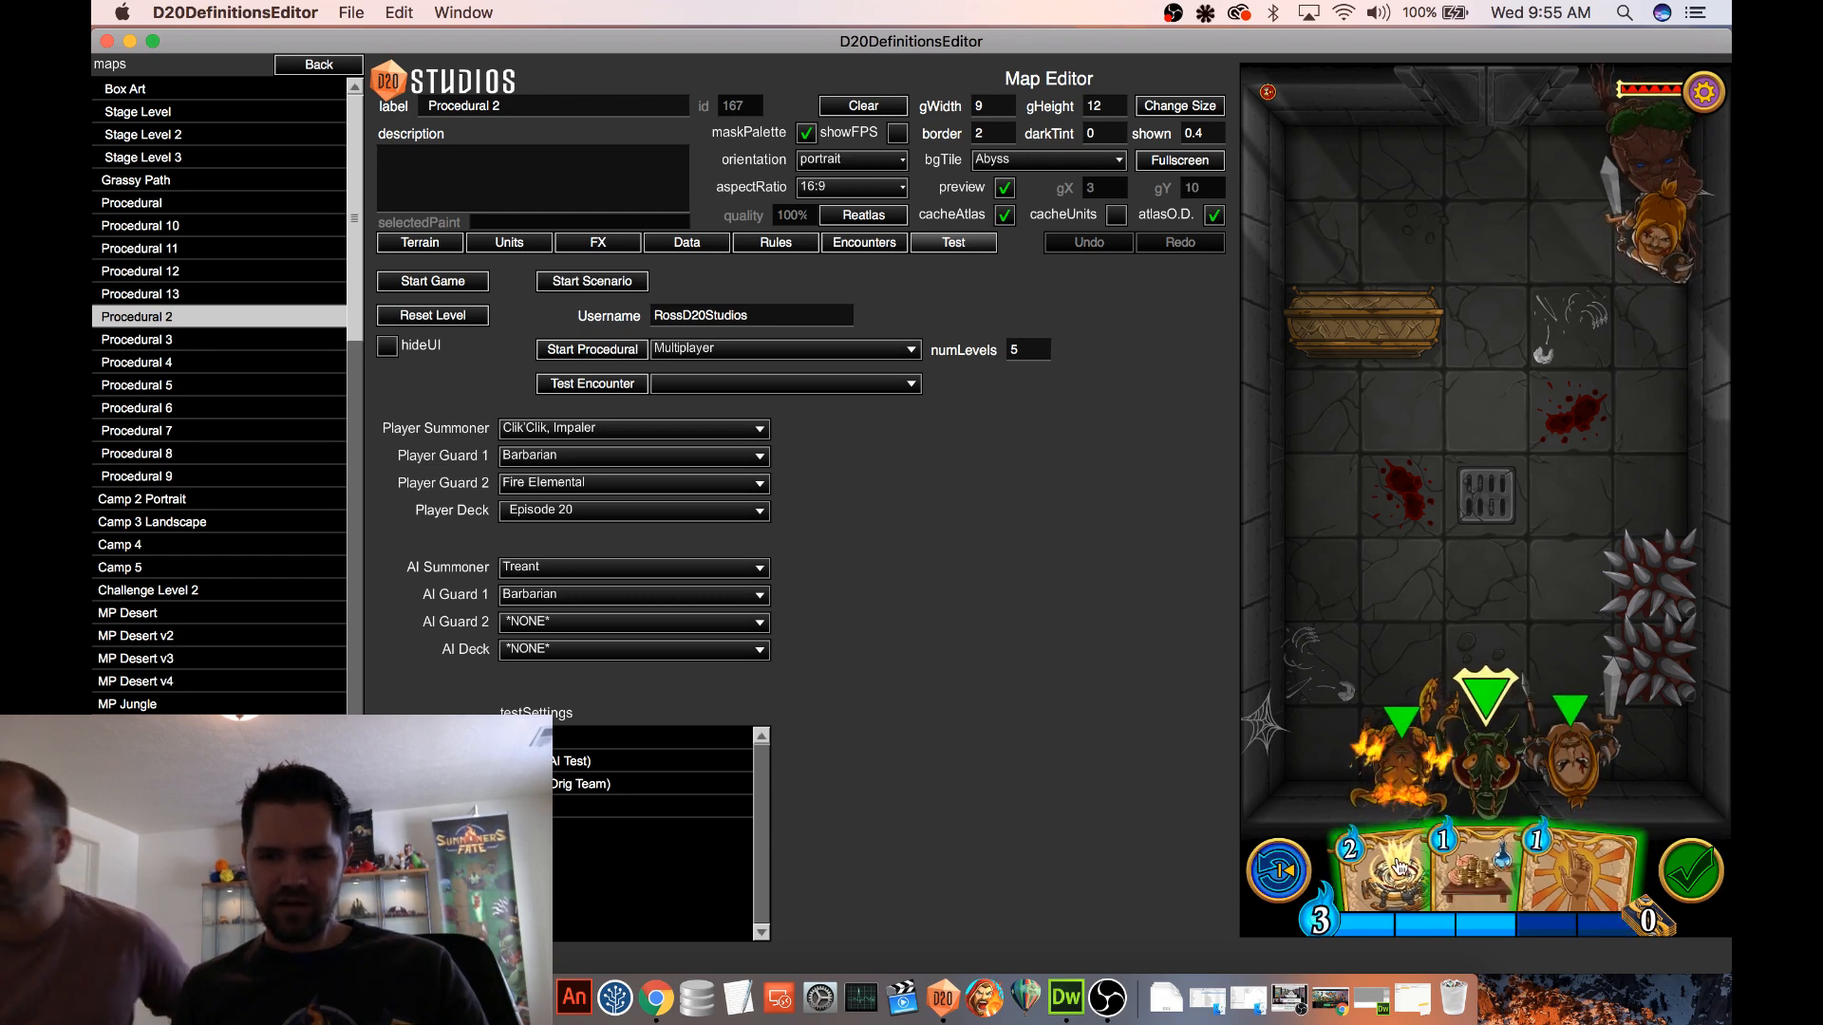
Place the 2-mana trap card on the floor tile just below the wooden bench, and cast Mana Loan with the remaining mana
left_click_drag(1381, 868, 1403, 408)
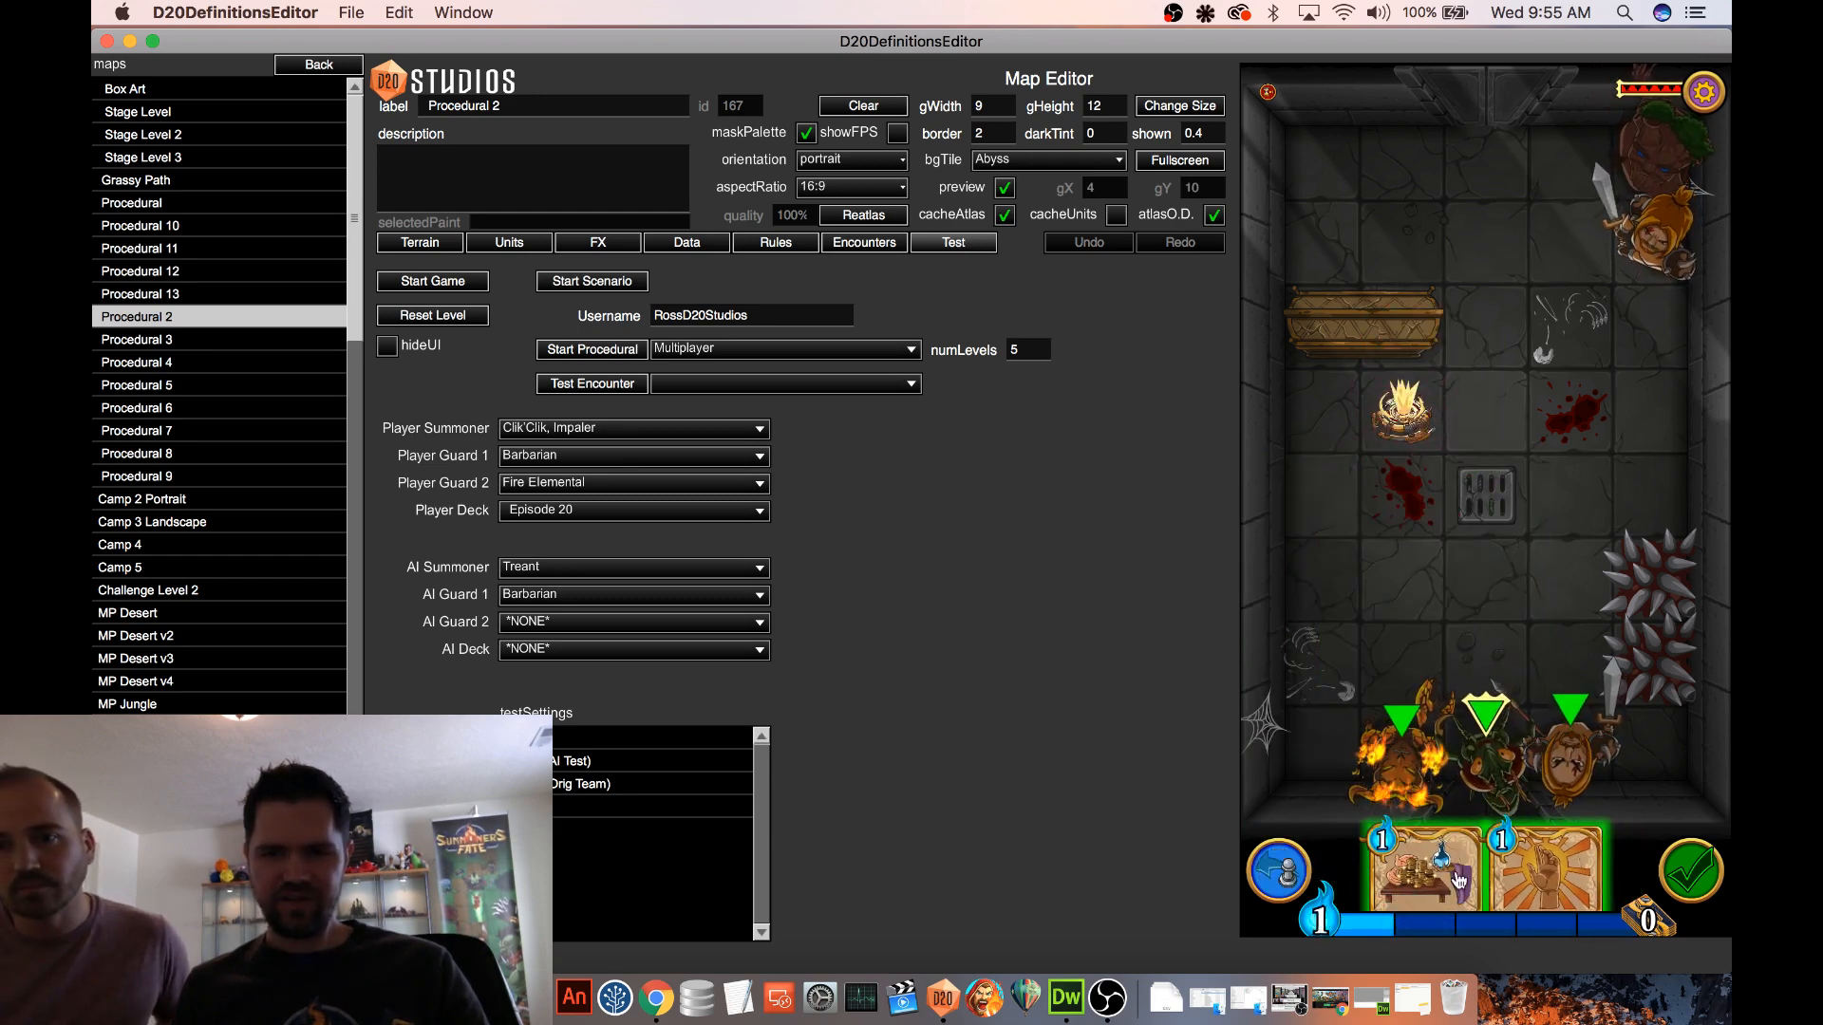
left_click_drag(1425, 869, 1466, 577)
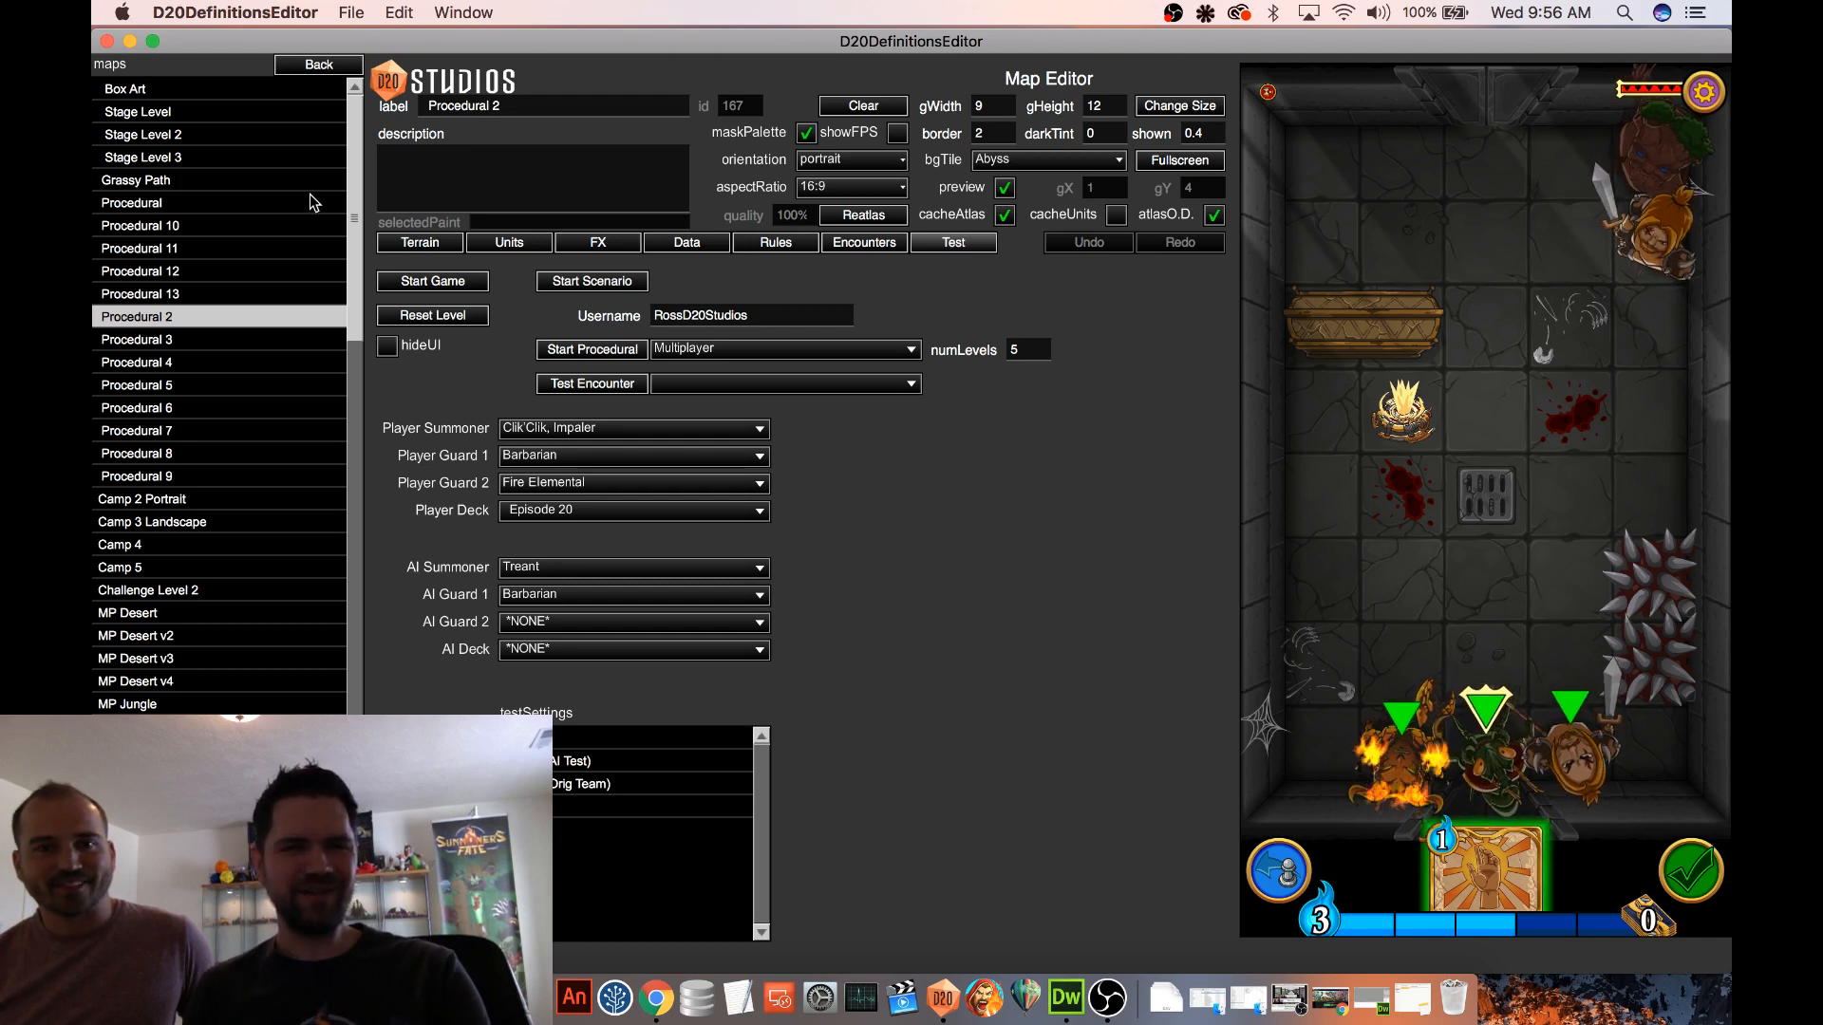
Leave the maps and open the Three Card v3 entry from the Players definitions
scroll(343, 169, "down", 1)
scroll(353, 152, "up", 1)
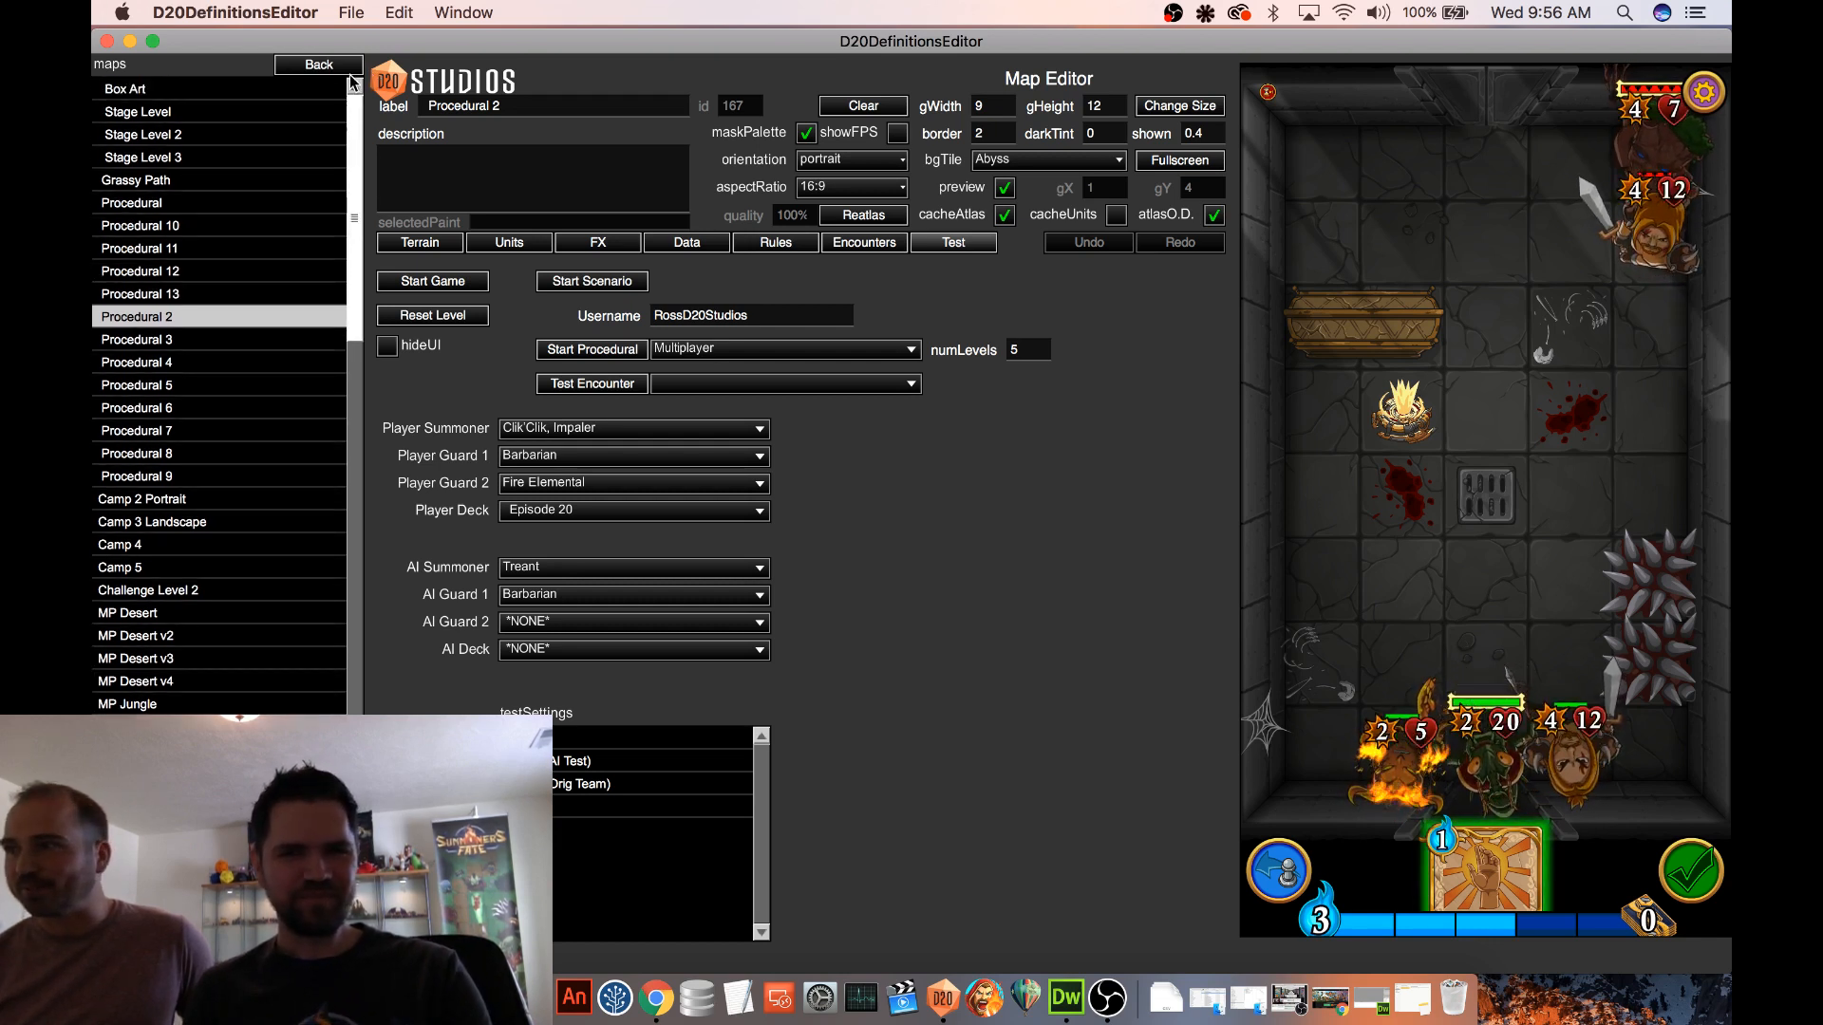
left_click(342, 65)
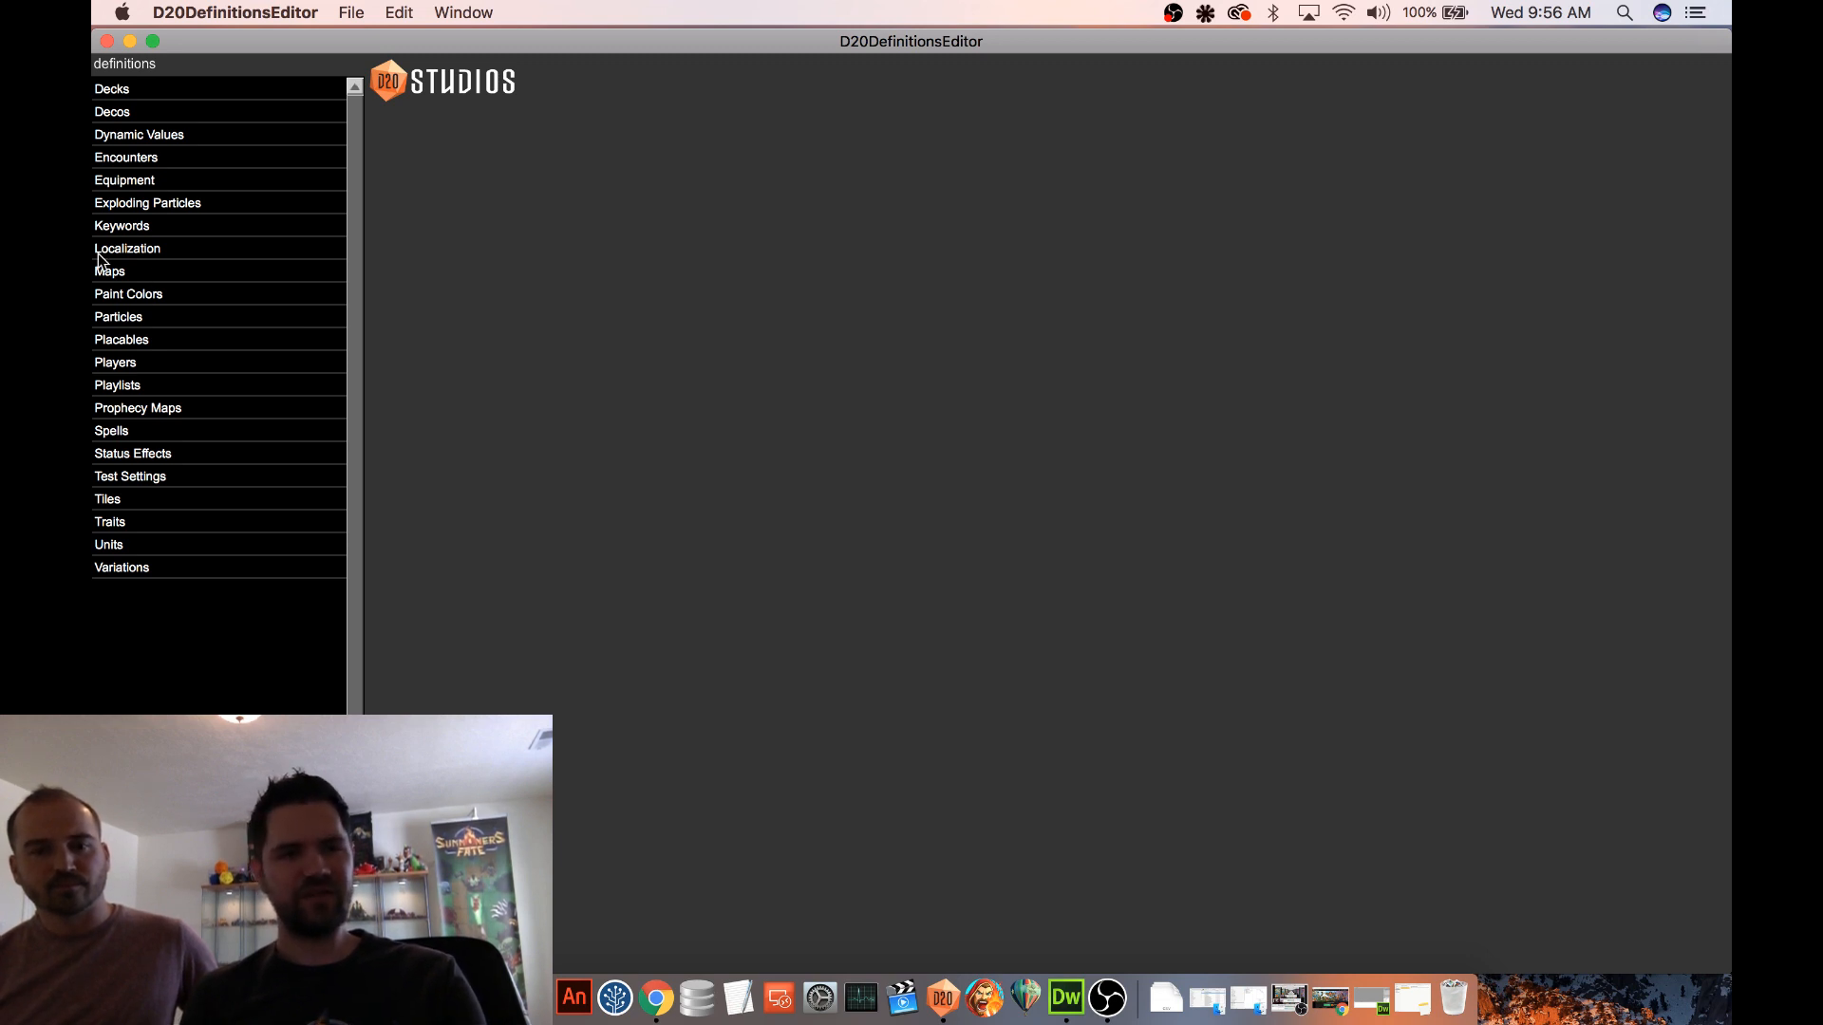
left_click(155, 362)
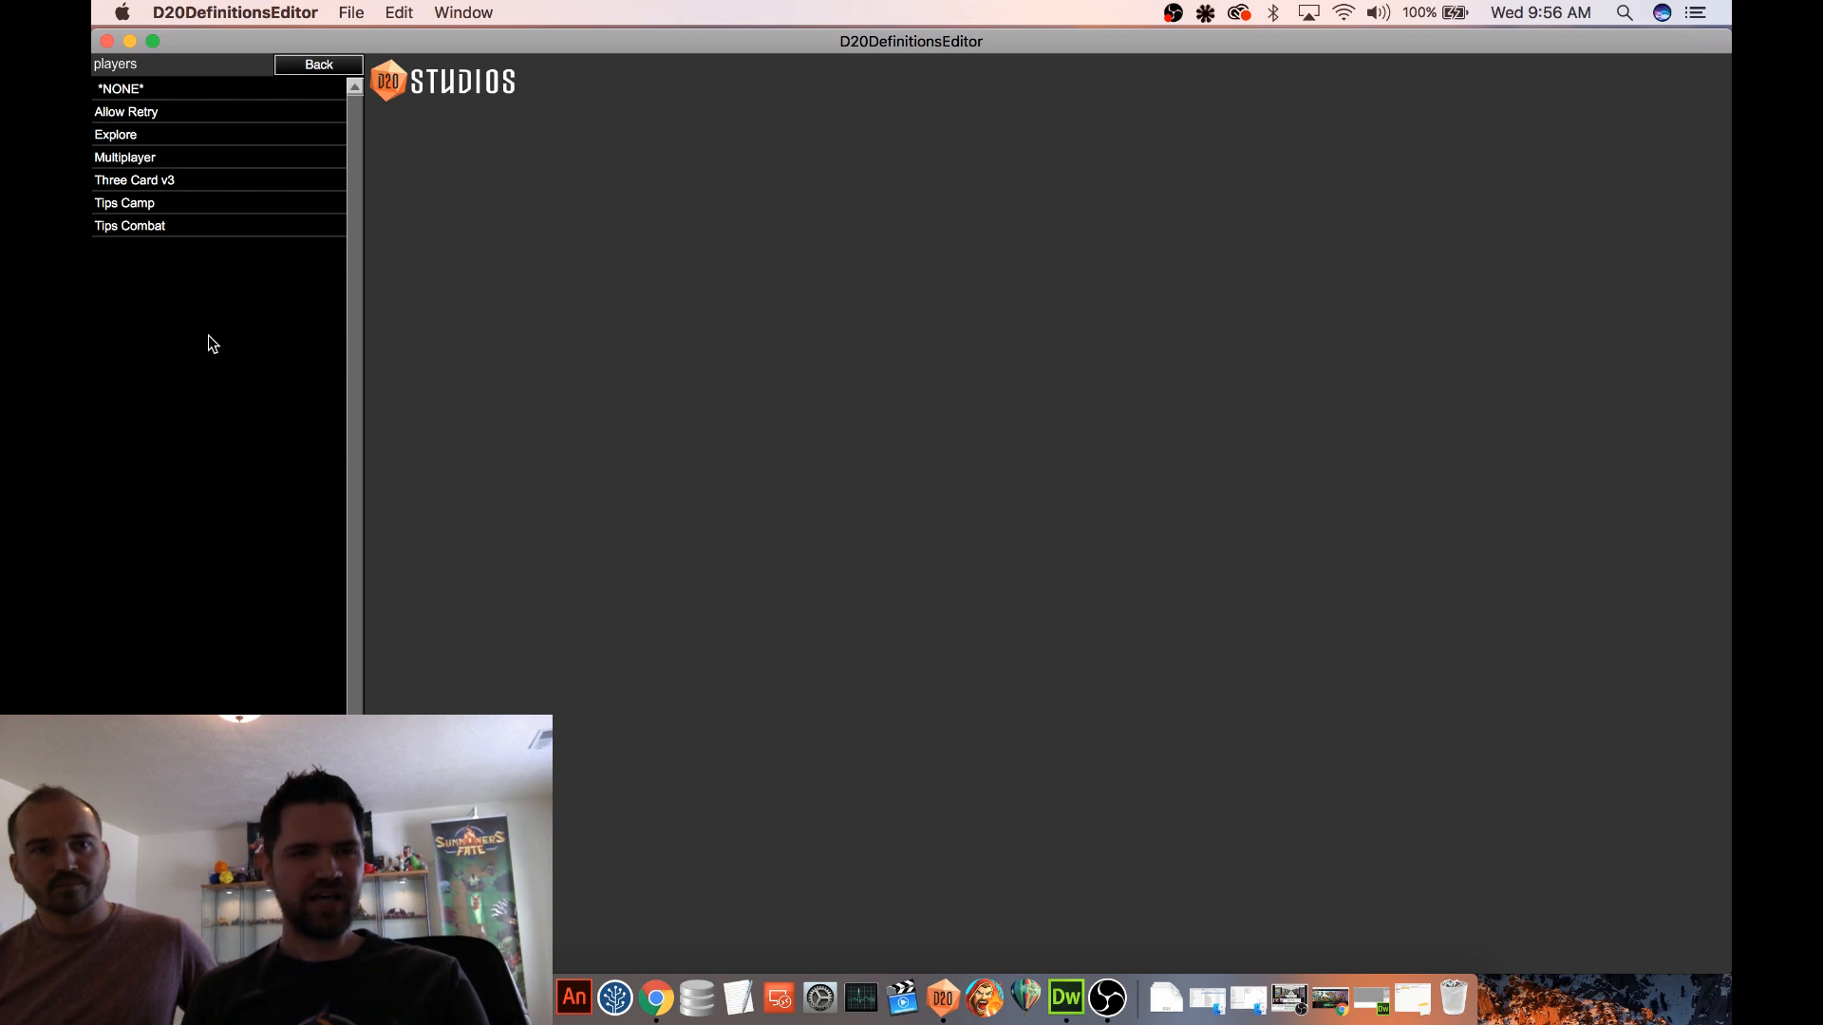
left_click(179, 181)
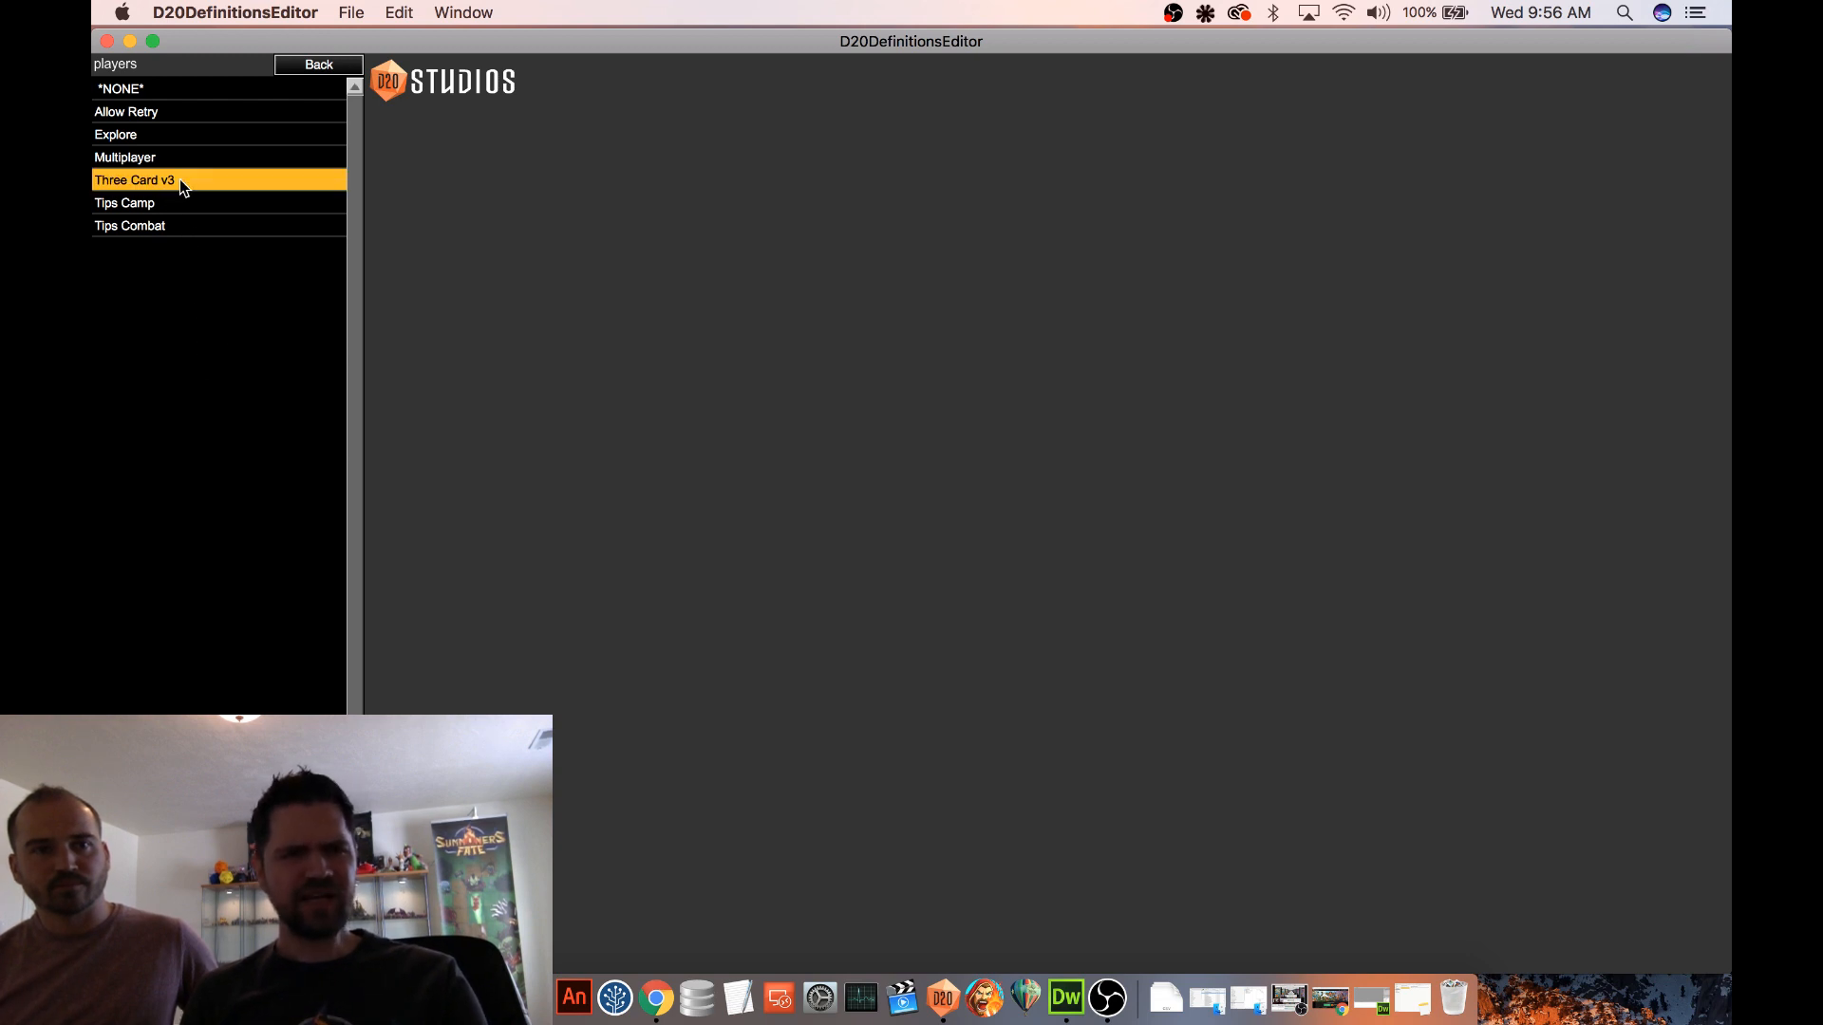
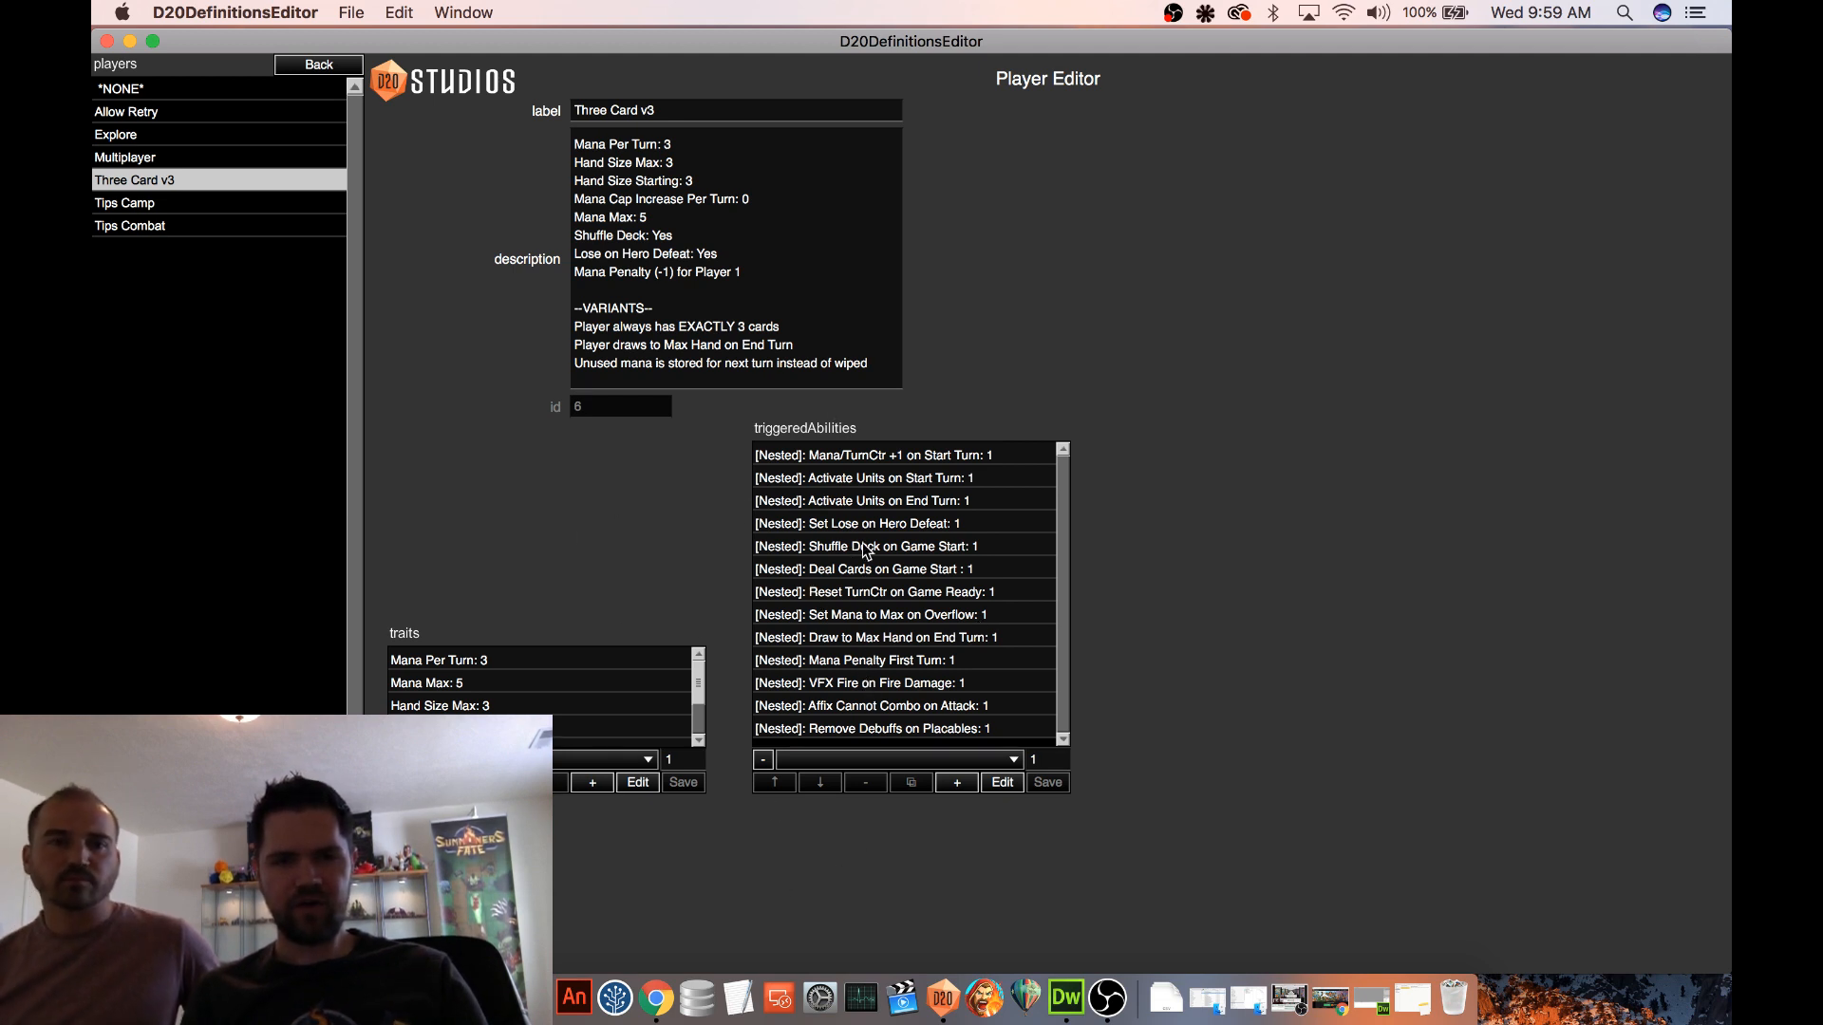
Open the Mana/TurnCtr +1 on Start Turn triggered ability and examine its Mana and Turn Counter action effects
left_click(936, 455)
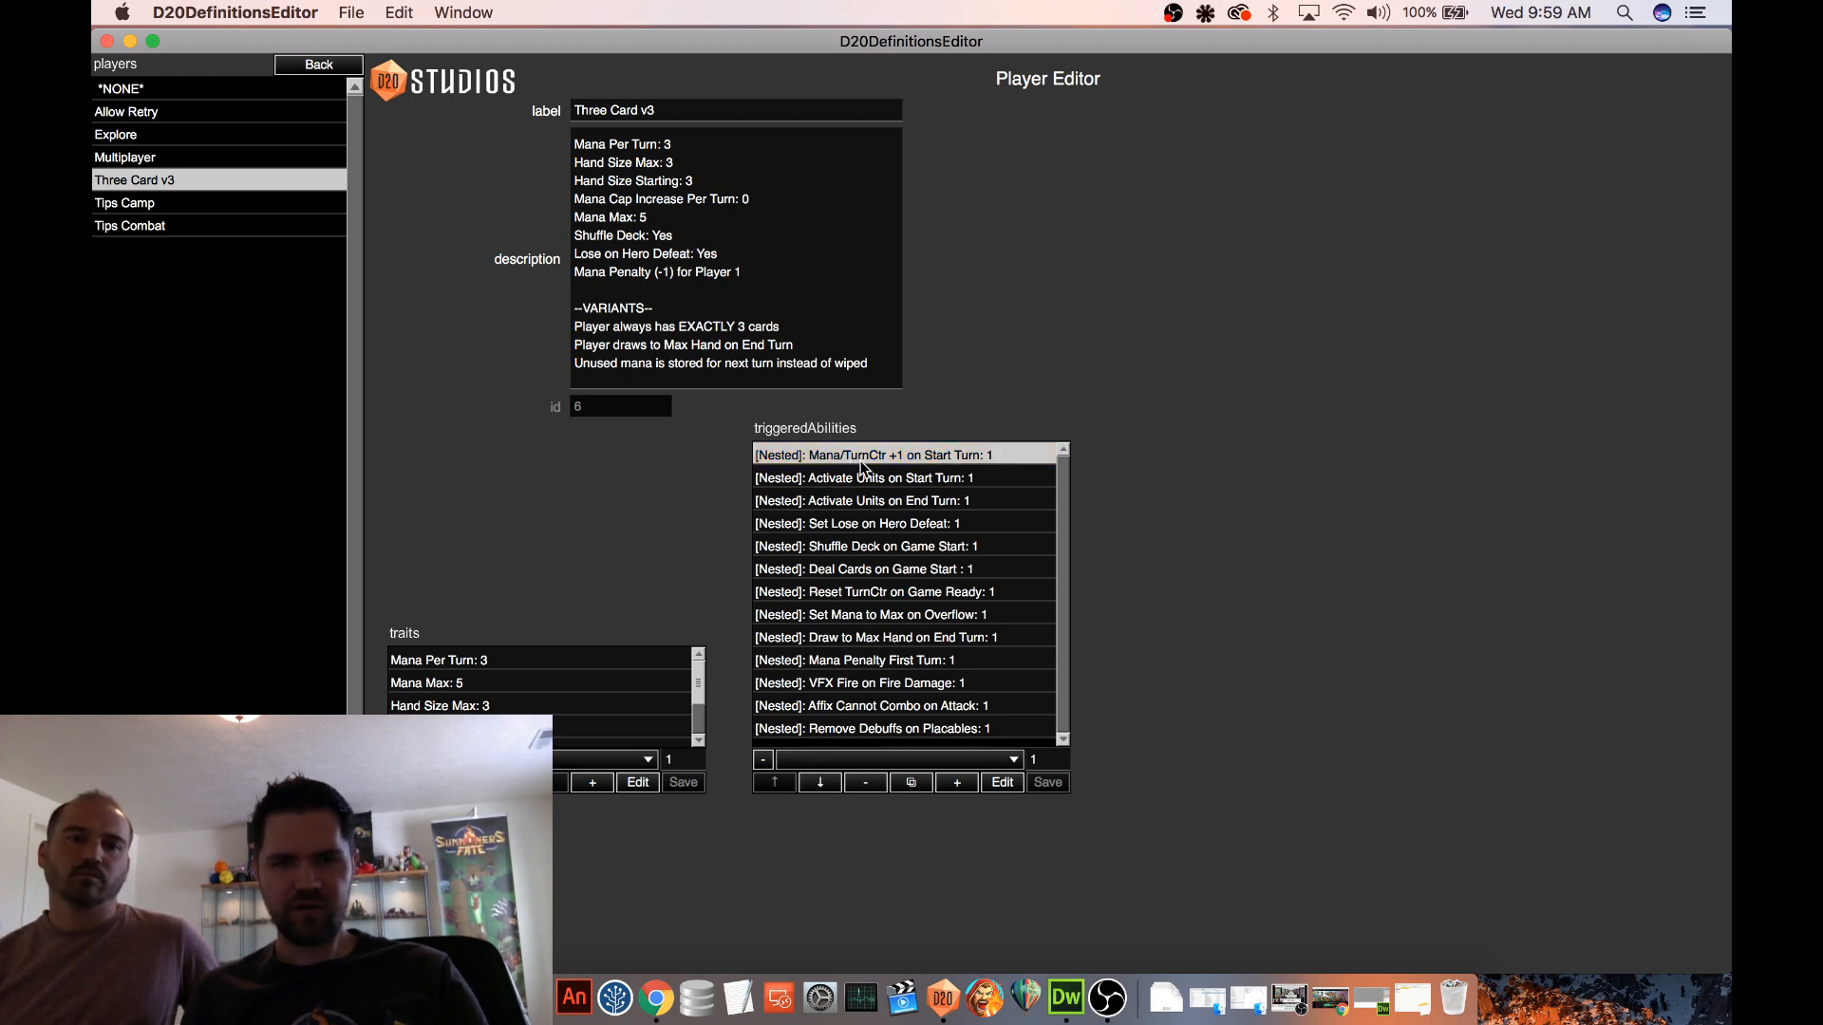
left_click(1003, 782)
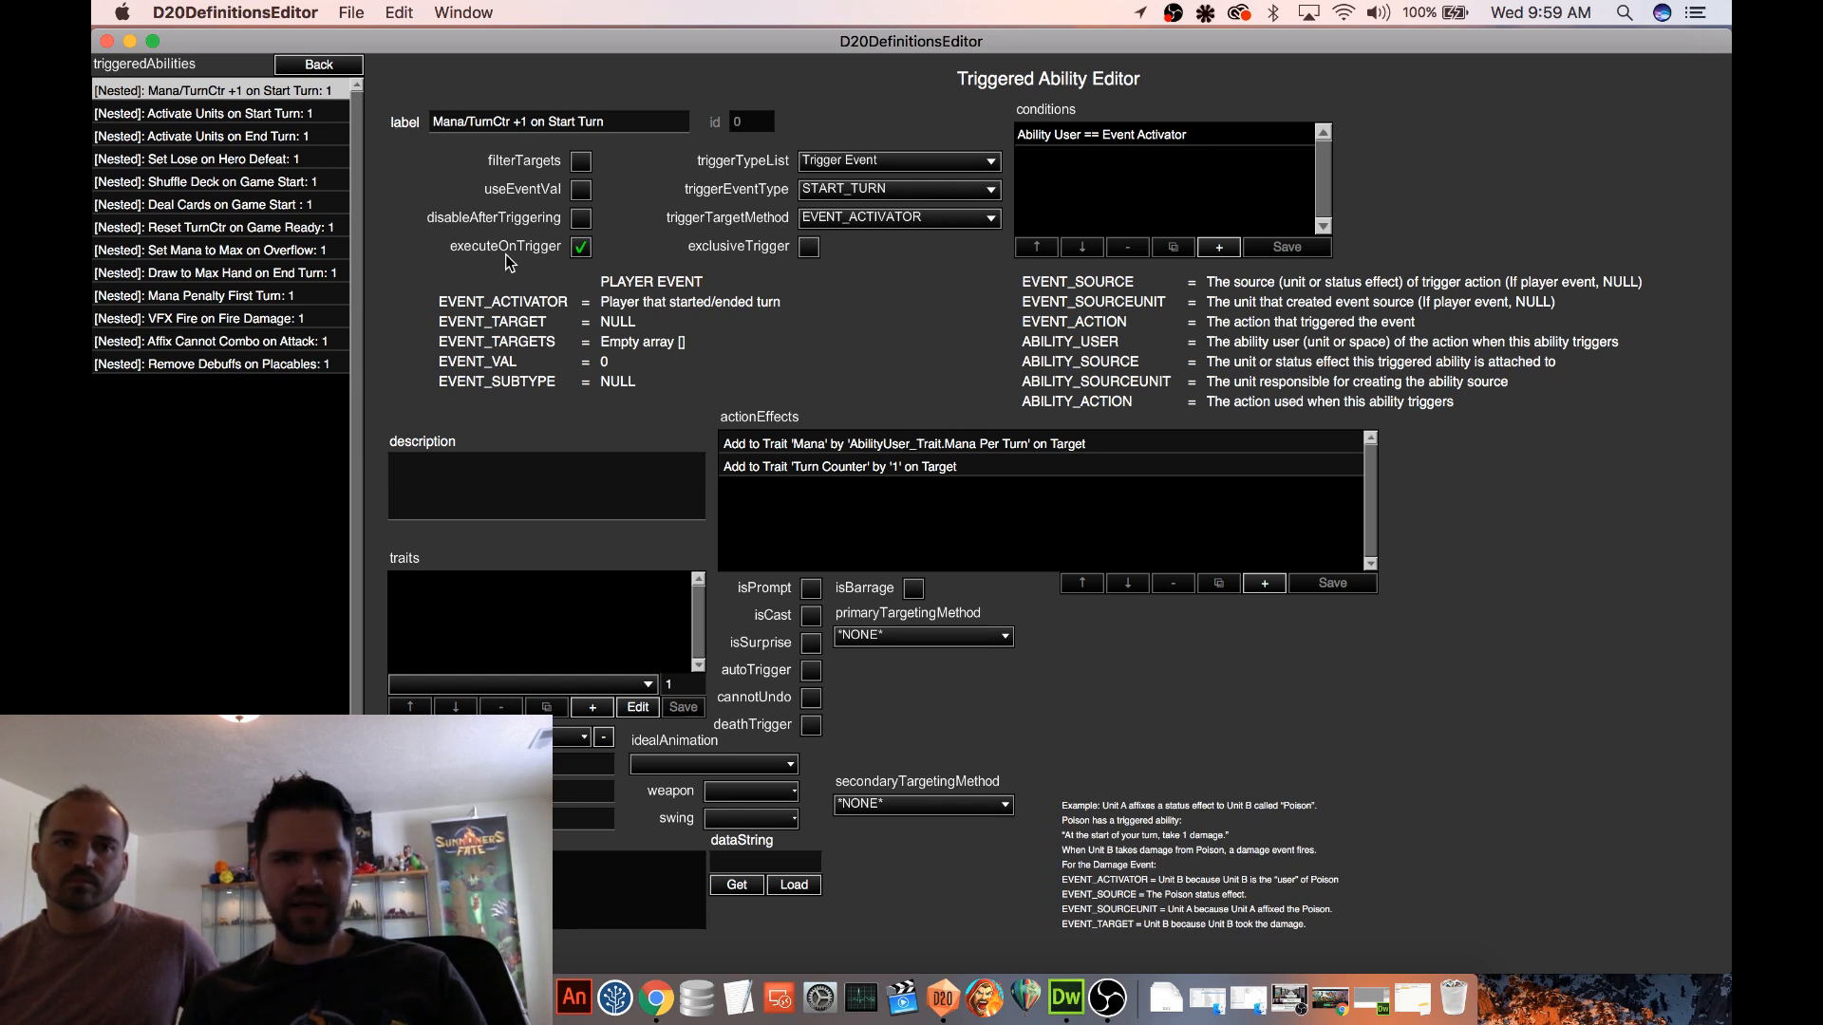
left_click(868, 447)
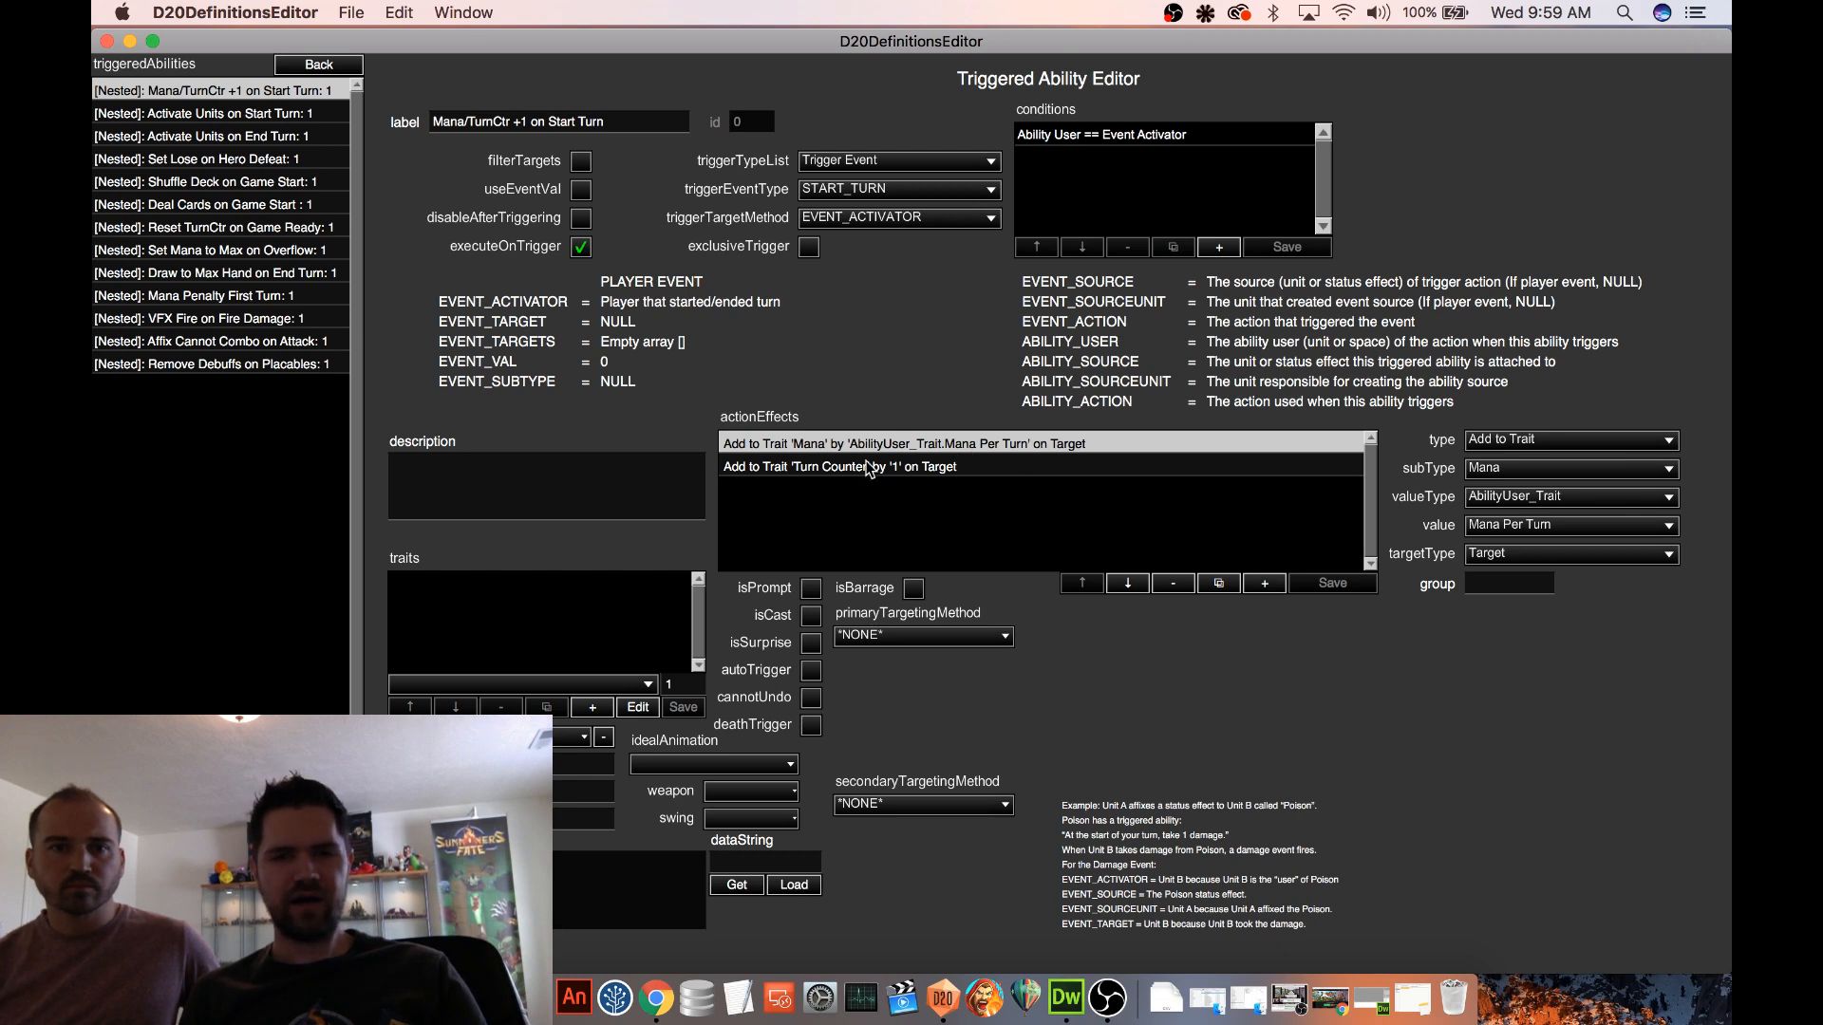
left_click(823, 469)
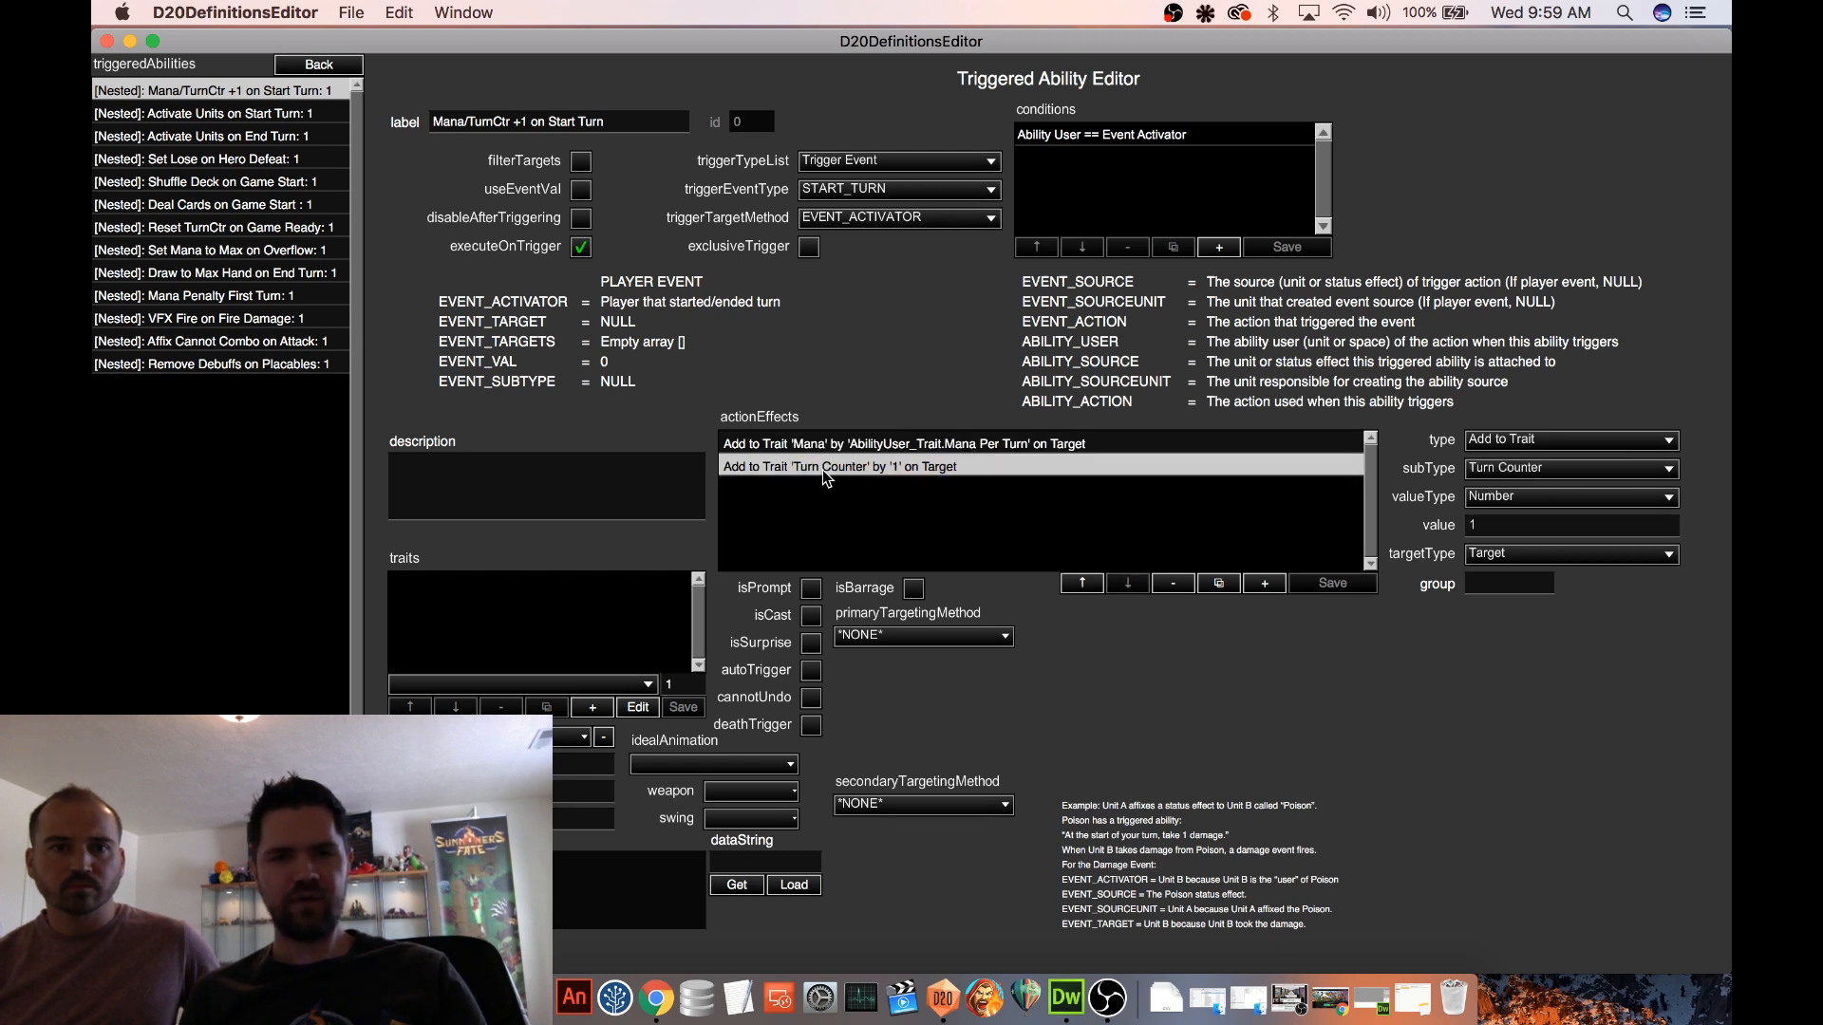
left_click(870, 450)
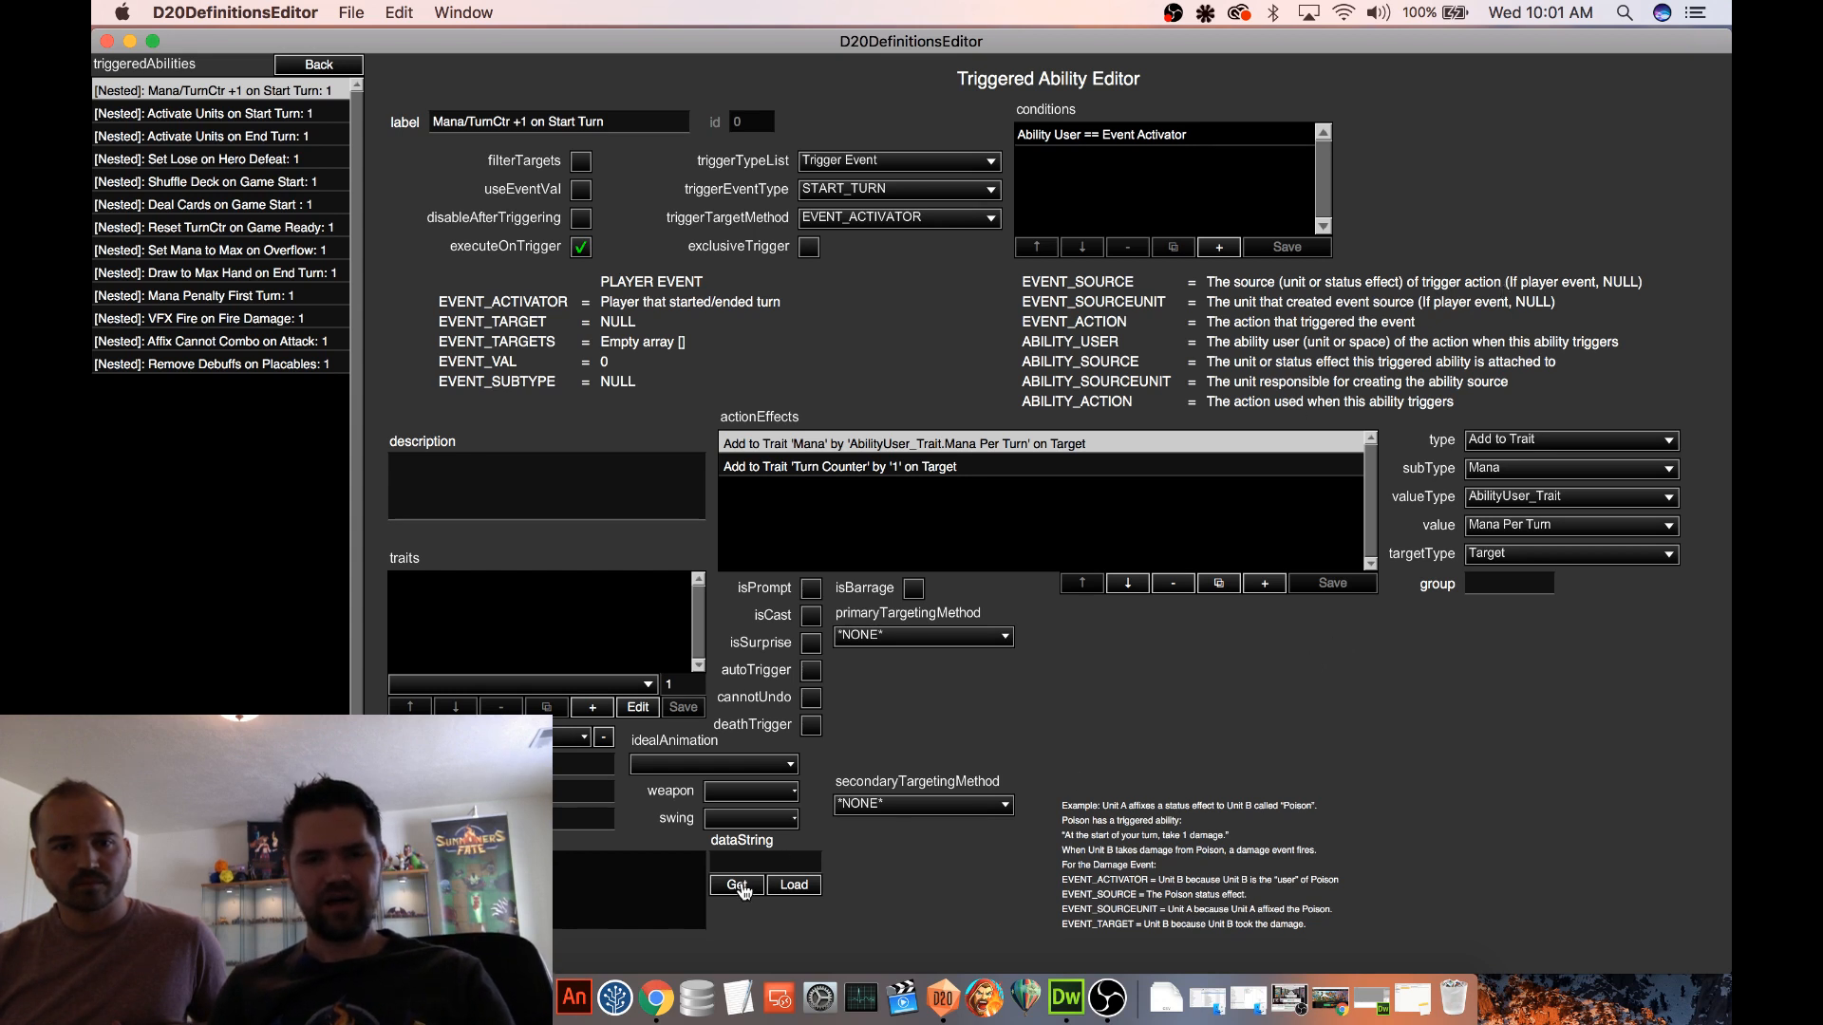
Generate the data string of the Mana/TurnCtr +1 on Start Turn ability and copy it
left_click(751, 885)
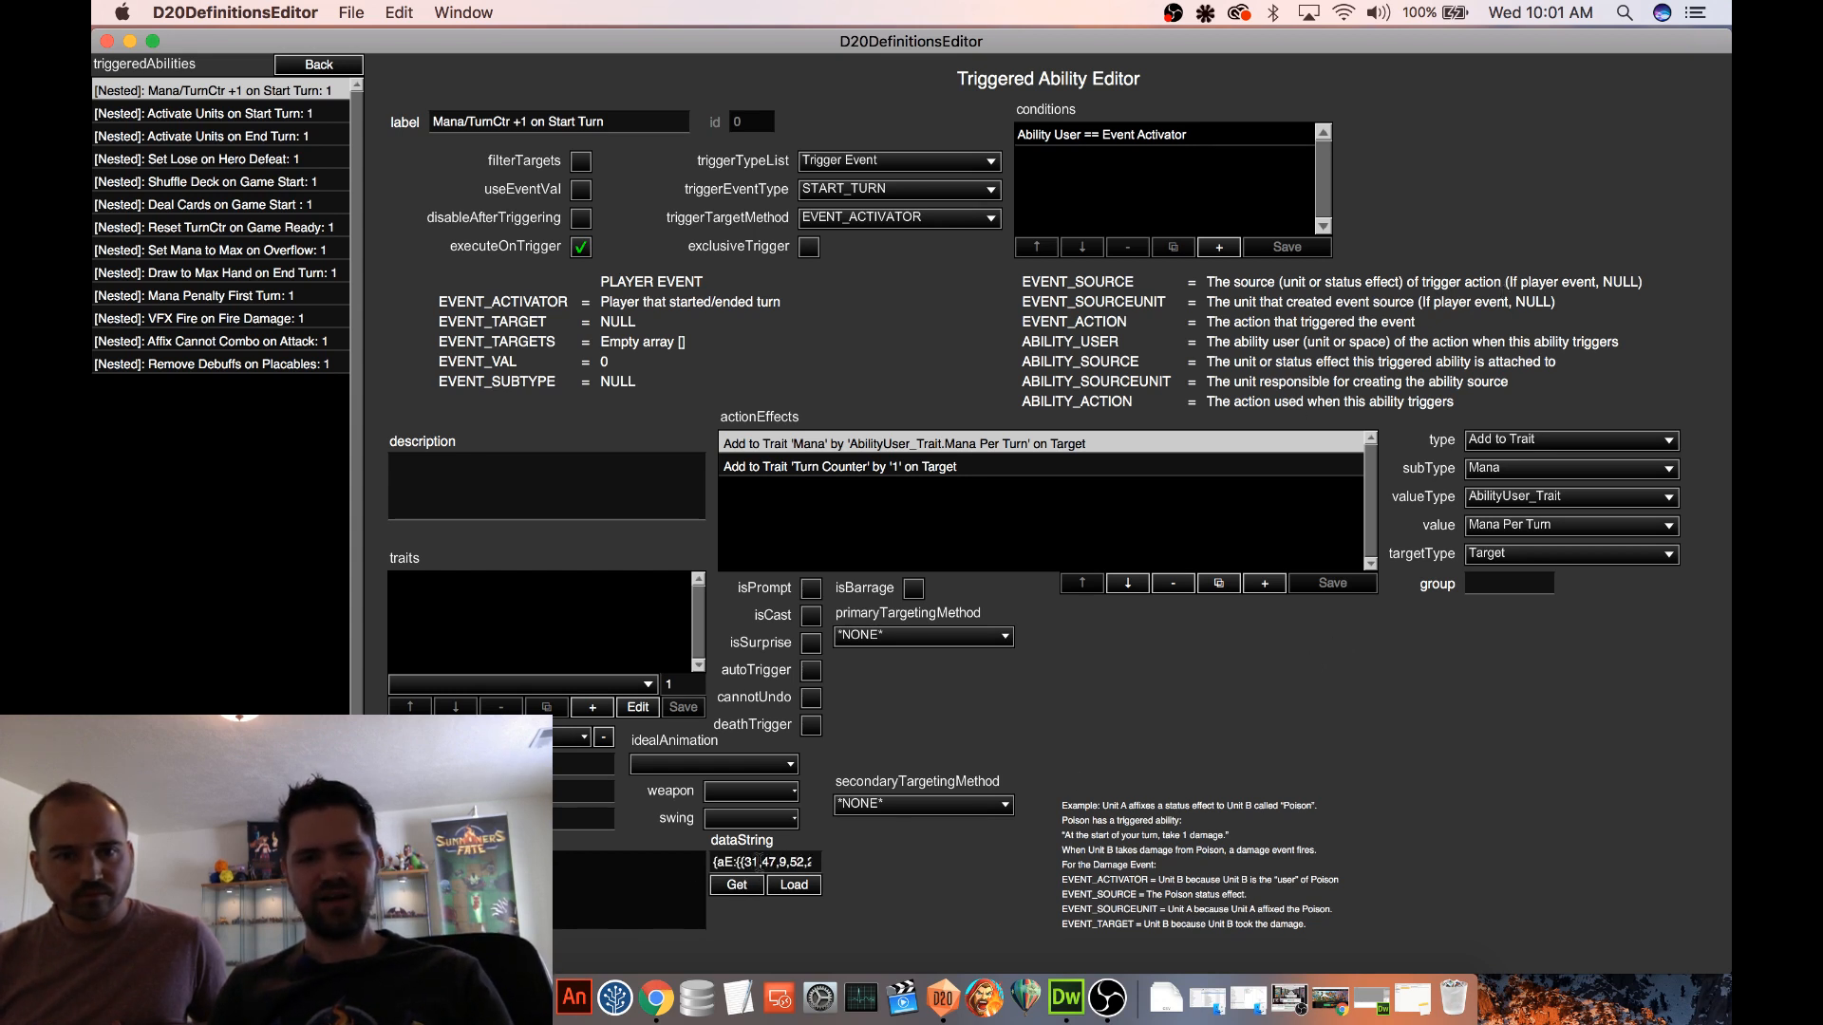
left_click(758, 862)
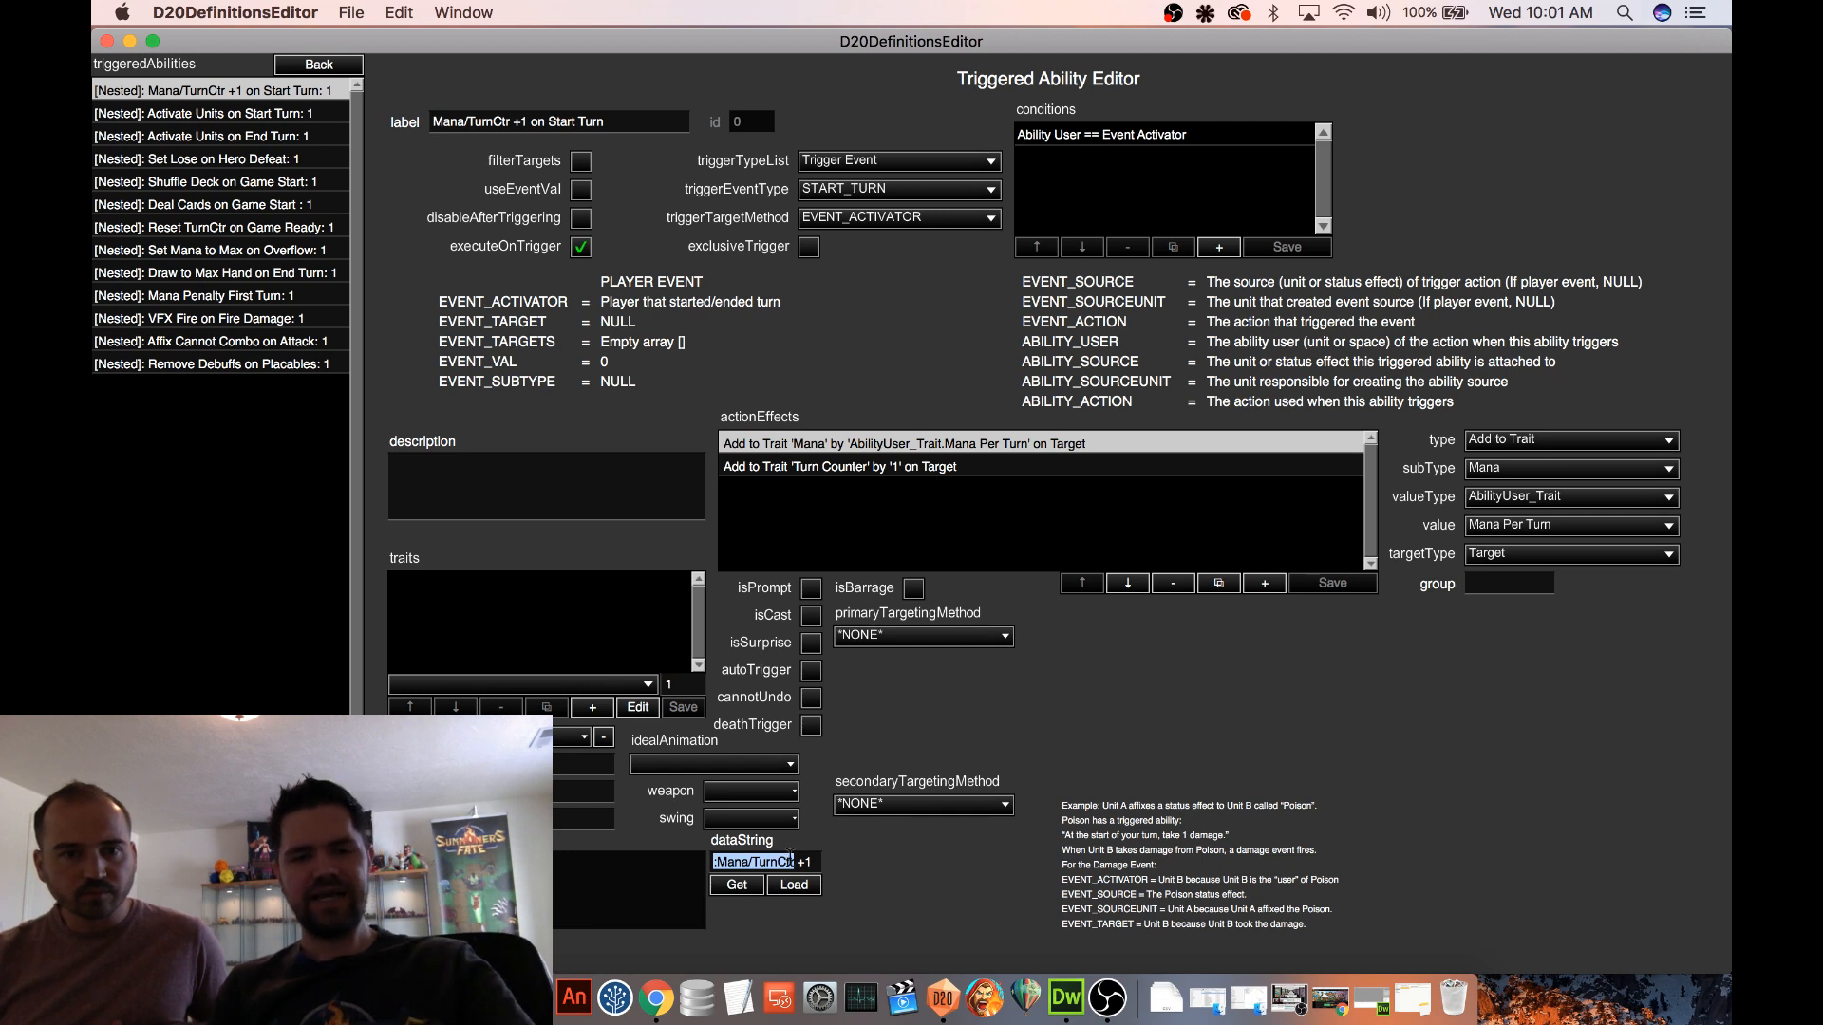
key("super+c")
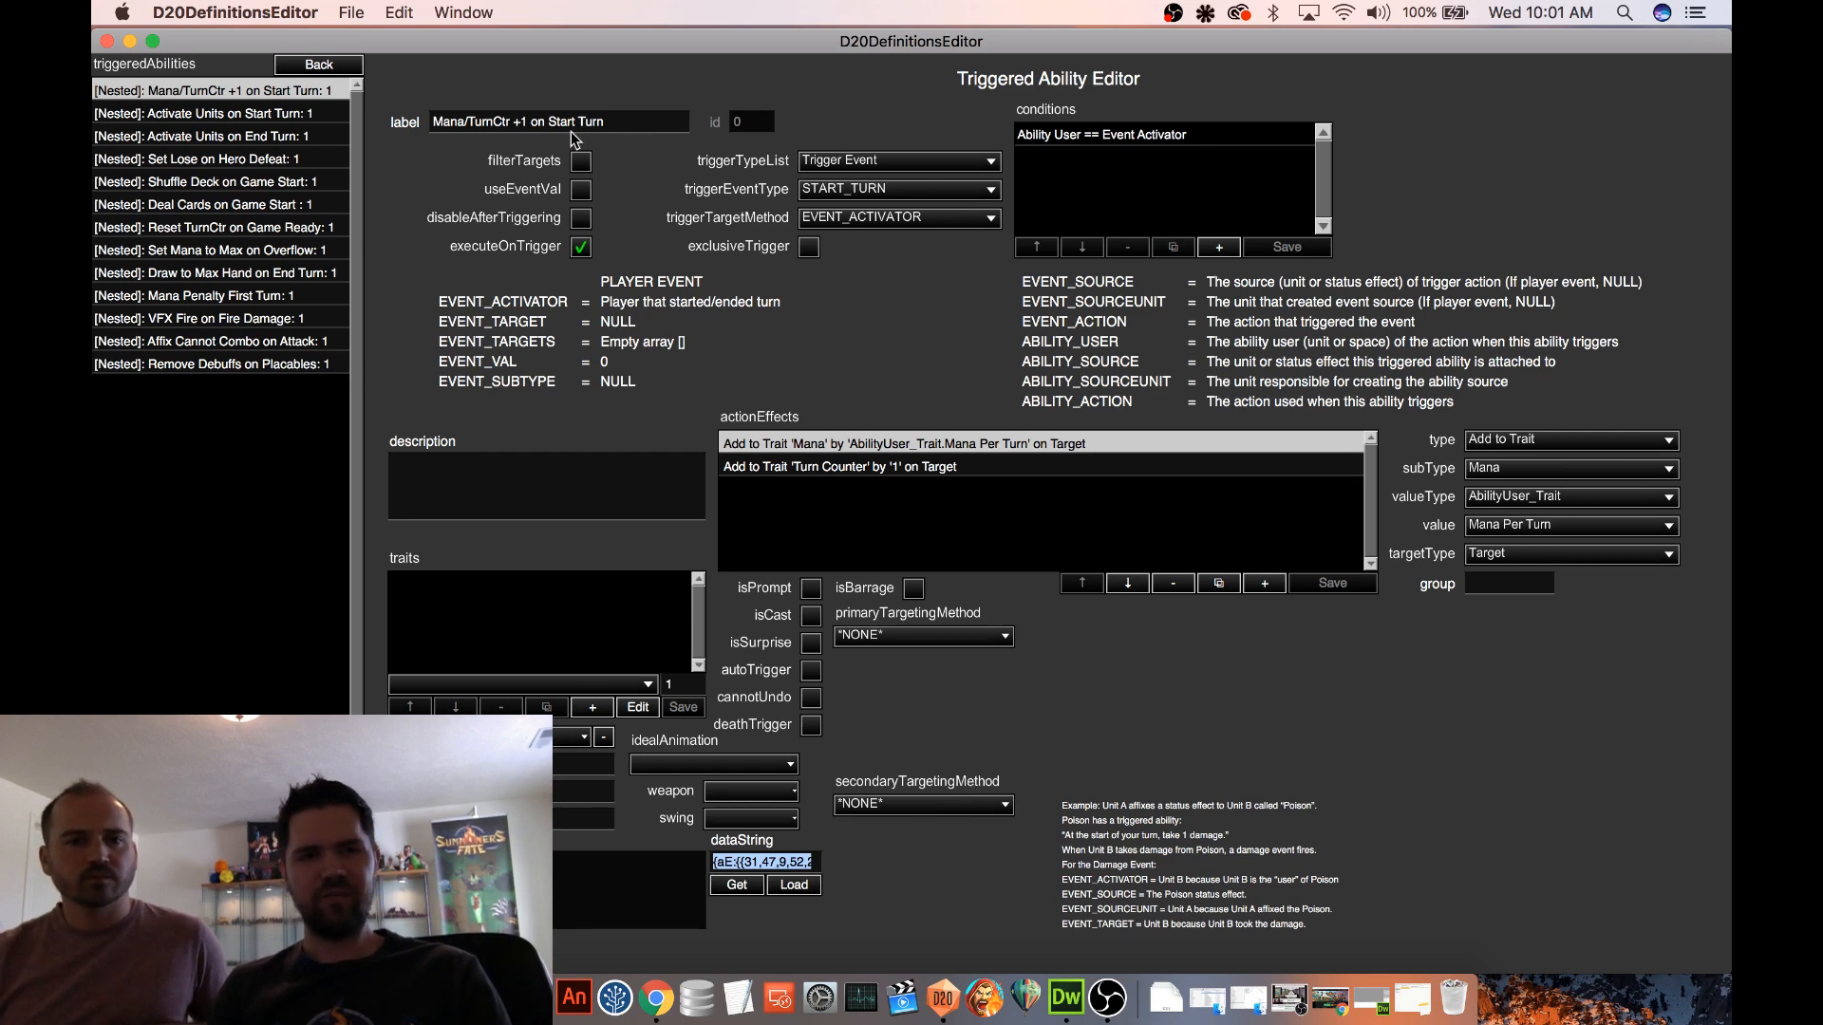
Leave the player definitions and open the Mana Loan entry from the Spells definitions
left_click(319, 66)
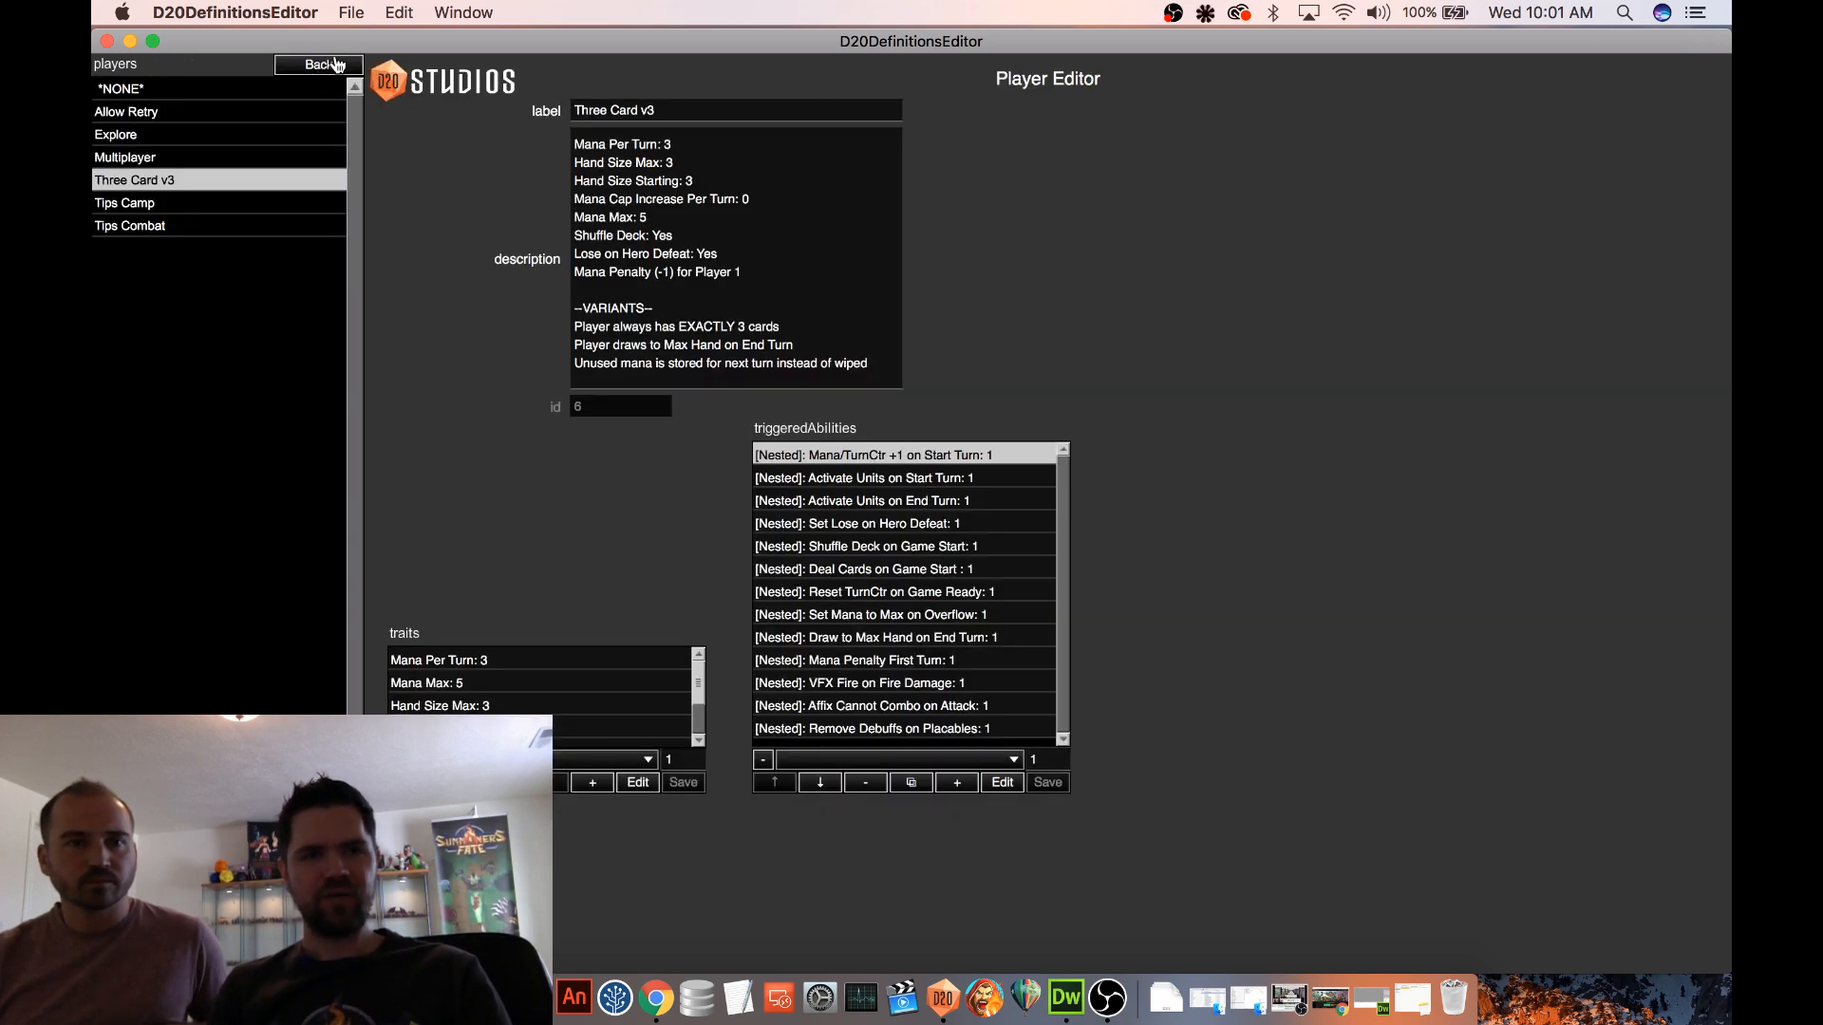
left_click(319, 66)
left_click(124, 427)
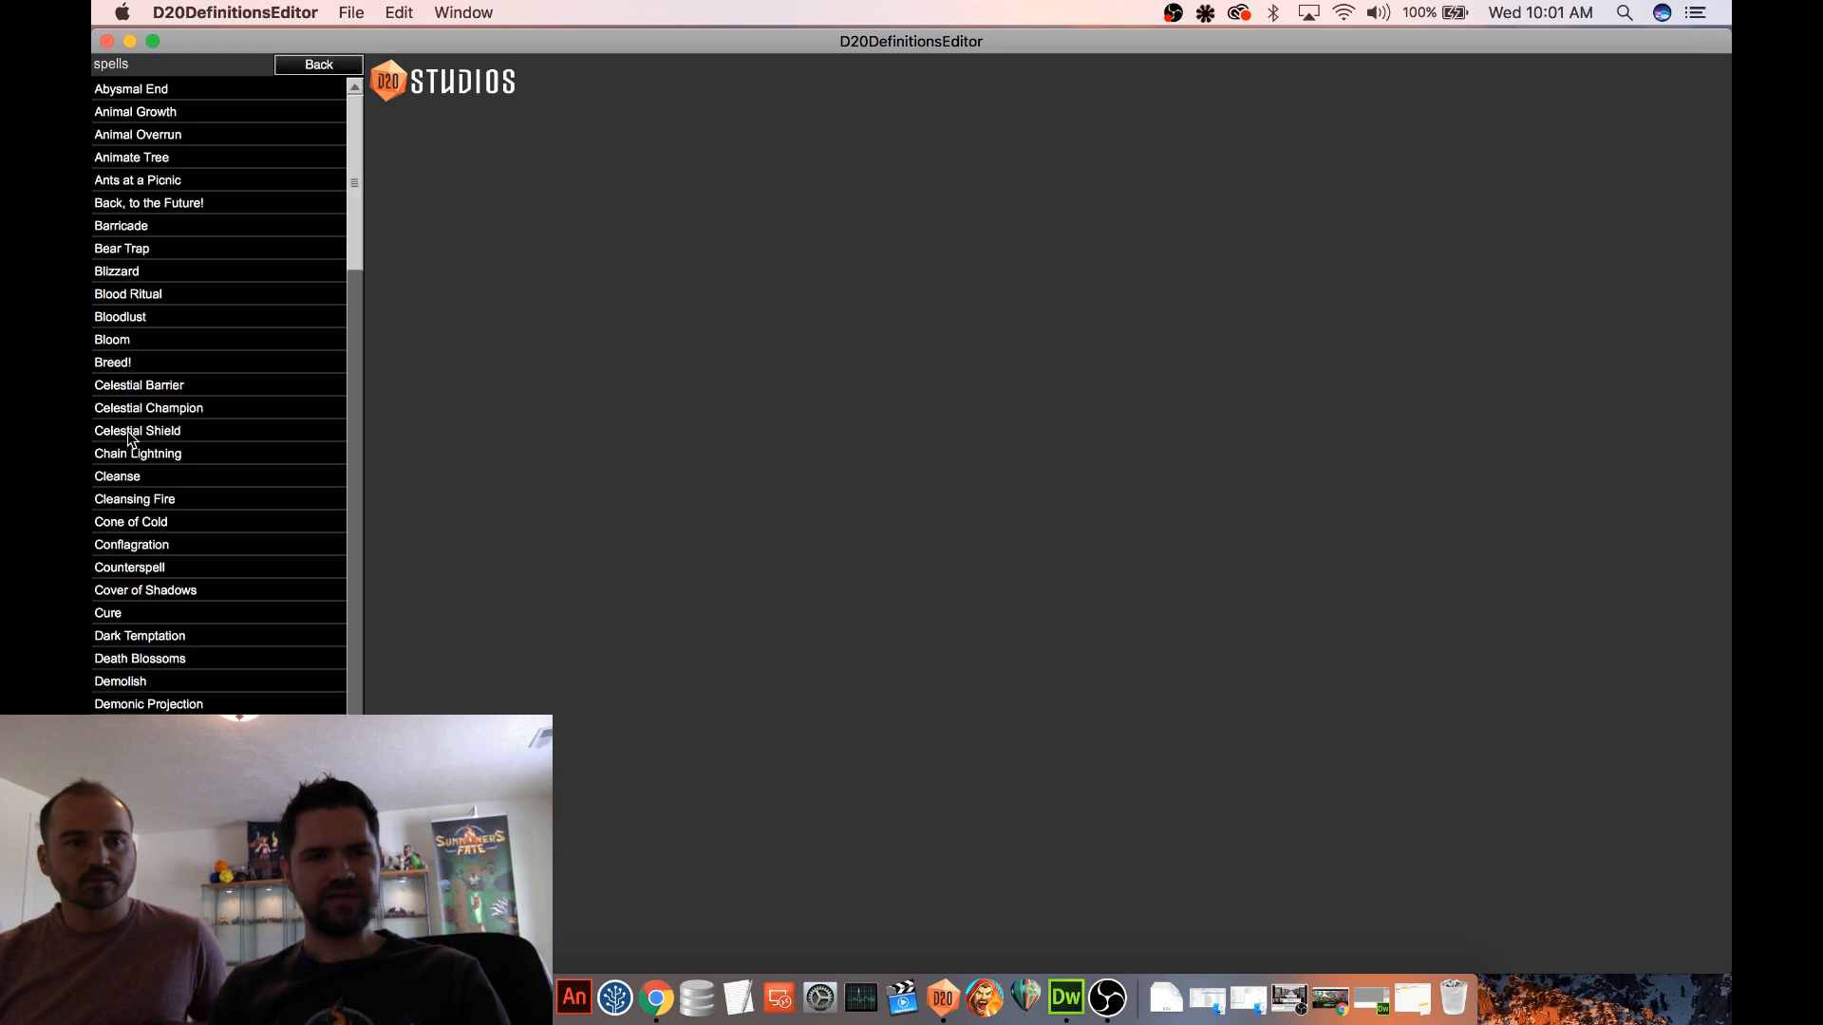
scroll(277, 293, "down", 5)
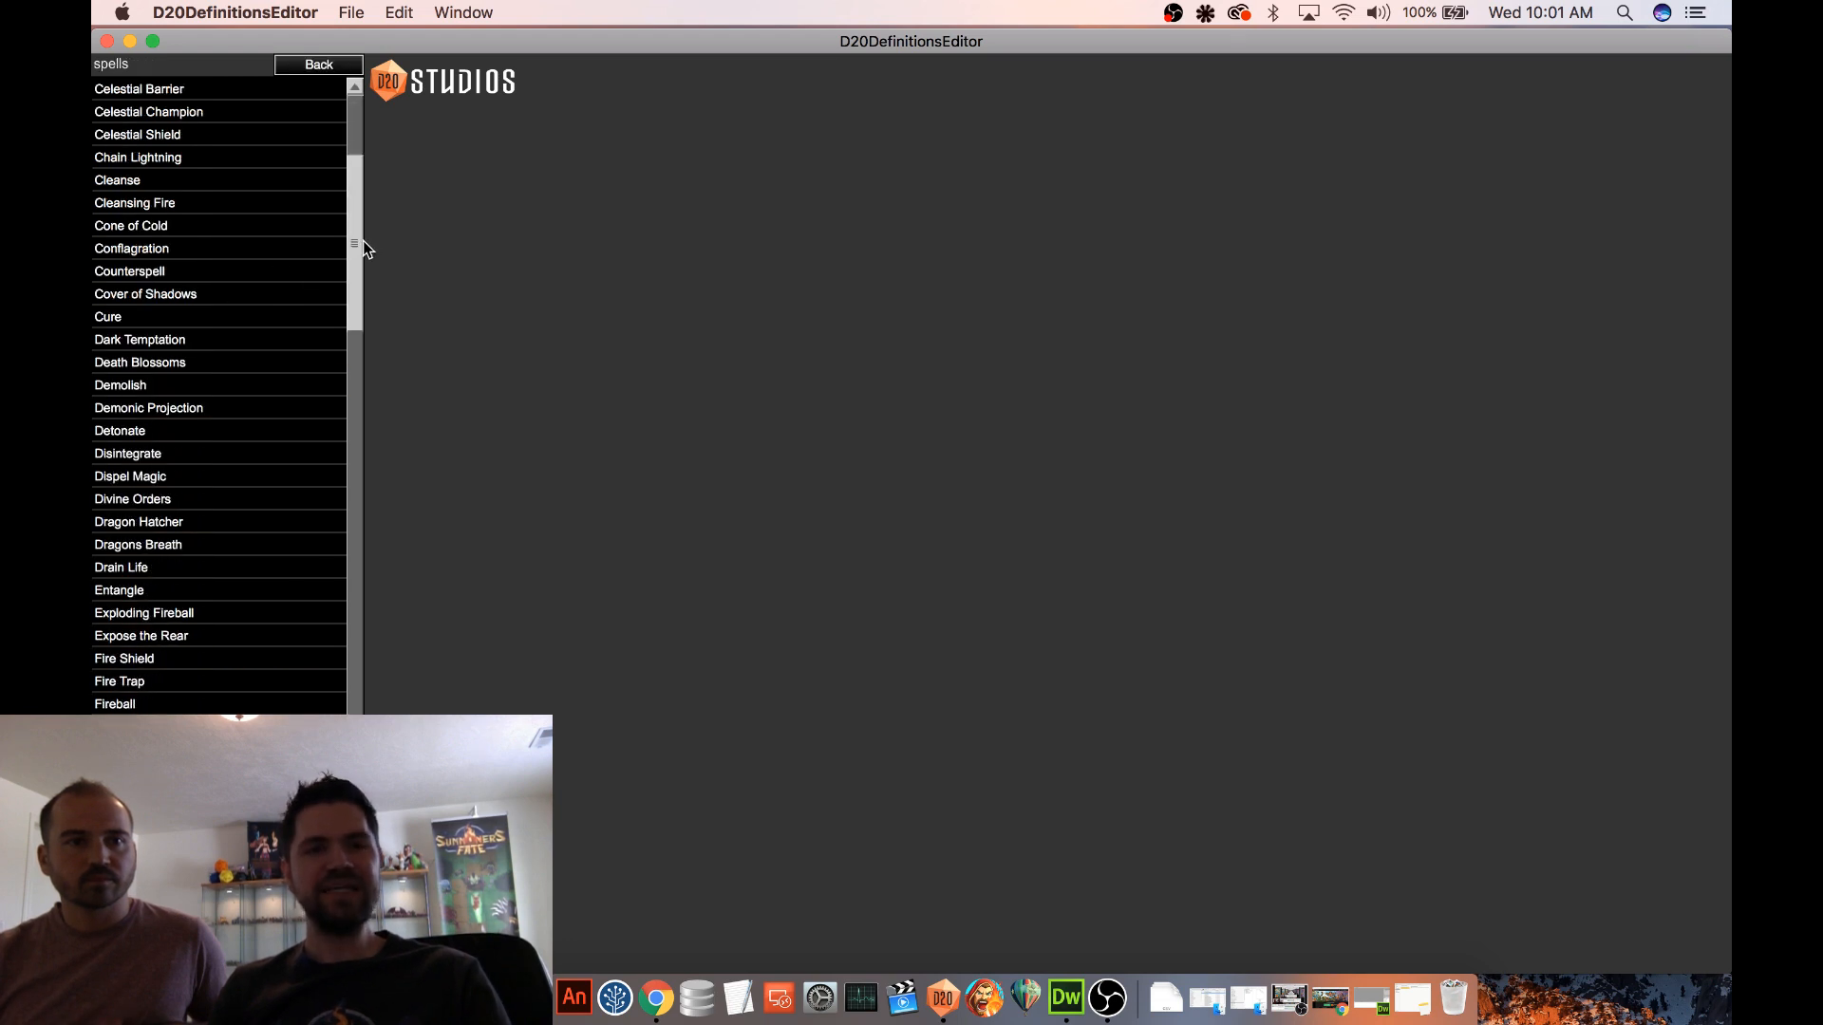
left_click_drag(355, 245, 345, 390)
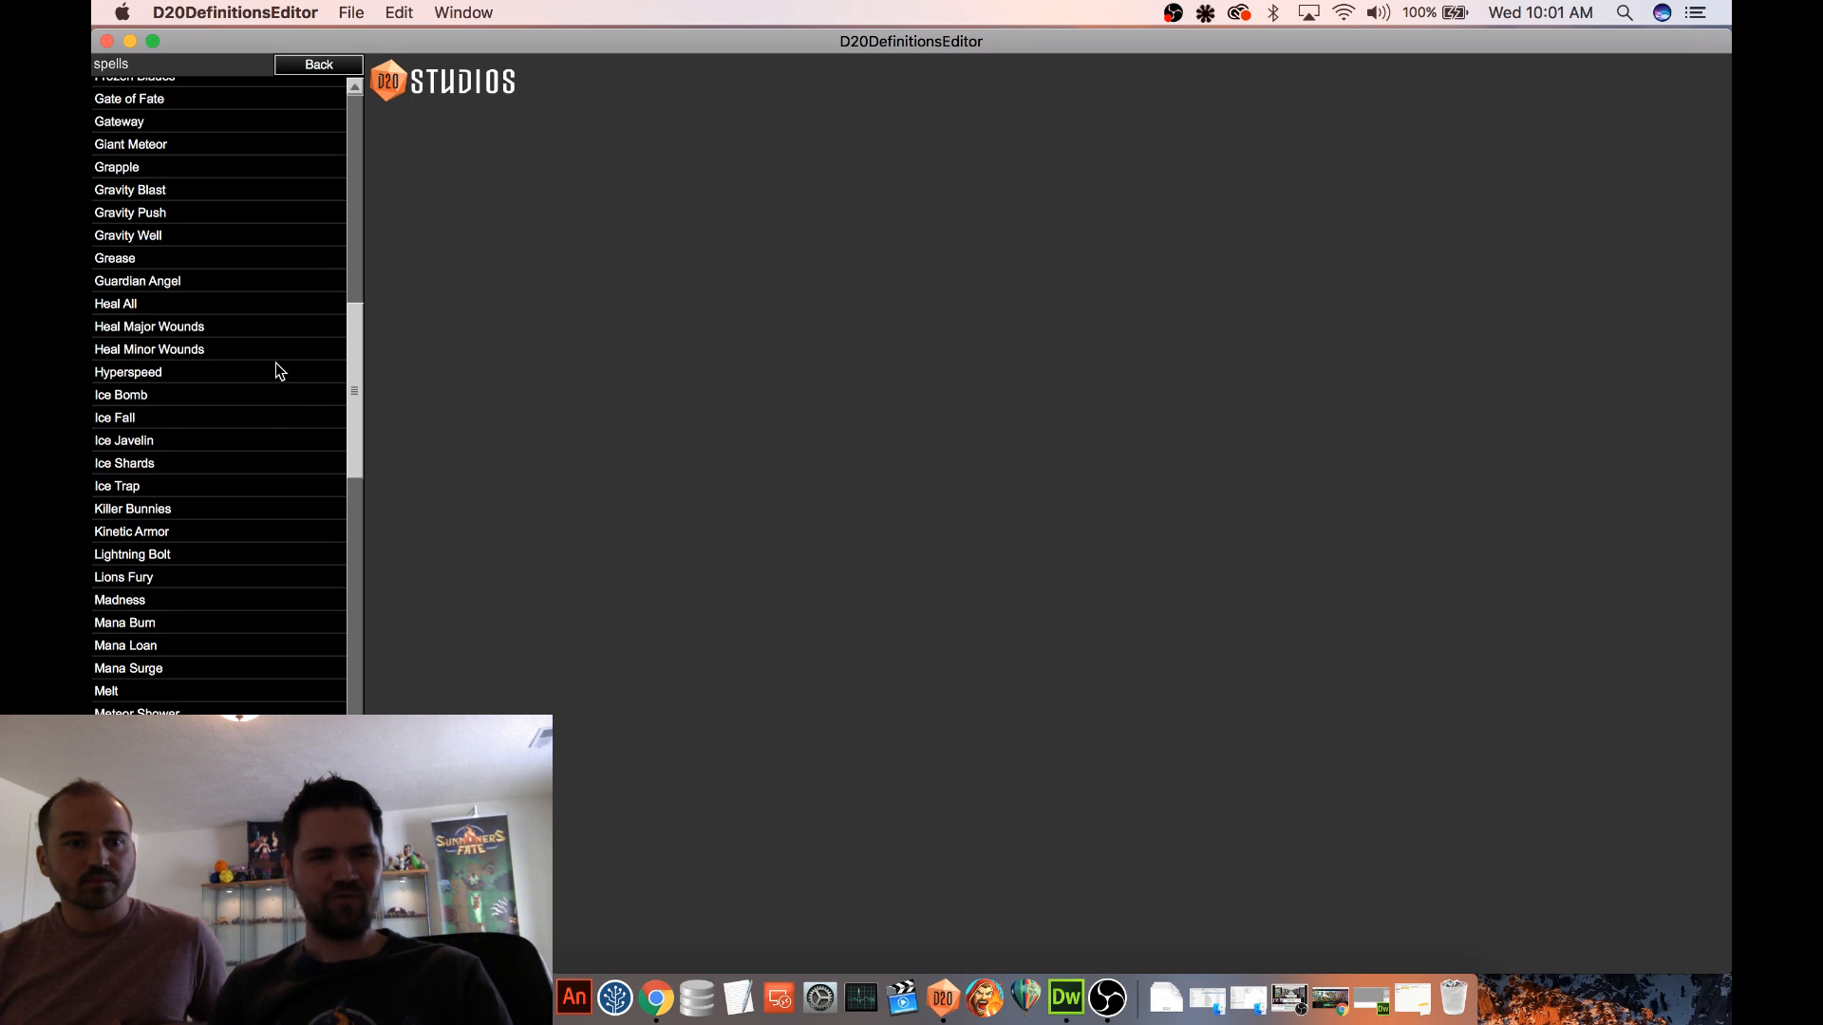
left_click(186, 650)
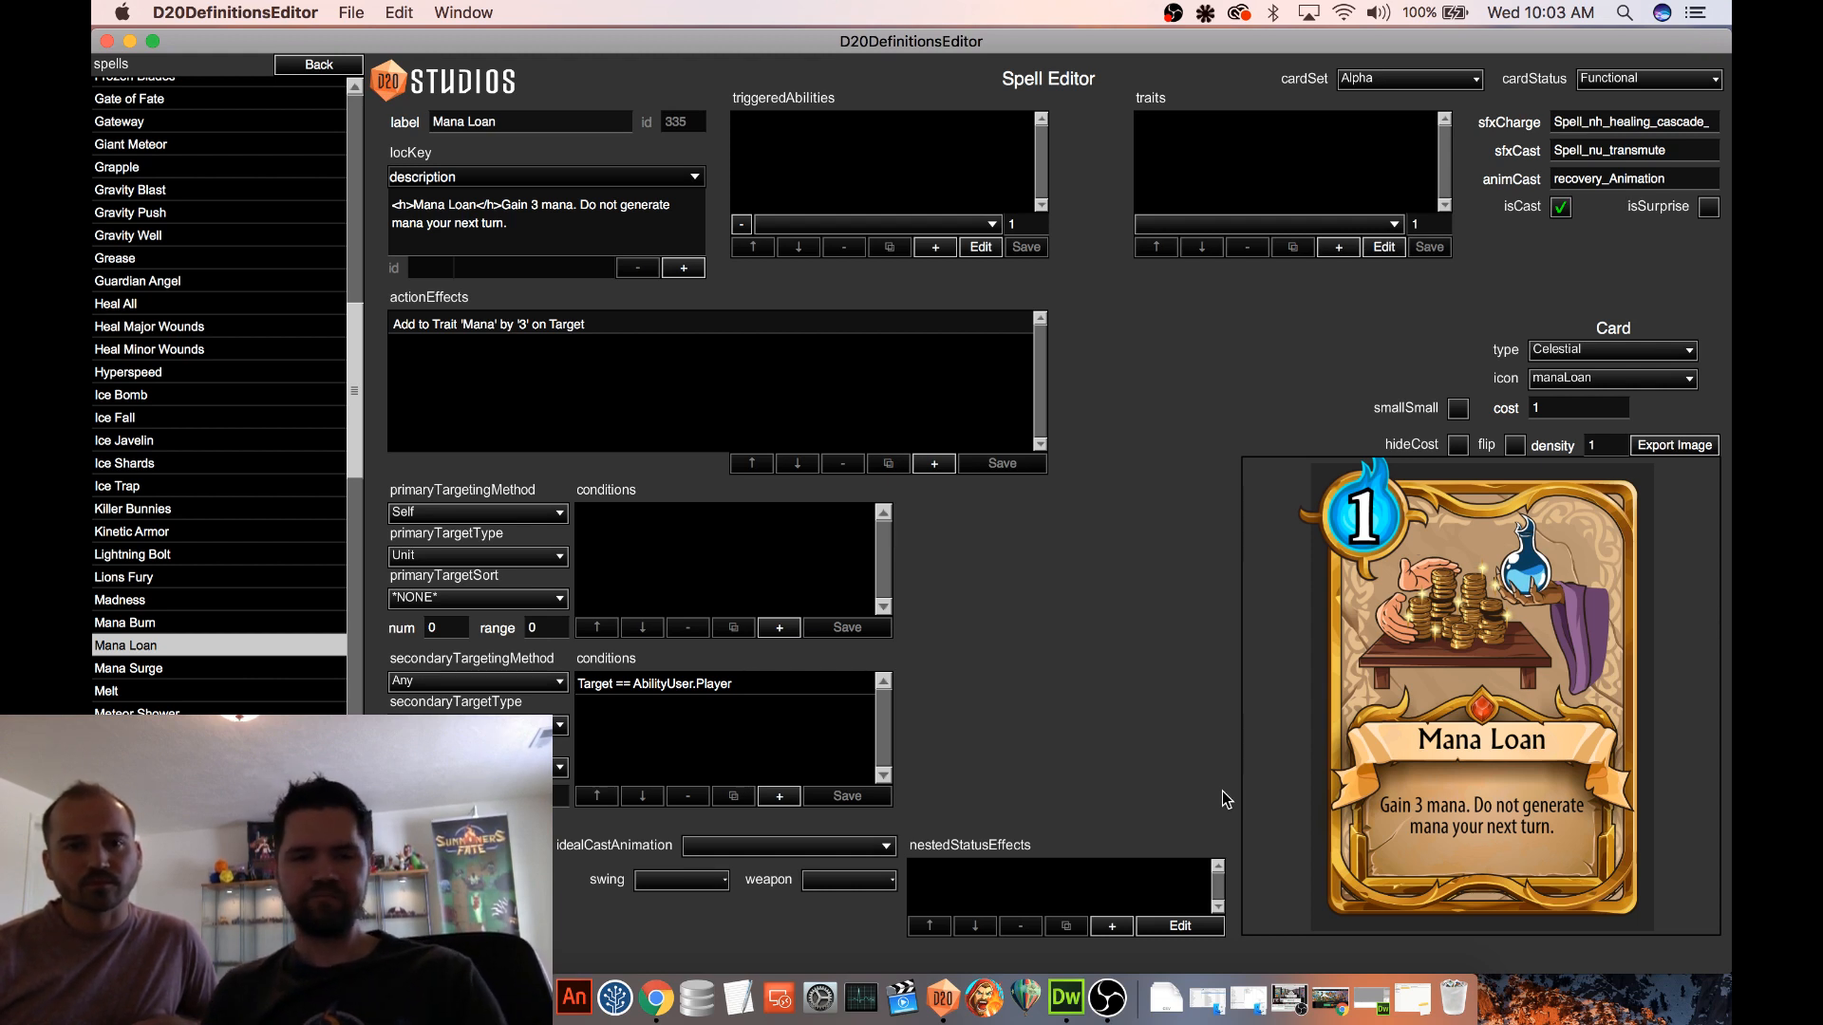
Add a nested status effect to the Mana Loan spell and label it Mana Loan Status
left_click(1110, 927)
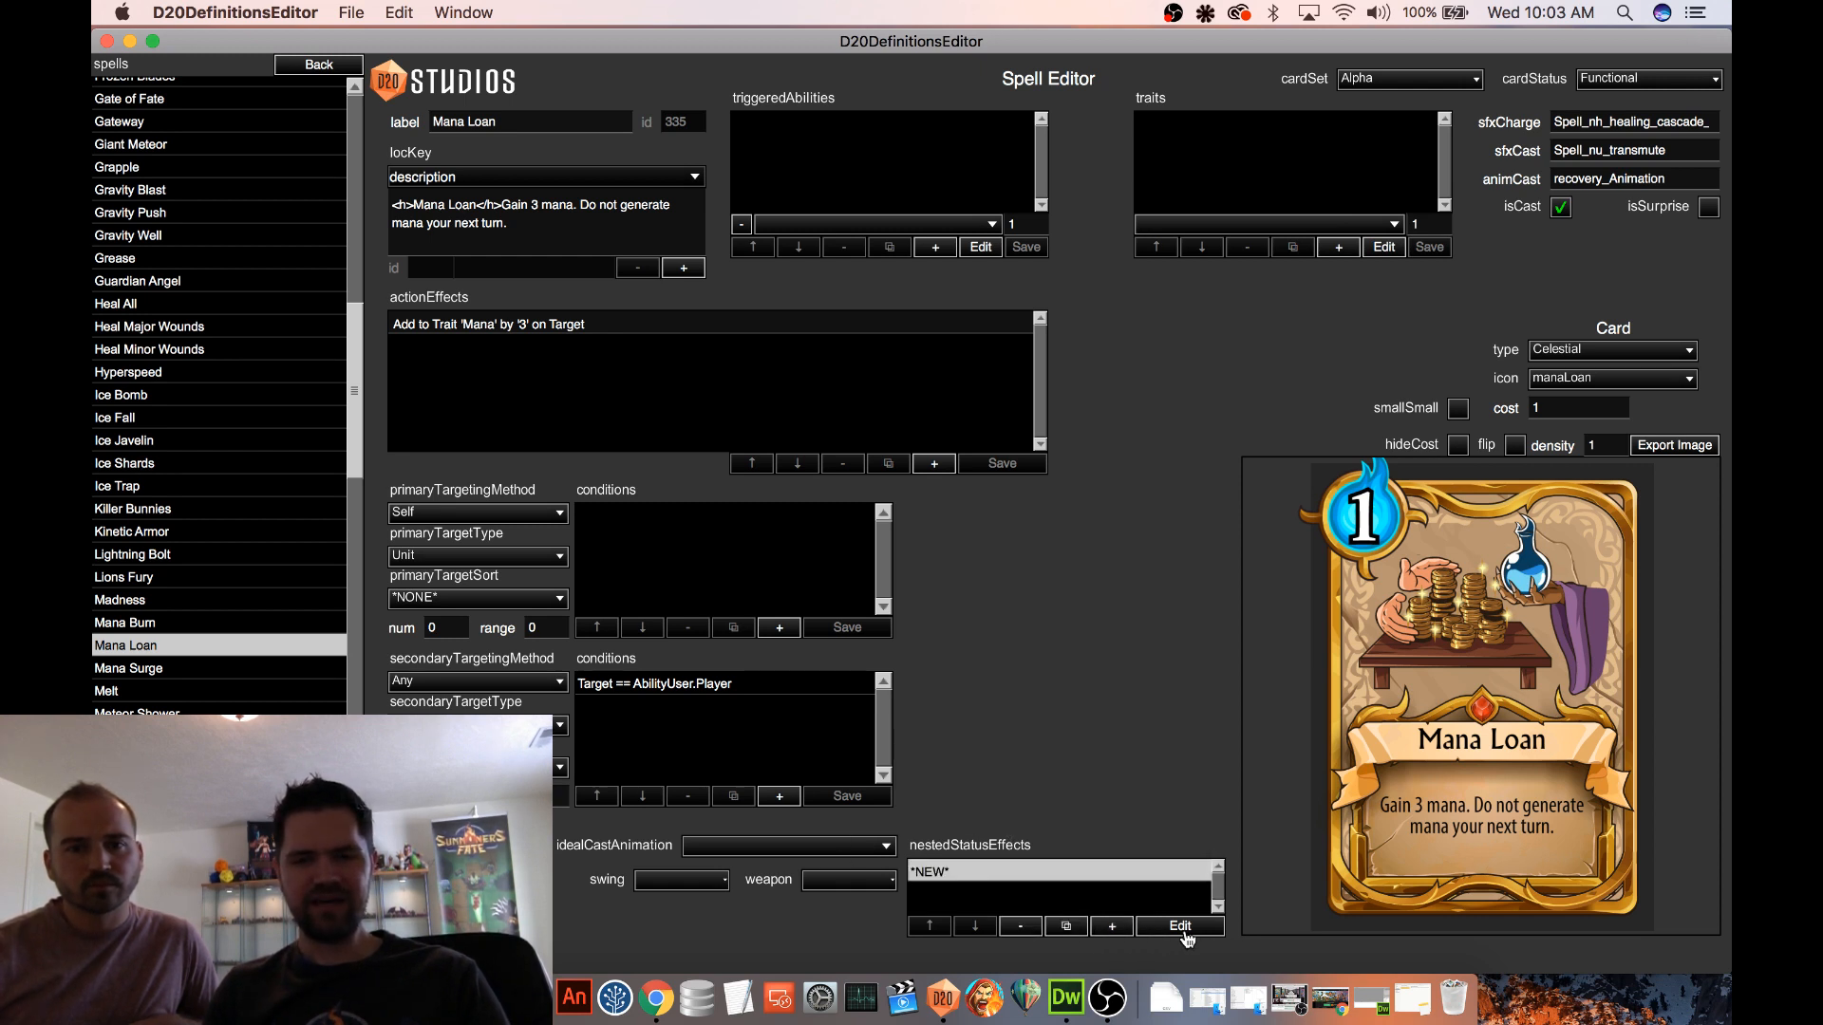
left_click(1182, 928)
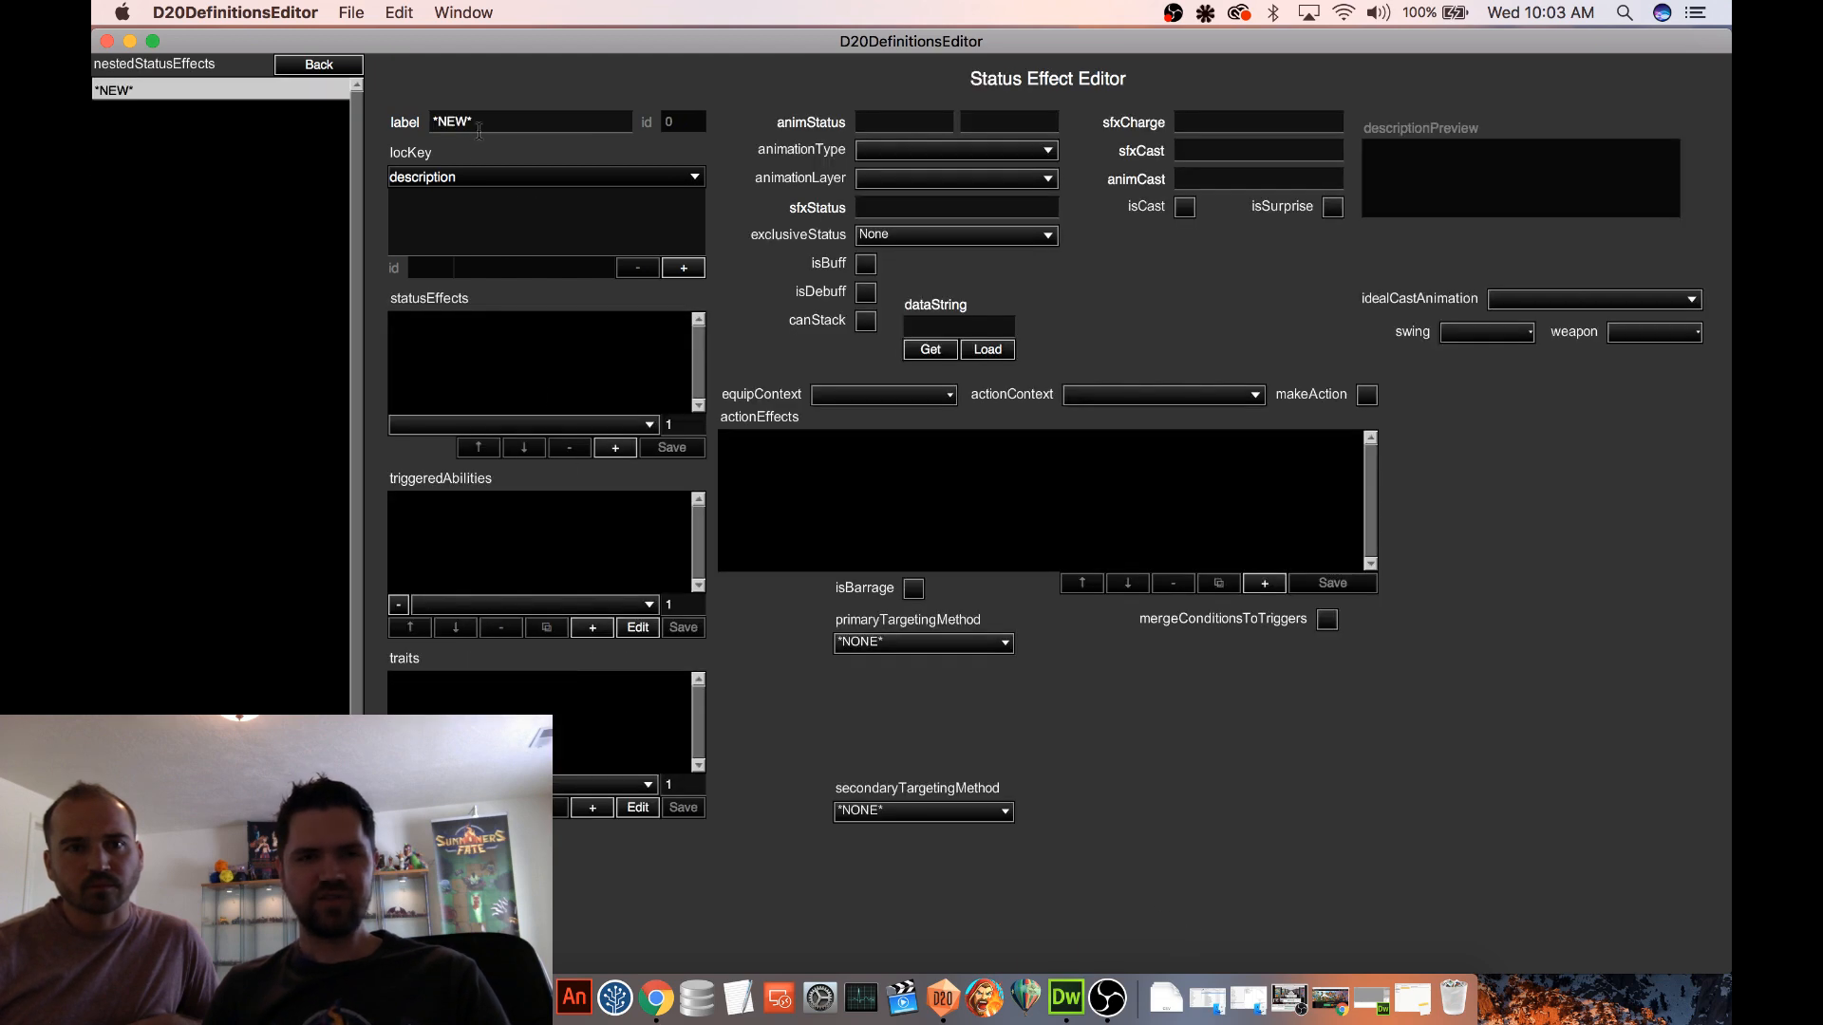
left_click_drag(480, 126, 427, 130)
type("Mana")
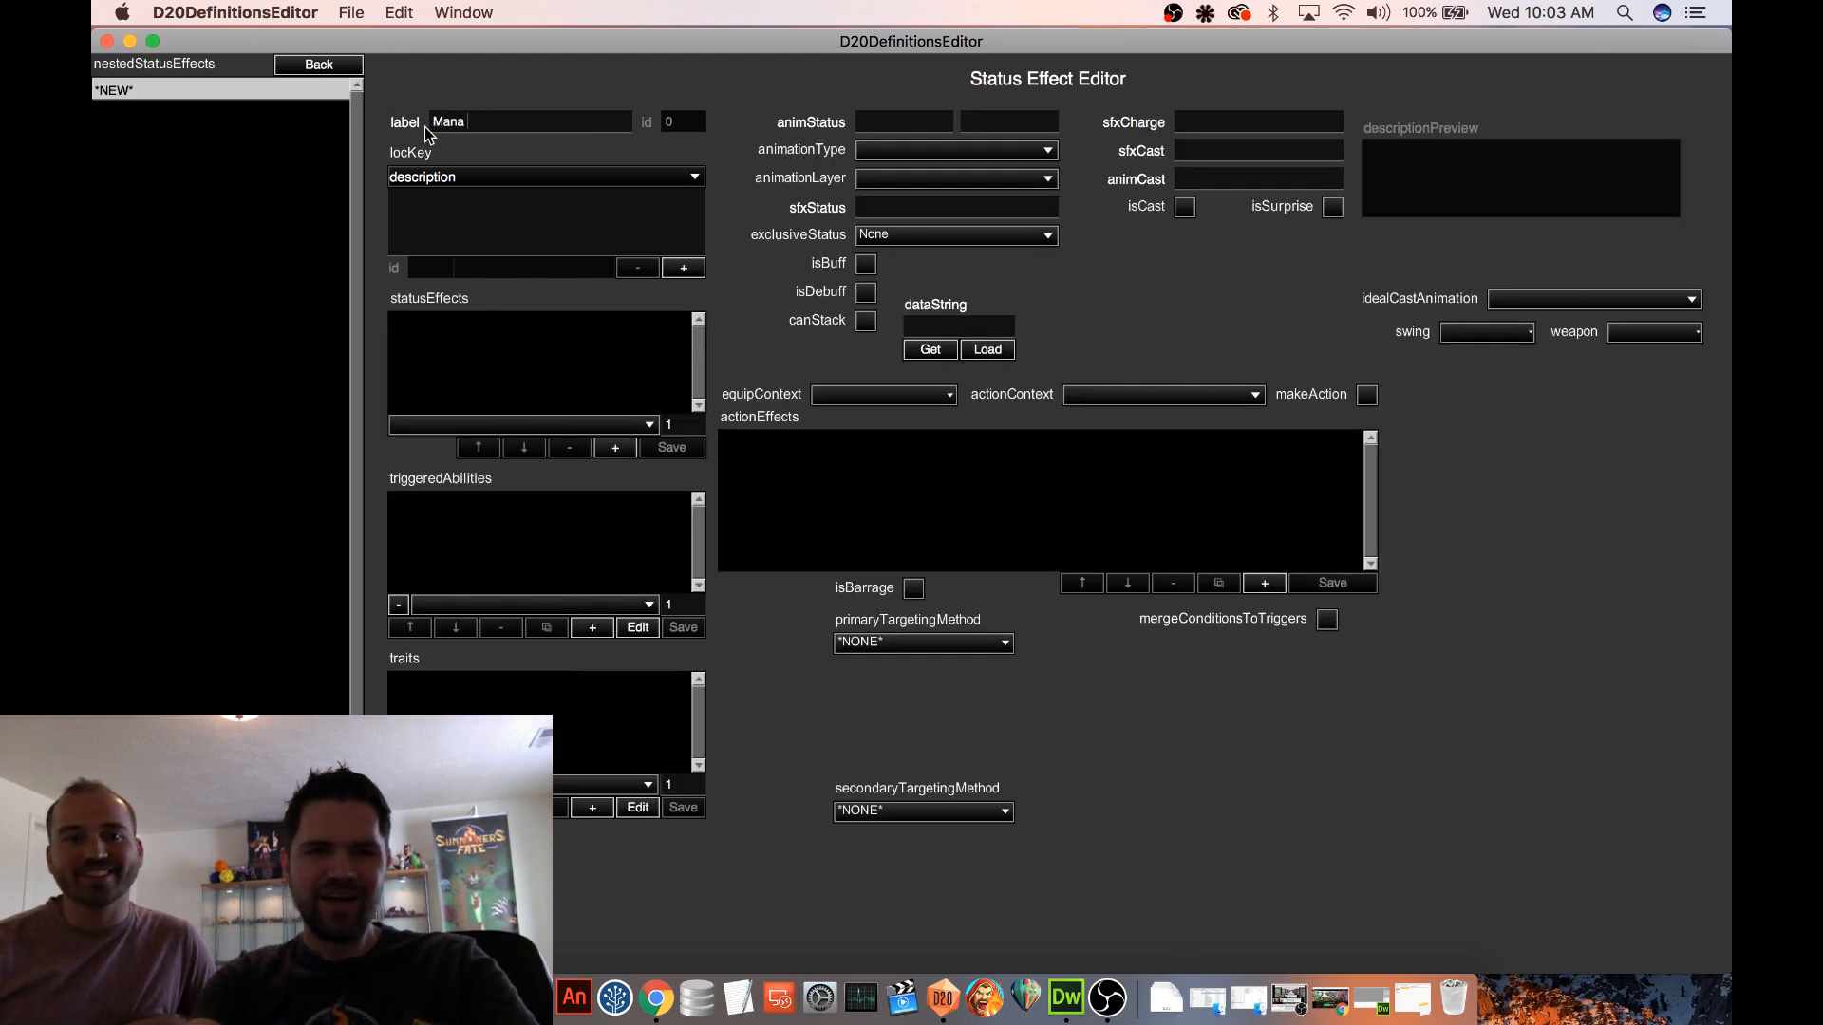
type(" leak D")
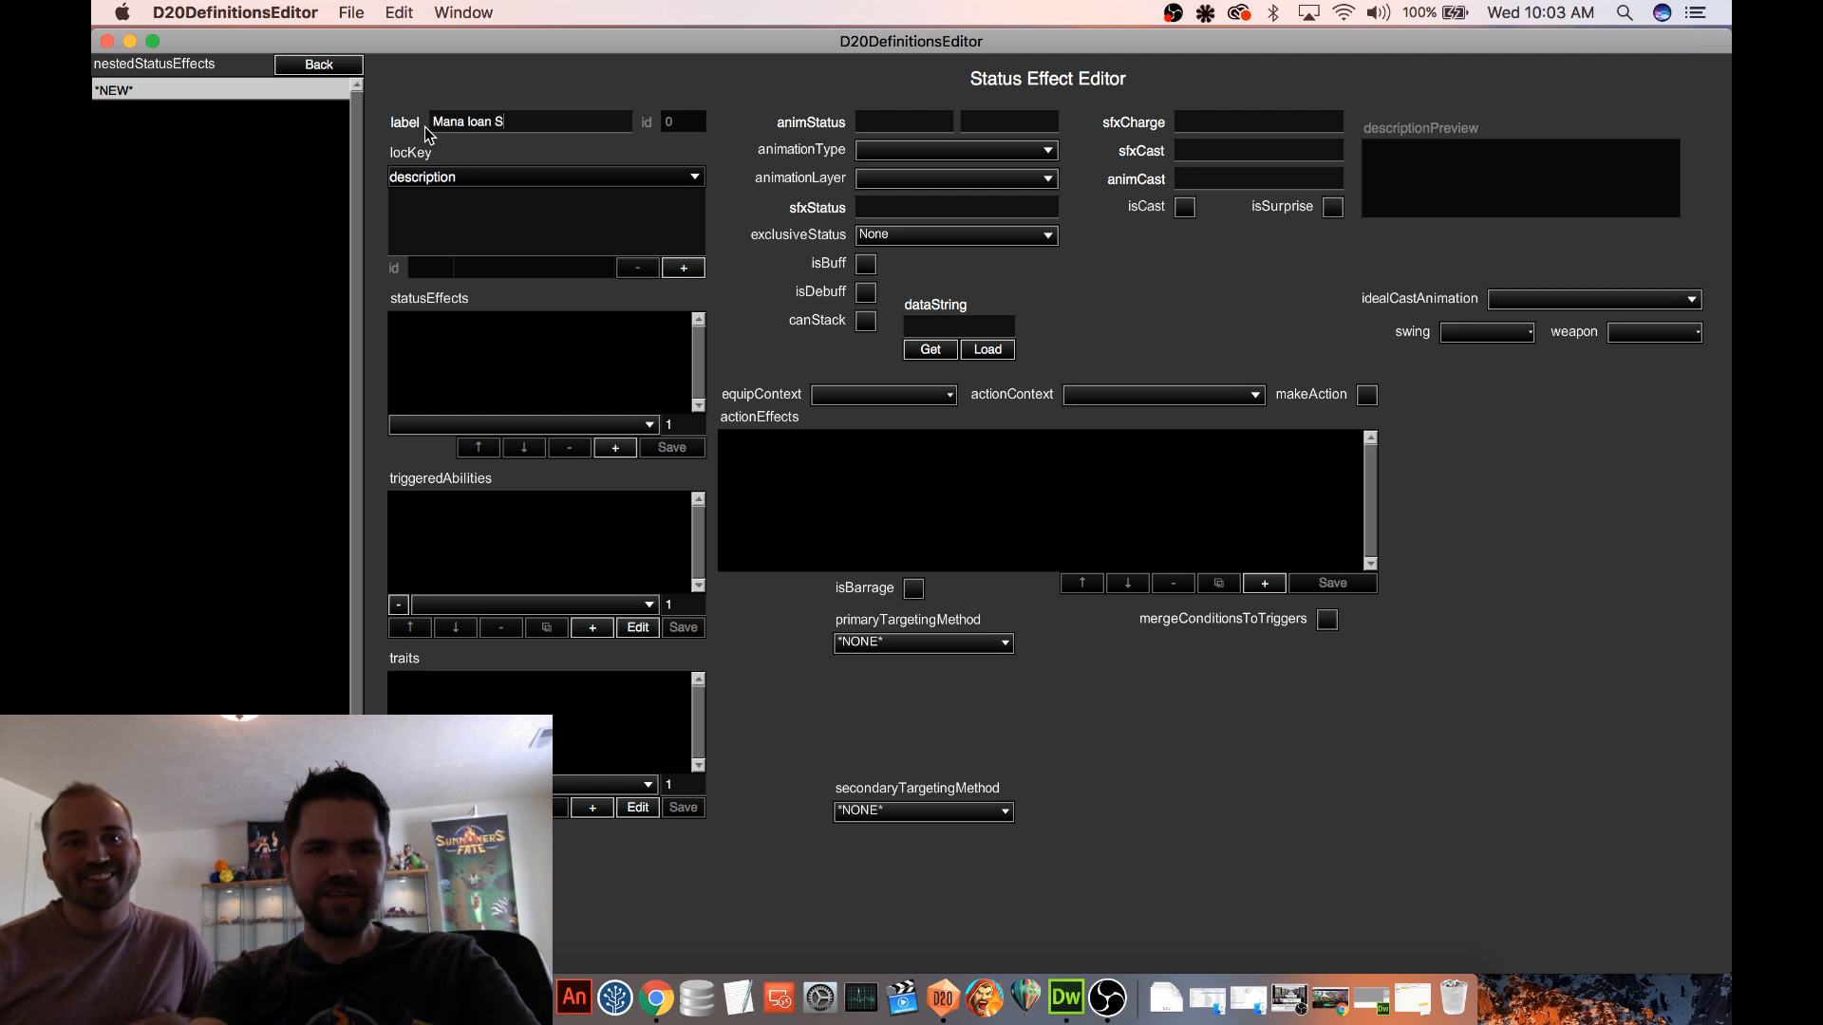
key("BackSpace")
key("BackSpace")
key("BackSpace")
key("BackSpace")
key("BackSpace")
key("BackSpace")
type("Loan Status")
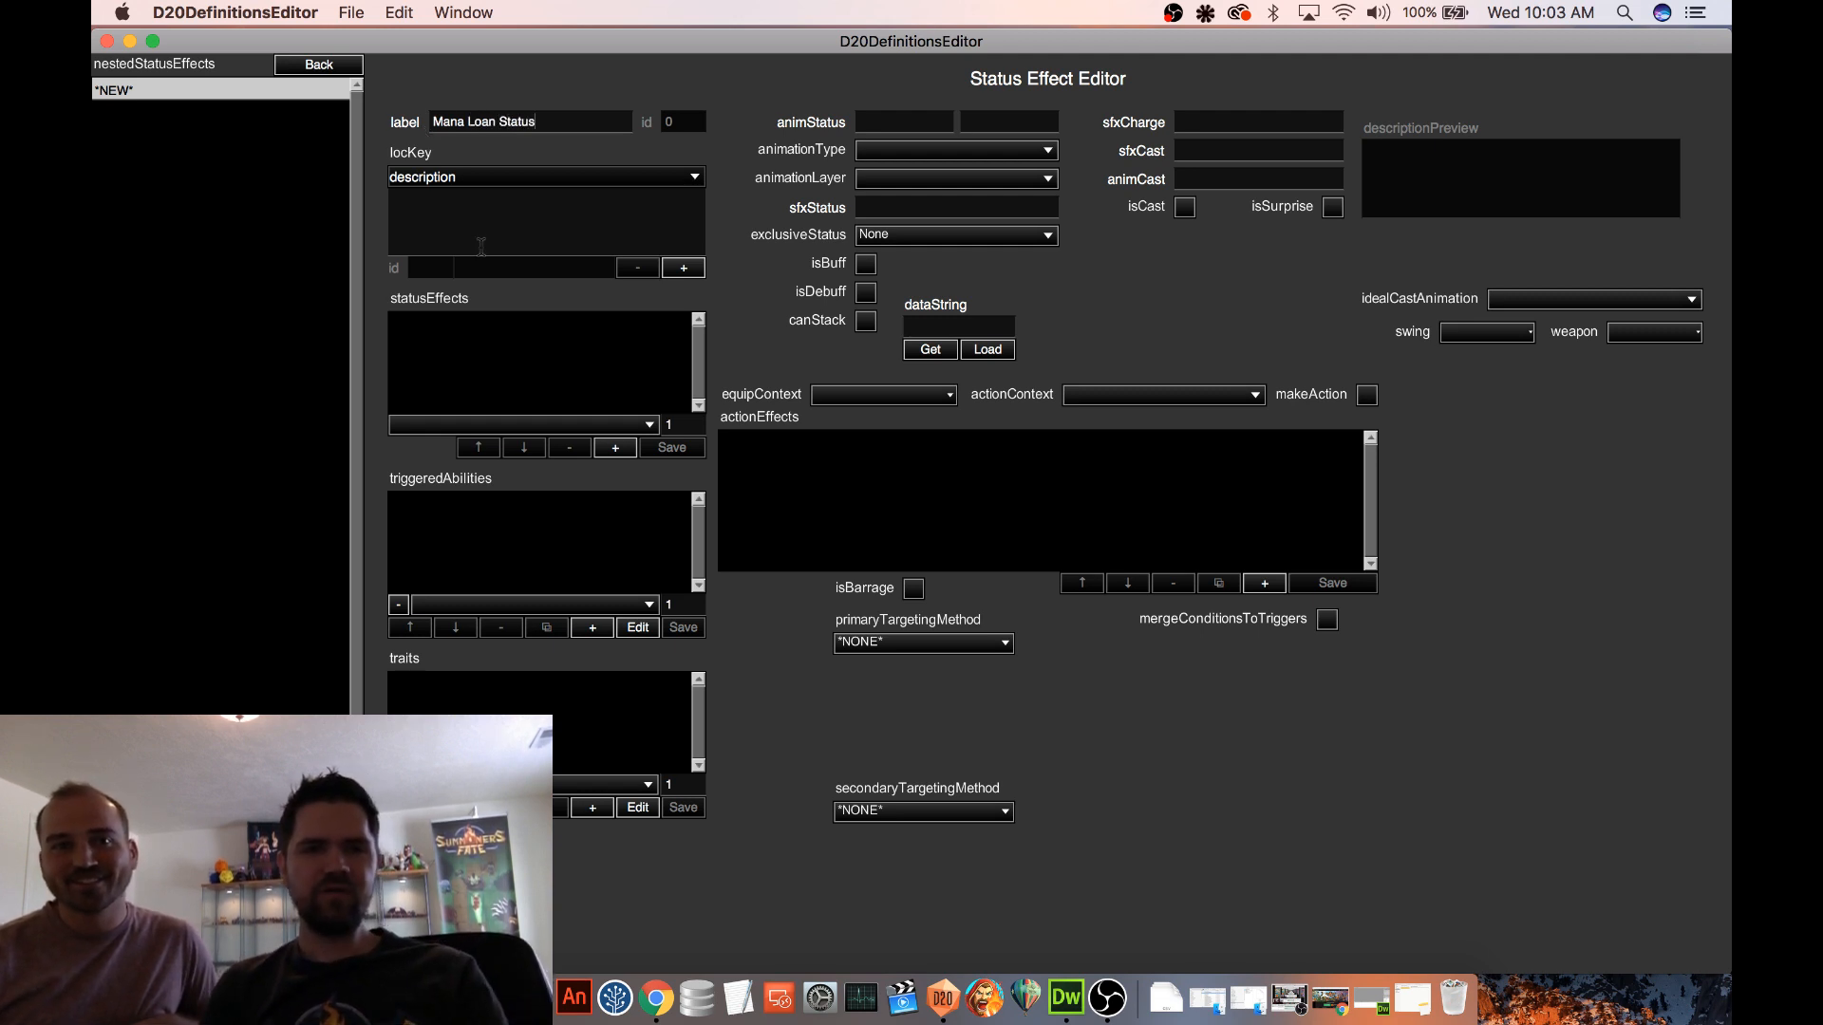
left_click(509, 225)
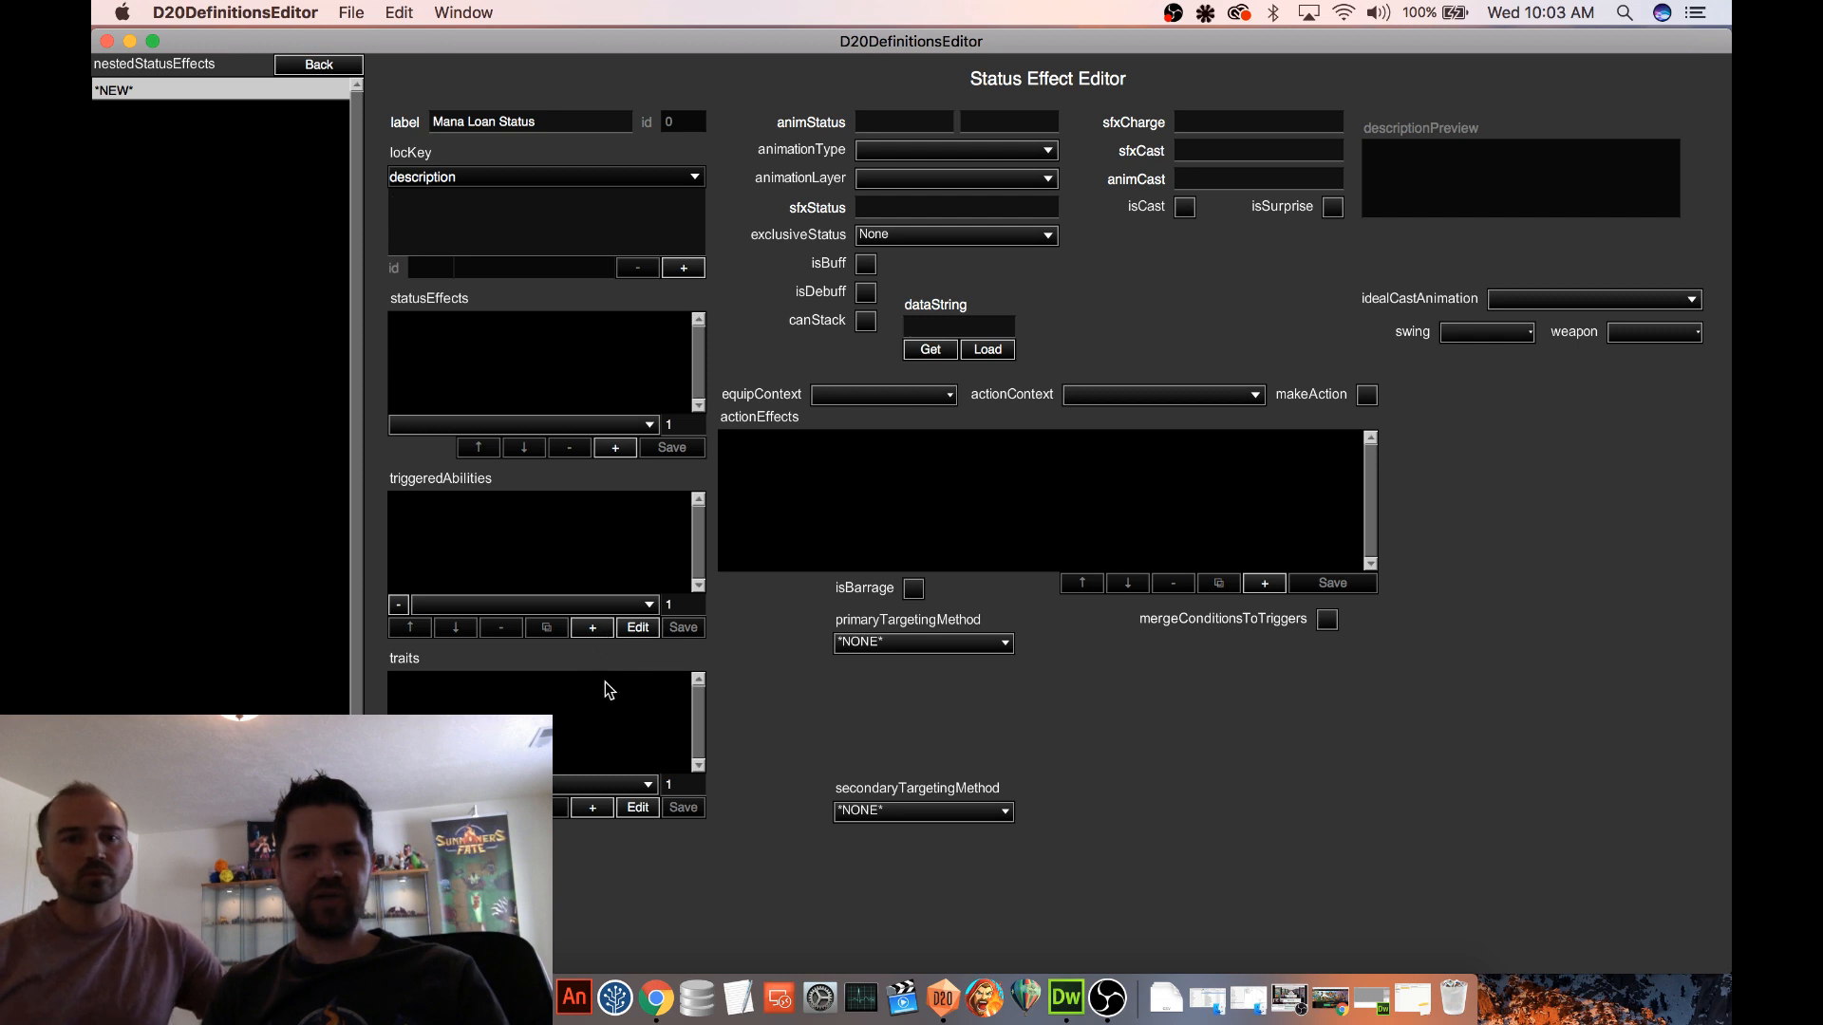
Add a nested triggered ability to the status effect and load the copied data string into it
left_click(595, 628)
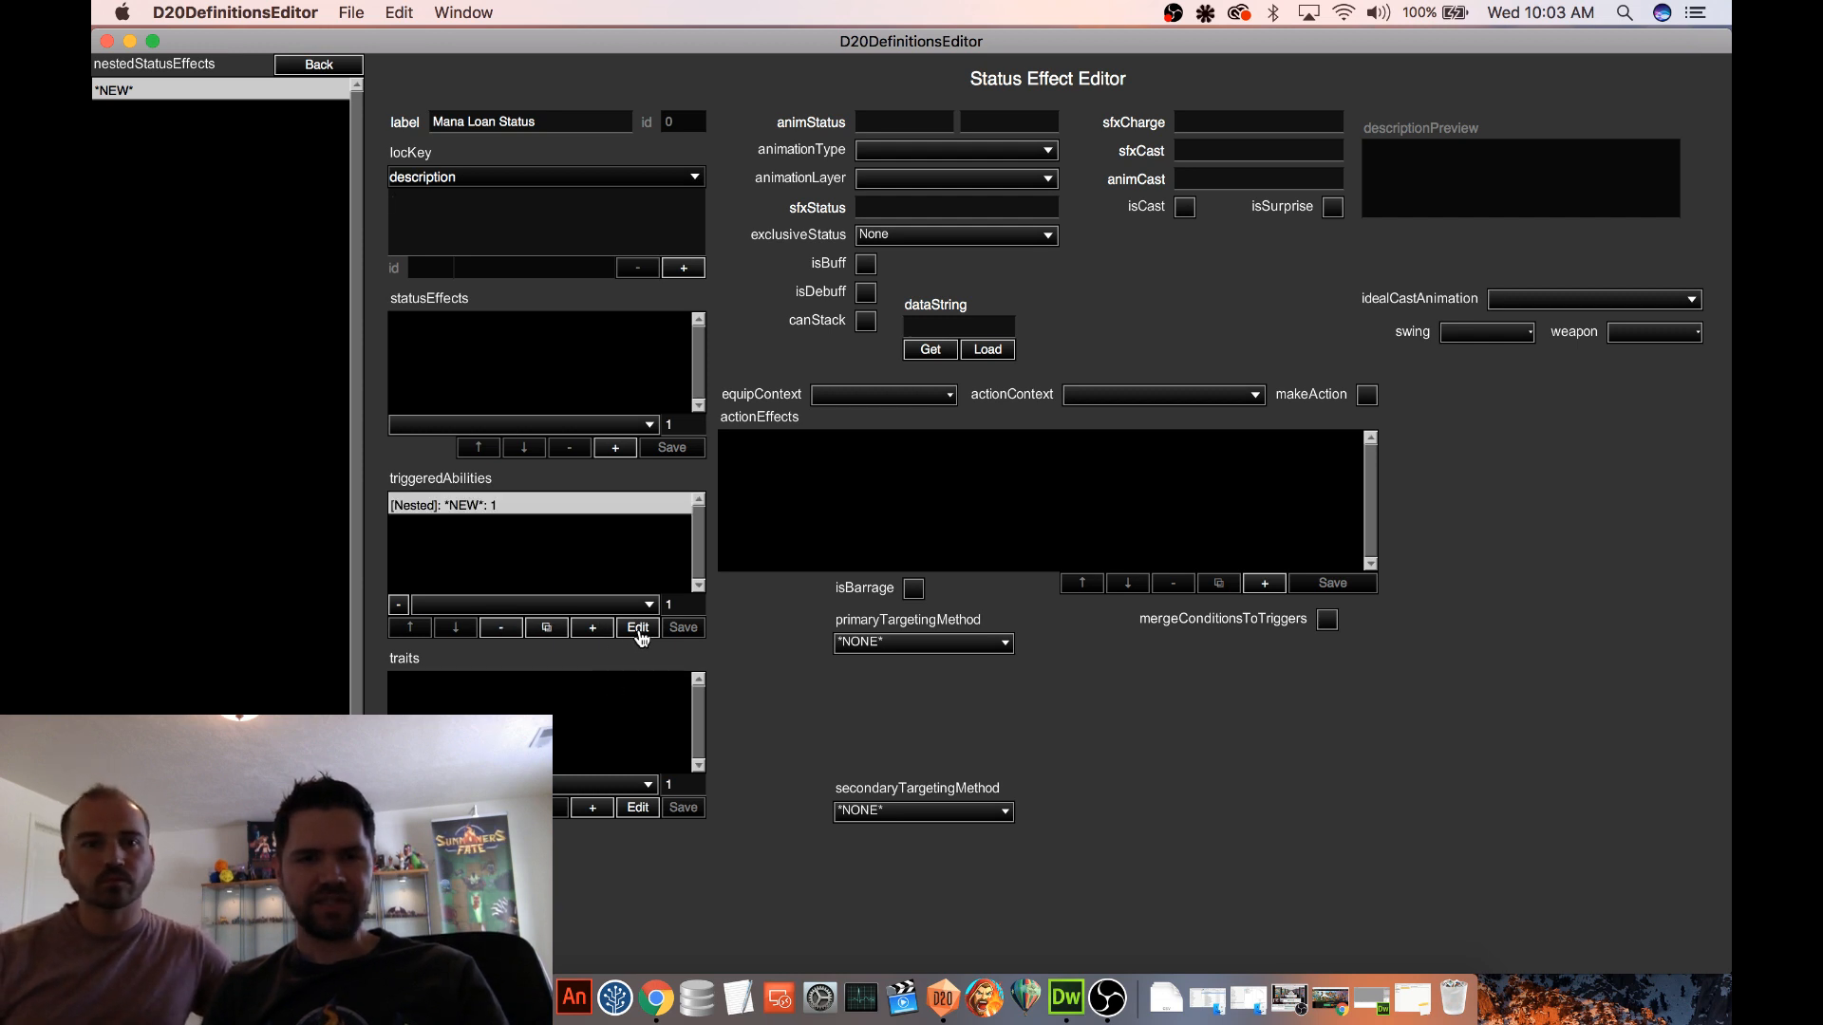
left_click(639, 630)
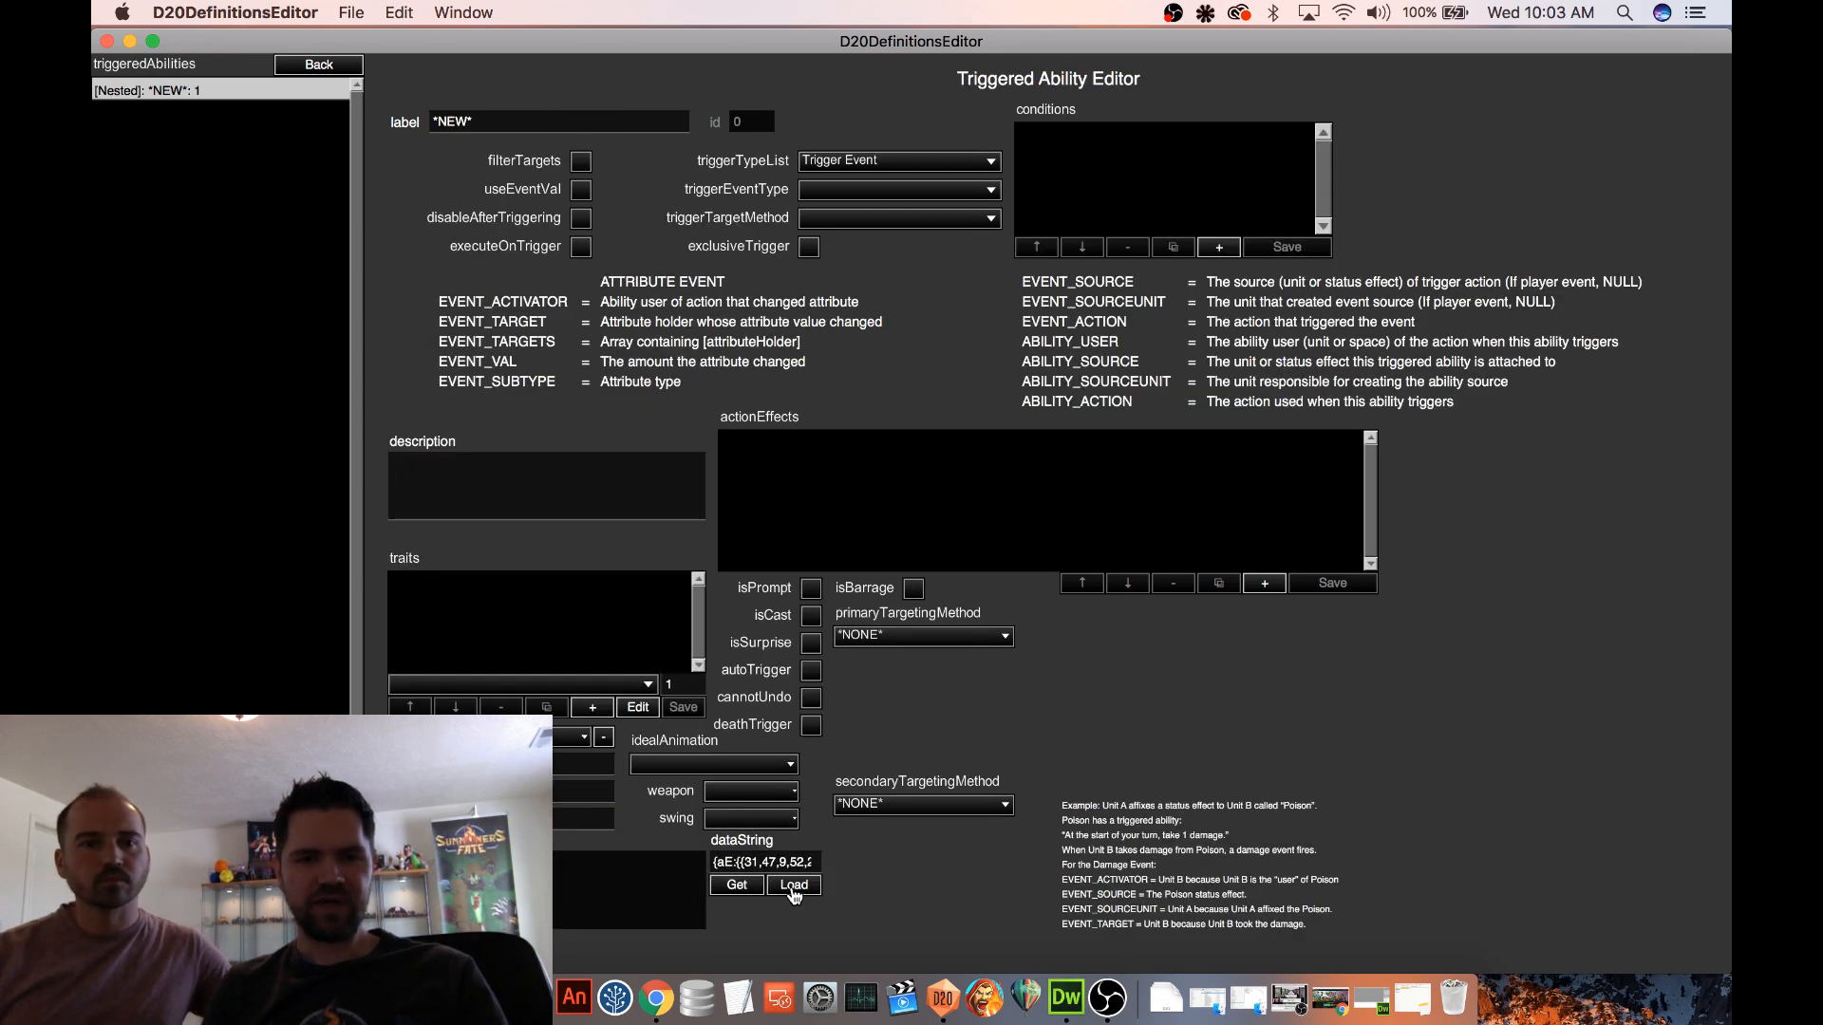
left_click(792, 886)
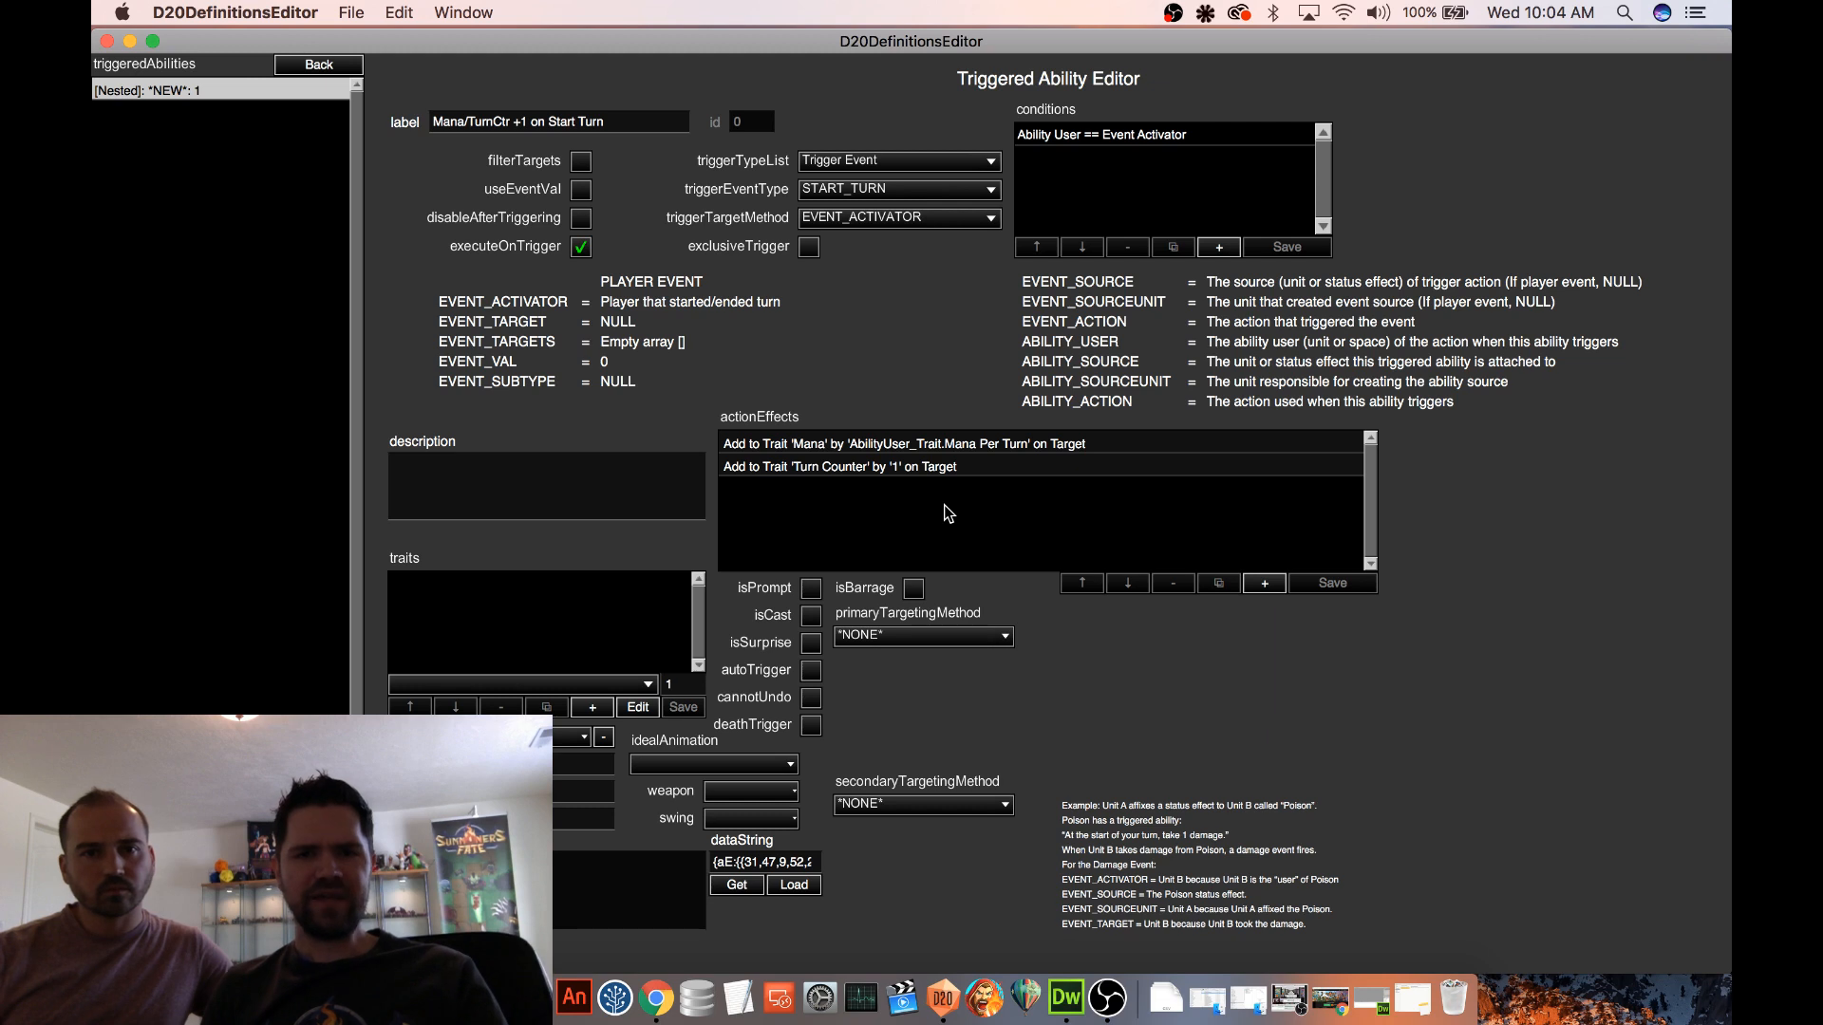
Remove the Turn Counter action effect from the loaded triggered ability
left_click(802, 445)
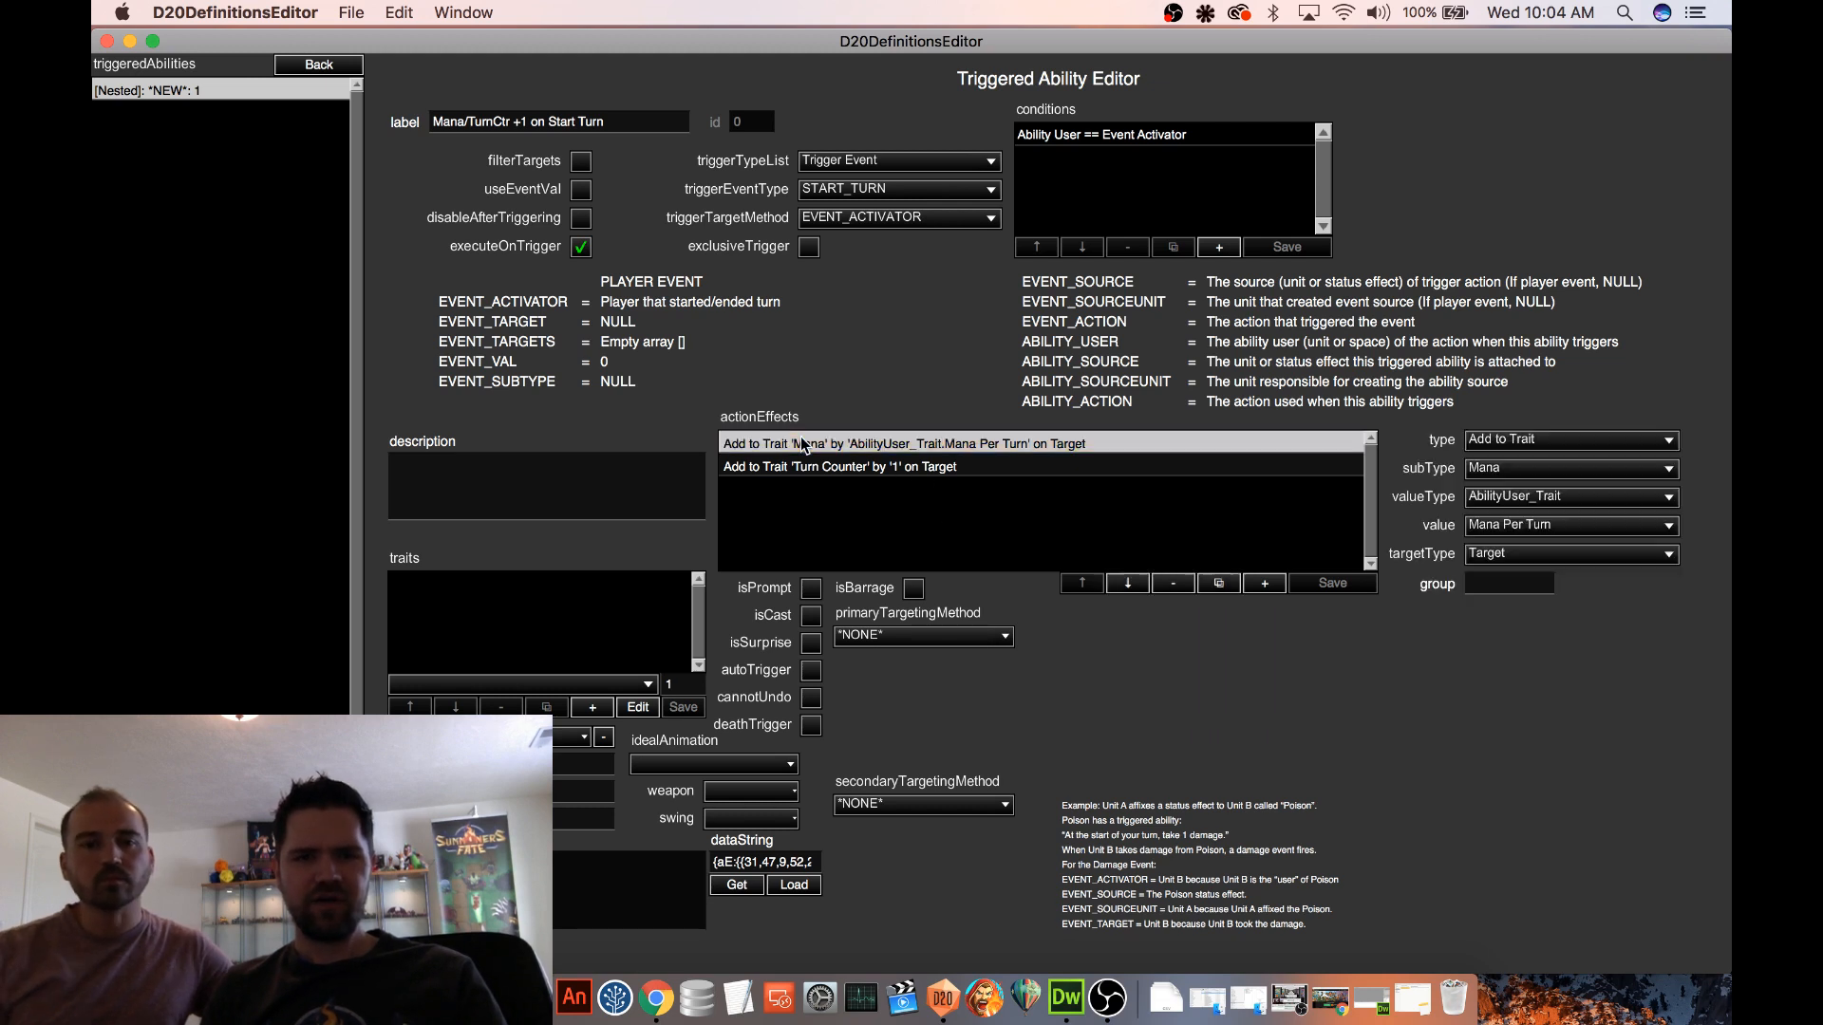
left_click(901, 467)
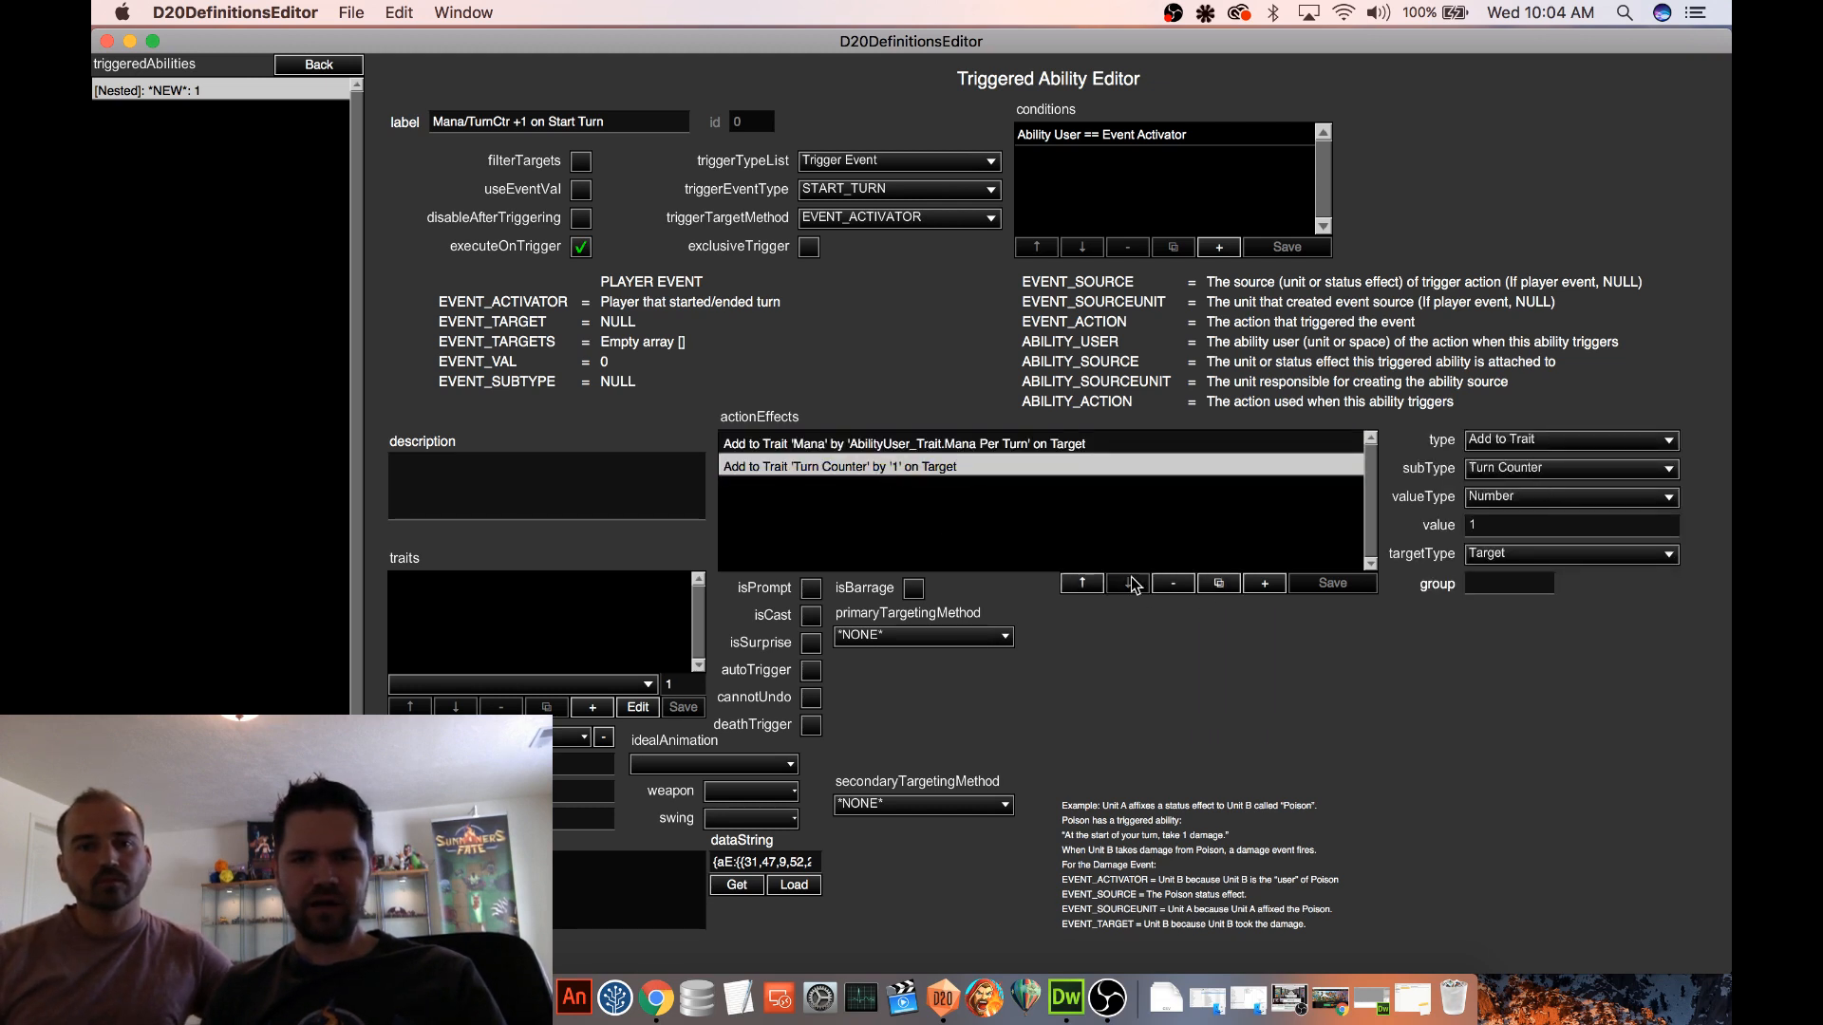
left_click(1174, 583)
Change the Mana action effect's type to Subtract from Trait and save the effect
left_click(809, 451)
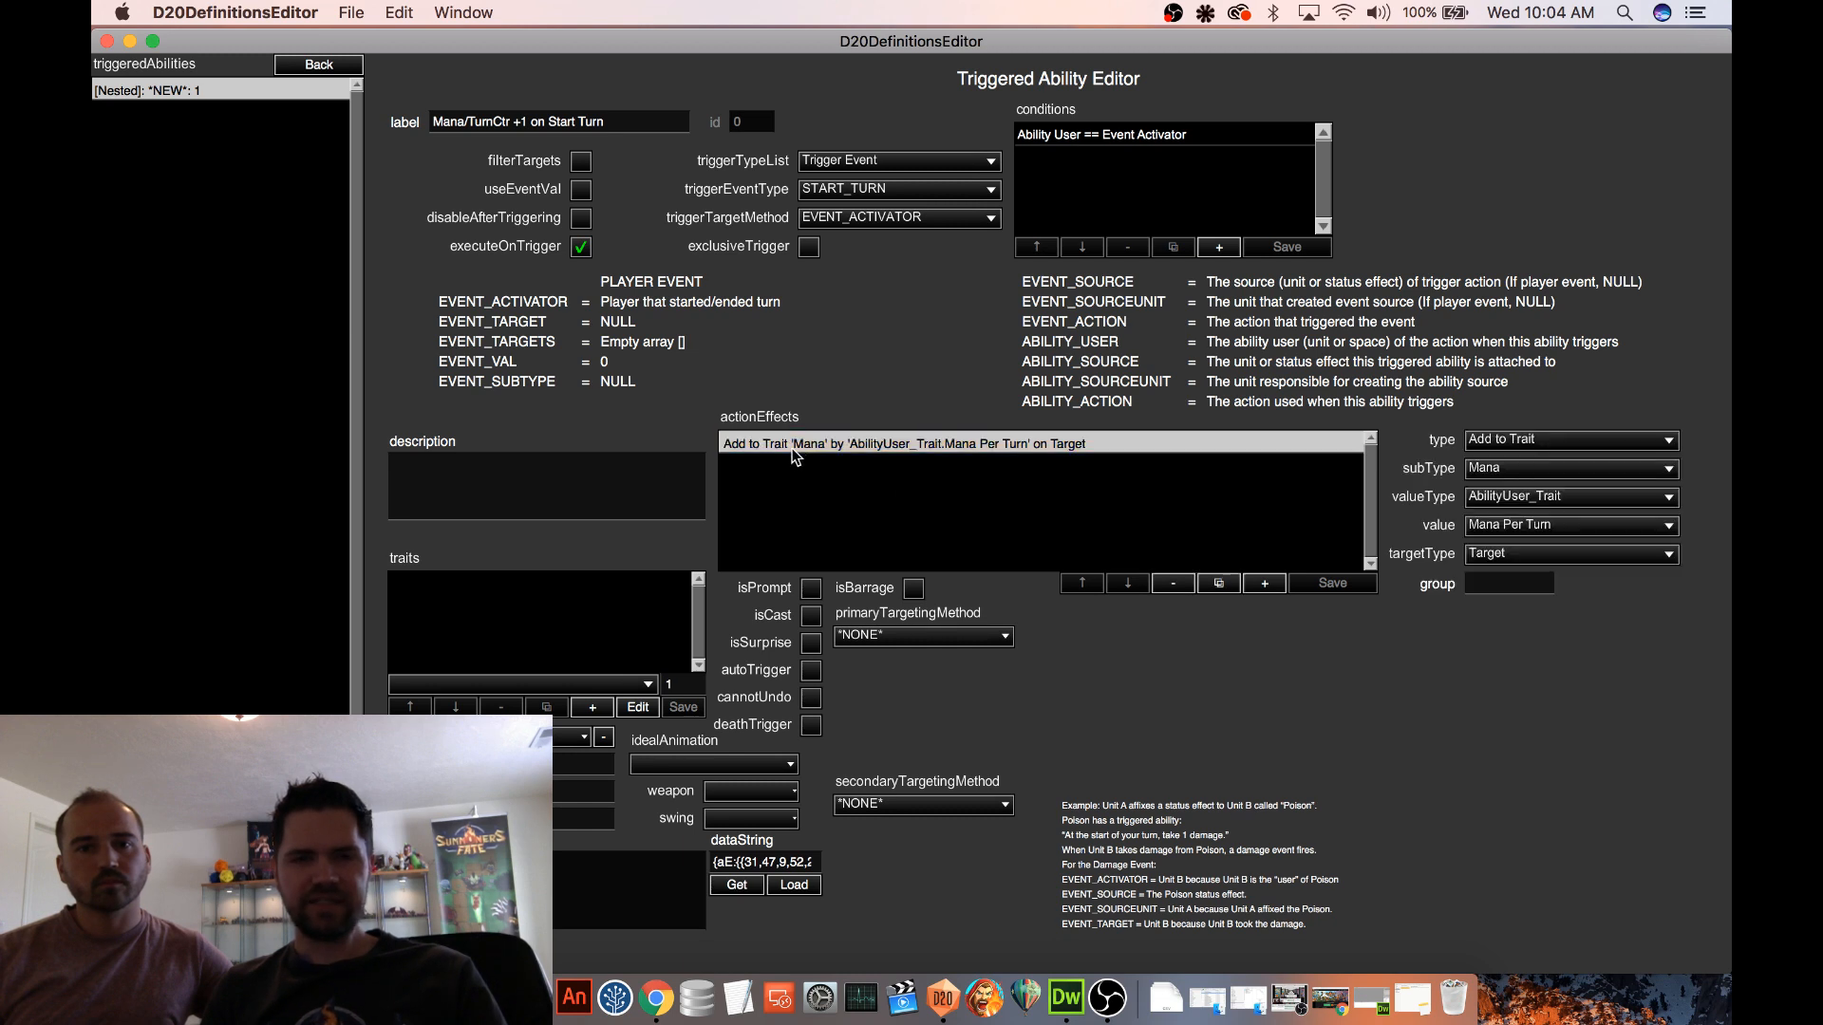
left_click(1486, 440)
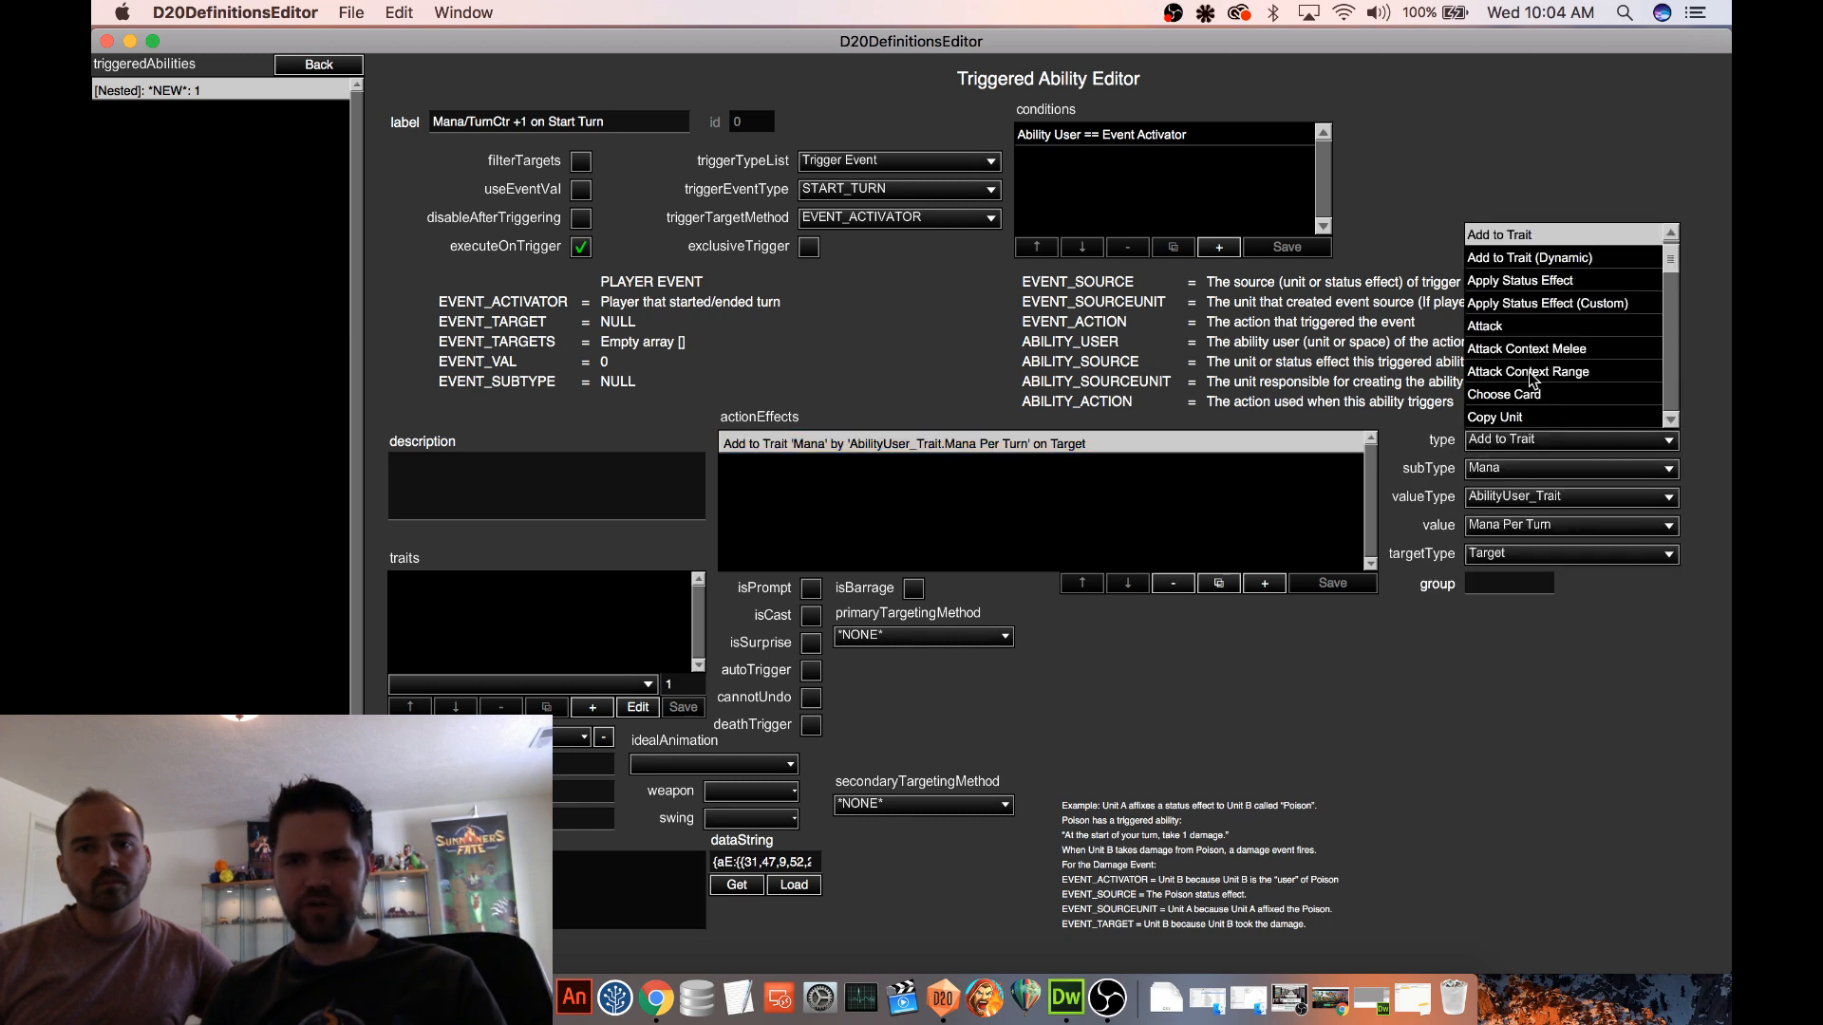
scroll(1547, 380, "down", 3)
scroll(1554, 378, "down", 10)
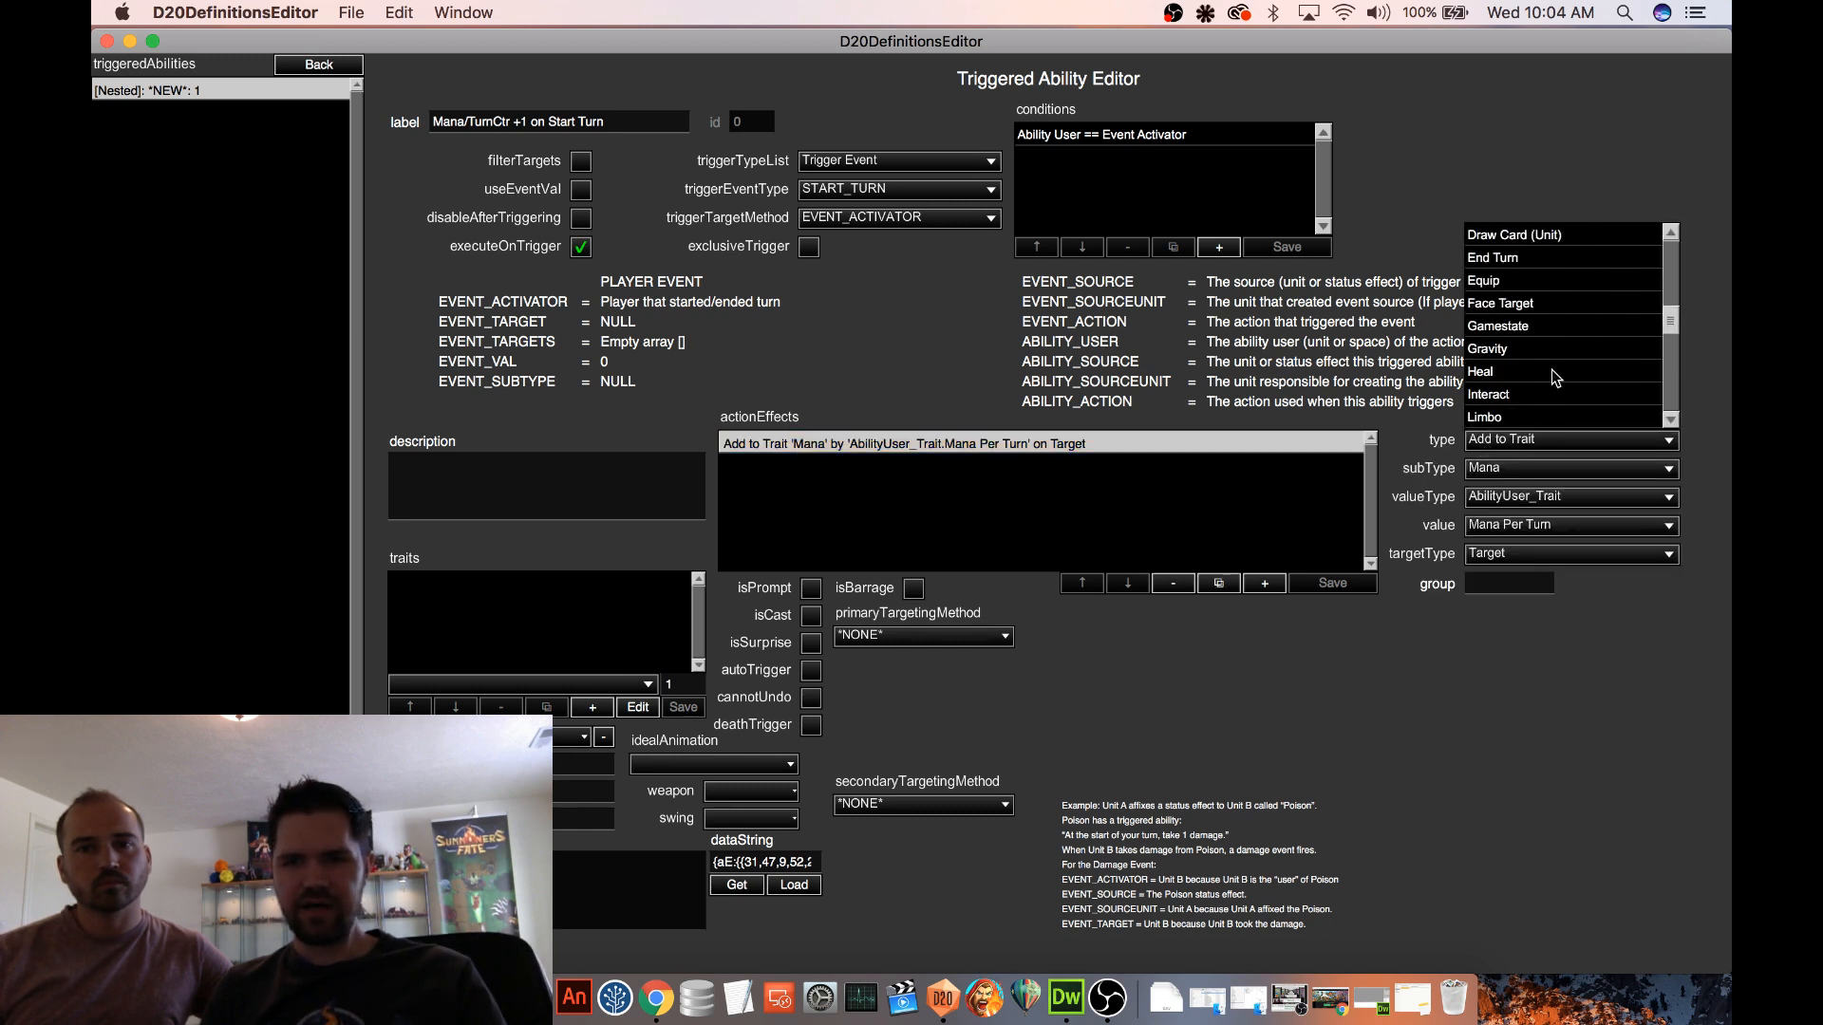
scroll(1555, 376, "down", 4)
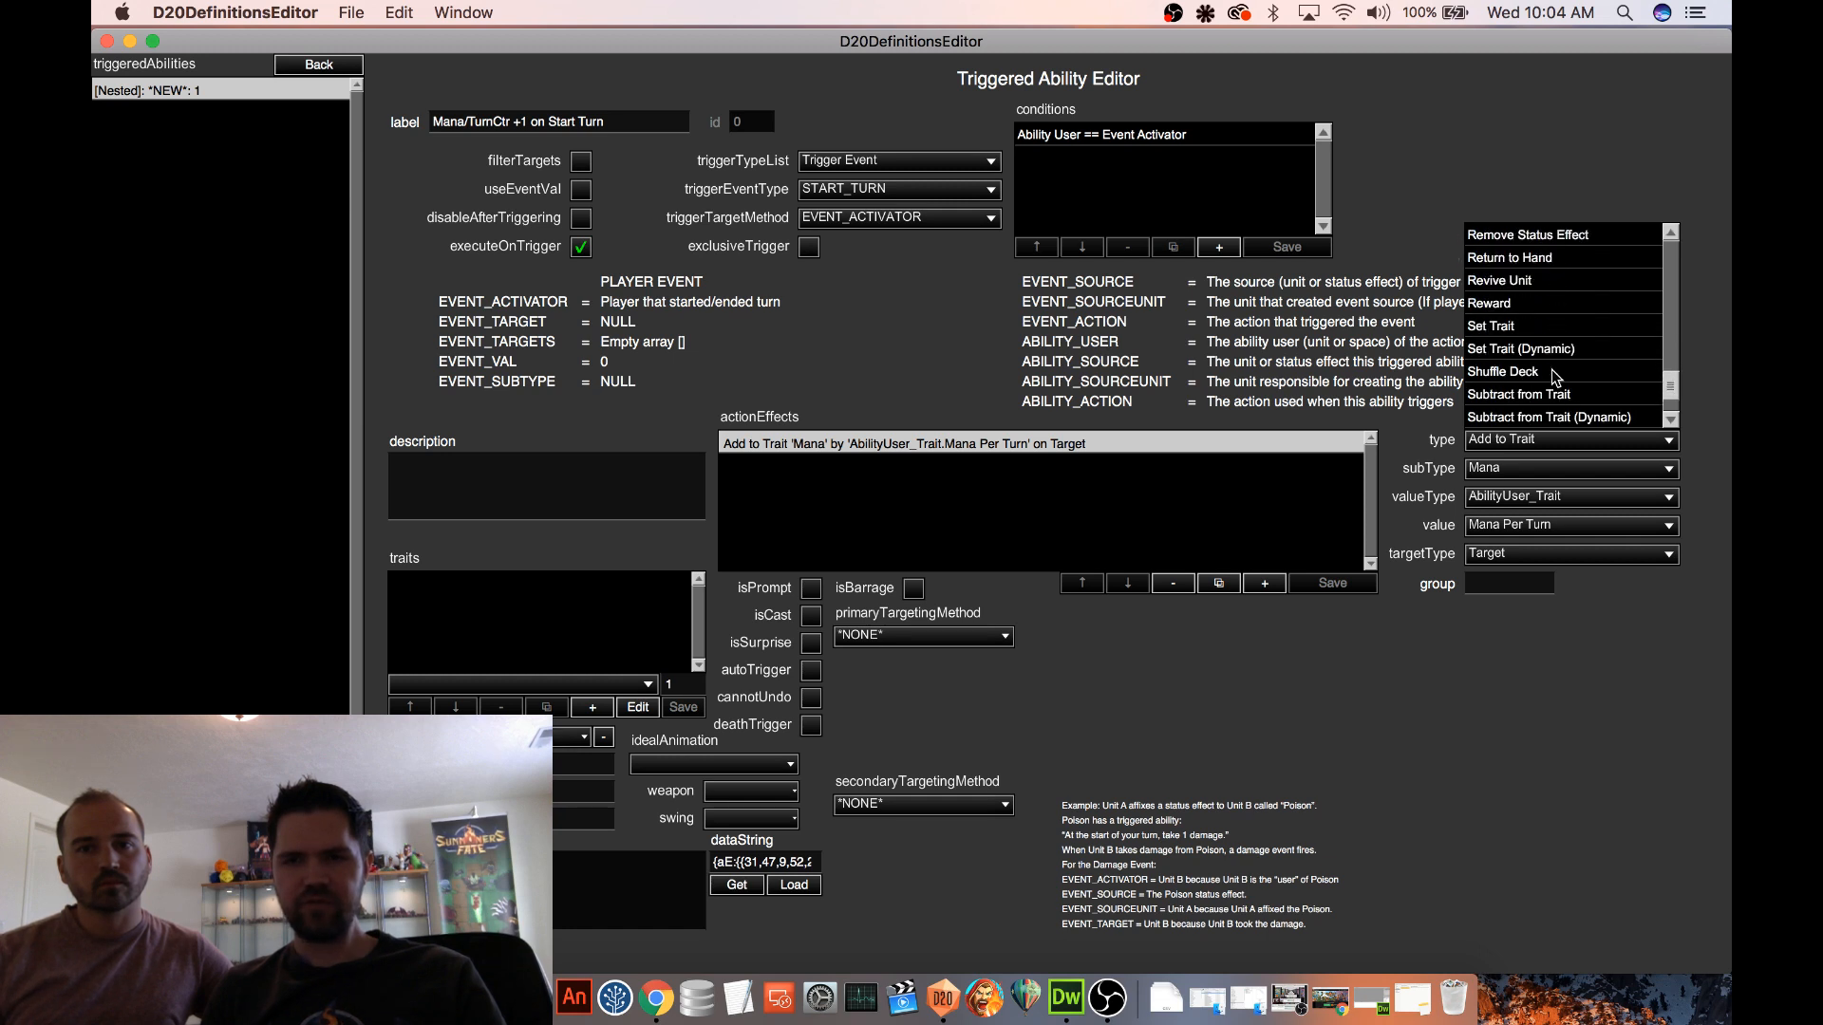
left_click(1530, 326)
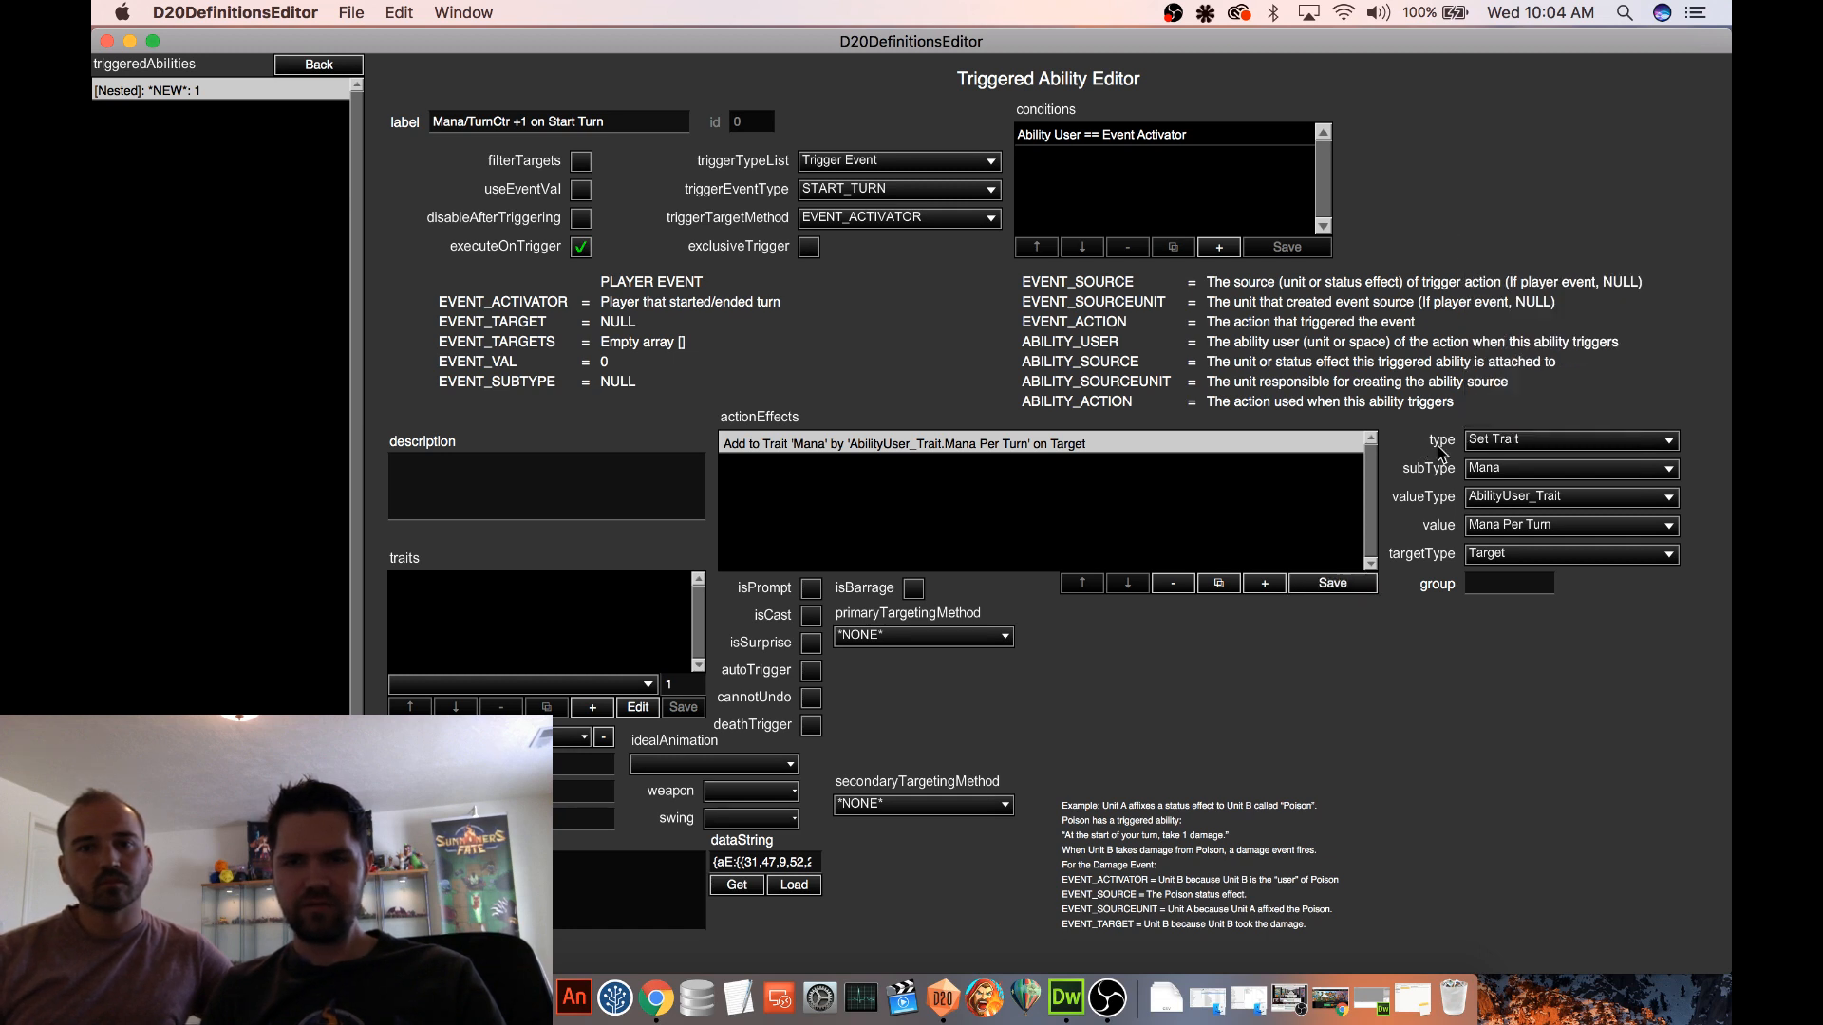
left_click(1506, 435)
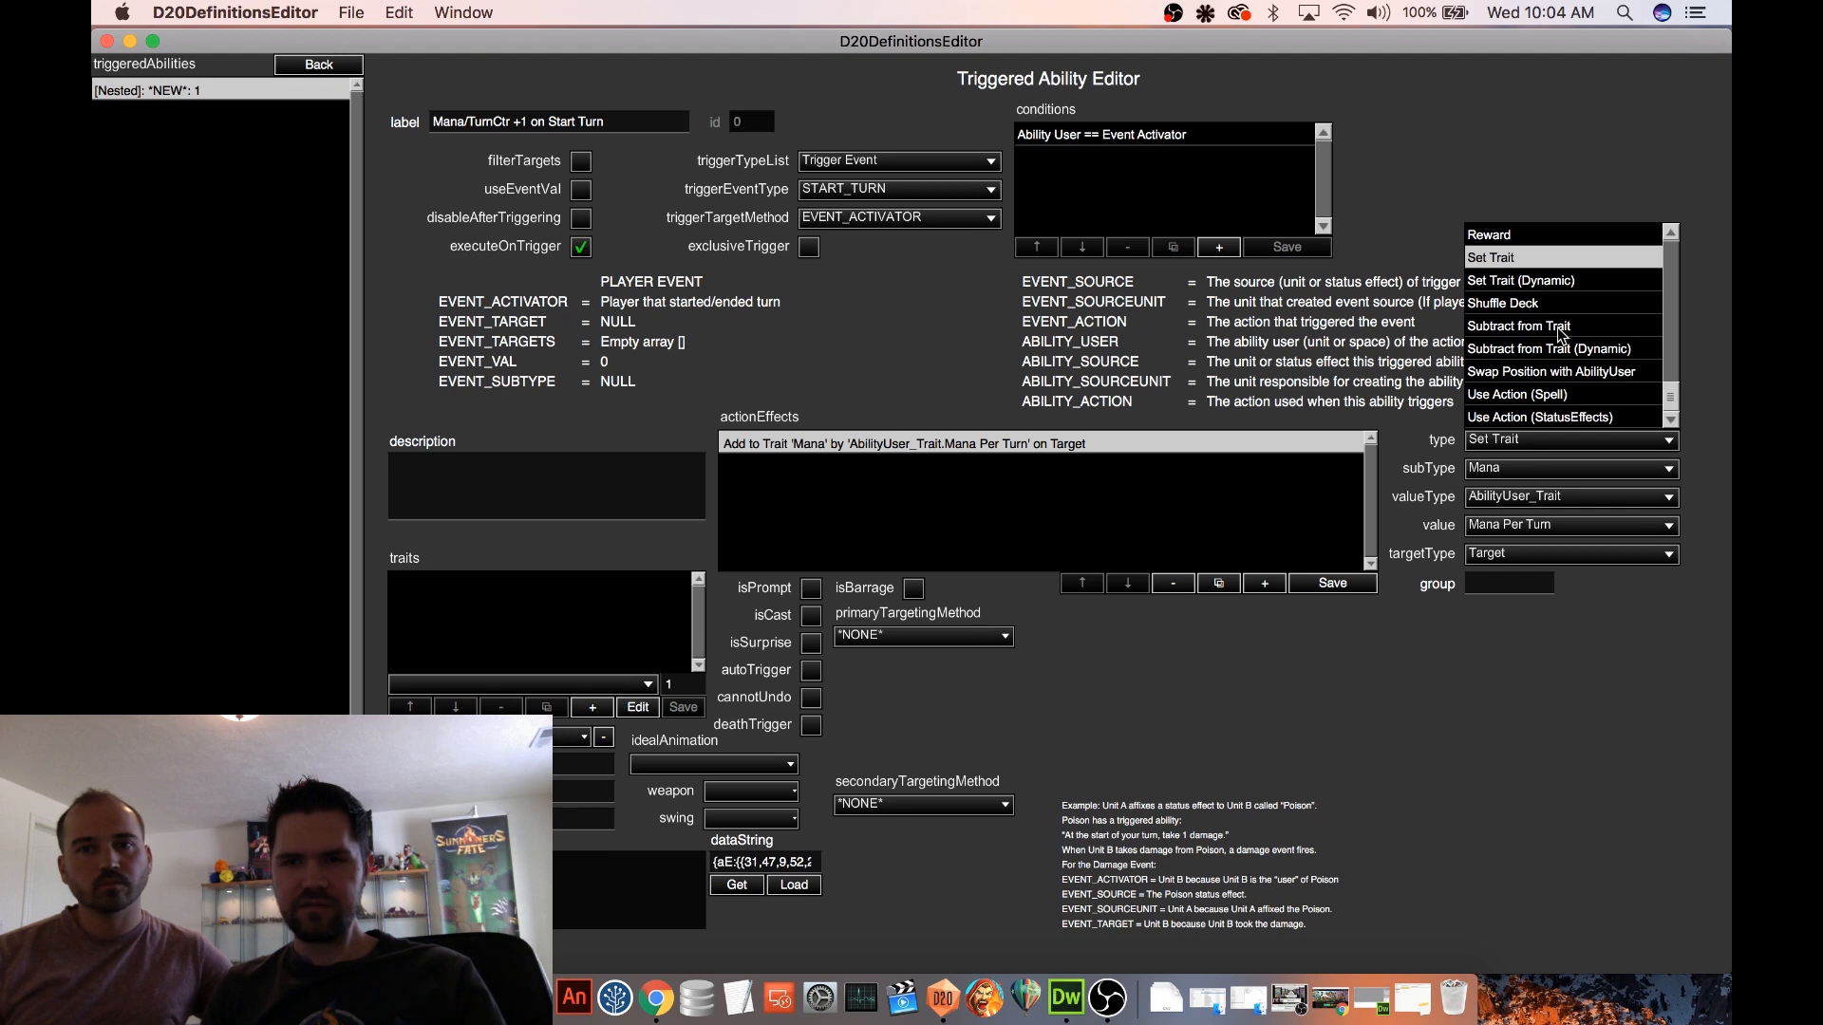
left_click(1560, 339)
left_click(1332, 583)
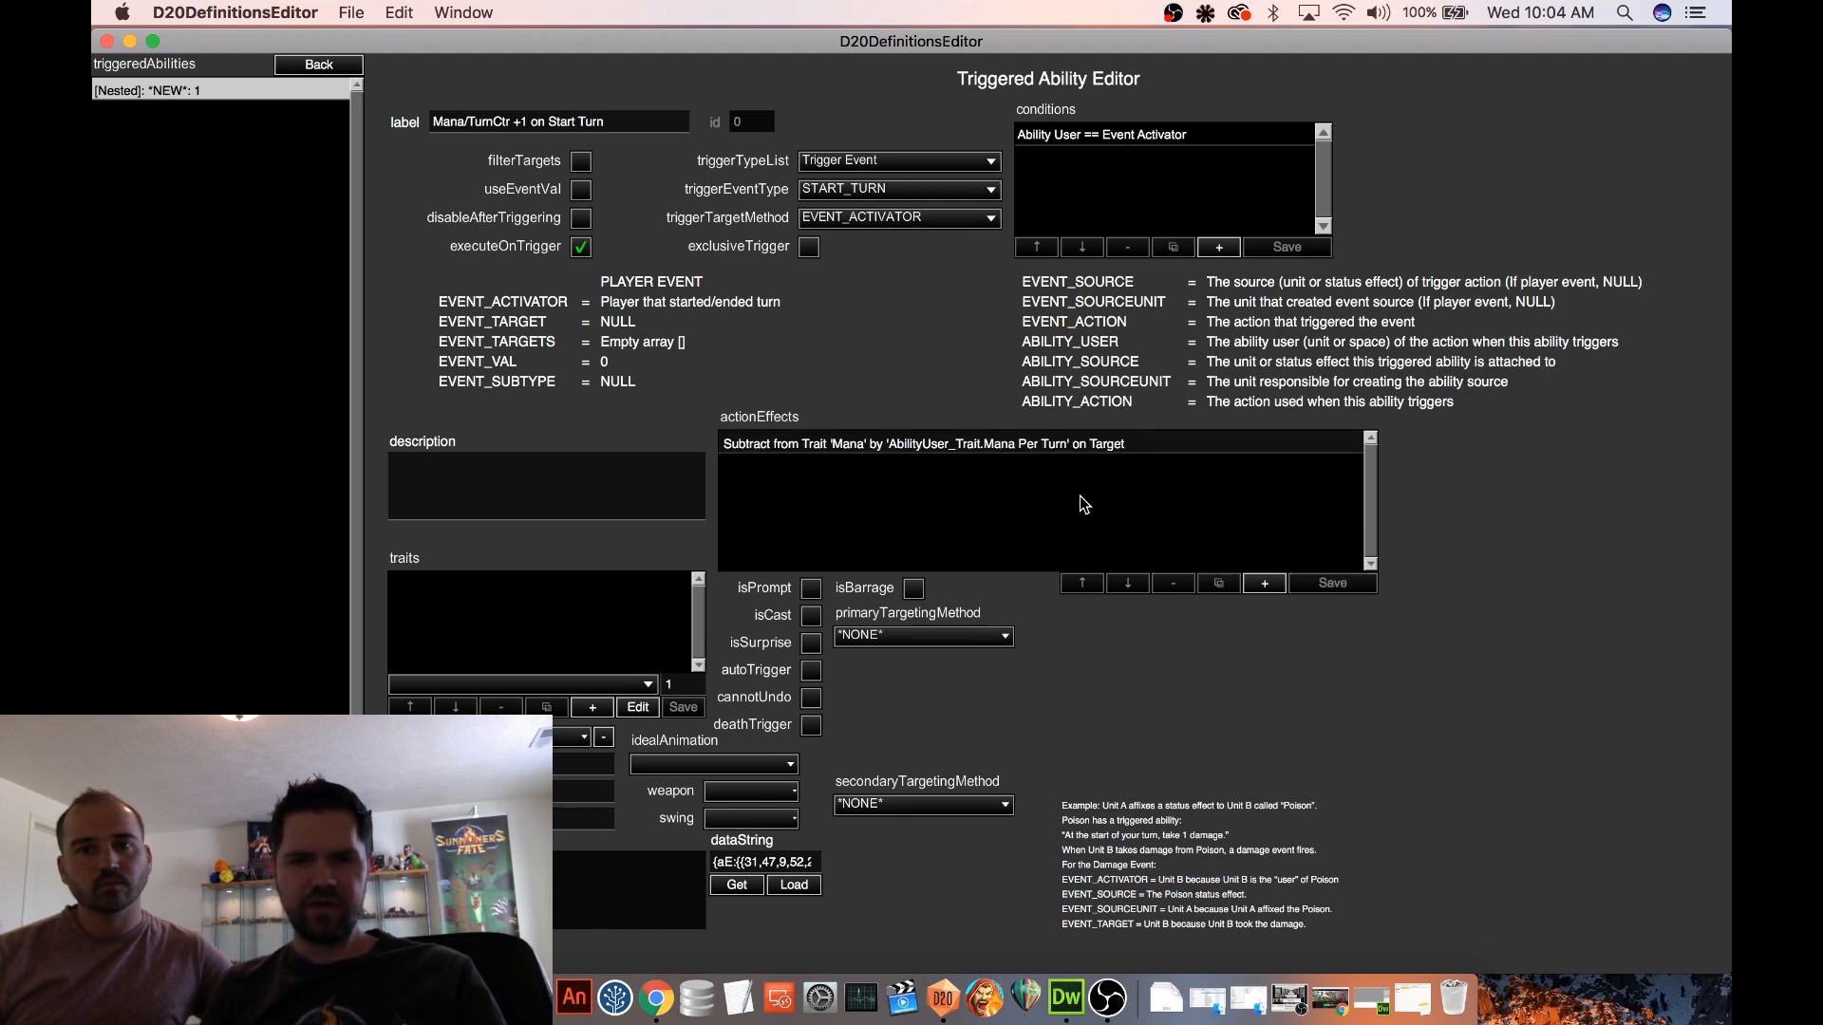
left_click(1057, 447)
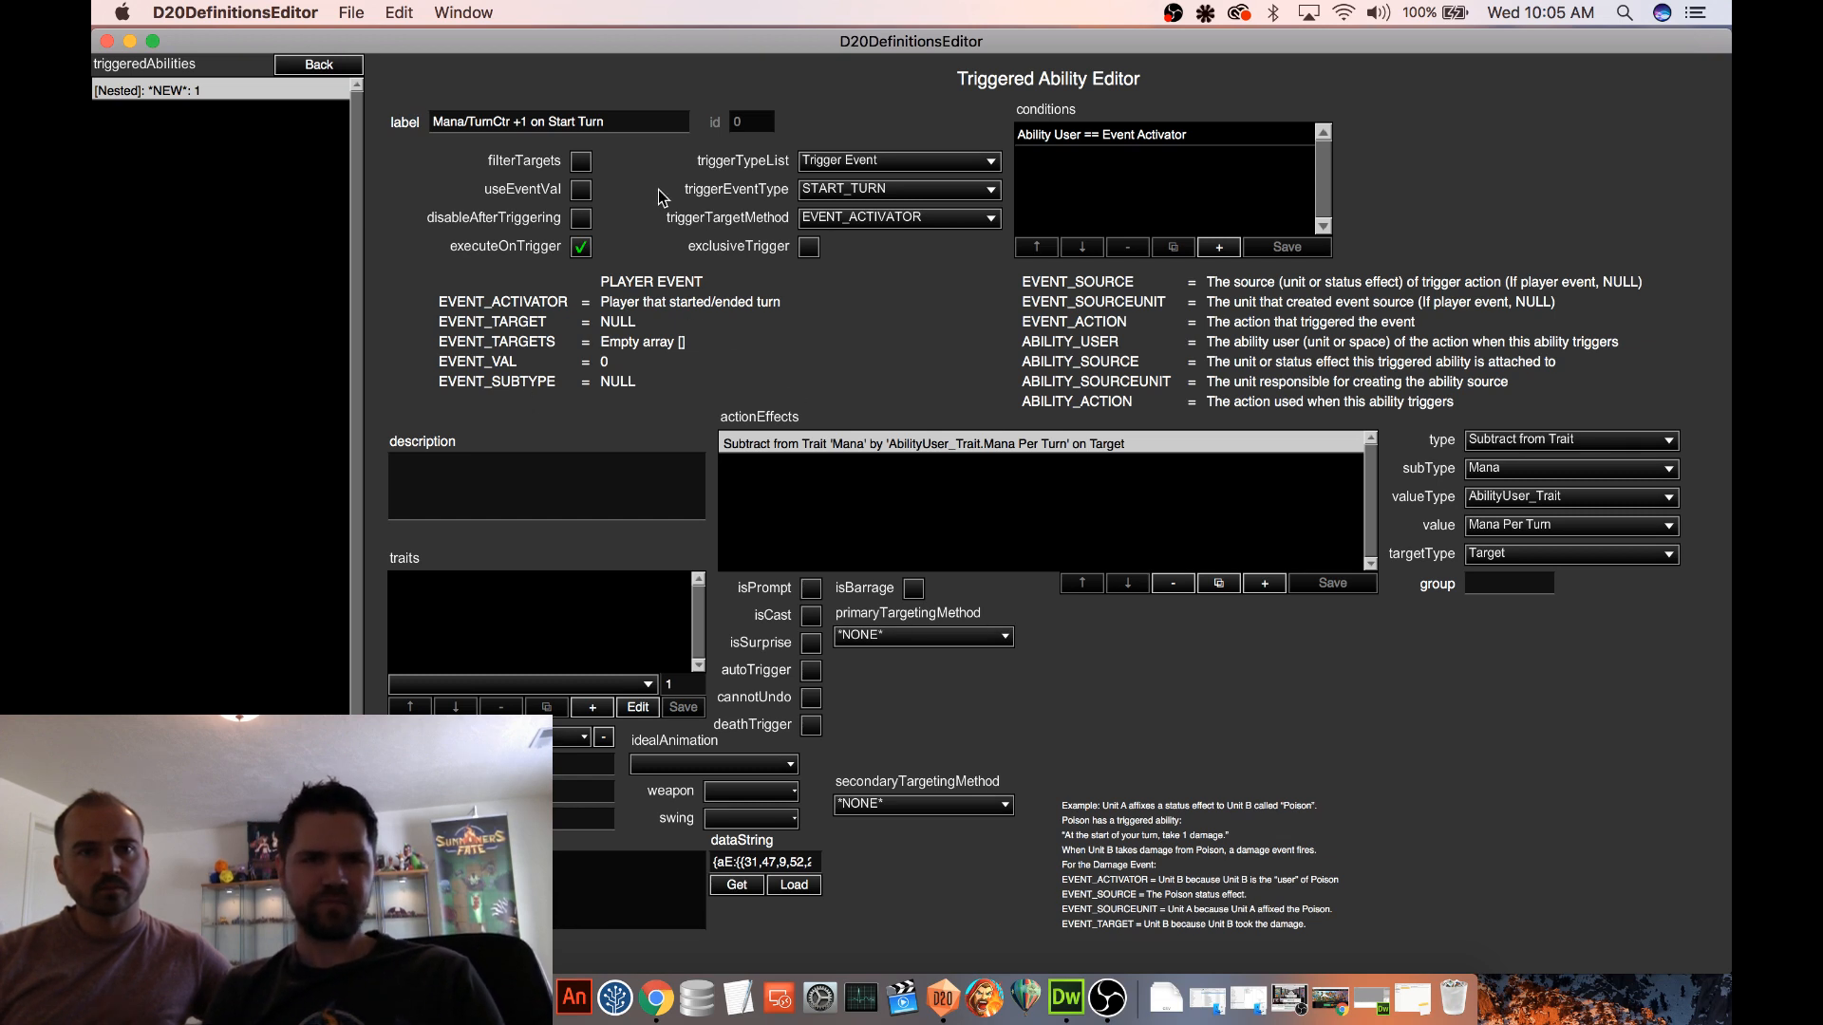
Rename the triggered ability's label to Subtract Mana on Start Turn
left_click_drag(613, 120, 415, 130)
left_click(523, 125)
type("Subtract")
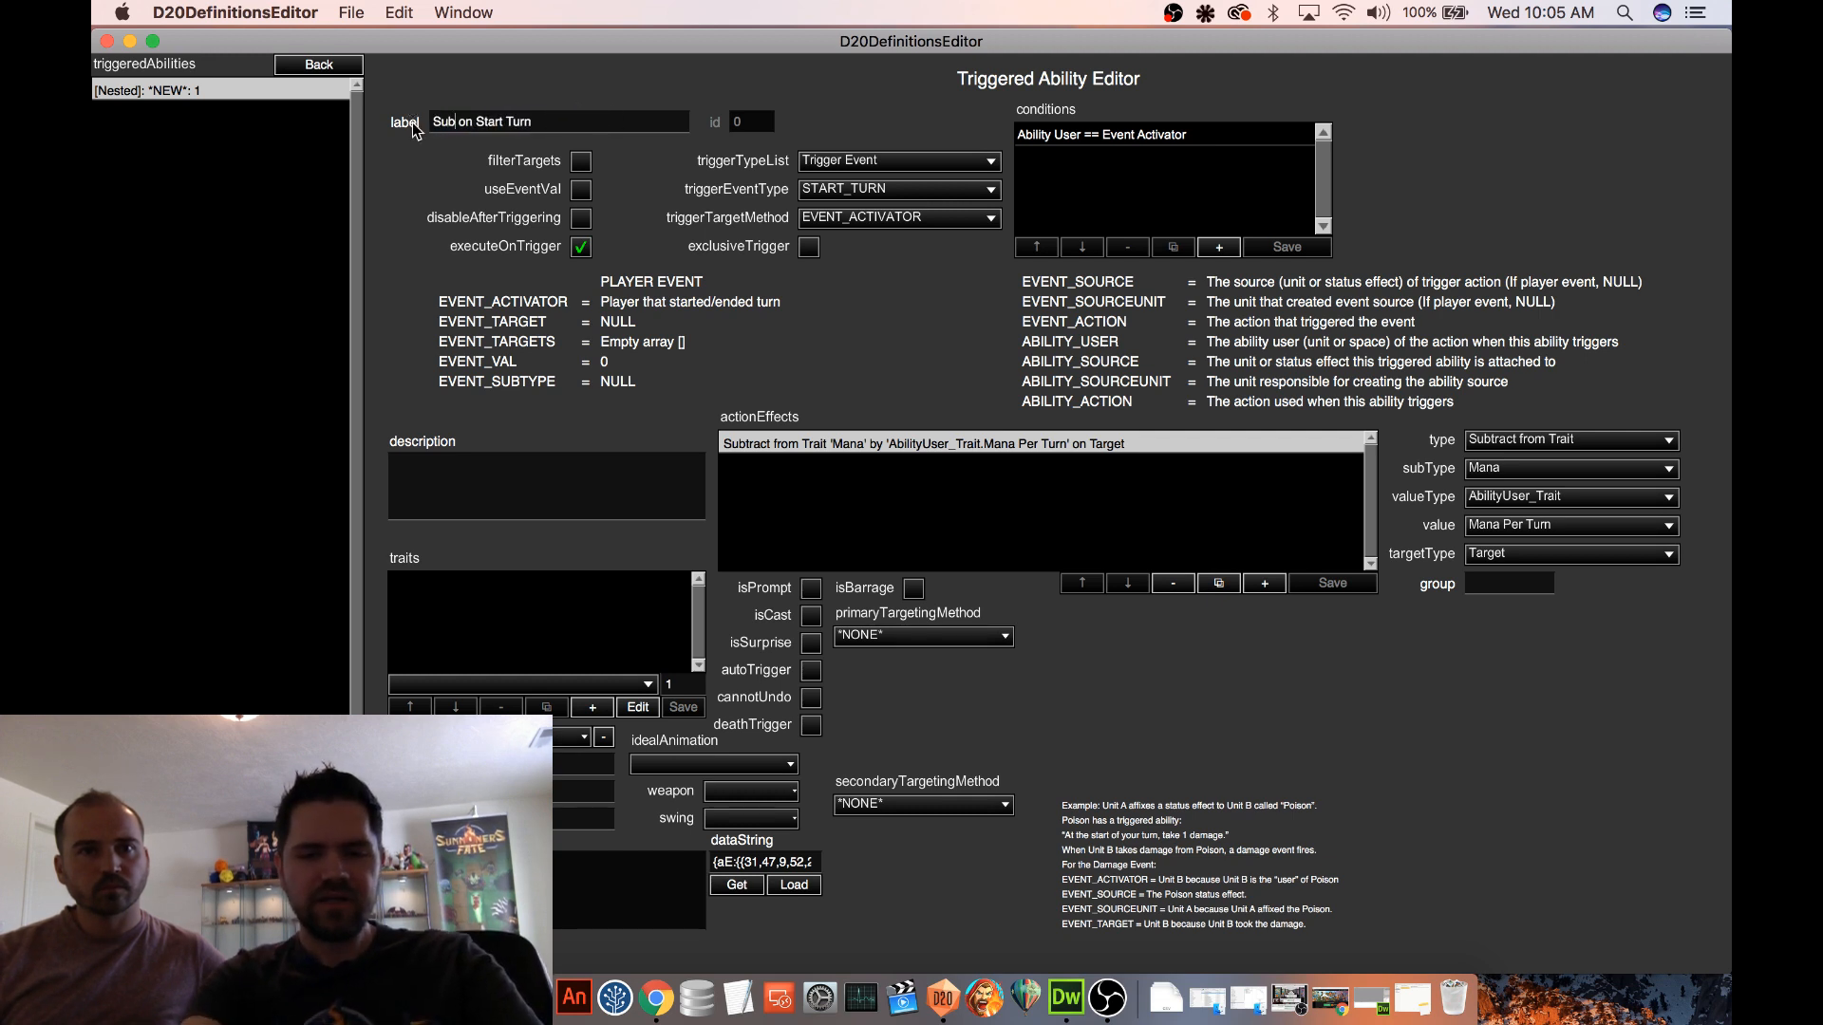
type(" Man")
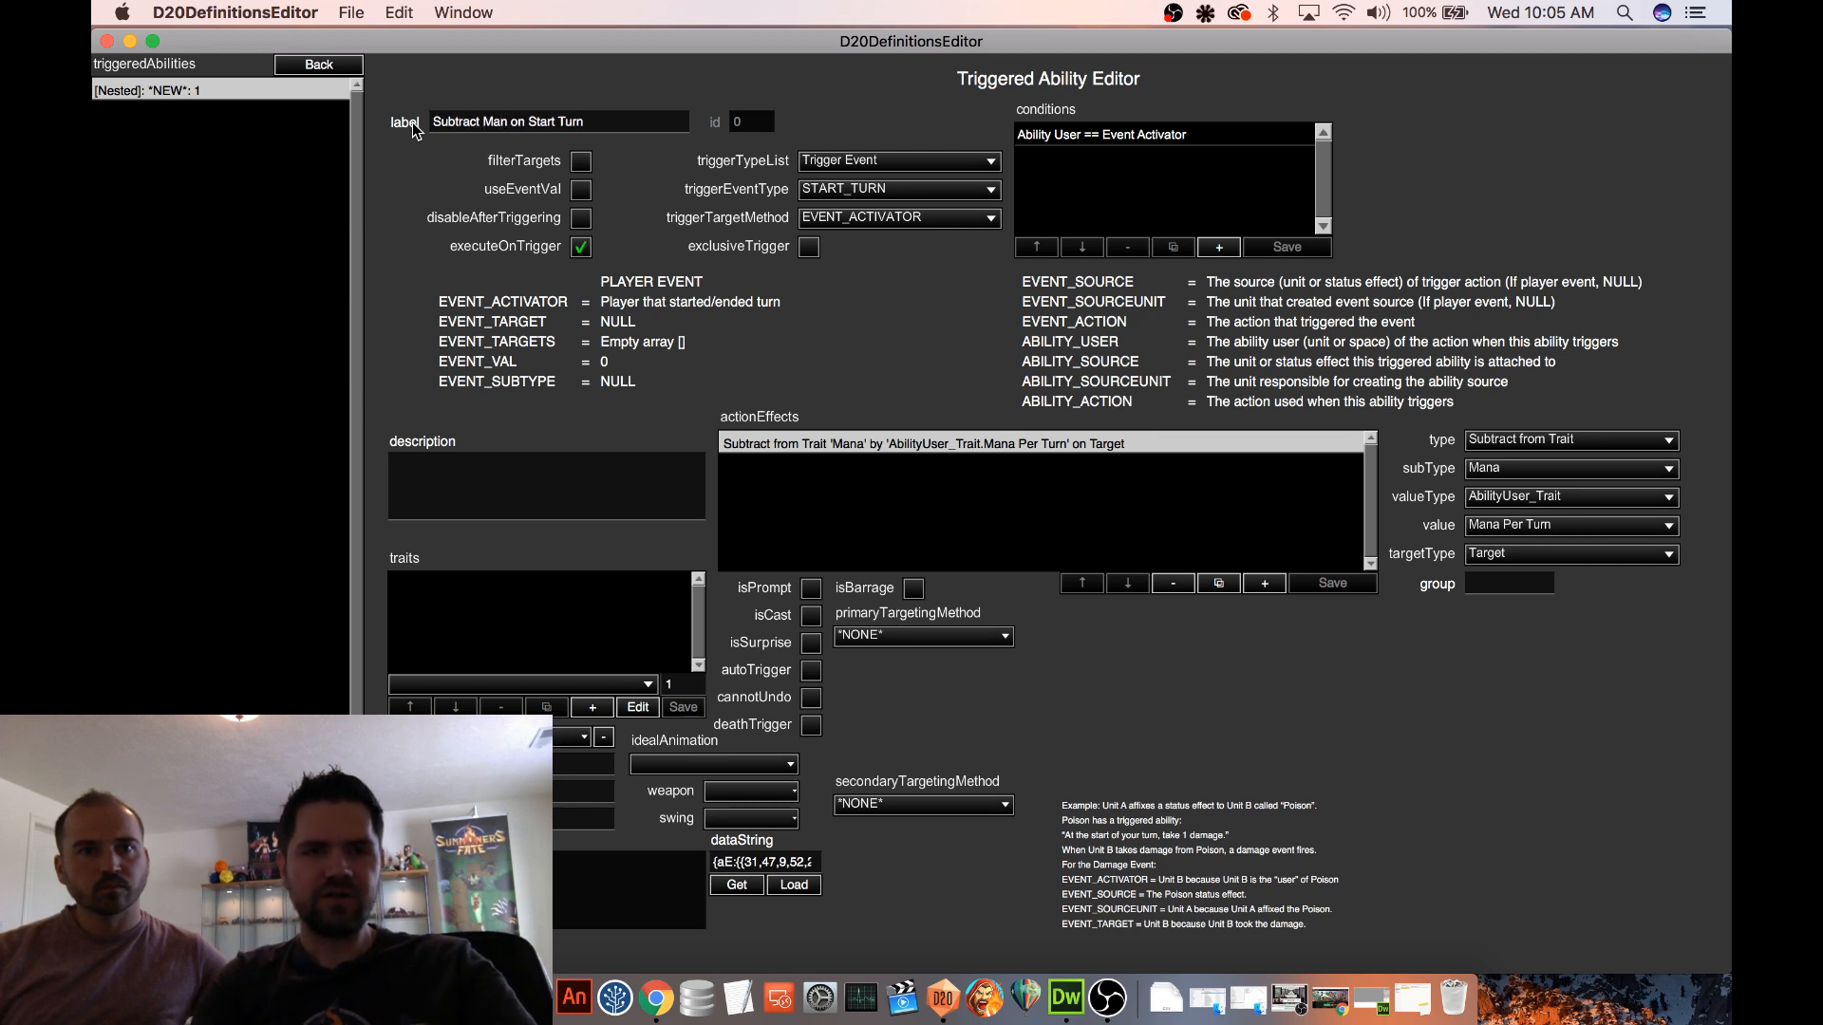
type("a")
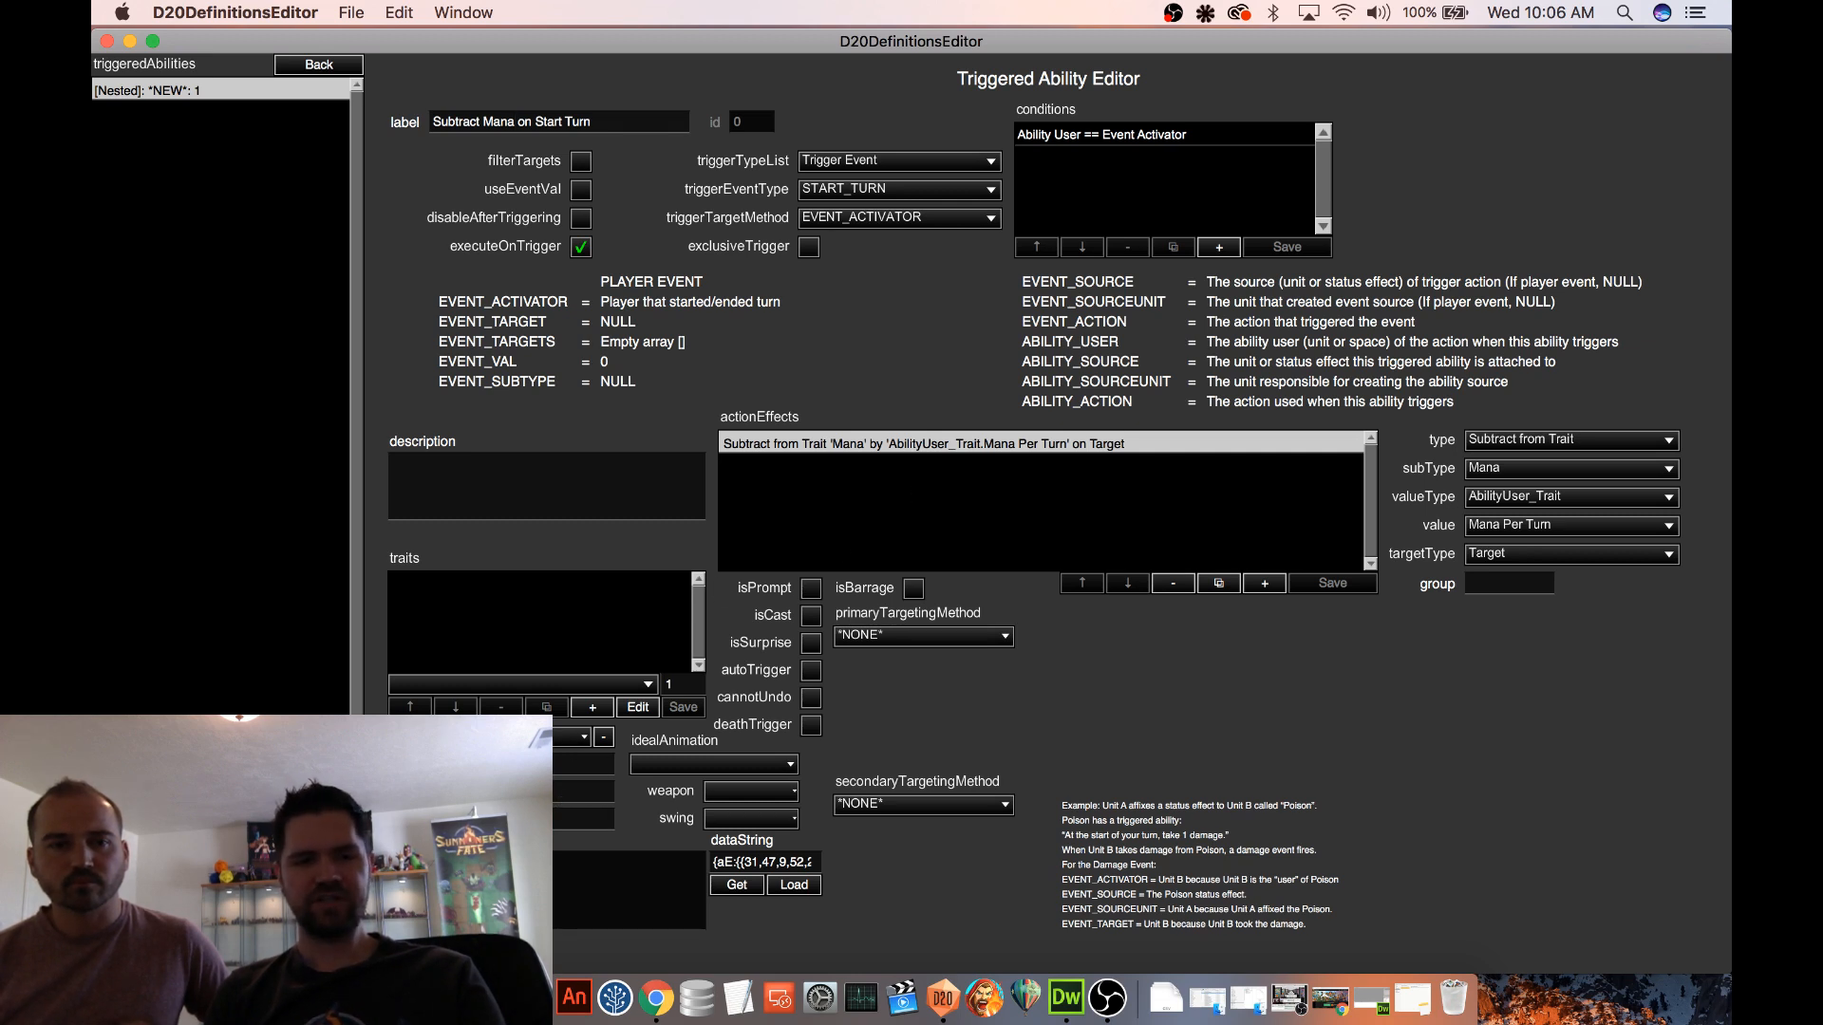
Save the triggered ability, and add and save the Cannot Be Removed trait on the Mana Loan Status effect before returning to the spell
key("super+s")
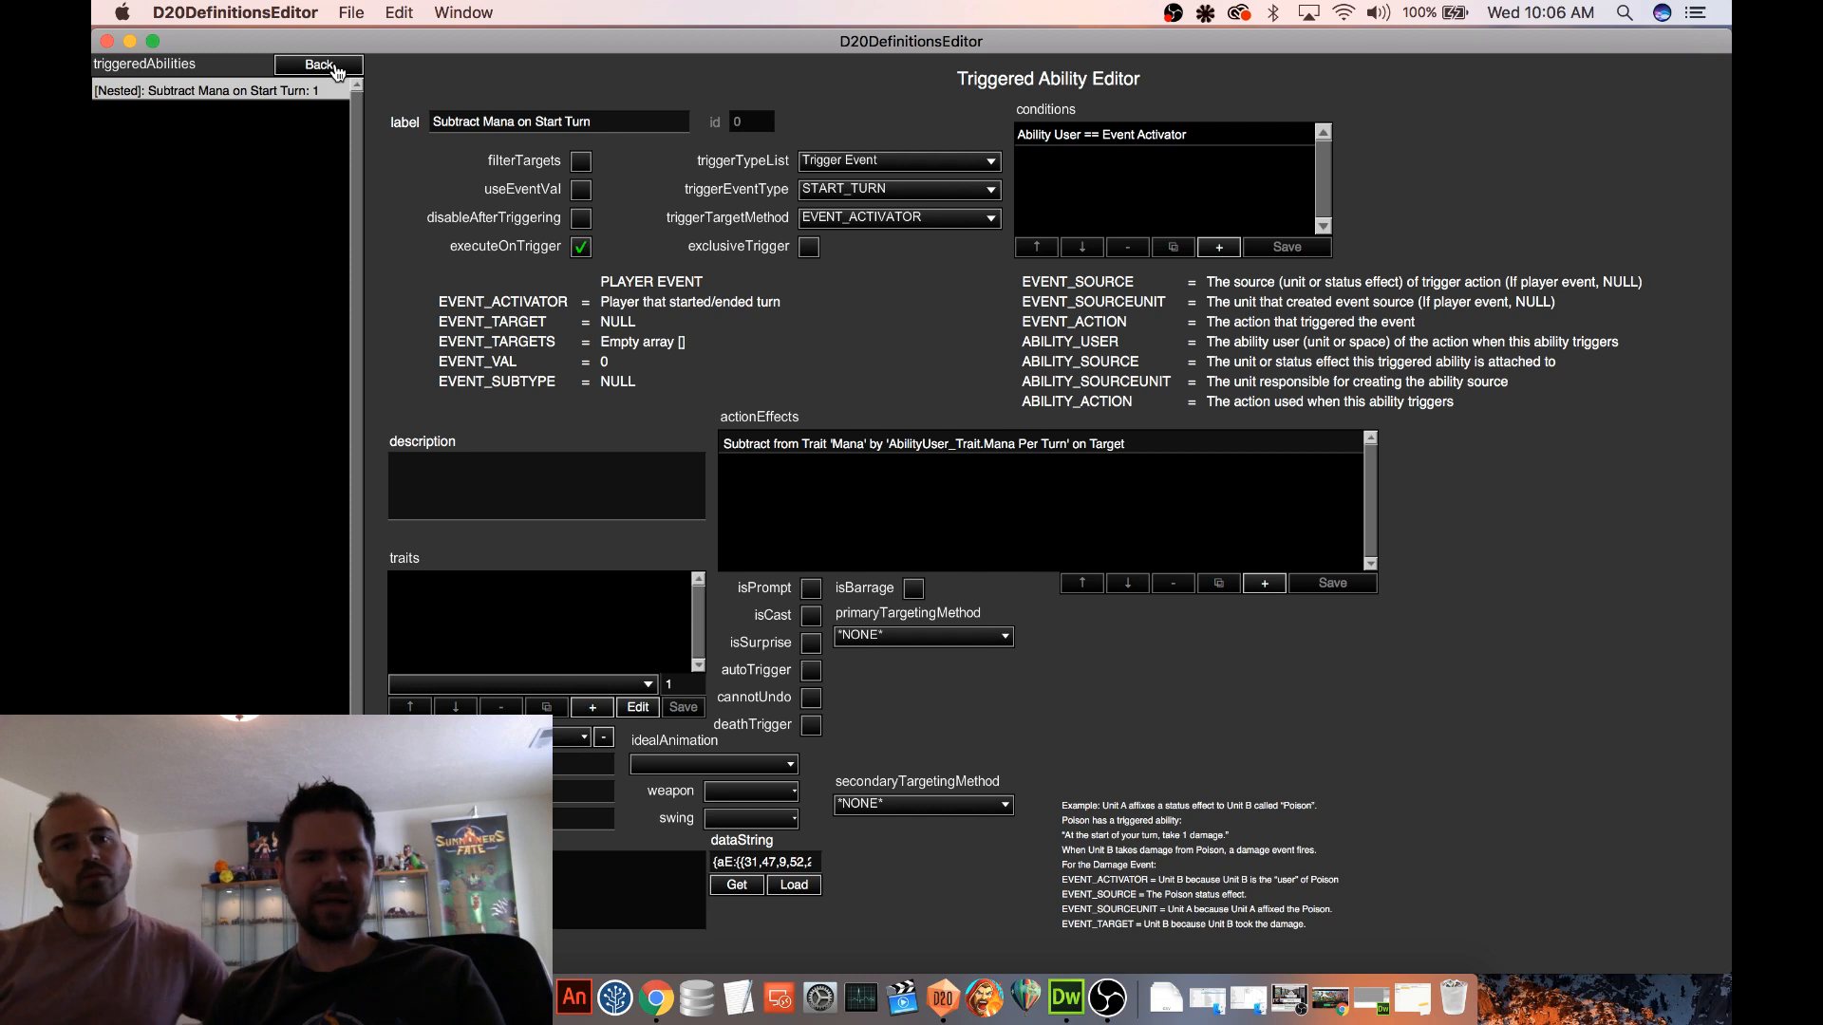
left_click(333, 68)
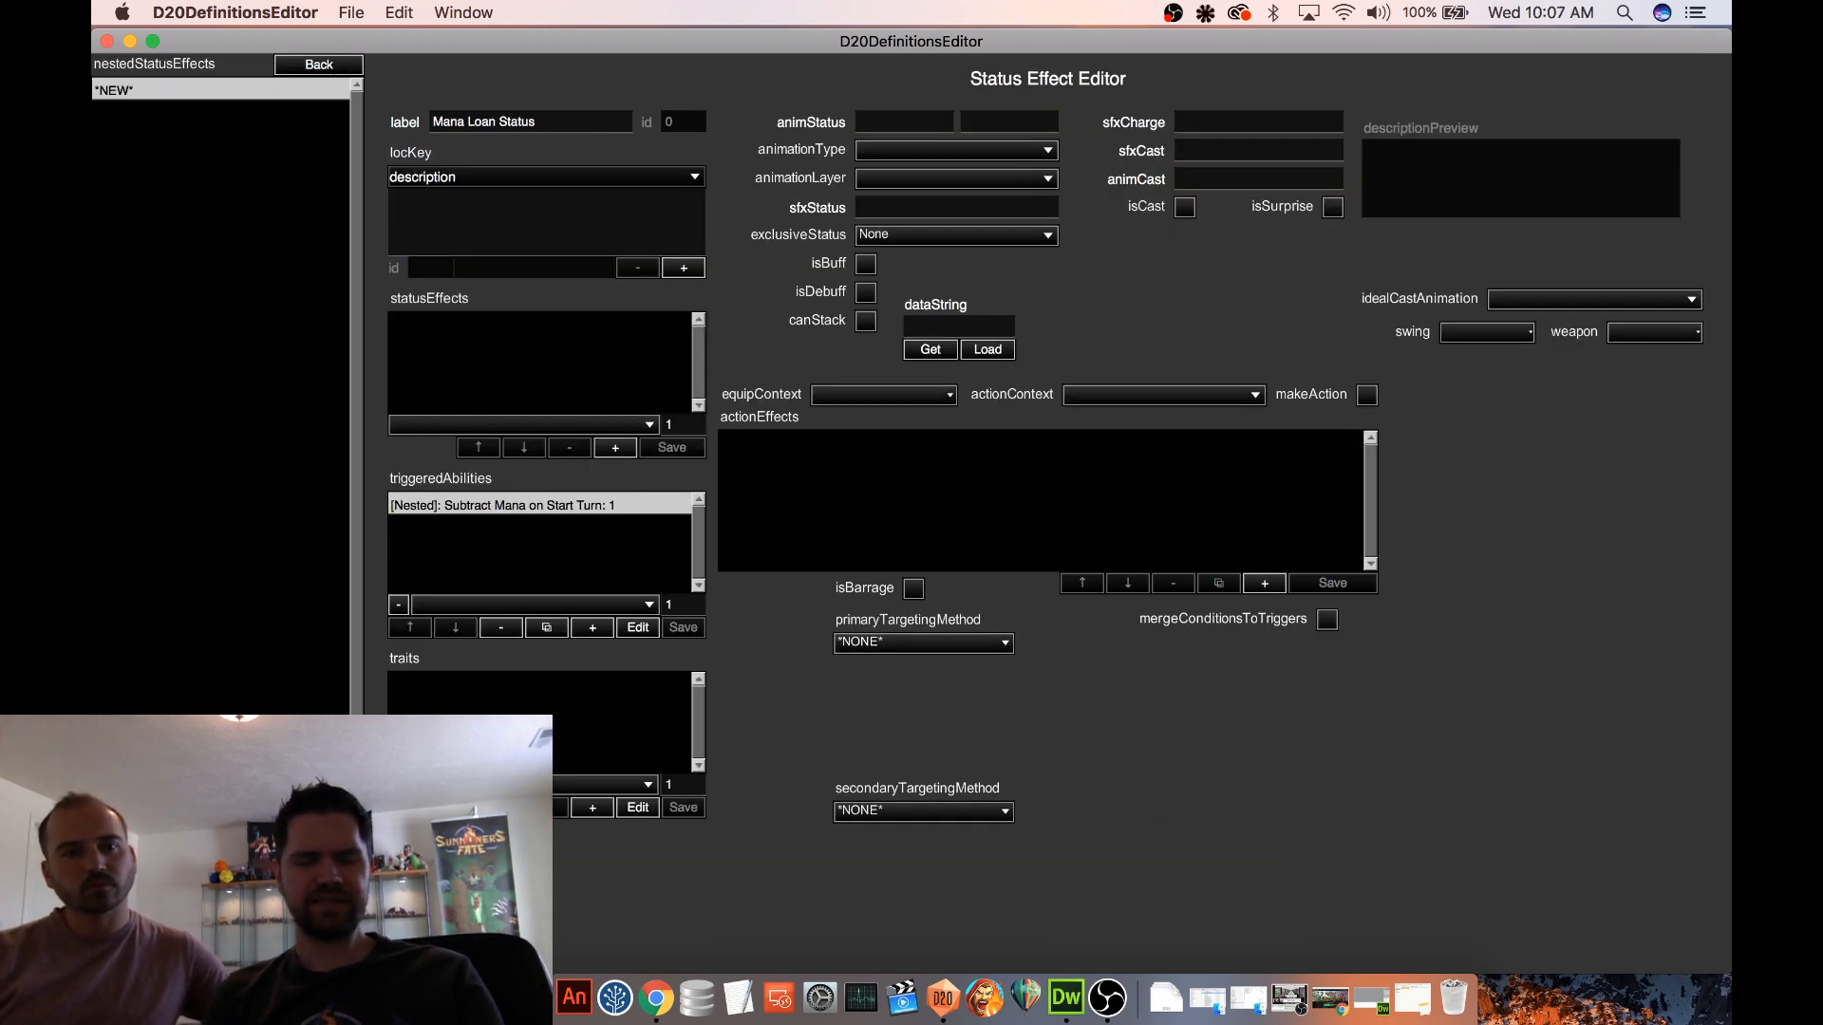
left_click(531, 785)
scroll(568, 722, "down", 4)
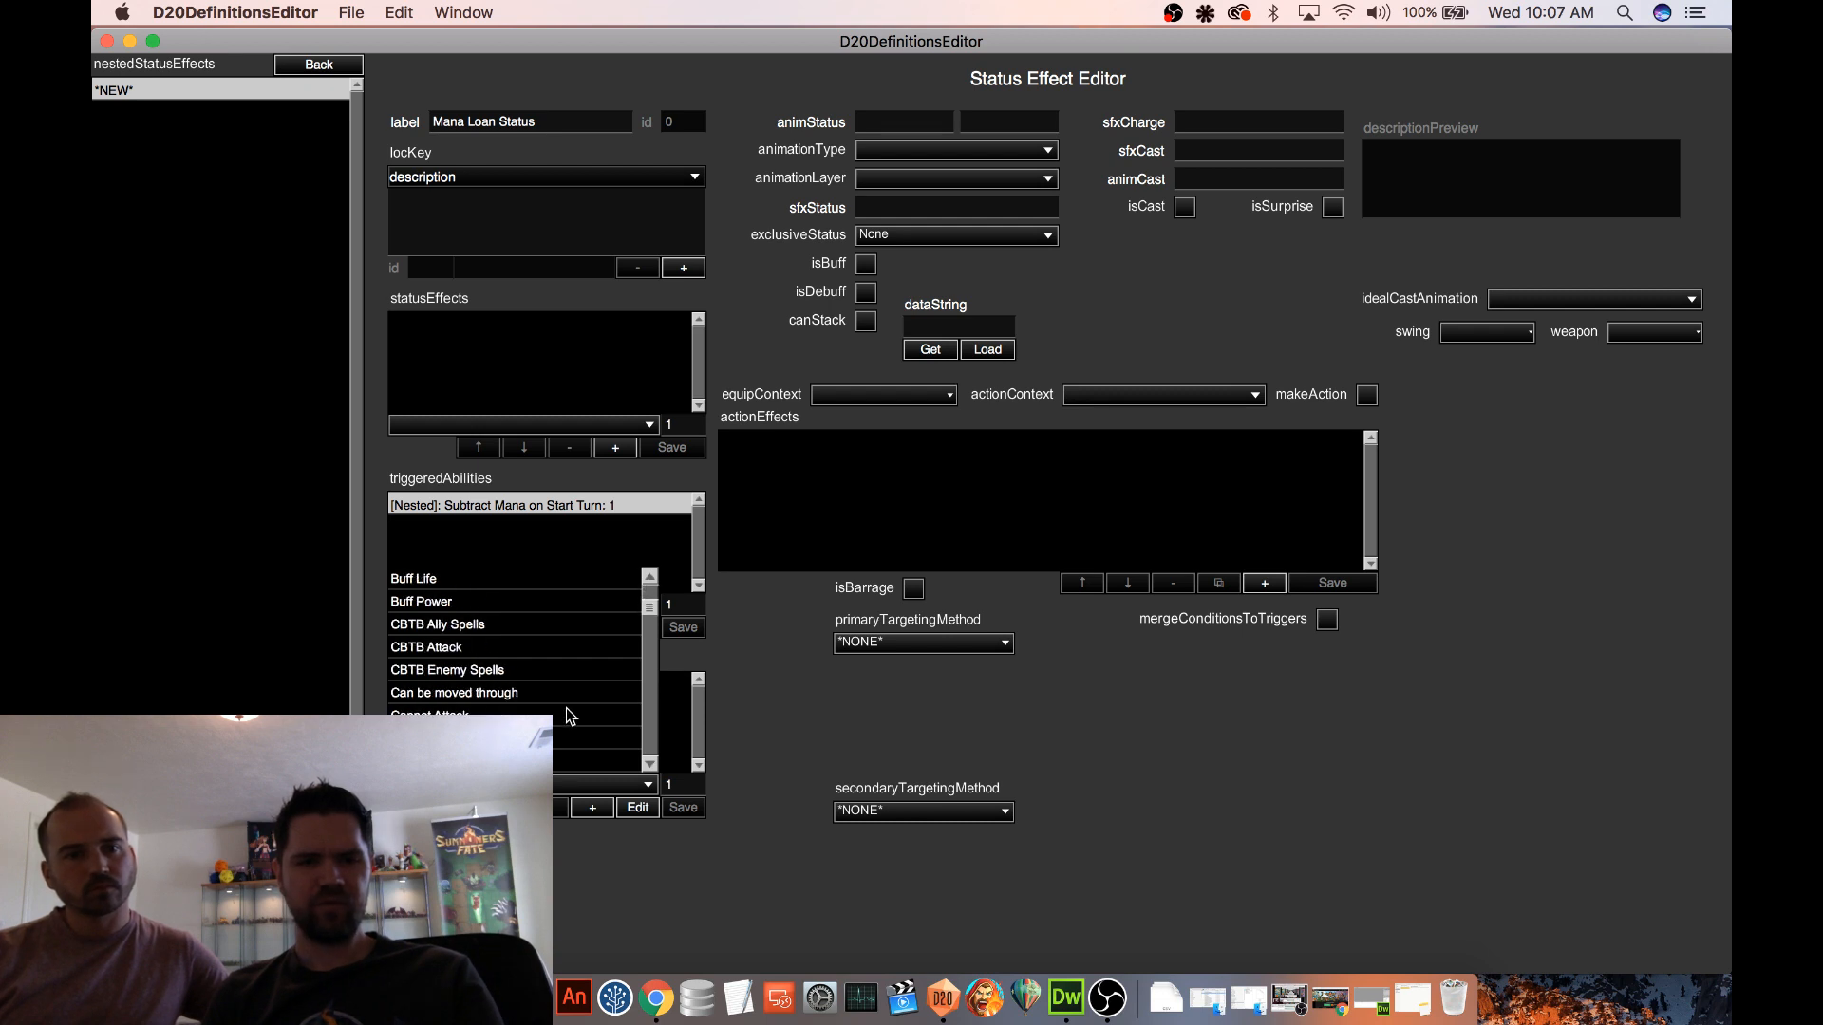
left_click(504, 670)
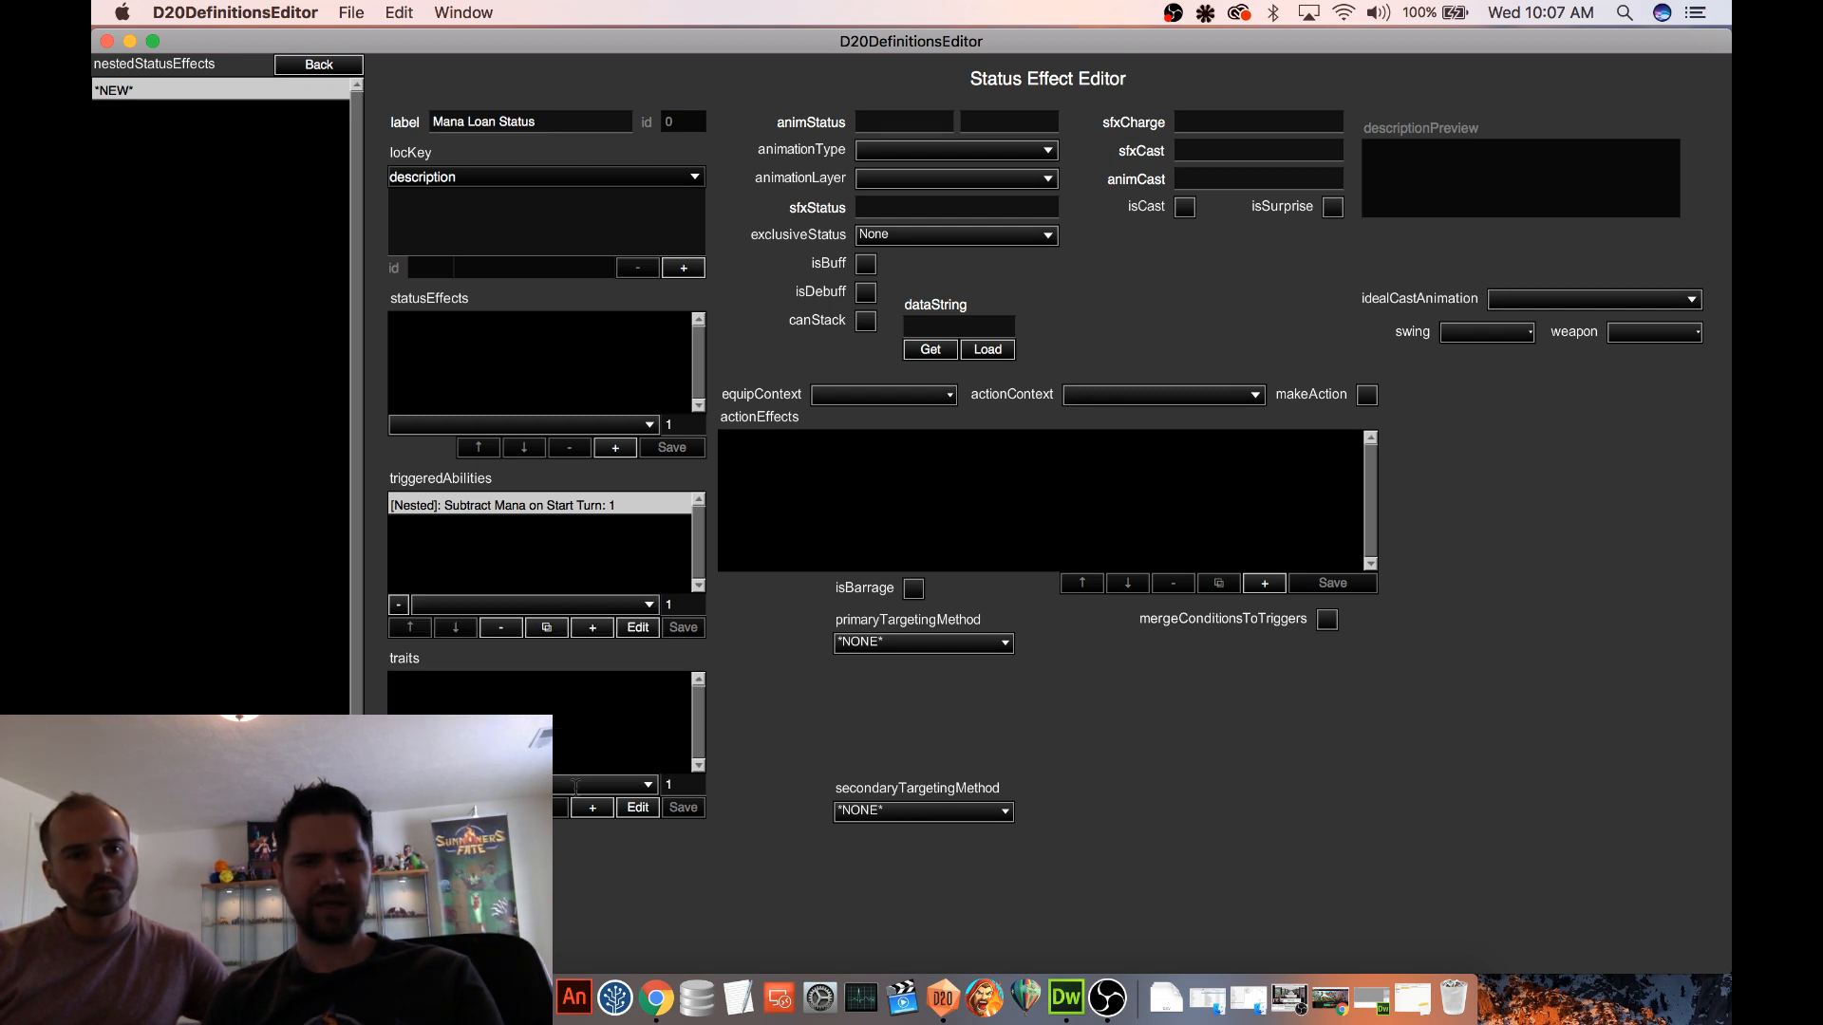
left_click(592, 808)
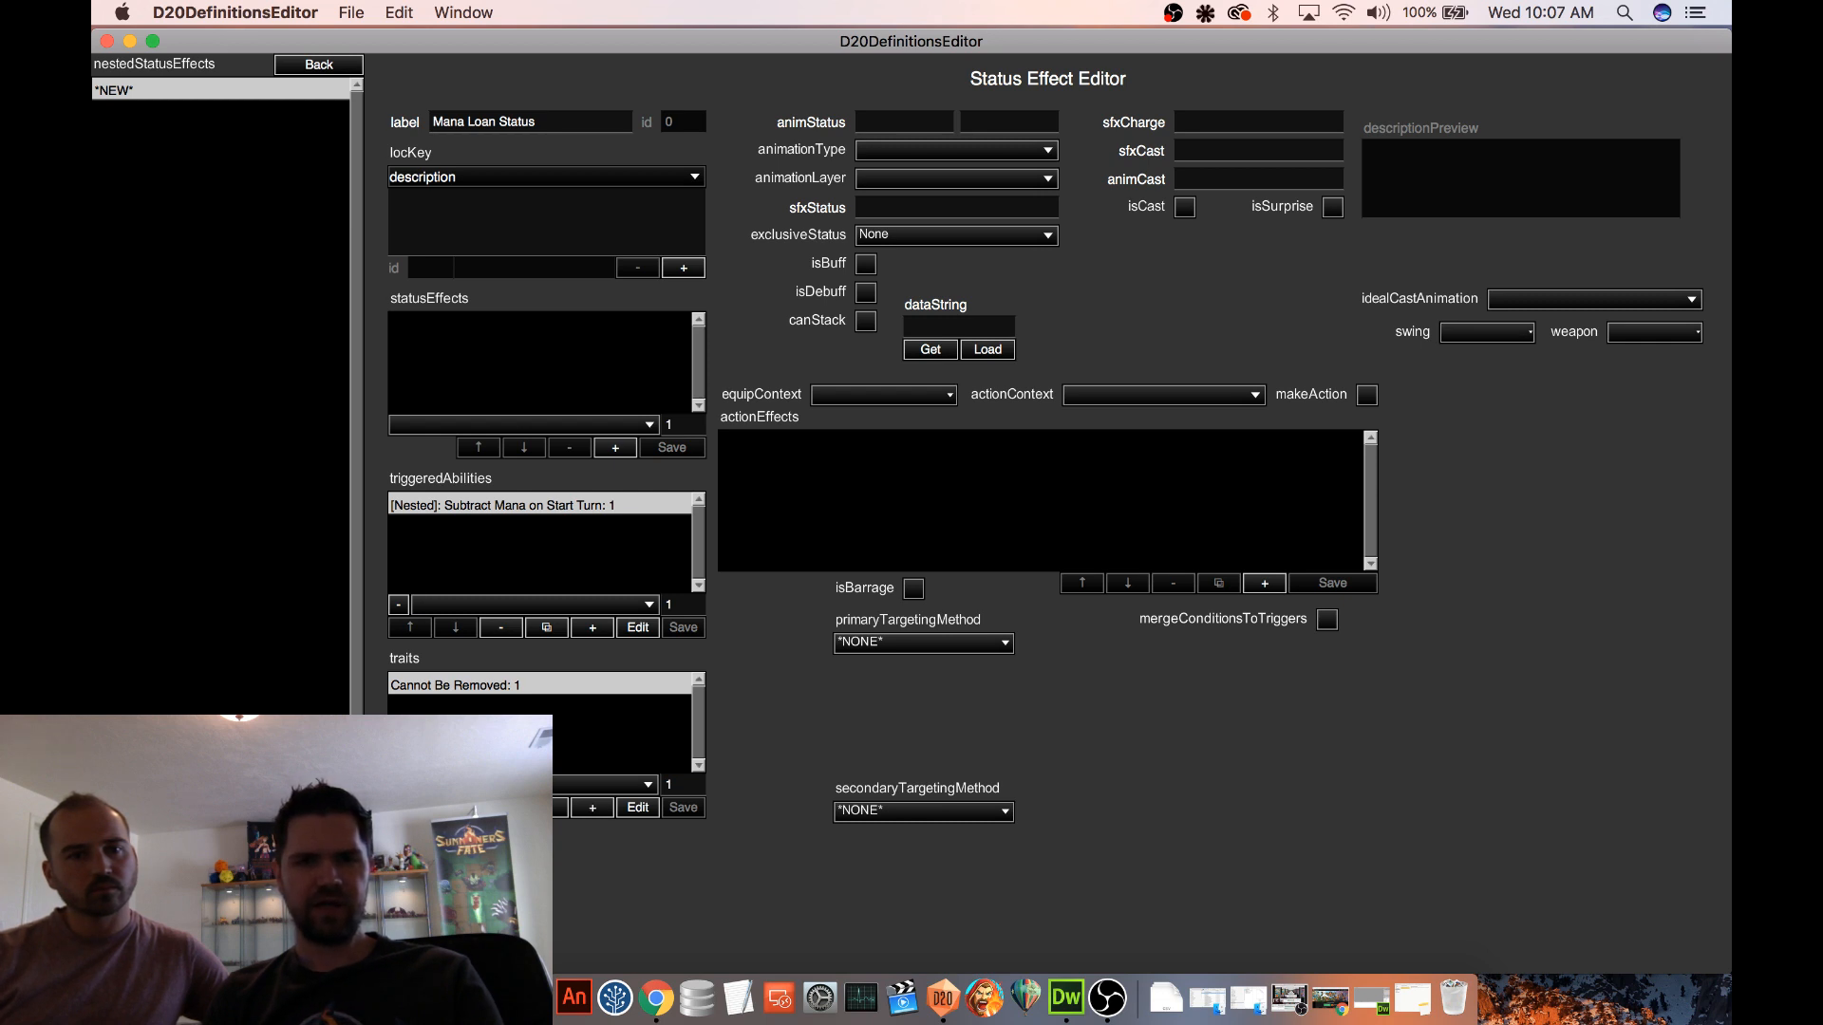
key("super+s")
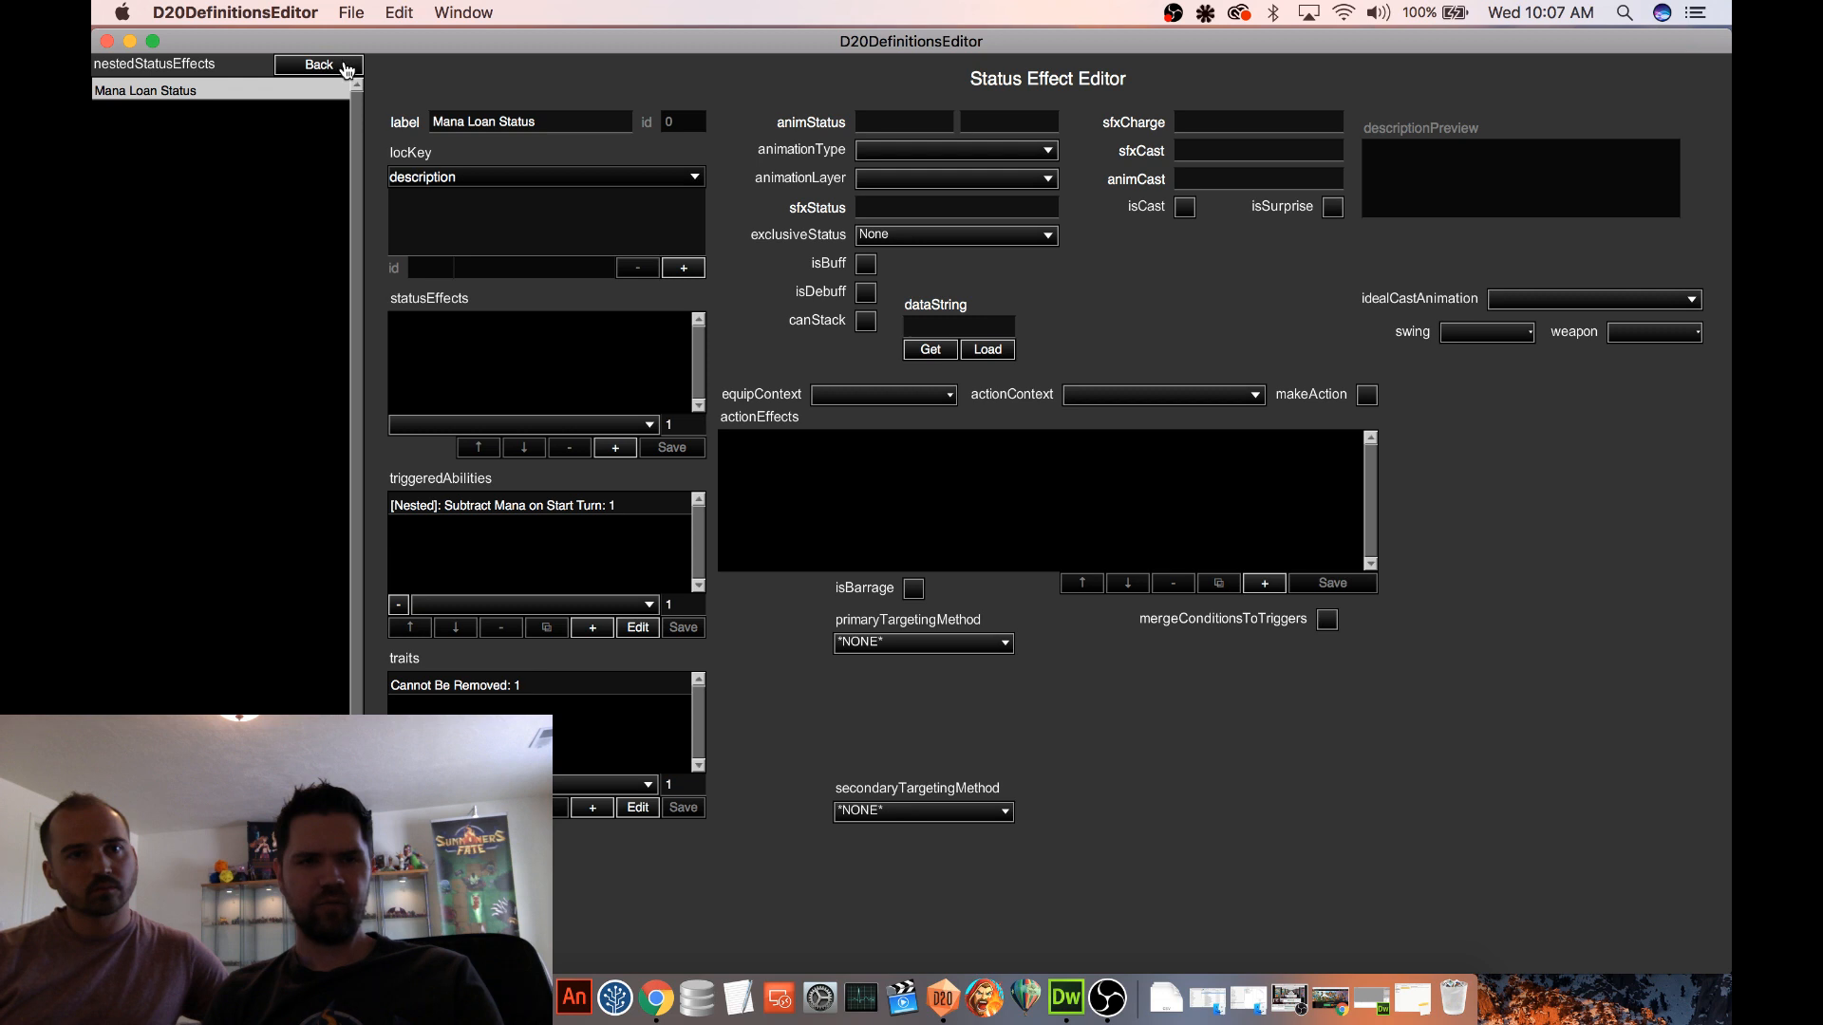
left_click(344, 65)
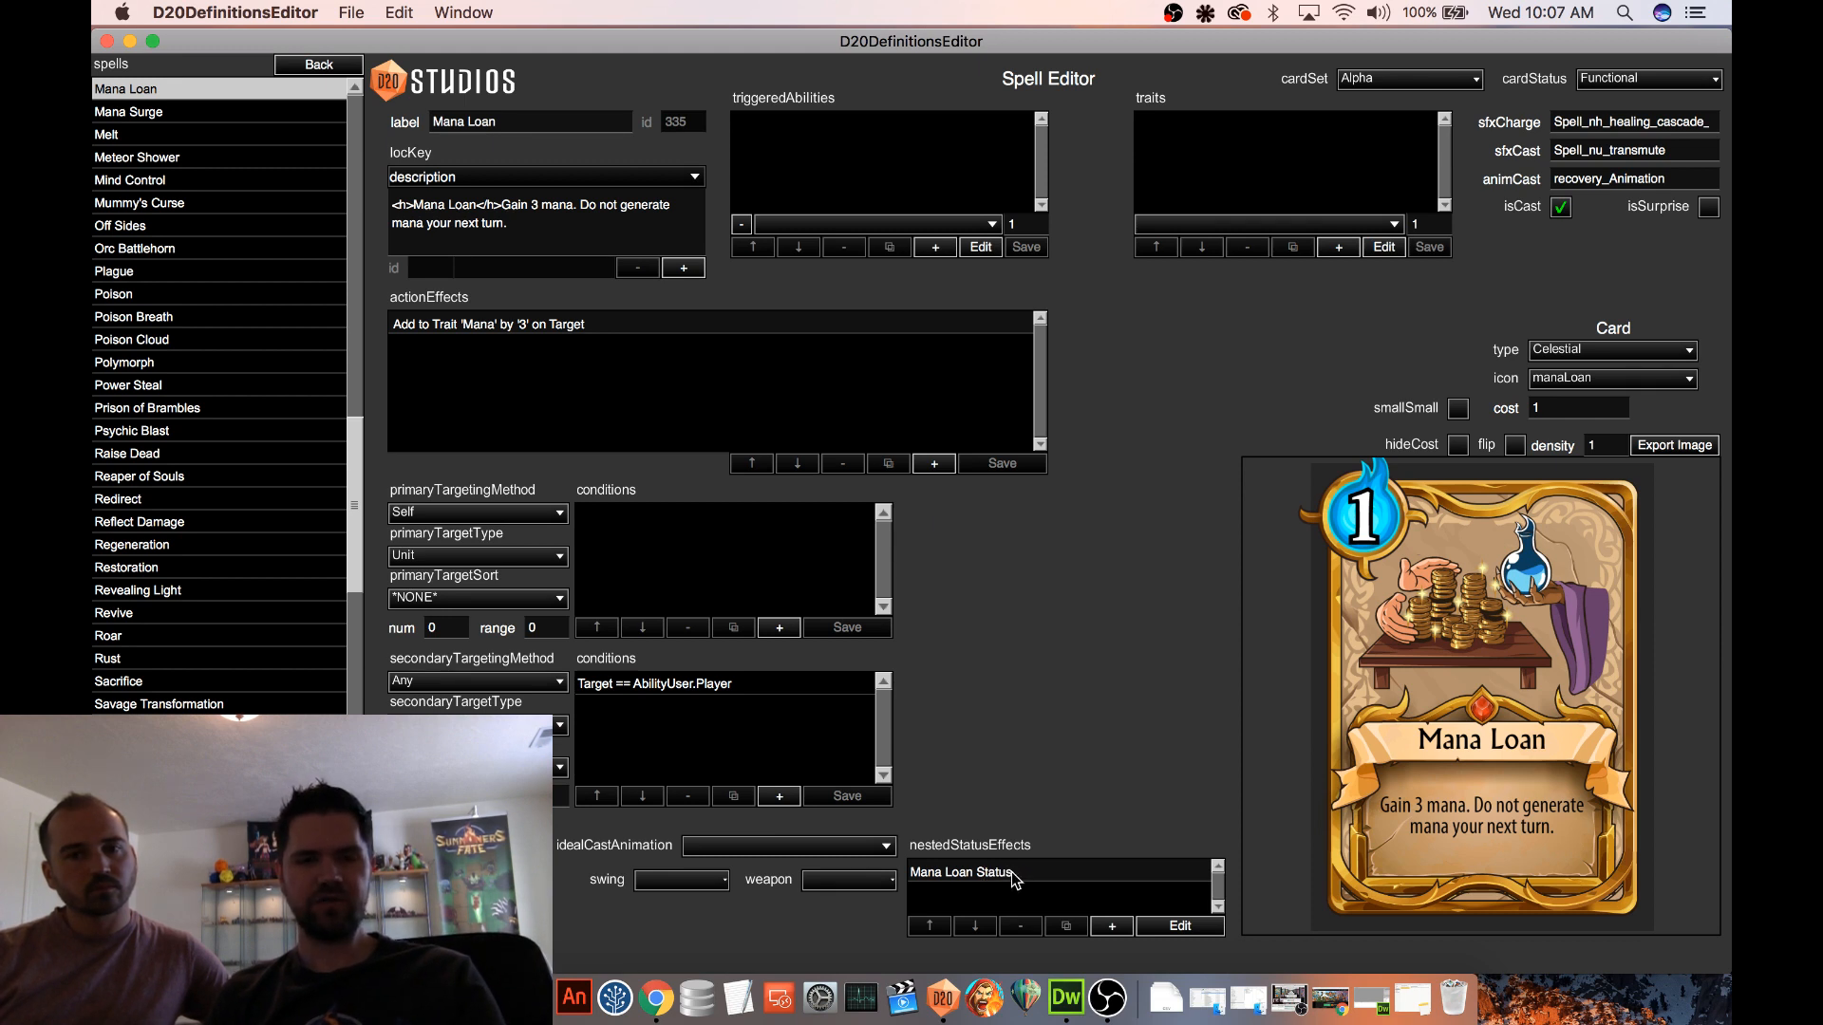
Change the target type of the spell's Mana action effect to Secondary Target and save the effect
left_click(521, 324)
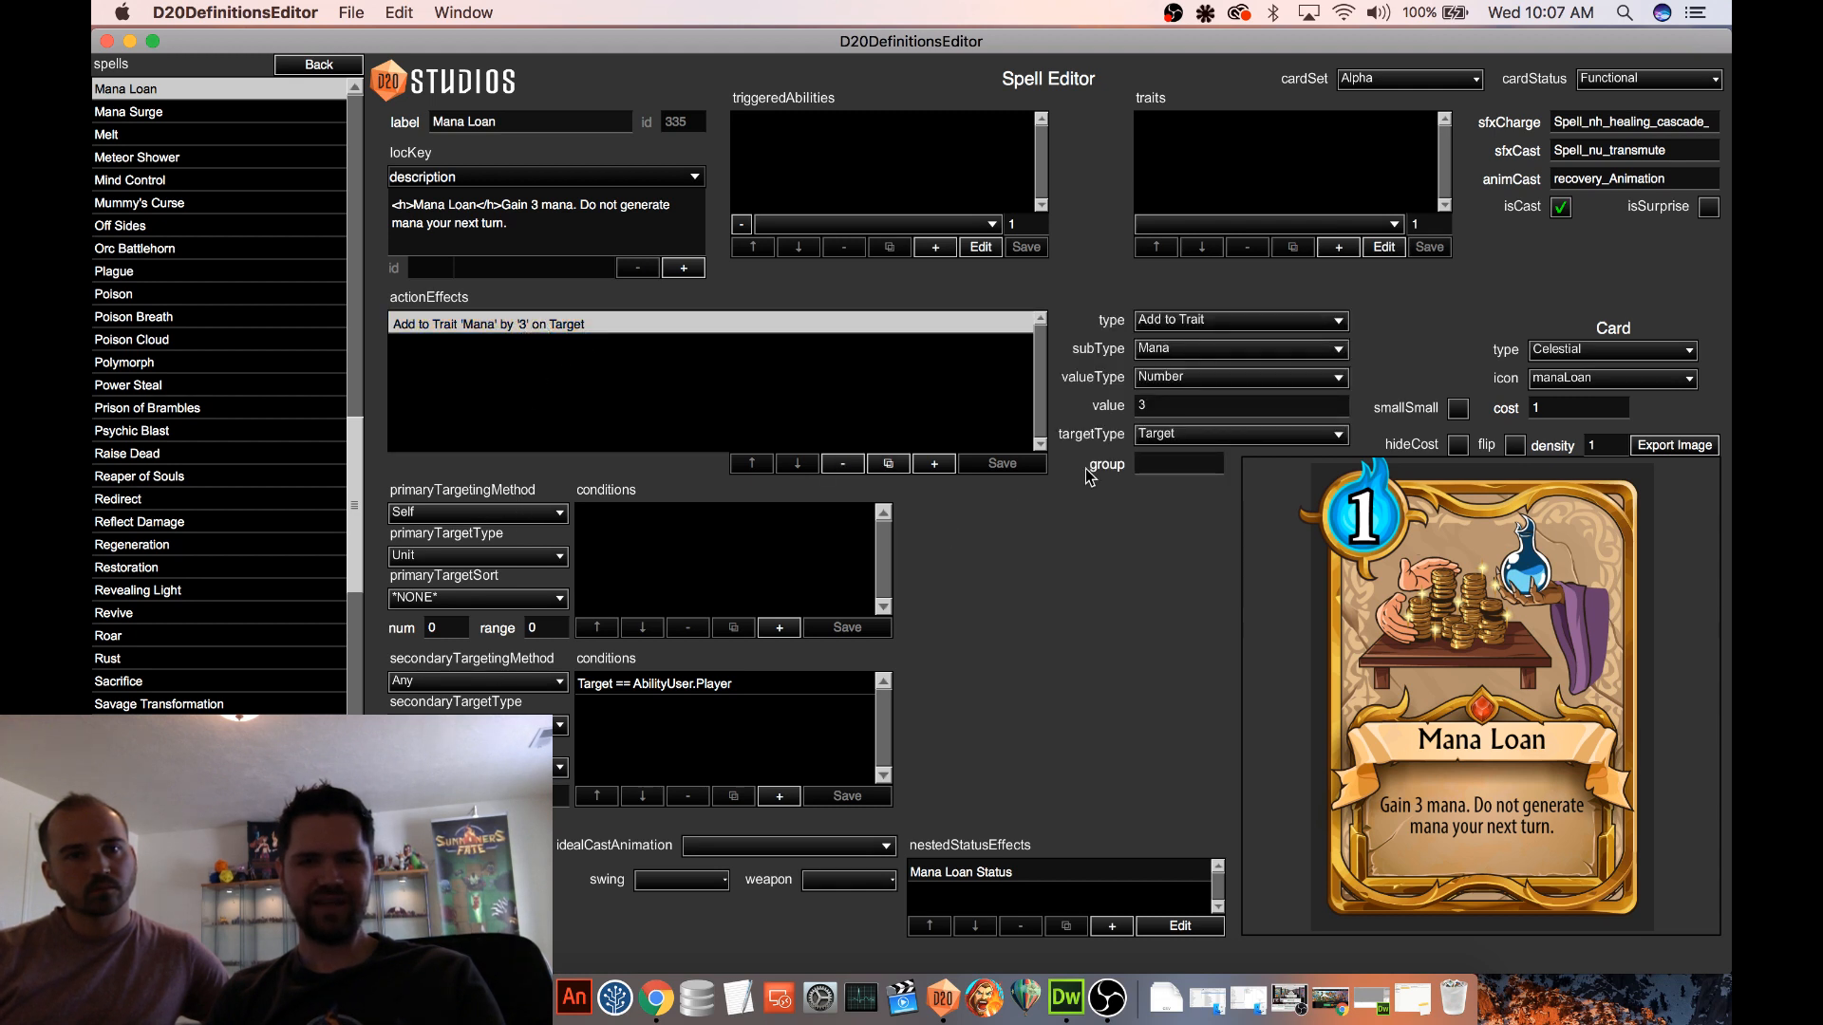
left_click(1161, 434)
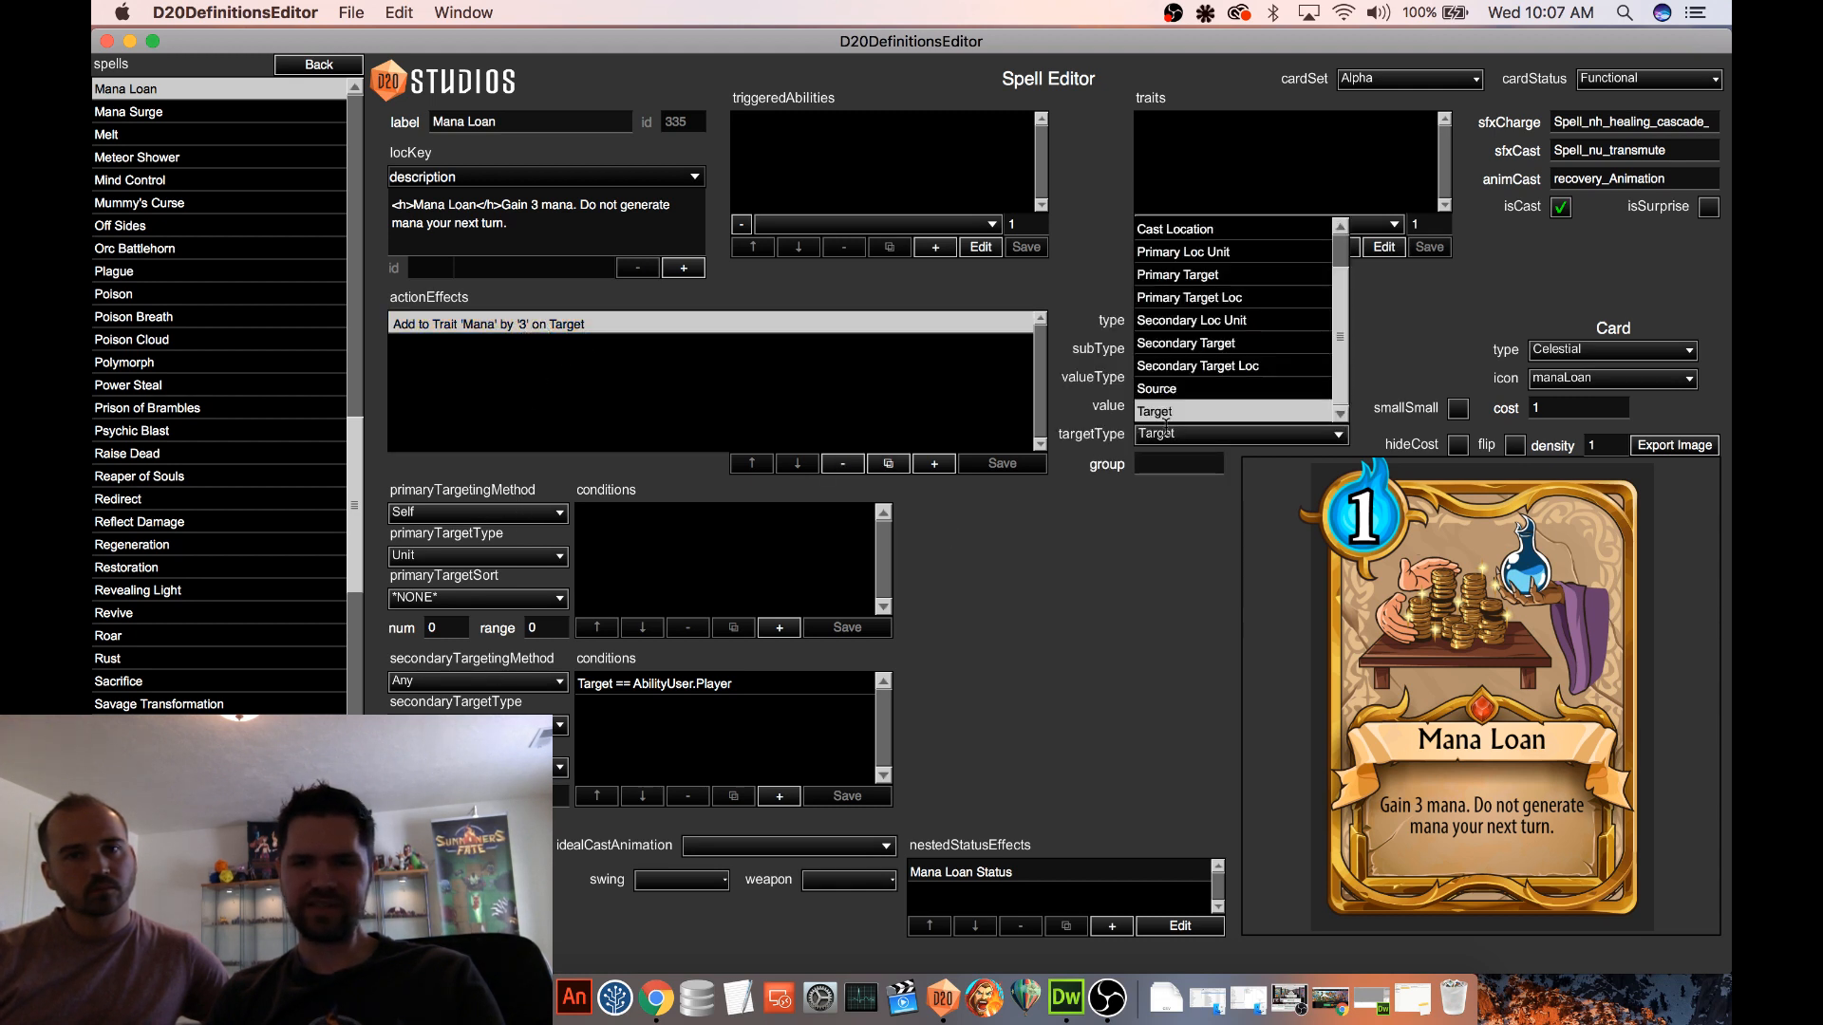
left_click(1221, 345)
left_click(1003, 465)
left_click(680, 325)
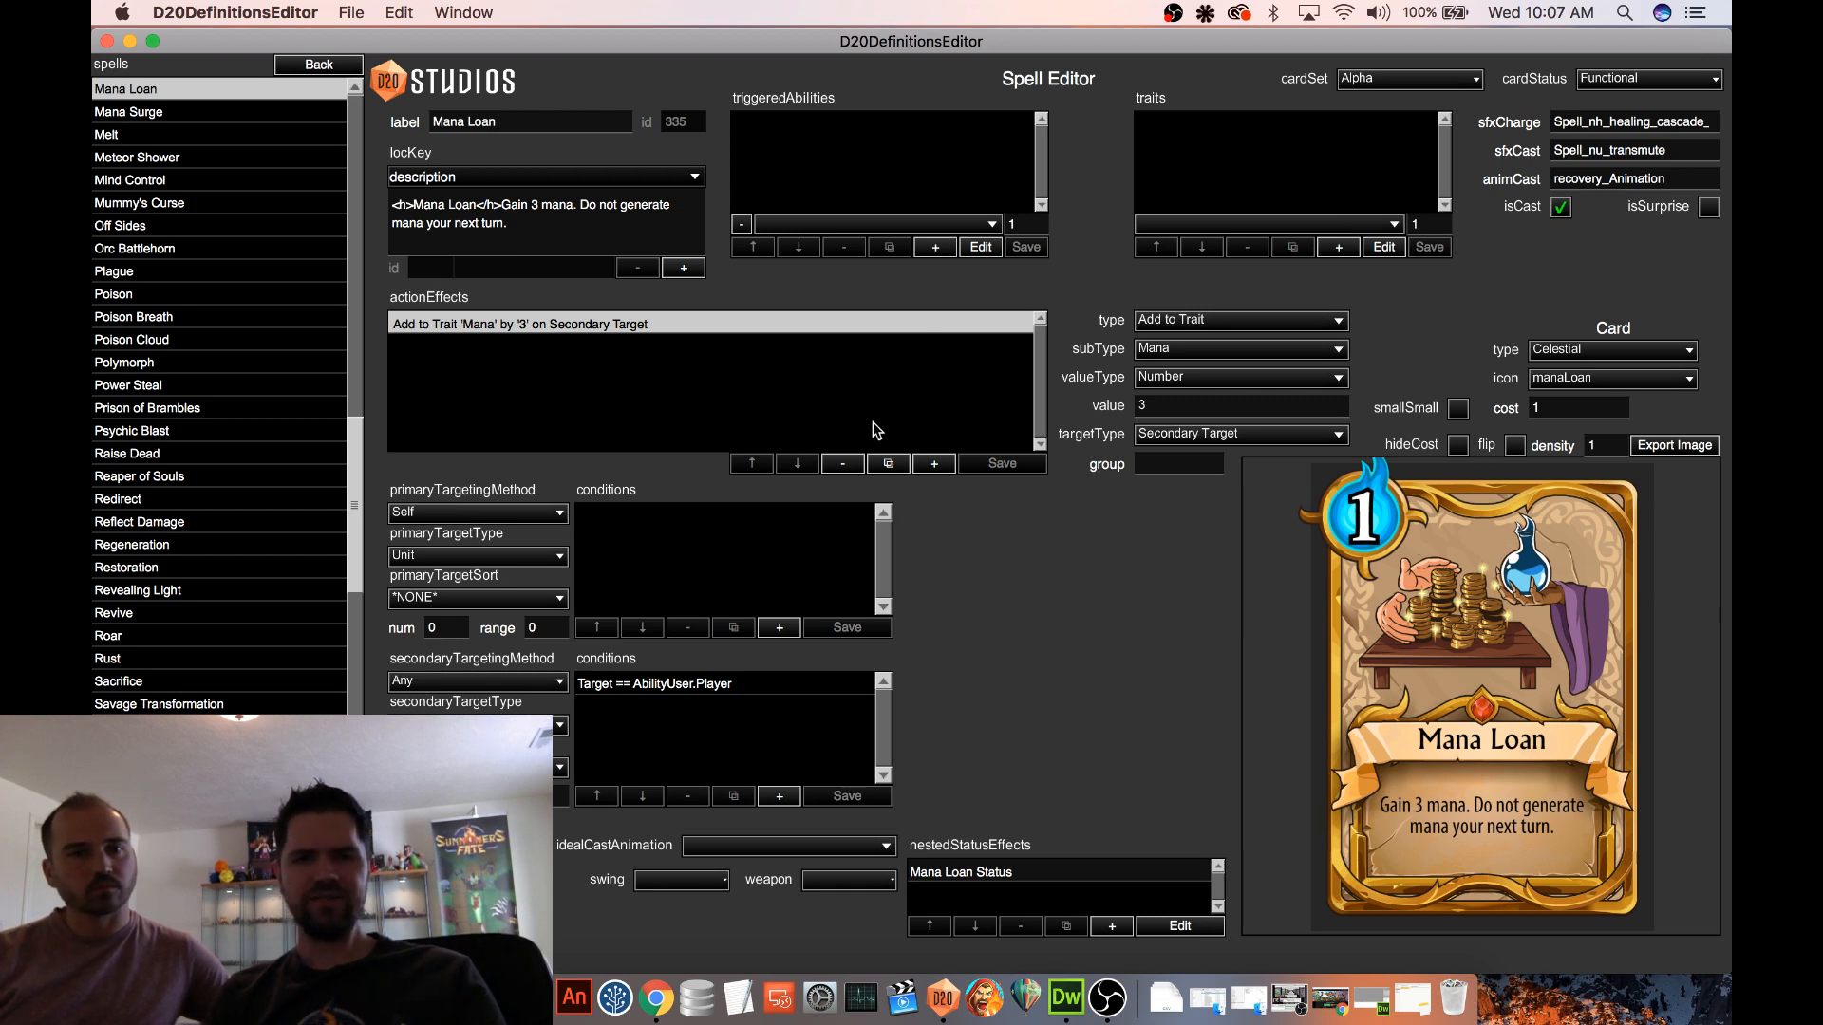
Add an Apply Status Effect (Custom) action effect with subtype Nested 0 and target type Secondary Target, and save it
left_click(935, 465)
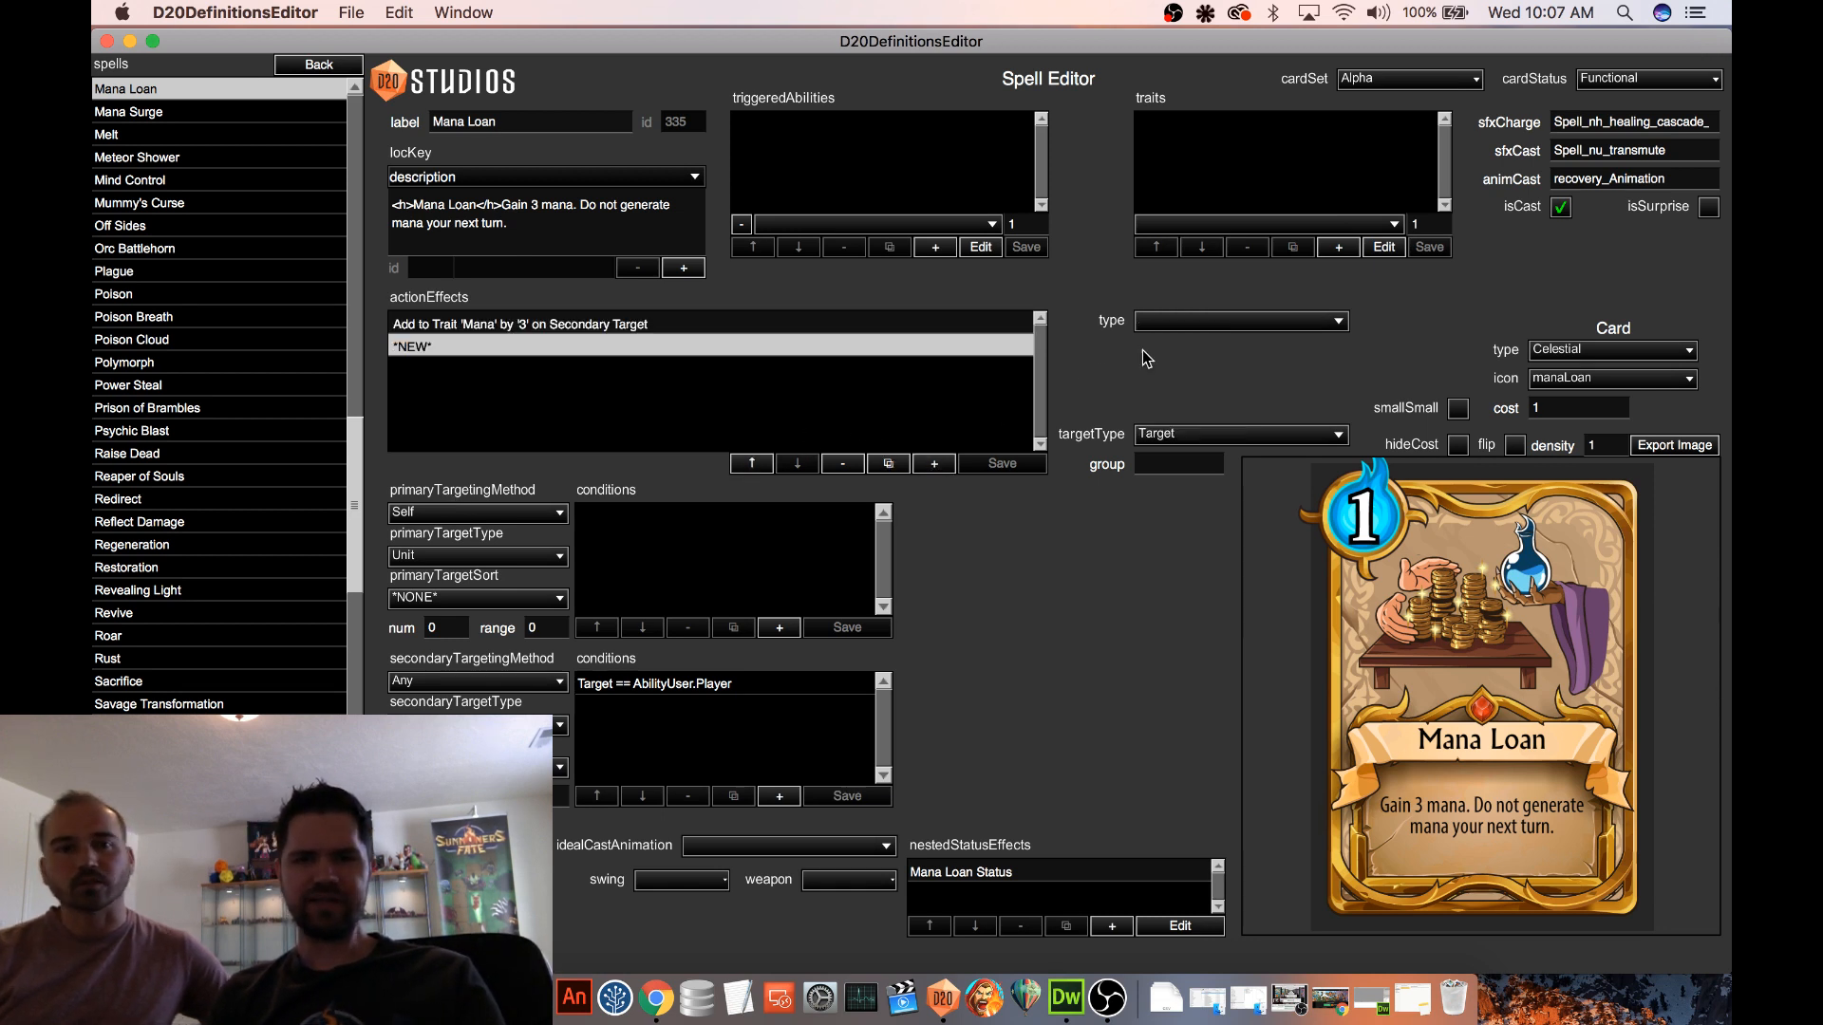
left_click(1234, 321)
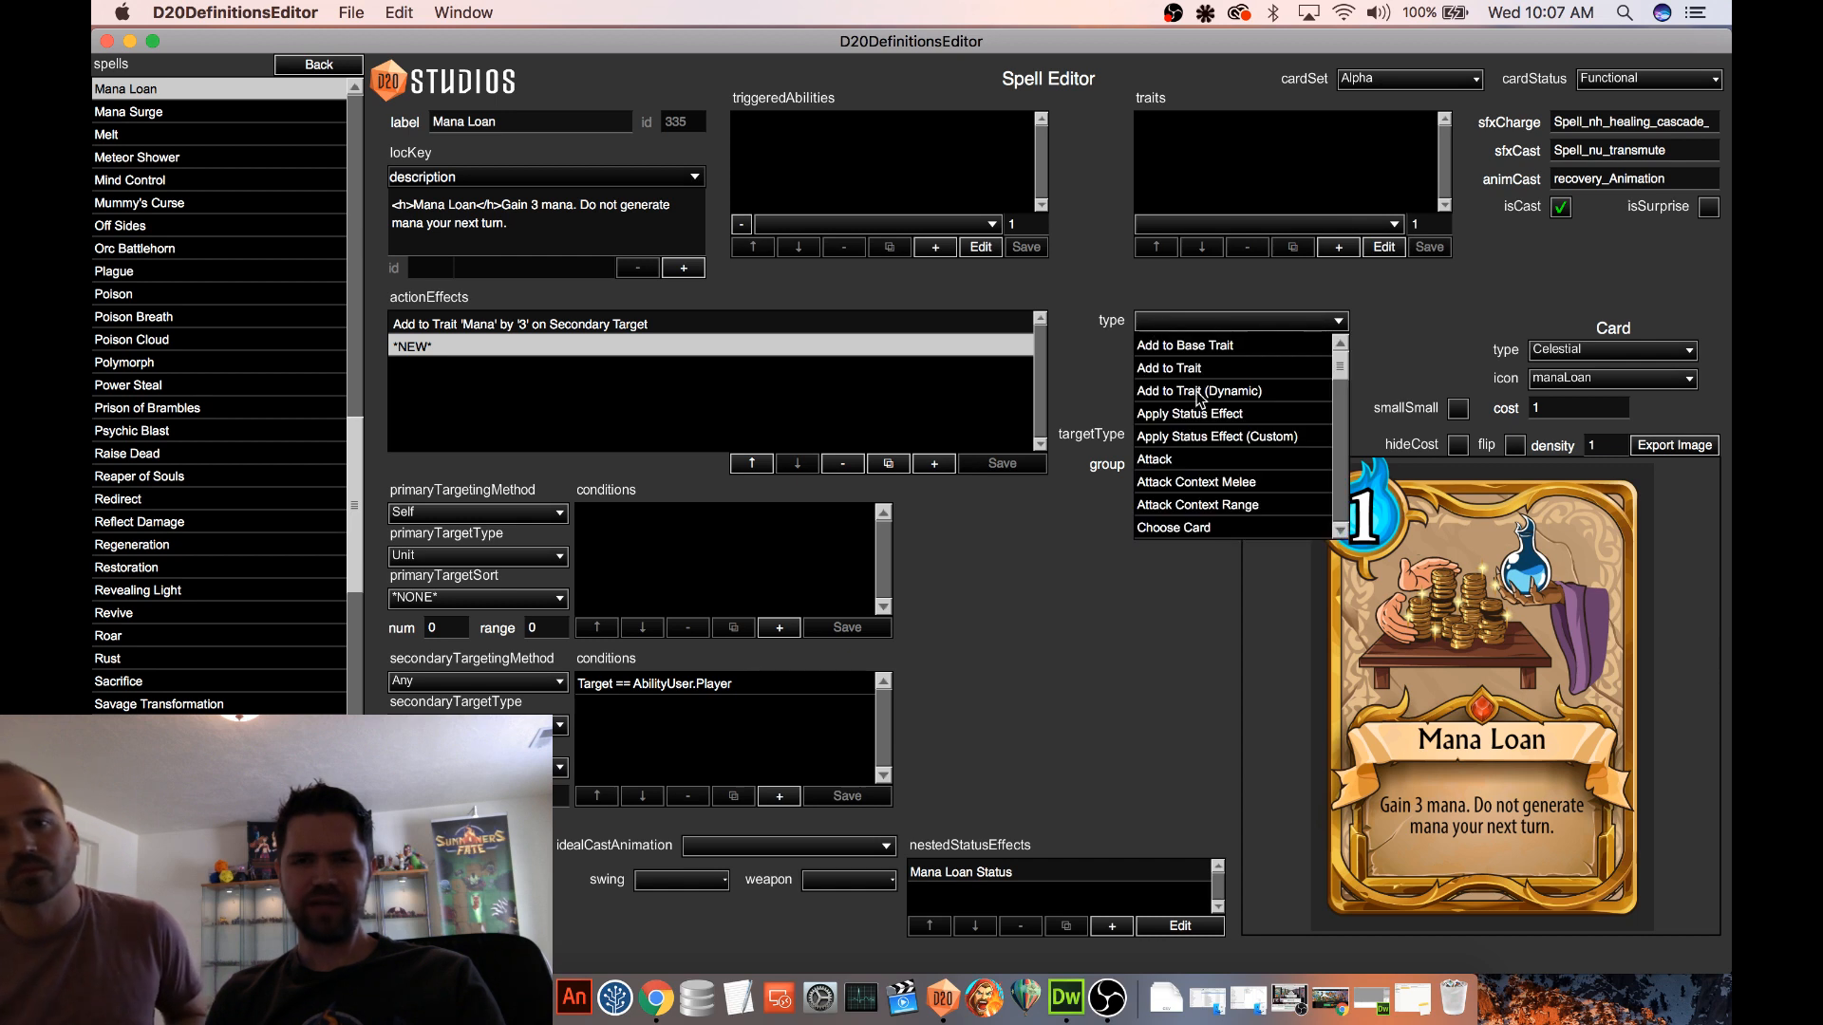
left_click(1220, 436)
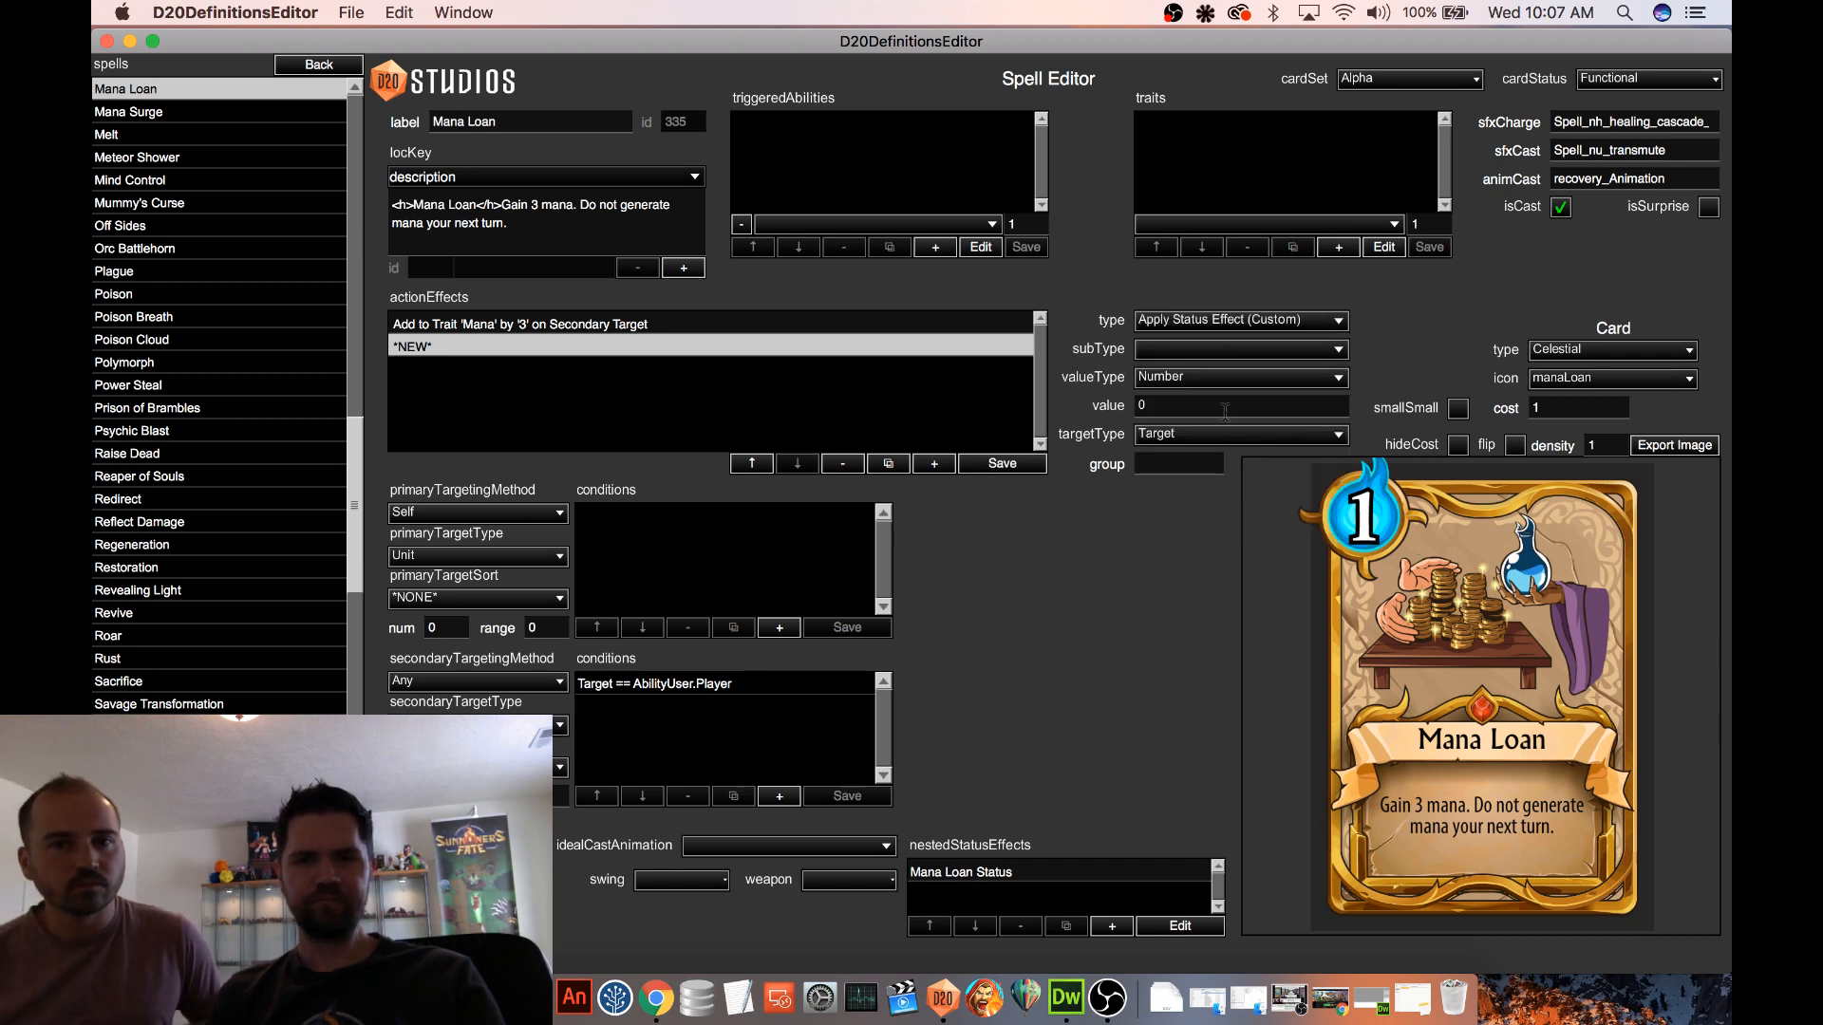
left_click(1221, 351)
left_click(1218, 377)
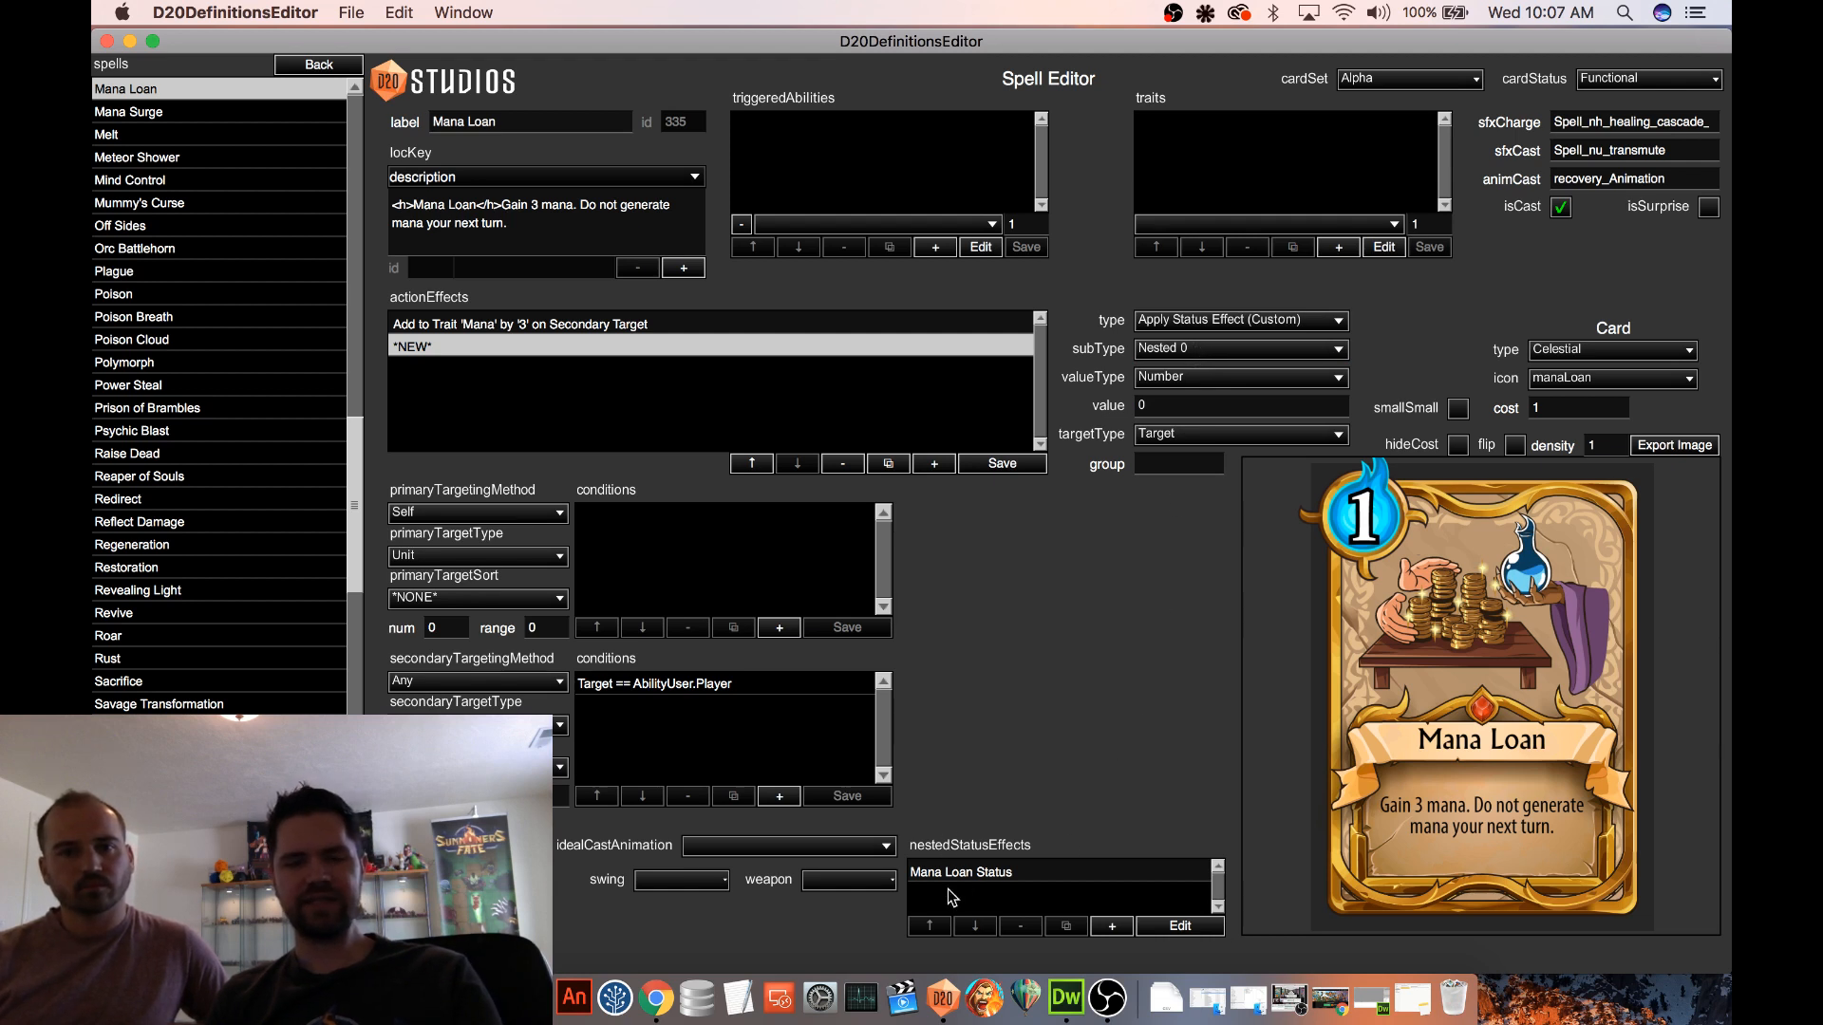
left_click(1017, 875)
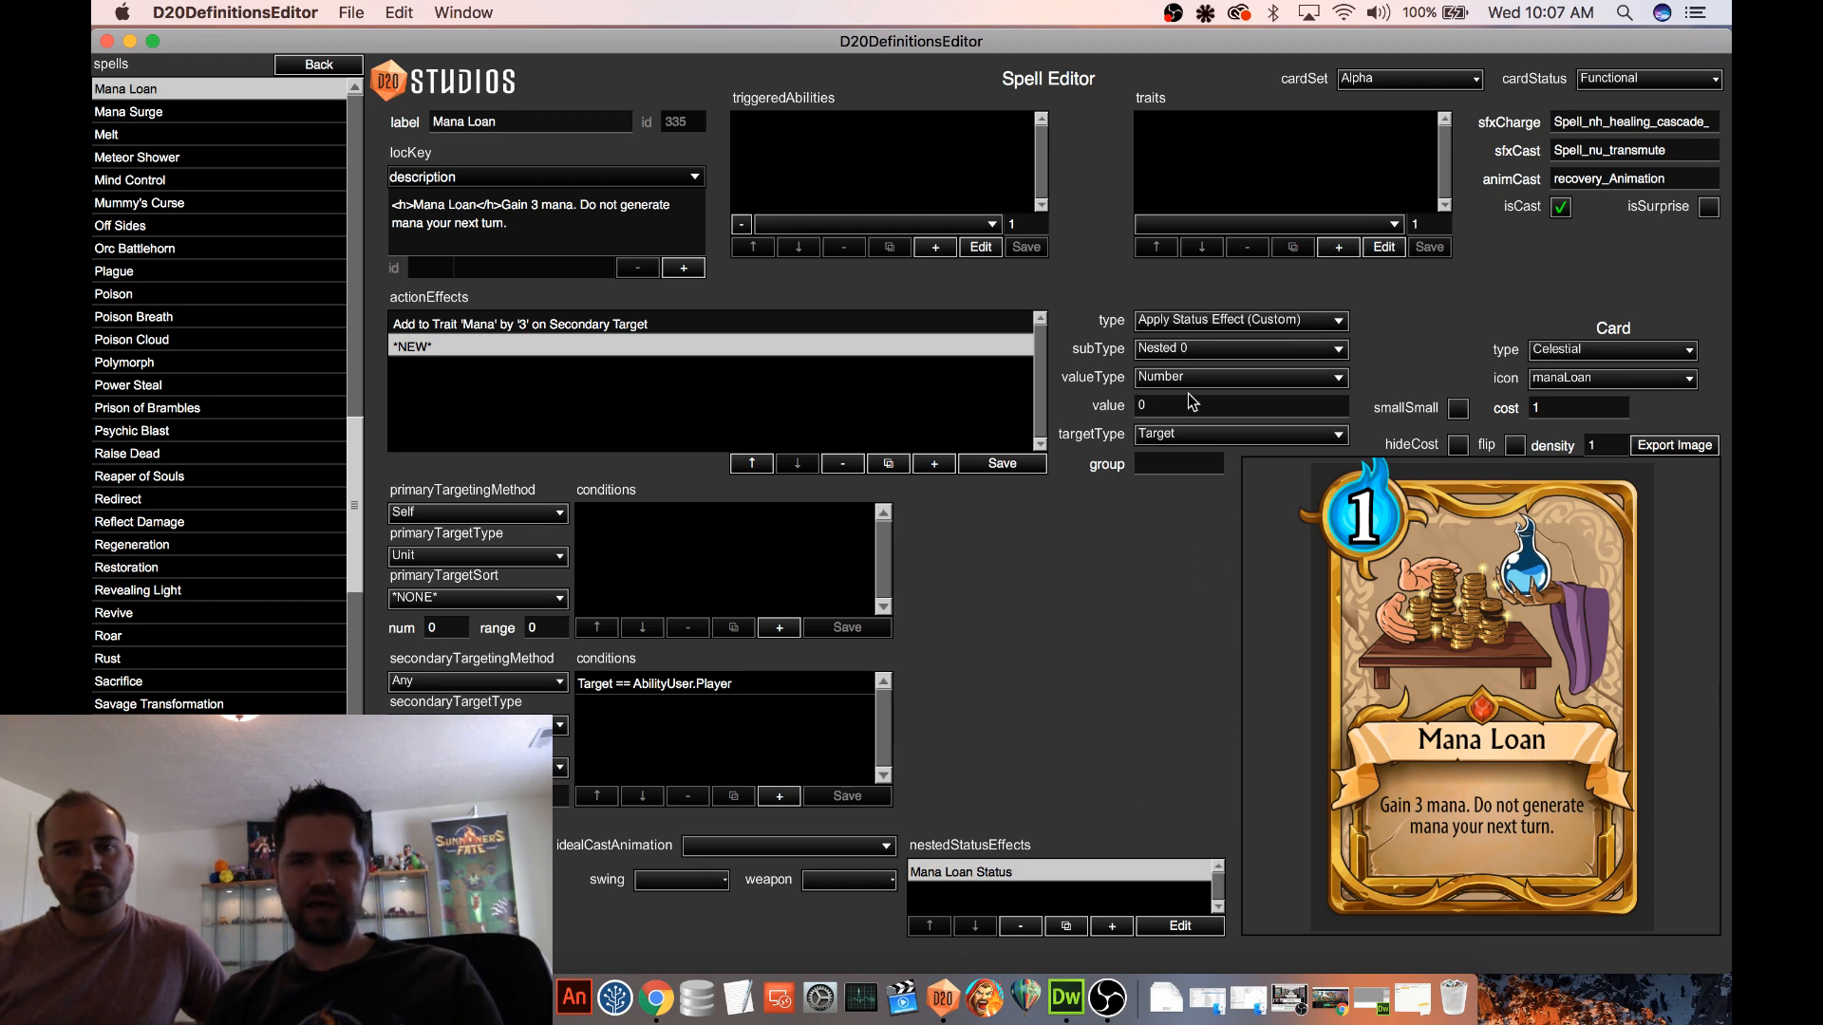
left_click(1157, 435)
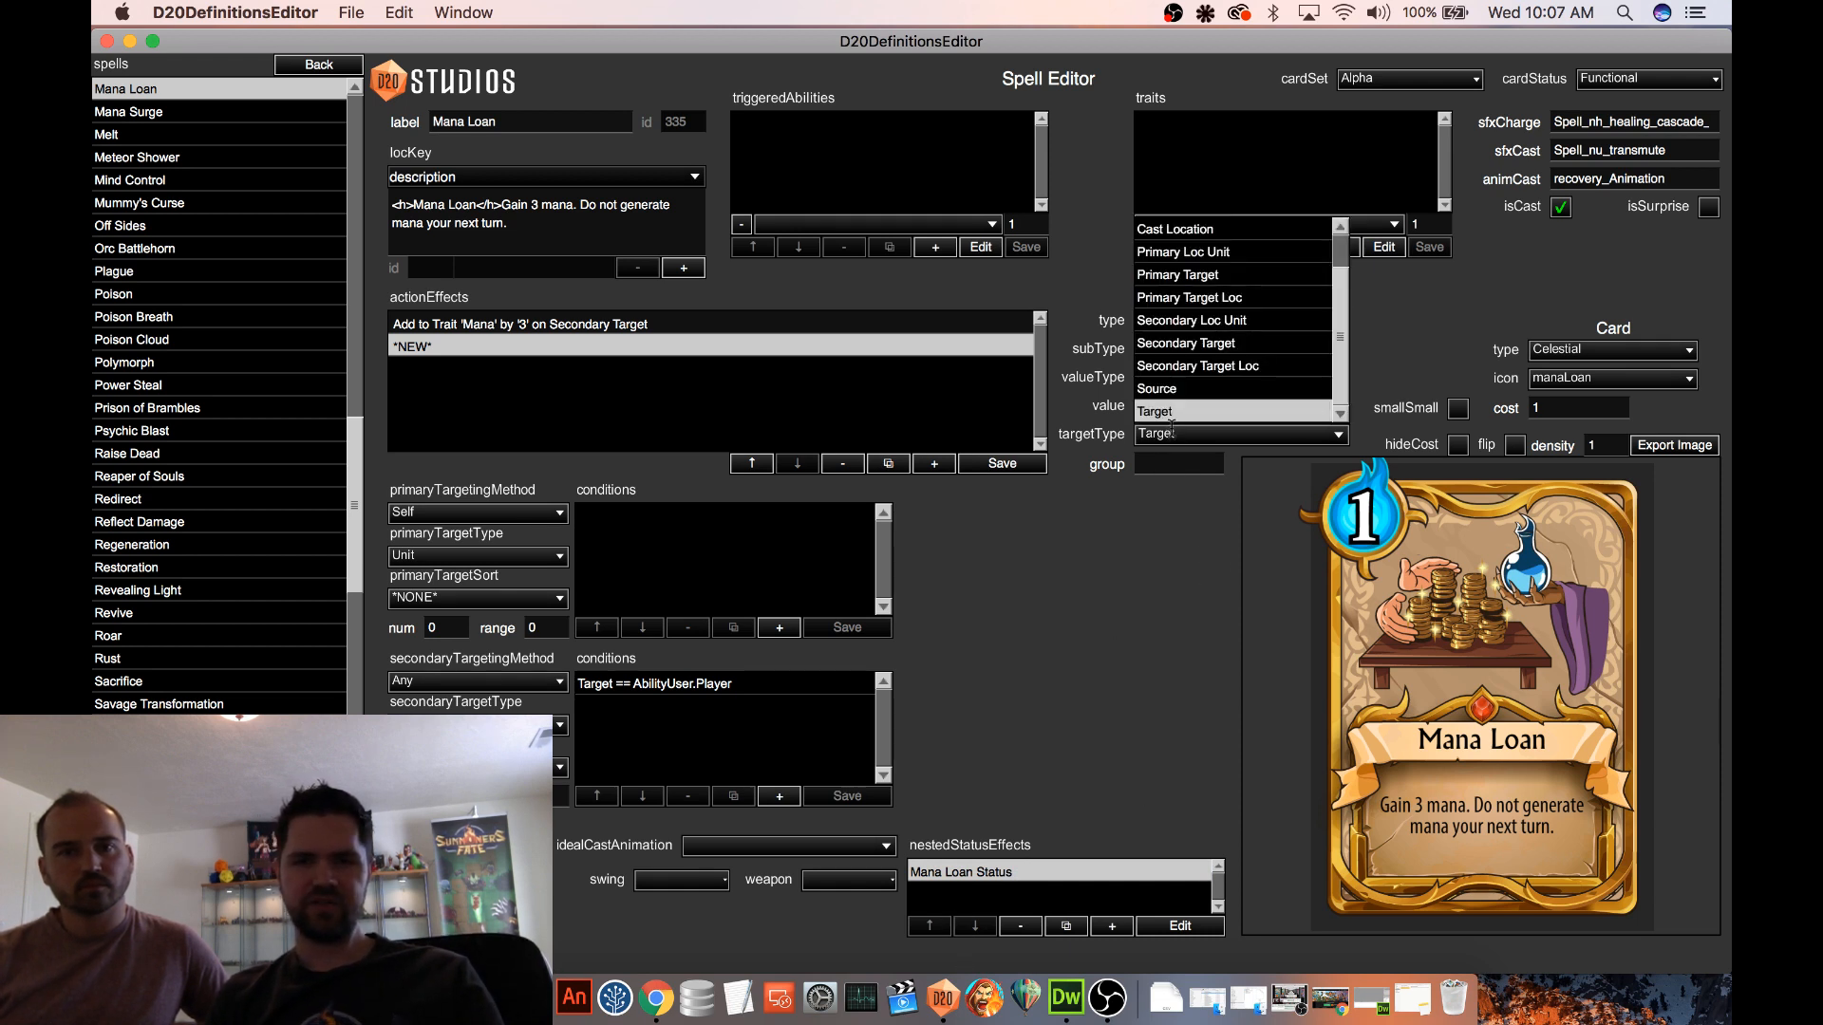
left_click(1226, 345)
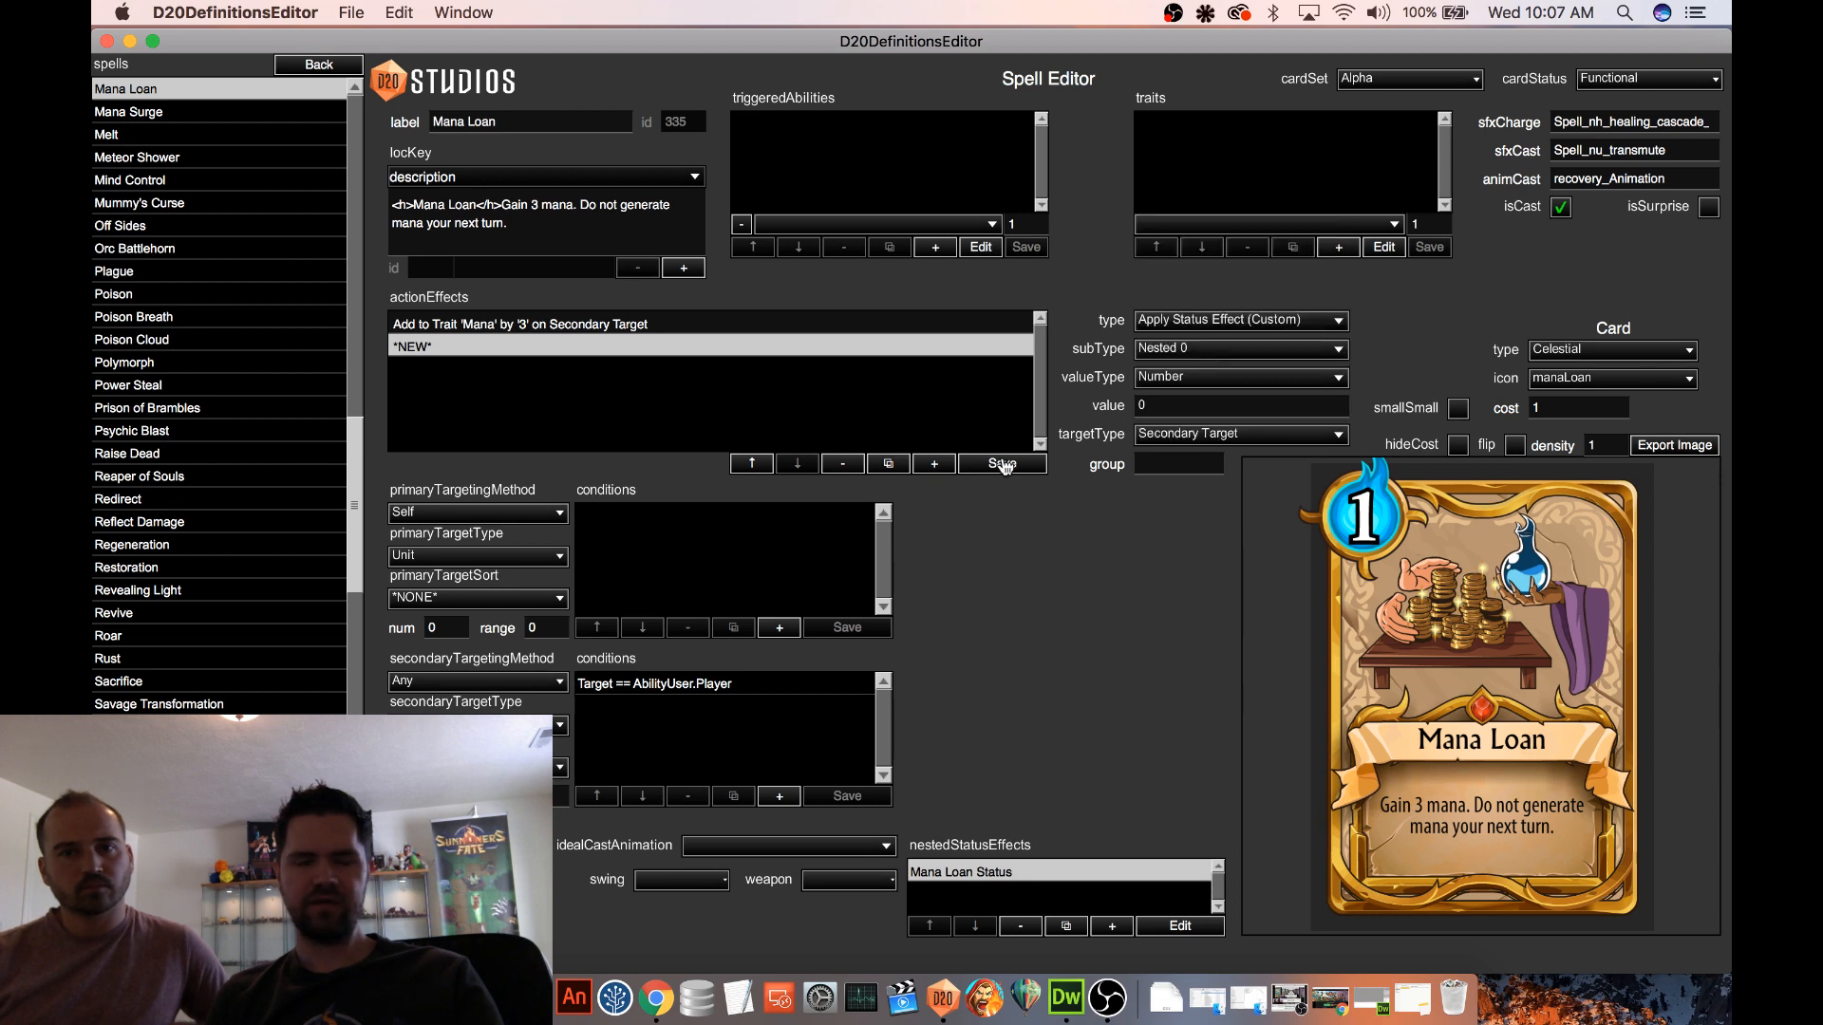
left_click(1004, 464)
Review the settings of both action effects and save the Mana Loan spell
left_click(674, 325)
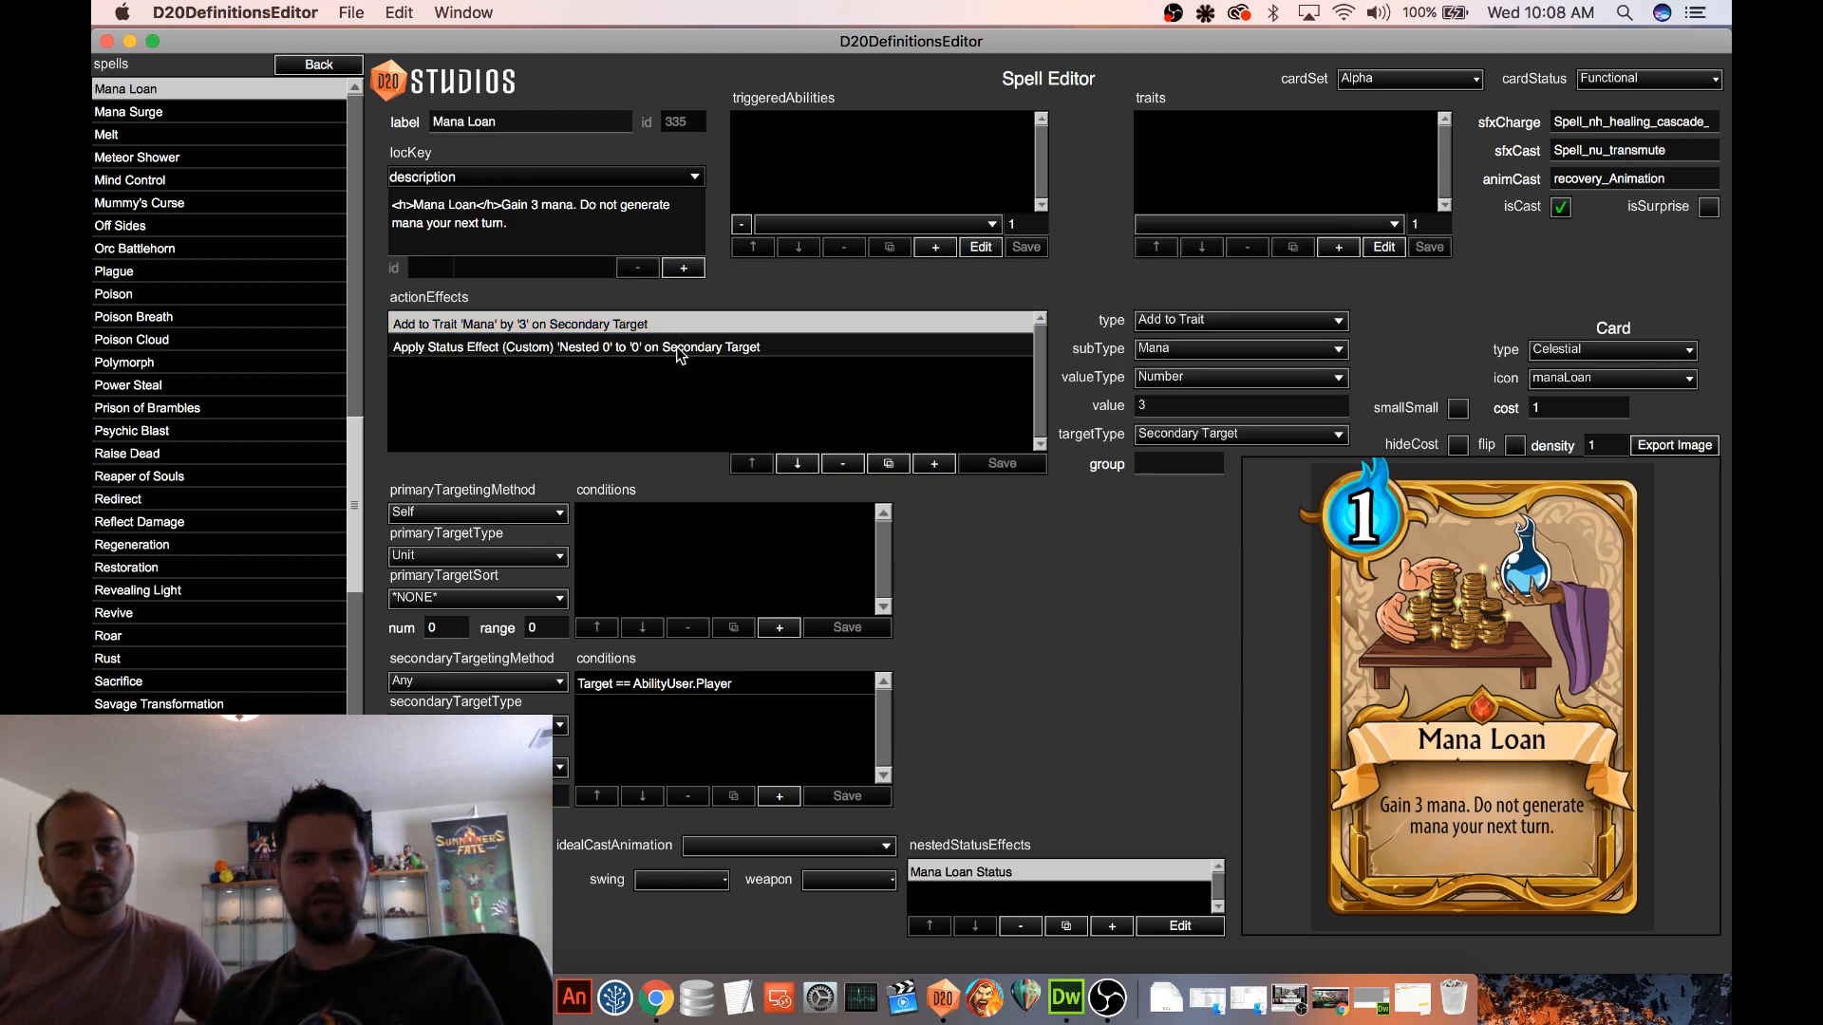
left_click(683, 348)
left_click(718, 331)
left_click(717, 348)
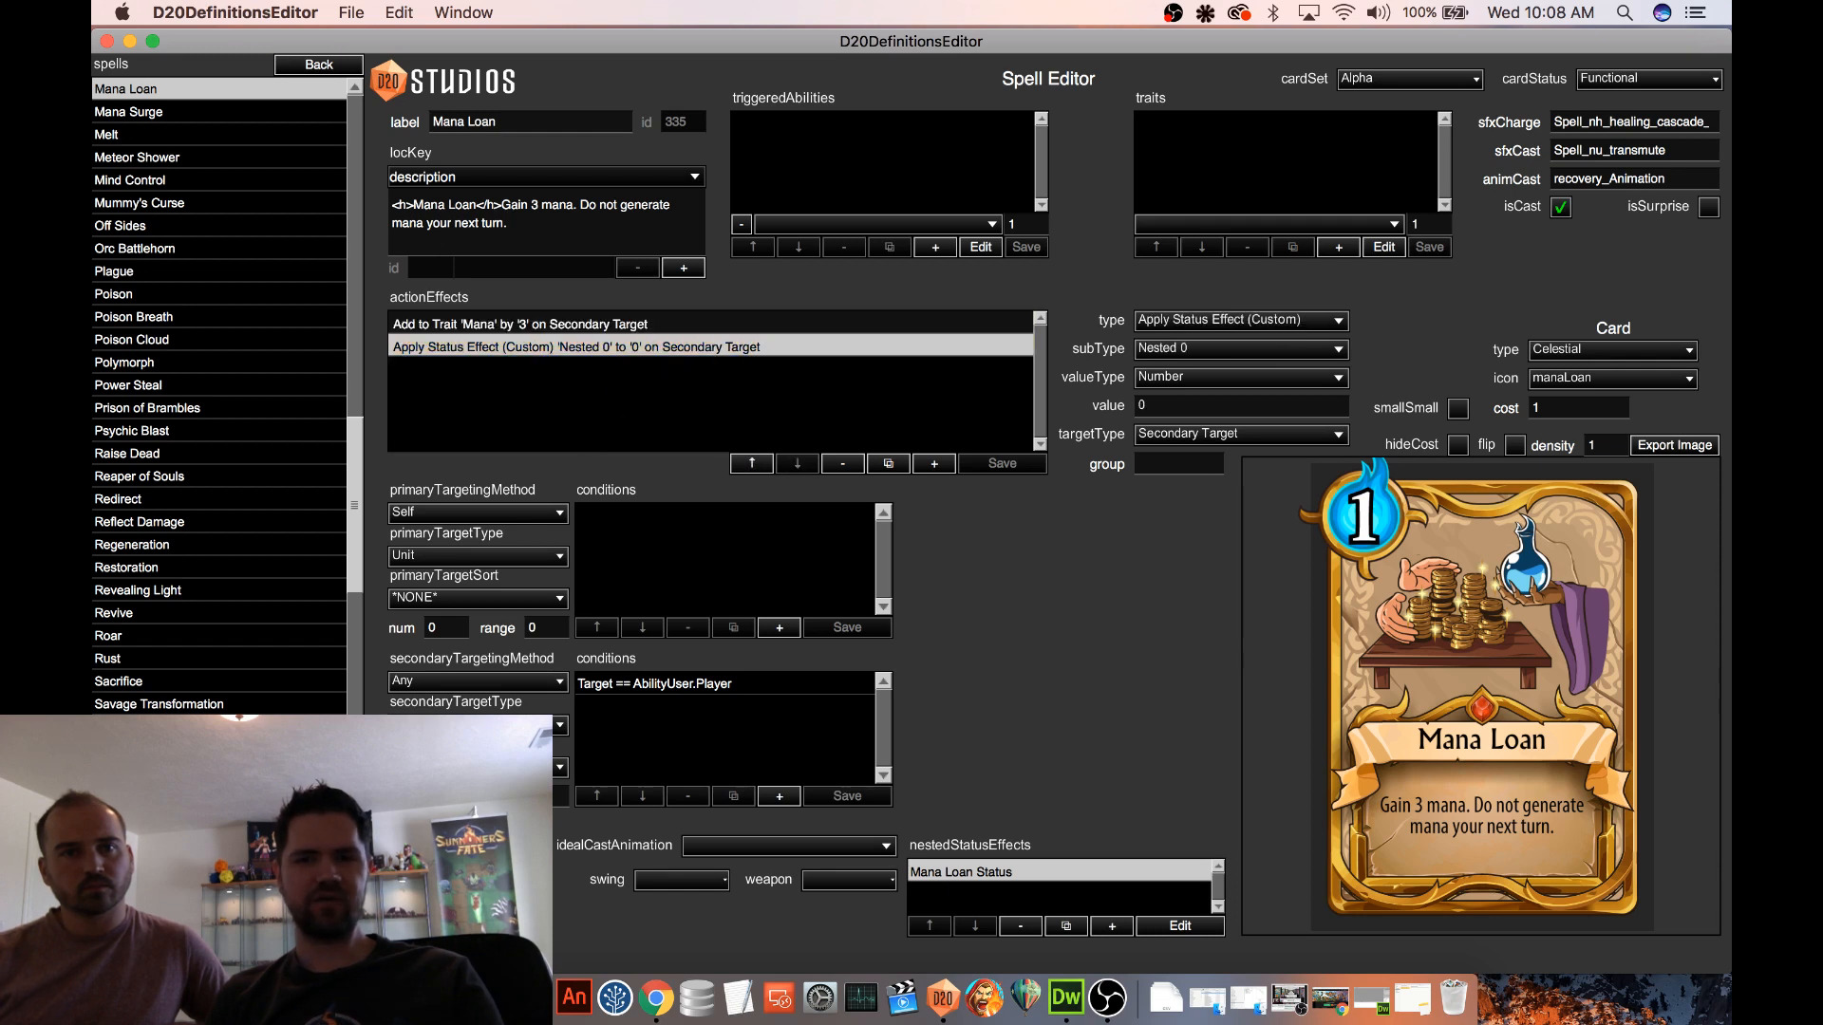
key("super+s")
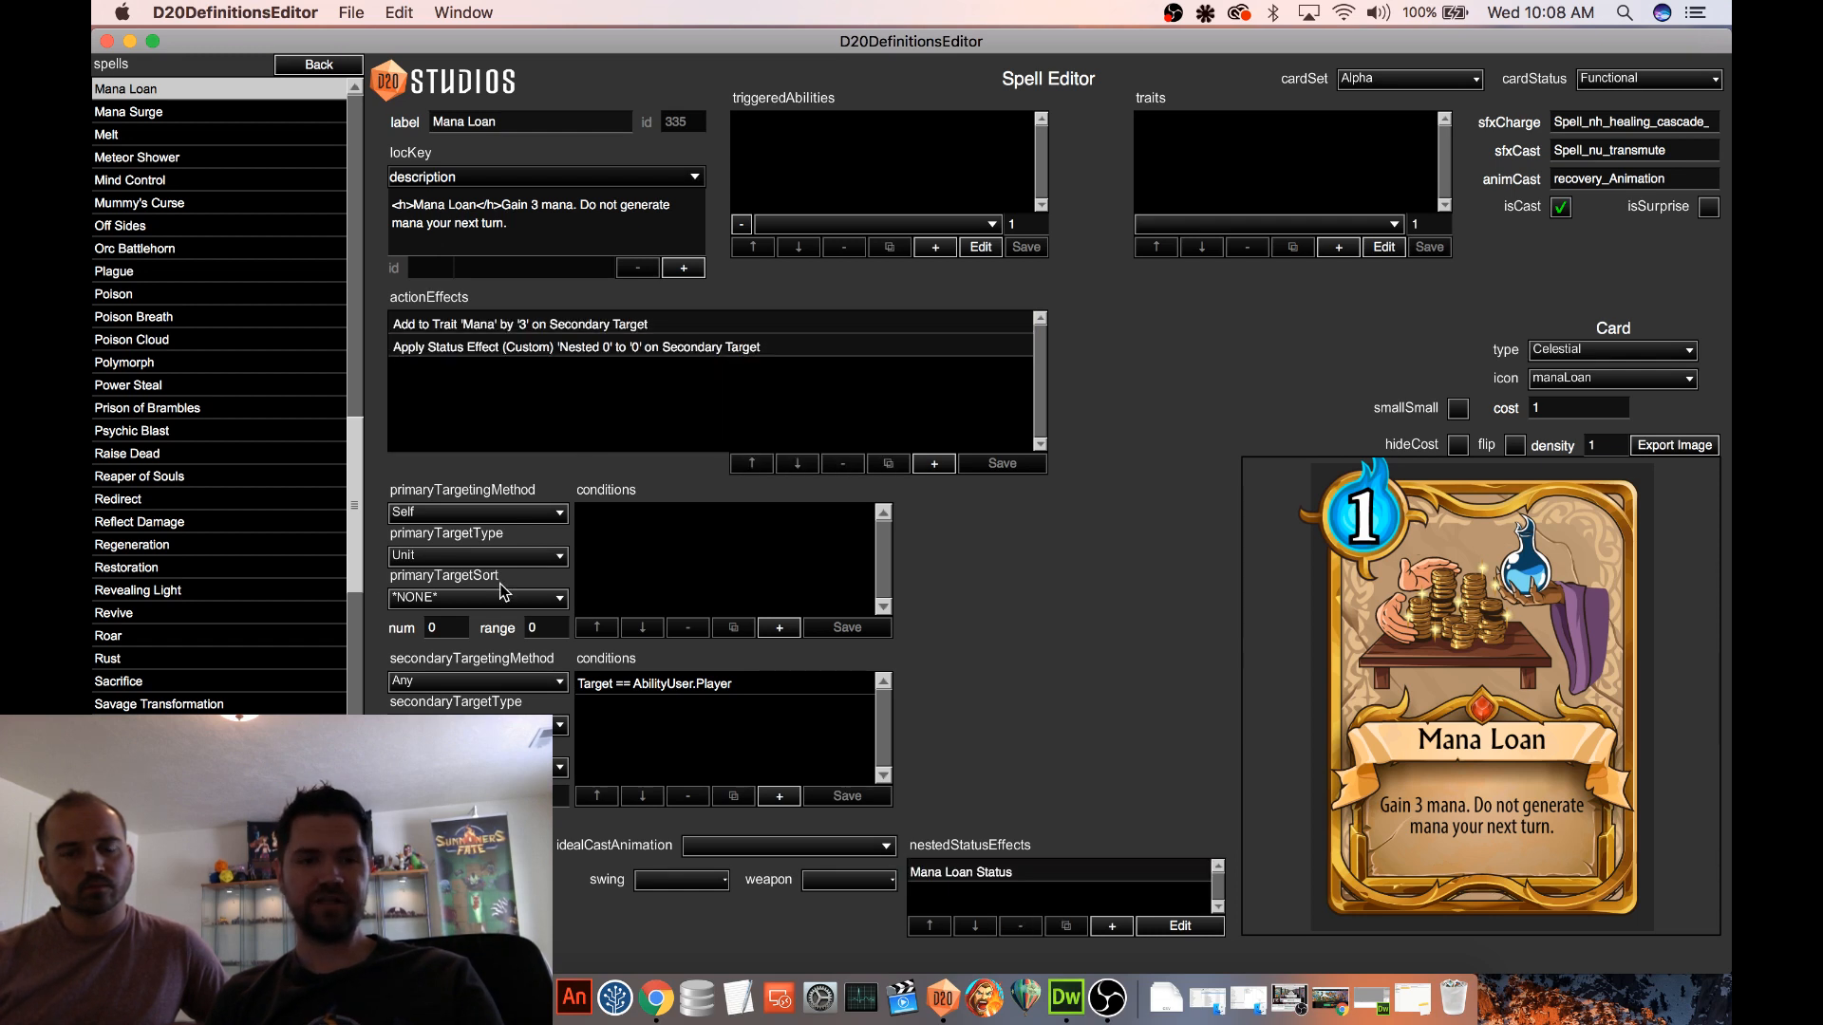
Open the Procedural 2 map from the definitions and start a test game on it
left_click(328, 65)
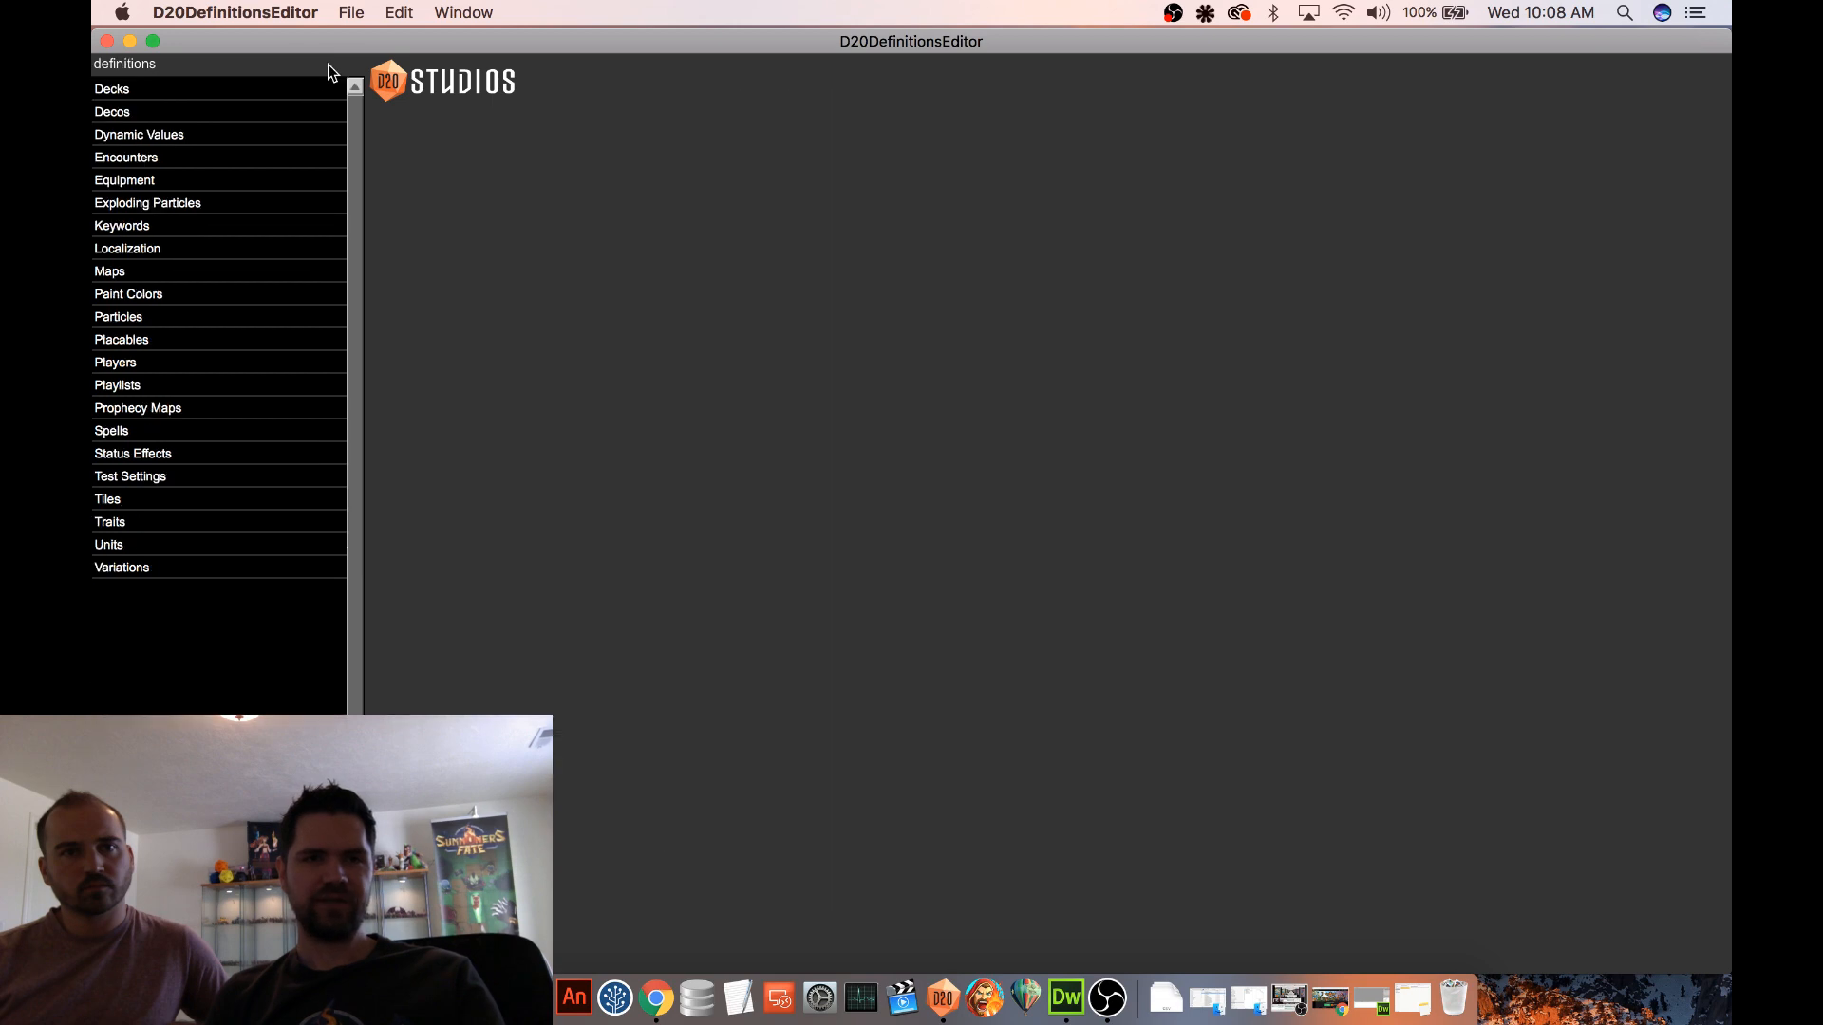
left_click(139, 277)
left_click(139, 277)
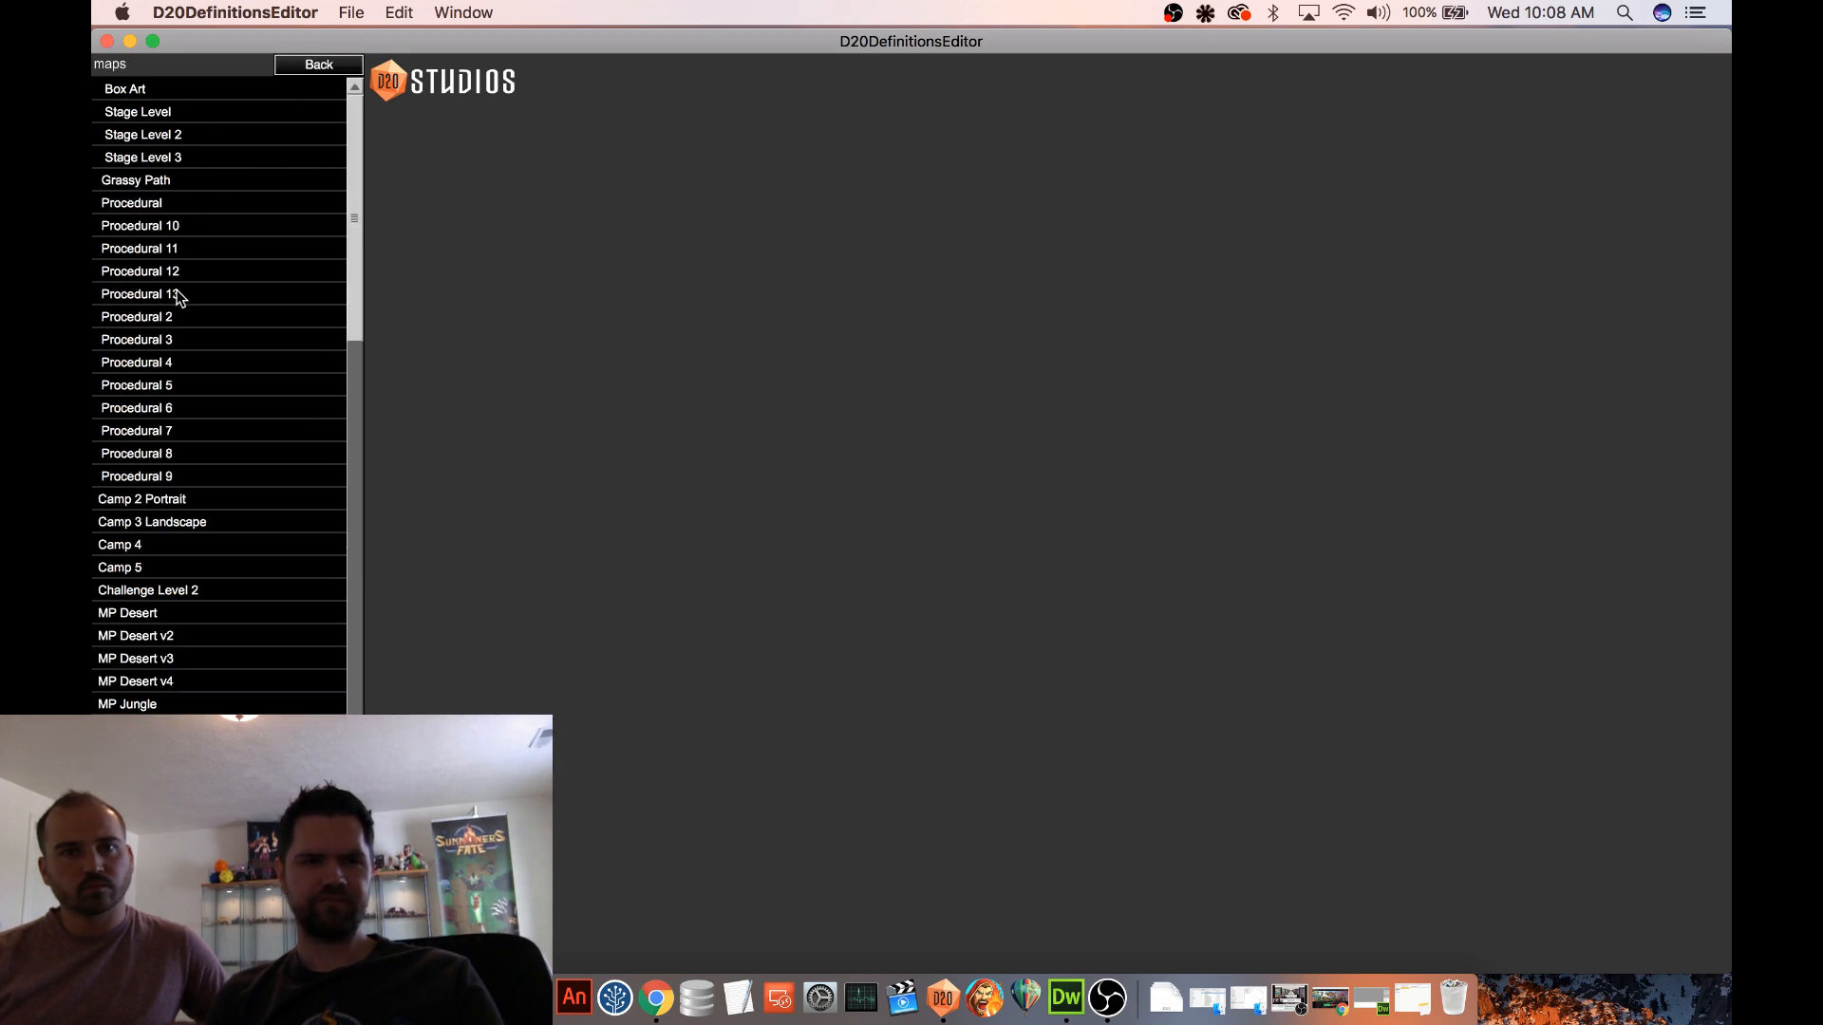
left_click(180, 317)
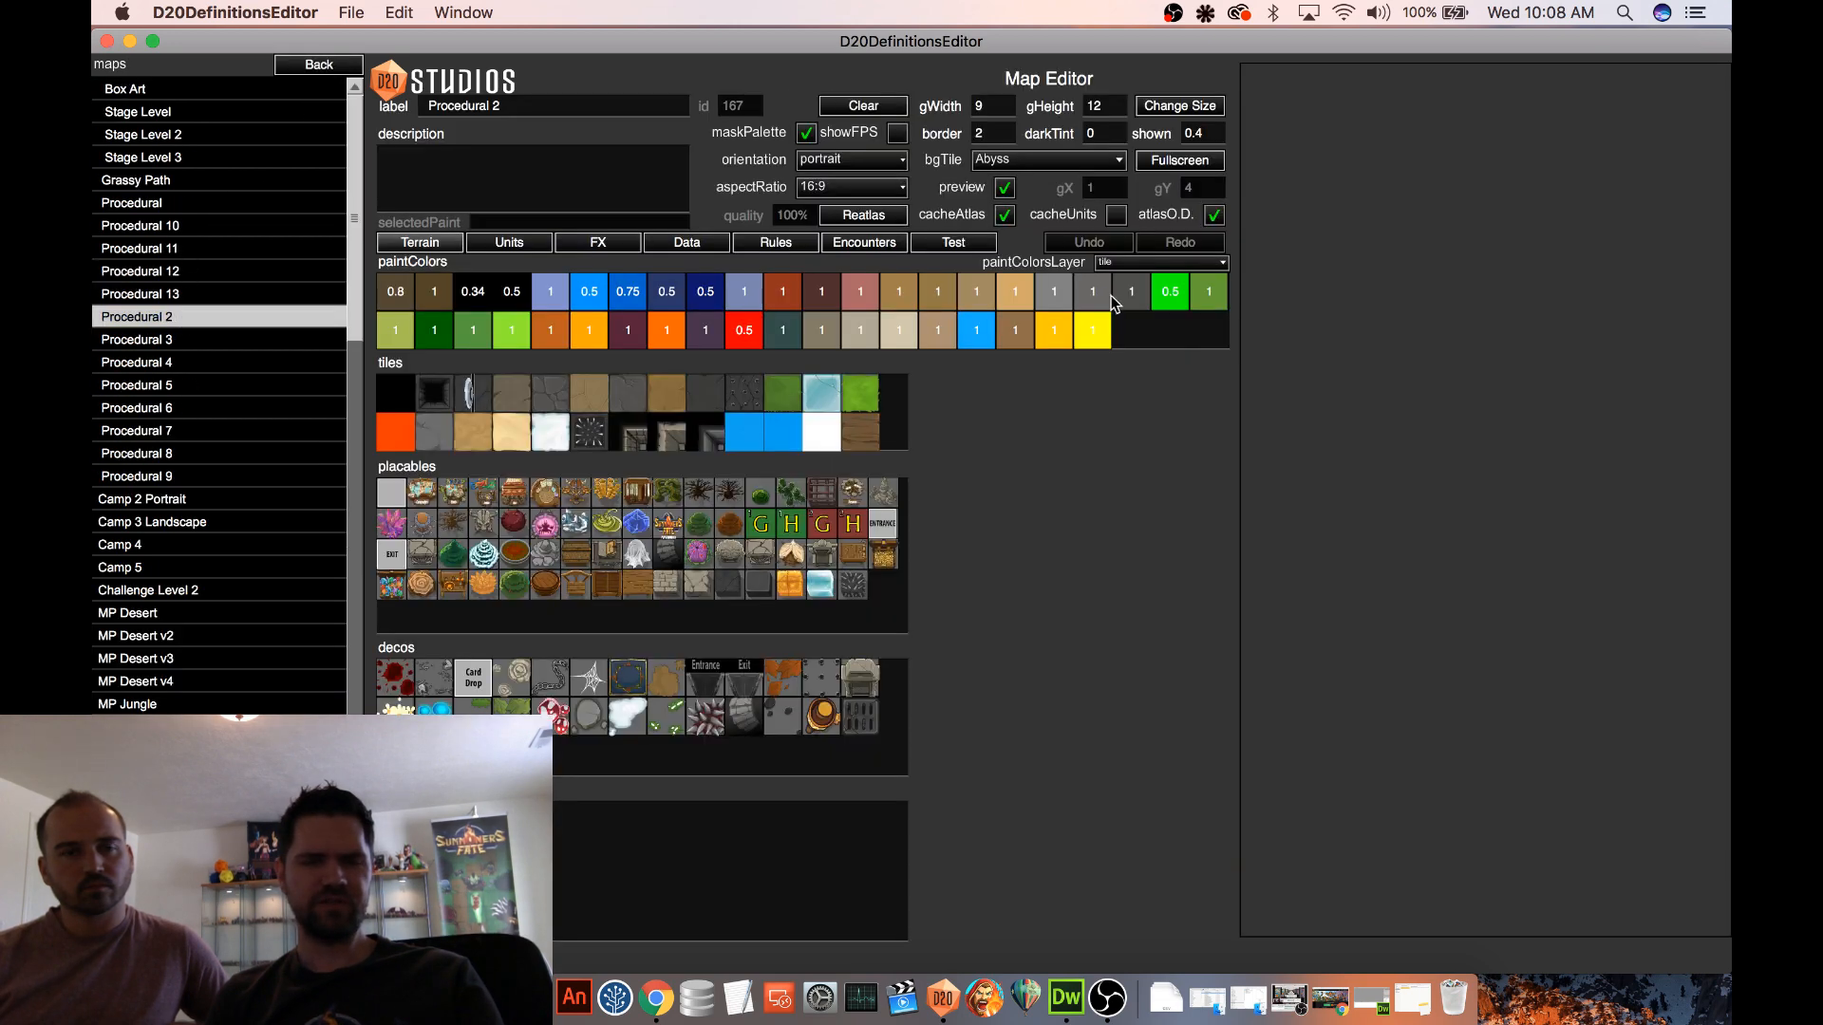
left_click(939, 245)
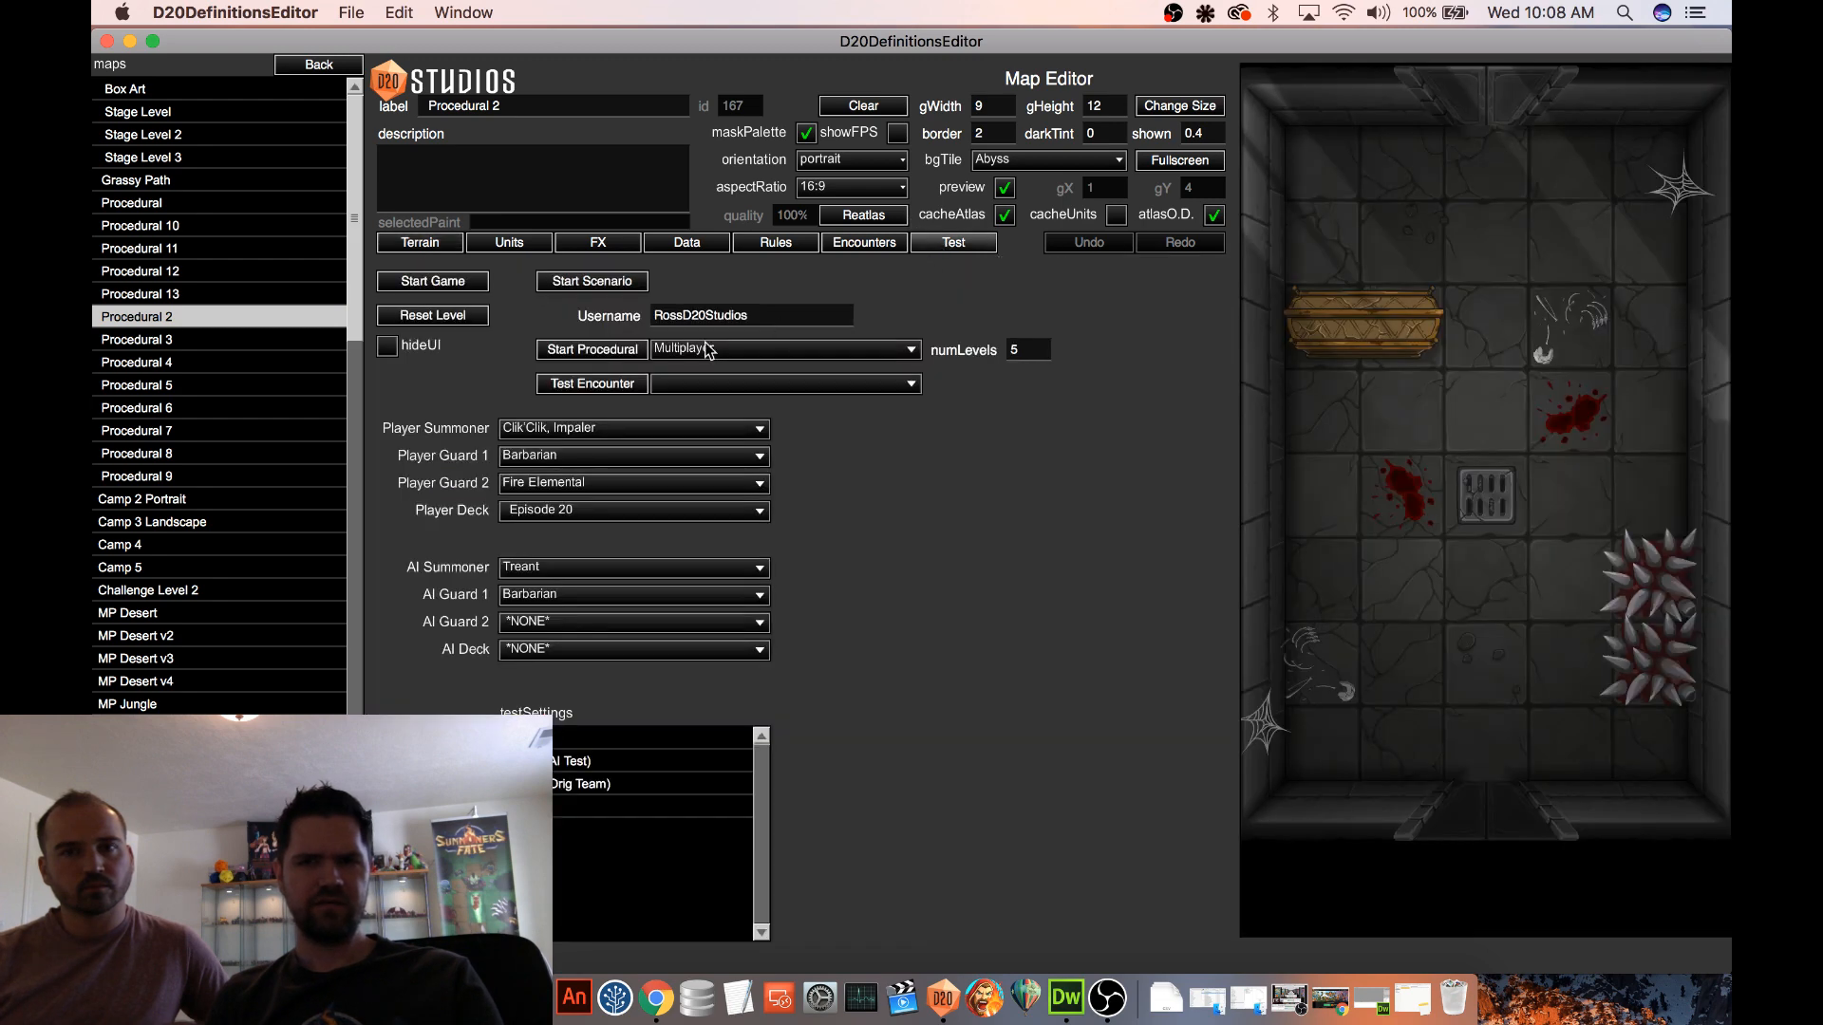
left_click(462, 283)
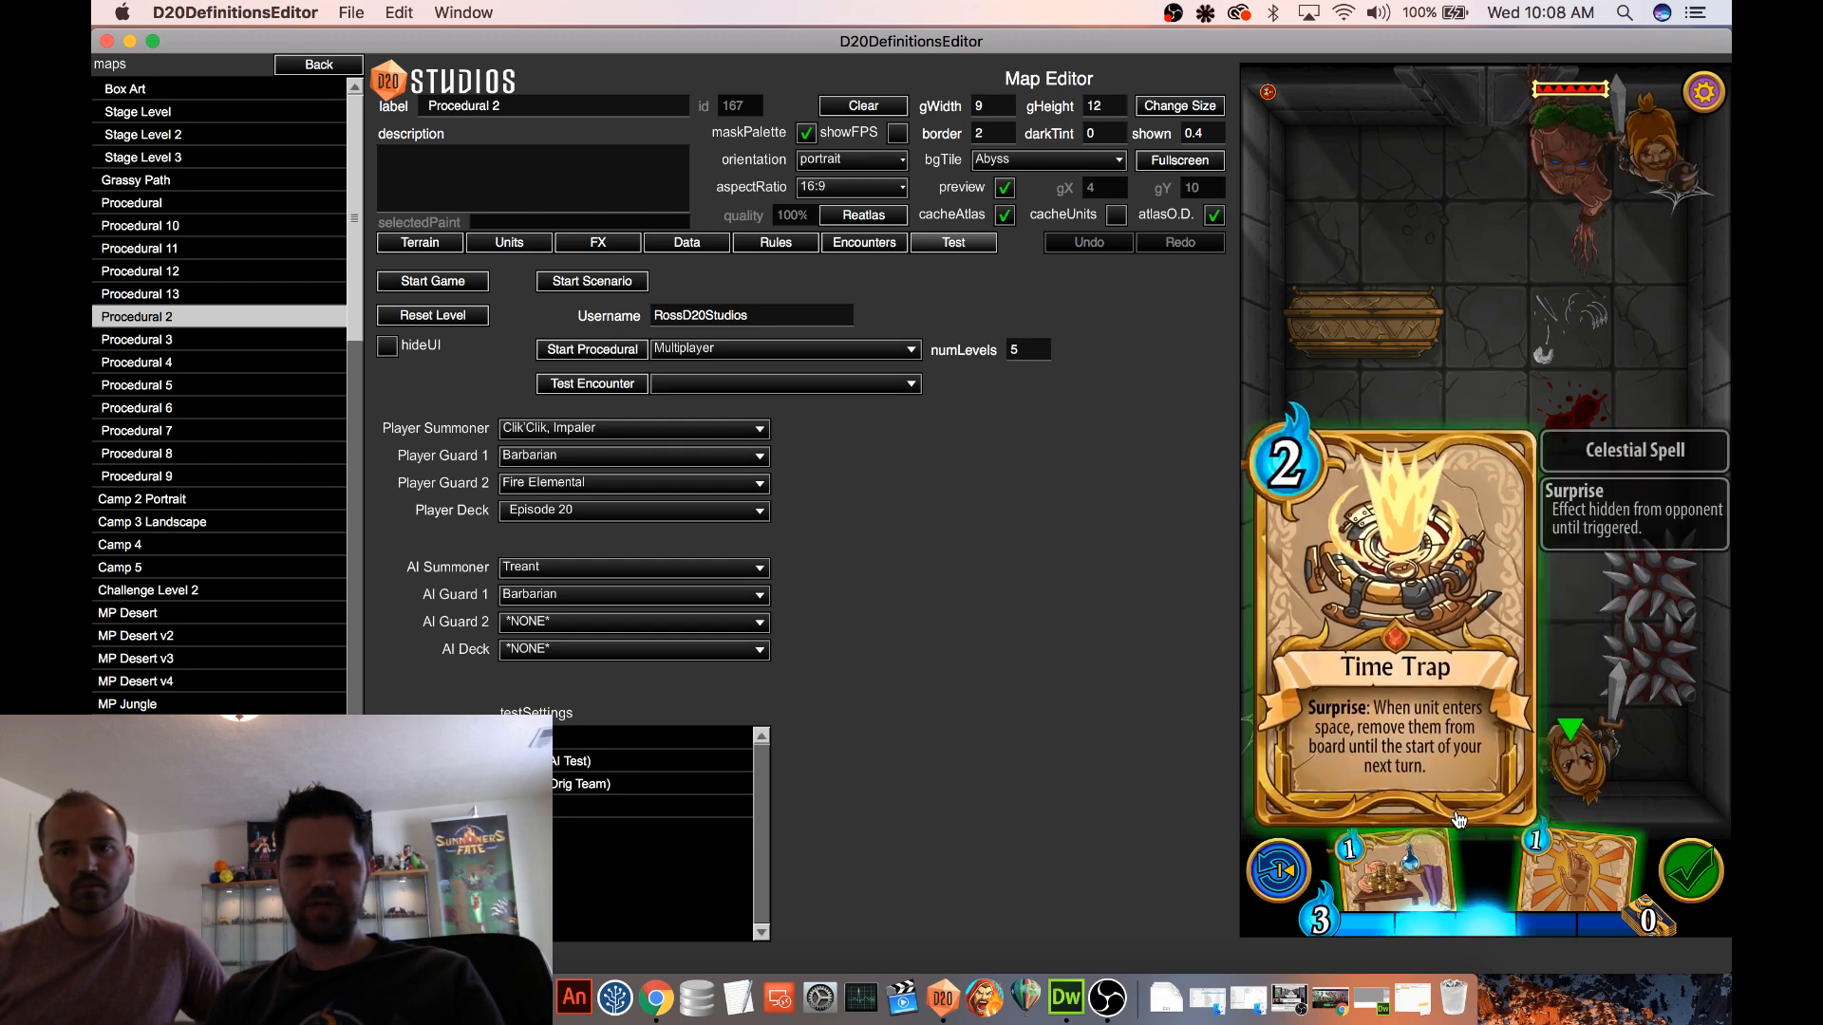
Play Time Trap, Mana Loan and the remaining one-mana card in the test game, and end the turn
left_click_drag(1481, 864, 1411, 733)
left_click_drag(1425, 869, 1405, 561)
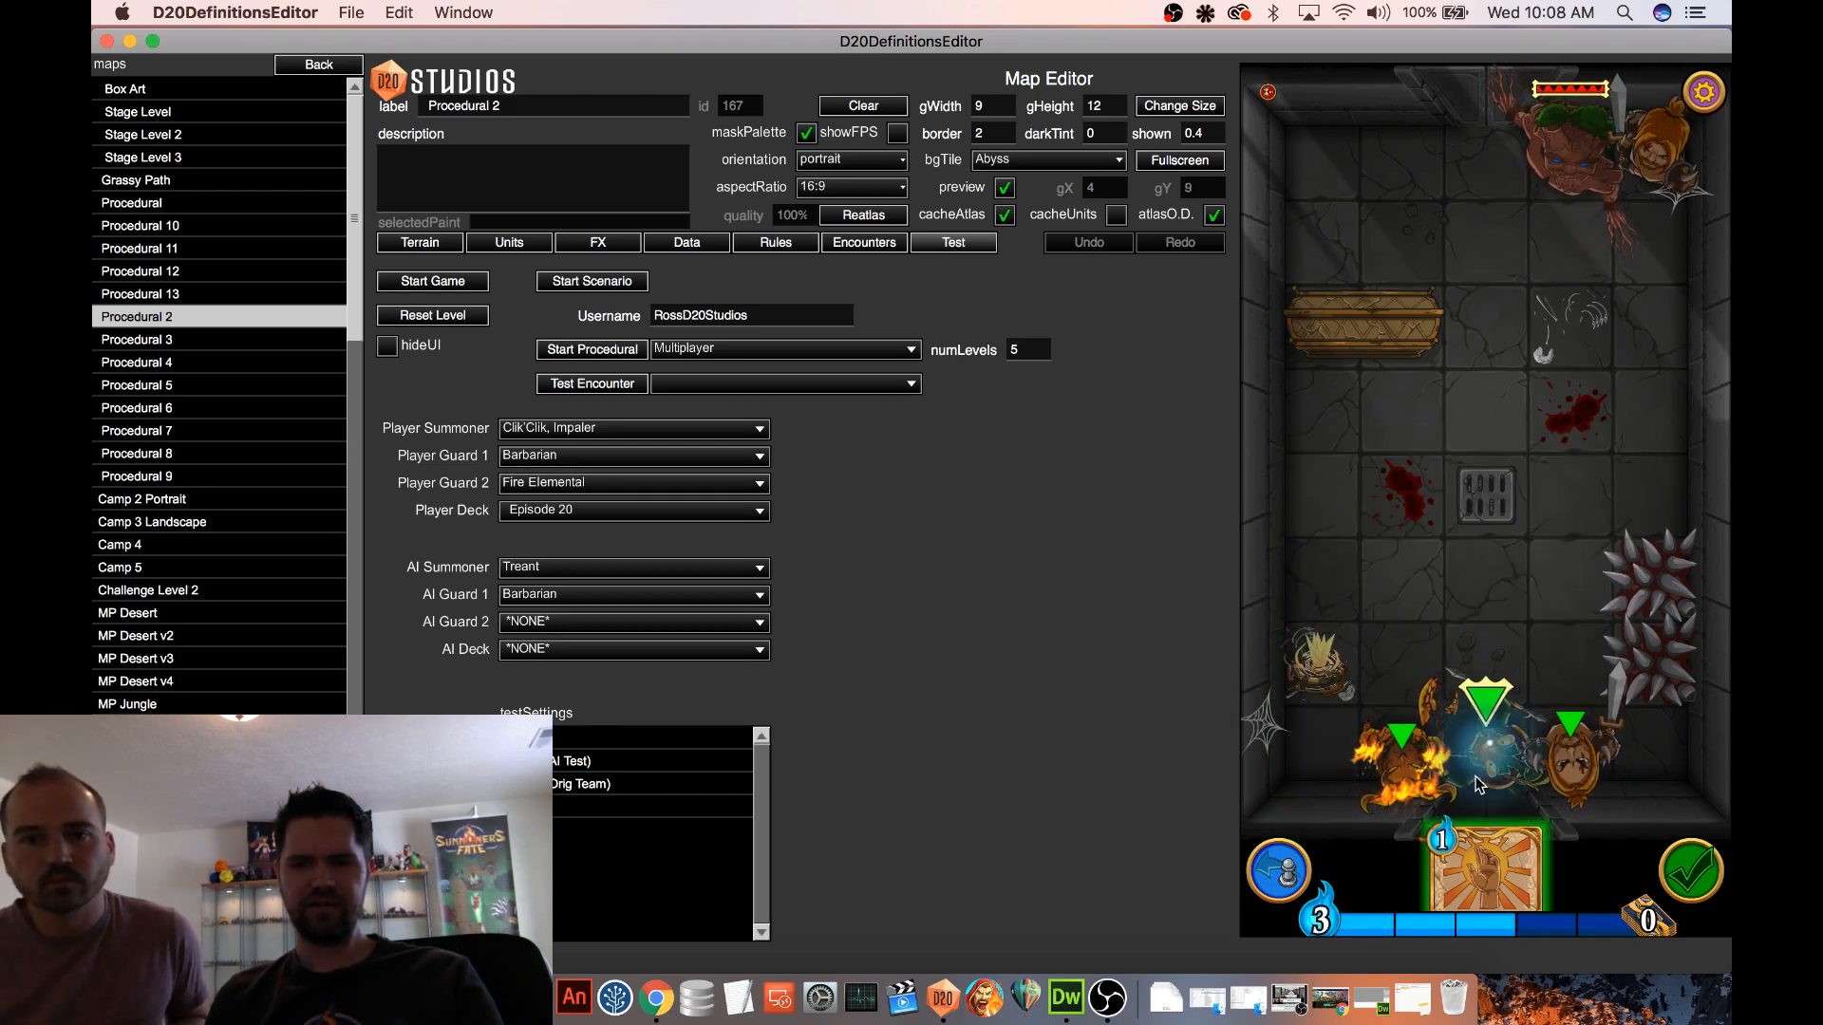
left_click_drag(1486, 869, 1379, 489)
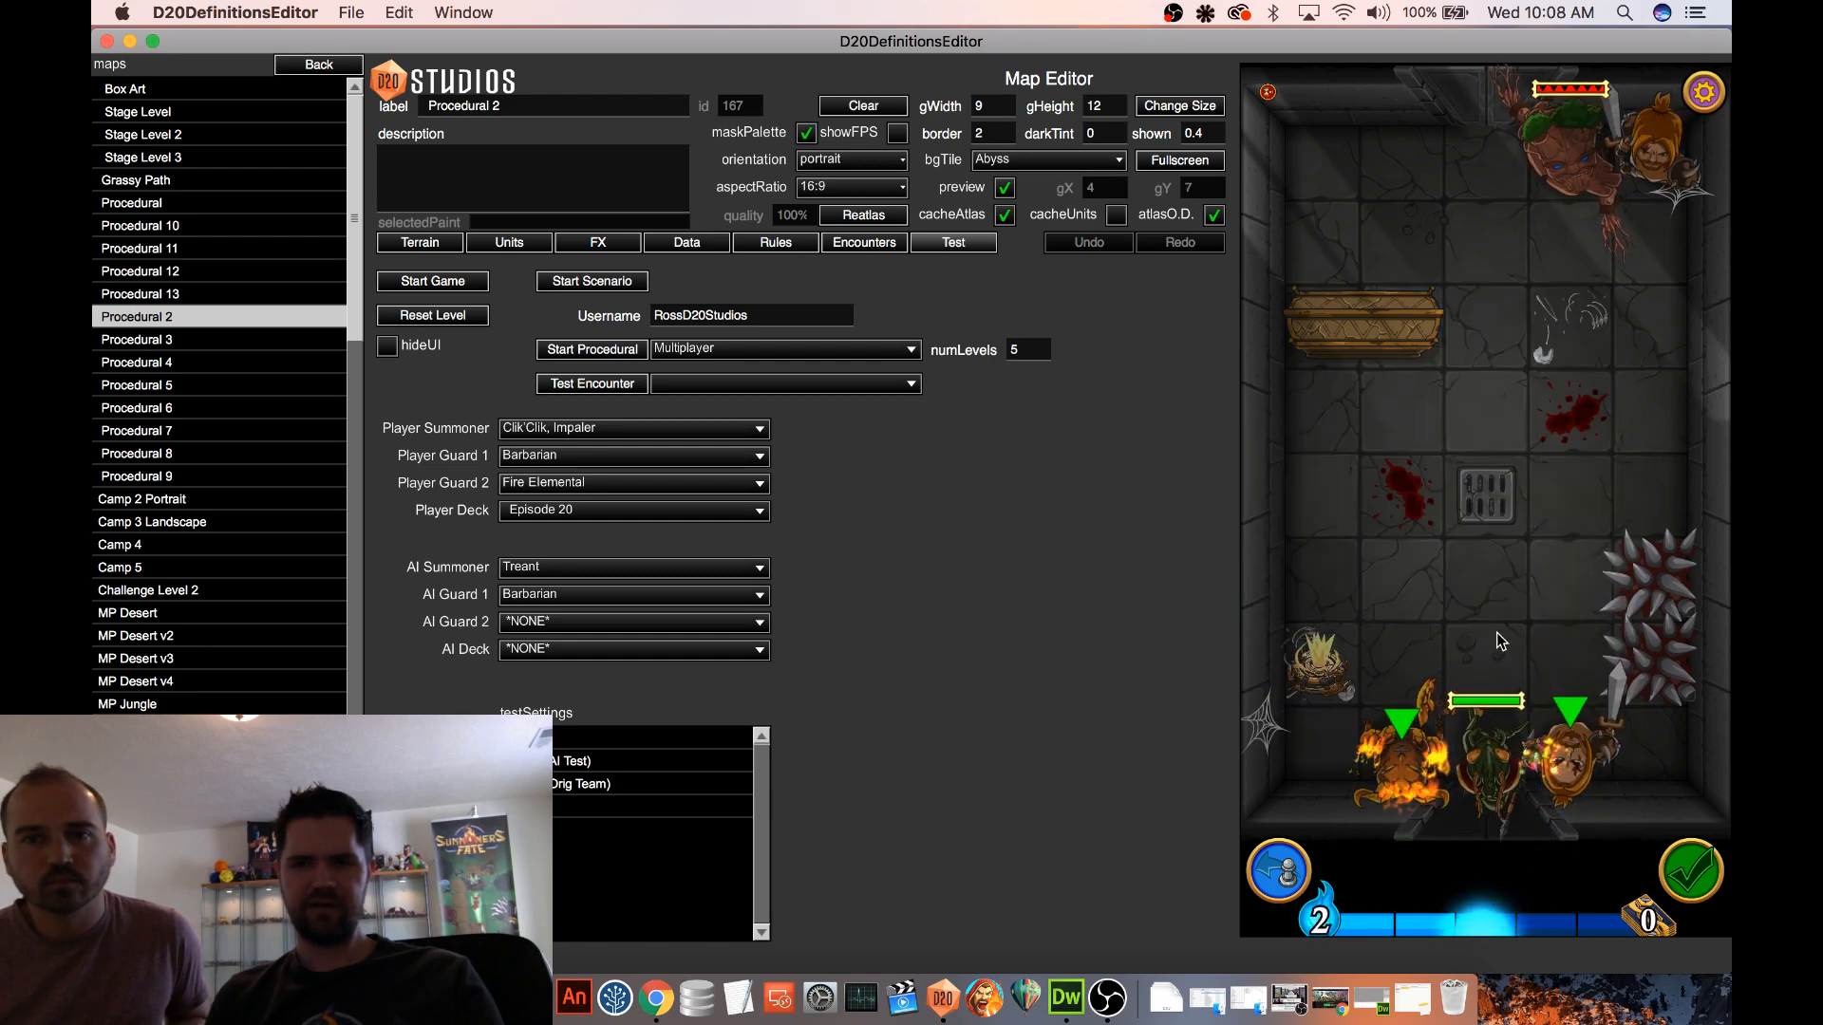
left_click(1695, 873)
left_click(1544, 740)
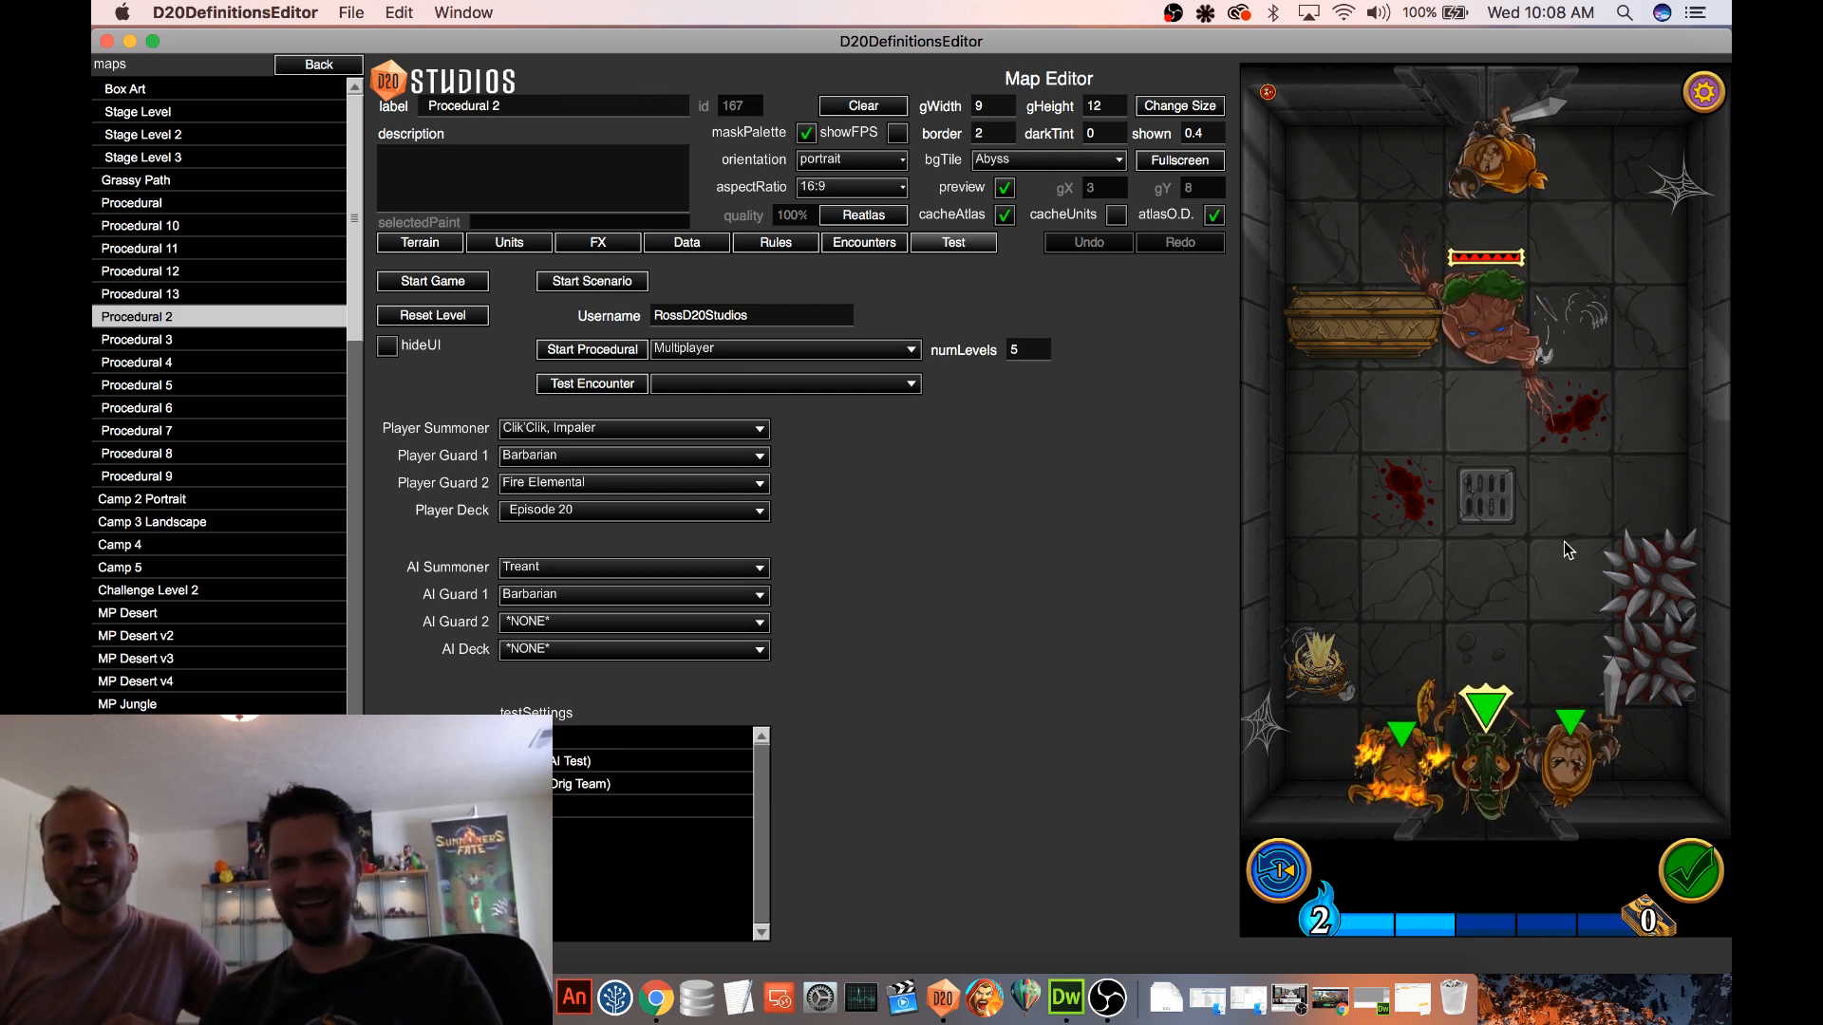
Move the computer's Treant three spaces back to the square beside its Barbarian, and end the turn again
left_click_drag(1510, 318, 1404, 167)
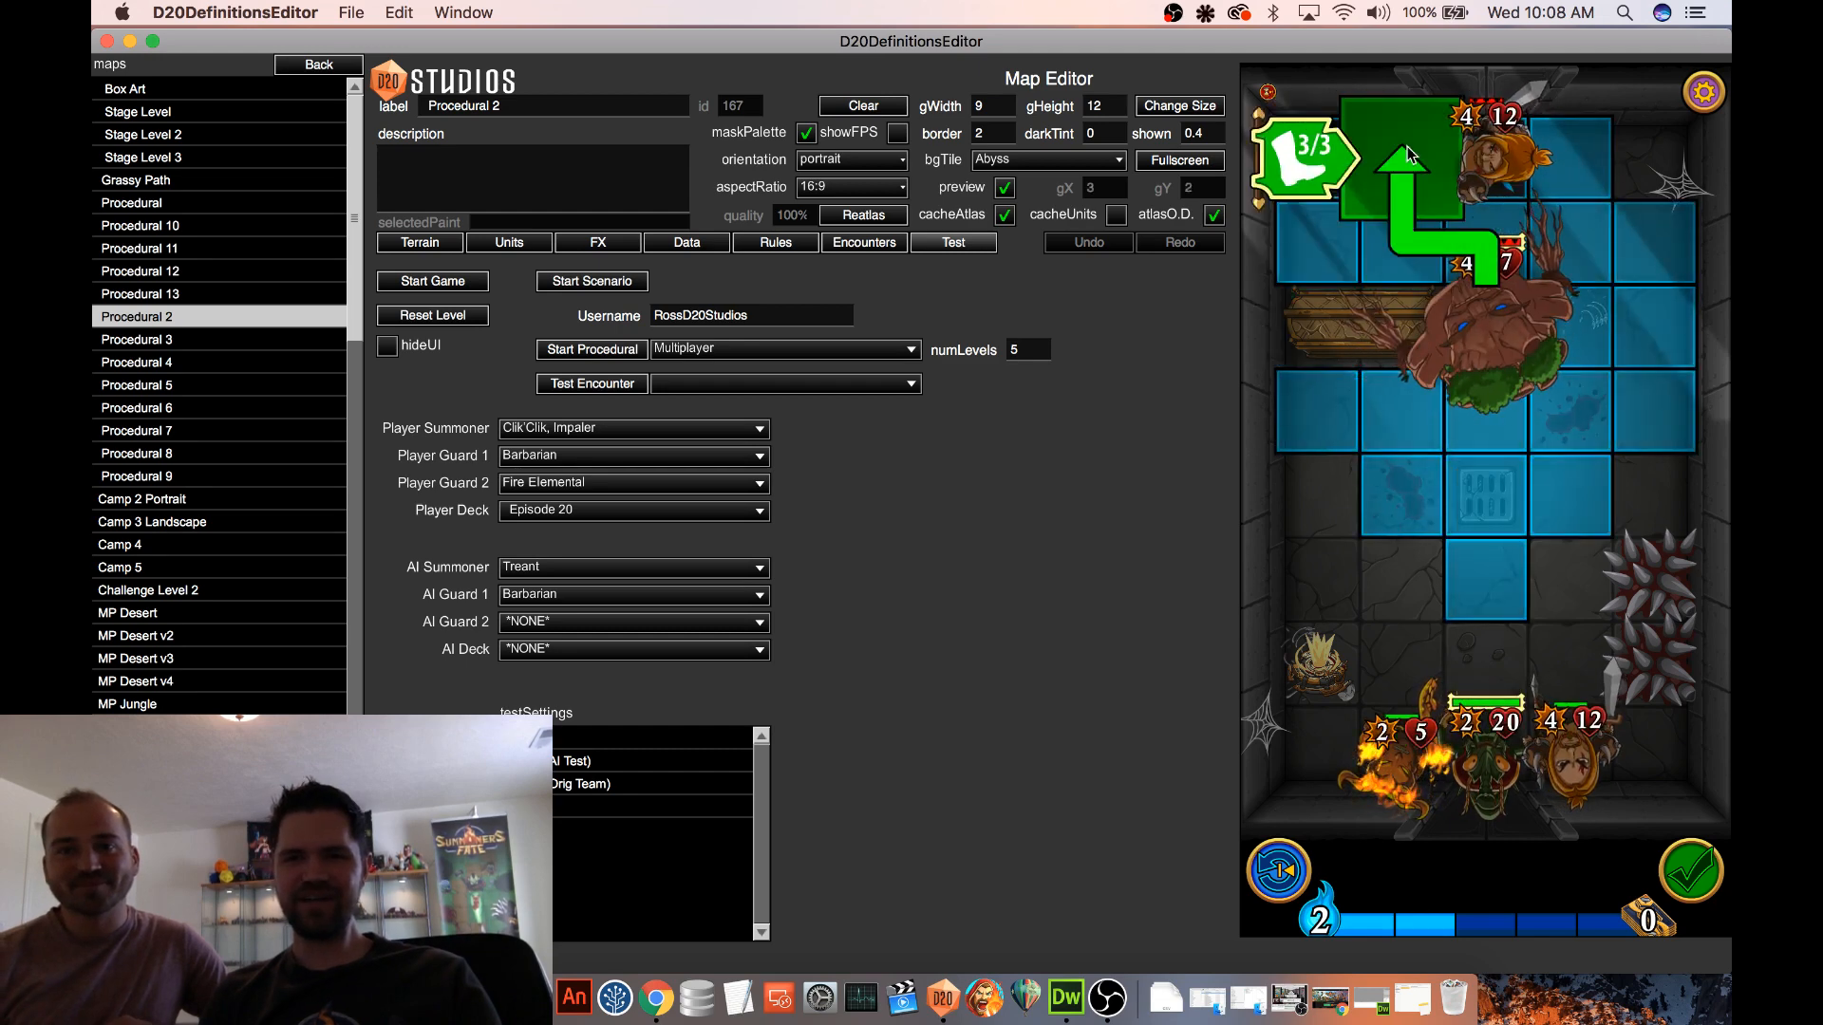
left_click(1706, 878)
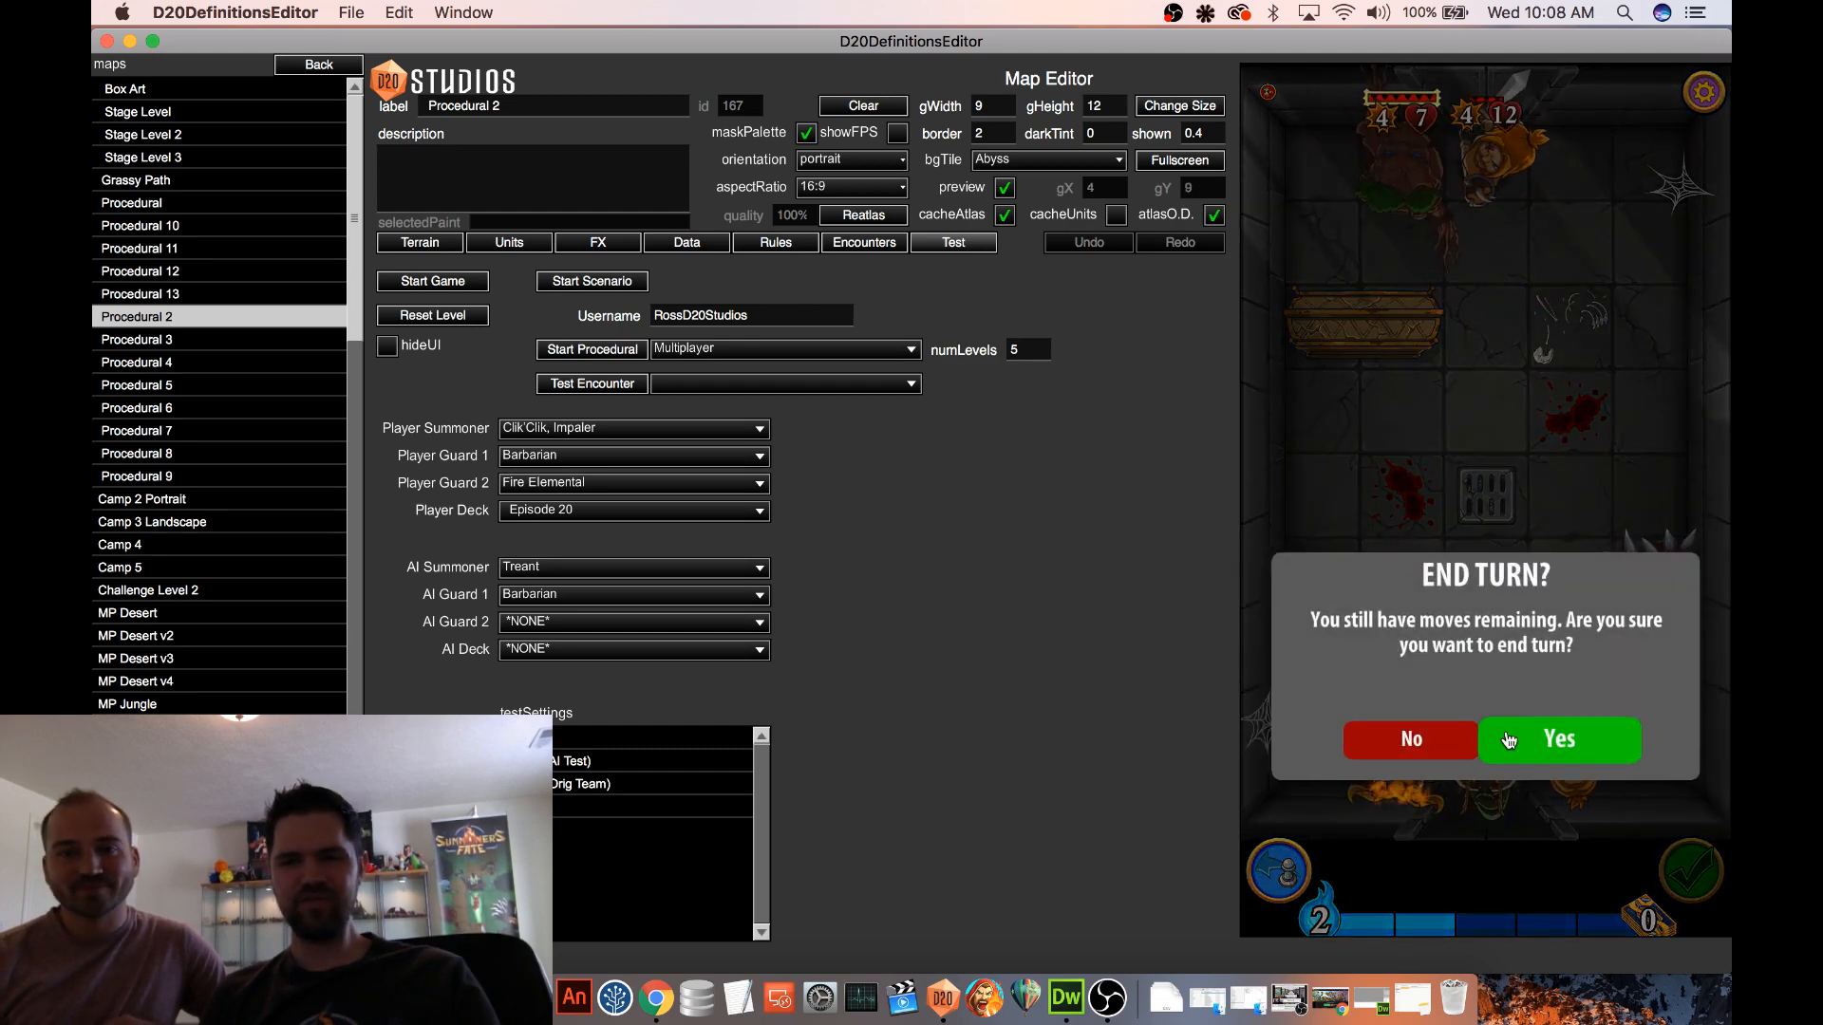
left_click(1544, 737)
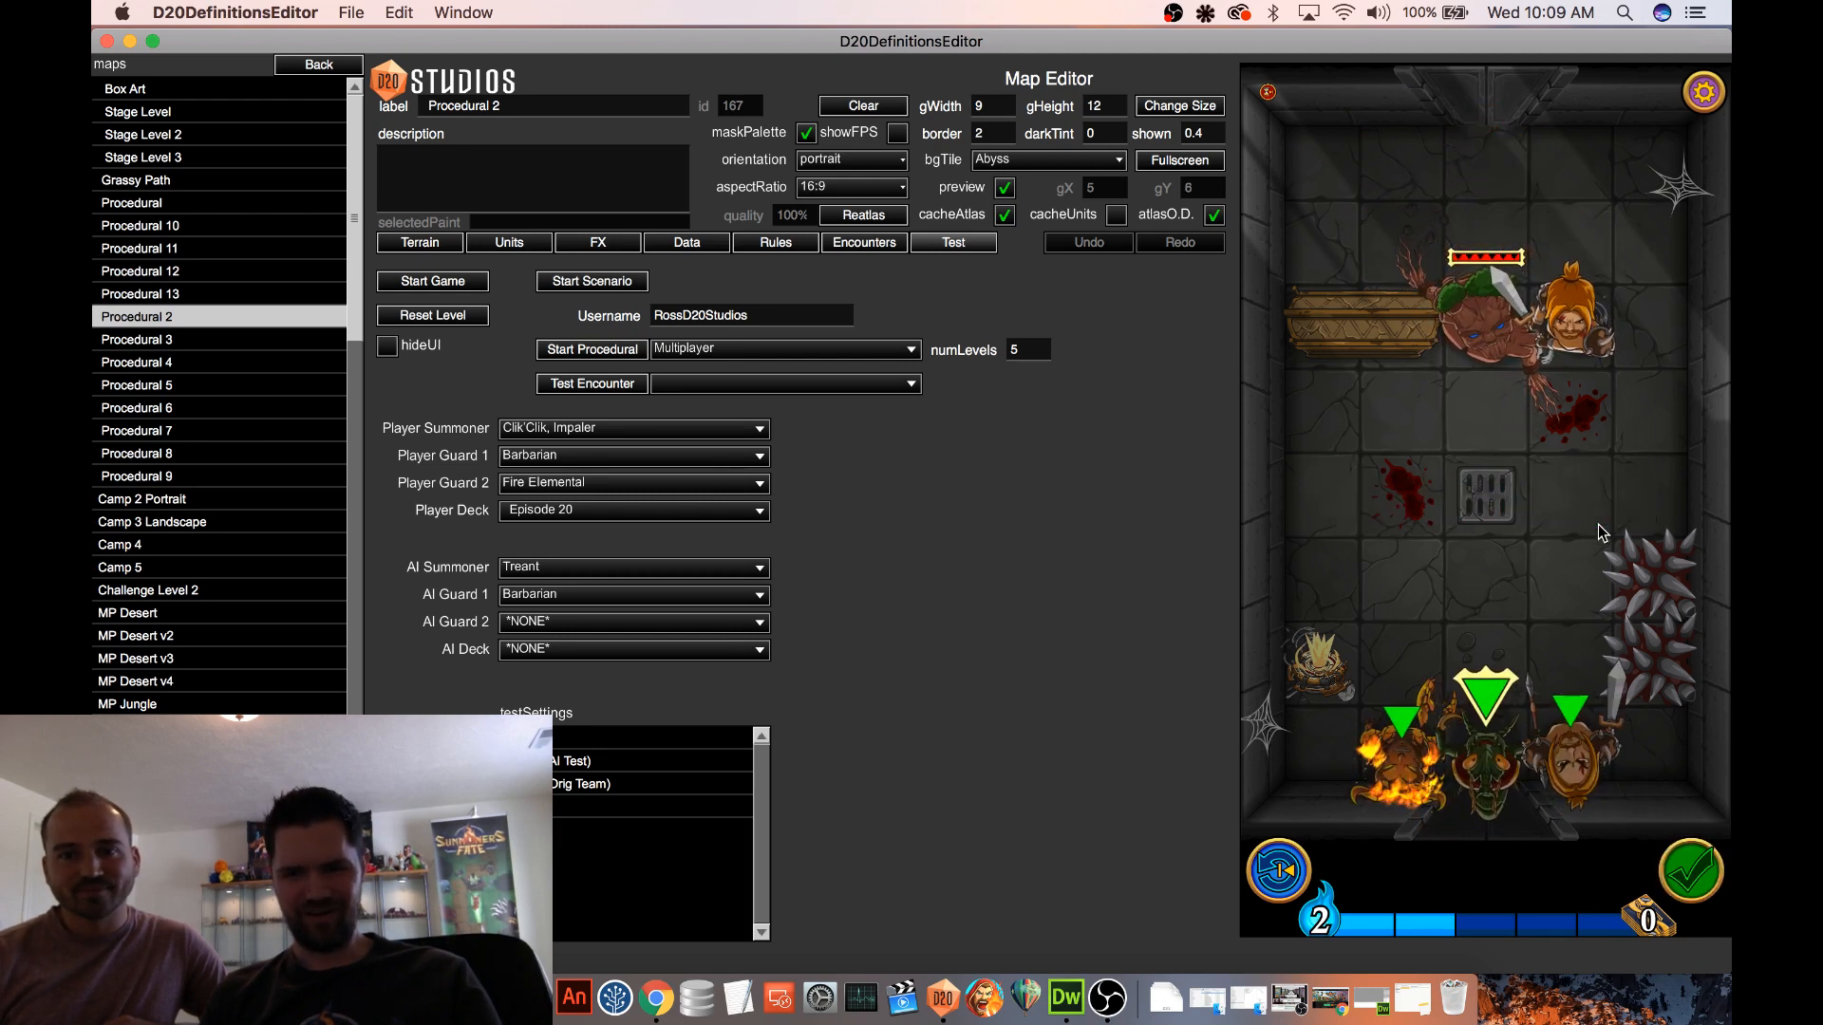
Open the game log through the debug menu and examine the entries for the latest turn starts
left_click(1686, 93)
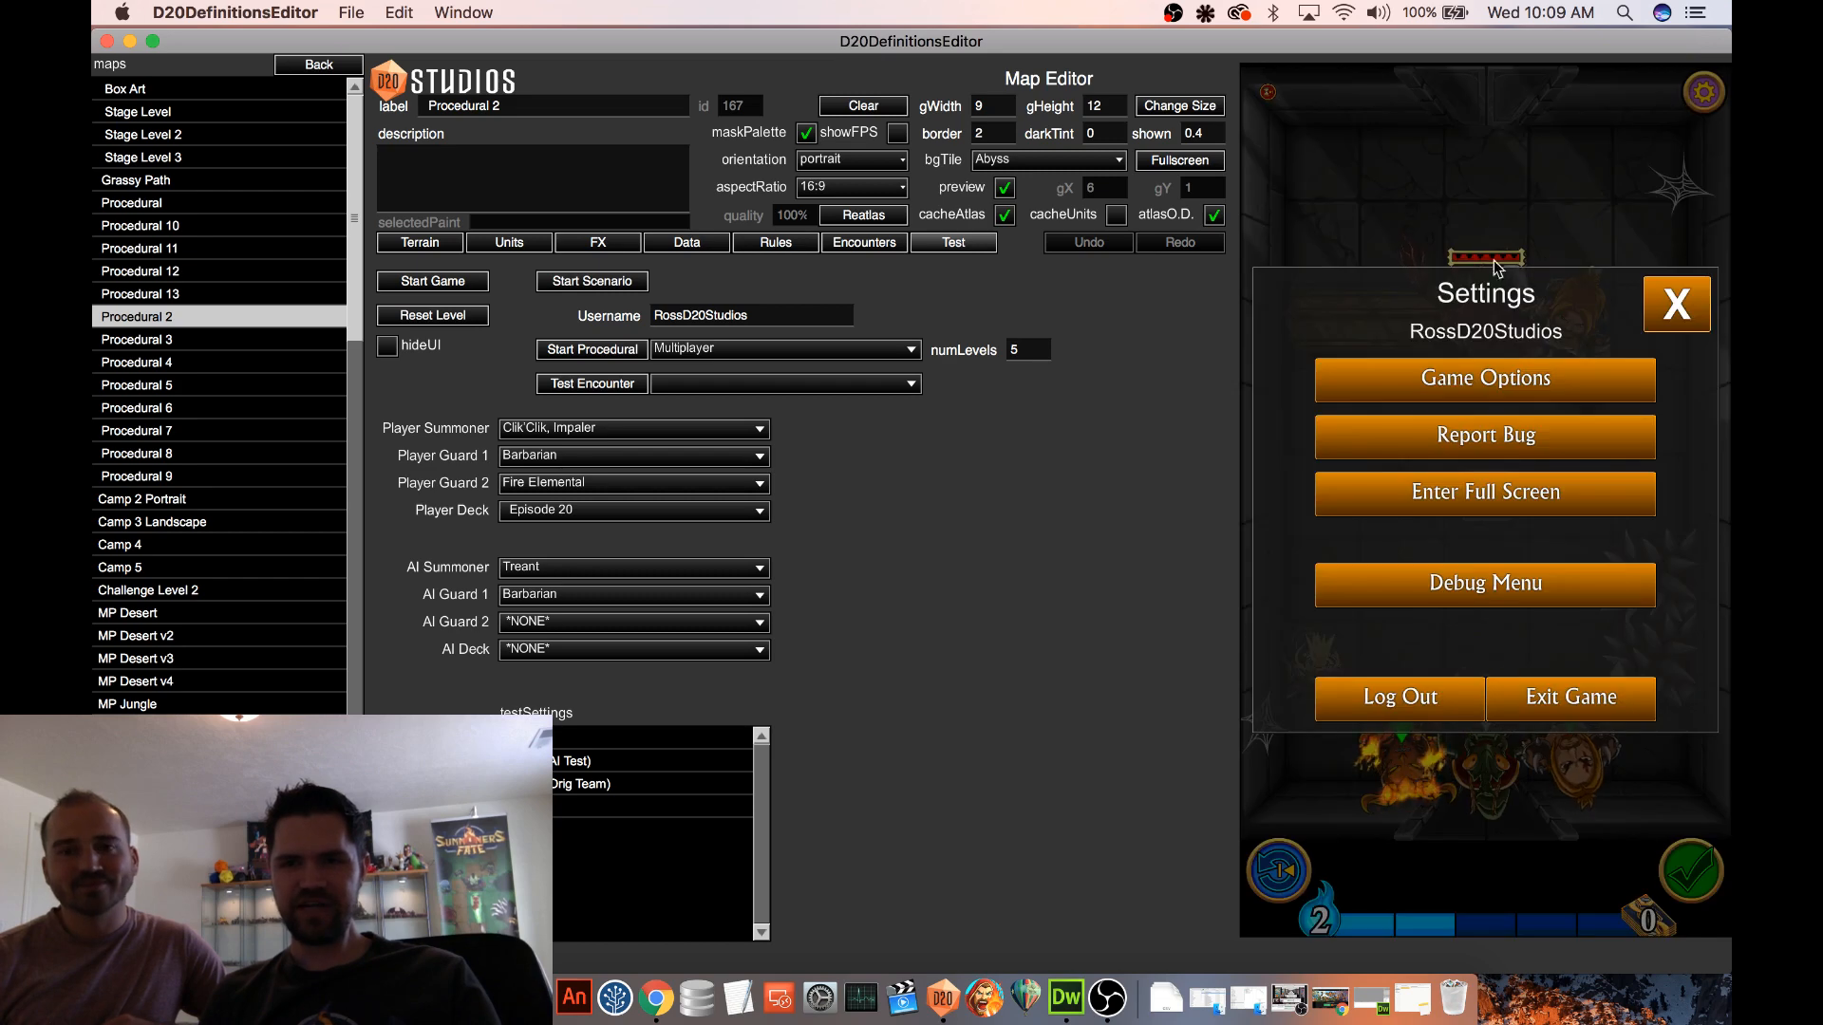
left_click(1383, 378)
left_click(1296, 304)
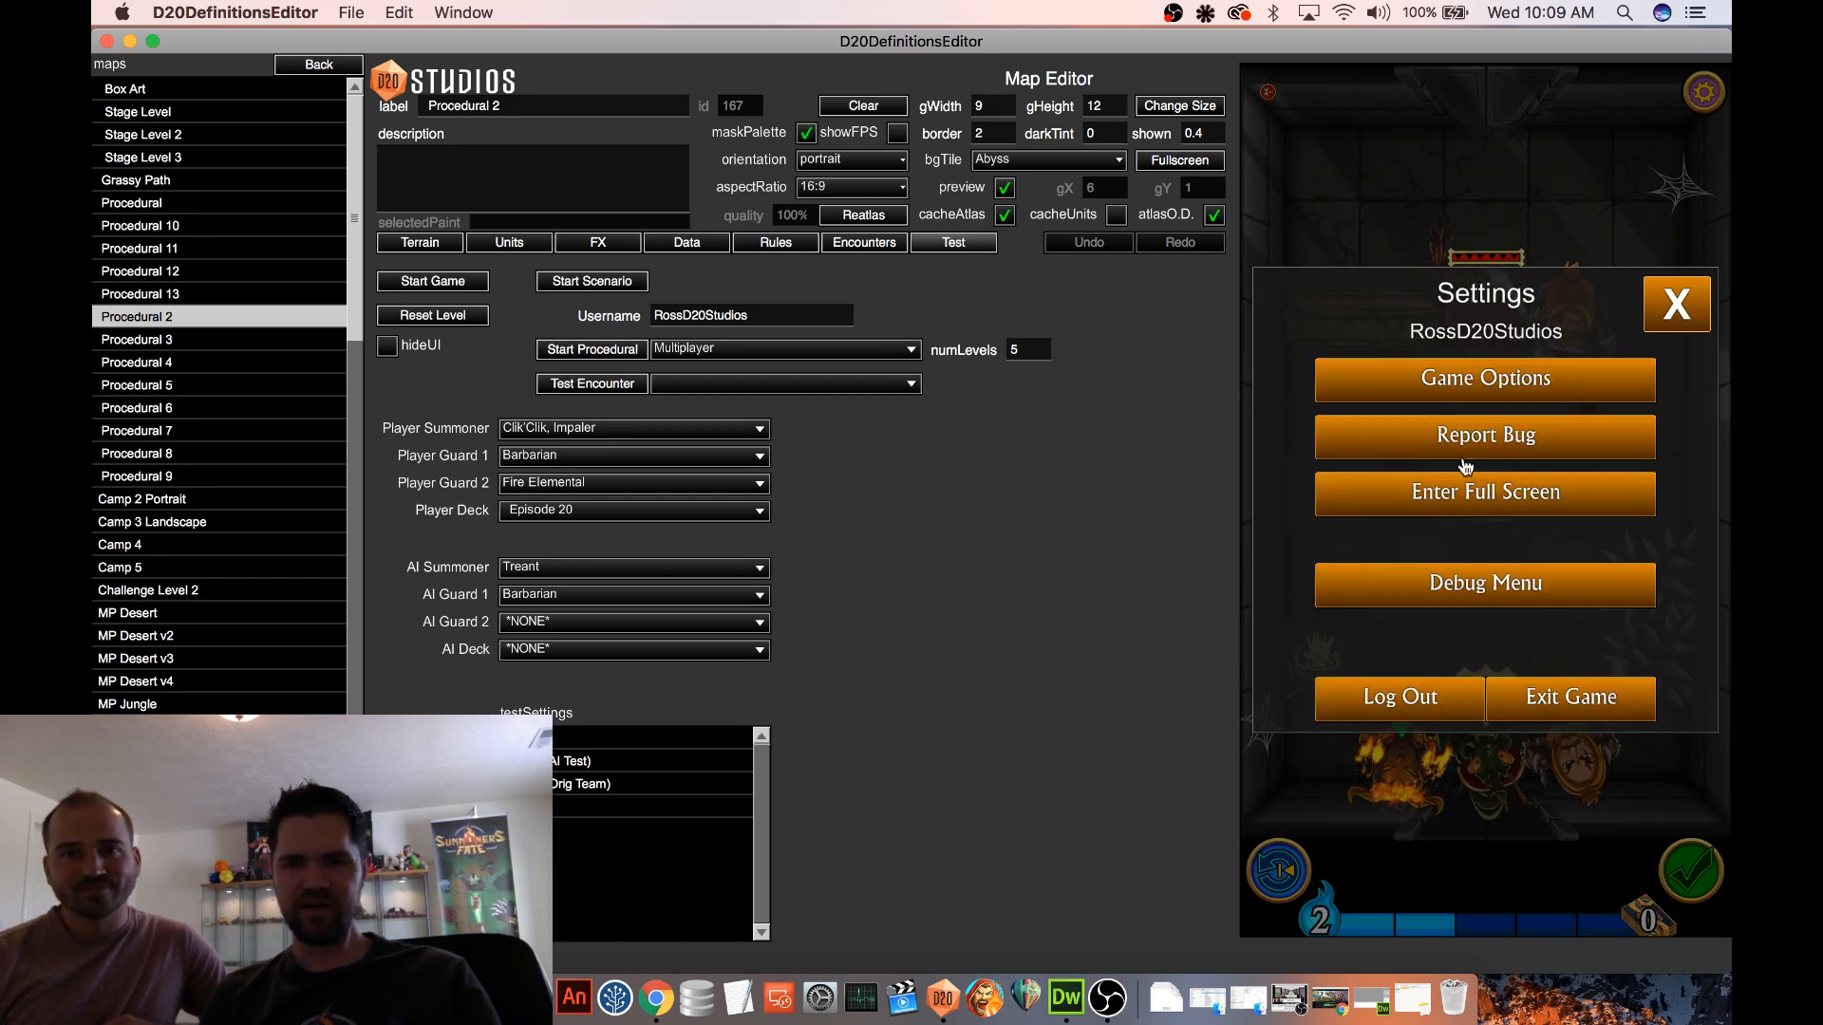
left_click(1367, 590)
left_click(1283, 358)
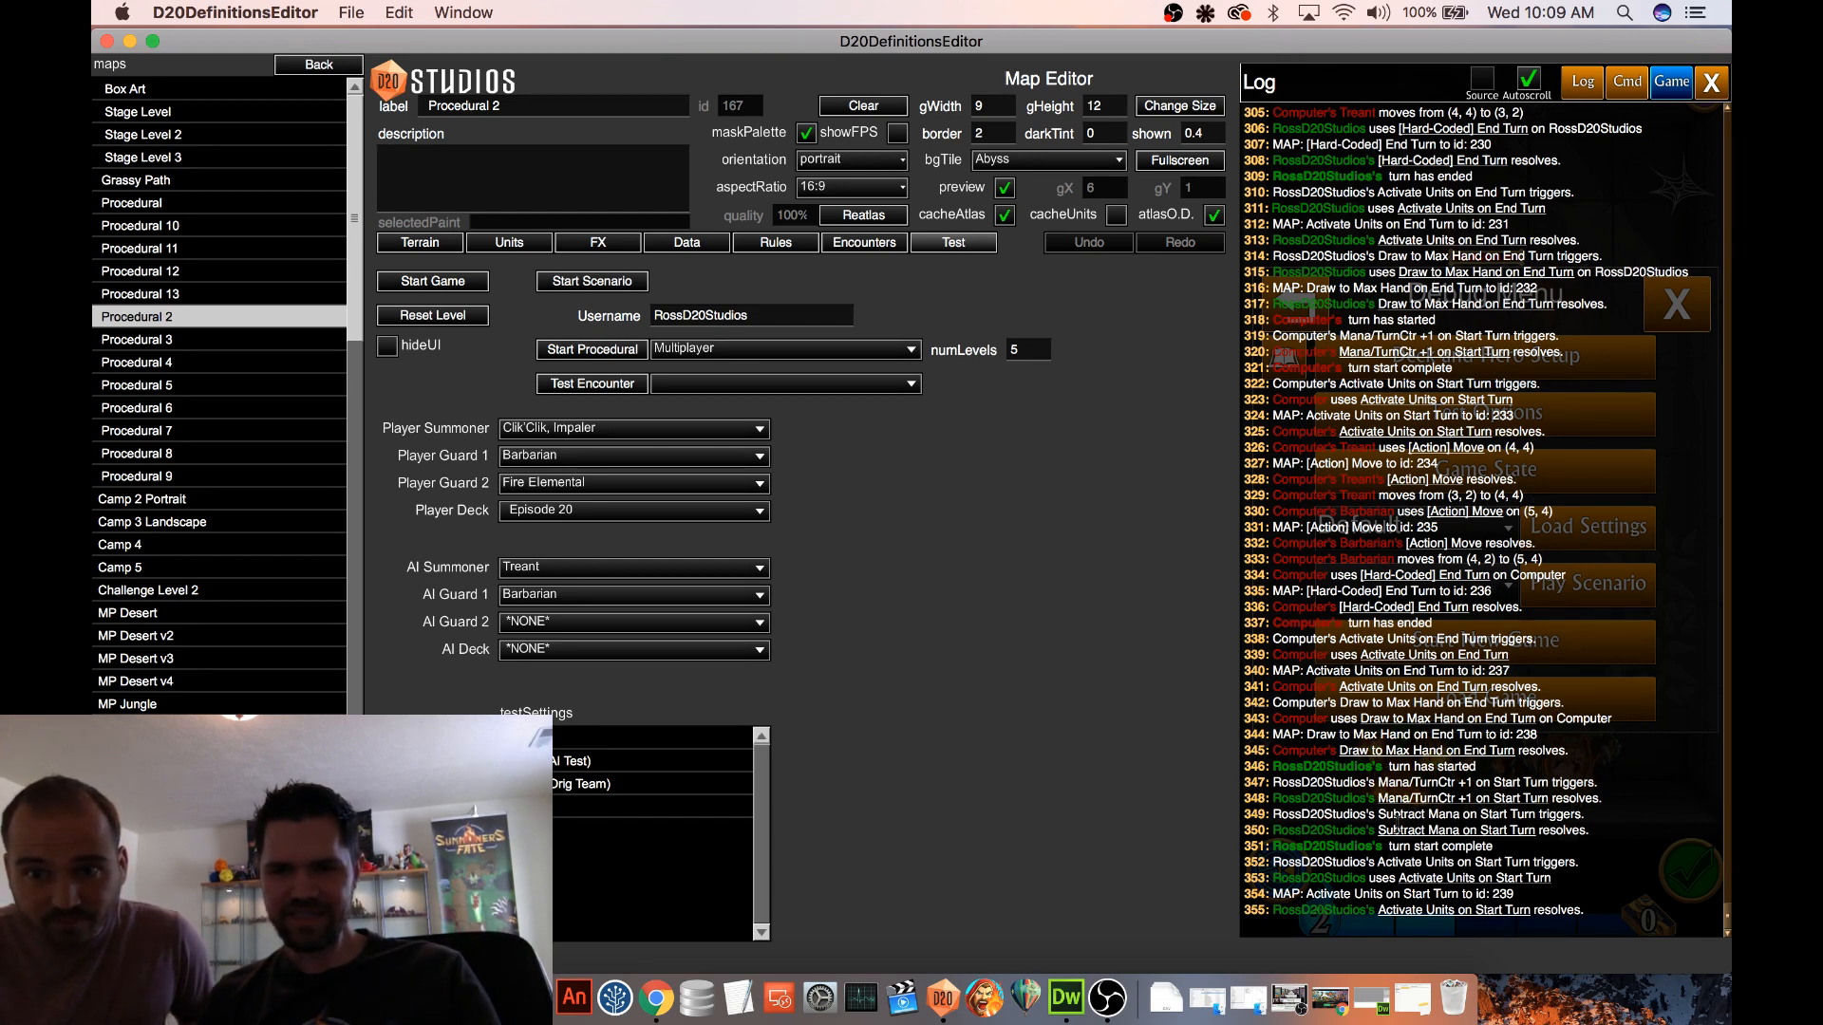
scroll(1418, 764, "up", 2)
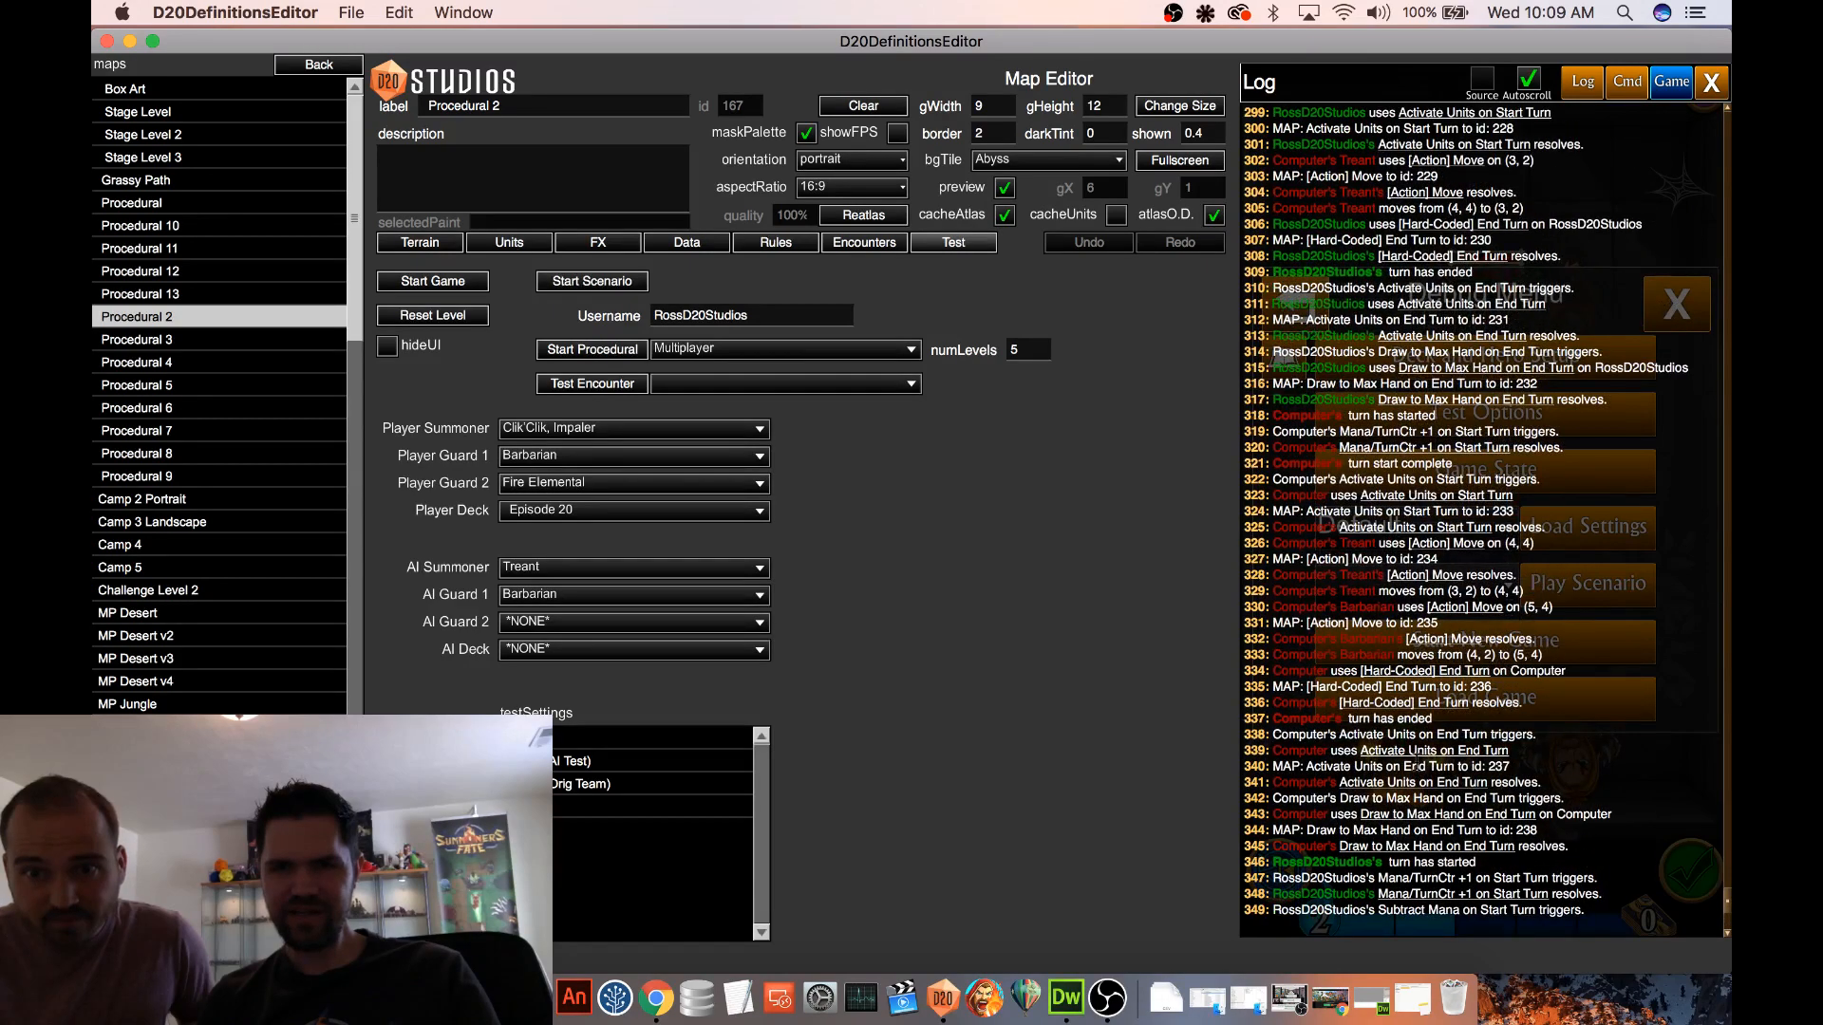
Review the game log entries around the Subtract Mana on Start Turn trigger and close the log and debug menu
scroll(1418, 766, "up", 2)
scroll(1501, 726, "down", 4)
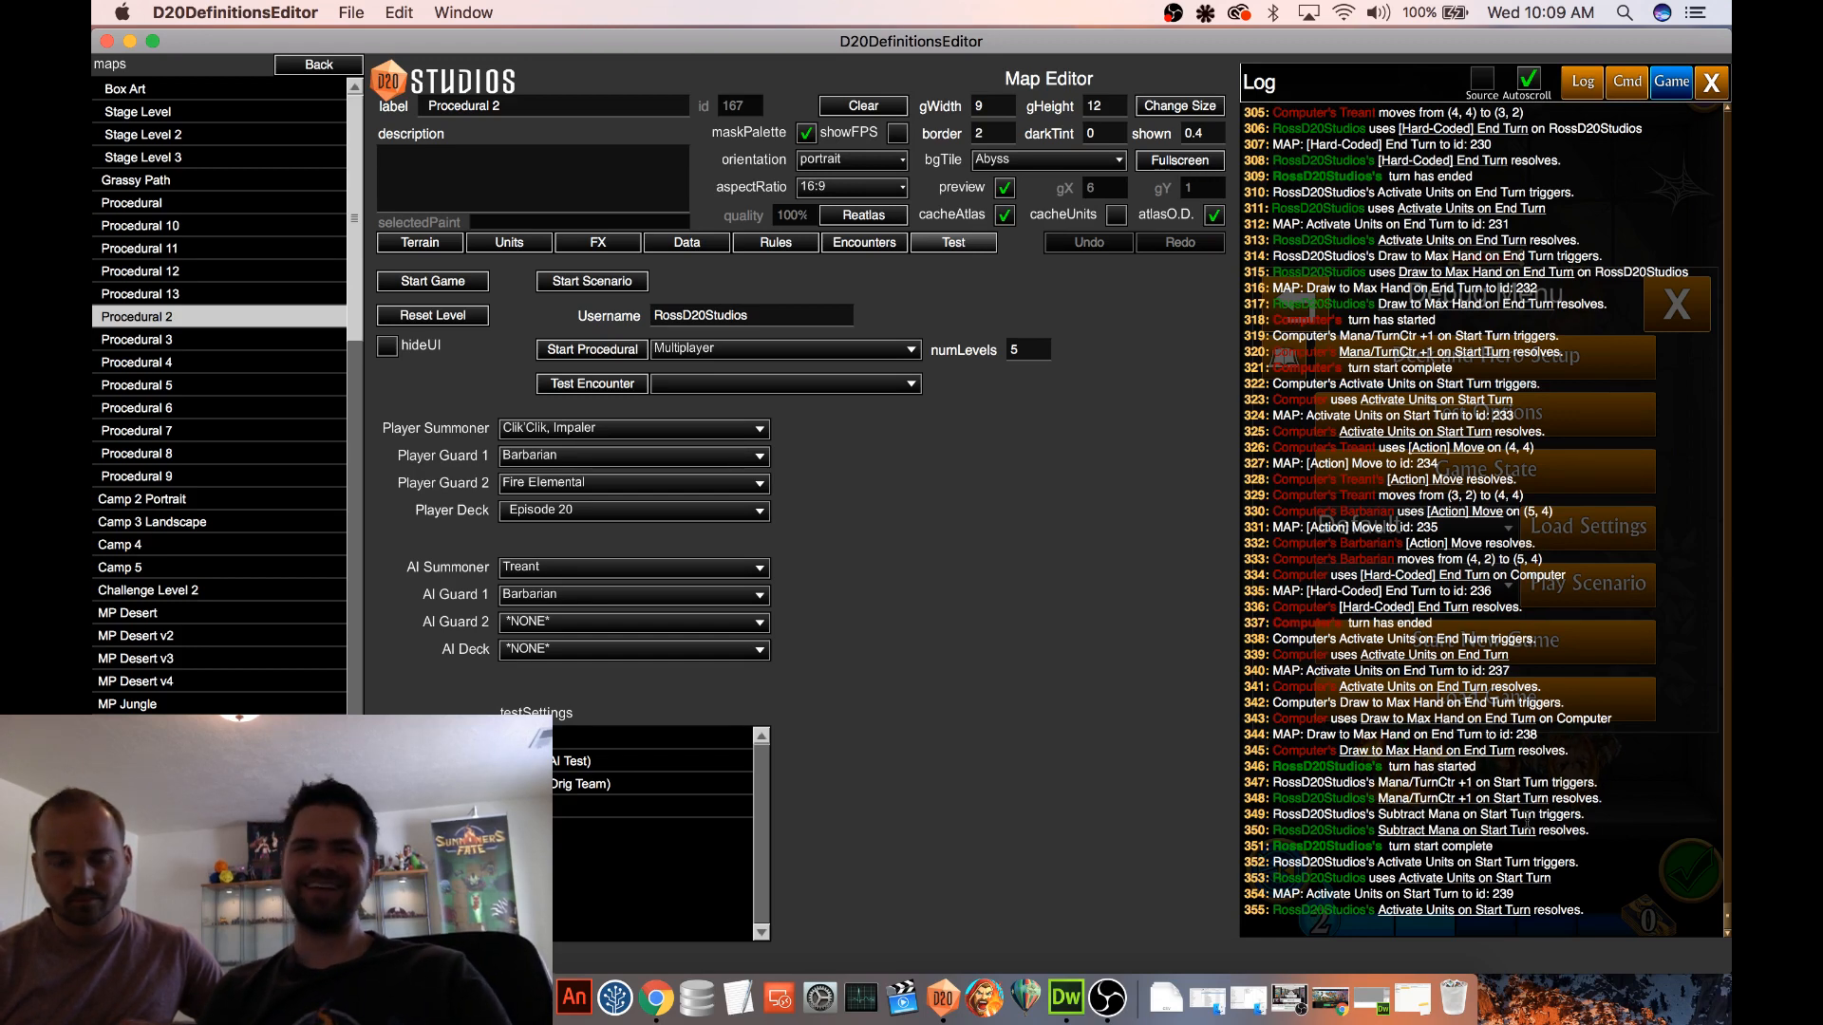
left_click(1712, 81)
left_click(1705, 283)
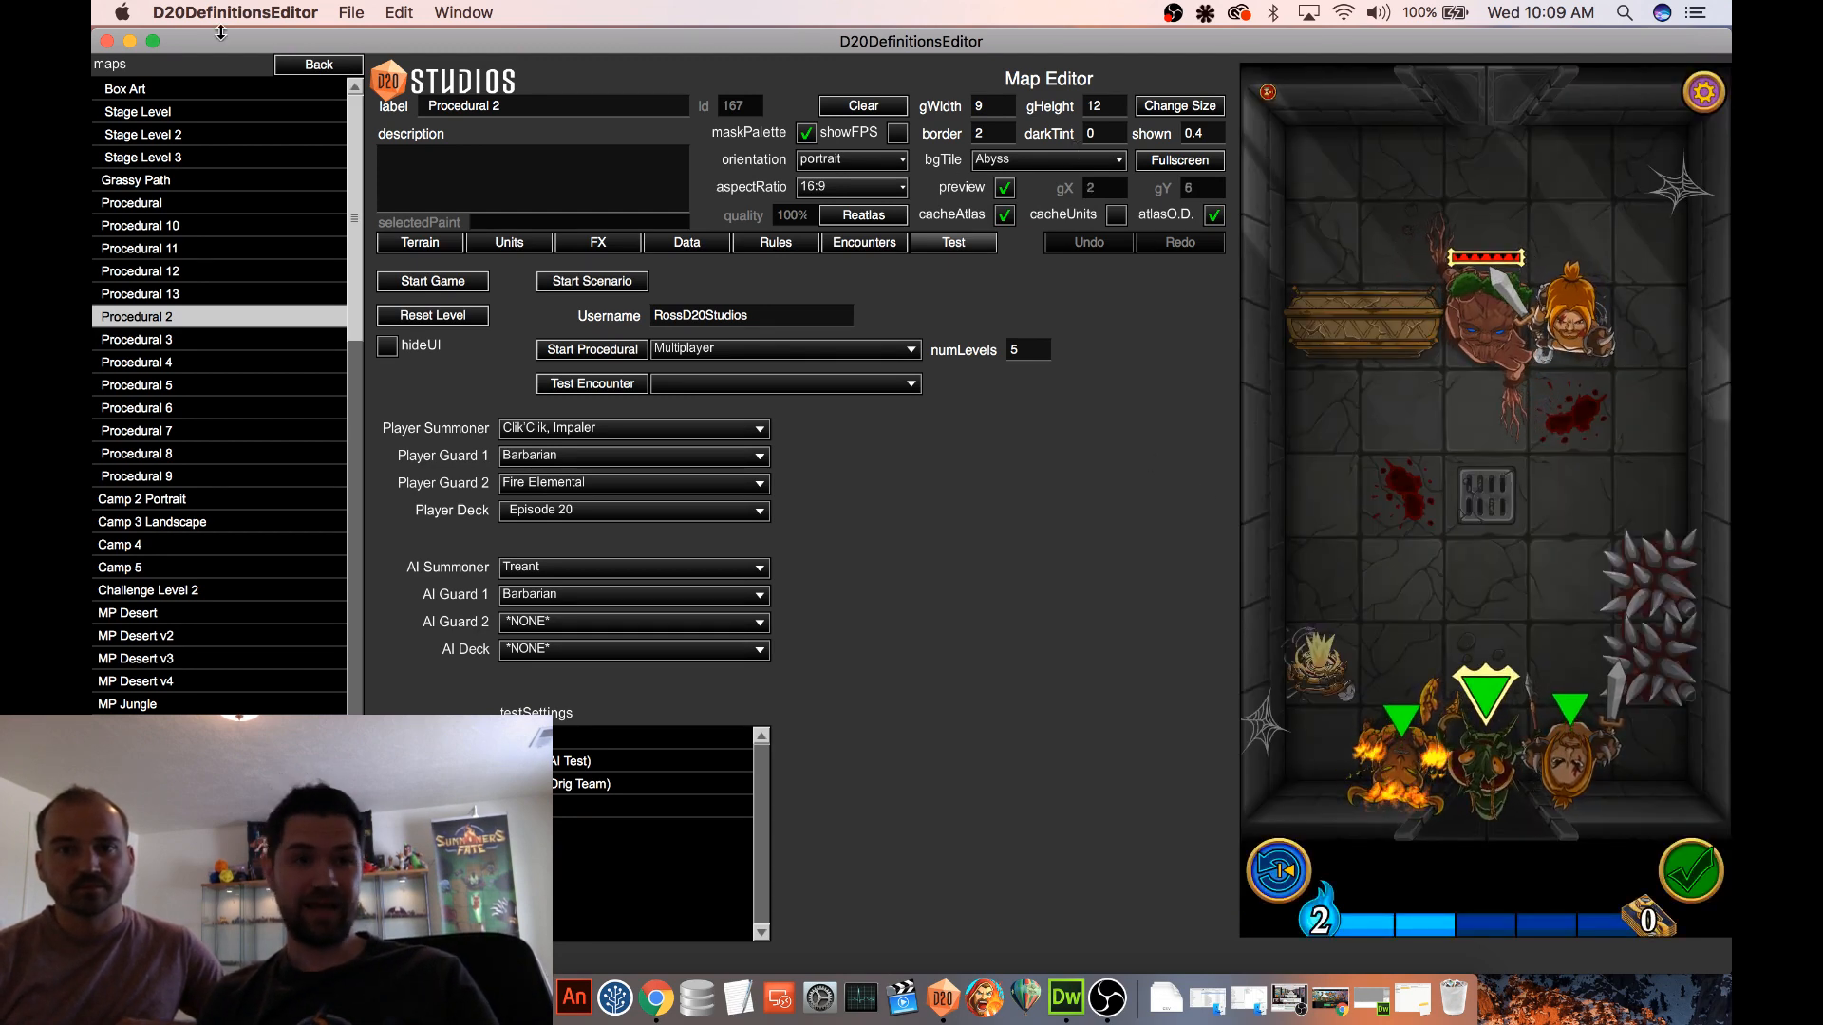
Open the Mana Loan spell from the definitions and edit its nested Mana Loan Status effect
left_click(319, 63)
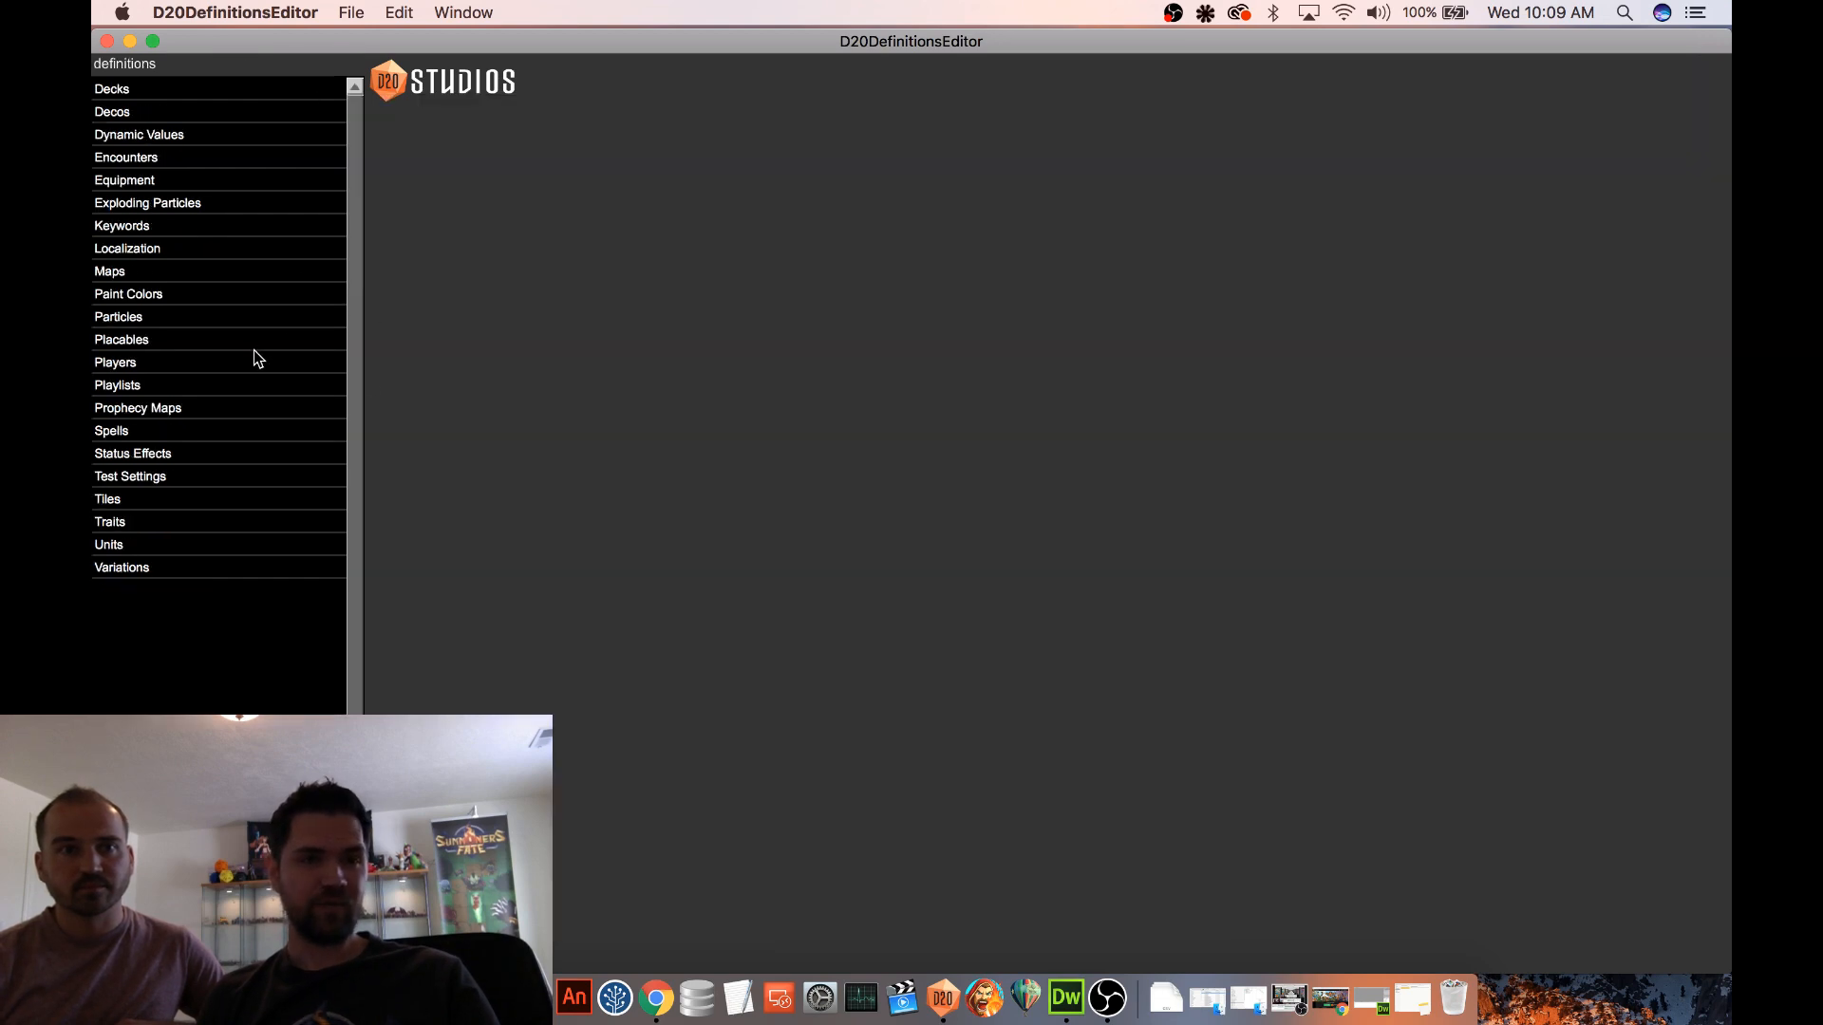
left_click(135, 436)
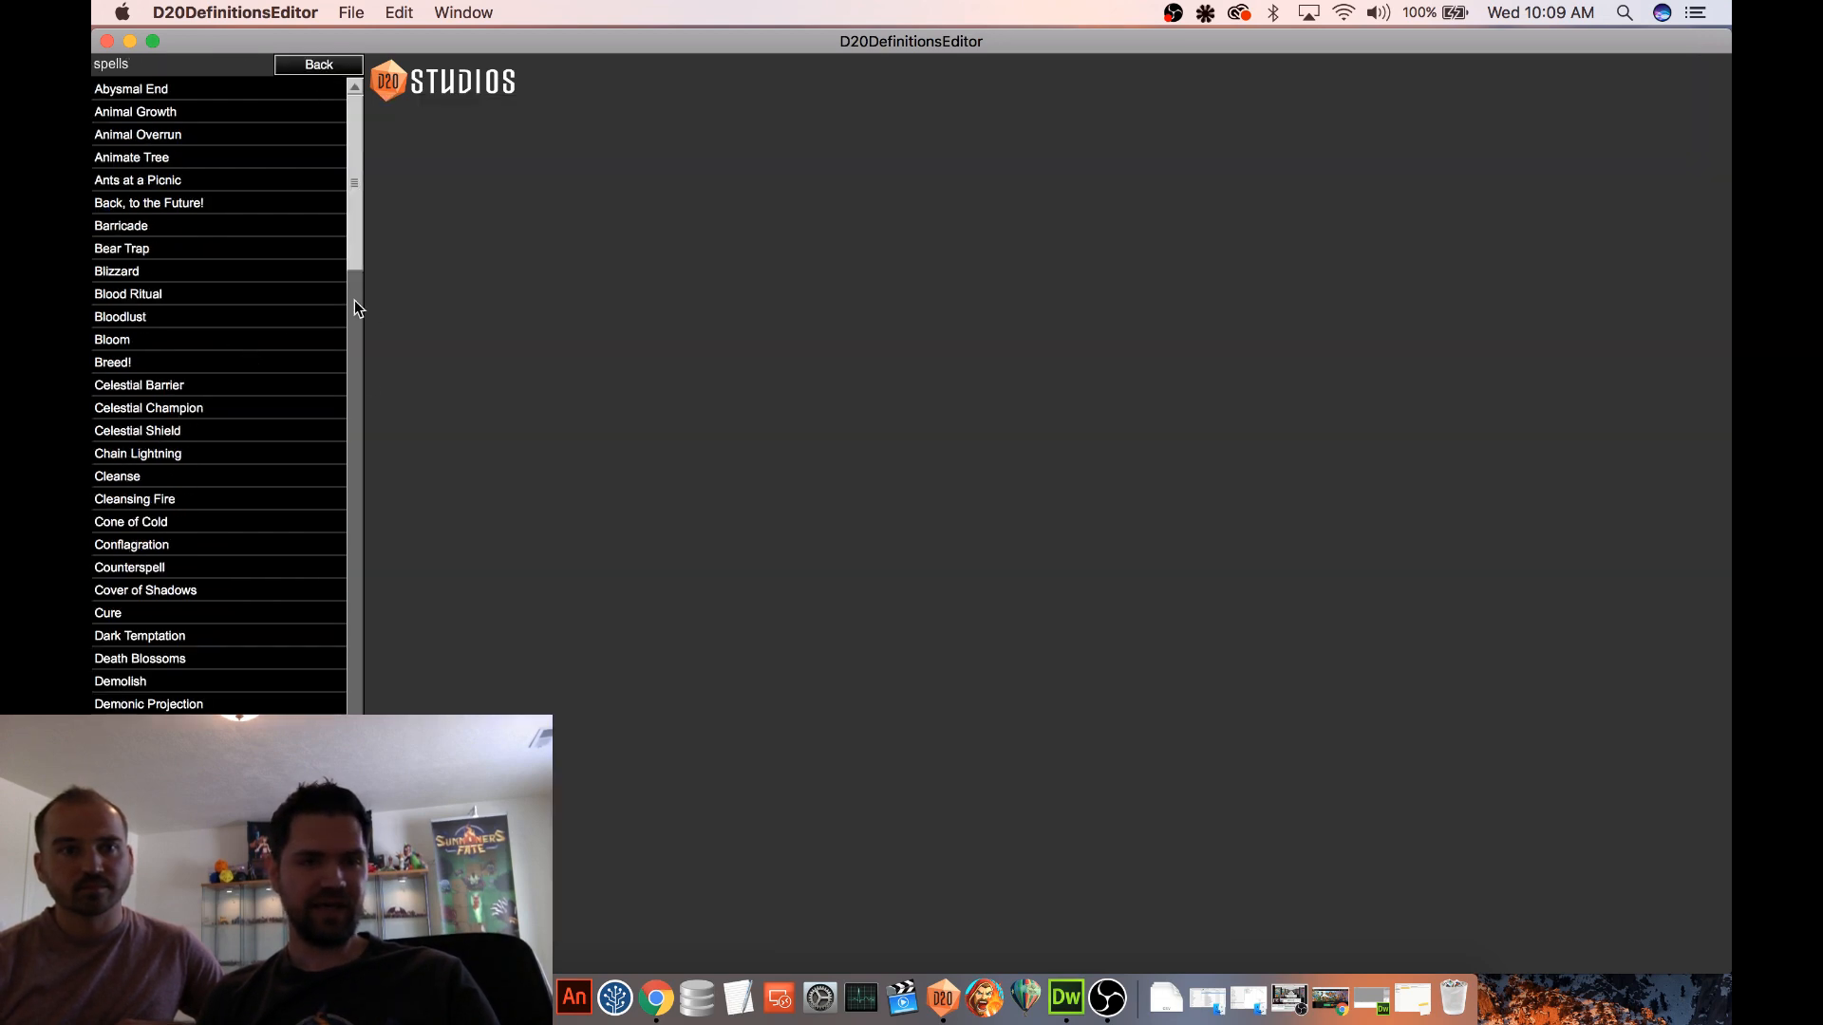
left_click_drag(357, 235, 339, 594)
scroll(338, 589, "up", 5)
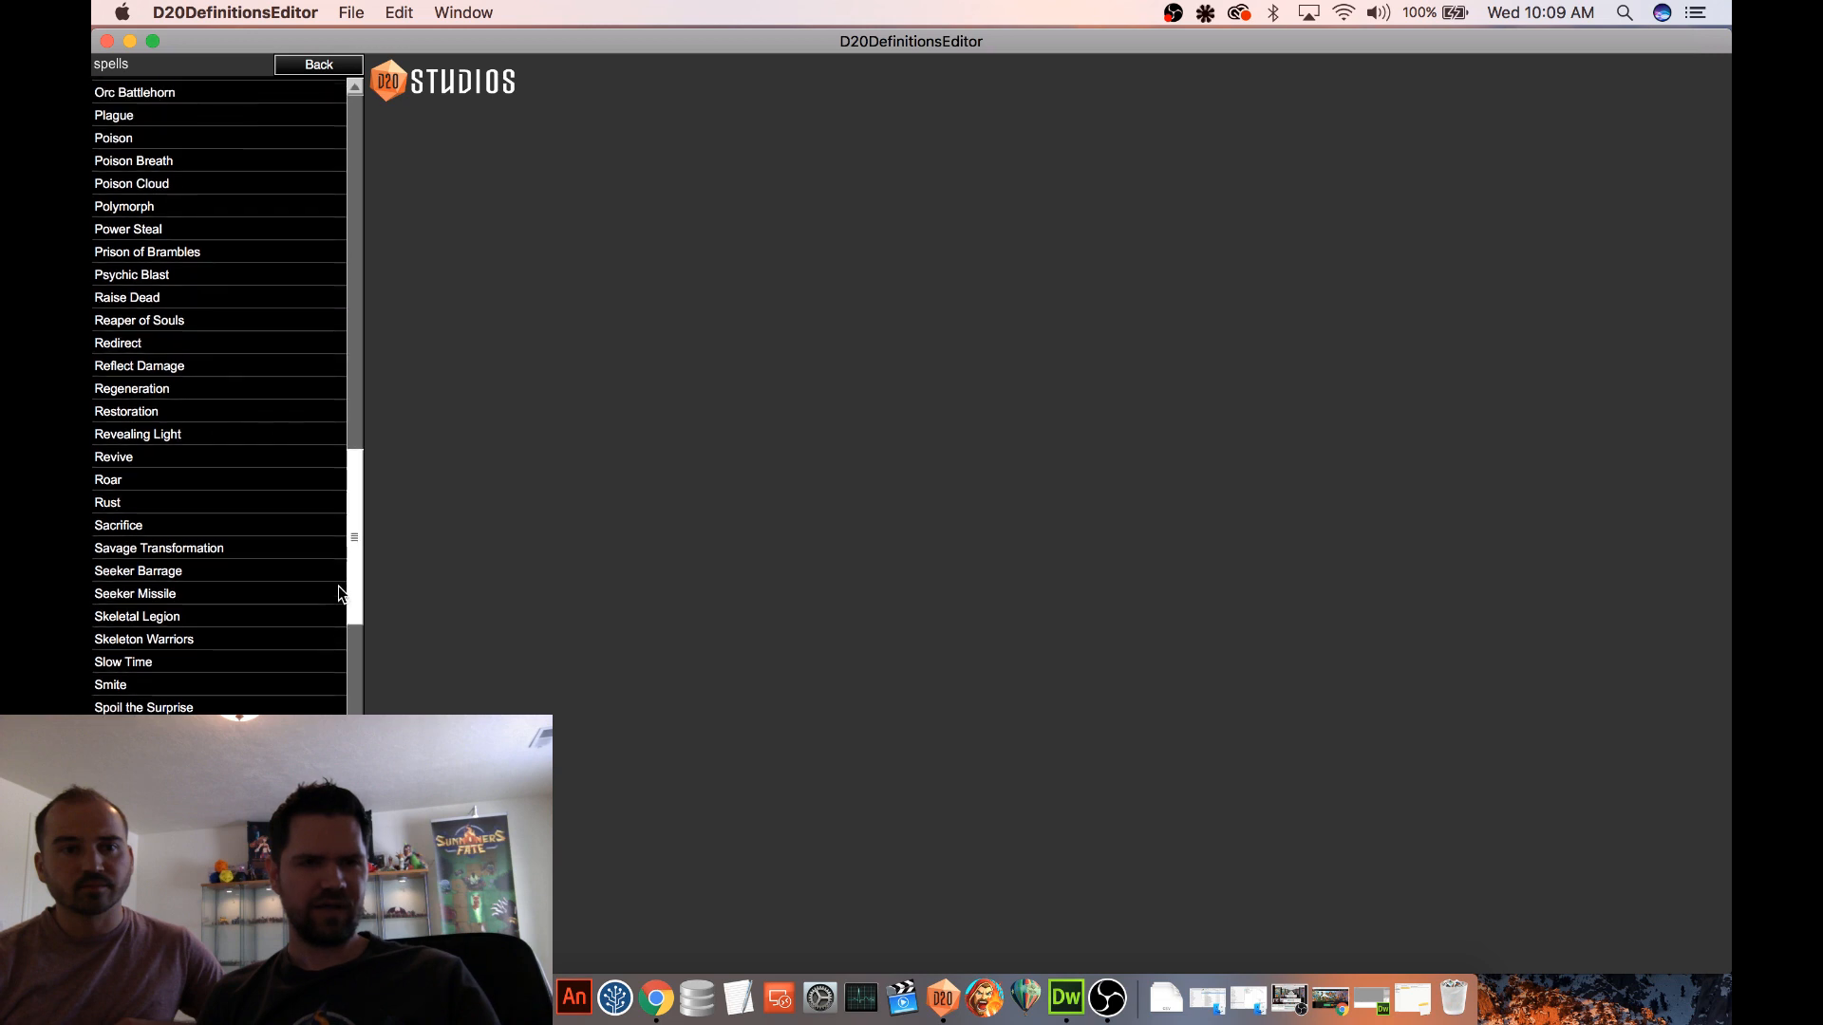
left_click(154, 131)
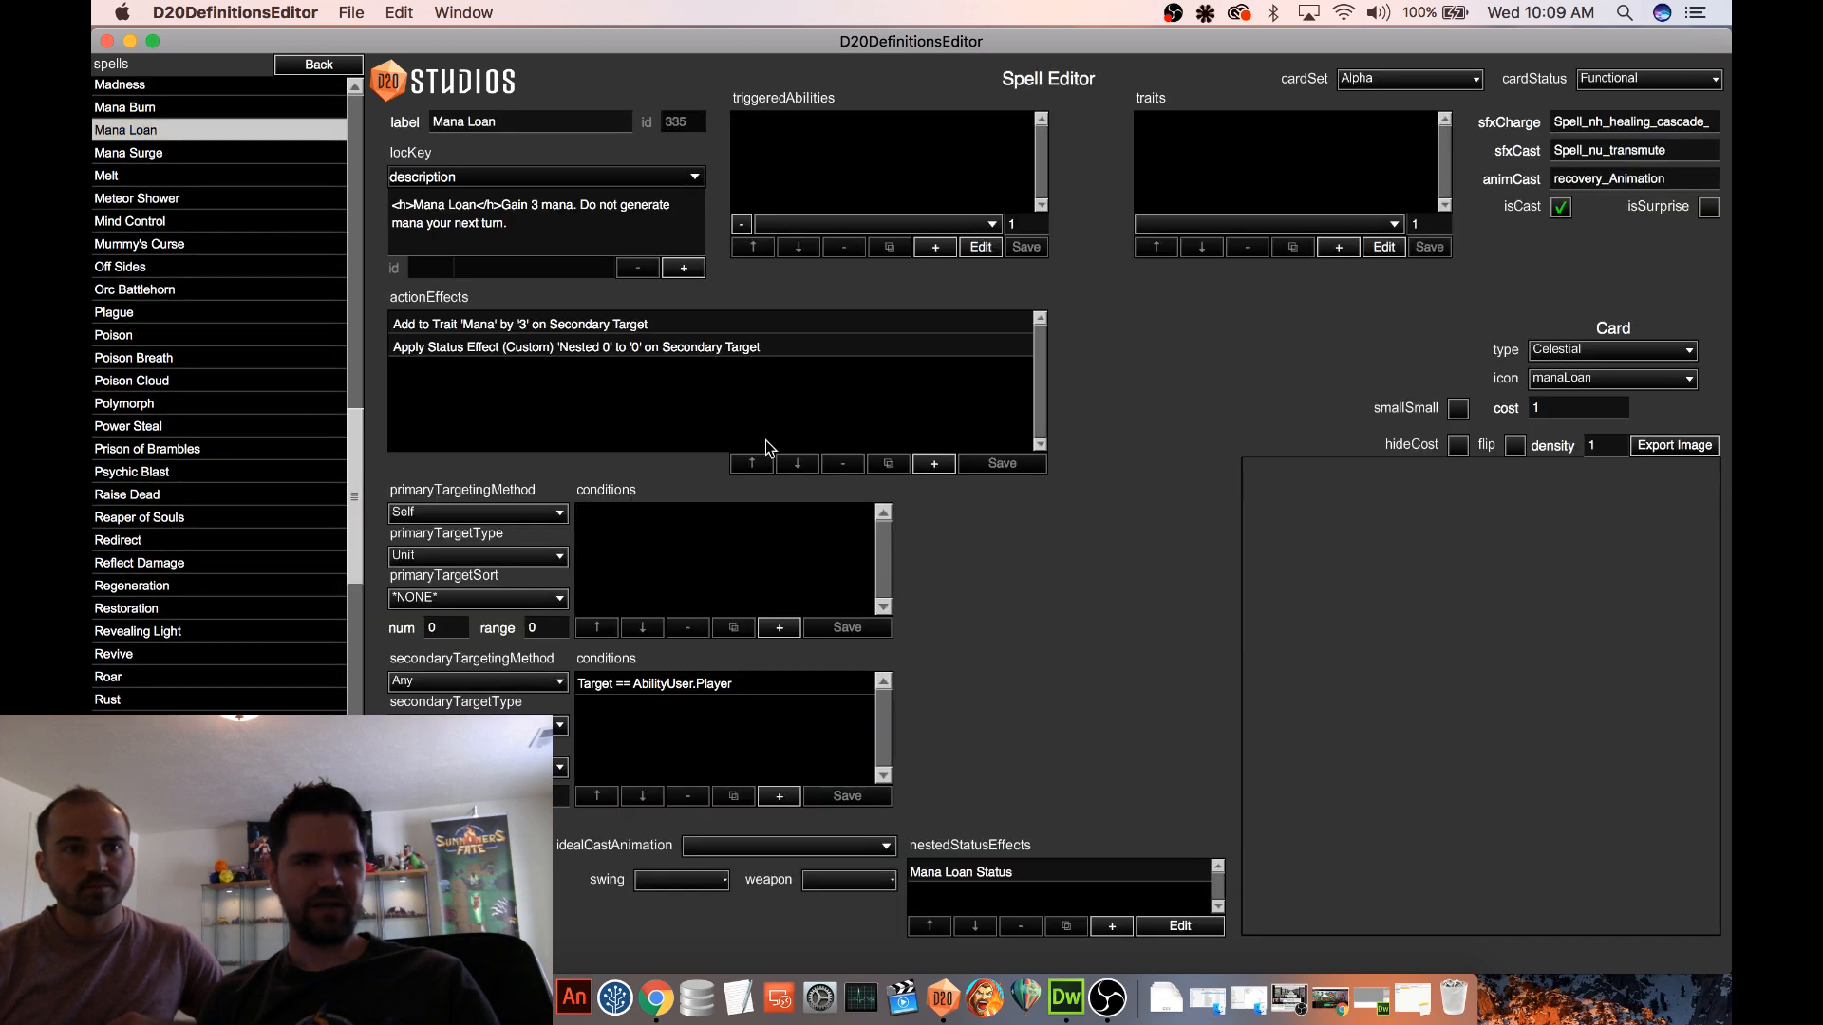
left_click(1007, 871)
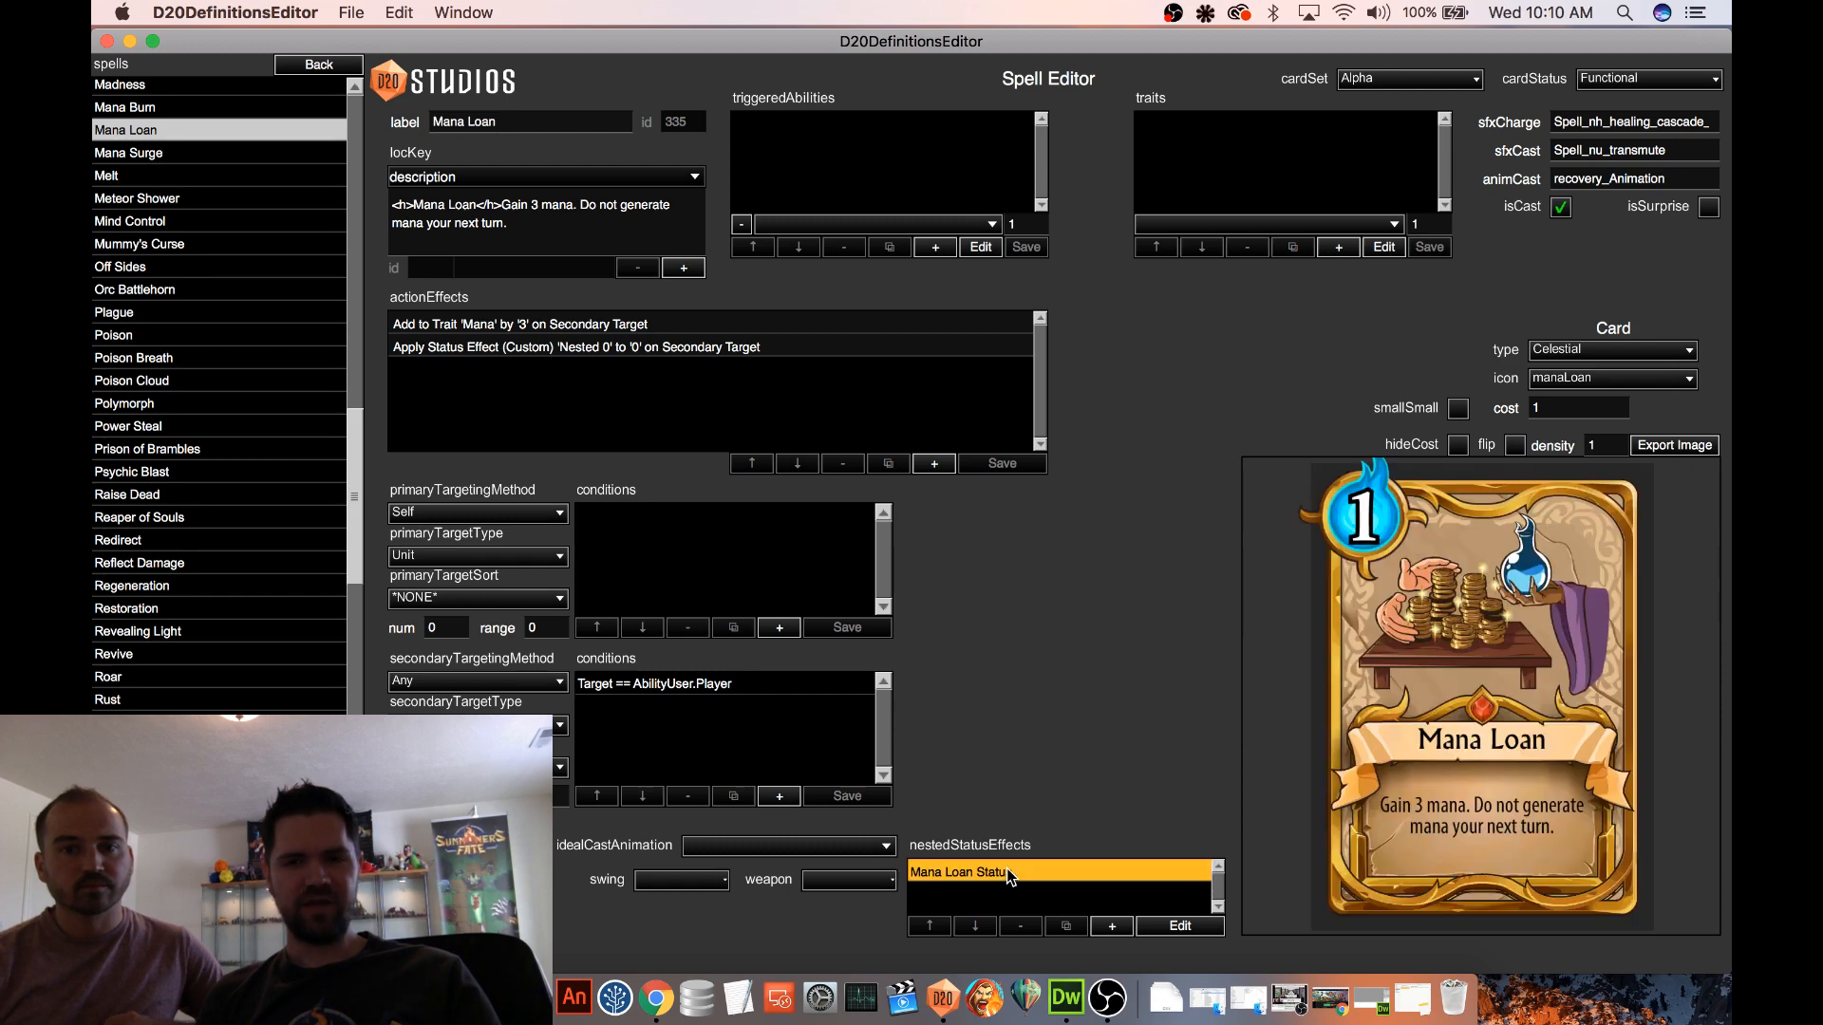
left_click(1180, 926)
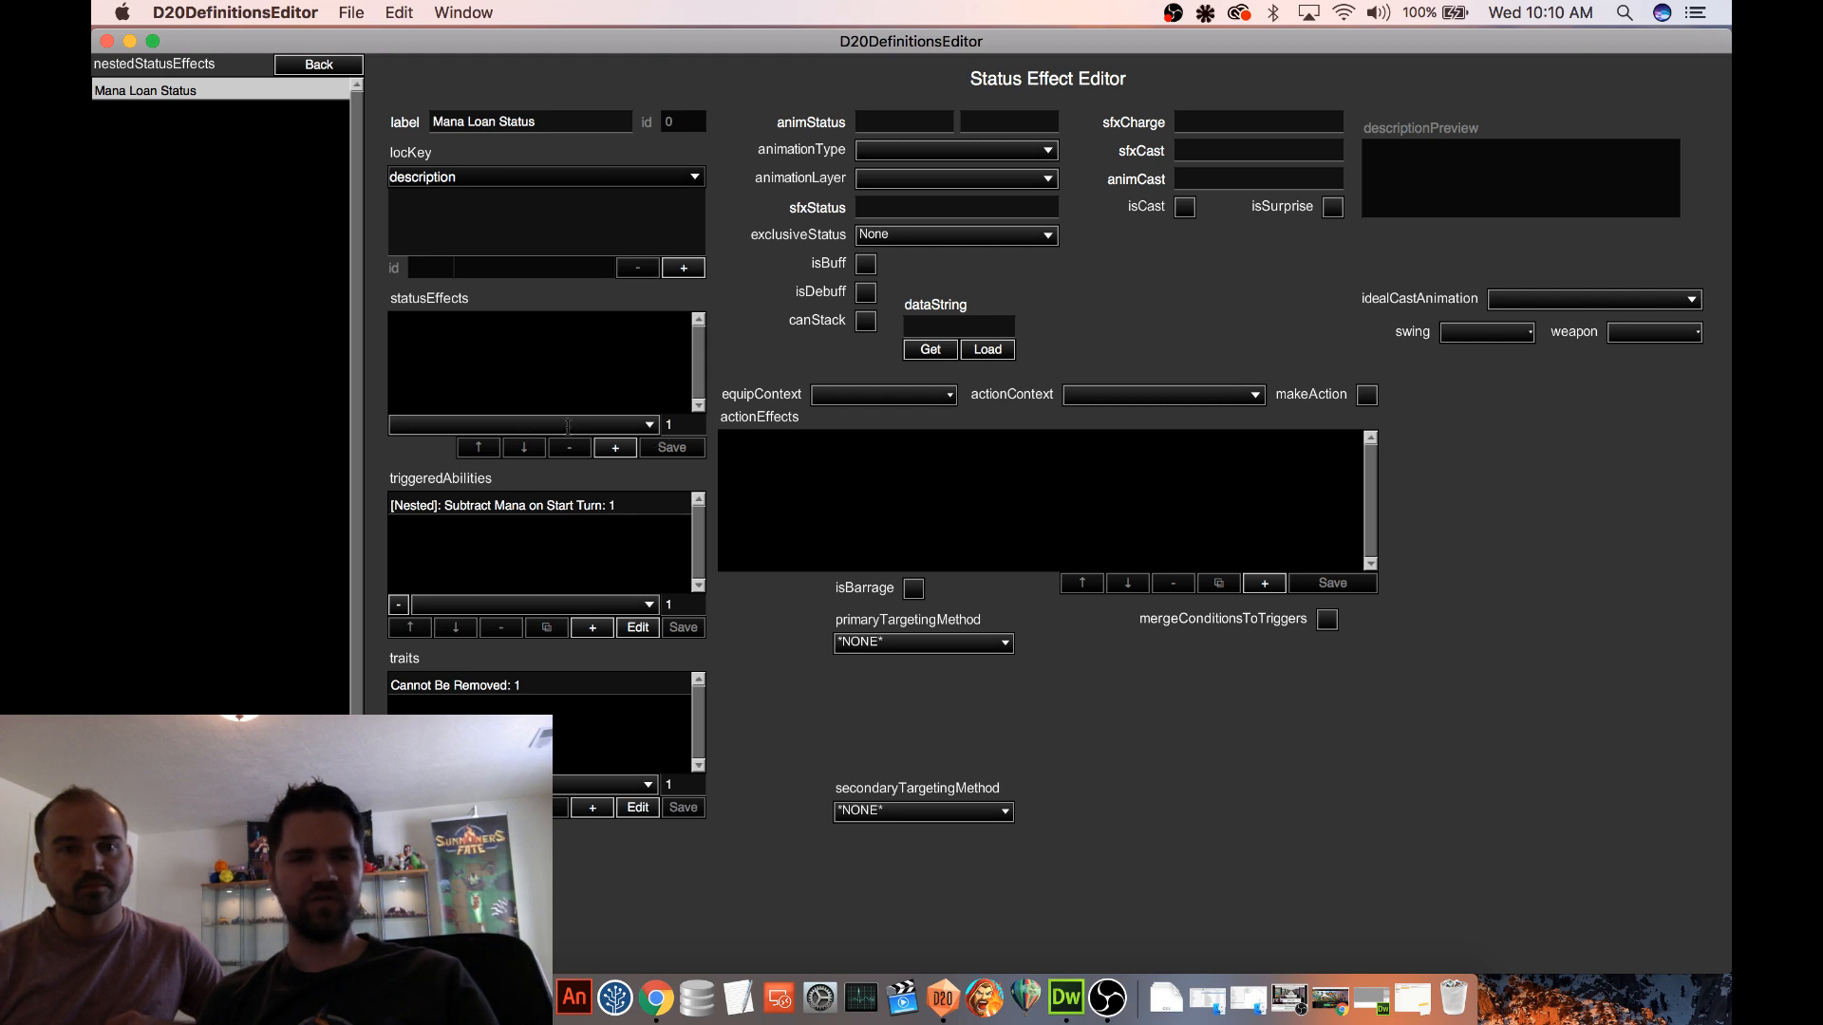
Add the "[Duration] Start of Their Next Turn" status effect to Mana Loan Status
left_click(567, 425)
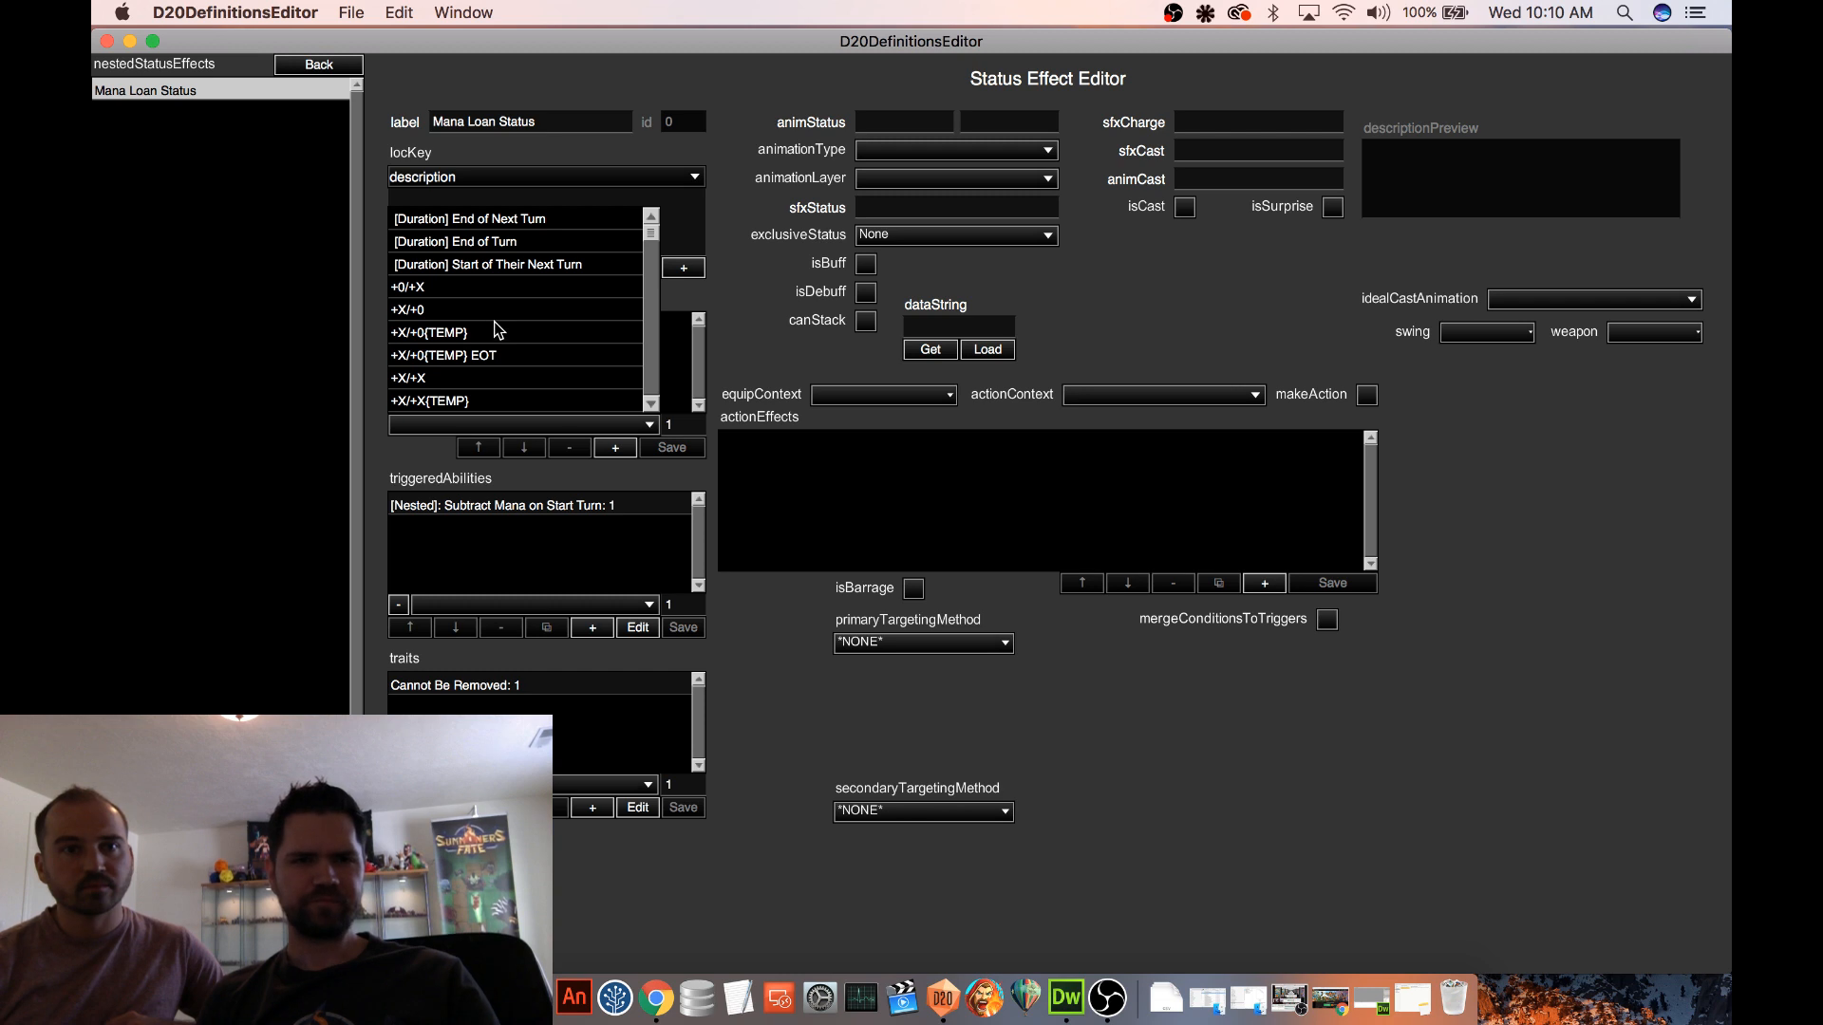
scroll(497, 328, "down", 3)
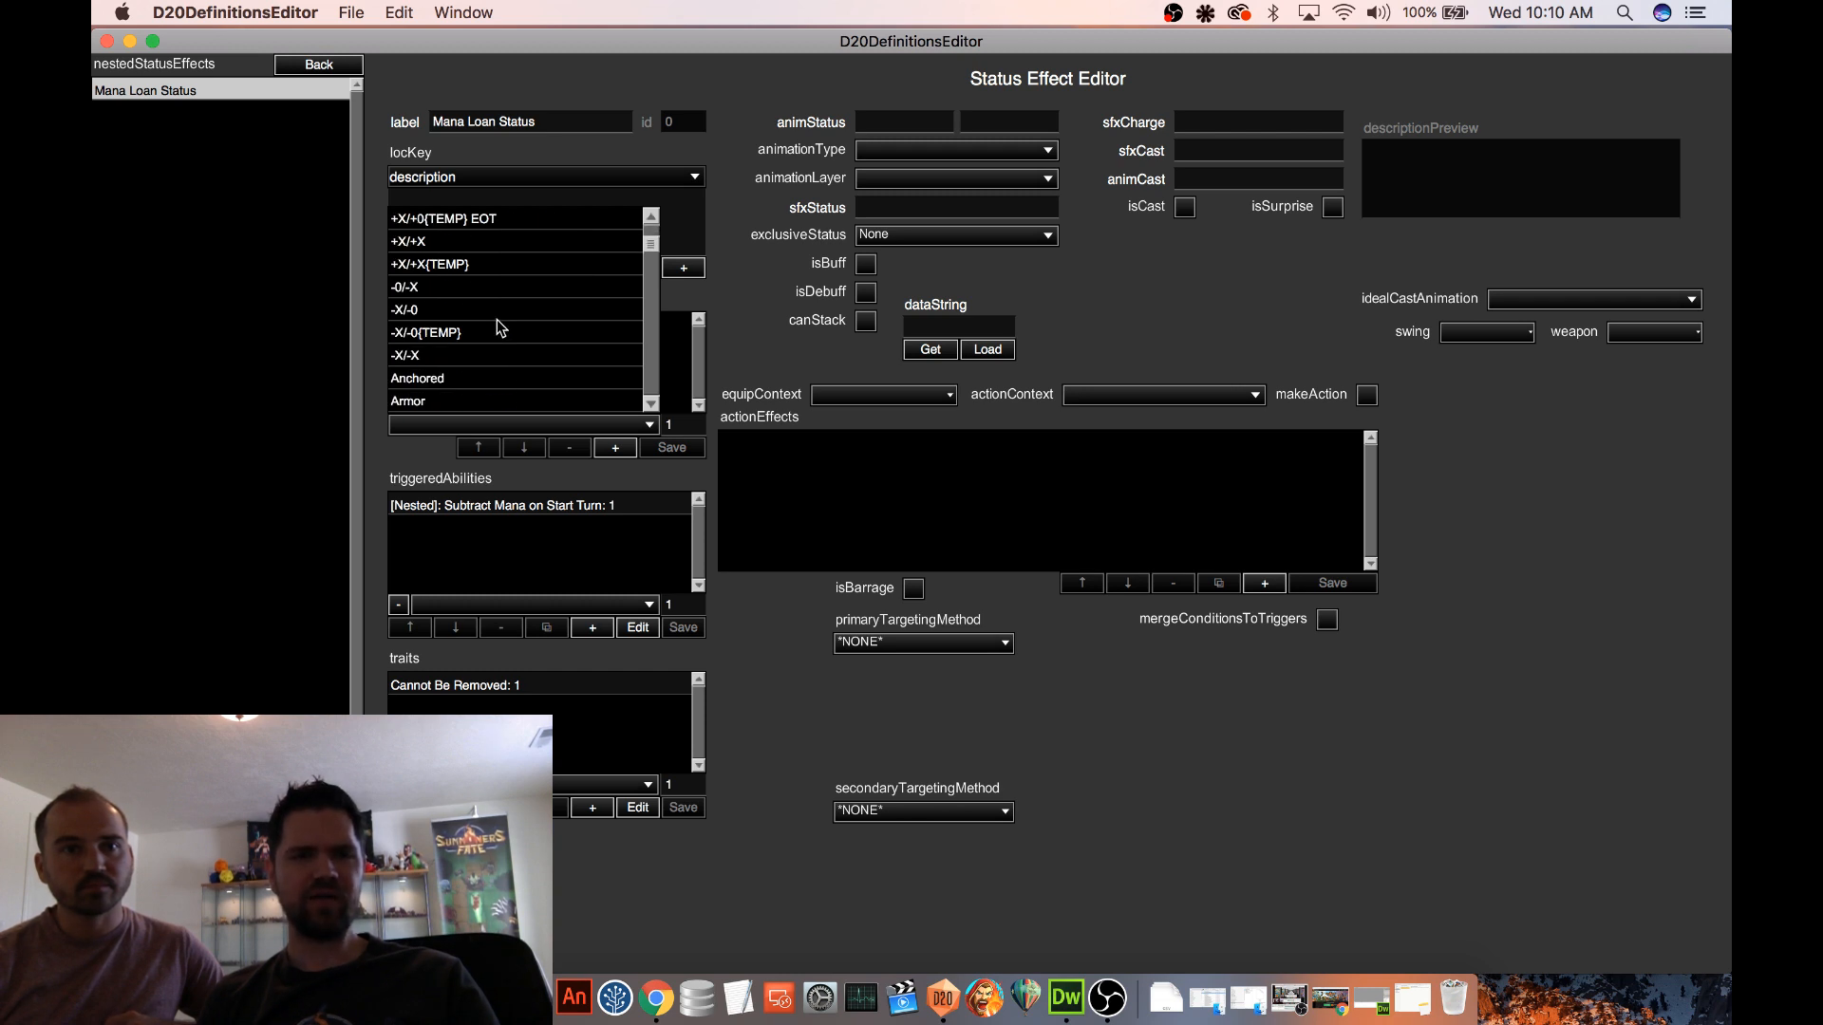
scroll(497, 321, "up", 3)
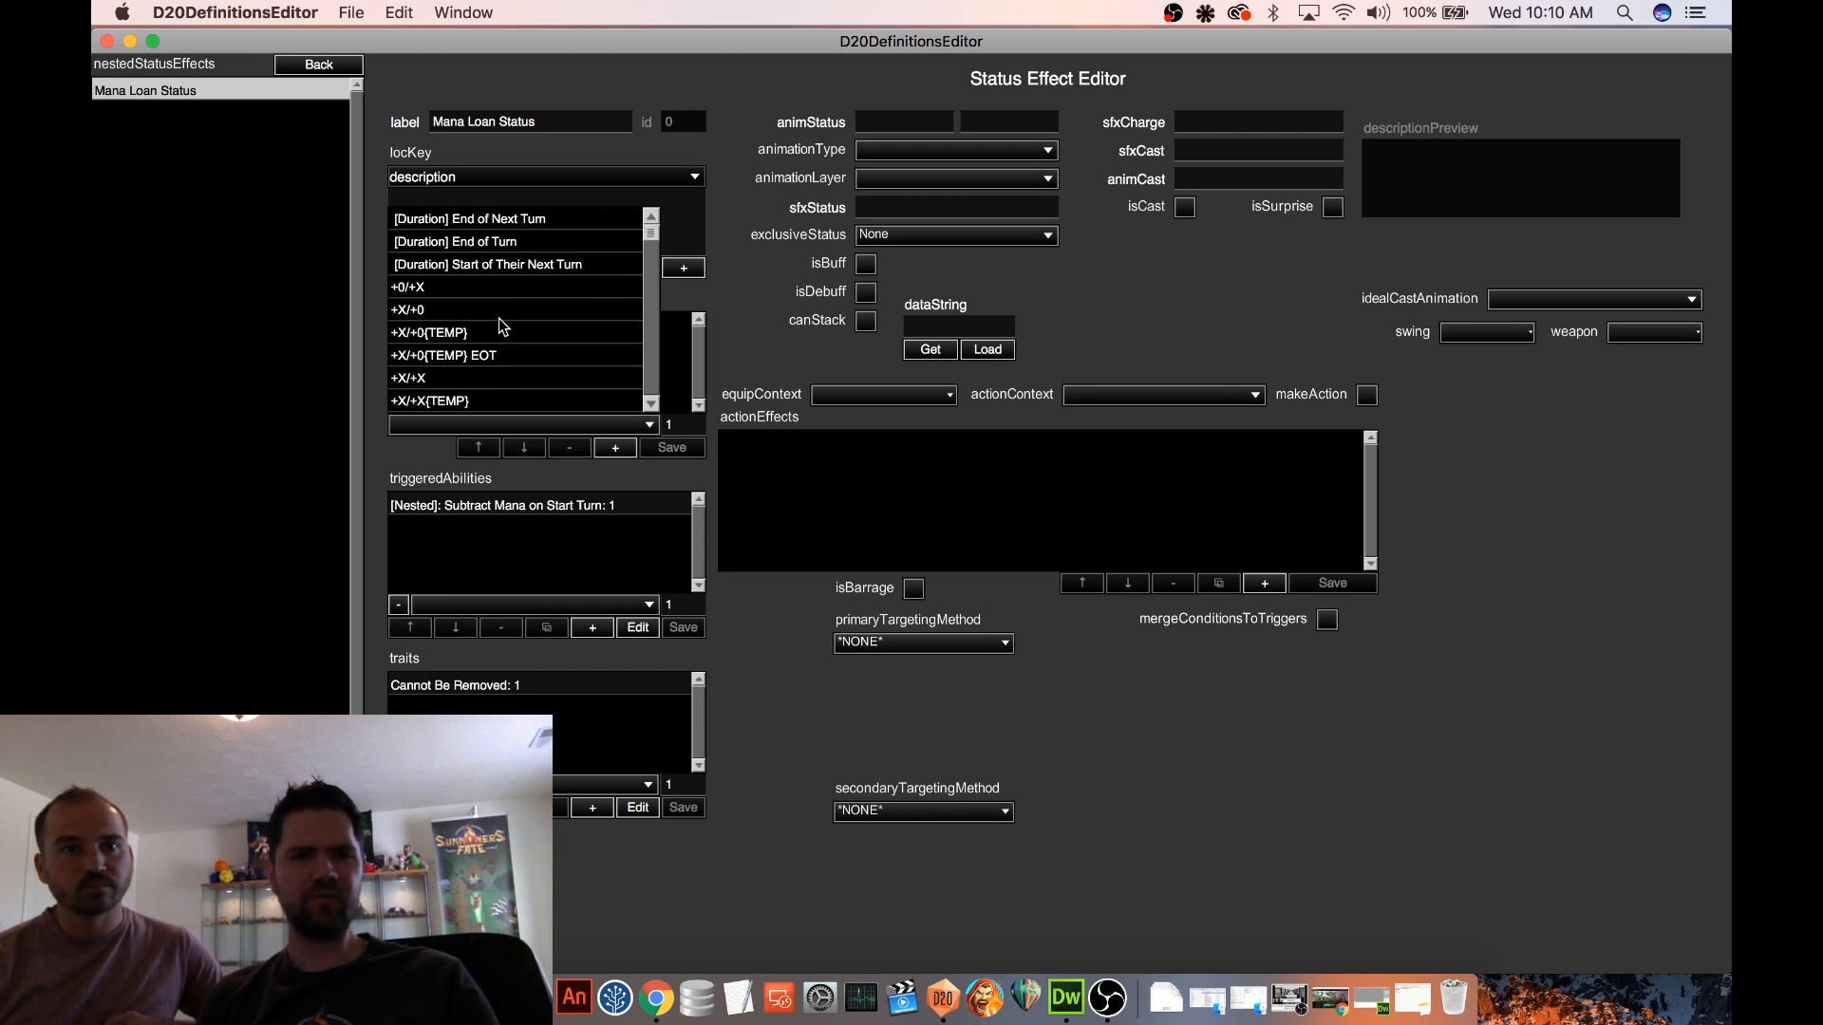
left_click(516, 264)
left_click(615, 449)
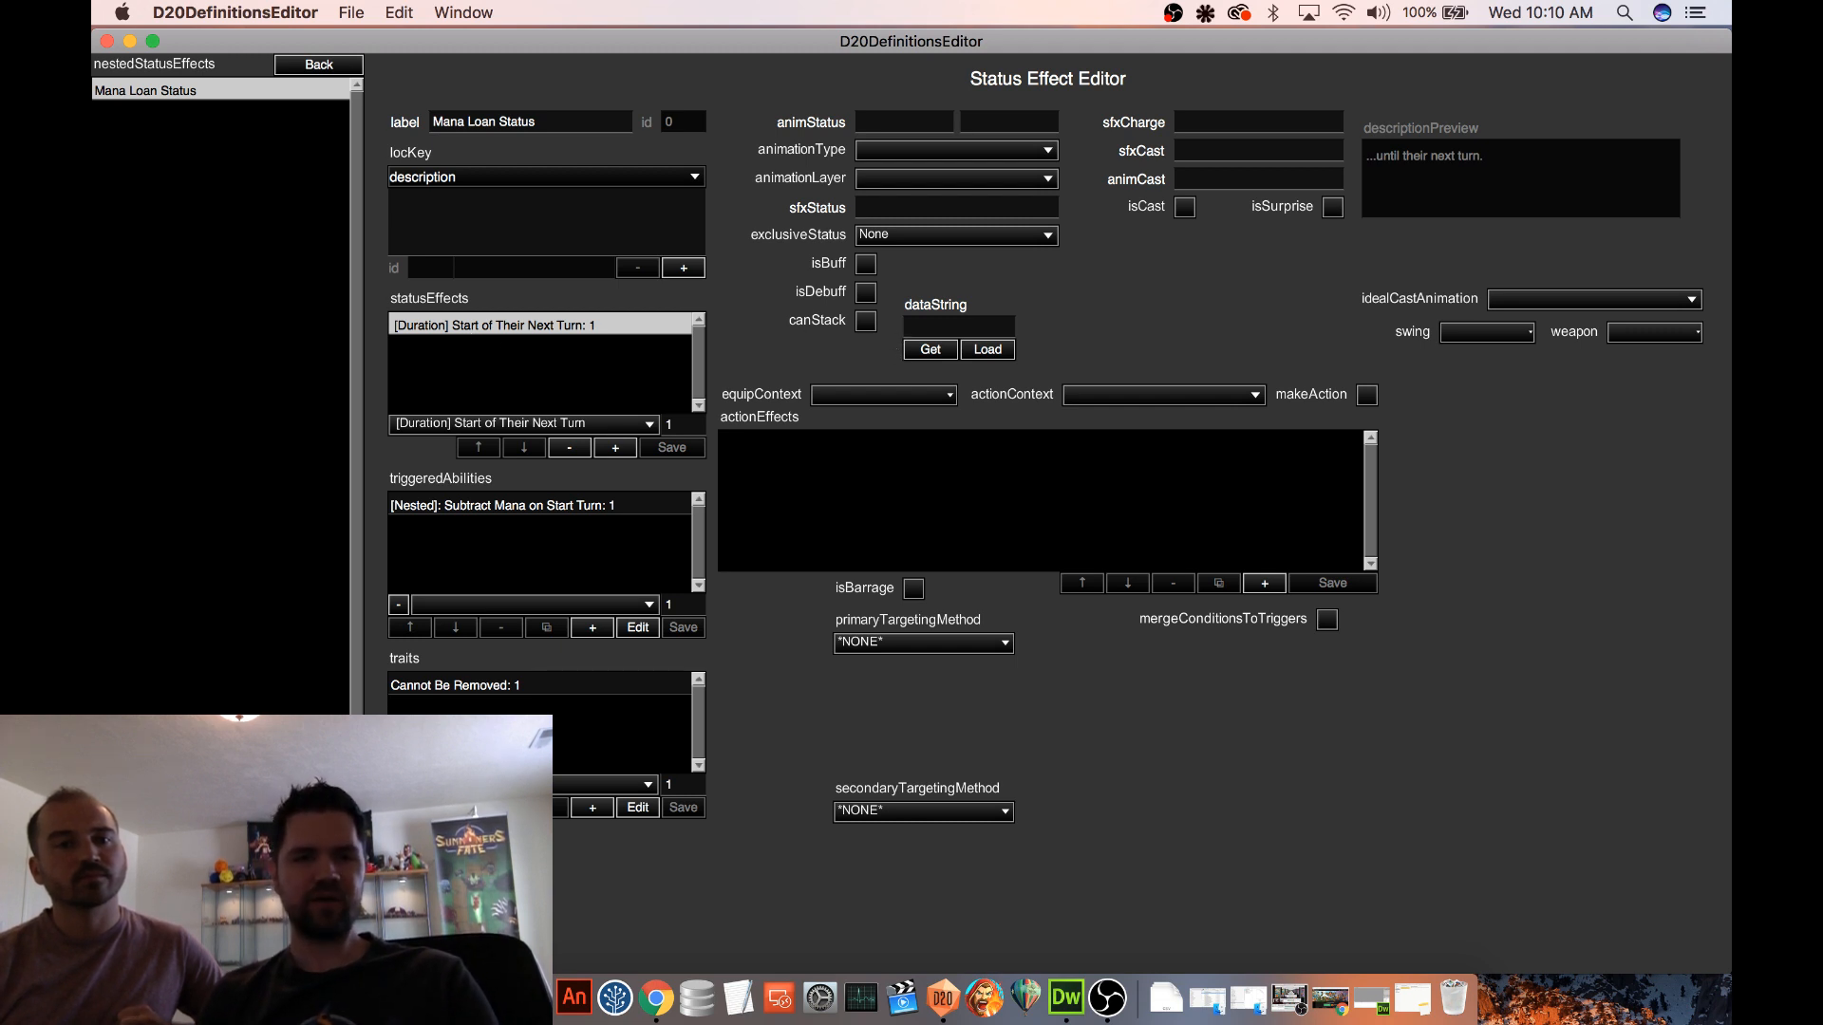
left_click(898, 349)
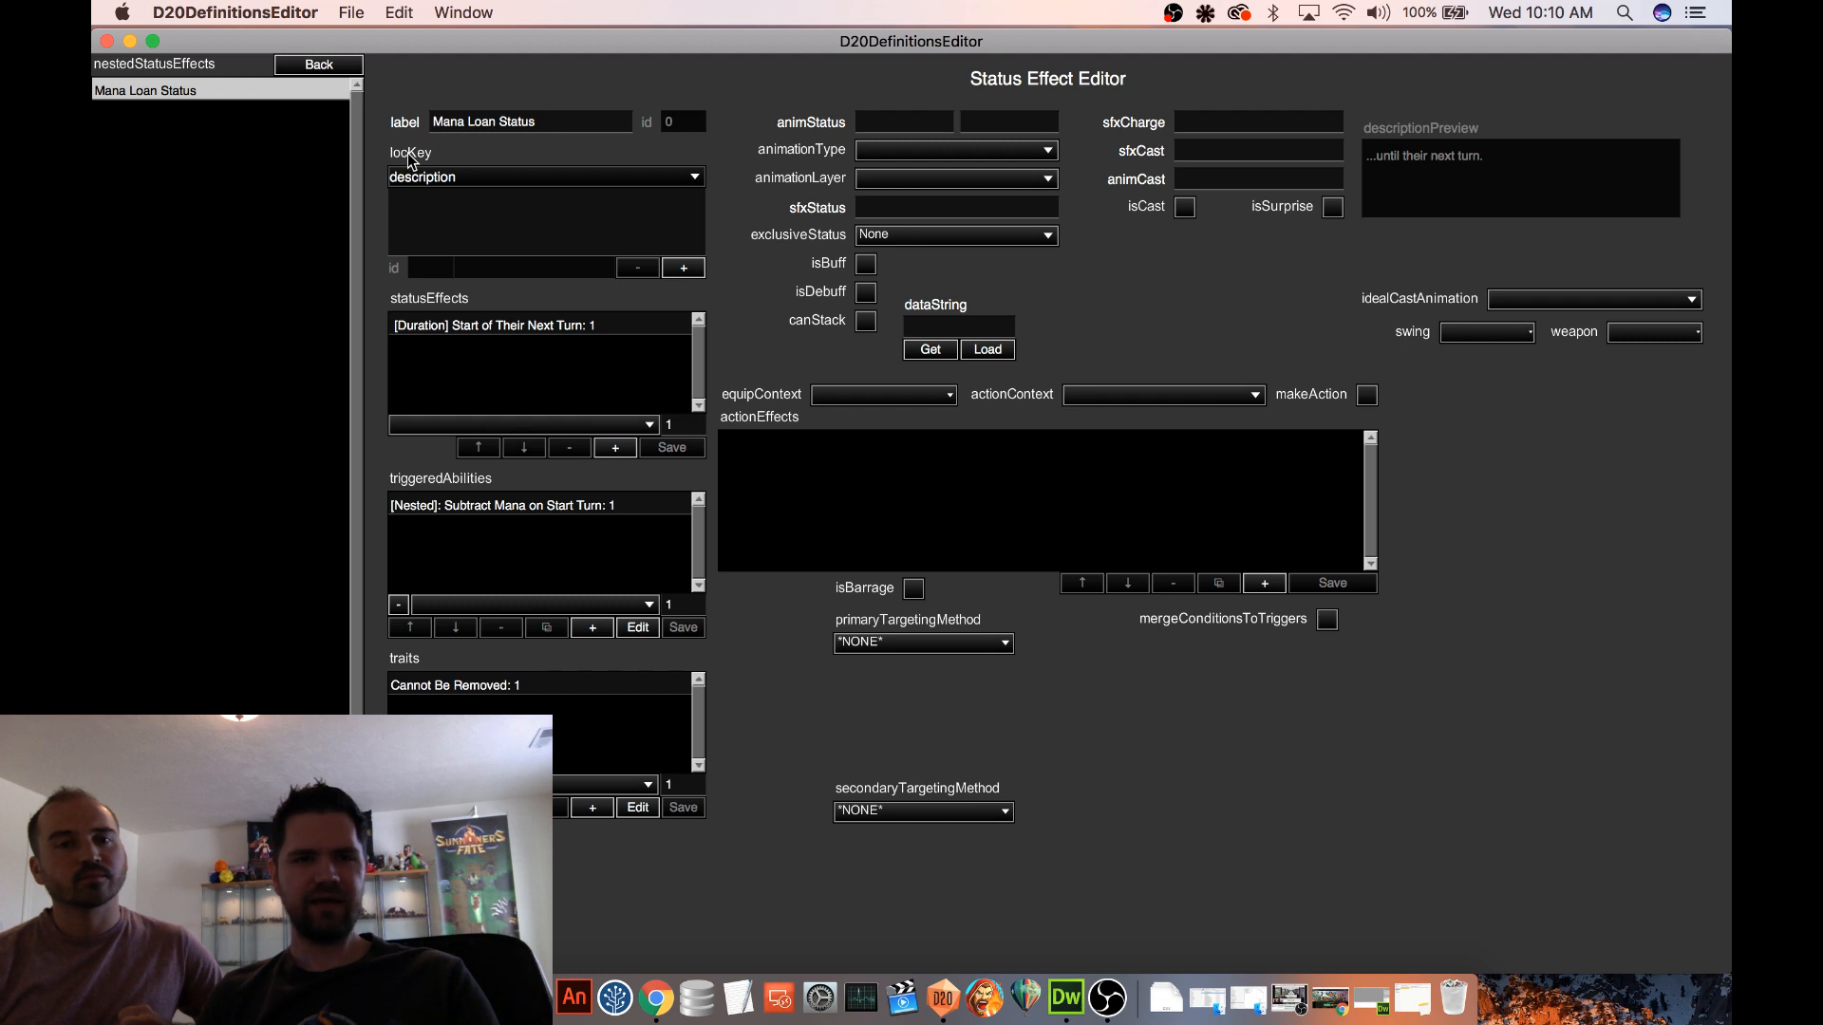
Return to the Procedural 2 map and start a new test game on it
left_click(331, 68)
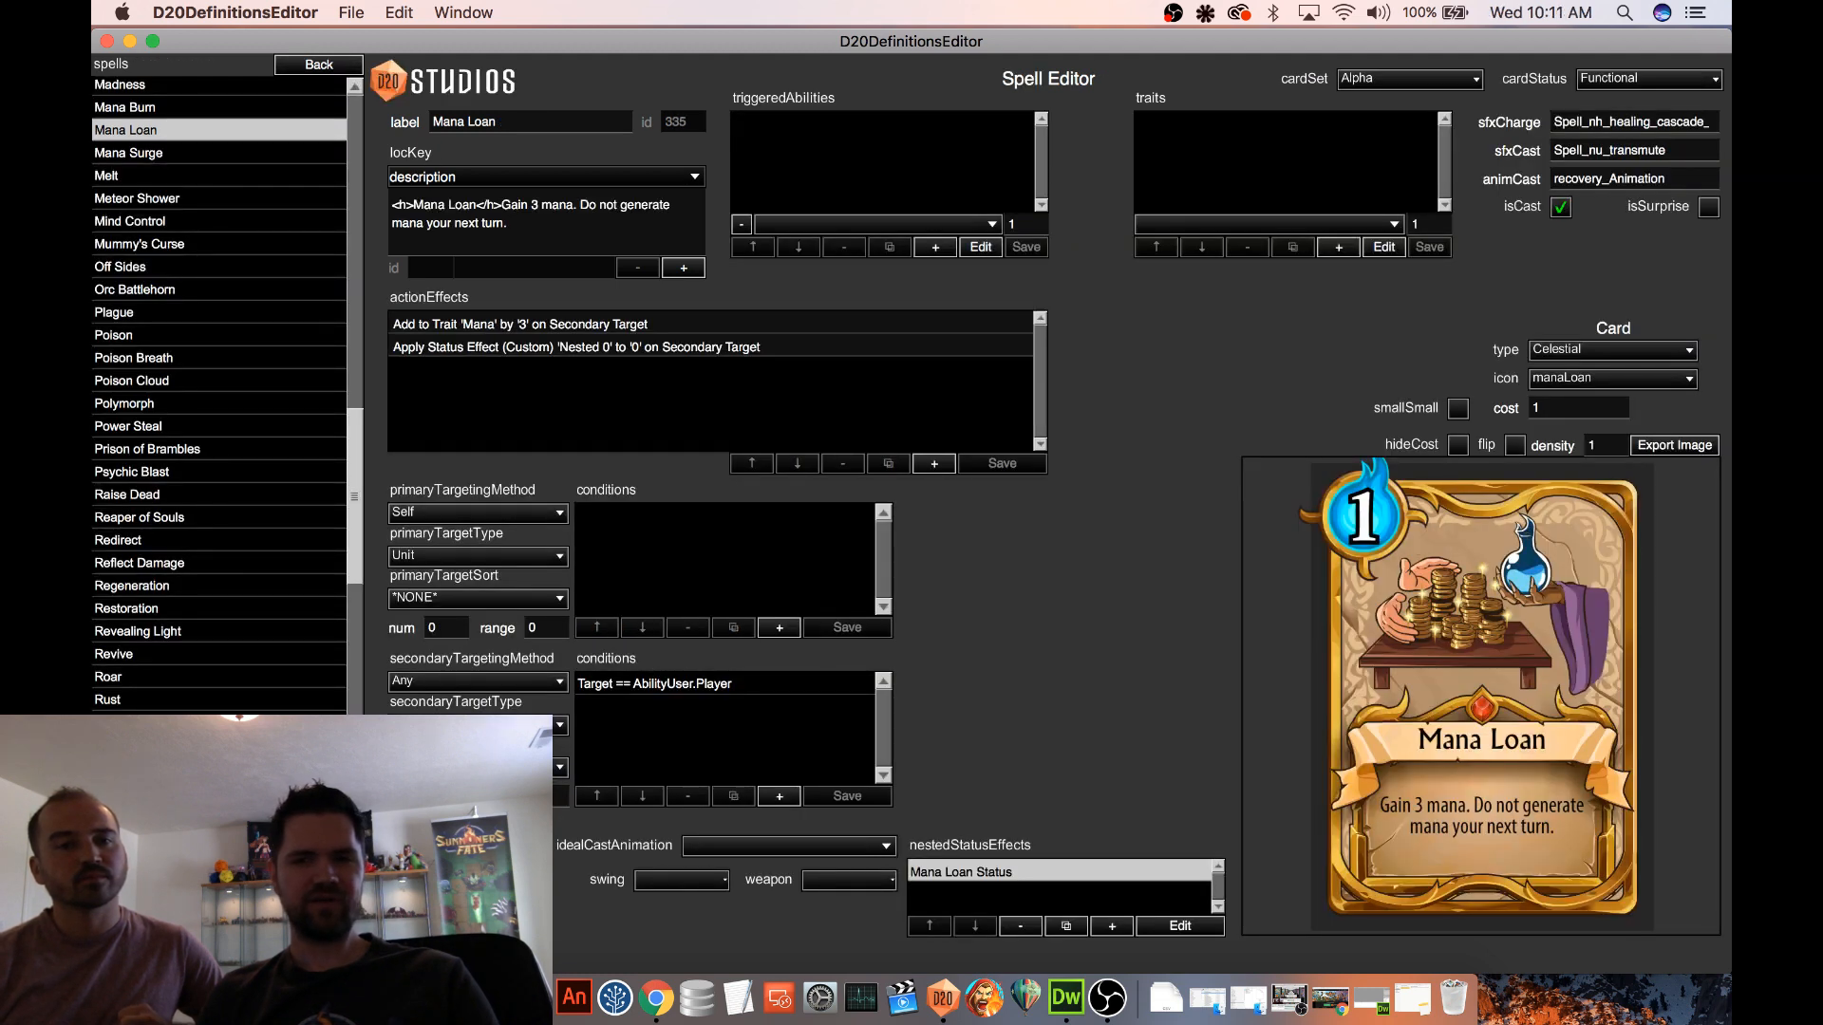
left_click(315, 65)
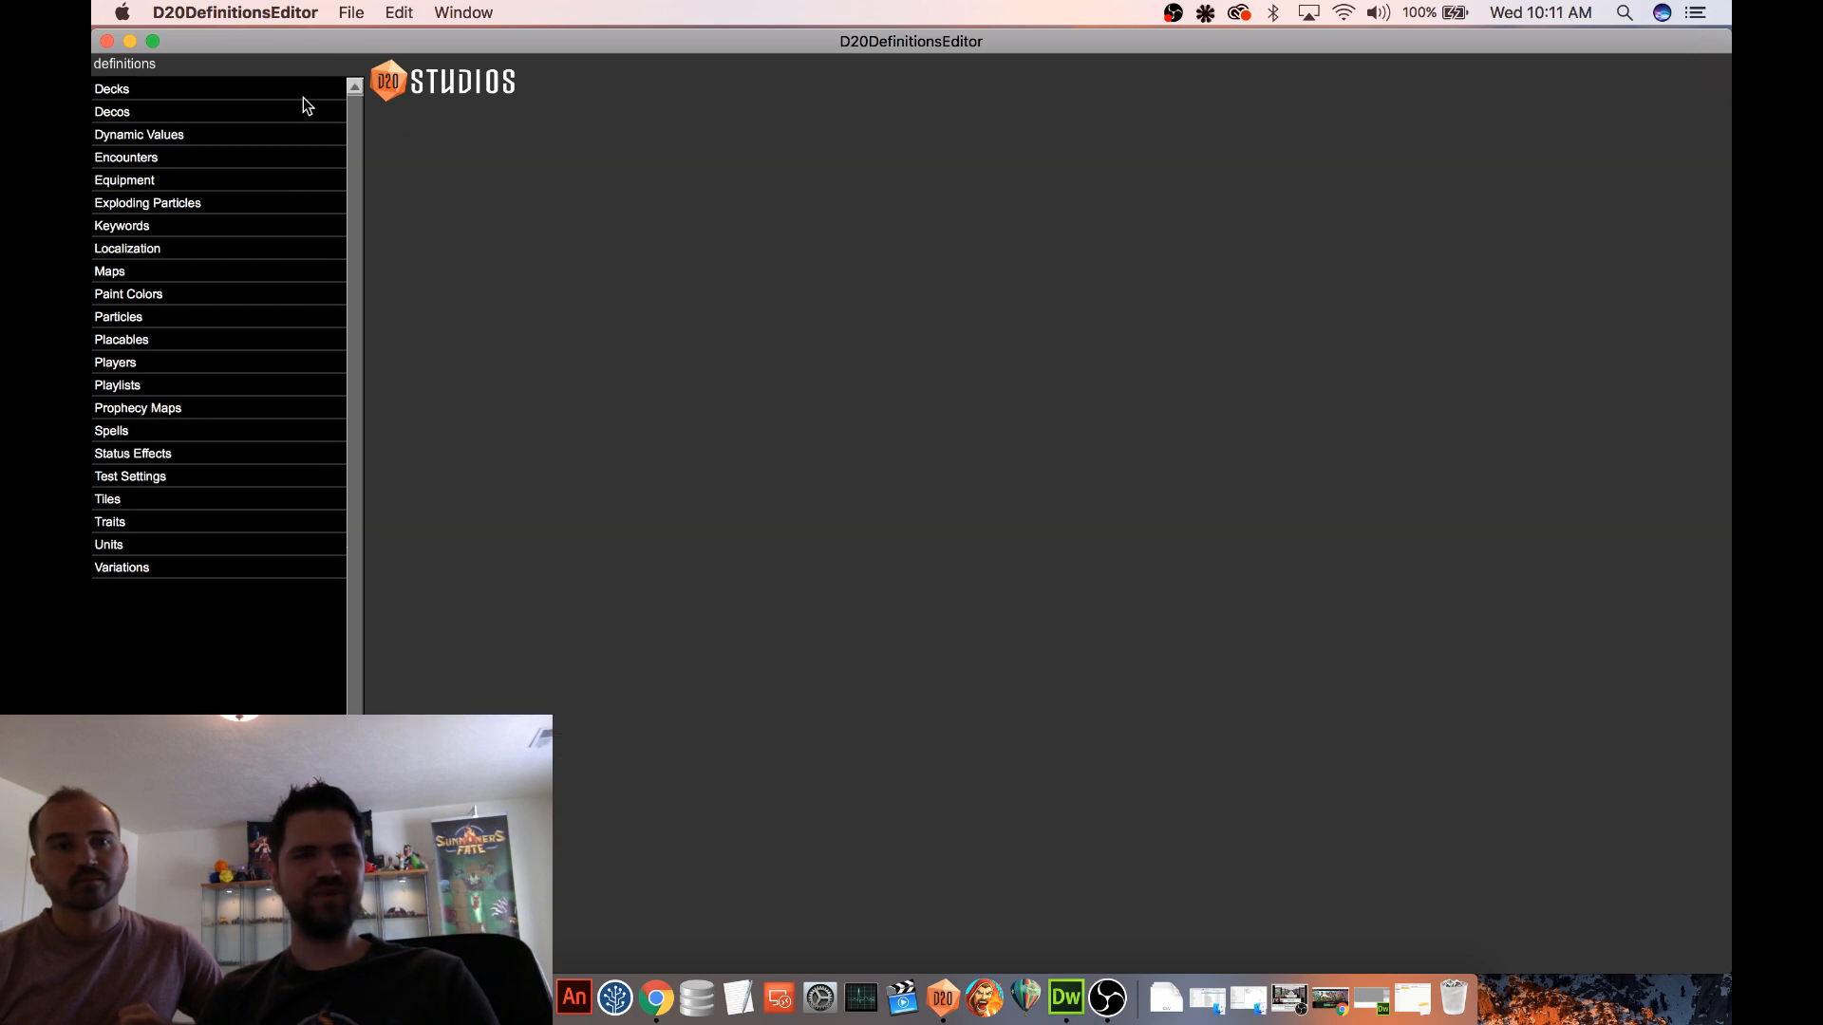
left_click(156, 276)
left_click(175, 321)
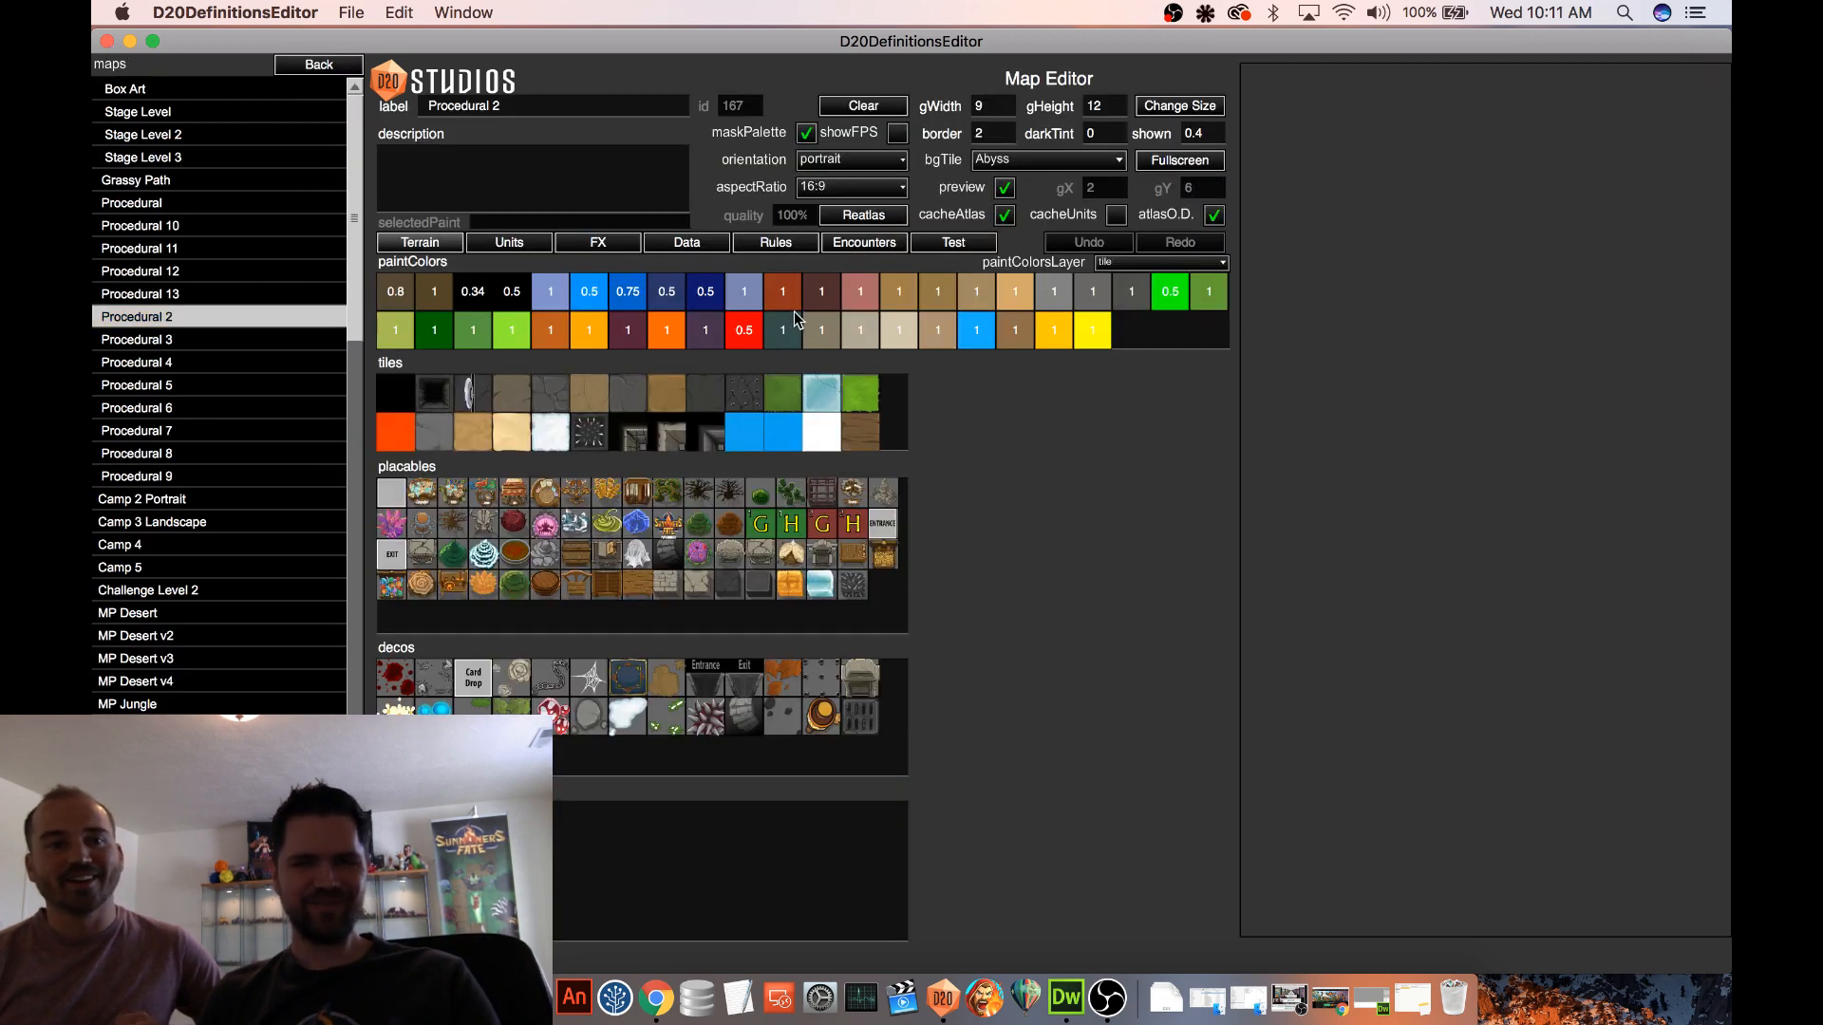
left_click(965, 249)
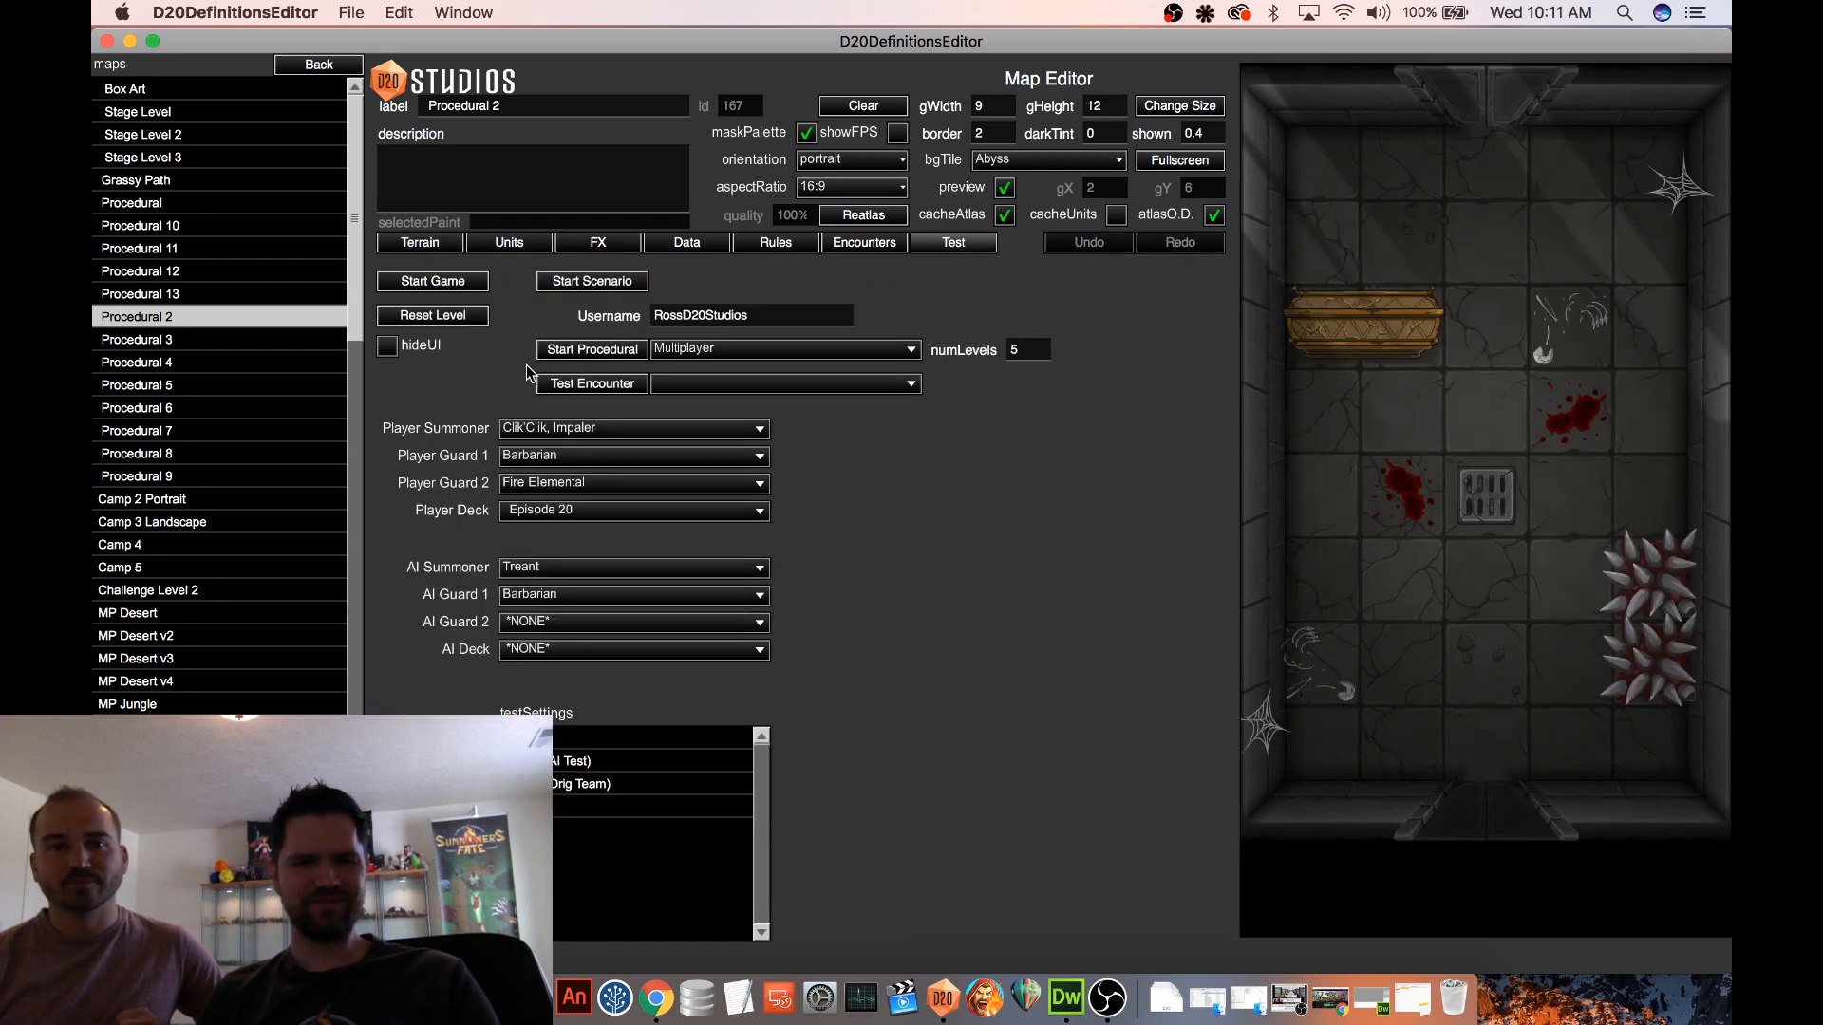
left_click(428, 281)
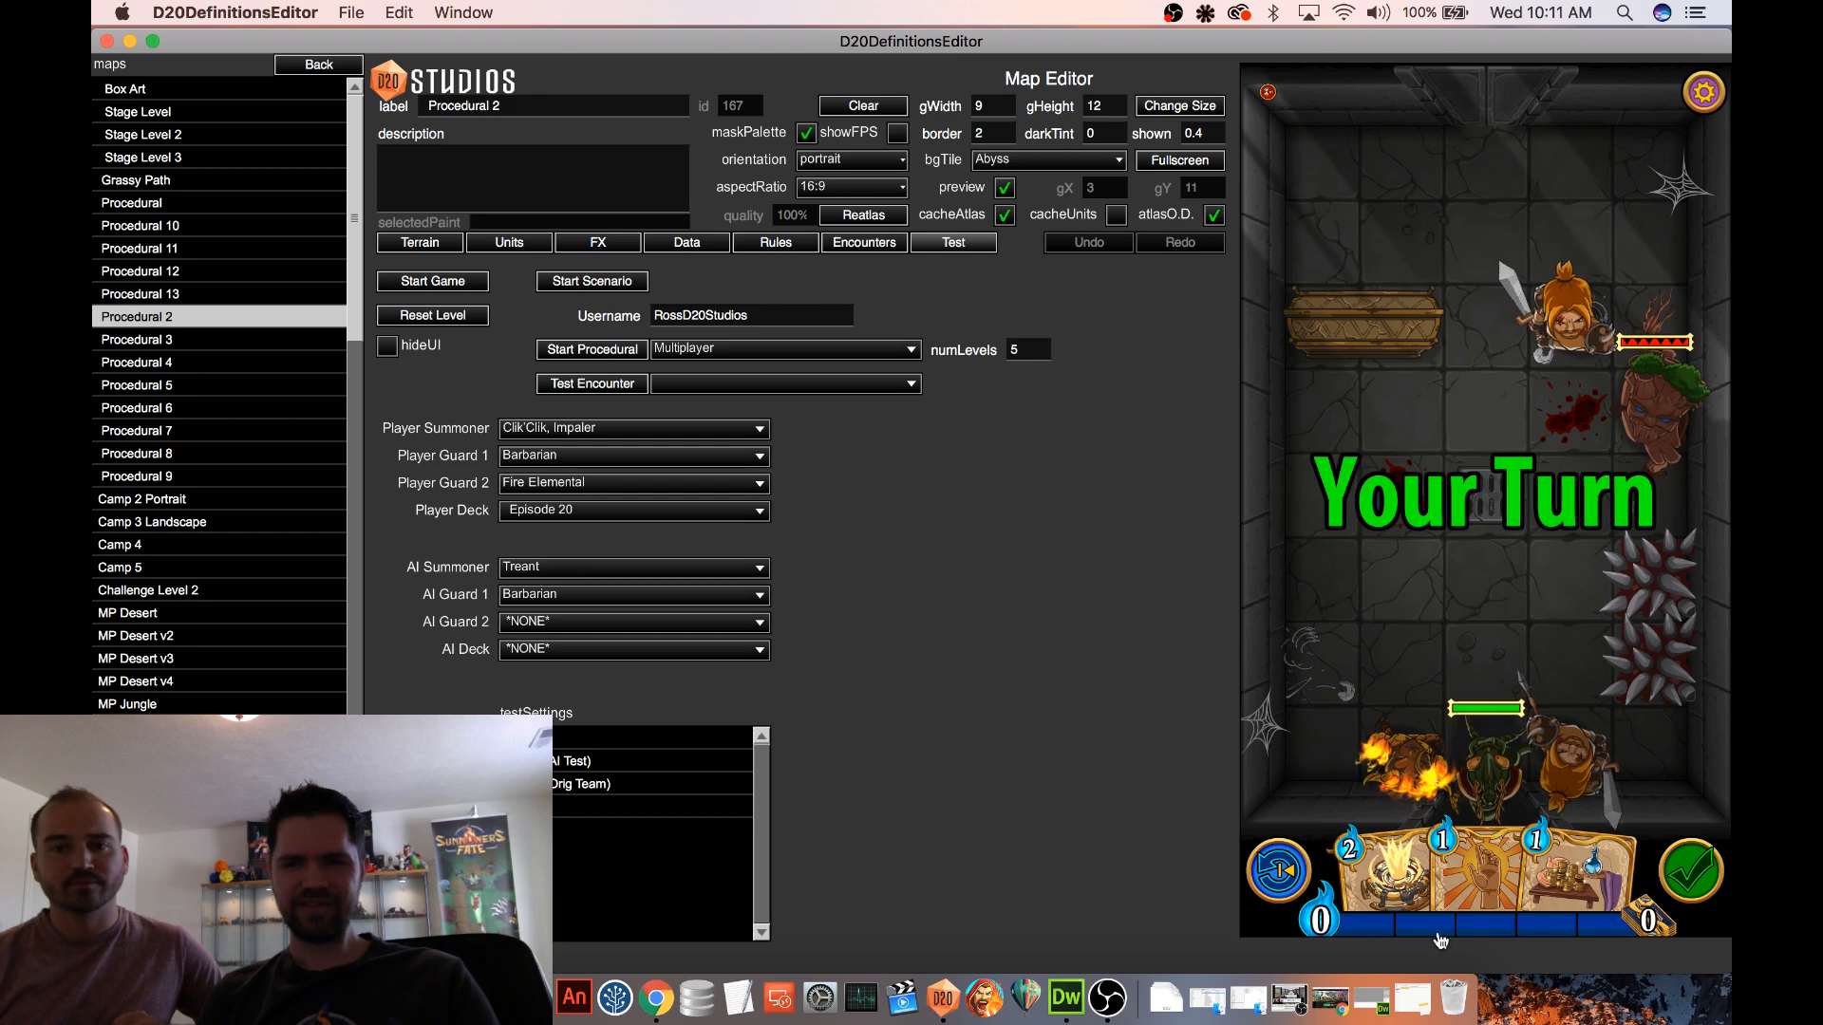
Play Time Trap, Mana Loan and the remaining one-mana card in the new test game
left_click(1371, 874)
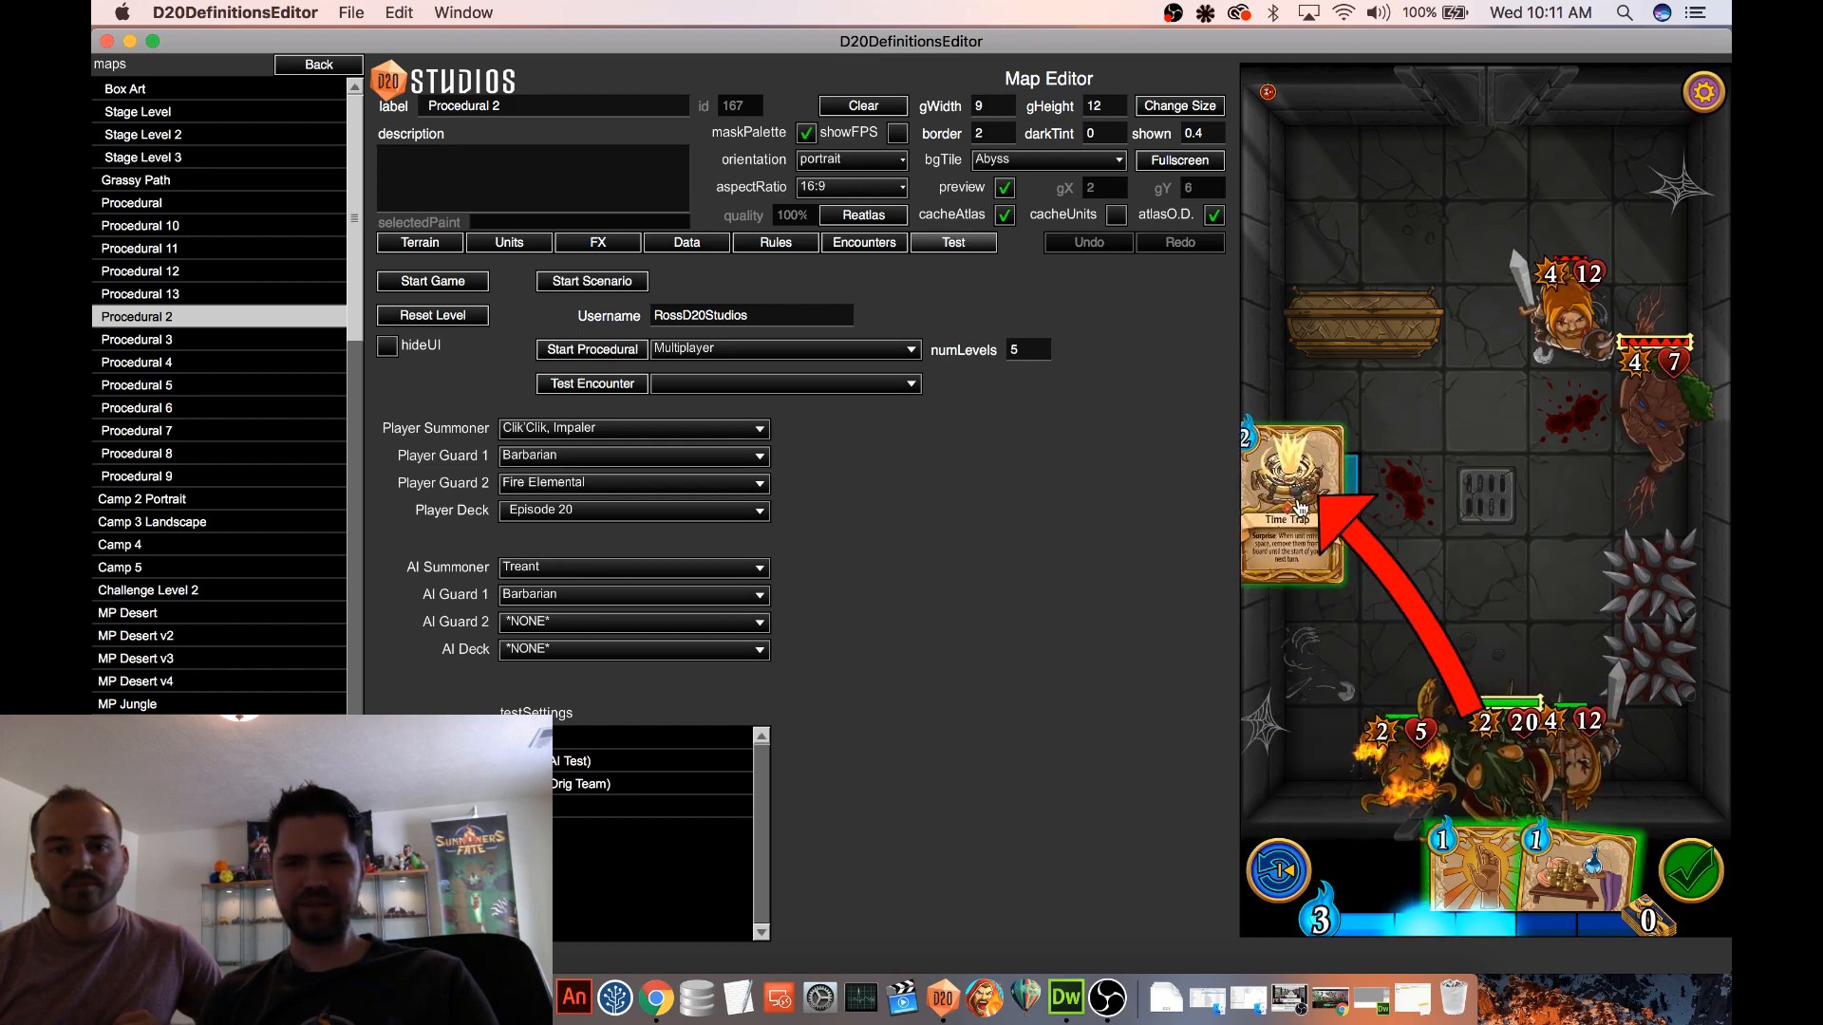
left_click(1498, 554)
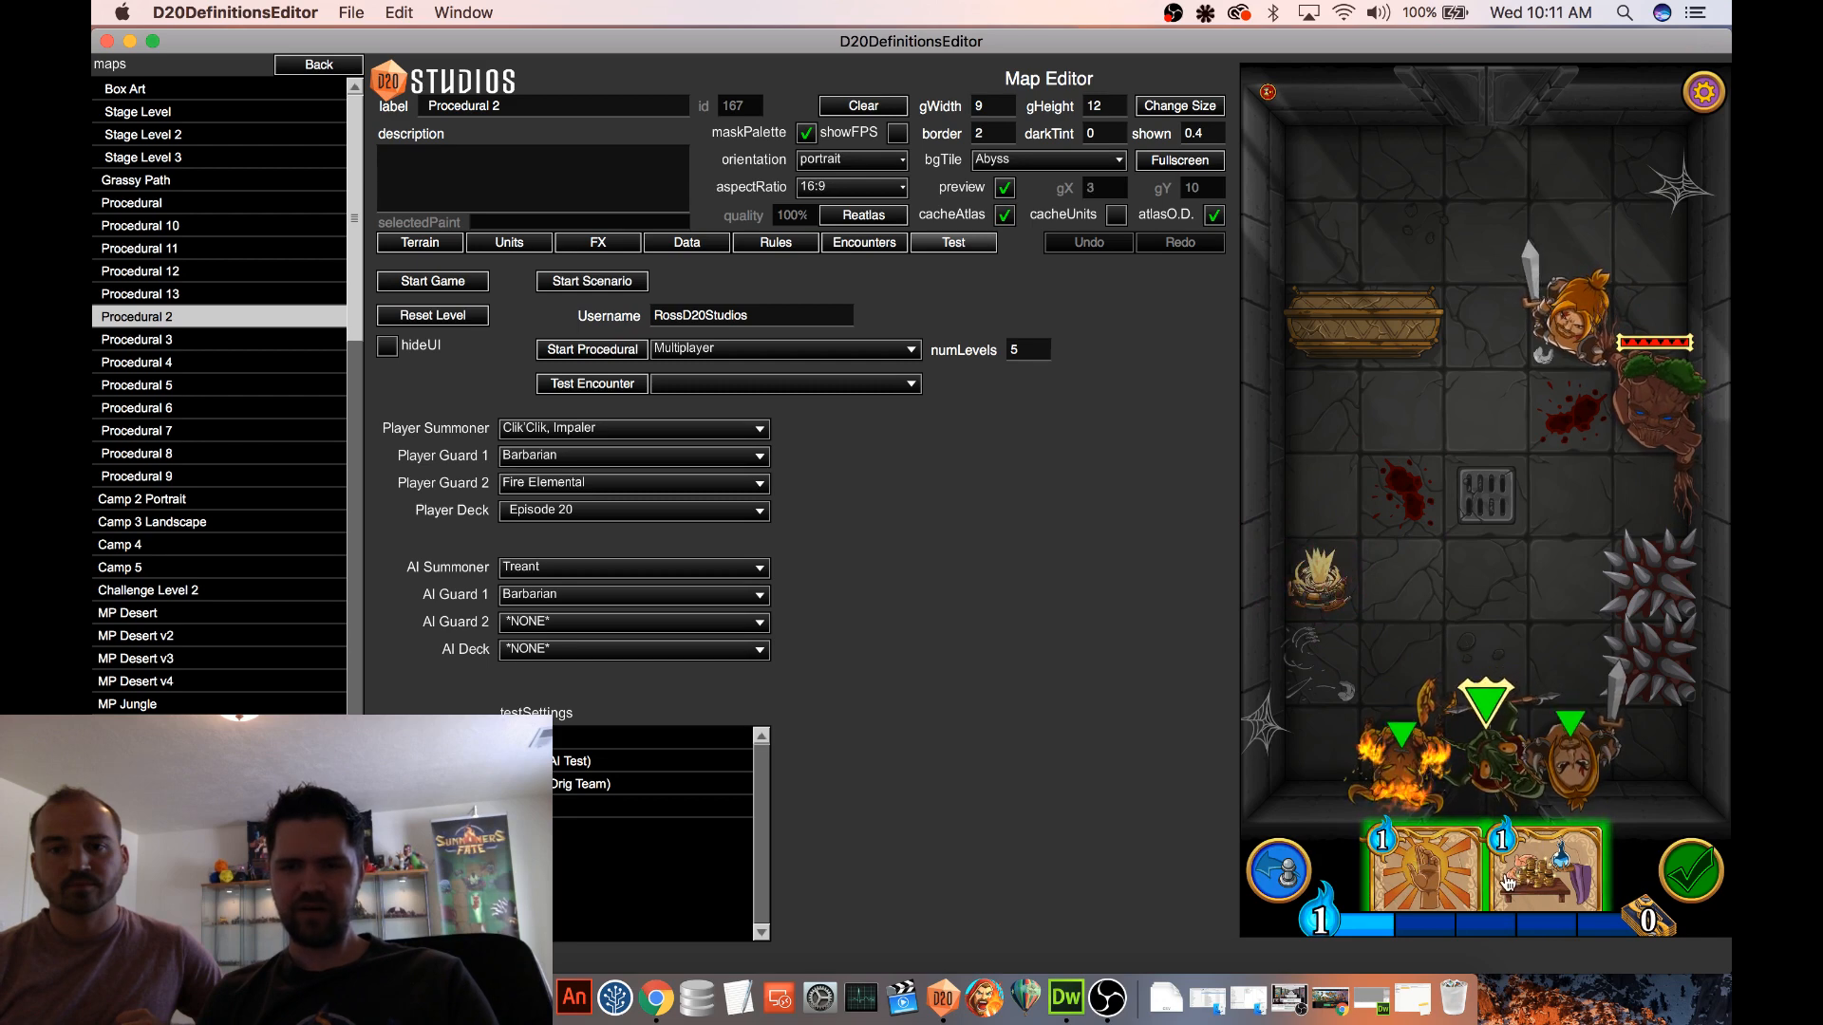
left_click(1536, 840)
left_click_drag(1339, 551, 1340, 547)
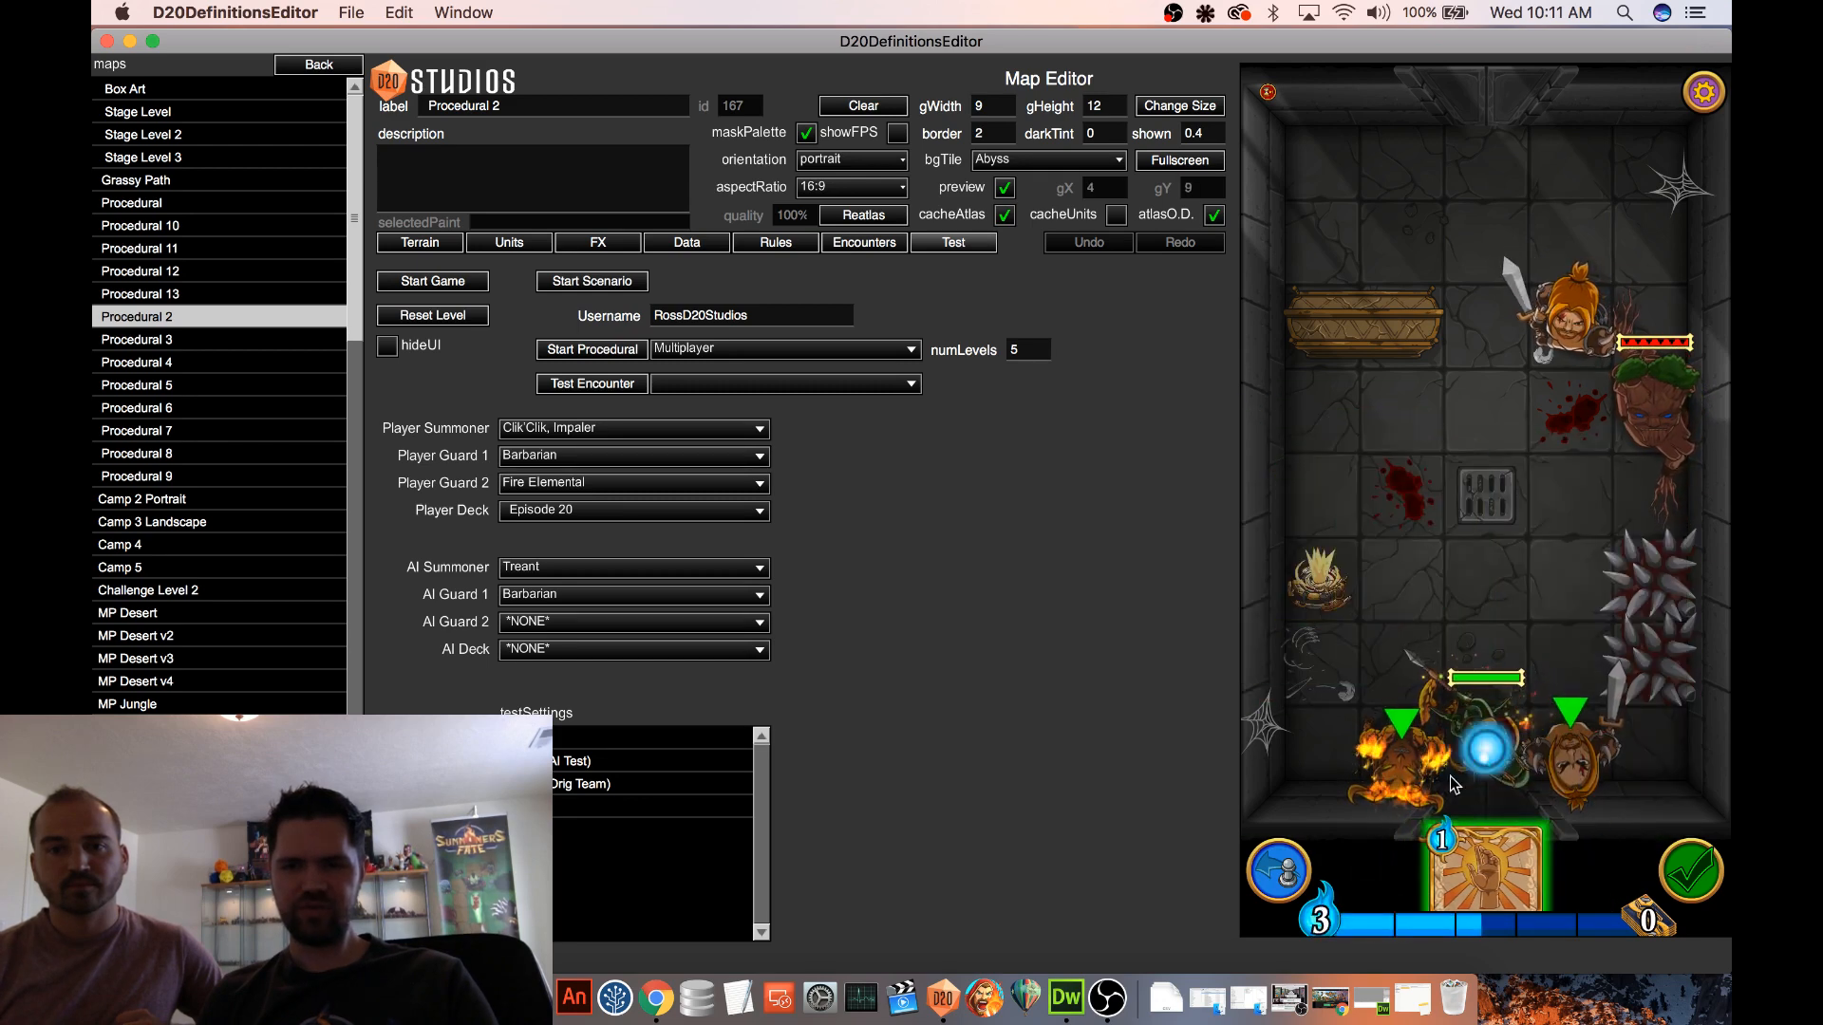
left_click_drag(1458, 845, 1432, 598)
Move the computer's Barbarian to the middle of the far wall and its Treant to the far corner, and end the turn
left_click_drag(1572, 327, 1514, 173)
left_click_drag(1662, 414, 1658, 180)
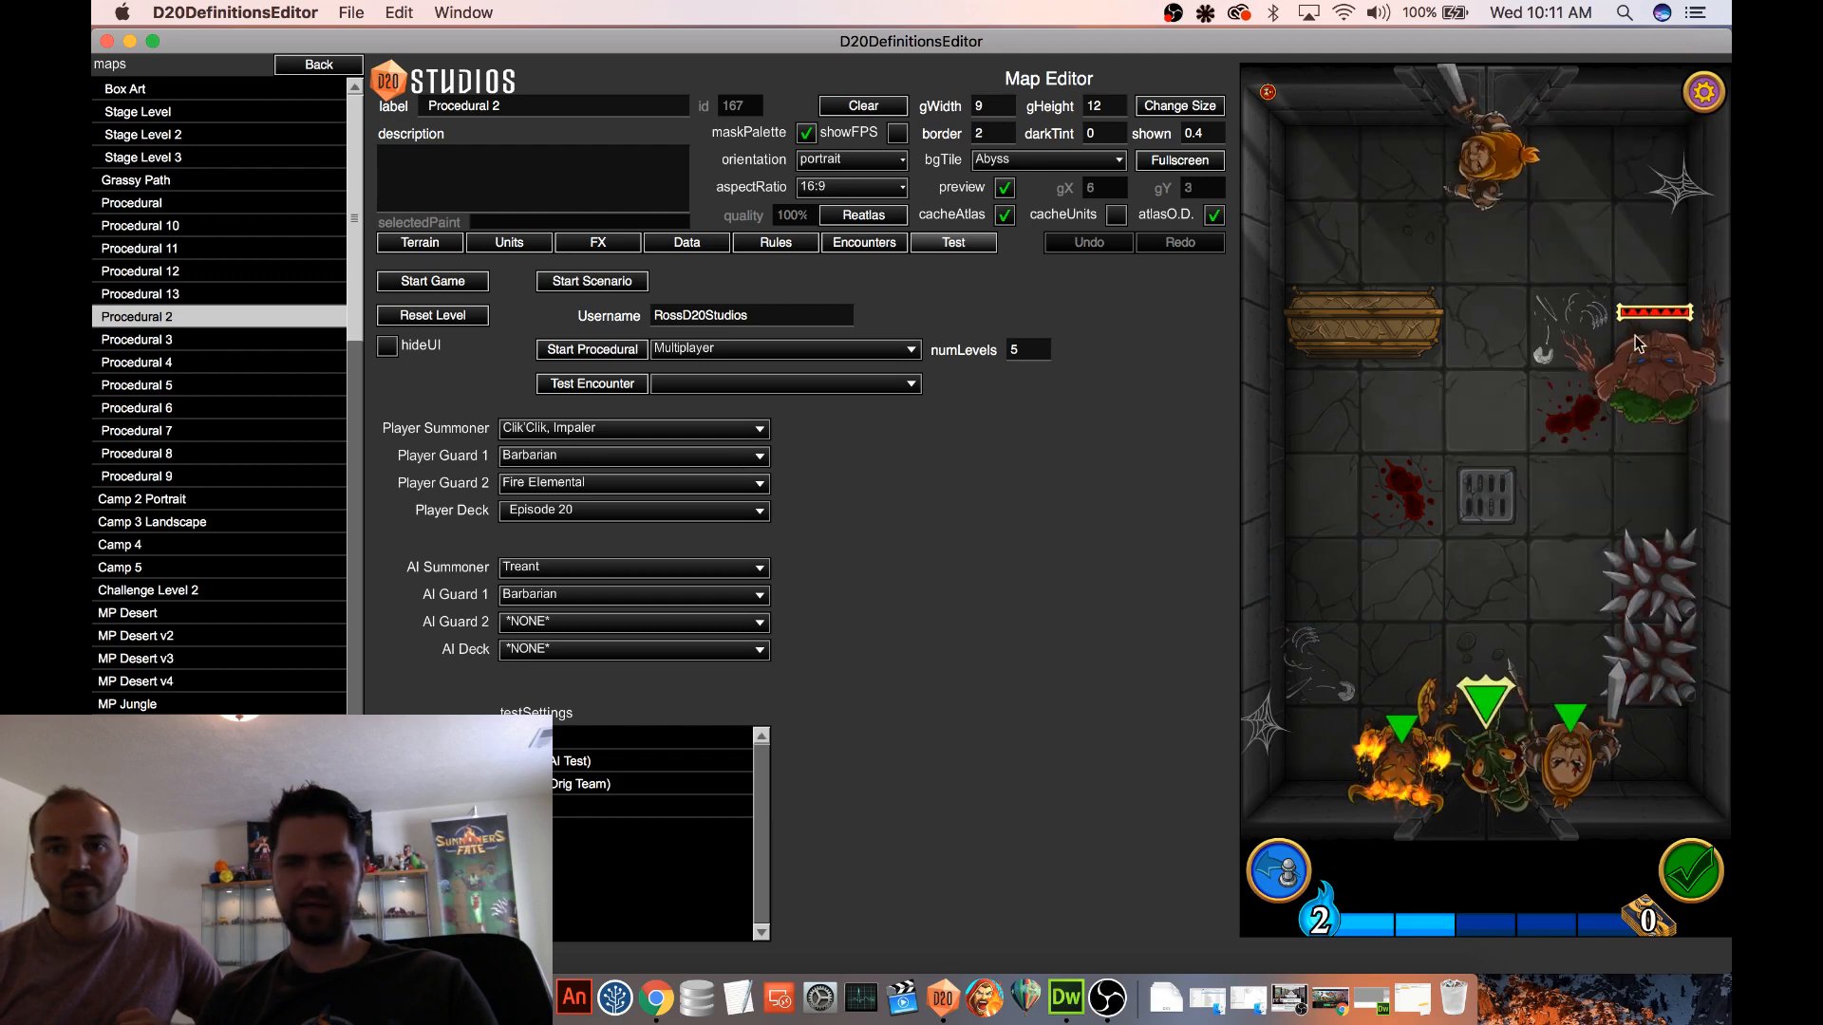
left_click(1688, 868)
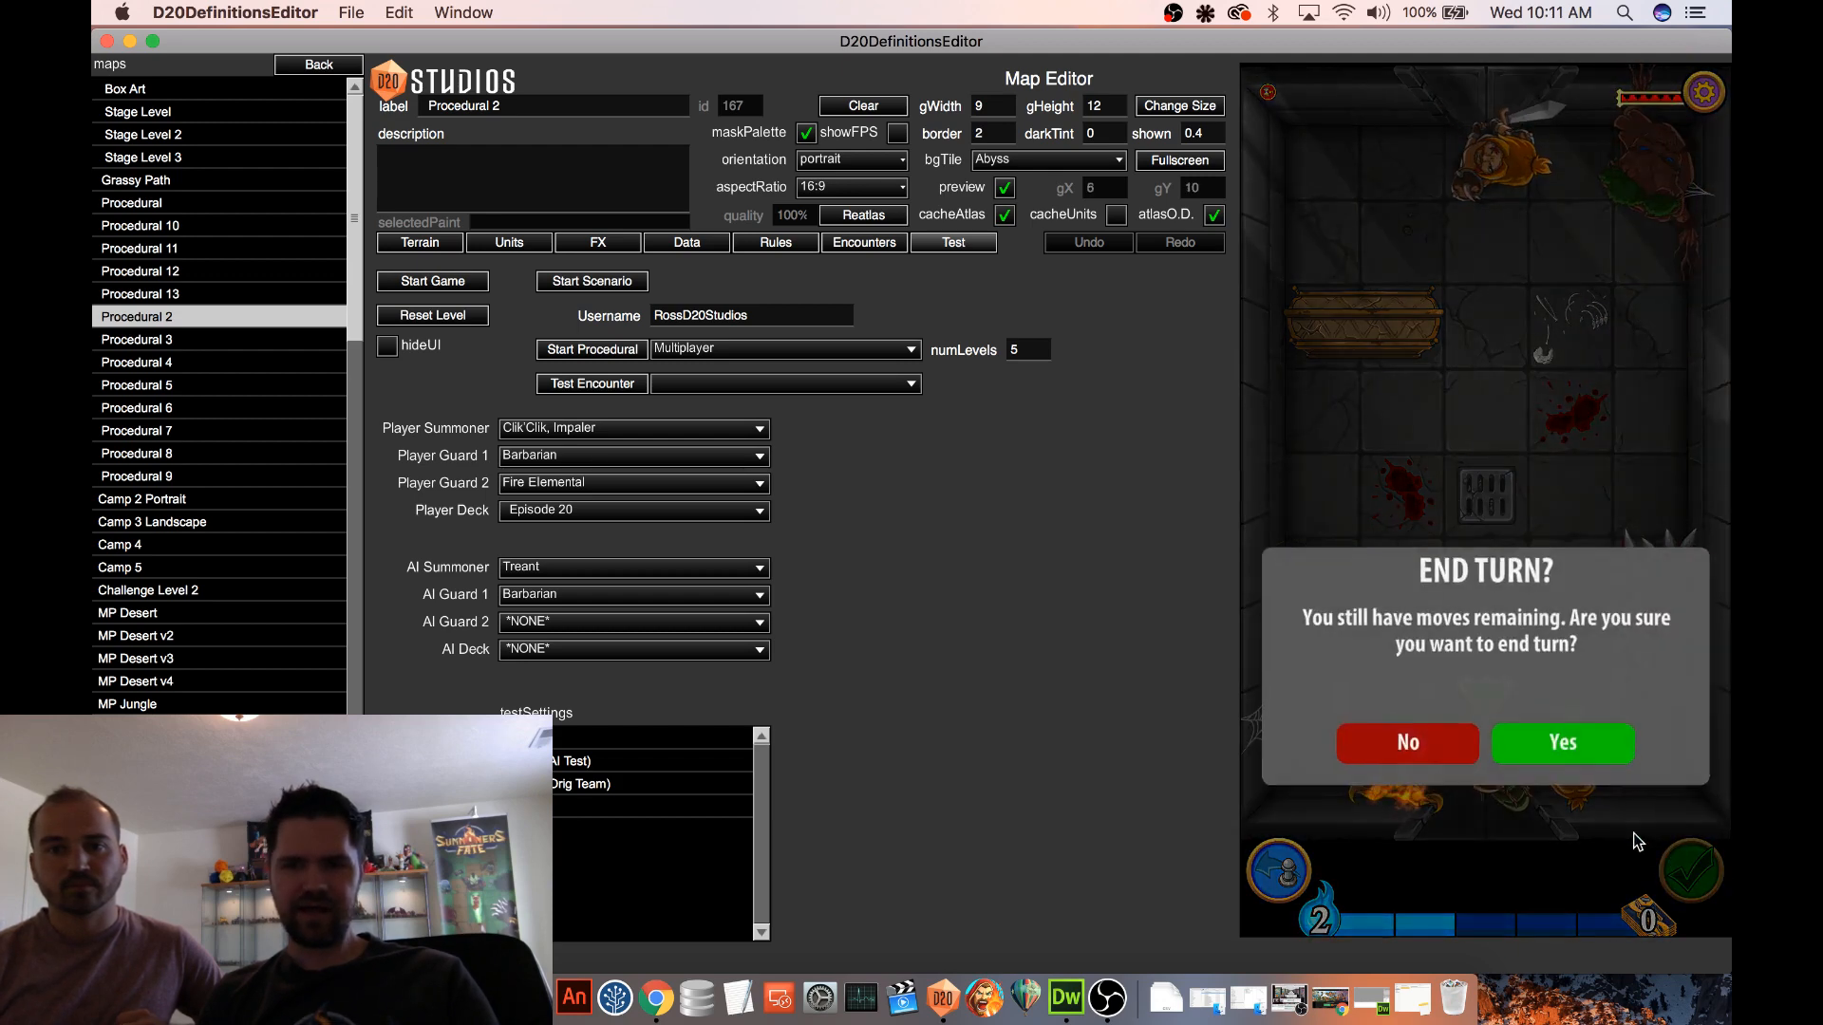
left_click(1551, 737)
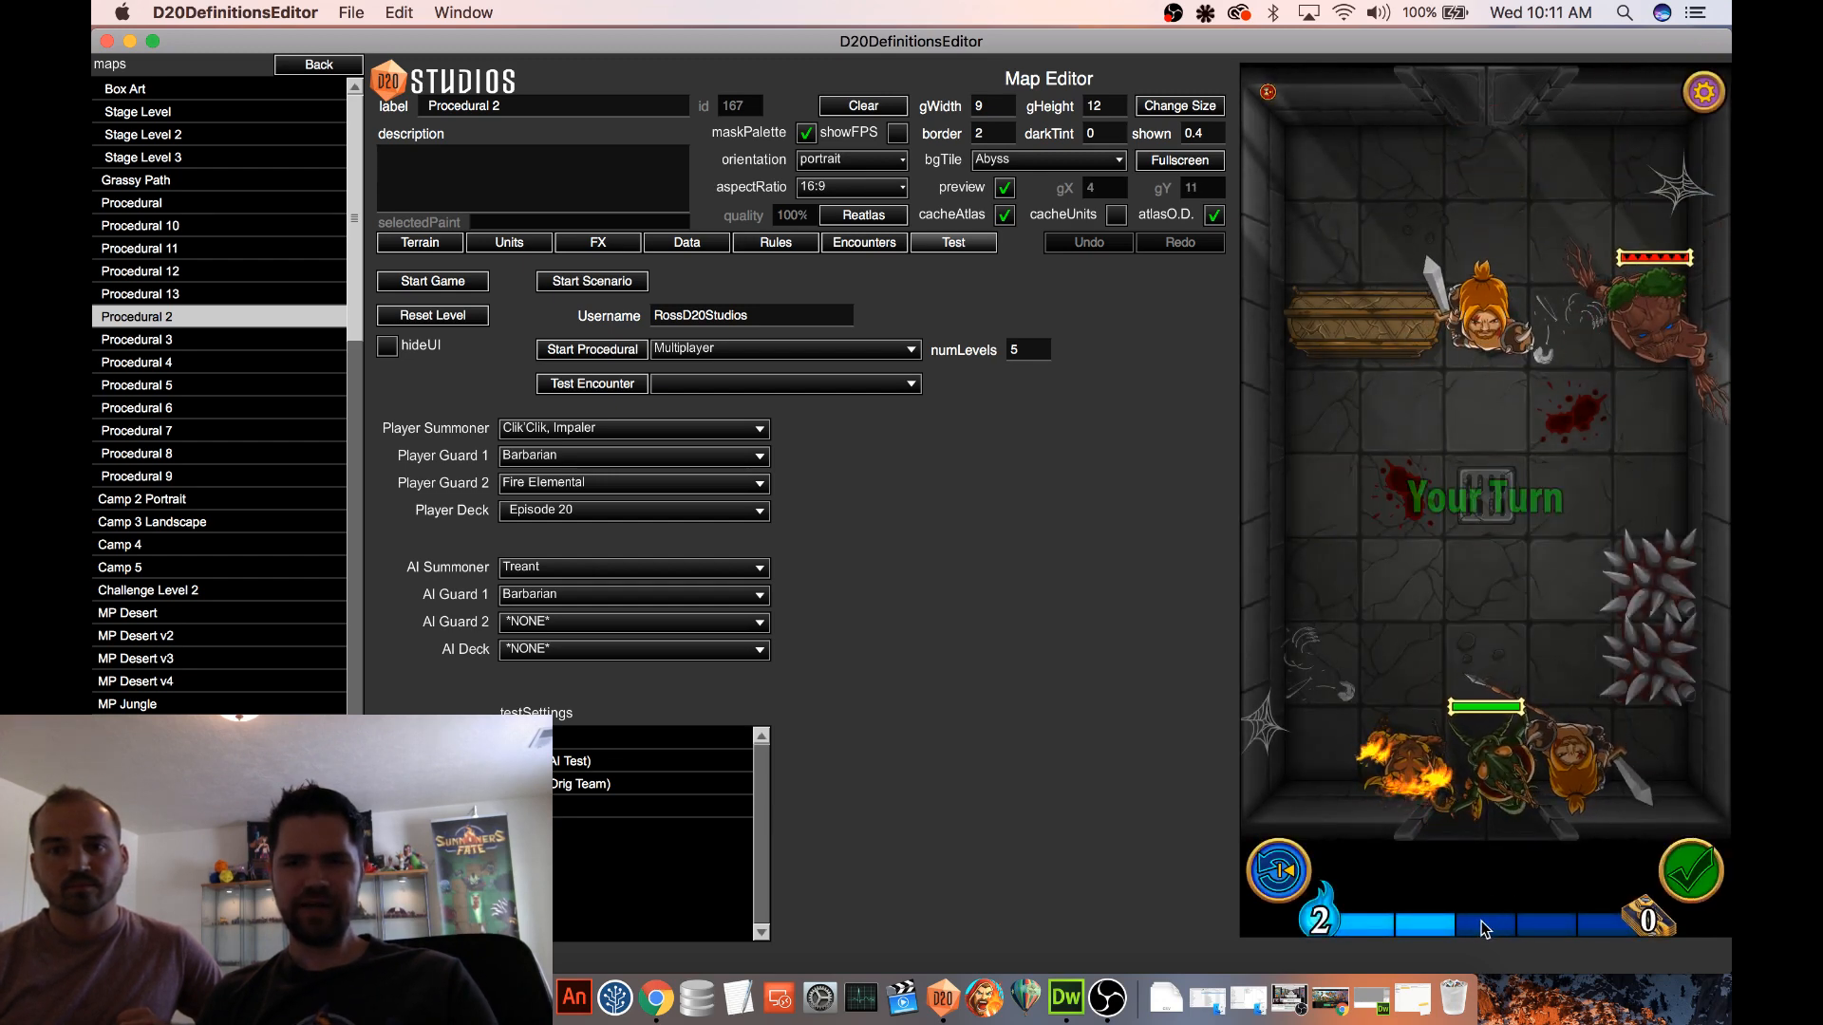
Move the computer's Barbarian behind the wooden coffin and its Treant back to the far corner, and end the turn again
left_click_drag(1483, 334, 1317, 245)
left_click_drag(1674, 340, 1660, 160)
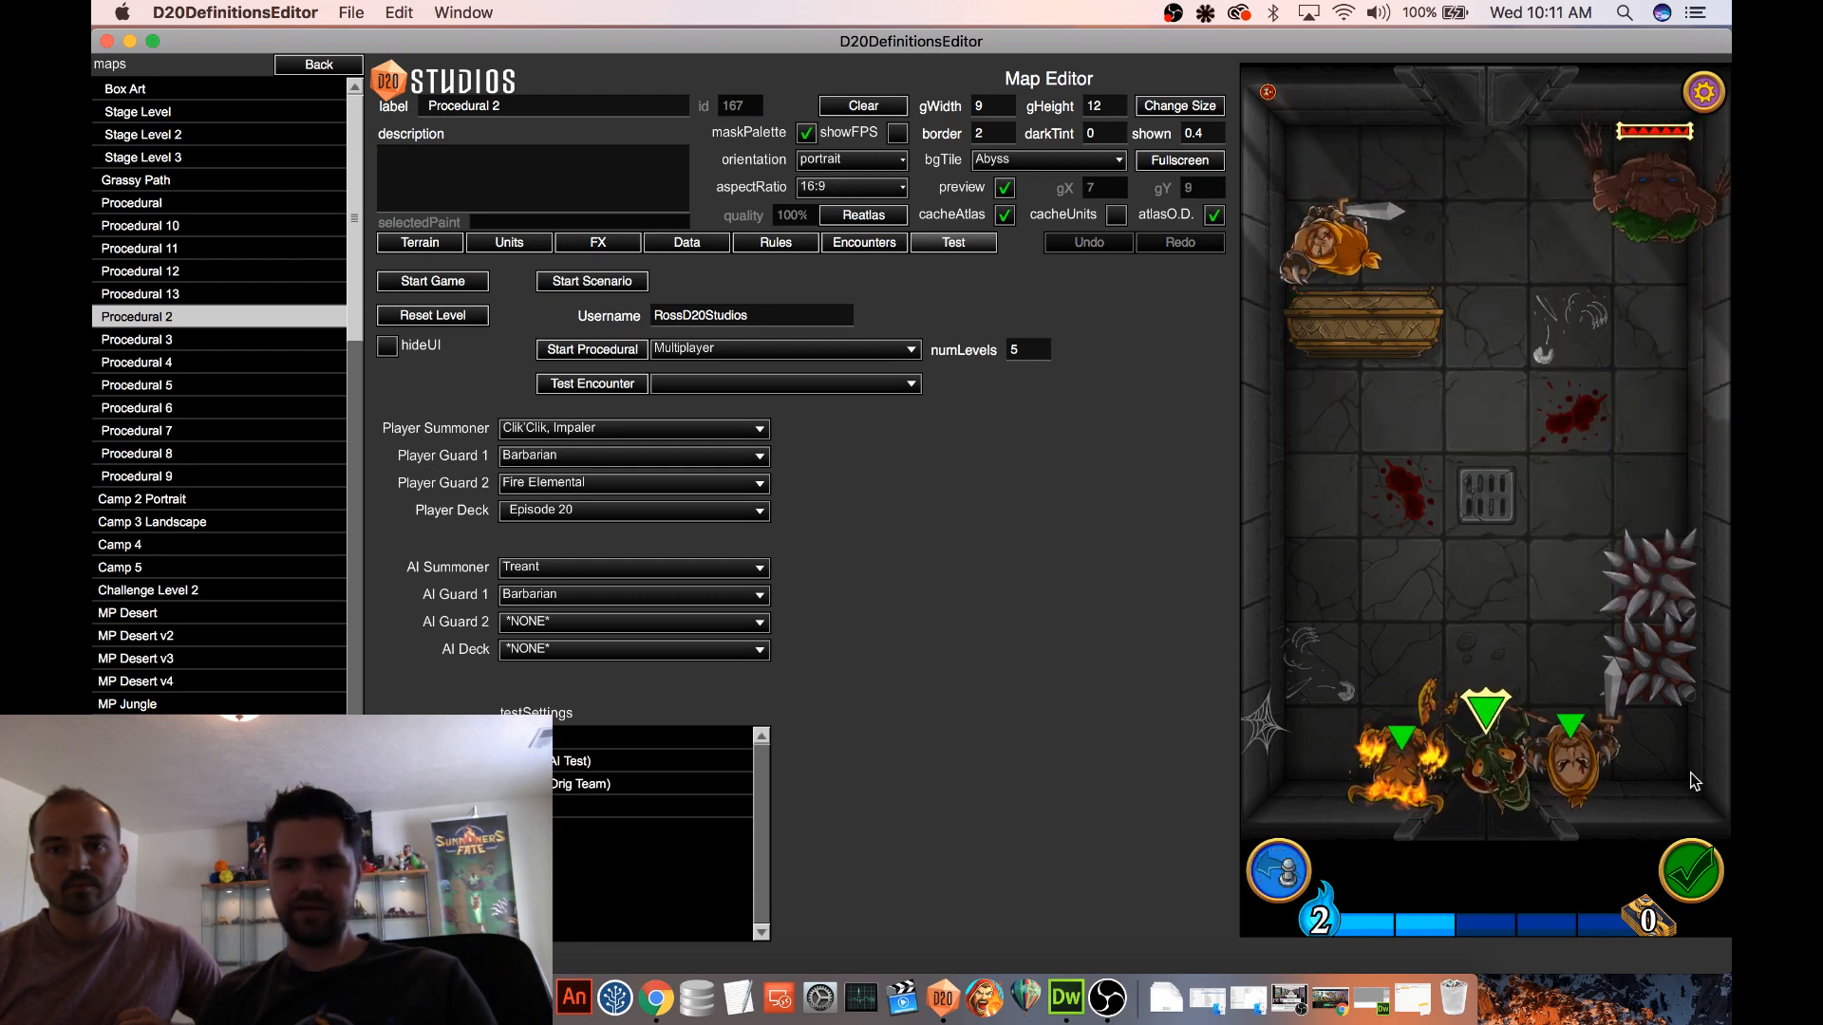
left_click(1688, 878)
left_click(1563, 744)
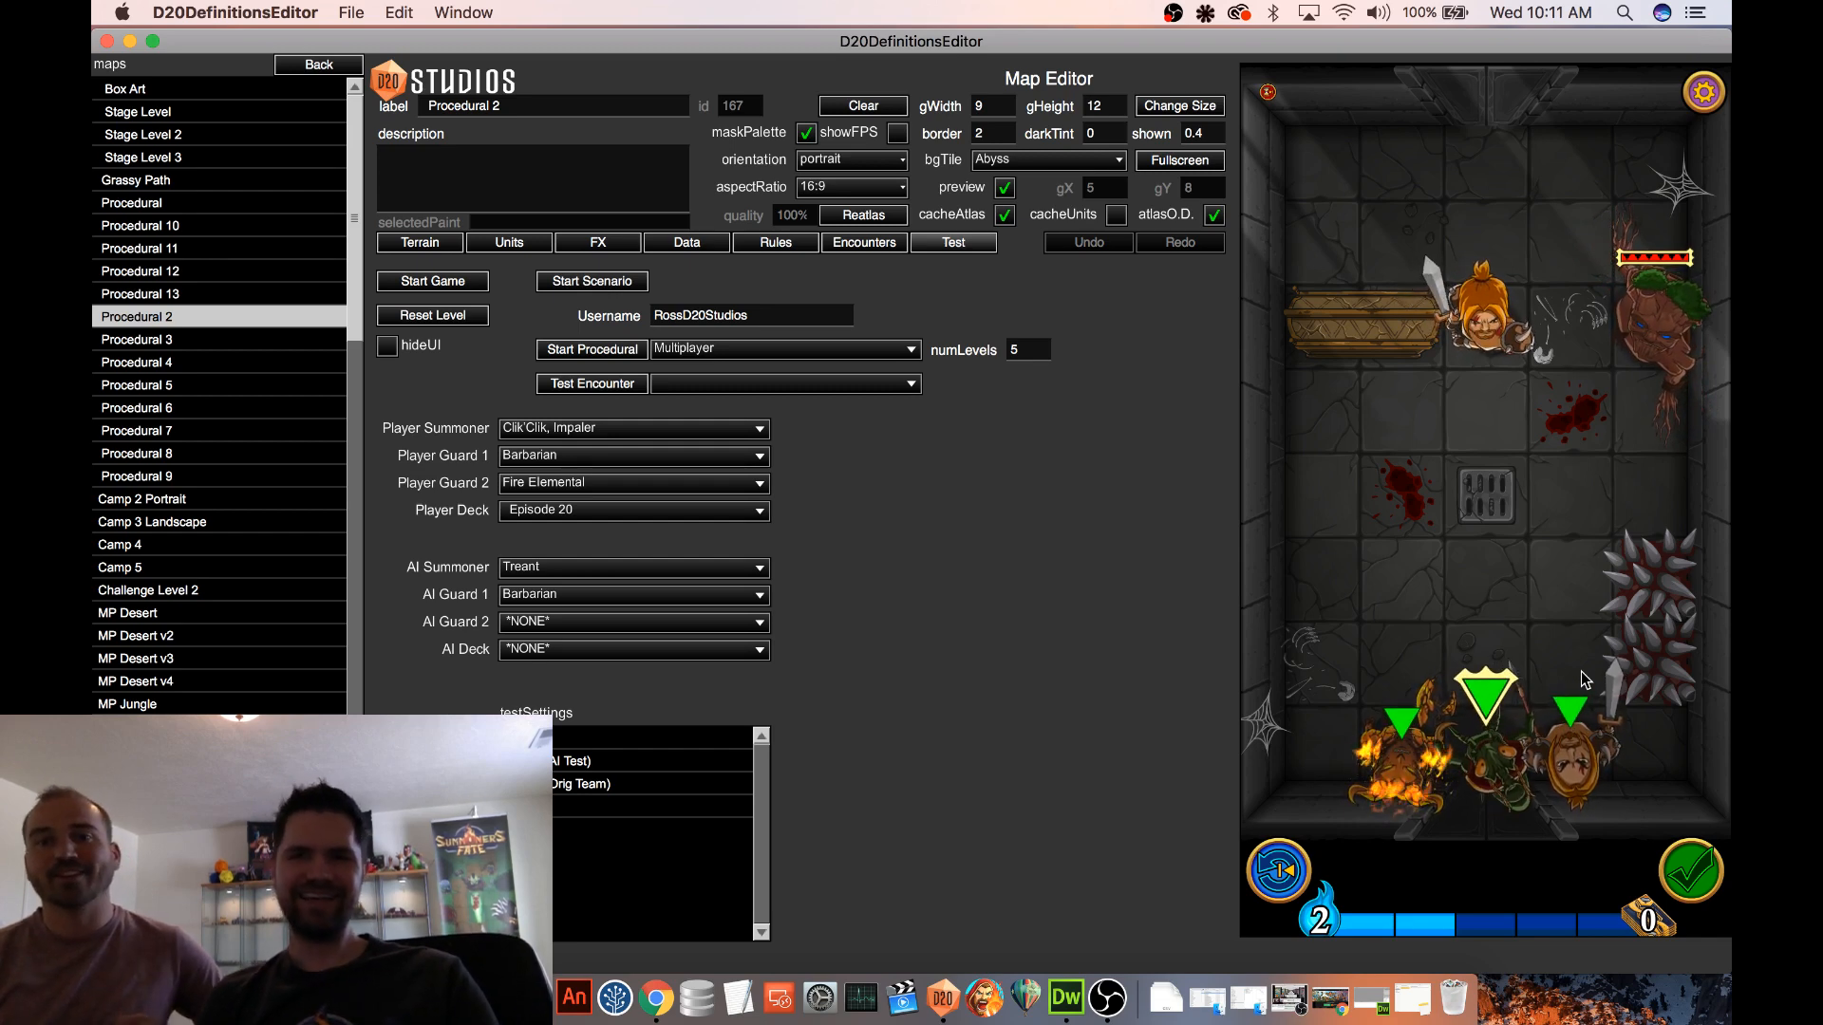
Open the game log through the debug menu, examine the latest turn-start entries, and close both
left_click(1705, 92)
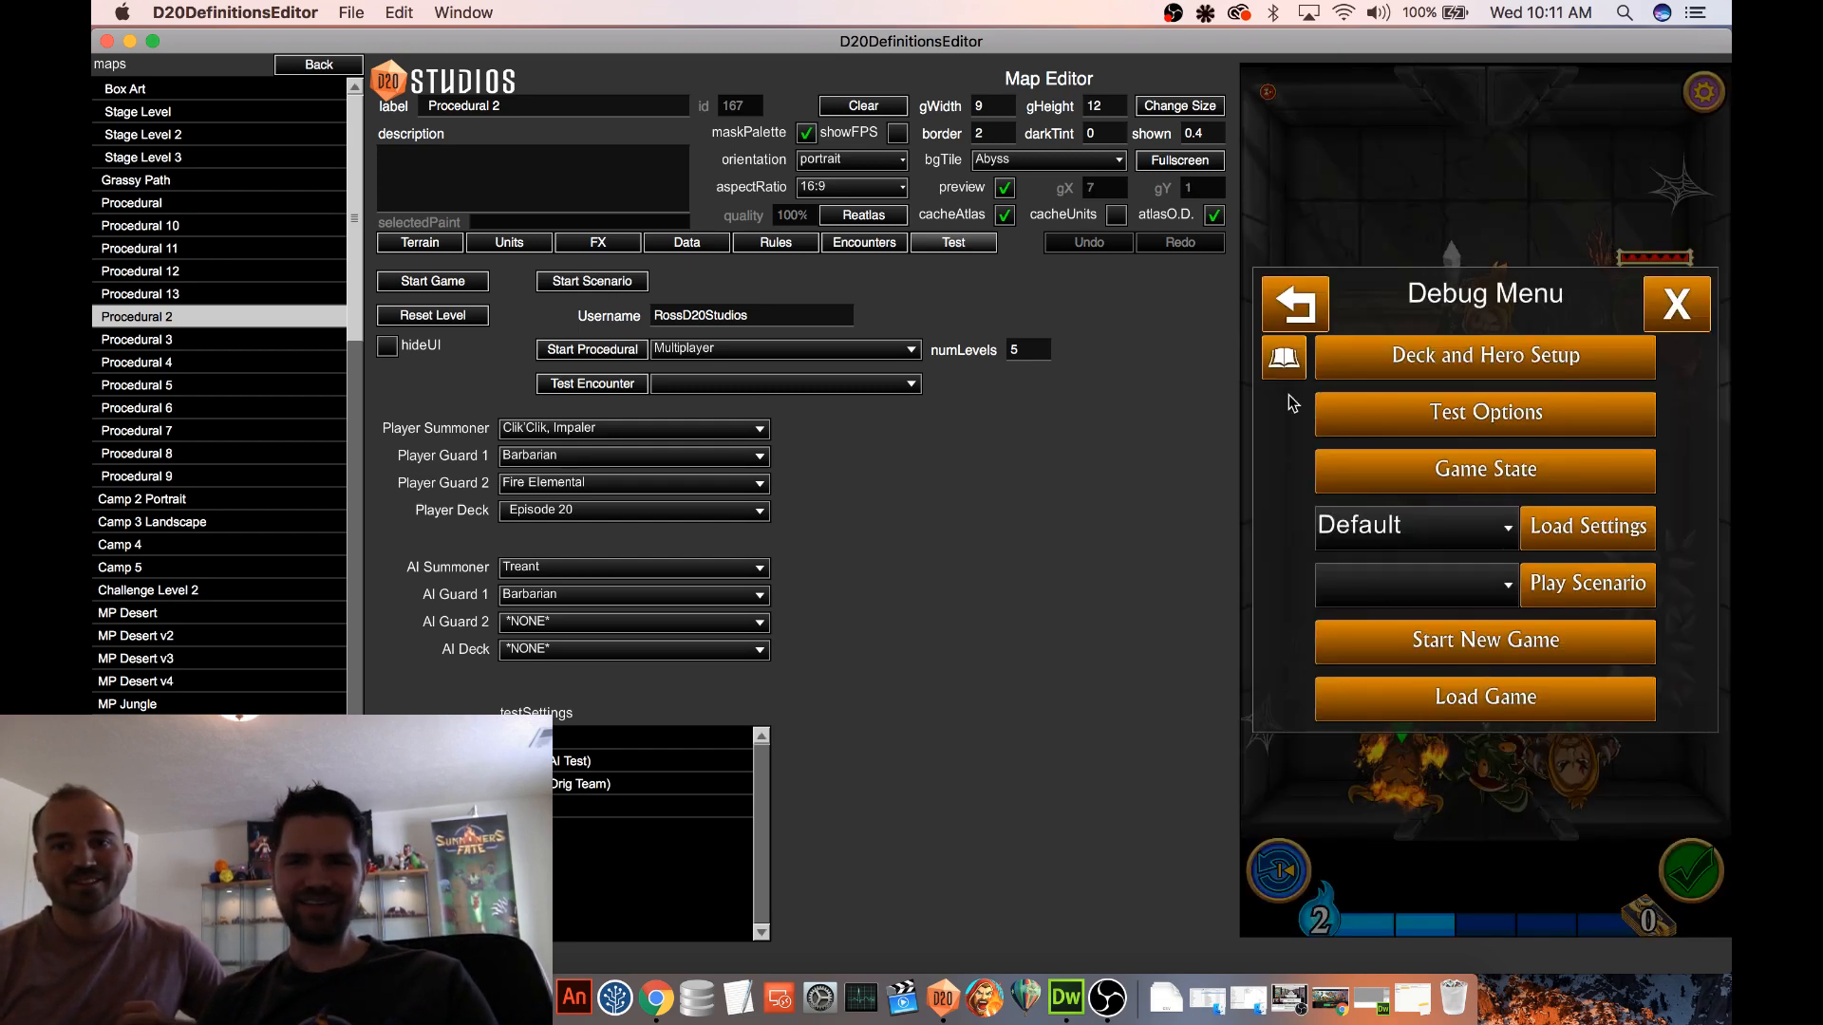
left_click(1283, 360)
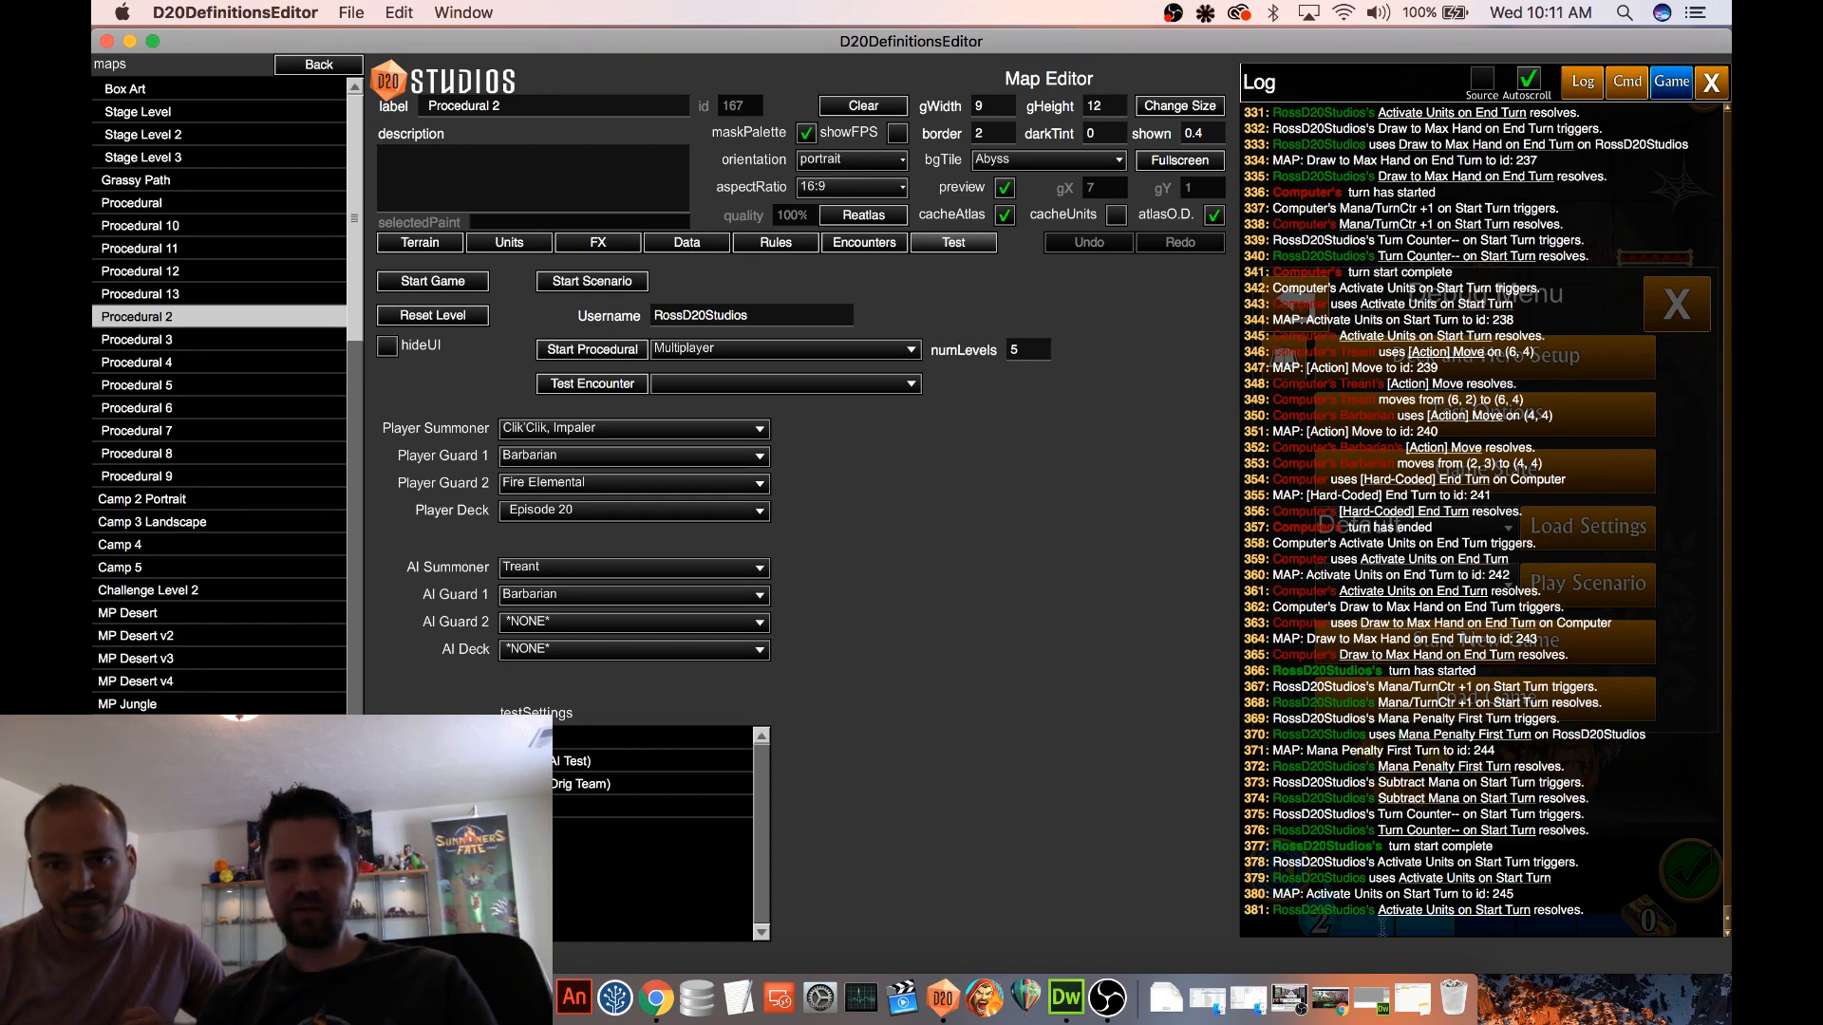
left_click(1712, 78)
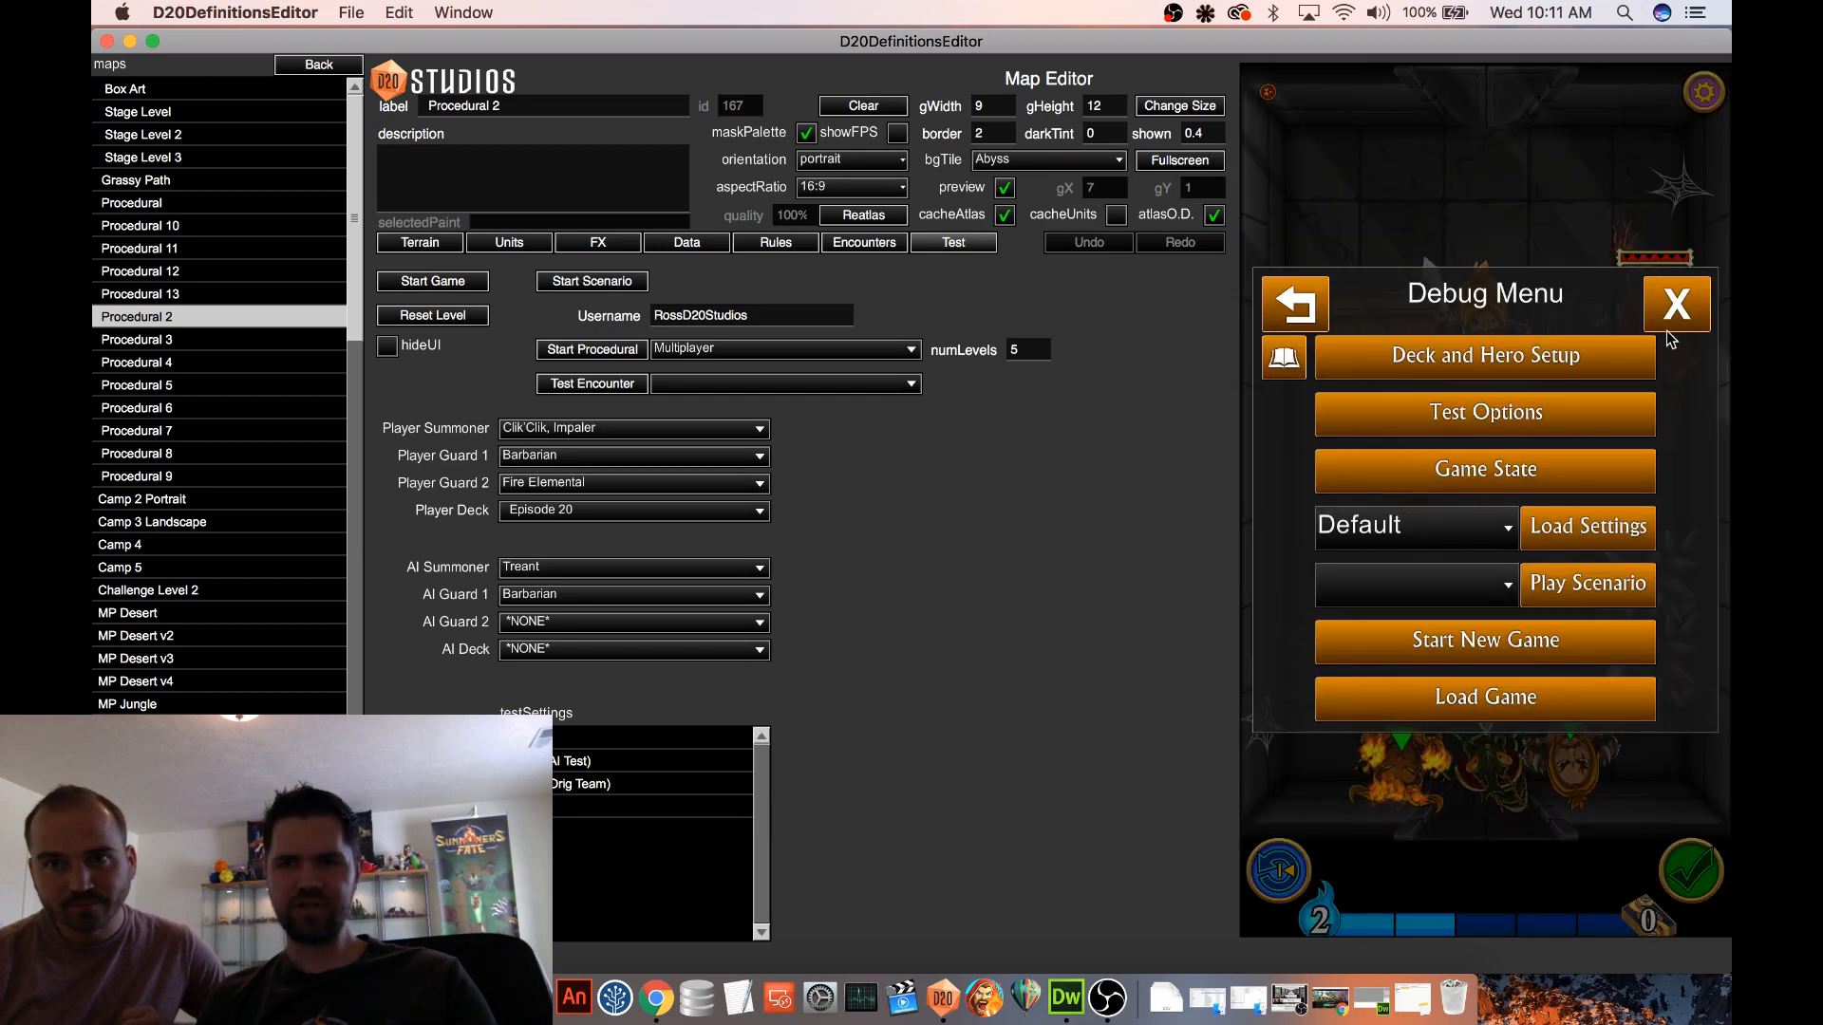
left_click(1677, 304)
Move the computer's Barbarian and Treant back to the far wall and end another turn
left_click_drag(1657, 318, 1407, 163)
left_click(1695, 850)
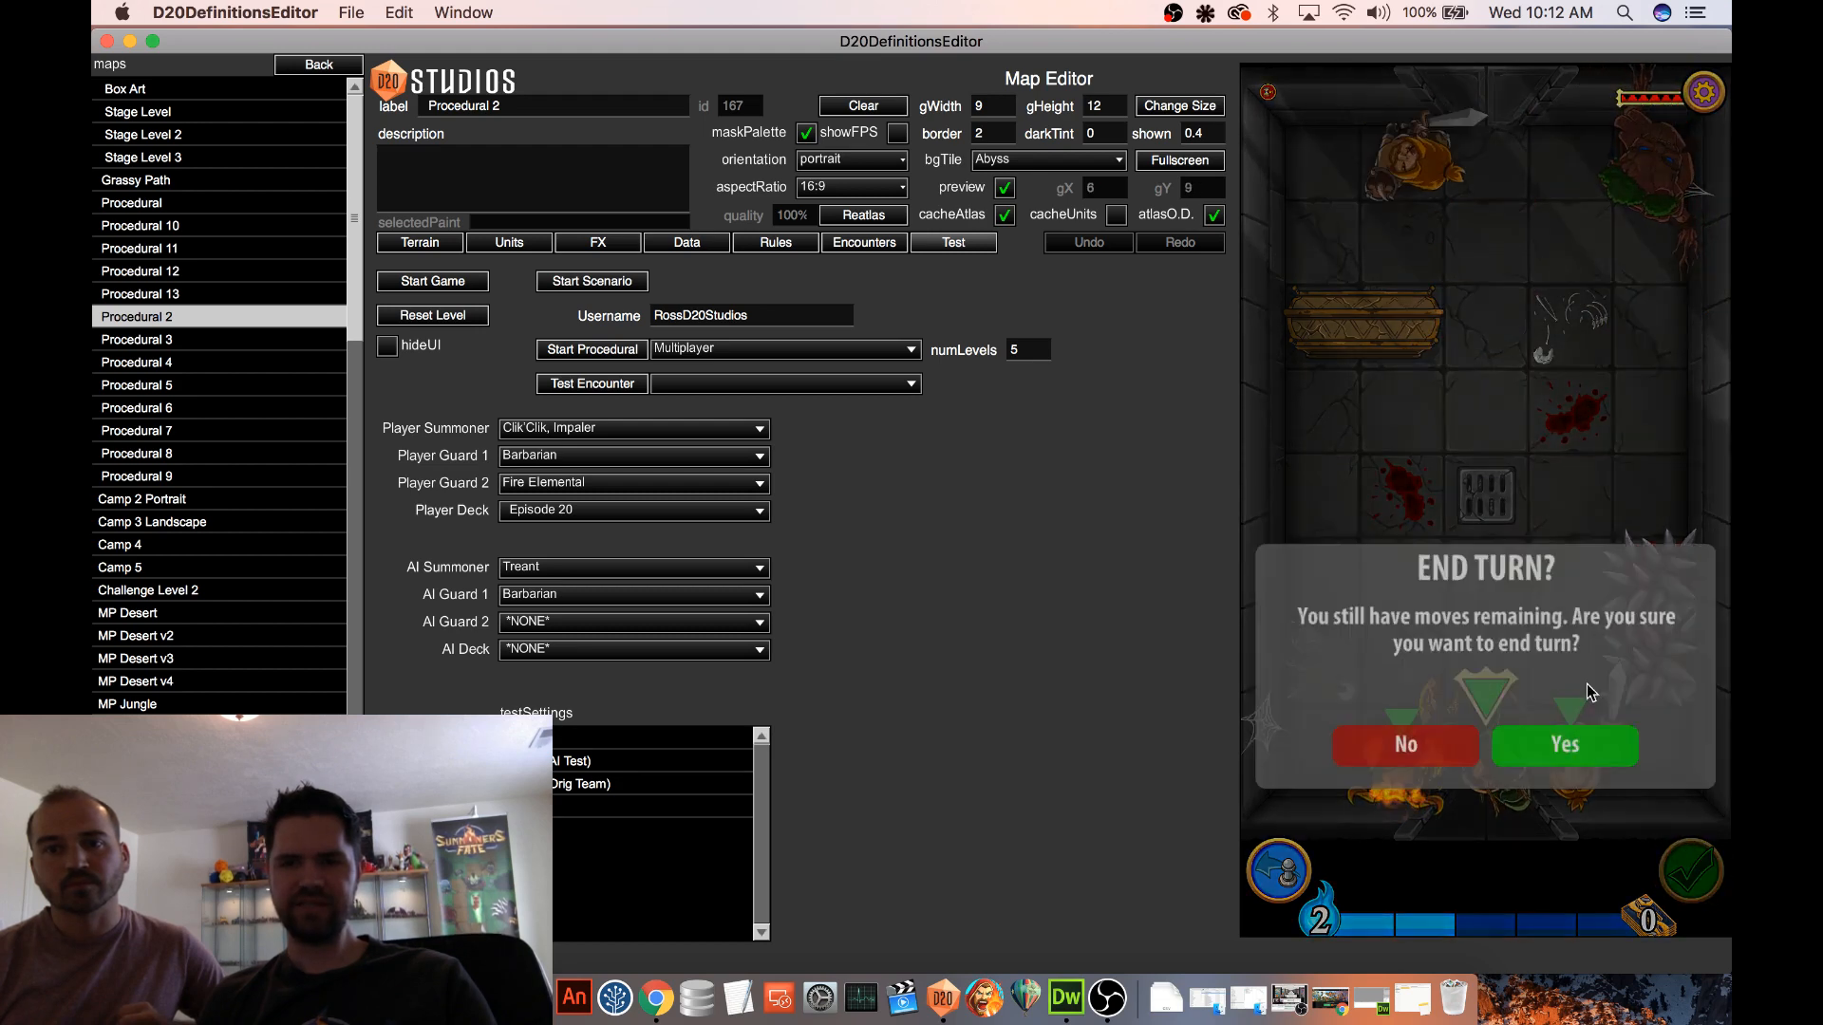
left_click(1560, 742)
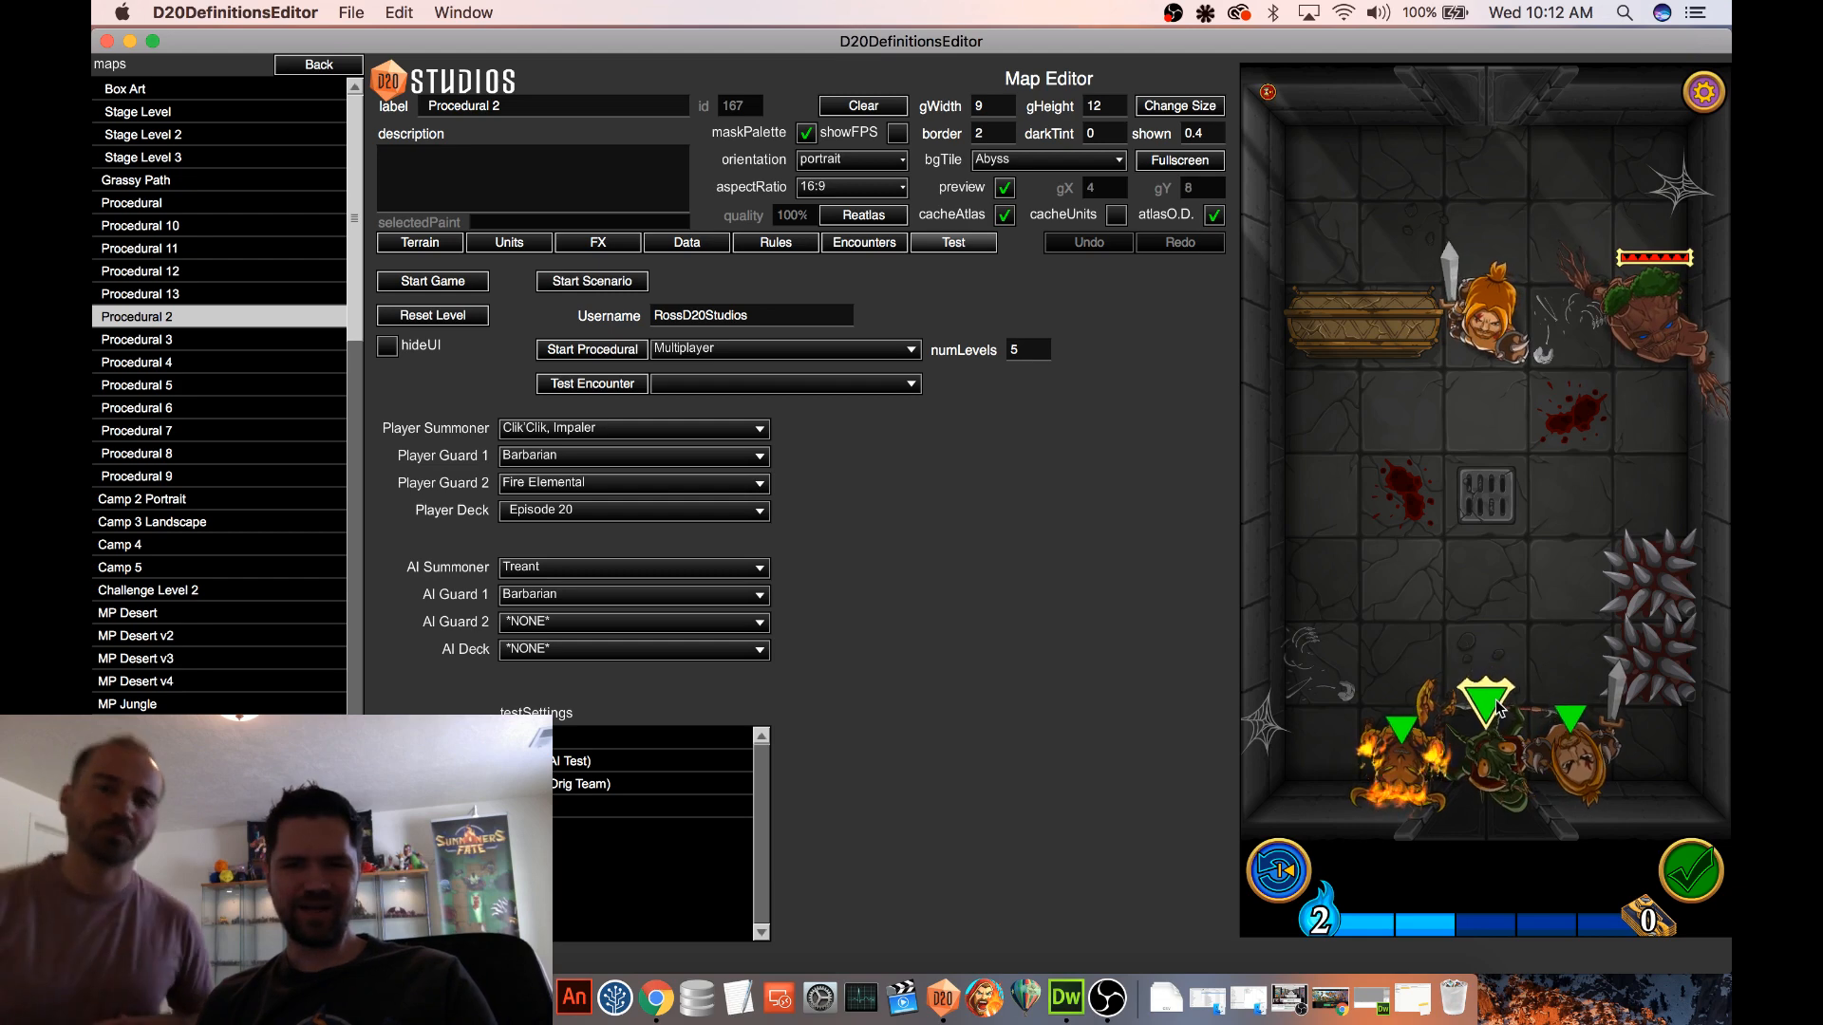
Reopen the Mana Loan spell from the spell definitions and edit its nested Mana Loan Status effect
left_click(336, 67)
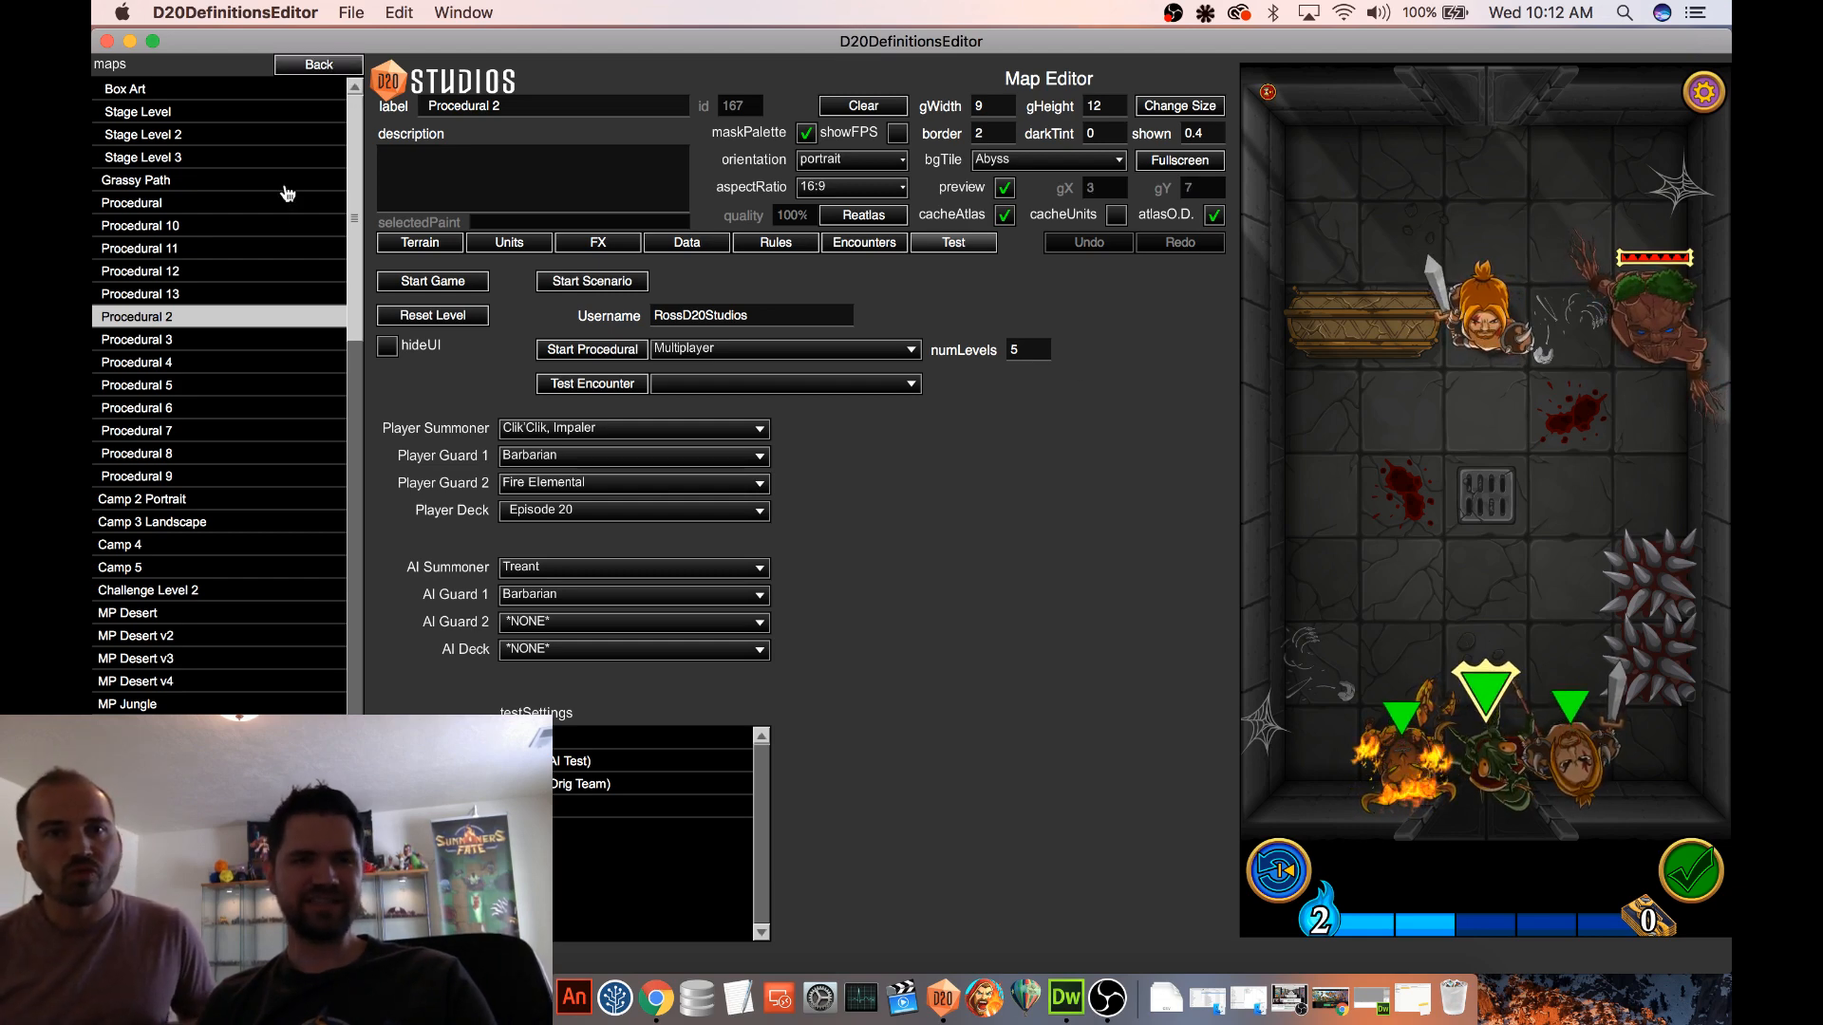
left_click(110, 428)
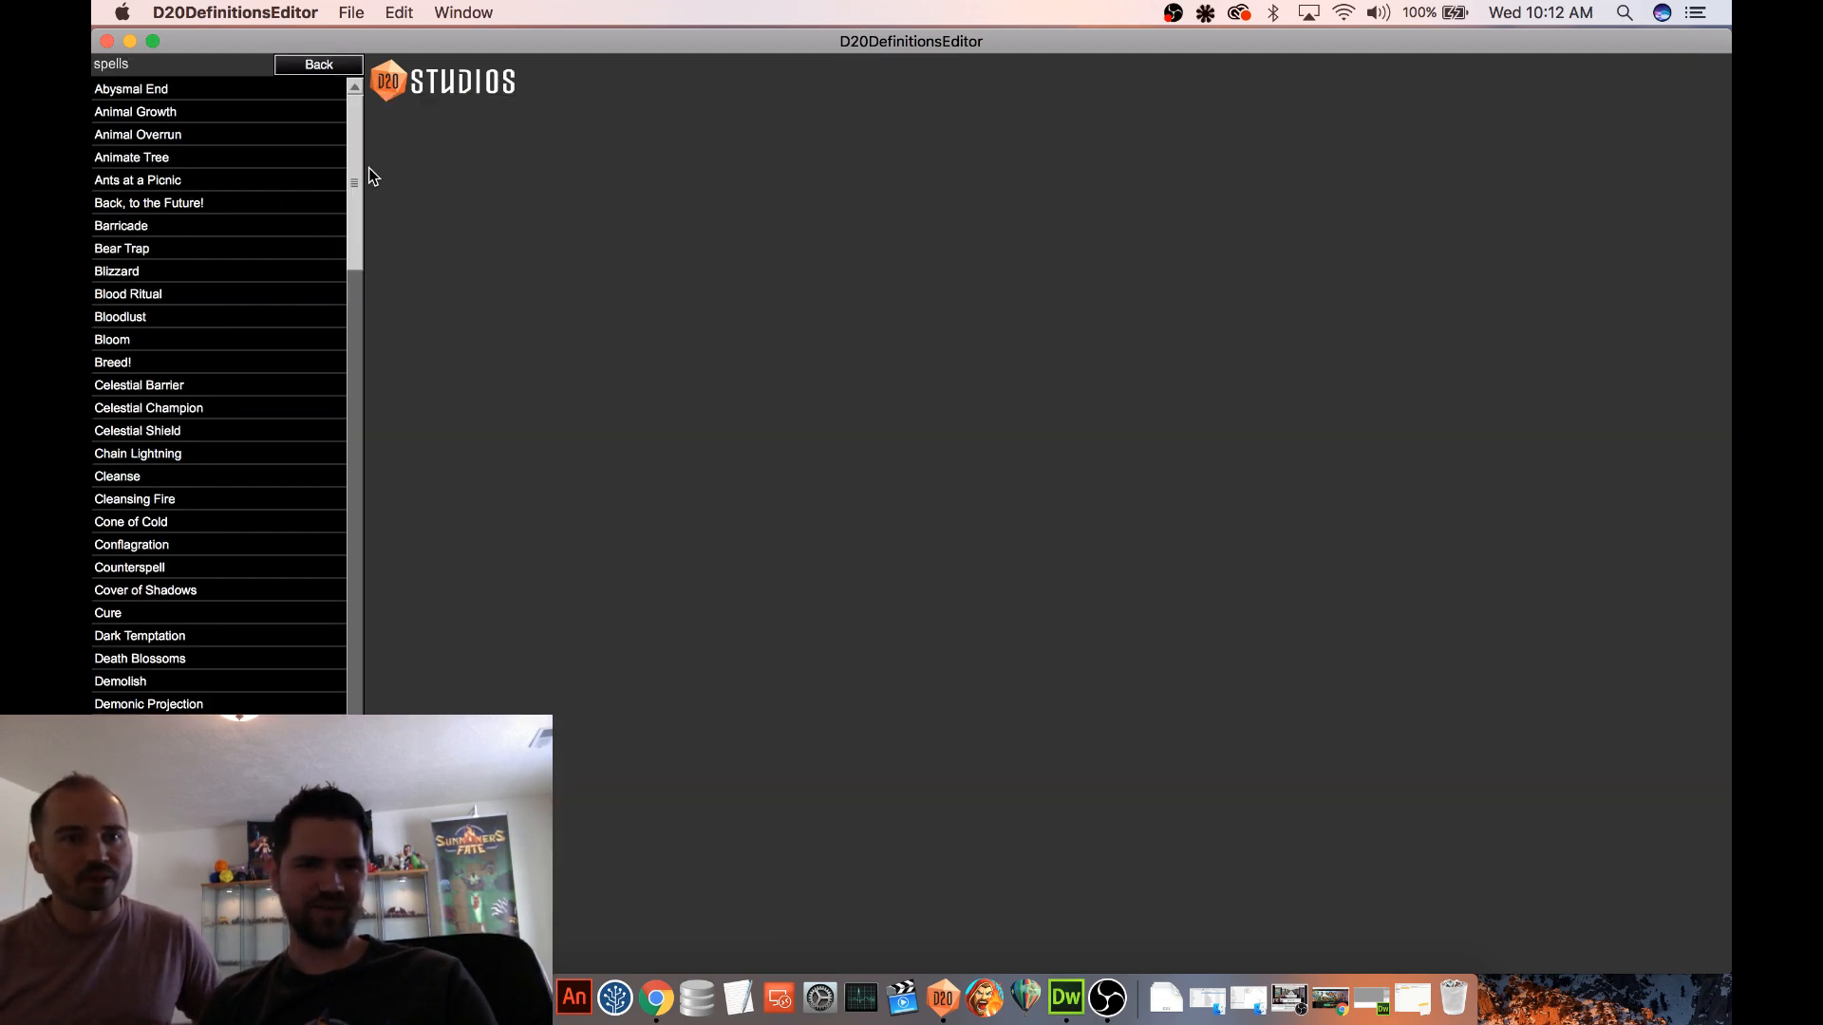
left_click_drag(363, 187, 359, 397)
left_click(154, 631)
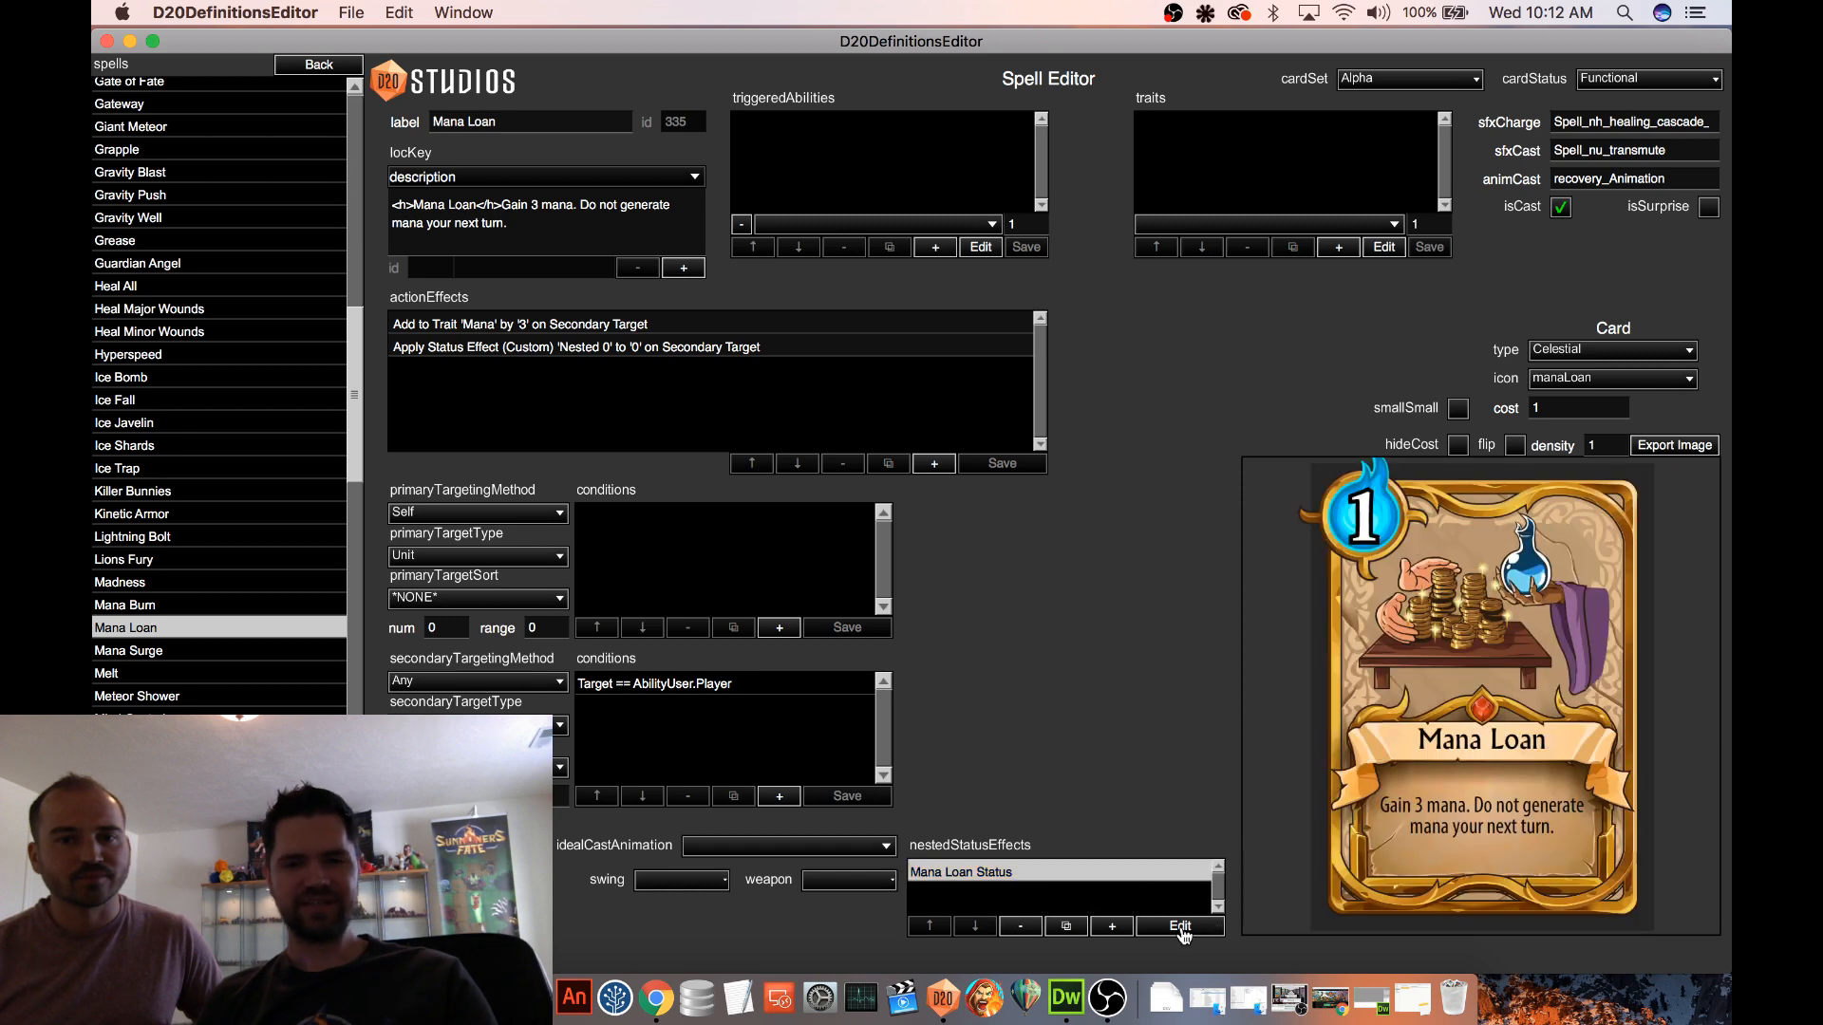
left_click(1180, 928)
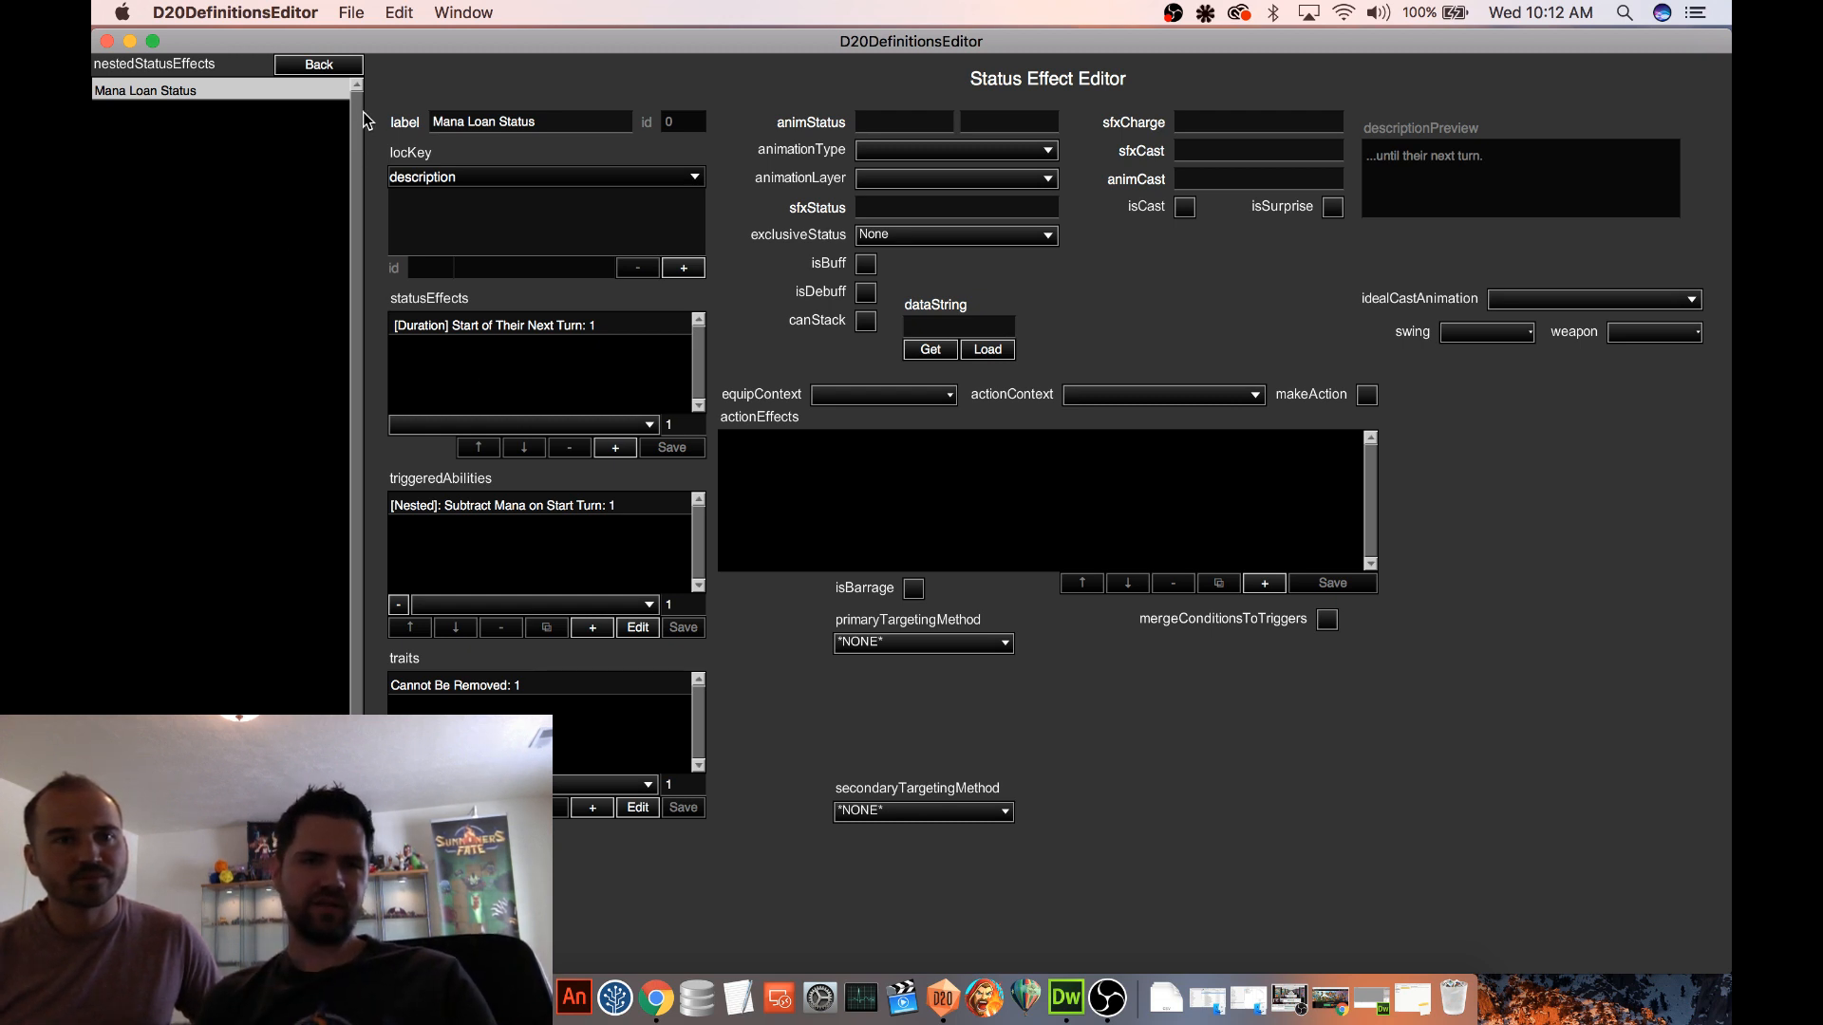
Open the Remove on Start of AbilityUser Turn trigger of the [Duration] Start of Their Next Turn status effect and get its data string
left_click(319, 64)
left_click(319, 64)
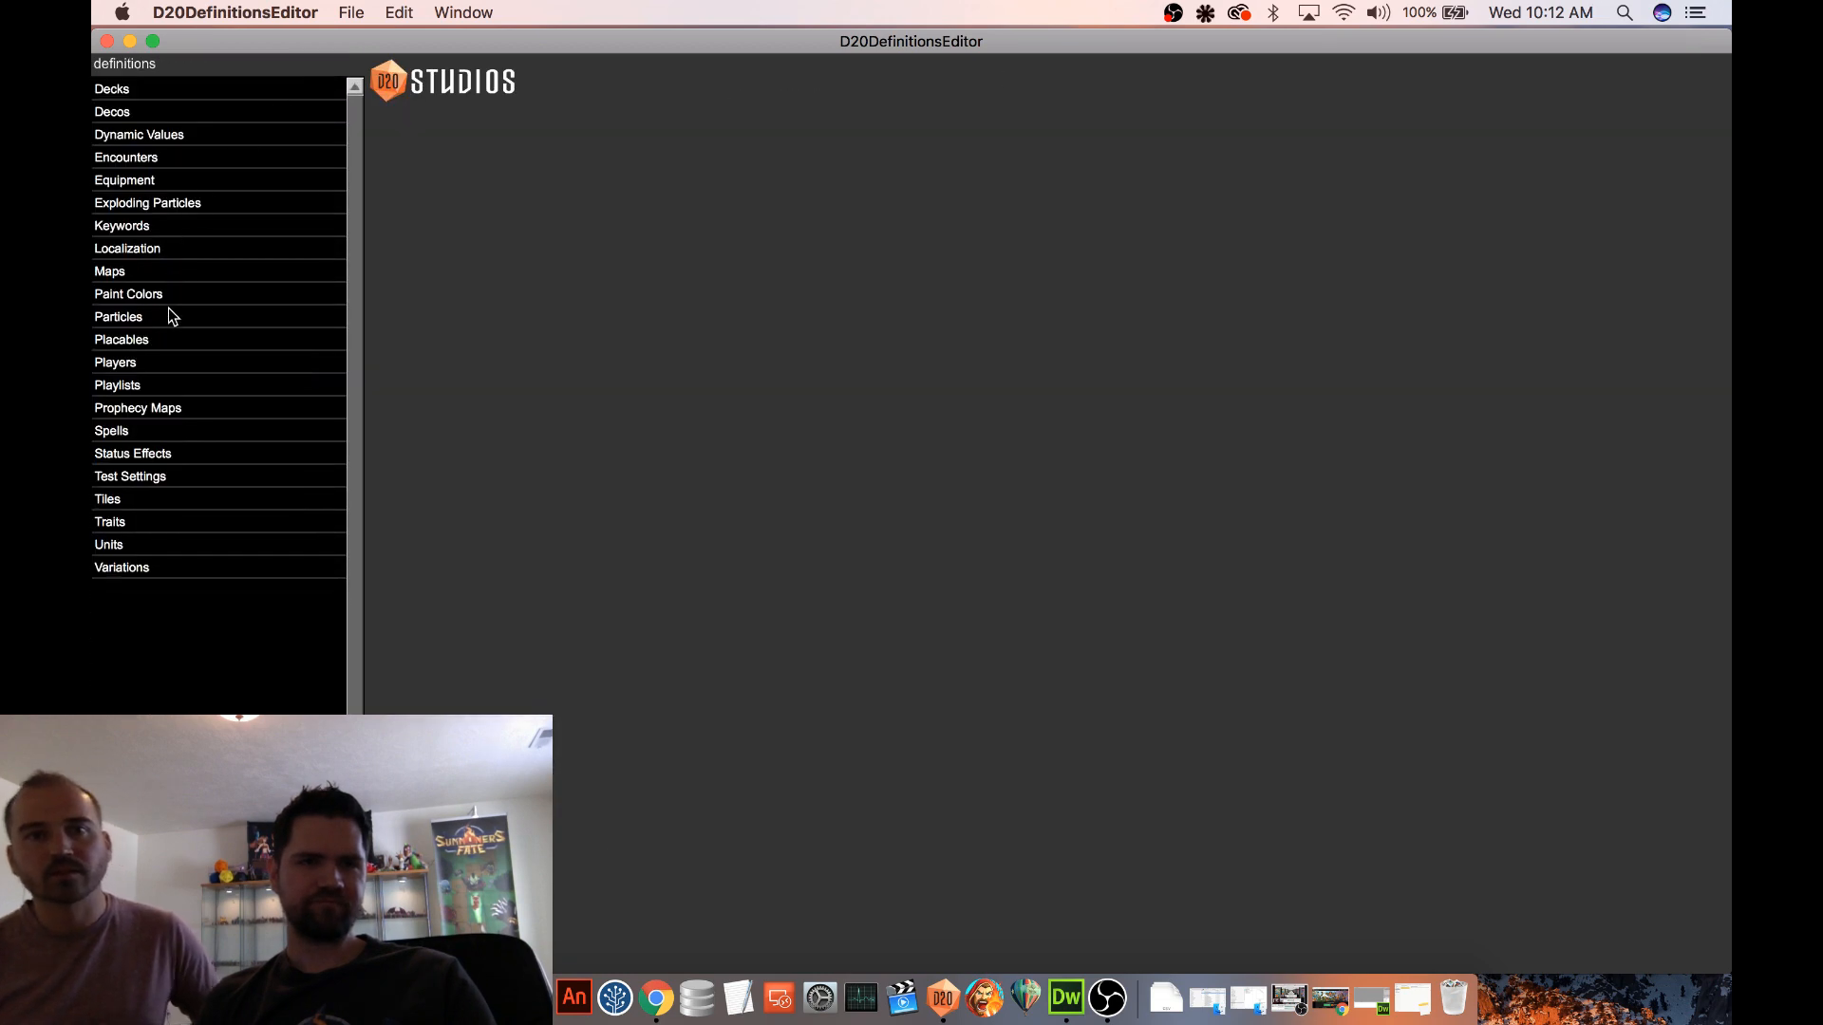
left_click(180, 454)
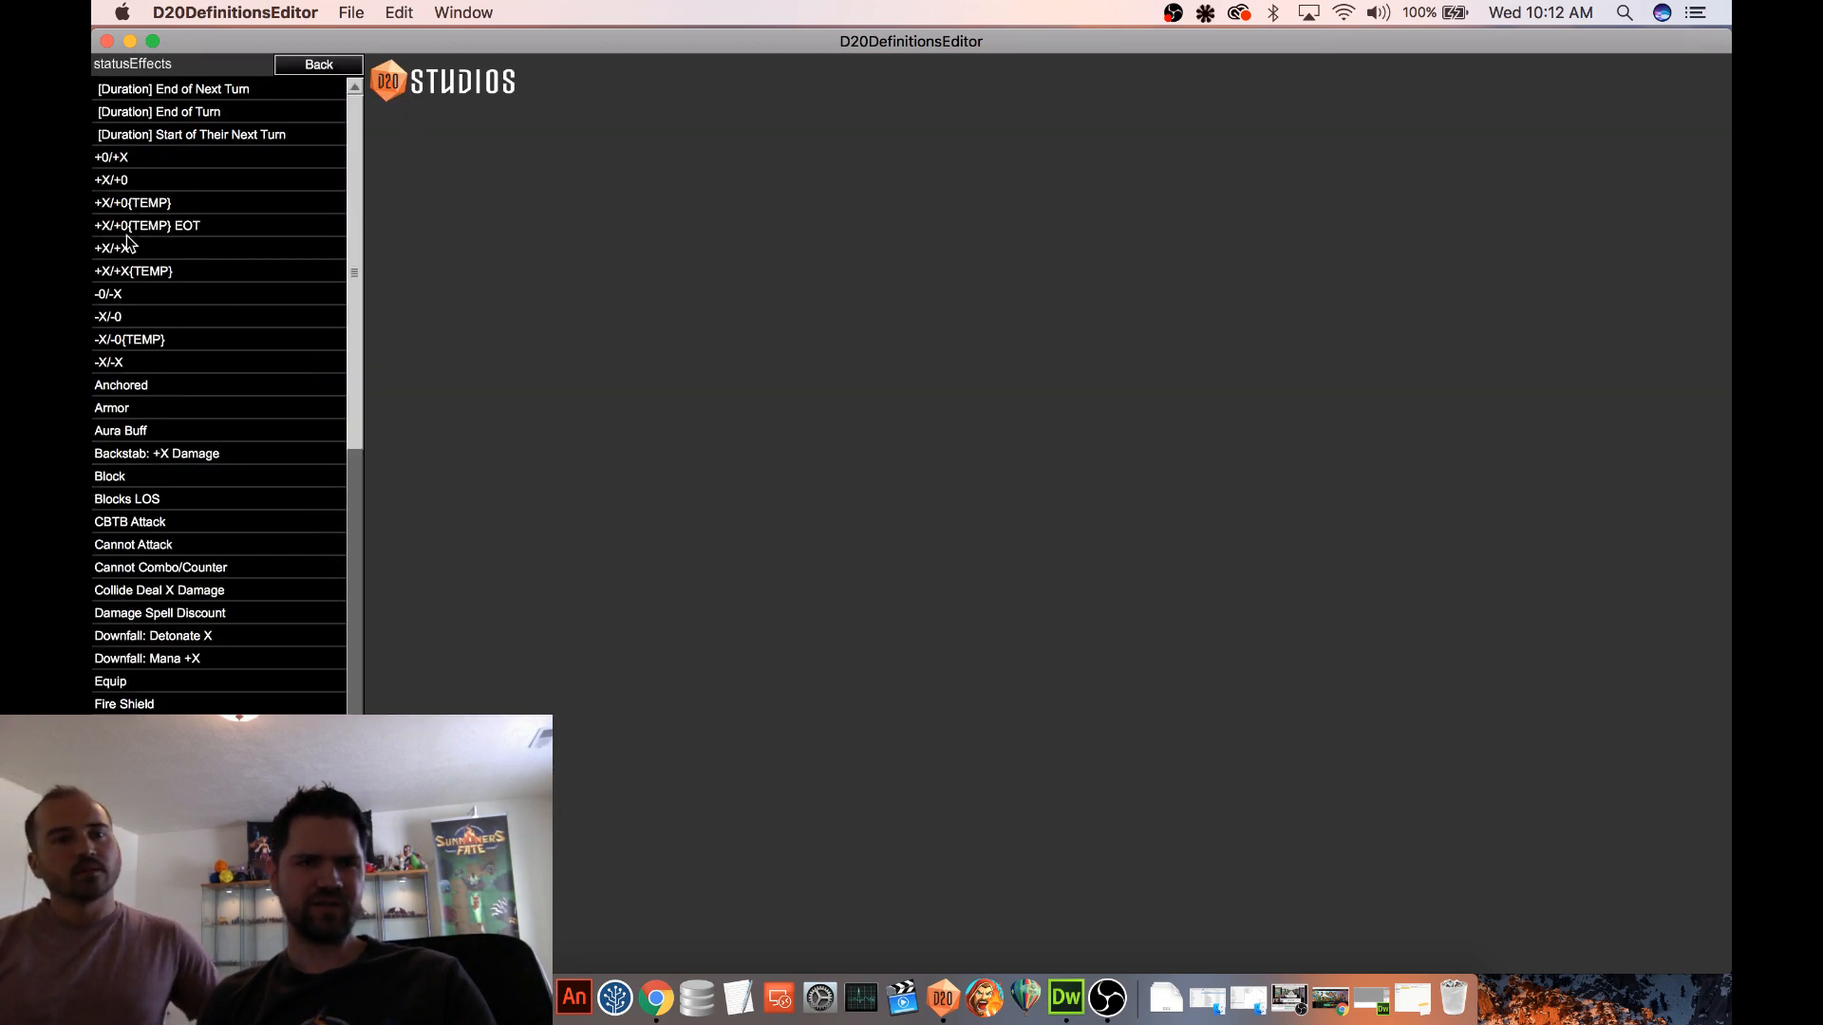
left_click(224, 134)
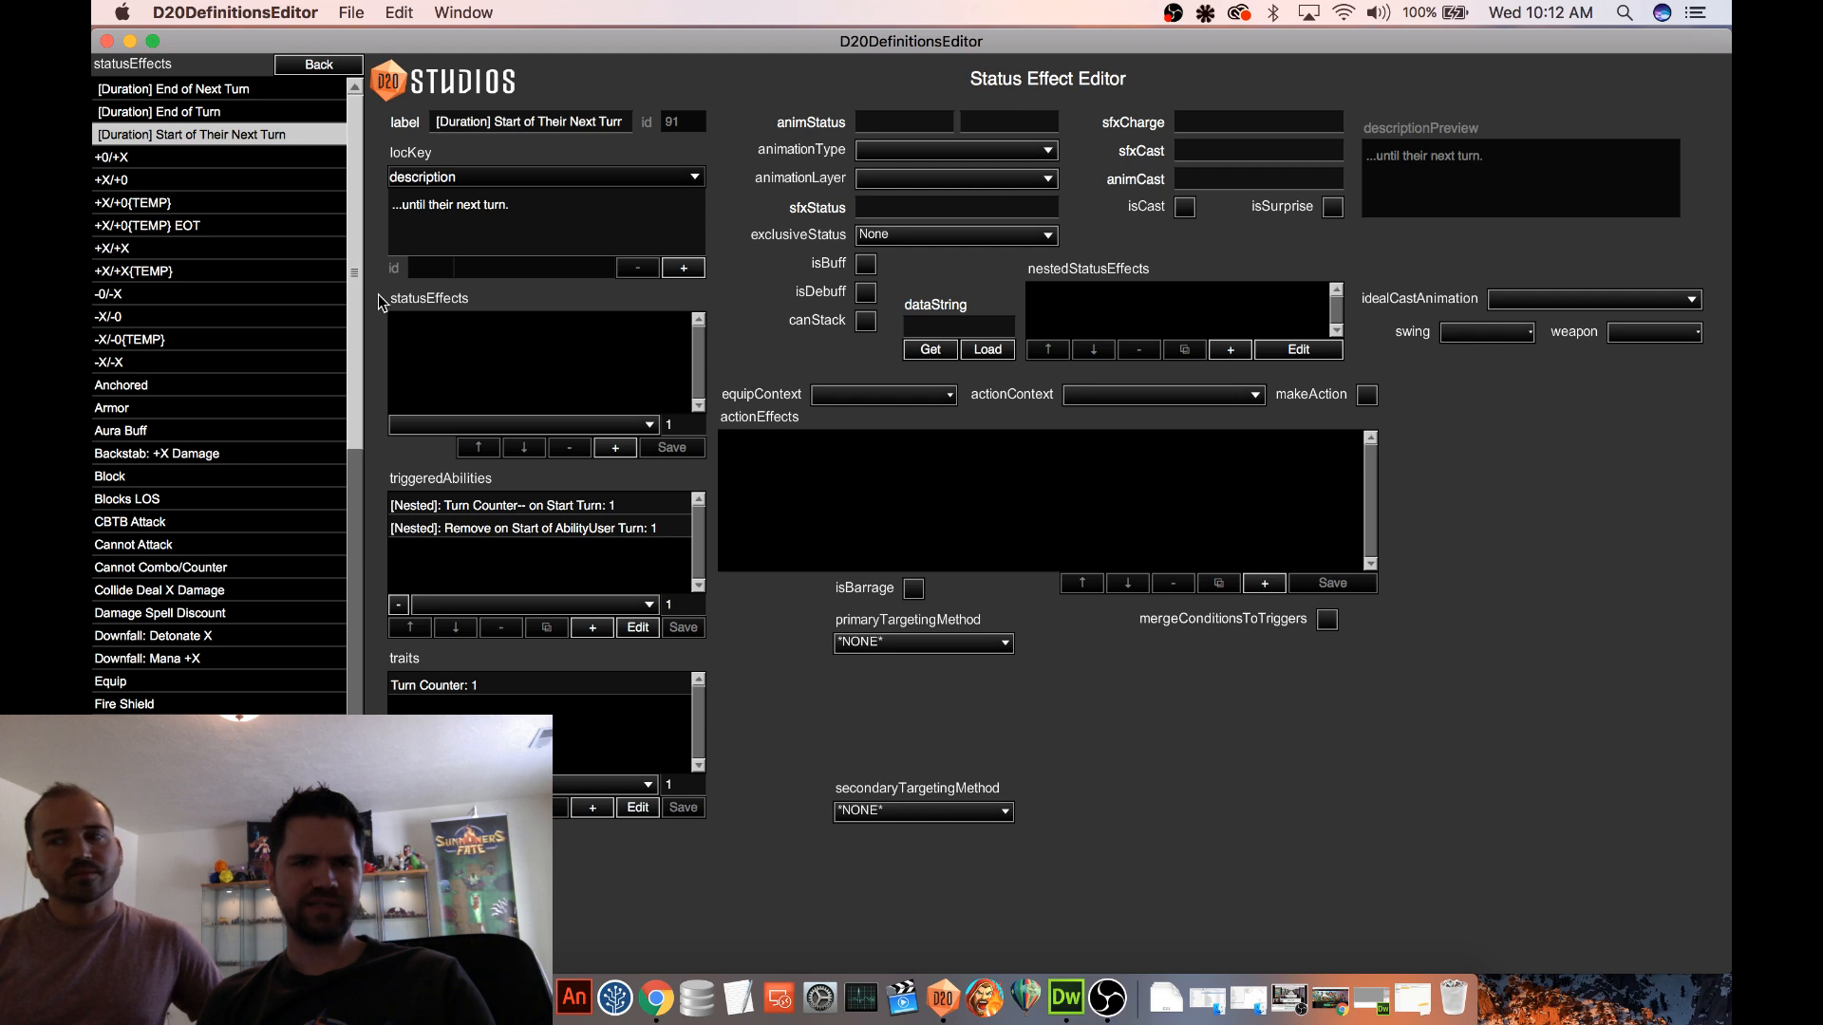
left_click(547, 530)
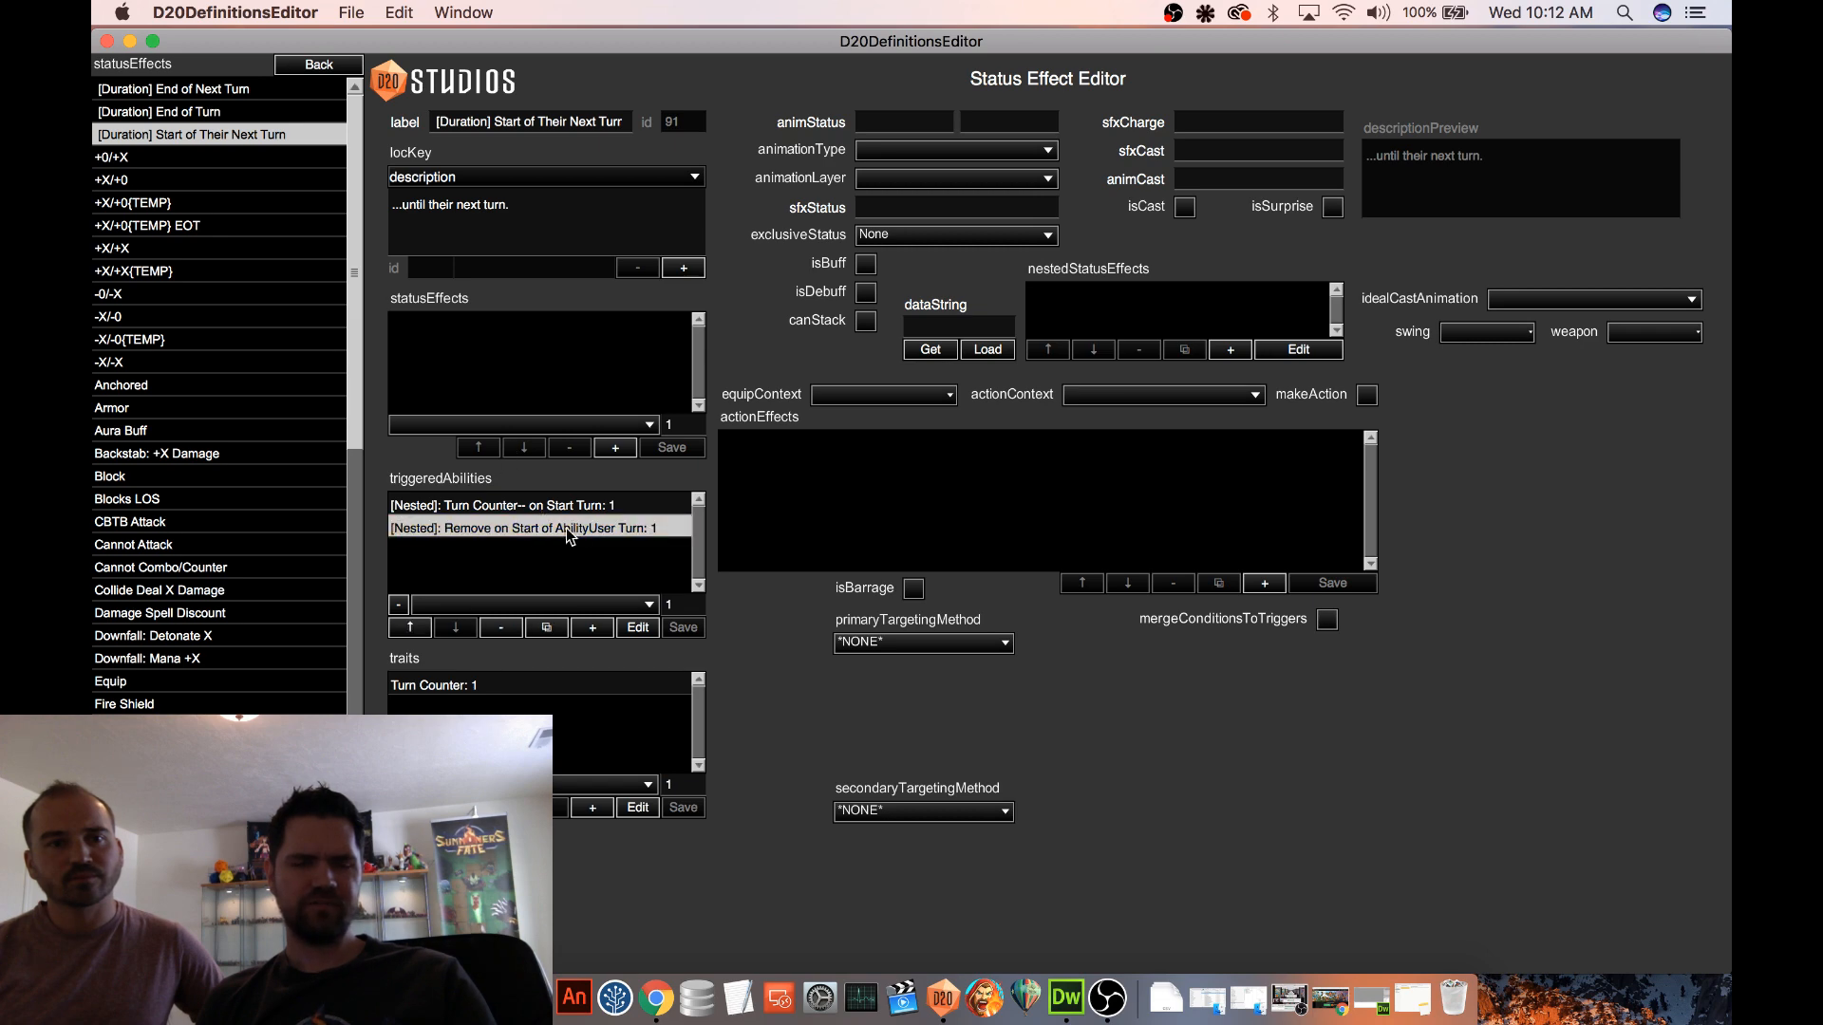
left_click(638, 627)
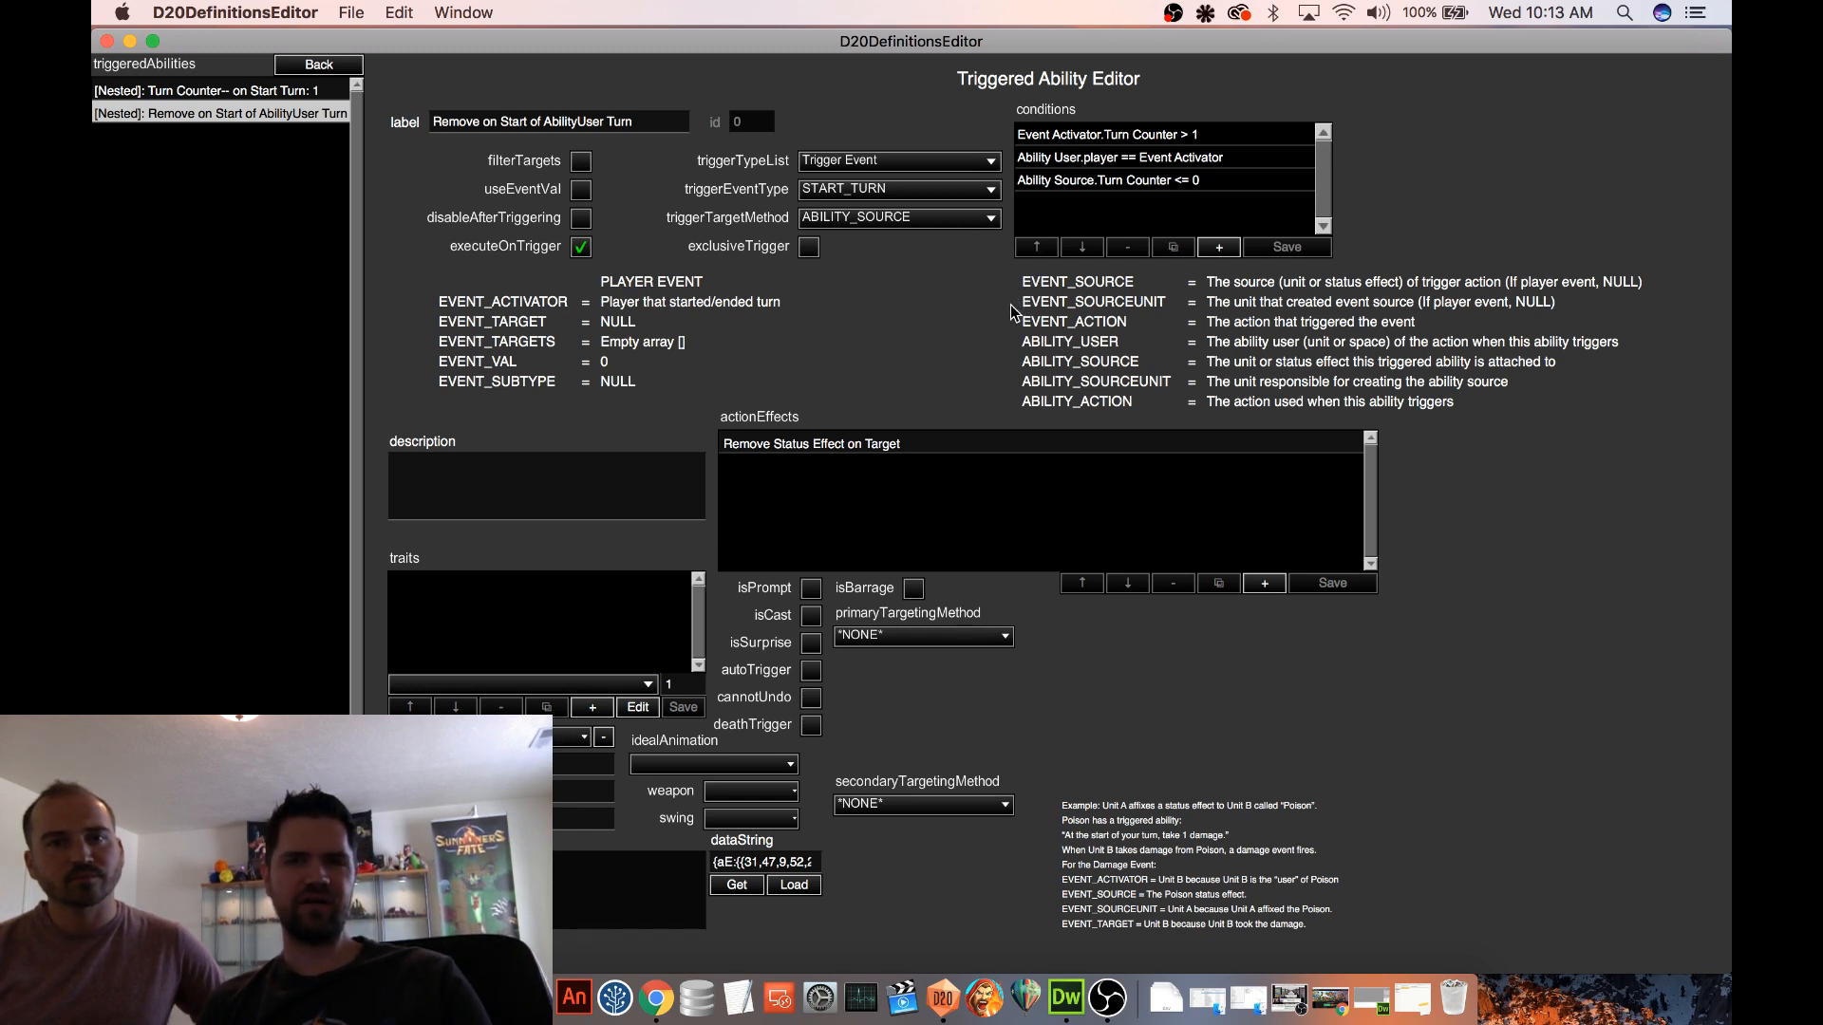
left_click(1059, 161)
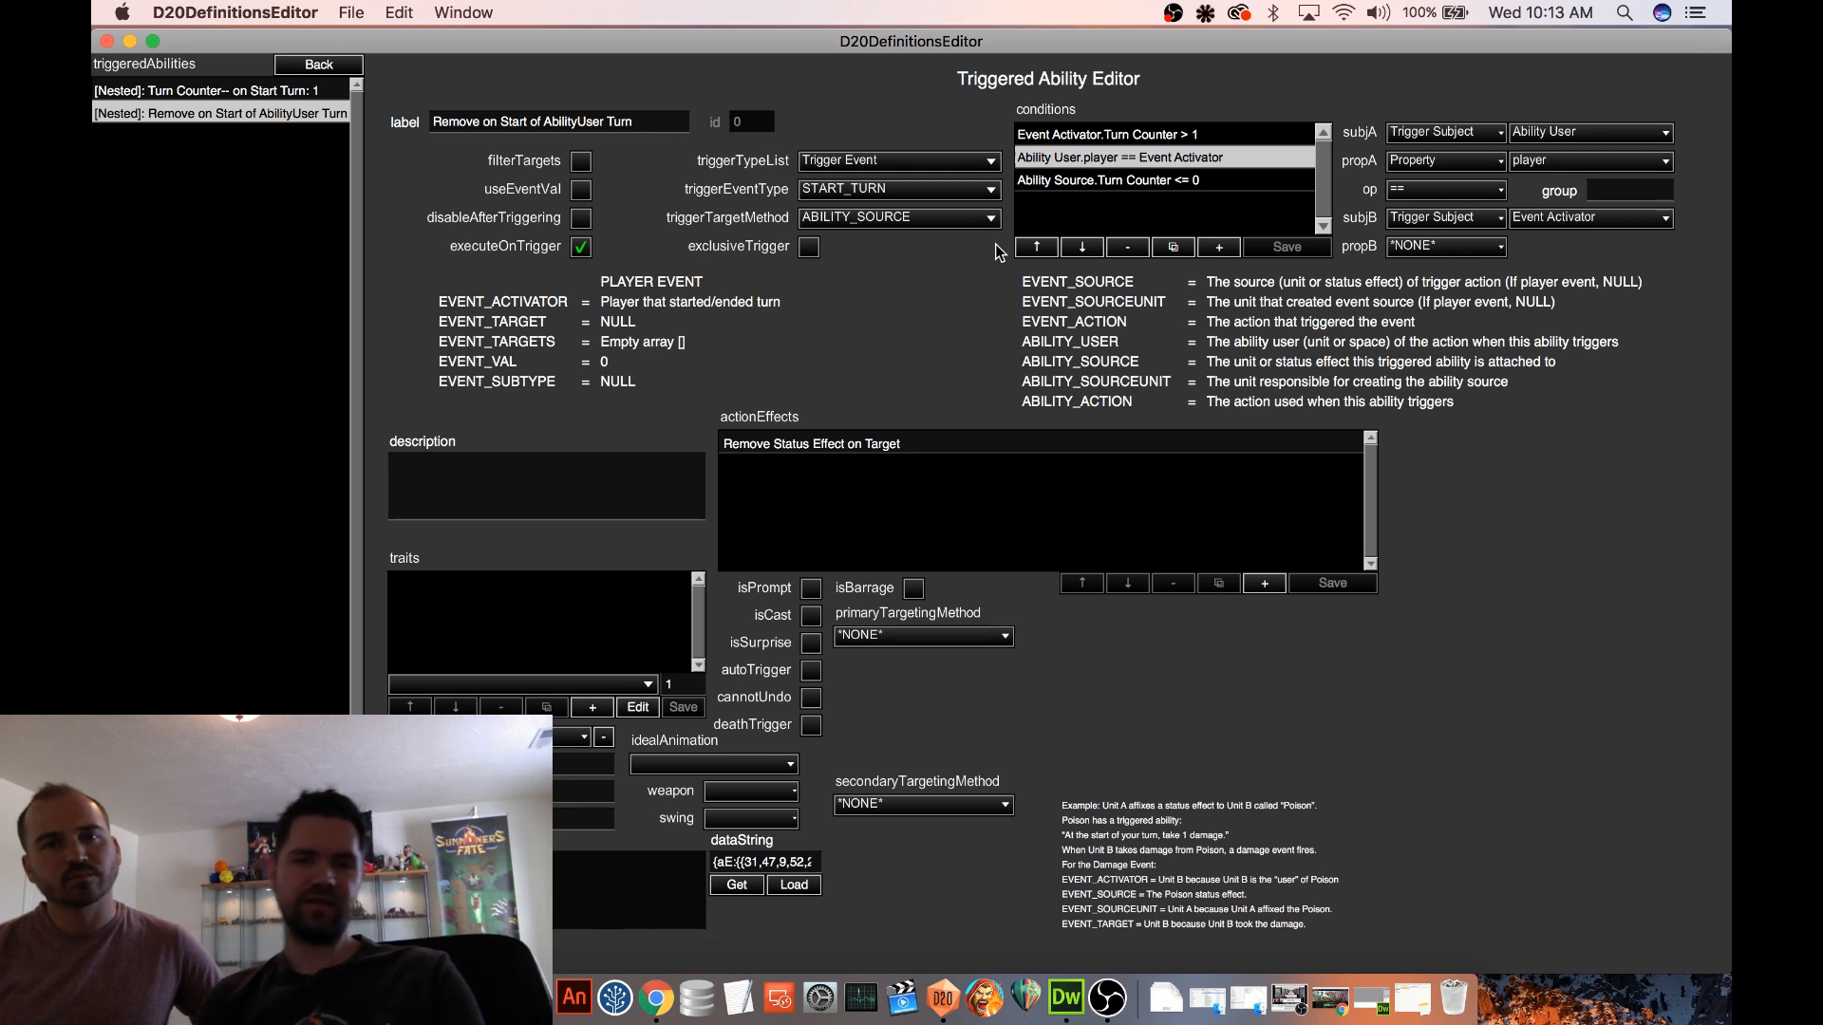
left_click(733, 886)
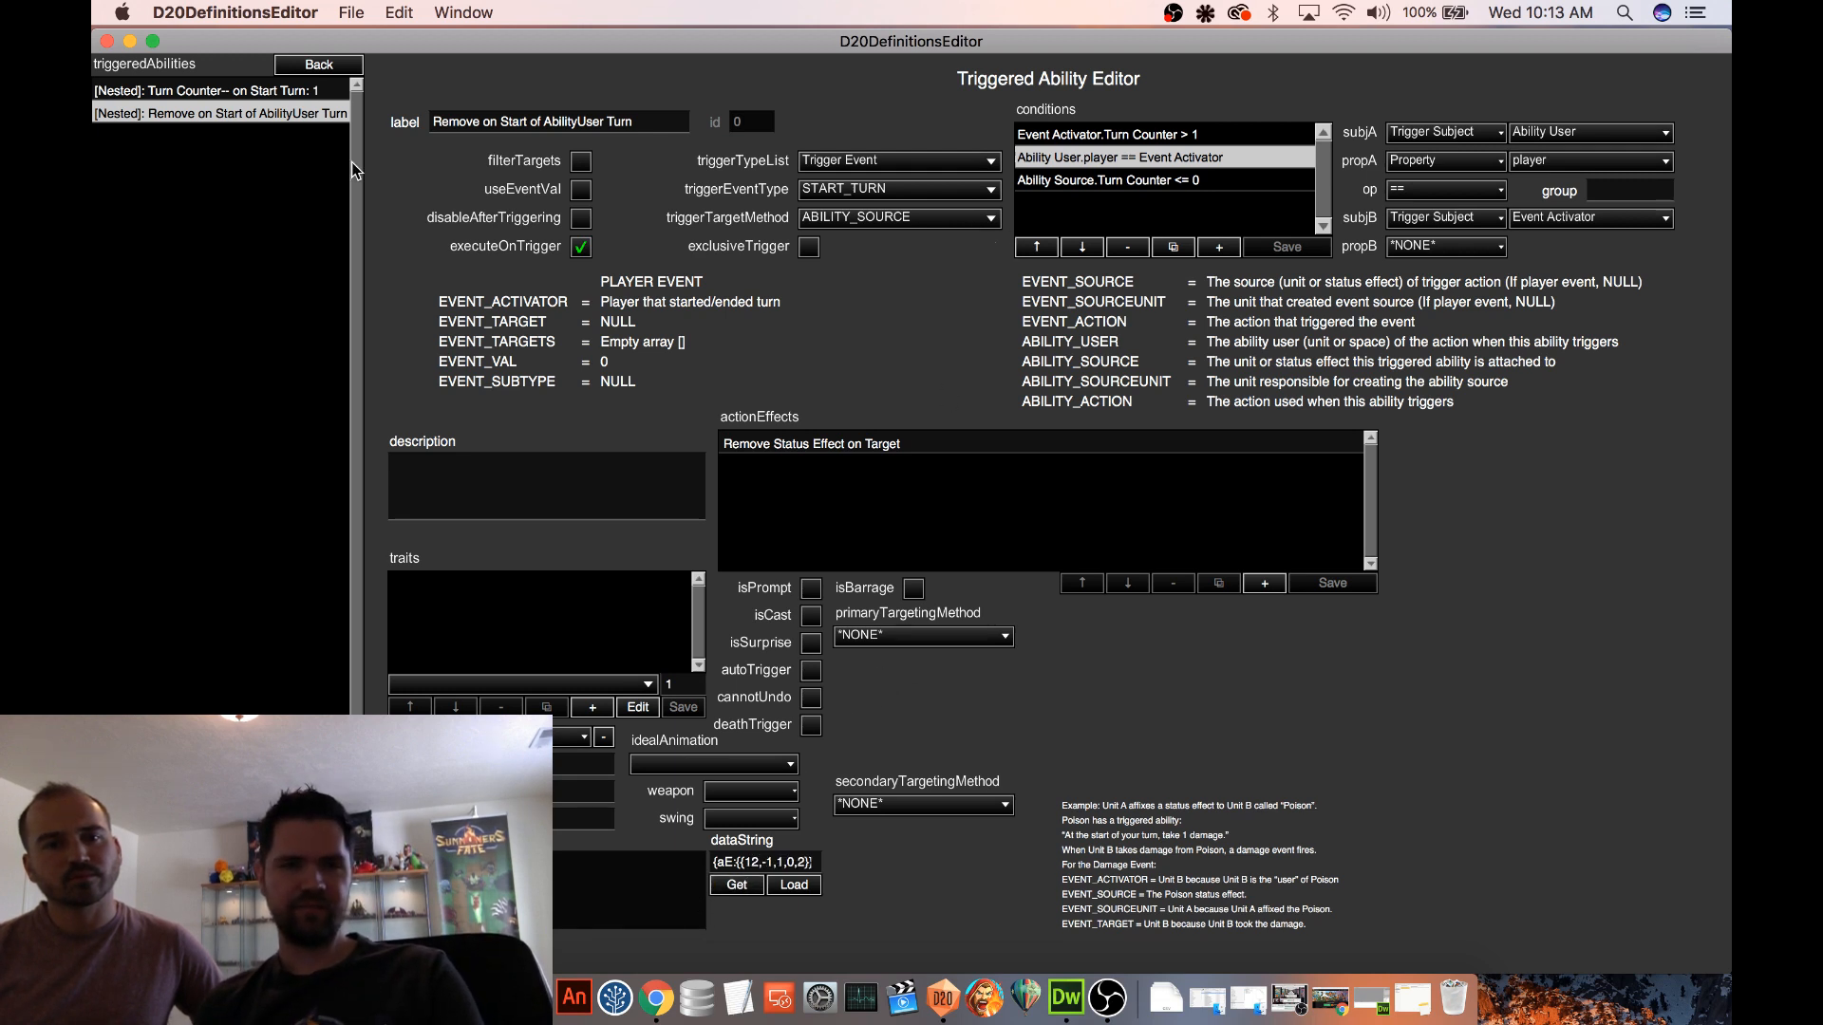
Leave the status effect definitions and open the Mana Loan spell from the spell definitions
left_click(340, 74)
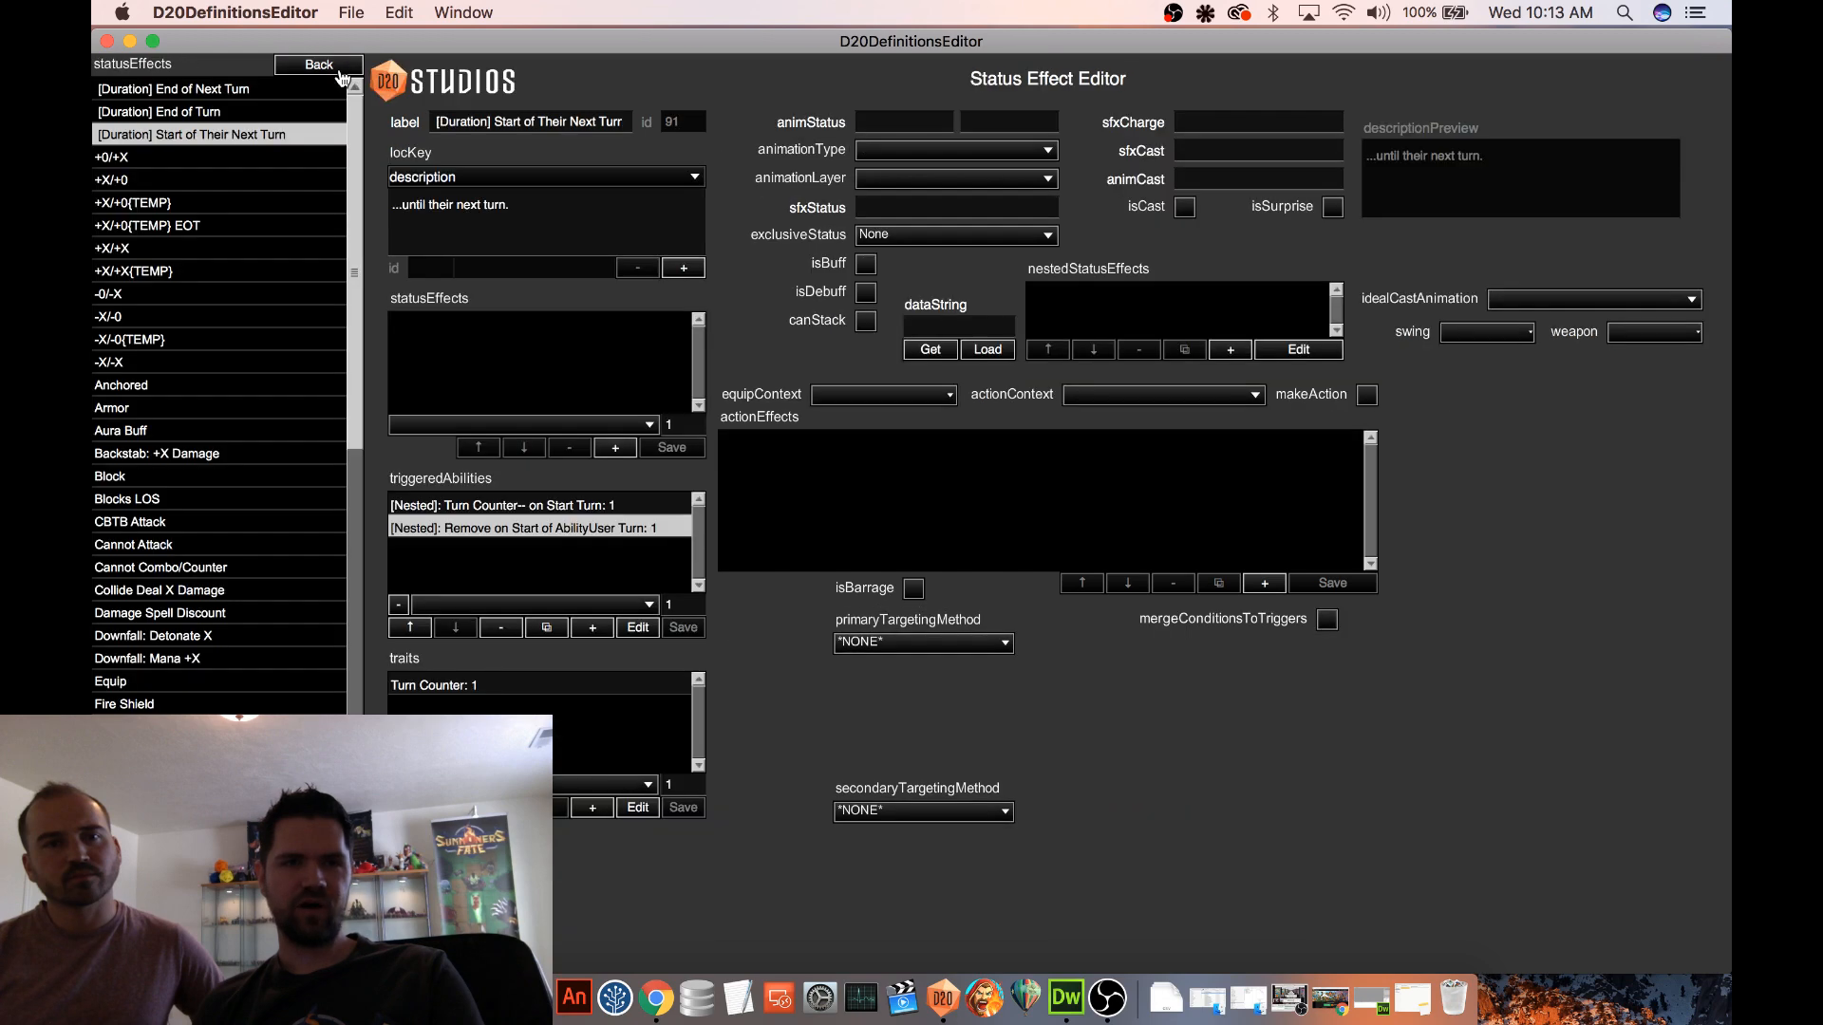
left_click(339, 68)
left_click(211, 432)
scroll(199, 408, "down", 10)
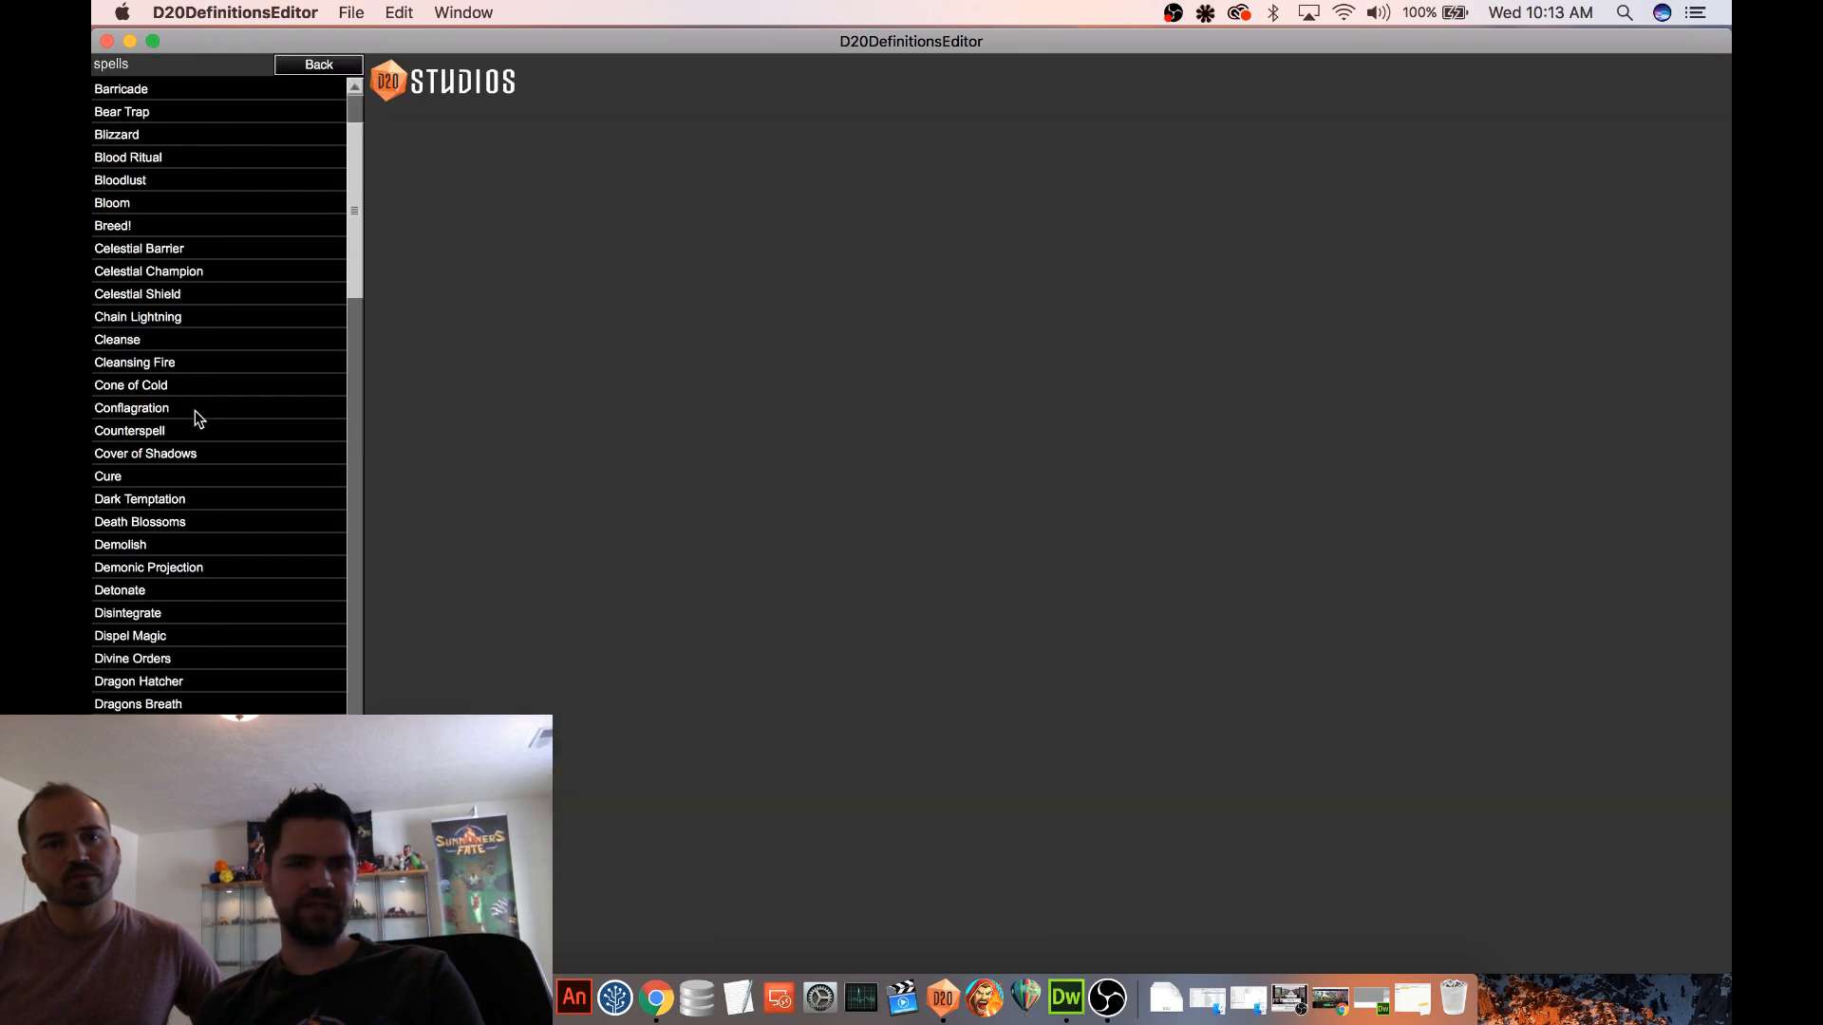
scroll(219, 402, "down", 6)
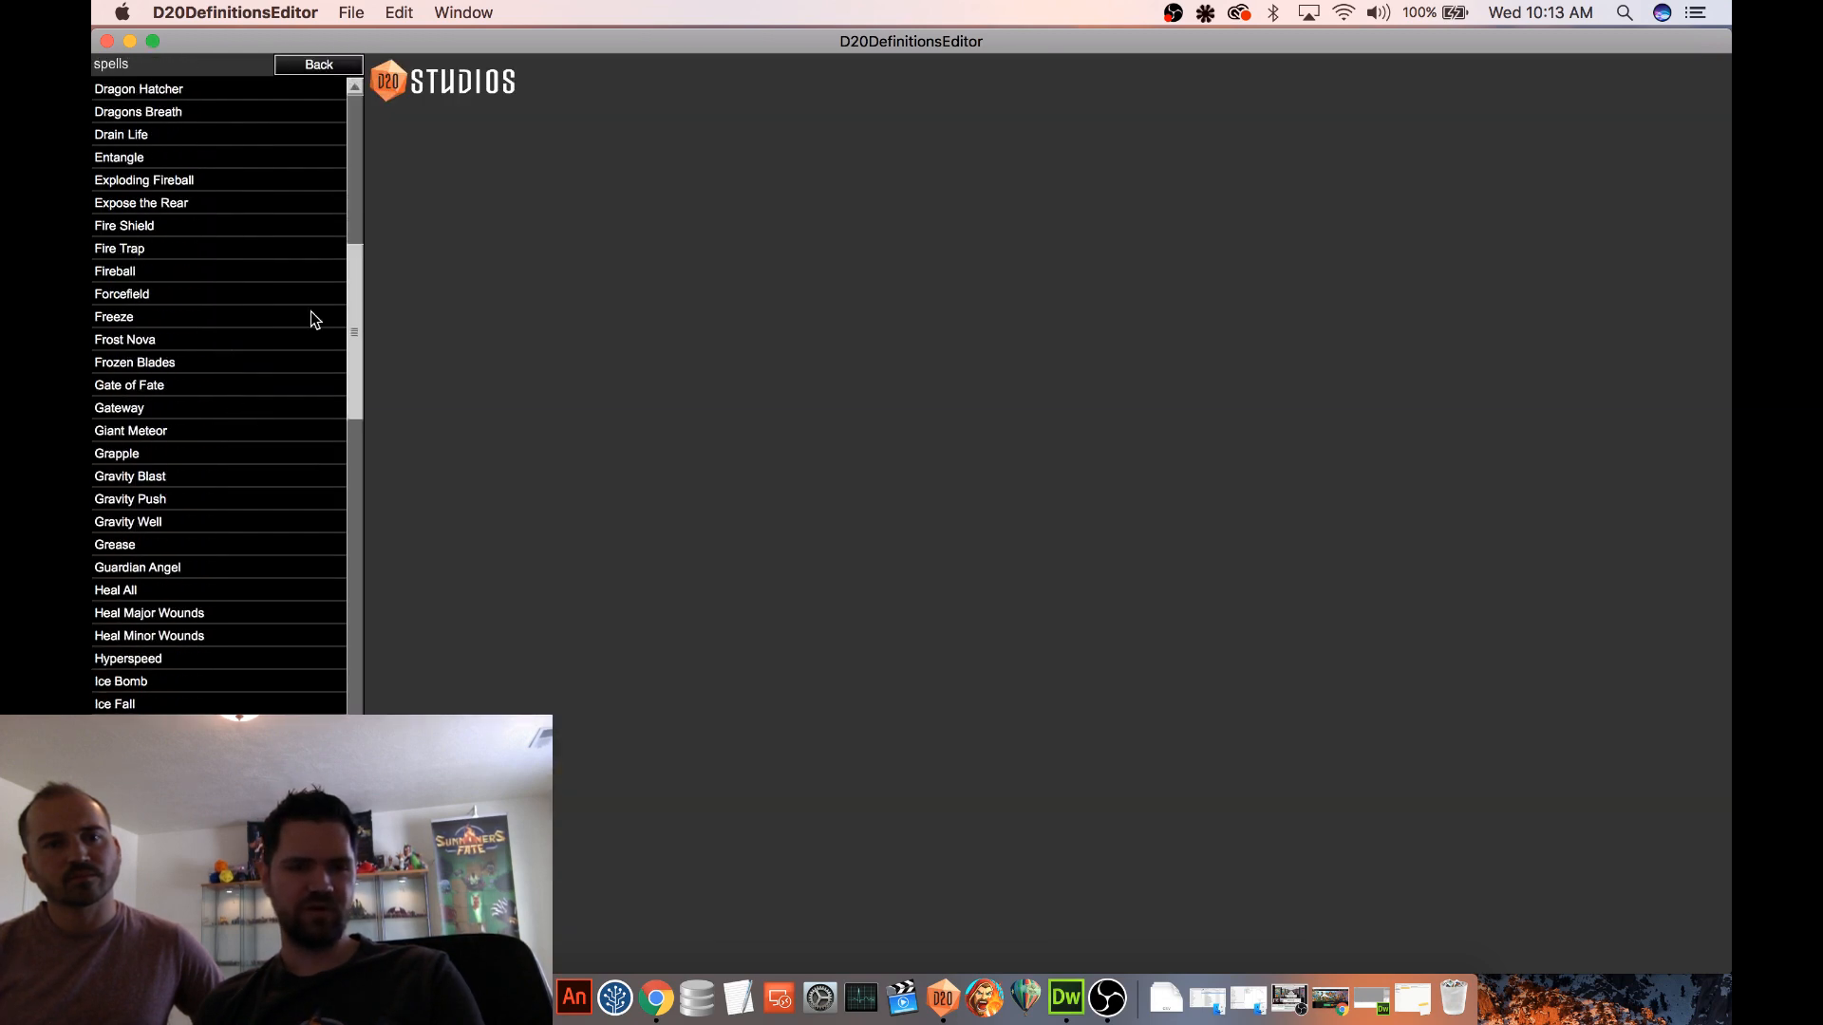
left_click(214, 864)
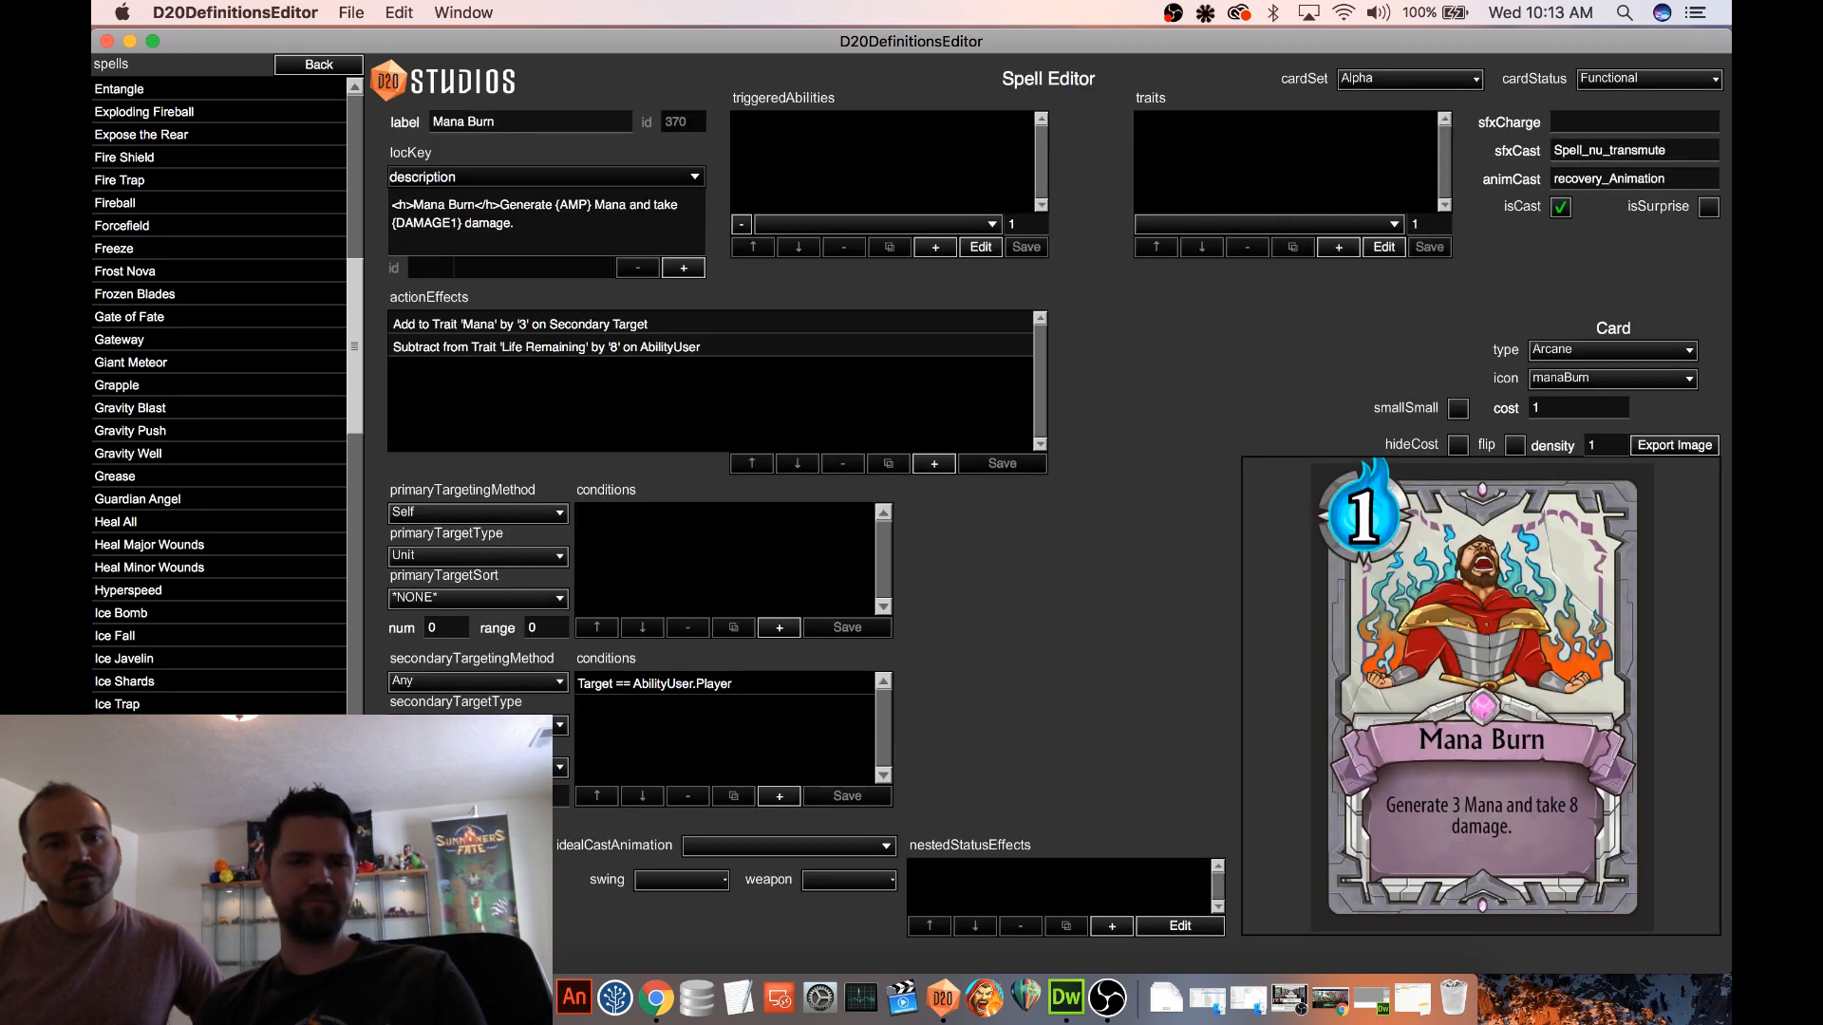
left_click(214, 887)
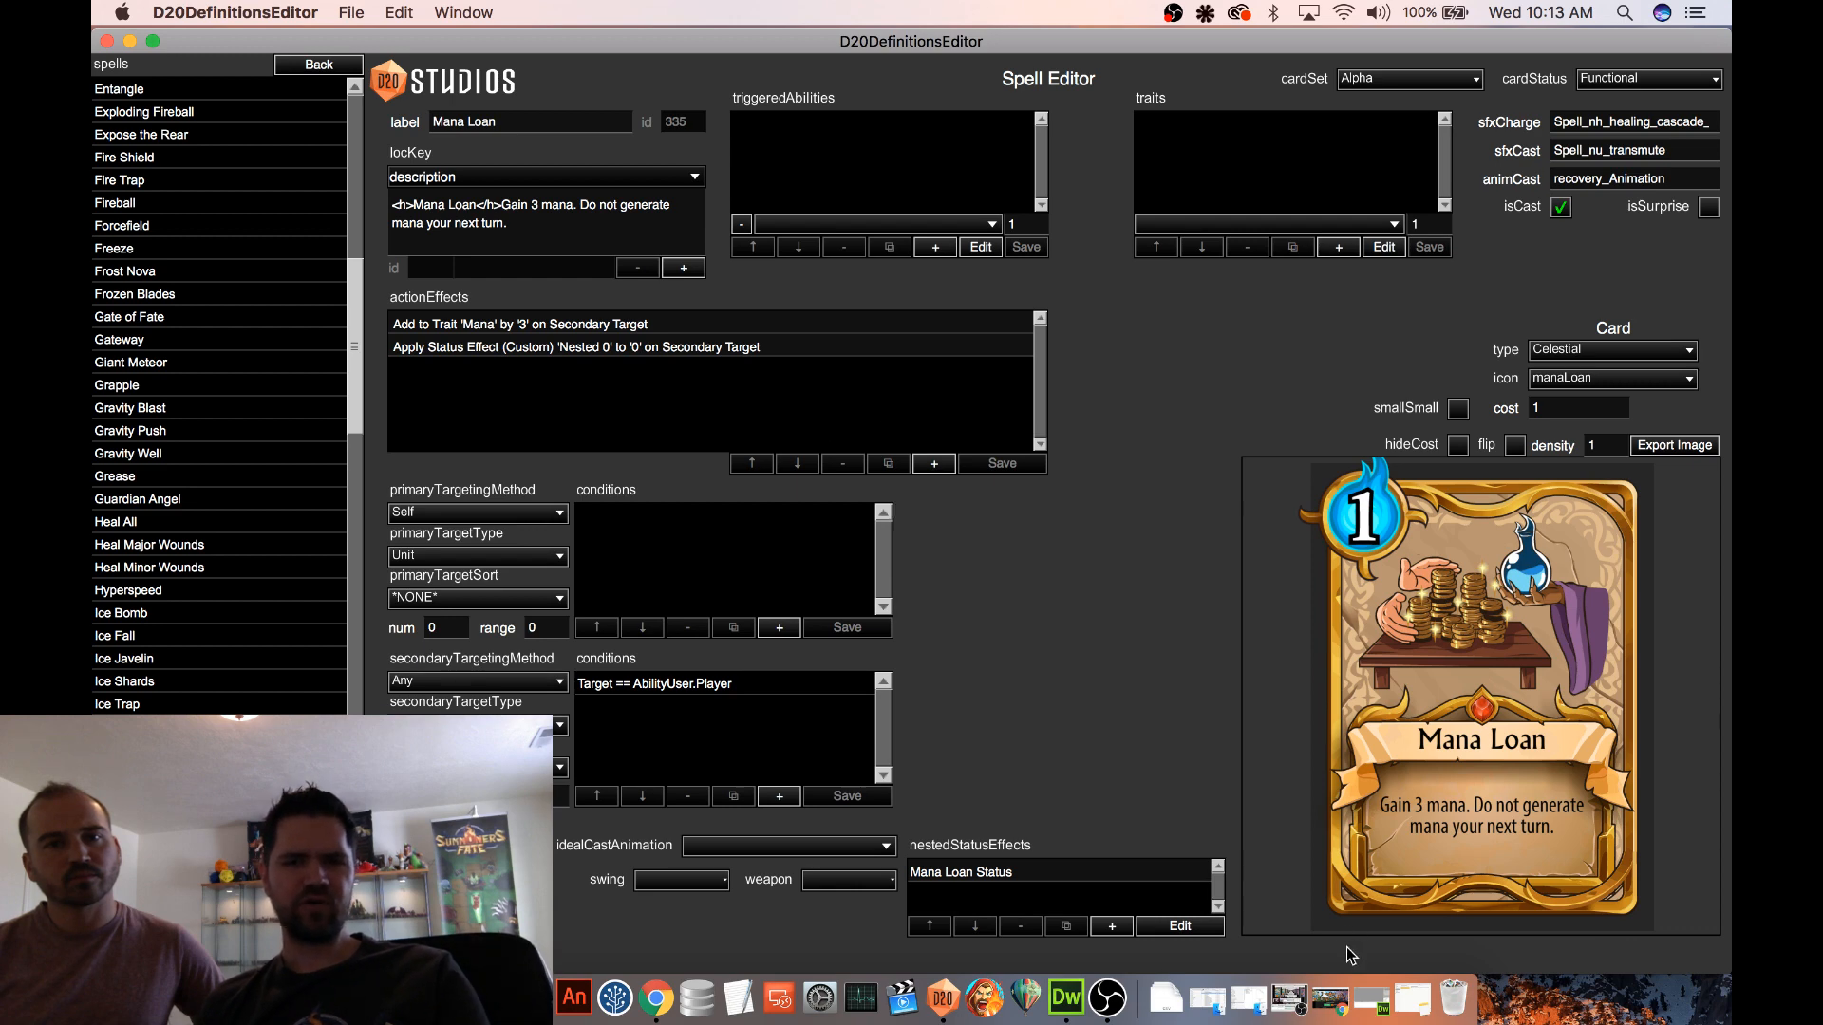
Edit the nested Mana Loan Status effect and remove [Duration] Start of Their Next Turn from its status effects
left_click(1006, 874)
left_click(1180, 926)
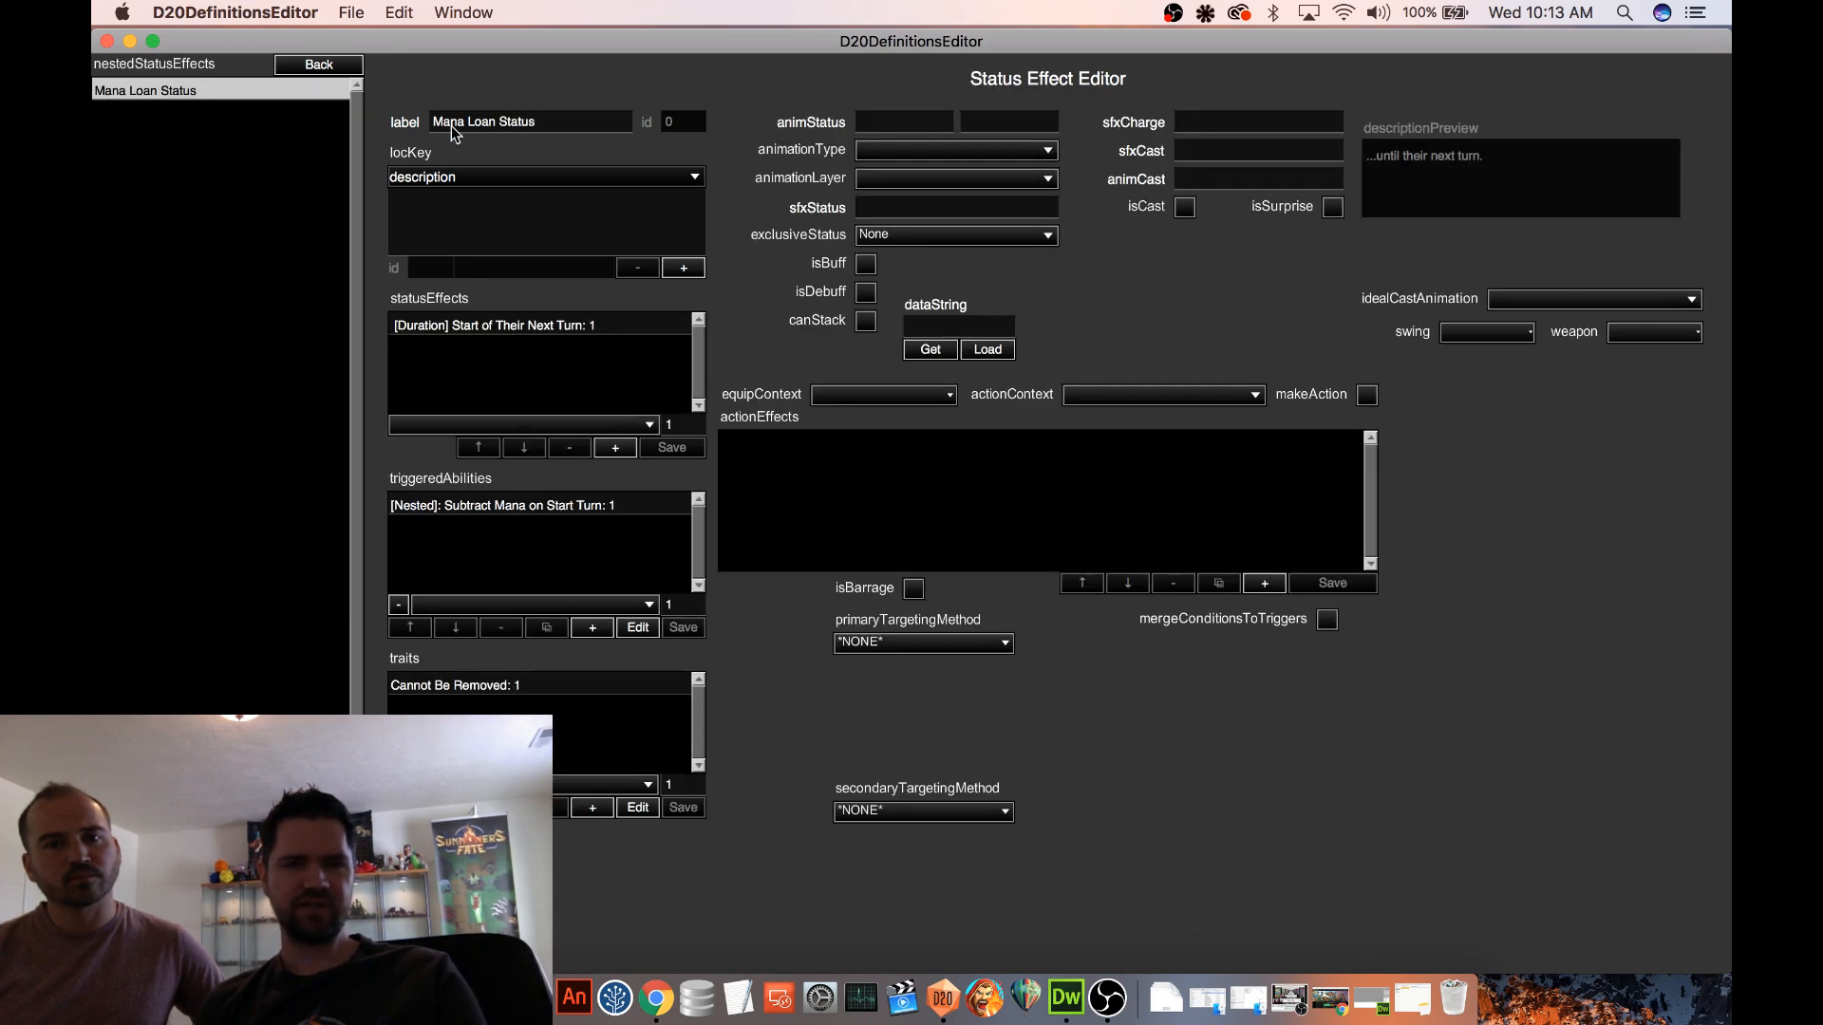
left_click(469, 326)
left_click(570, 448)
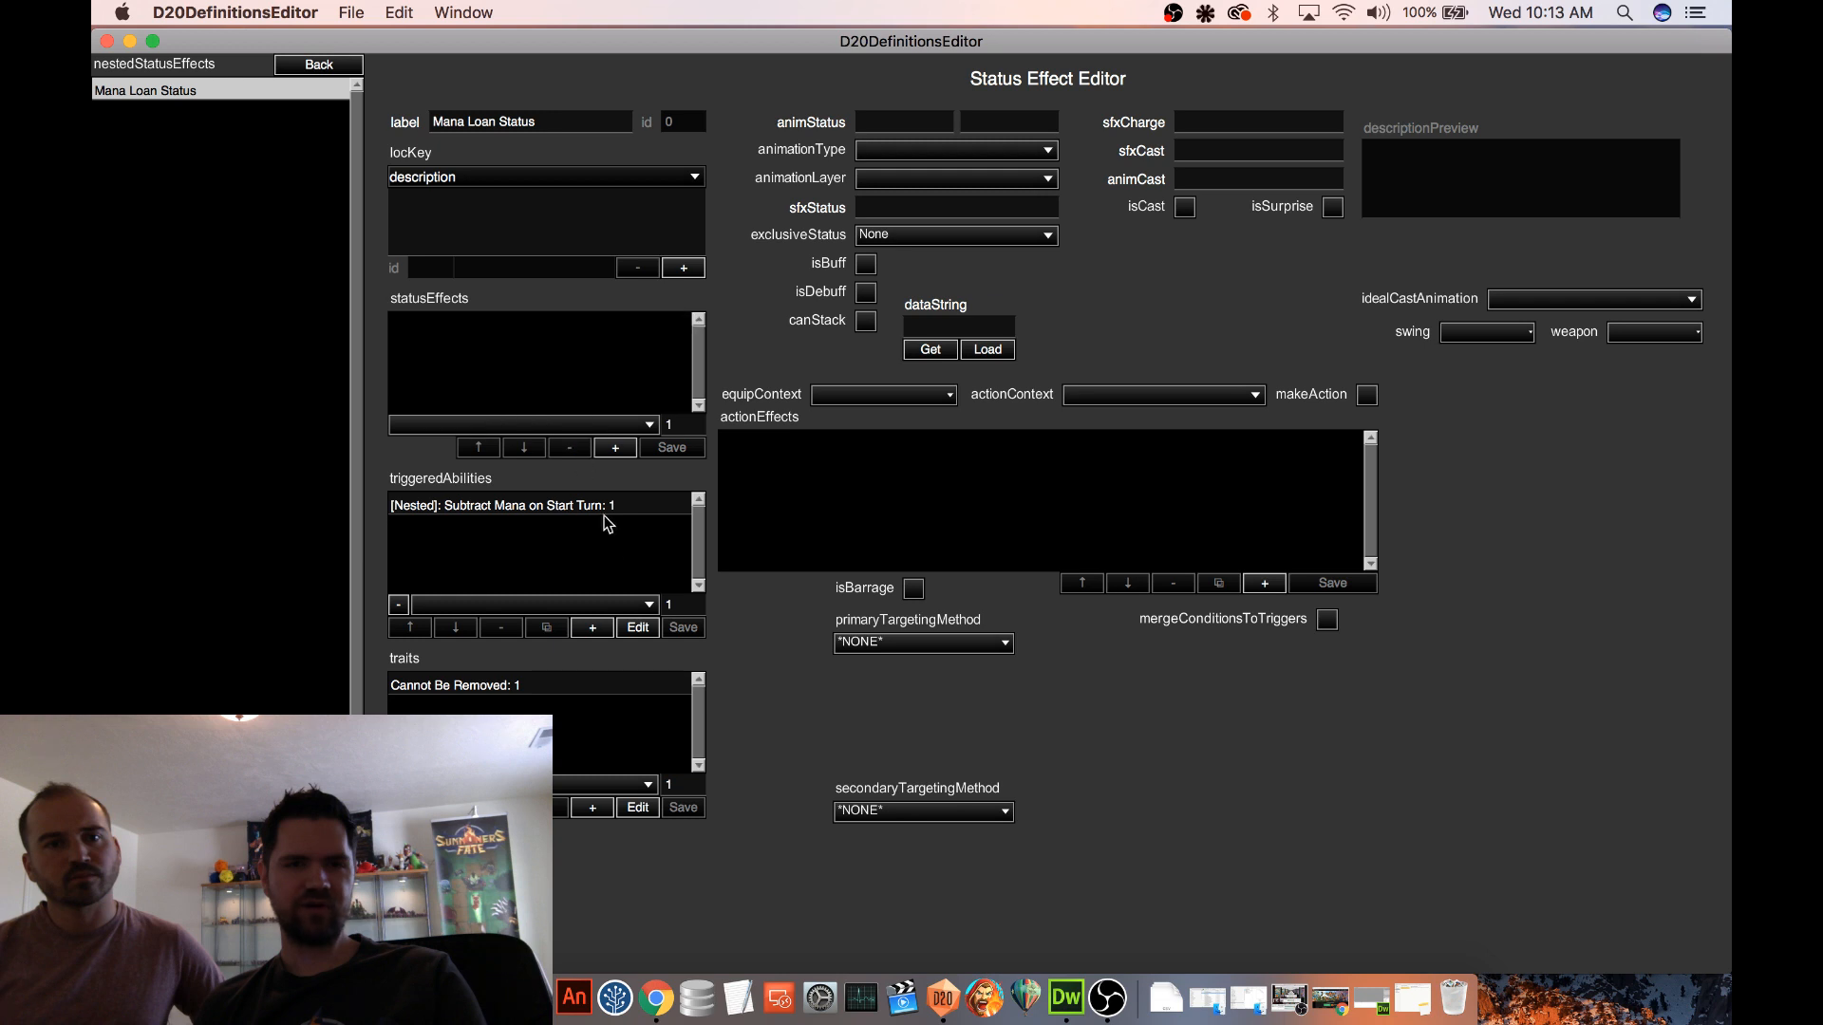
Try adding a new nested triggered ability to Mana Loan Status and loading the Remove on Start of AbilityUser Turn data string into it
left_click(592, 629)
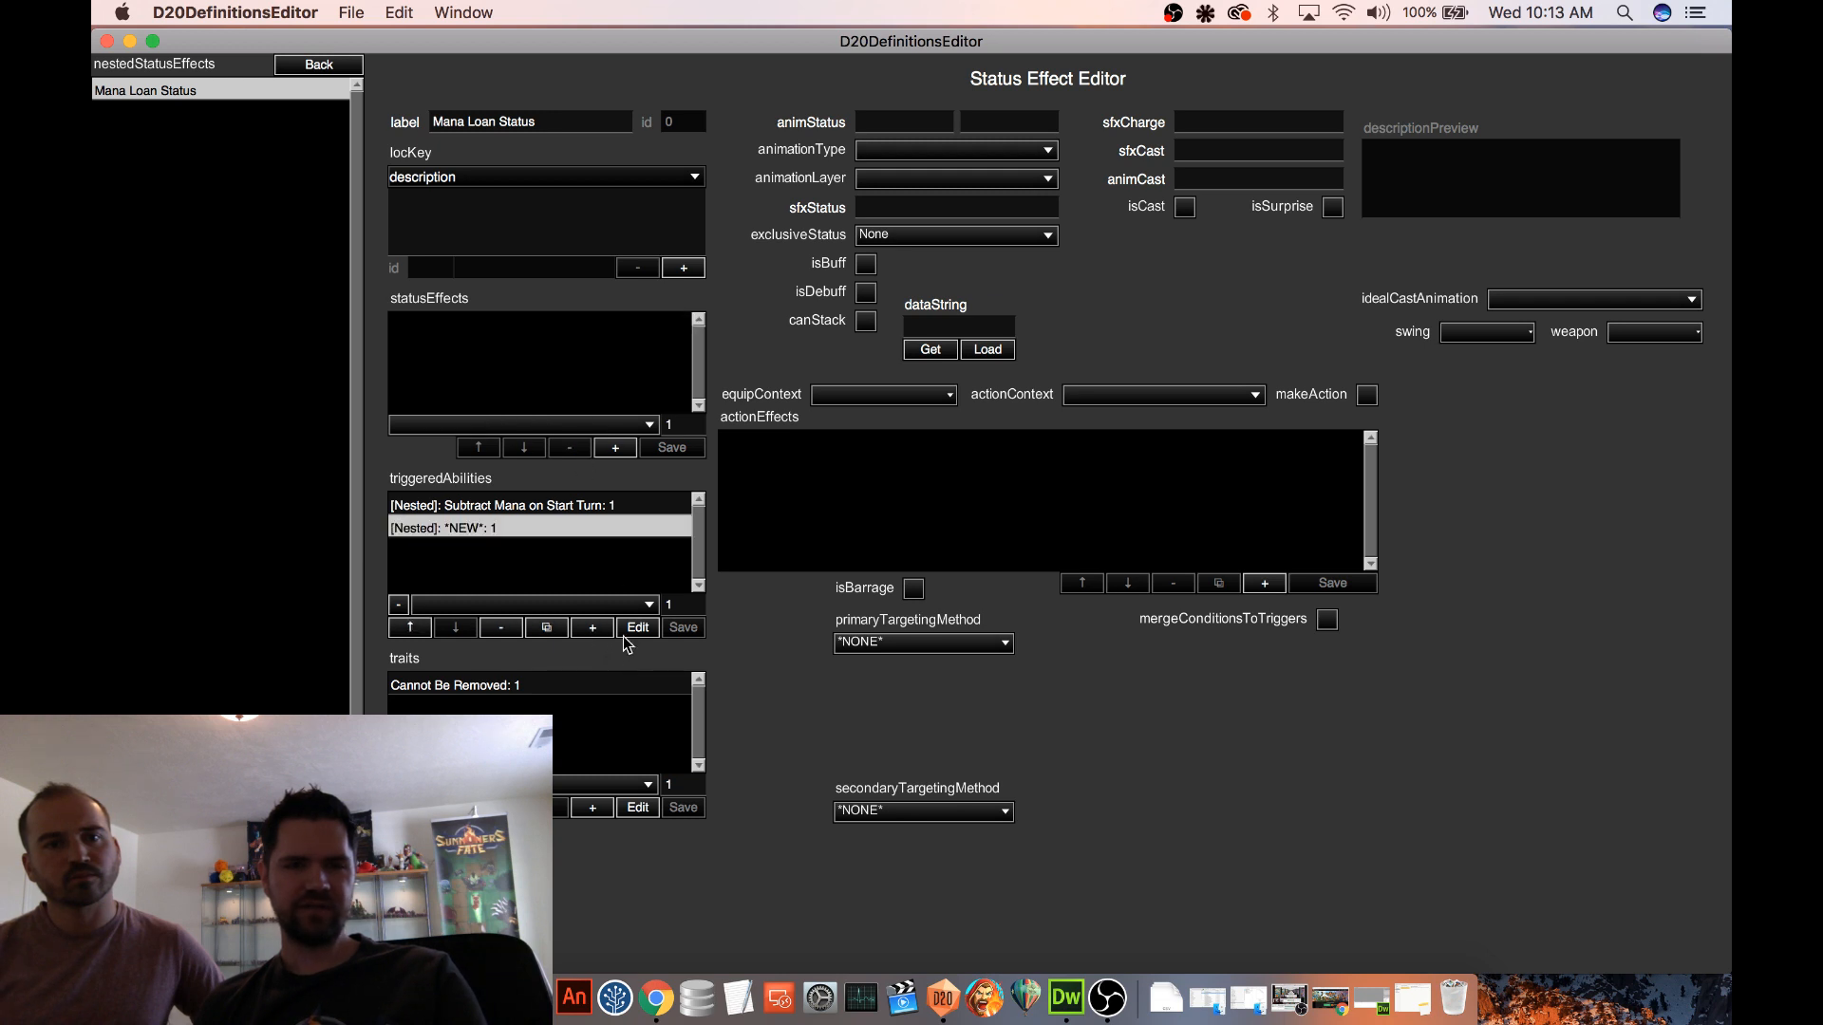
left_click(638, 627)
left_click(794, 885)
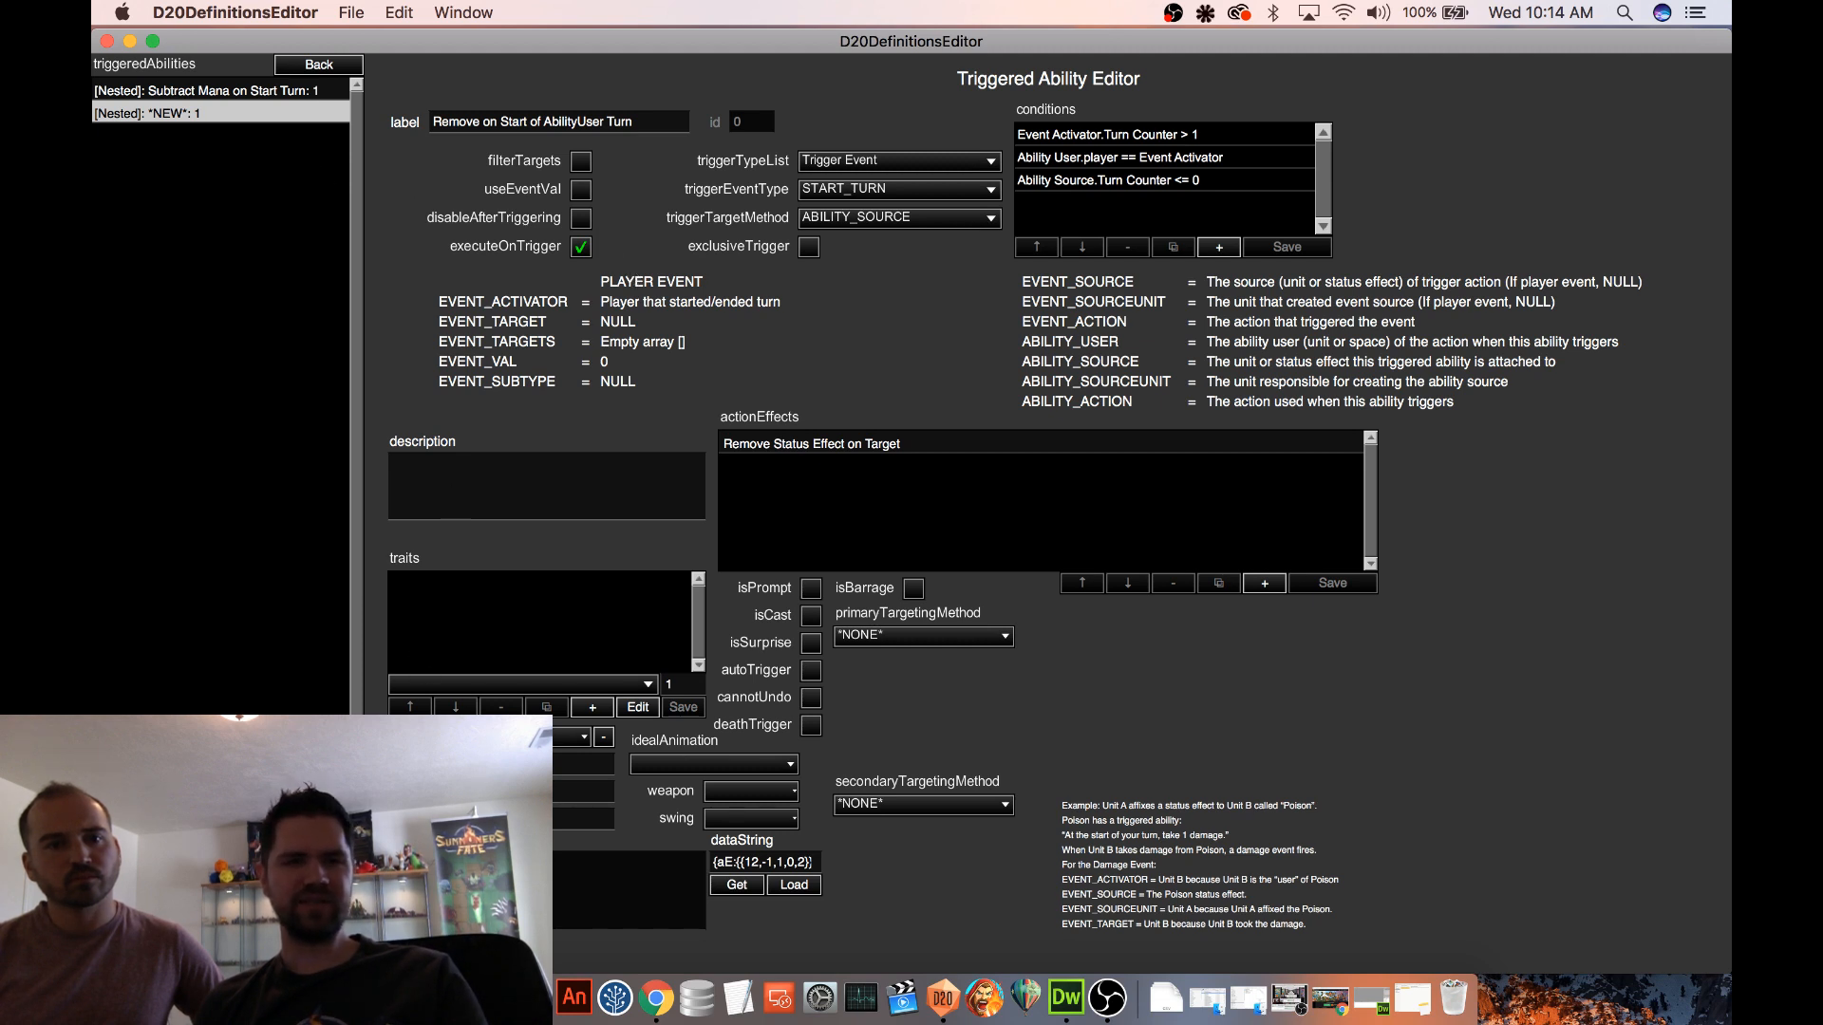
Add and save a Remove Status Effect action with target type Source in the Subtract Mana on Start Turn trigger
left_click(223, 92)
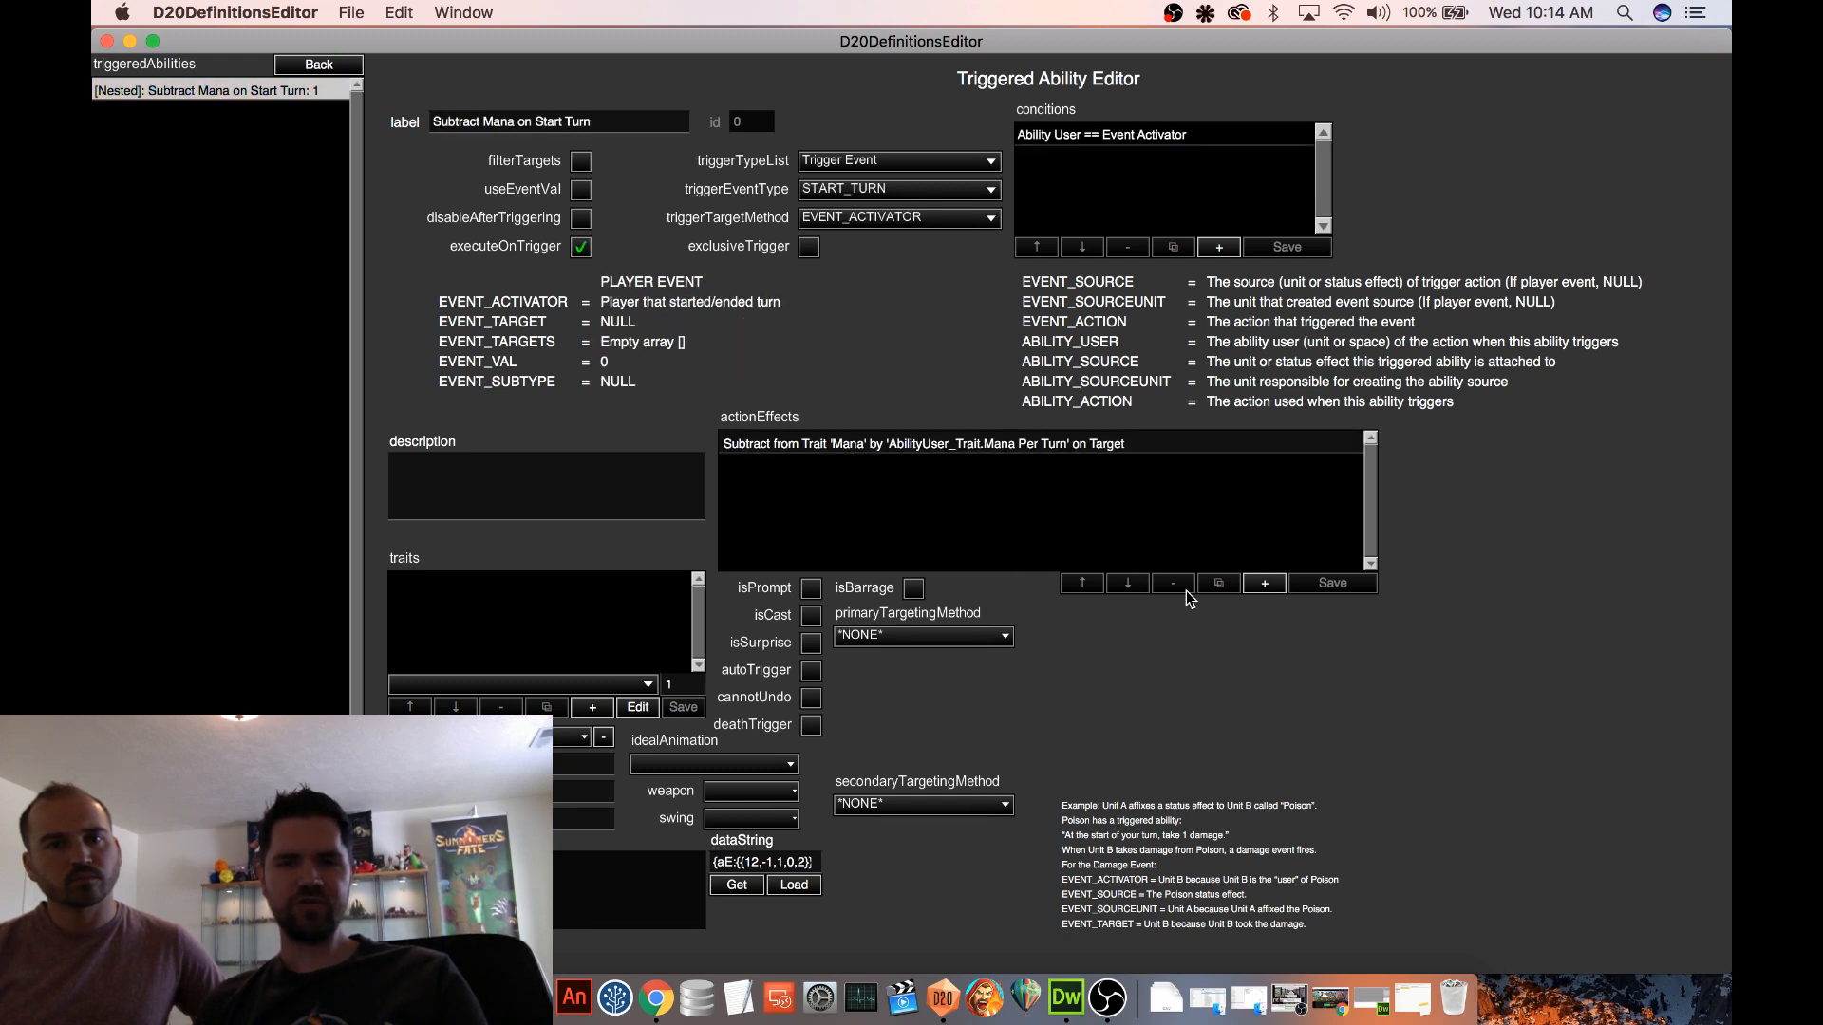
left_click(1263, 583)
left_click(1543, 442)
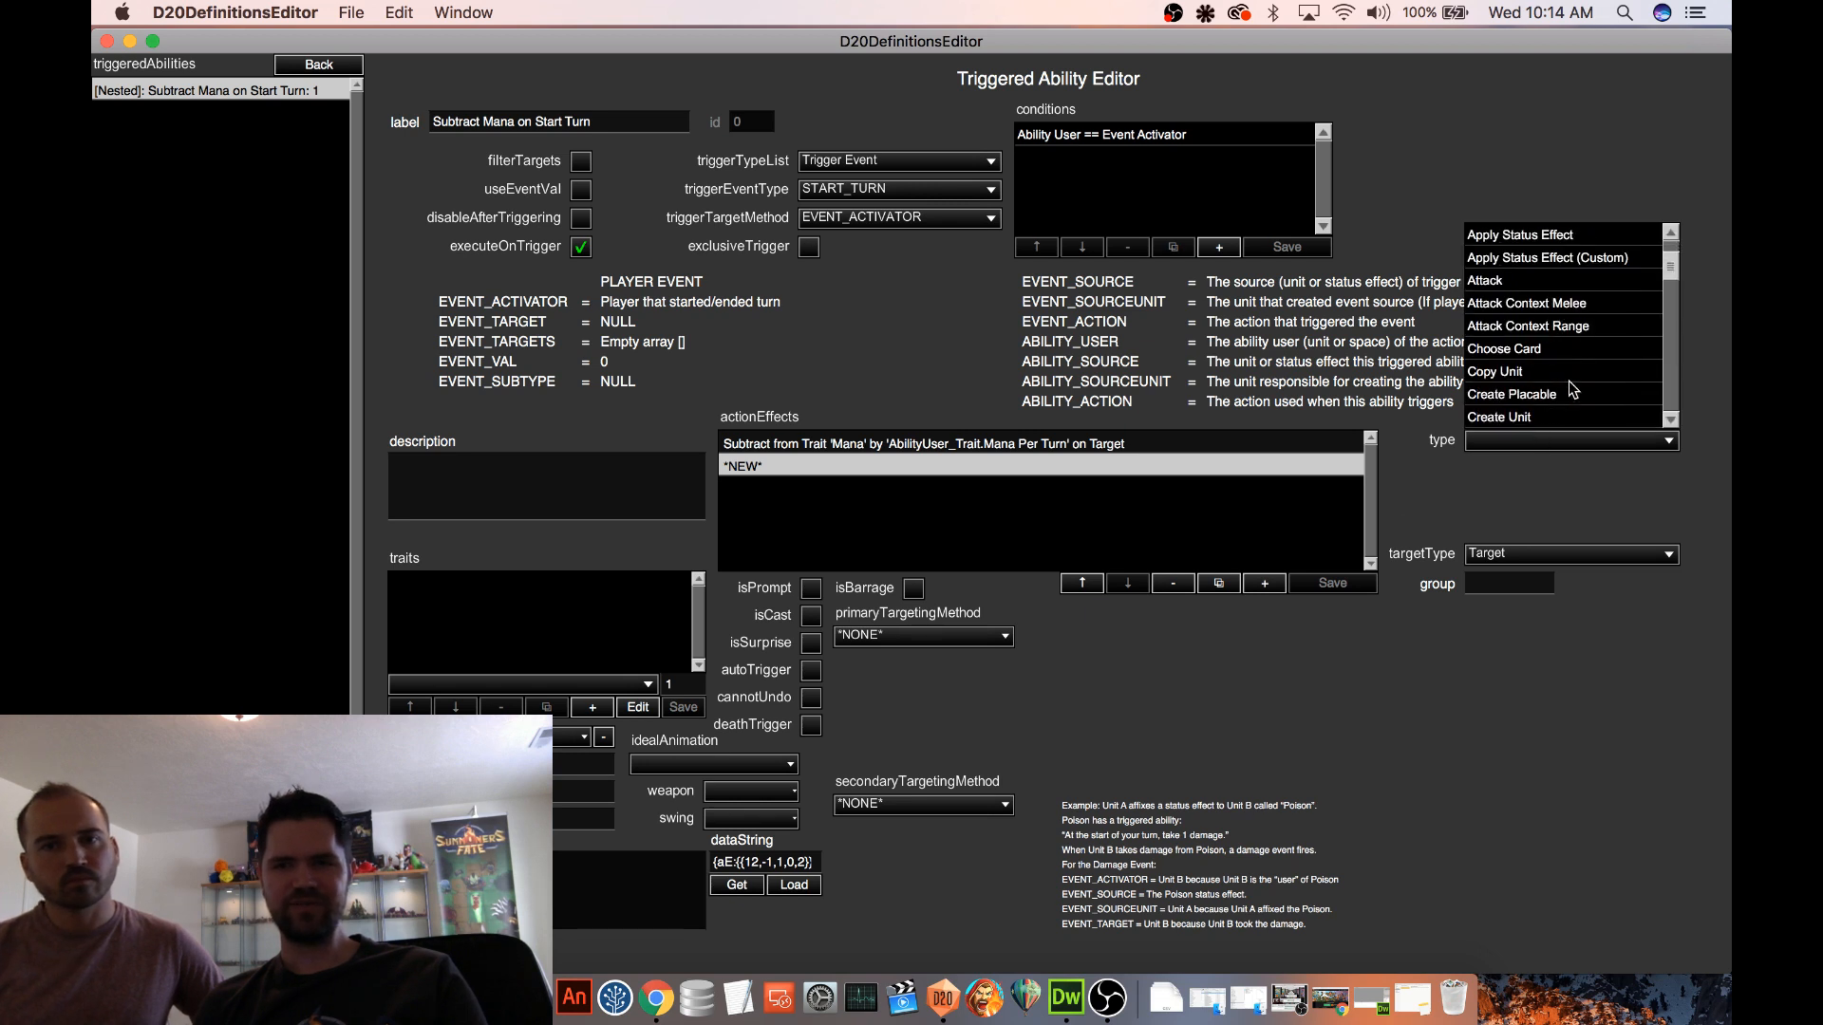
scroll(1571, 389, "down", 5)
scroll(1671, 316, "down", 10)
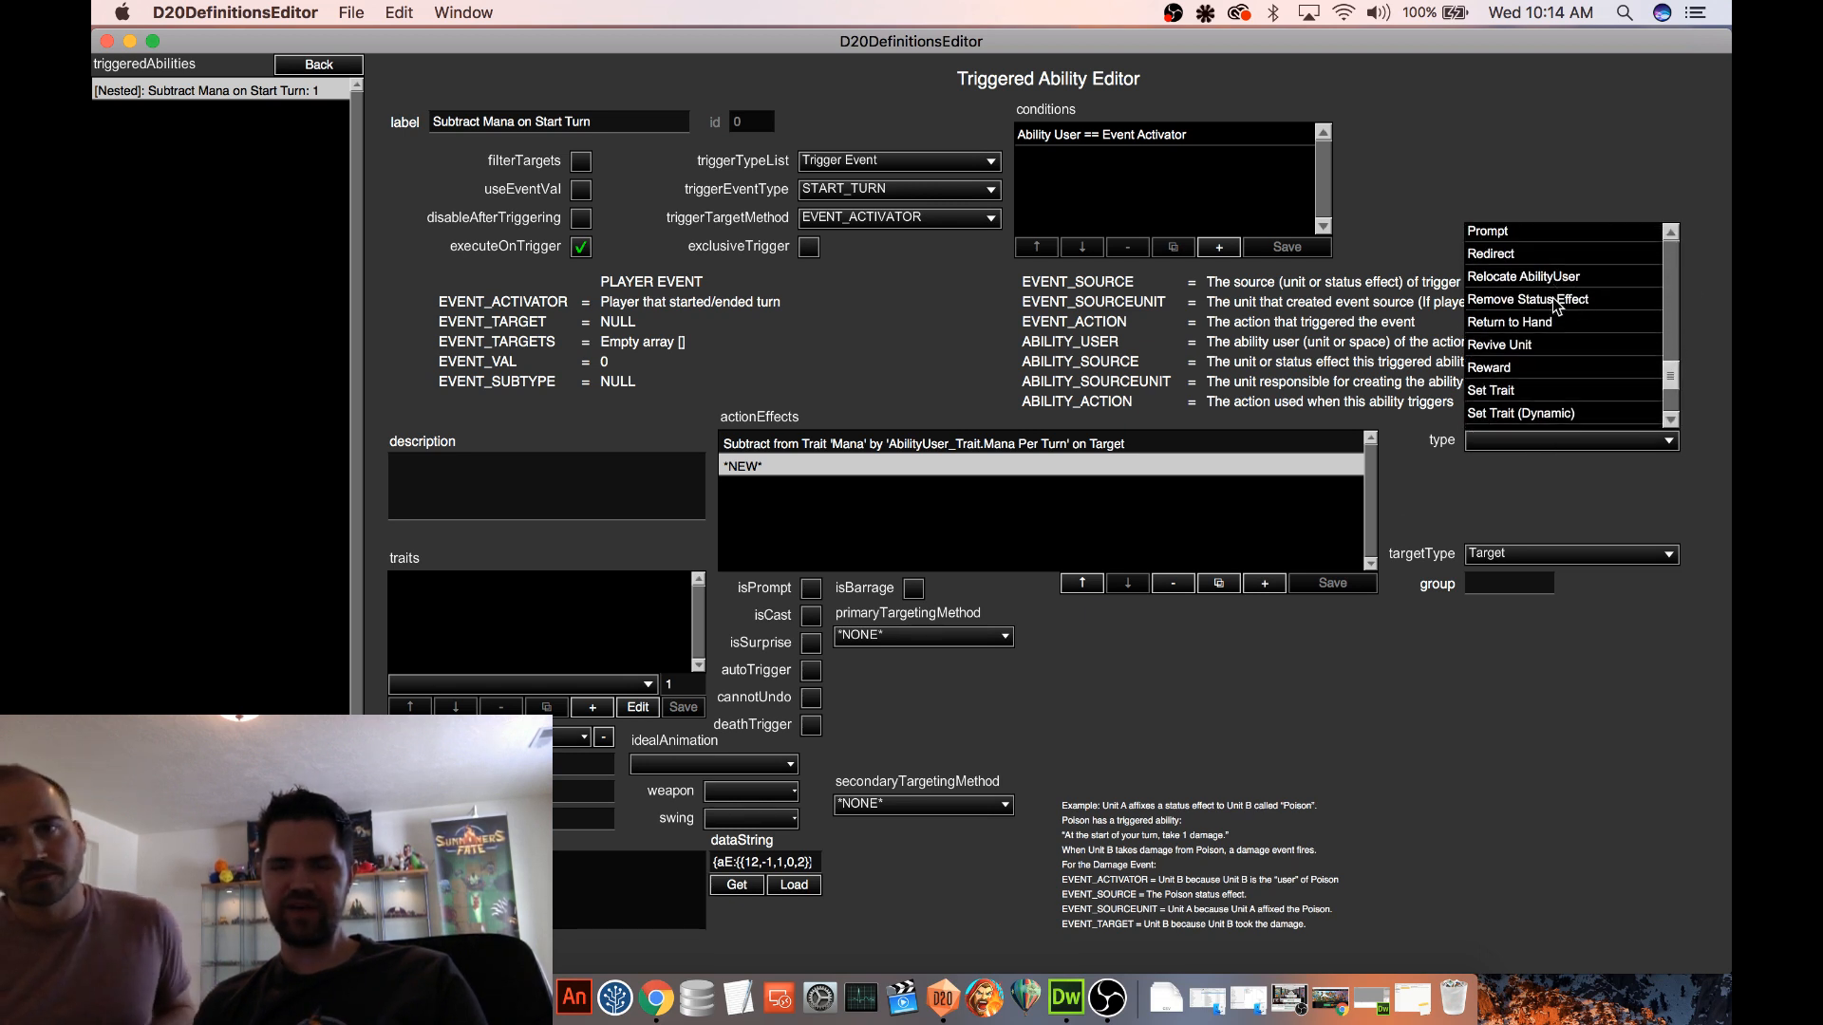
left_click(1555, 299)
left_click(1512, 551)
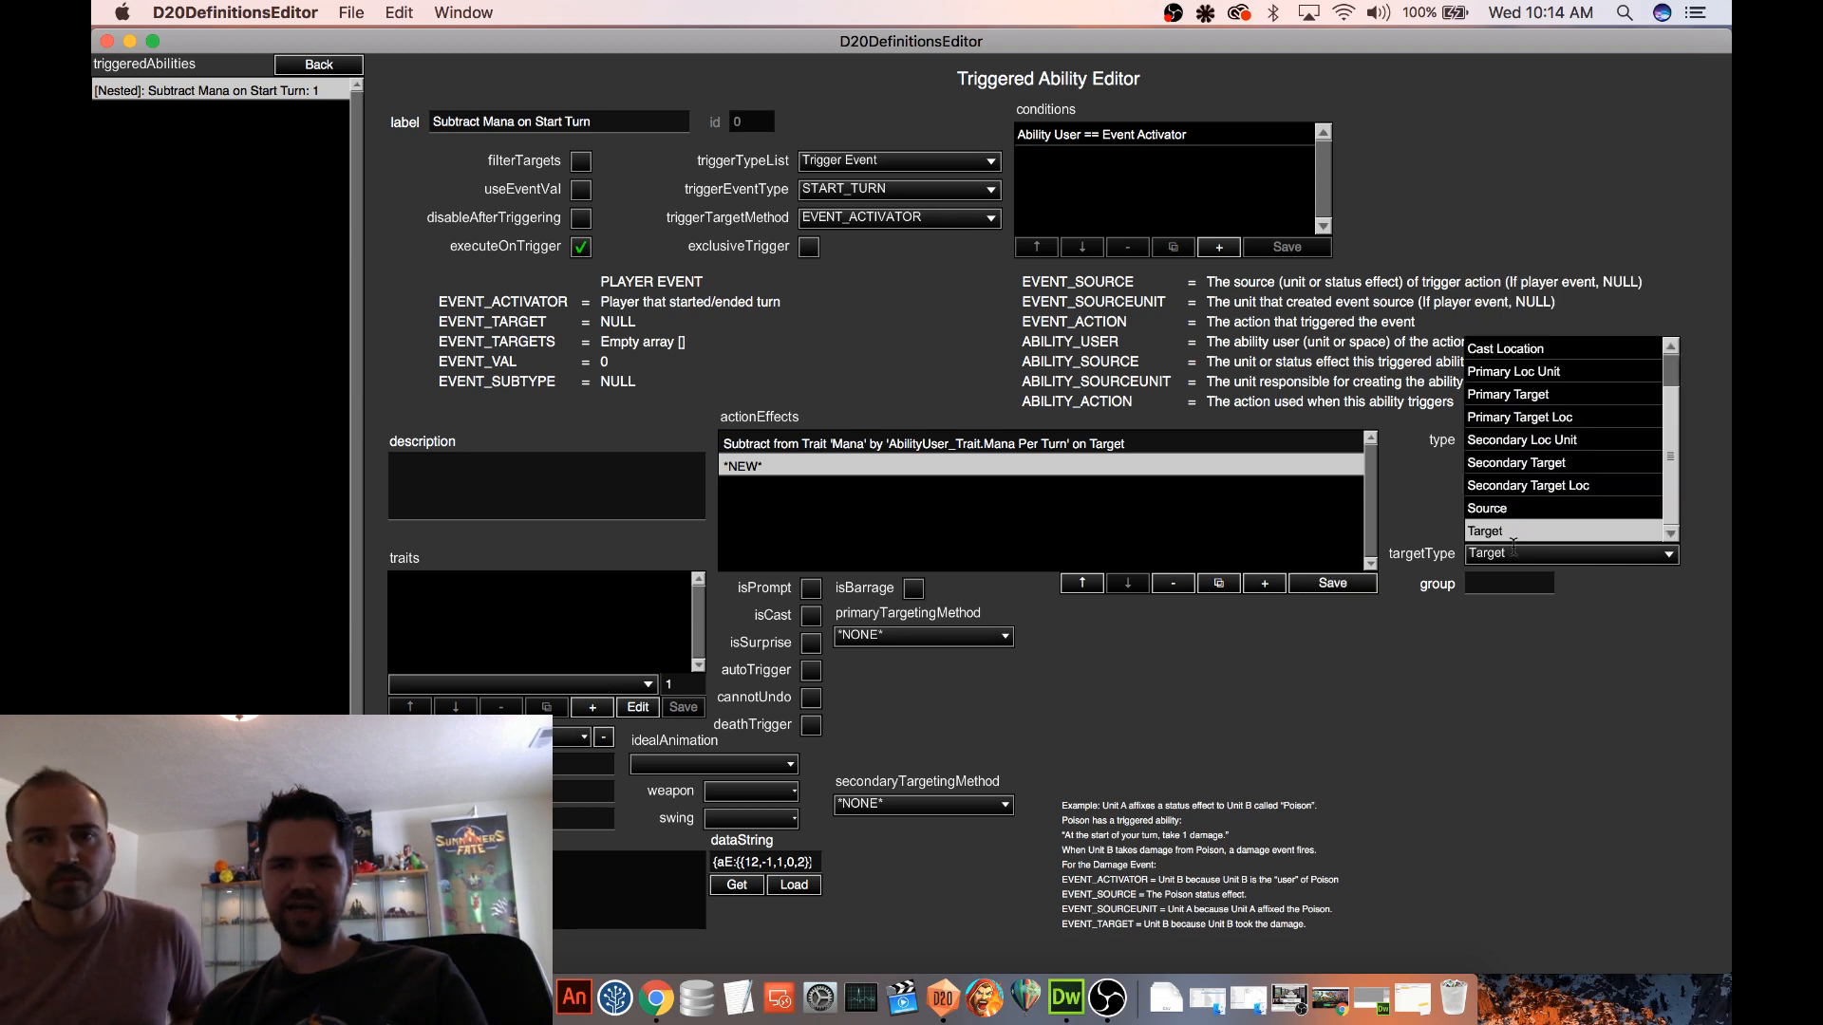
left_click(1494, 515)
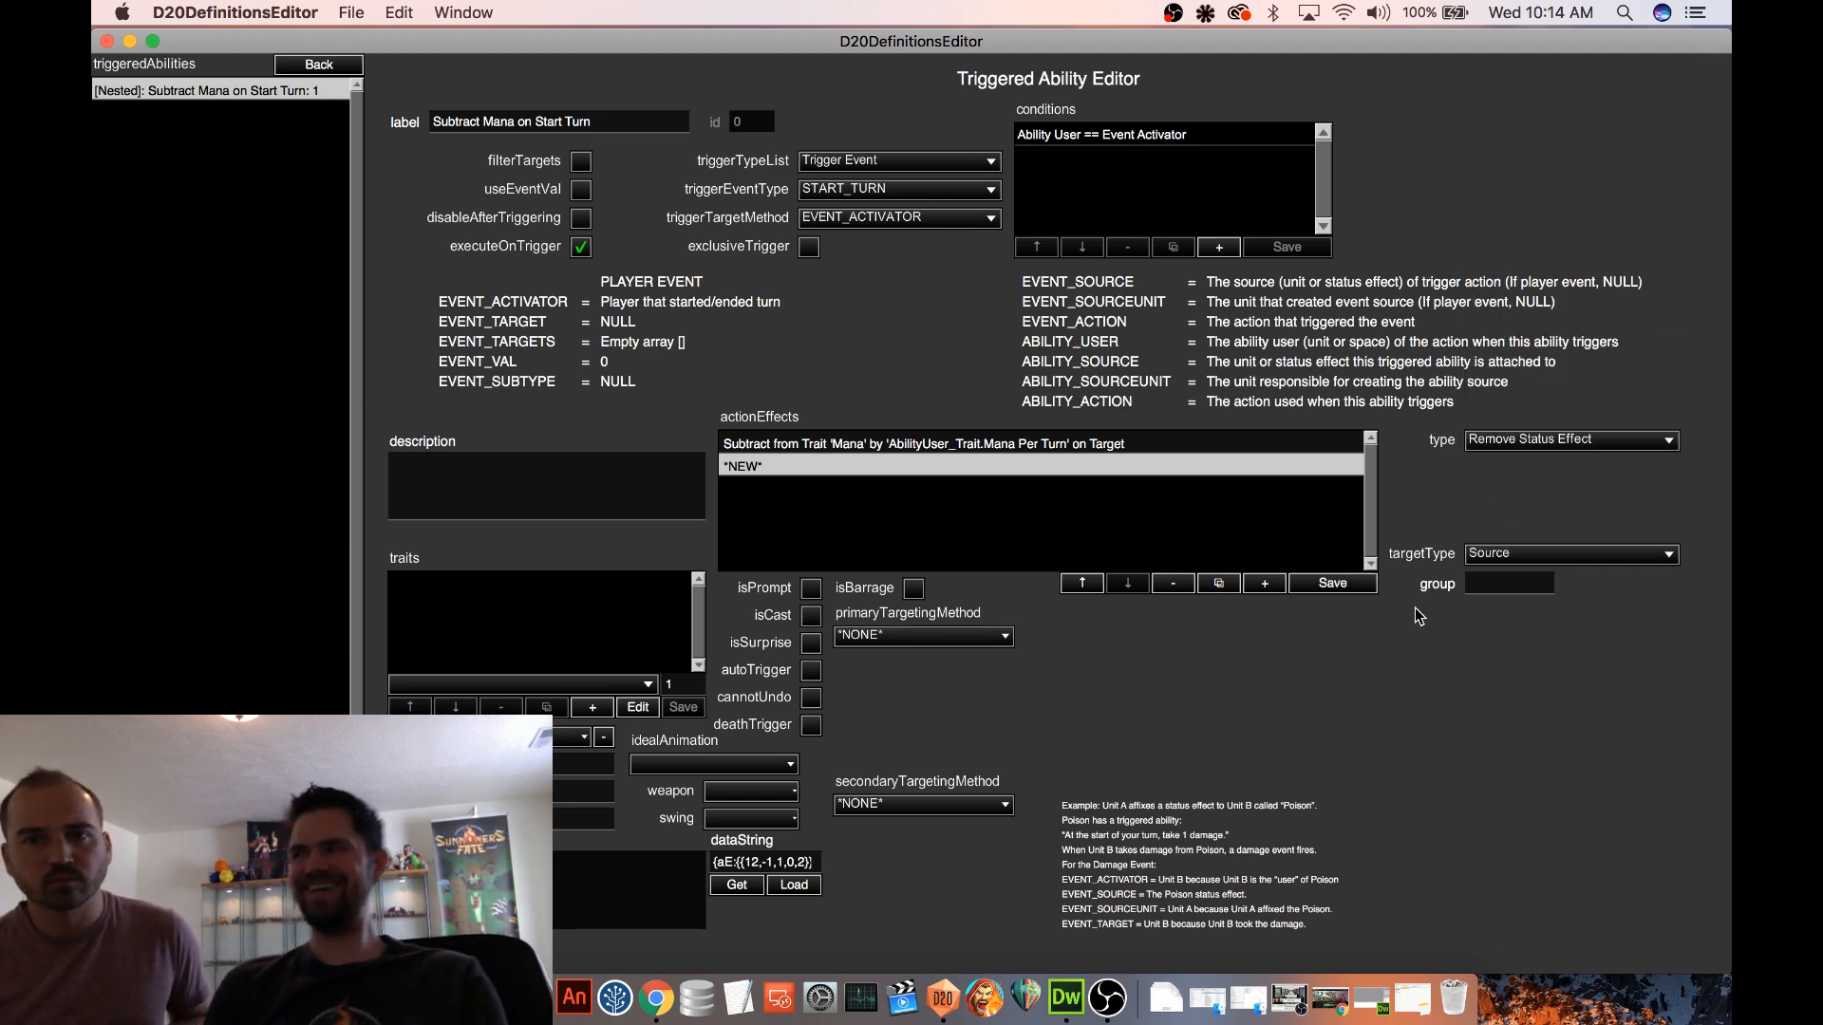
left_click(1327, 585)
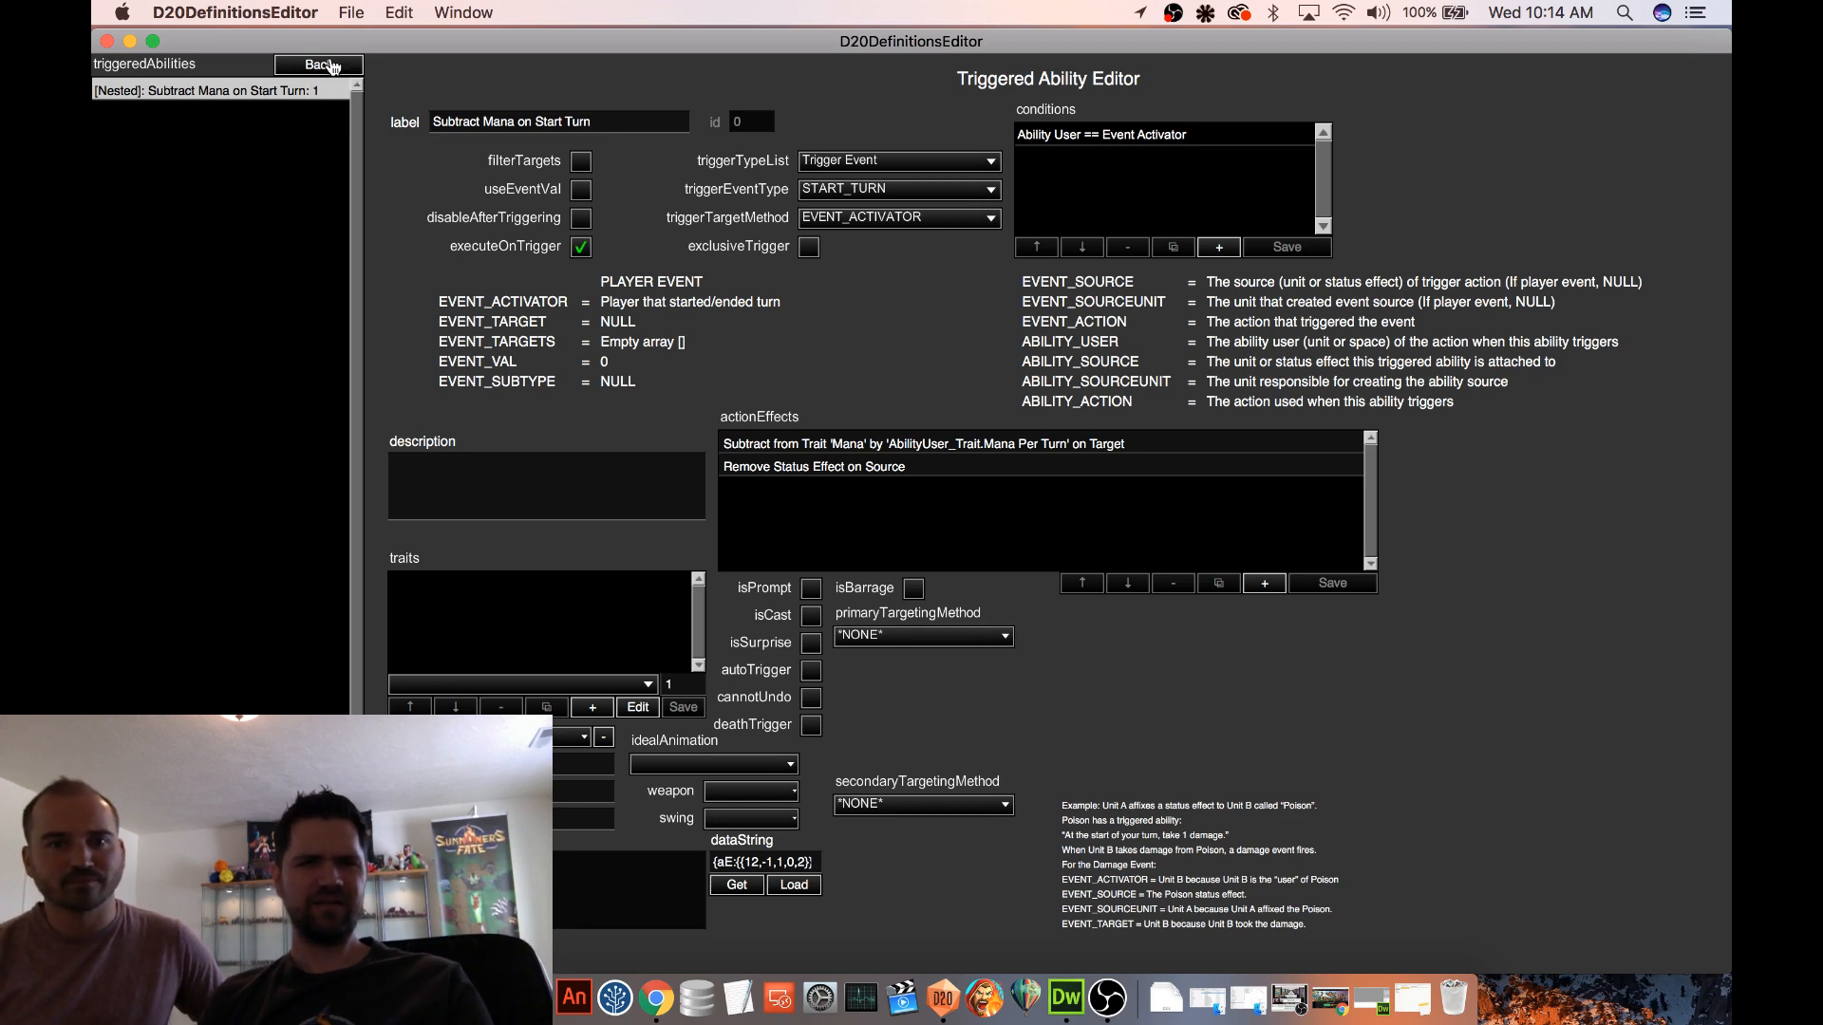
Return to the definitions, open the Procedural 2 map and start a test game on it
left_click(319, 65)
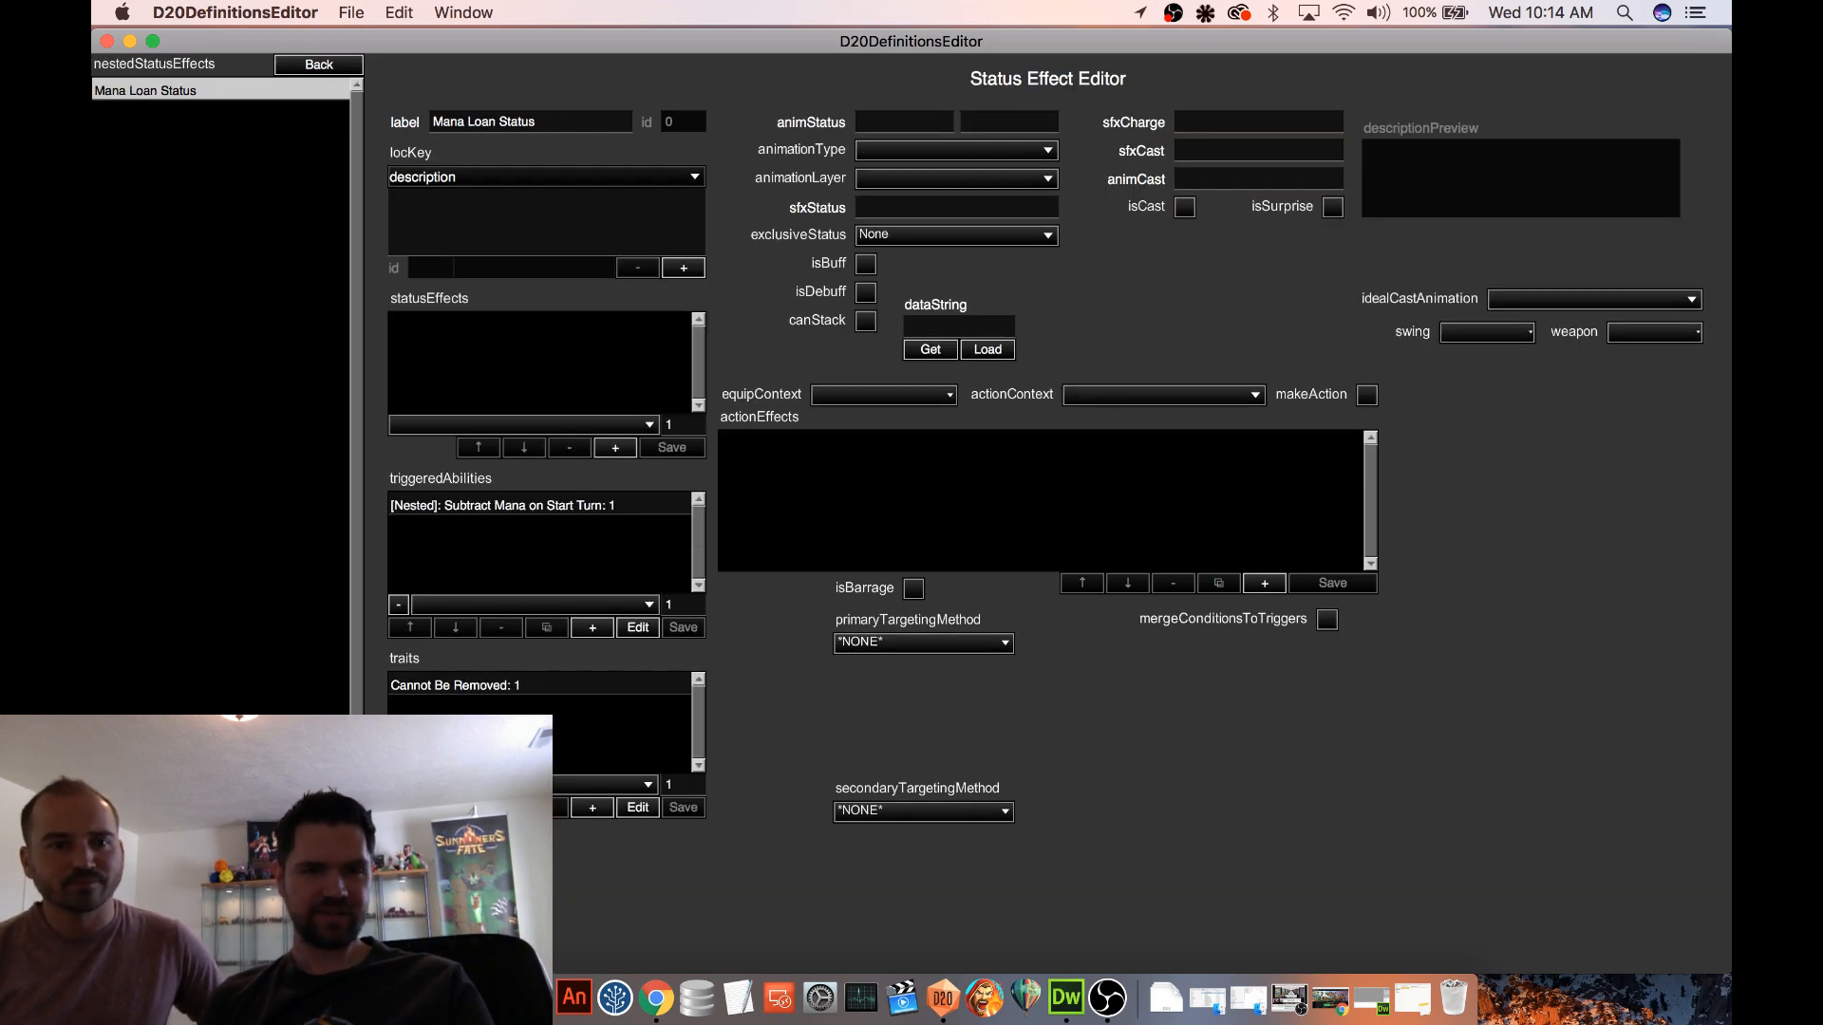
left_click(322, 67)
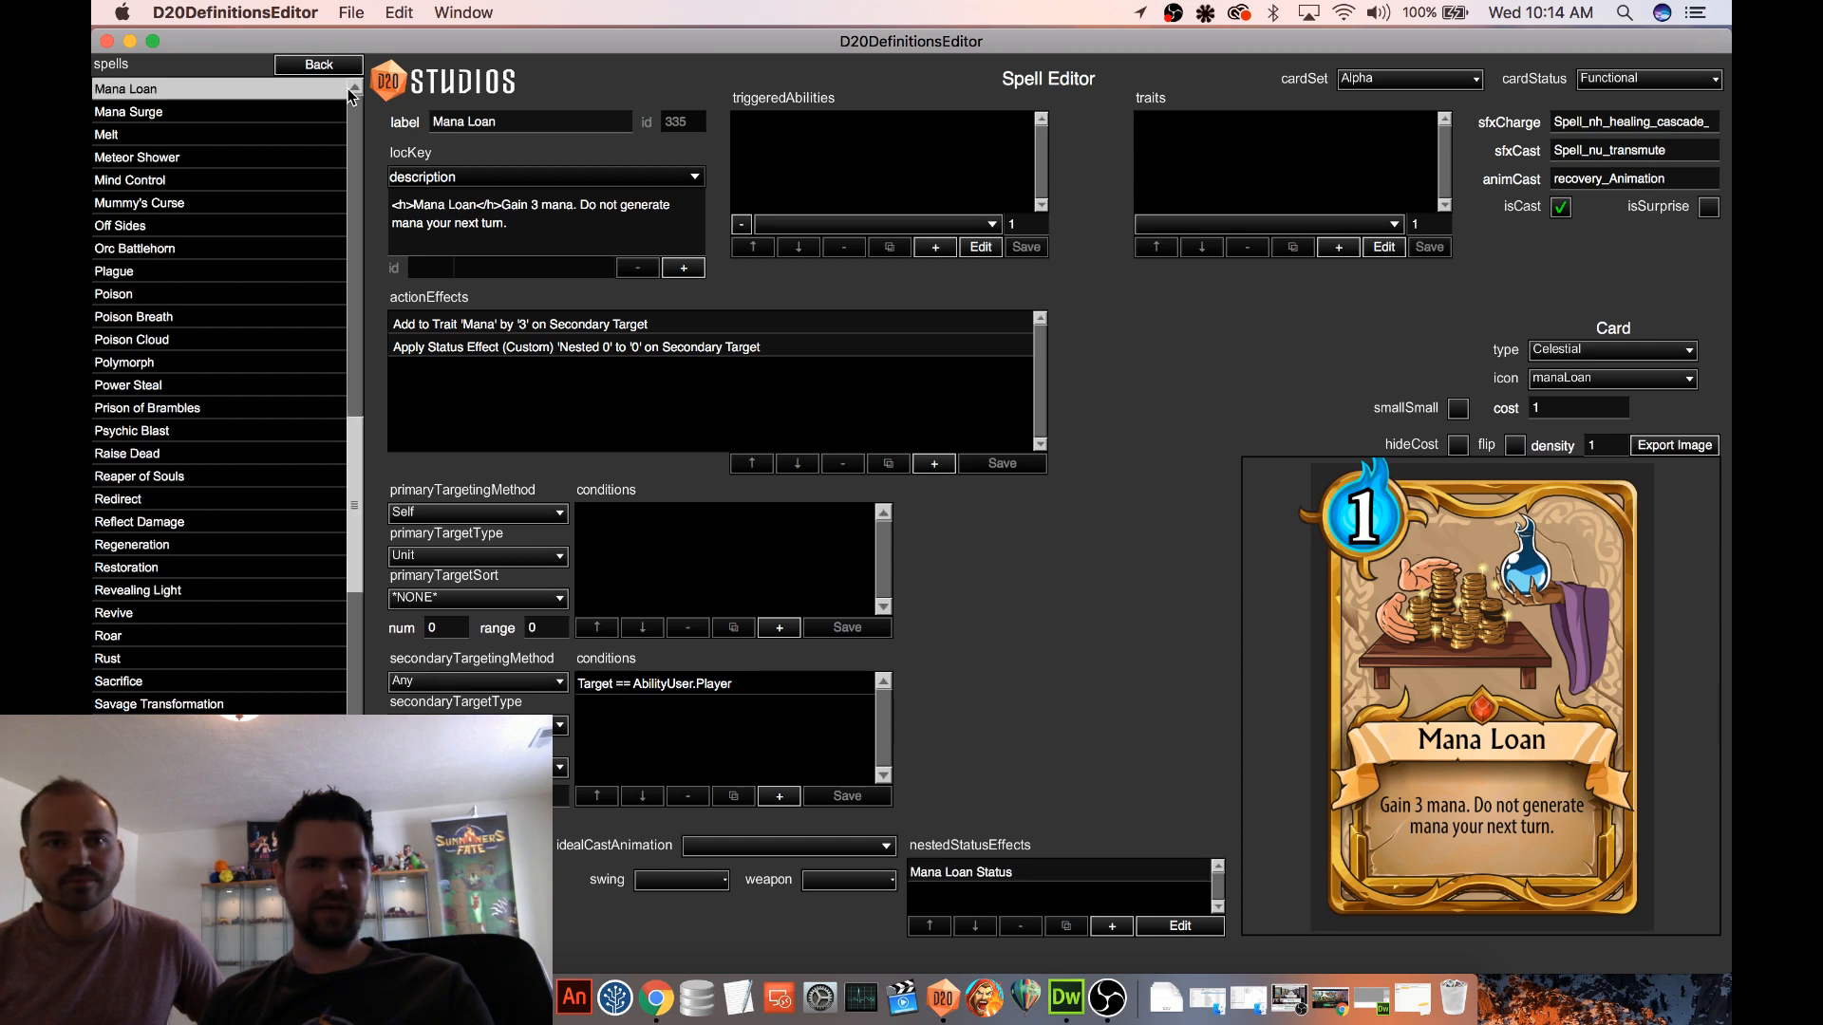
left_click(323, 66)
left_click(132, 274)
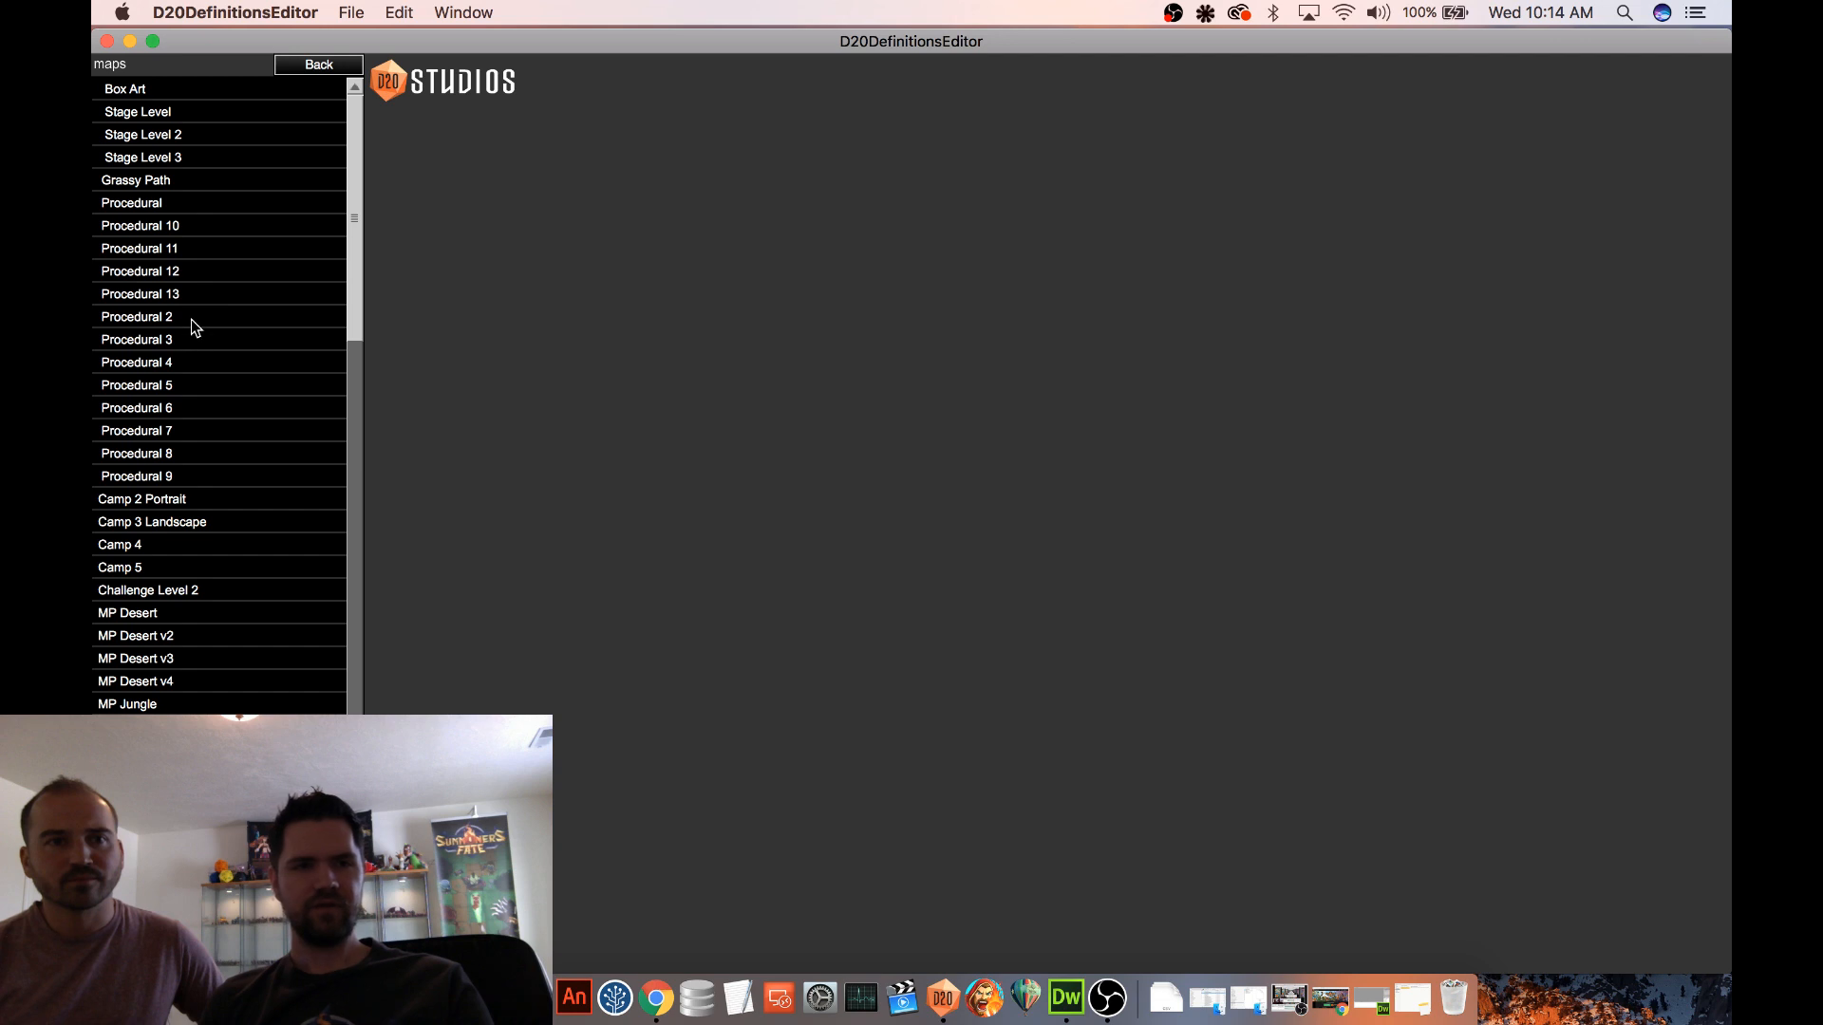
left_click(190, 319)
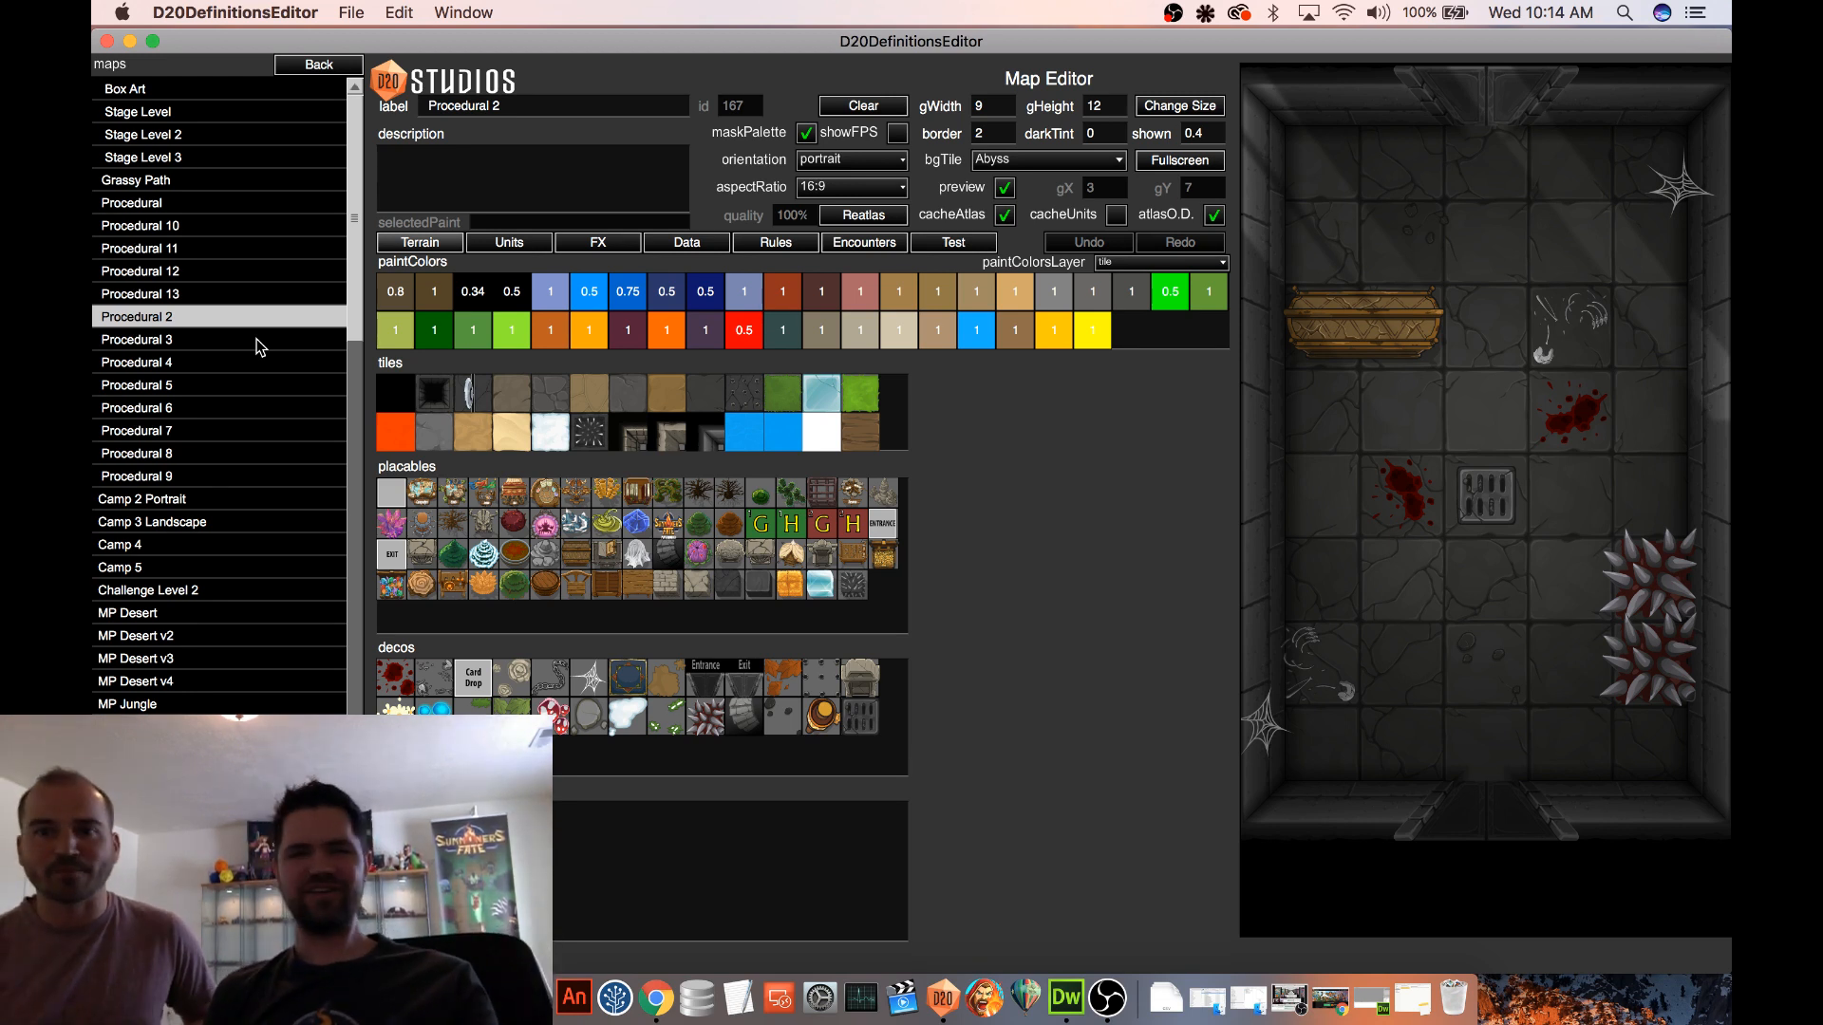
left_click(973, 248)
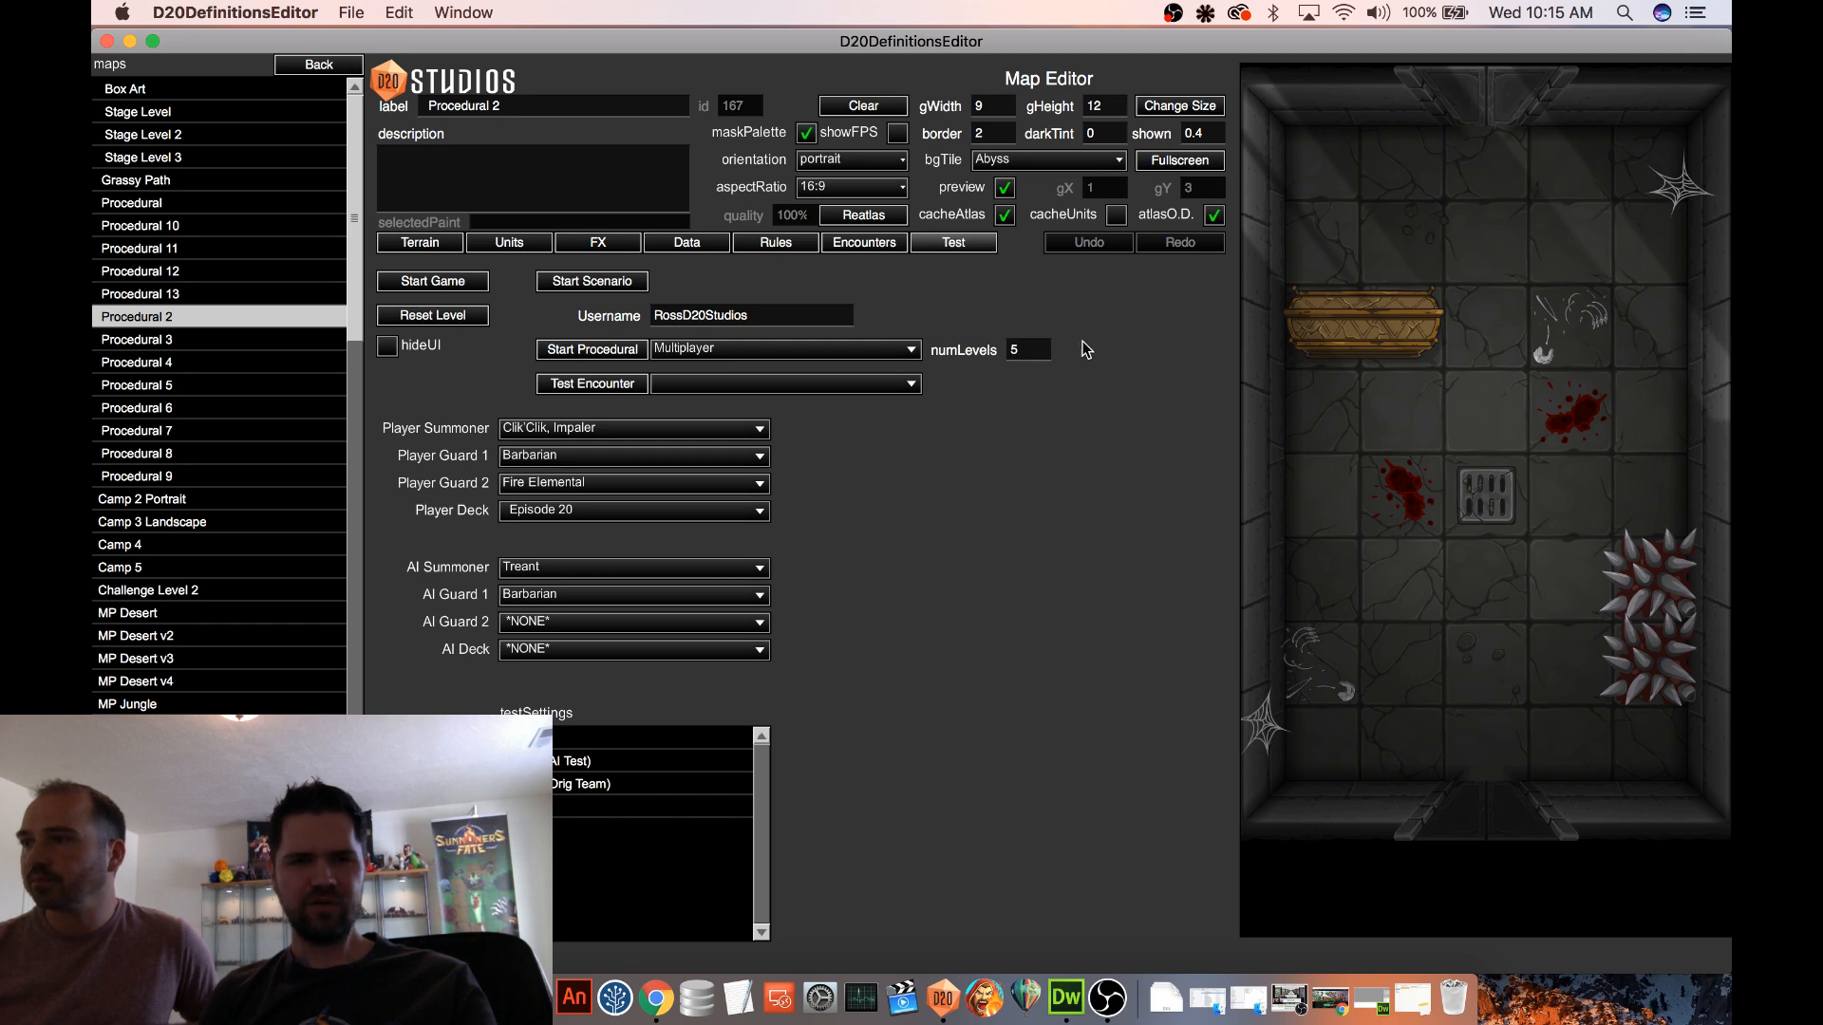
left_click(422, 294)
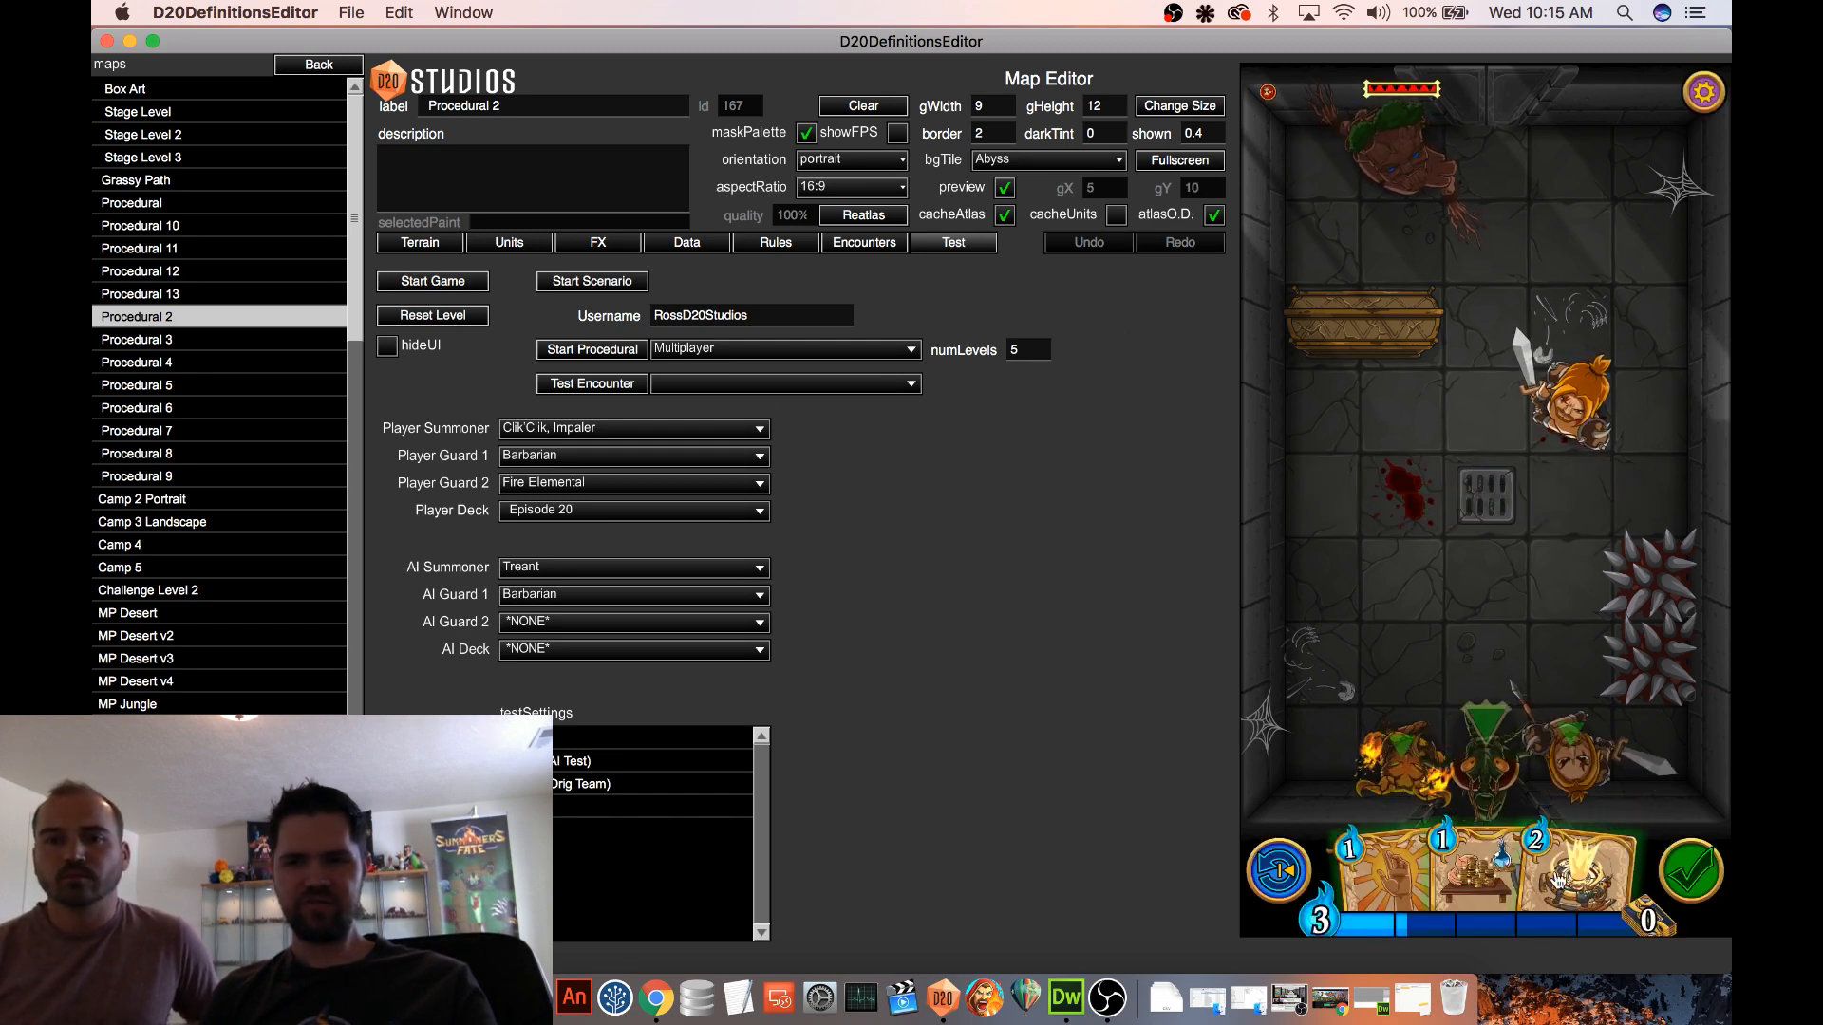
Play the hand including Mana Loan, move the computer's Barbarian back toward the far wall, and end the turn
left_click_drag(1576, 871, 1339, 626)
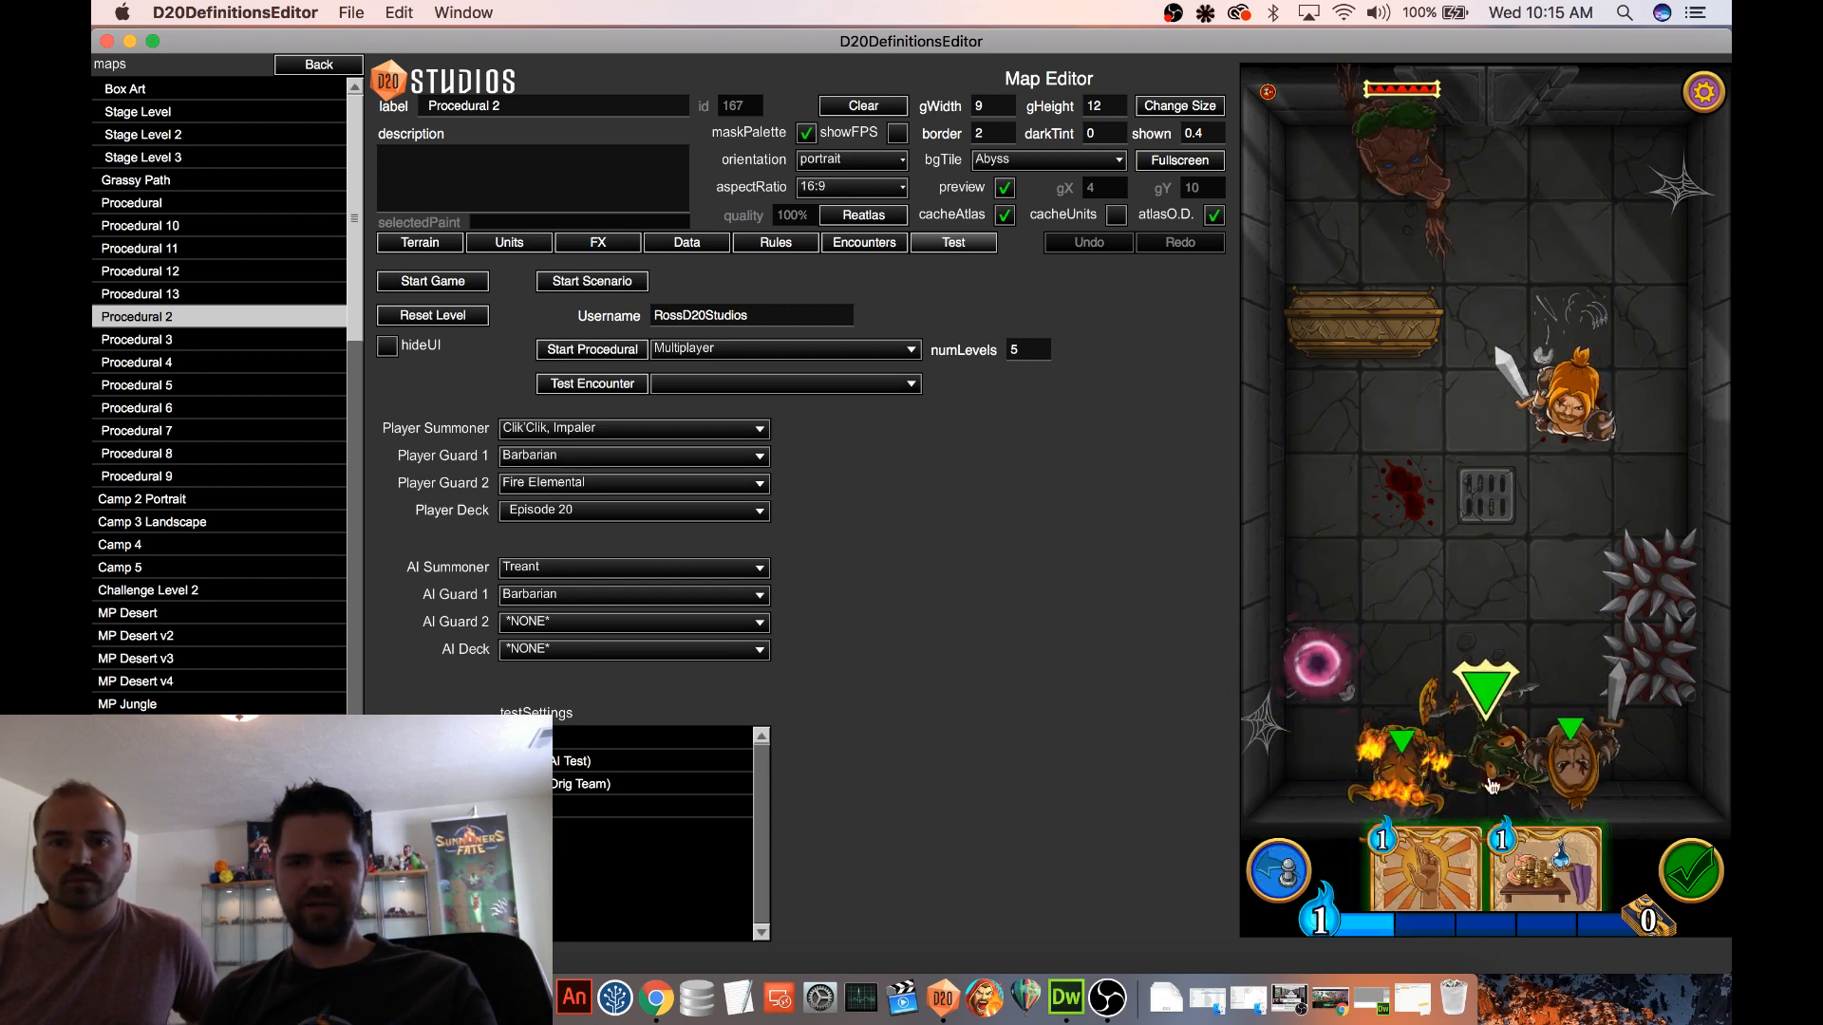
mouse_move(1486, 869)
left_mouse_down()
mouse_move(1481, 763)
mouse_move(1392, 503)
mouse_move(1396, 596)
left_mouse_up()
left_click_drag(1573, 420, 1562, 166)
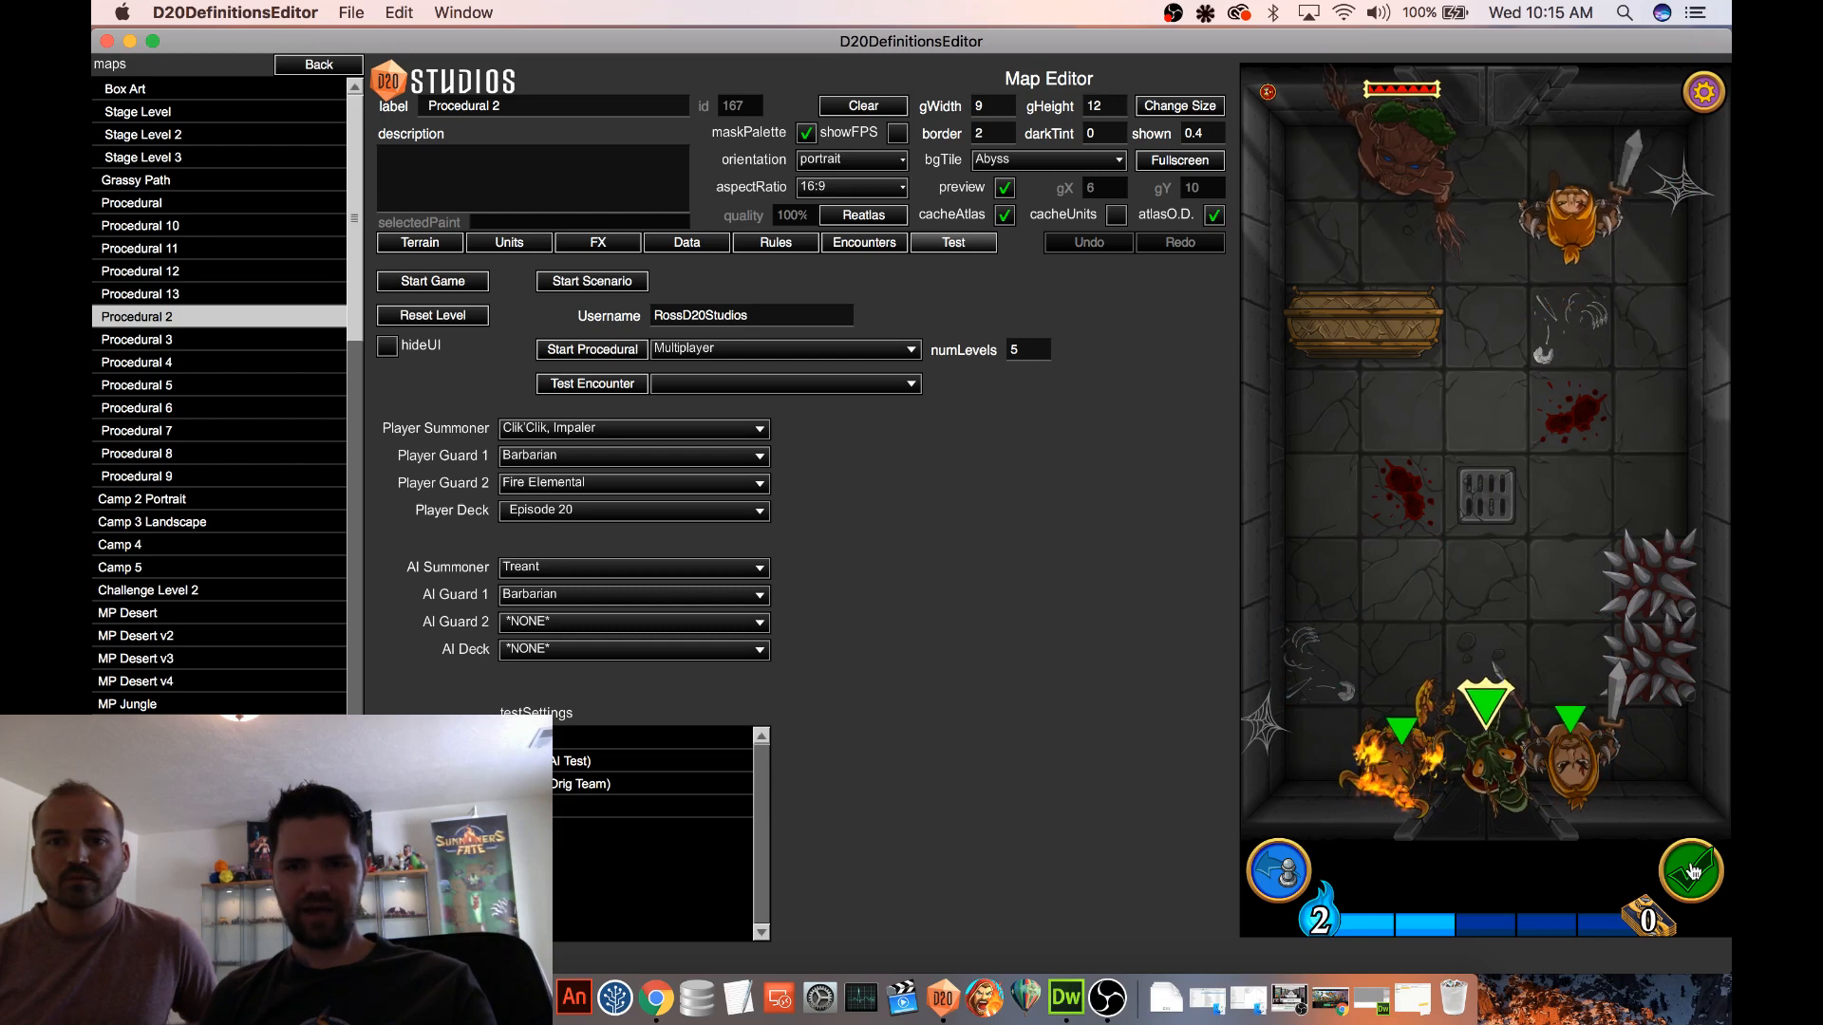
left_click(1691, 870)
left_click(1559, 739)
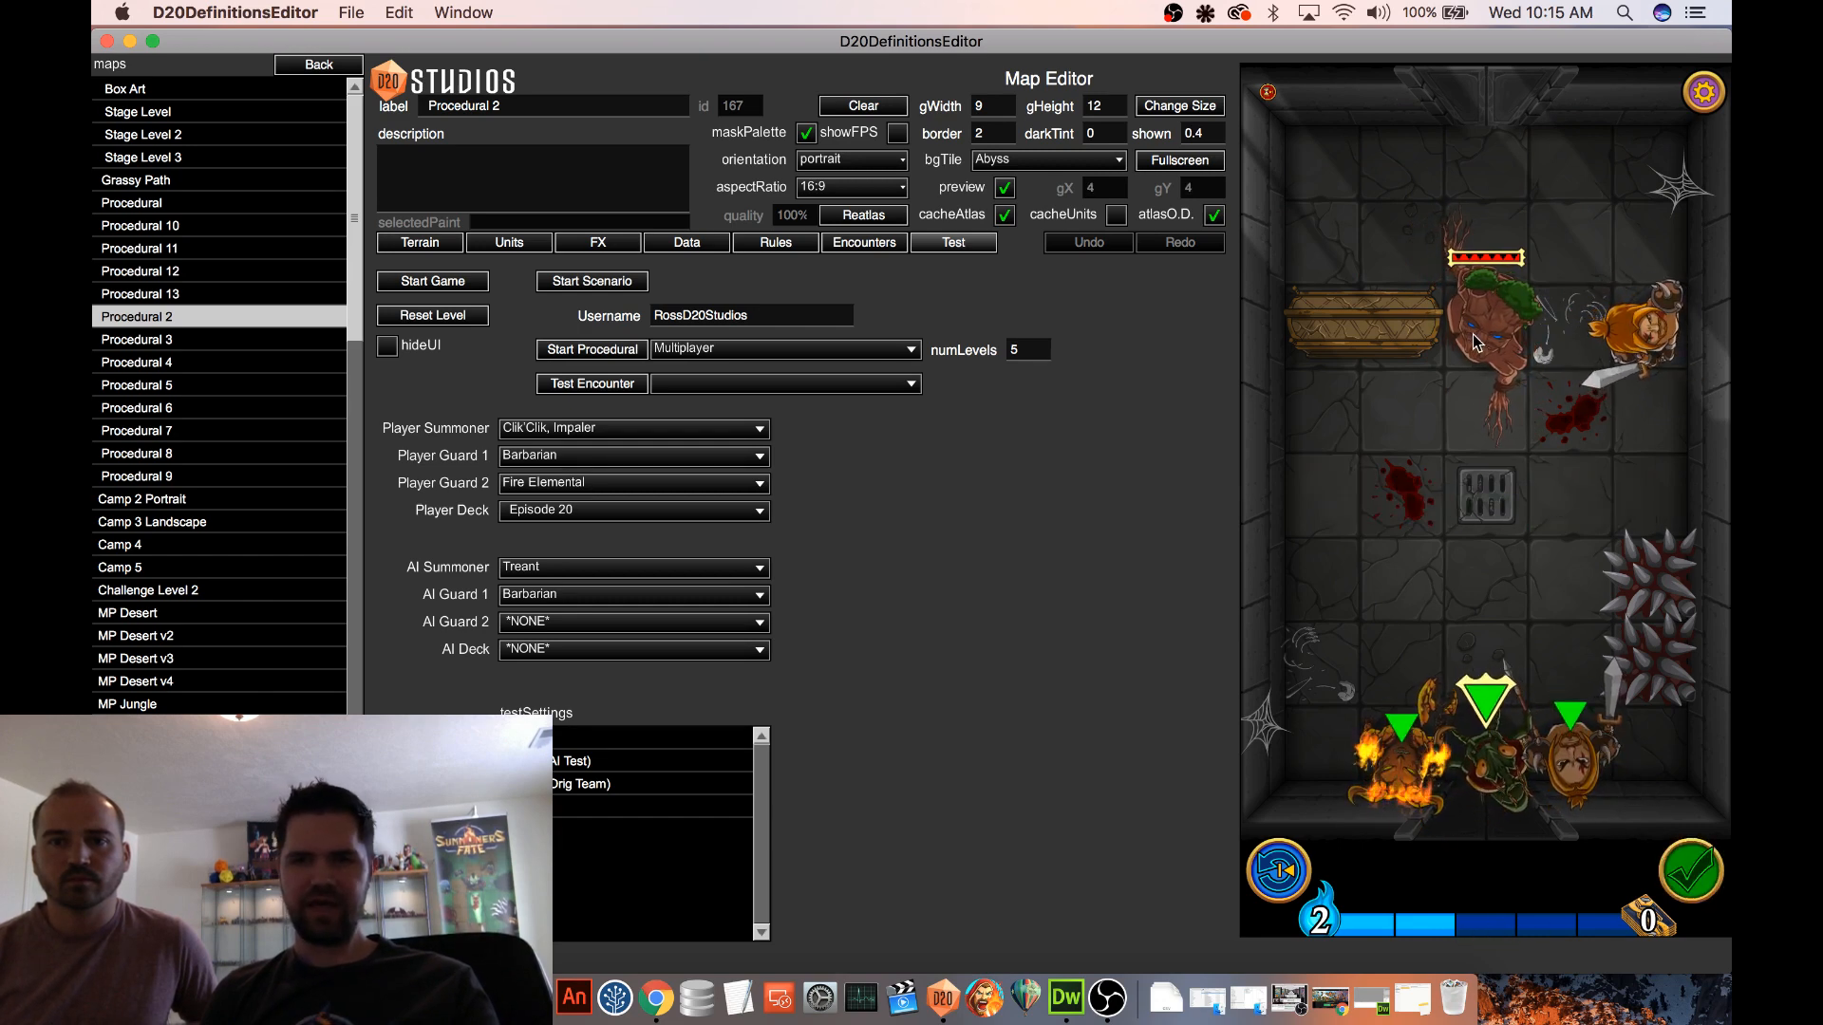
Move the computer's Treant behind the wooden coffin and its Barbarian to the opposite far corner, and end the turn again
left_click_drag(1487, 332, 1362, 217)
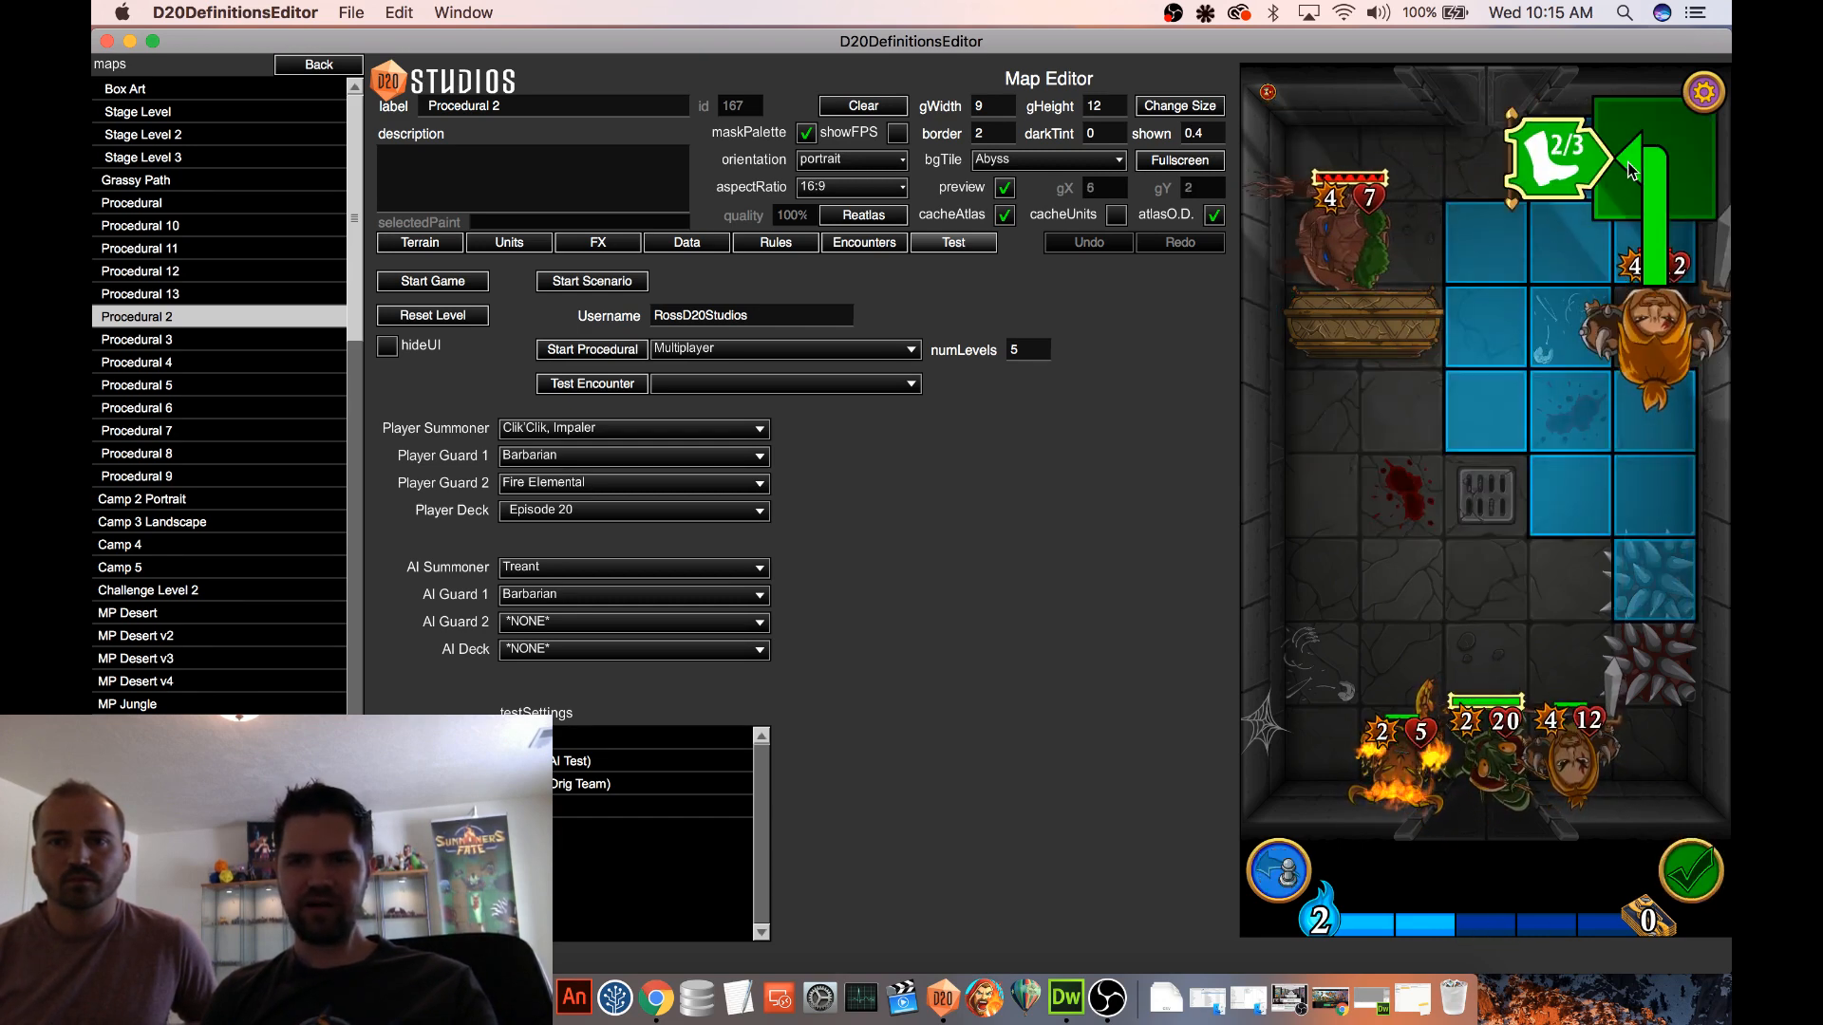
left_click(1691, 871)
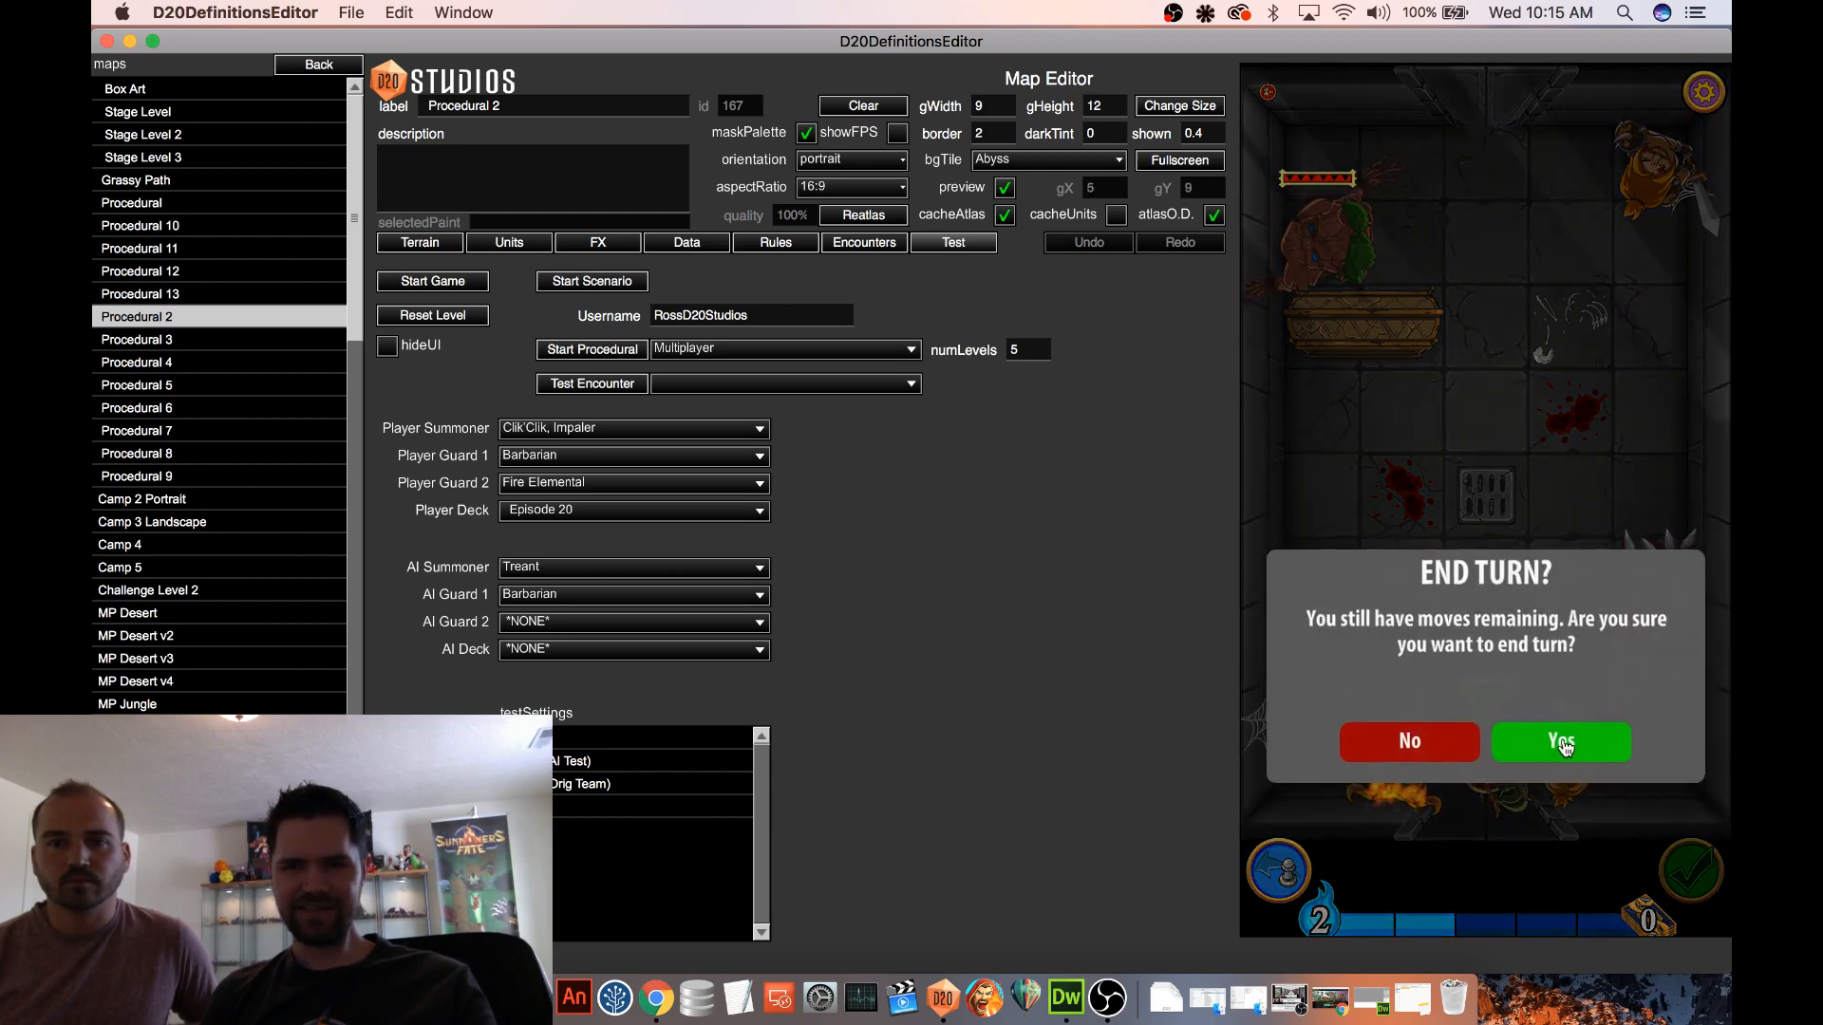
left_click(1560, 741)
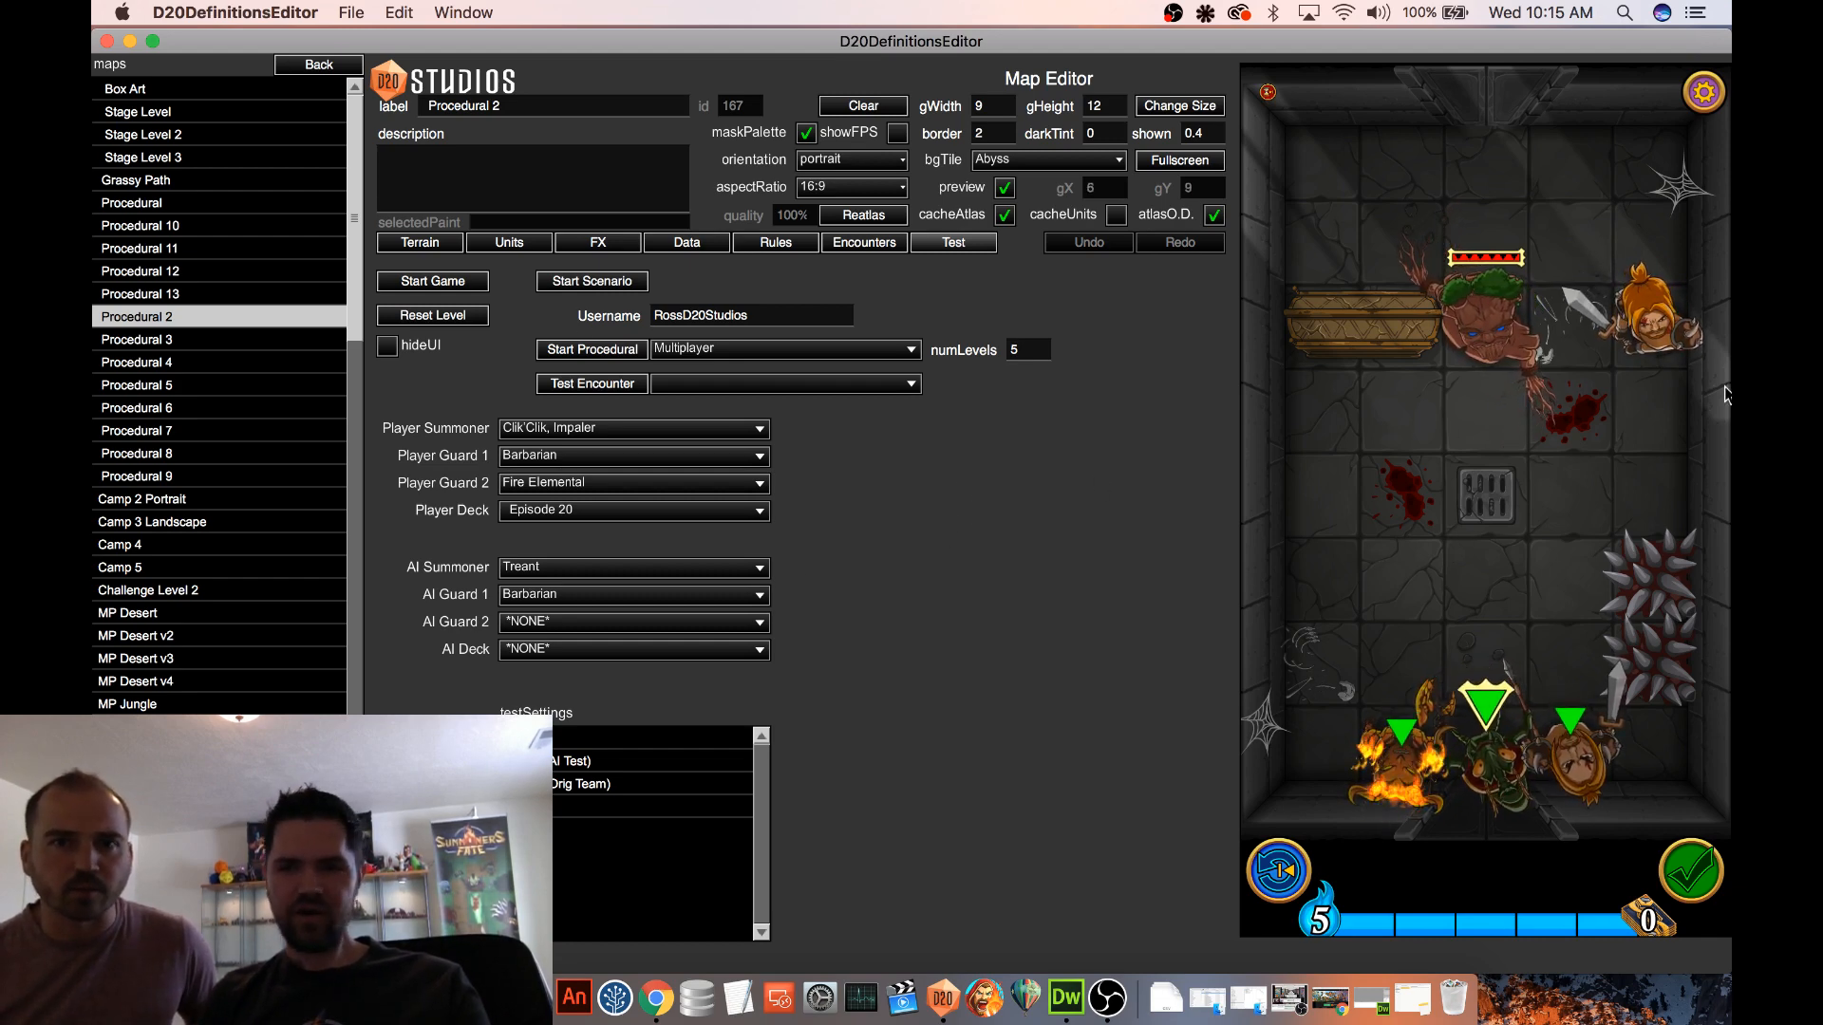
Open the game log through the debug menu and examine the latest turn-start entries
left_click(1707, 107)
left_click(1489, 474)
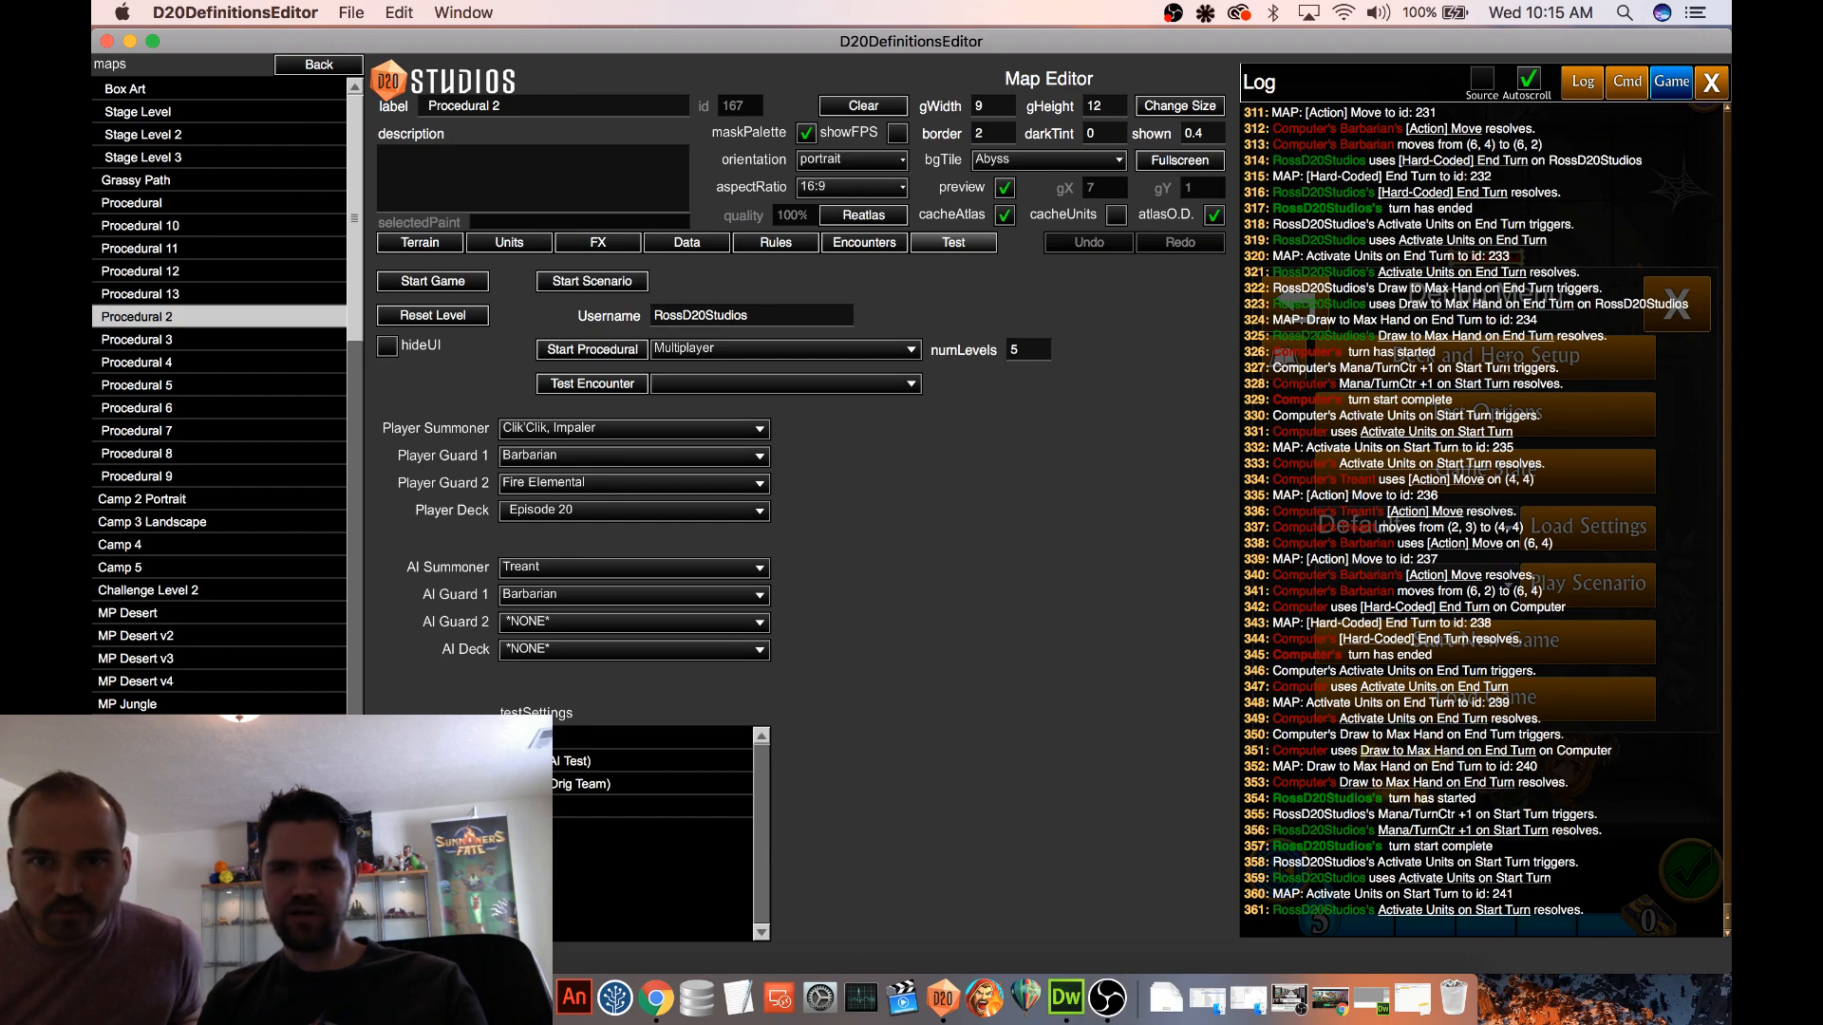
Review the earlier turn-start entries in the game log for Subtract Mana, and close the log and debug menu
scroll(1512, 323, "up", 9)
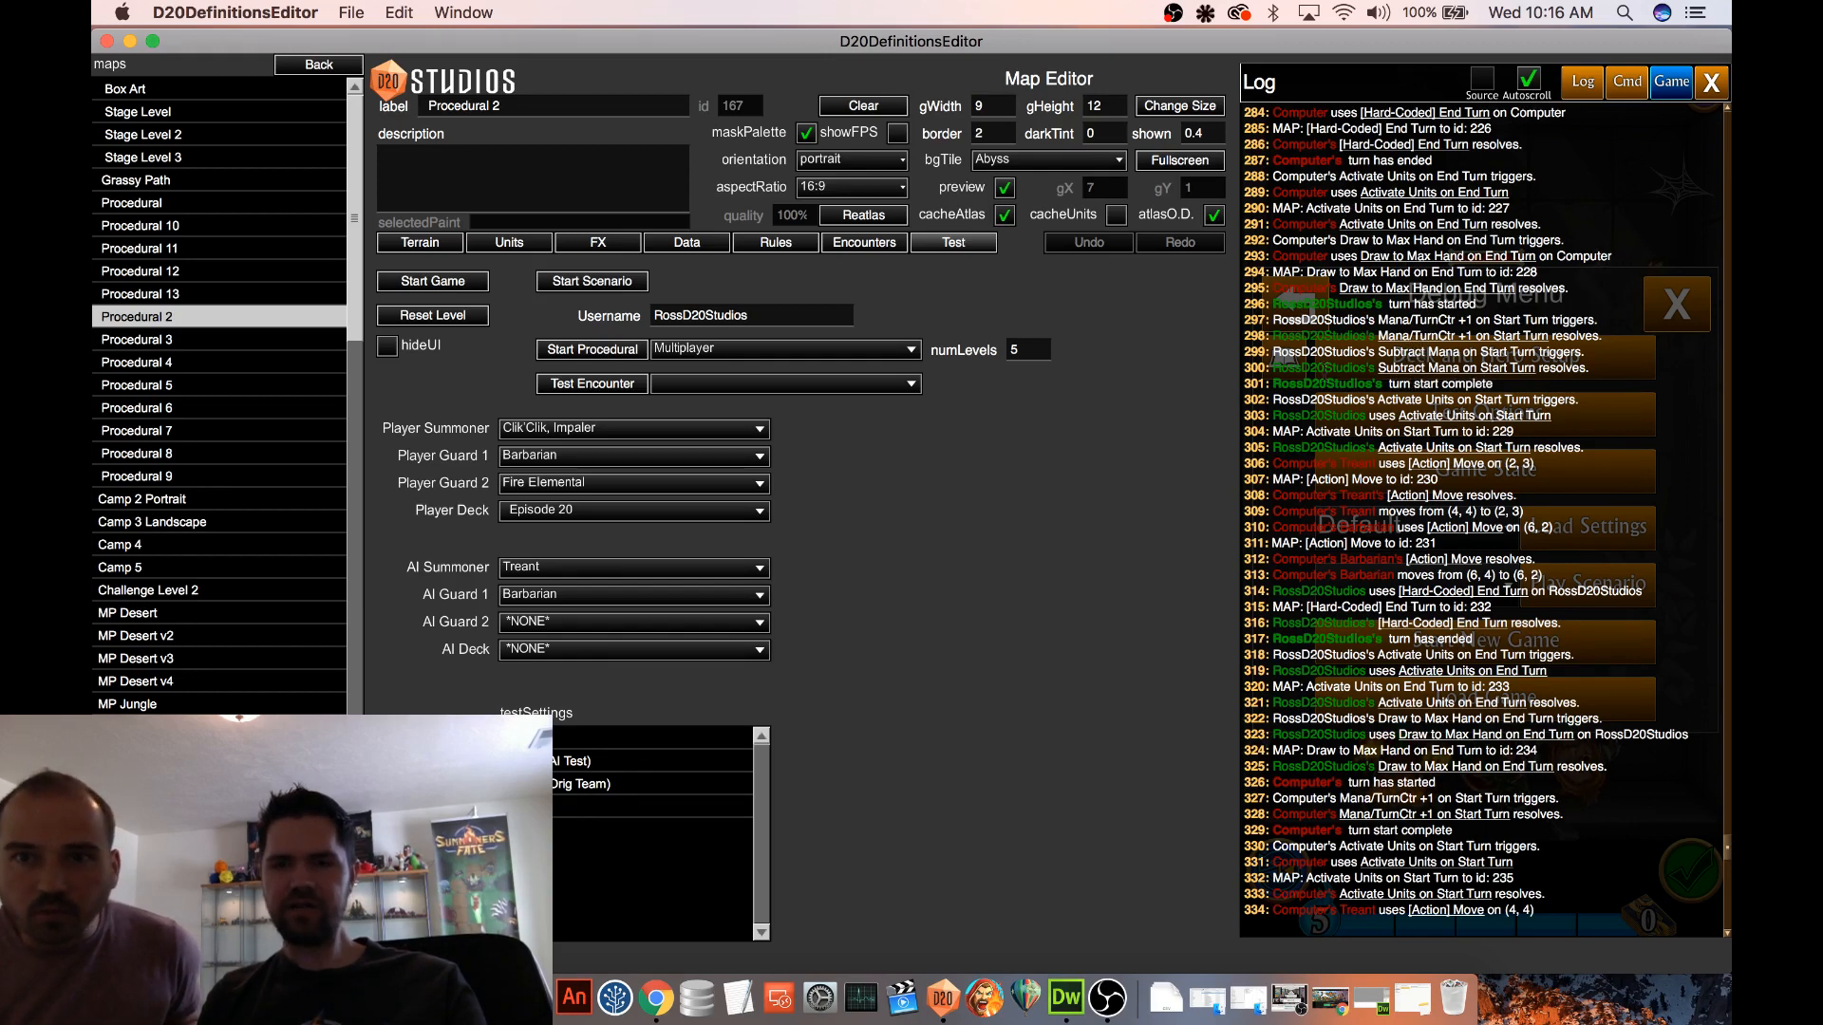
left_click_drag(1273, 369, 1599, 370)
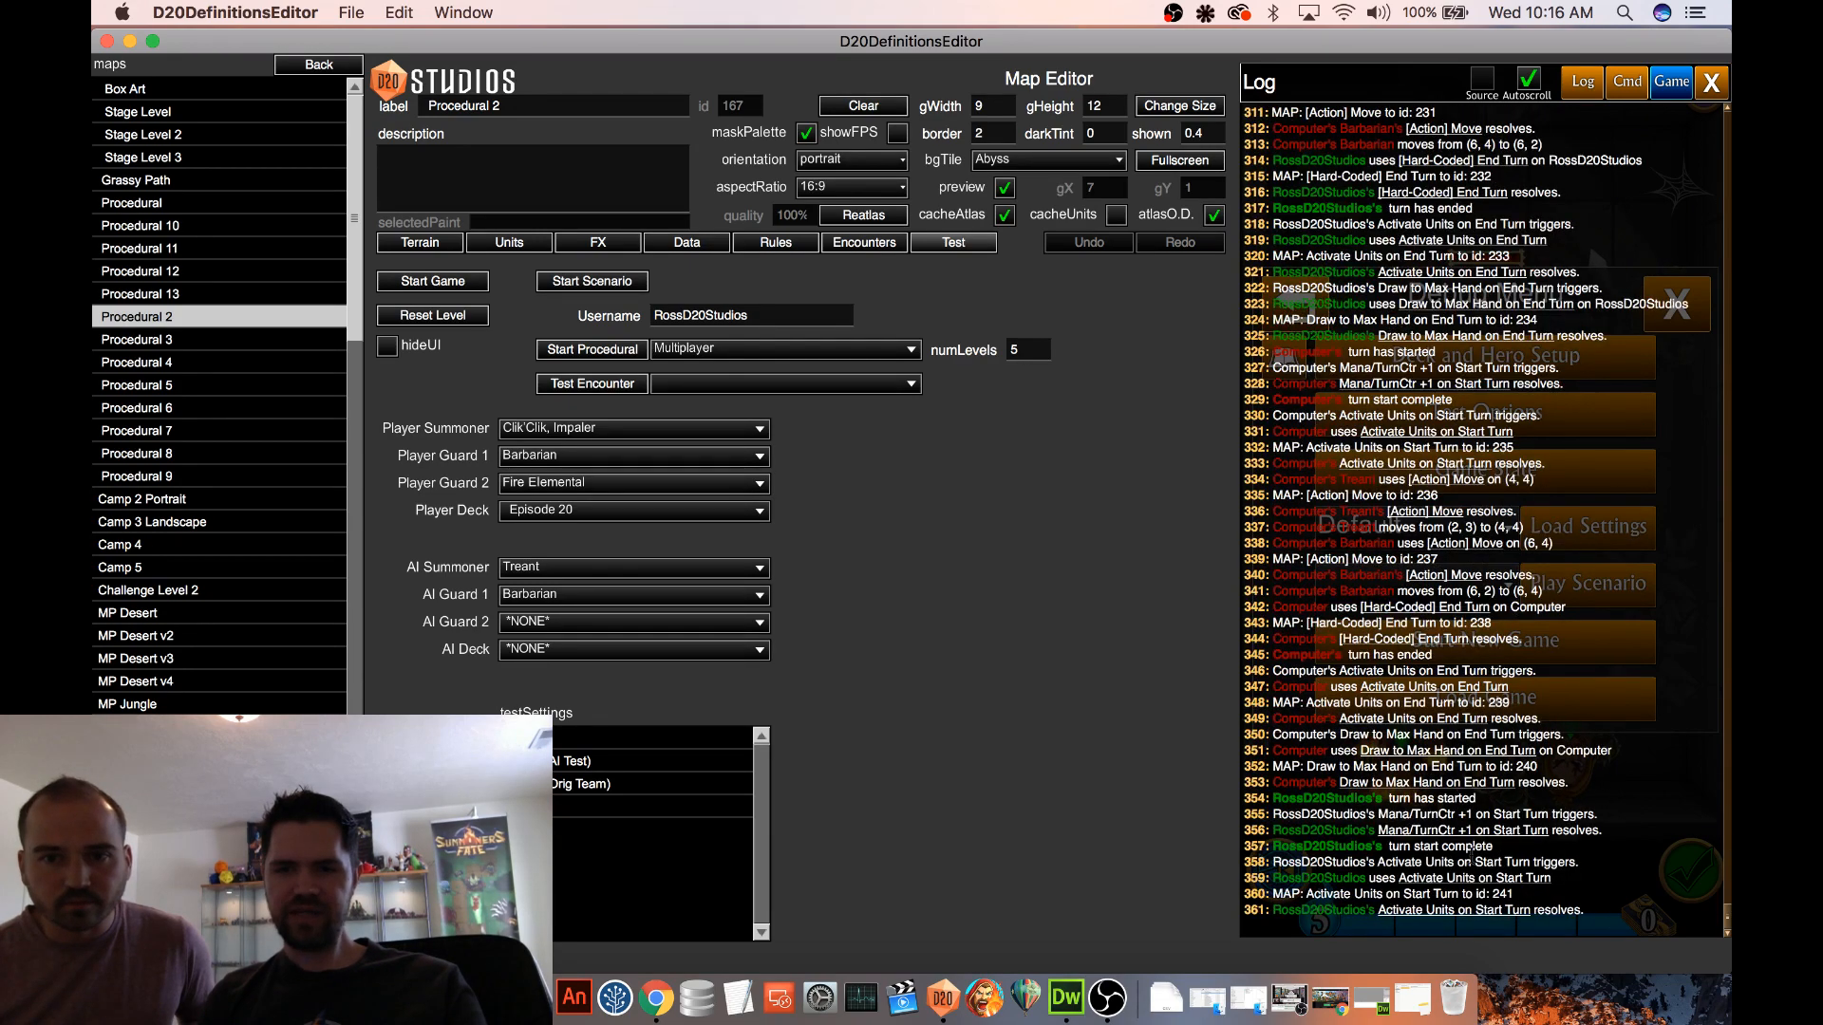
left_click(1712, 83)
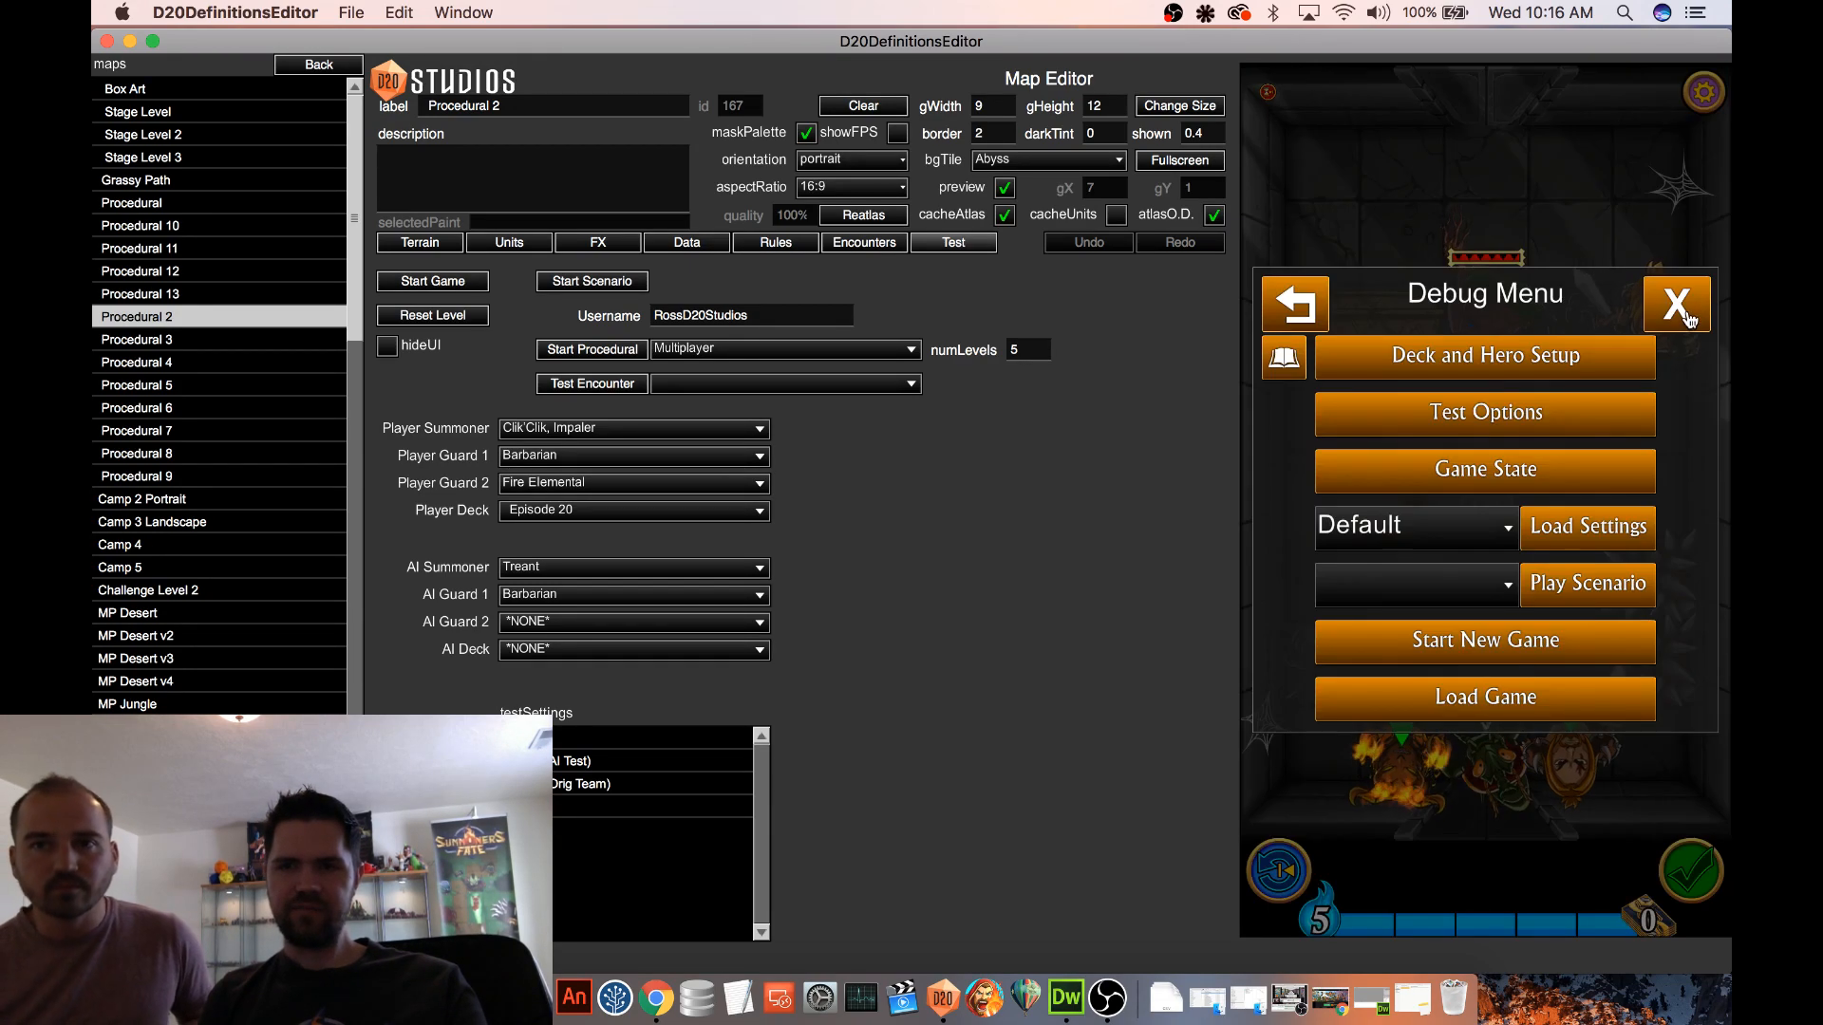
left_click(1677, 306)
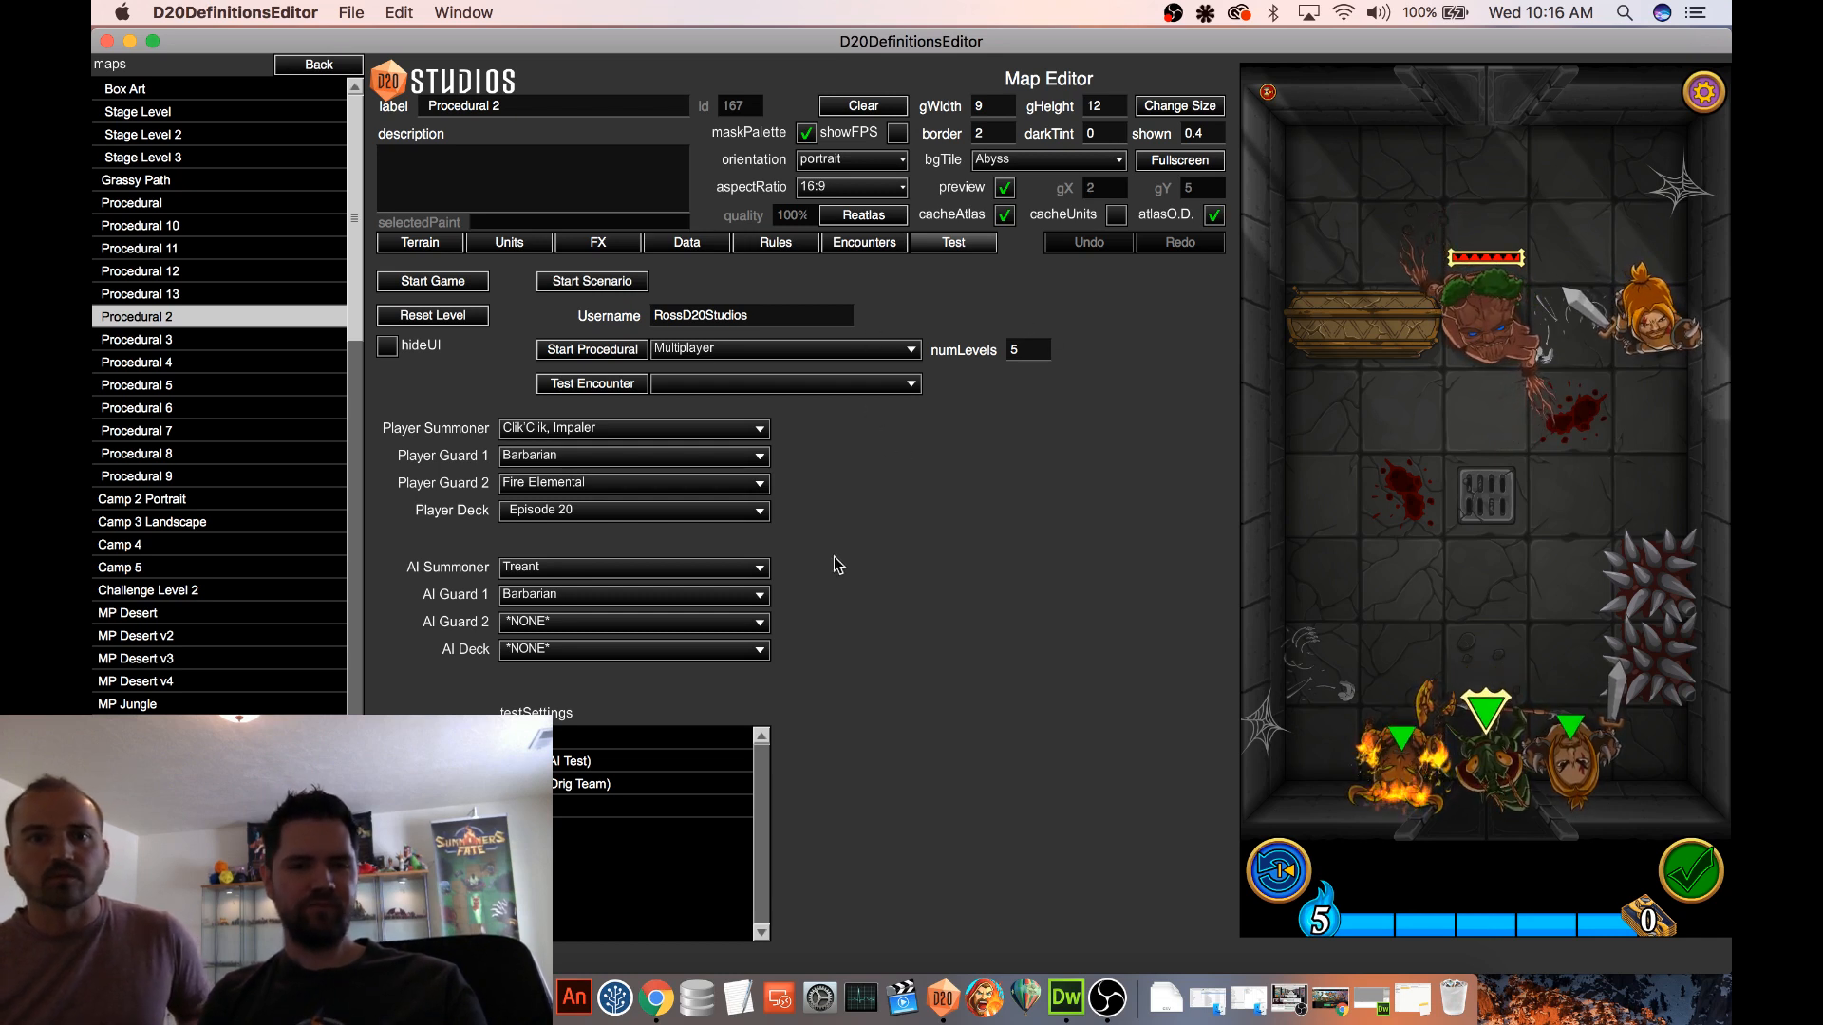
Return to the definitions, go to the spells list and open the Disintegrate spell
left_click(321, 67)
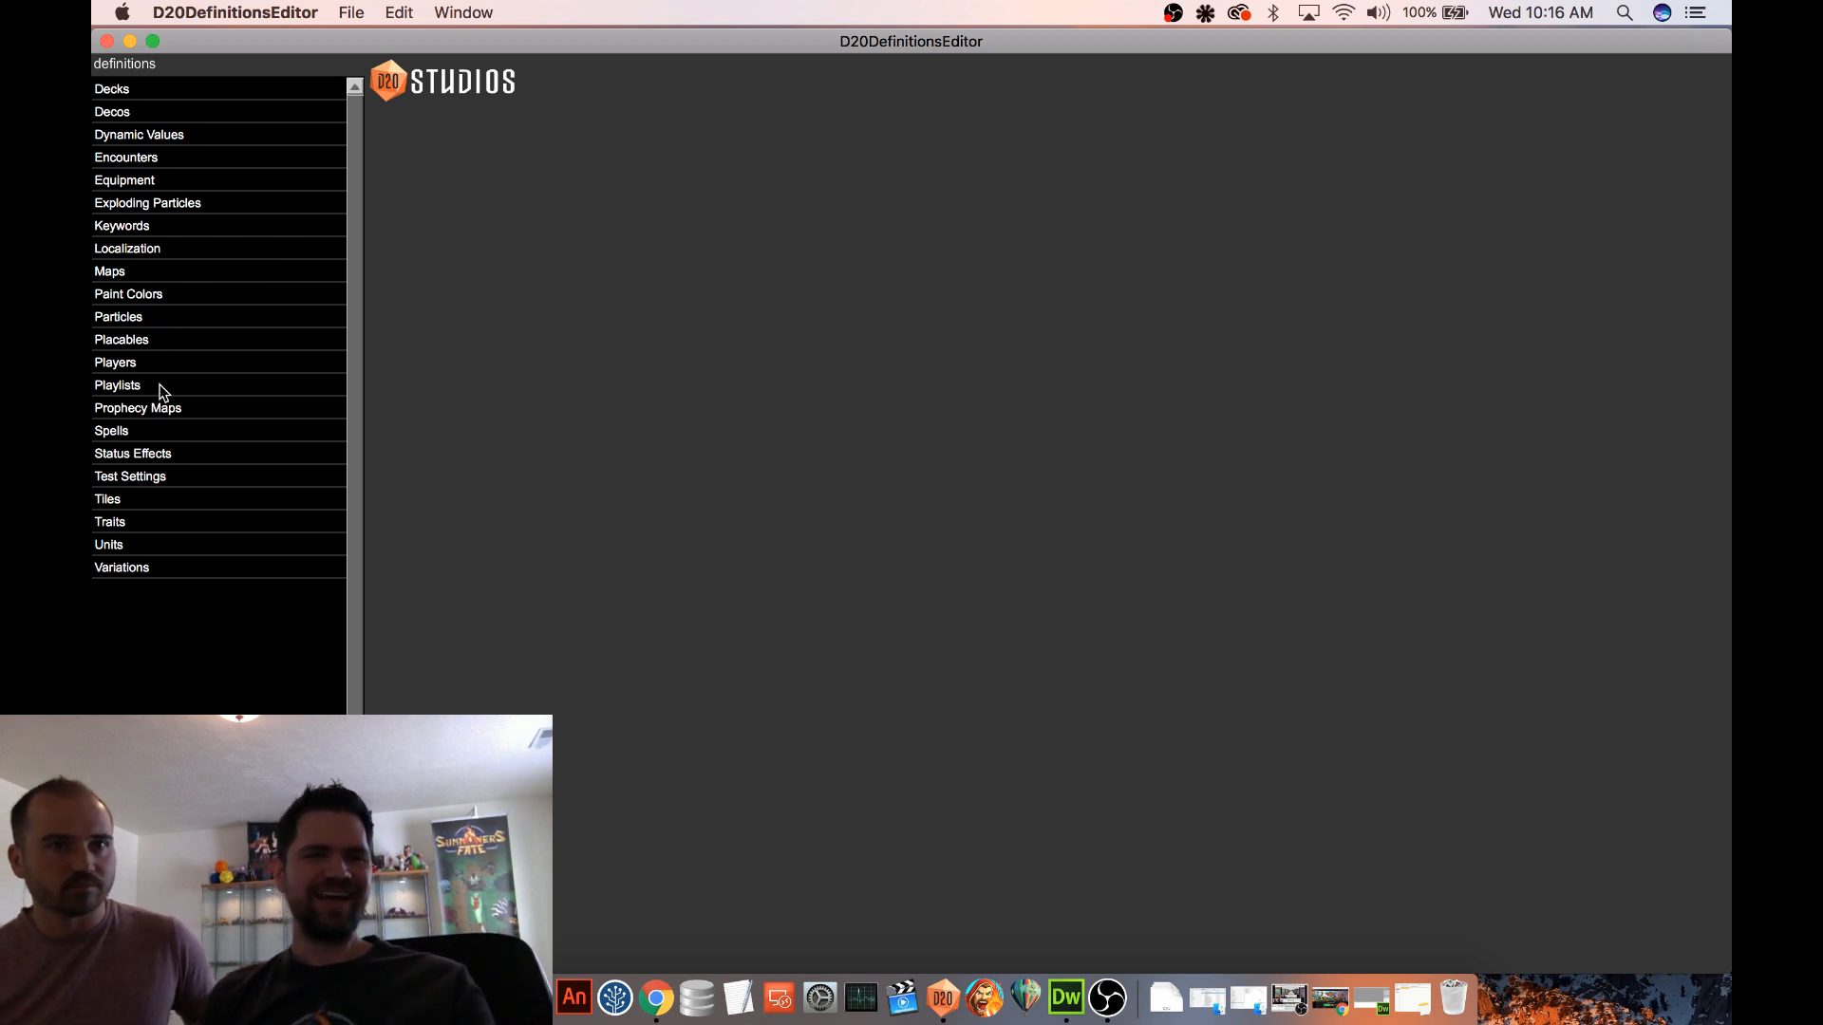
left_click(150, 276)
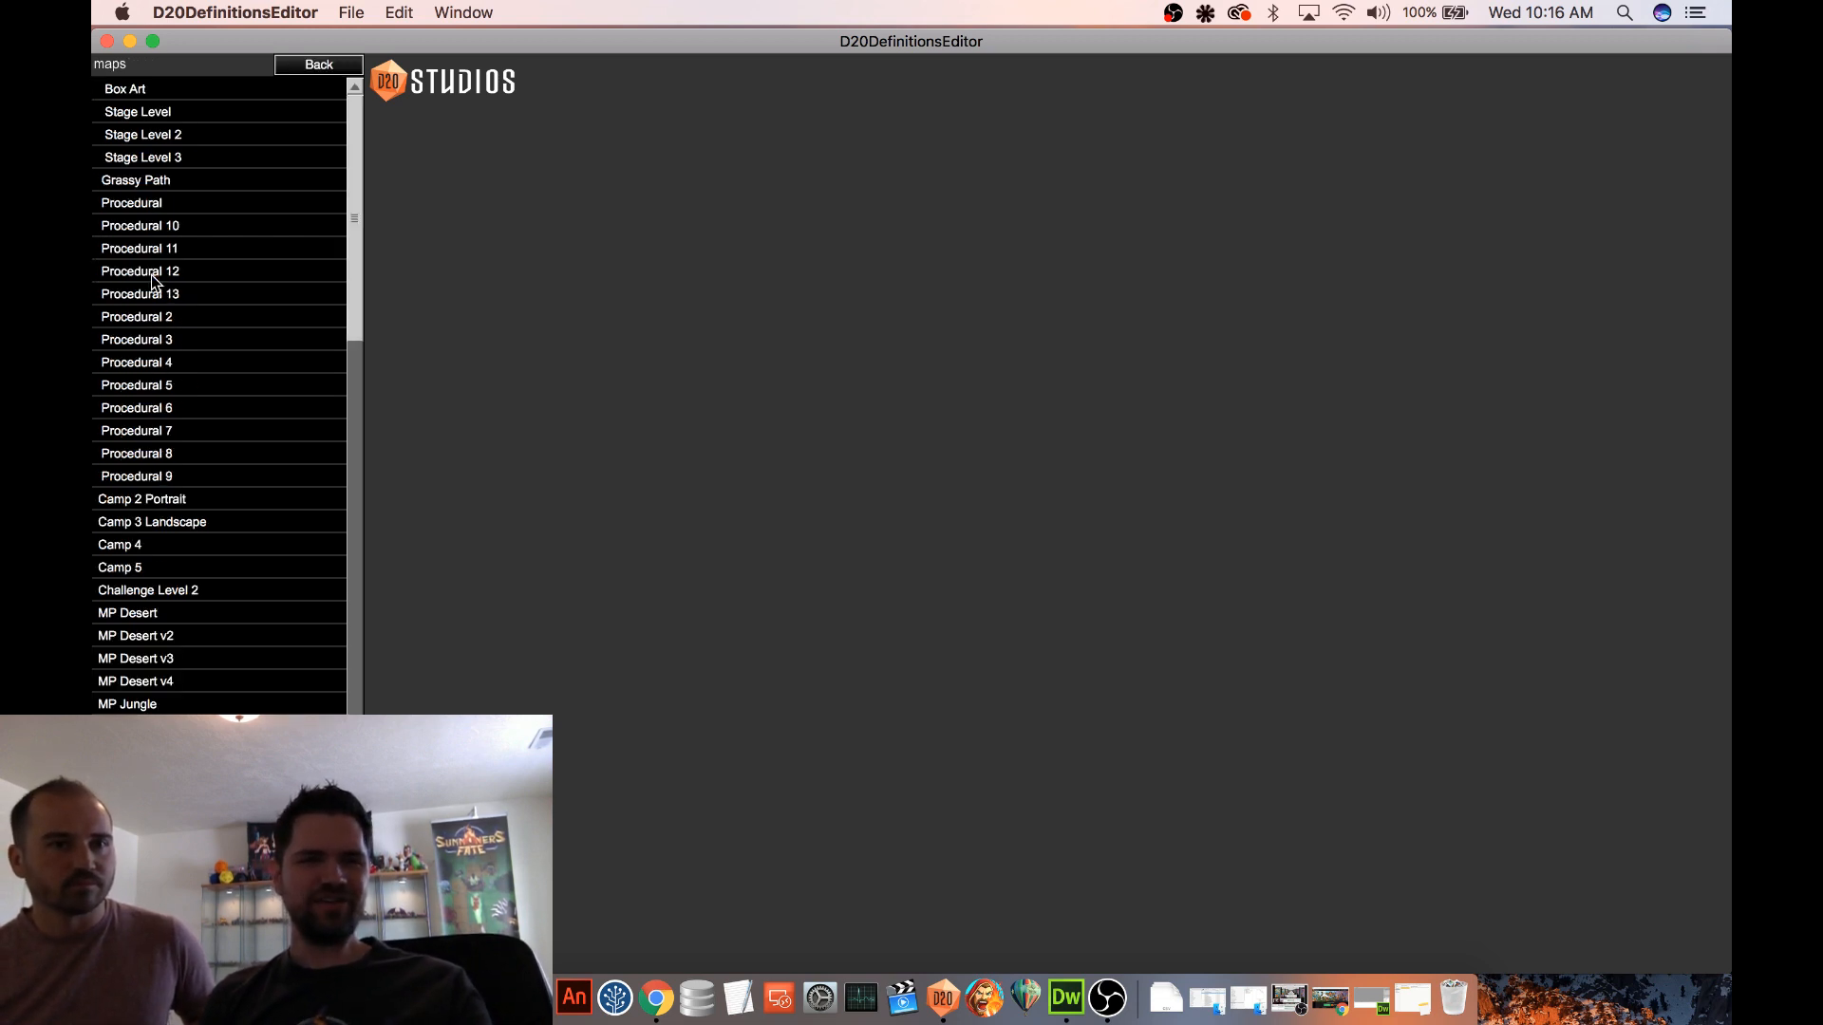
left_click(301, 74)
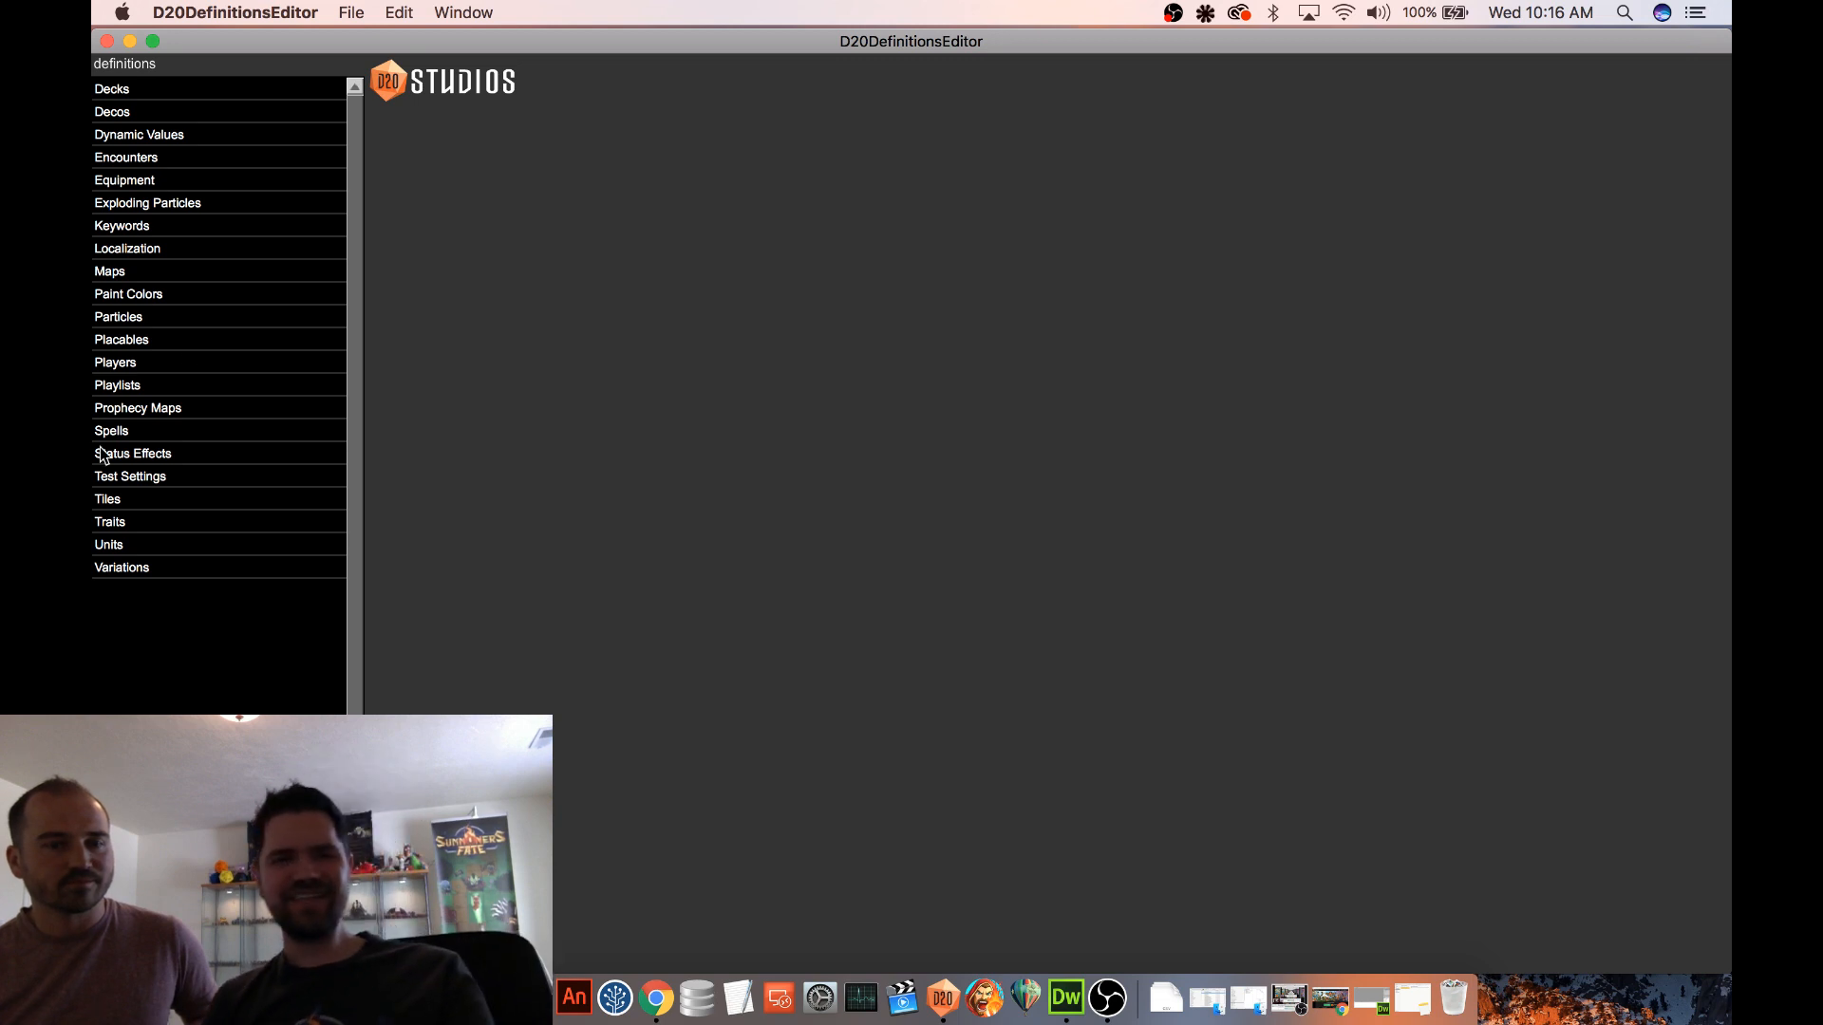
left_click(138, 432)
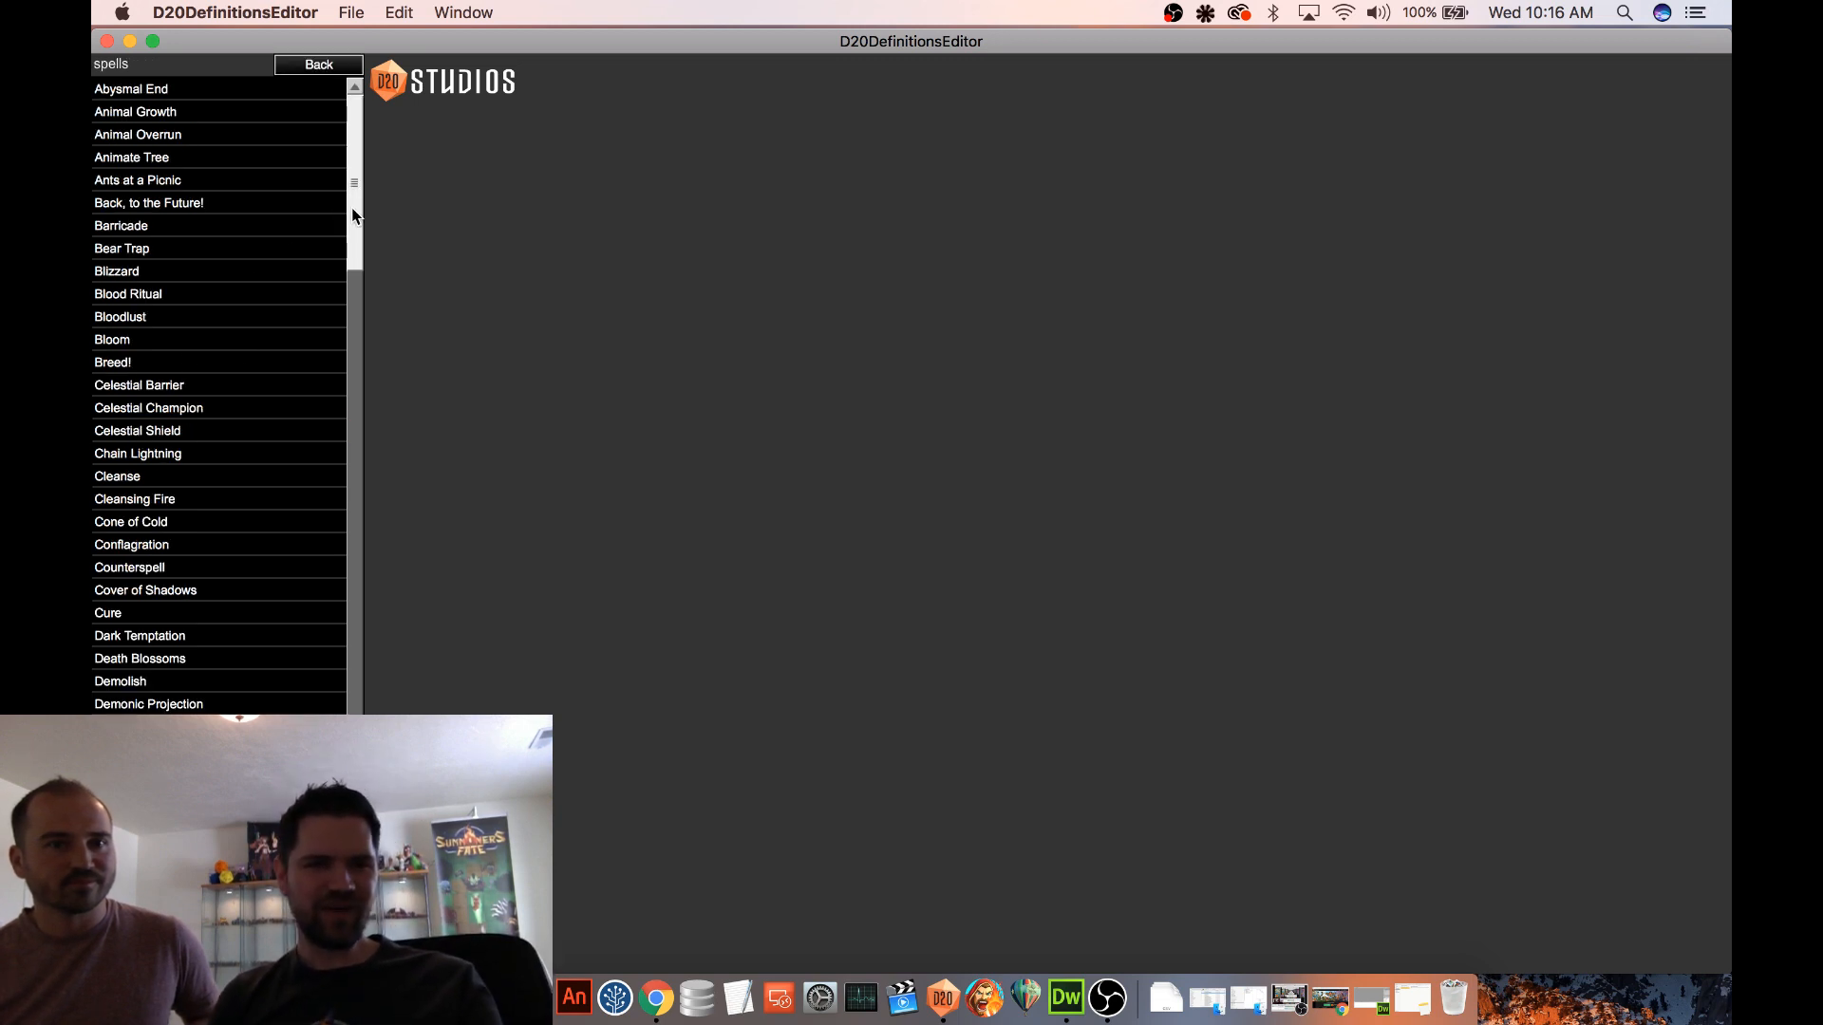
scroll(346, 220, "down", 3)
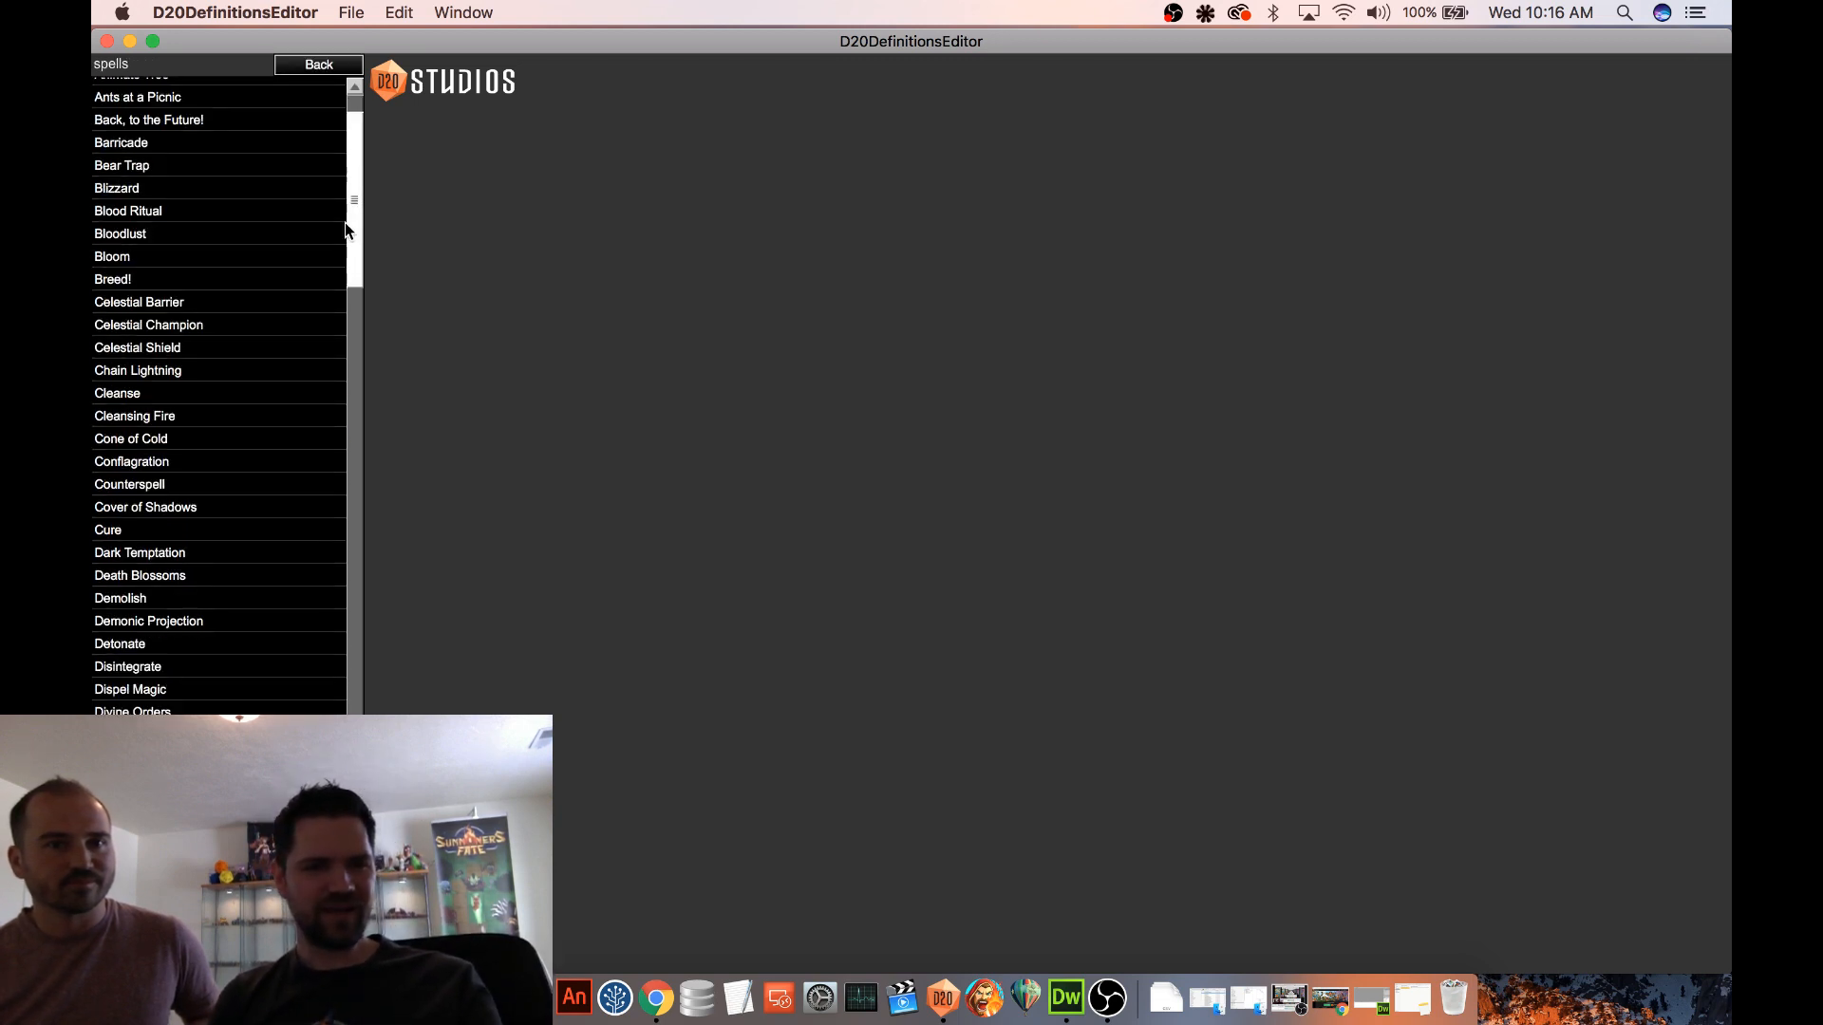
left_click(149, 666)
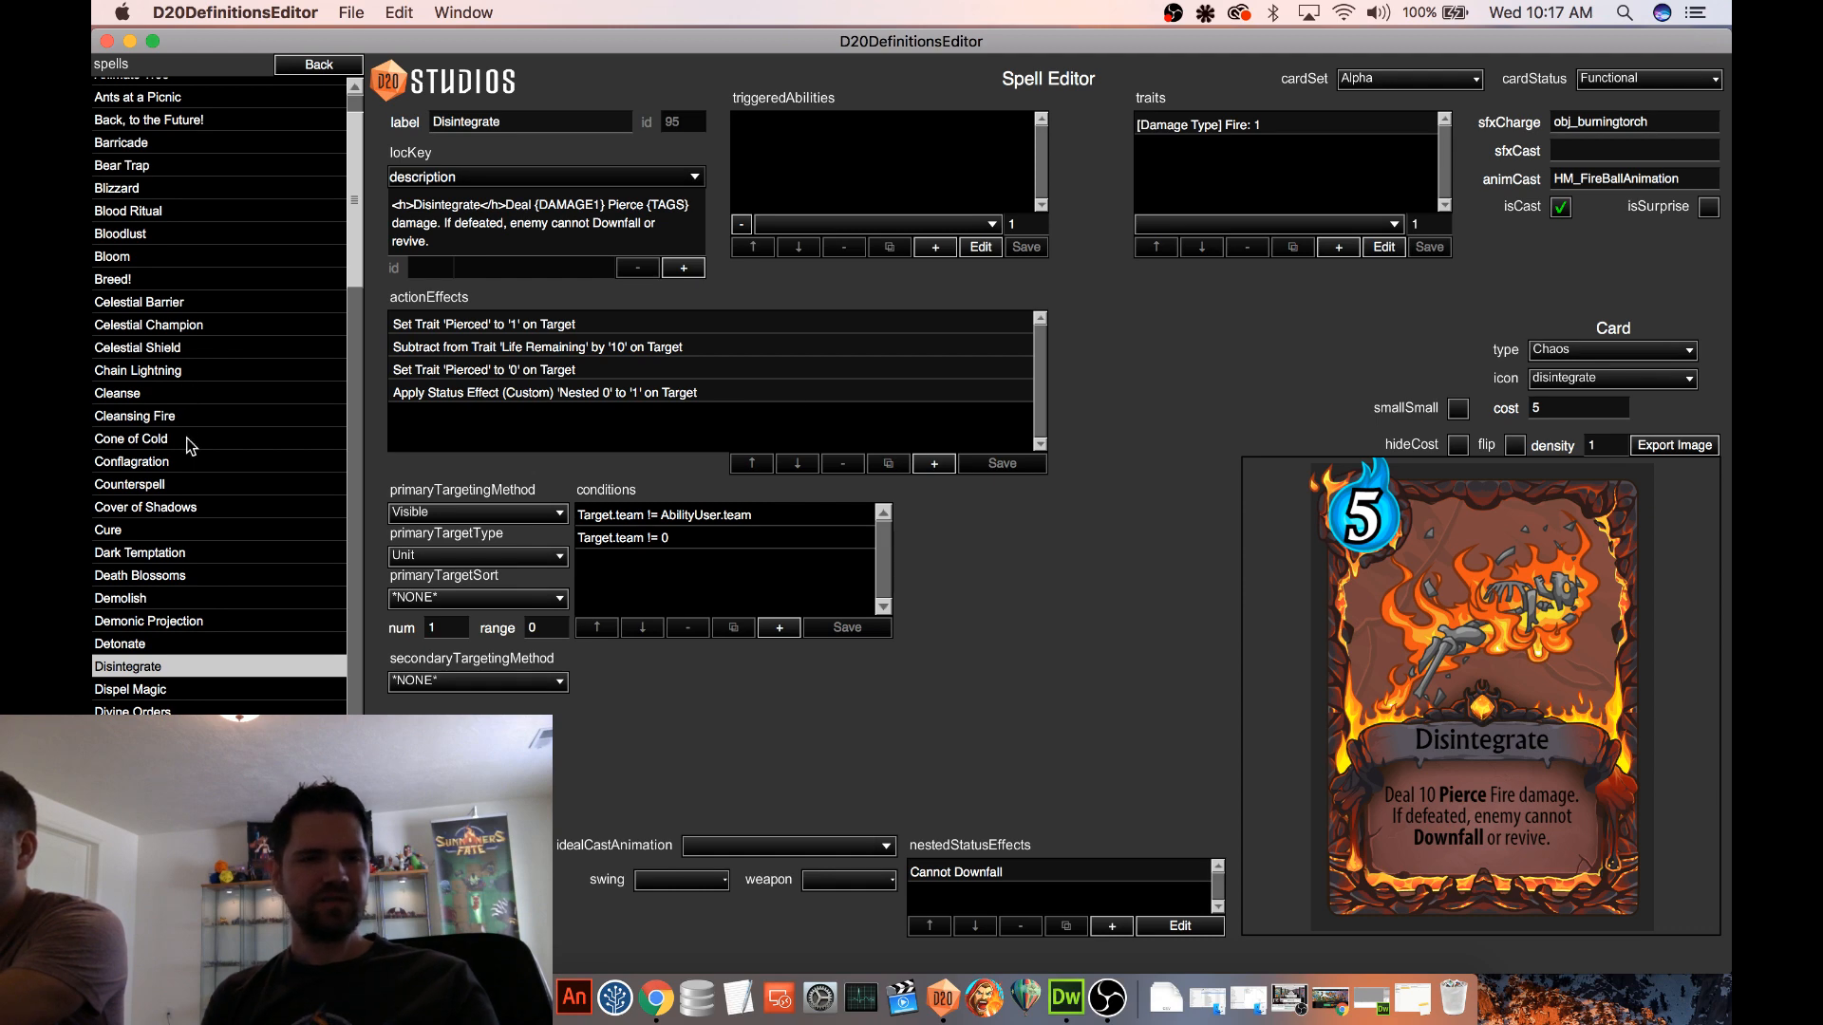
Compare the Mana Loan, Mana Surge and Mana Burn spells, ending on Mana Loan
scroll(187, 440, "down", 5)
scroll(196, 439, "down", 5)
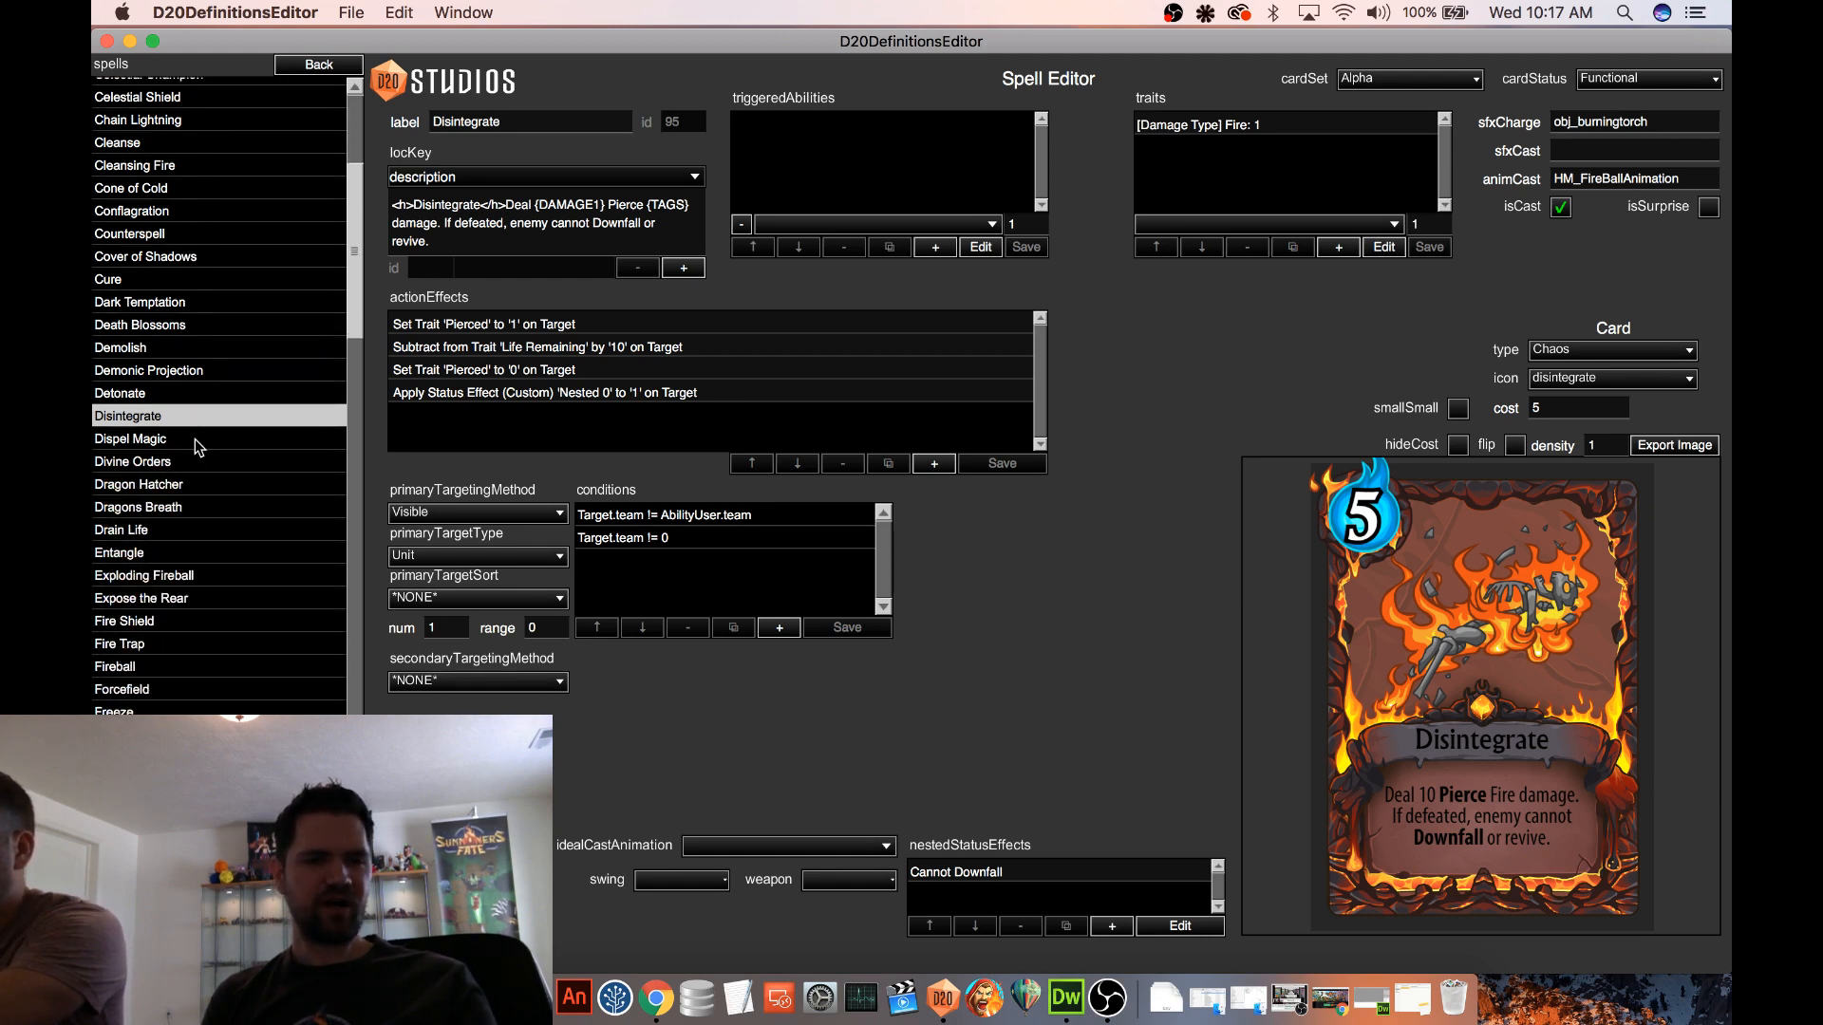
left_click_drag(349, 217, 435, 436)
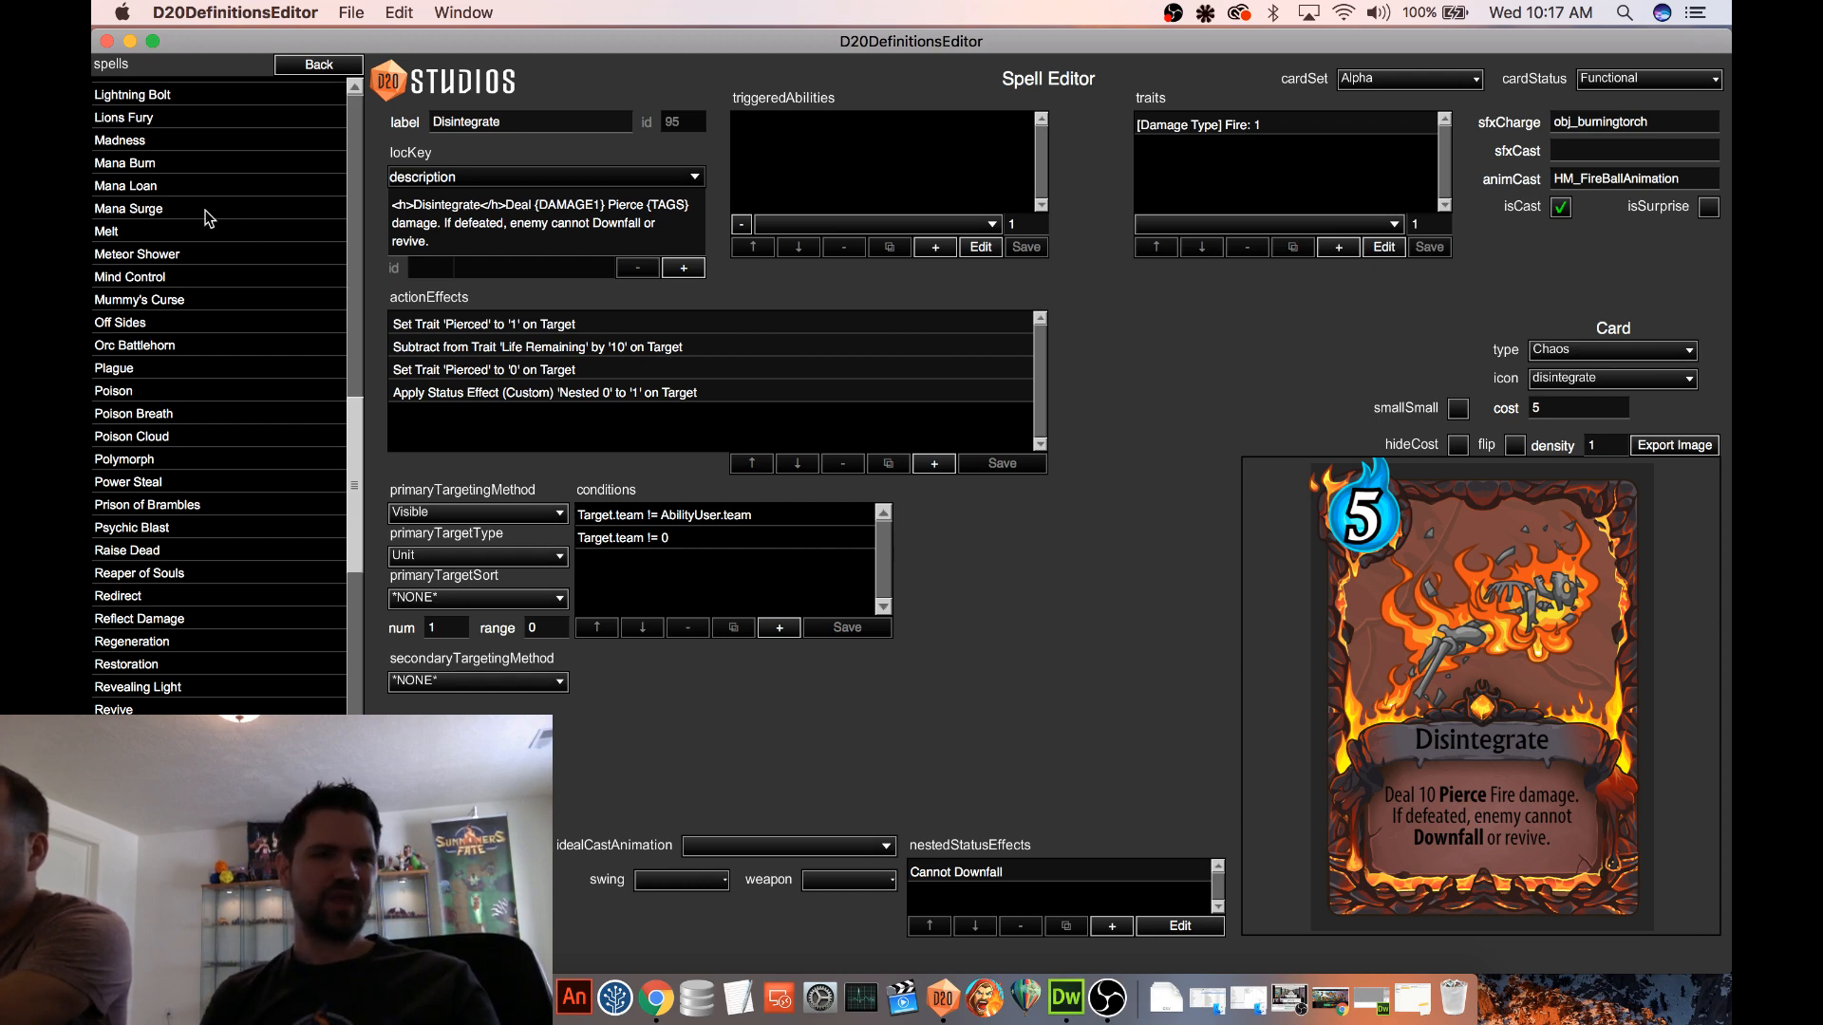
left_click(179, 187)
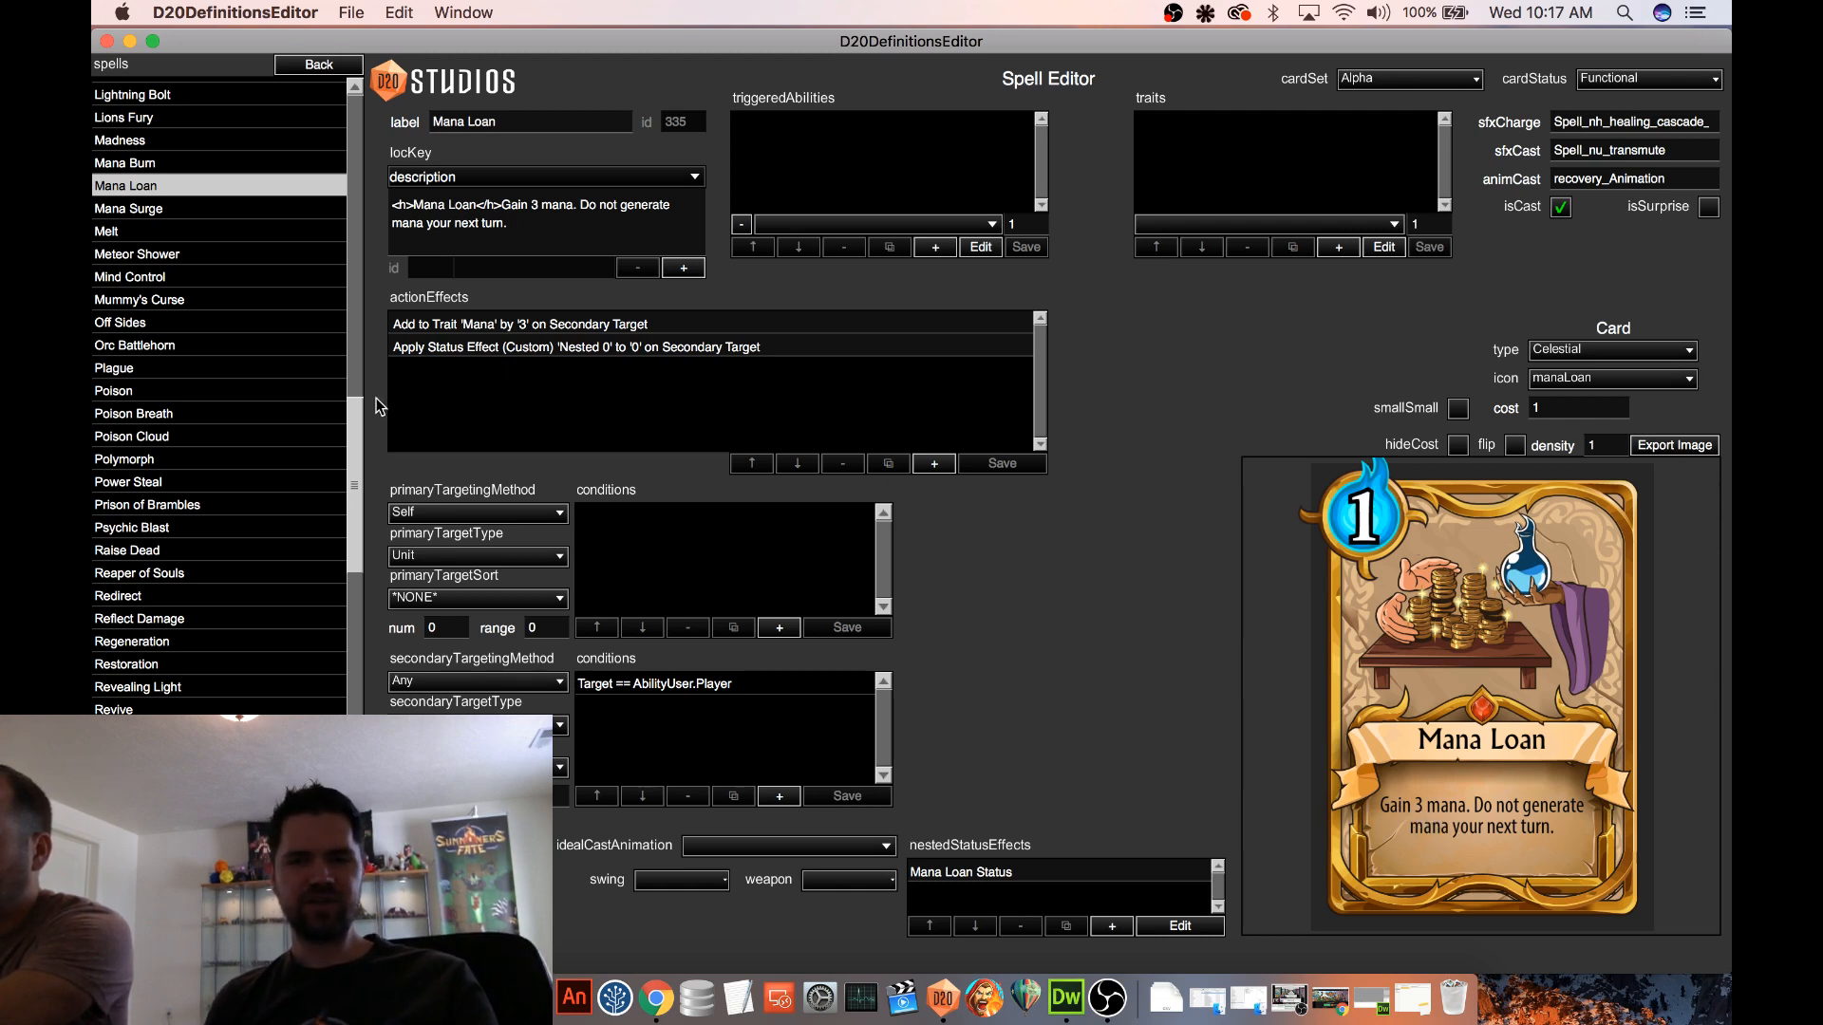
left_click(139, 208)
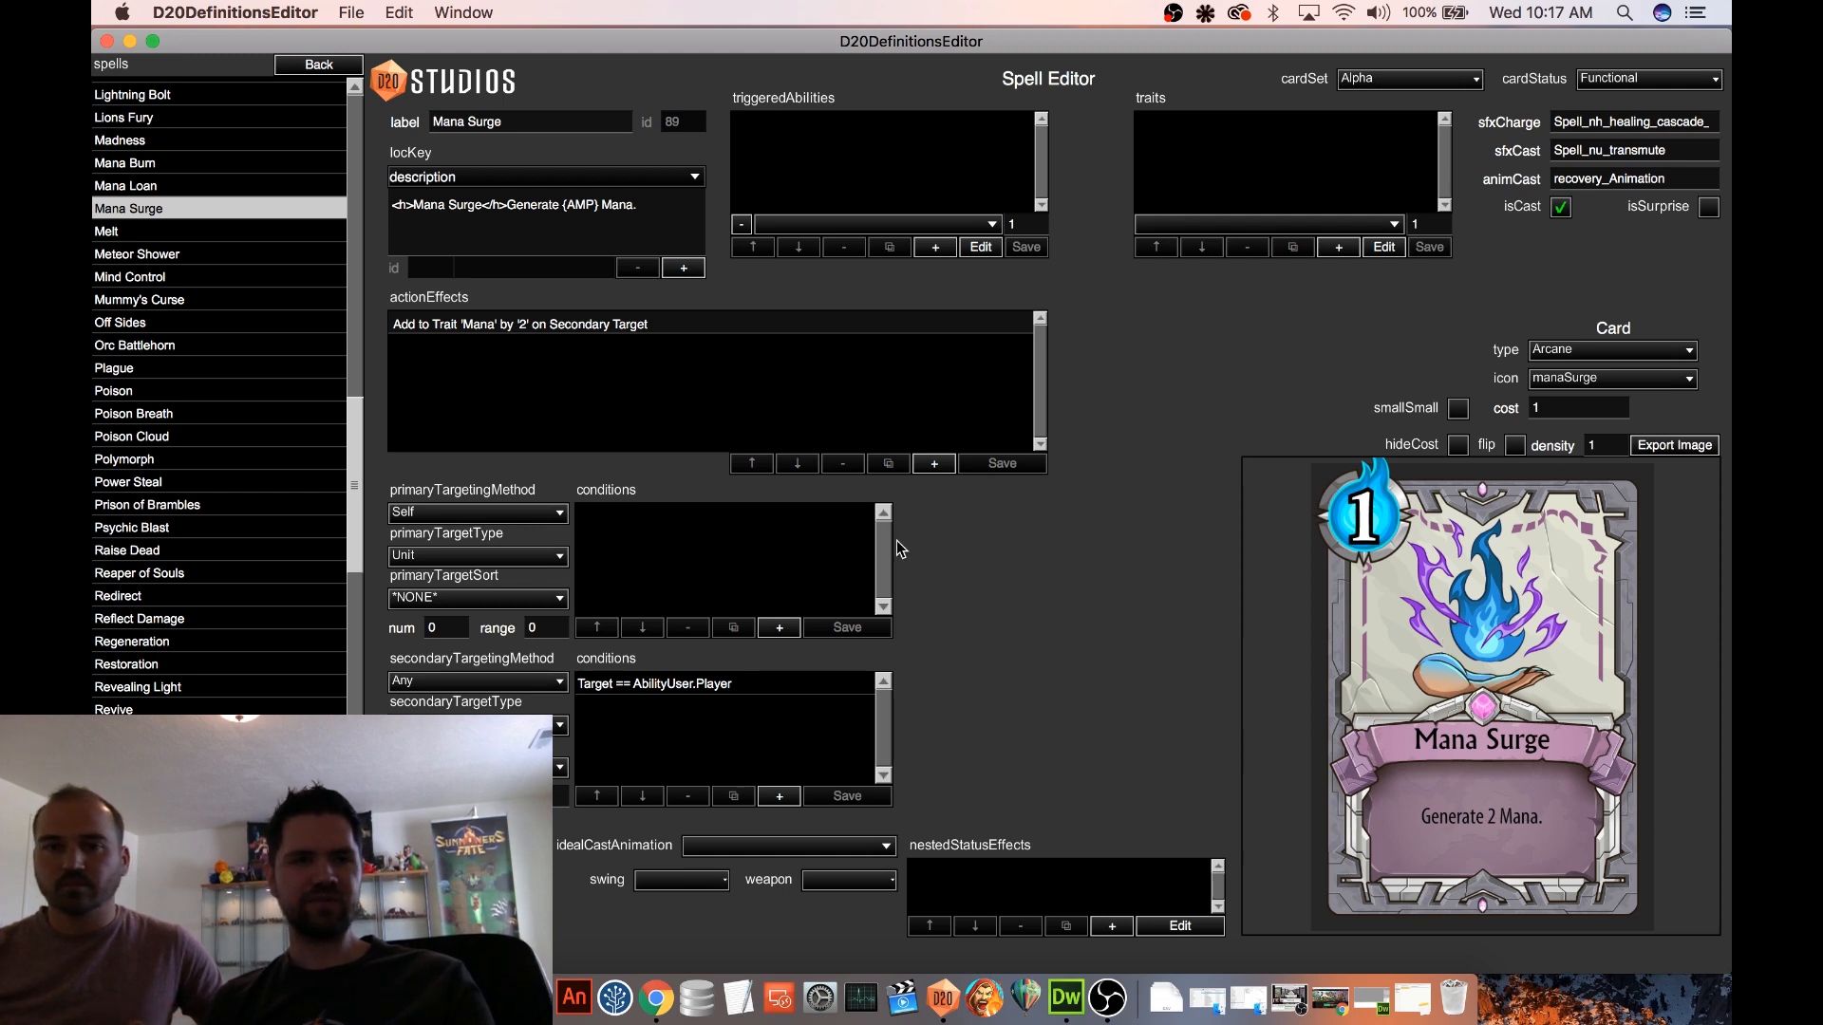
left_click(180, 165)
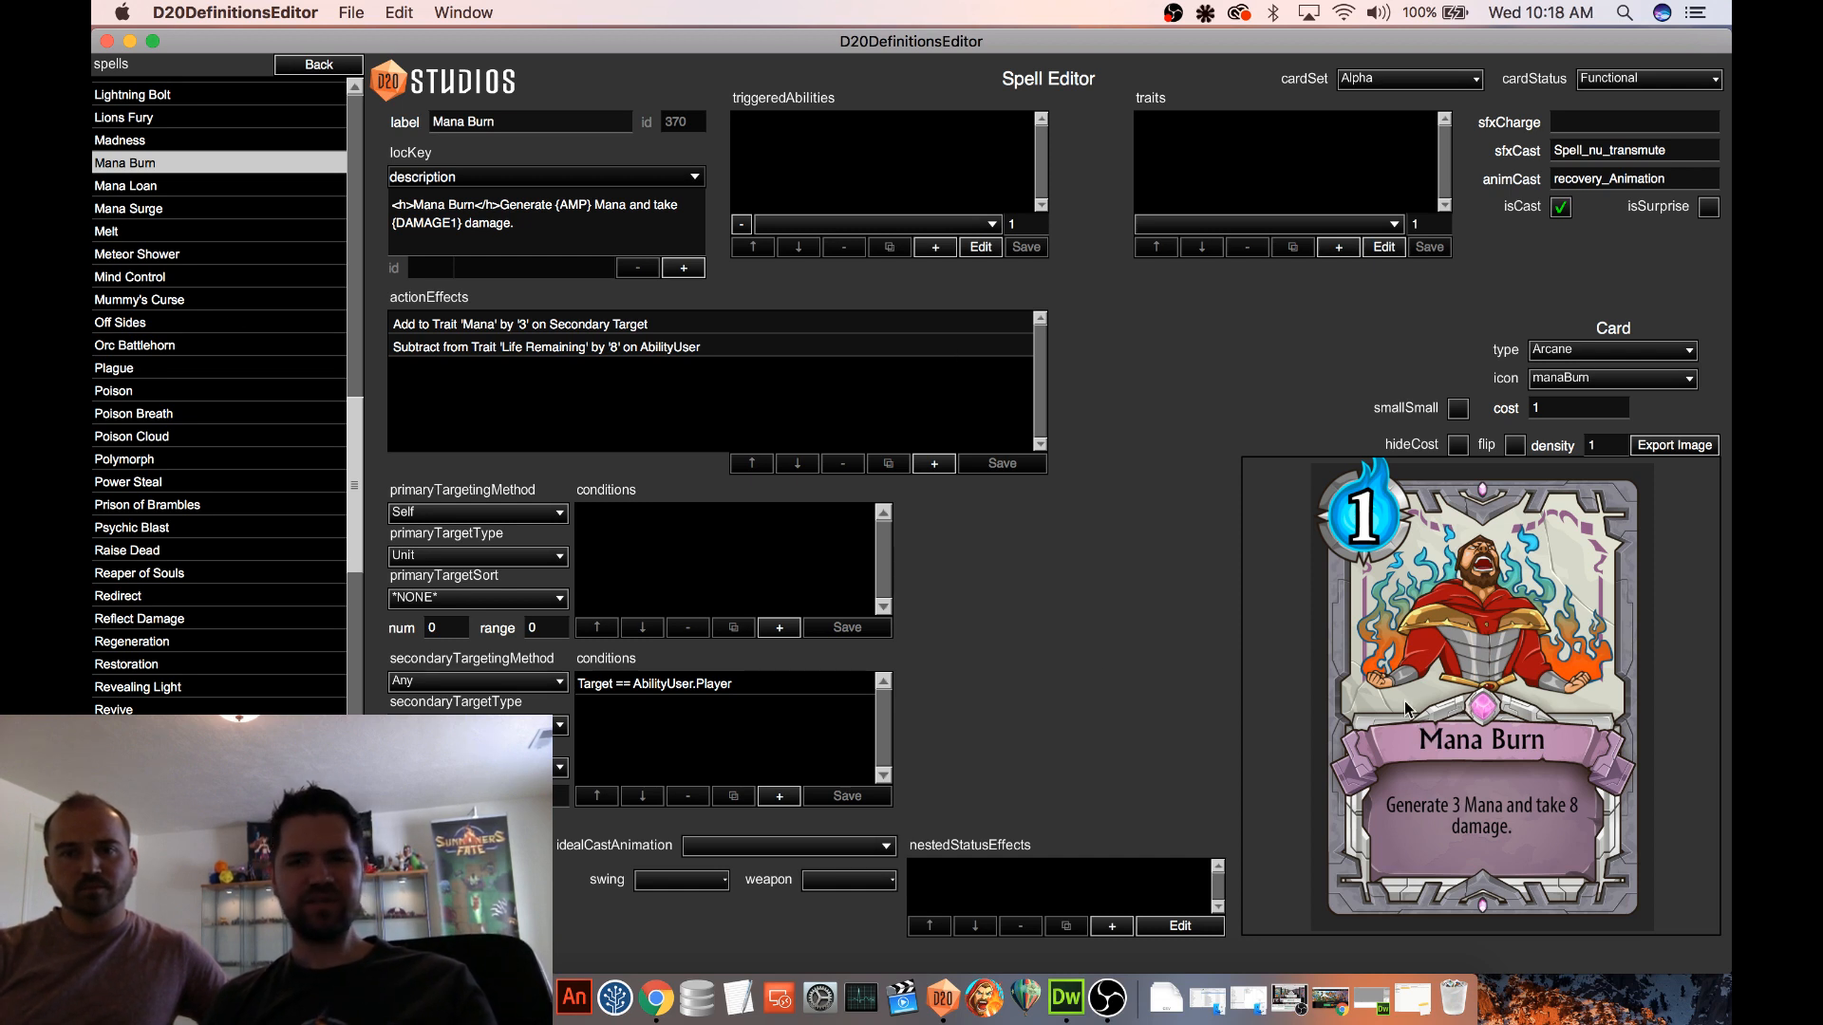
left_click(150, 210)
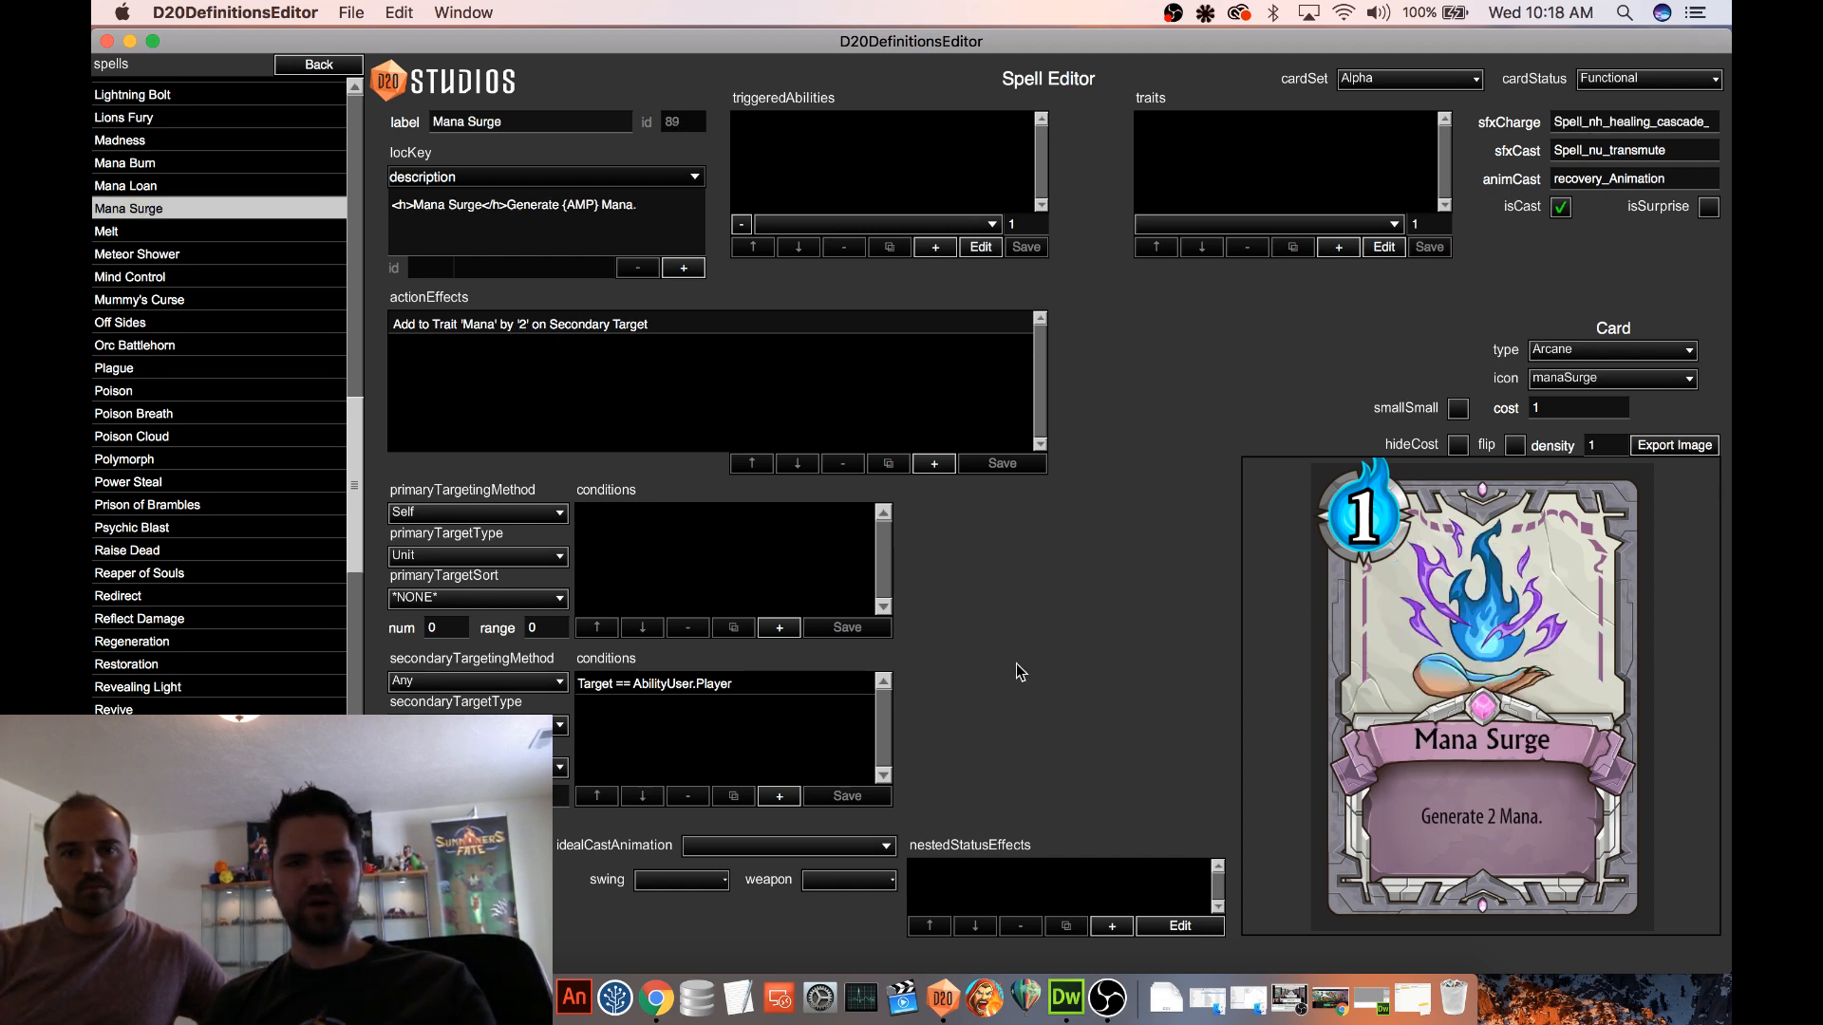
left_click(180, 184)
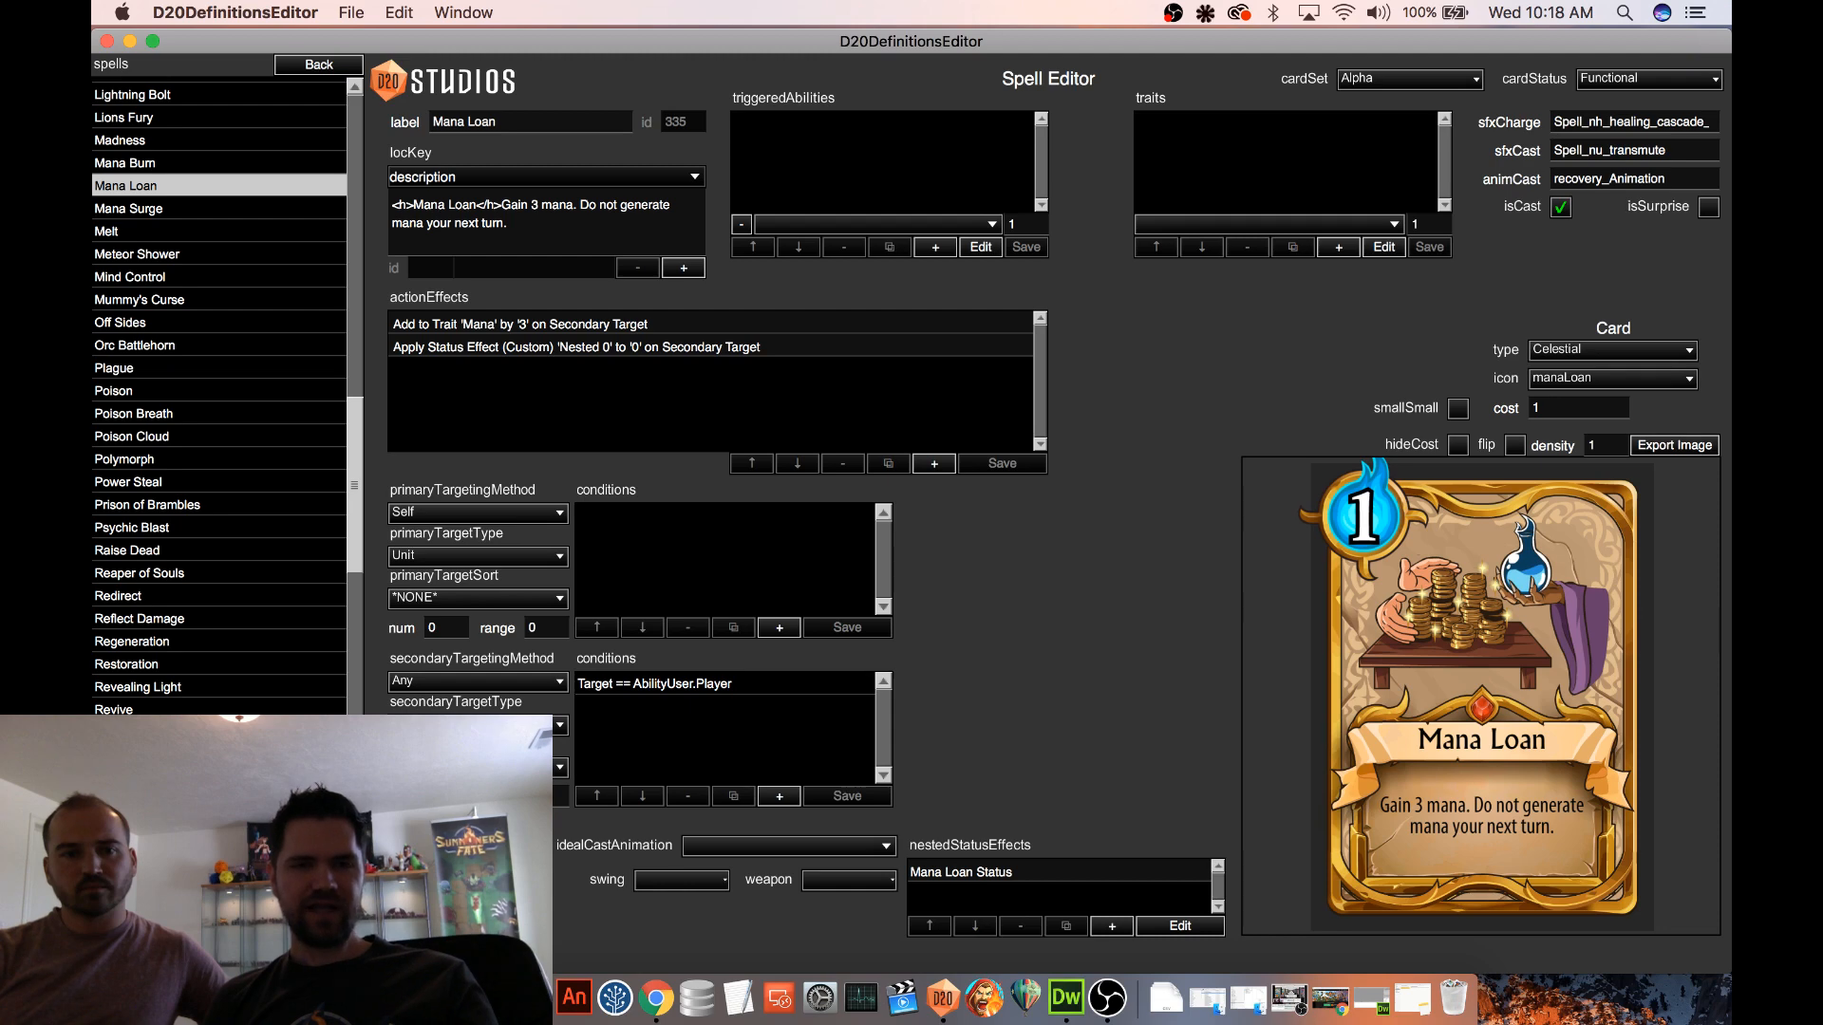
Switch to the New Cards folder in Finder and preview the Cyclops, Goblin Champion and Gravity Trap card images
left_click(369, 998)
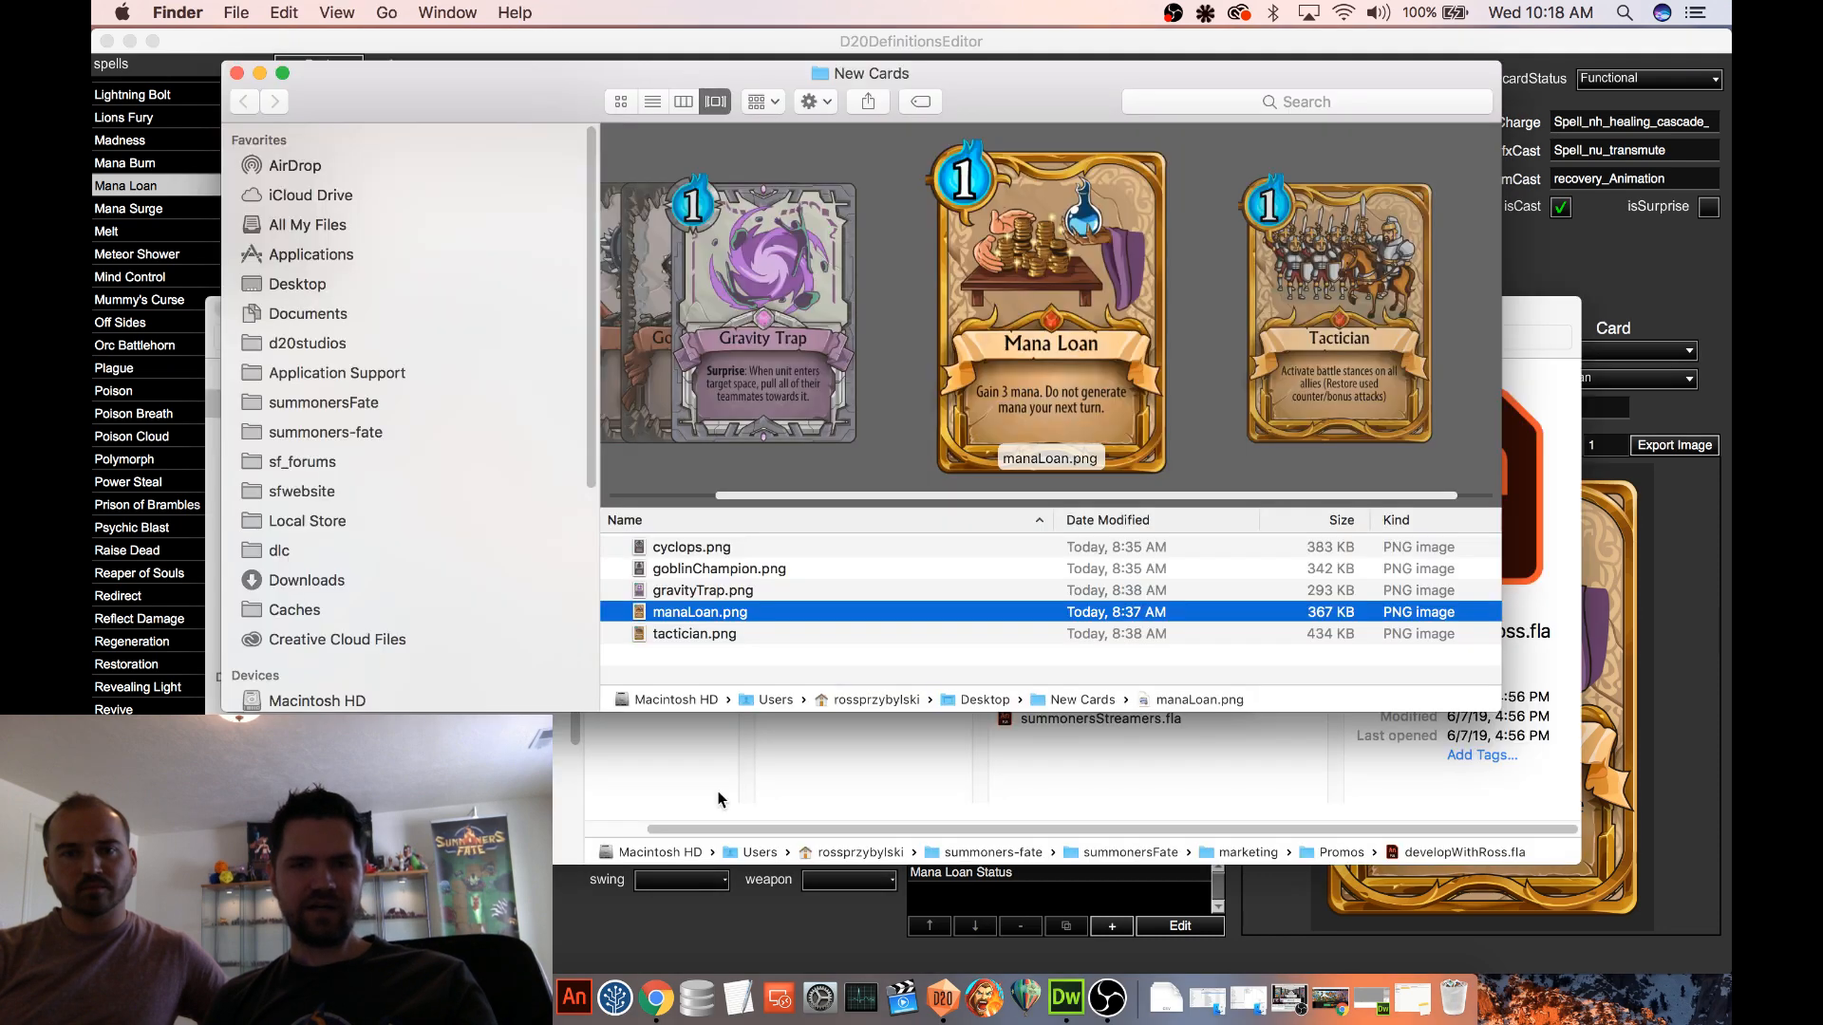
left_click(732, 570)
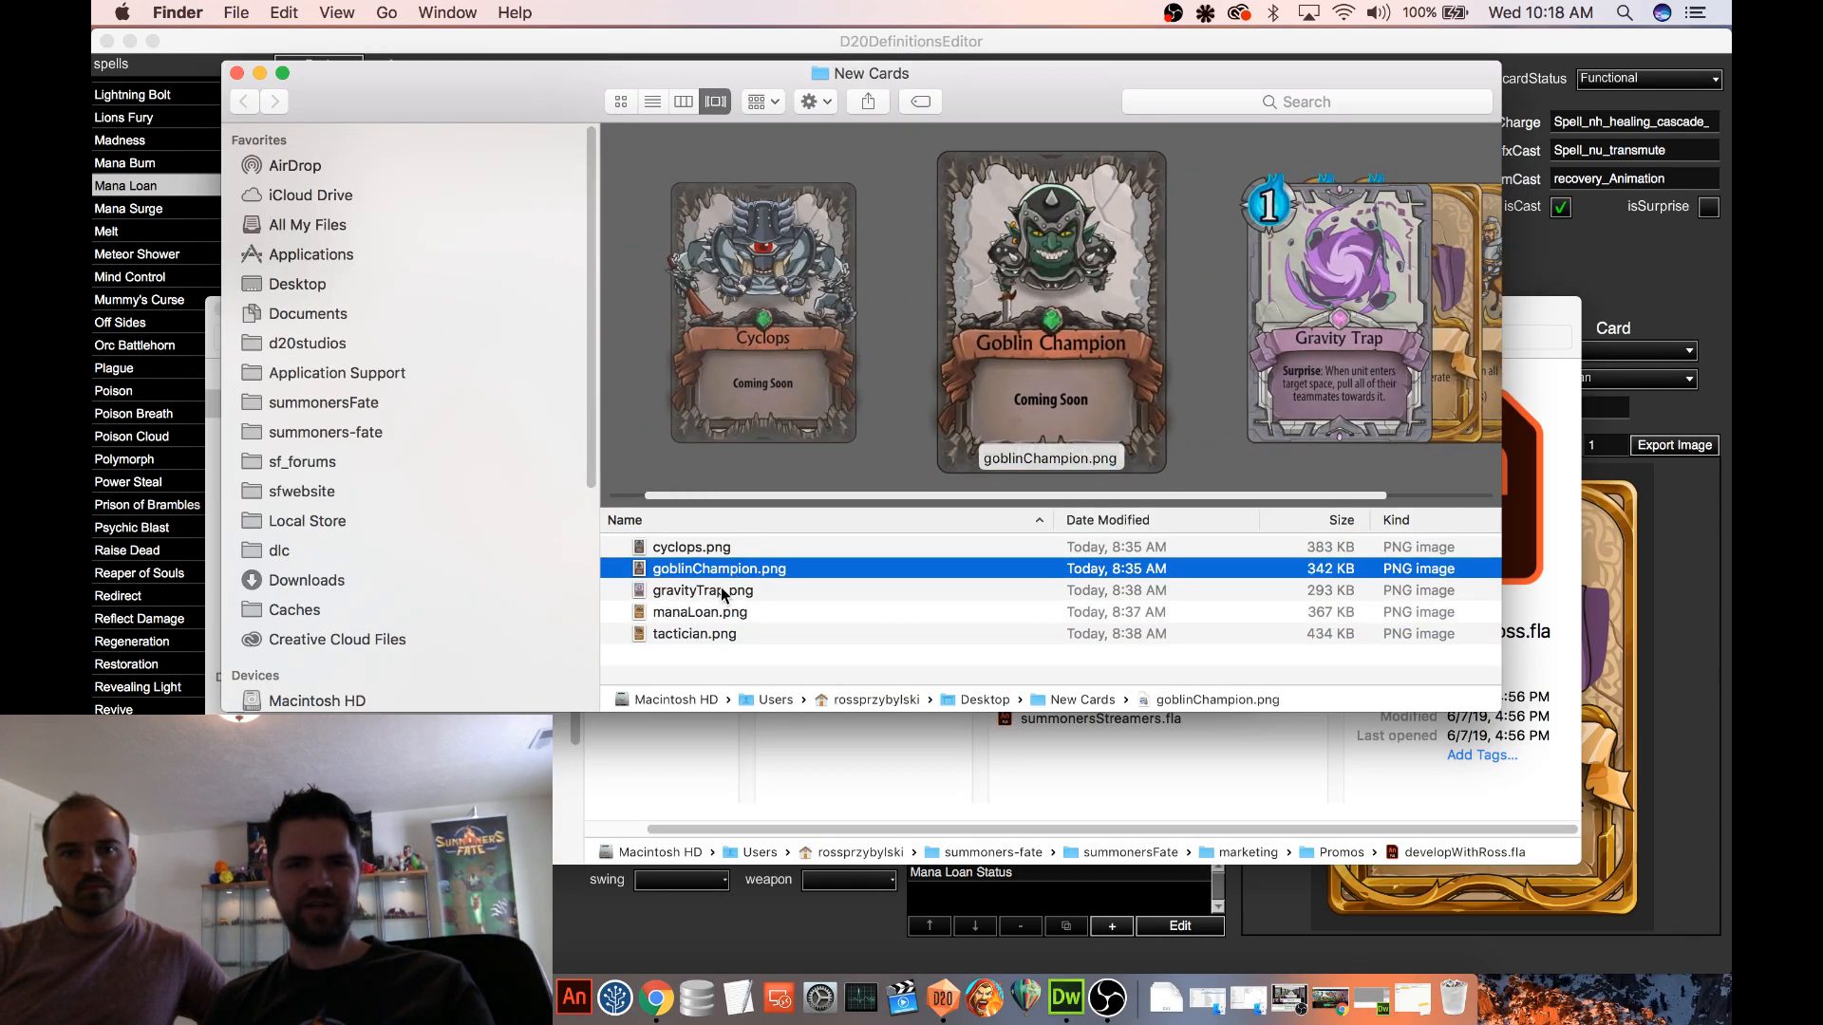
left_click(721, 589)
left_click(741, 566)
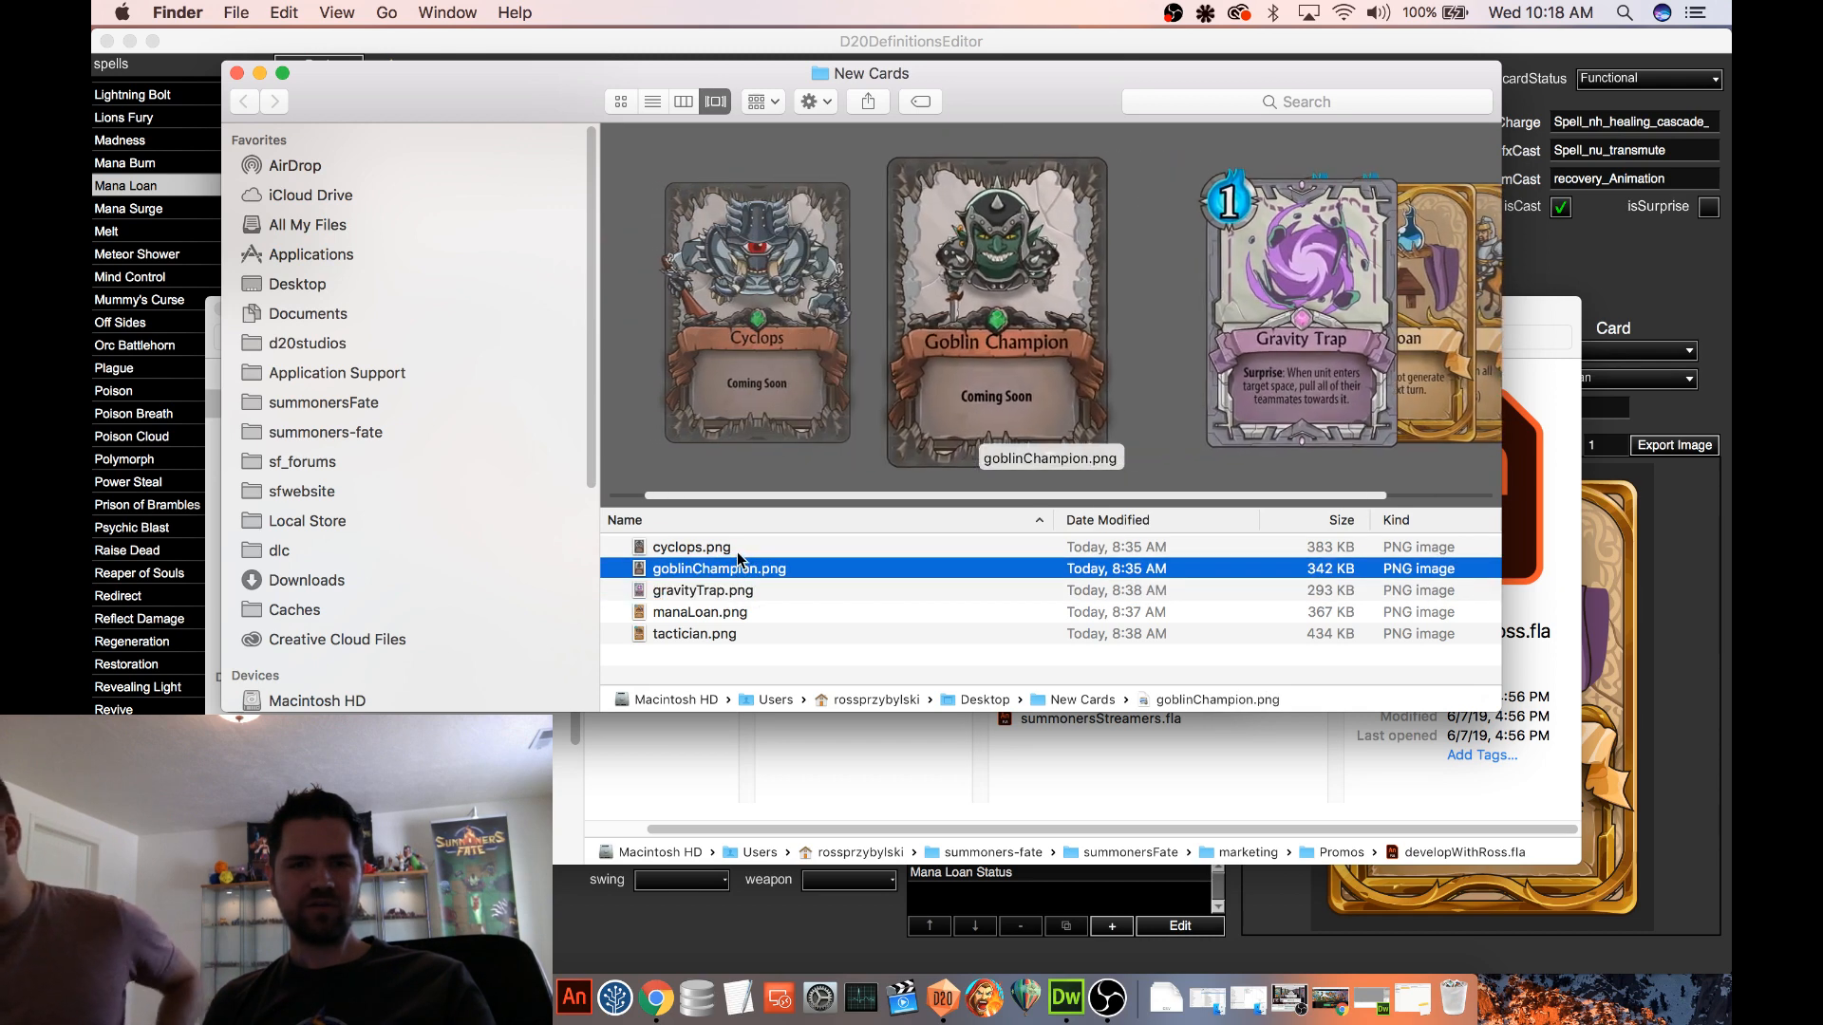
left_click(740, 554)
left_click(740, 568)
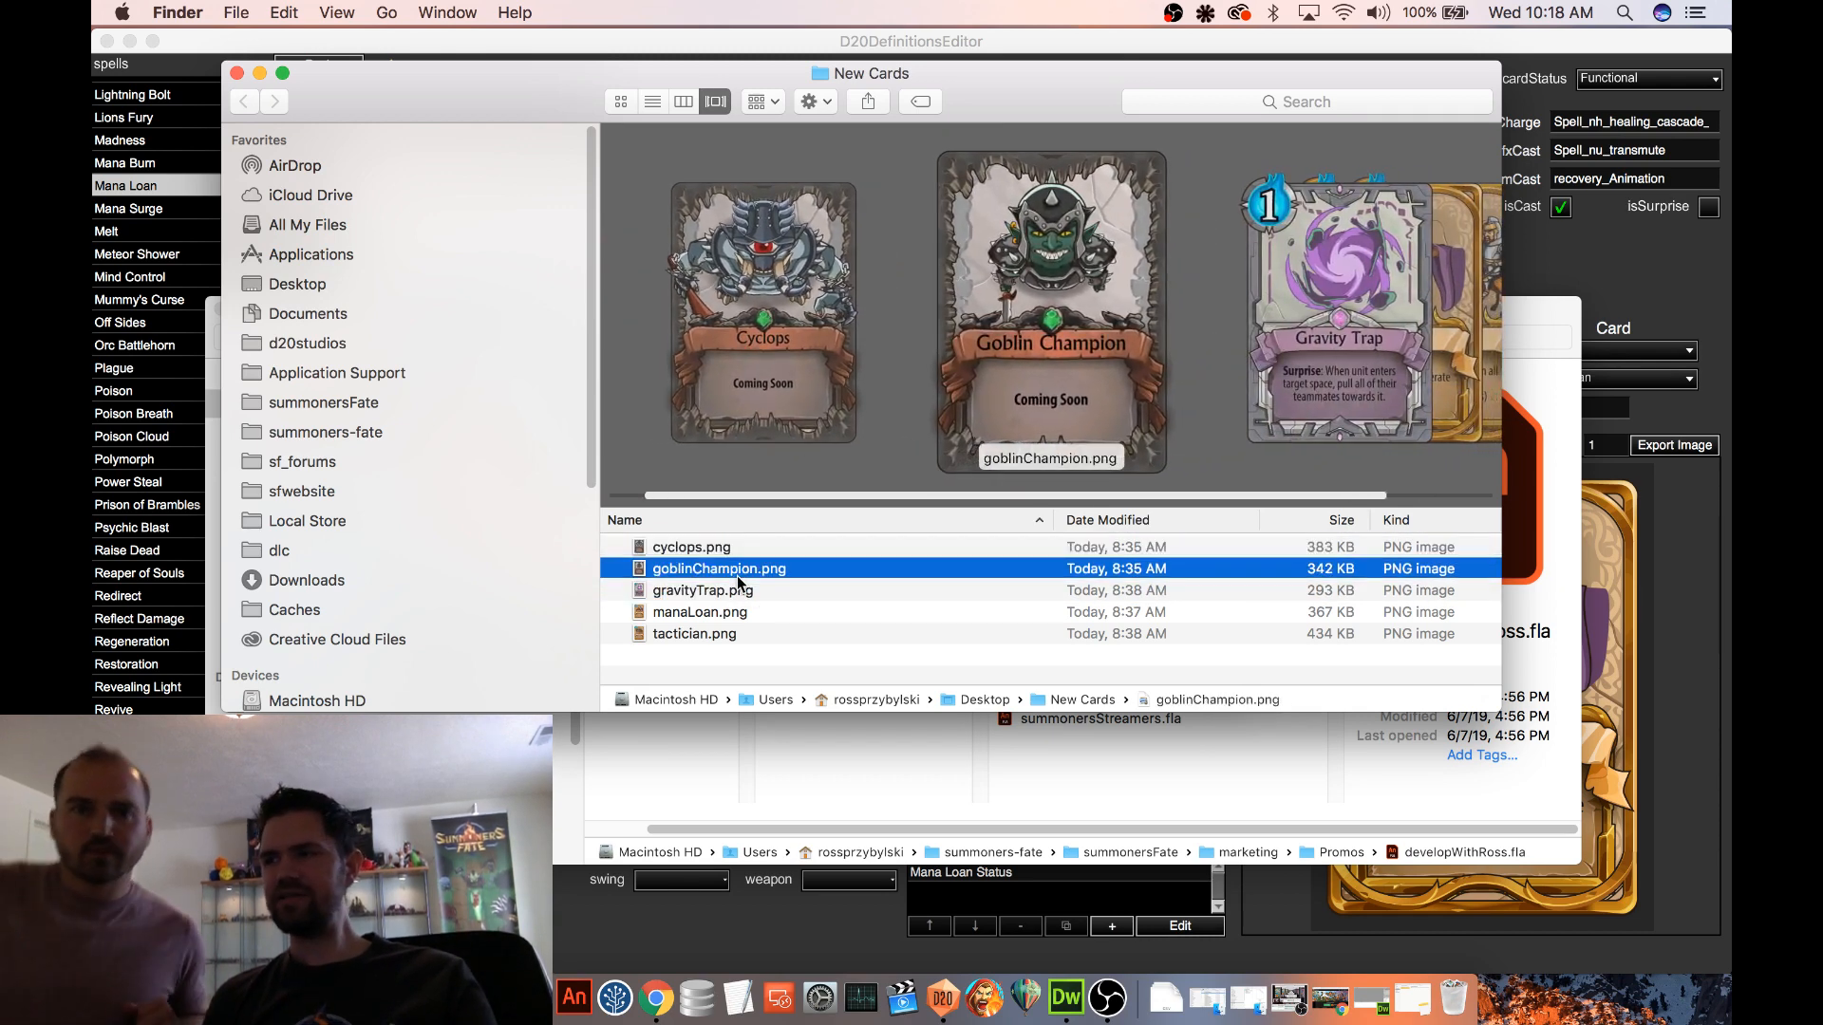
key("Up")
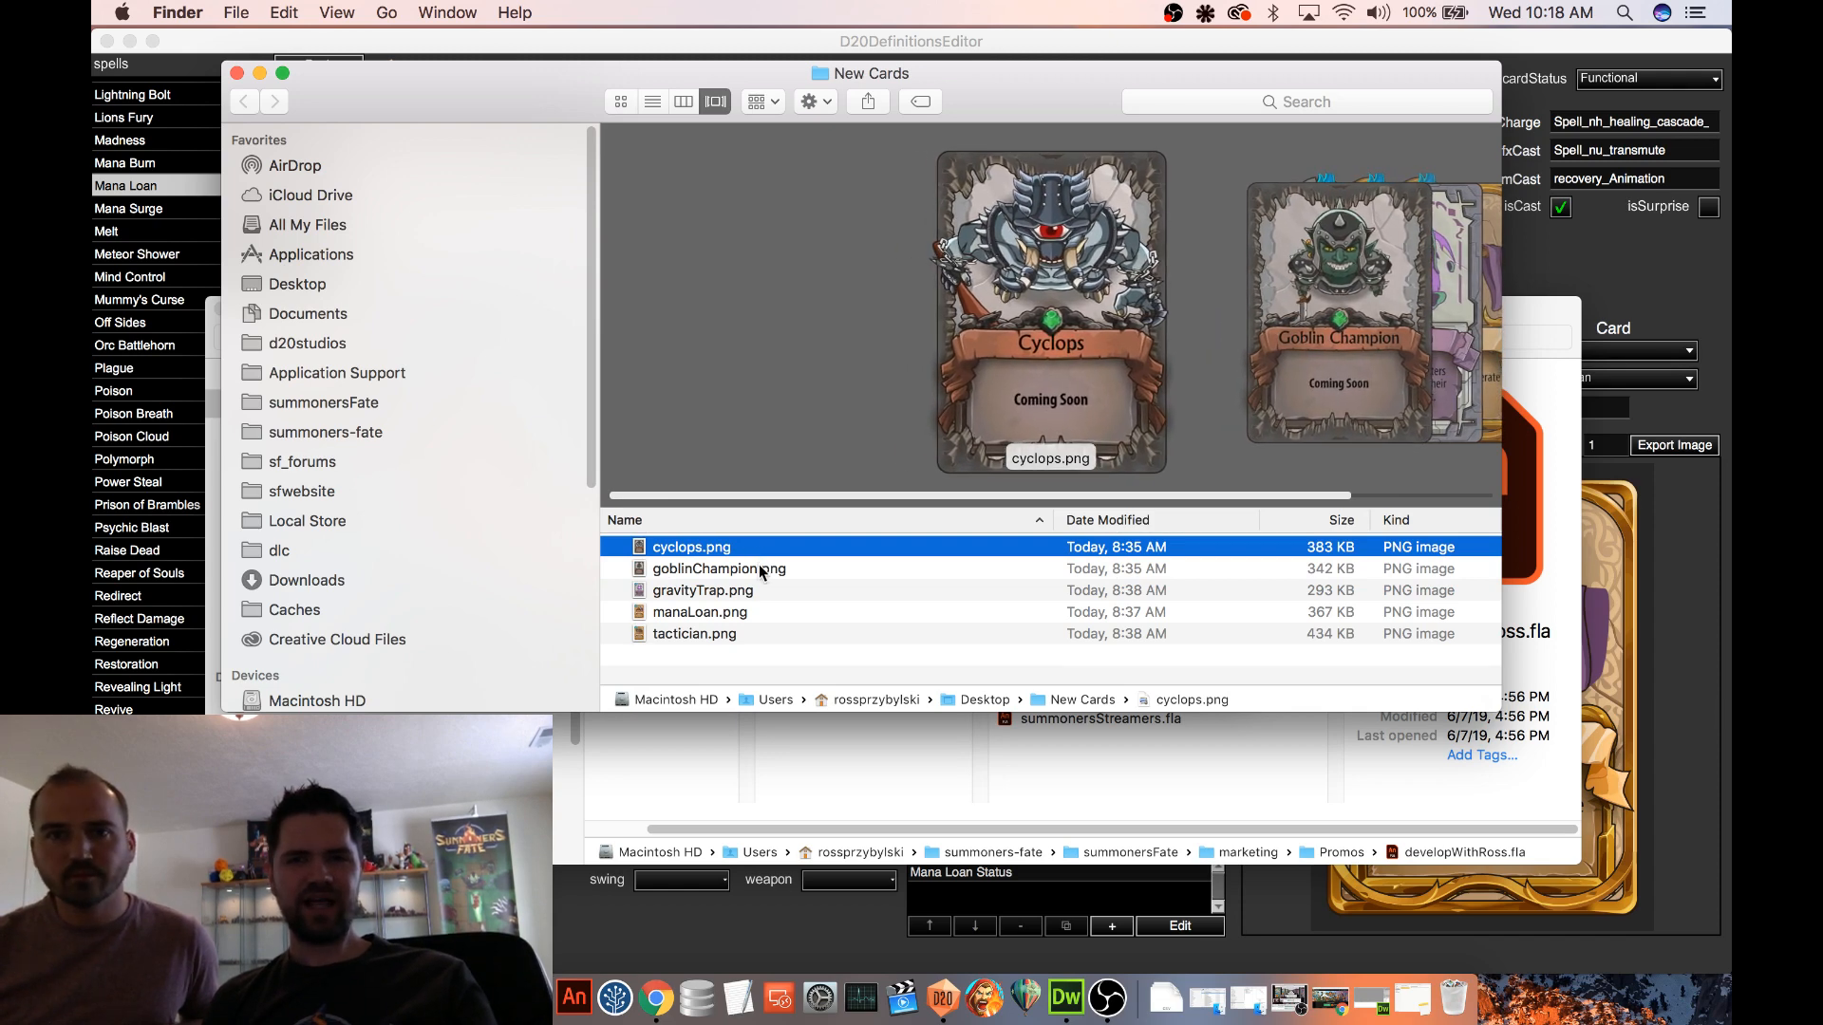
key("Down")
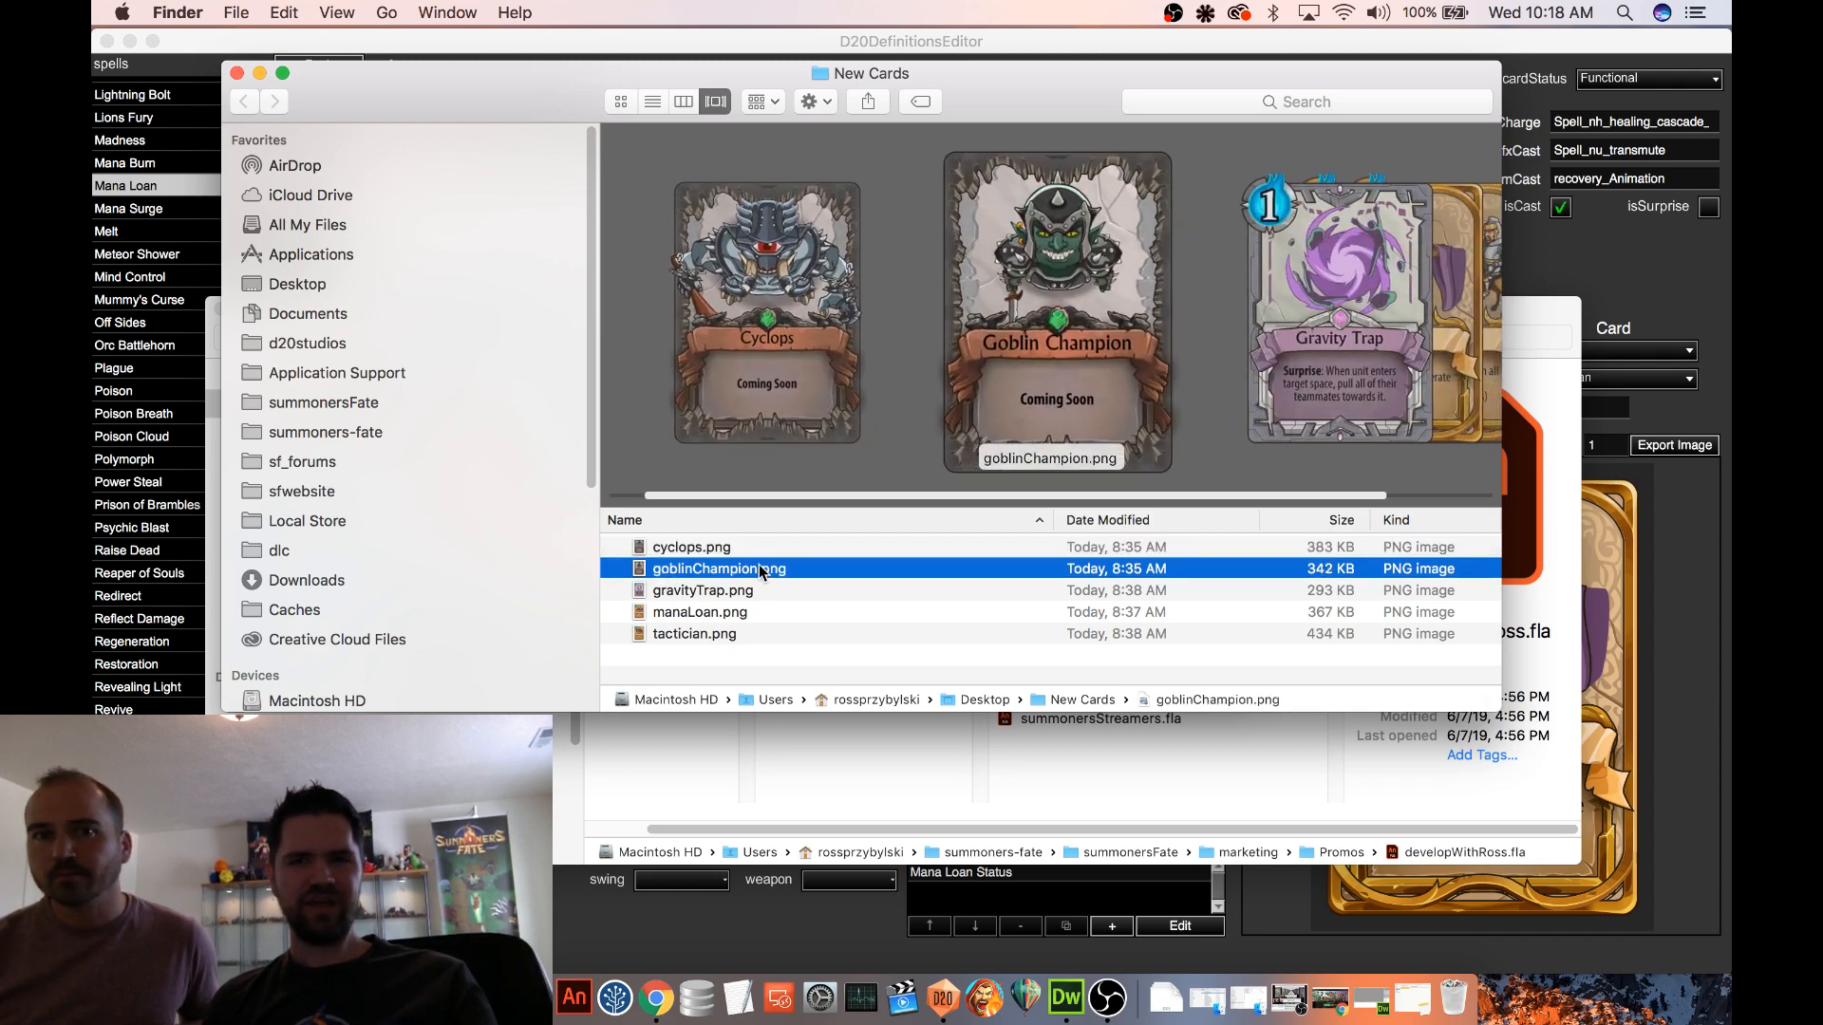
left_click(758, 589)
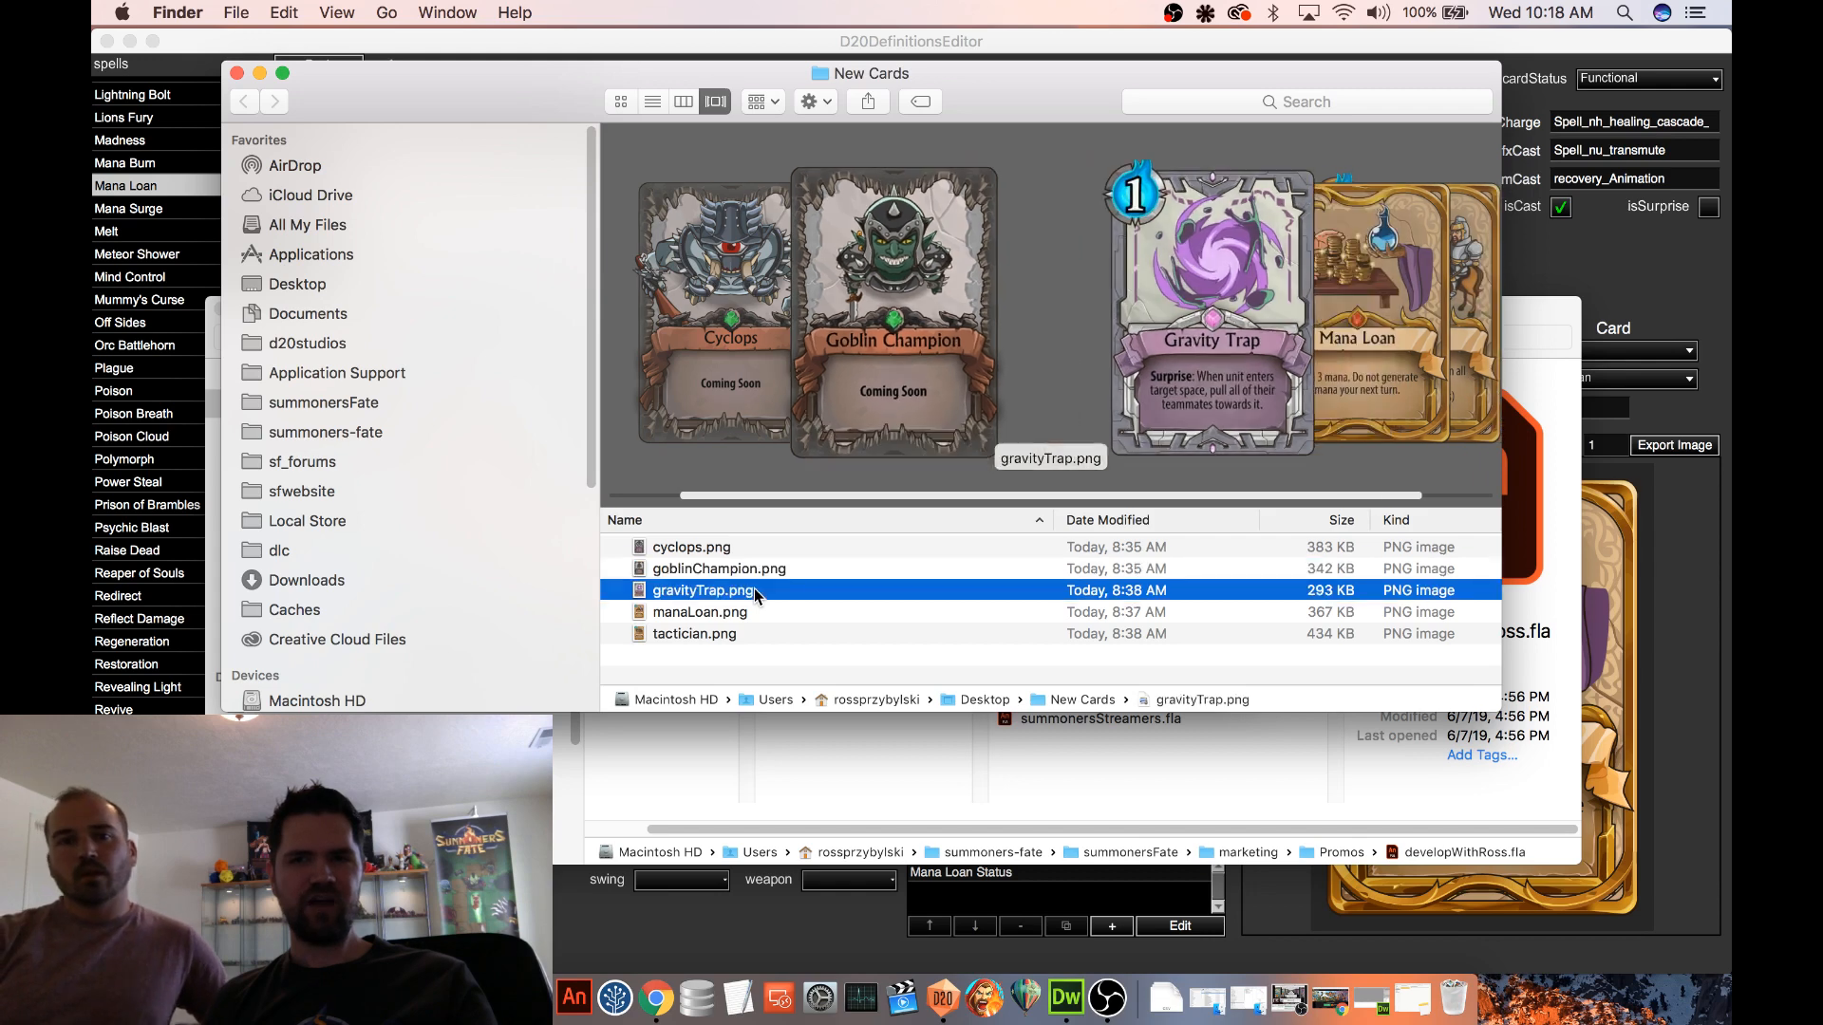
key("Up")
key("Up")
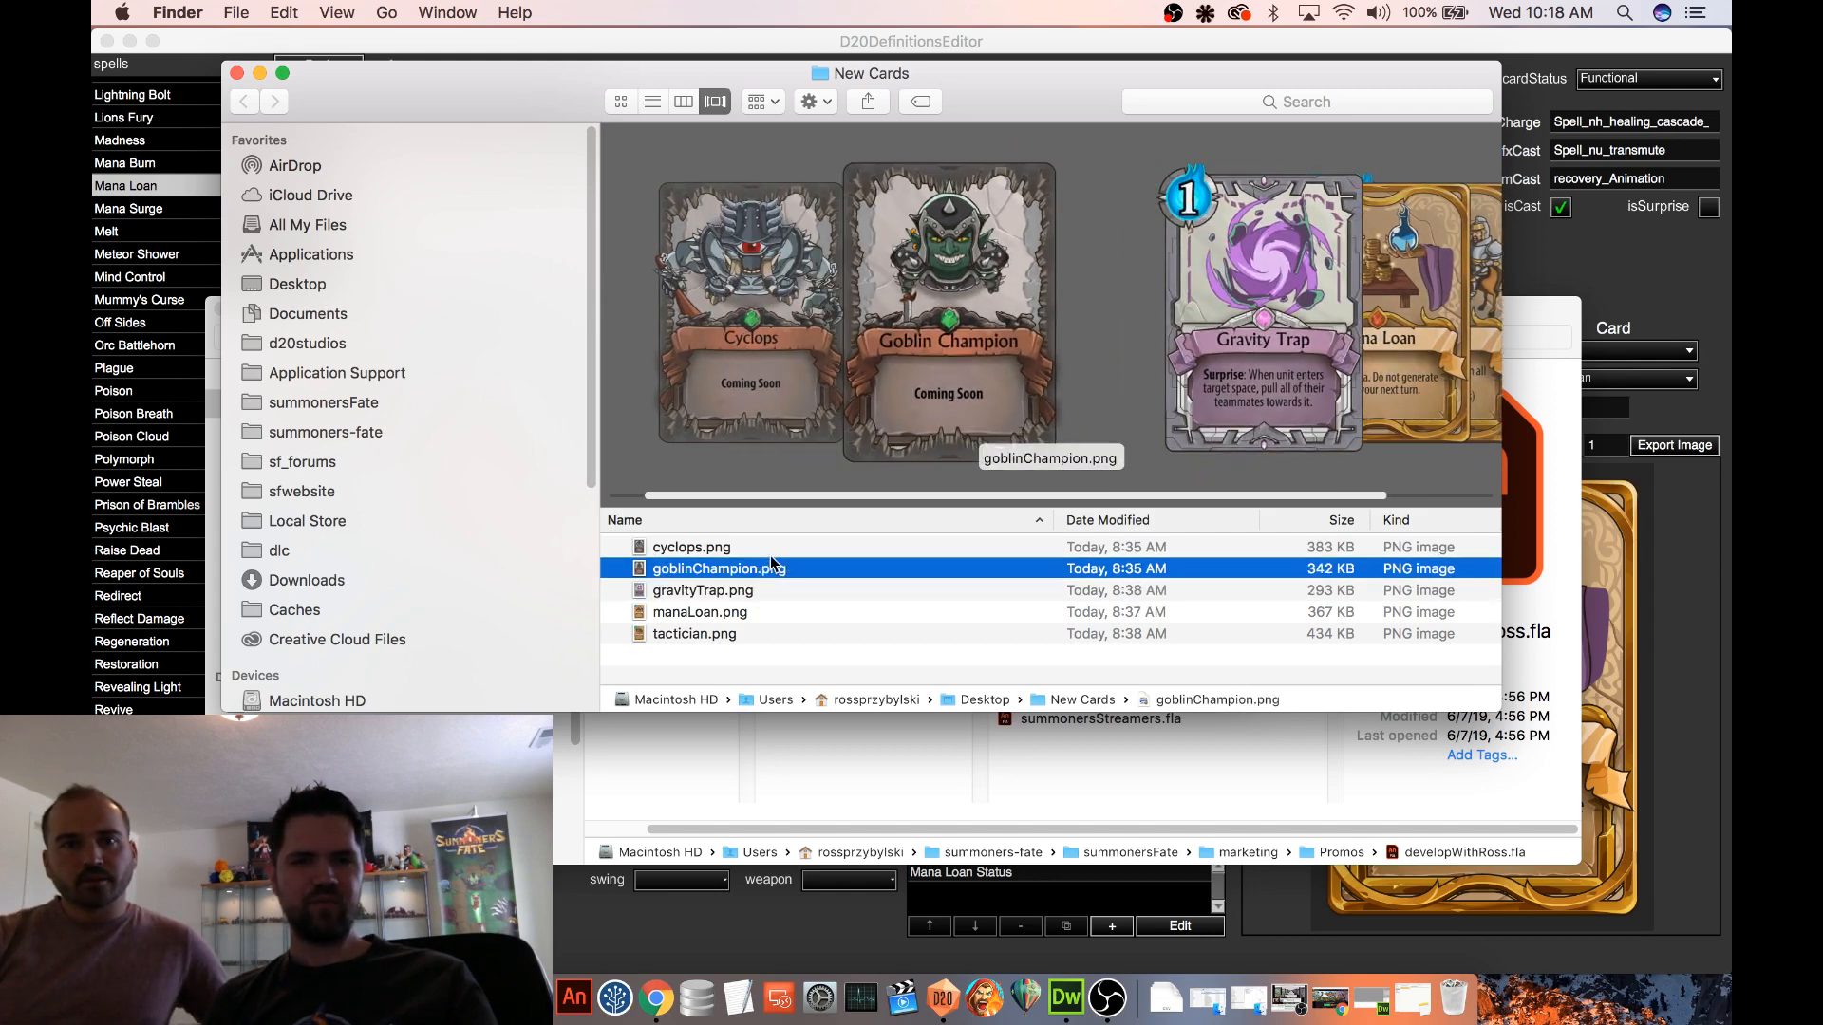
key("Down")
key("Down")
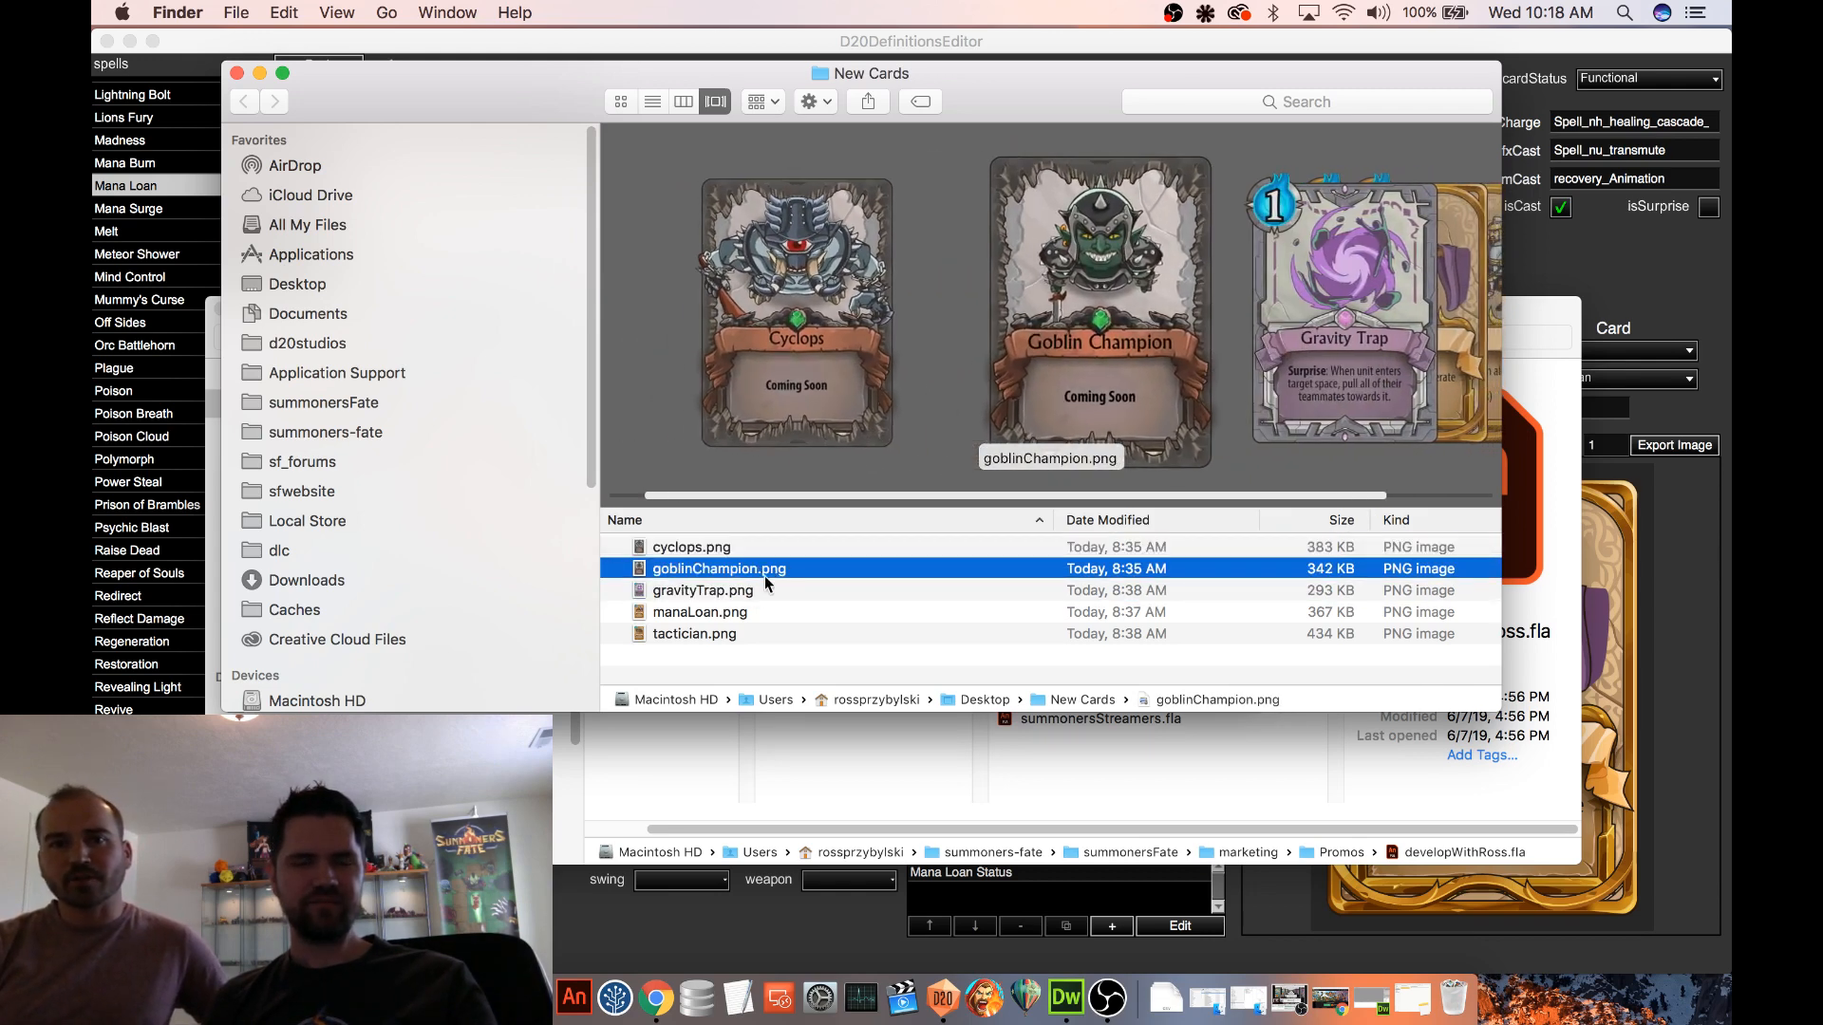
left_click(773, 548)
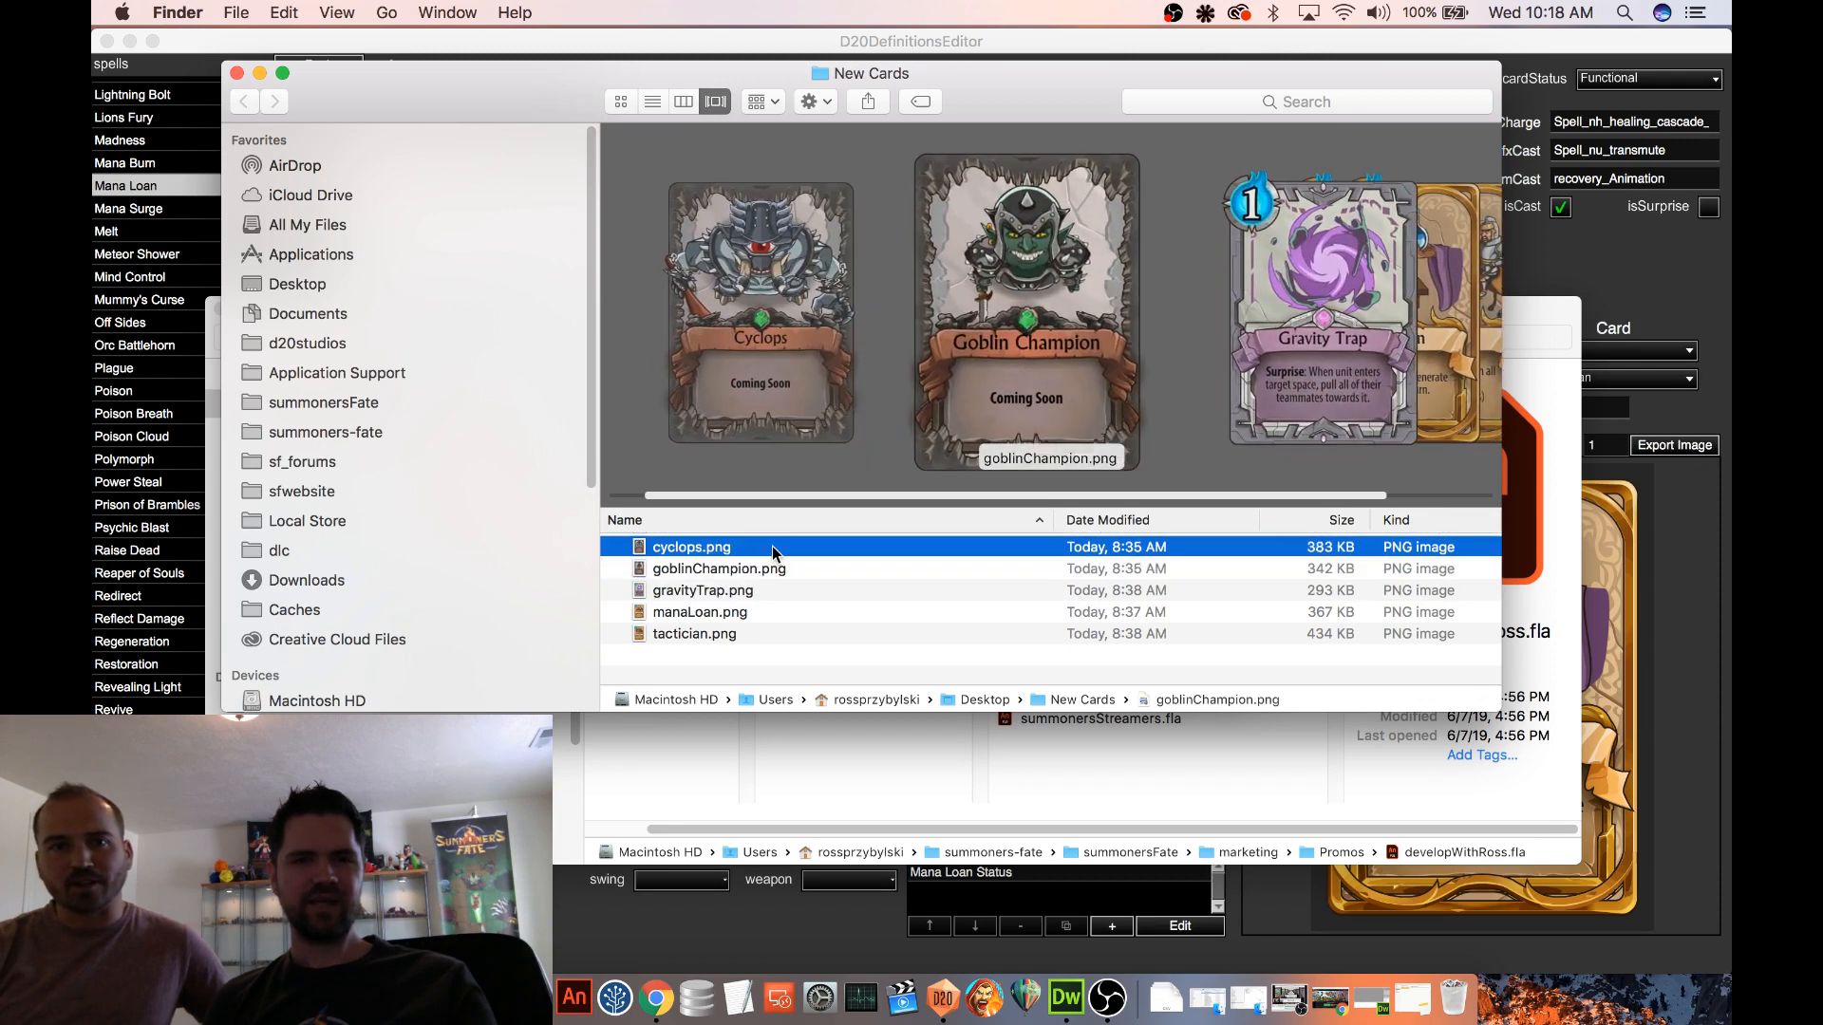
Switch back to D20DefinitionsEditor and open the GIANT Cyclops definition from the units list
left_click(1657, 301)
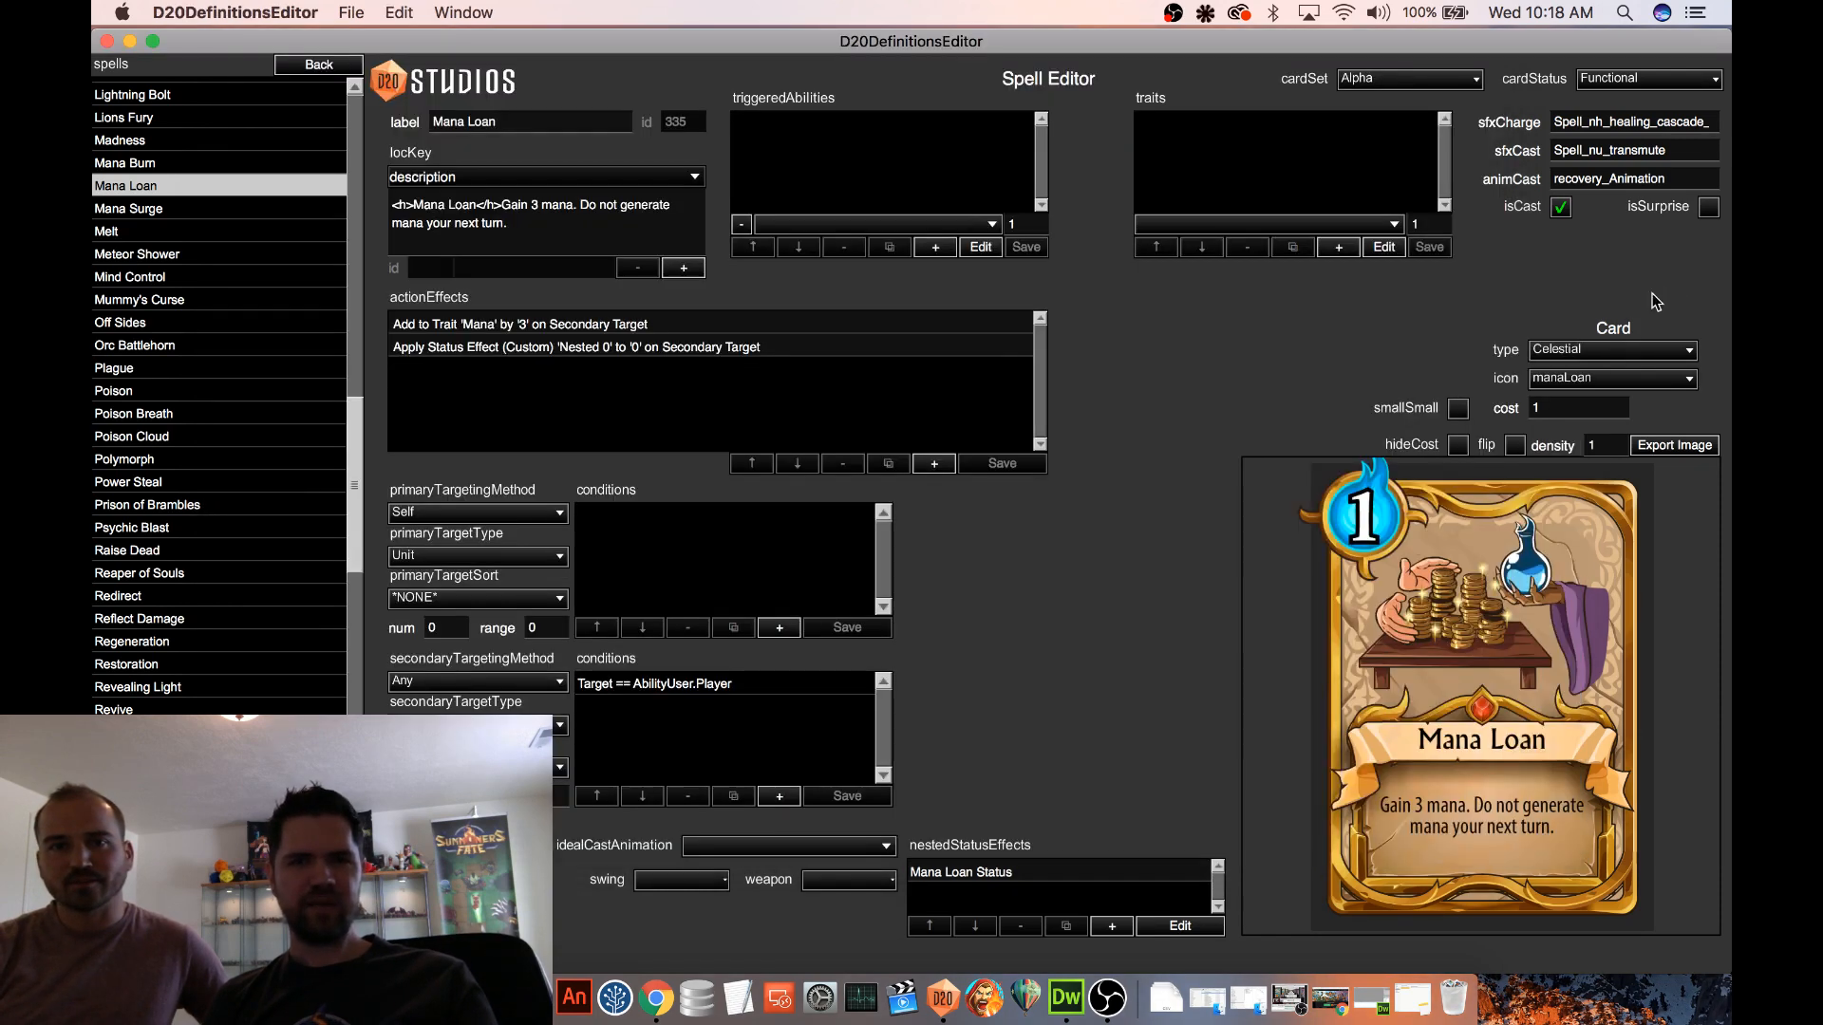
left_click(313, 67)
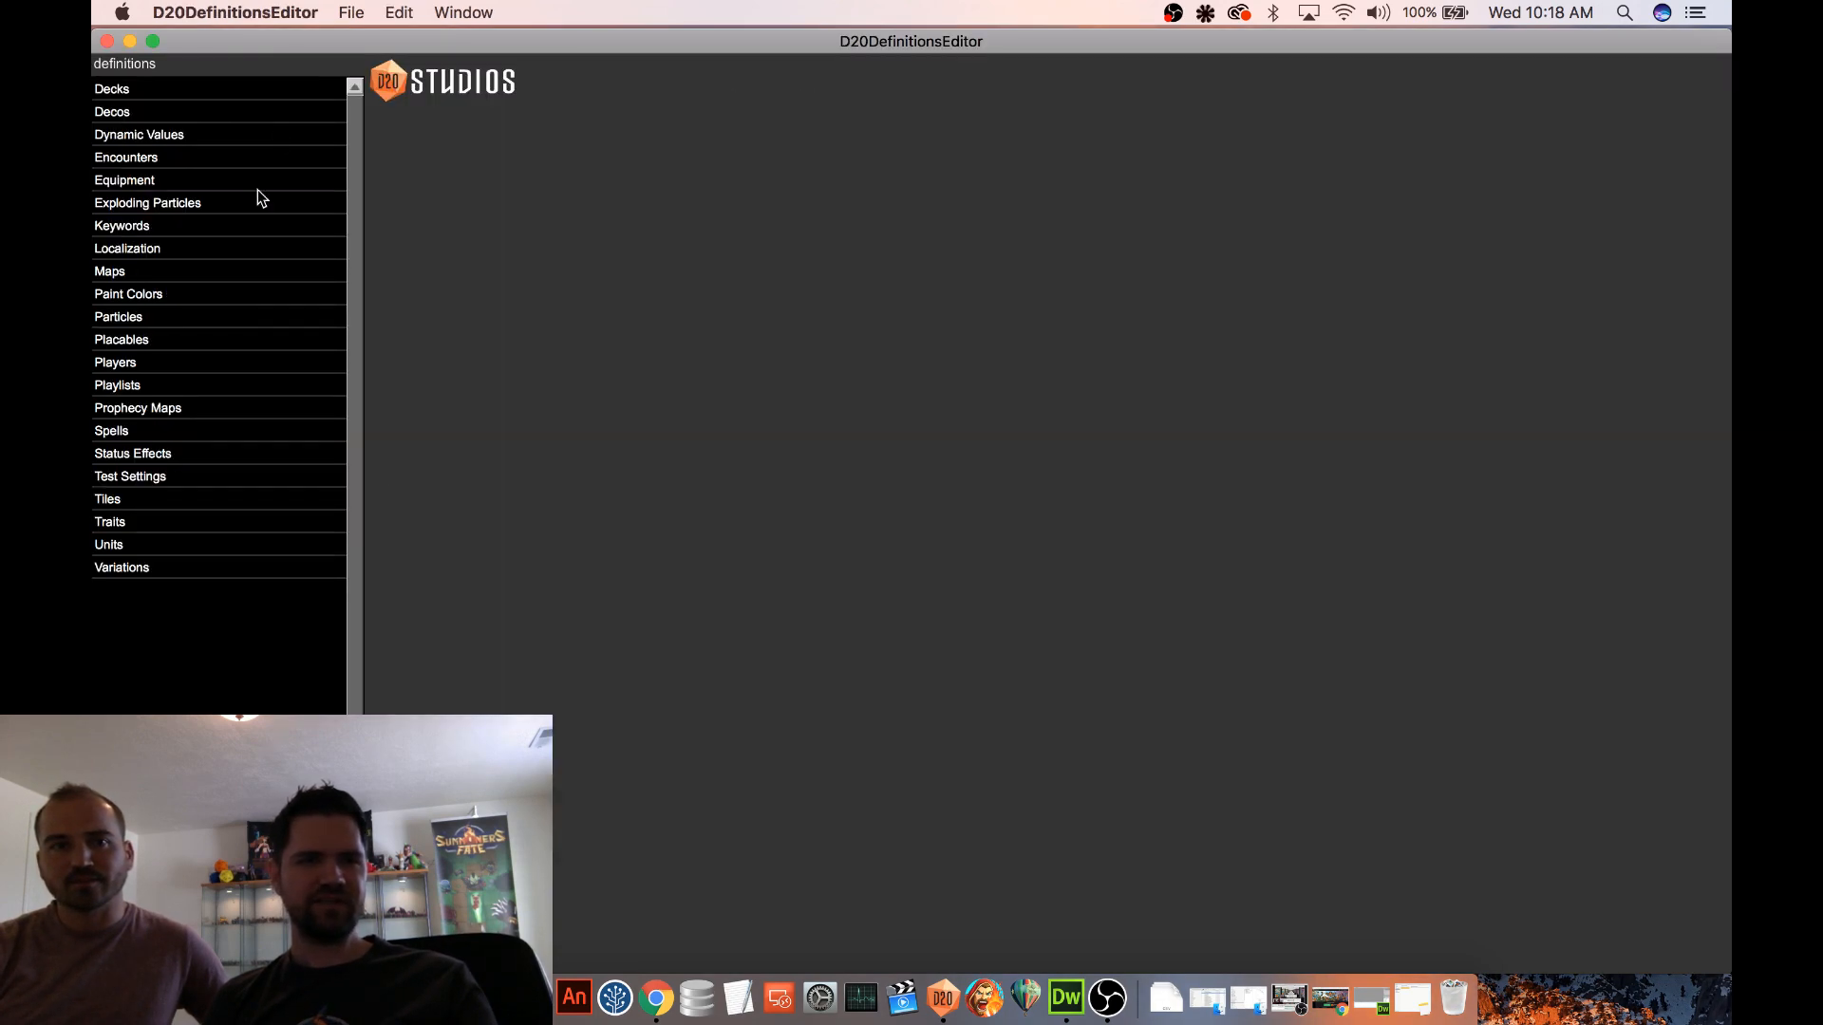
left_click(156, 545)
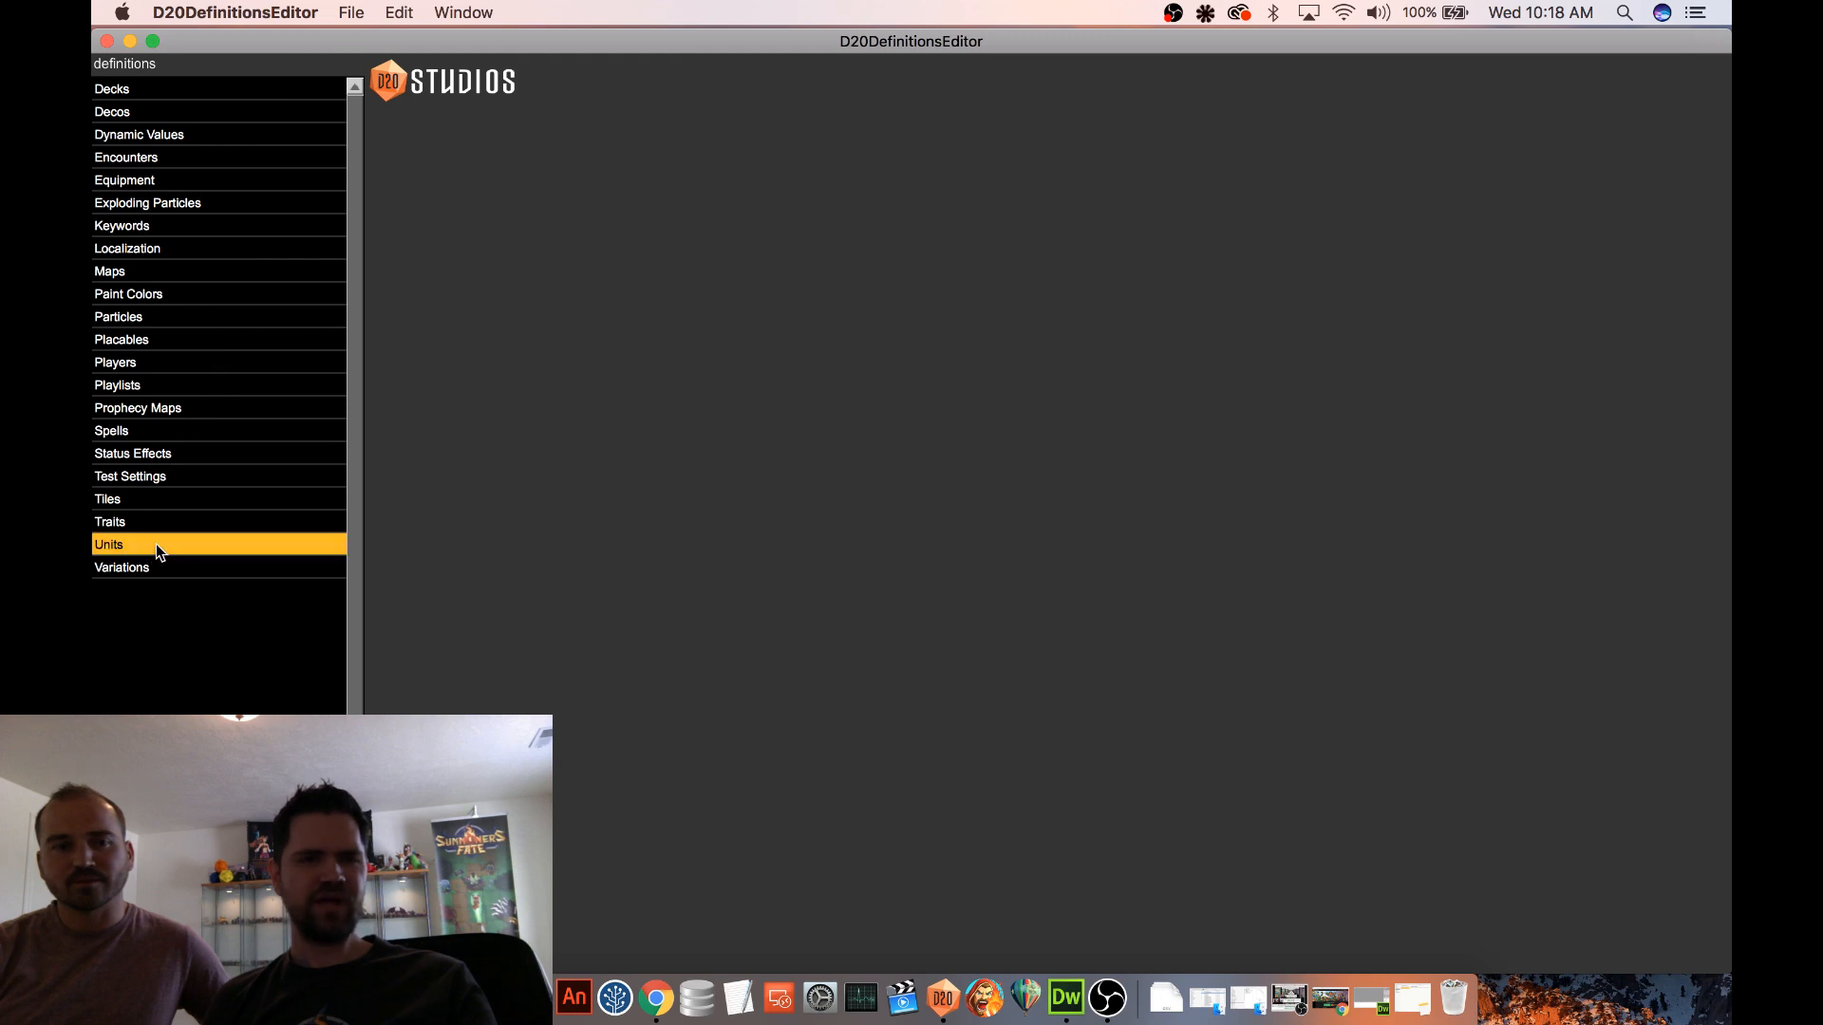
scroll(178, 513, "down", 2)
scroll(180, 508, "down", 10)
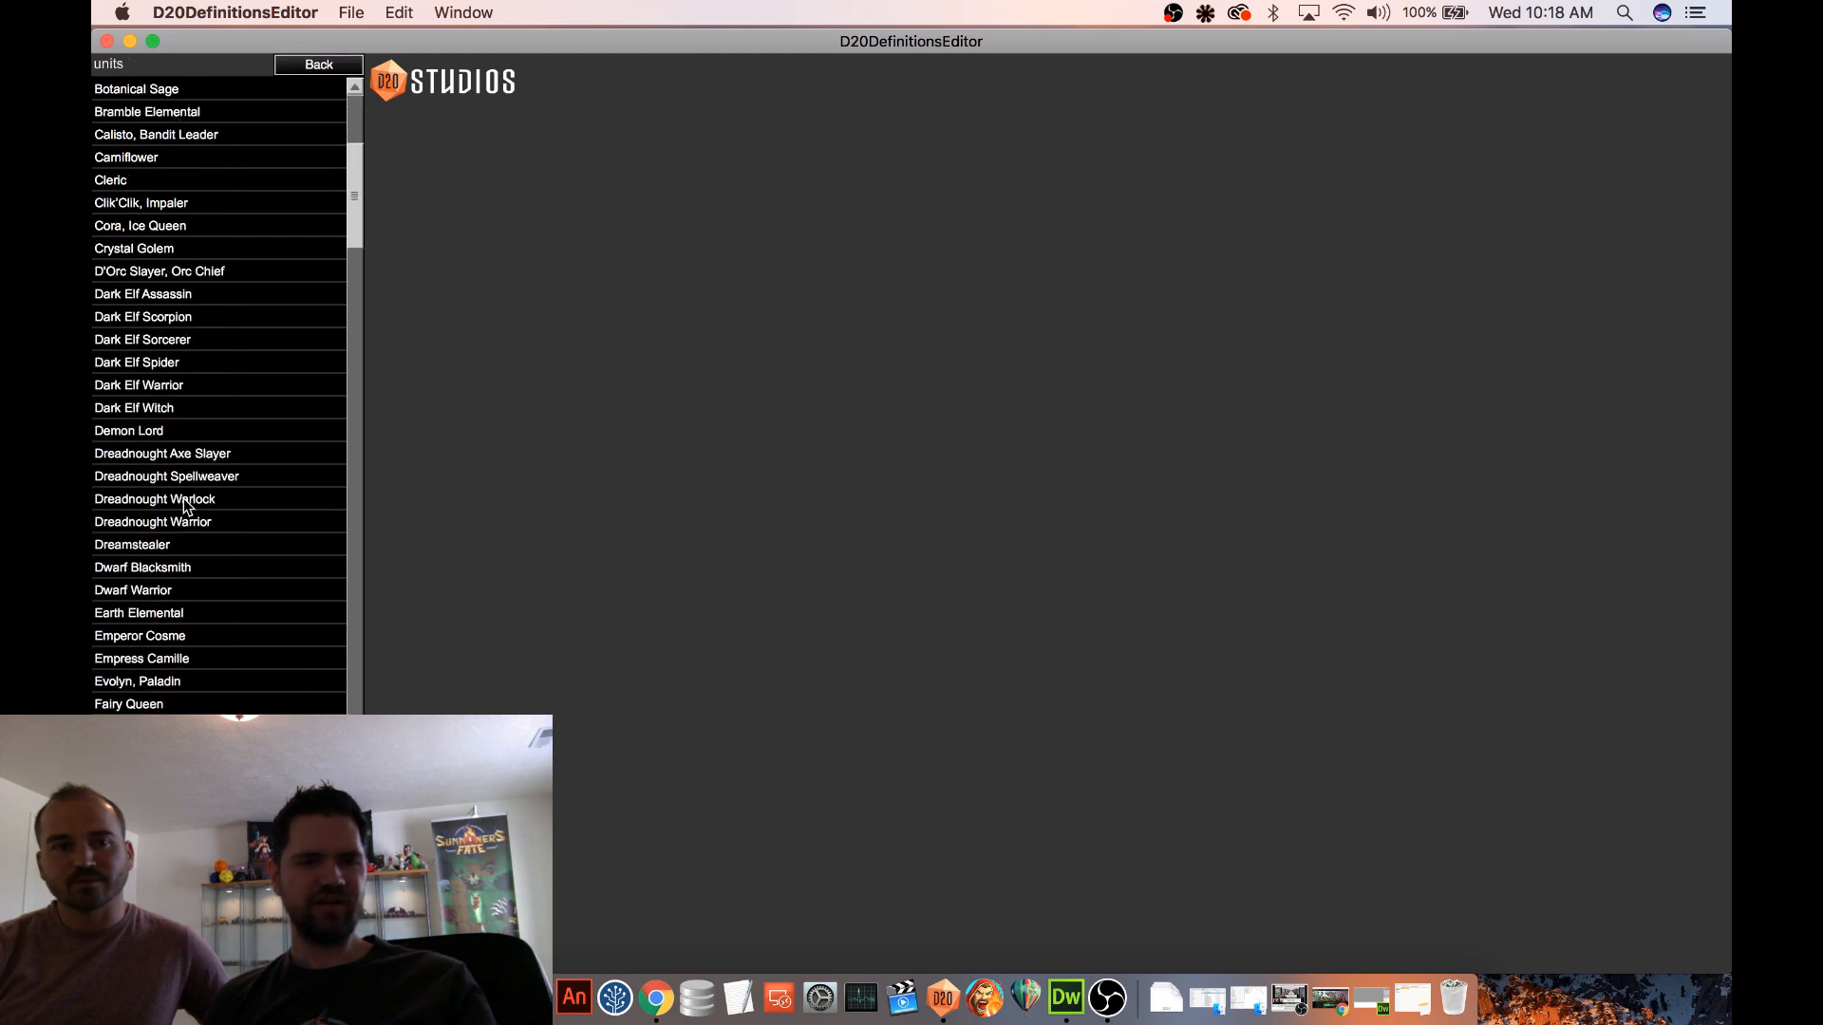
scroll(187, 506, "down", 3)
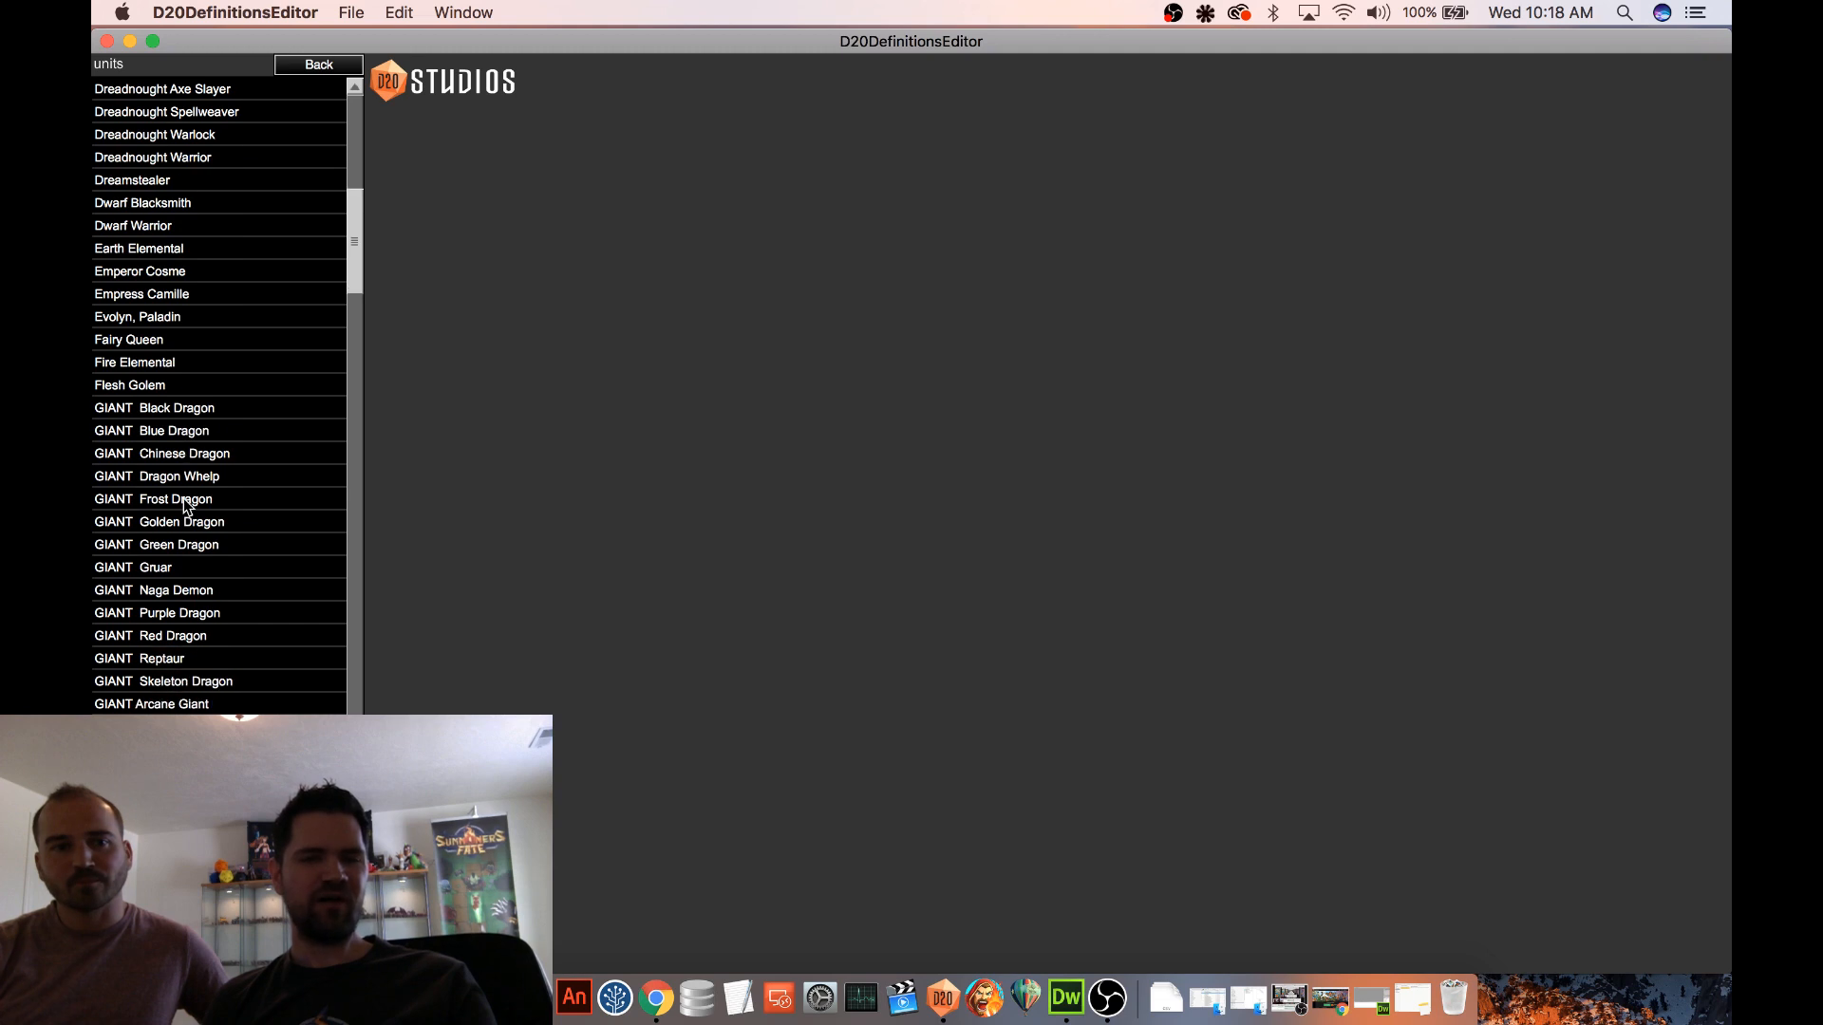
scroll(186, 506, "down", 1)
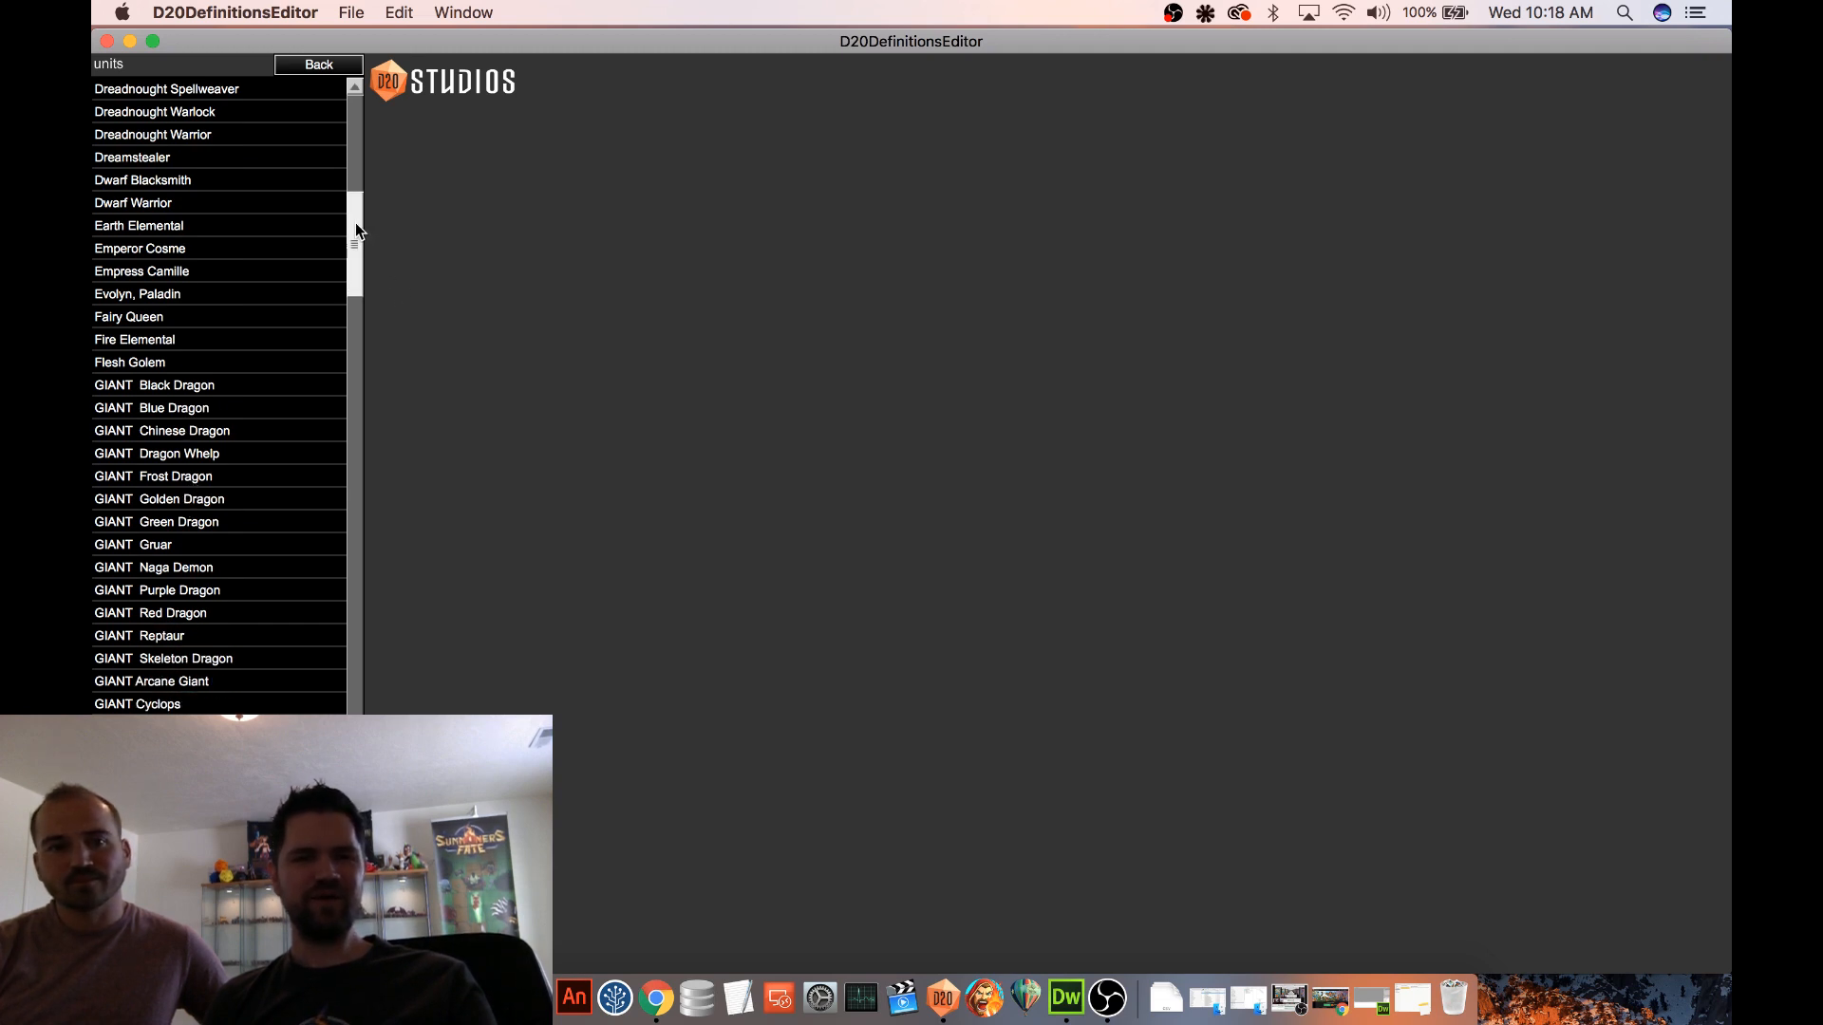
left_click_drag(356, 224, 361, 270)
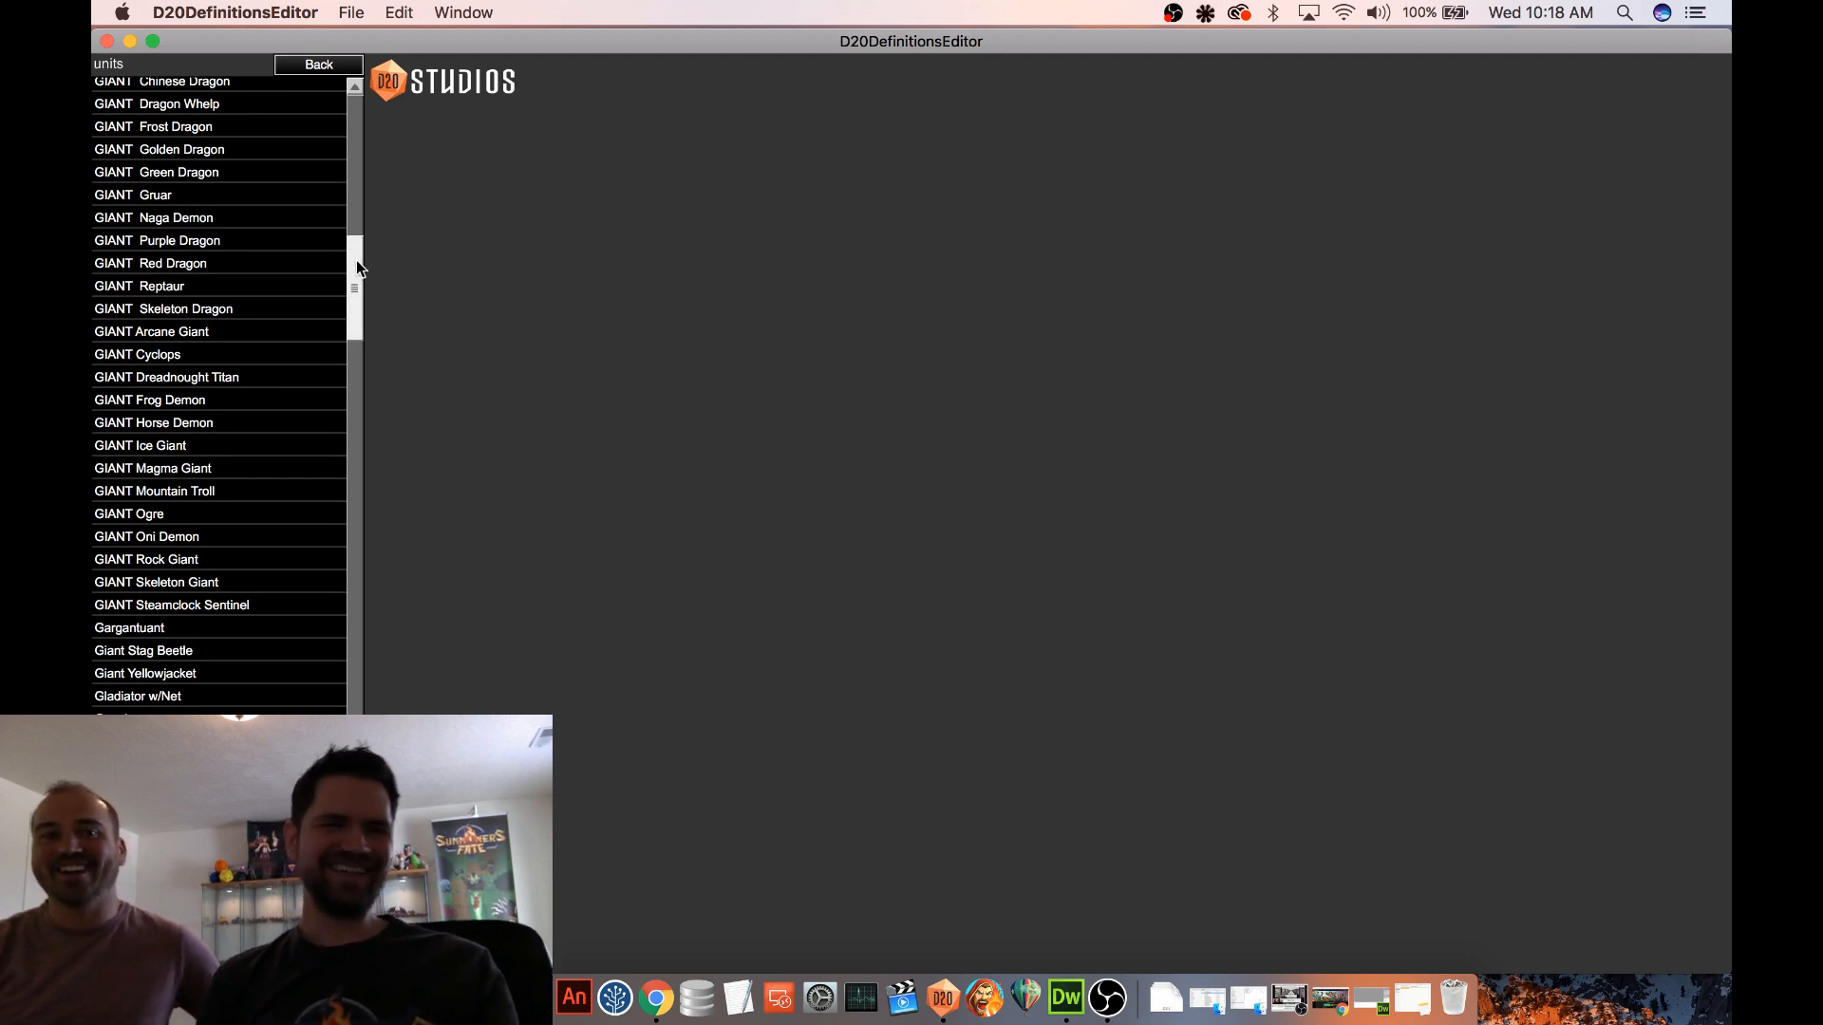
left_click(162, 354)
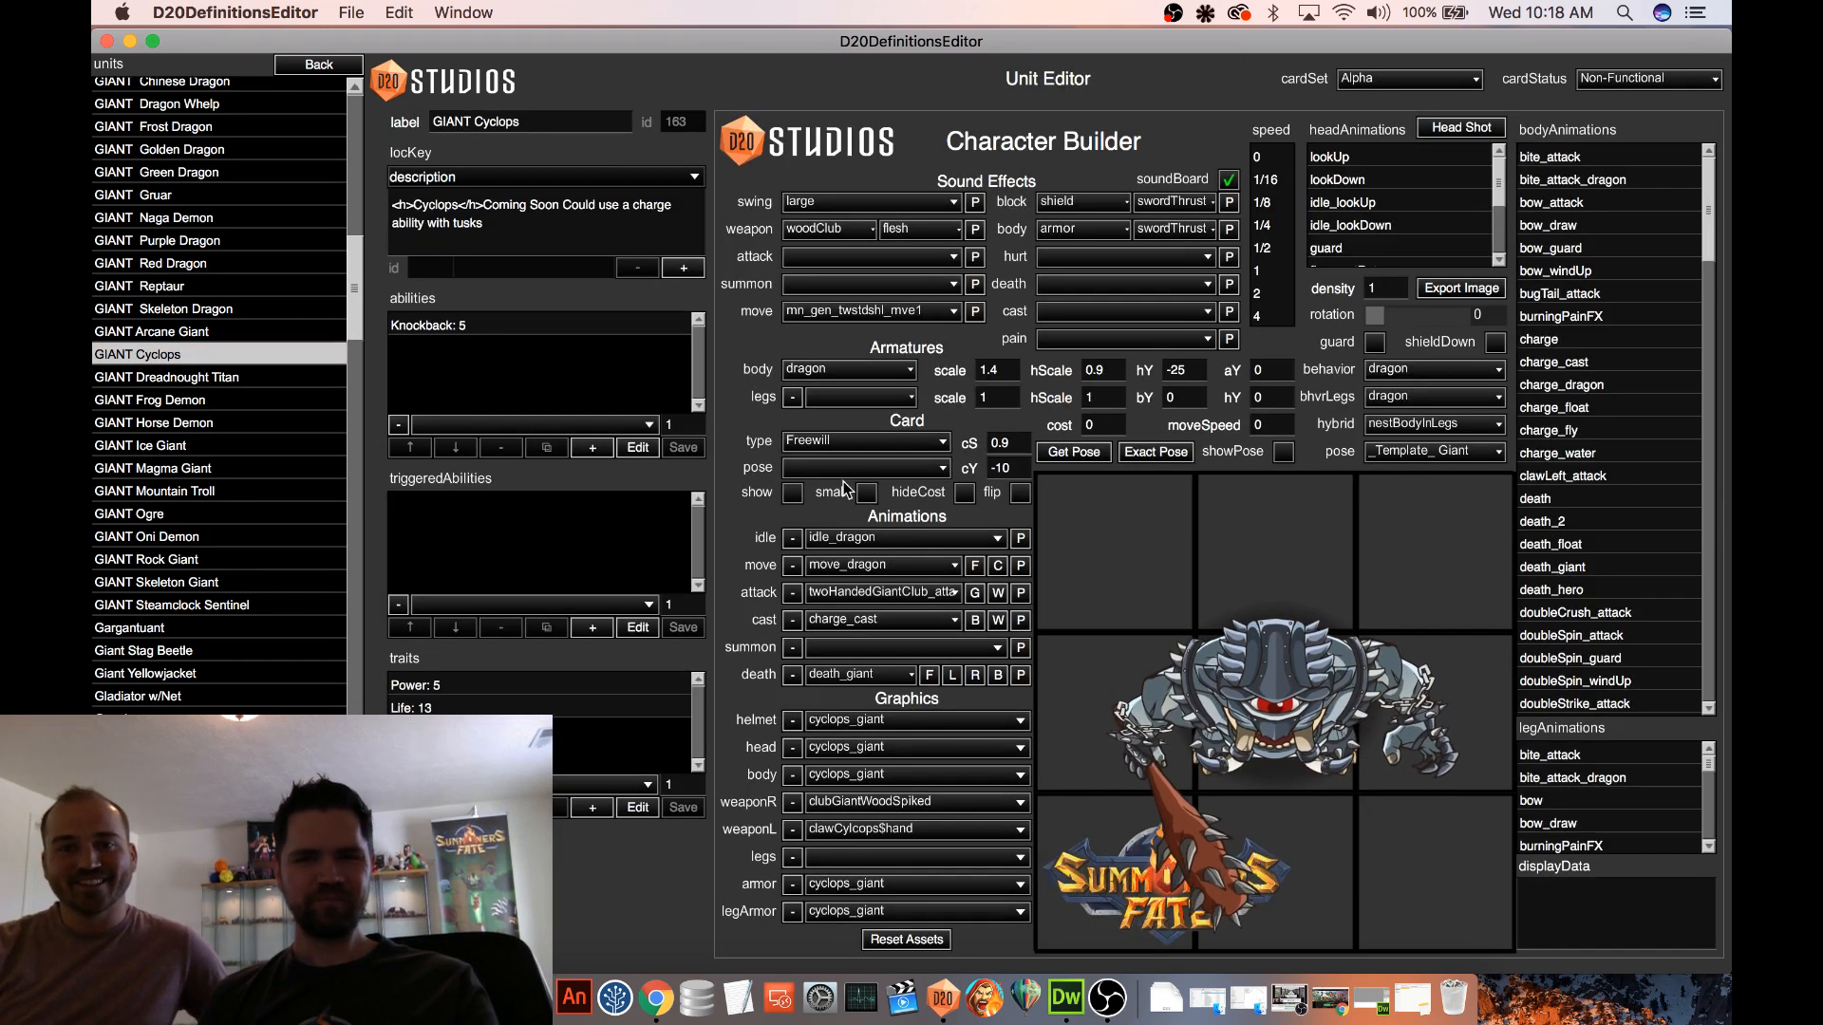
Preview the Cyclops card and its attack animation, select its Knockback ability and show the card again
left_click(793, 492)
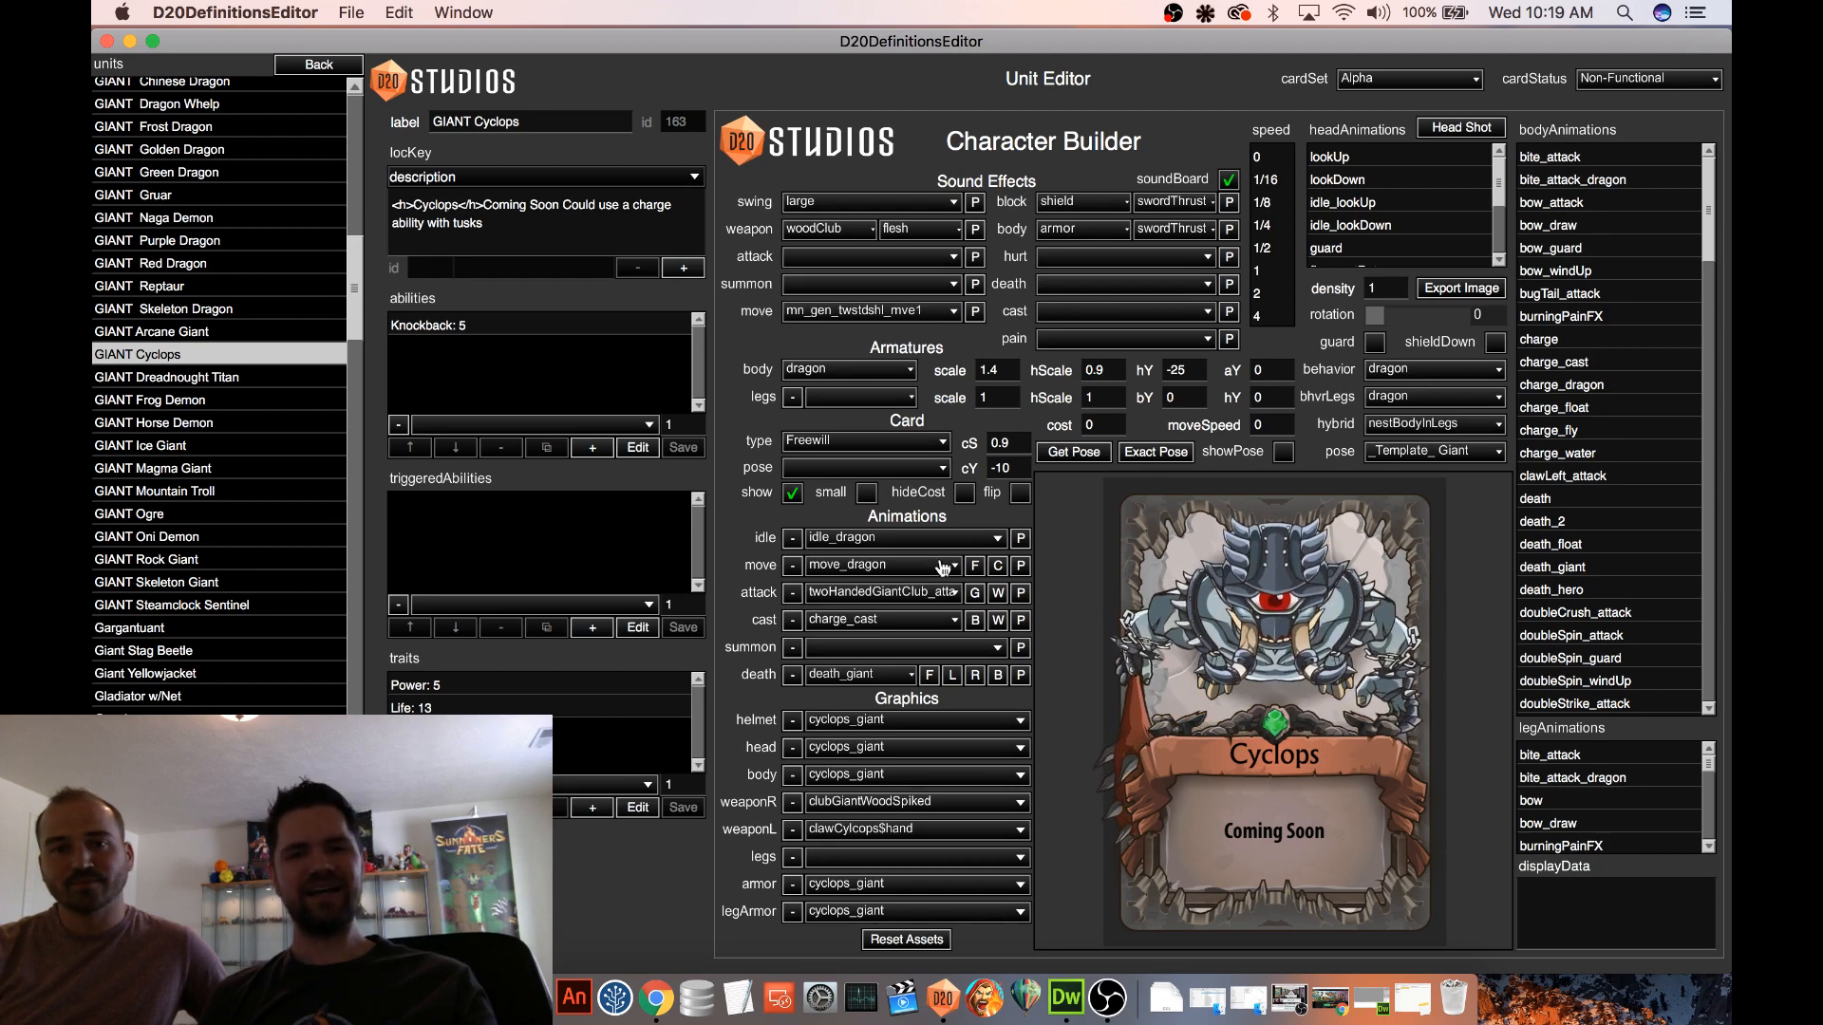
left_click(792, 493)
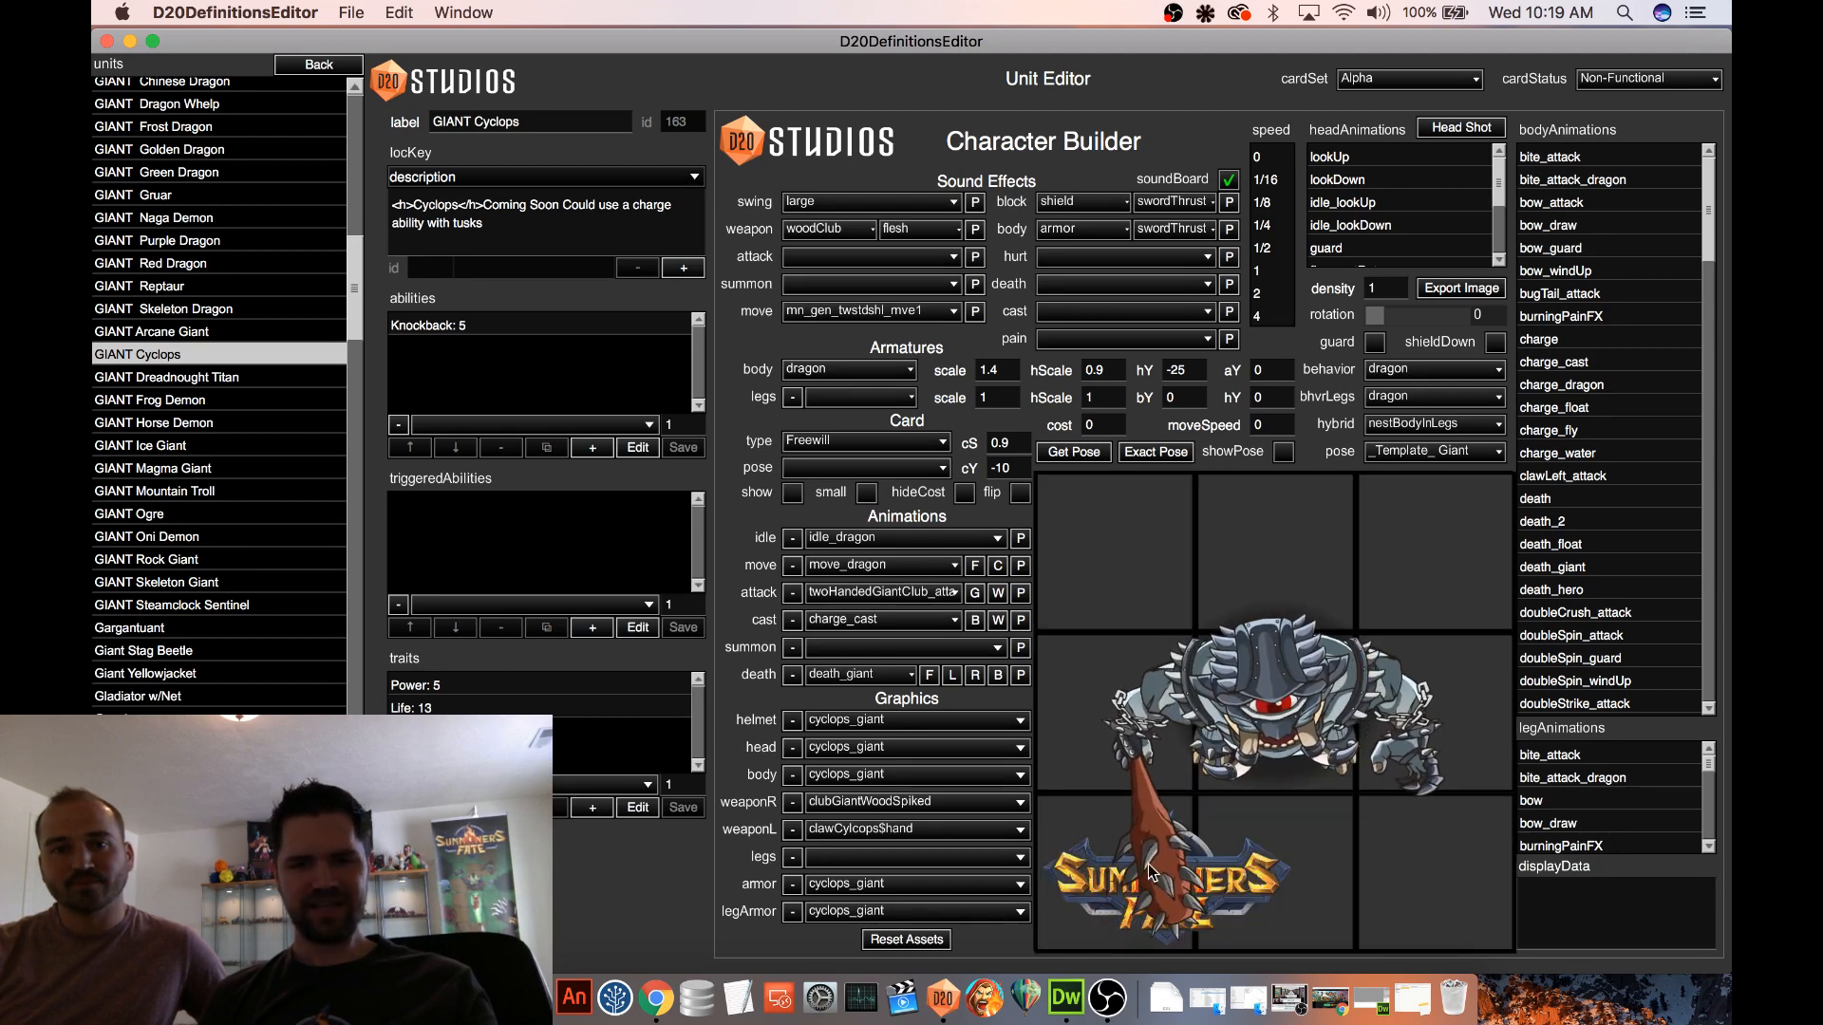
left_click(1021, 593)
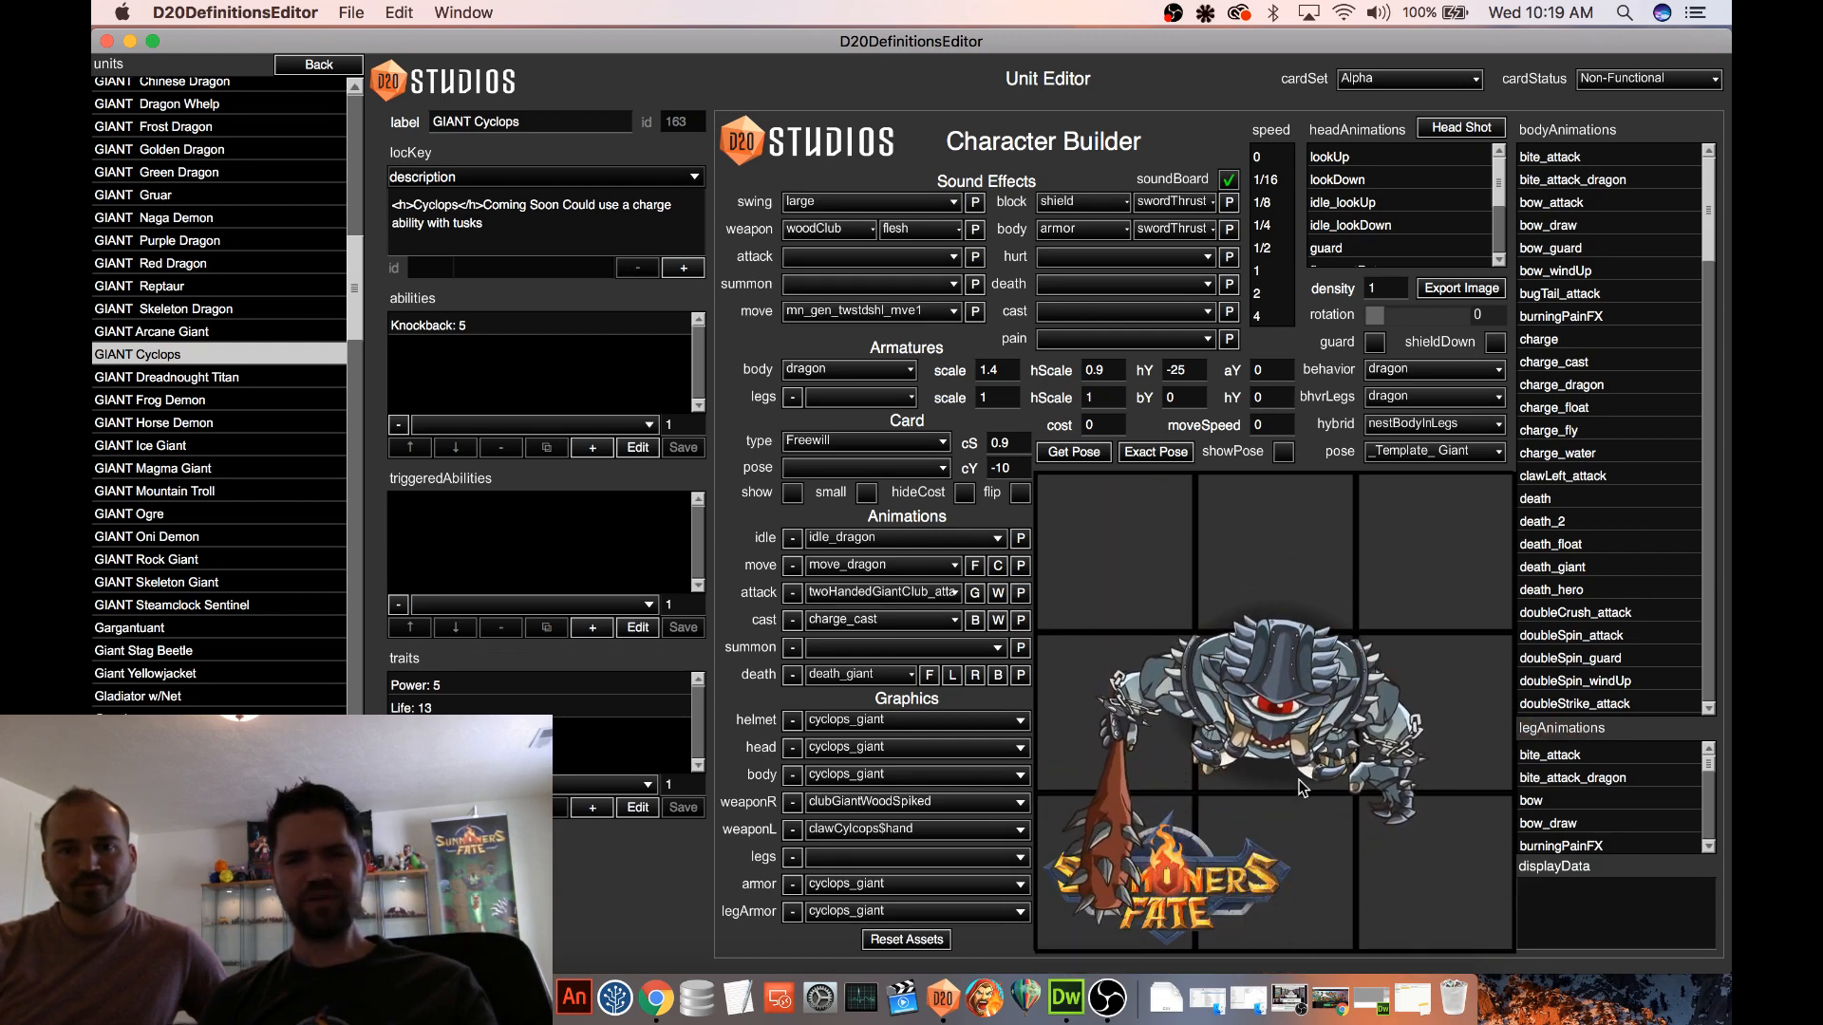
left_click(469, 324)
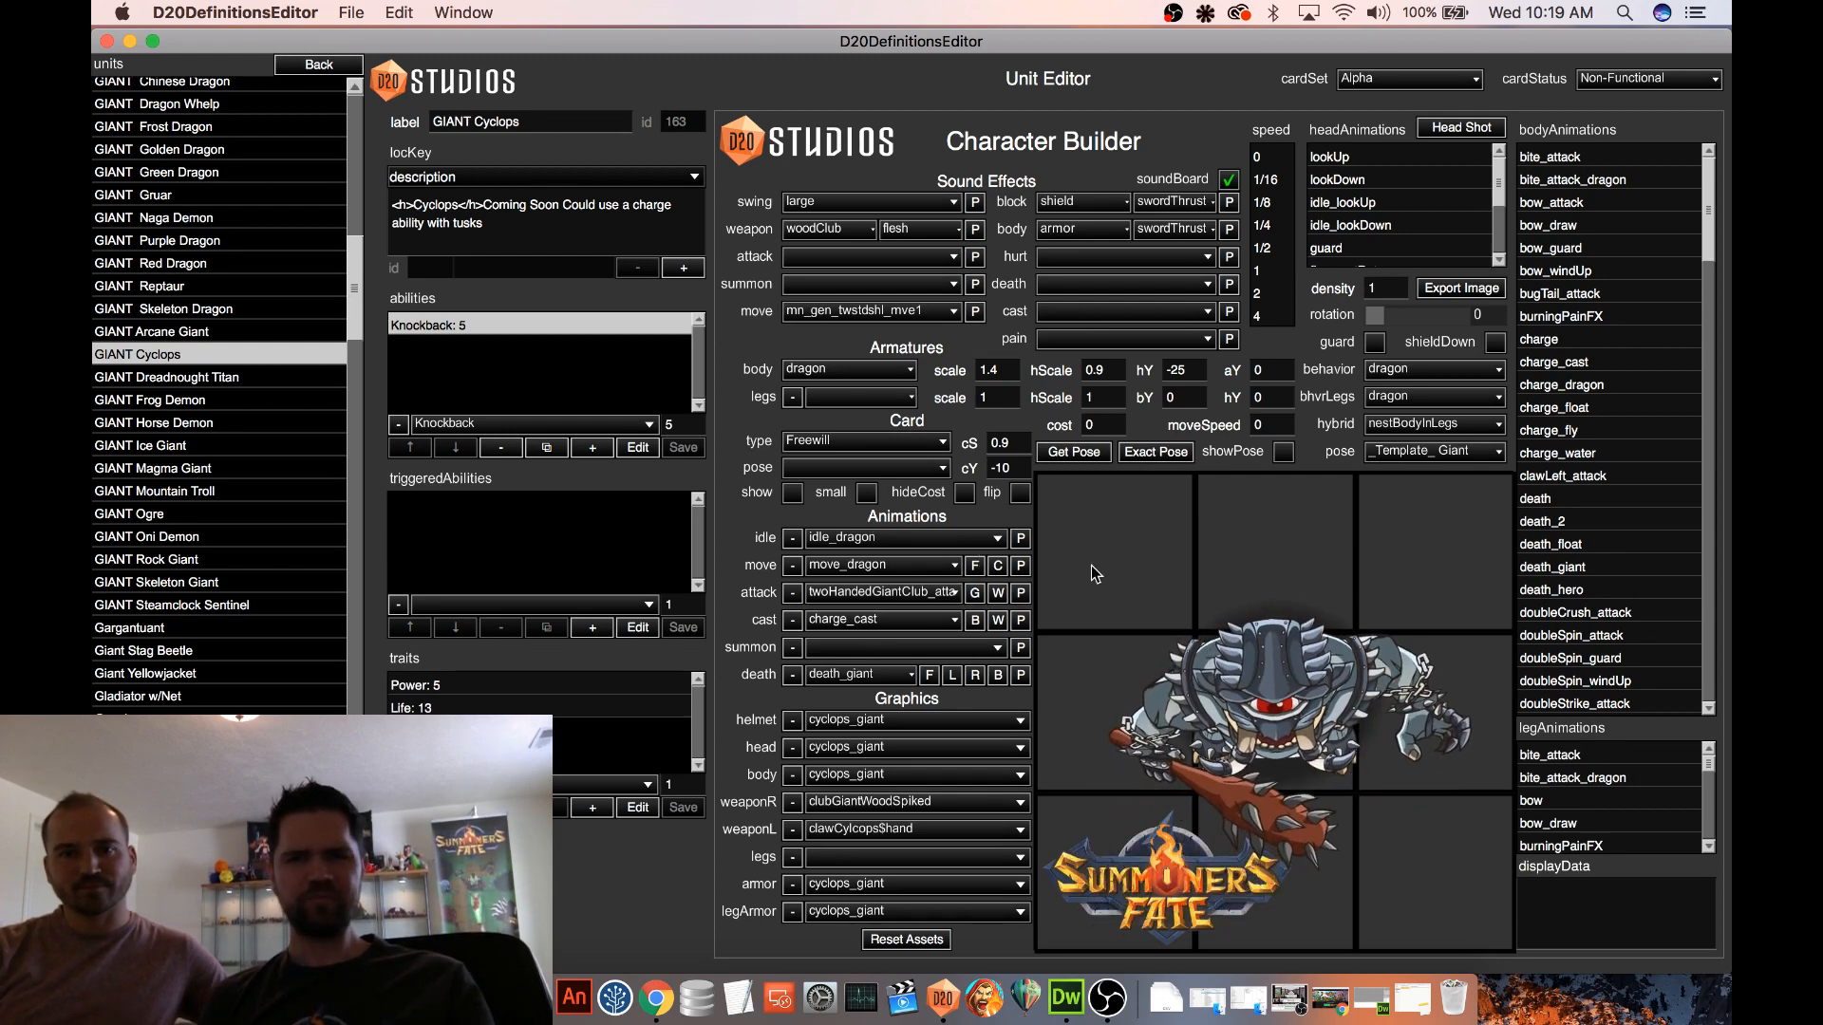
left_click(792, 493)
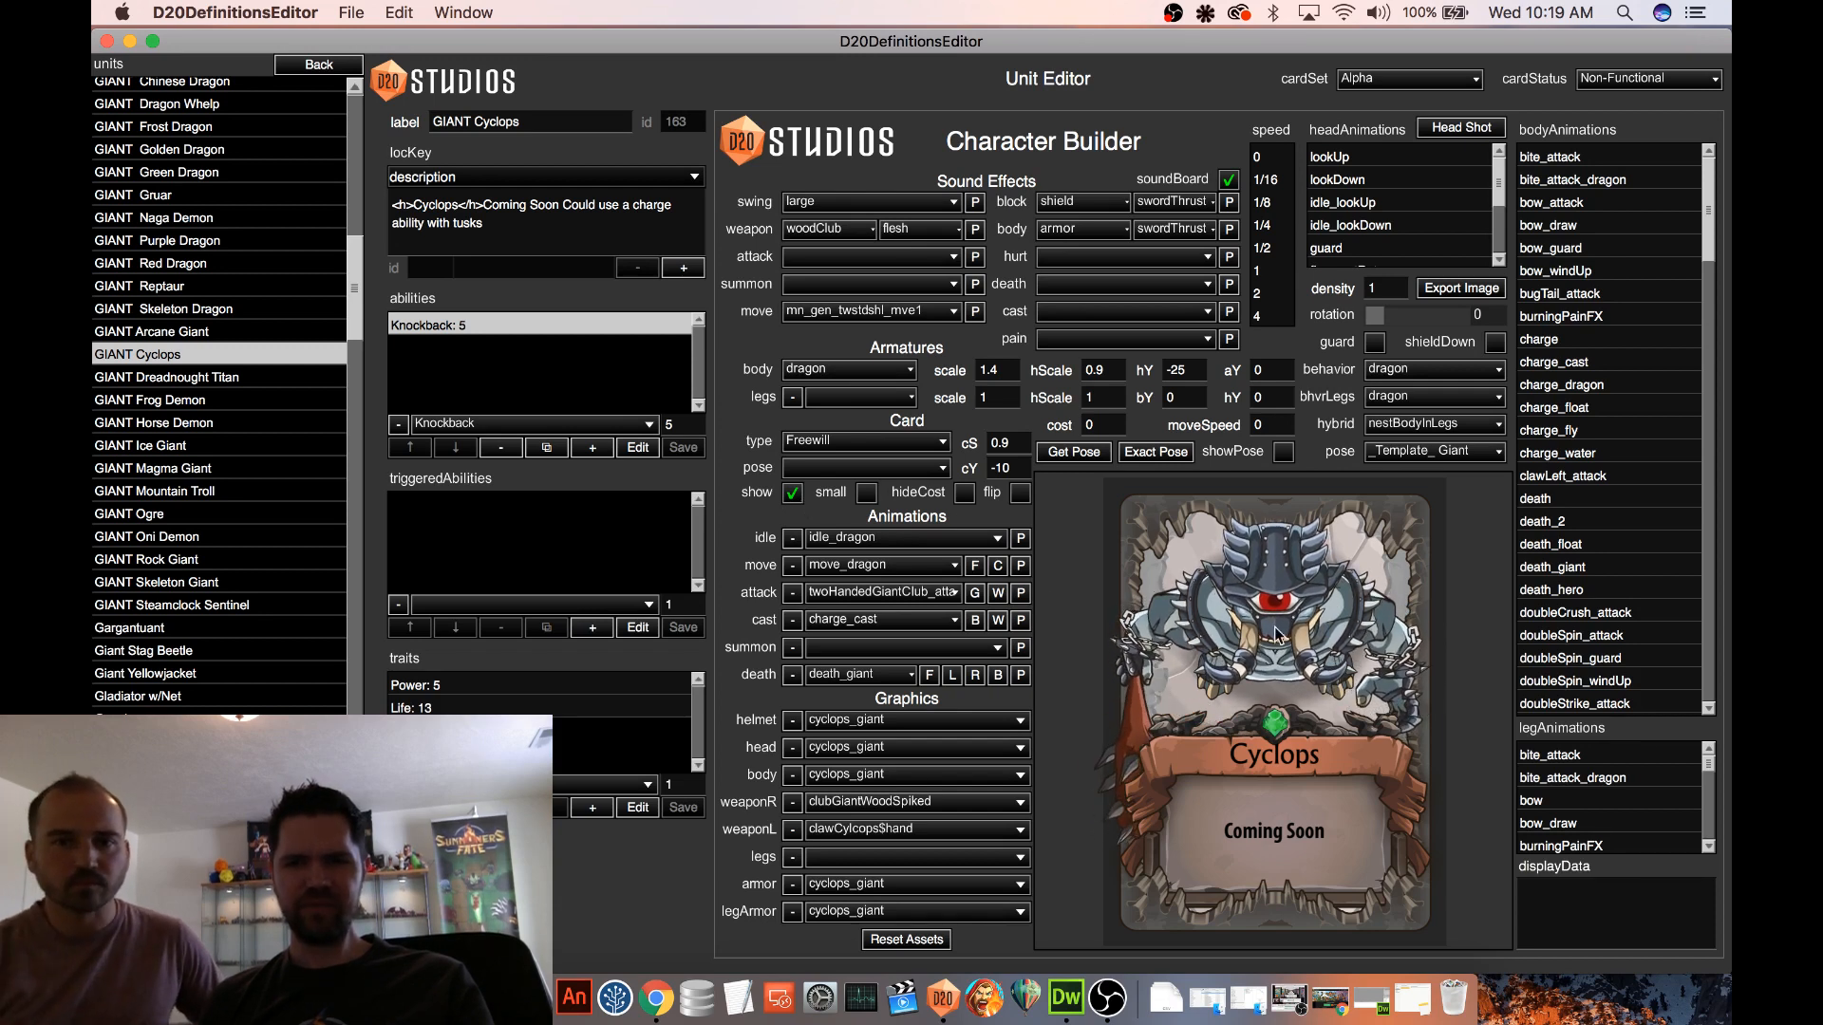
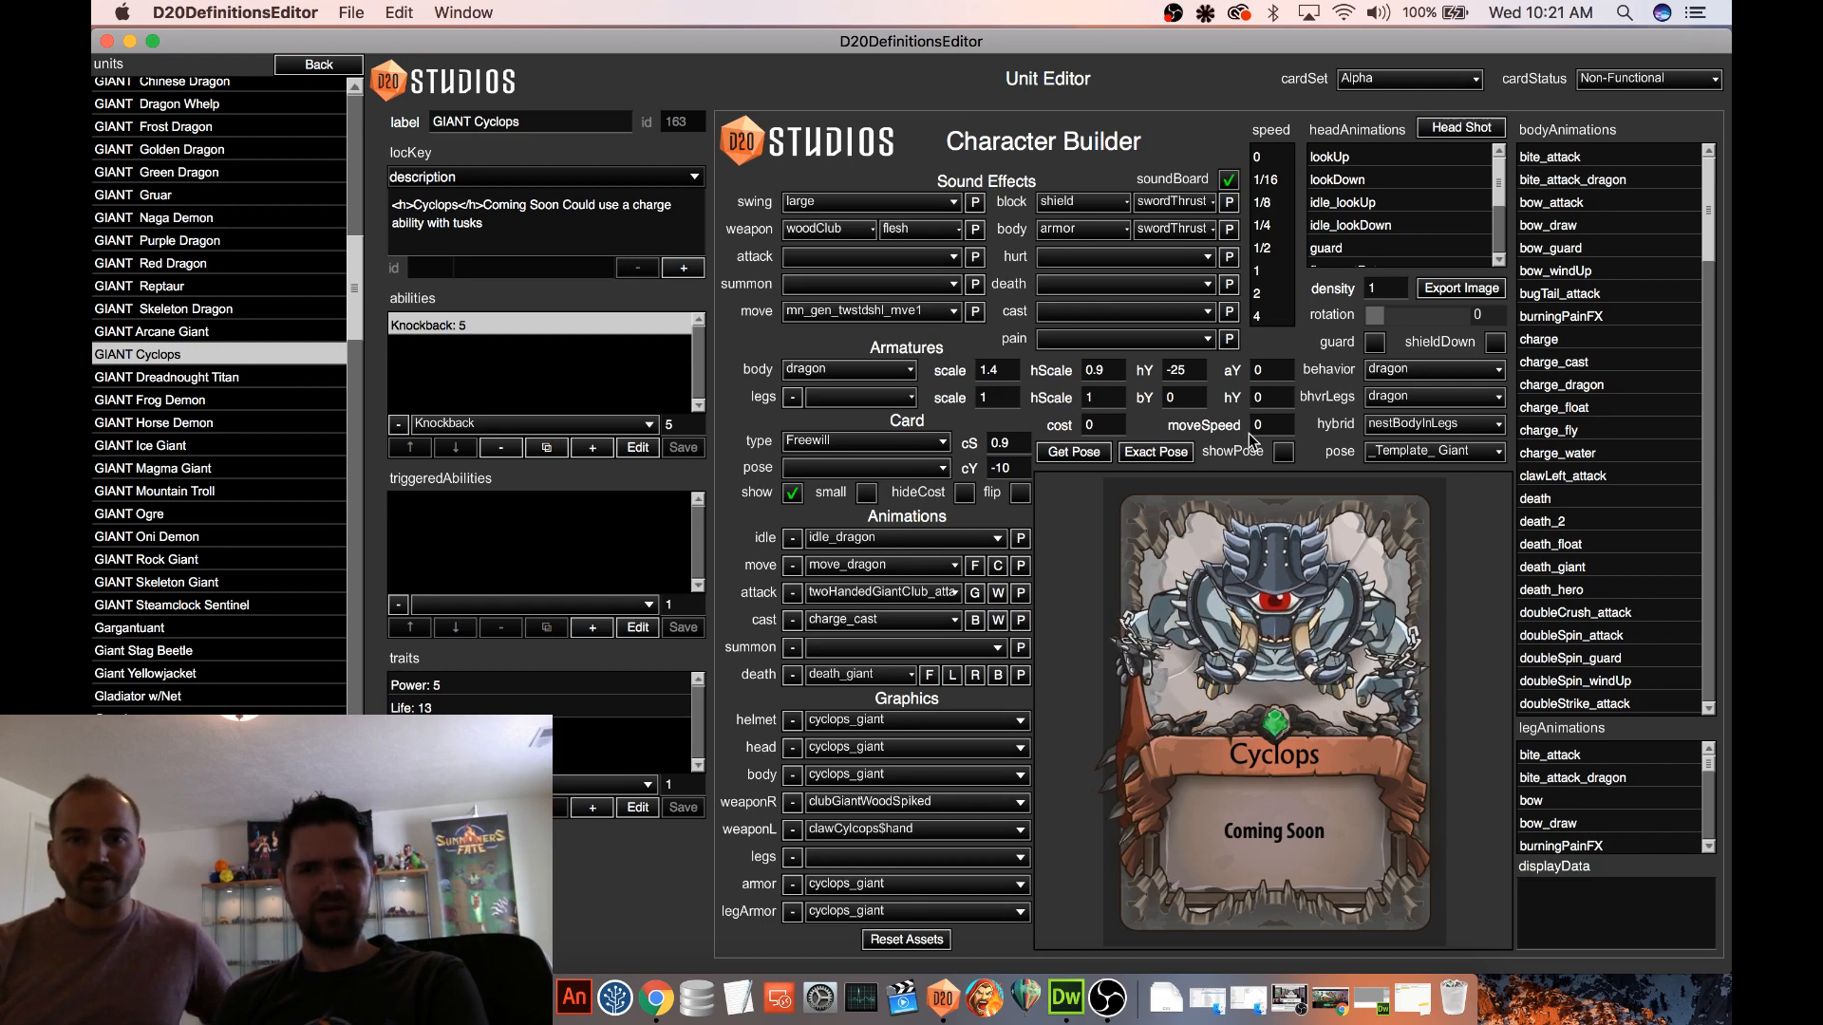
Set the Cyclops cost to 5 and delete the Coming Soon charge-ability note from its description, keeping the Cyclops title
double_click(1090, 425)
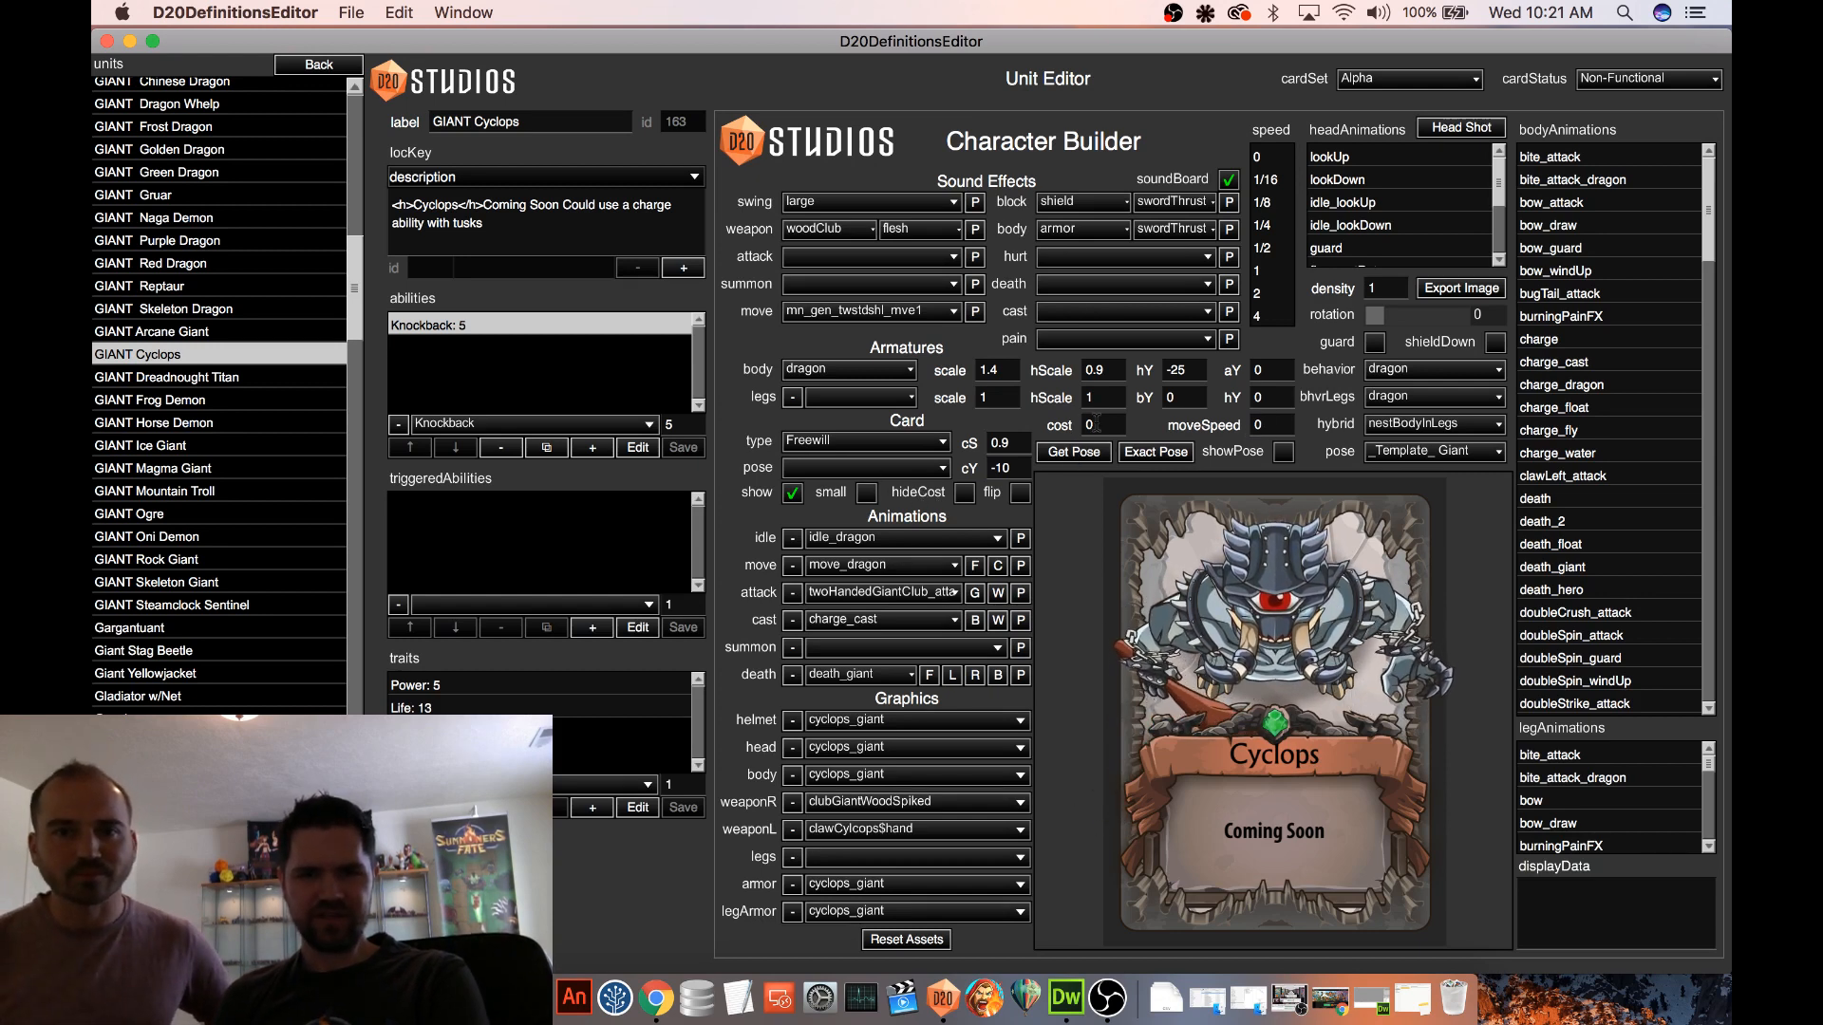
type("5")
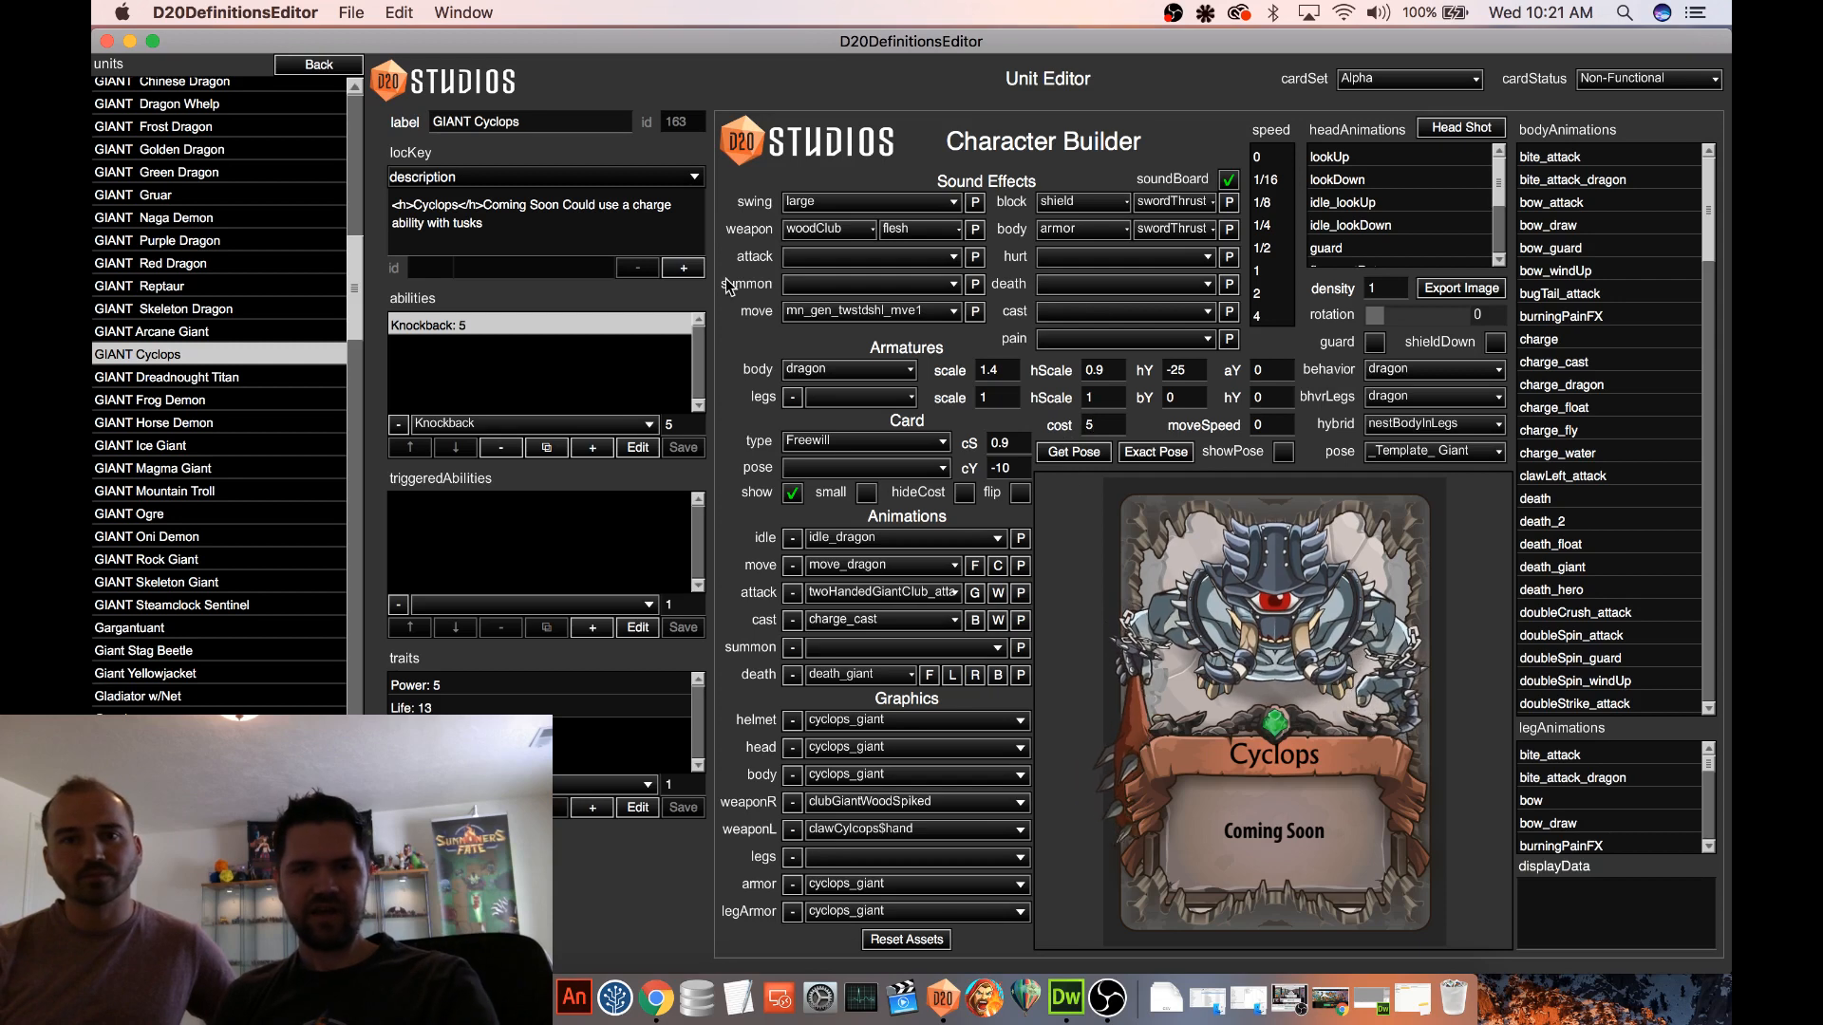
left_click_drag(485, 205, 516, 229)
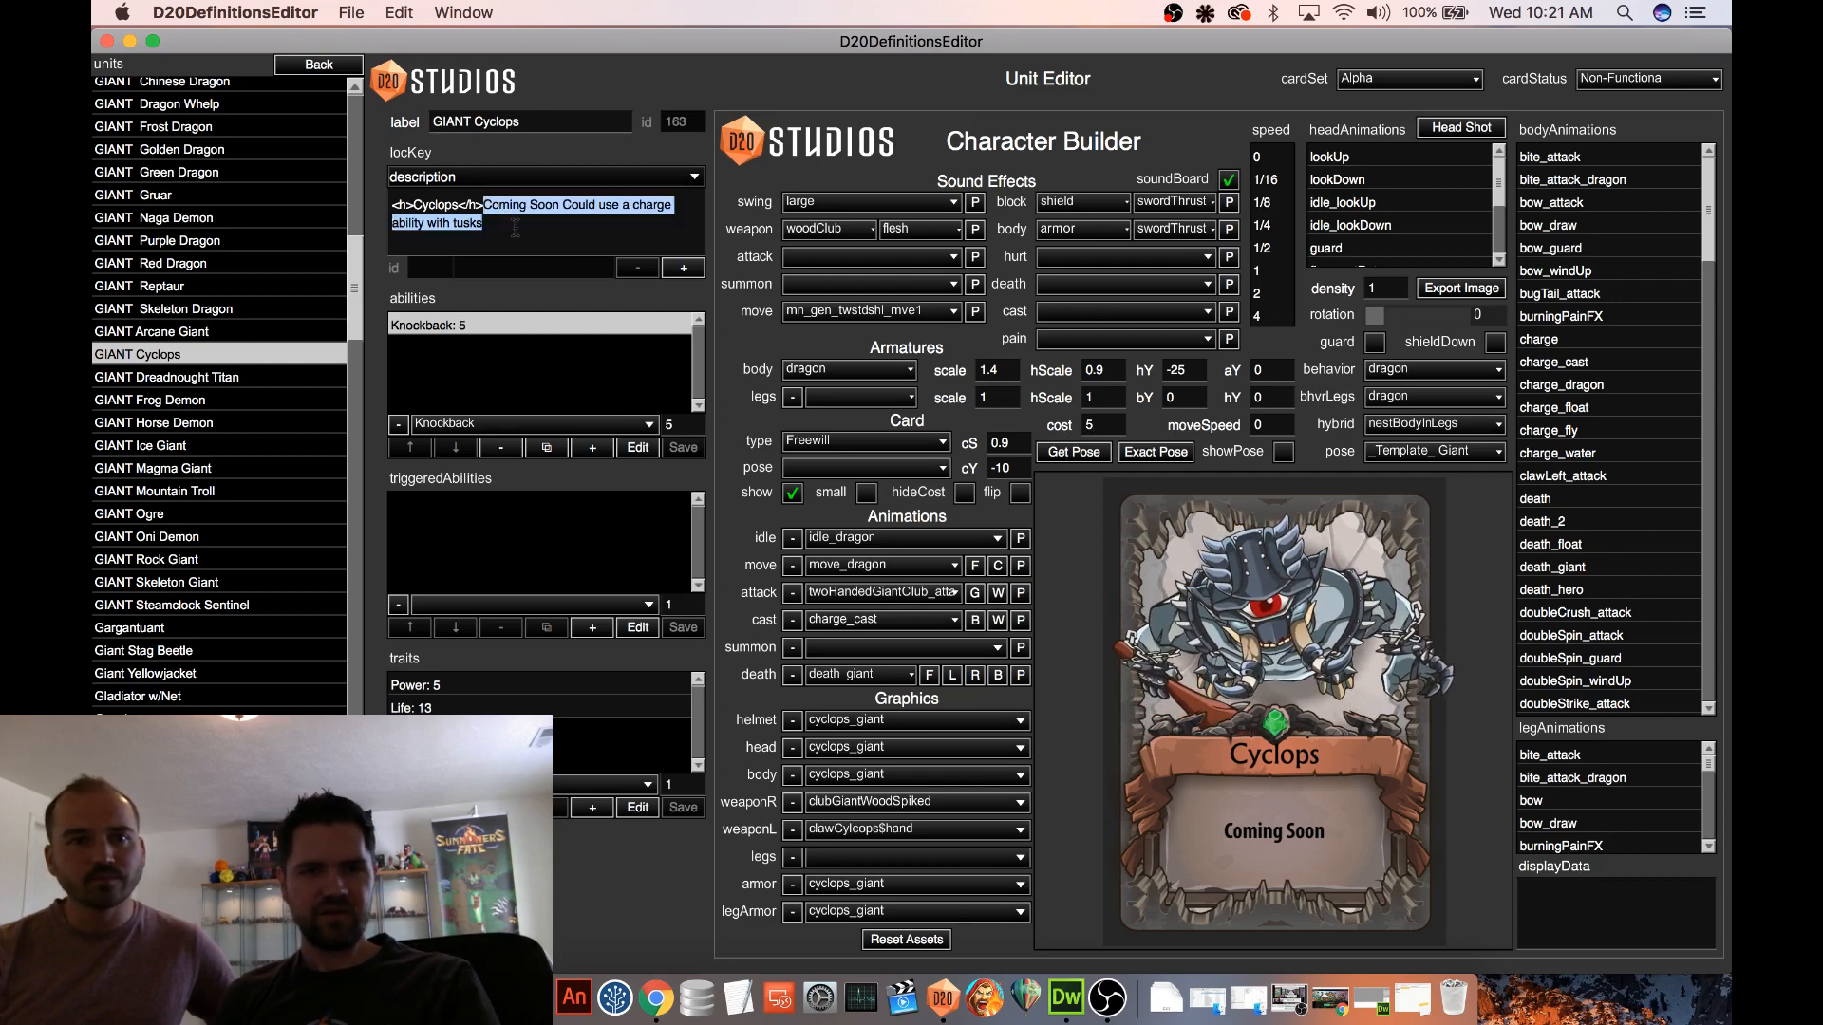
key("BackSpace")
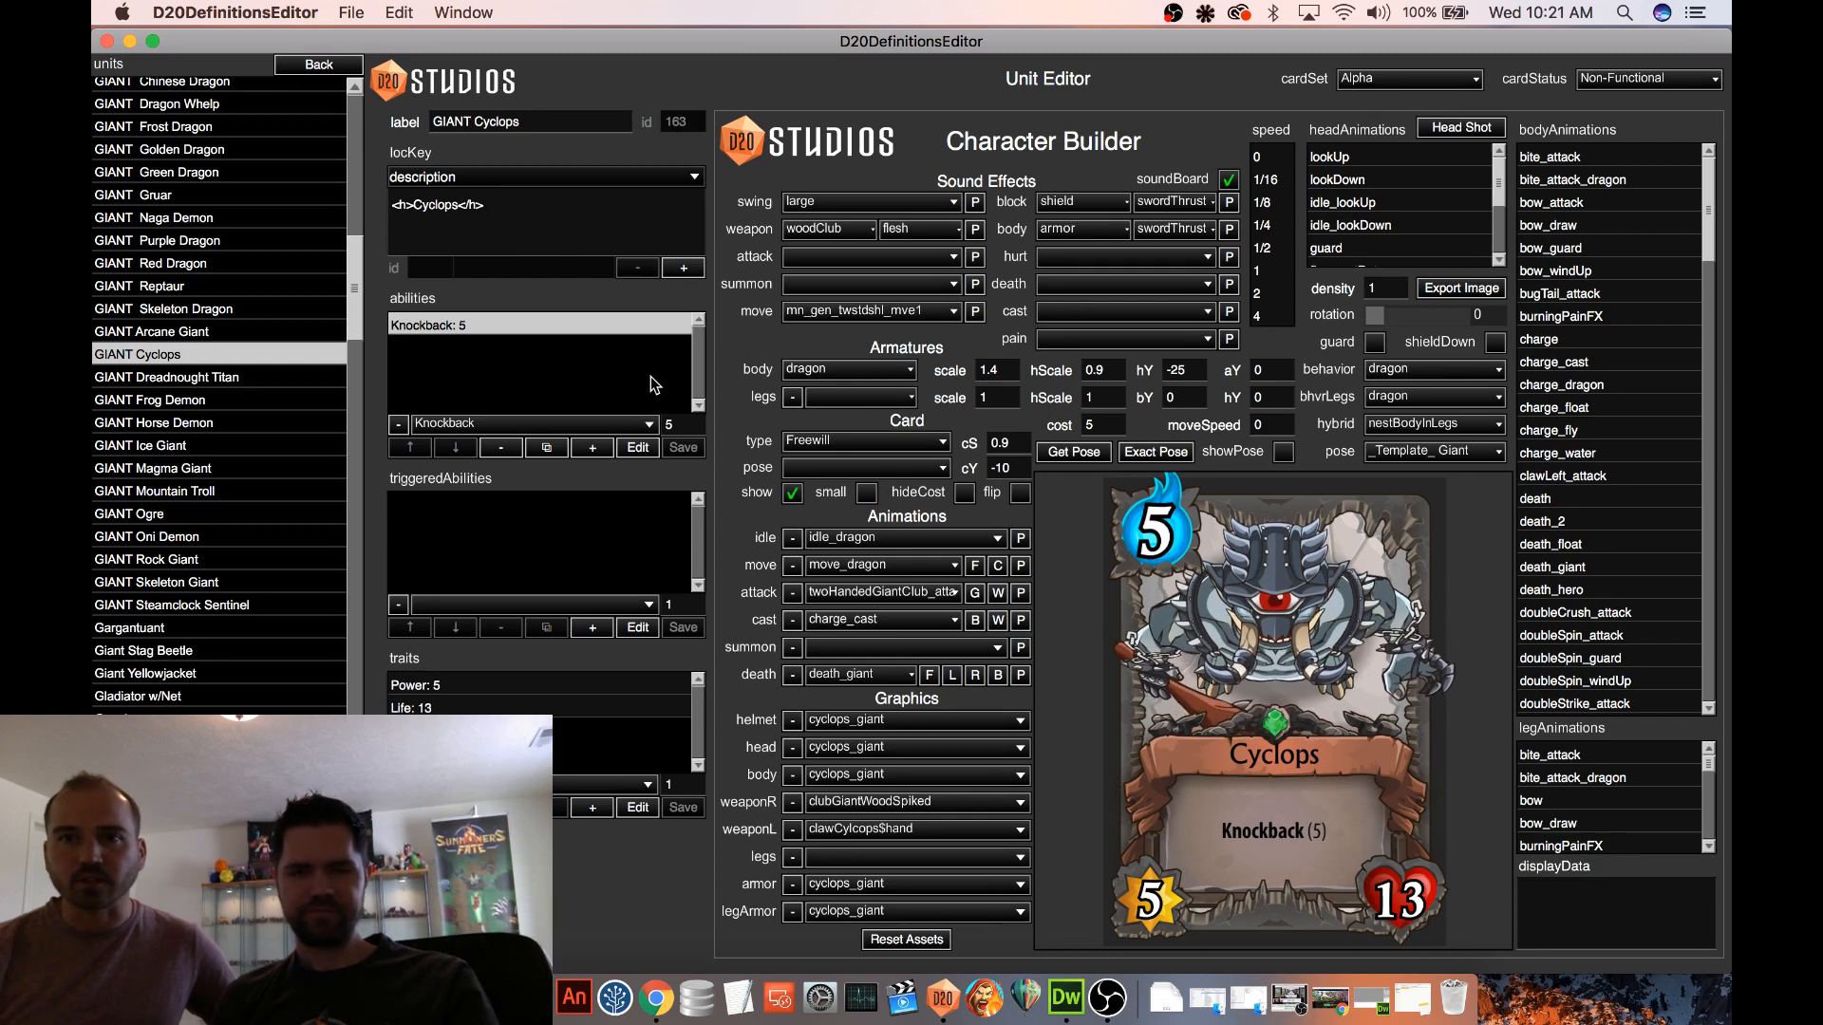
Change the card status of the GIANT Cyclops to Functional
left_click(1590, 80)
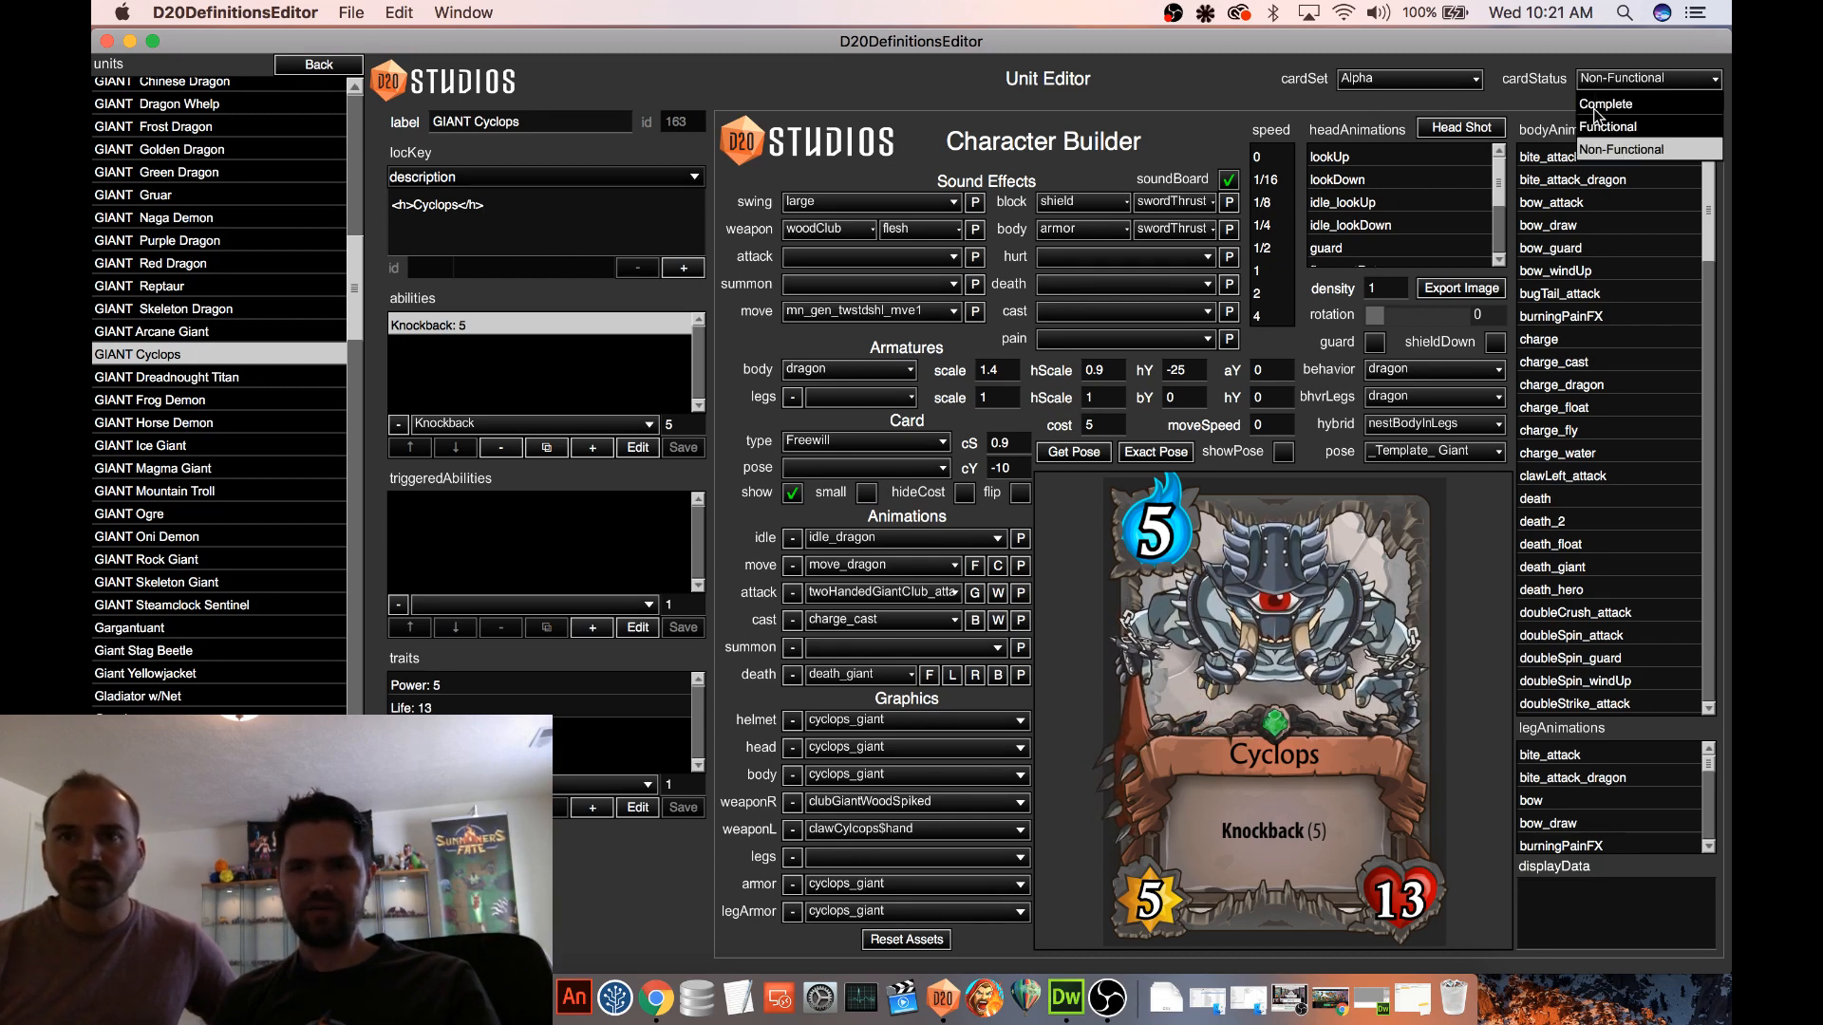
left_click(1605, 128)
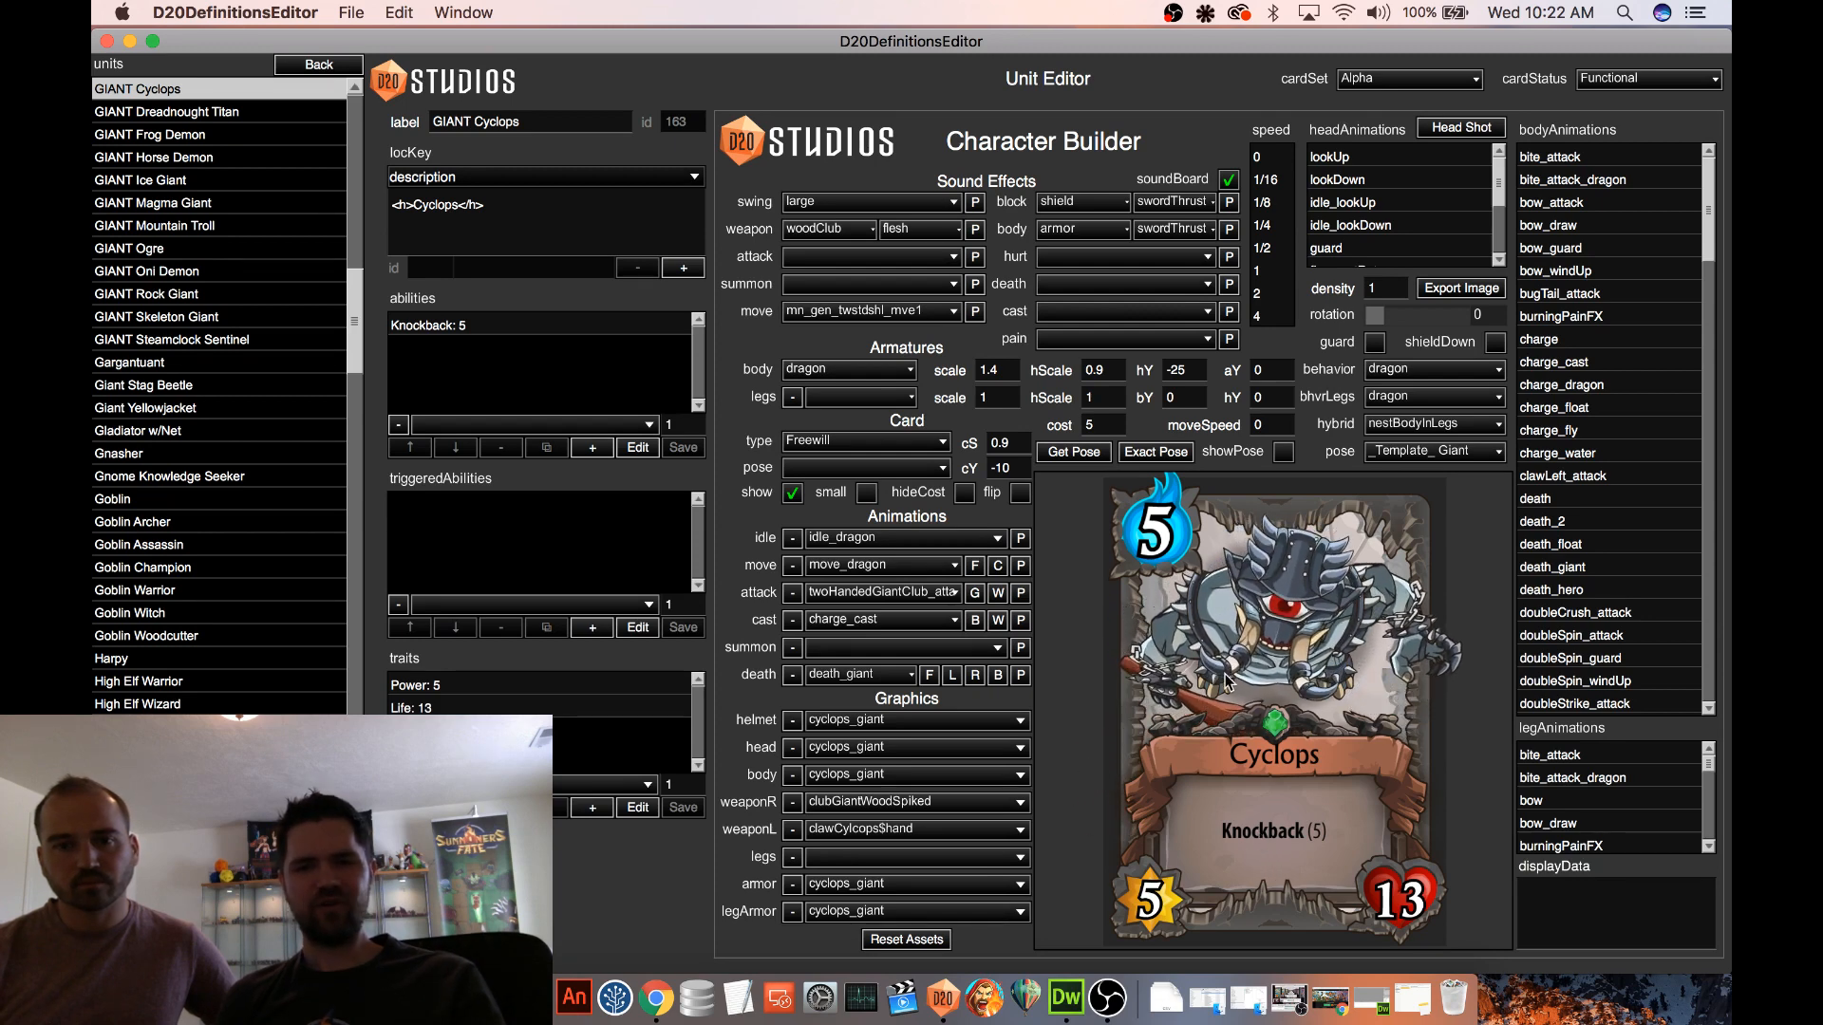
Hide the Cyclops card to play its attack animation on the grid, then briefly toggle the card preview
left_click(875, 468)
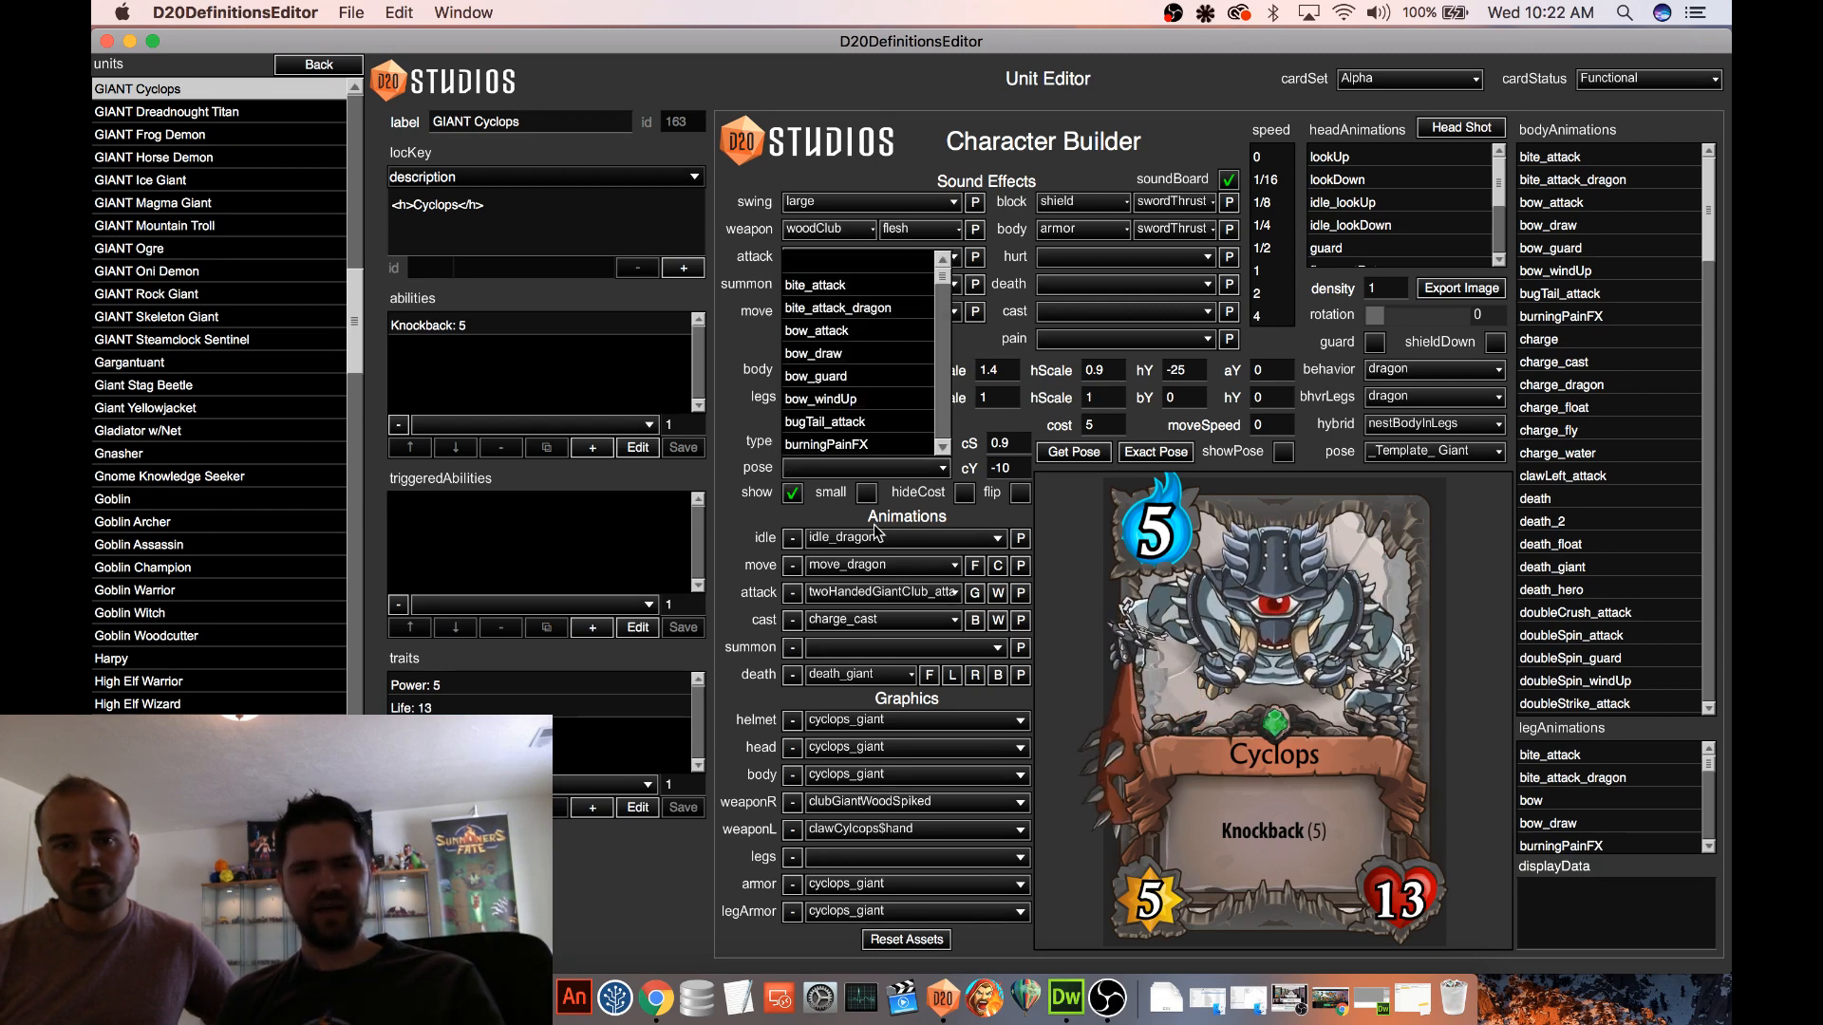
left_click(875, 519)
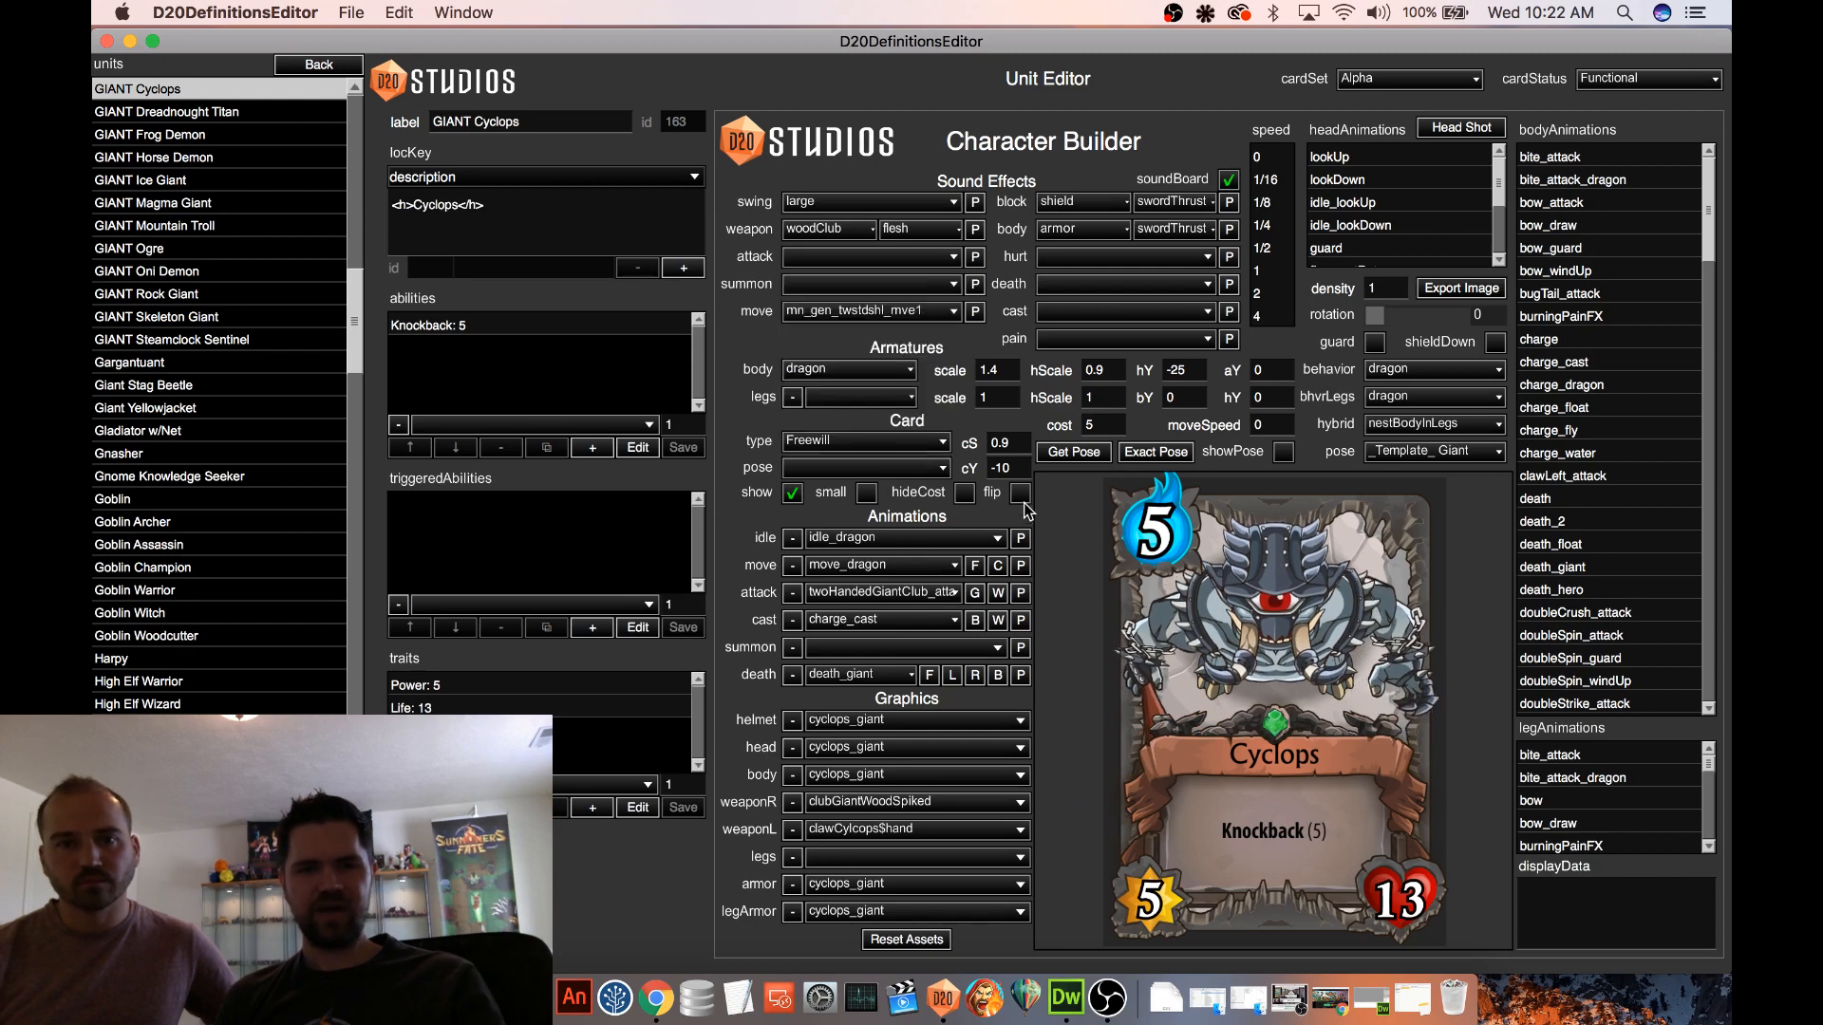
left_click(796, 494)
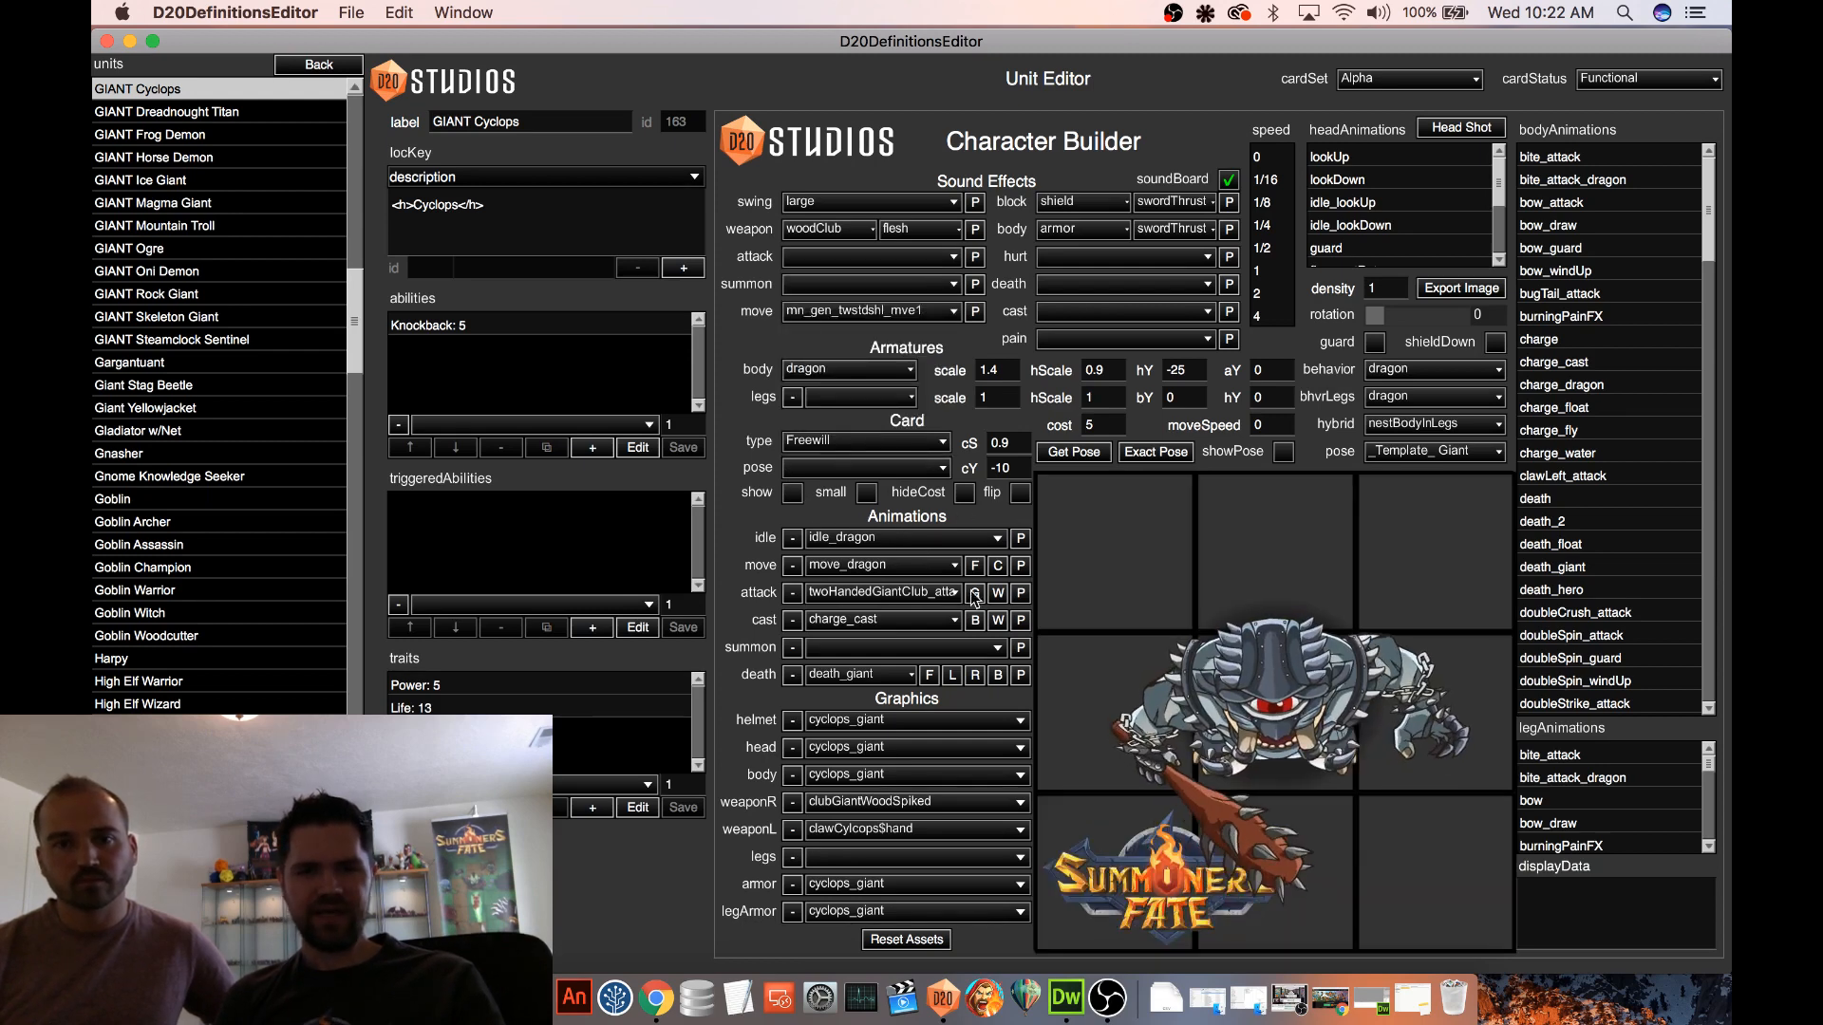
left_click(1022, 597)
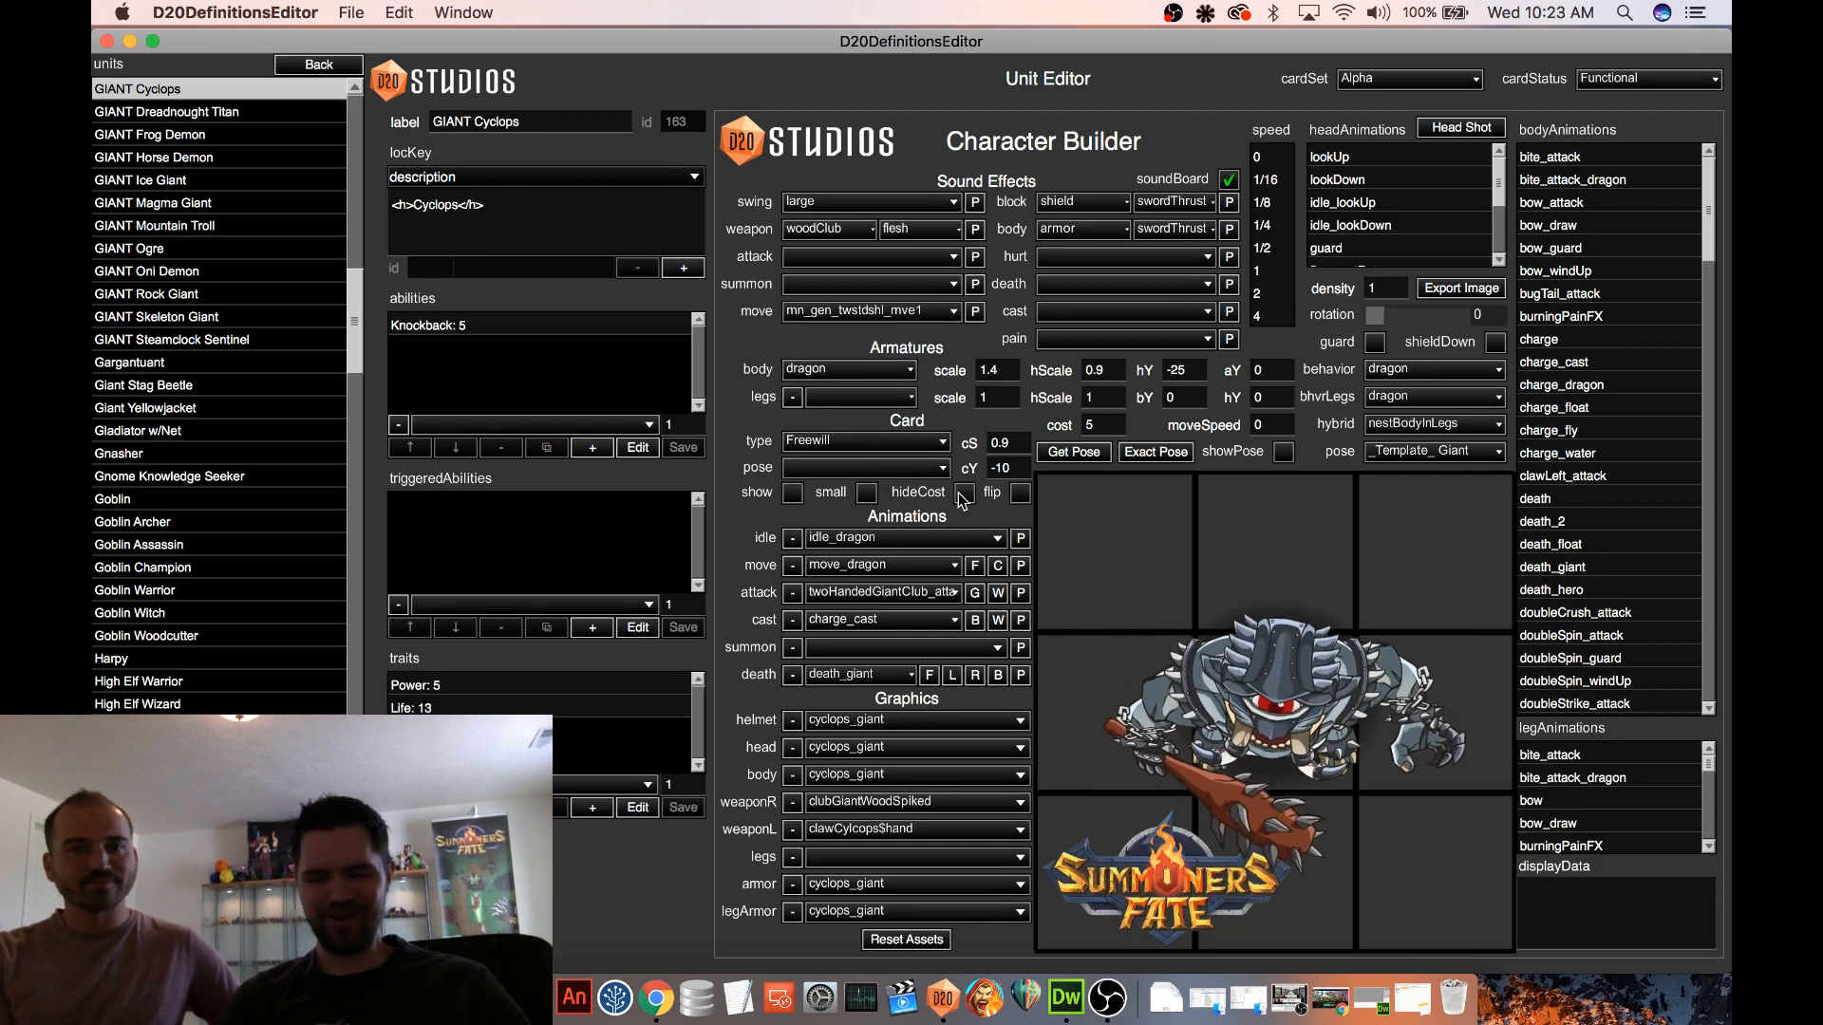
left_click(792, 492)
left_click(792, 492)
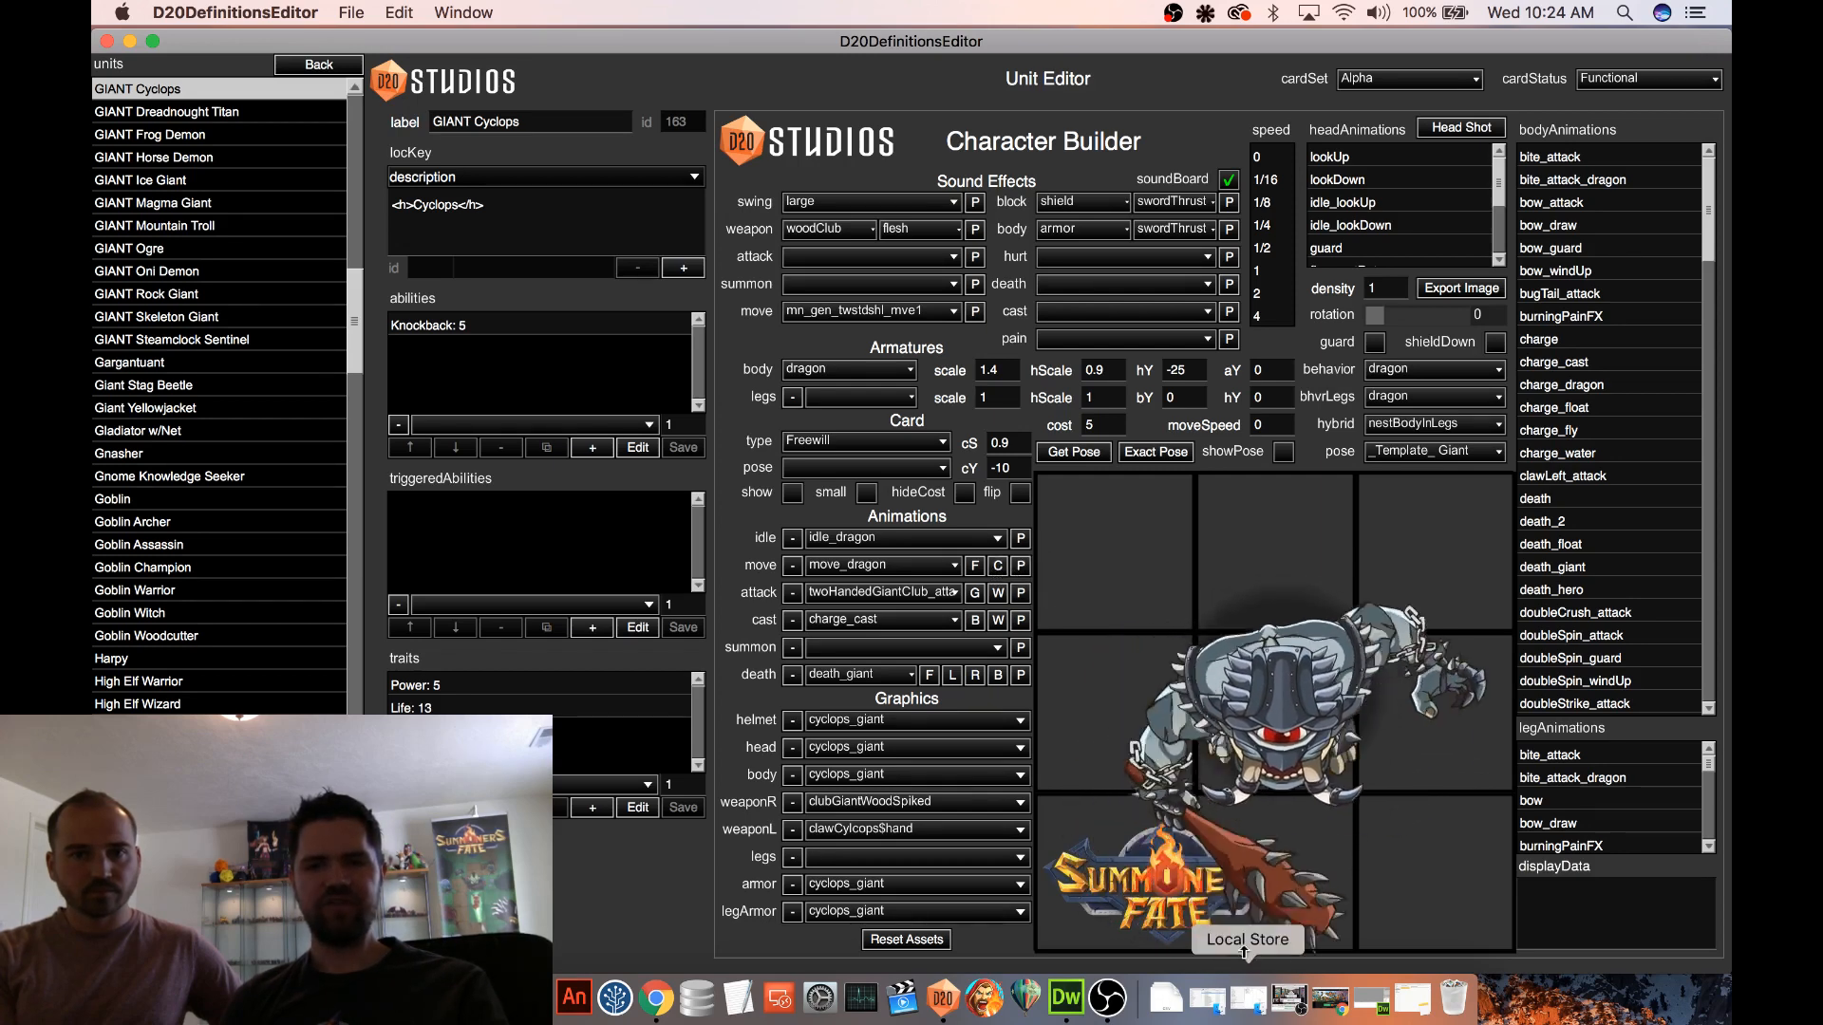
Play the Cyclops idle and charge_cast animations, then briefly show its card and return to the animated unit
left_click(1021, 539)
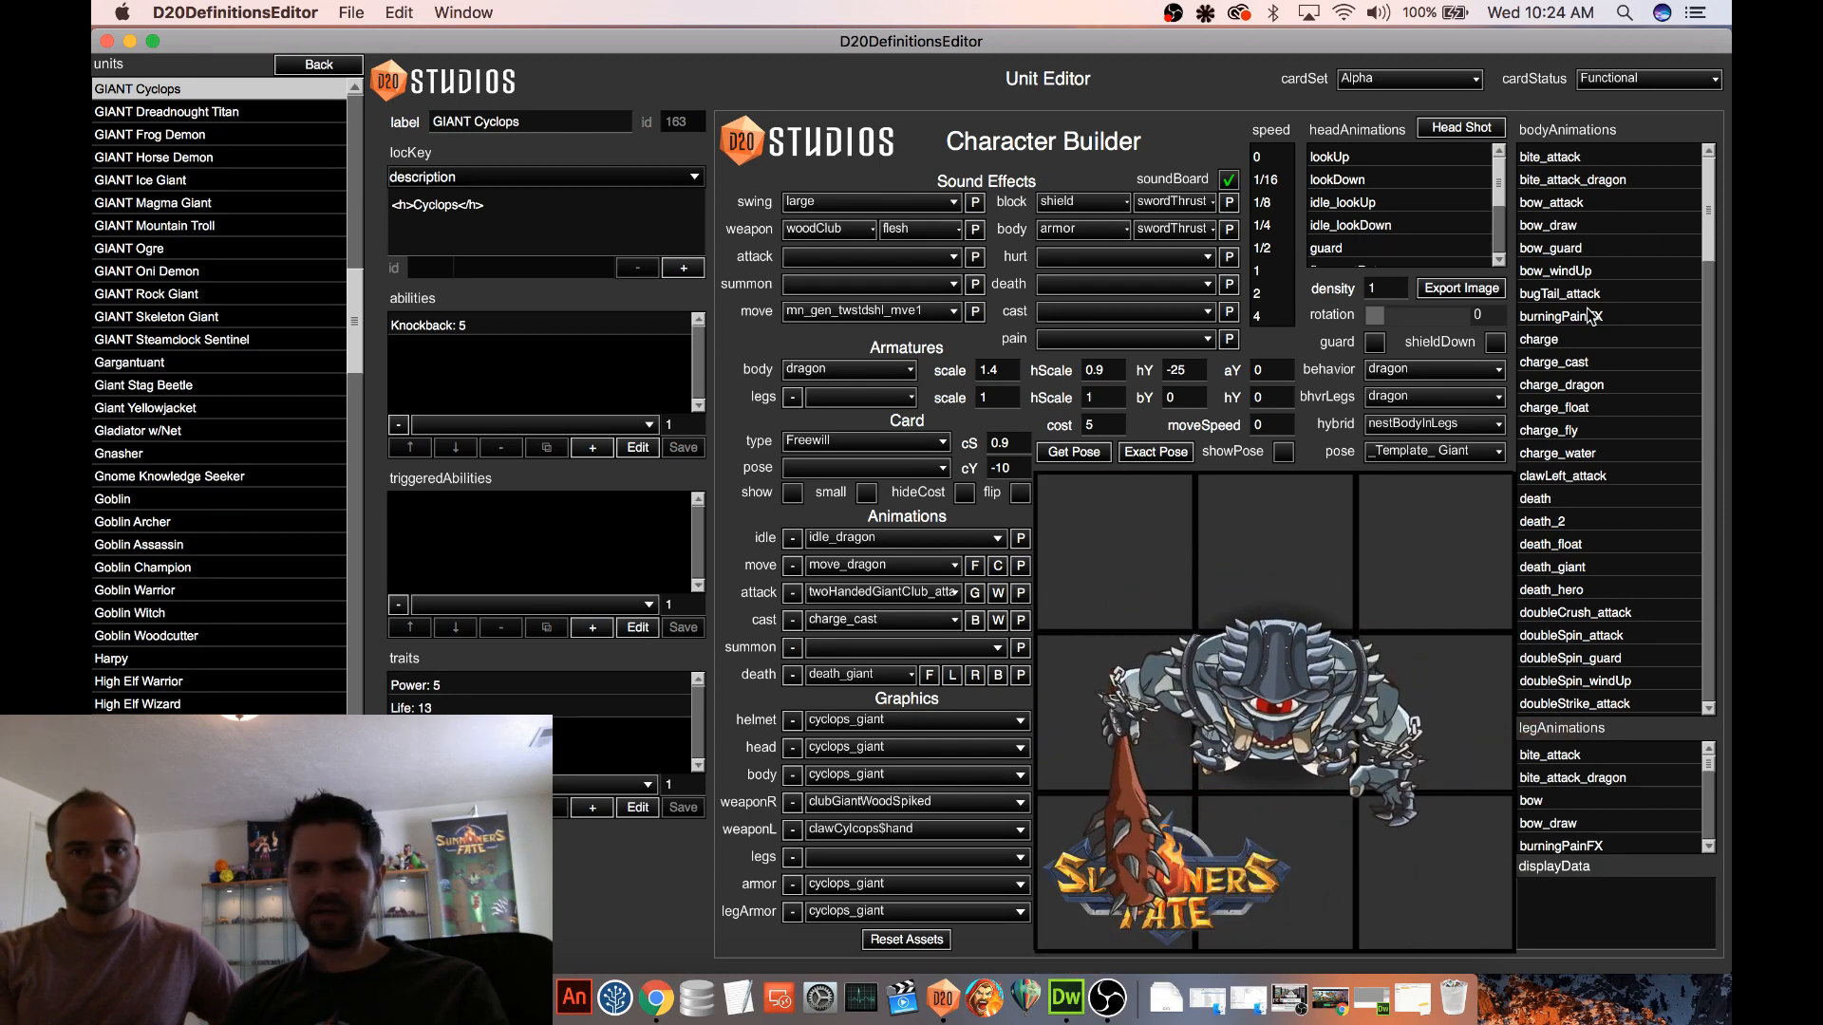
left_click(1588, 366)
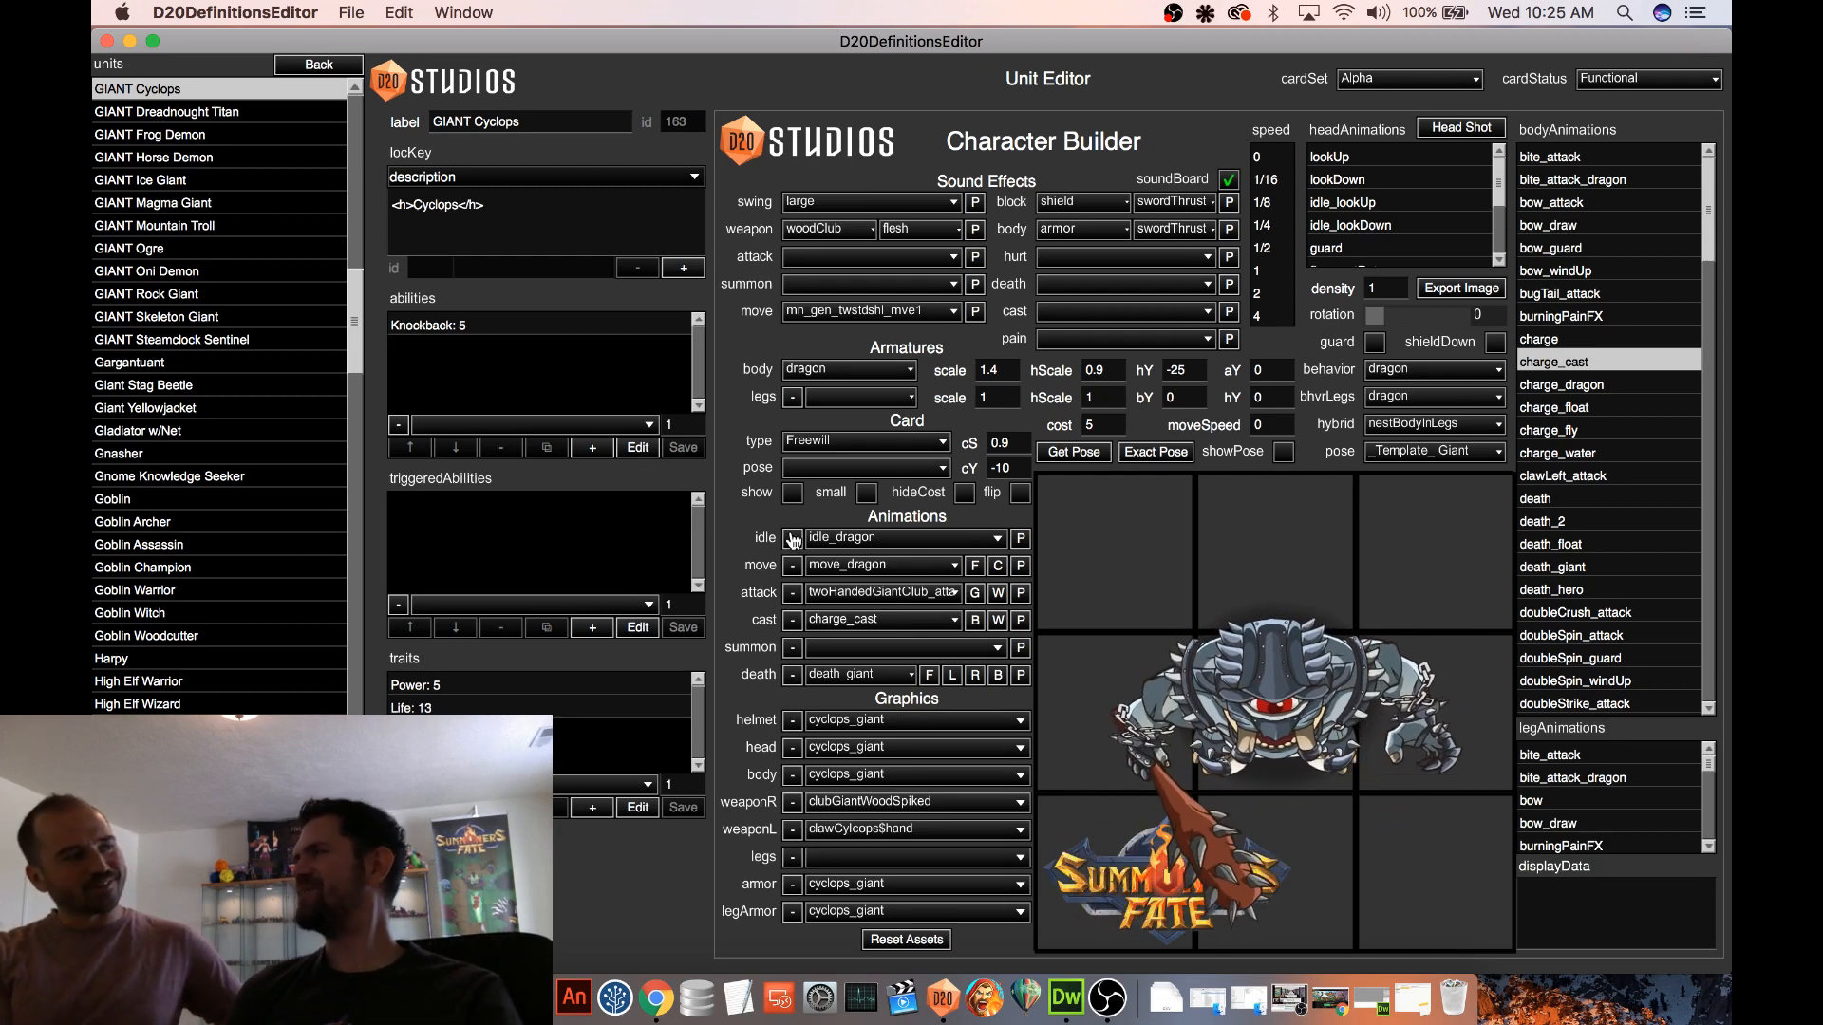
left_click(791, 493)
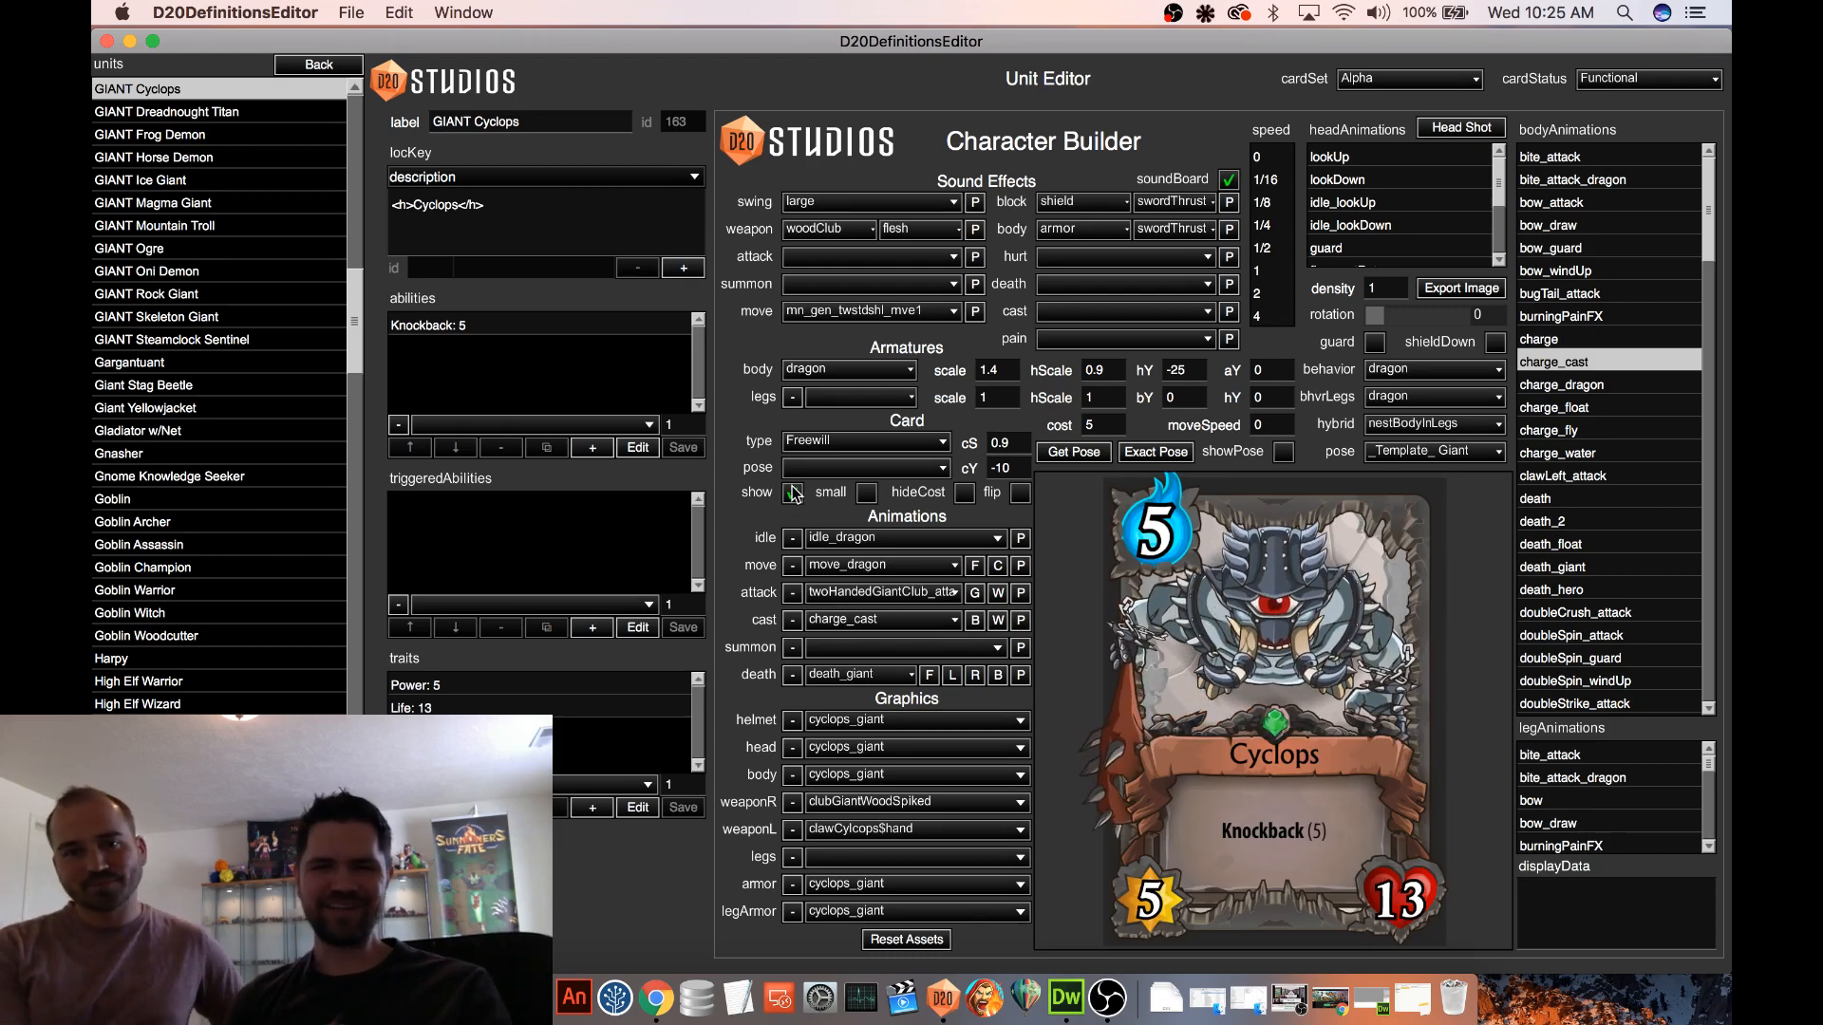
left_click(792, 493)
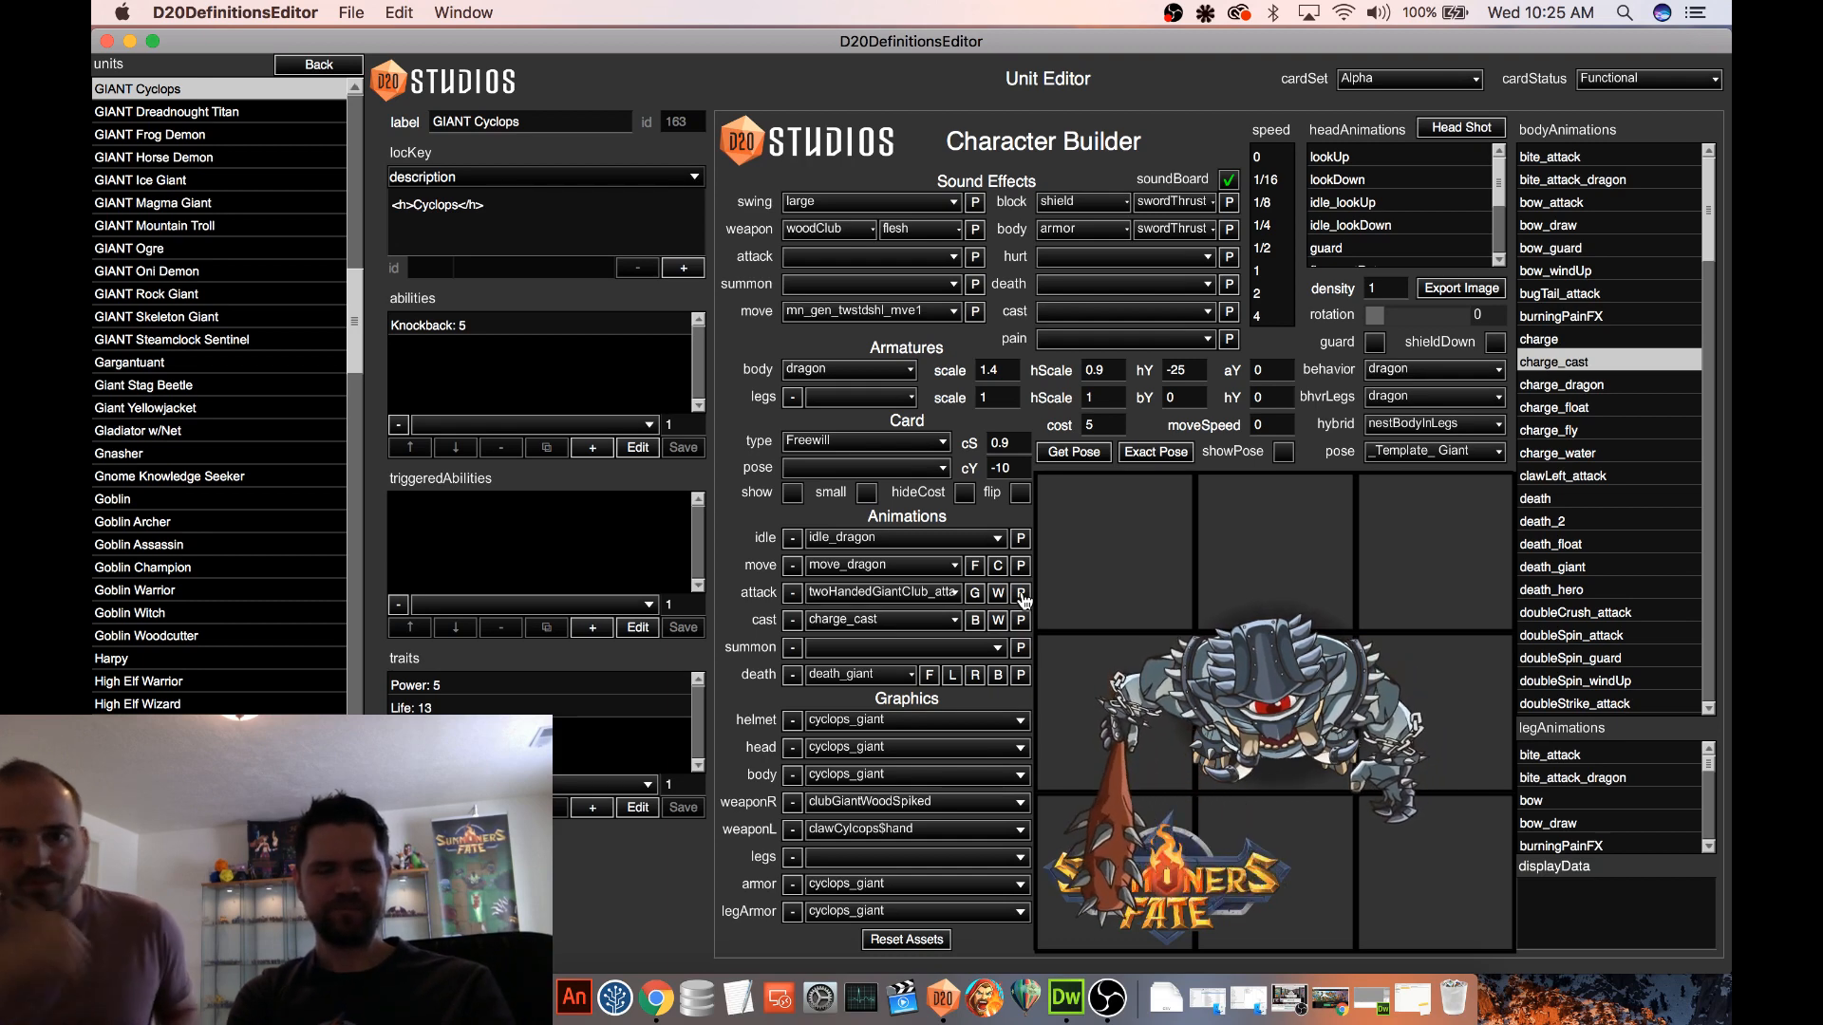
Add the [Melee] Swipe ability with value 1 to the Cyclops abilities
left_click(621, 423)
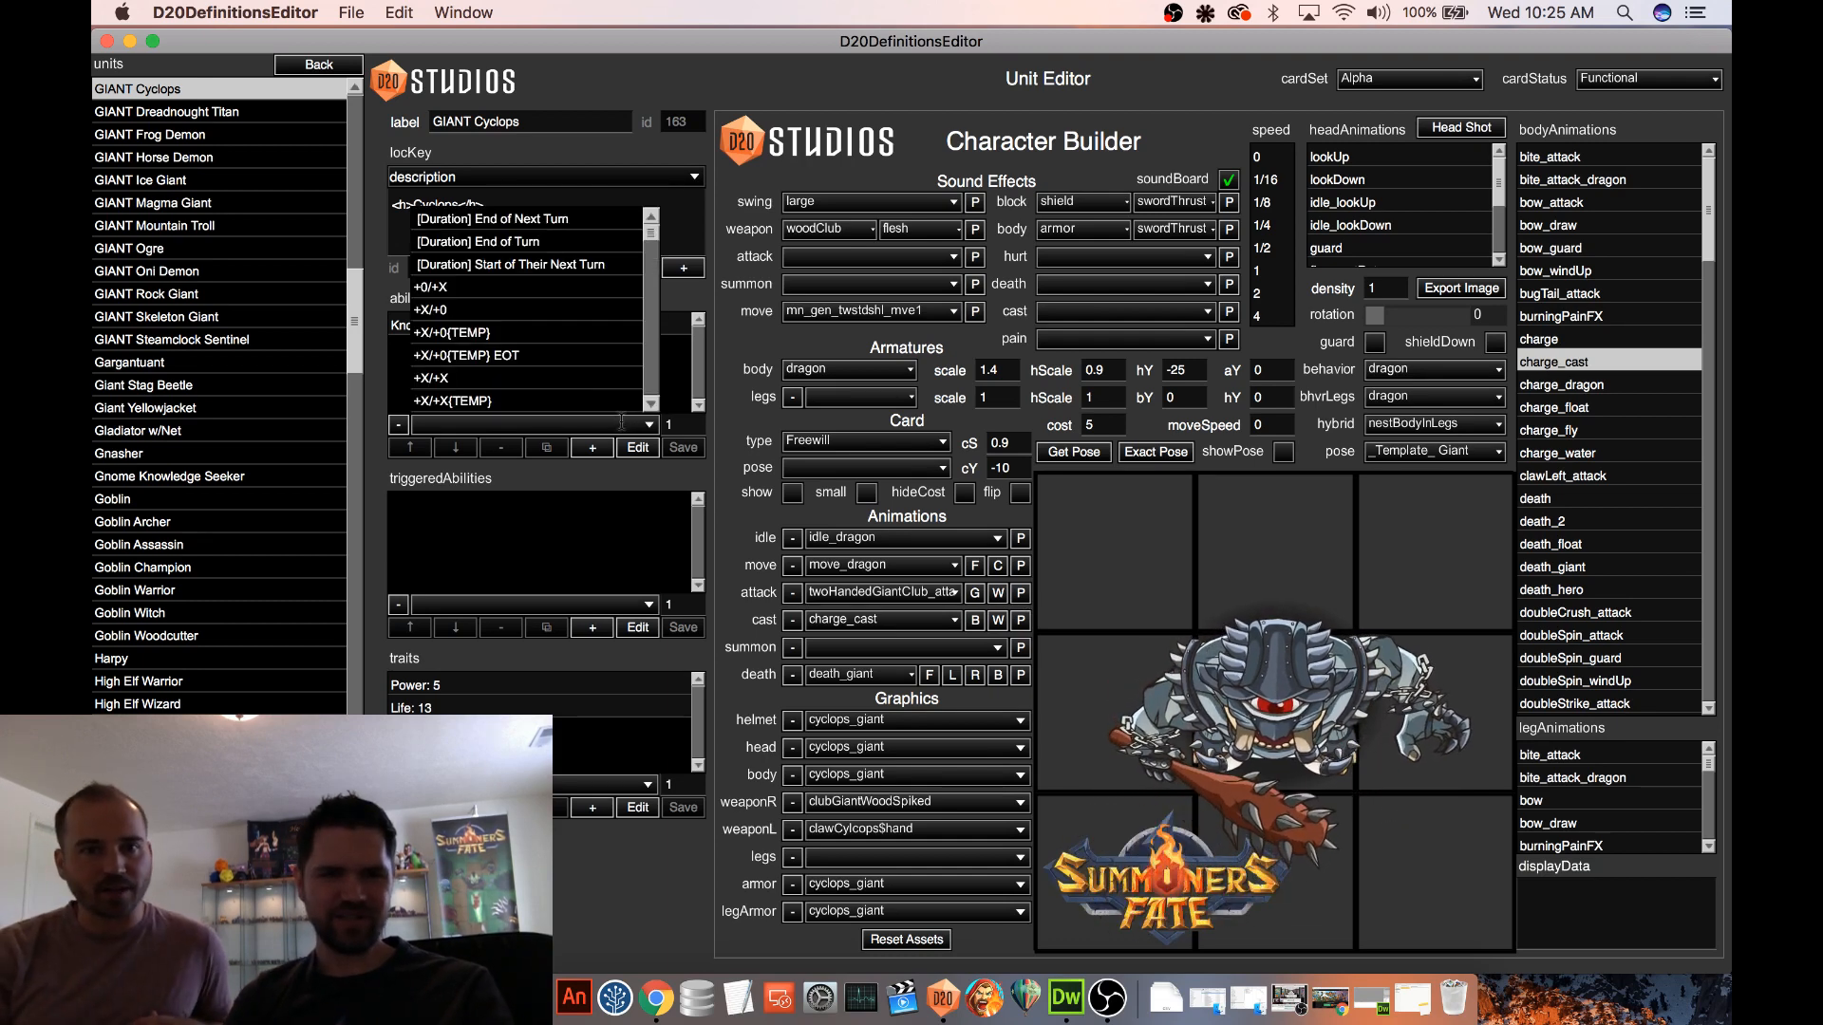
scroll(560, 323, "down", 10)
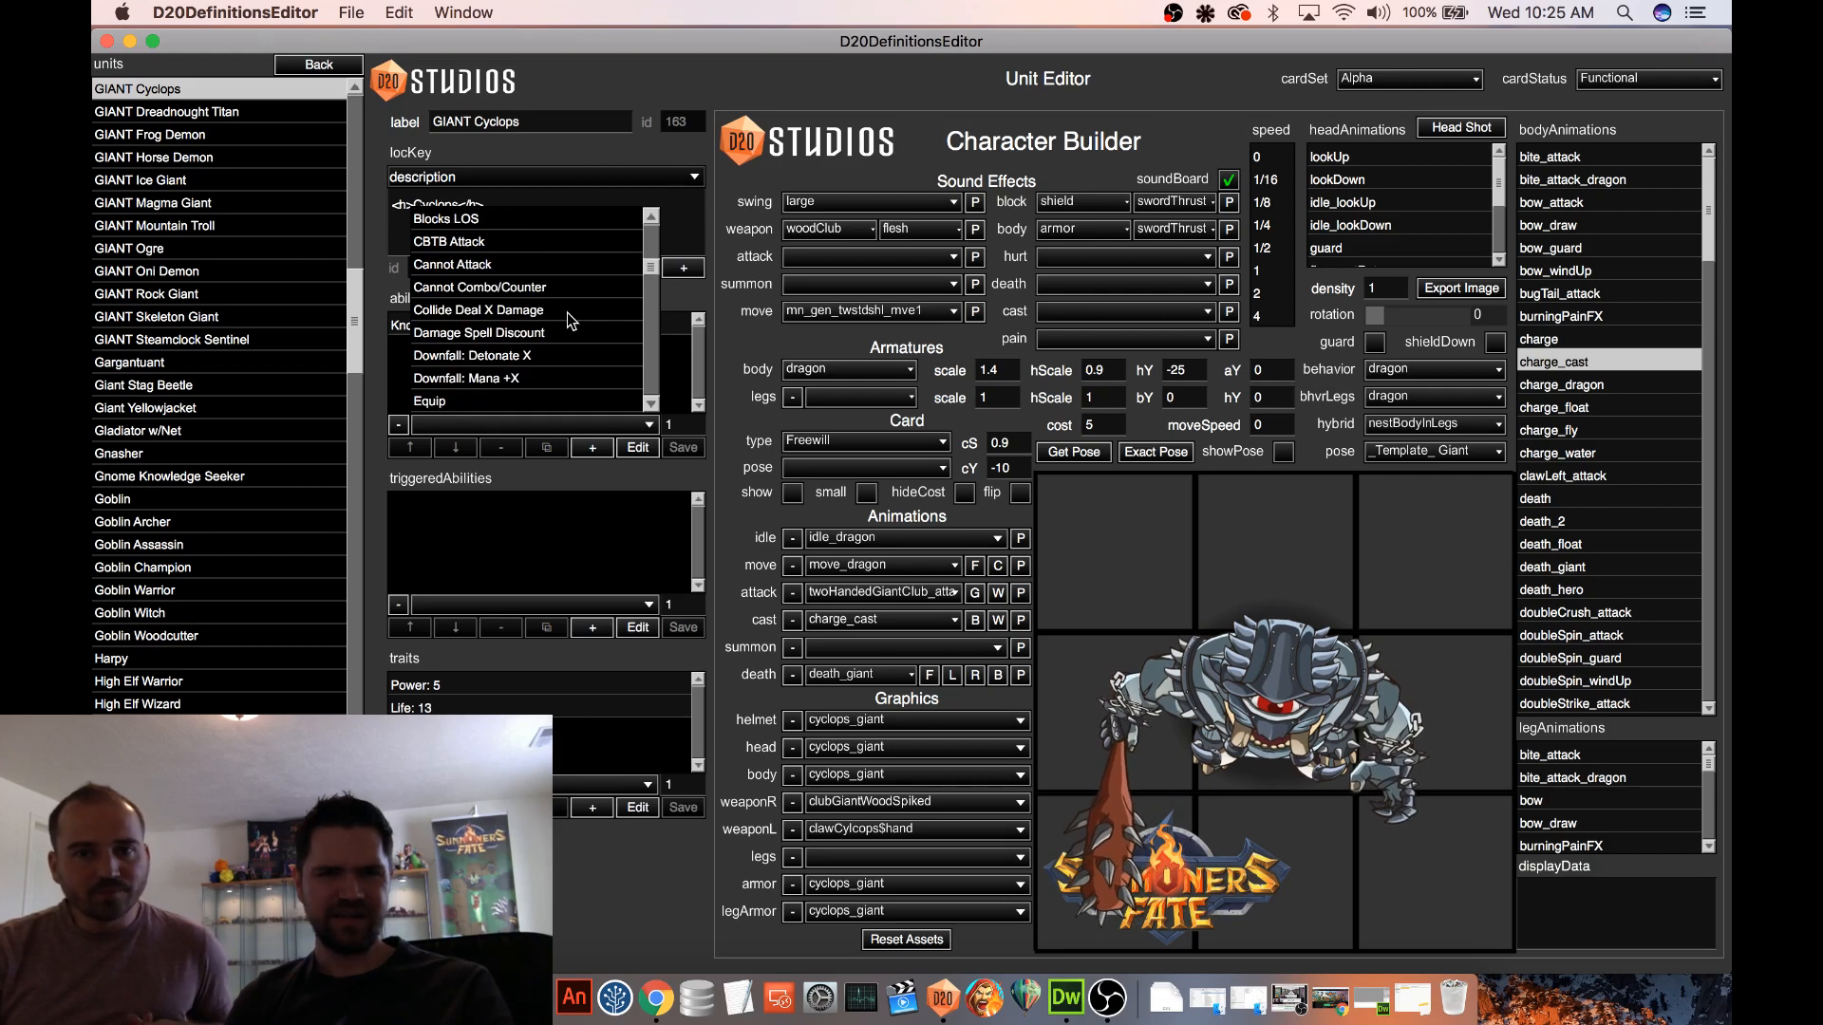
scroll(567, 311, "down", 10)
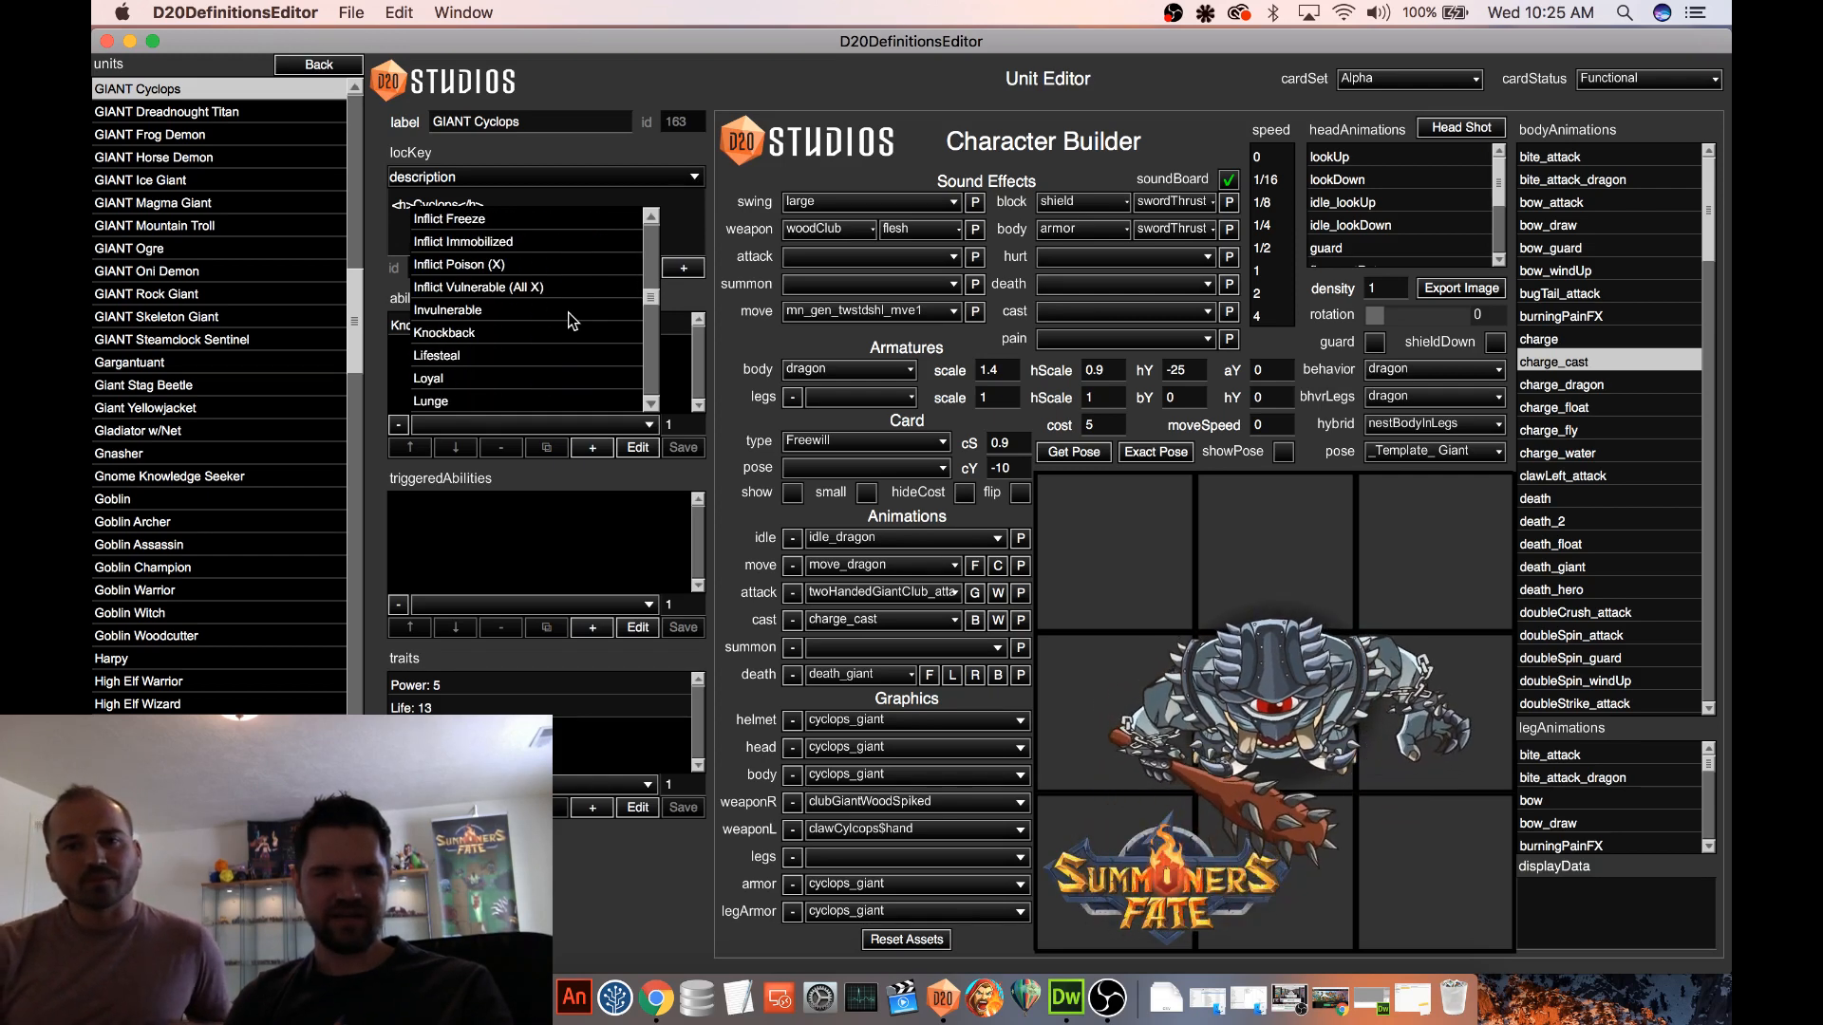
scroll(567, 311, "down", 5)
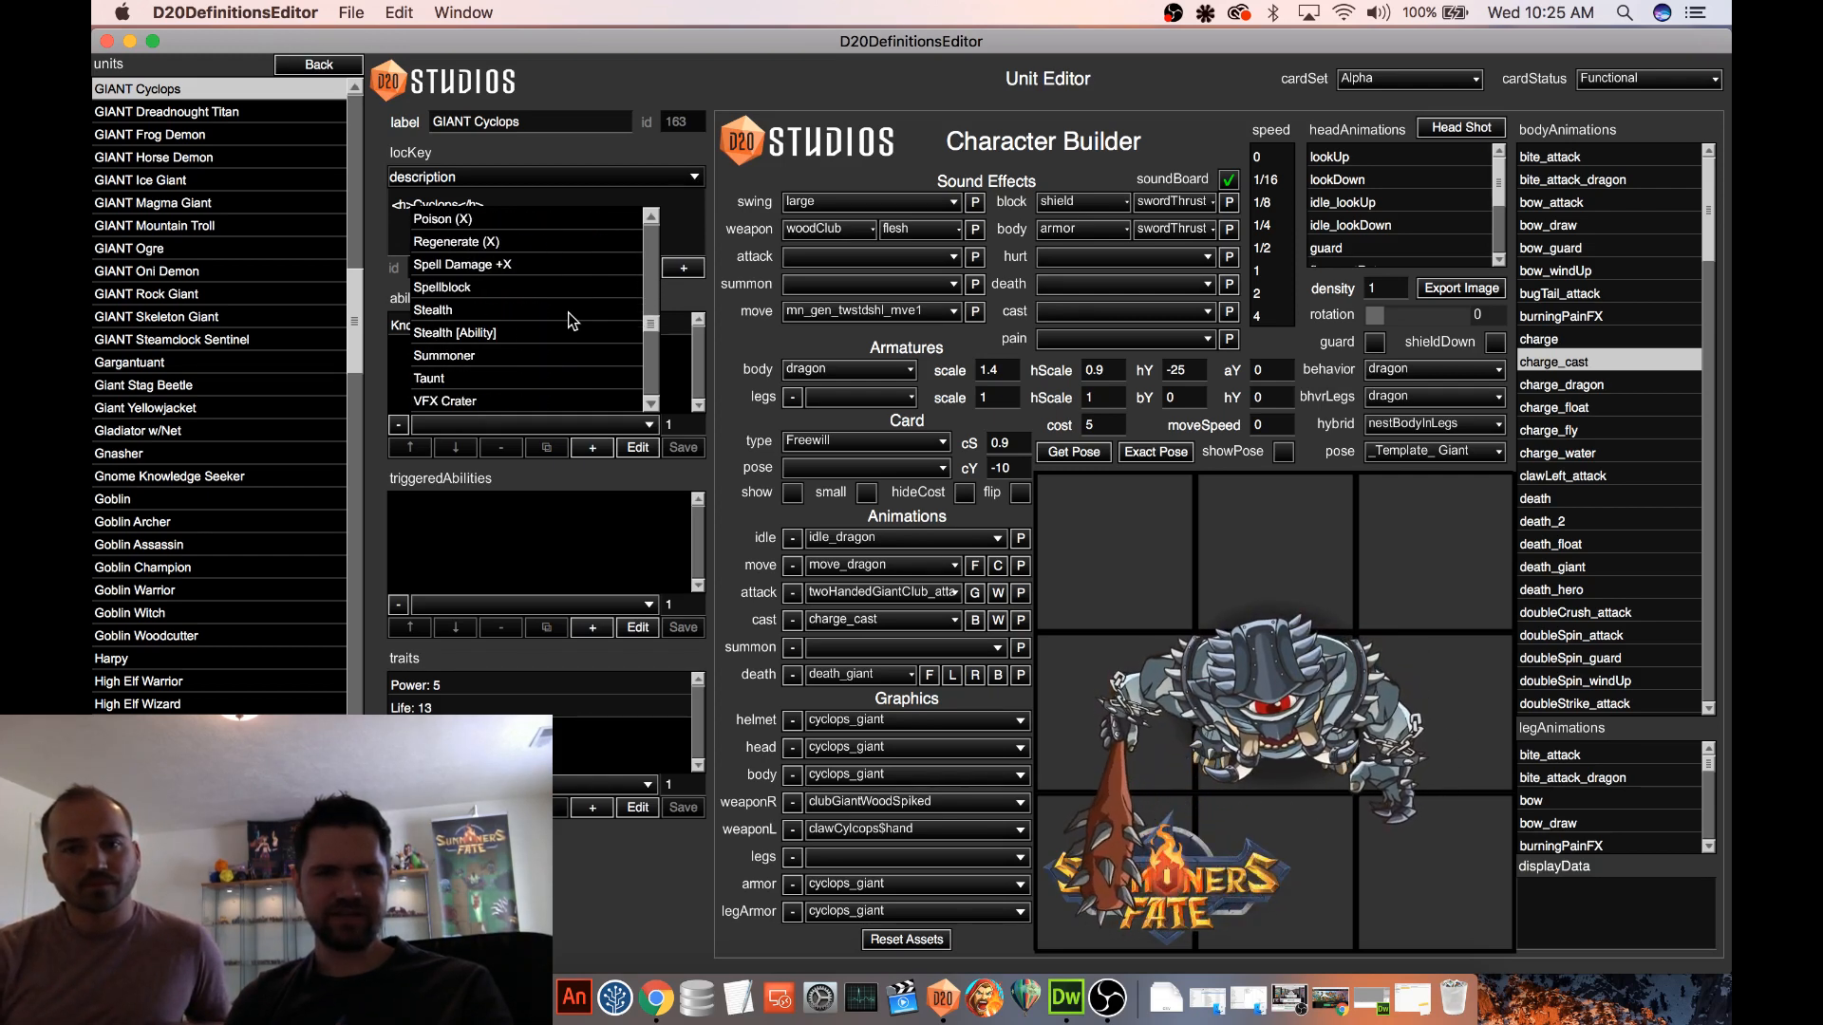
left_click_drag(653, 330, 651, 361)
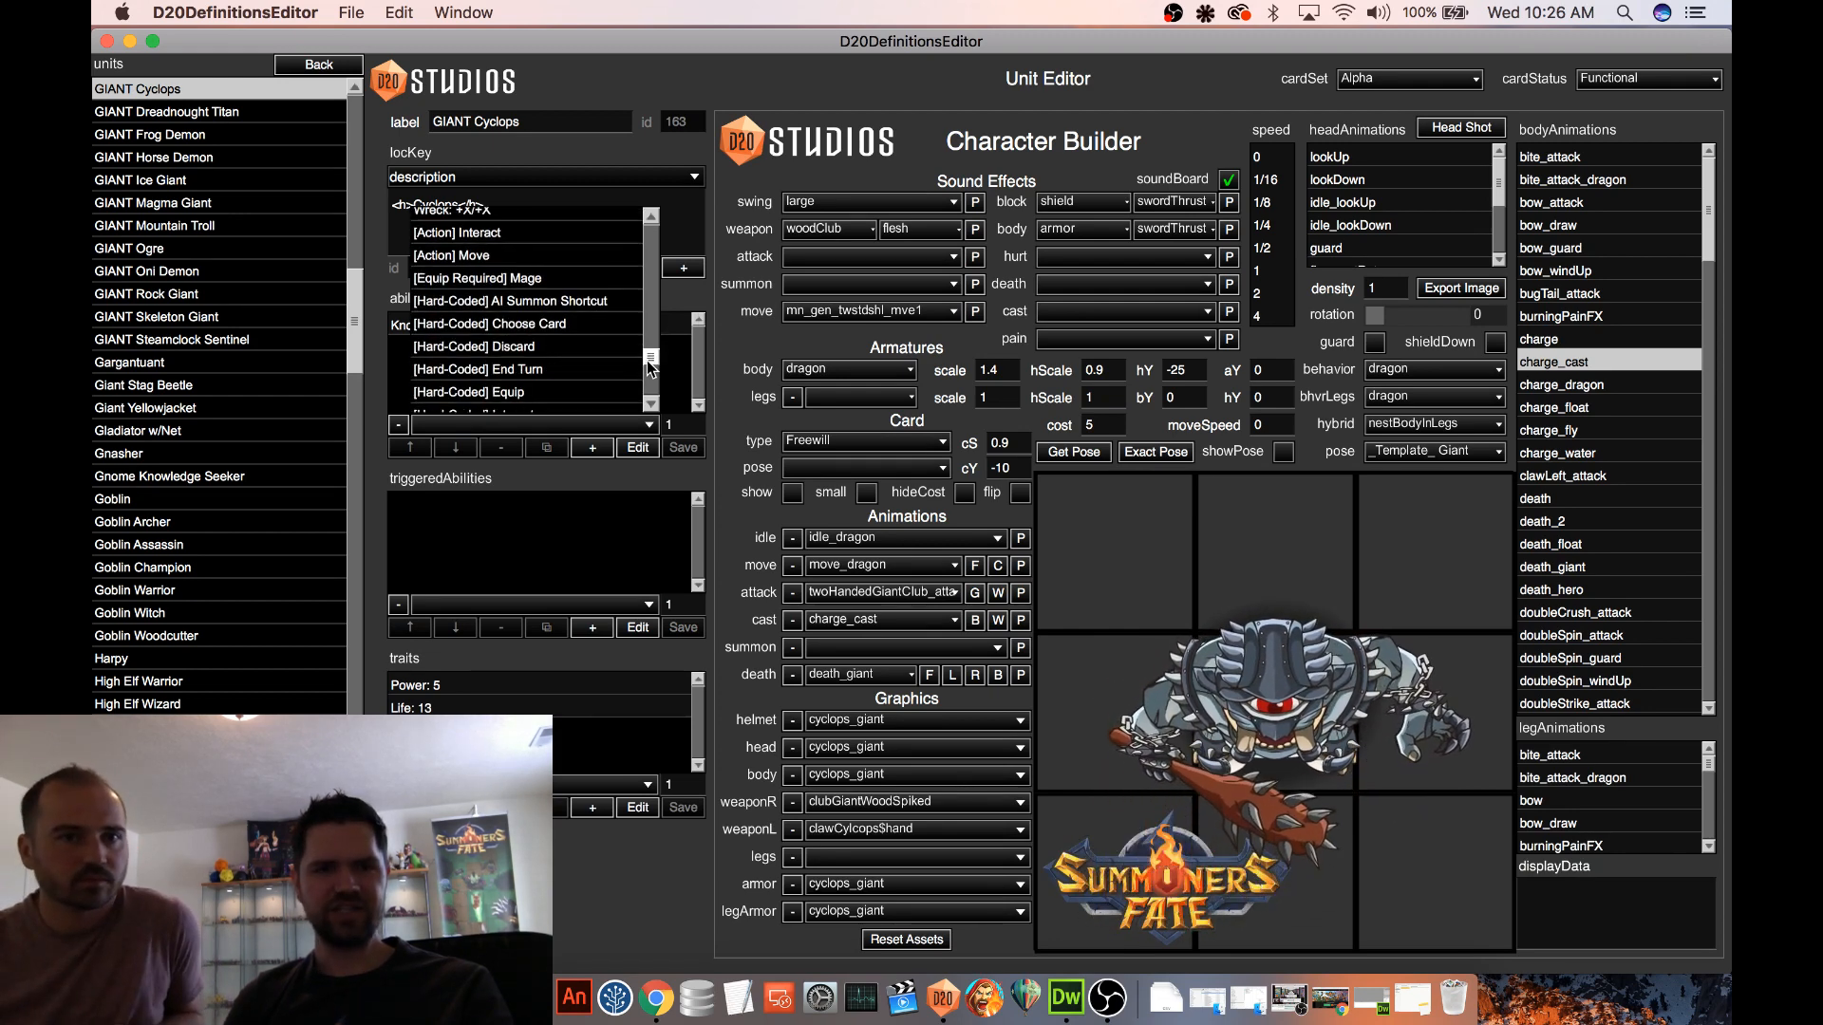
mouse_move(651, 361)
left_mouse_down()
mouse_move(653, 402)
mouse_move(655, 378)
left_mouse_up()
scroll(490, 381, "down", 1)
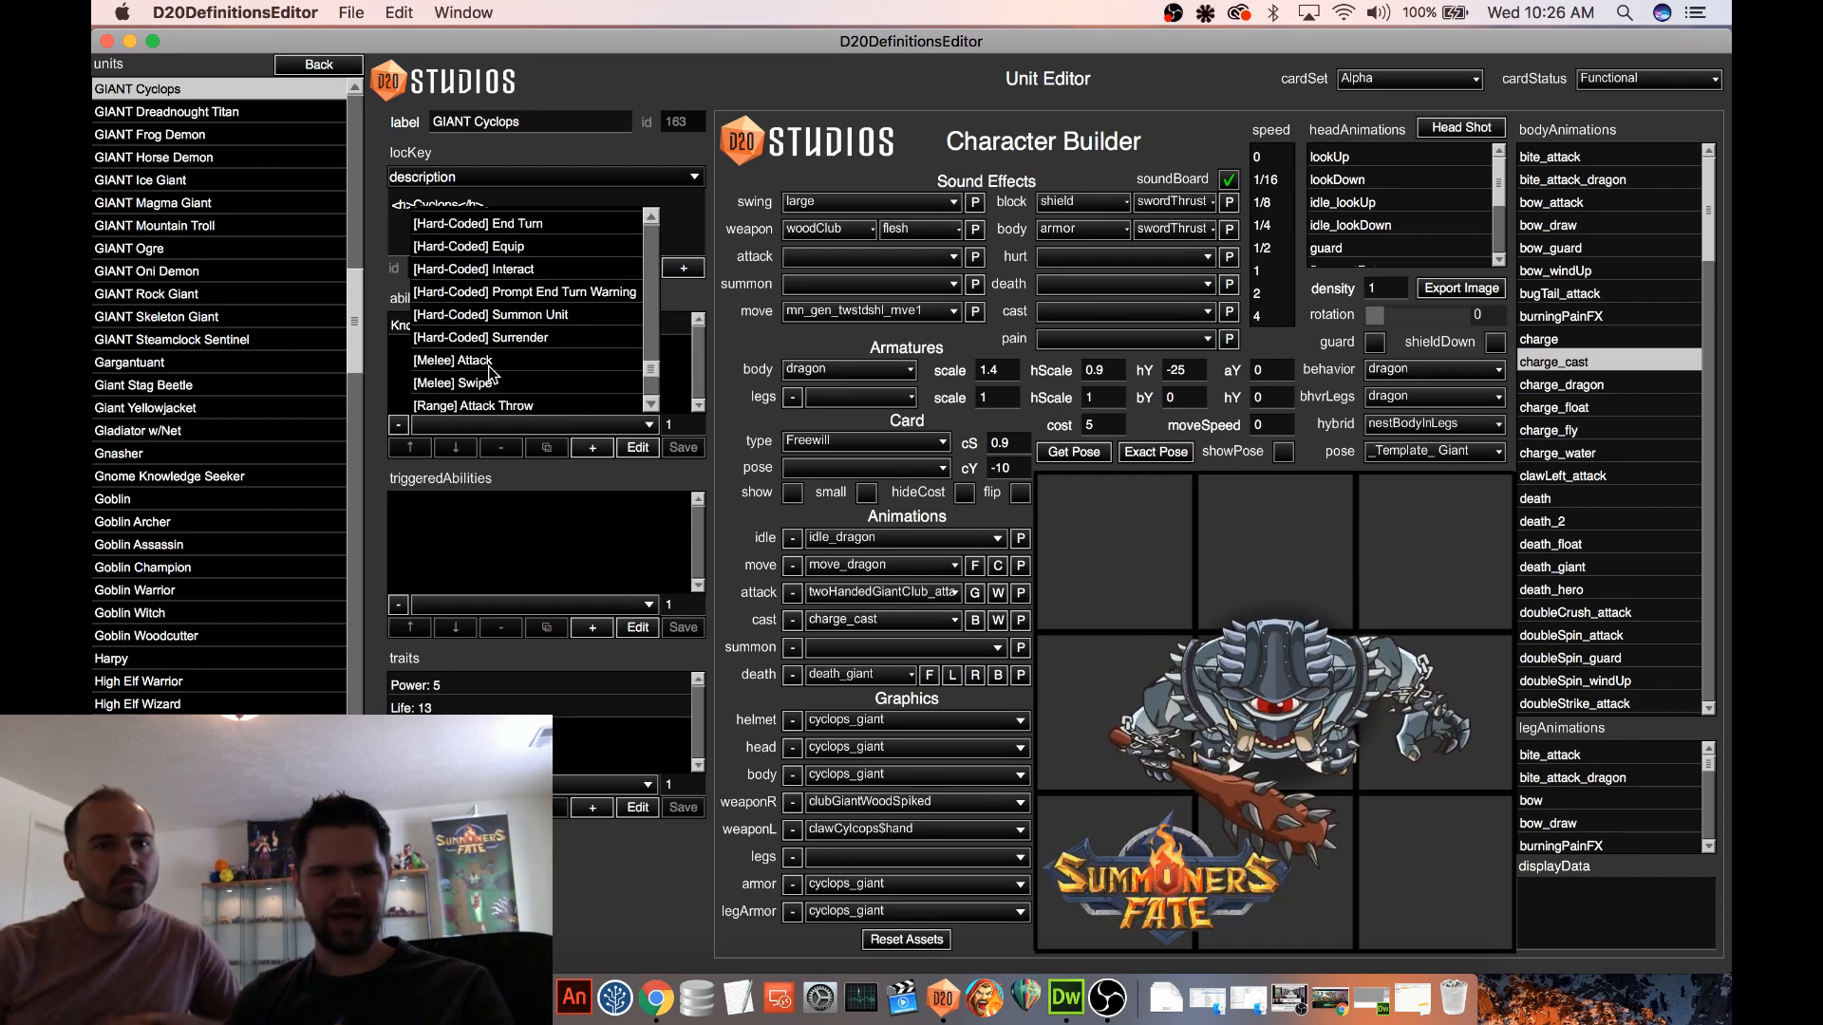
left_click(486, 382)
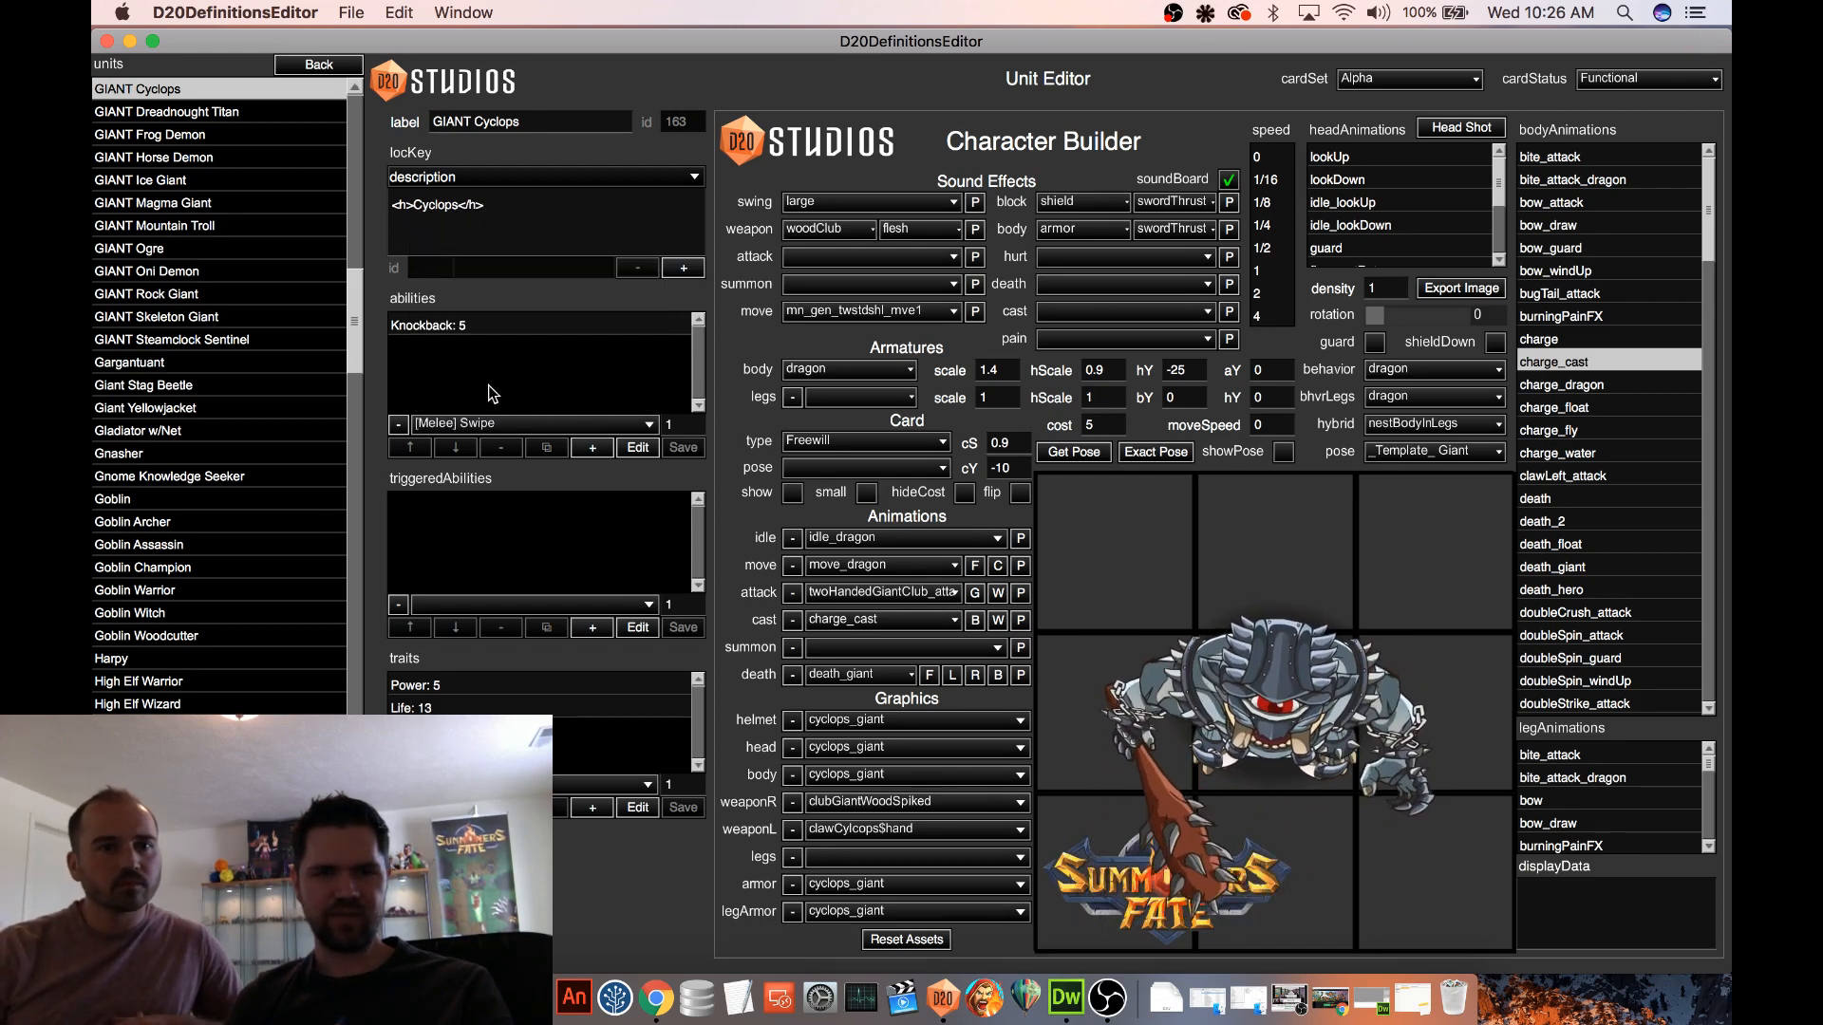
left_click(598, 450)
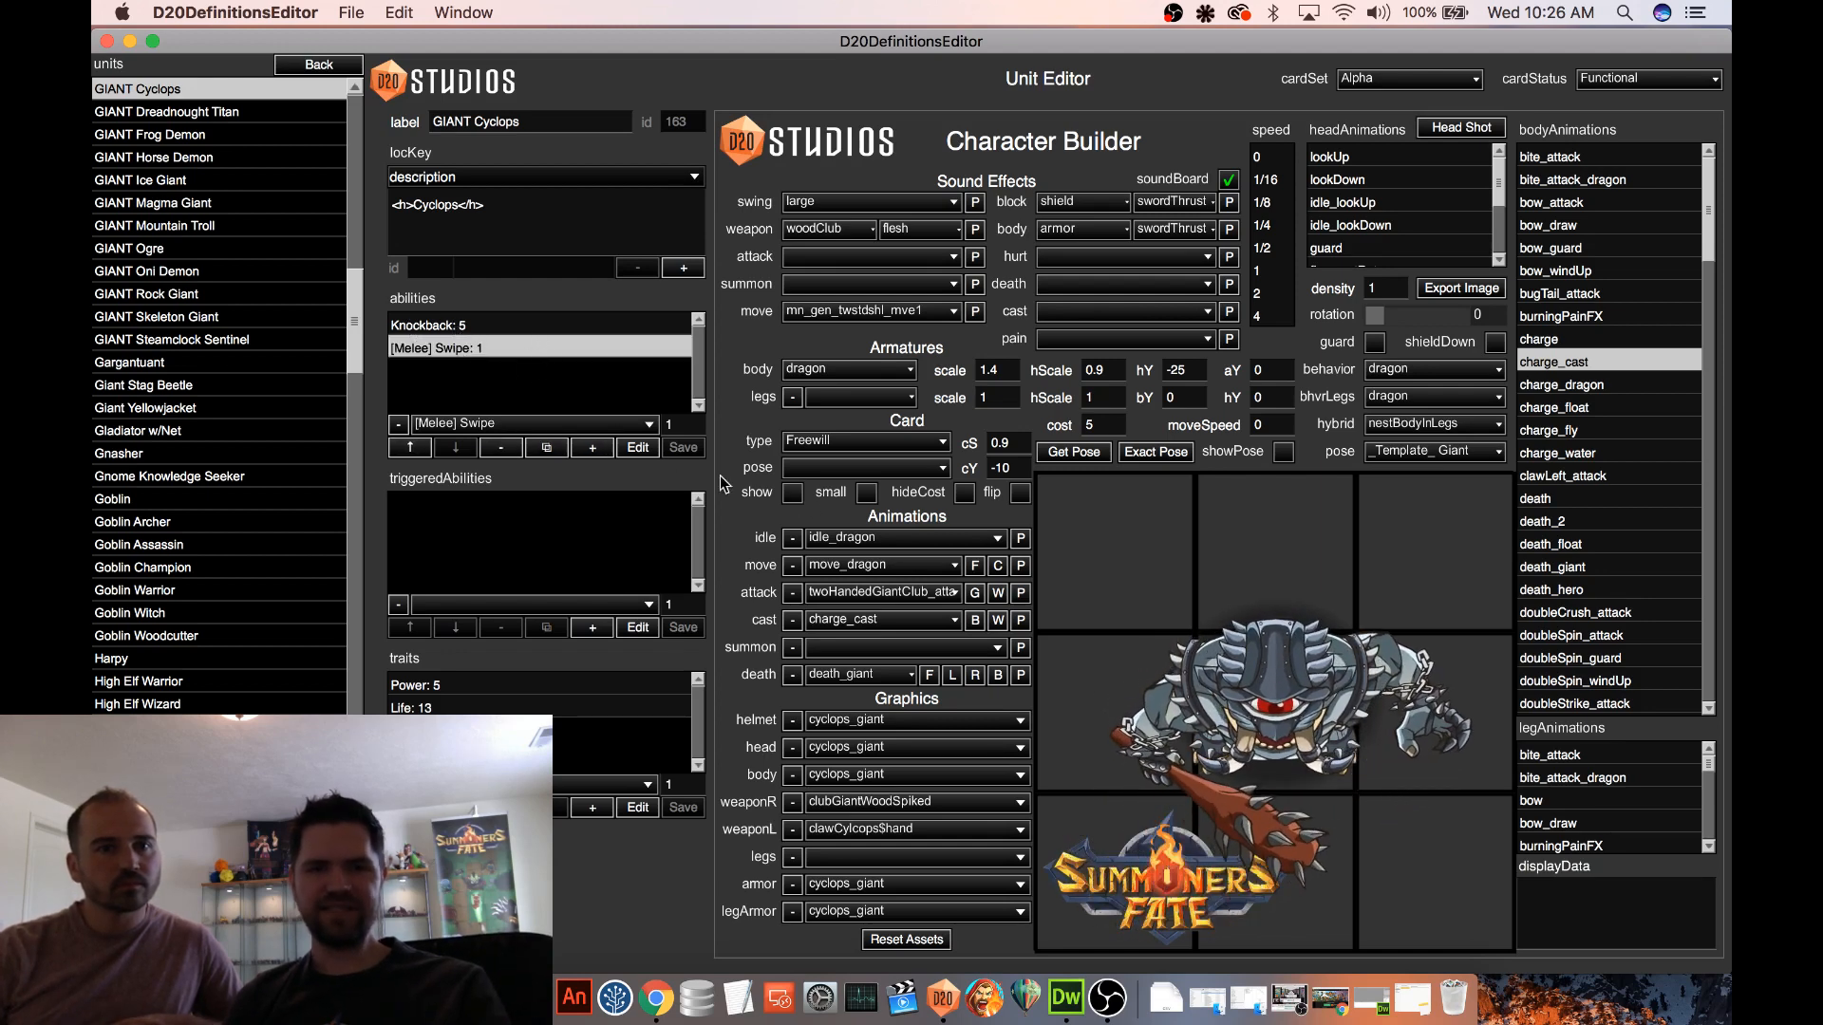
Check the Cyclops card's ability text against the animated unit, ending with the card hidden
left_click(793, 494)
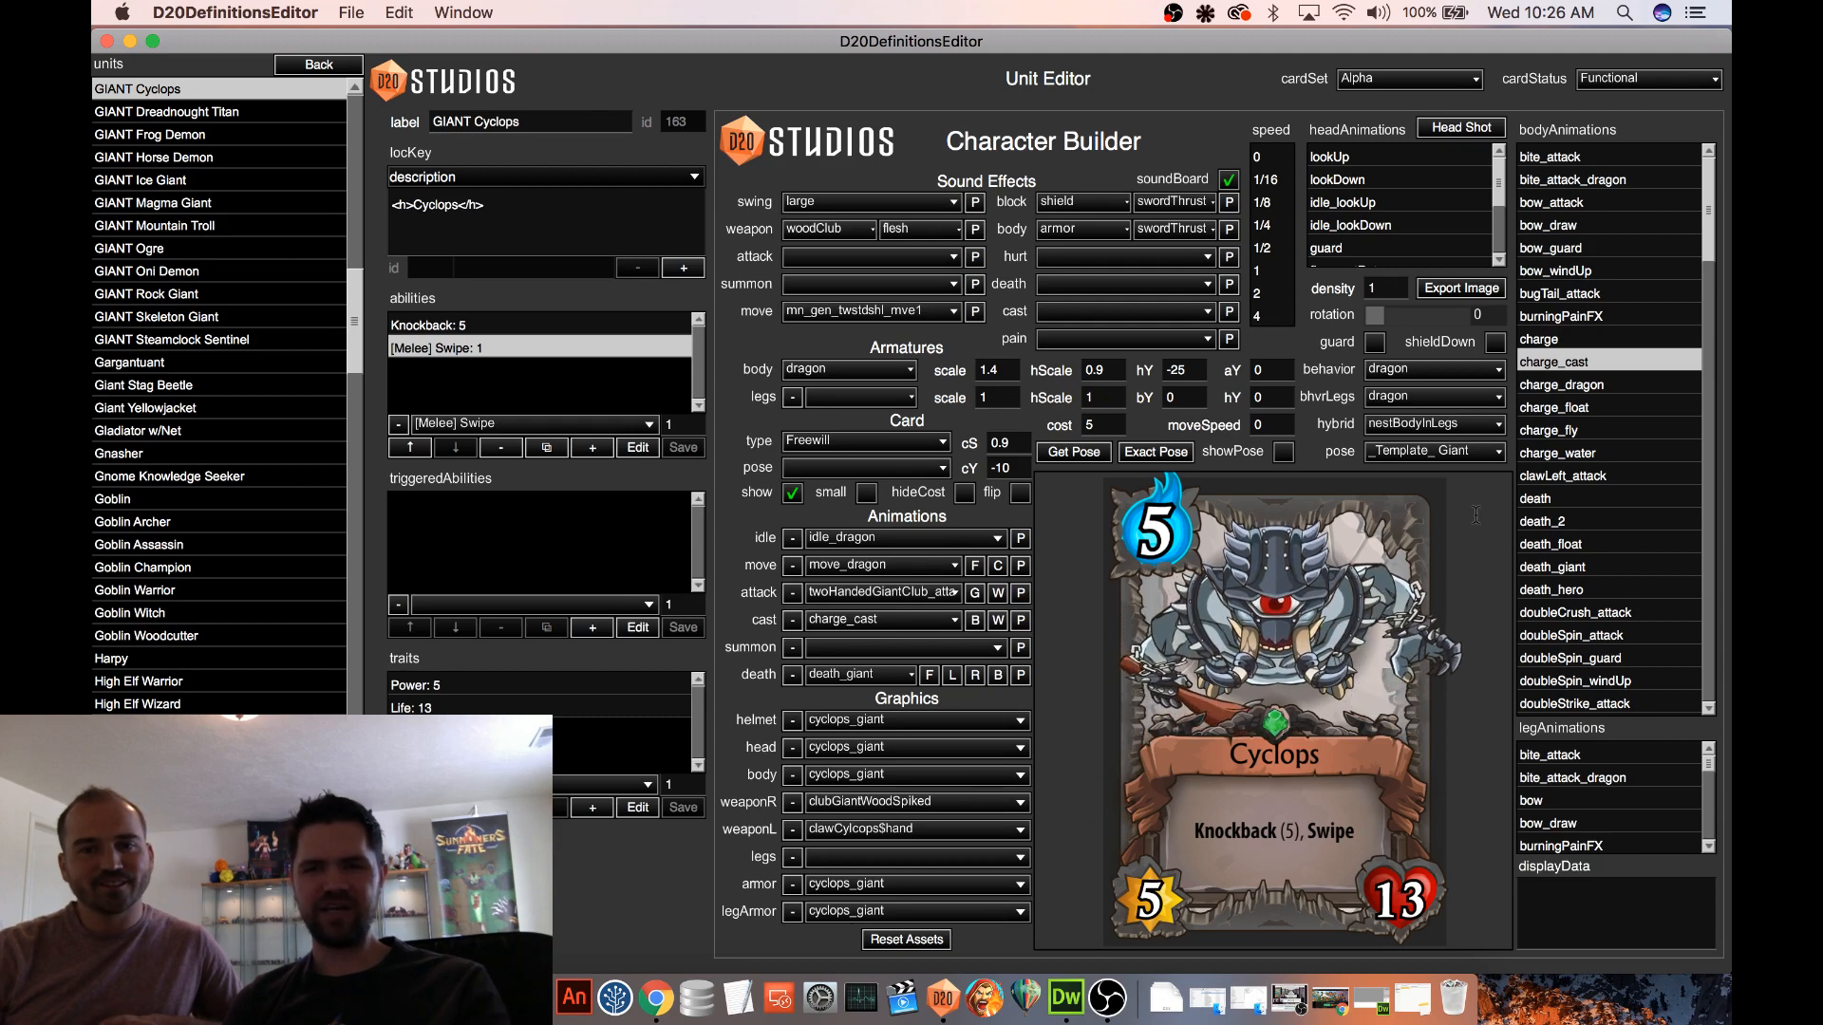
left_click(793, 494)
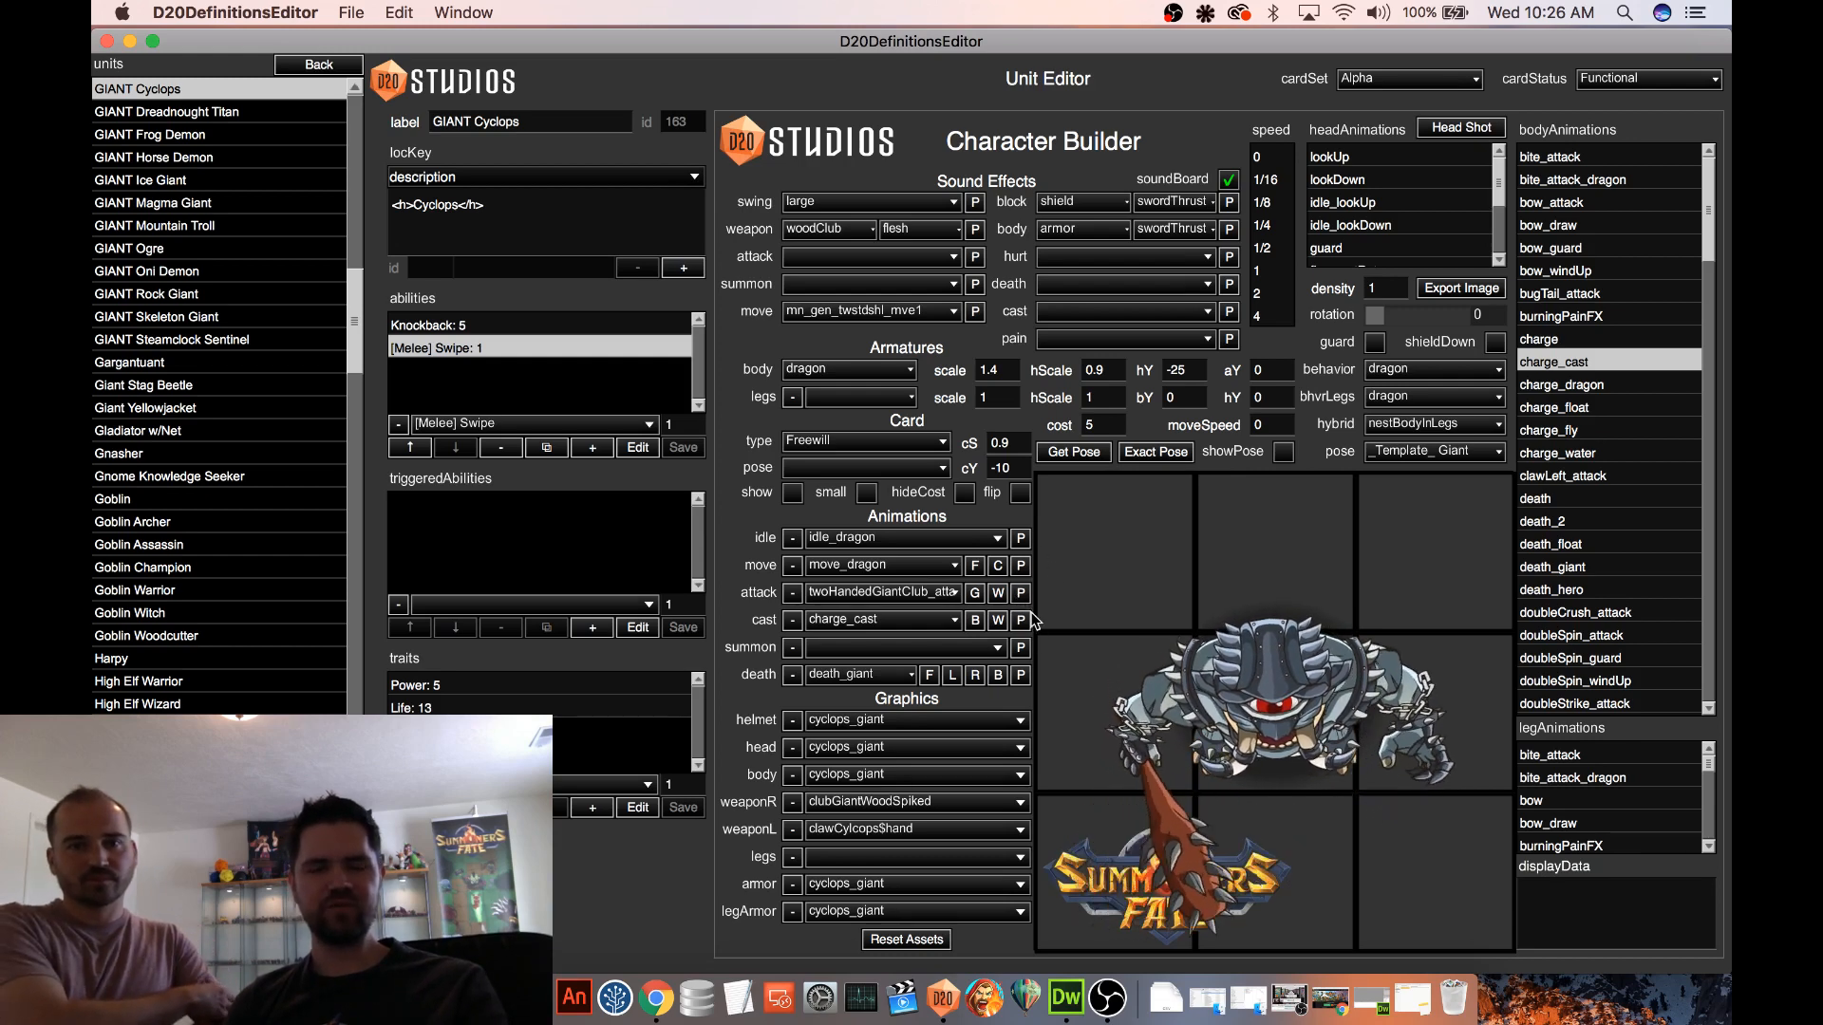
left_click(793, 494)
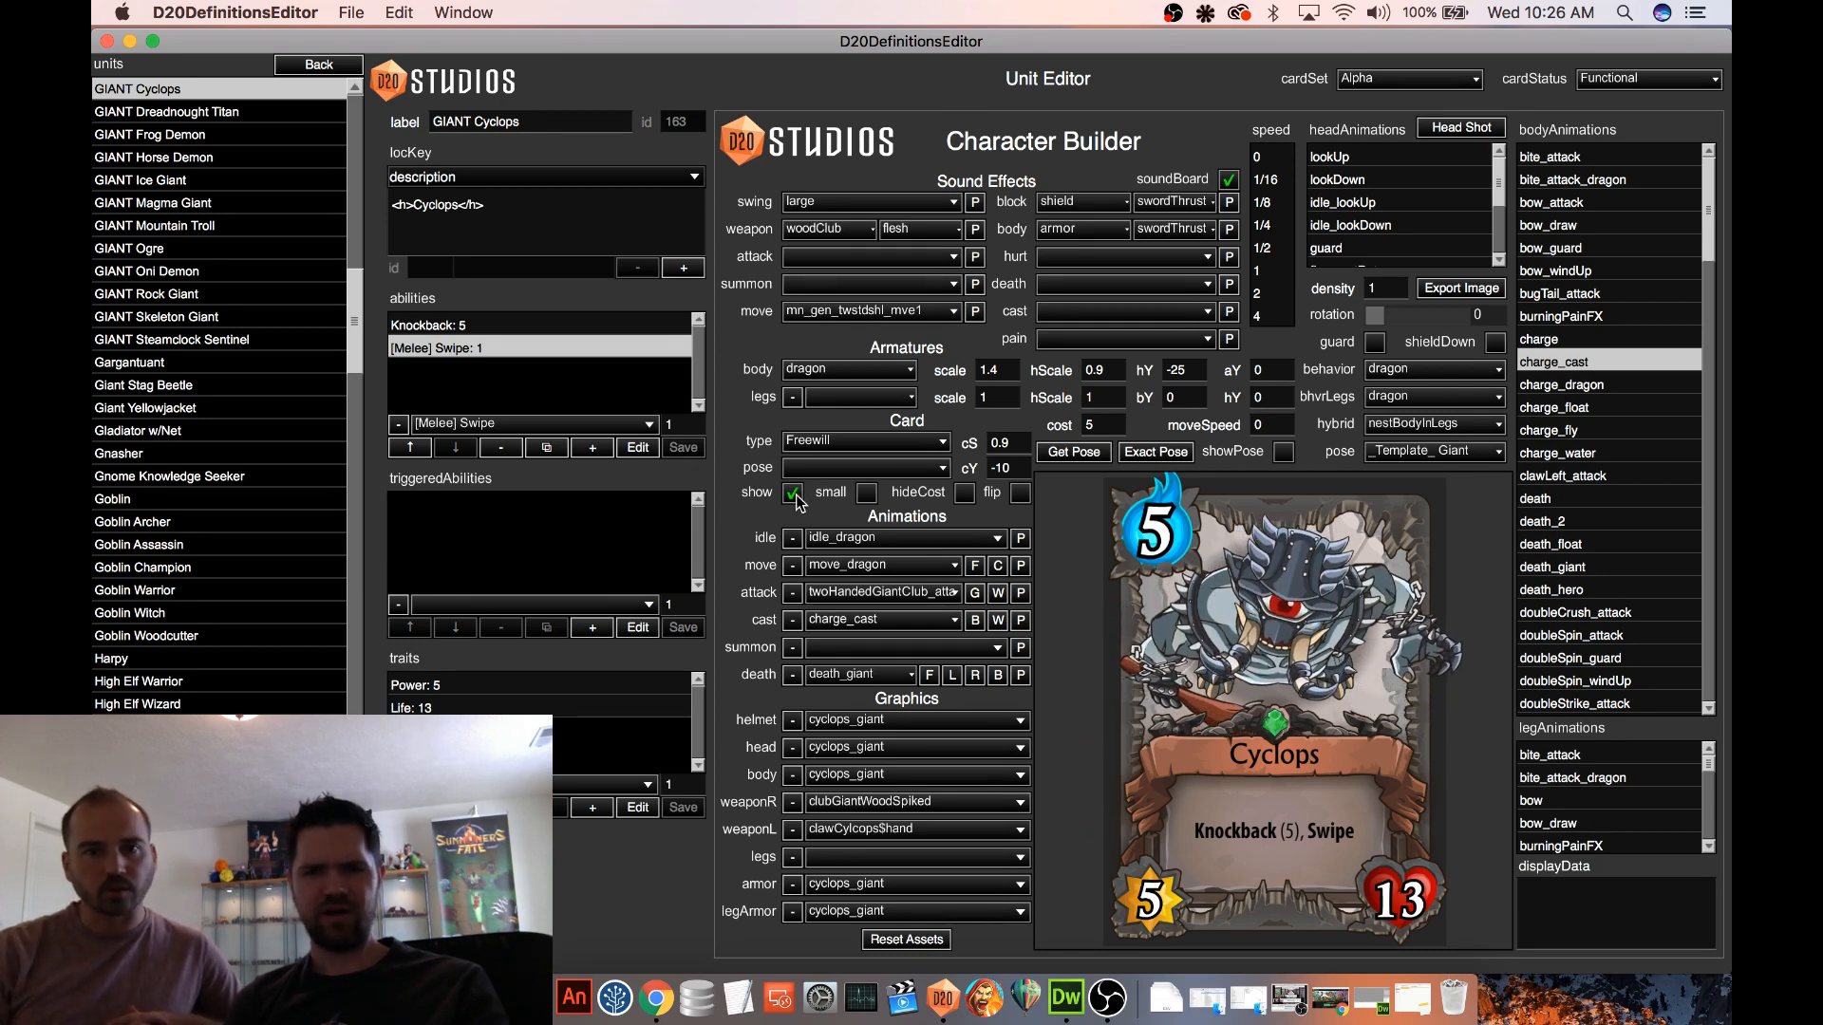
left_click(793, 494)
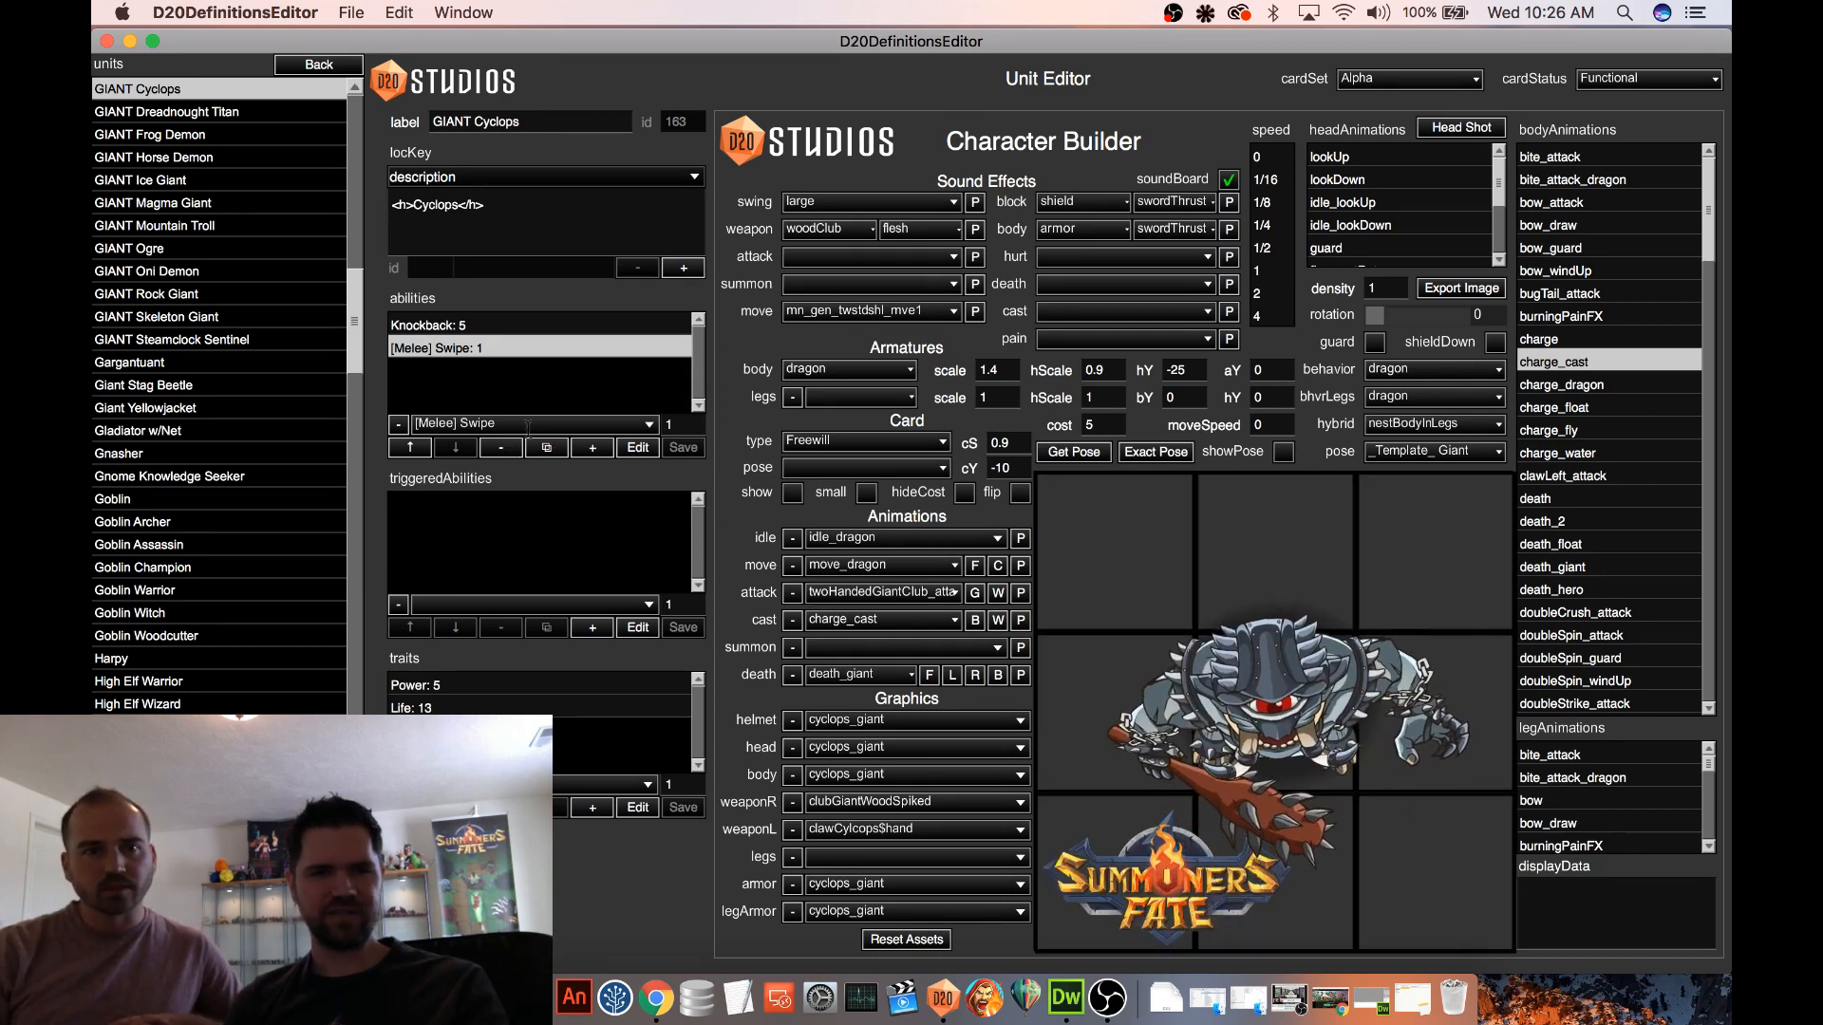
Add the Armor ability to the Cyclops and set its value to 5 with the card preview shown
left_click(466, 424)
scroll(569, 323, "up", 6)
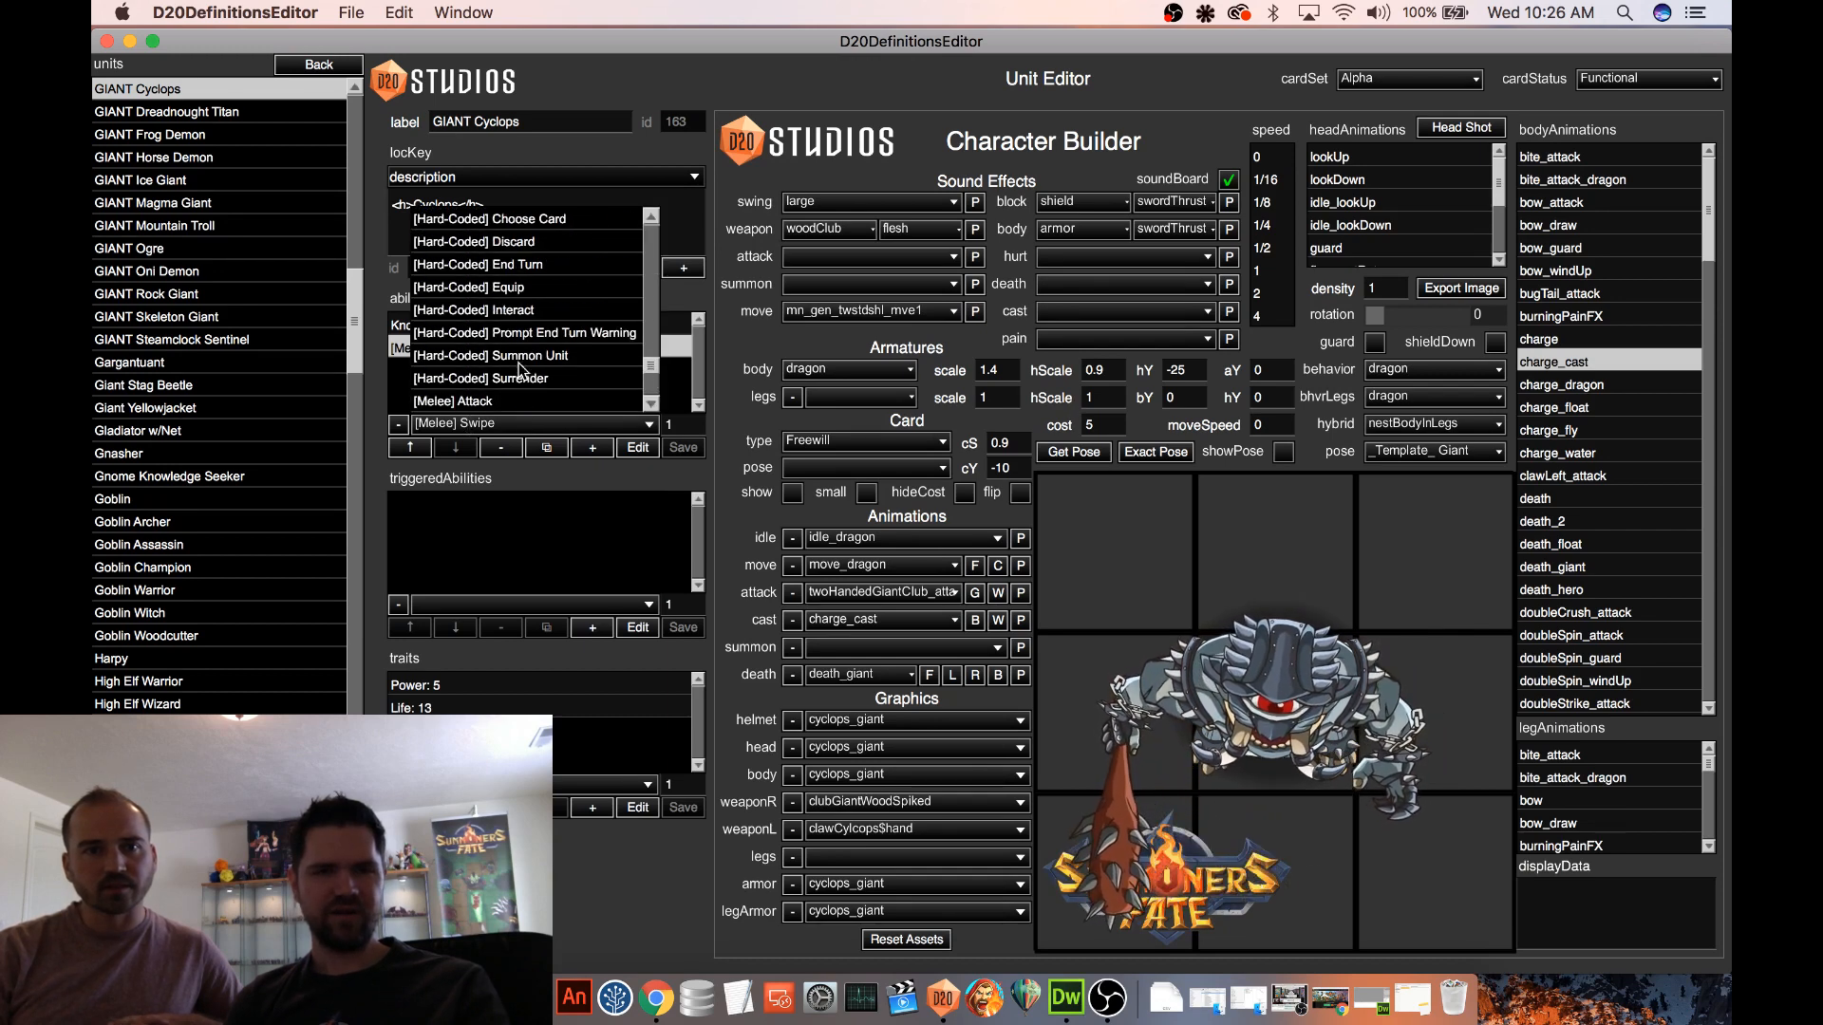
scroll(635, 304, "up", 15)
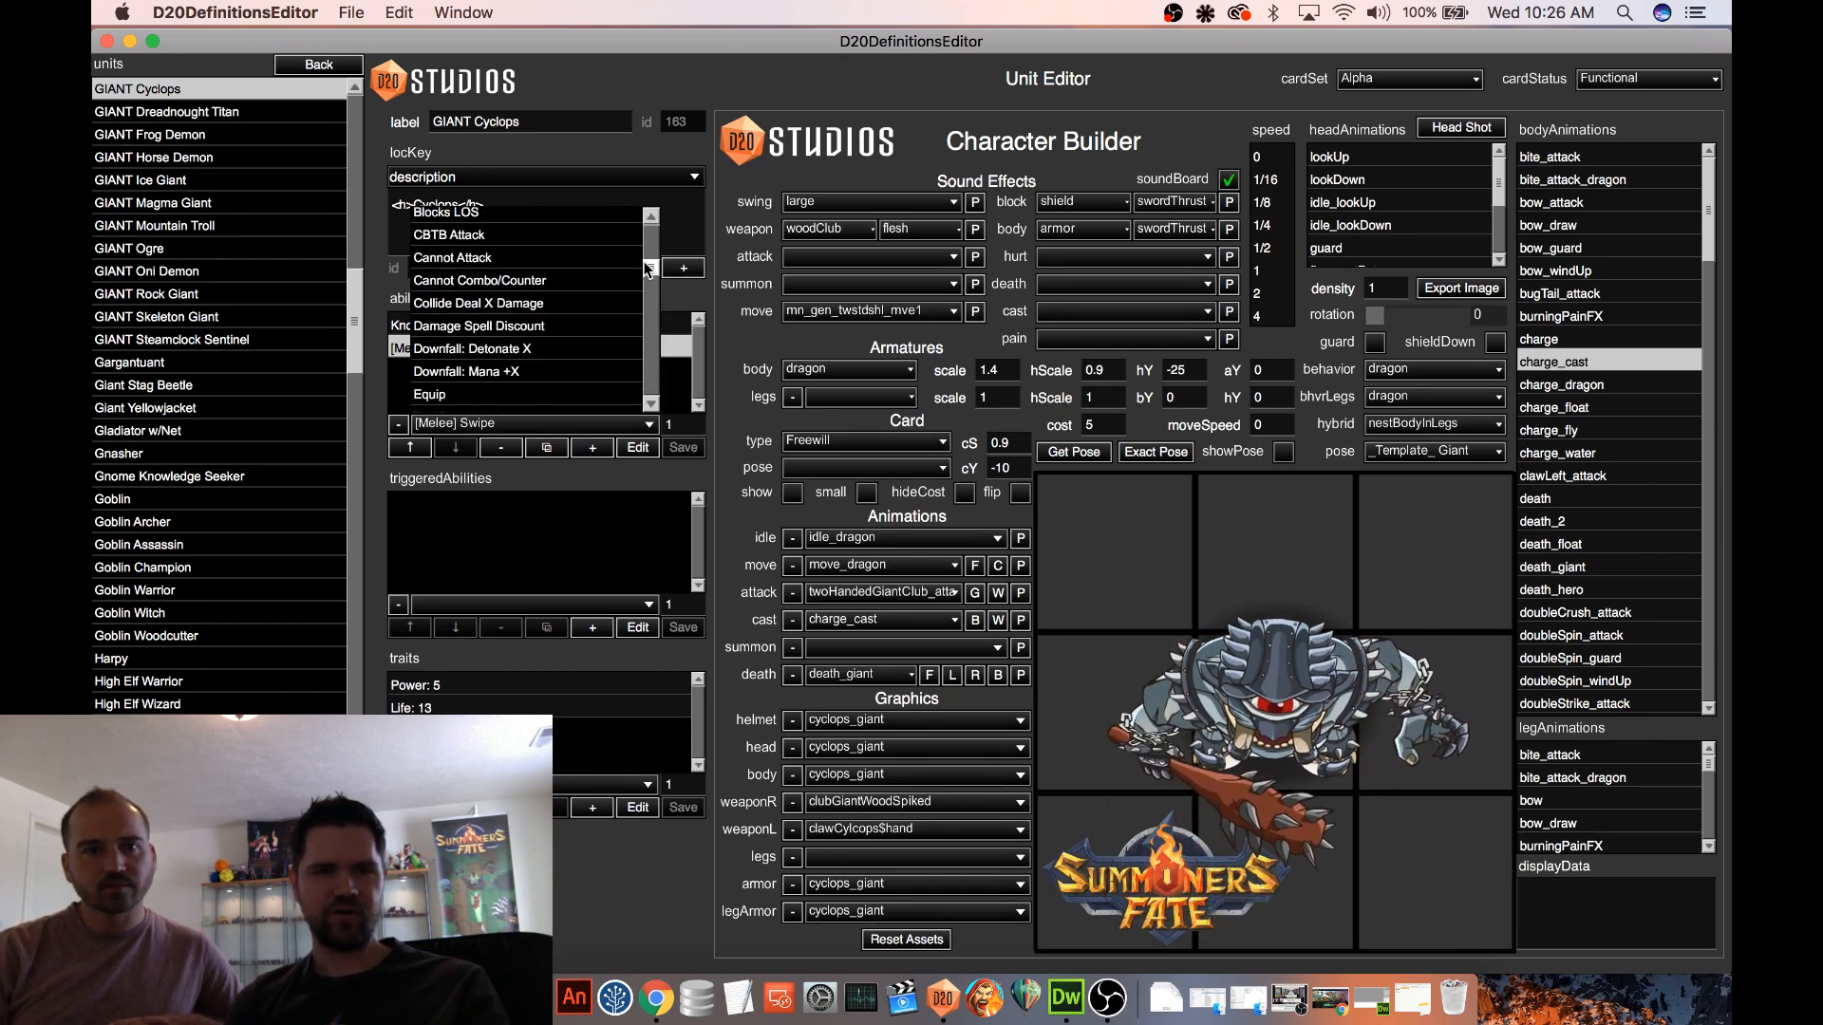
left_click(458, 280)
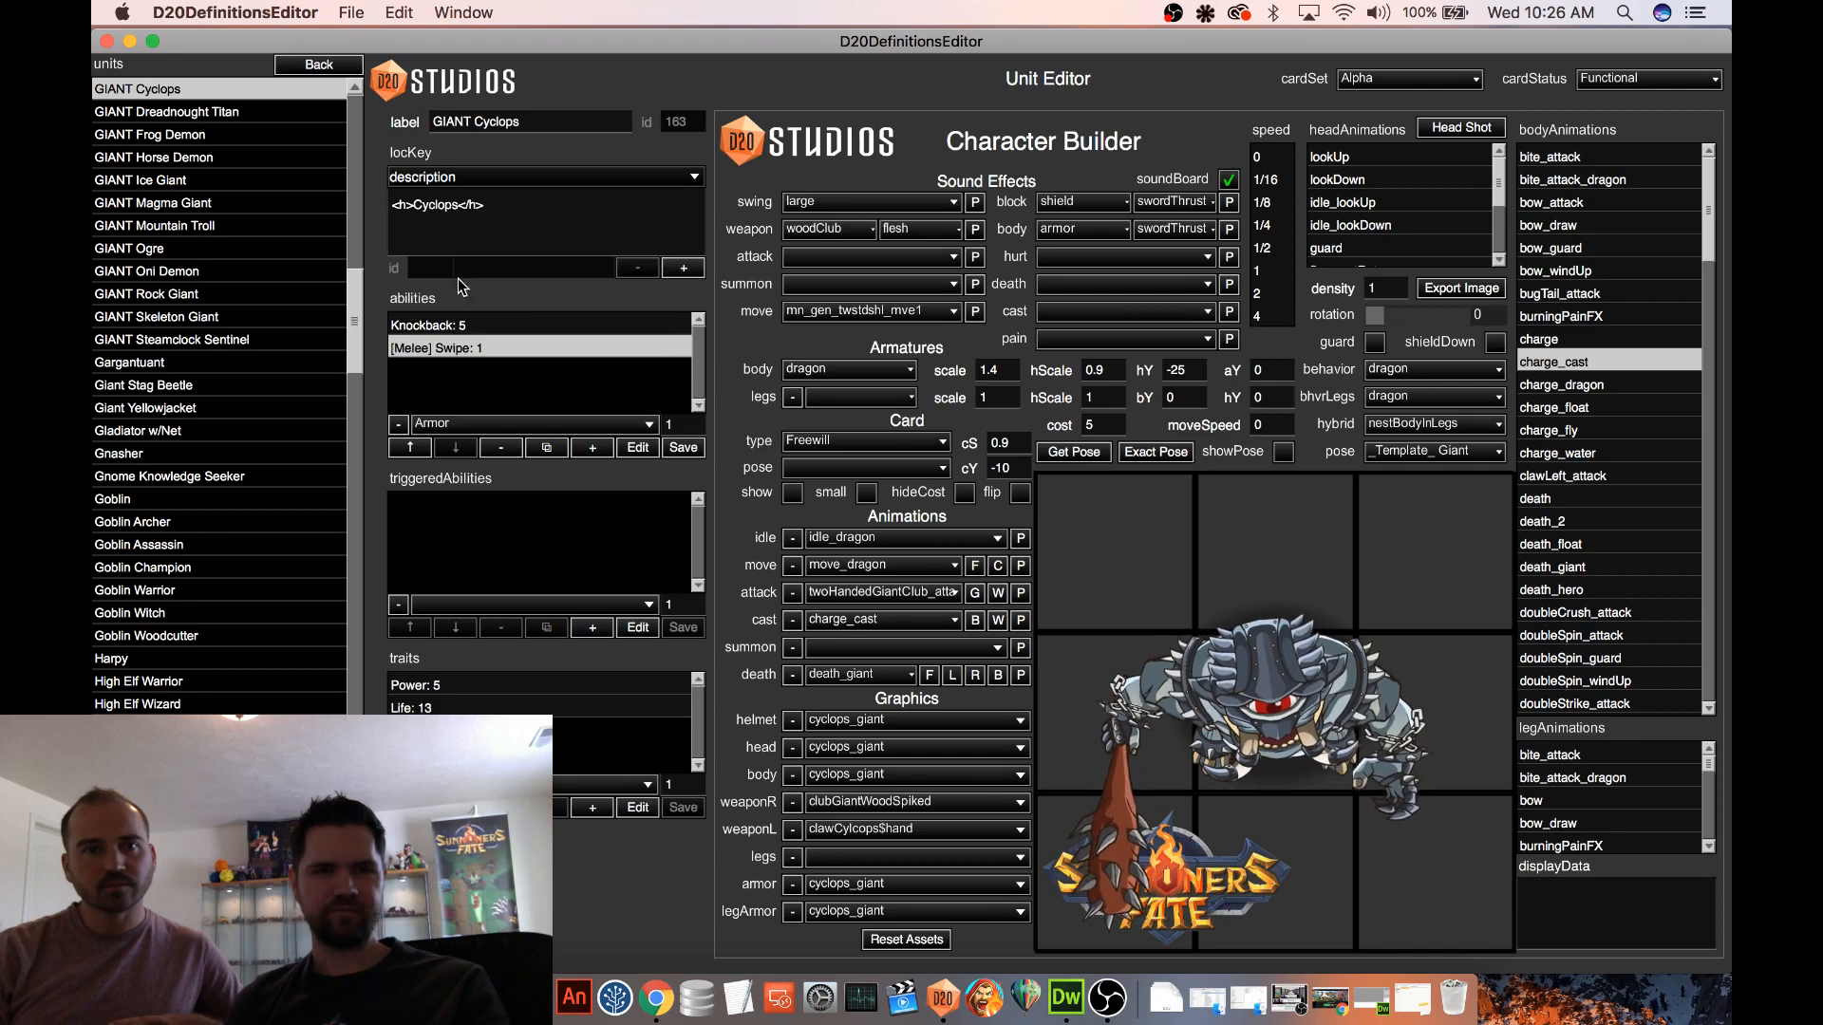
left_click(593, 450)
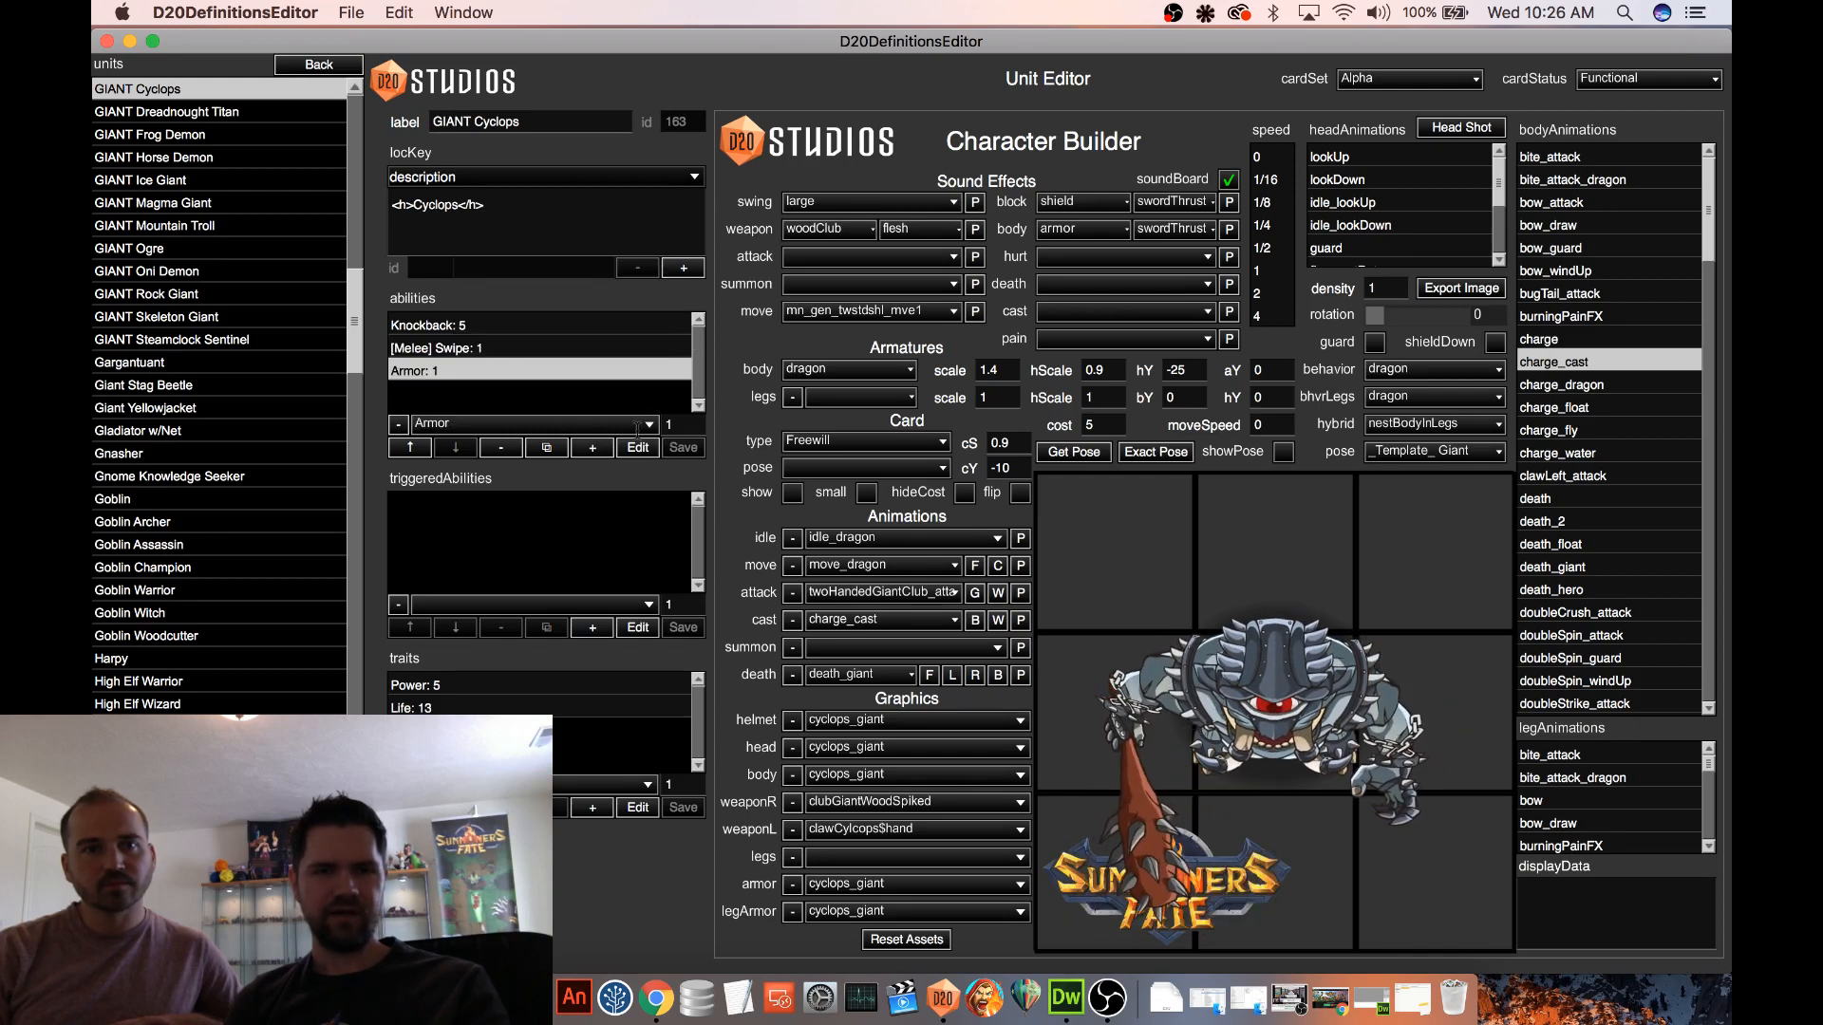
left_click(792, 494)
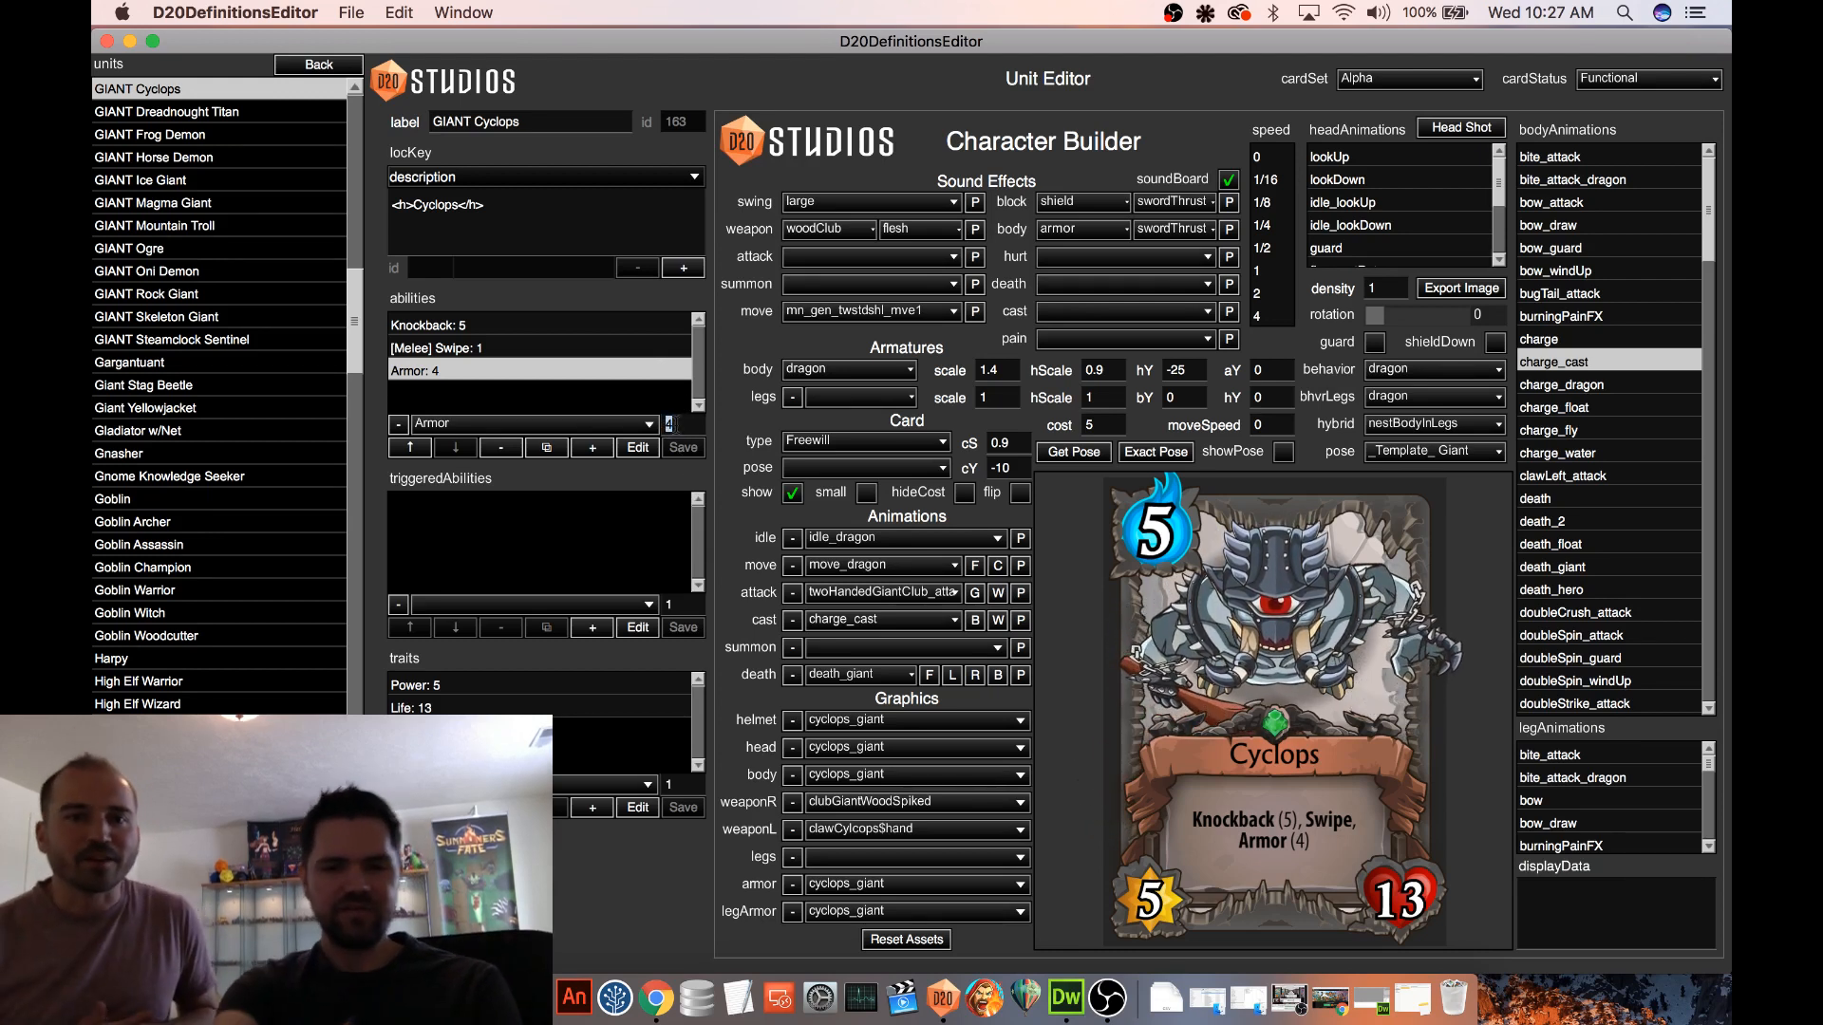
type("5")
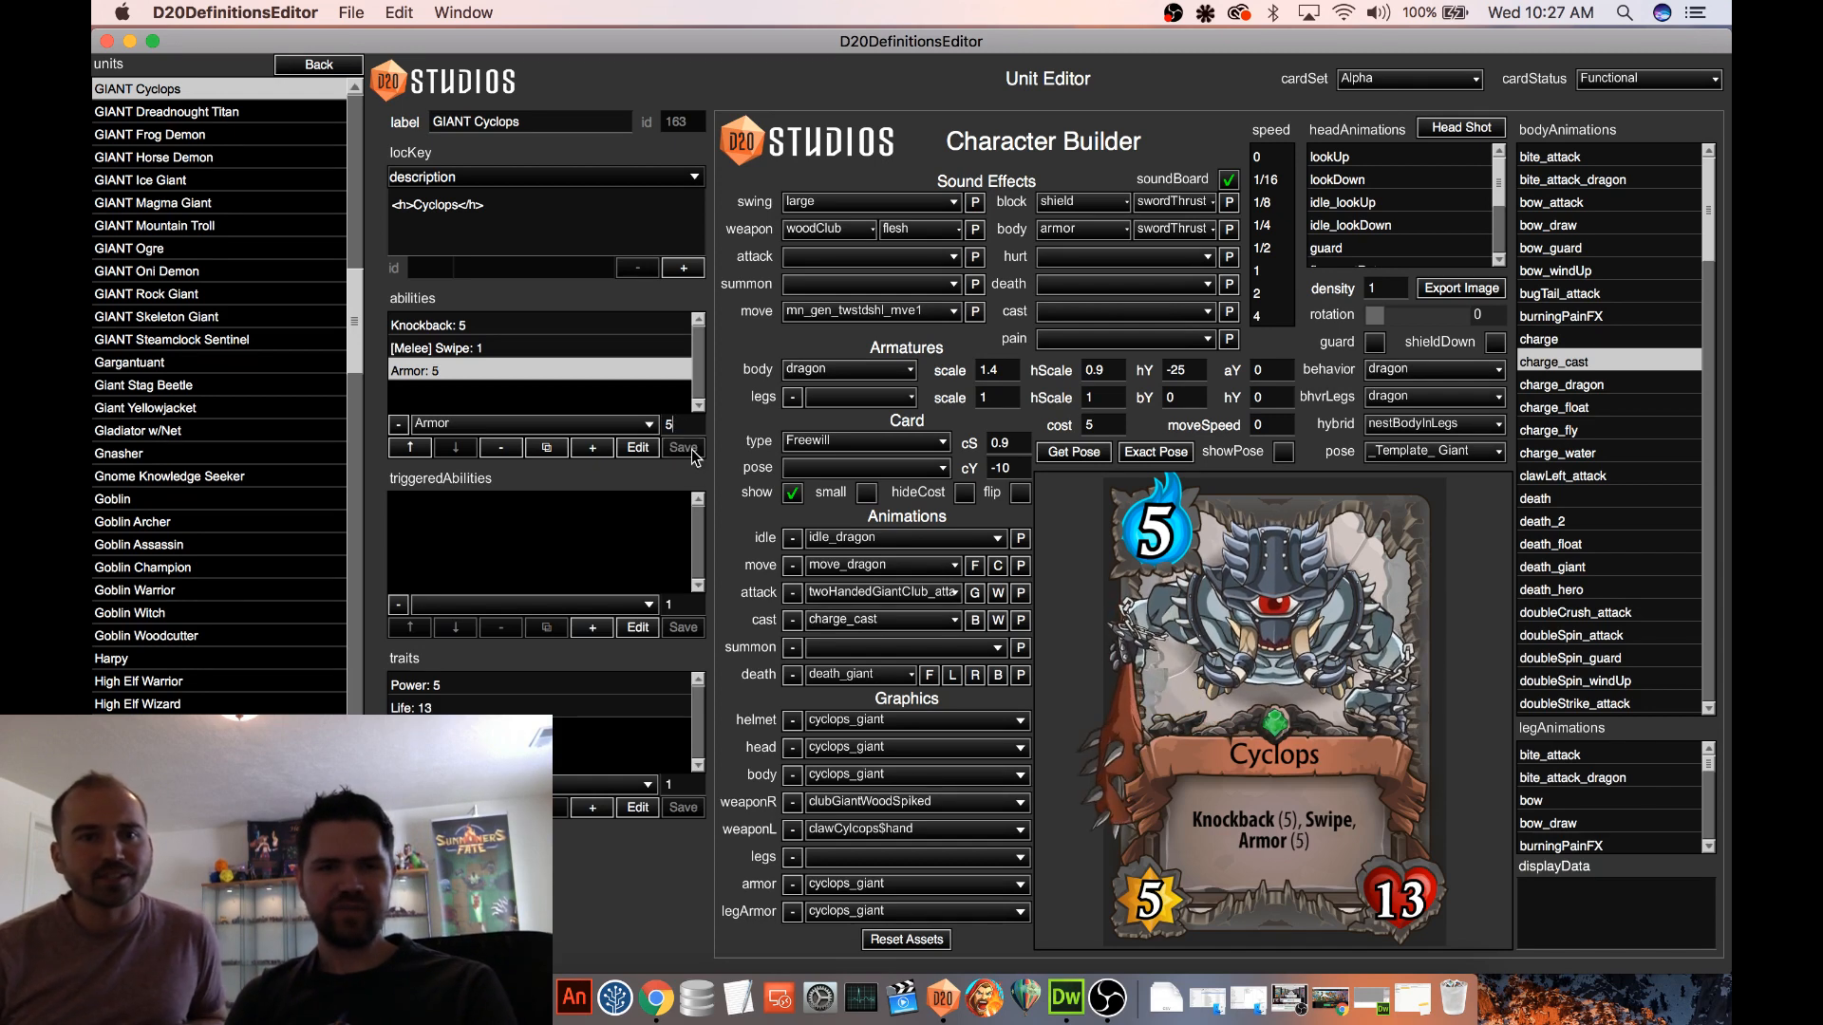
Set the Cyclops Life trait to 10 and save the trait
left_click(556, 713)
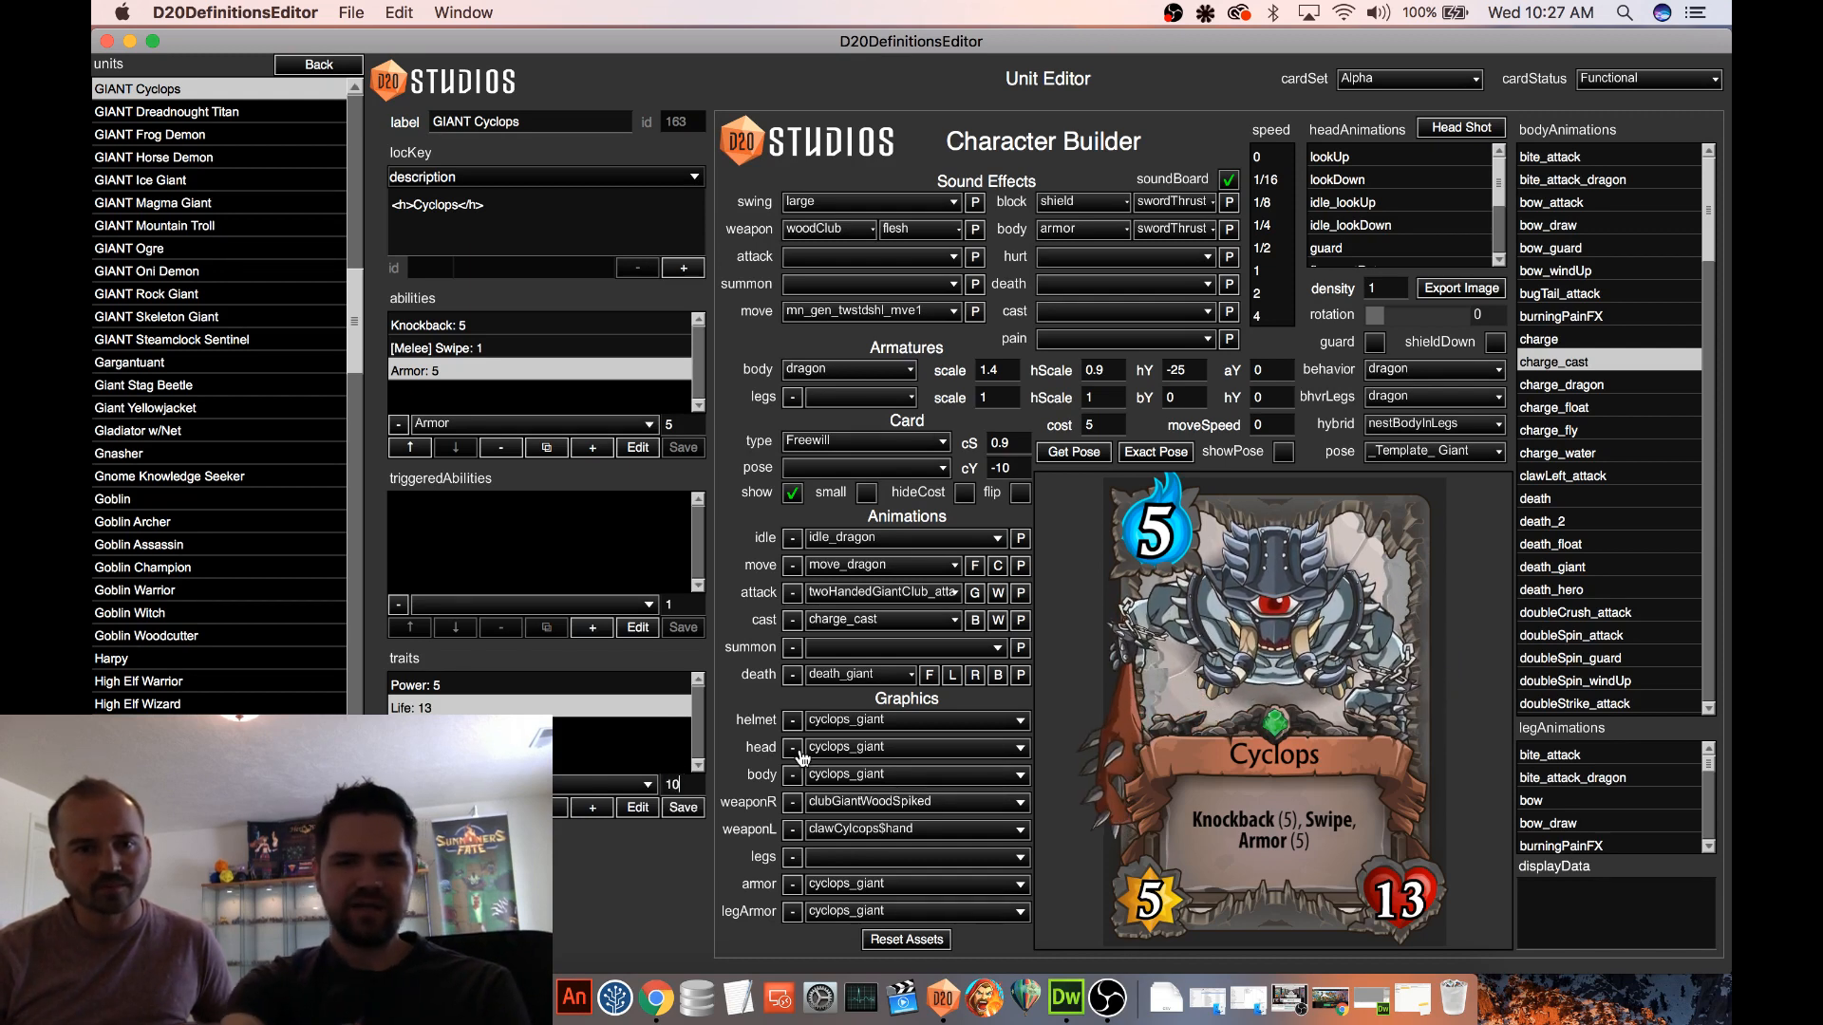
left_click(677, 809)
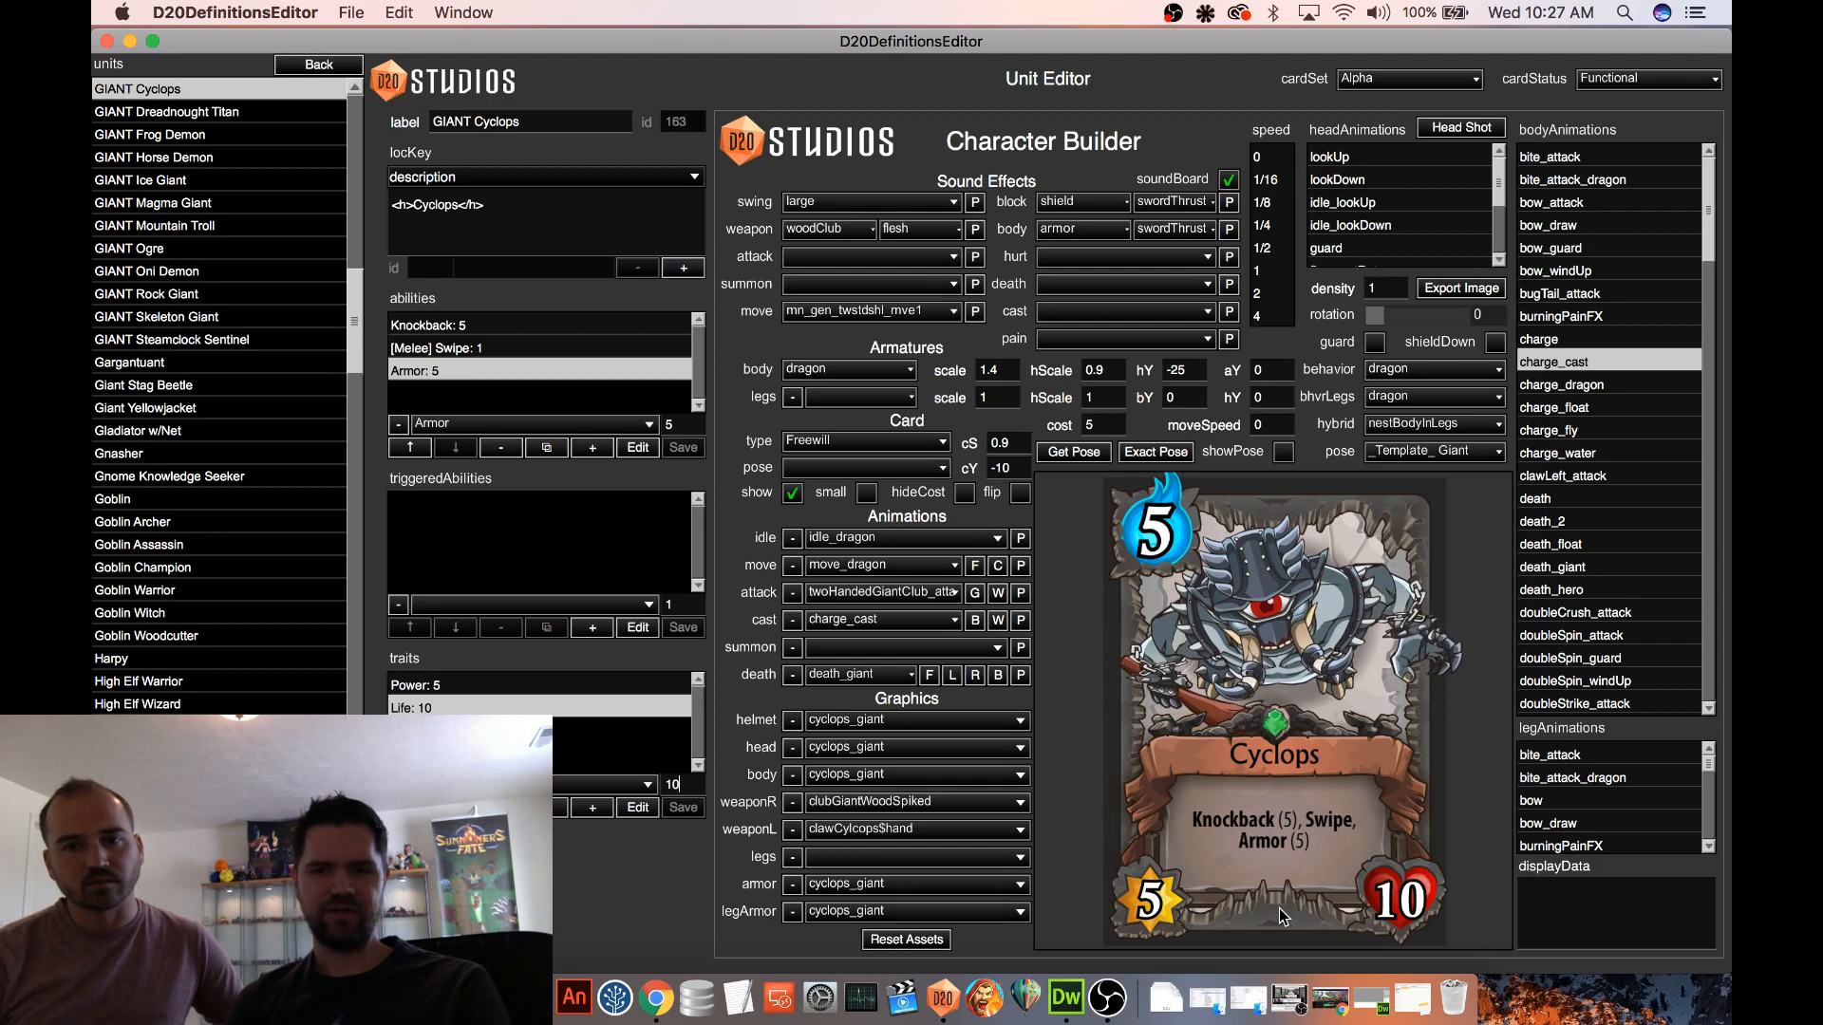
Compare the Cyclops card preview with the animated unit once more and leave the card hidden
left_click(794, 493)
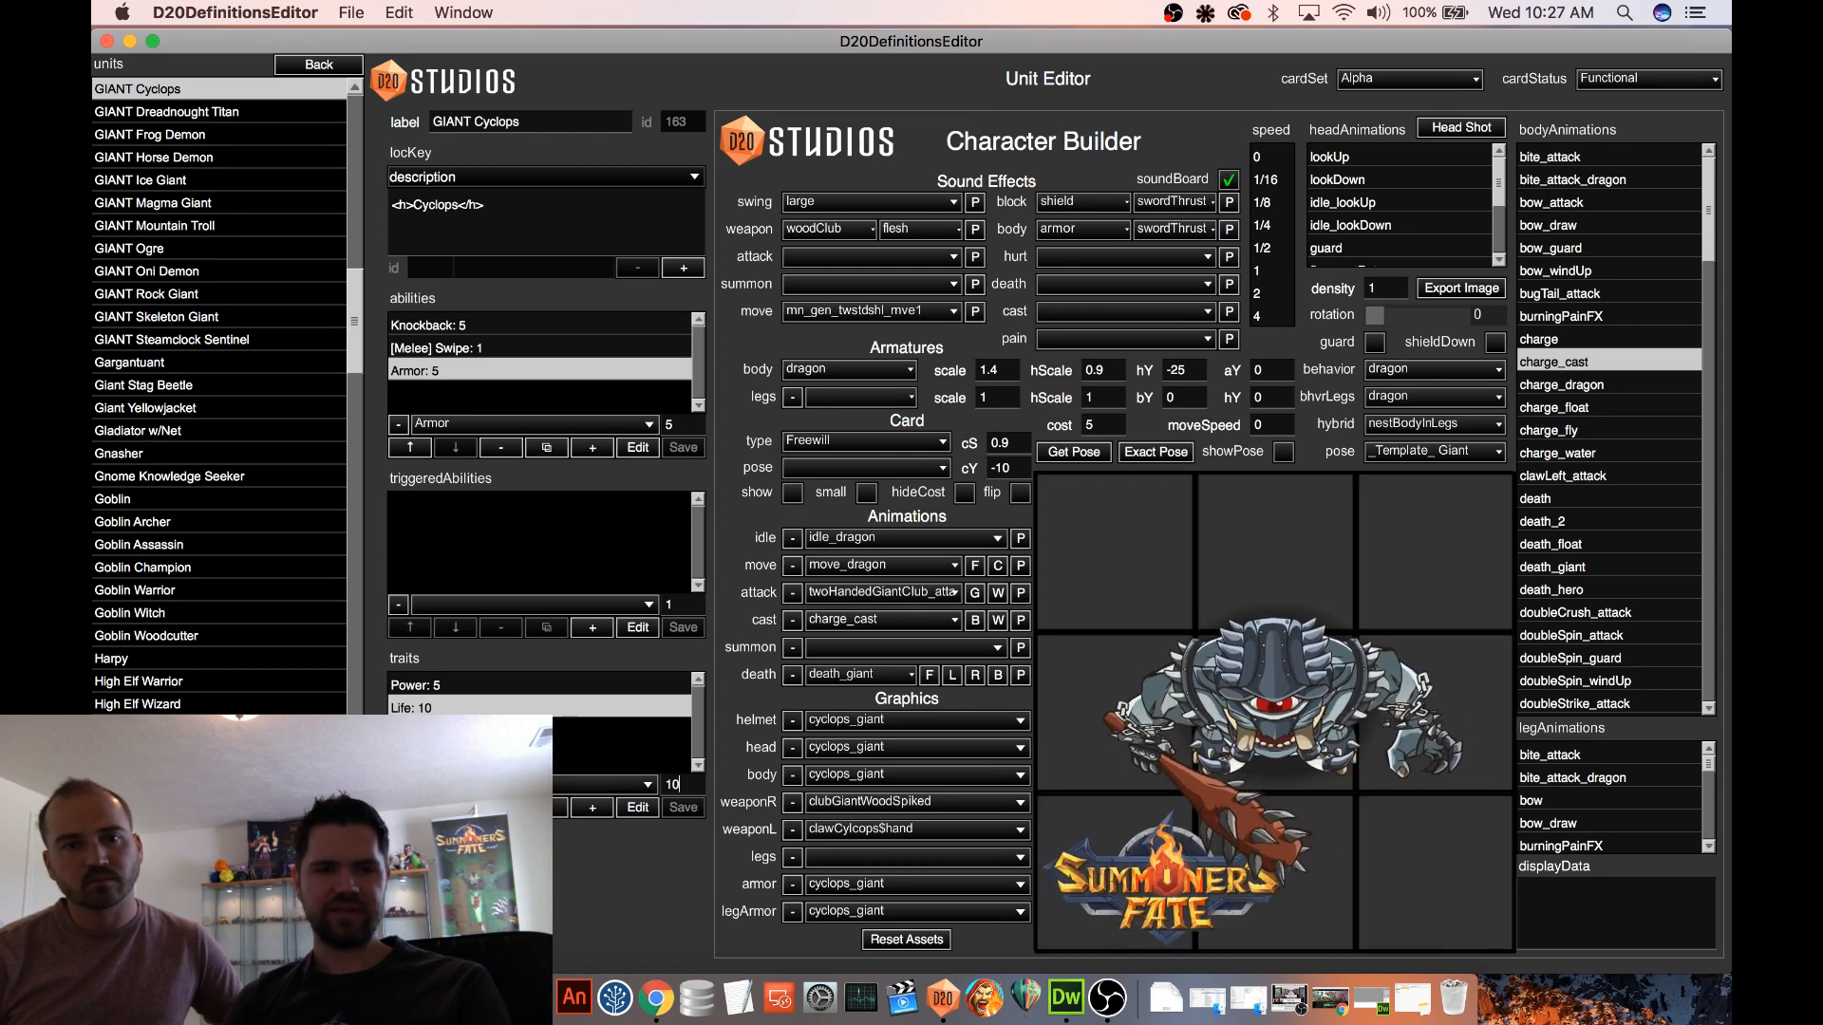
left_click(319, 940)
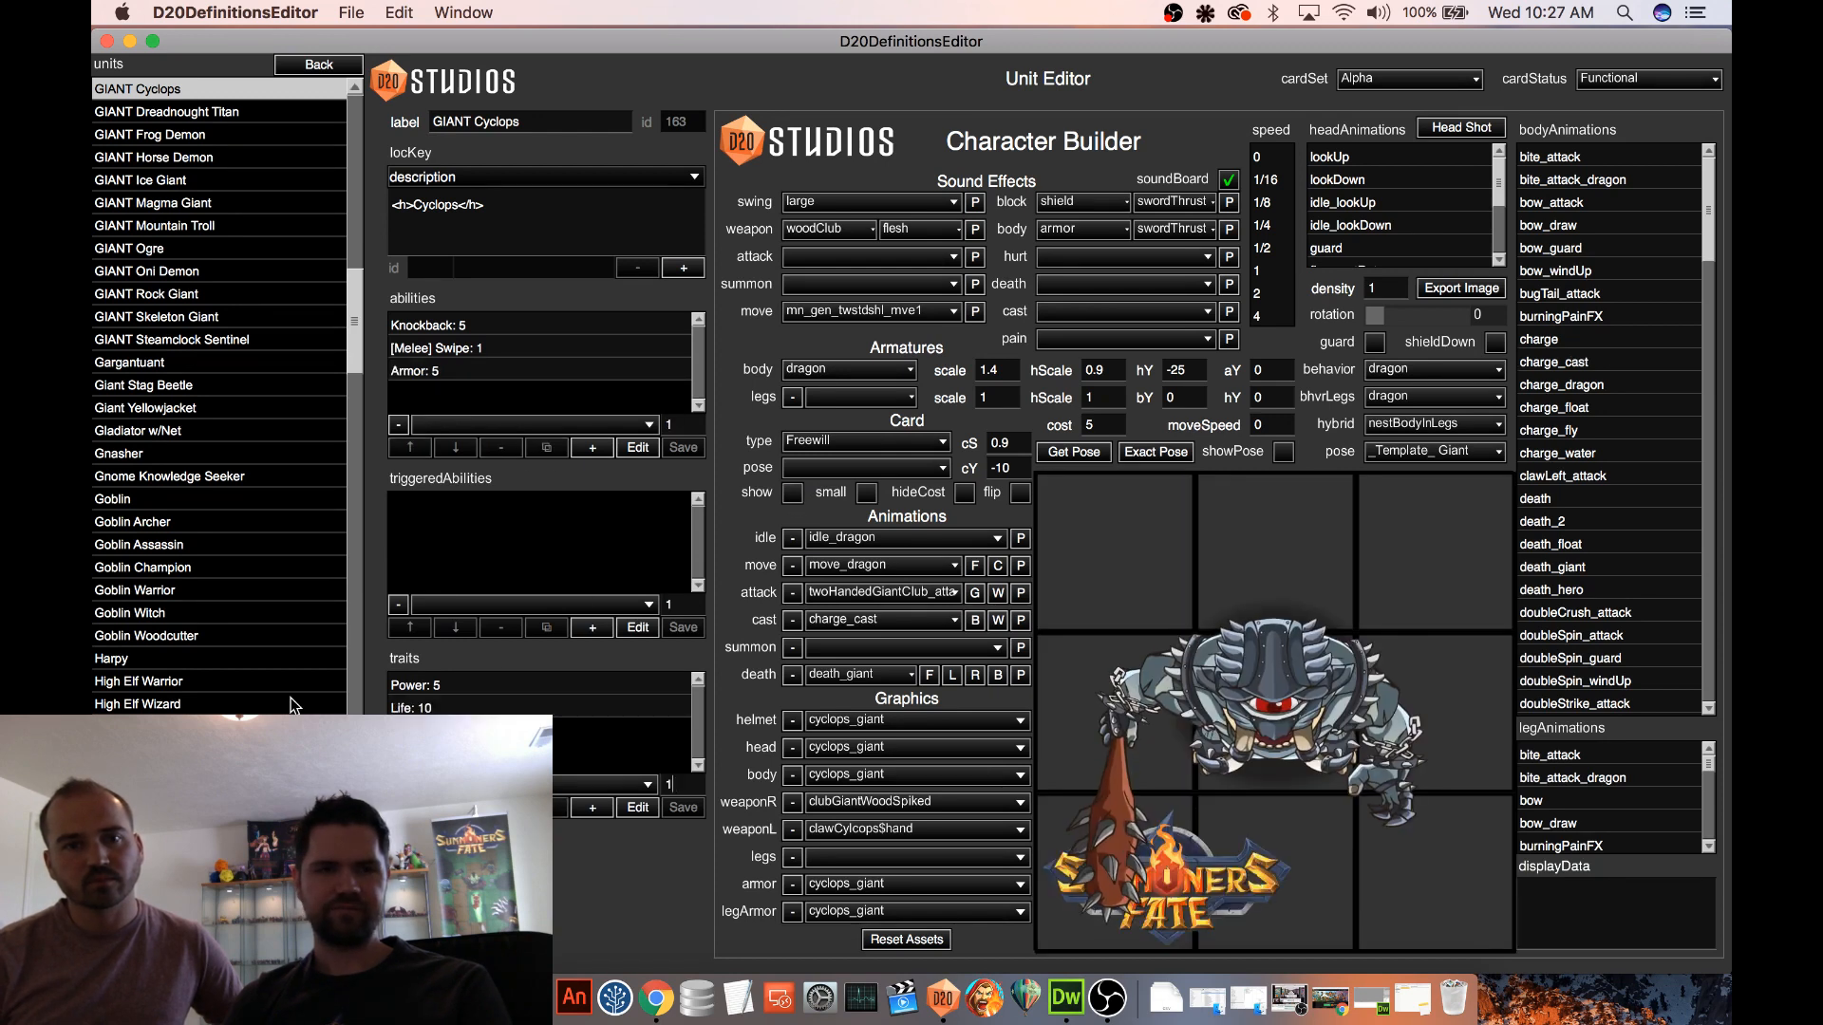
left_click(796, 494)
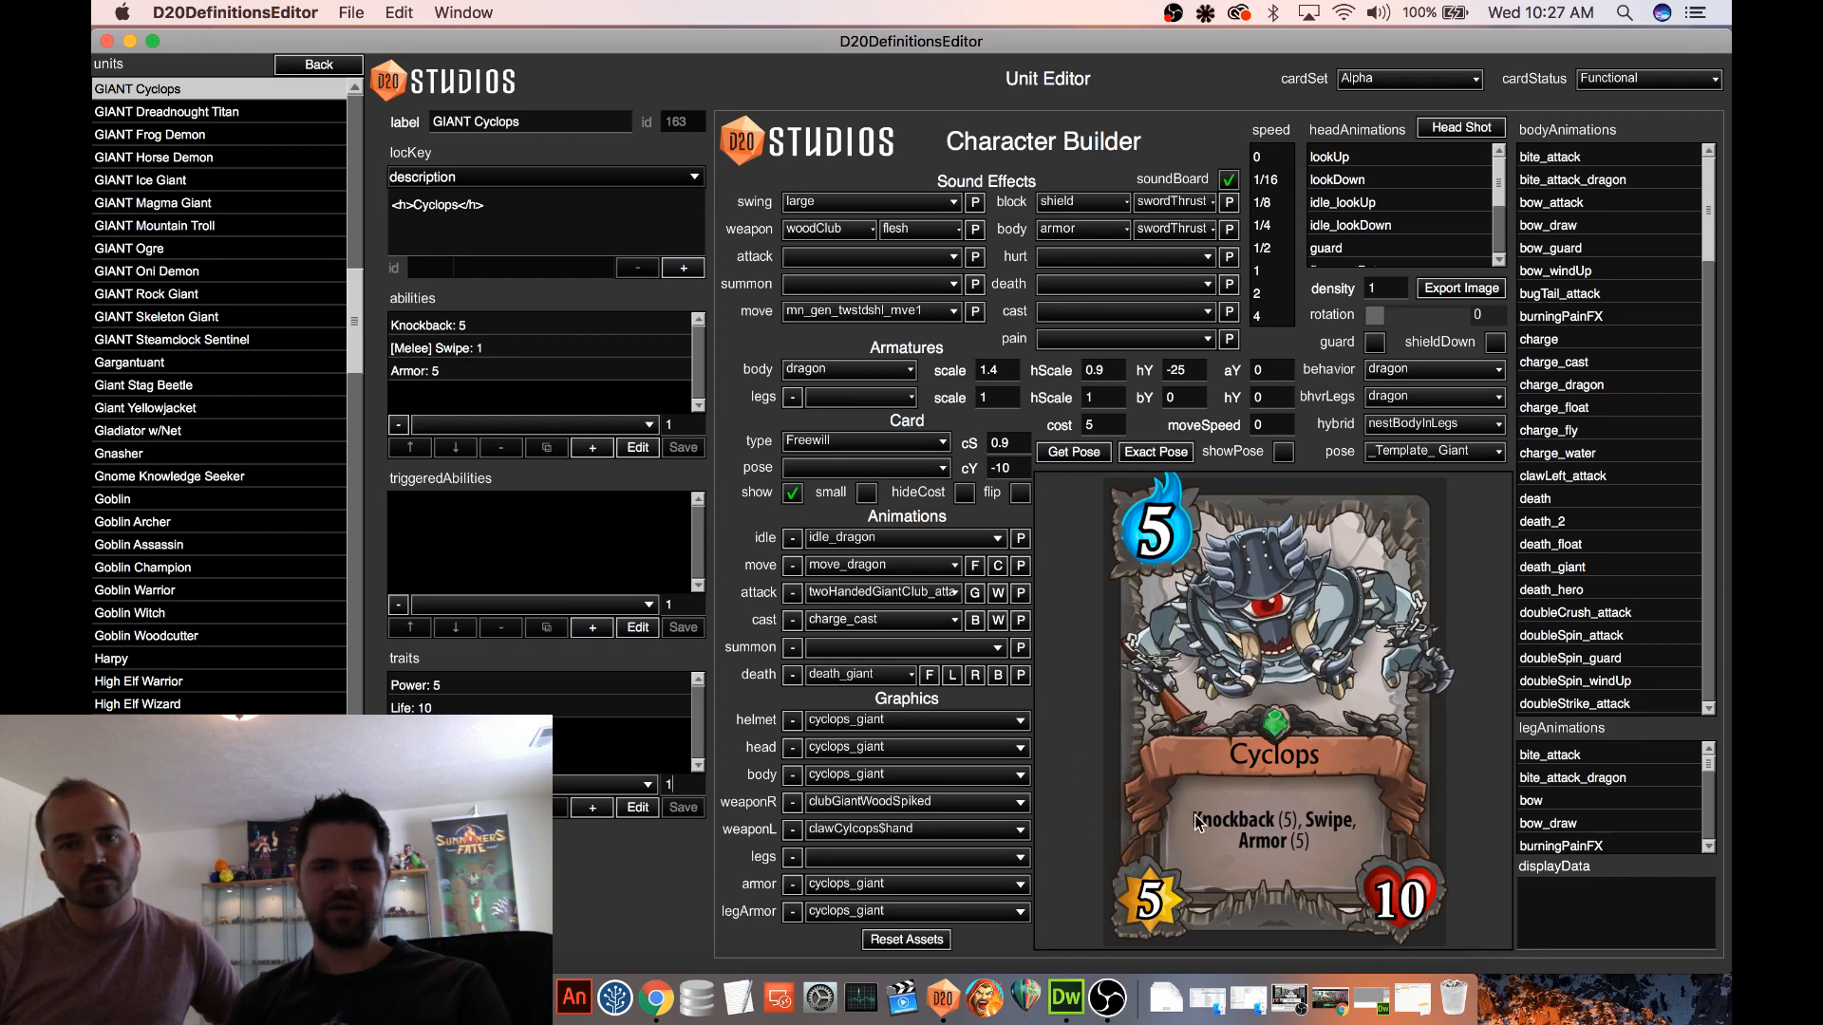
left_click(767, 493)
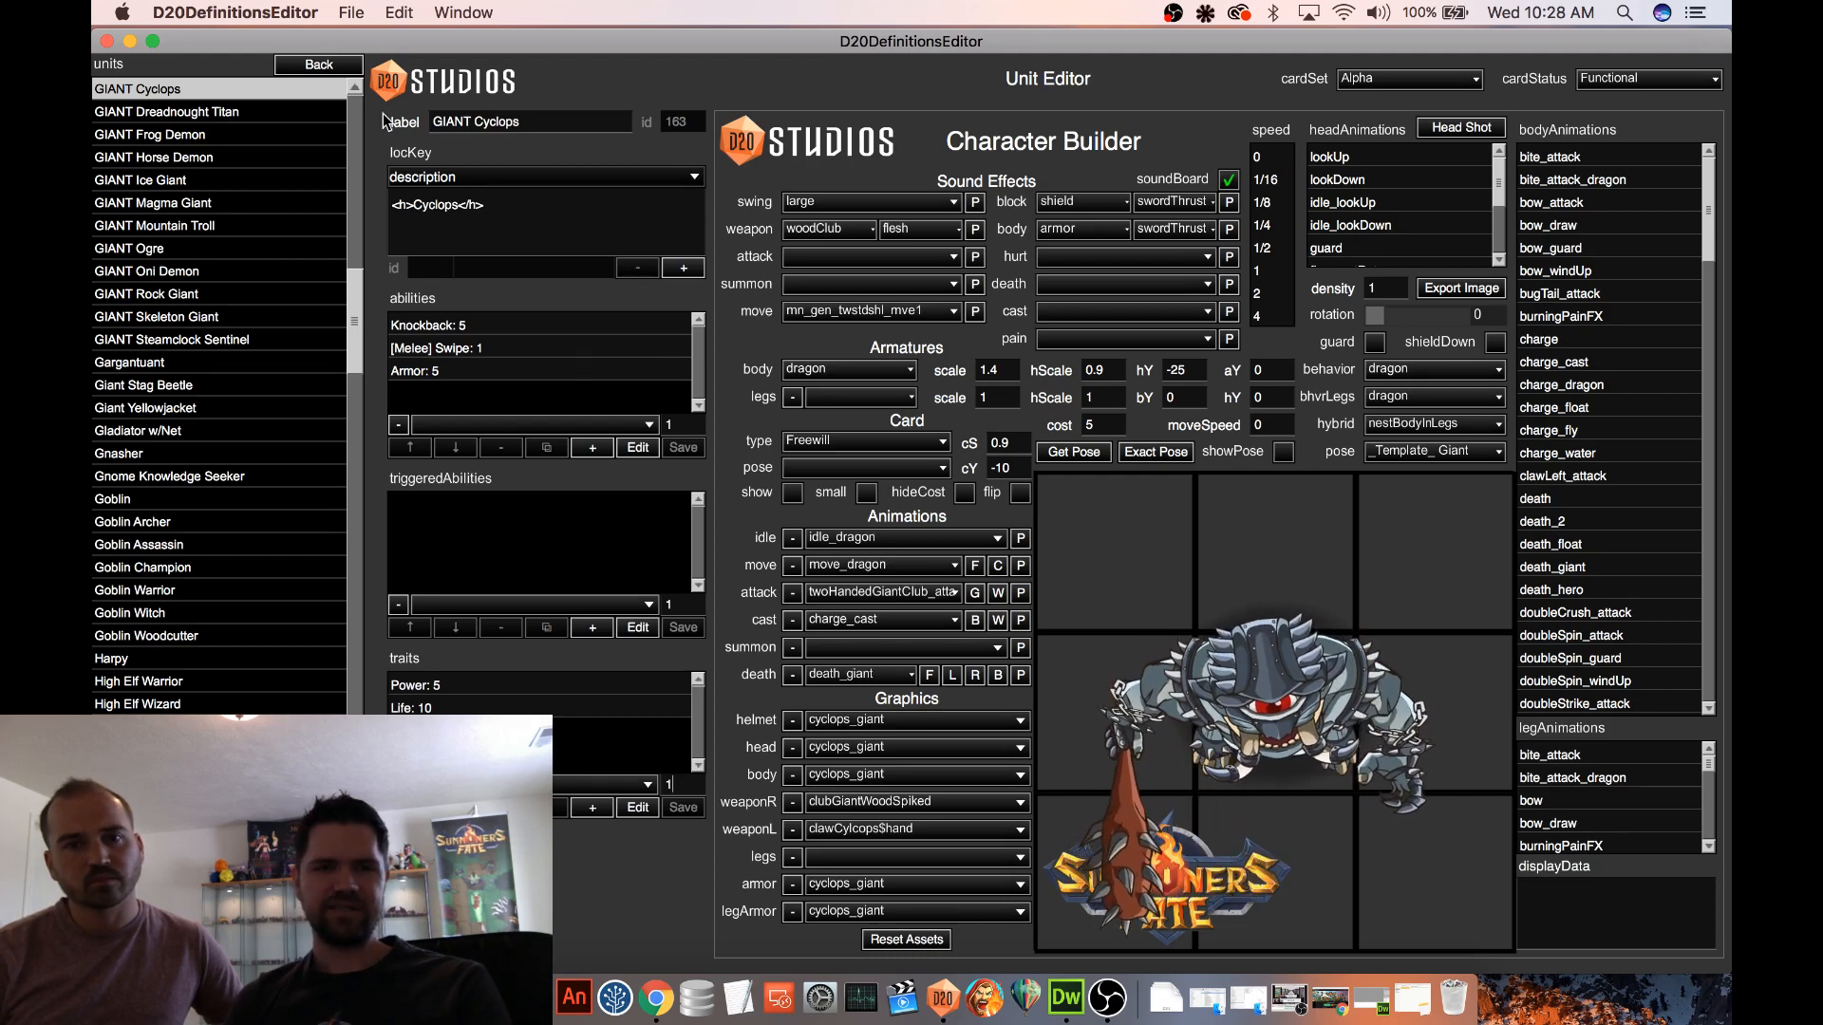
Leave the unit list and open the Procedural 2 map with its test settings shown
left_click(340, 64)
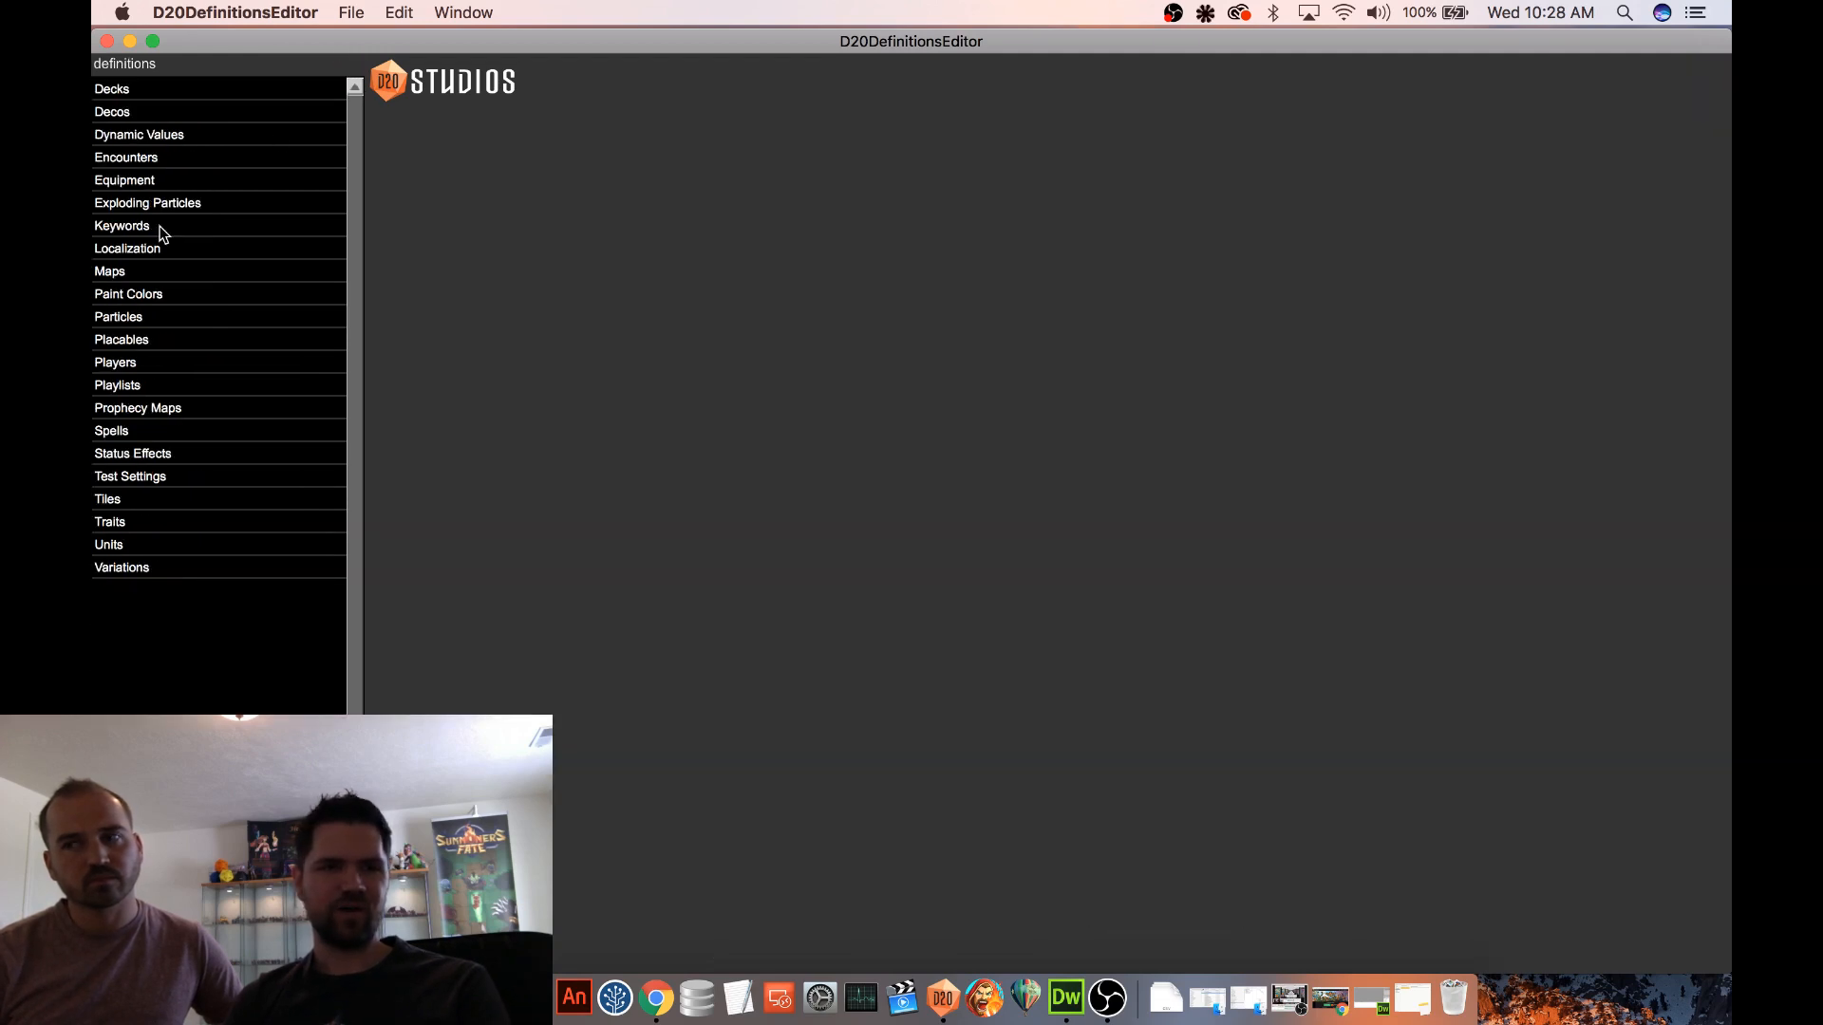
left_click(139, 272)
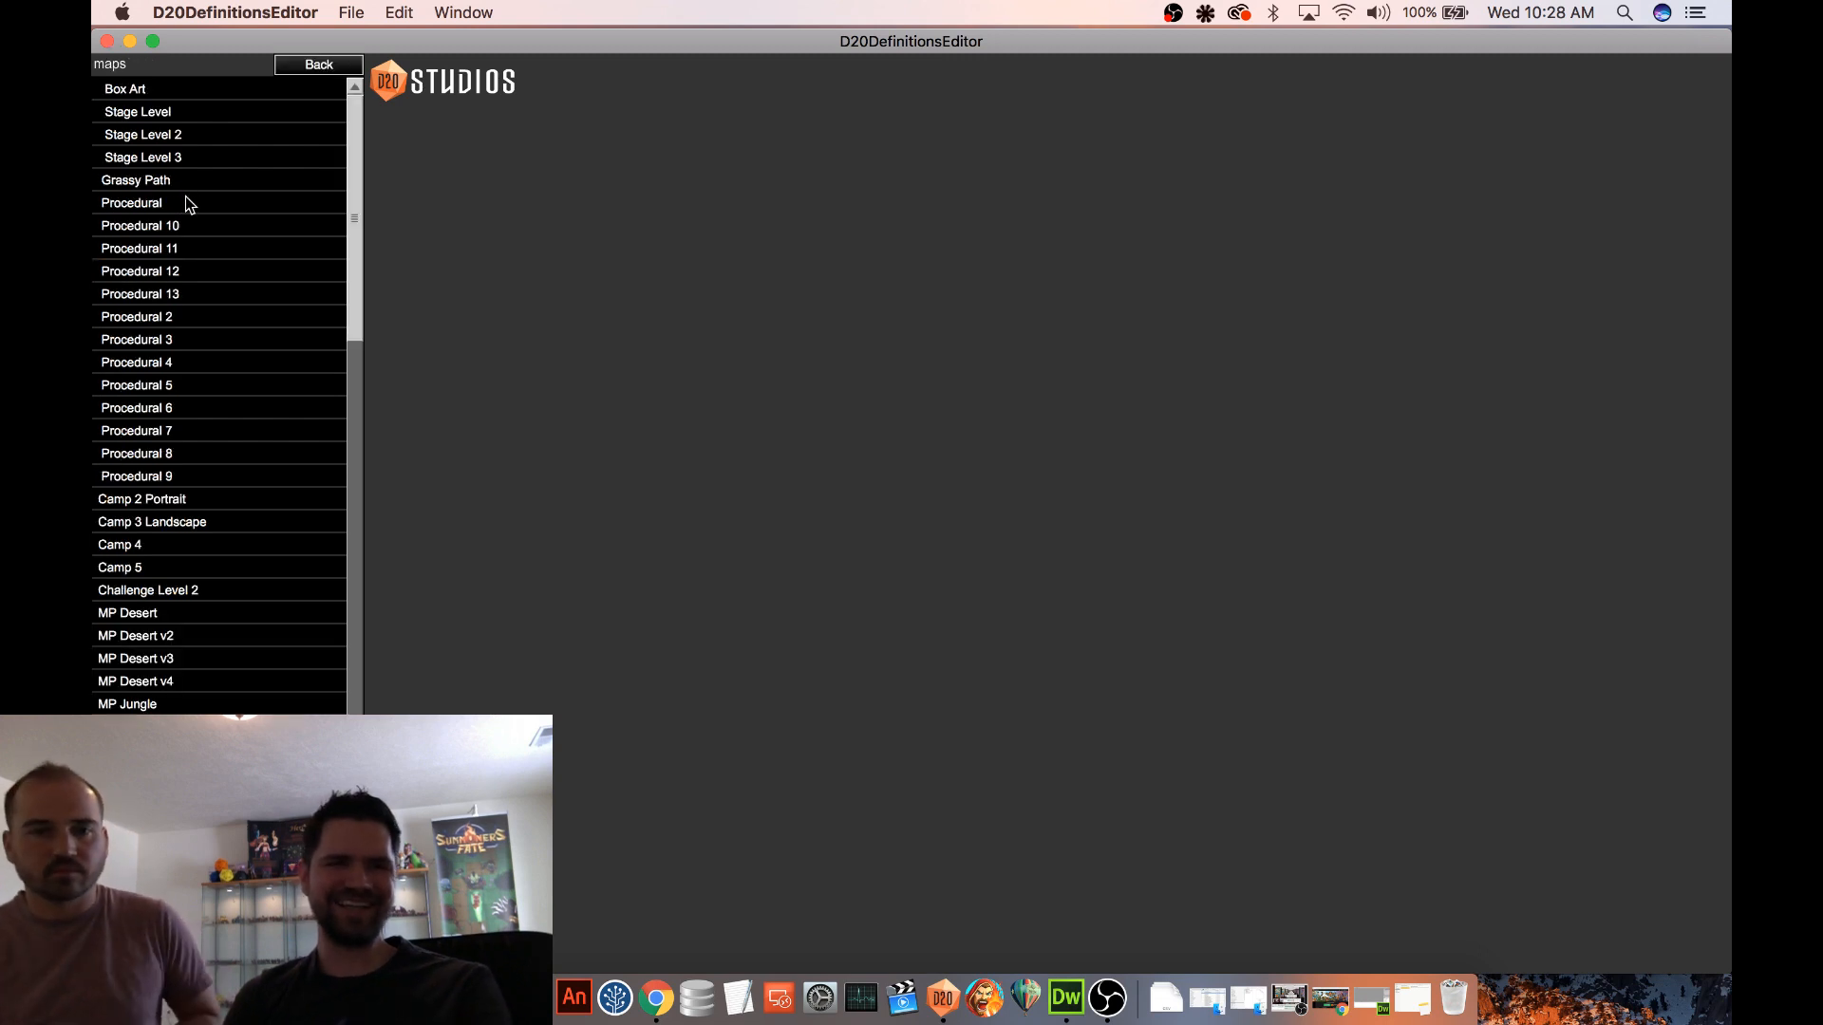
left_click(171, 320)
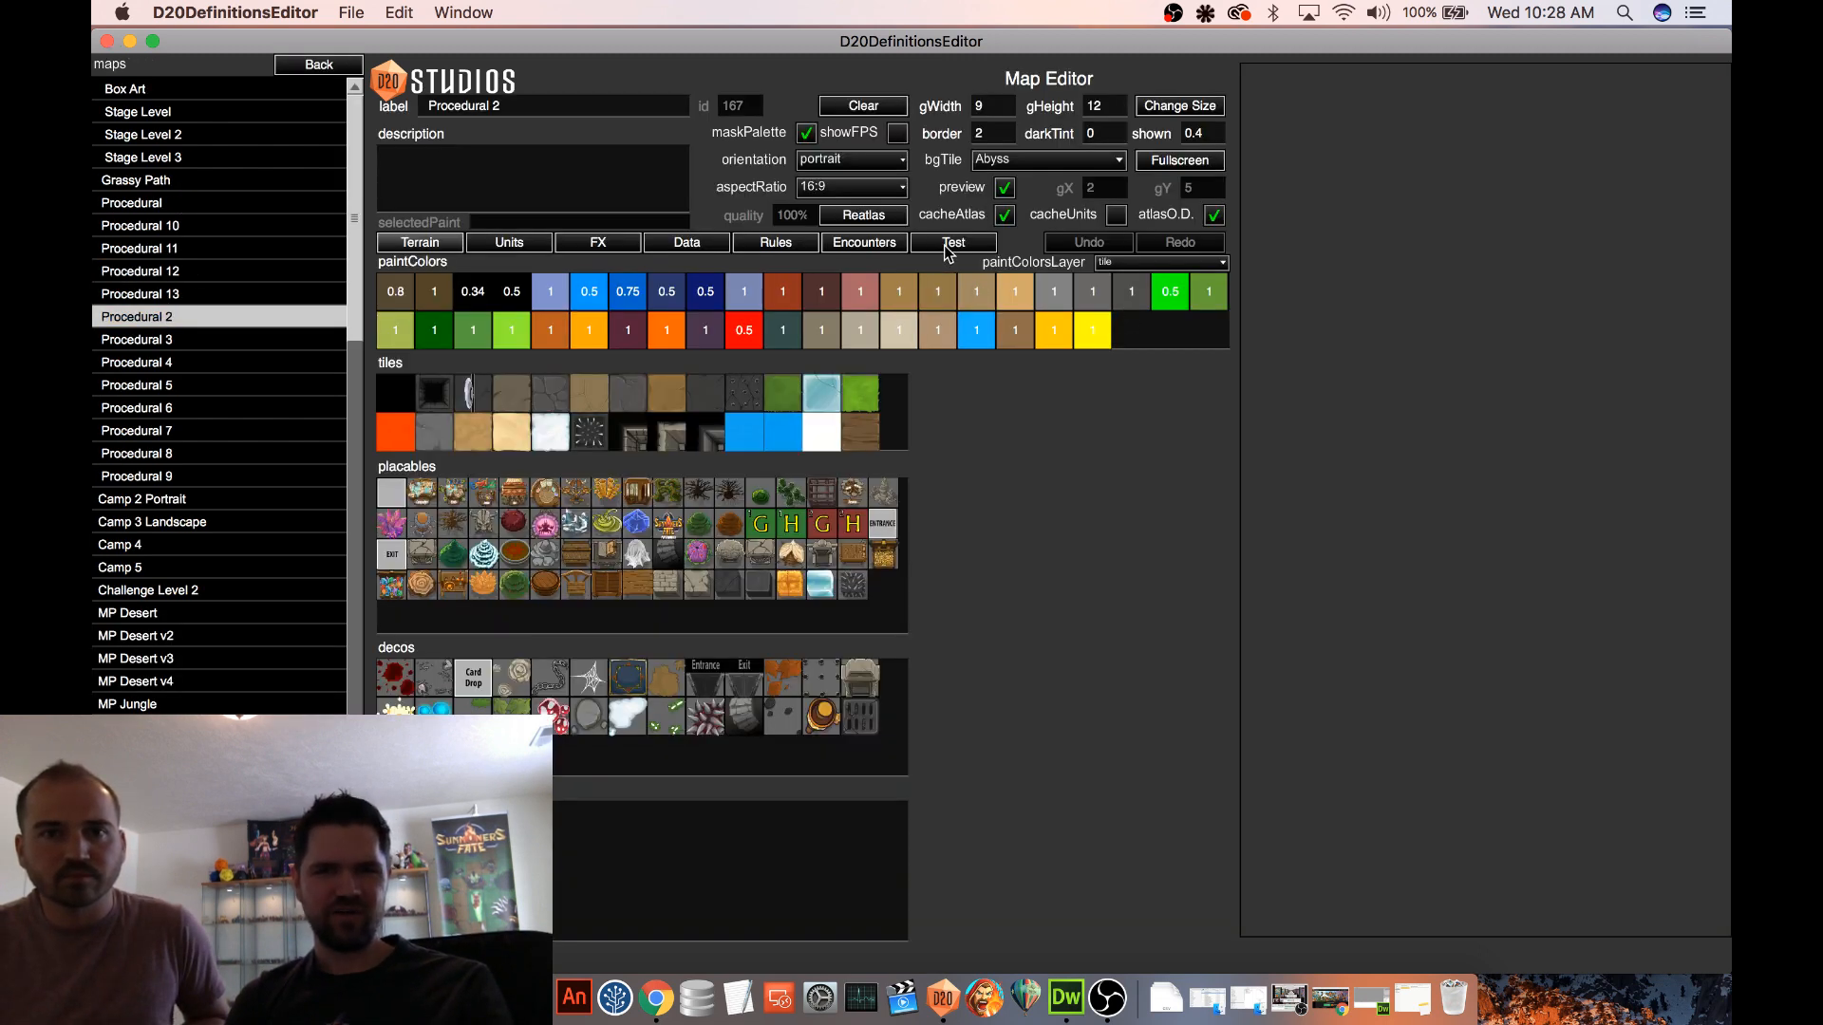
left_click(953, 243)
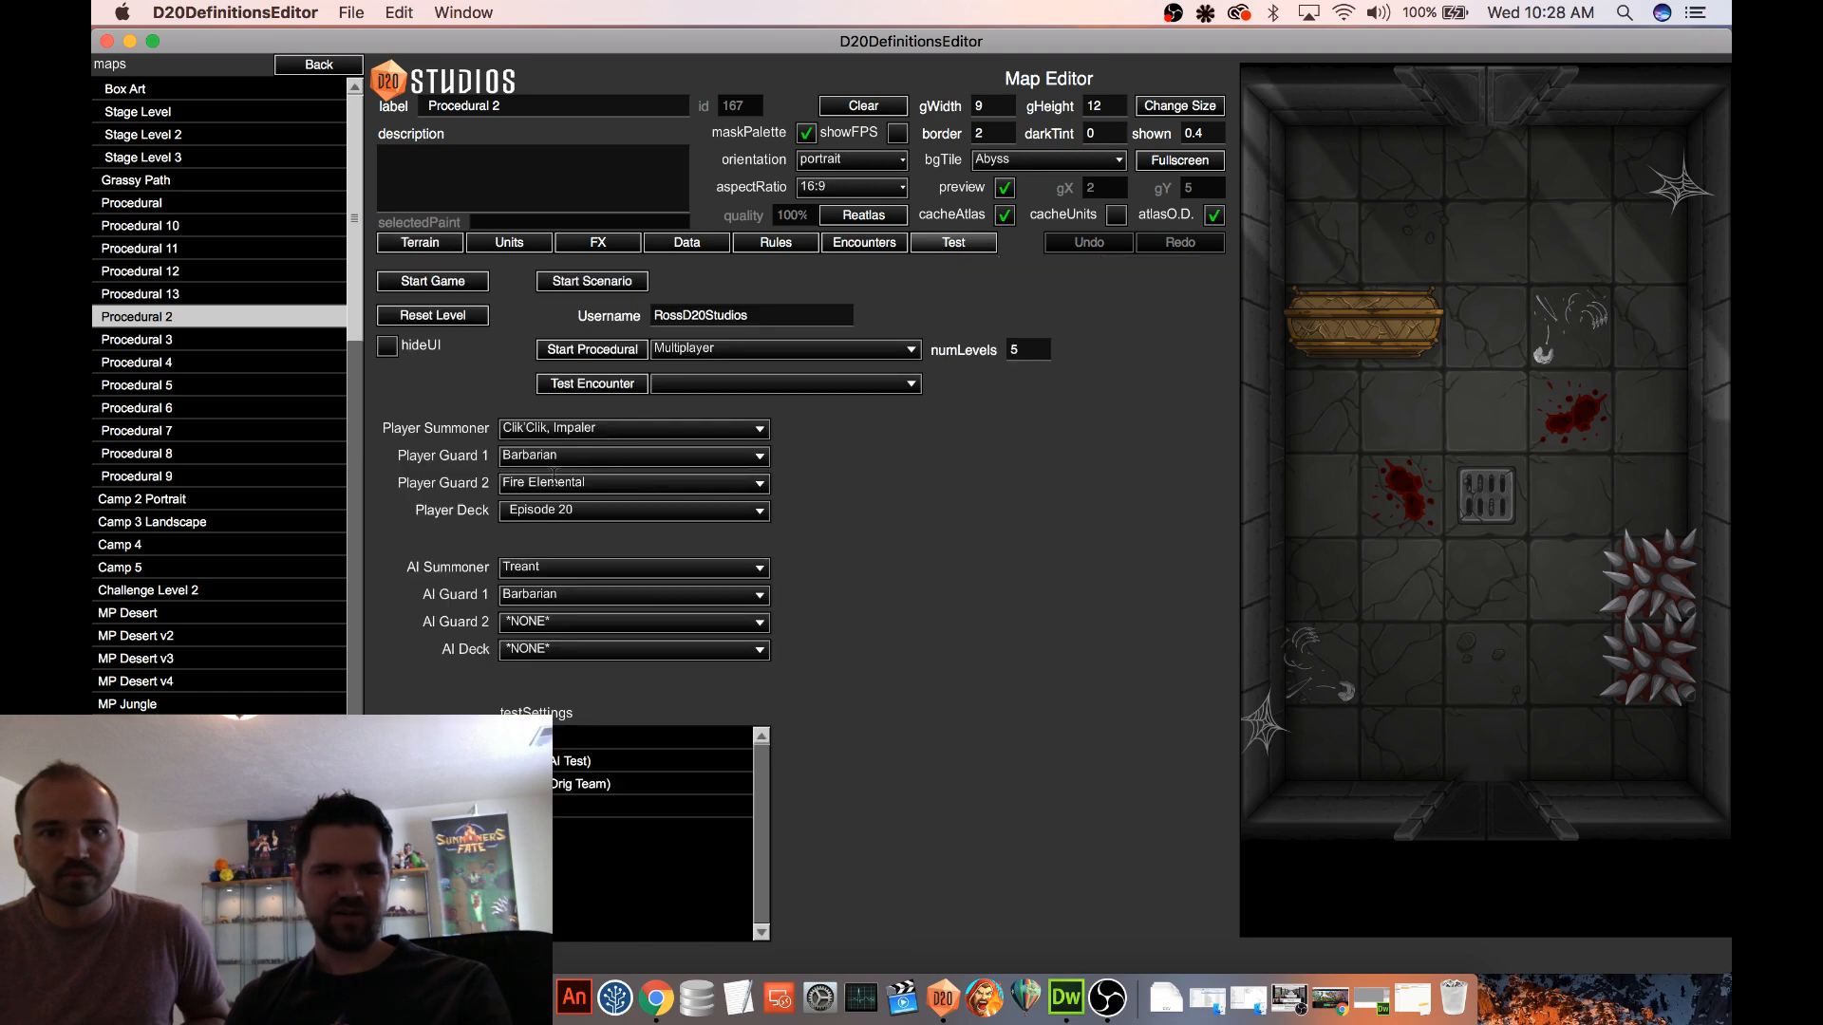
Set Player Guard 2 to GIANT Cyclops and start a test battle on the map
left_click(566, 483)
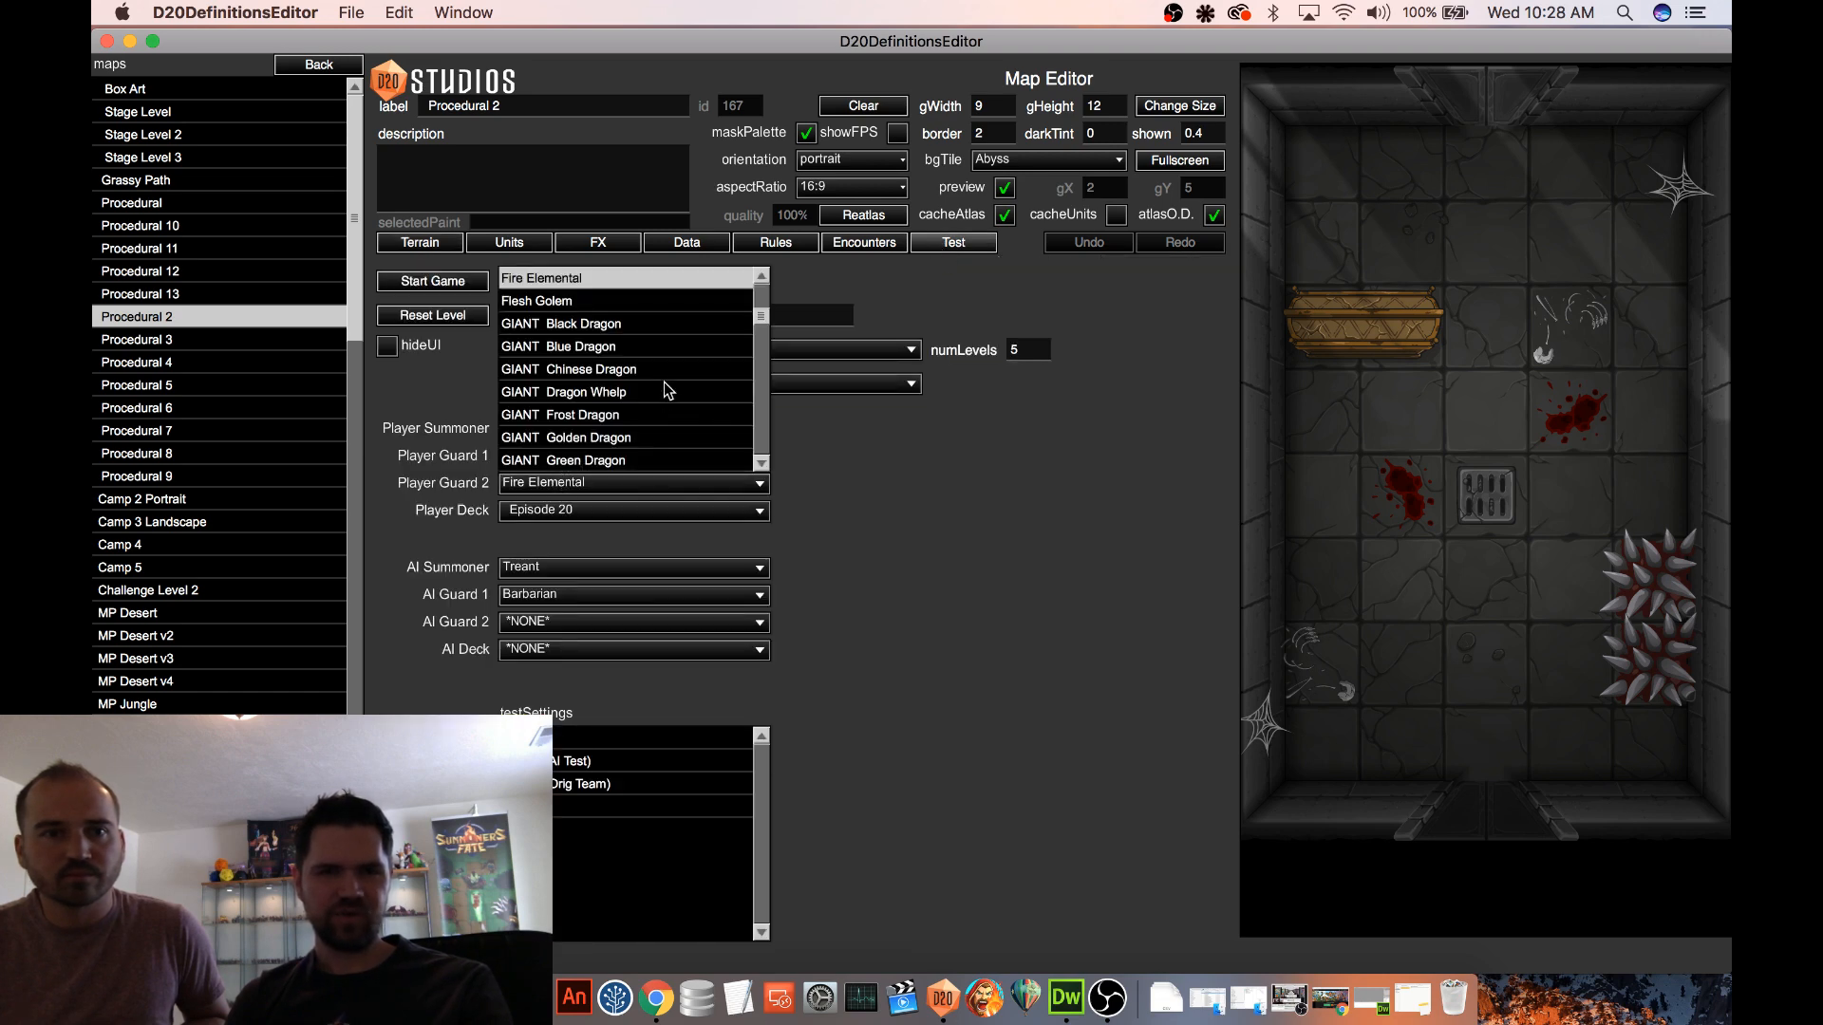
scroll(706, 366, "up", 3)
scroll(706, 366, "down", 5)
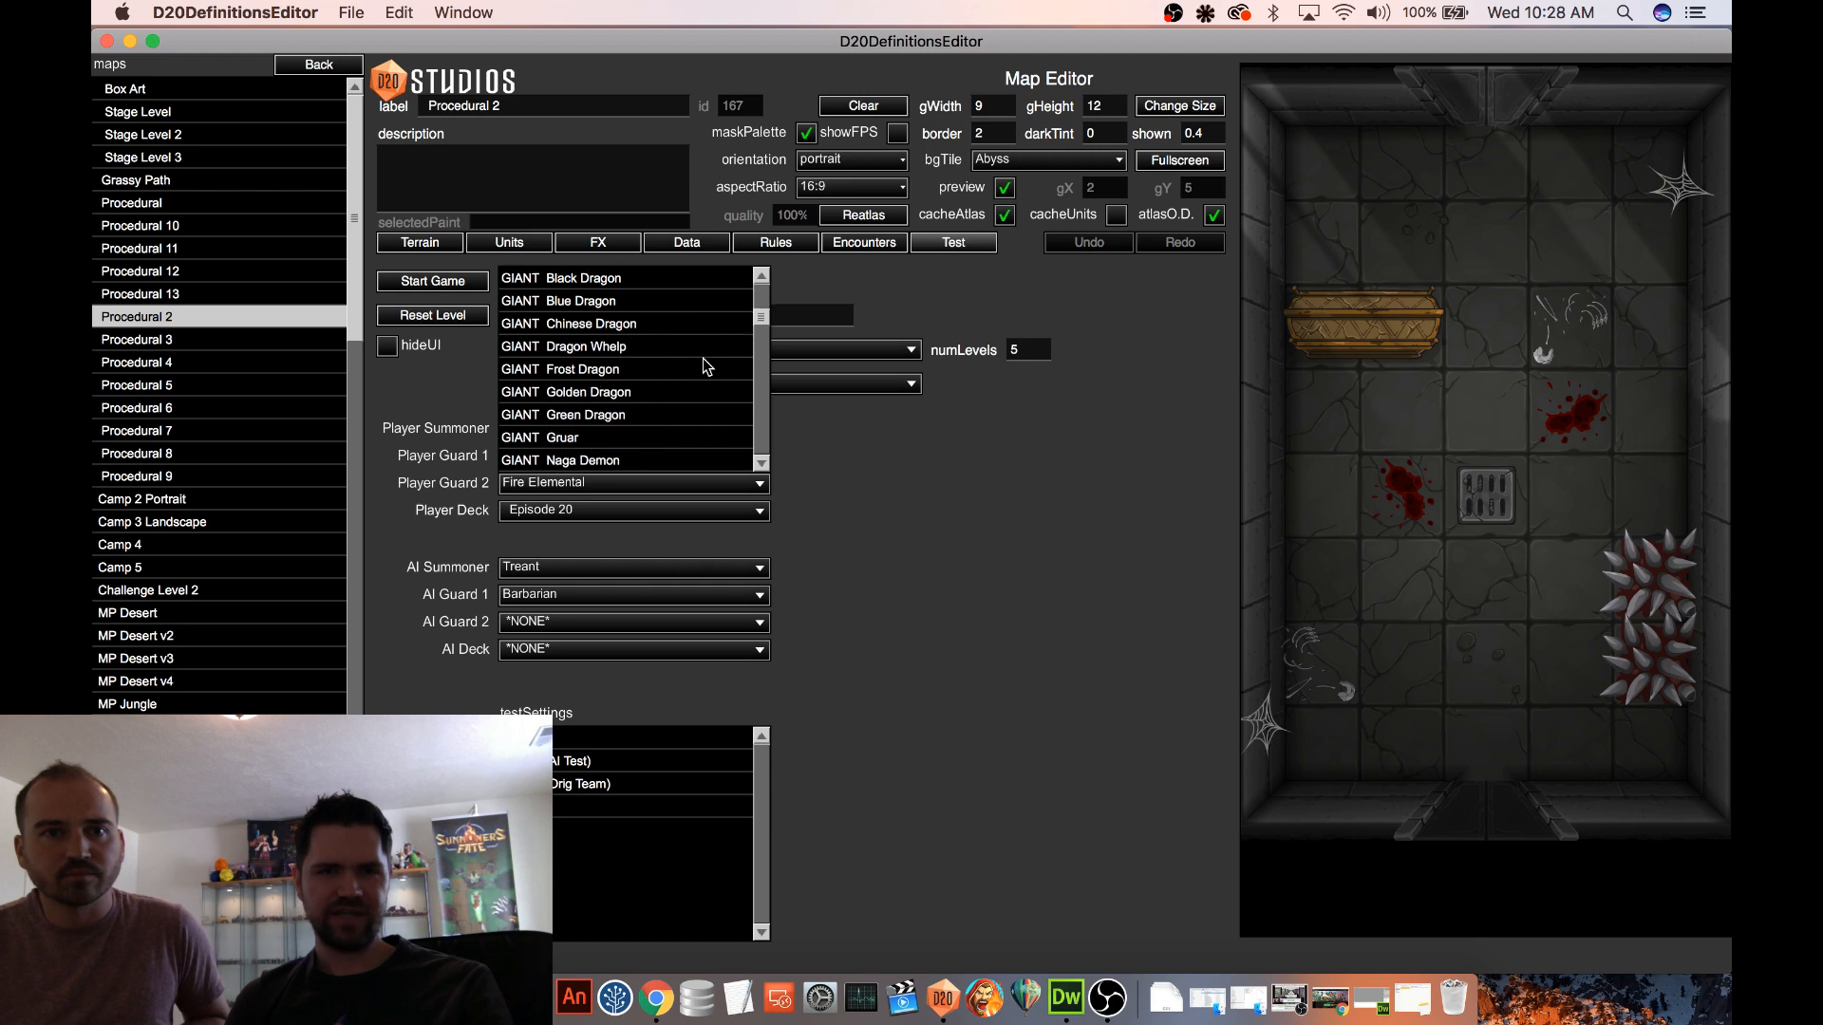
scroll(706, 366, "down", 7)
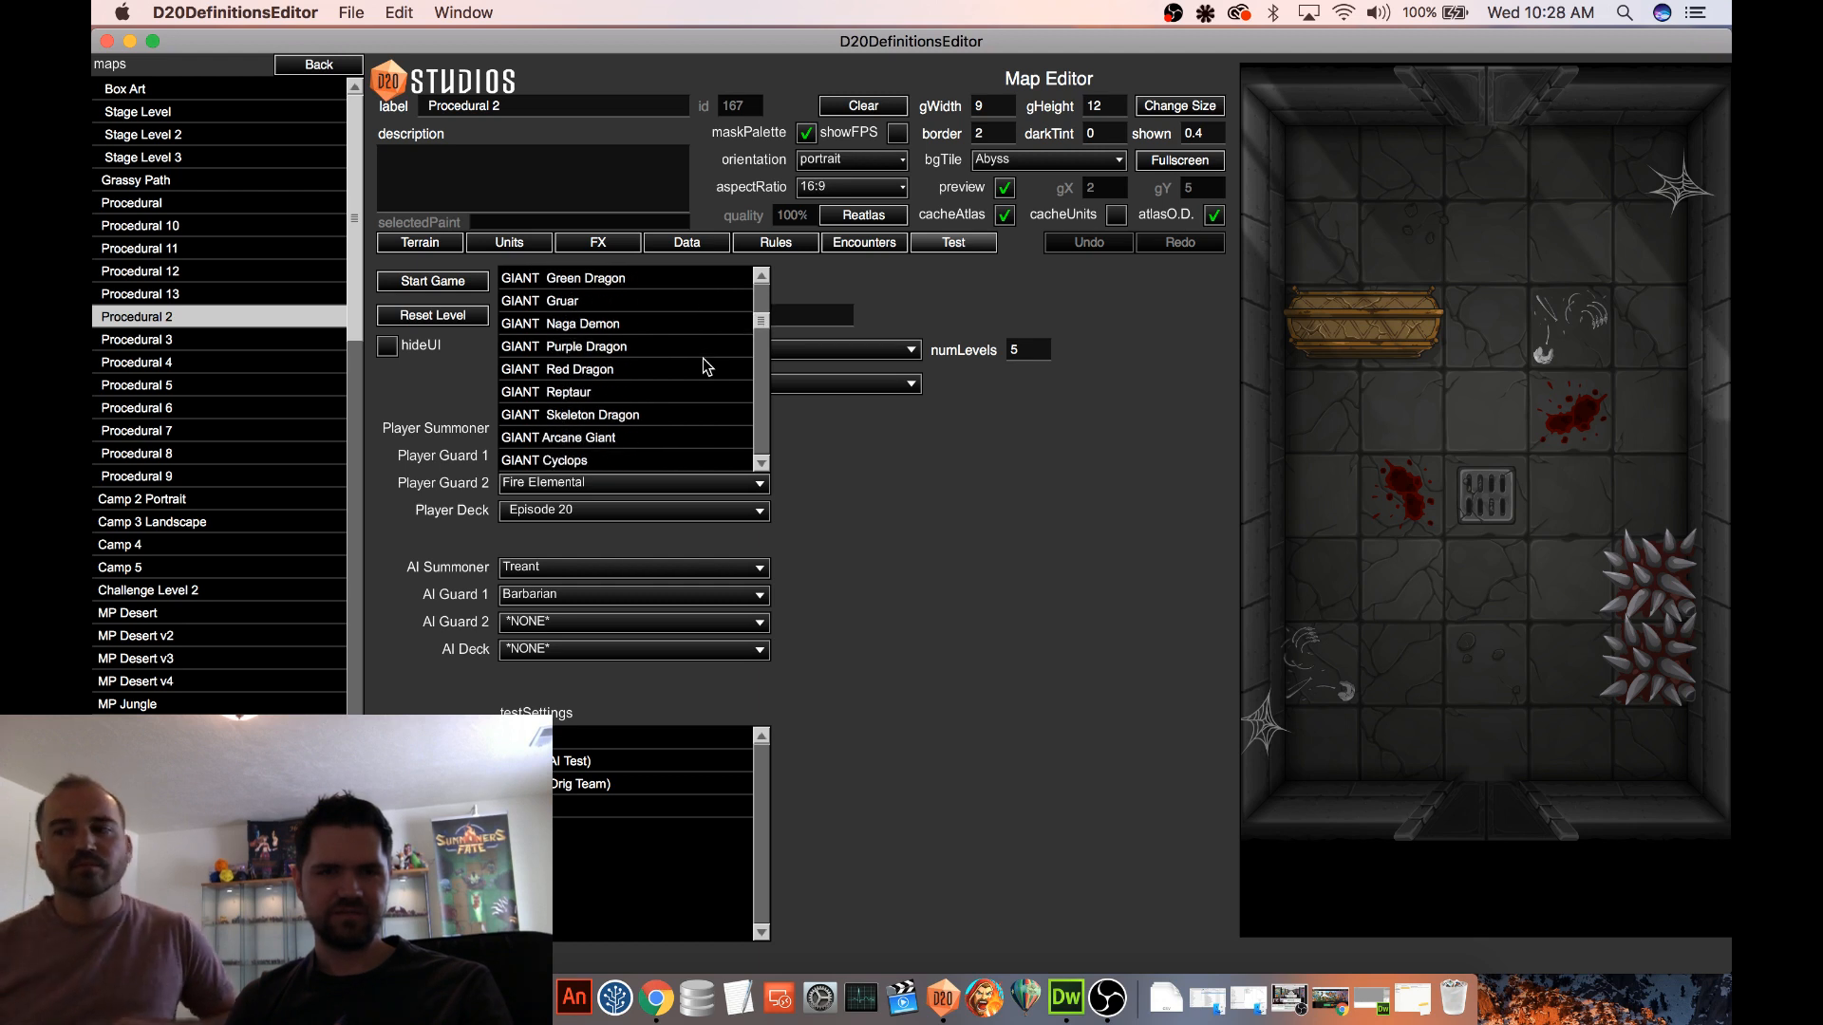
left_click(555, 393)
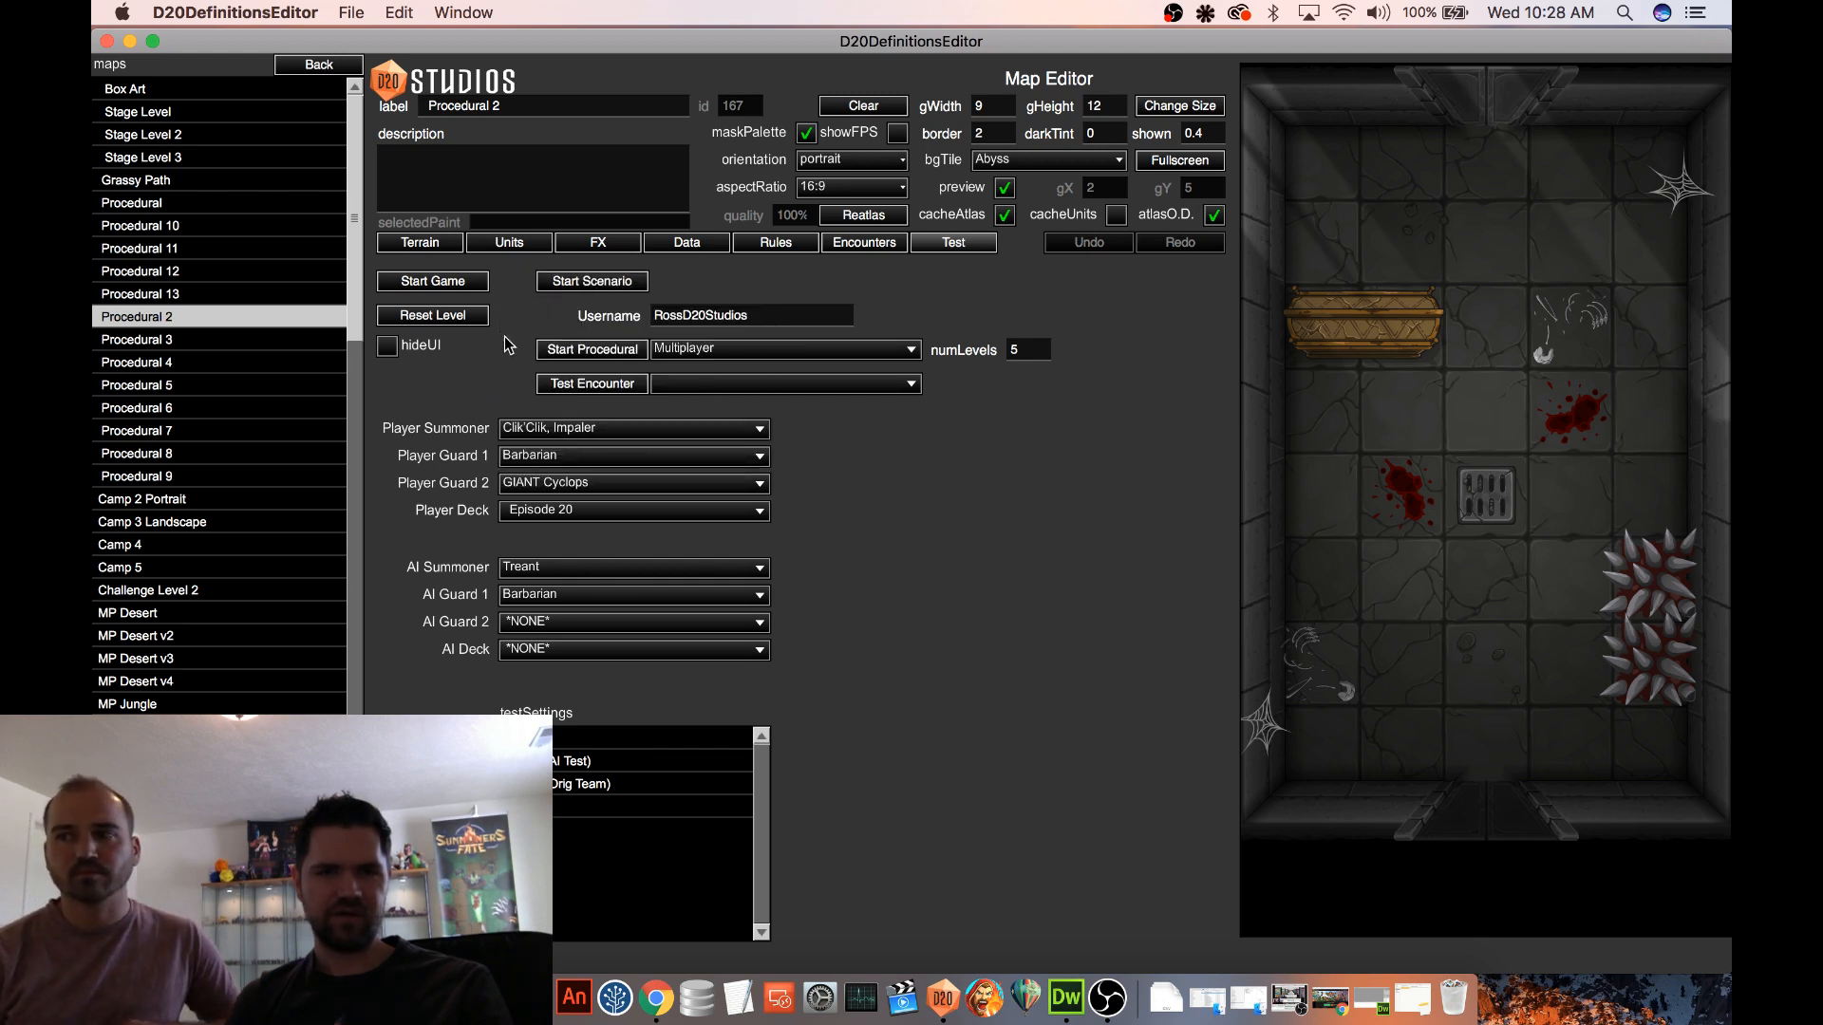
left_click(639, 351)
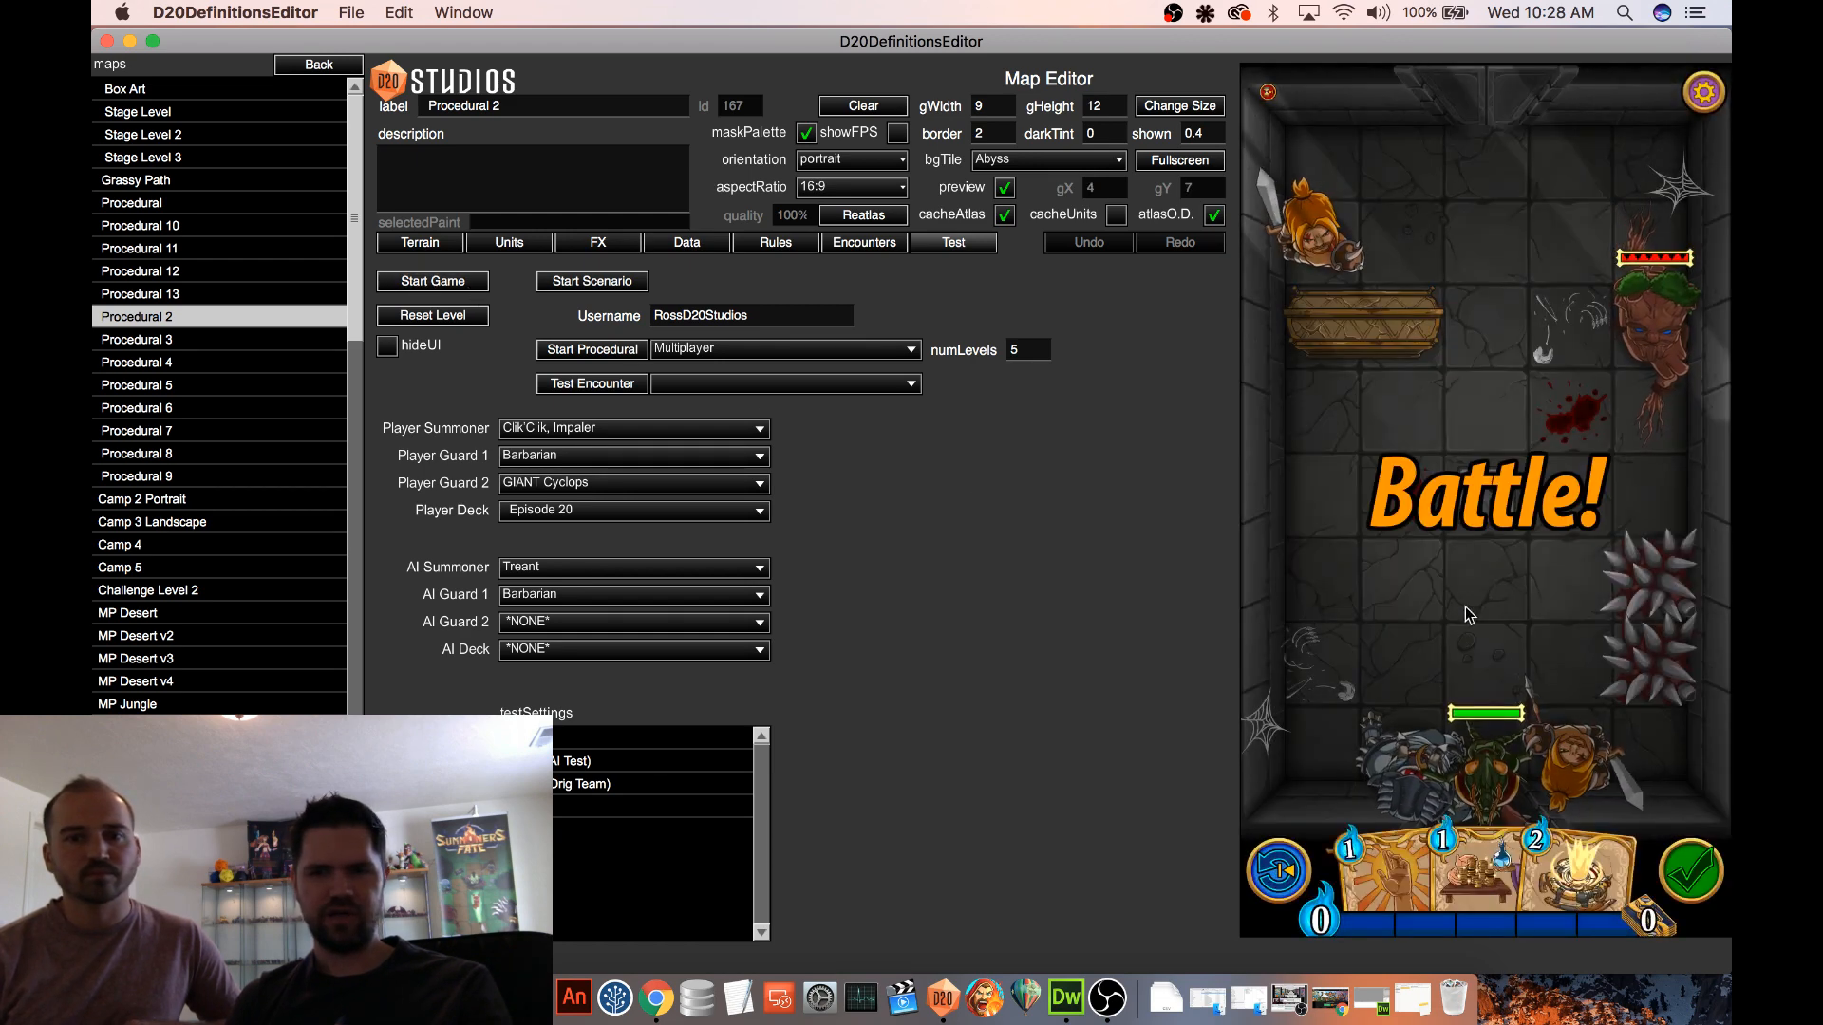
Place three Goblin units side by side across the middle of the battle map
left_click(509, 242)
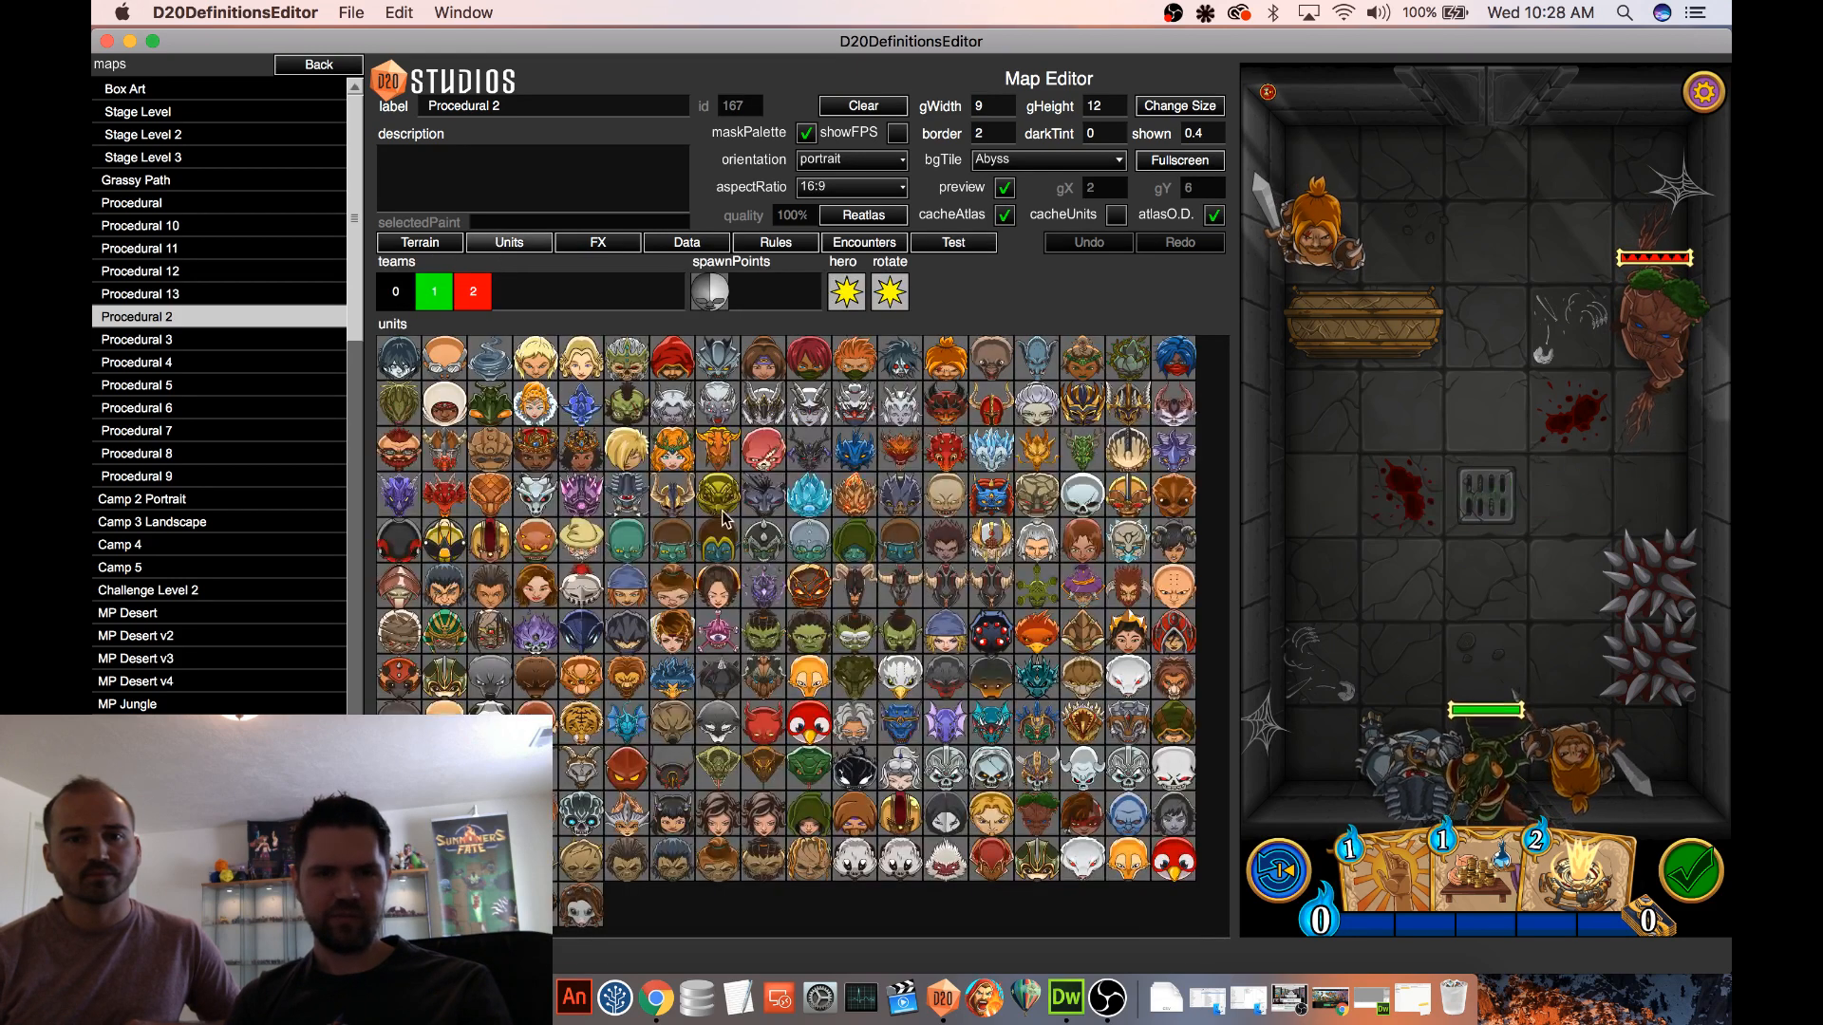
left_click(625, 539)
left_click(1430, 496)
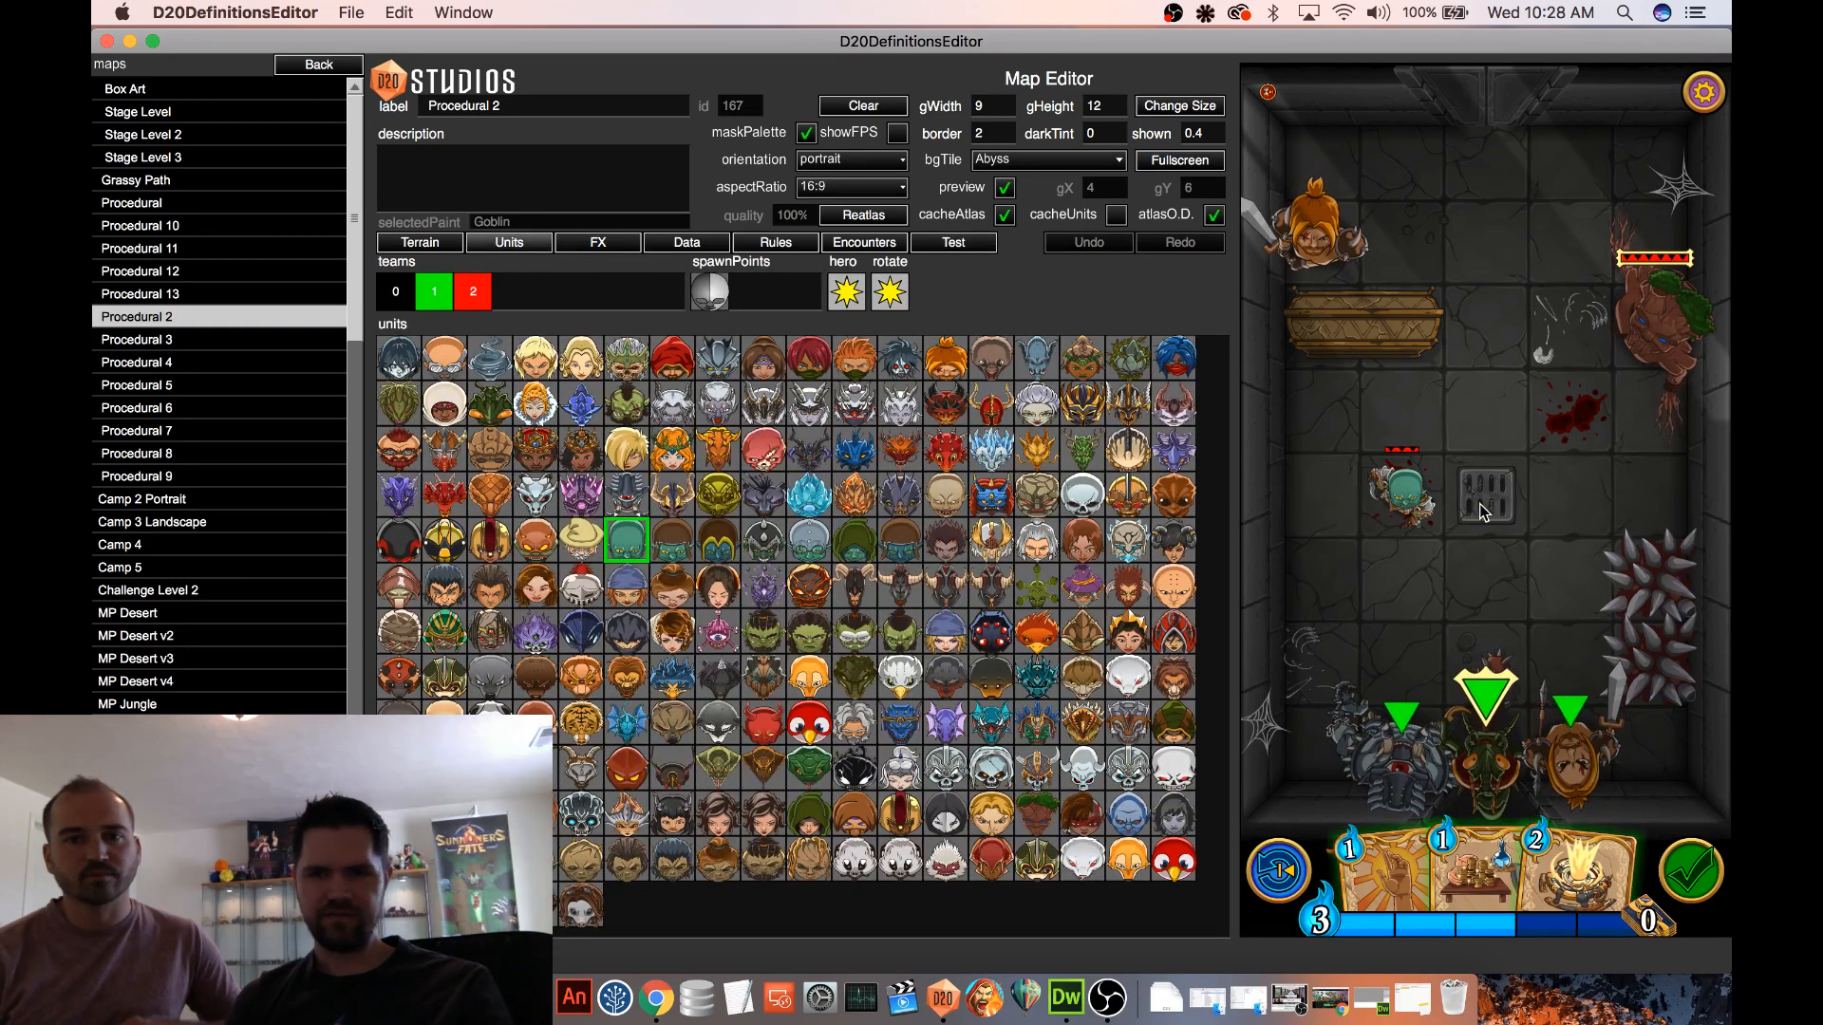
left_click(1484, 512)
left_click(1564, 501)
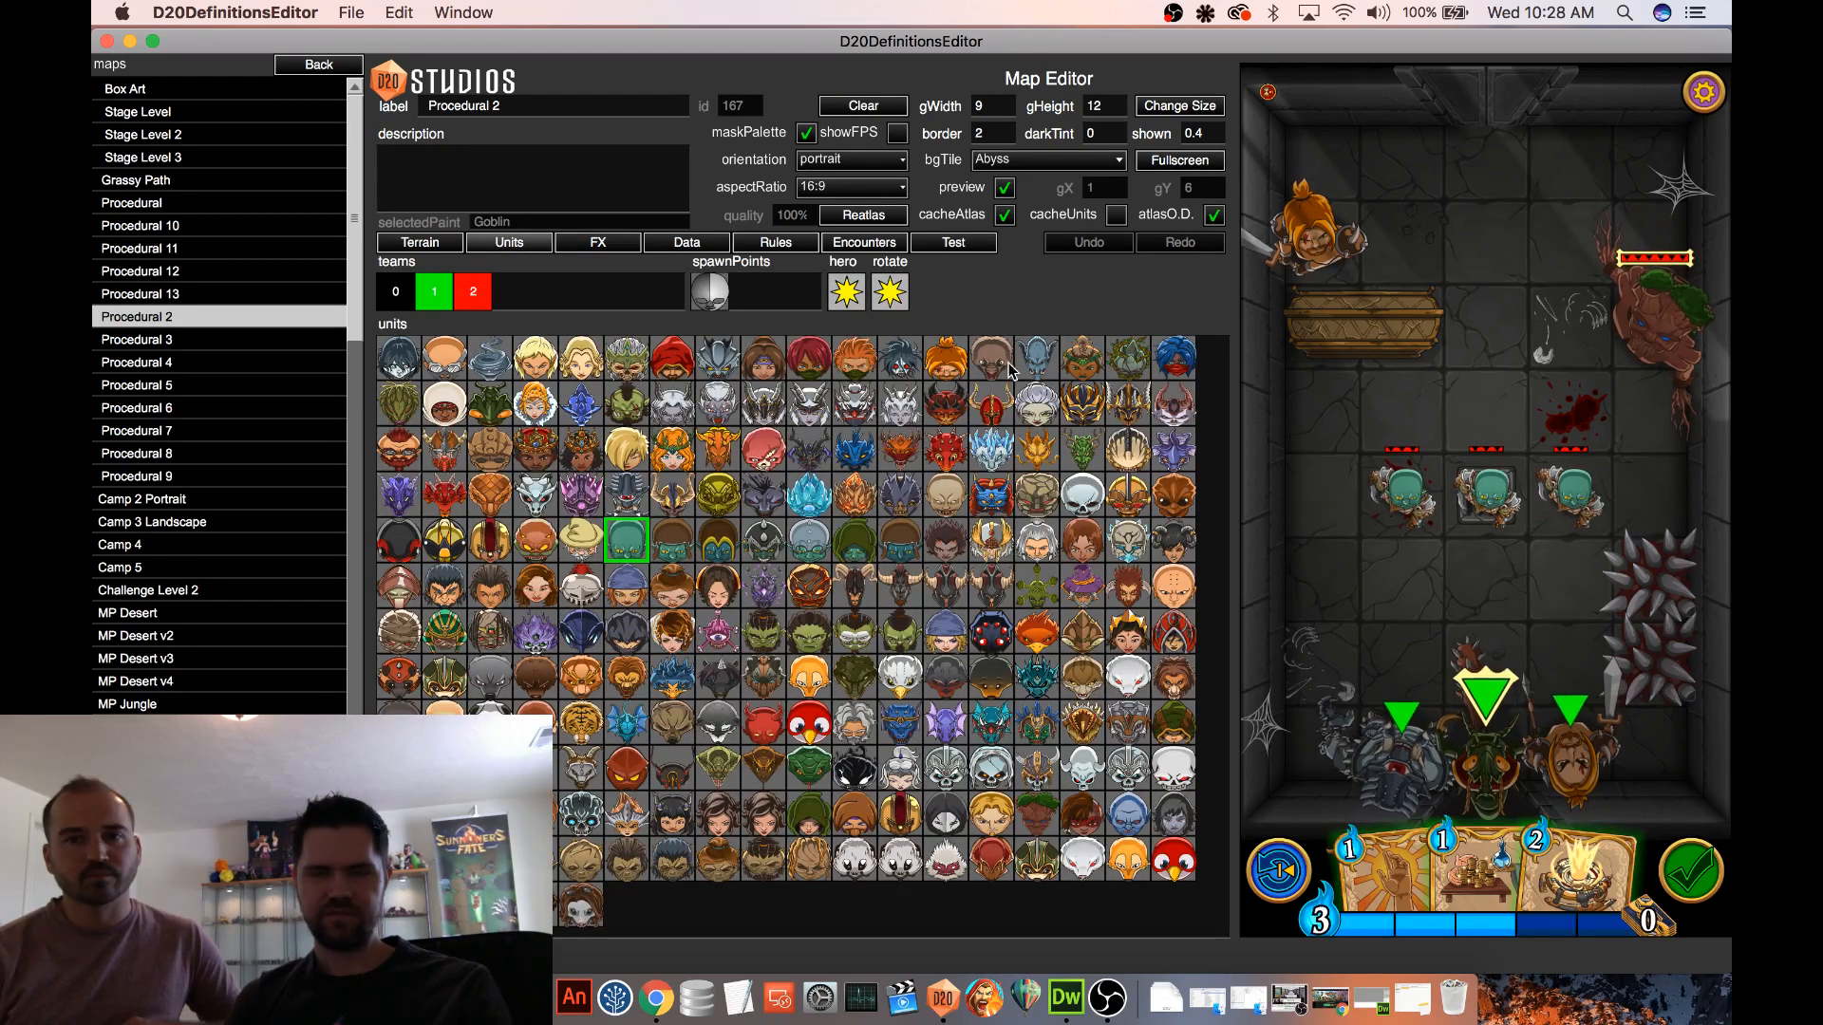
Return to the test battle, attack the goblins with the Cyclops to try Swipe and Knockback, and inspect its card
left_click(956, 245)
left_click_drag(1409, 751, 1477, 591)
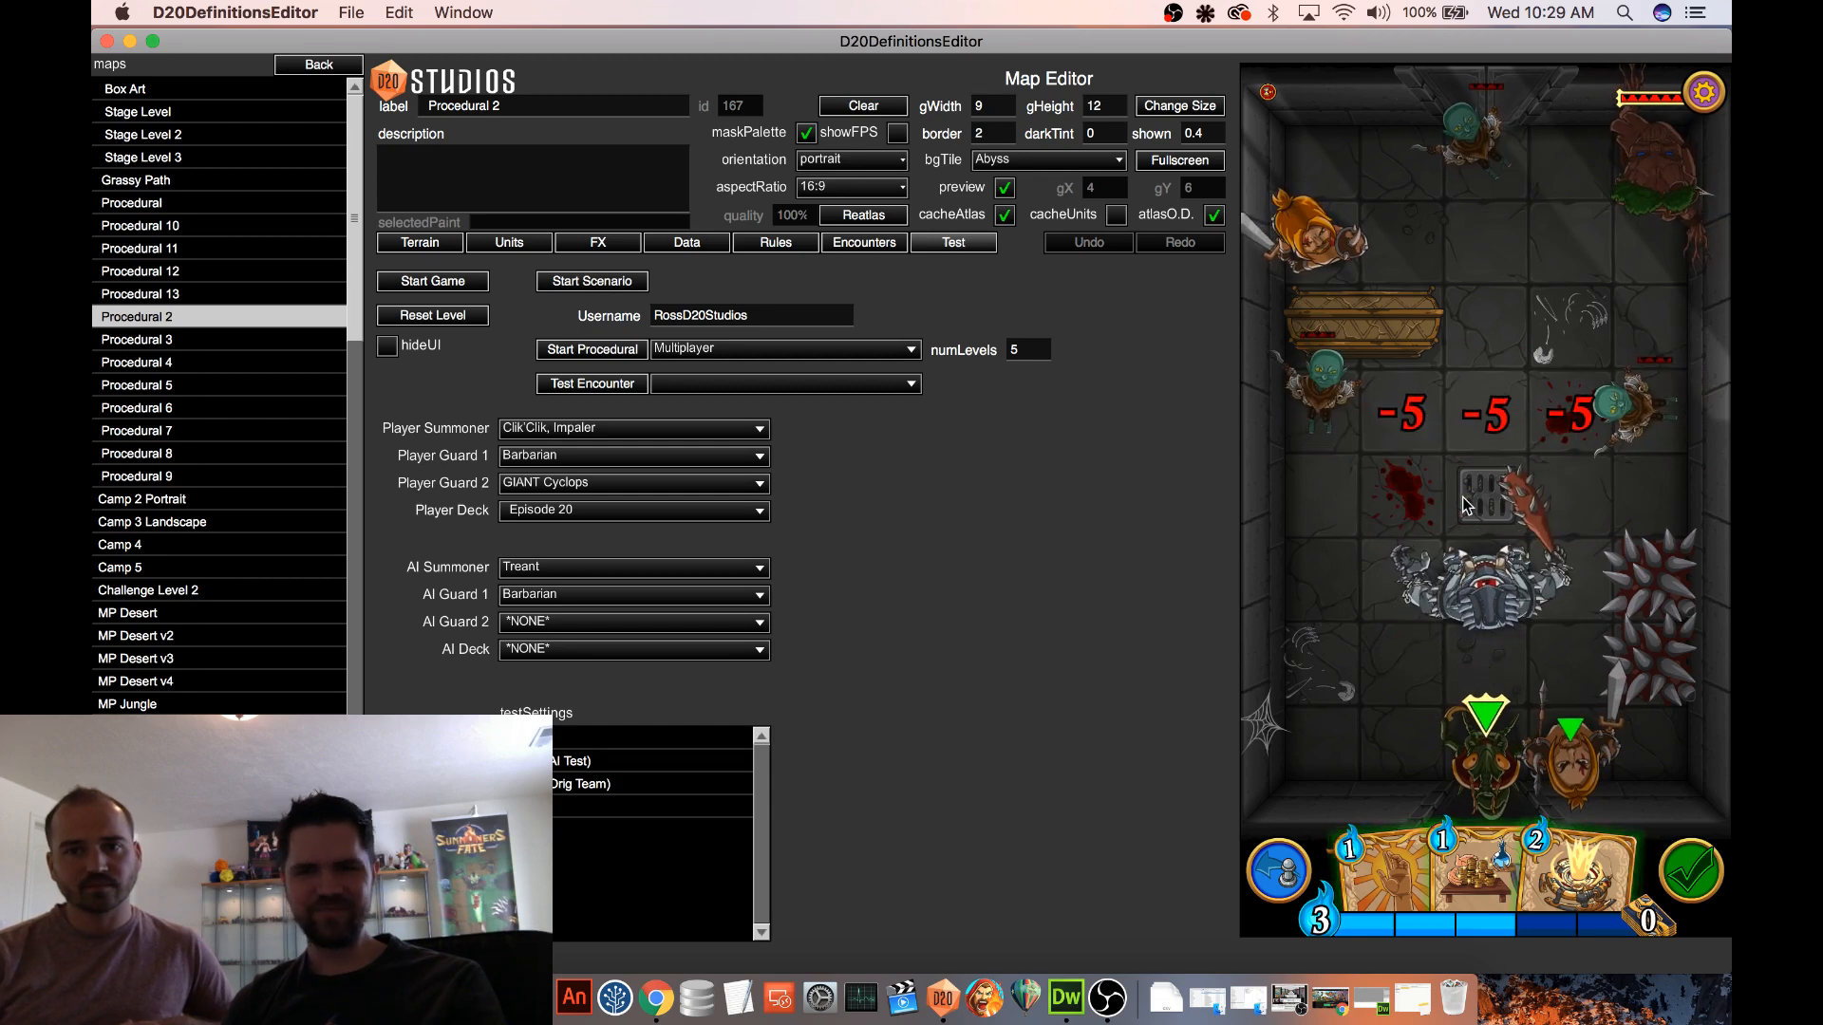
left_click(1485, 578)
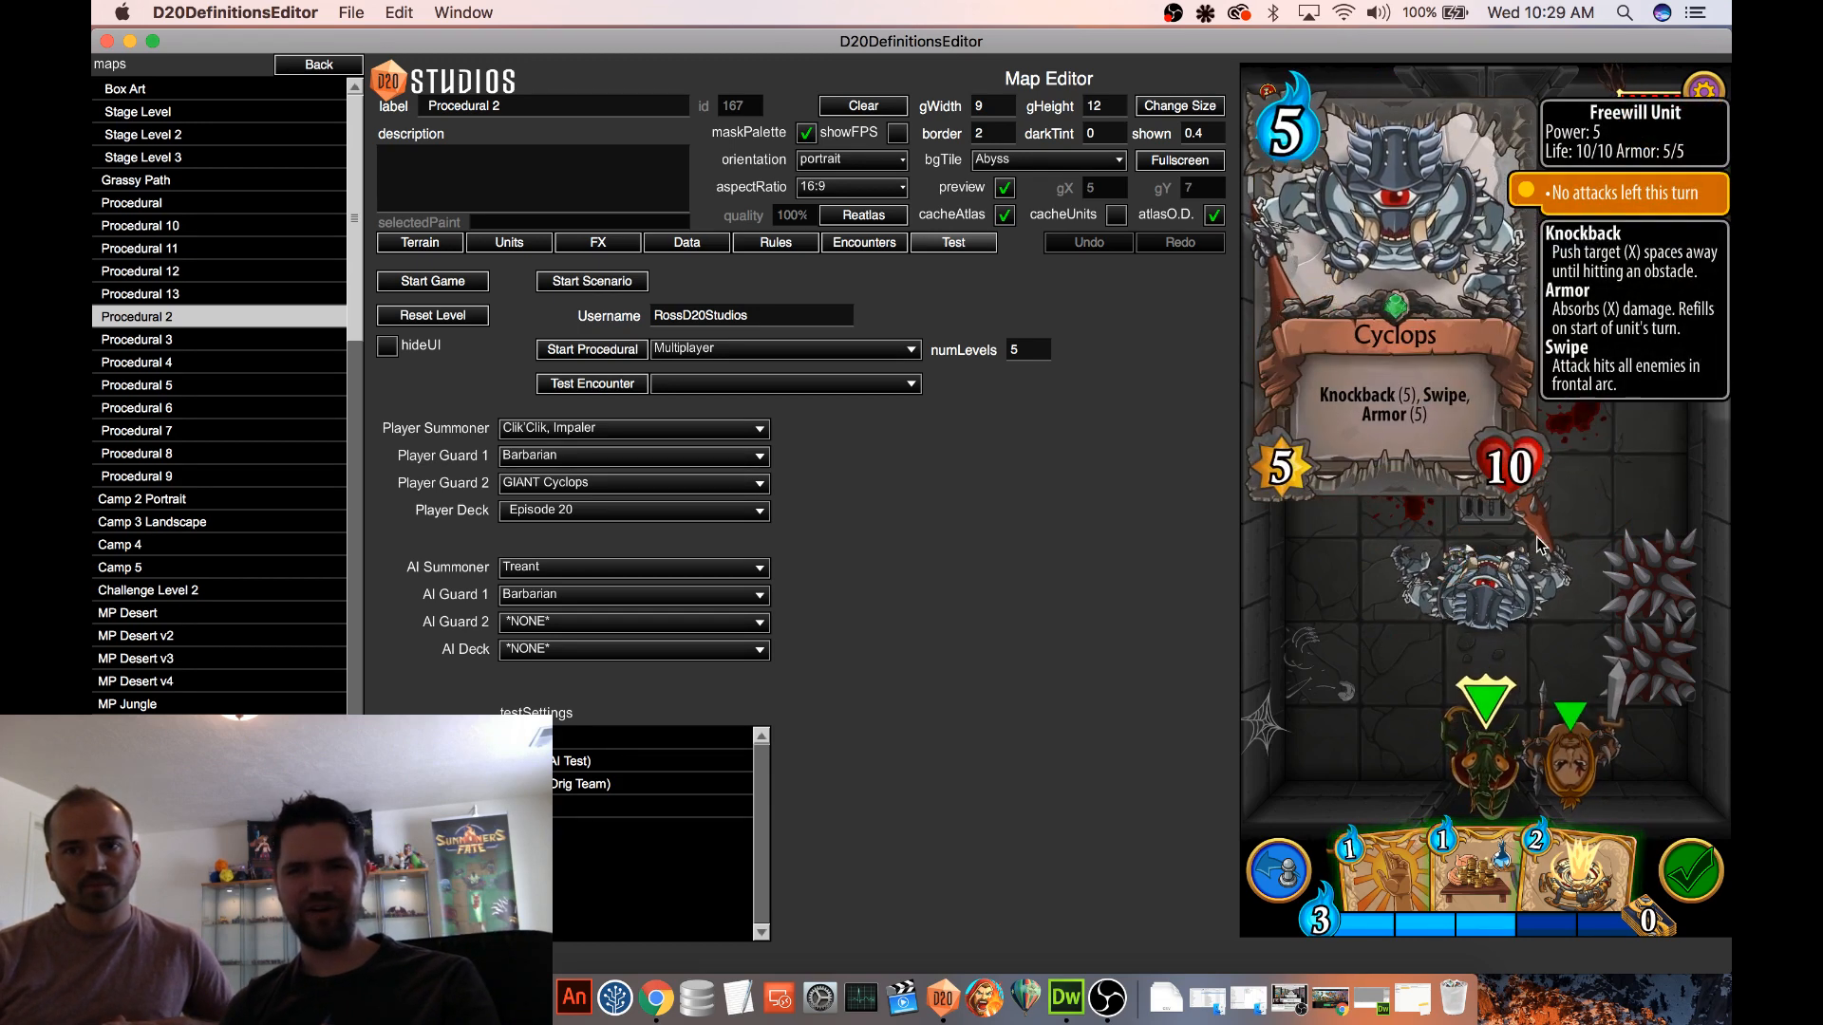
left_click(1610, 486)
left_click(1278, 871)
left_click_drag(1486, 660, 1485, 362)
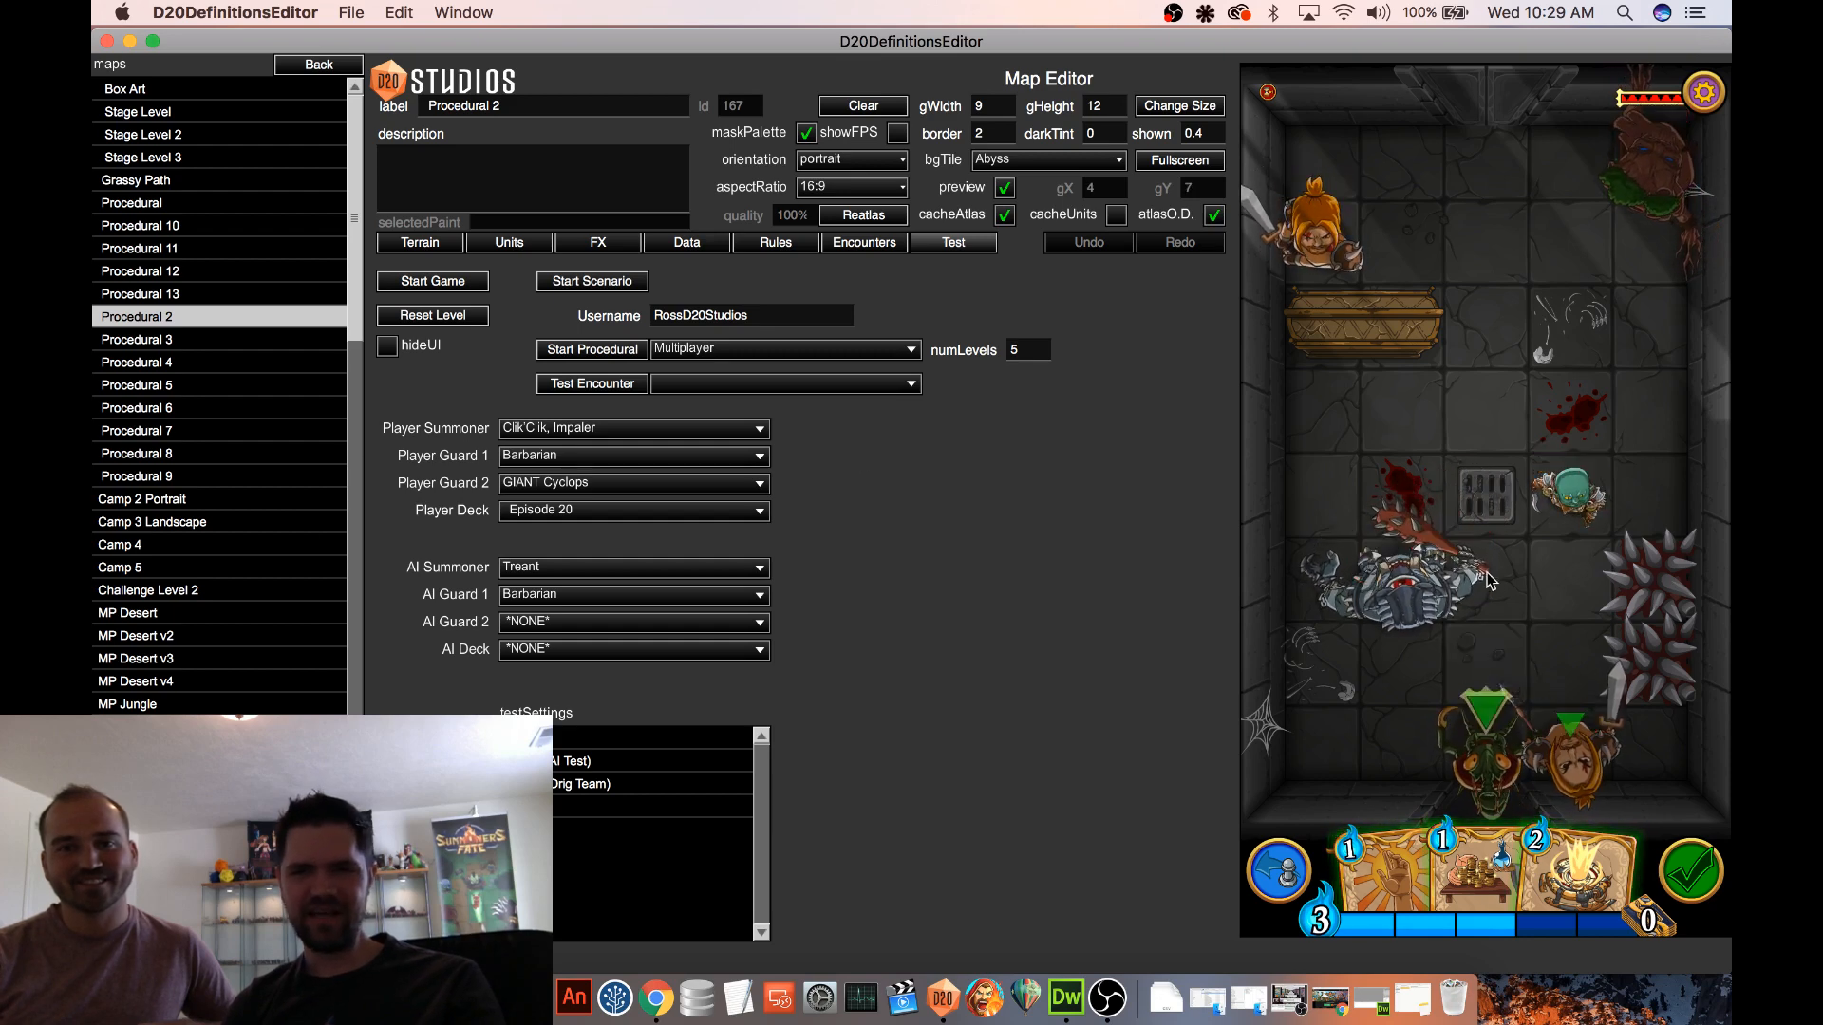
Place a QUAD Killer Bunny directly in front of the Cyclops and resume the test battle to try out their combat
left_click(411, 244)
left_click(513, 244)
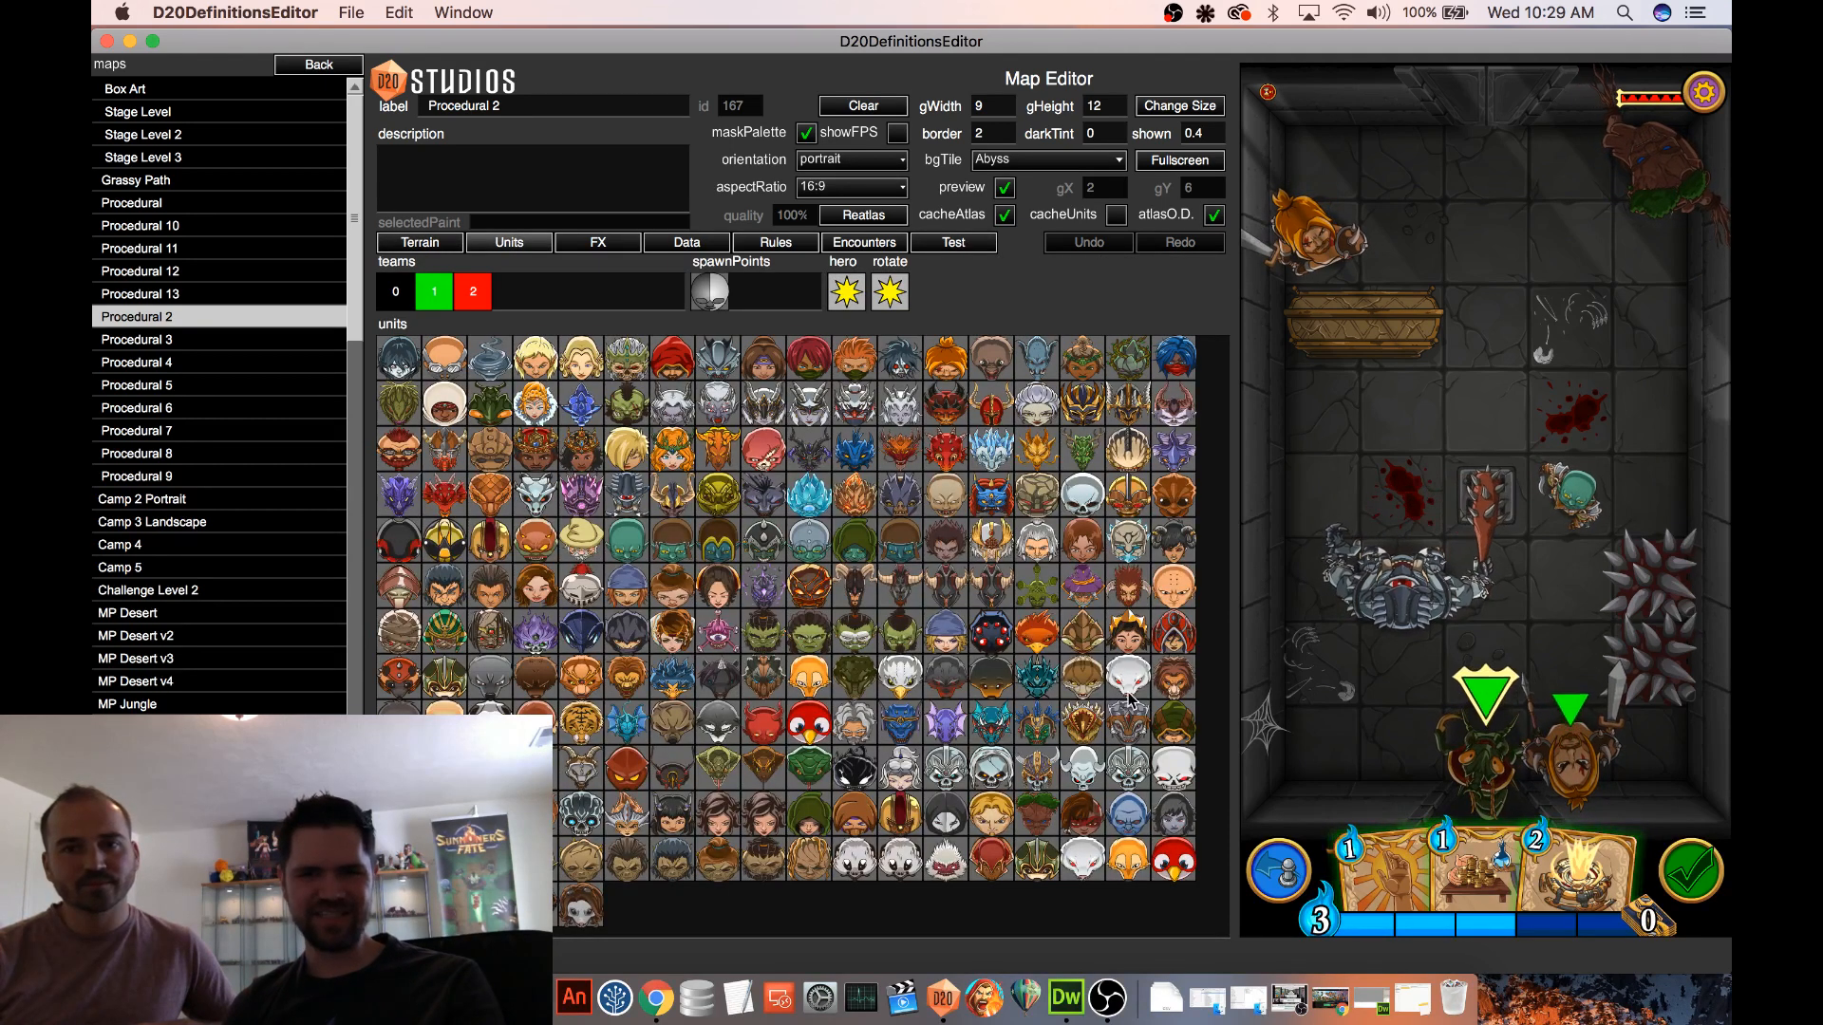
left_click(953, 243)
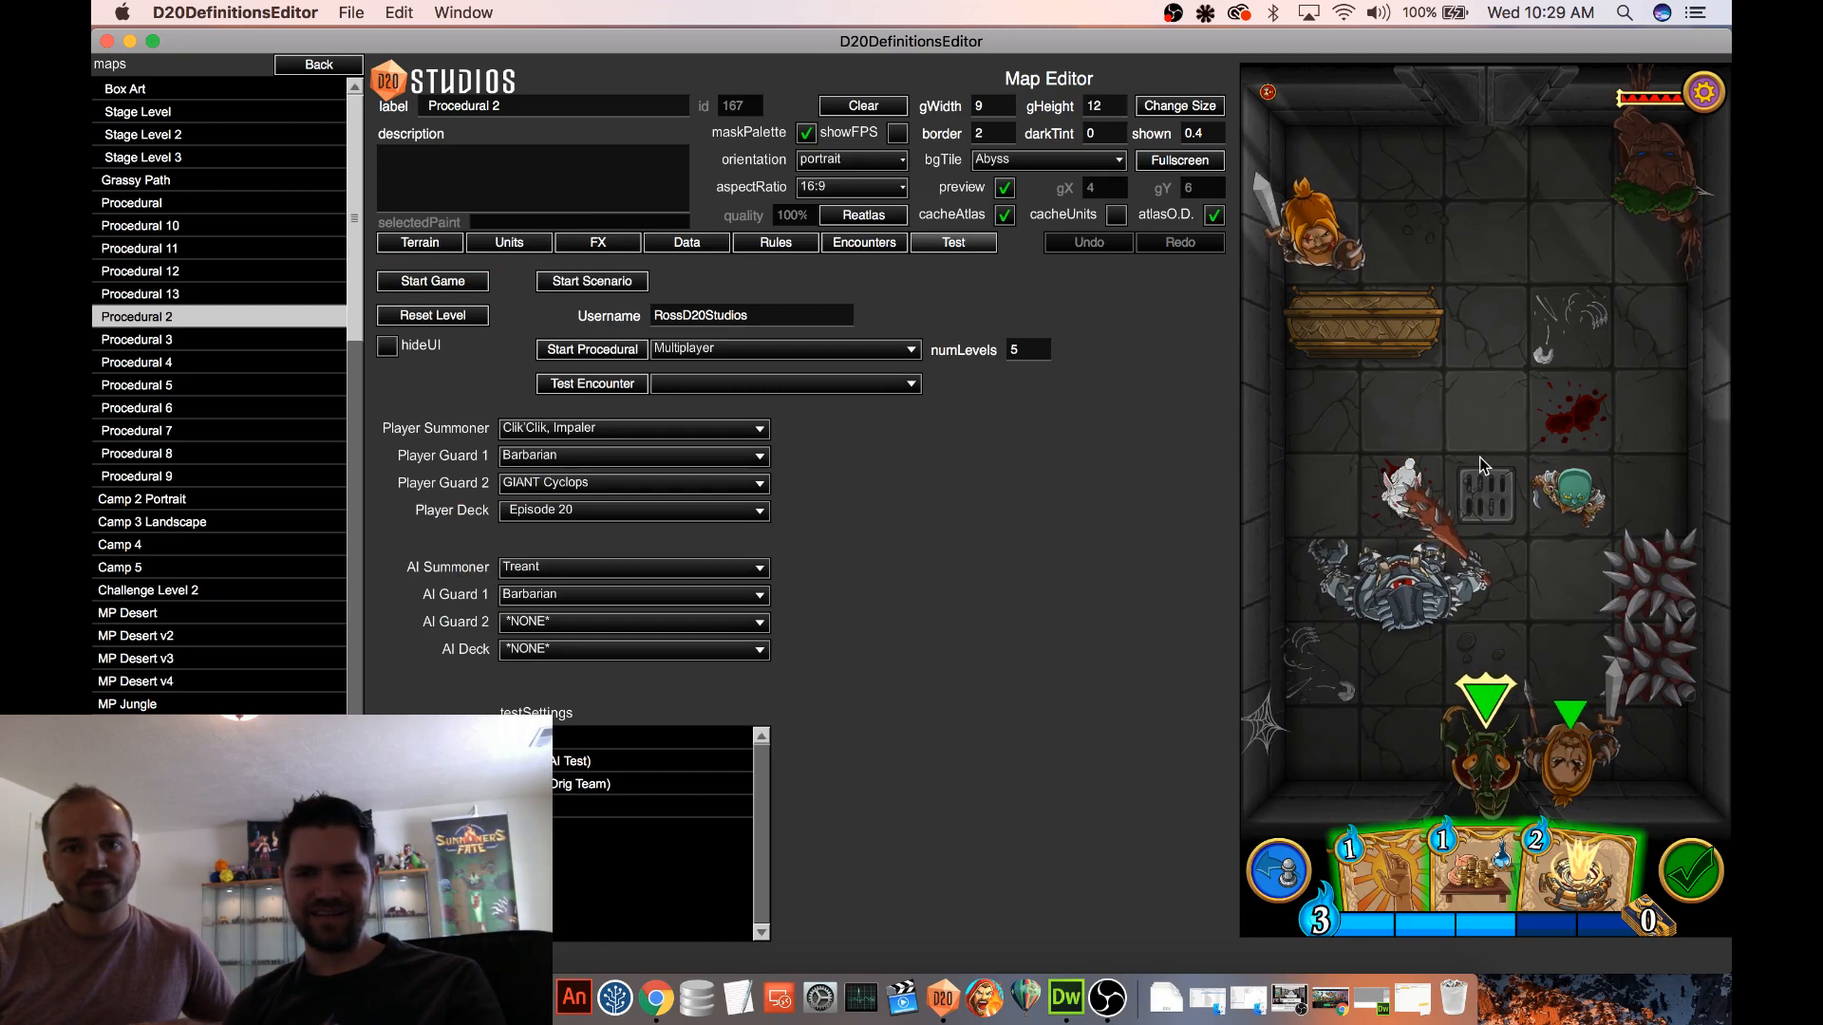
left_click(1407, 532)
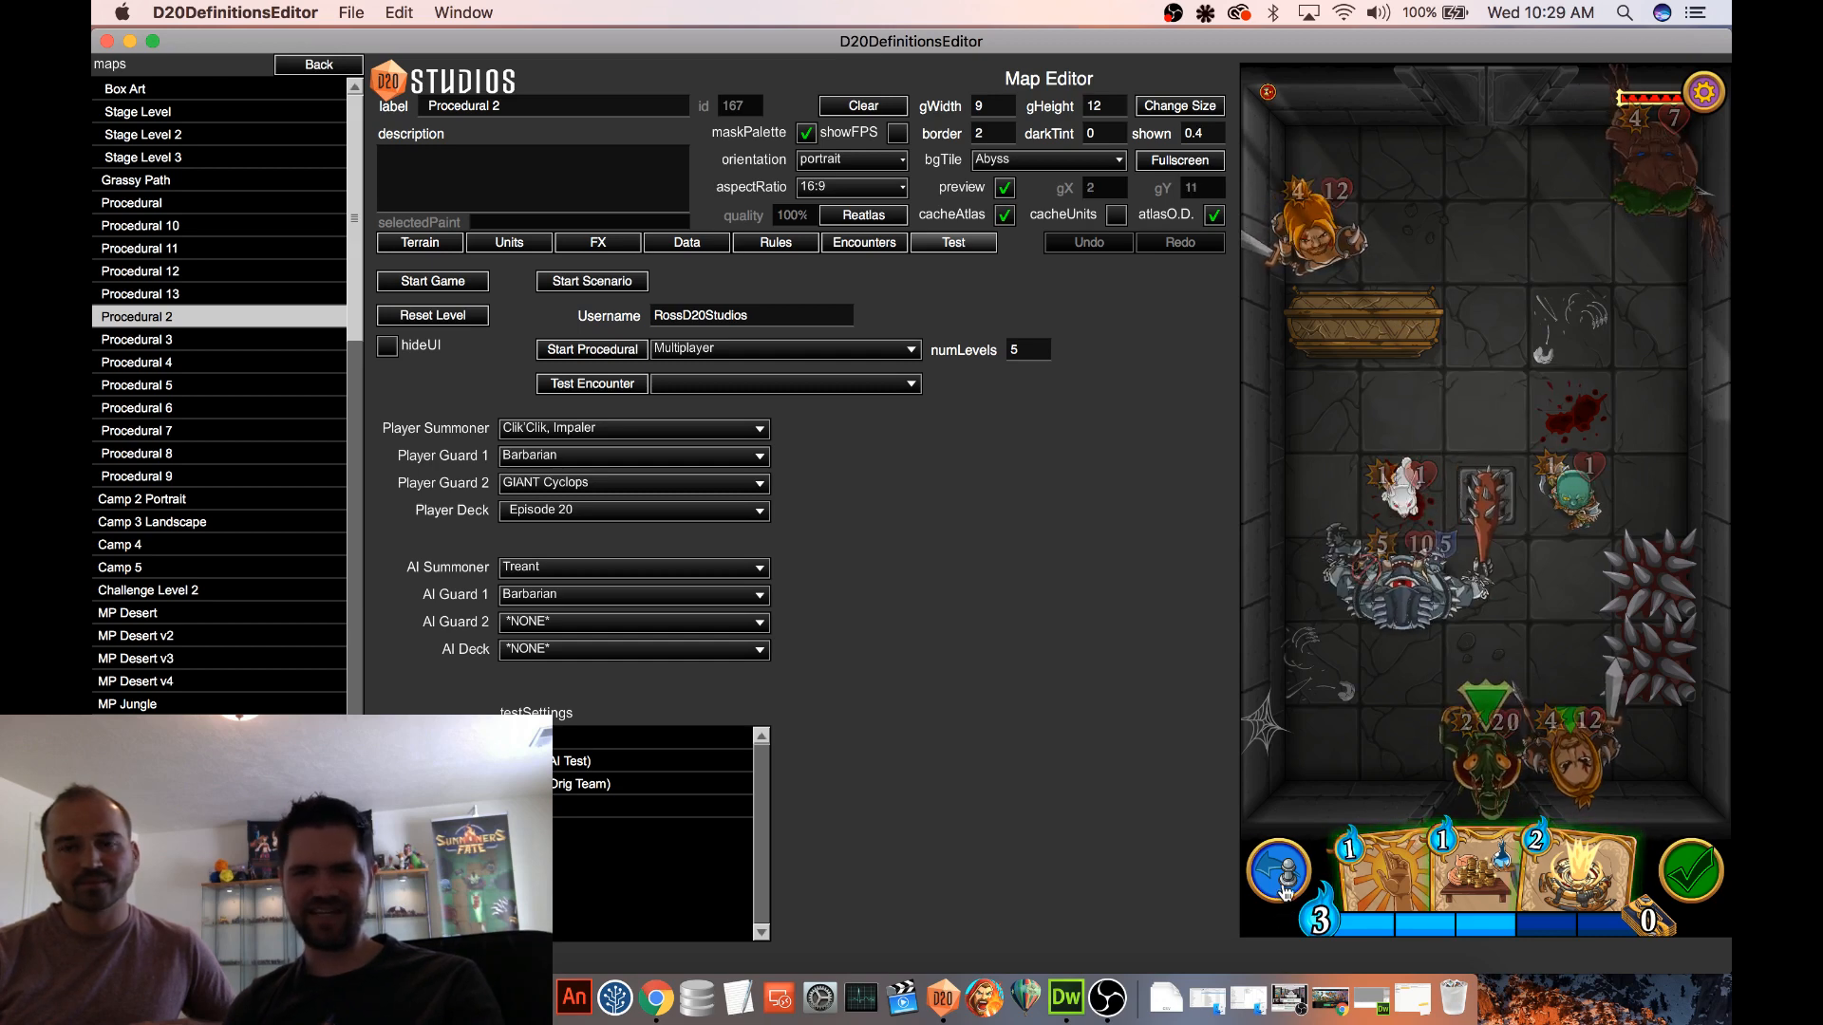
left_click_drag(1405, 496, 1409, 602)
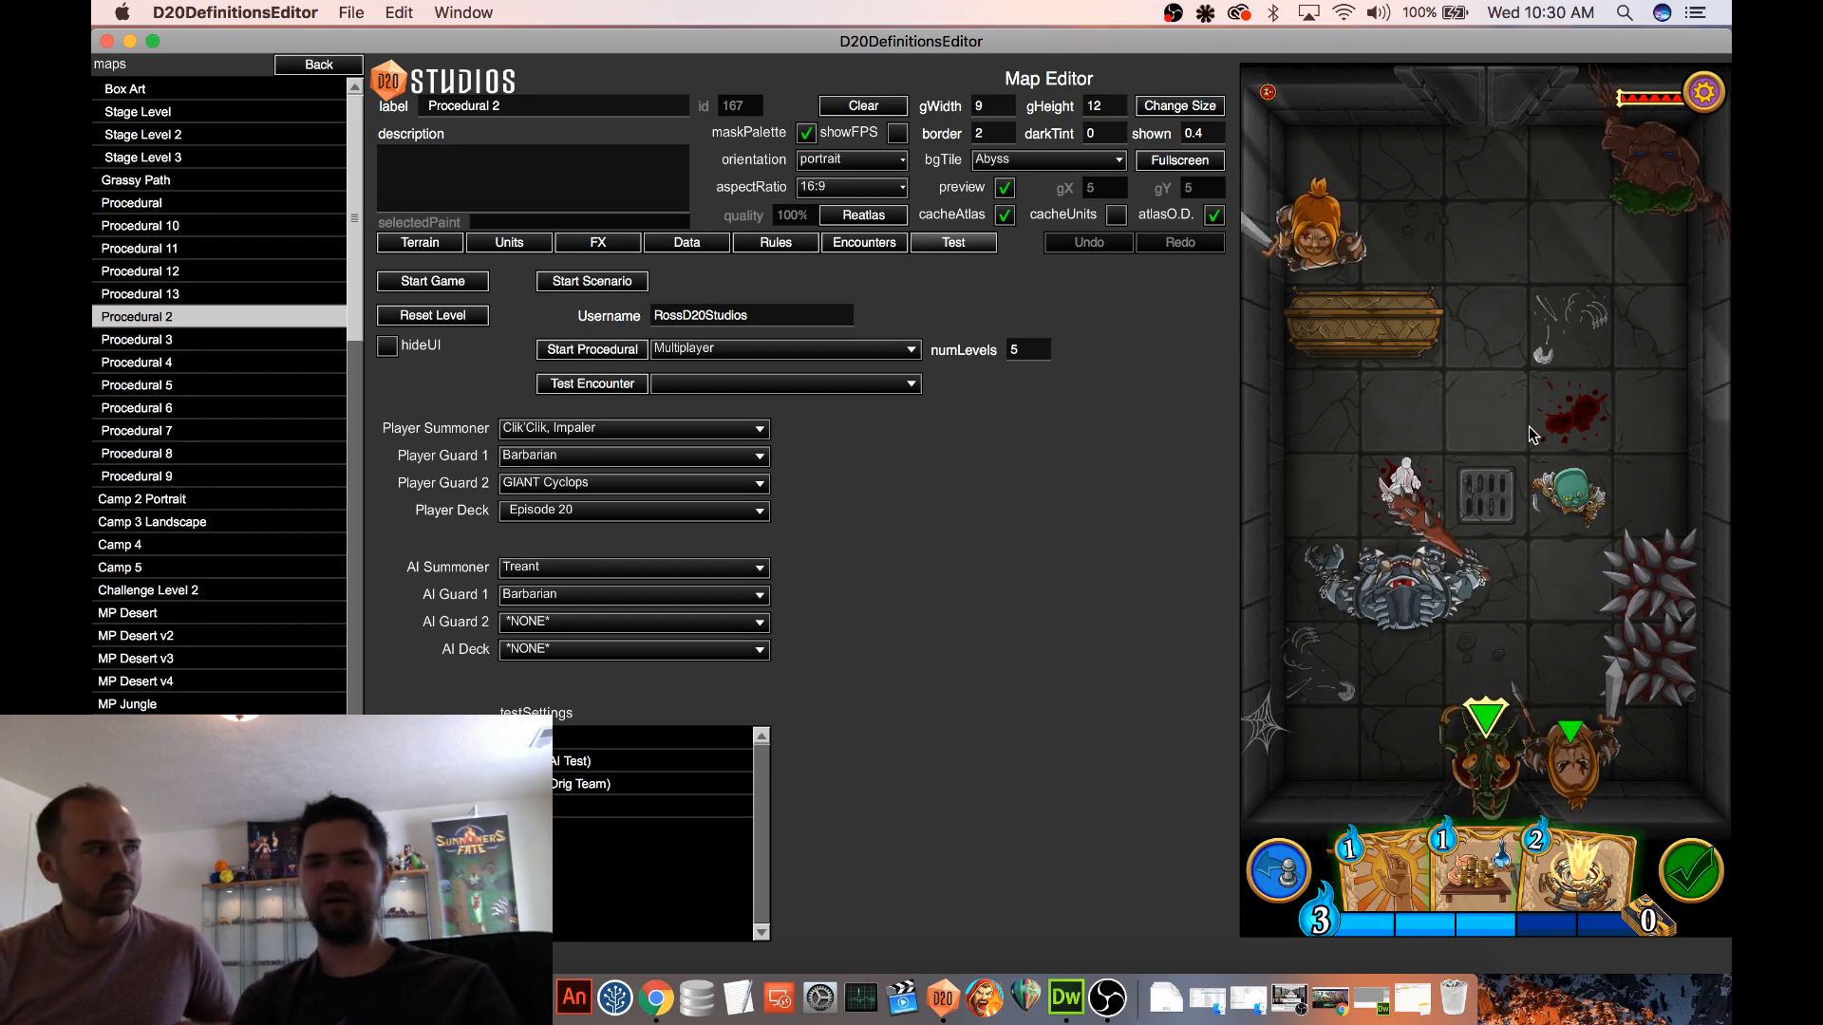
Move the Cyclops past the Killer Bunny and goblin up to the enemy Treant
mouse_move(1591, 801)
left_mouse_down()
mouse_move(1554, 612)
mouse_move(1493, 593)
mouse_move(1415, 667)
mouse_move(1557, 769)
mouse_move(1569, 813)
left_mouse_up()
left_click_drag(1413, 591, 1502, 454)
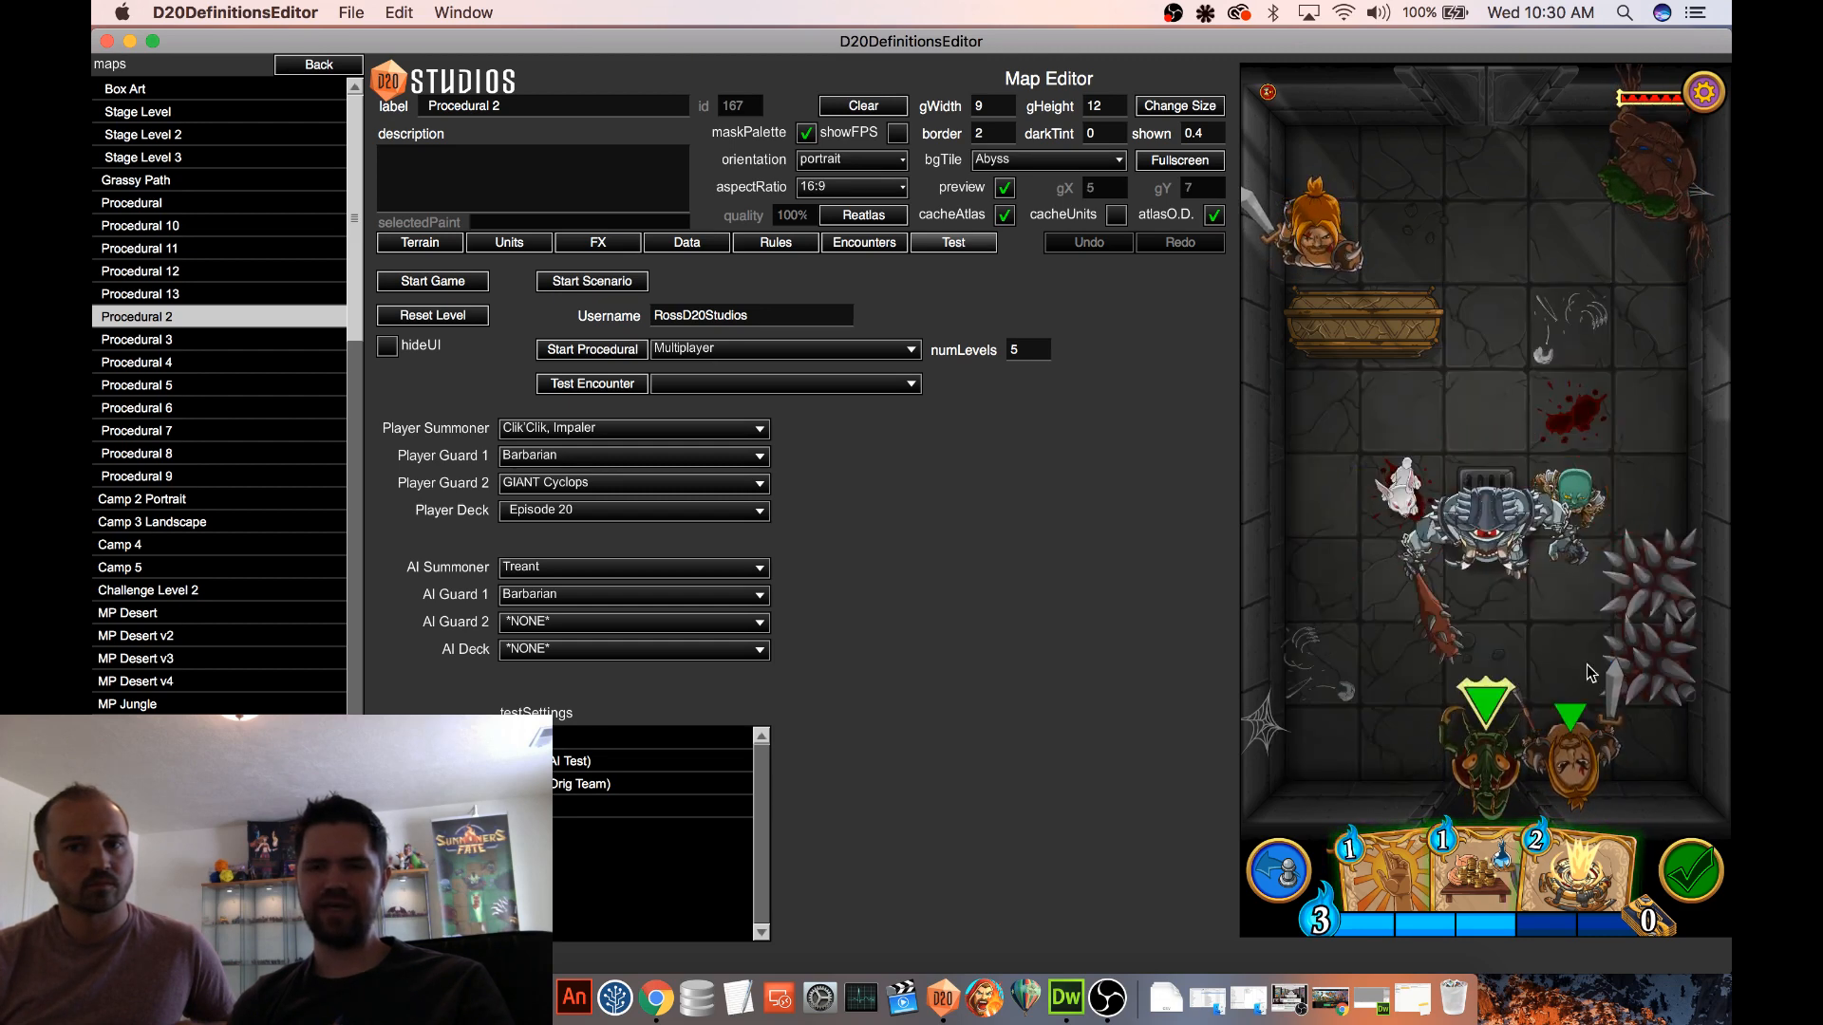
left_click_drag(1572, 765, 1496, 245)
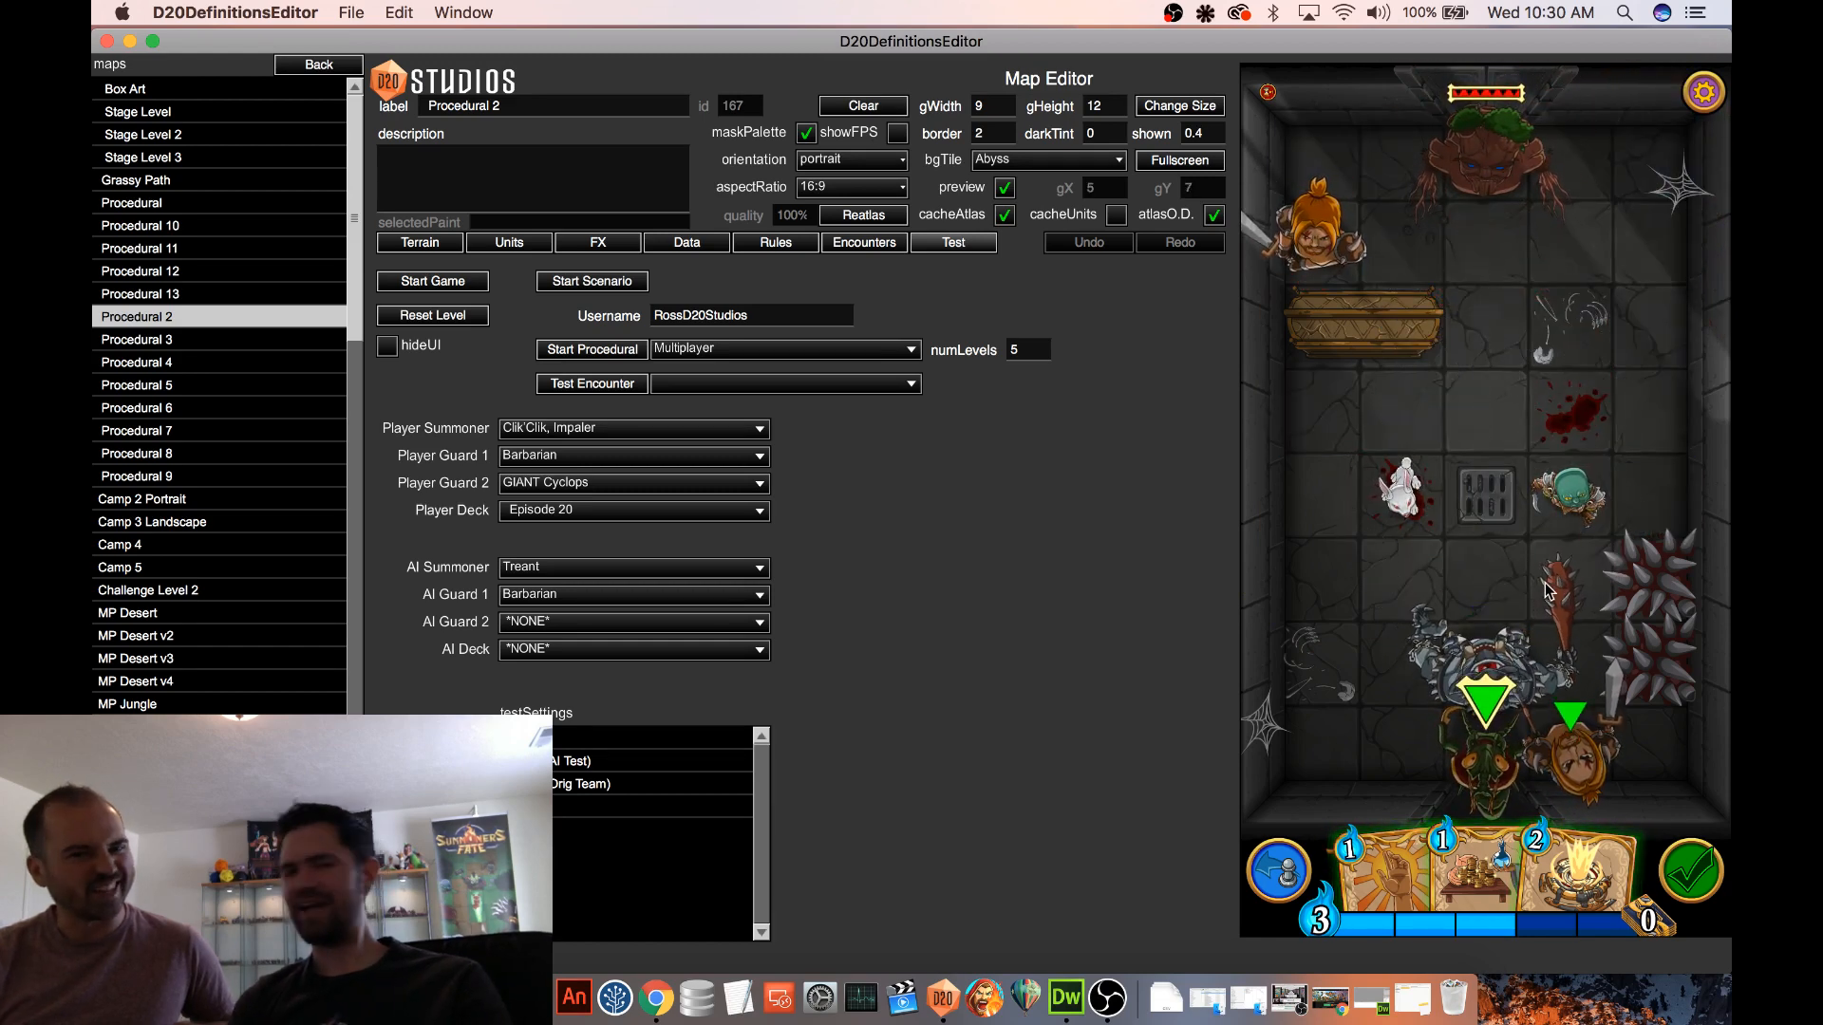
left_click(1293, 885)
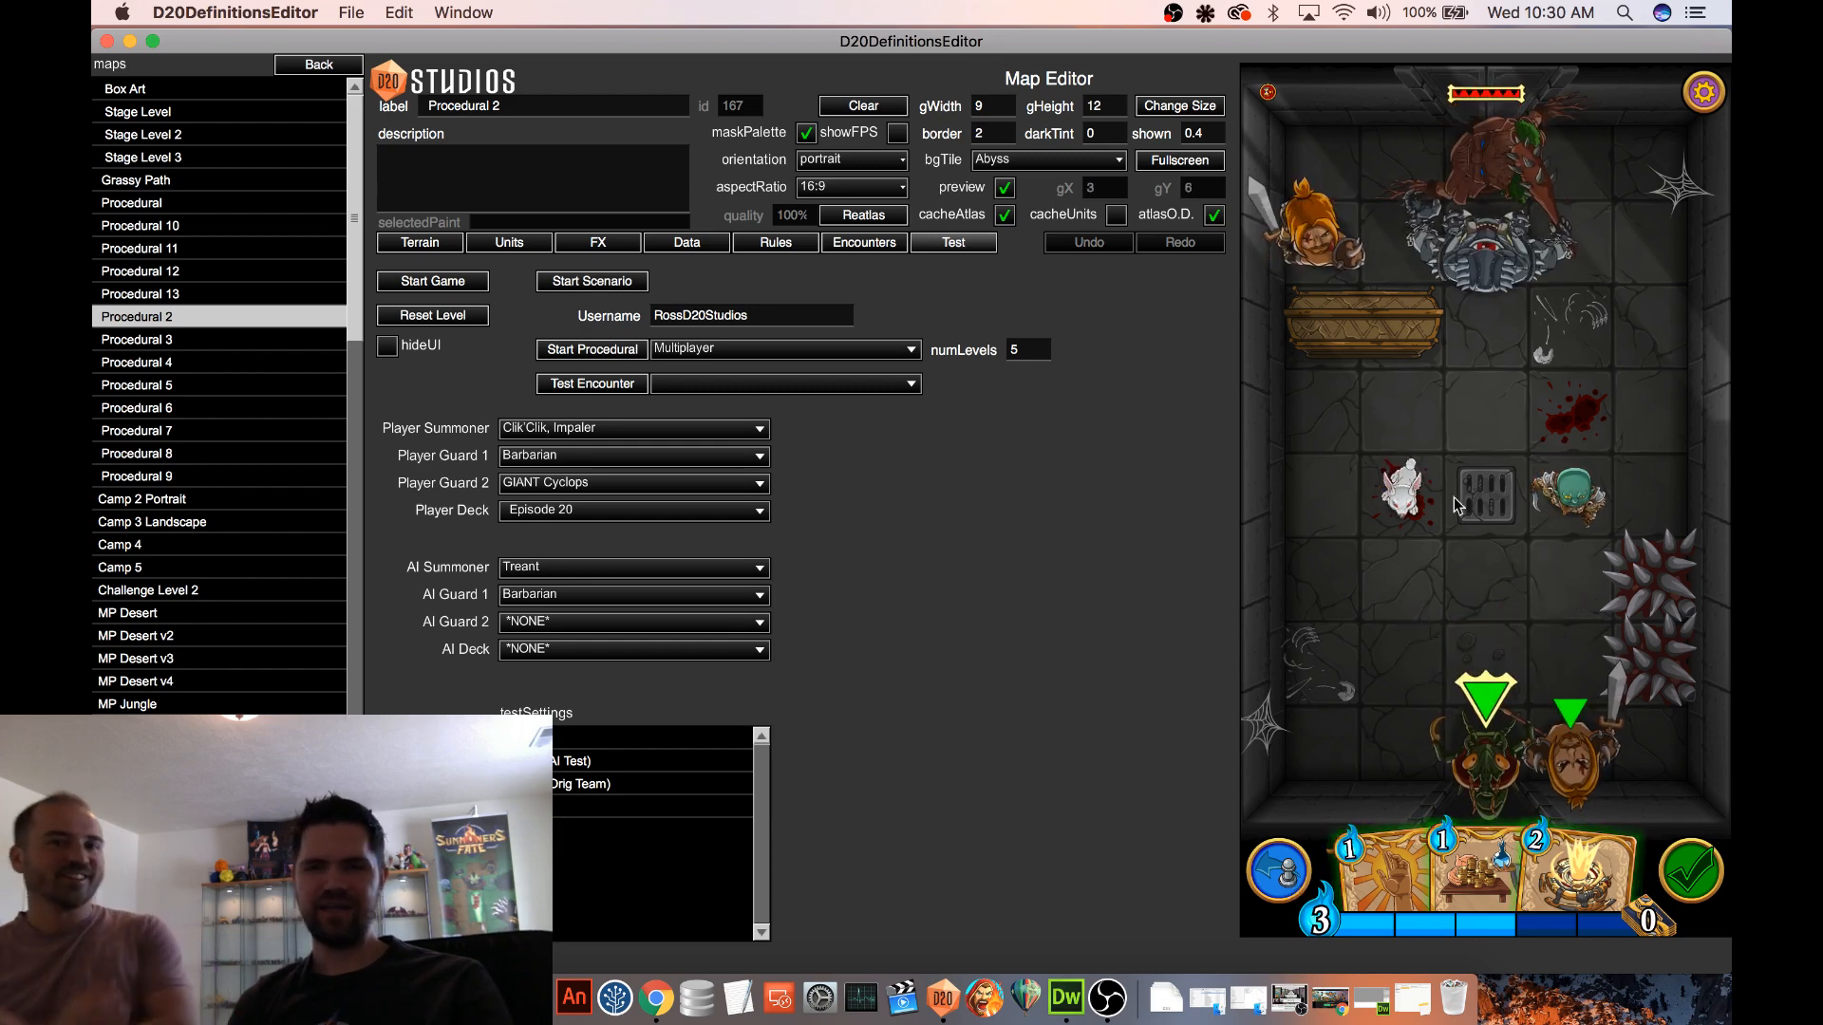
Attack the Cyclops with the enemy Treant and Barbarian to test its Armor, and inspect its card
left_click_drag(1490, 176, 1533, 248)
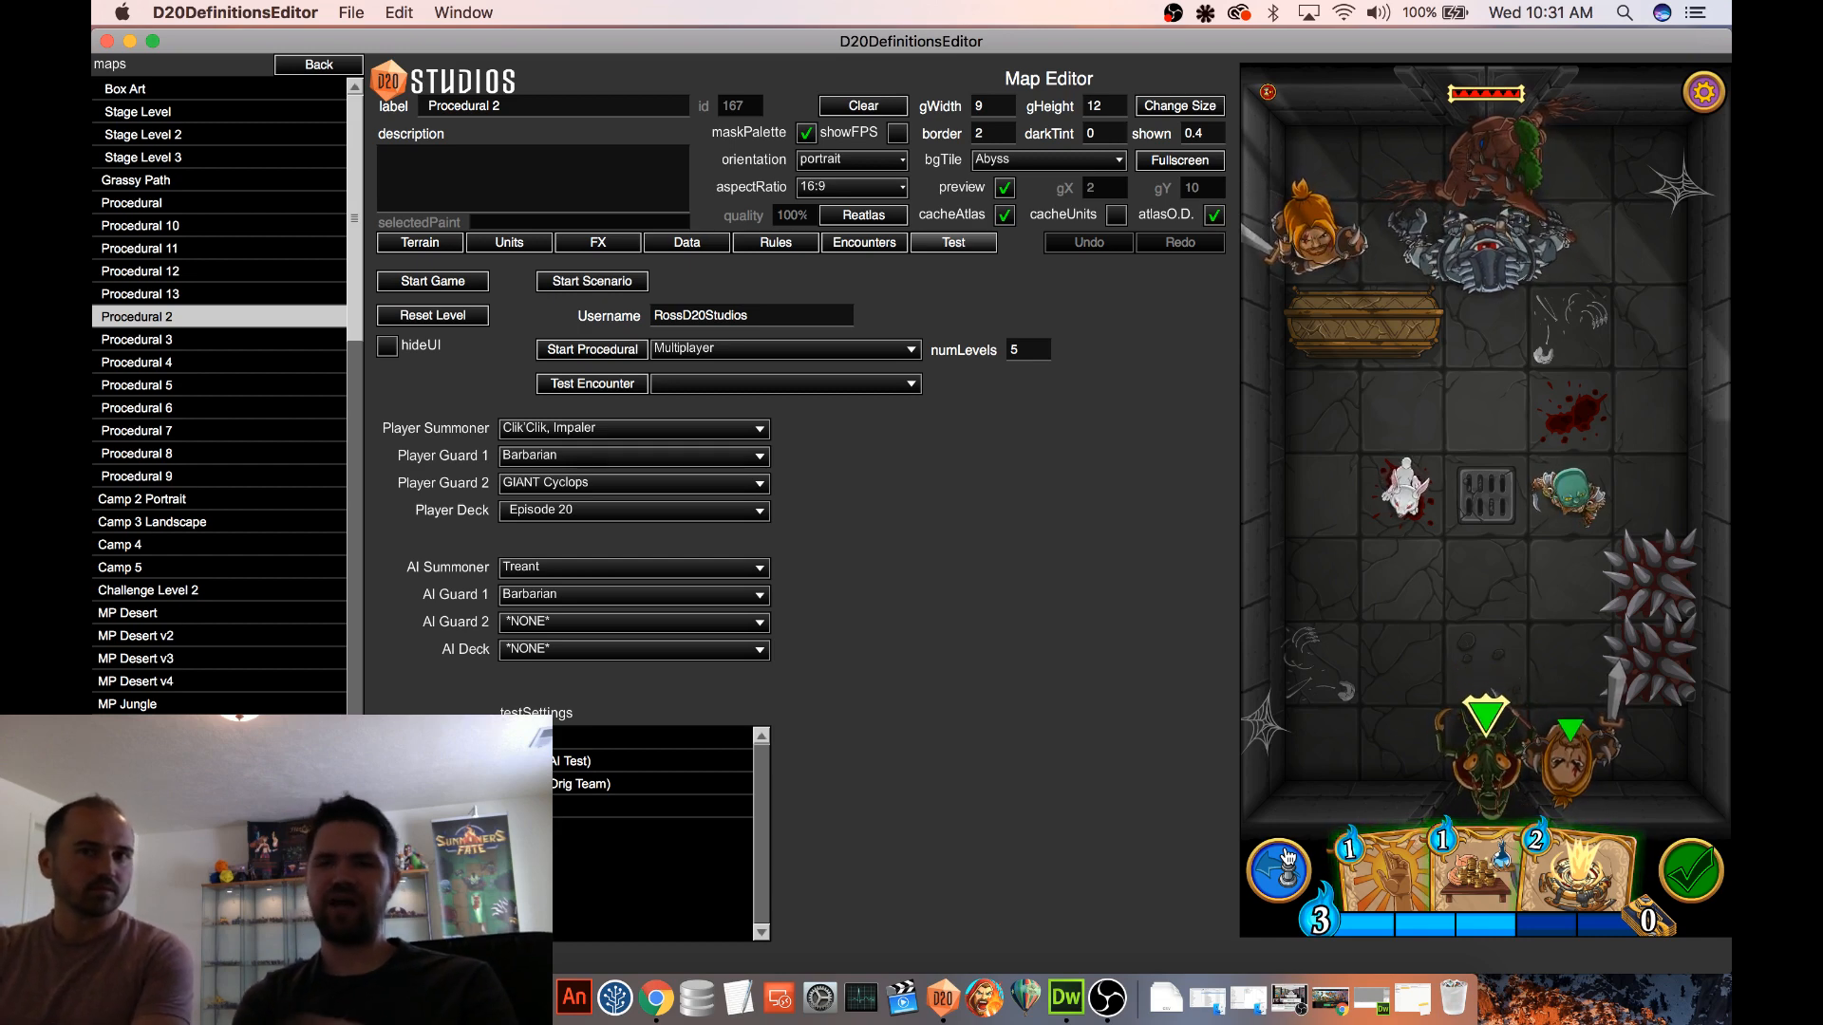
left_click_drag(1332, 239, 1470, 253)
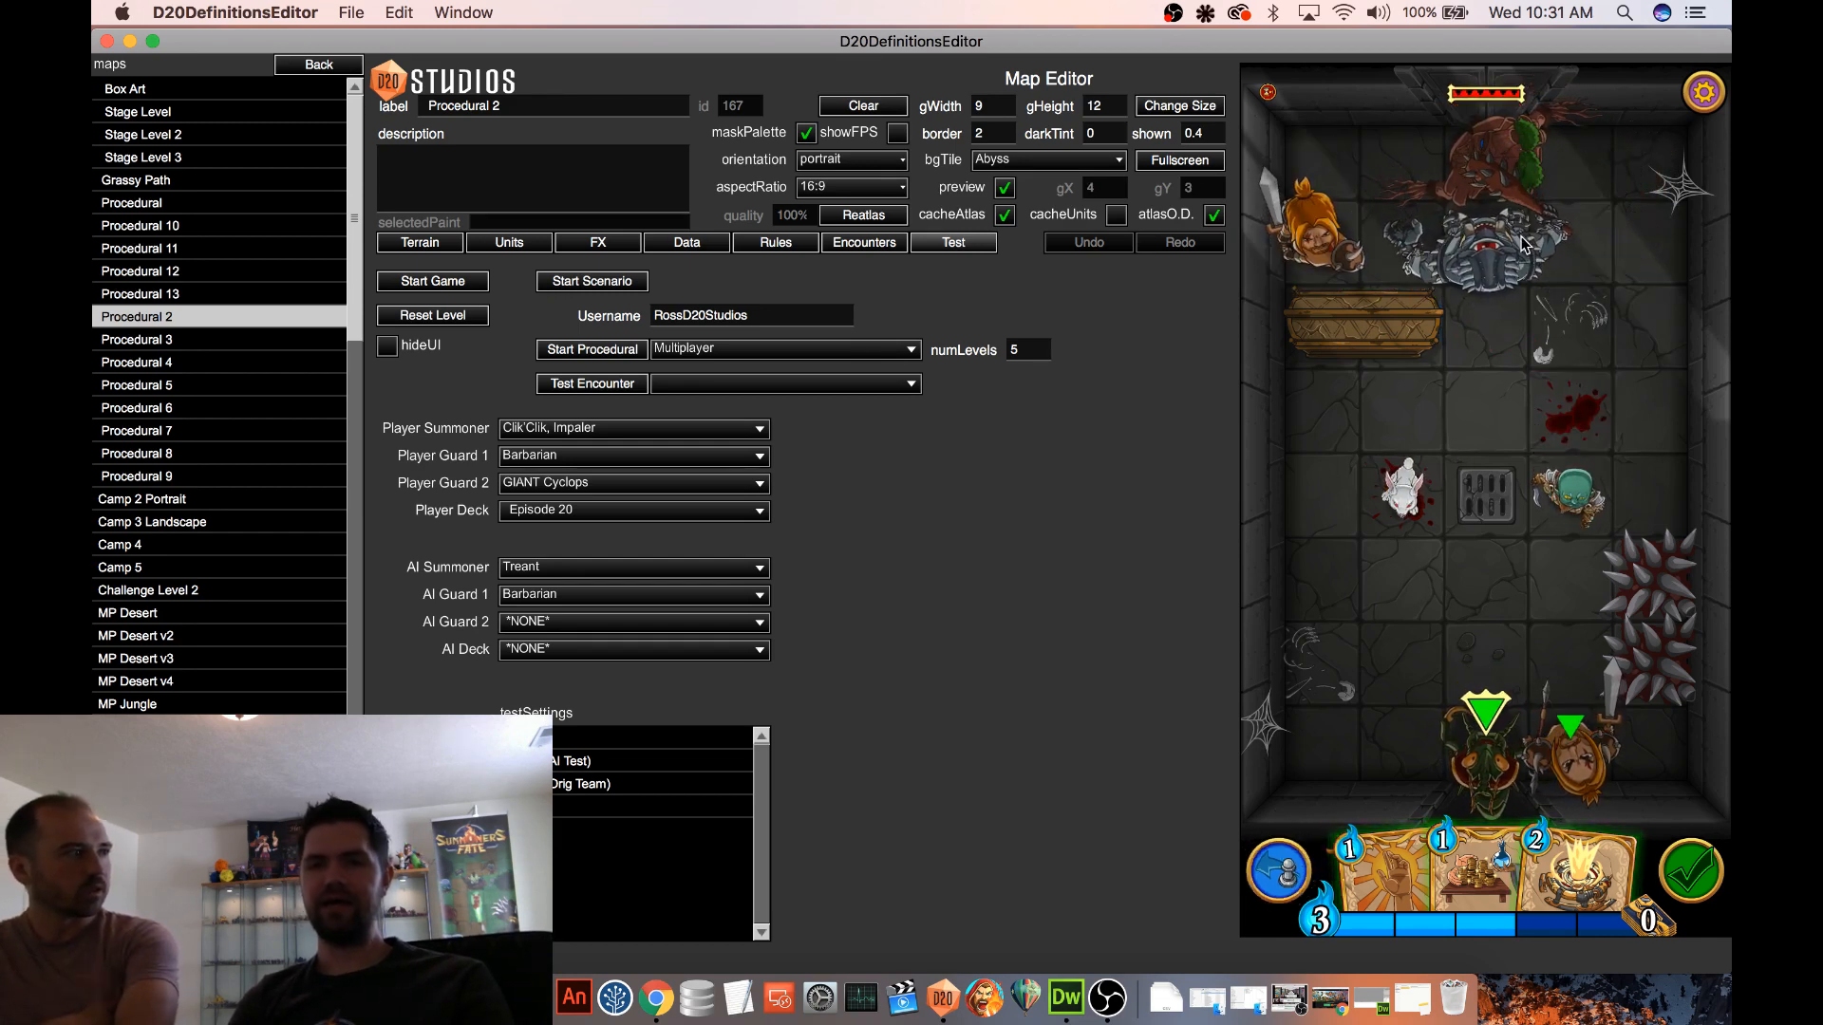
mouse_move(1522, 245)
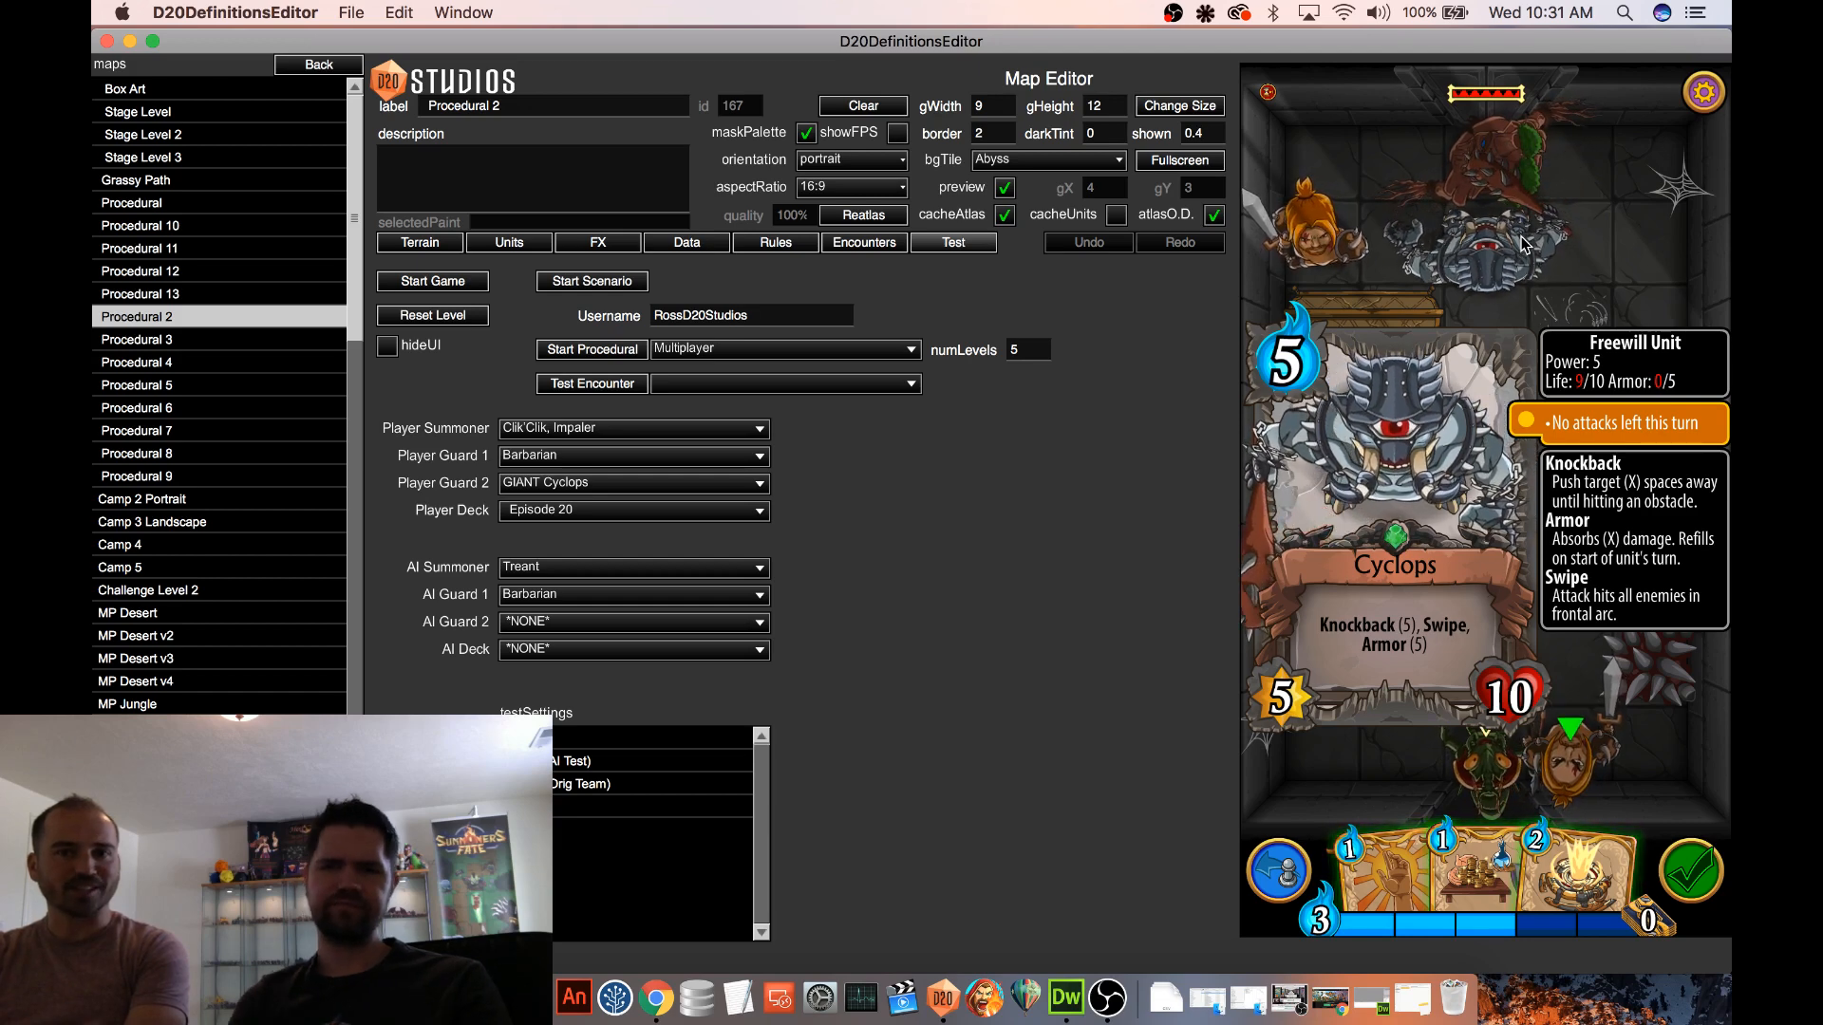
left_click(1597, 236)
left_click(1508, 240)
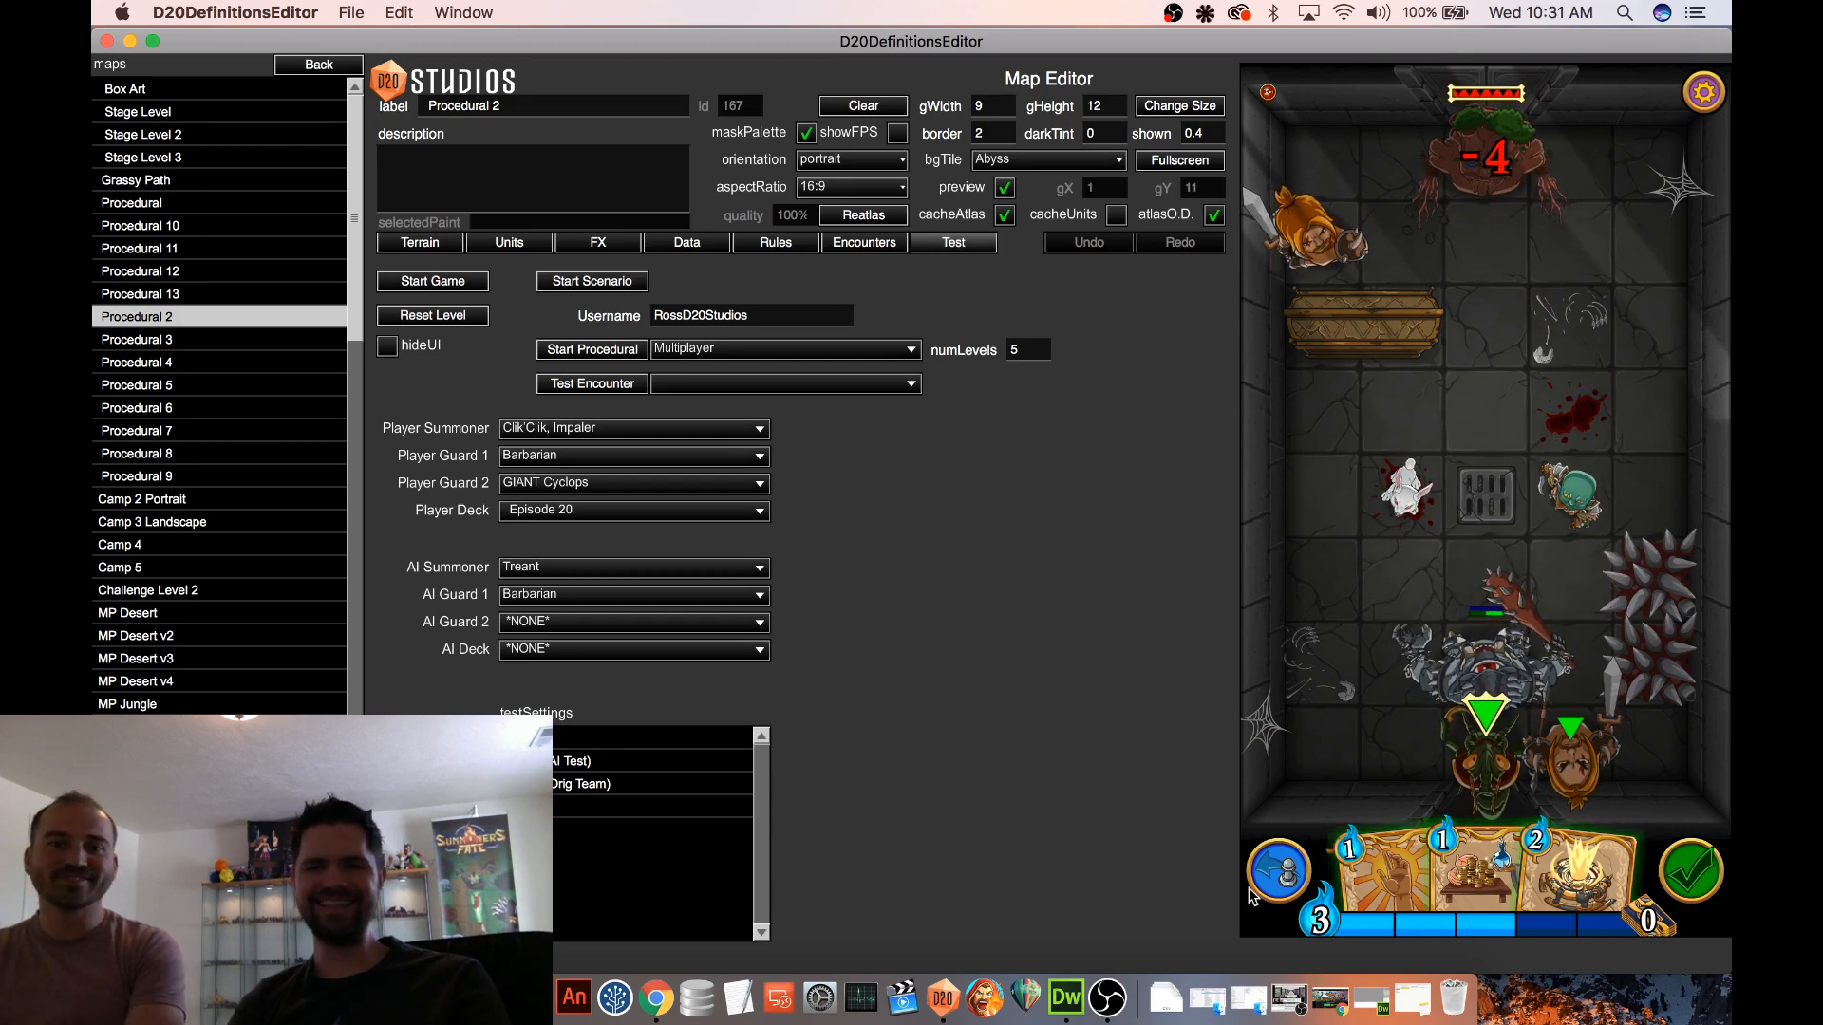
Move the Cyclops away from the Treant to the tile between the Killer Bunny and the goblin
left_click_drag(1509, 231, 1489, 469)
mouse_move(1484, 177)
left_mouse_down()
mouse_move(1490, 468)
mouse_move(1491, 422)
left_mouse_up()
left_click_drag(1489, 499, 1493, 380)
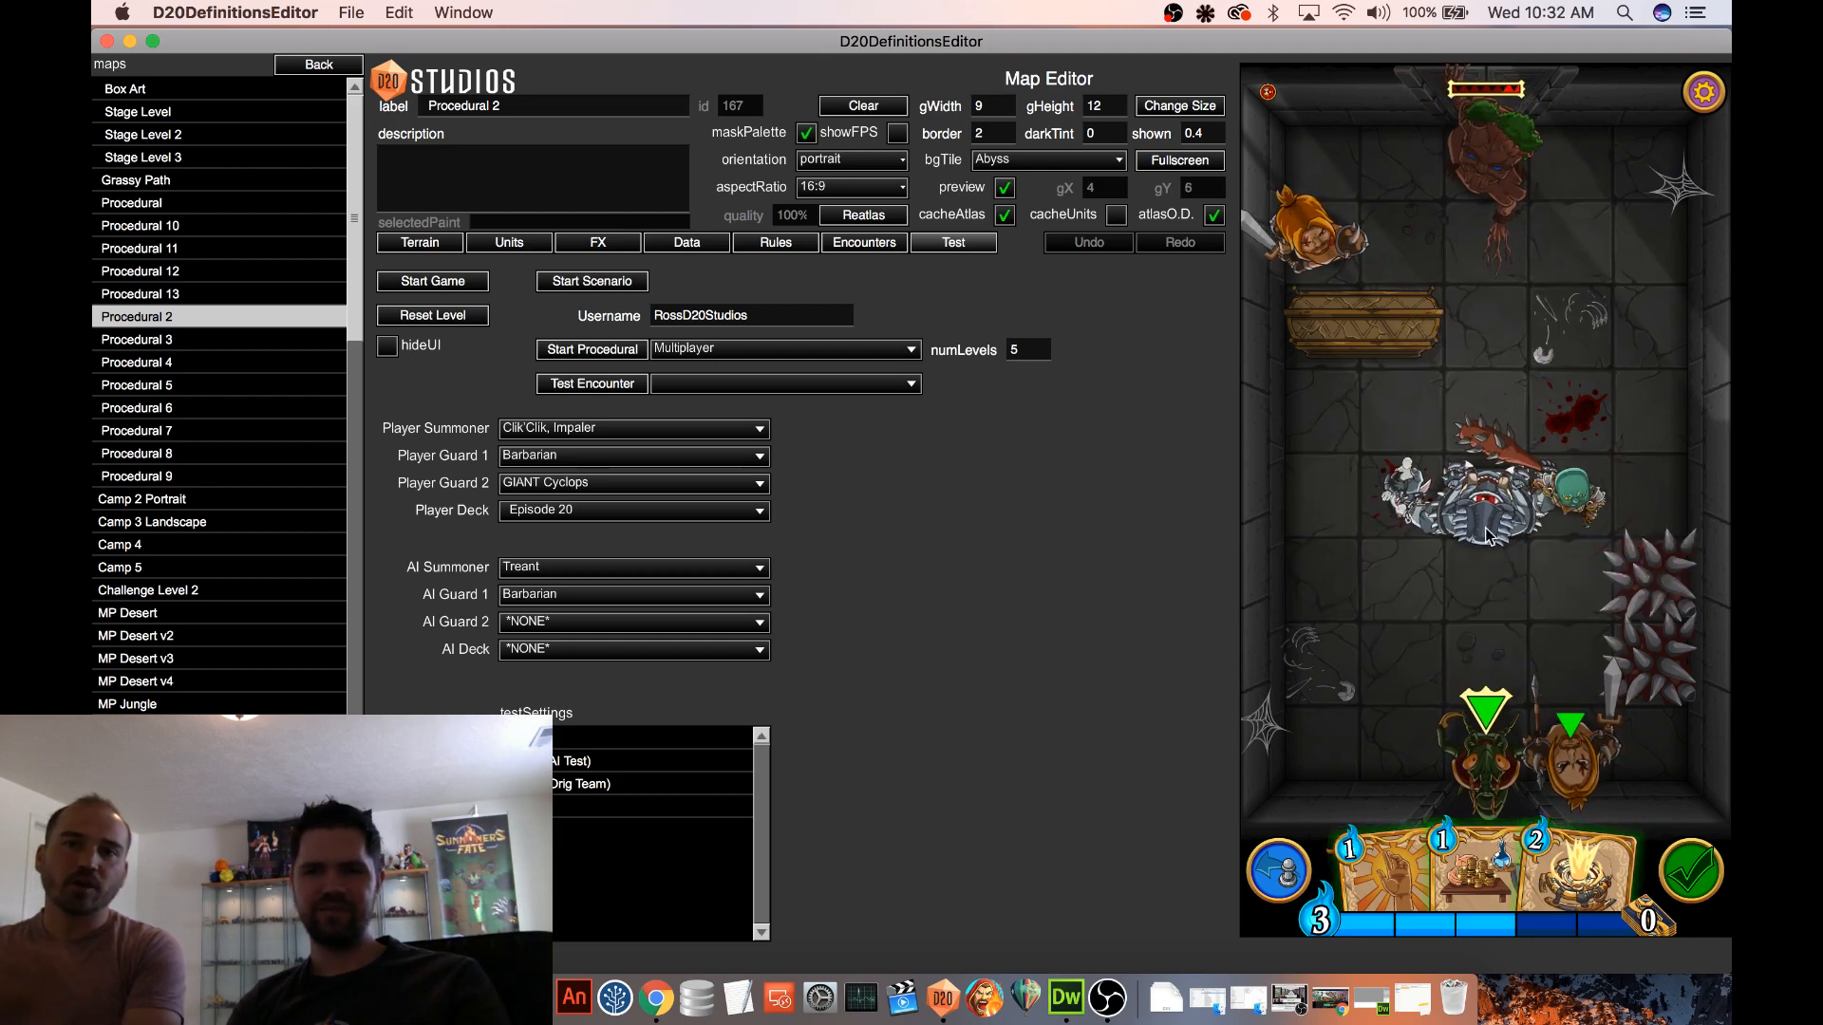
left_click(1513, 306)
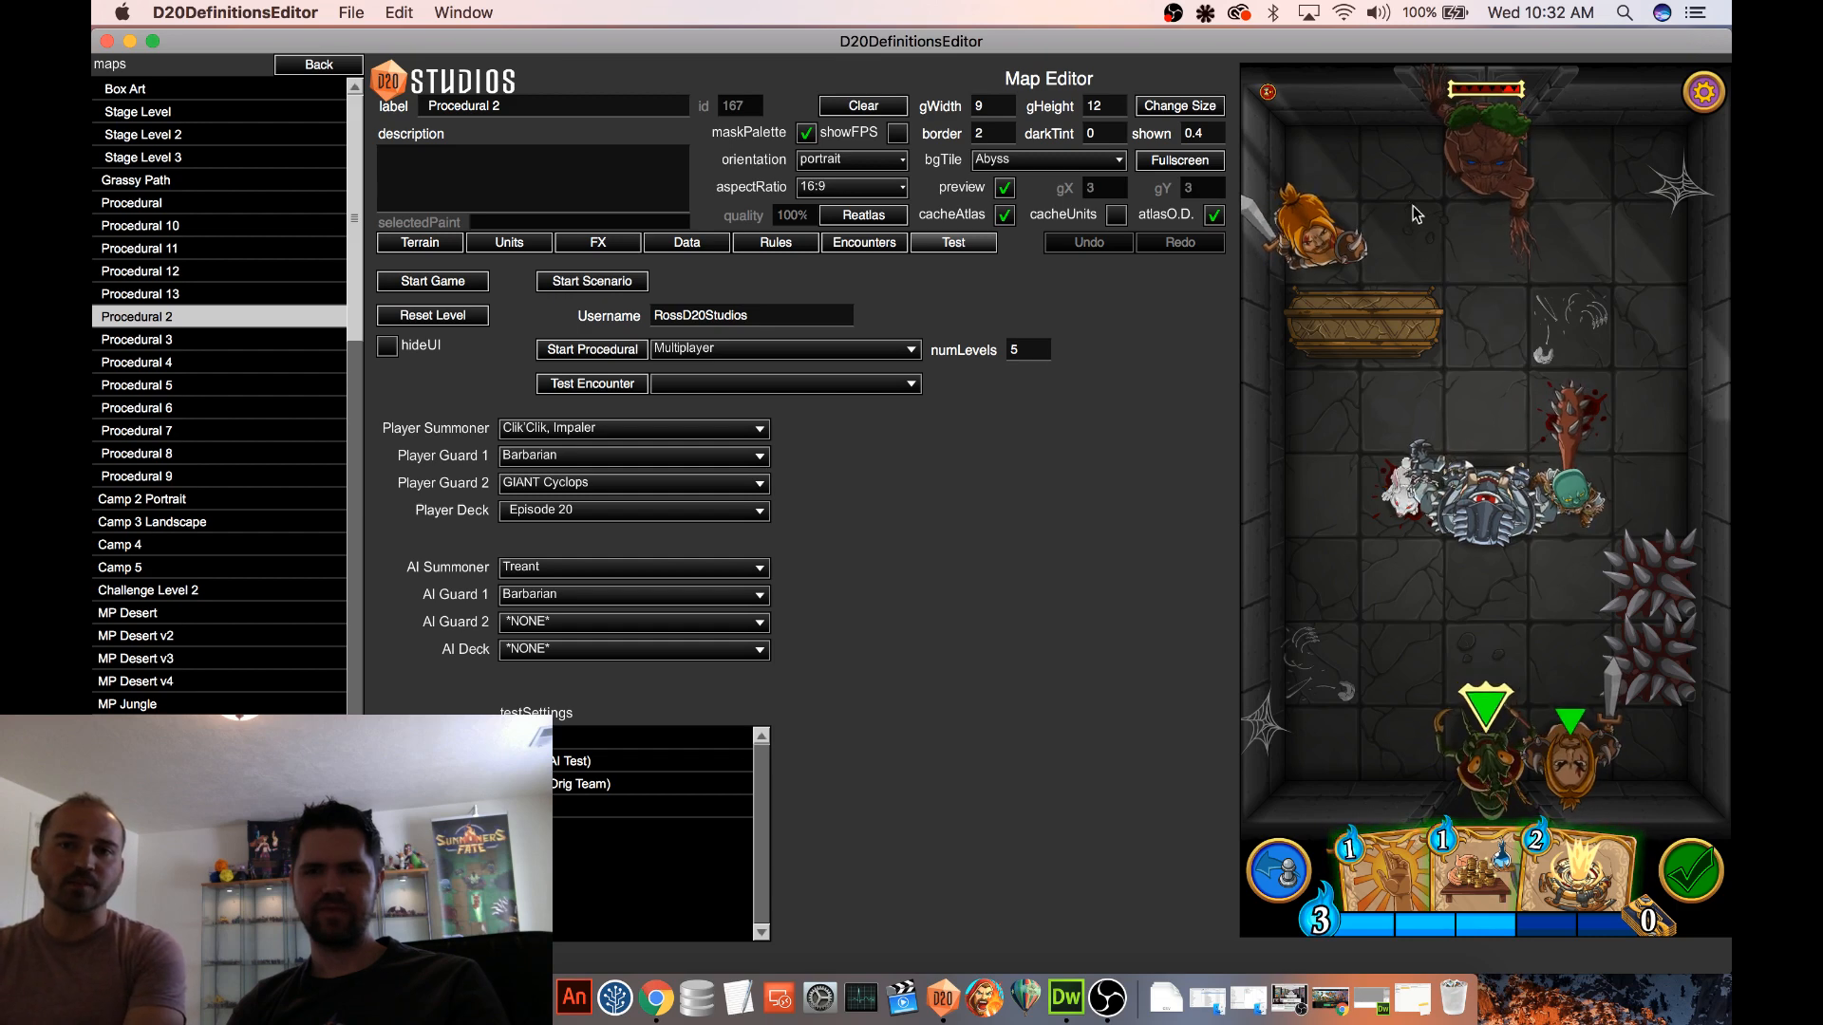
Move the enemy Barbarian beside the Treant, and check the Cyclops's movement range and card
left_click_drag(1323, 234, 1416, 184)
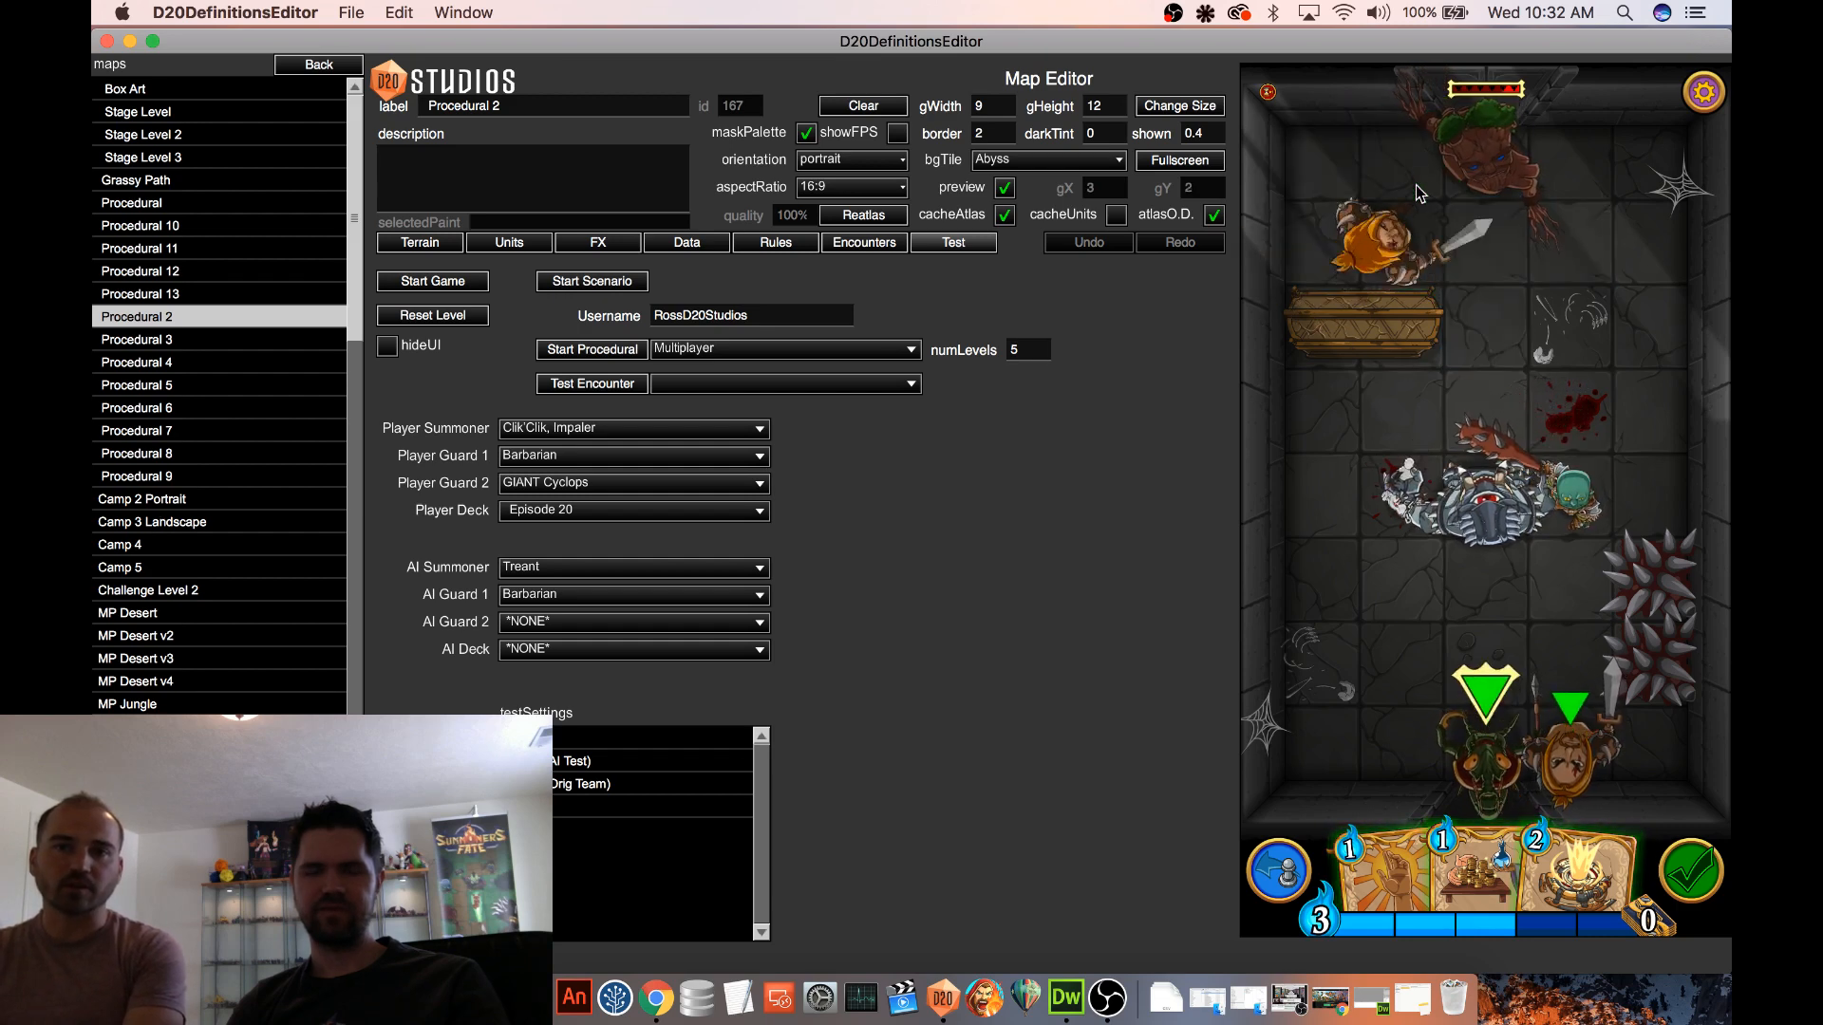
left_click(1502, 470)
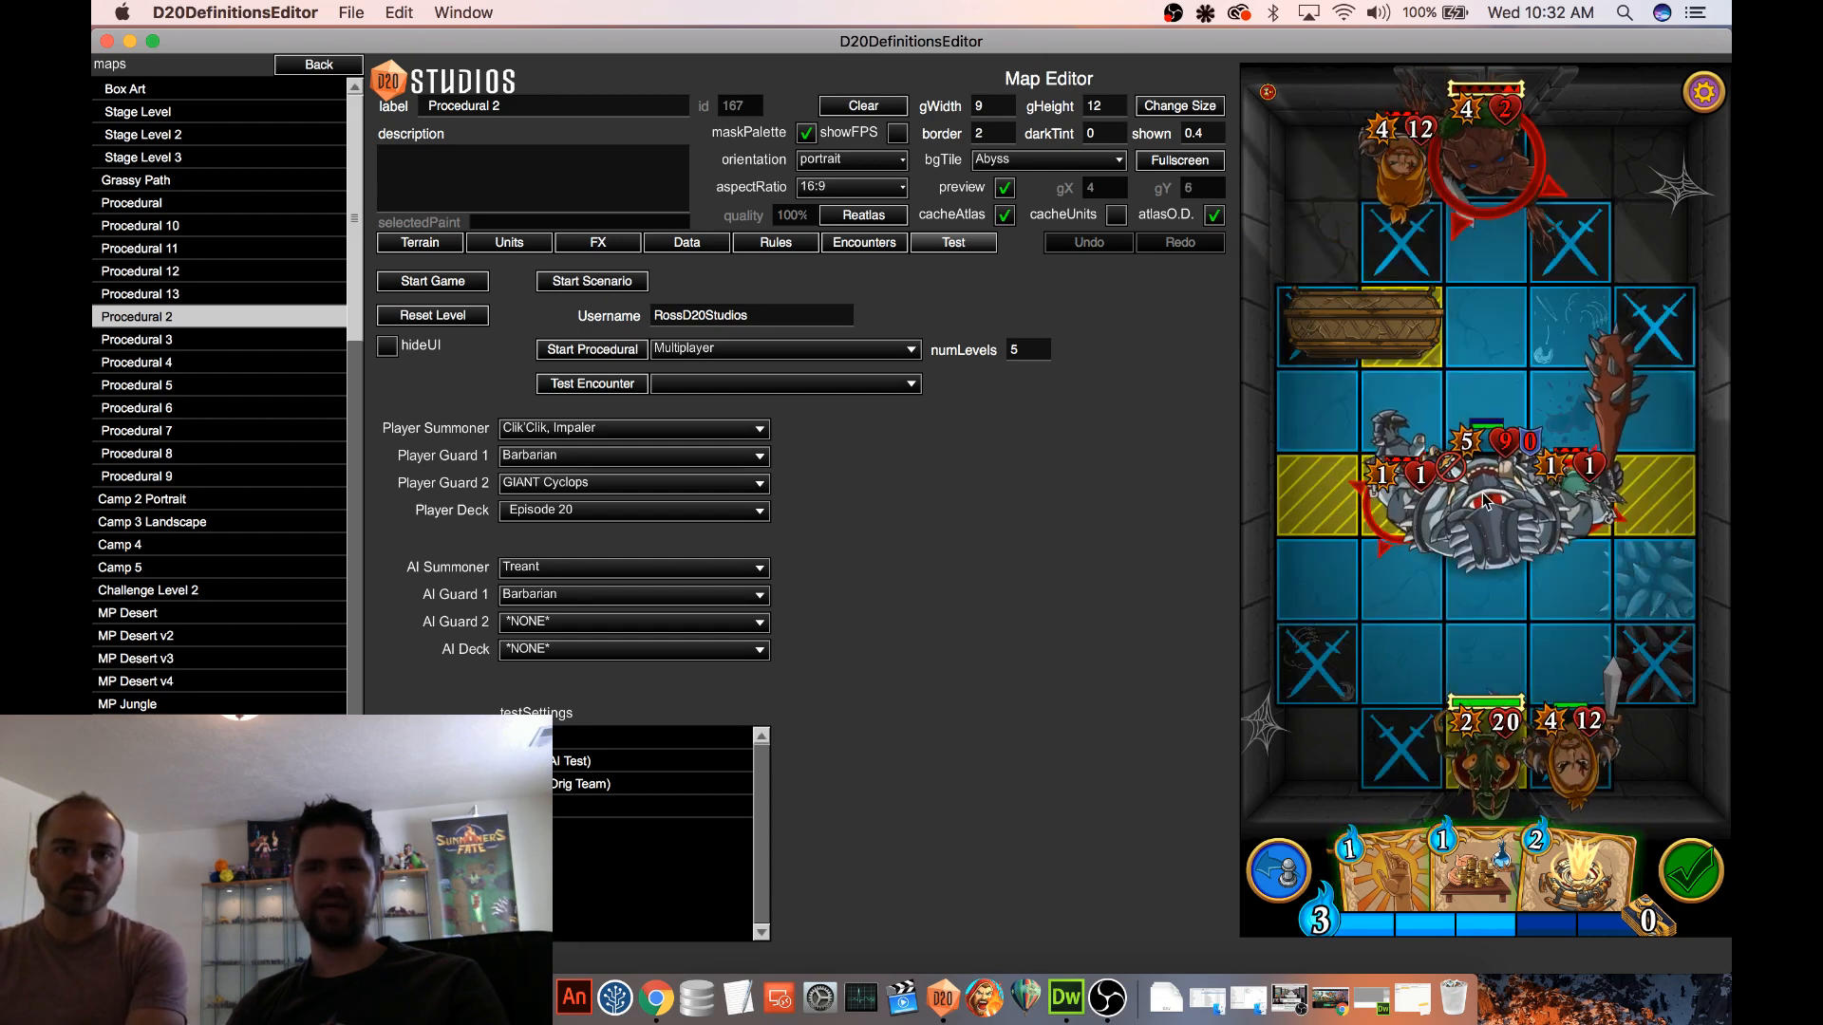
left_click(1491, 490)
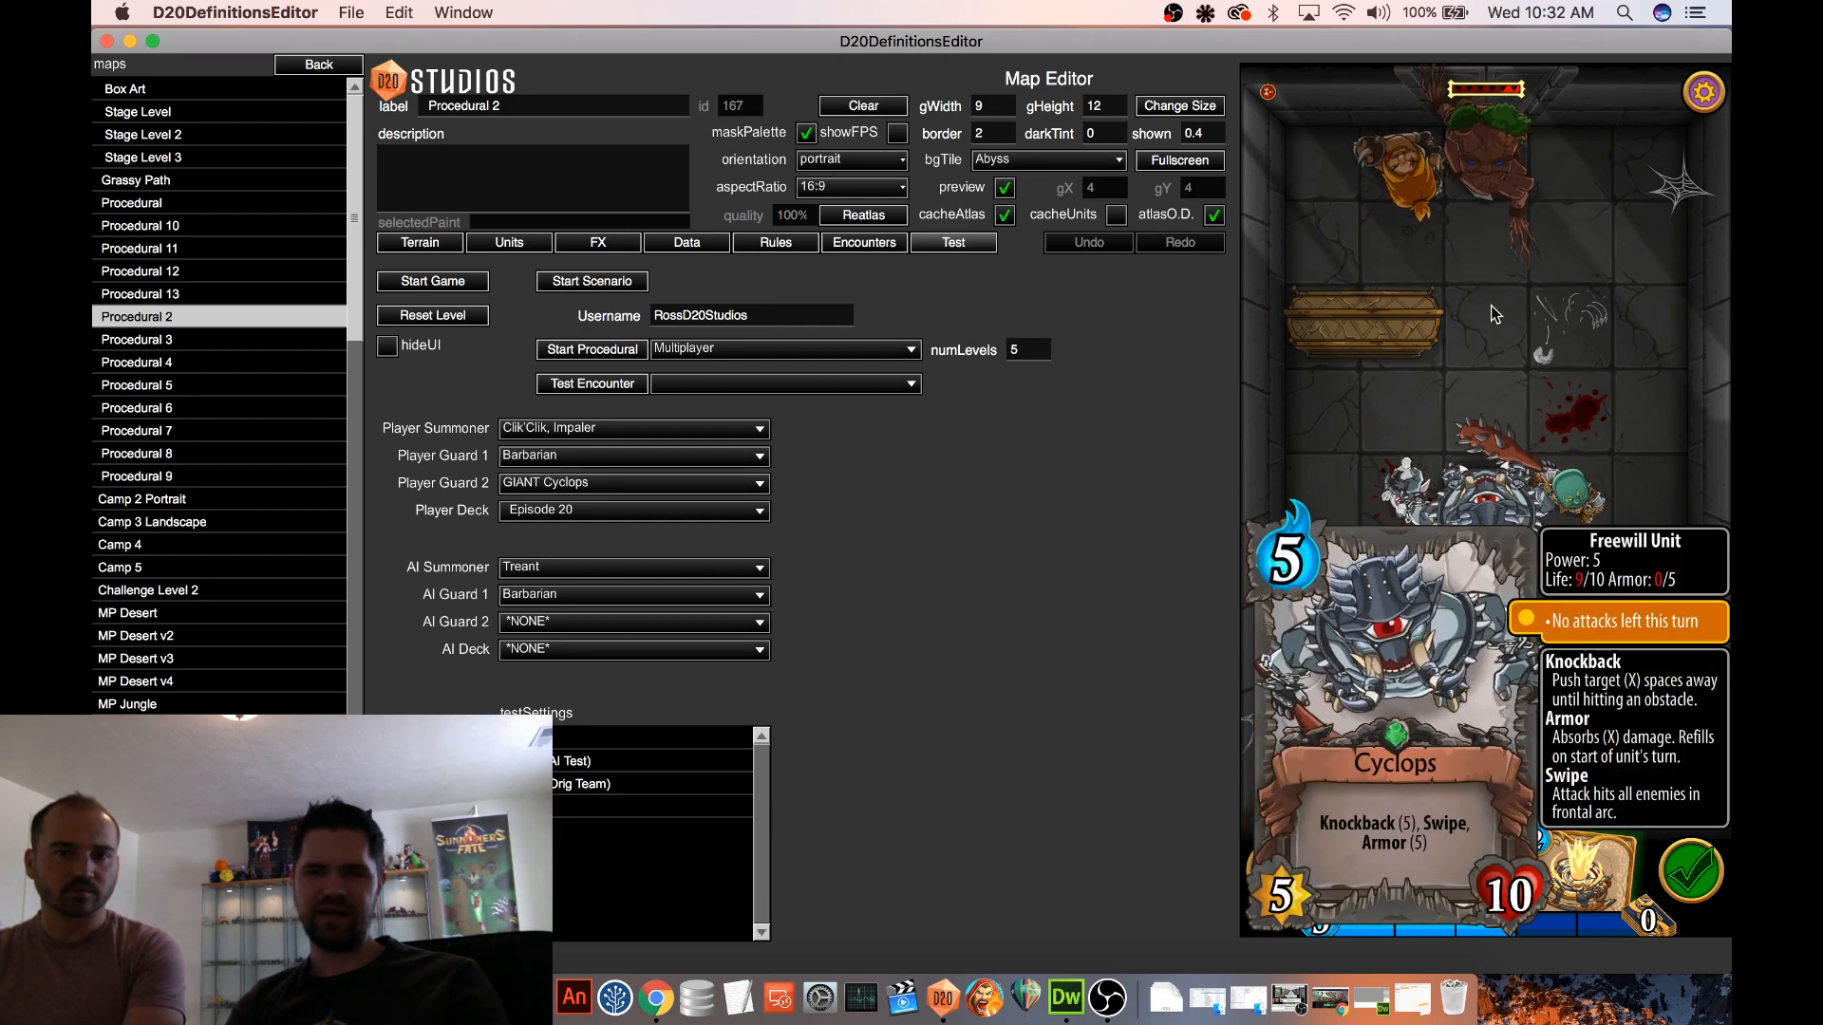
Test the Cyclops's movement one tile towards the enemy side, and shift the goblin and Killer Bunny away from it
left_click(1513, 343)
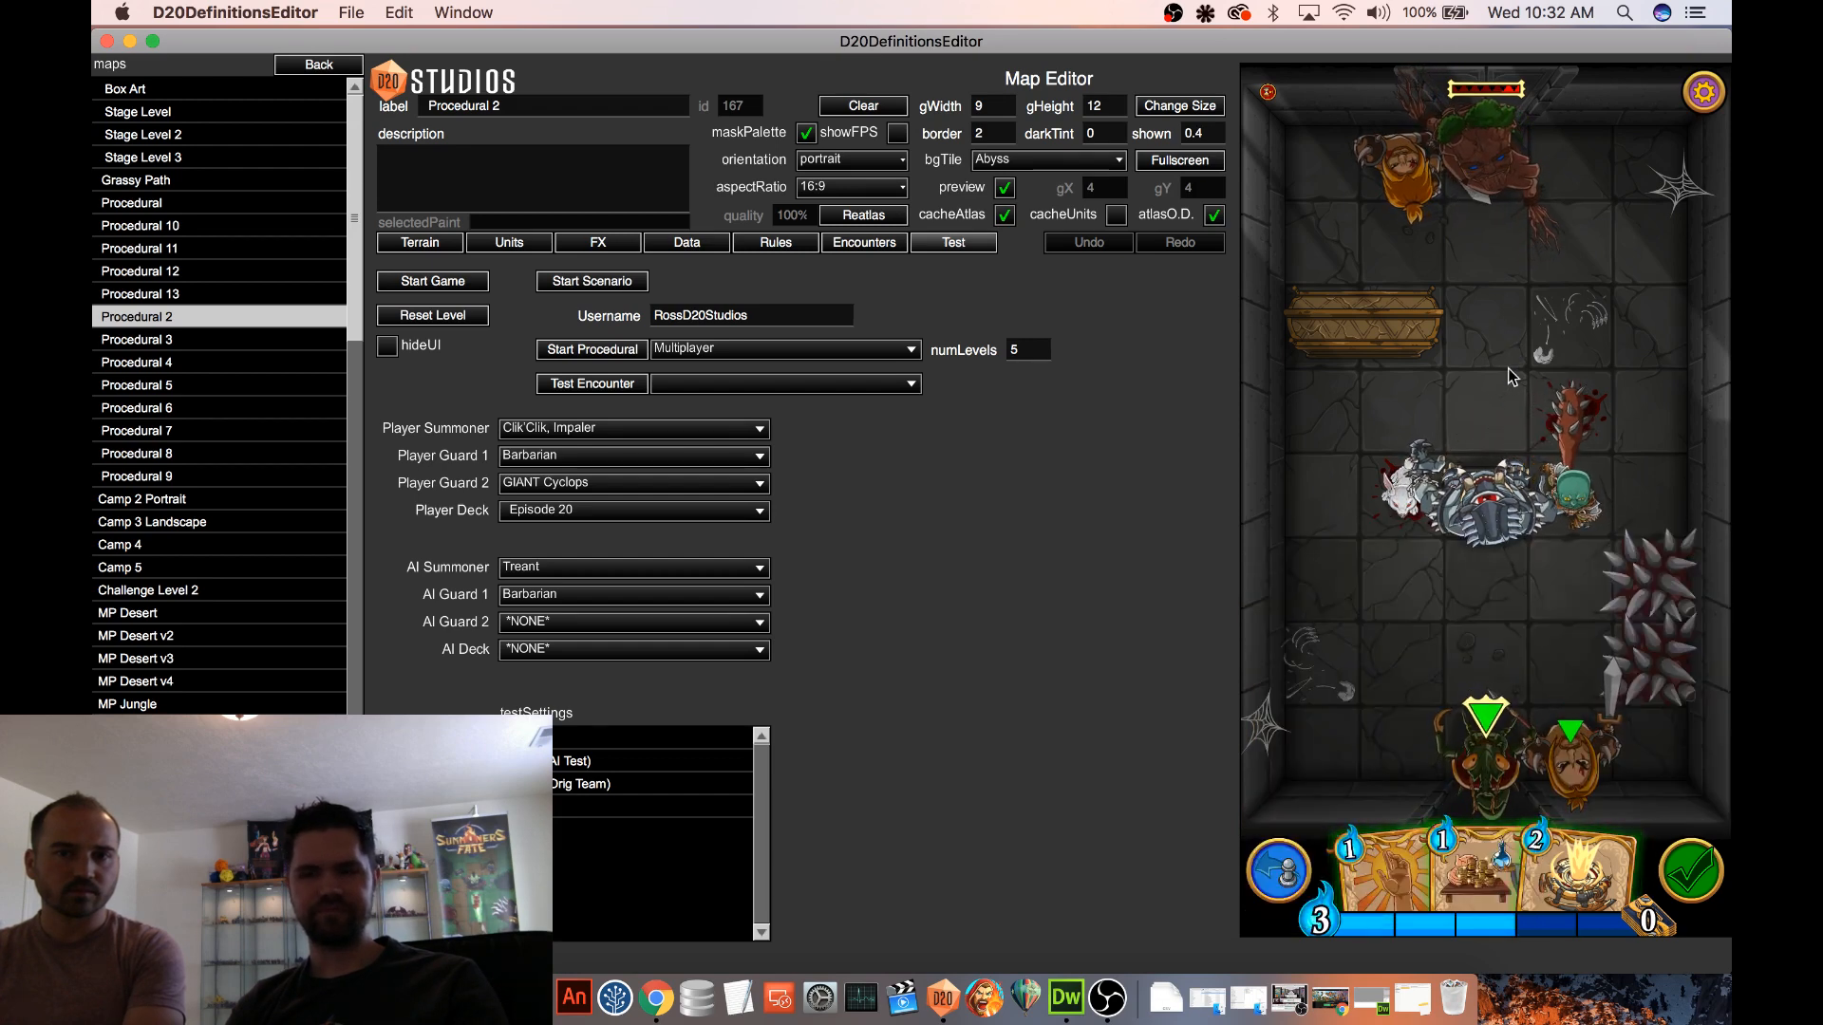
left_click_drag(1488, 504, 1509, 413)
left_click_drag(1412, 495, 1525, 377)
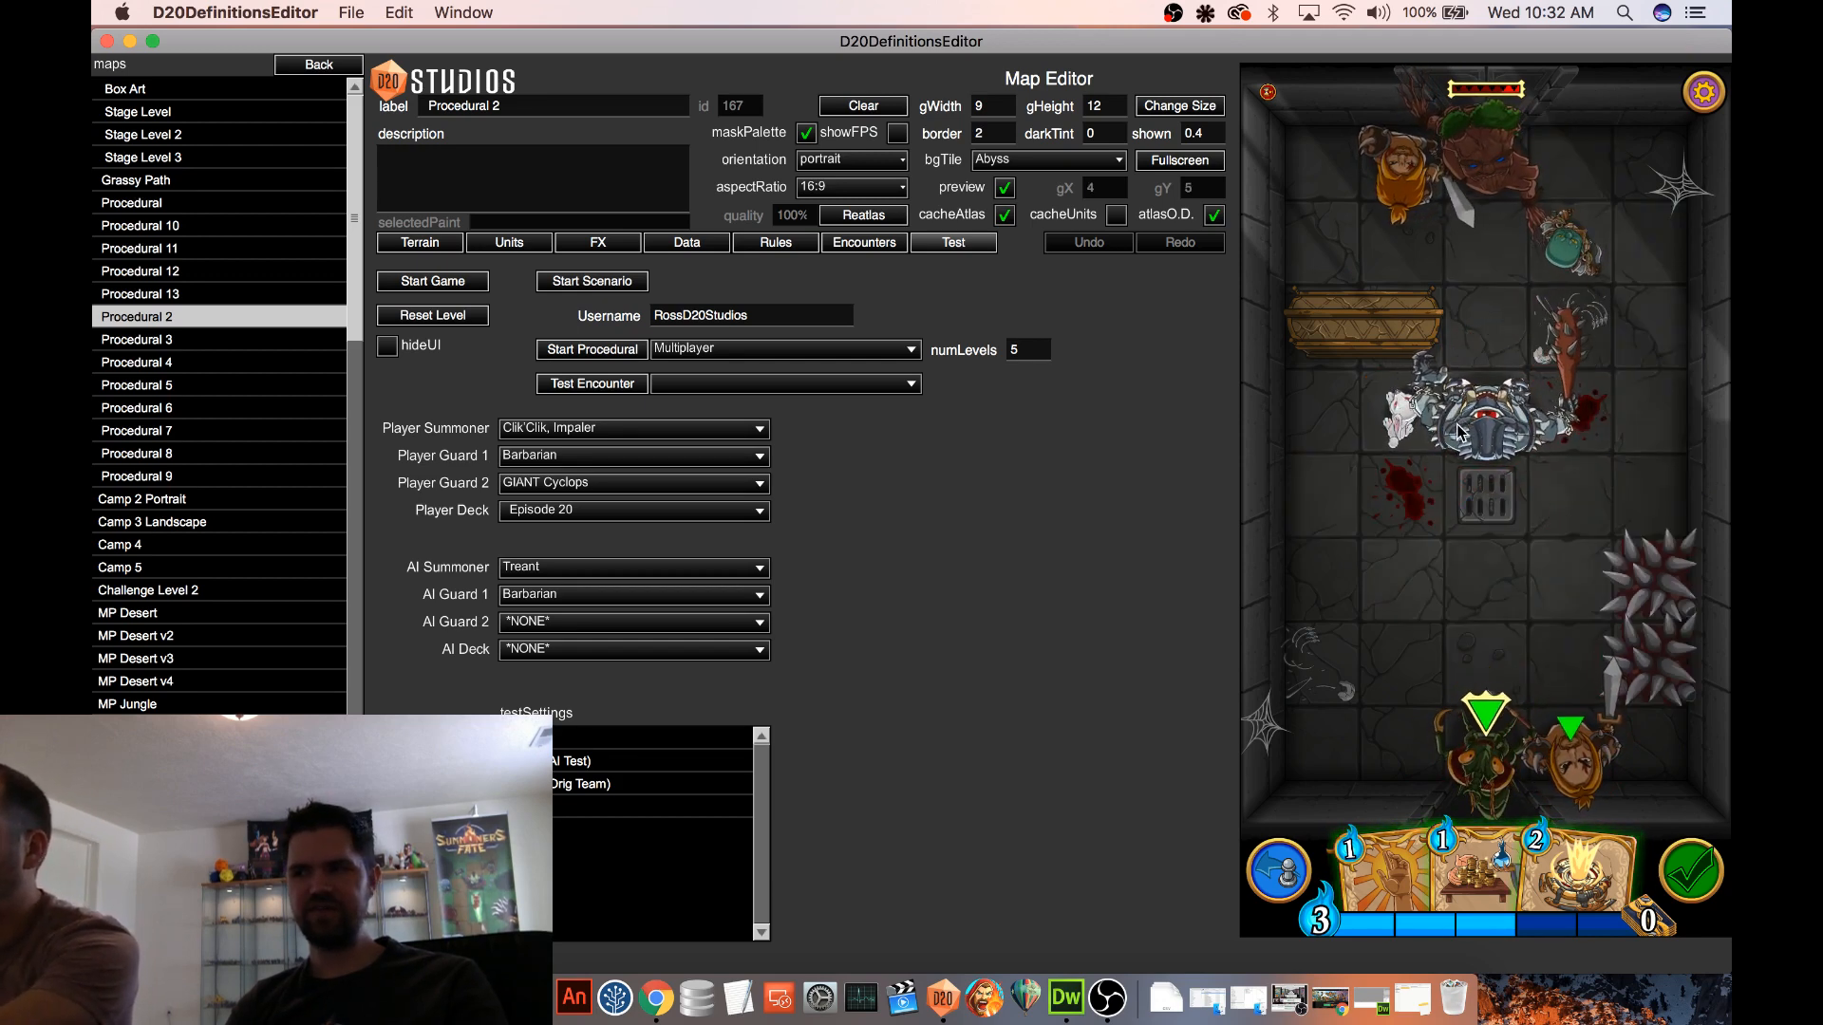
left_click_drag(1381, 425, 1344, 419)
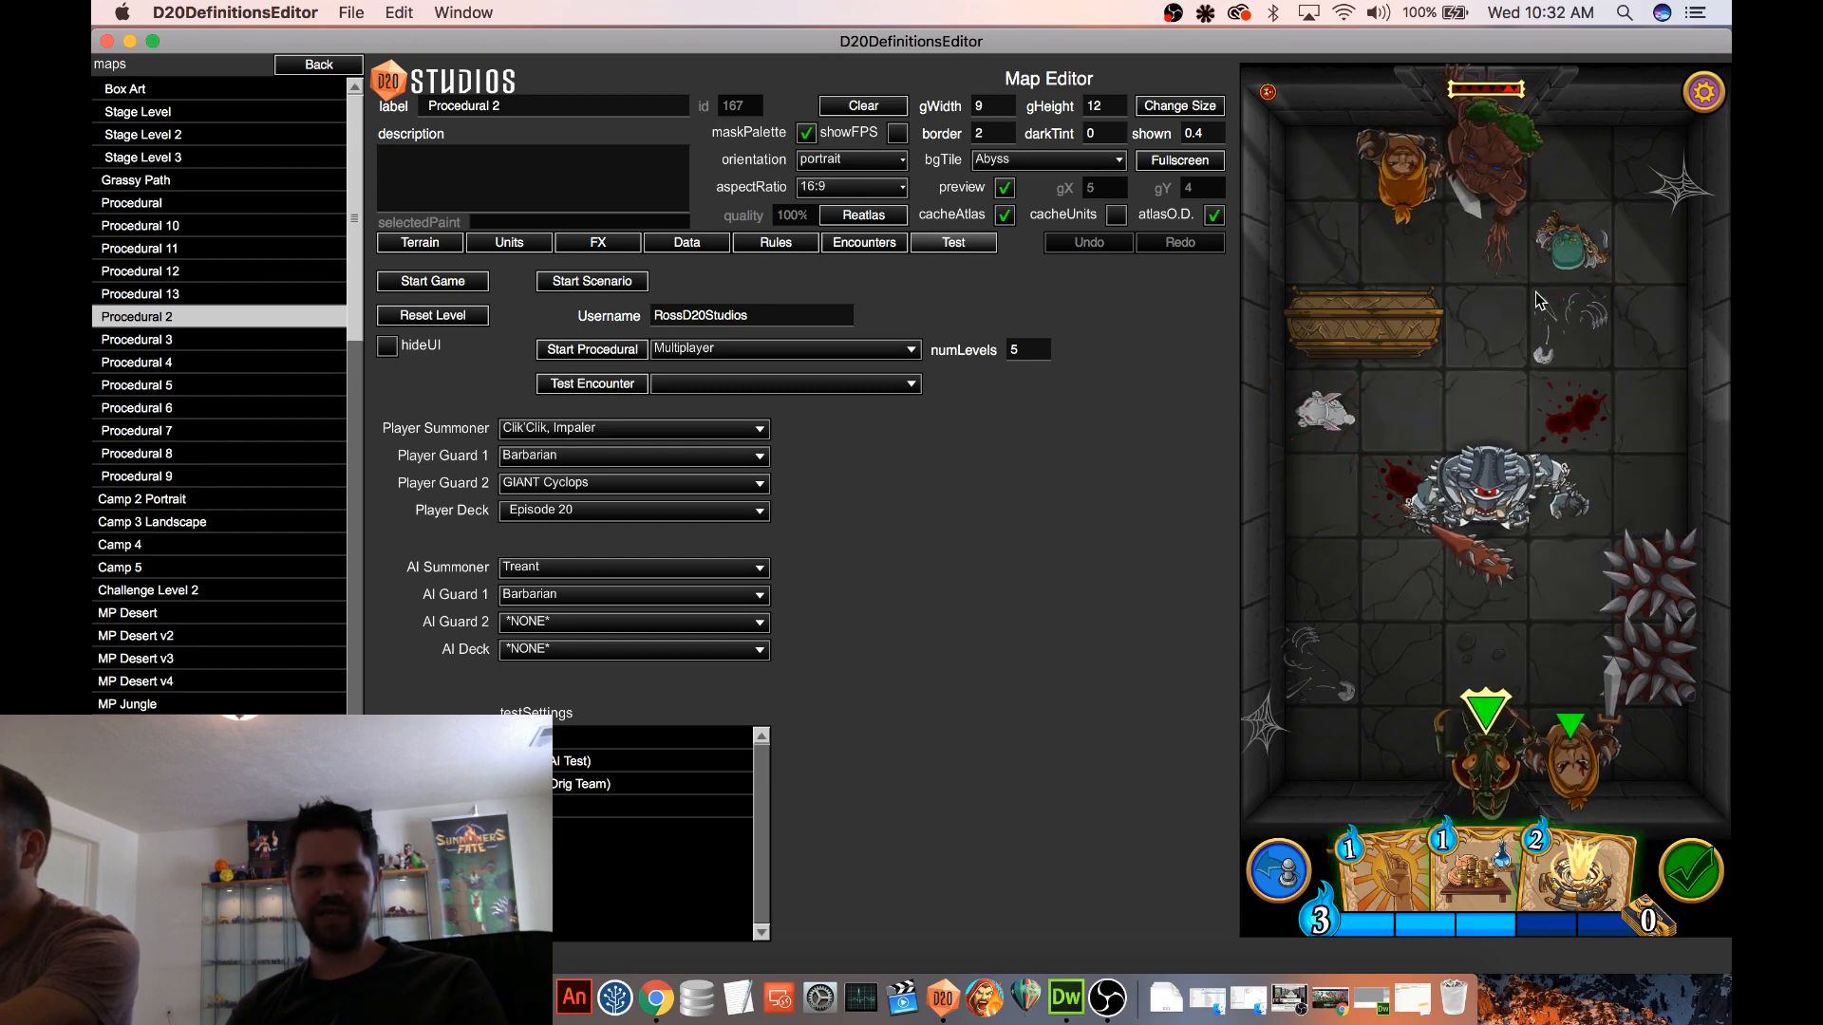
Move the player's Barbarian beside the spikes, test the Cyclops's movement around it, and inspect the Cyclops card
left_click_drag(1588, 714, 1565, 594)
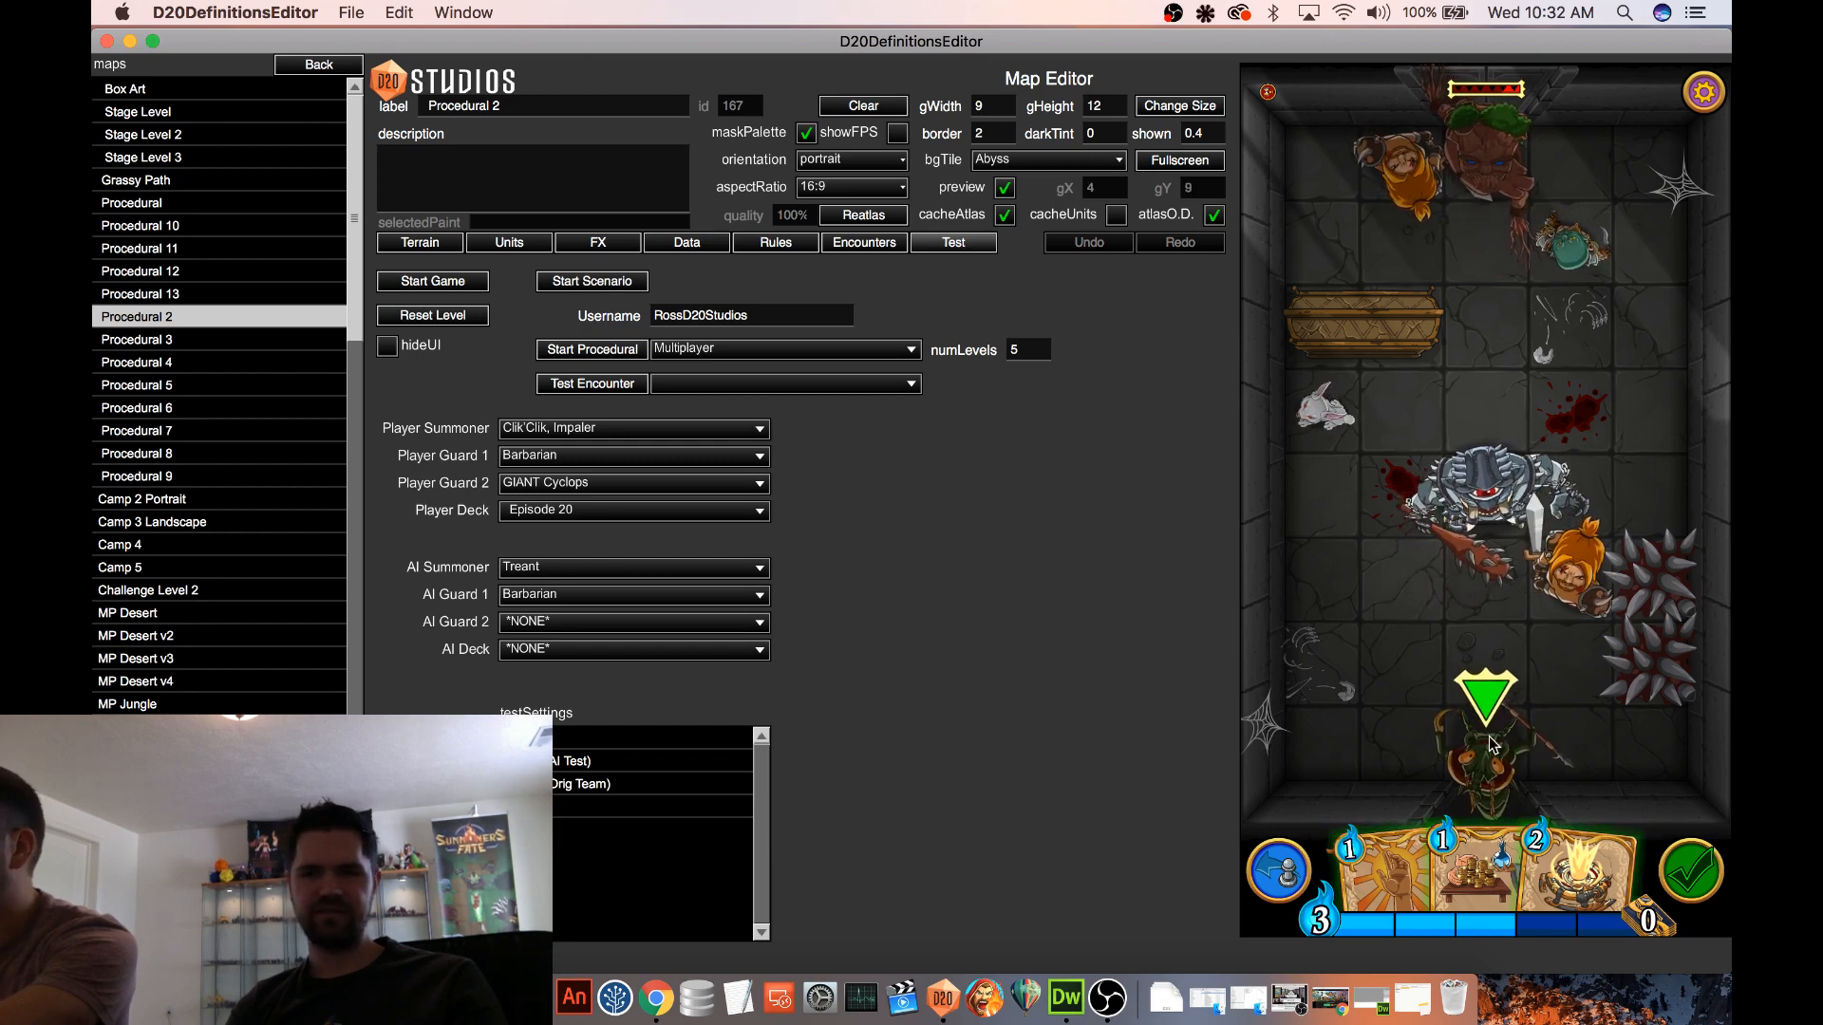
mouse_move(1561, 588)
left_mouse_down()
mouse_move(1498, 521)
mouse_move(1409, 542)
left_mouse_up()
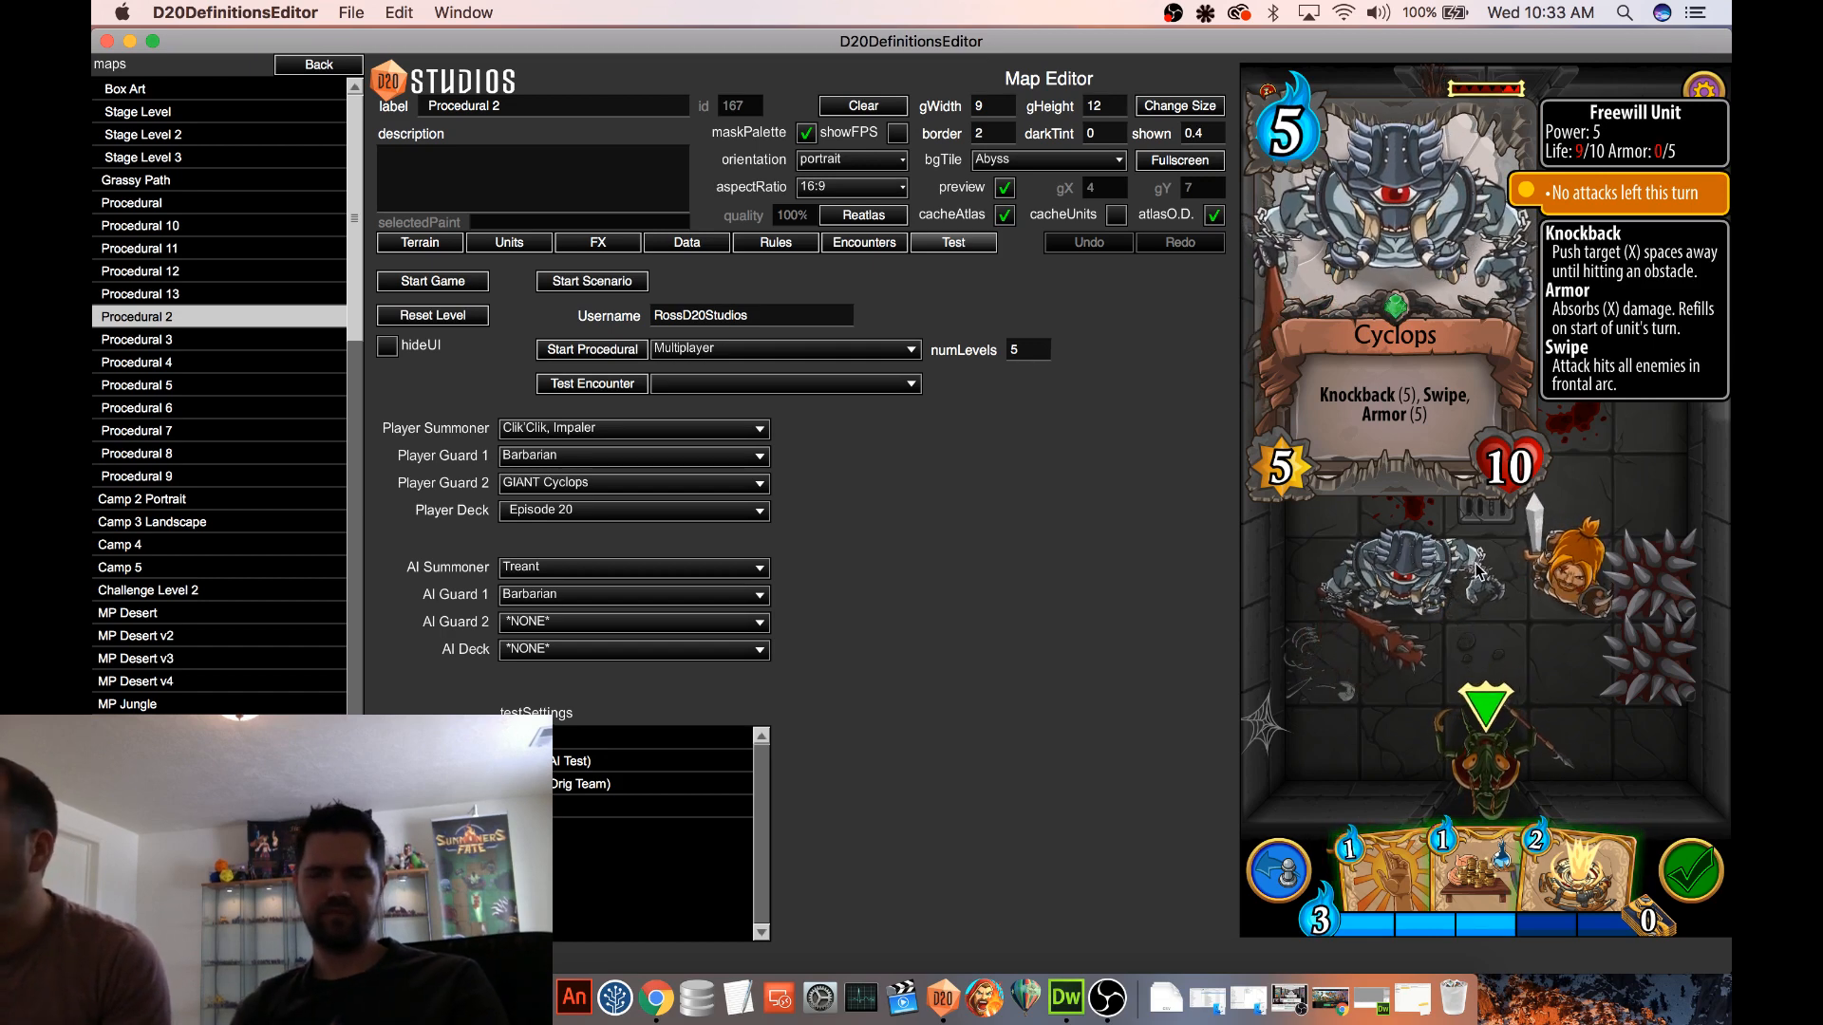
left_click(1540, 444)
left_click(1285, 425)
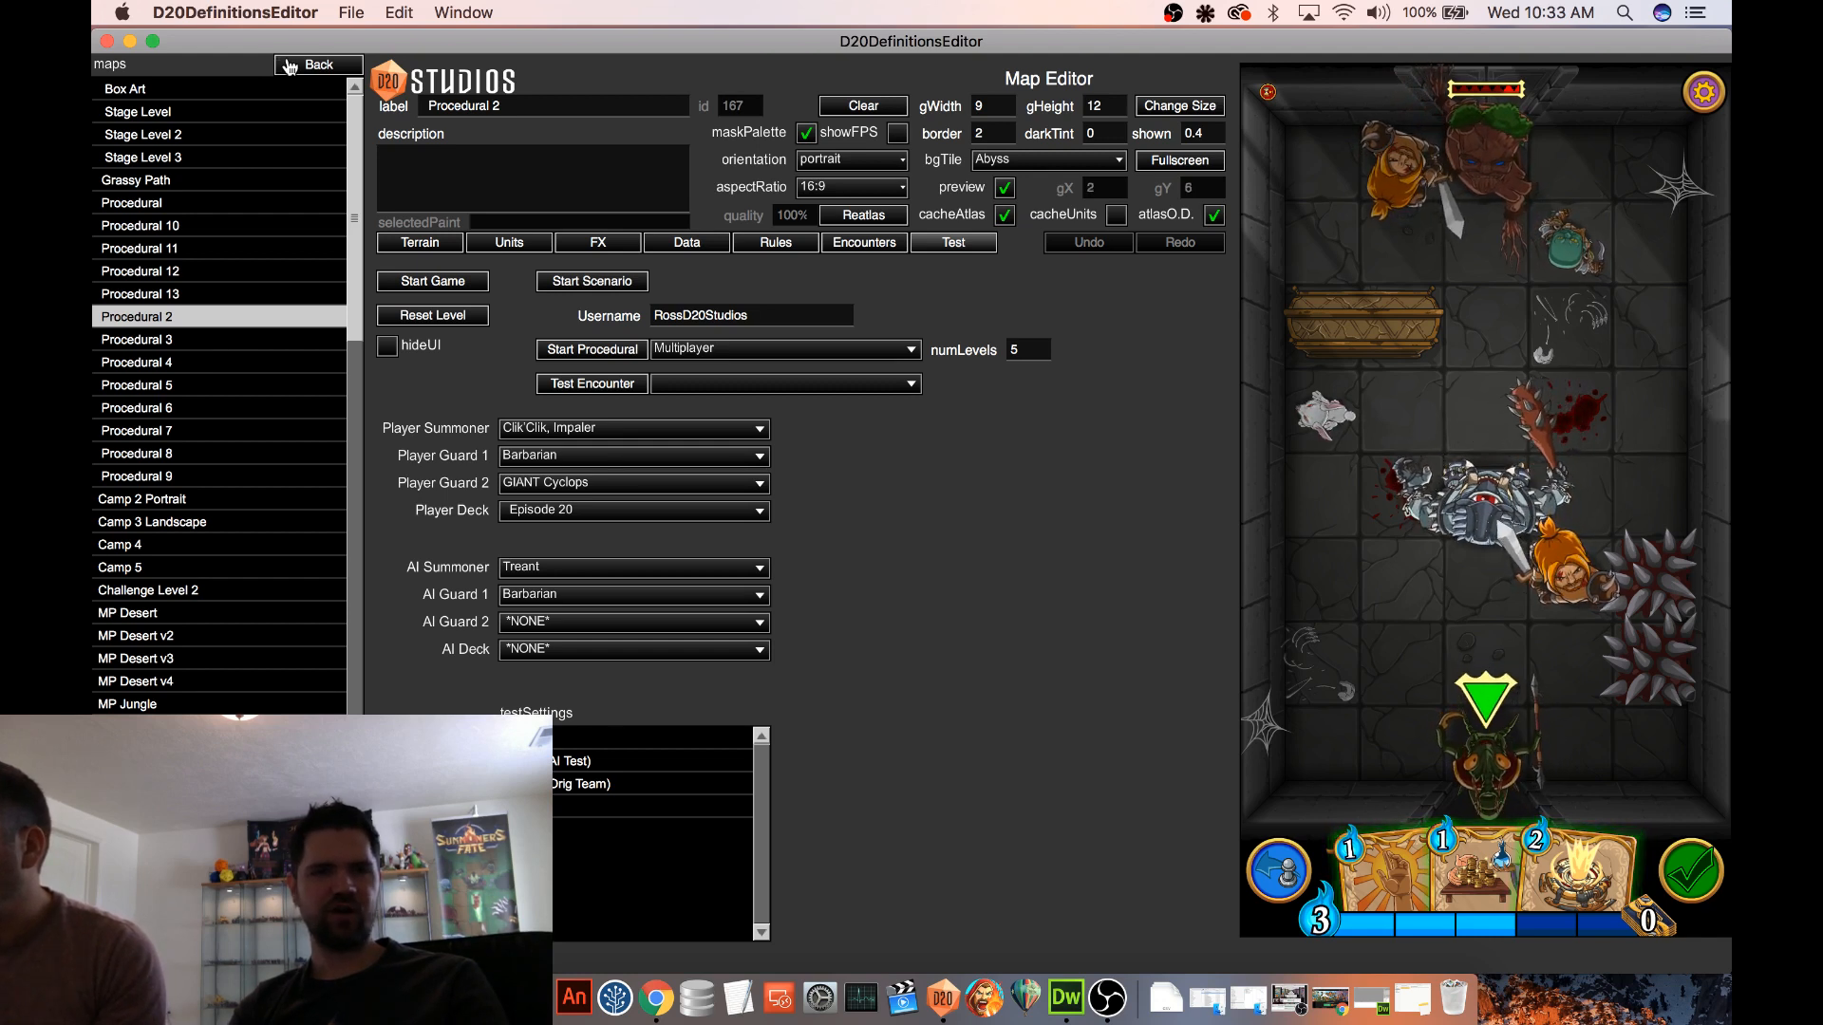
Leave the map, go to the unit definitions, dismiss the bug report, and open the Minotaur unit
left_click(318, 65)
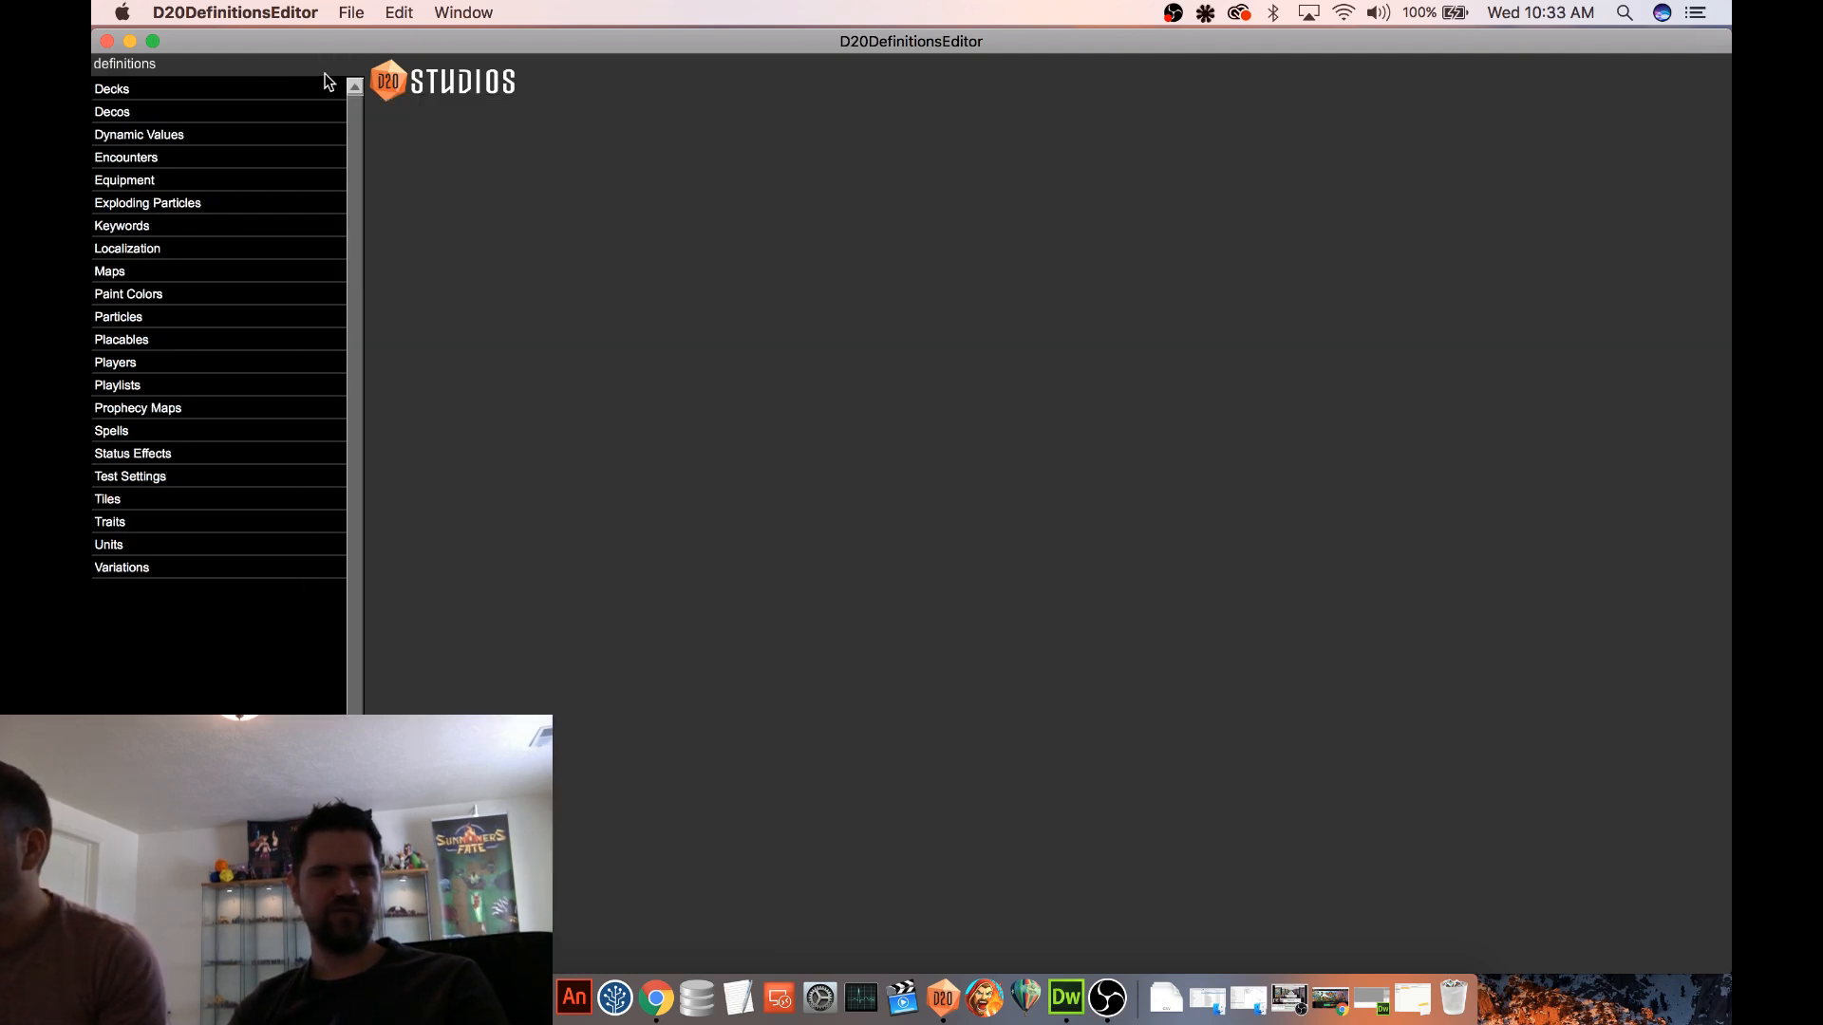
left_click(112, 549)
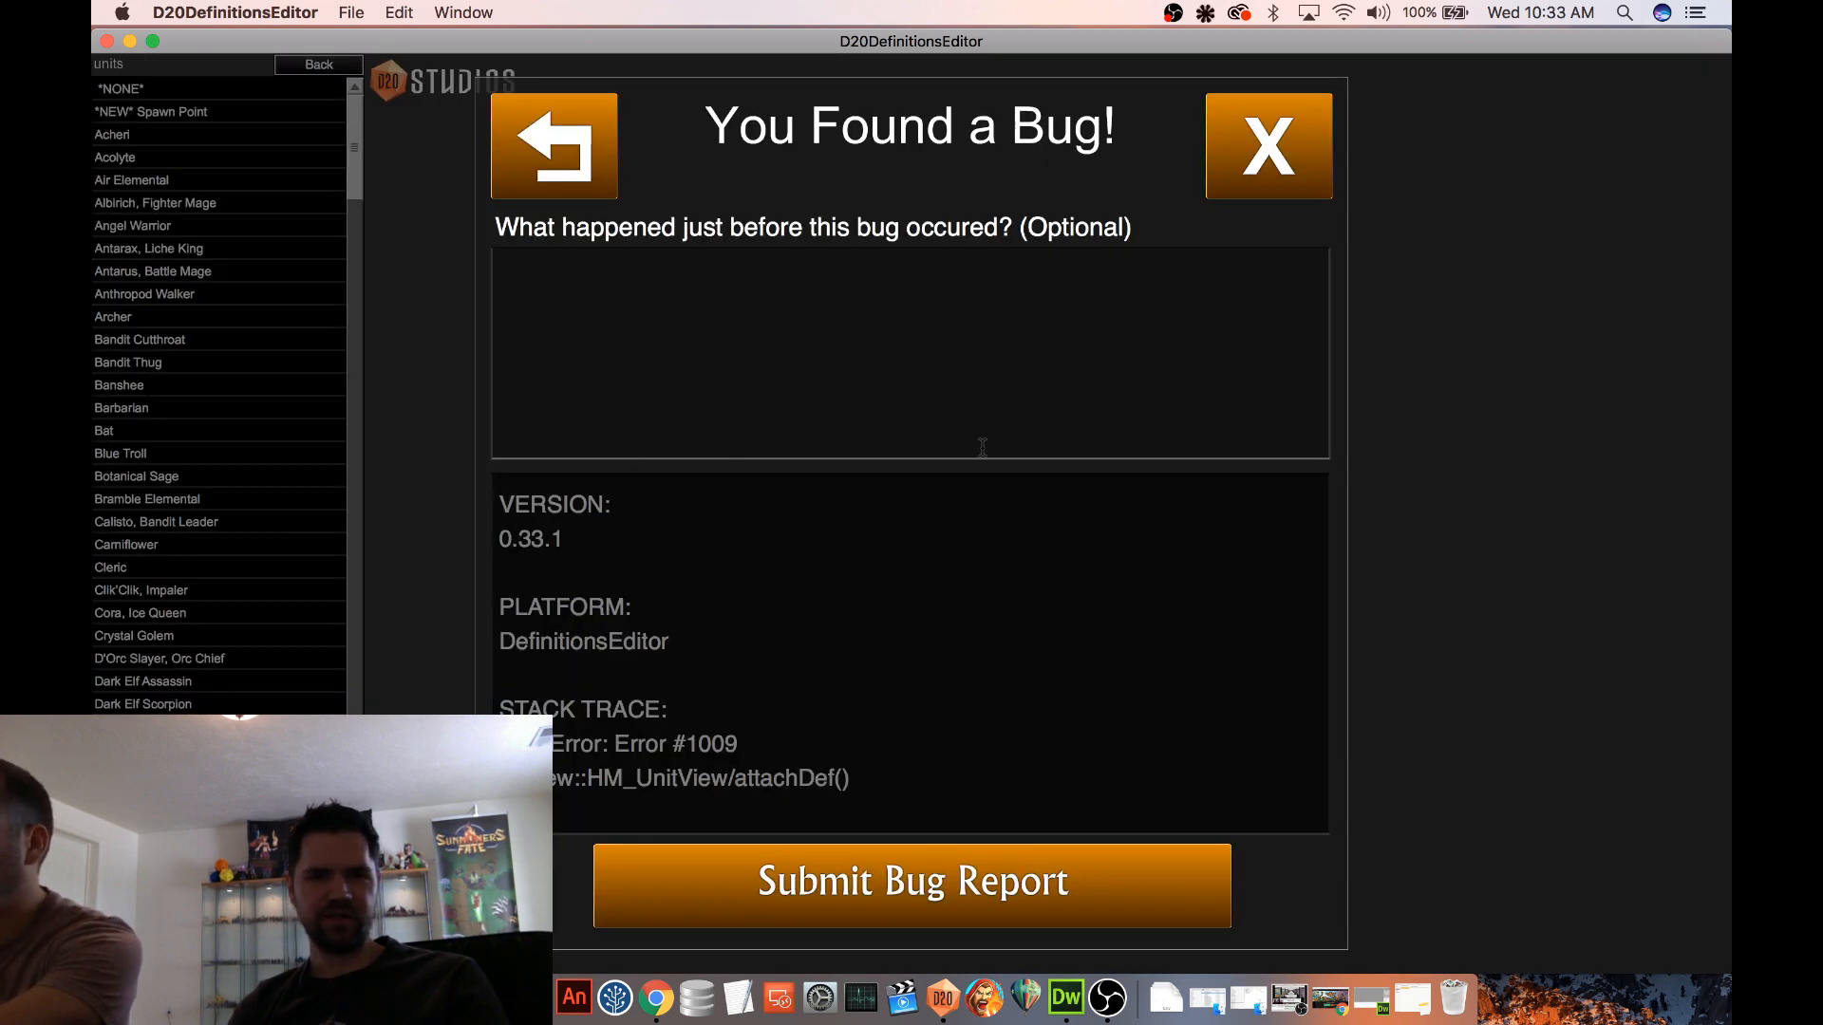
left_click(1263, 193)
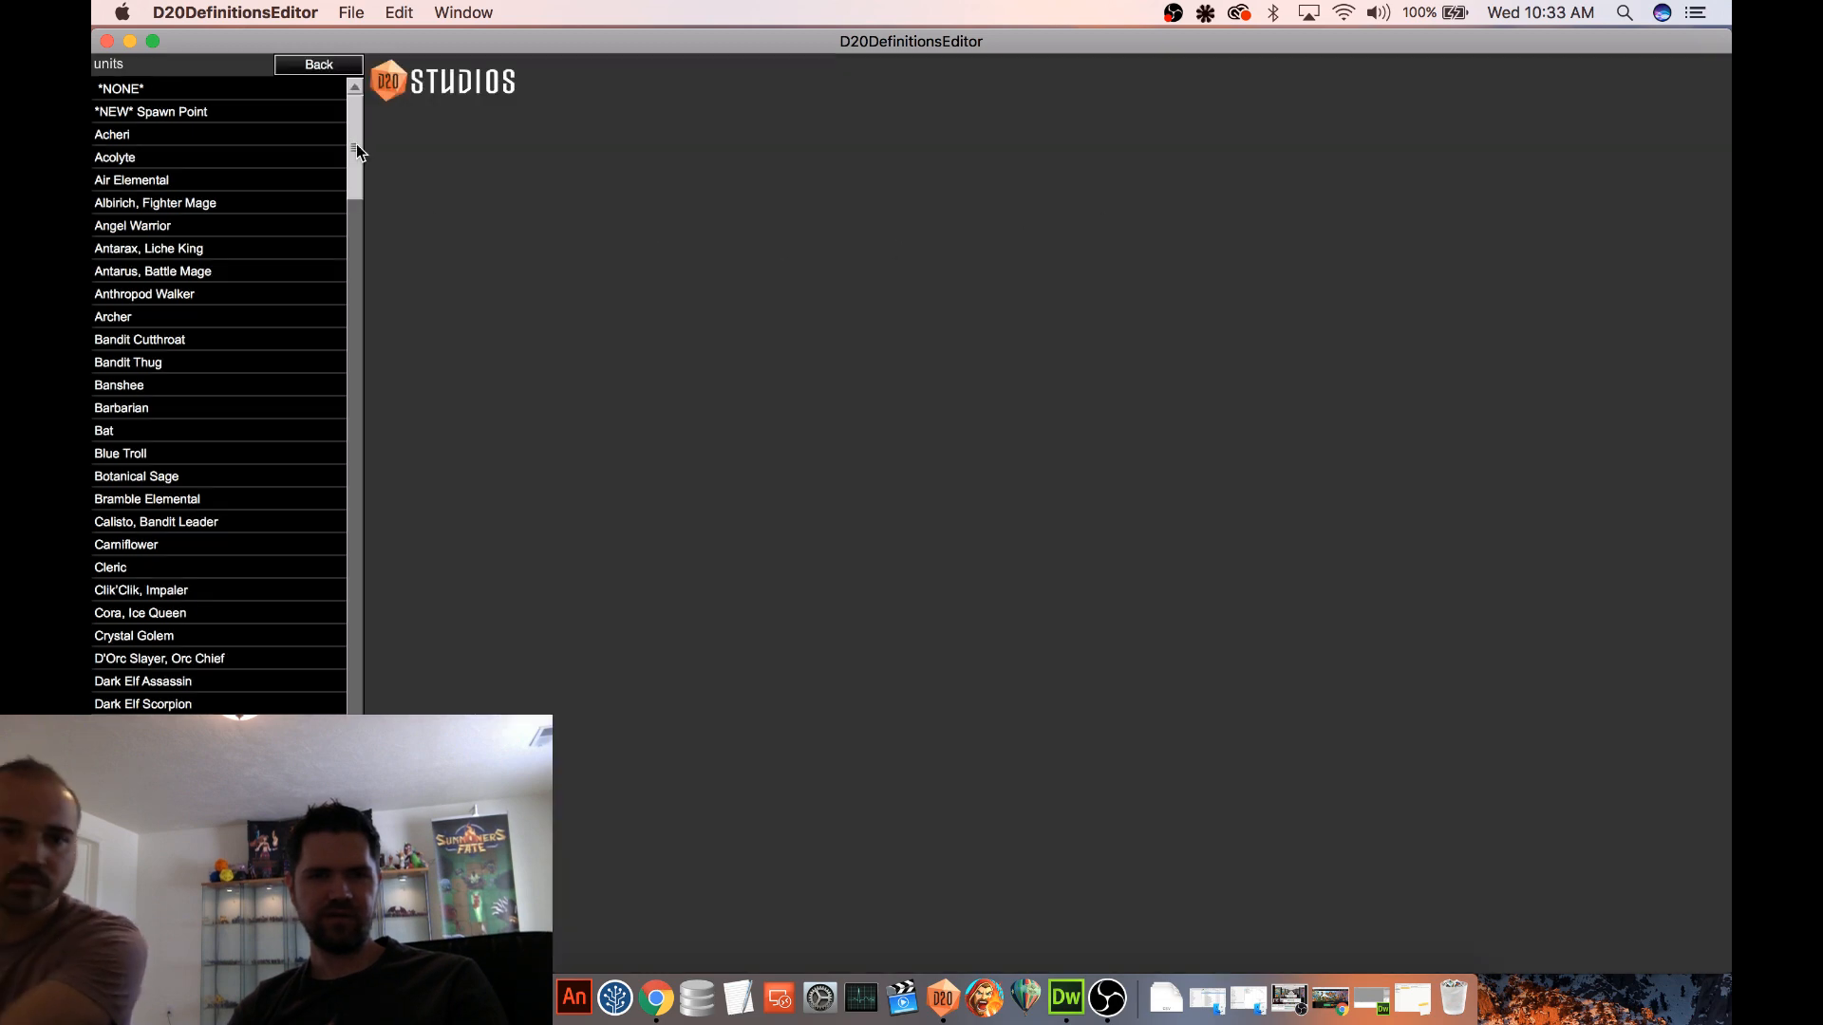
left_click_drag(351, 140, 354, 262)
left_click(181, 463)
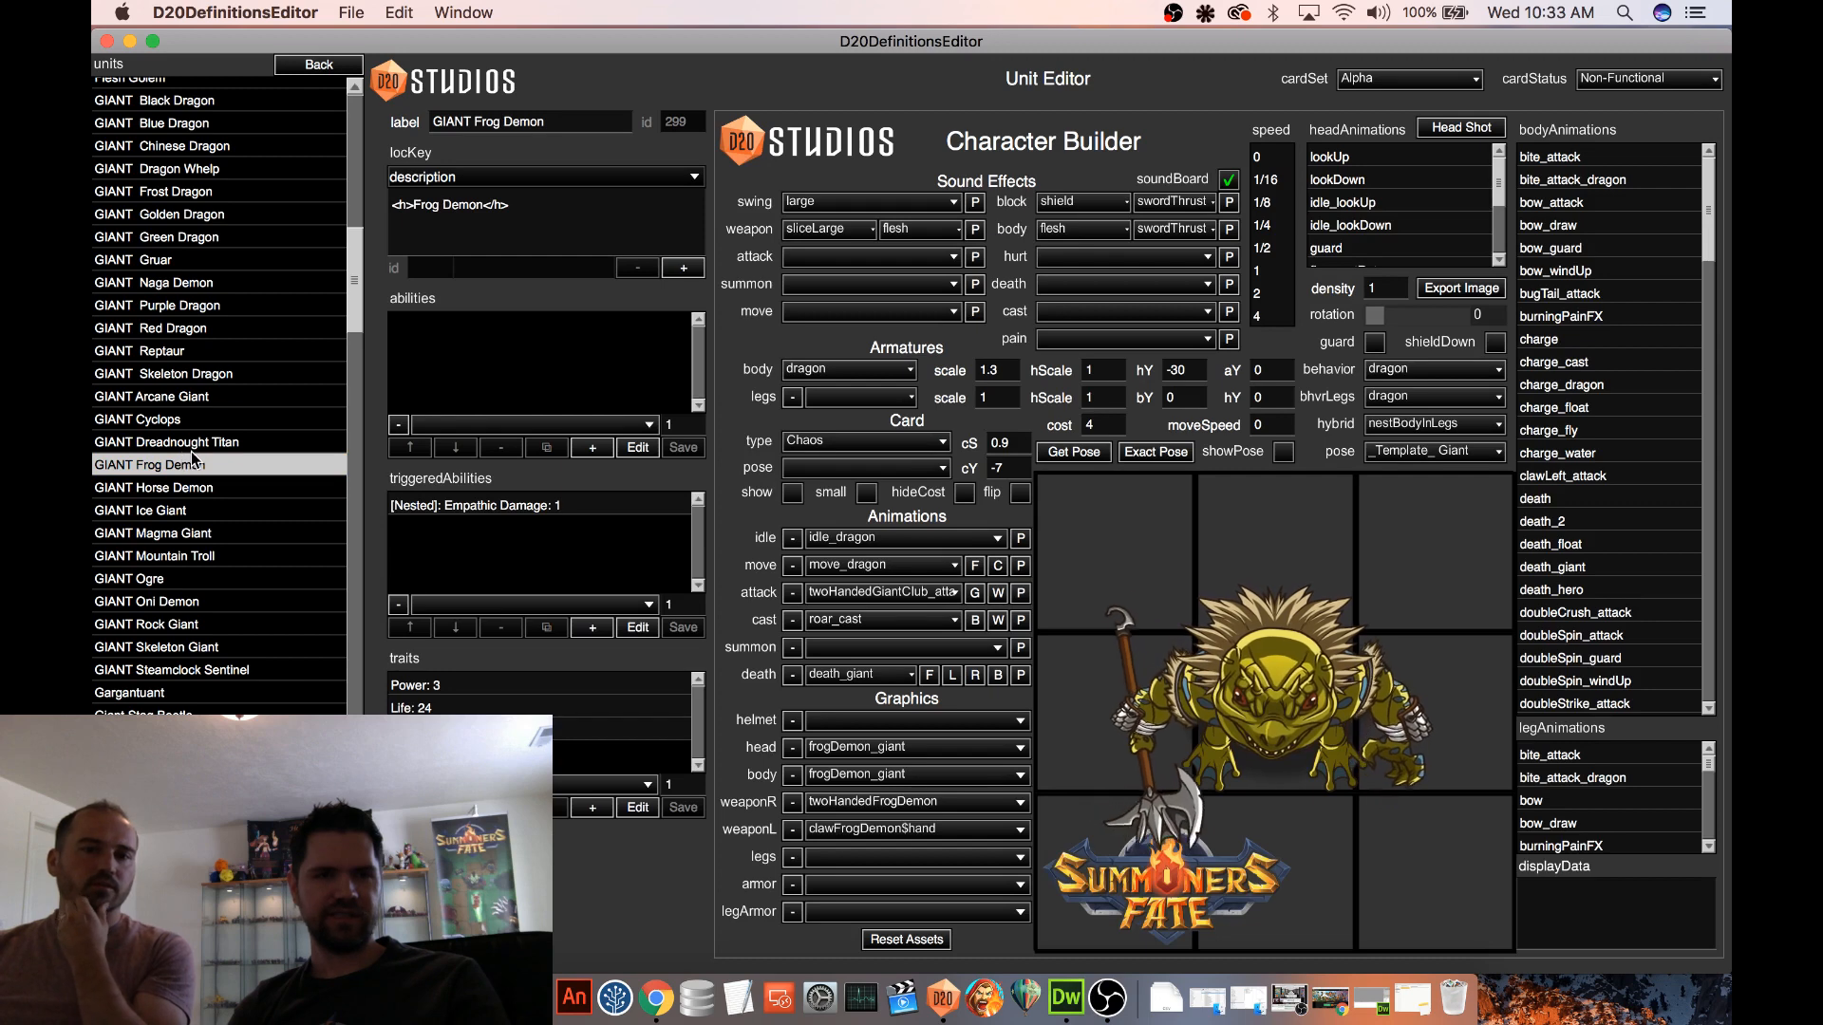
scroll(213, 439, "up", 2)
scroll(217, 432, "up", 5)
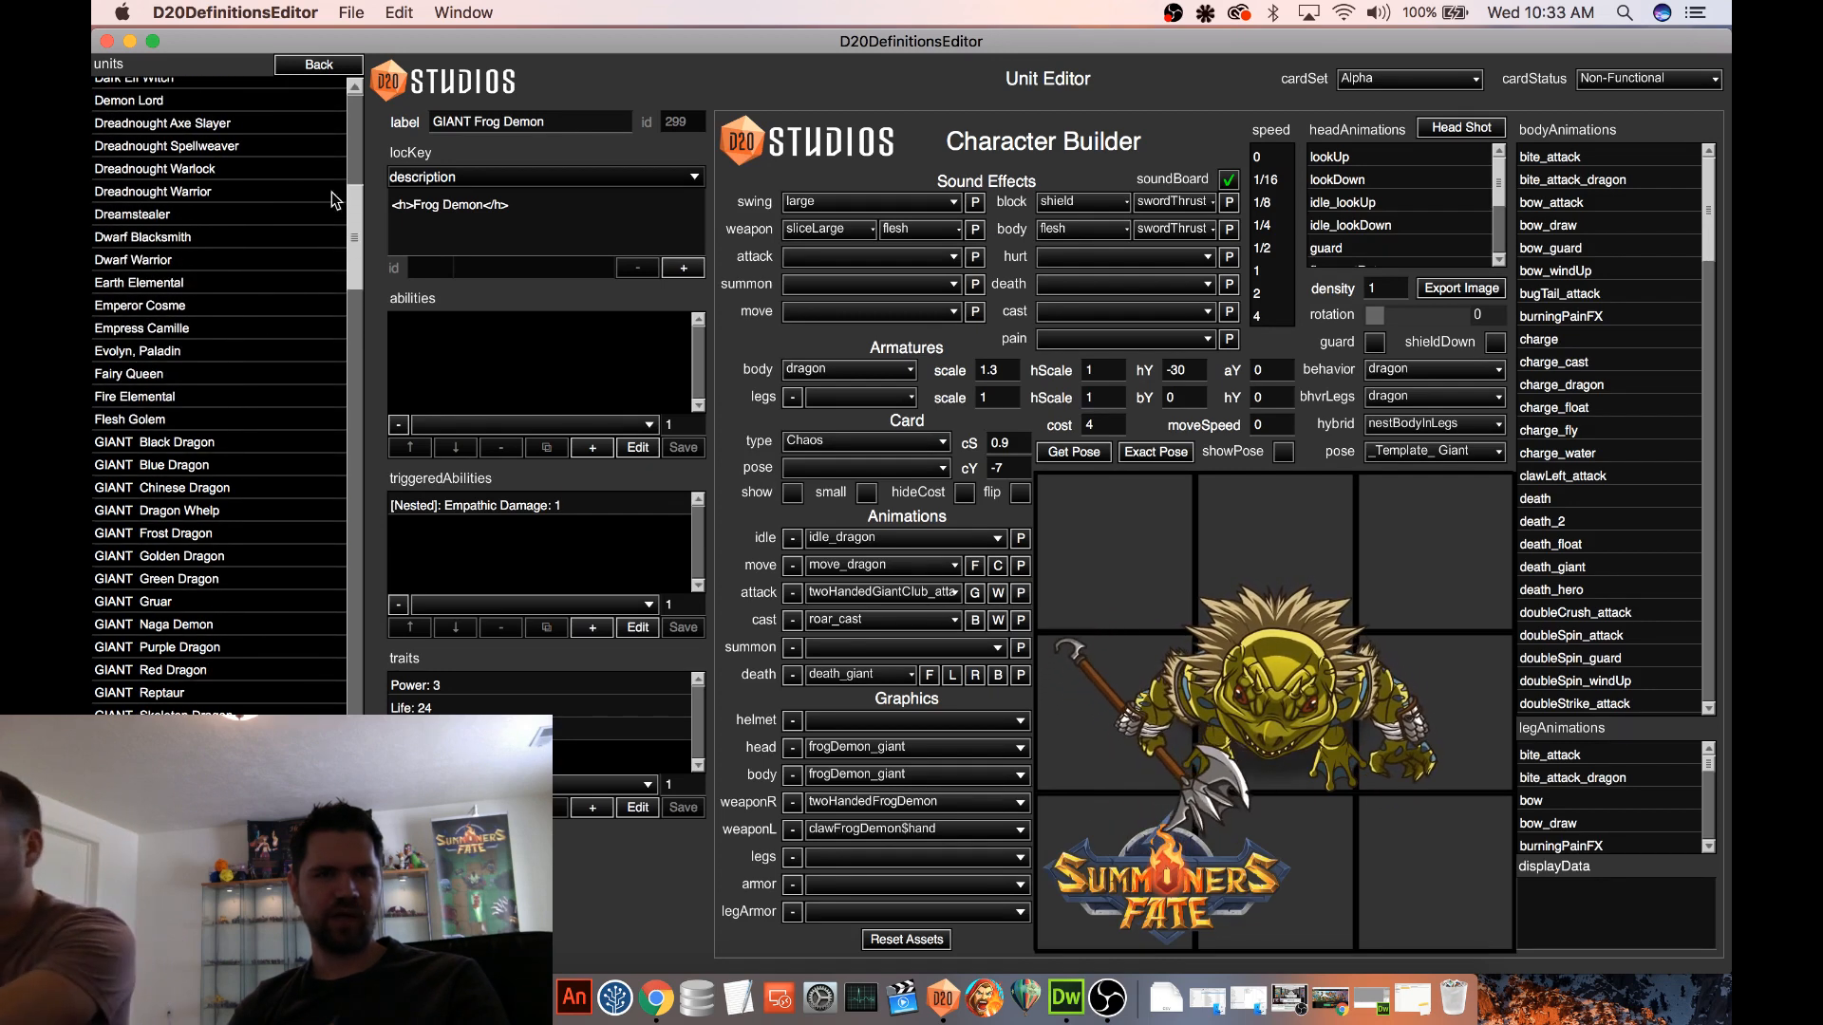
scroll(334, 374, "down", 20)
scroll(316, 408, "up", 1)
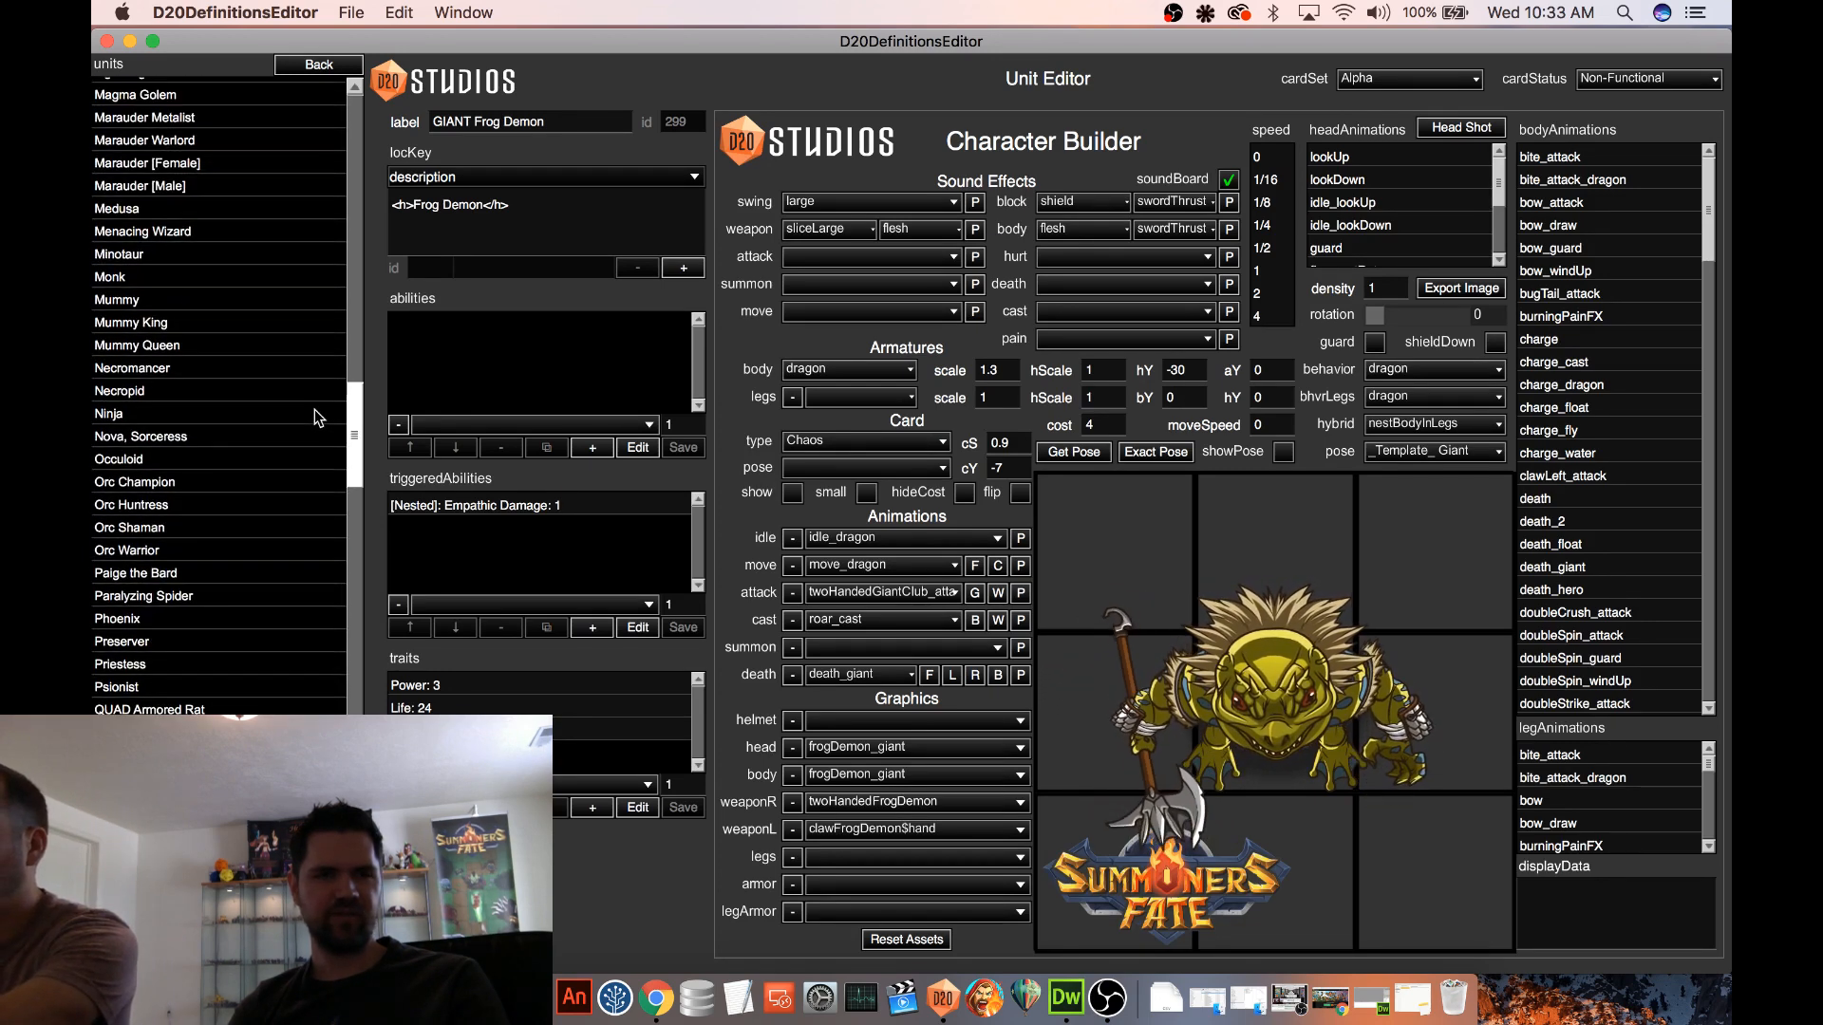
left_click(150, 266)
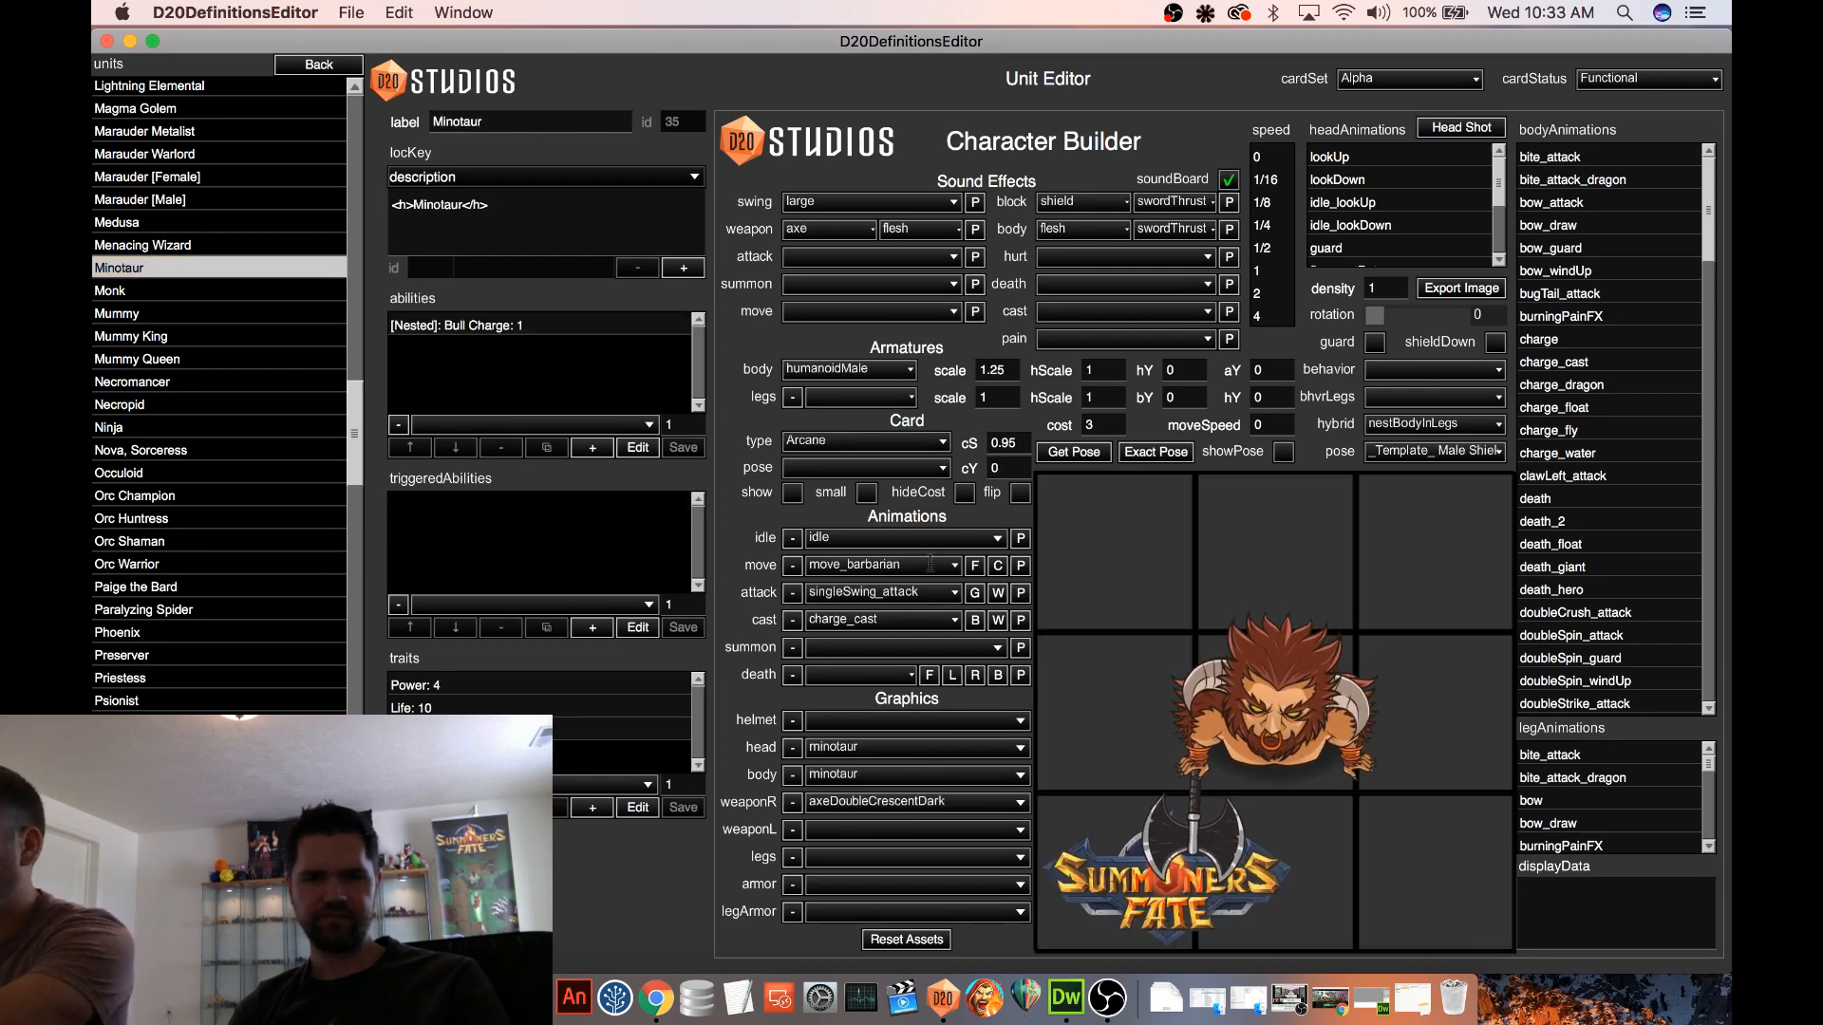
Copy the data string of the Minotaur's nested Bull Charge ability and return to the unit
left_click(457, 330)
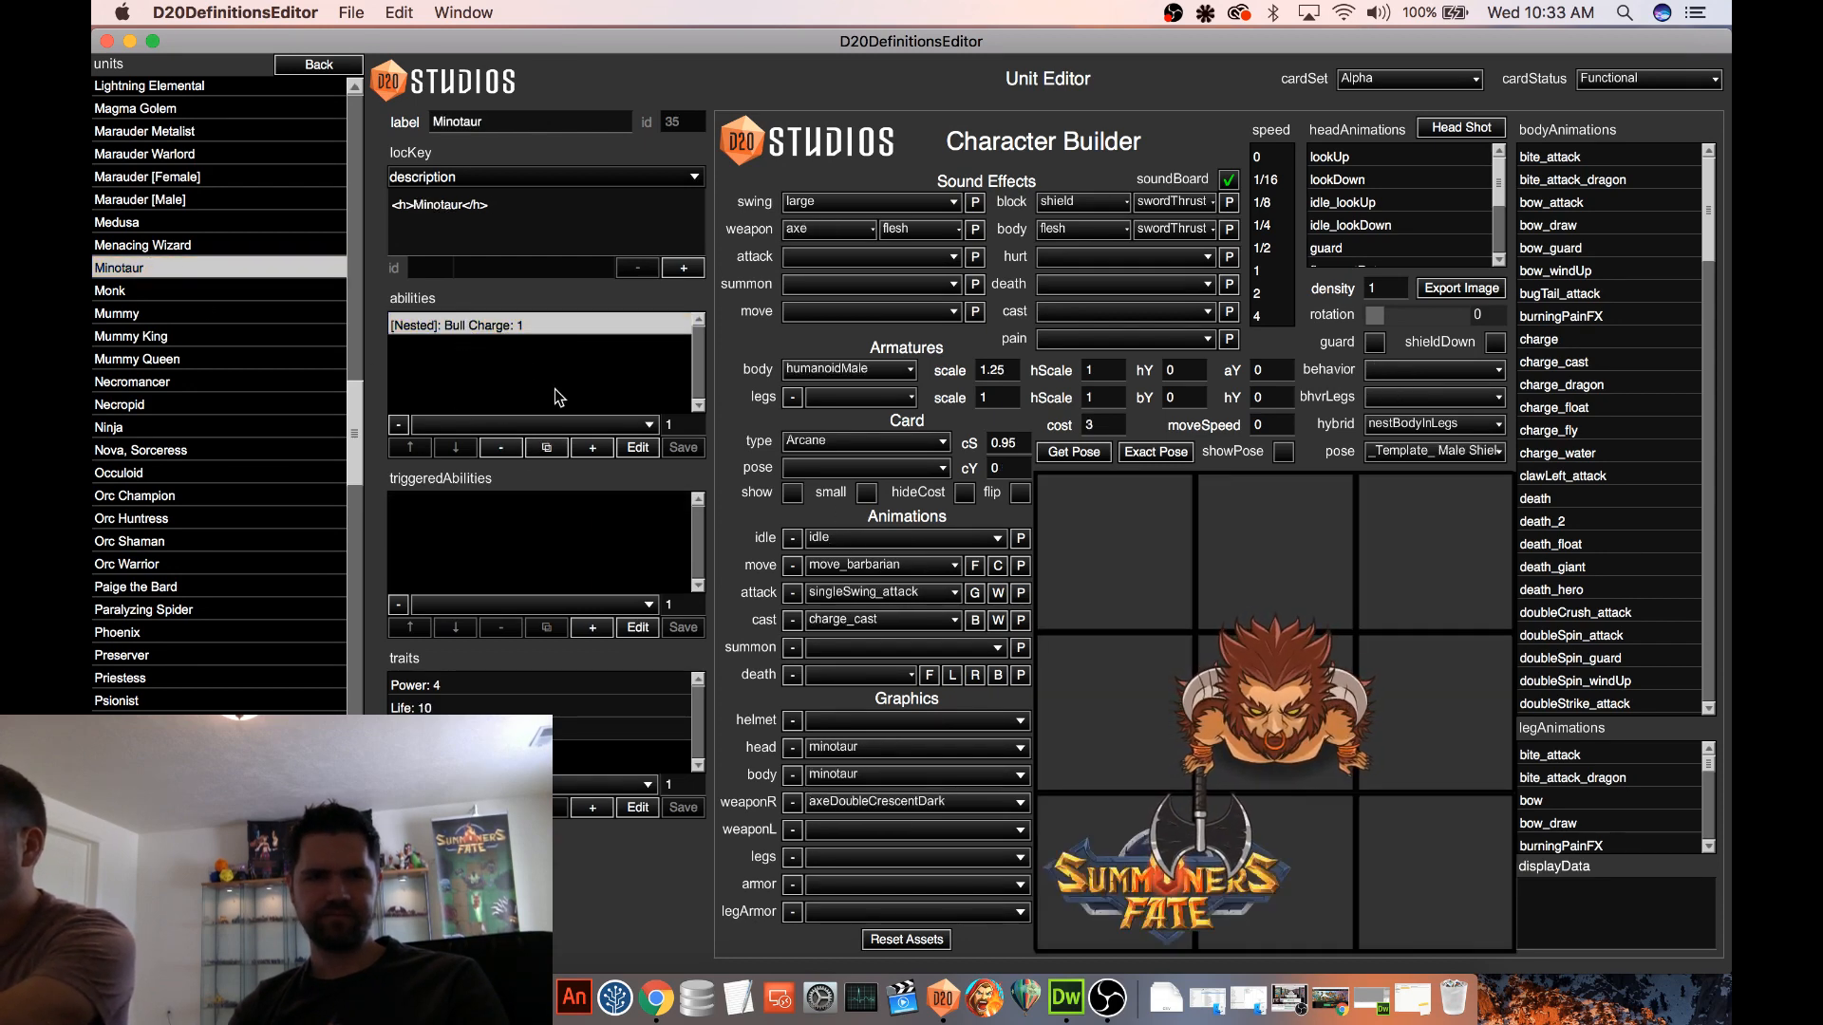
left_click(638, 449)
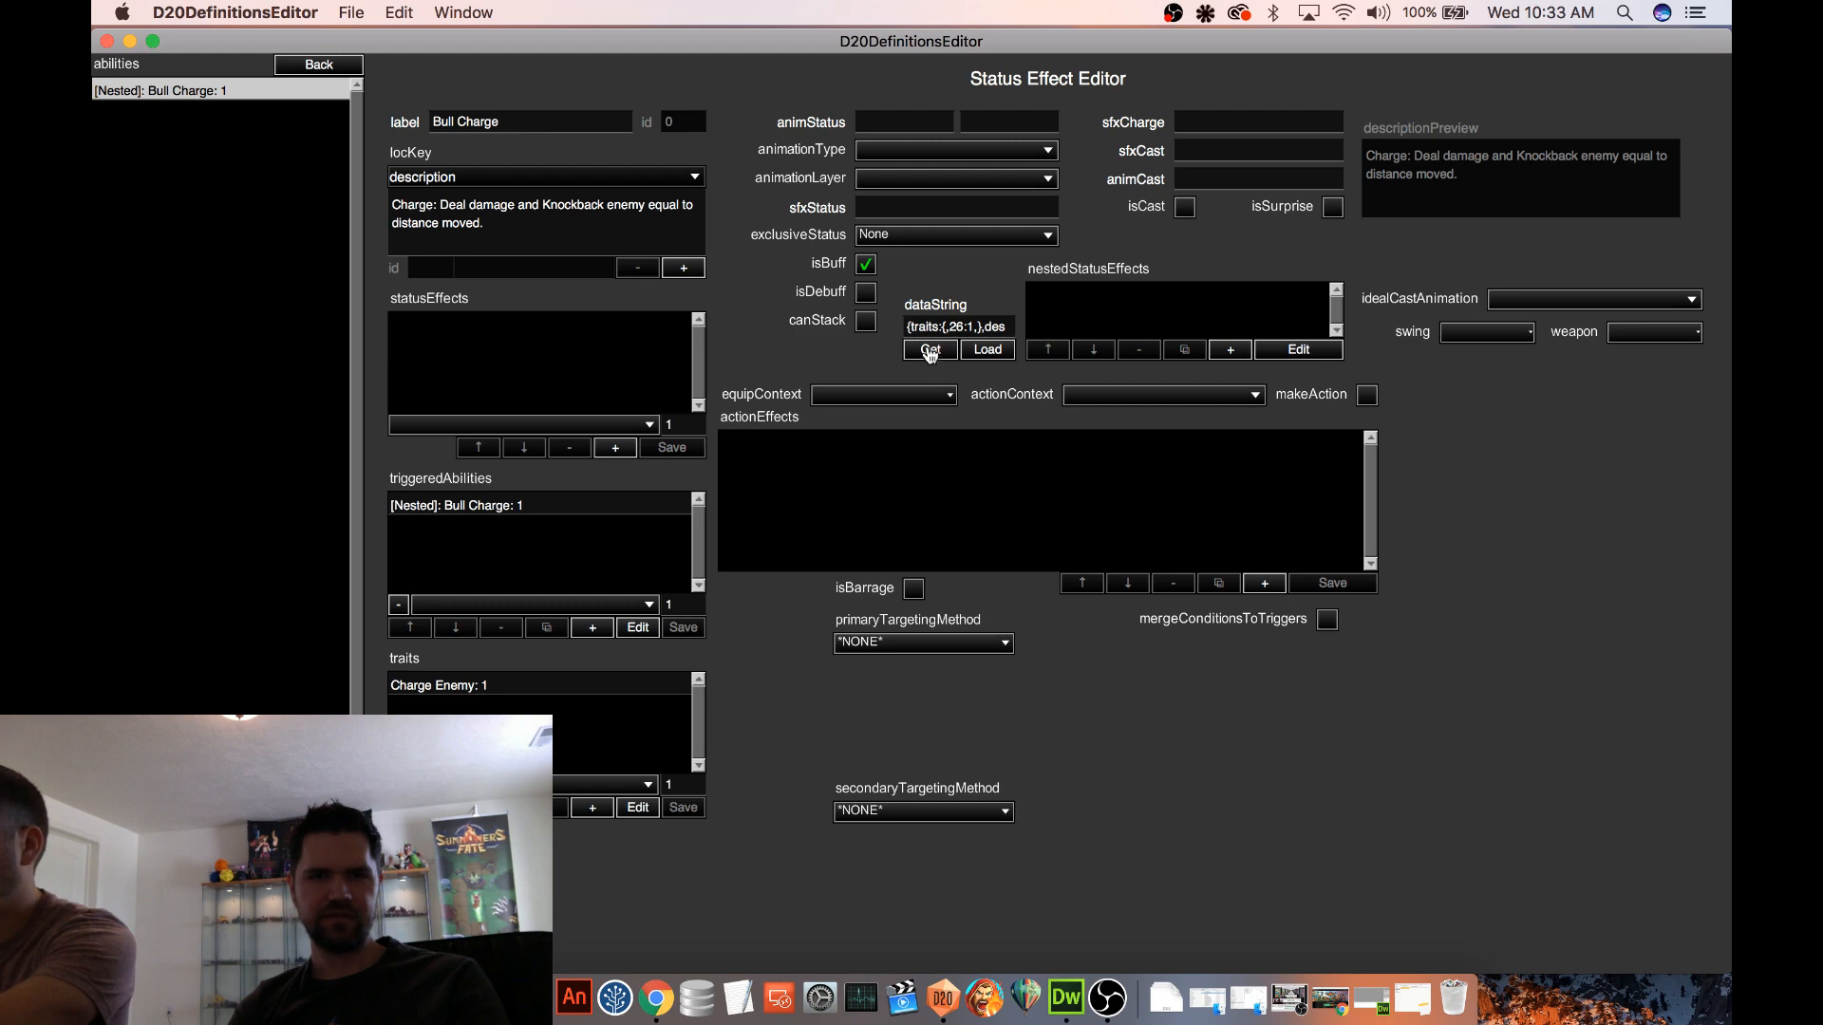
left_click(349, 66)
Add a new nested ability to the GIANT Cyclops and load the copied Bull Charge data into it
scroll(261, 318, "up", 5)
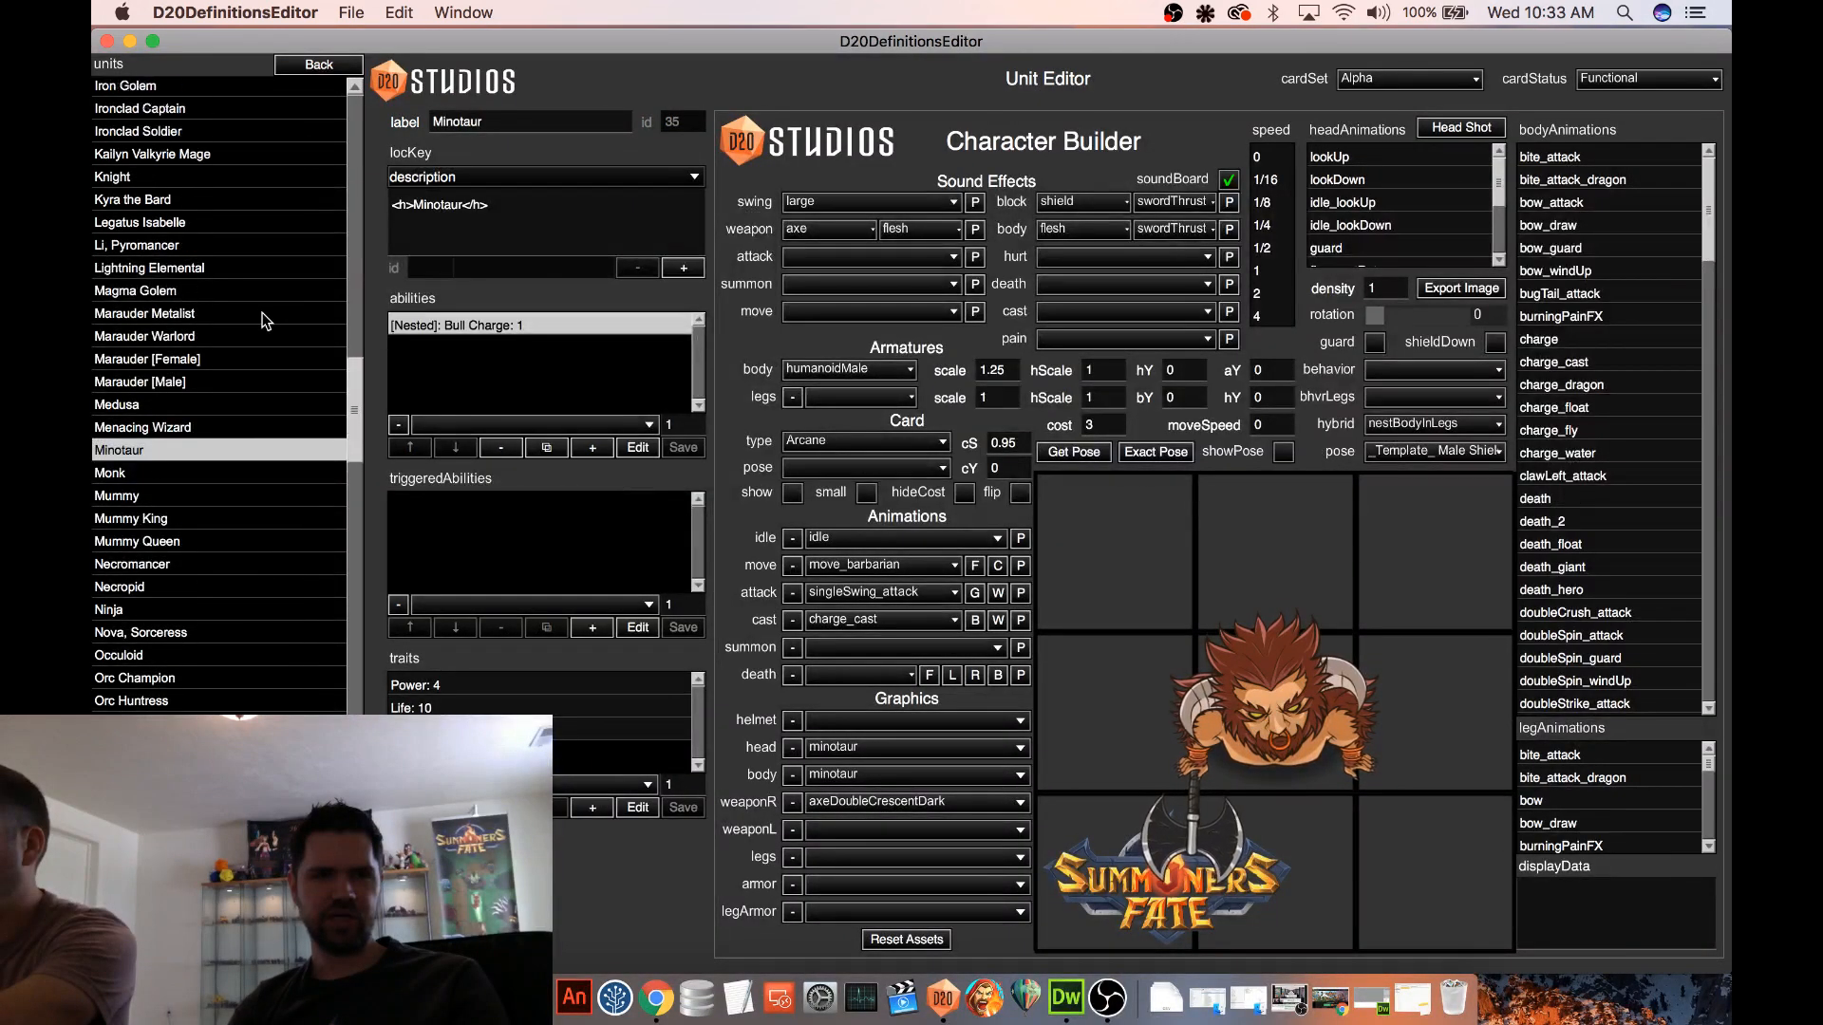
scroll(261, 318, "up", 10)
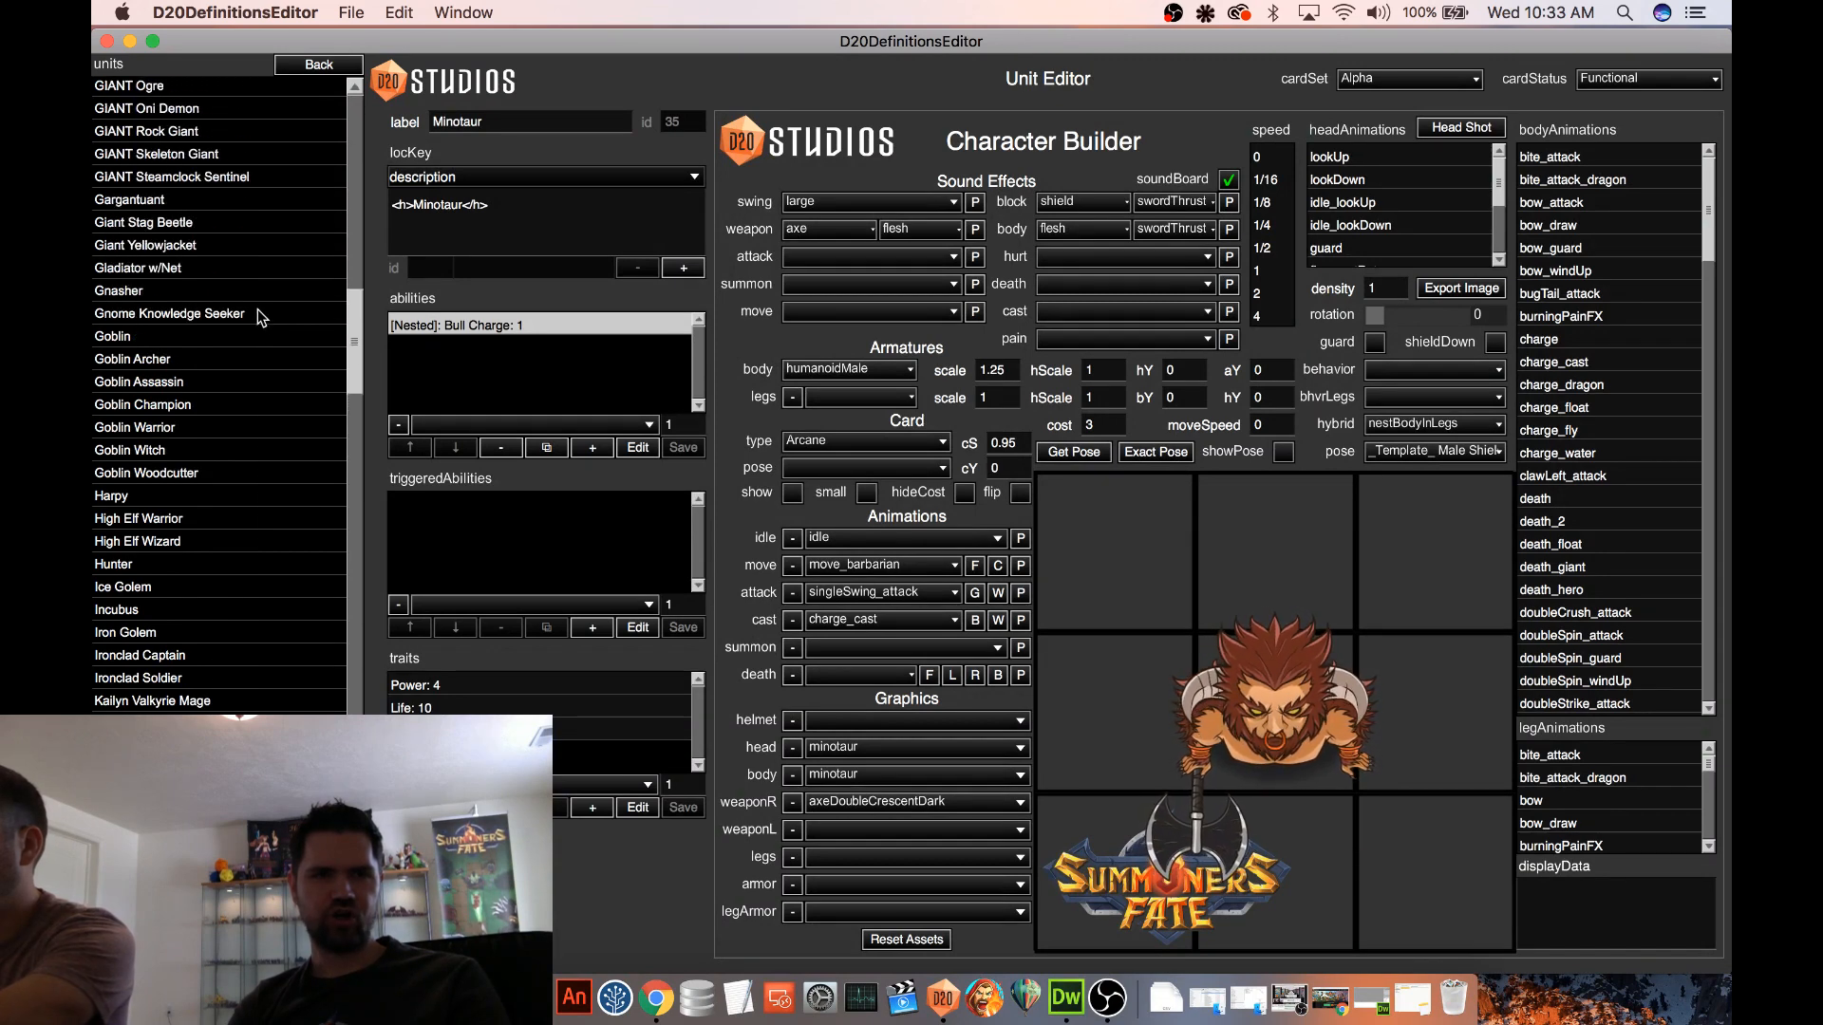
scroll(231, 285, "up", 9)
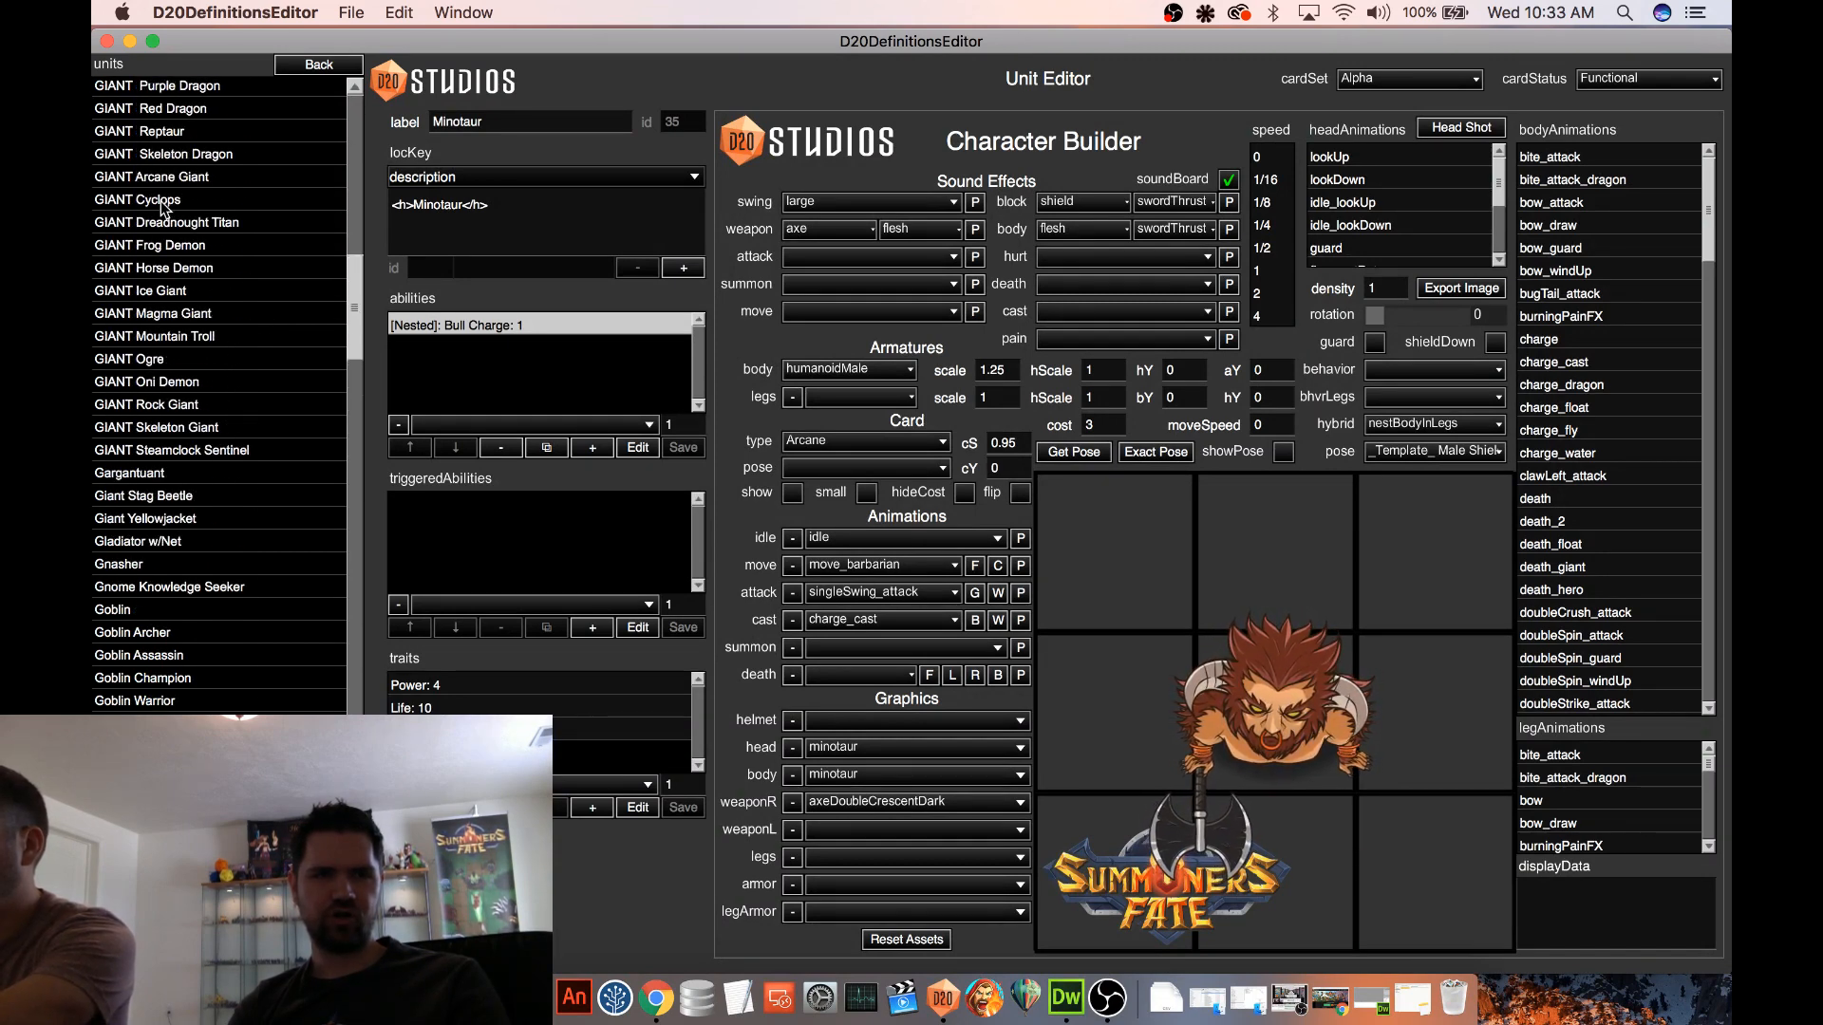
left_click(168, 197)
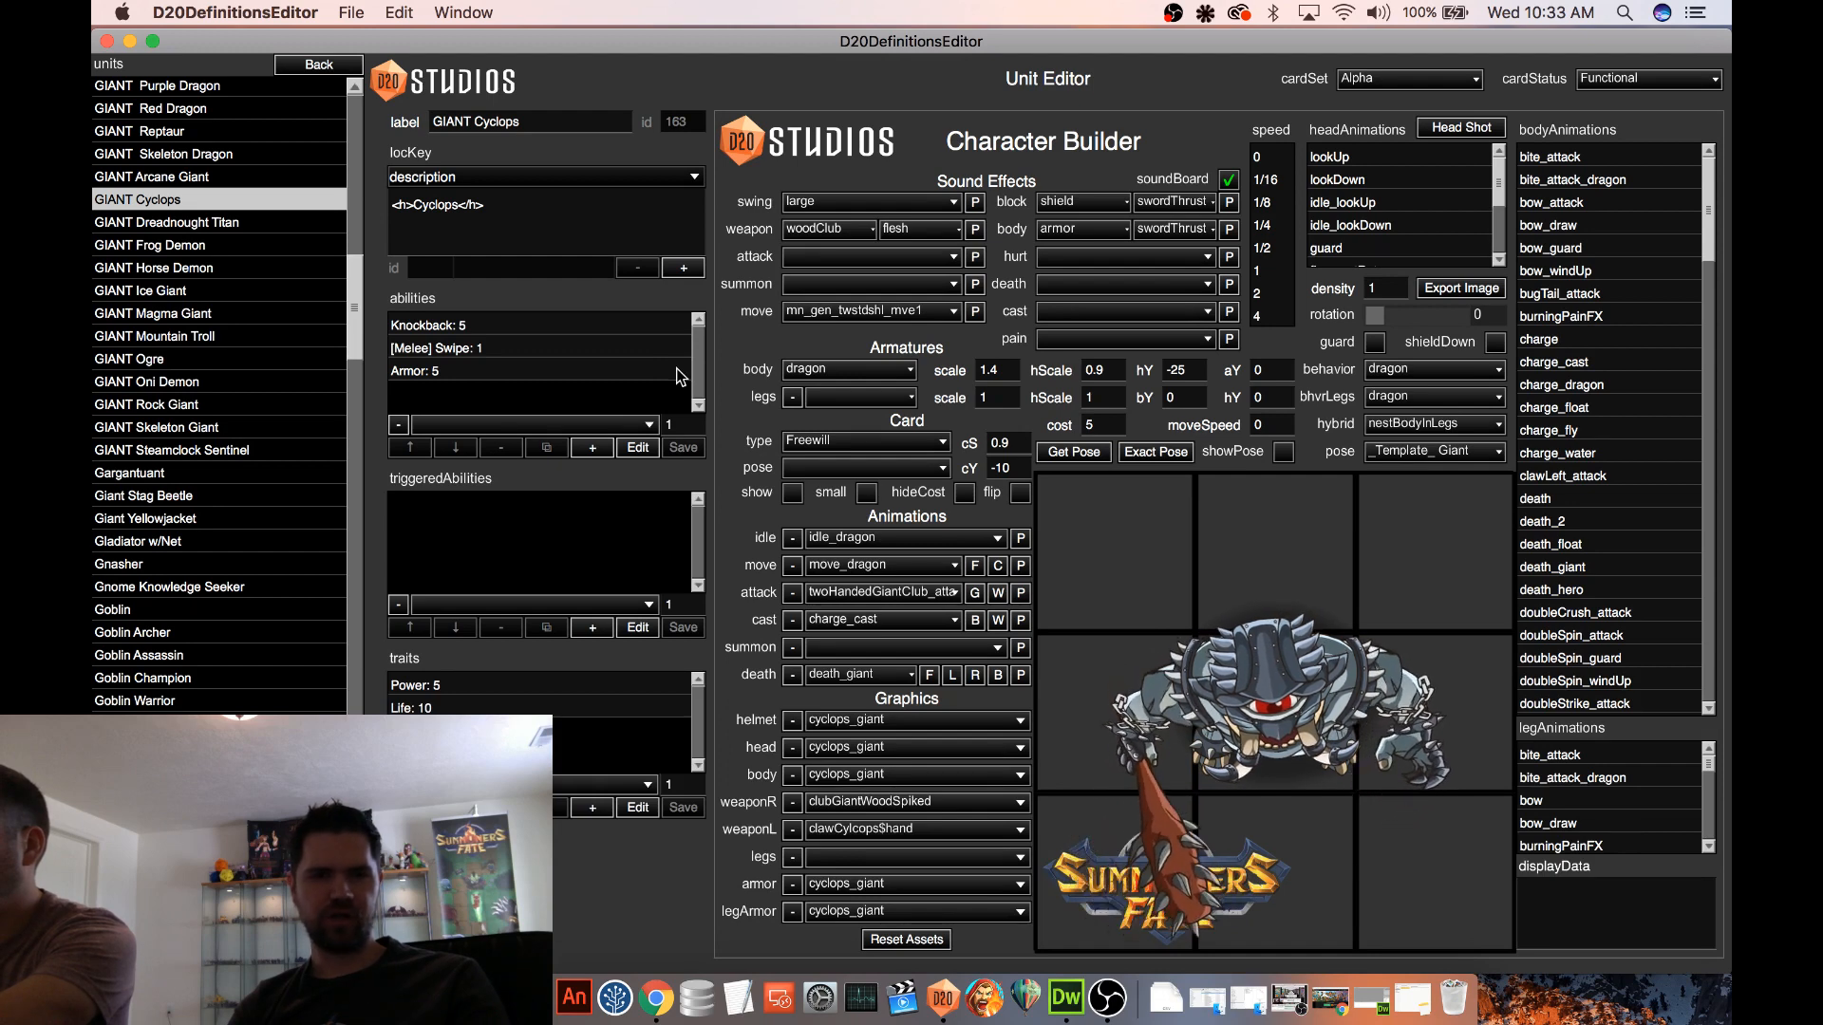
left_click(606, 449)
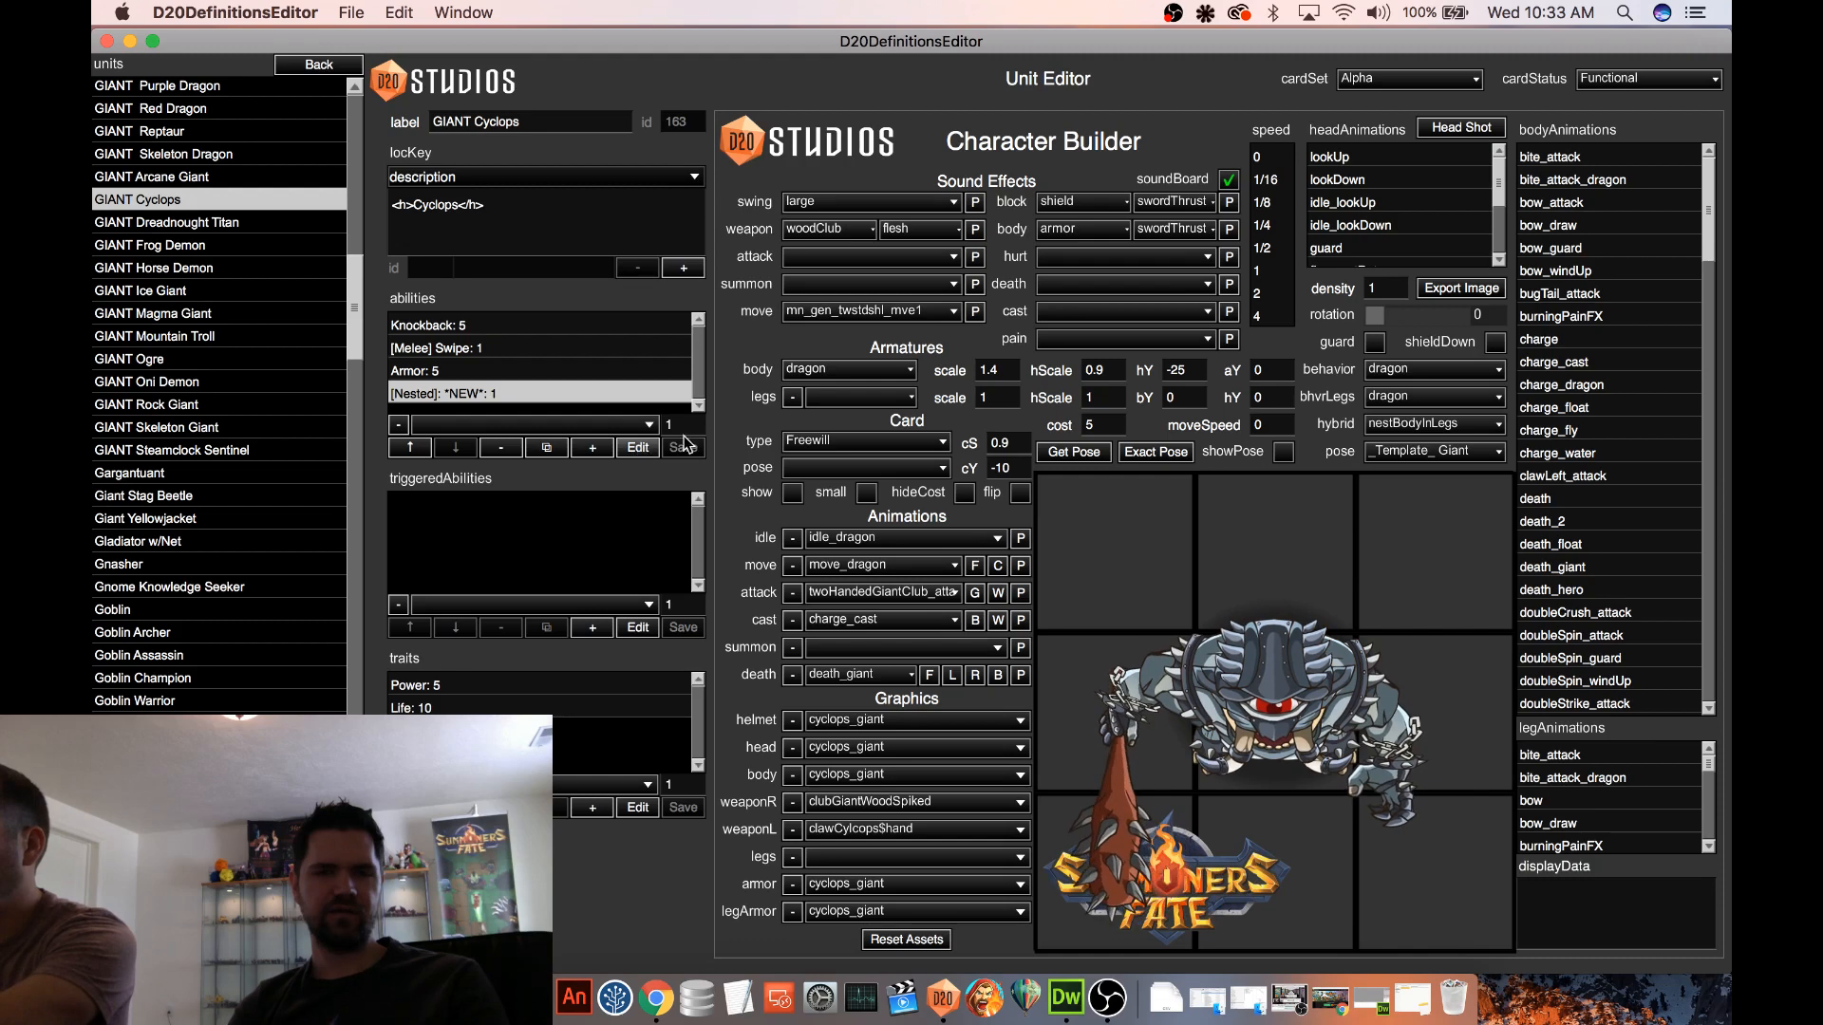
left_click(634, 448)
left_click(983, 351)
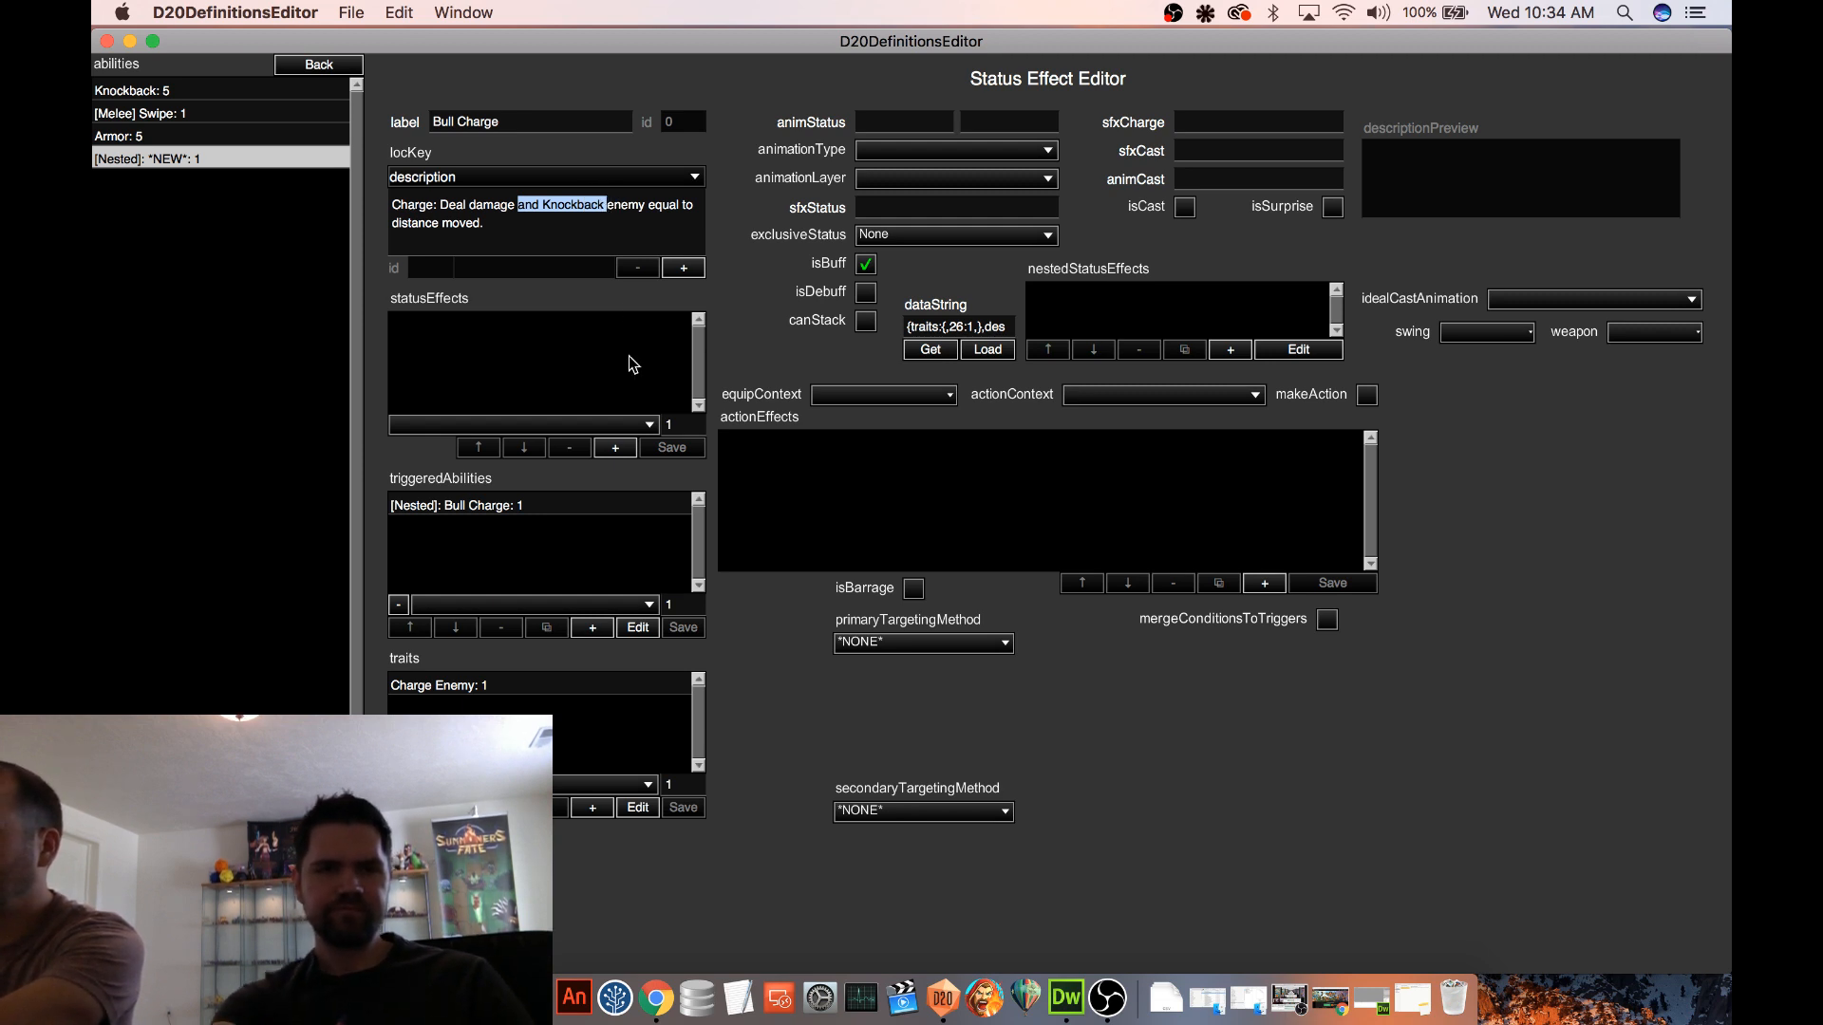
Shorten the ability's description to "Charge: Damage enemy equal to distance moved."
key("BackSpace")
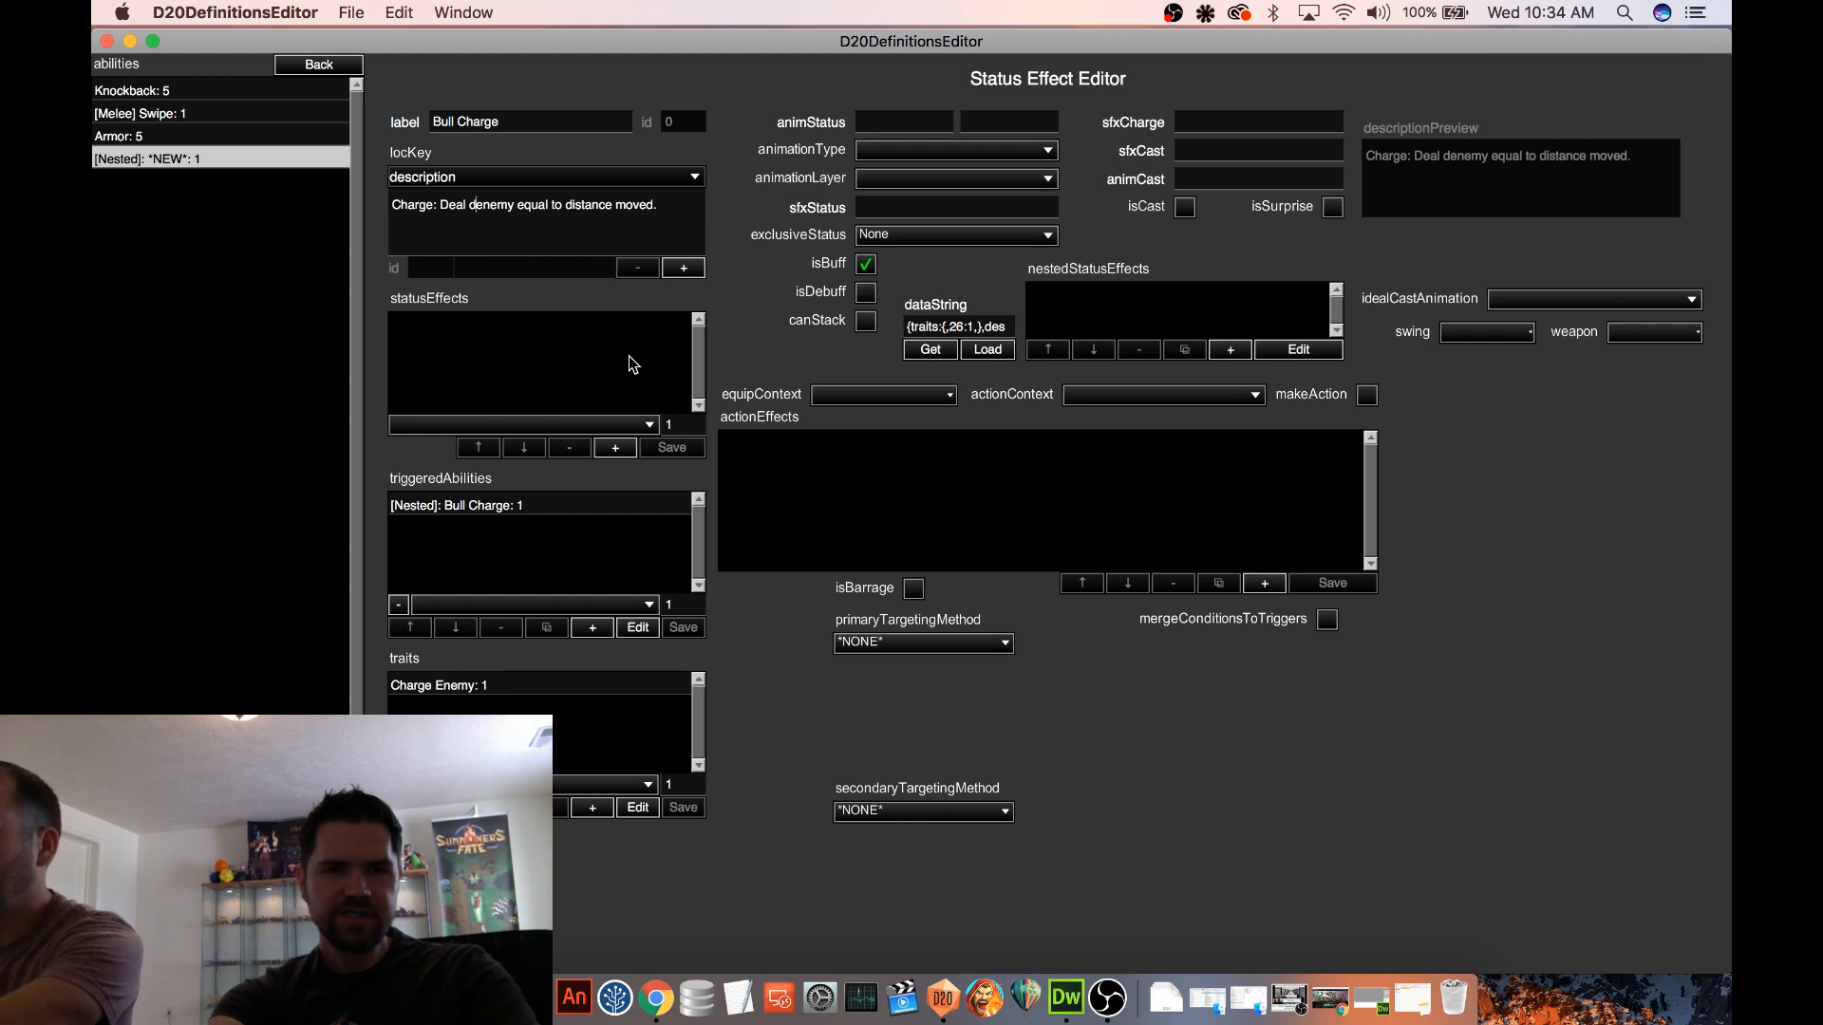
key("BackSpace")
key("BackSpace")
key("BackSpace")
key("BackSpace")
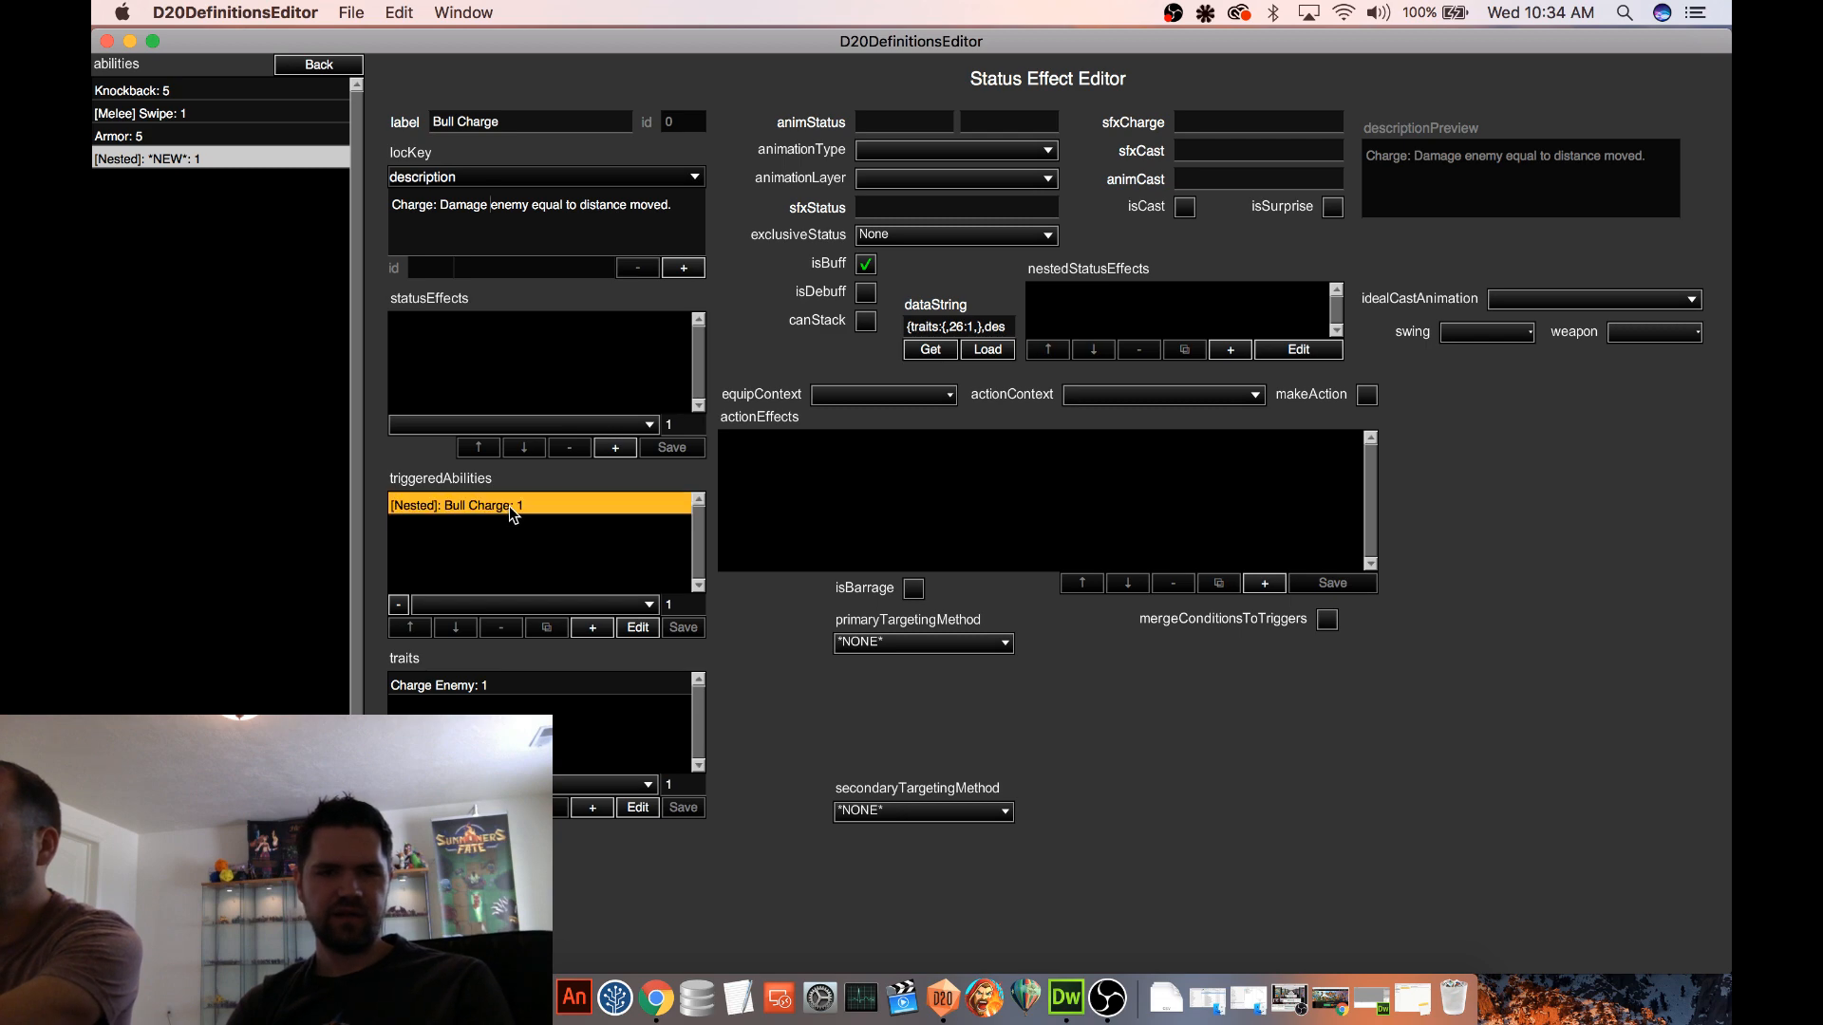
Remove the Gravity 'Push from Cast Loc' action effect from the nested Bull Charge triggered ability
left_click(638, 627)
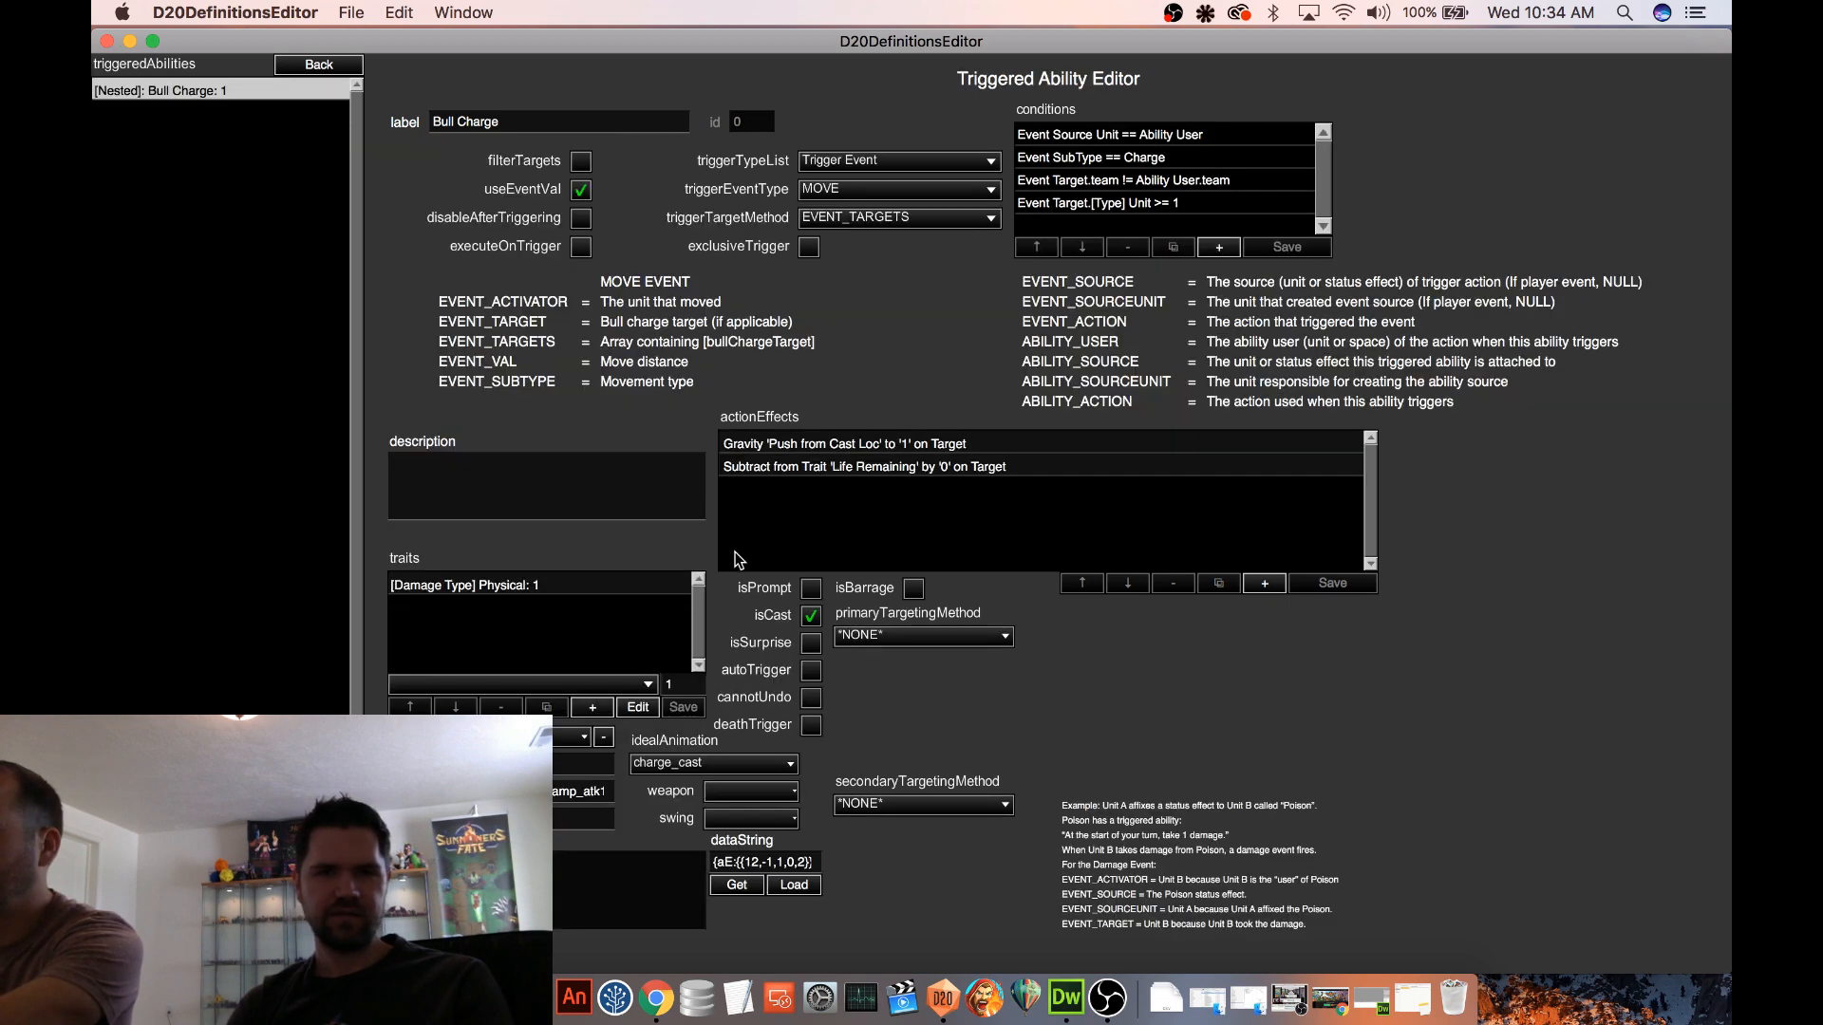
left_click(893, 446)
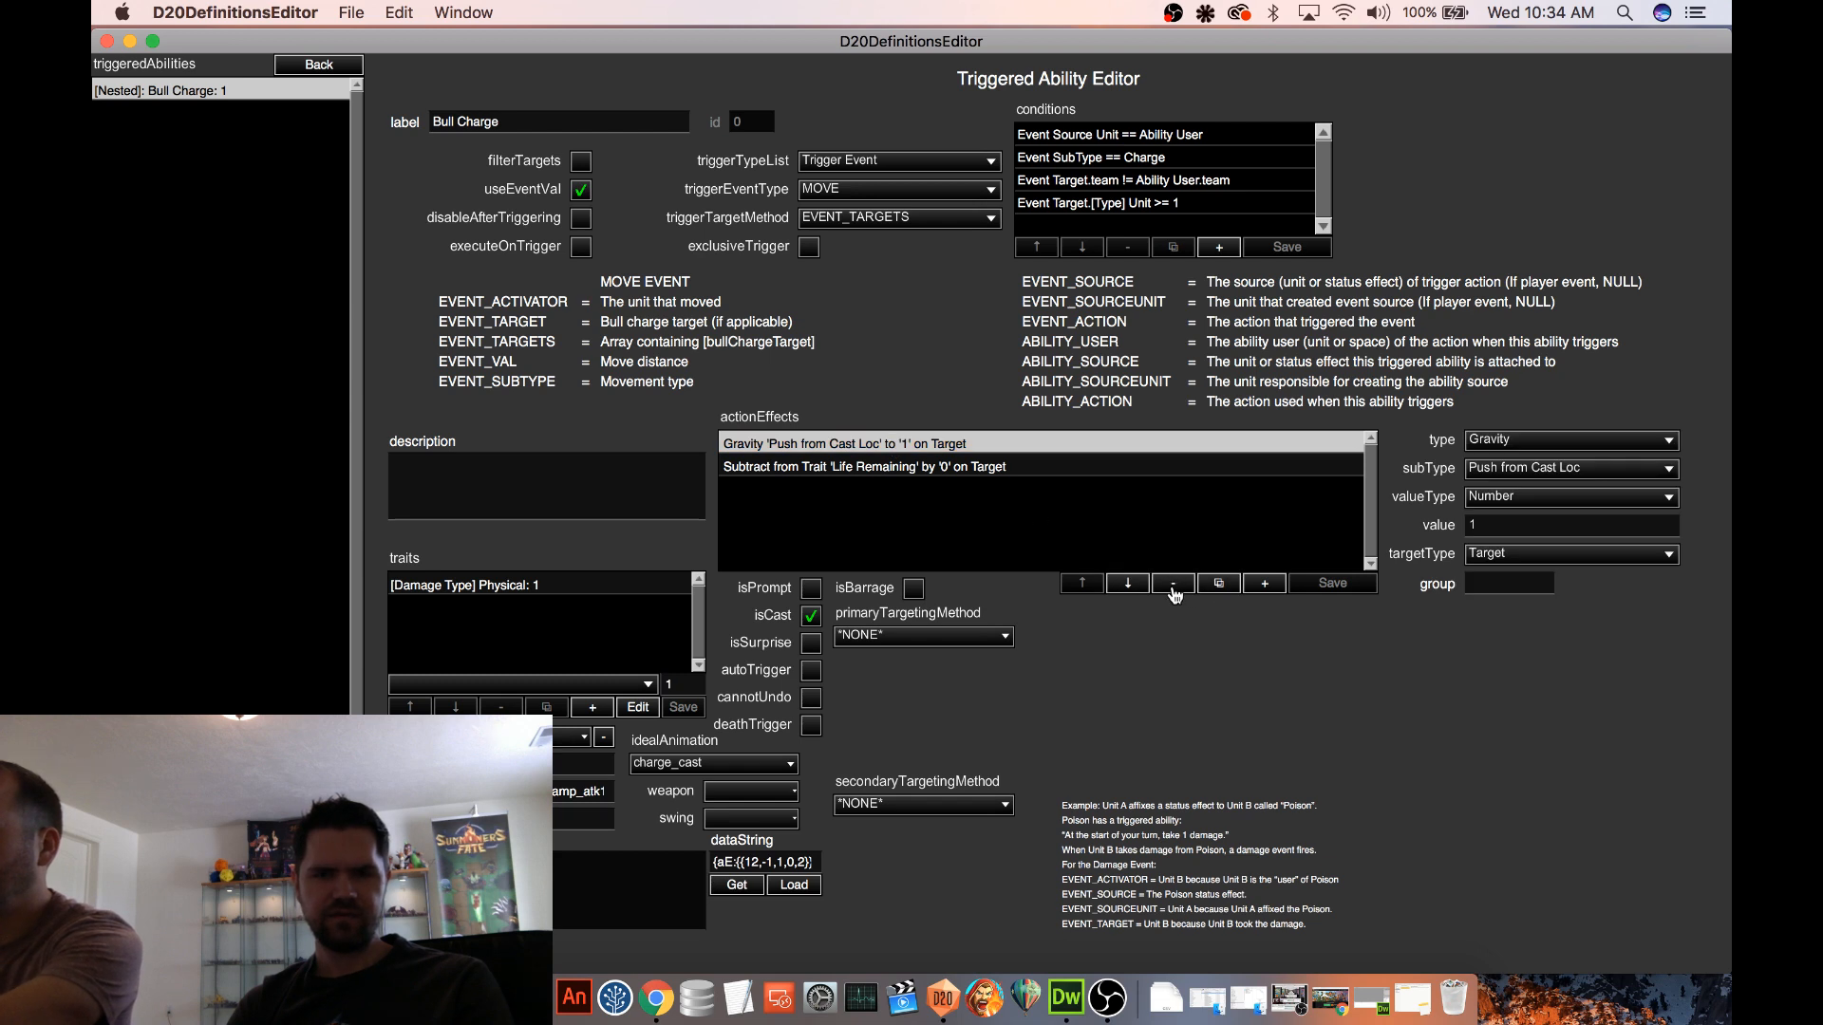
left_click(1173, 585)
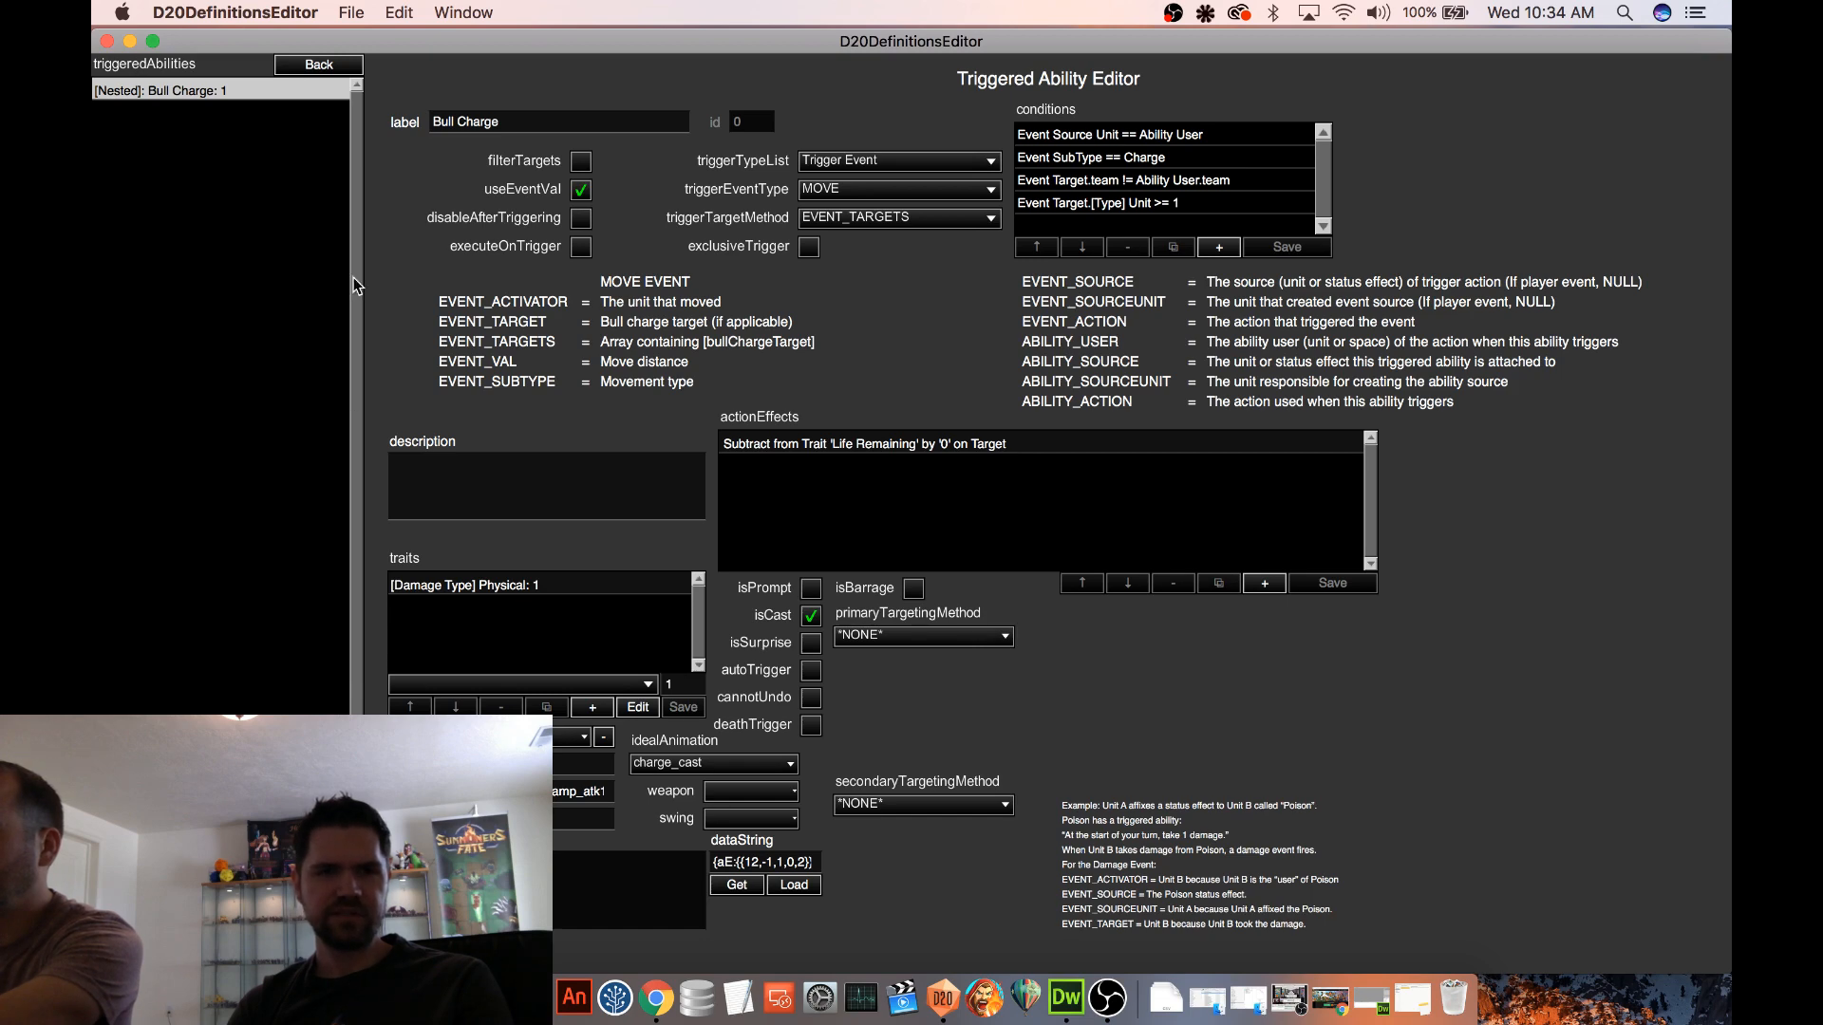
left_click(337, 64)
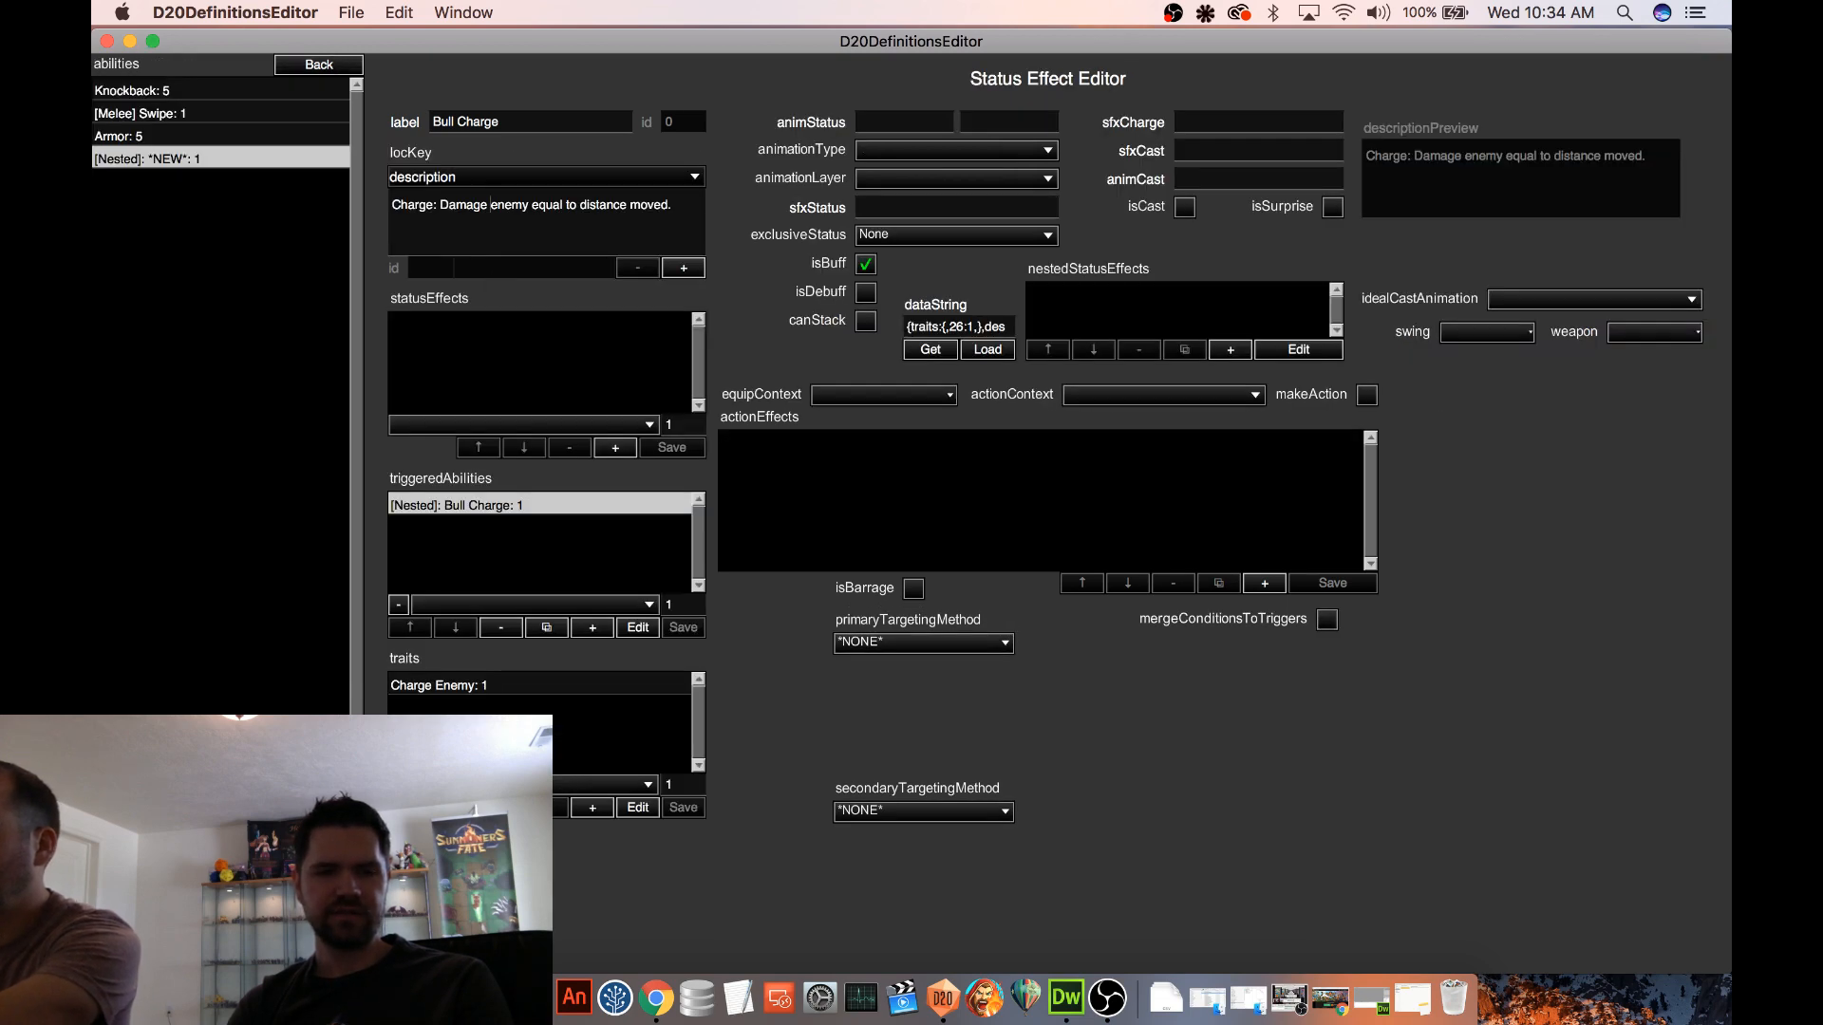
left_click(333, 883)
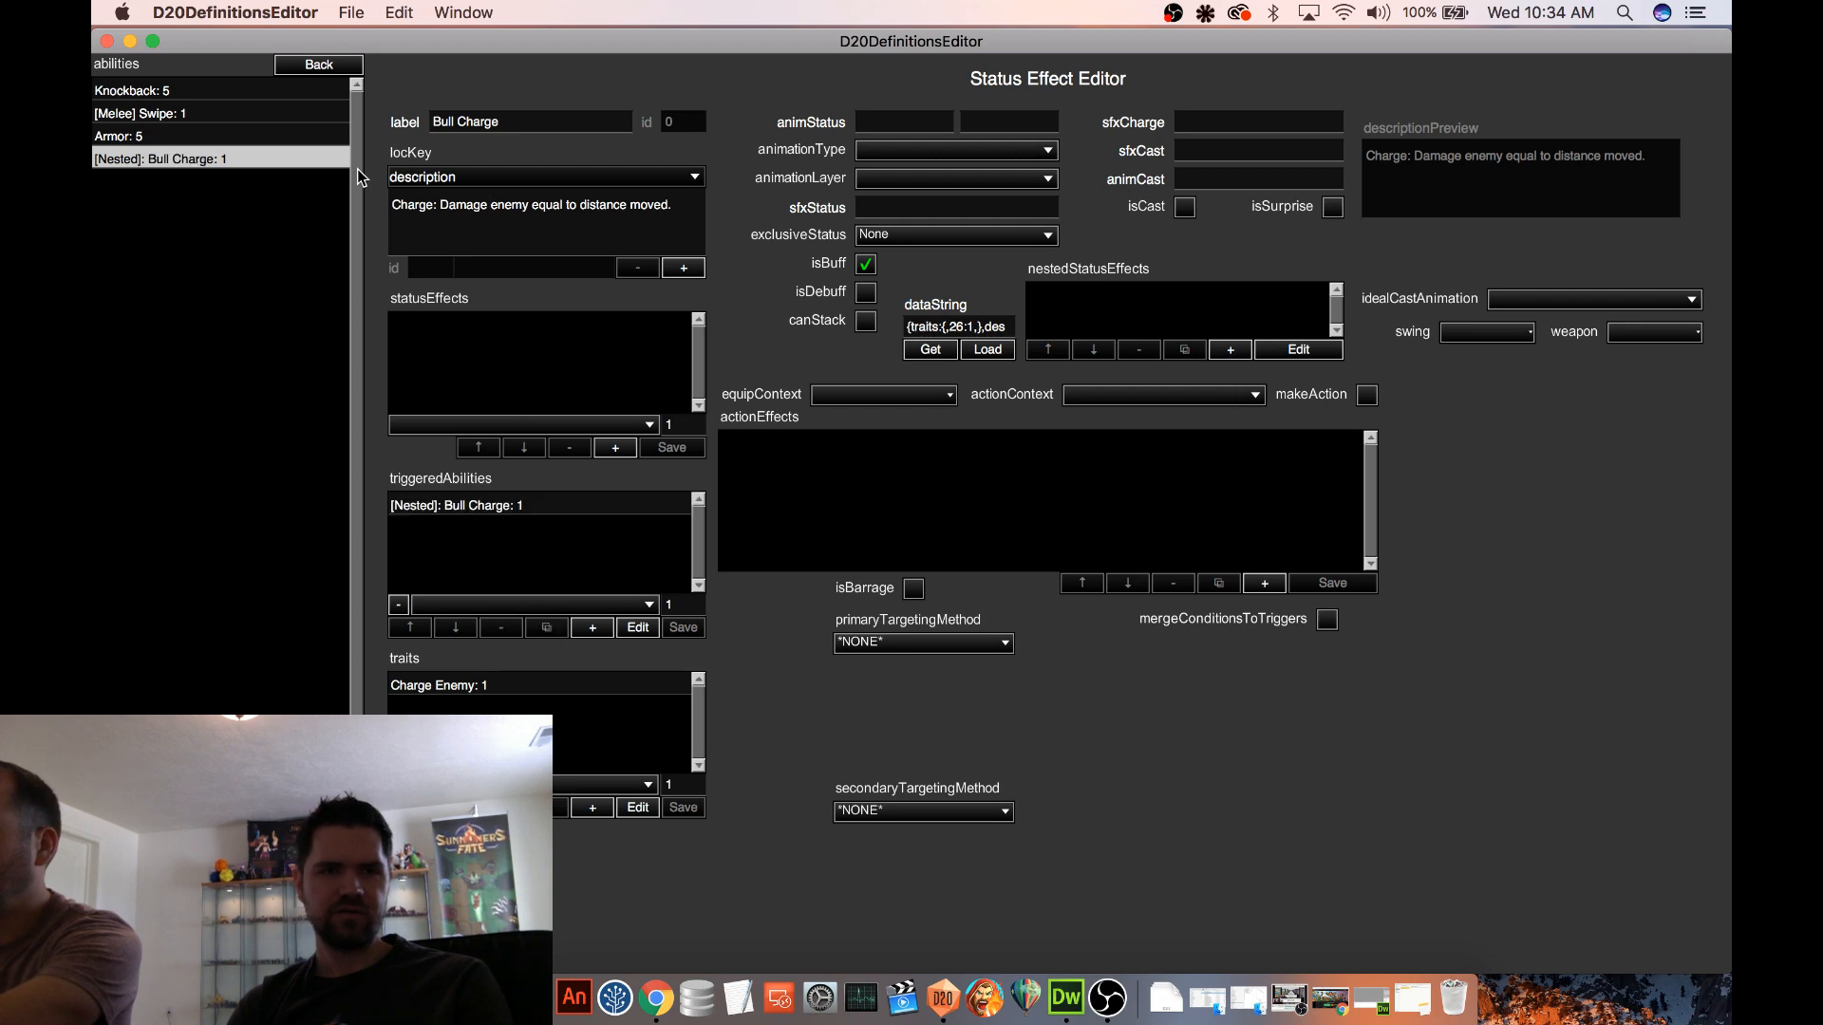
Return to the GIANT Cyclops unit and show its card preview to check the ability text
left_click(347, 65)
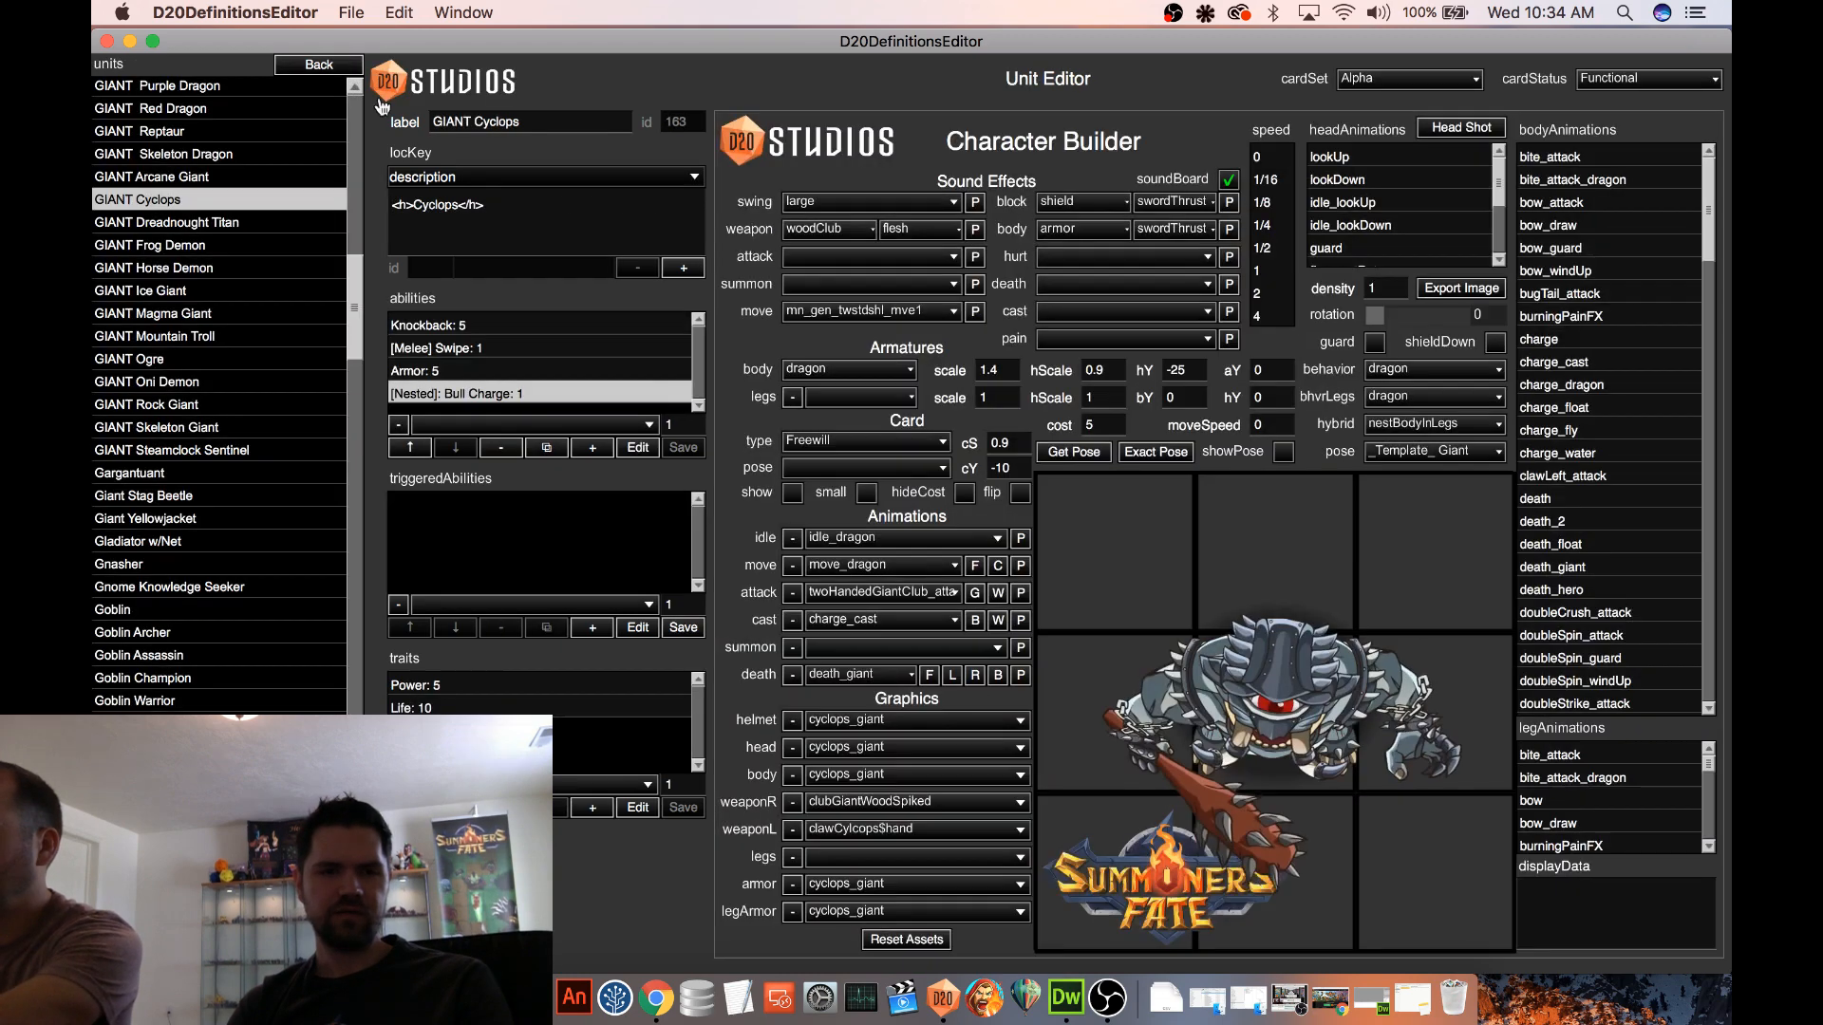
left_click(791, 493)
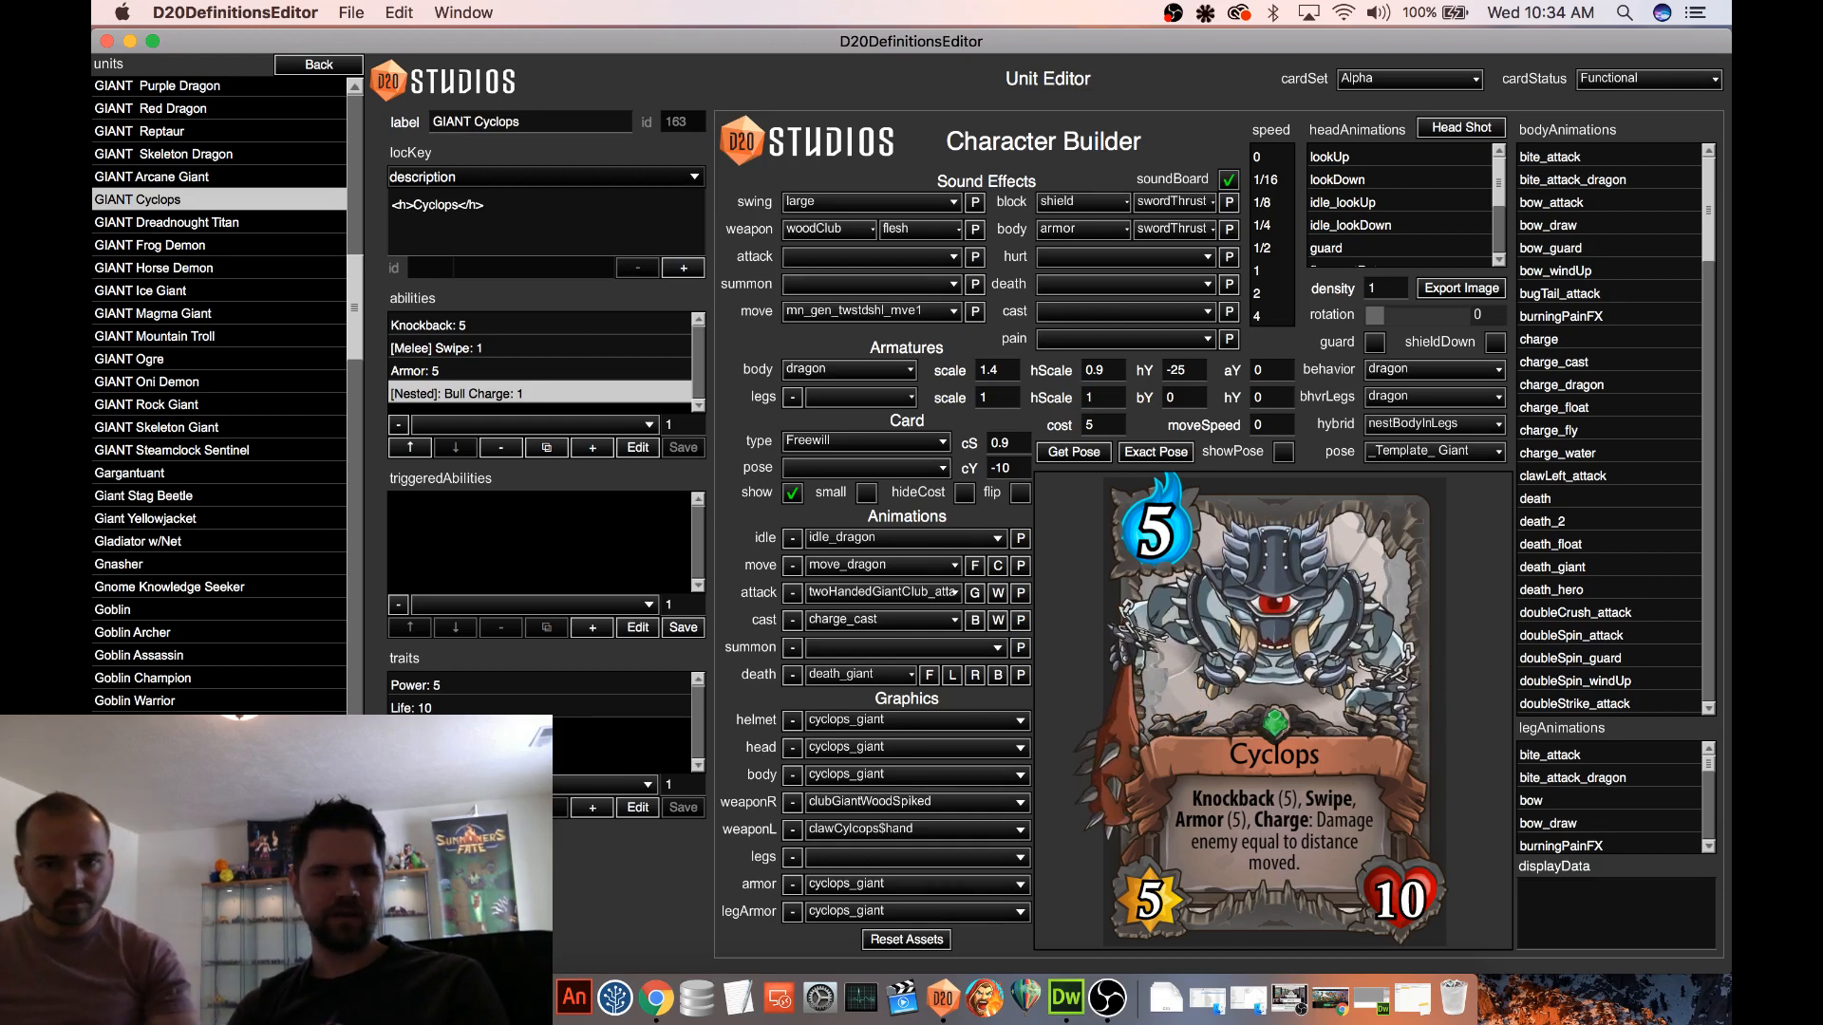
scroll(322, 207, "down", 5)
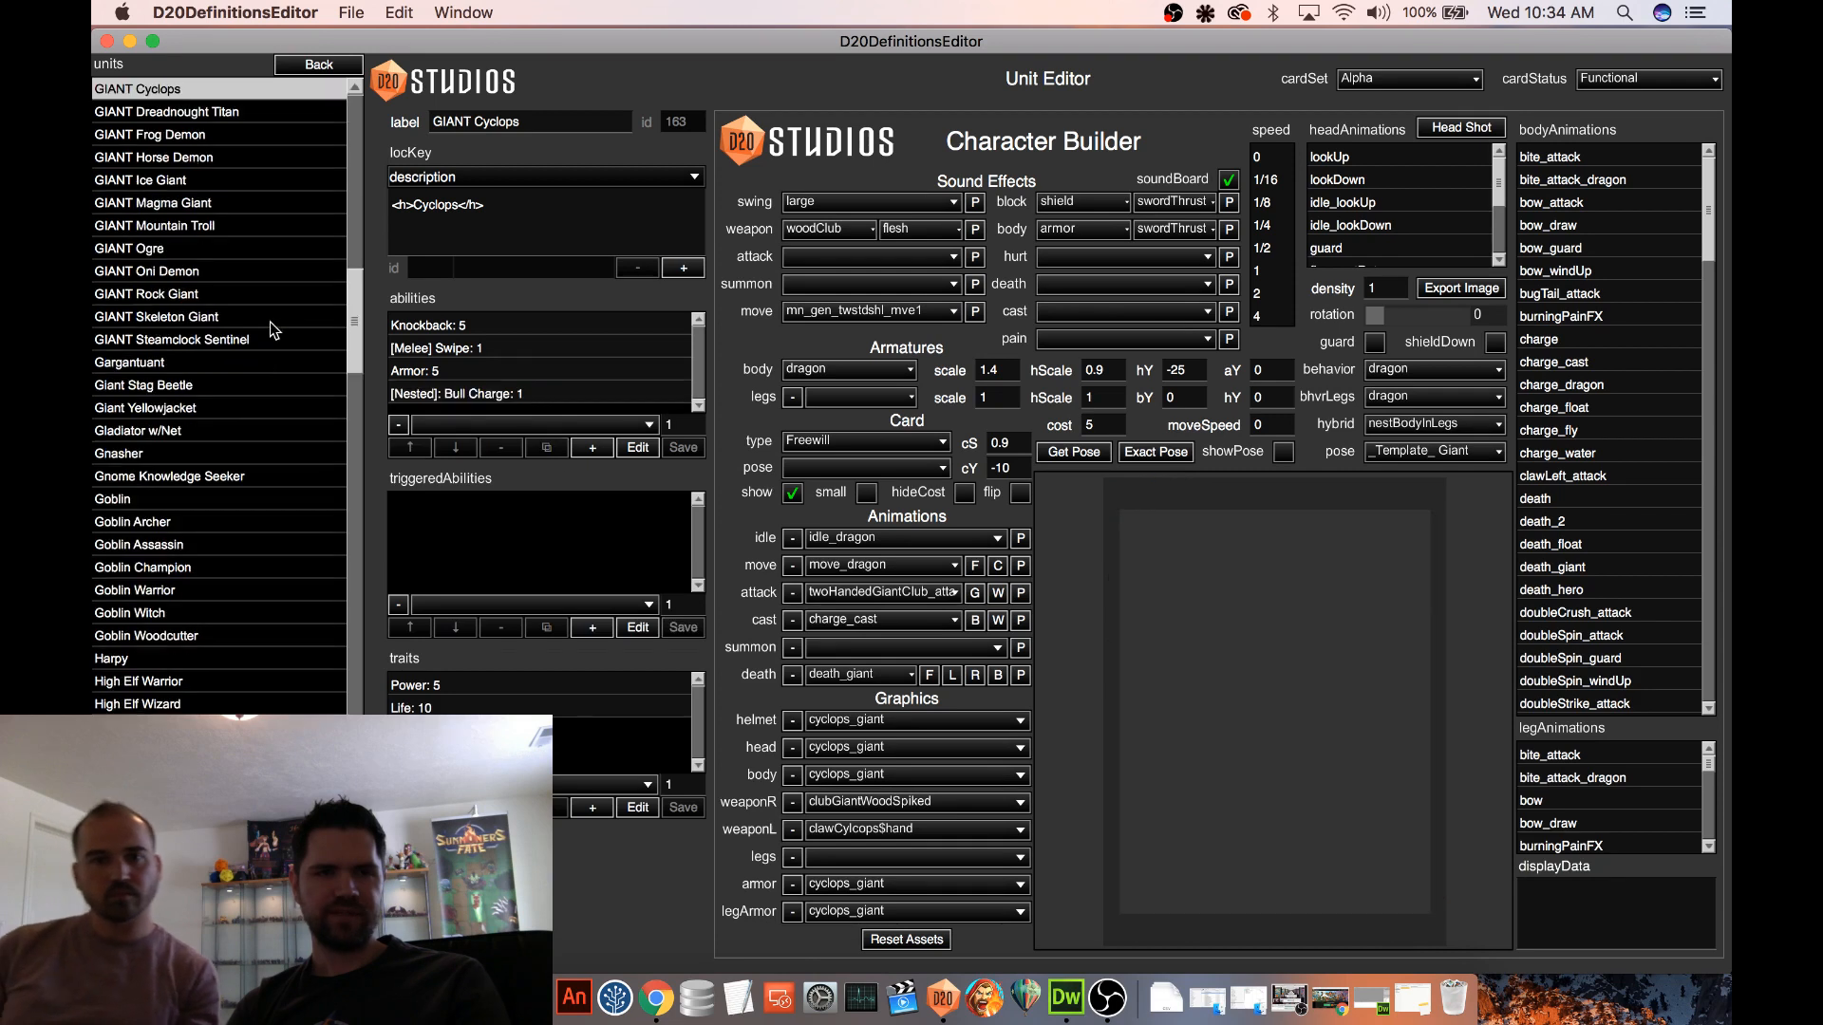
Open the Procedural 2 map's test settings and start a new game with the current teams
left_click(280, 68)
left_click(149, 272)
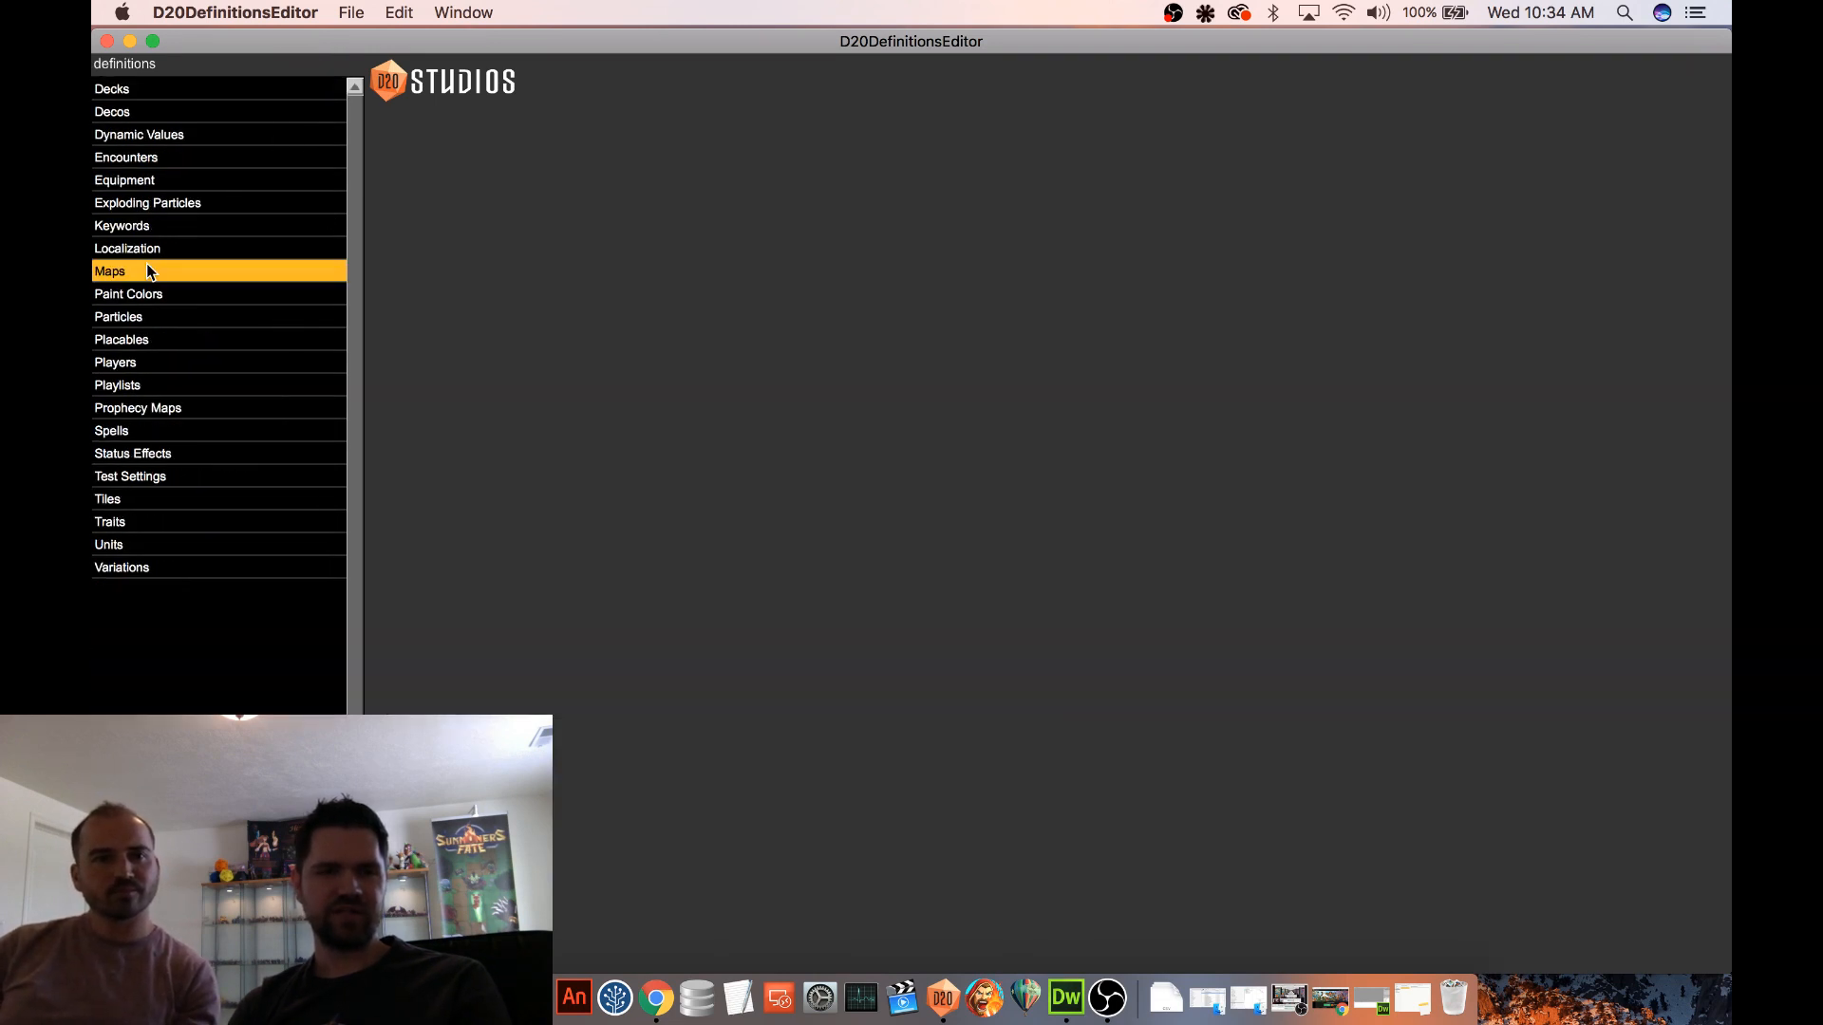
left_click(181, 317)
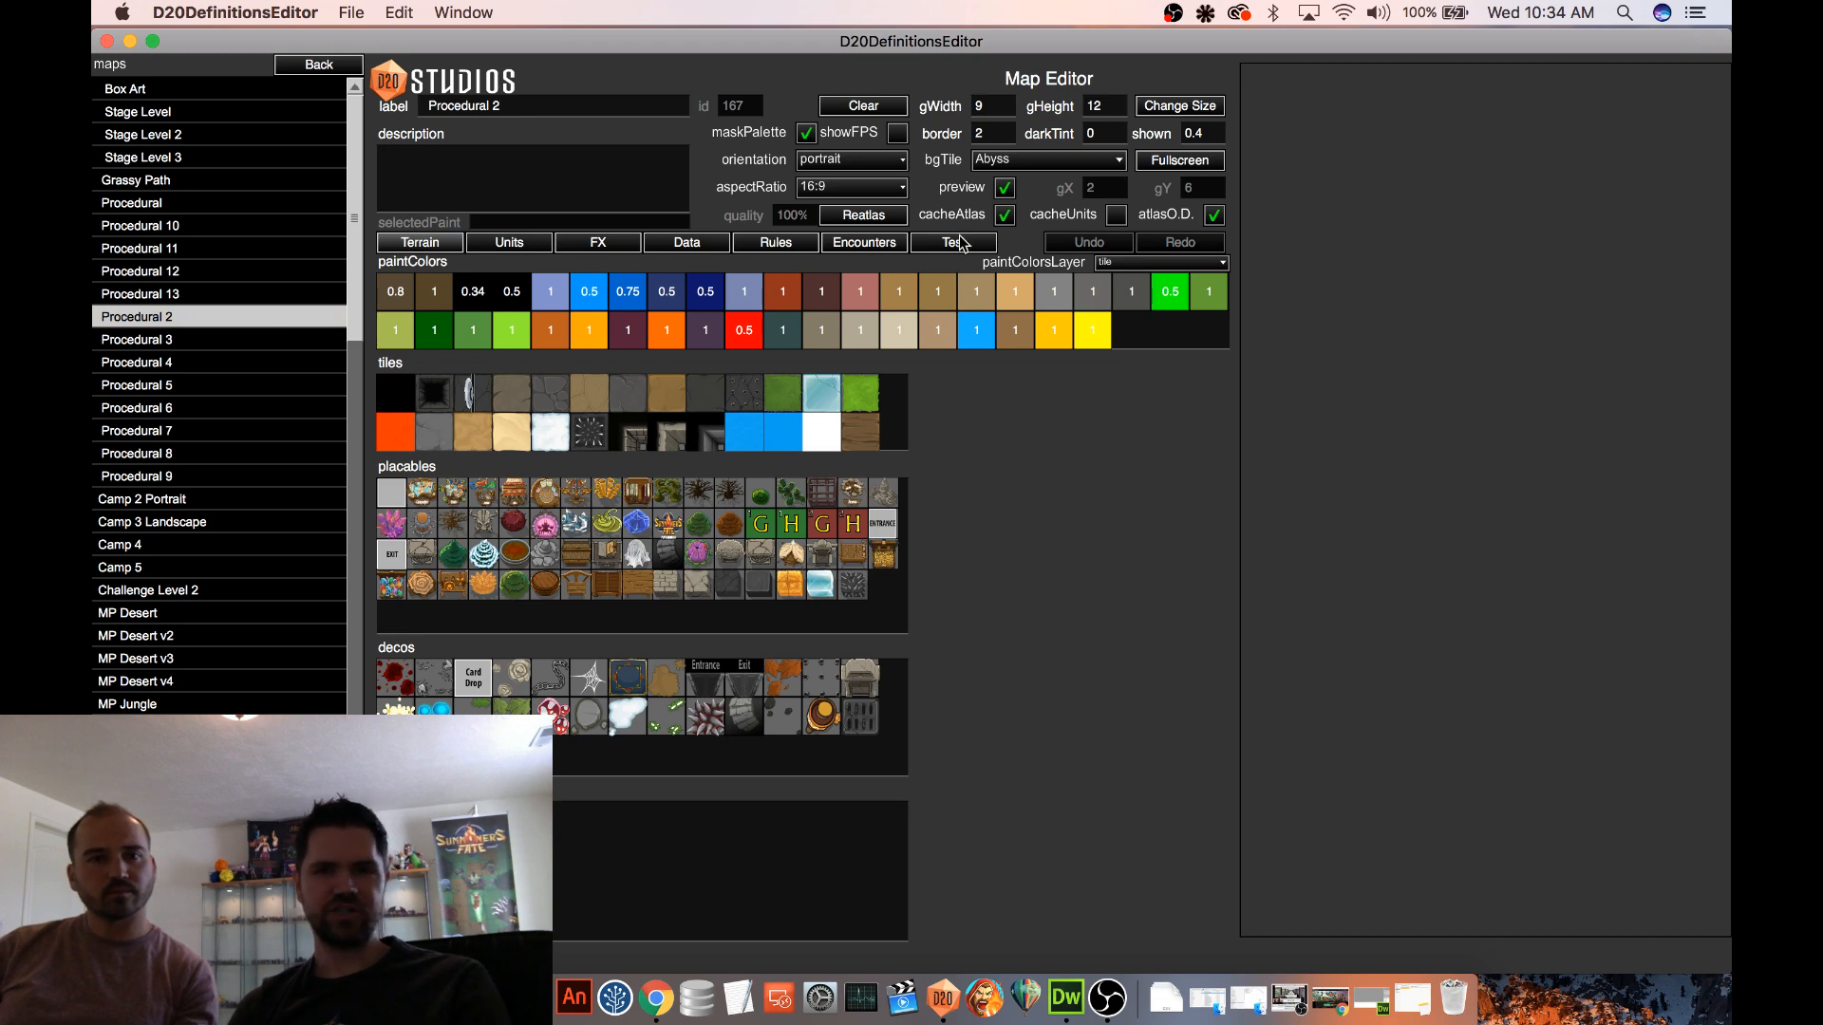
left_click(928, 250)
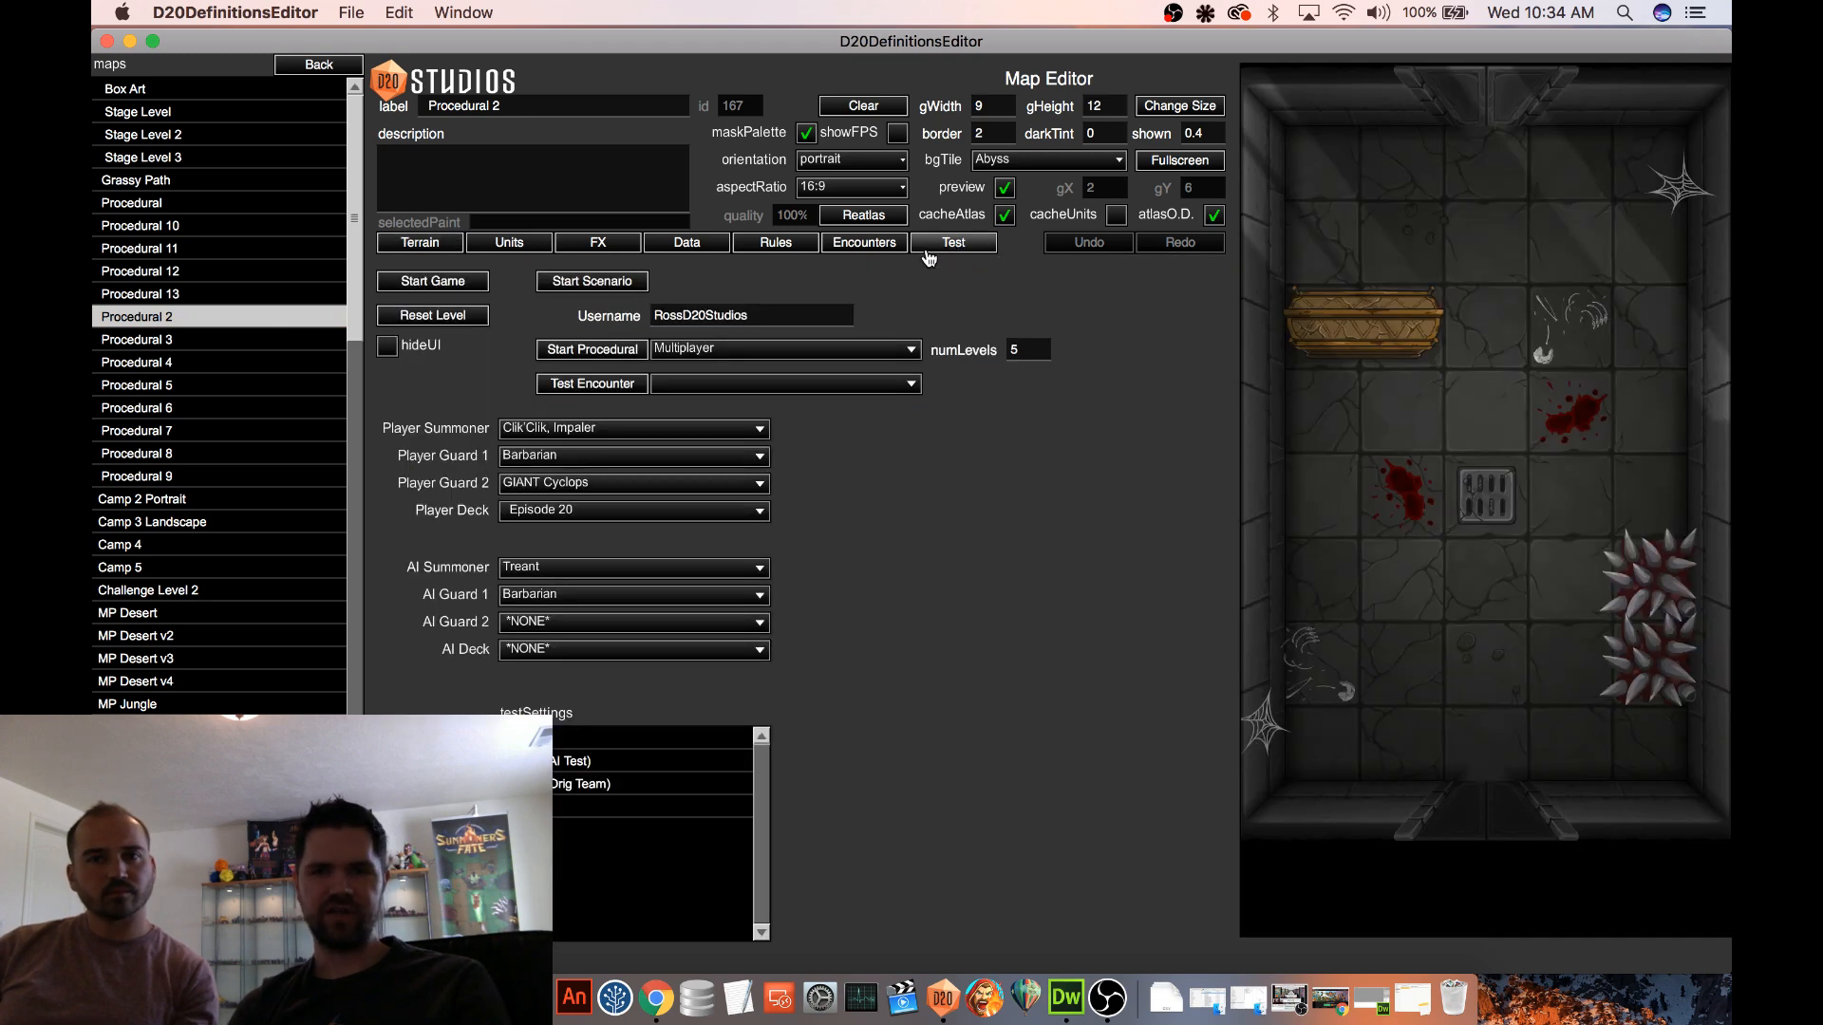
left_click(460, 283)
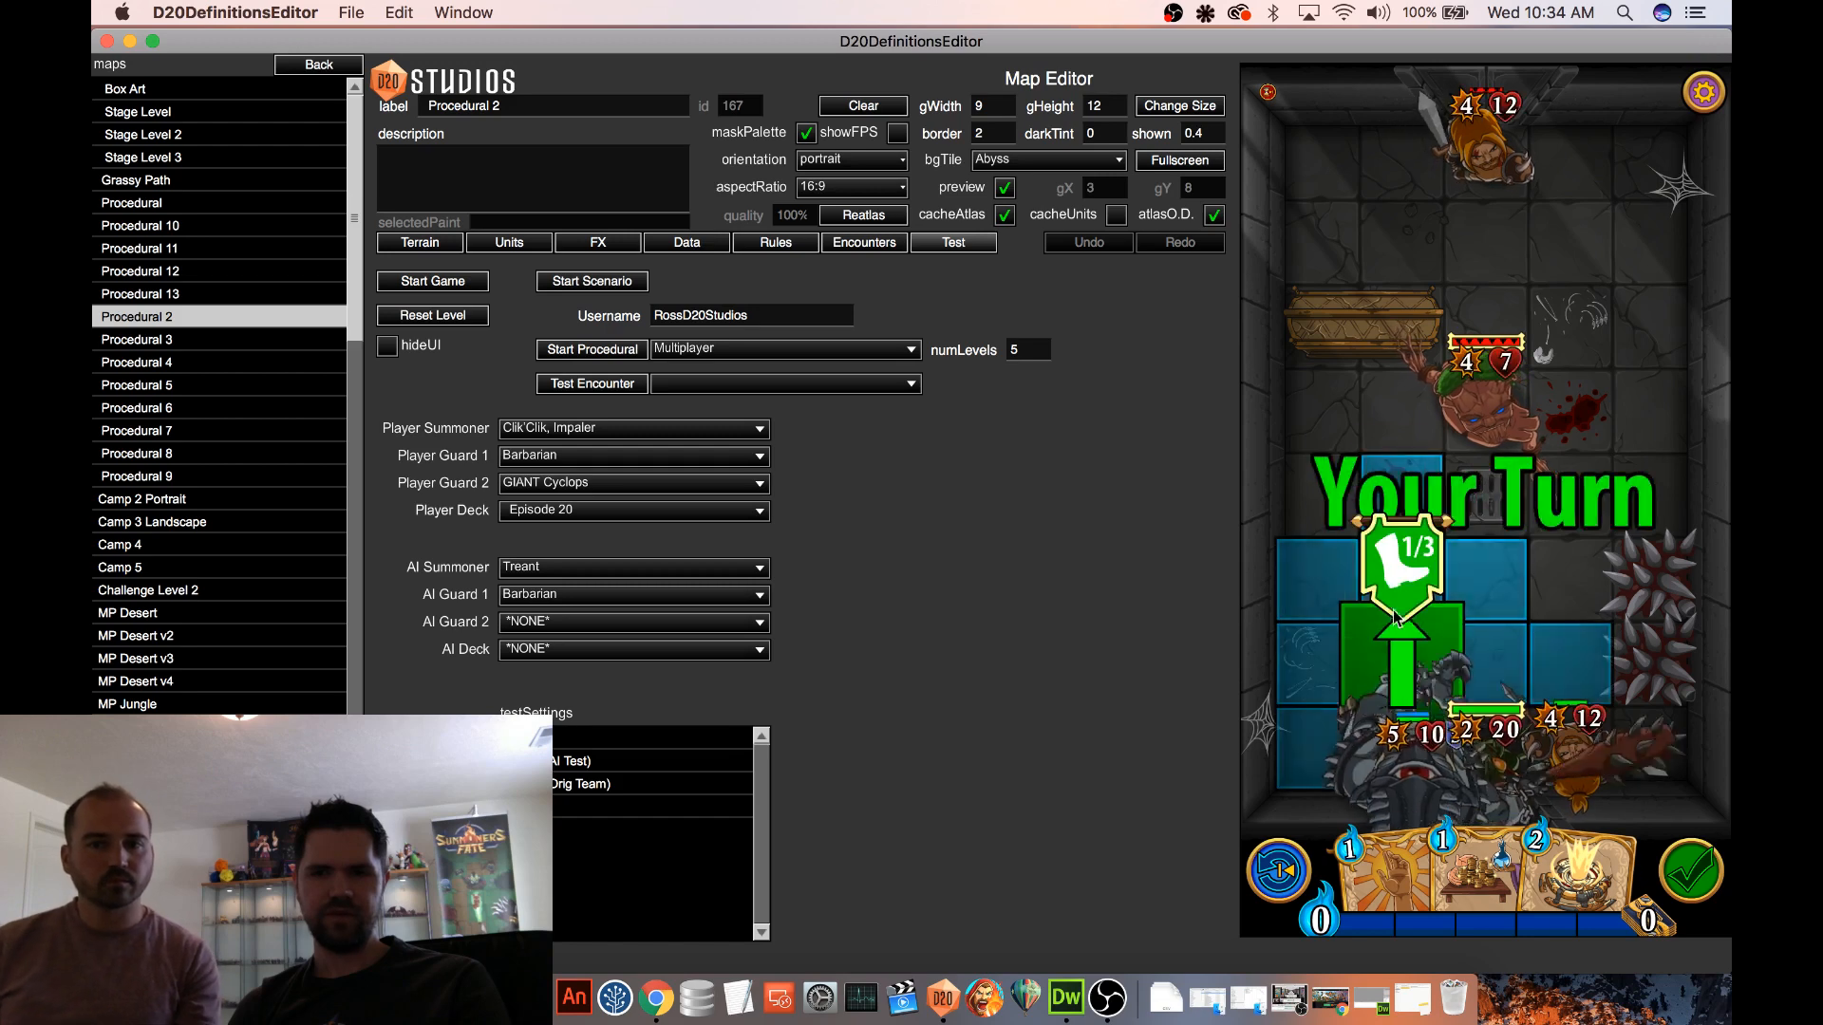
Move the Cyclops forward and attack the enemy Treant, replay the attack by rewinding, and continue to a new battle
left_click(1474, 642)
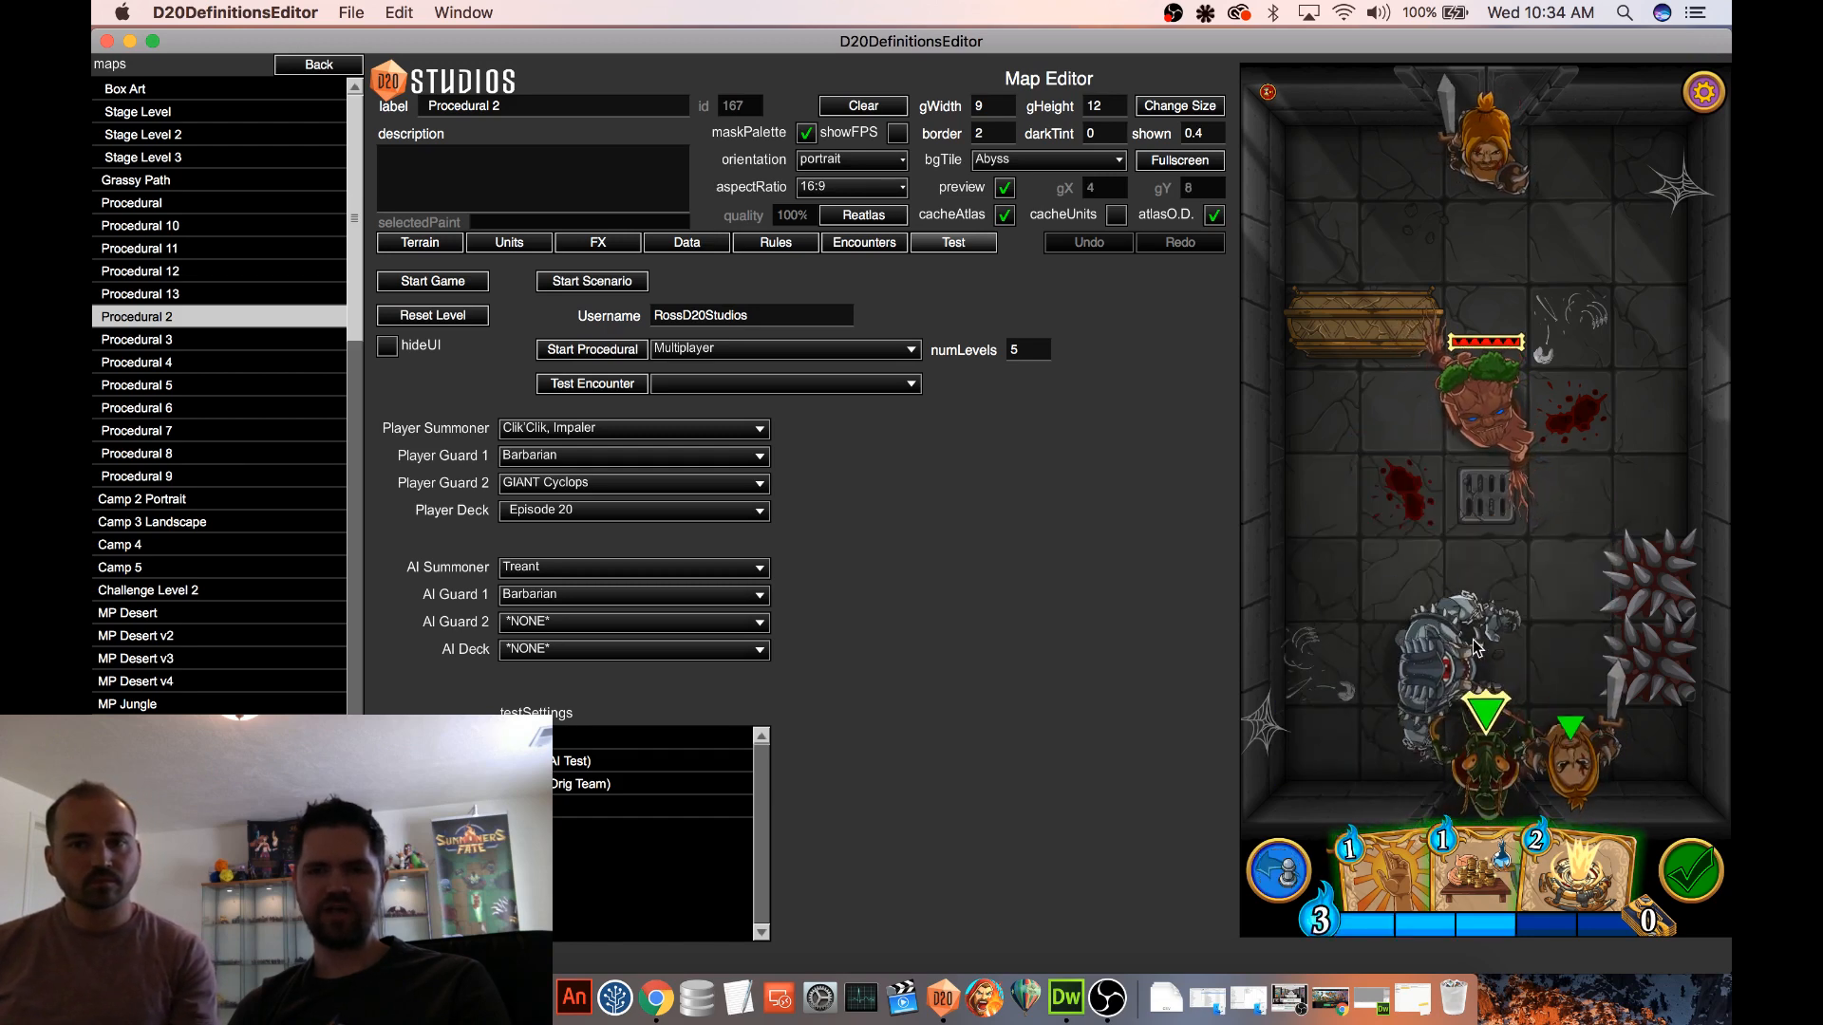
left_click(1500, 407)
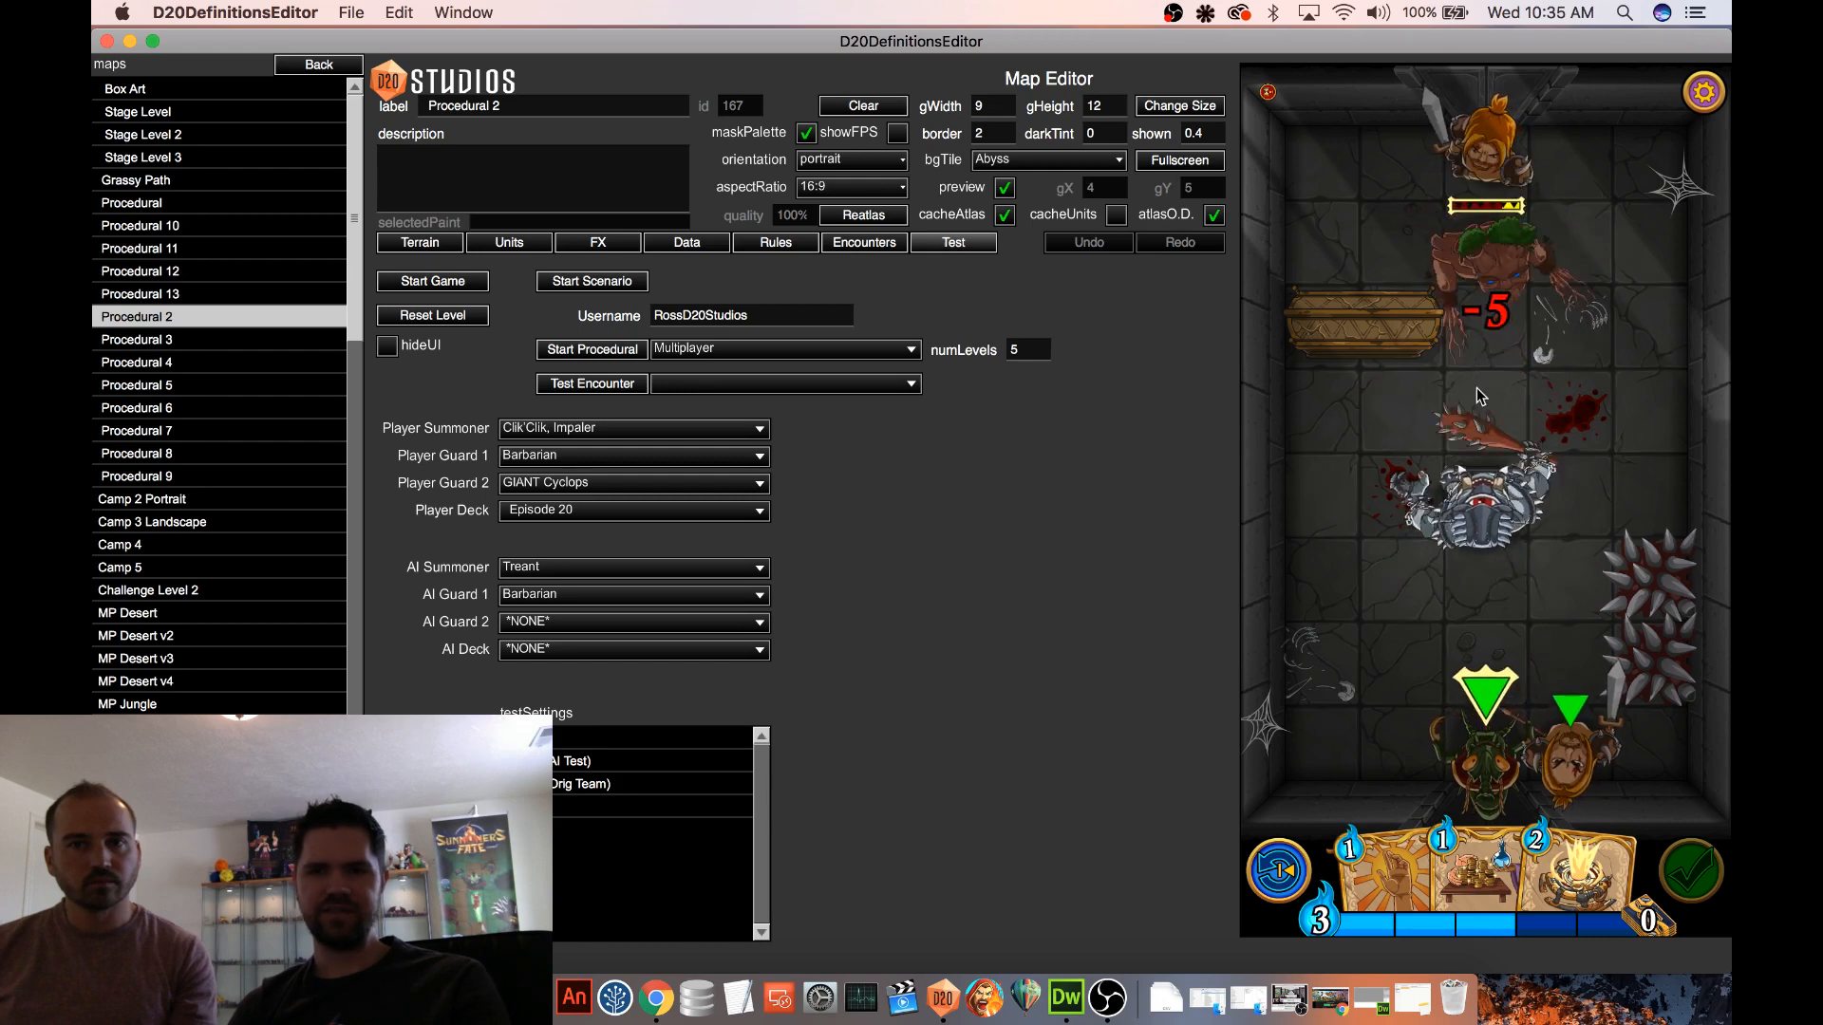
left_click(1297, 878)
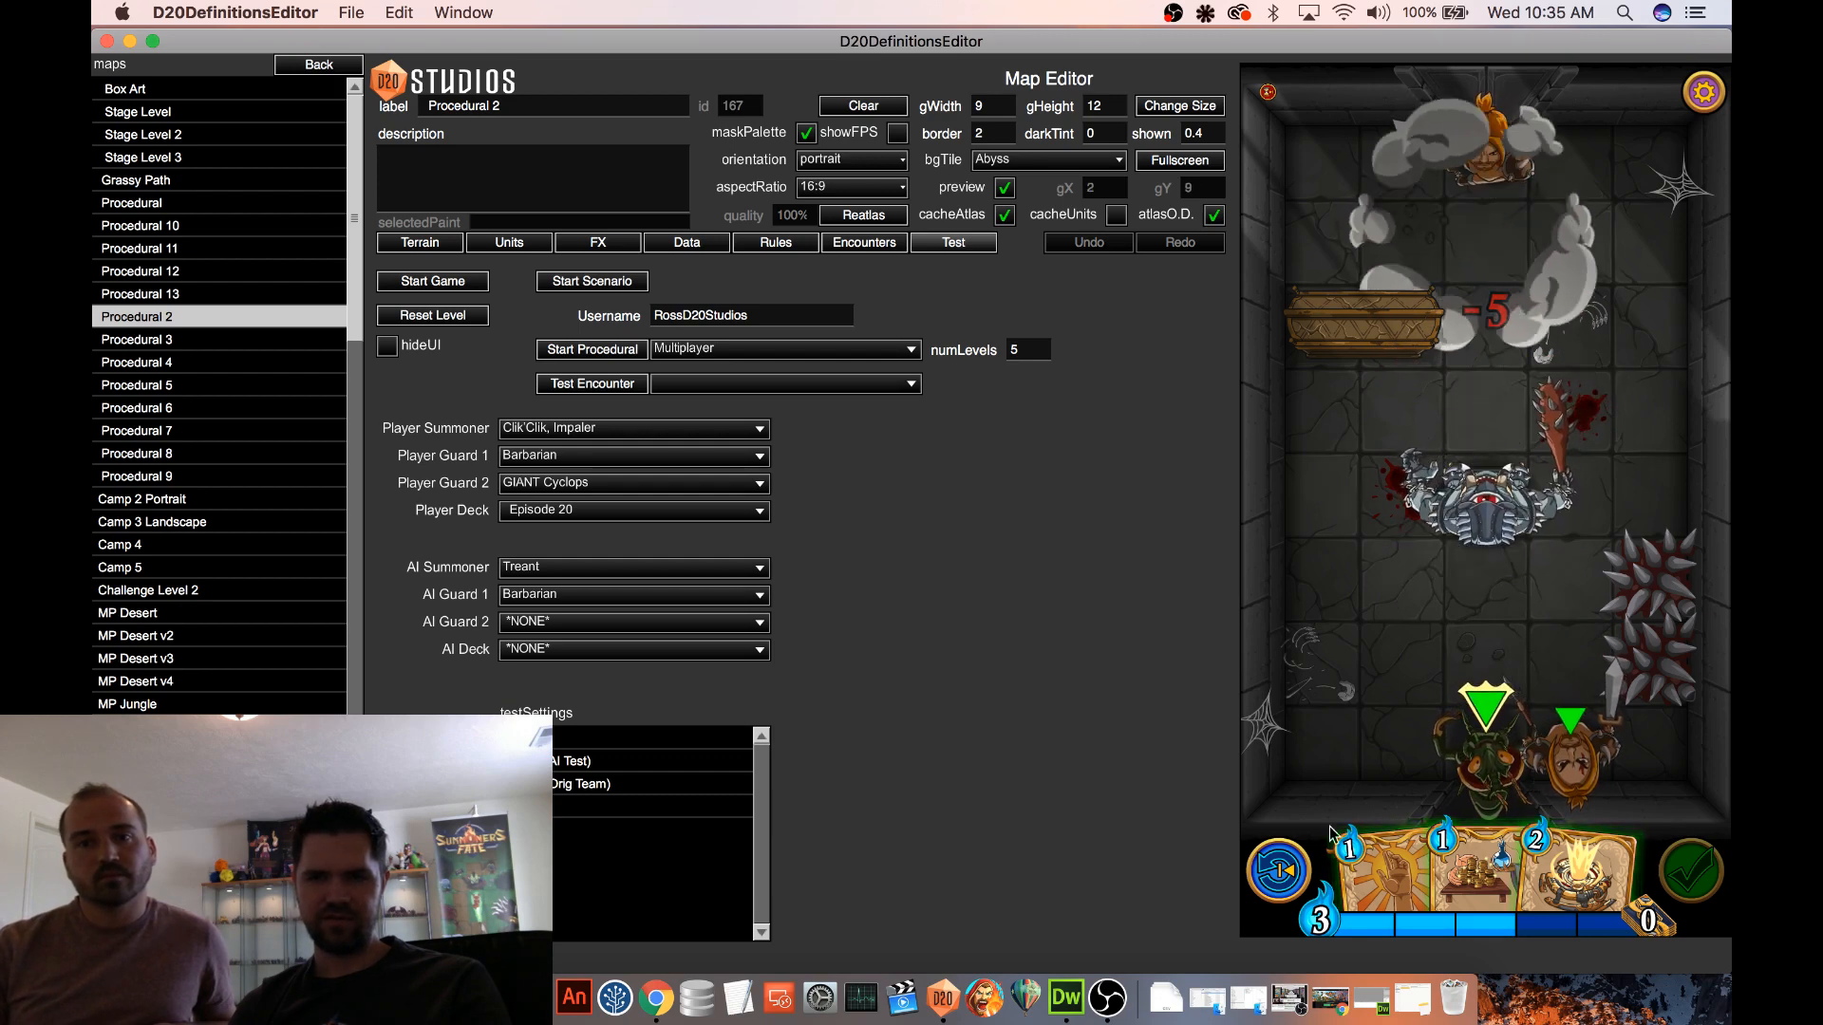
left_click(1284, 871)
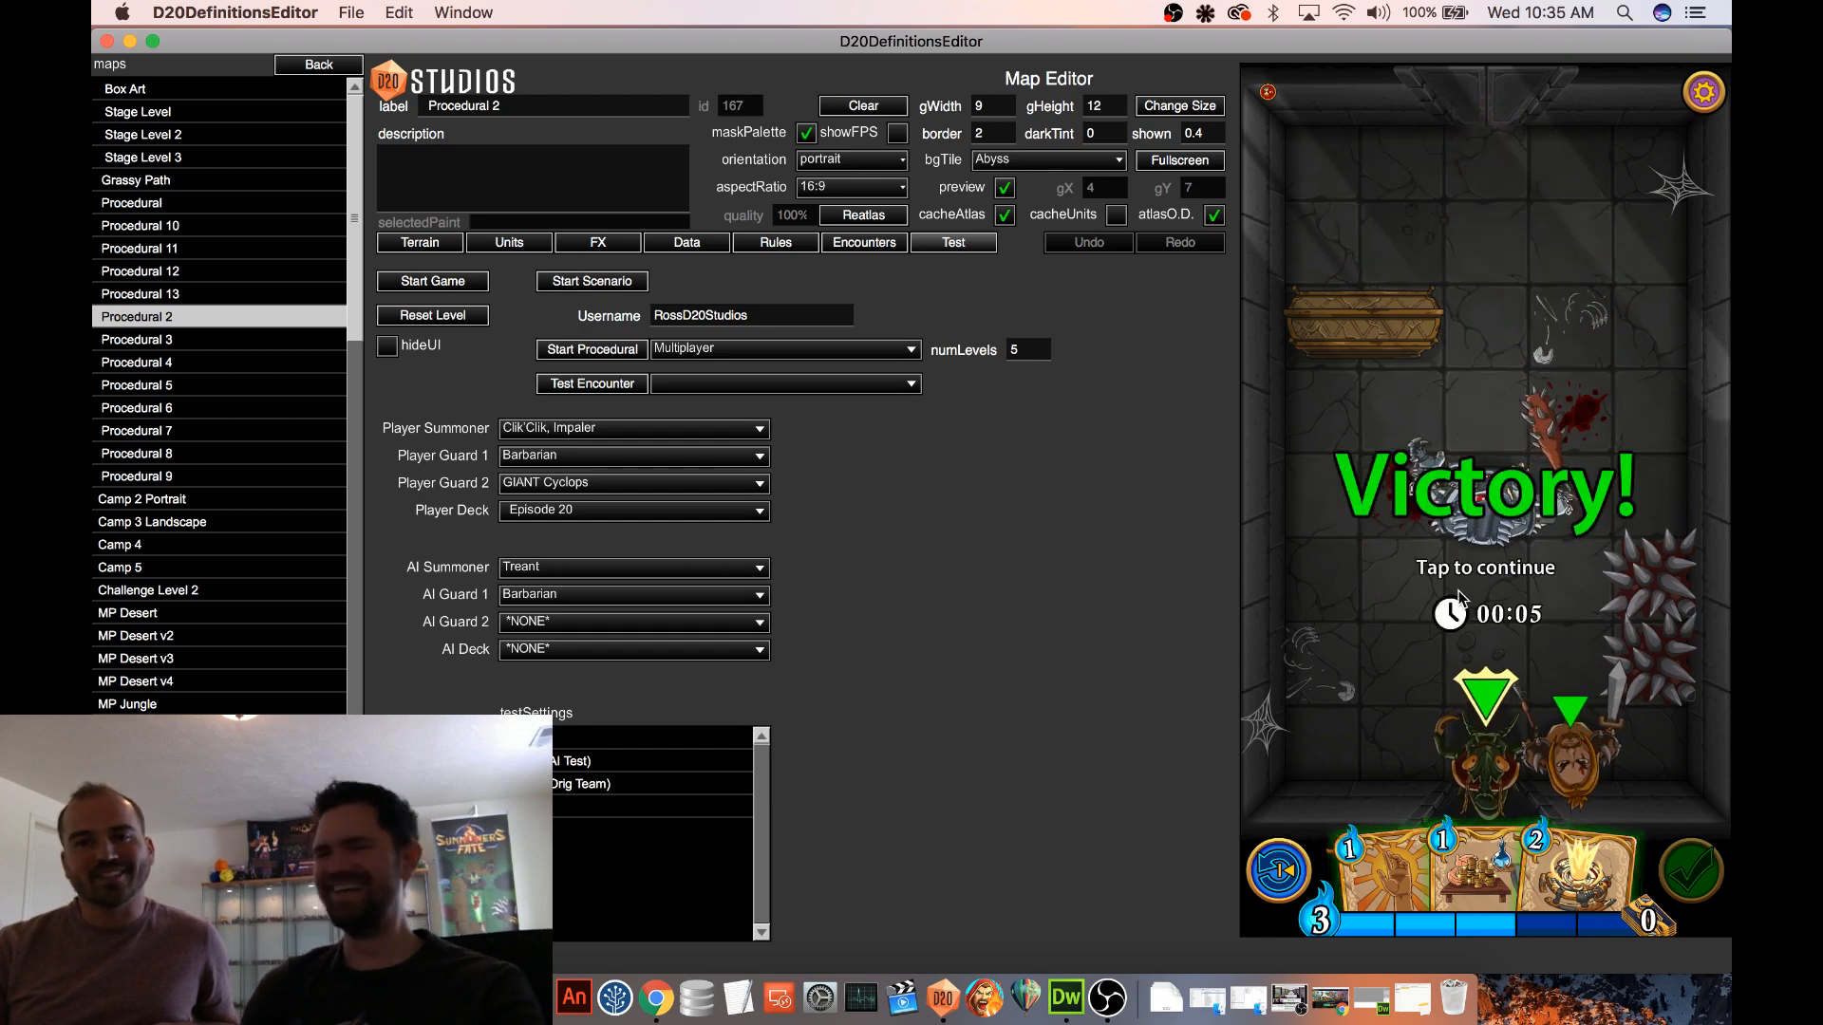
left_click(1461, 596)
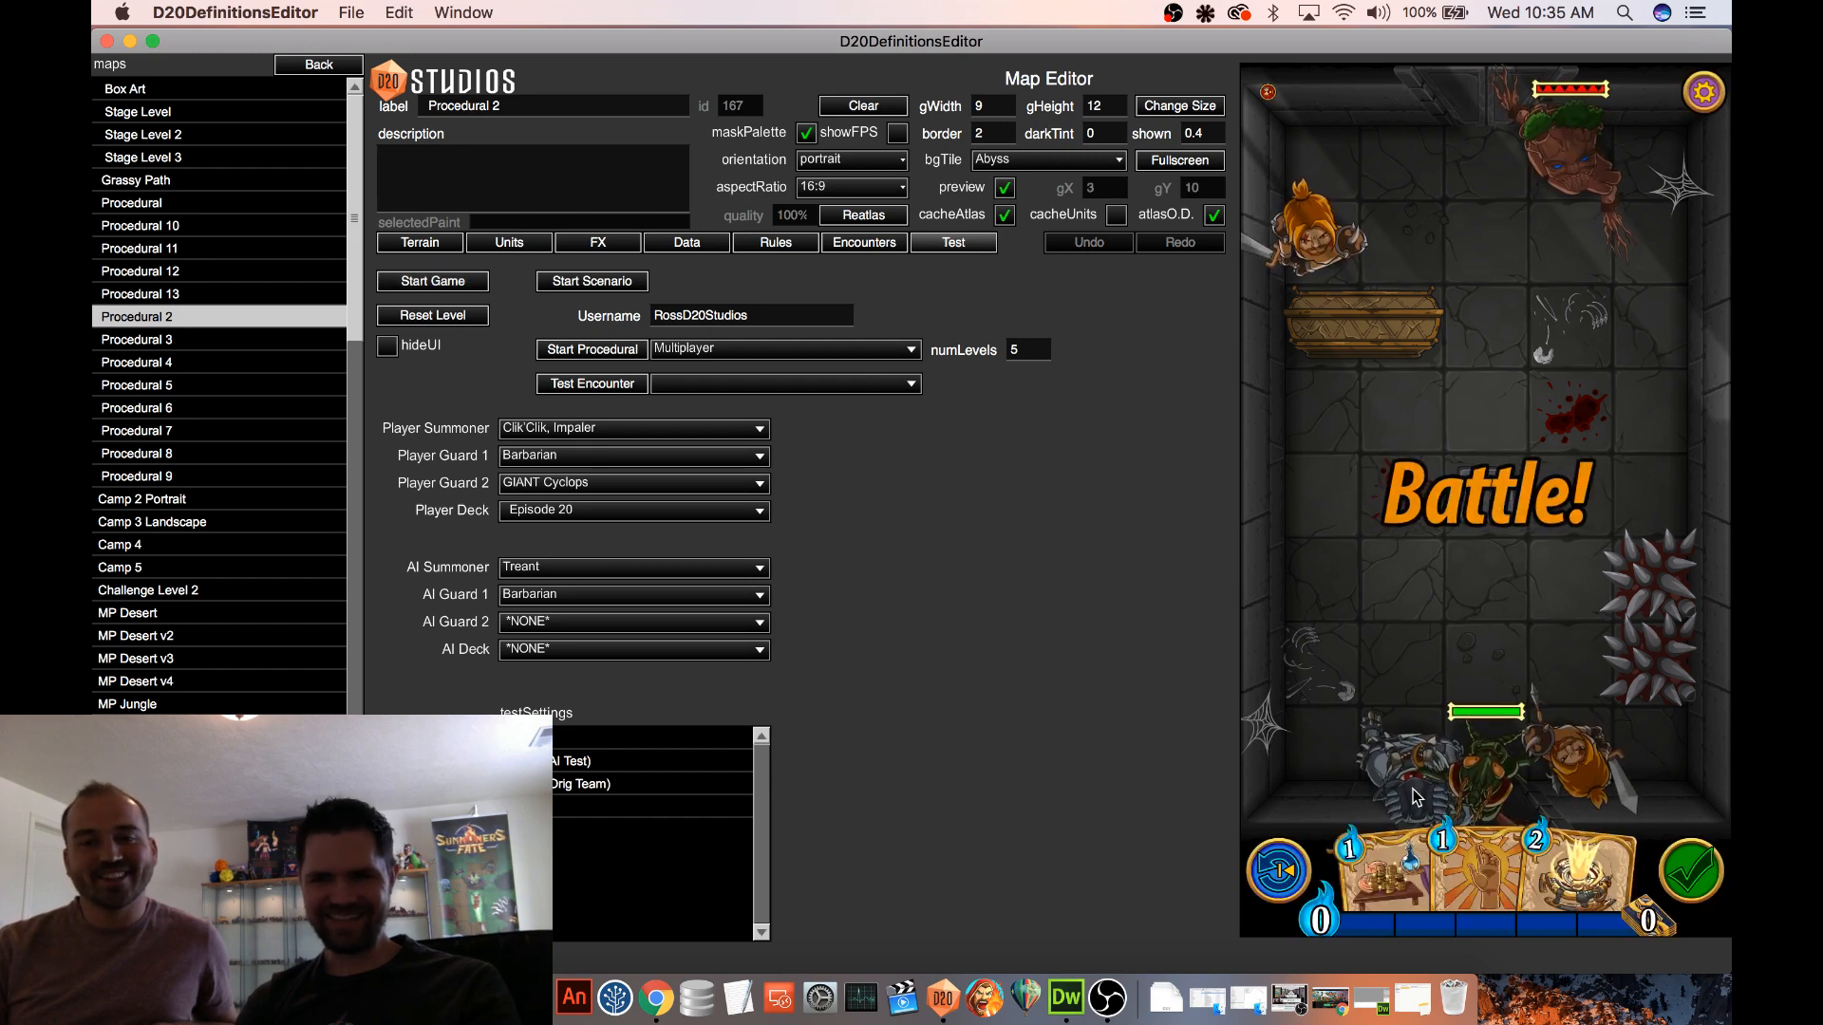
Advance the Cyclops toward the enemies in the new battle and inspect its card and keyword explanations
left_click(1423, 646)
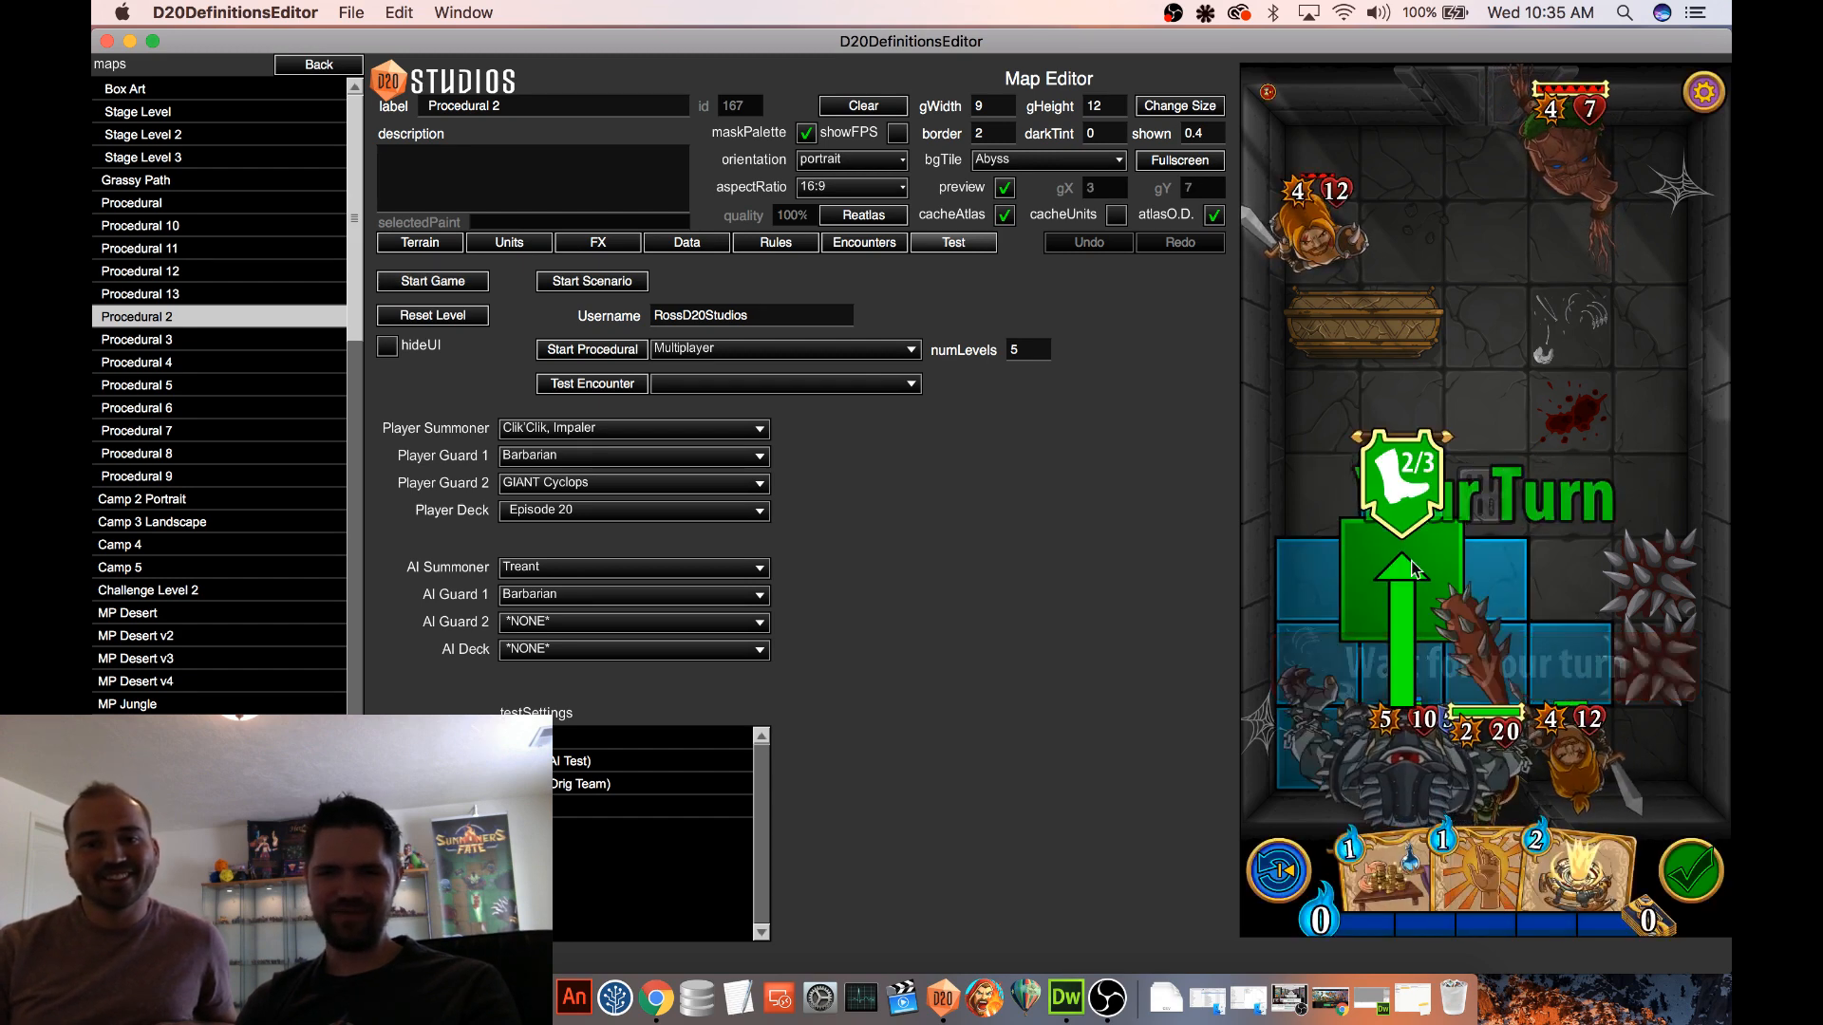
left_click(1481, 575)
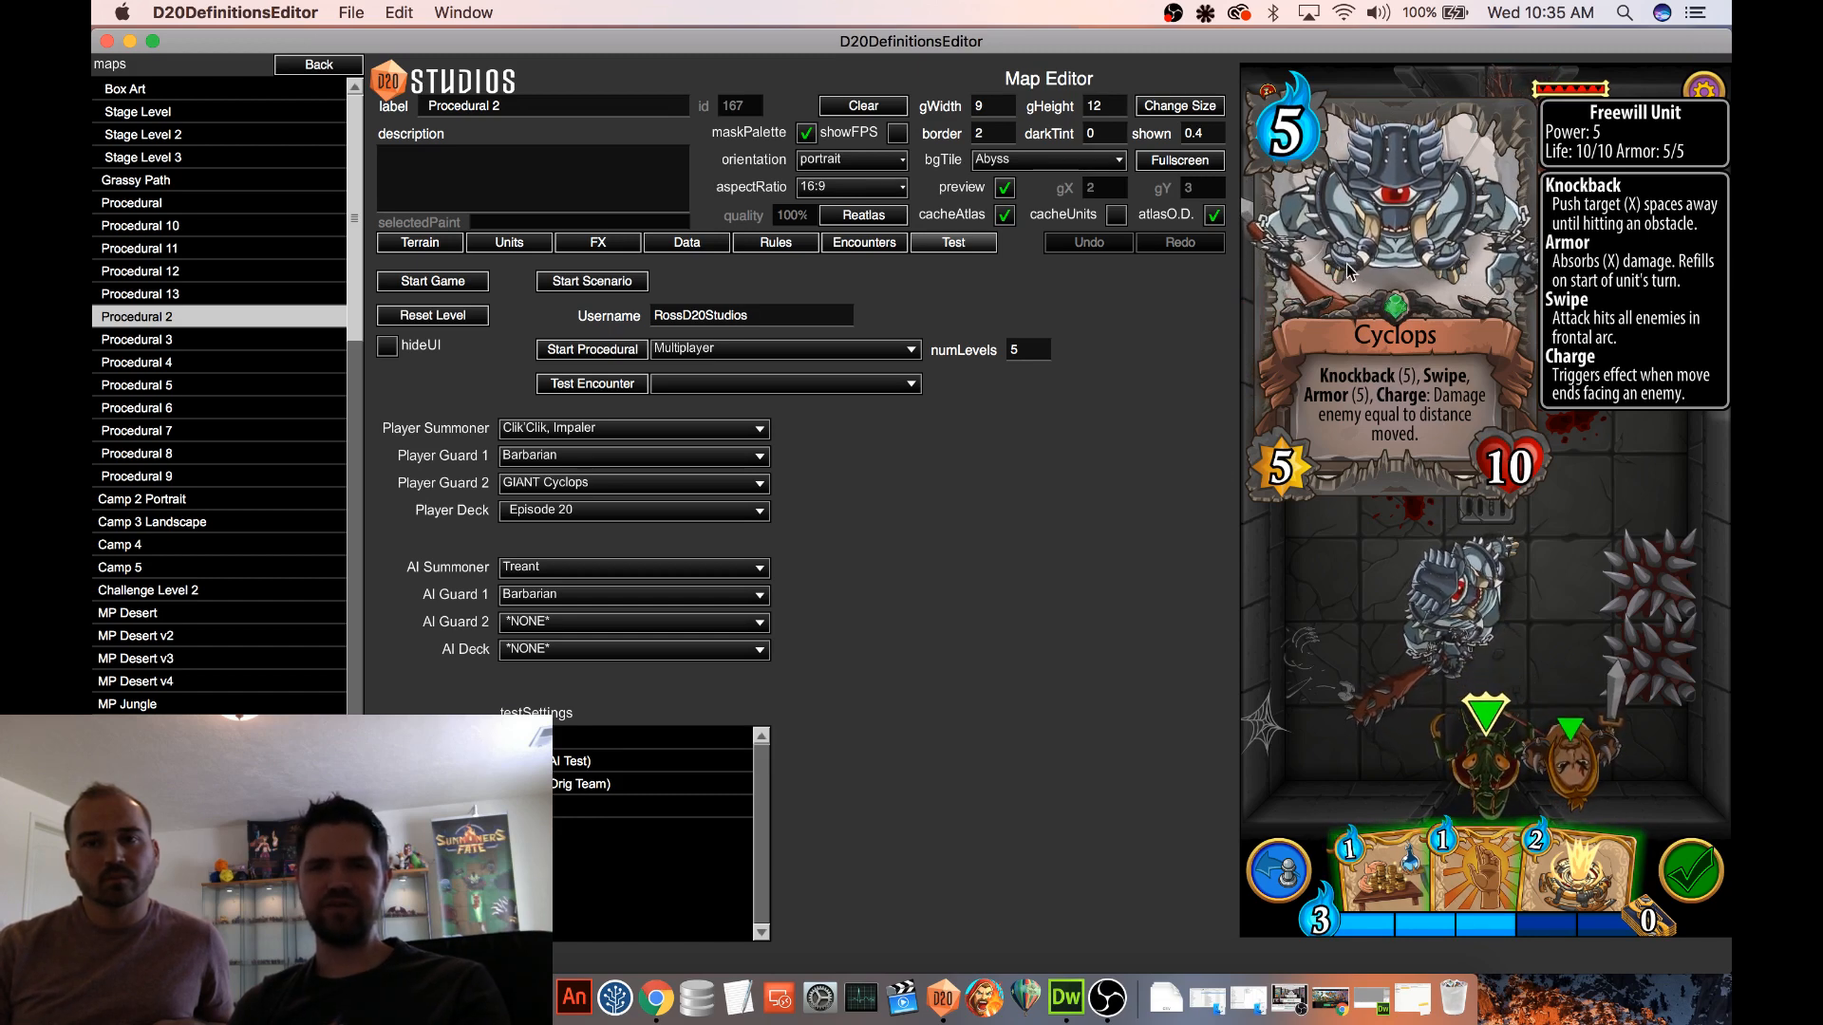
left_click(1527, 545)
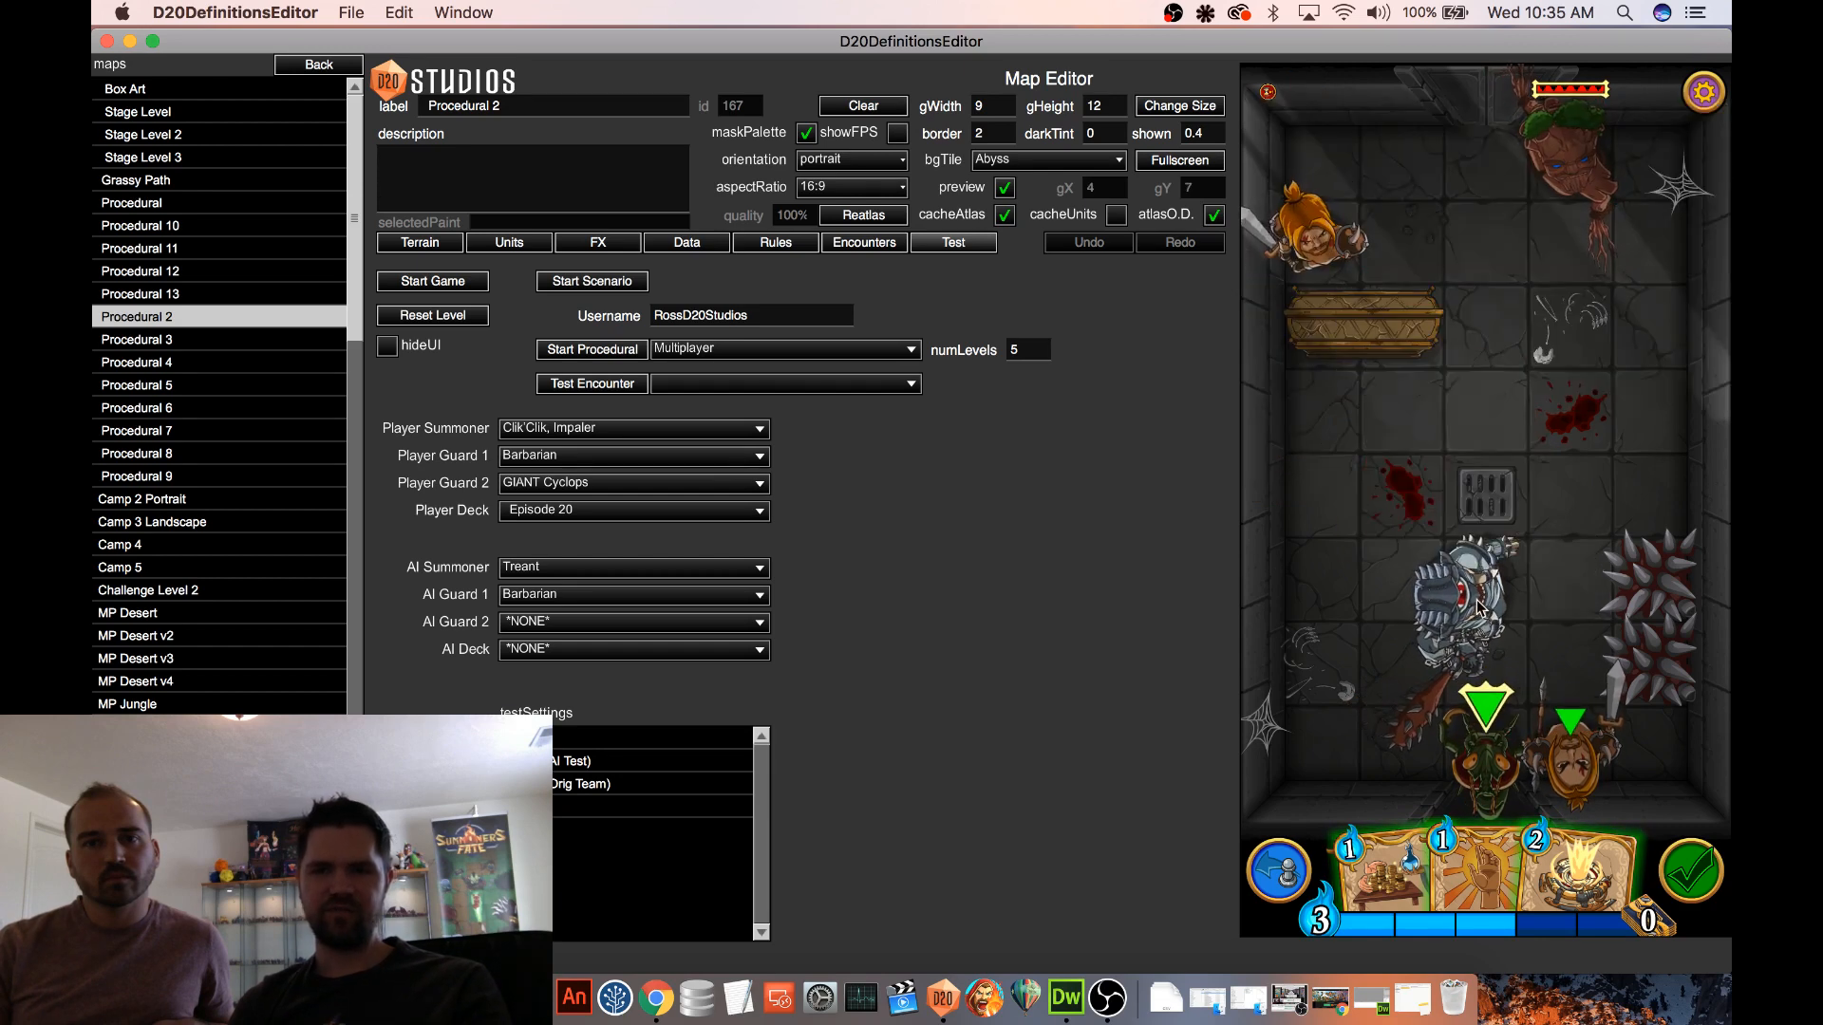
left_click_drag(1487, 581, 1484, 391)
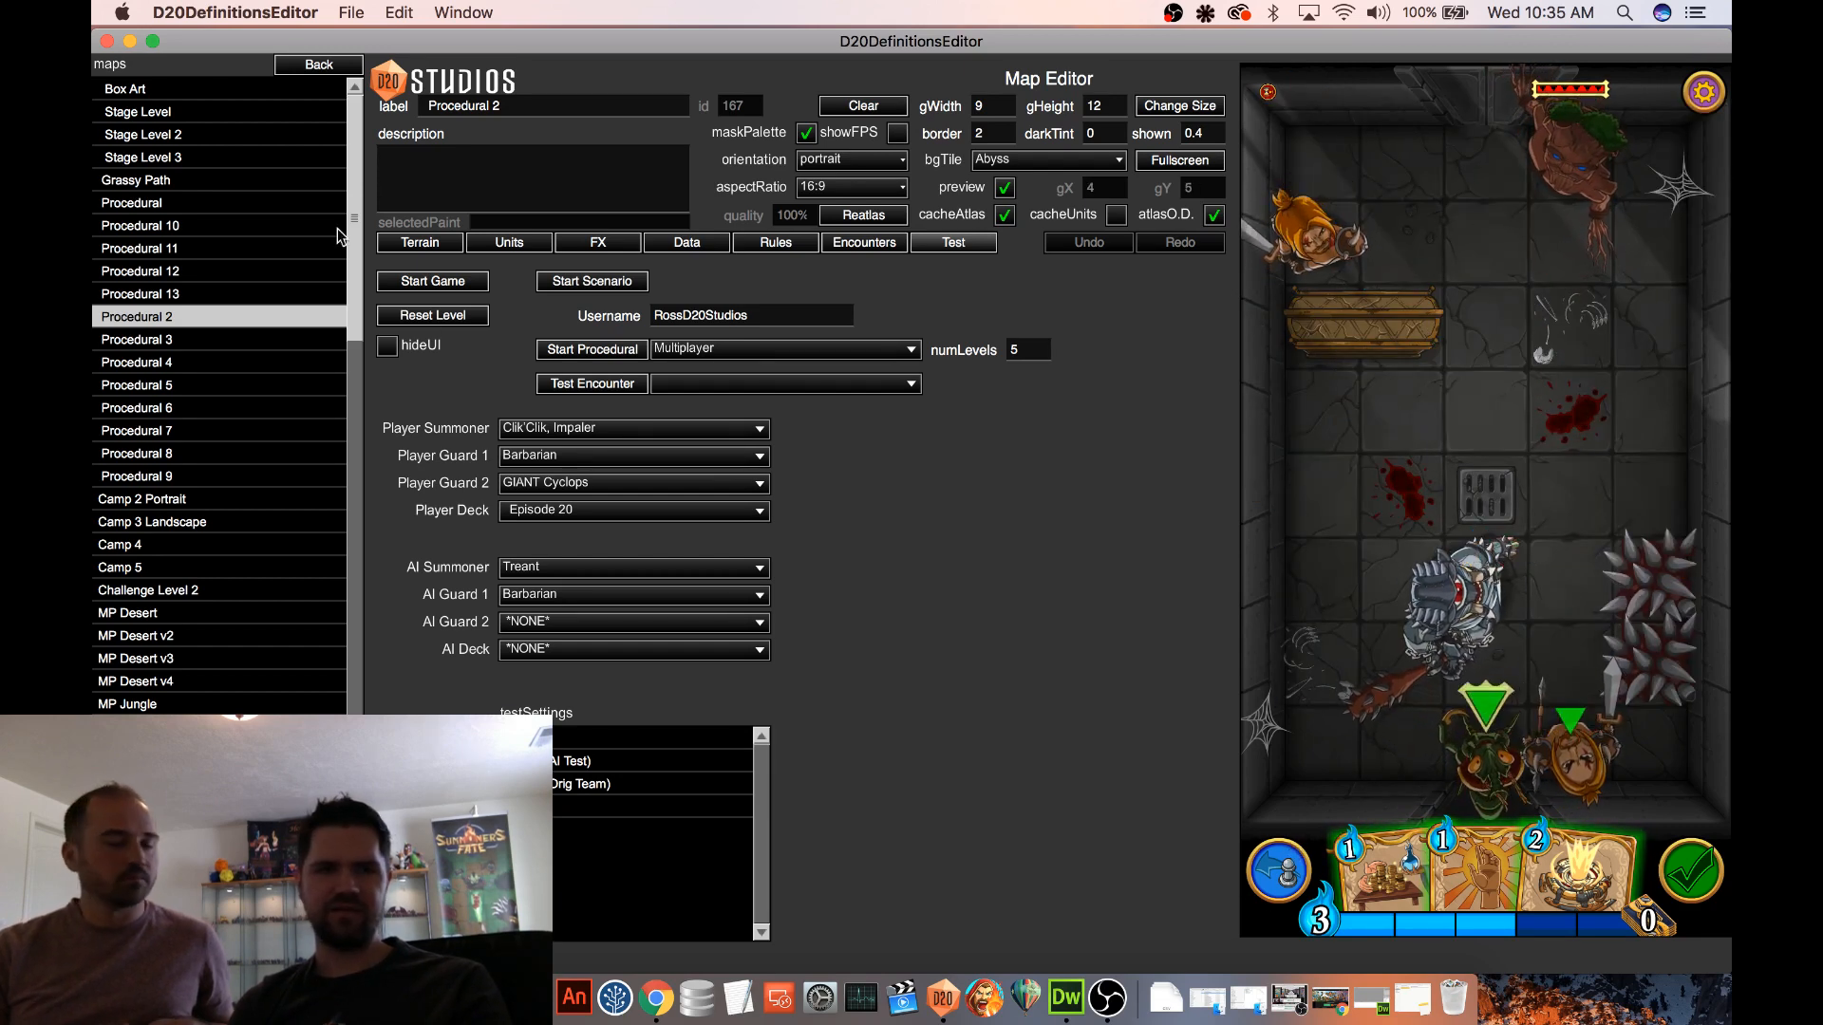
Leave the map test, dismiss the bug report, and open the GIANT Cyclops unit definition
left_click(304, 66)
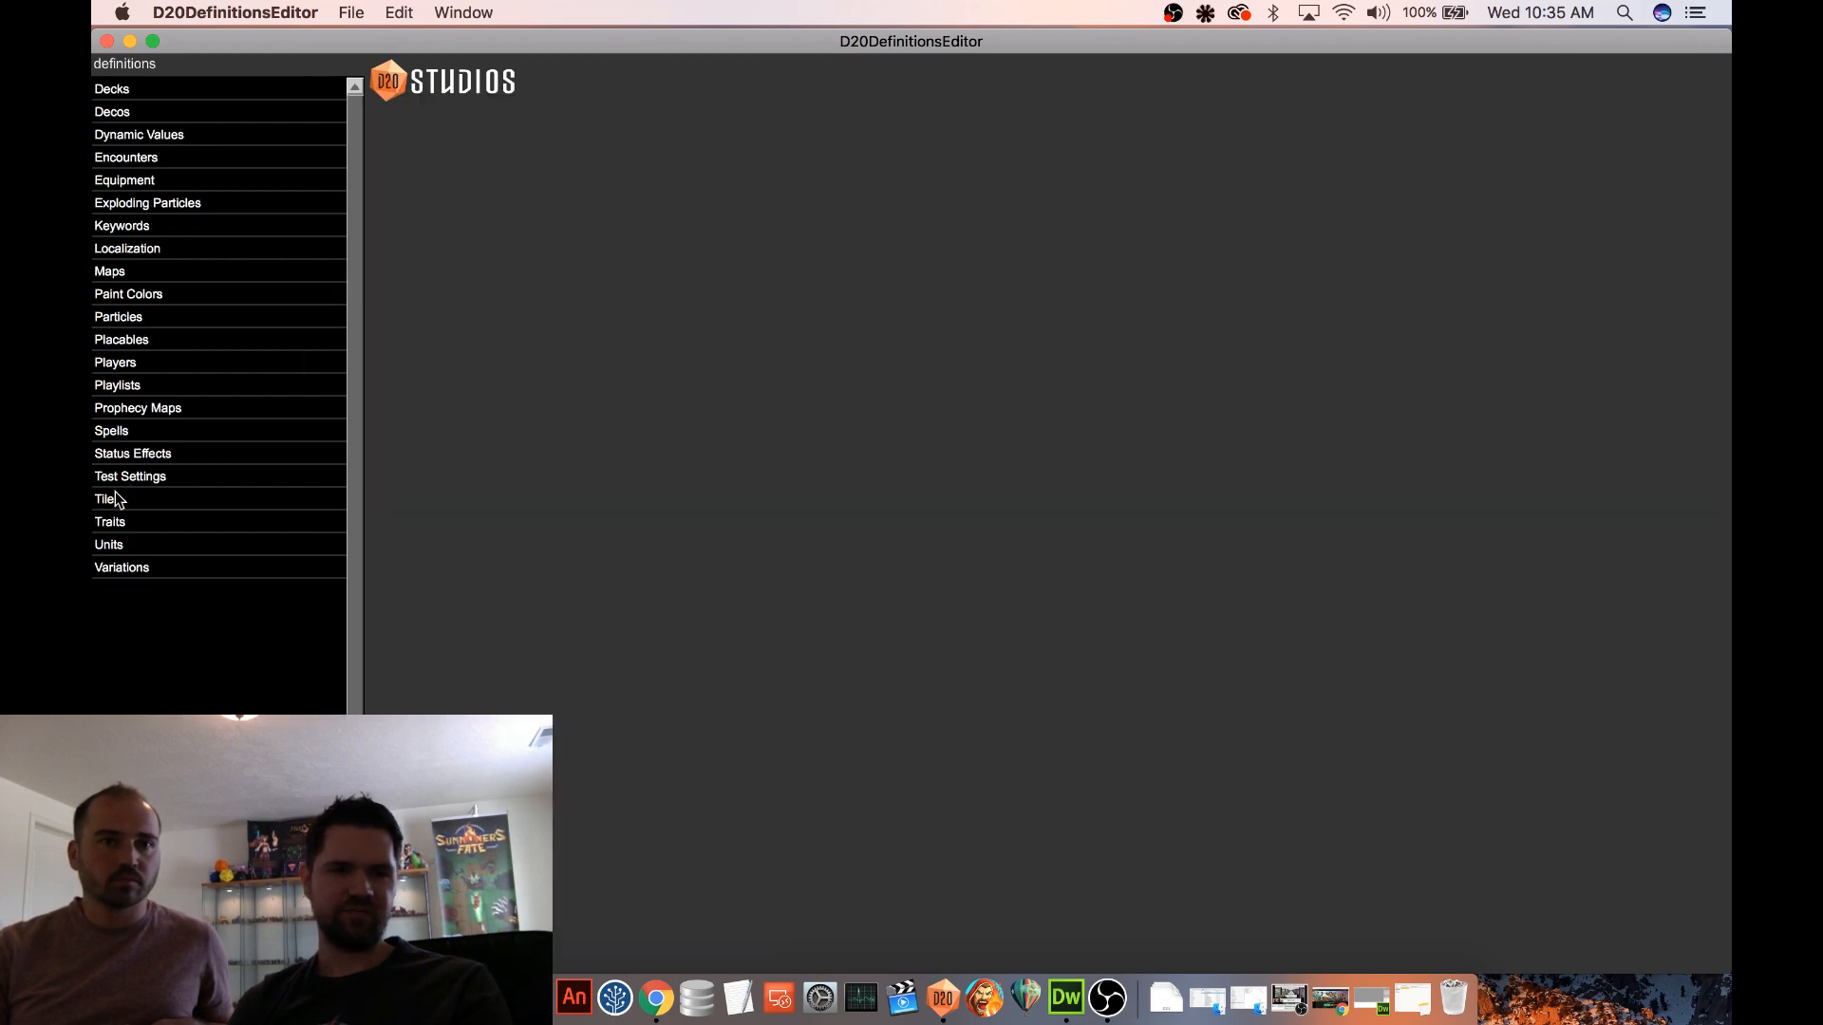
left_click(122, 545)
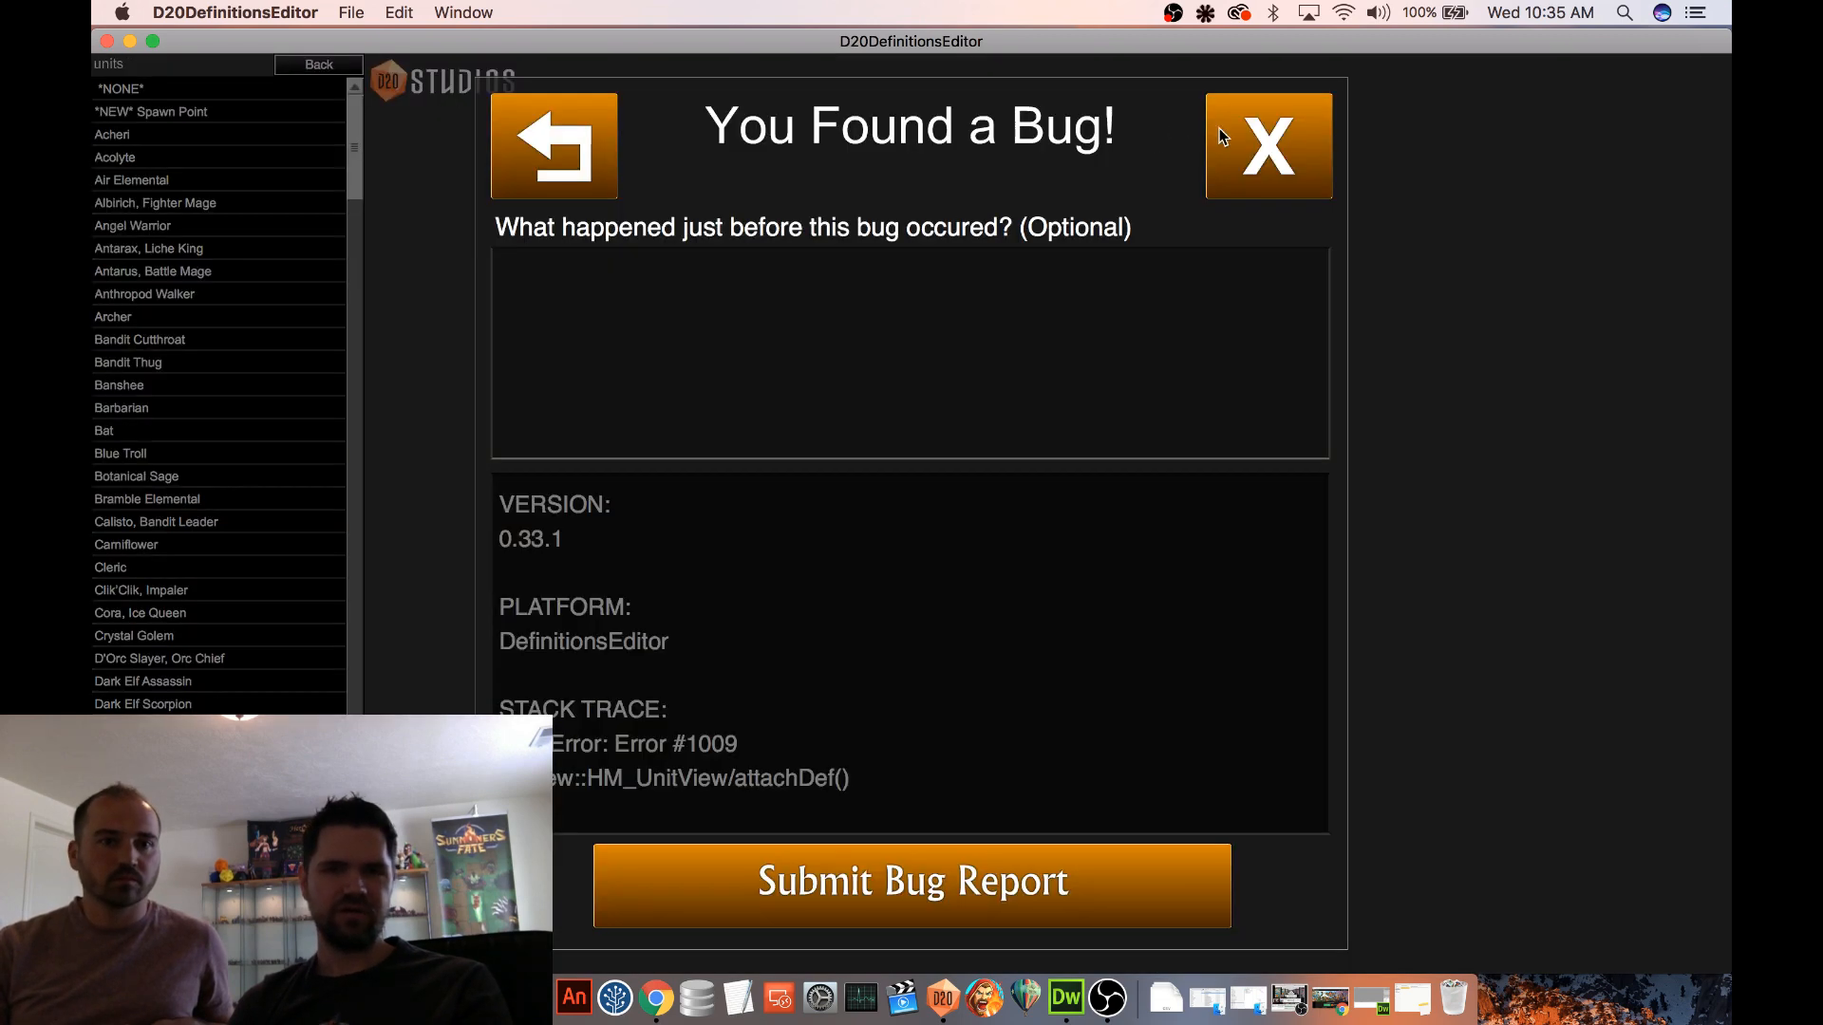
left_click(1310, 149)
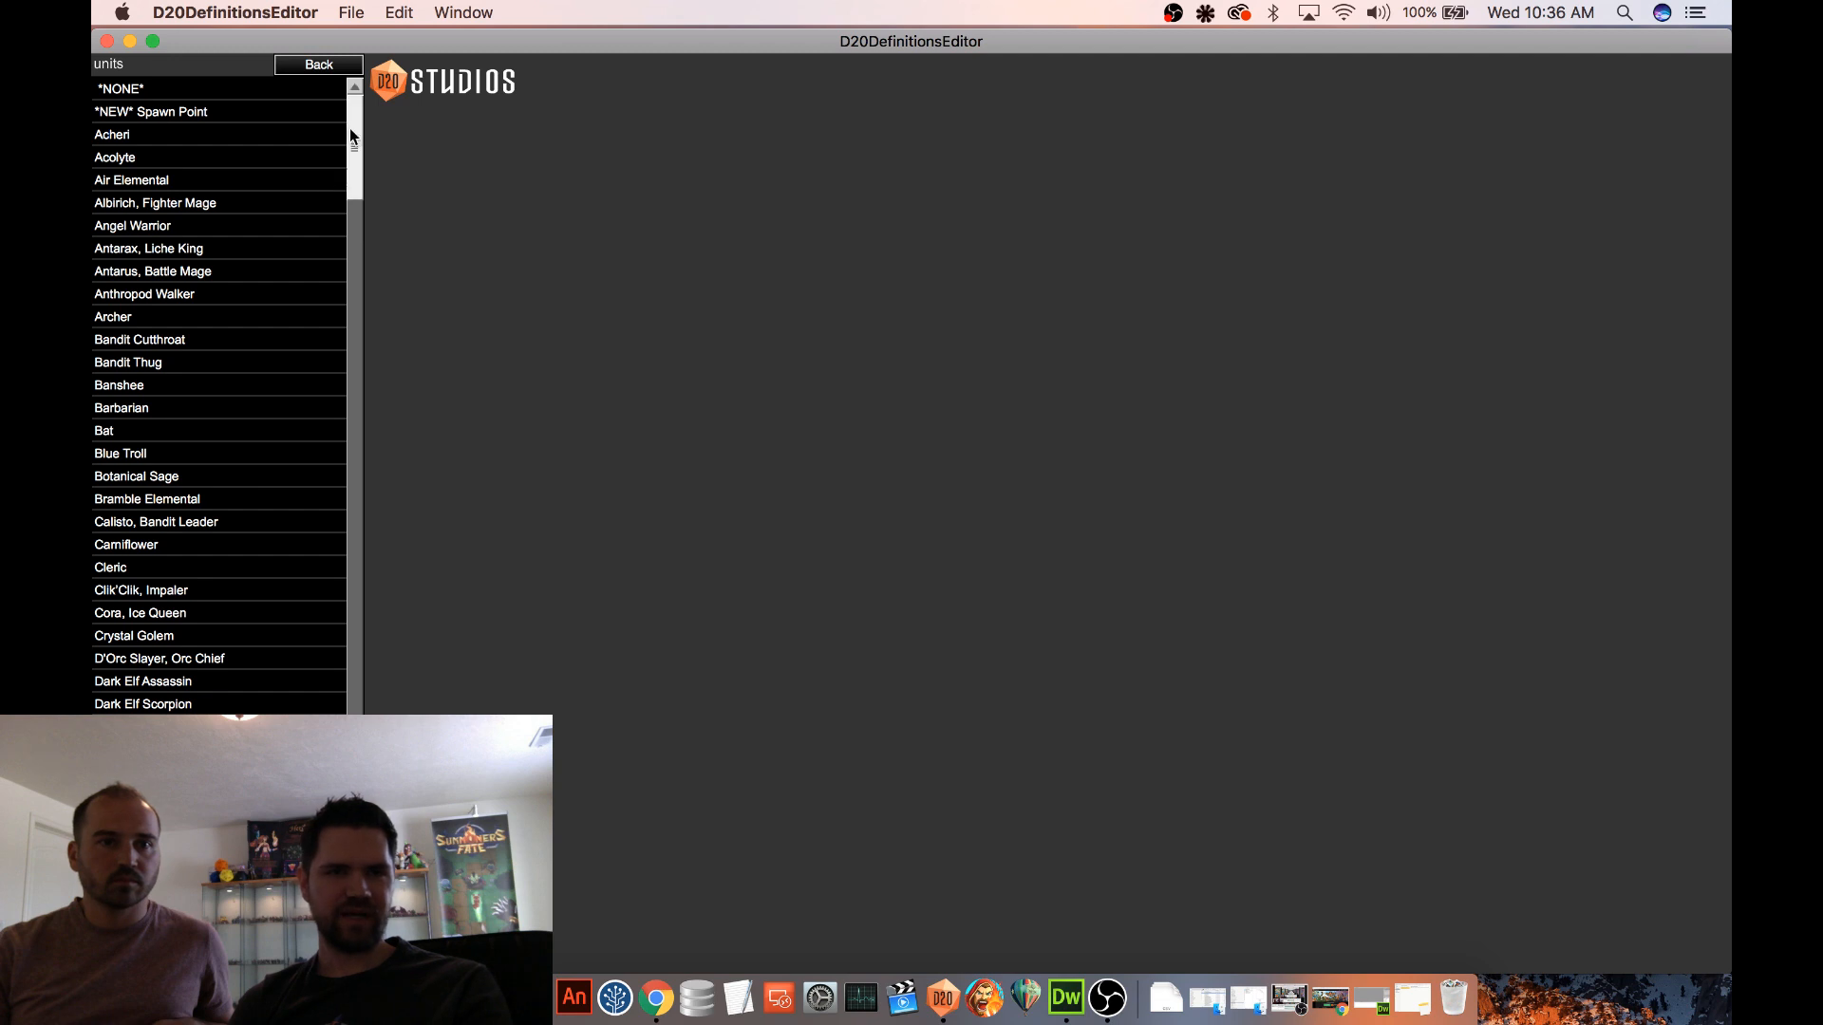
left_click_drag(349, 128, 356, 281)
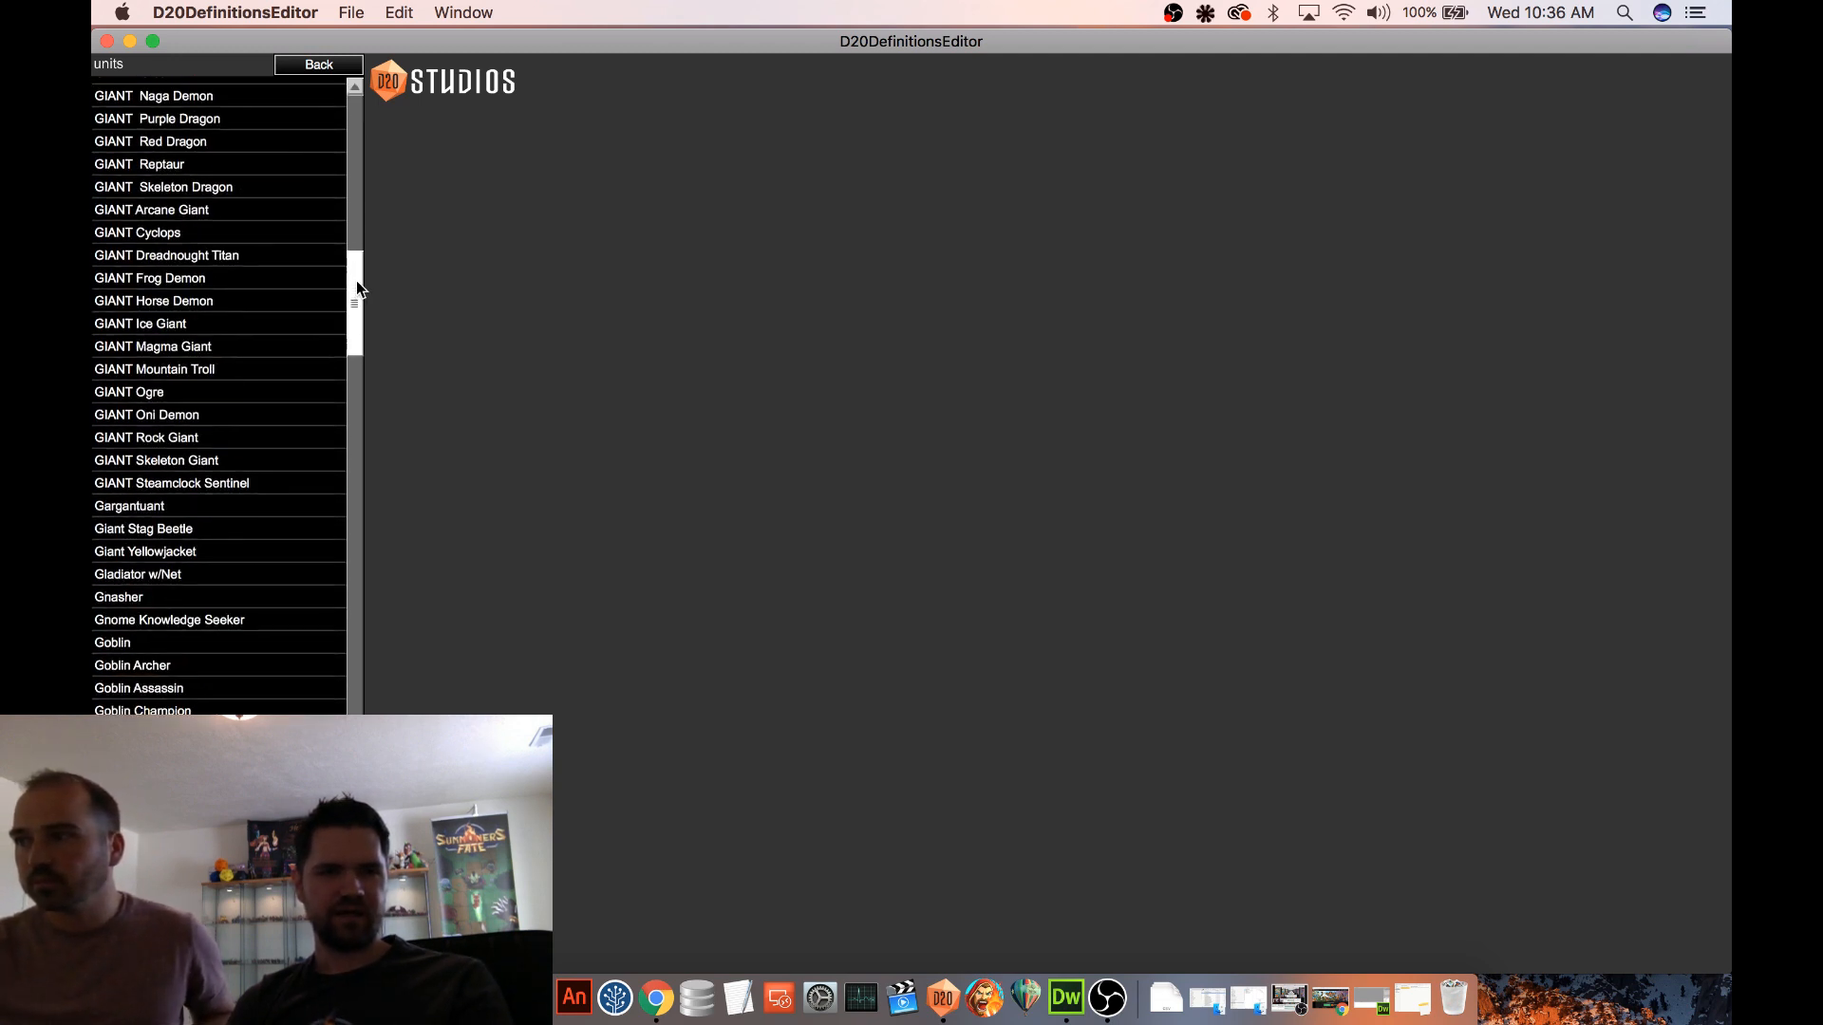
left_click(149, 233)
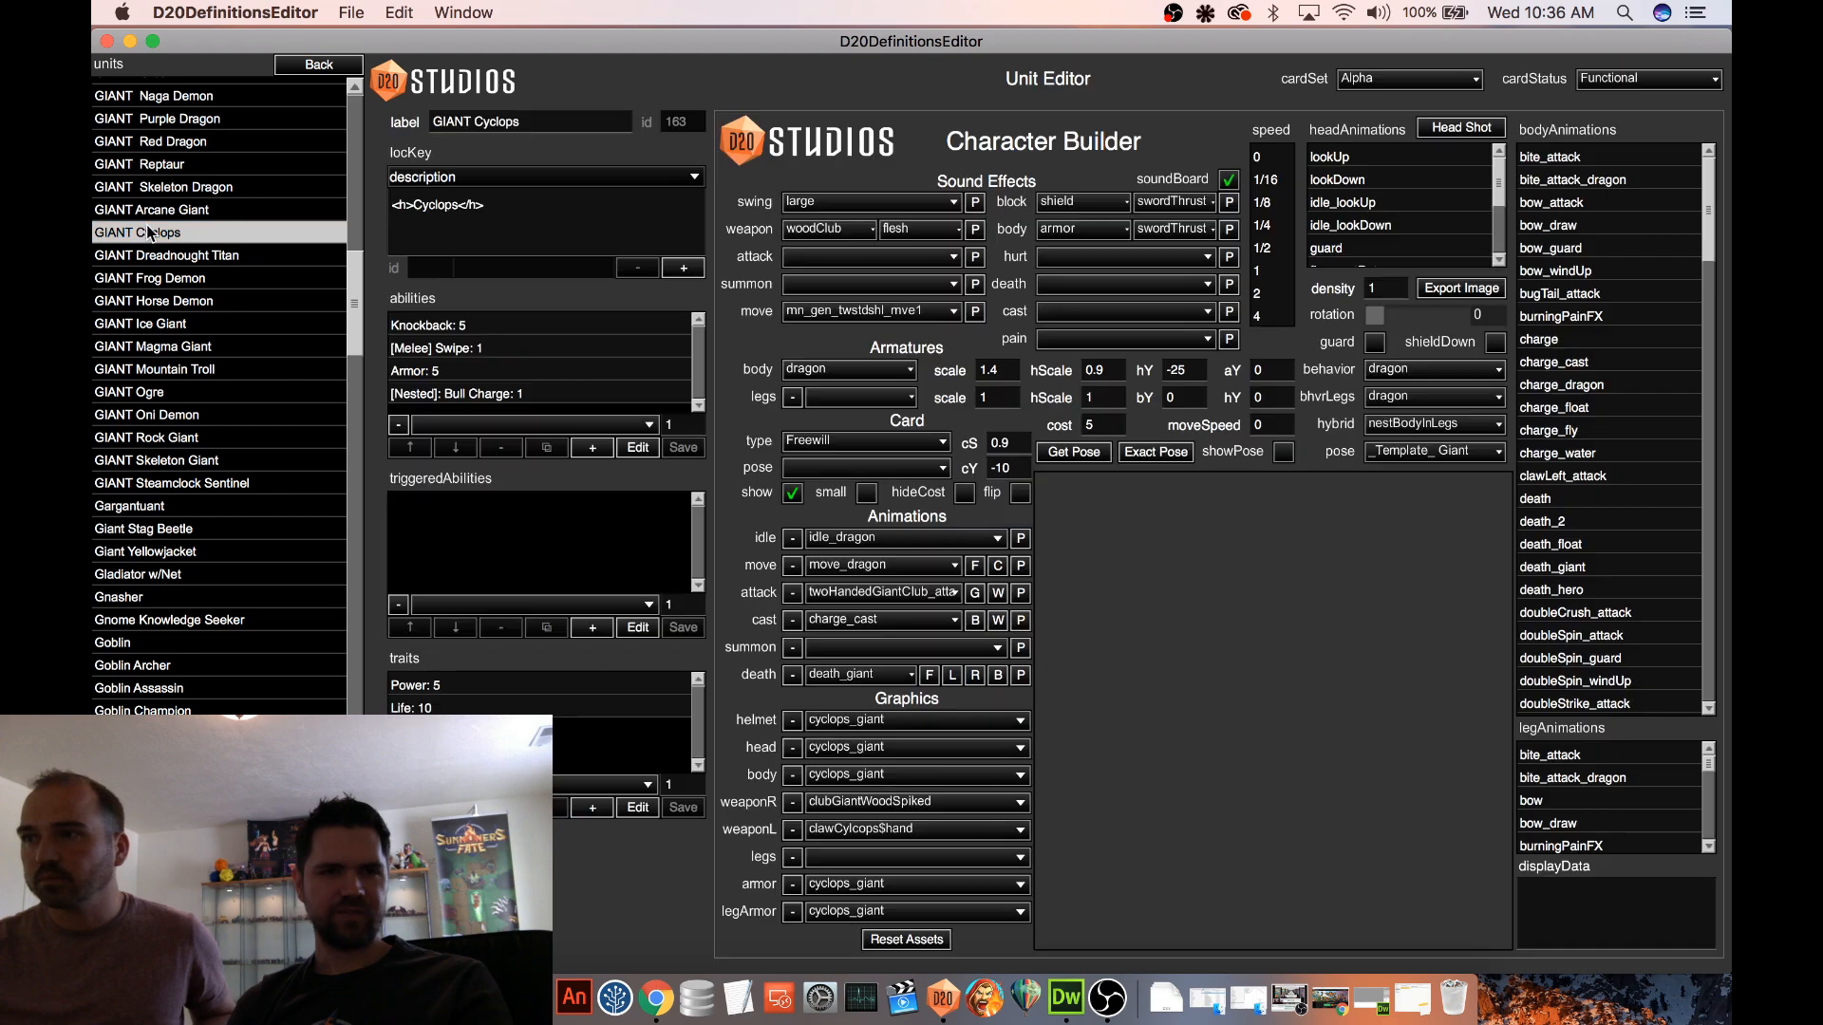
Rewrite the nested Bull Charge ability's description as "Charge: Deal {AMP} damage."
left_click(549, 396)
left_click(636, 448)
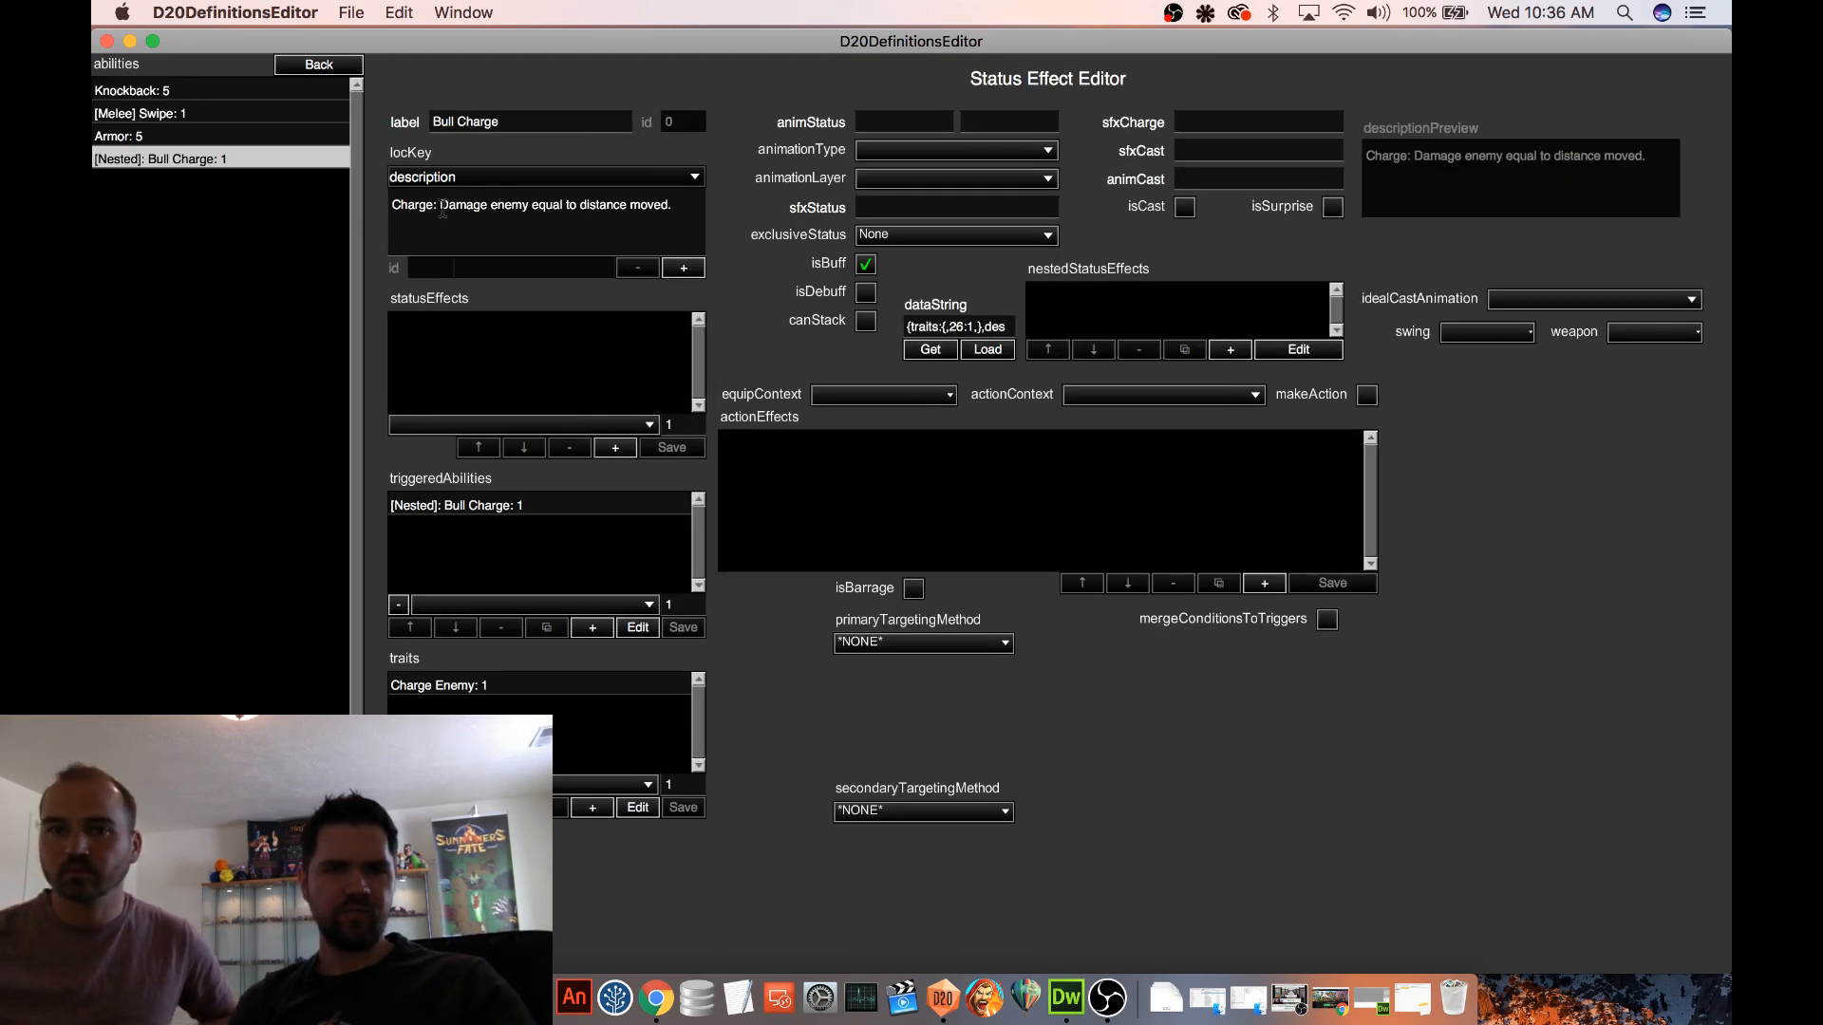
type("D")
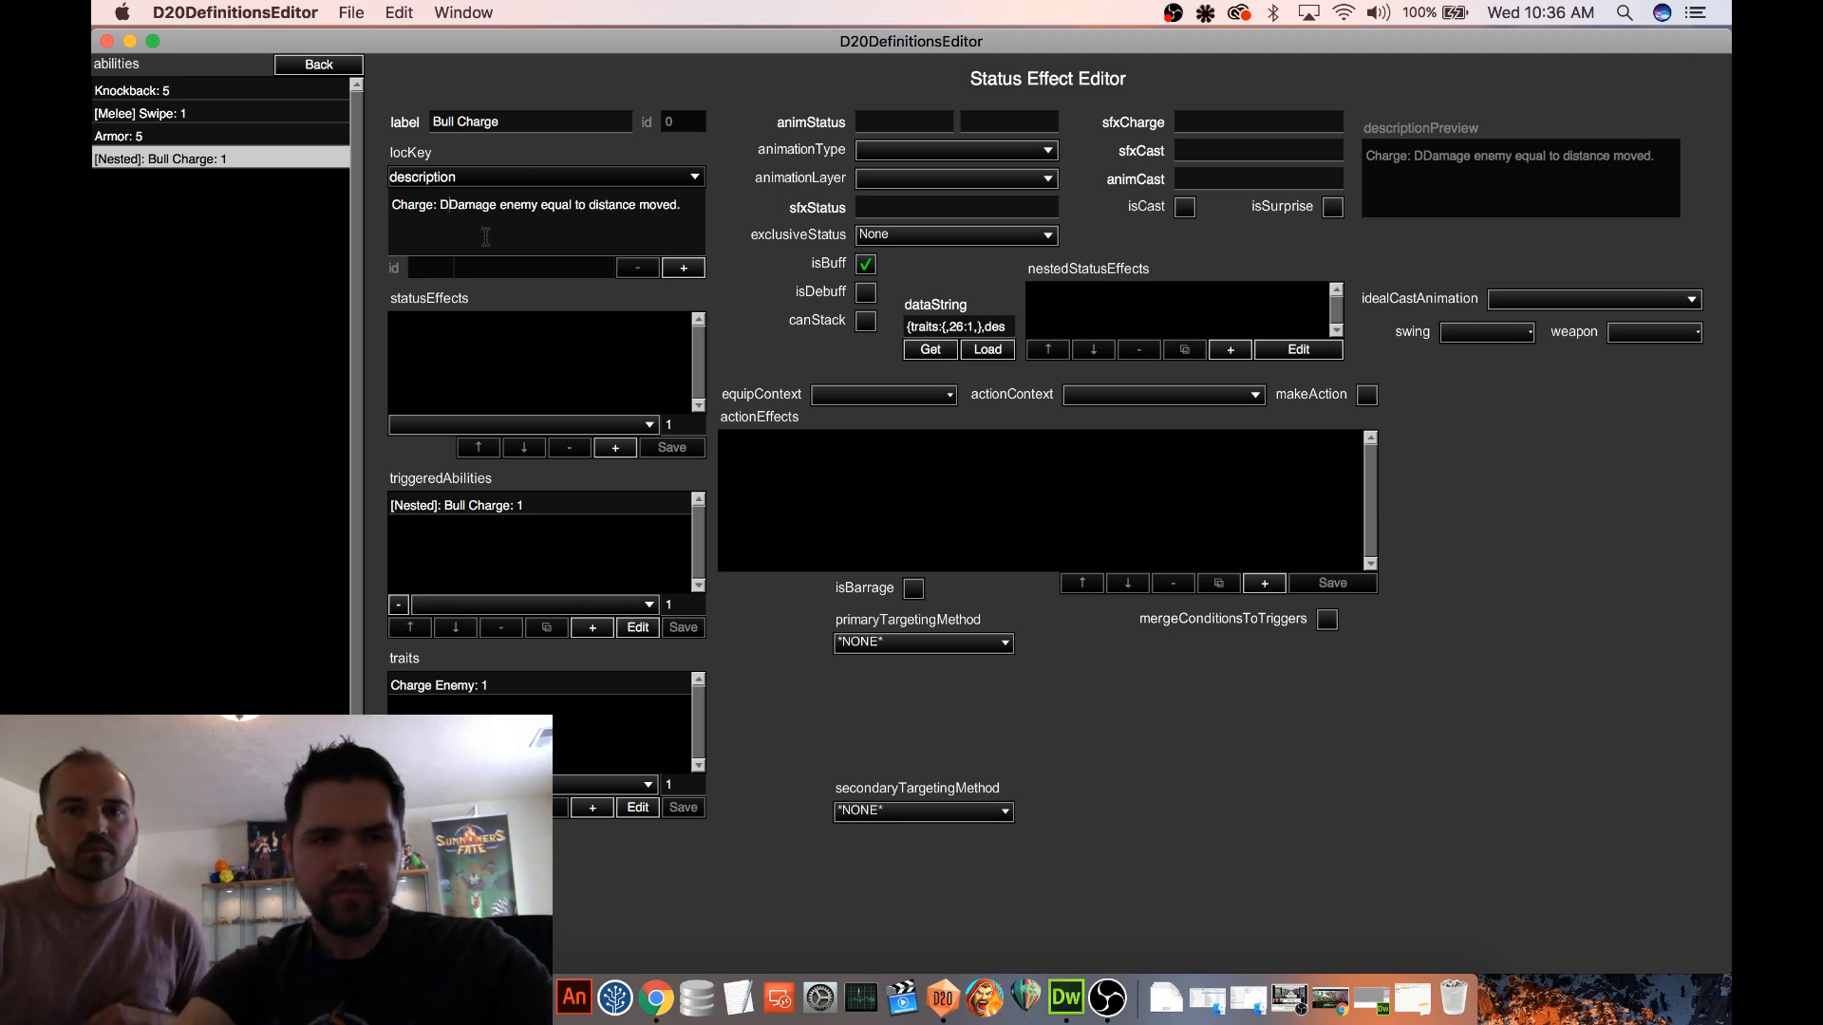
type("eal {AMP} d")
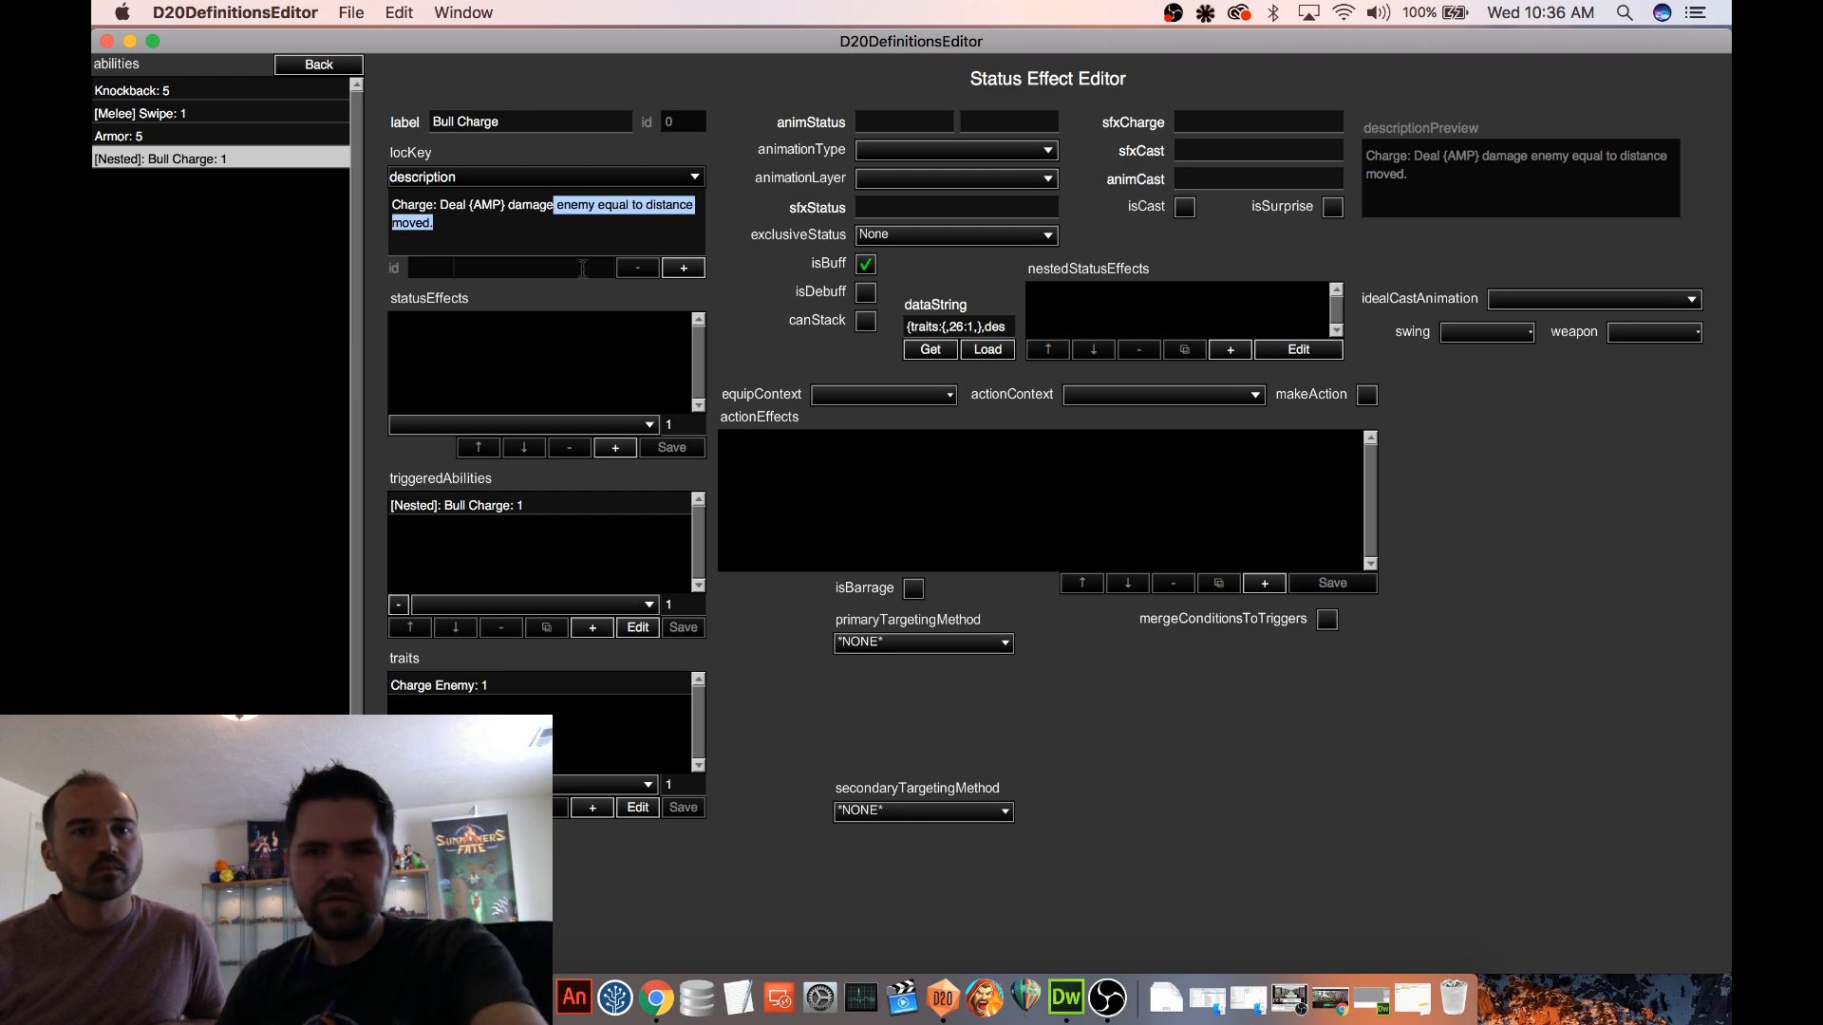
key("BackSpace")
type(".")
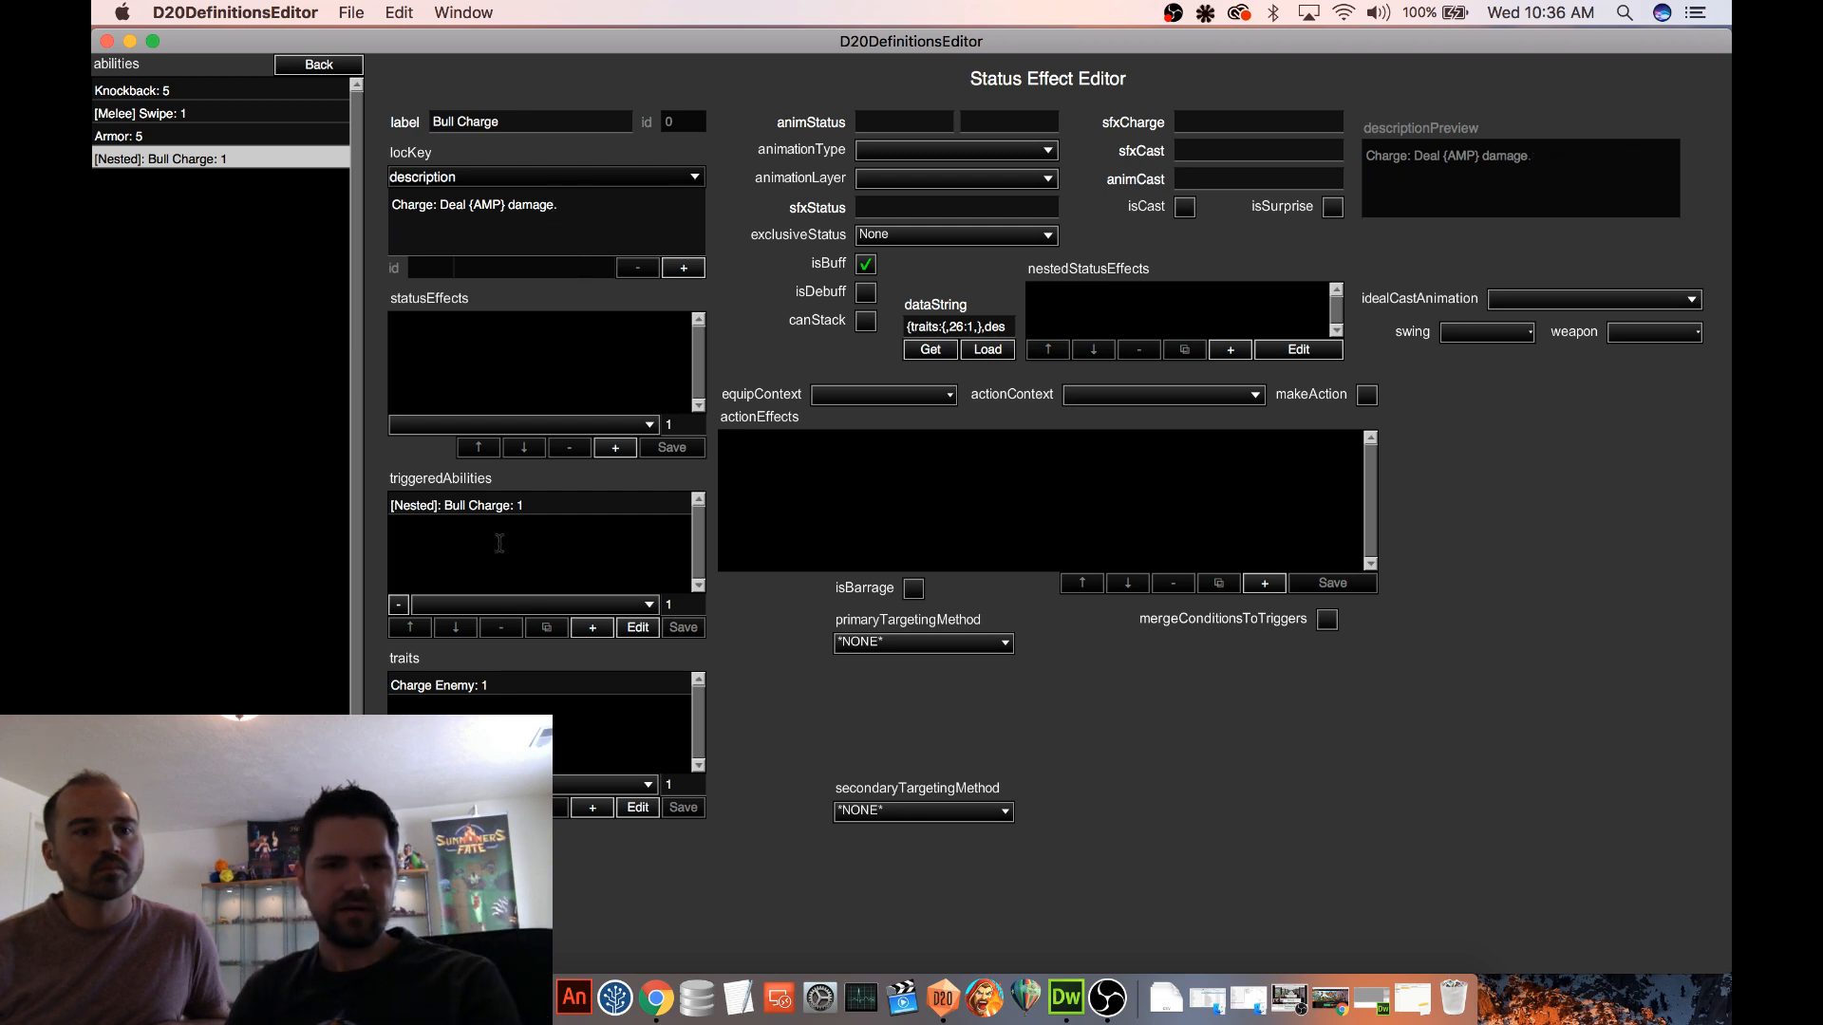
In the nested Bull Charge triggered ability, set the Life Remaining subtraction to 1 and disable useEventVal
left_click(495, 508)
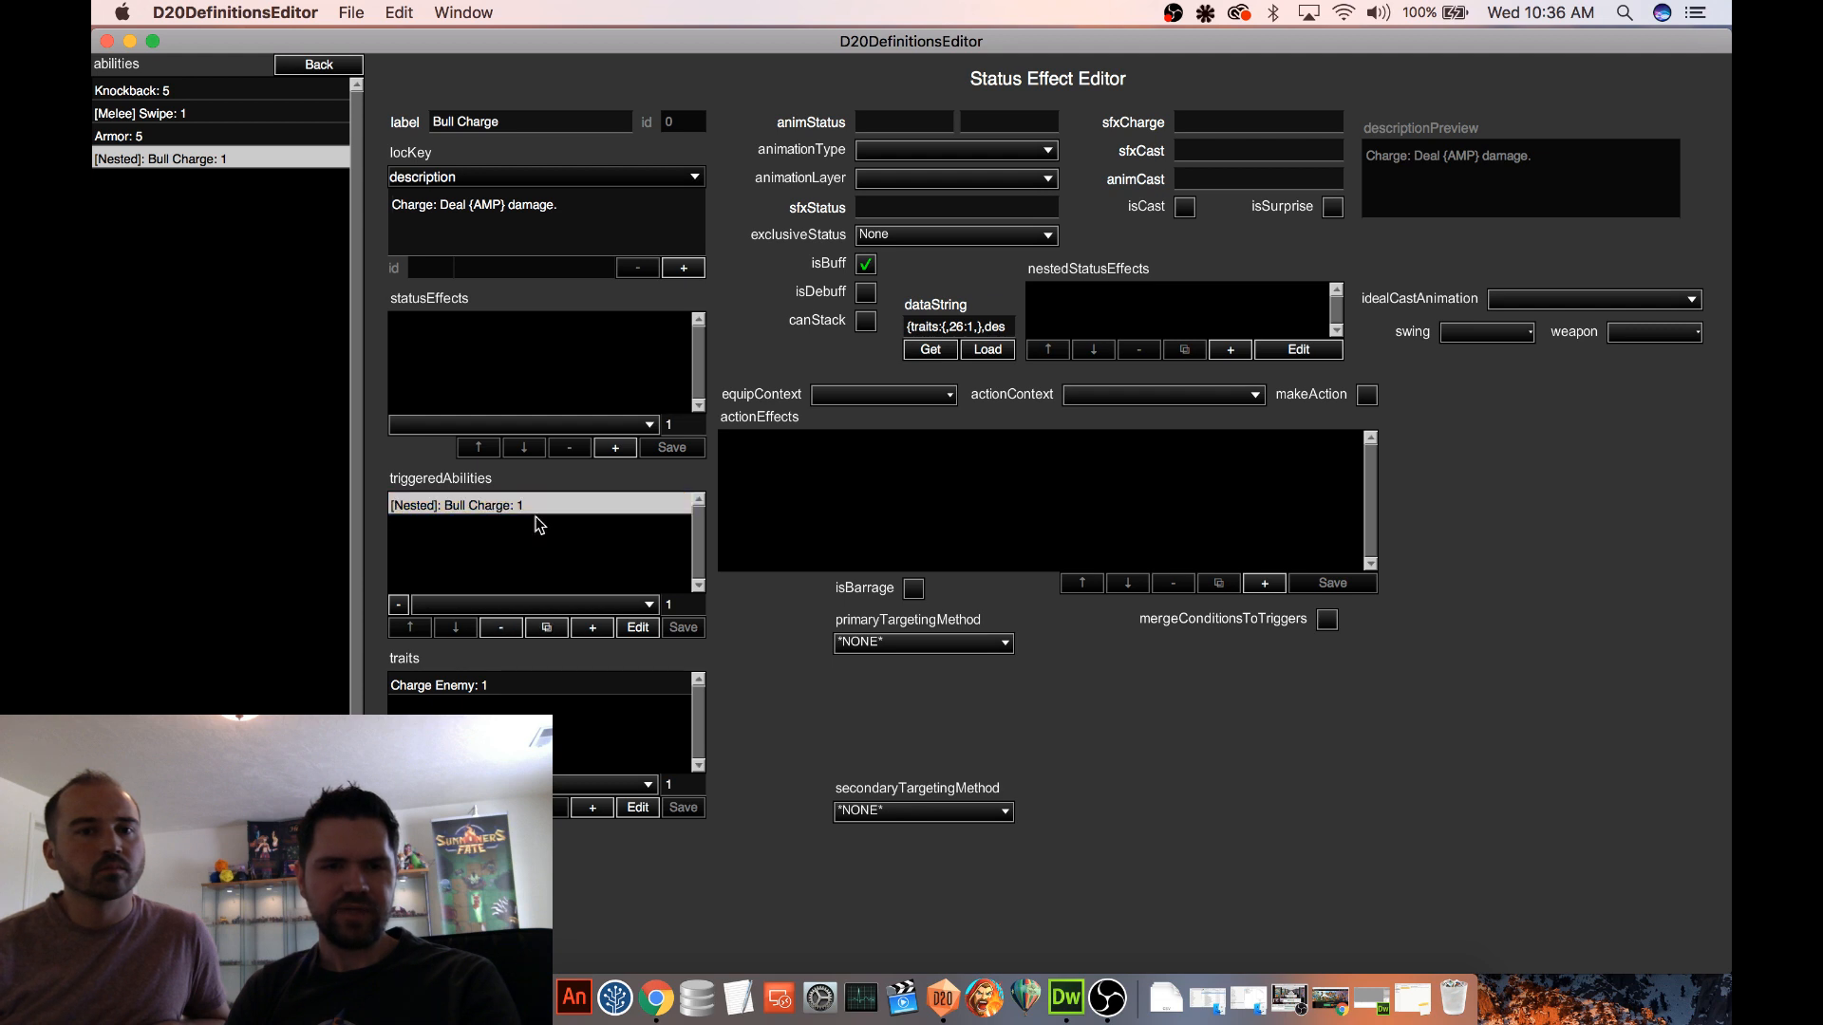
left_click(638, 628)
left_click(876, 445)
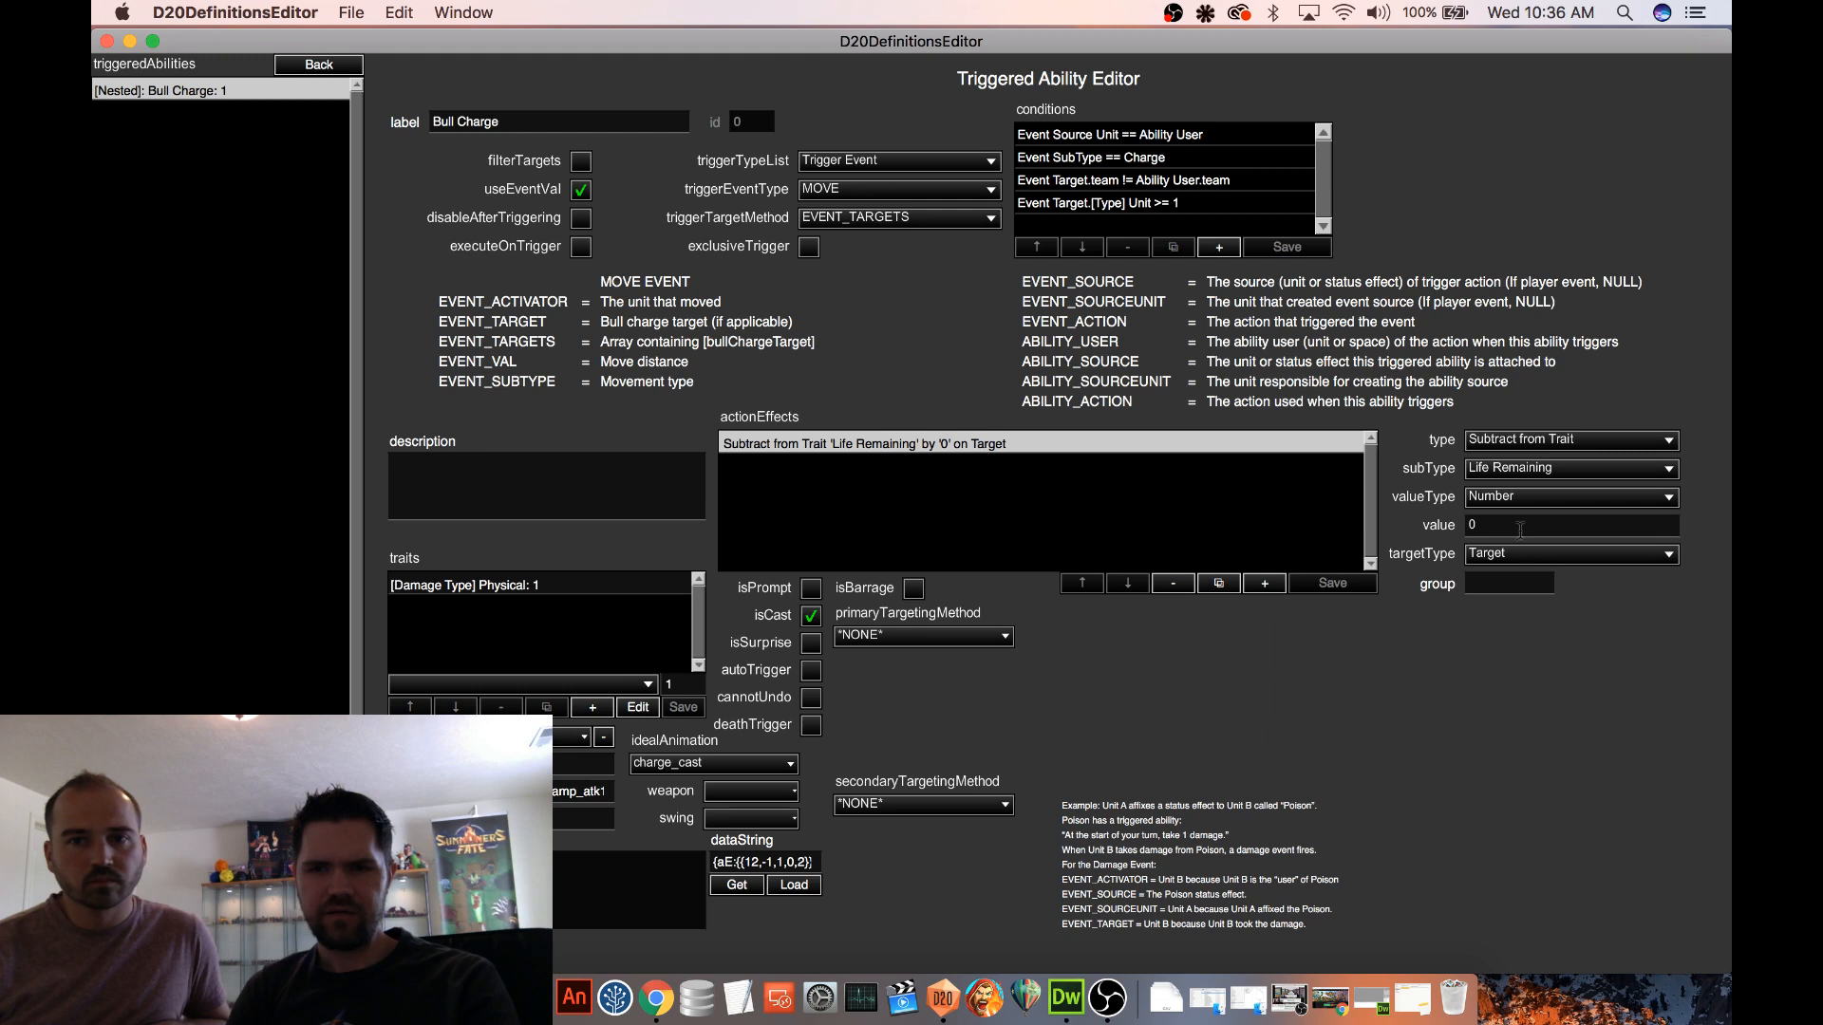
type("1")
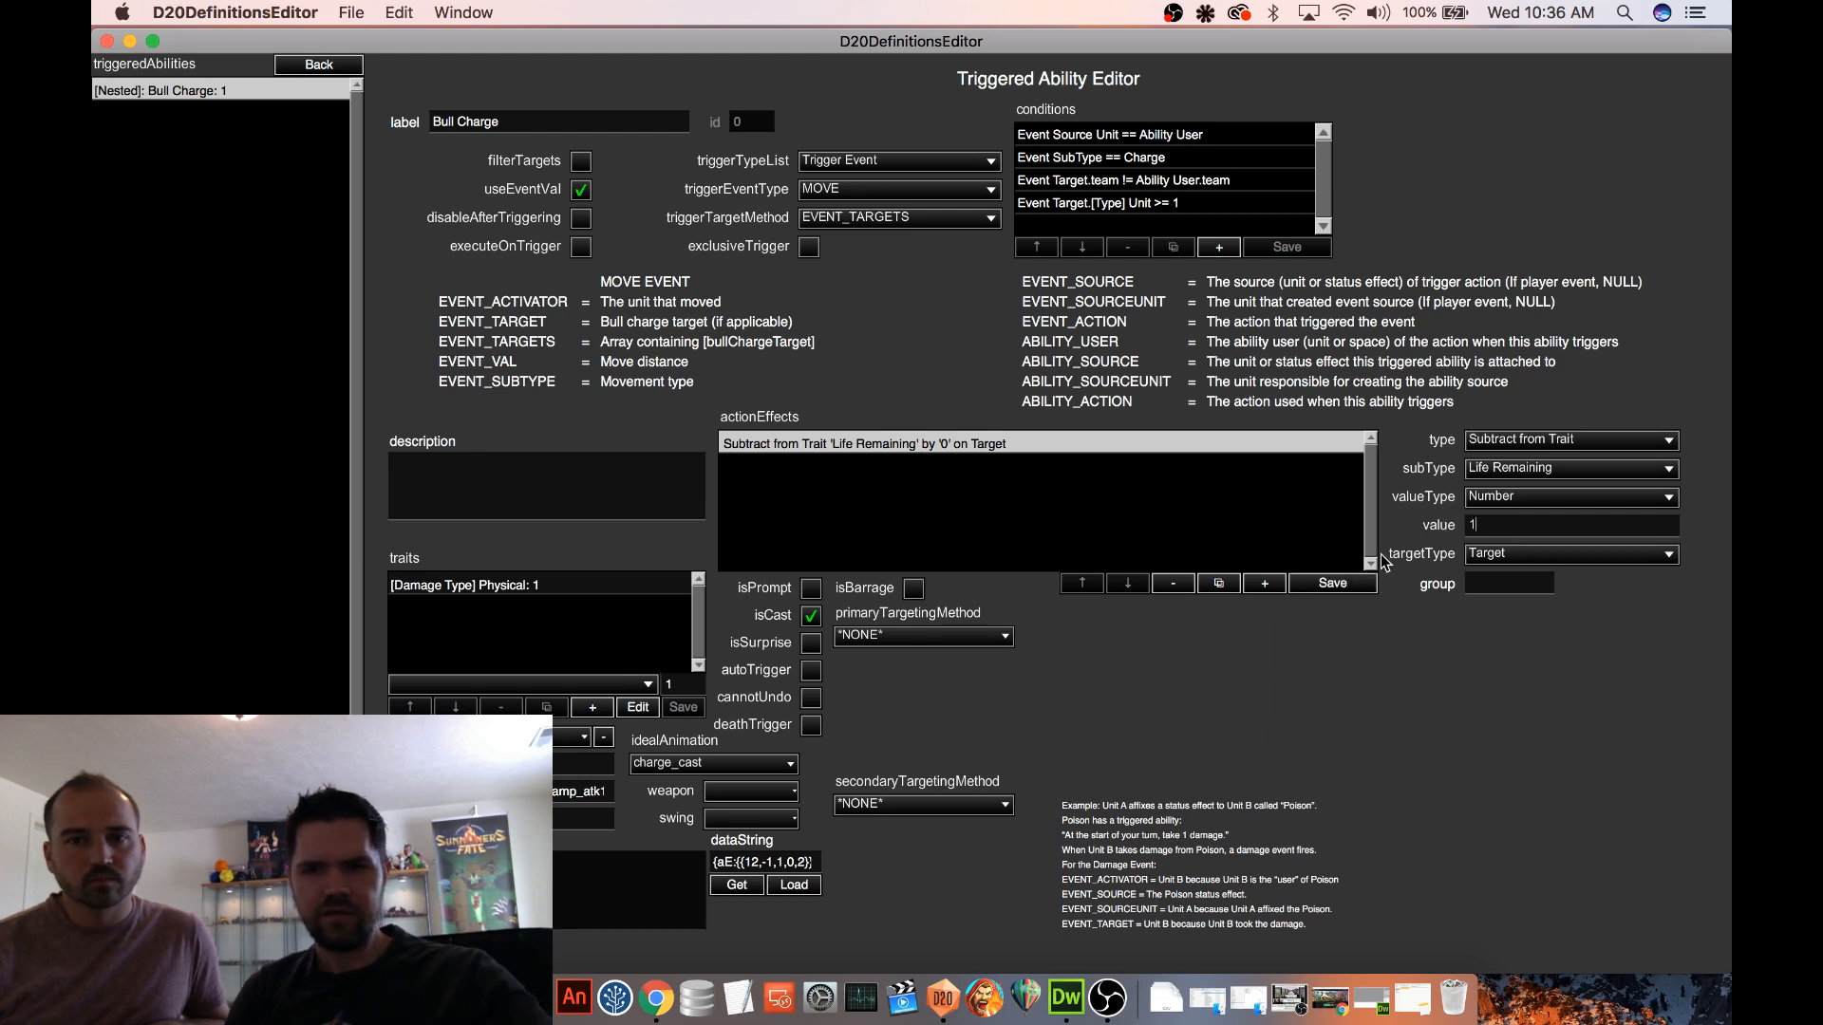
left_click(1333, 584)
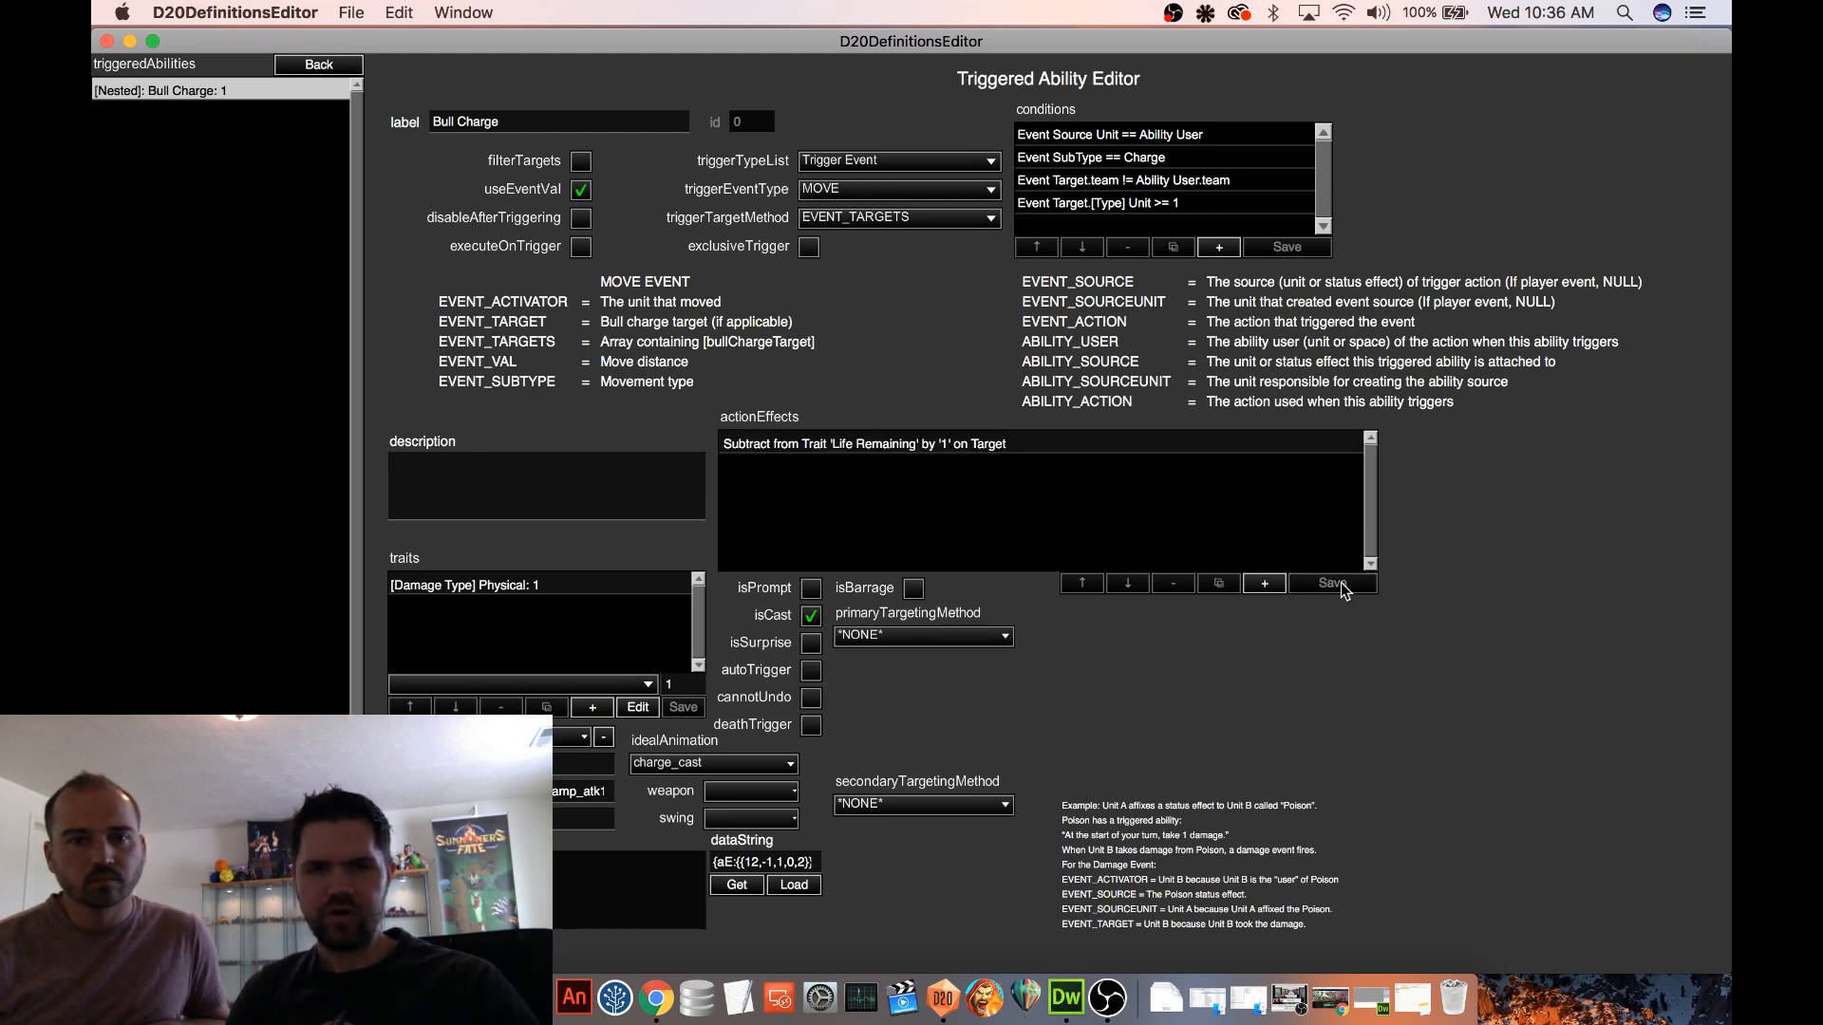
left_click(580, 193)
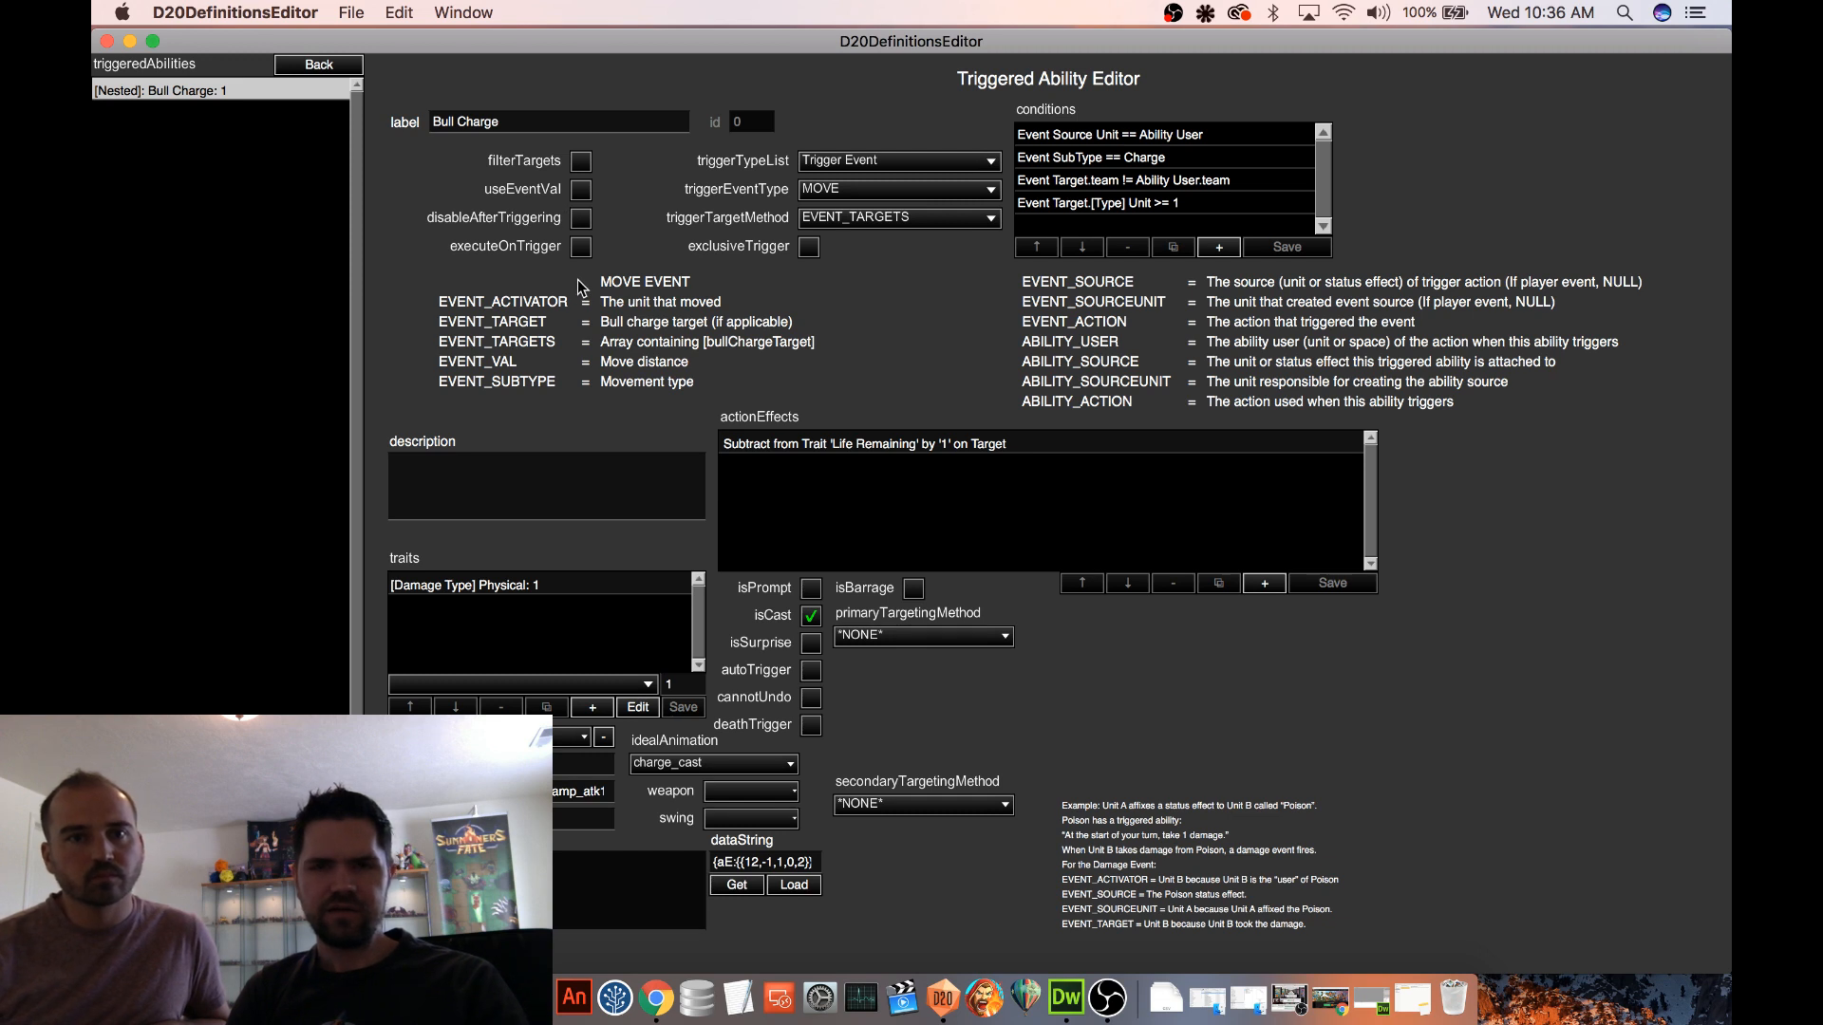
left_click(351, 72)
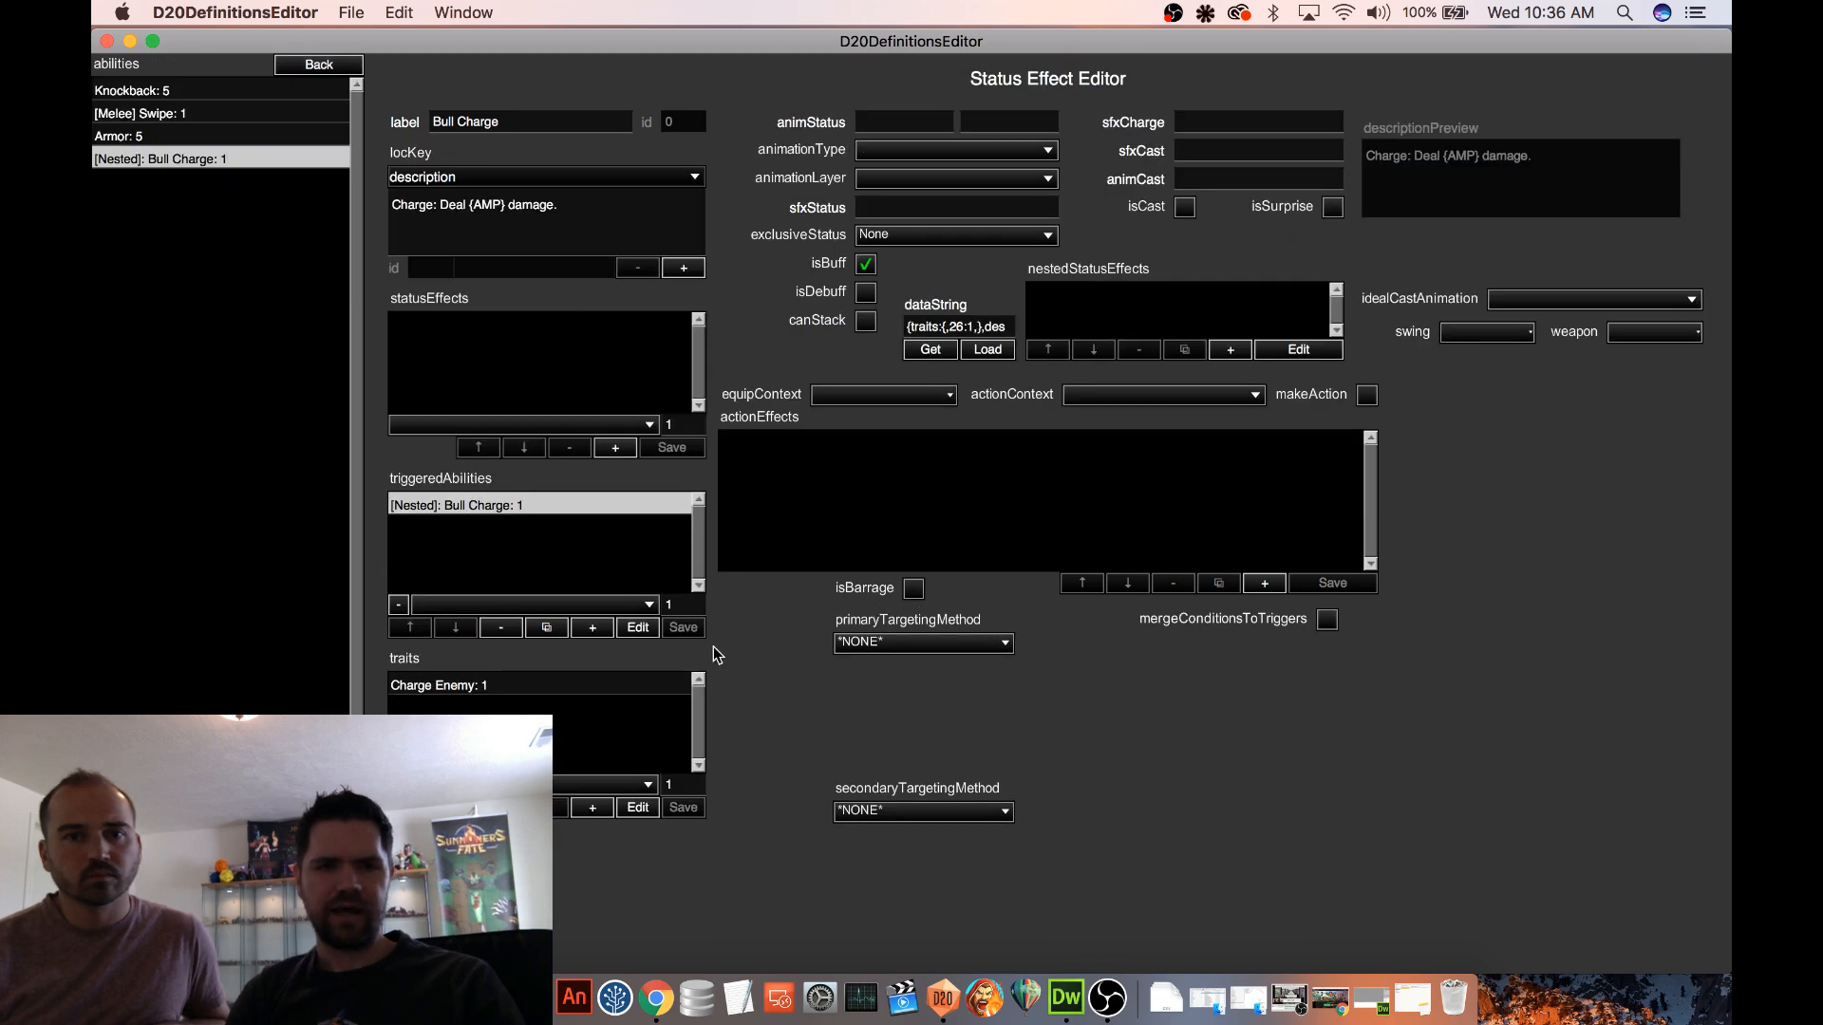
Return to the GIANT Cyclops unit and set its Bull Charge ability's value to 2
left_click(321, 66)
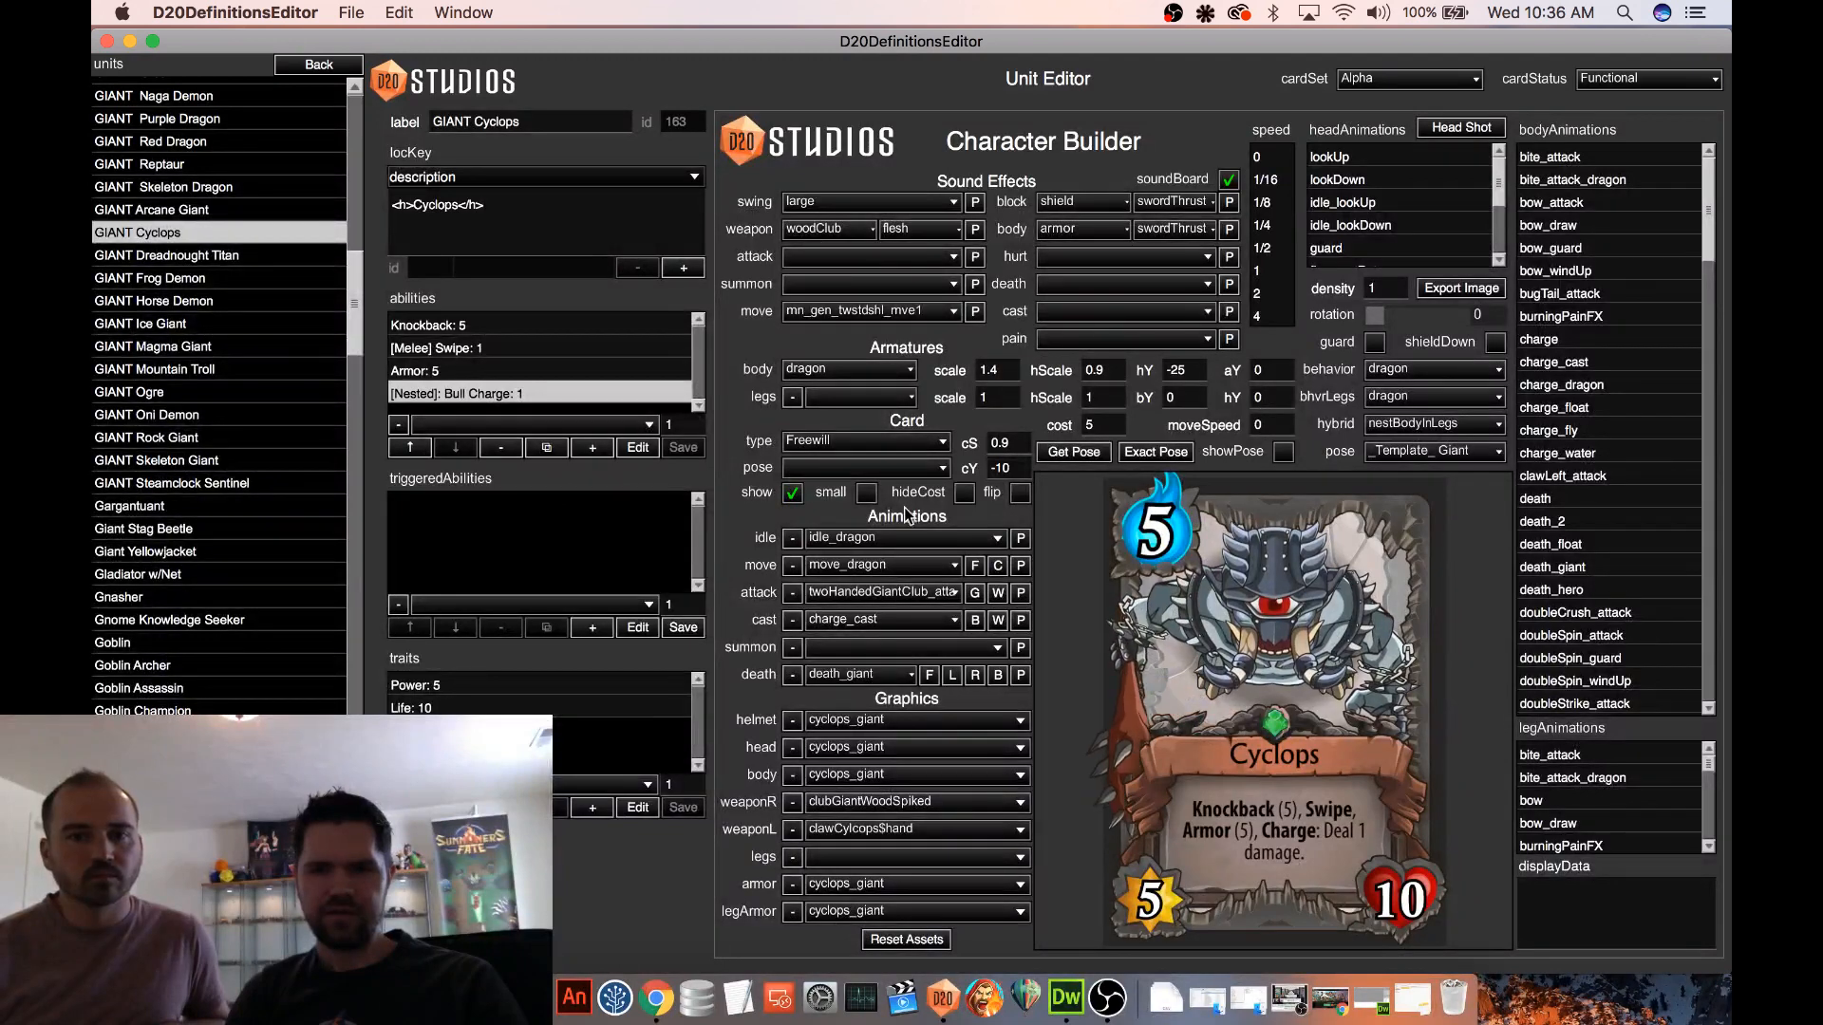
double_click(669, 425)
type("2")
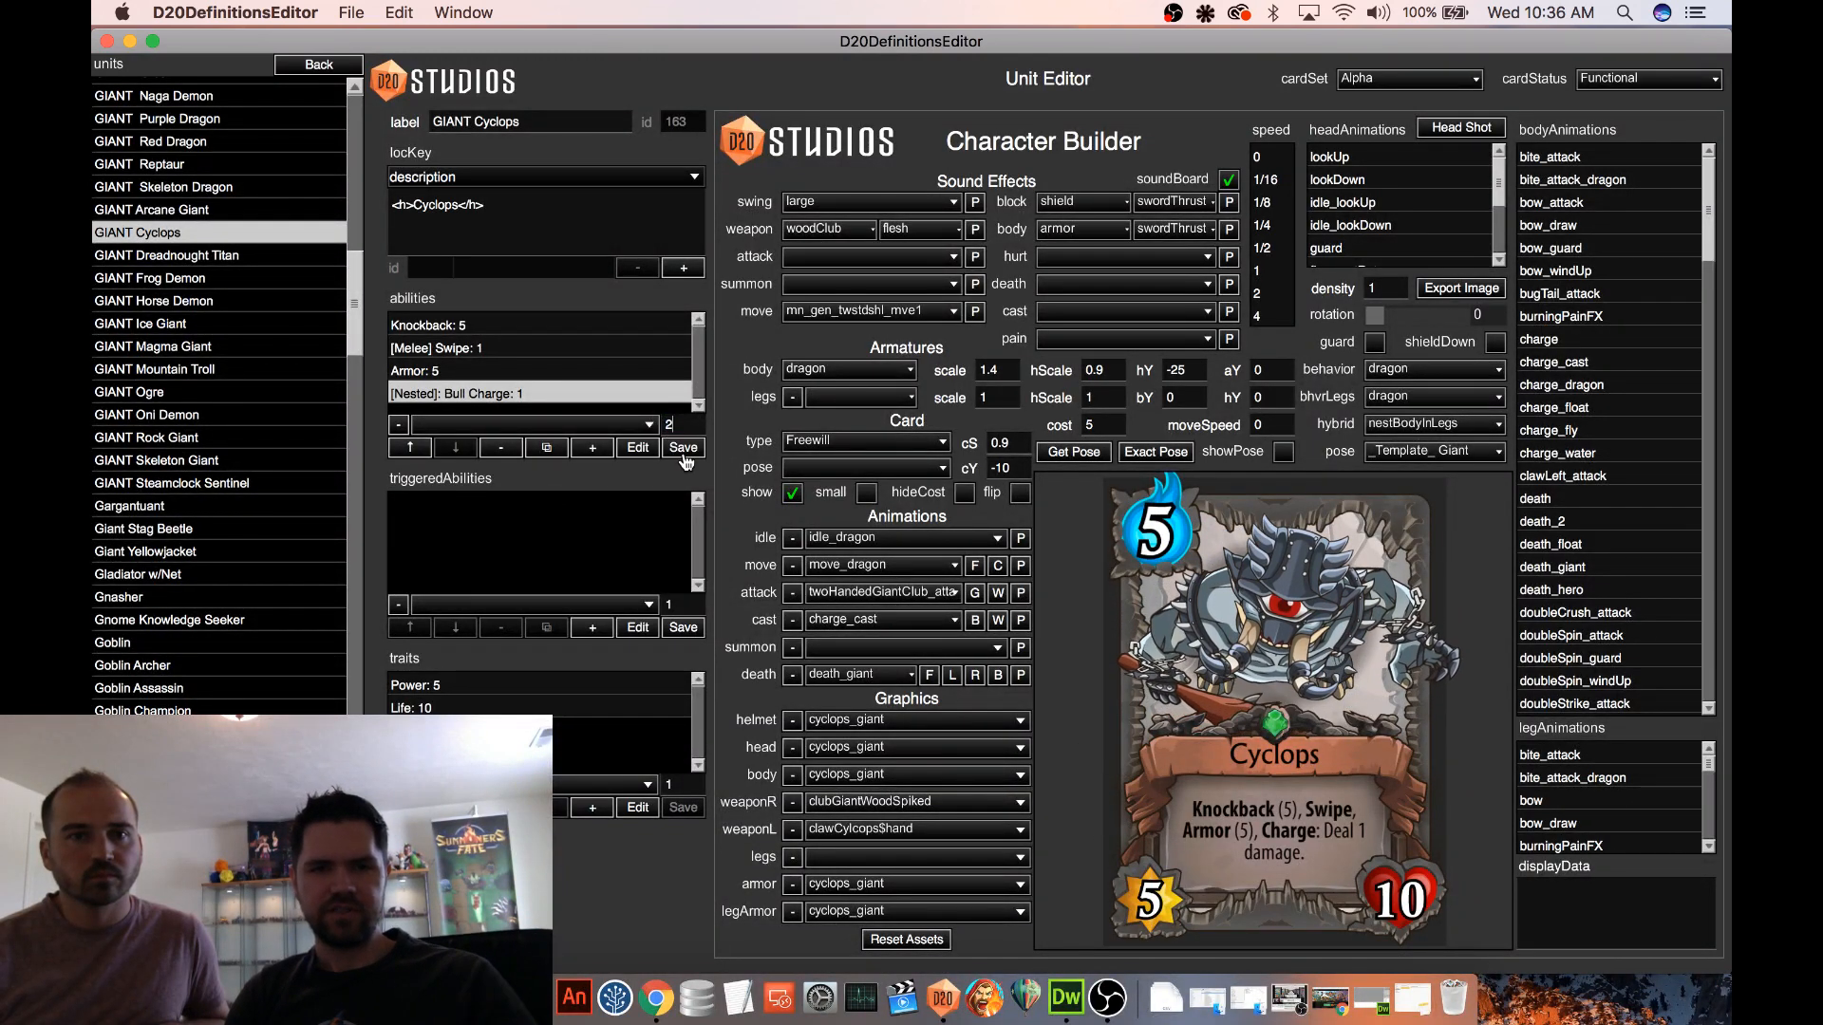
left_click(683, 452)
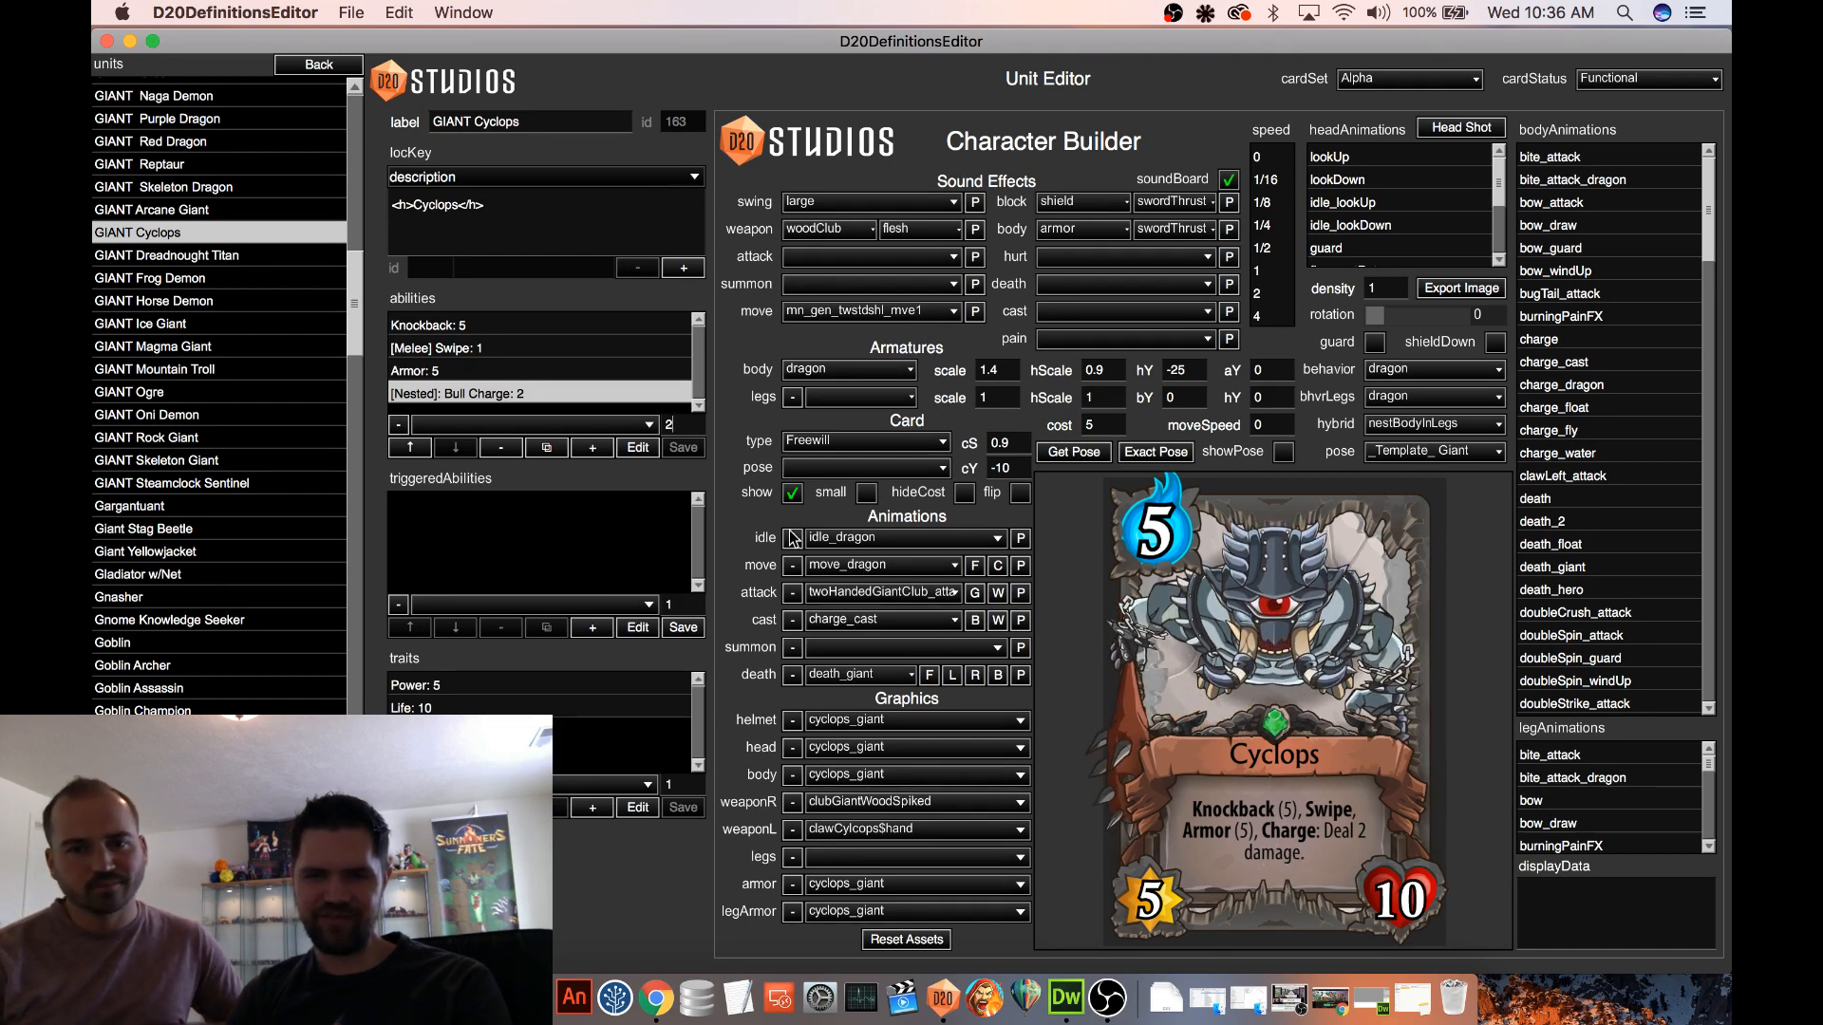
Try Bull Charge in first place in the abilities list, then move it back down below Swipe
left_click(409, 450)
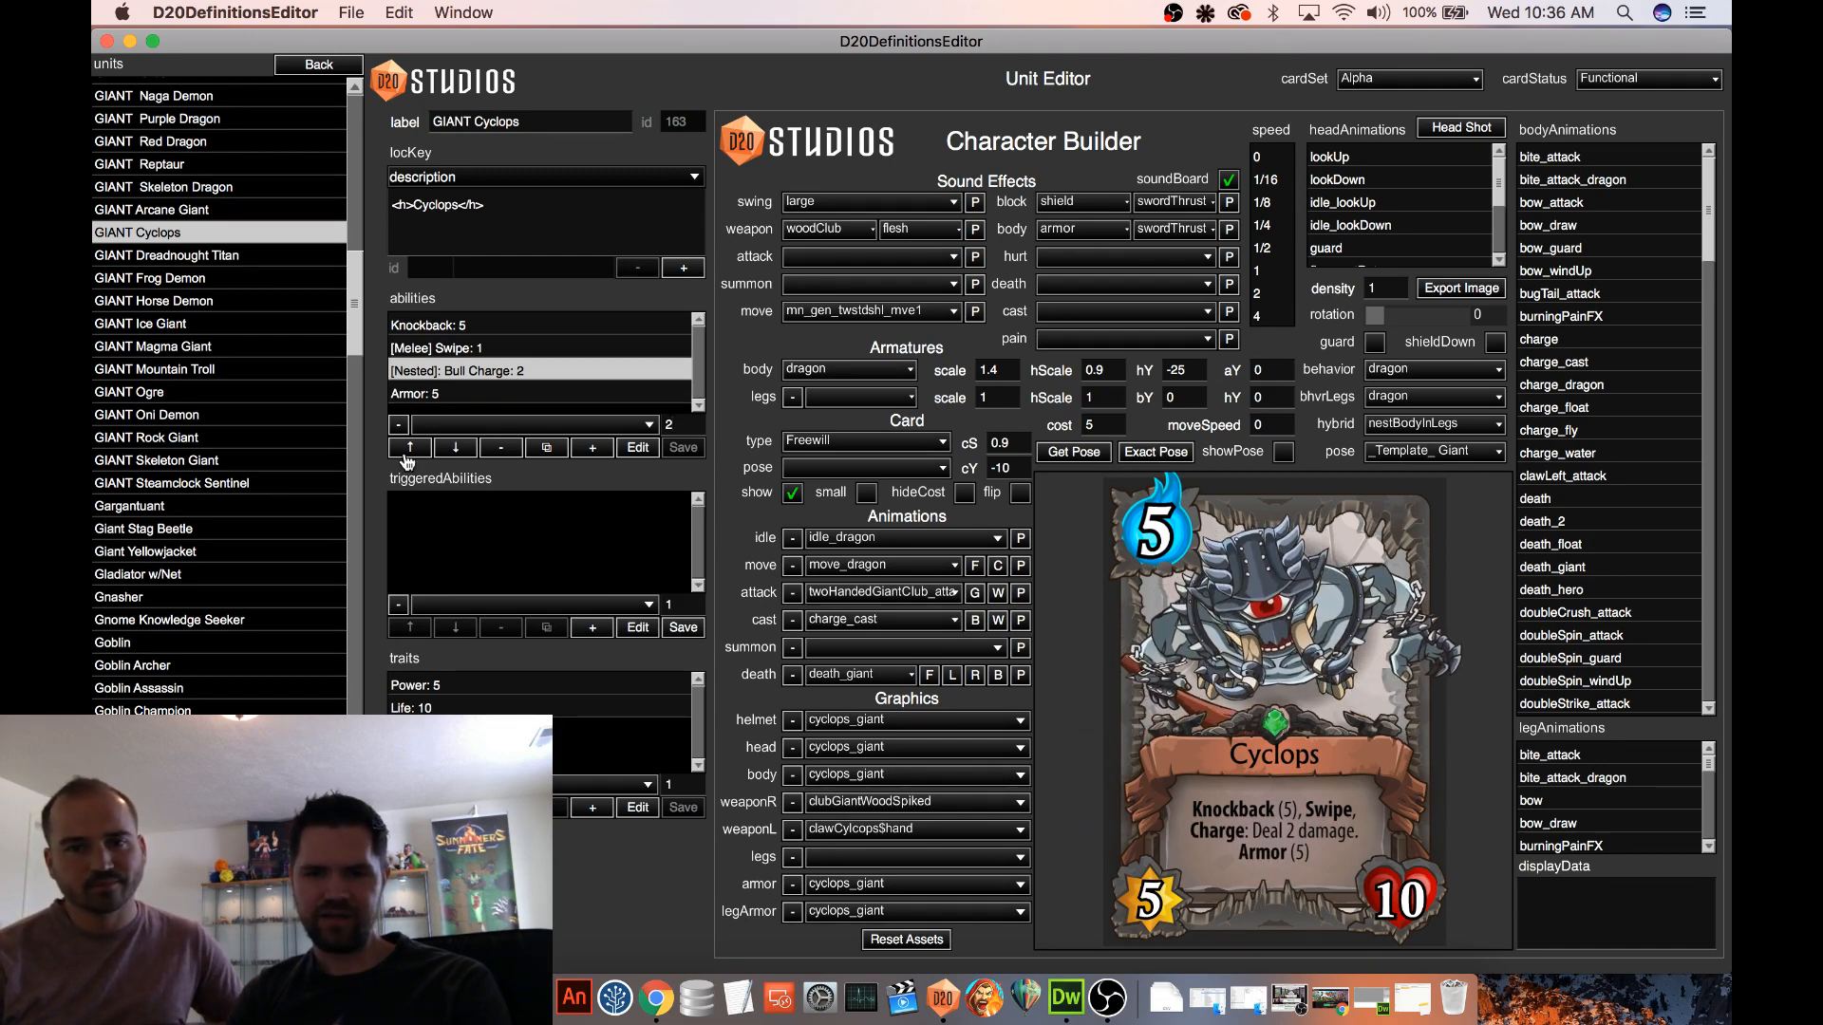
left_click(409, 448)
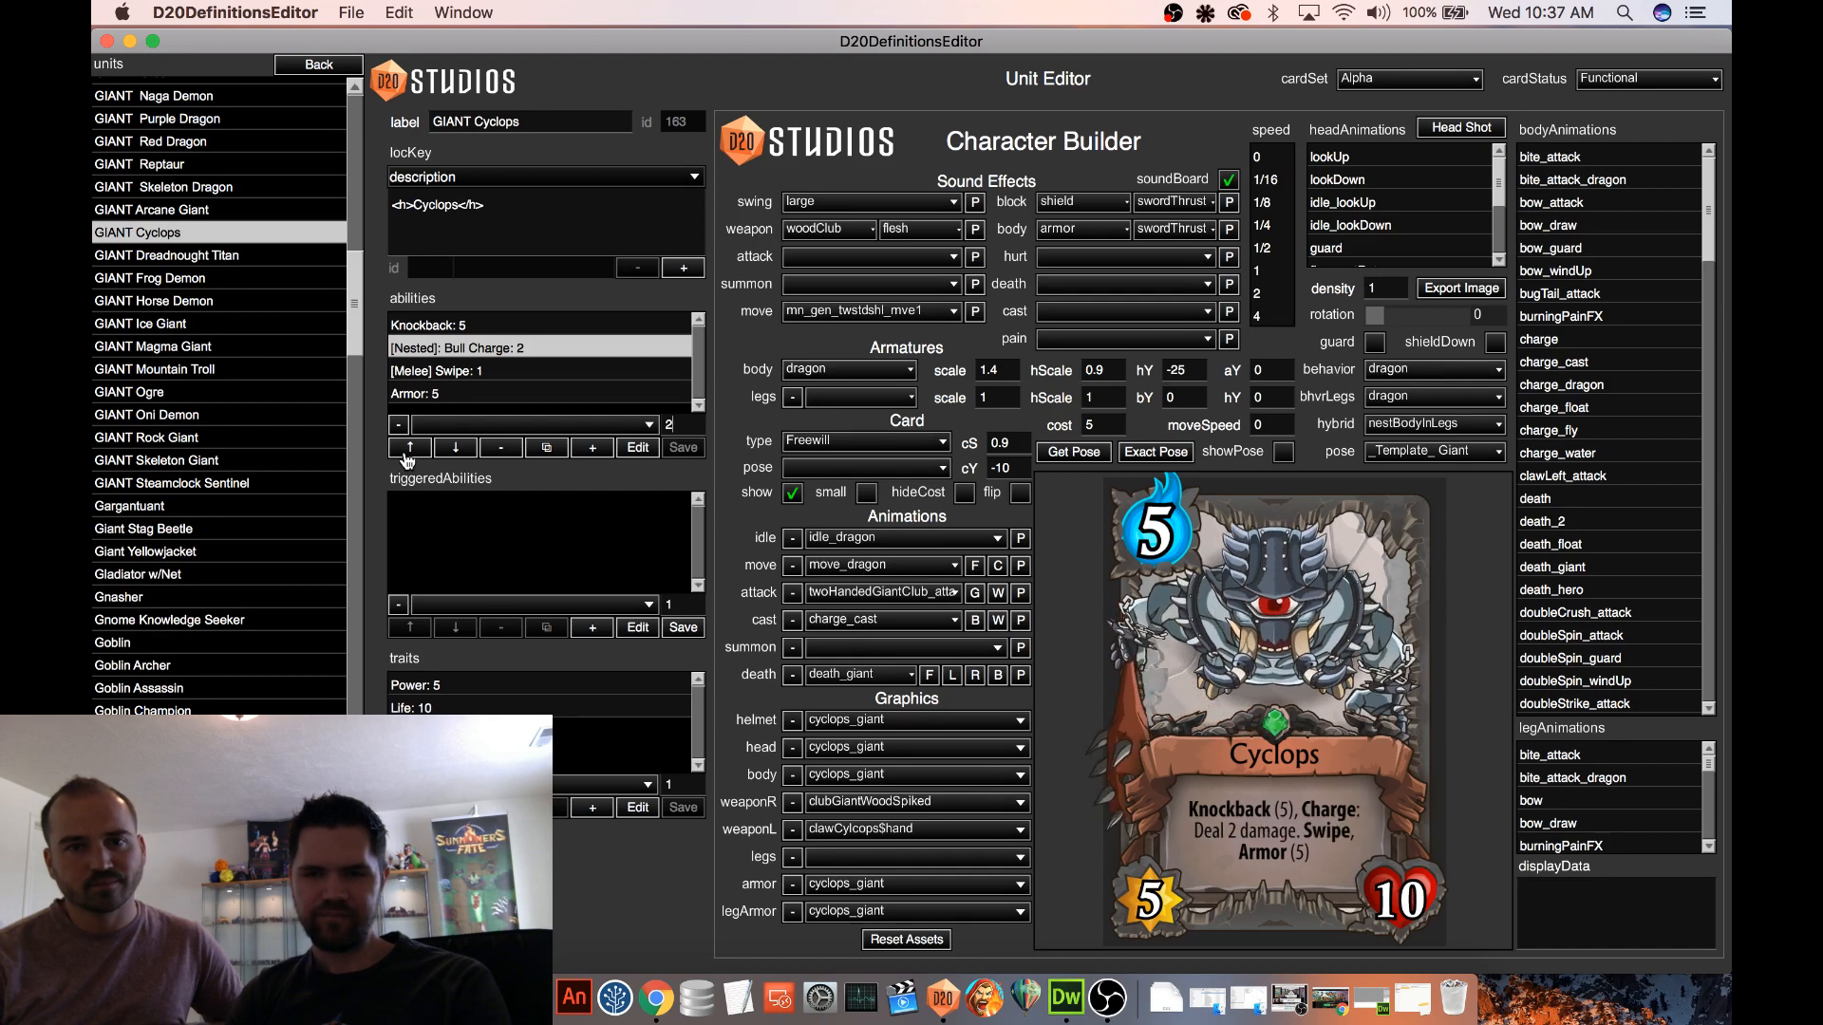
left_click(409, 449)
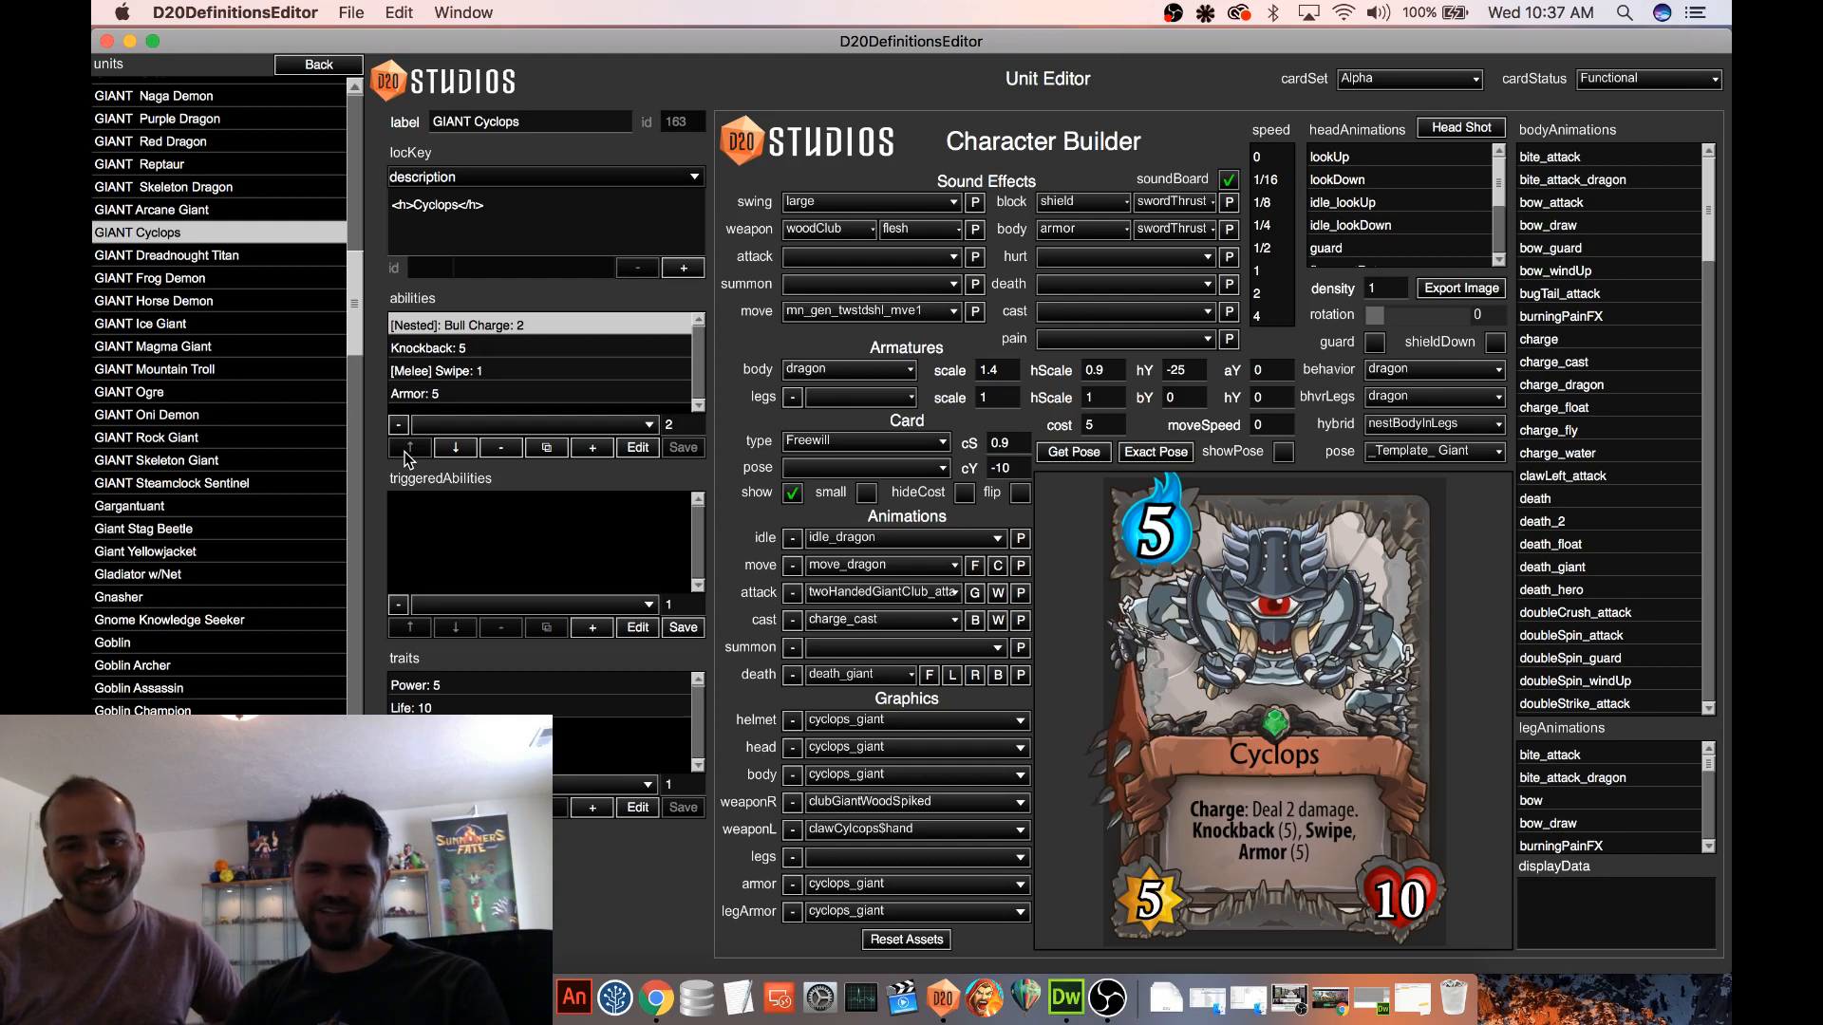
left_click(456, 448)
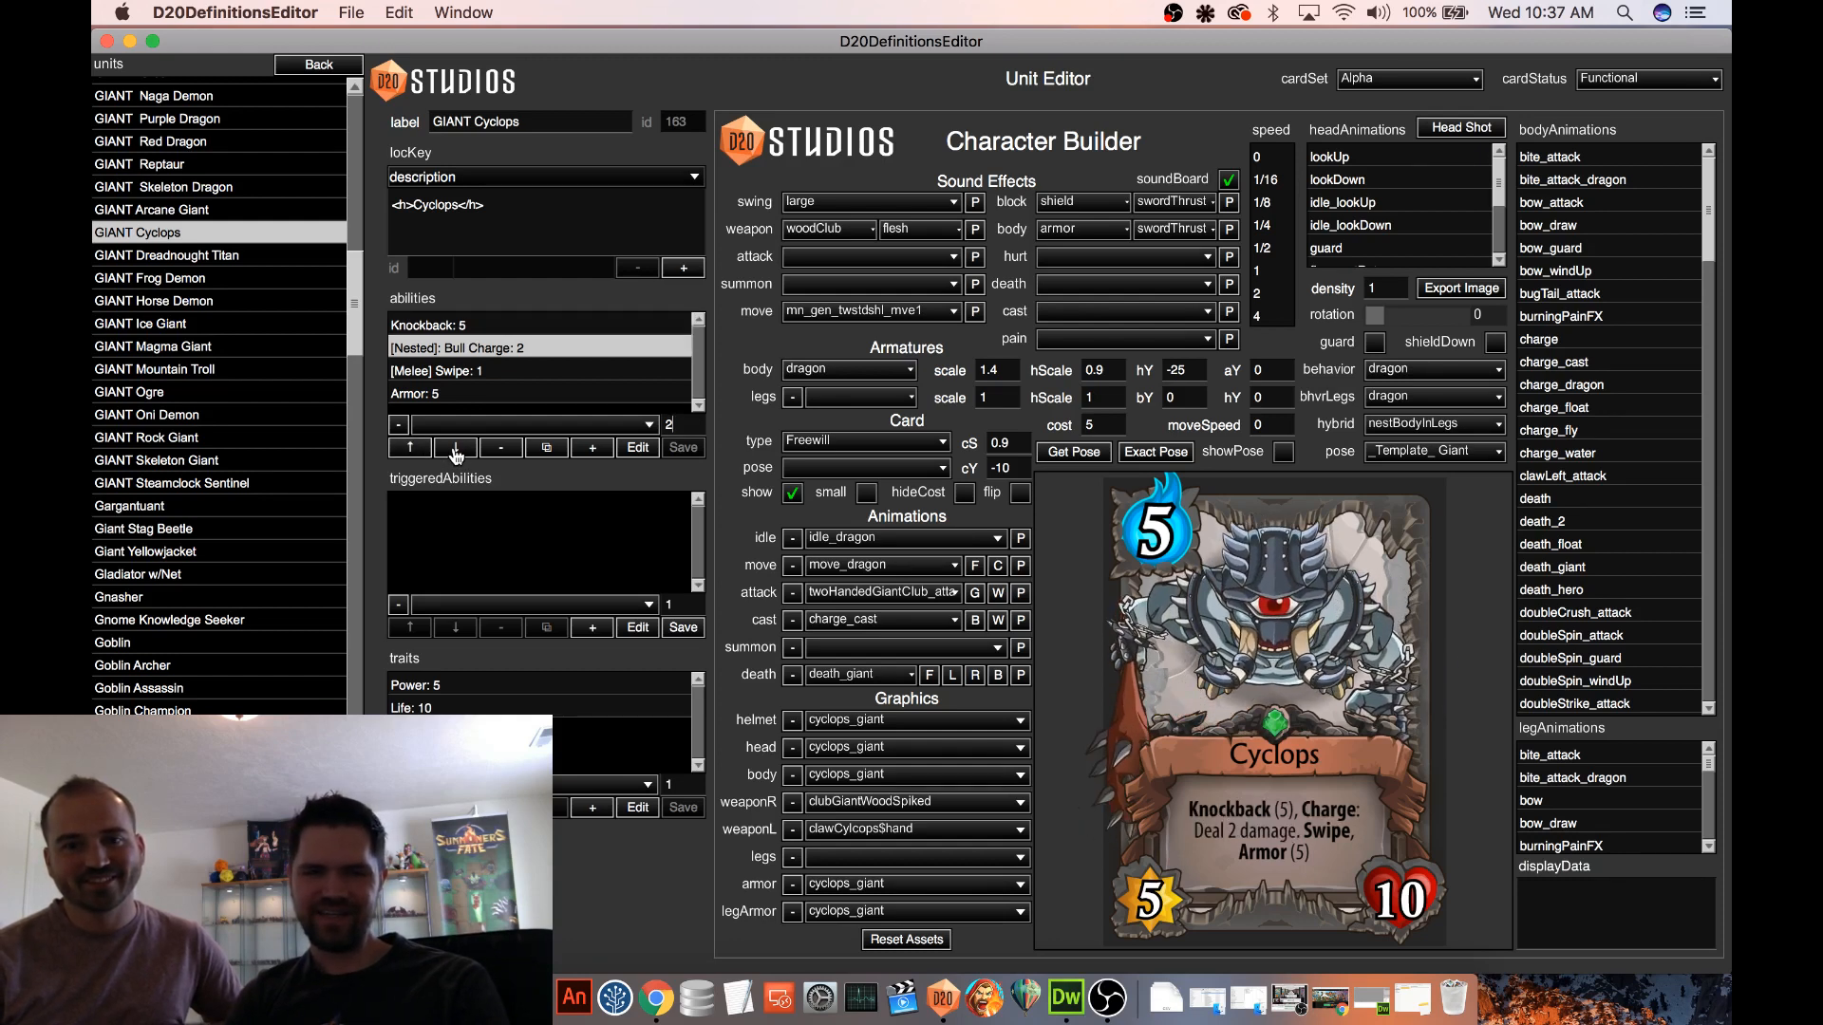
left_click(456, 449)
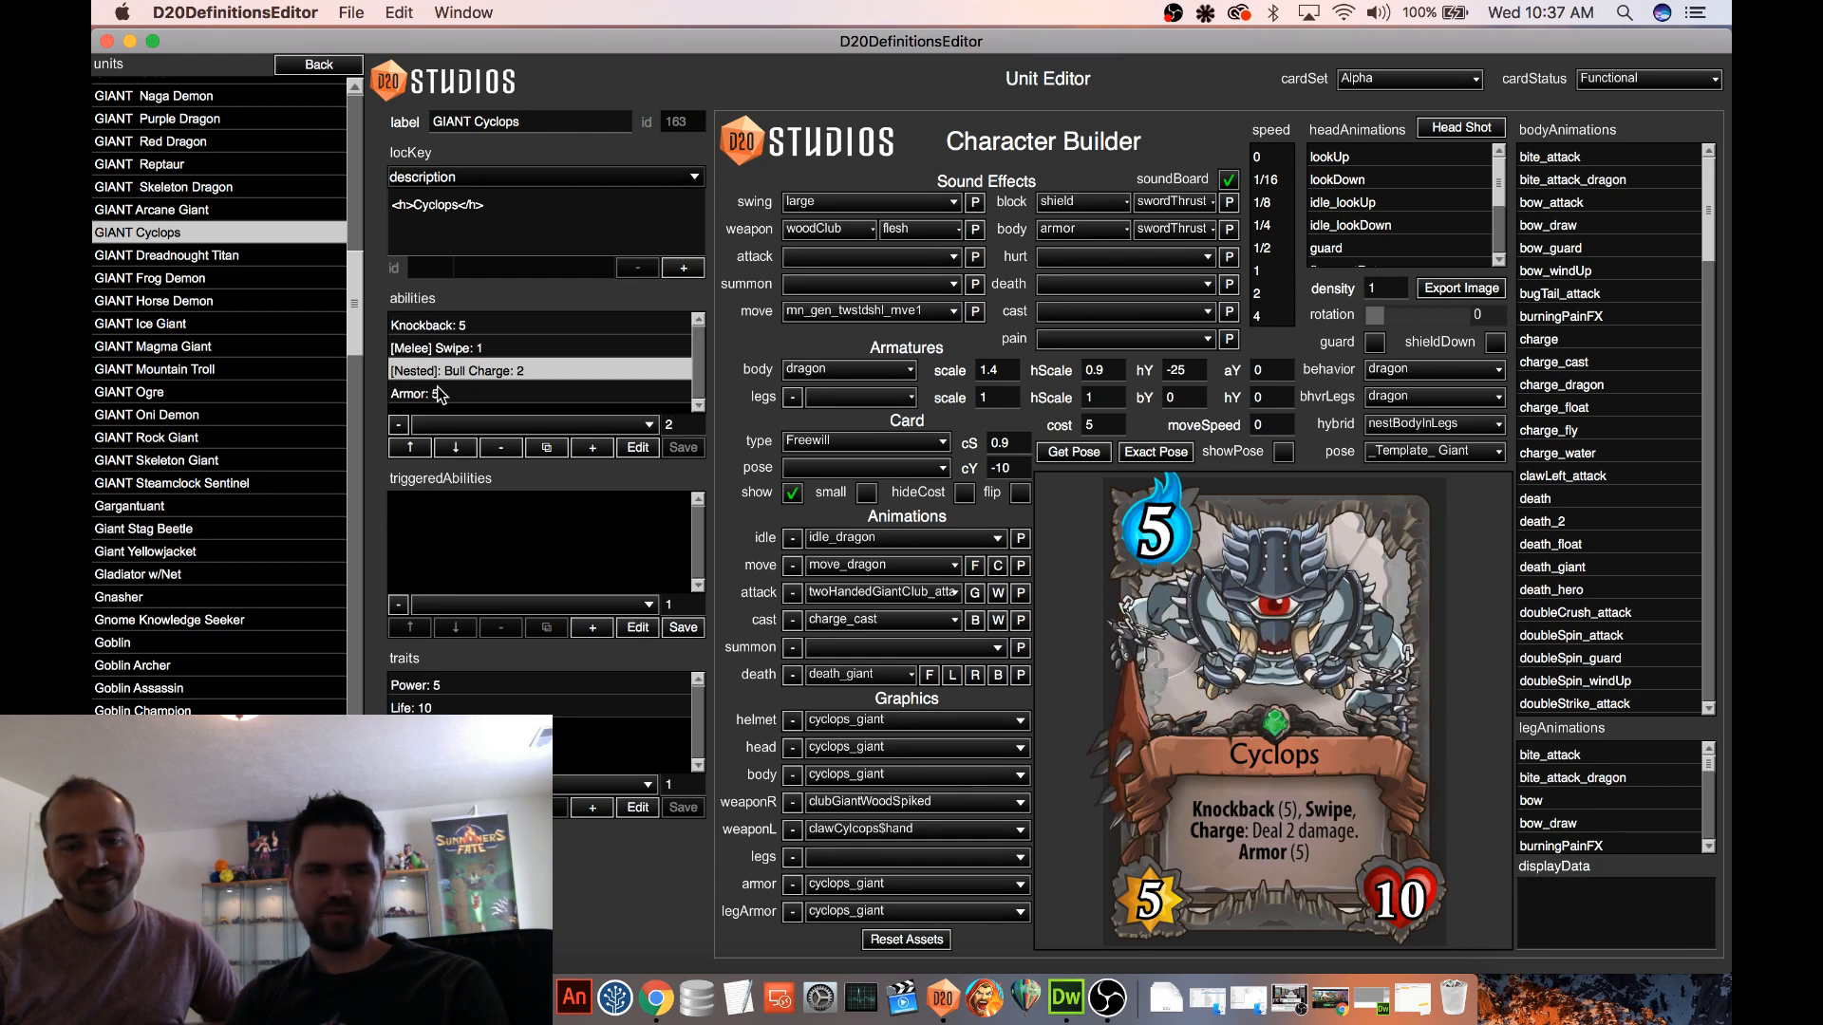
Move Armor to the beginning of the abilities list, trying it once directly after Knockback
left_click(439, 394)
left_click(412, 448)
left_click(413, 449)
left_click(415, 450)
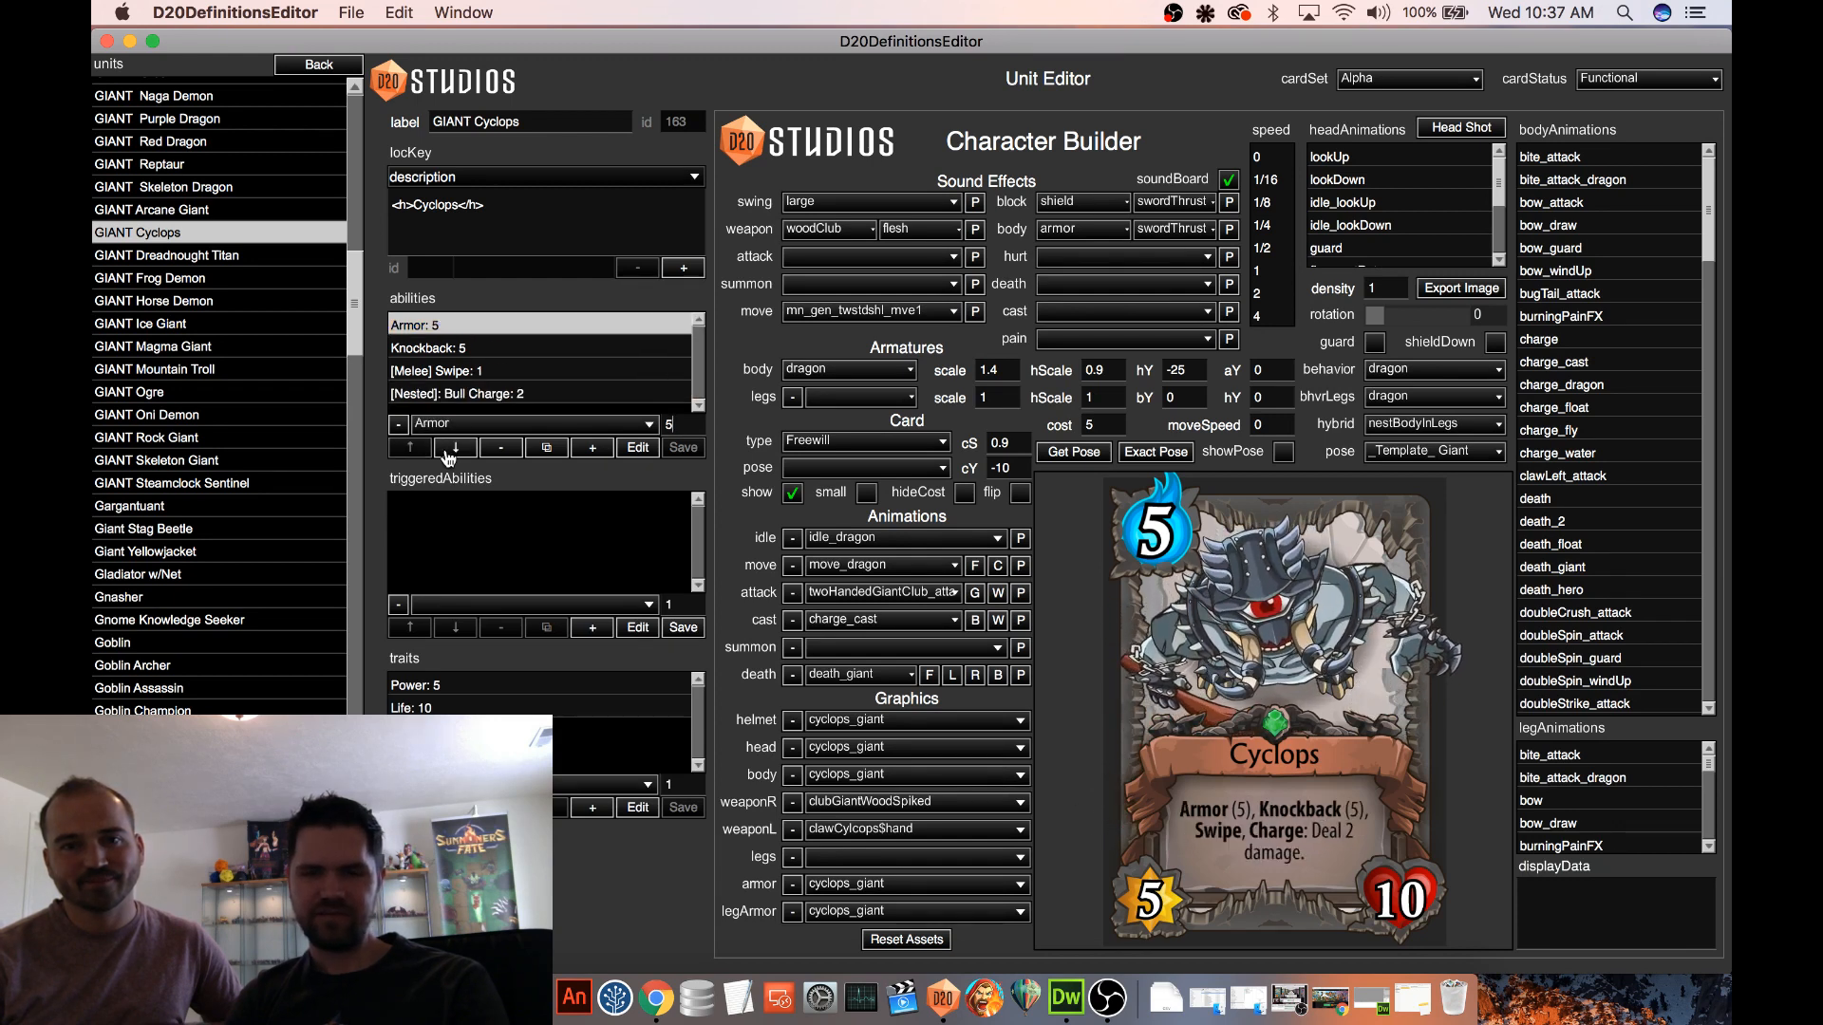
left_click(456, 448)
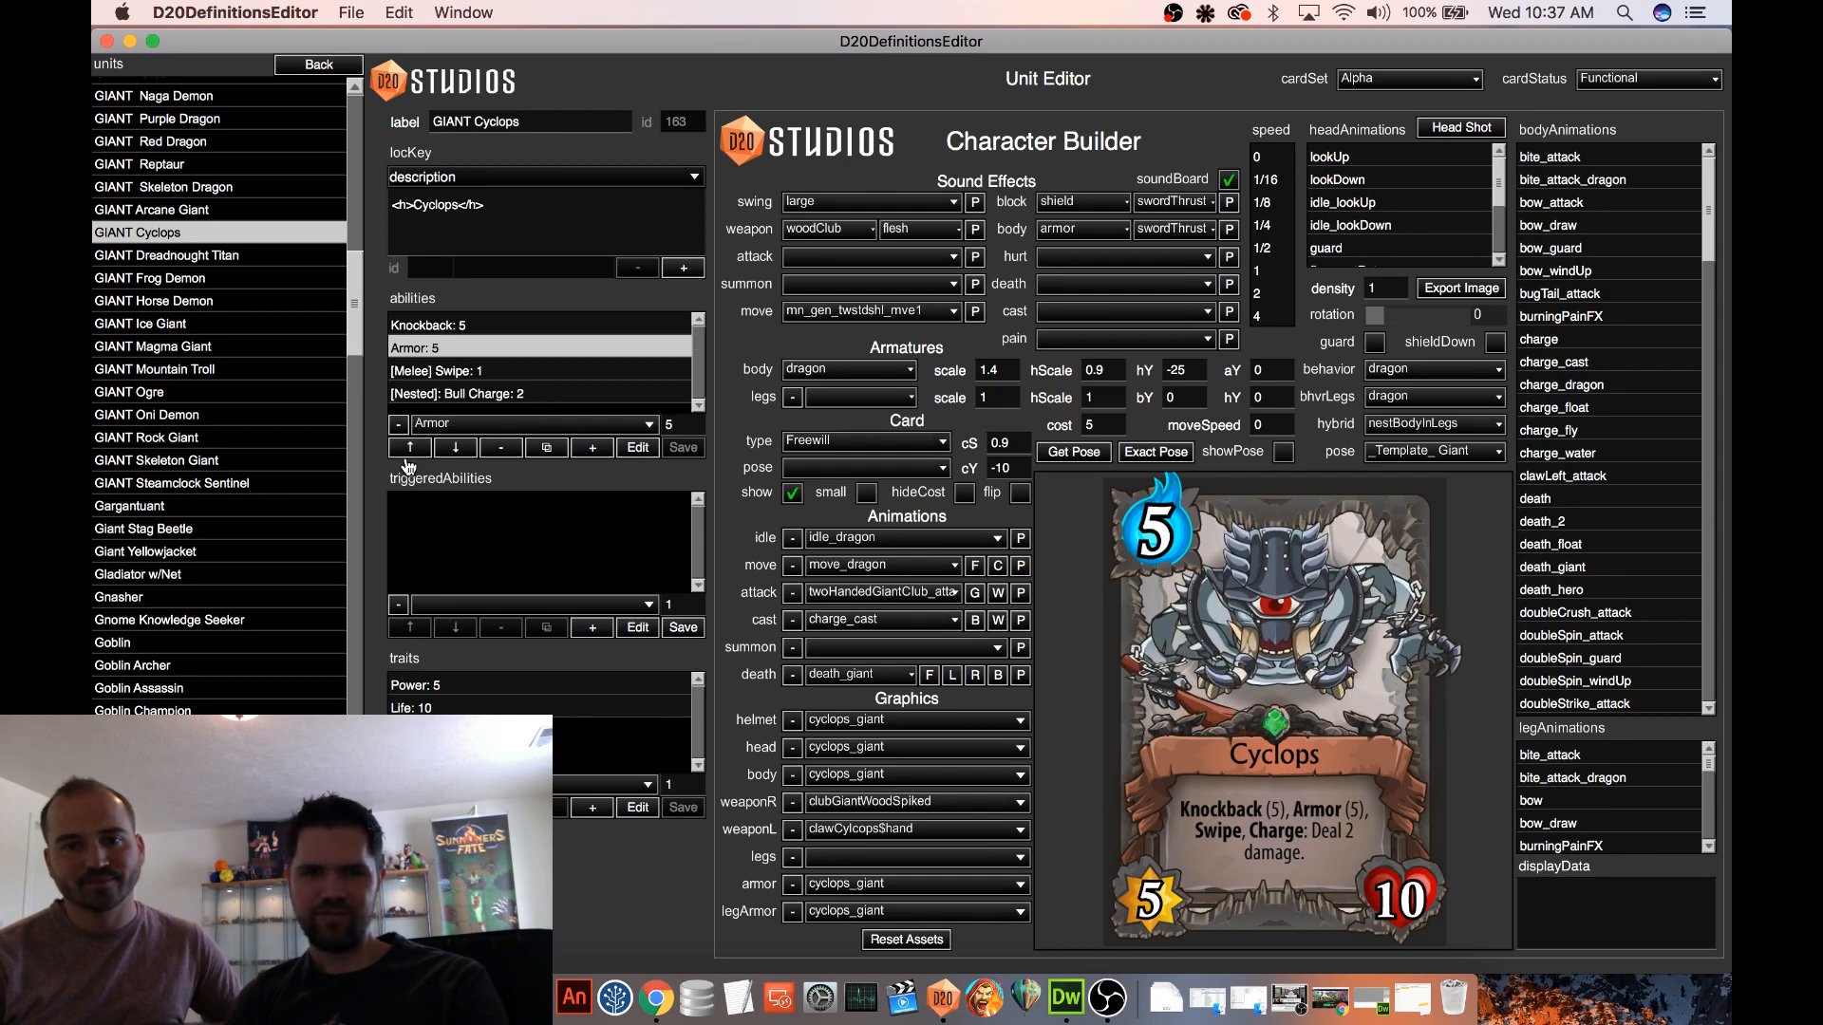
left_click(411, 449)
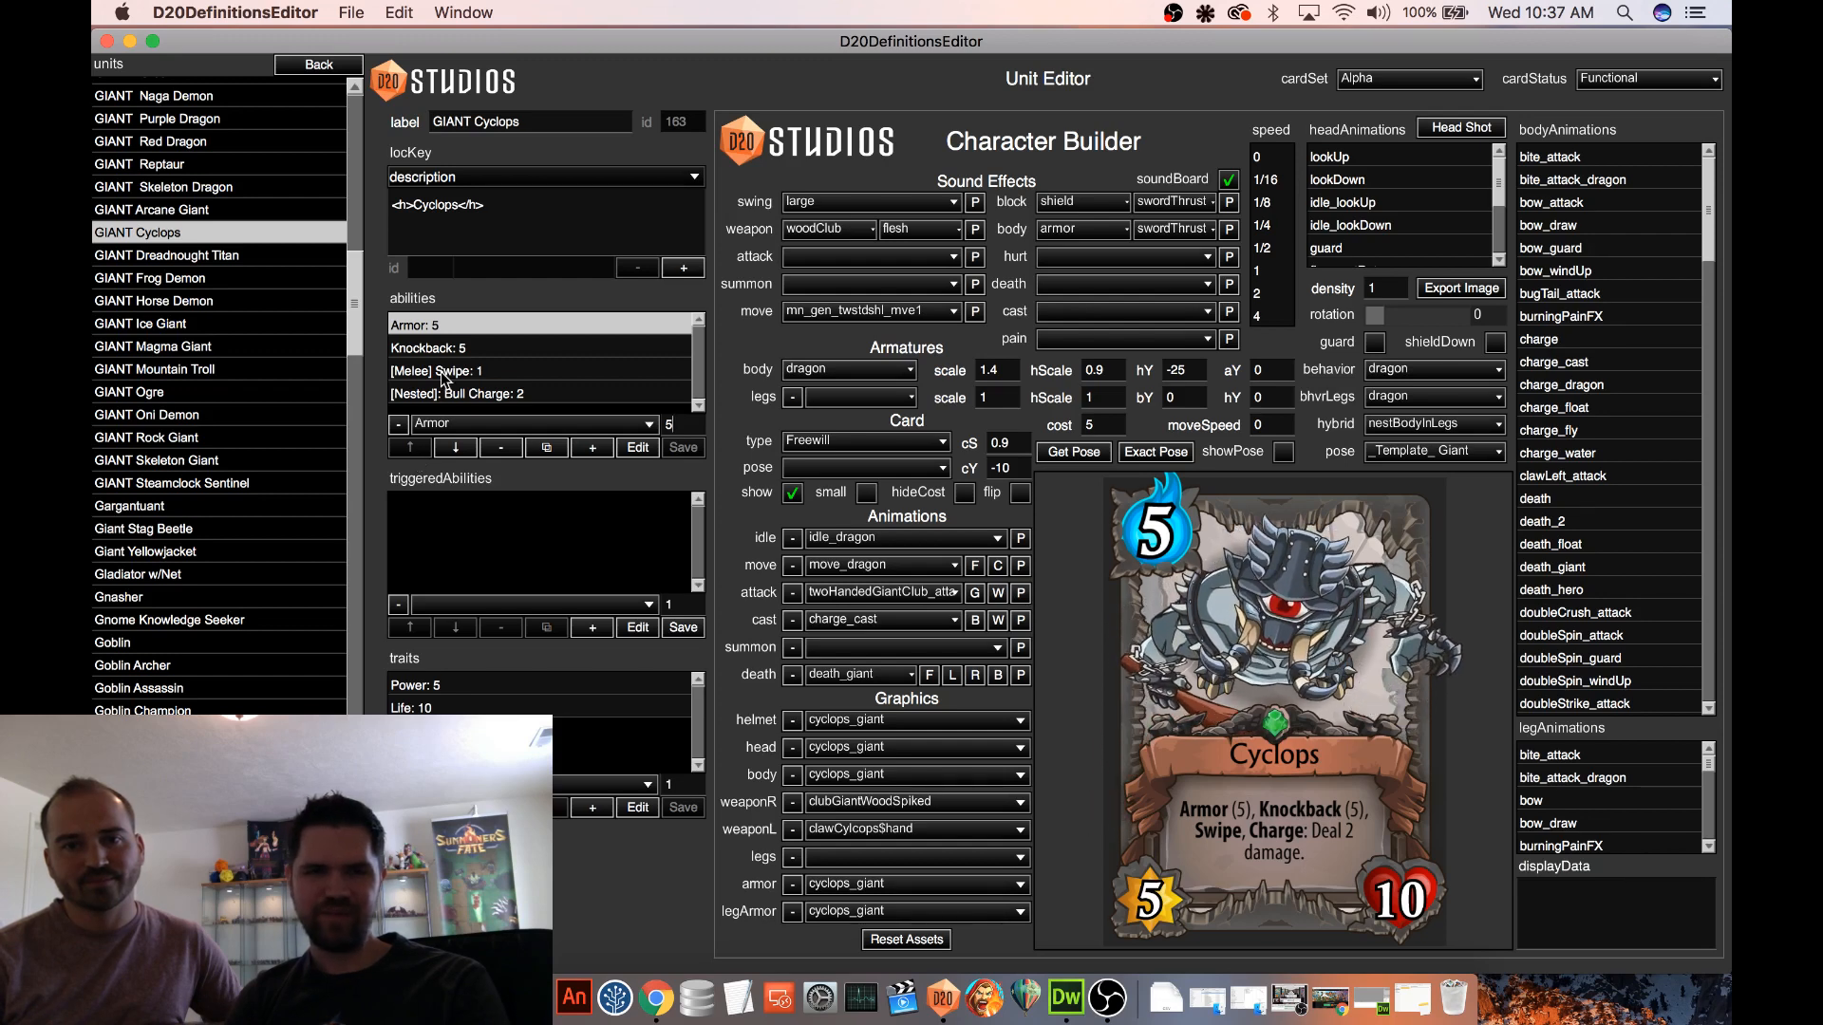
Try Swipe ahead of Armor and Knockback in the abilities list, then restore the order Armor, Knockback, Swipe, Bull Charge
left_click(446, 370)
left_click(423, 450)
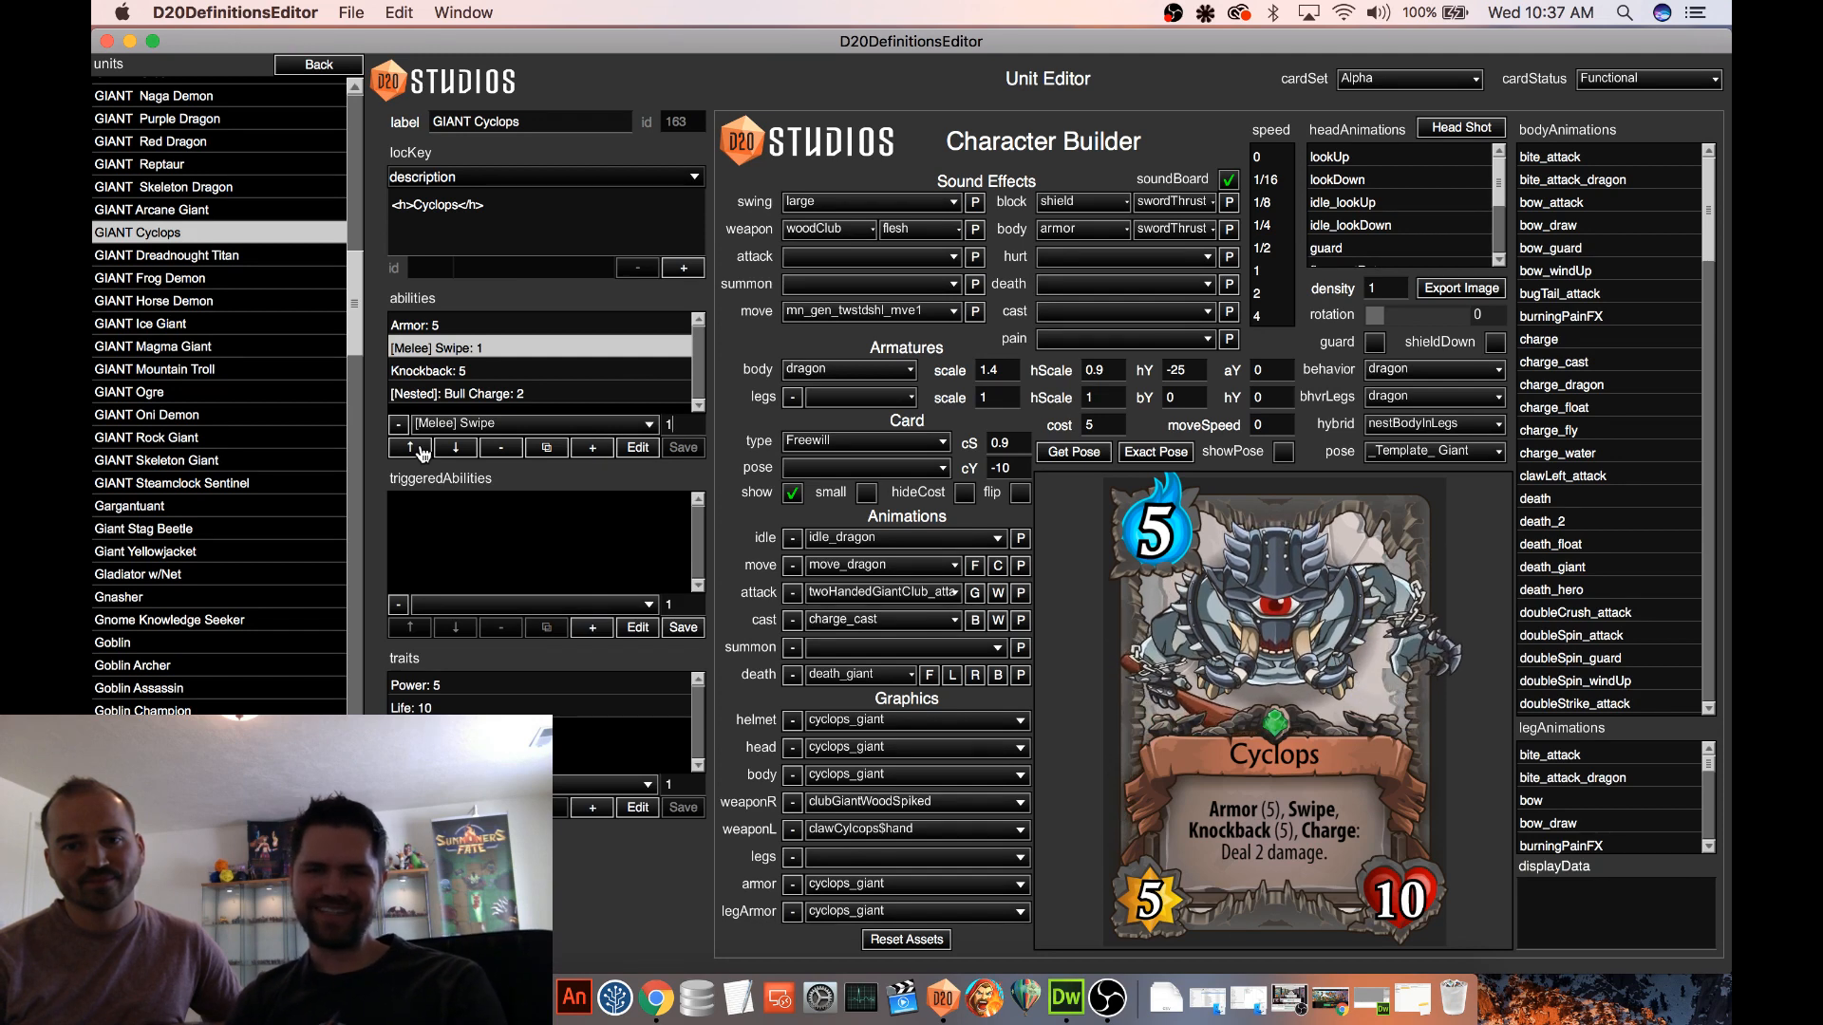
left_click(423, 450)
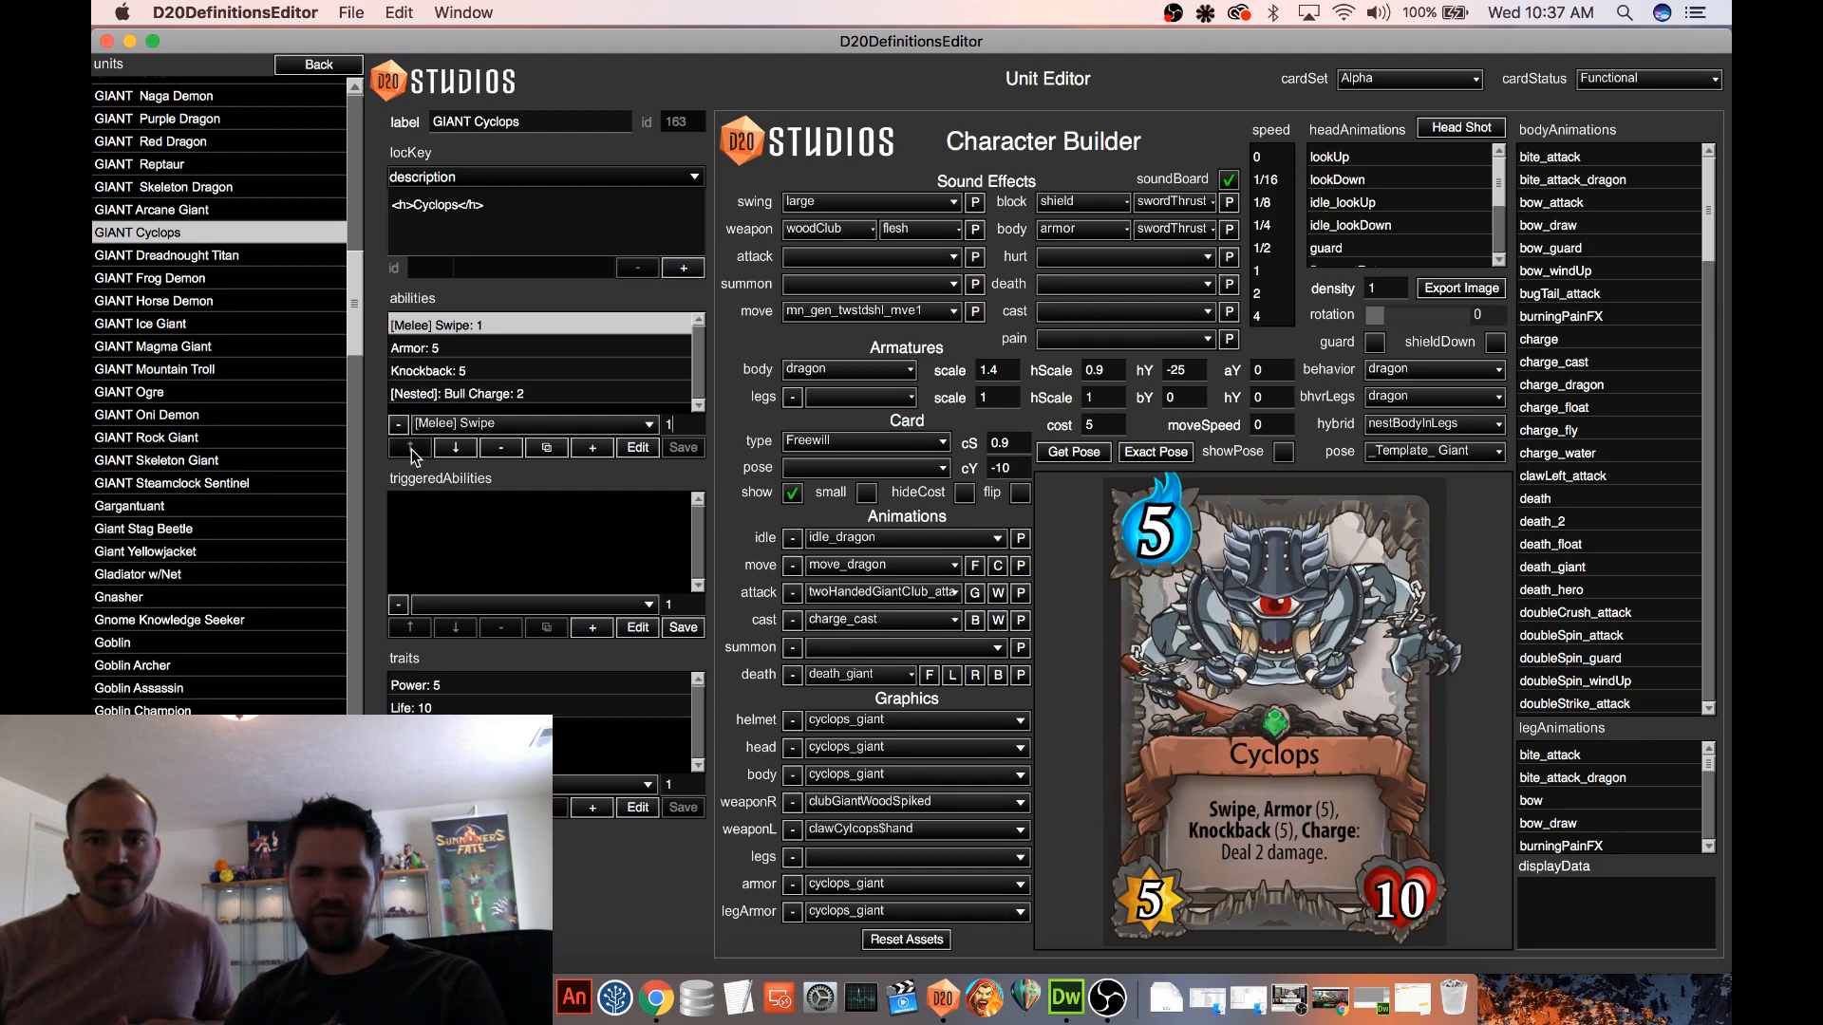
left_click(454, 352)
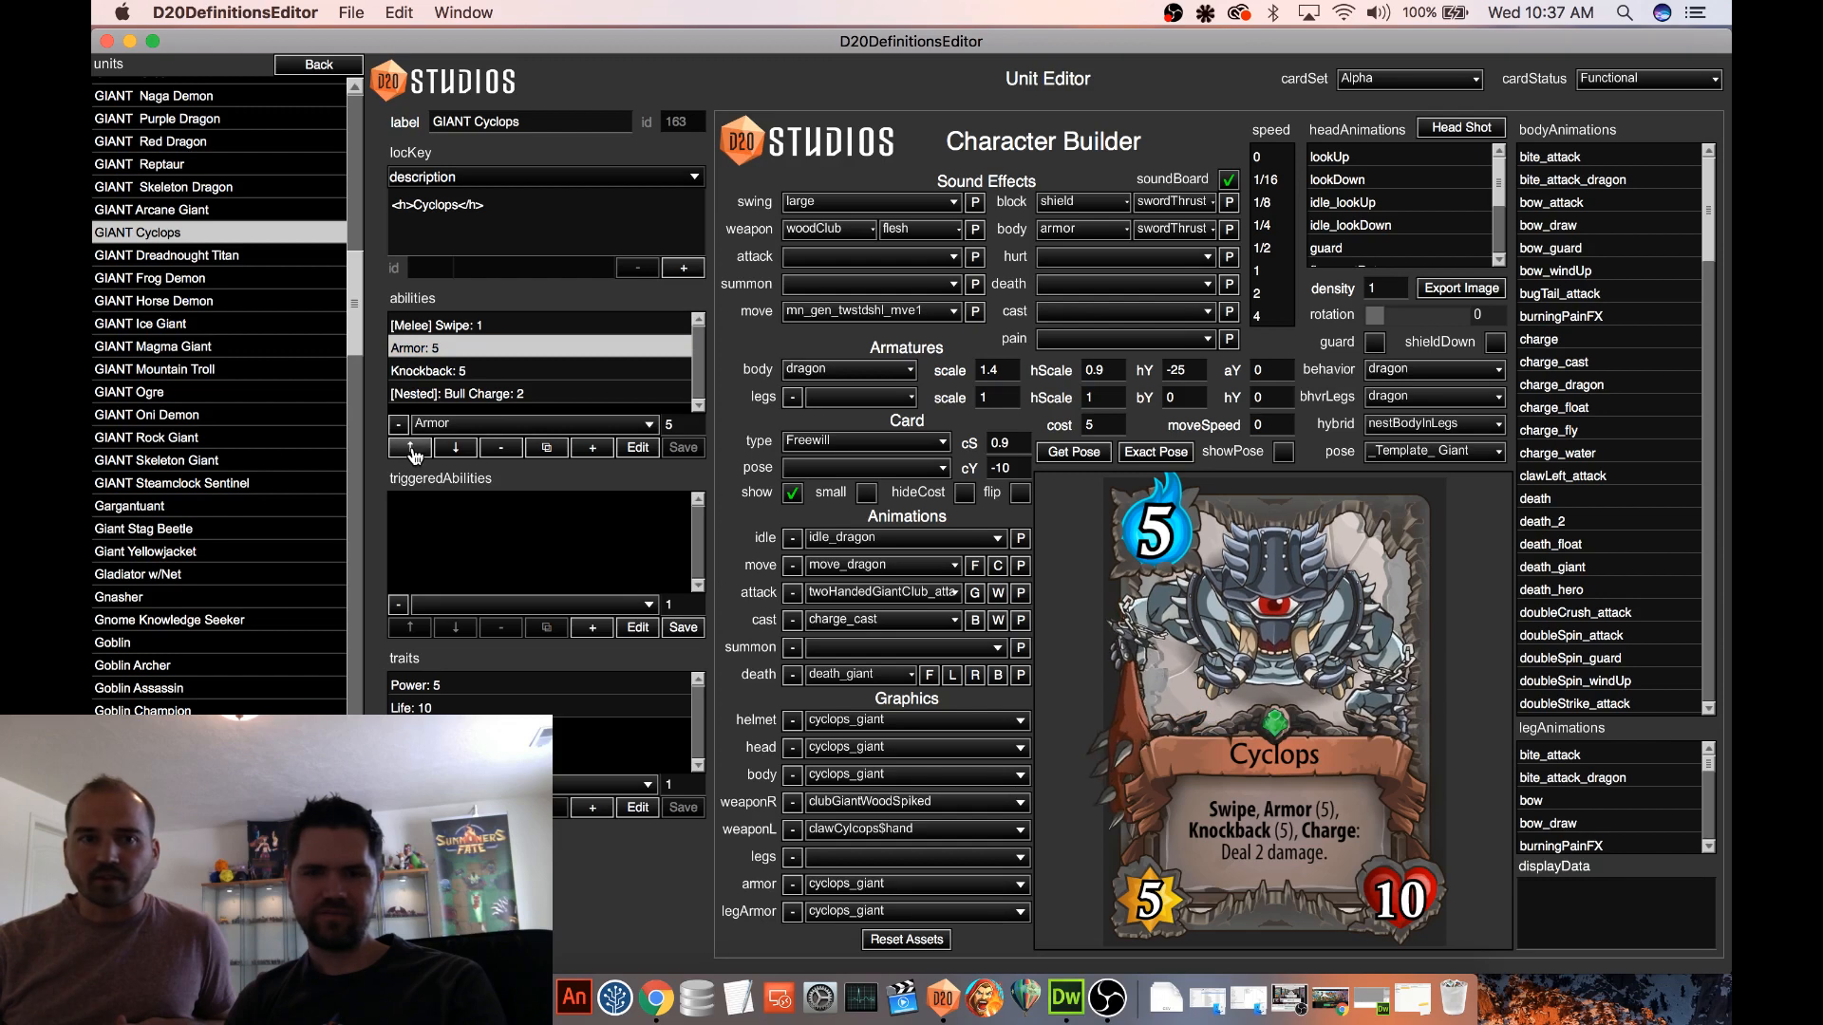
left_click(411, 449)
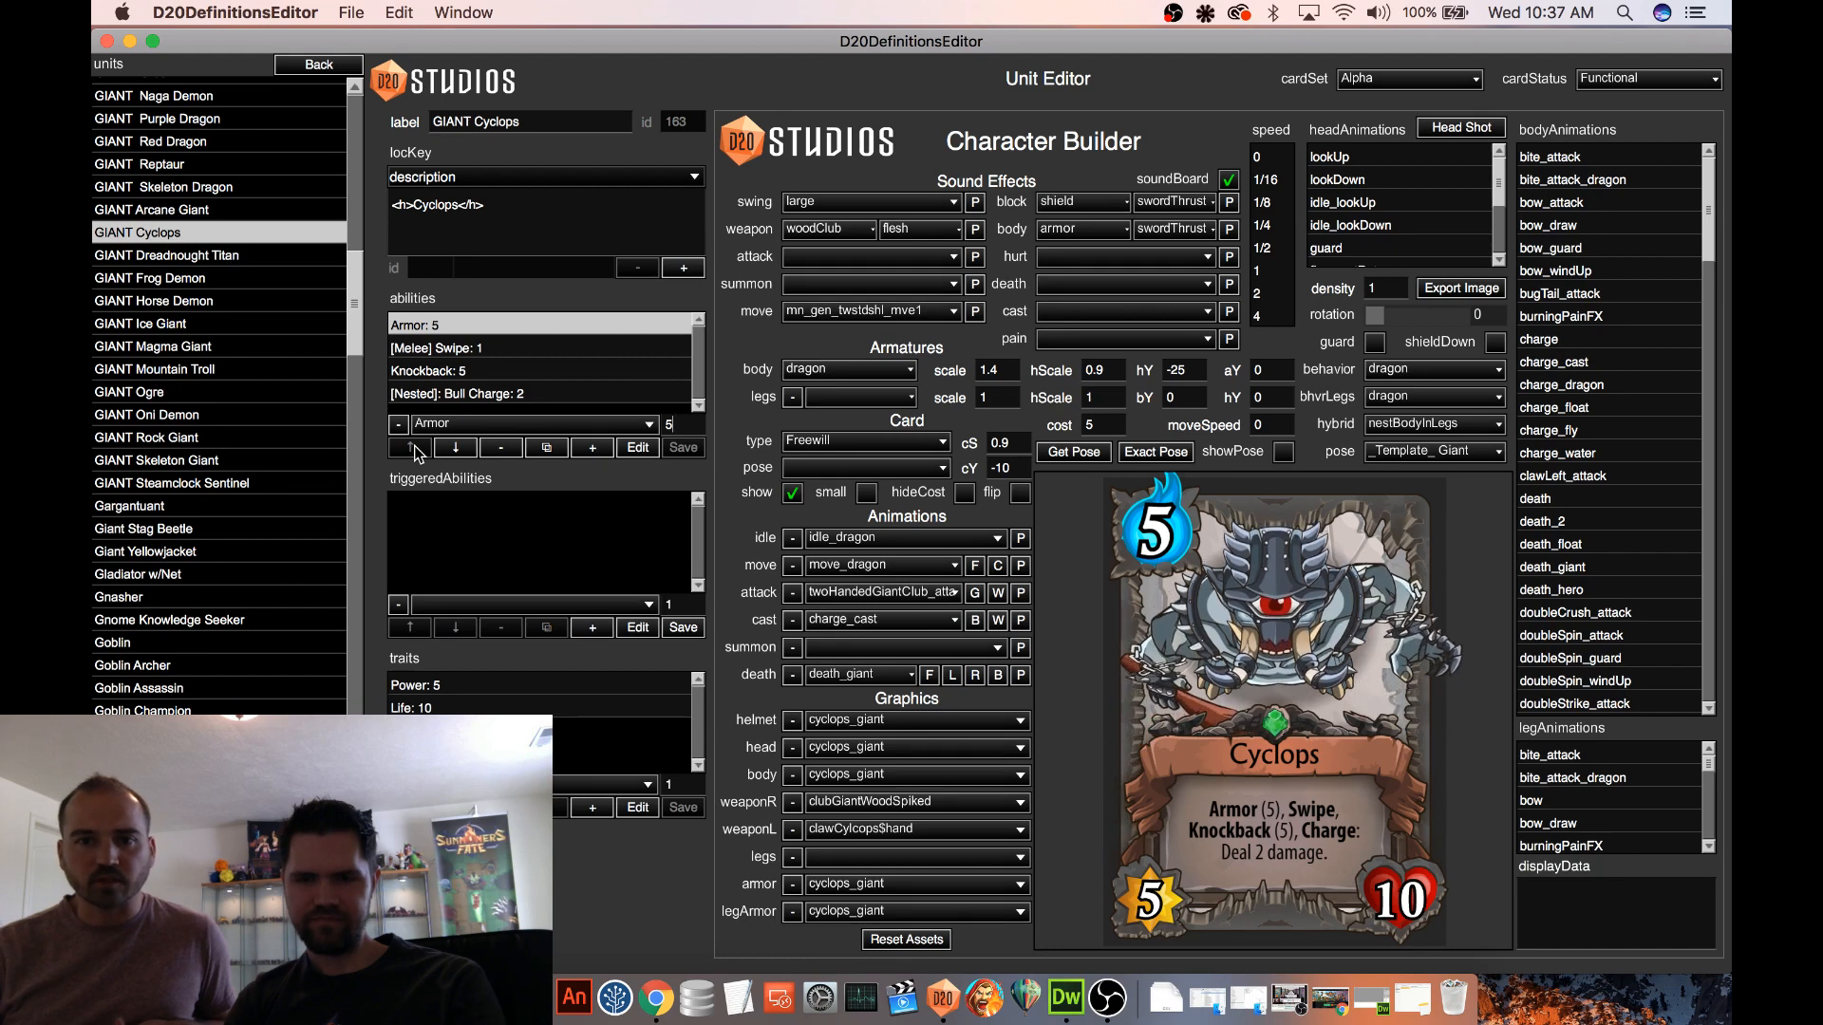
left_click(418, 370)
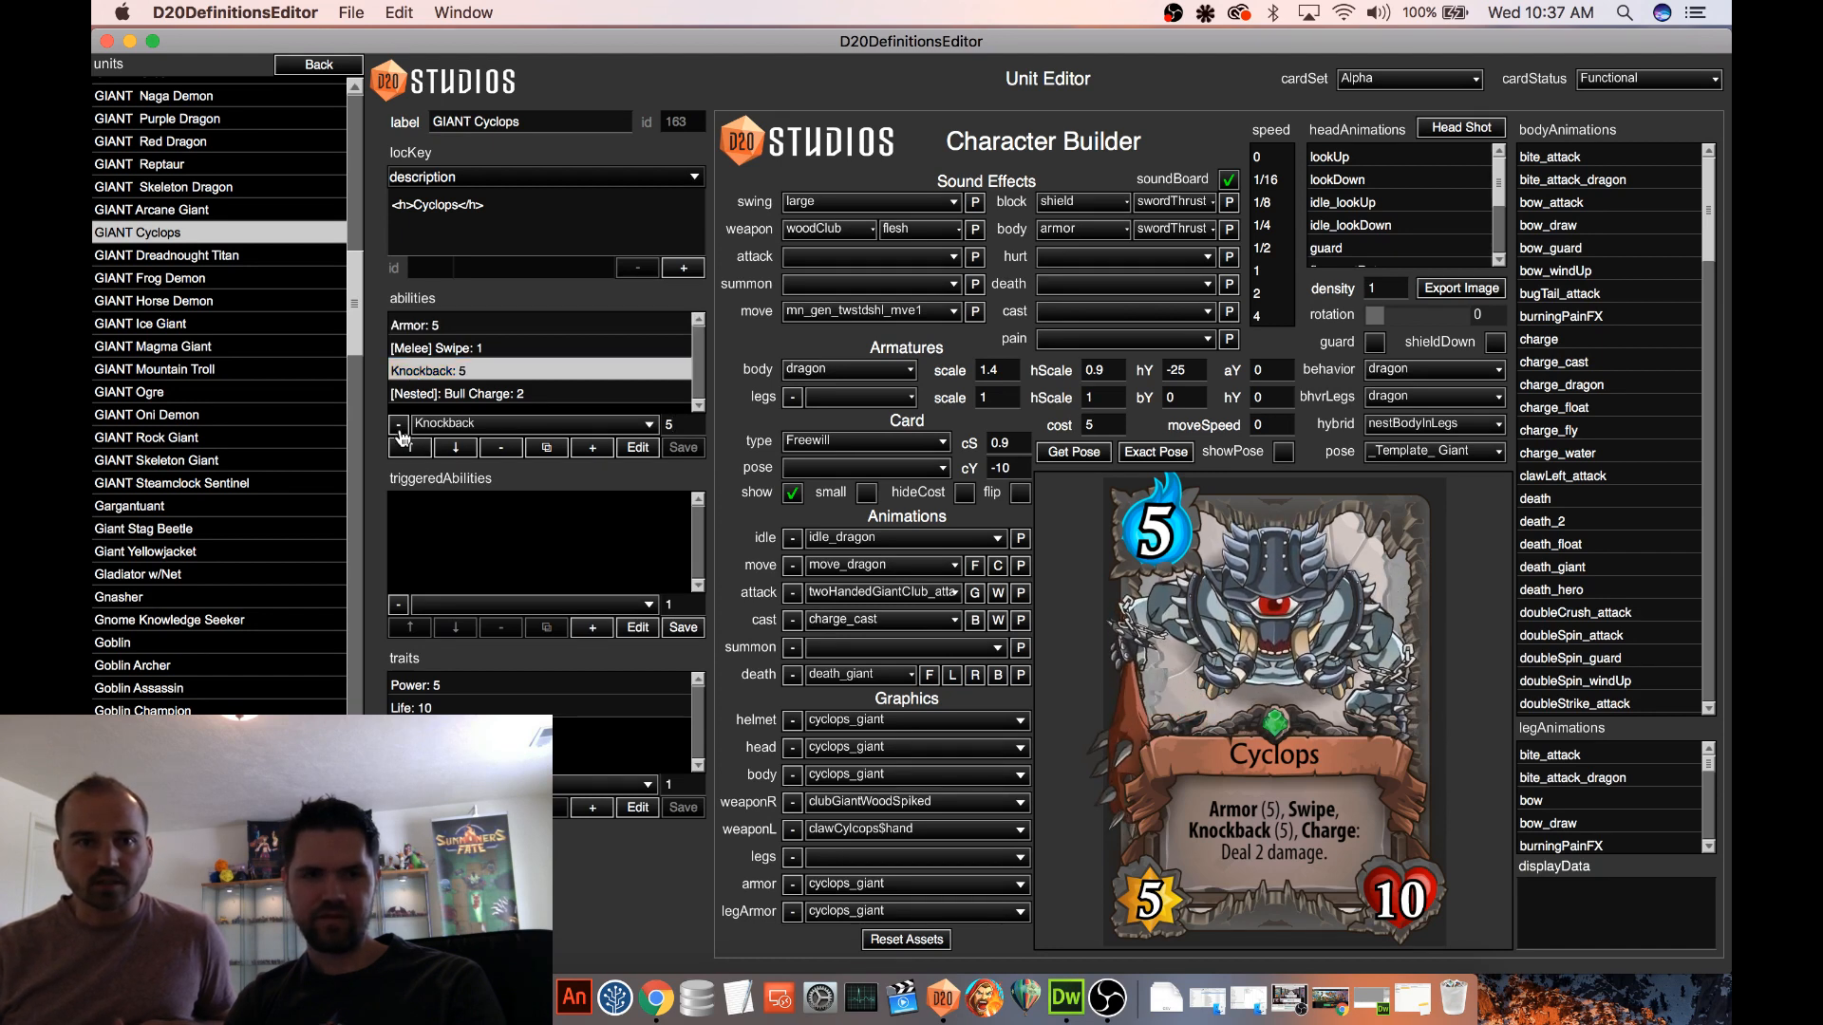
left_click(408, 449)
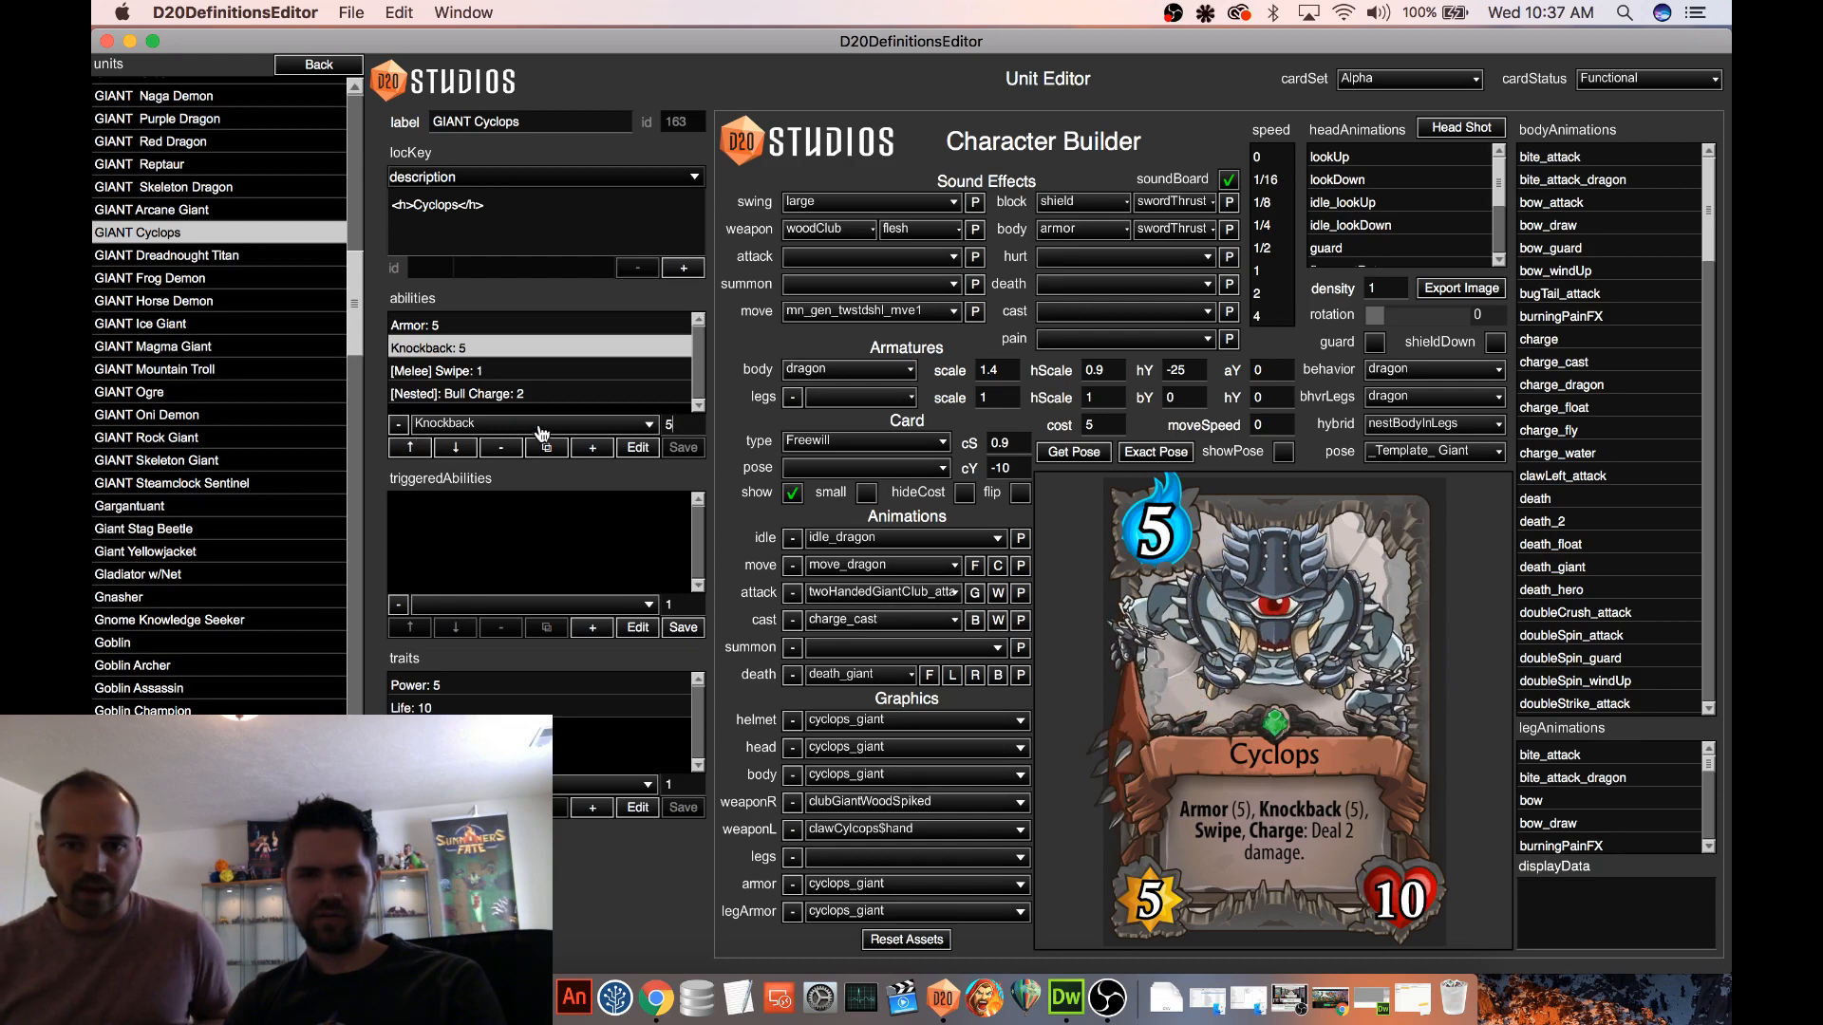
left_click(453, 448)
left_click(410, 449)
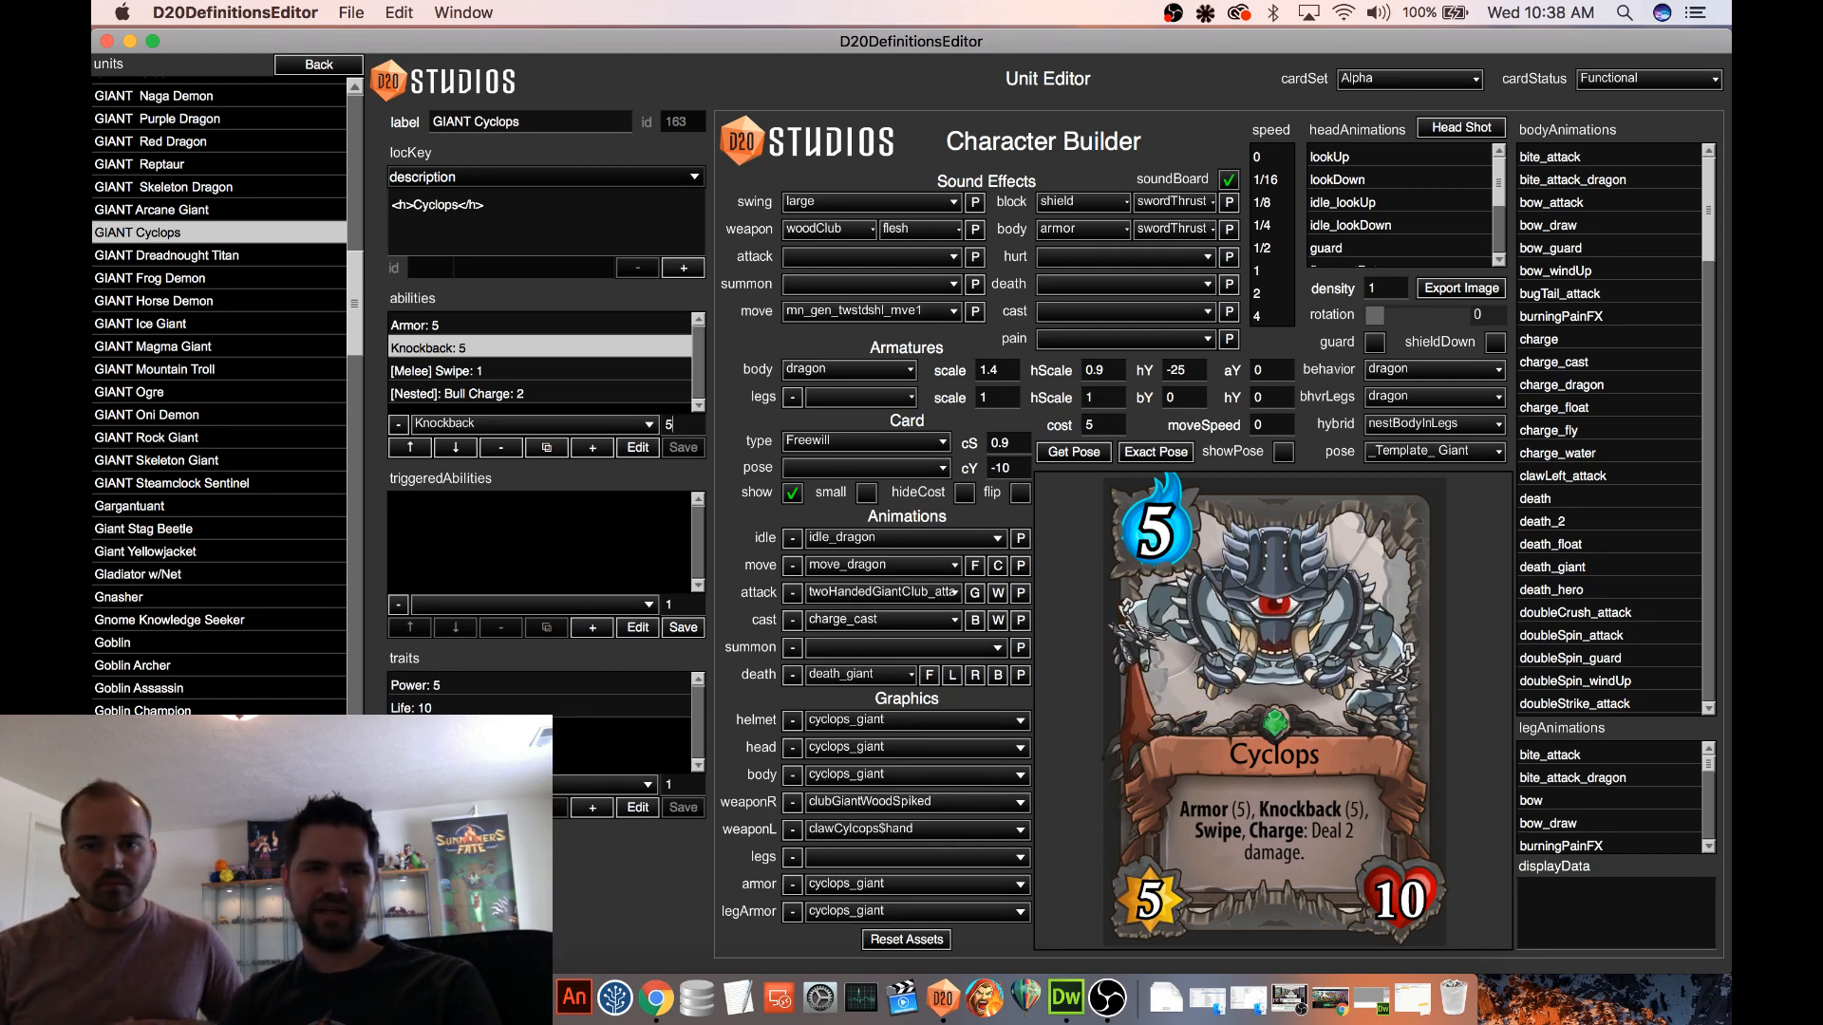
Save the GIANT Cyclops unit and compare its card preview with its model view, leaving the card hidden
key("super+s")
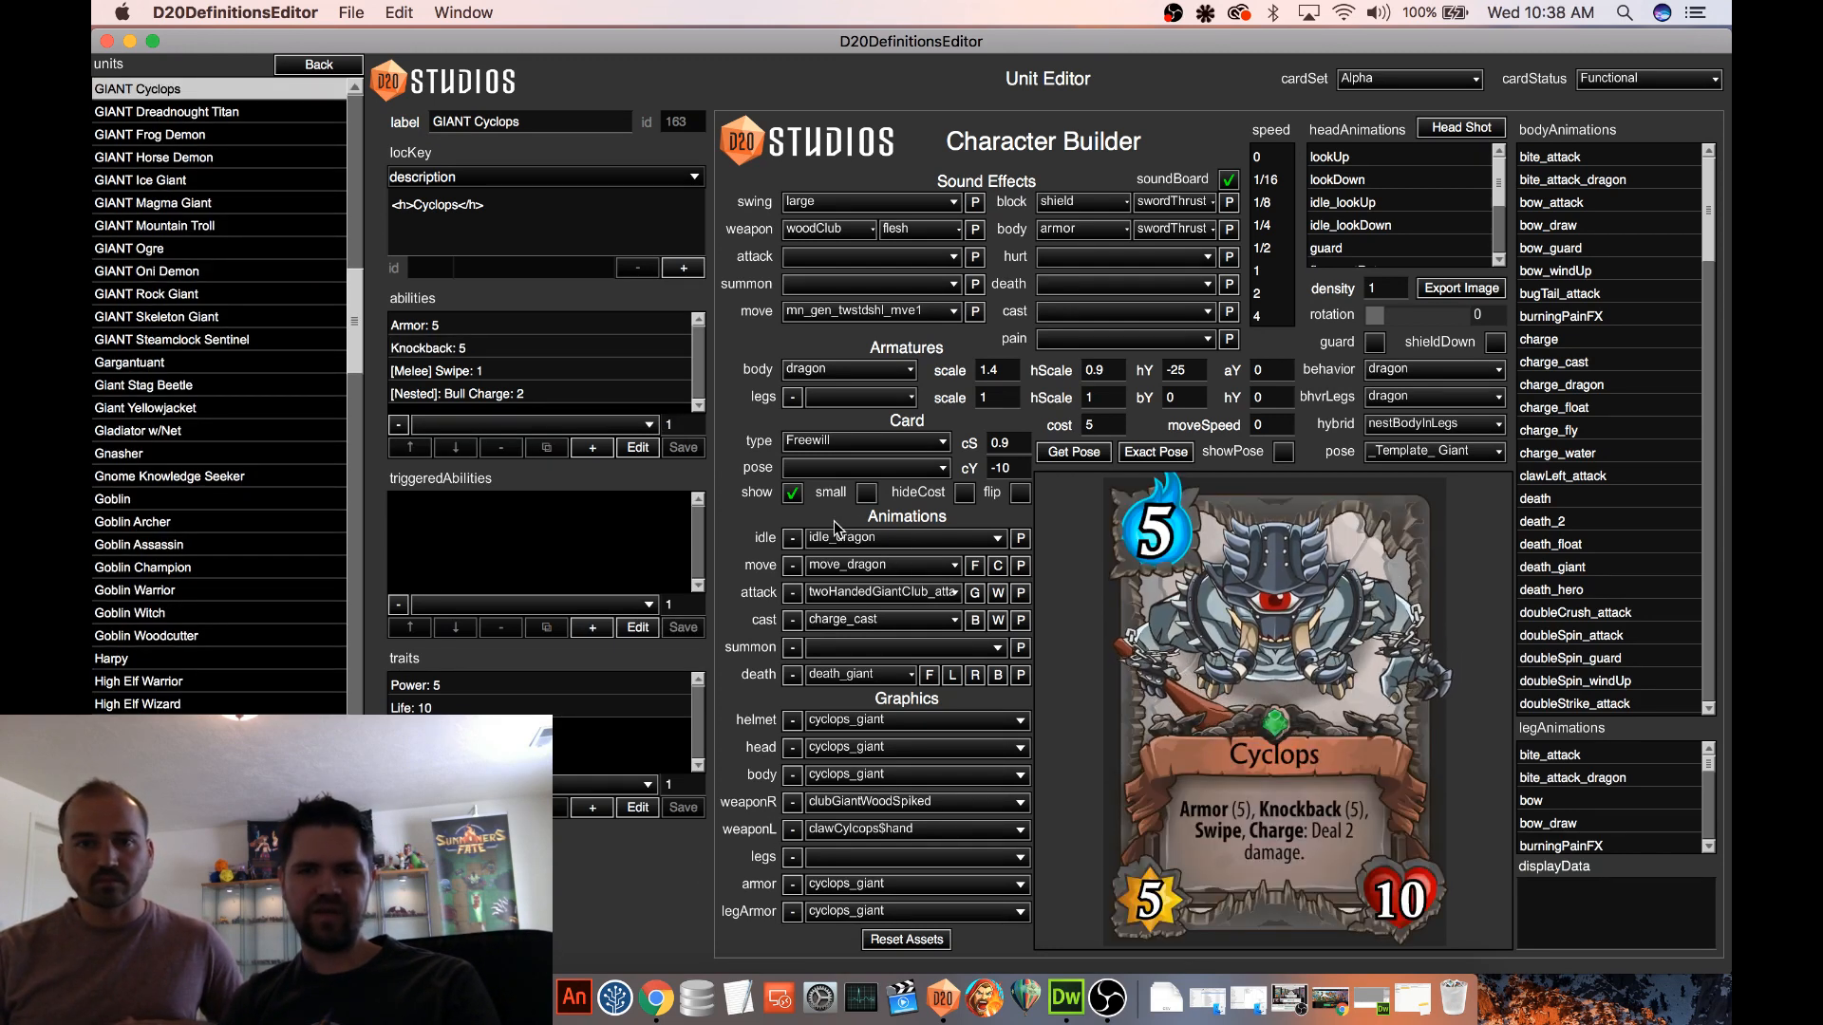
left_click(793, 493)
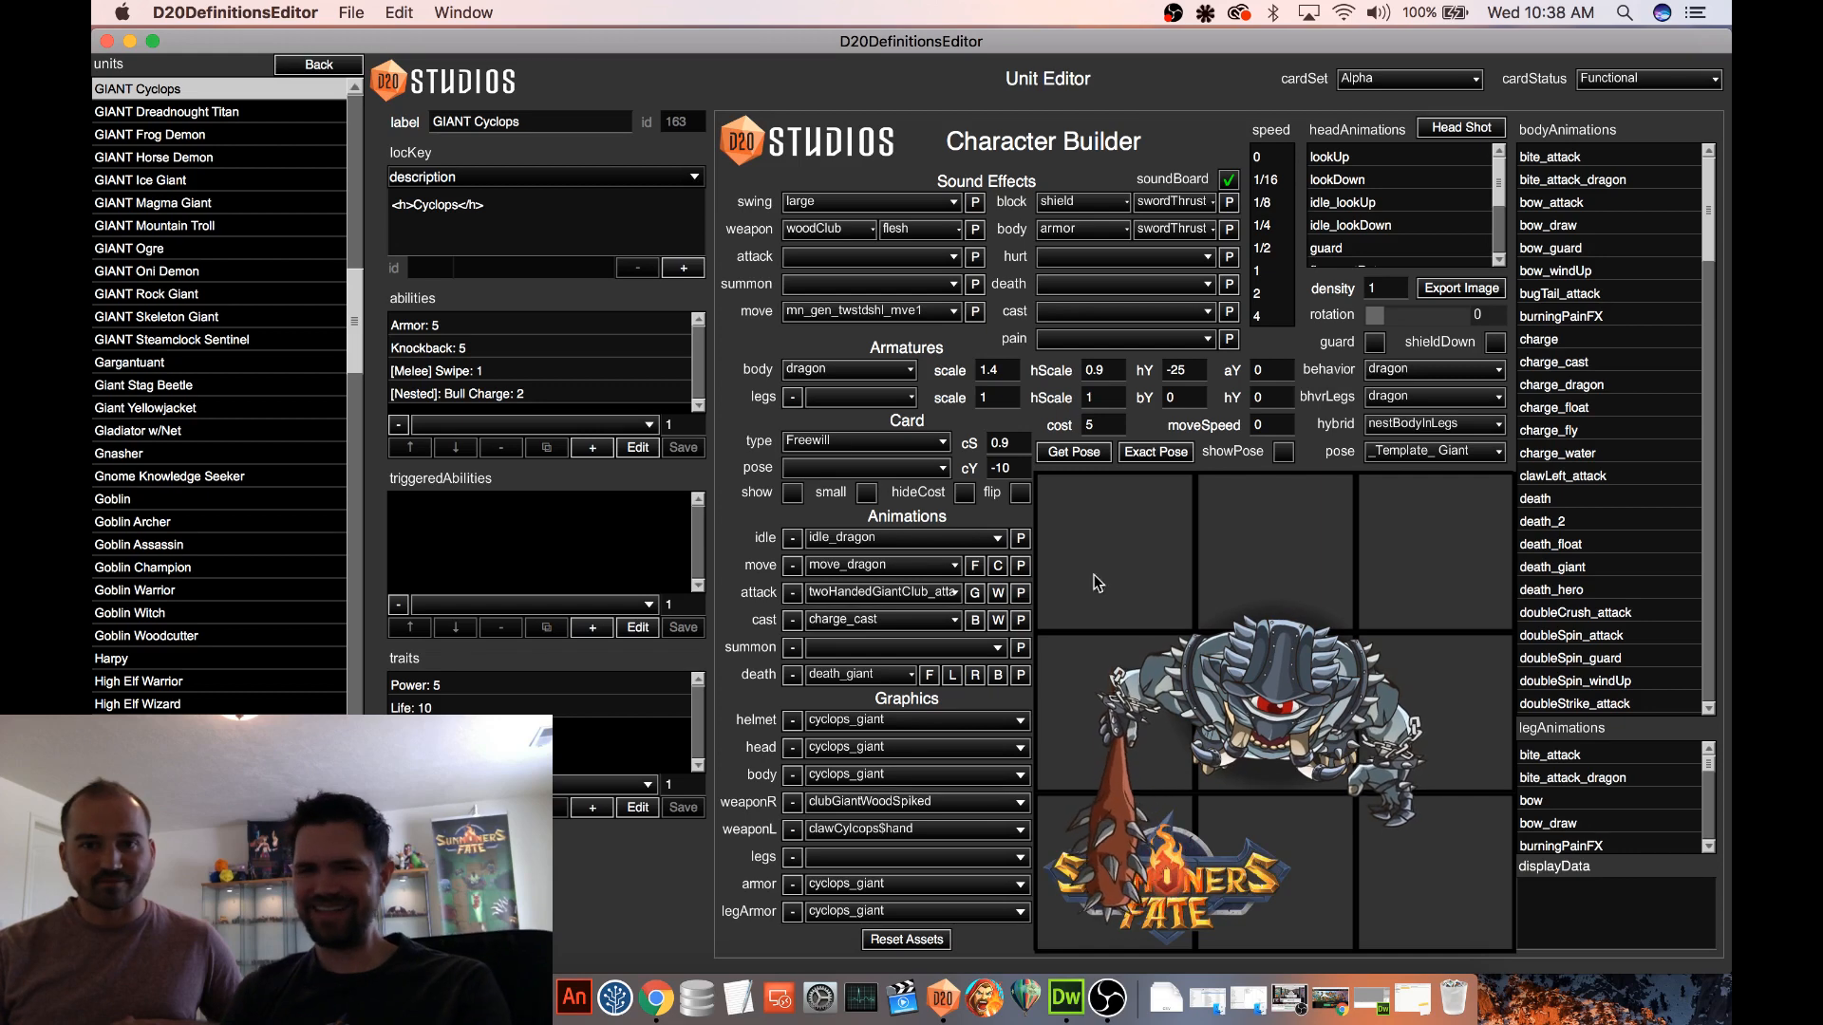
left_click(793, 493)
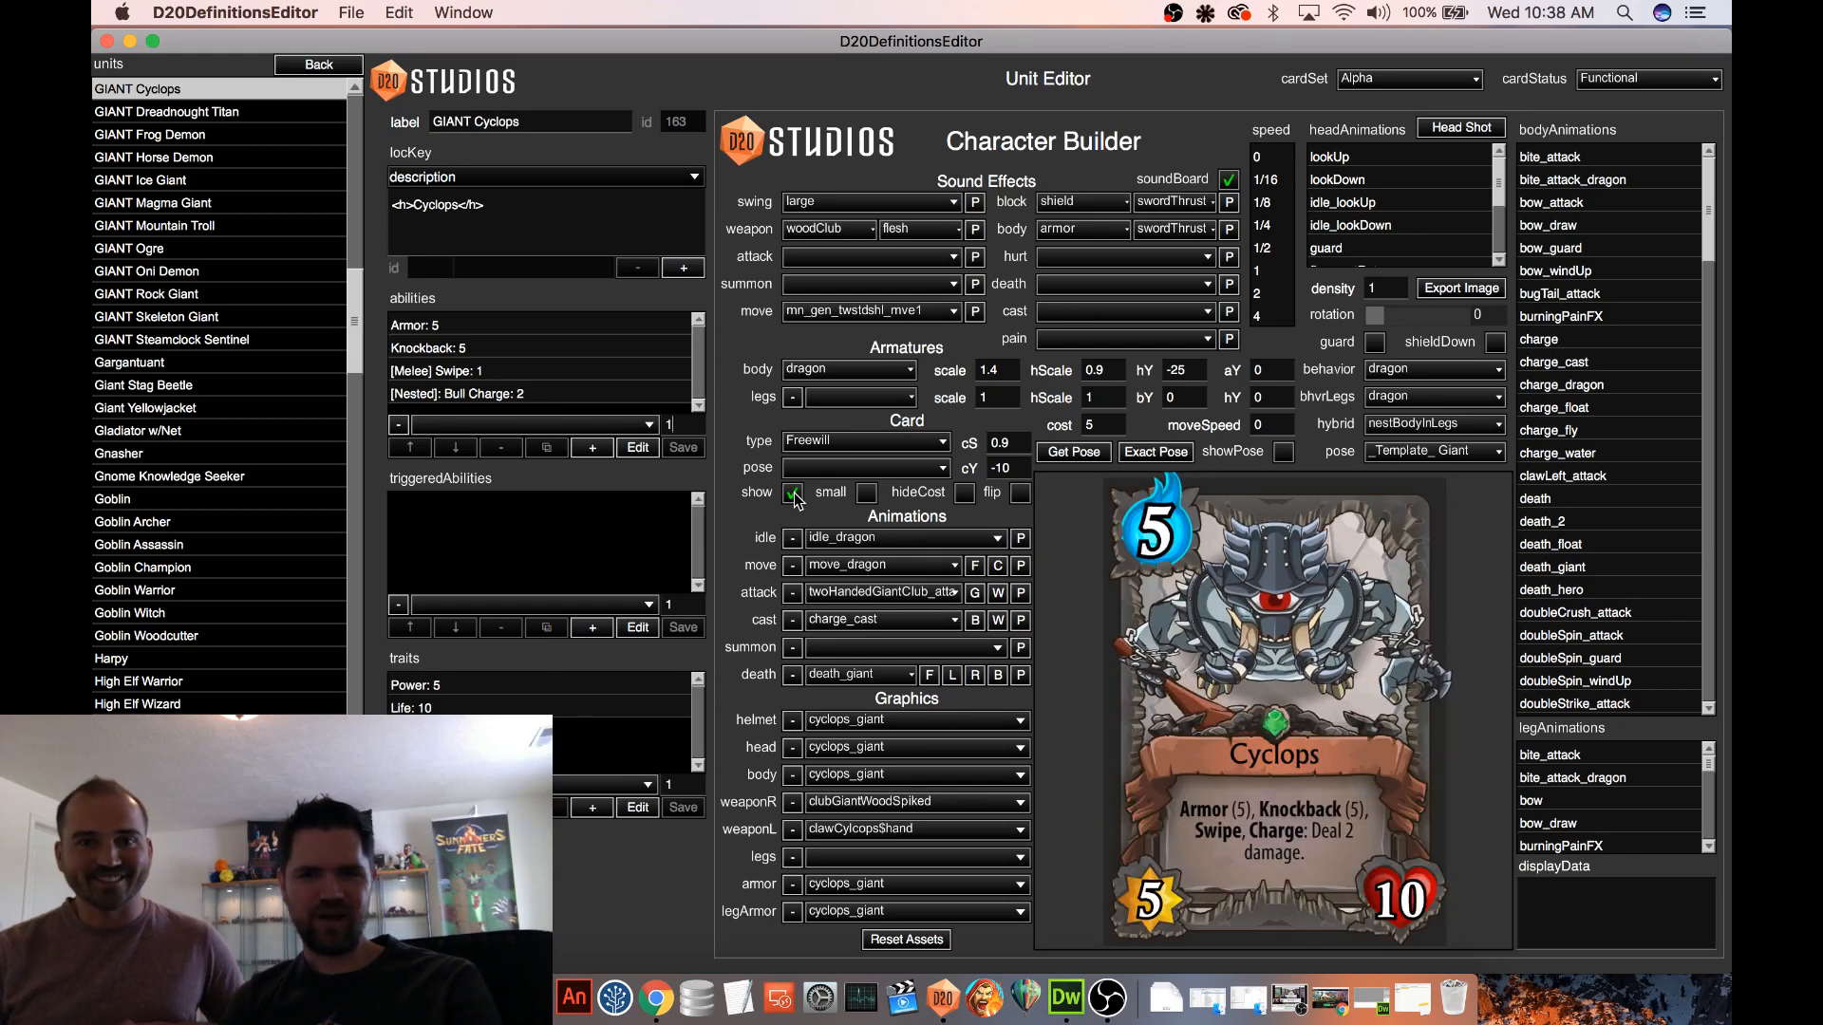
left_click(793, 493)
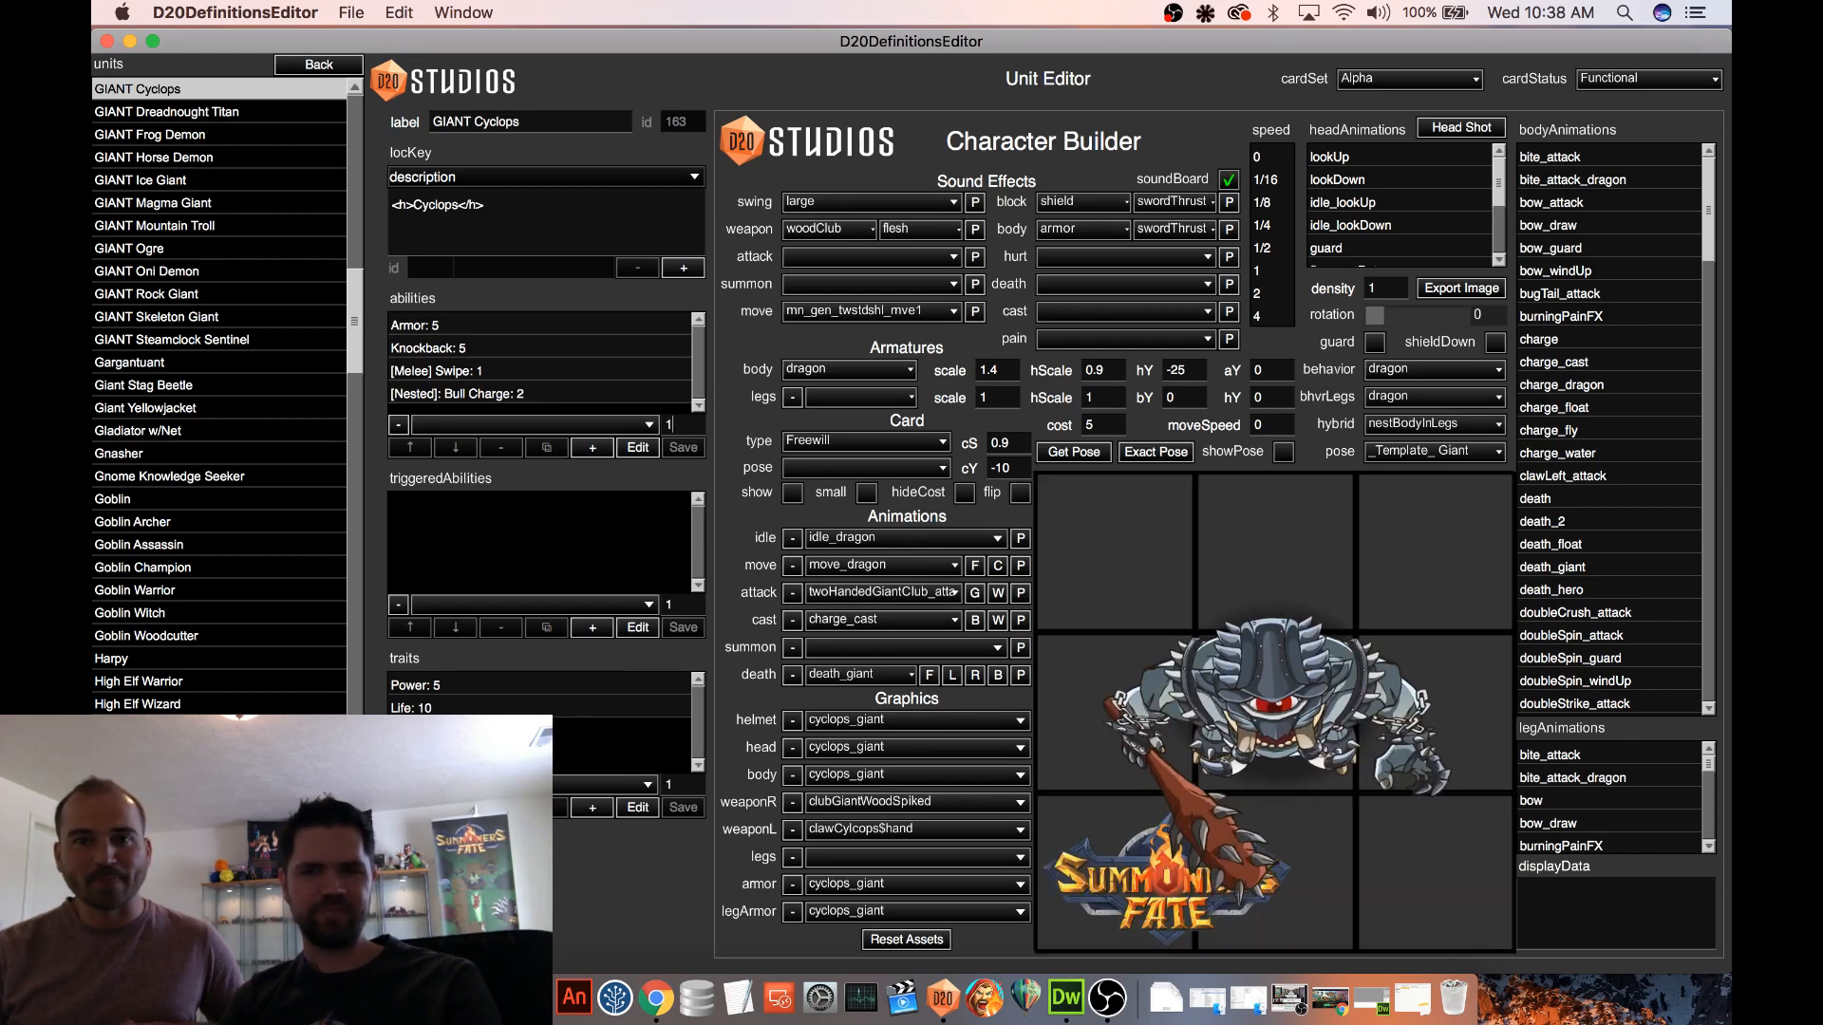
Start a test game on the Procedural 2 map, charge the Cyclops at the enemies, and leave the finished battle
left_click(349, 65)
left_click(167, 272)
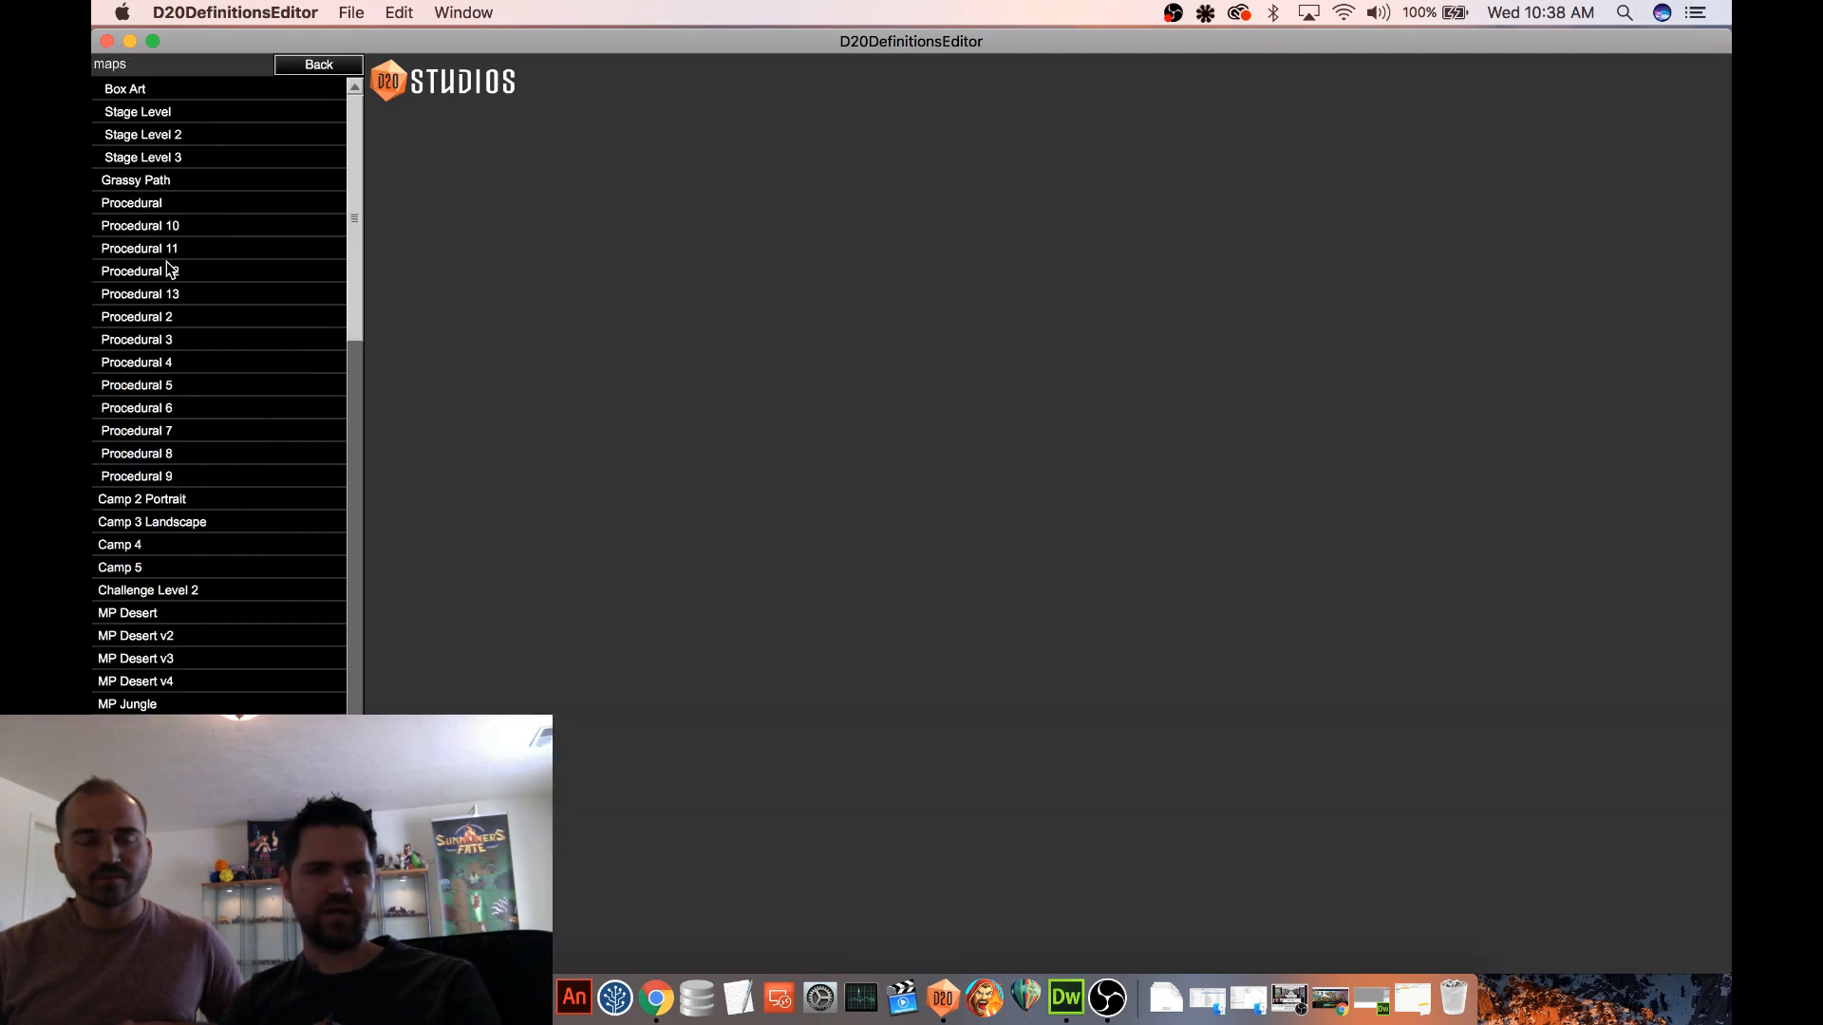
left_click(186, 317)
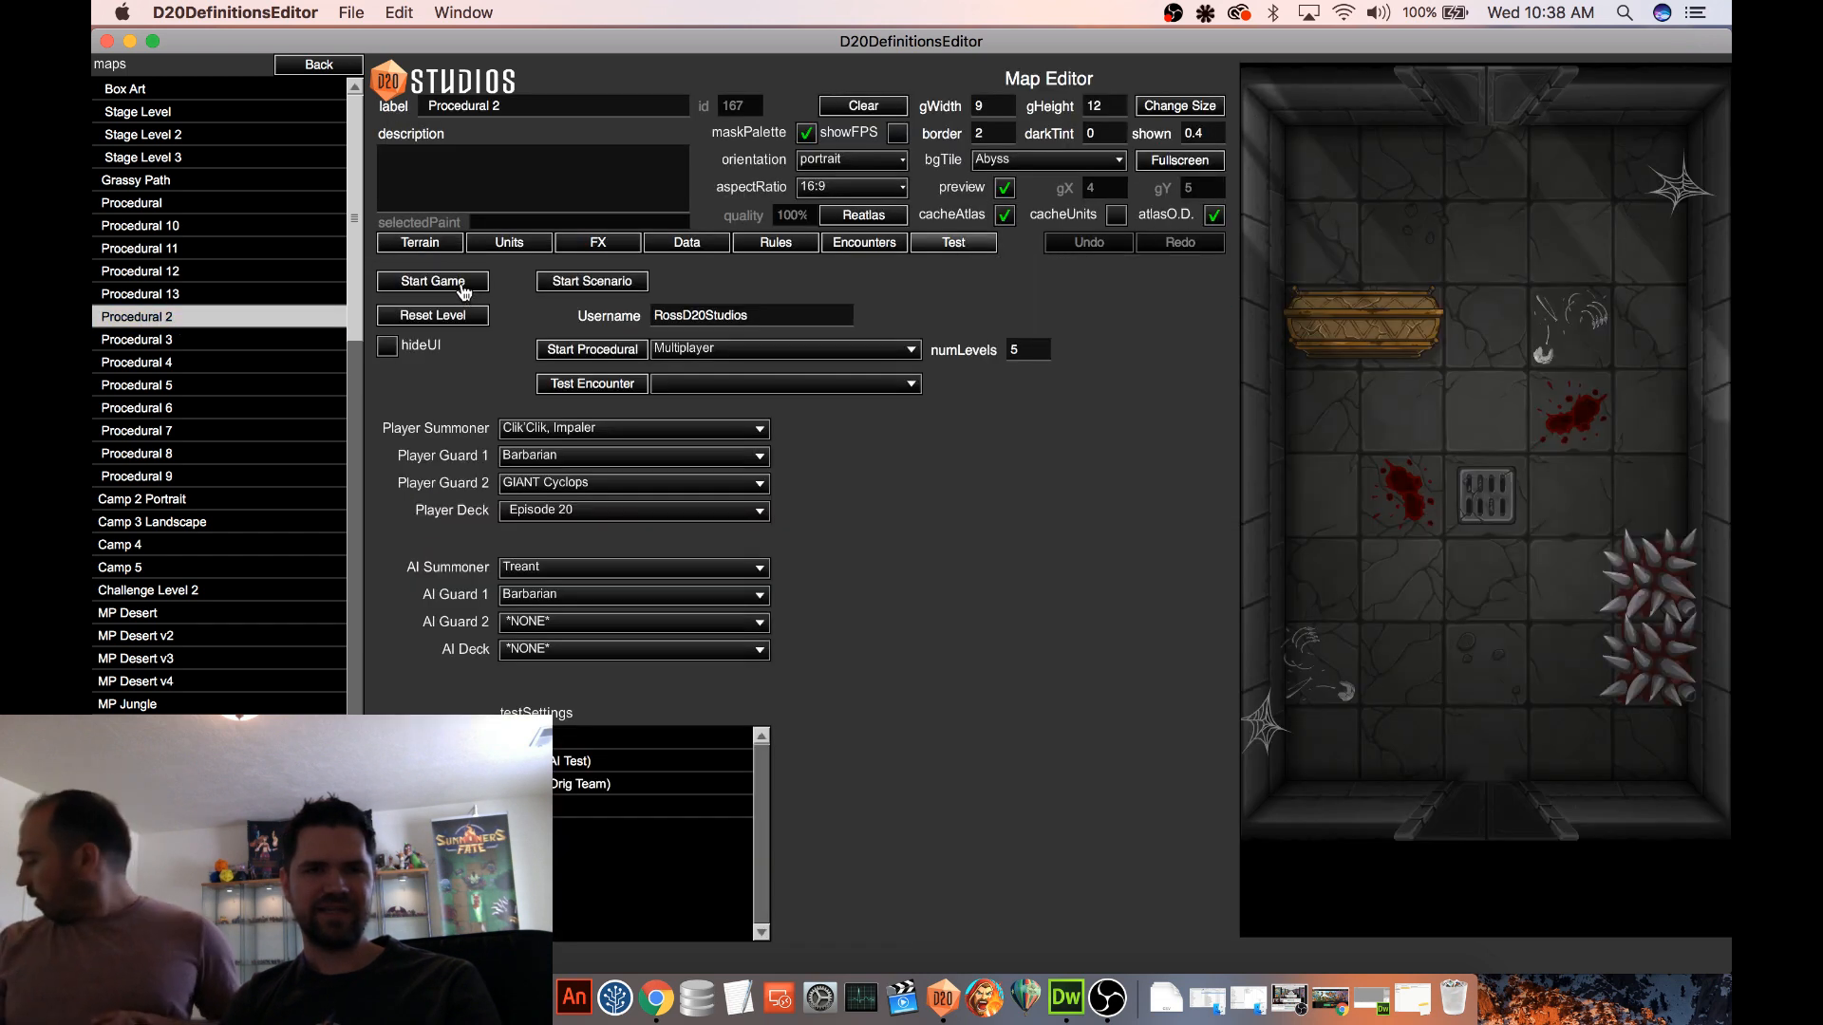
left_click(463, 285)
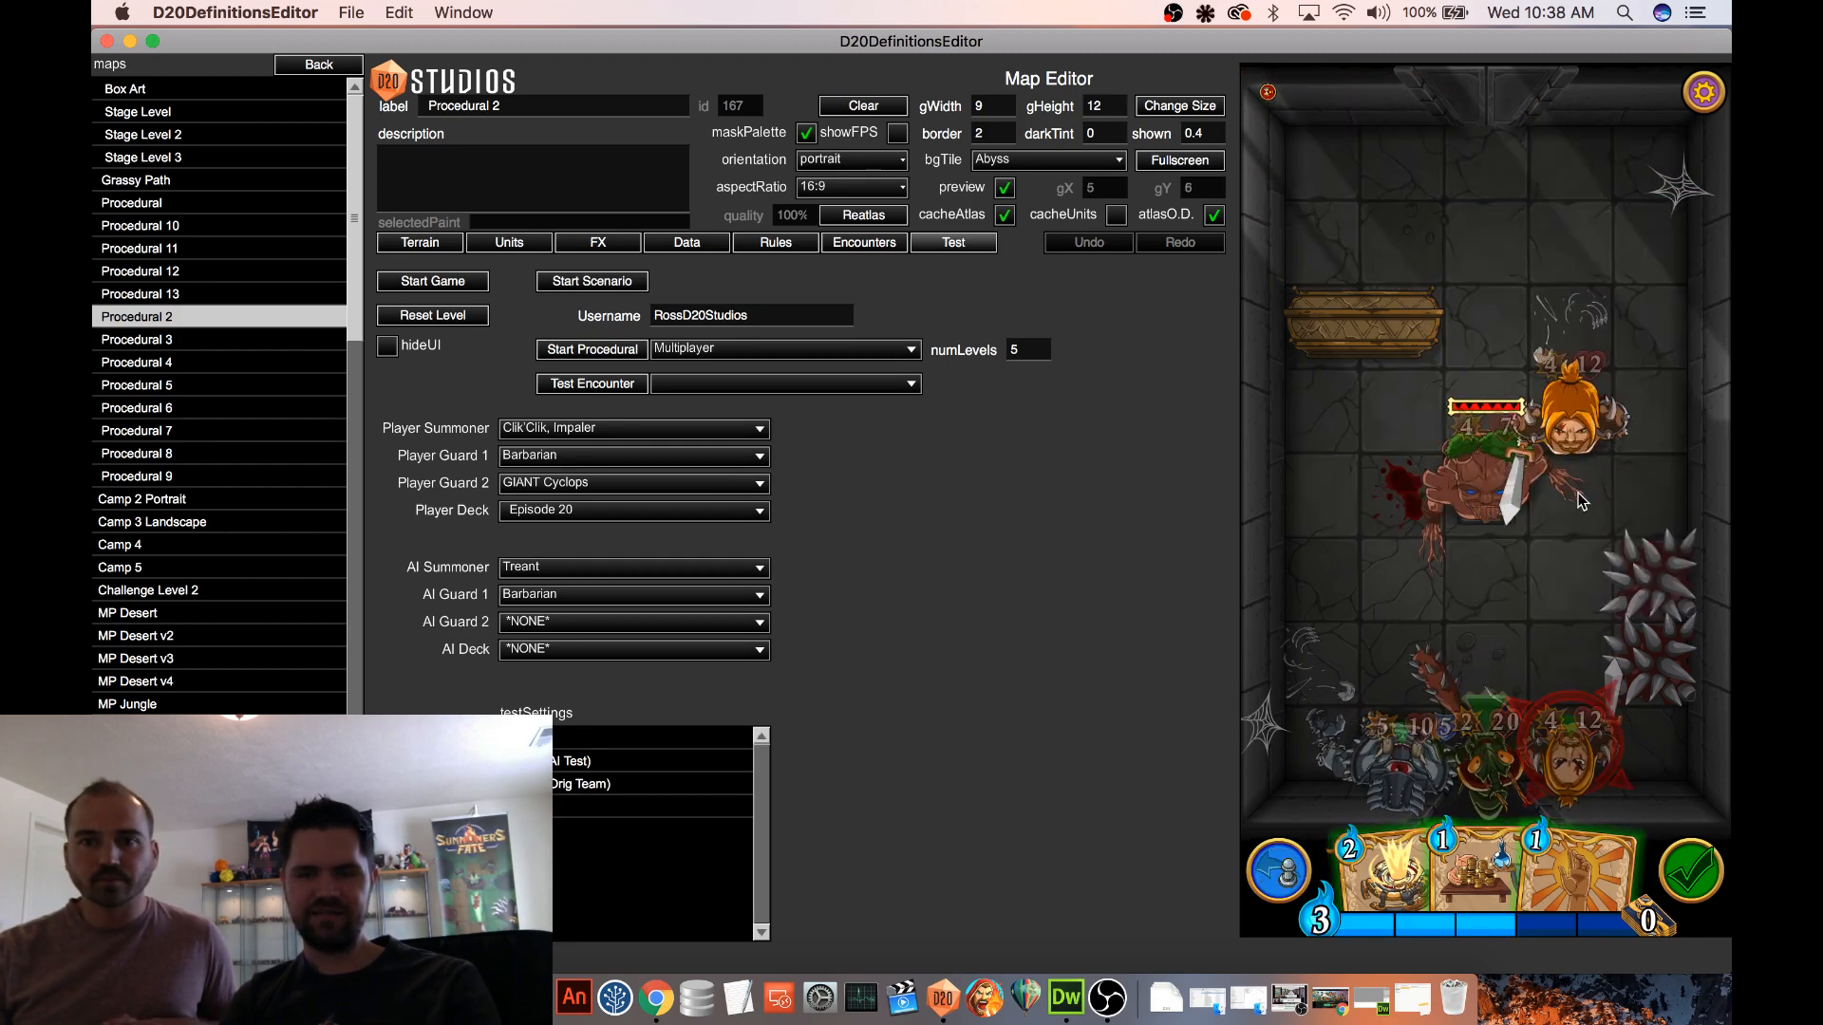
left_click_drag(1401, 758, 1512, 466)
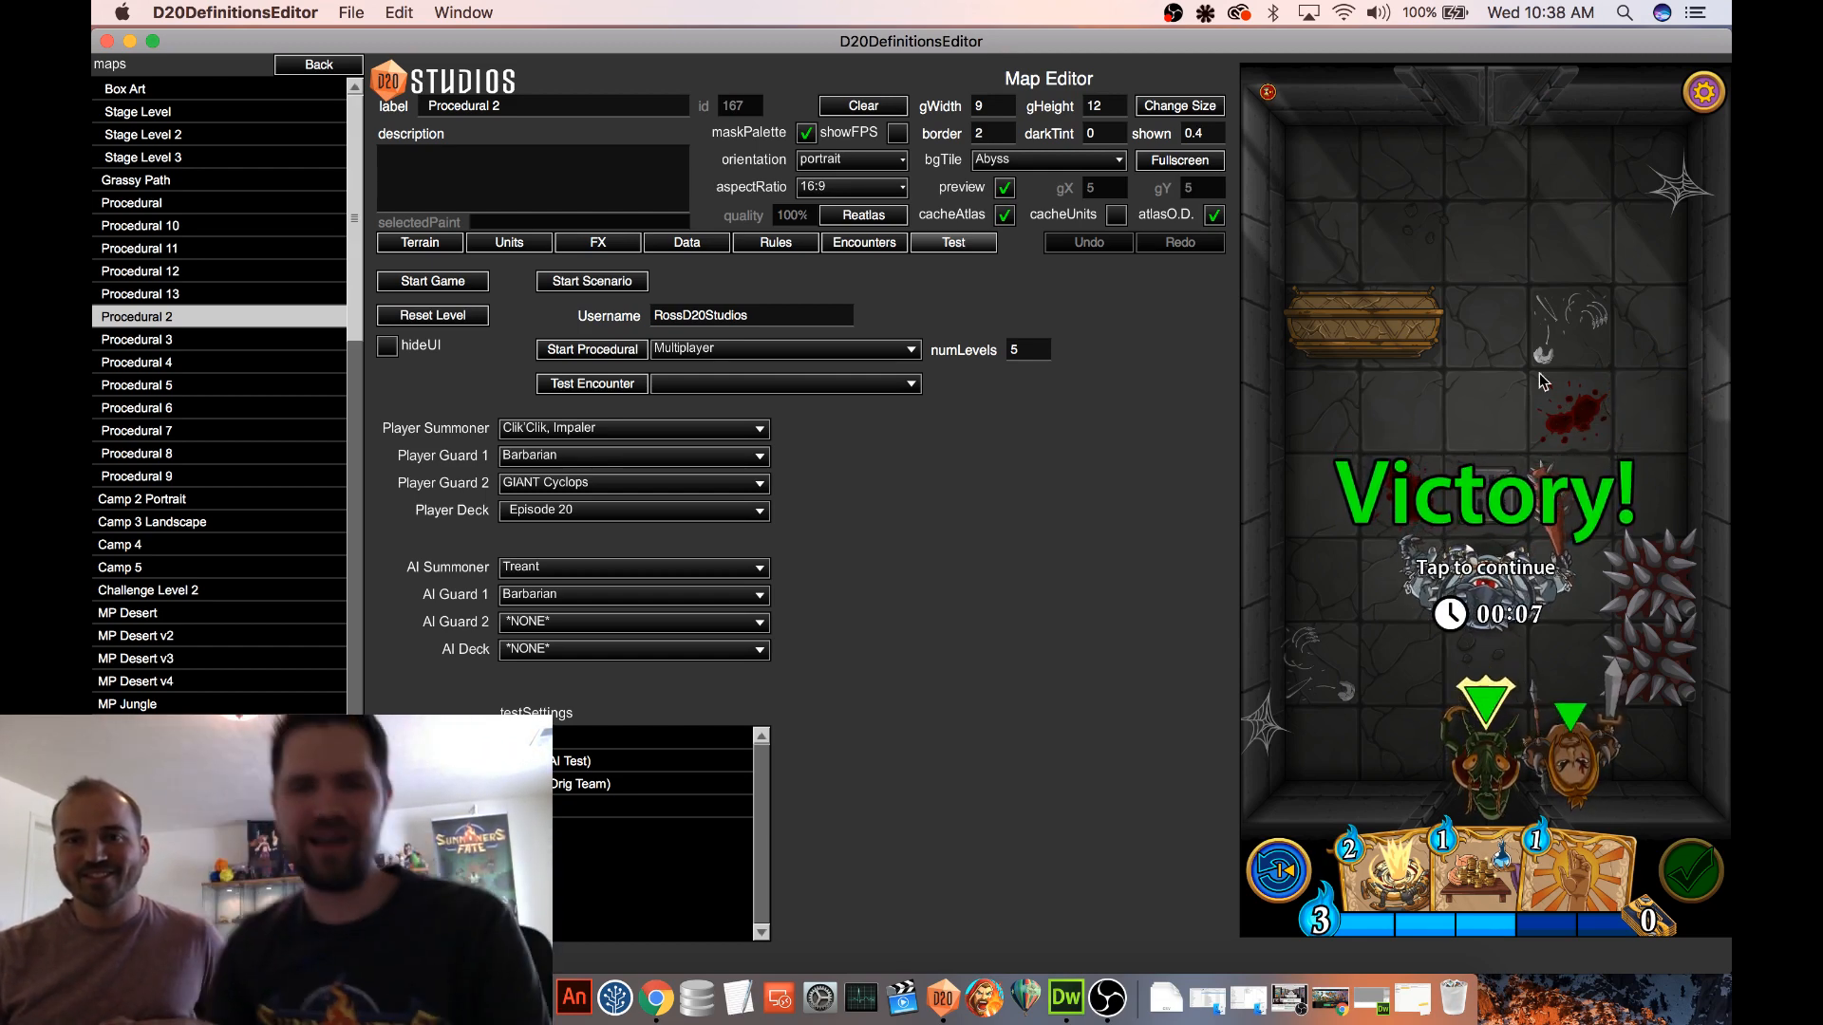
left_click(1592, 418)
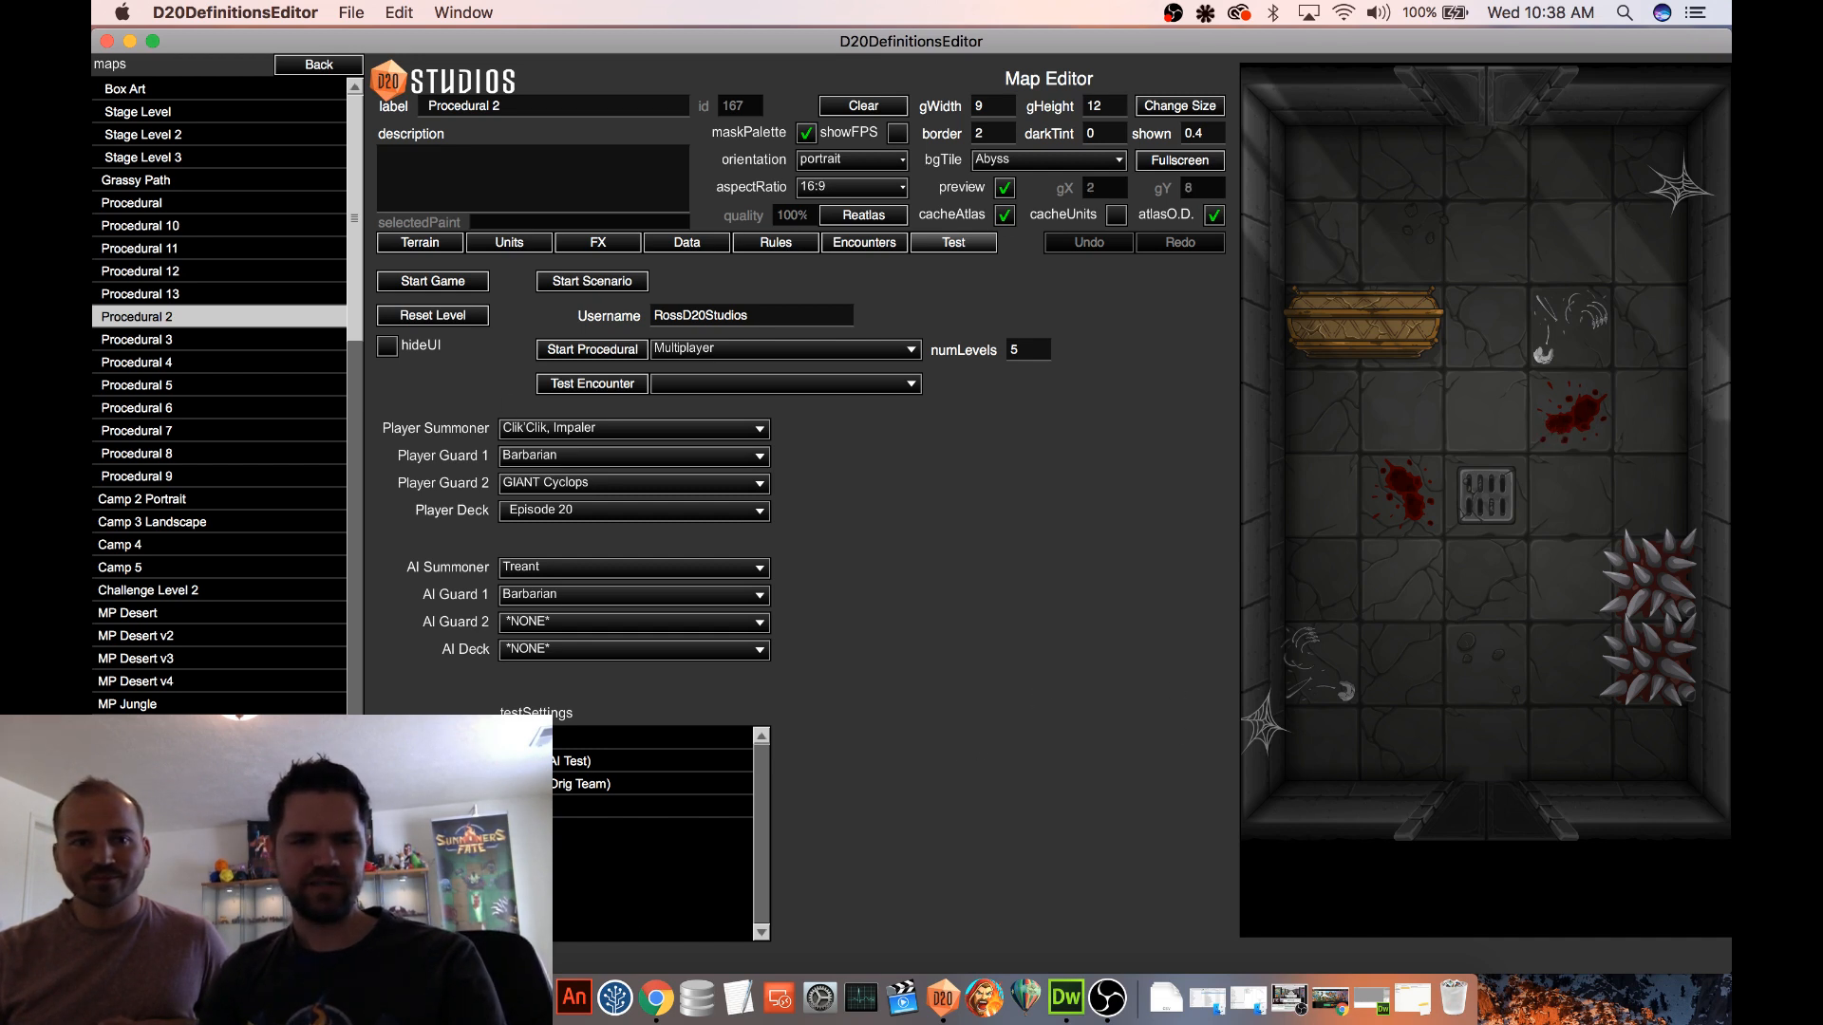
Switch to Finder to view goblinChampion.png in the New Cards folder, then return to the definitions editor
left_click(370, 998)
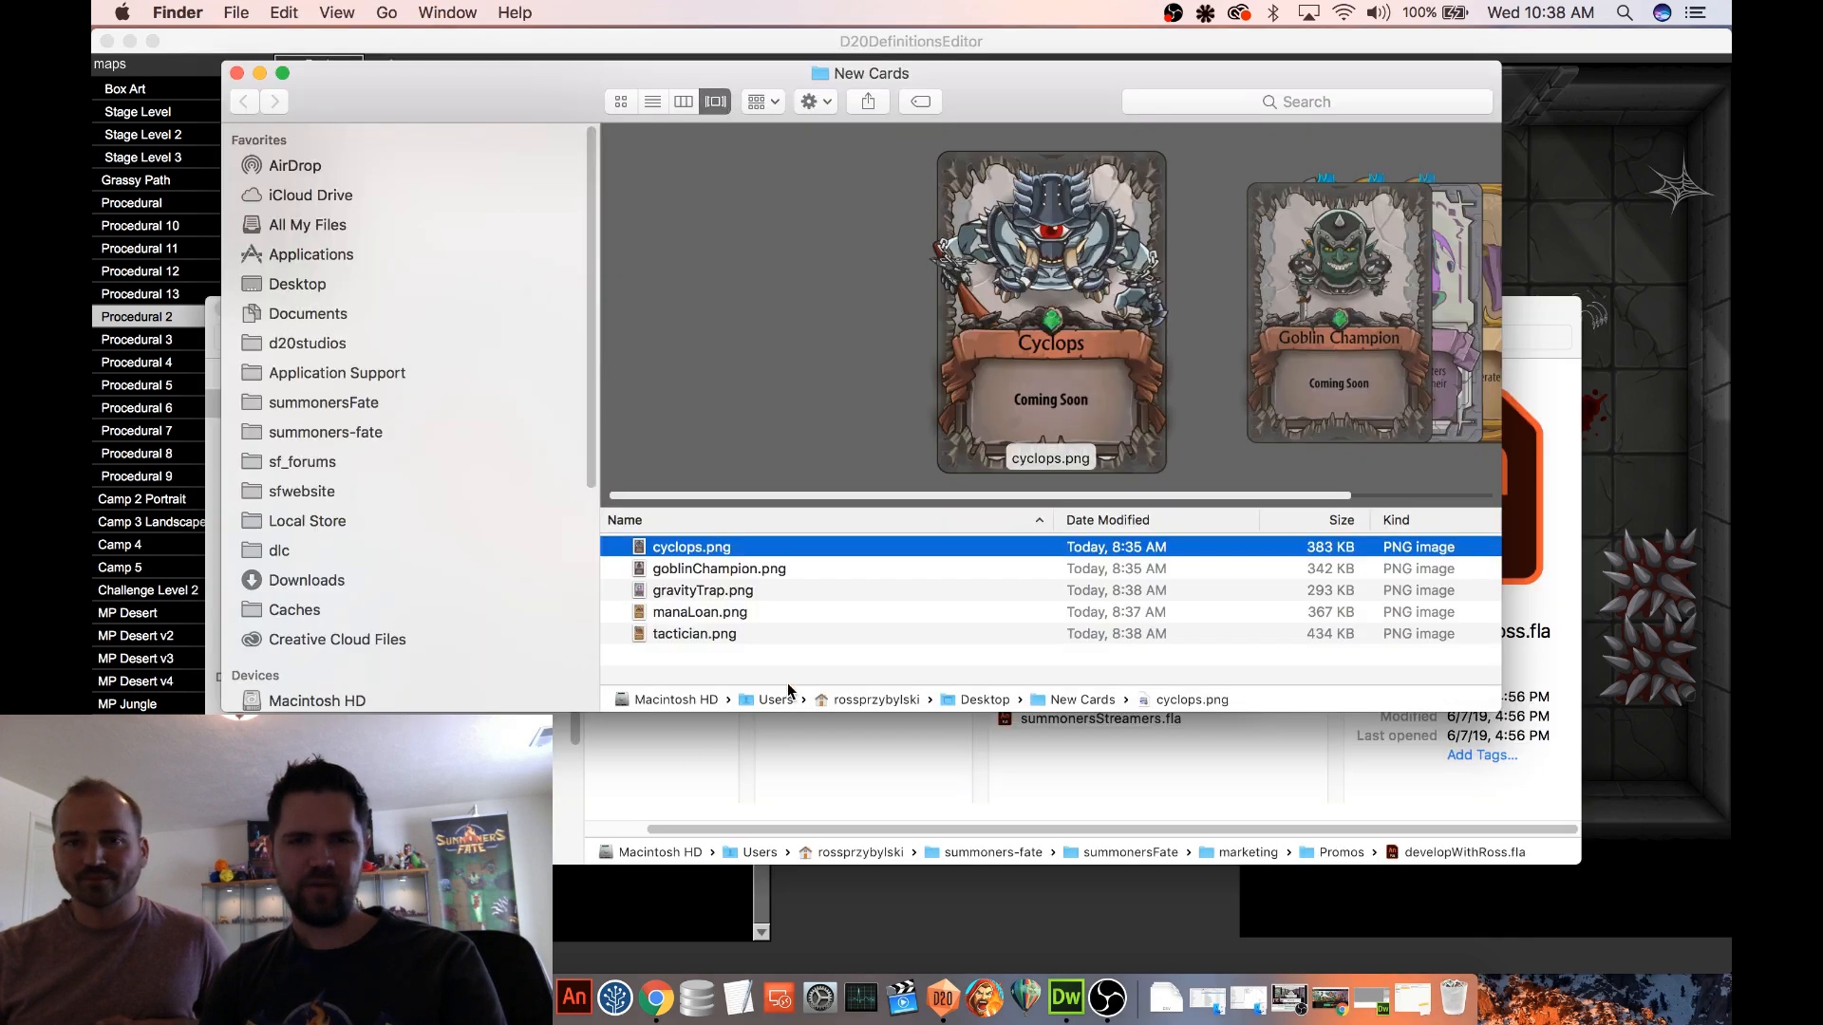
left_click(765, 568)
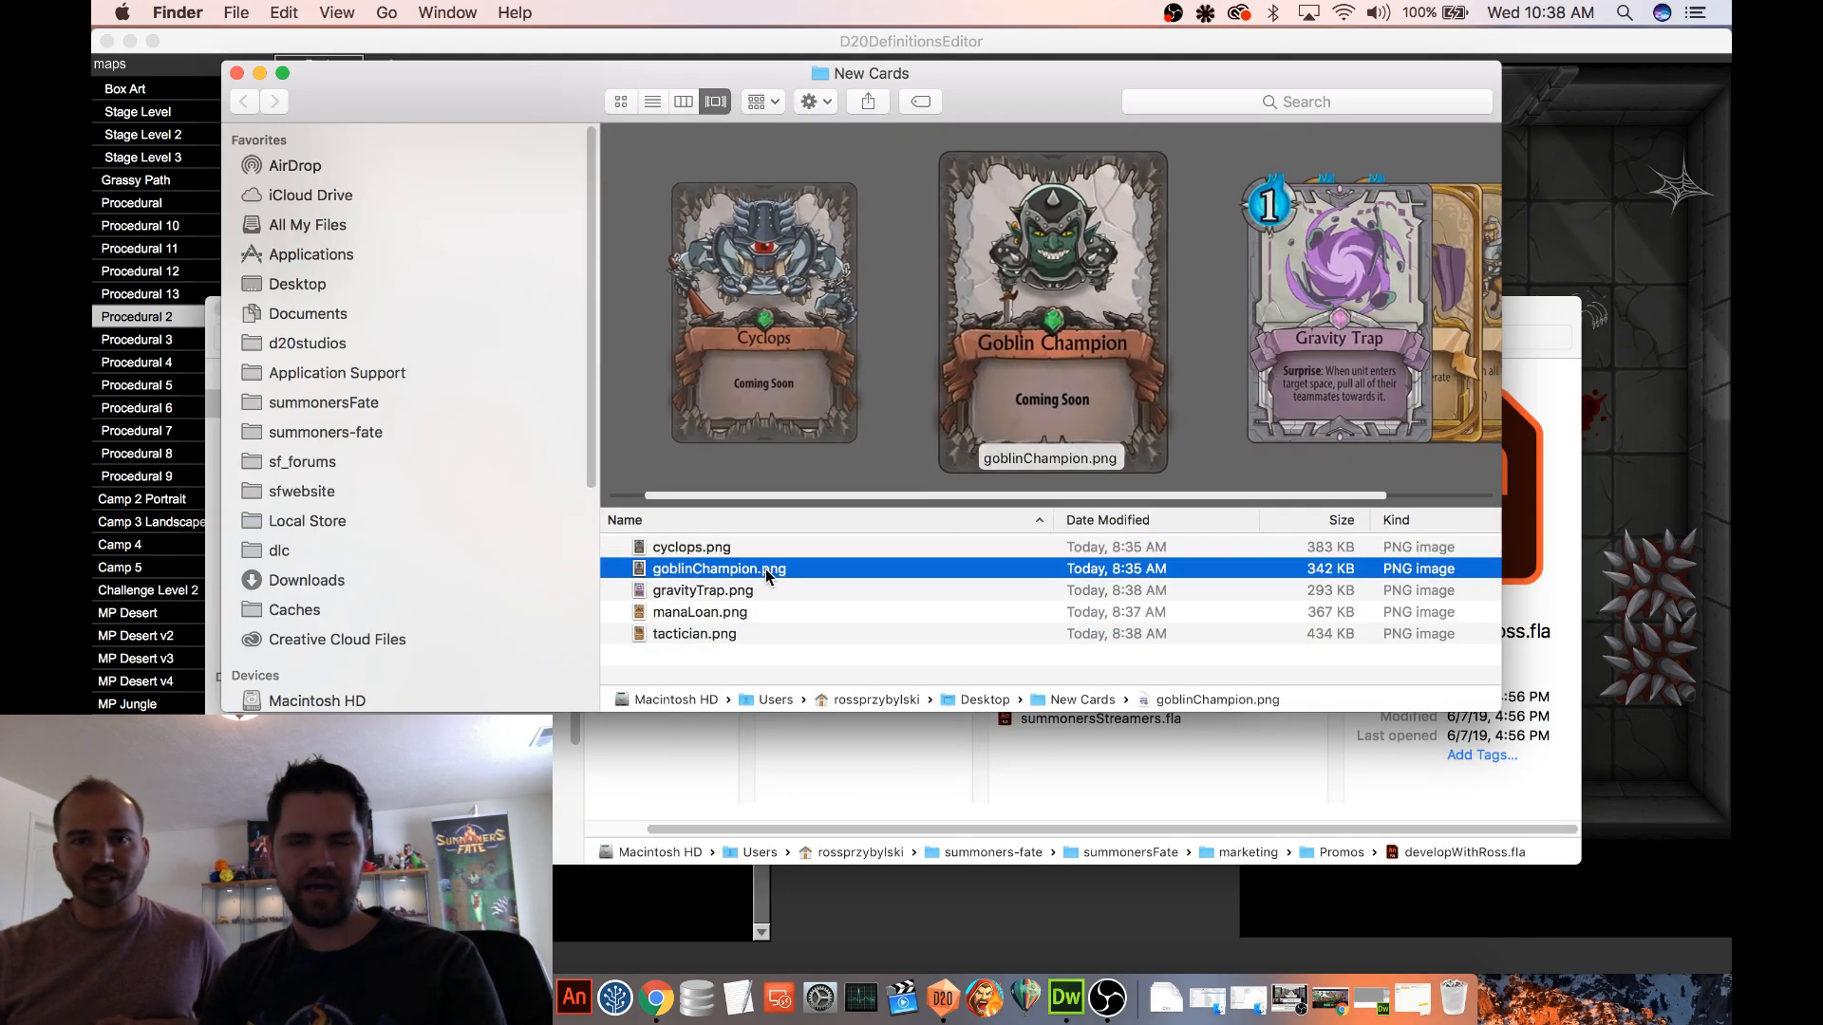
left_click(1574, 40)
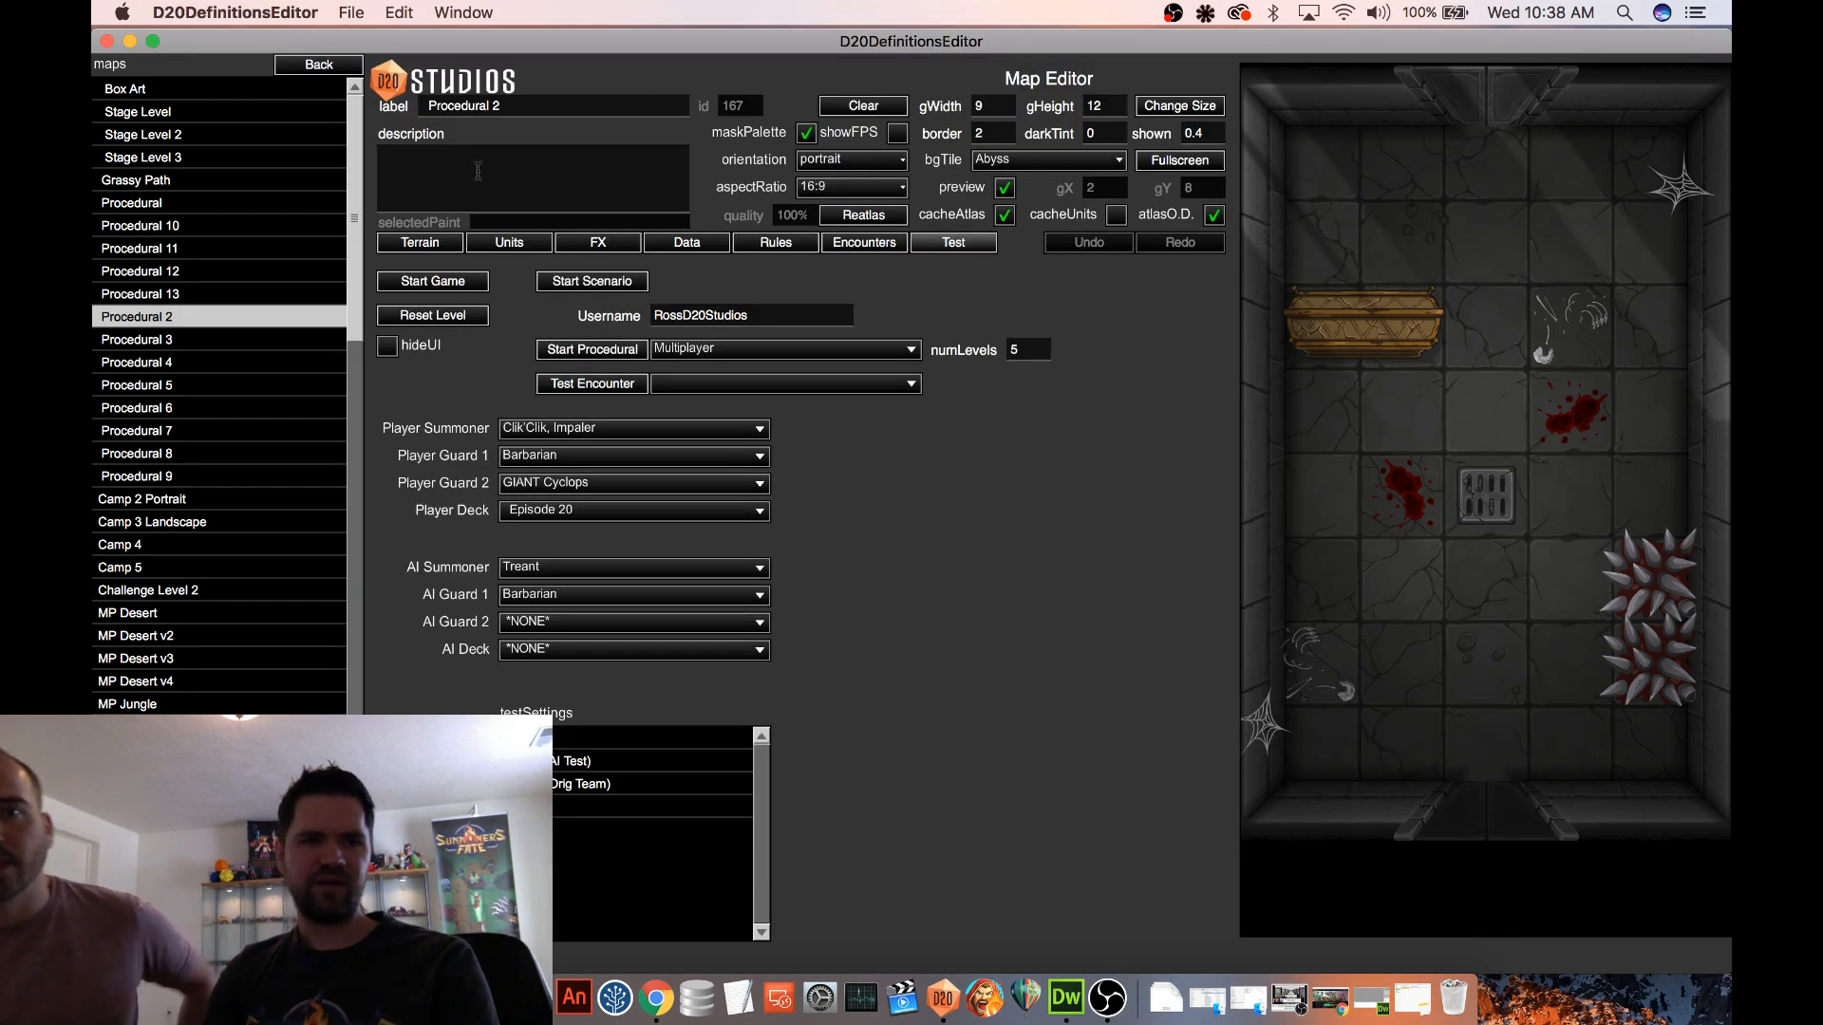
Open the Goblin Champion unit from the Units definitions, dismissing the bug report dialog on the way
left_click(321, 64)
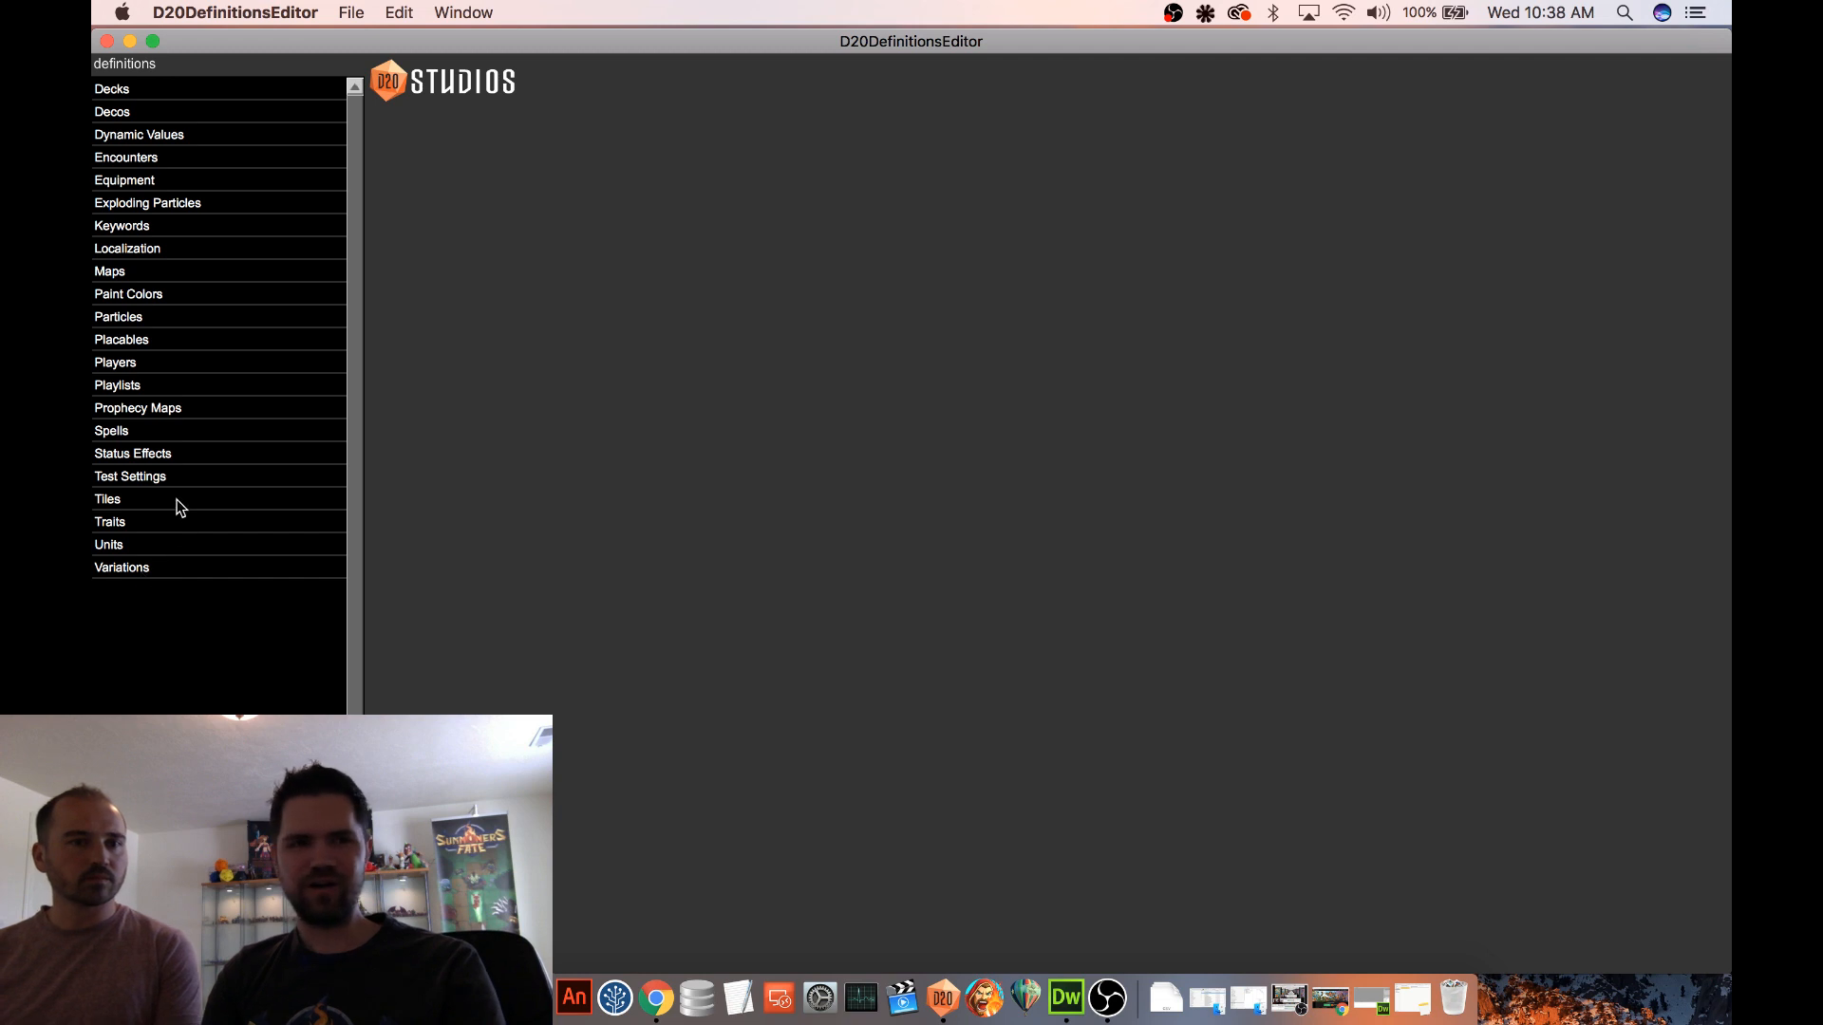
left_click(143, 547)
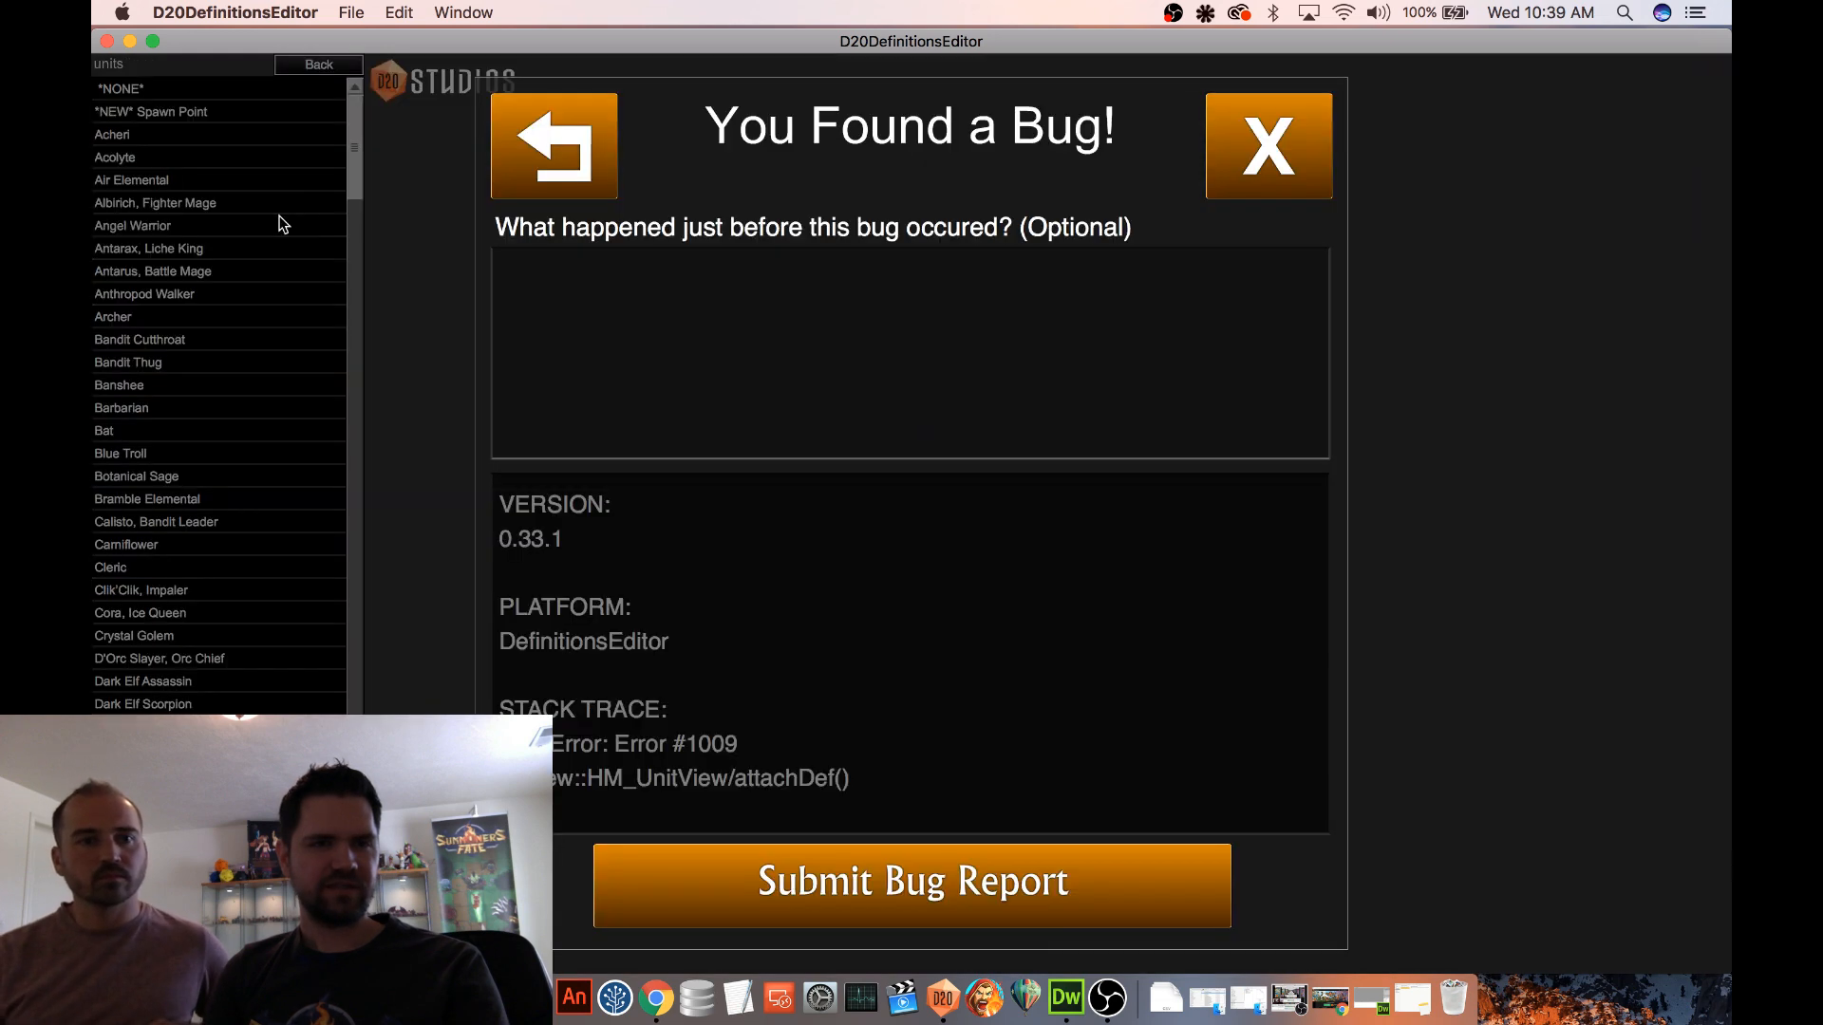
left_click(1268, 147)
left_click_drag(367, 163, 360, 294)
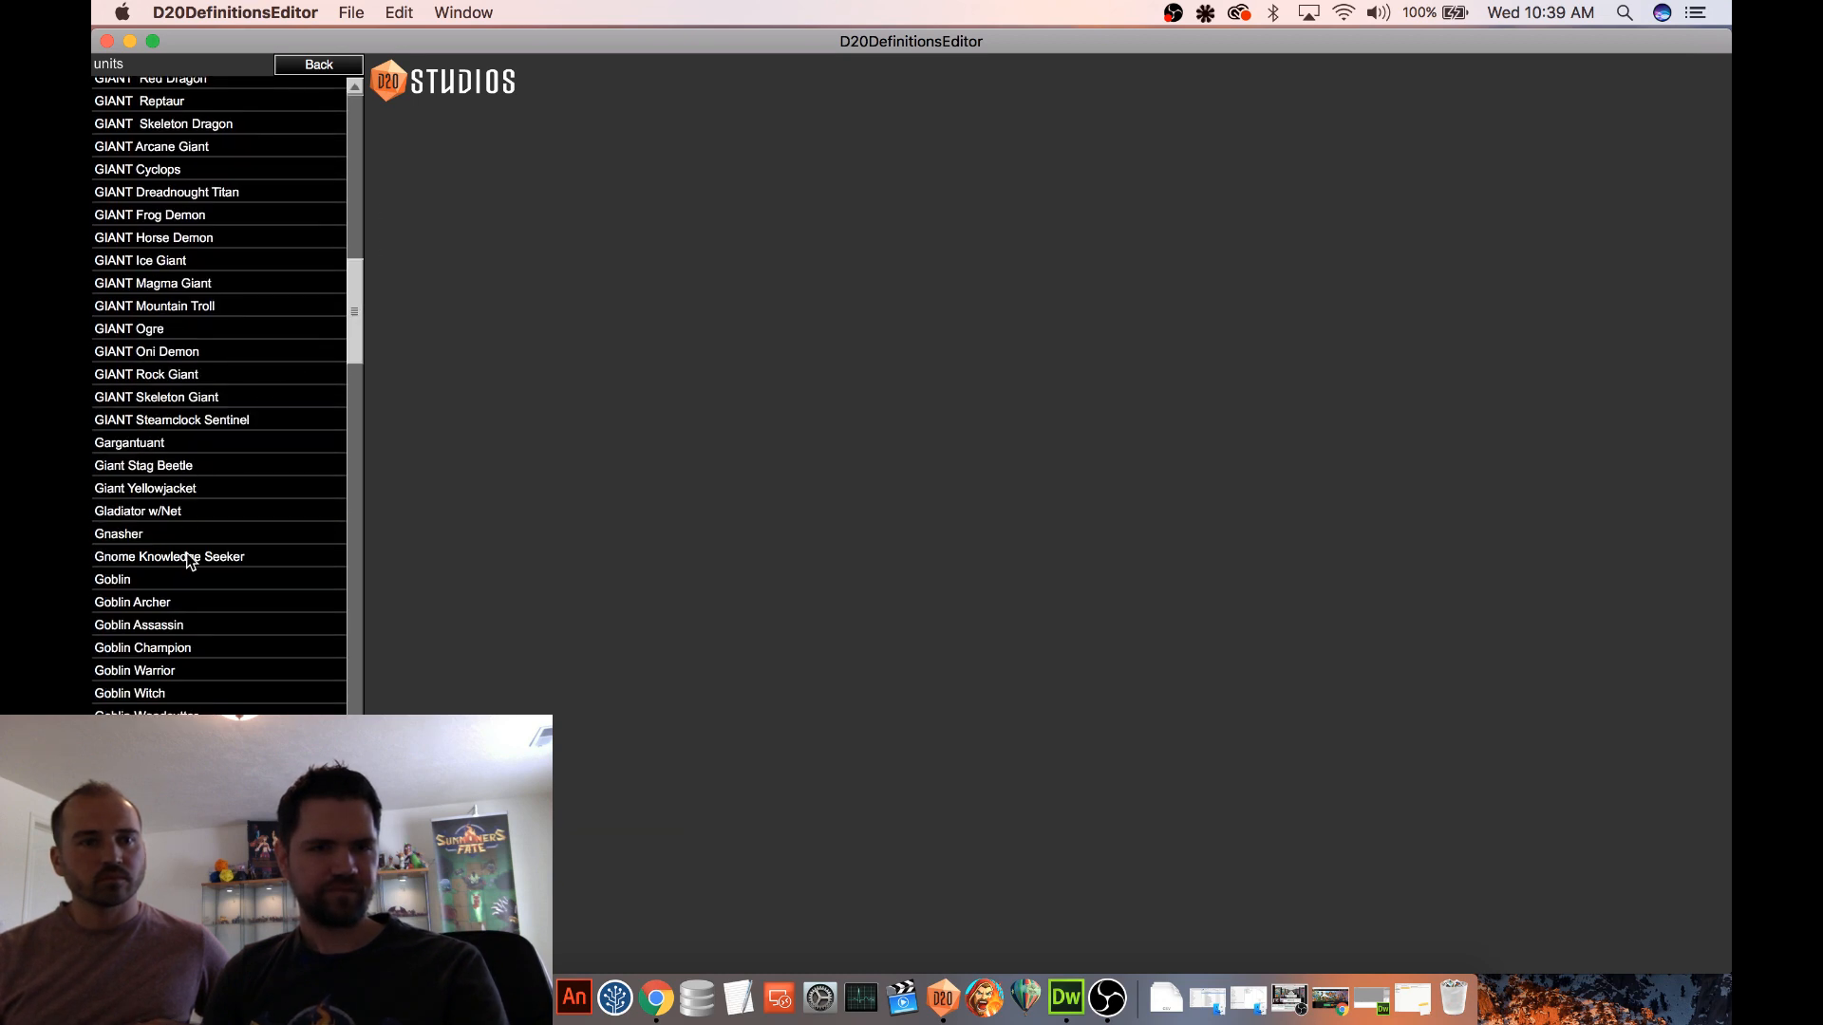
left_click(174, 649)
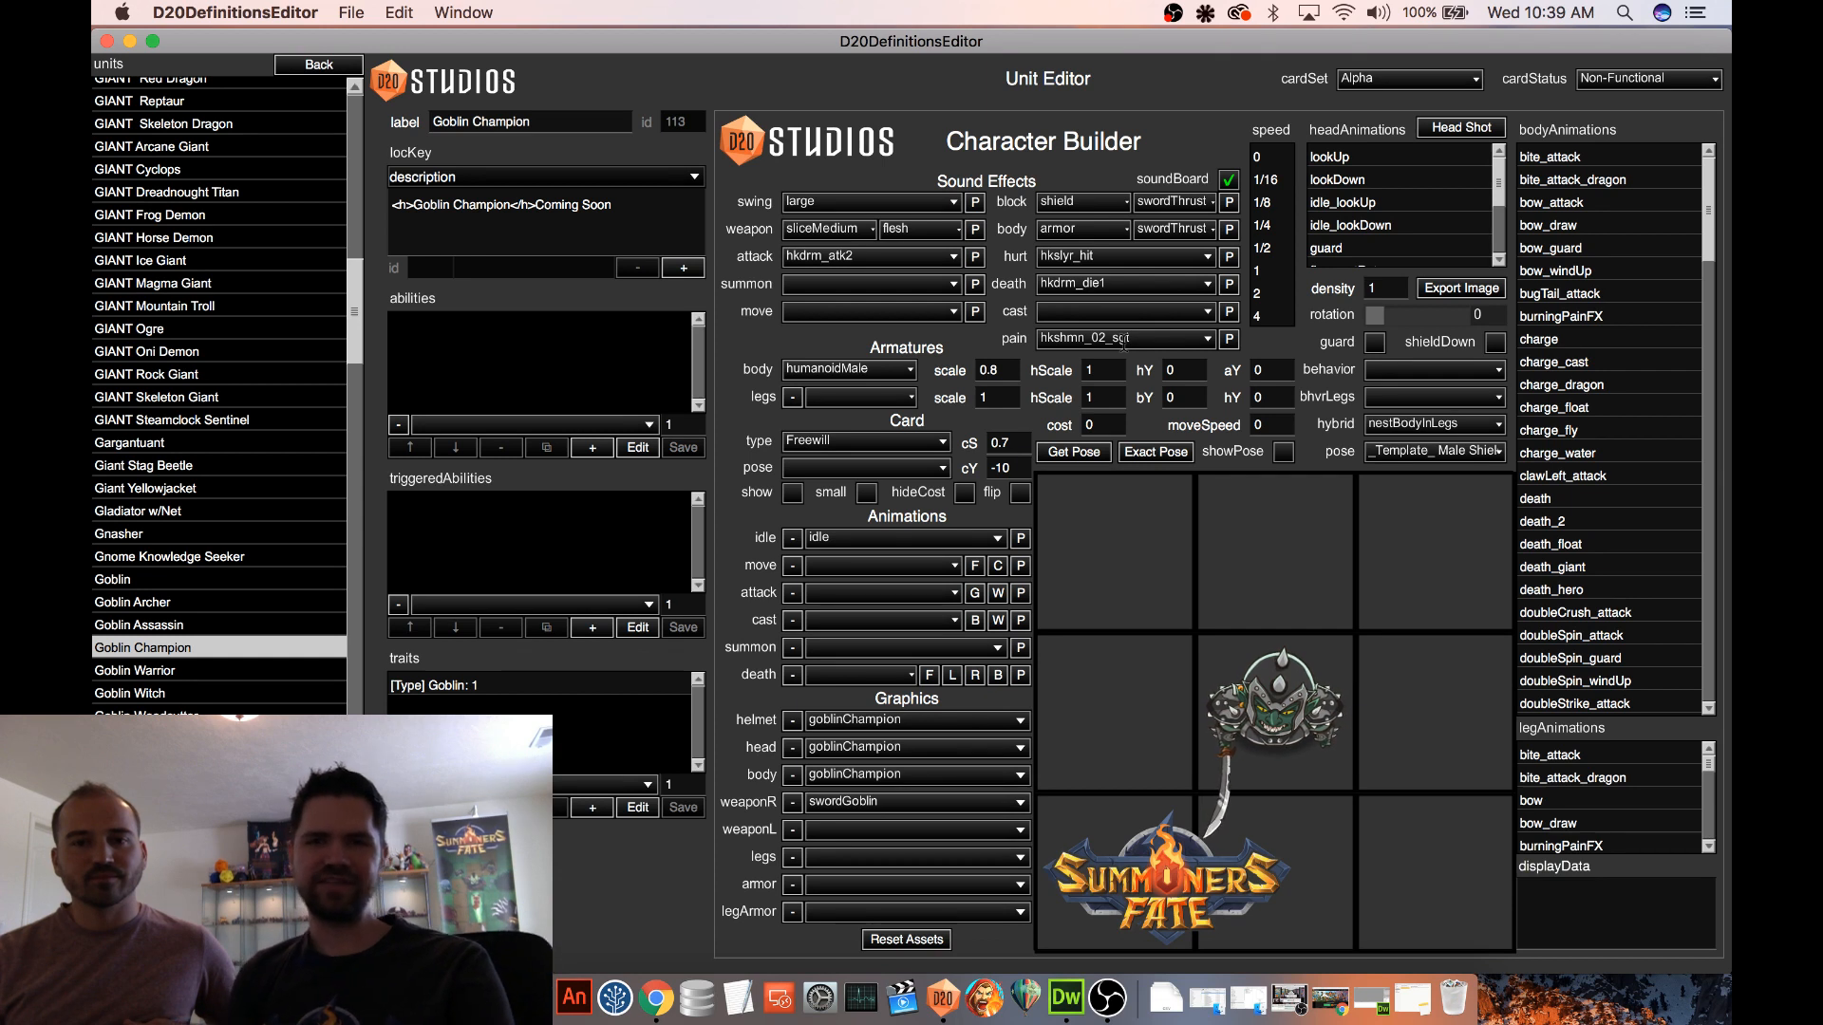
Set the Goblin Champion's card status to Functional and briefly preview its card
left_click(1697, 78)
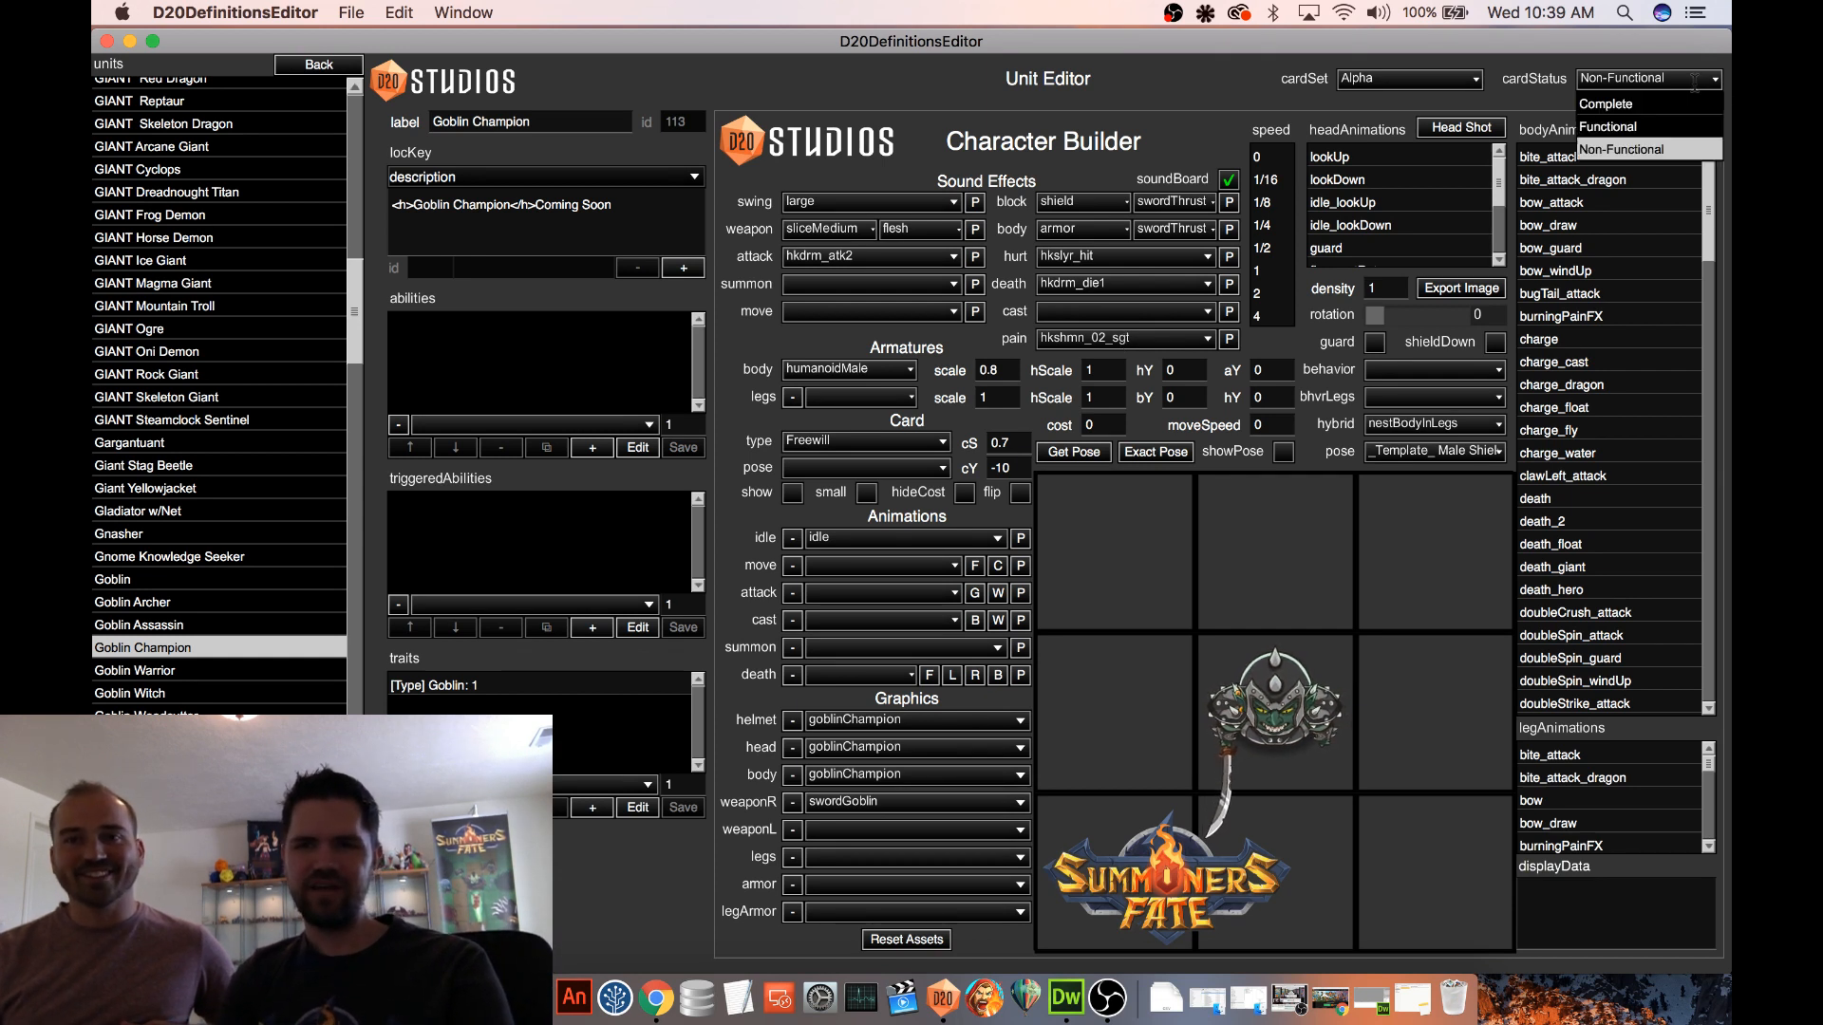
left_click(1638, 129)
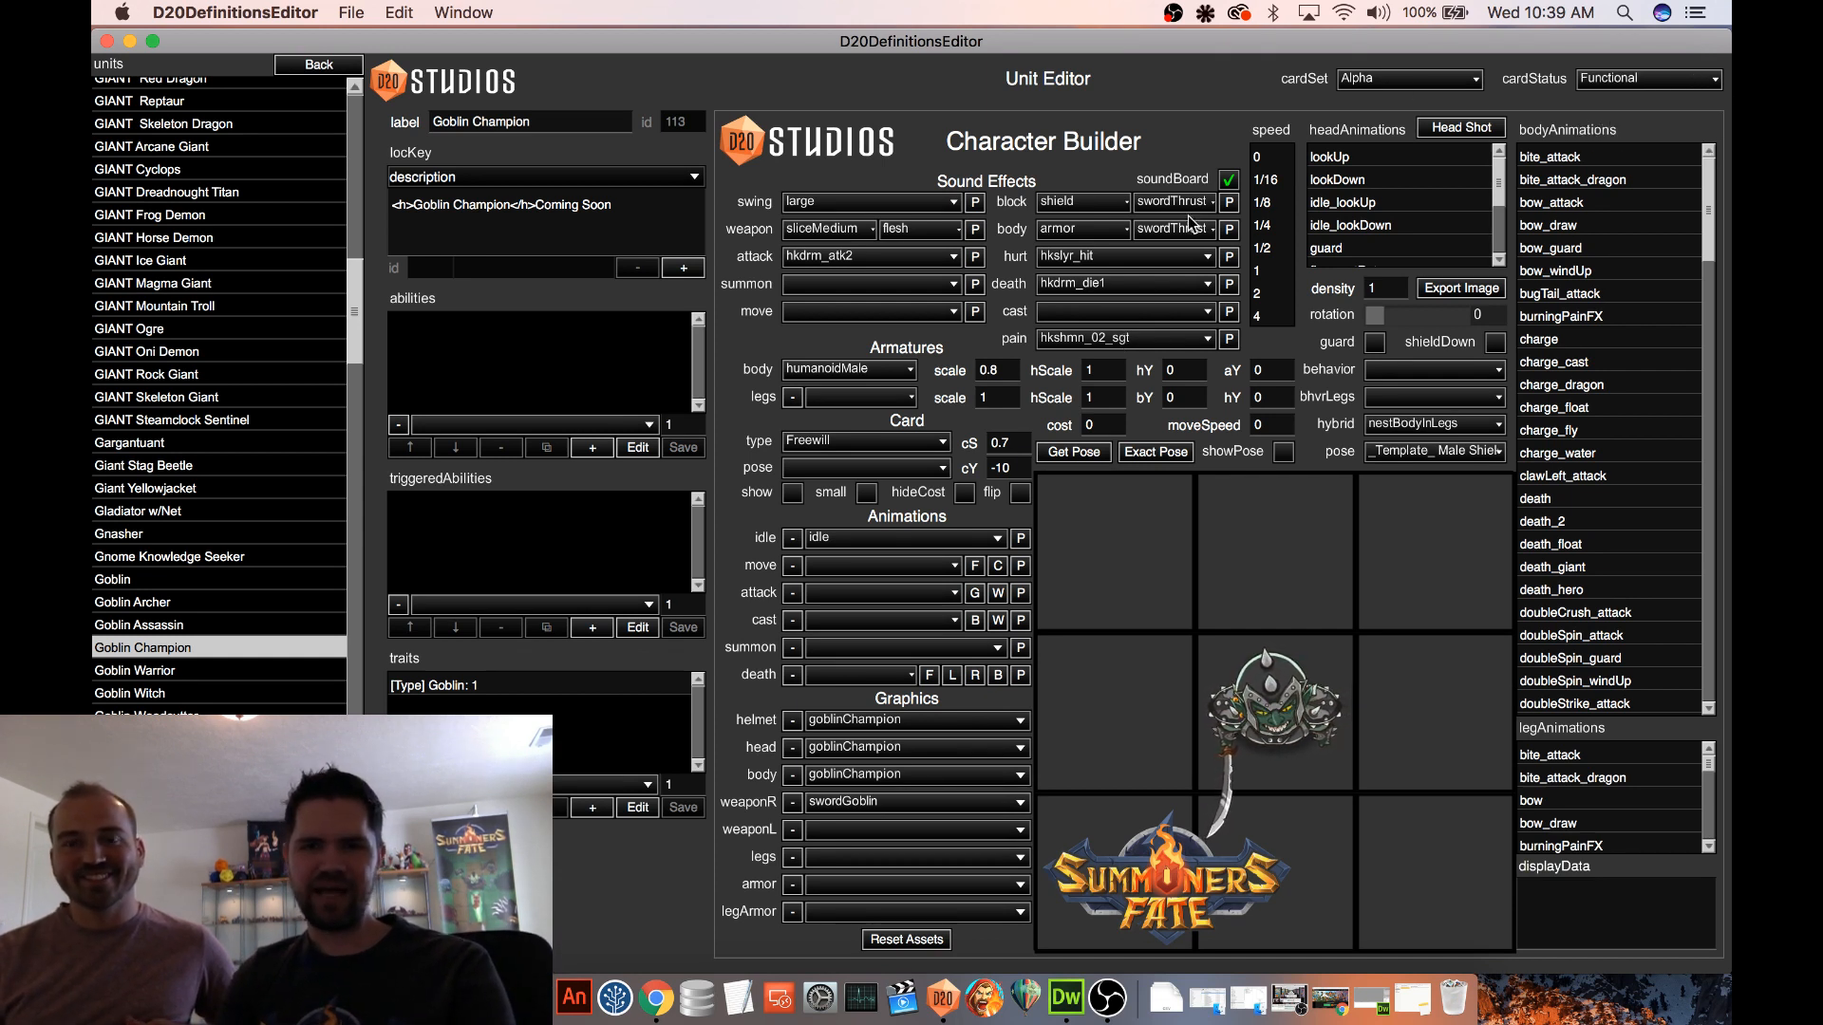
left_click(793, 494)
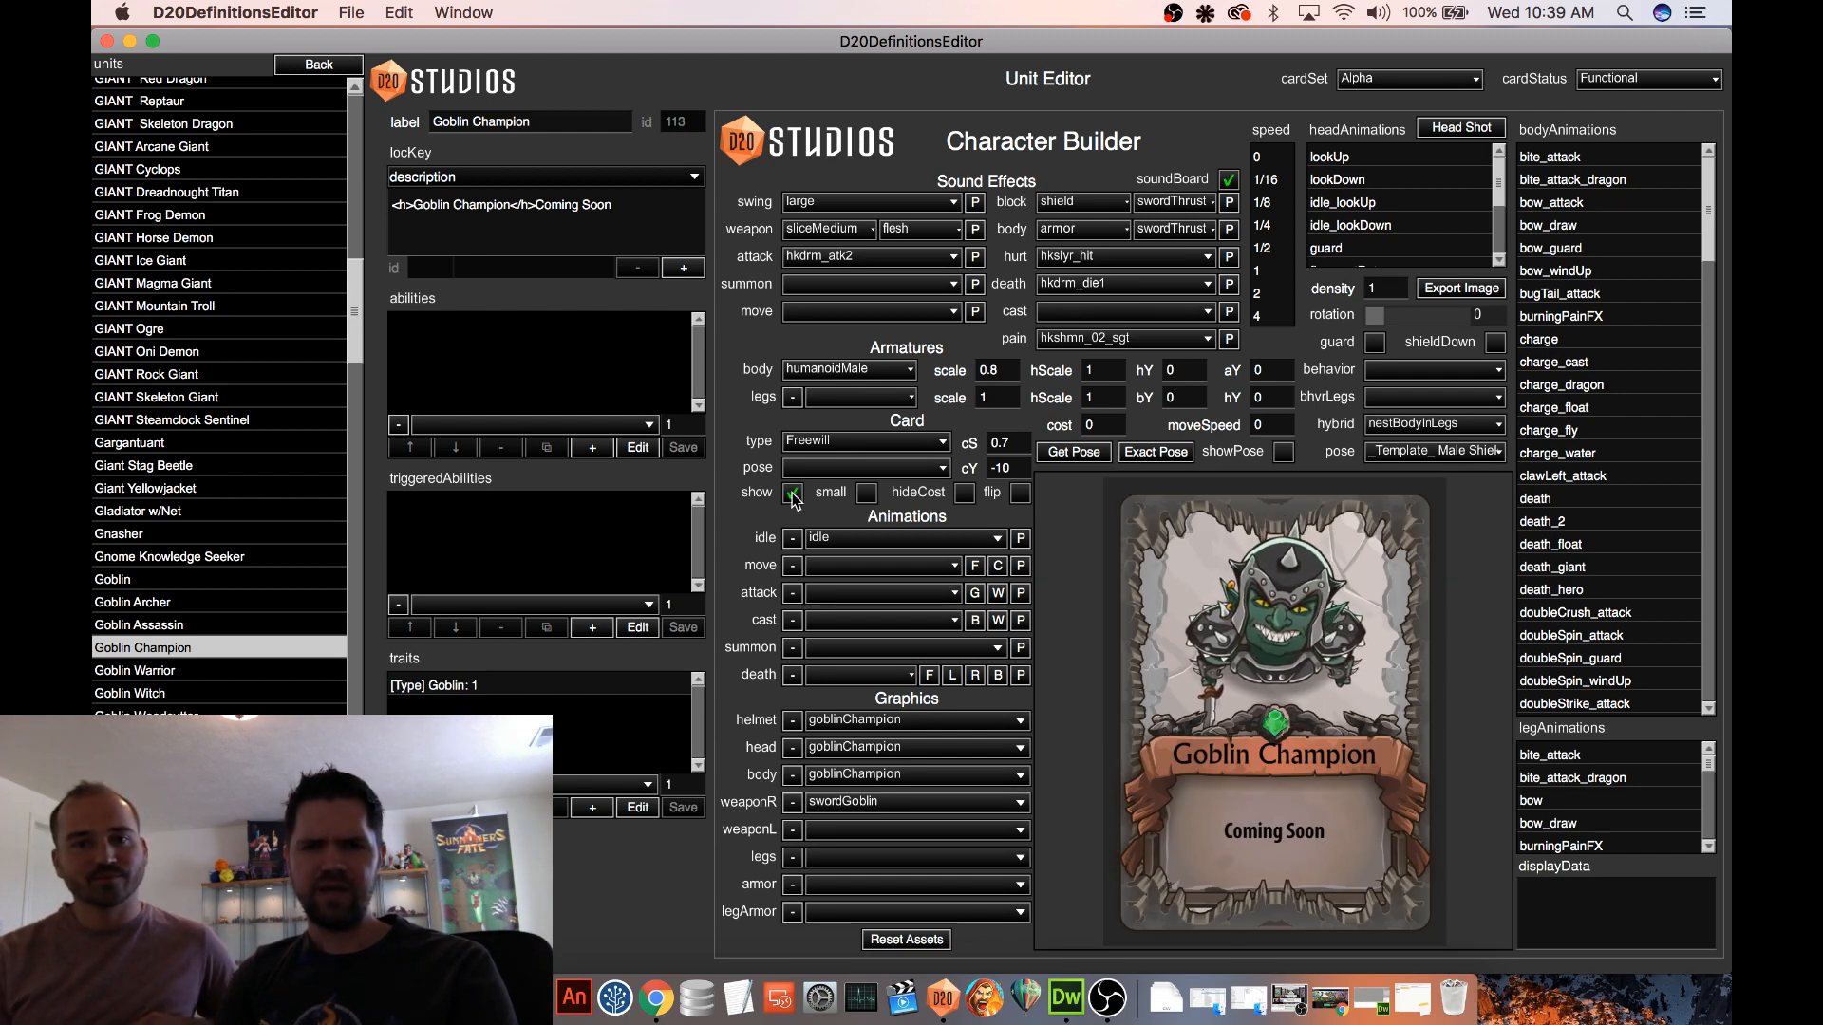
left_click(793, 494)
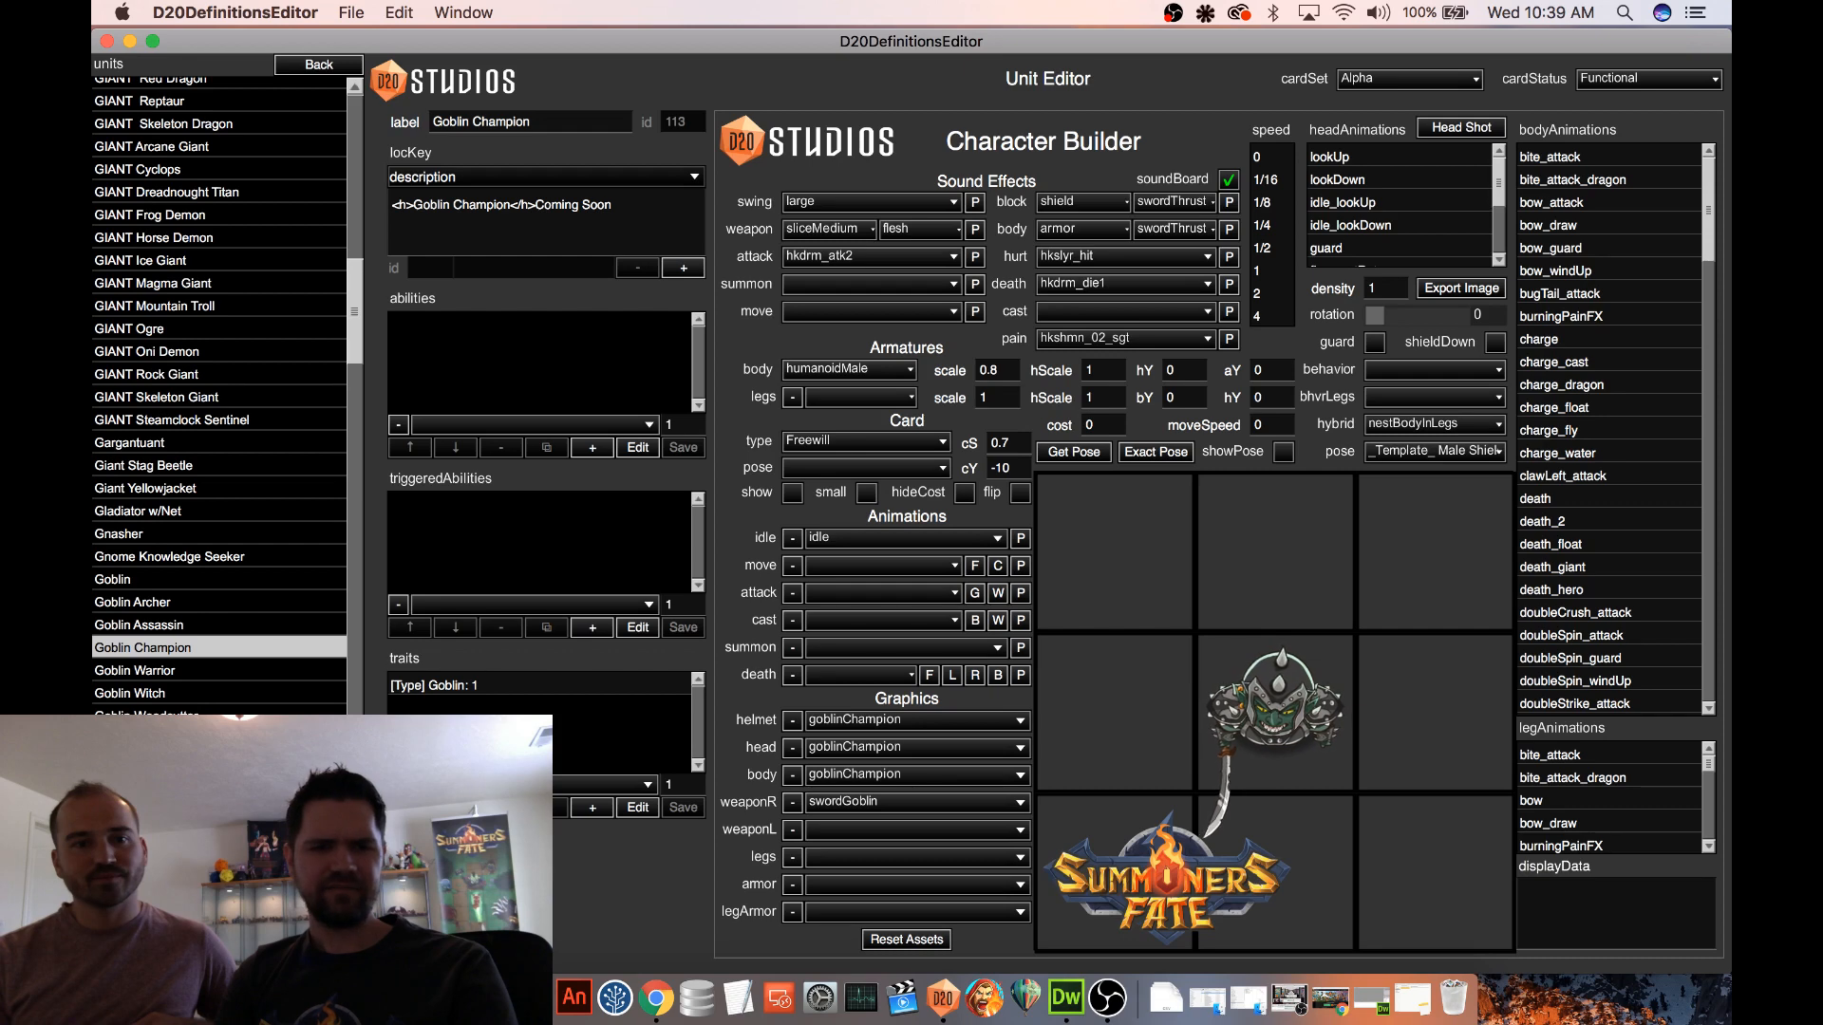
Find the Earth Elemental in the units list, open it and briefly preview its card
scroll(277, 556, "down", 10)
scroll(276, 557, "up", 3)
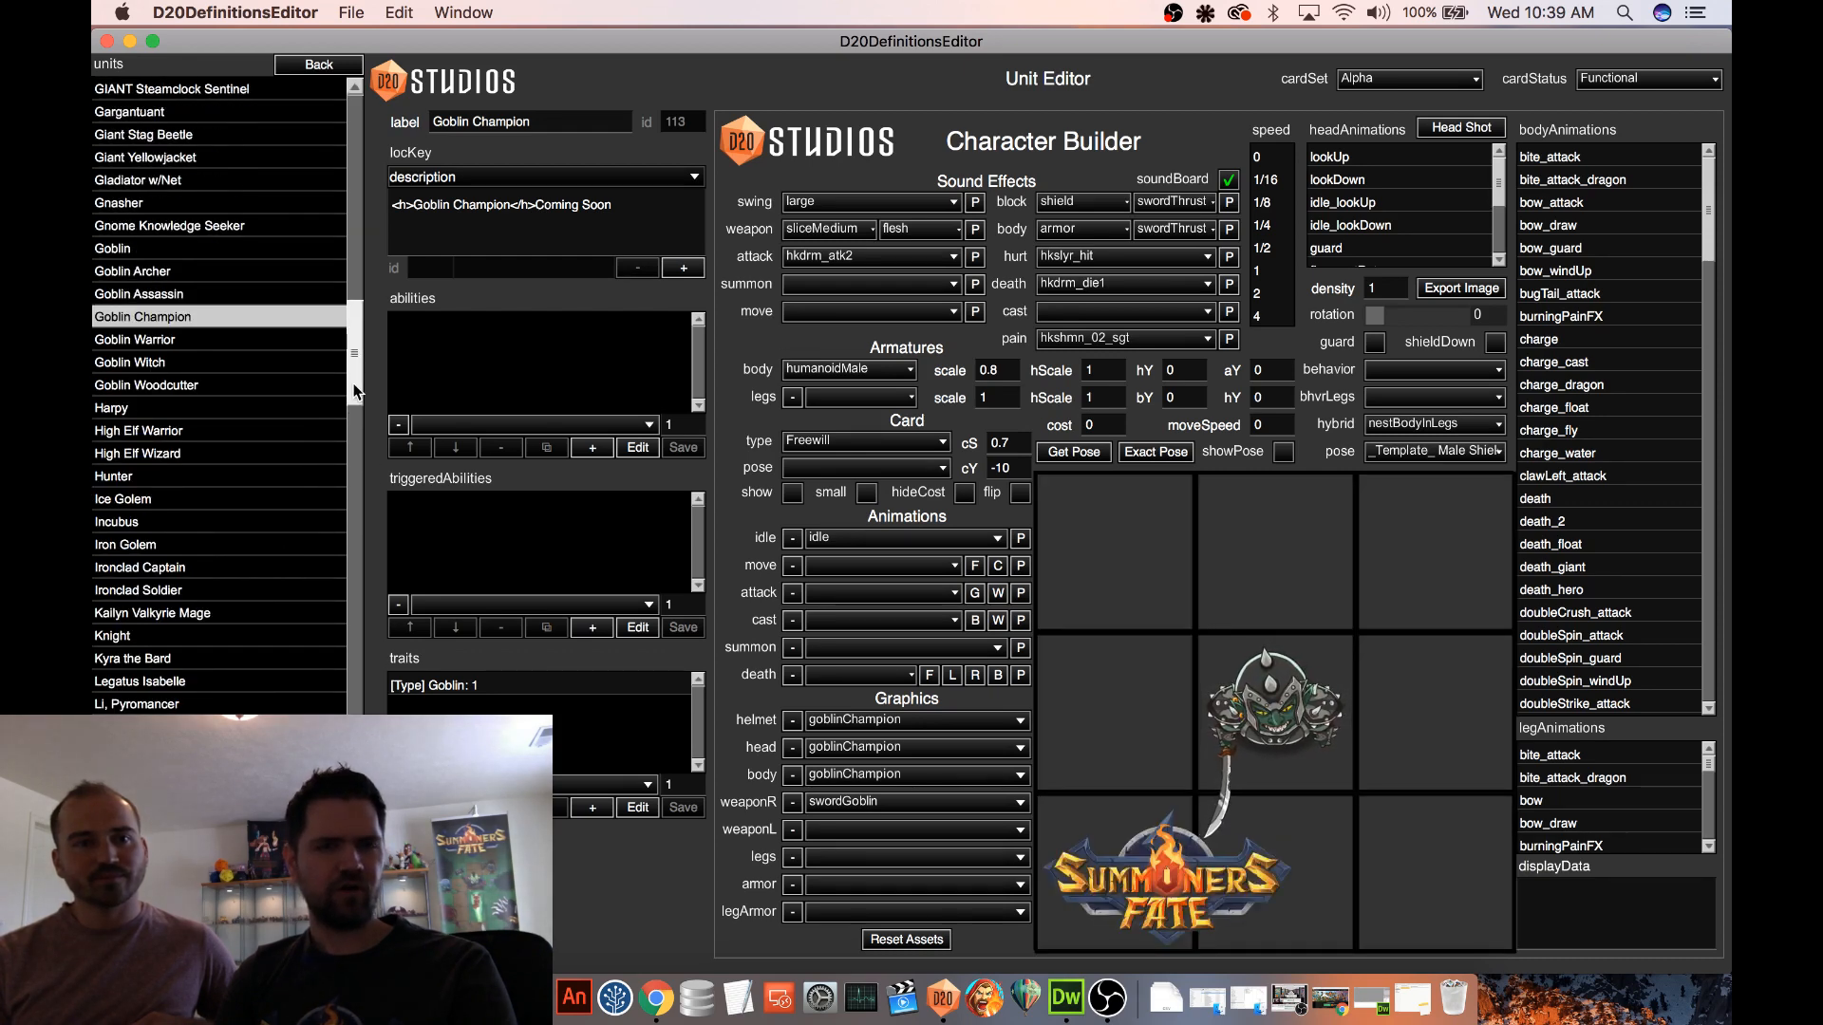
left_click_drag(360, 381, 371, 265)
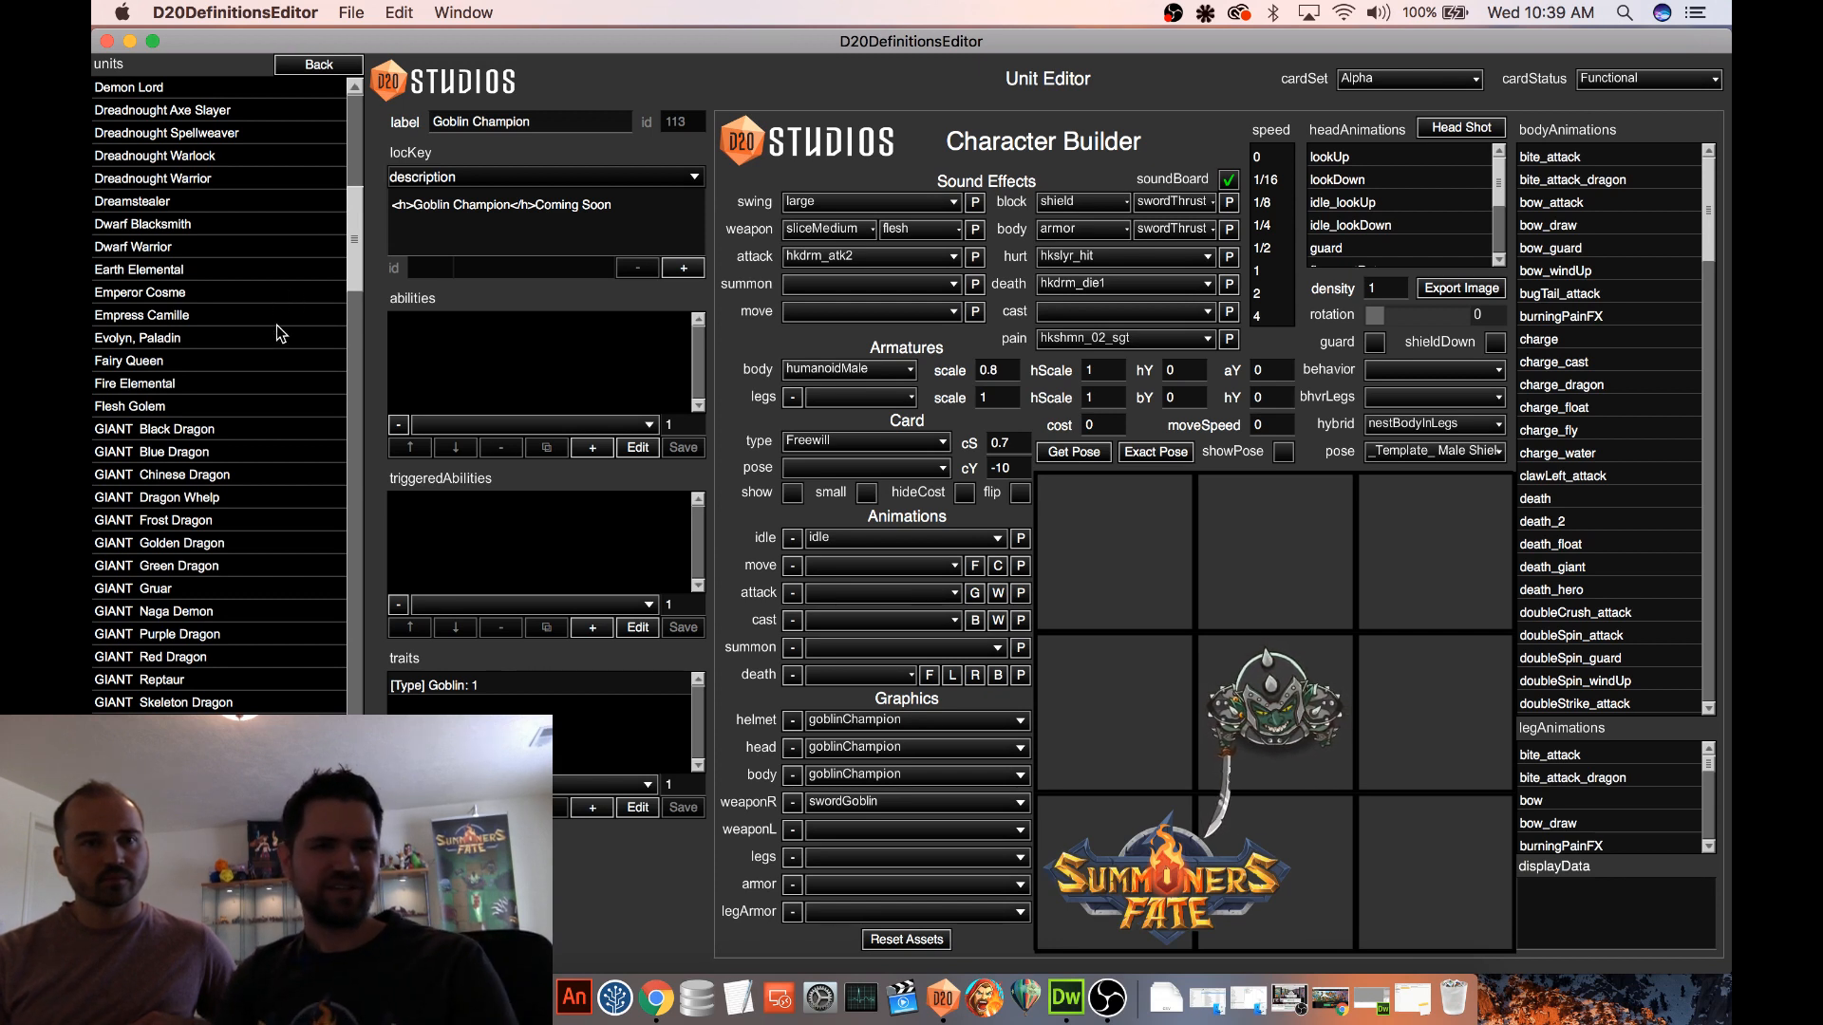
scroll(266, 340, "up", 2)
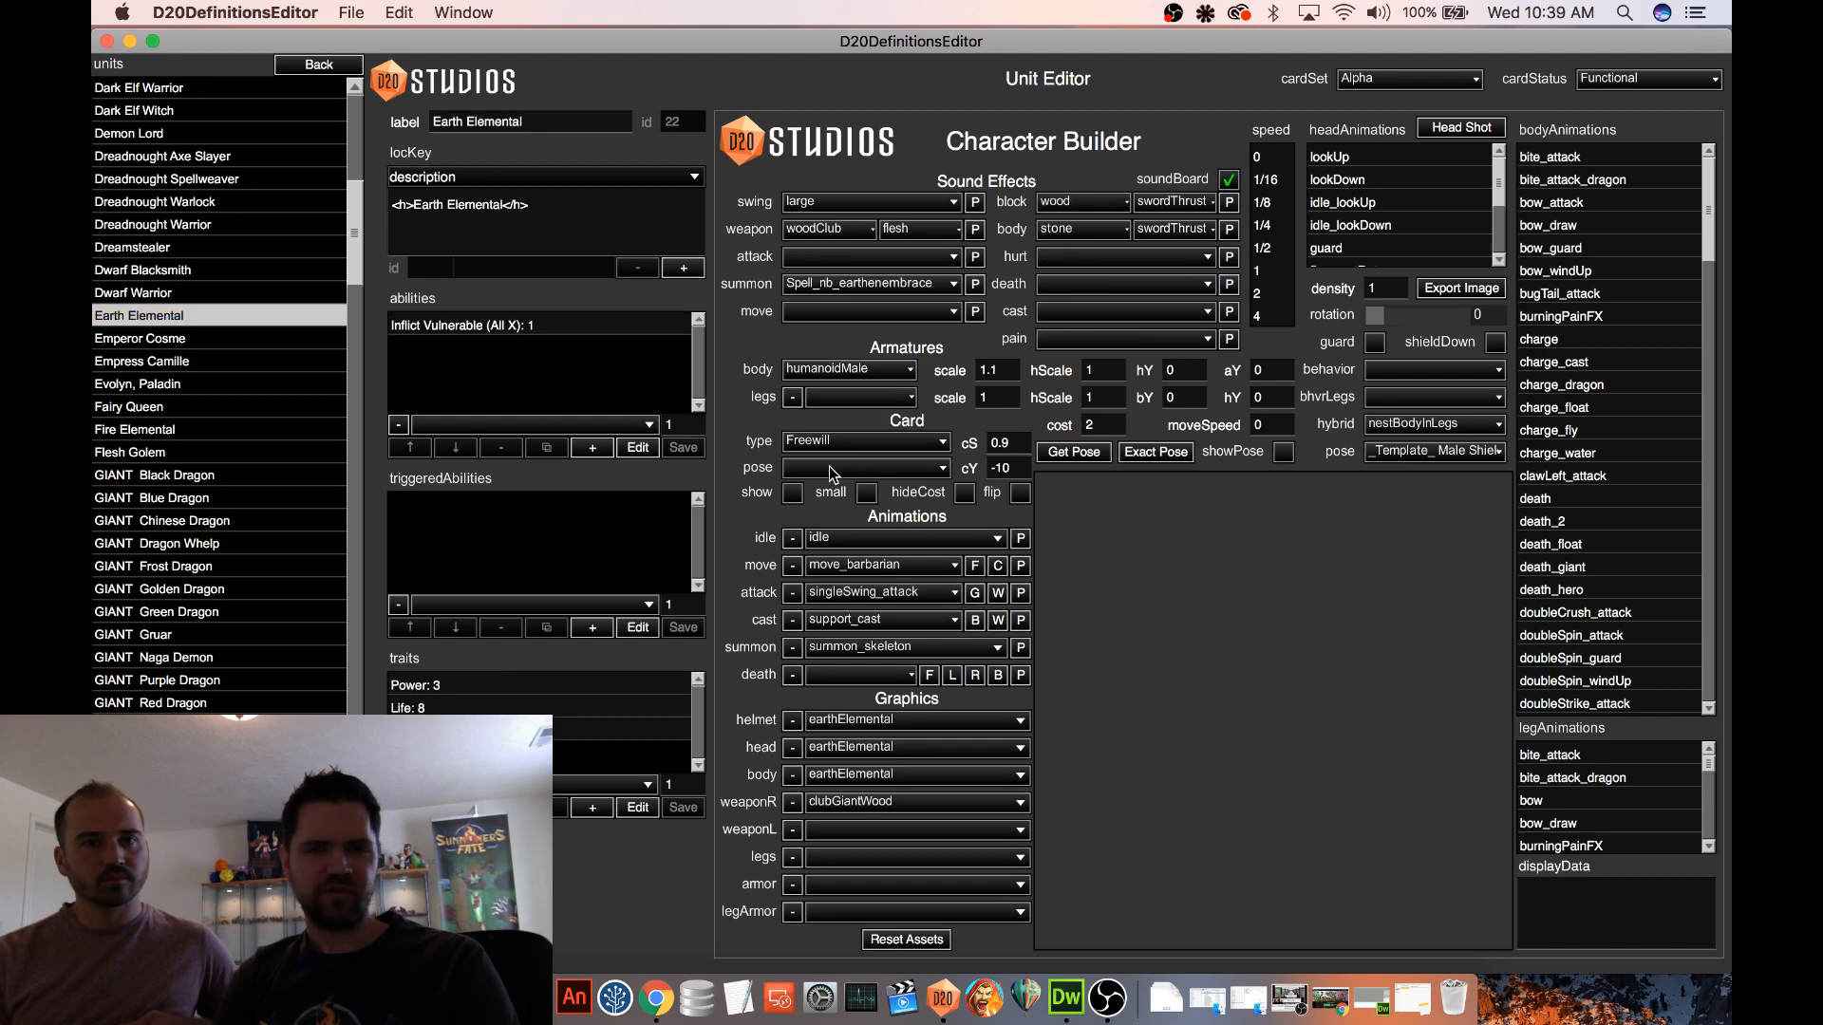
left_click(795, 493)
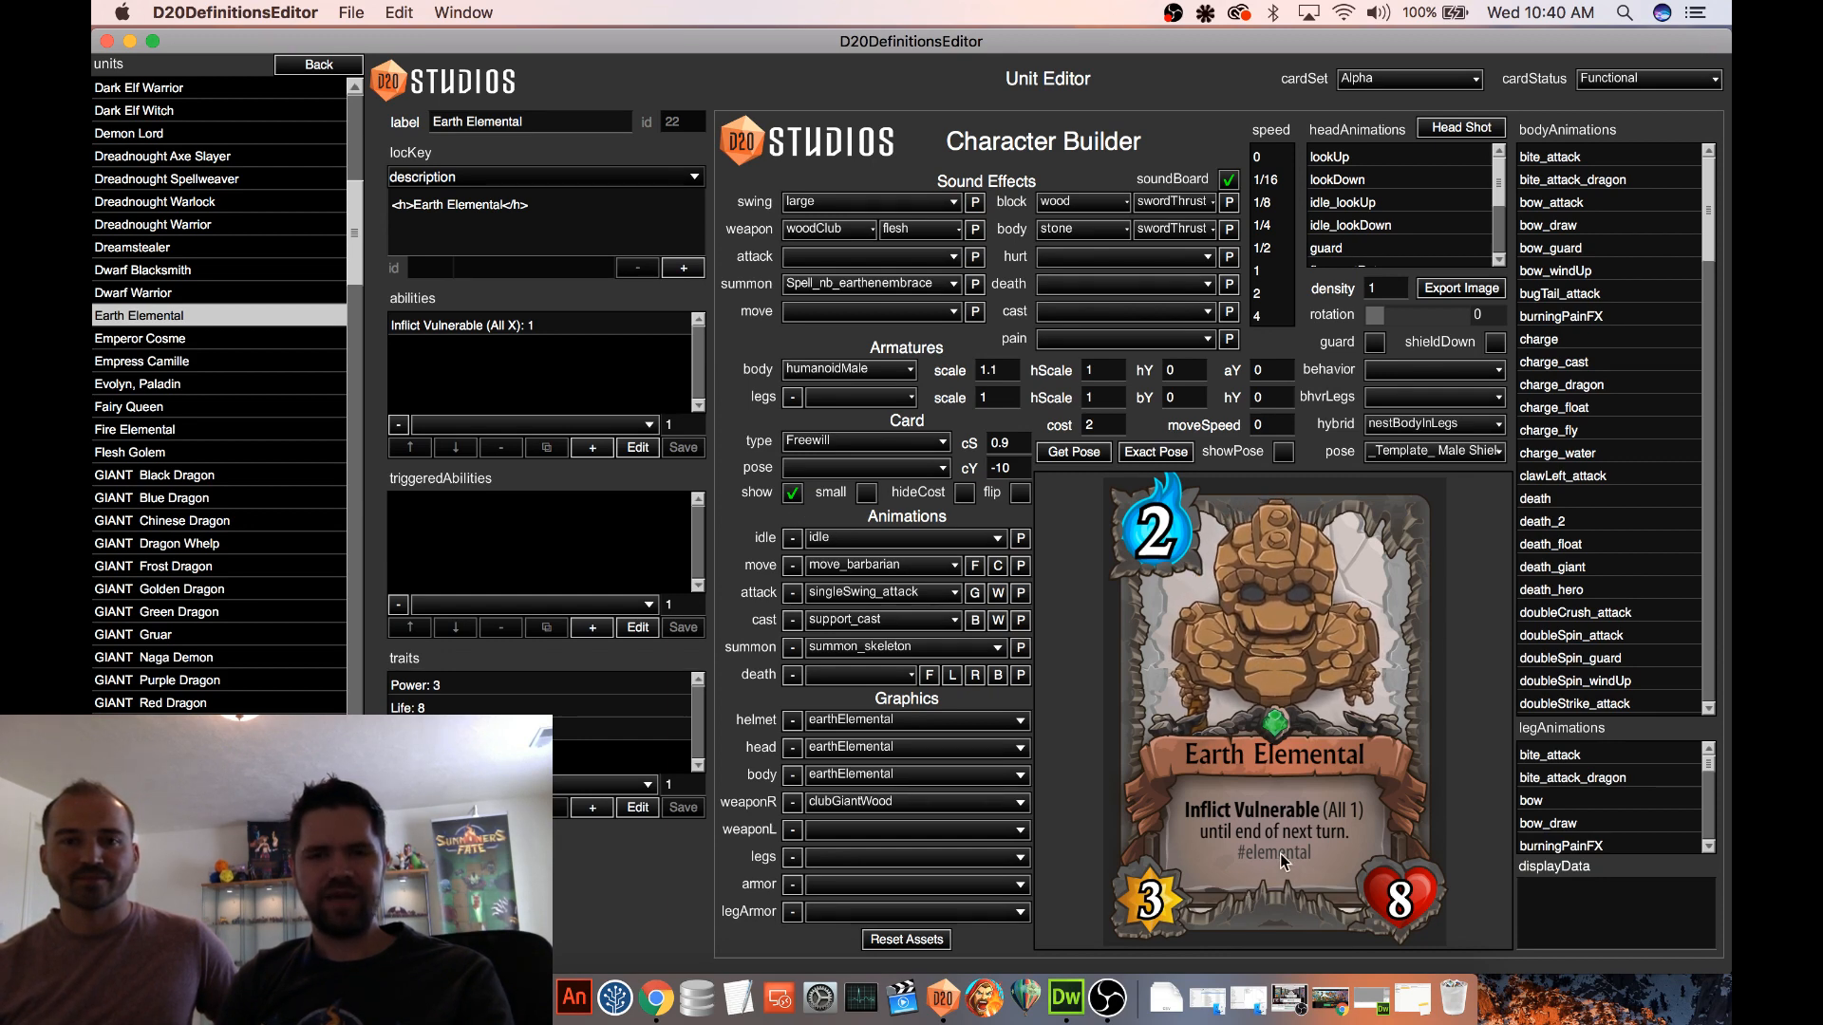
left_click(789, 495)
Open Earth Elemental's Inflict Vulnerable (All X) ability and inspect the Apply Status Effect action in its nested triggered ability
left_click(497, 327)
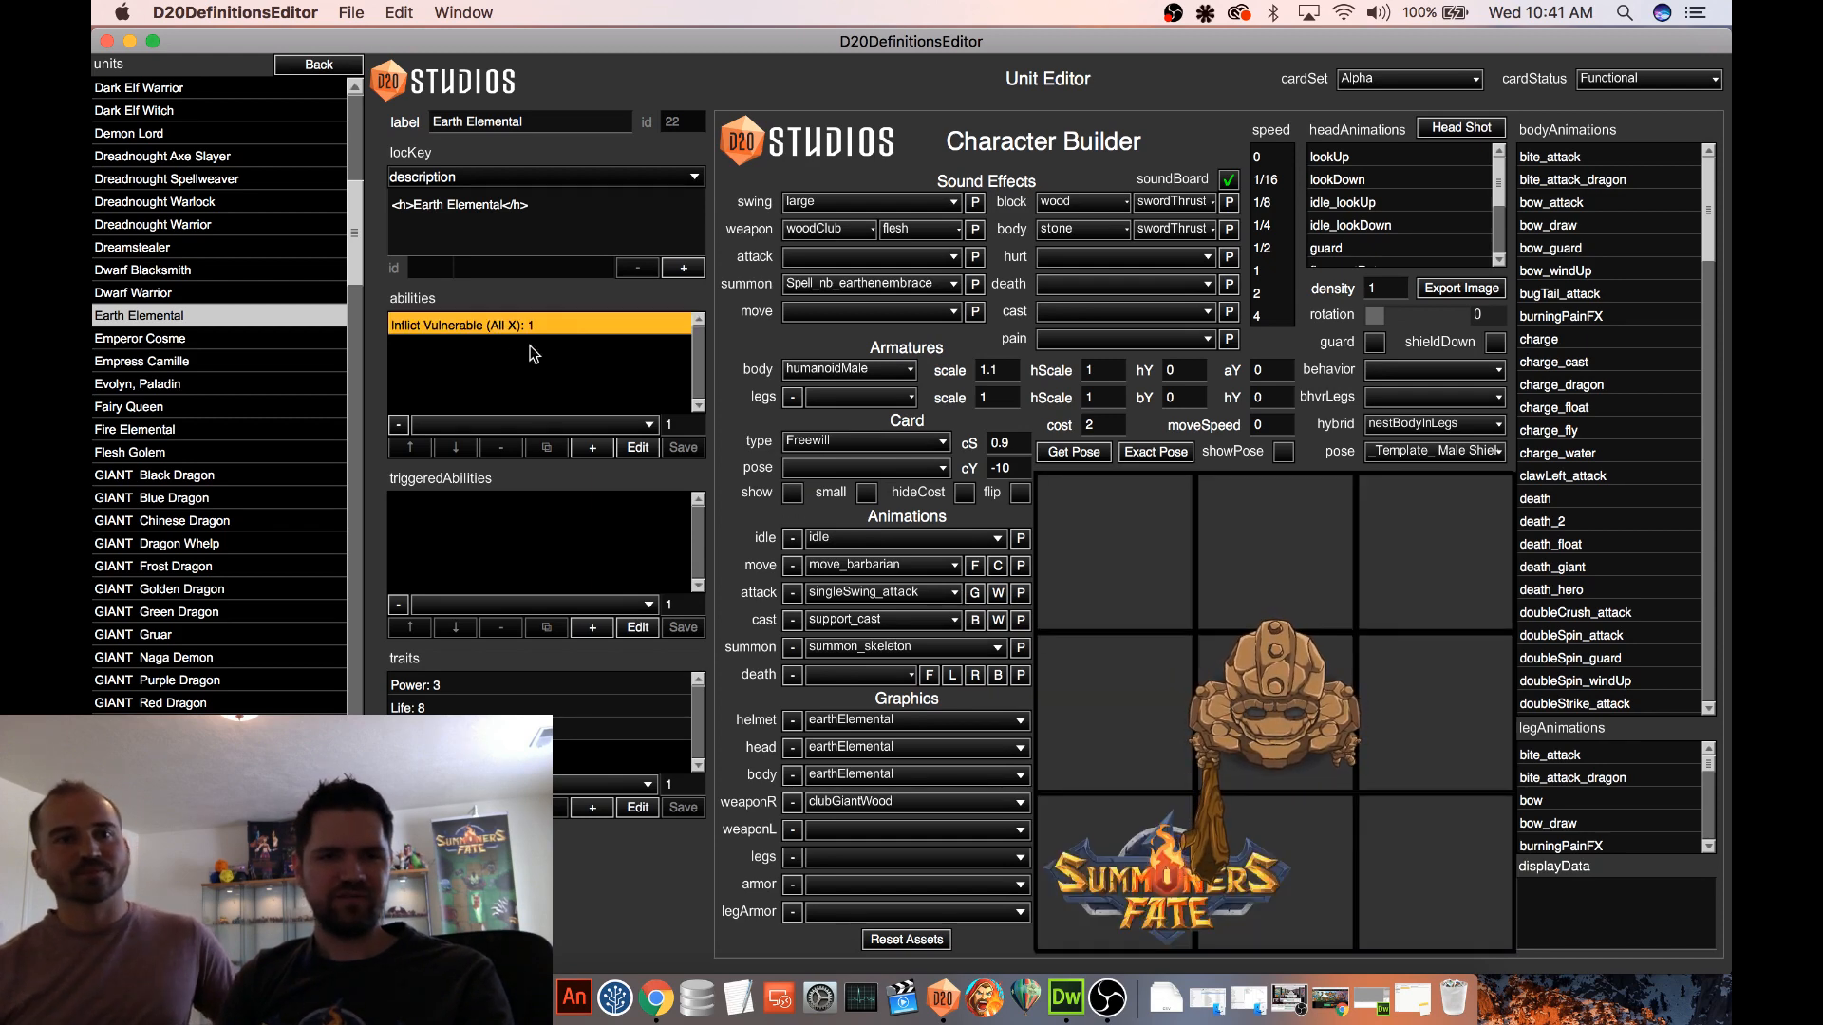
left_click(637, 447)
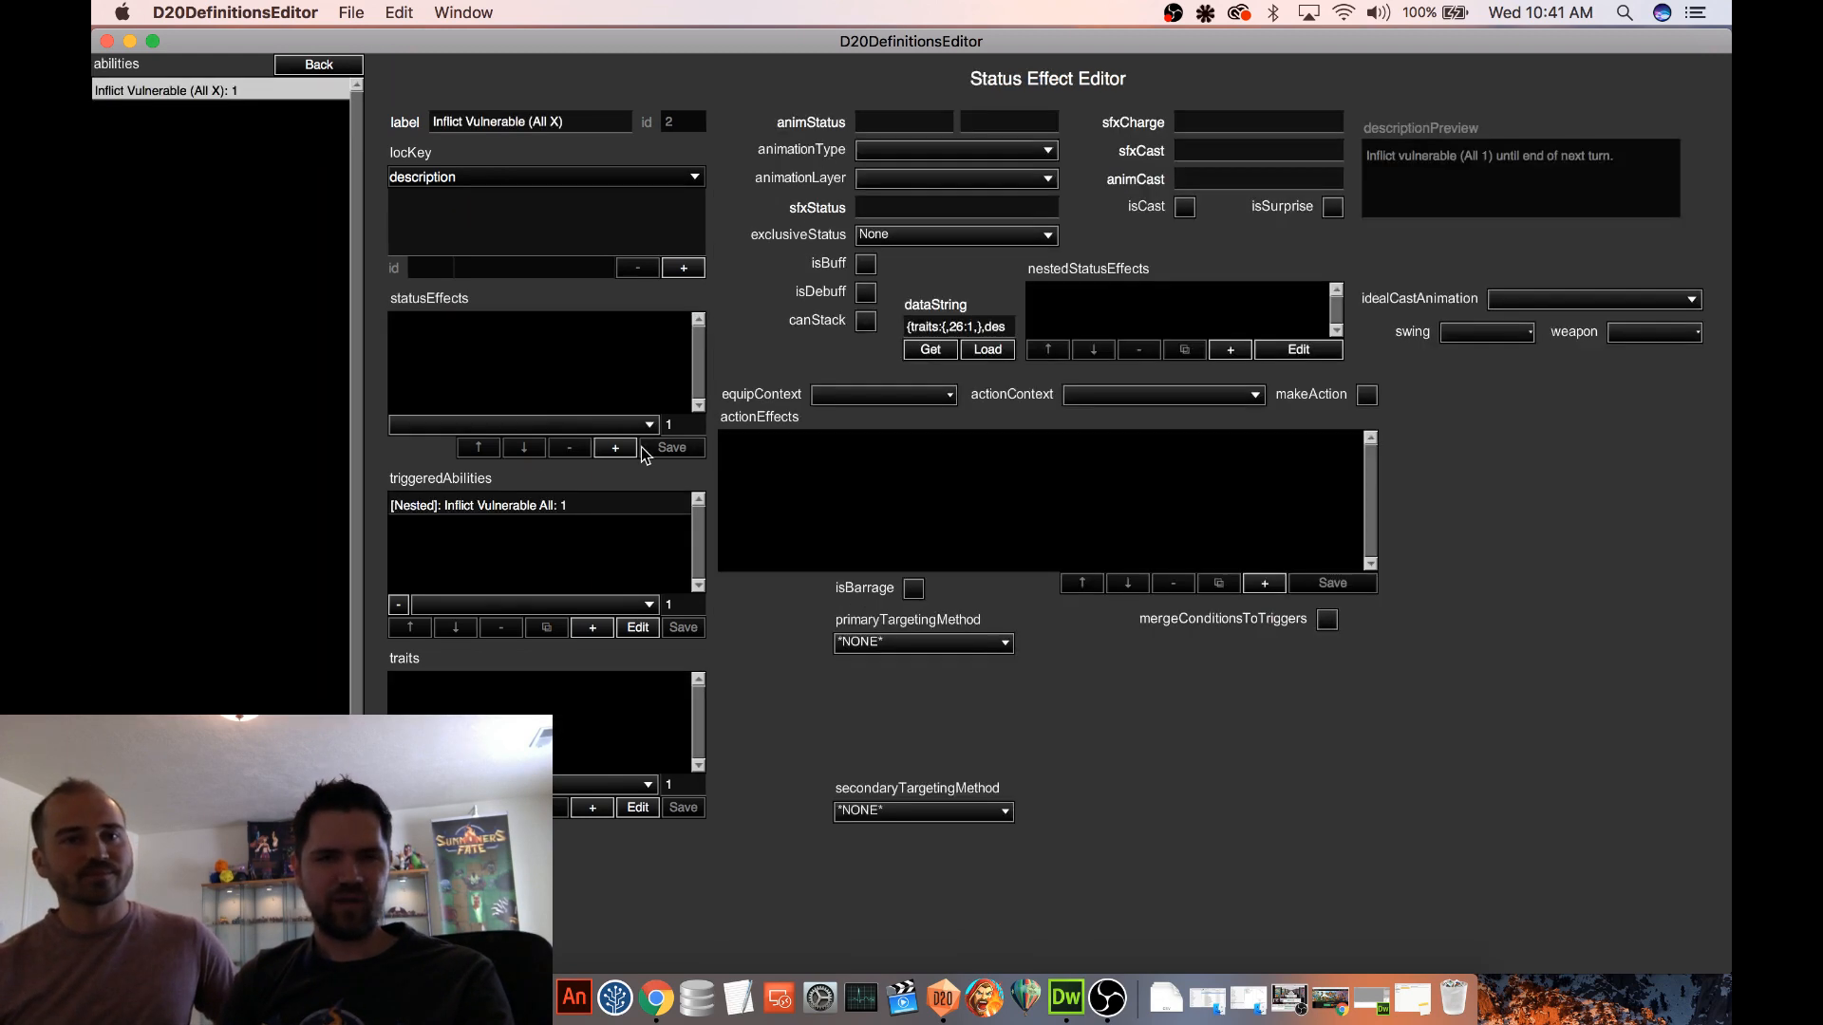
left_click(565, 521)
left_click(637, 629)
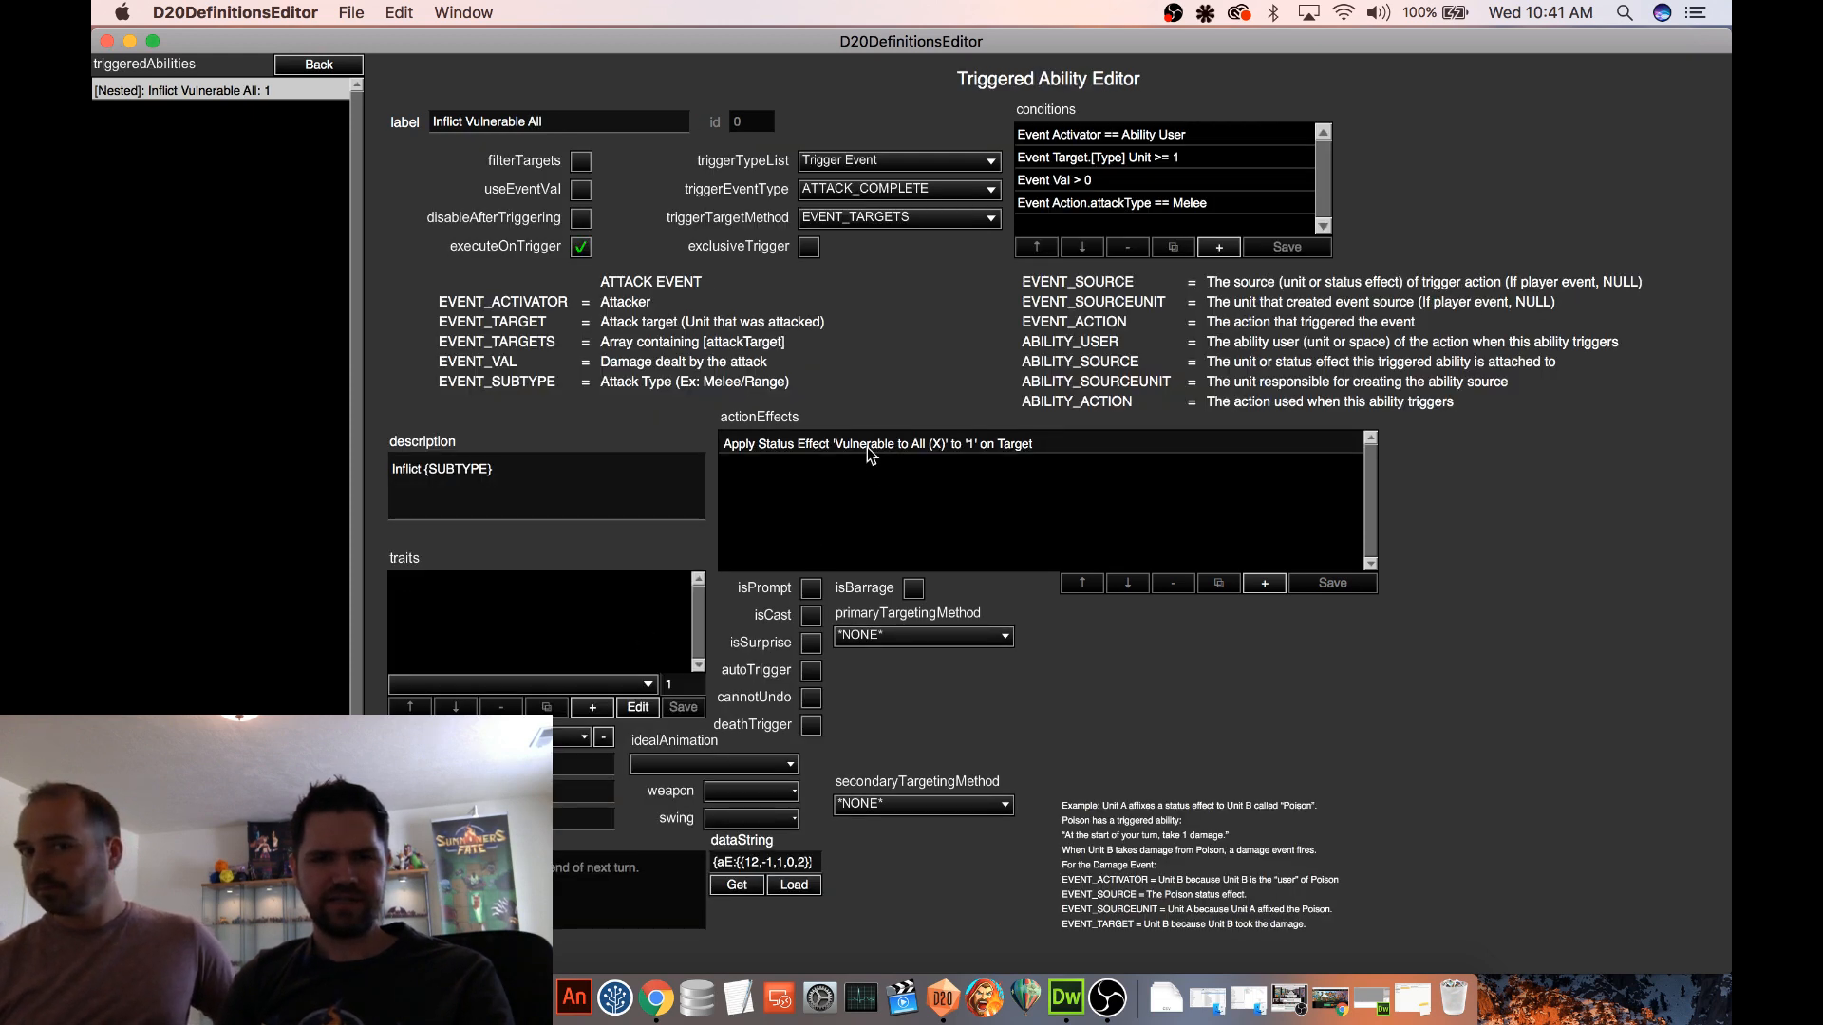
left_click(868, 453)
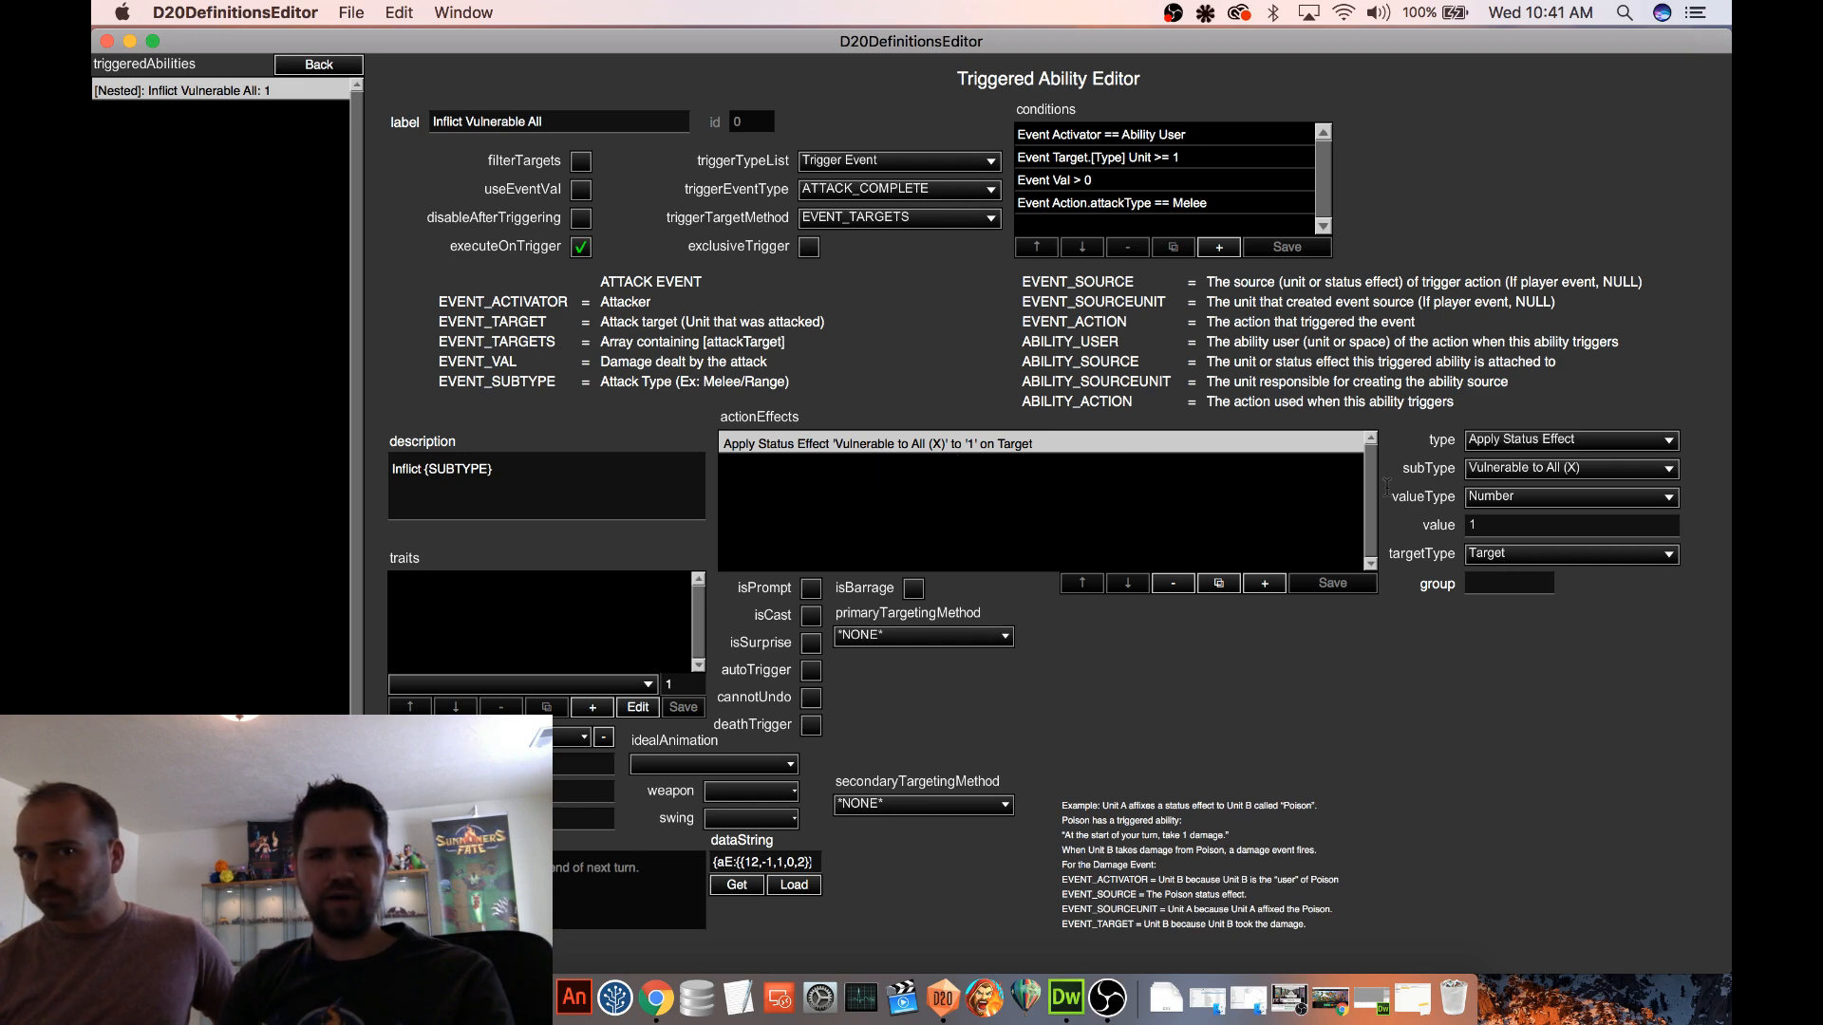
Relabel Earth Elemental's Inflict Vulnerable (All X) ability as Inflict Vulnerable (Goblin X)
left_click(310, 69)
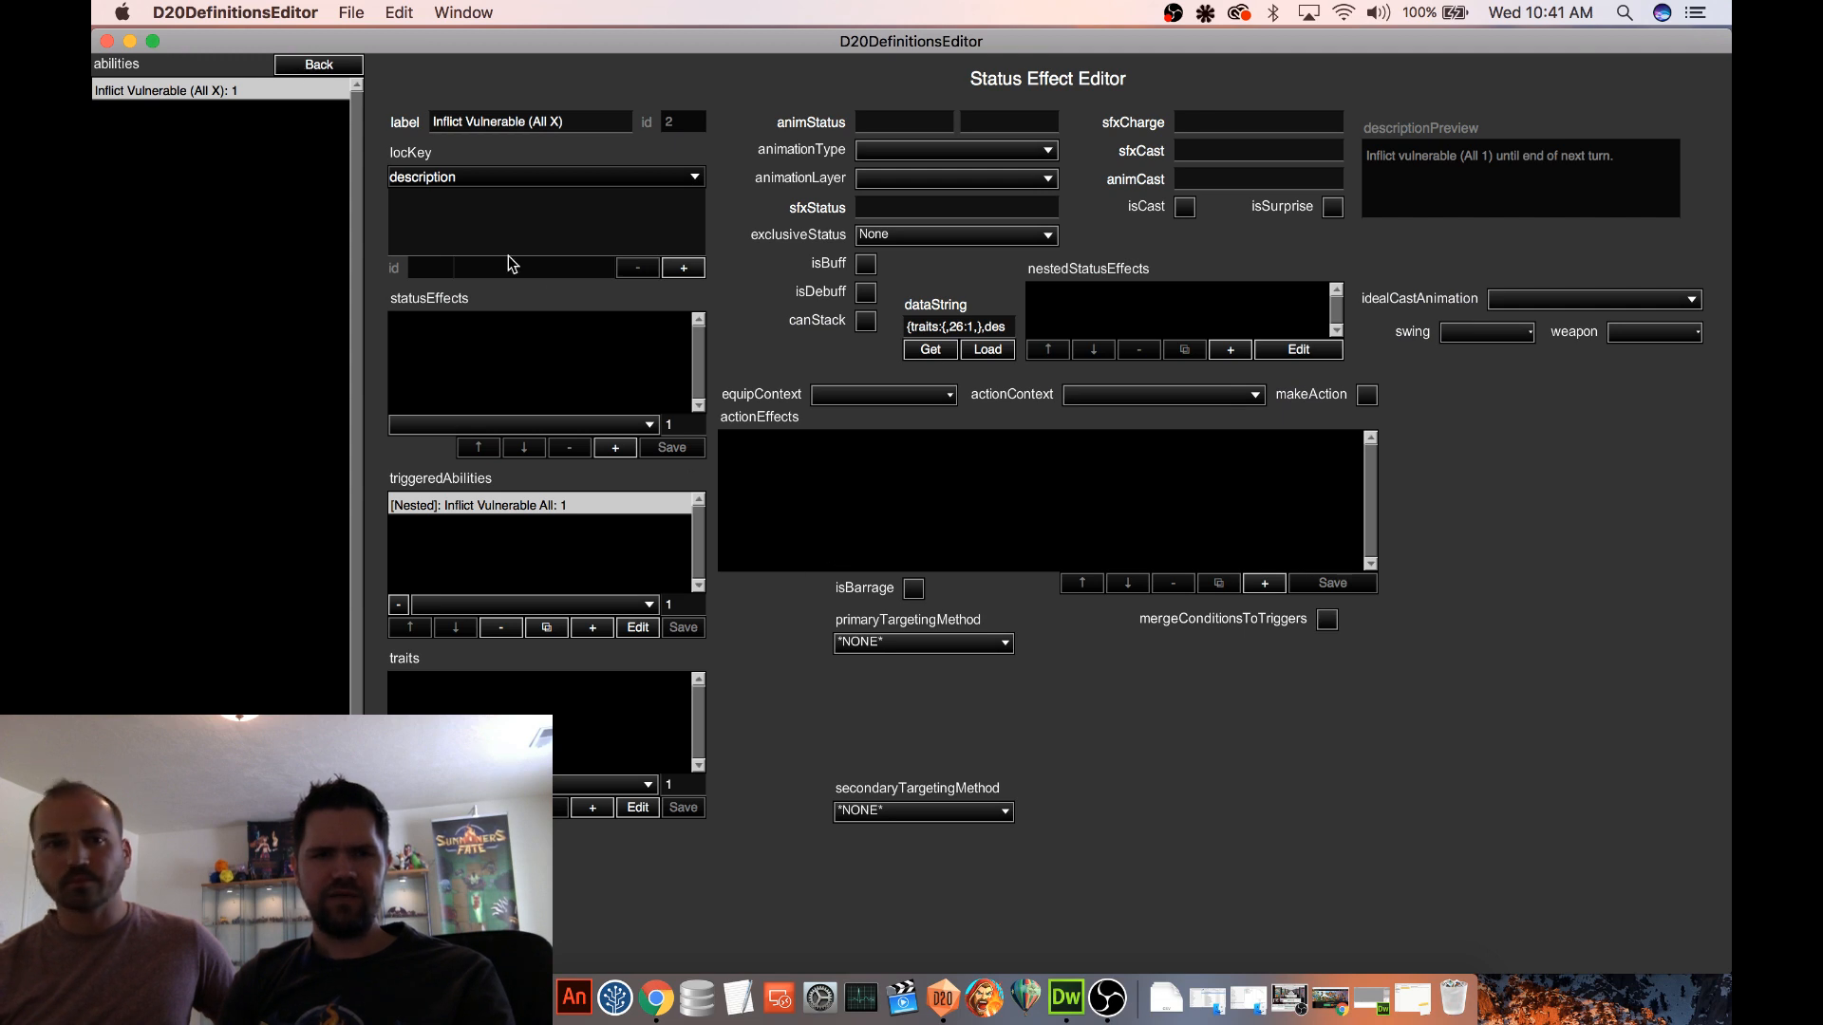
left_click(321, 67)
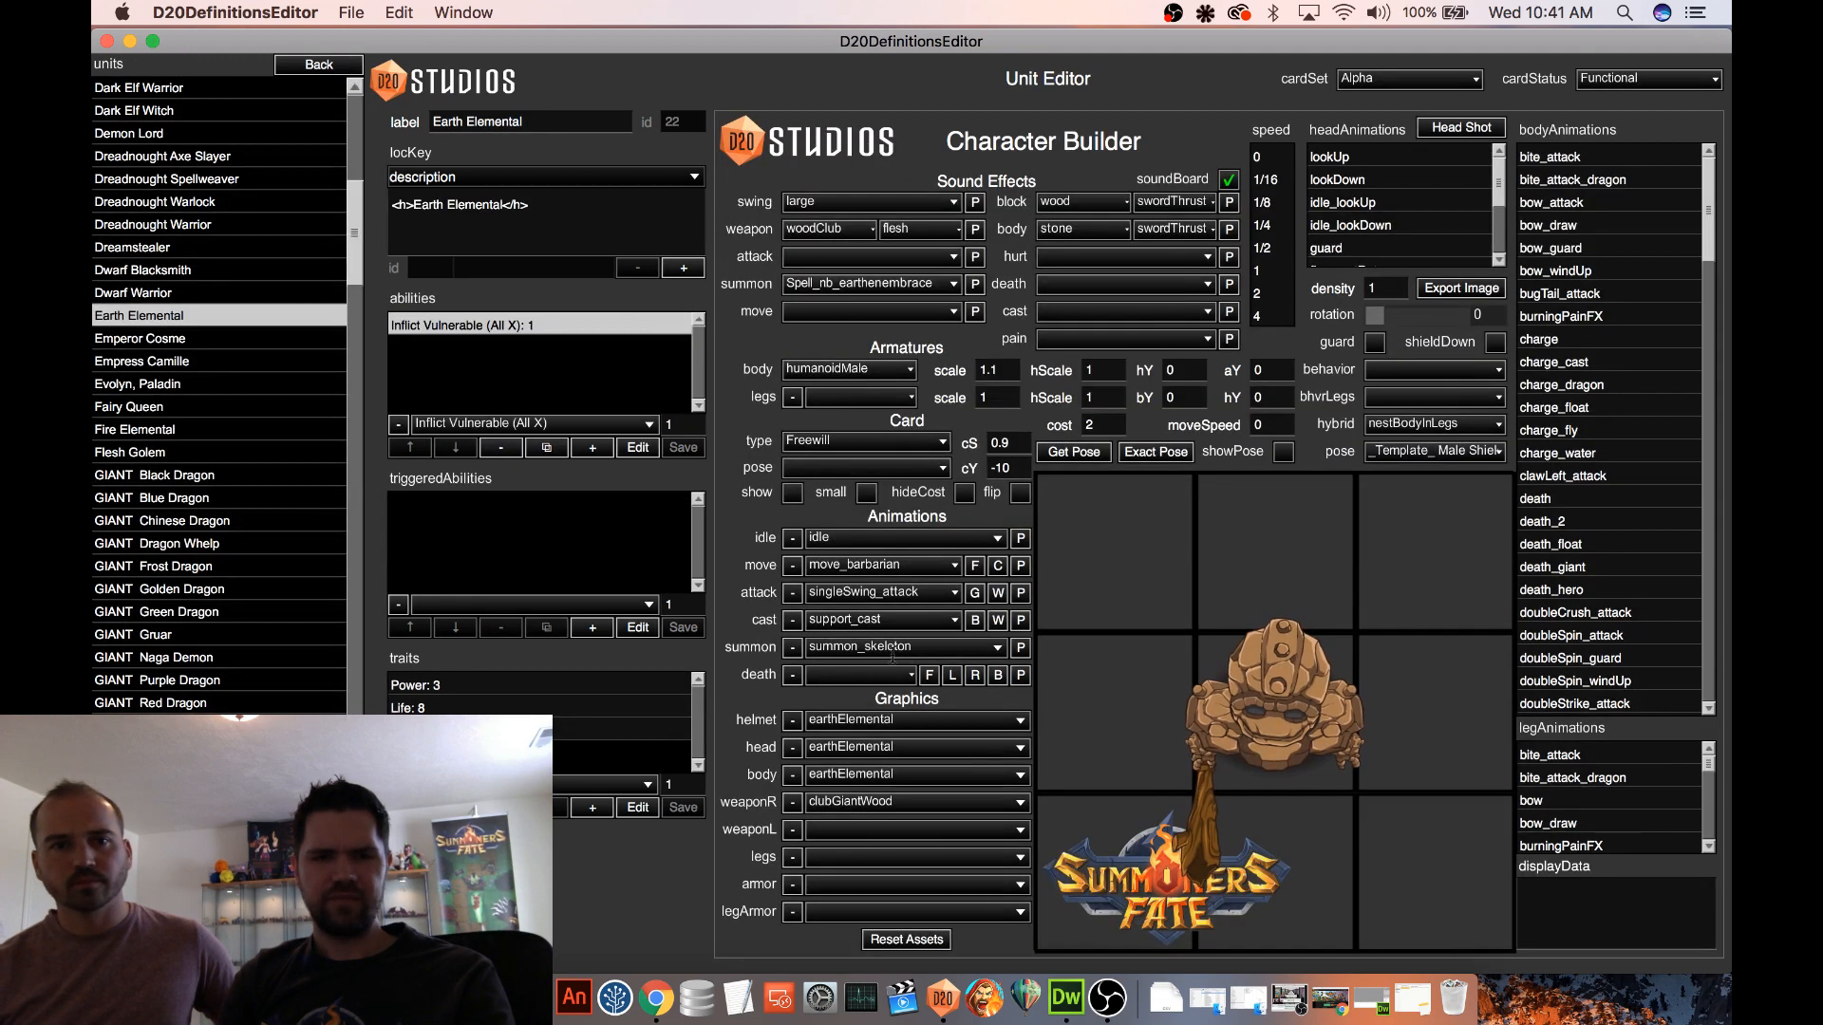
left_click(647, 448)
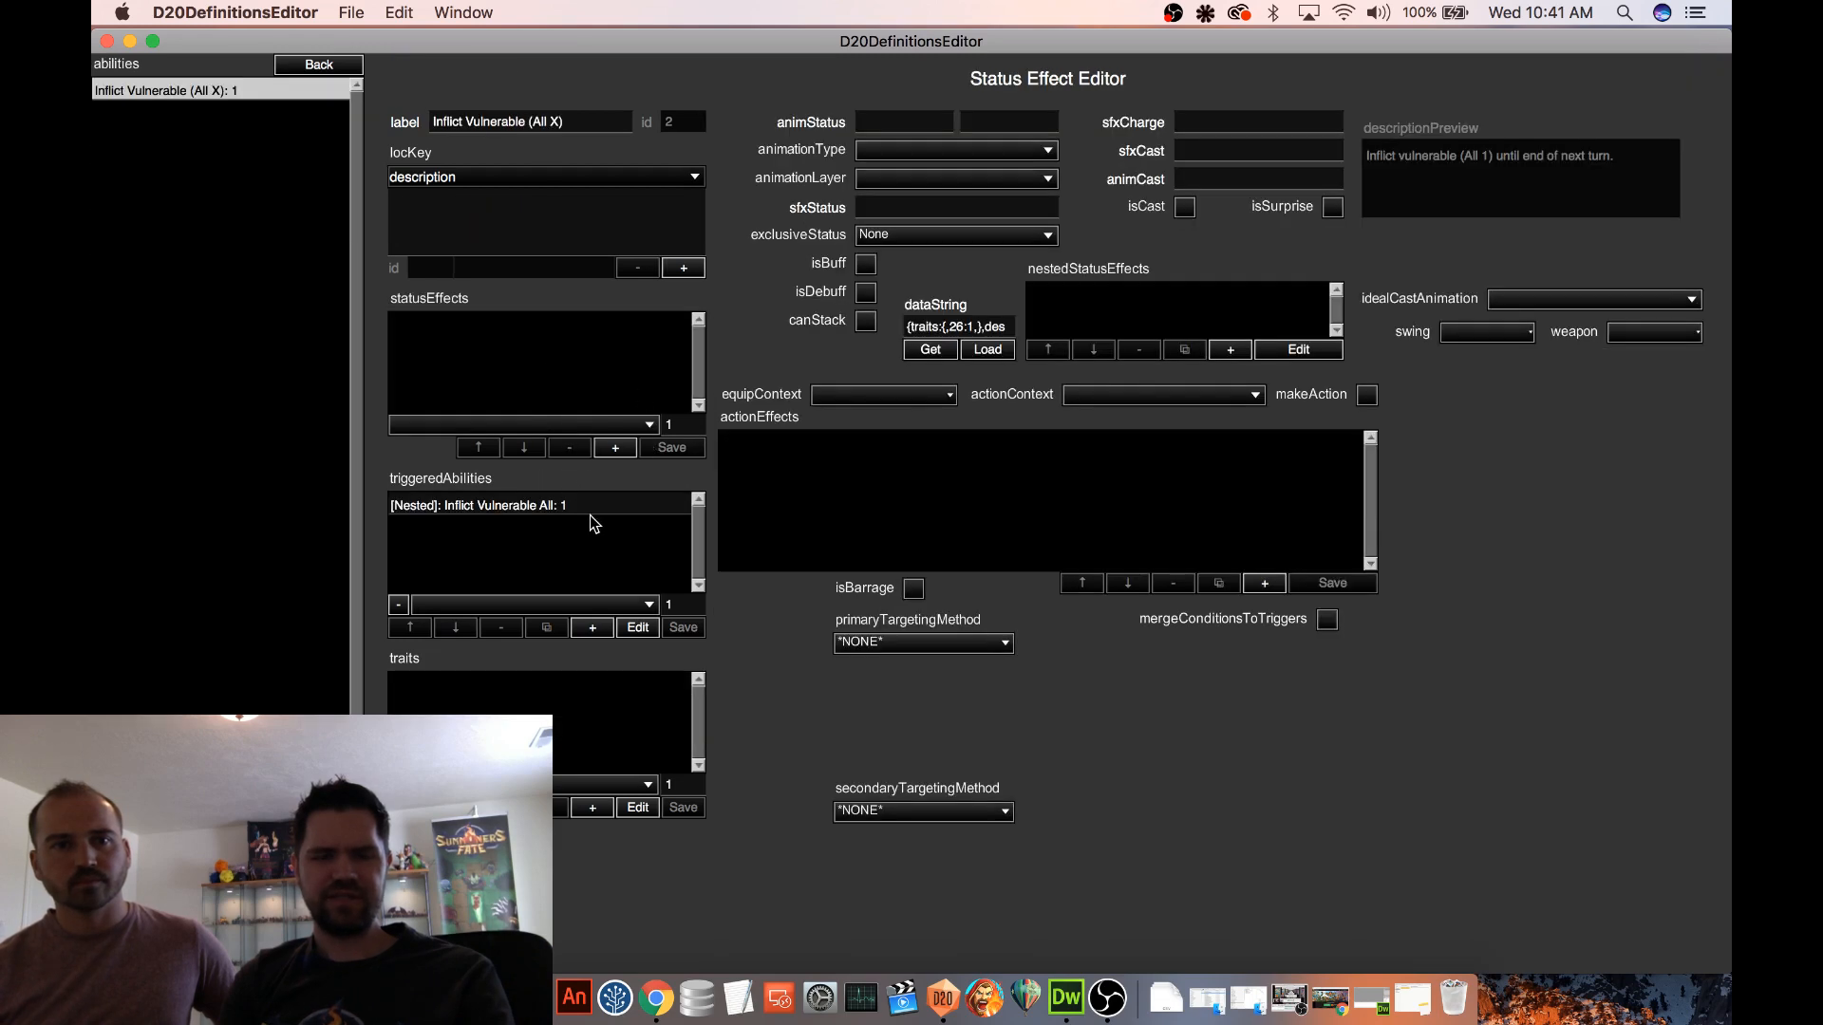
left_click(330, 66)
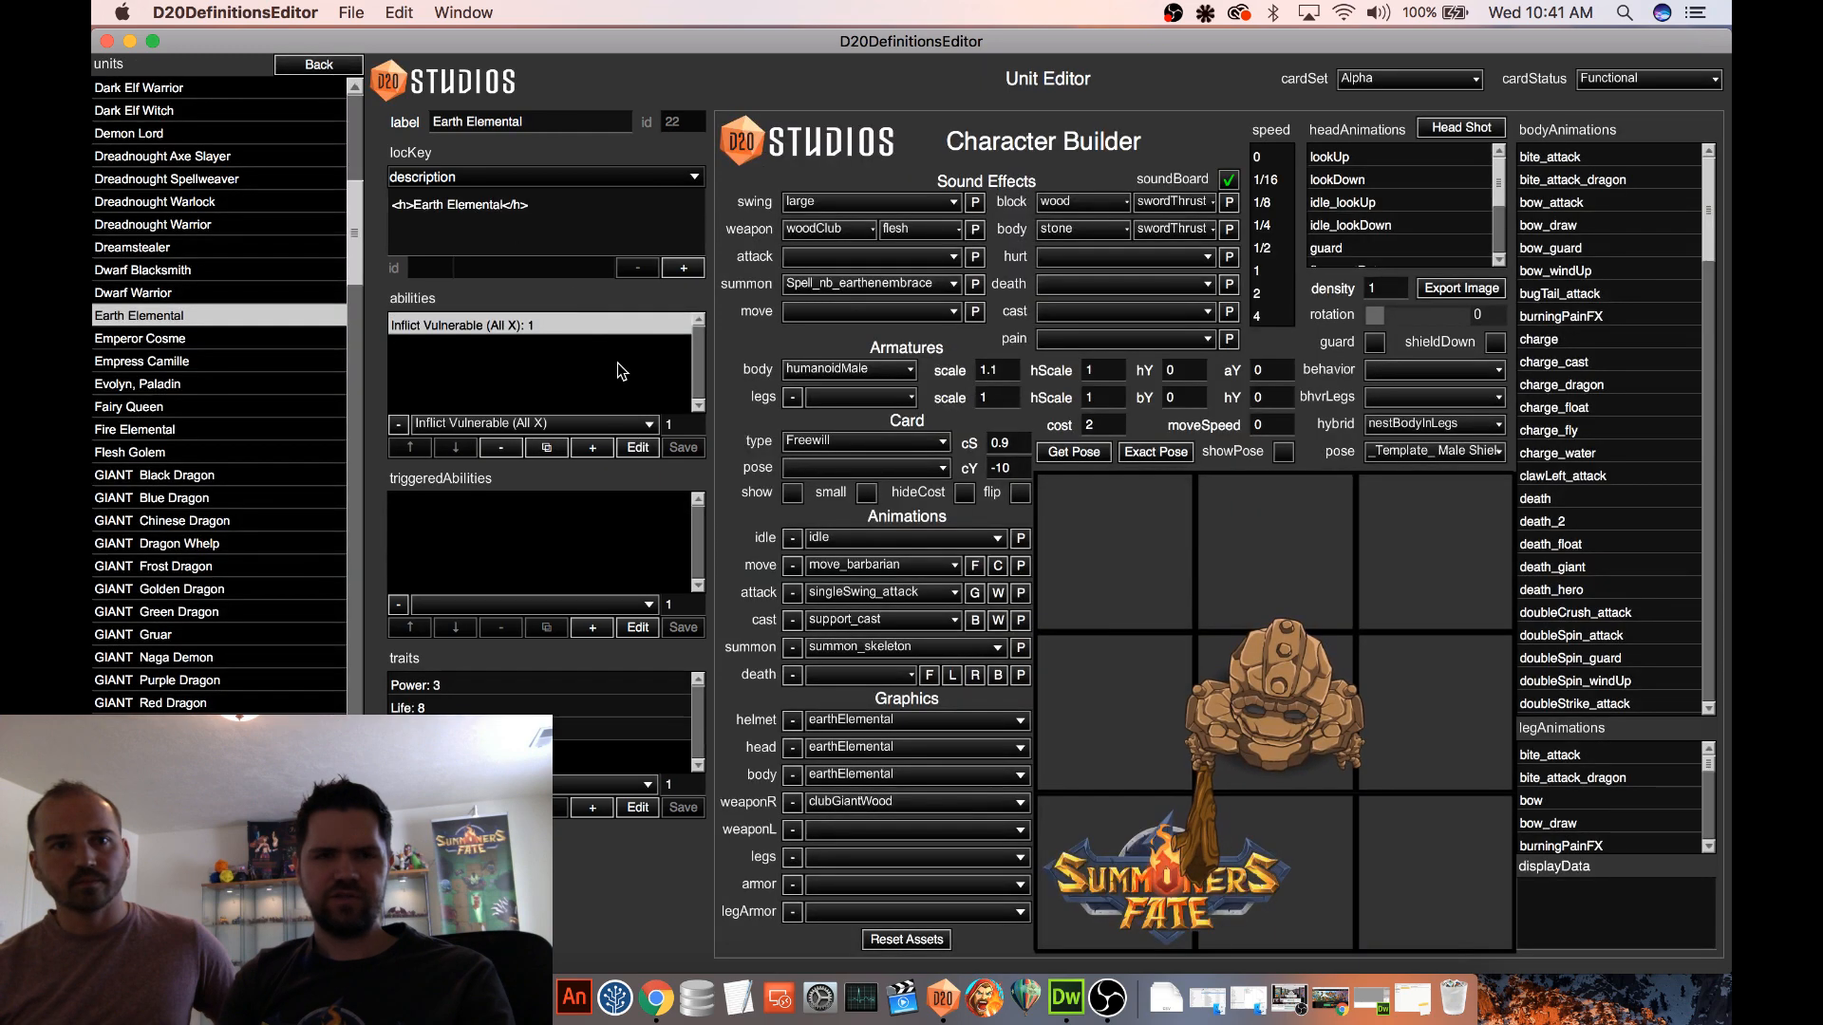
left_click(639, 448)
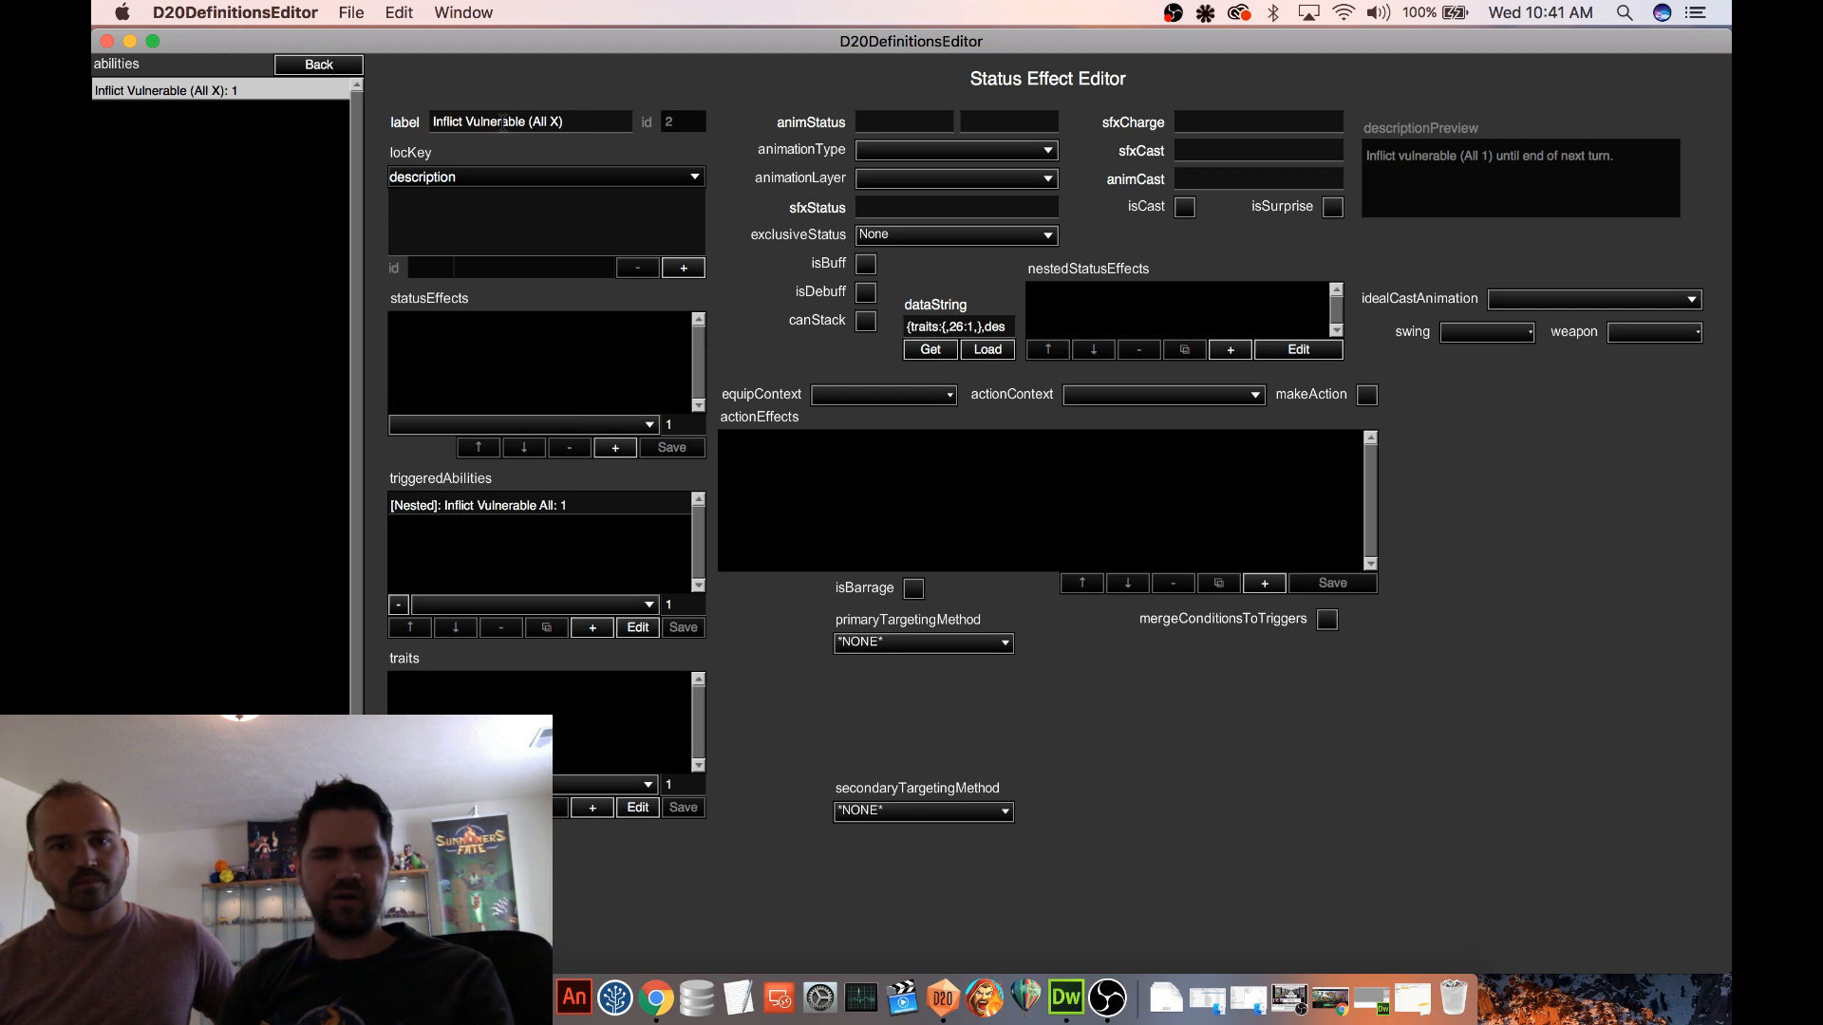
left_click_drag(528, 122, 548, 121)
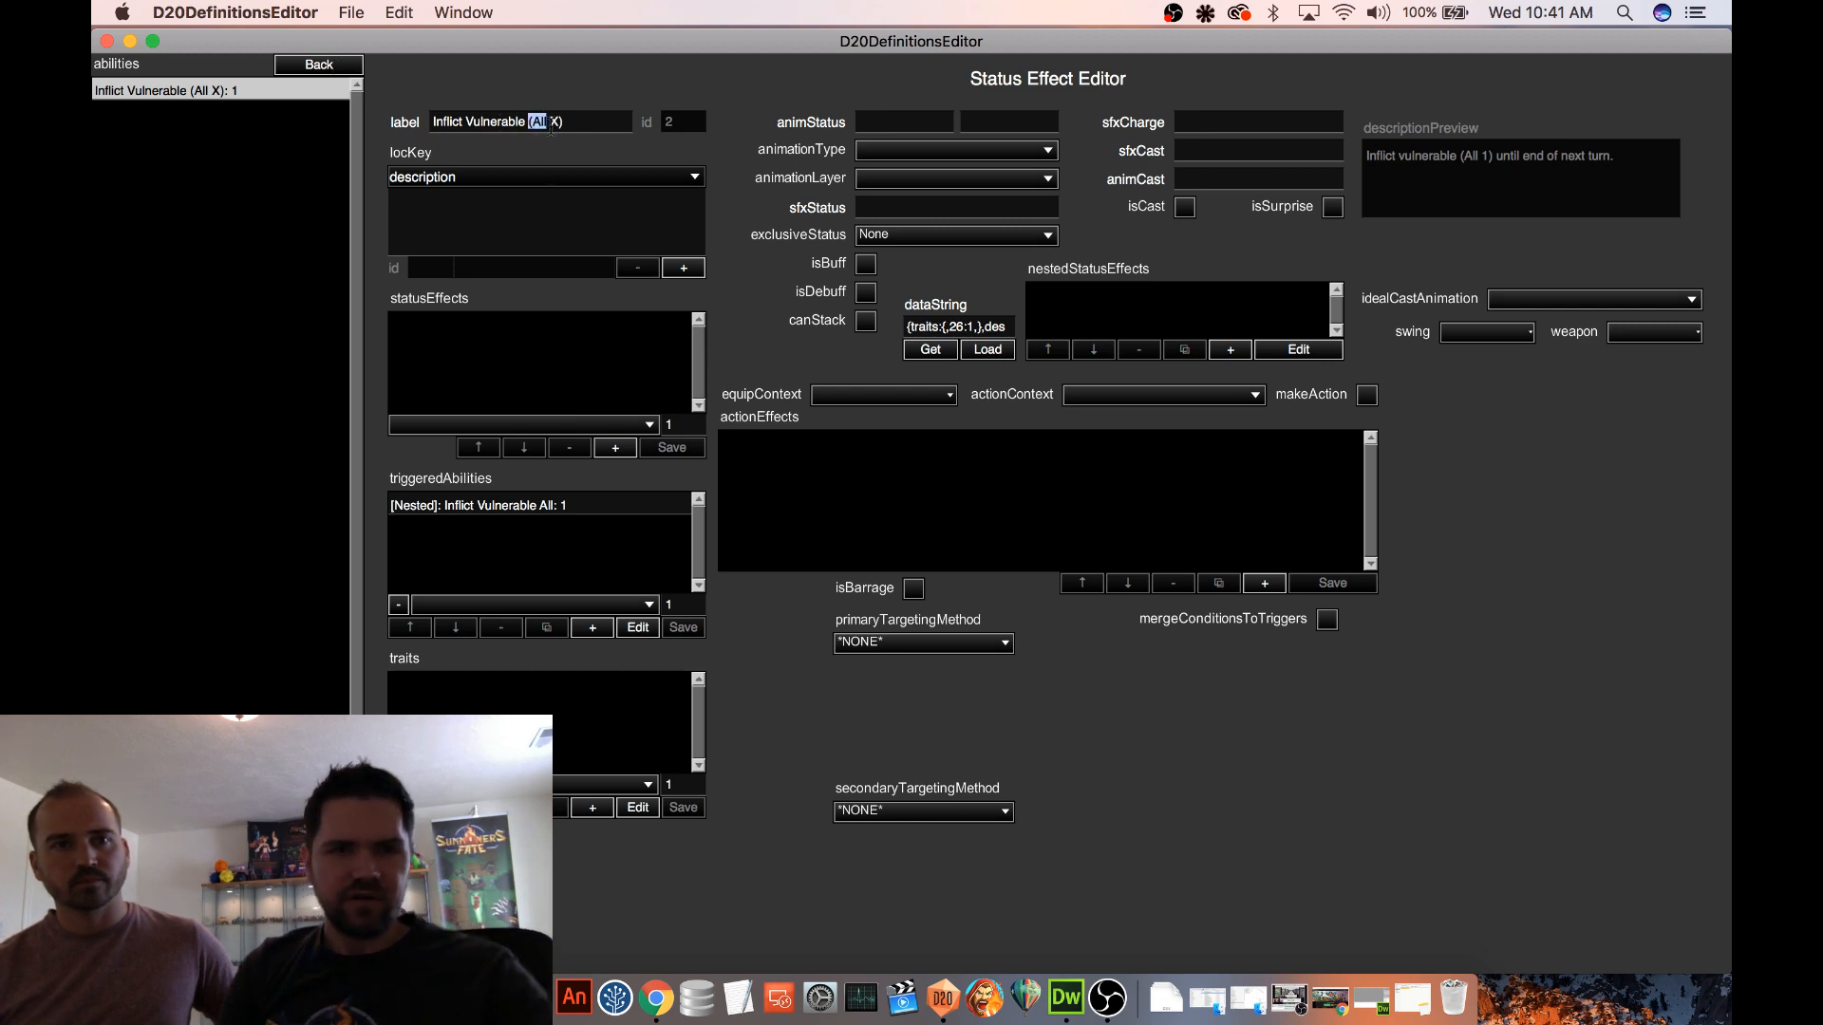
type("A")
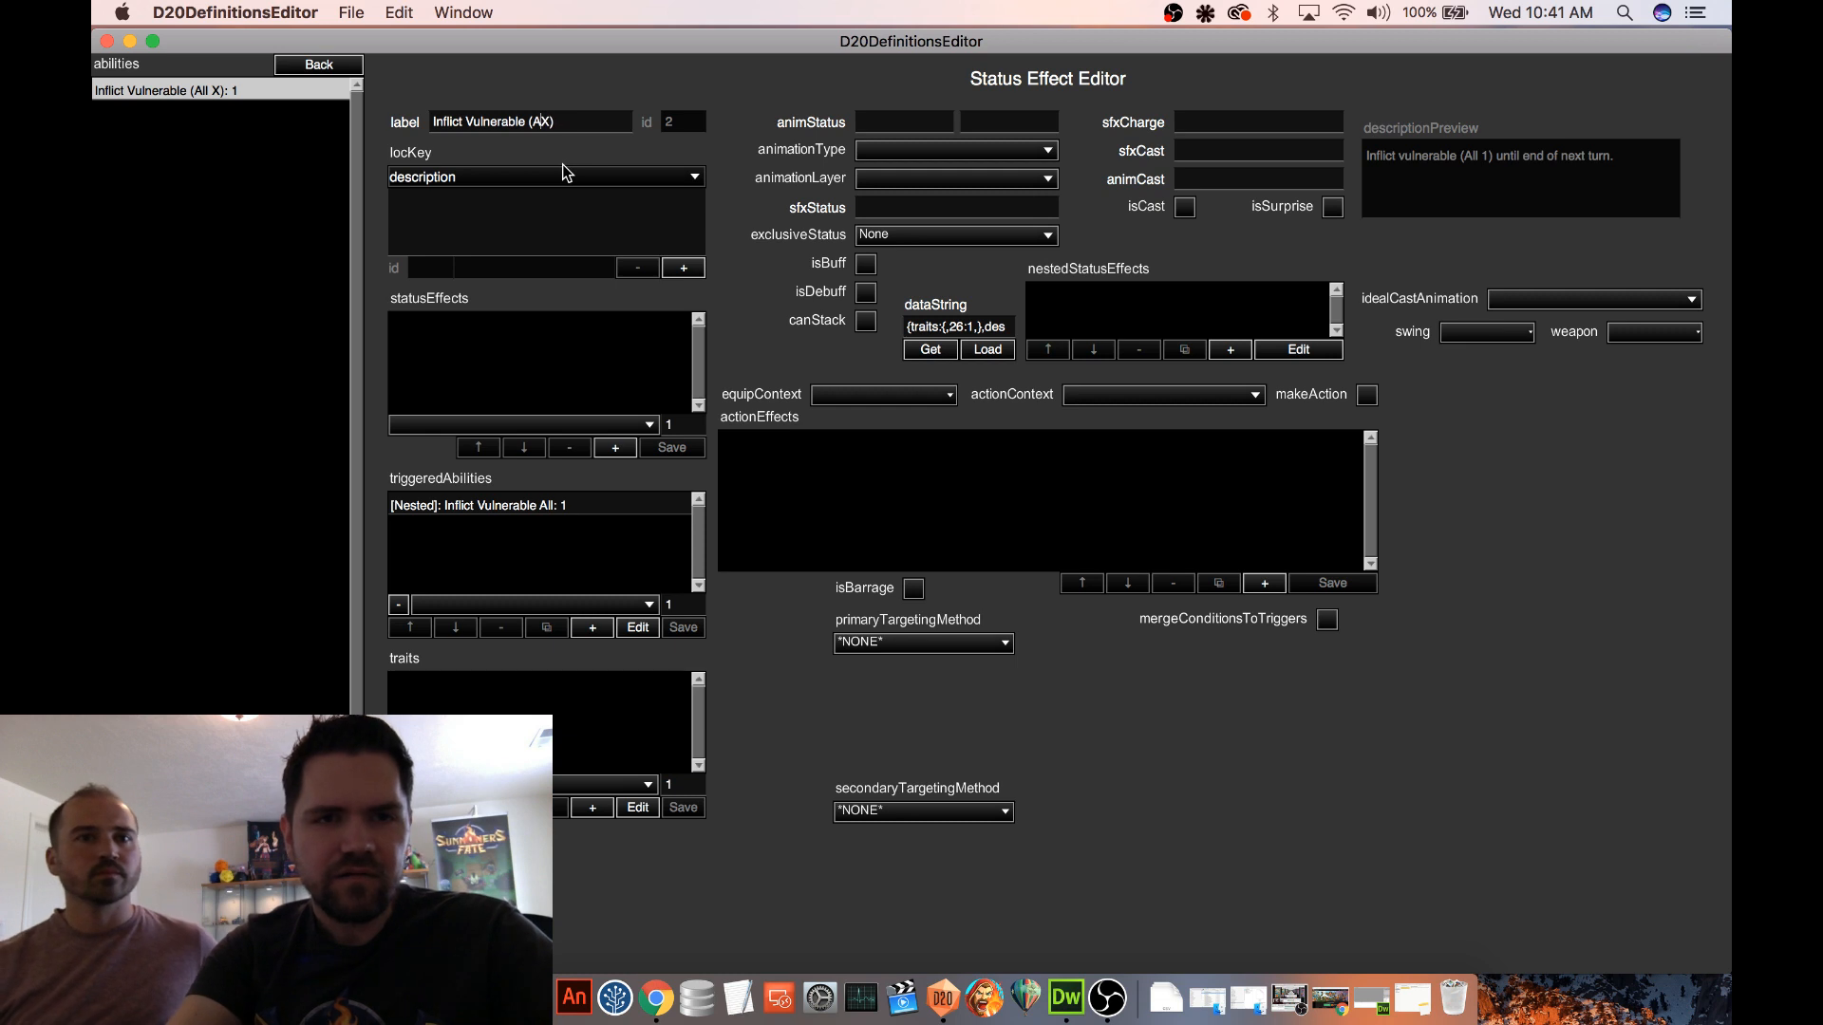
key("BackSpace")
type("Goblin")
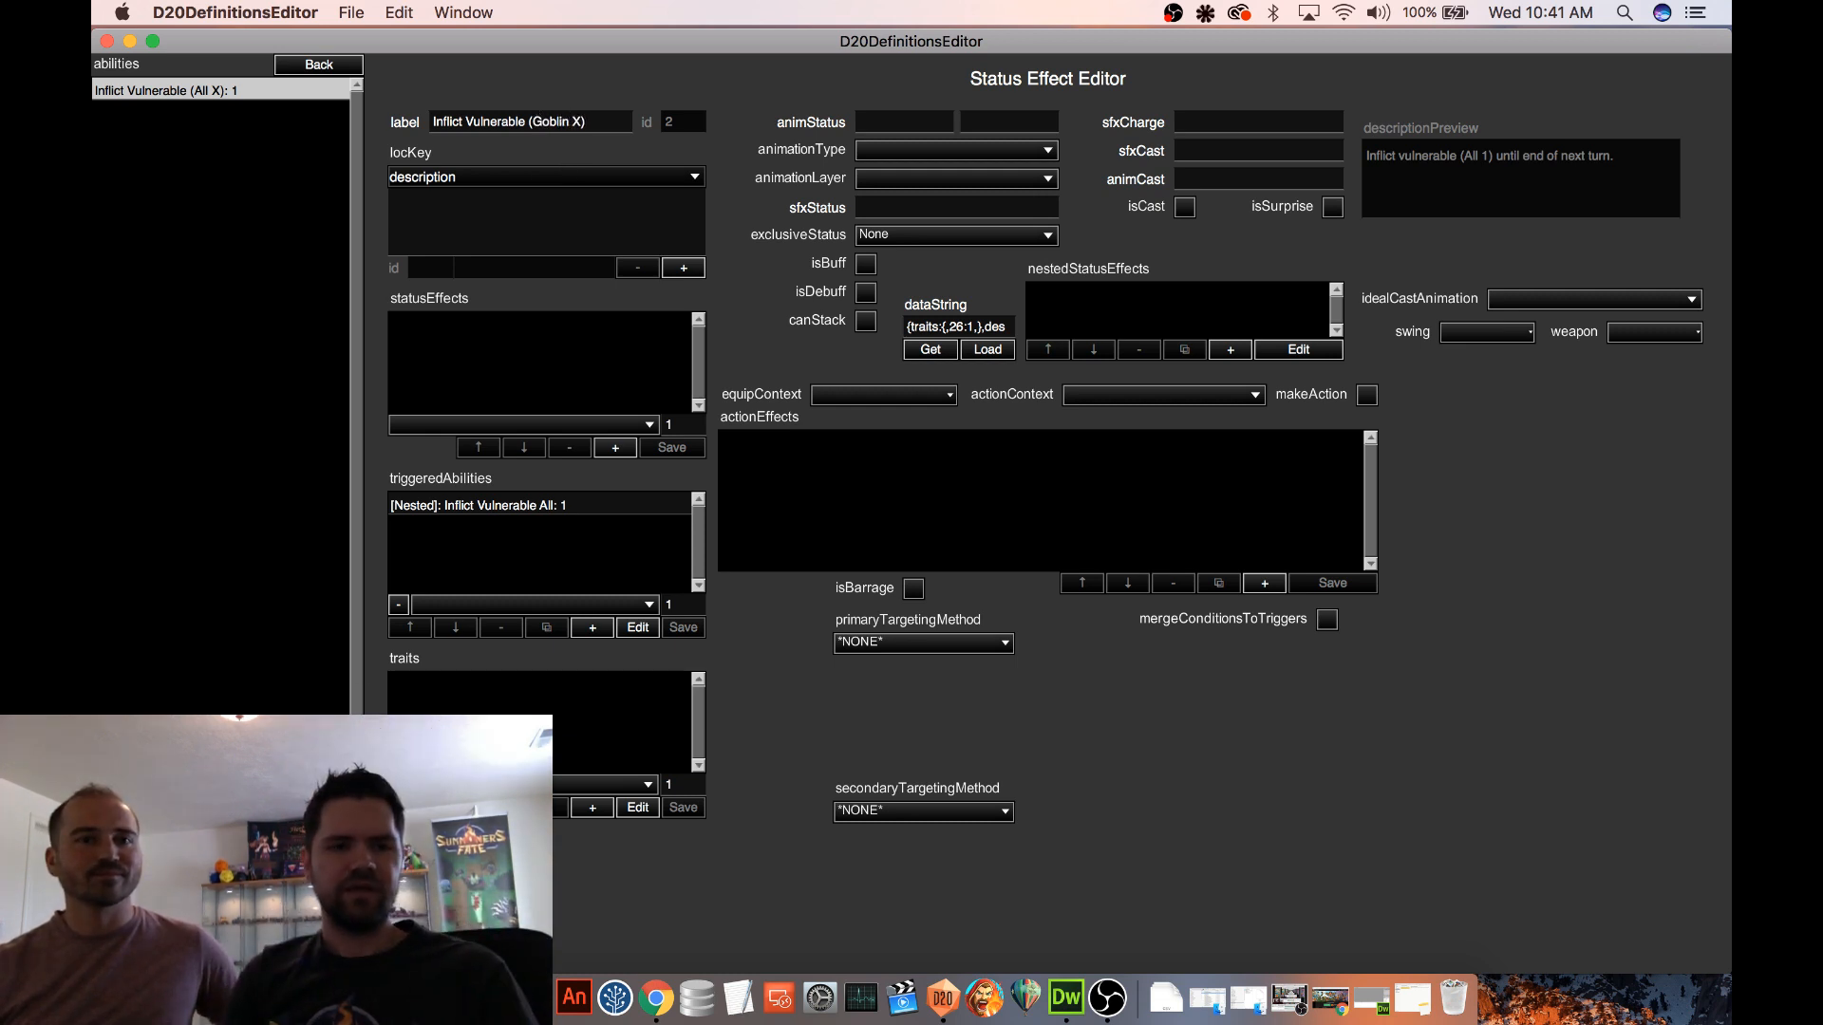
key("Return")
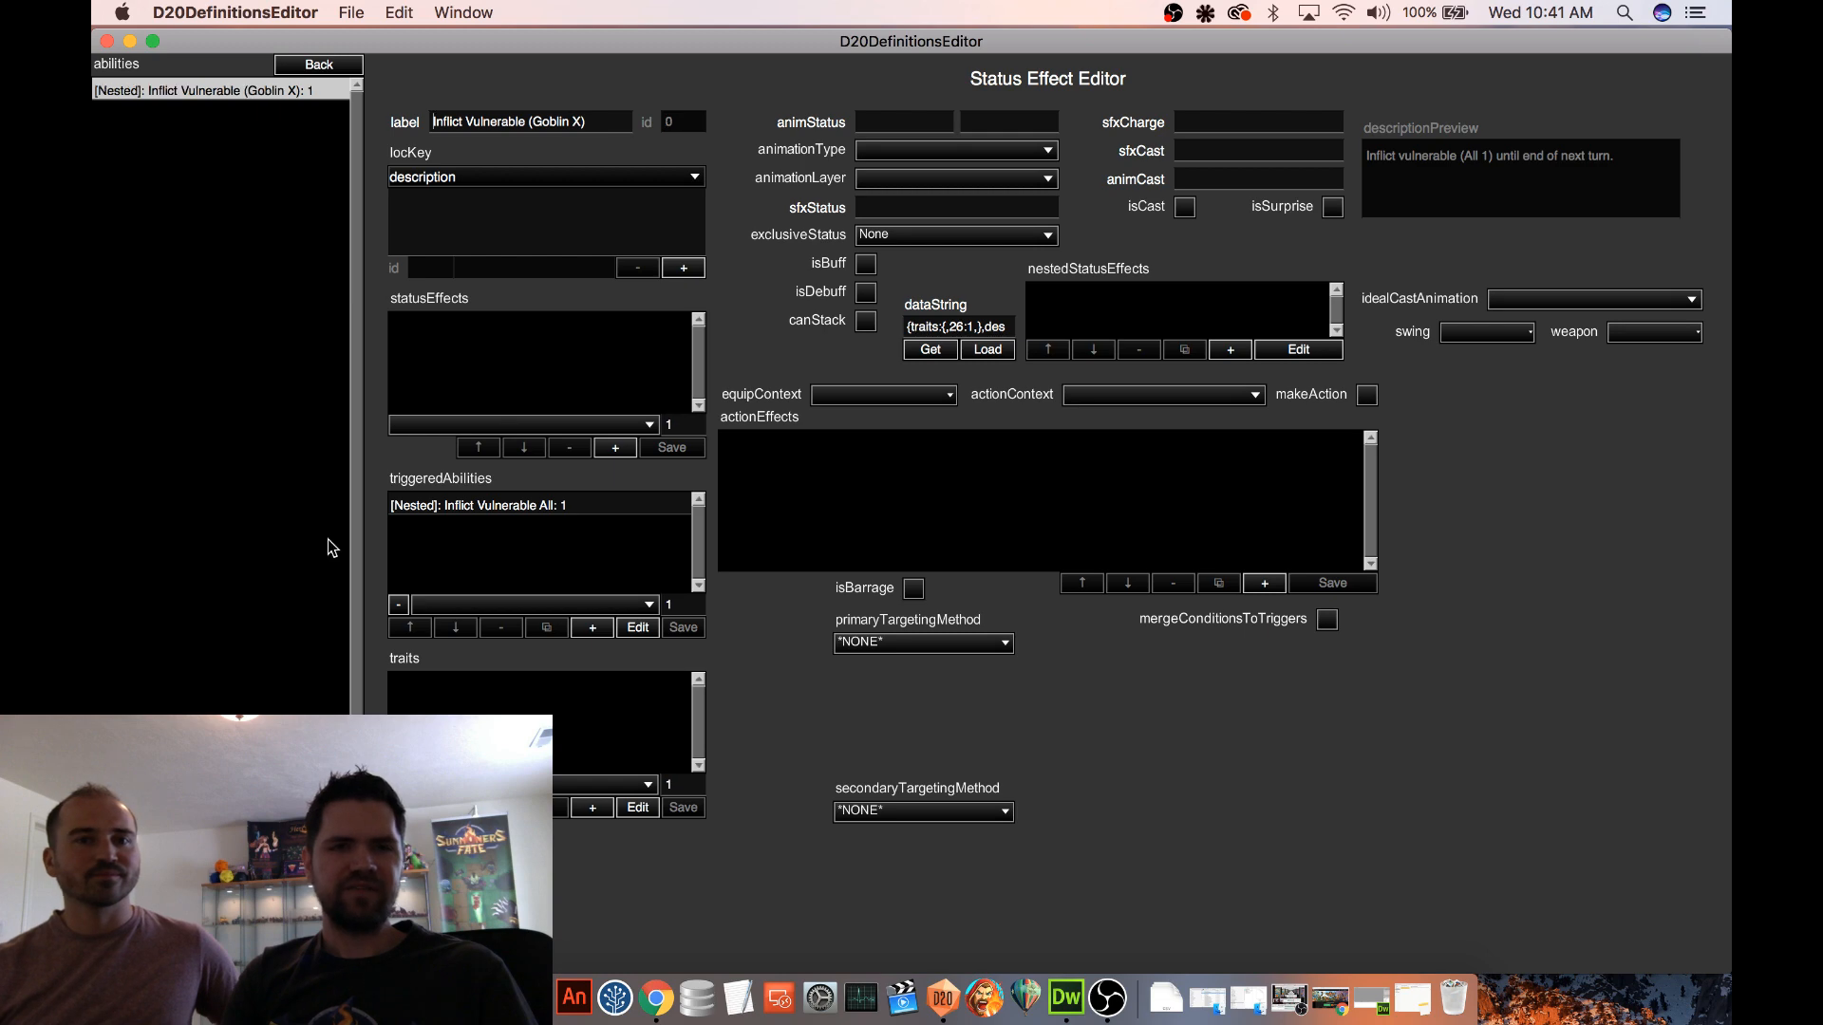
Reopen Earth Elemental's Inflict Vulnerable (Goblin X) ability and get its data string
left_click(318, 68)
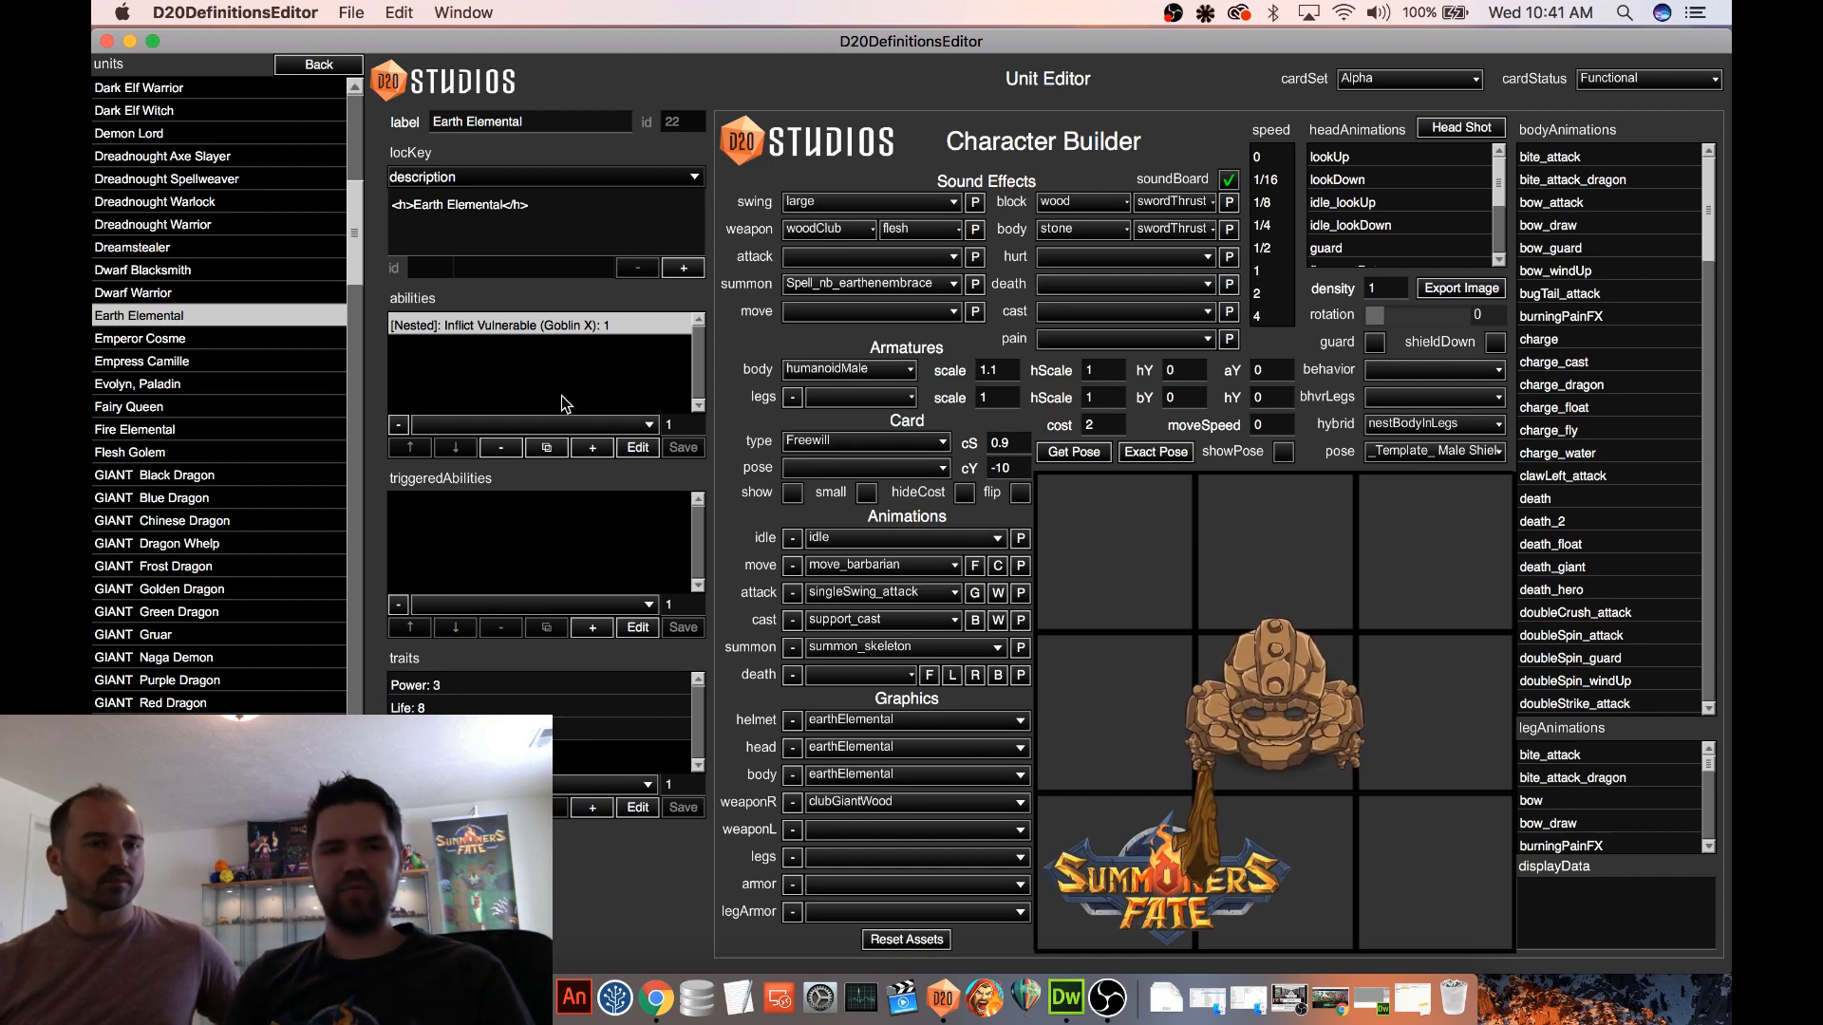
left_click(638, 447)
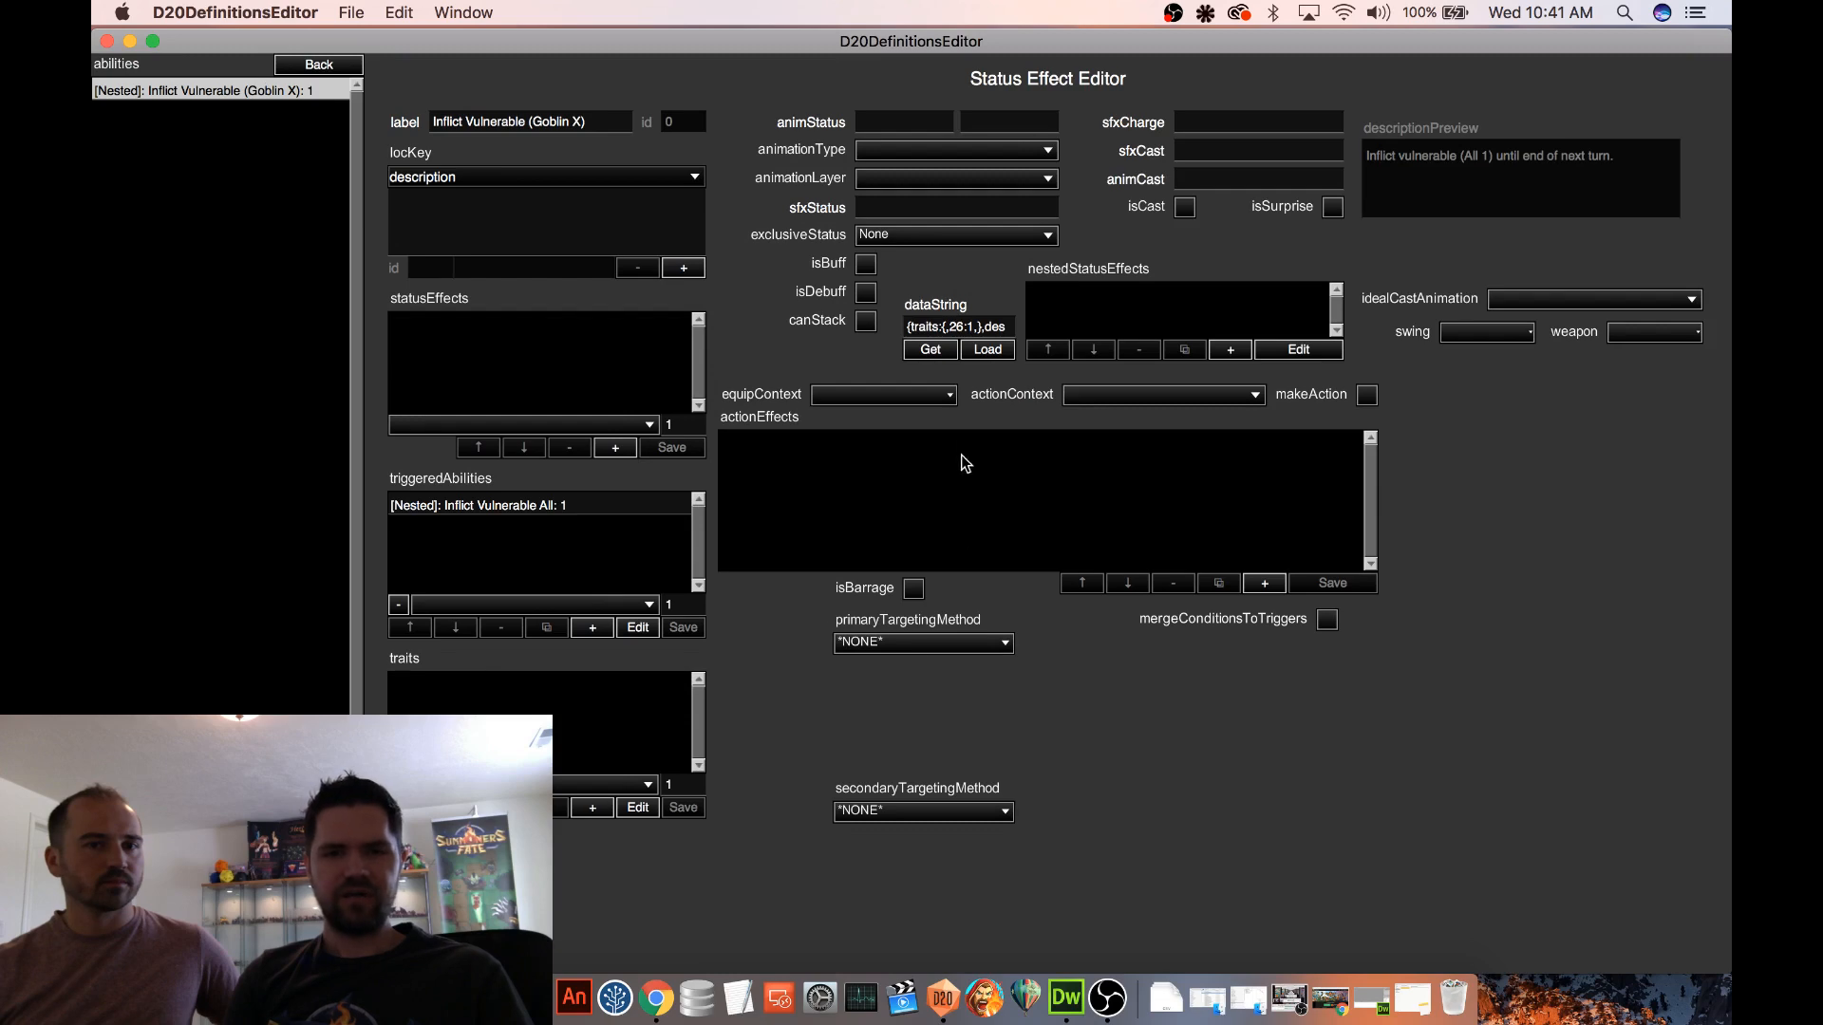
left_click(936, 352)
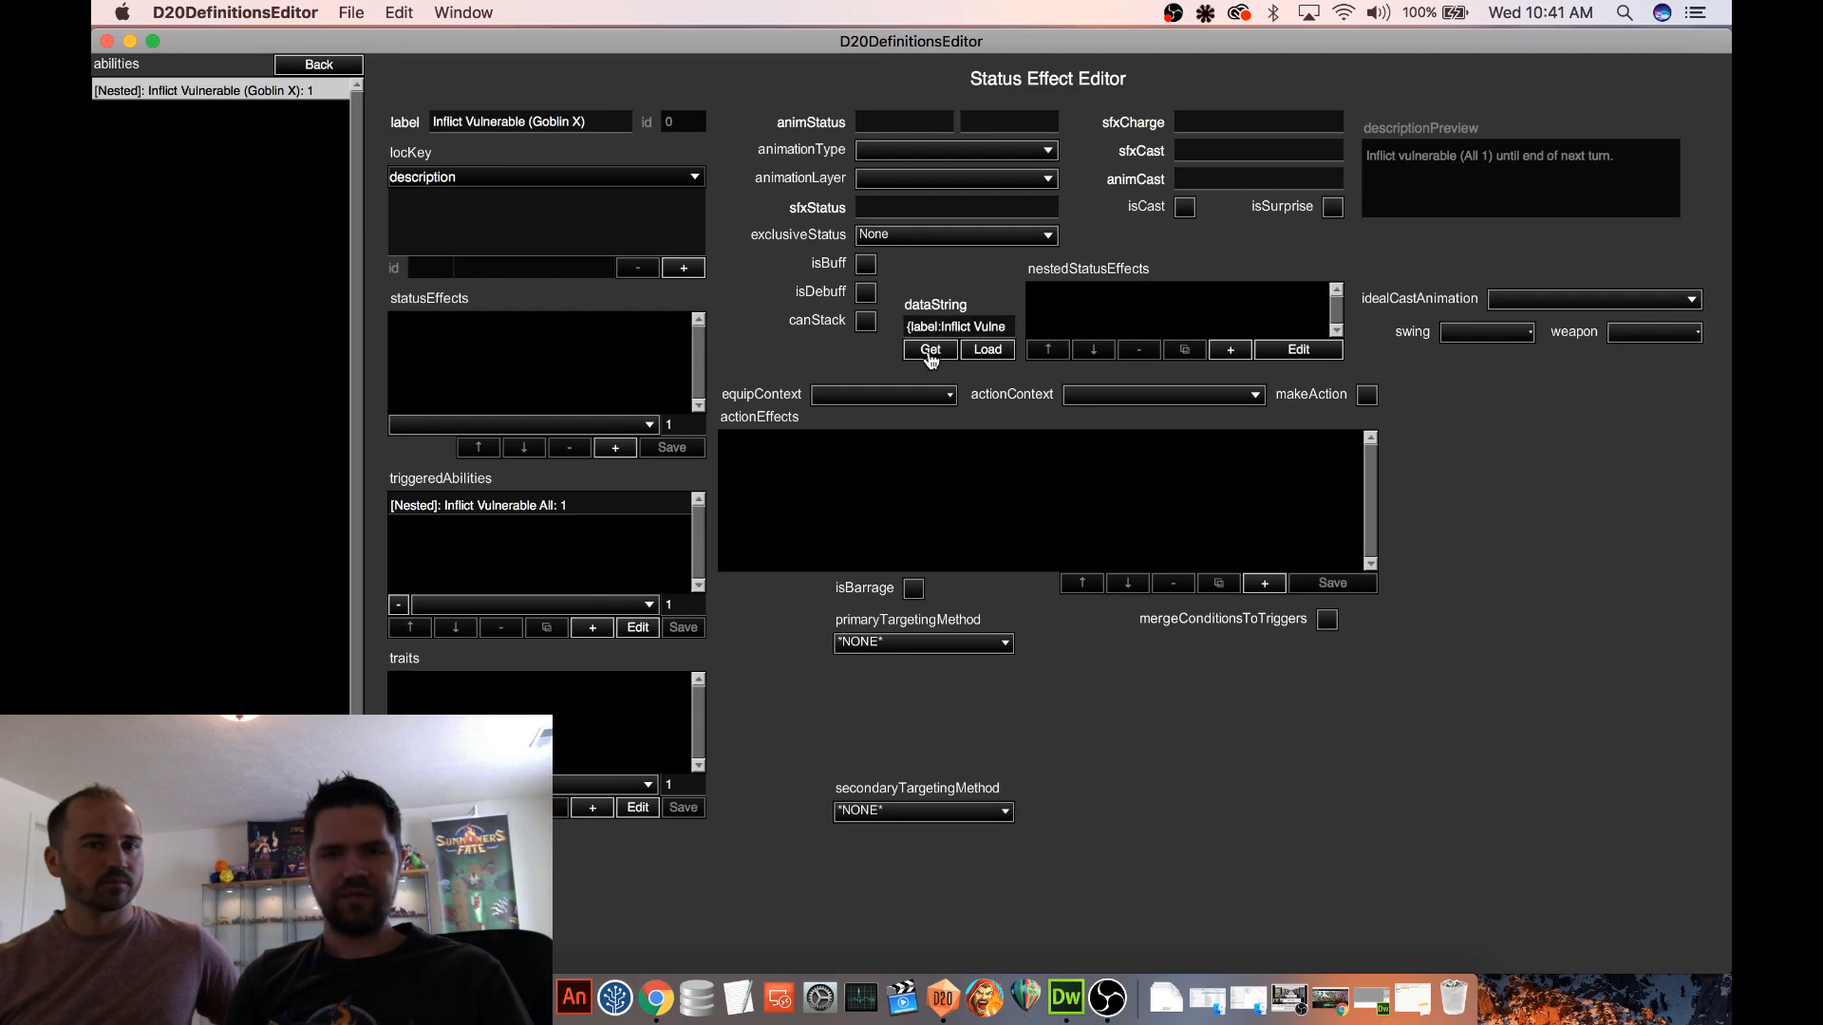
Add a new nested ability to the Goblin Champion and load the Inflict Vulnerable (Goblin X) data string into it
left_click(319, 64)
scroll(229, 385, "down", 5)
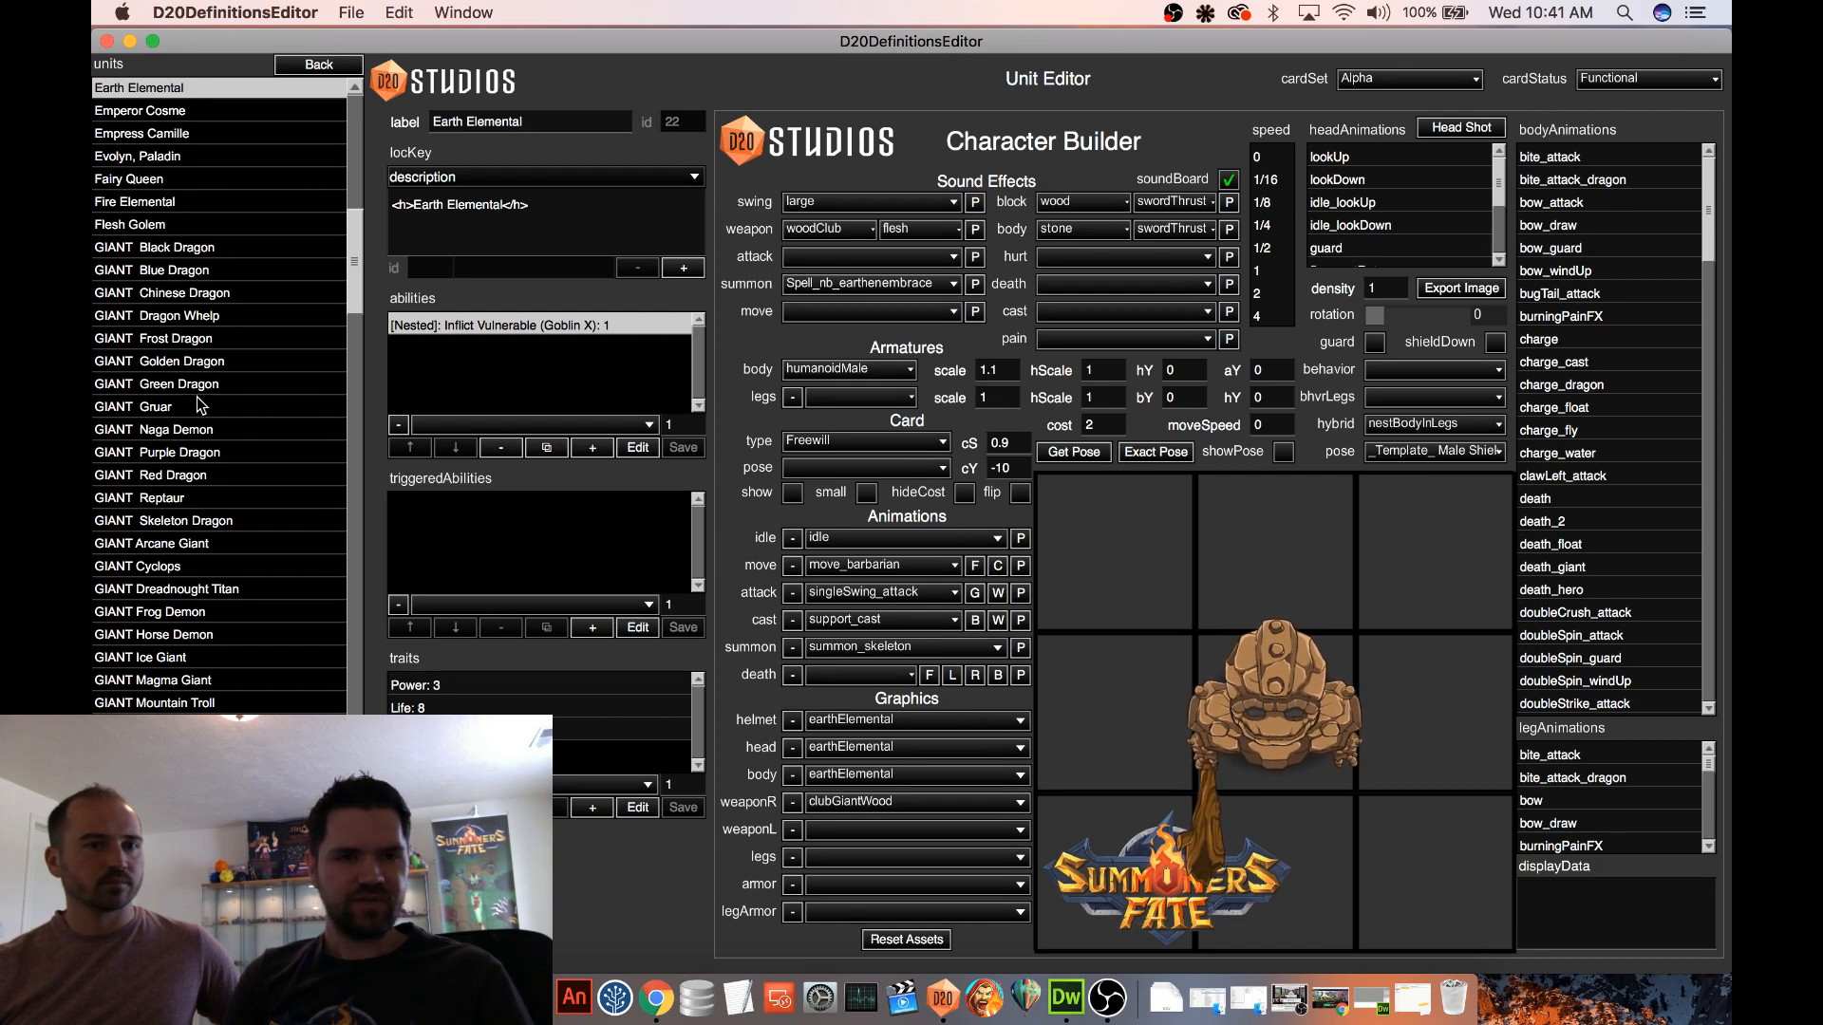
scroll(196, 397, "down", 3)
scroll(228, 779, "down", 4)
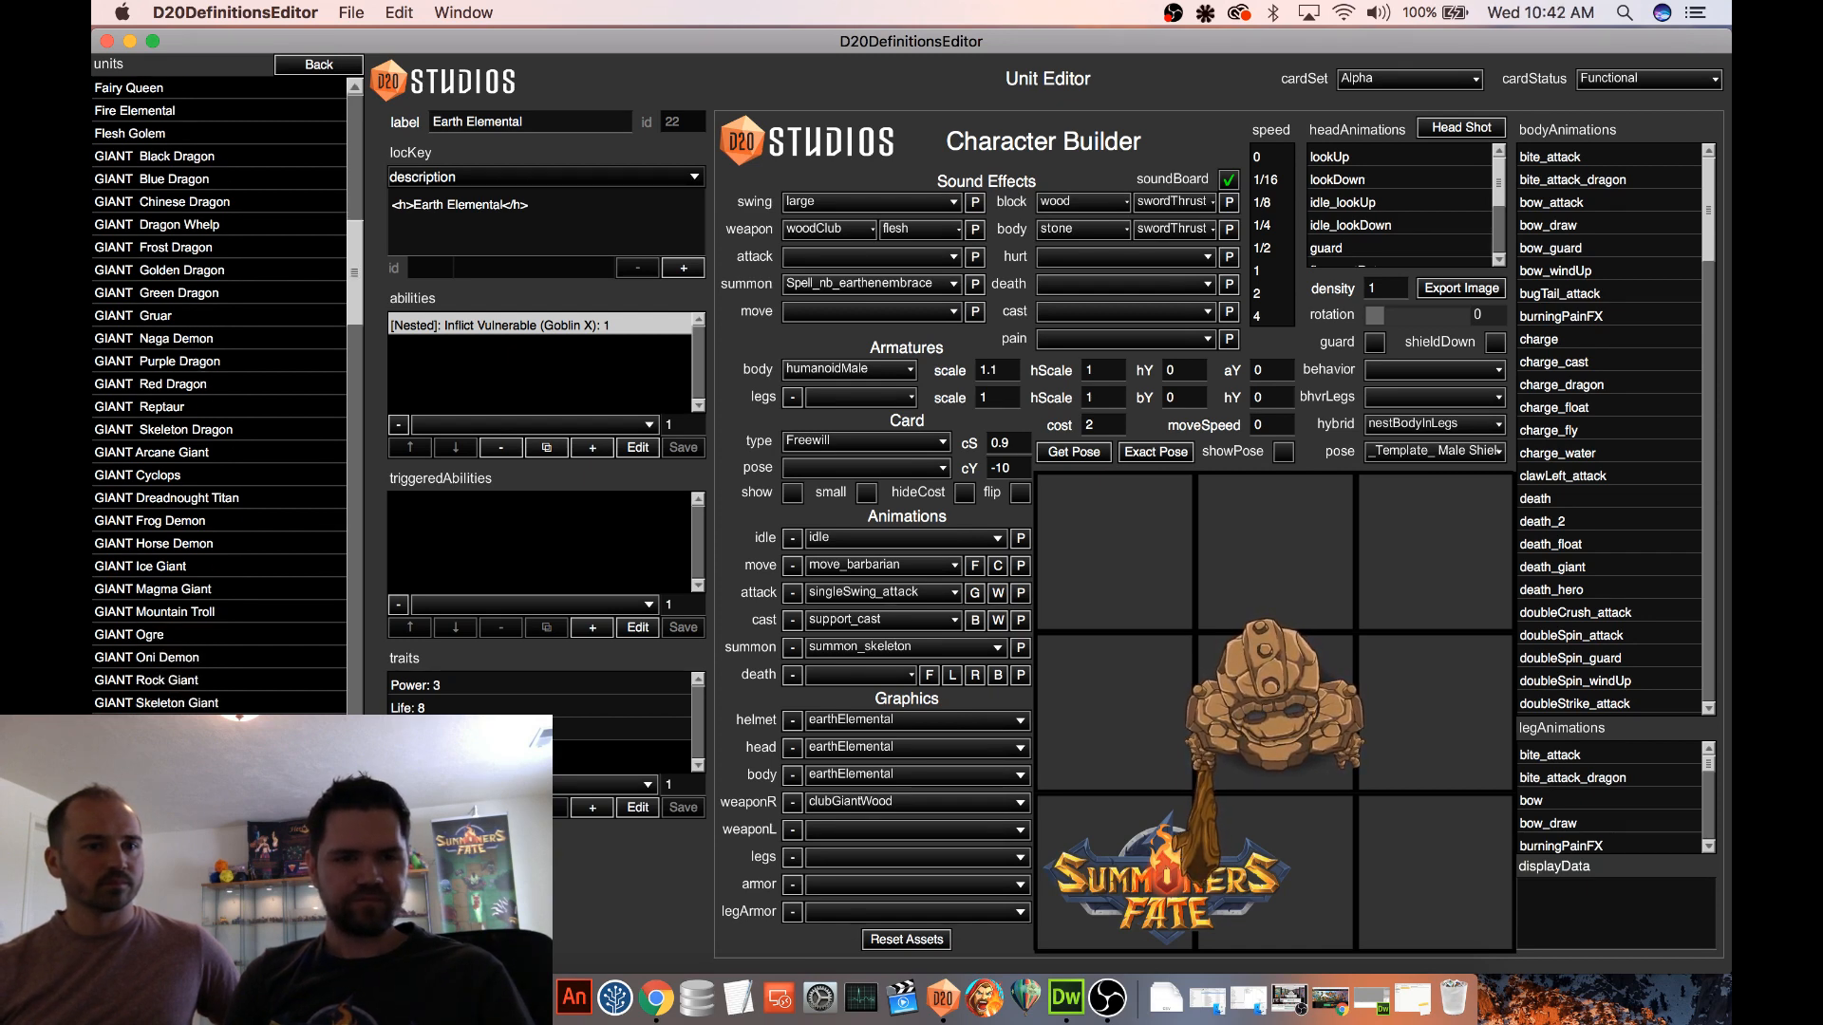
left_click(228, 794)
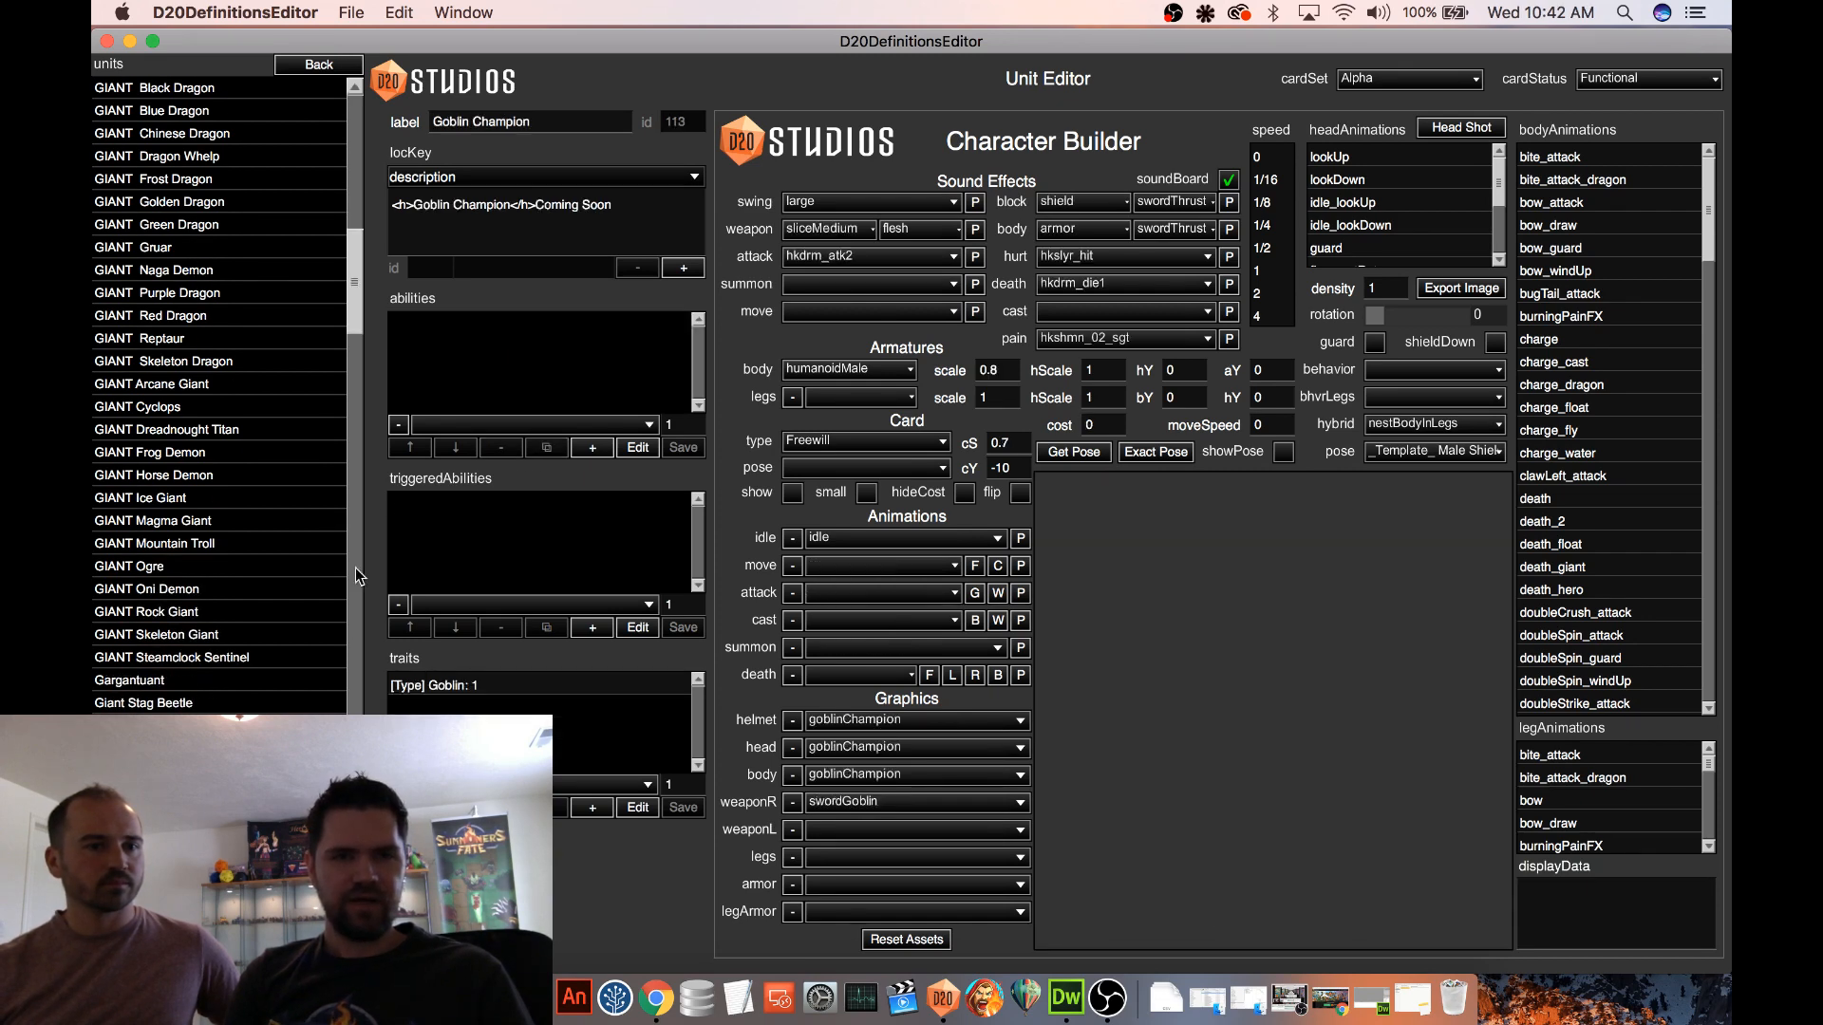
left_click(593, 447)
left_click(638, 447)
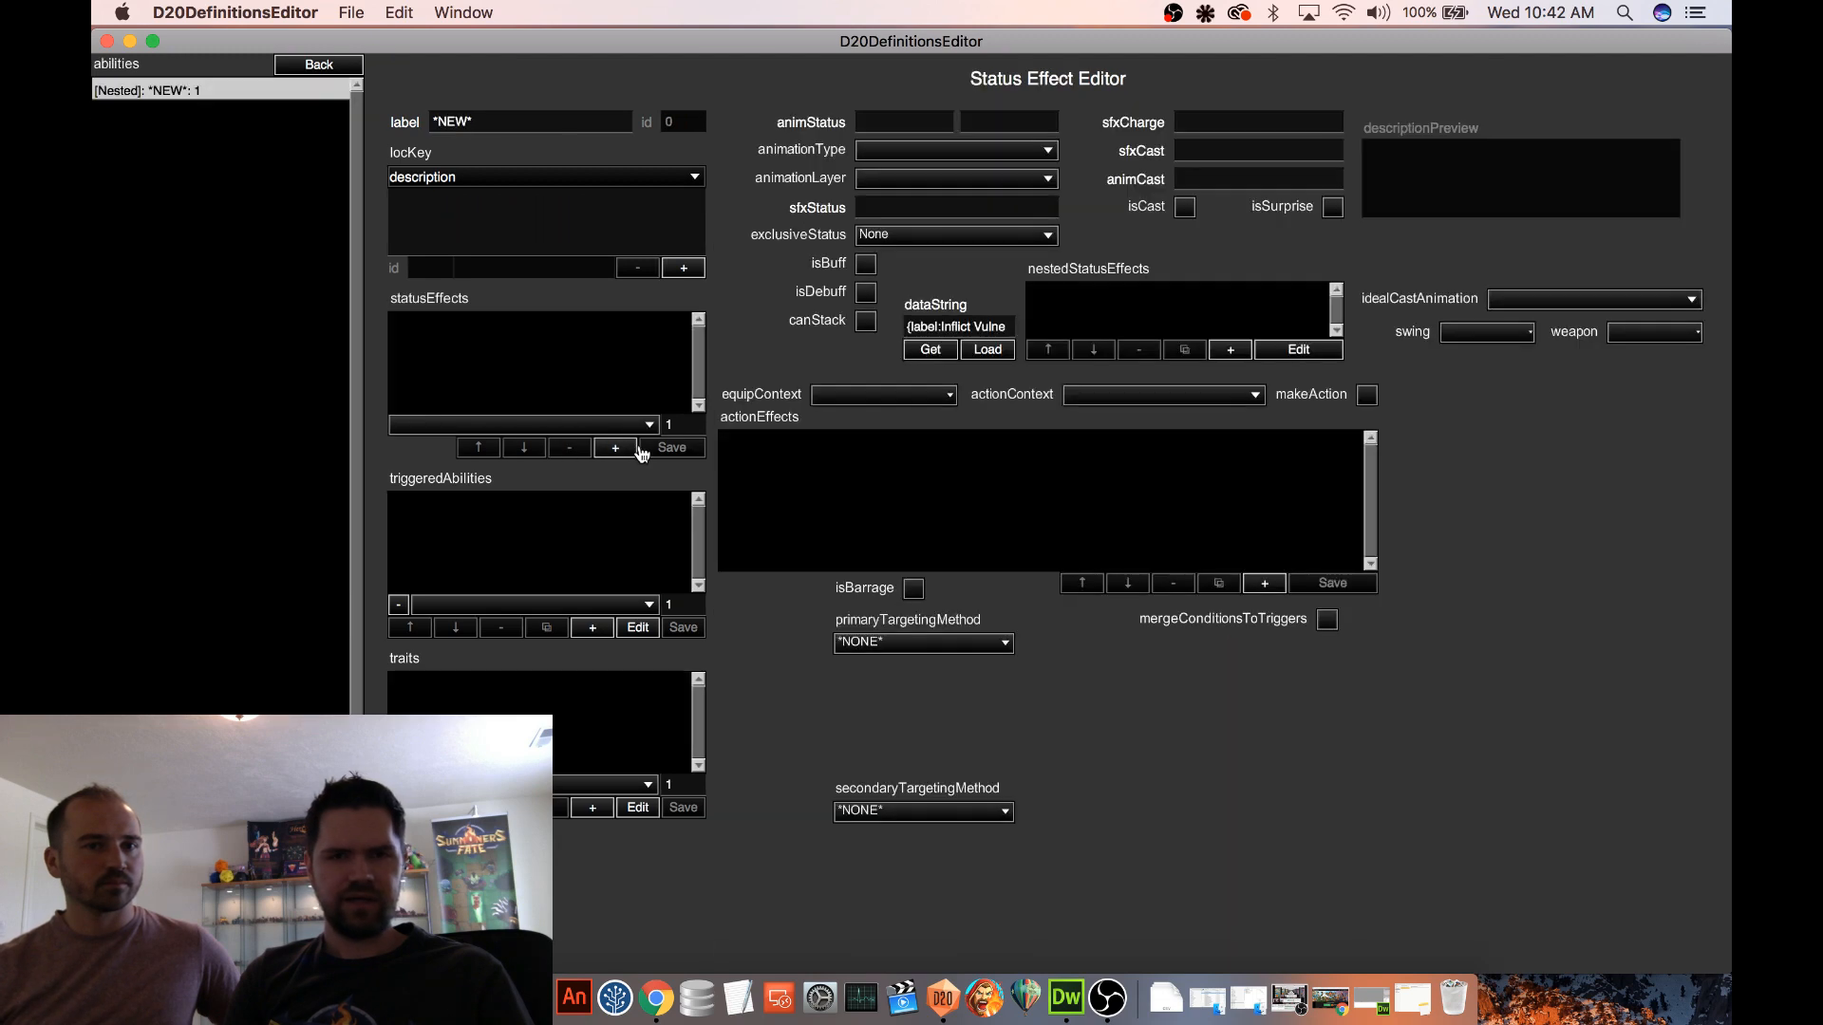
left_click(999, 350)
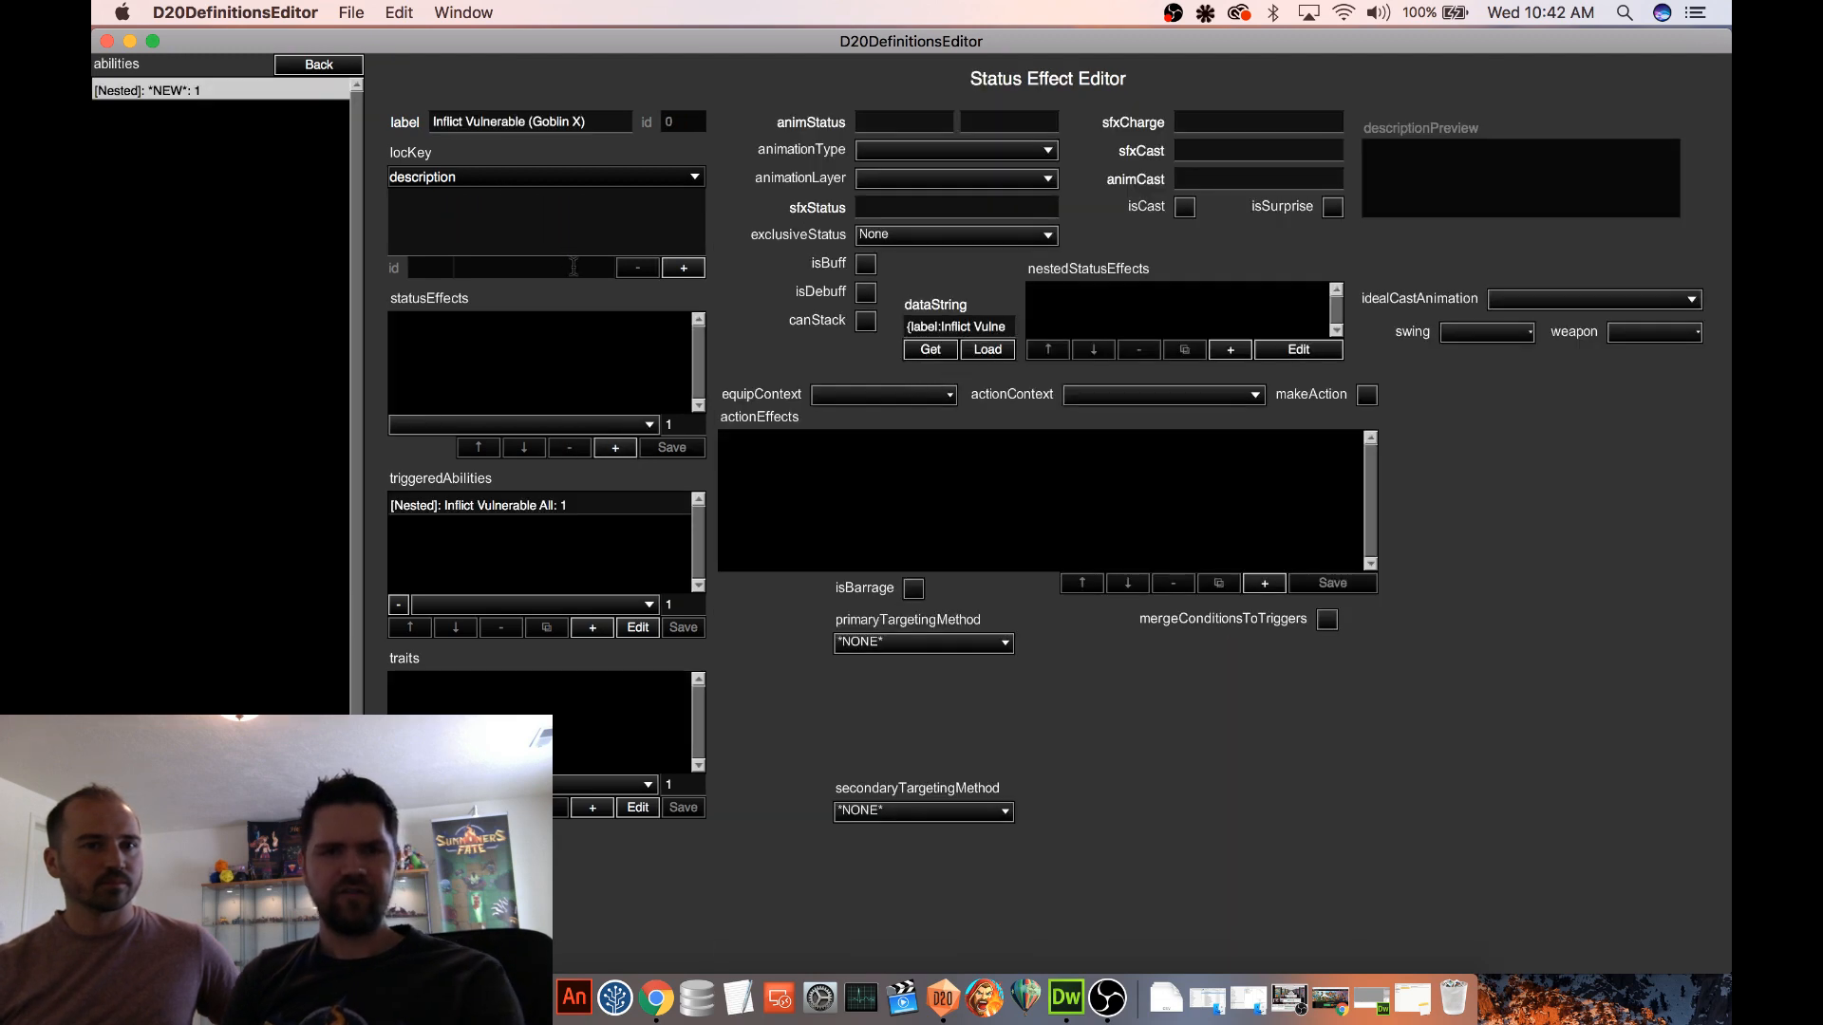
Relabel the ability's nested triggered ability as Inflict Vulnerable Goblin
left_click(526, 513)
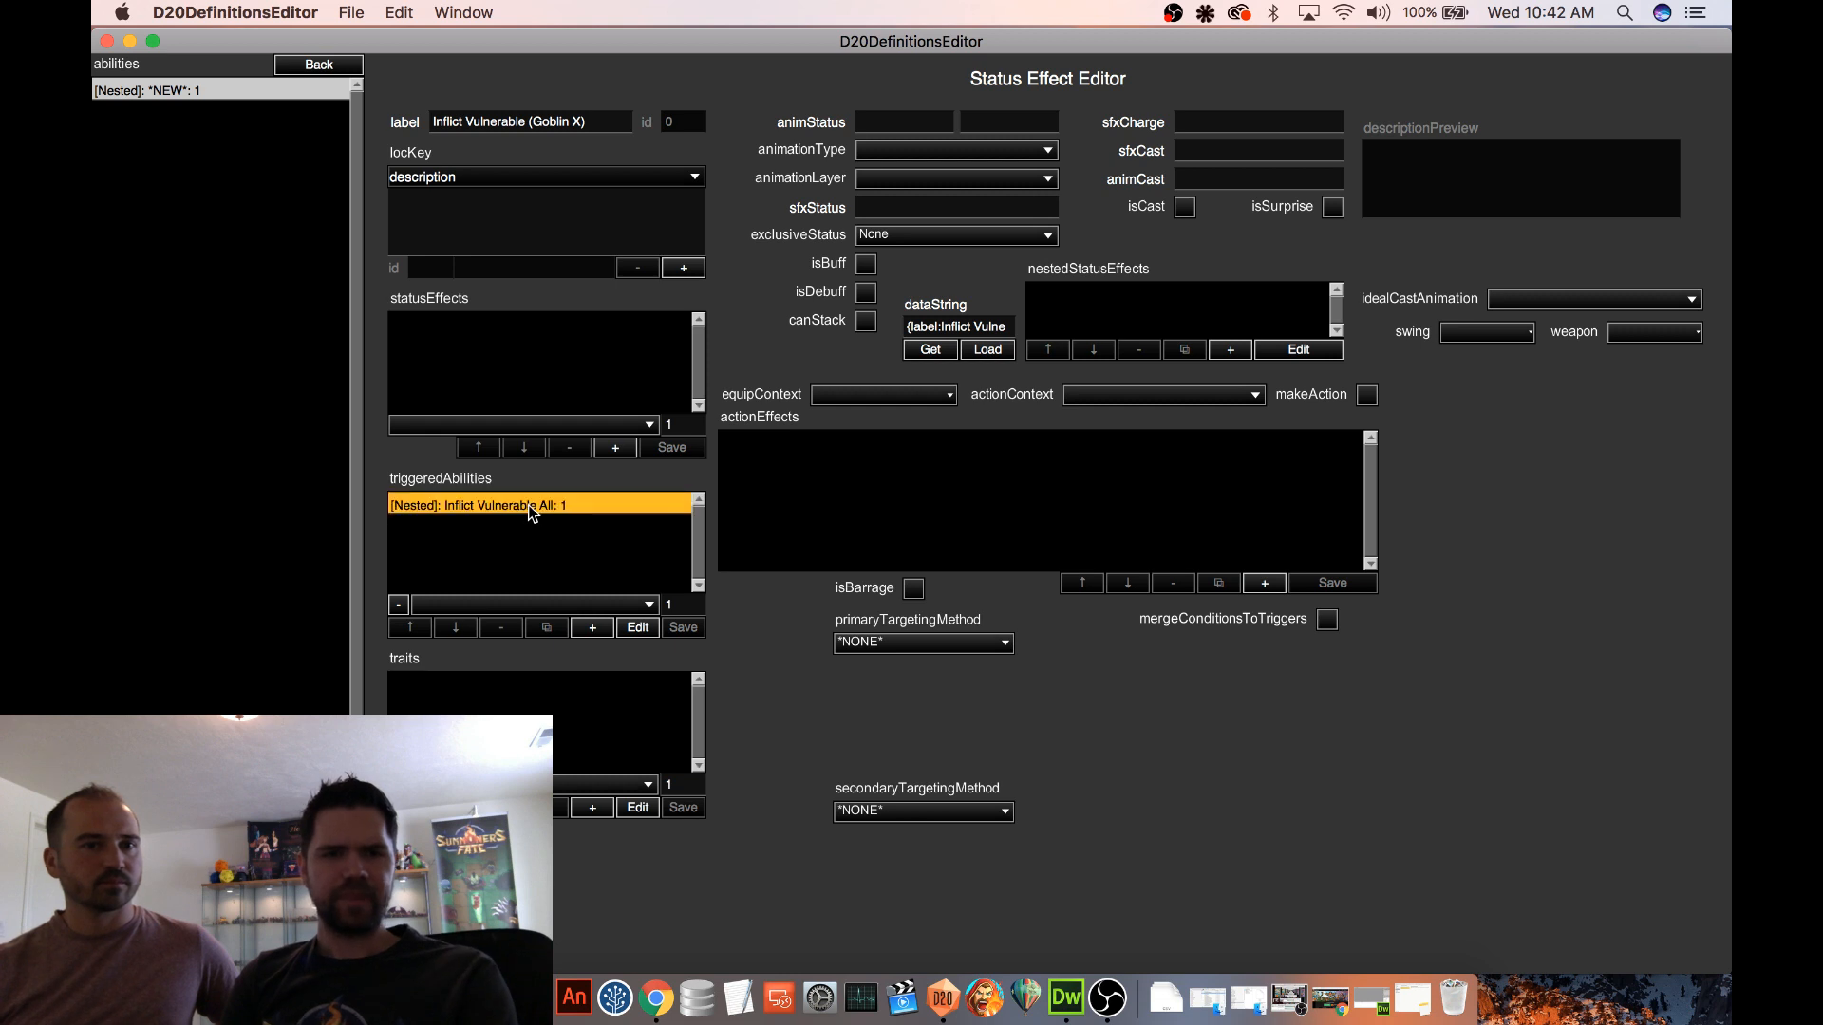
left_click(640, 630)
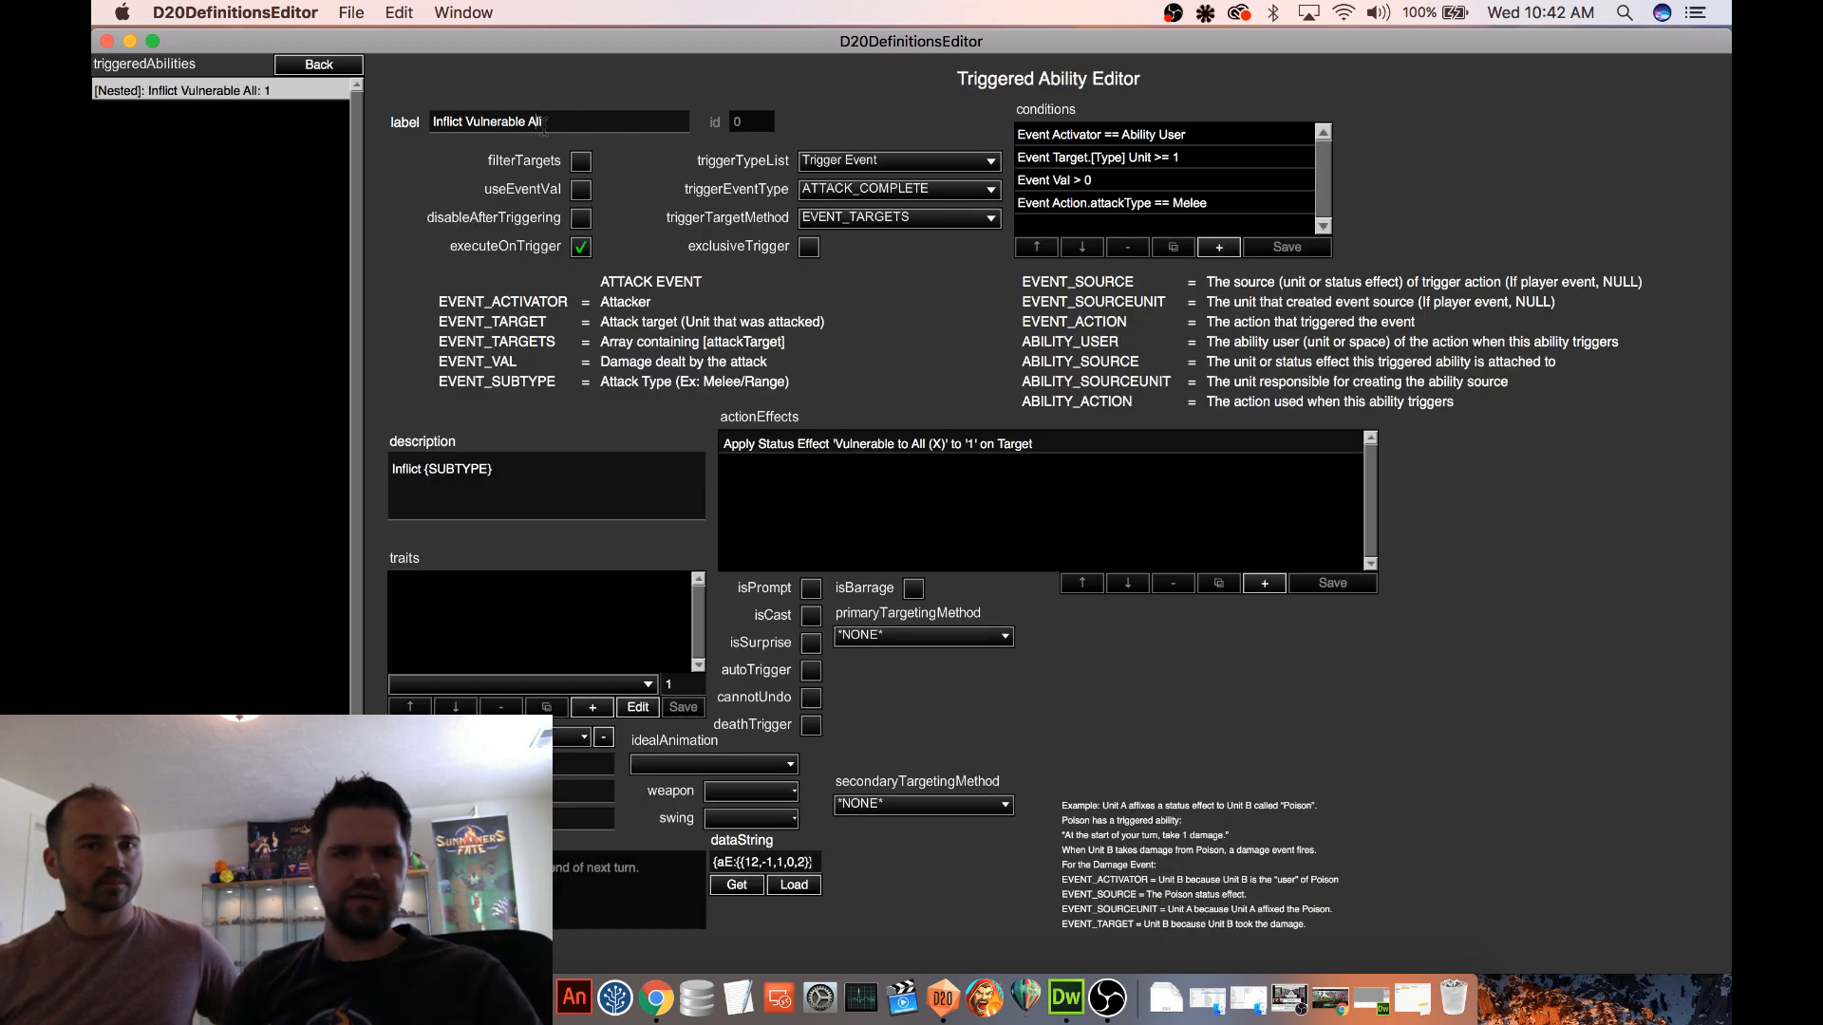
key("BackSpace")
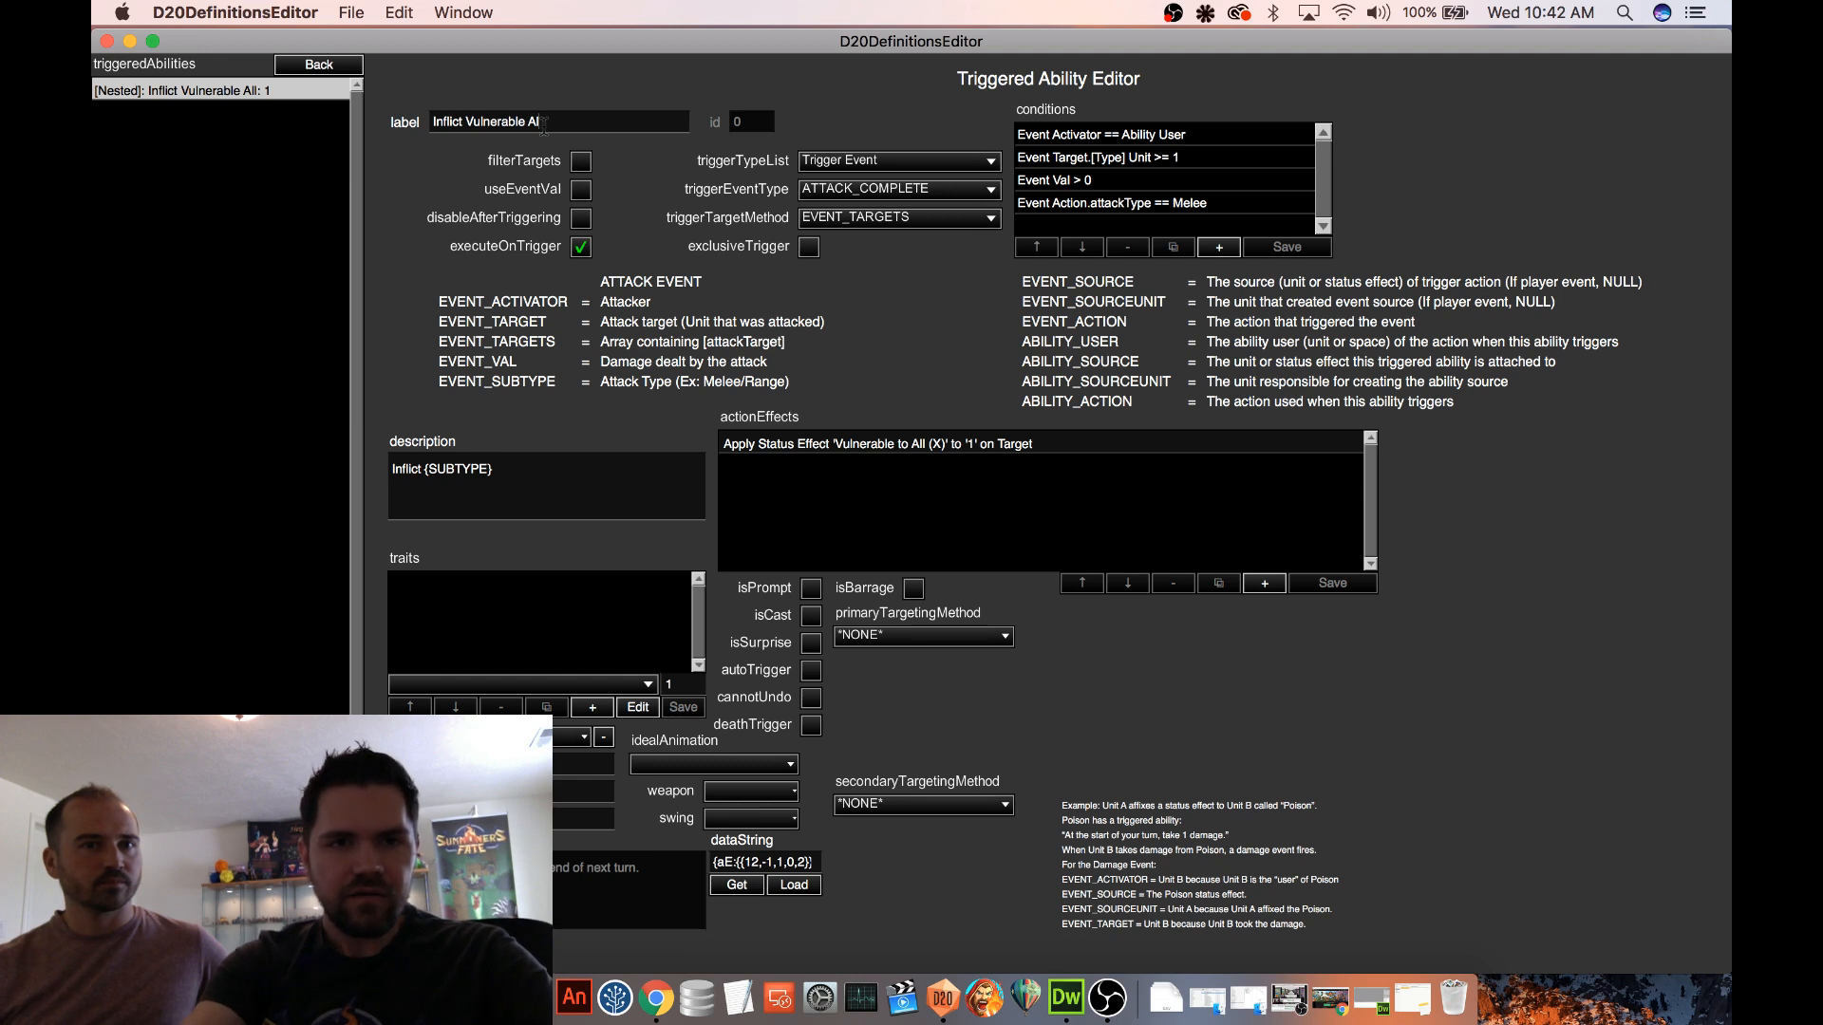
type("Goblin")
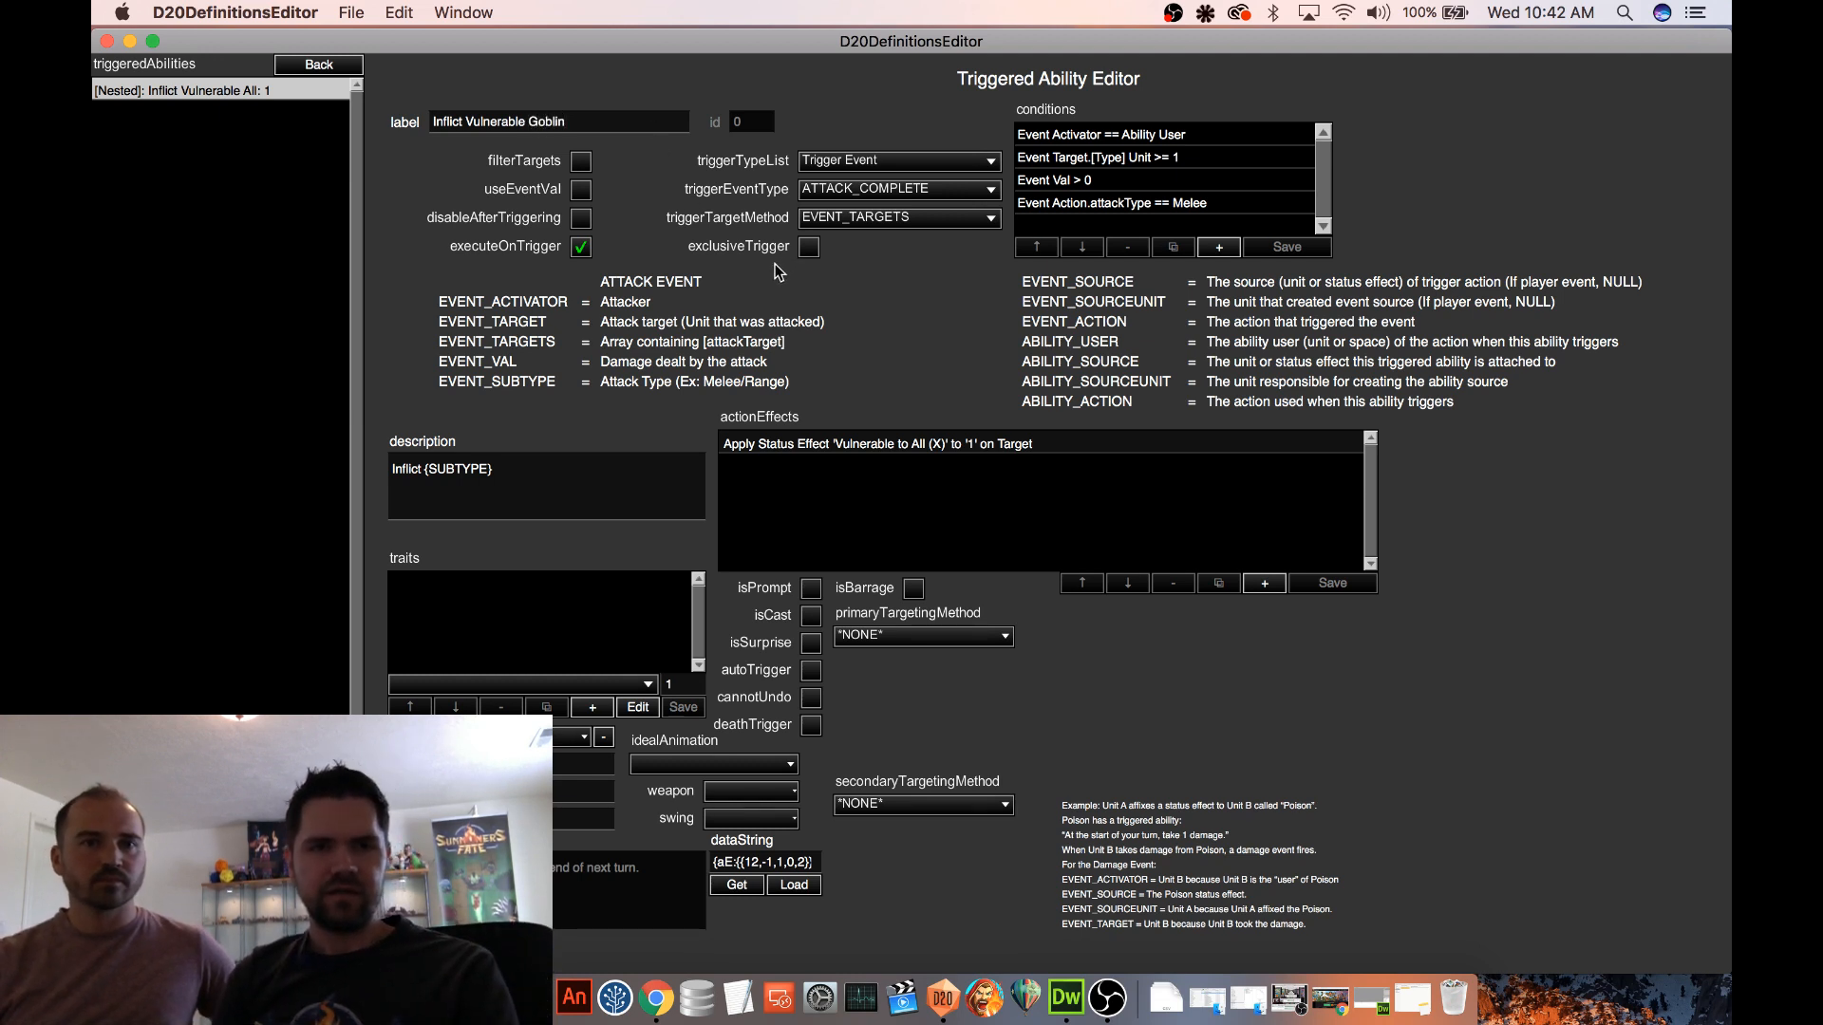
key("Return")
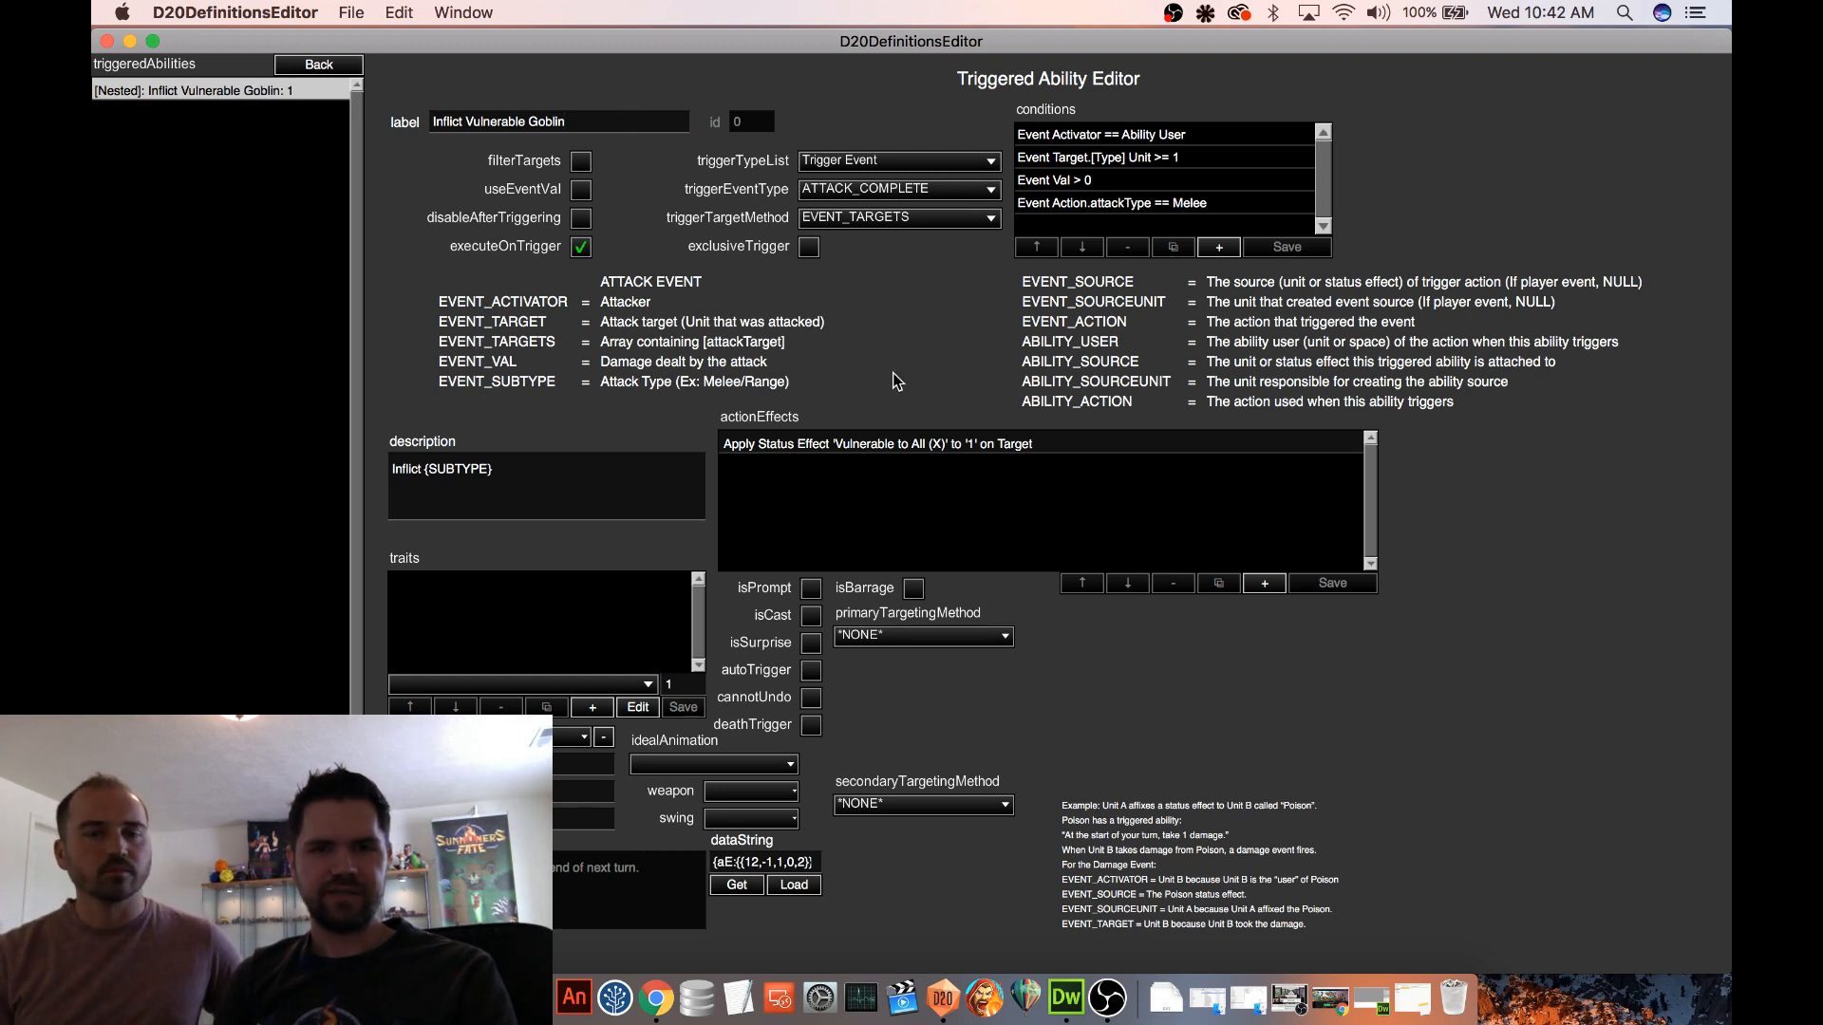
Check which Vulnerable status effects are available as the subtype of the Apply Status Effect action
left_click(879, 448)
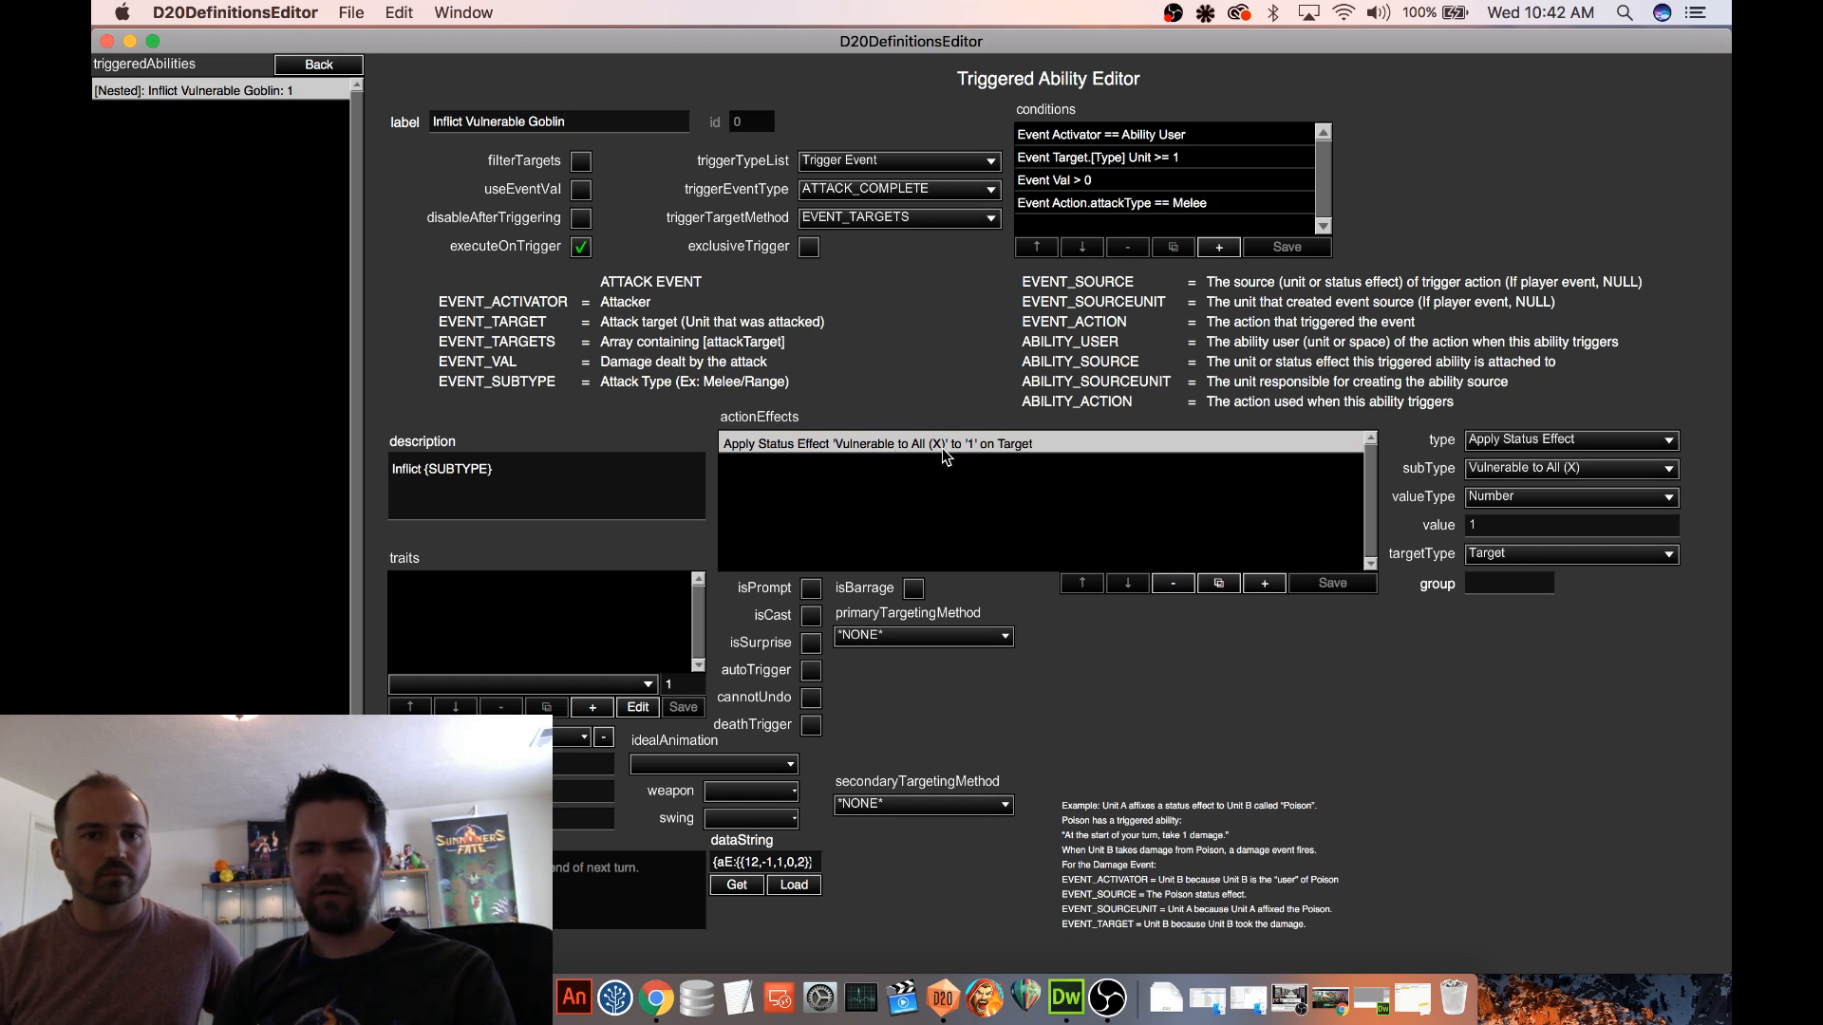
left_click(1531, 469)
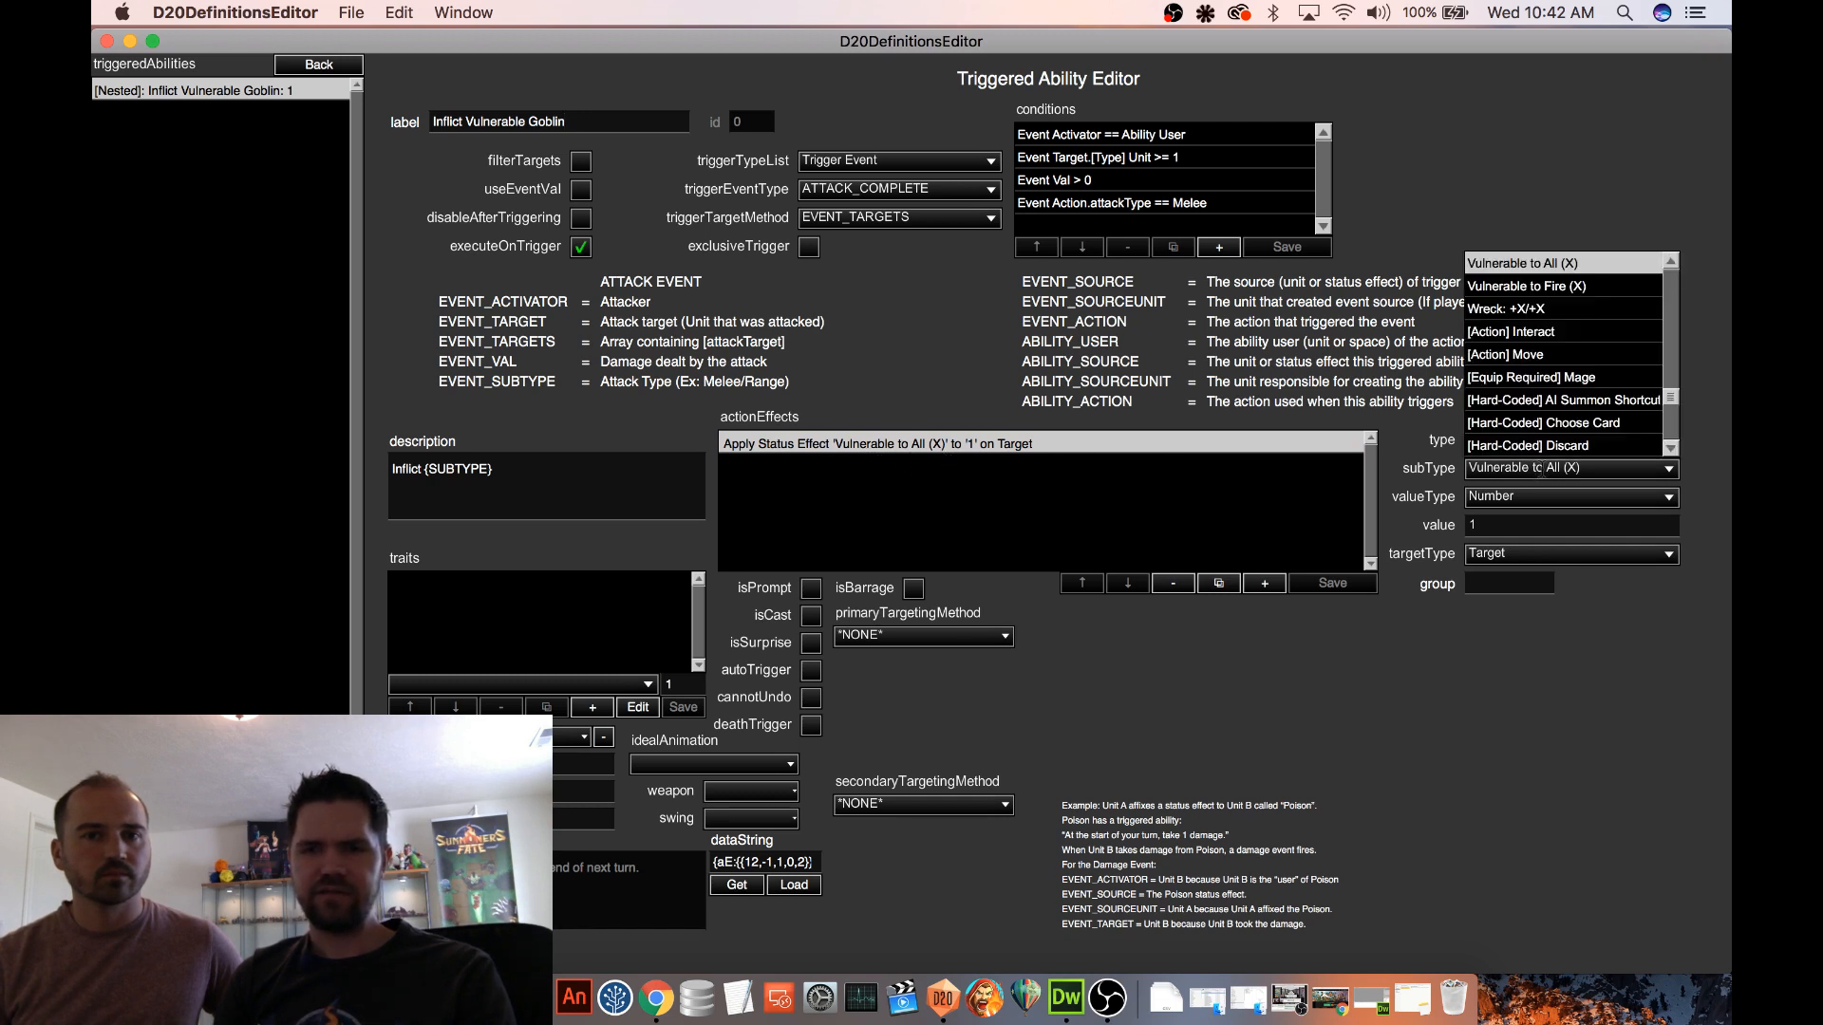
scroll(1571, 378, "up", 2)
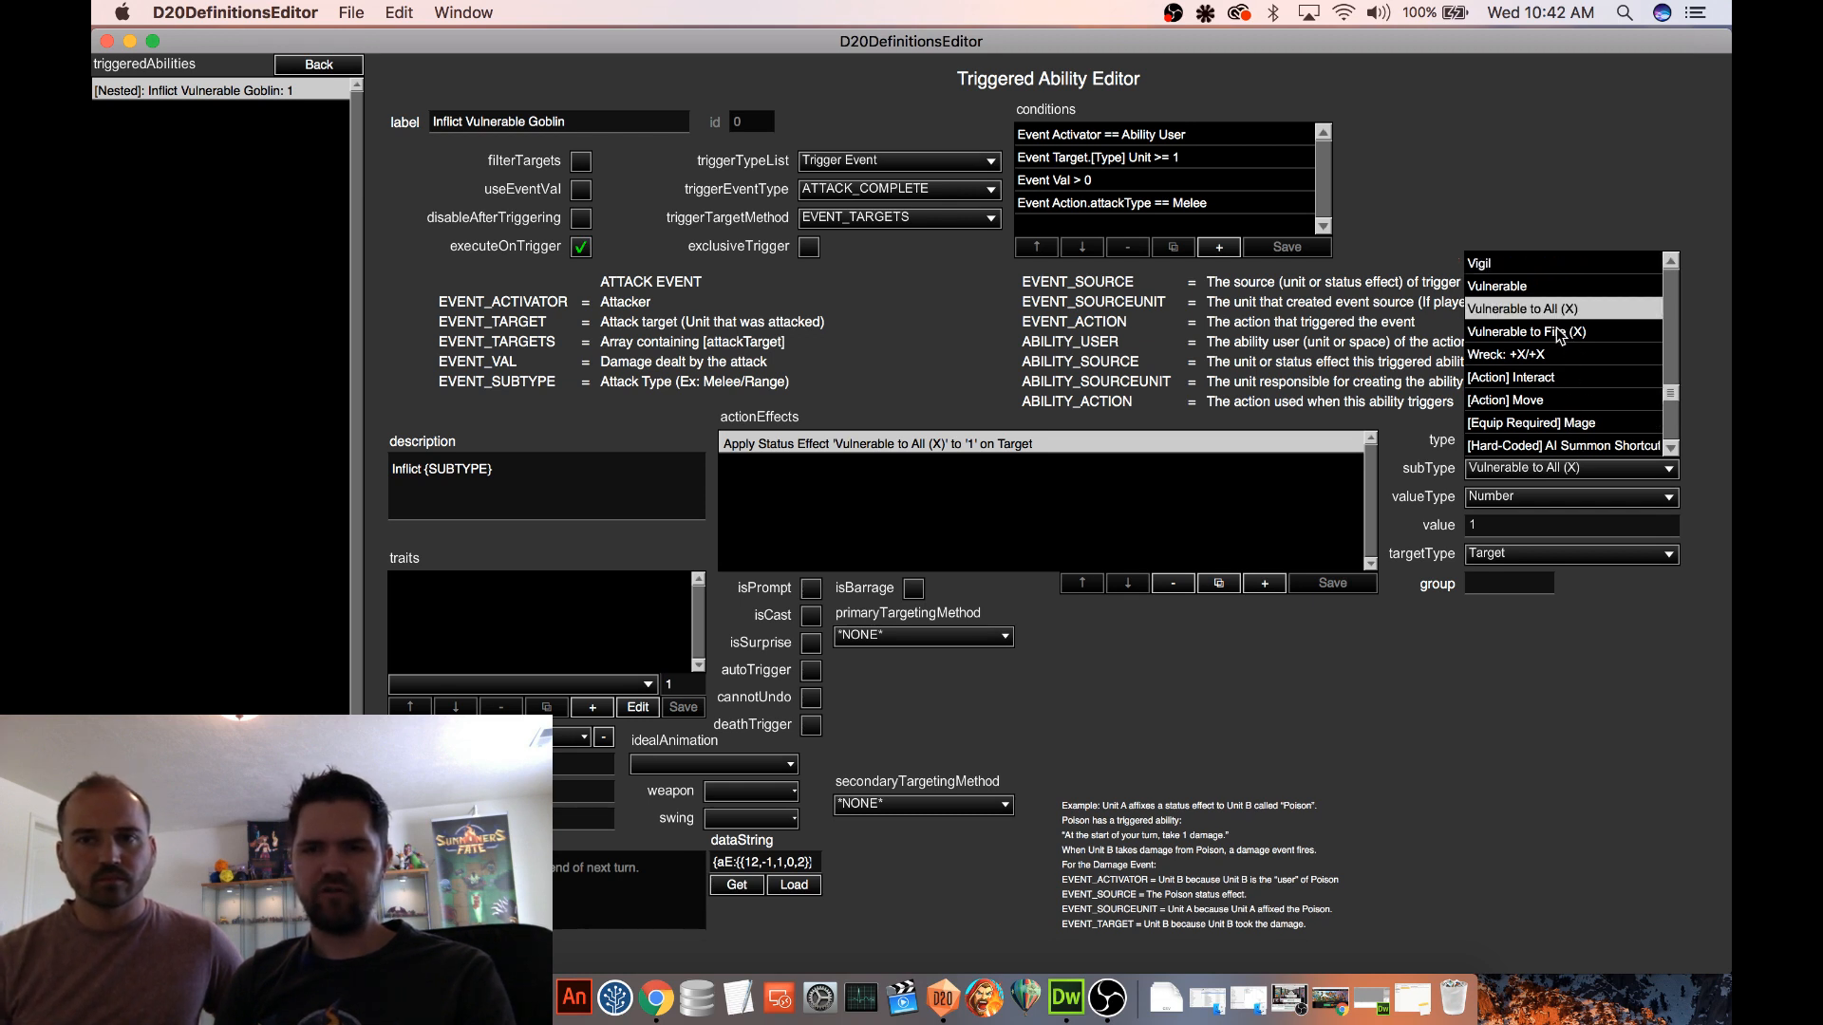
left_click(1611, 221)
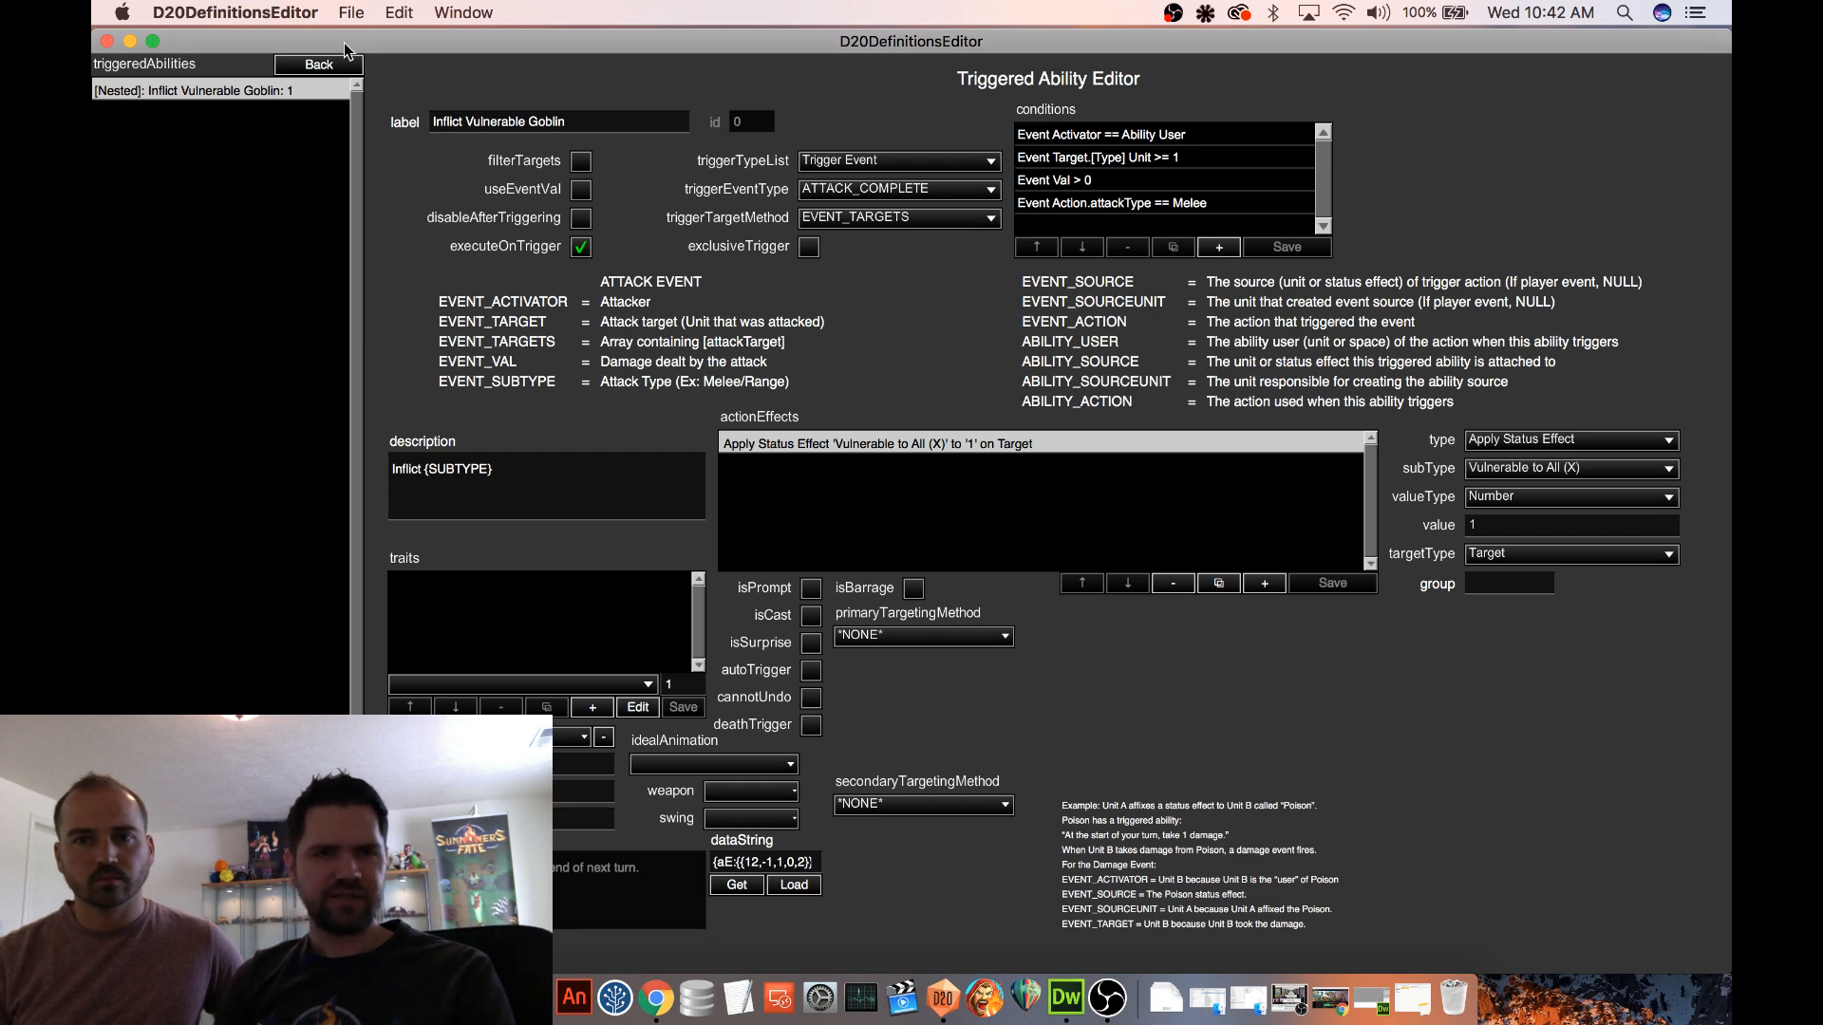
Leave the Goblin Champion unit and open Vulnerable to All (X) from the Status Effects definitions
left_click(325, 68)
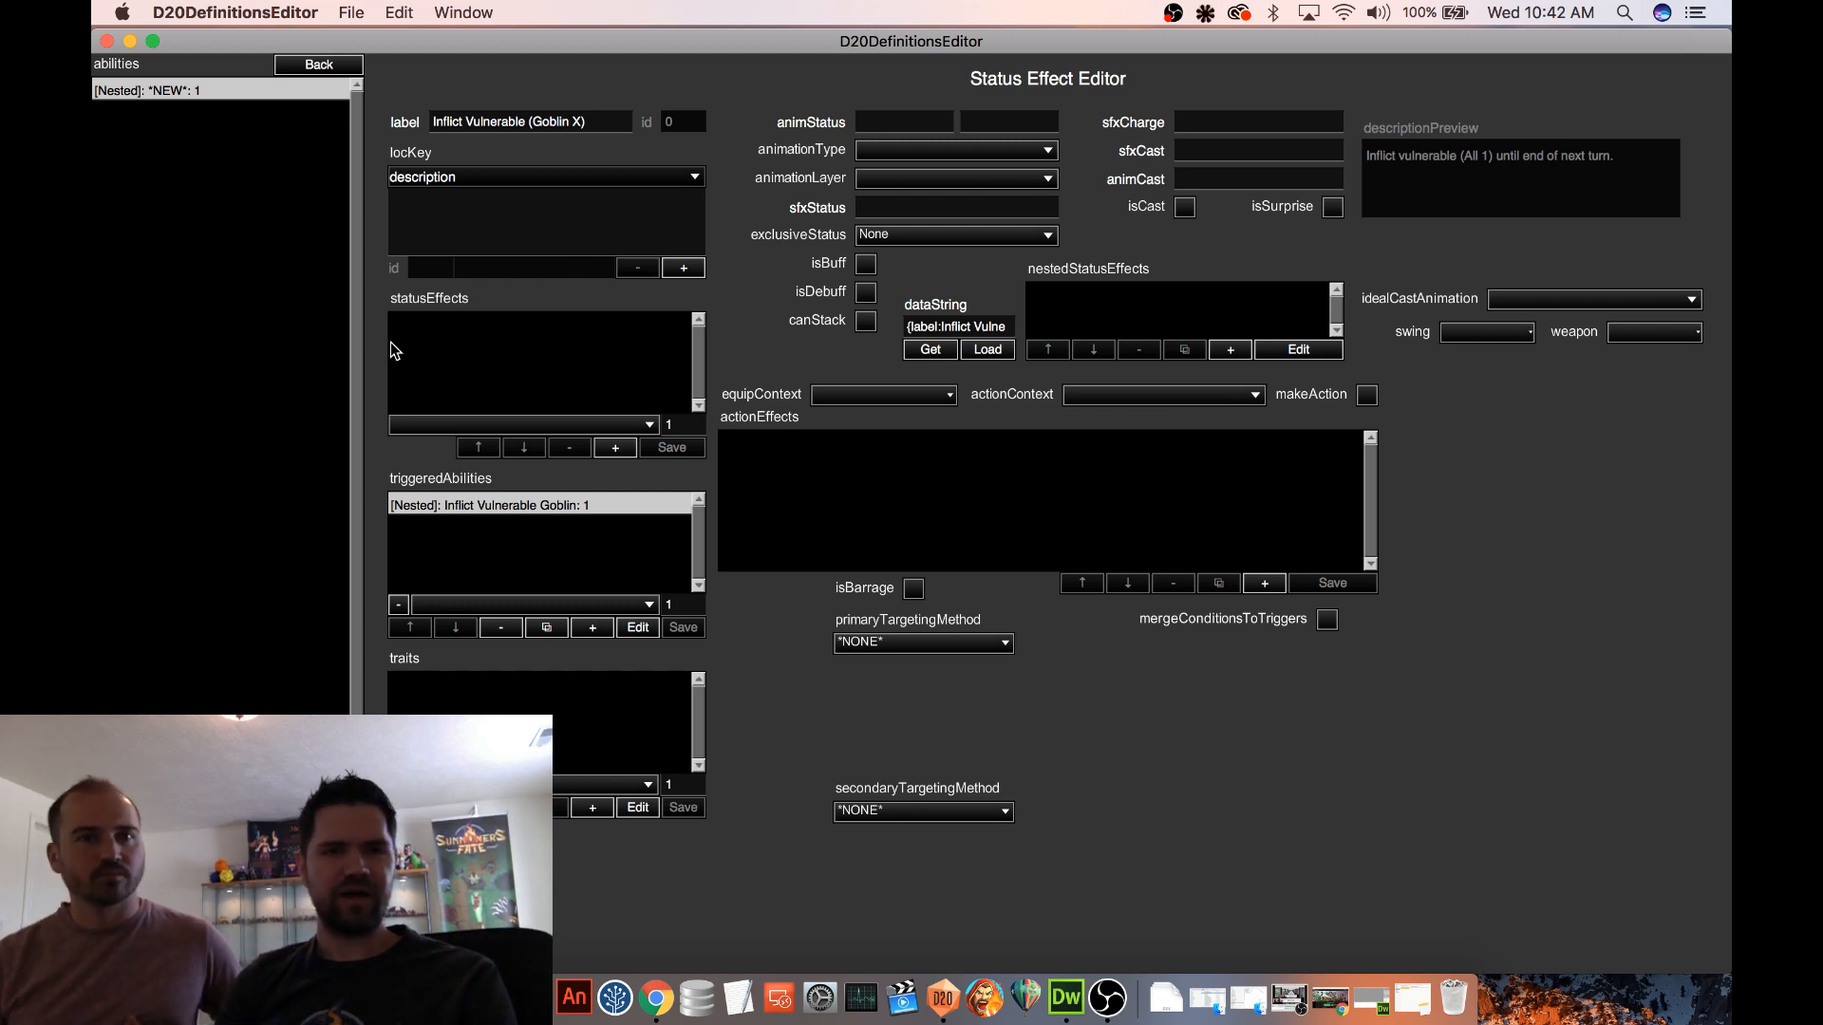
left_click(319, 957)
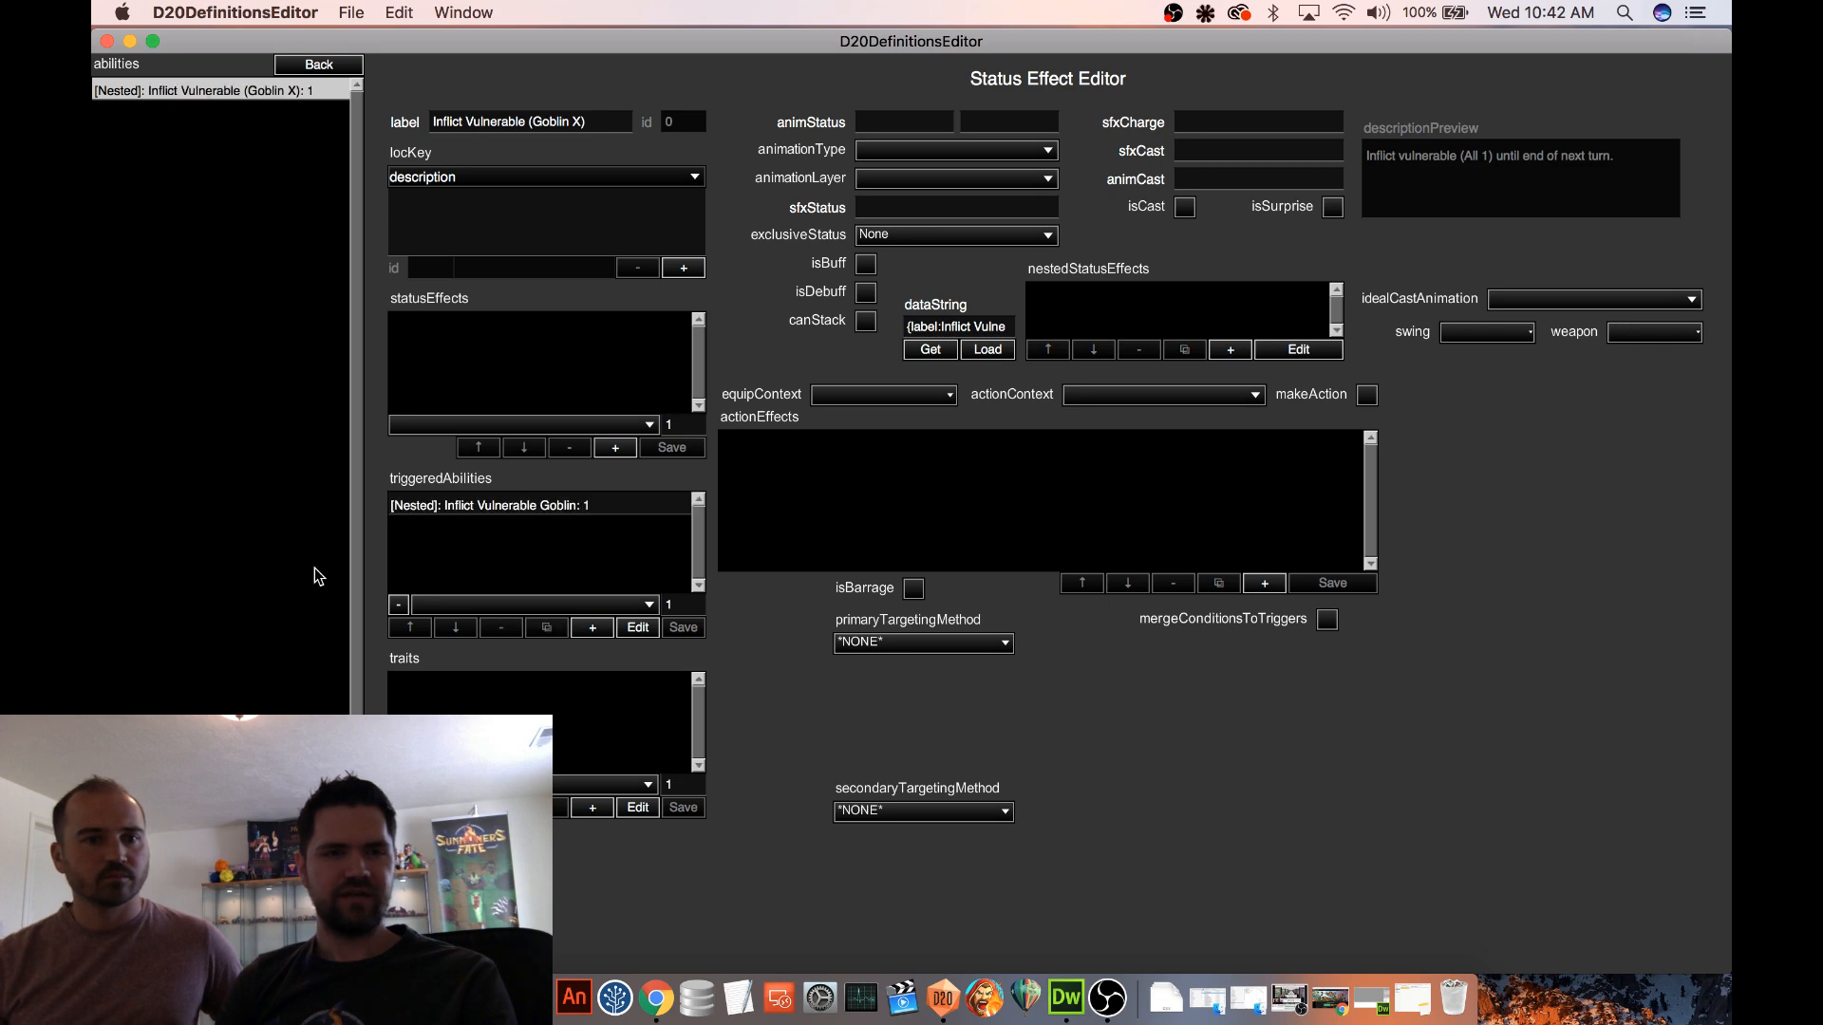
left_click(319, 64)
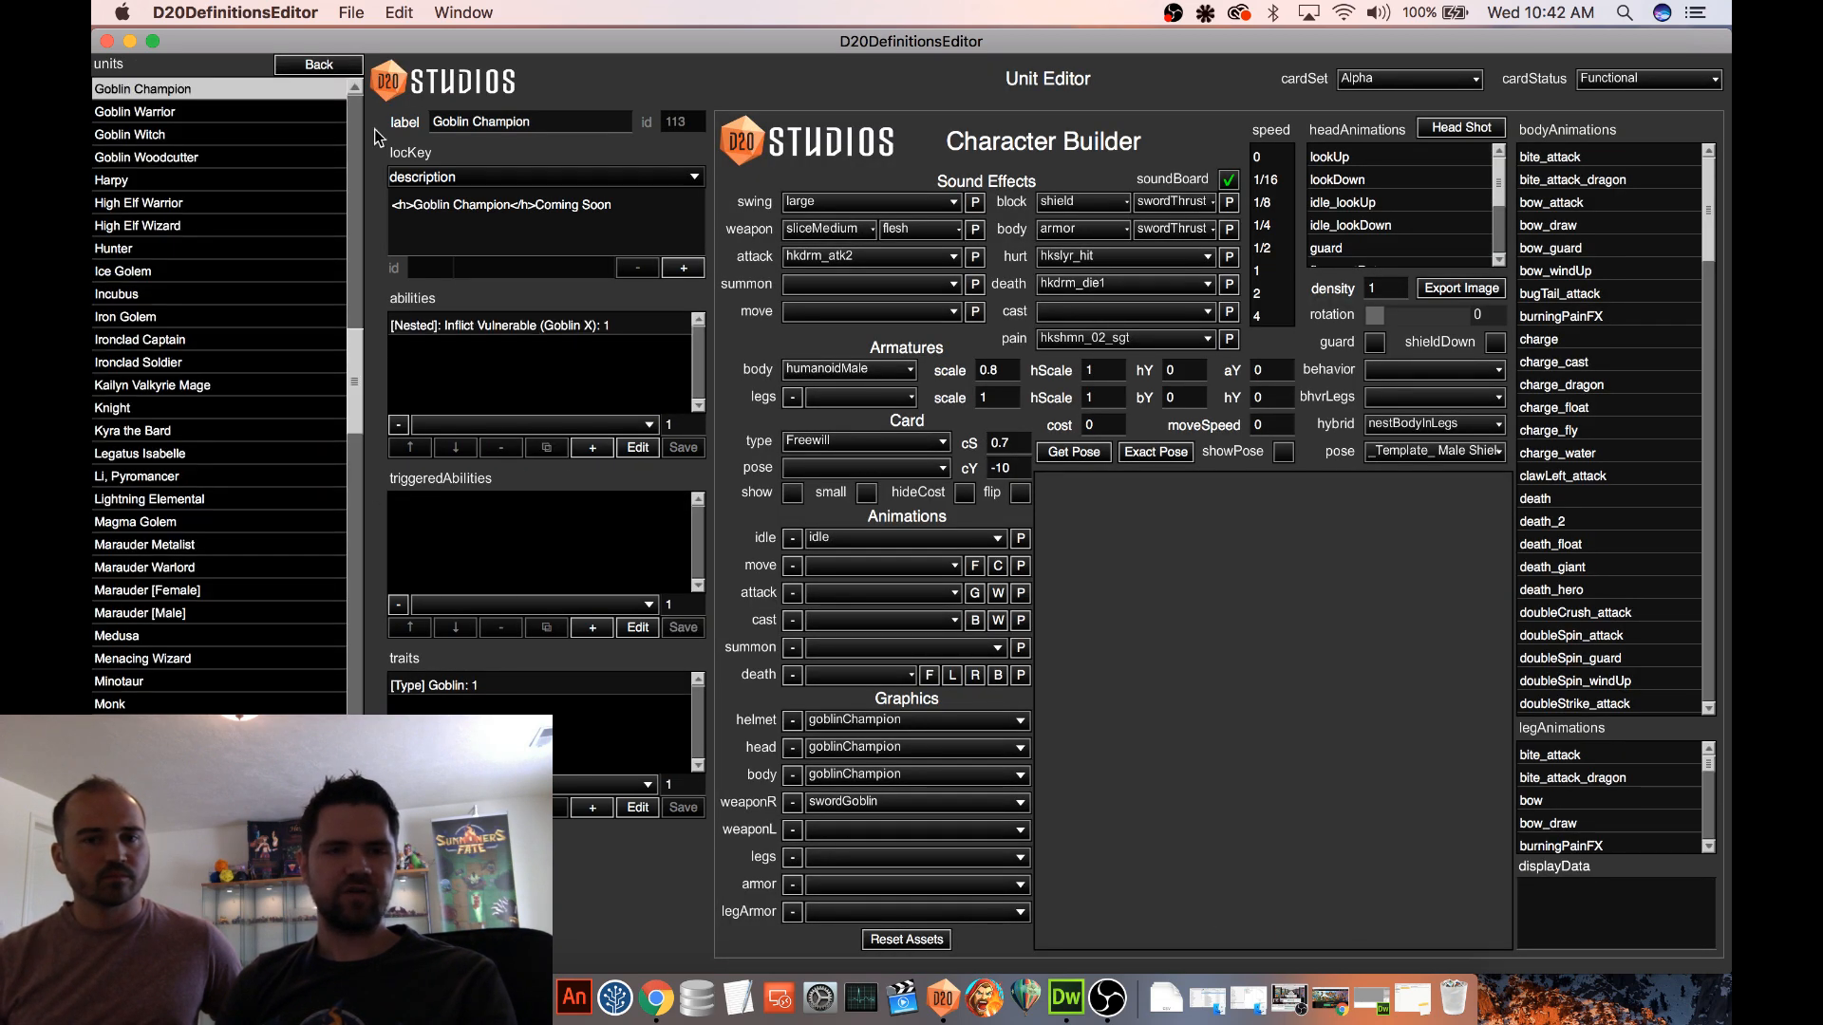
left_click(343, 66)
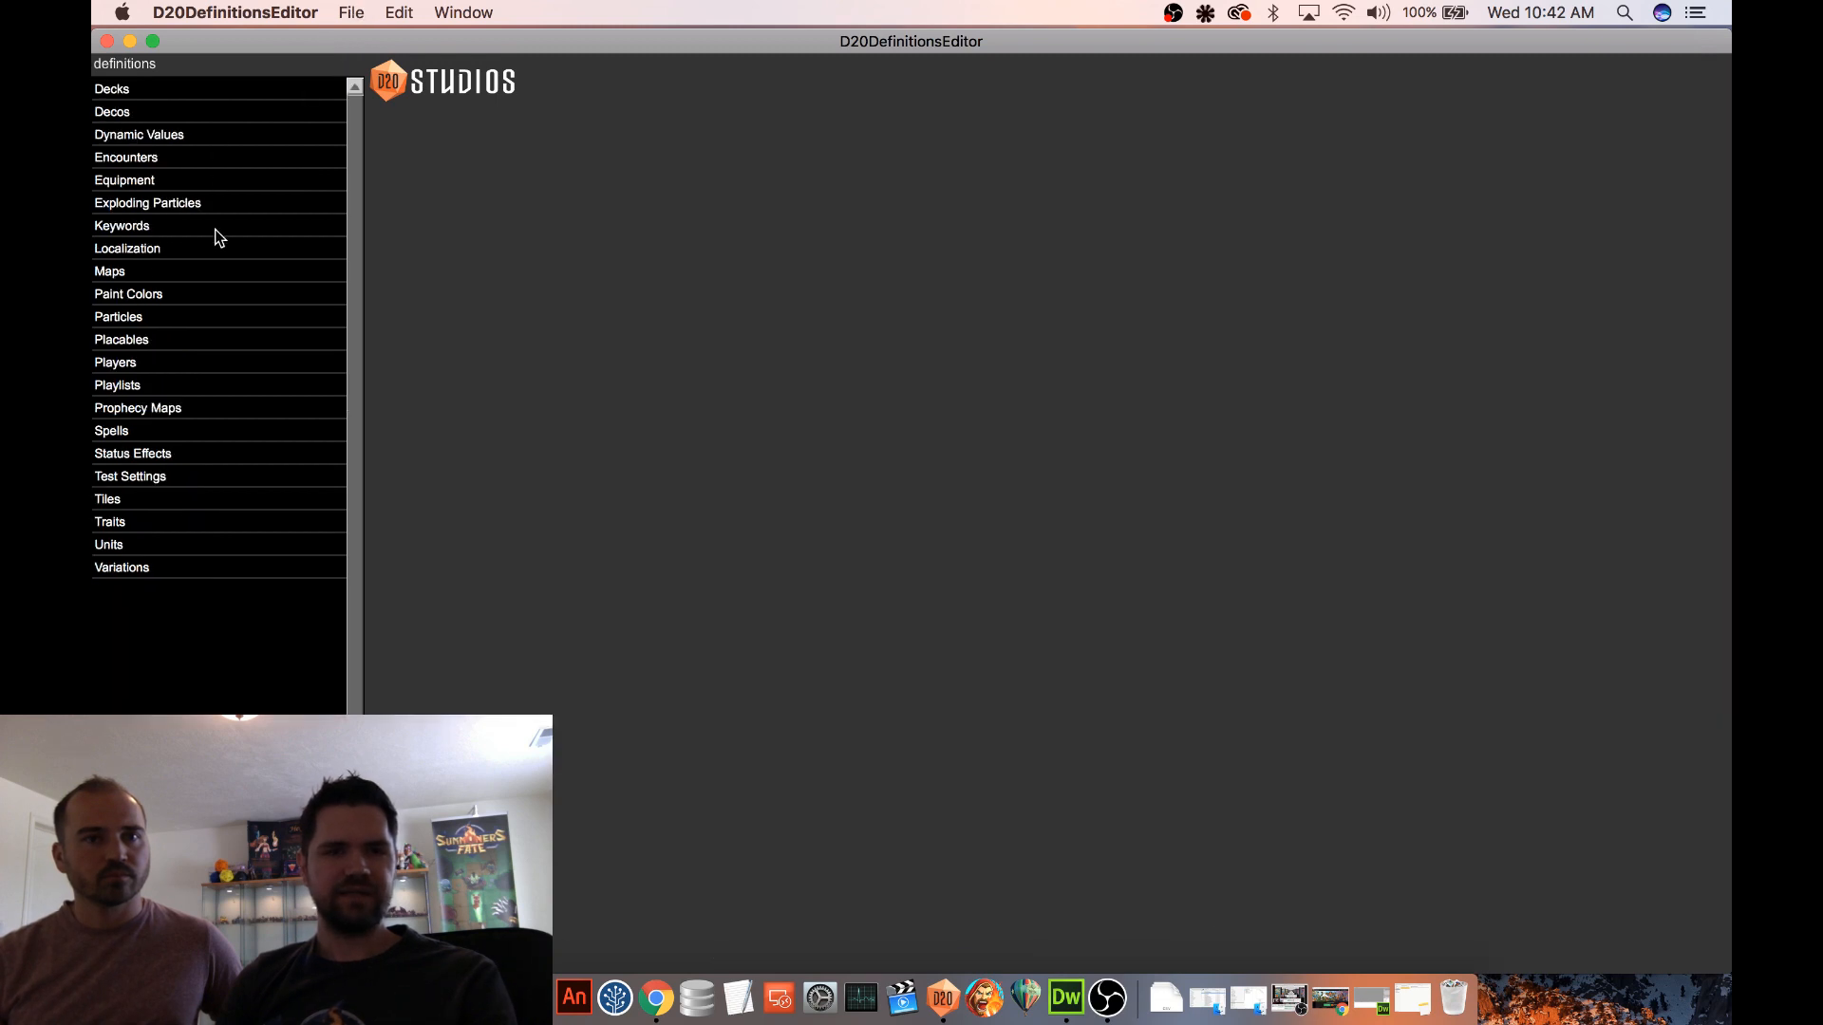
left_click(155, 446)
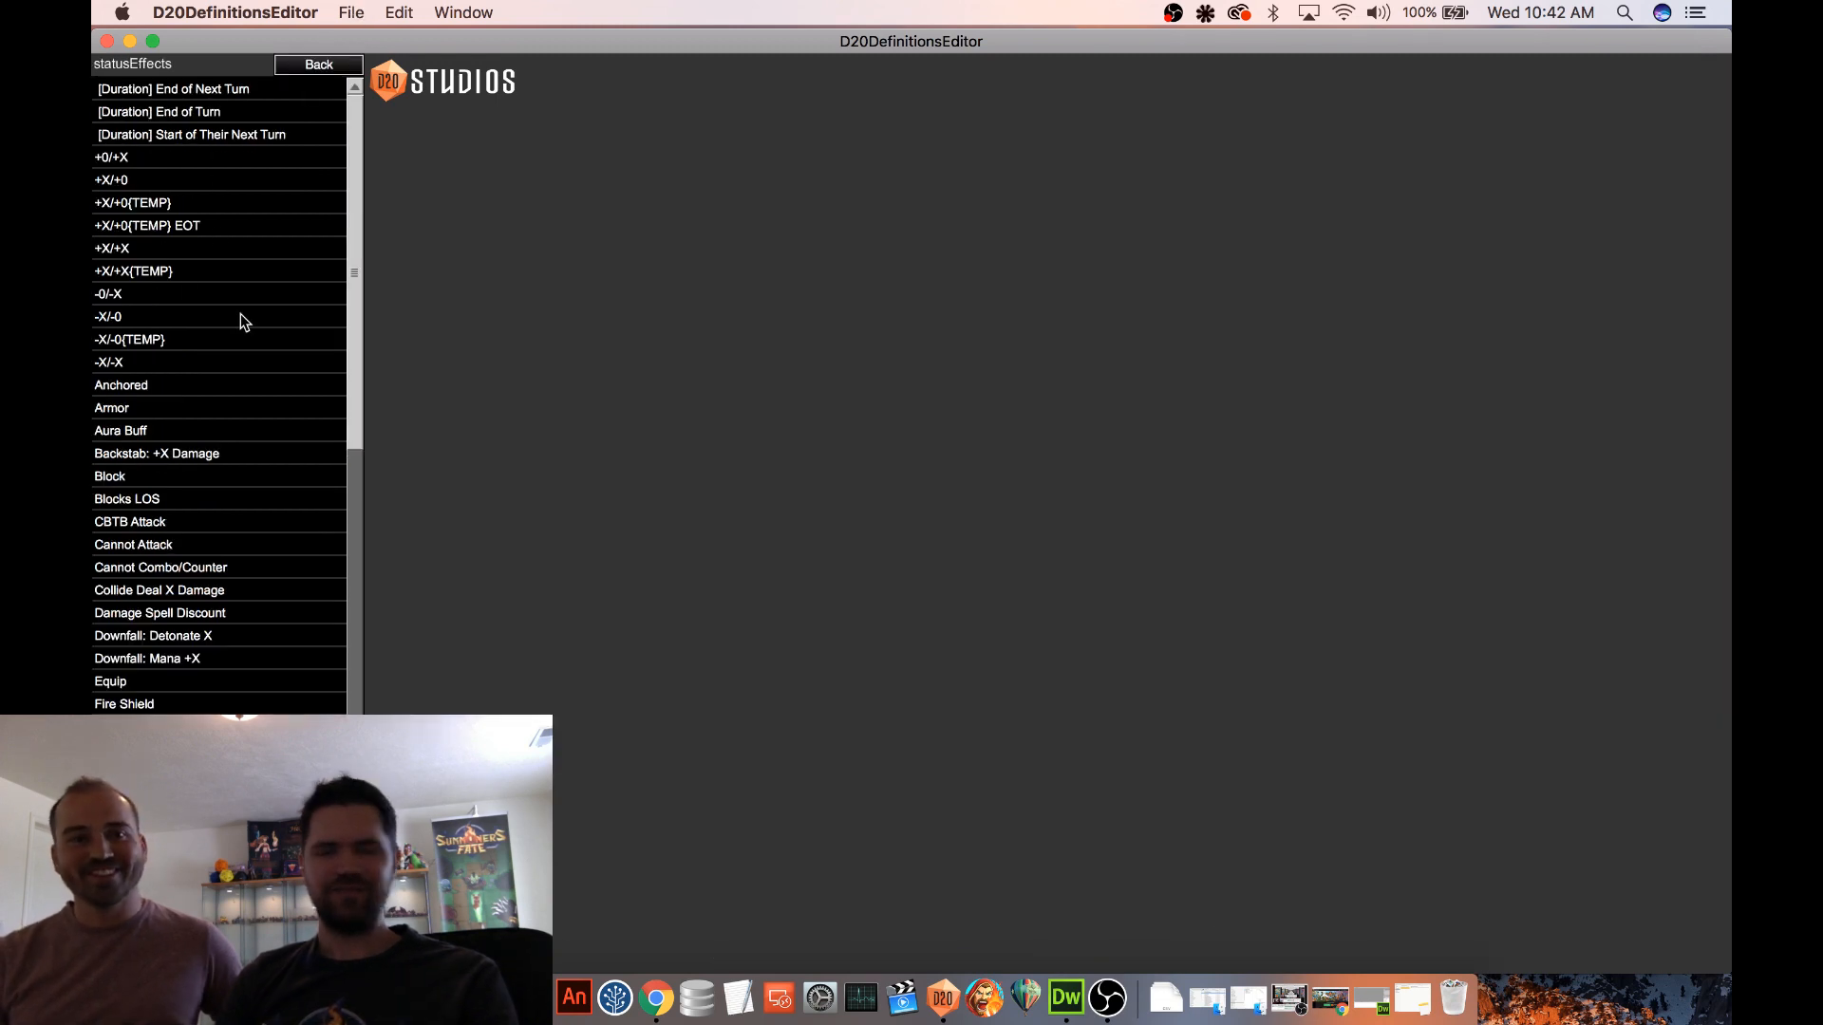
scroll(245, 317, "down", 5)
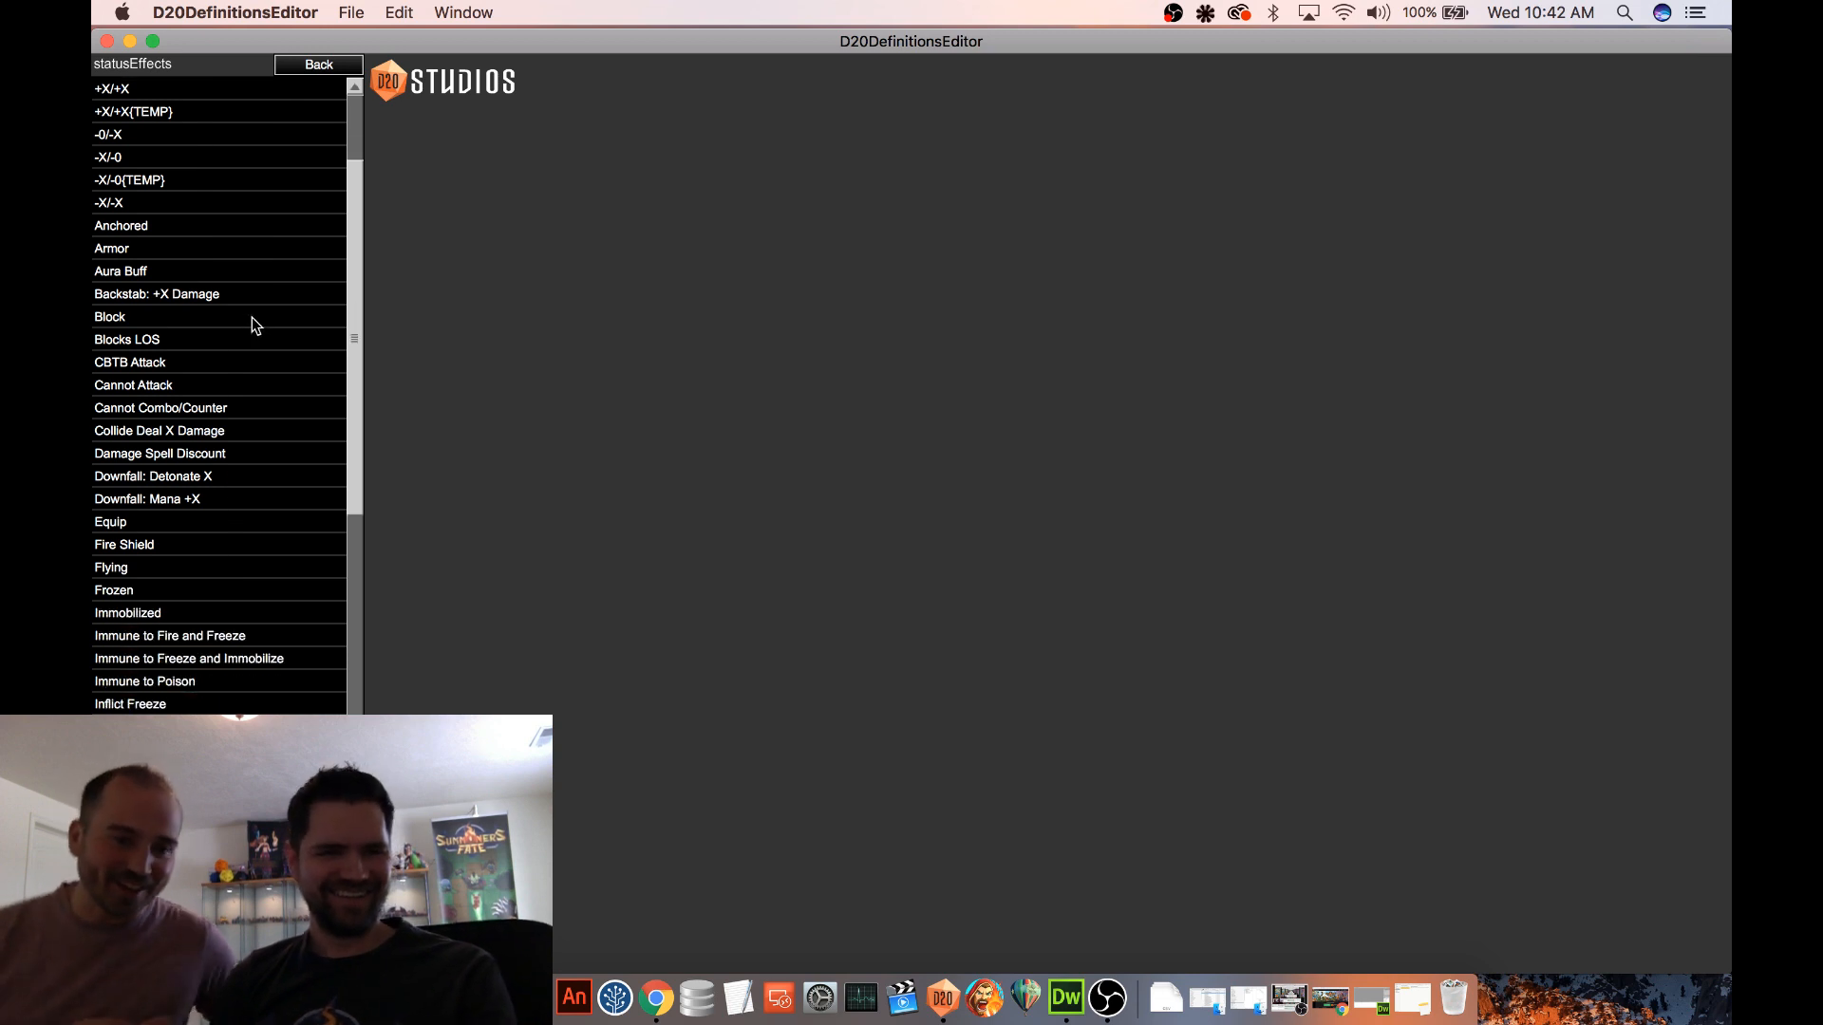
scroll(252, 318, "down", 7)
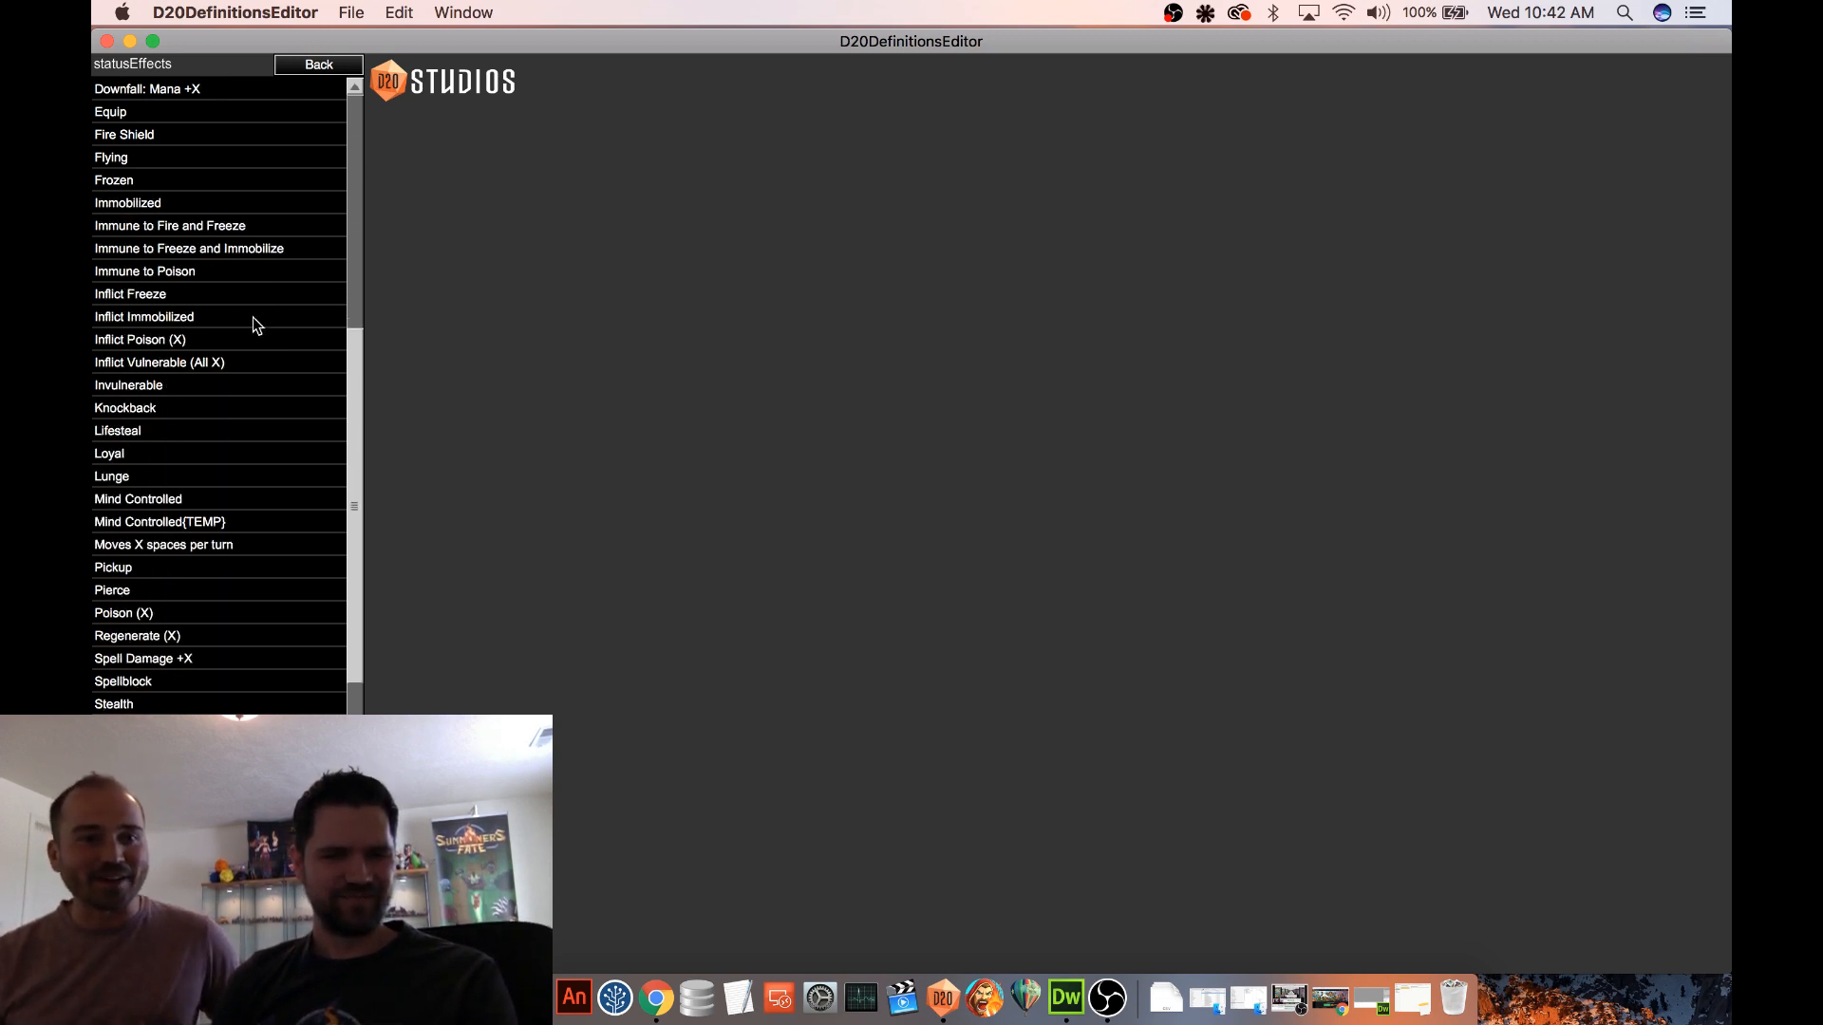
scroll(253, 317, "down", 1)
scroll(262, 698, "down", 1)
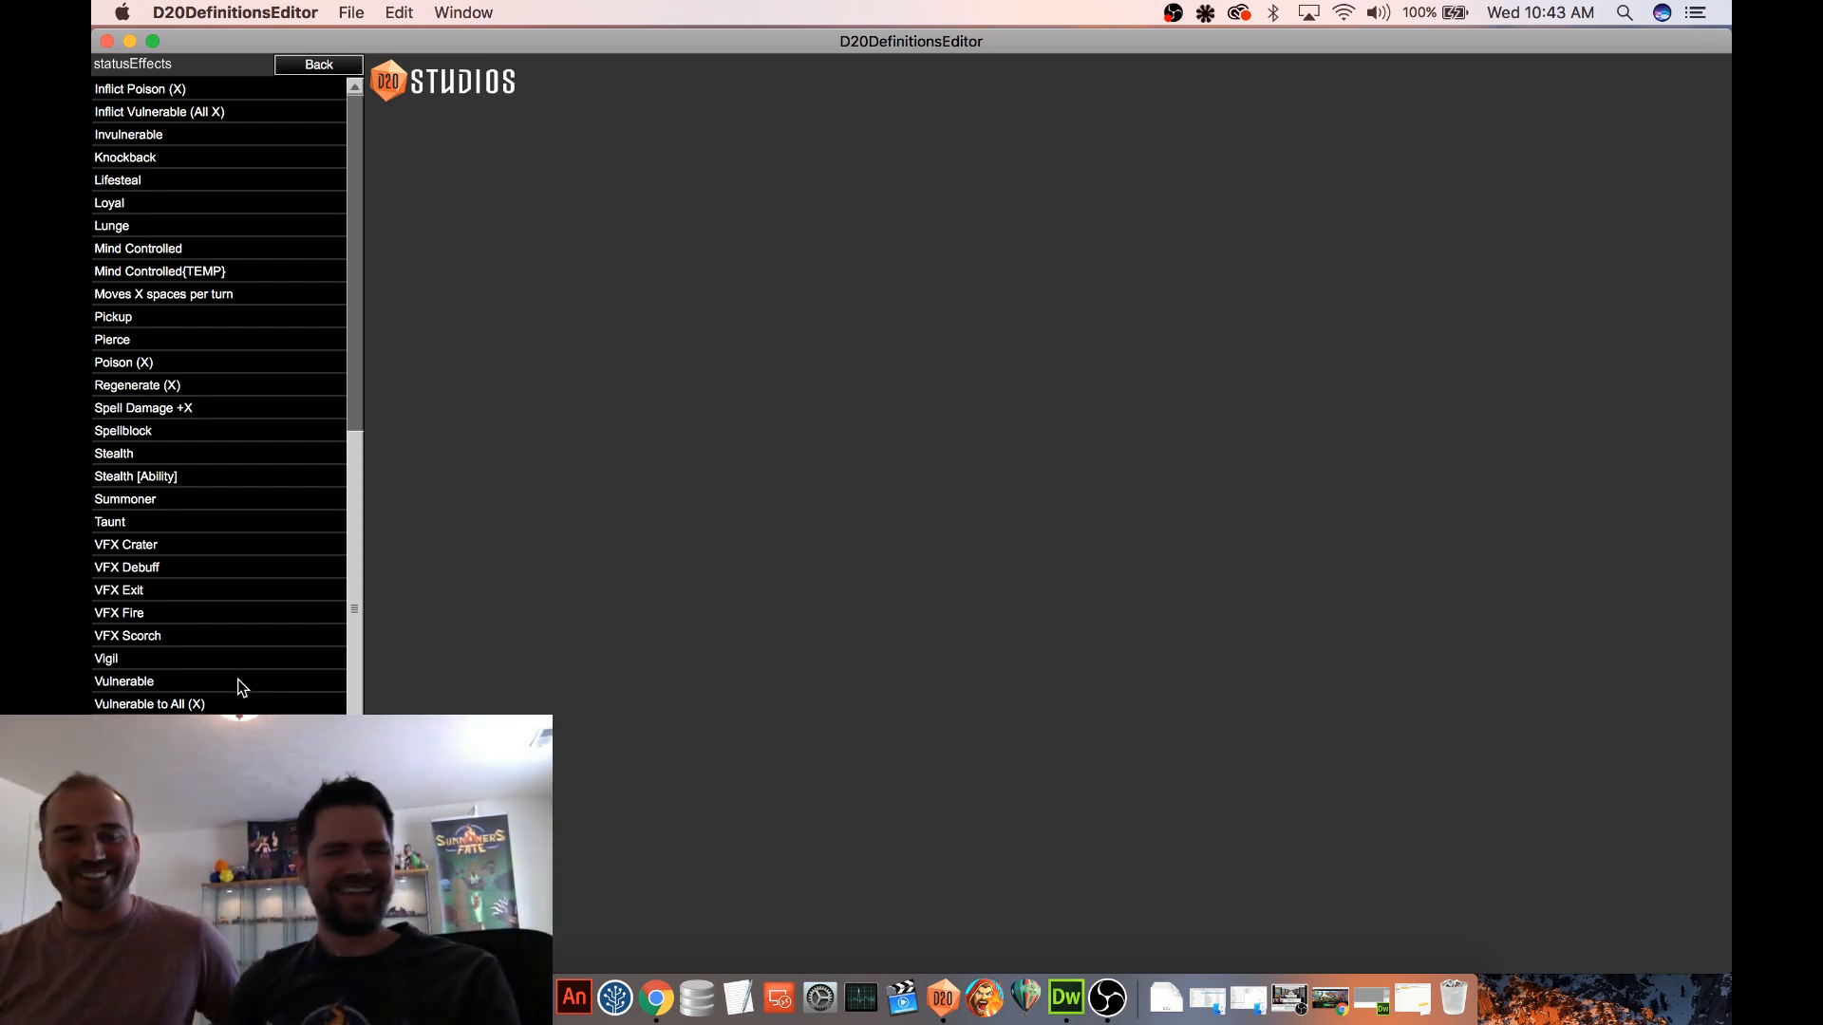
left_click(257, 702)
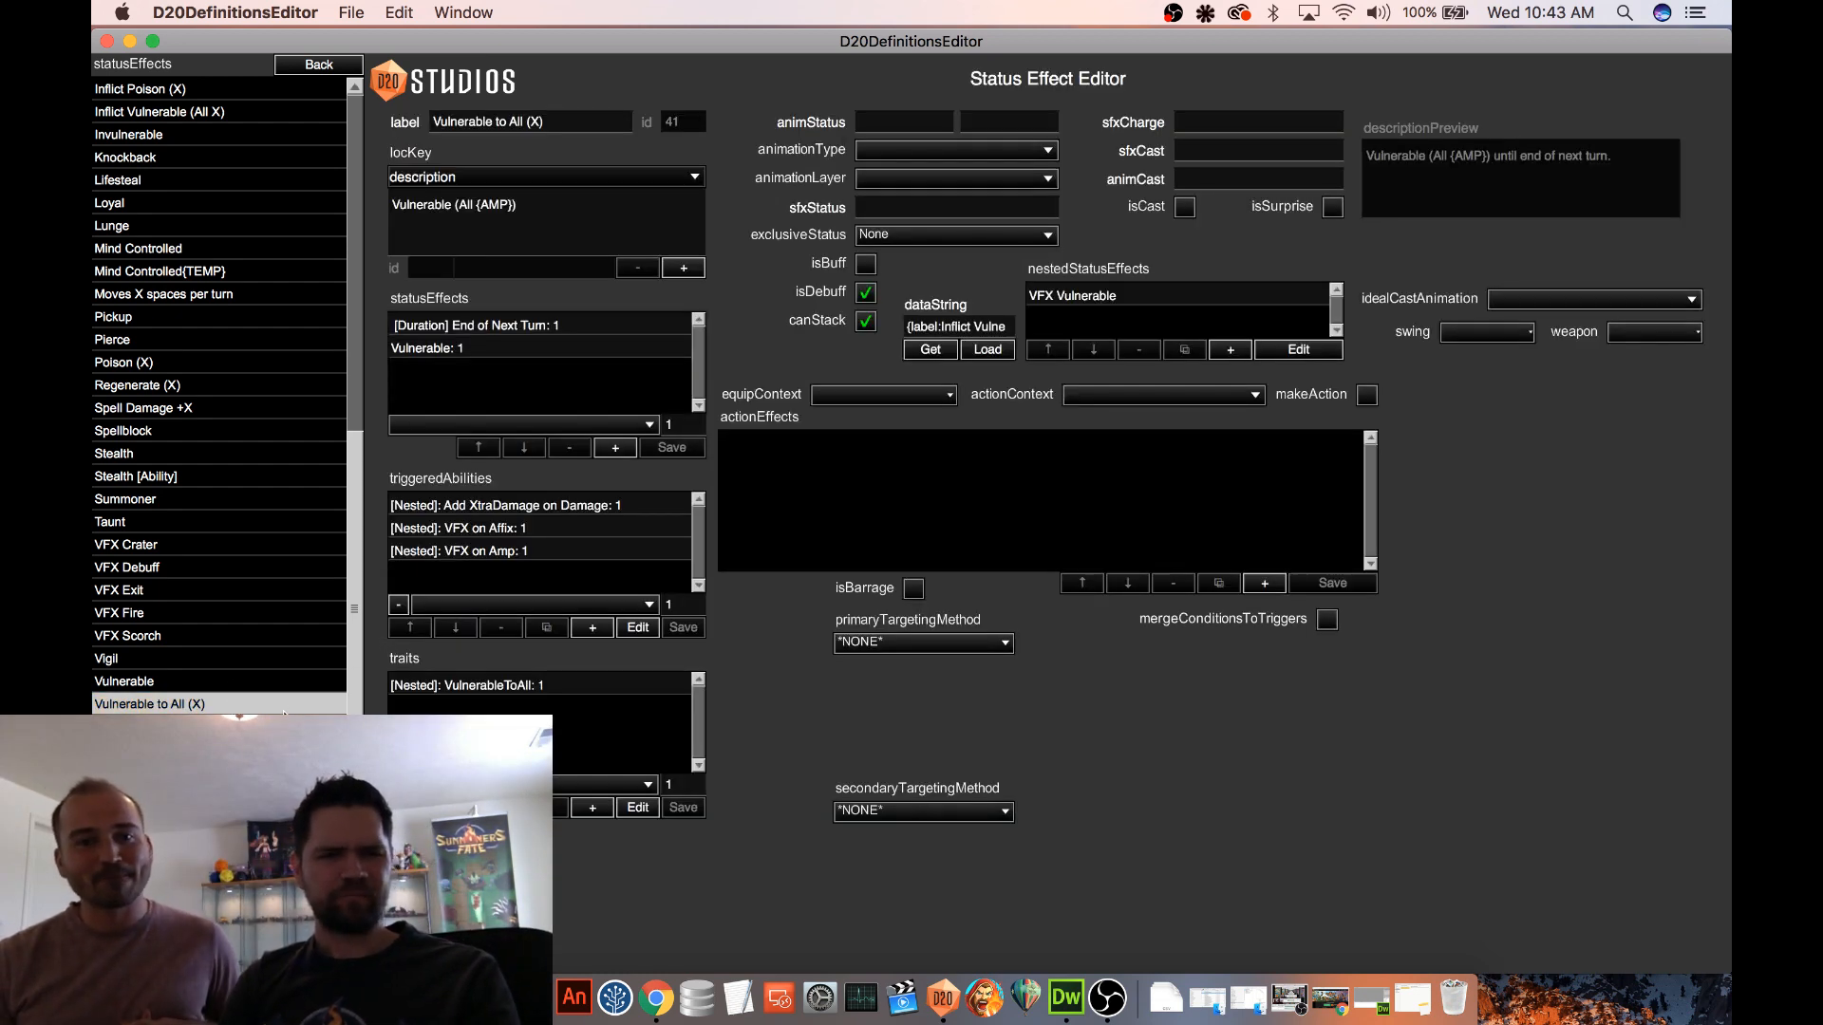
Compare the status effects, triggered abilities and traits of the Vulnerable, Vulnerable to All (X) and Vulnerable to Fire (X) definitions
scroll(219, 532, "down", 1)
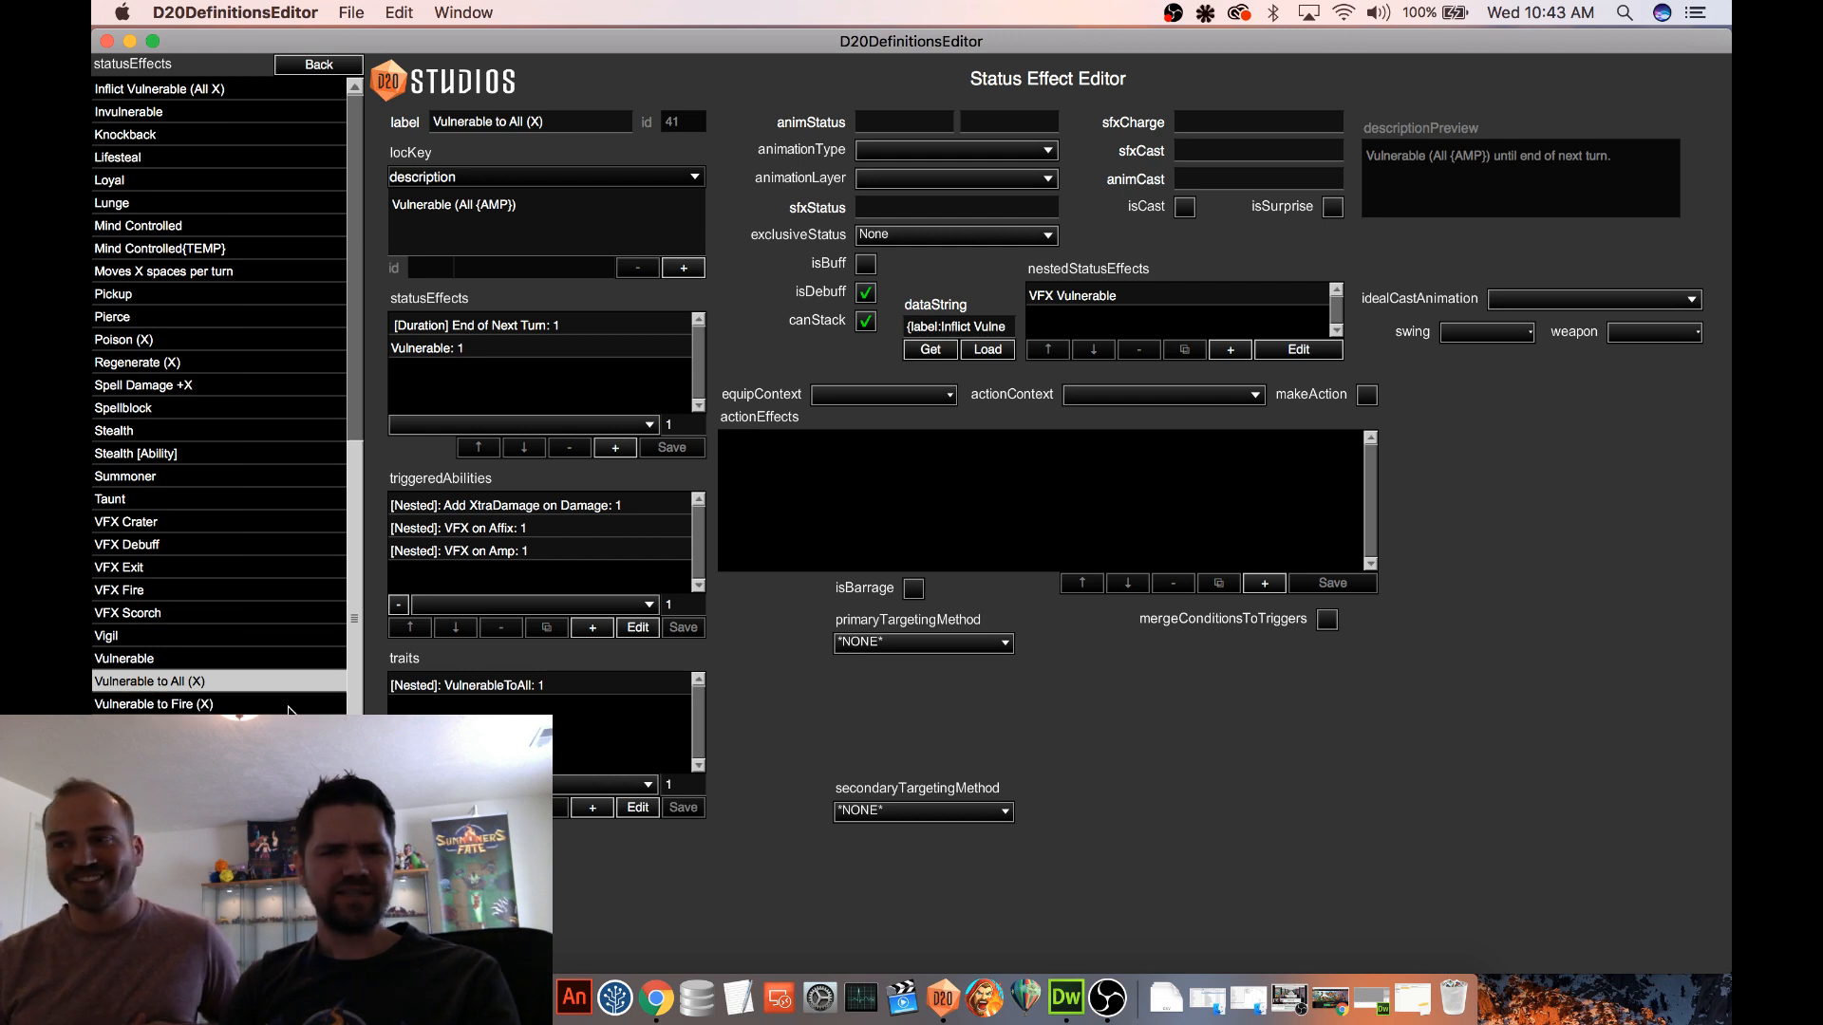
left_click(243, 708)
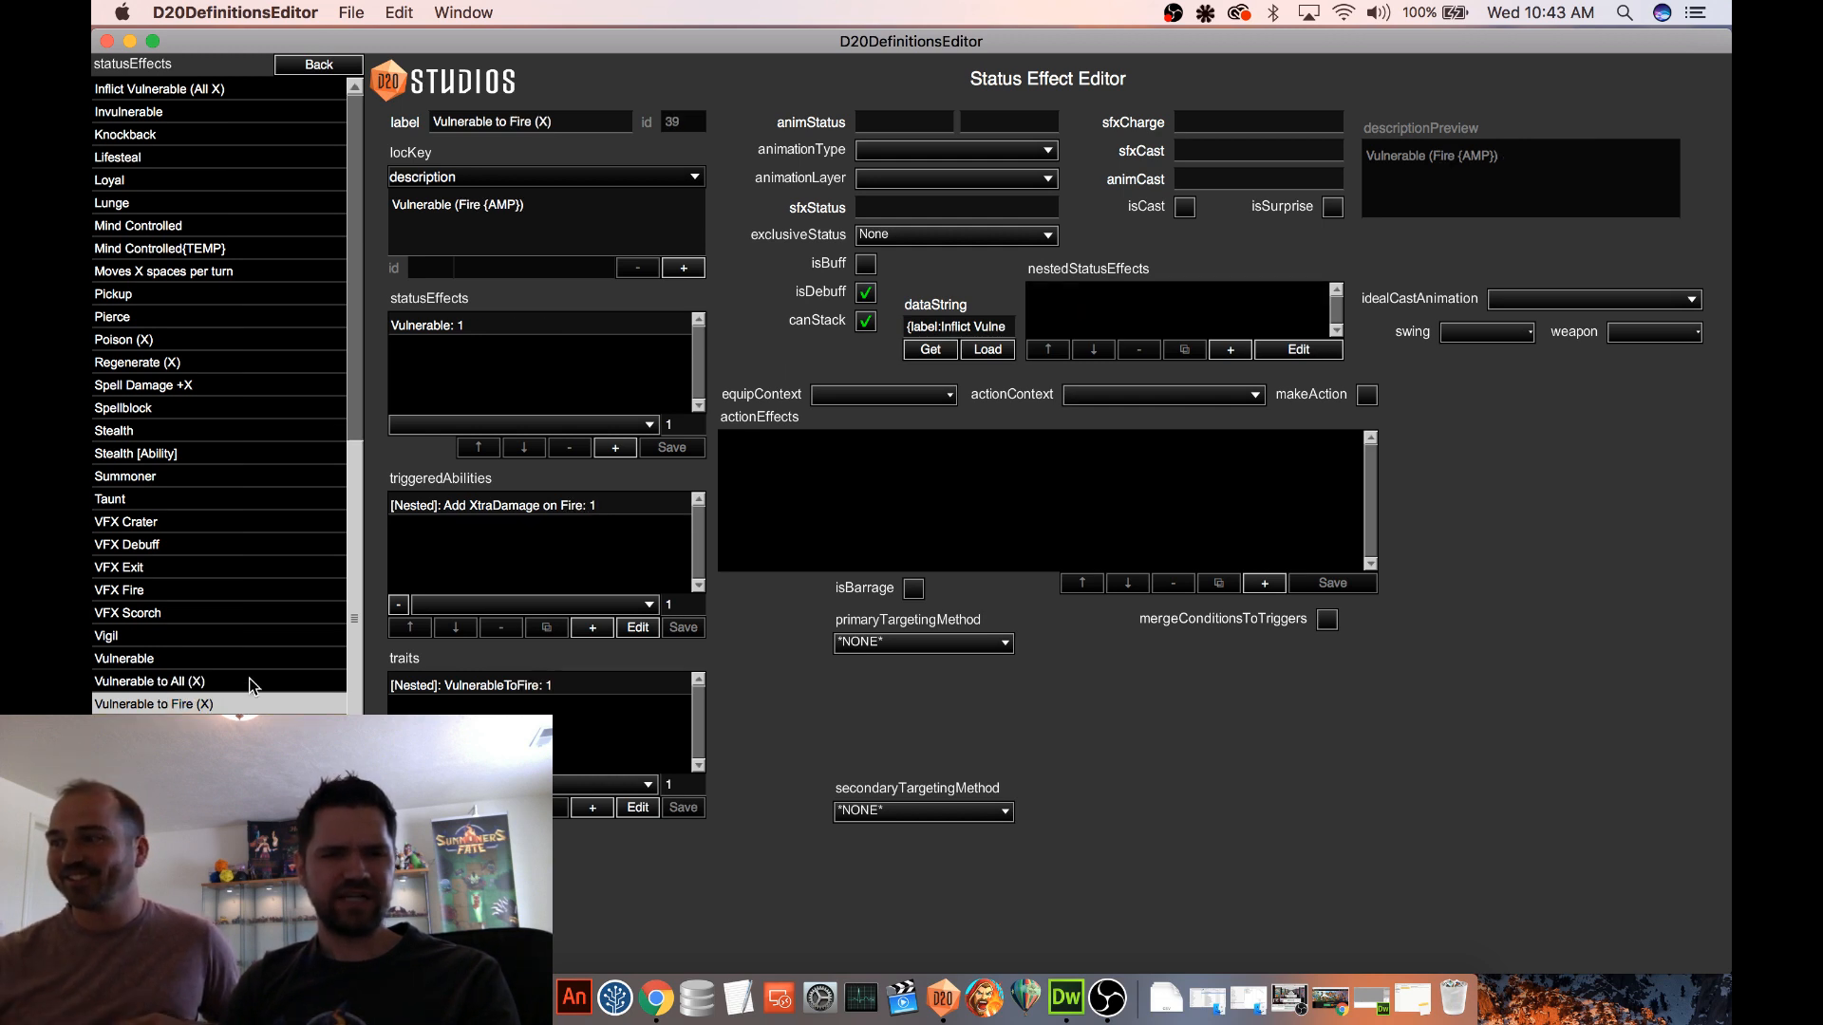
left_click(241, 682)
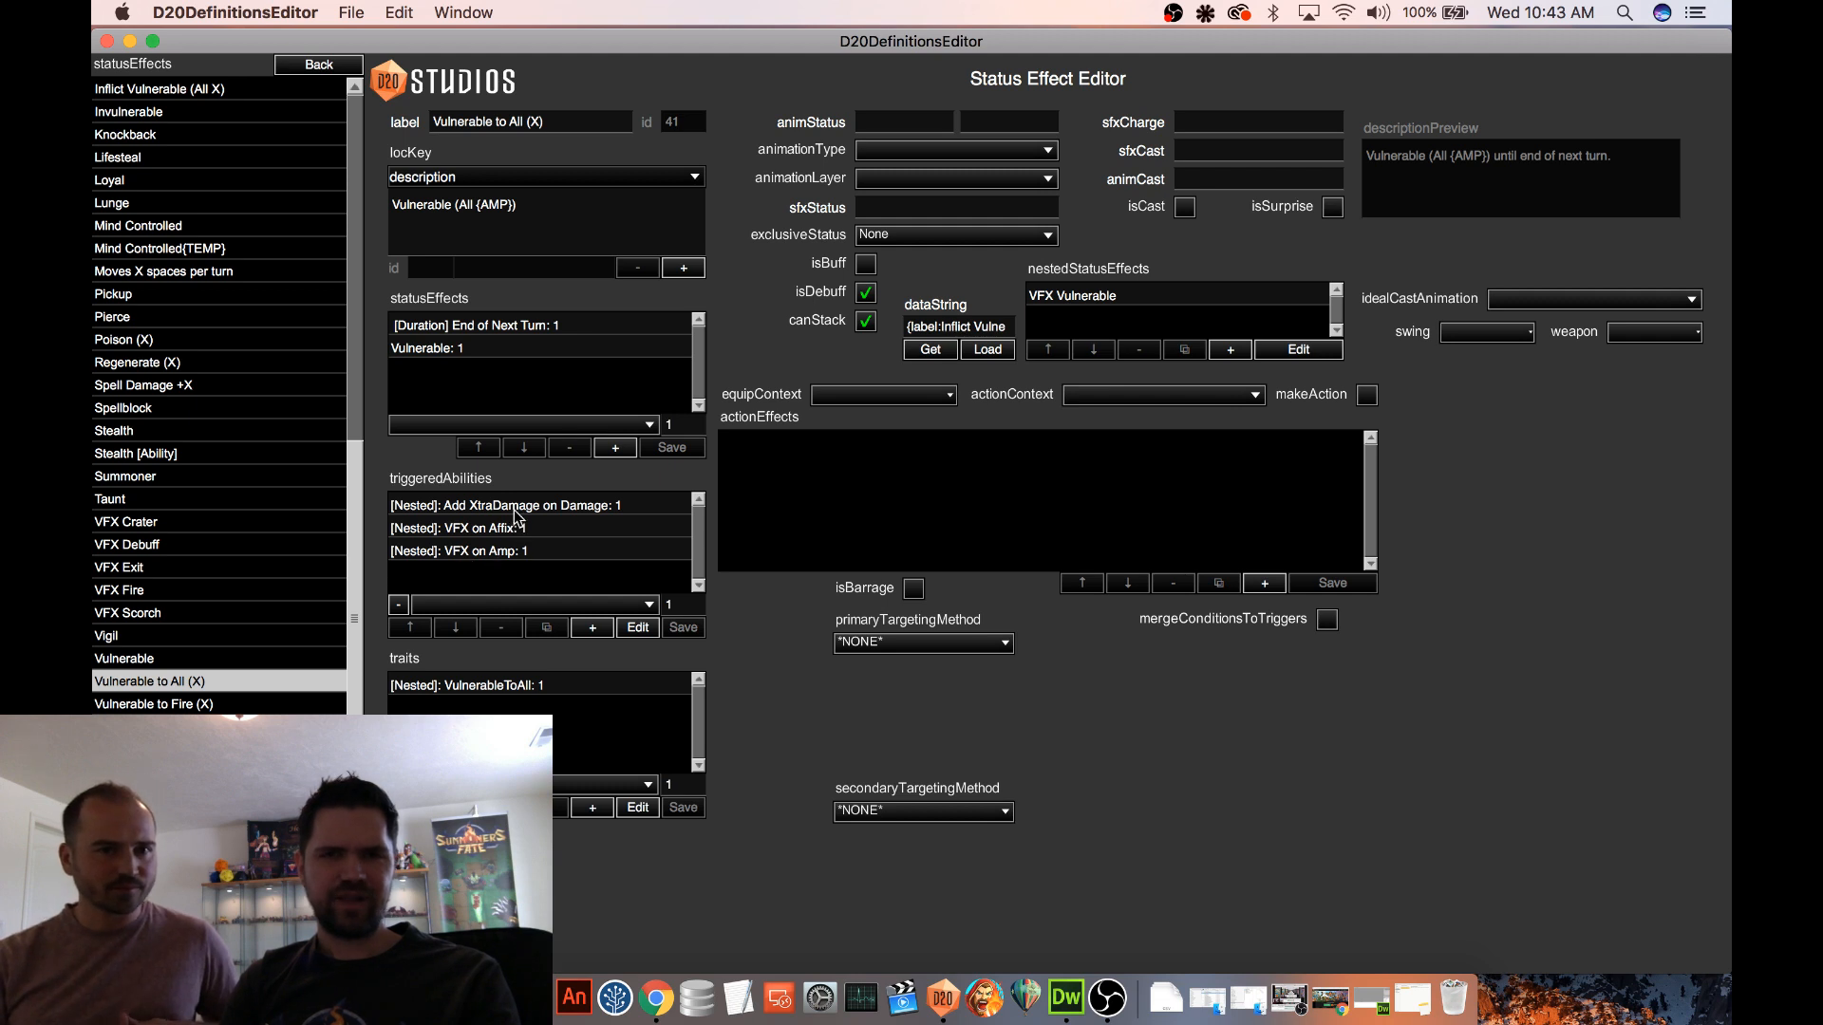
left_click(187, 659)
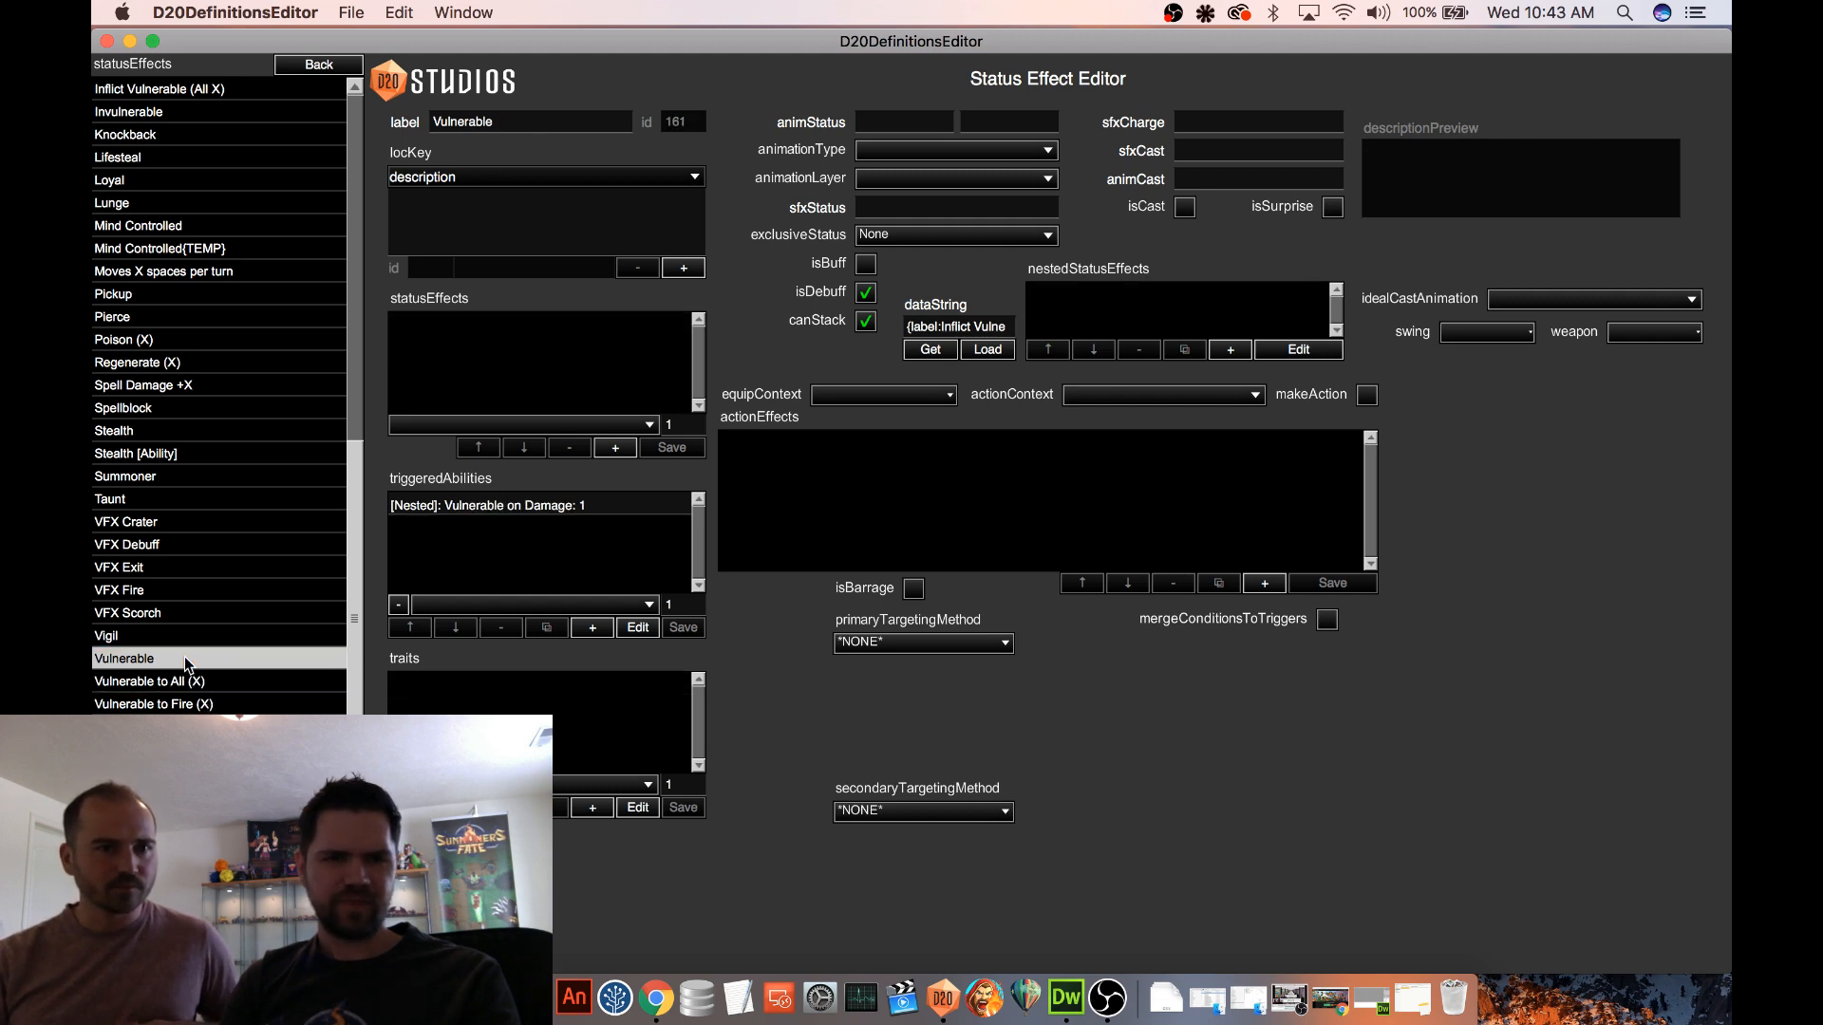
left_click(189, 703)
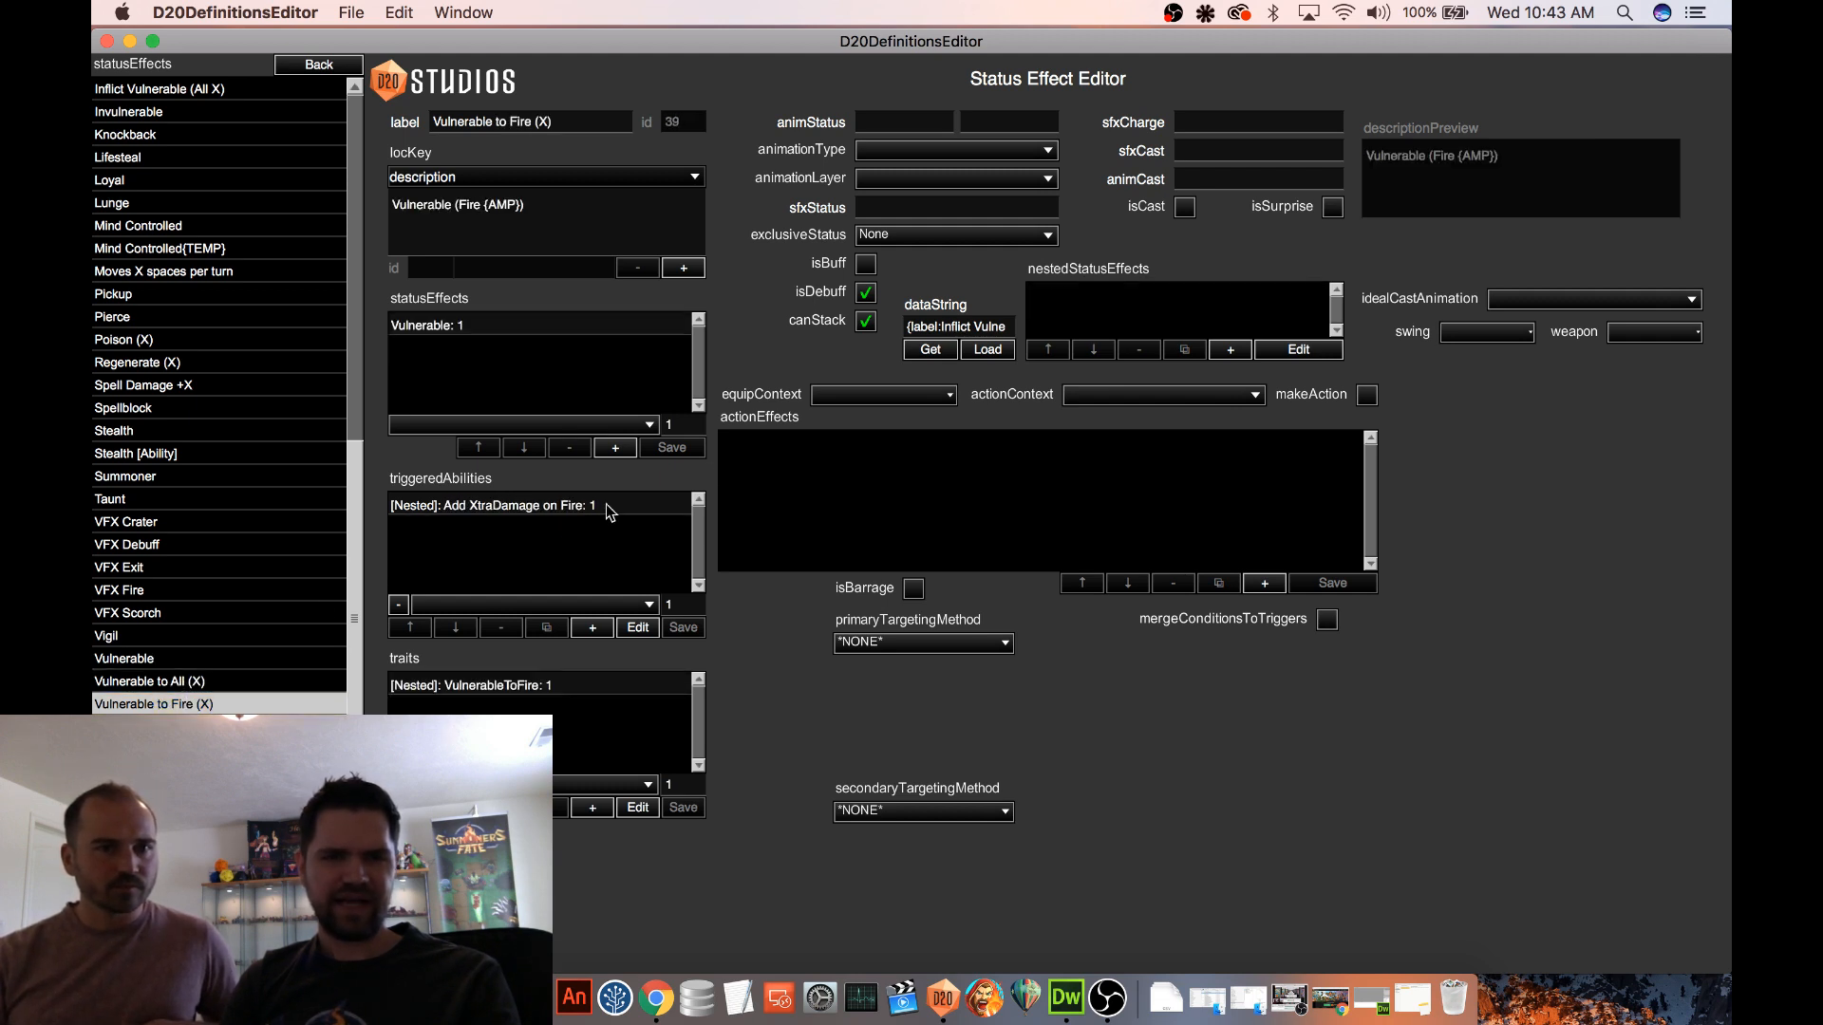
left_click(262, 684)
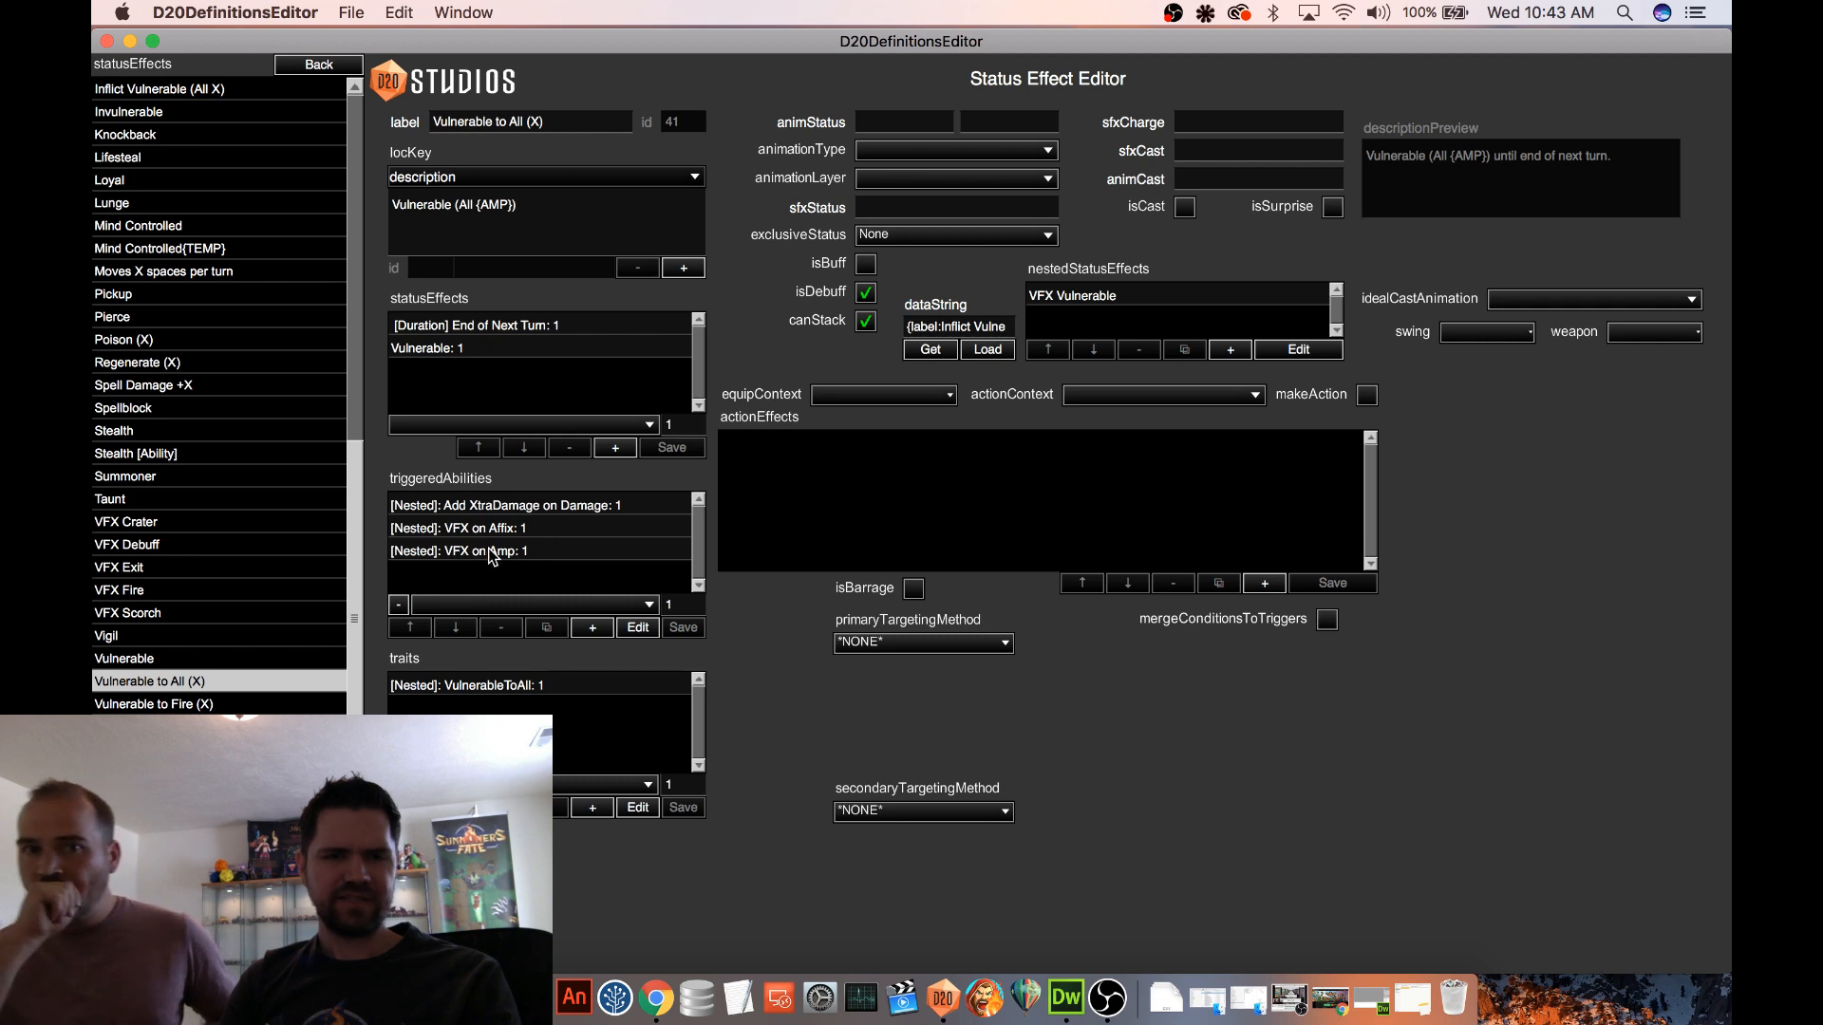
left_click(468, 532)
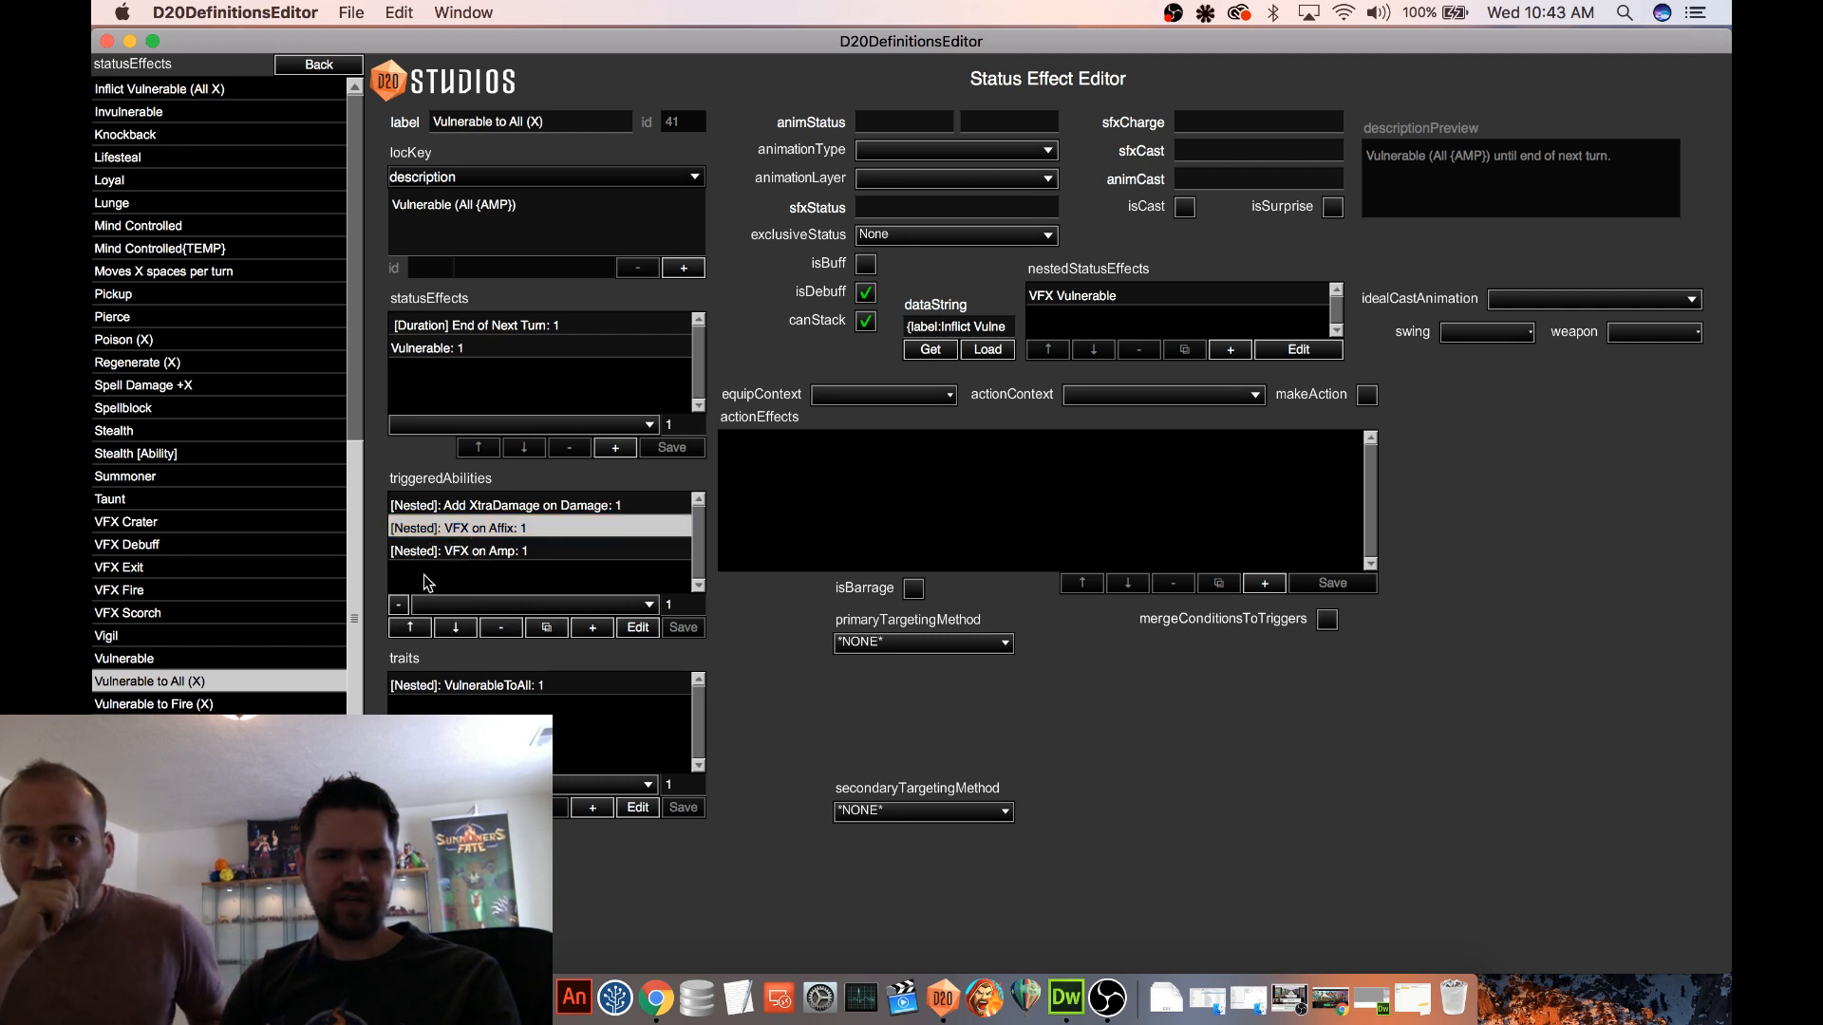
left_click(200, 704)
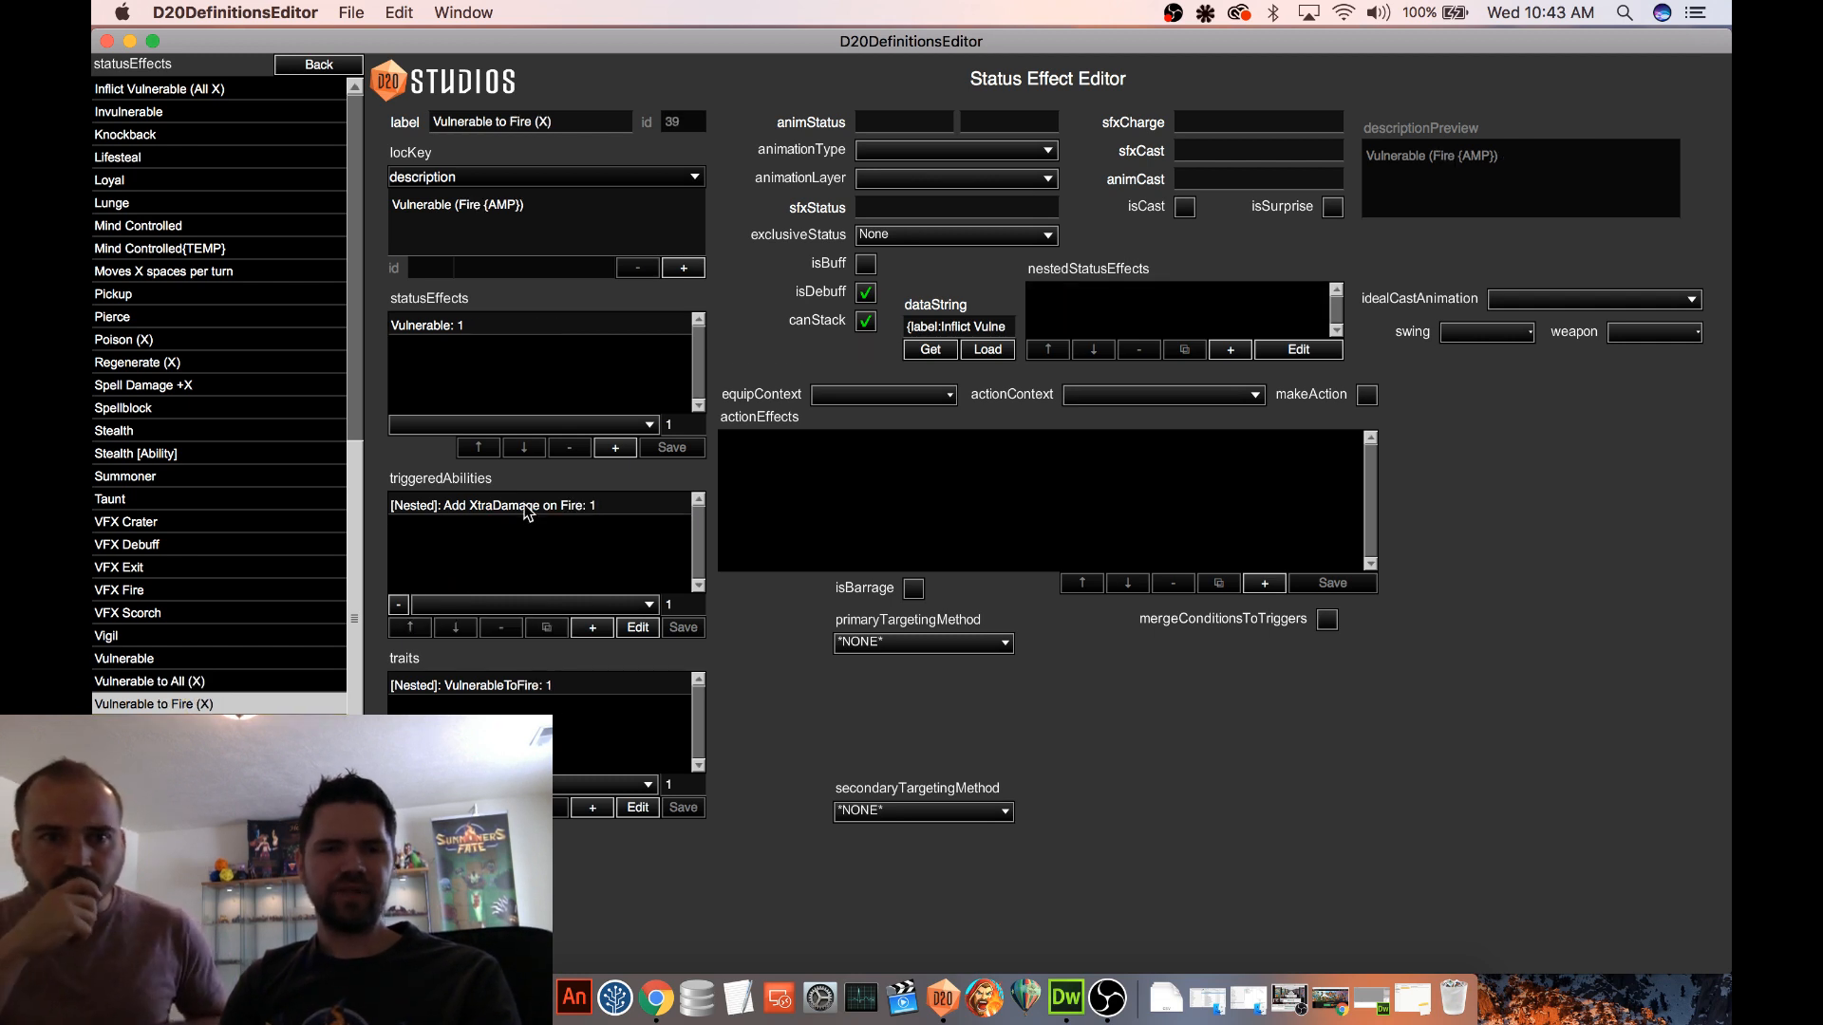
left_click(236, 682)
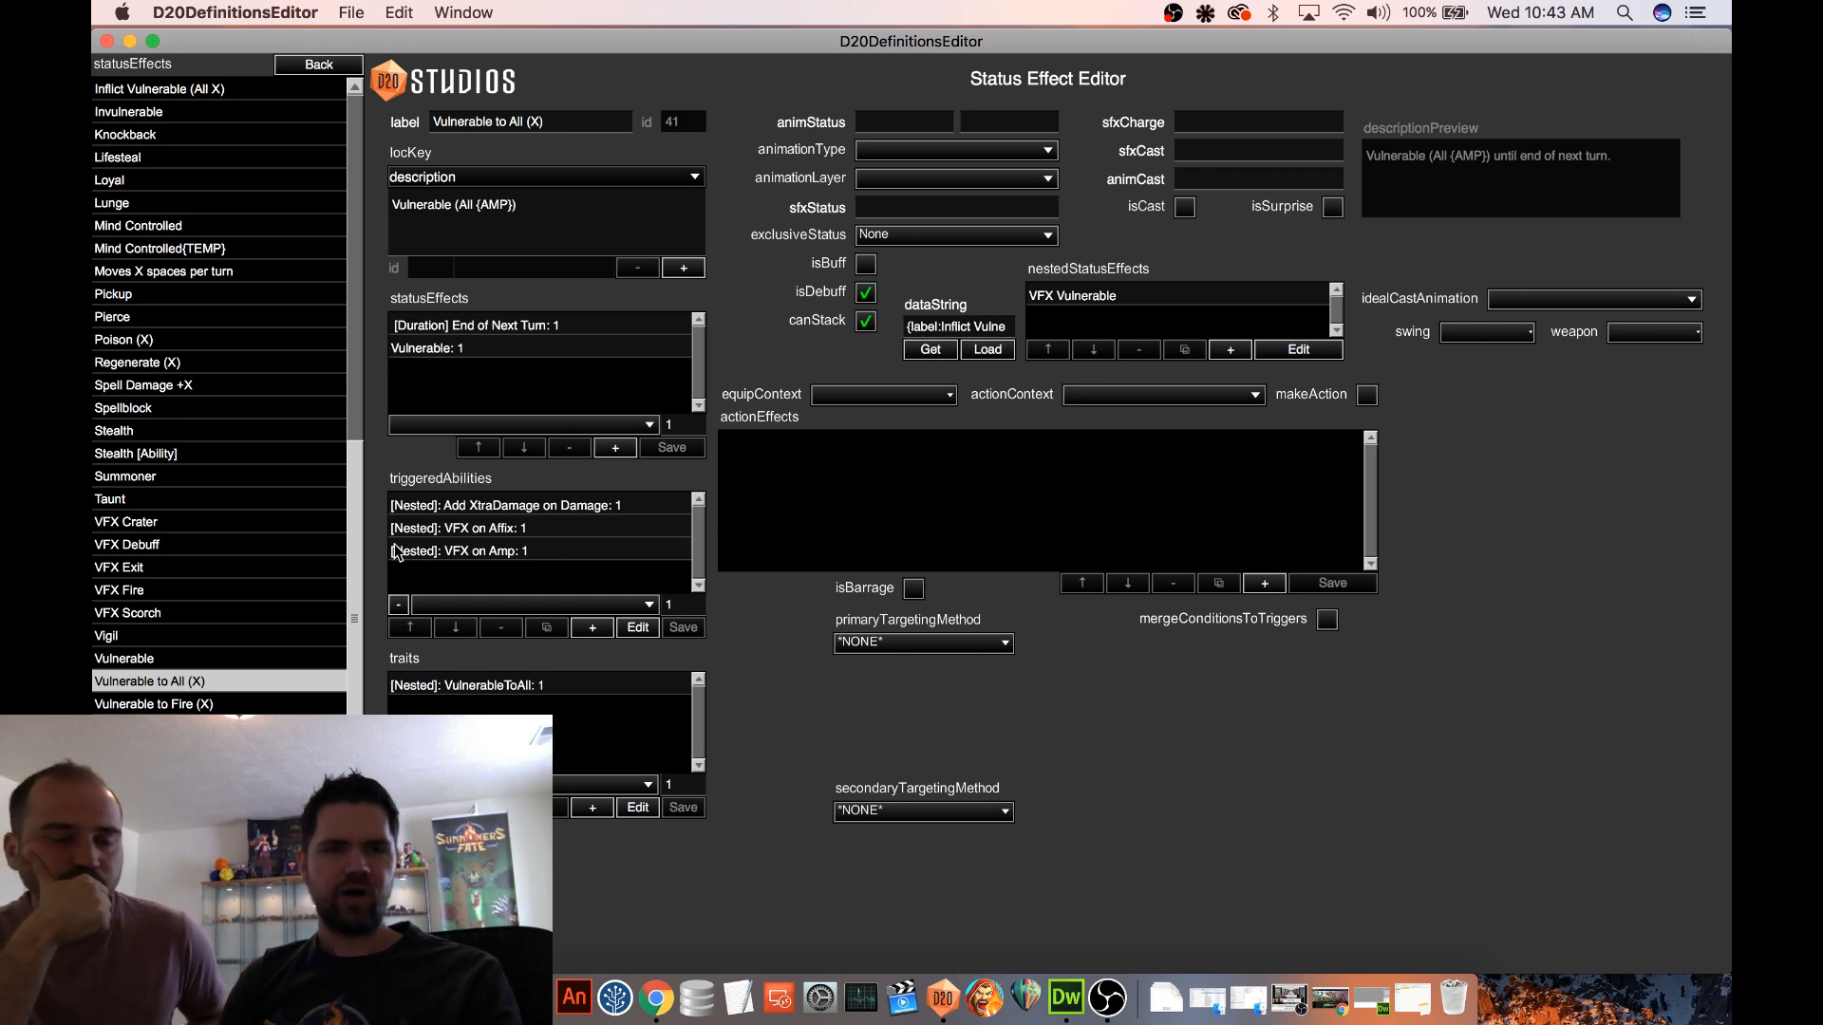
left_click(185, 660)
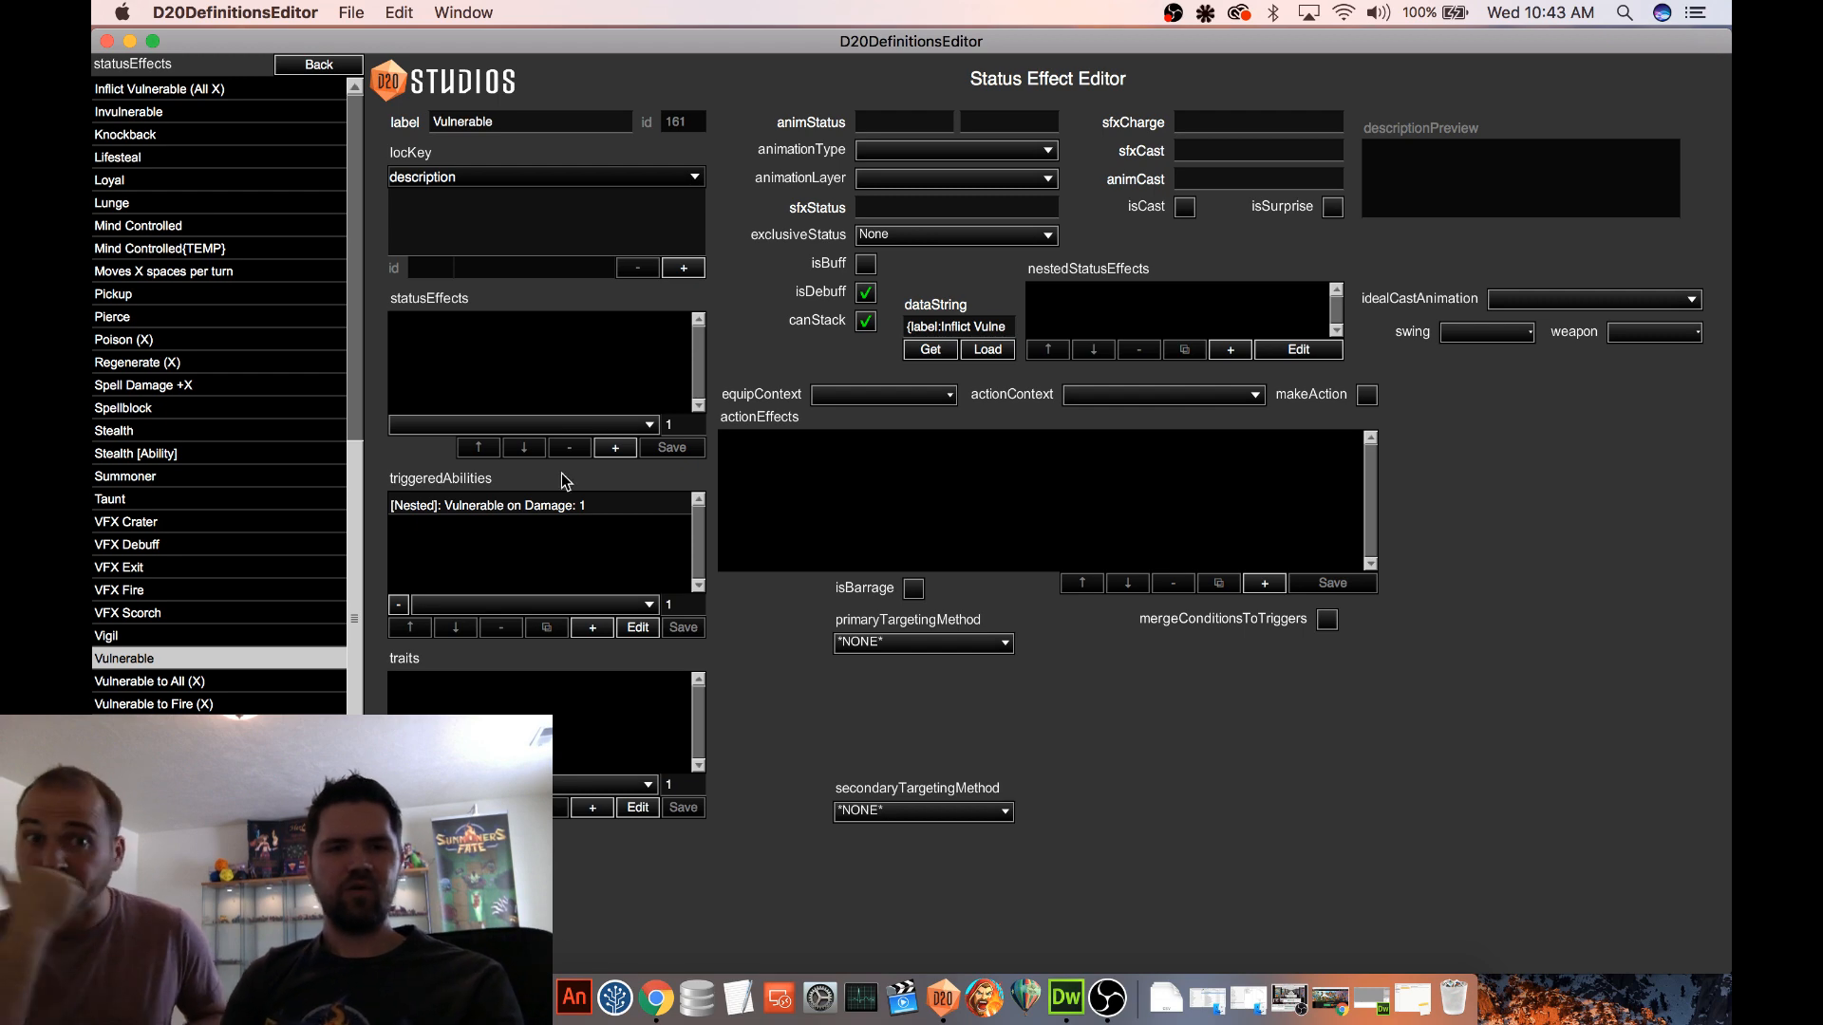
Inspect the conditions and action effects of Vulnerable's nested Vulnerable on Damage triggered ability, and return to the status effect
left_click(570, 506)
left_click(638, 628)
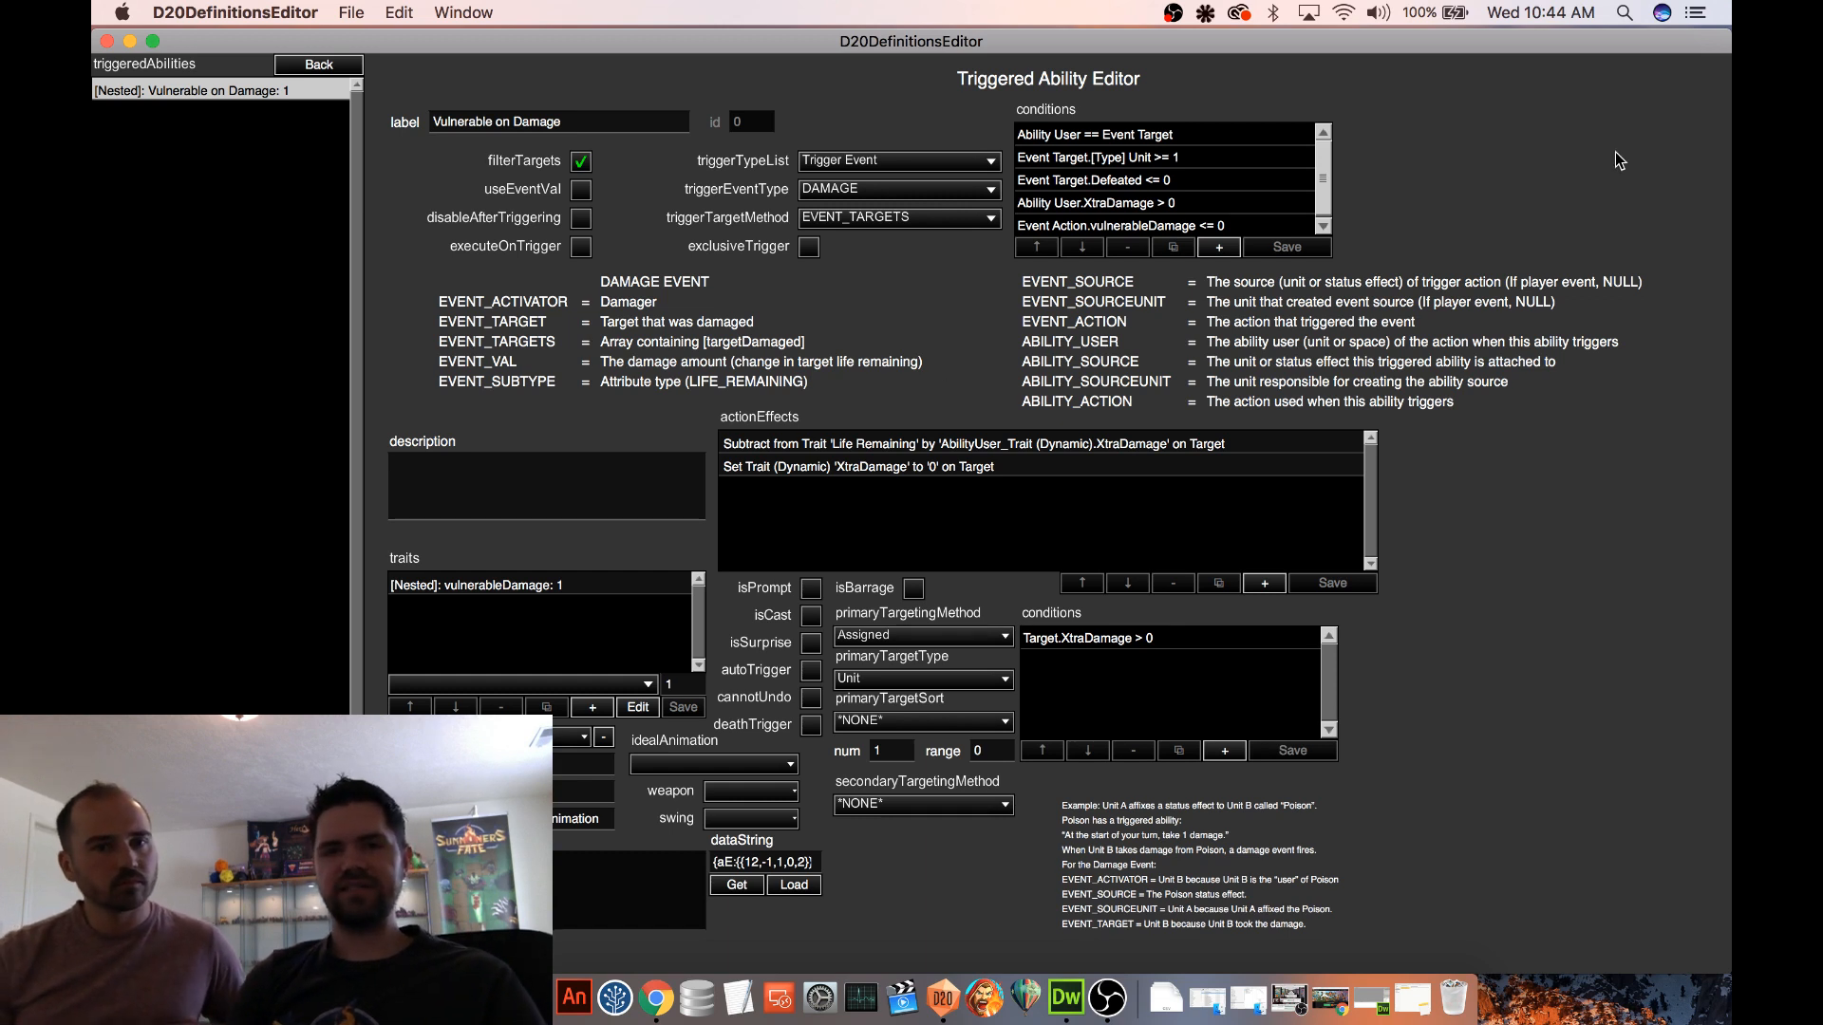
scroll(1261, 202, "down", 1)
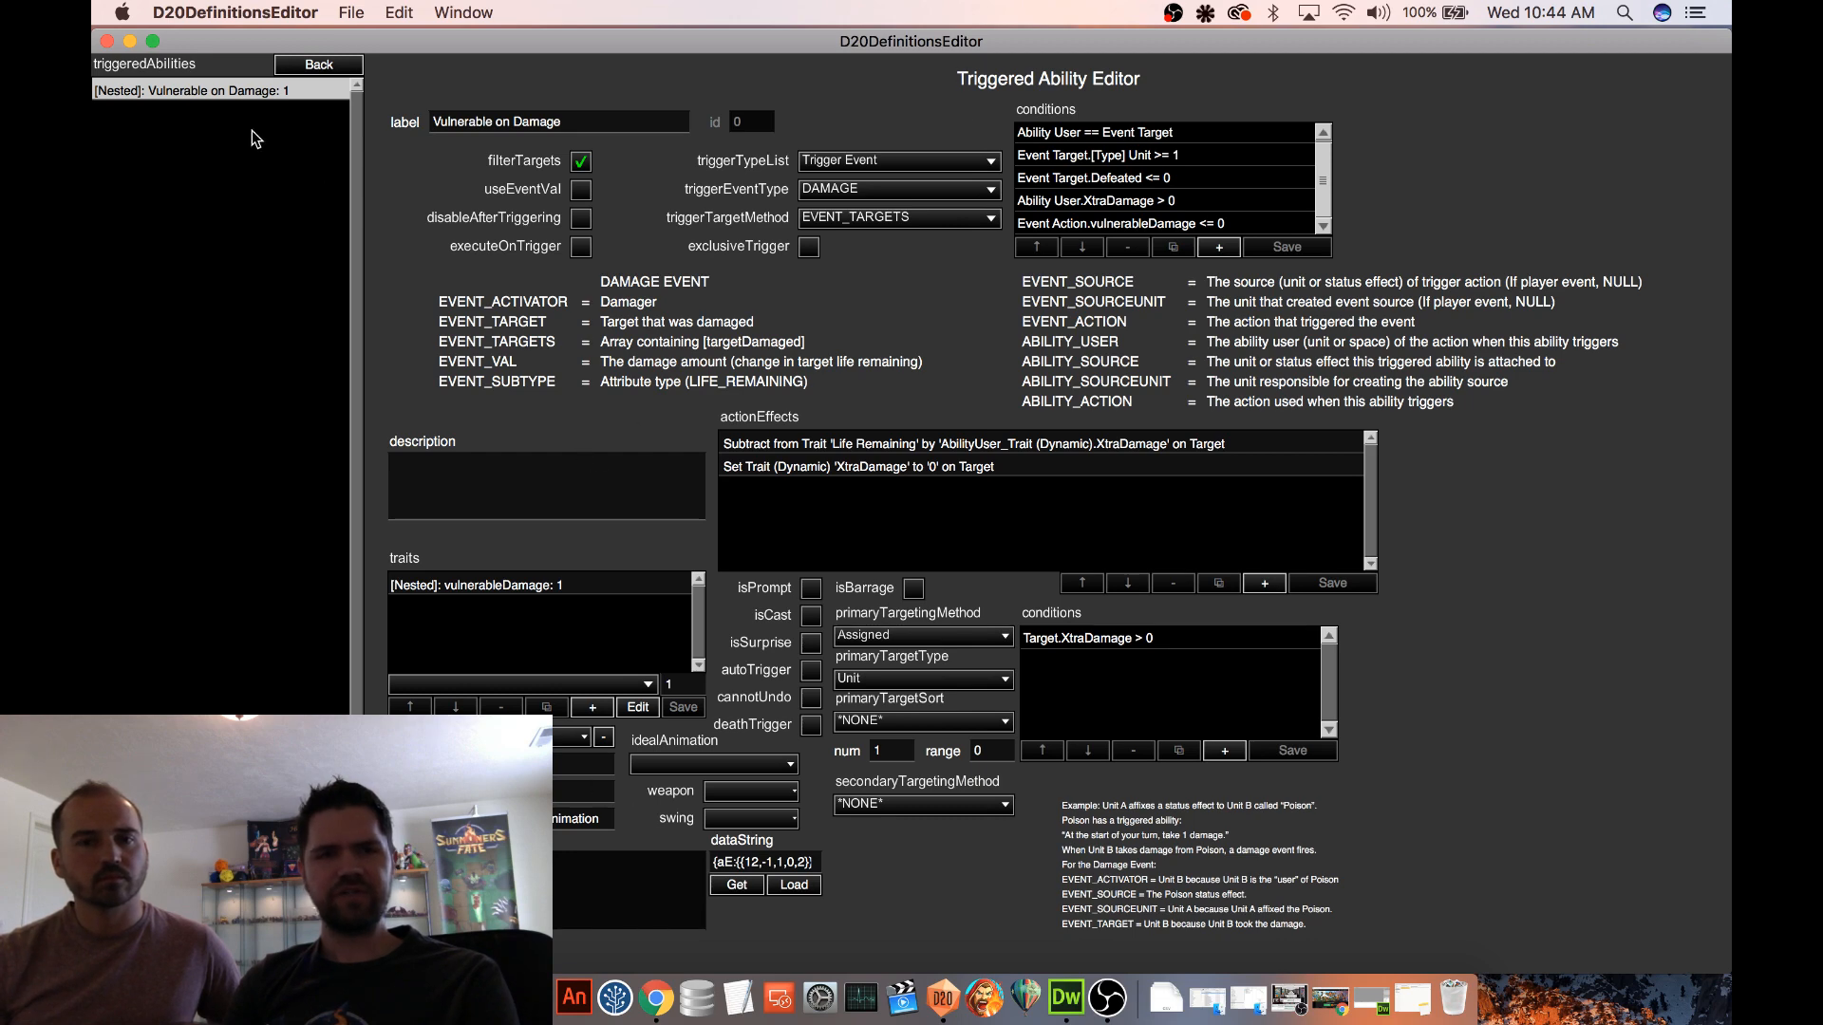
left_click(339, 67)
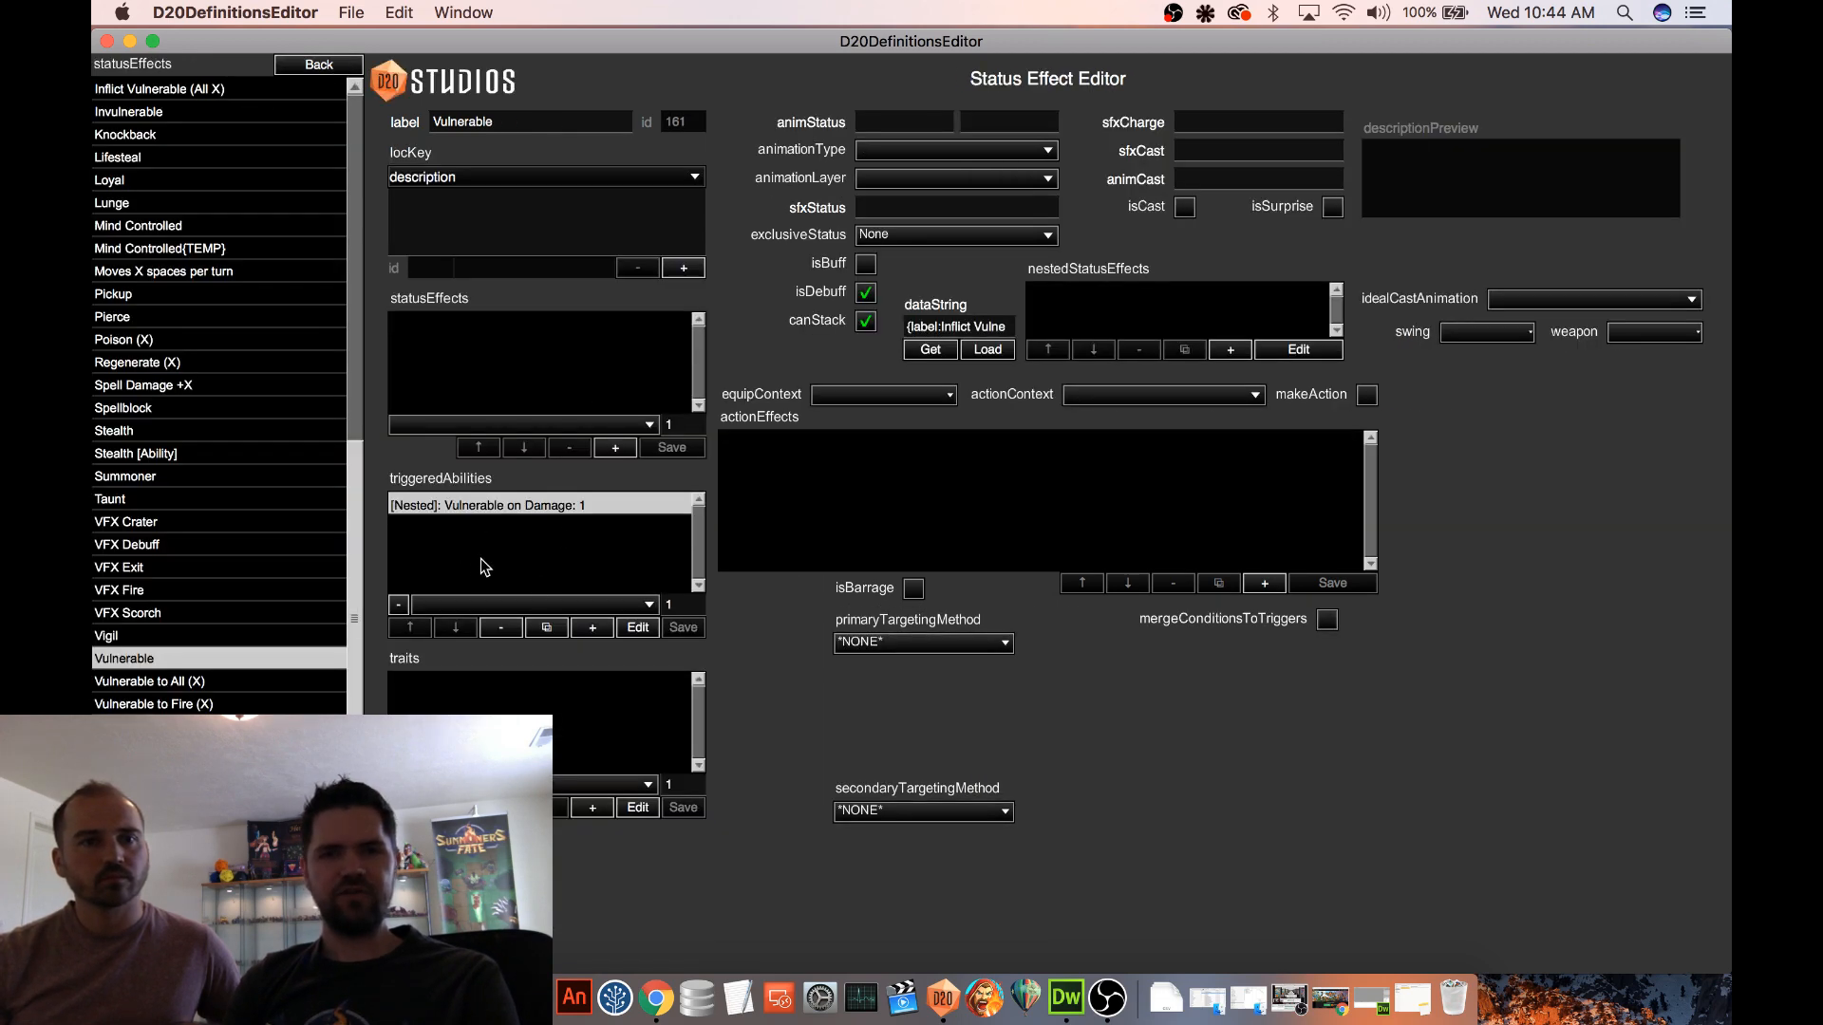
Check how Vulnerable to All (X) differs from Vulnerable to Fire (X), including its nested VFX on Affix triggered ability
left_click(220, 682)
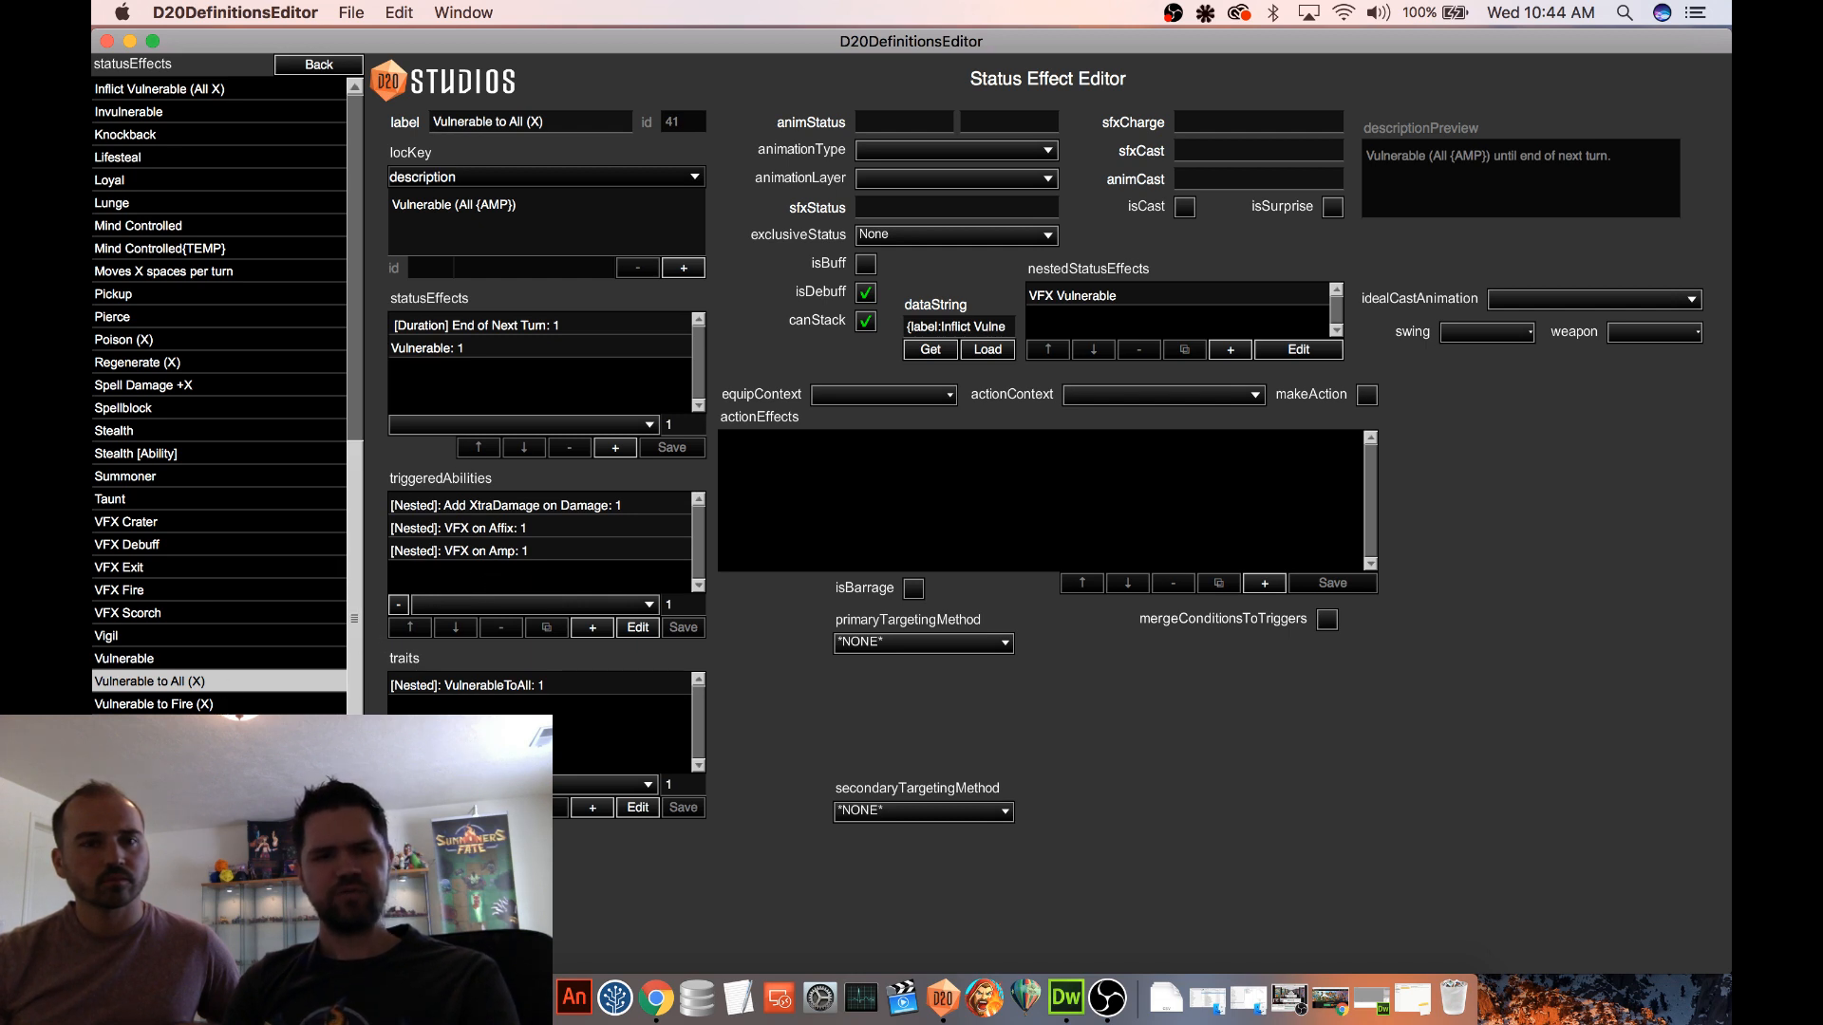
left_click(224, 702)
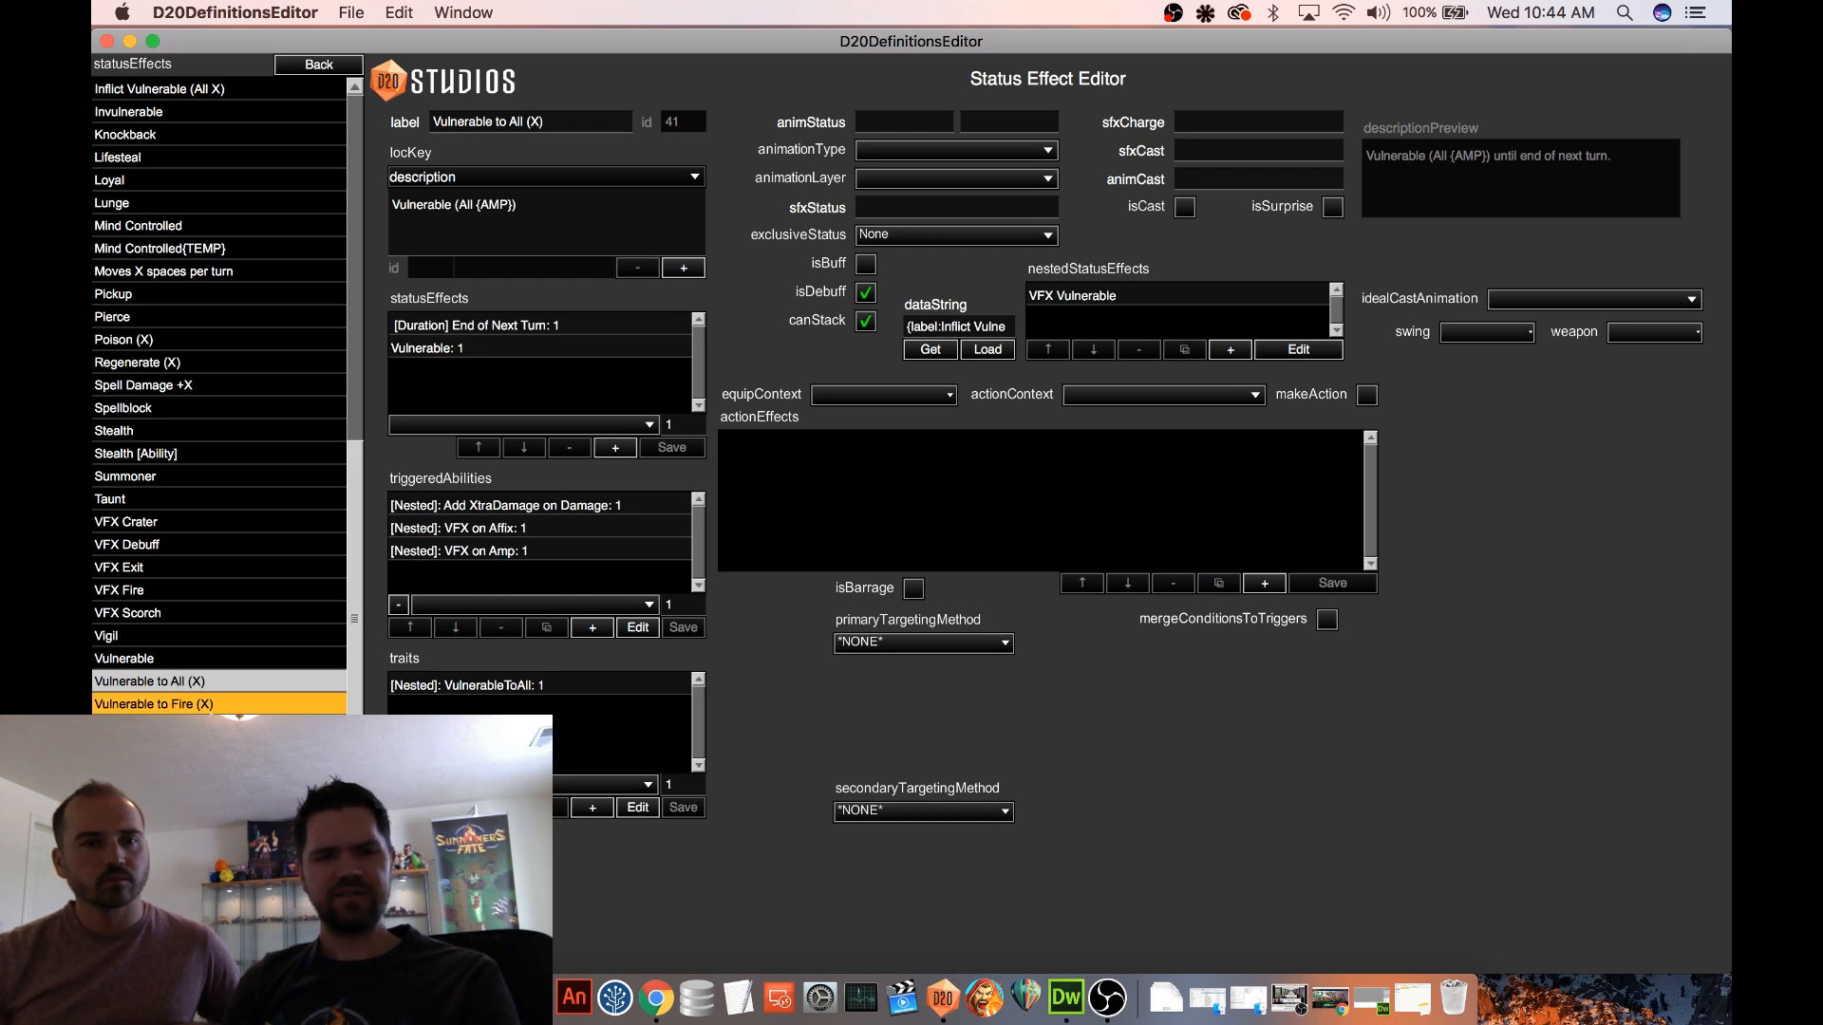
left_click(216, 684)
left_click(506, 535)
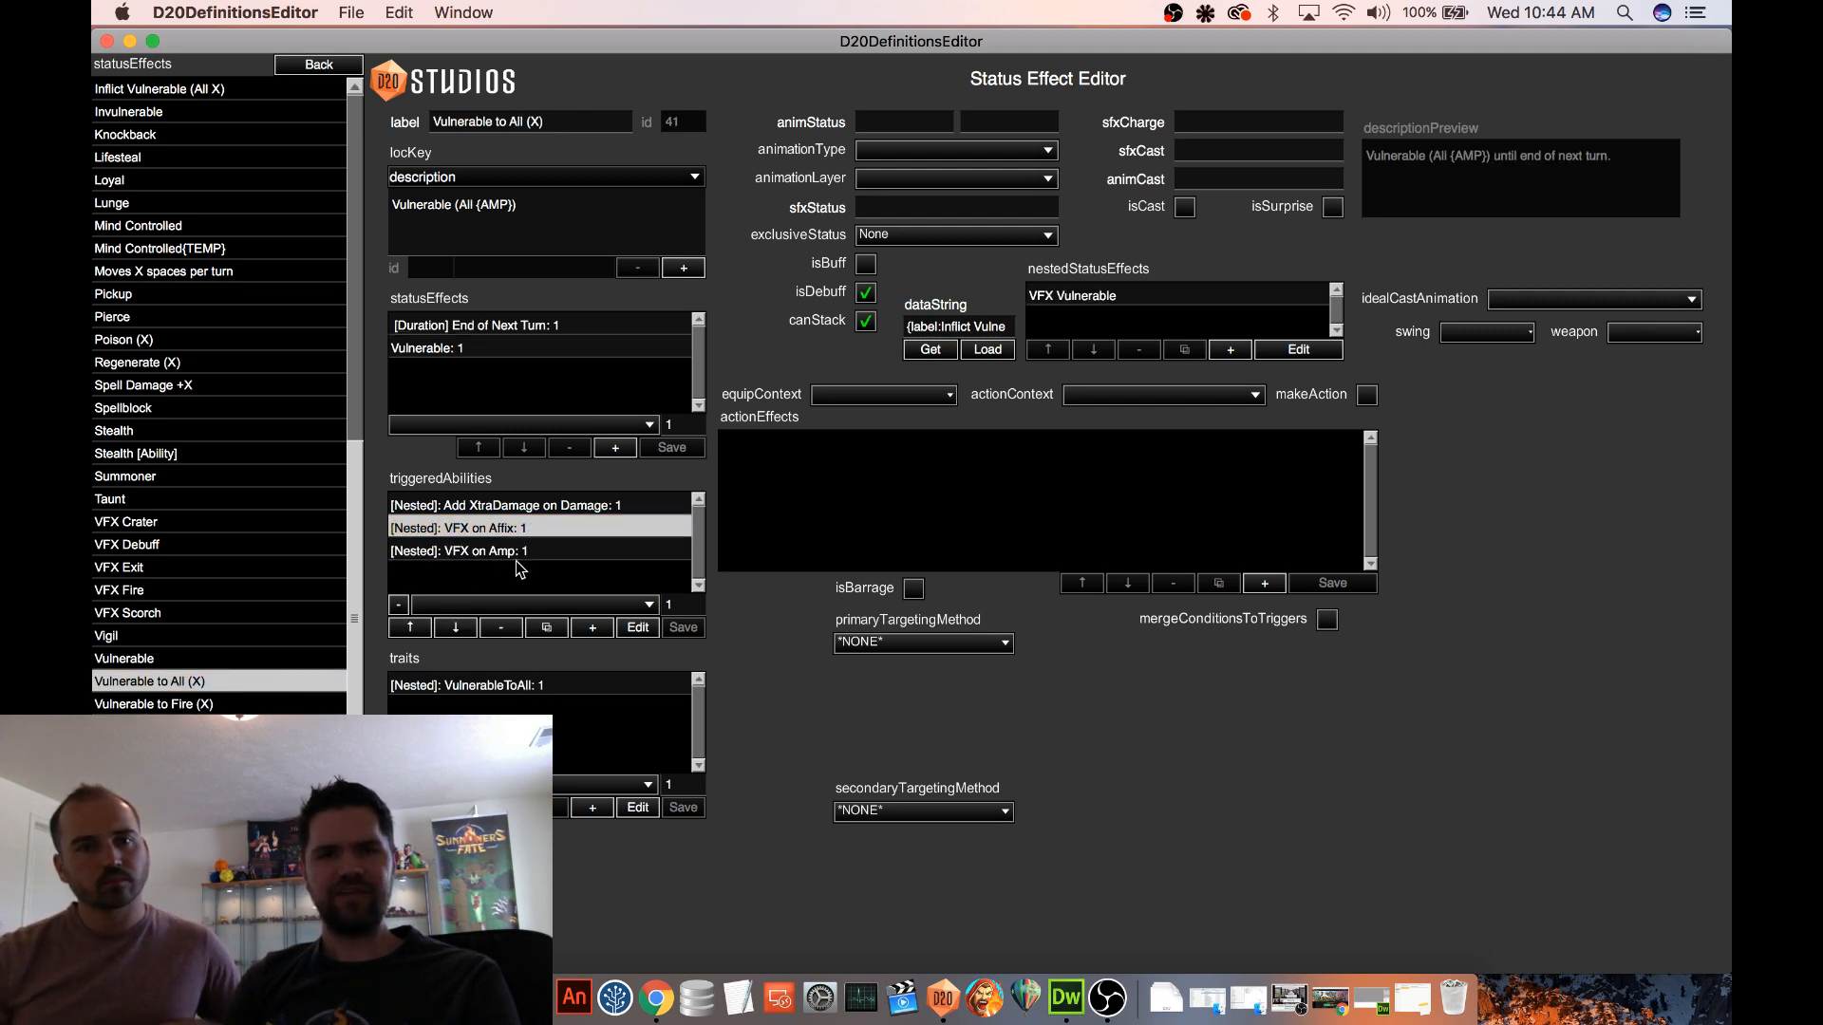
left_click(526, 528)
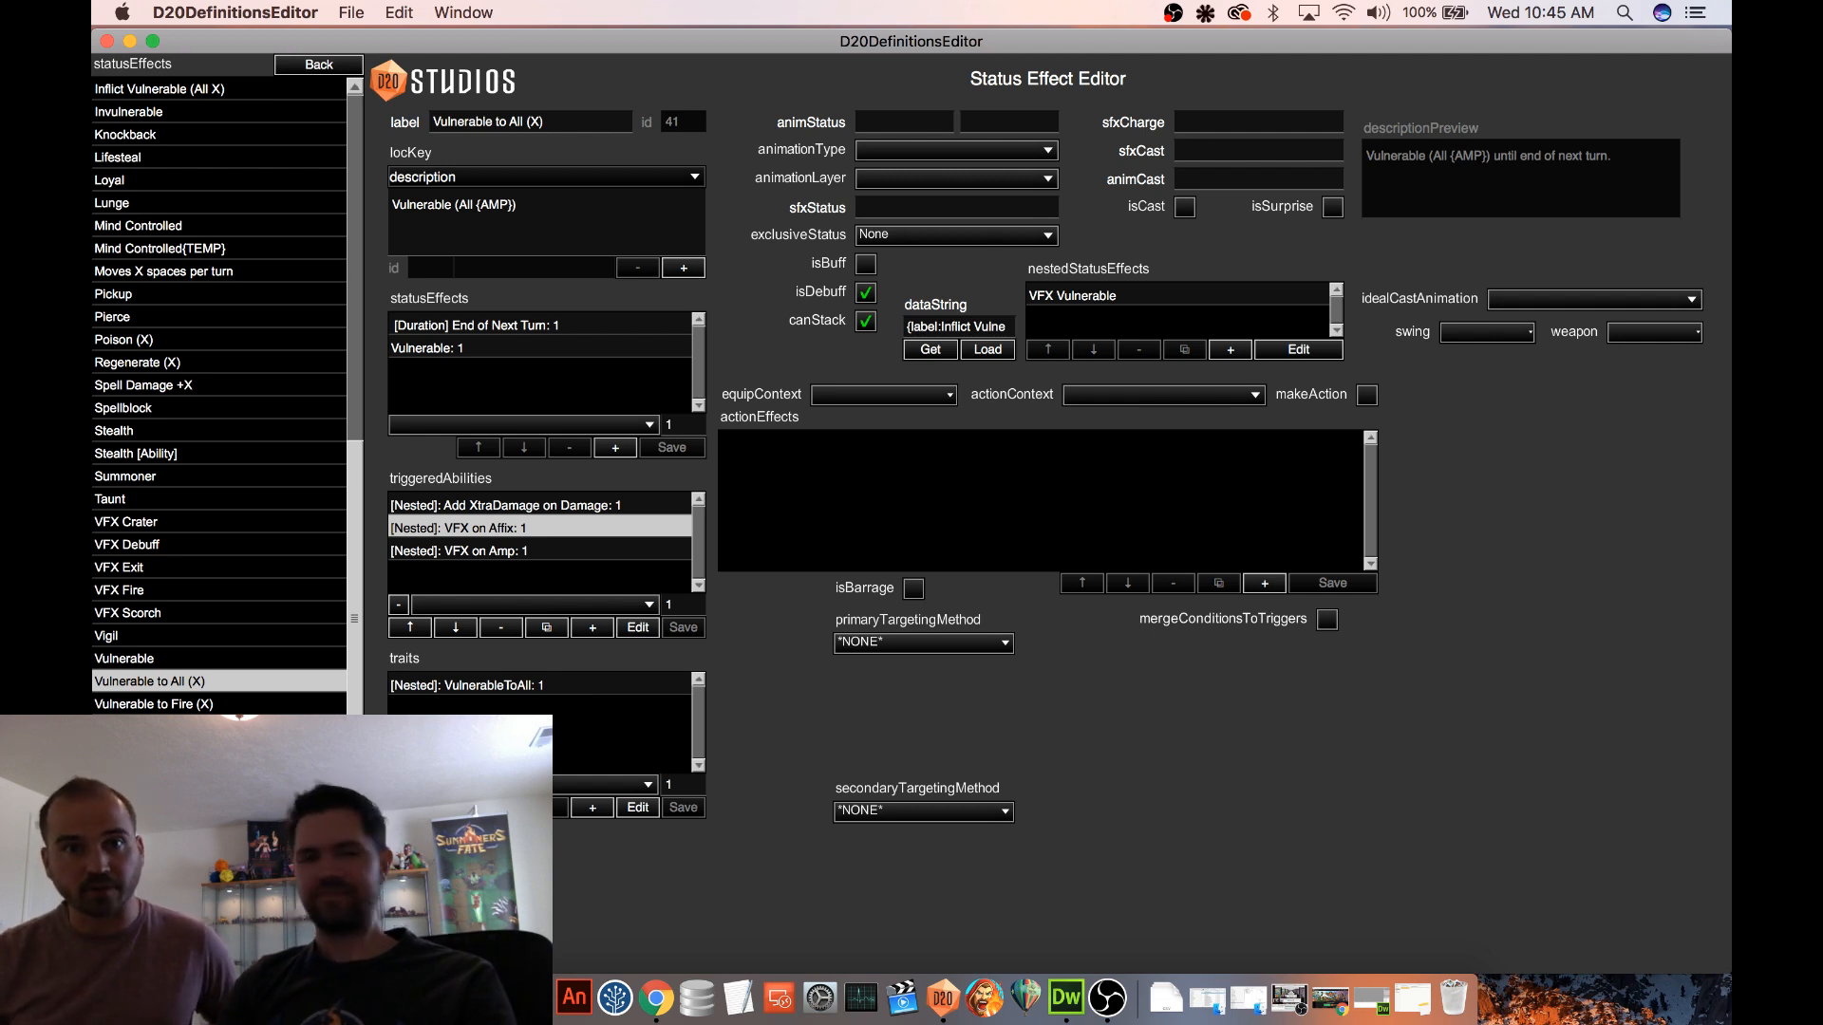
left_click(207, 704)
left_click(215, 683)
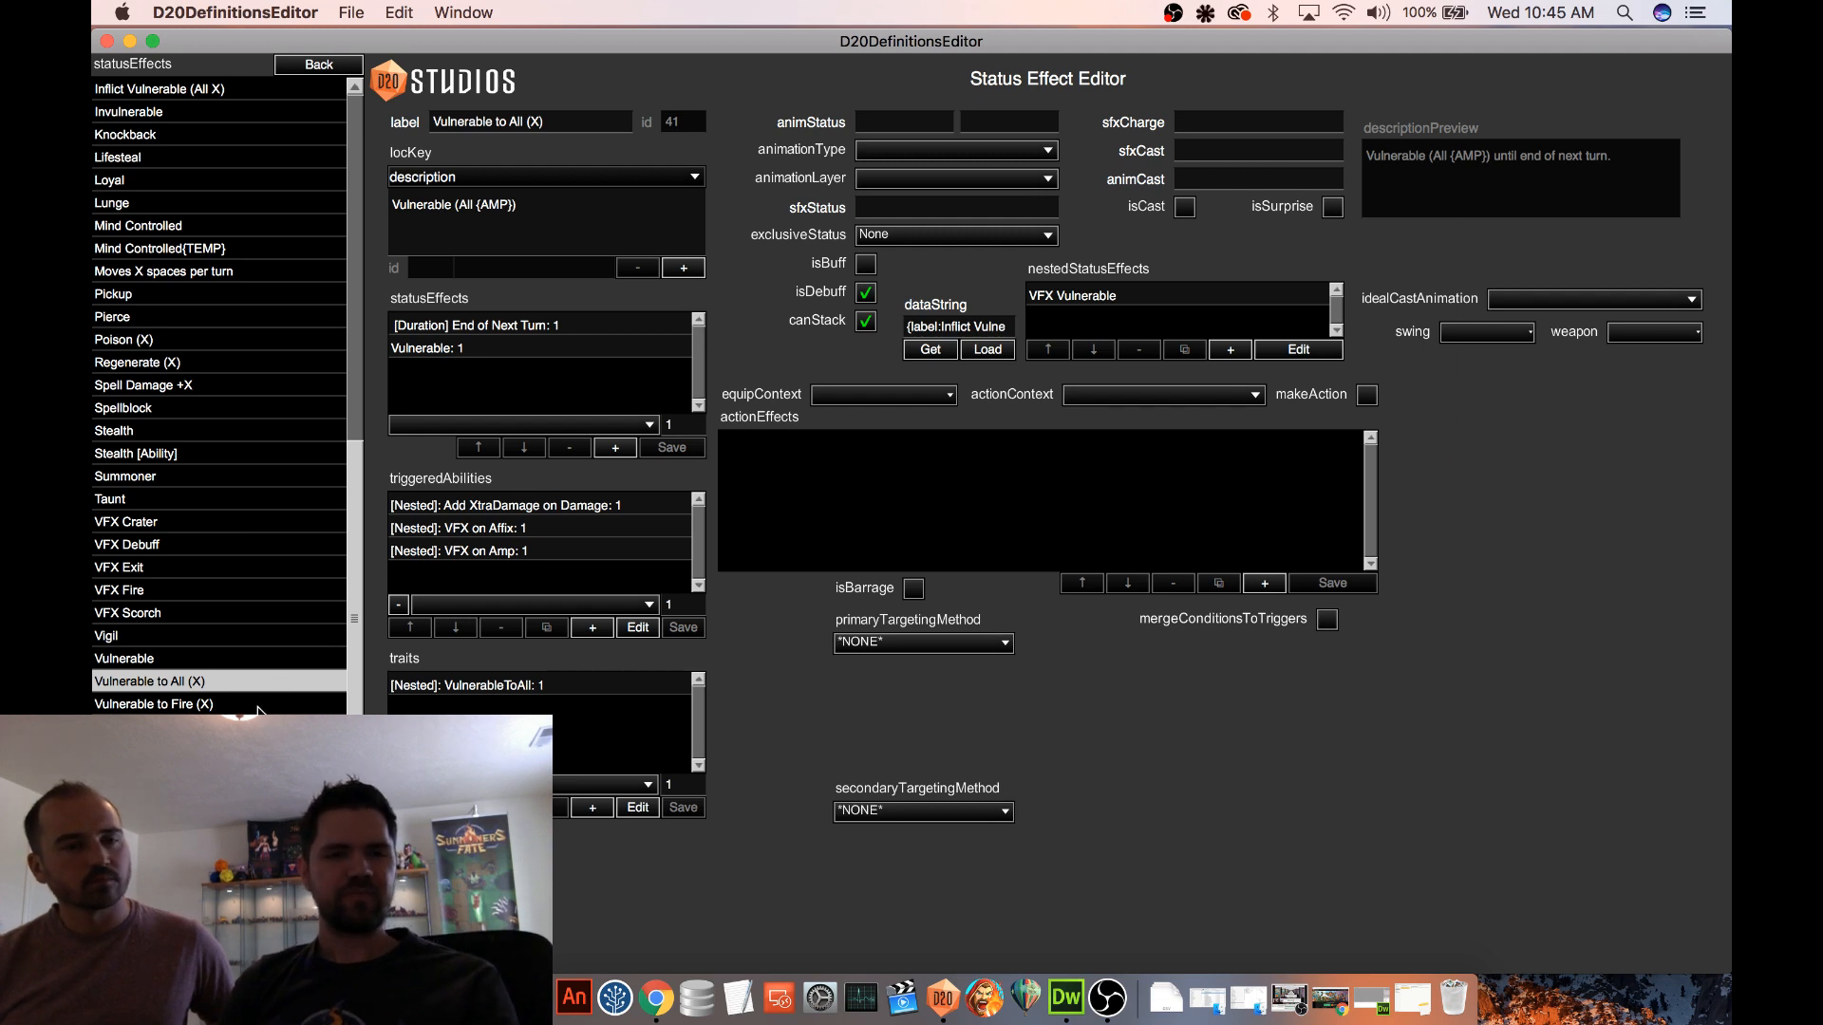
left_click(257, 704)
Generate the data string of Vulnerable to All (X) and copy it
left_click(274, 684)
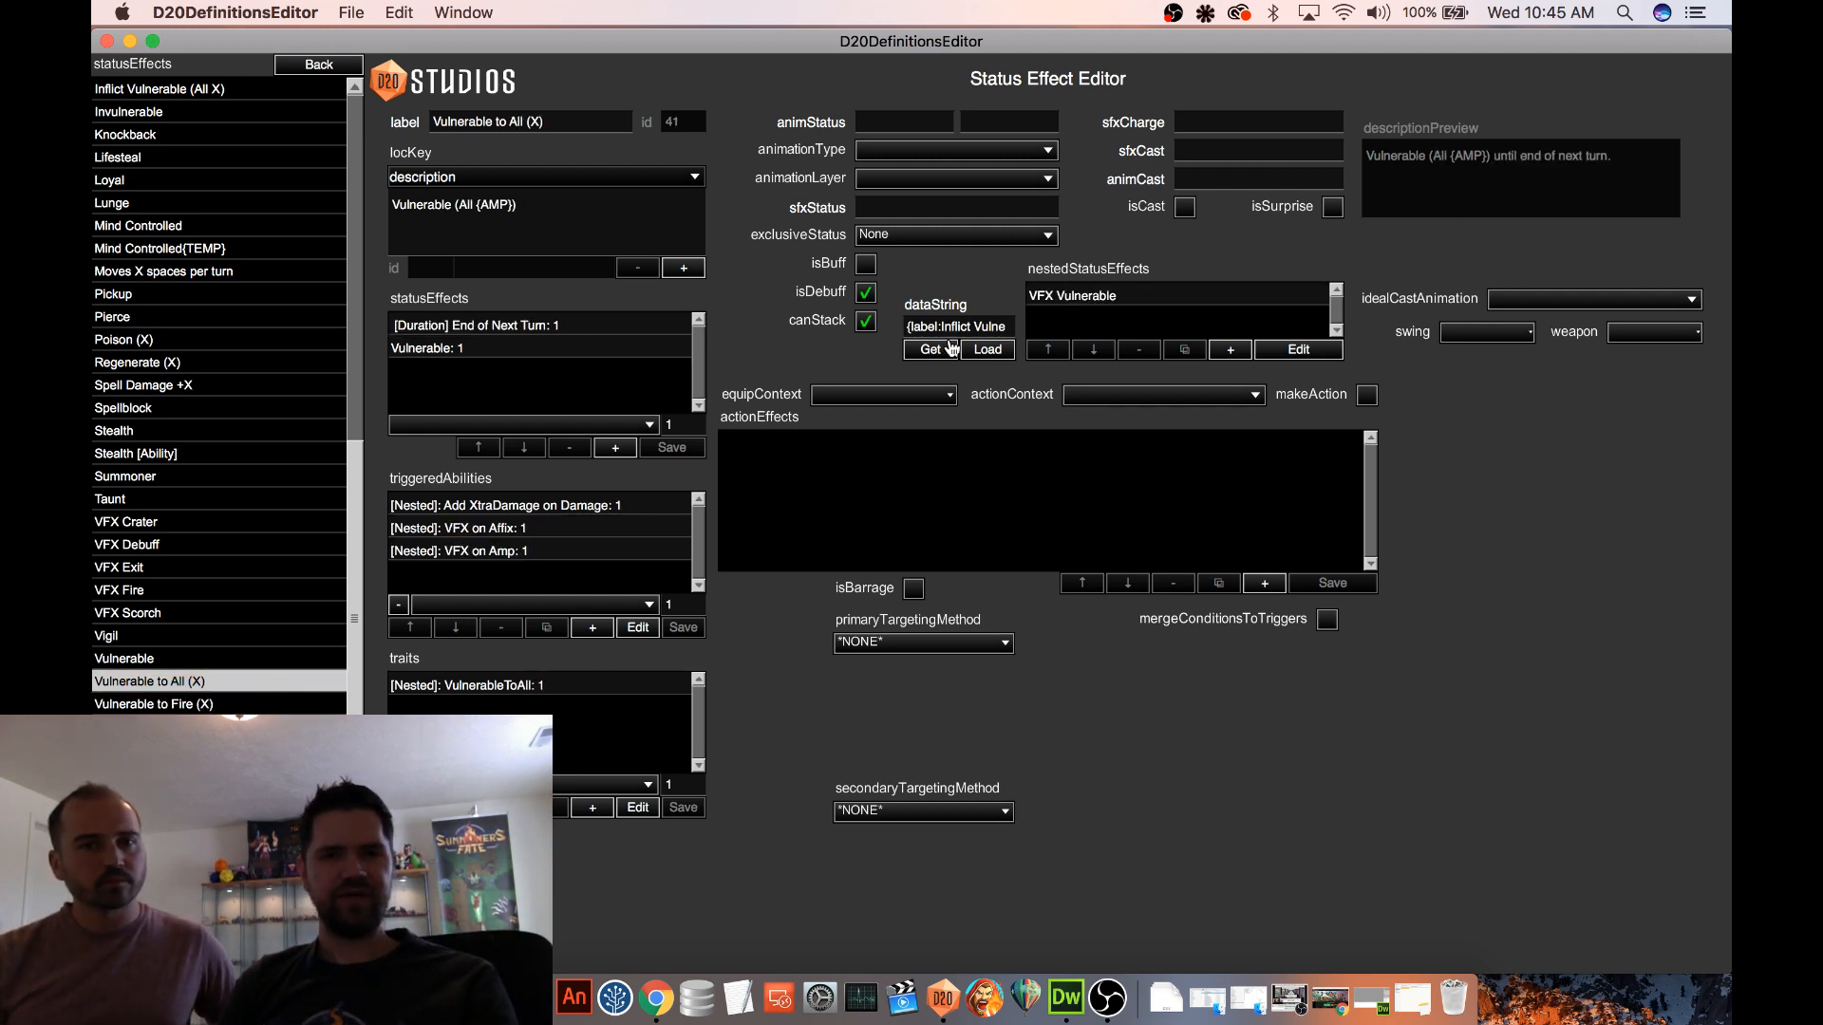
left_click(929, 353)
double_click(941, 326)
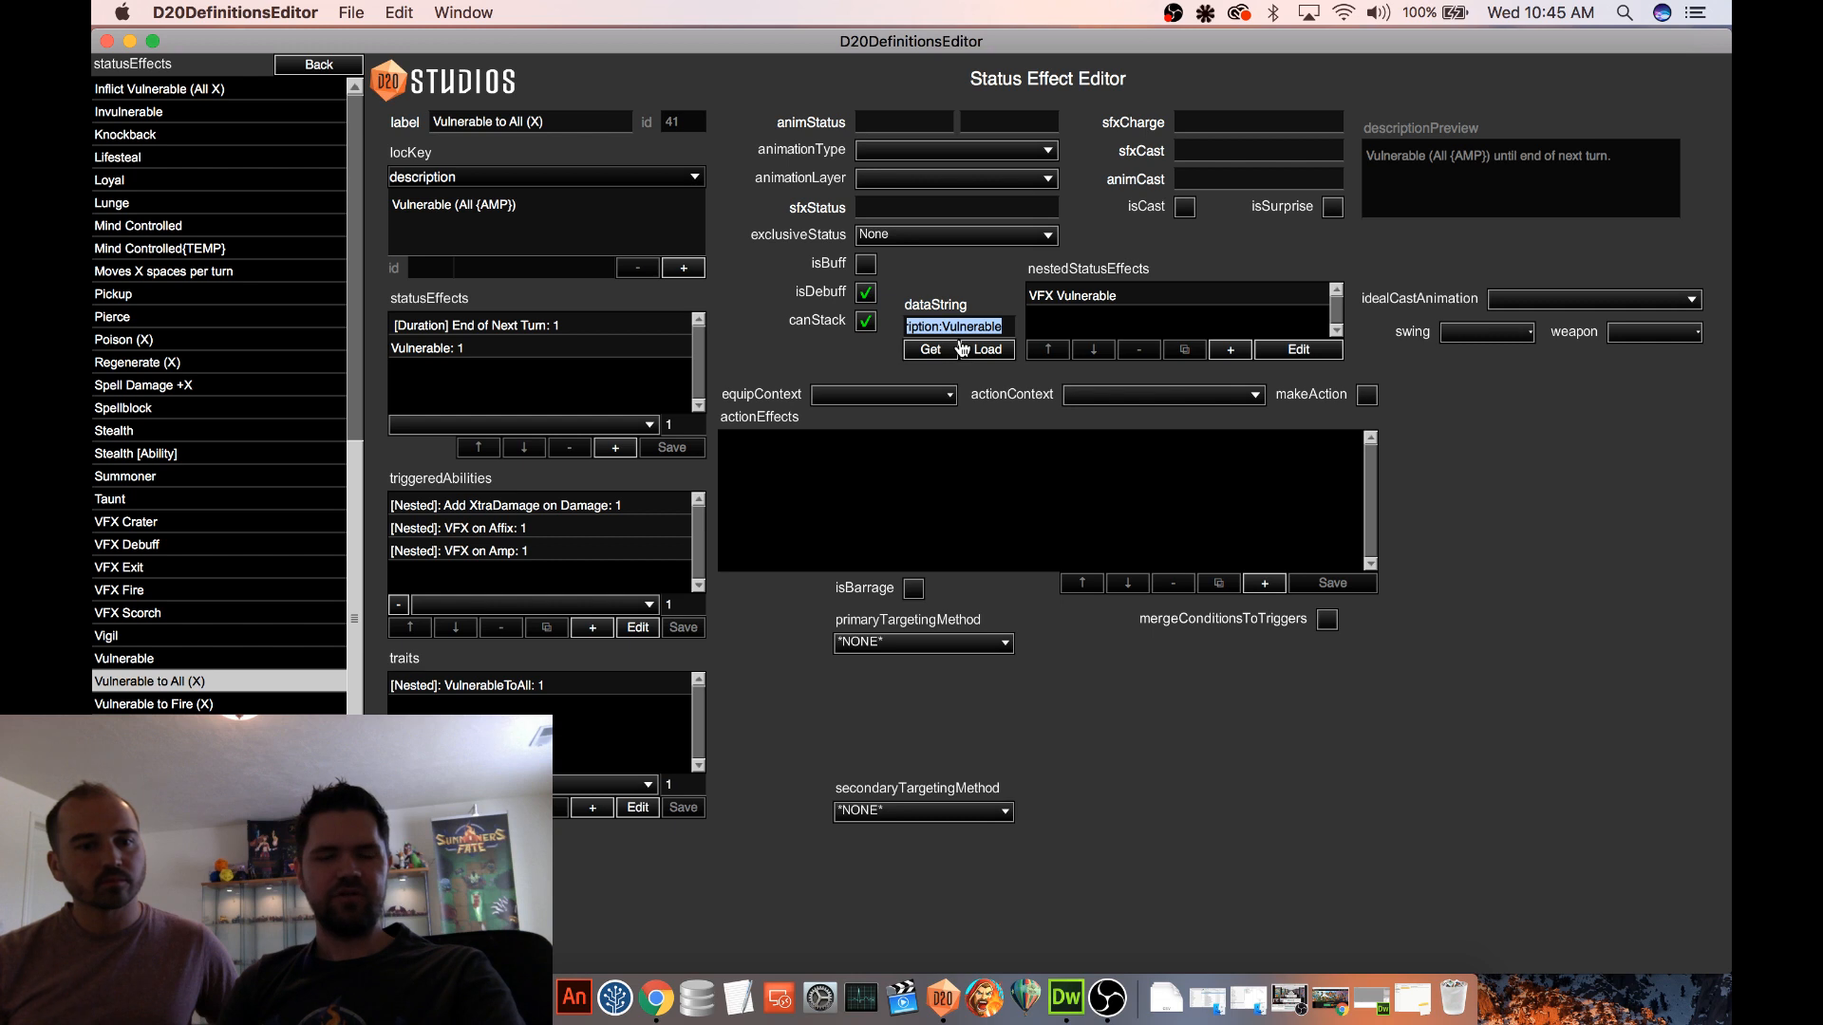
Leave the status effects for the Units definitions, review the bug report's stack trace and dismiss the report
left_click(313, 68)
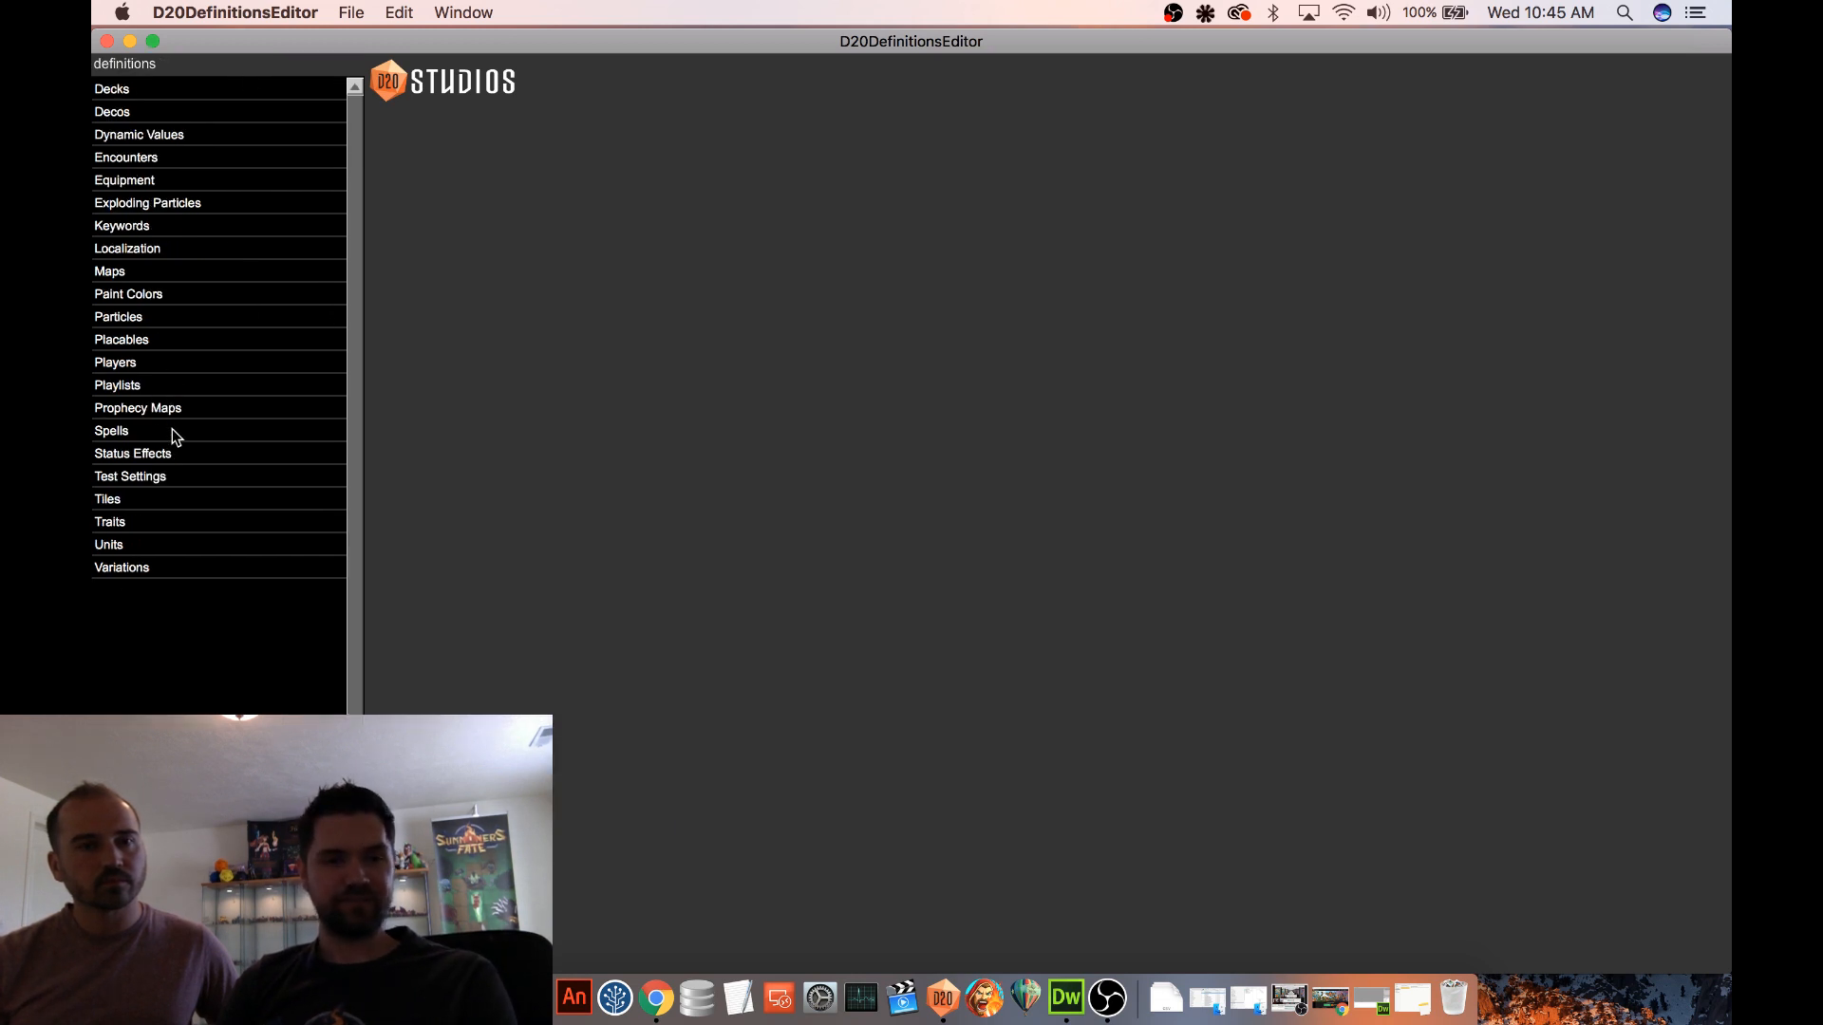
left_click(151, 545)
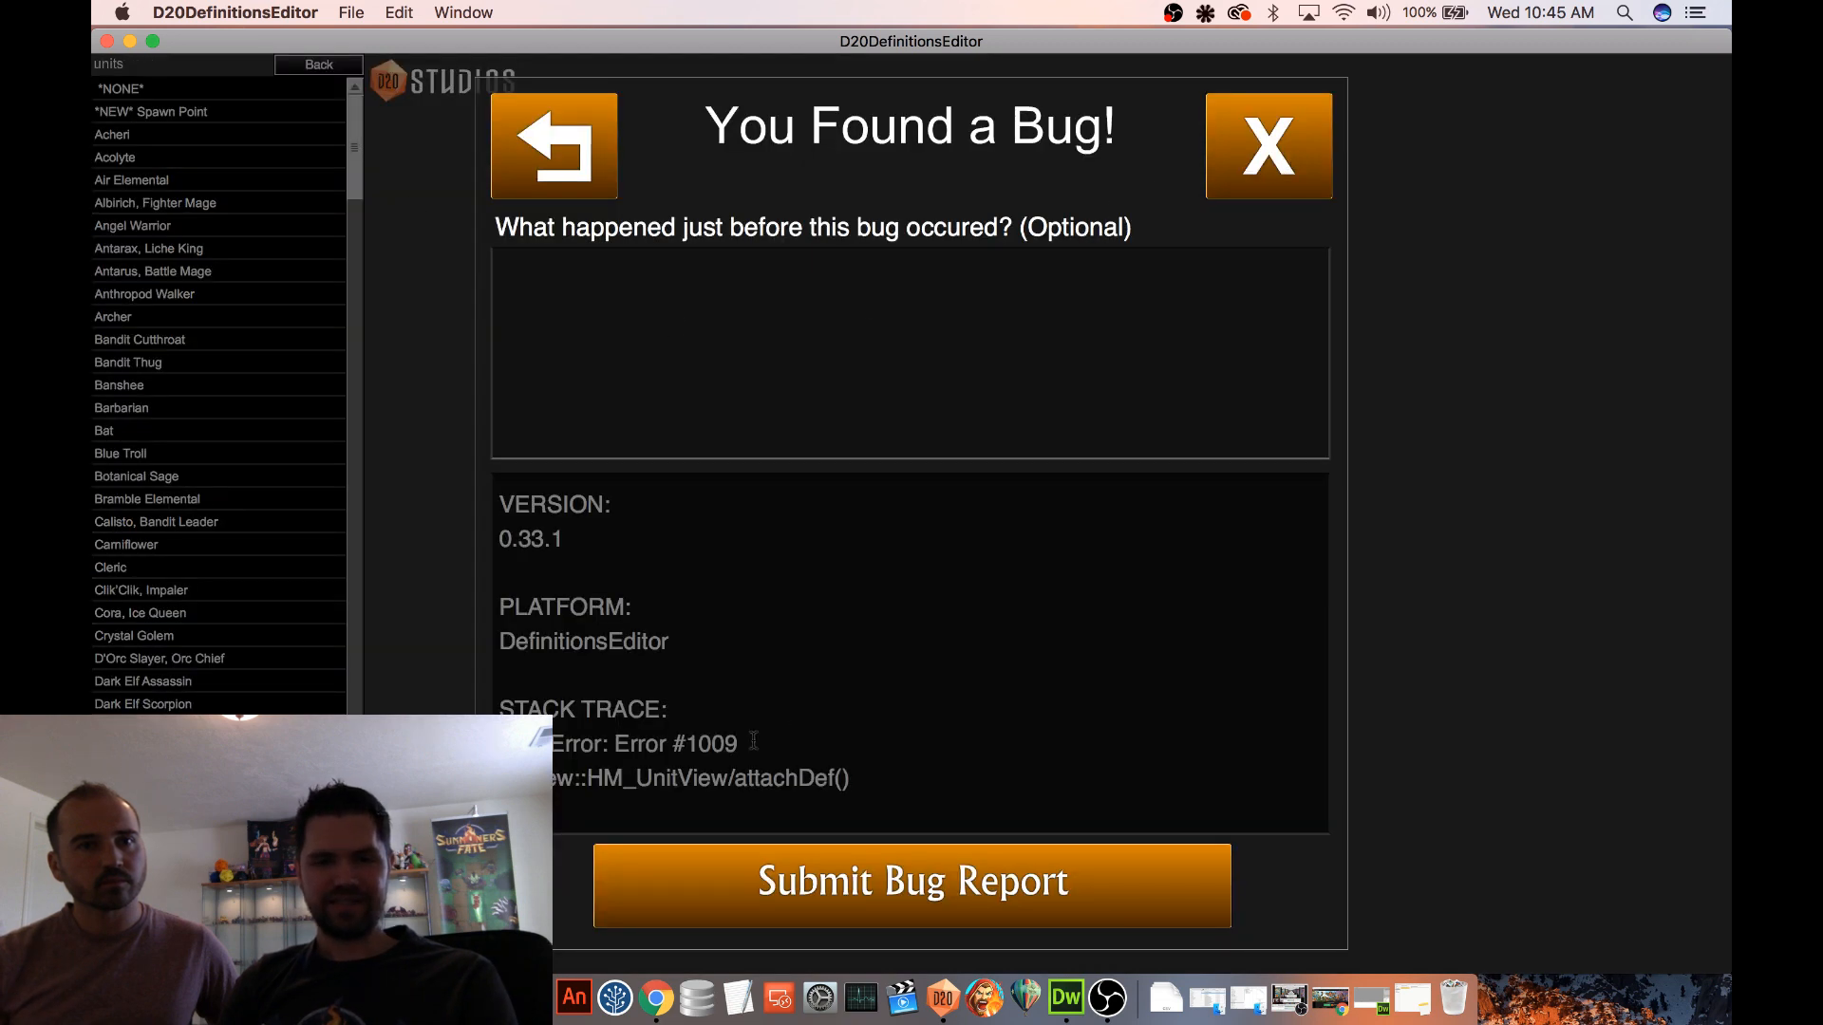
scroll(753, 741, "down", 5)
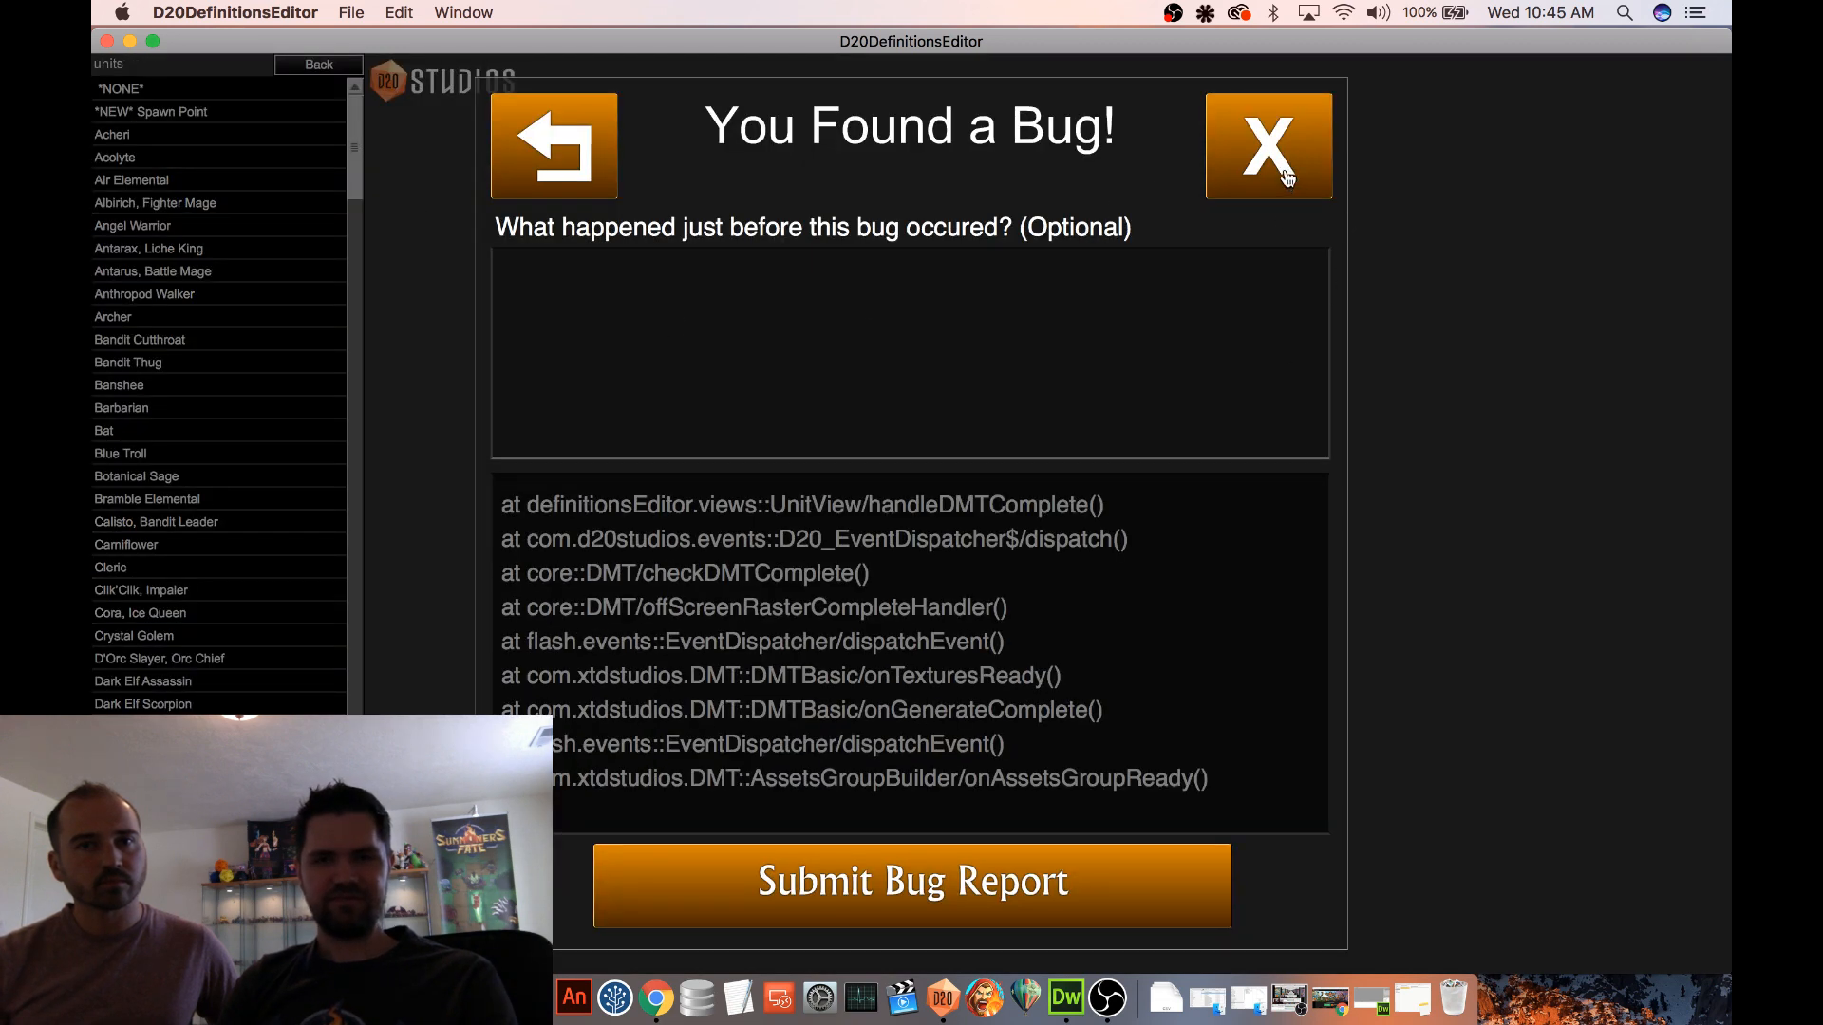
scroll(902, 567, "up", 5)
scroll(907, 568, "down", 3)
scroll(902, 561, "up", 1)
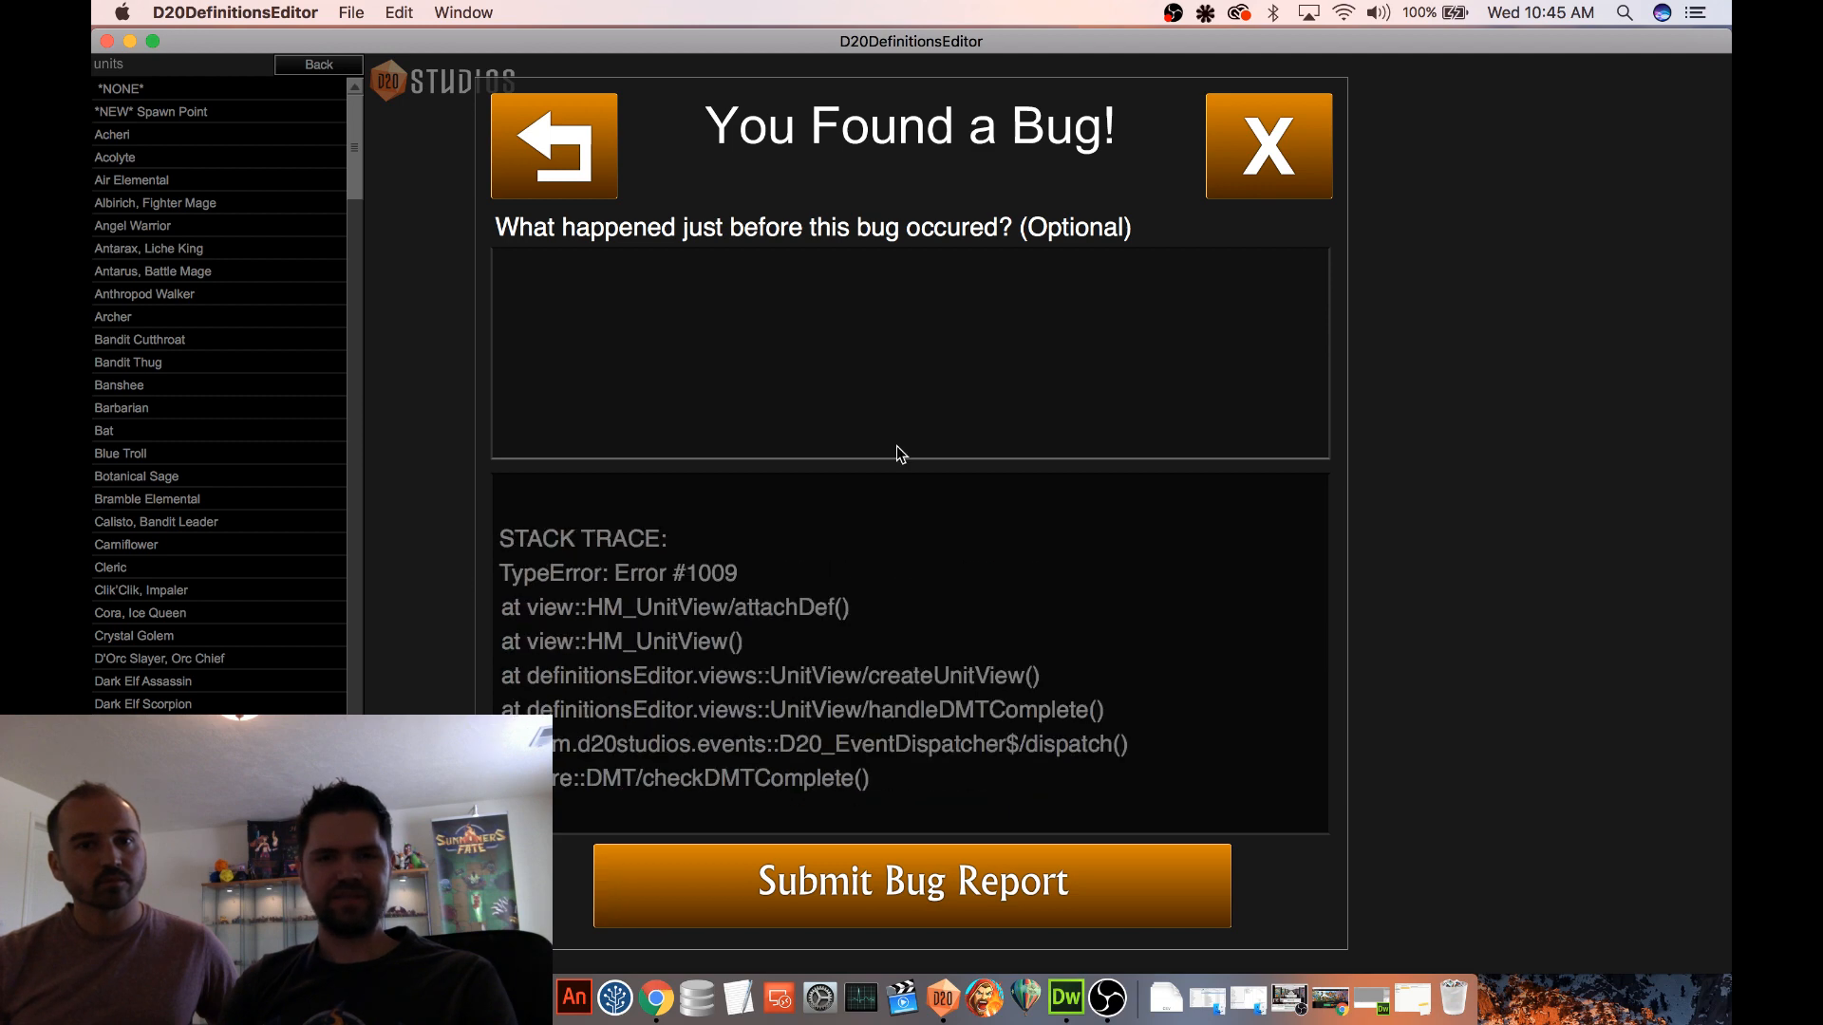
left_click(1289, 183)
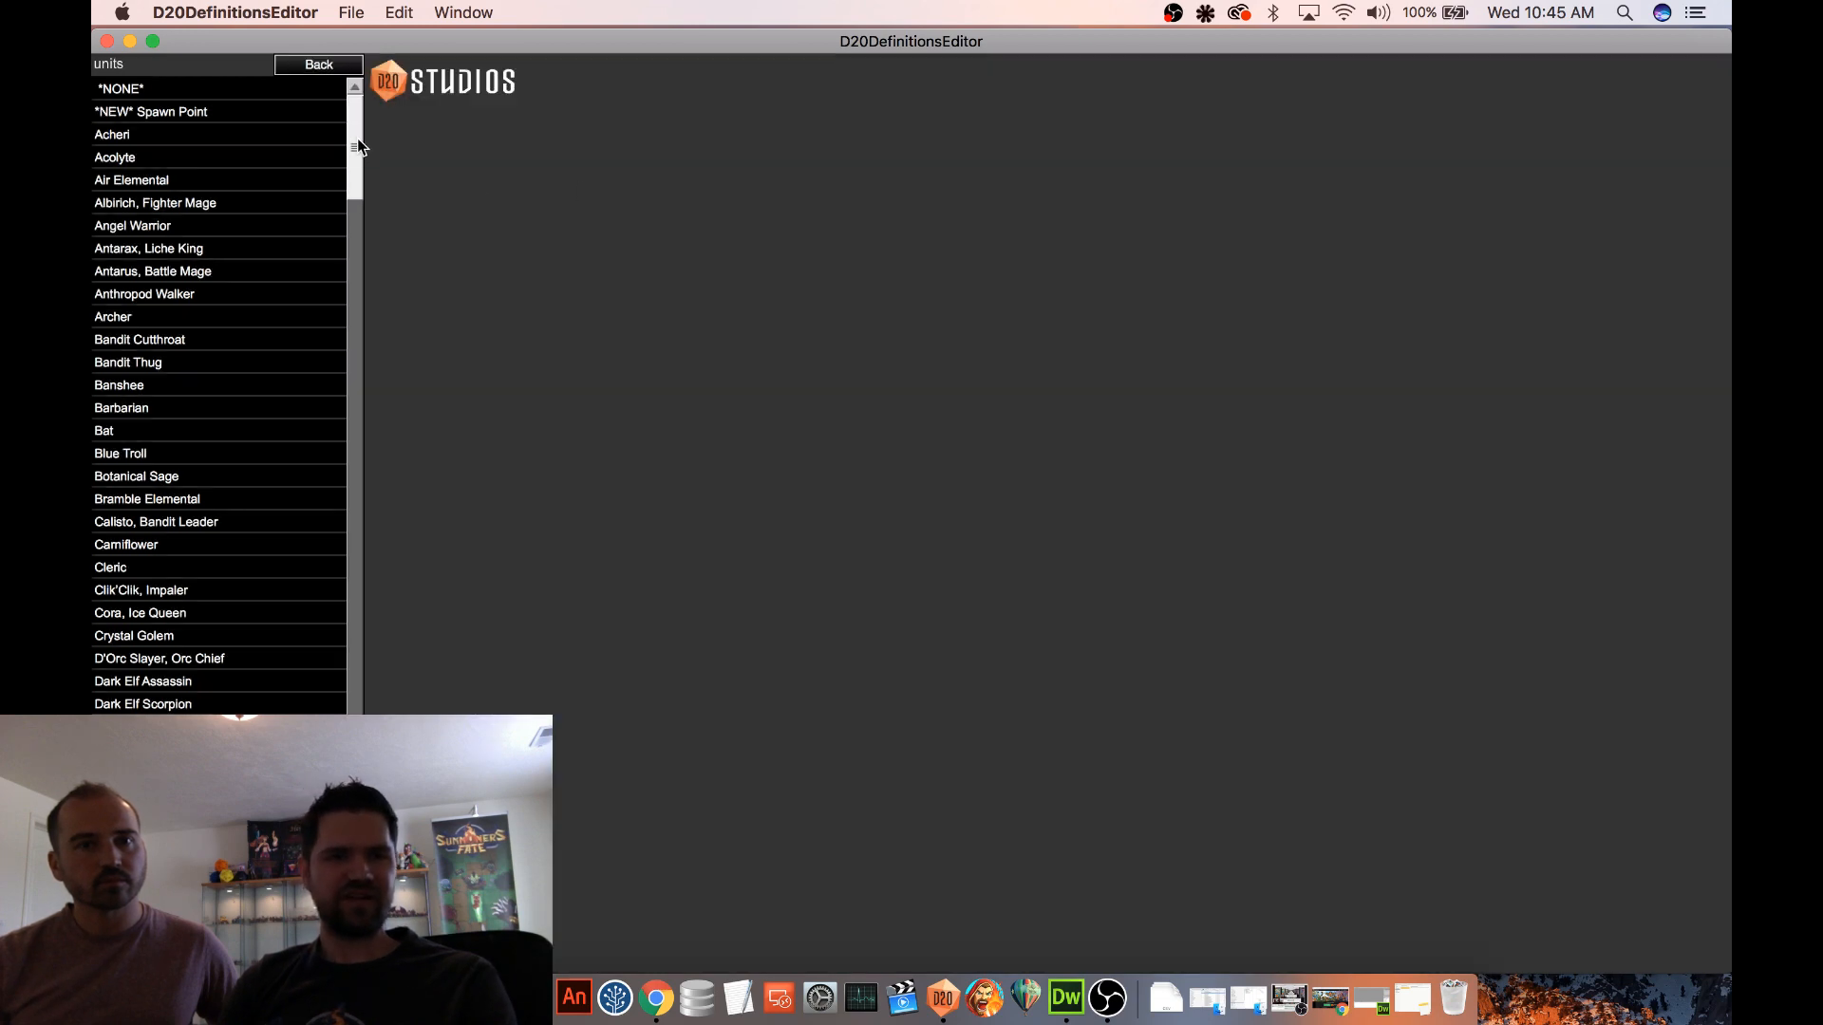
Open the Goblin Champion unit's nested Inflict Vulnerable (Goblin X) ability for editing
left_click_drag(357, 138, 366, 312)
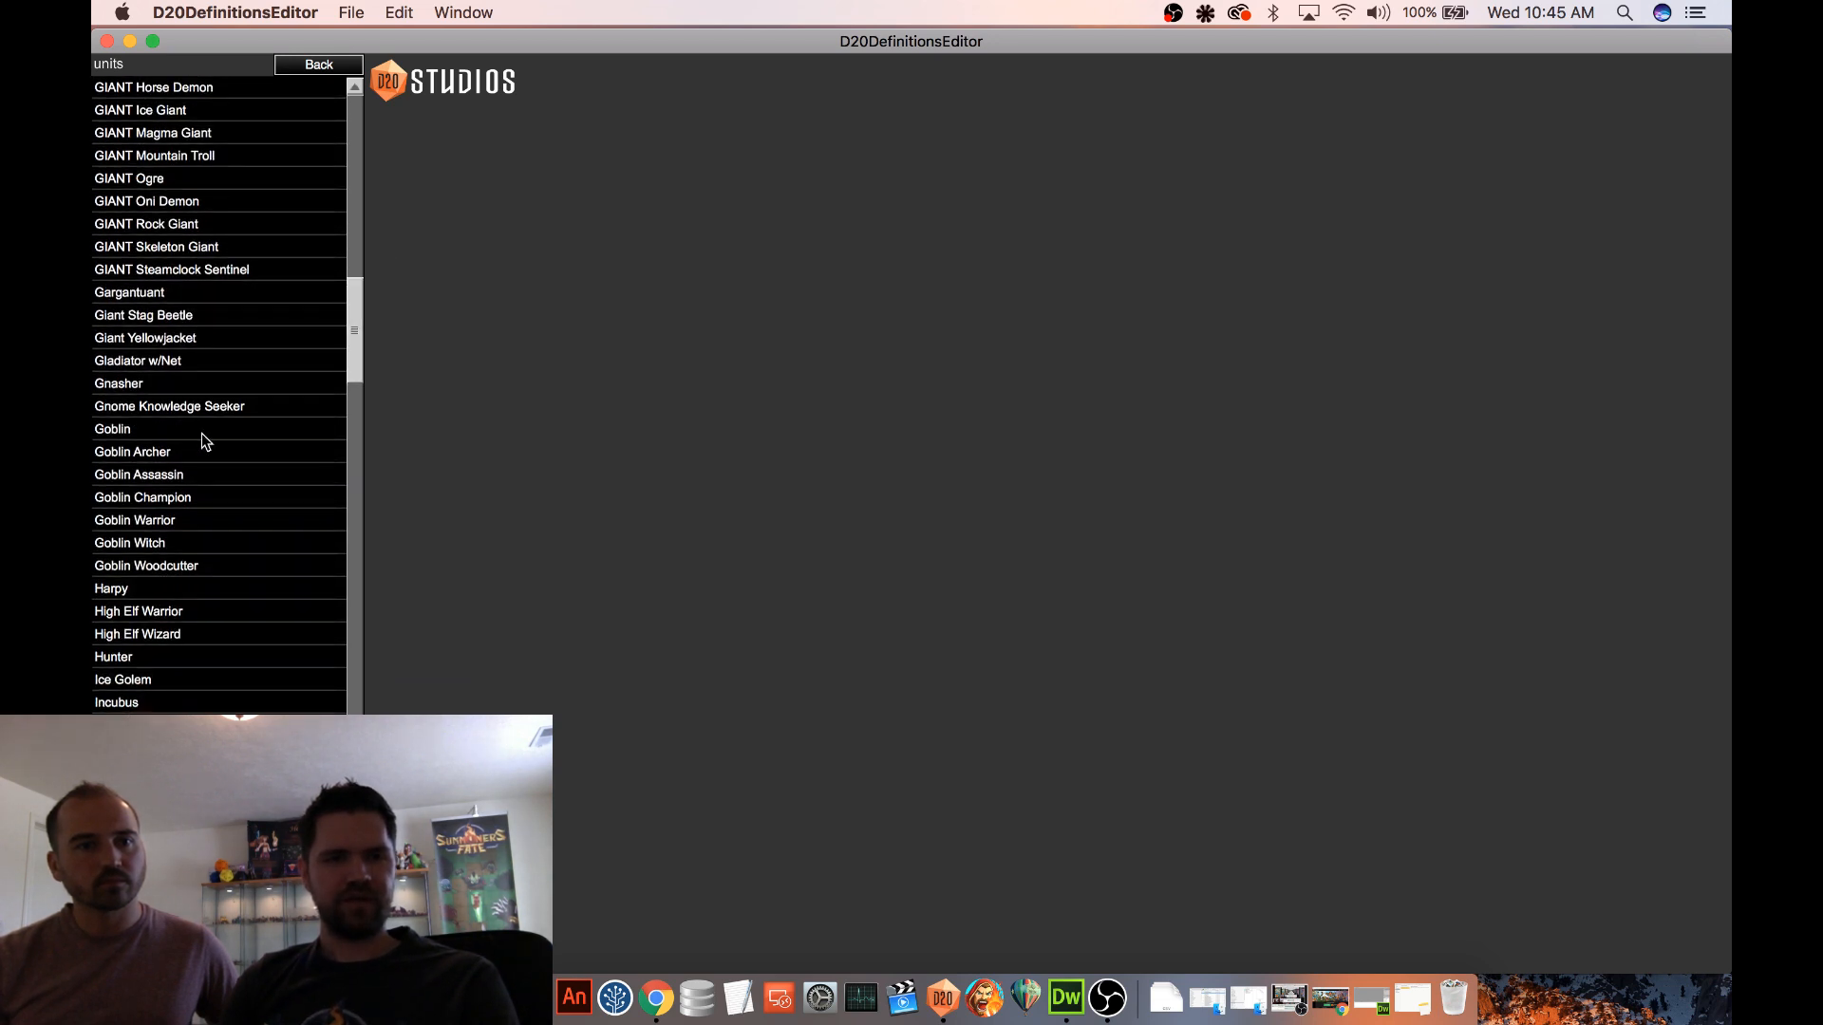
left_click(183, 498)
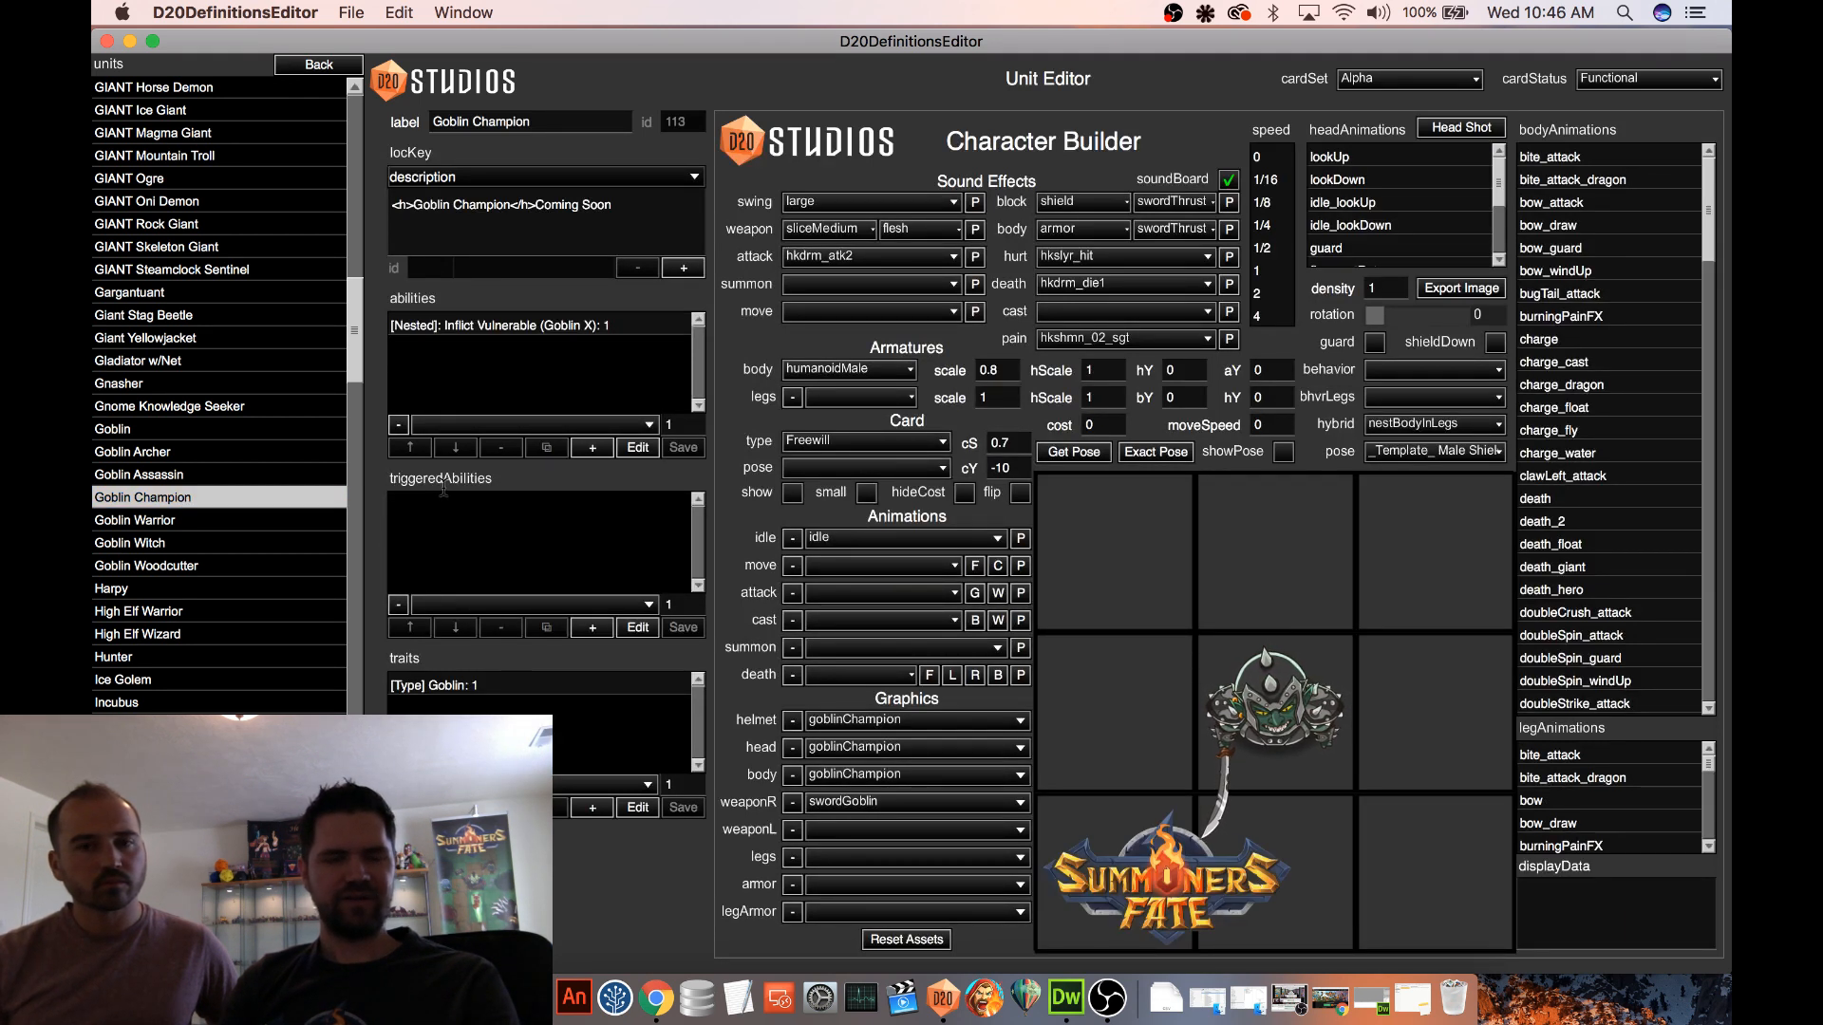
left_click(601, 326)
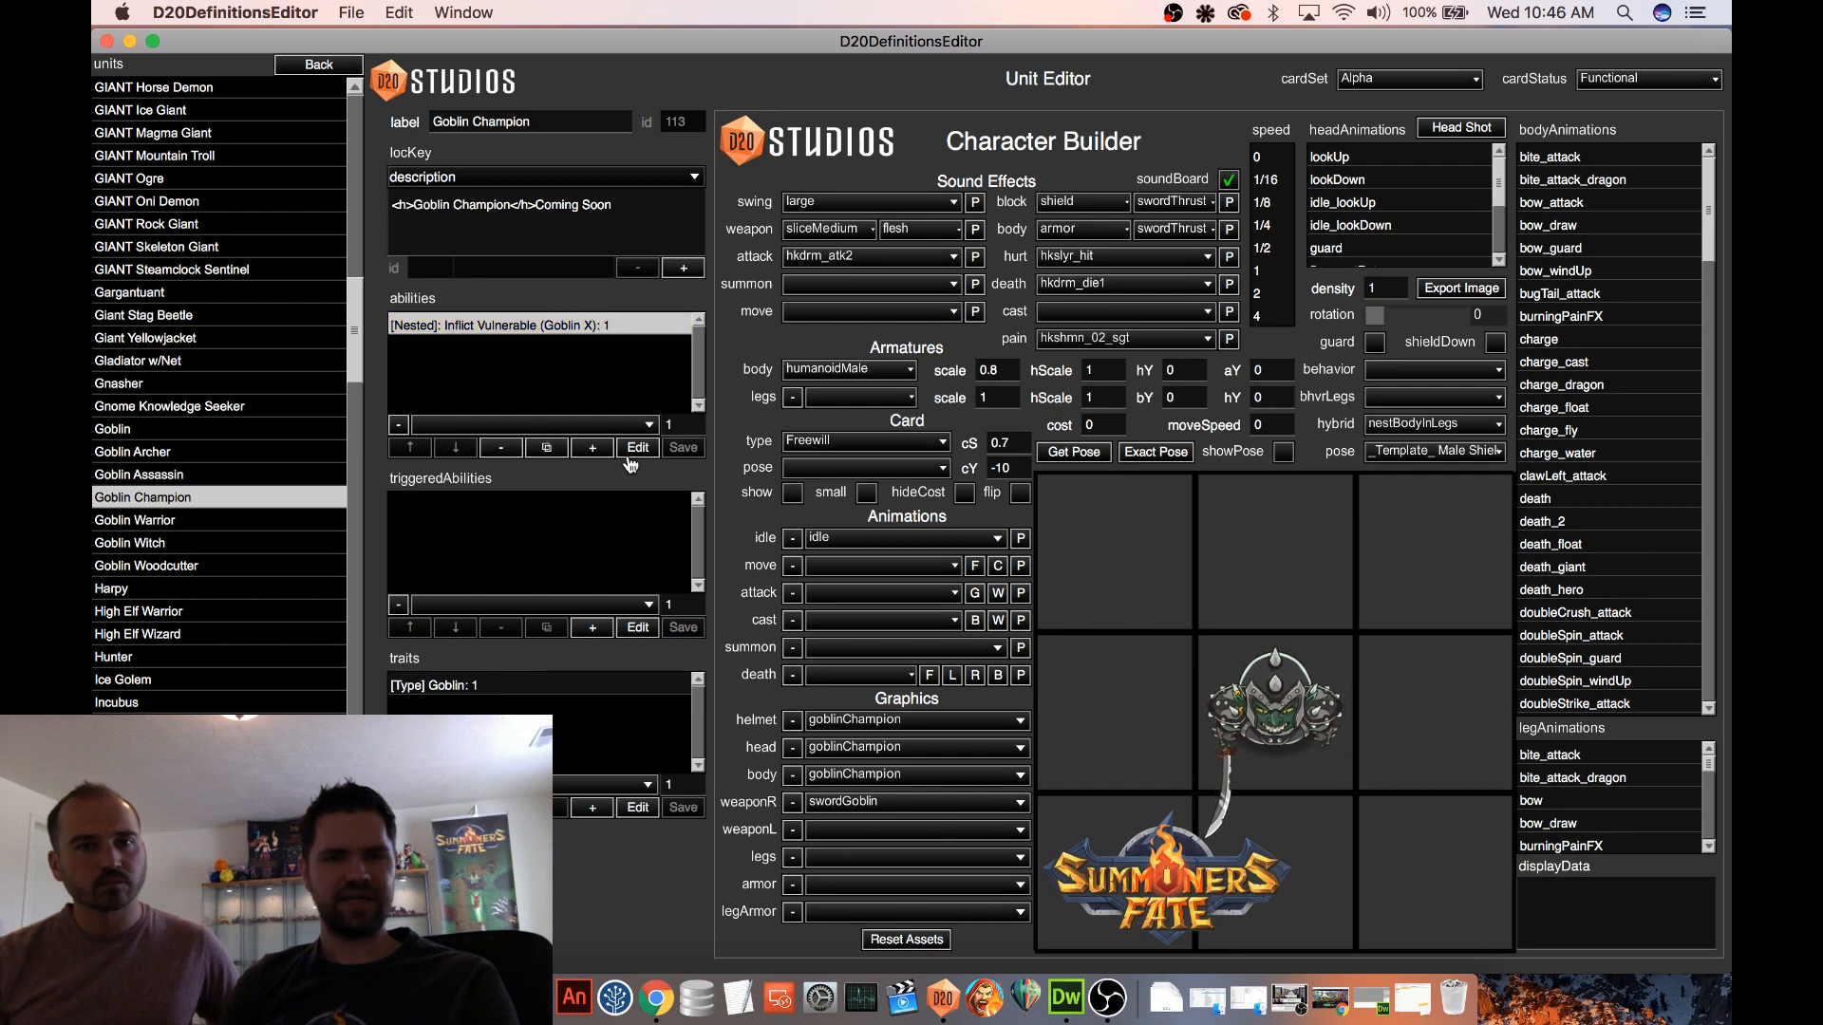
left_click(637, 447)
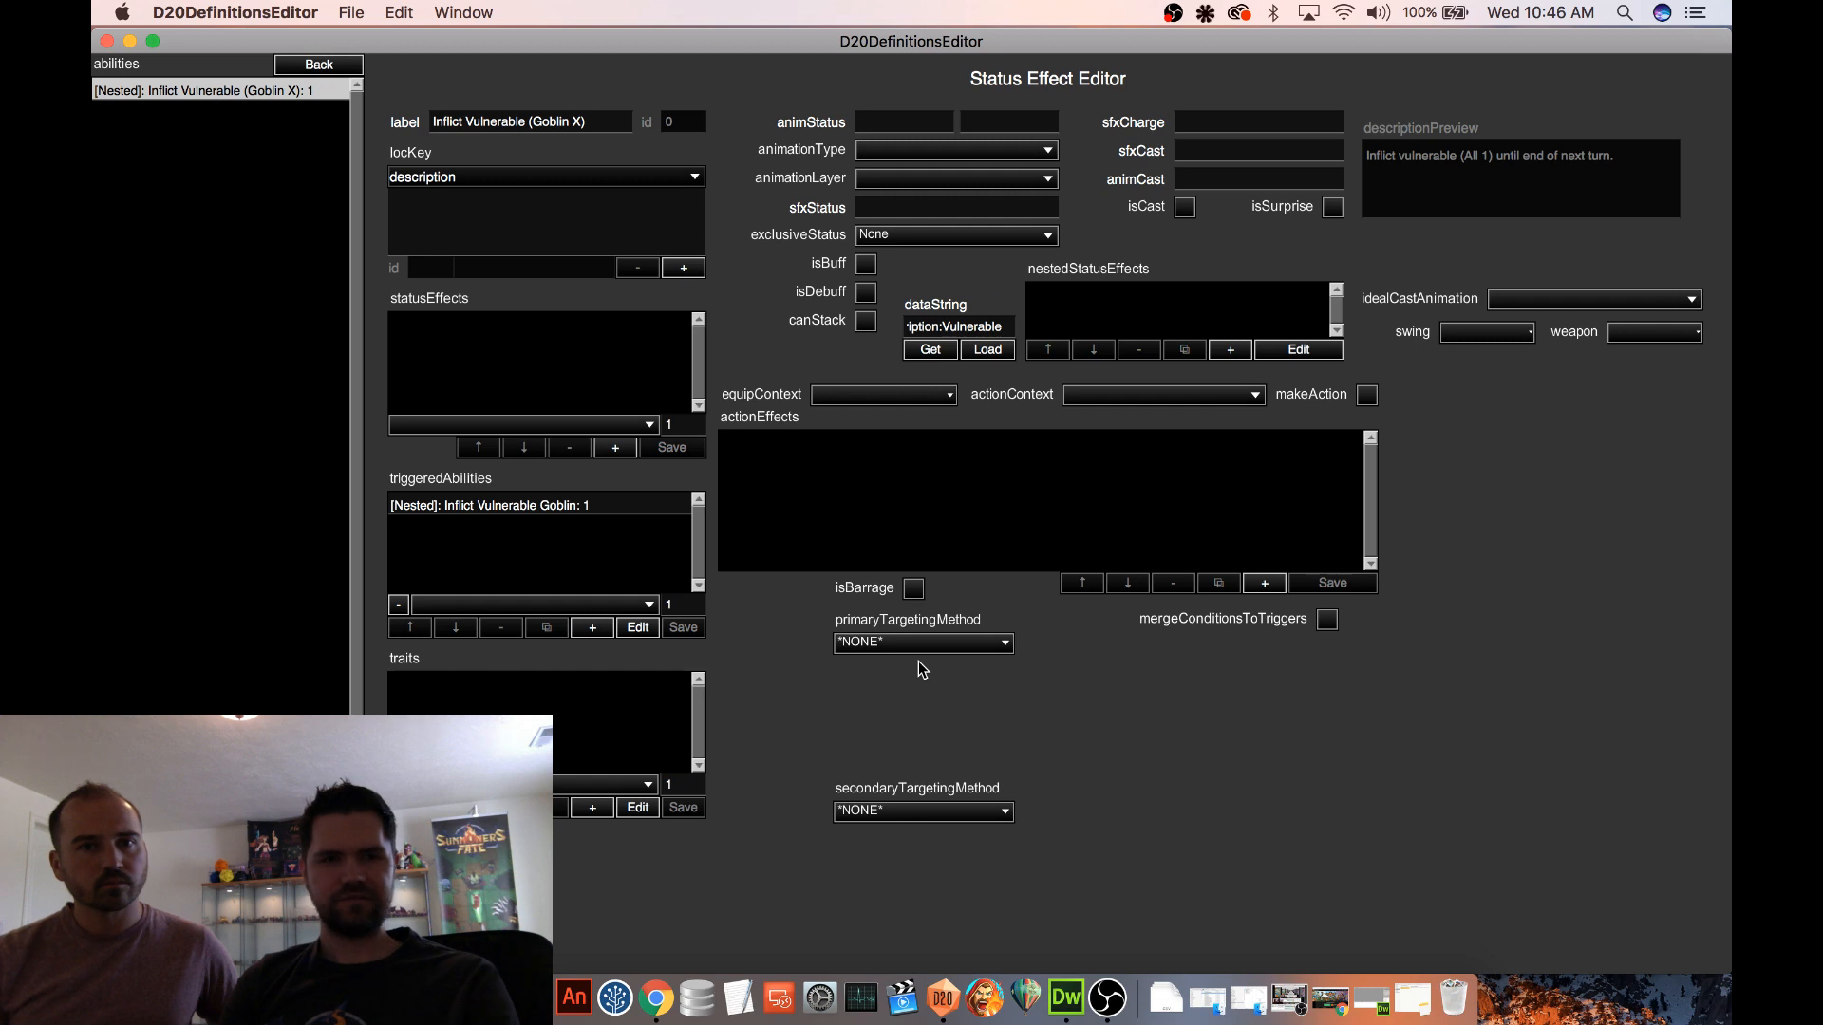
Add a nested status effect to the ability and try to load the copied Vulnerable to All (X) data string into it
left_click(1231, 349)
left_click(1298, 349)
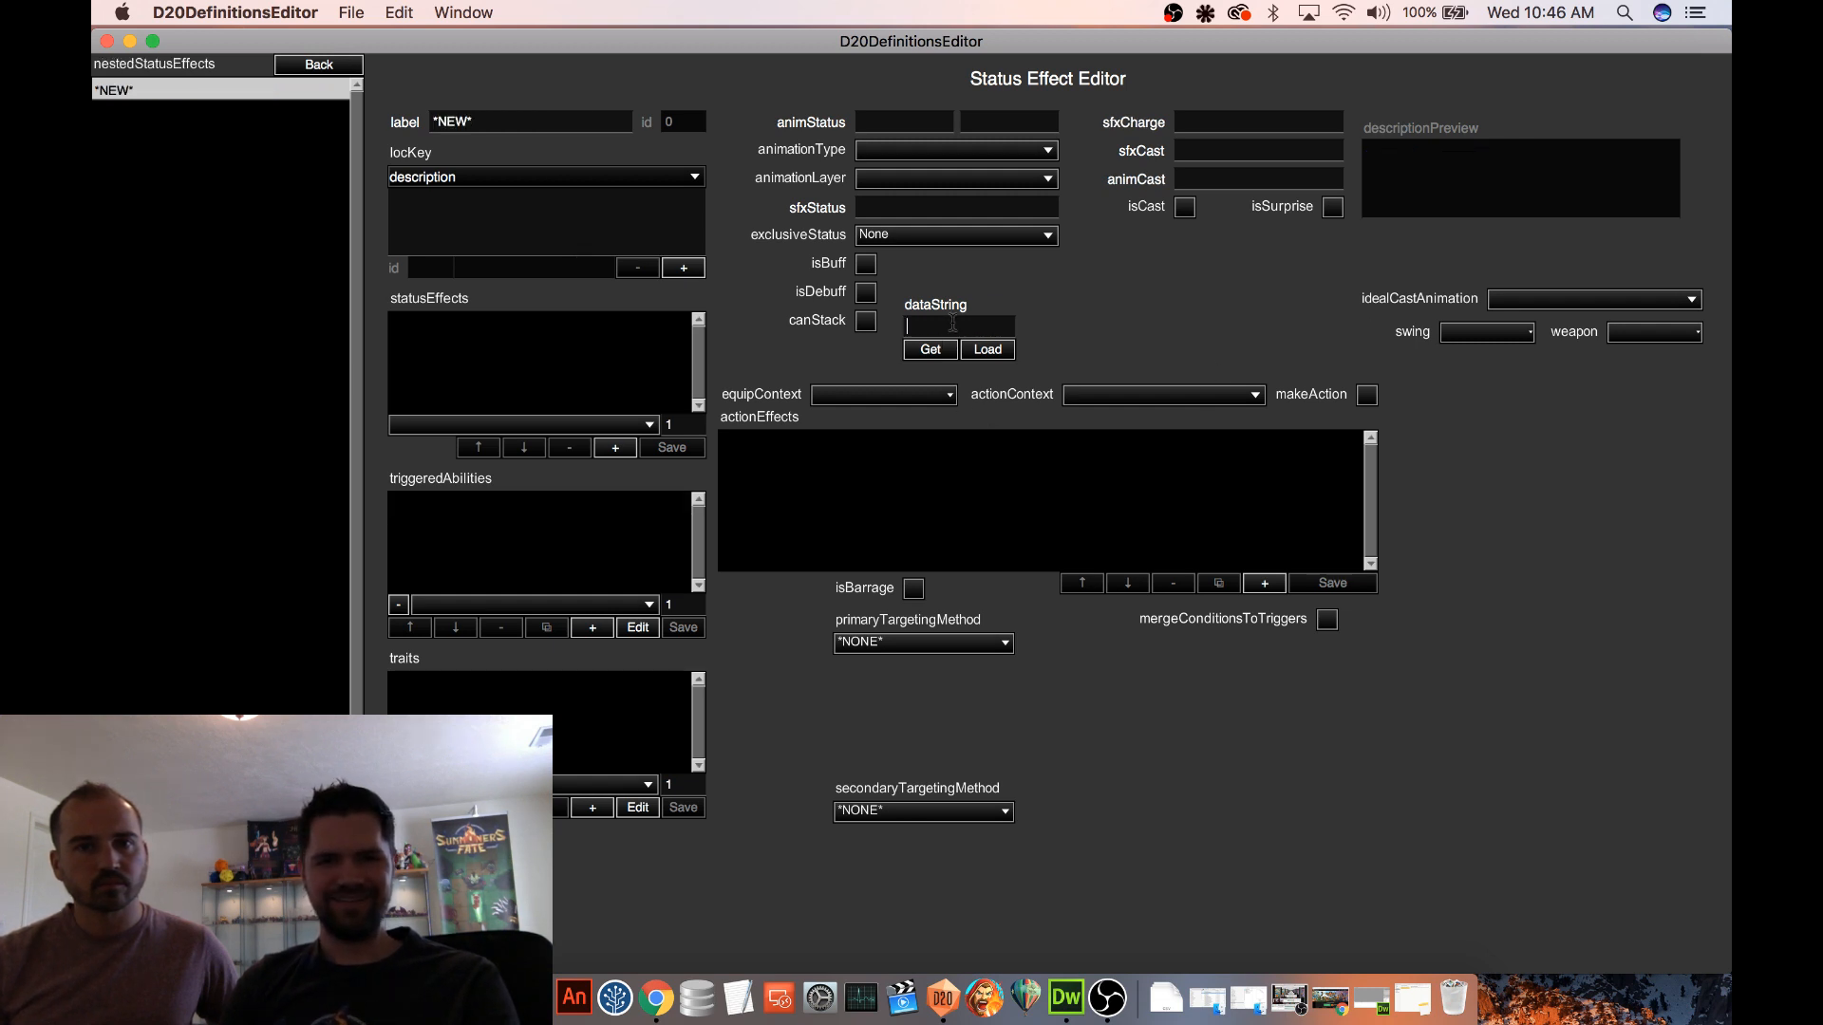
key("super+v")
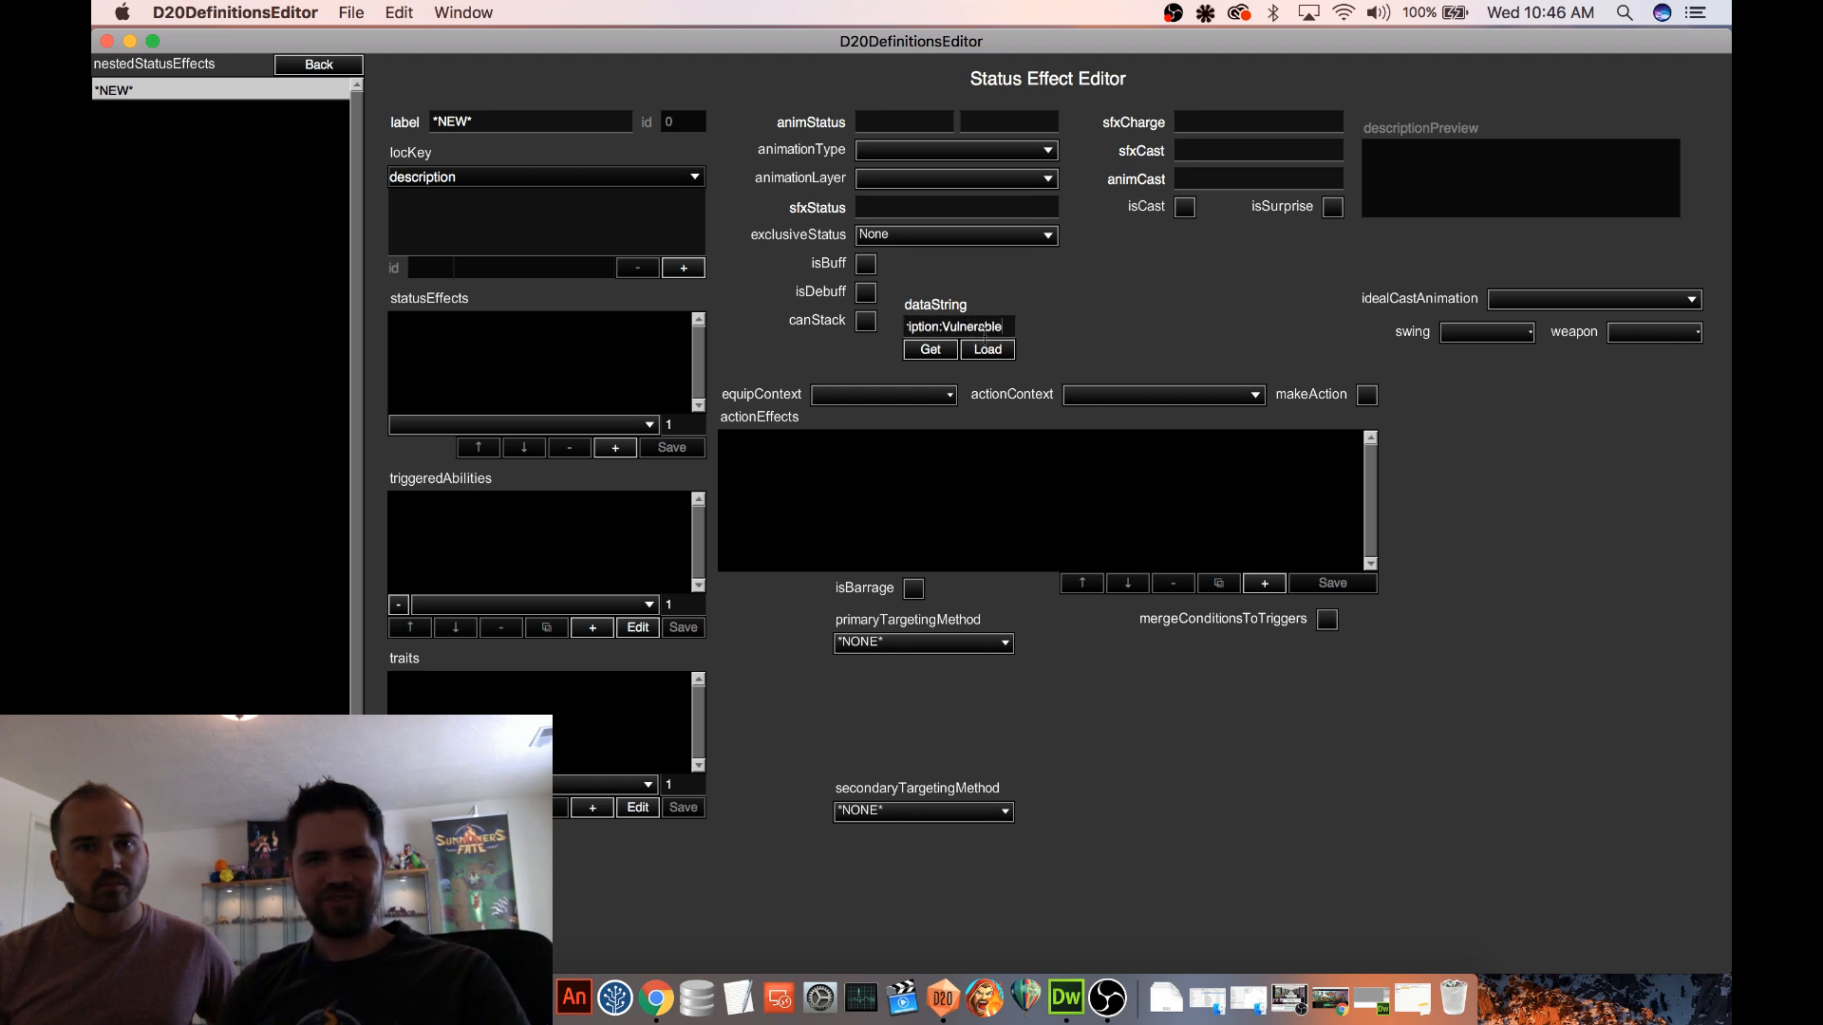
left_click(1001, 351)
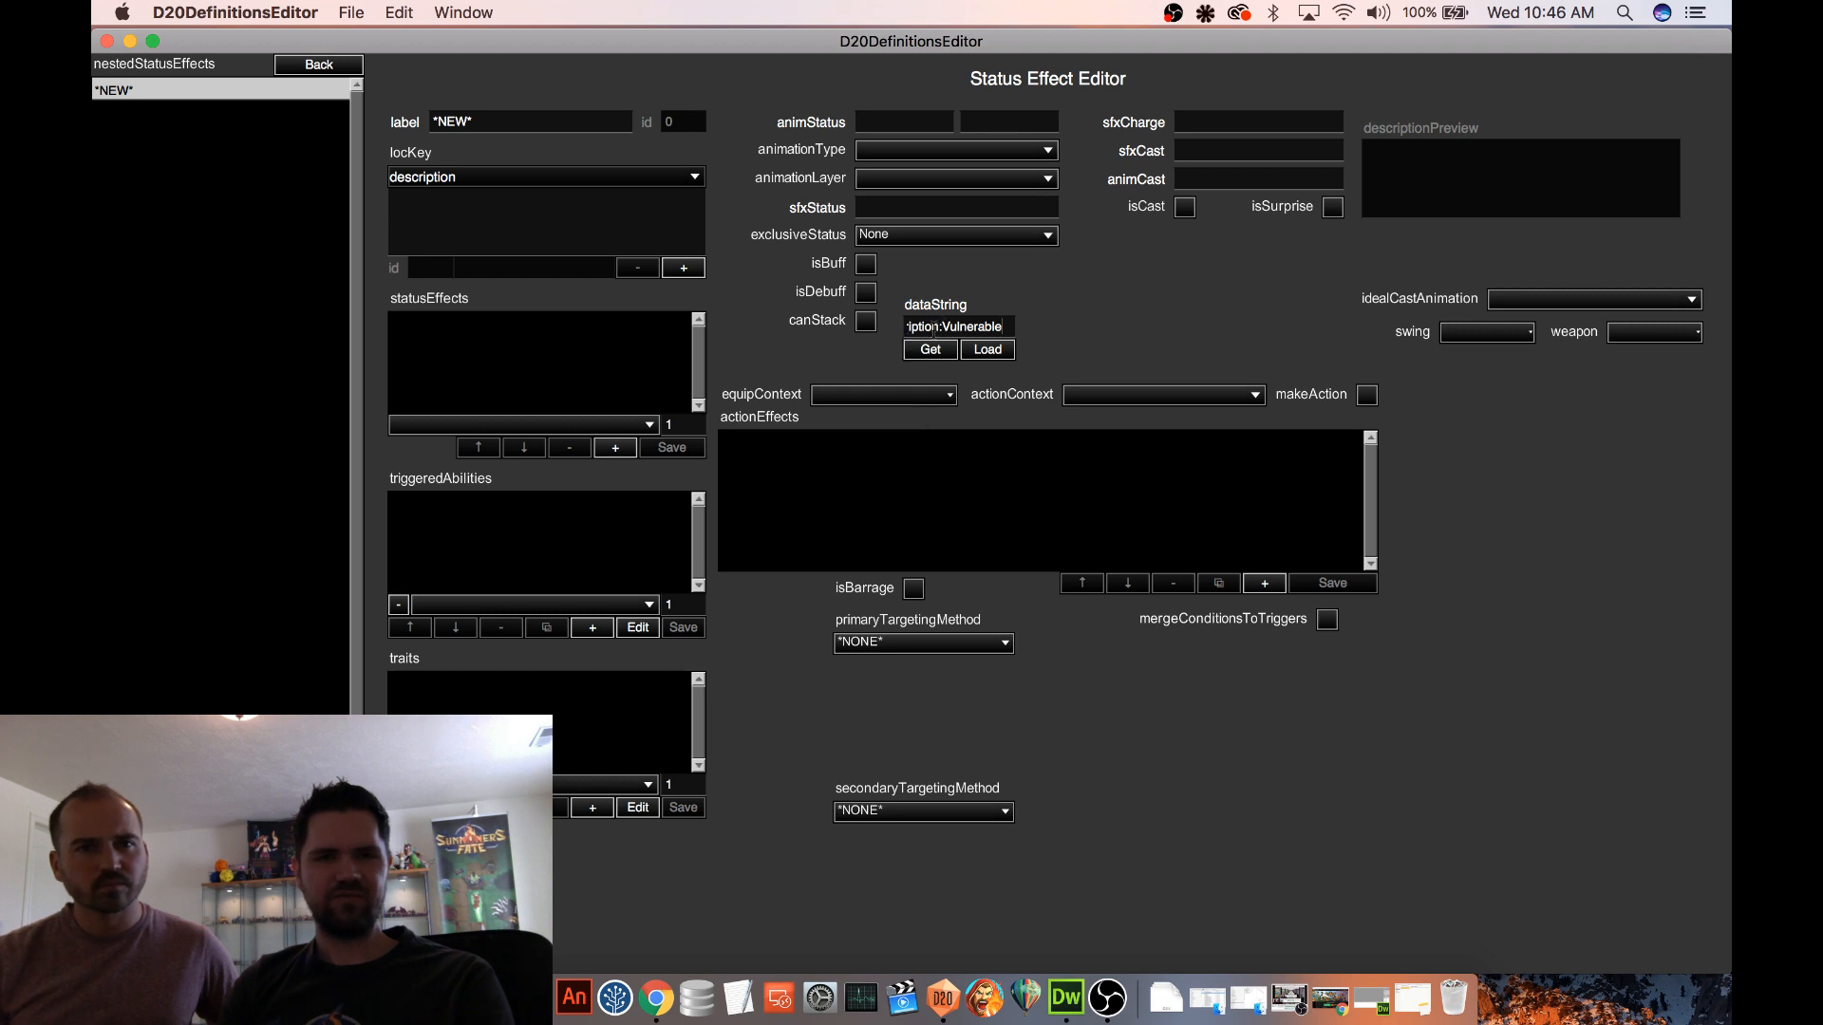
Copy the nested status effect's data string, switch to Notes and paste it beneath the Design line of the Episode 20 note
left_click(947, 323)
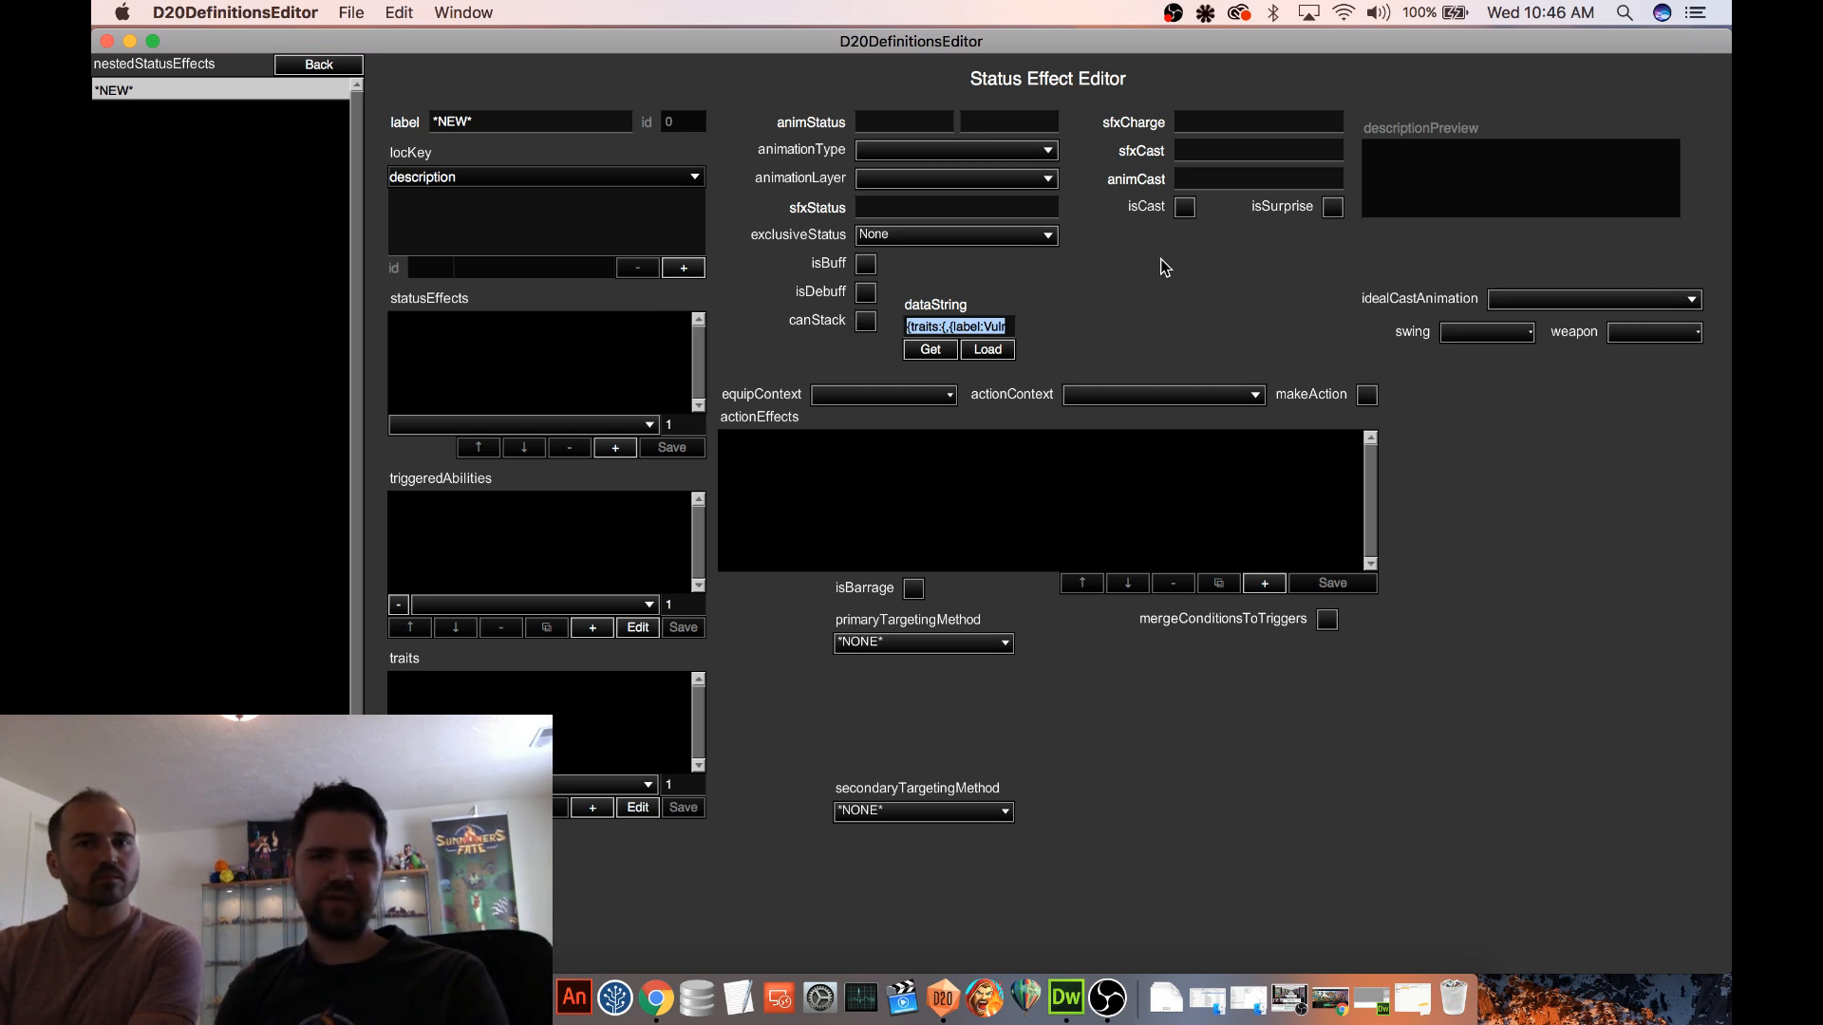
left_click(451, 998)
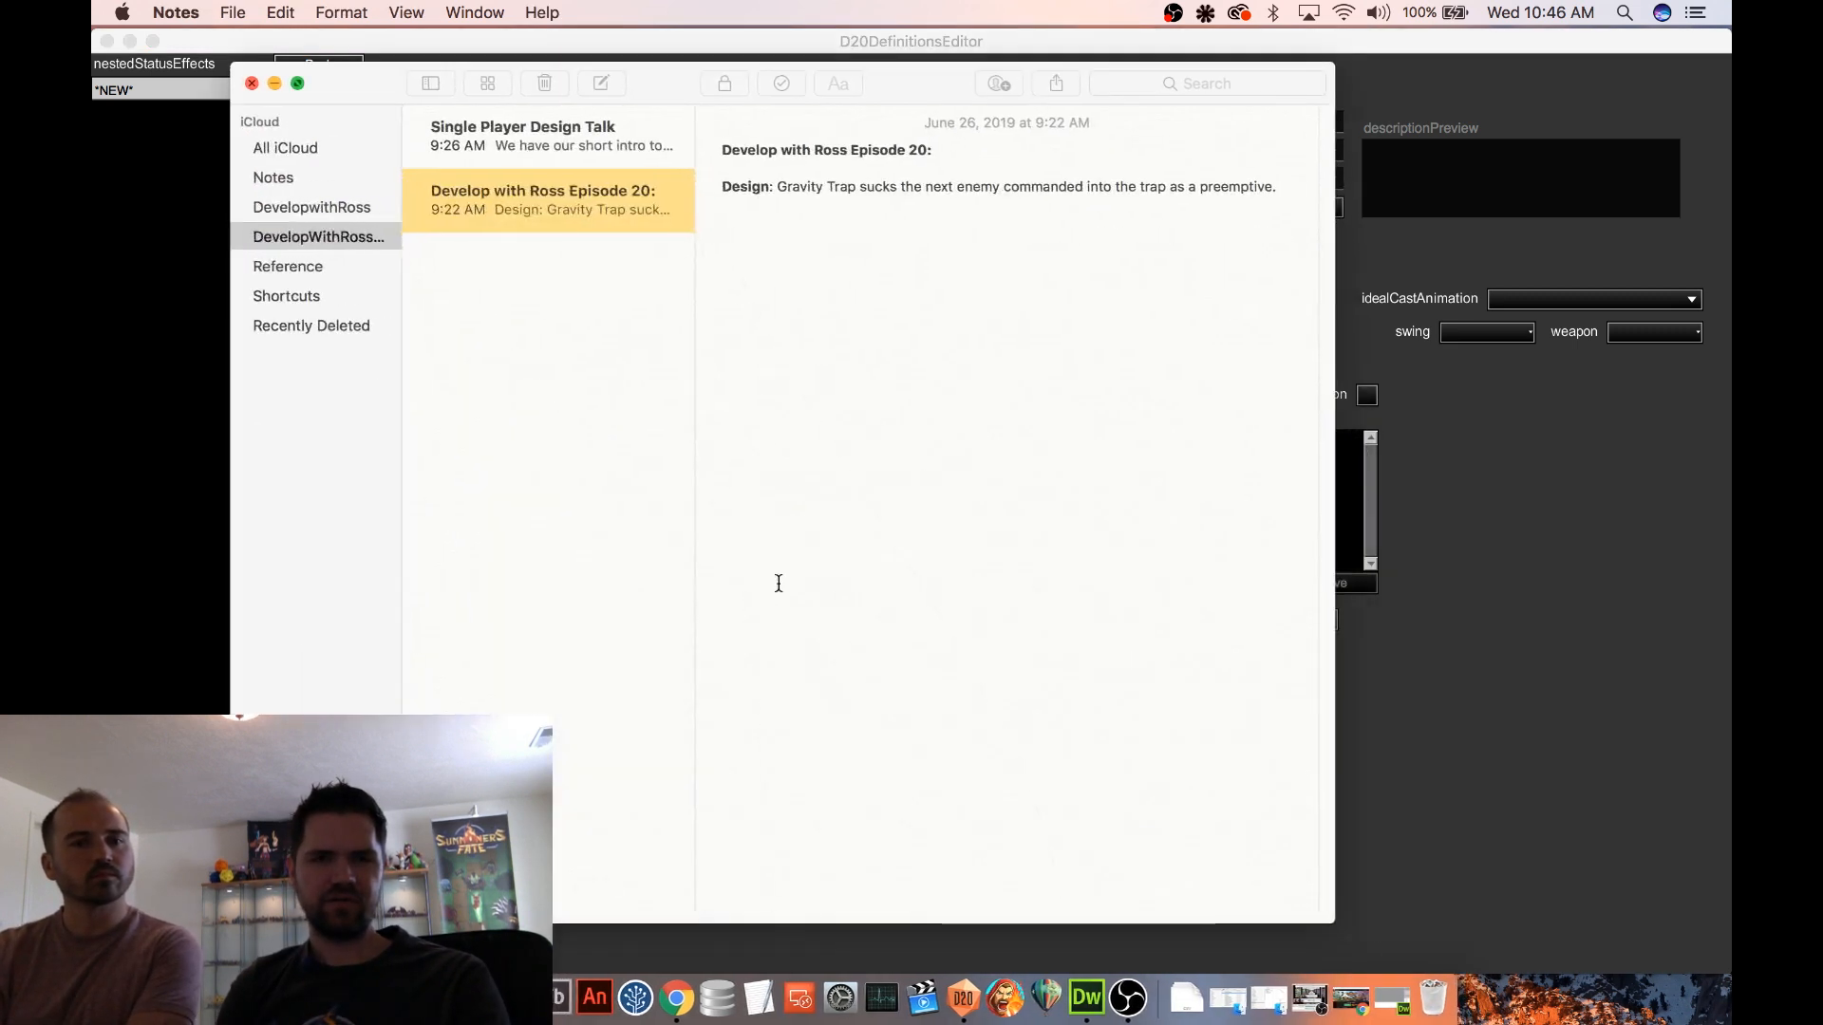
key("Return")
key("Return")
key("Return")
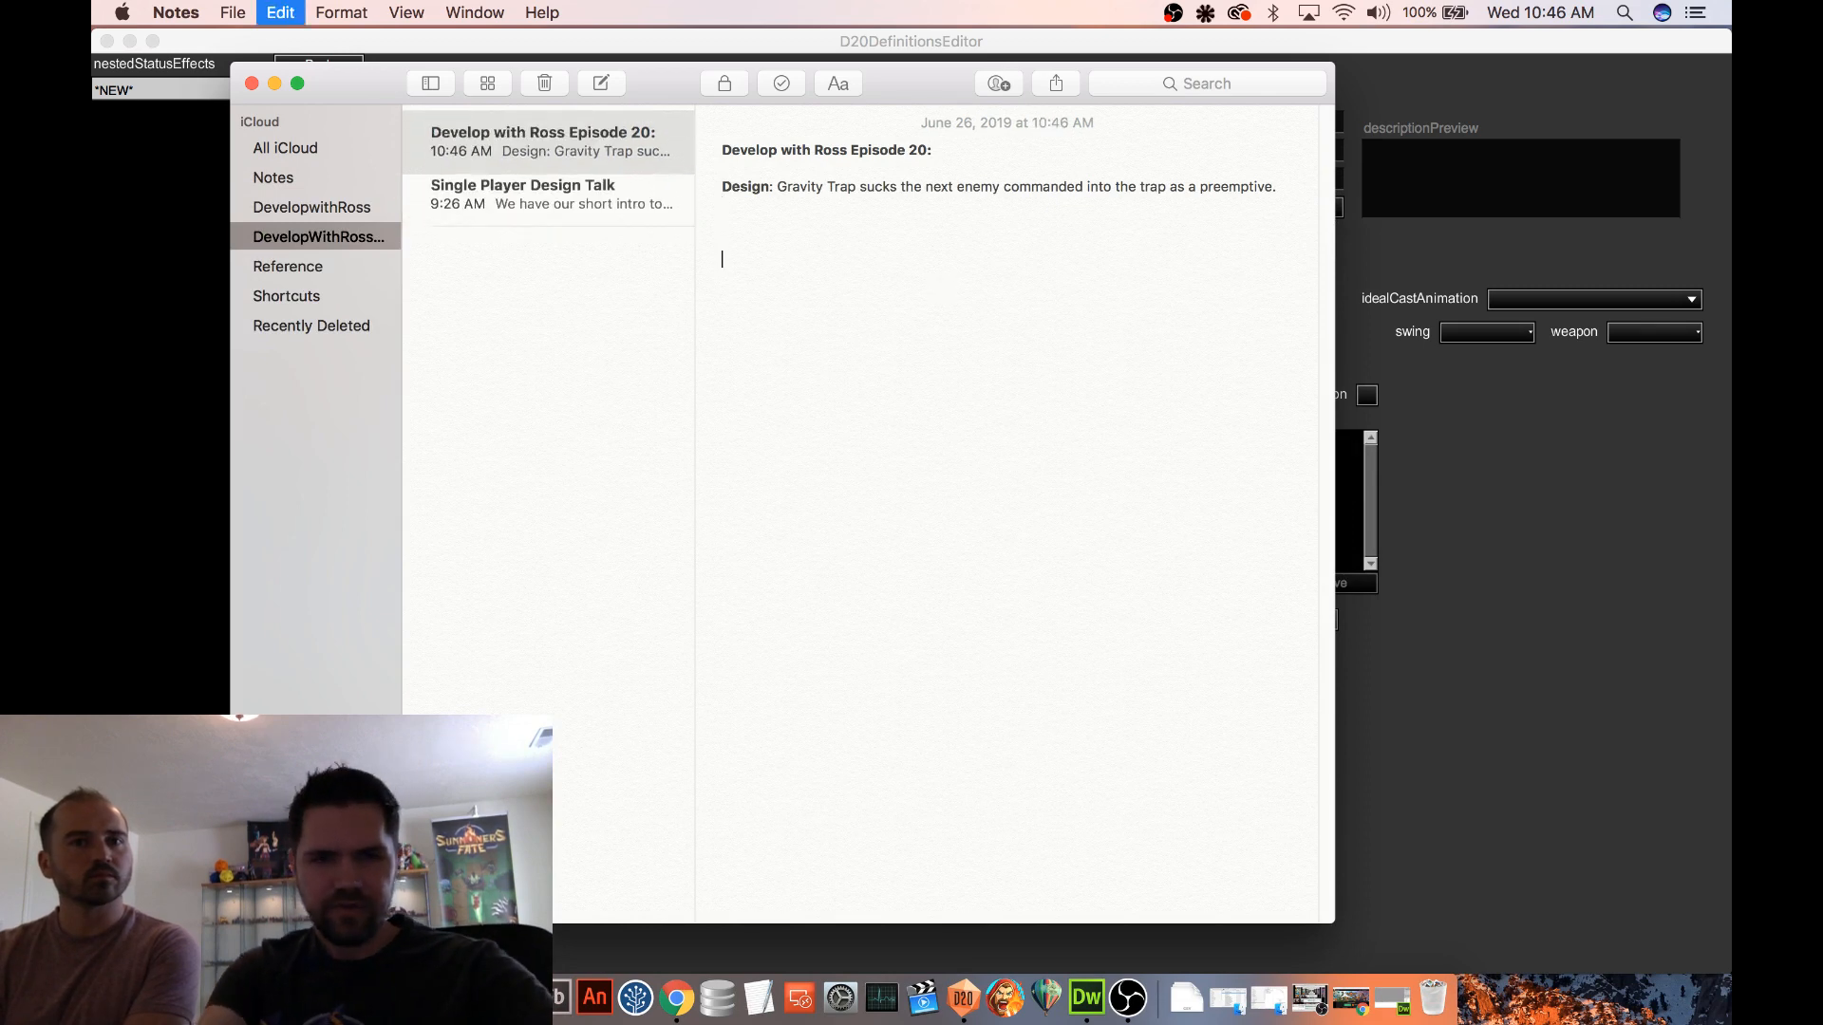
type("{traits:{,{label:VulnerableToAll,hashtag:}:1,},description:Vulnerable")
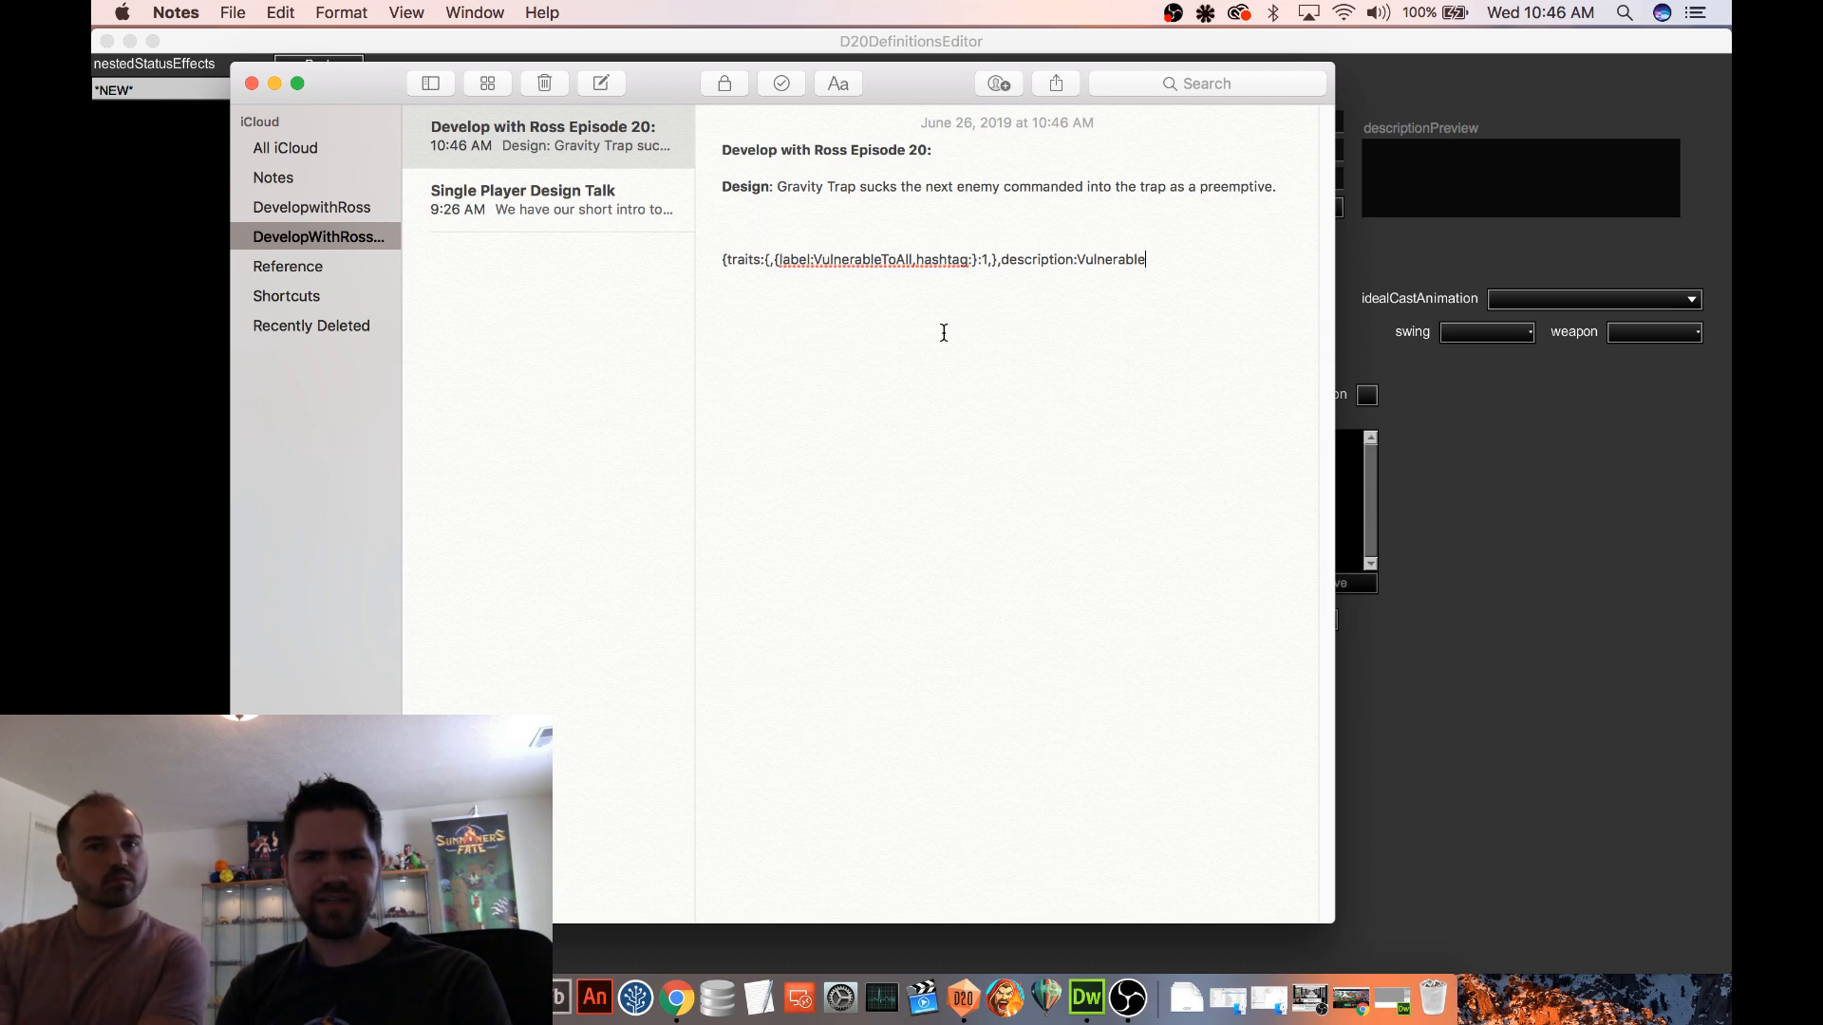
Switch back to D20DefinitionsEditor and check how far the nested status effect's data string extends
left_click(1439, 250)
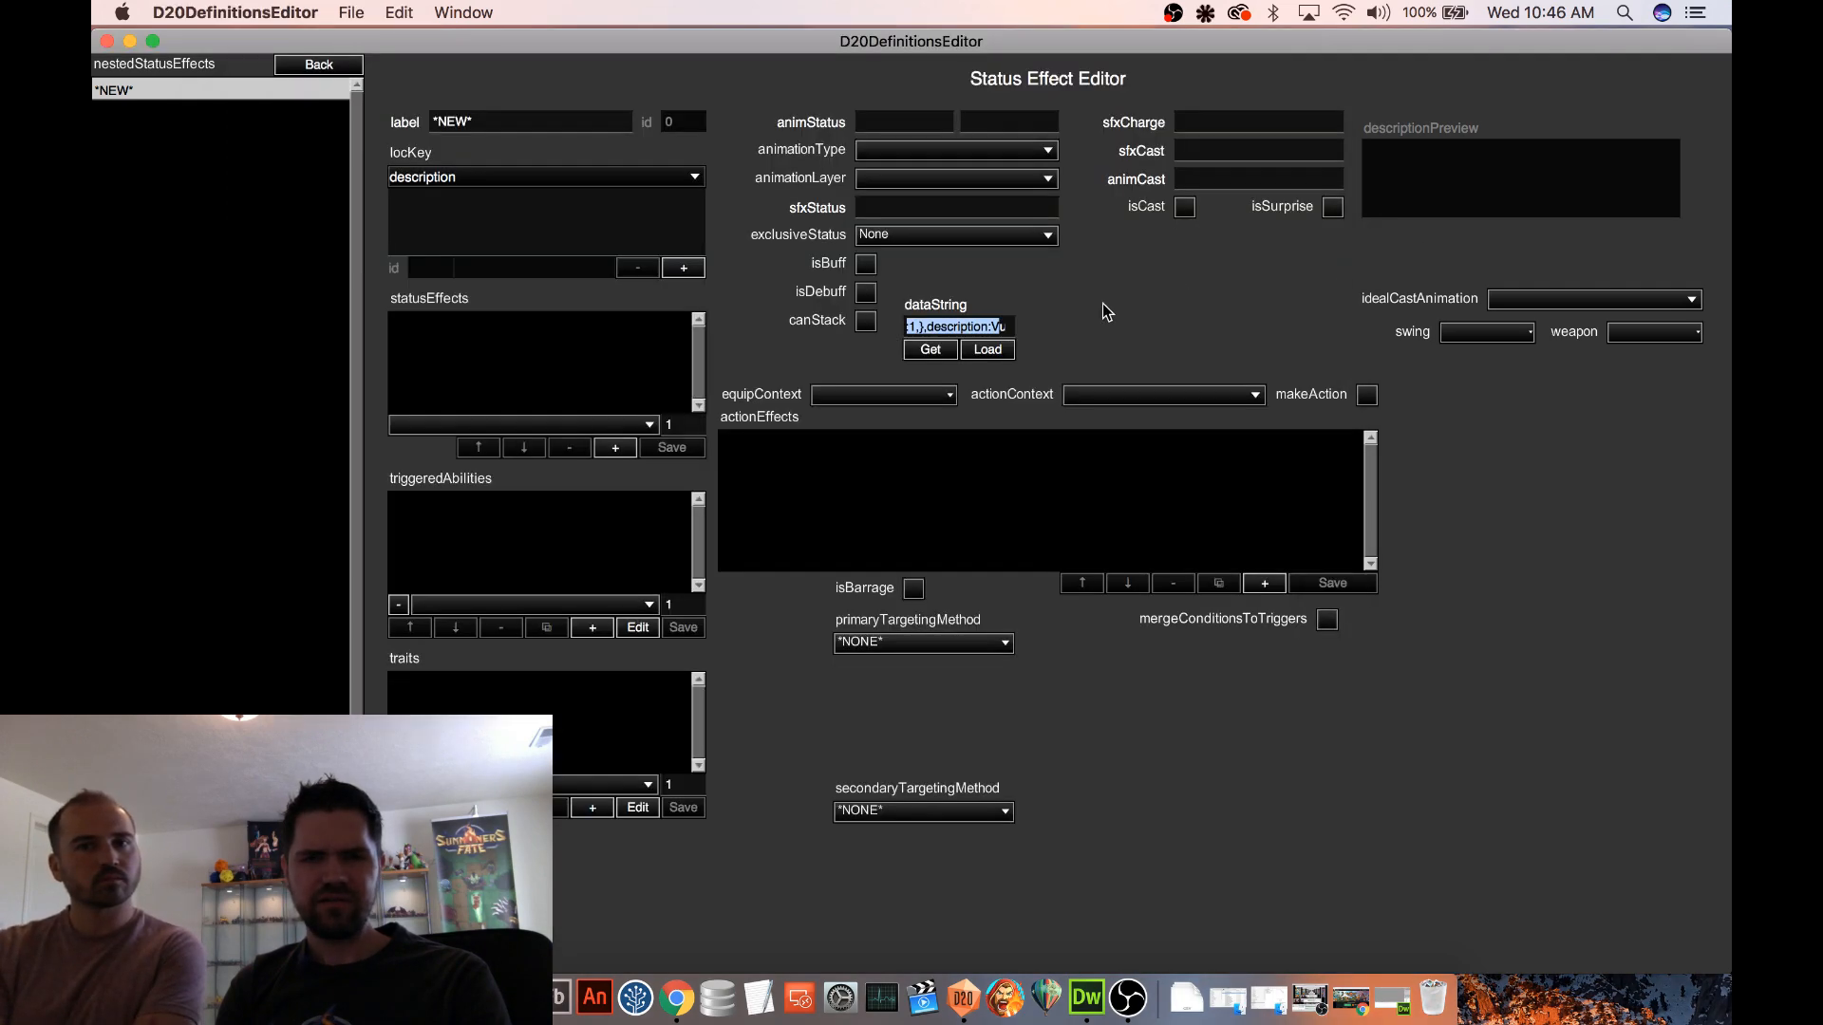
left_click(1004, 327)
key("super+a")
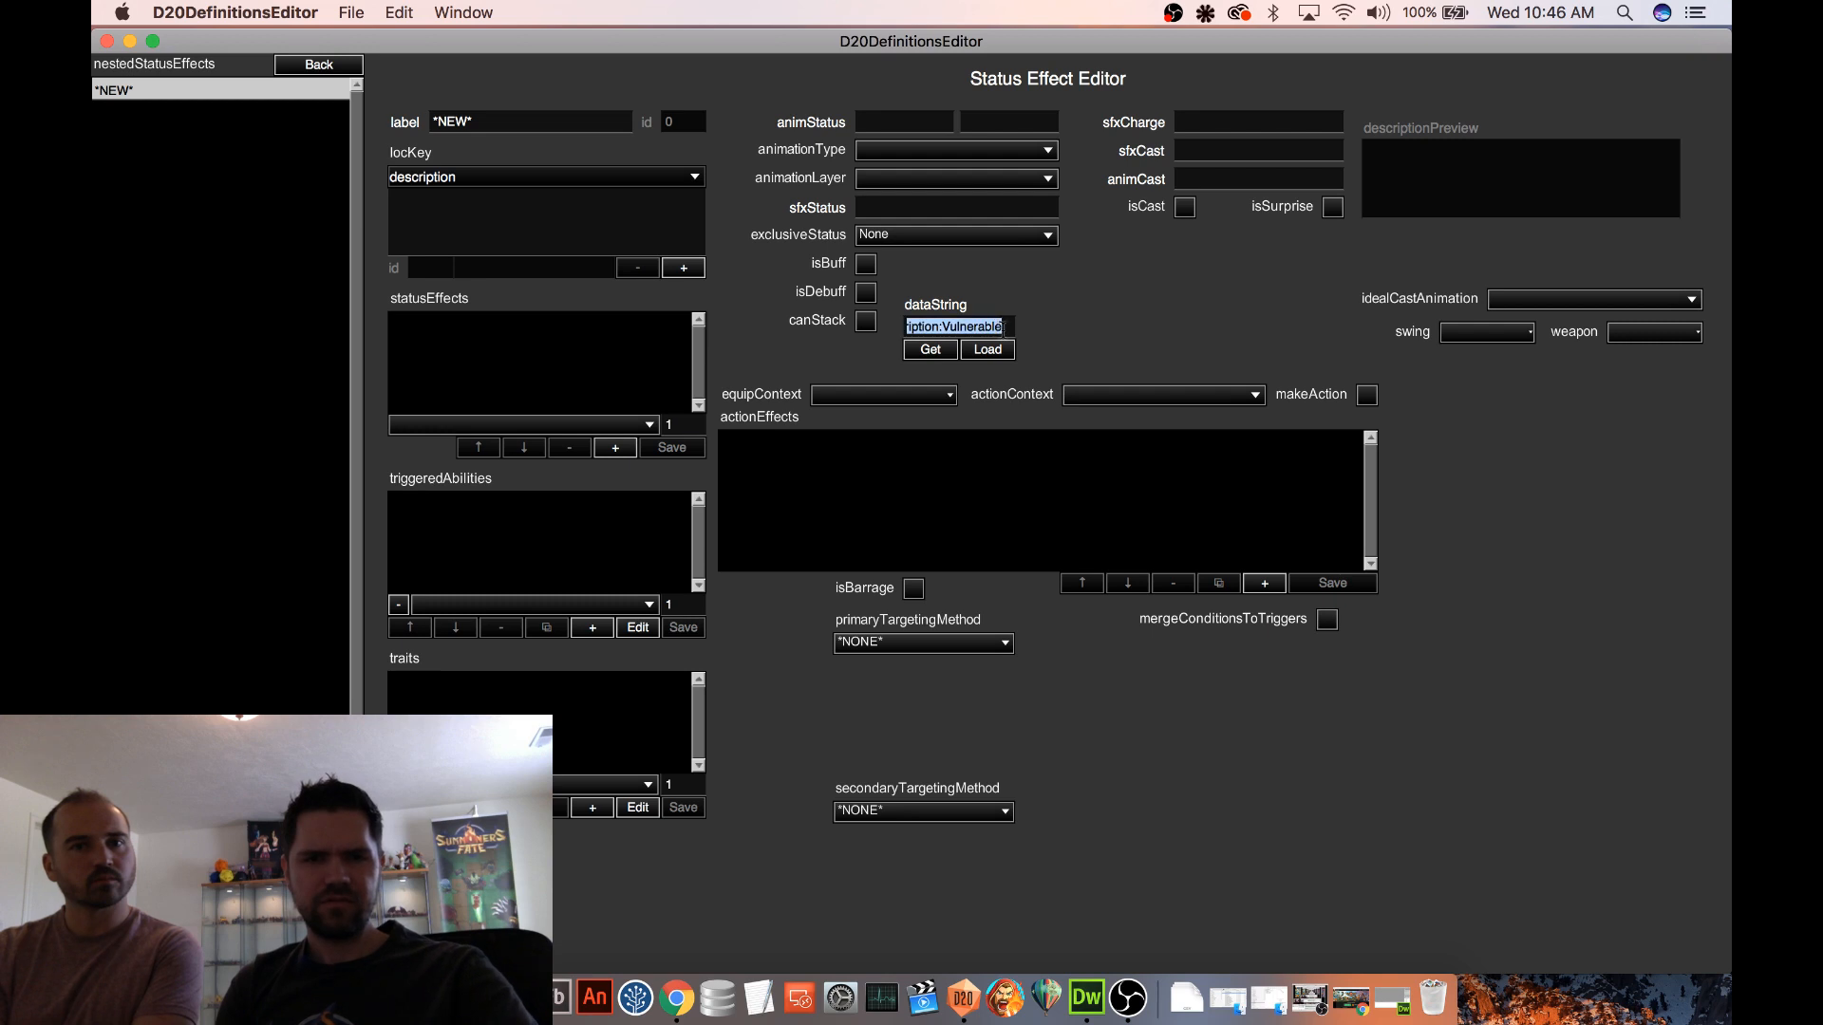
left_click(999, 325)
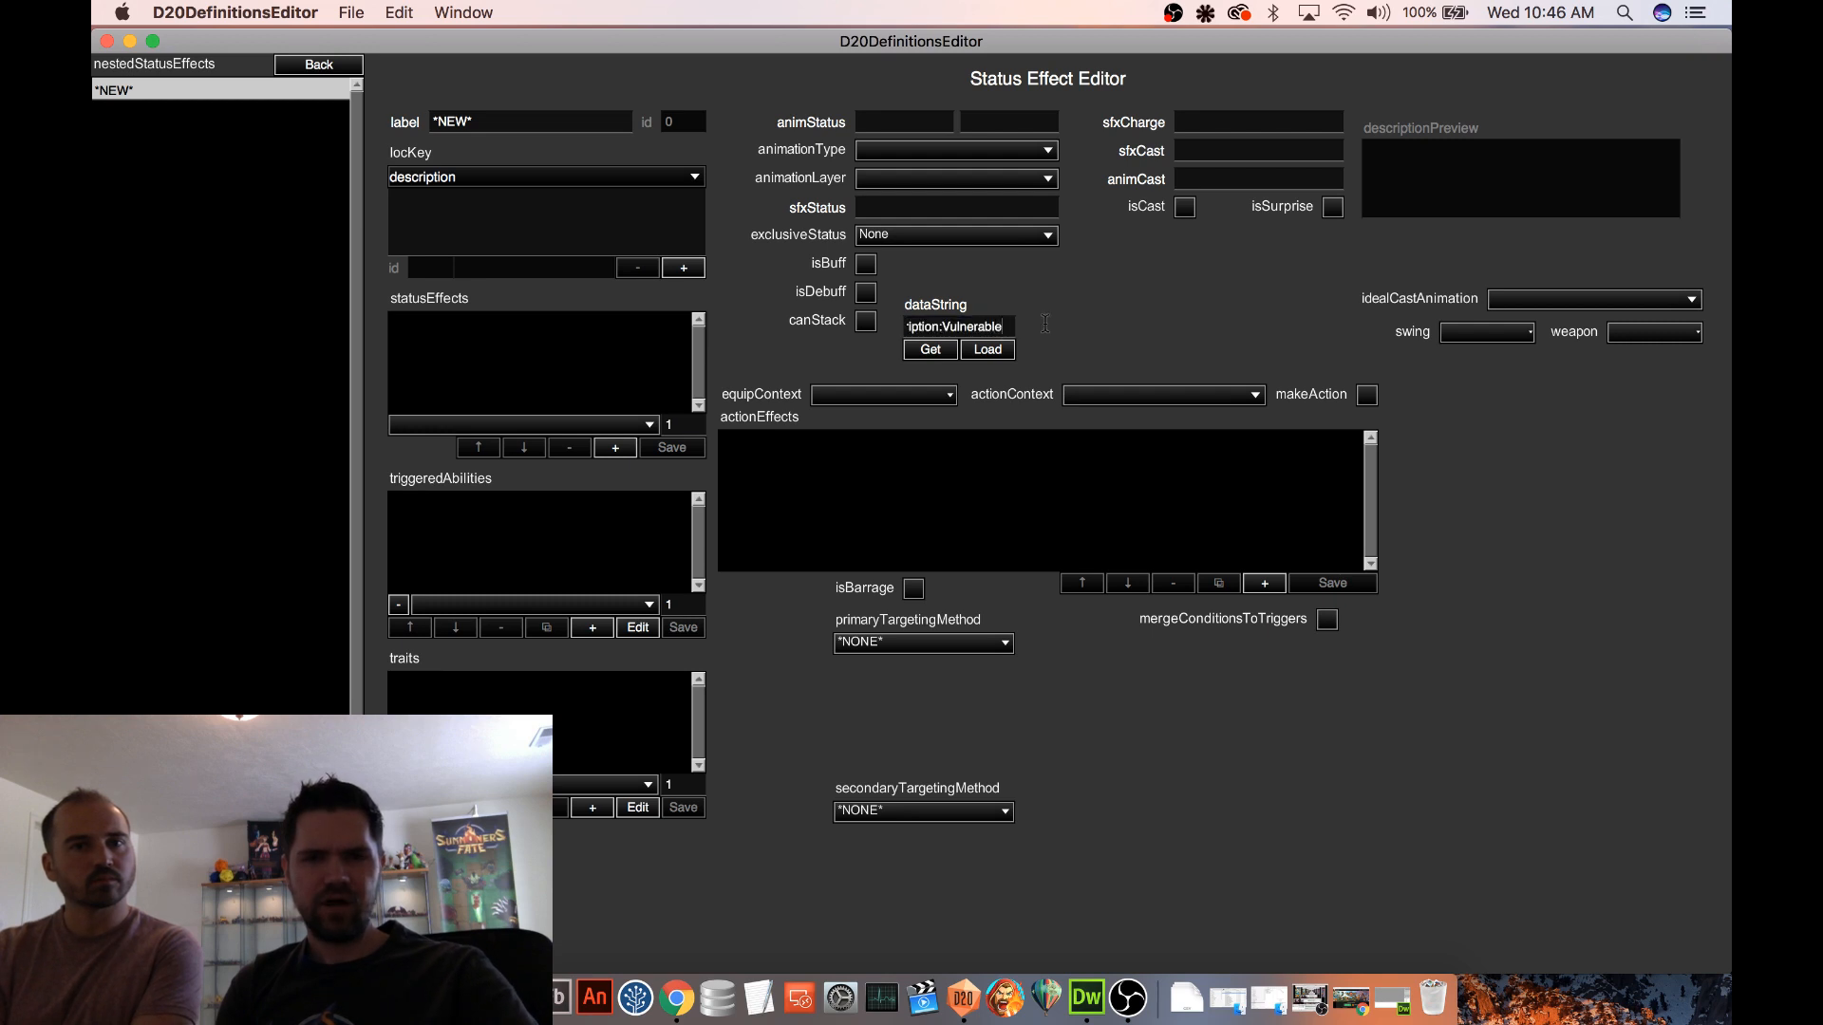
Leave the Goblin Champion unit for the Status Effects definitions and open Vulnerable to All (X)
left_click(322, 67)
left_click(322, 67)
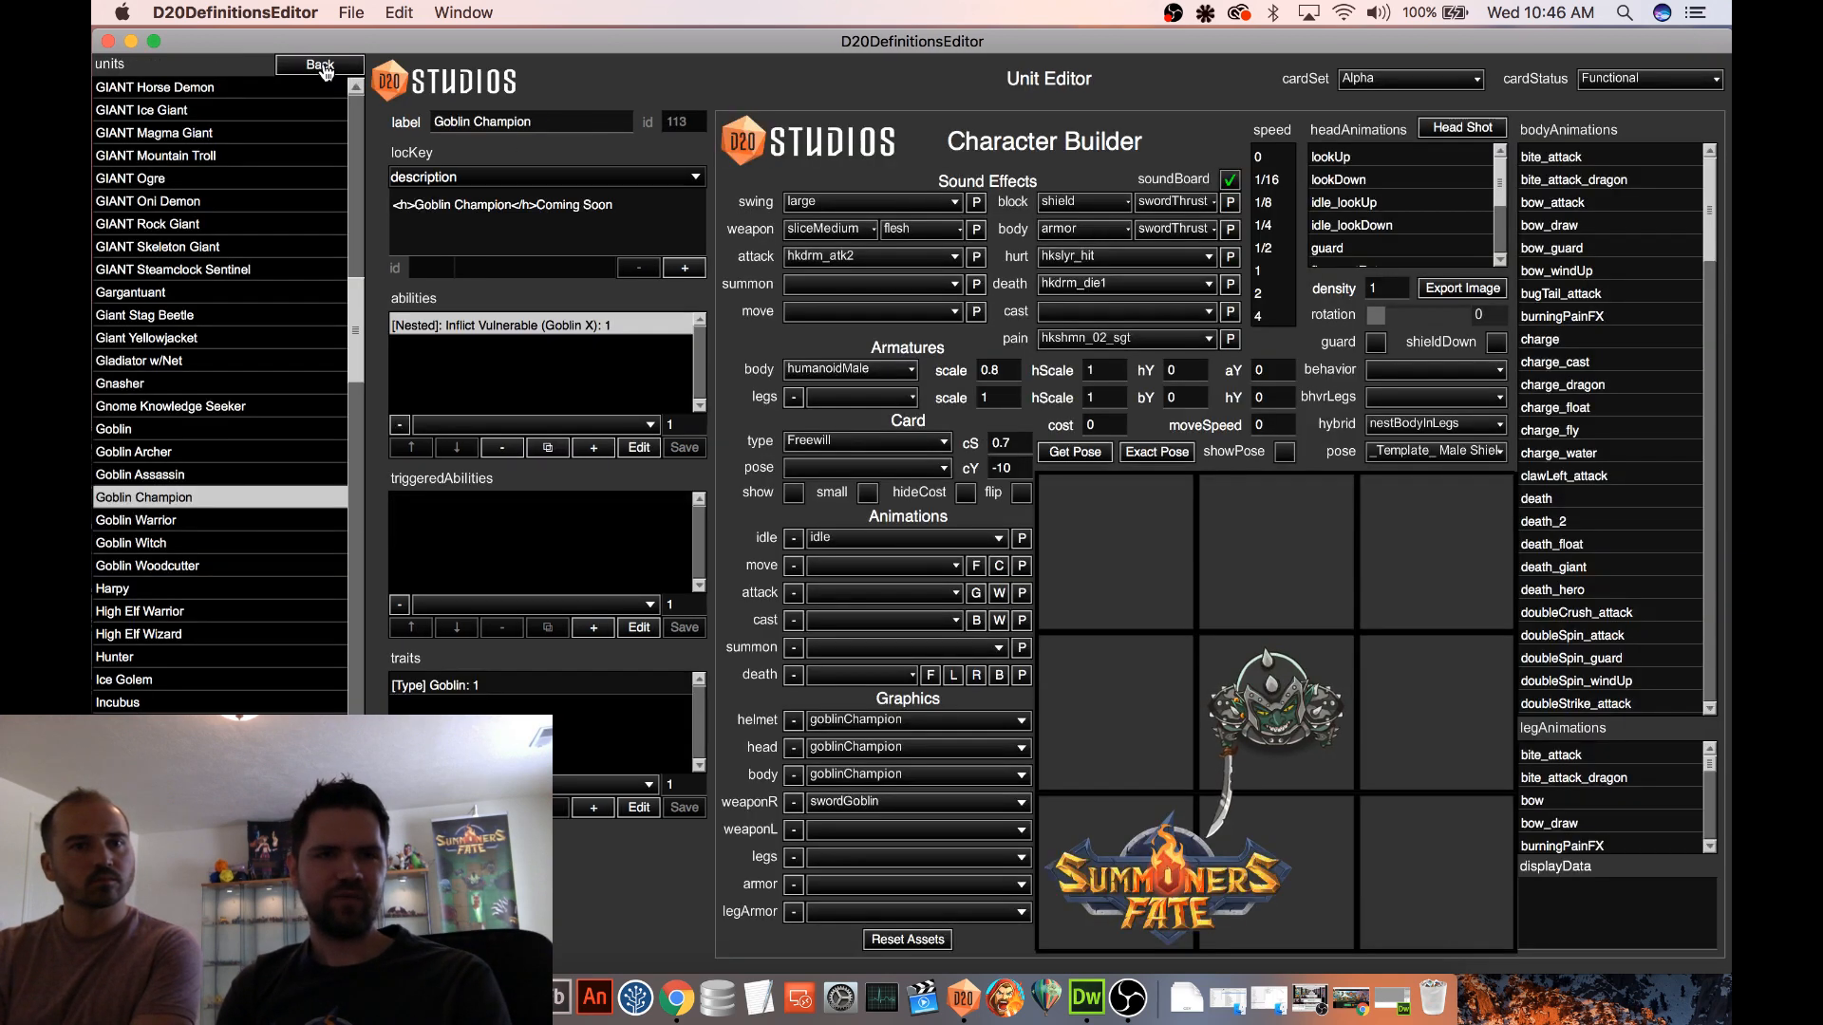
left_click(322, 67)
left_click(160, 454)
scroll(233, 494, "down", 5)
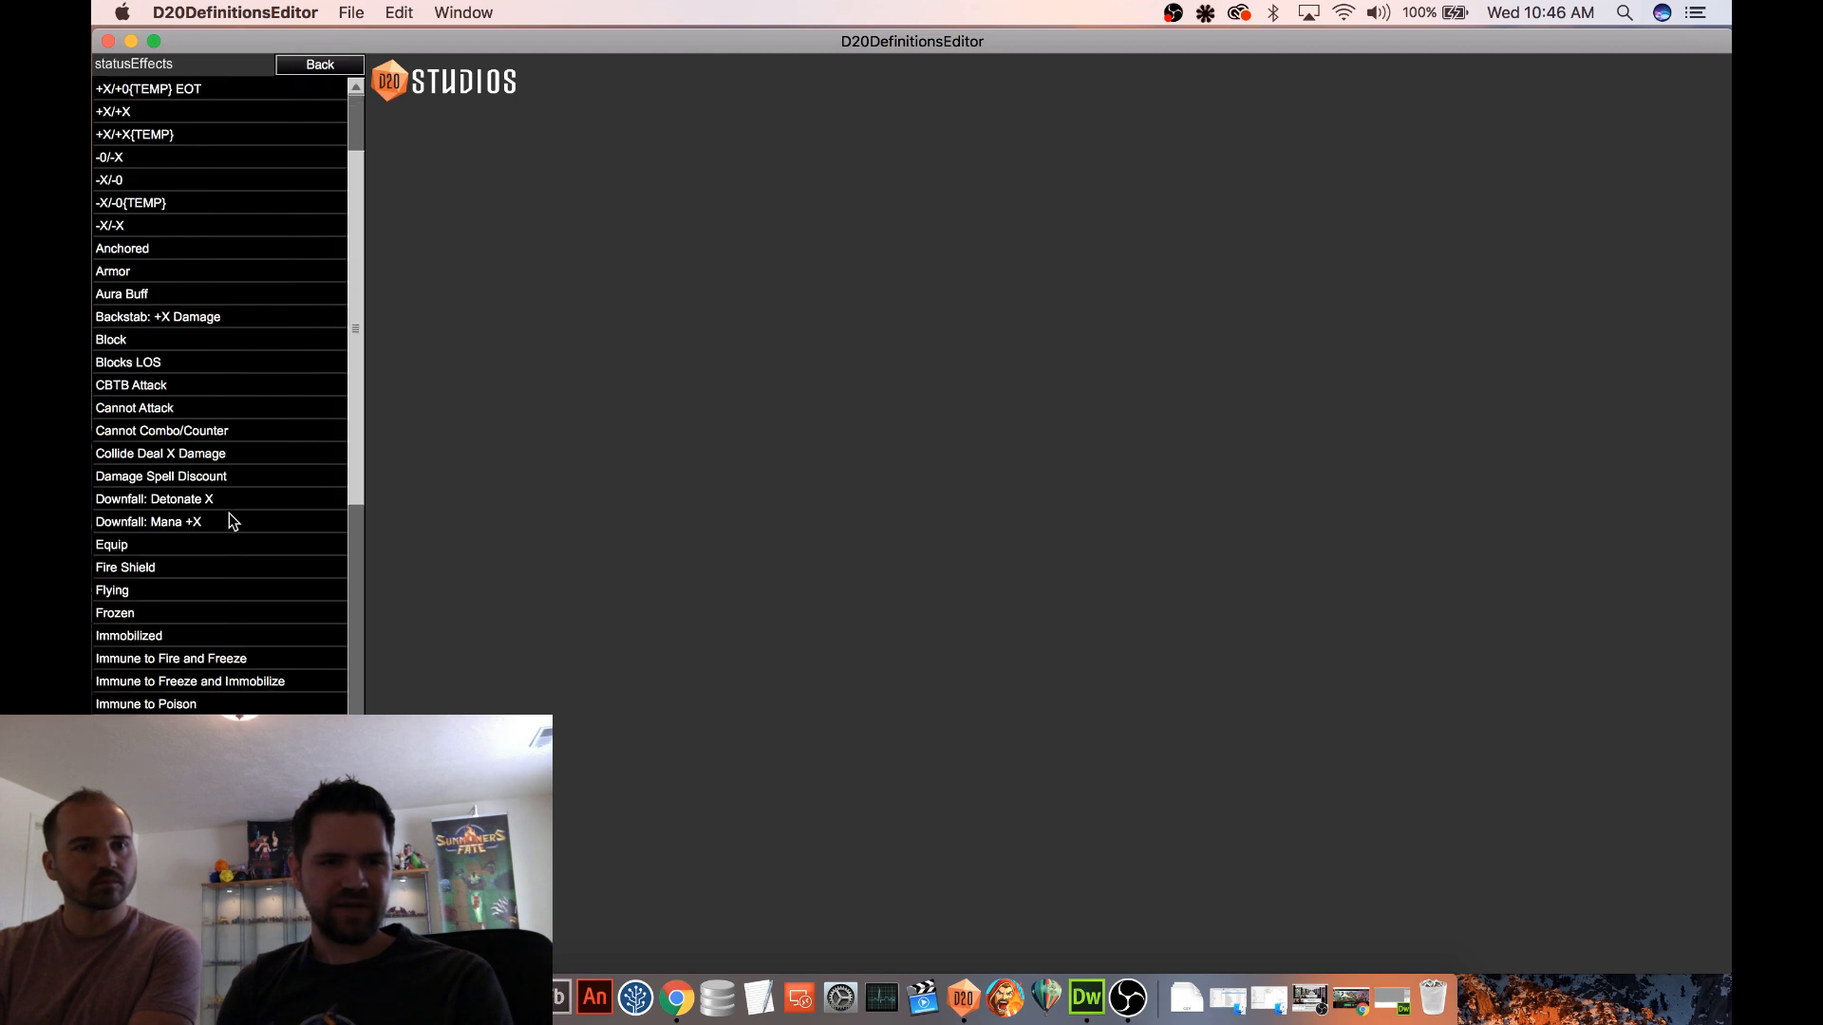
scroll(185, 646, "down", 4)
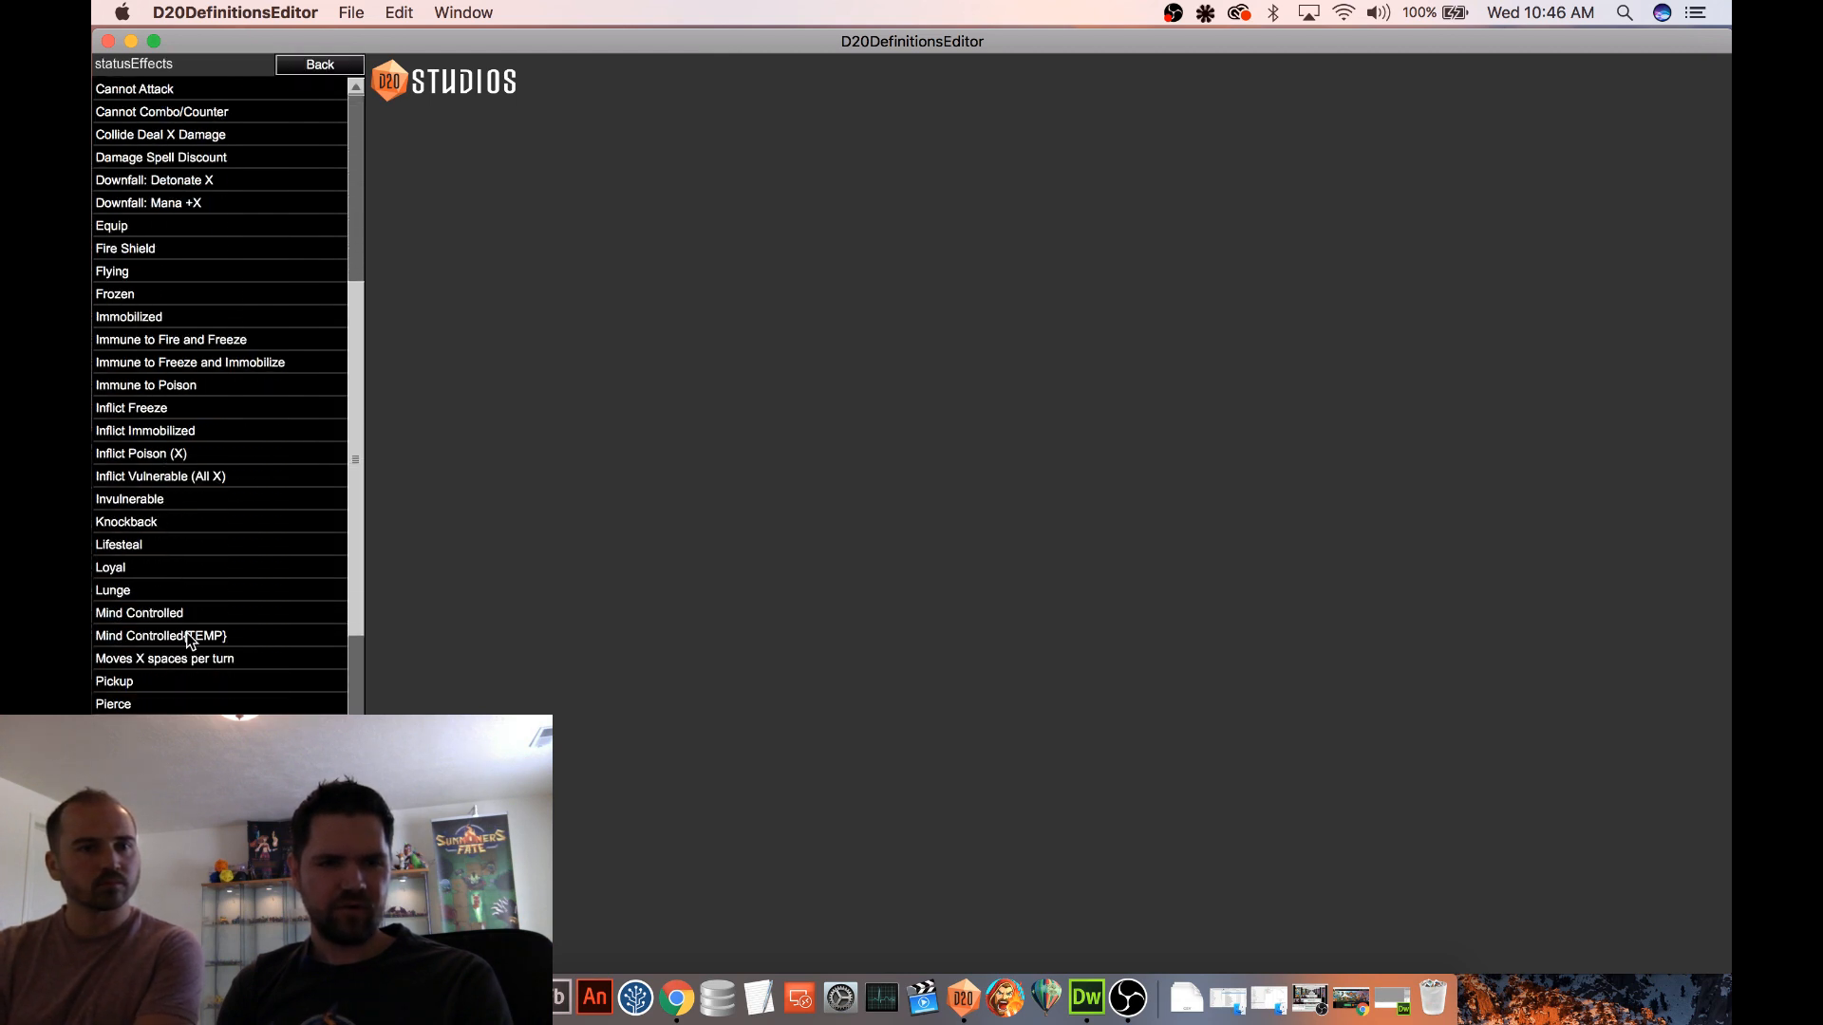
scroll(193, 557, "down", 5)
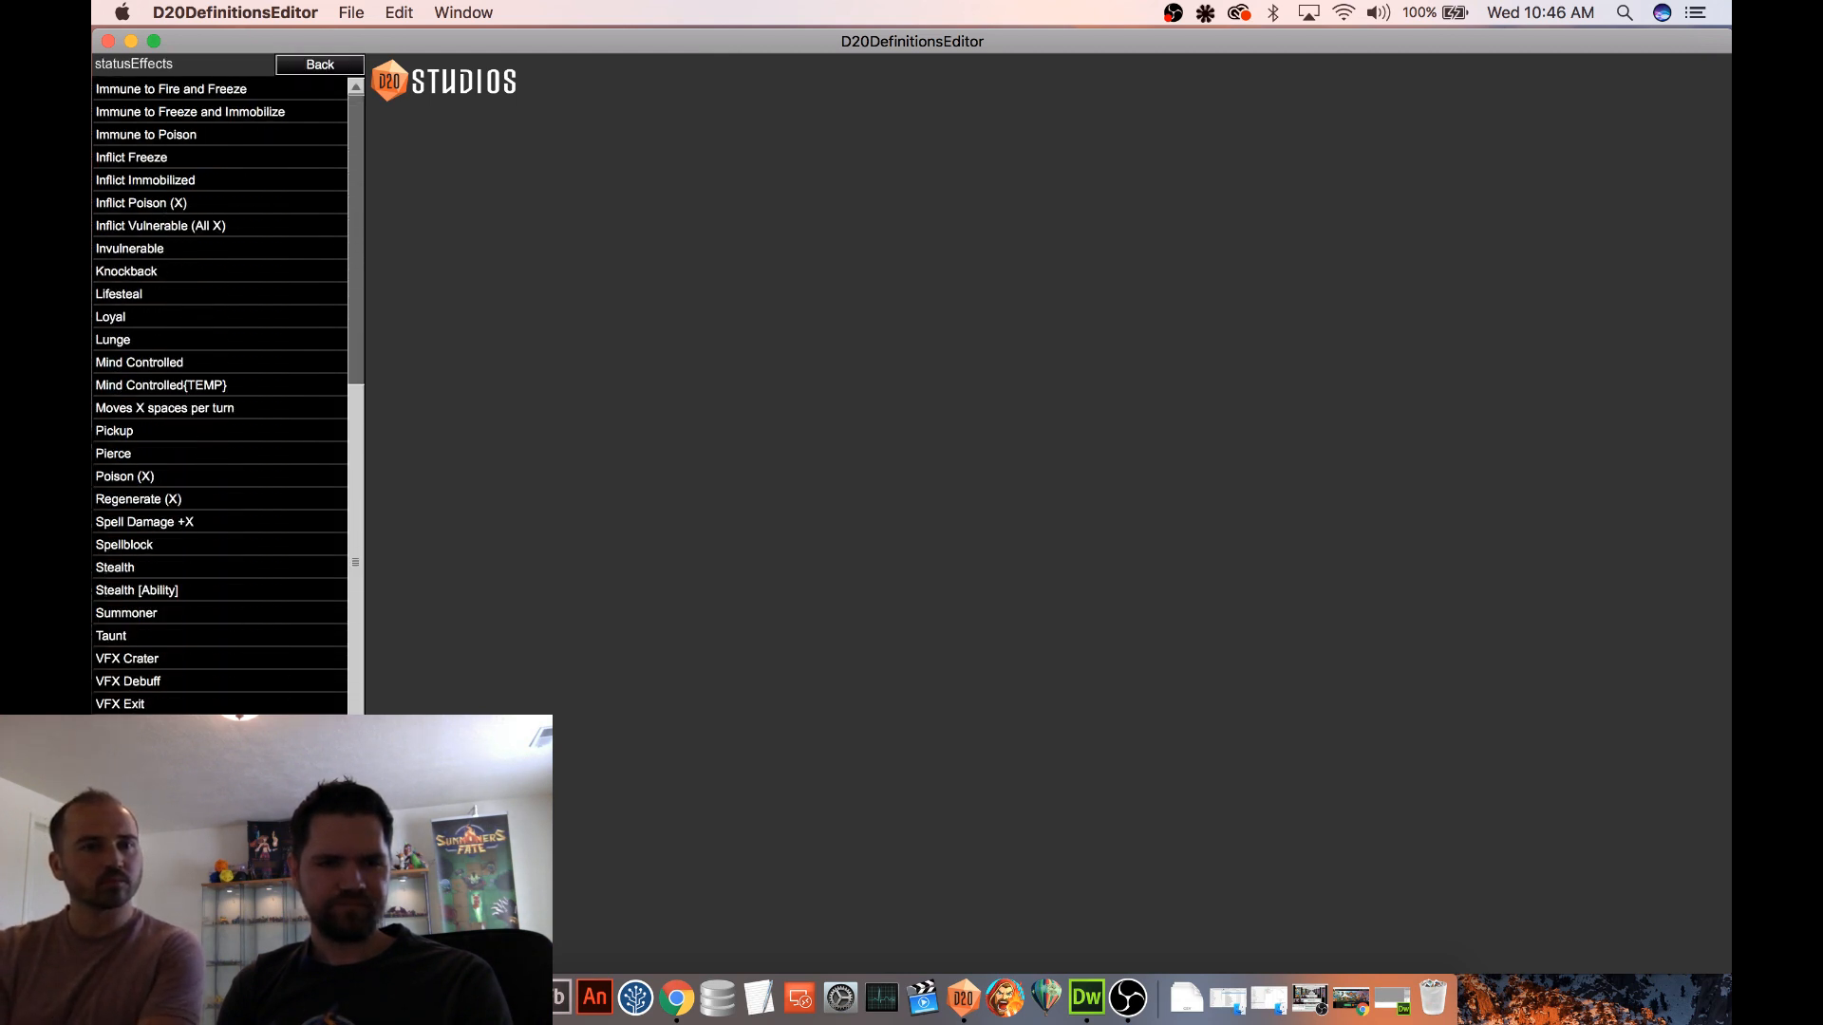
left_click(190, 841)
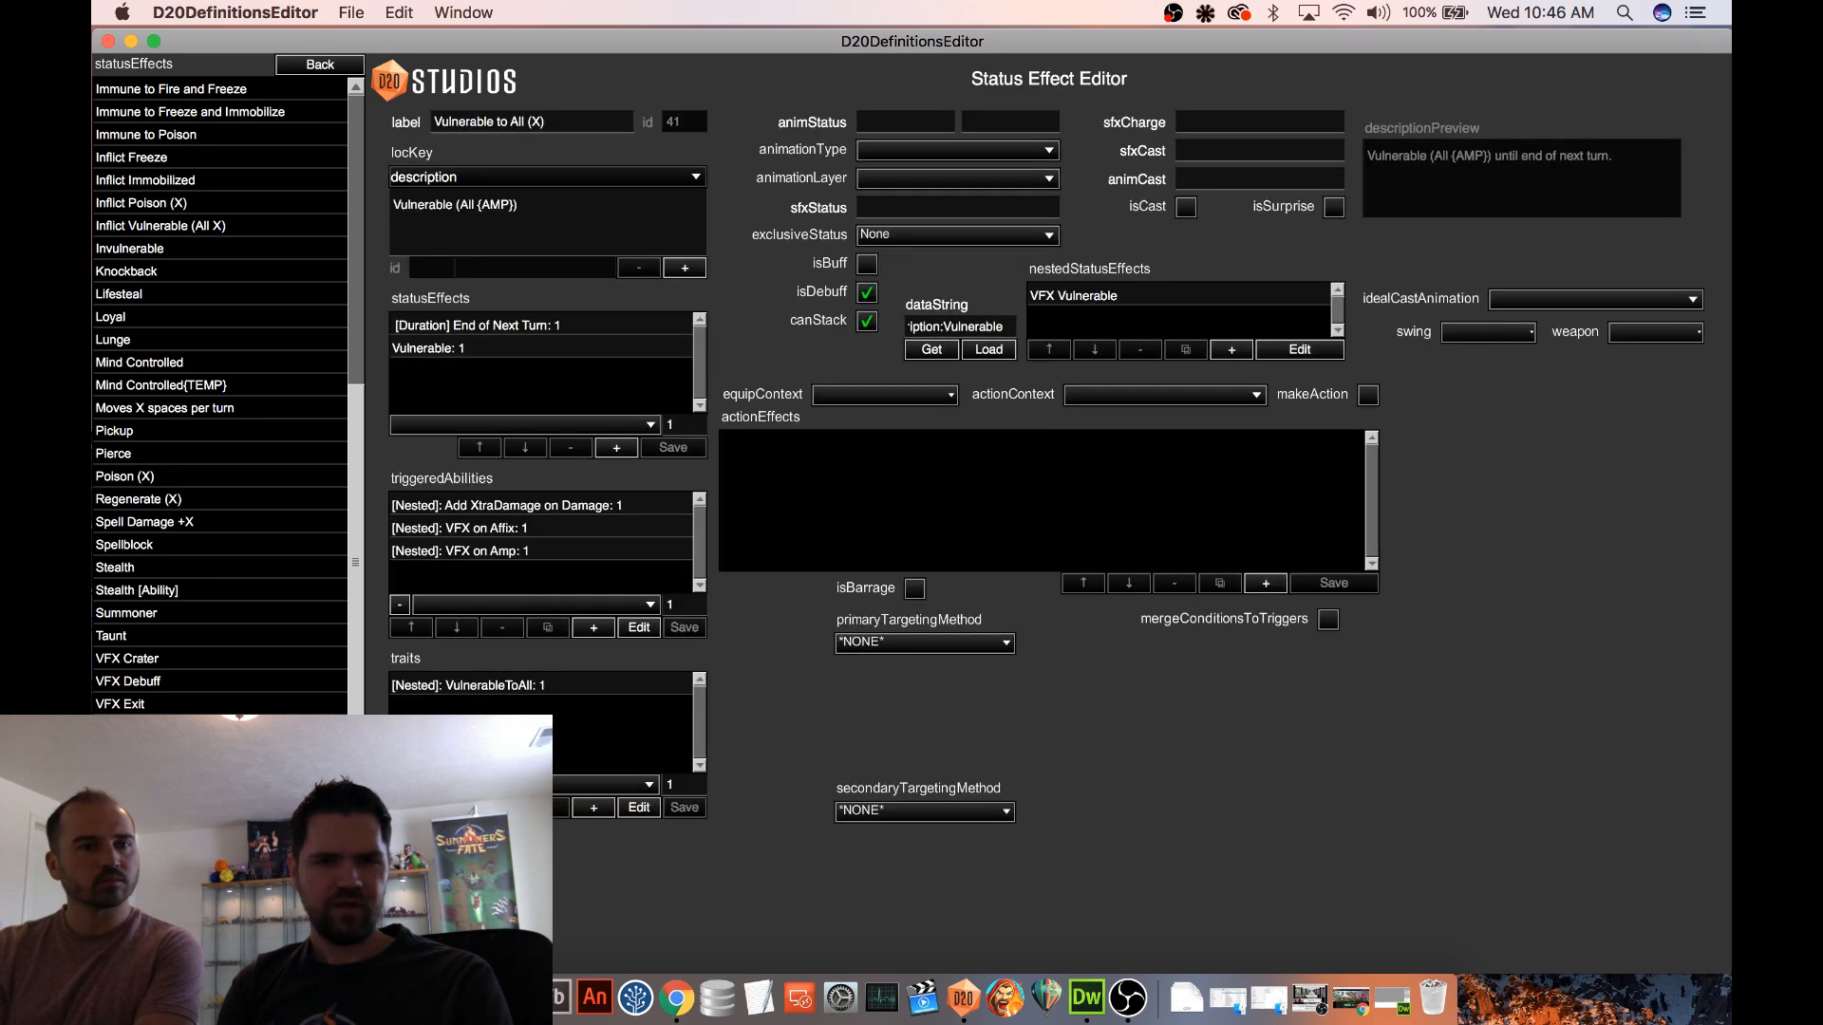
Copy the complete data string of Vulnerable to All (X) and paste it over the truncated string in the Notes document
left_click(951, 330)
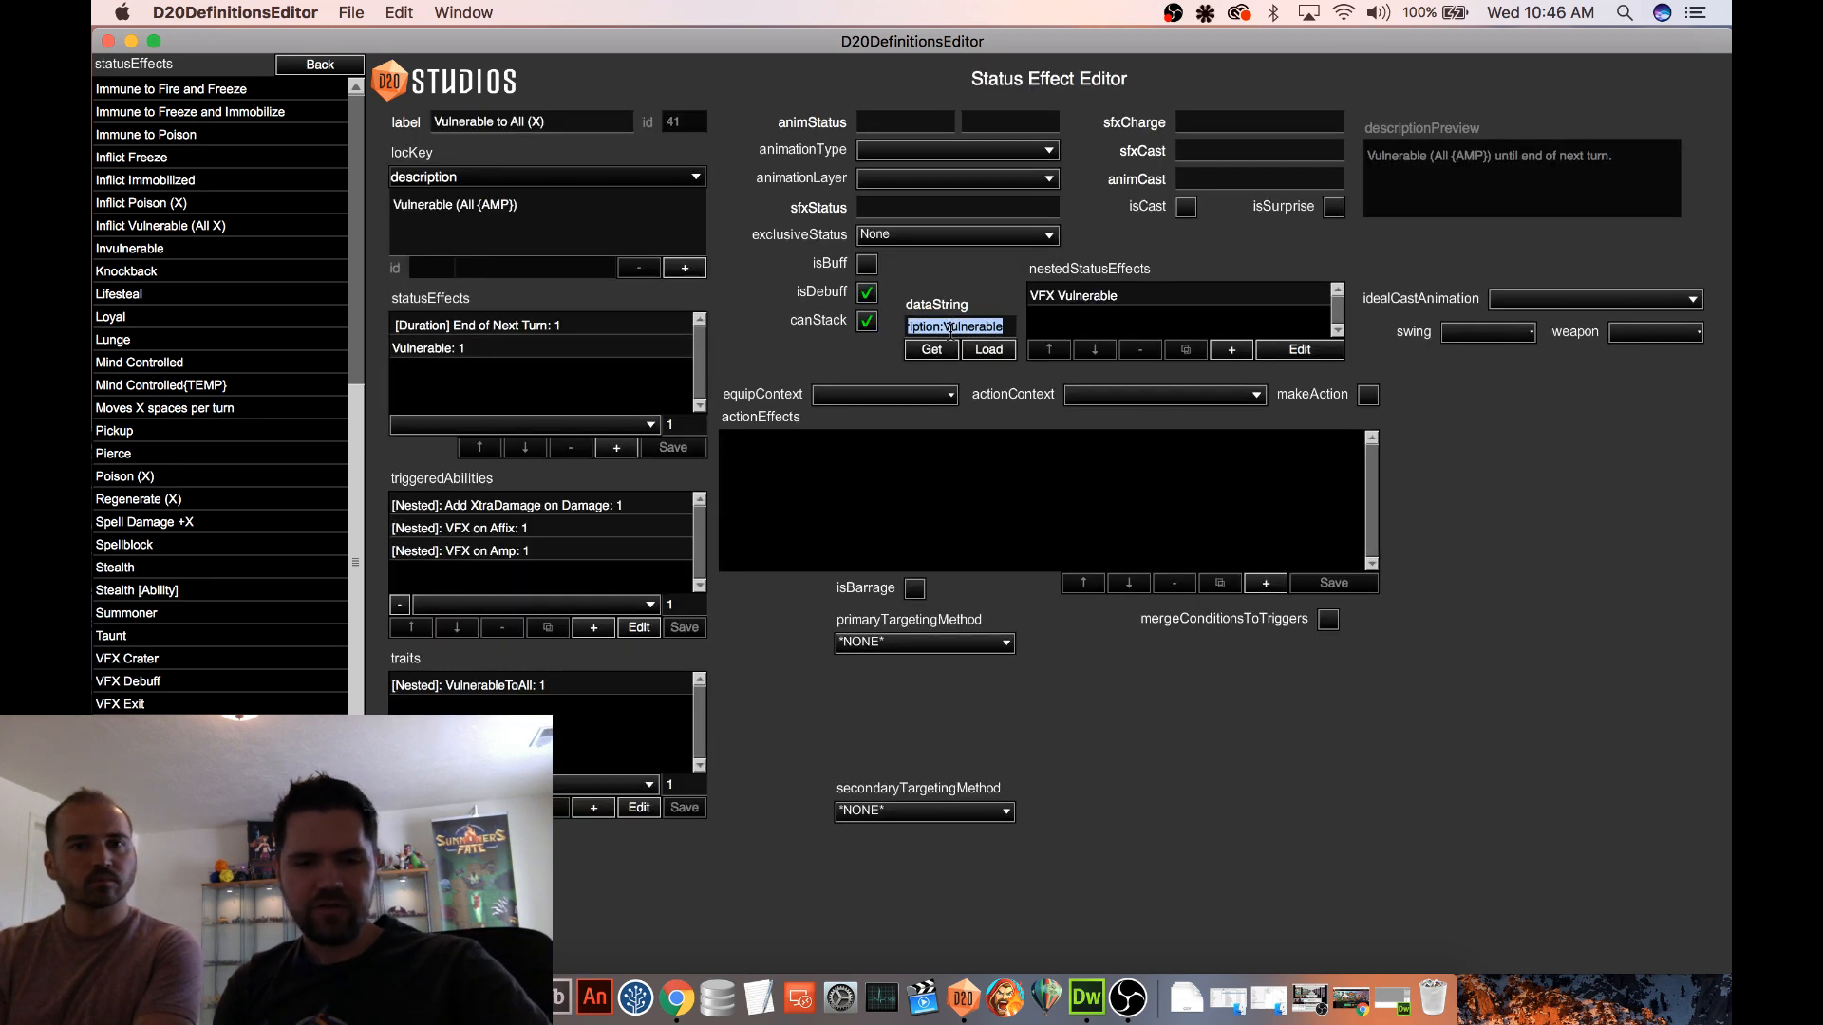
key("super+c")
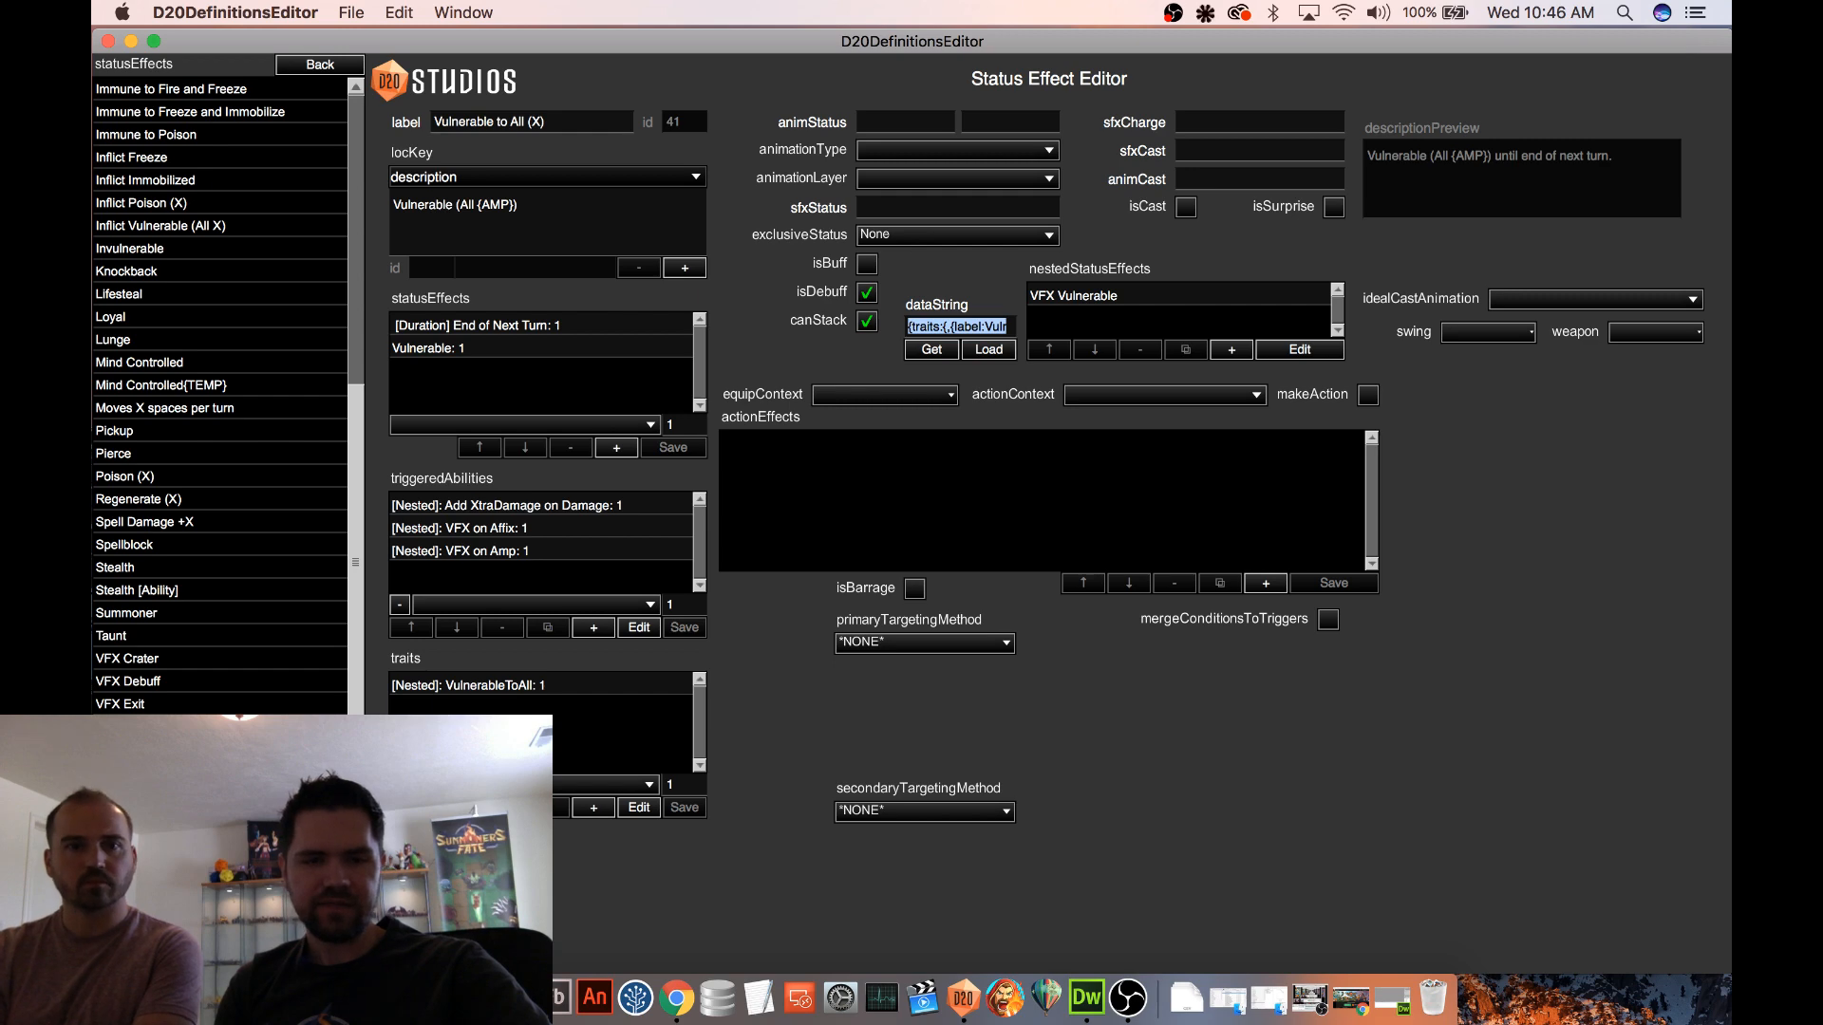
key("super+Tab")
key("super+v")
left_click_drag(1166, 283, 692, 264)
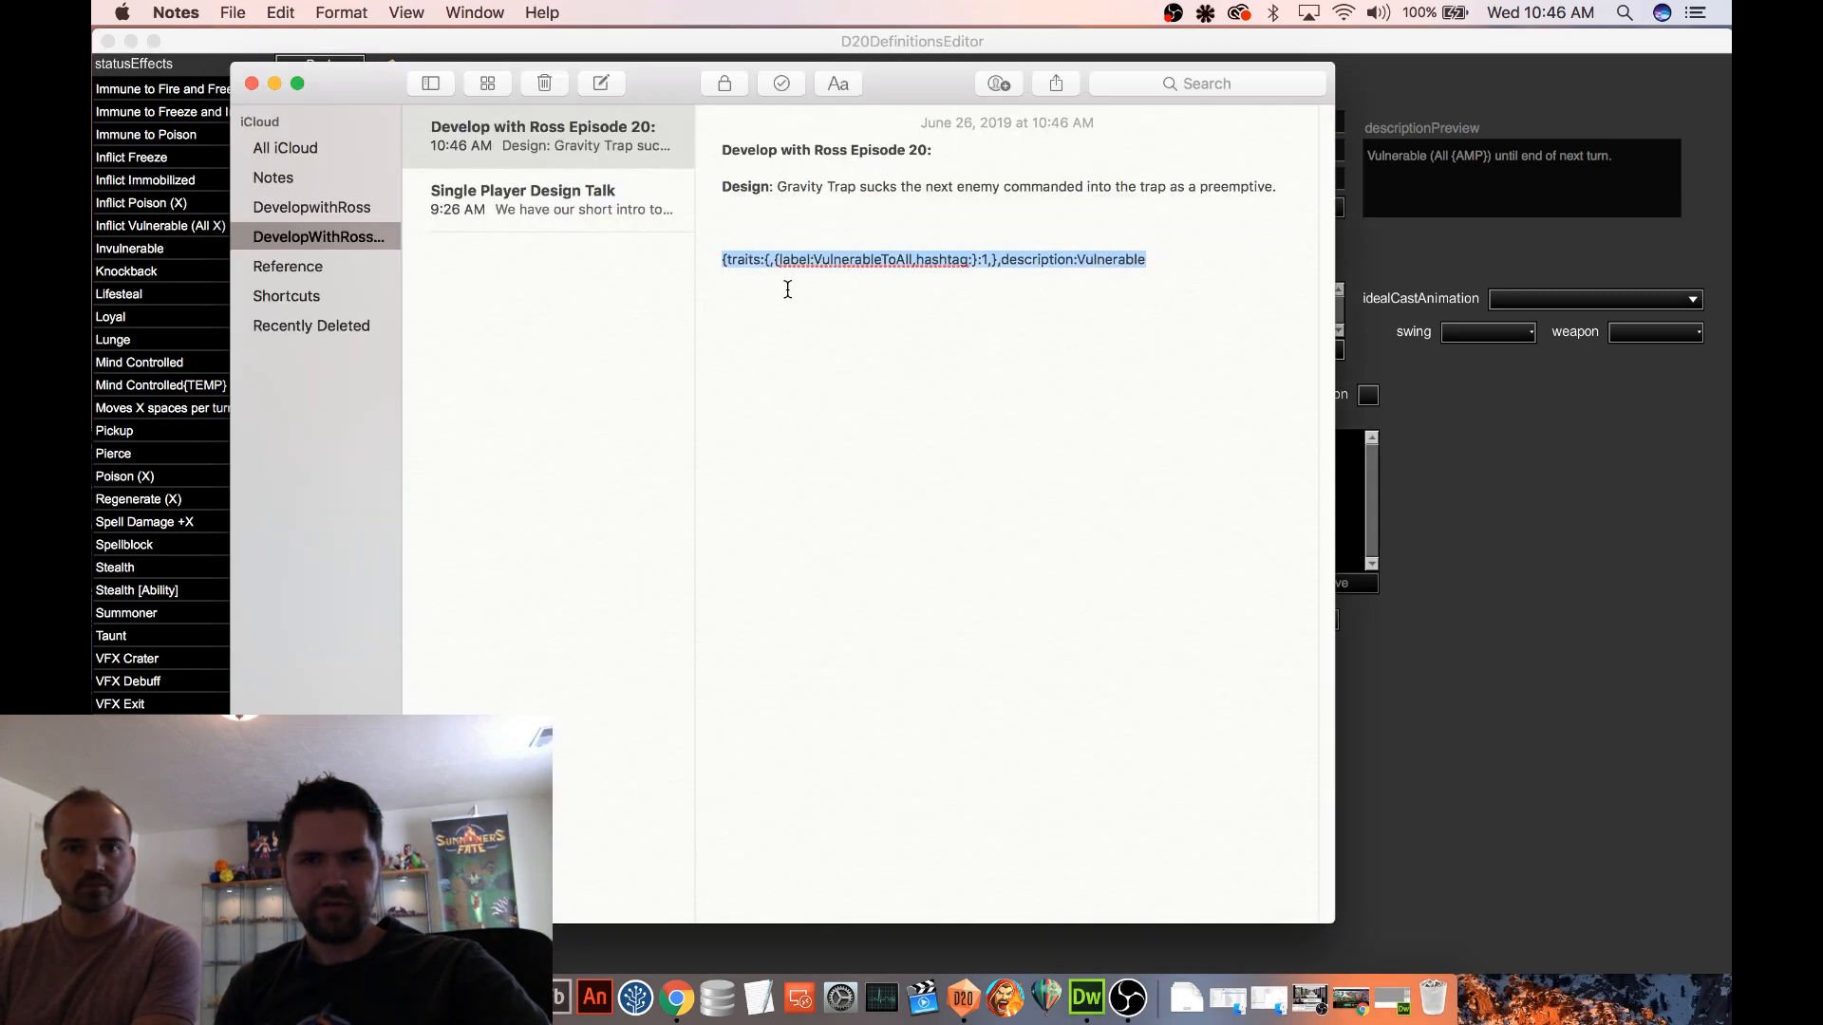
key("super+v")
Return to D20DefinitionsEditor, leave the status effects for the Units definitions and dismiss the bug report
left_click(1552, 452)
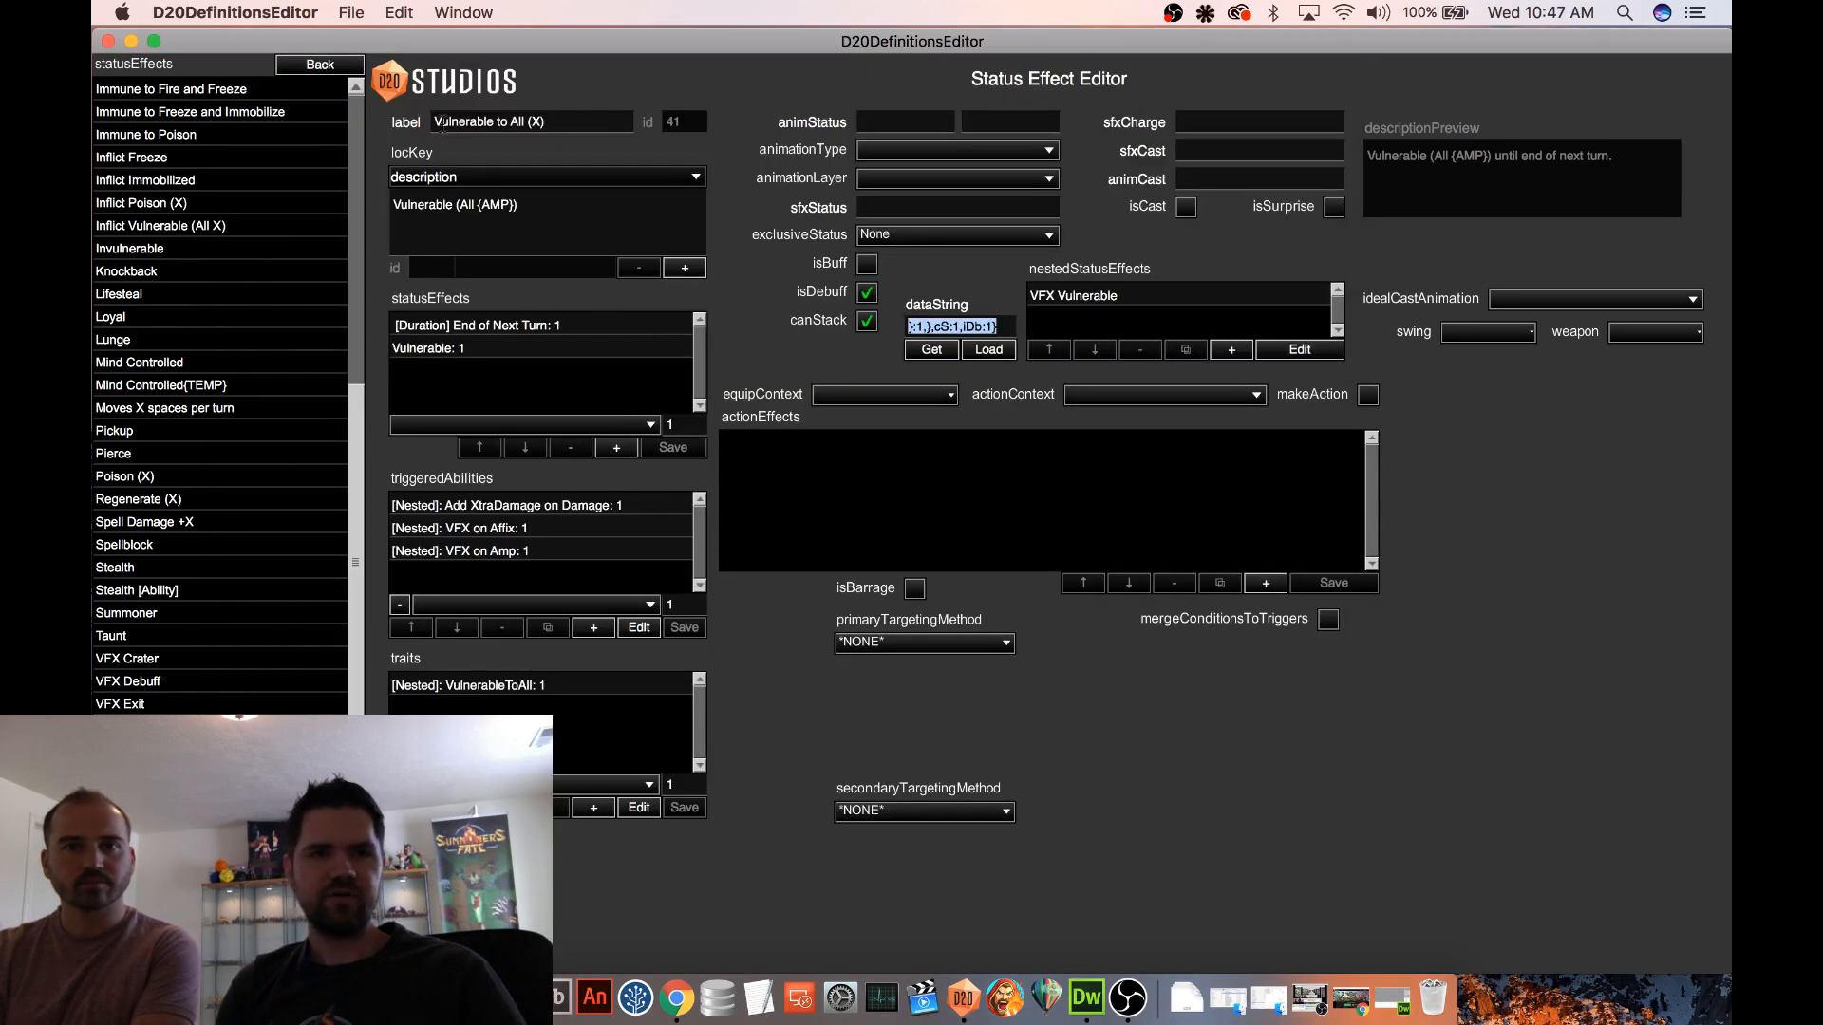
left_click(296, 74)
left_click(115, 543)
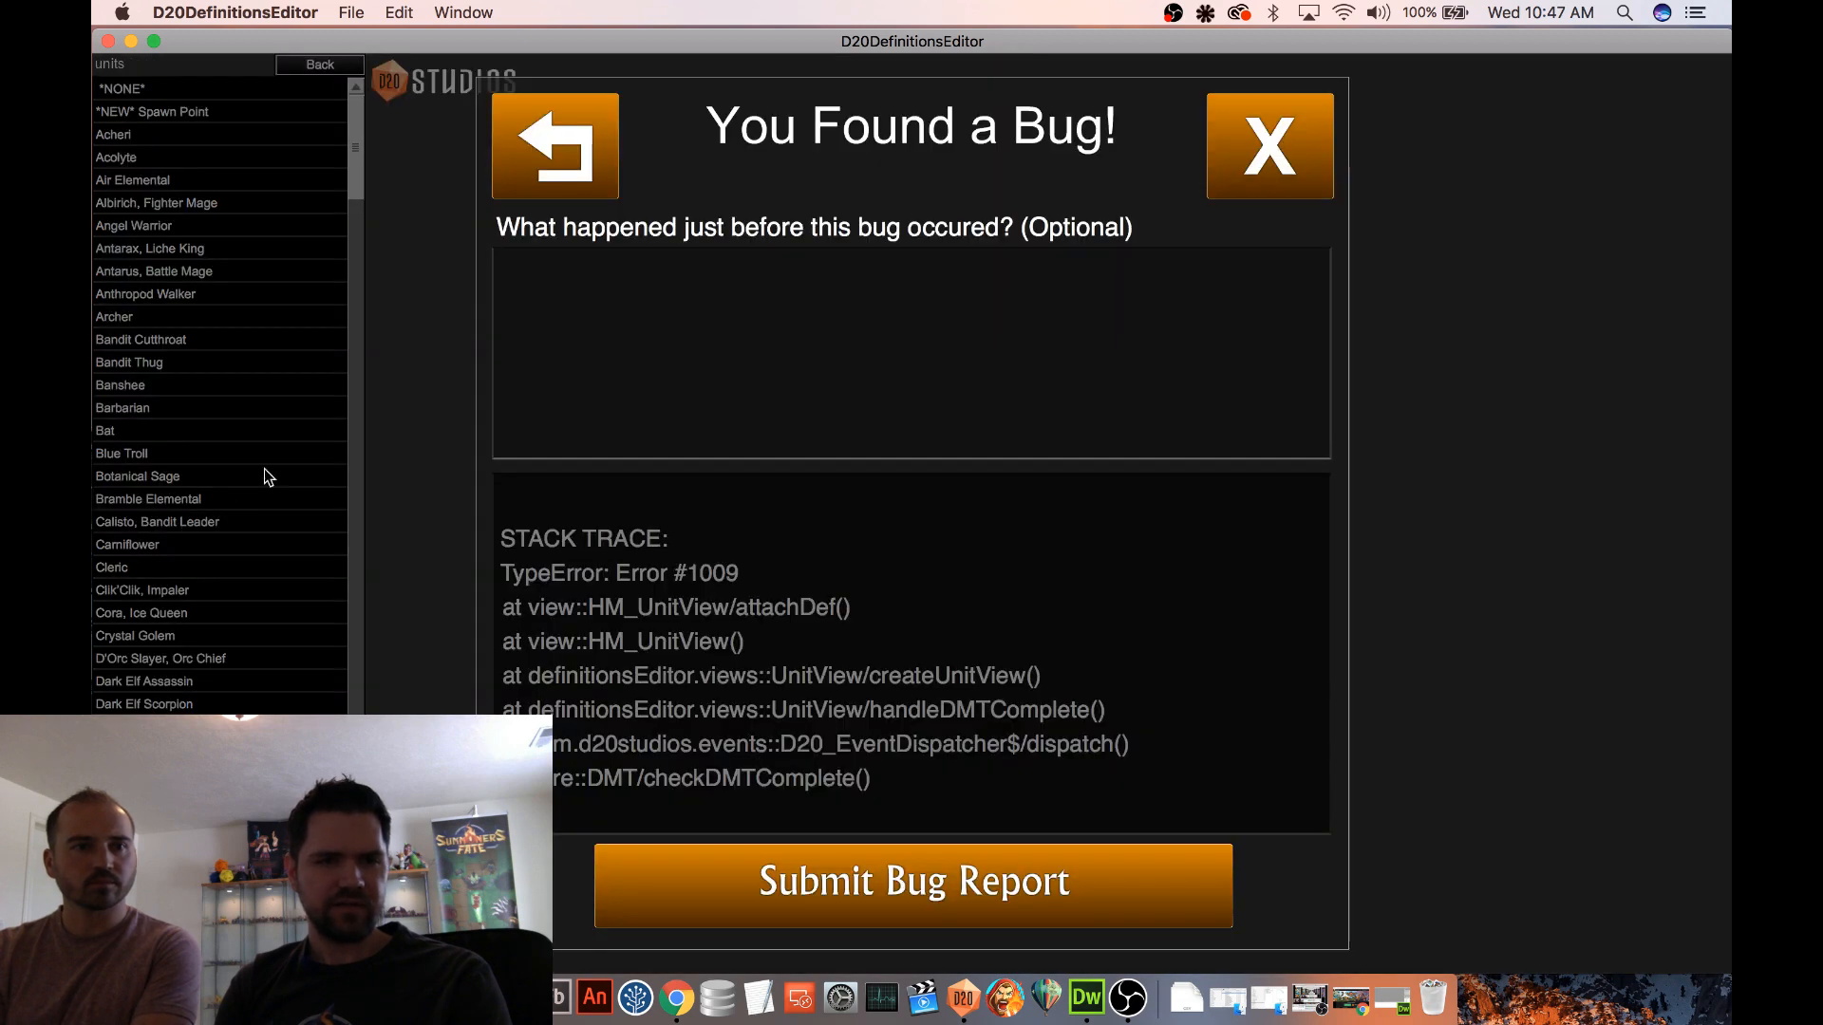
left_click(1290, 181)
scroll(346, 136, "down", 10)
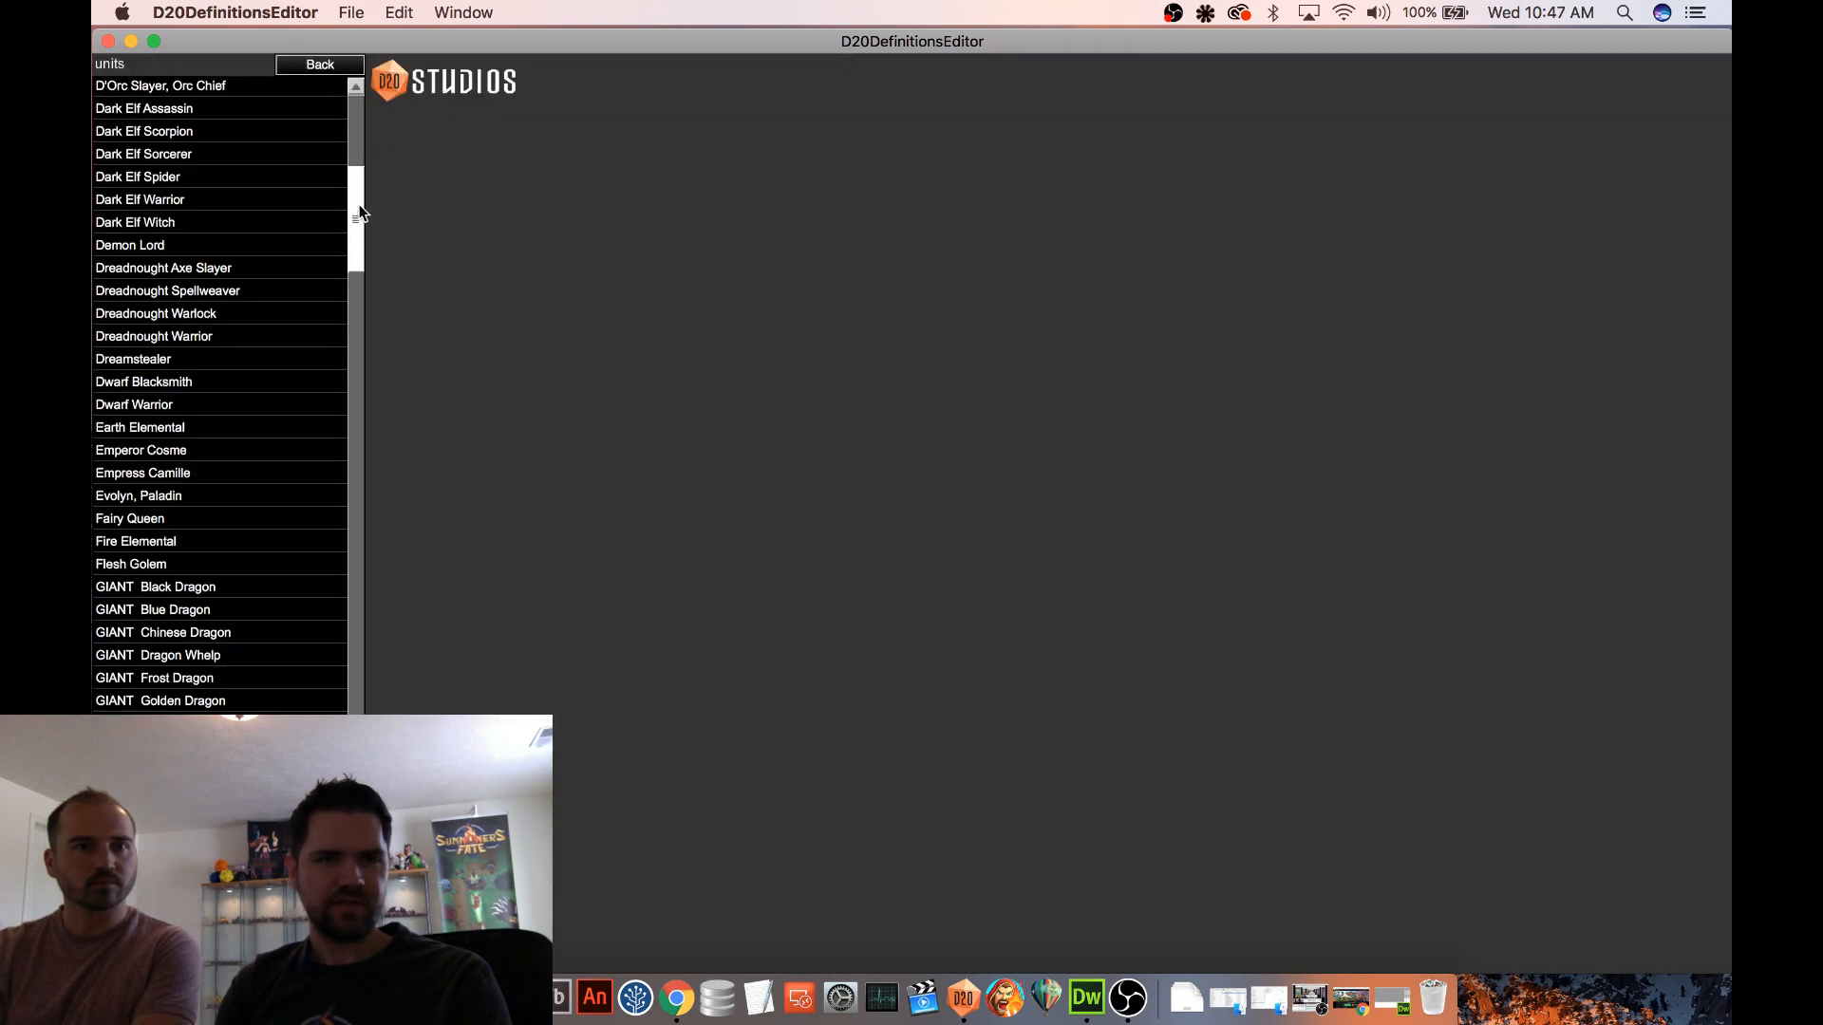
Close D20DefinitionsEditor and launch it again
left_click(107, 41)
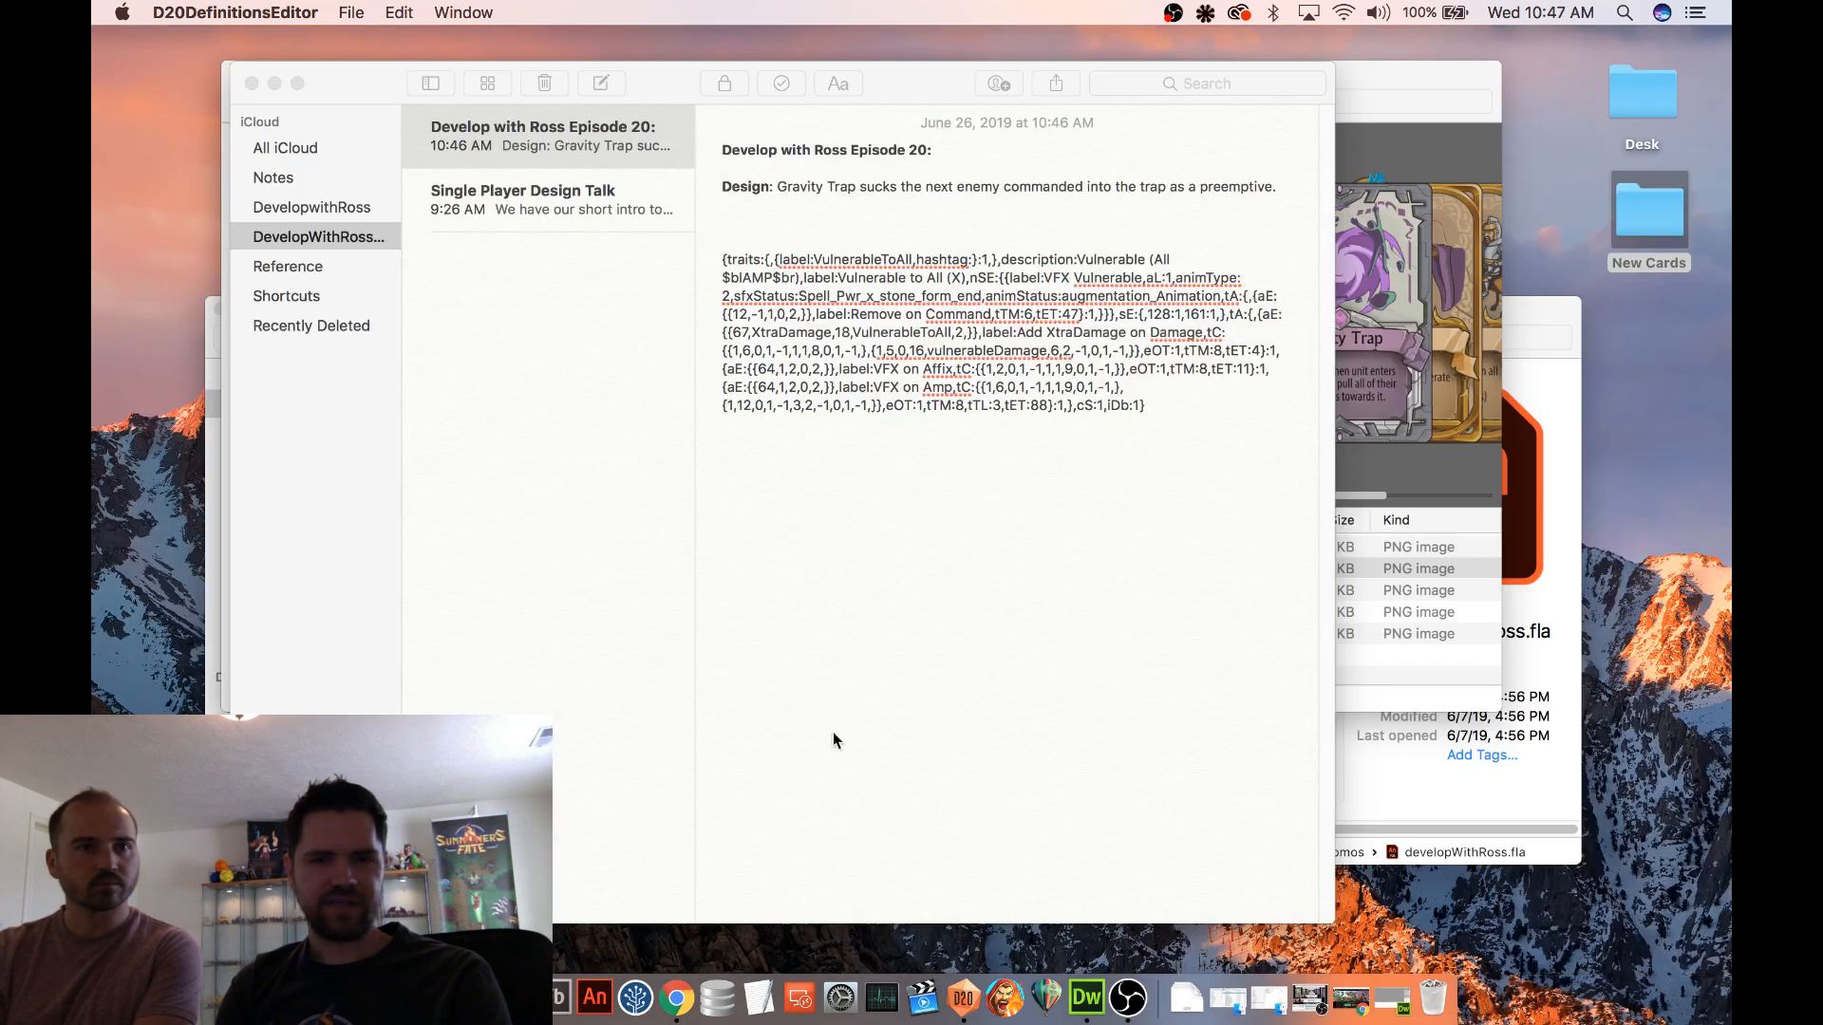
left_click(975, 992)
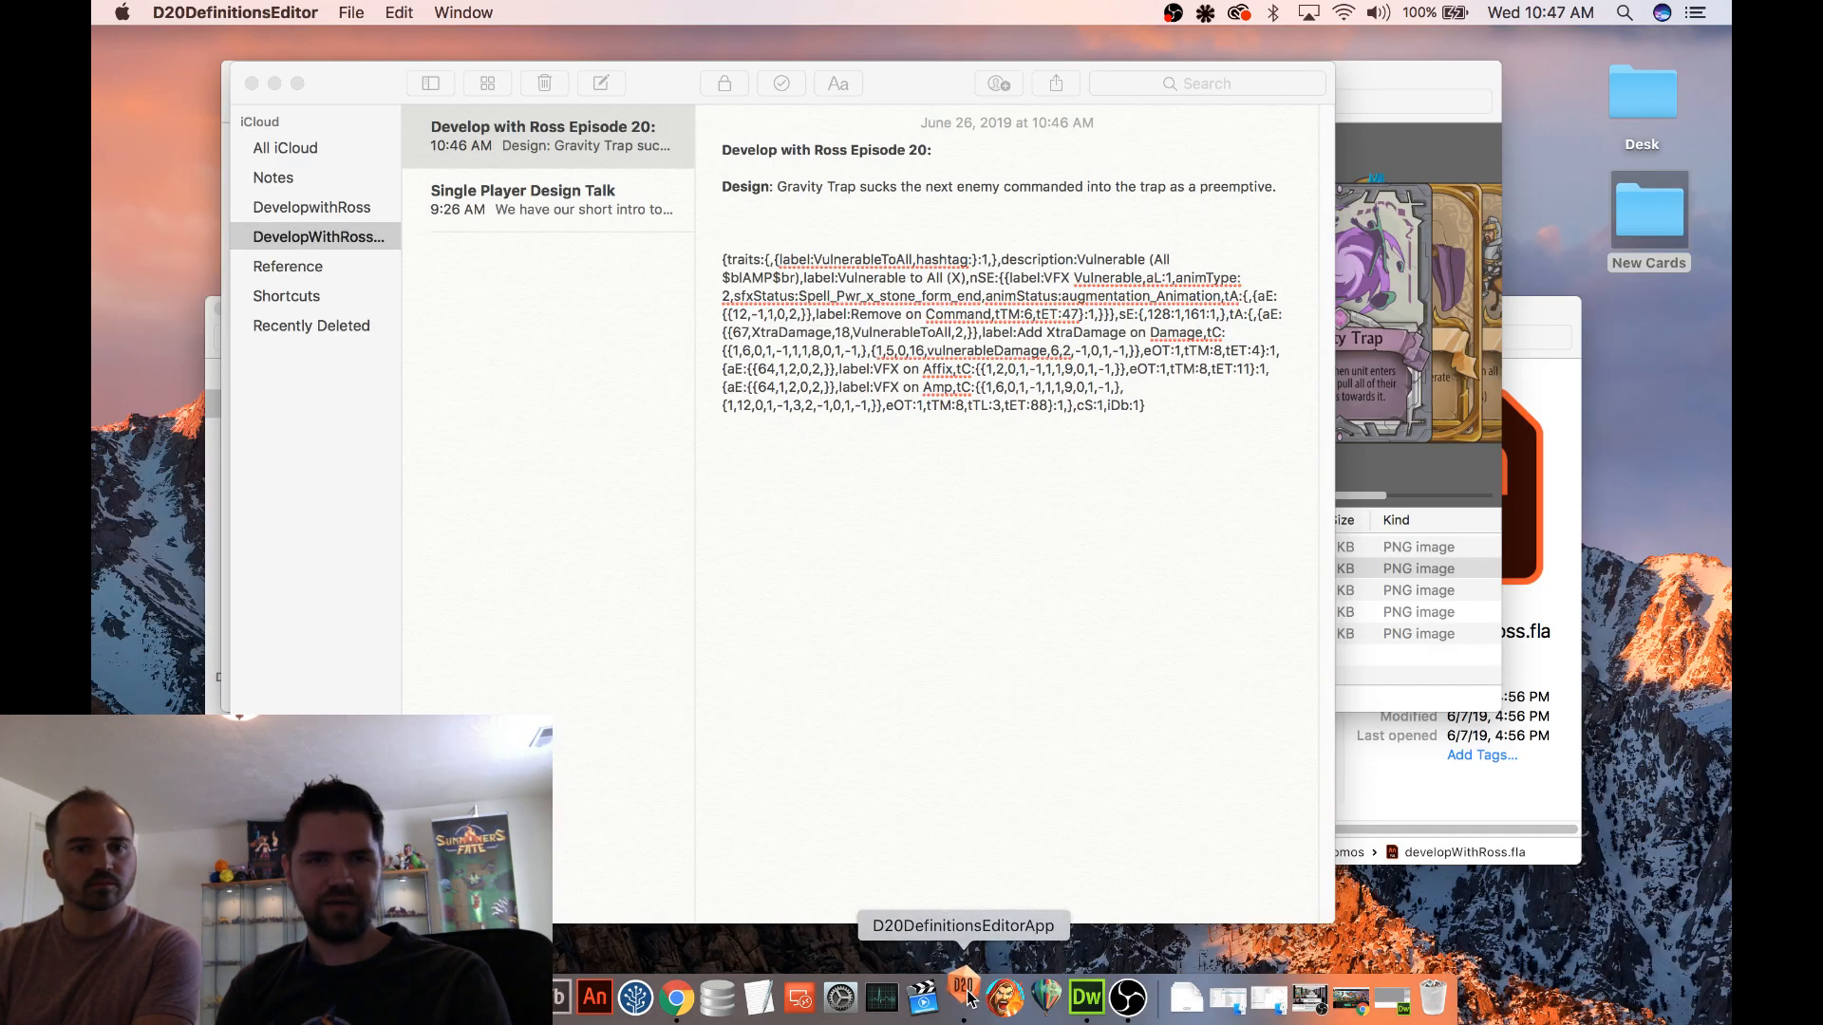
left_click(1076, 641)
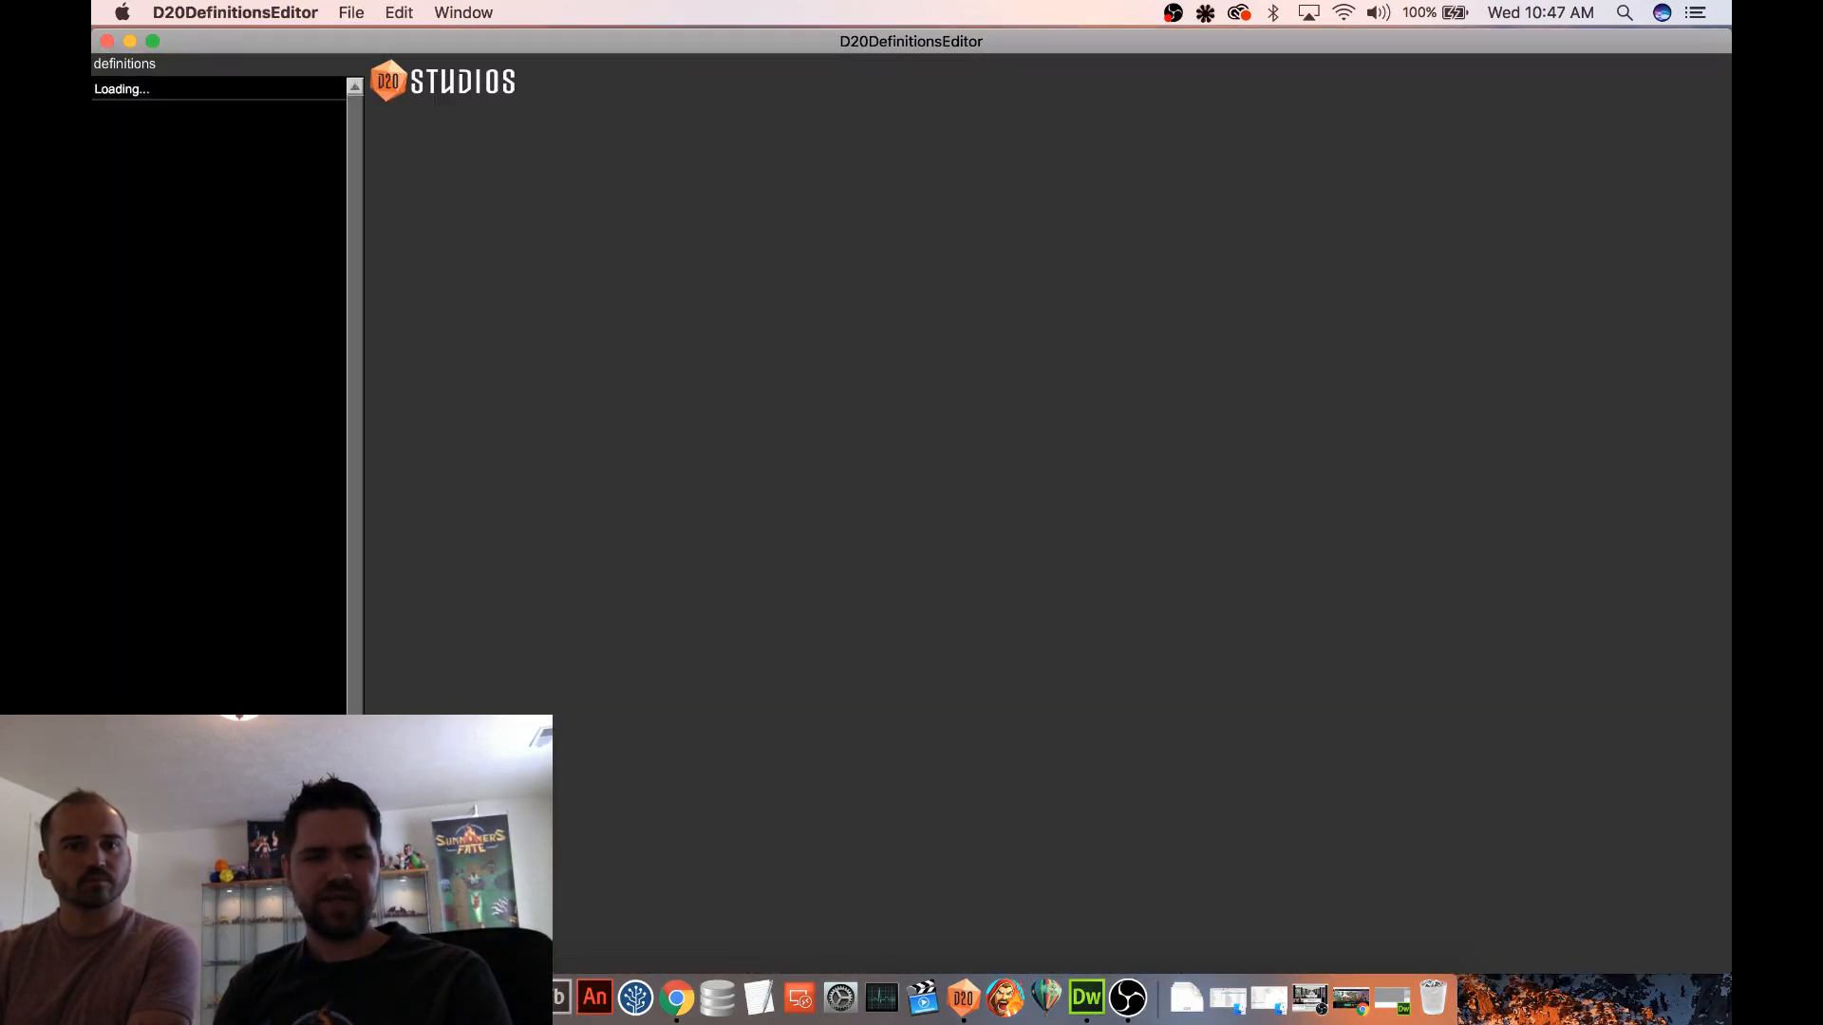
Copy the full Vulnerable to All (X) data string from the Notes document and return to D20DefinitionsEditor
left_click(472, 997)
mouse_move(723, 259)
left_mouse_down()
mouse_move(1234, 297)
mouse_move(1215, 399)
mouse_move(1192, 414)
mouse_move(695, 254)
left_mouse_up()
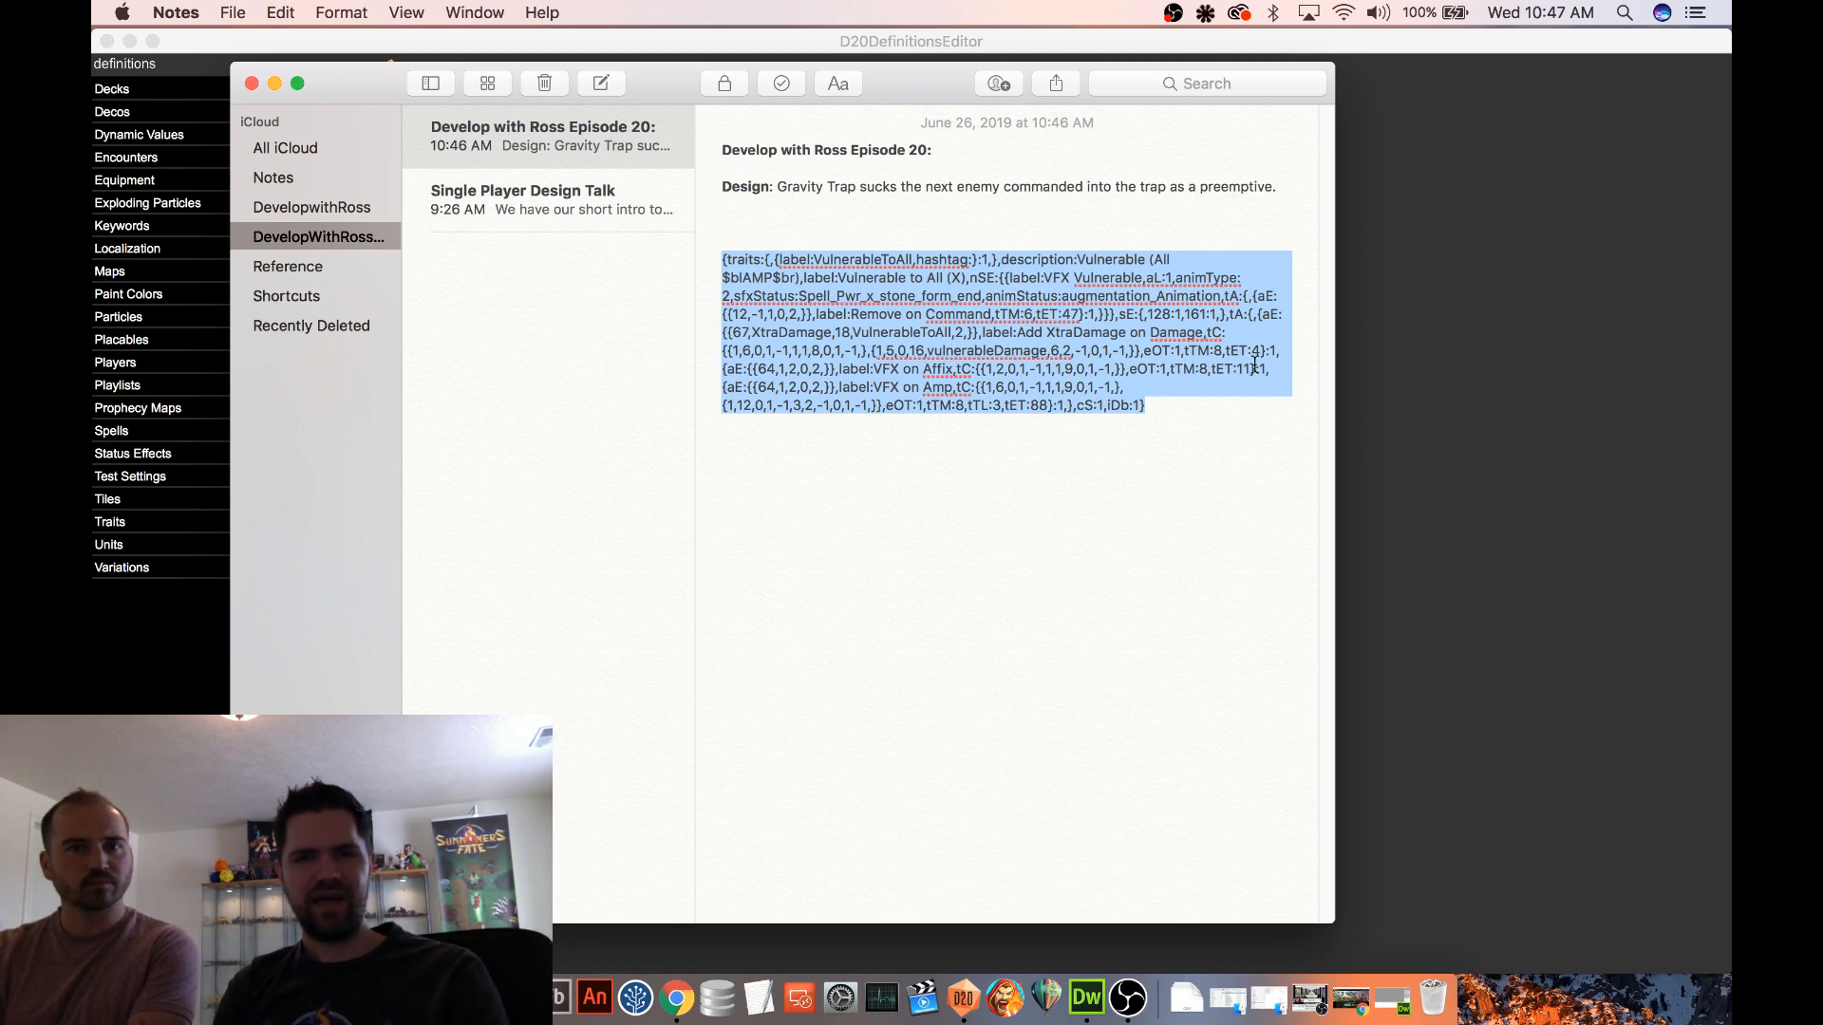
left_click(1382, 290)
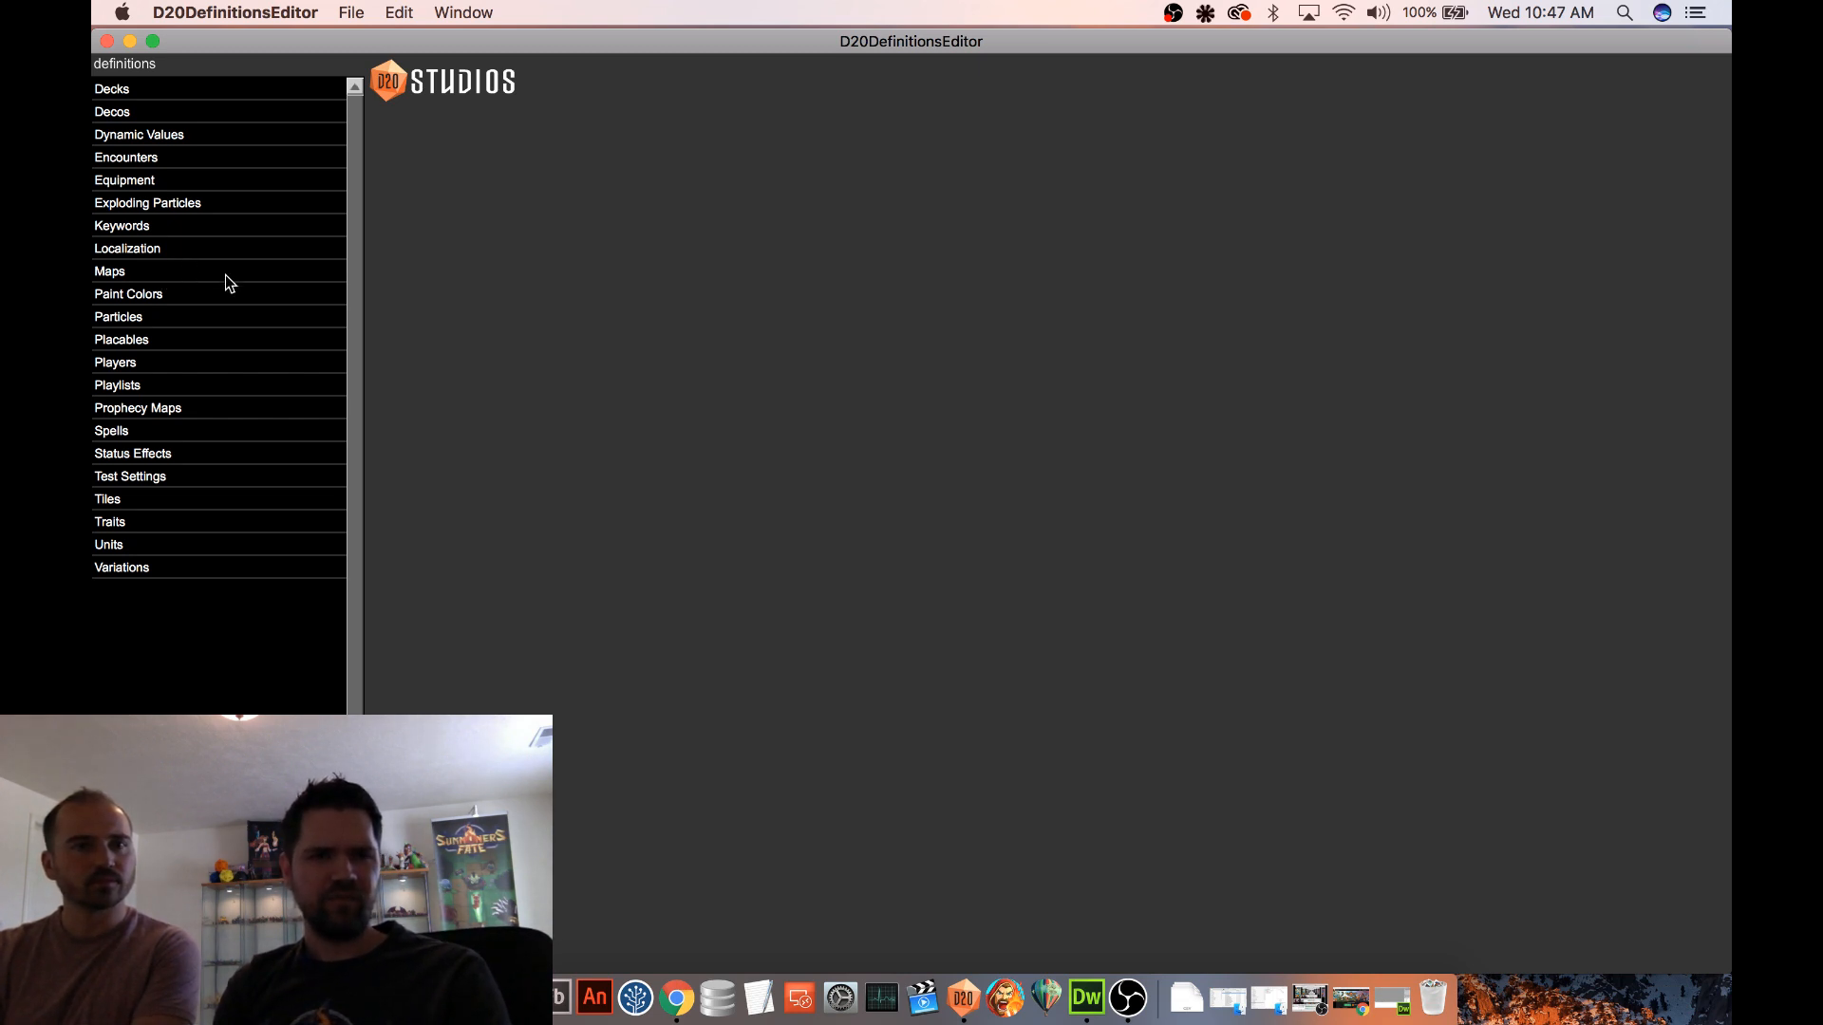
Open the Goblin Champion unit, preview its lookUp head animation and edit its nested Inflict Vulnerable (Goblin X) ability
left_click(110, 545)
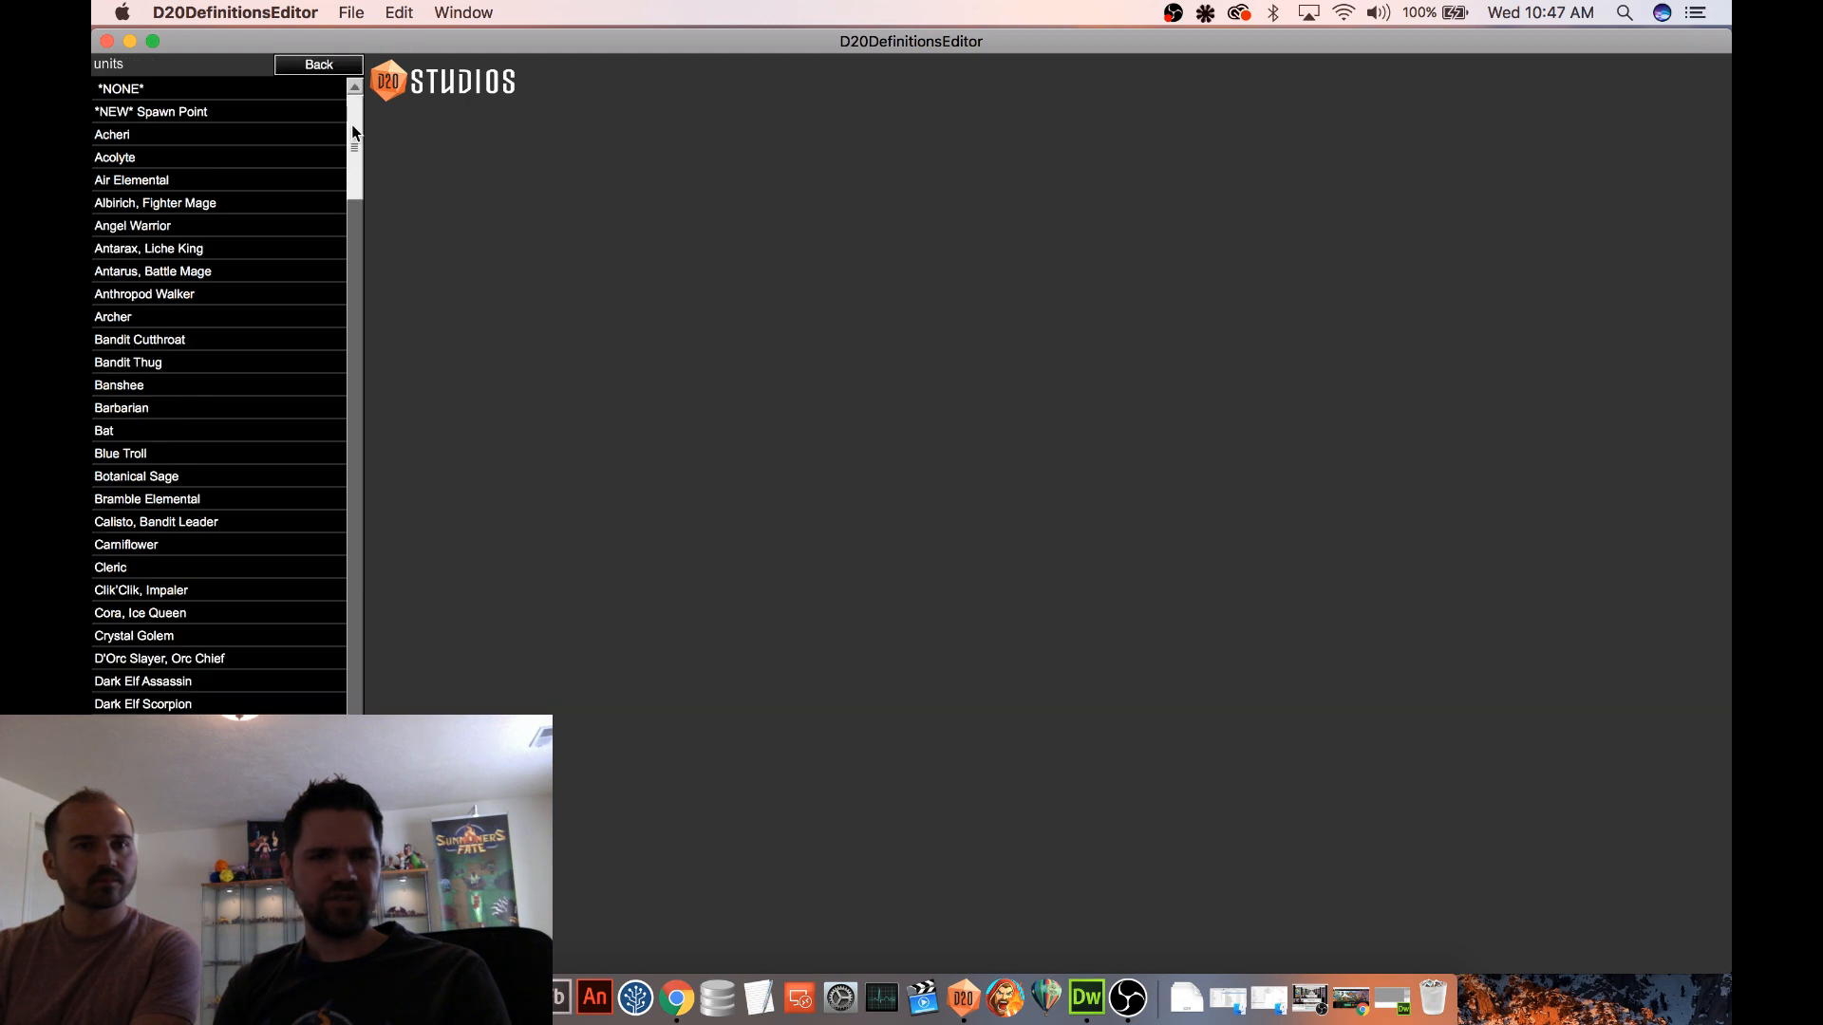
left_click_drag(355, 136, 344, 313)
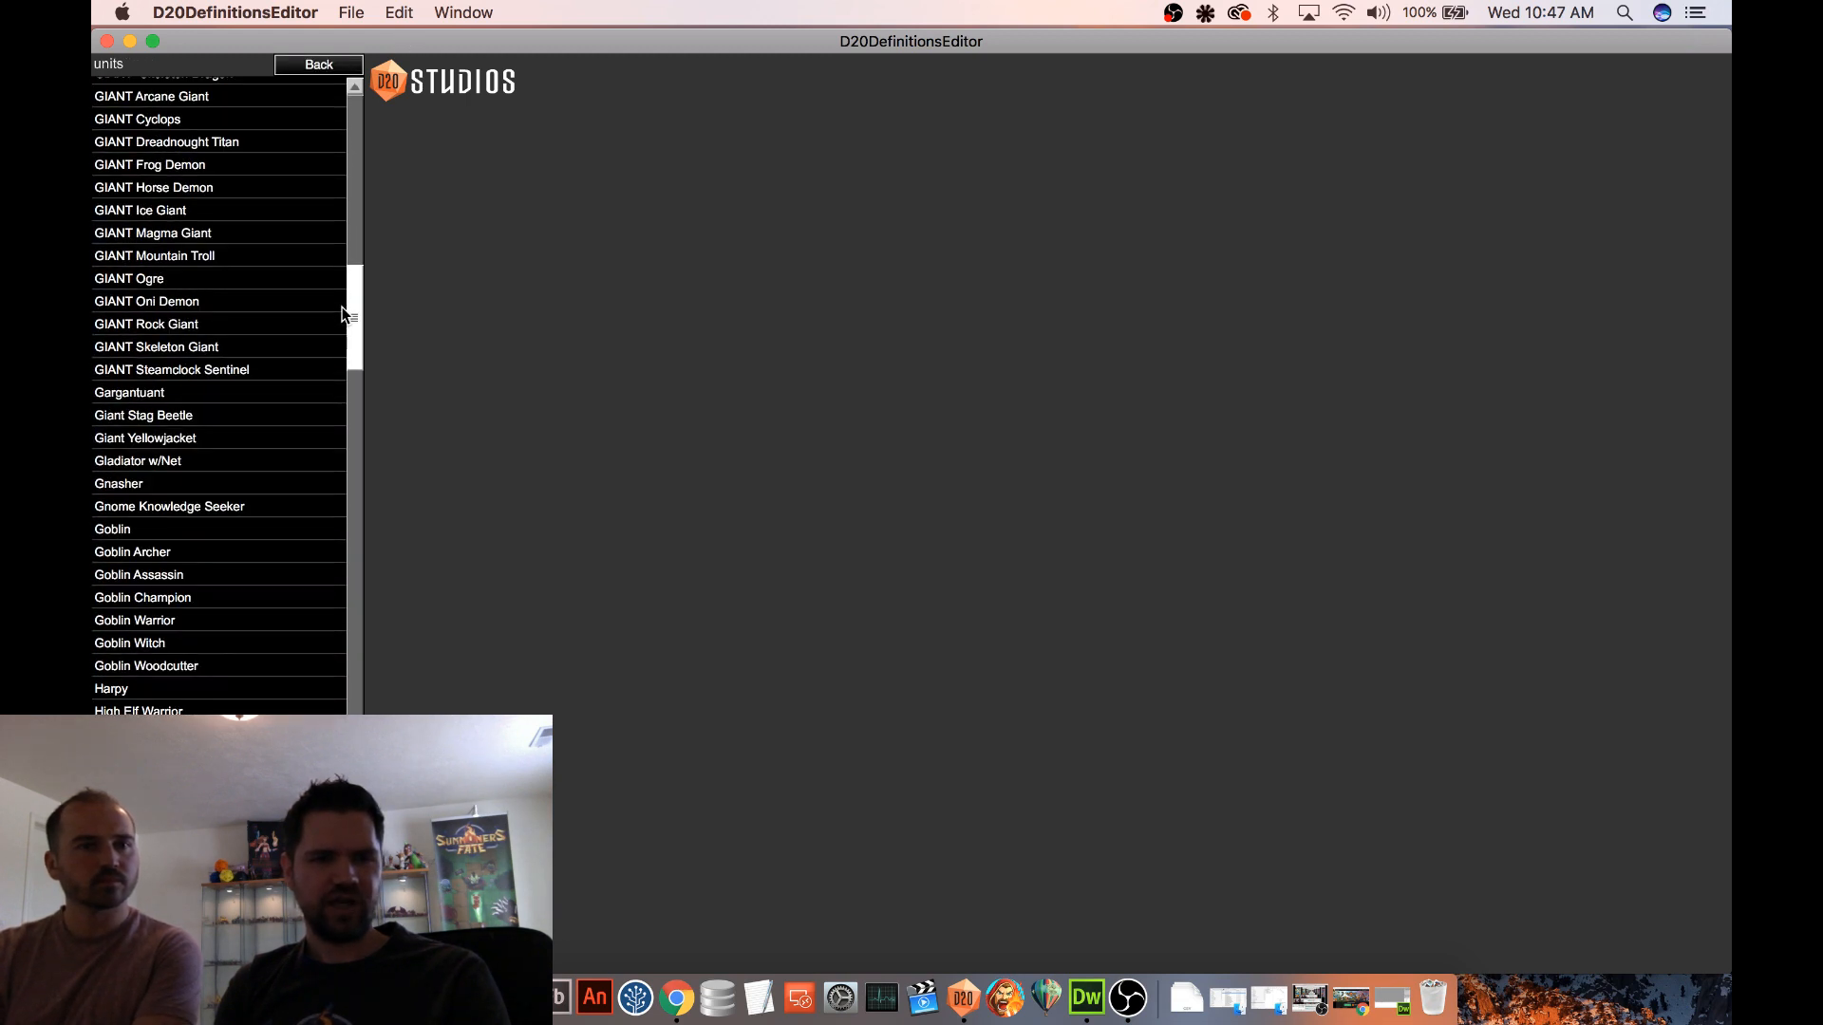
left_click(186, 598)
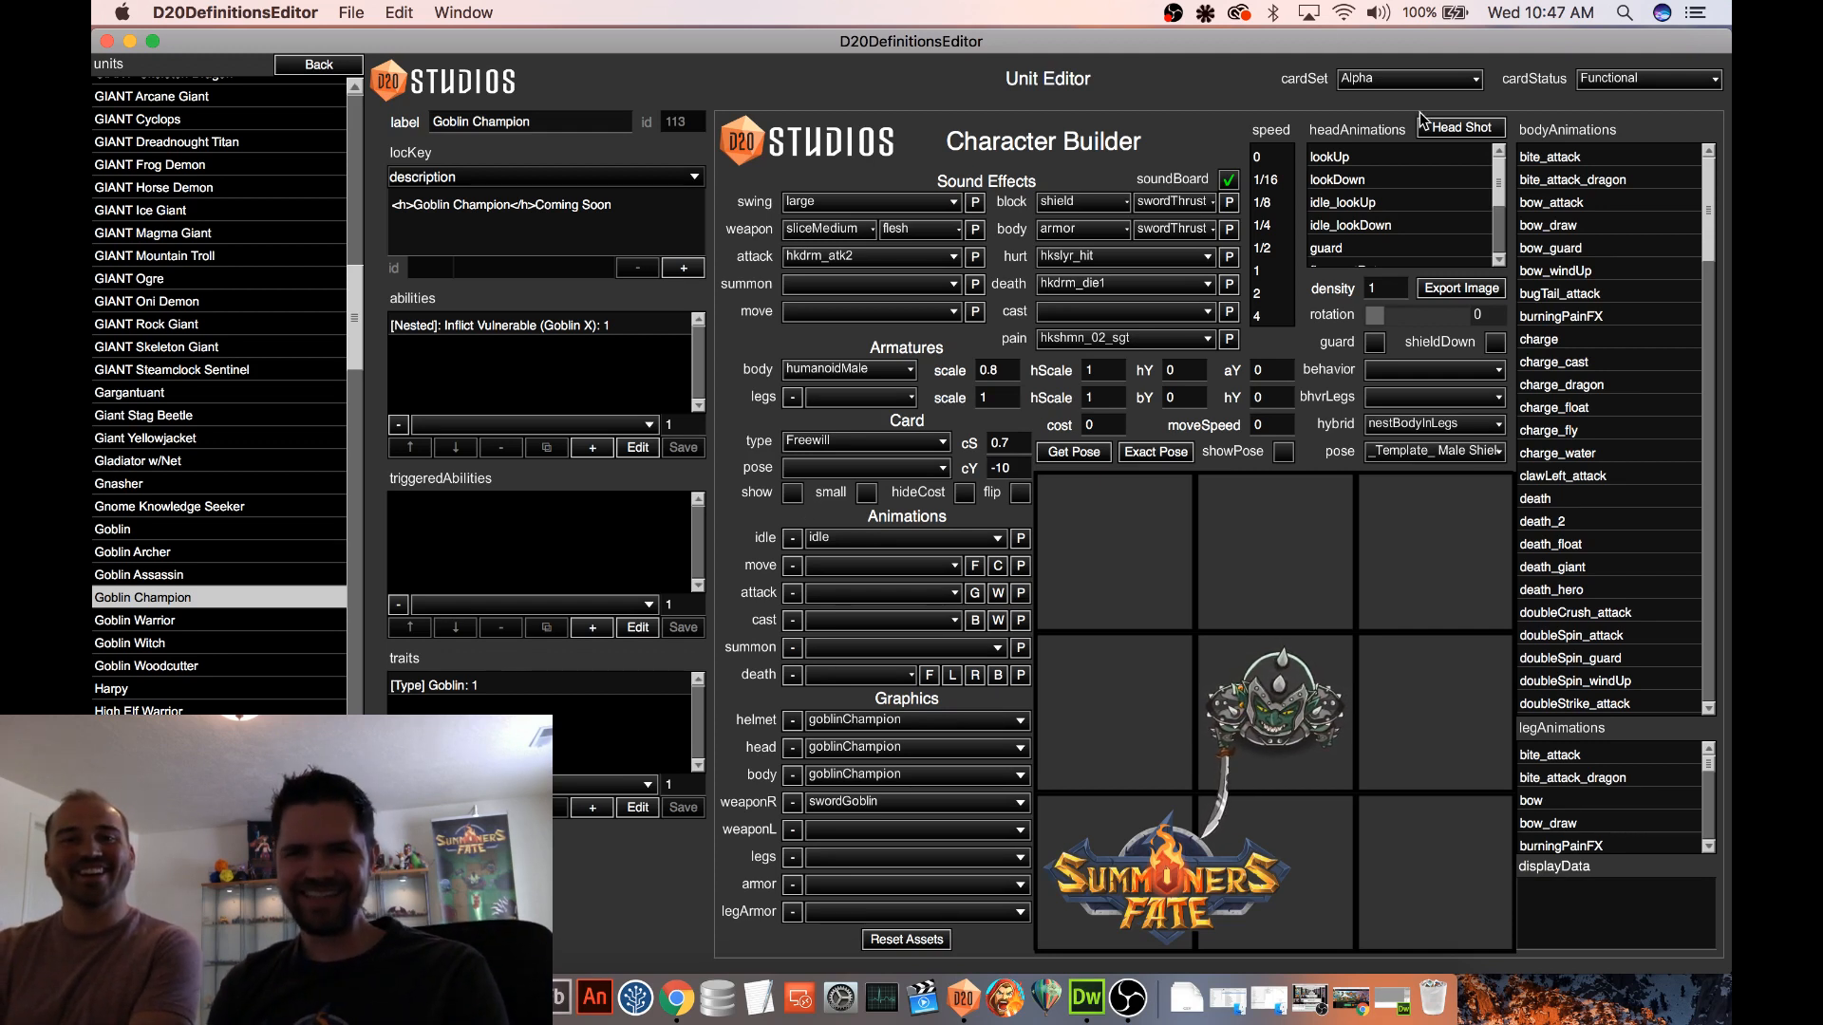
left_click(1358, 158)
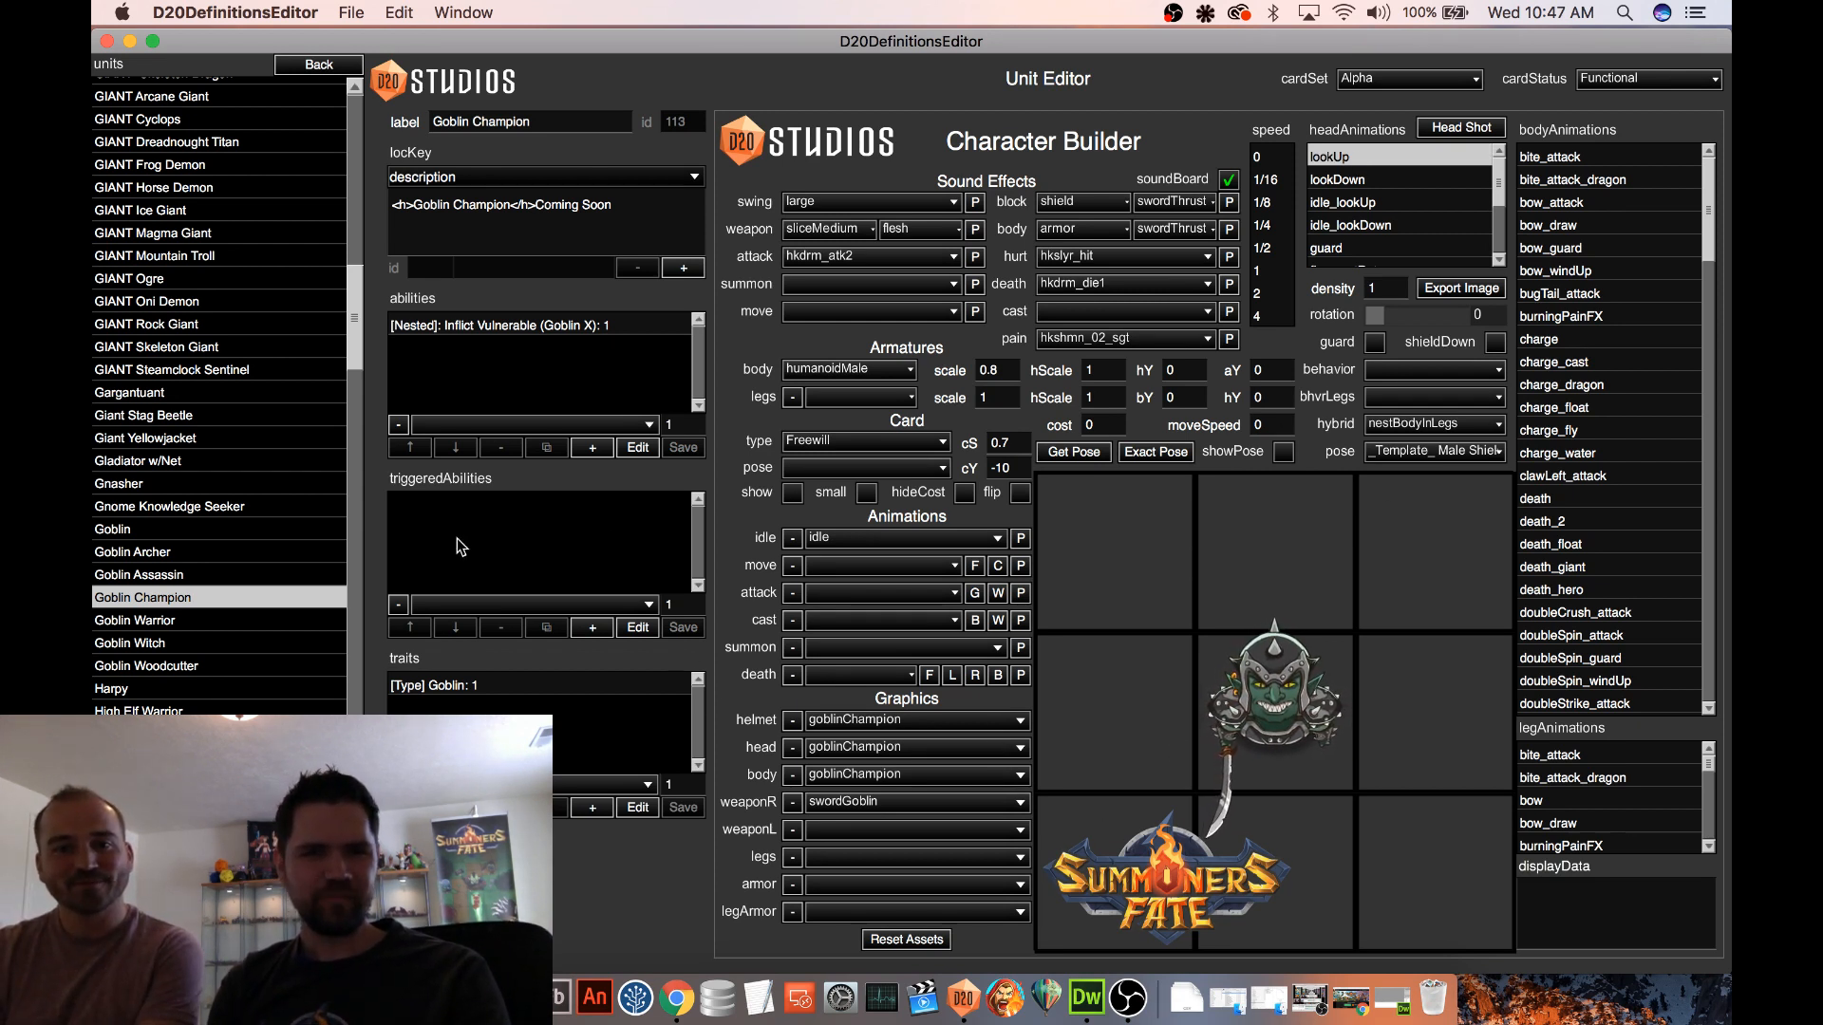
left_click(574, 374)
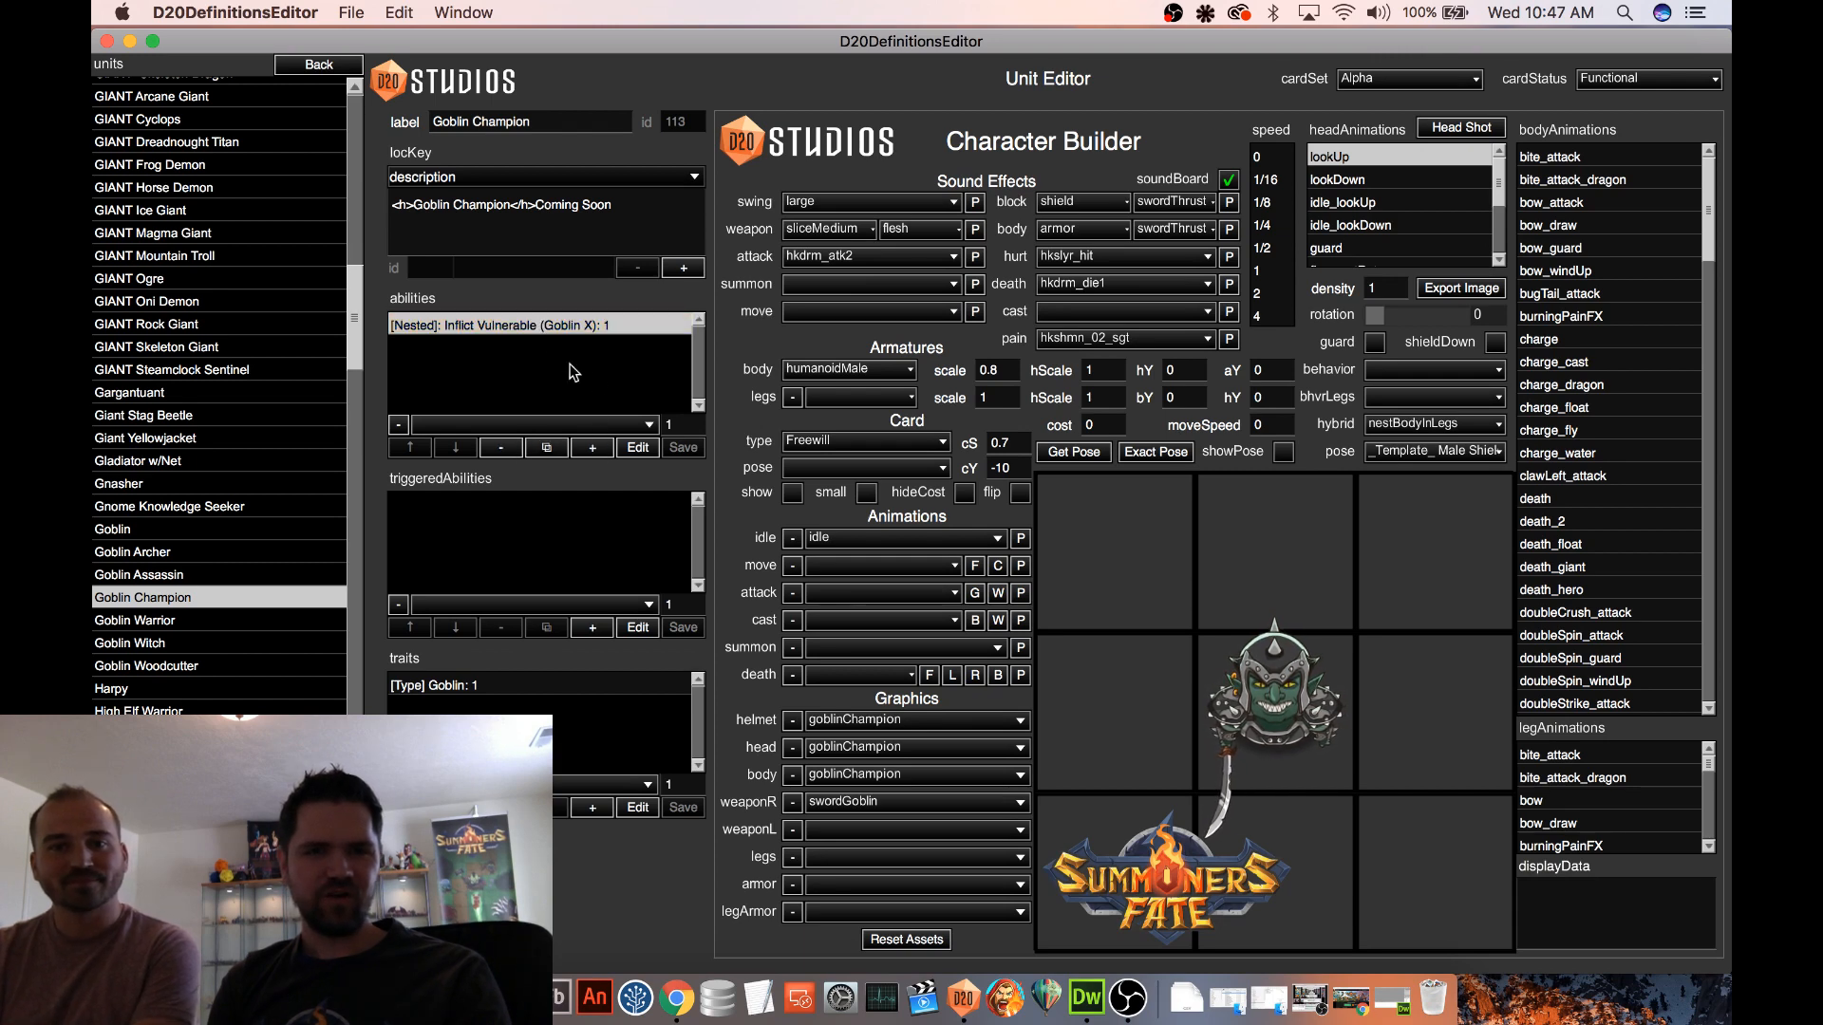
left_click(637, 449)
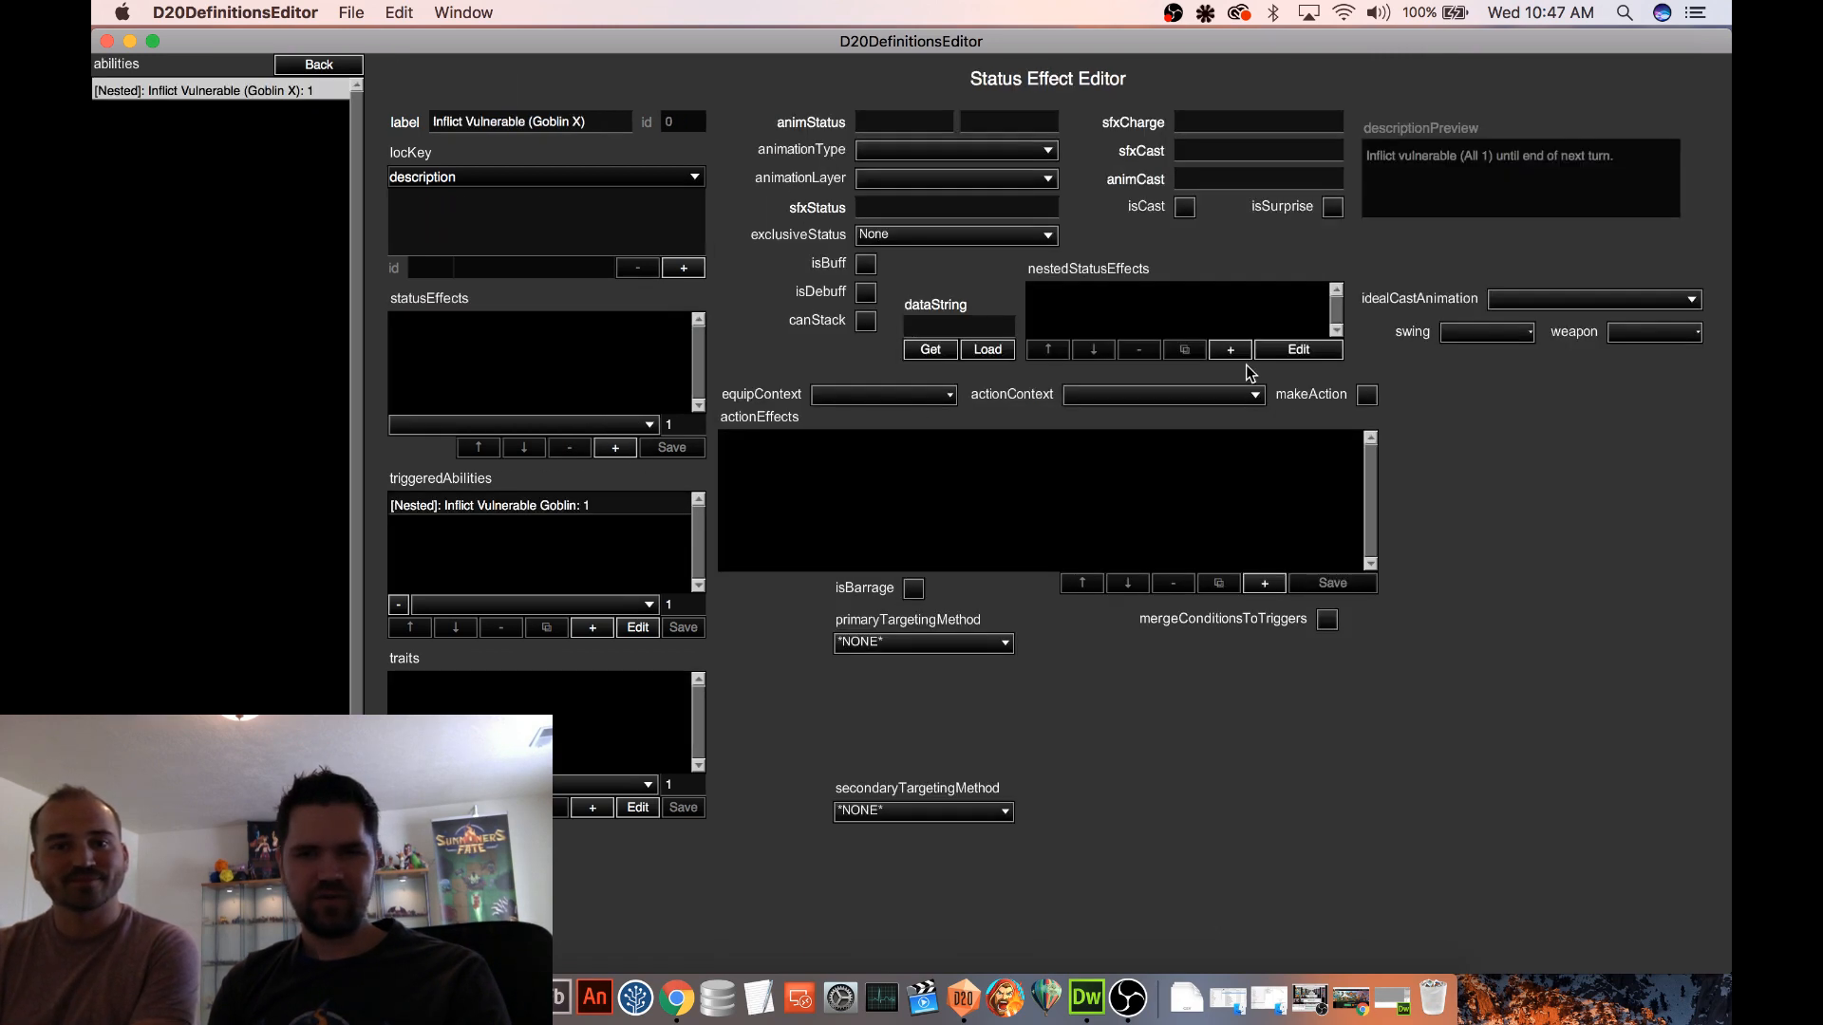
Add a nested status effect to Inflict Vulnerable (Goblin X) and load the copied Vulnerable to All (X) data string into it
left_click(1247, 351)
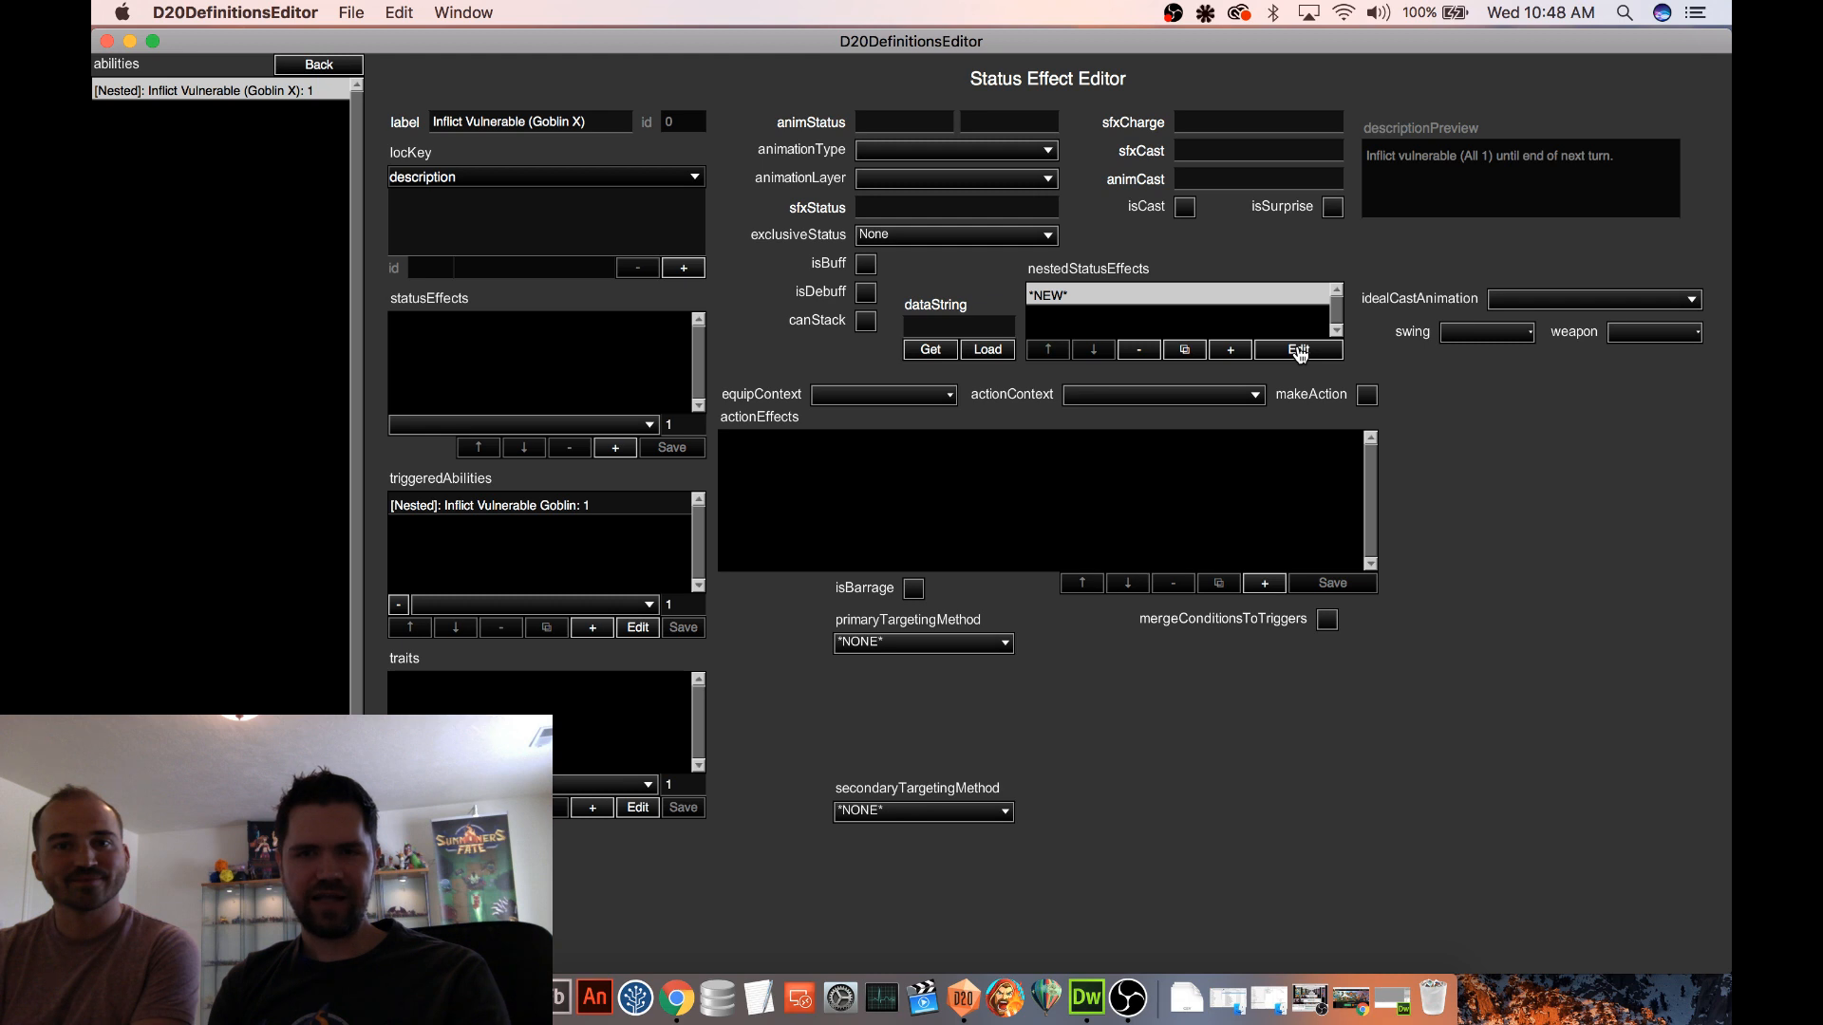
left_click(1299, 352)
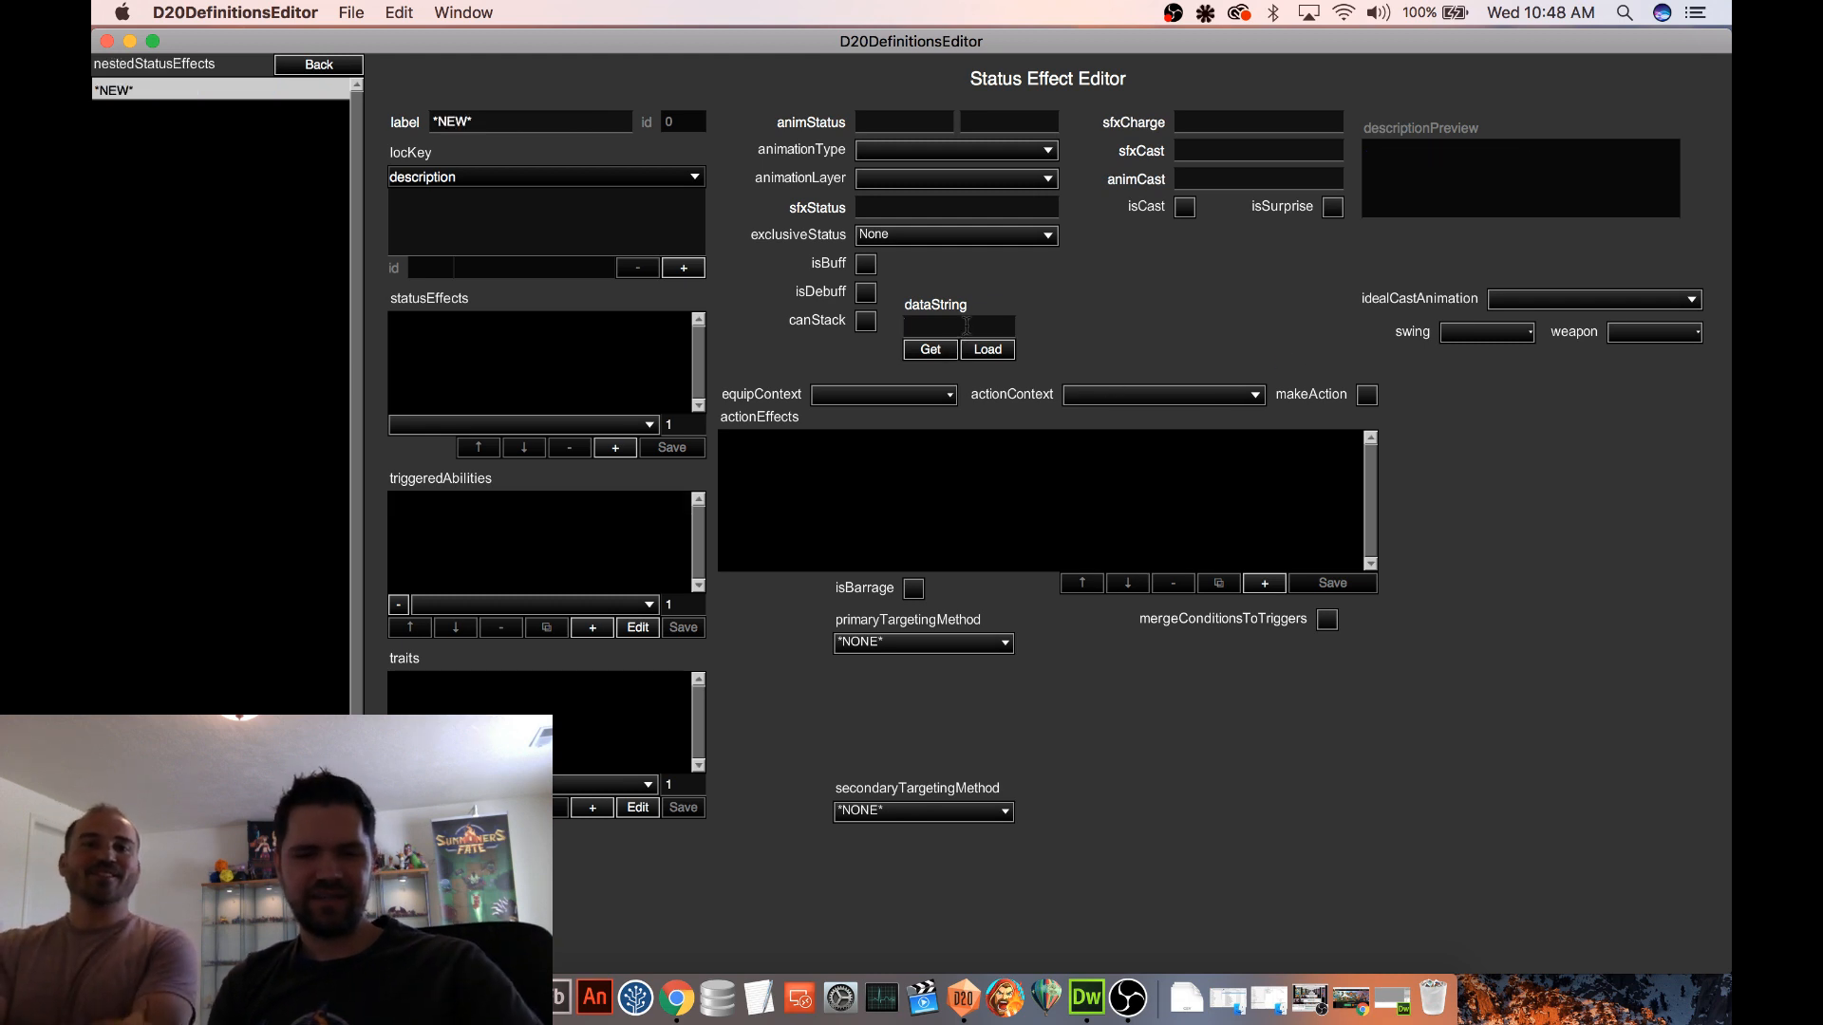
key("super+v")
left_click(986, 350)
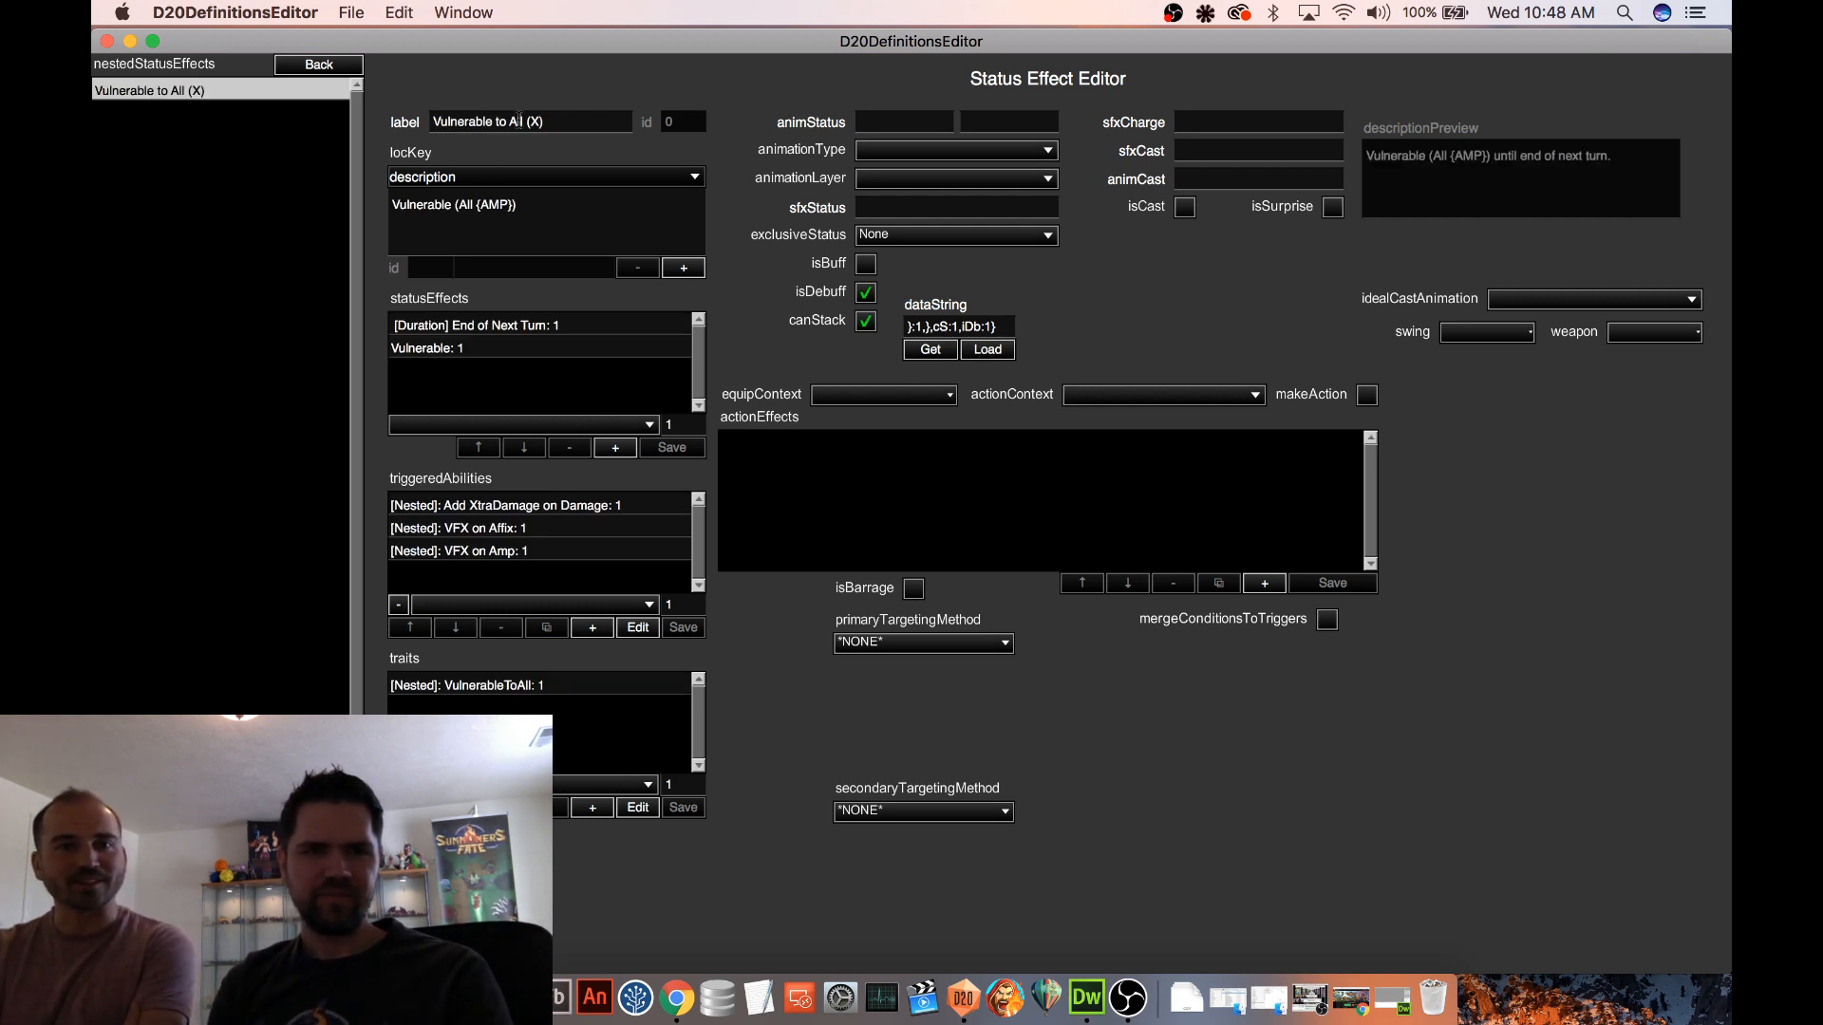
Change All to Goblin in the nested status effect's label and description, giving Vulnerable to Goblin (X) and Vulnerable (Goblin {AMP})
double_click(519, 121)
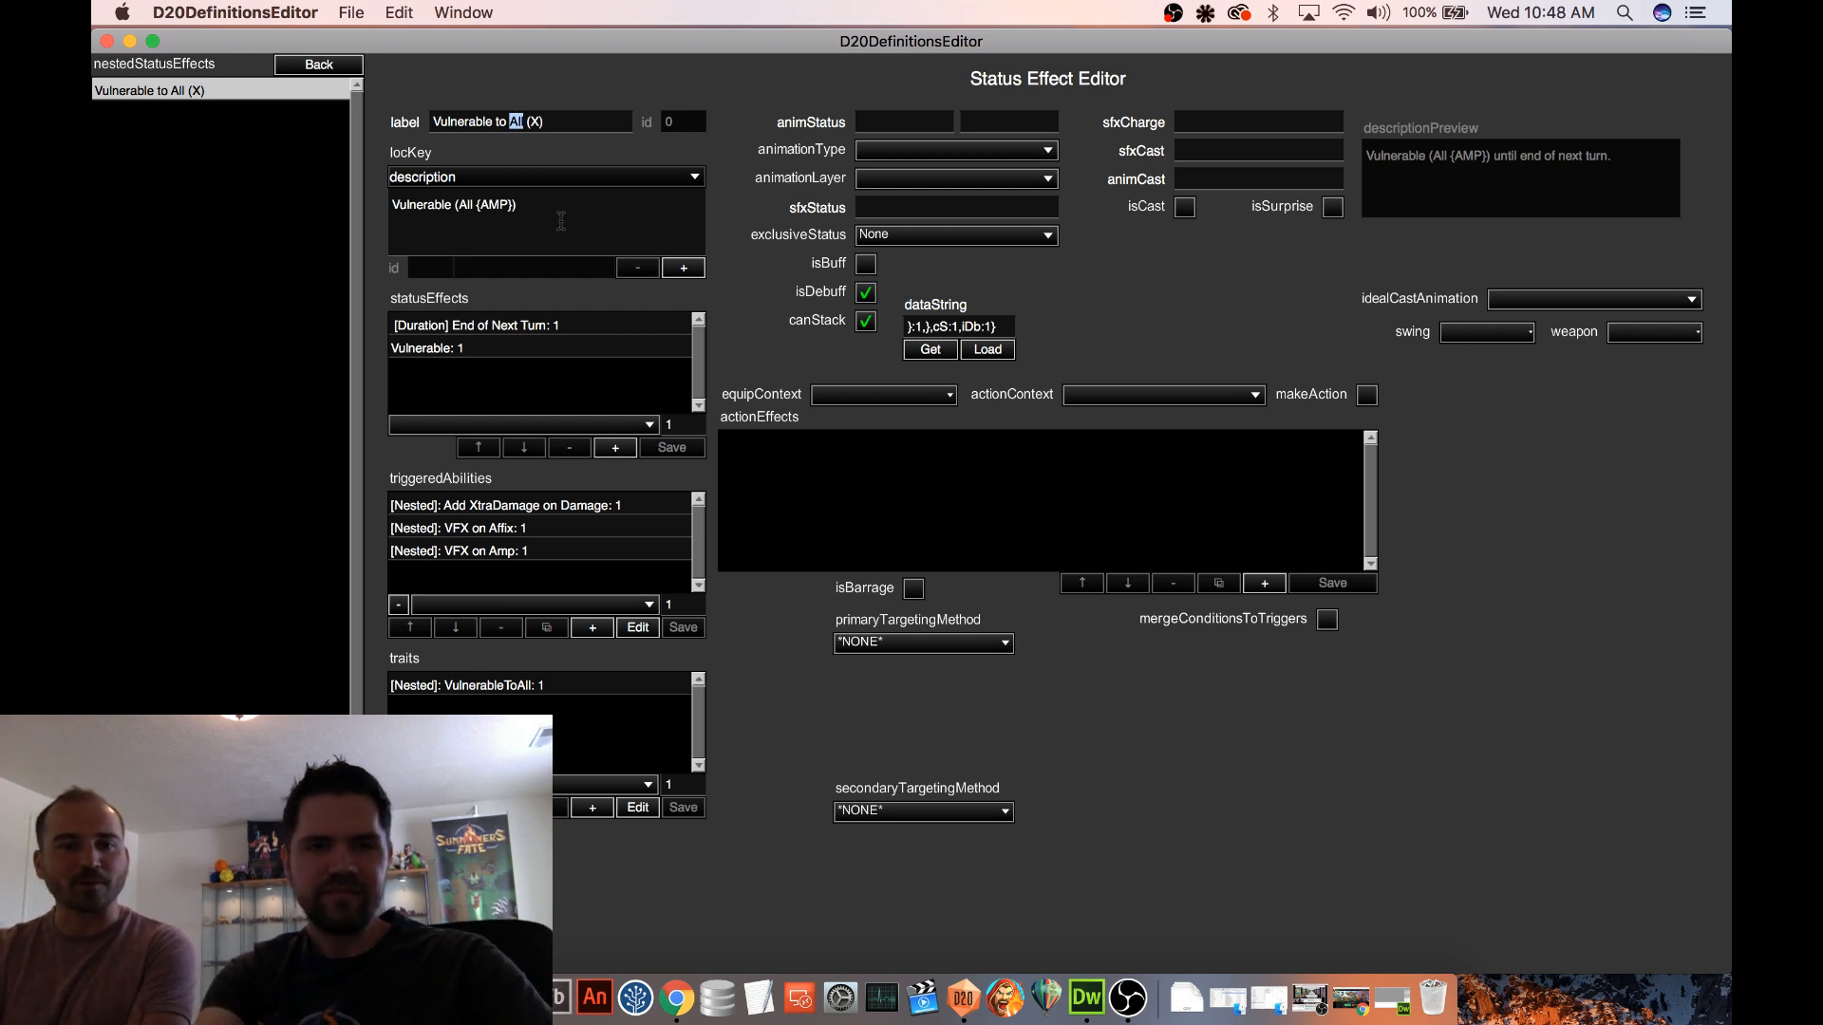
type("Goblin")
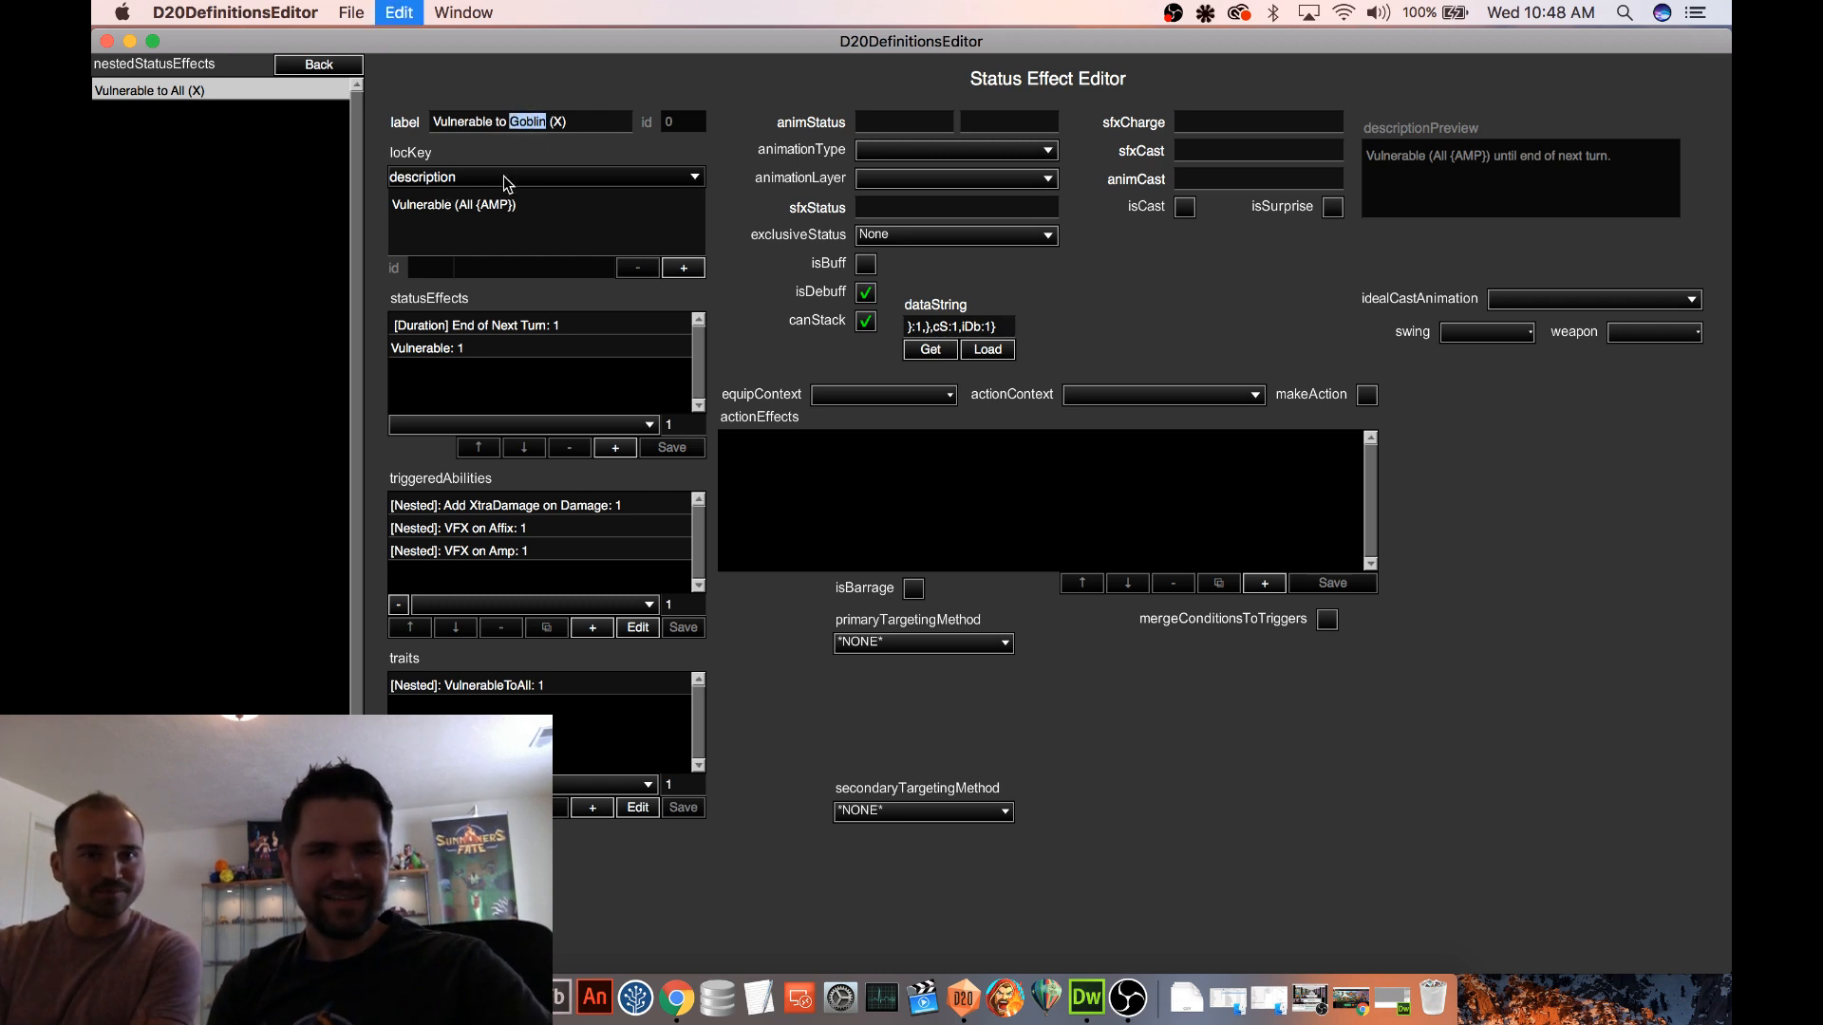
double_click(465, 205)
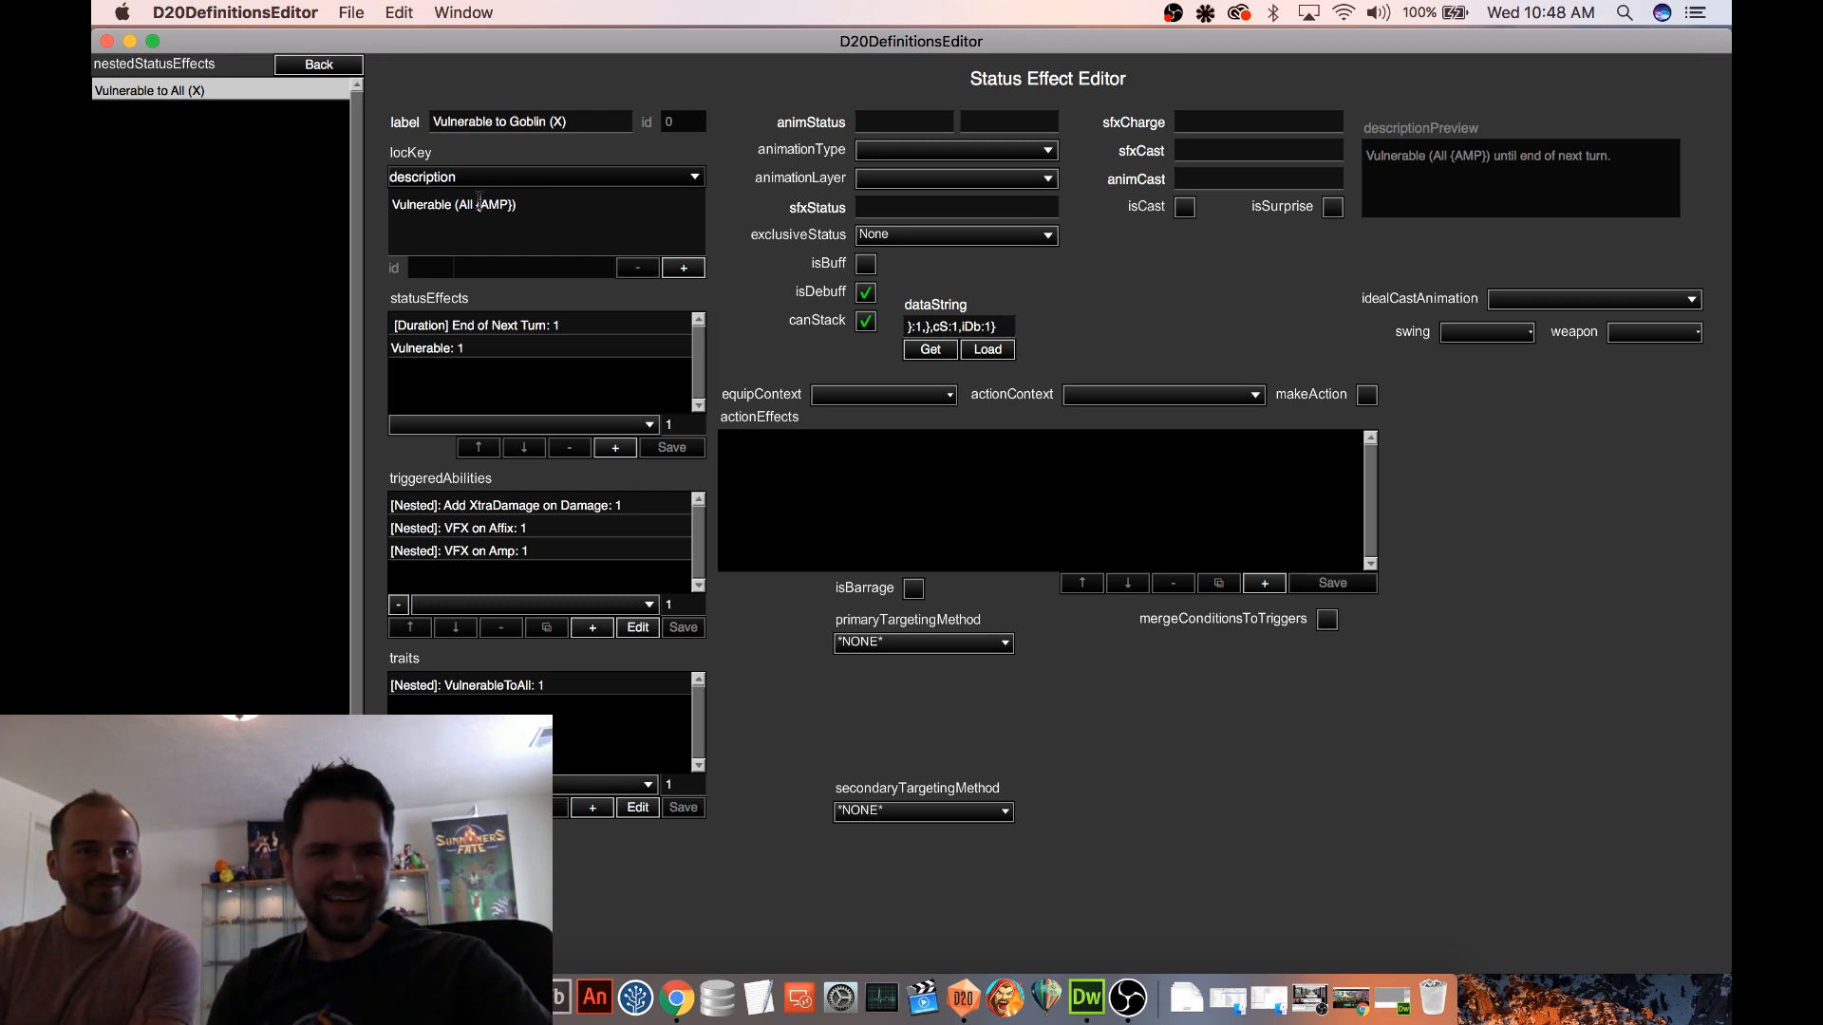
type("Goblin")
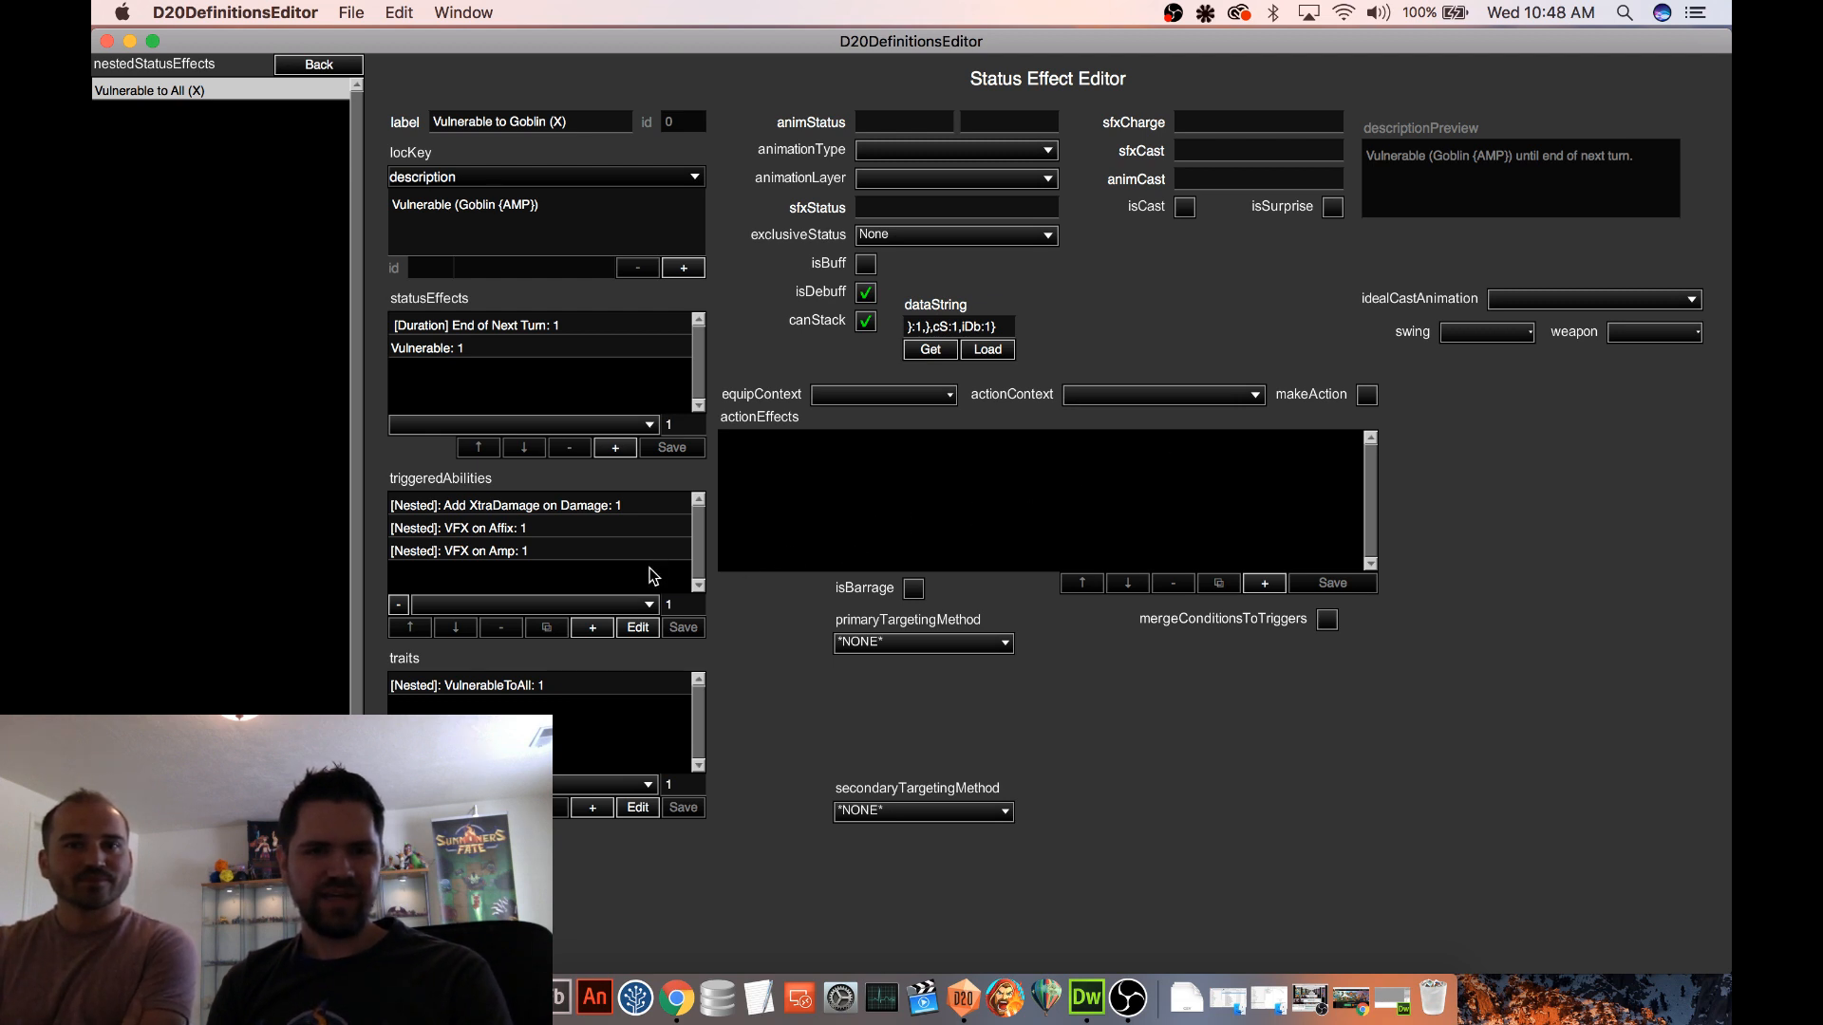
Edit the status effect's nested VulnerableToAll trait and relabel it VulnerableToGoblin
left_click(570, 687)
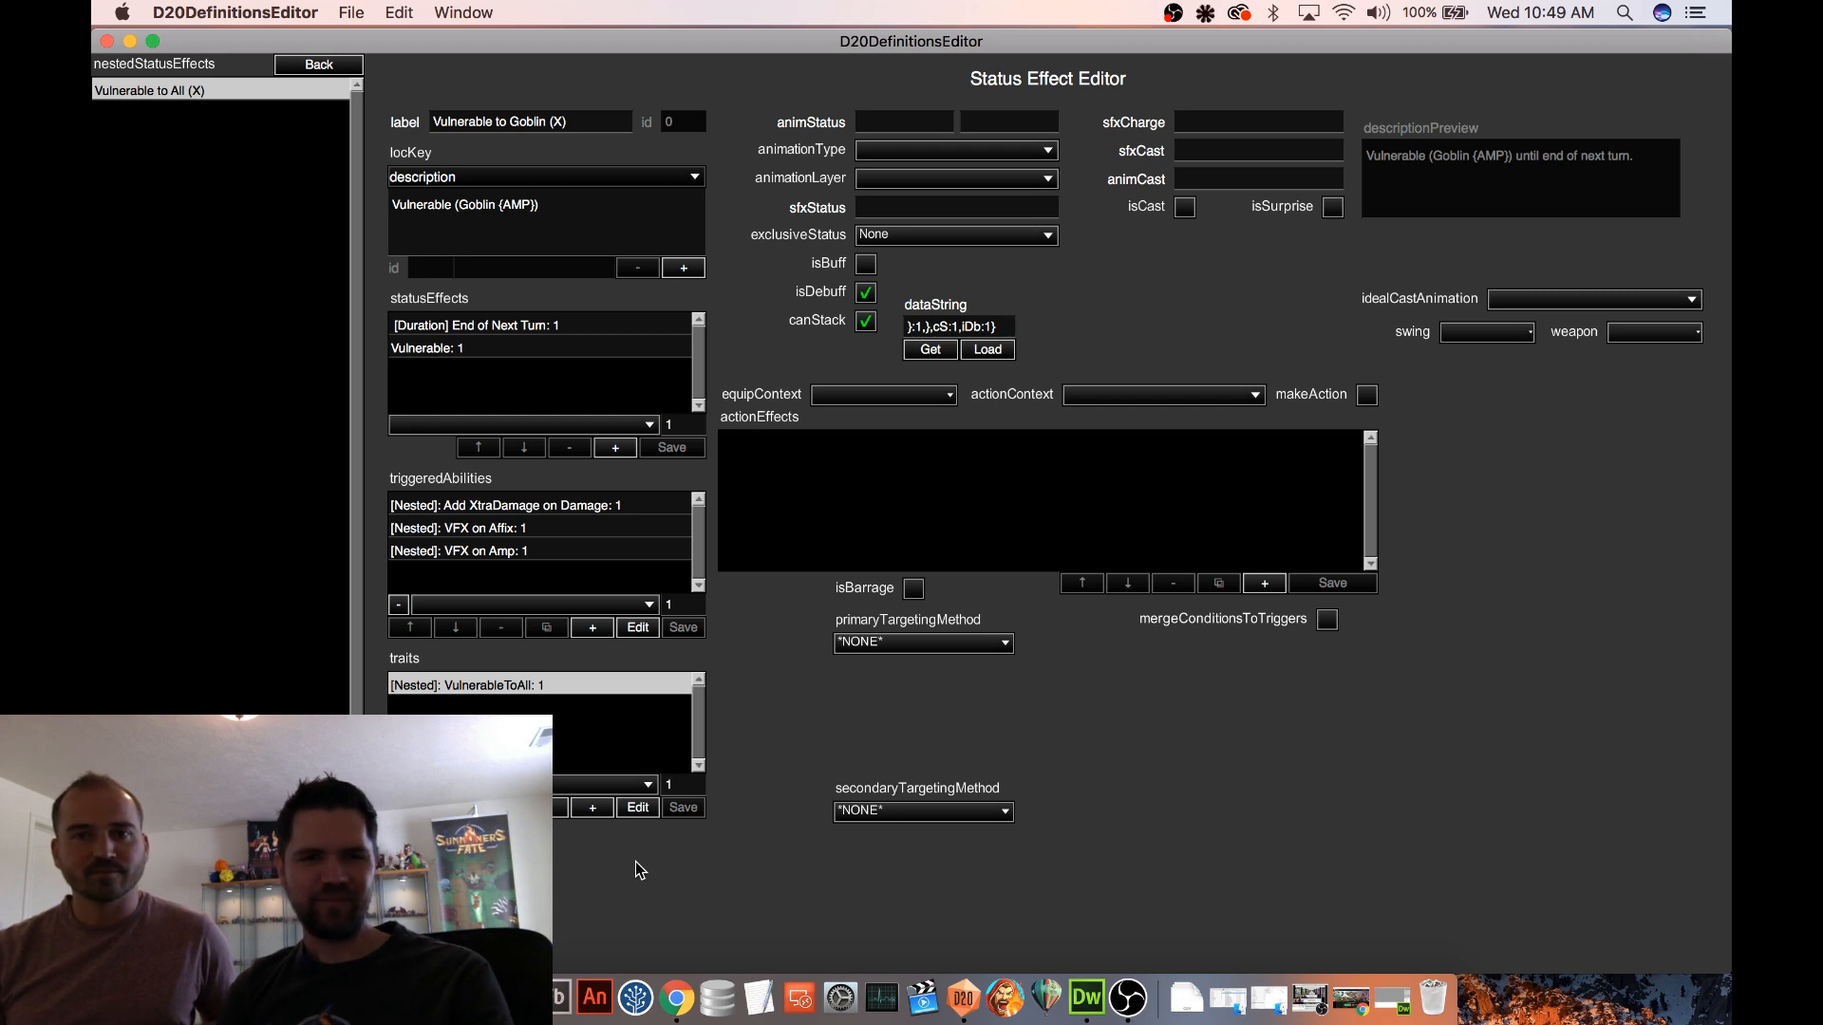
left_click(638, 809)
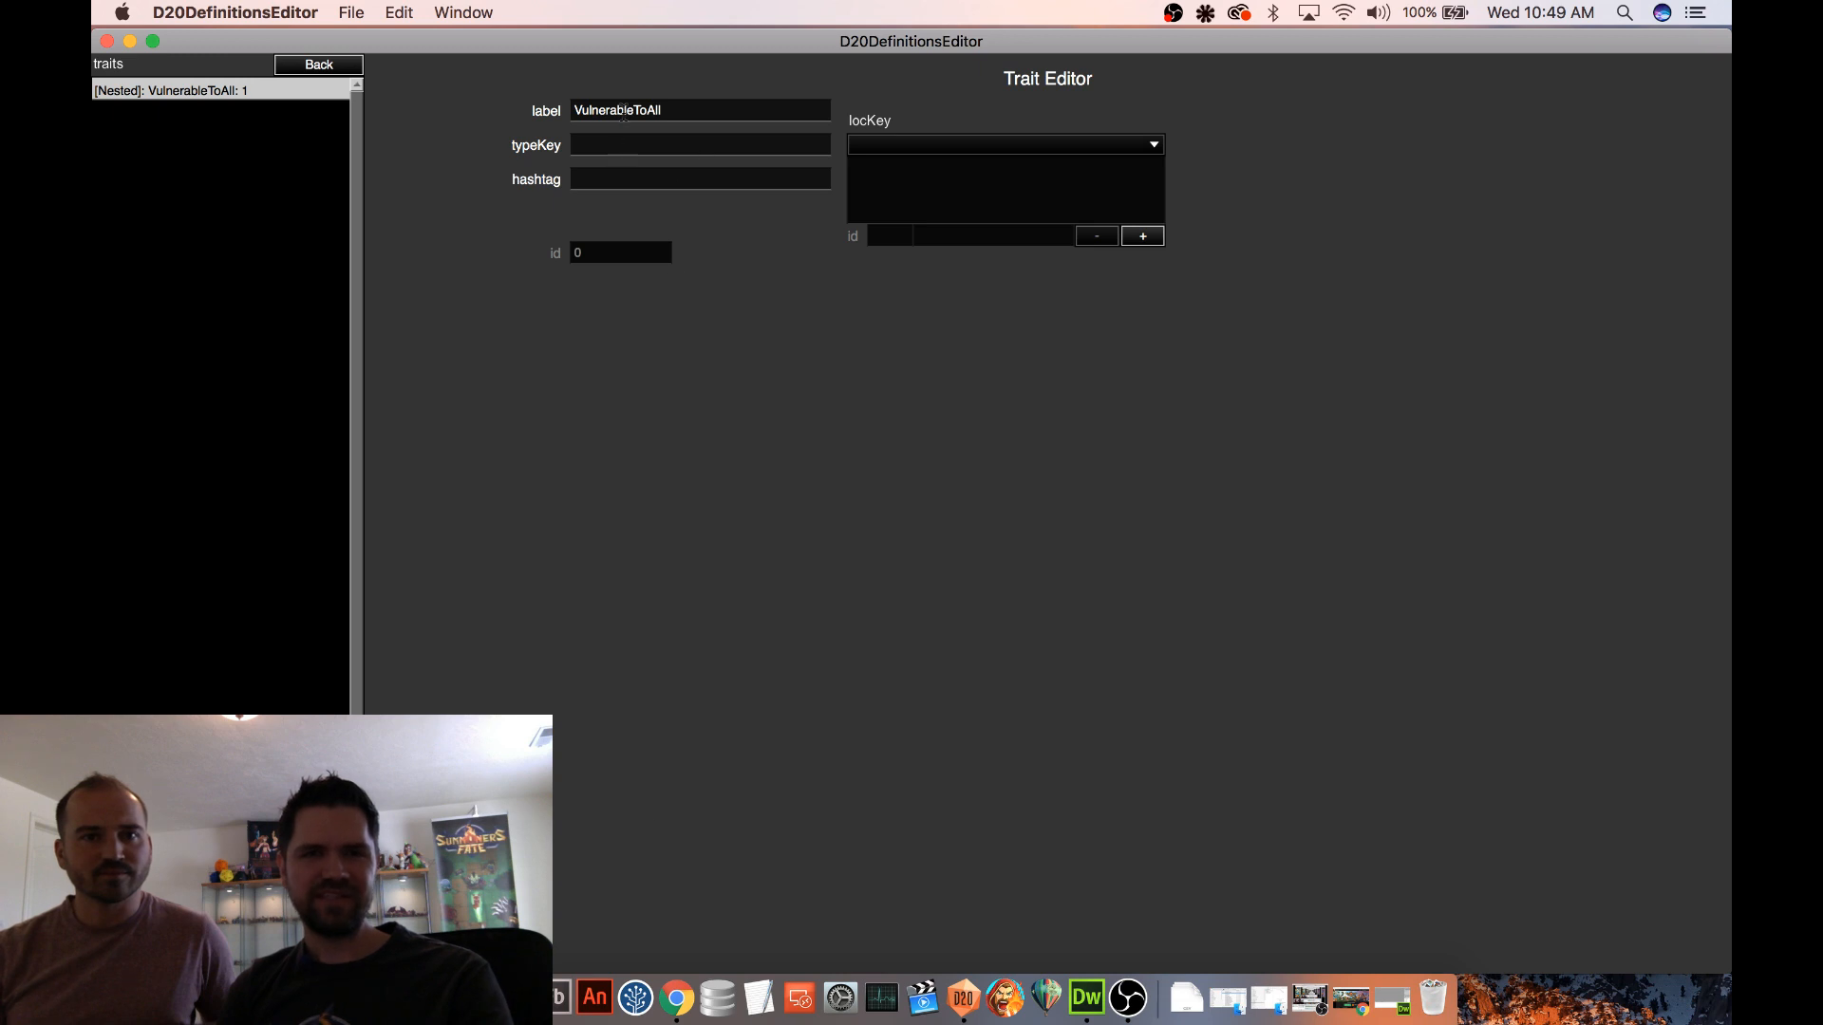
double_click(622, 111)
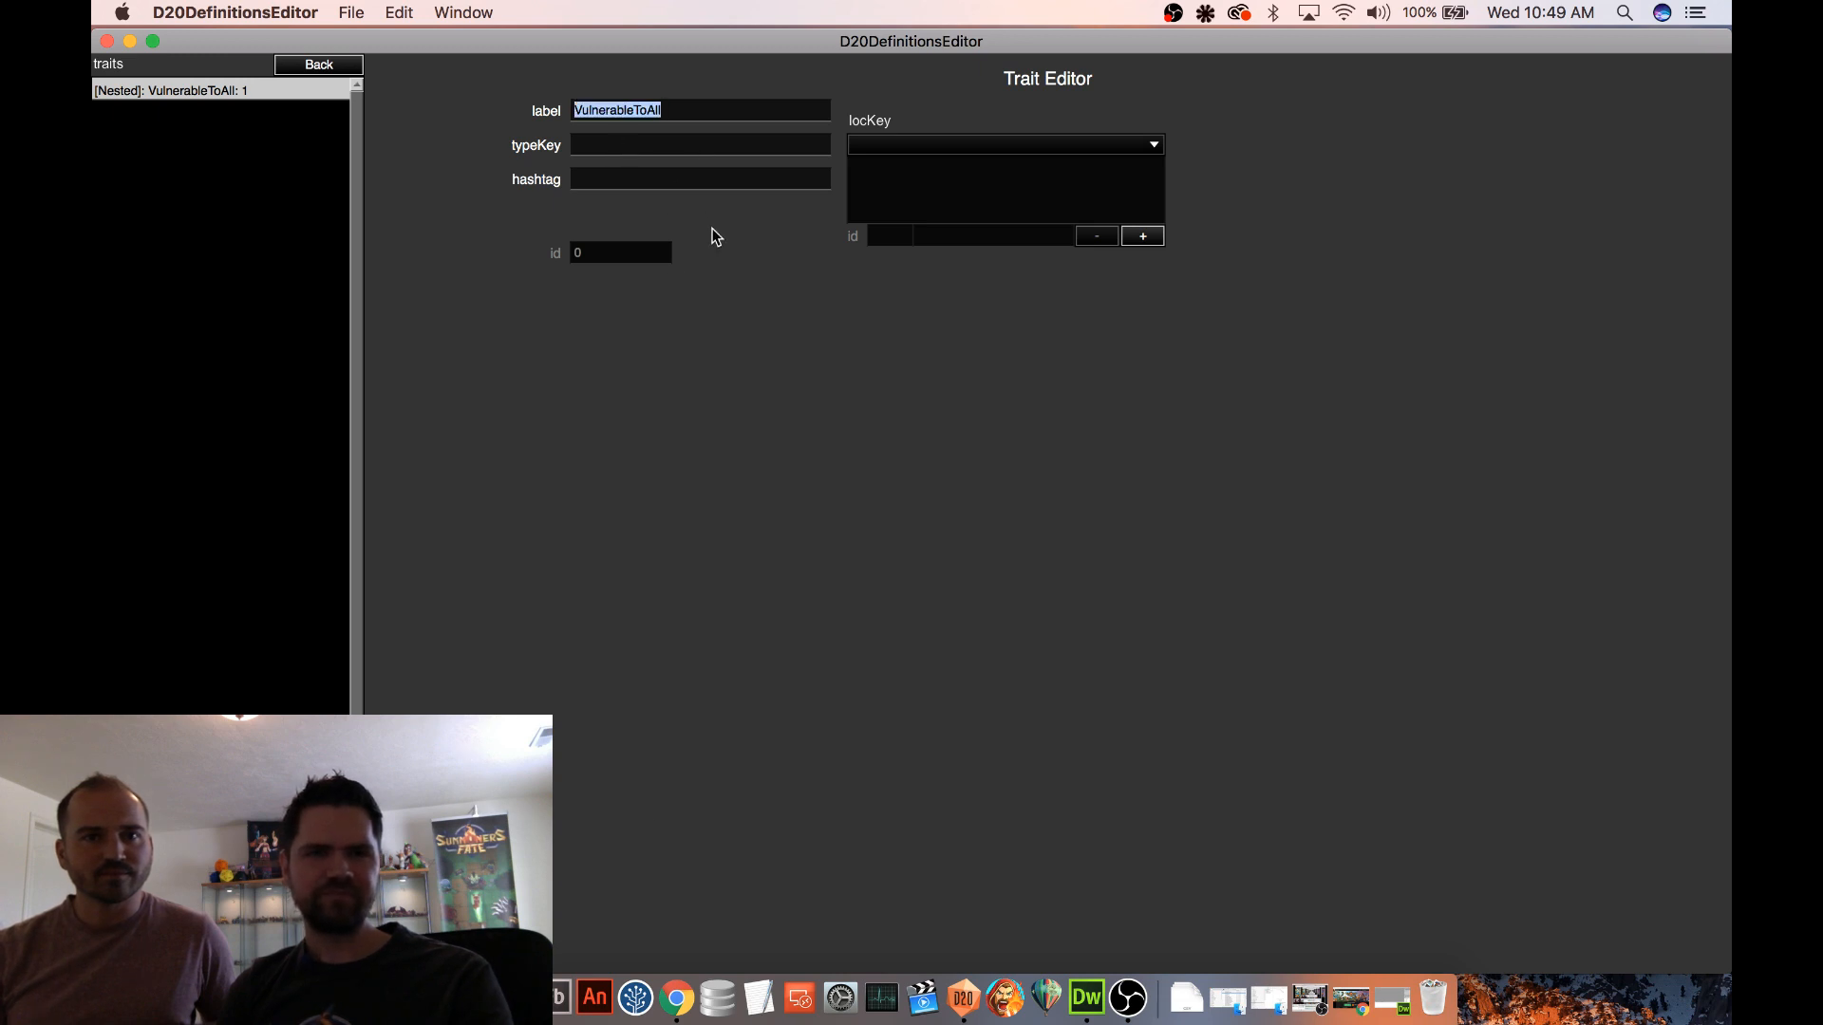
type("V")
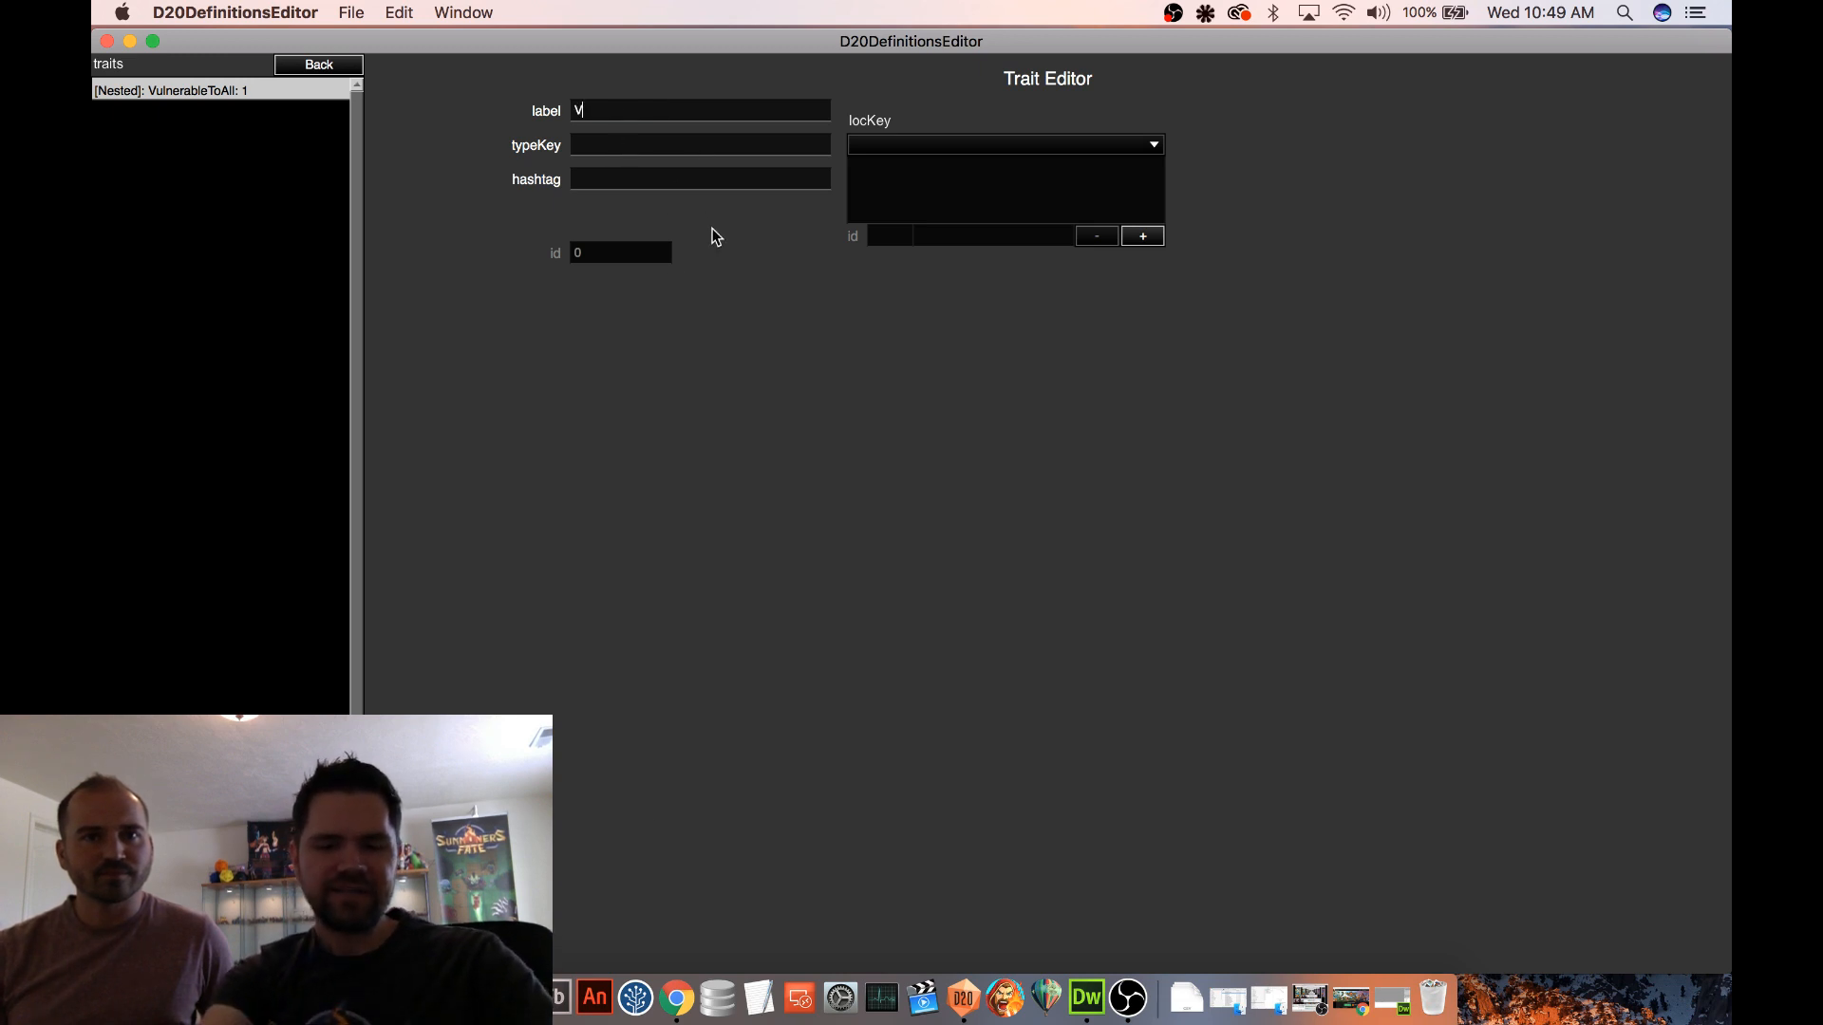
type("uln")
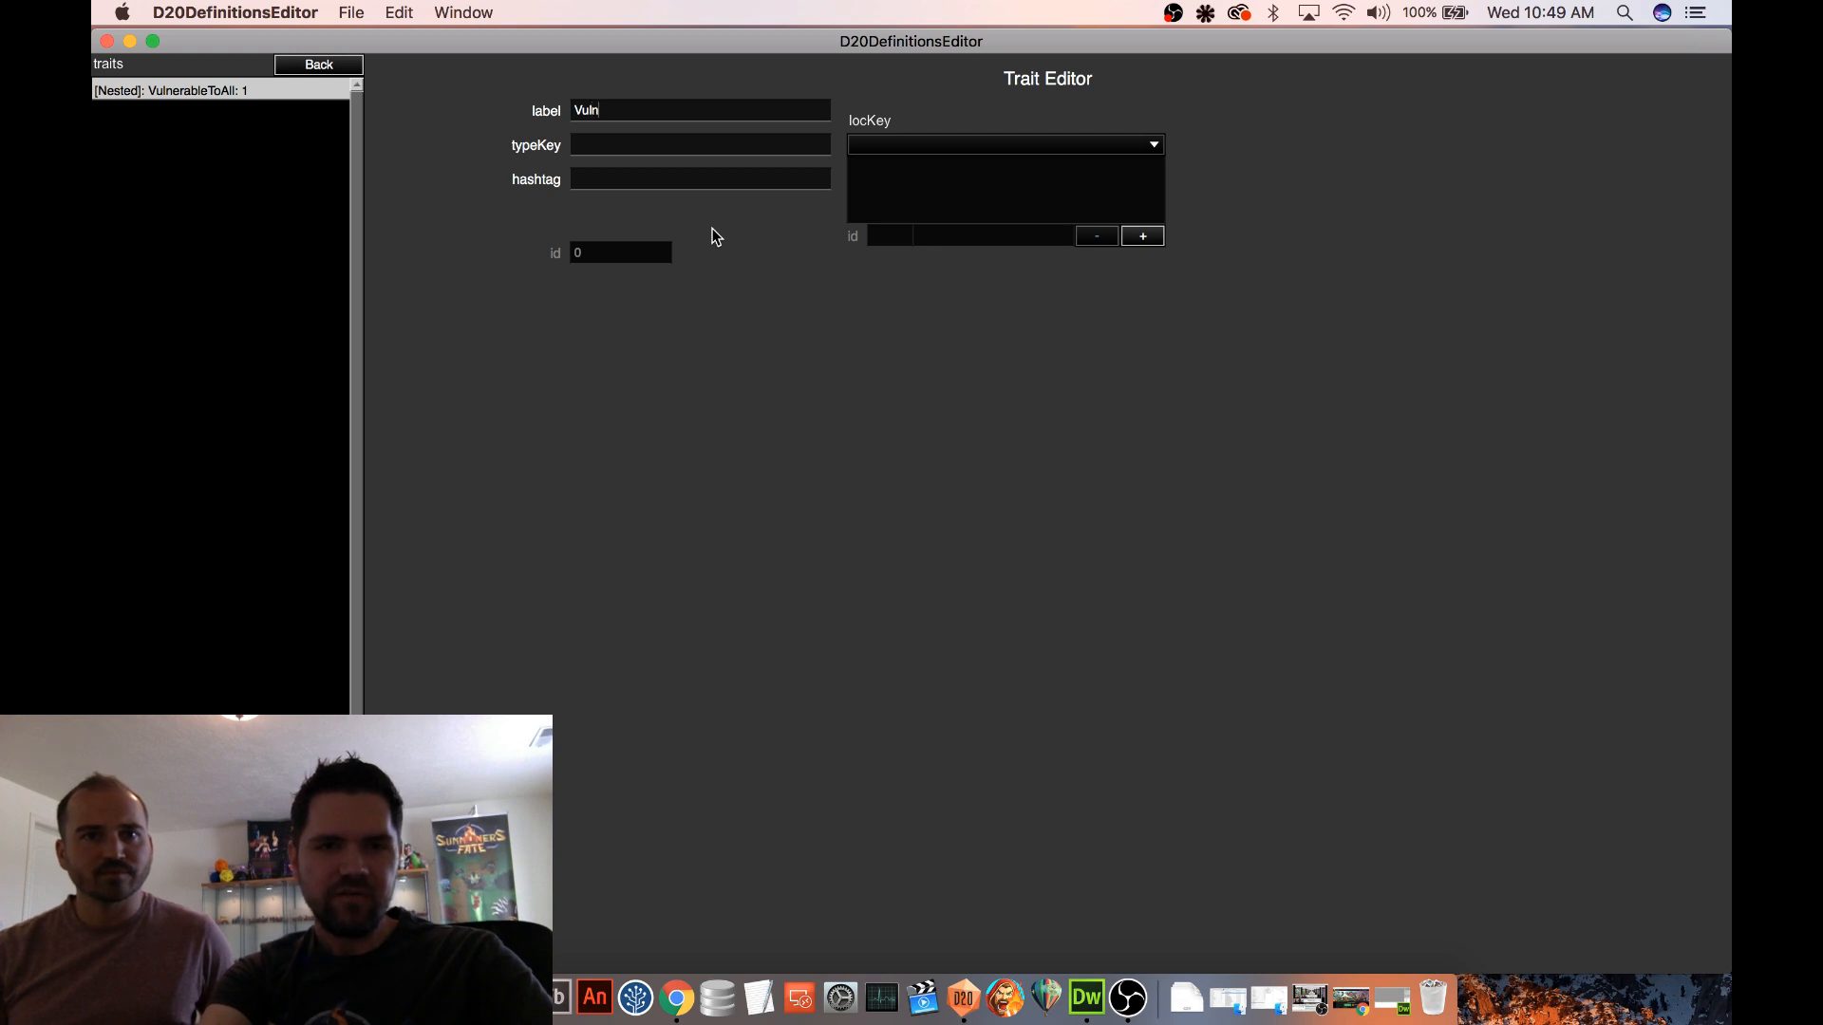
type("erableToG")
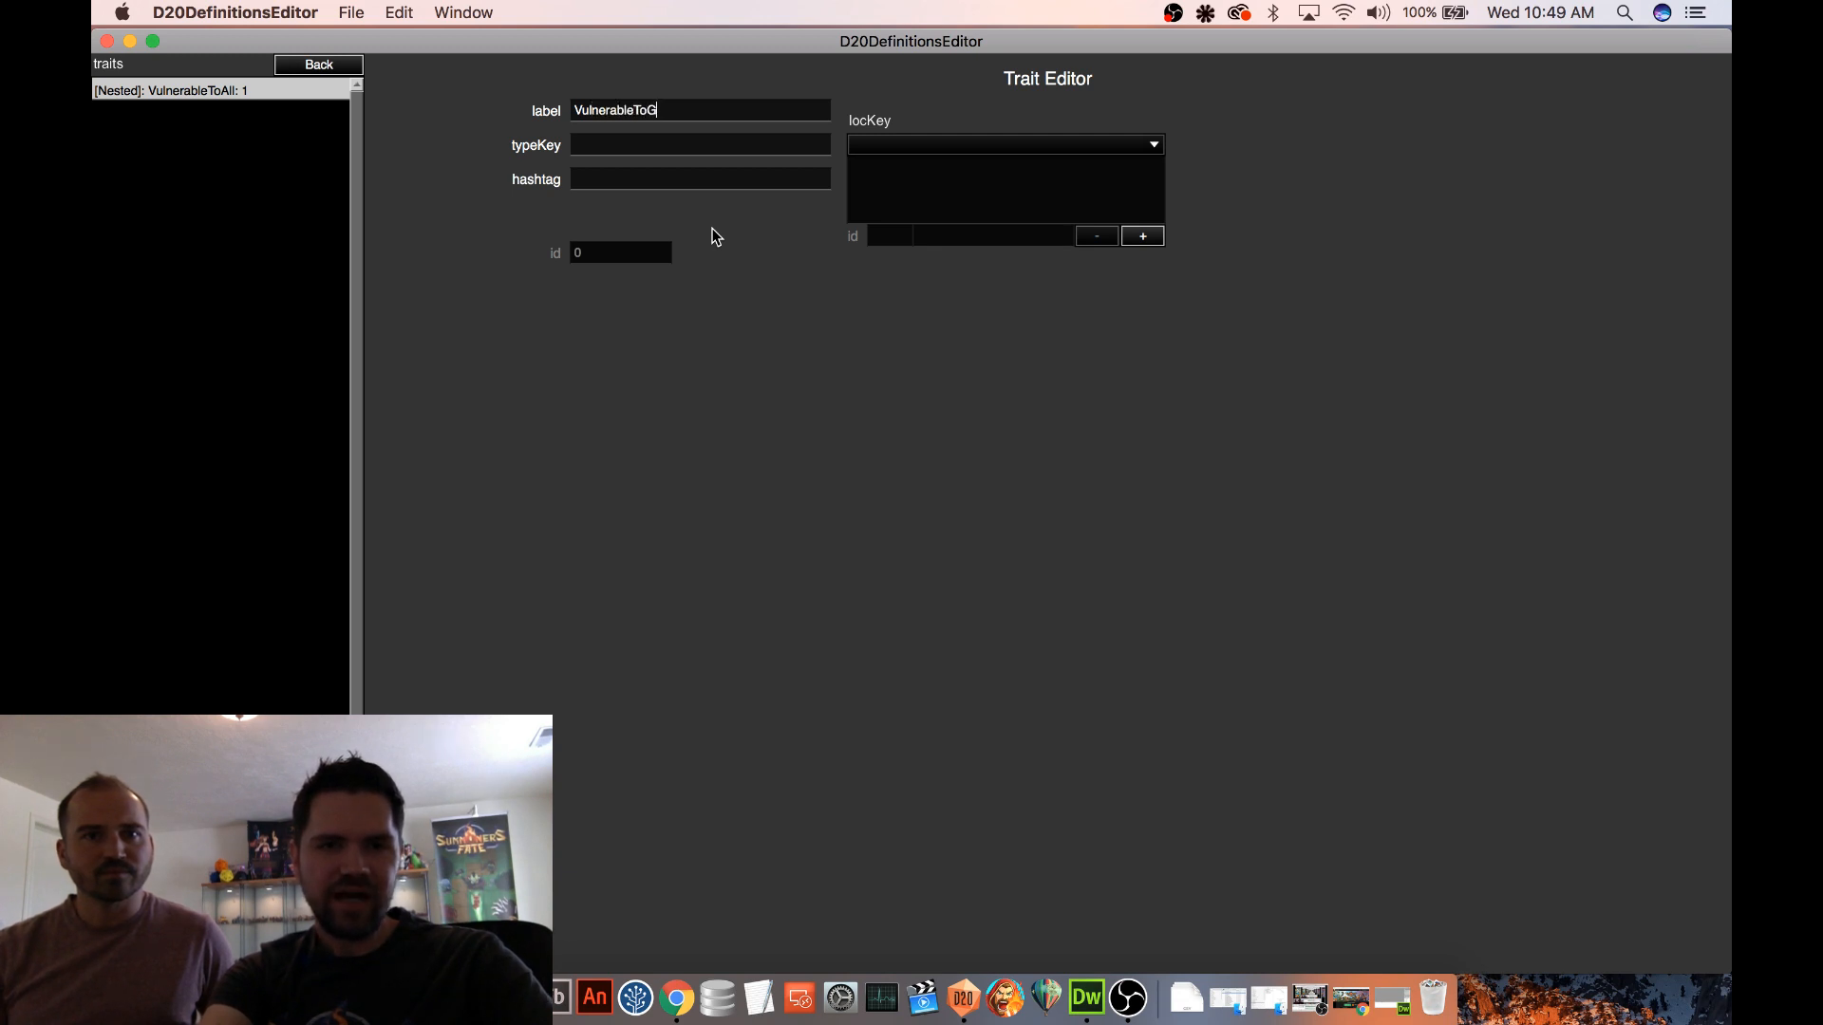
type("oblin")
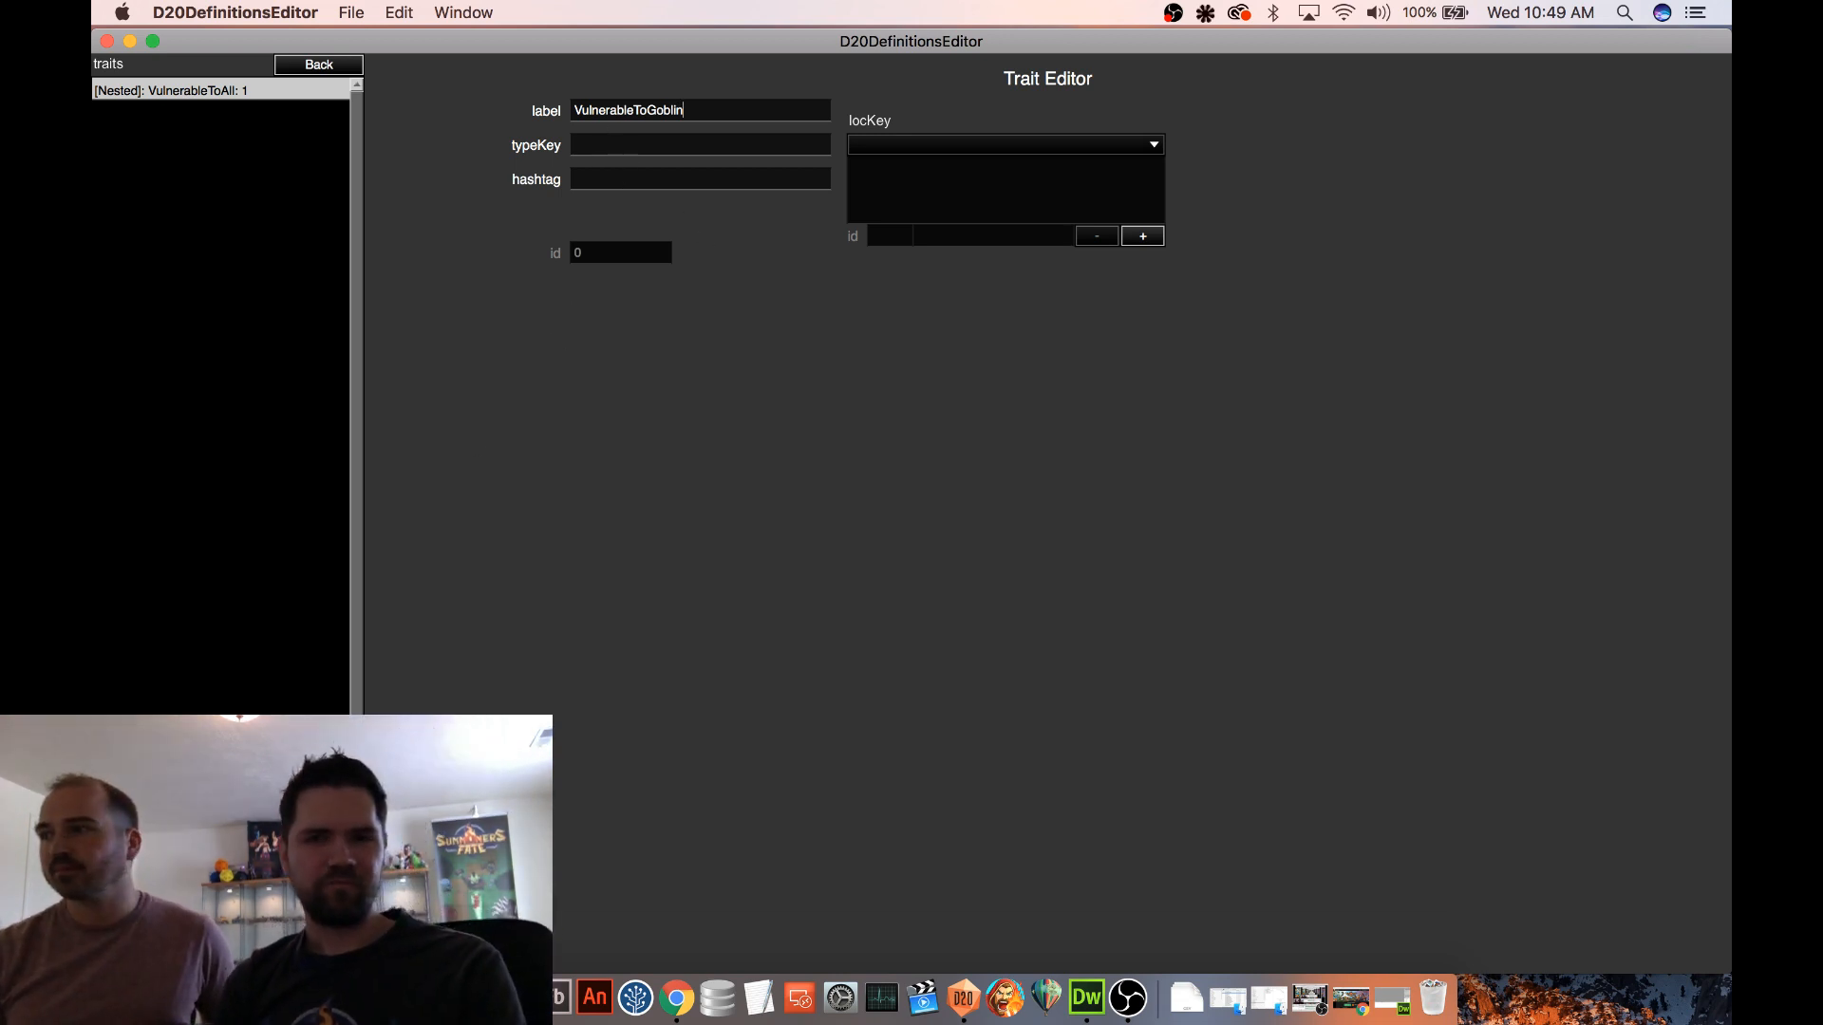
key("Return")
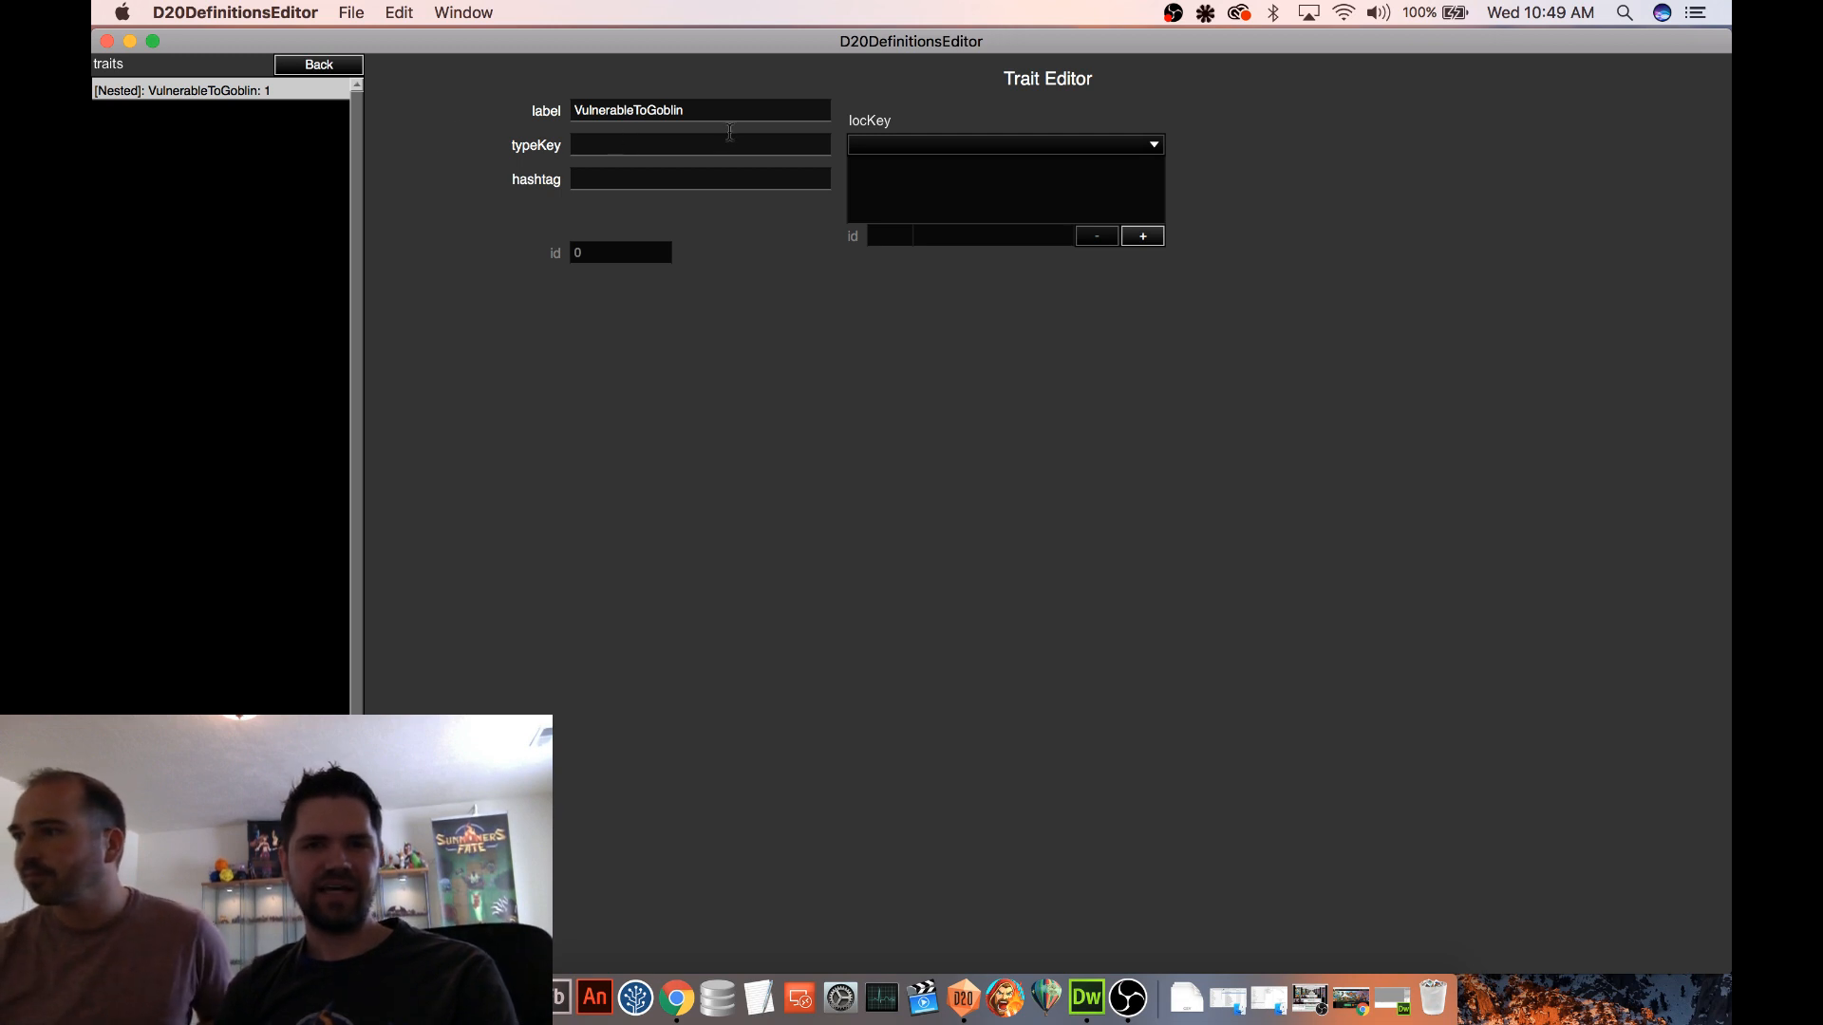
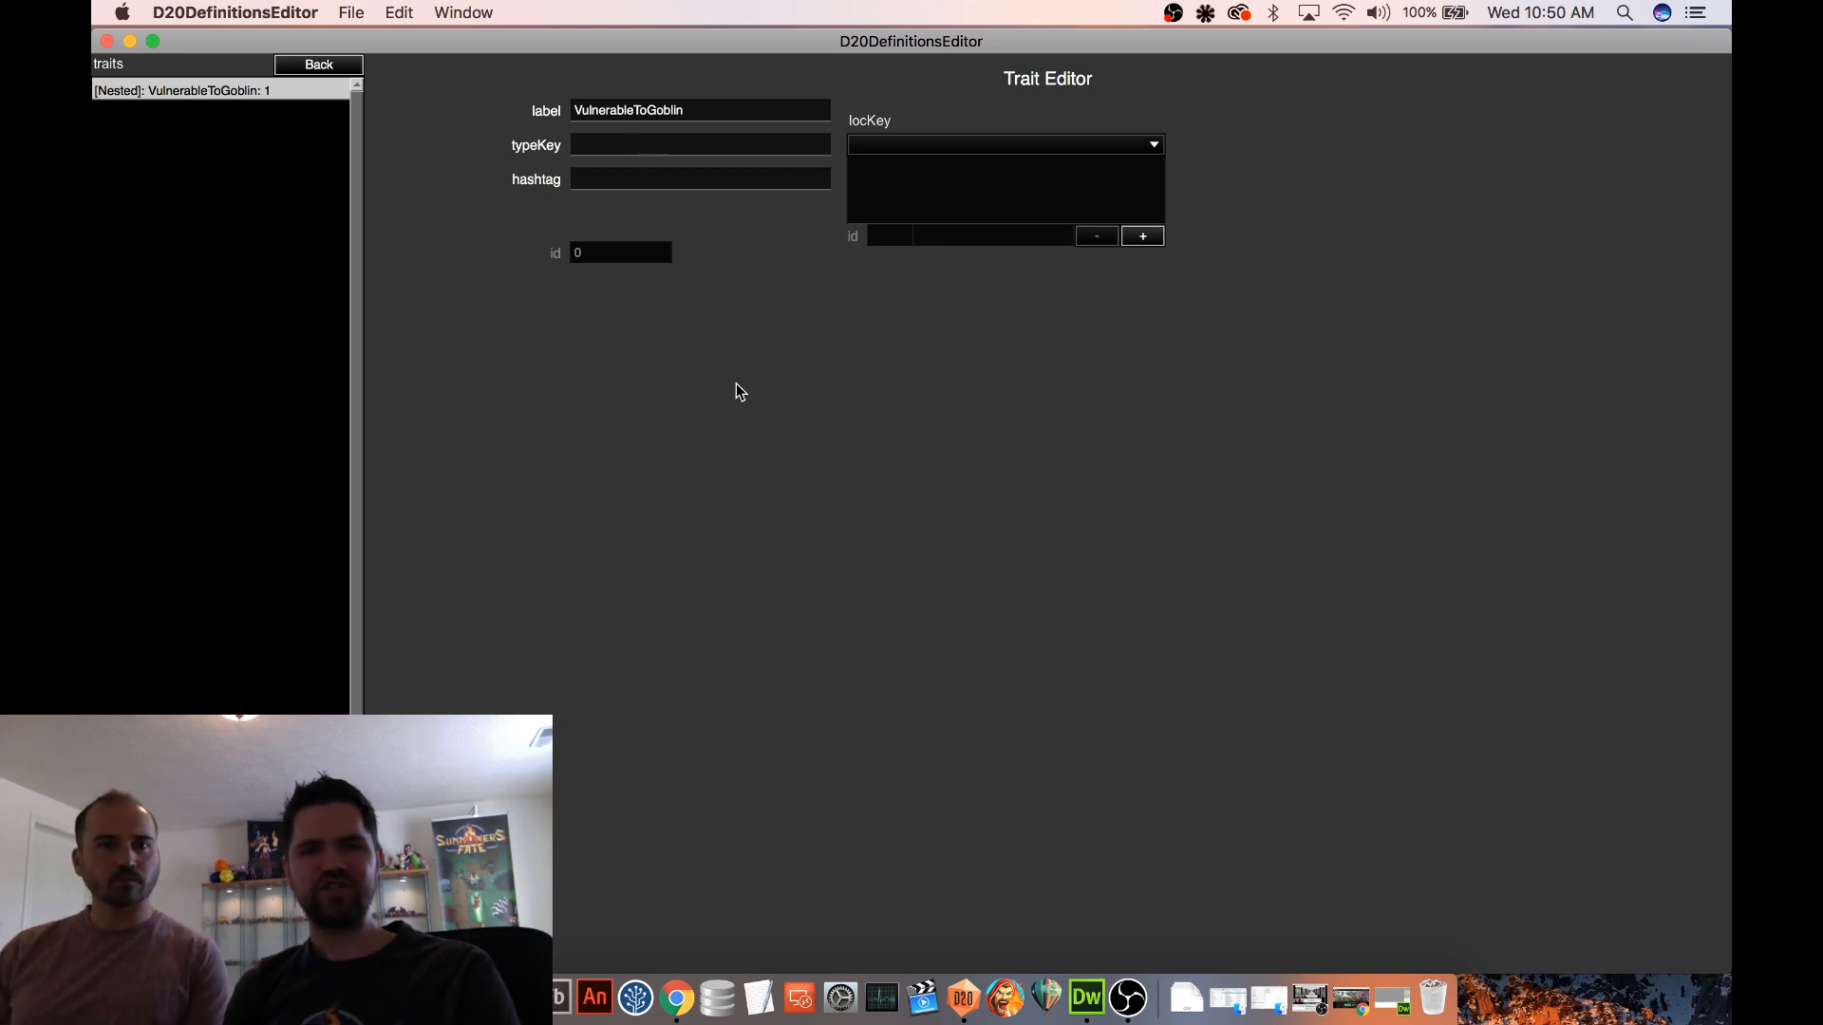
Copy the label VulnerableToGoblin from the status effect's nested trait and return to the status effect
left_click(337, 68)
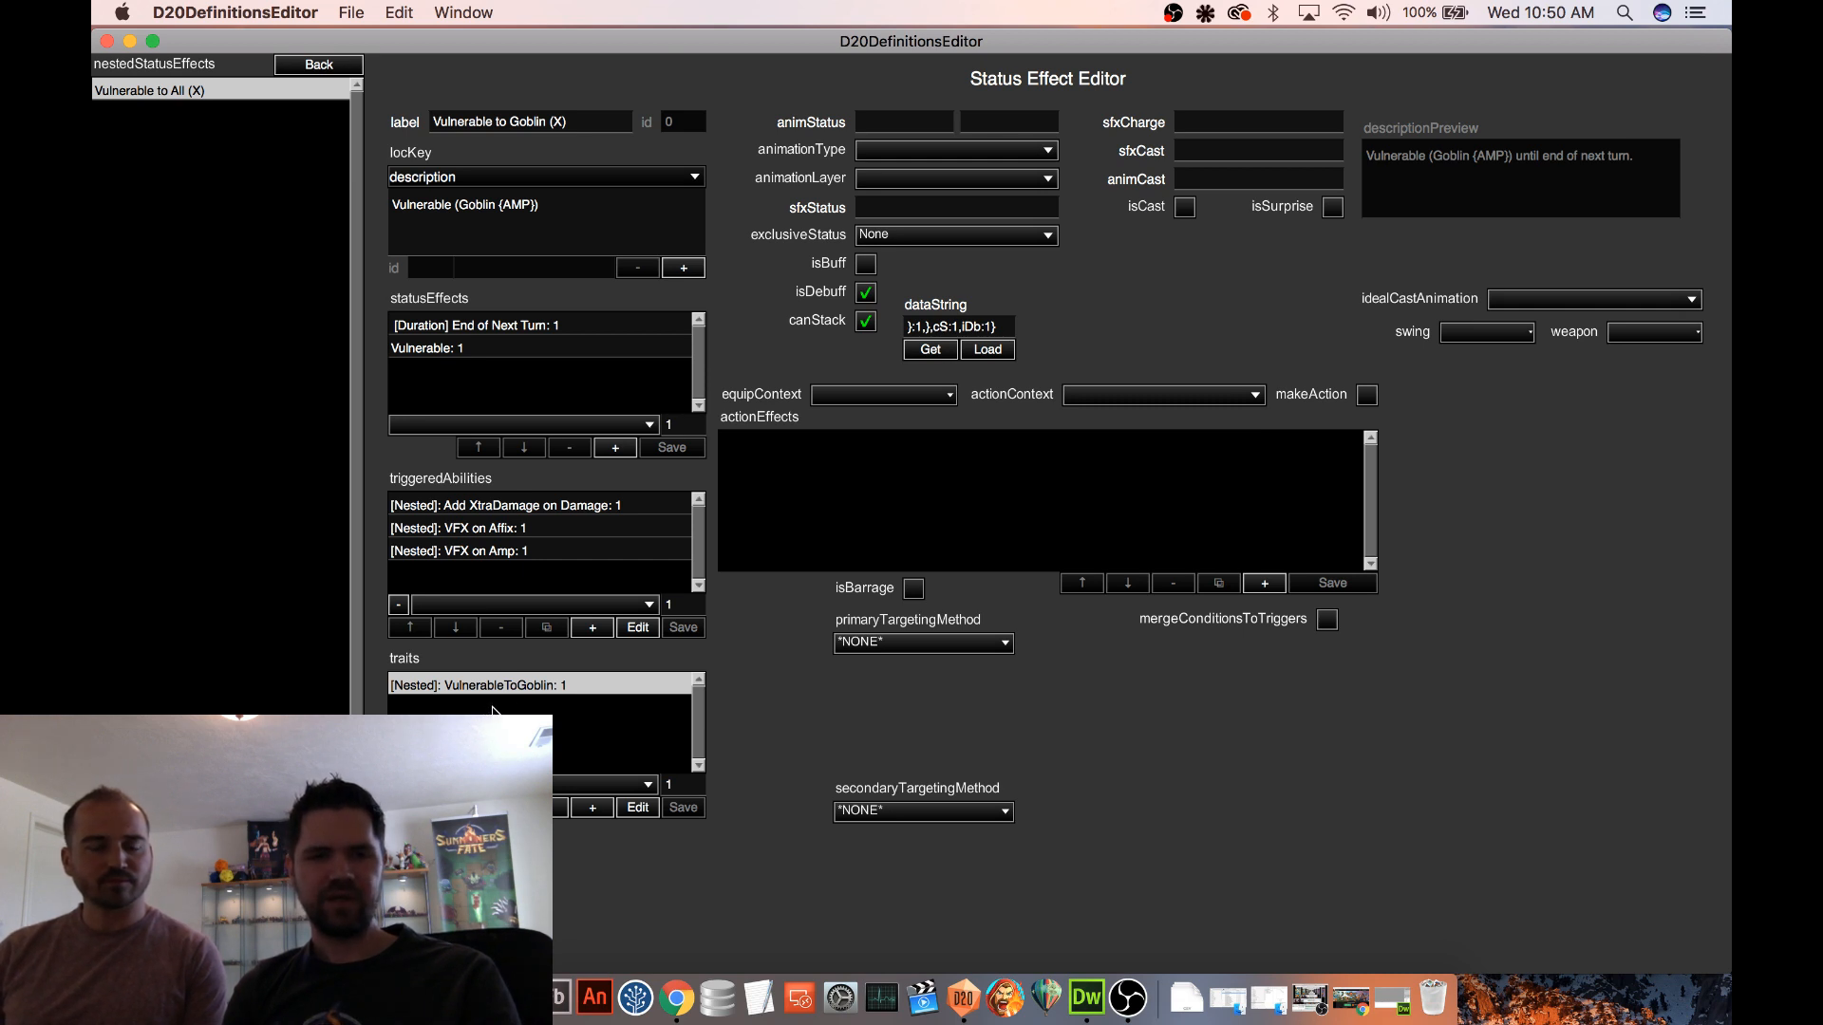
left_click(555, 509)
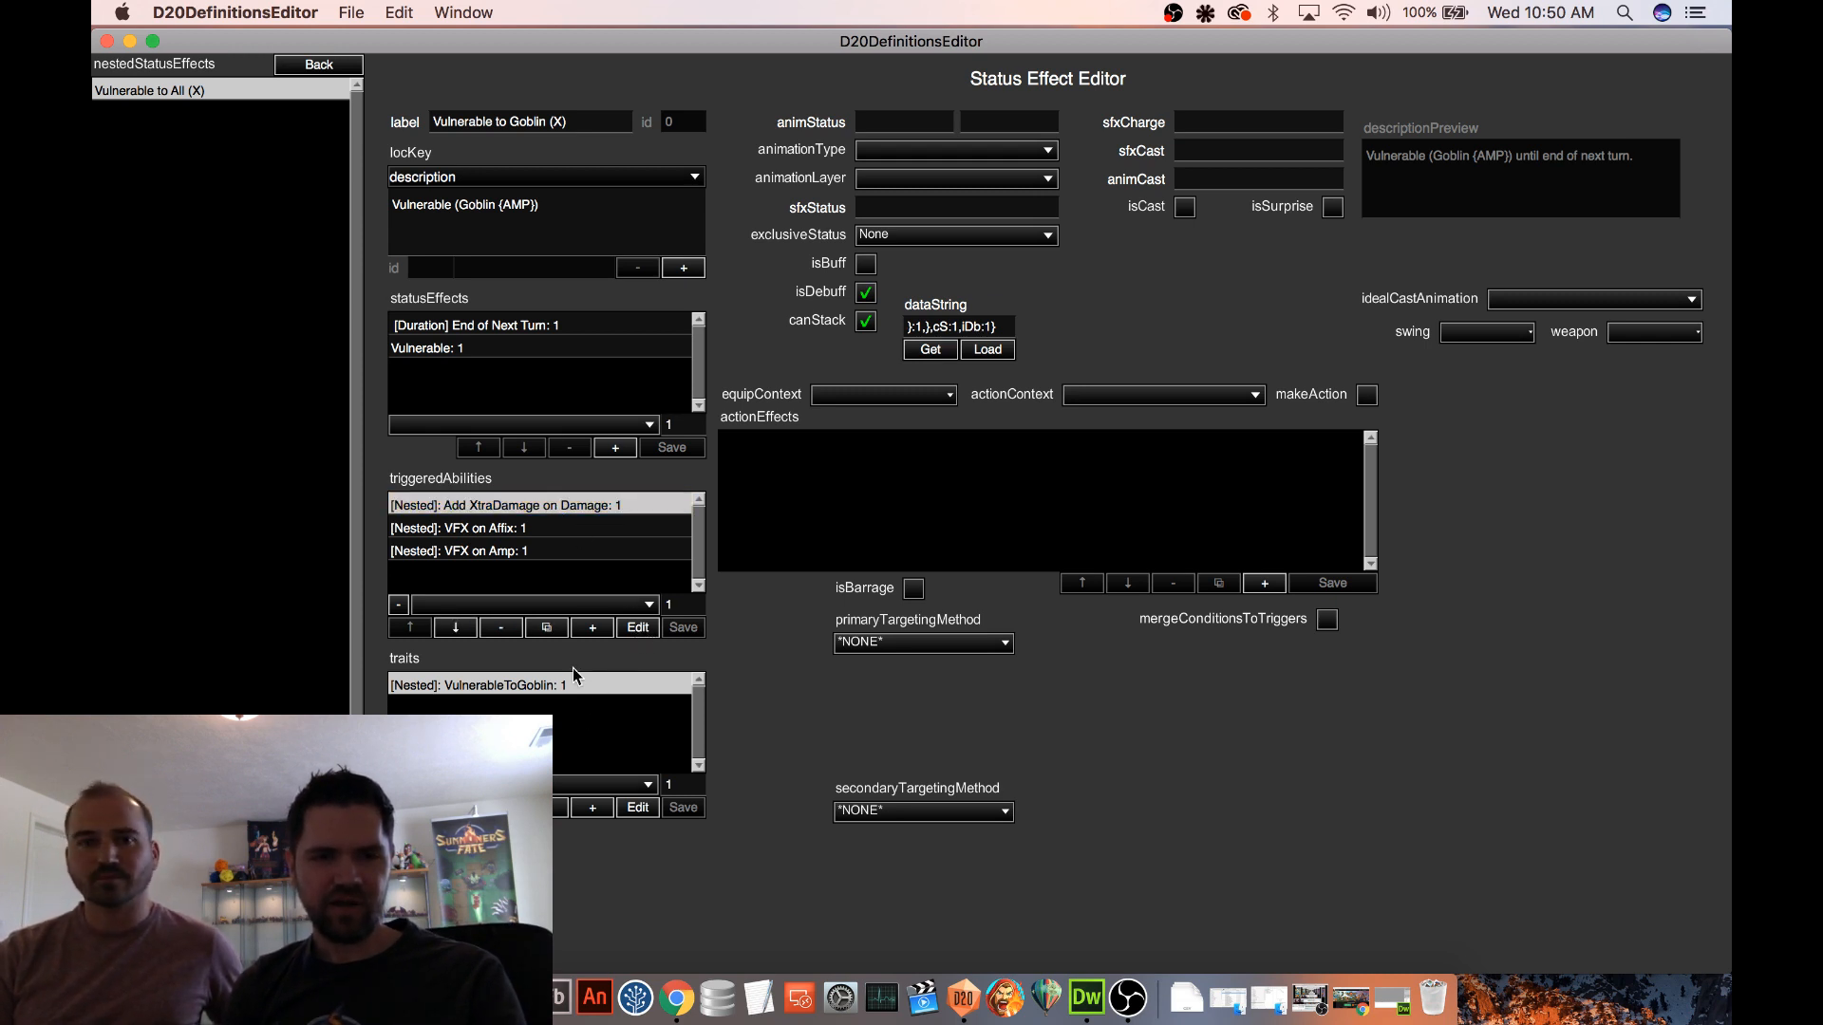
left_click(637, 808)
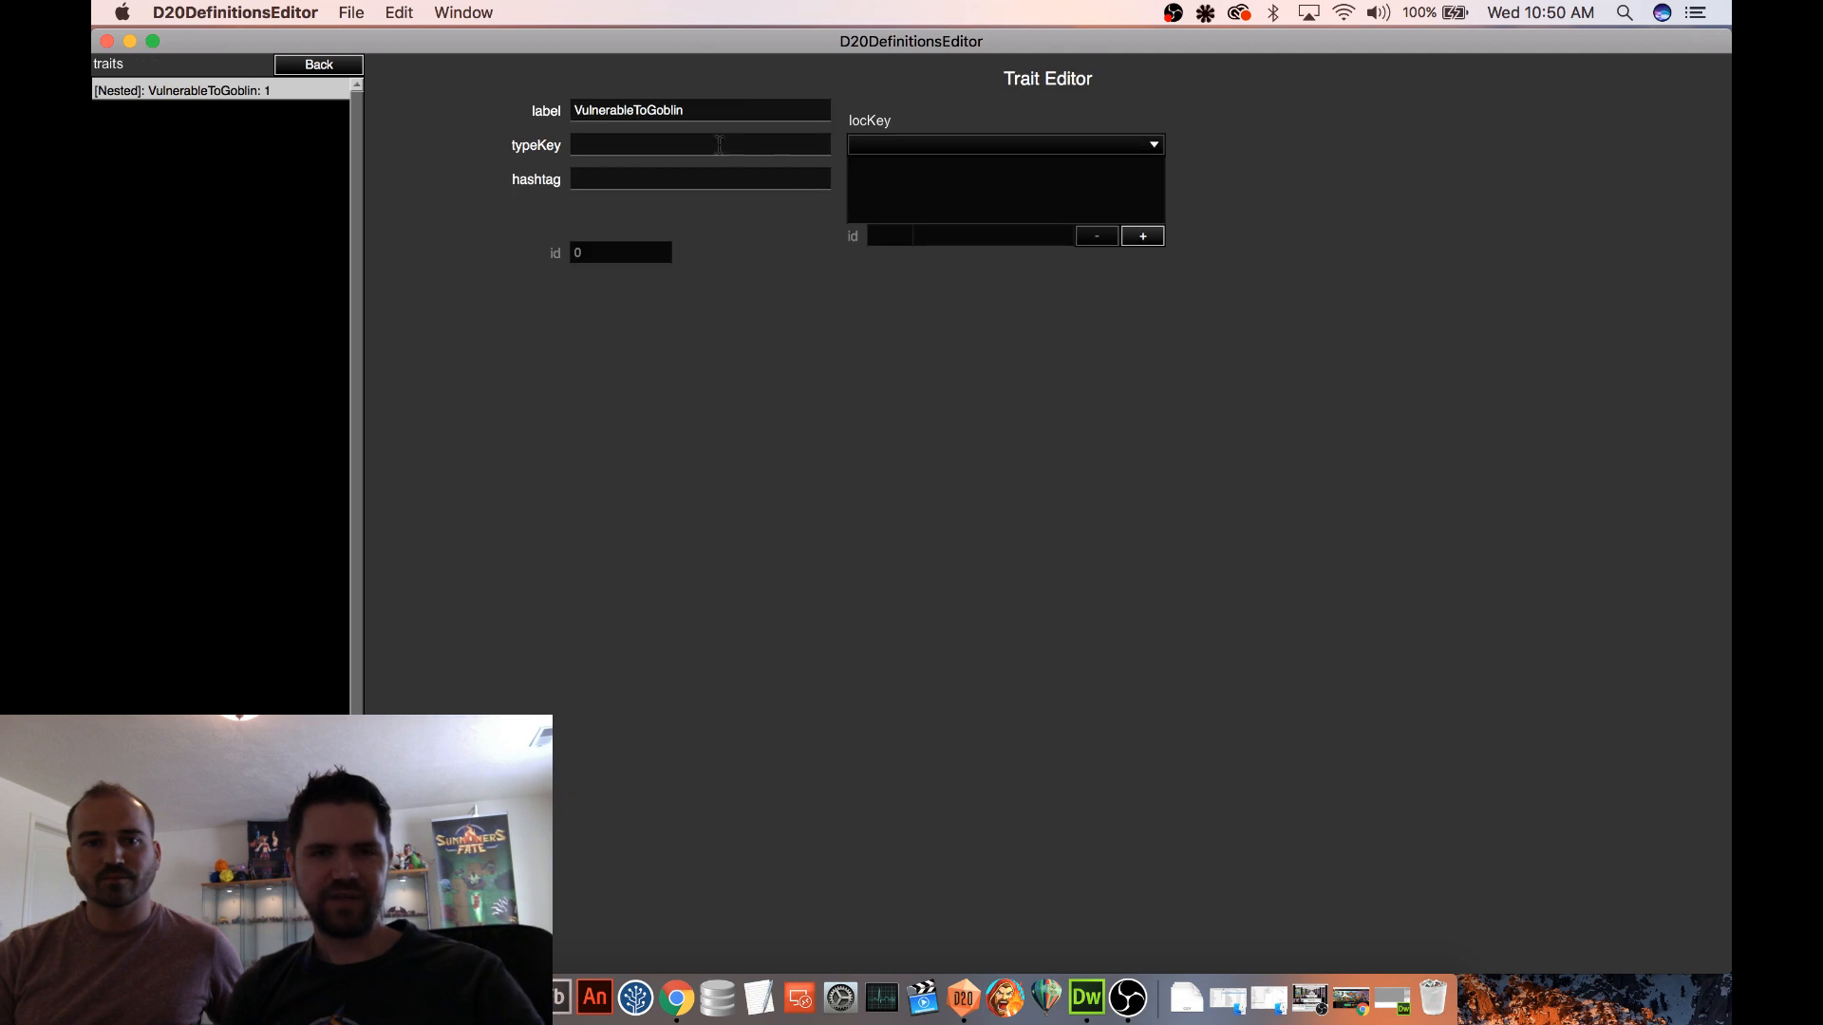
left_click(319, 65)
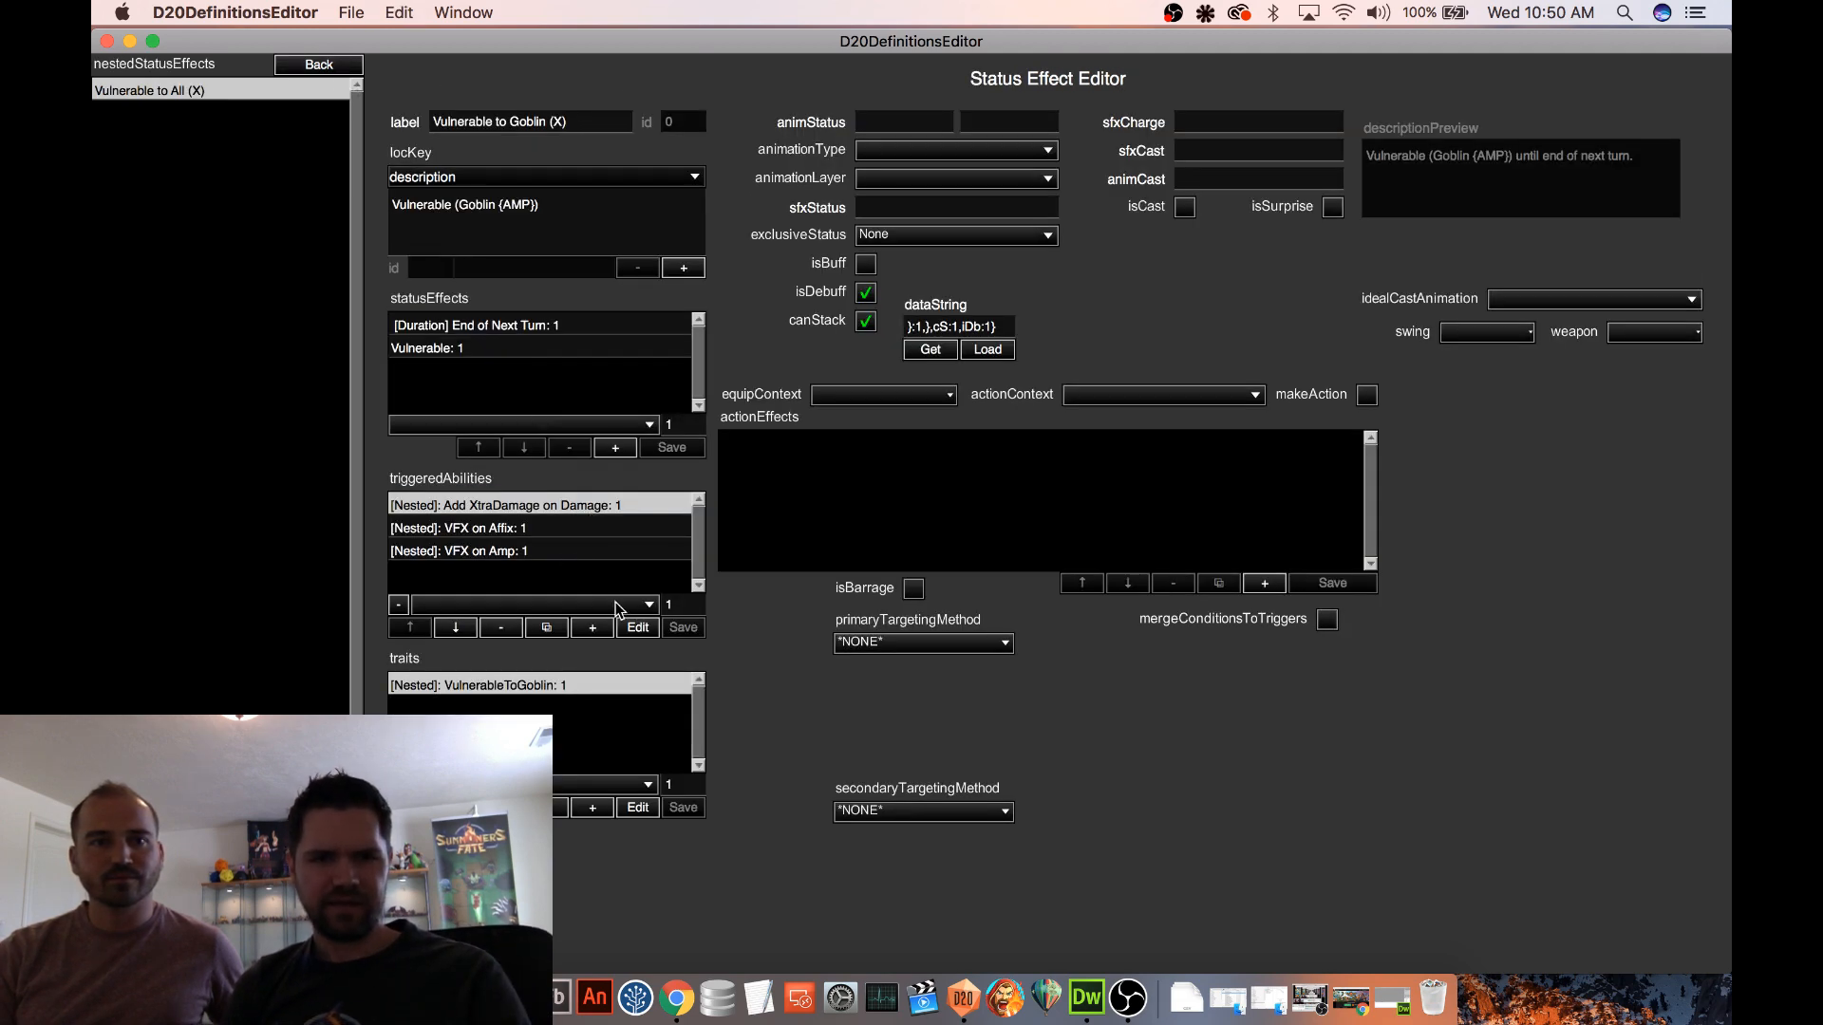
Open the nested Add XtraDamage on Damage triggered ability and add a condition with the Trigger Subject Event Activator as subject A
left_click(637, 629)
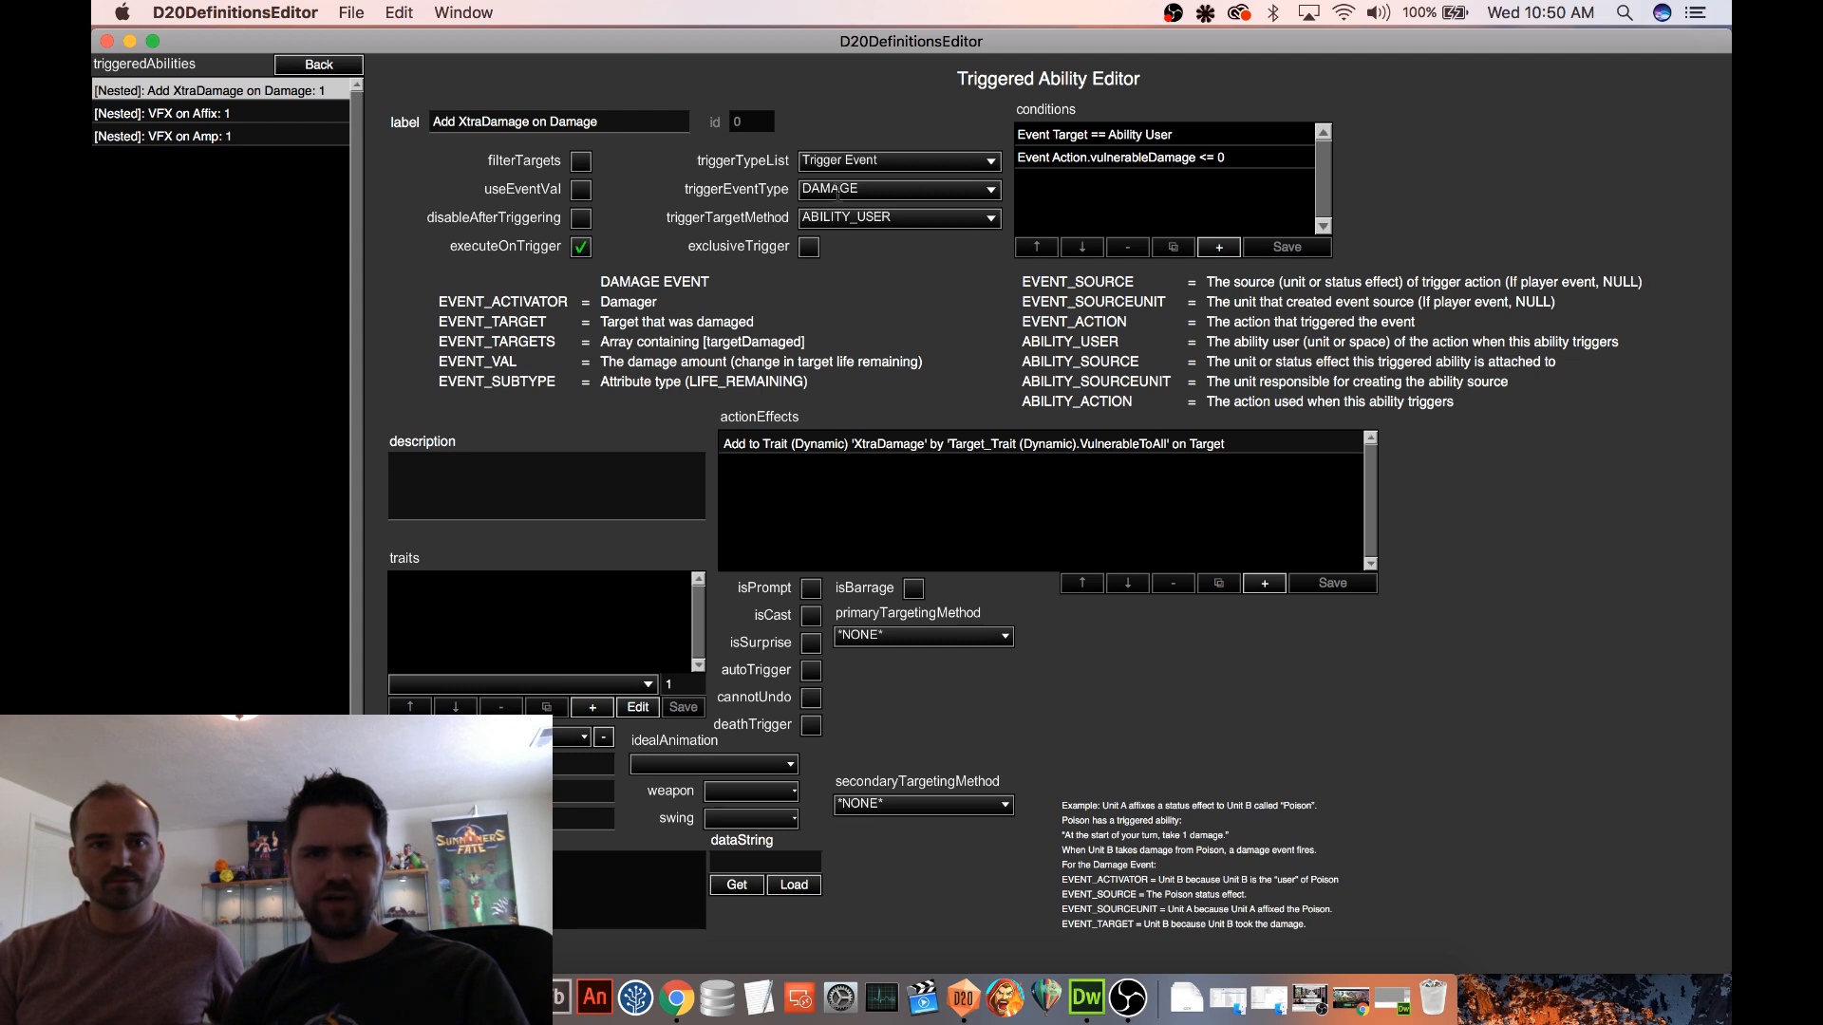
left_click(1104, 141)
left_click(1098, 160)
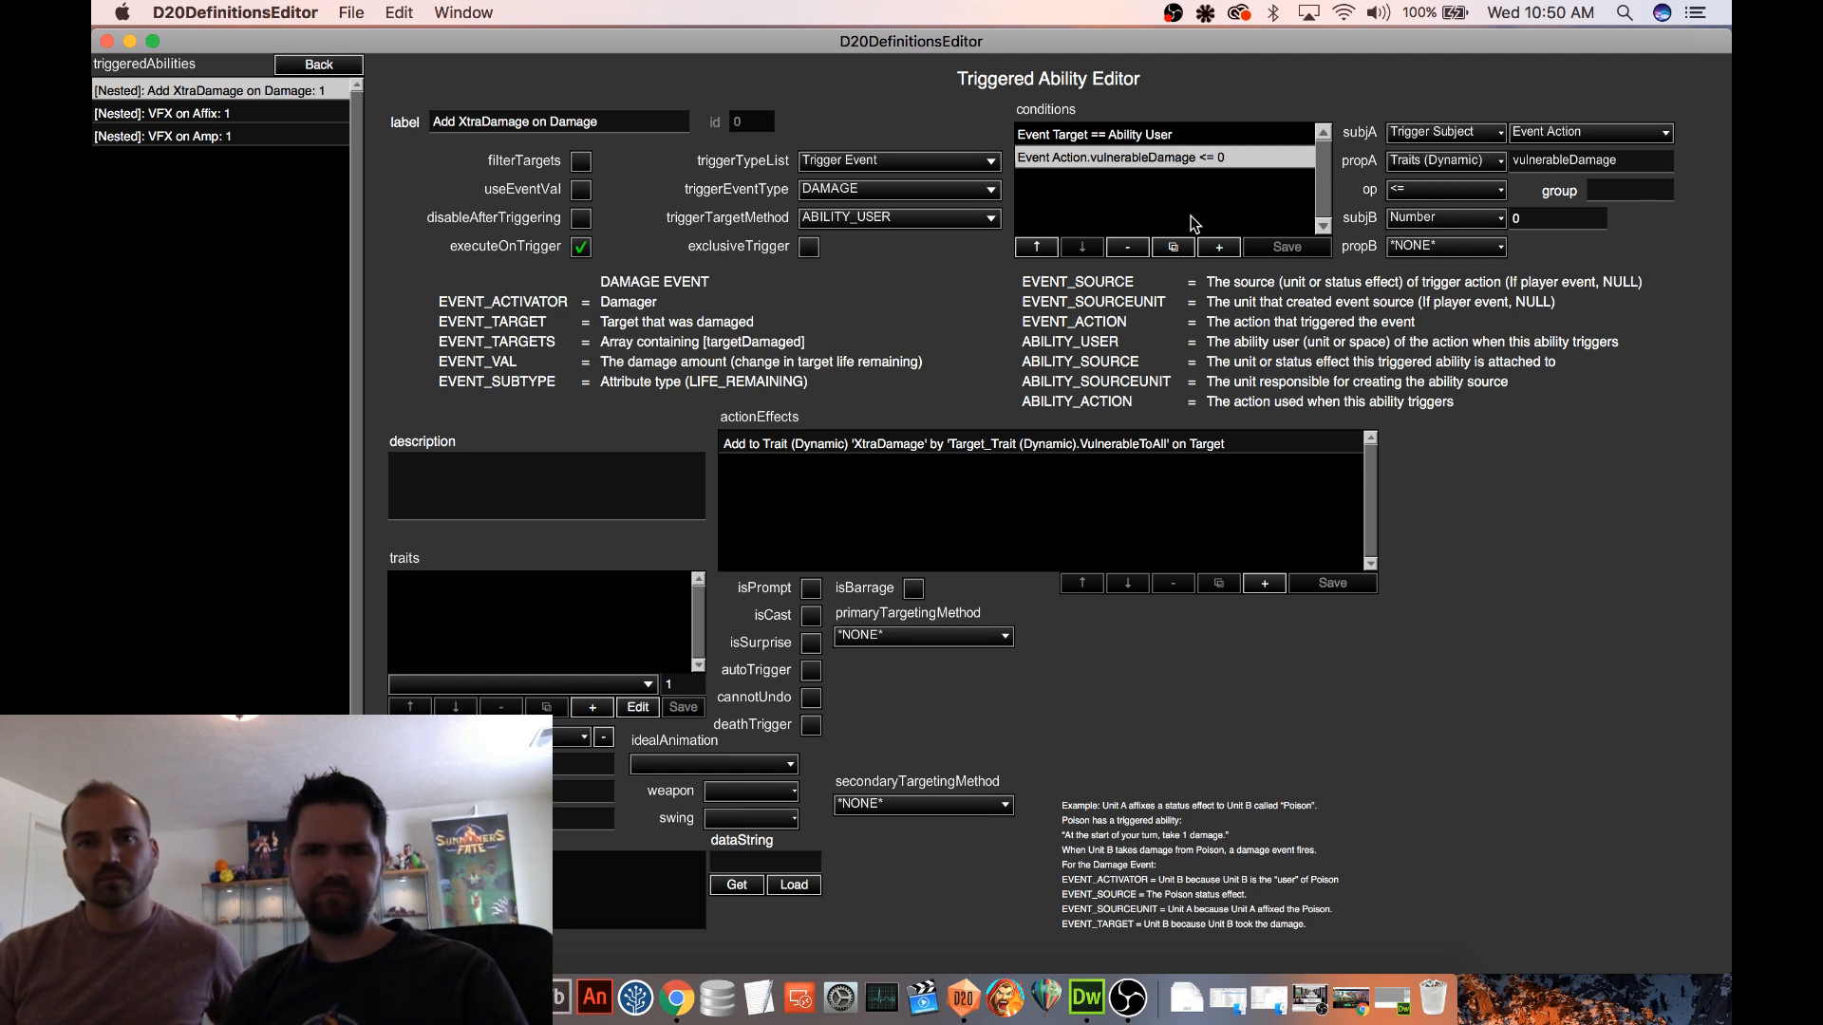
left_click(1221, 248)
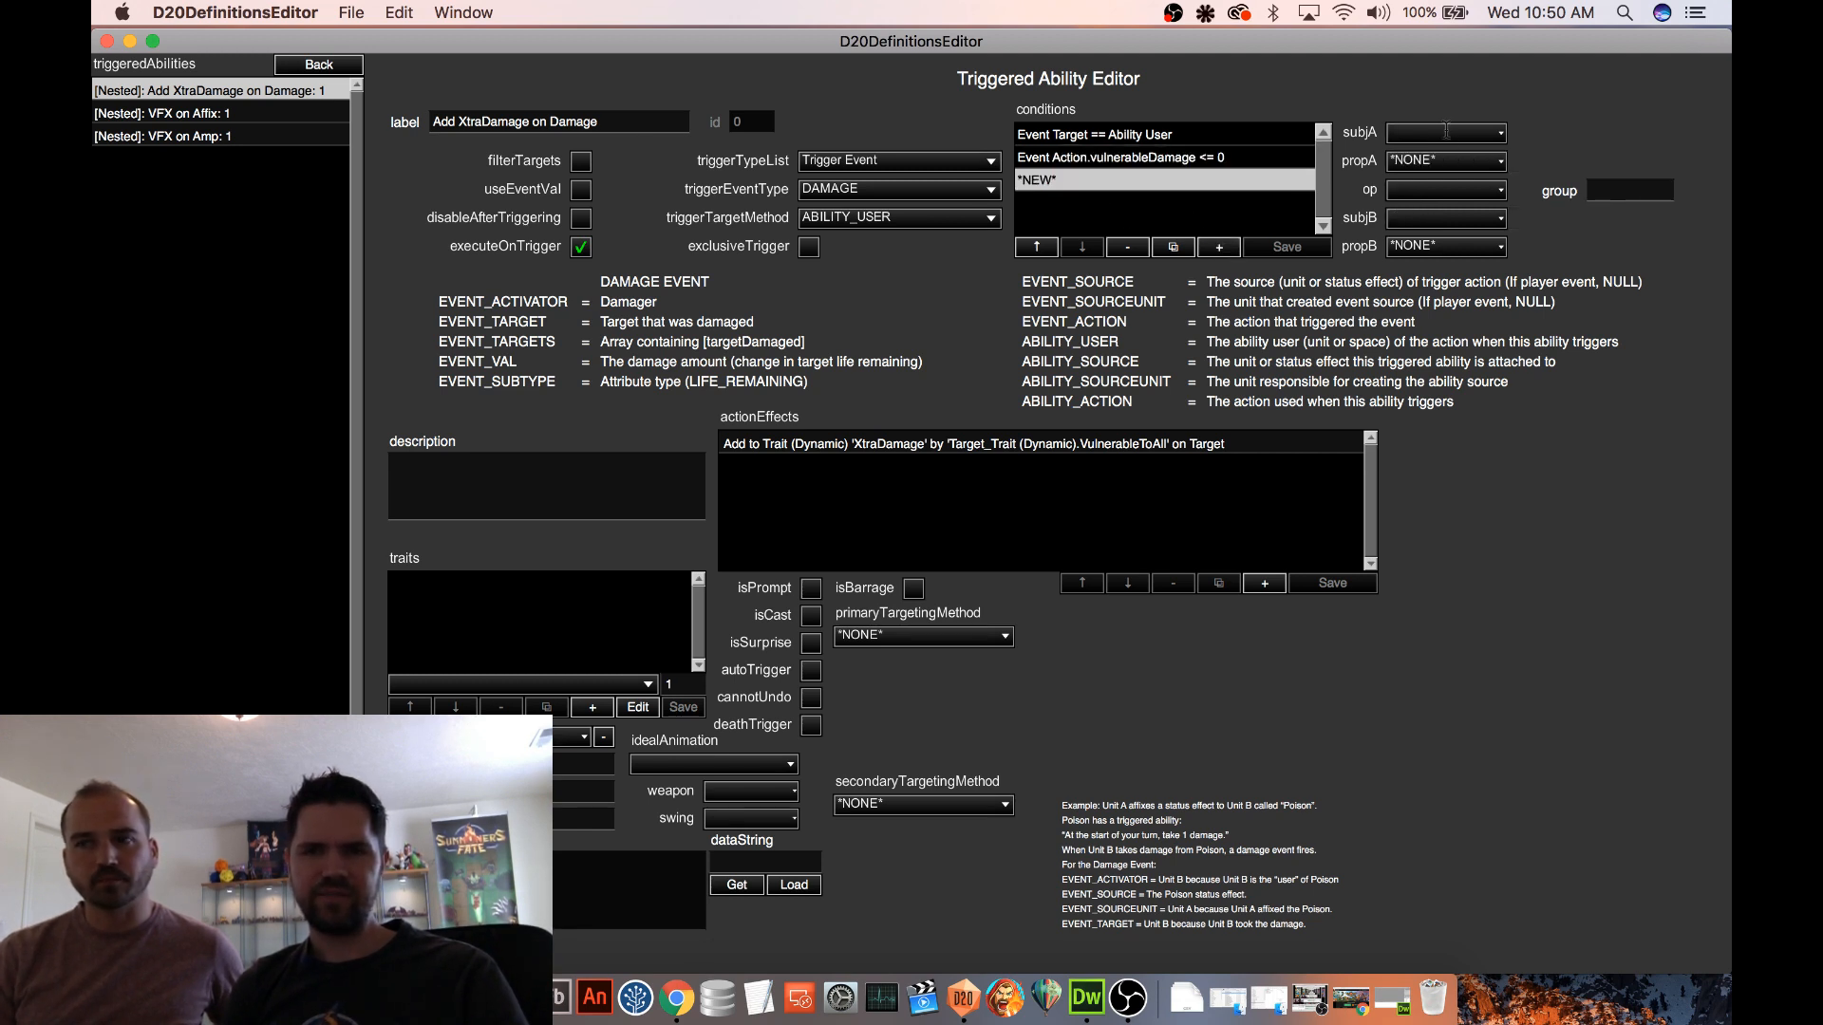
left_click(1445, 132)
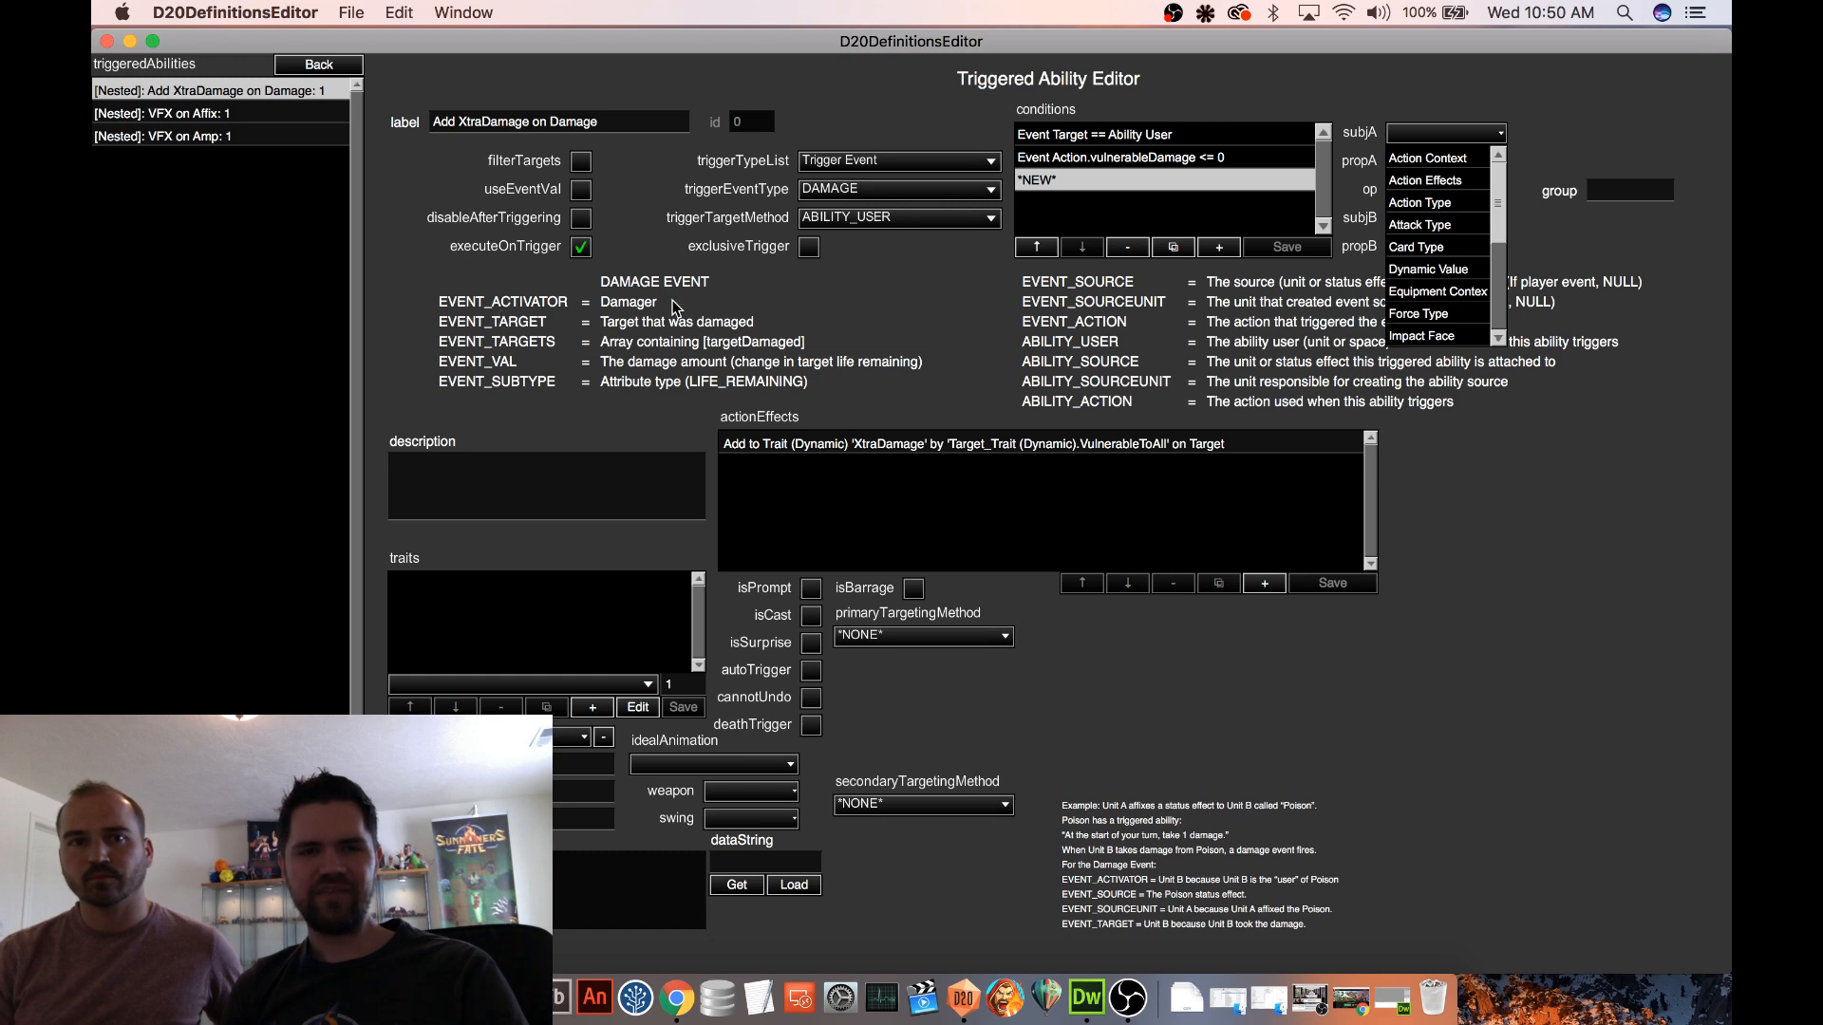
left_click_drag(1488, 200, 1494, 291)
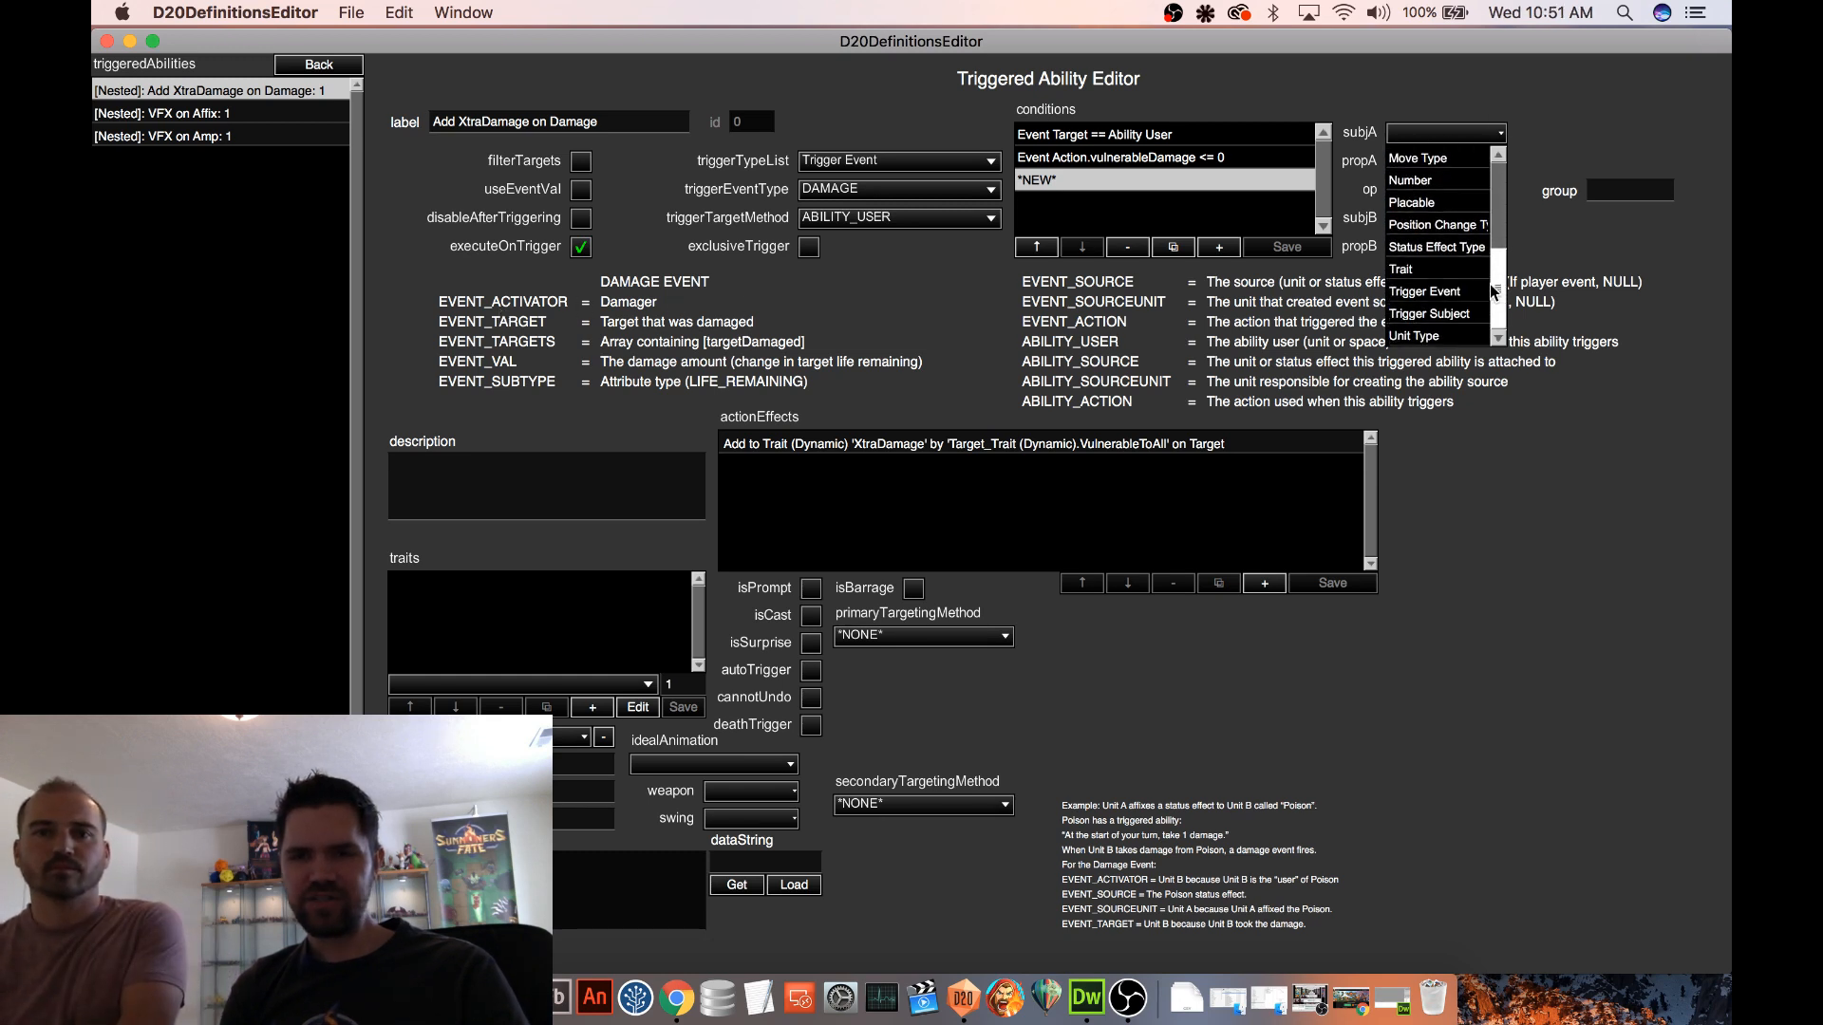
left_click(1440, 314)
left_click(1591, 133)
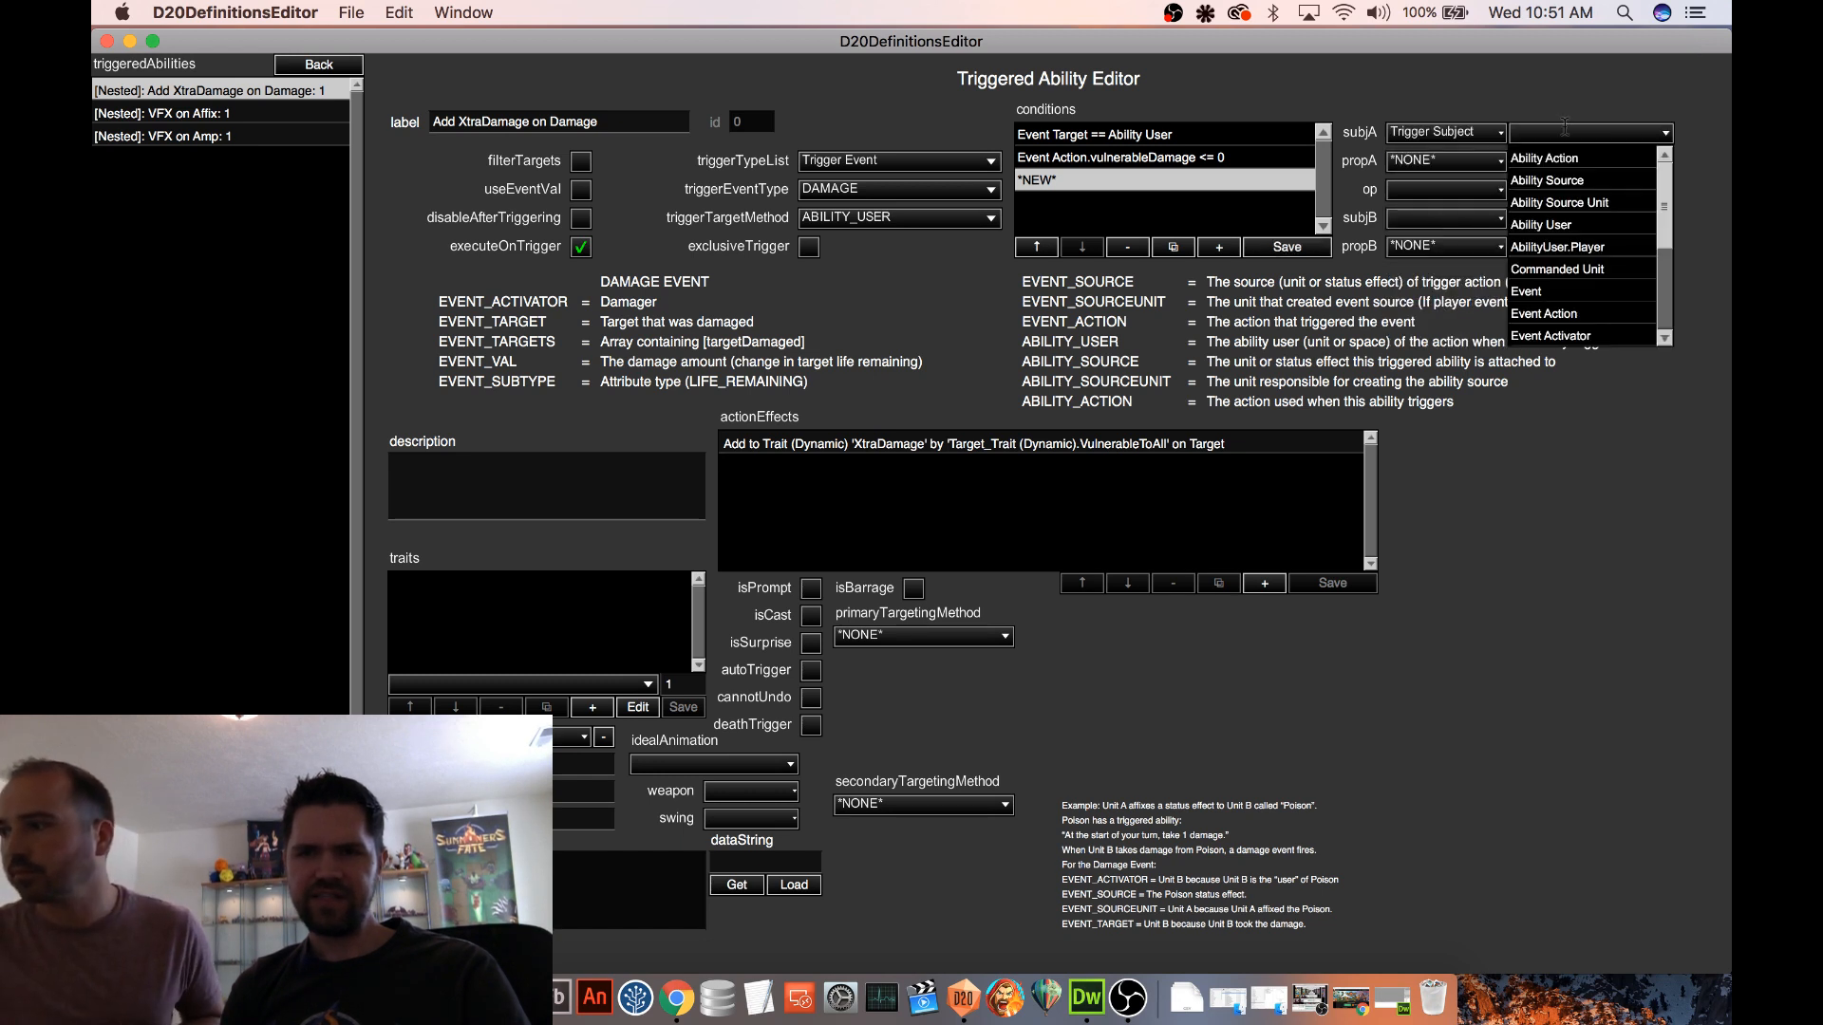
scroll(1595, 220, "down", 3)
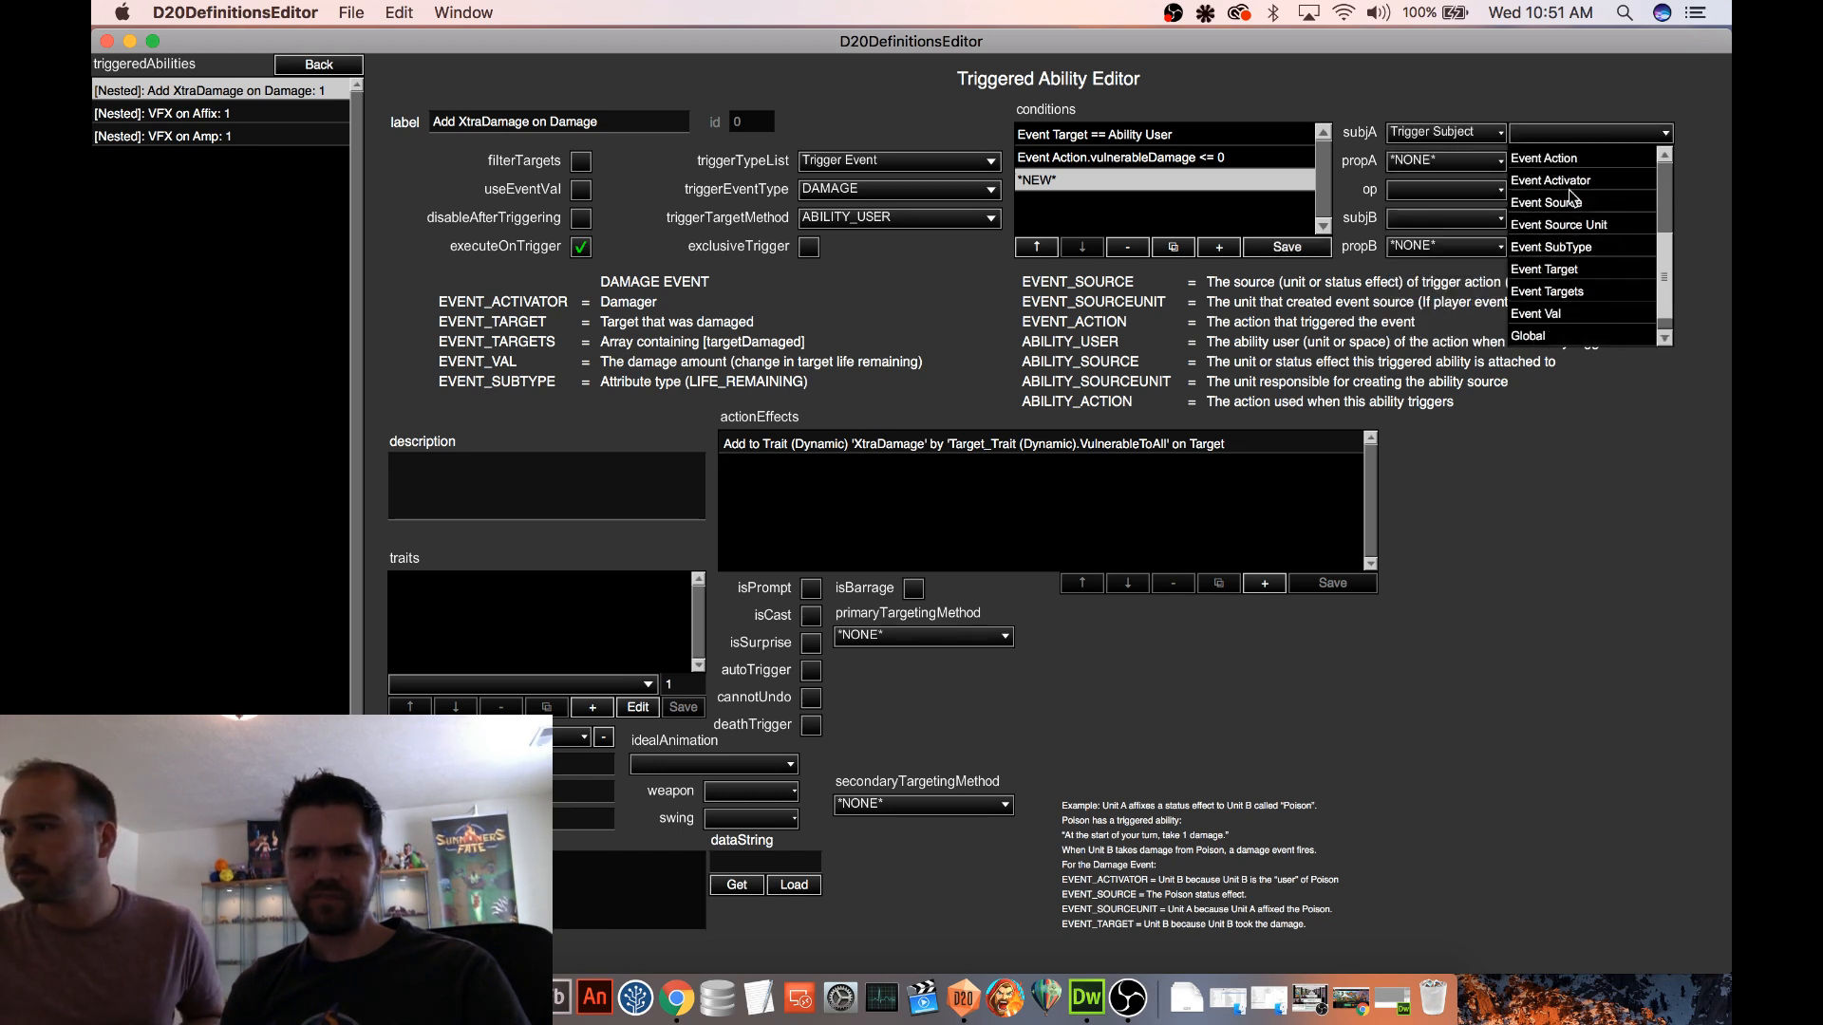
left_click(1576, 183)
Set the new condition's property A to the trait [Type] Goblin
left_click(1412, 191)
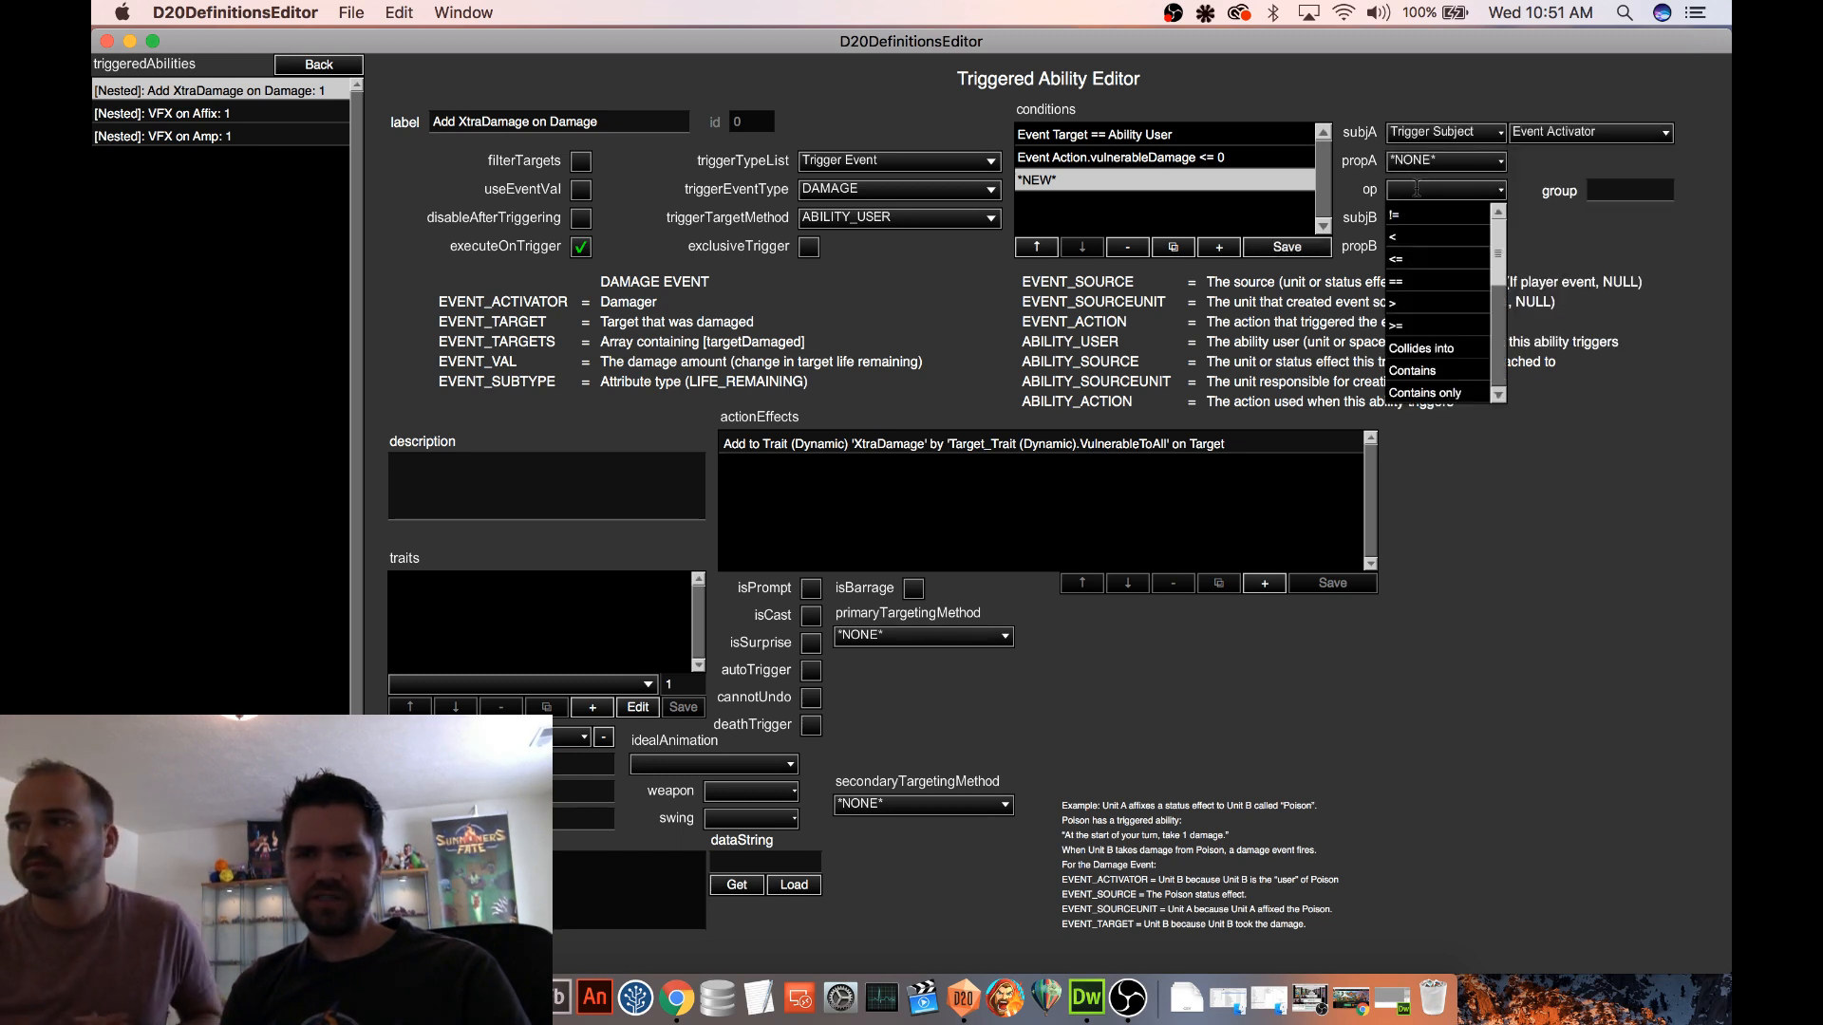
left_click(1433, 191)
left_click(1457, 163)
scroll(1453, 285, "down", 1)
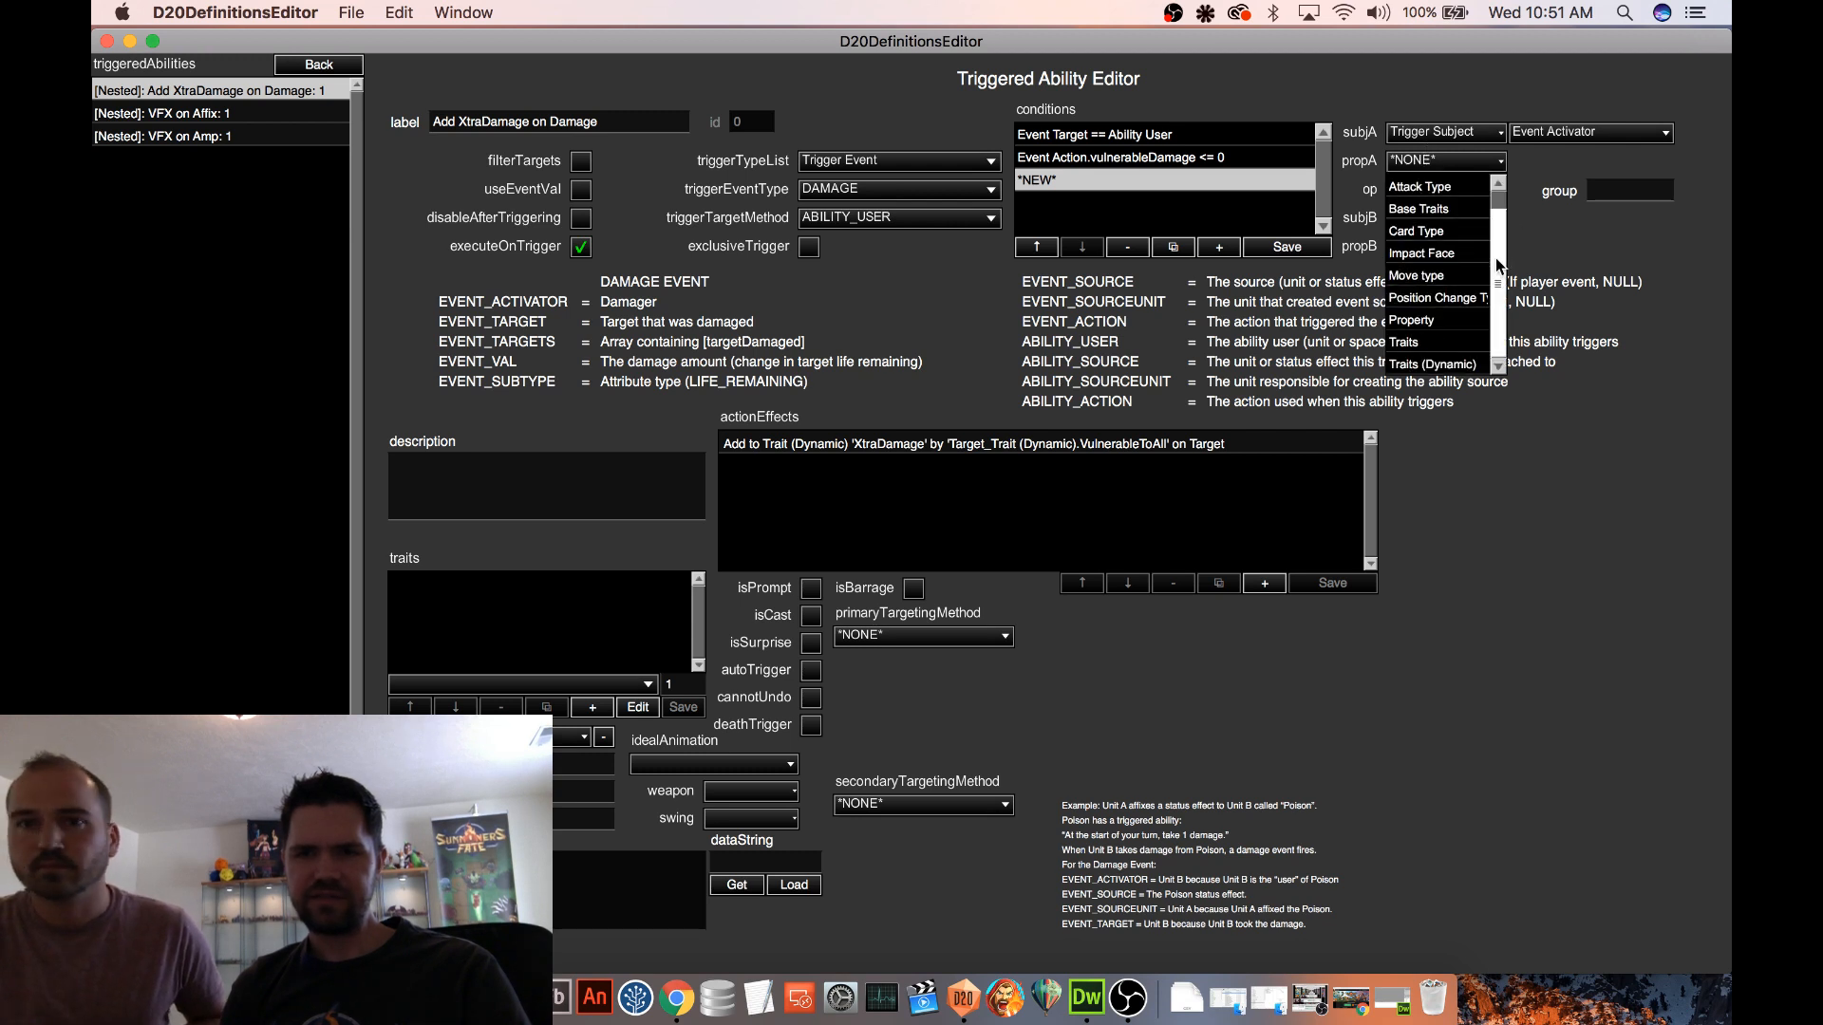
left_click(1414, 344)
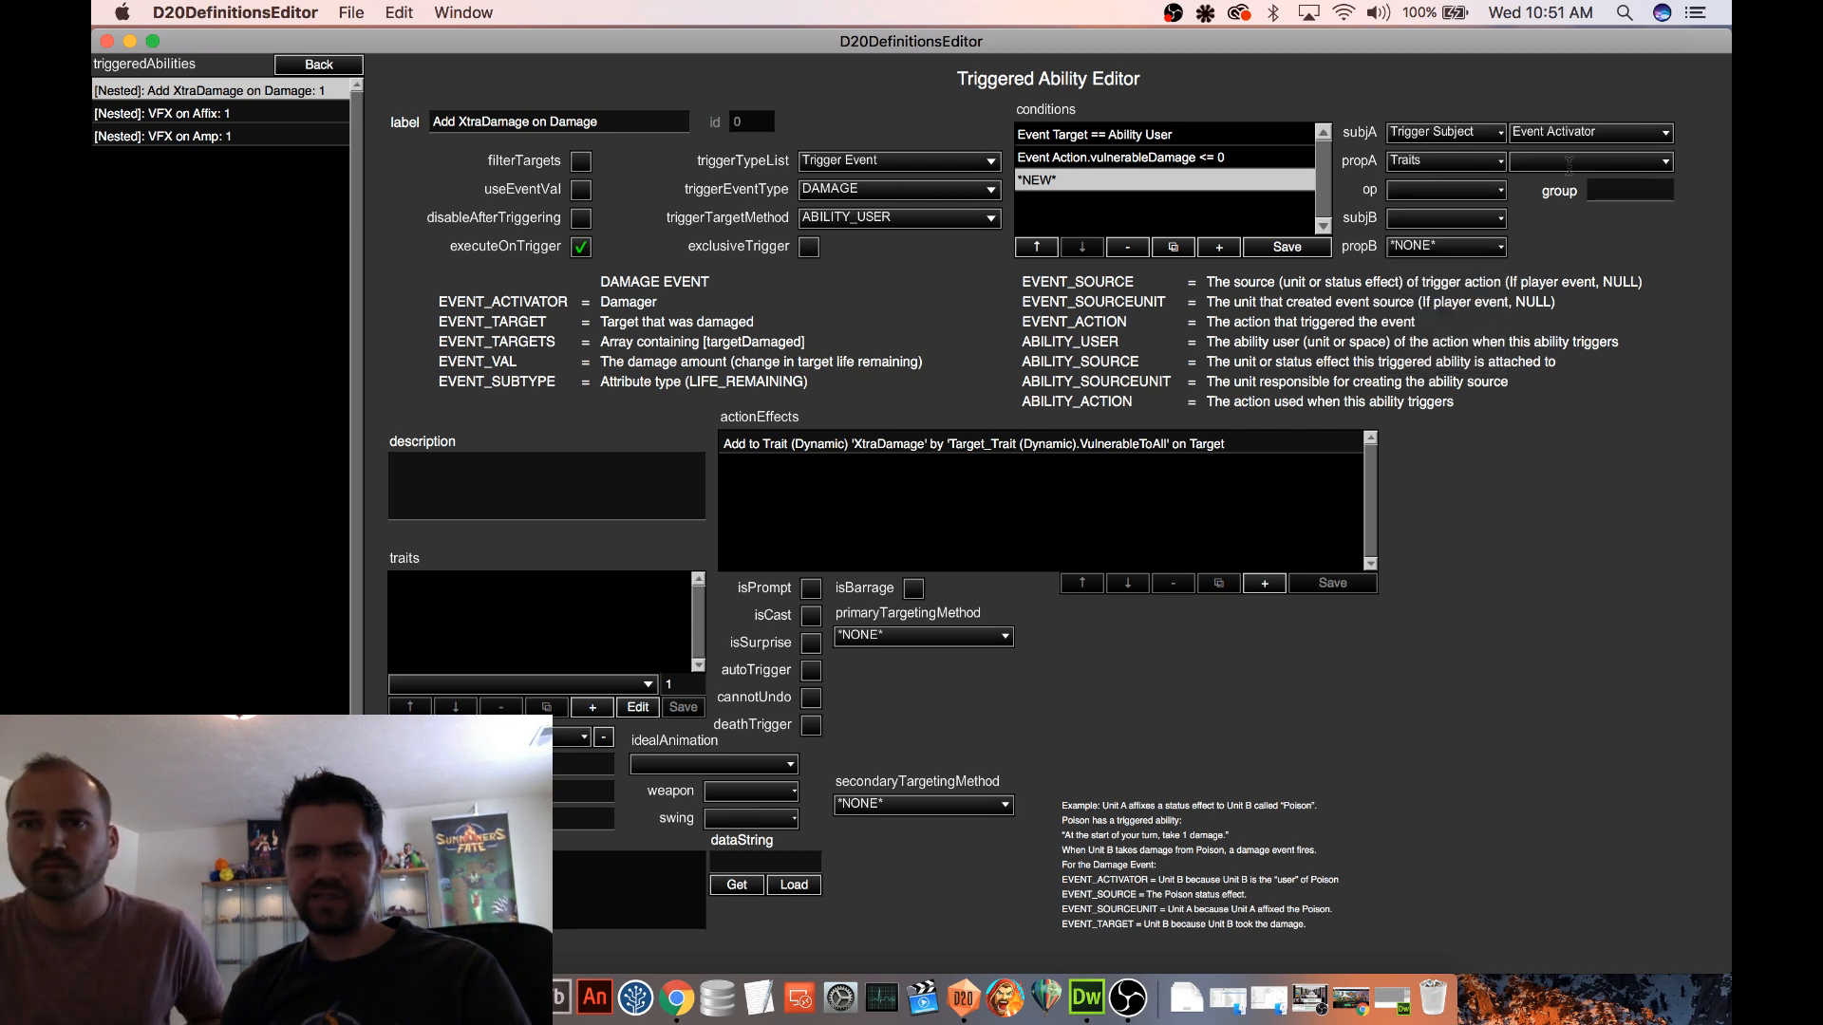
left_click(1591, 161)
left_click_drag(1664, 195, 1652, 337)
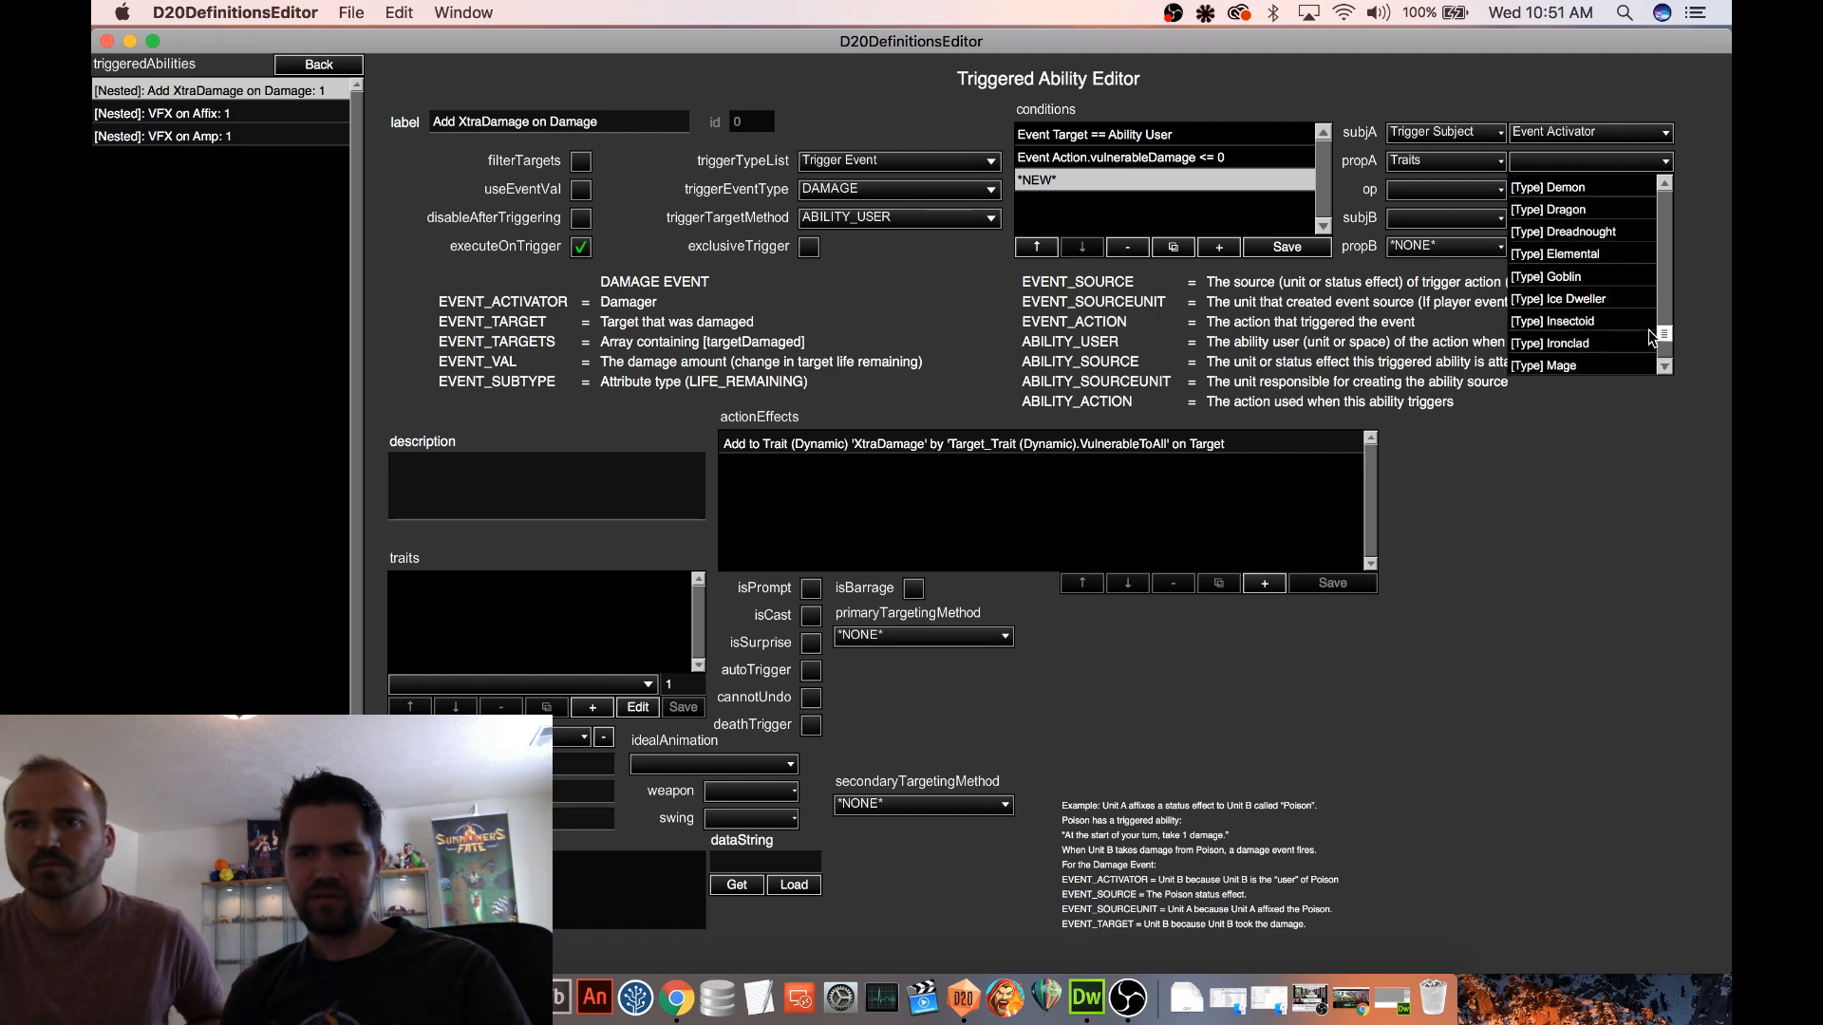
left_click(1557, 276)
Complete the Goblin condition with the operator >= and the number 1, and save it
left_click(1434, 189)
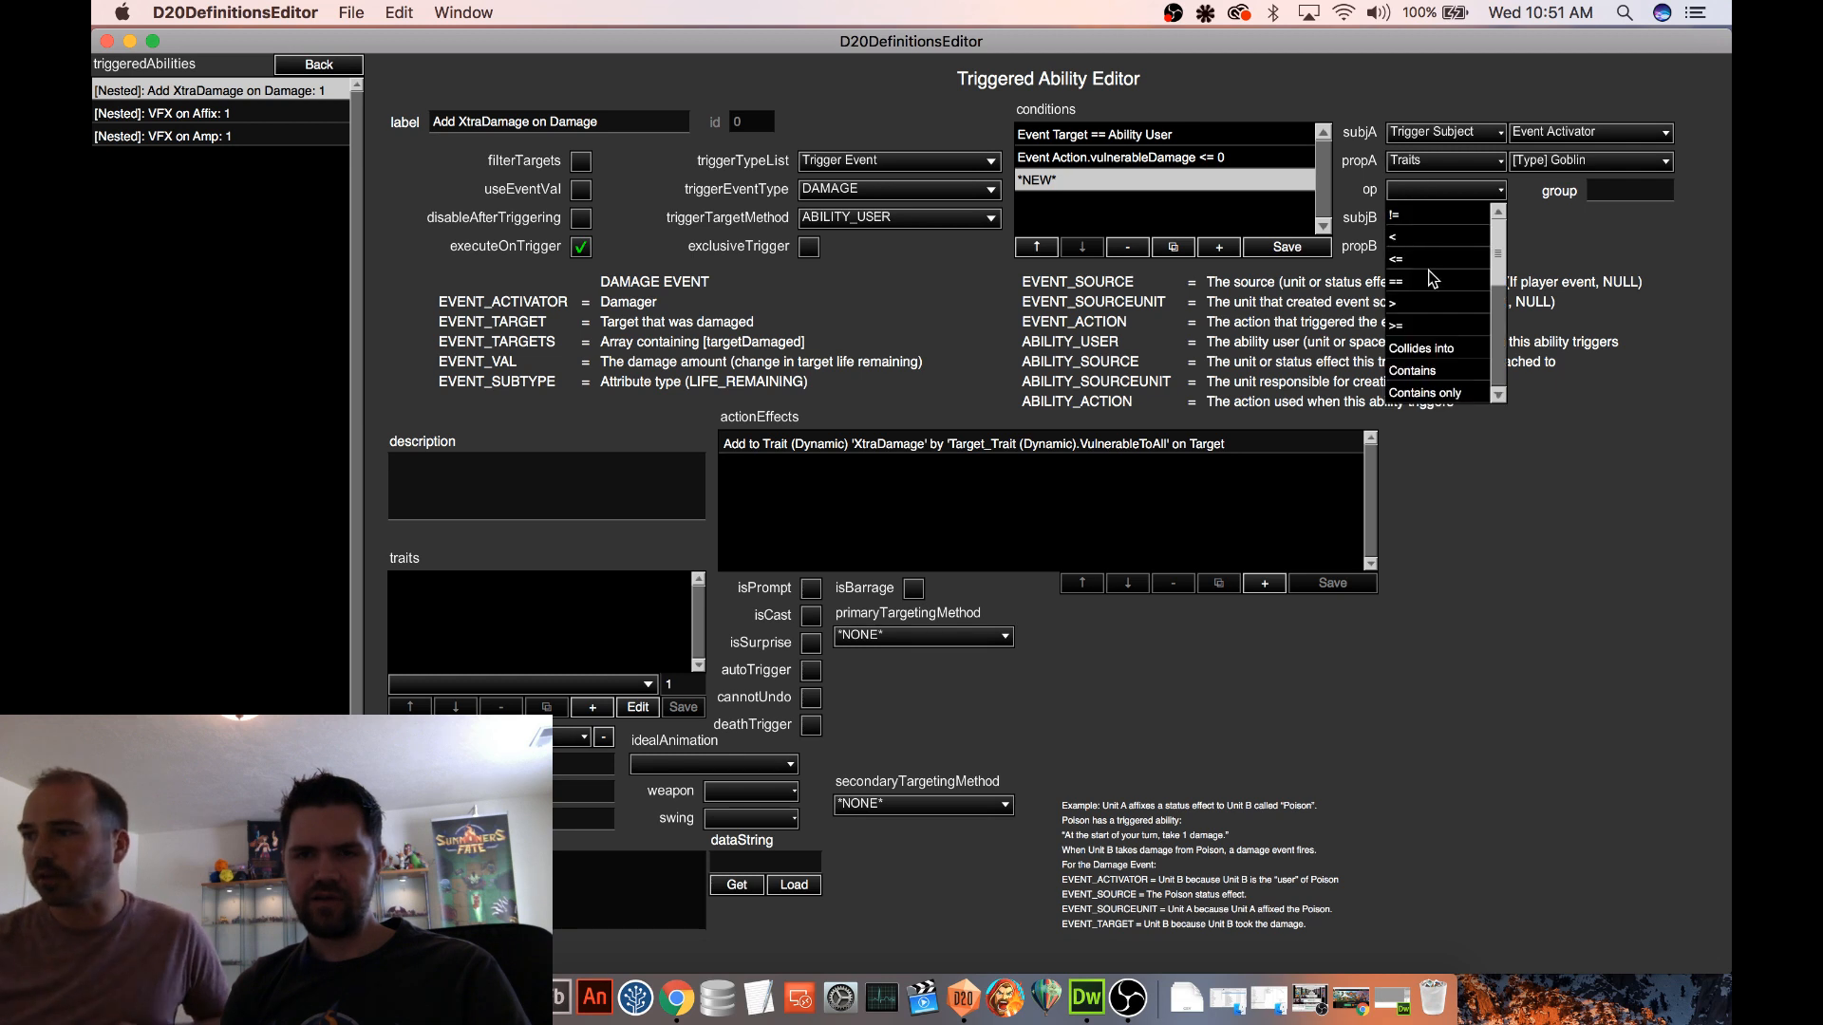
left_click(1411, 328)
left_click(1420, 218)
scroll(1429, 397, "down", 5)
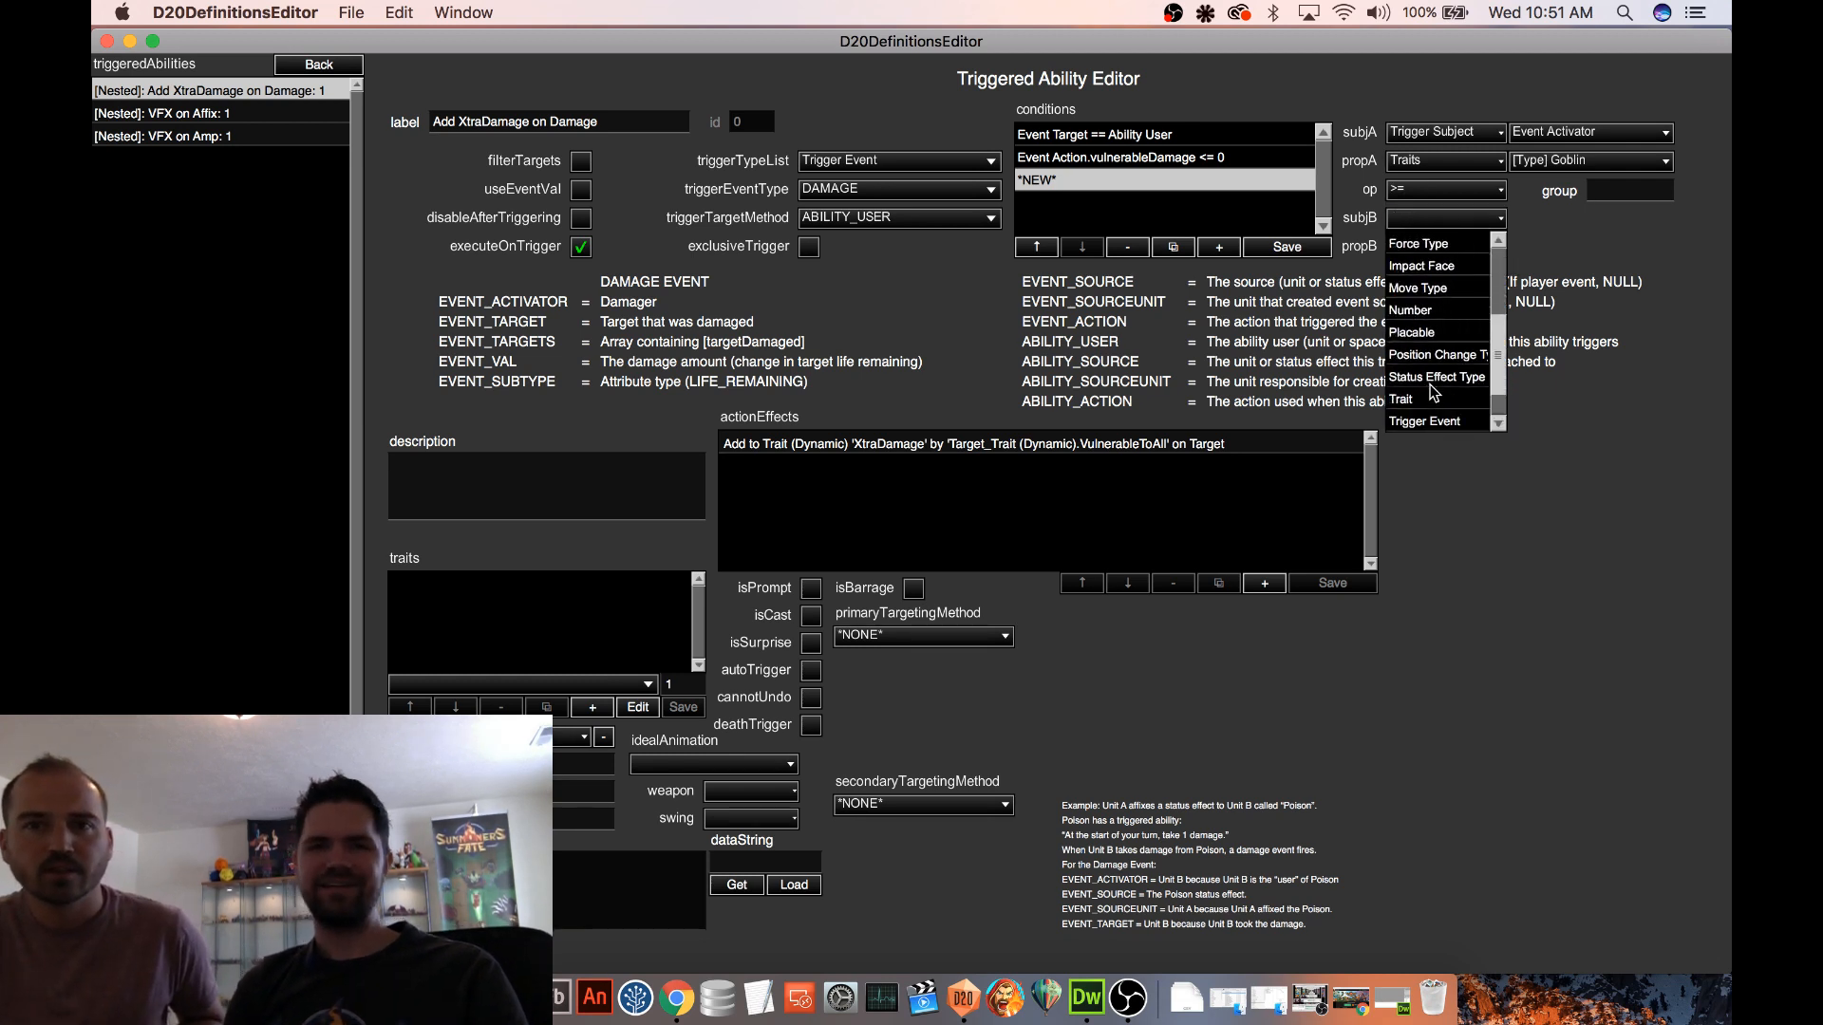
scroll(1437, 356, "down", 1)
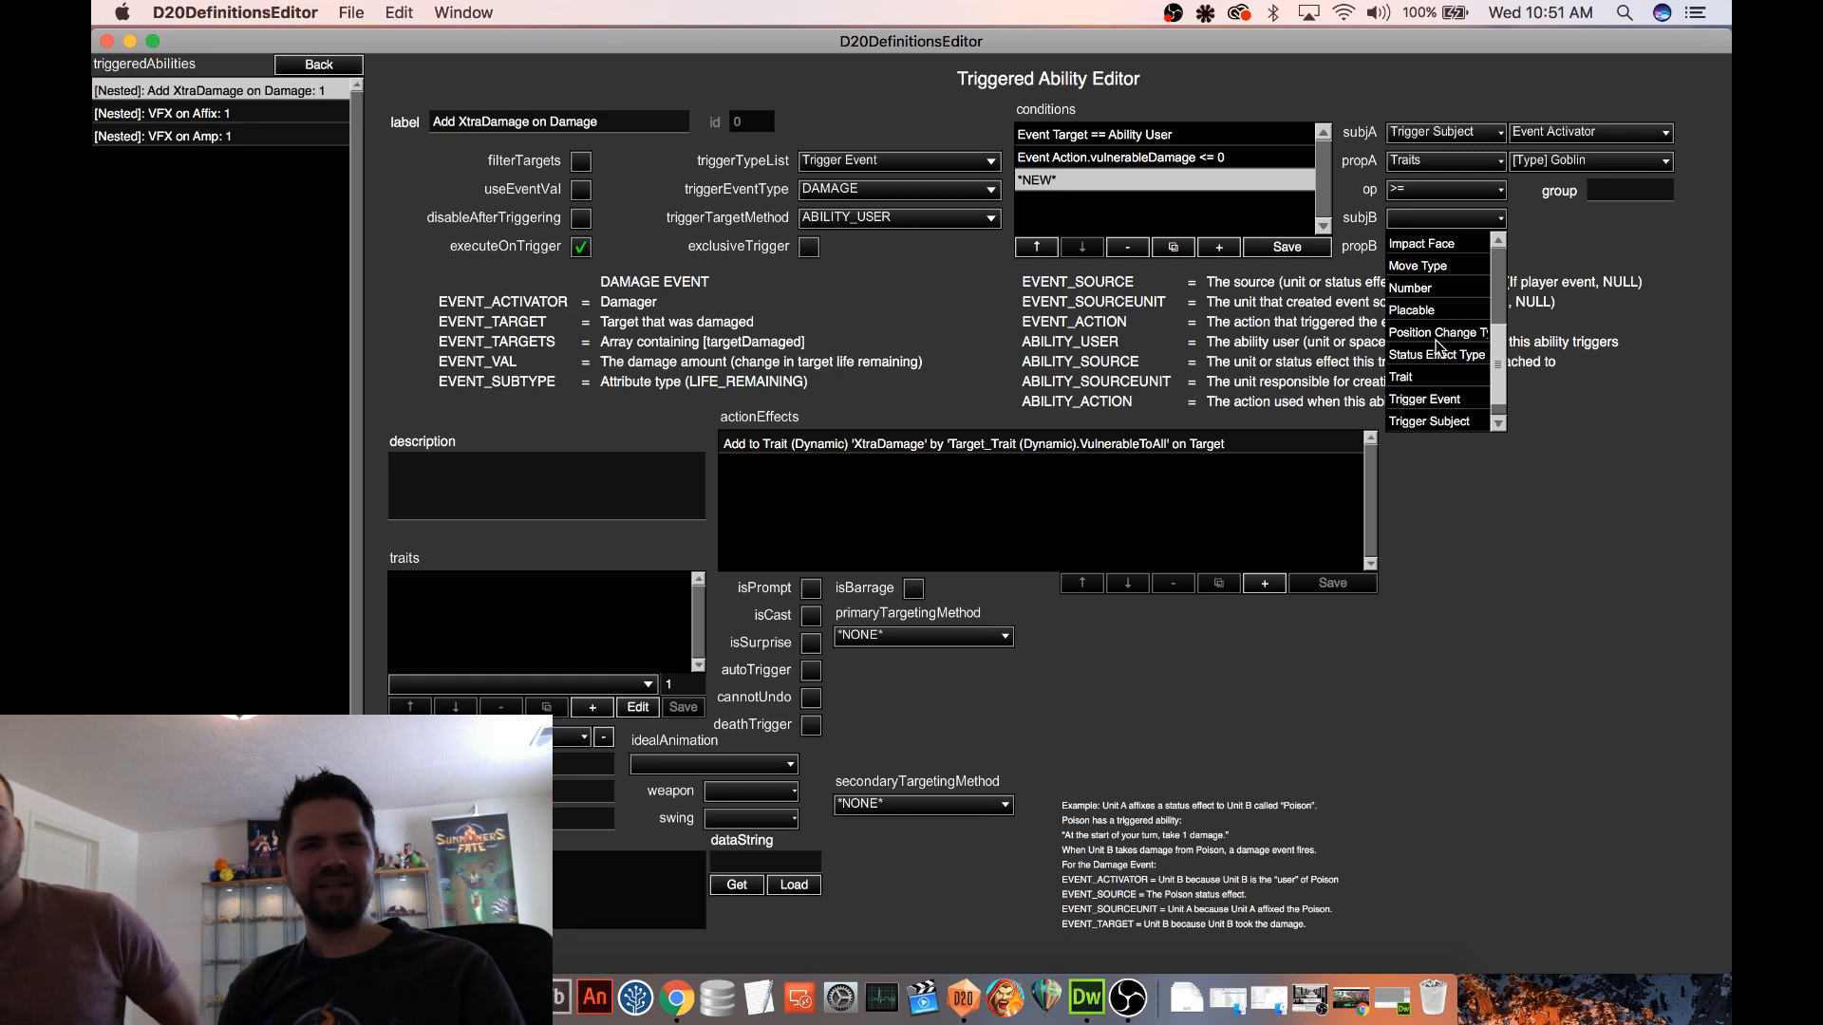
scroll(1438, 352, "down", 1)
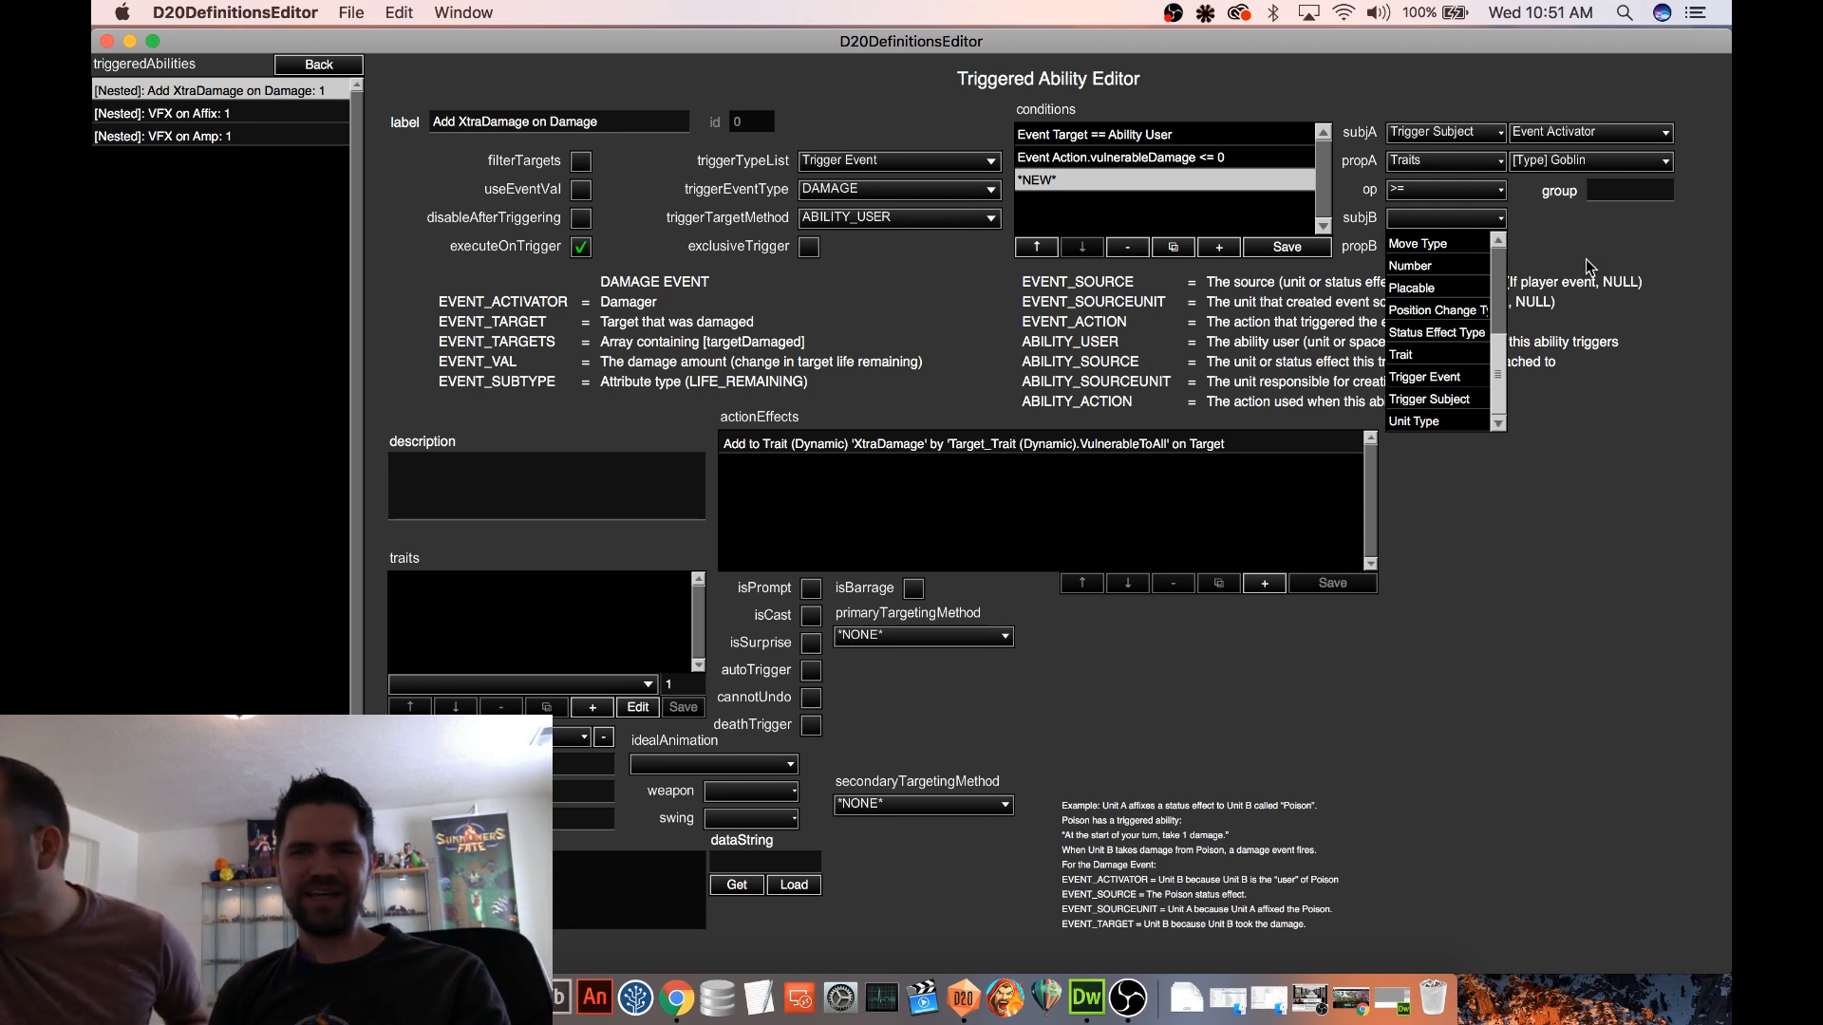
left_click(1440, 220)
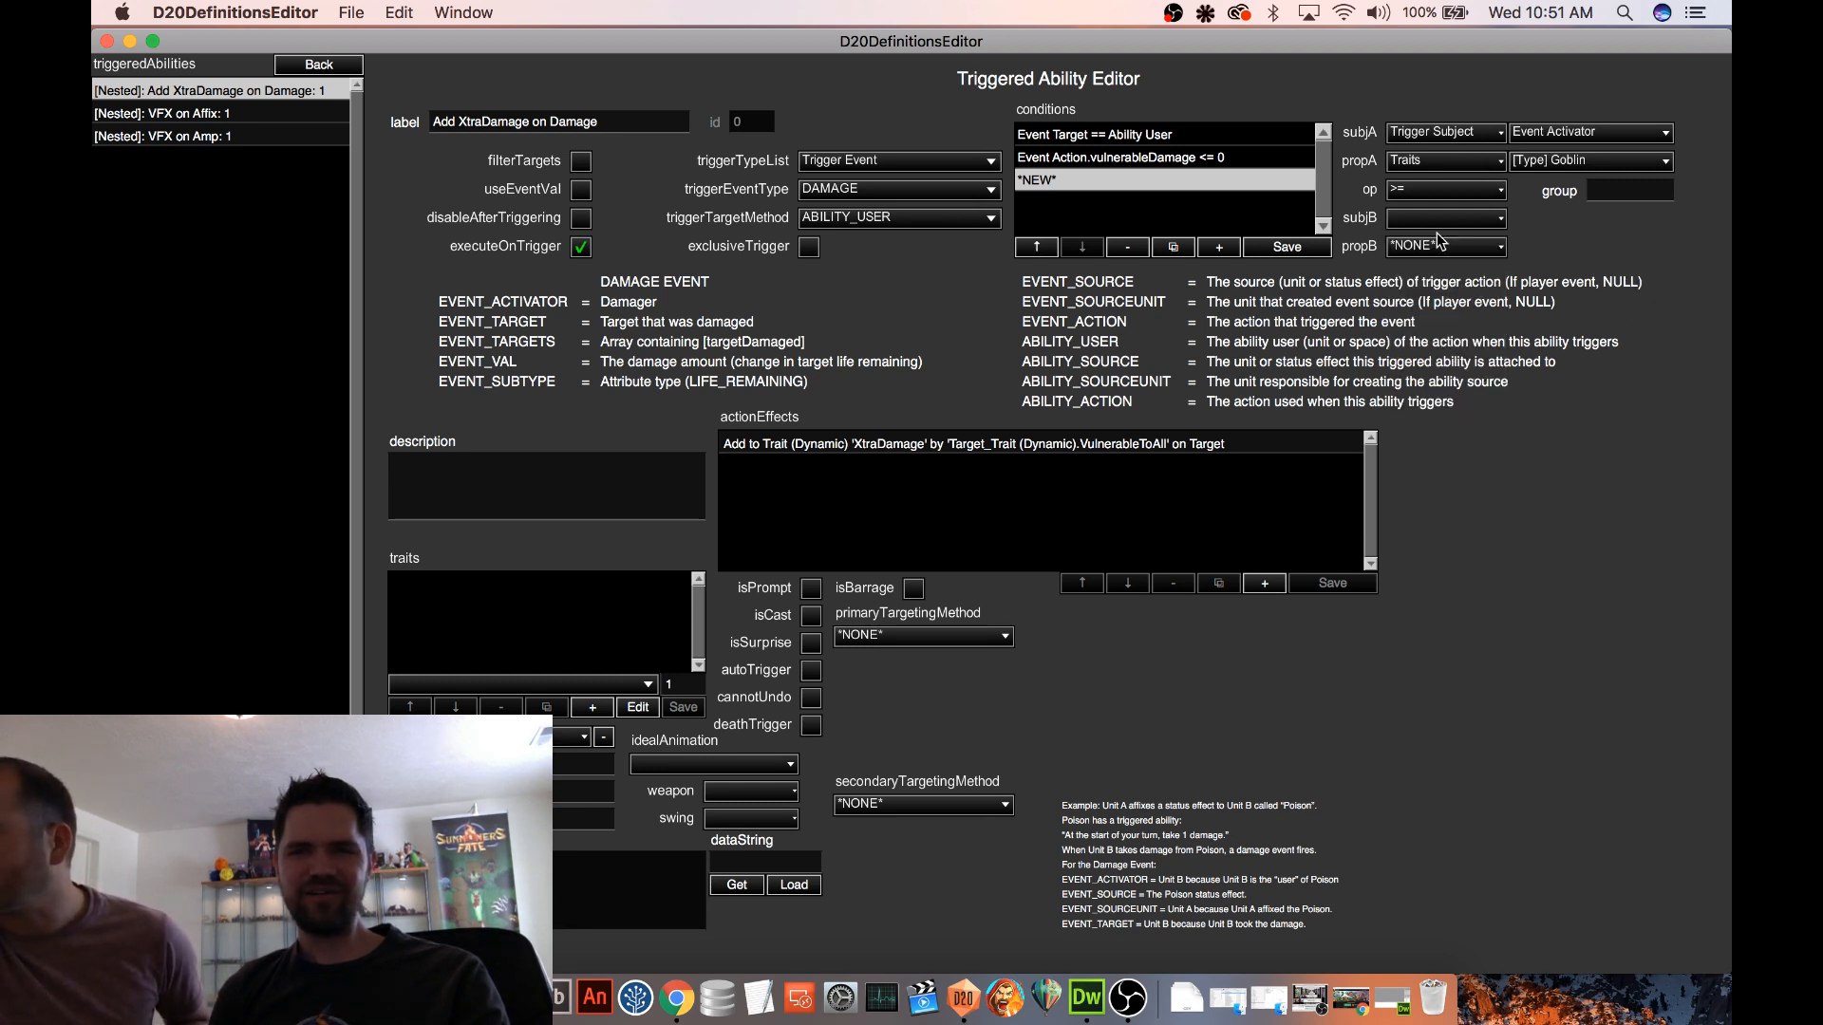
left_click(1439, 220)
scroll(1434, 359, "down", 2)
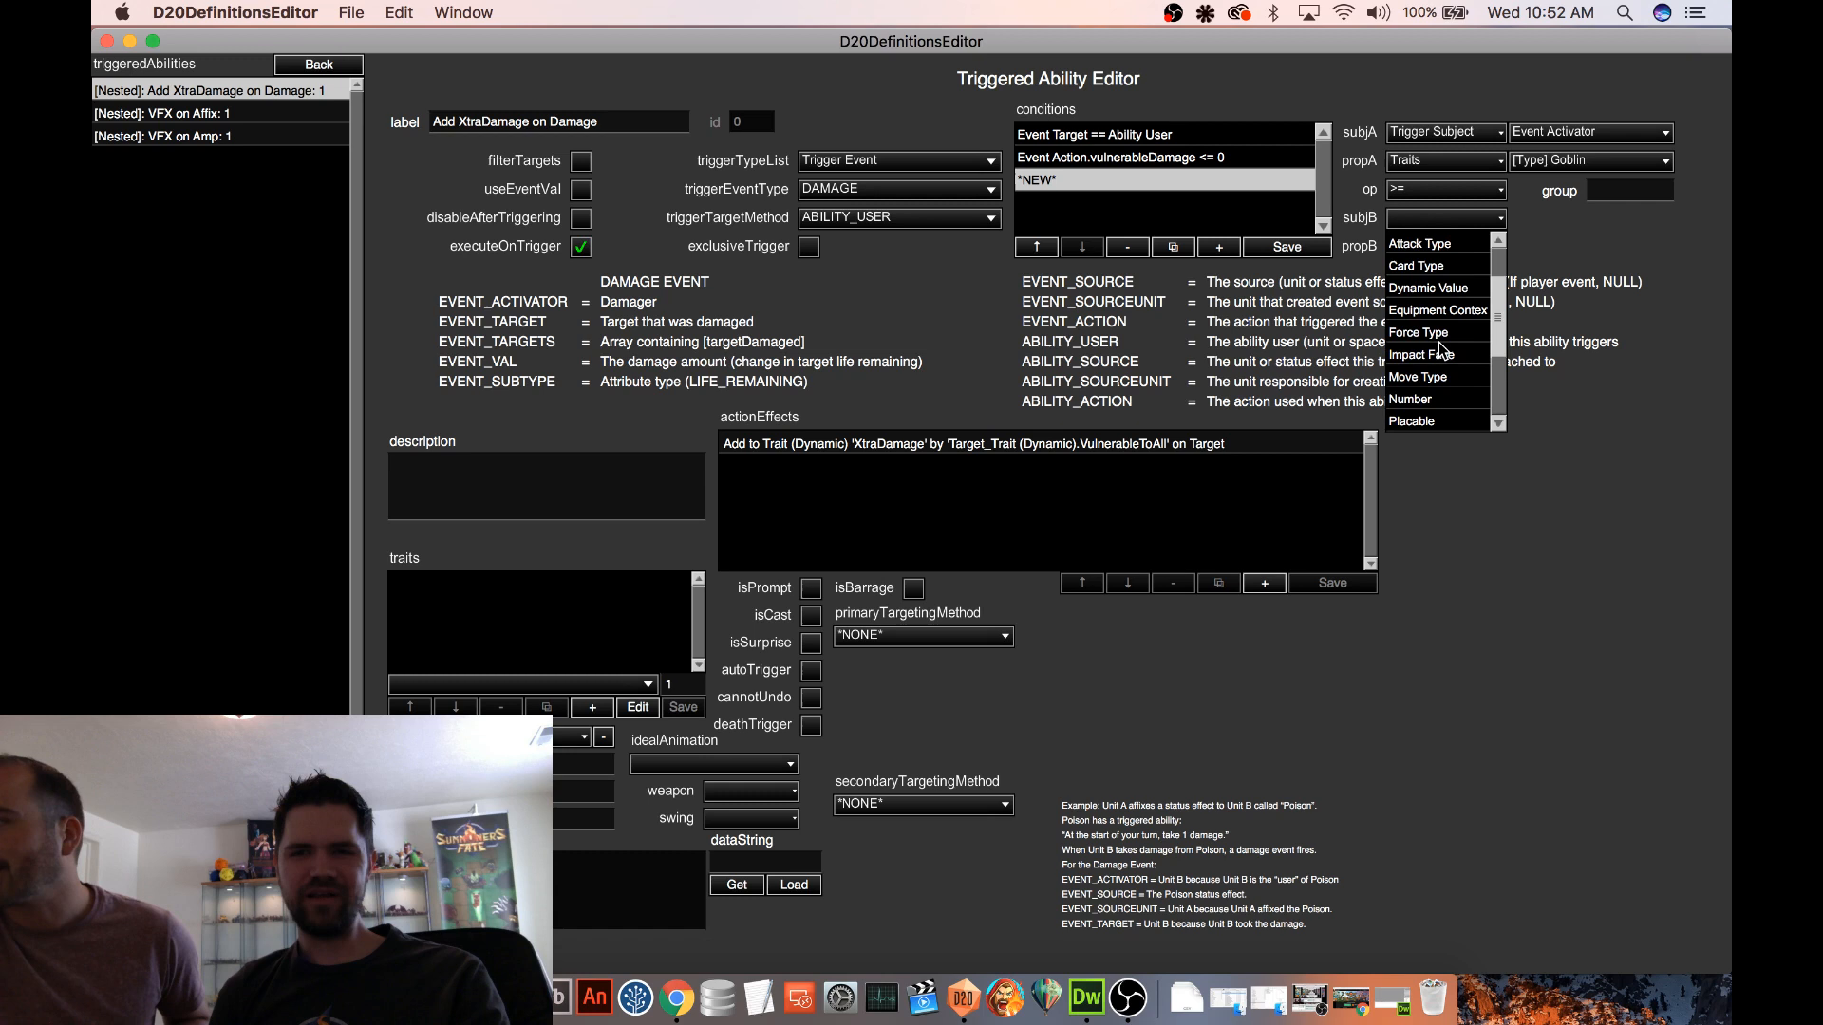
left_click(1436, 407)
left_click(1518, 215)
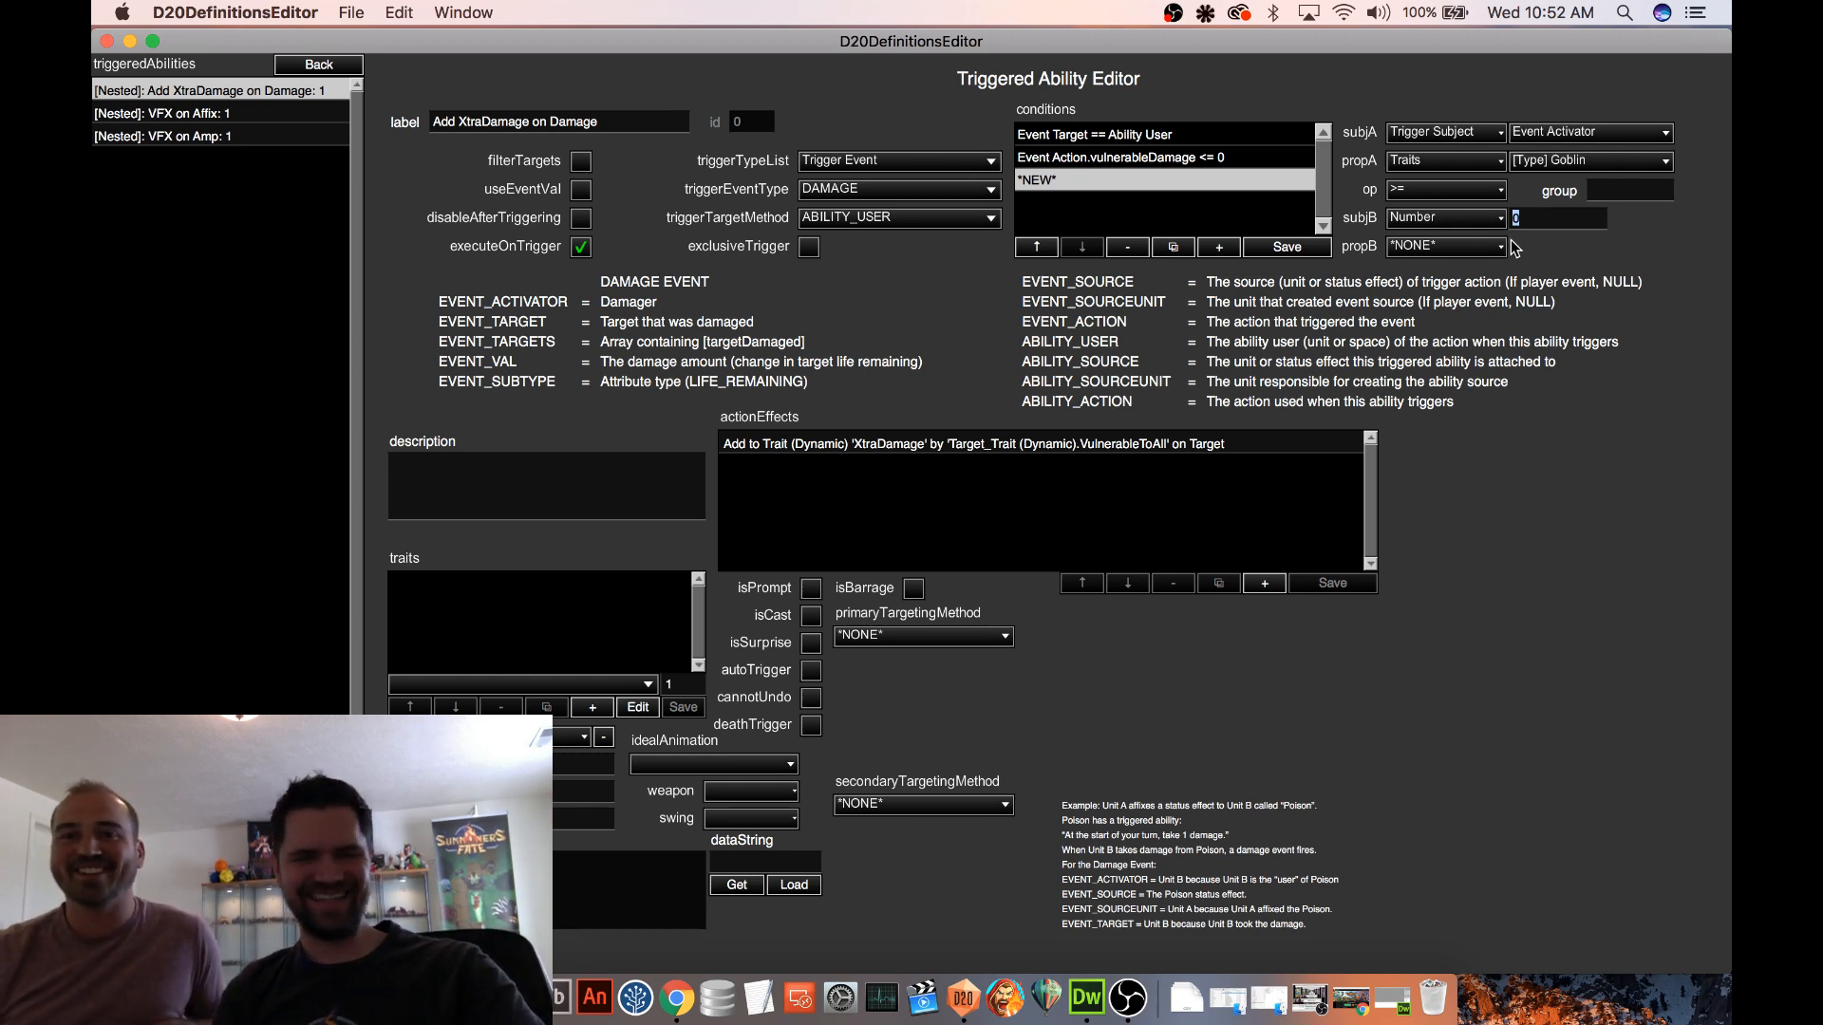
type("1")
left_click(1278, 248)
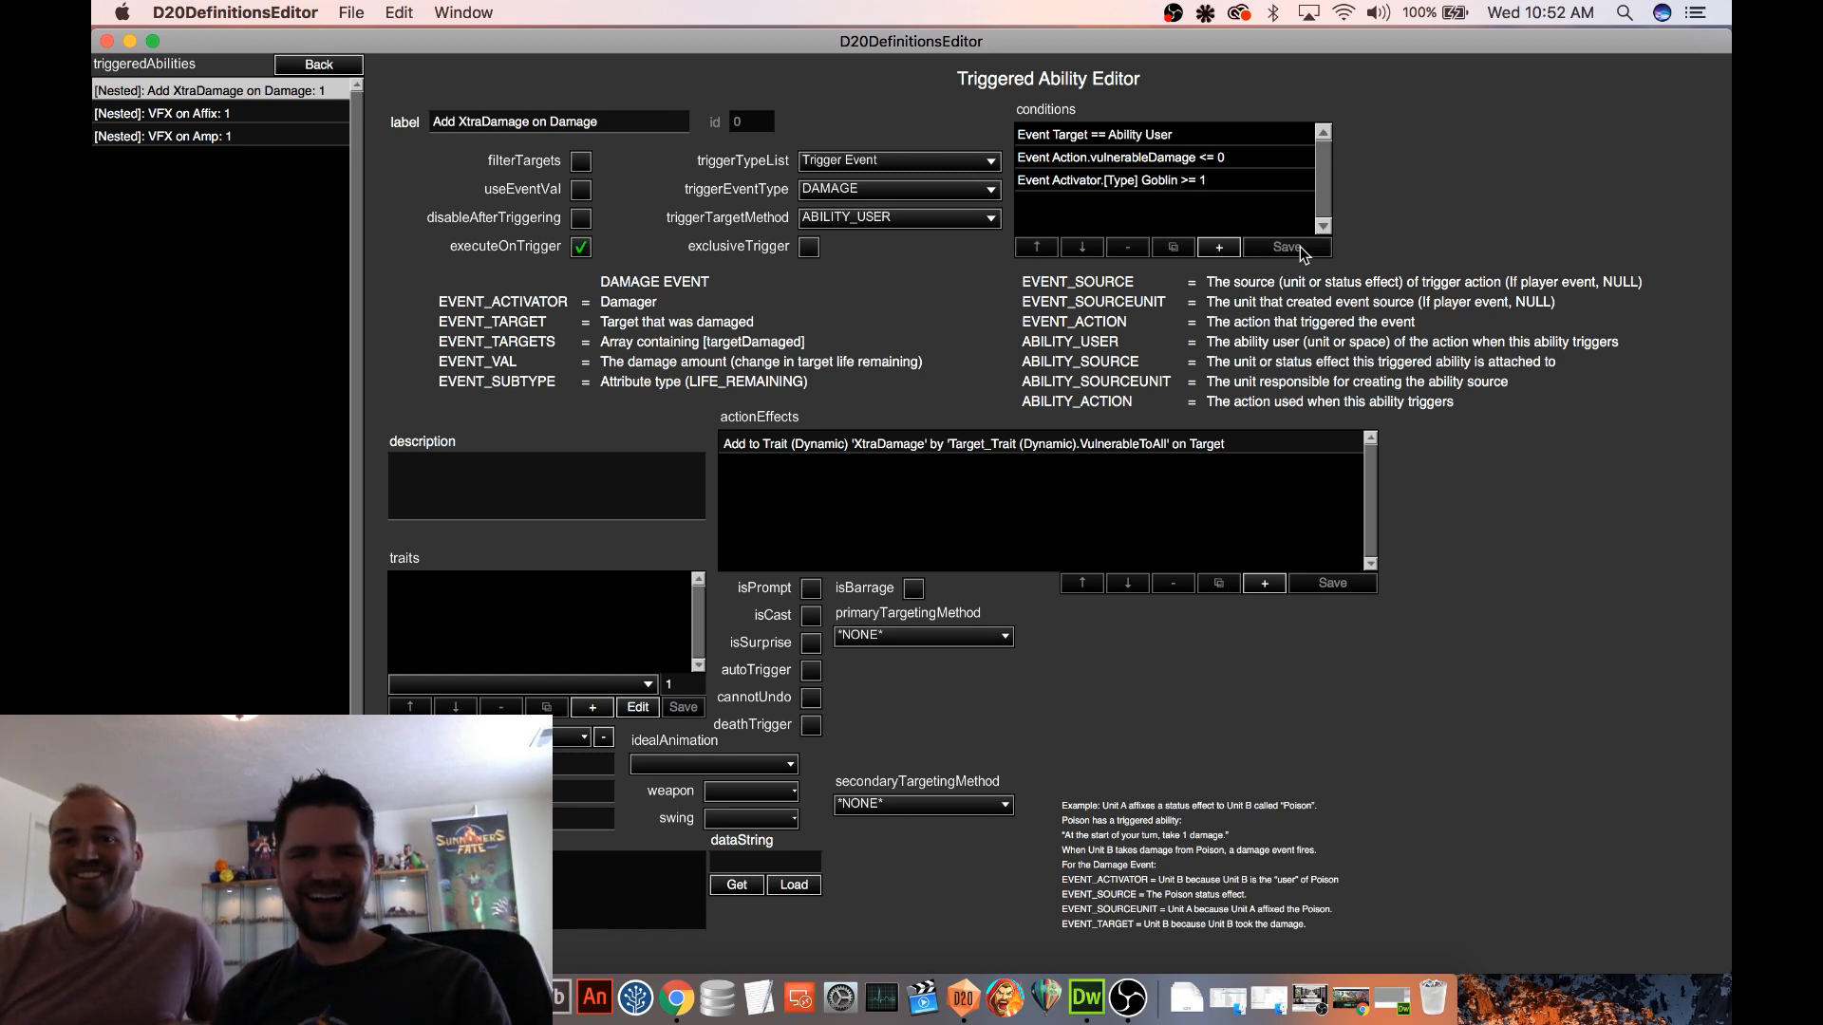
Change the value of the XtraDamage action effect to the copied VulnerableToGoblin trait name and save the effect
left_click(1071, 188)
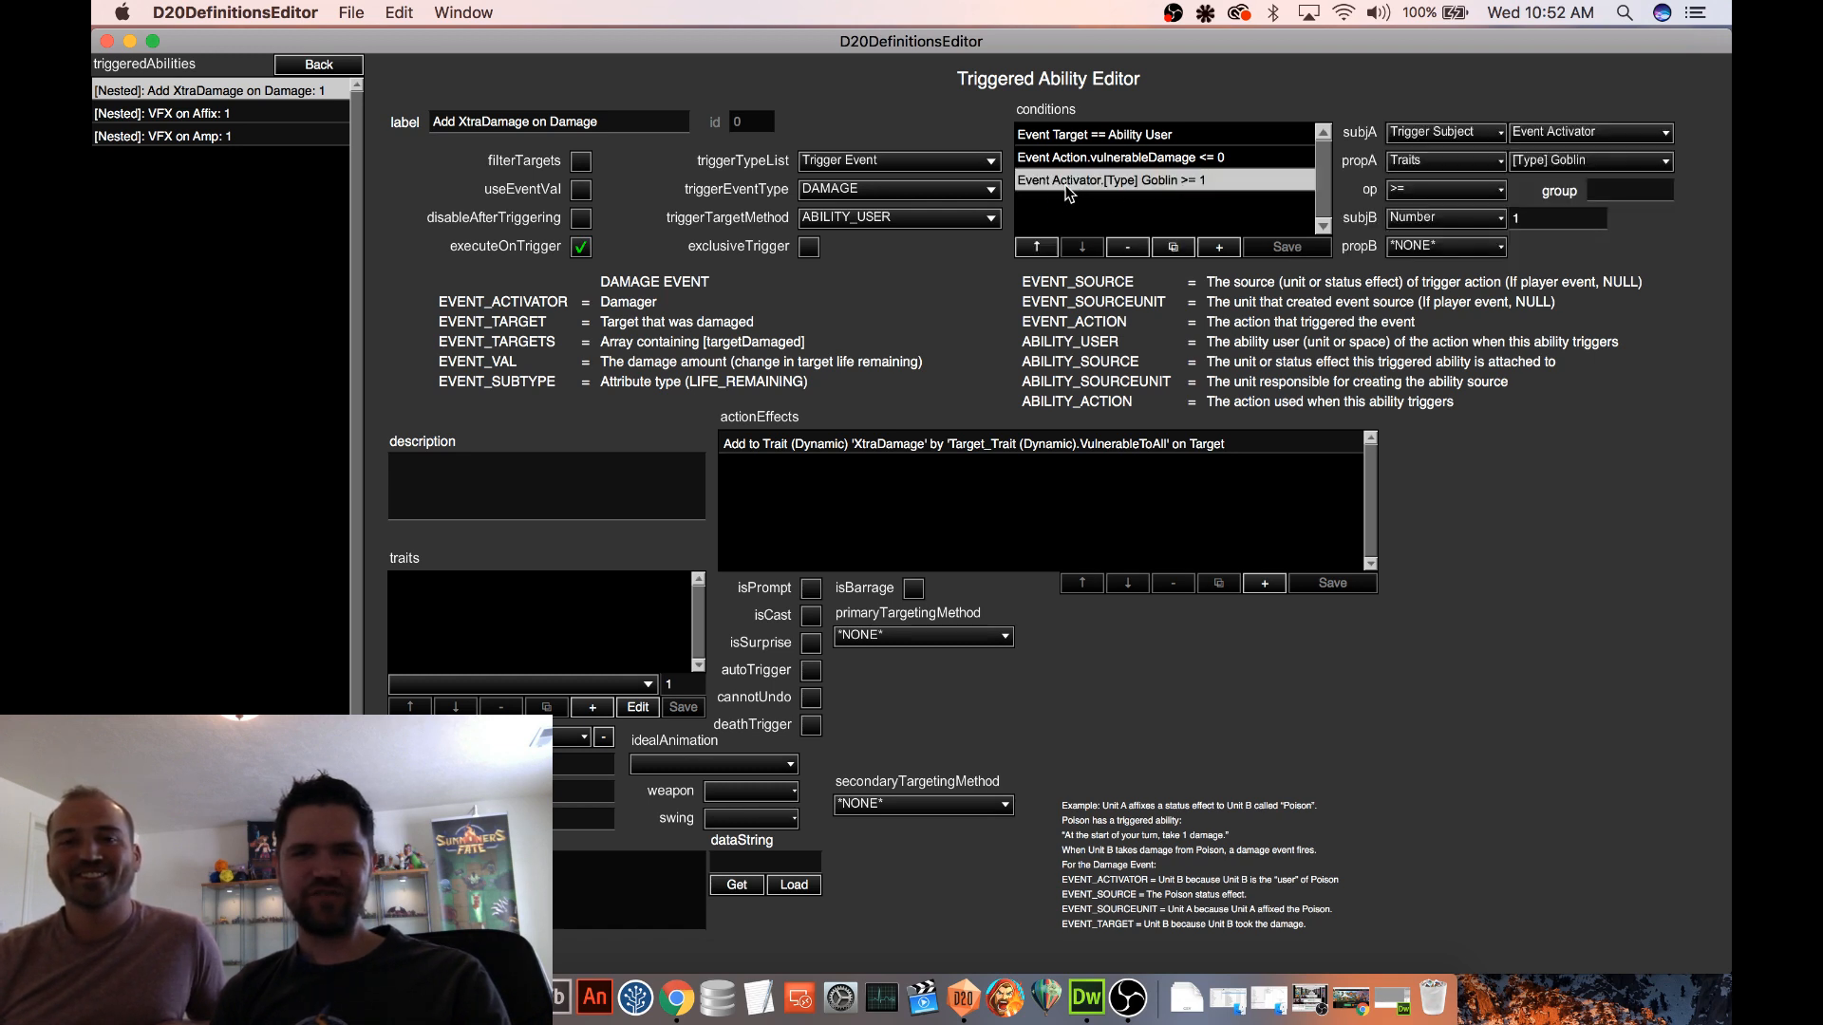
left_click(1157, 159)
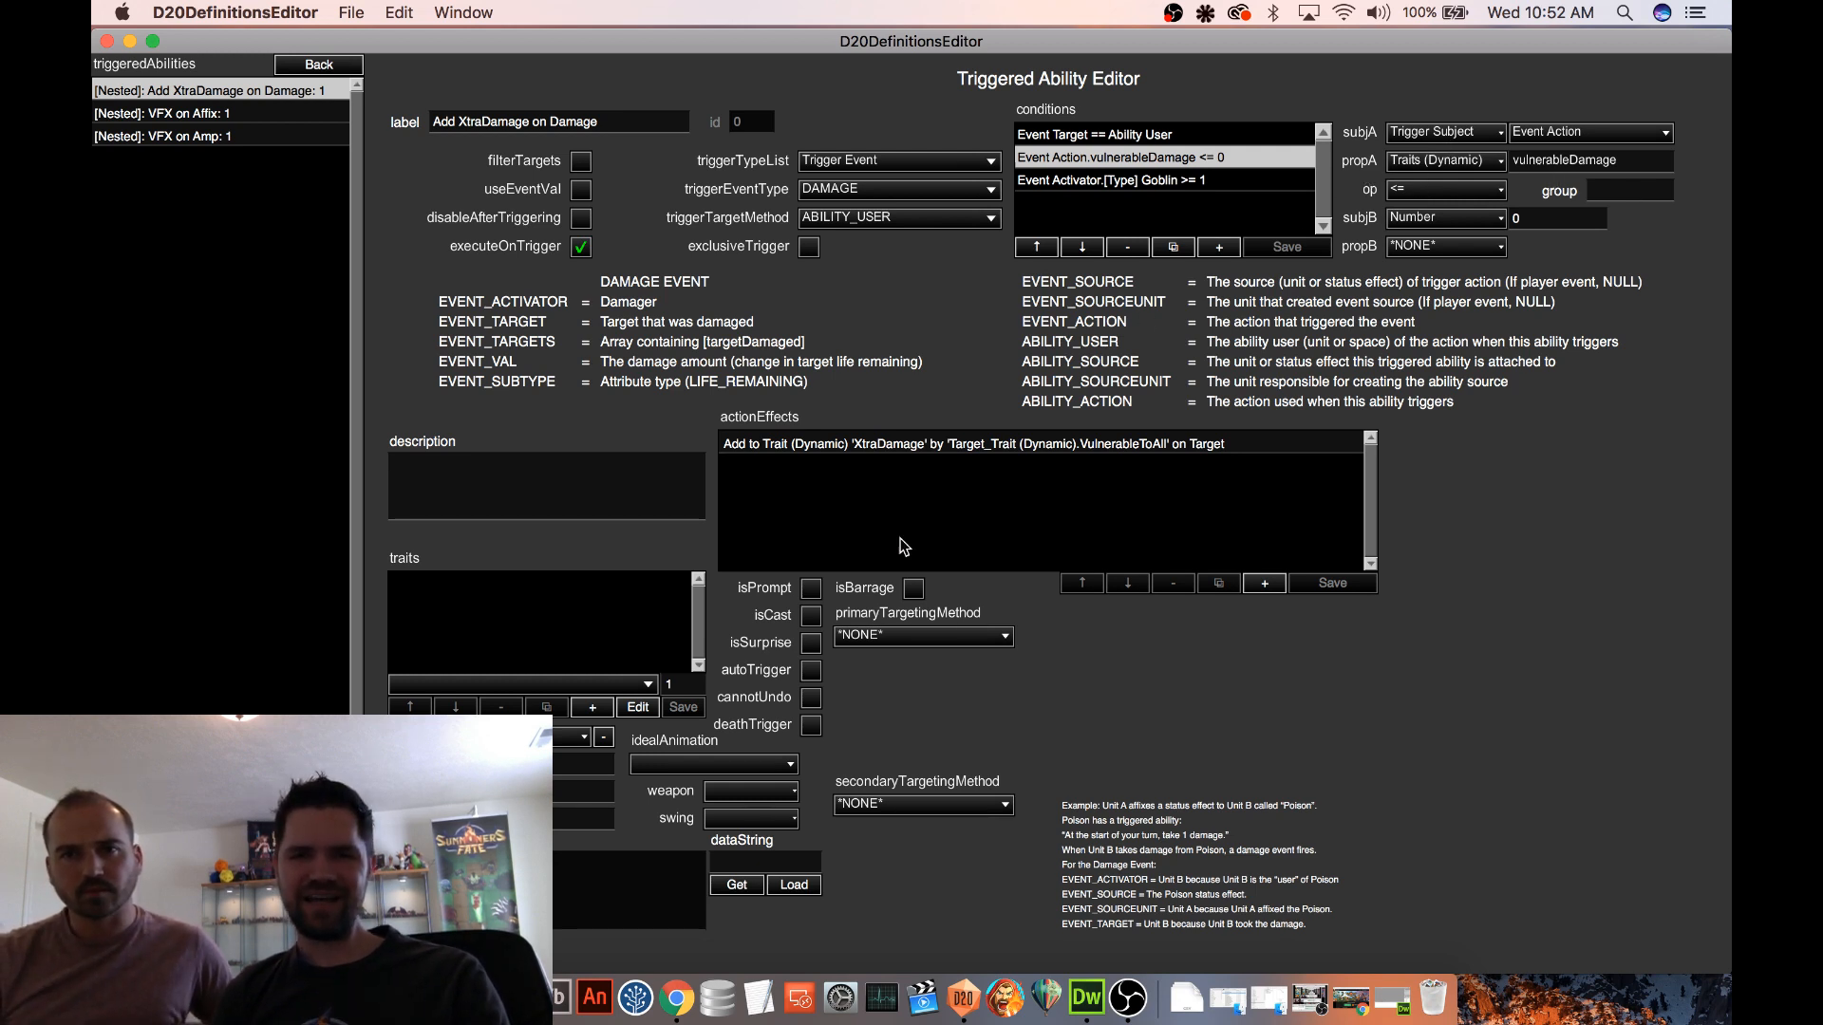
left_click(960, 445)
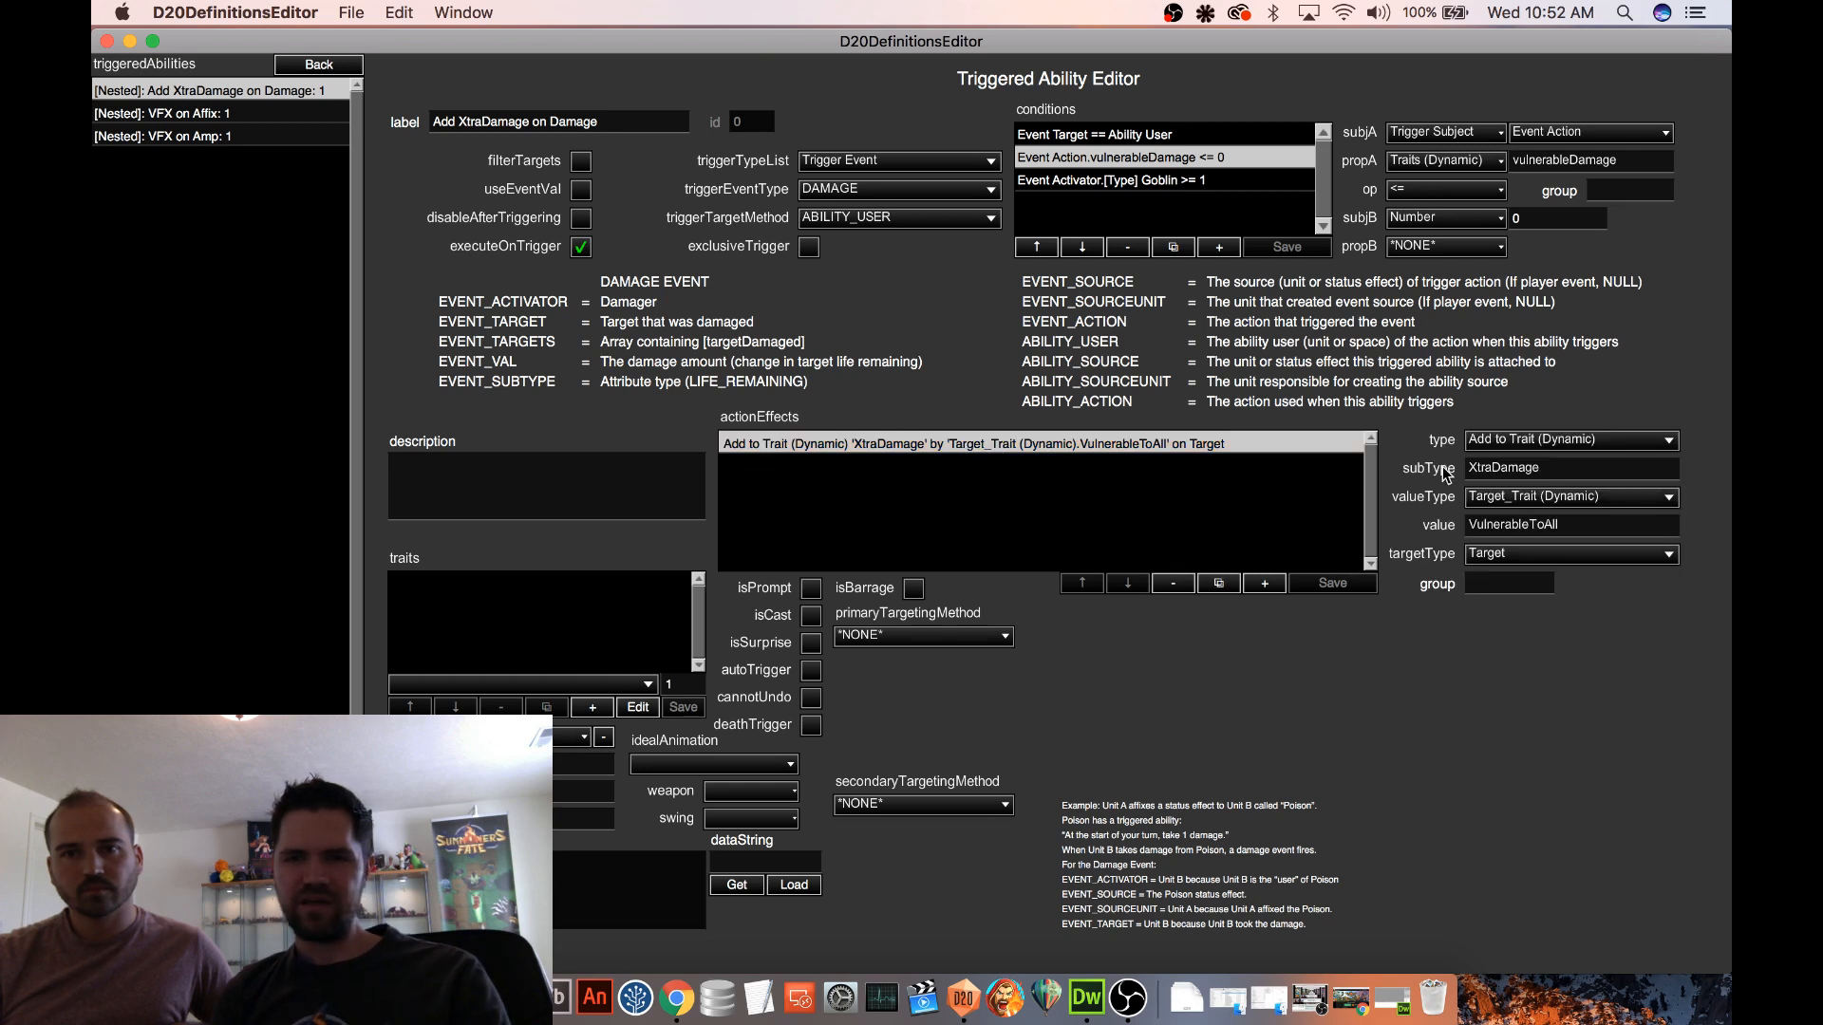
double_click(1488, 524)
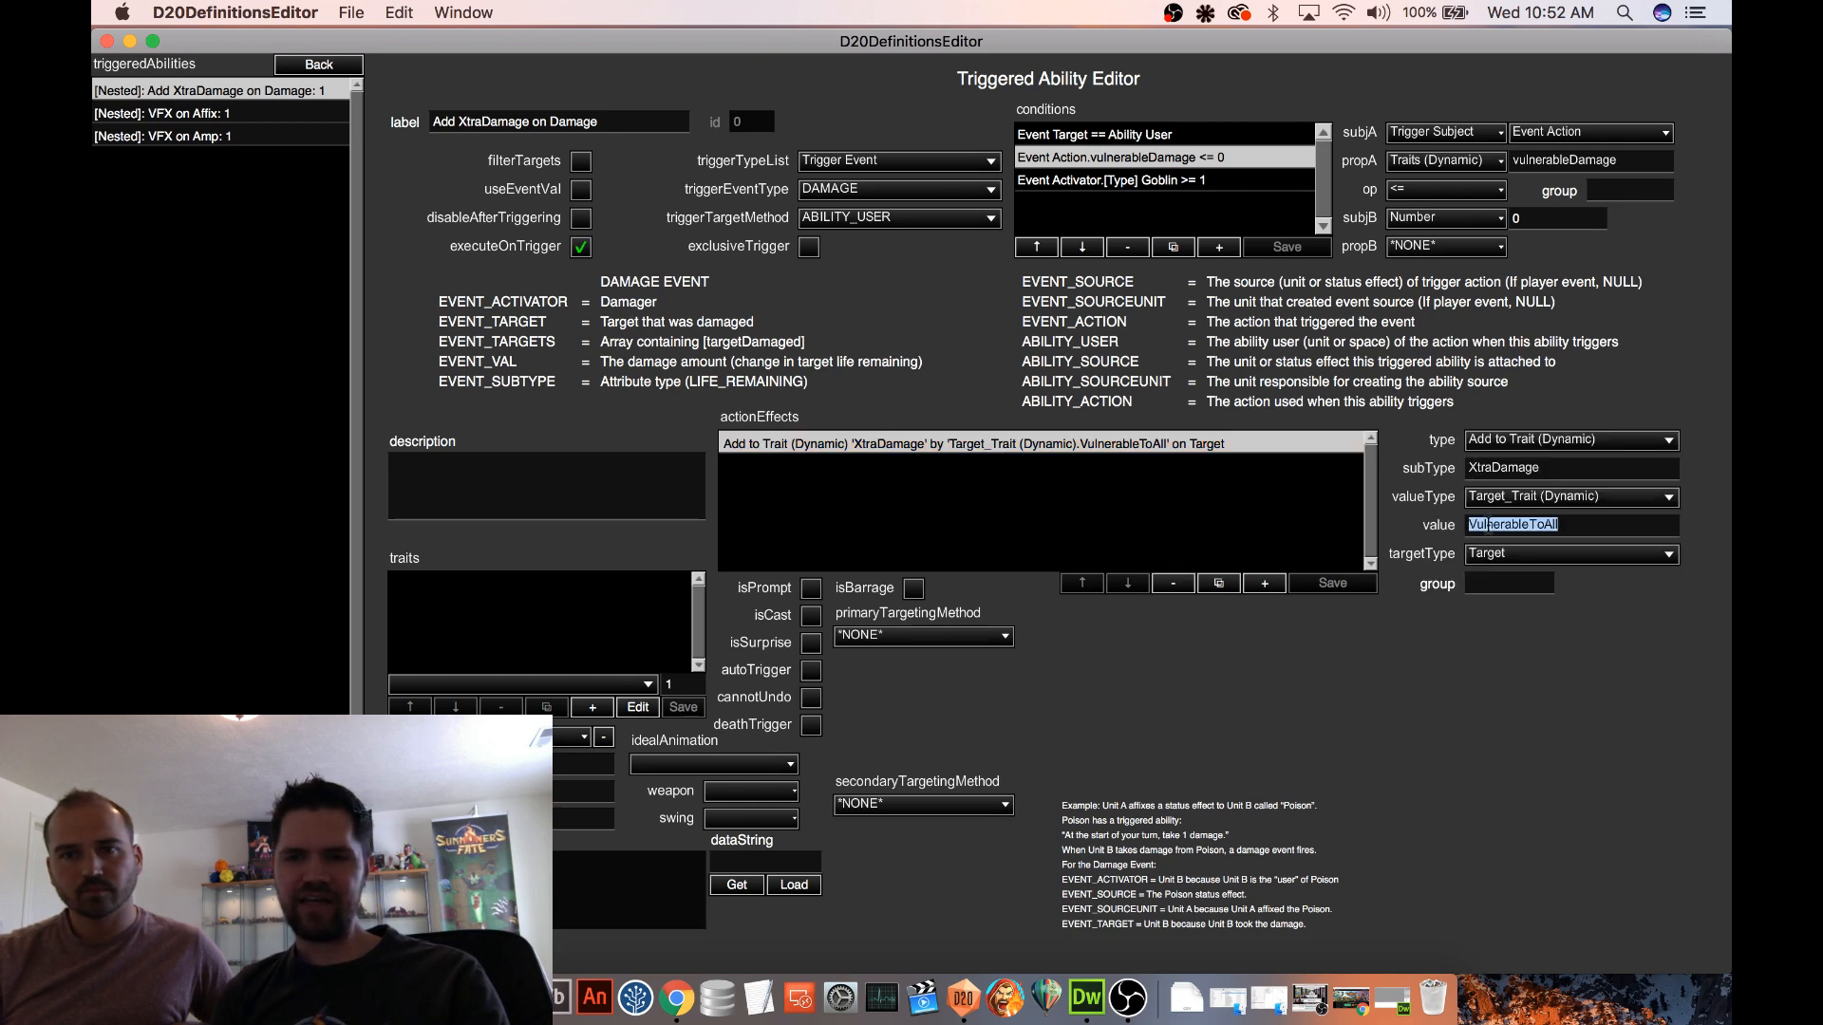
type("VulnerableToGoblin")
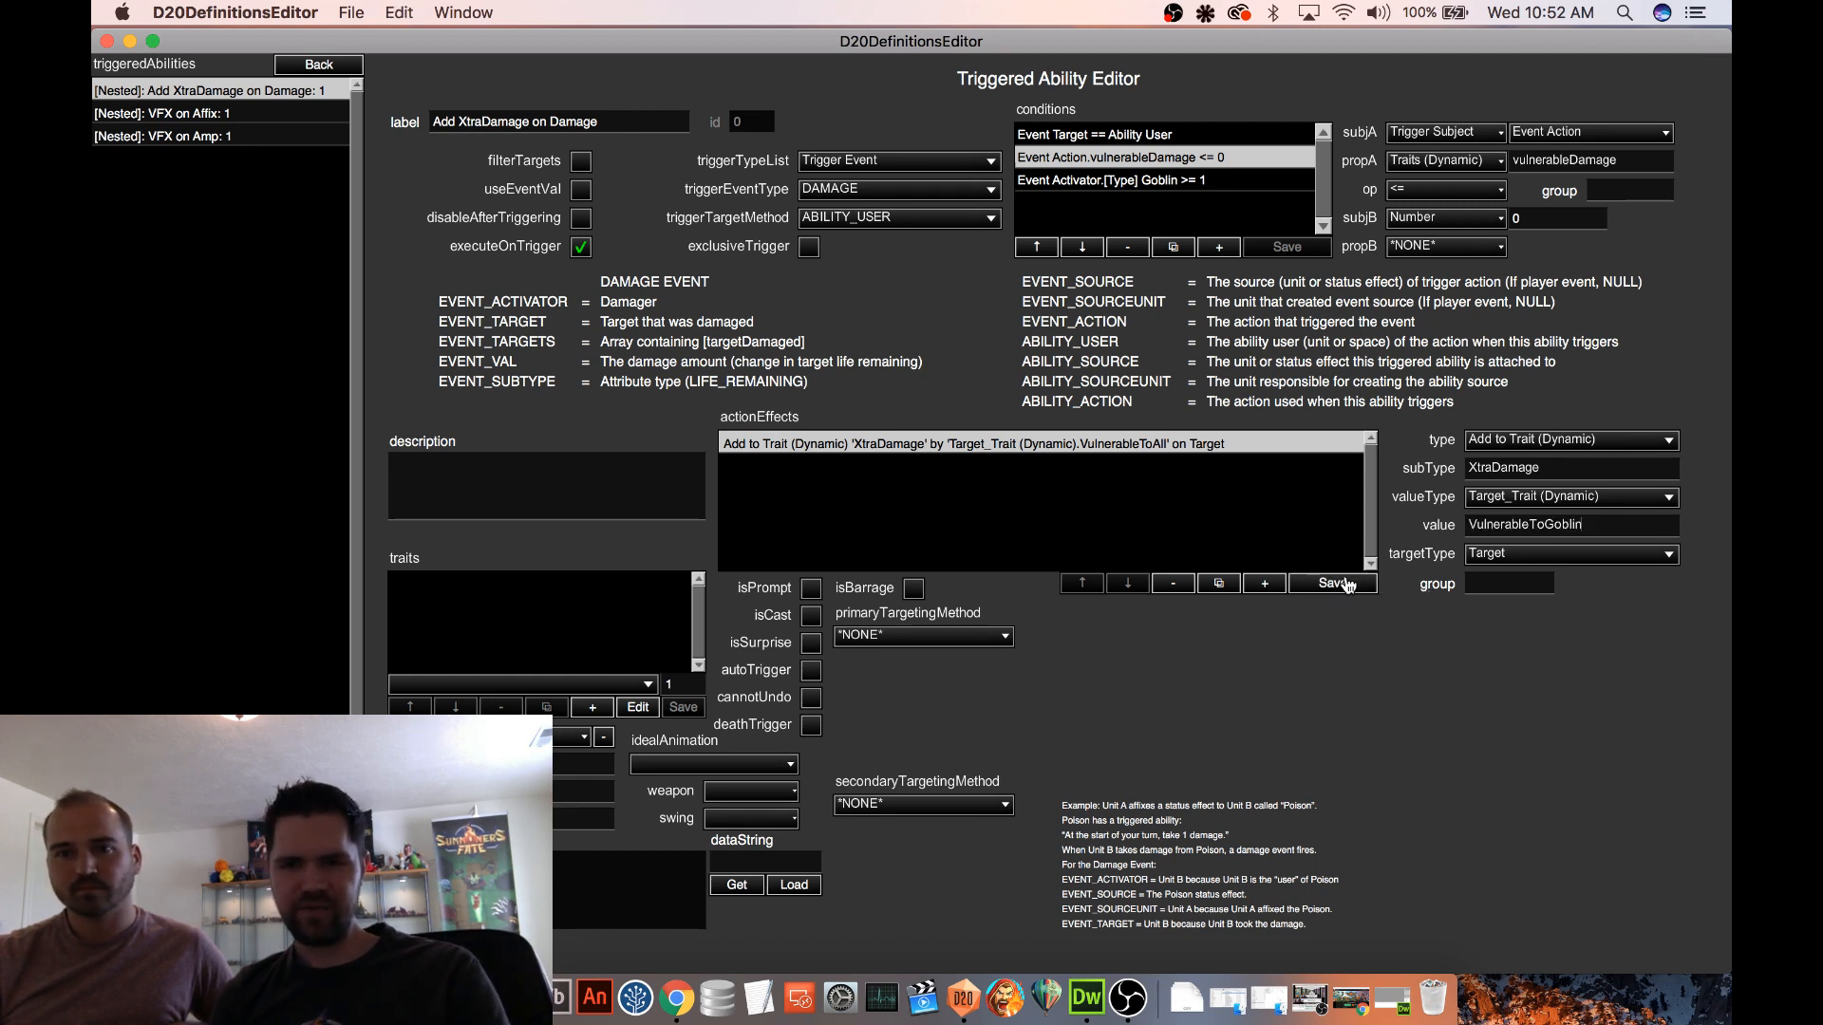
left_click(1349, 583)
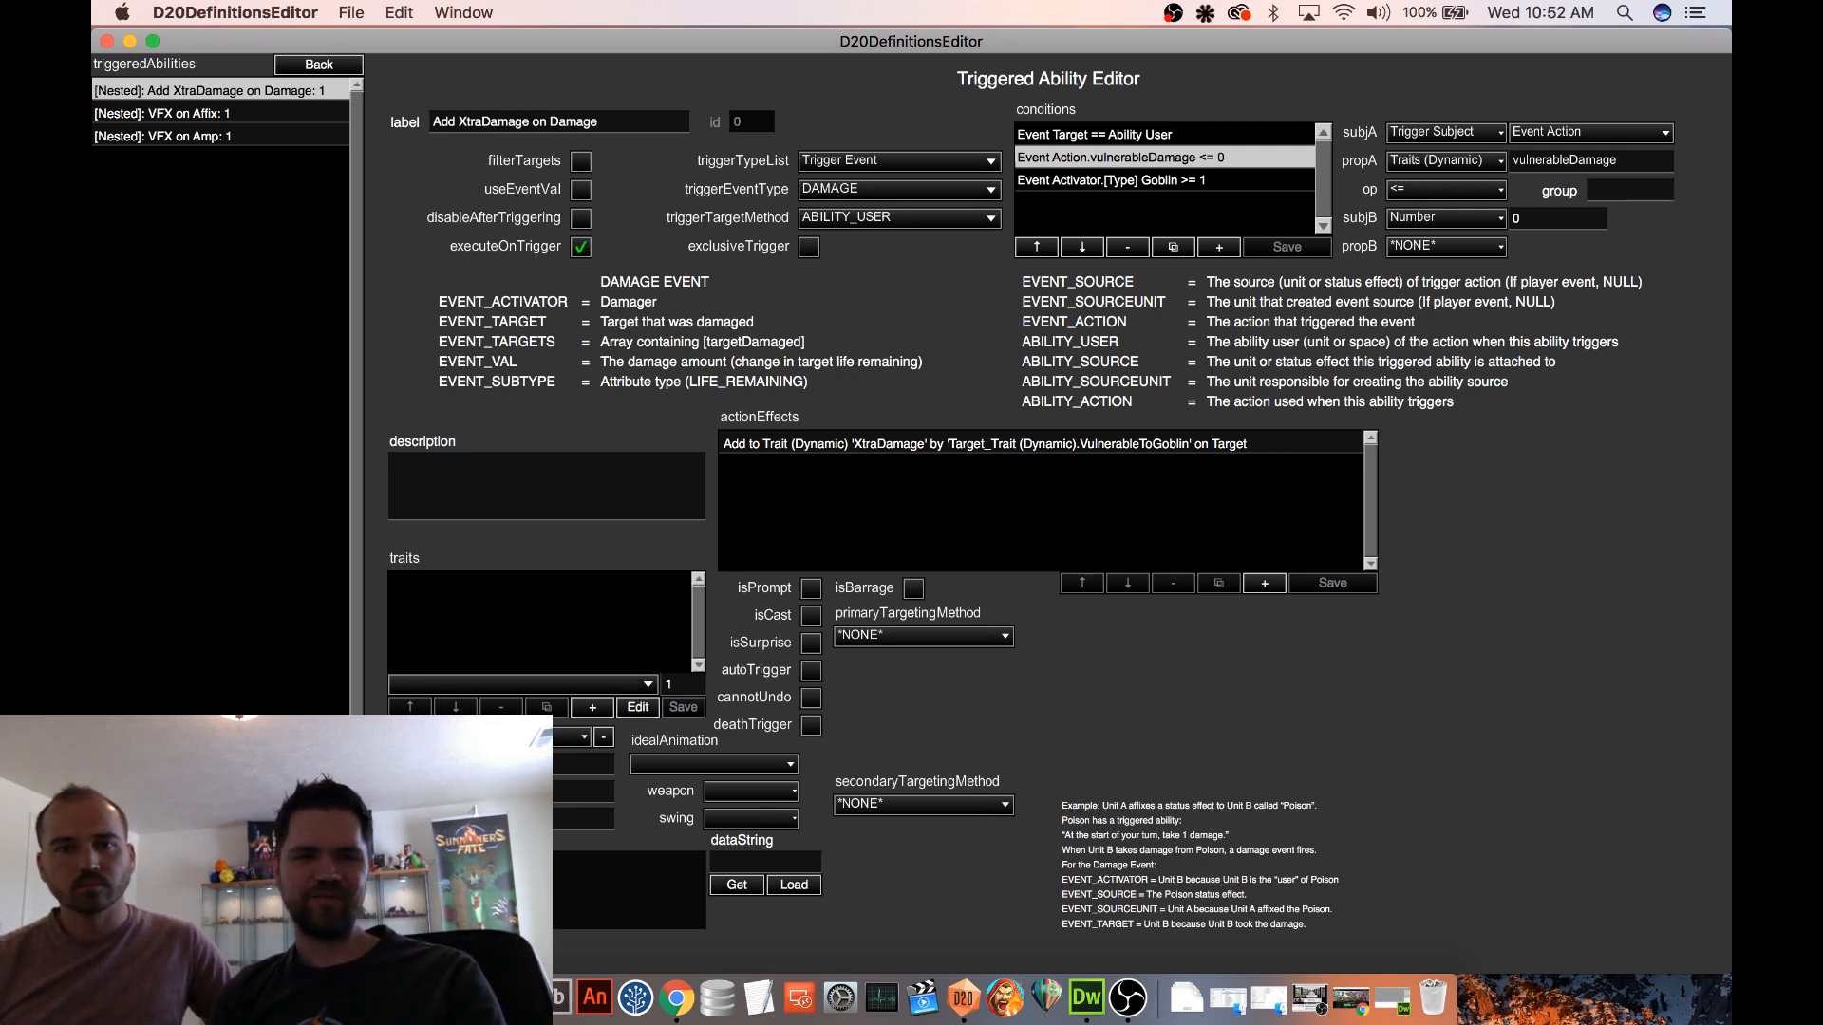
Return to the Vulnerable to Goblin (X) status effect and save the definitions
left_click(327, 921)
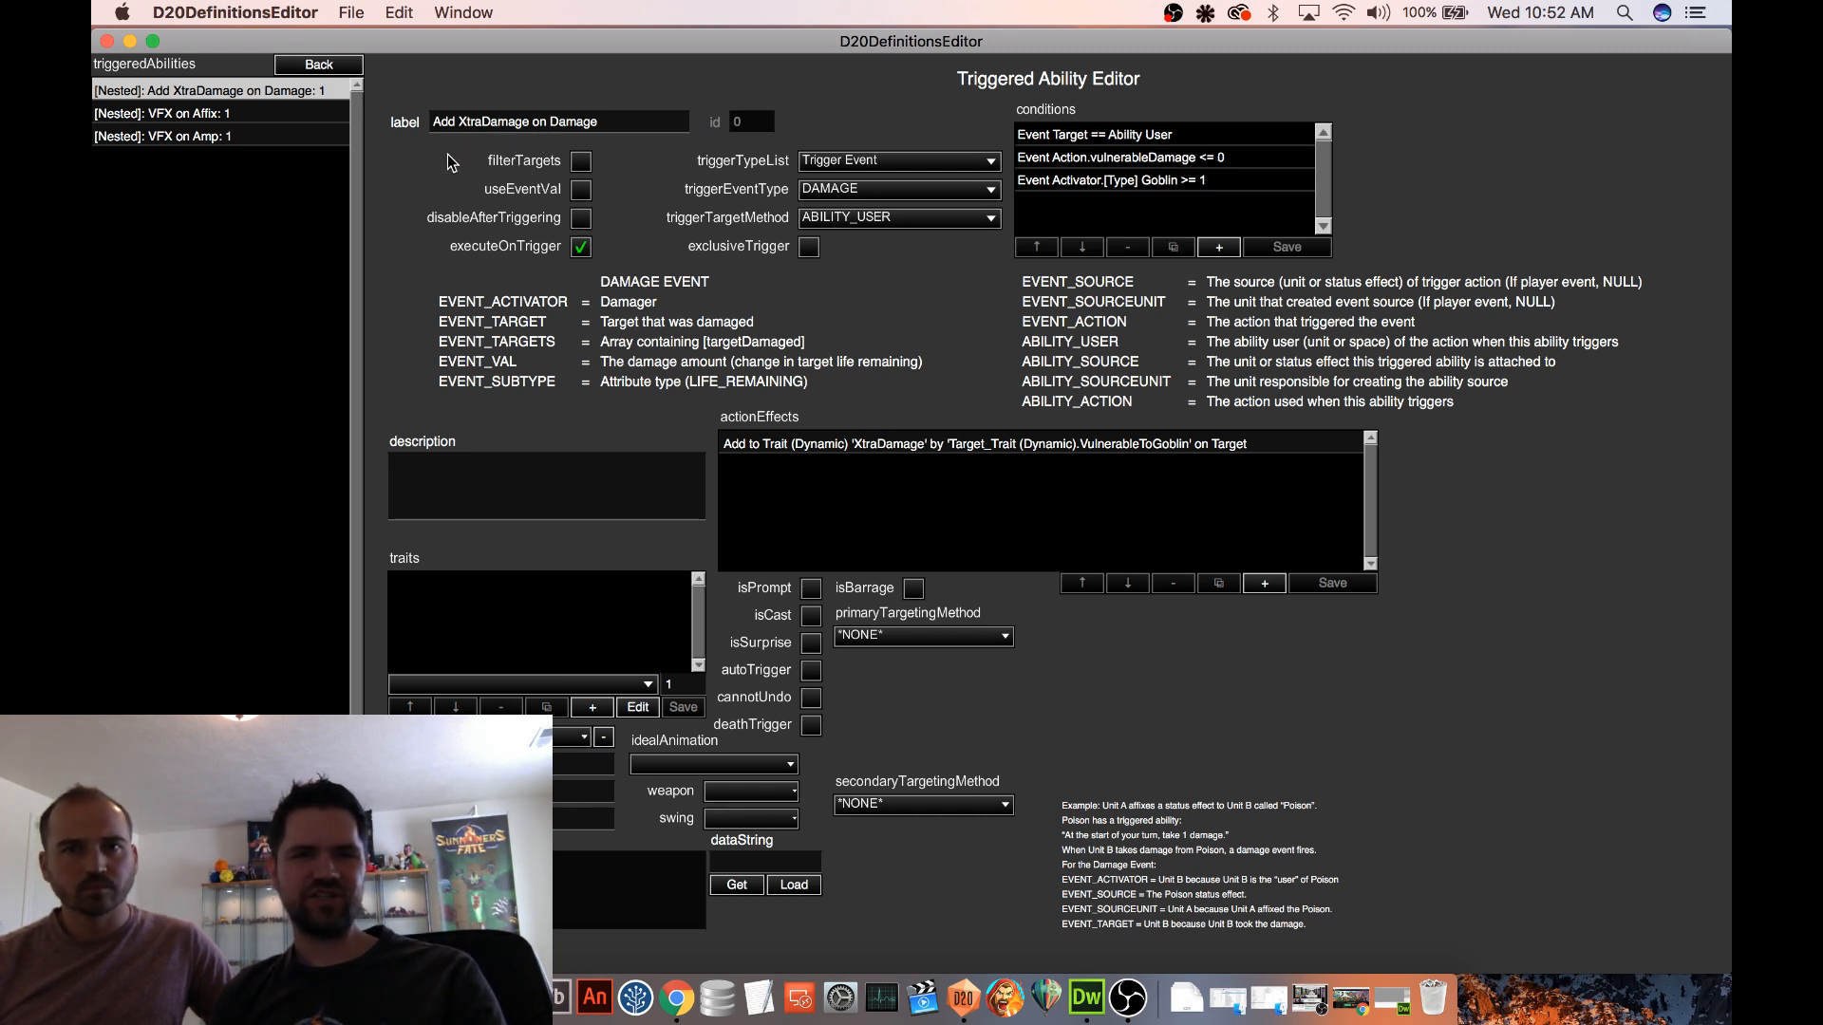
left_click(344, 65)
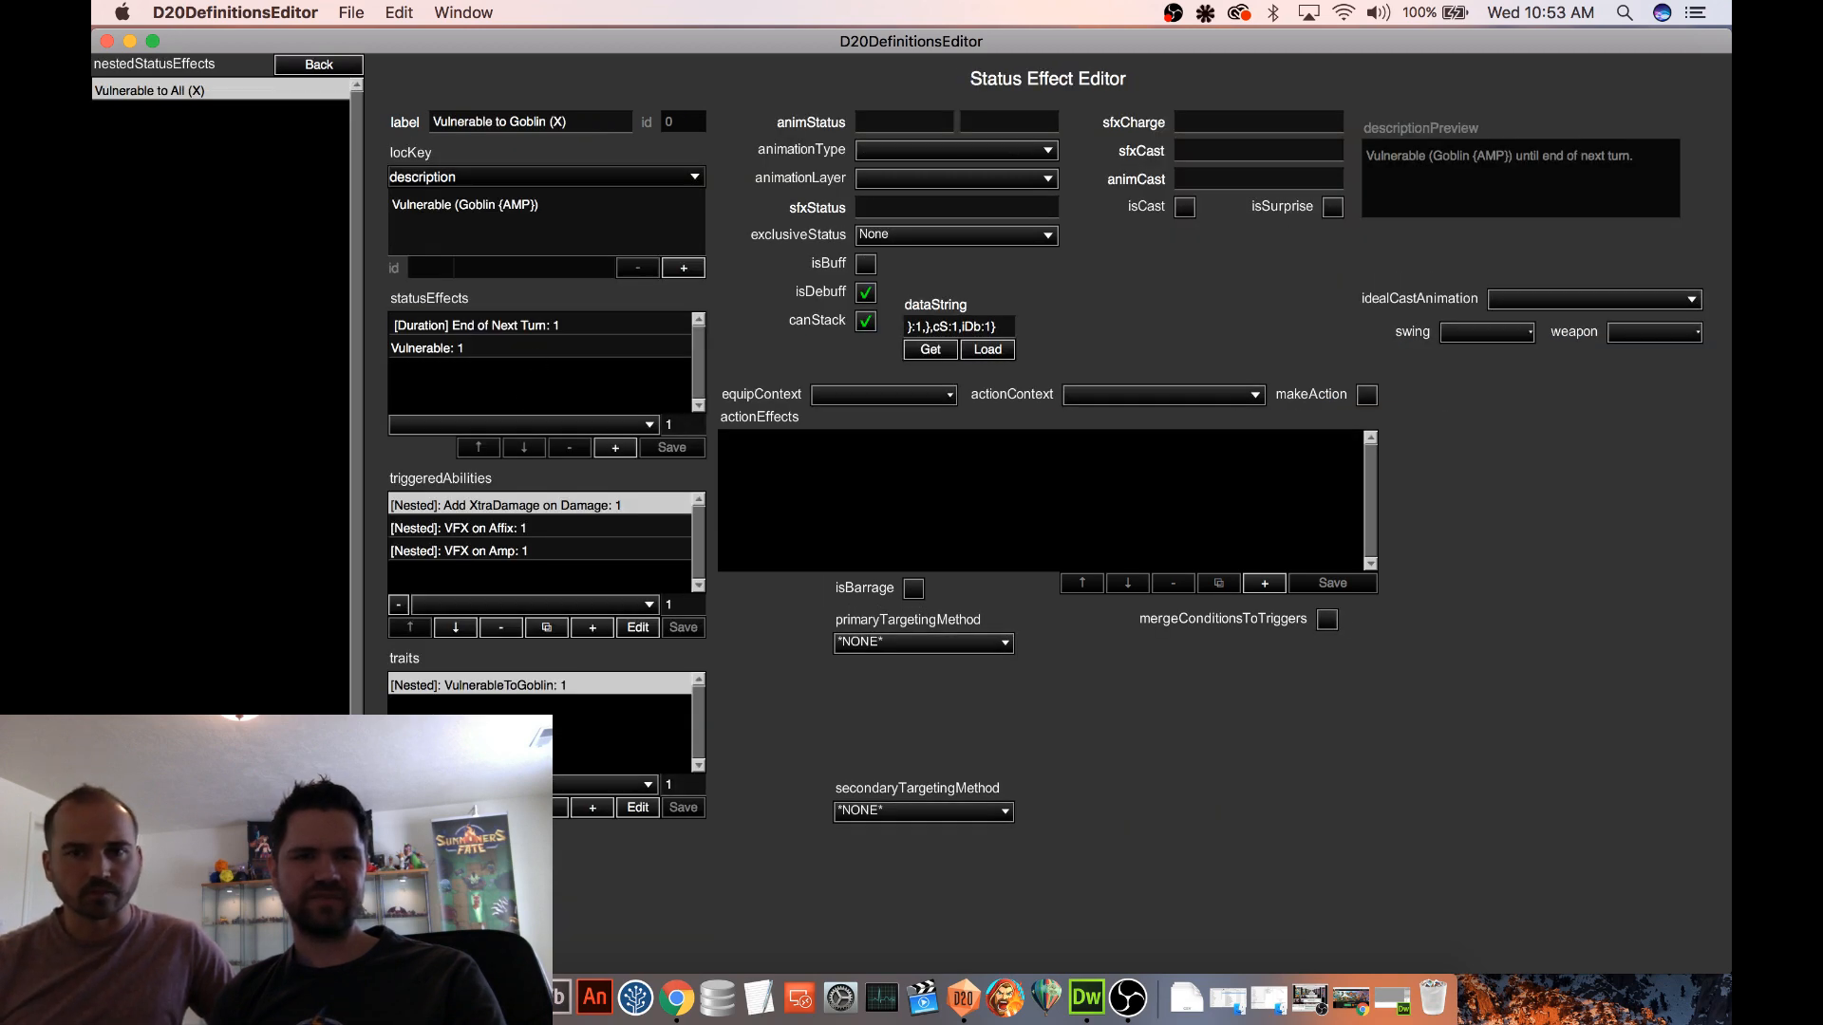
key("super+s")
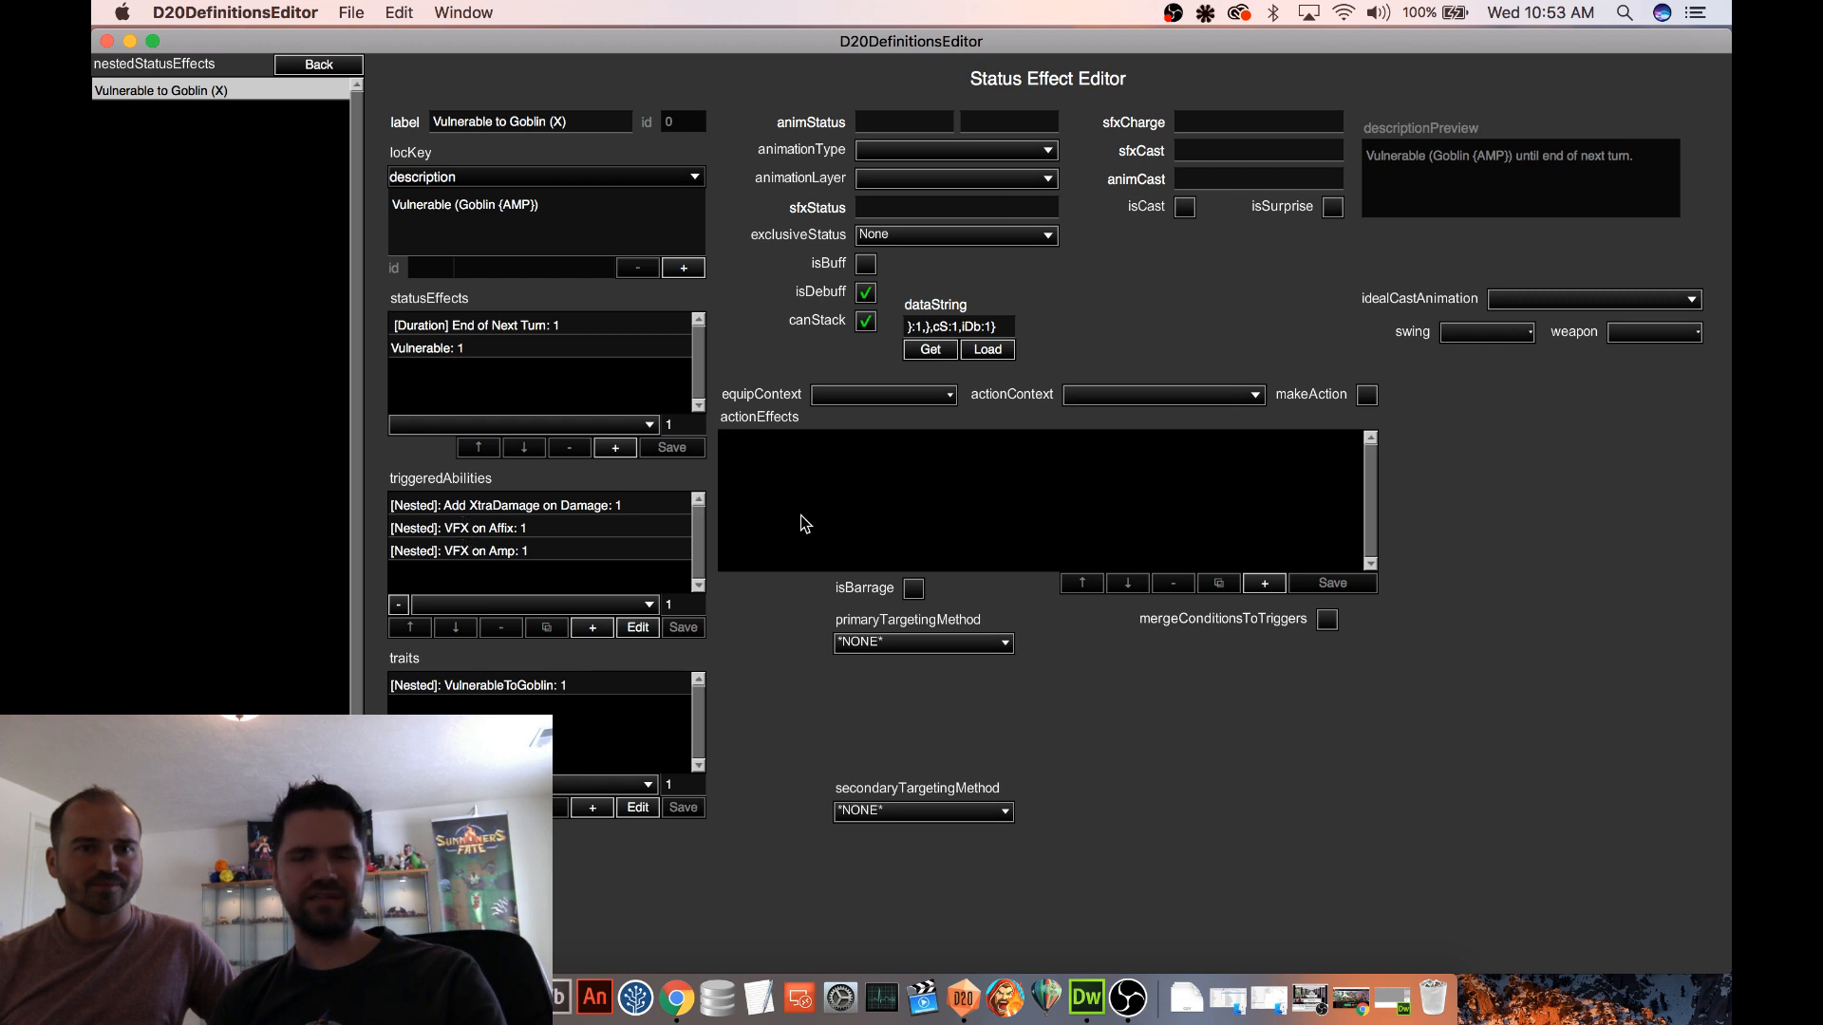
In the nested Inflict Vulnerable Goblin triggered ability, switch its action effect to Apply Status Effect (Custom) with subtype Nested 0 and save it
left_click(309, 68)
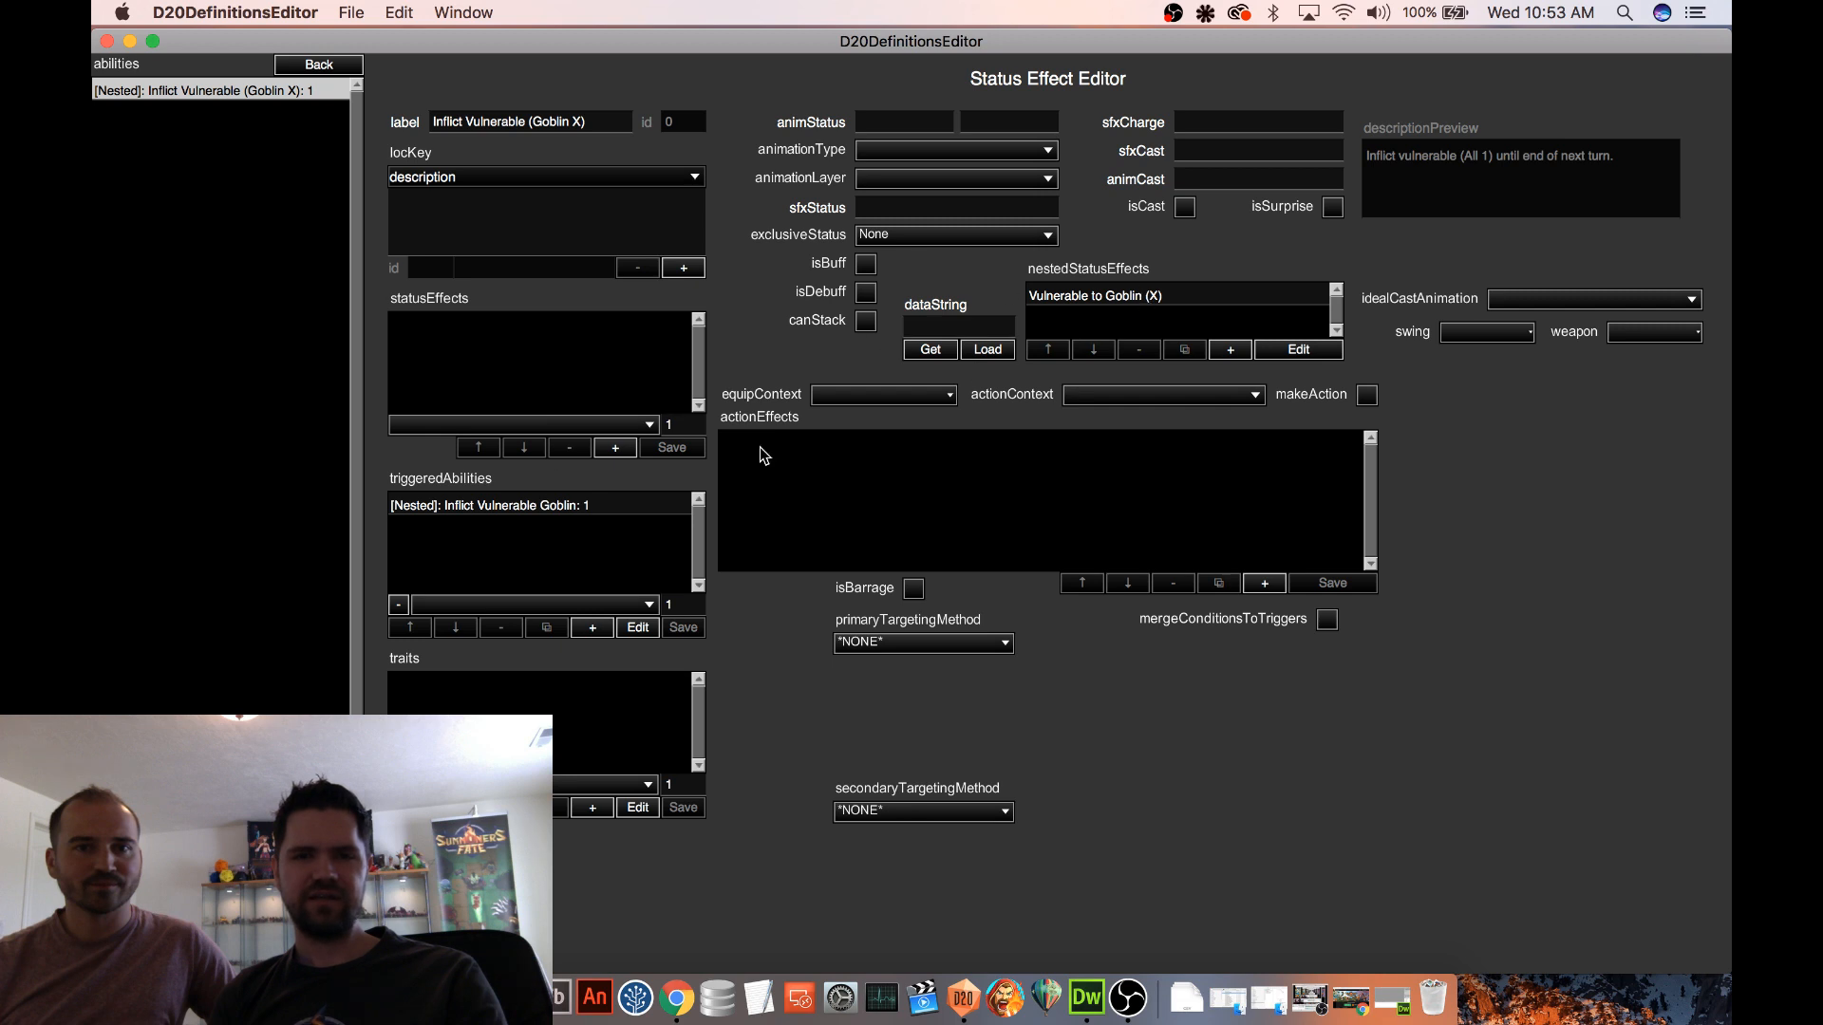
left_click(545, 504)
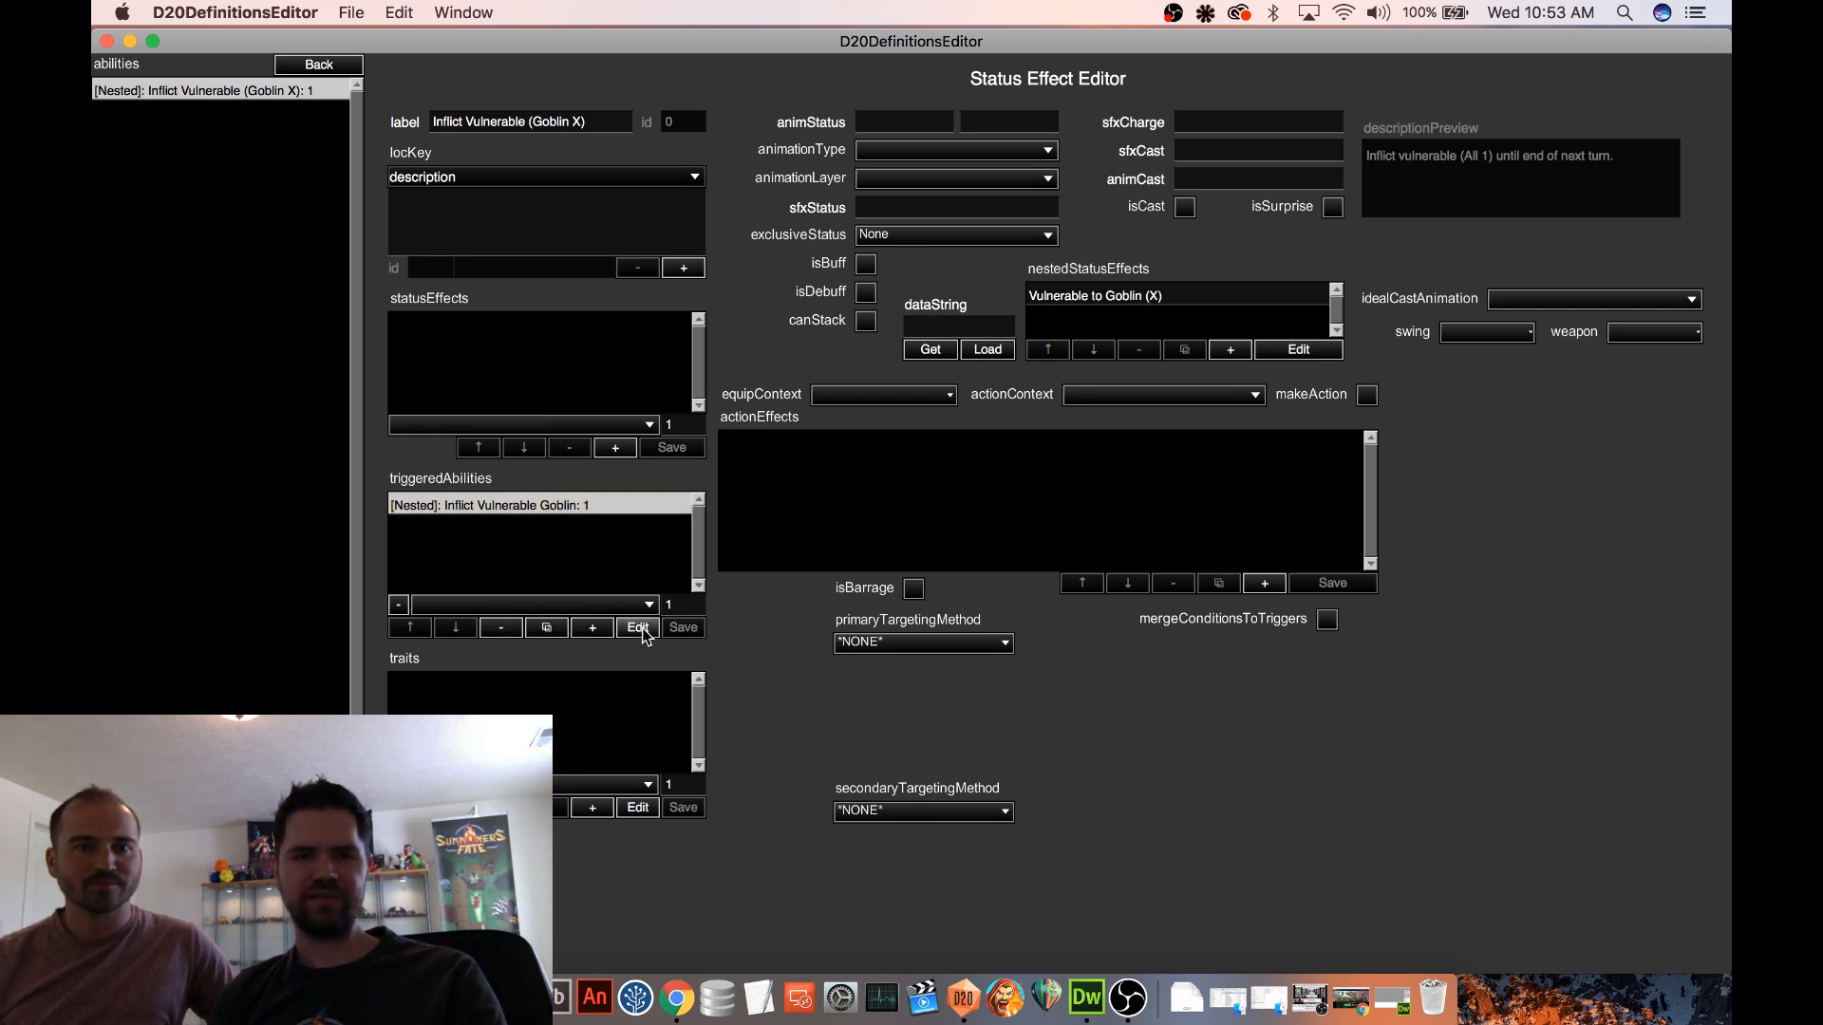
left_click(638, 627)
left_click(983, 448)
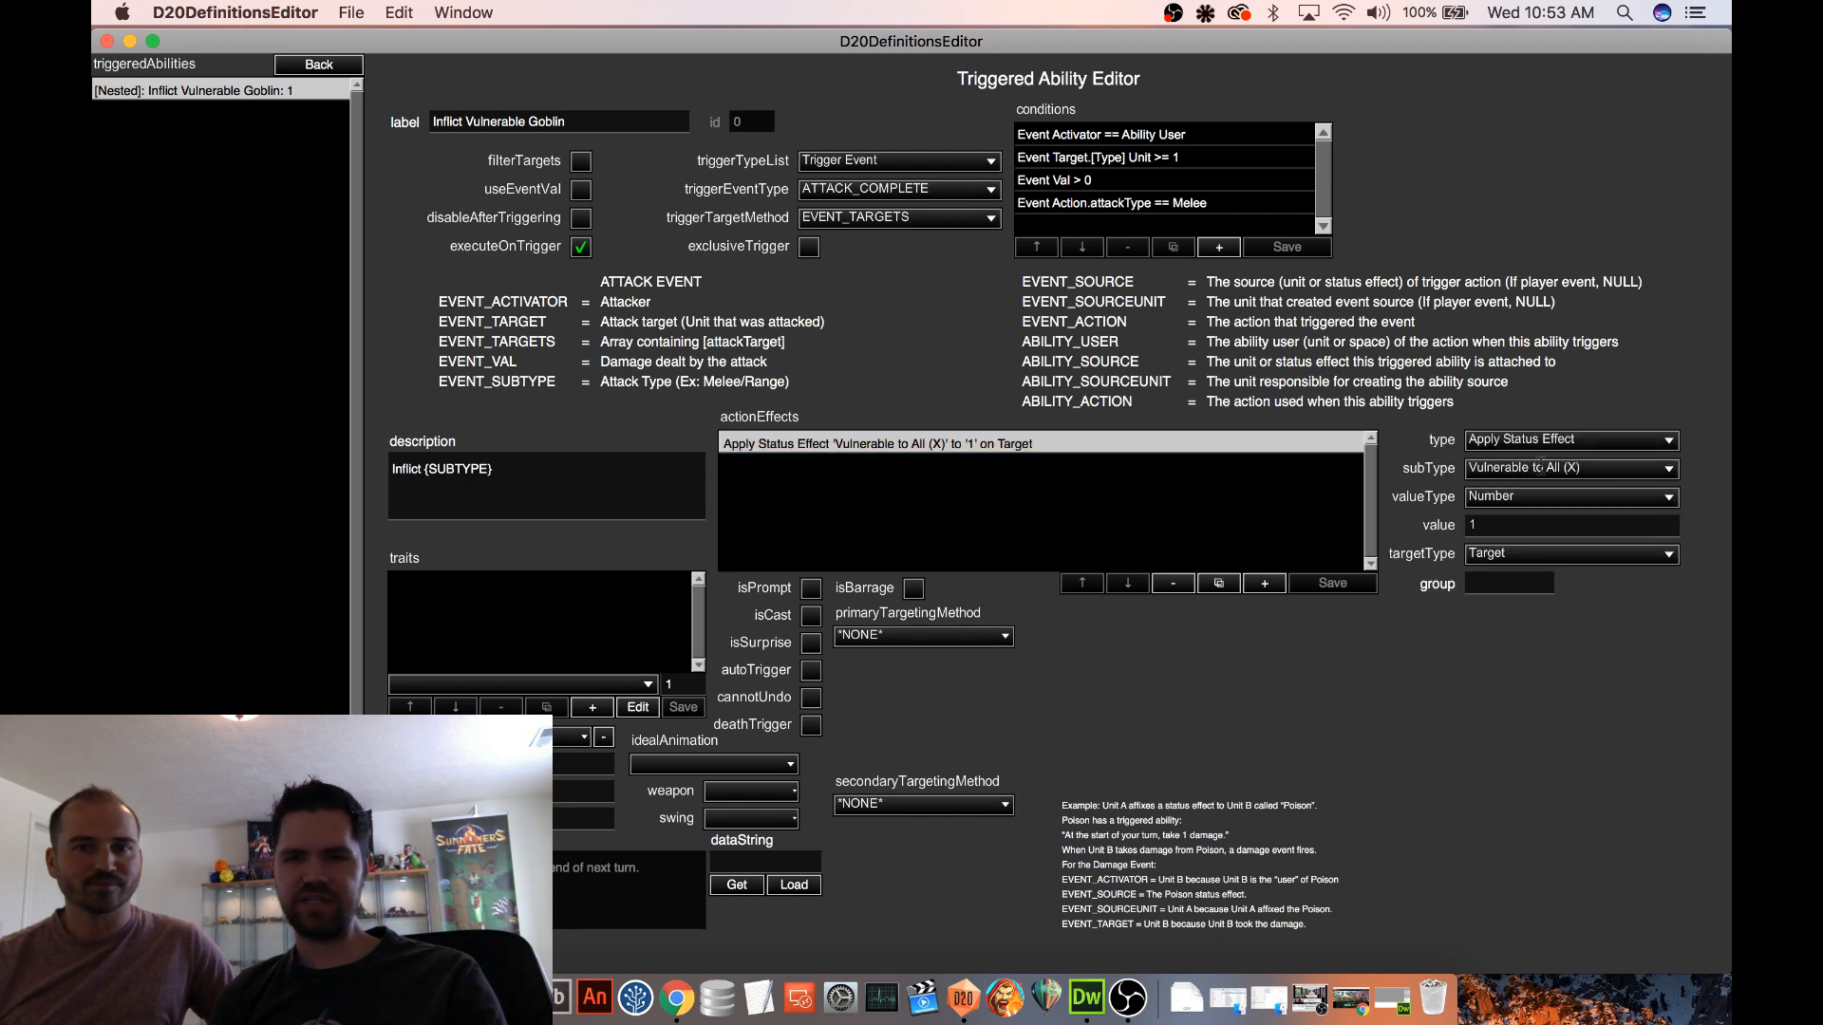
left_click(1553, 439)
left_click(1565, 258)
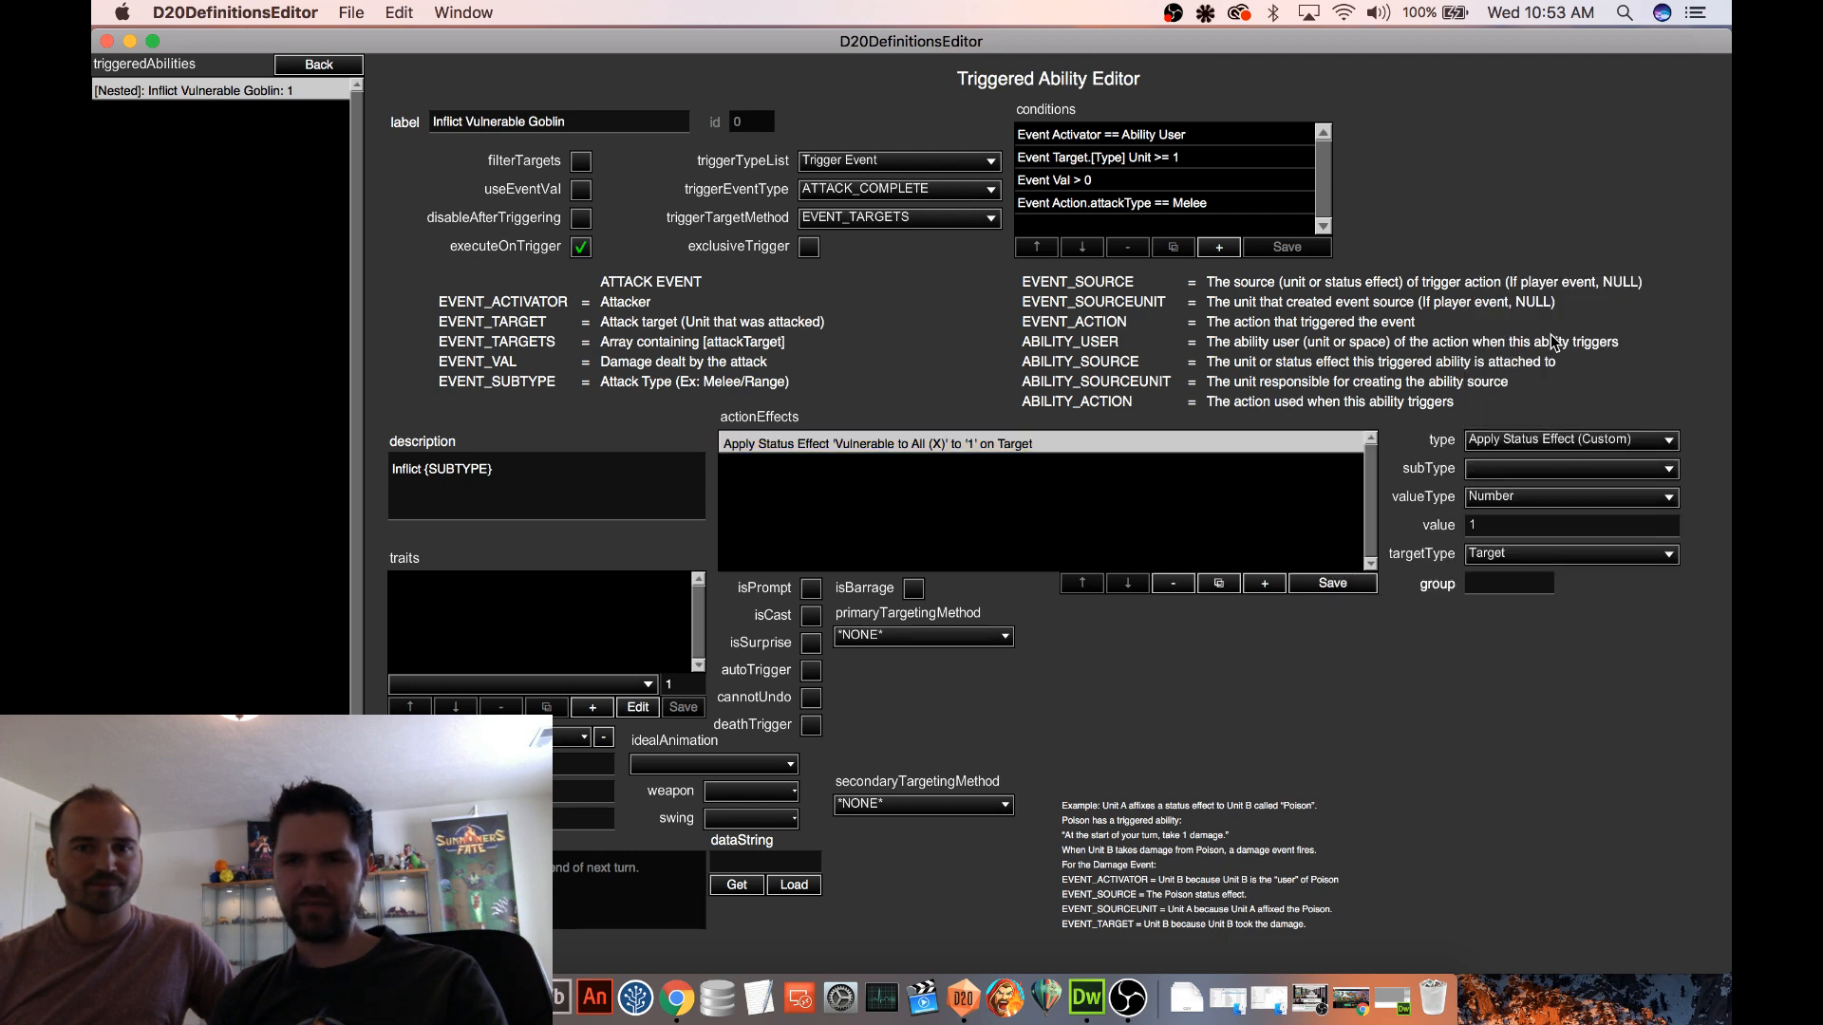
left_click(1546, 469)
left_click(1505, 400)
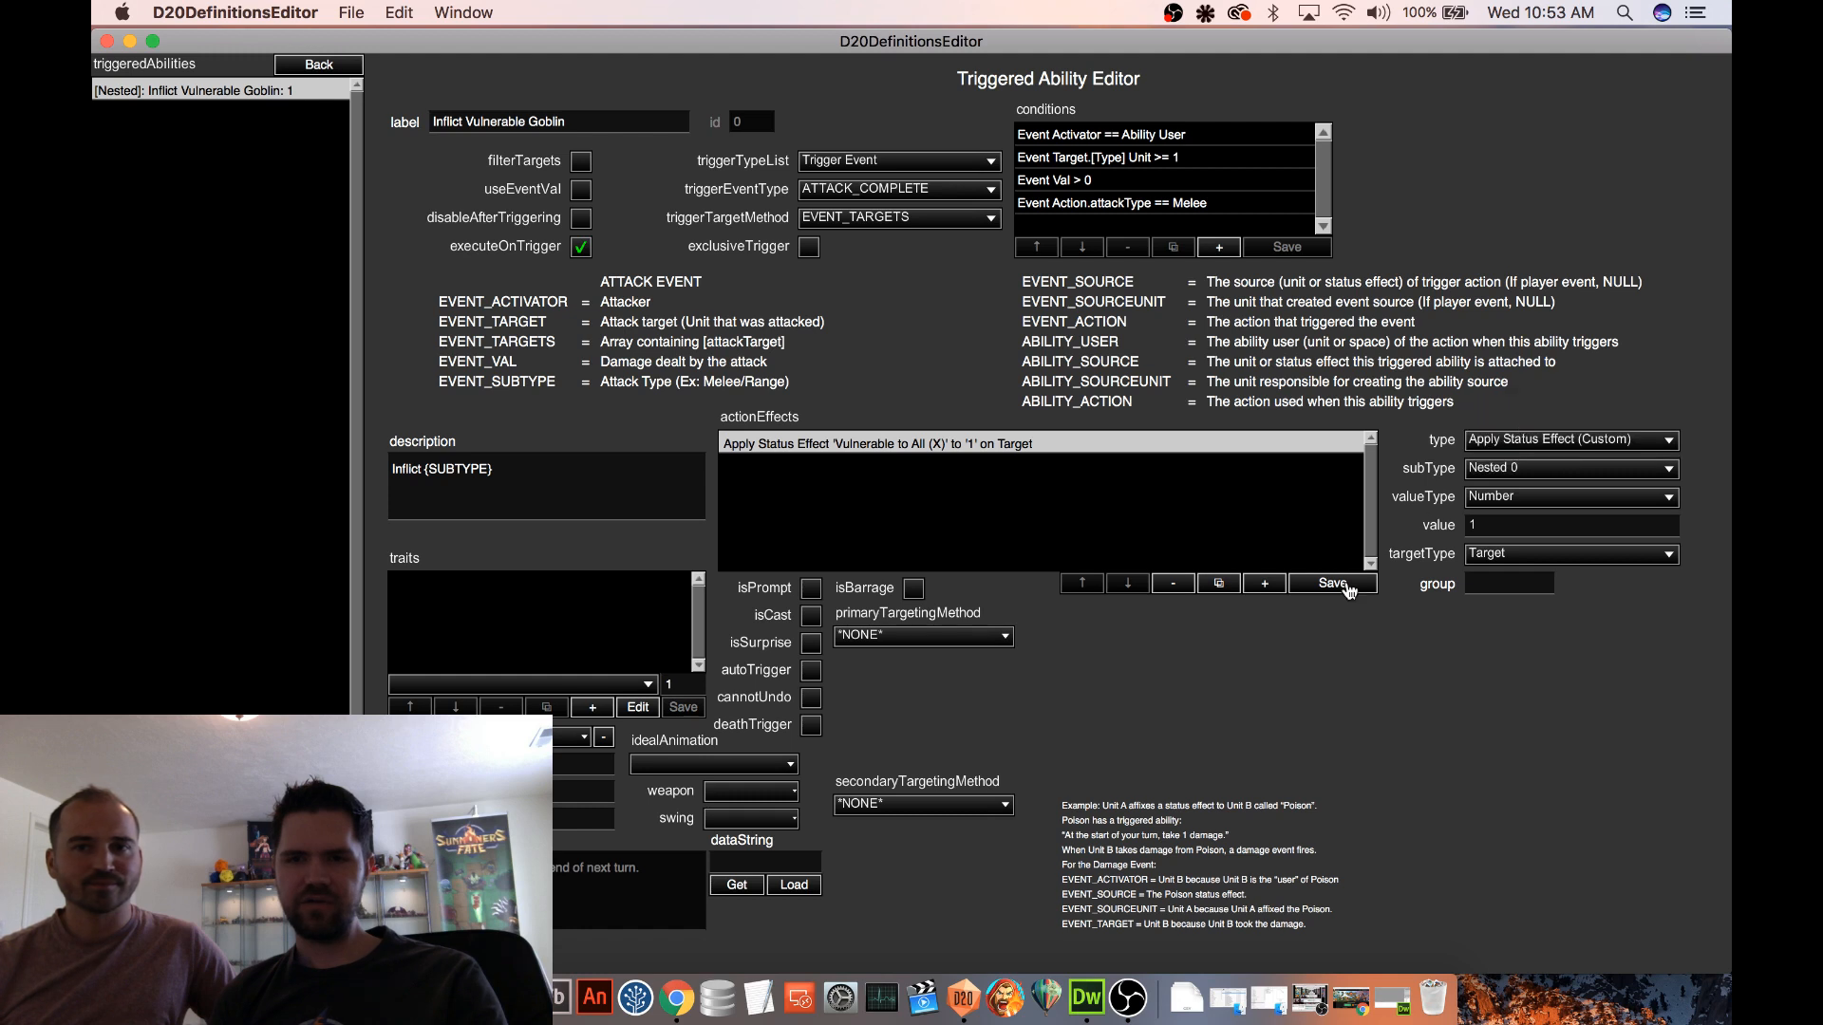
left_click(1332, 583)
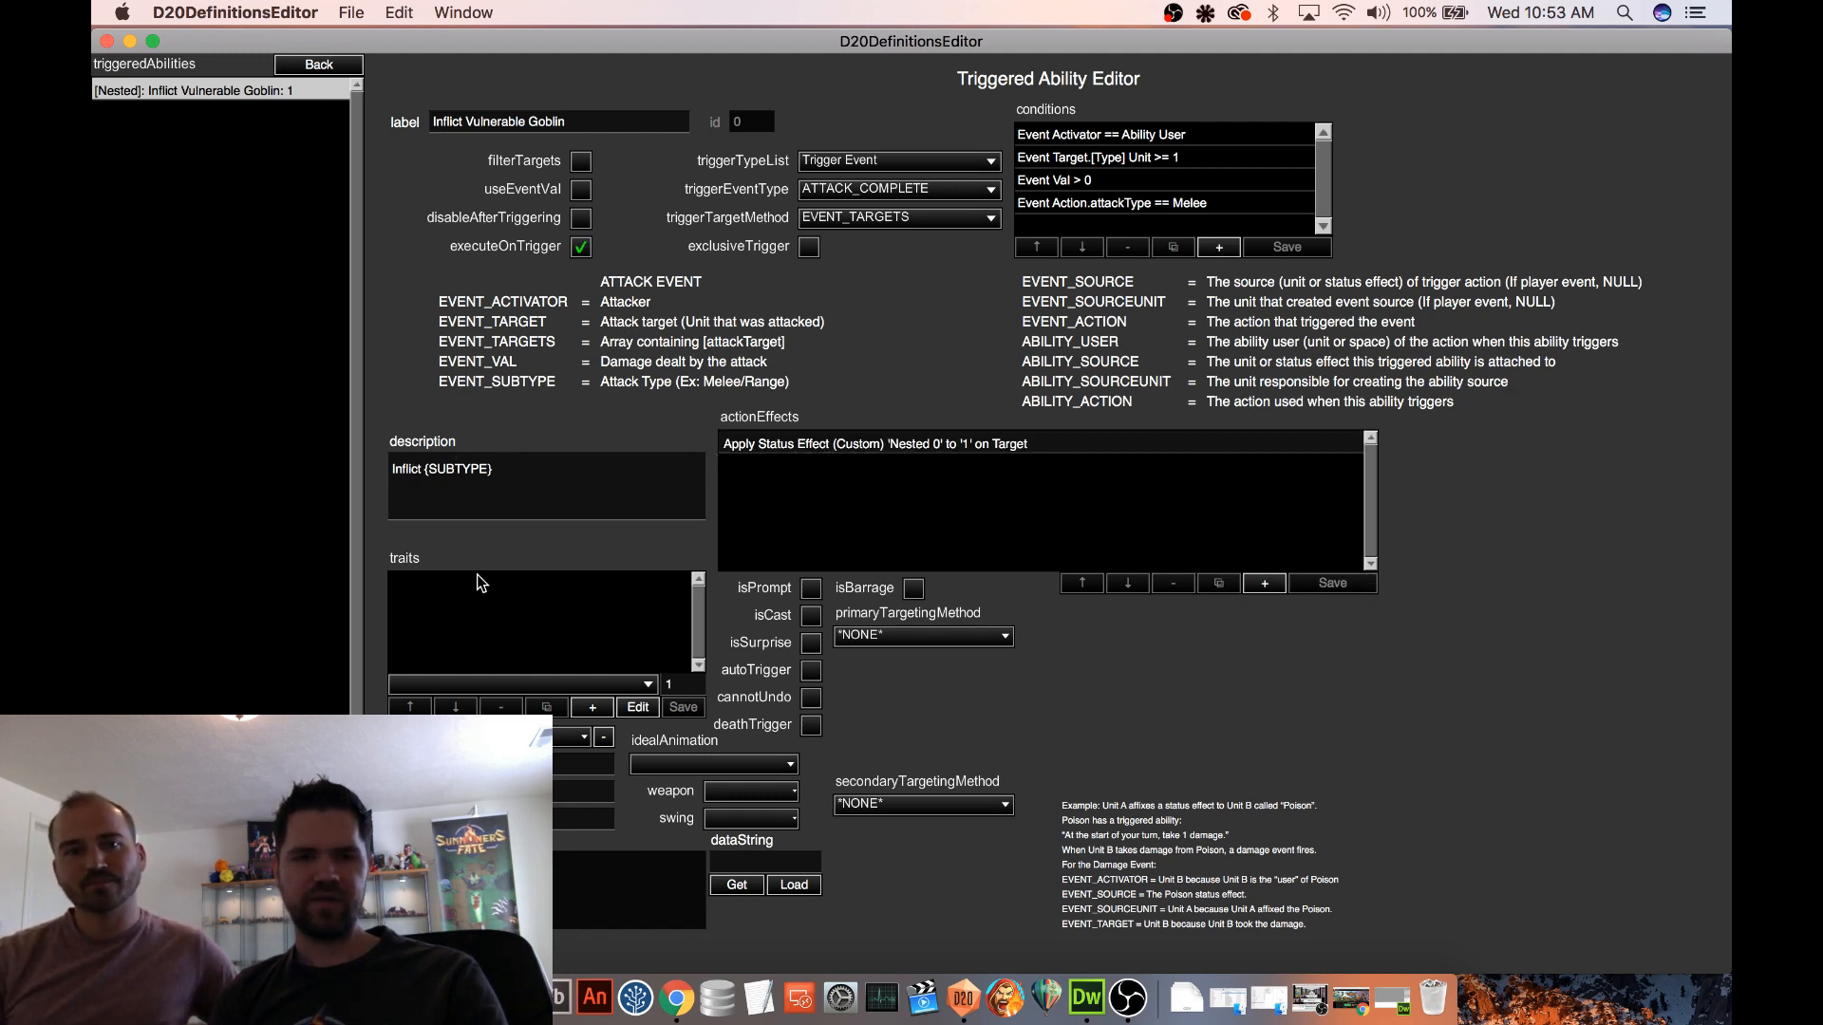
Return to the Goblin Champion unit and show its card preview
left_click_drag(545, 474, 430, 475)
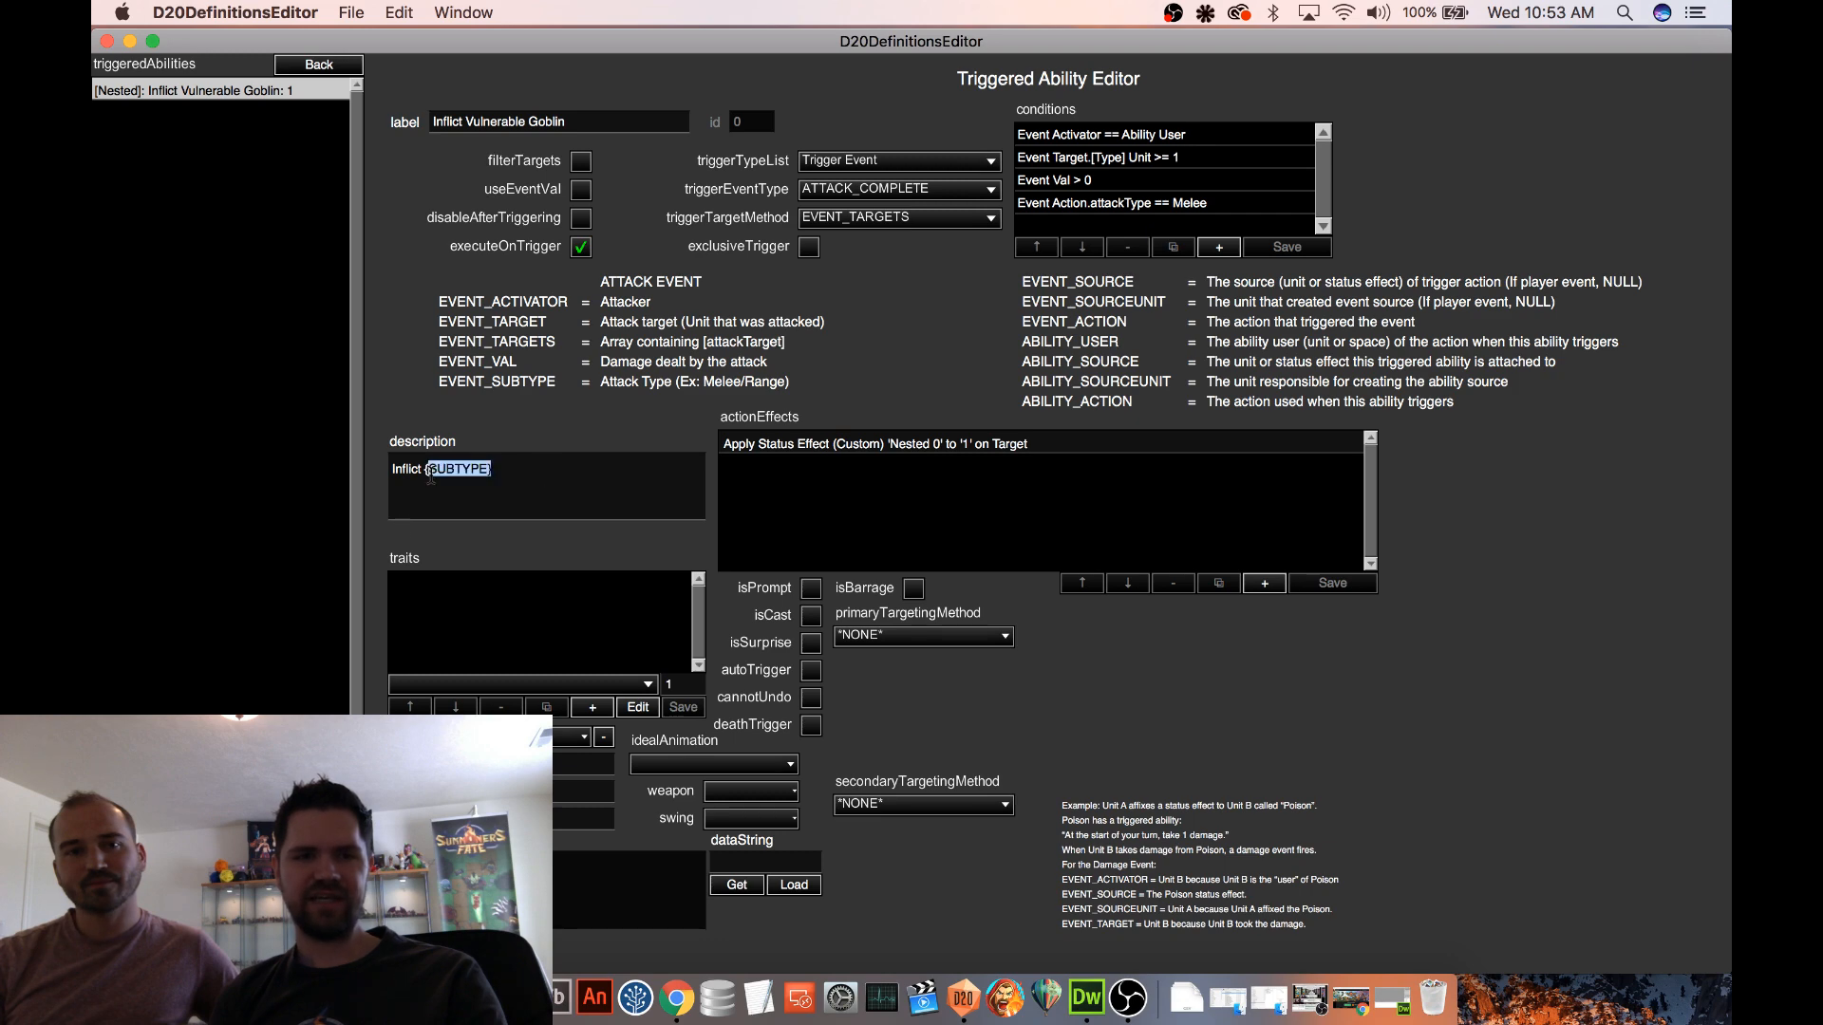
left_click(499, 470)
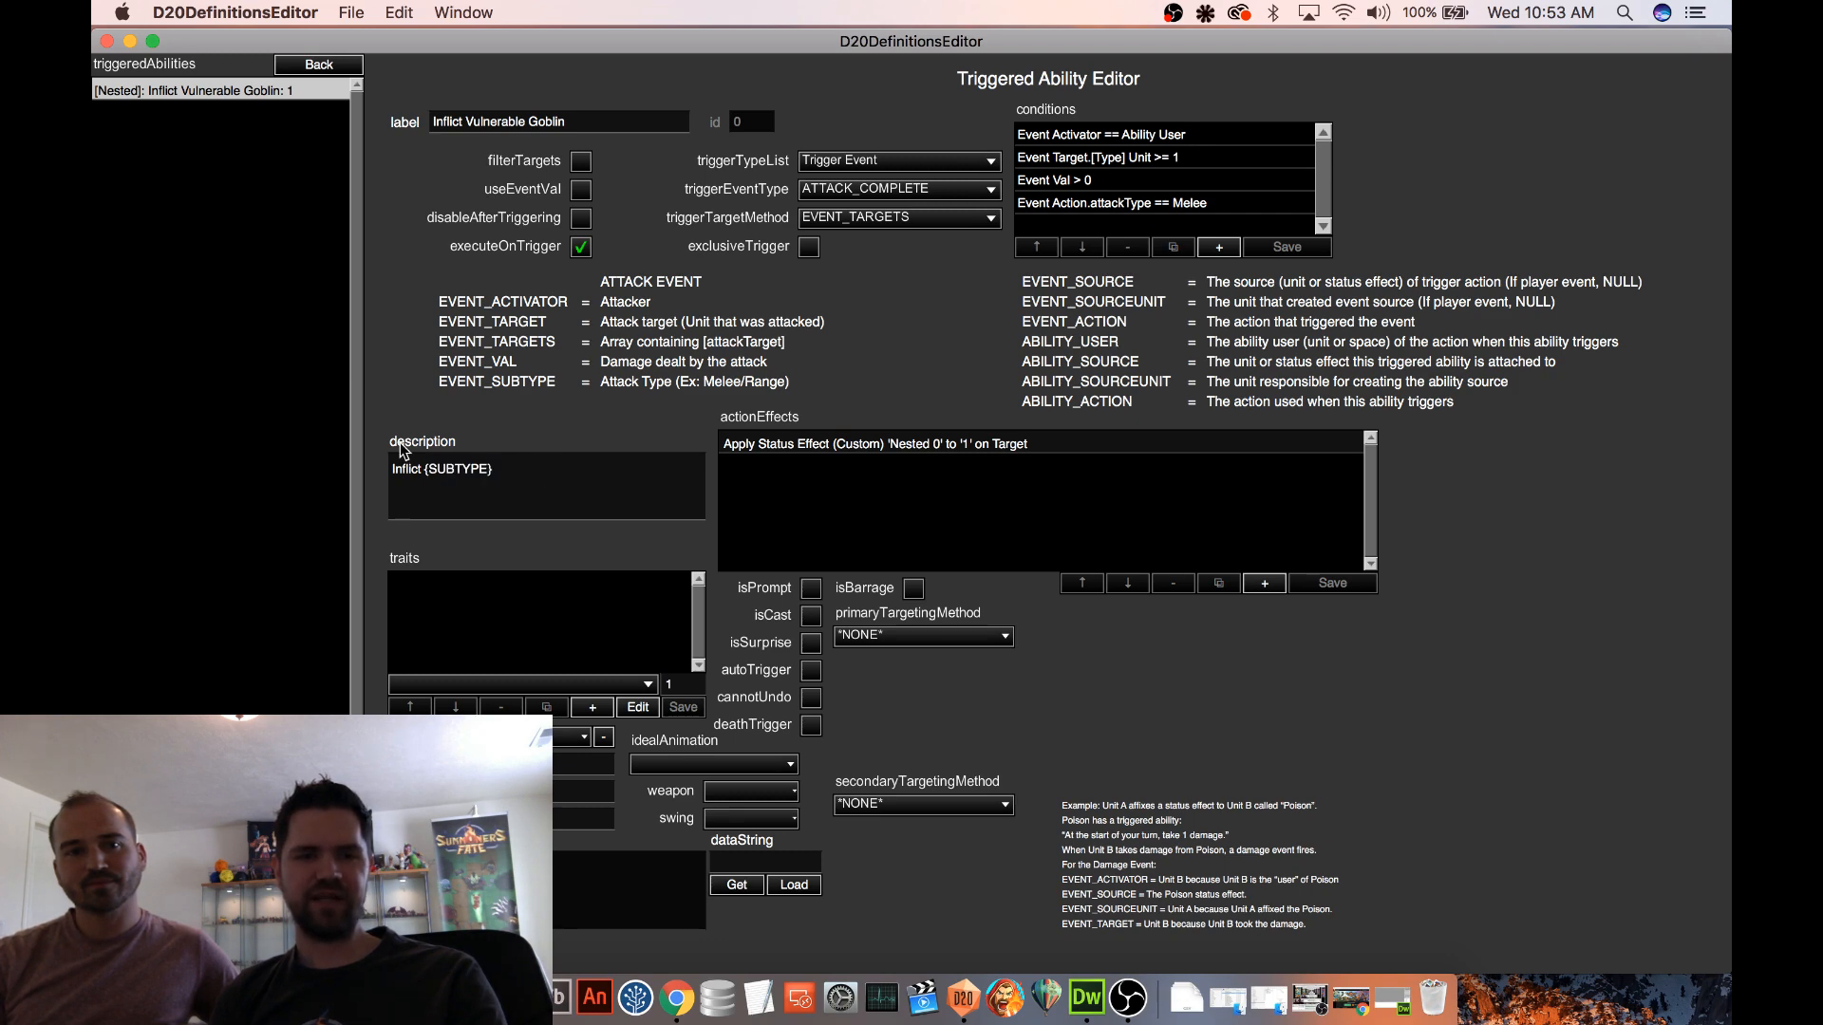
left_click(313, 67)
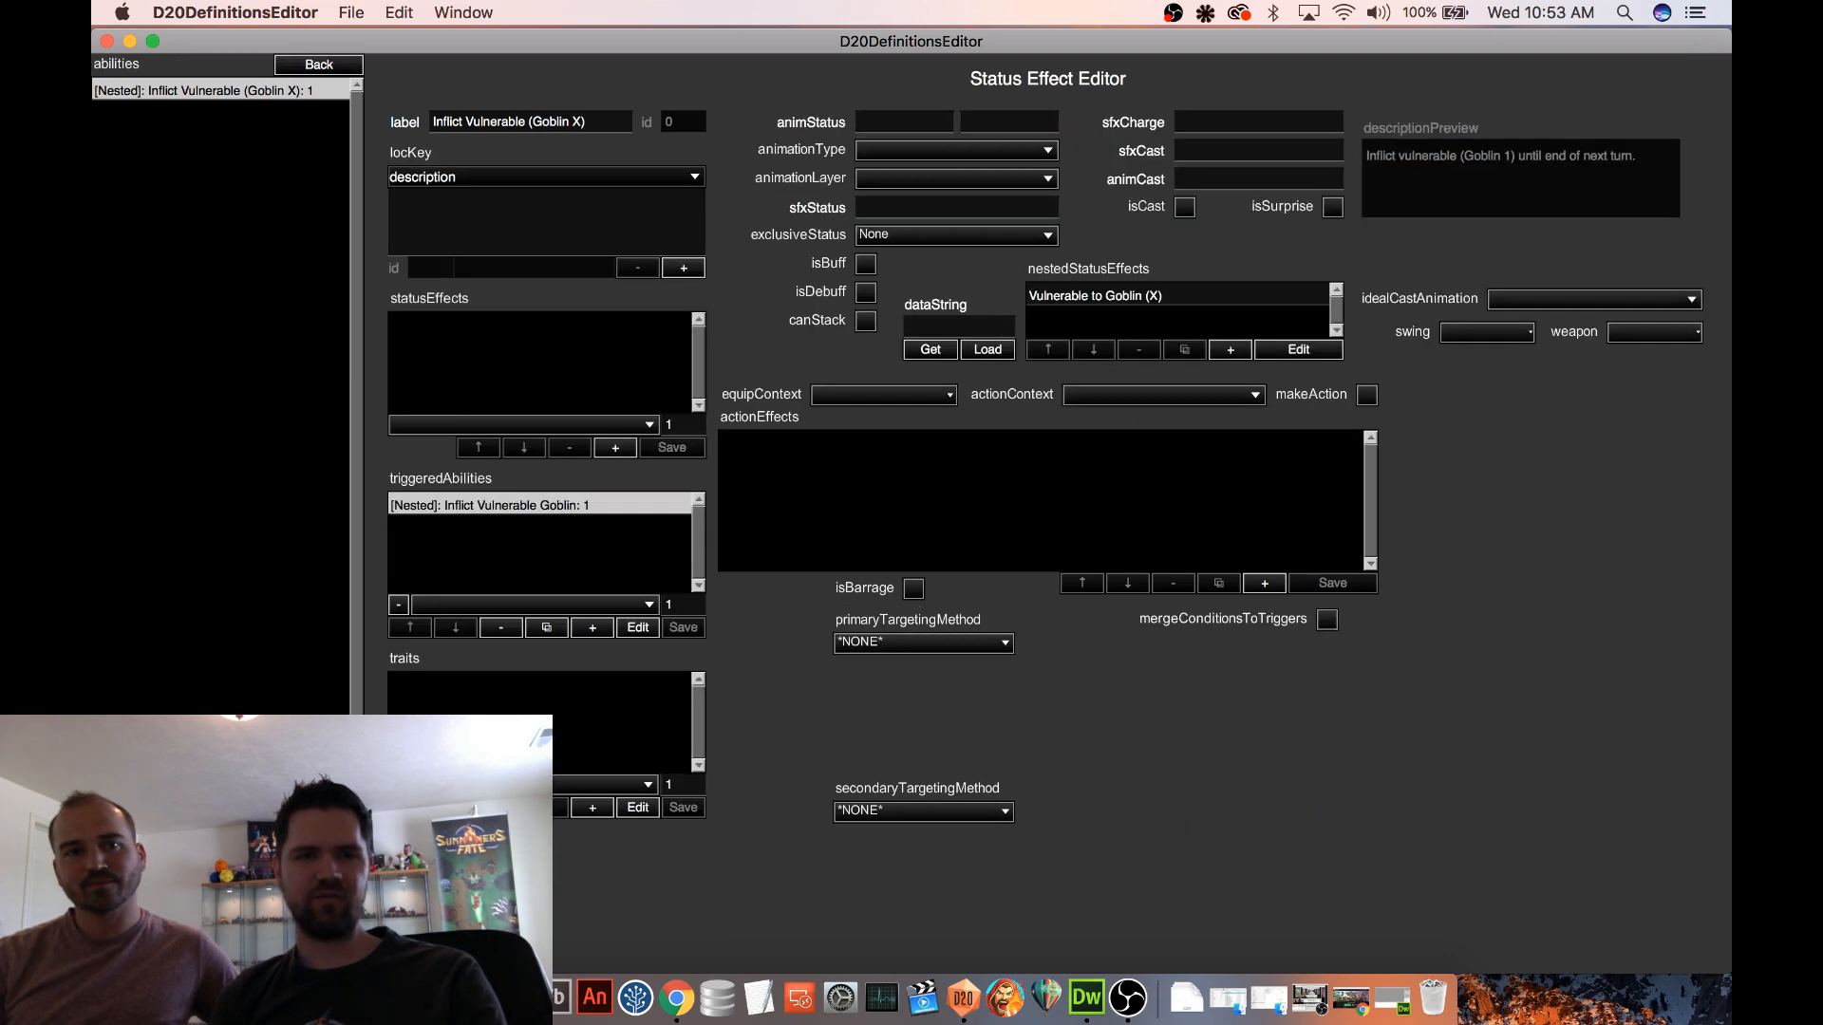
left_click(329, 935)
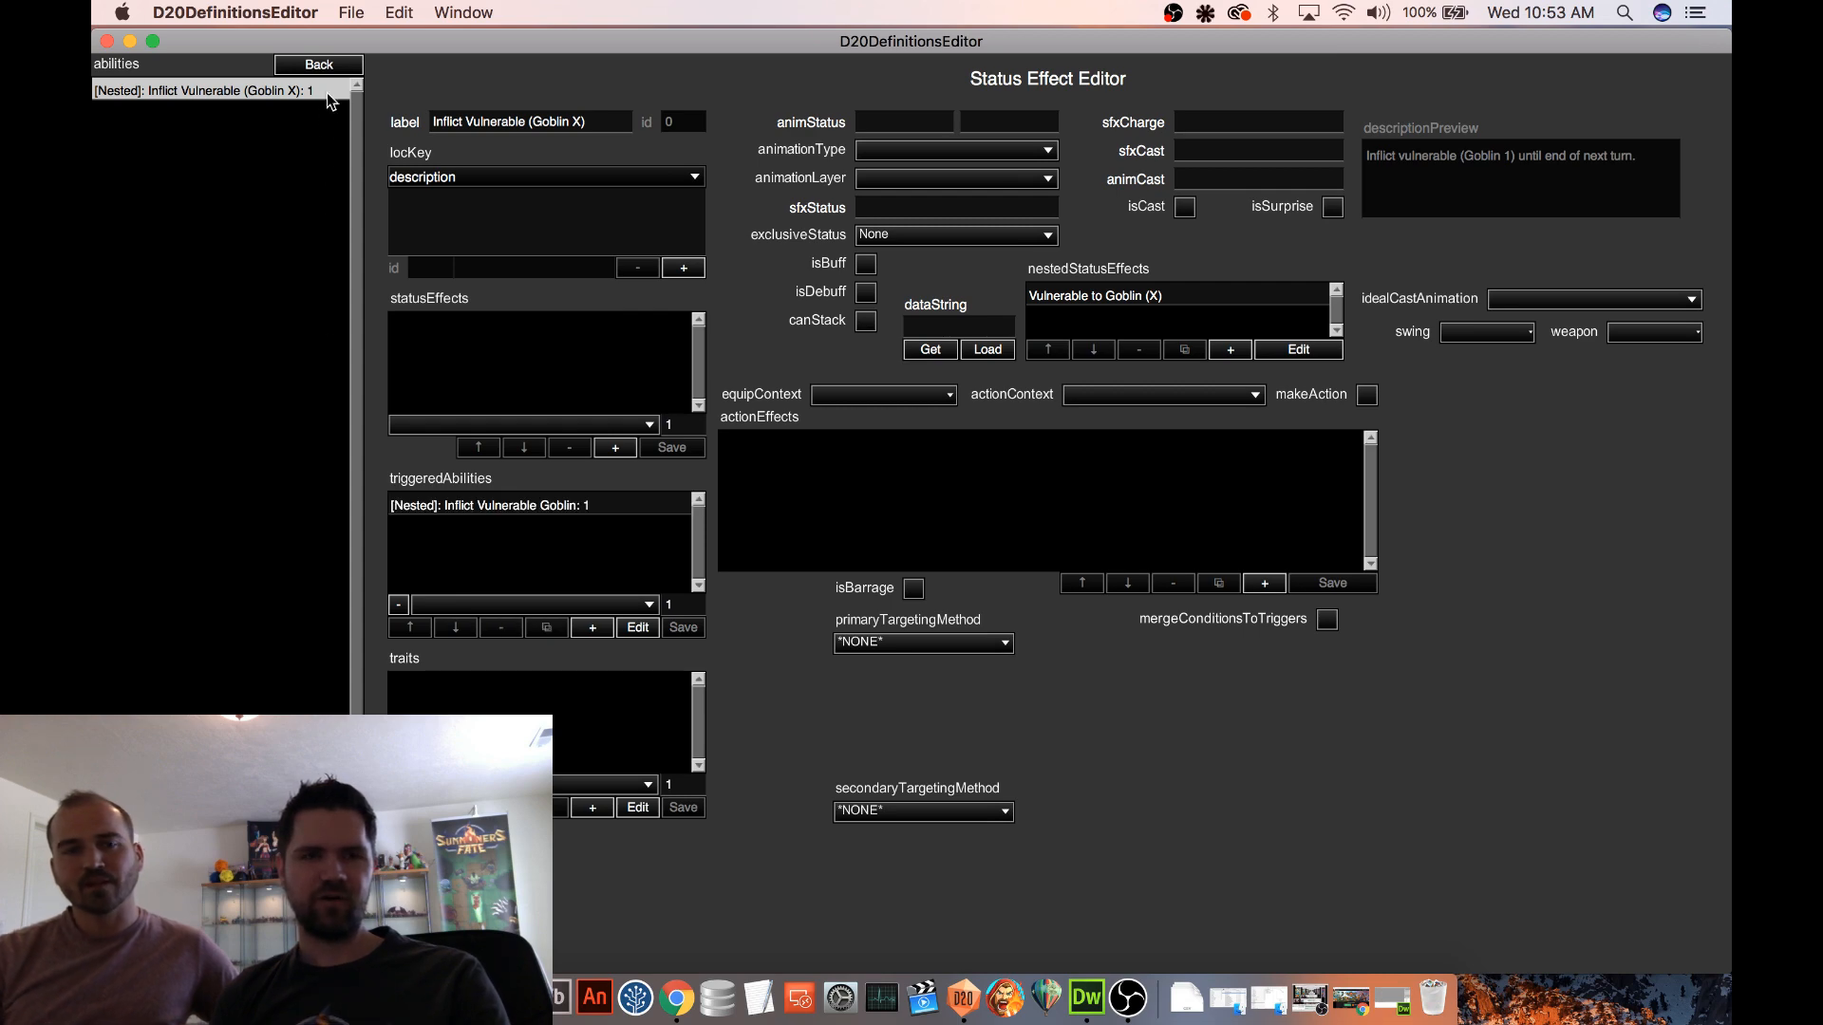
left_click(318, 64)
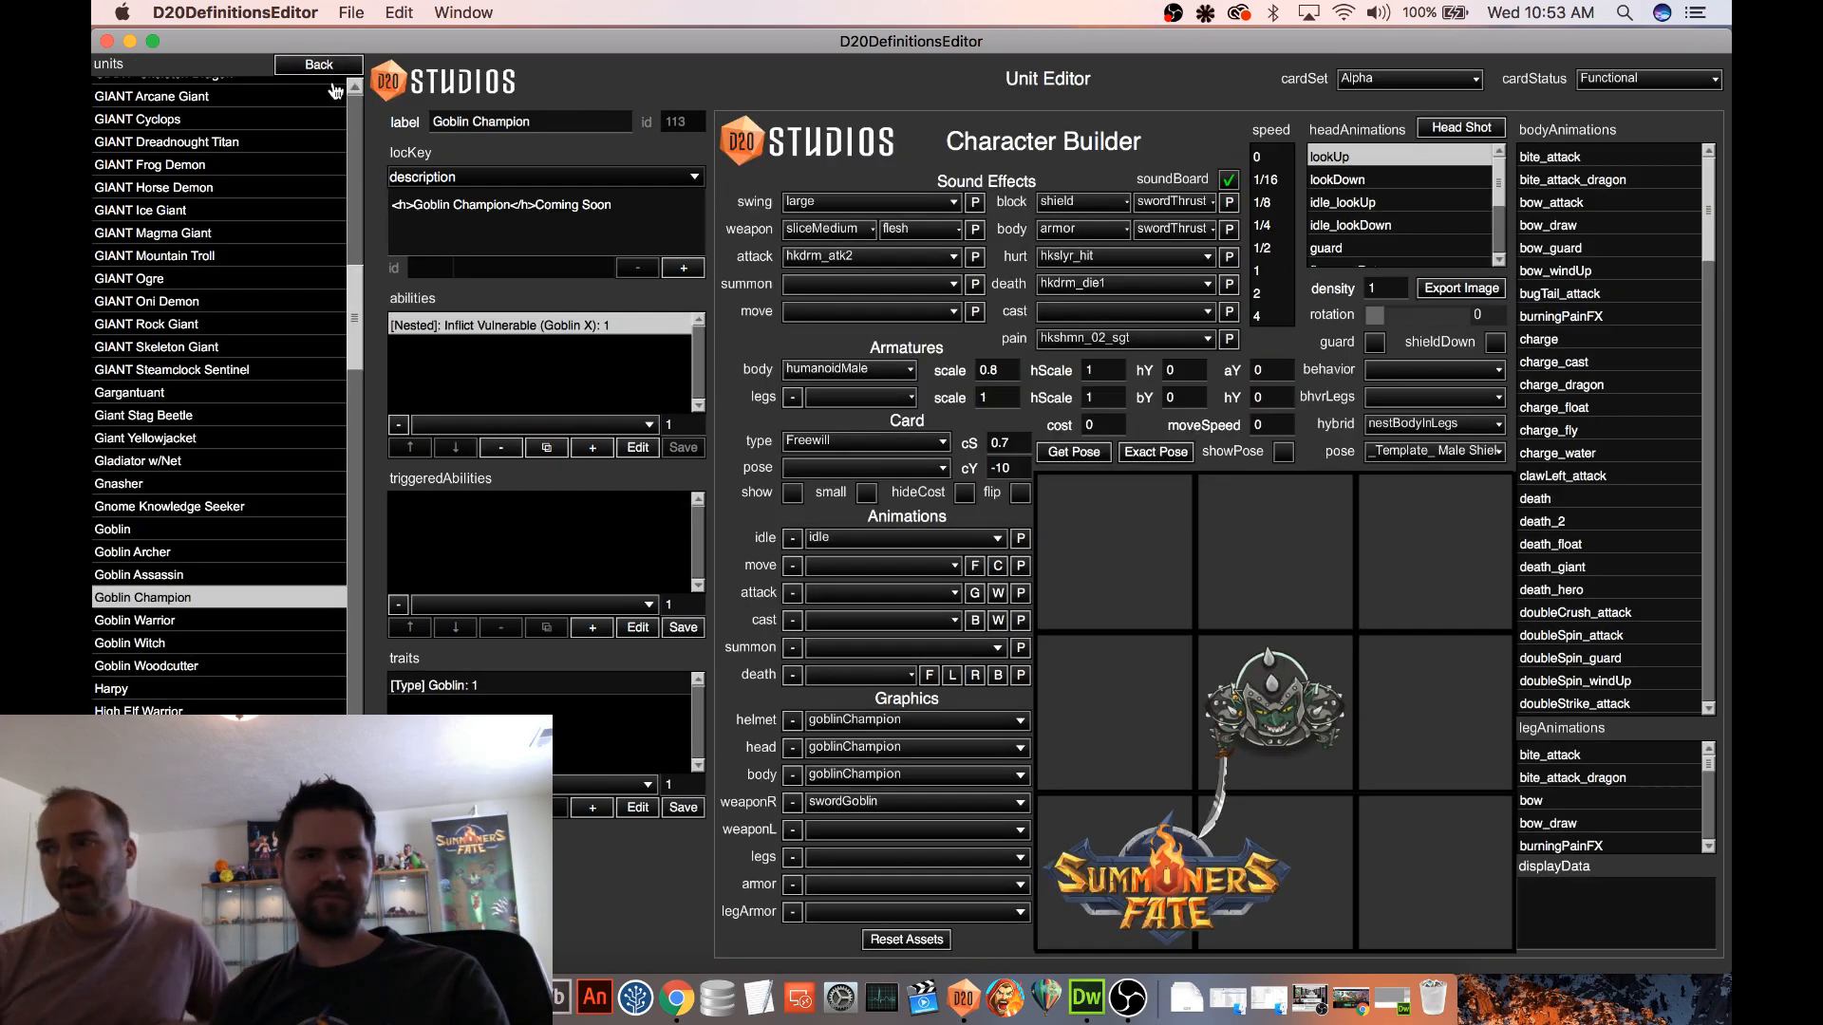
left_click(793, 494)
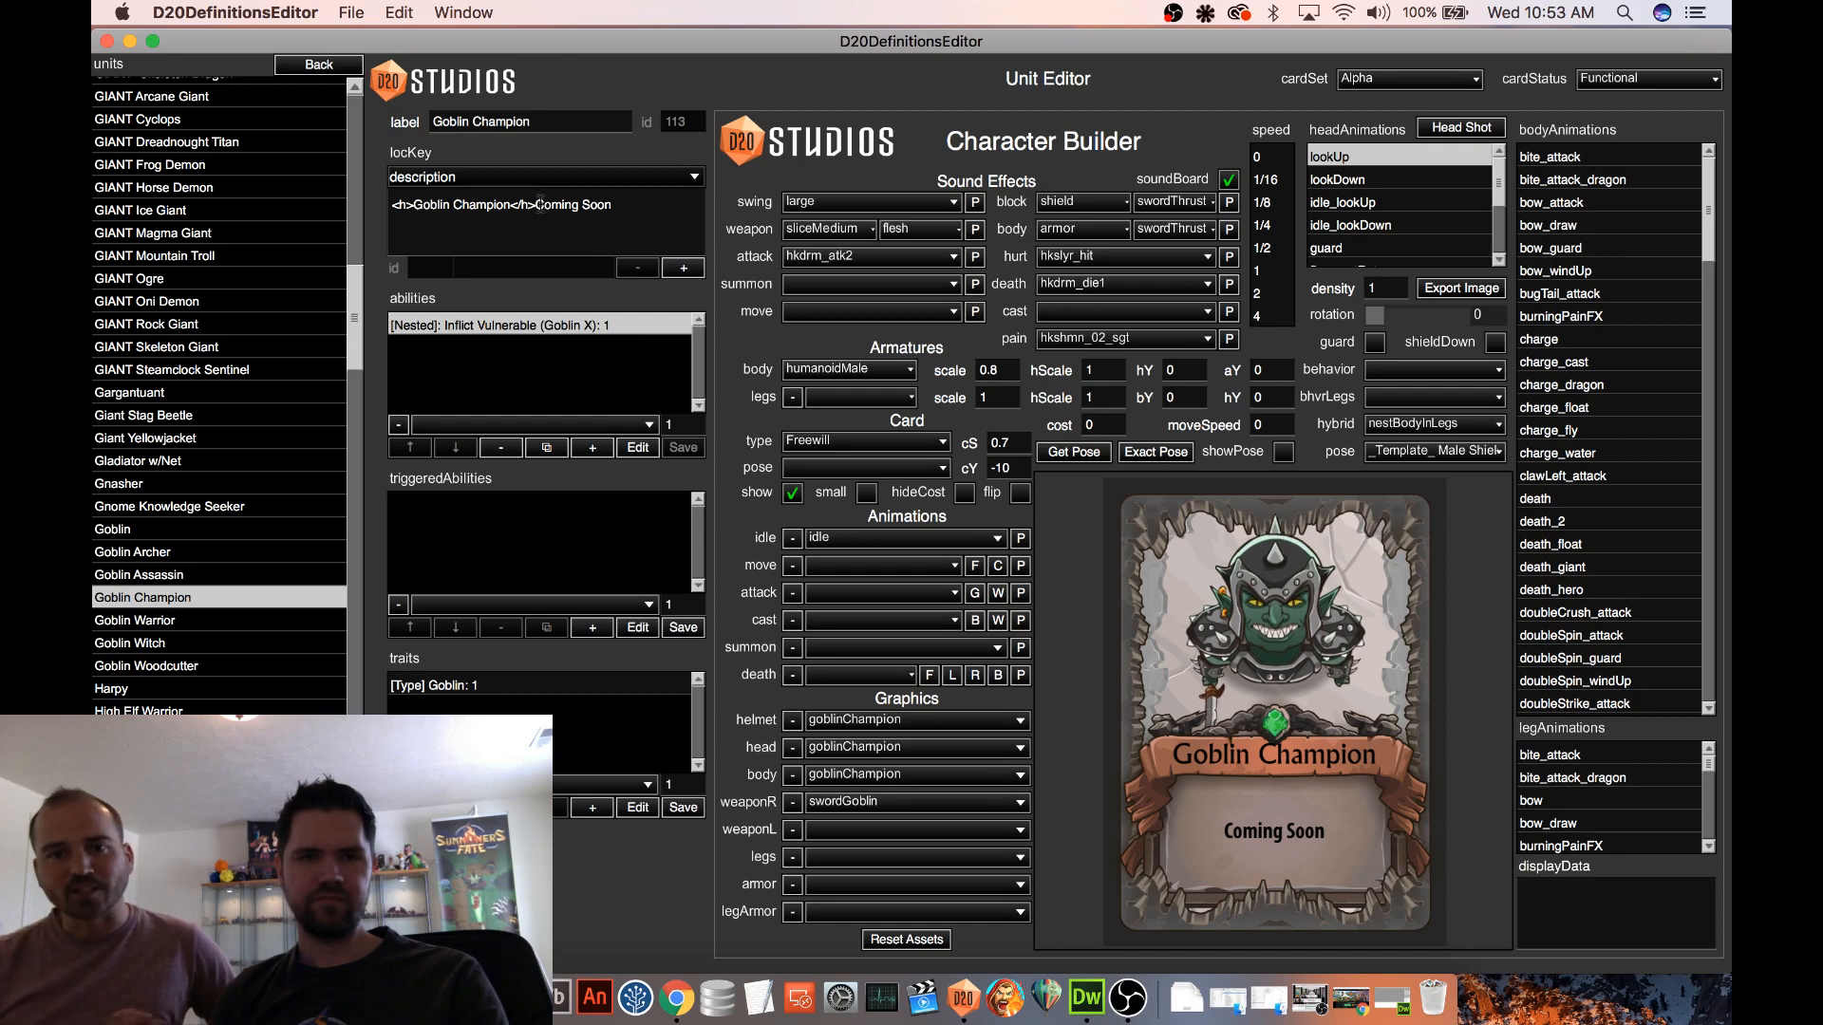
Delete the Coming Soon text from the Goblin Champion description and refresh the card preview
left_click_drag(543, 204, 668, 204)
key("BackSpace")
key("BackSpace")
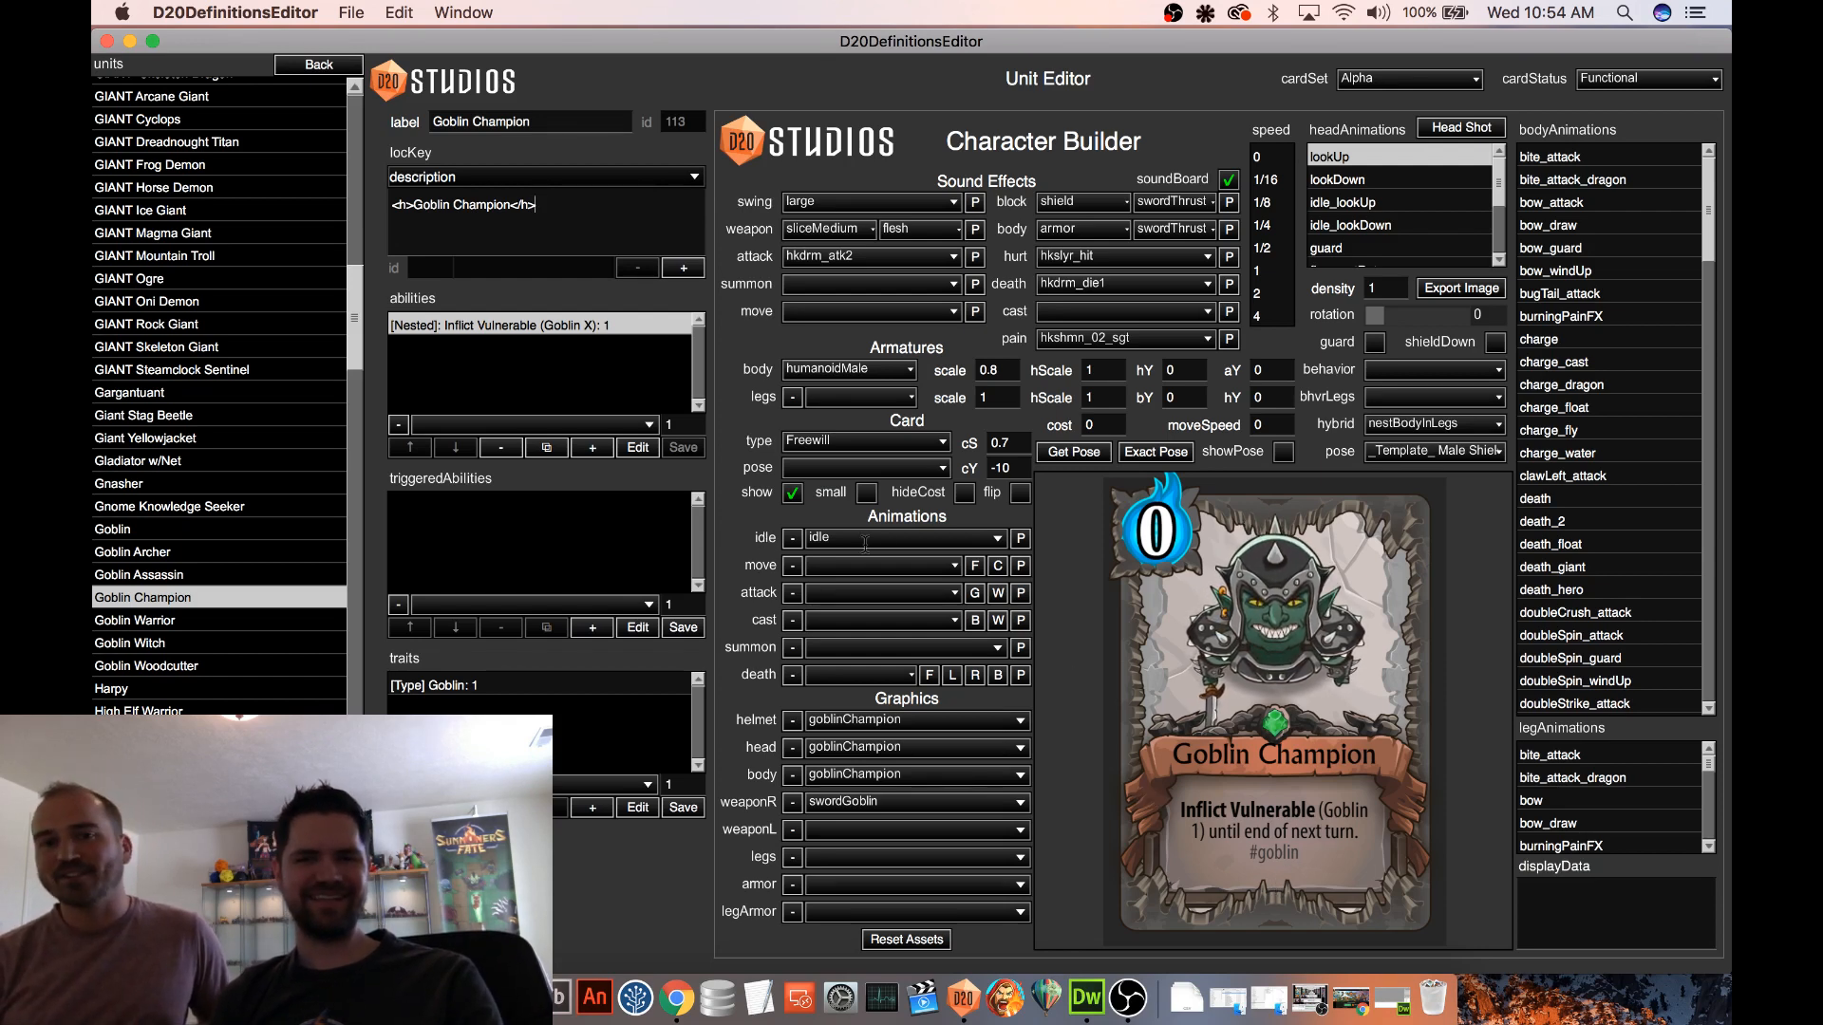
left_click(796, 496)
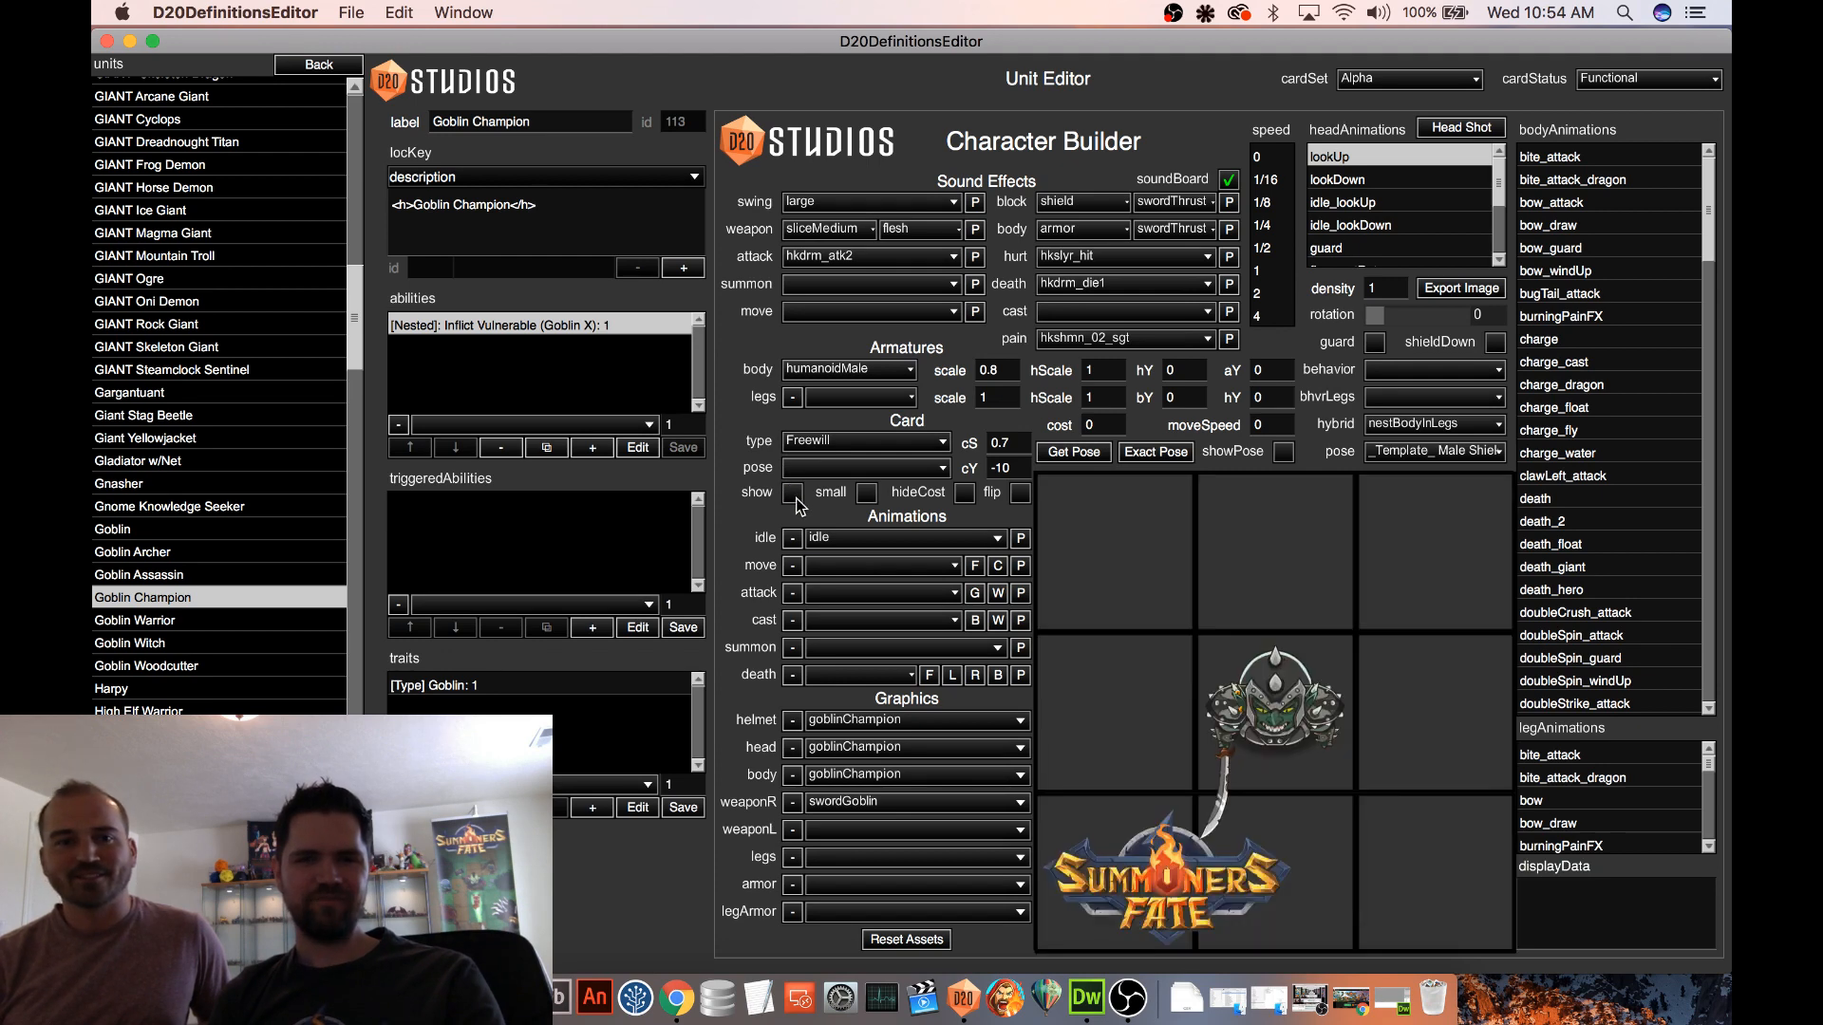
left_click(796, 496)
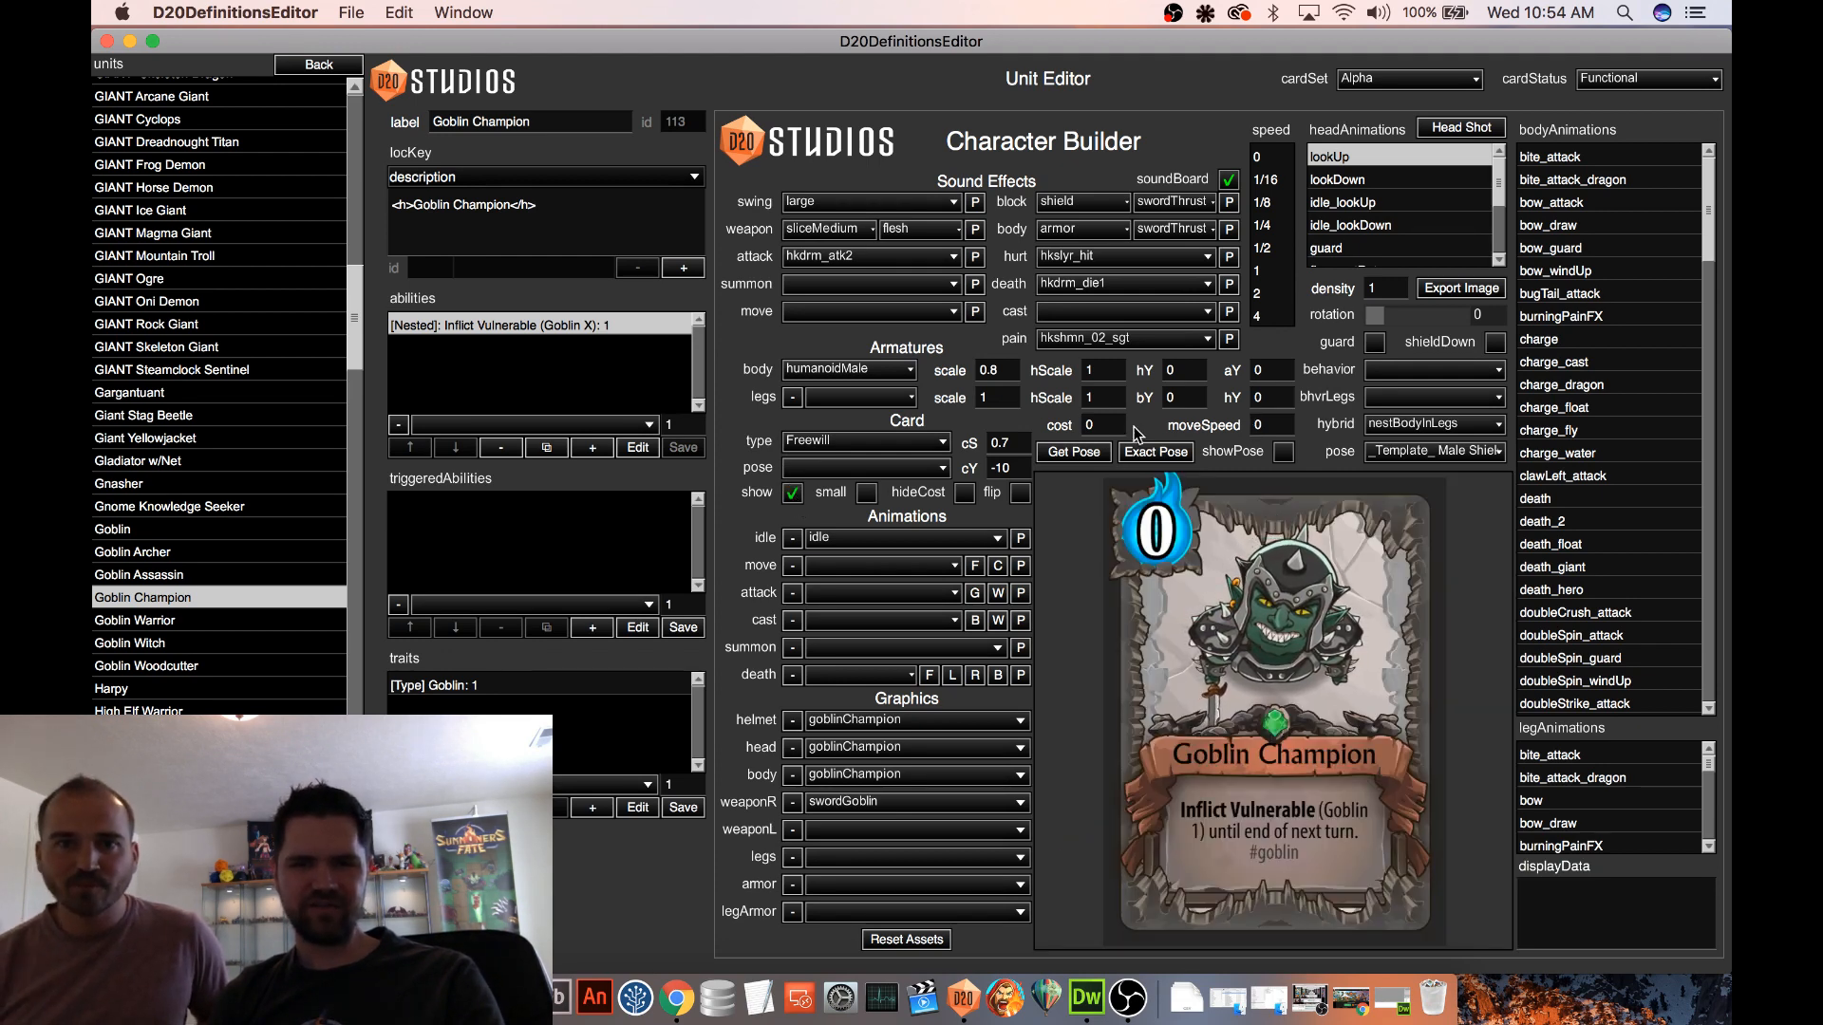
Set the Goblin Champion's cost to 2 and add the Power trait to the unit
left_click_drag(1097, 426, 1058, 437)
type("2")
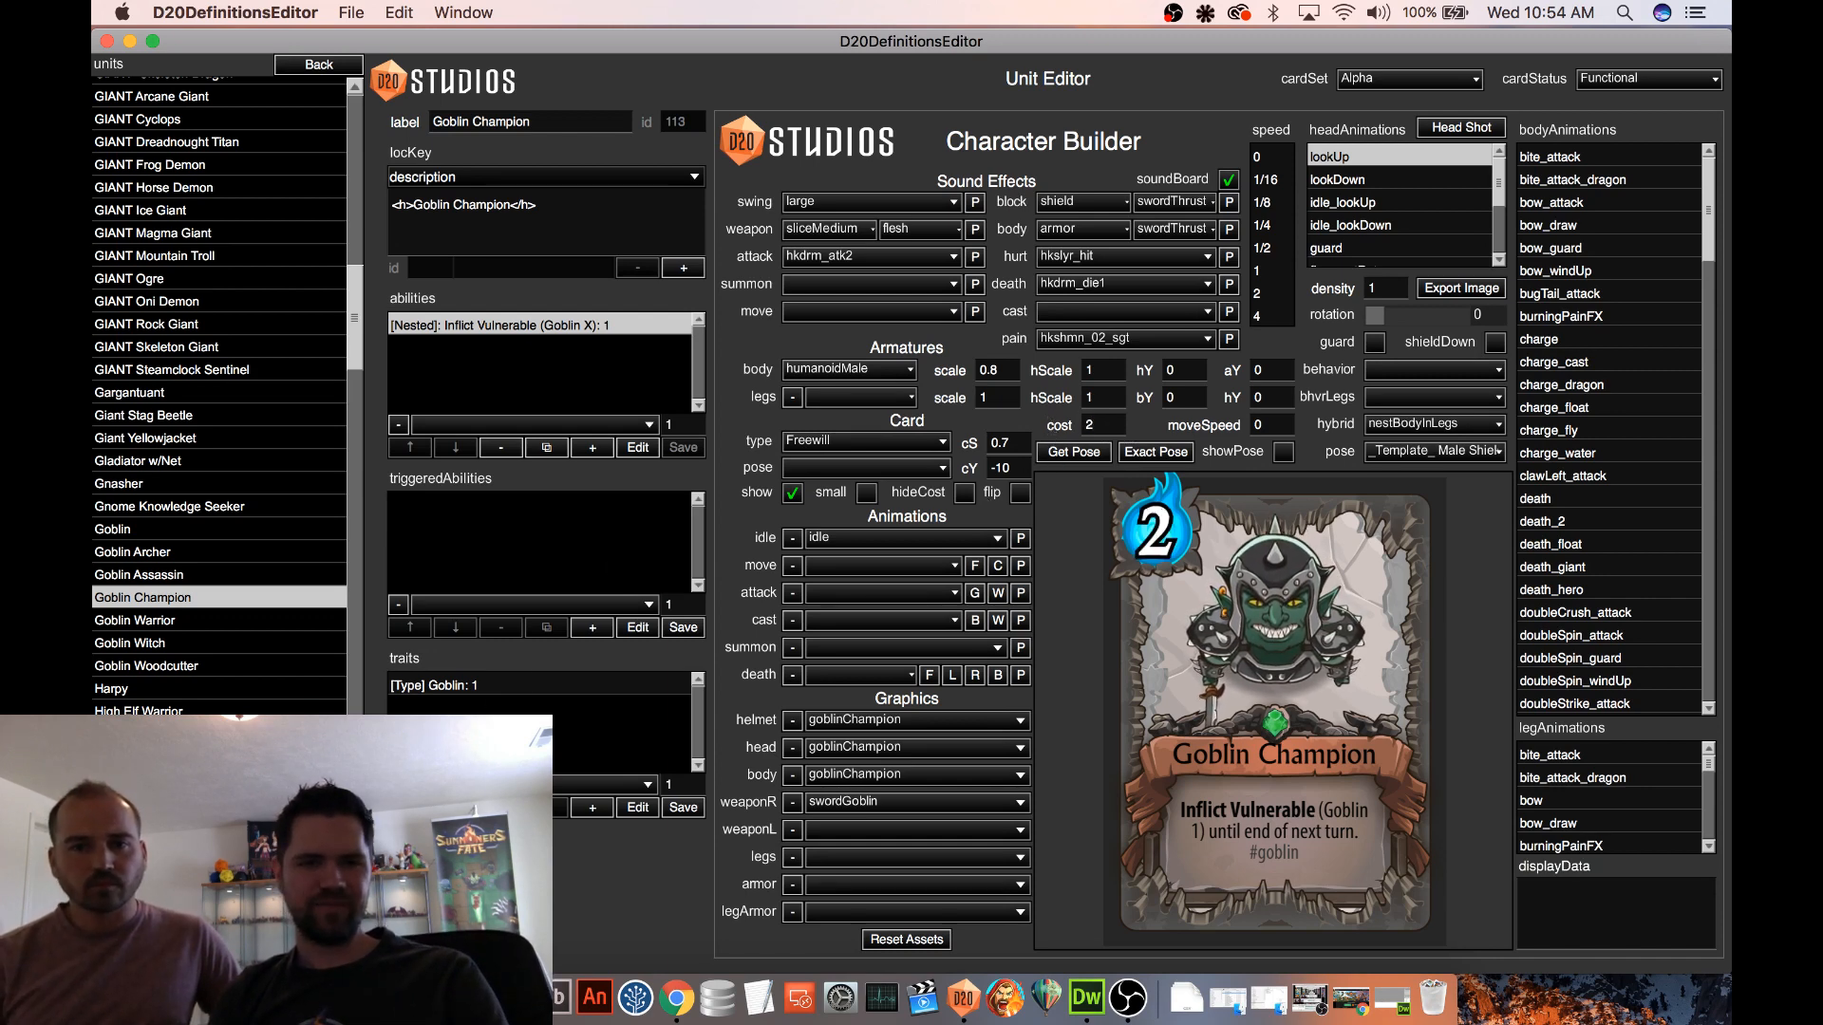
left_click(619, 602)
left_click_drag(648, 590, 660, 674)
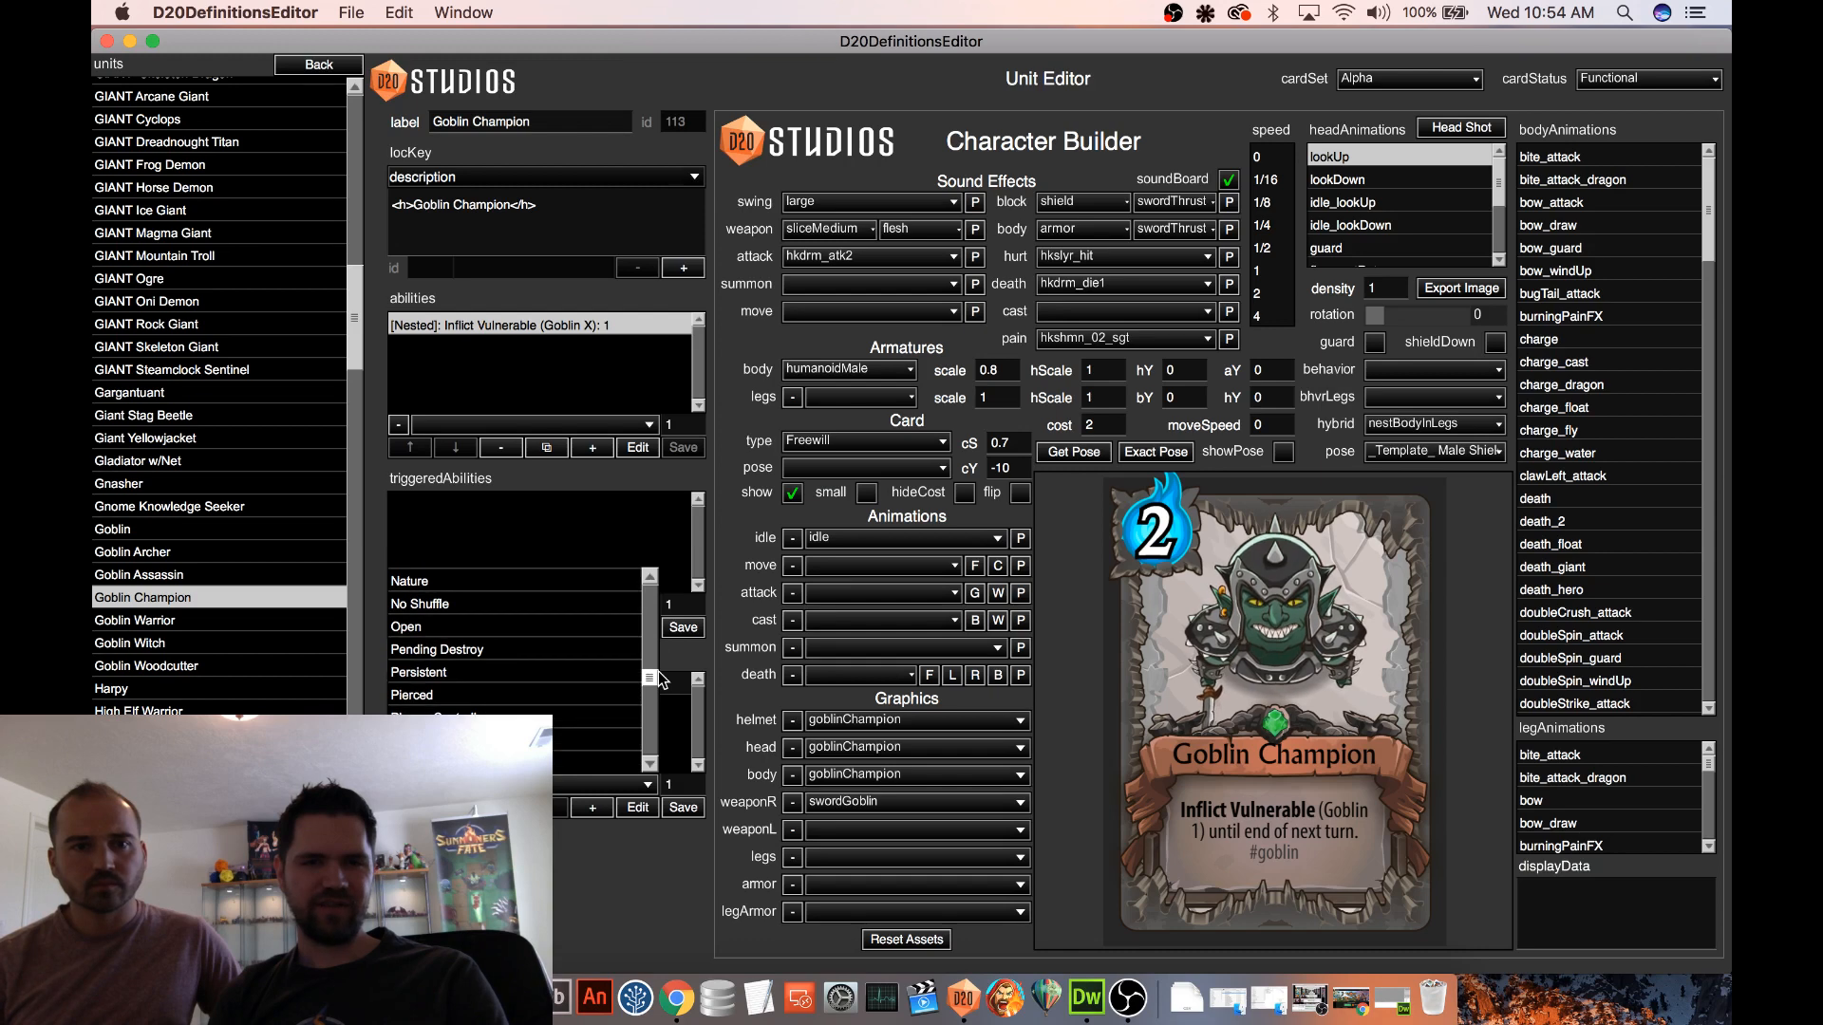
scroll(611, 685, "down", 1)
key("Escape")
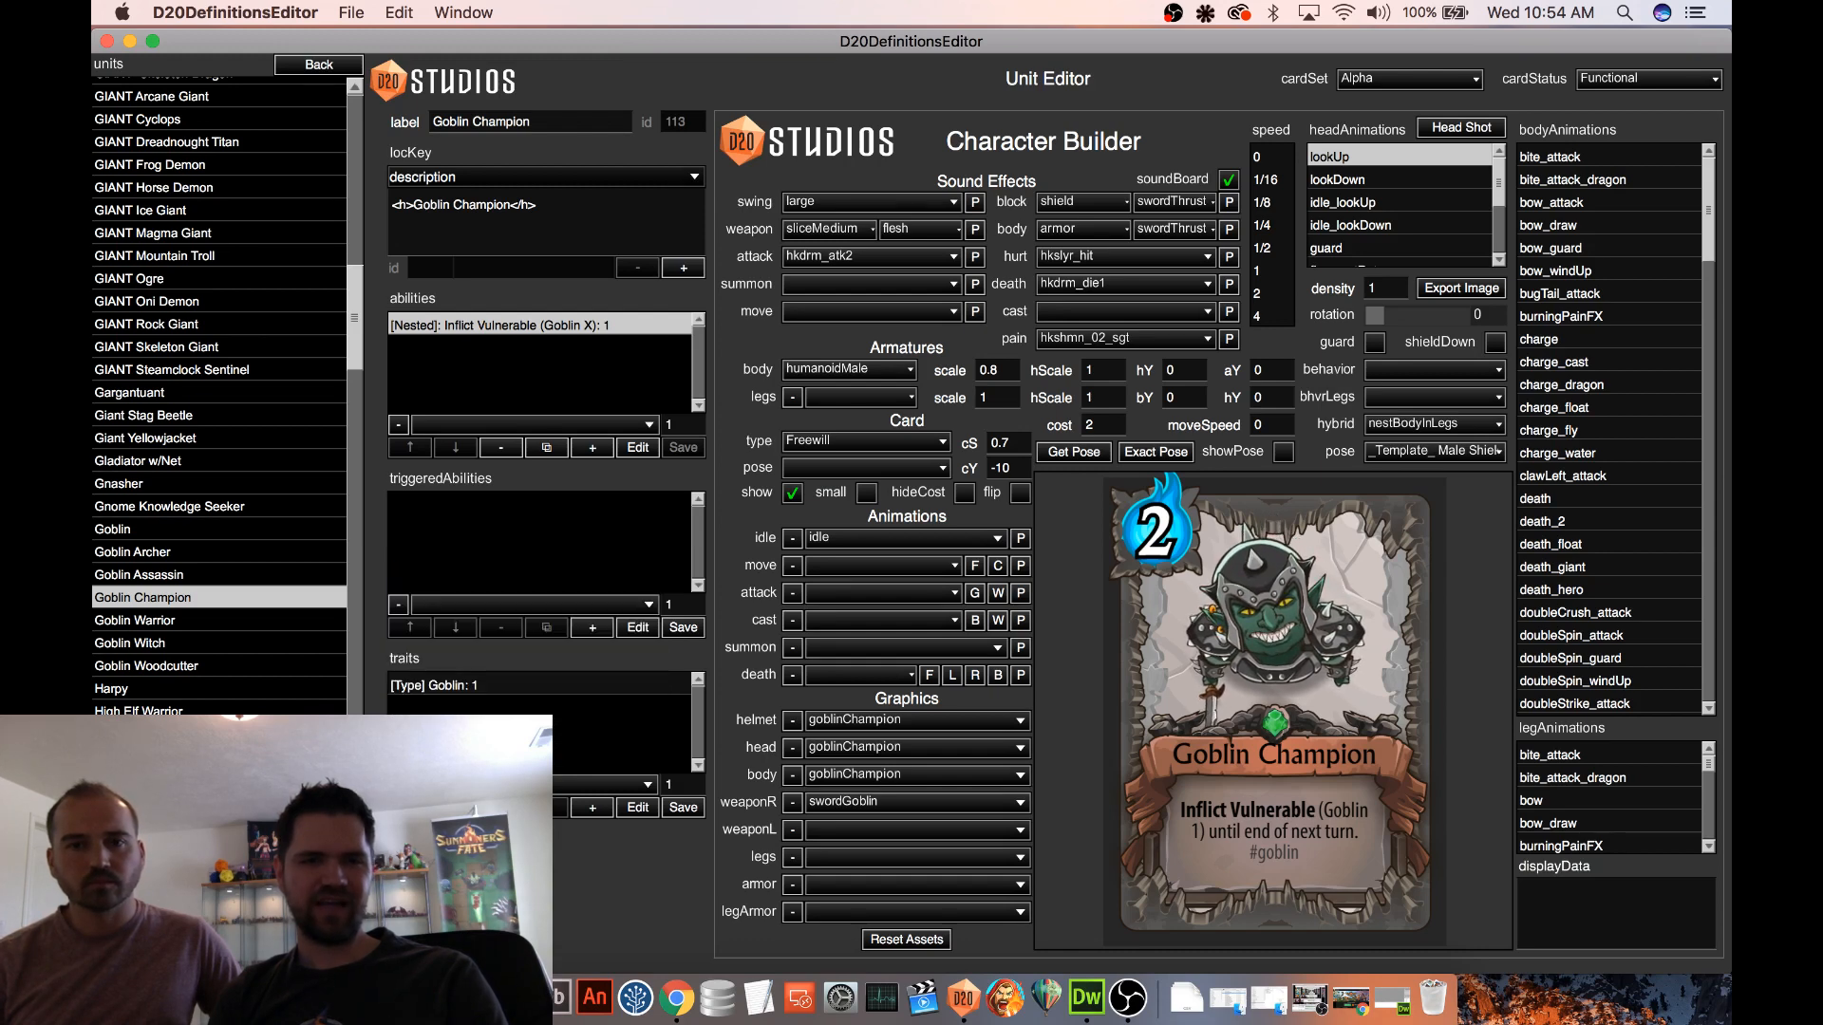
left_click(588, 809)
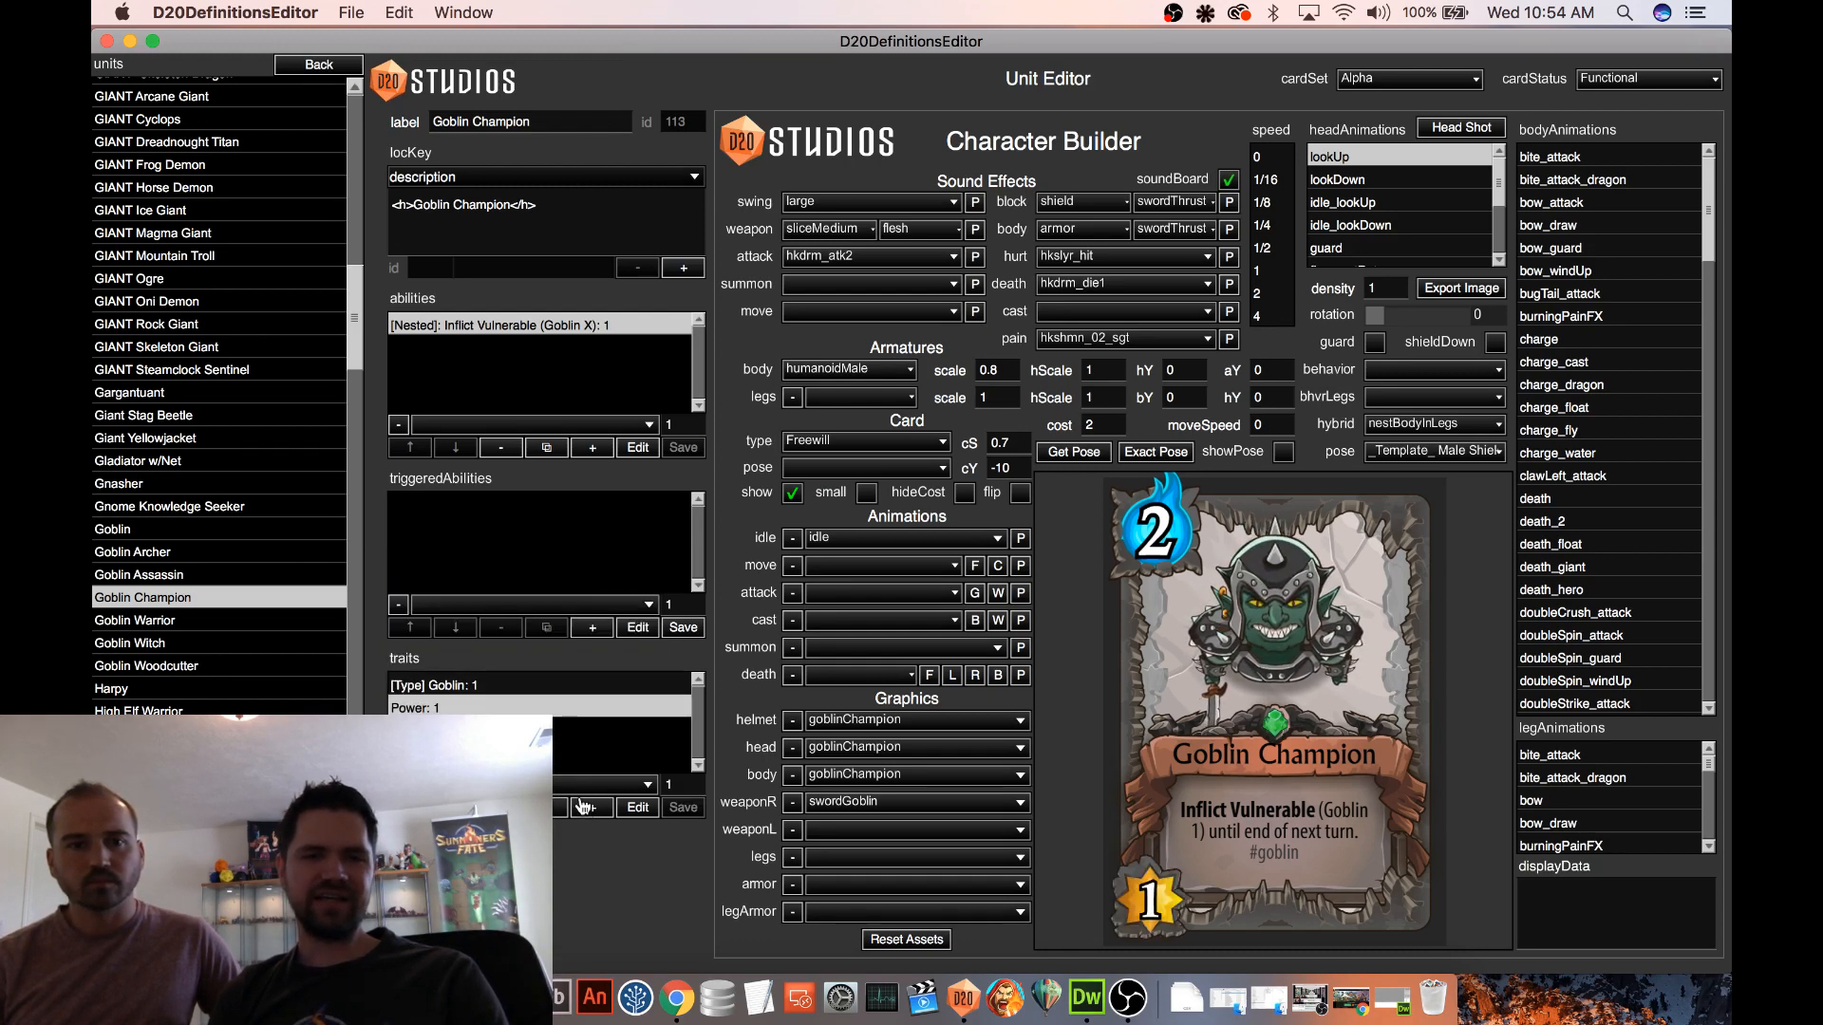
Add the Life trait to the Goblin Champion
left_click(532, 784)
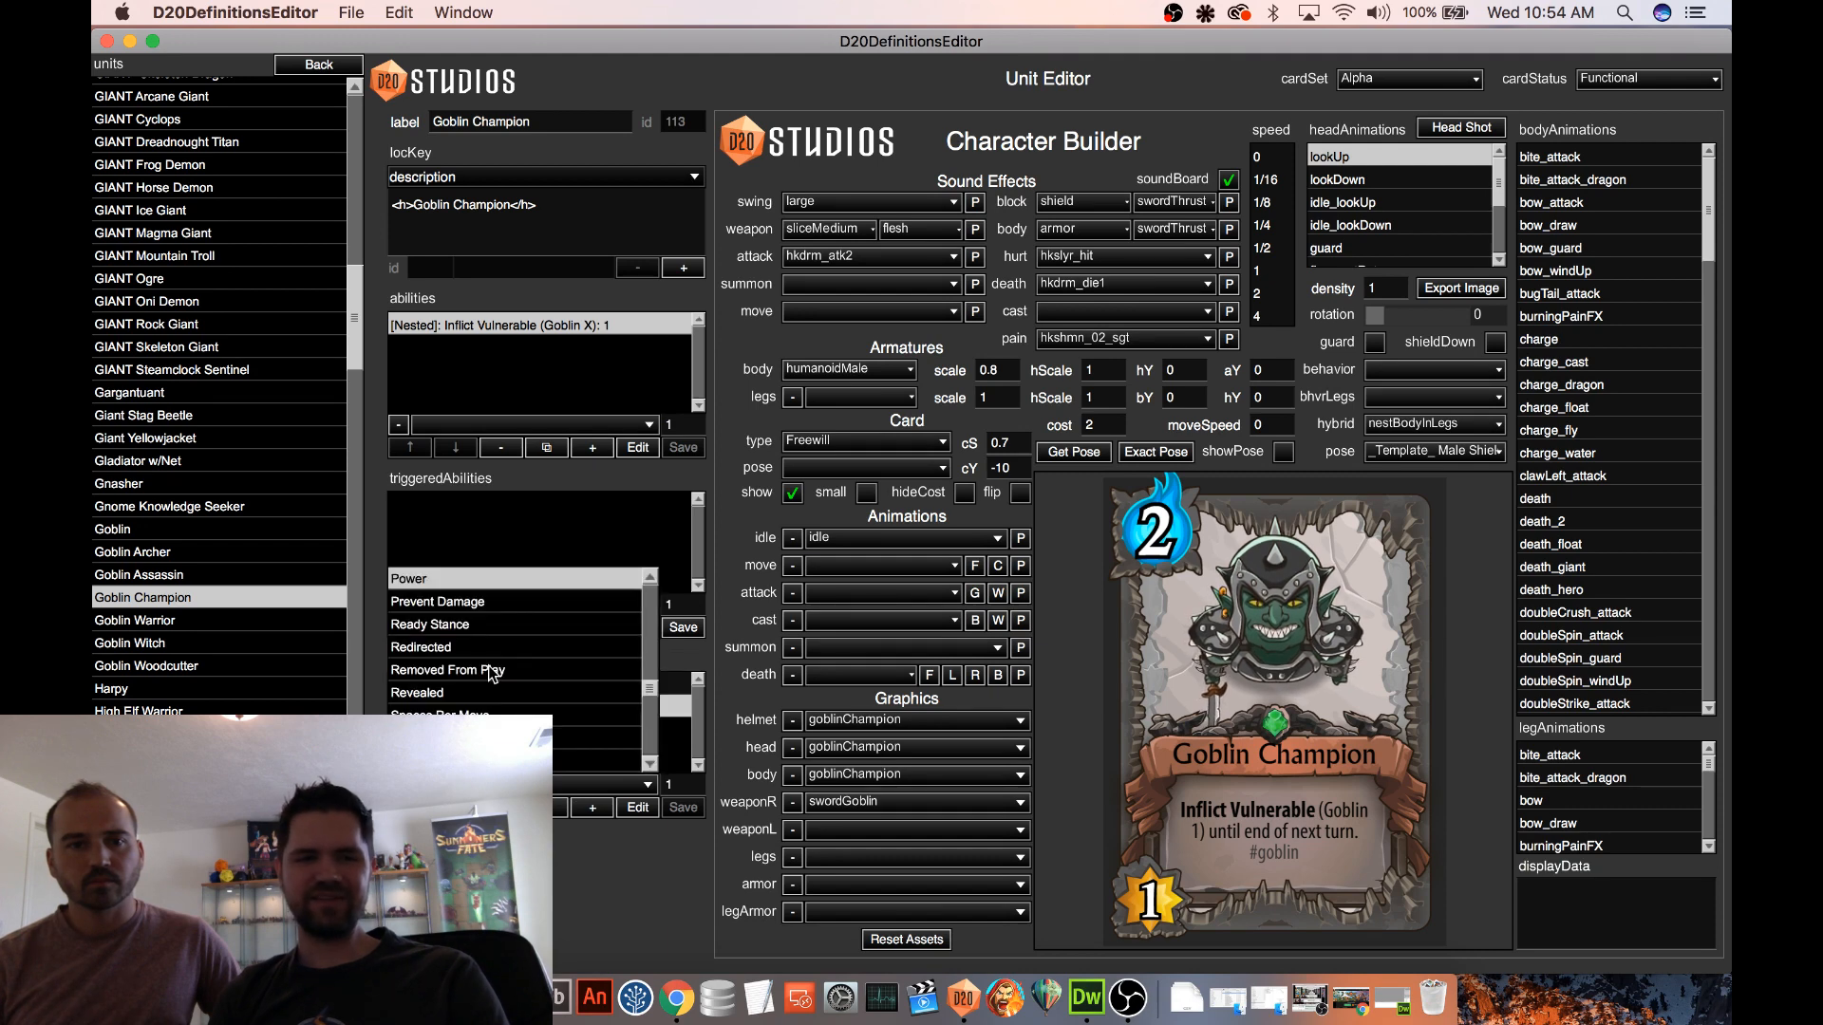
scroll(494, 668, "down", 5)
scroll(495, 668, "down", 5)
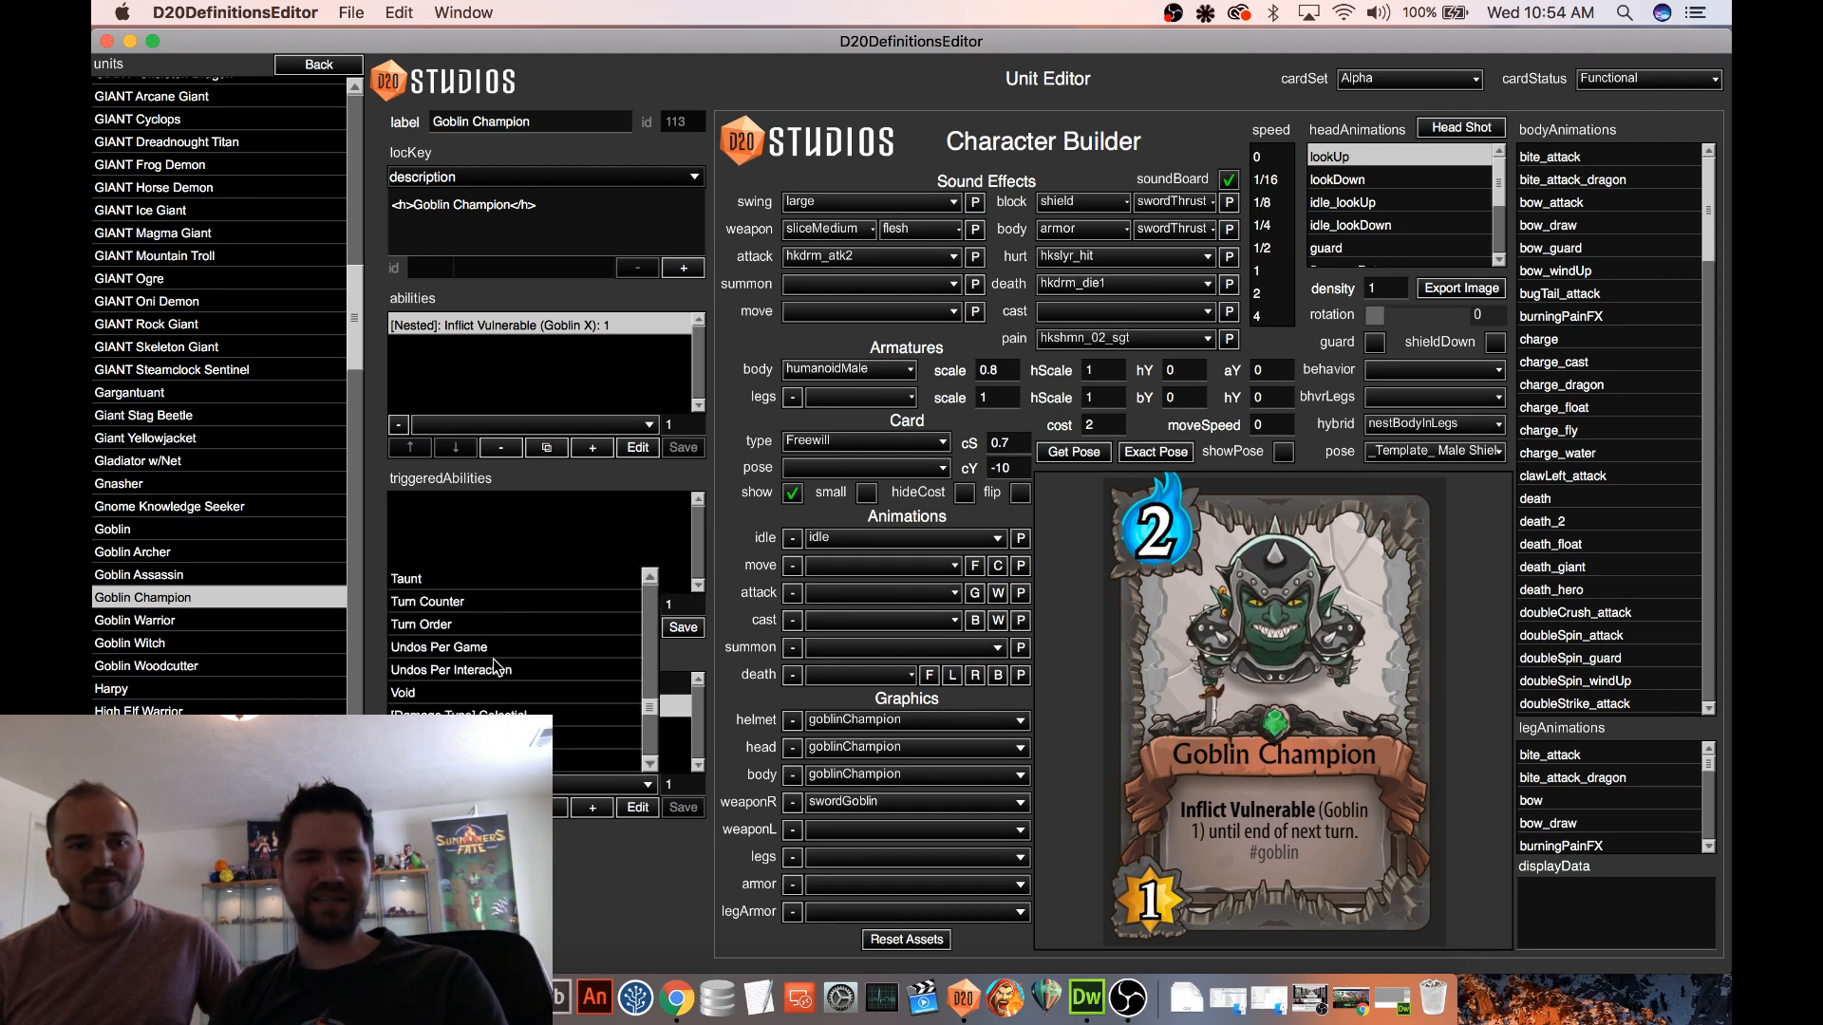
scroll(493, 667, "up", 4)
scroll(493, 658, "up", 4)
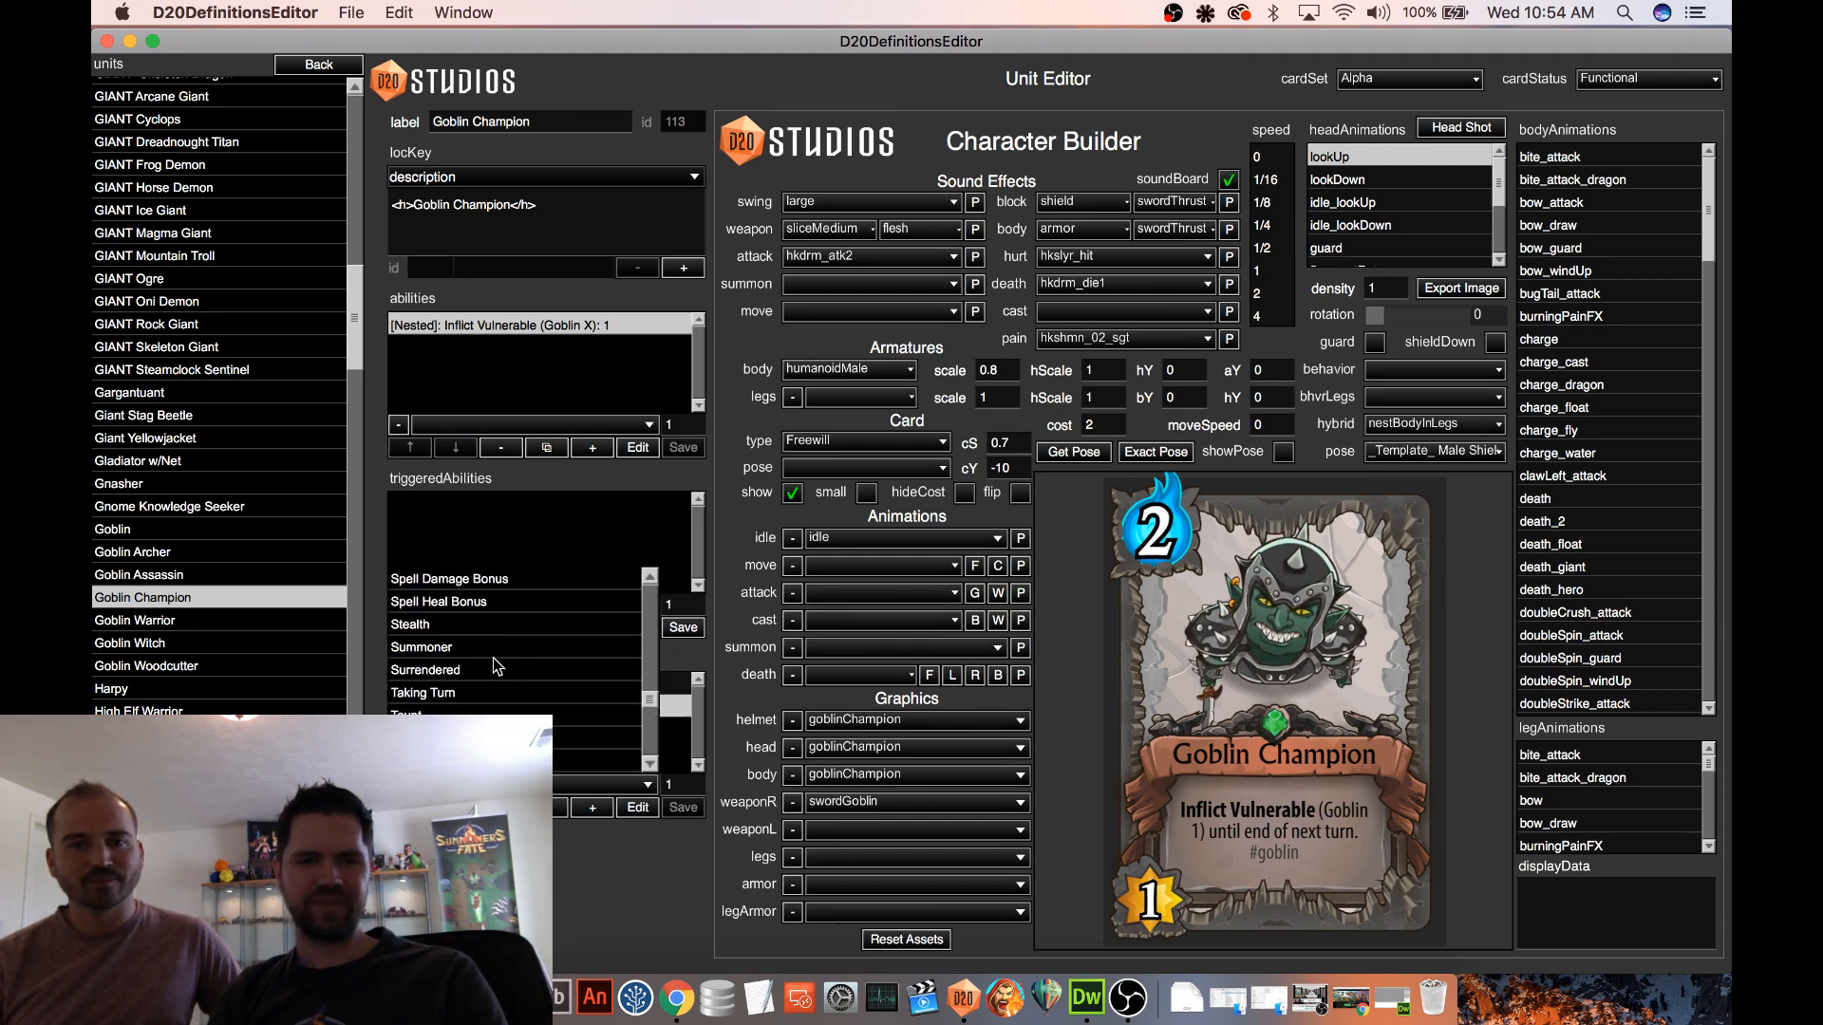
left_click_drag(651, 698, 652, 665)
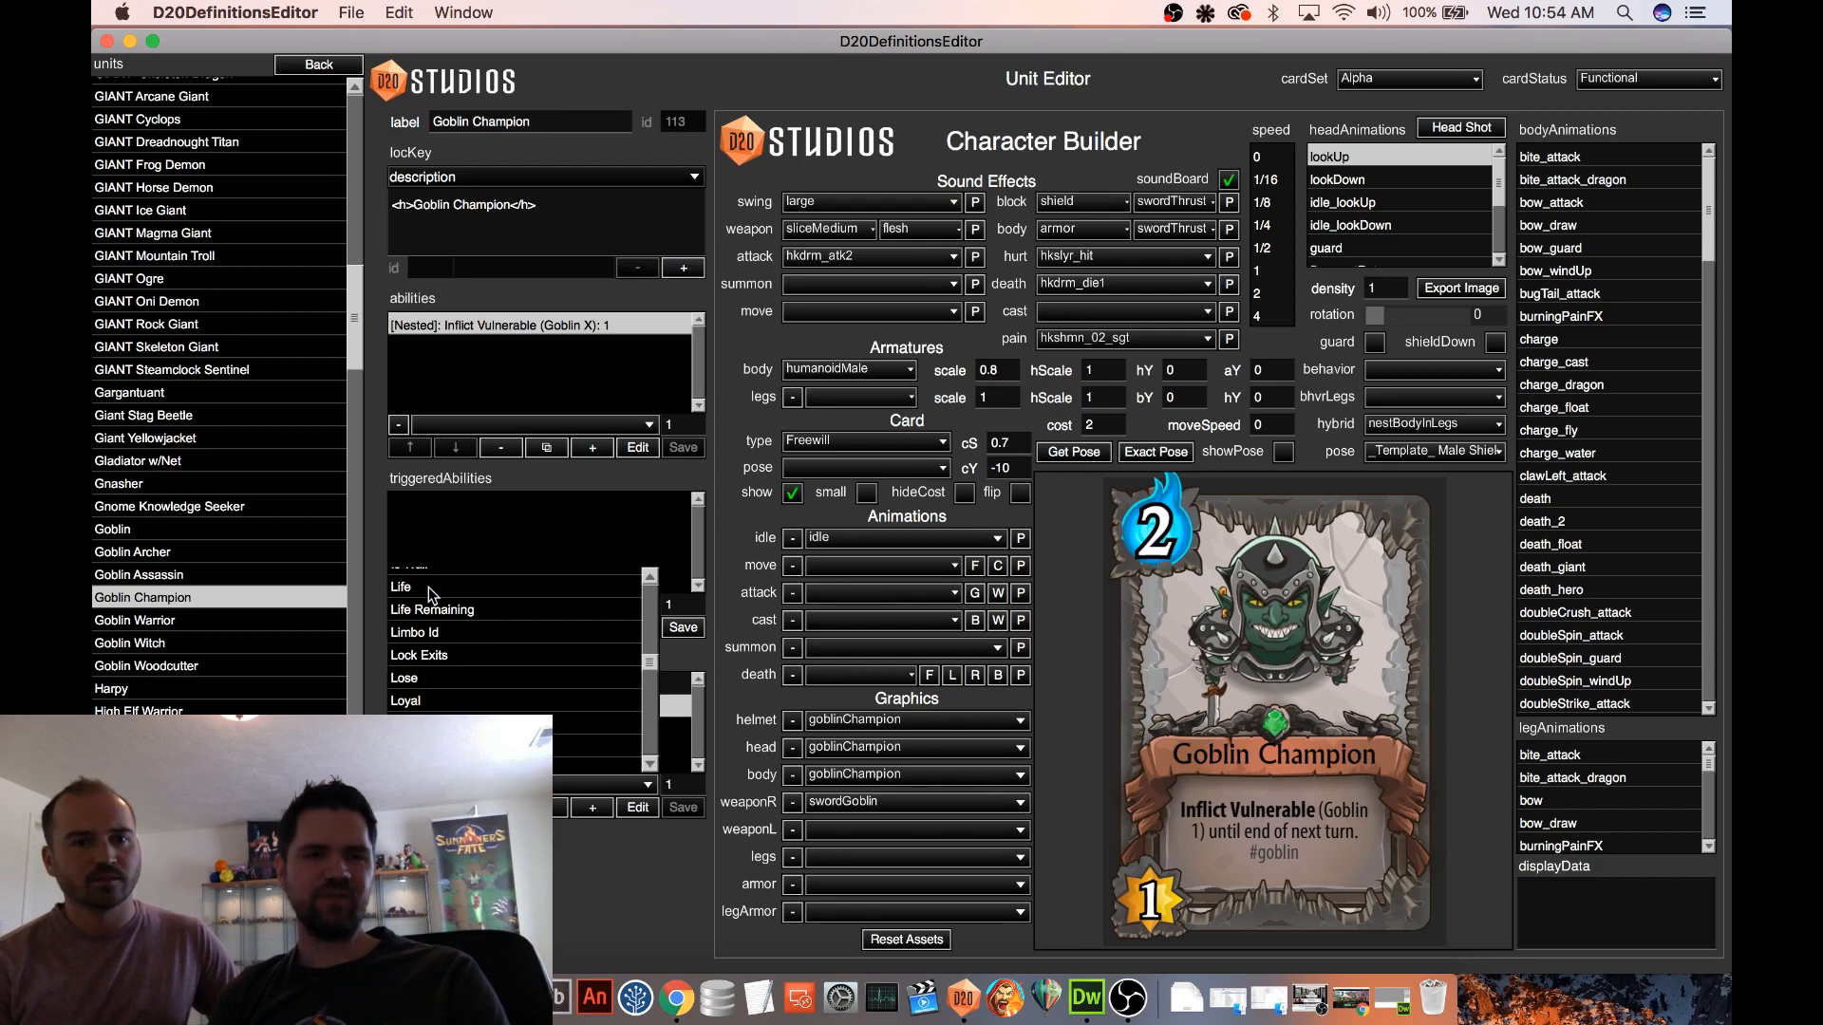
left_click(424, 612)
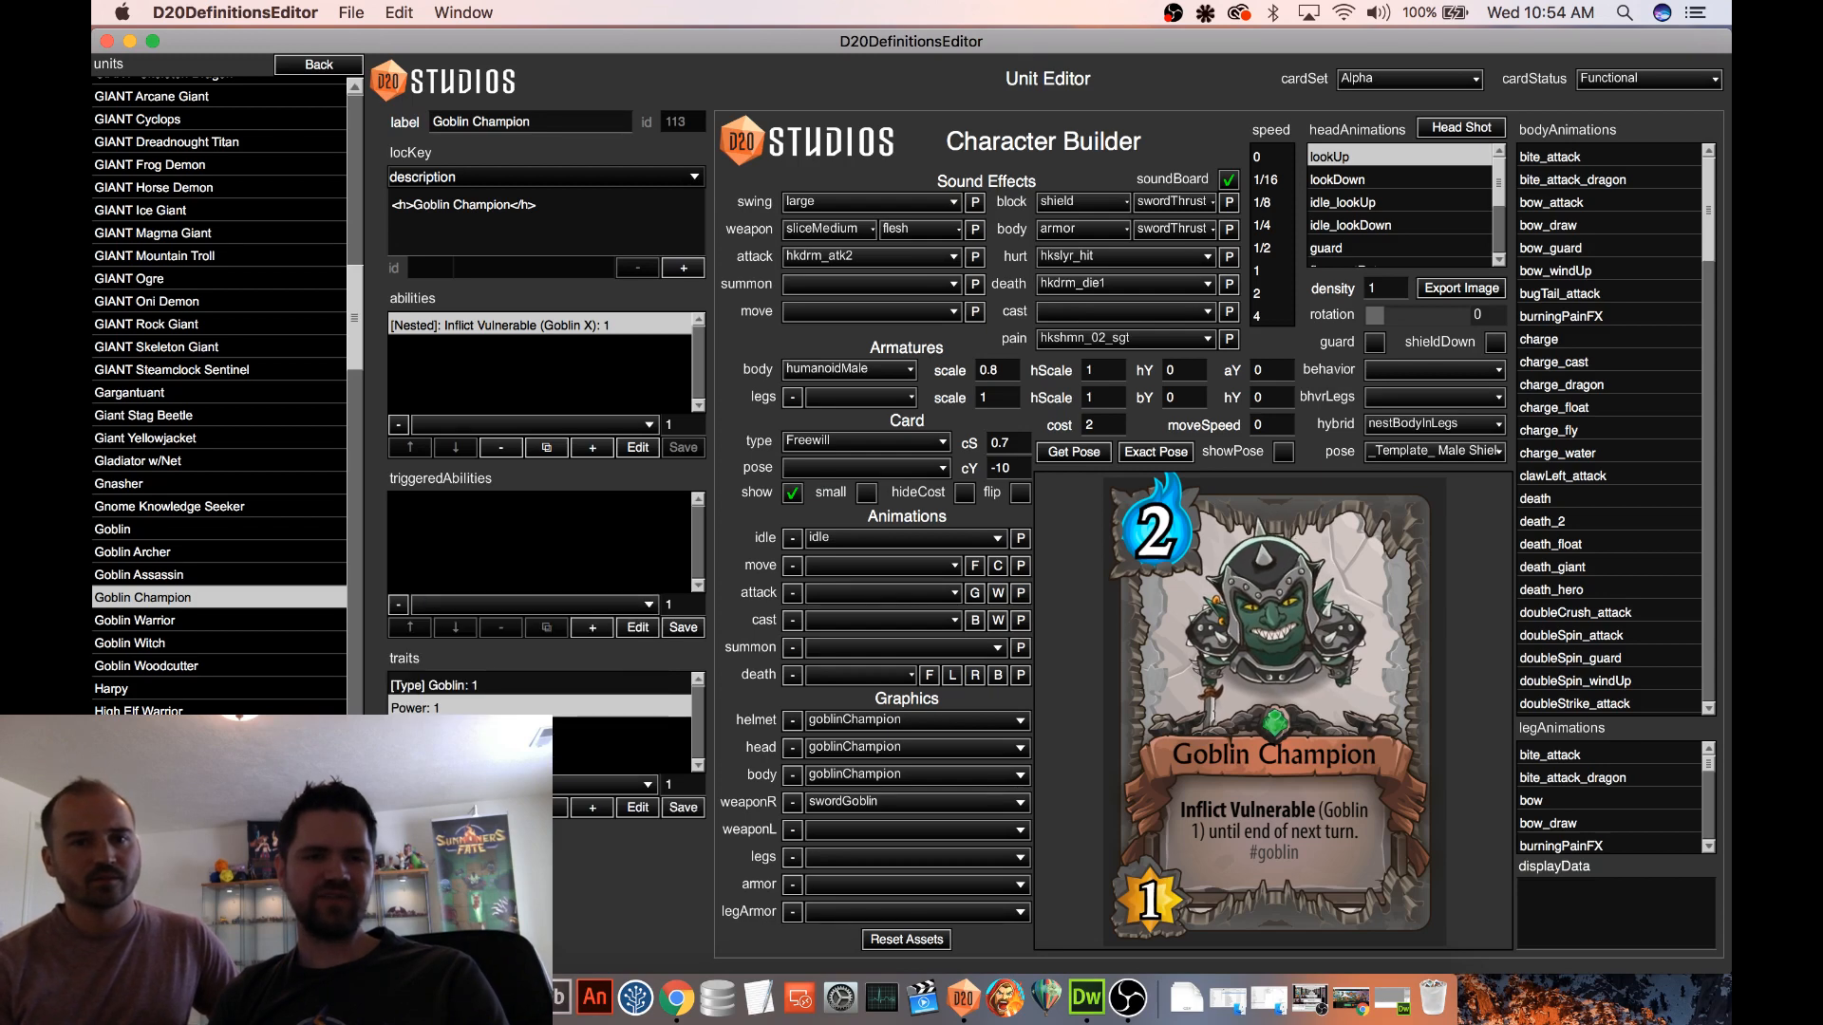
left_click(594, 809)
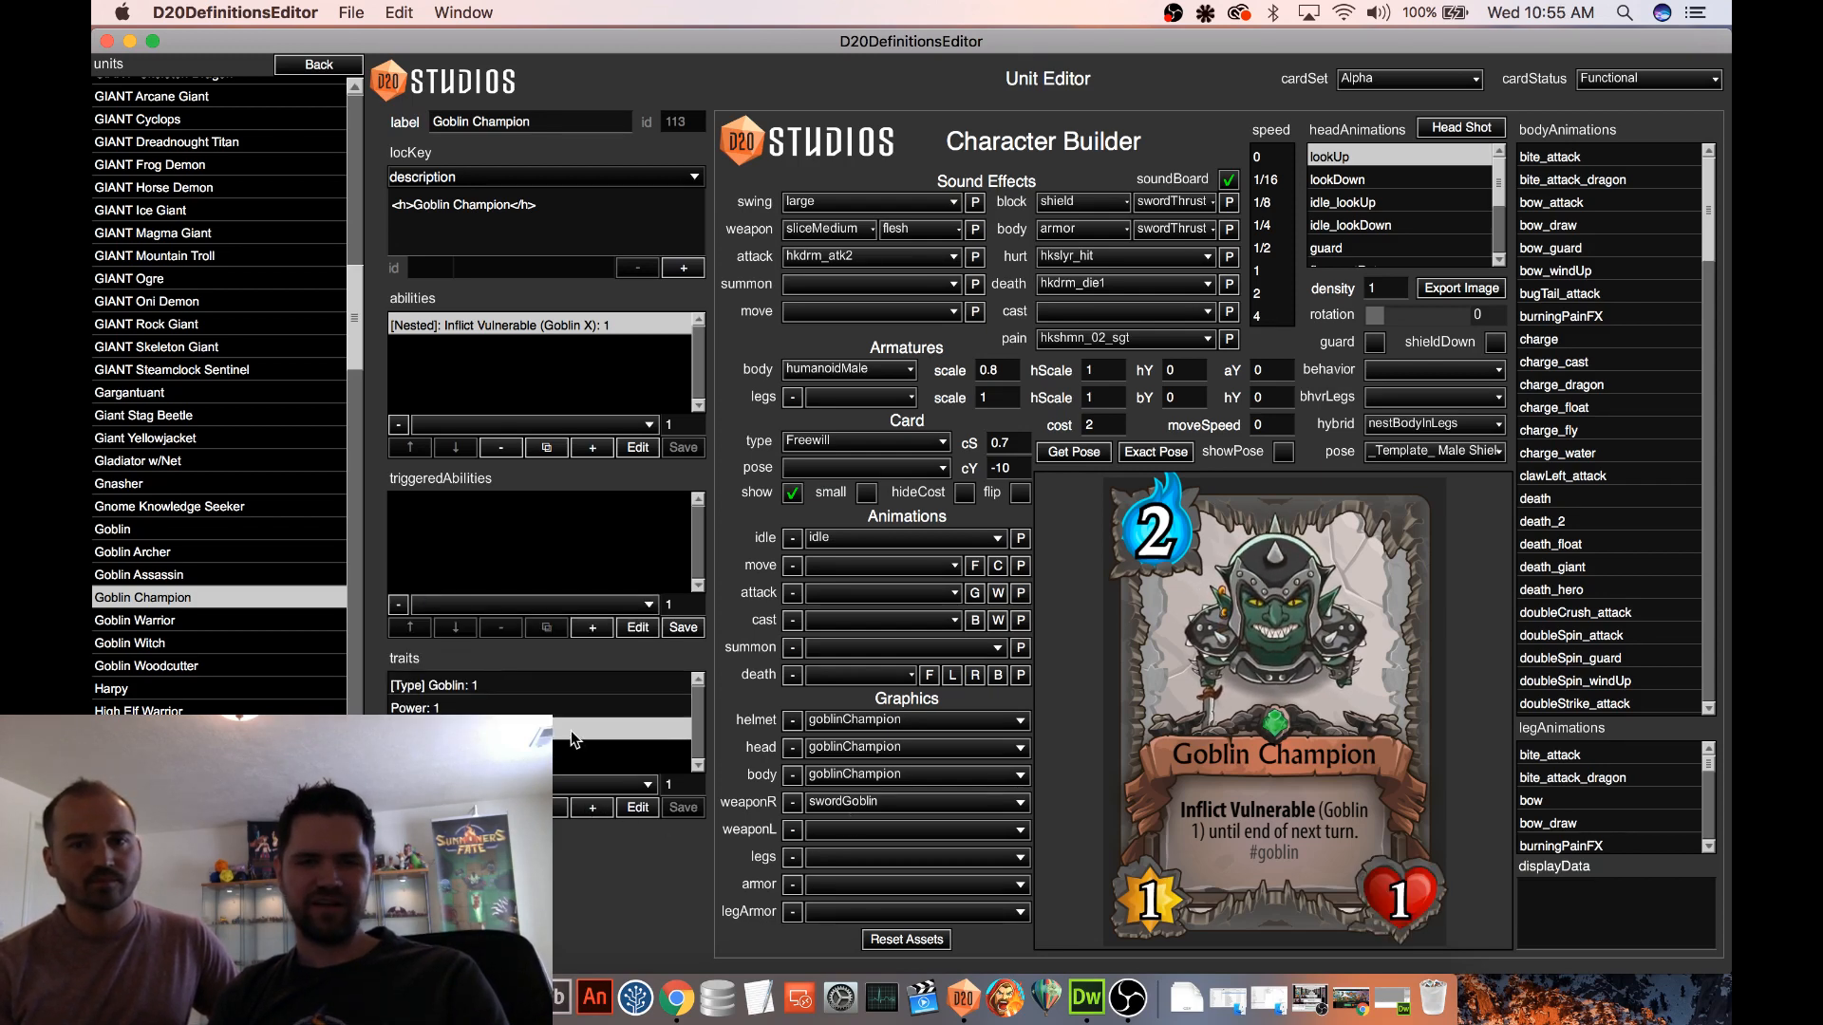
Set the Goblin Champion's Power trait to 3 and its Life trait to 5
left_click(435, 708)
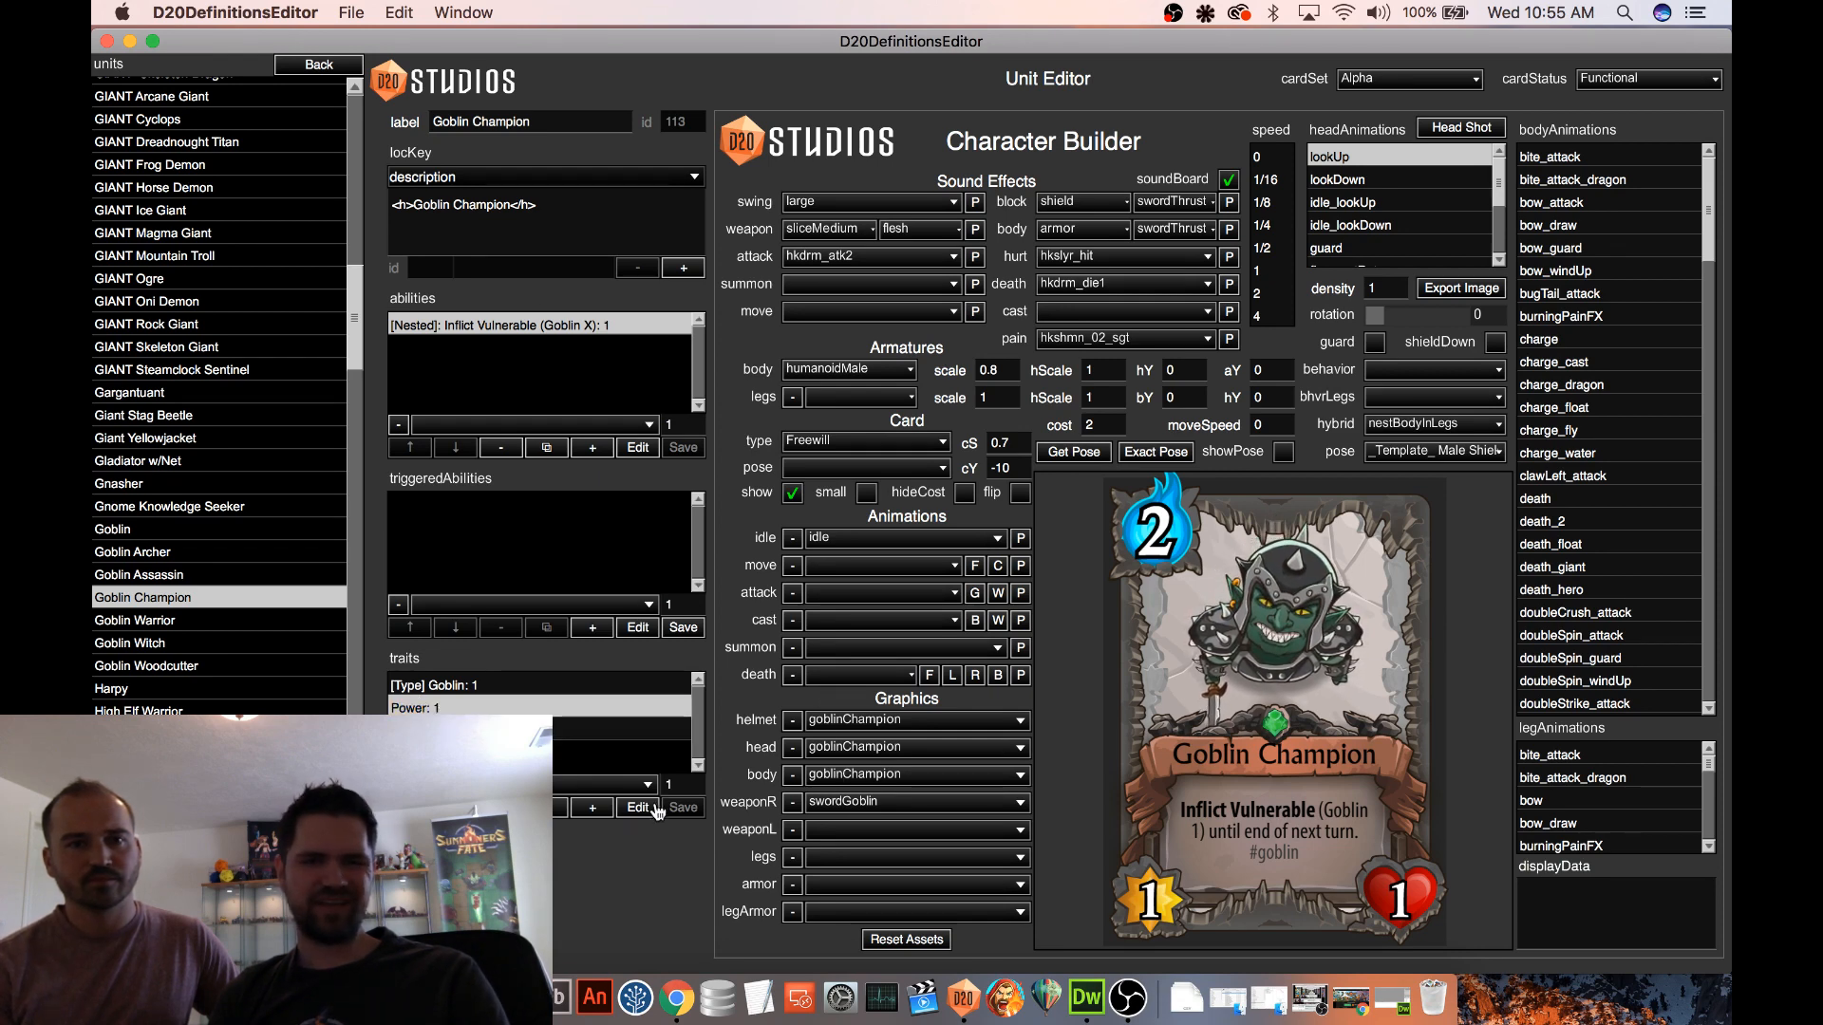
left_click_drag(675, 785, 658, 786)
type("3")
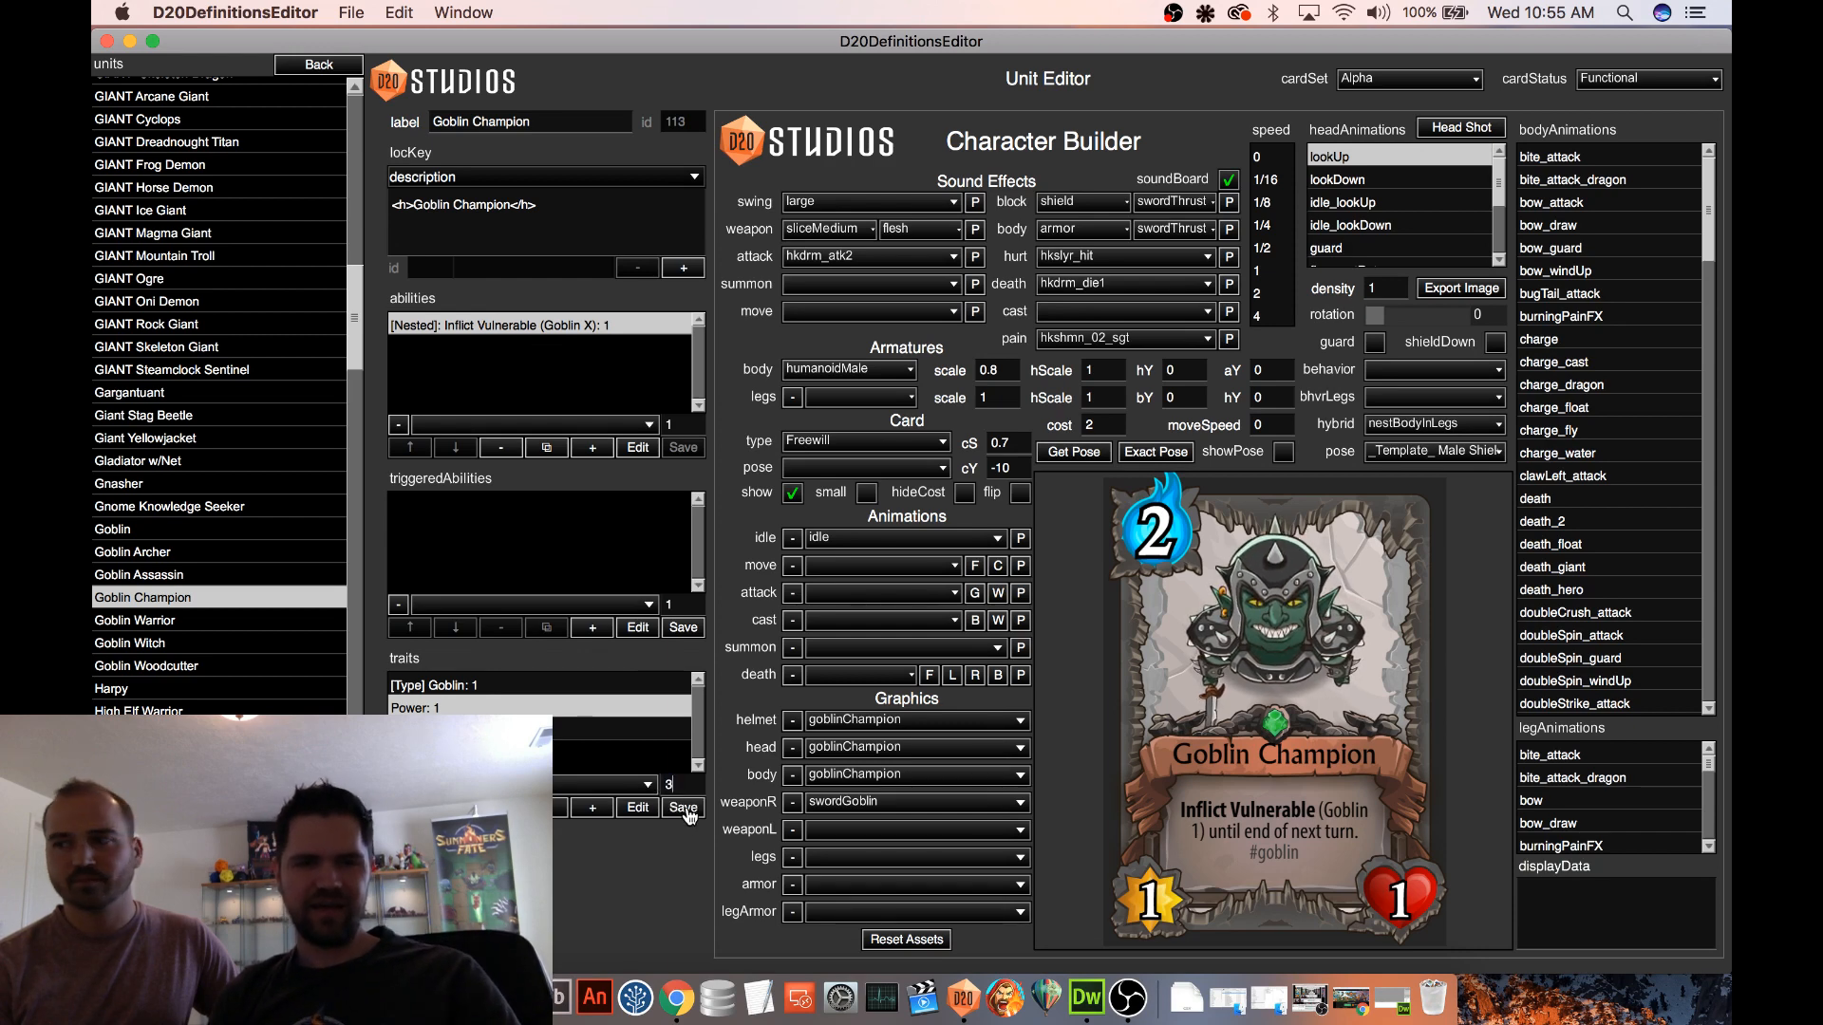
left_click(683, 808)
left_click(594, 729)
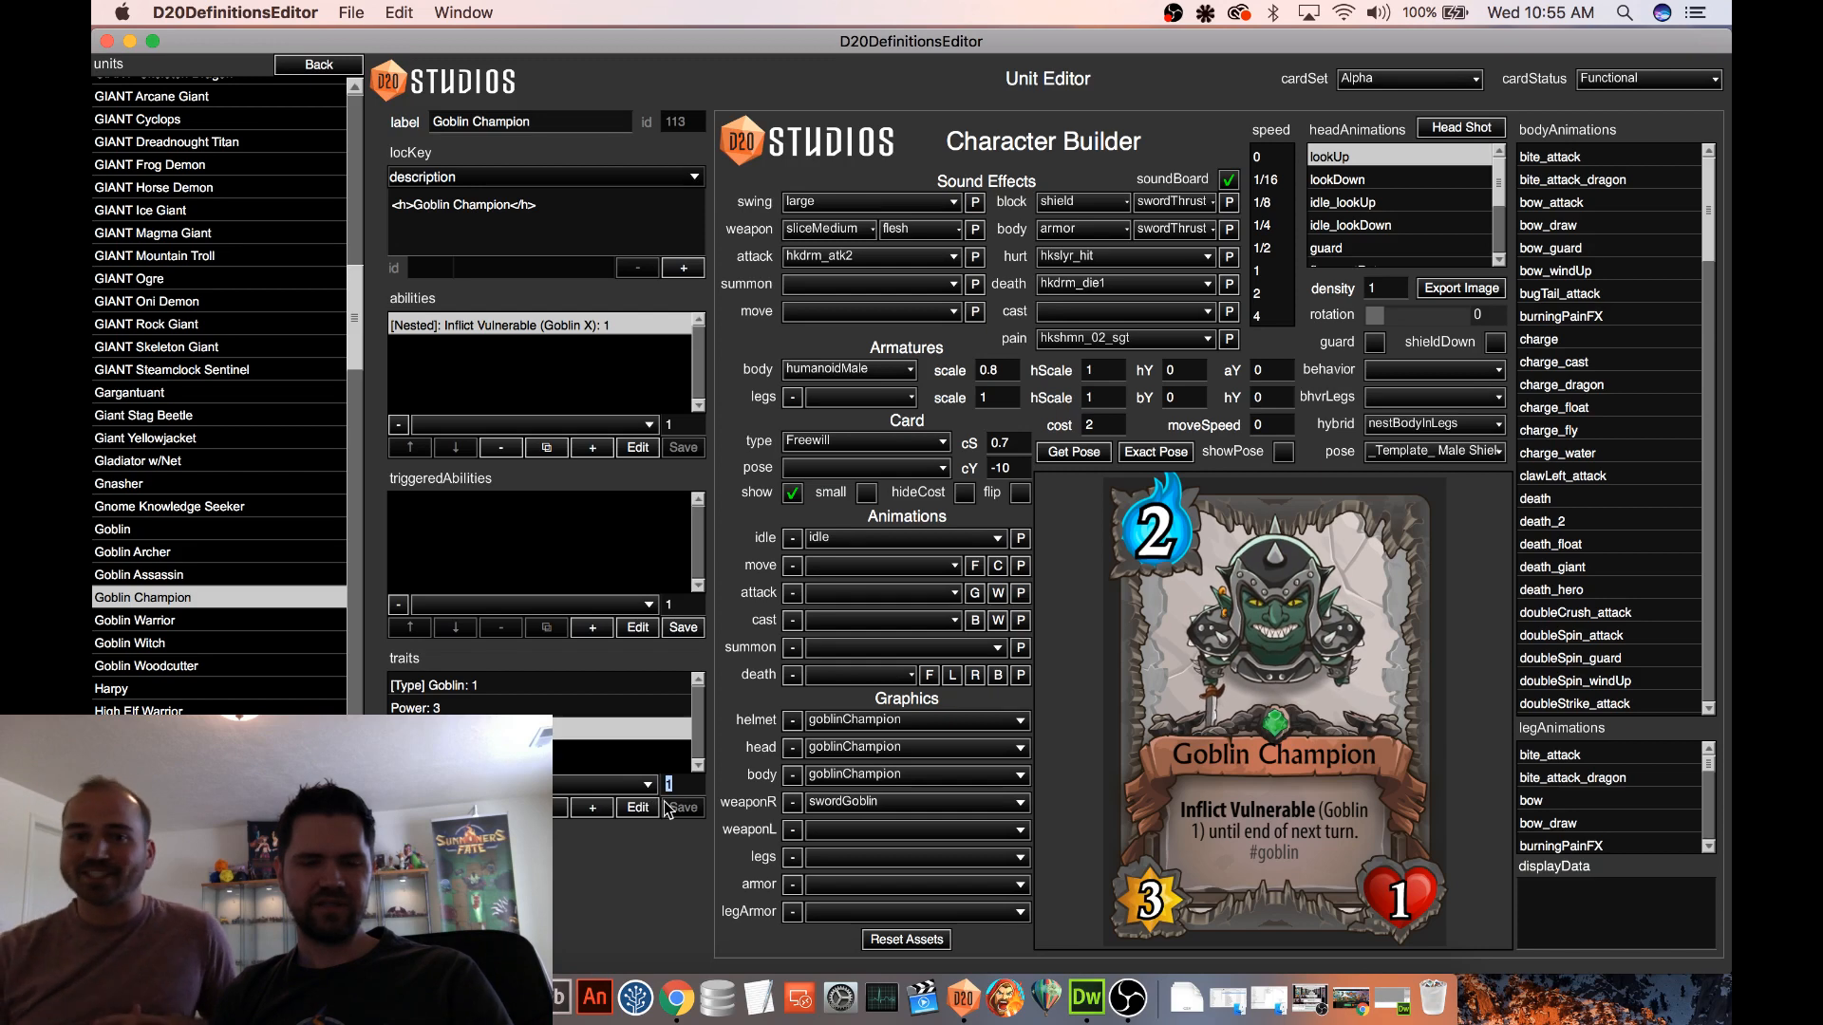
type("5")
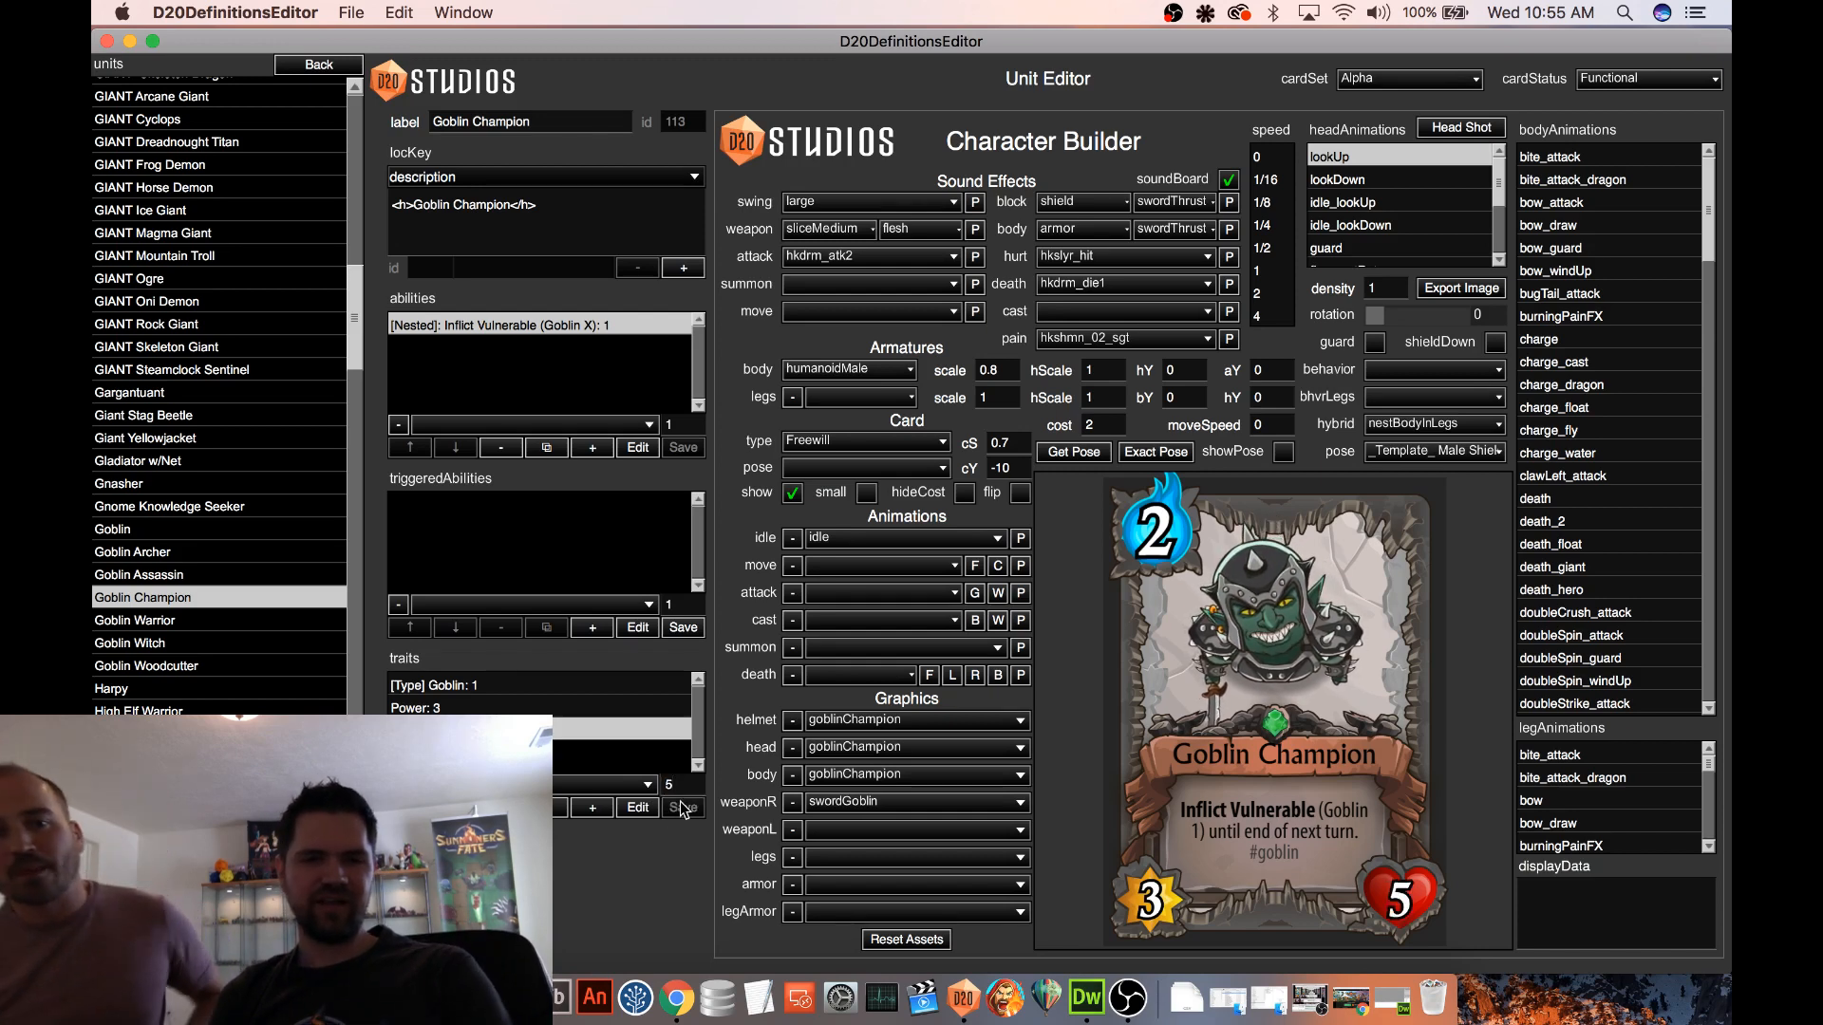
Add an Armor ability with value 2 to the Goblin Champion and move it above the Inflict Vulnerable (Goblin X) ability
left_click(593, 447)
left_click(570, 424)
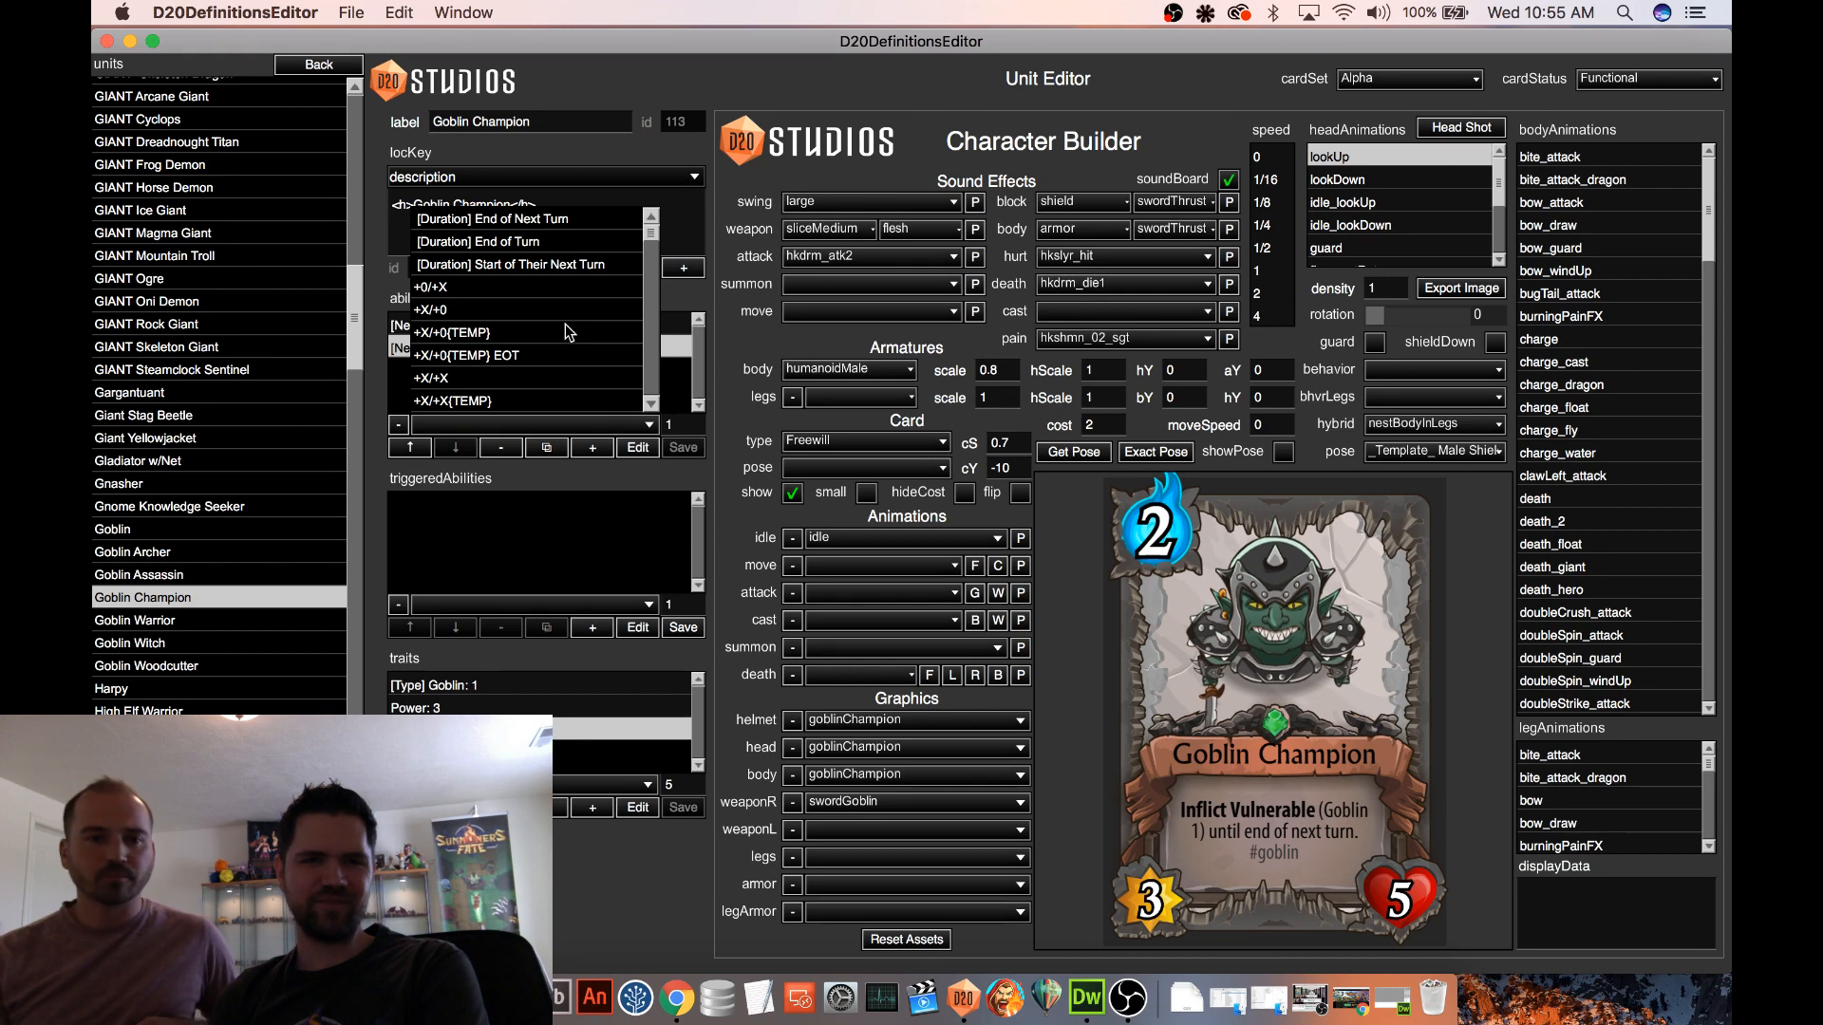
scroll(486, 330, "down", 5)
scroll(486, 330, "down", 1)
left_click(475, 337)
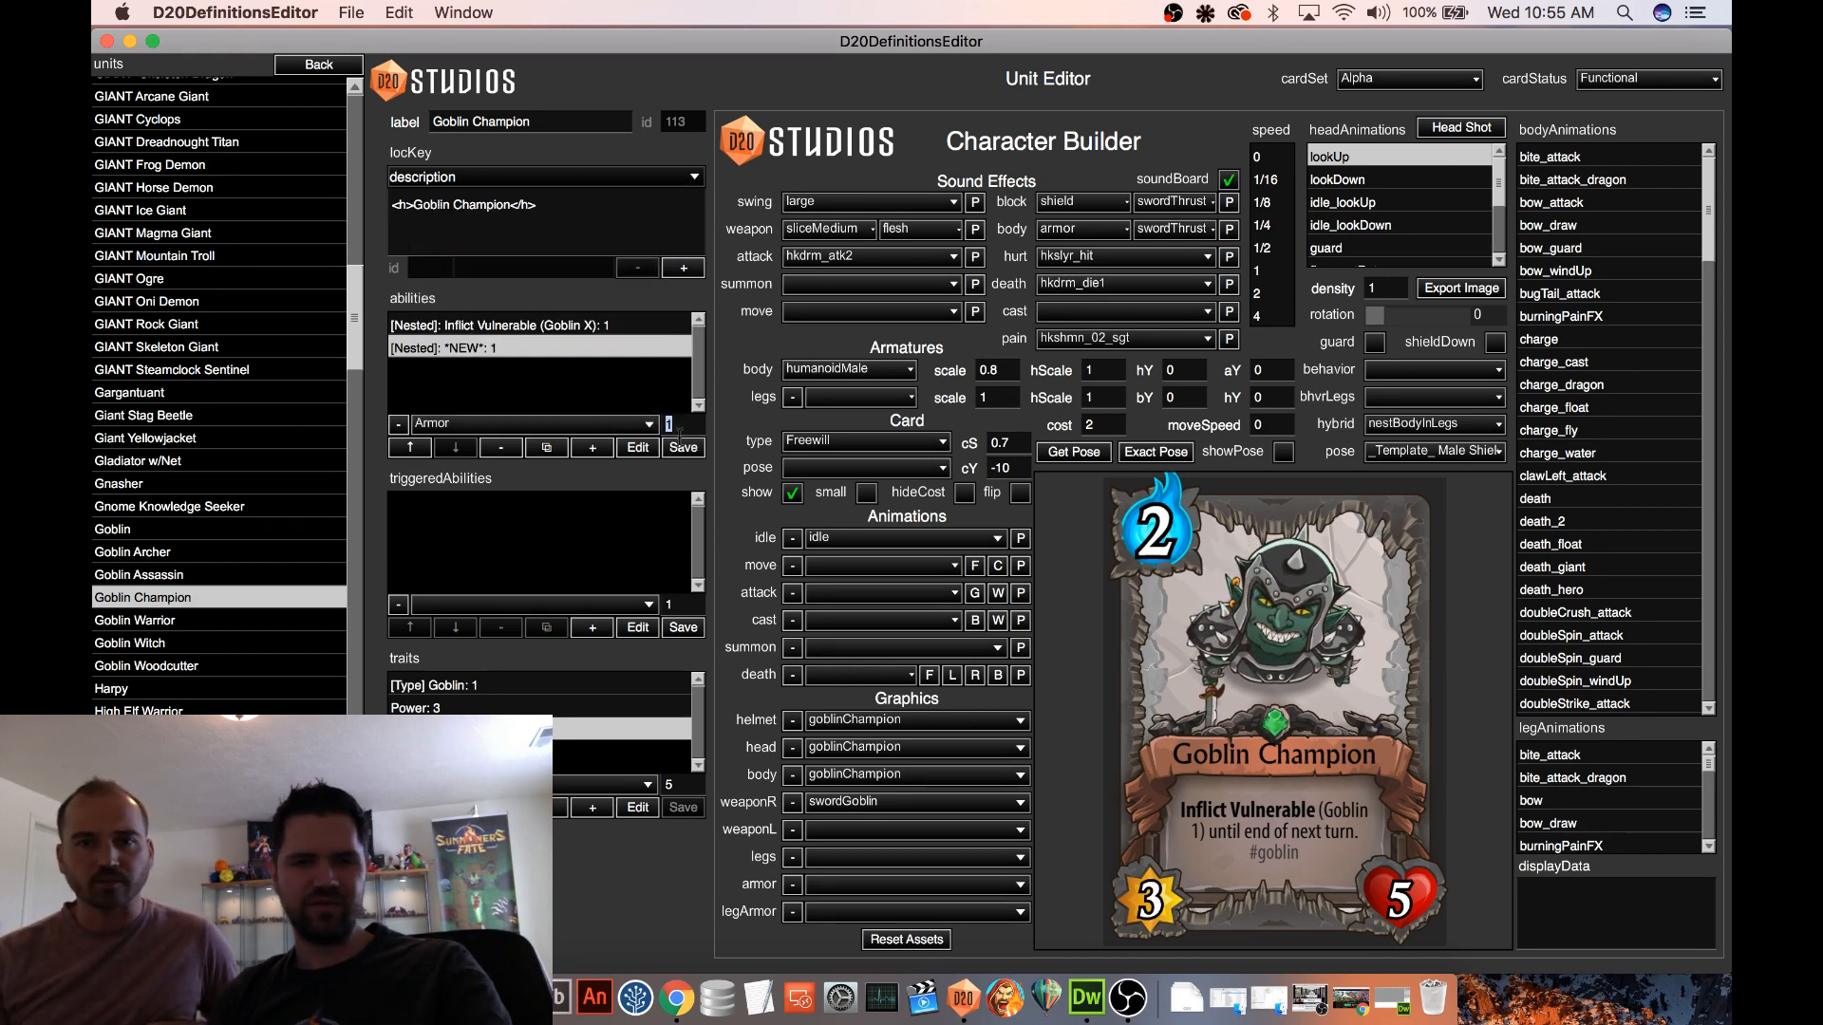
type("2")
key("Return")
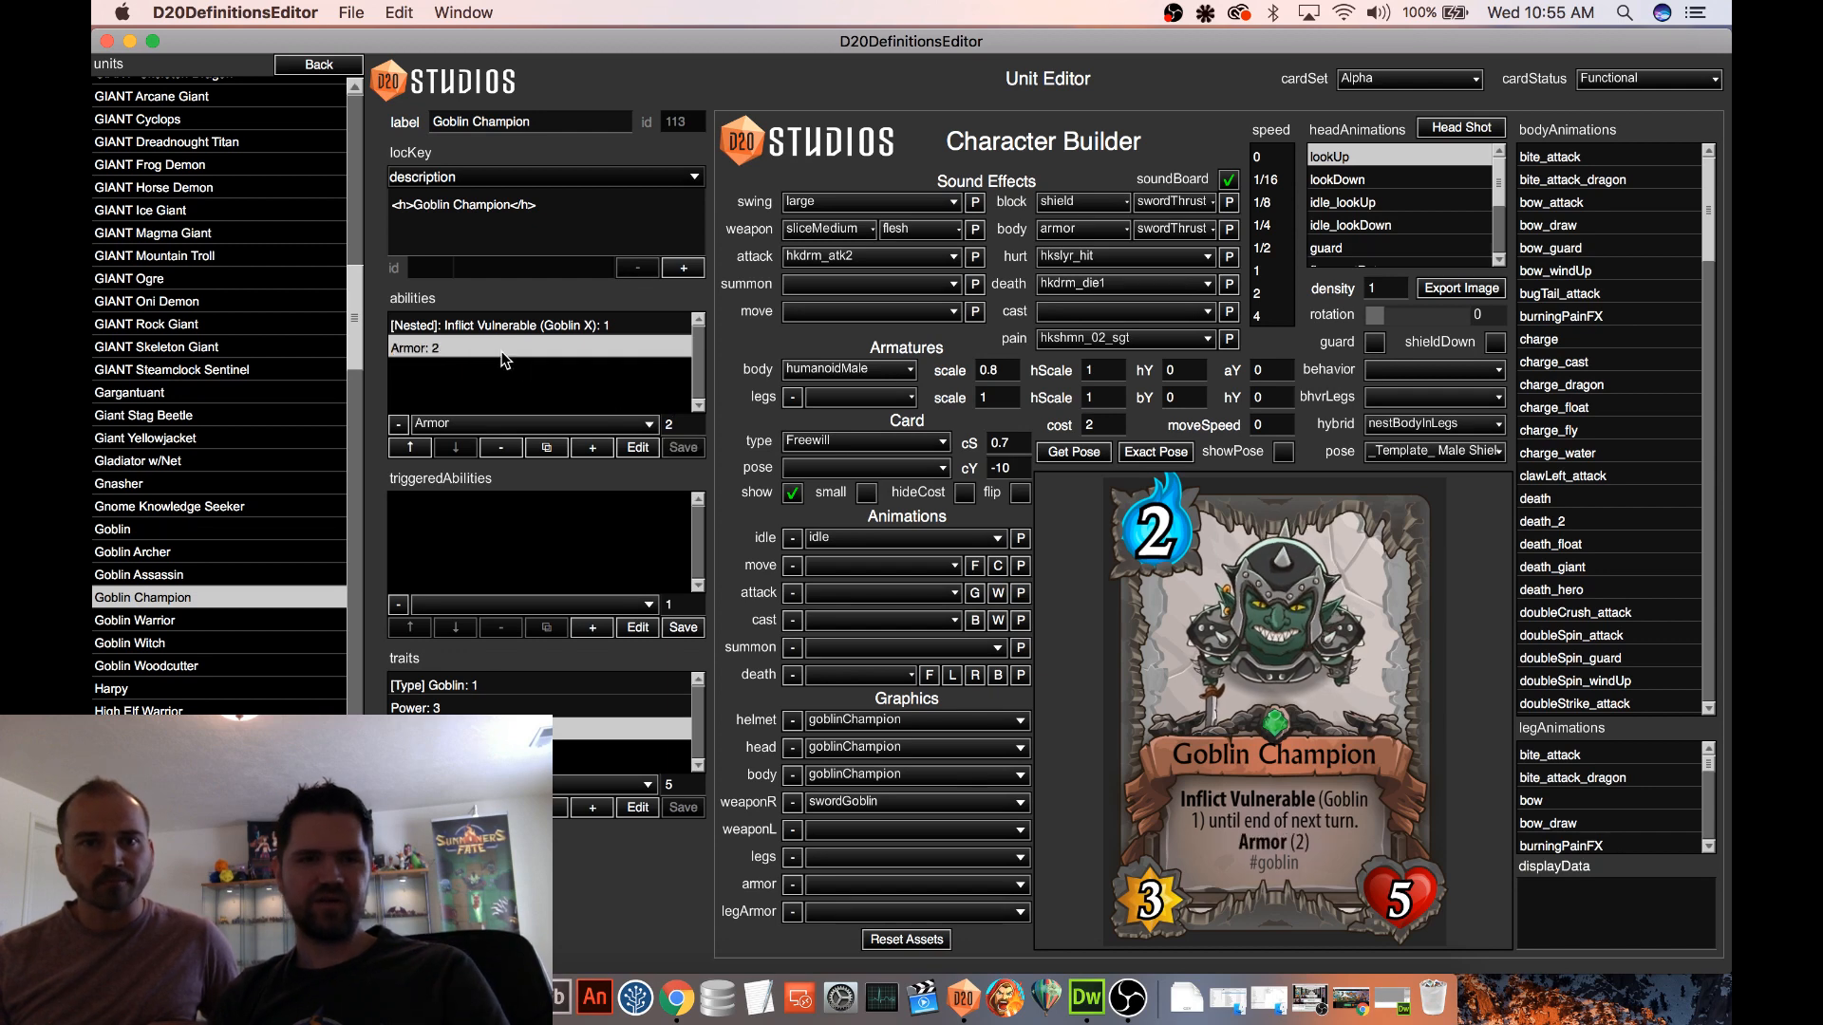
left_click(425, 454)
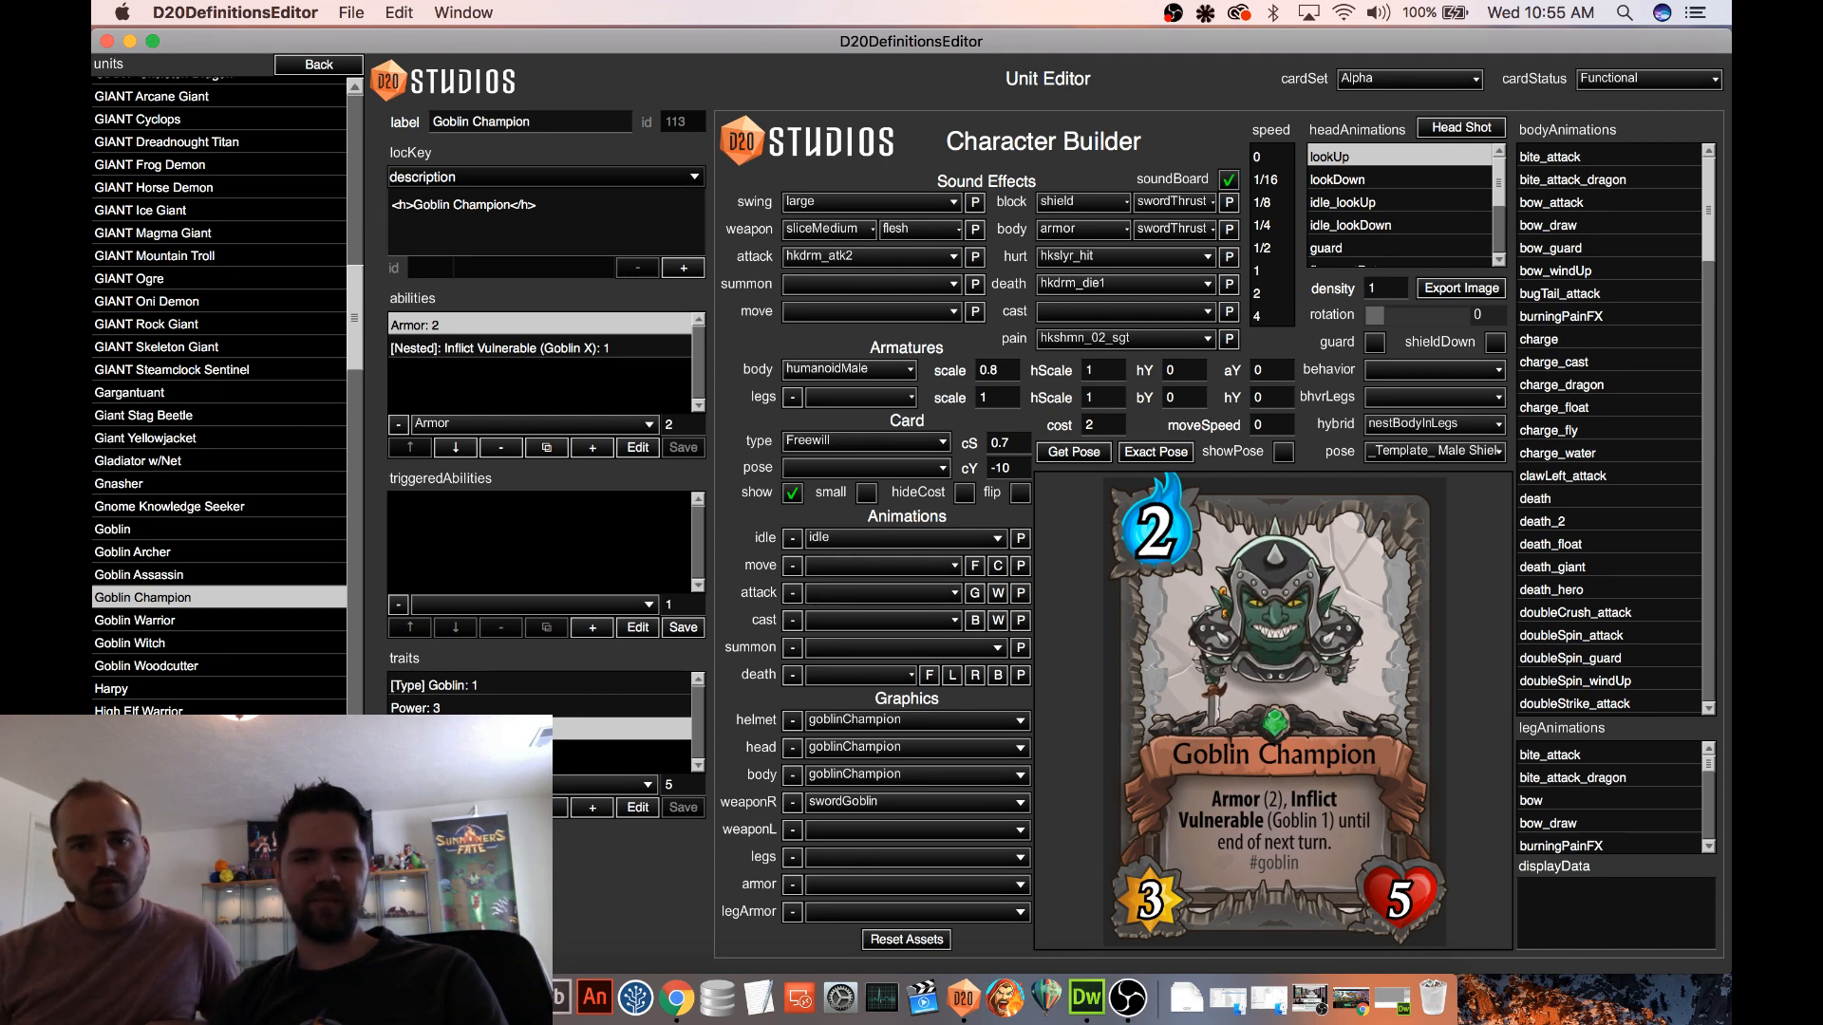
Set the value of the nested Inflict Vulnerable (Goblin X) ability to 2
left_click(544, 349)
left_click(667, 426)
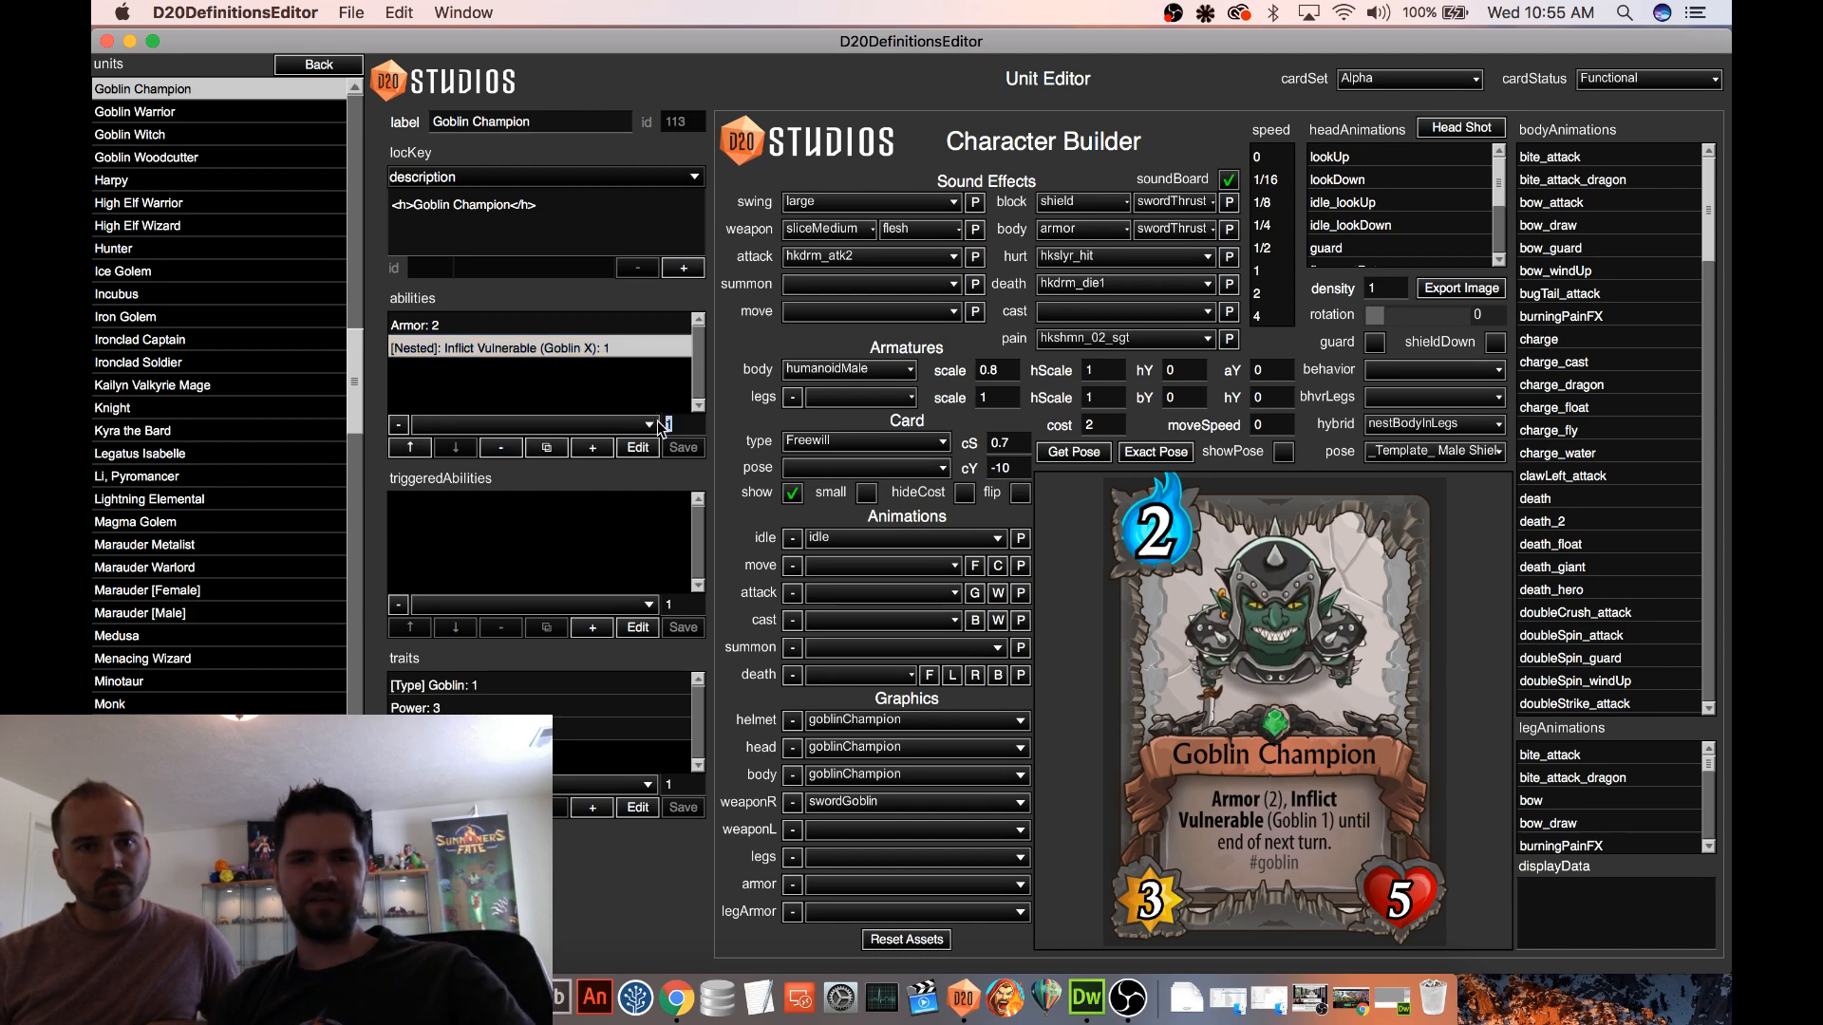
type("2")
key("Return")
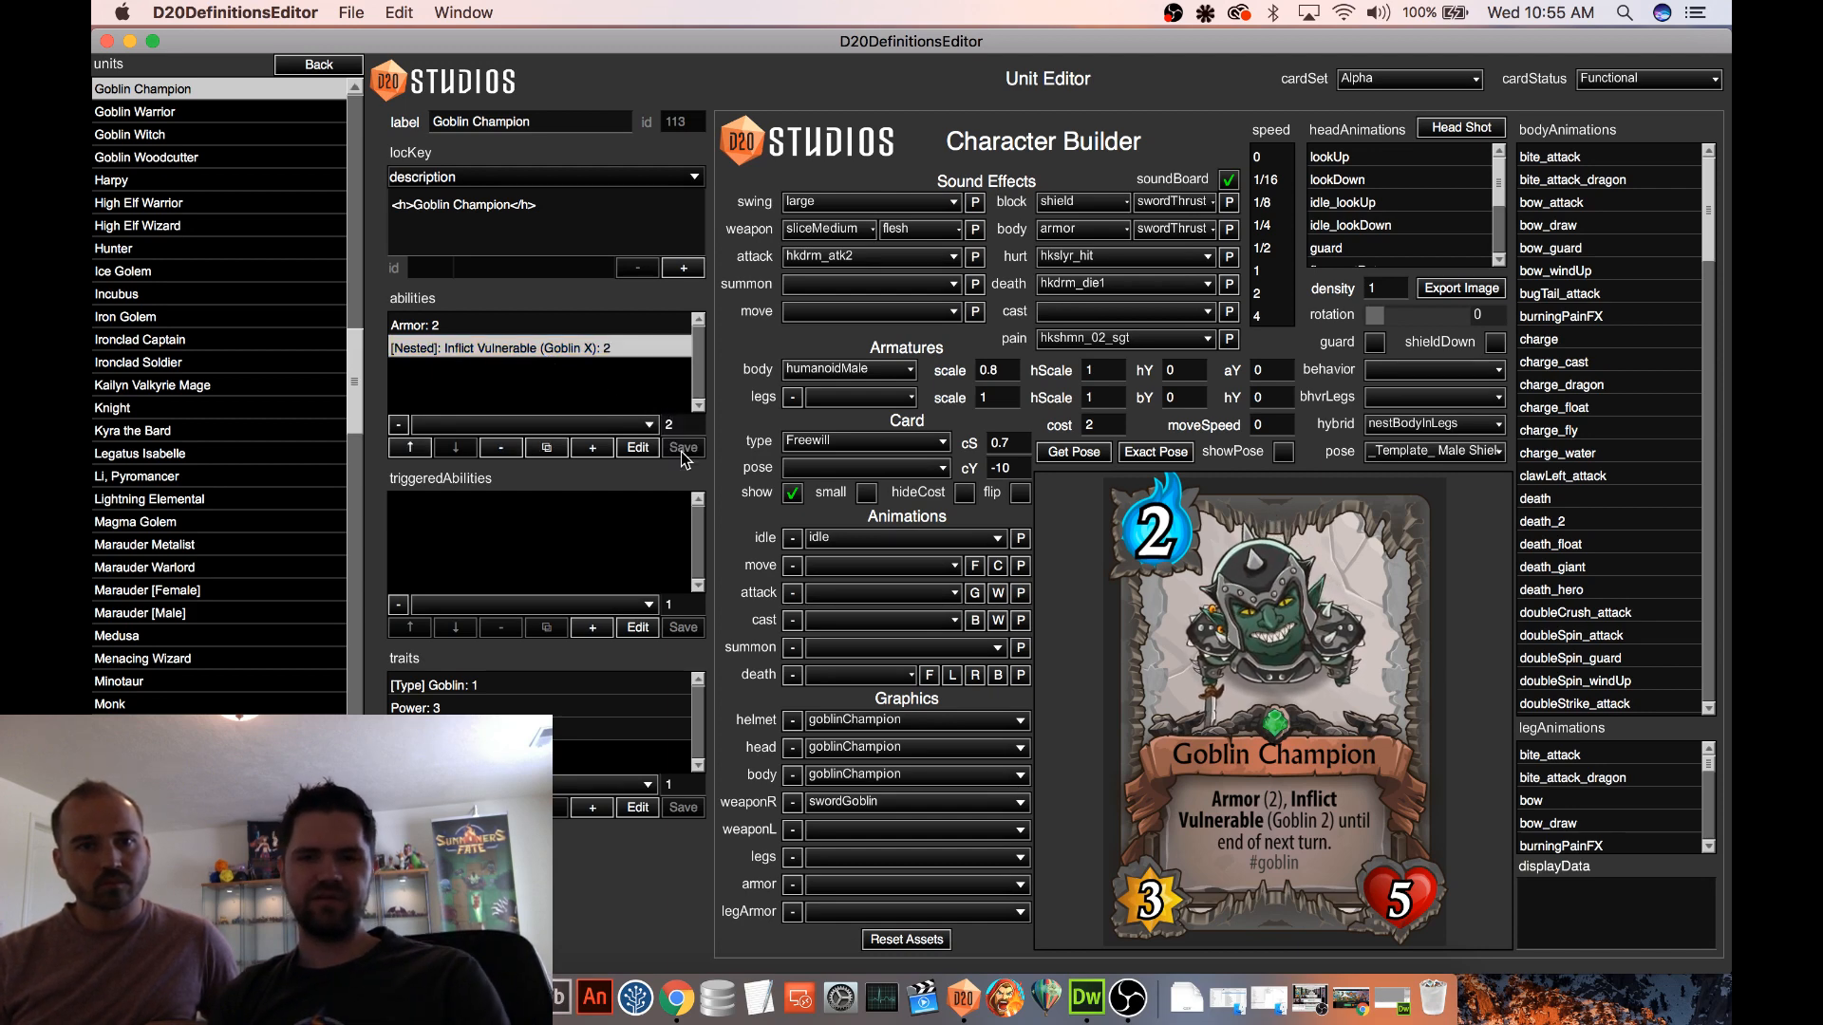
Save the Goblin Champion unit and open the Earth Elemental's card to compare its Inflict Vulnerable ability
key("super+s")
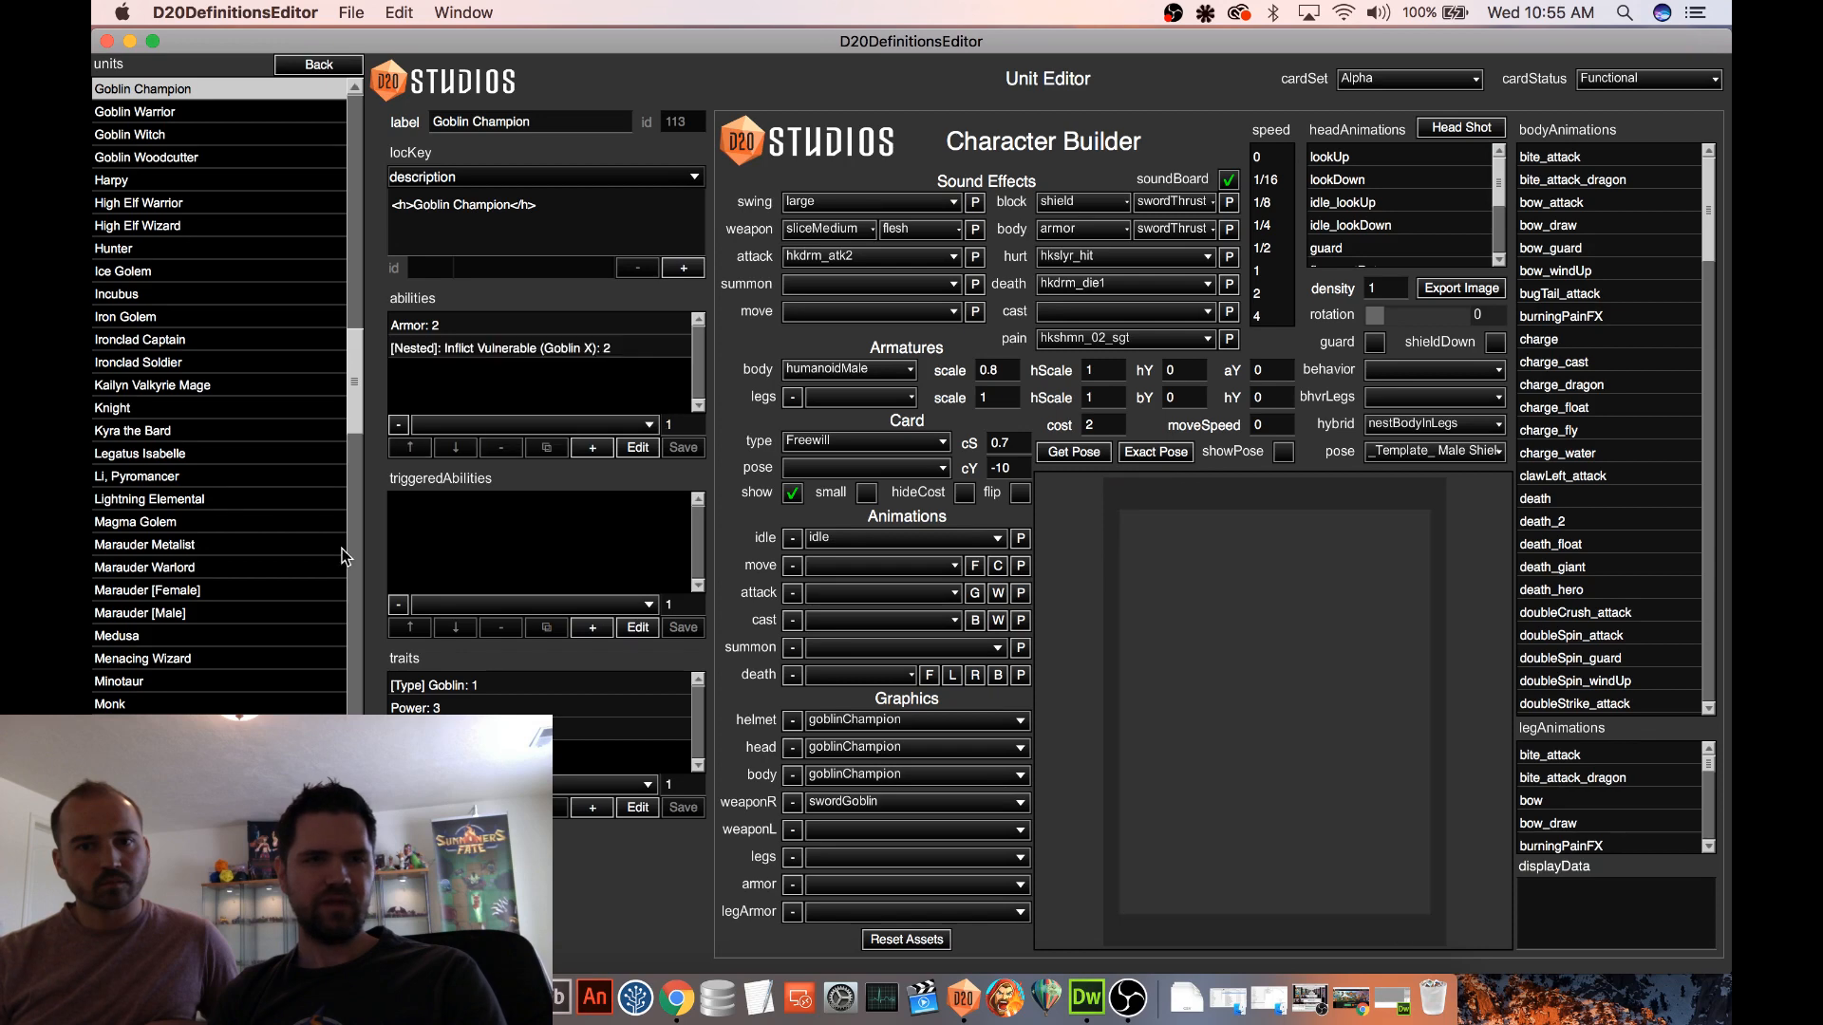
scroll(303, 406, "up", 5)
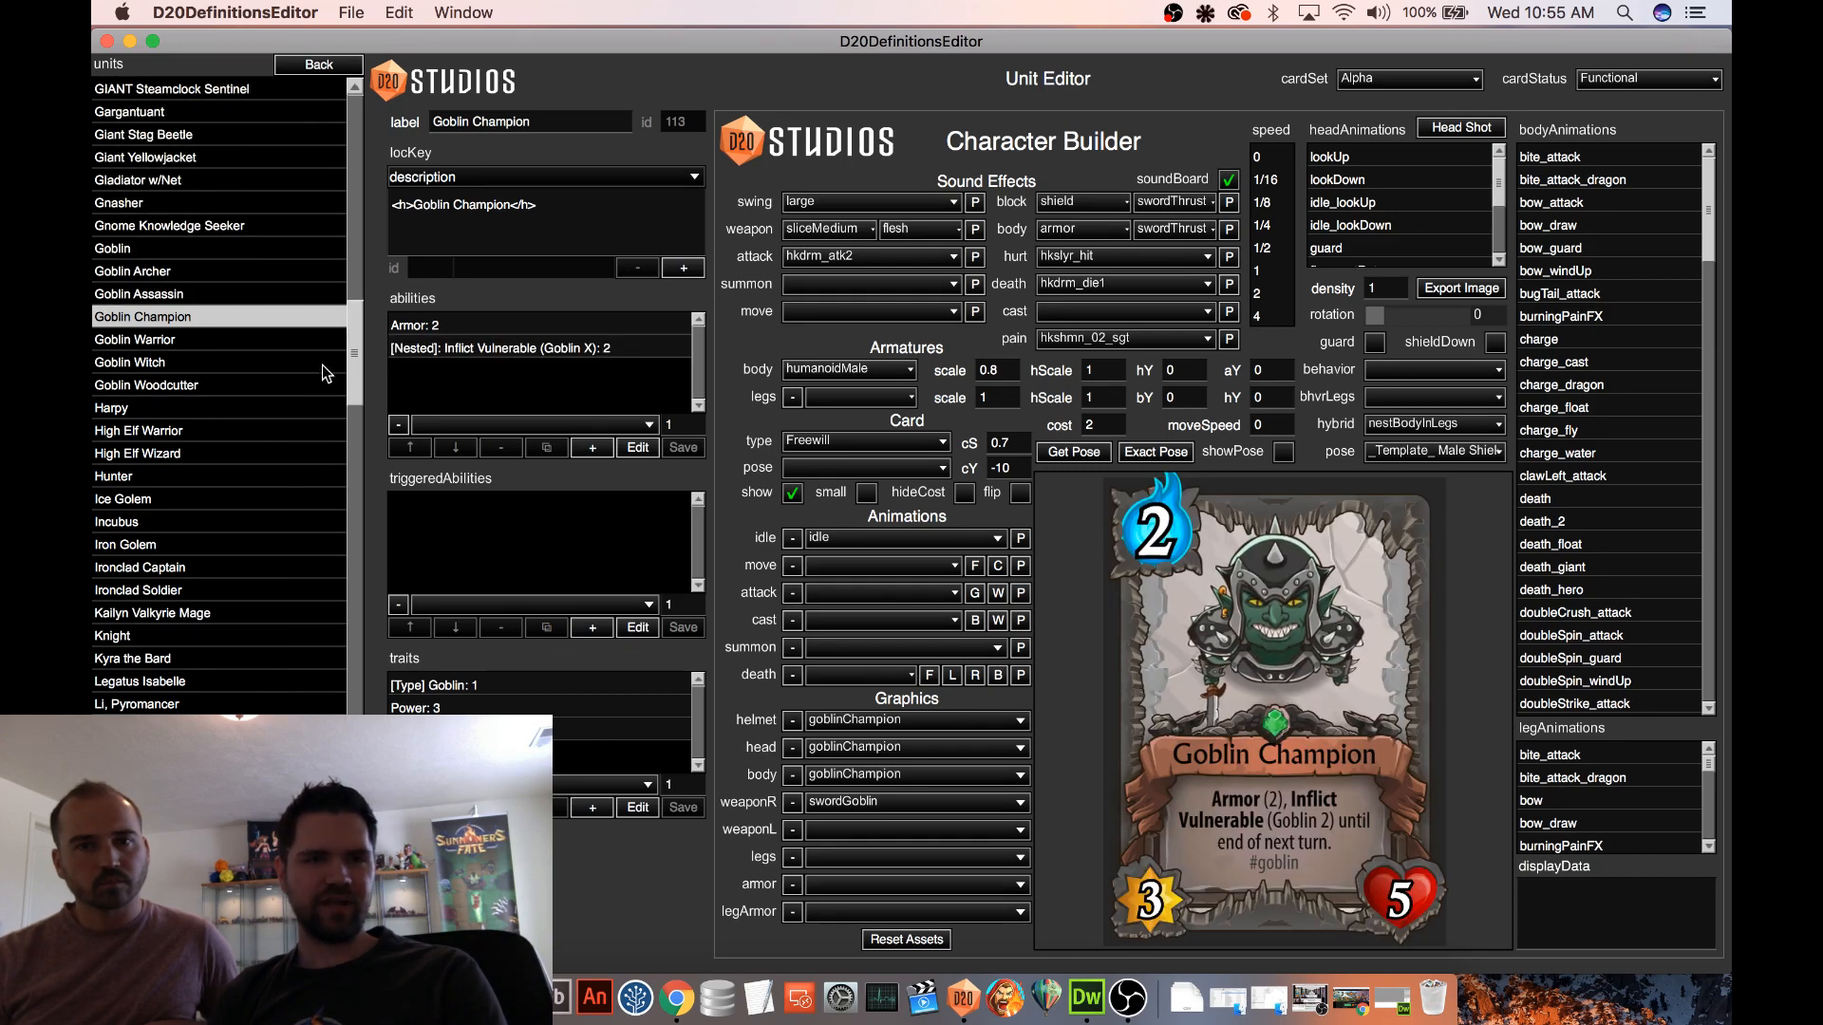
left_click_drag(357, 382, 355, 321)
scroll(204, 228, "up", 5)
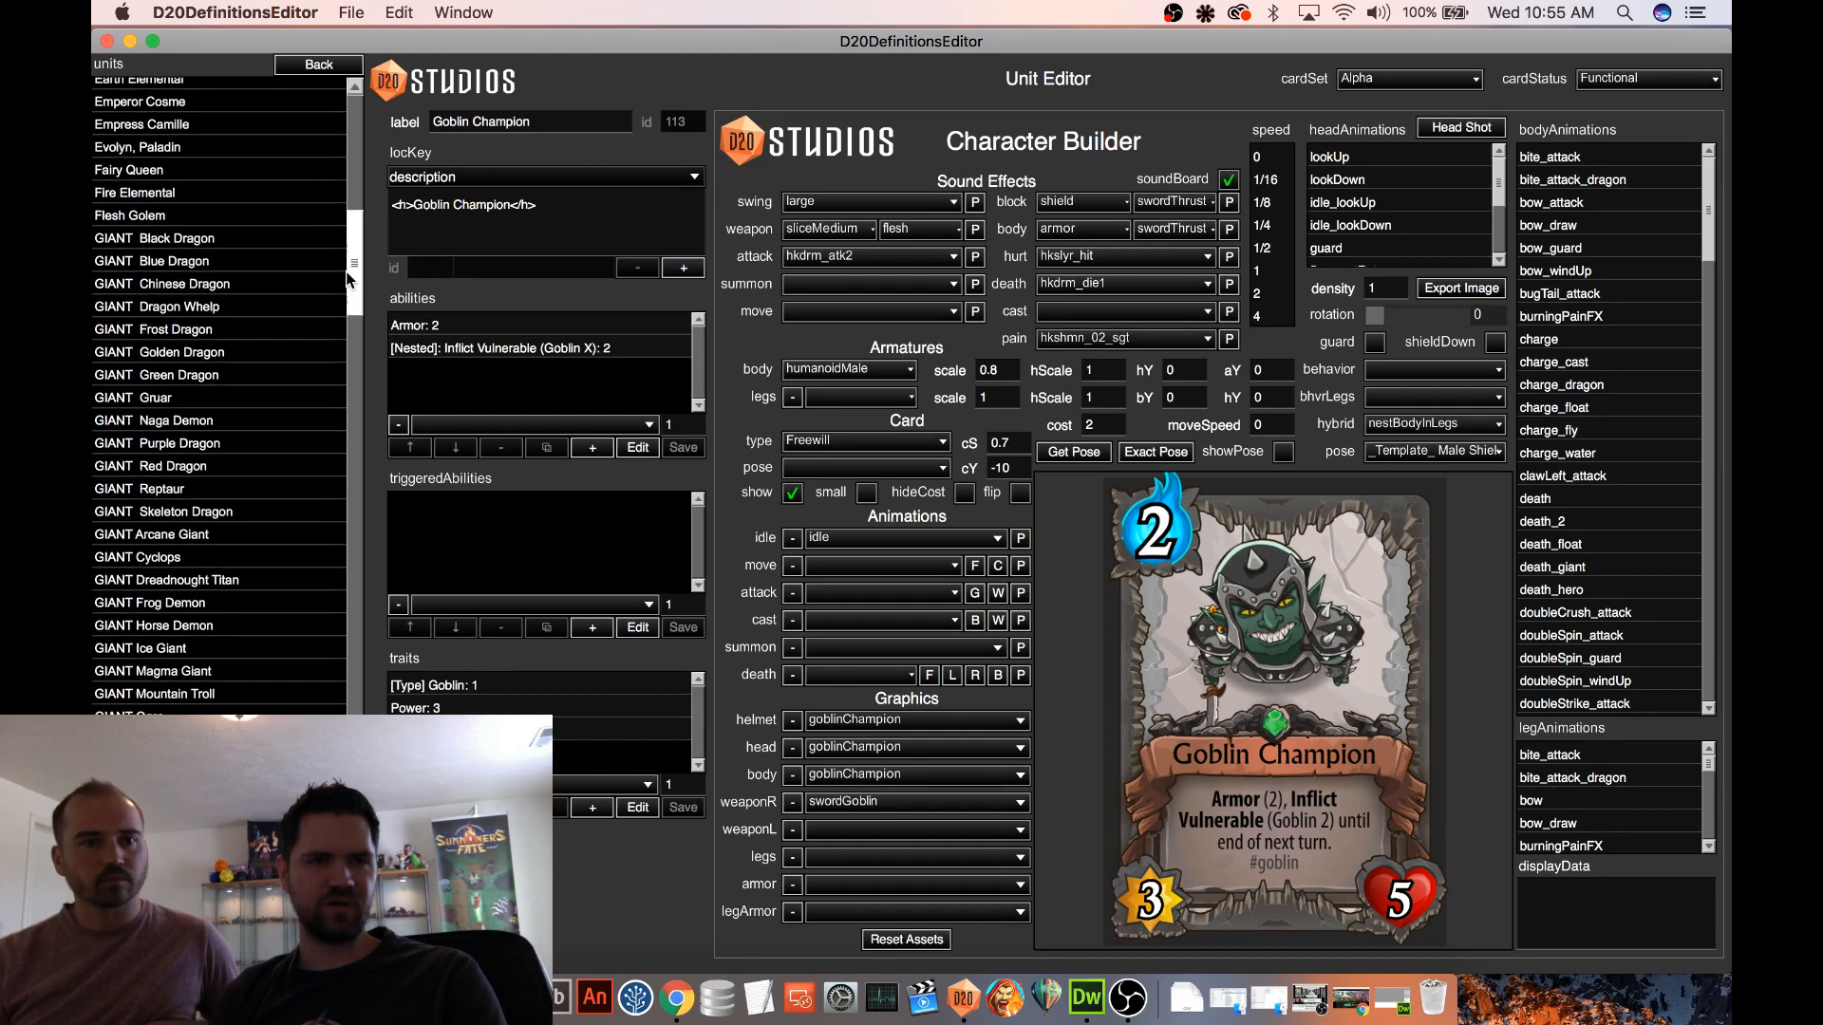
left_click(196, 187)
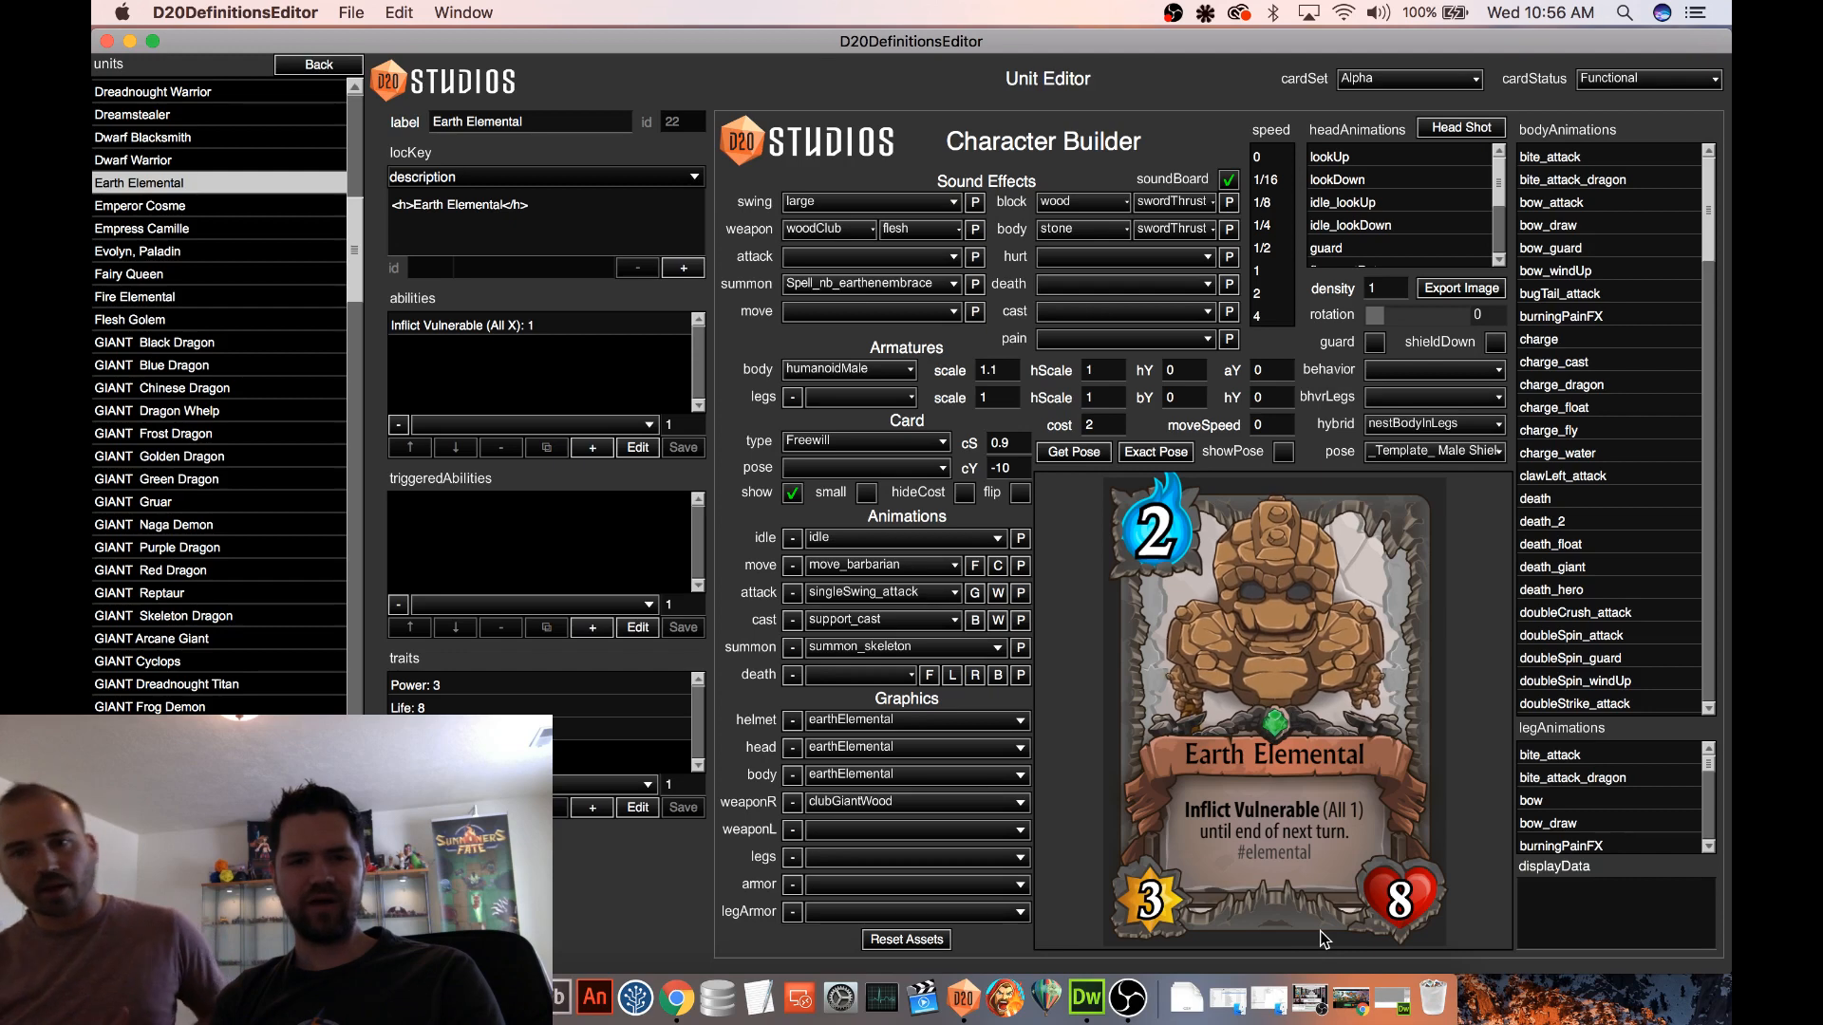
scroll(322, 144, "down", 8)
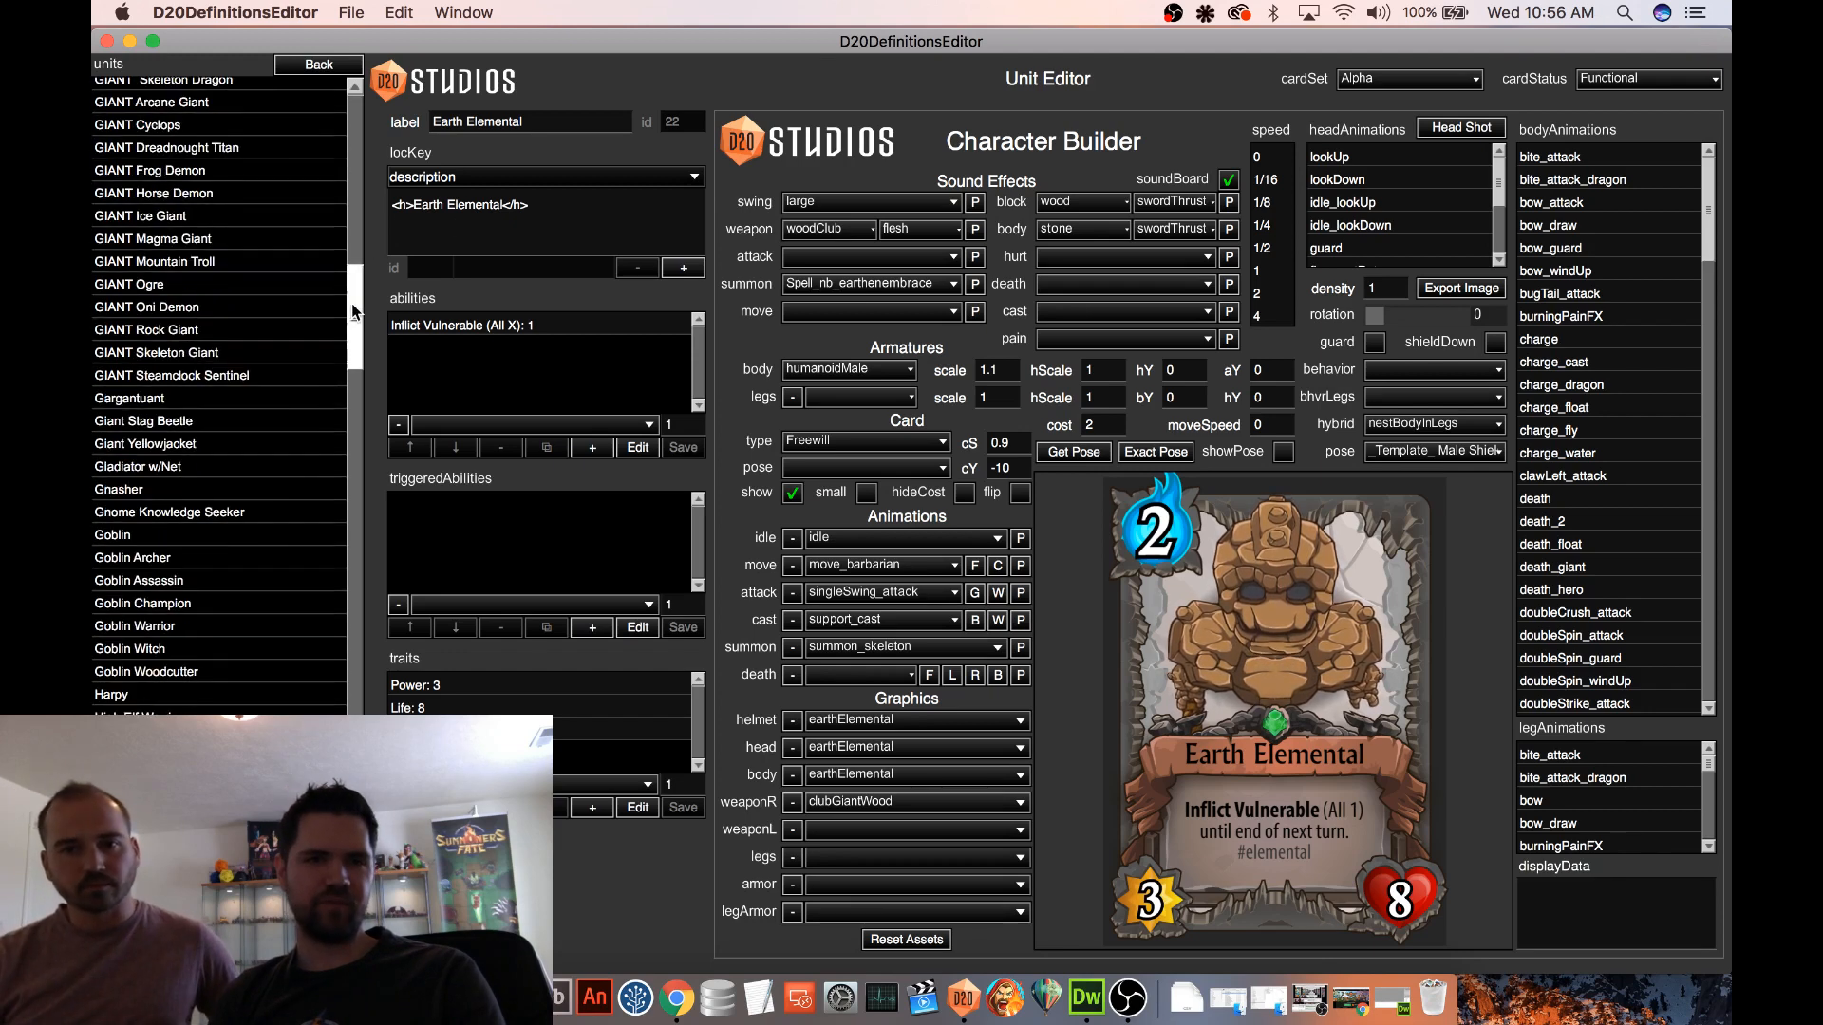
Return to the definitions list, open the Procedural 2 map and show its test settings
left_click(319, 66)
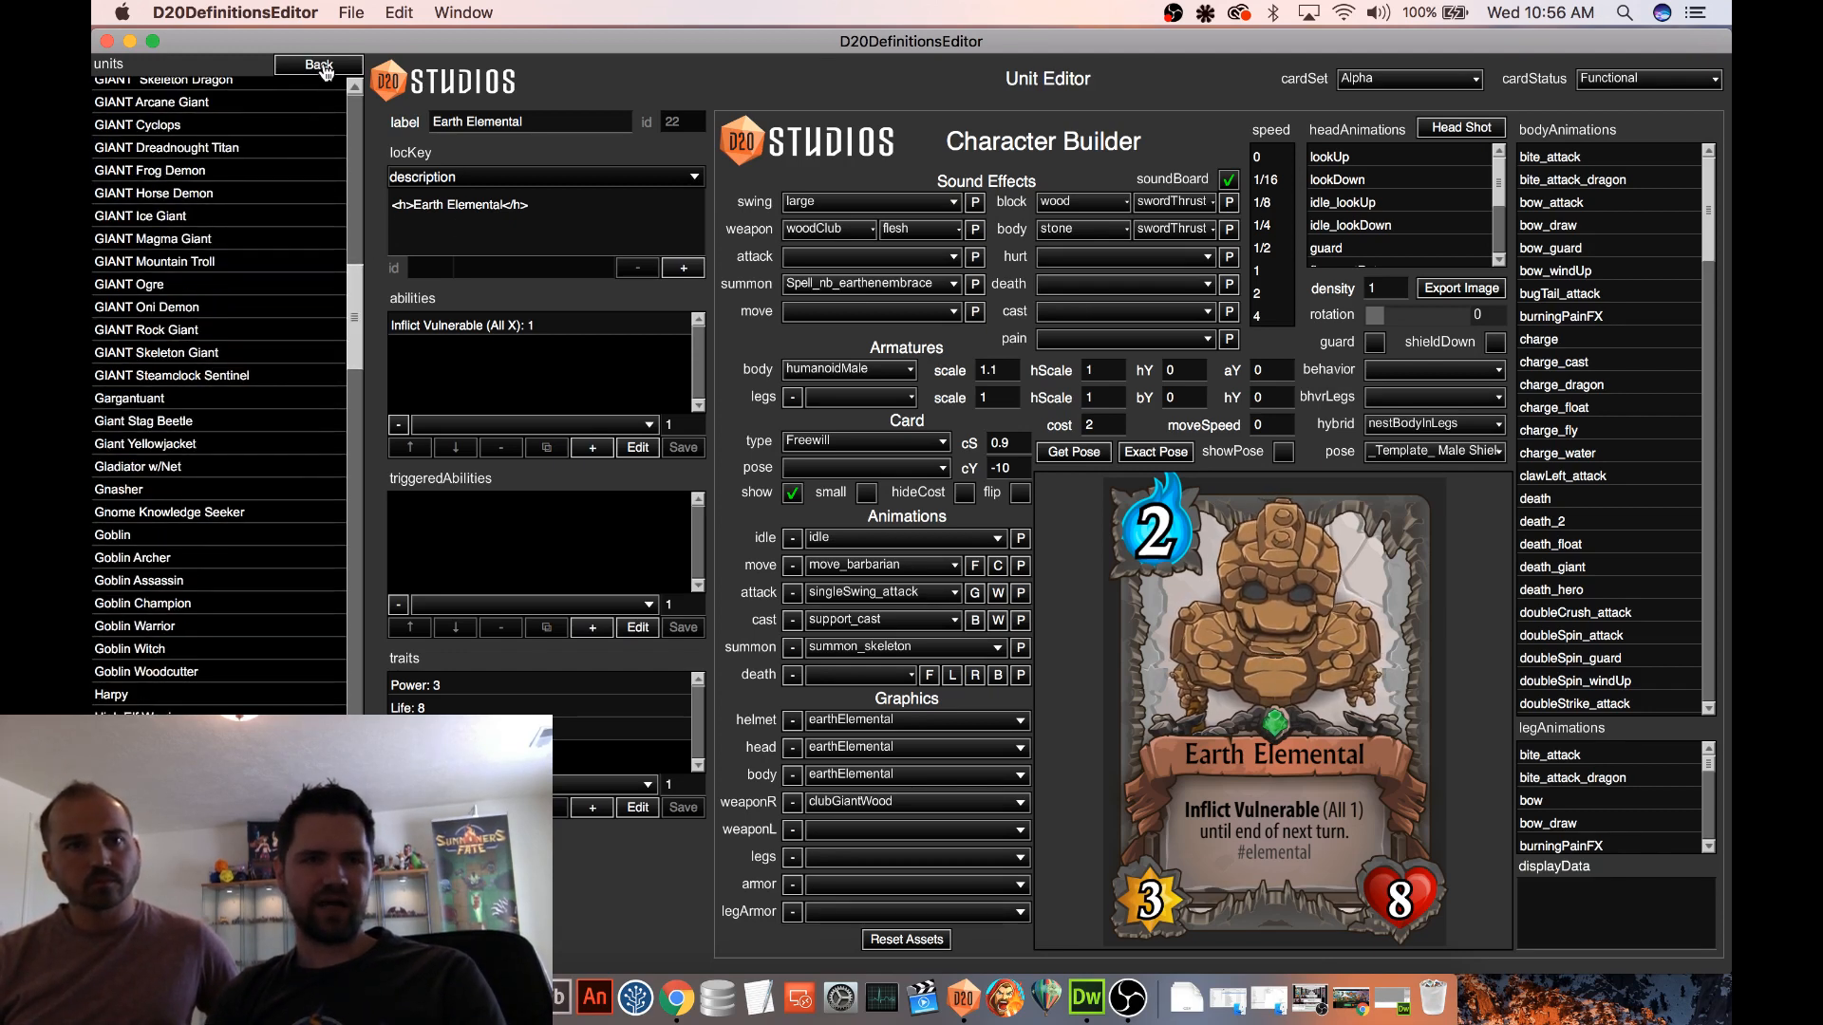
left_click(138, 275)
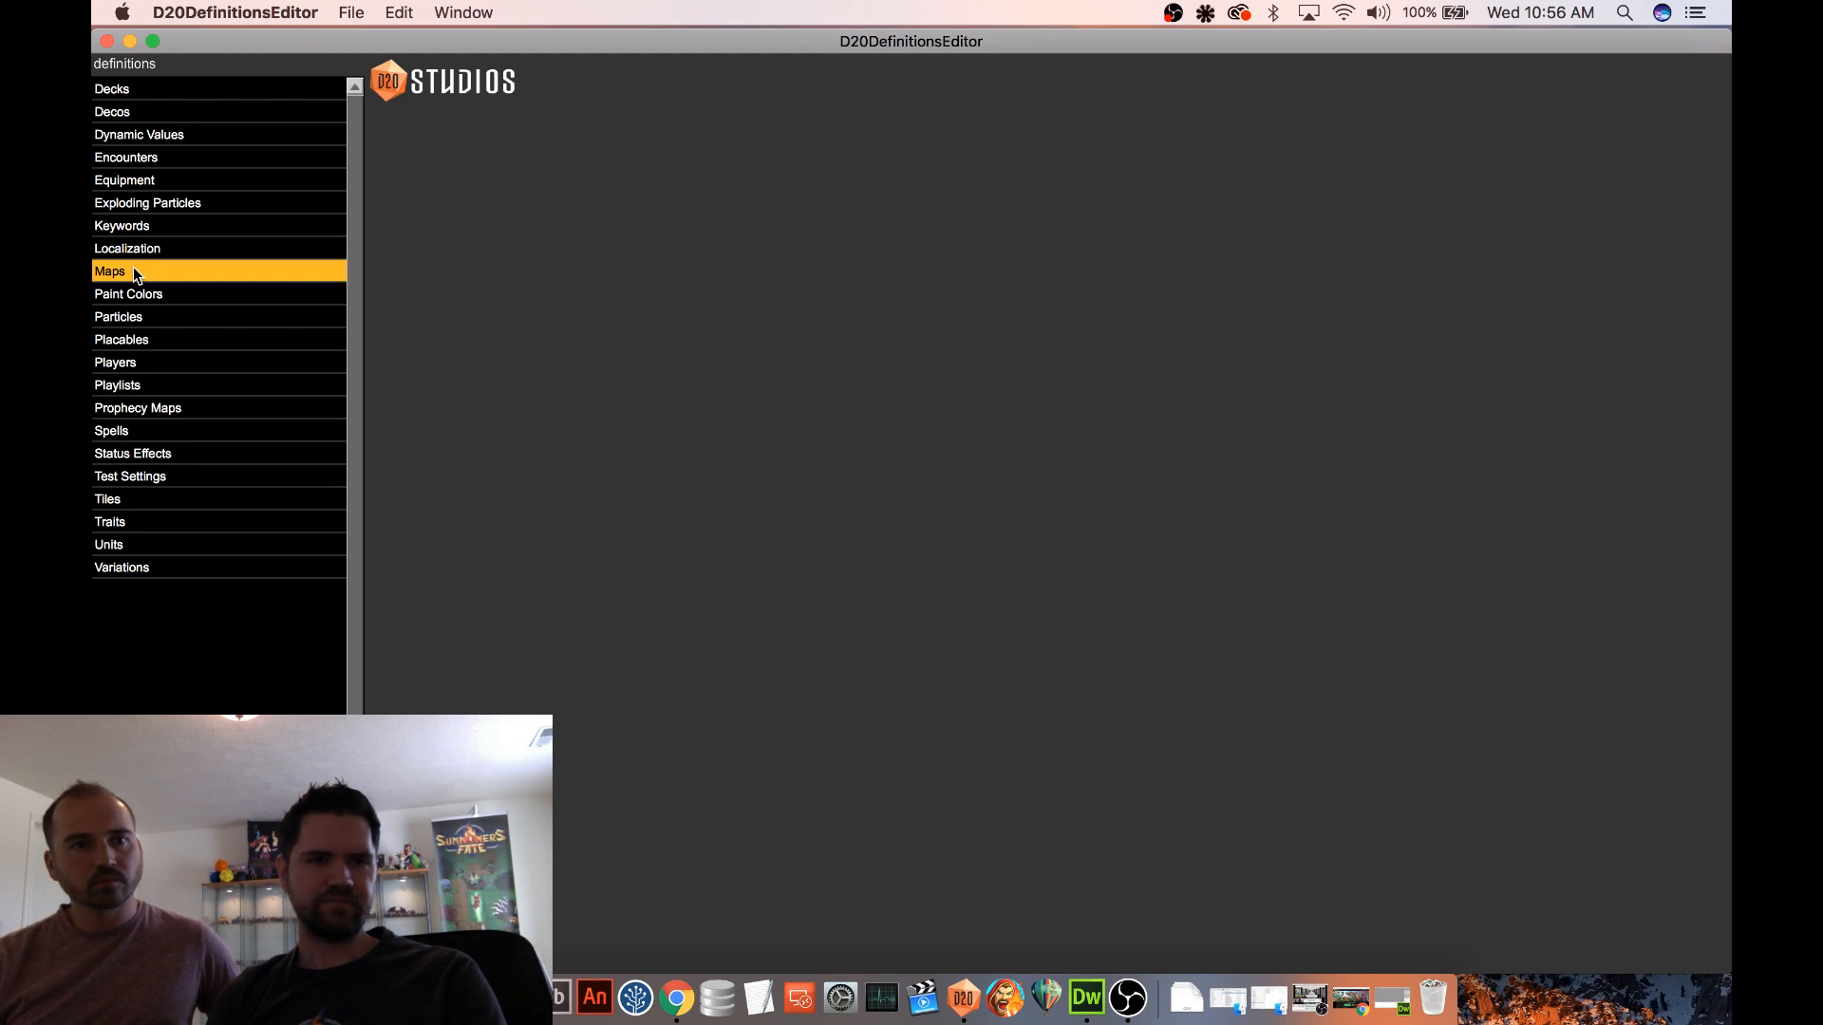
left_click(185, 317)
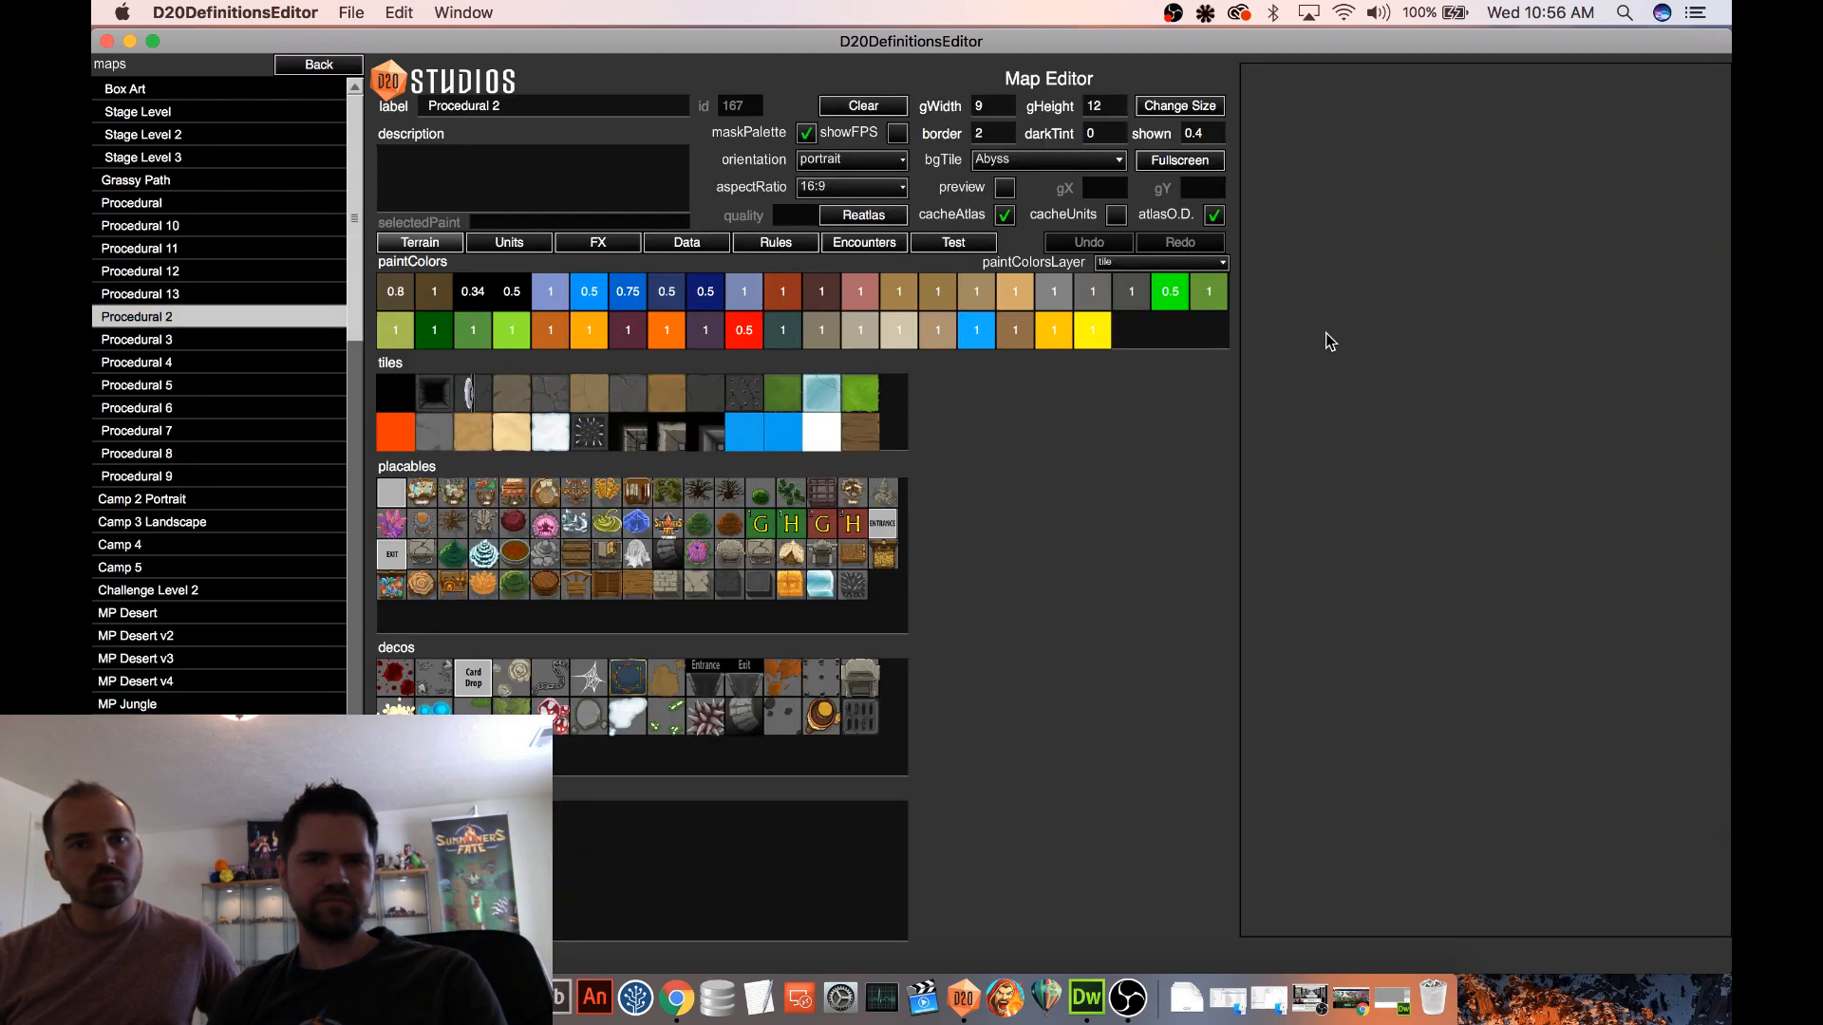
left_click(953, 243)
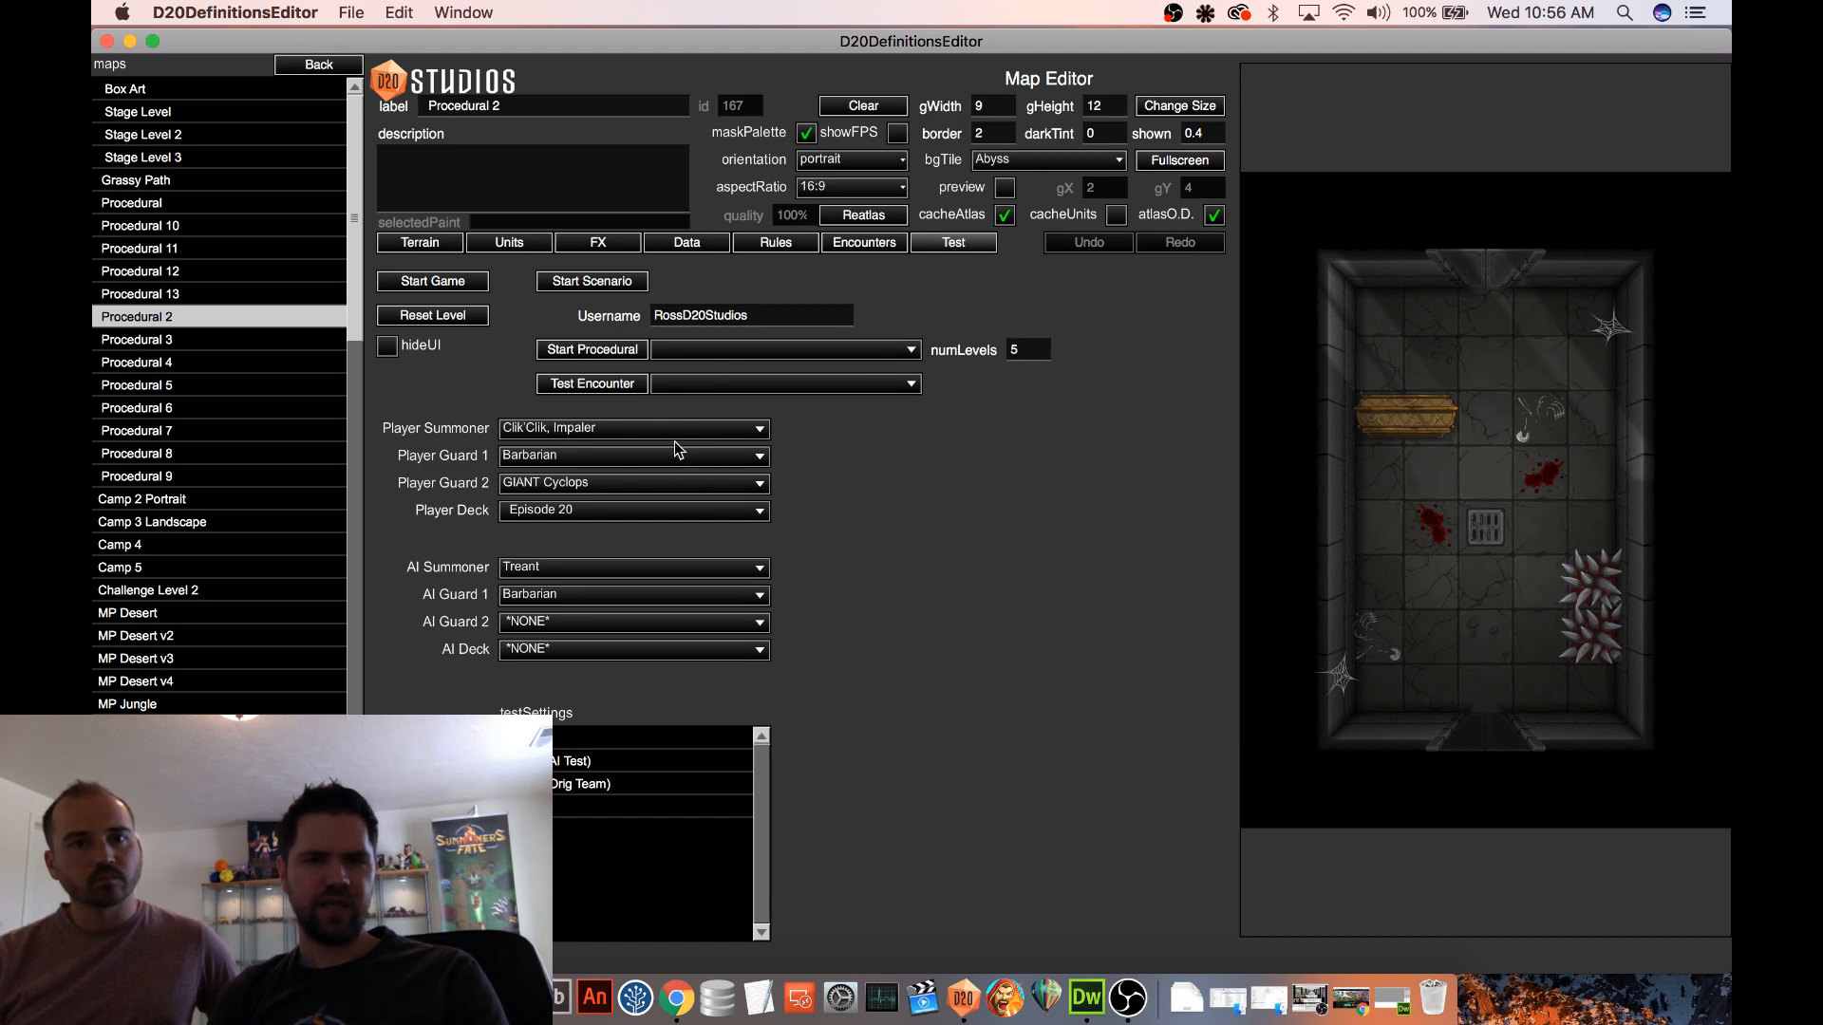
Set Player Guard 1 to Goblin Champion and start a test game on the Procedural 2 map
left_click(638, 486)
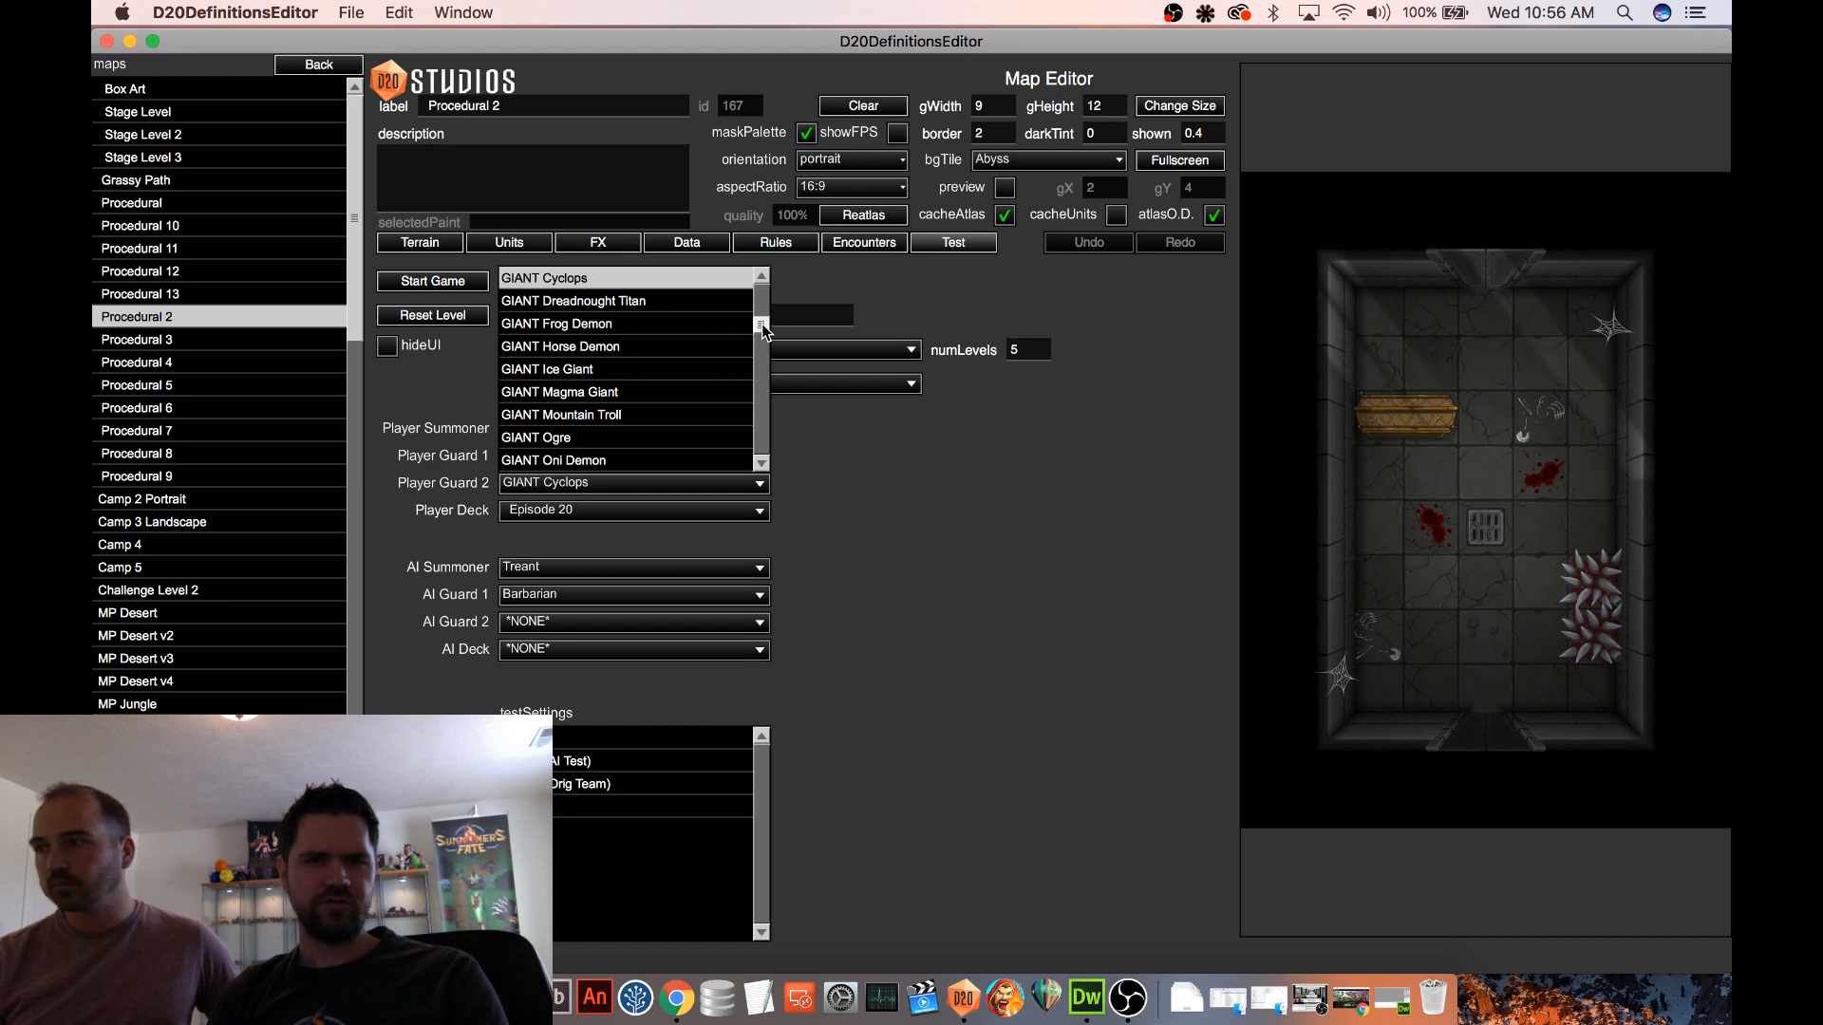
left_click(807, 437)
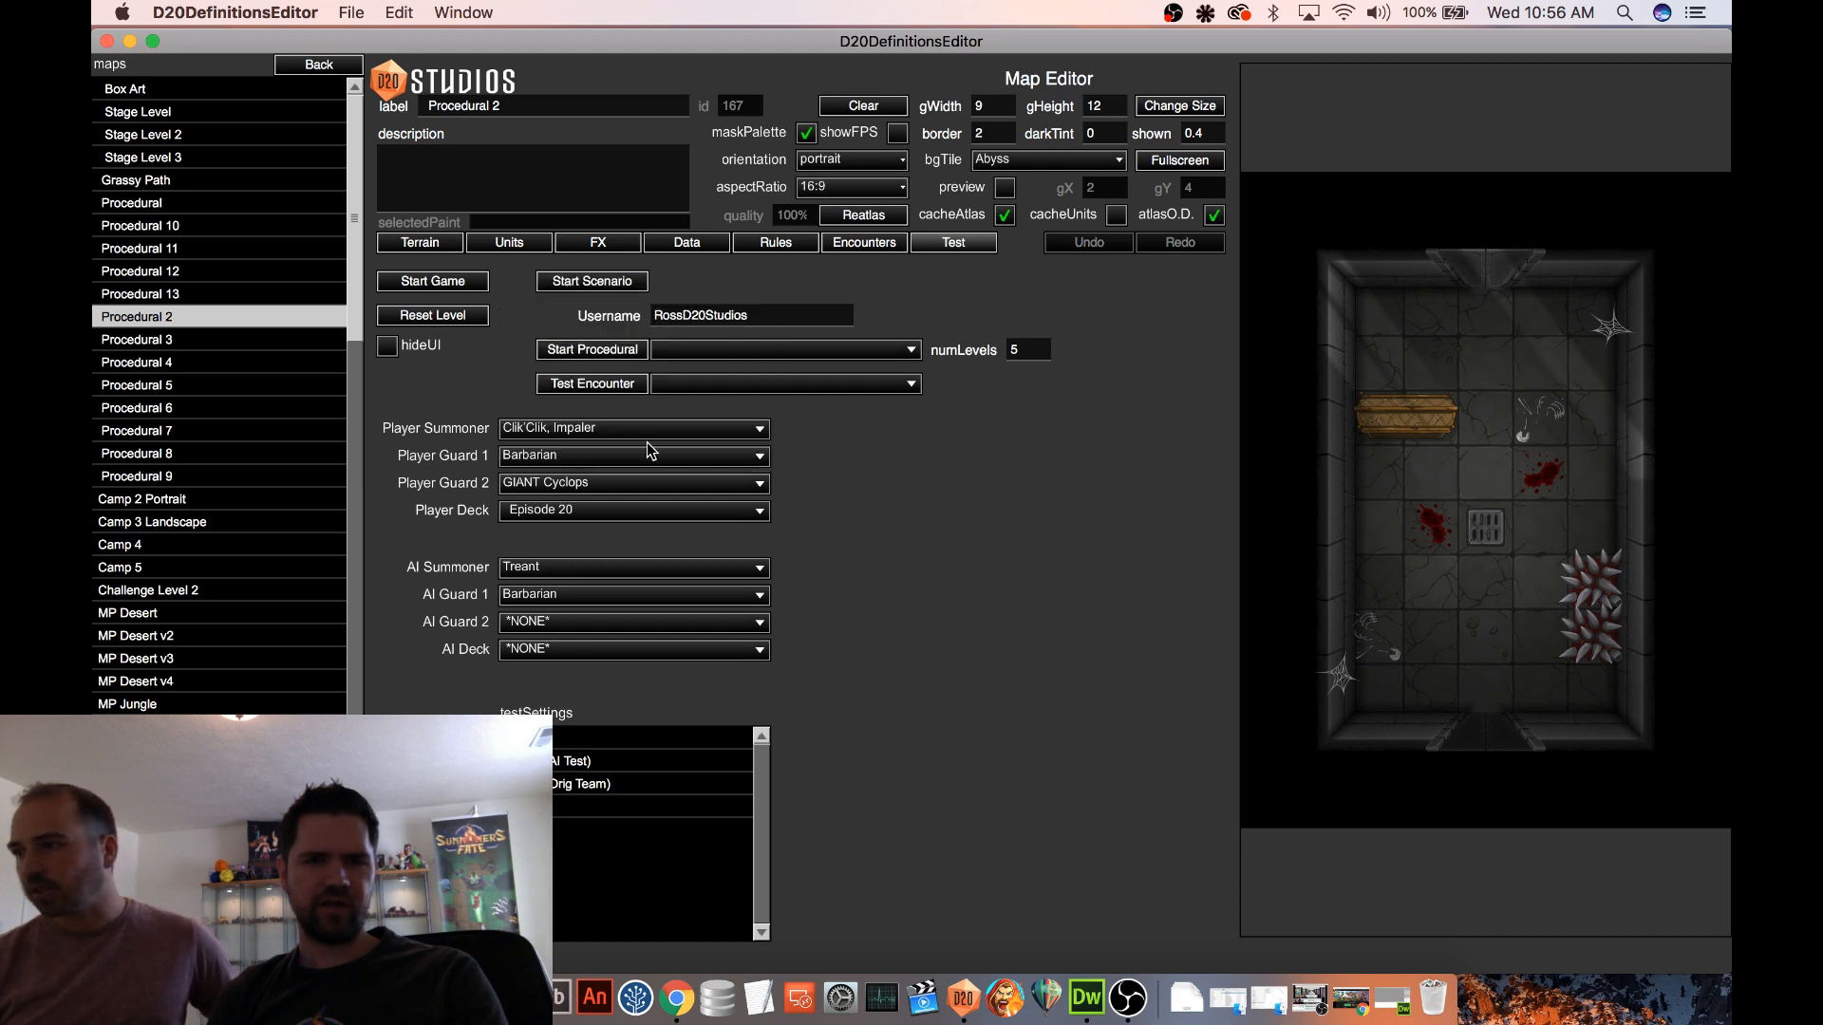
left_click(603, 456)
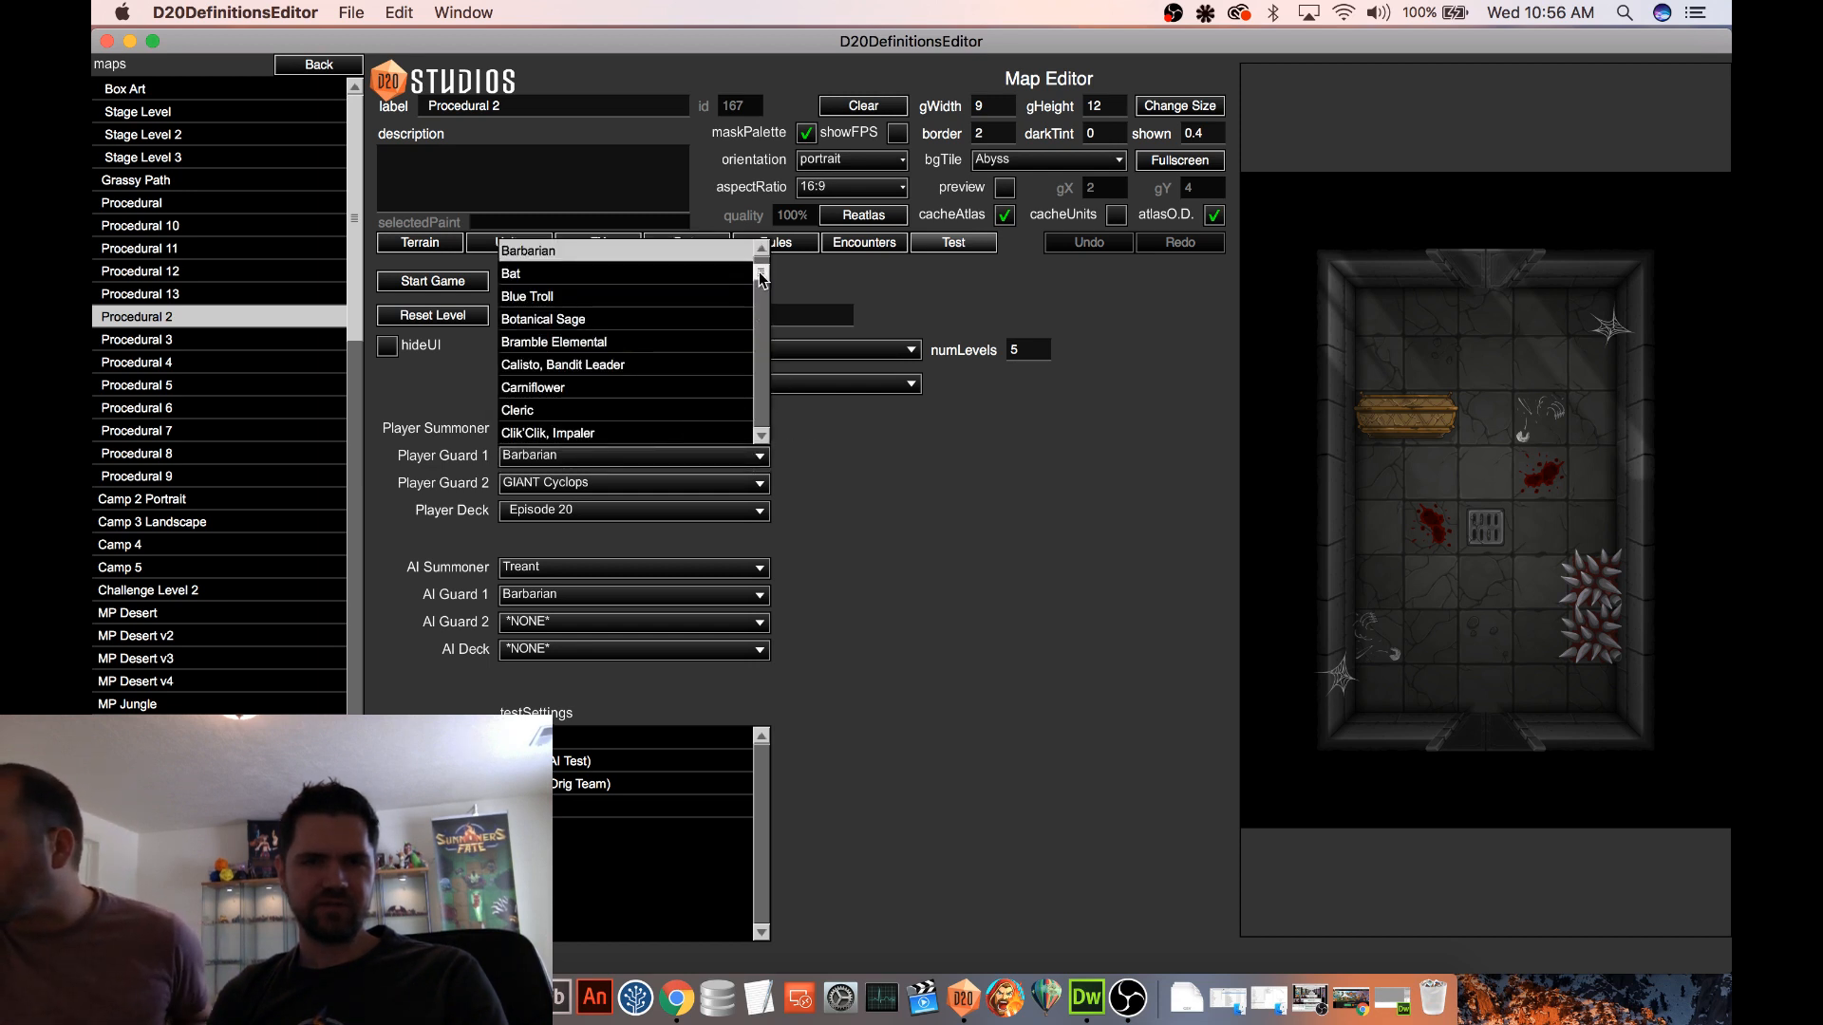
left_click_drag(760, 275, 753, 303)
left_click_drag(750, 298, 750, 301)
scroll(589, 379, "down", 5)
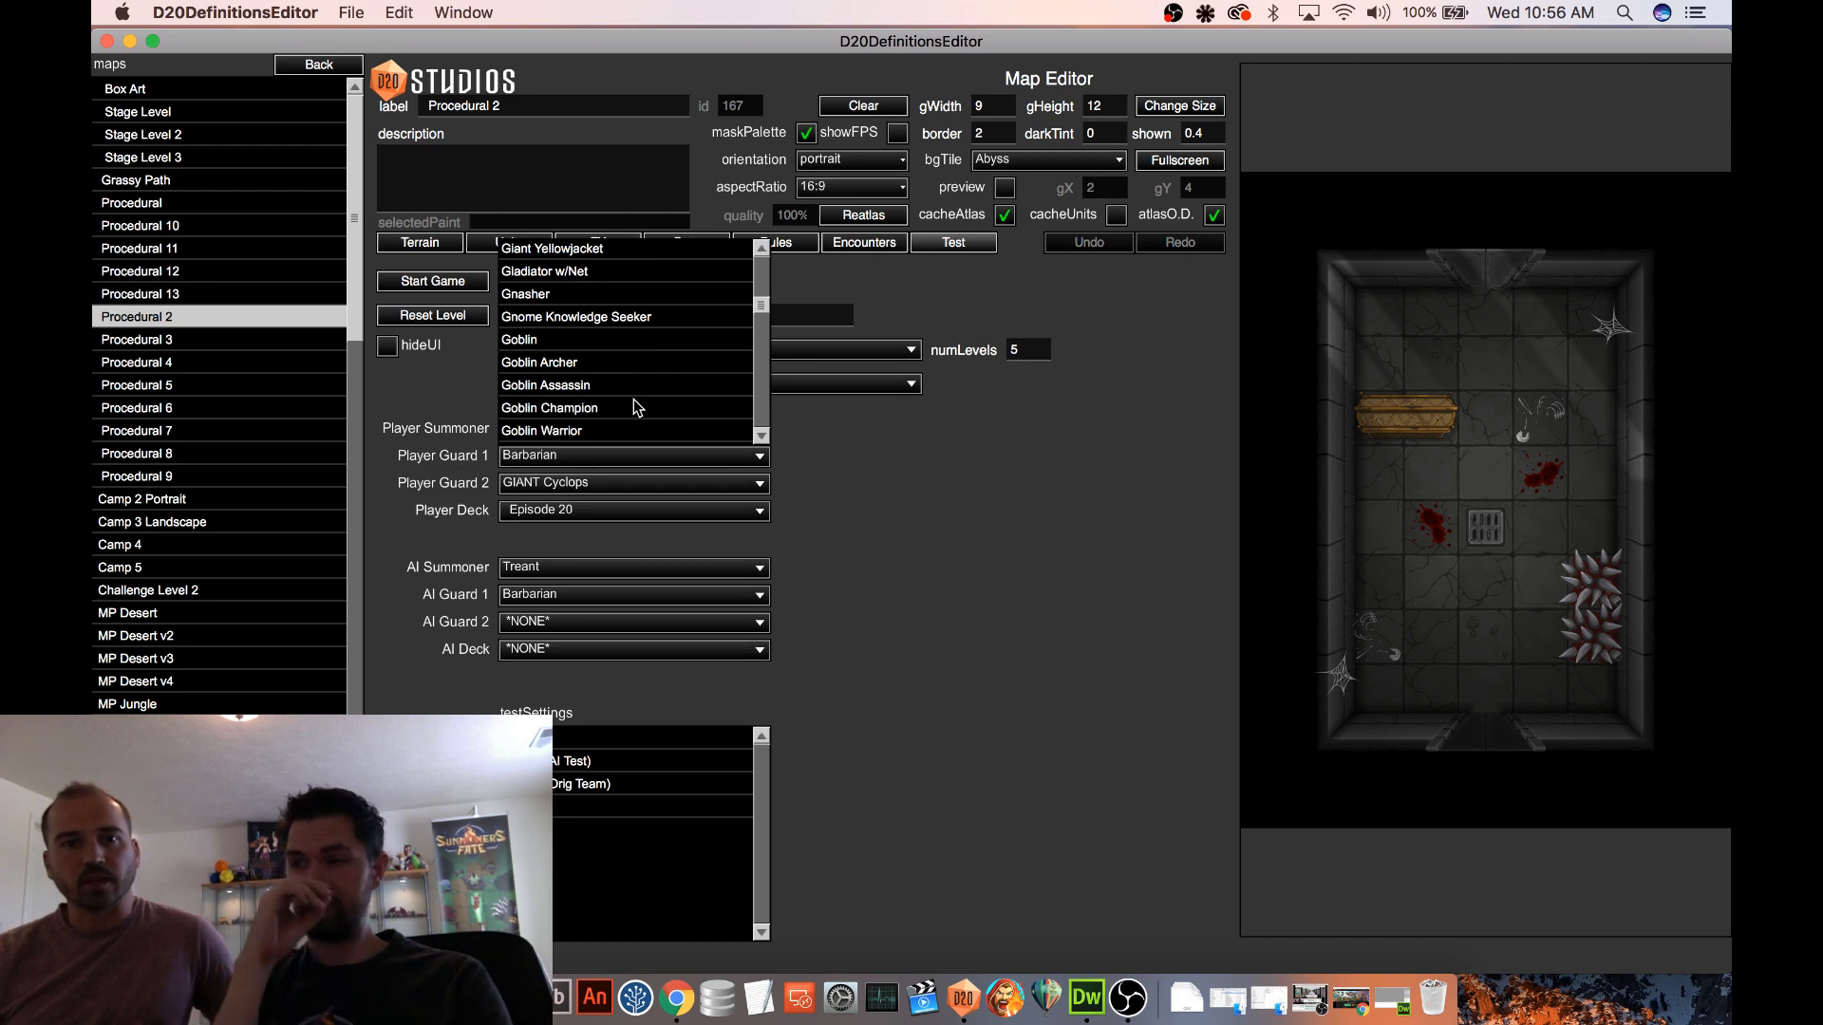
scroll(639, 398, "down", 1)
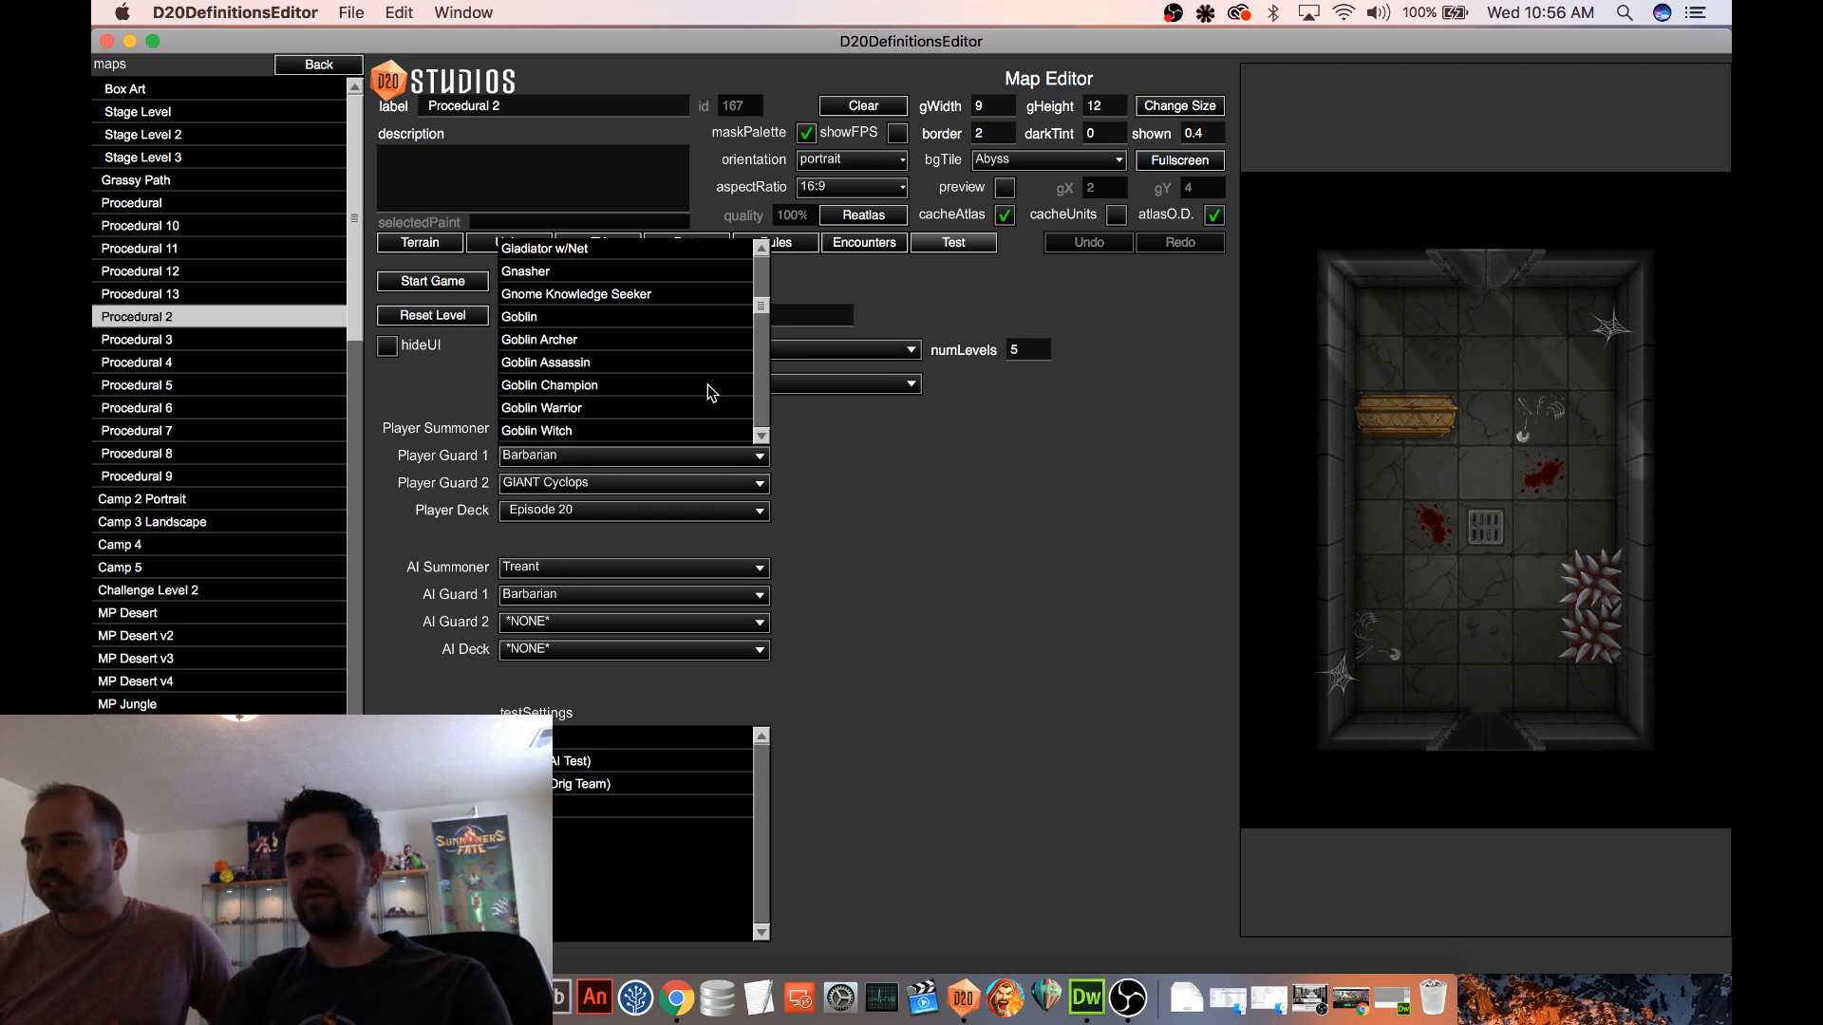
scroll(714, 386, "down", 1)
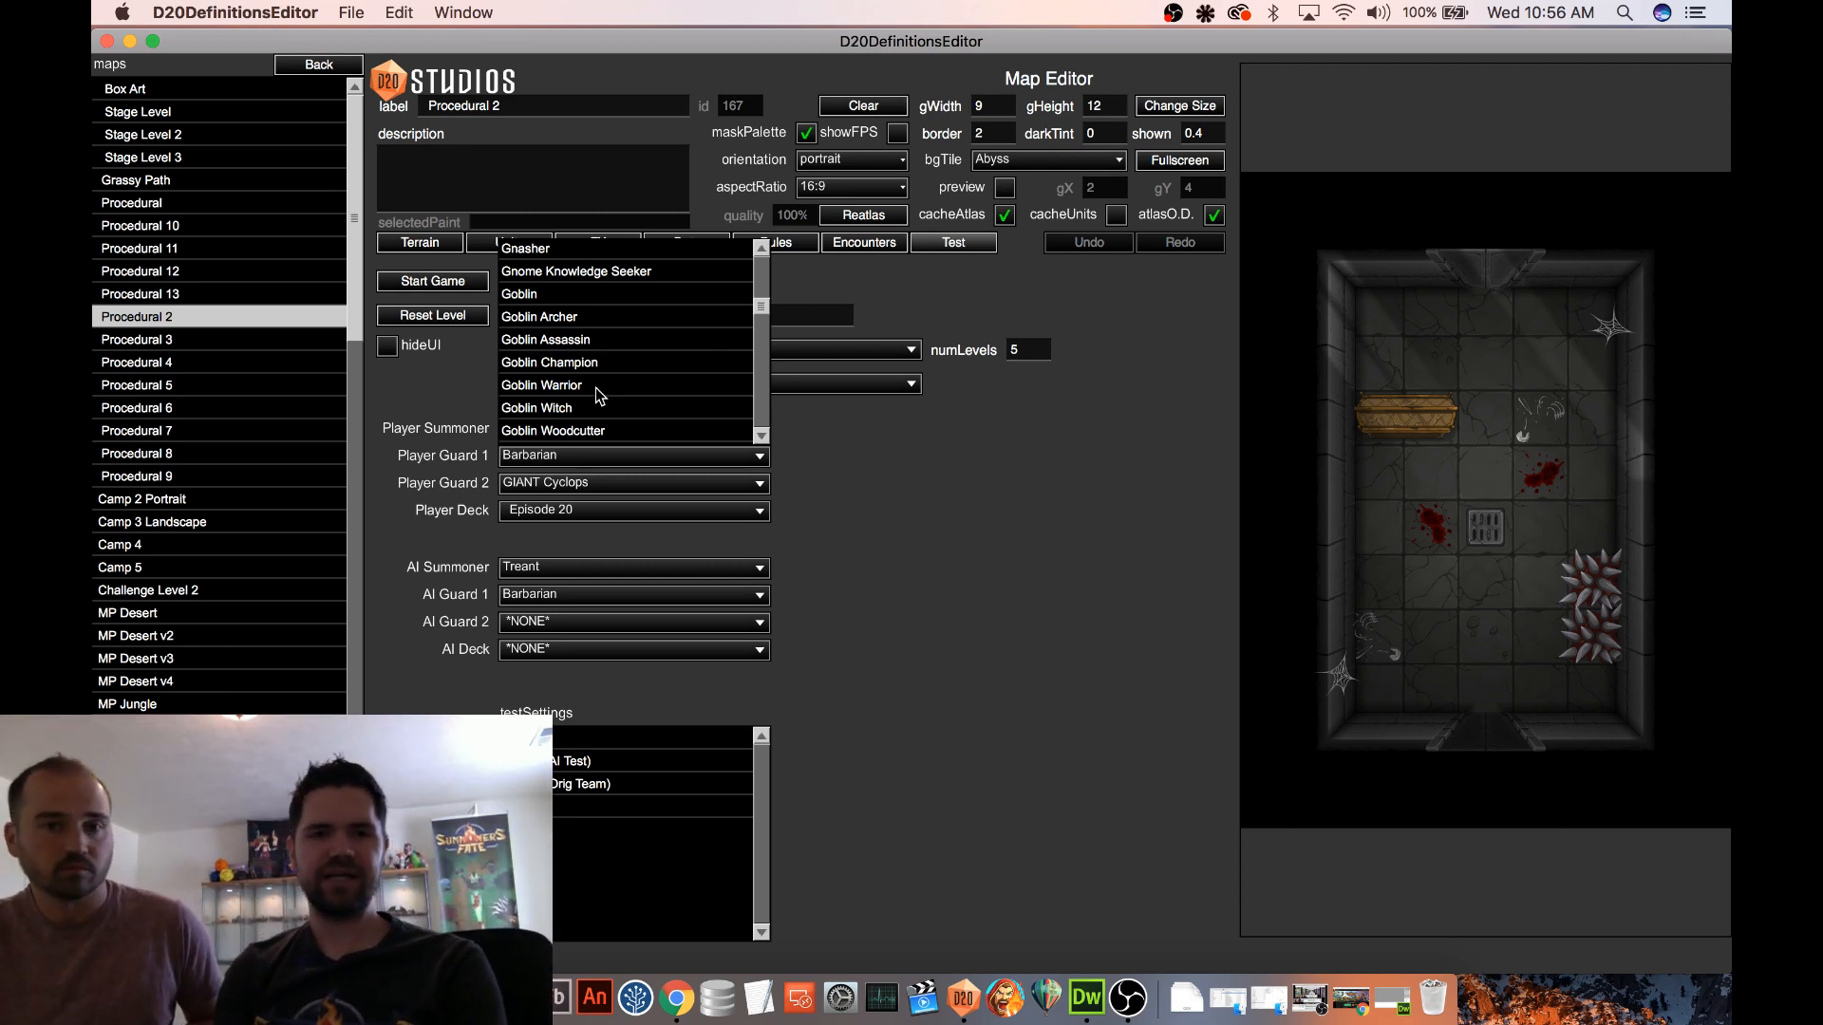
scroll(597, 390, "down", 1)
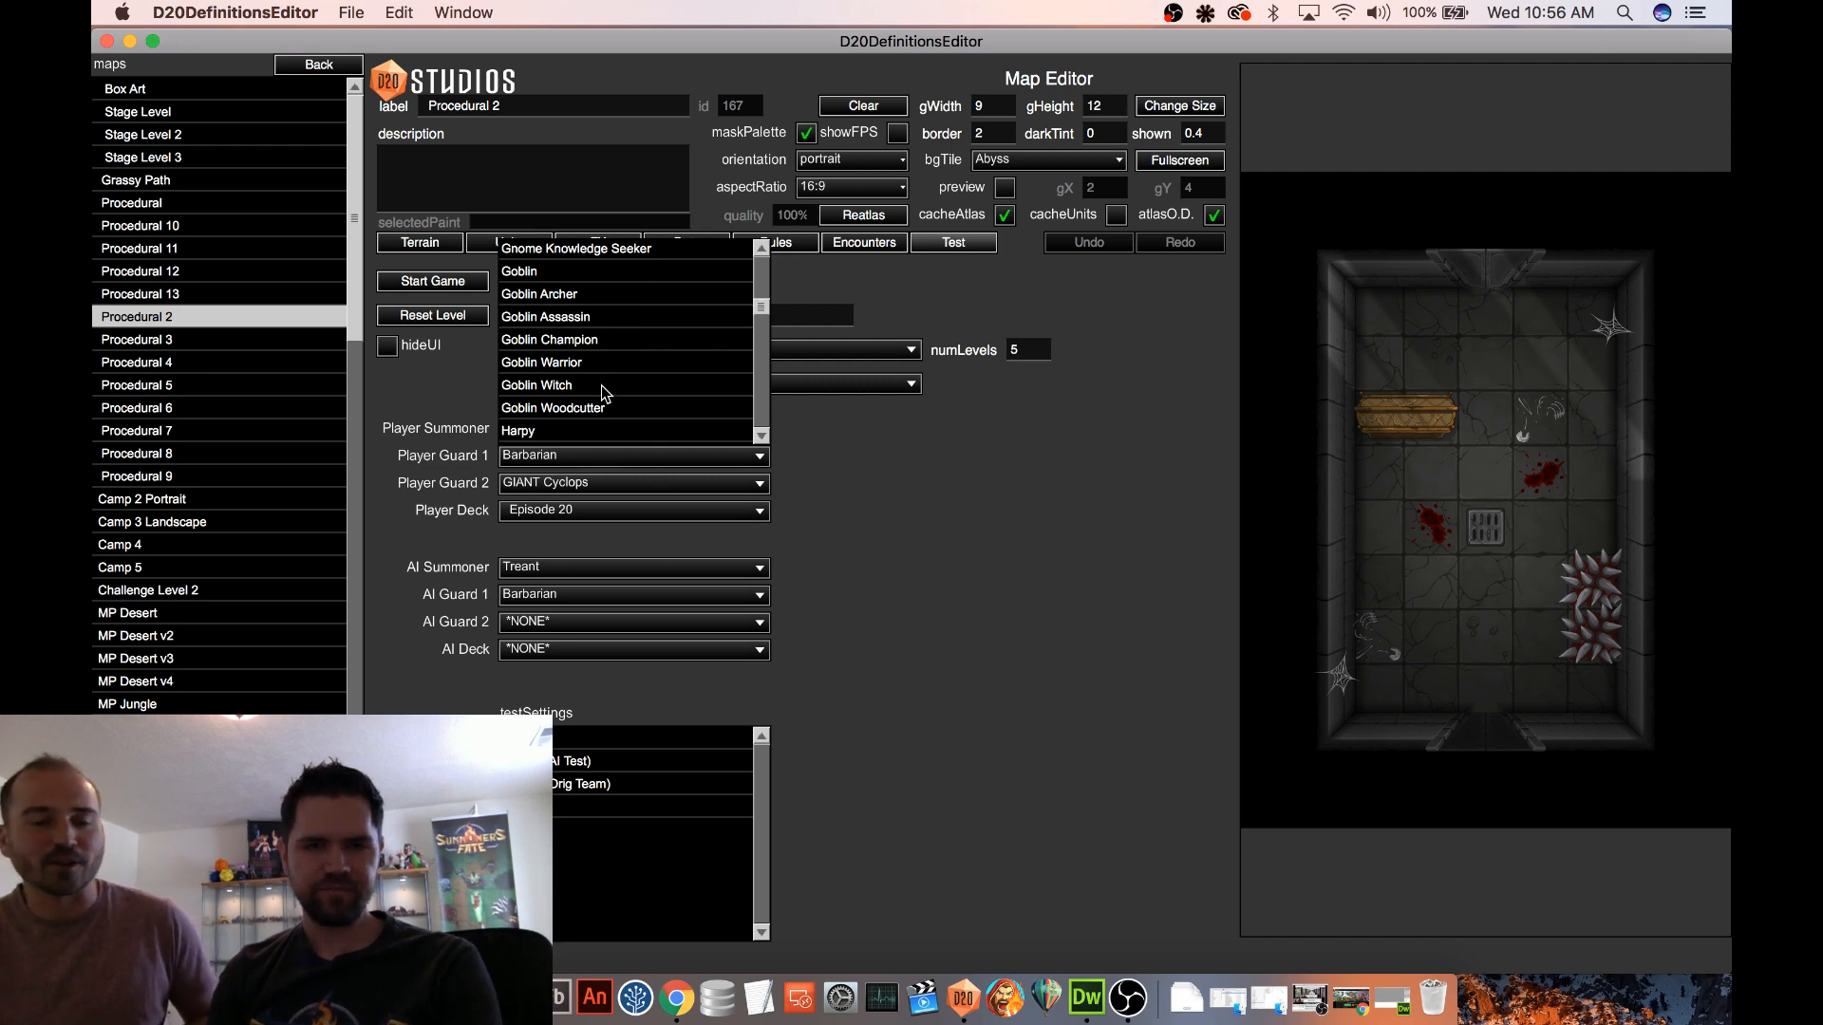
left_click(596, 343)
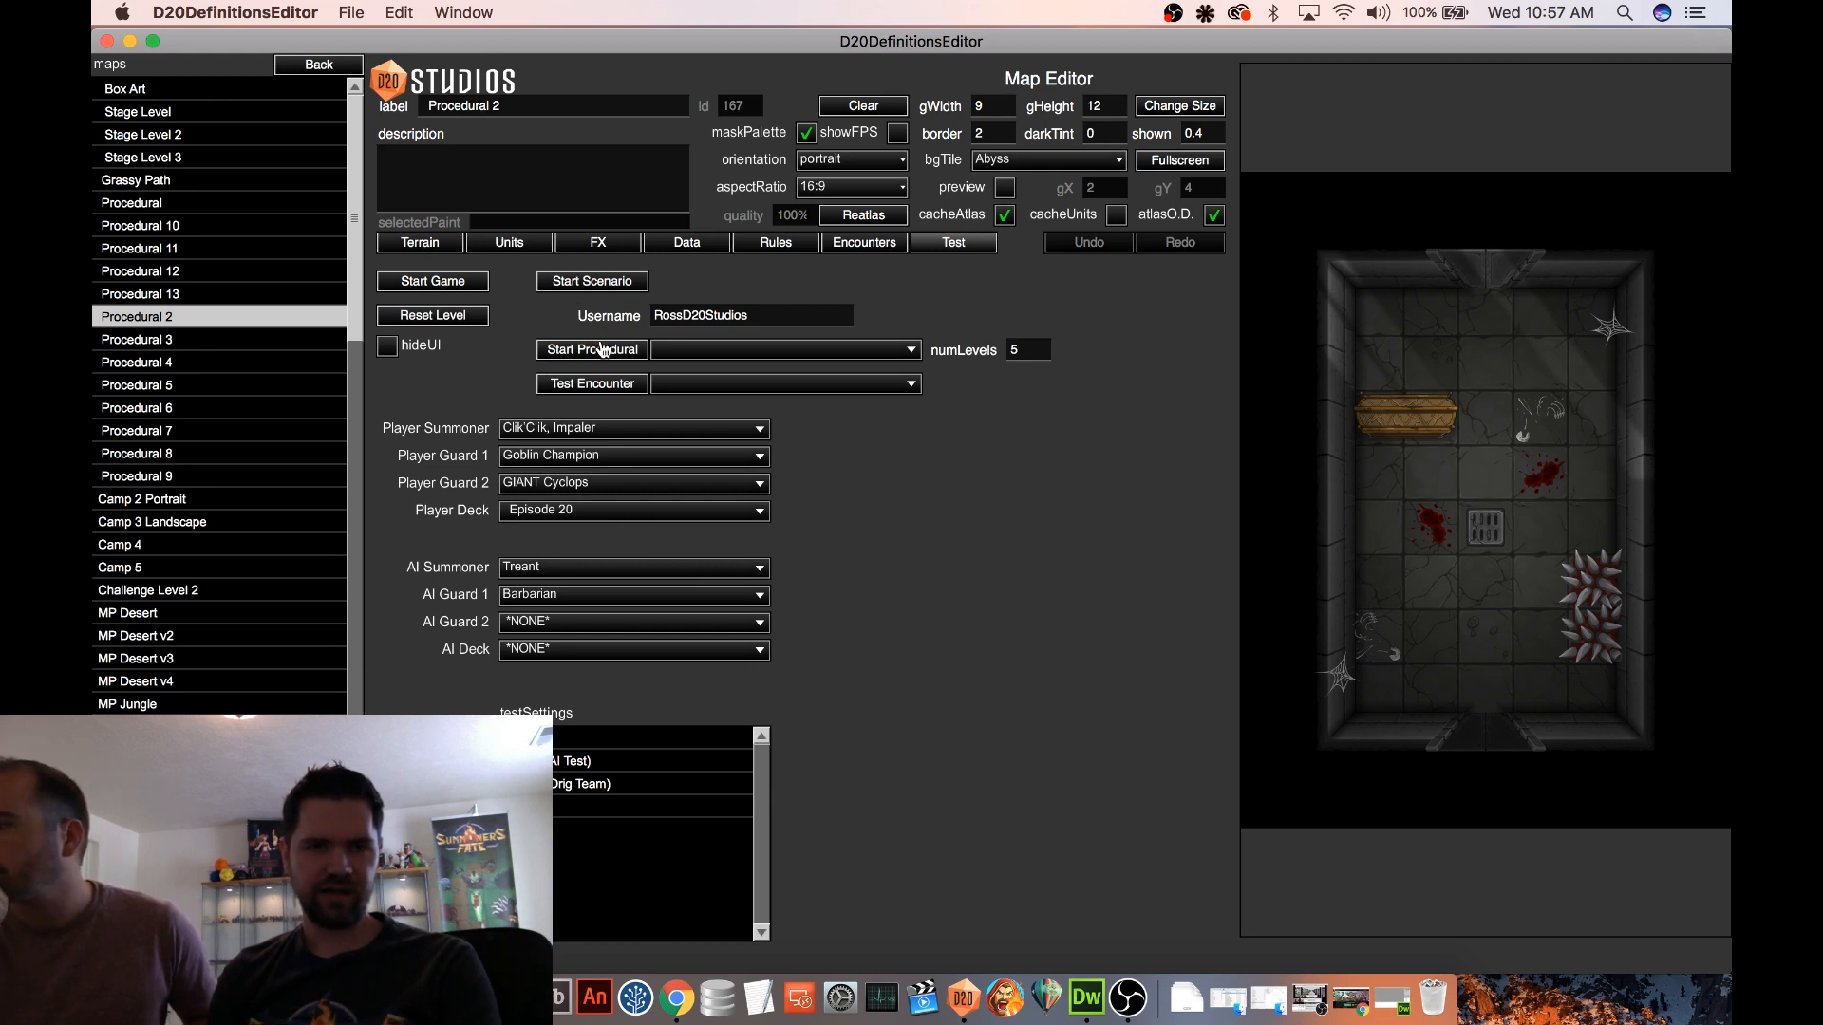
left_click(463, 289)
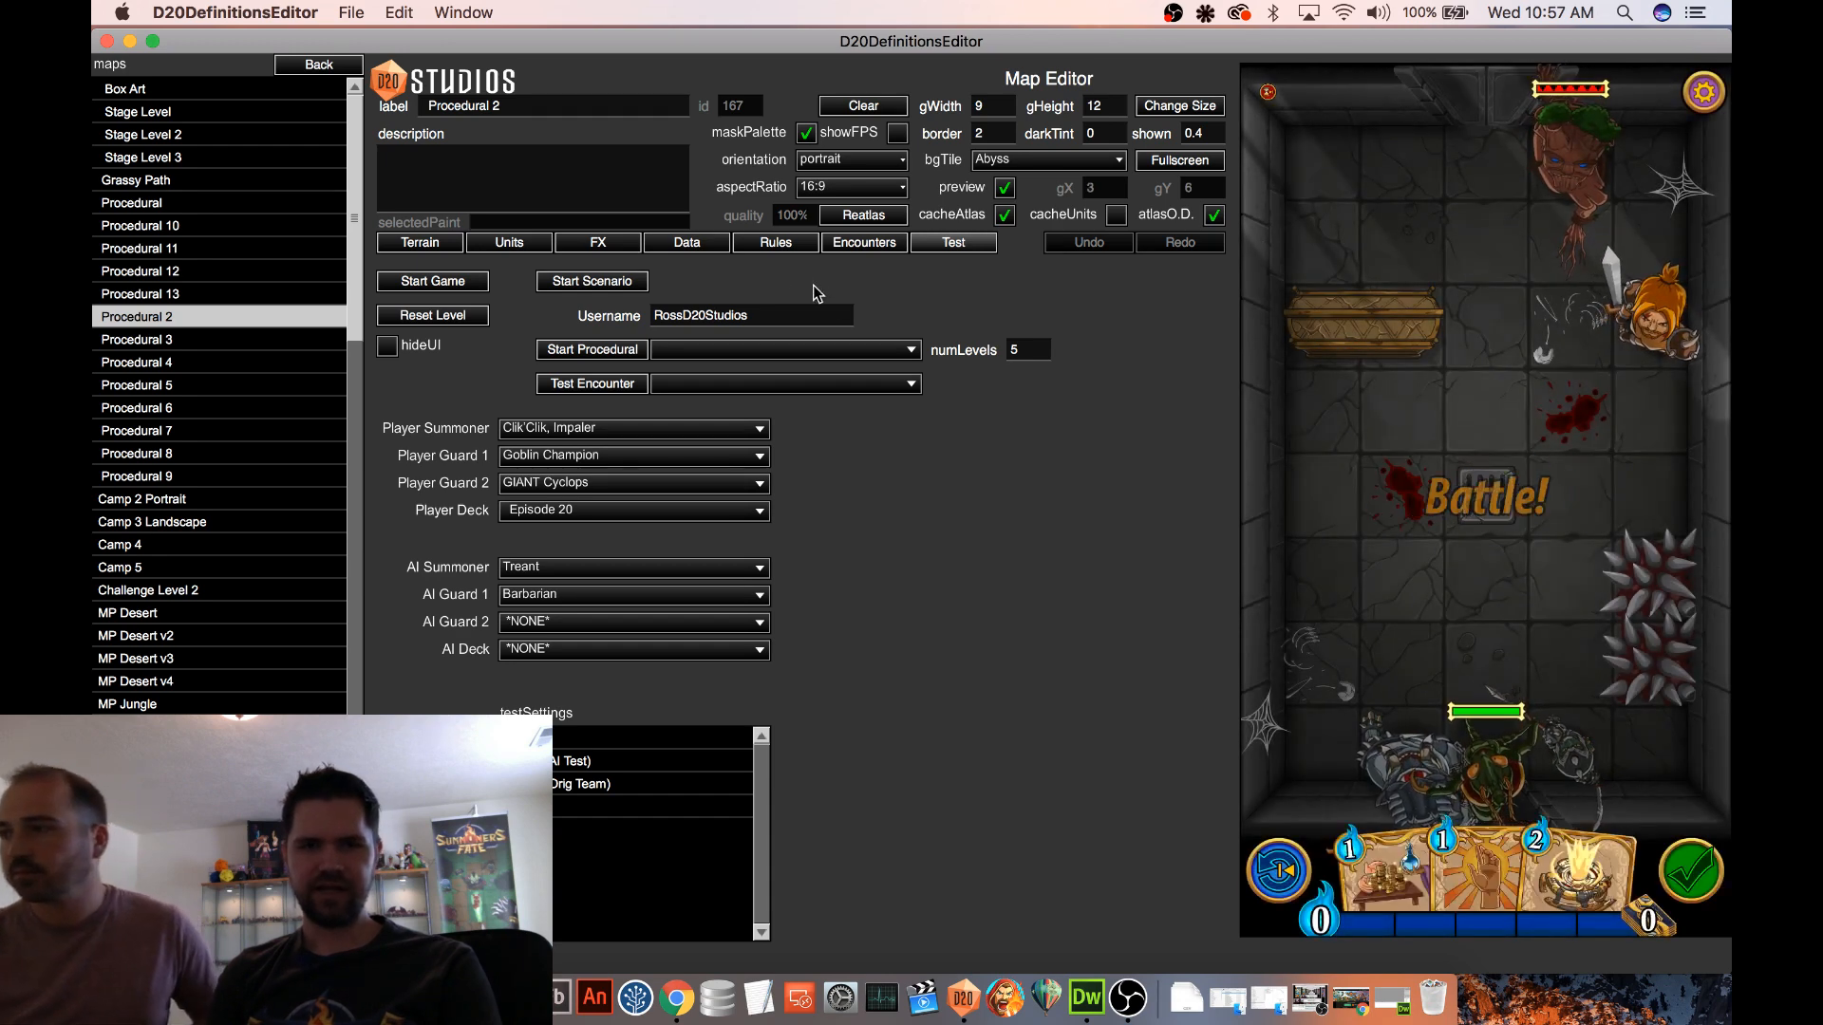
Place three extra units near the coffin, assign them to Team 1 (Player), and return to the test settings
left_click(522, 248)
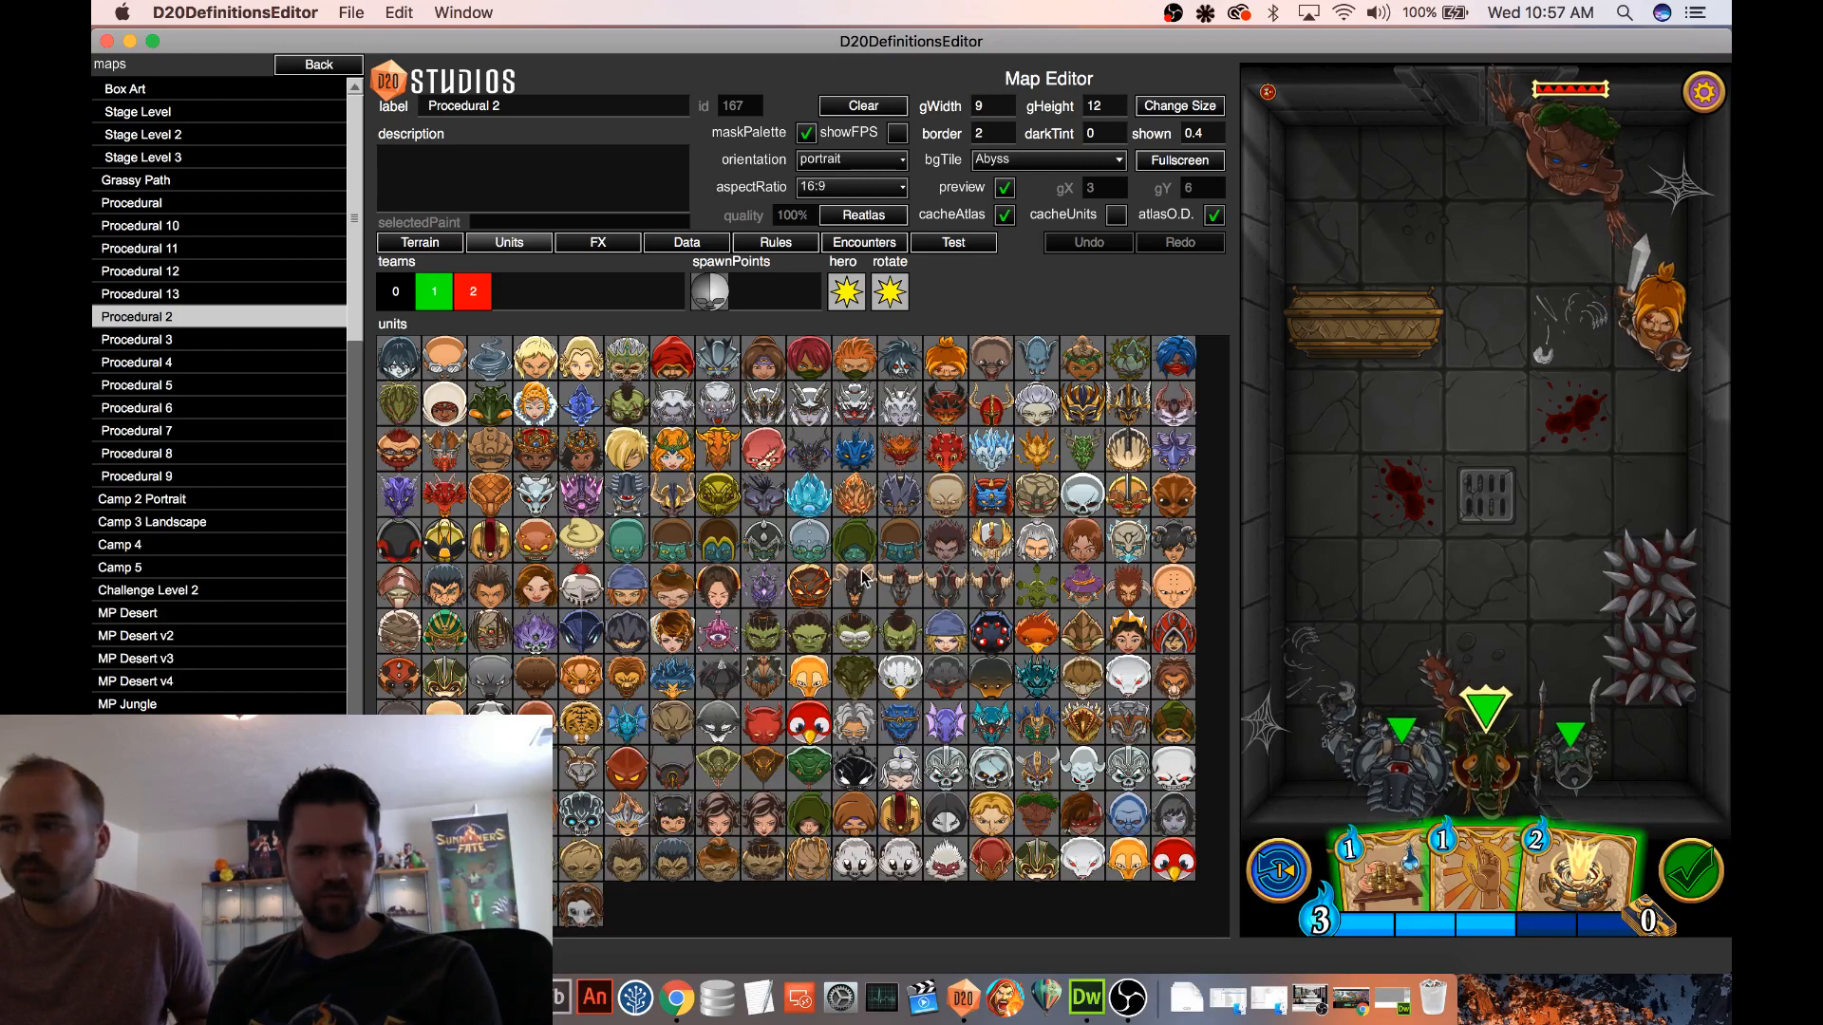
mouse_move(1401, 439)
left_mouse_down()
mouse_move(1324, 432)
mouse_move(1321, 494)
left_mouse_up()
left_click(428, 297)
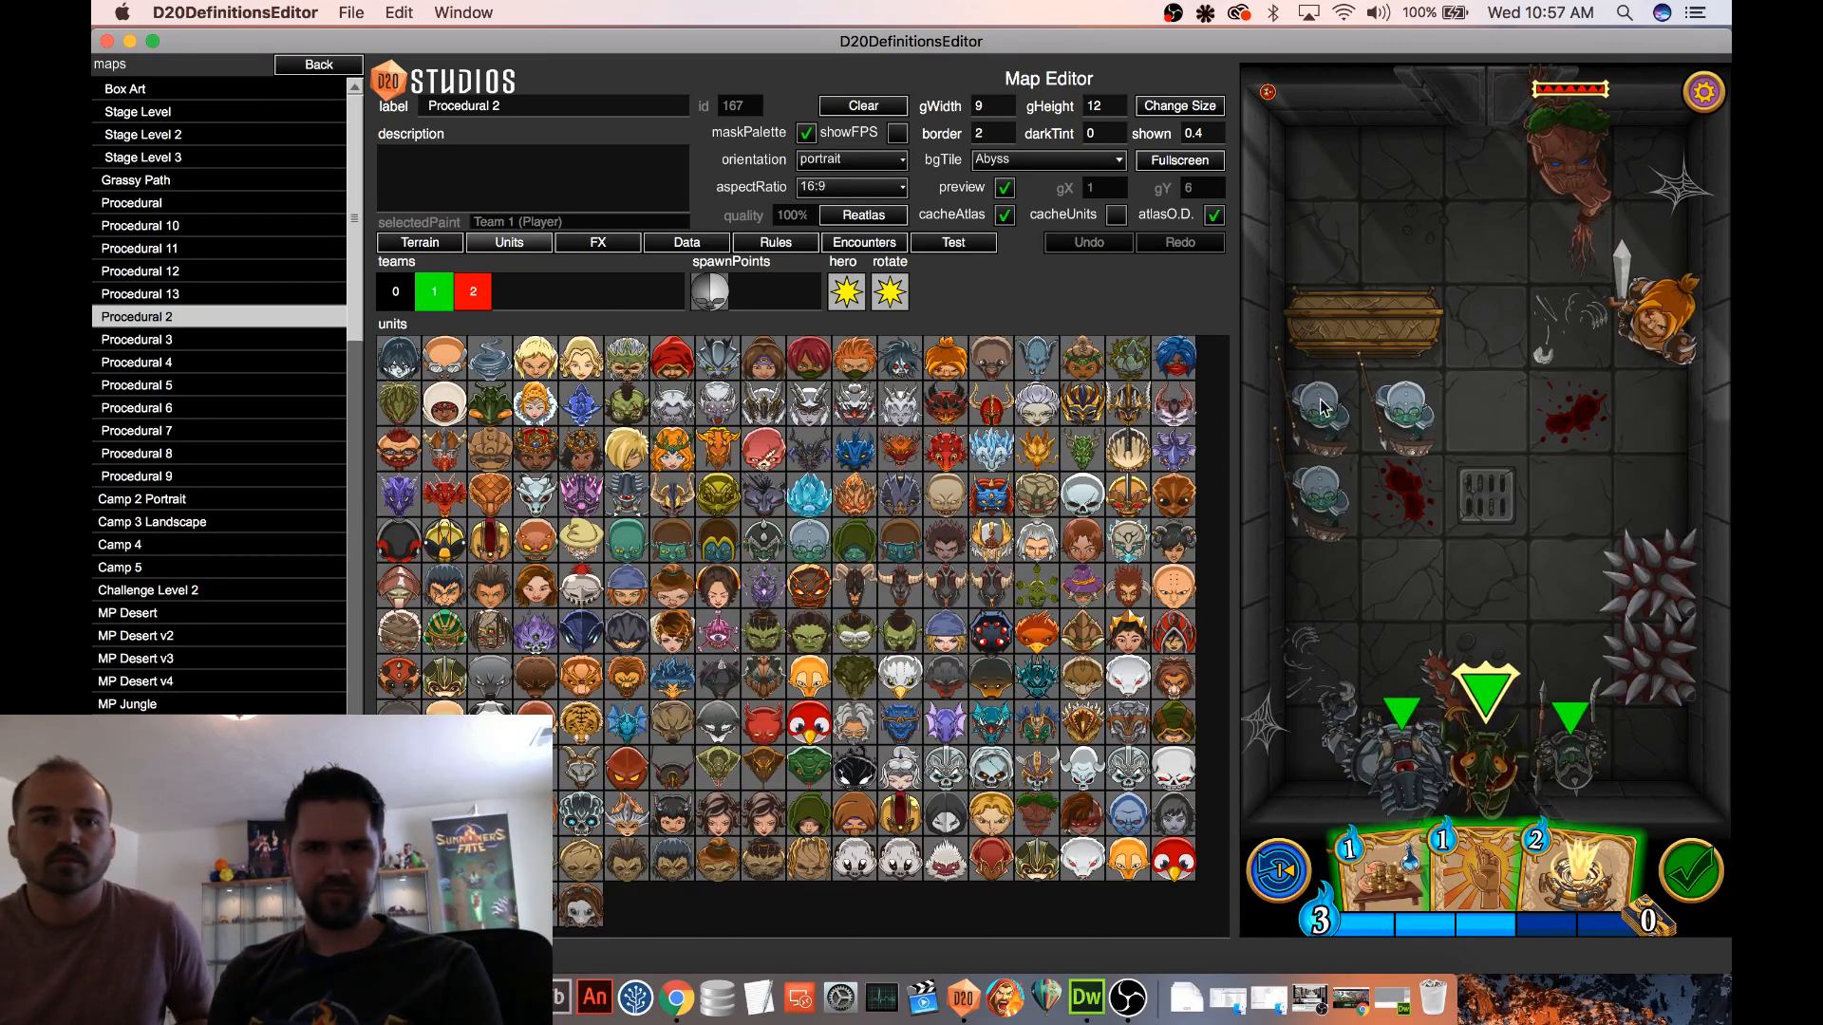
left_click(953, 242)
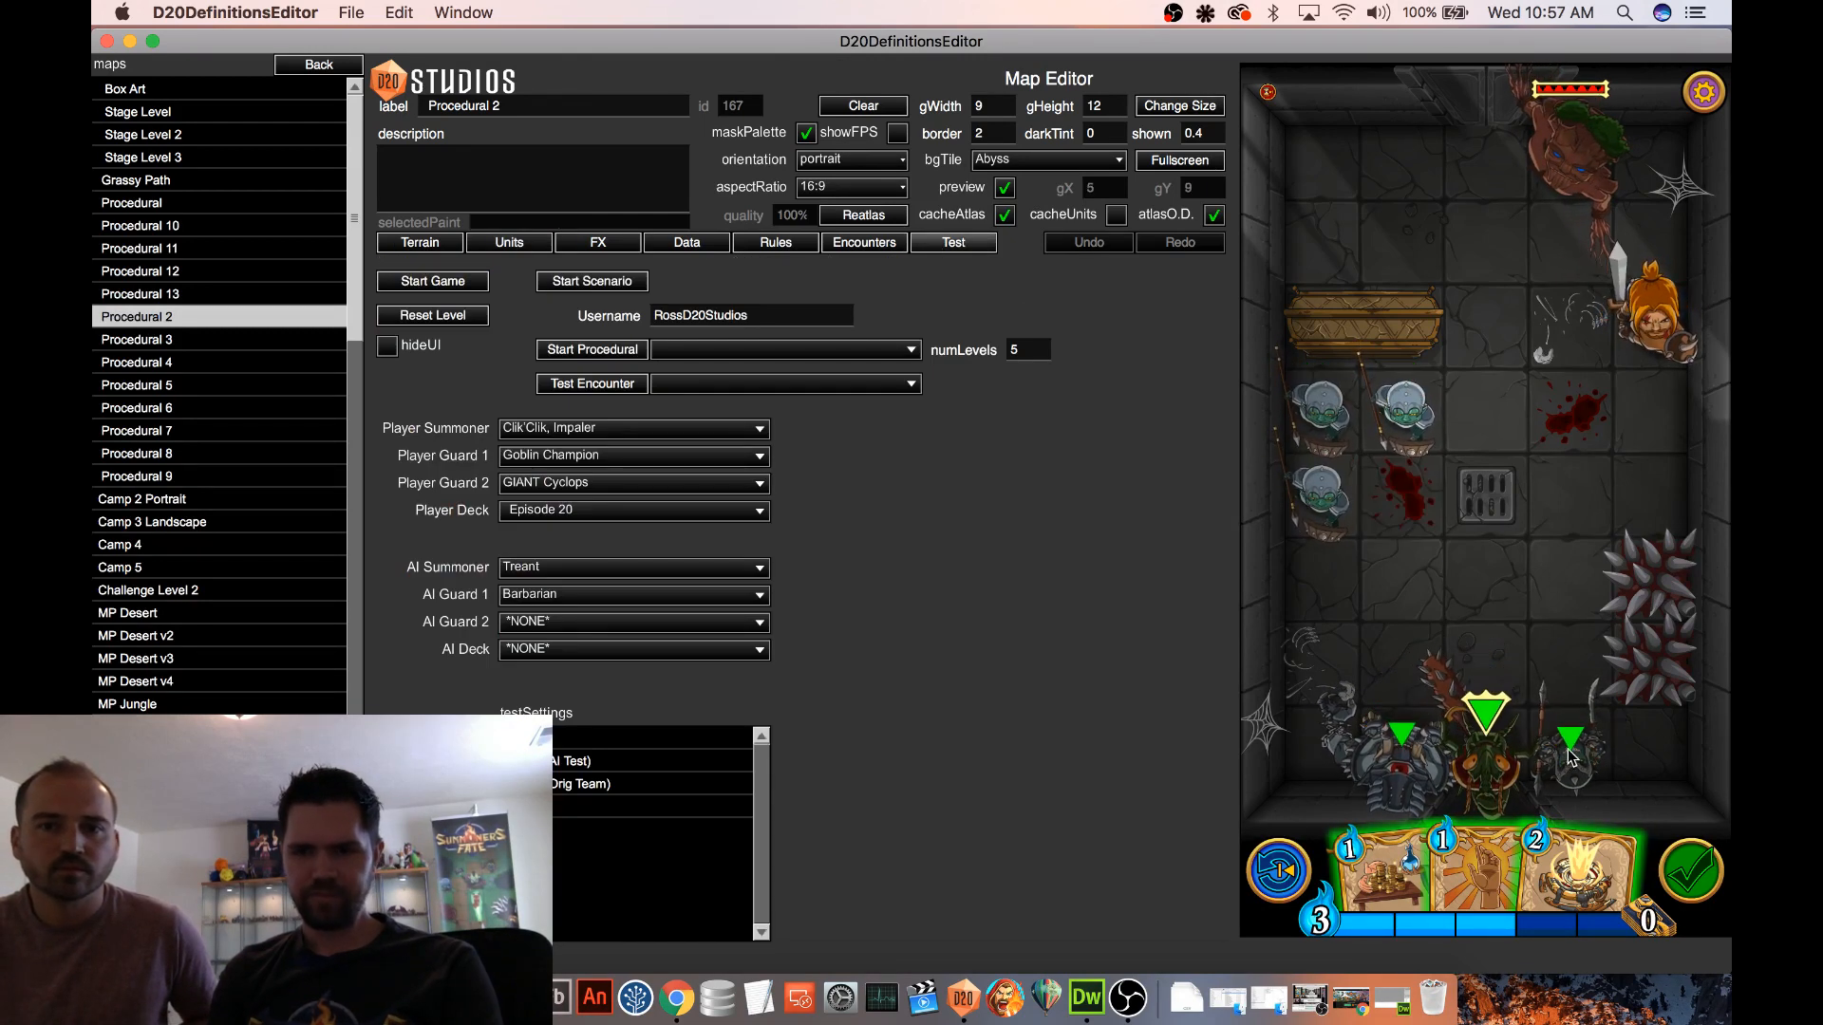
Bring the Goblin Champion and the Barbarian close together on the board and try an attack on the Barbarian
left_click_drag(1569, 753, 1558, 612)
left_click_drag(1651, 332, 1573, 495)
left_click_drag(1574, 581, 1581, 492)
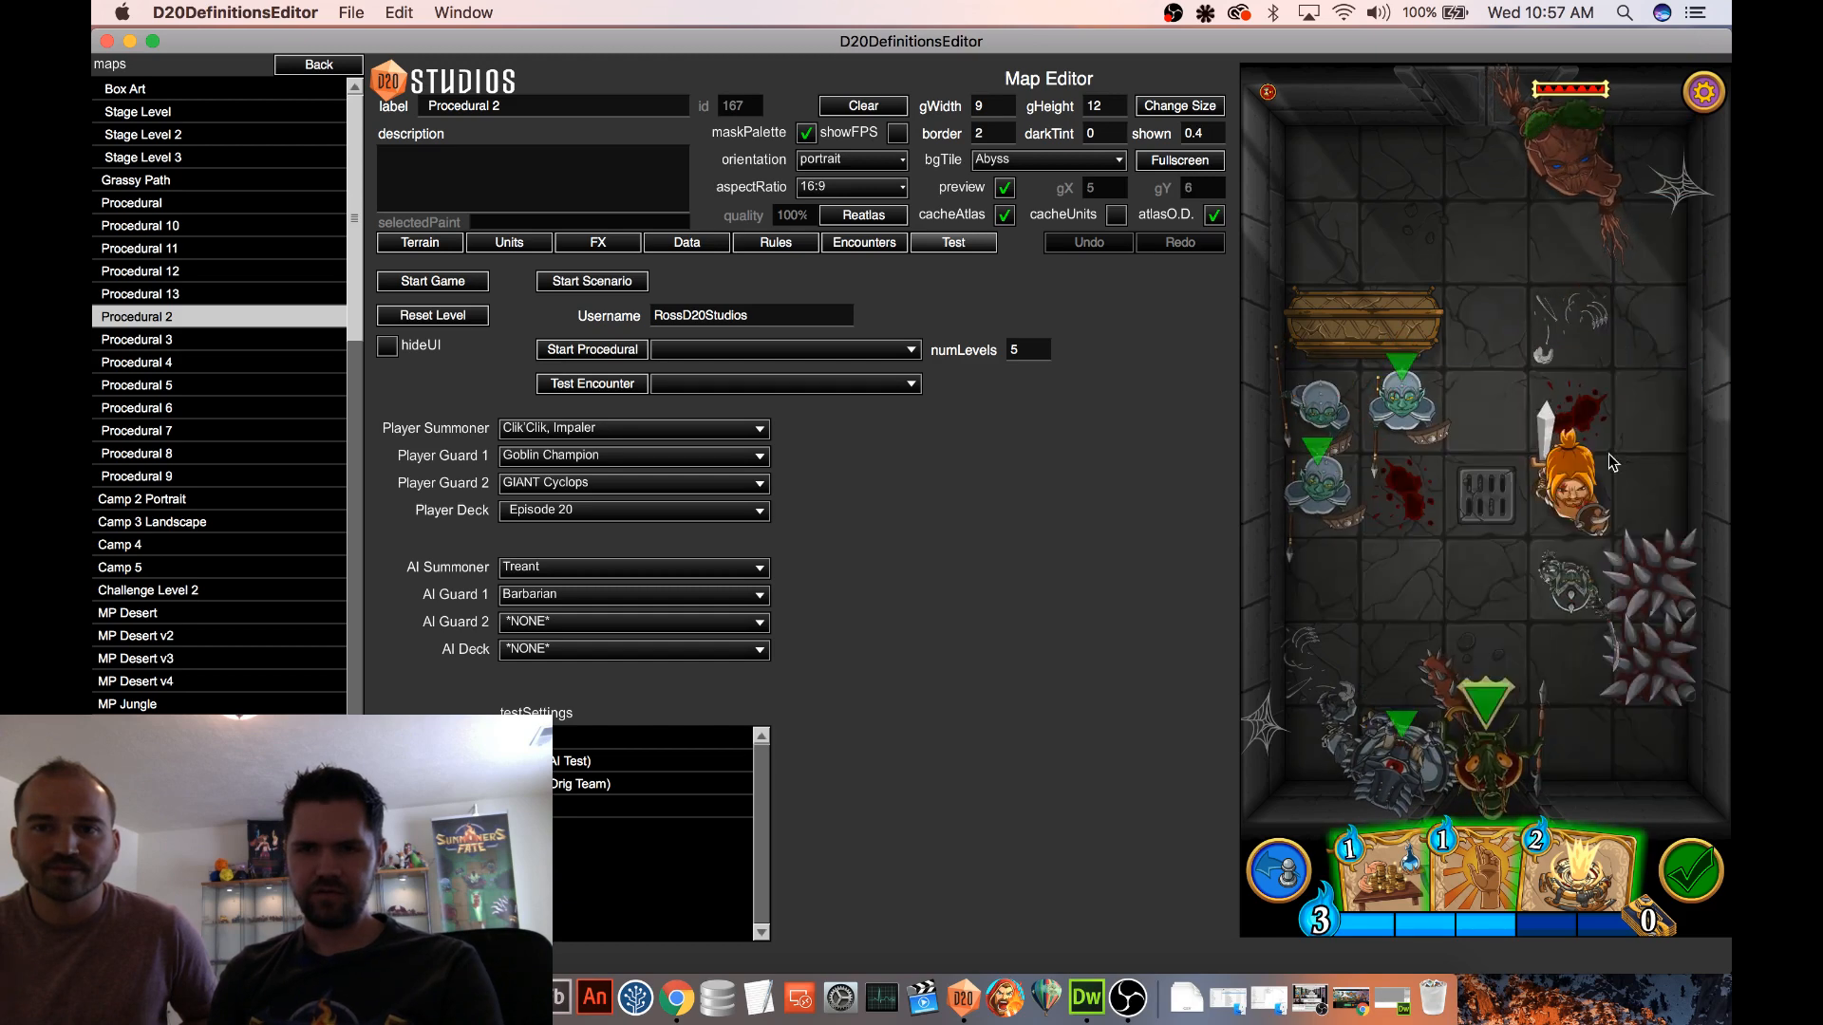
left_click(1635, 492)
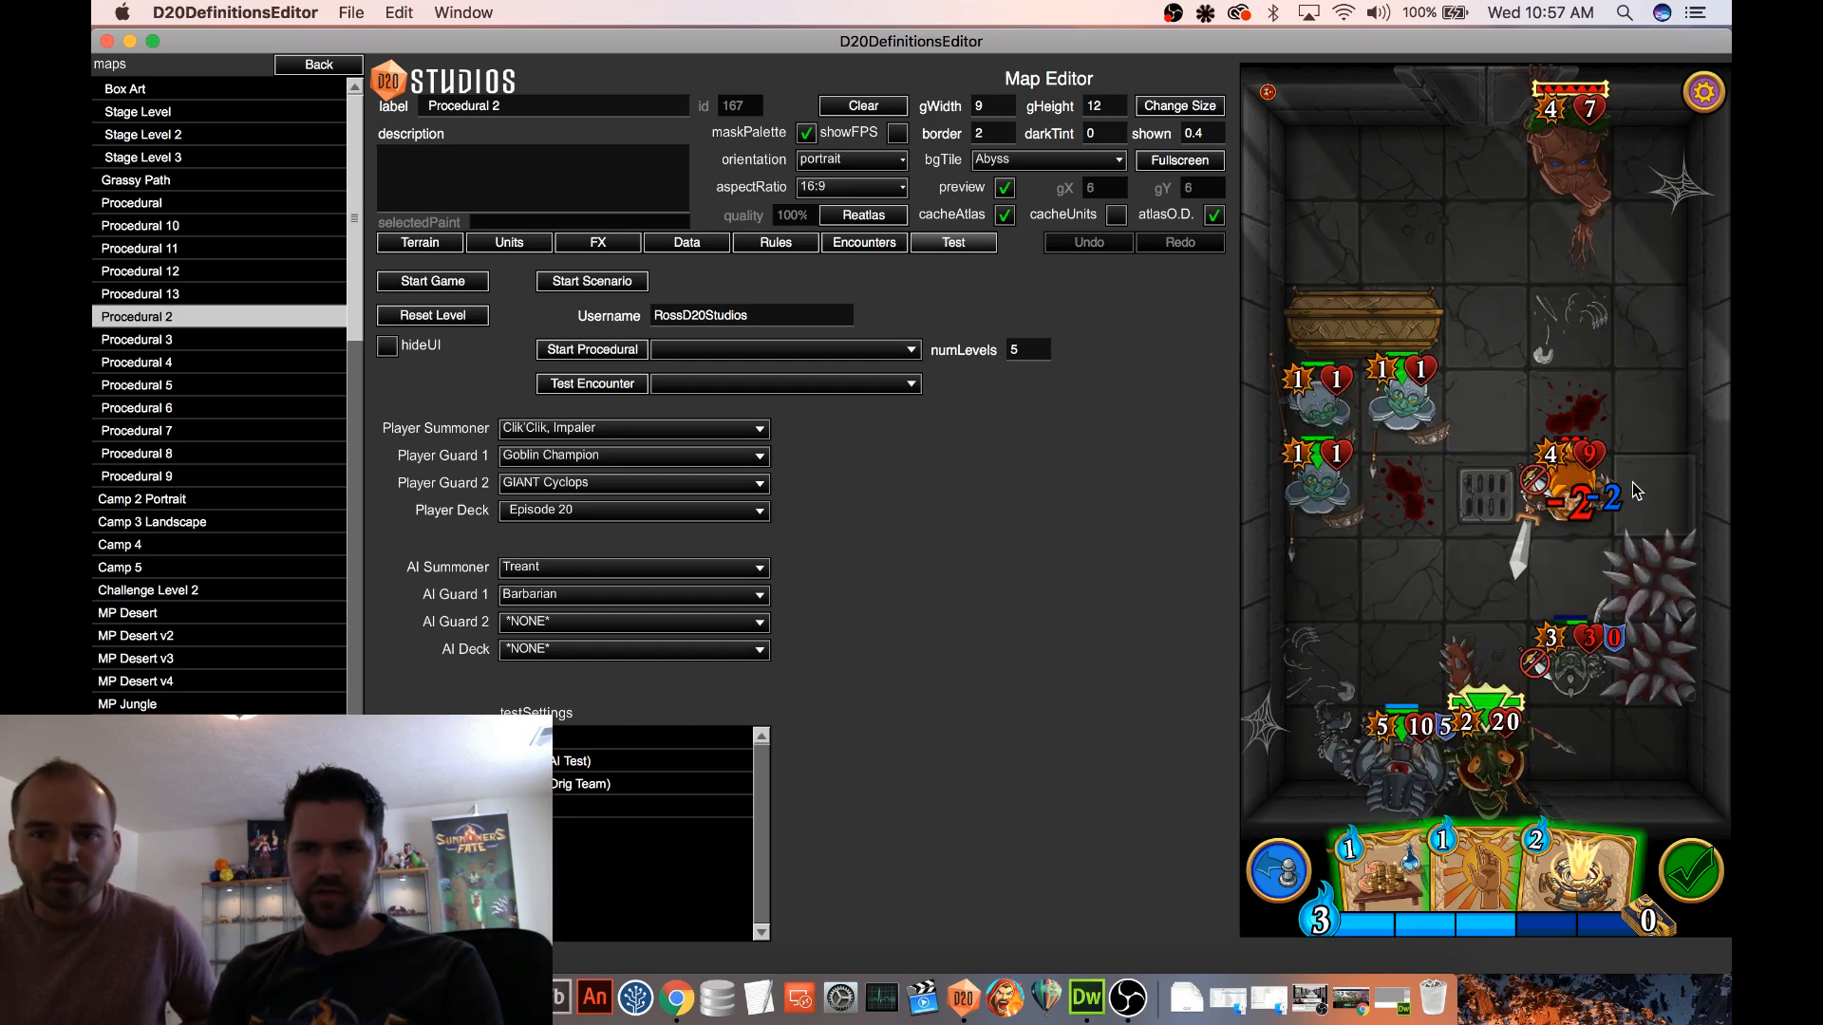
left_click(1566, 514)
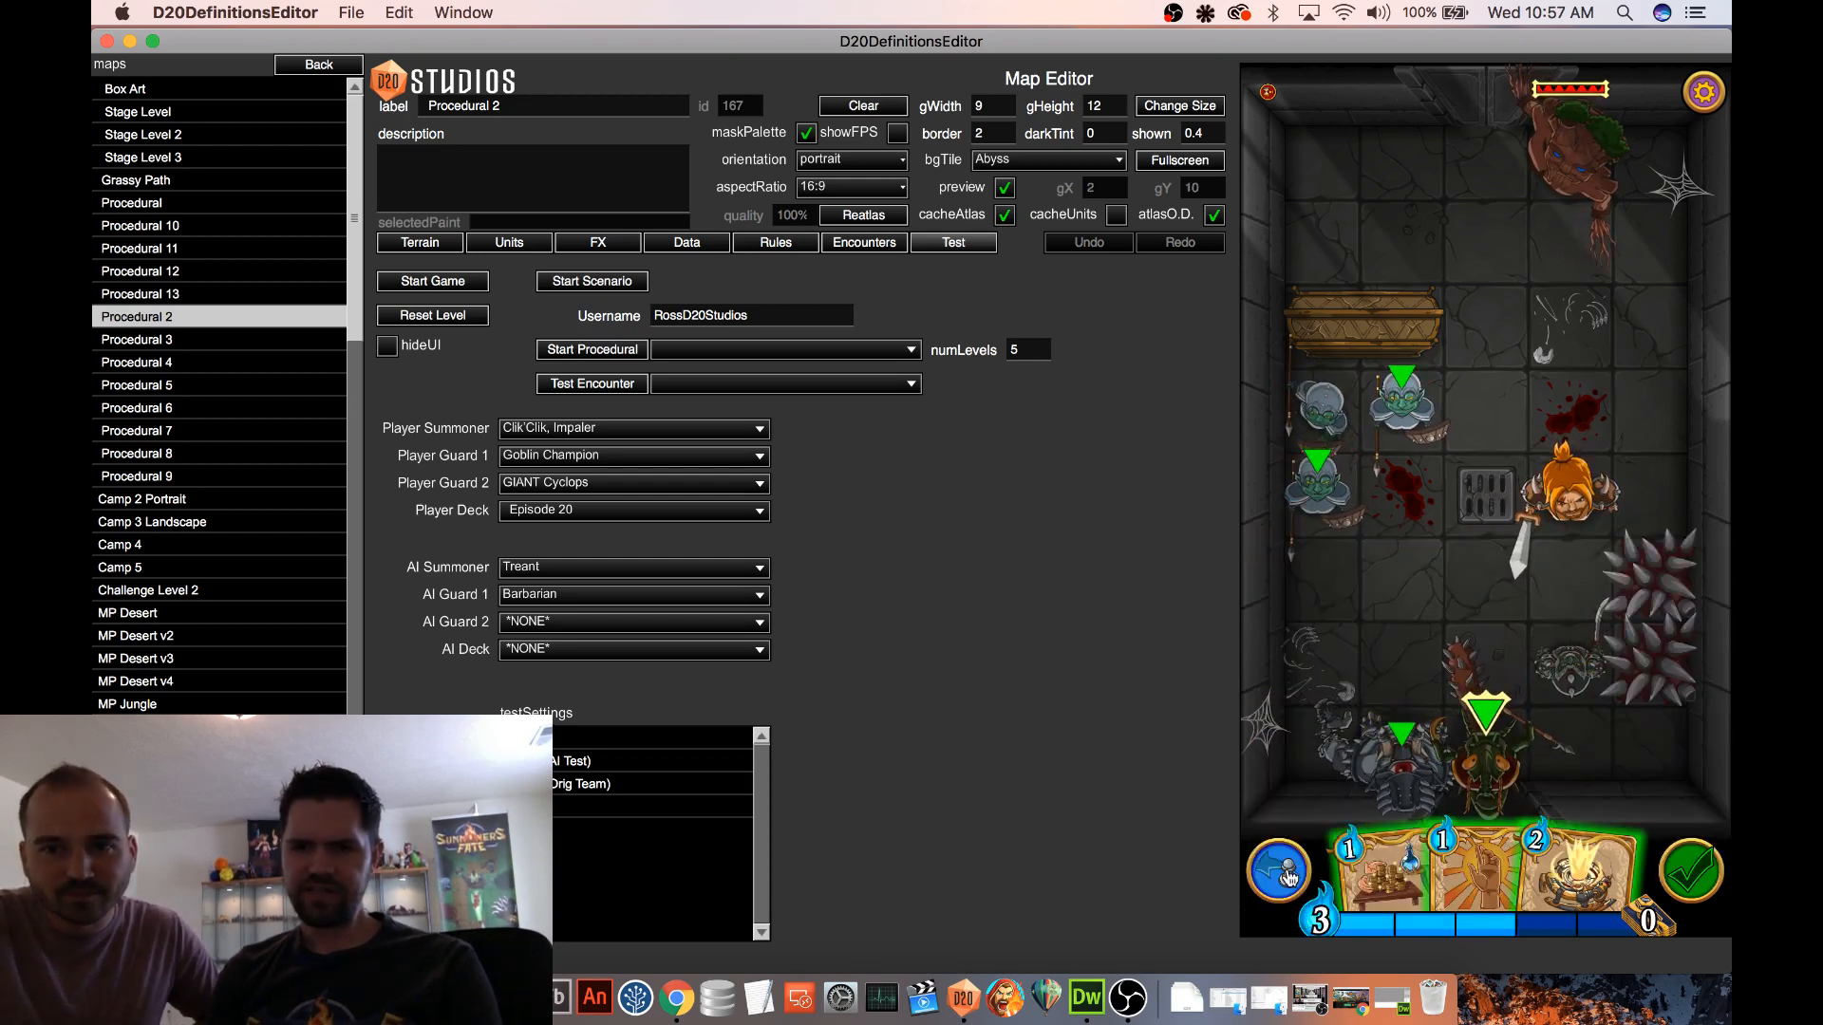
left_click(1573, 495)
Attack the Barbarian with the Goblin Champion, inspecting the status effects on the Barbarian's card before undoing the attack
left_click_drag(1570, 558, 1588, 420)
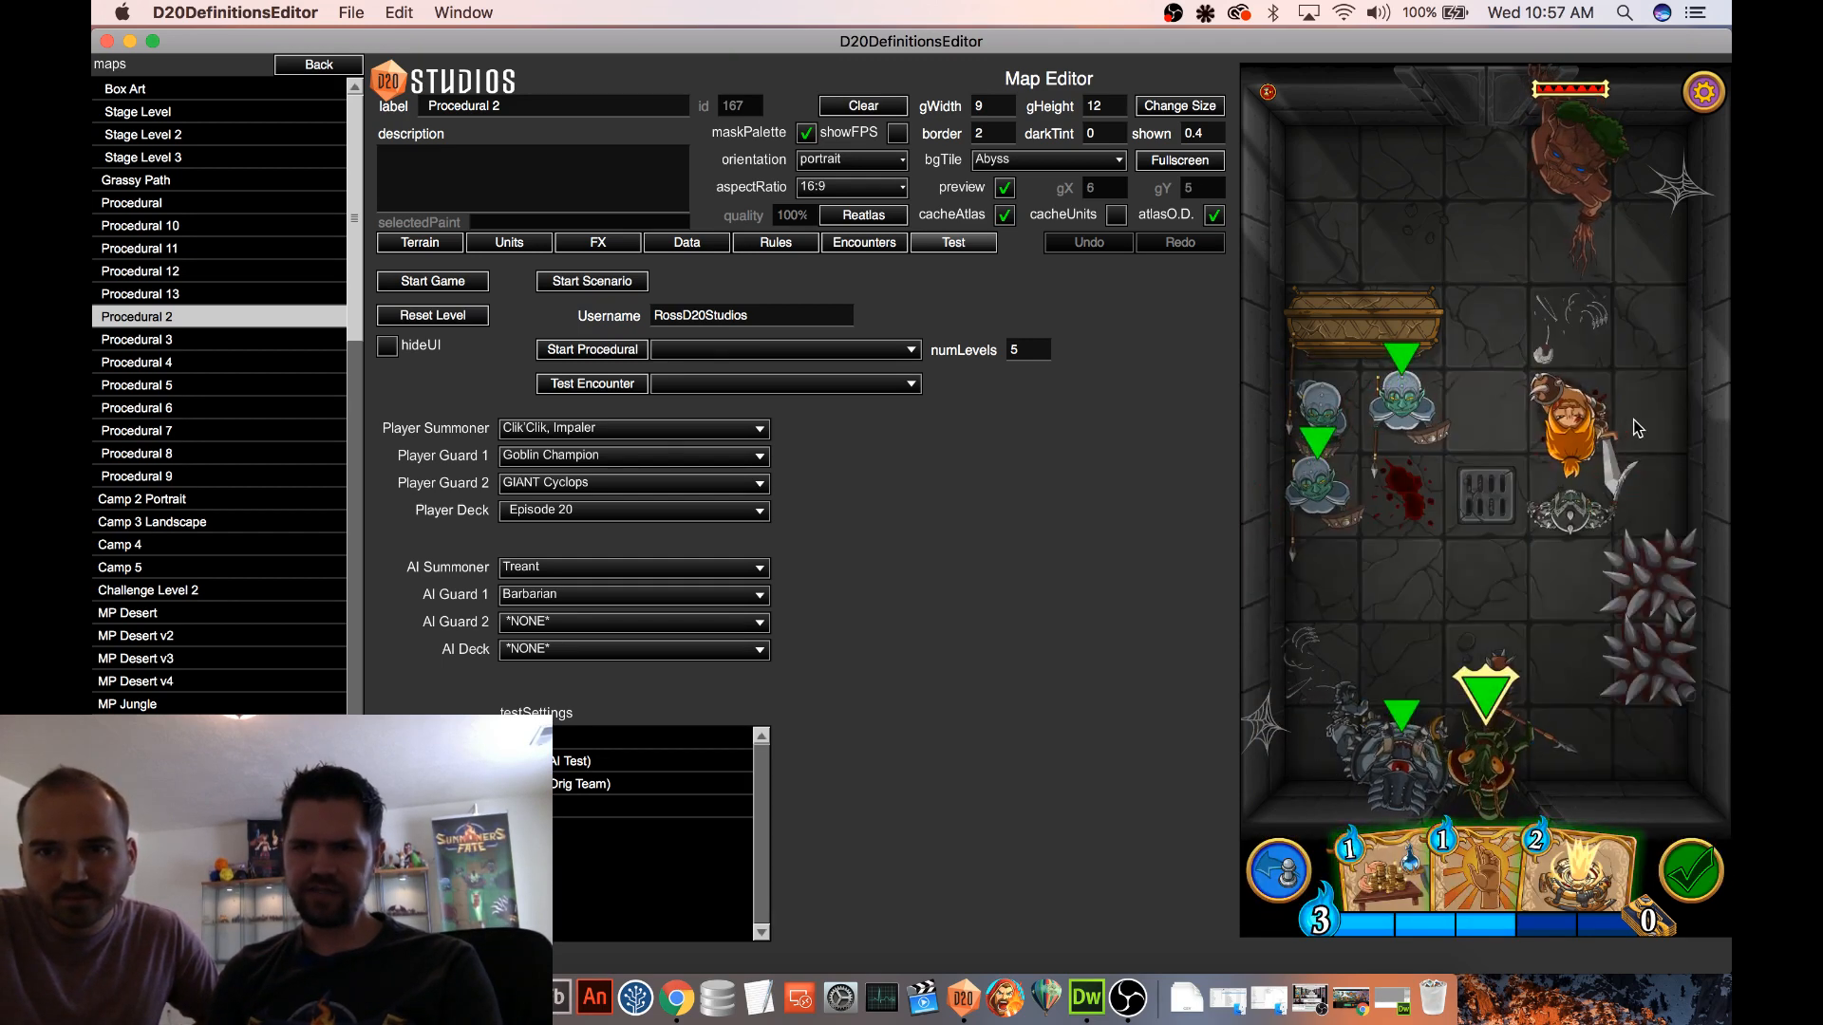
left_click(1573, 429)
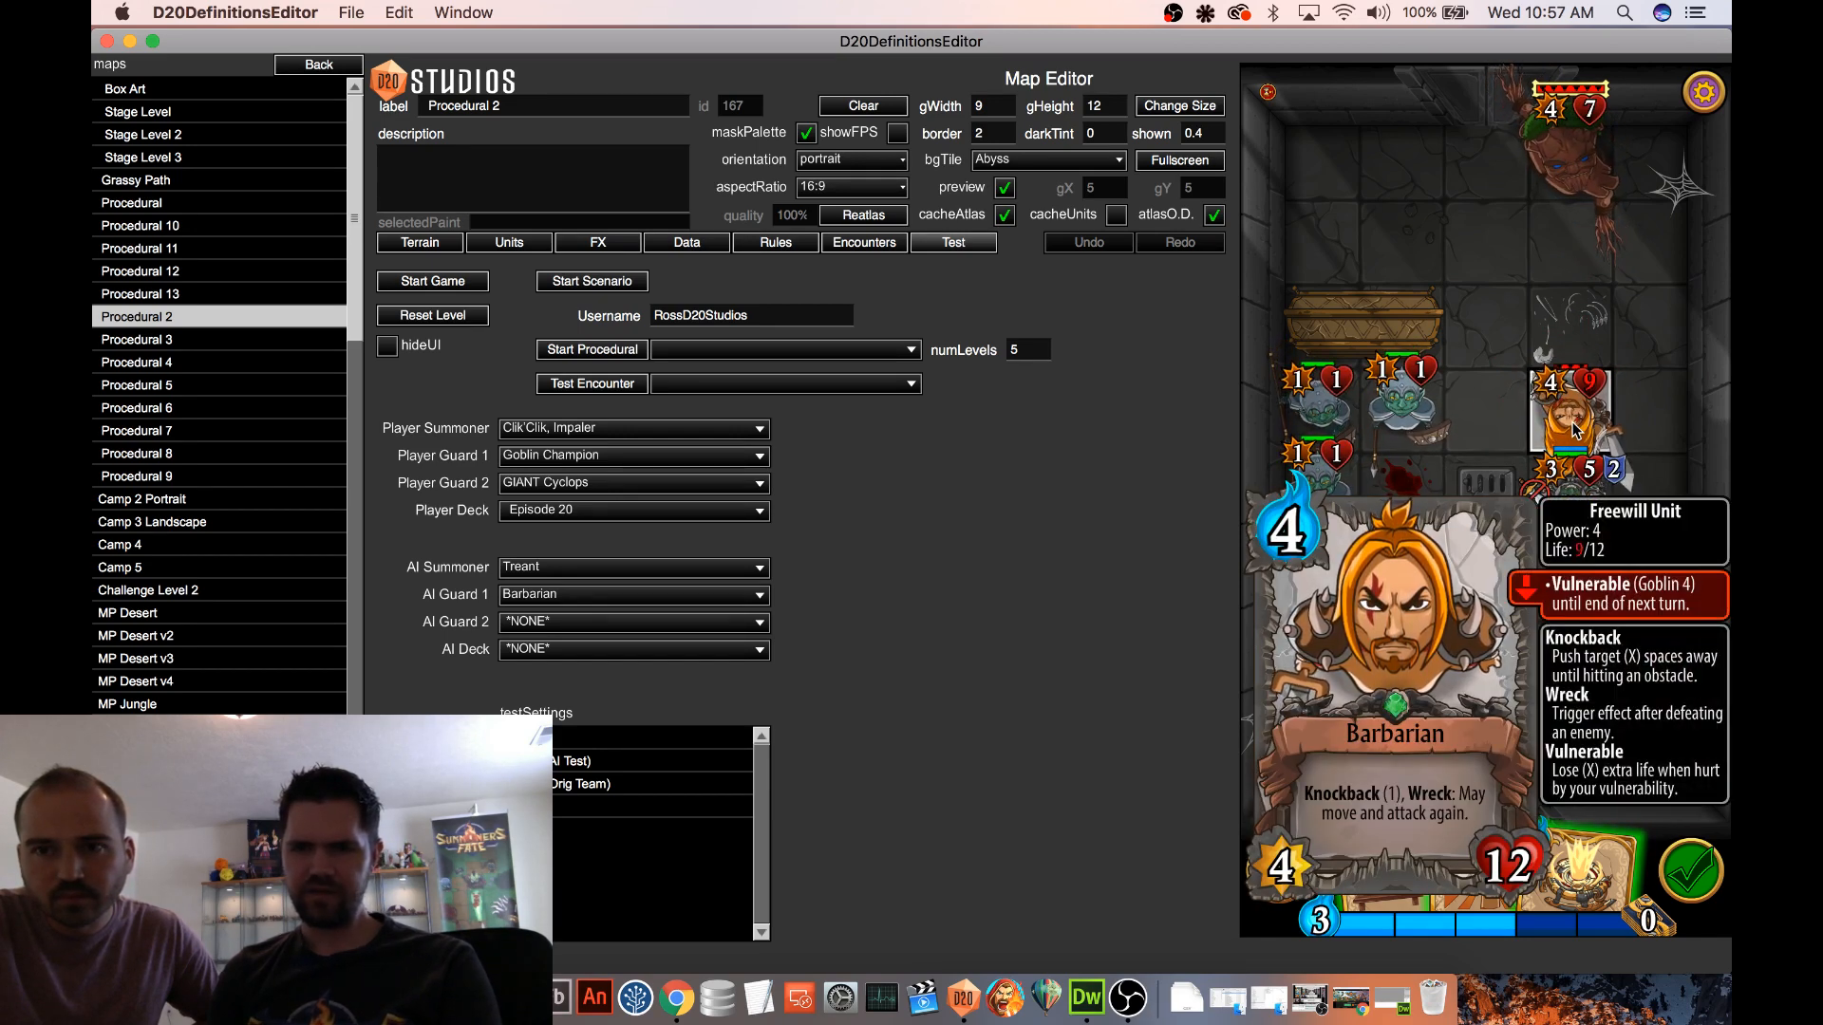
left_click(1632, 384)
left_click(1303, 855)
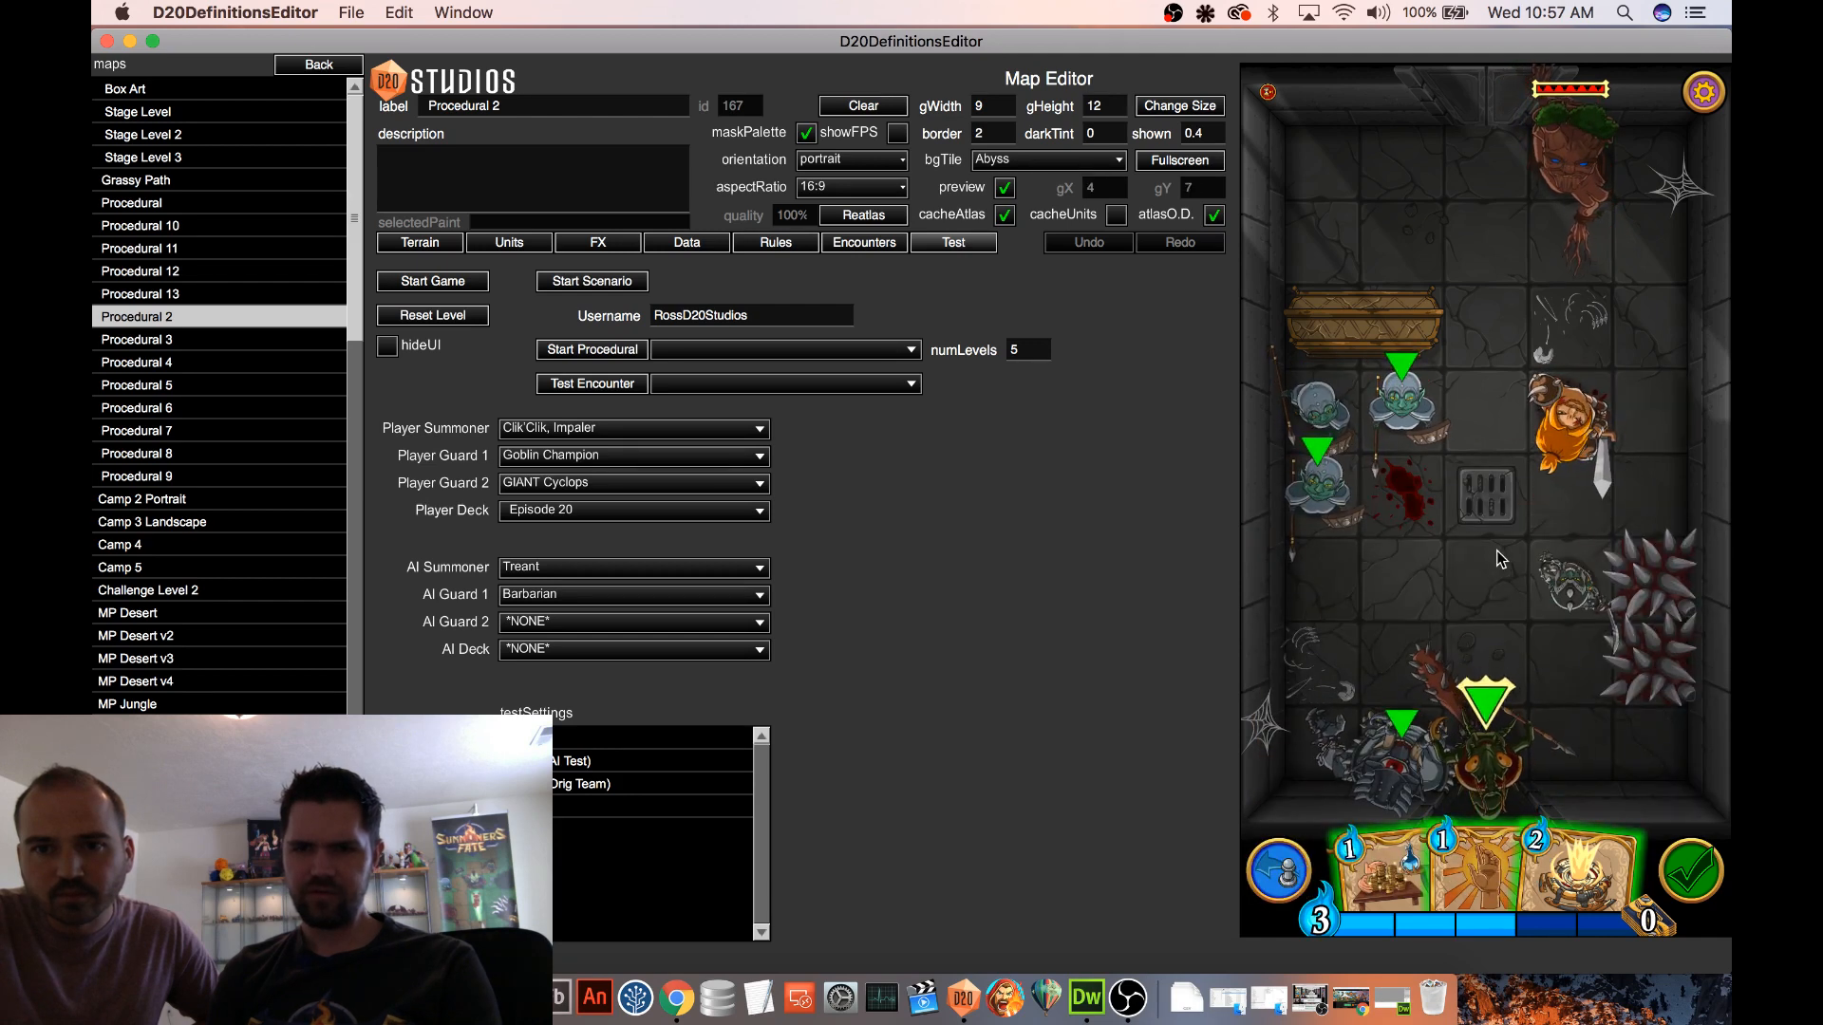
Repeat the Goblin Champion's attack on the Barbarian and check the Vulnerable effect on the Barbarian's card
left_click(1591, 581)
left_click(1572, 450)
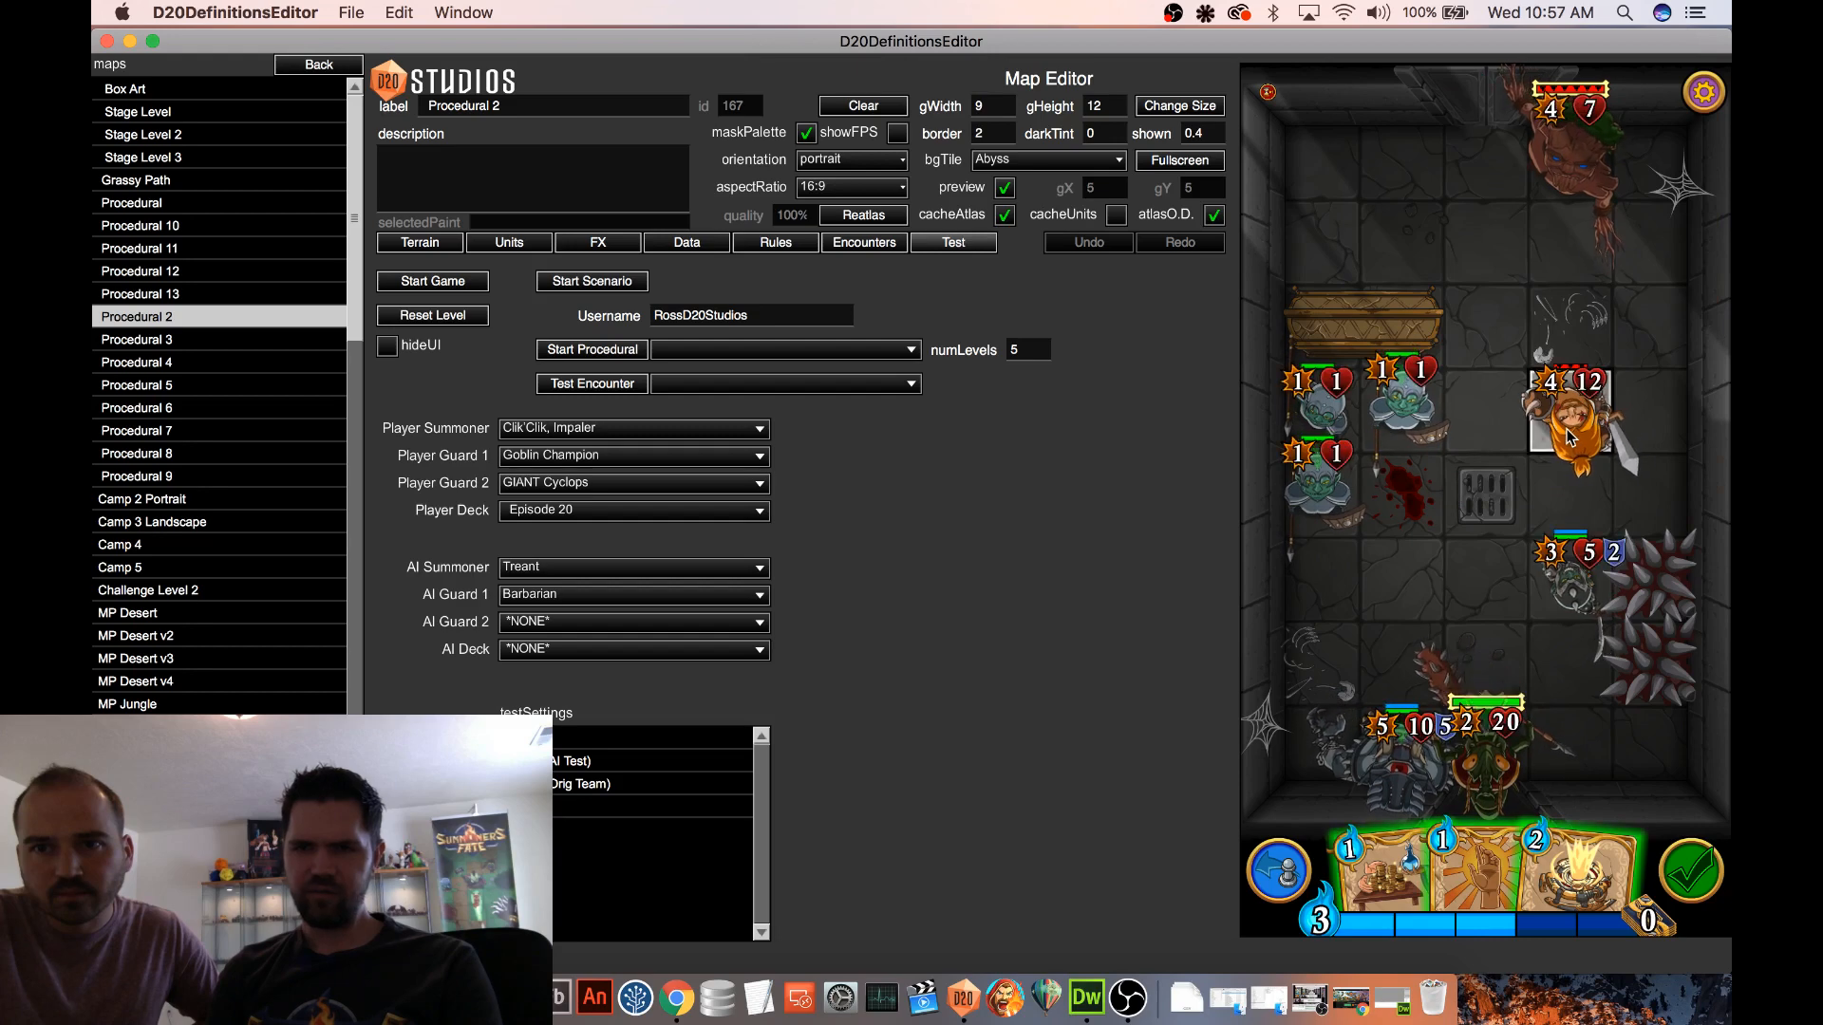
left_click(1572, 450)
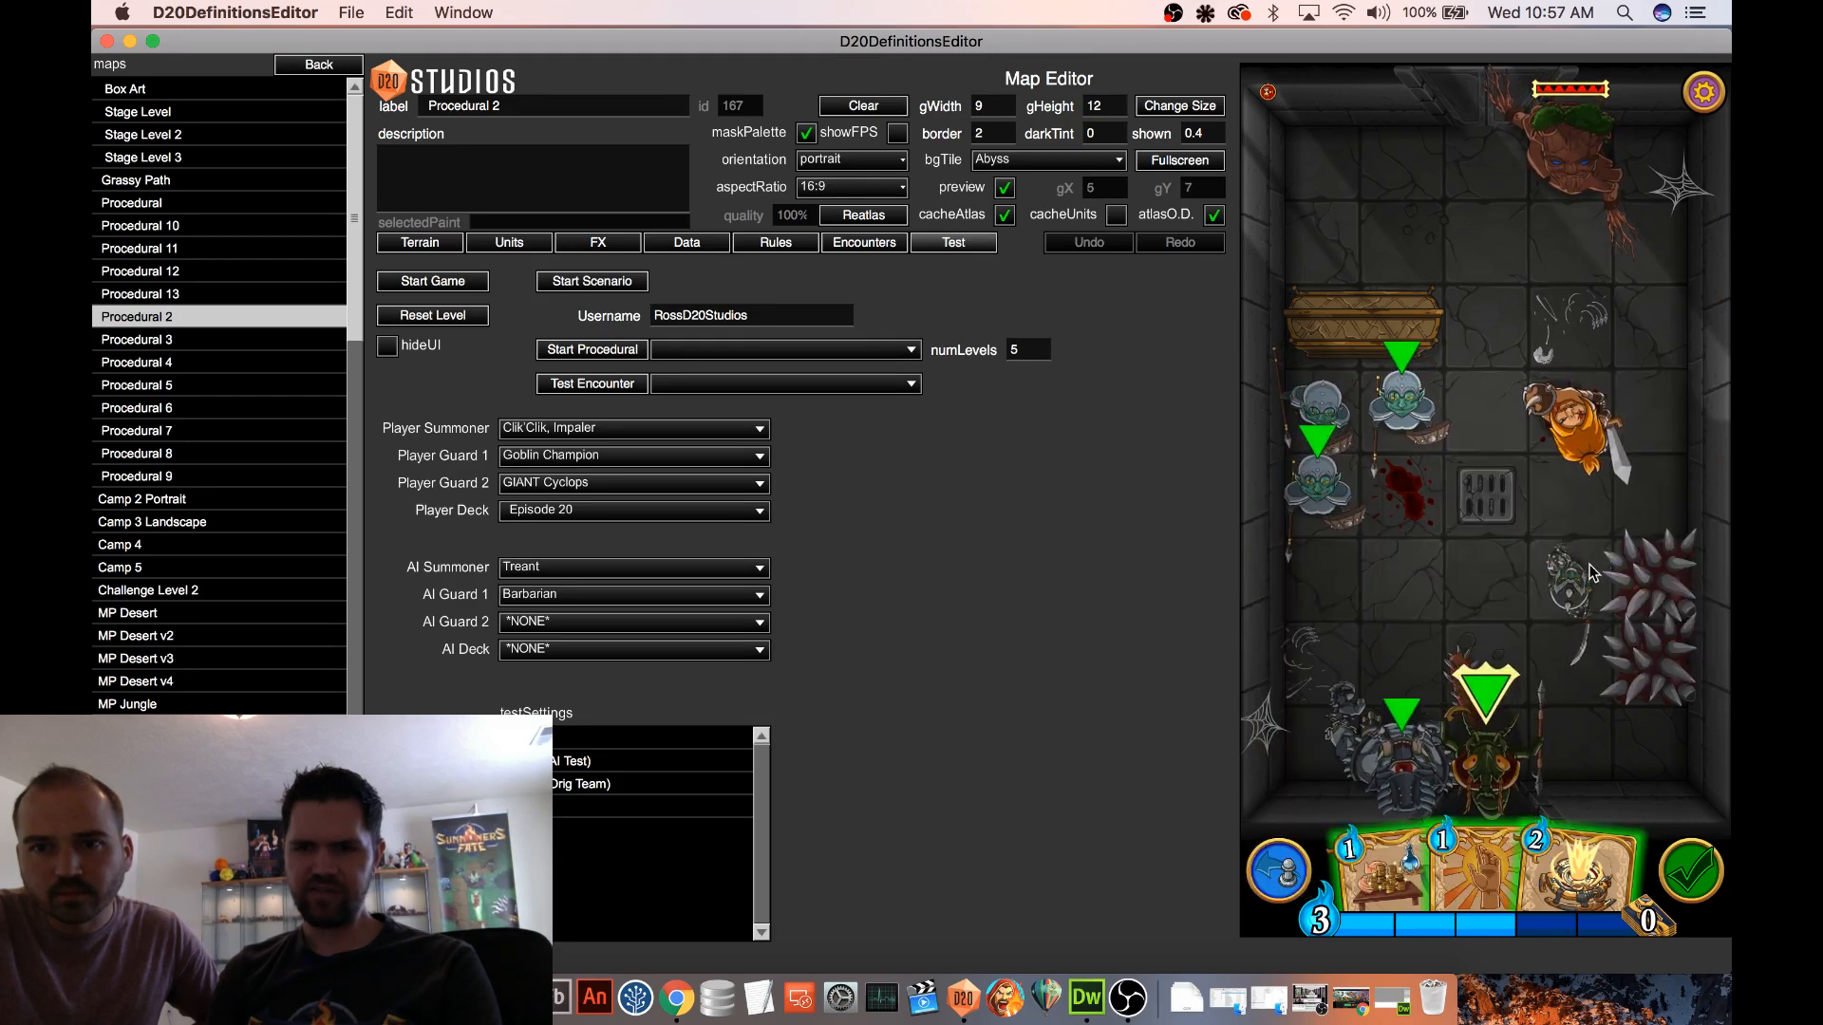
left_click_drag(1571, 576, 1575, 429)
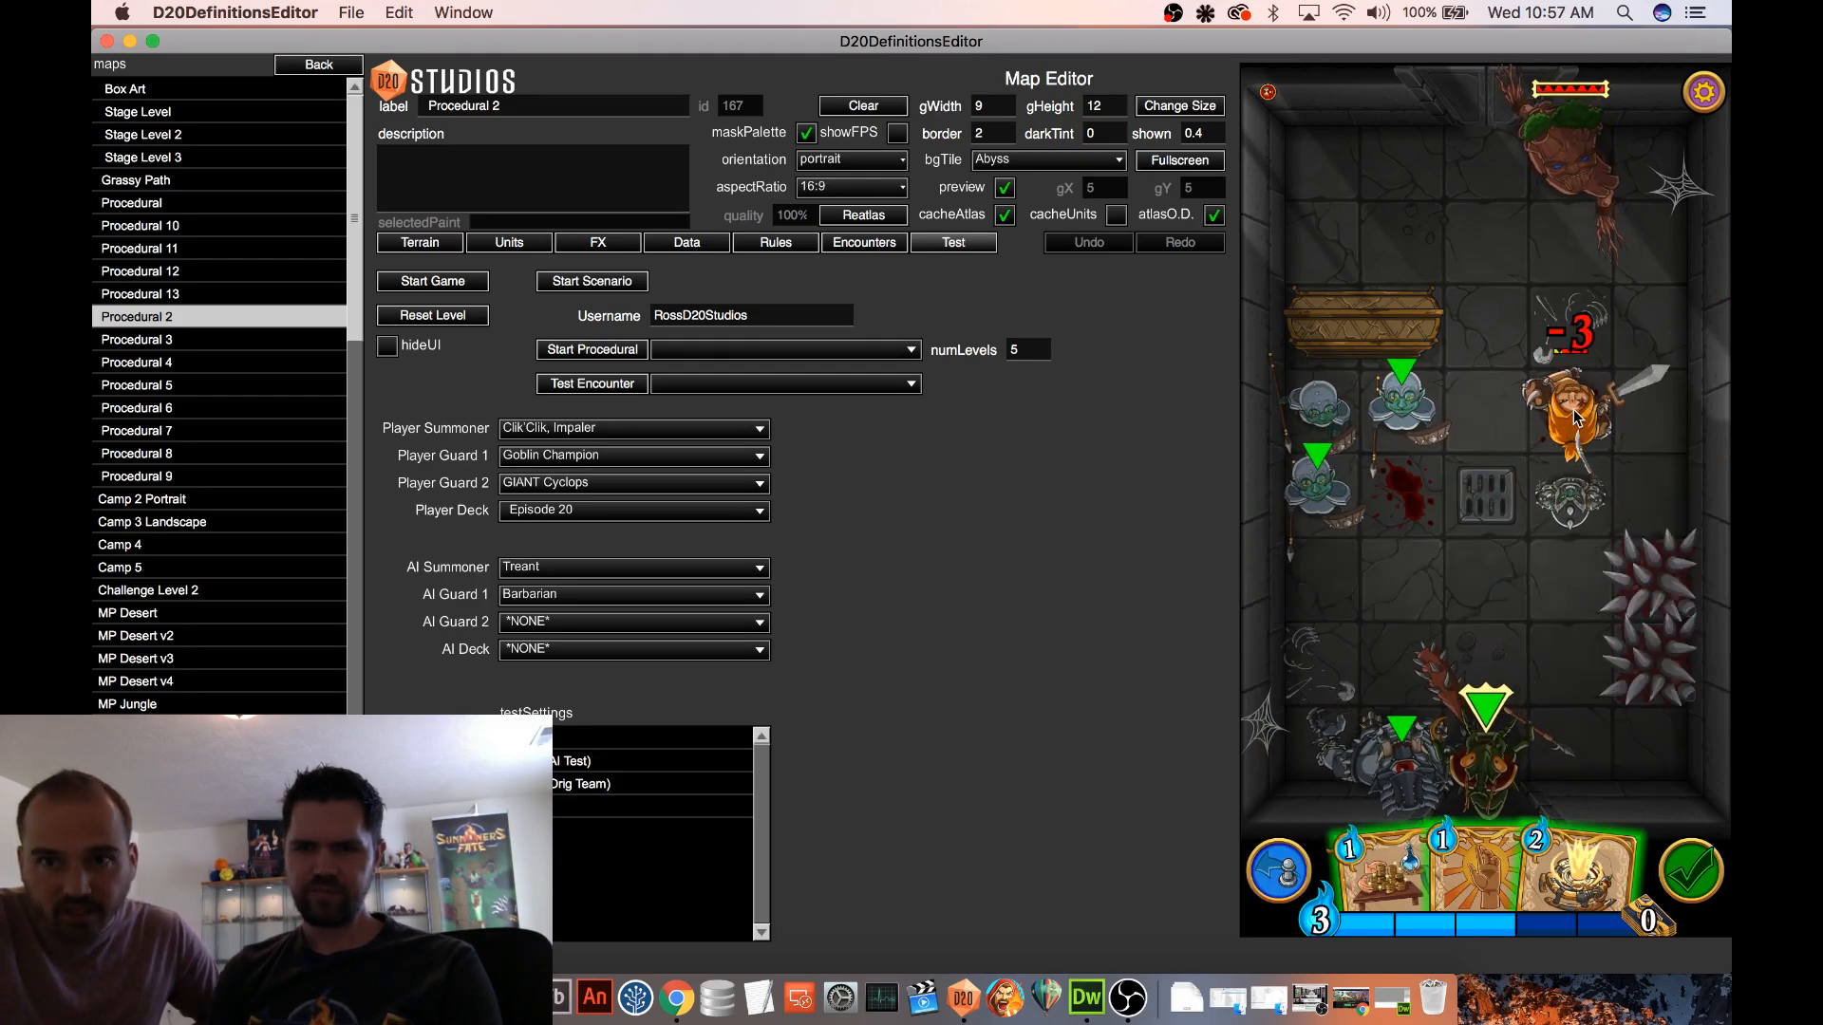
left_click(1574, 420)
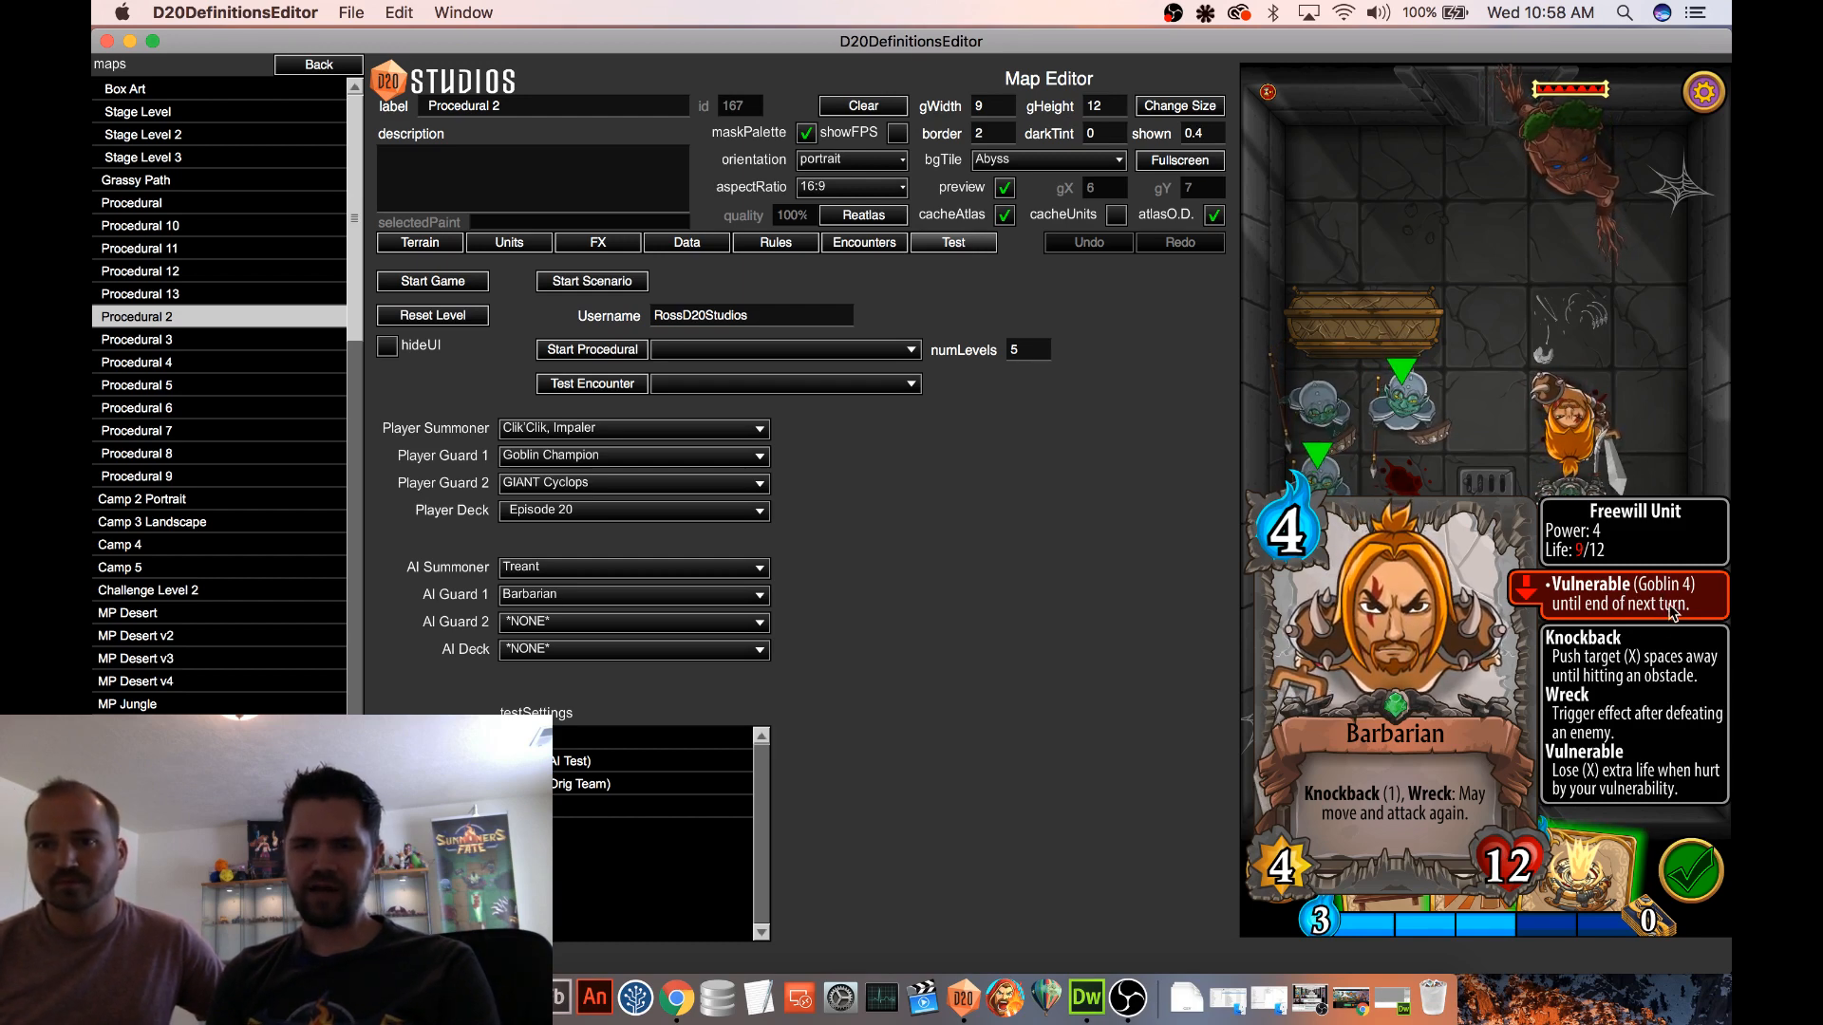
left_click(1635, 418)
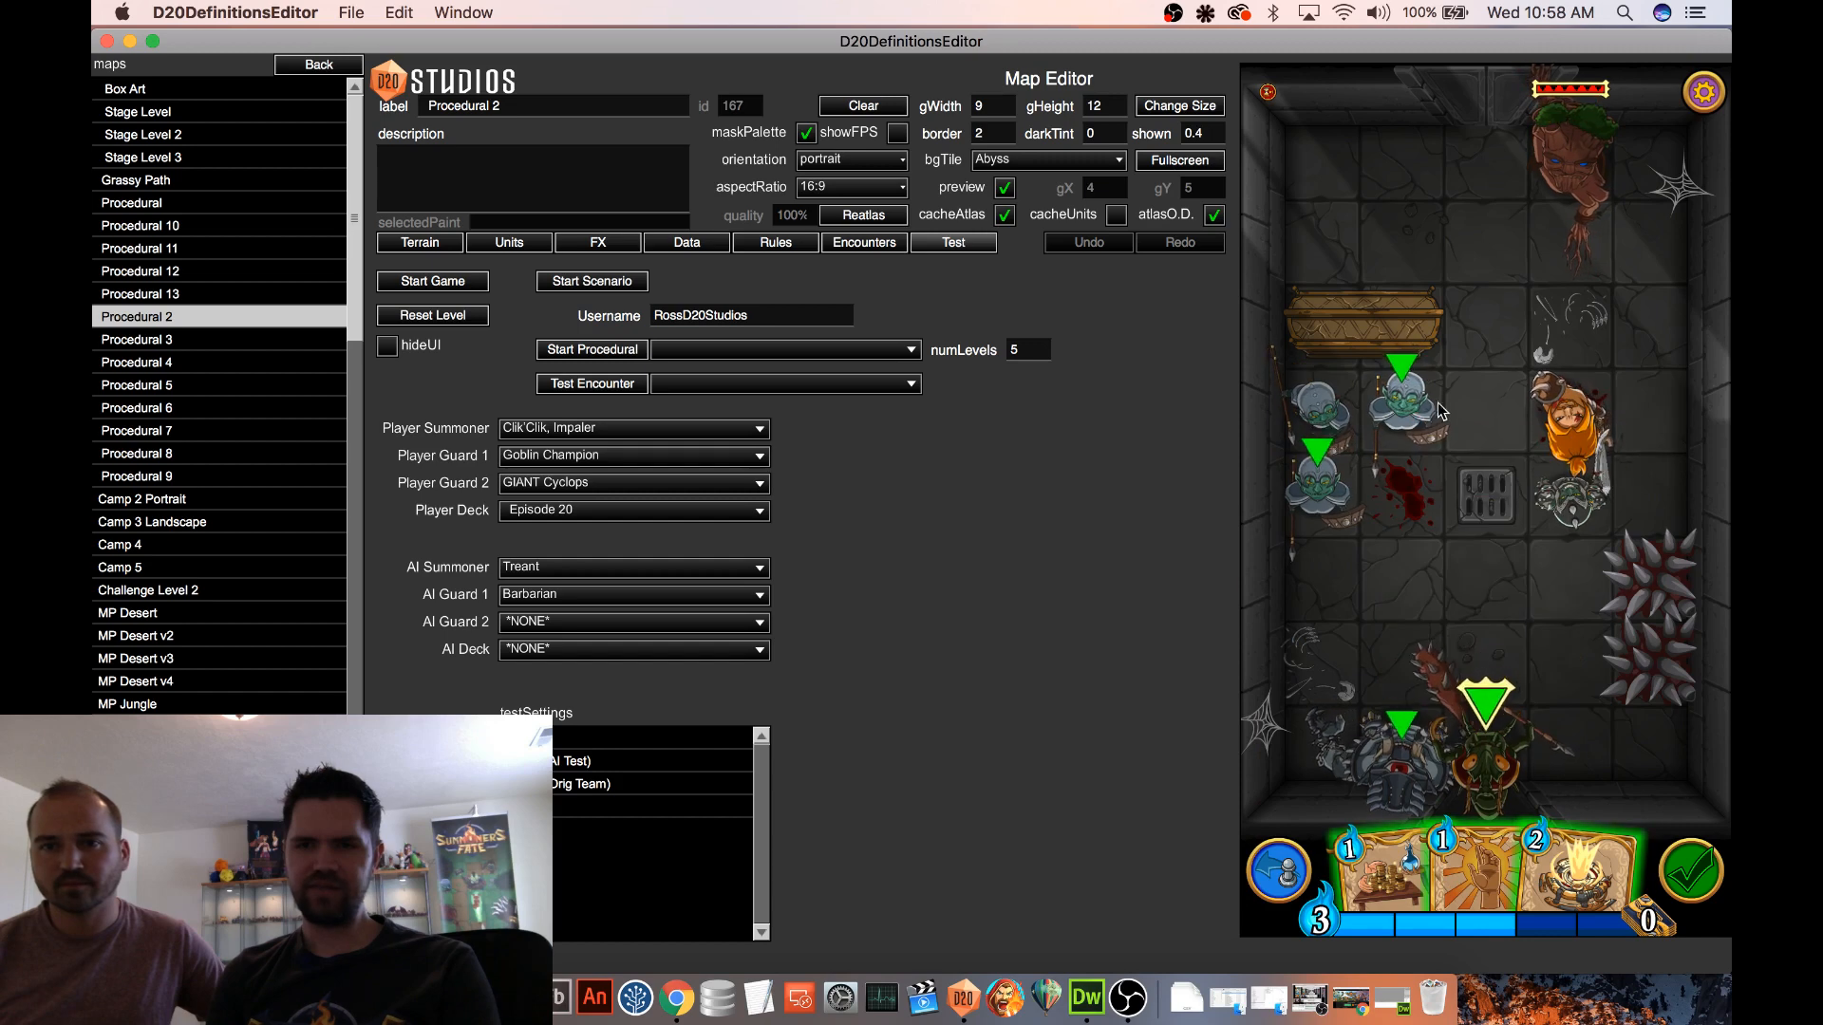
Move one of the added units and the summoner Clik'Clik, Impaler toward the Barbarian, and target the Barbarian
left_click(1576, 426)
left_click(1576, 426)
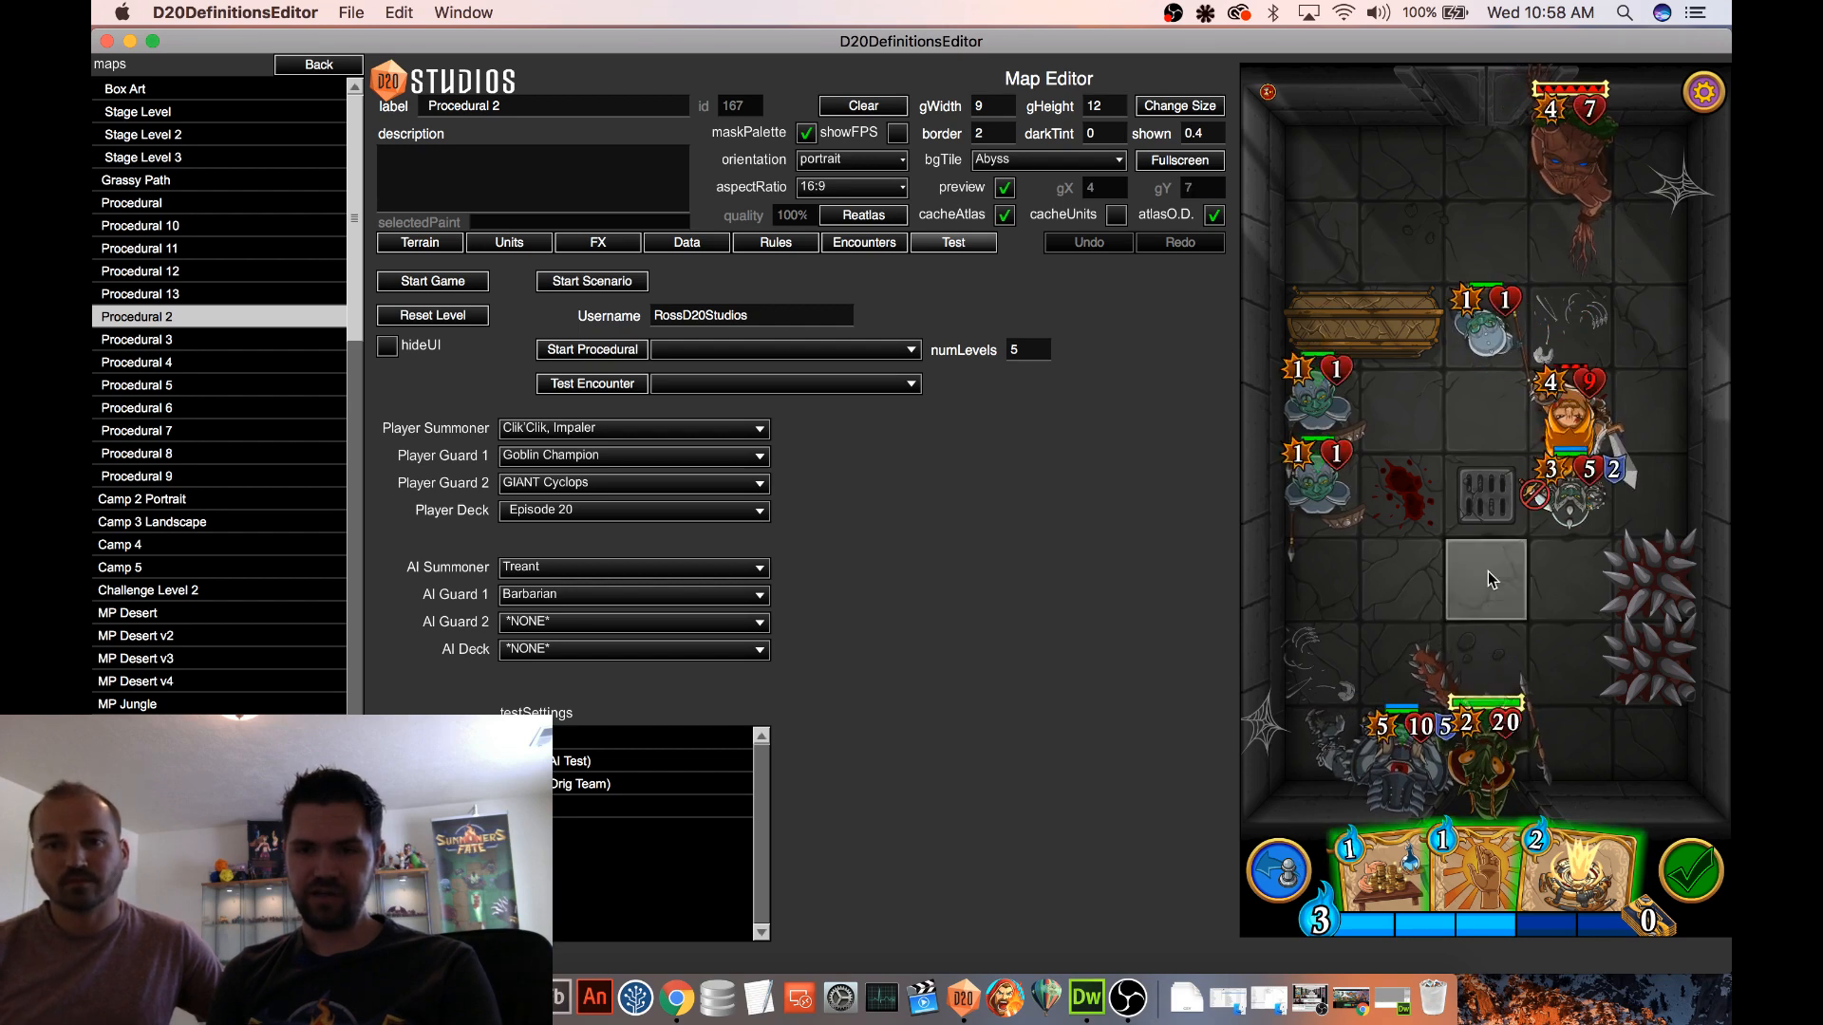
left_click(1486, 708)
left_click(1493, 538)
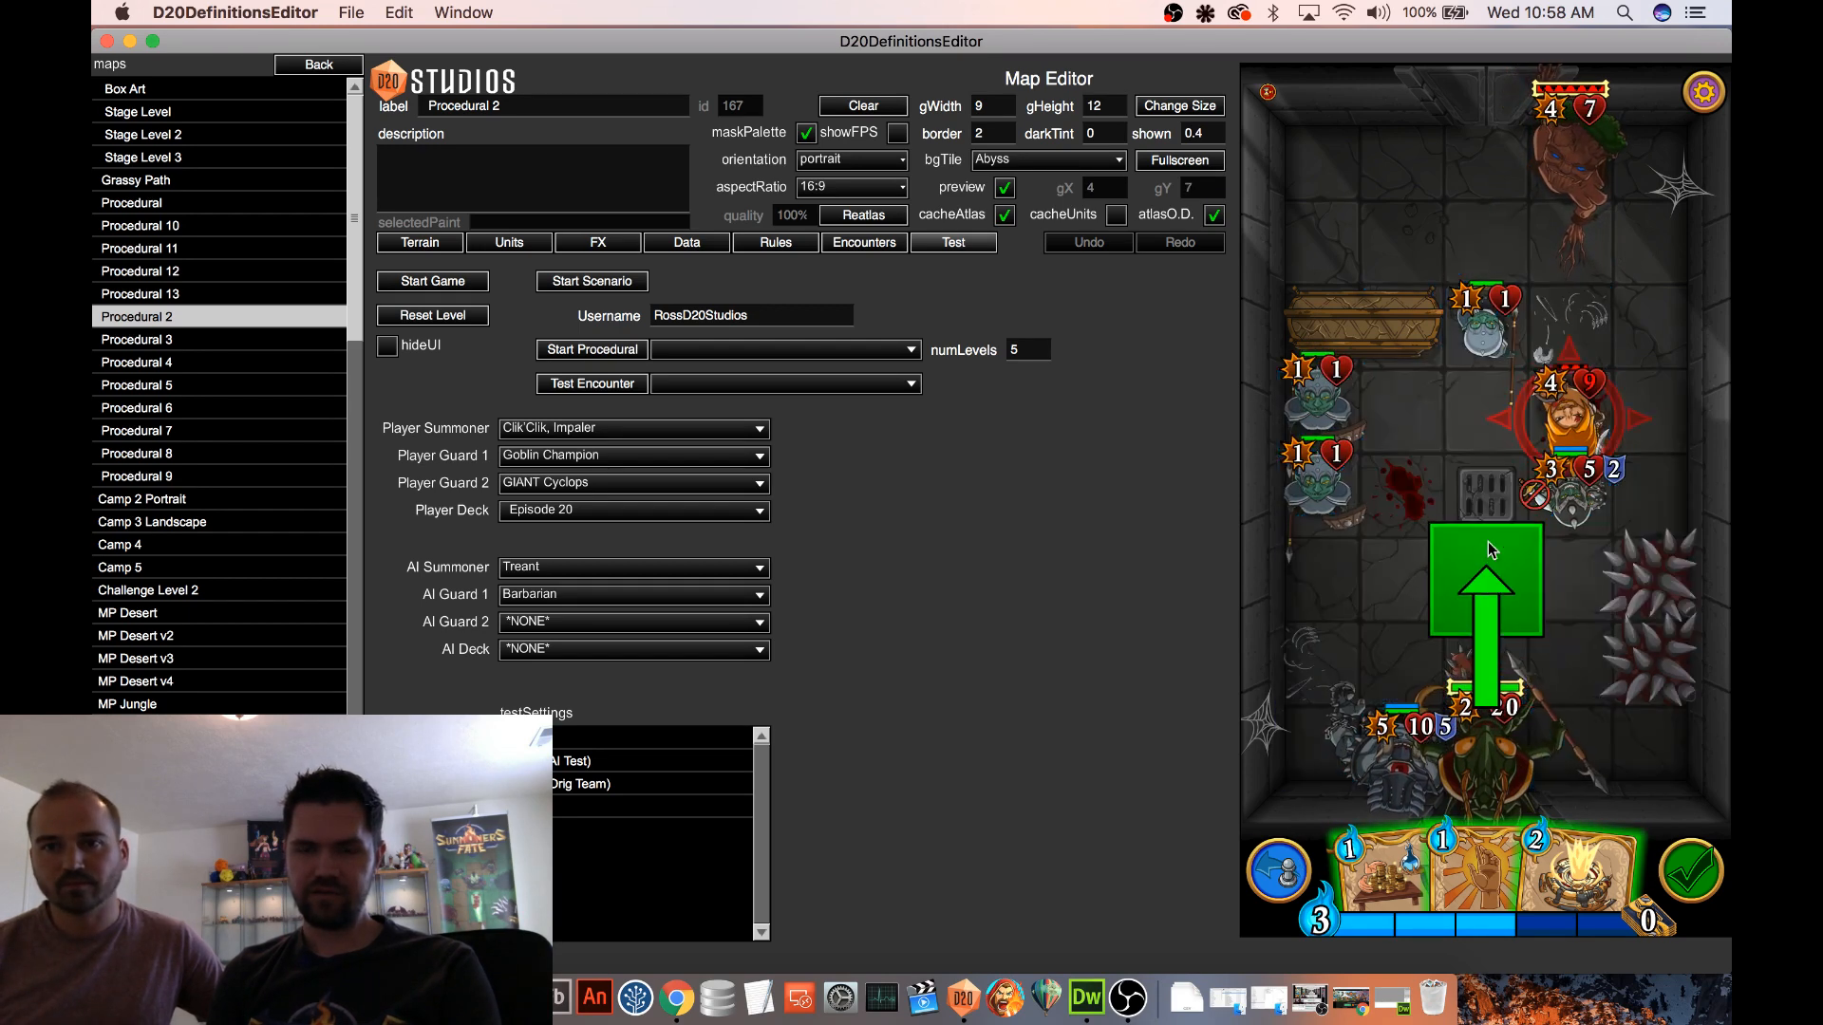
left_click(1579, 399)
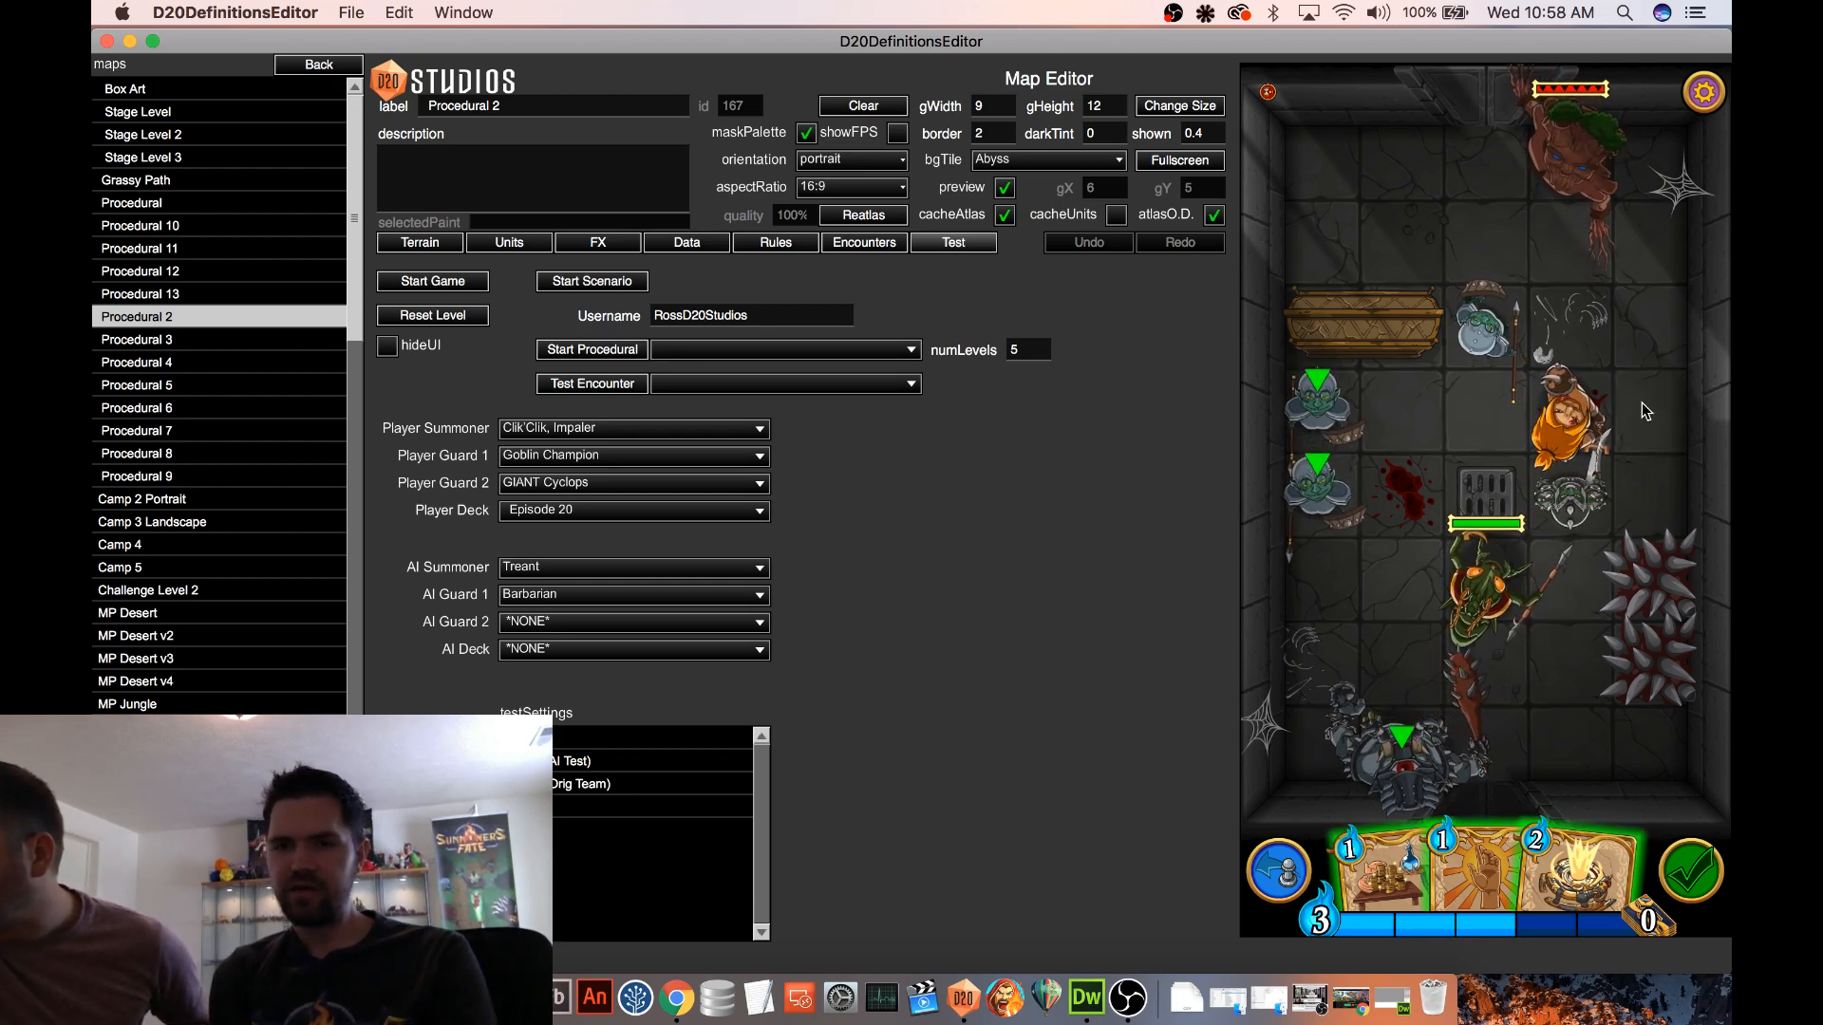
Examine the Goblin Champion's card and check the Vulnerable effect on the Barbarian's card
left_click(1503, 497)
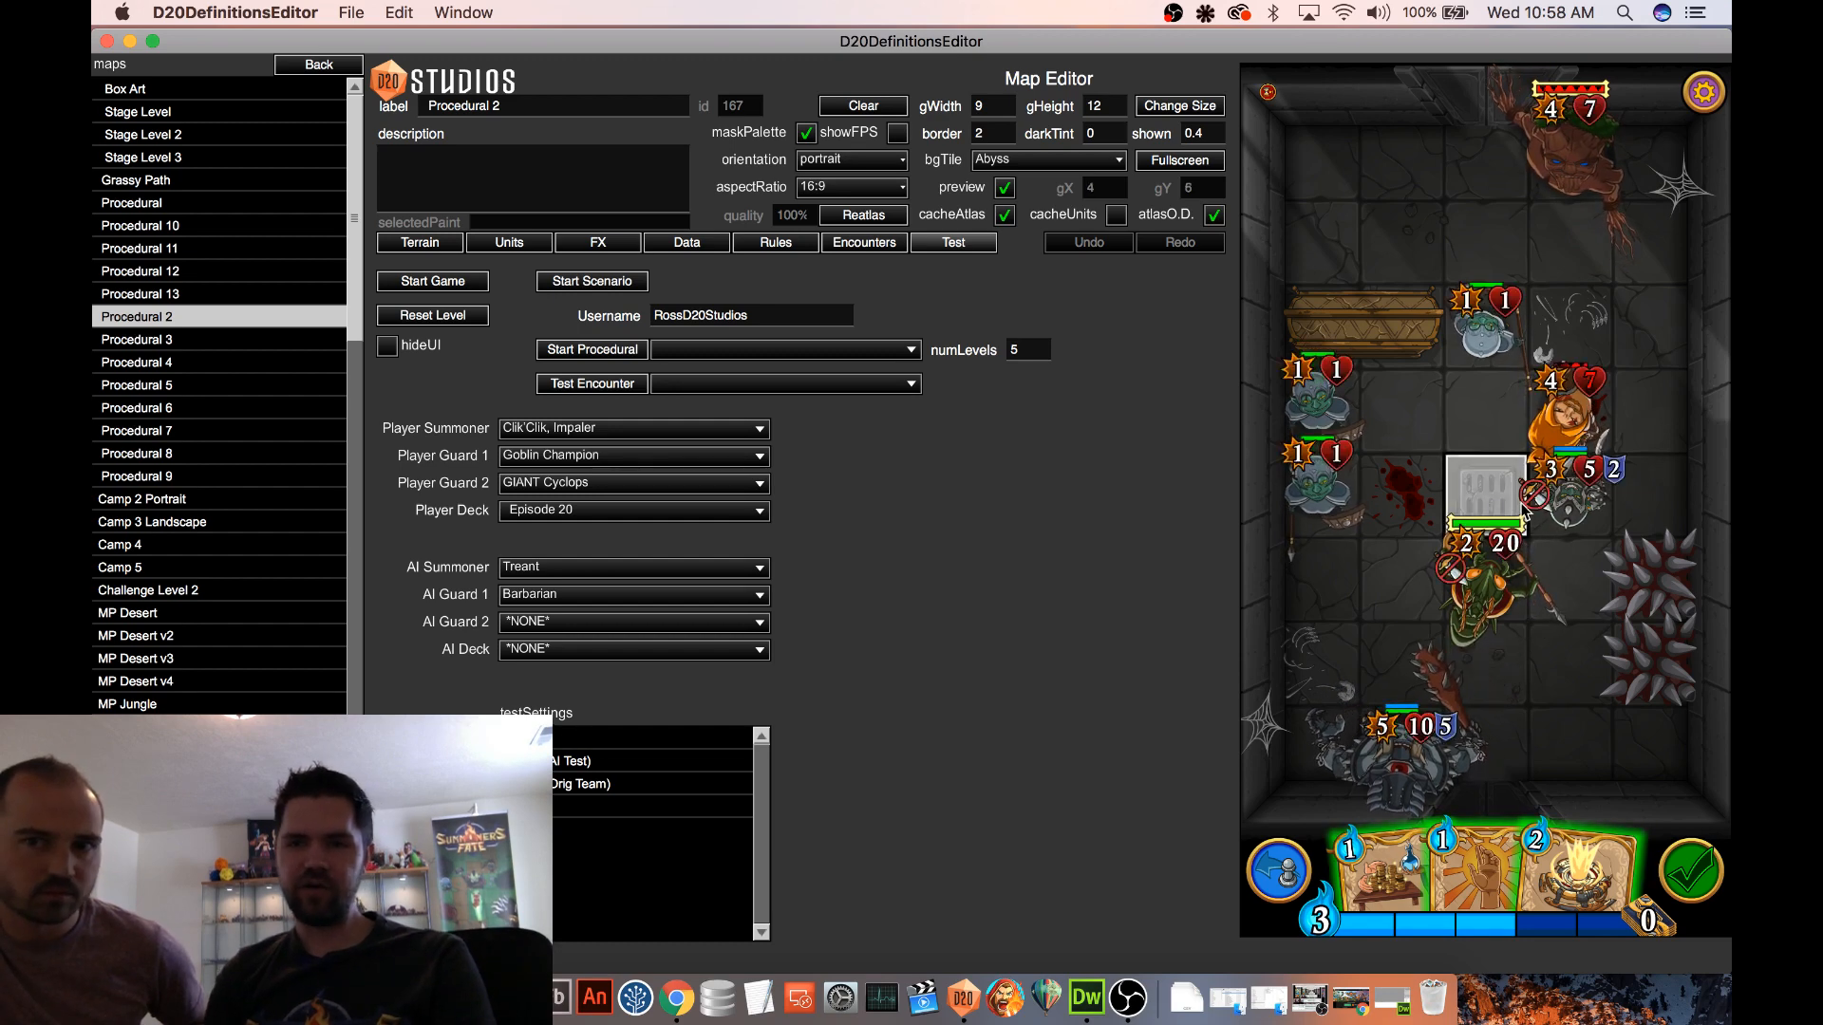
mouse_move(1557, 505)
left_mouse_down()
mouse_move(1563, 437)
mouse_move(1576, 504)
left_mouse_up()
mouse_move(1574, 503)
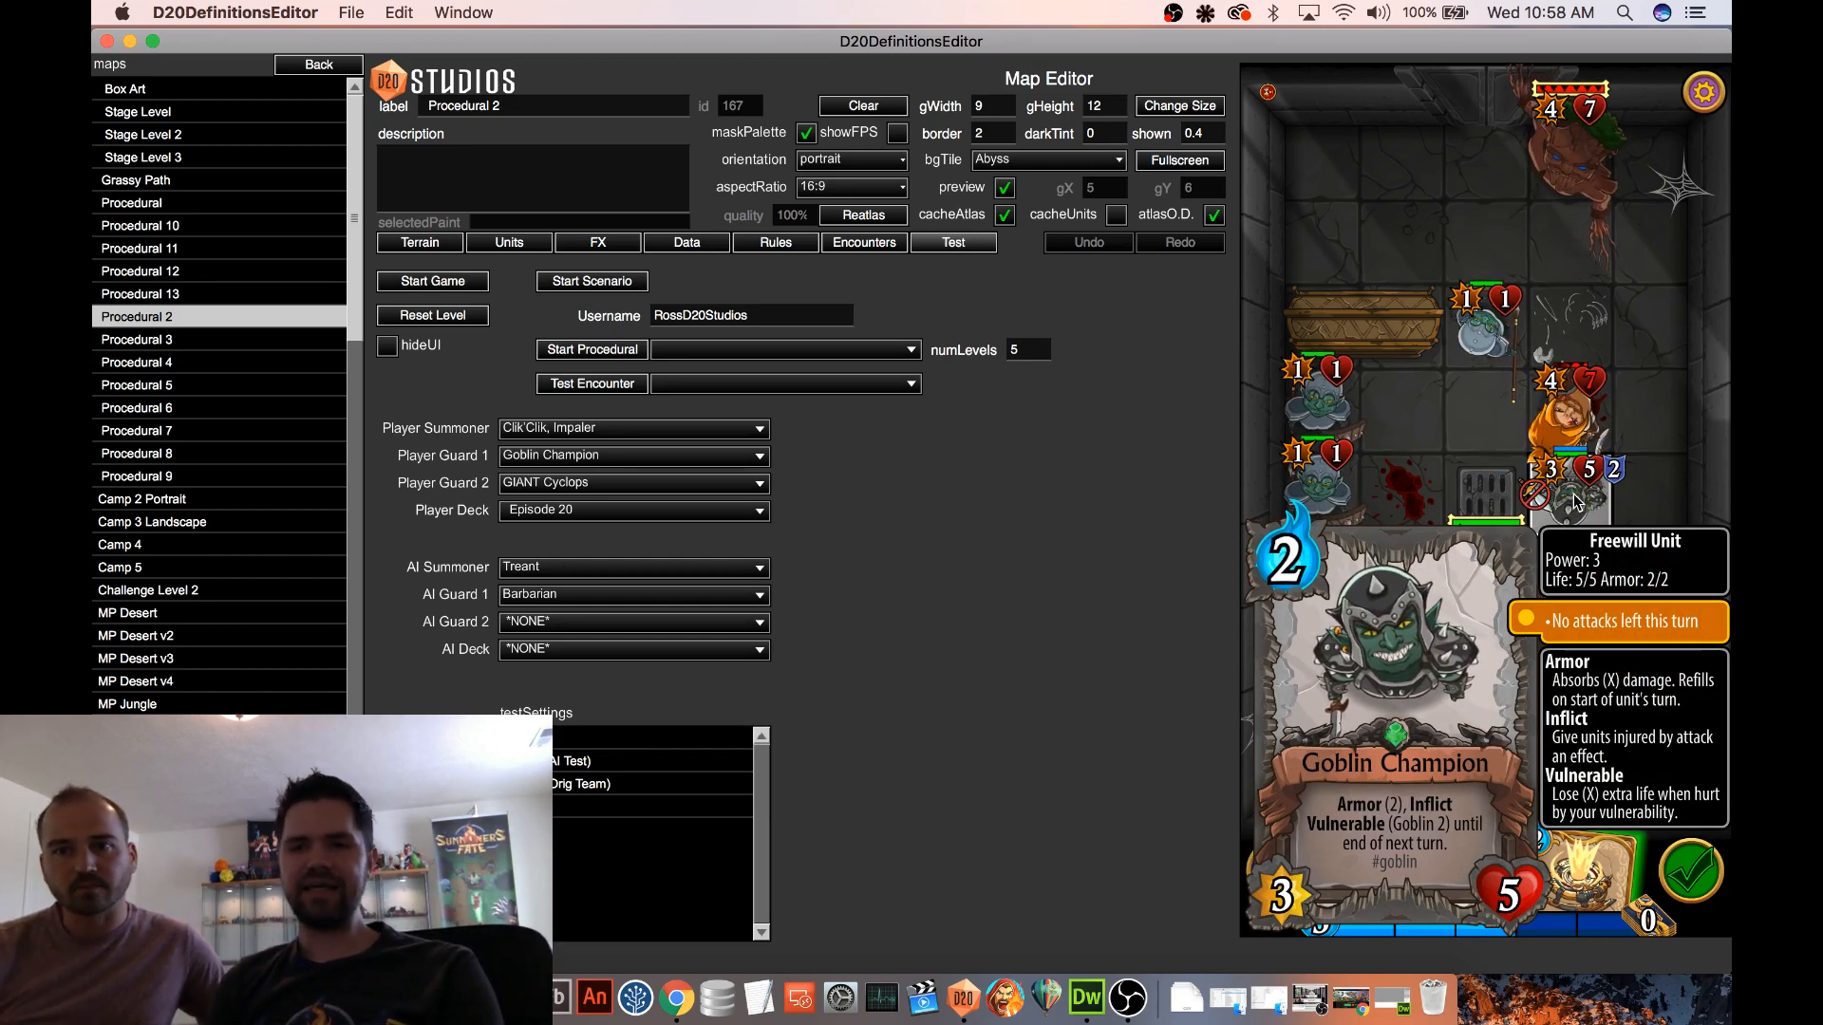
left_click(1575, 503)
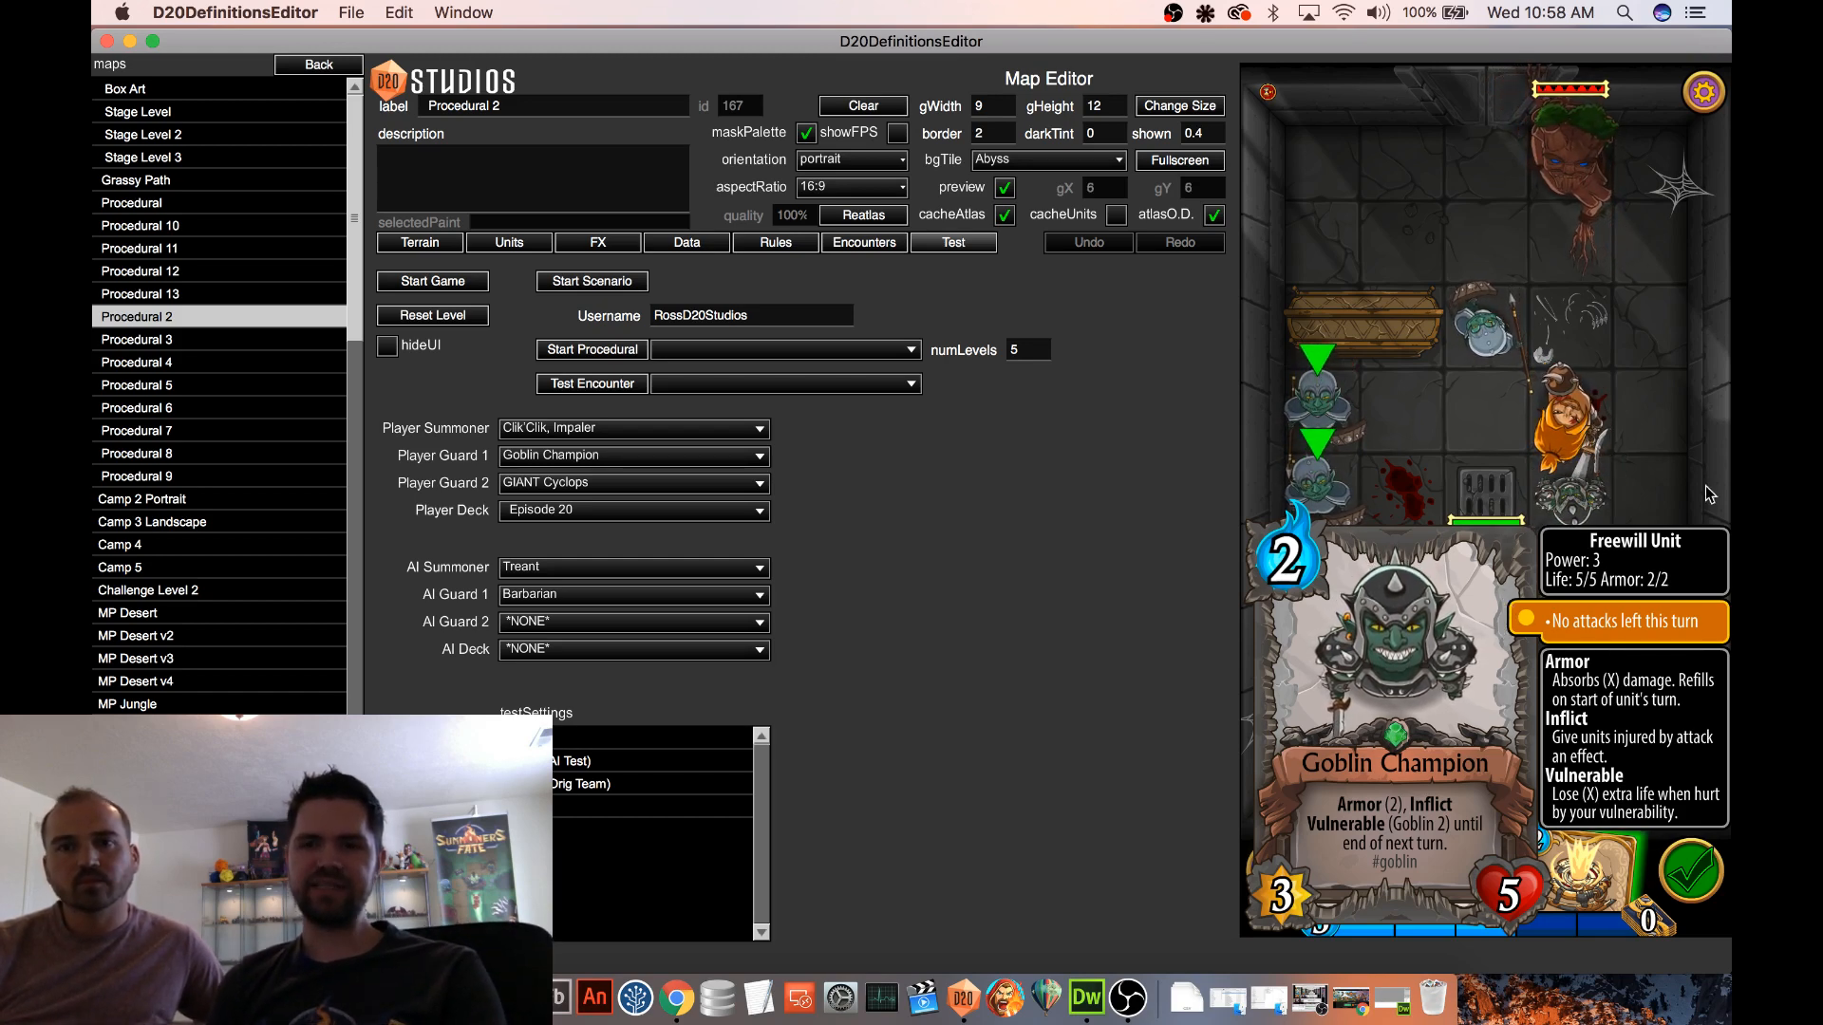
left_click(1670, 430)
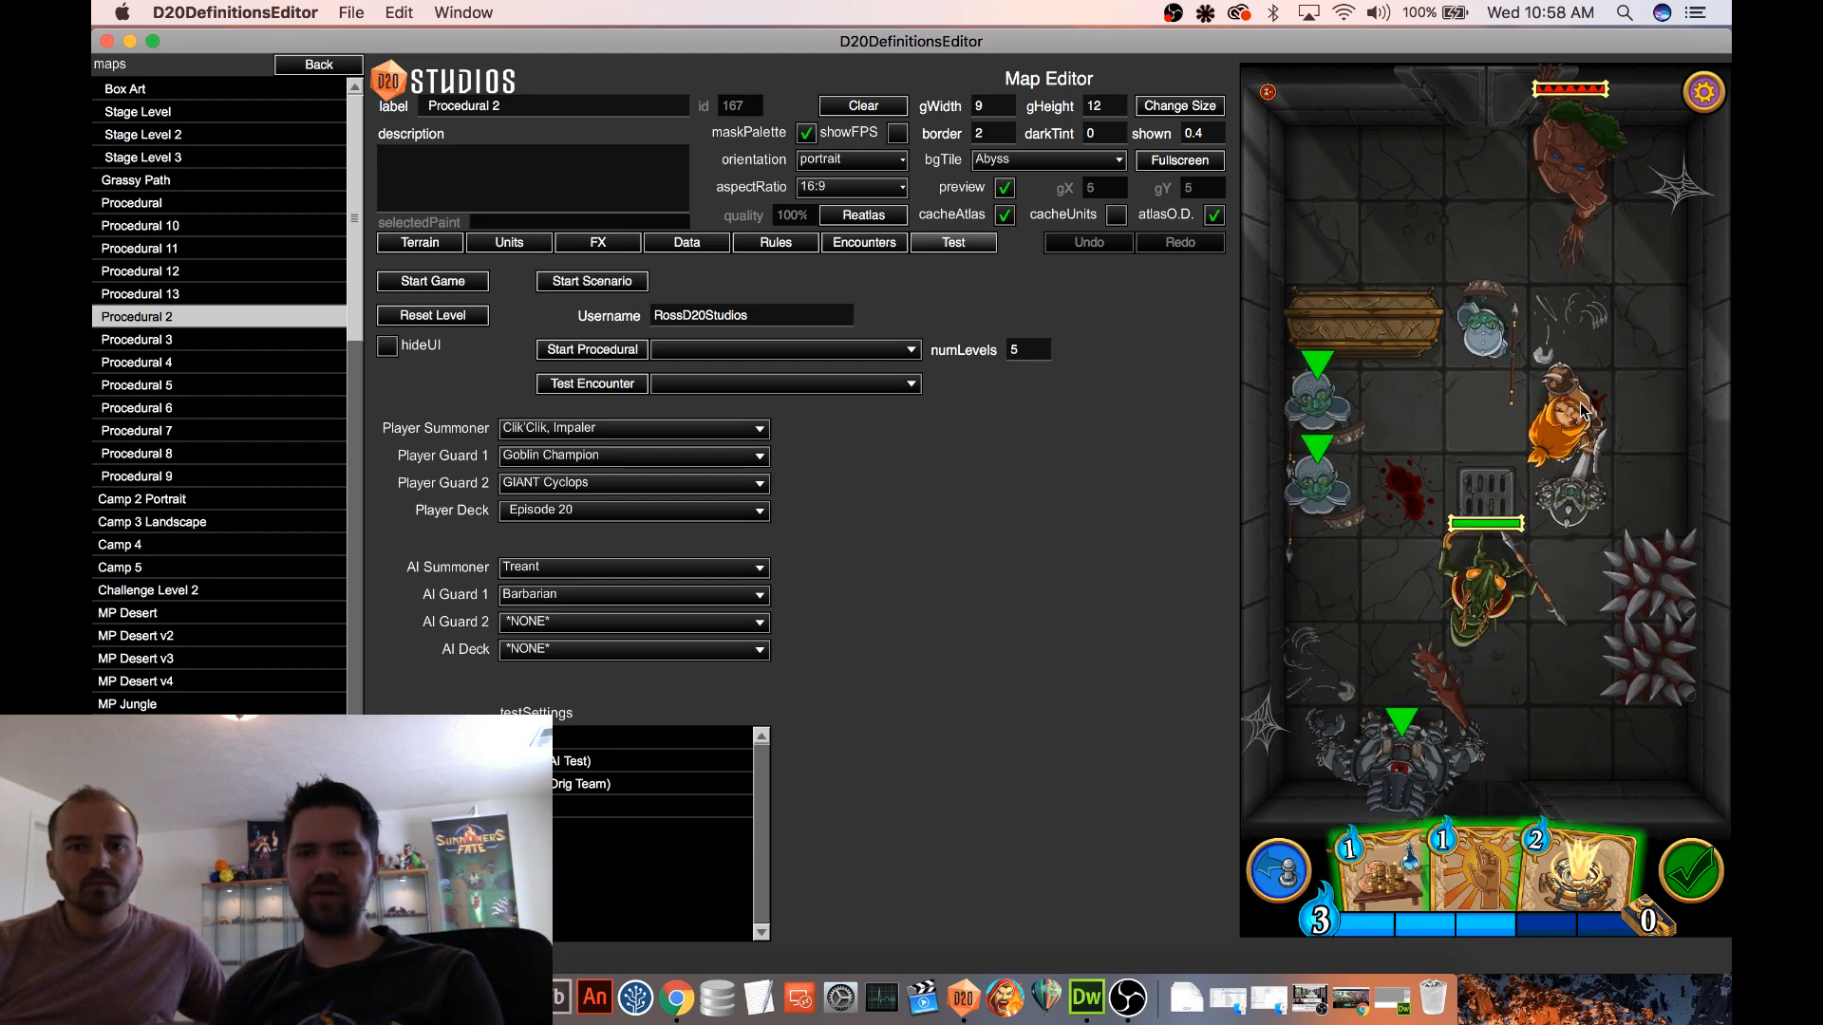
left_click(1581, 410)
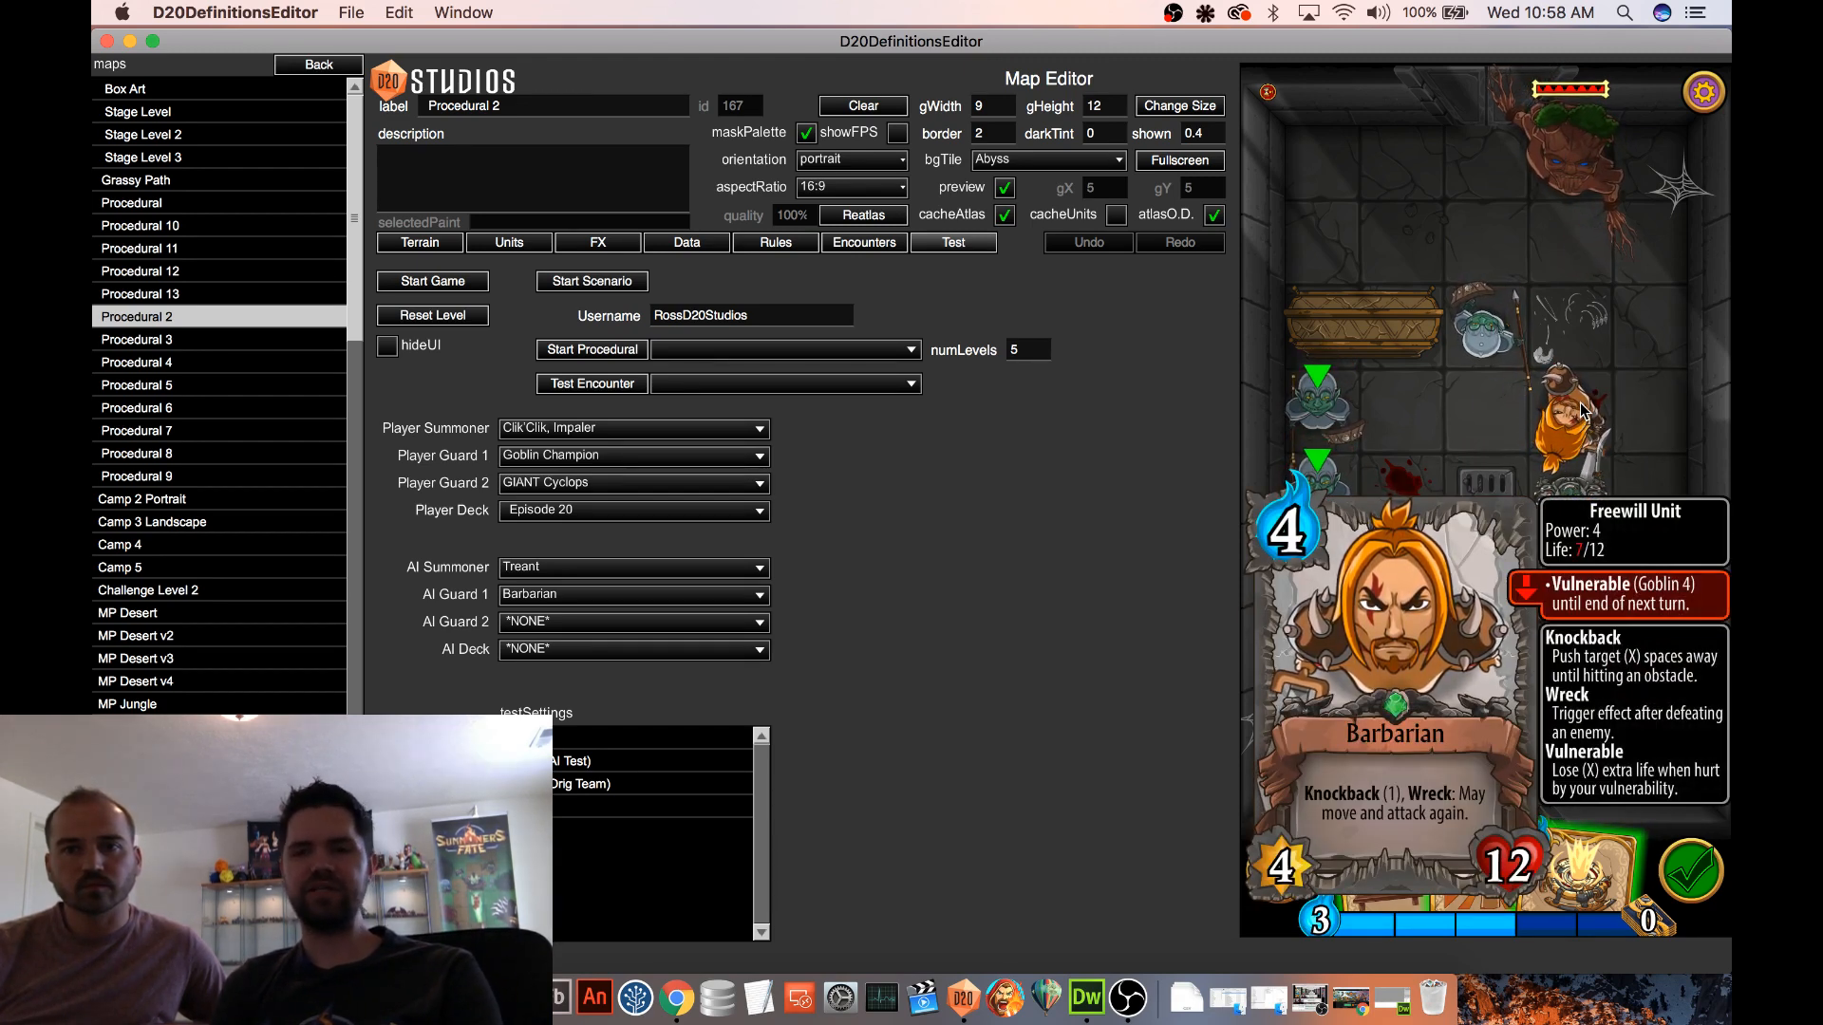
left_click(1644, 416)
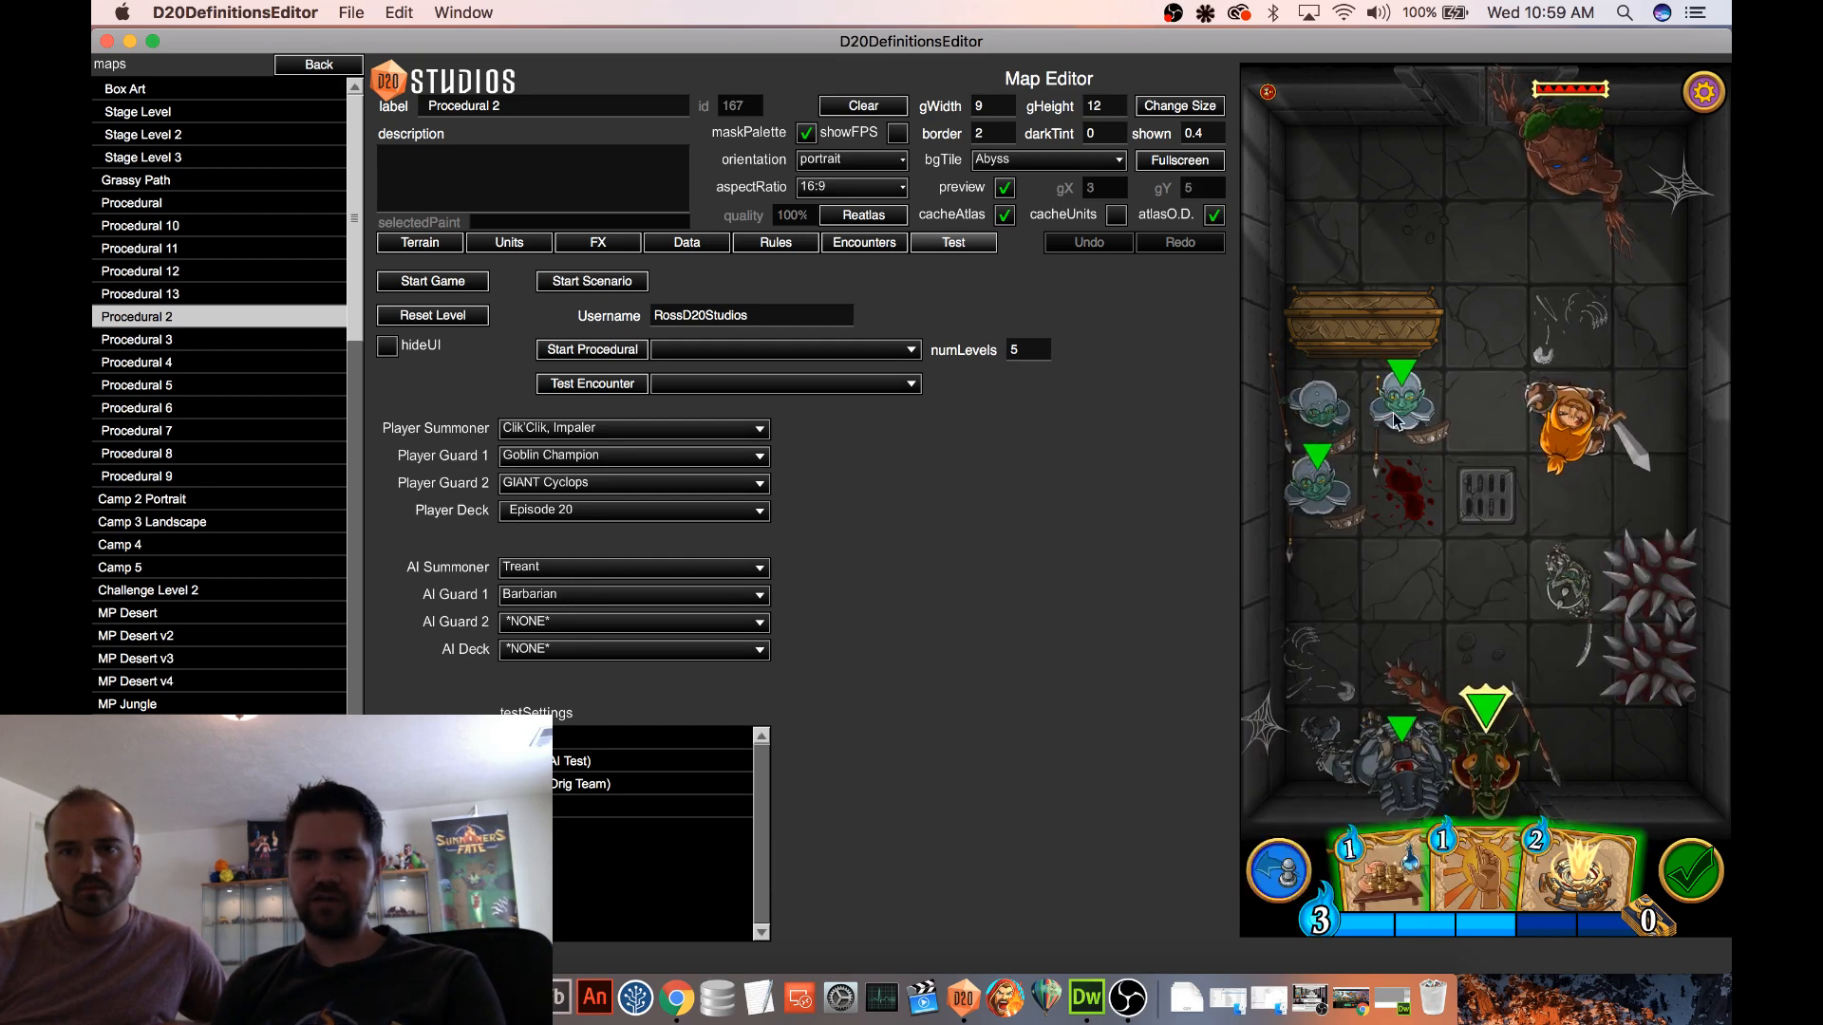
Try a 1/1 goblin's attack on the Barbarian, undo it, and repeat the Goblin Champion's attack, checking the Barbarian's card
left_click_drag(1394, 421, 1571, 418)
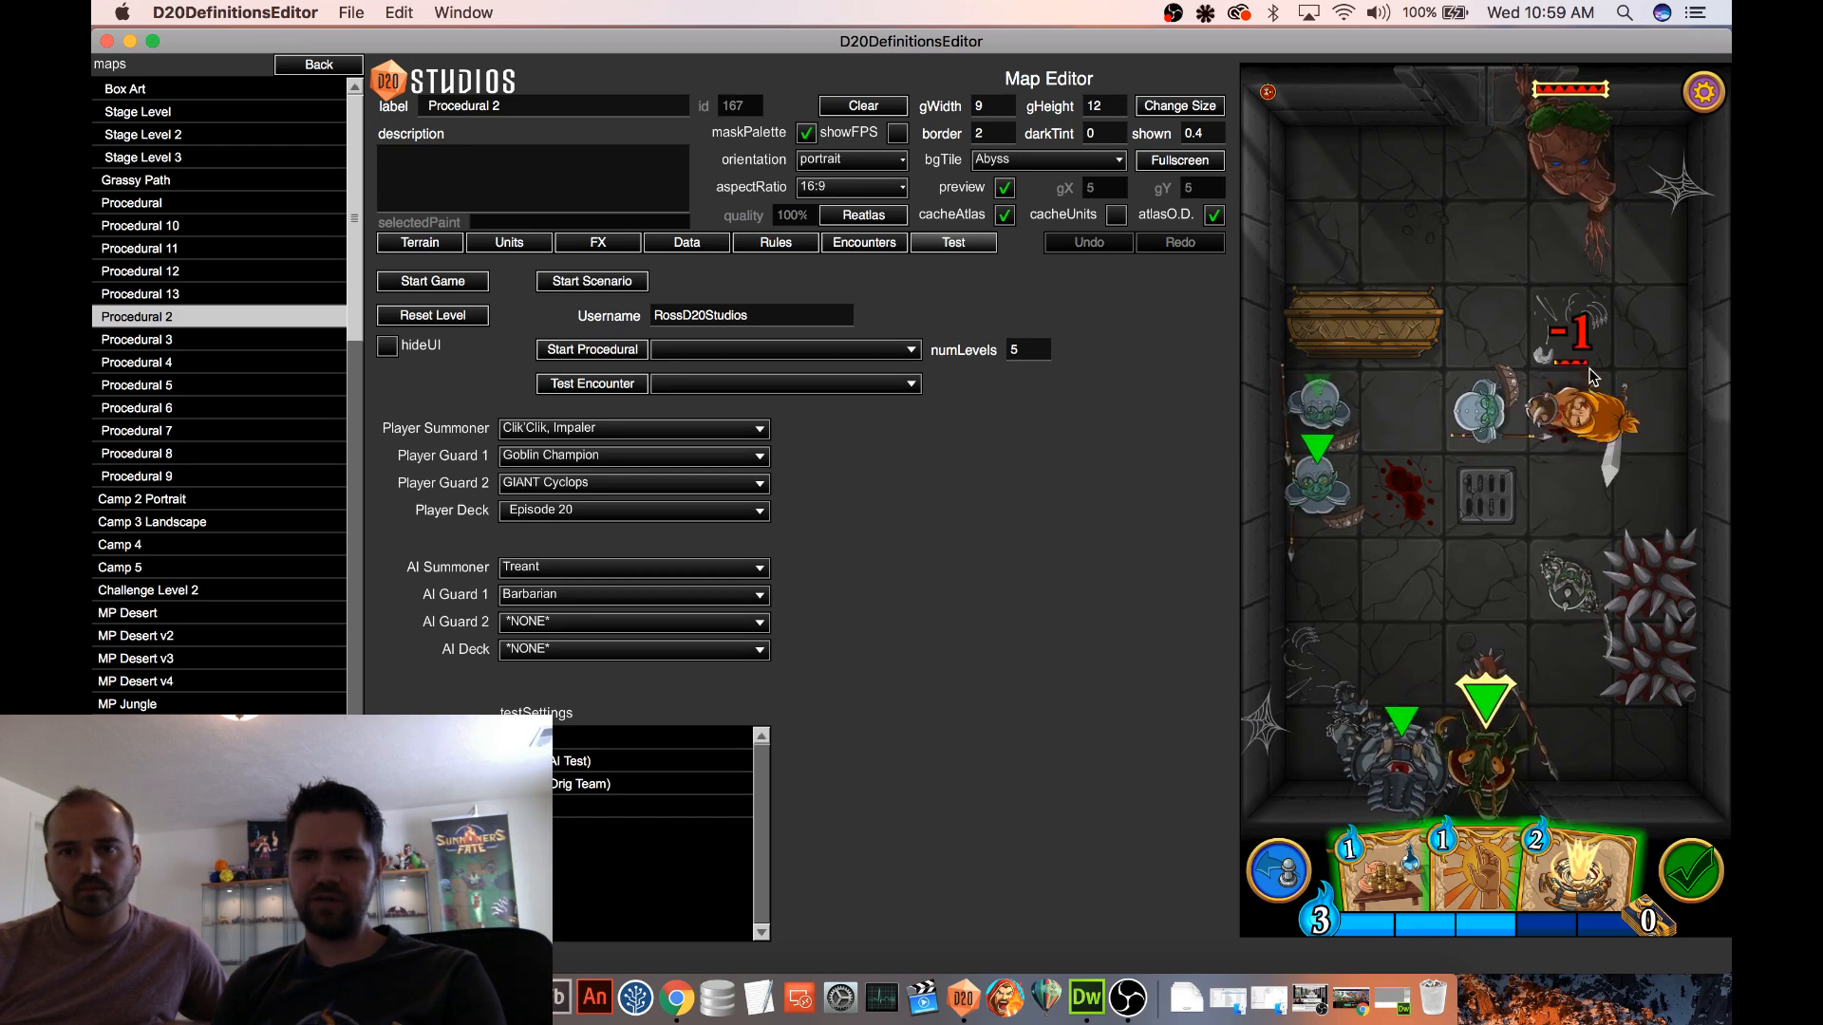
left_click(1298, 878)
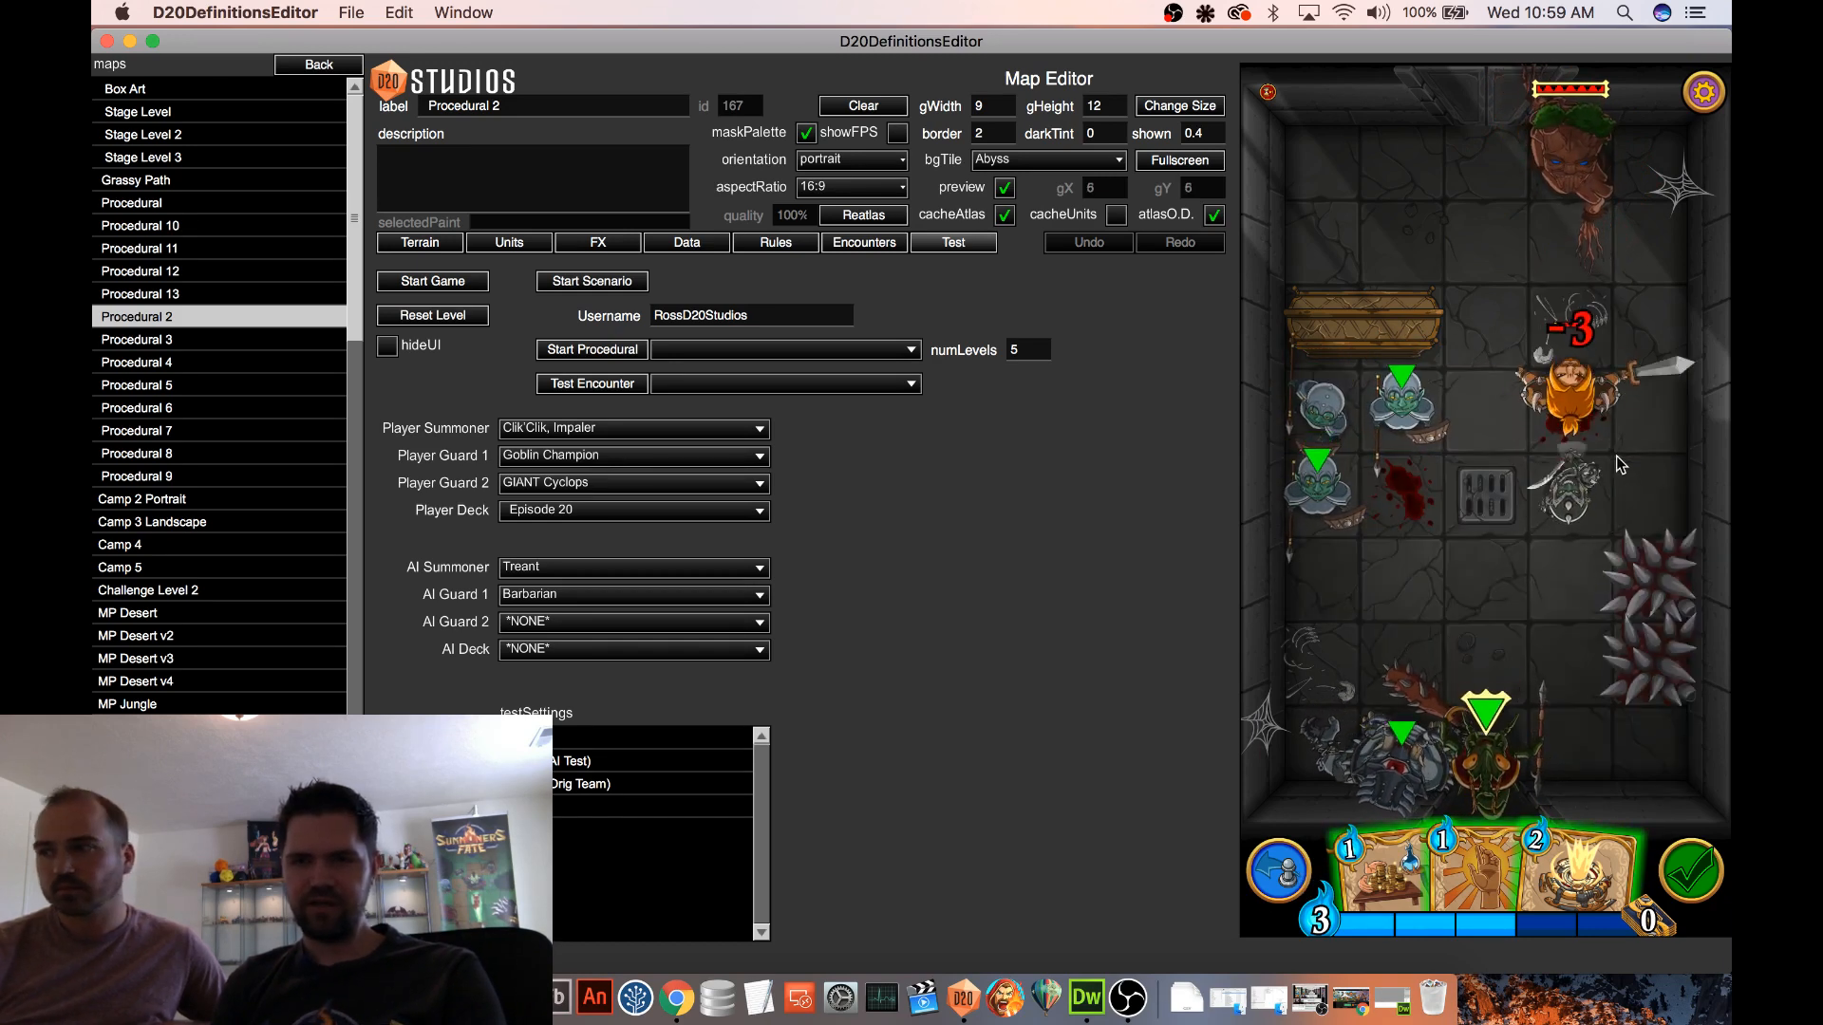
left_click(1573, 423)
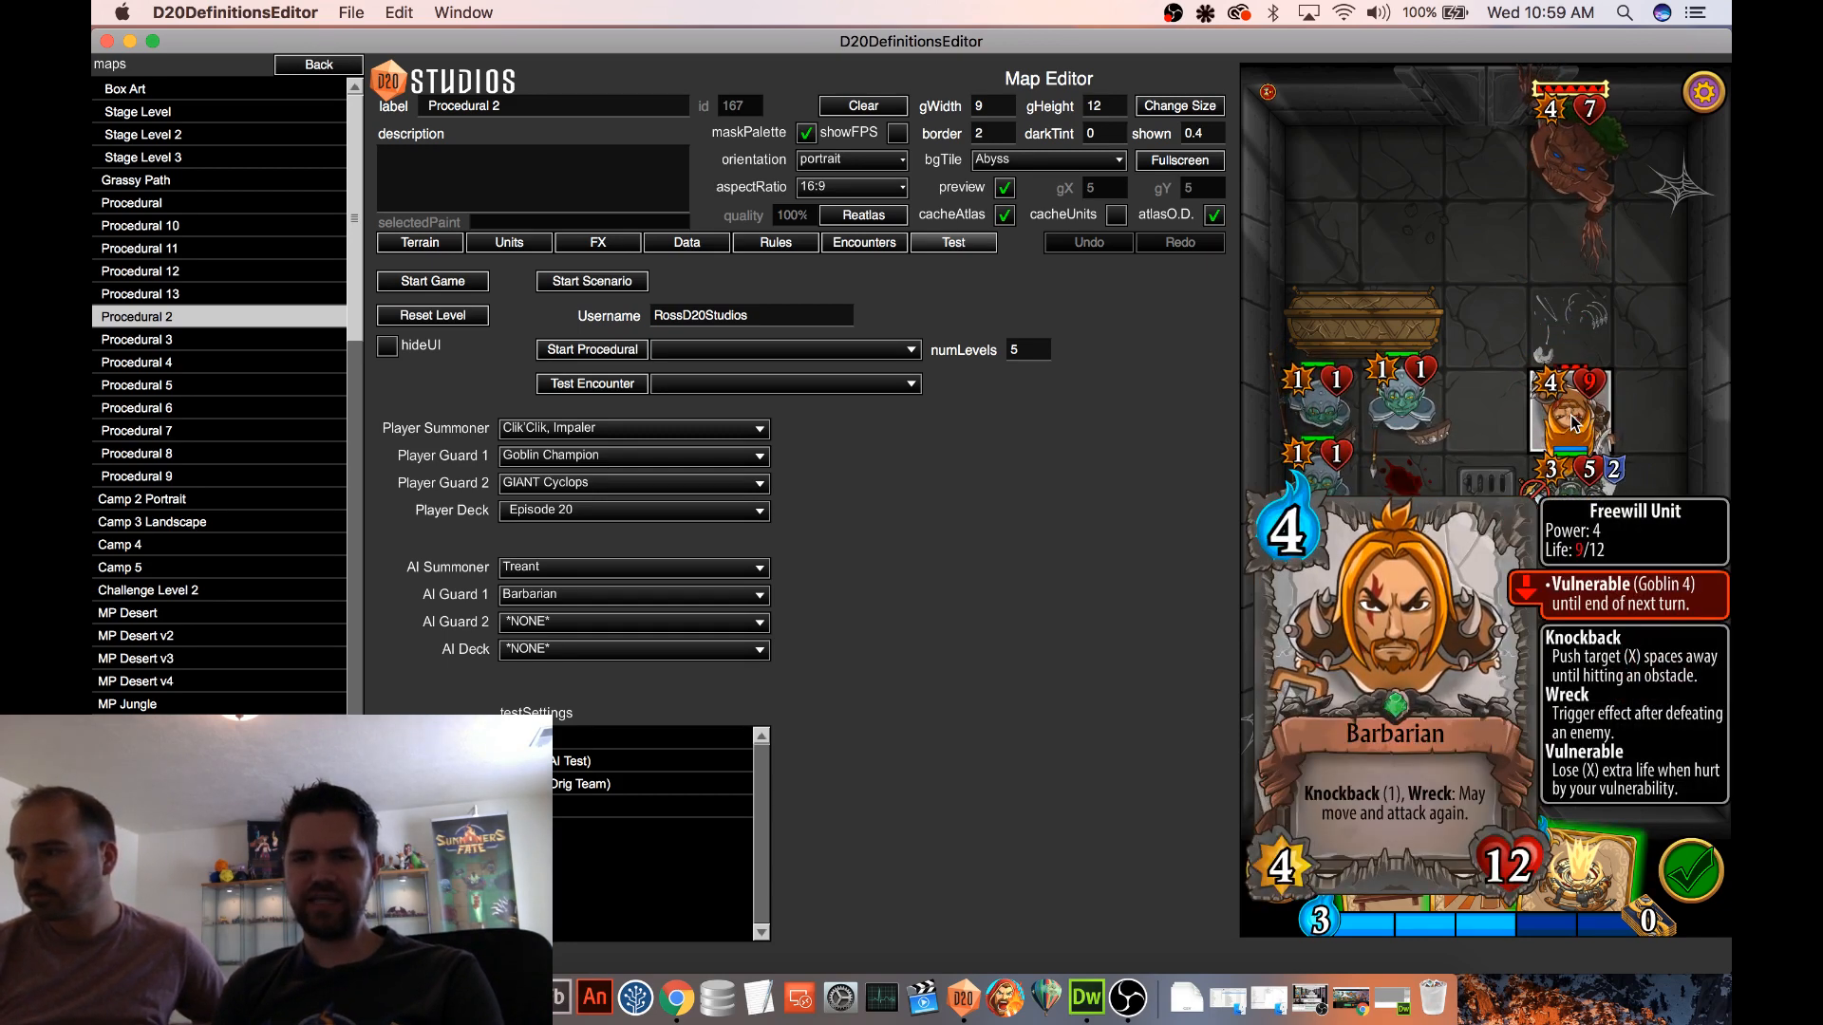
left_click(1574, 424)
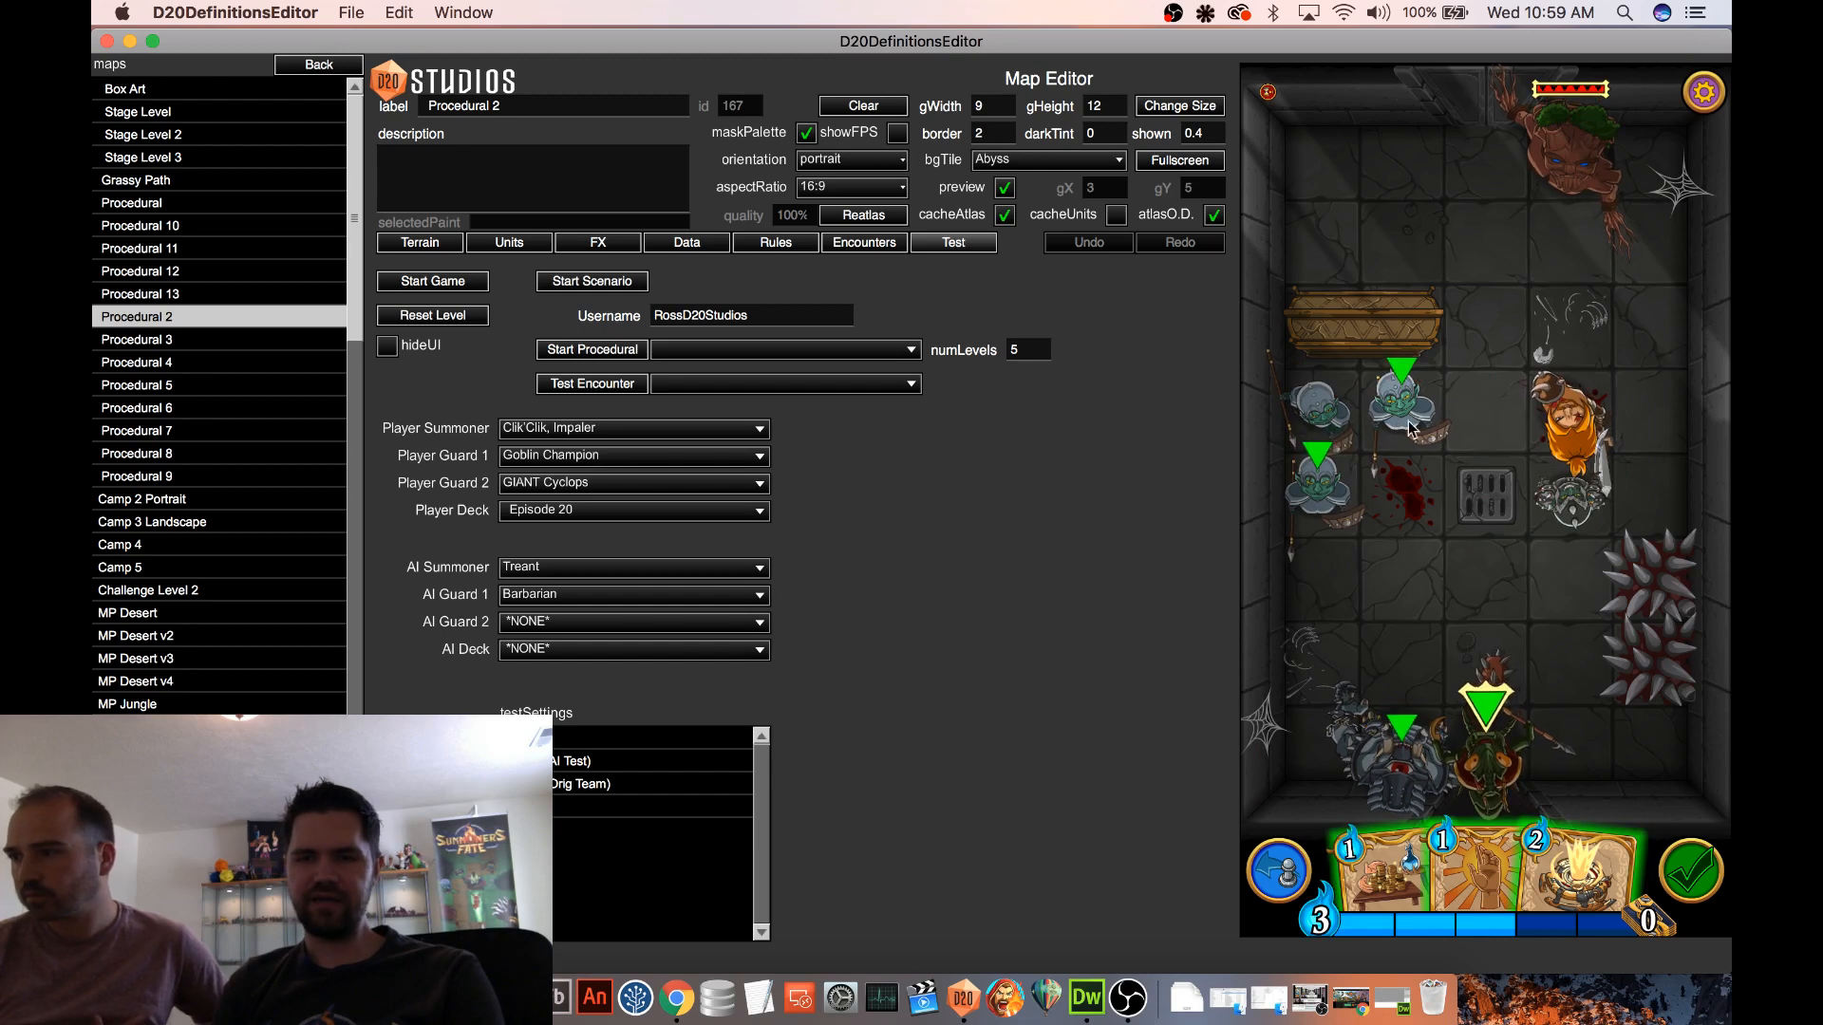
Move the summoner Clik'Clik, Impaler up to attack the Barbarian, and follow with attacks by two of the 1/1 goblins
left_click(1481, 764)
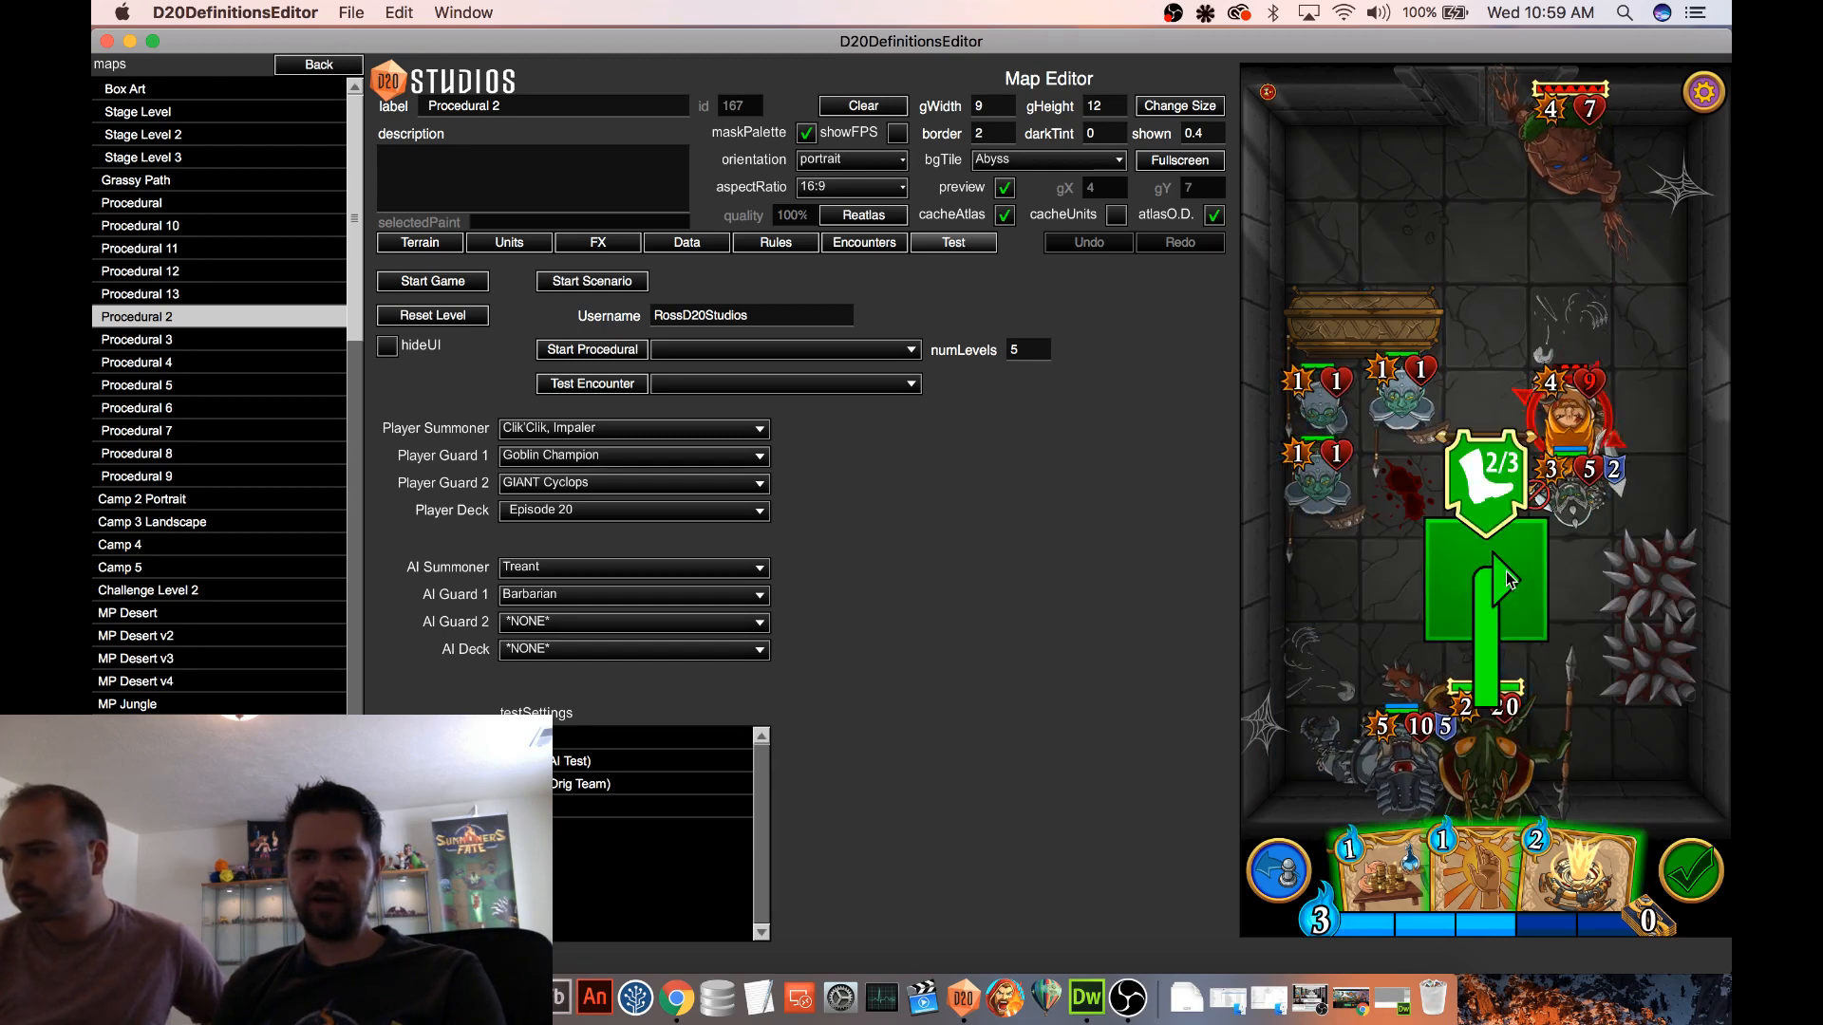
left_click(1492, 500)
left_click(1558, 441)
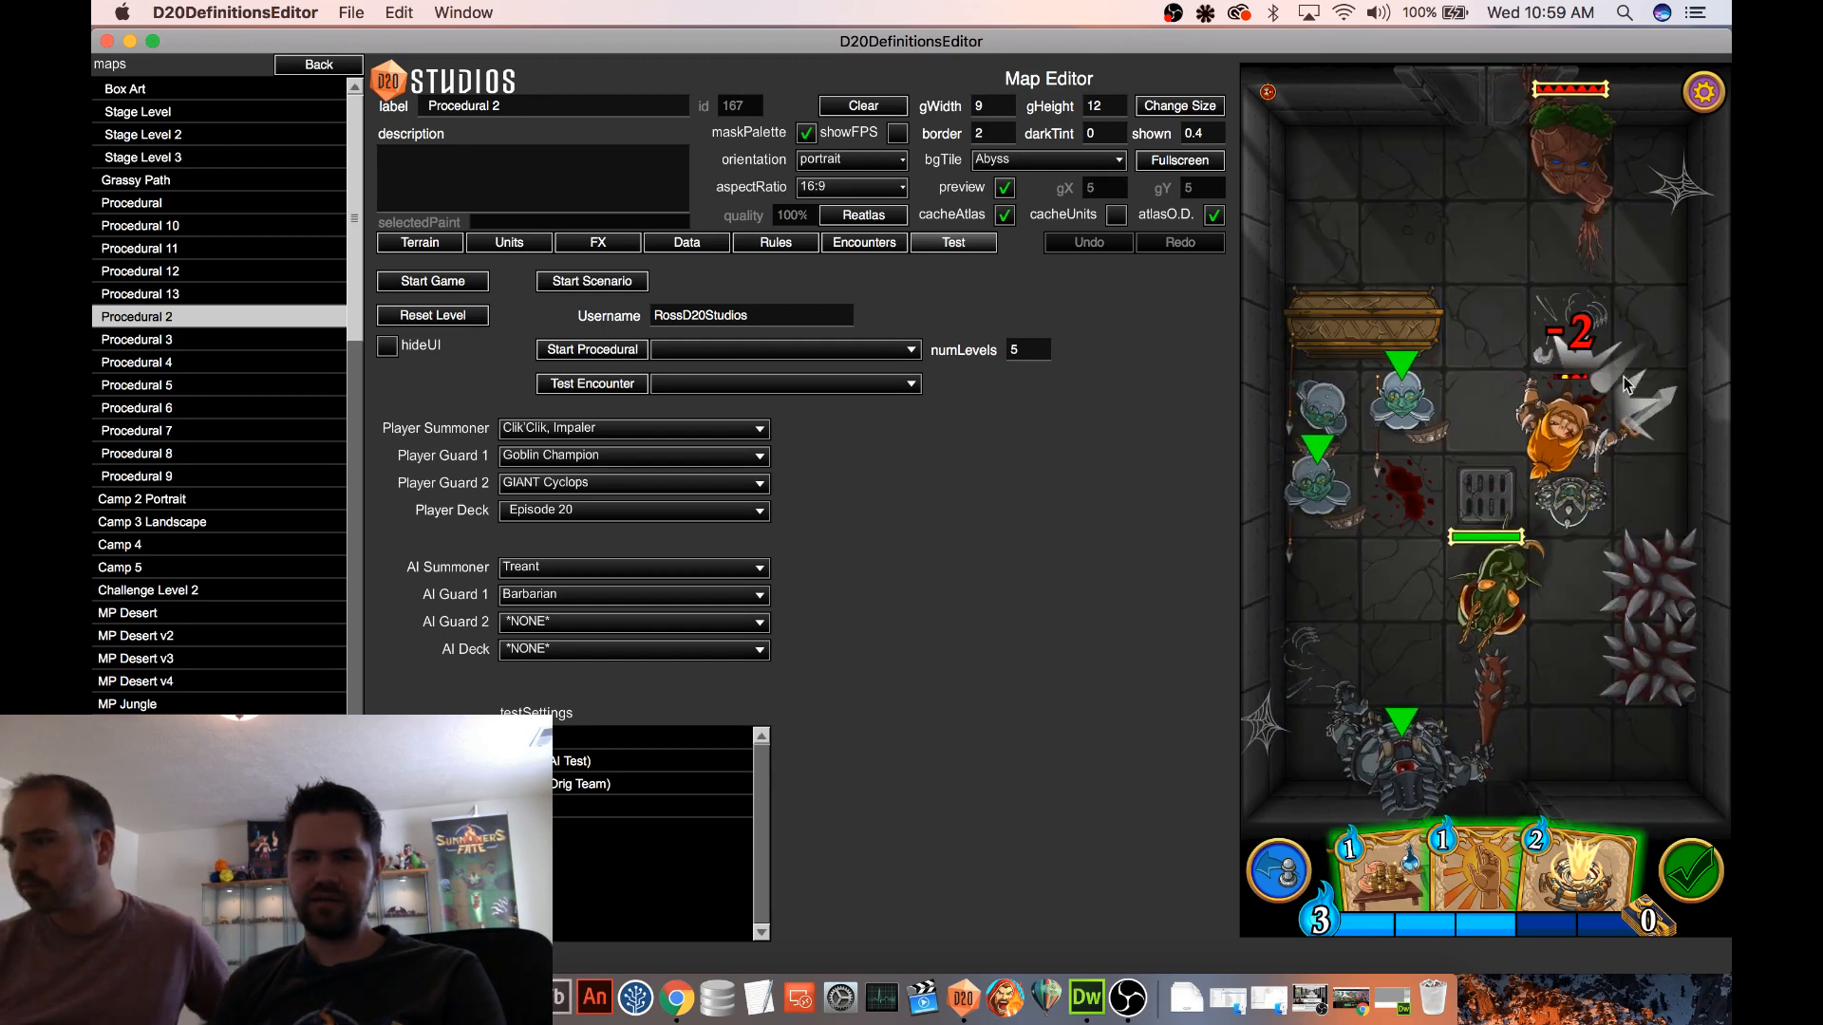
left_click_drag(1404, 404, 1576, 408)
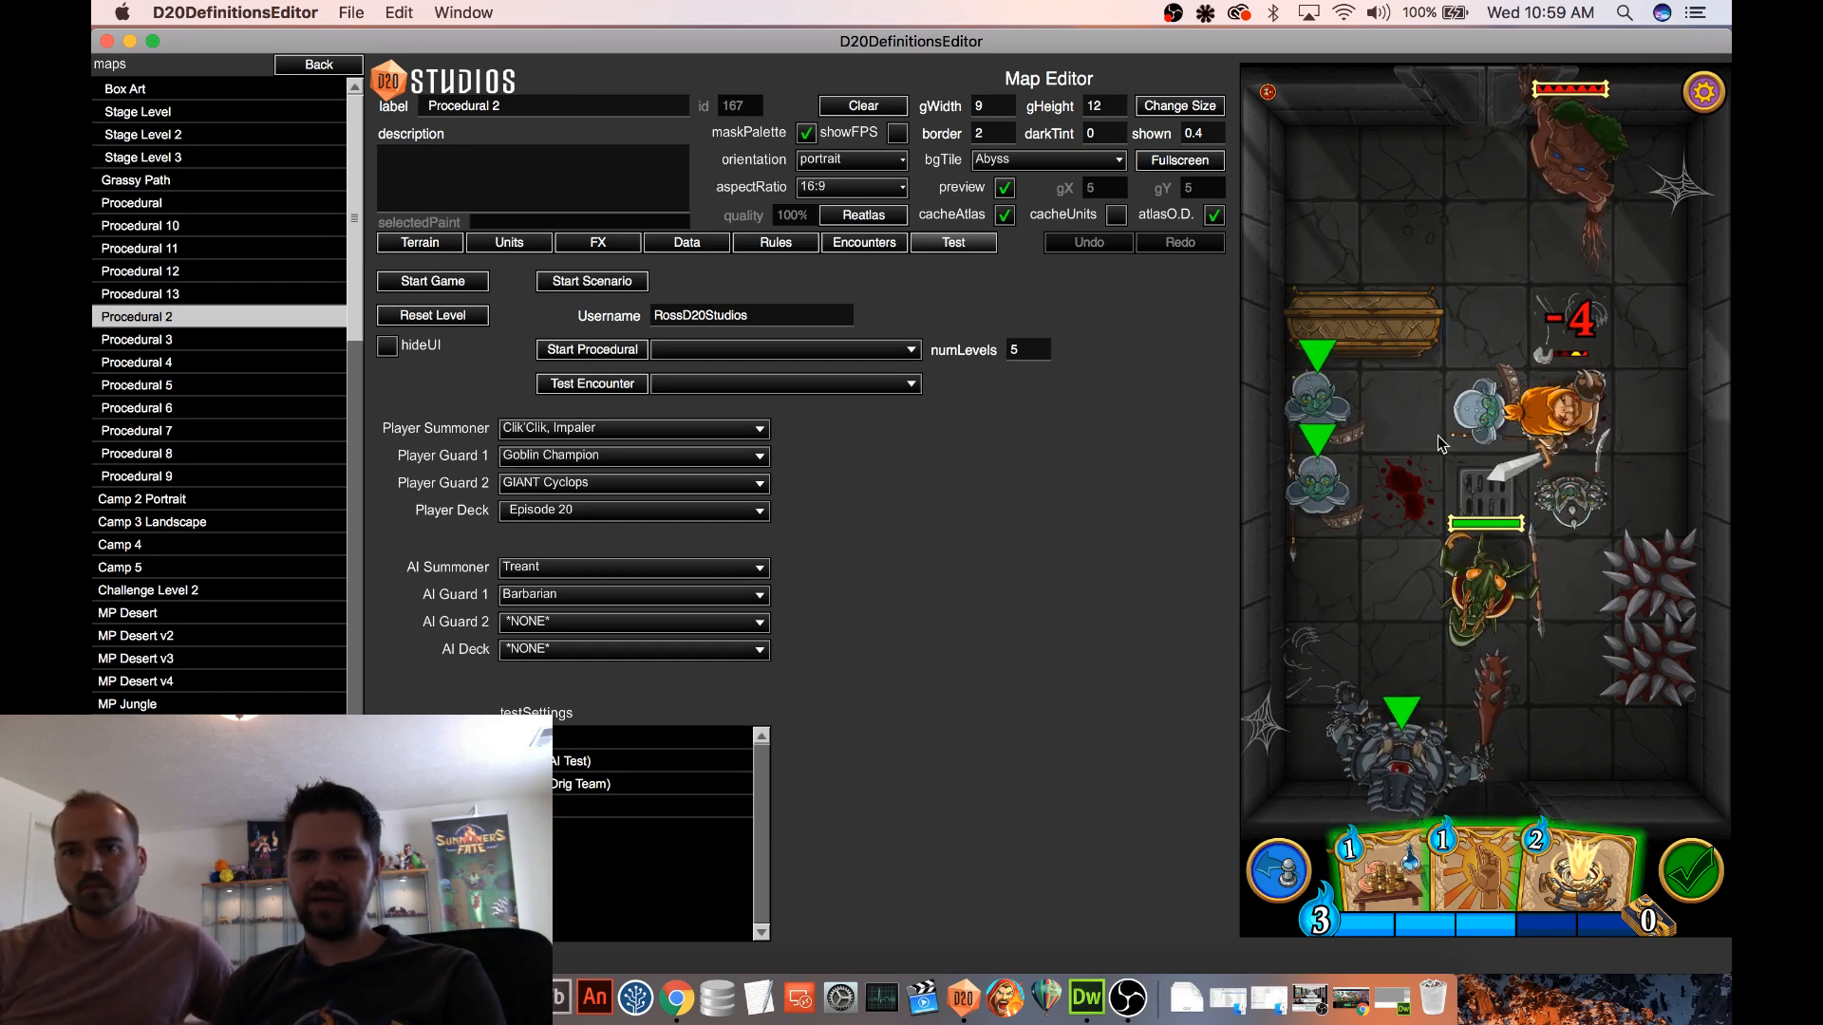
left_click_drag(1308, 520, 1567, 410)
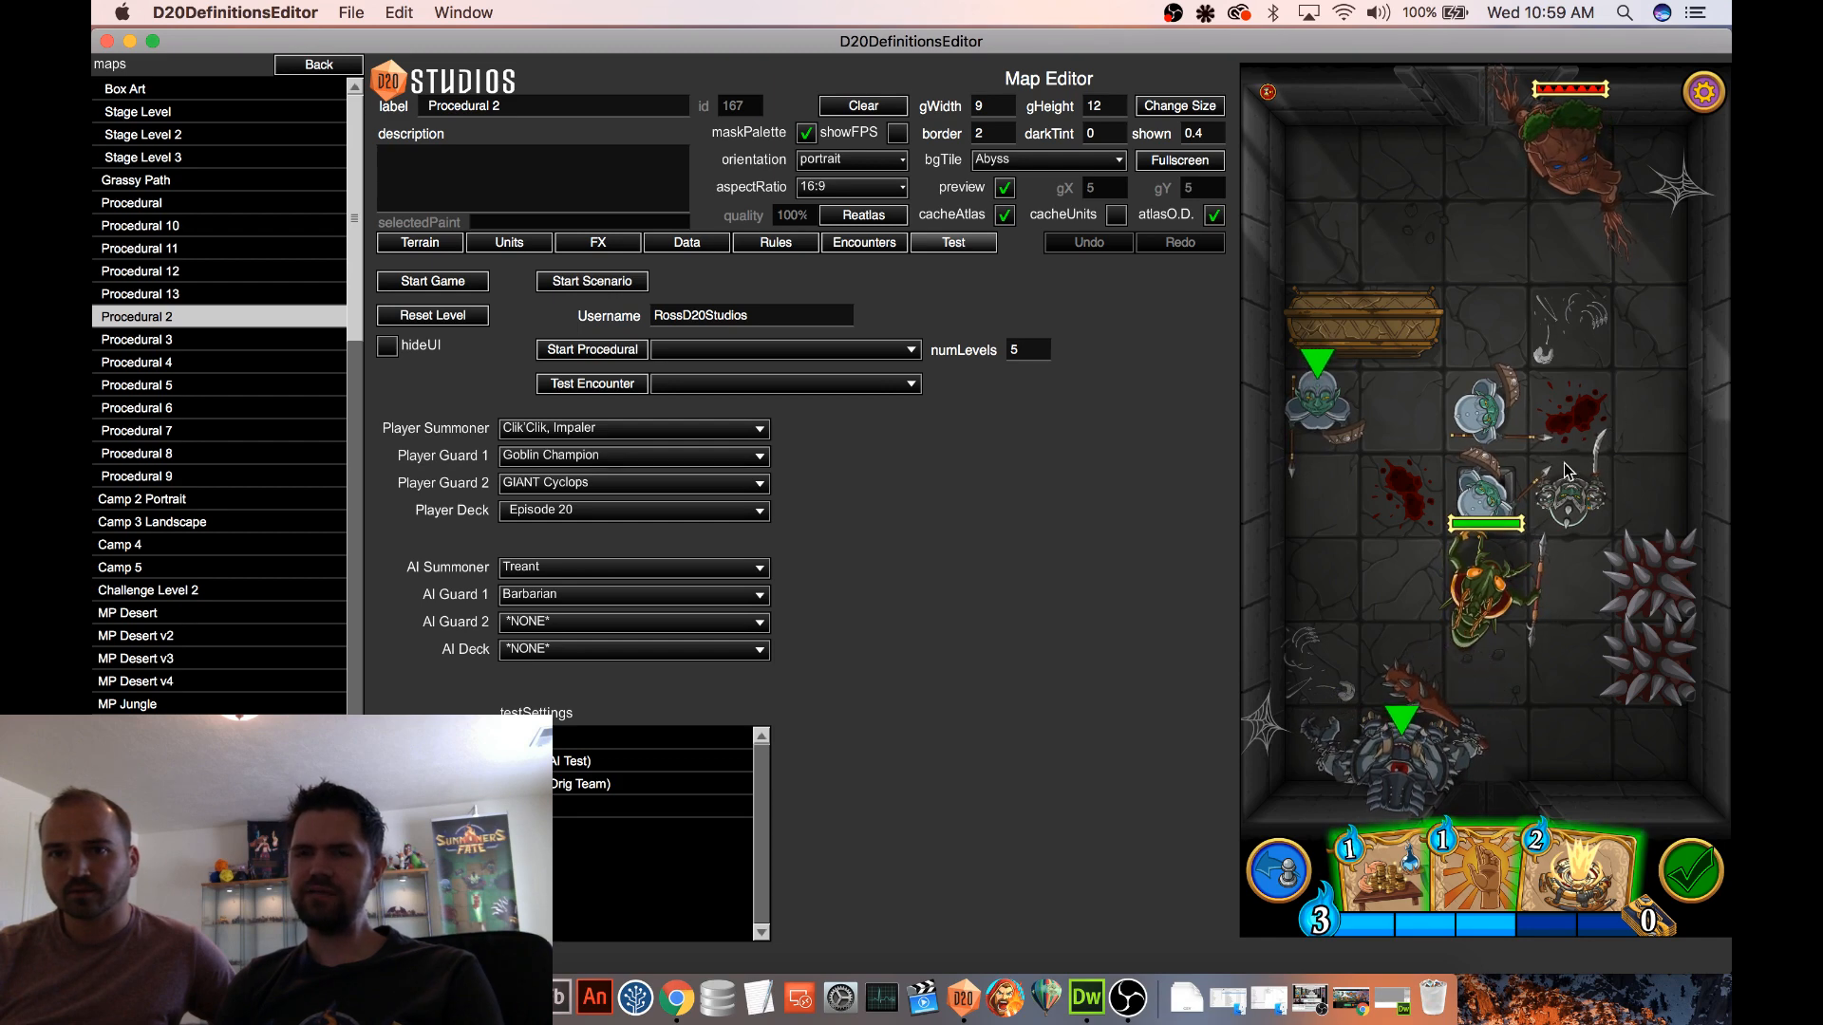
mouse_move(1476, 421)
left_mouse_down()
mouse_move(1484, 333)
mouse_move(1477, 414)
left_mouse_up()
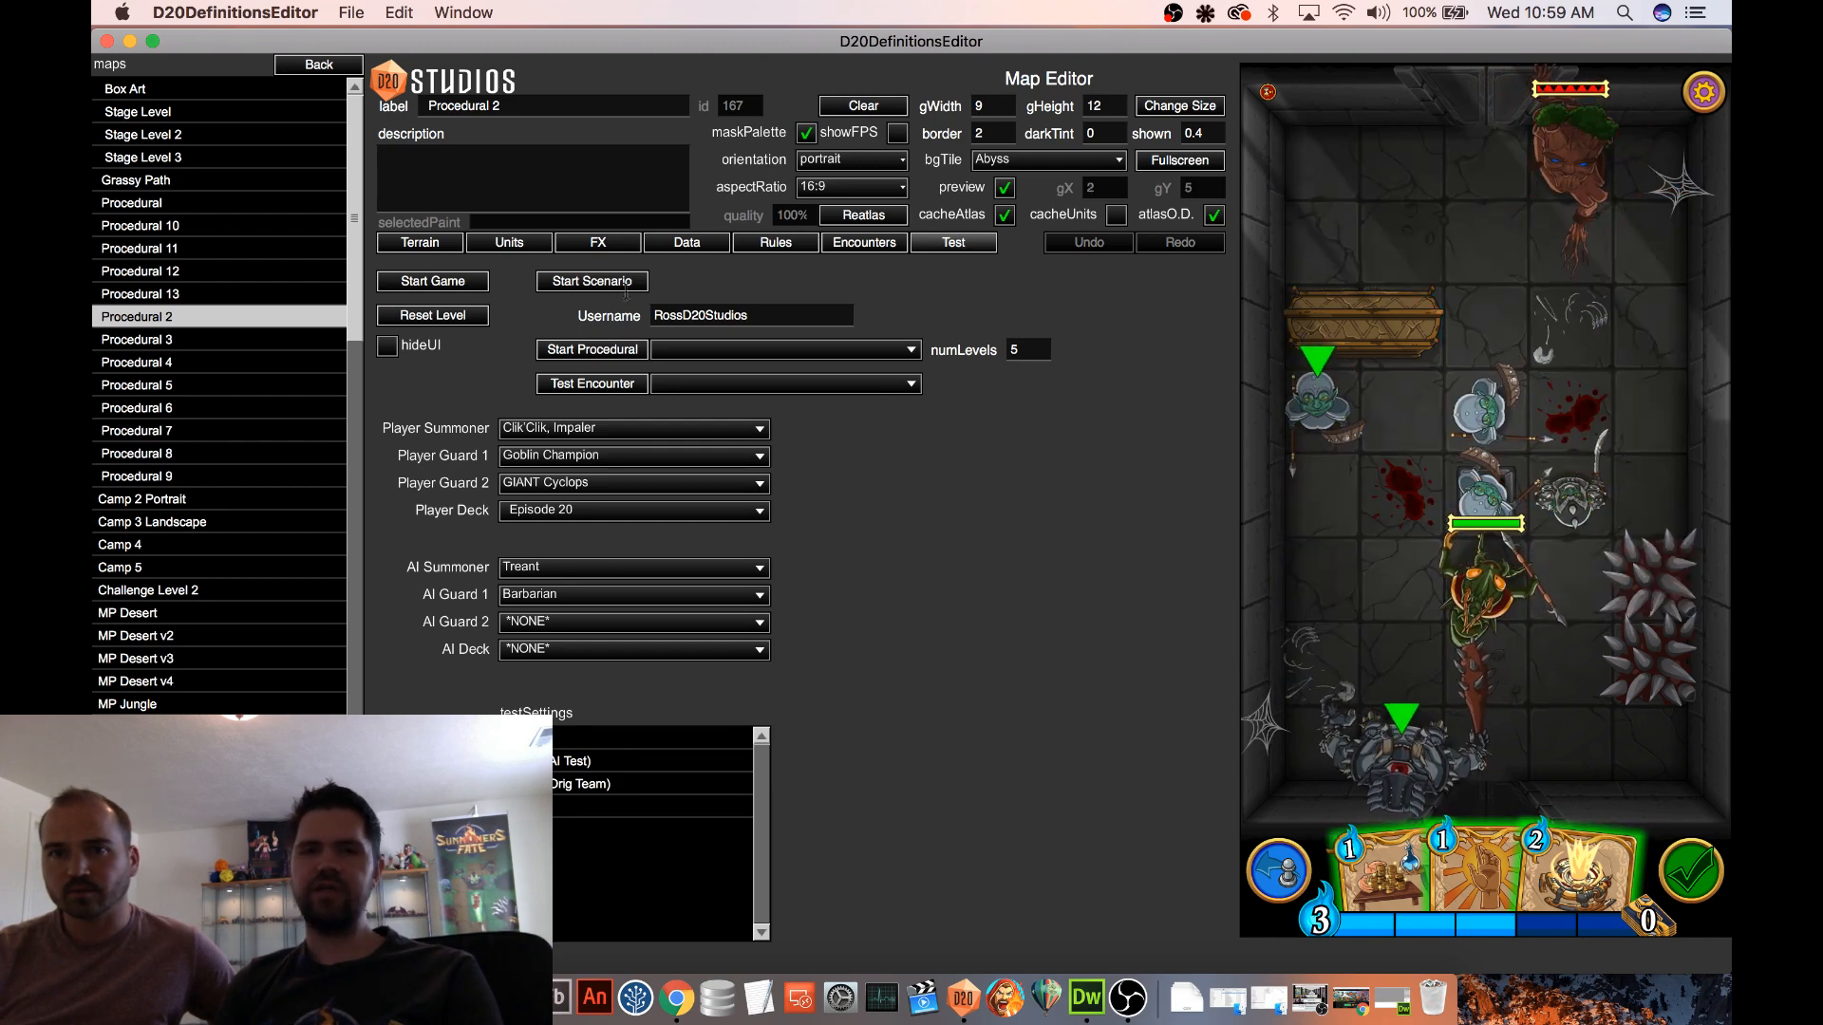
Place three Goblin Archers, three Goblins, two Goblin Woodcutters and one Goblin Witch on the battle map
left_click(508, 249)
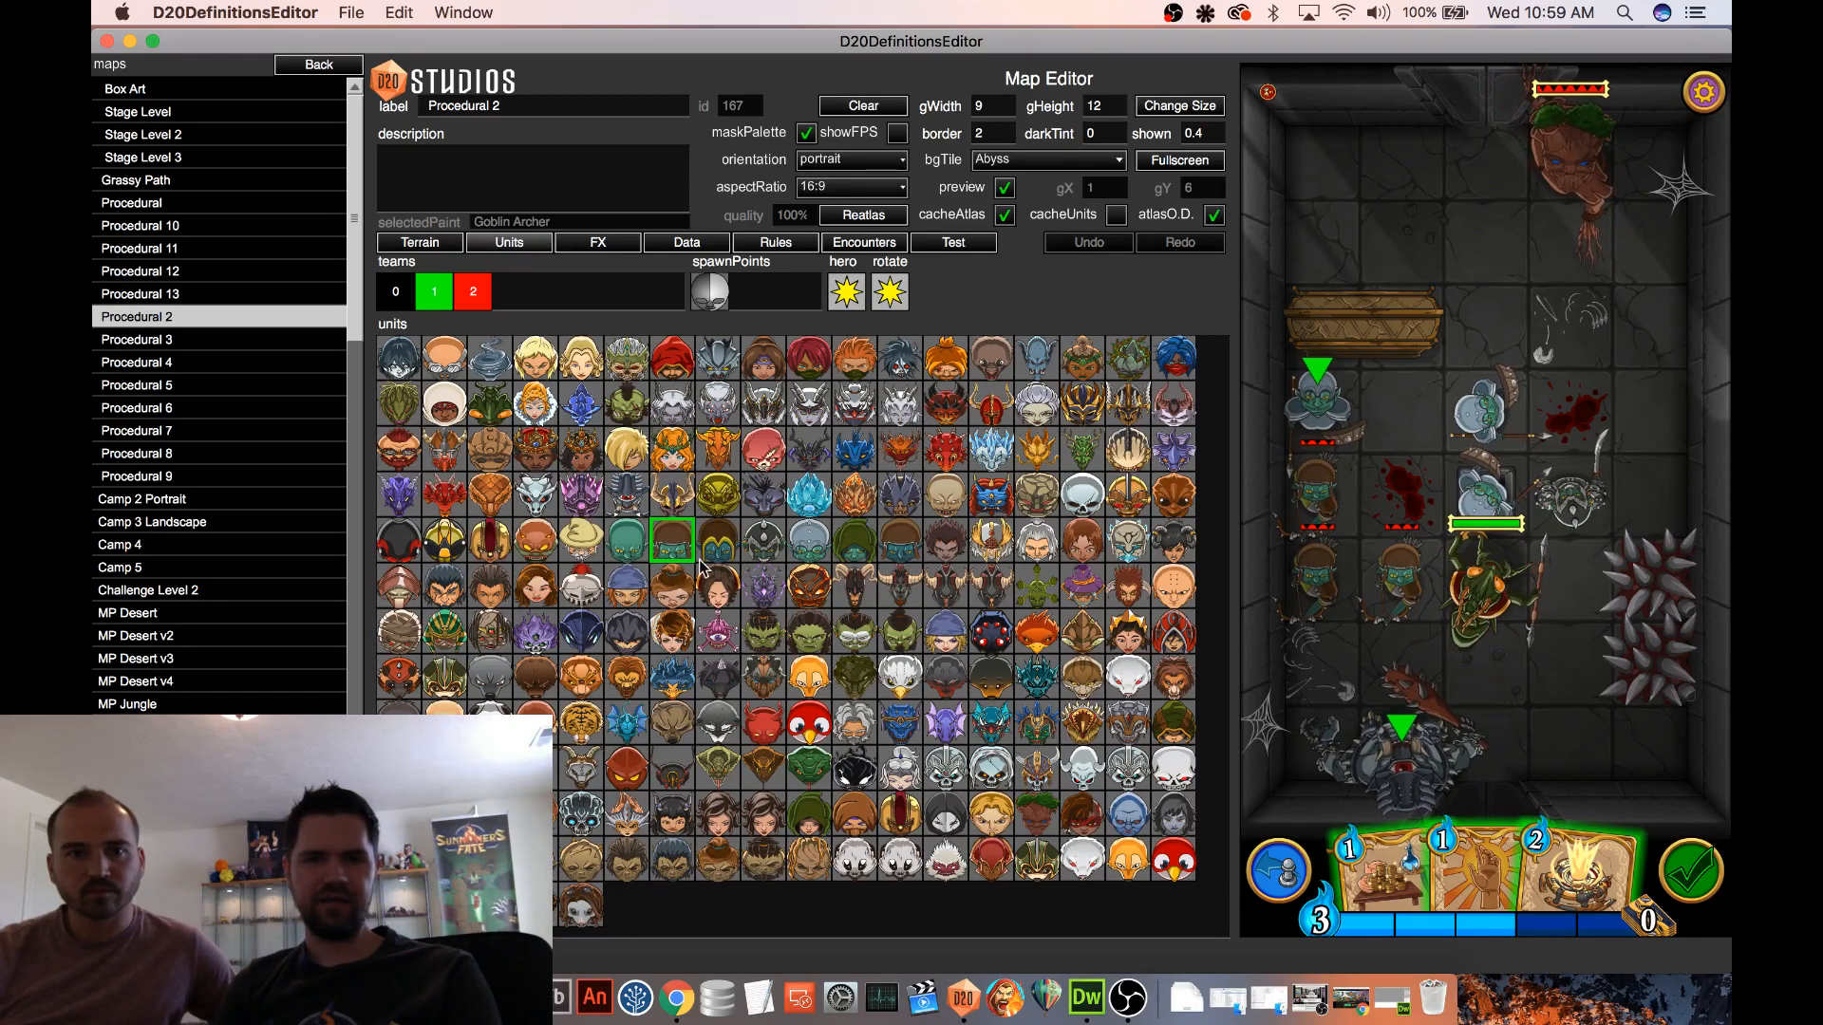
left_click(635, 544)
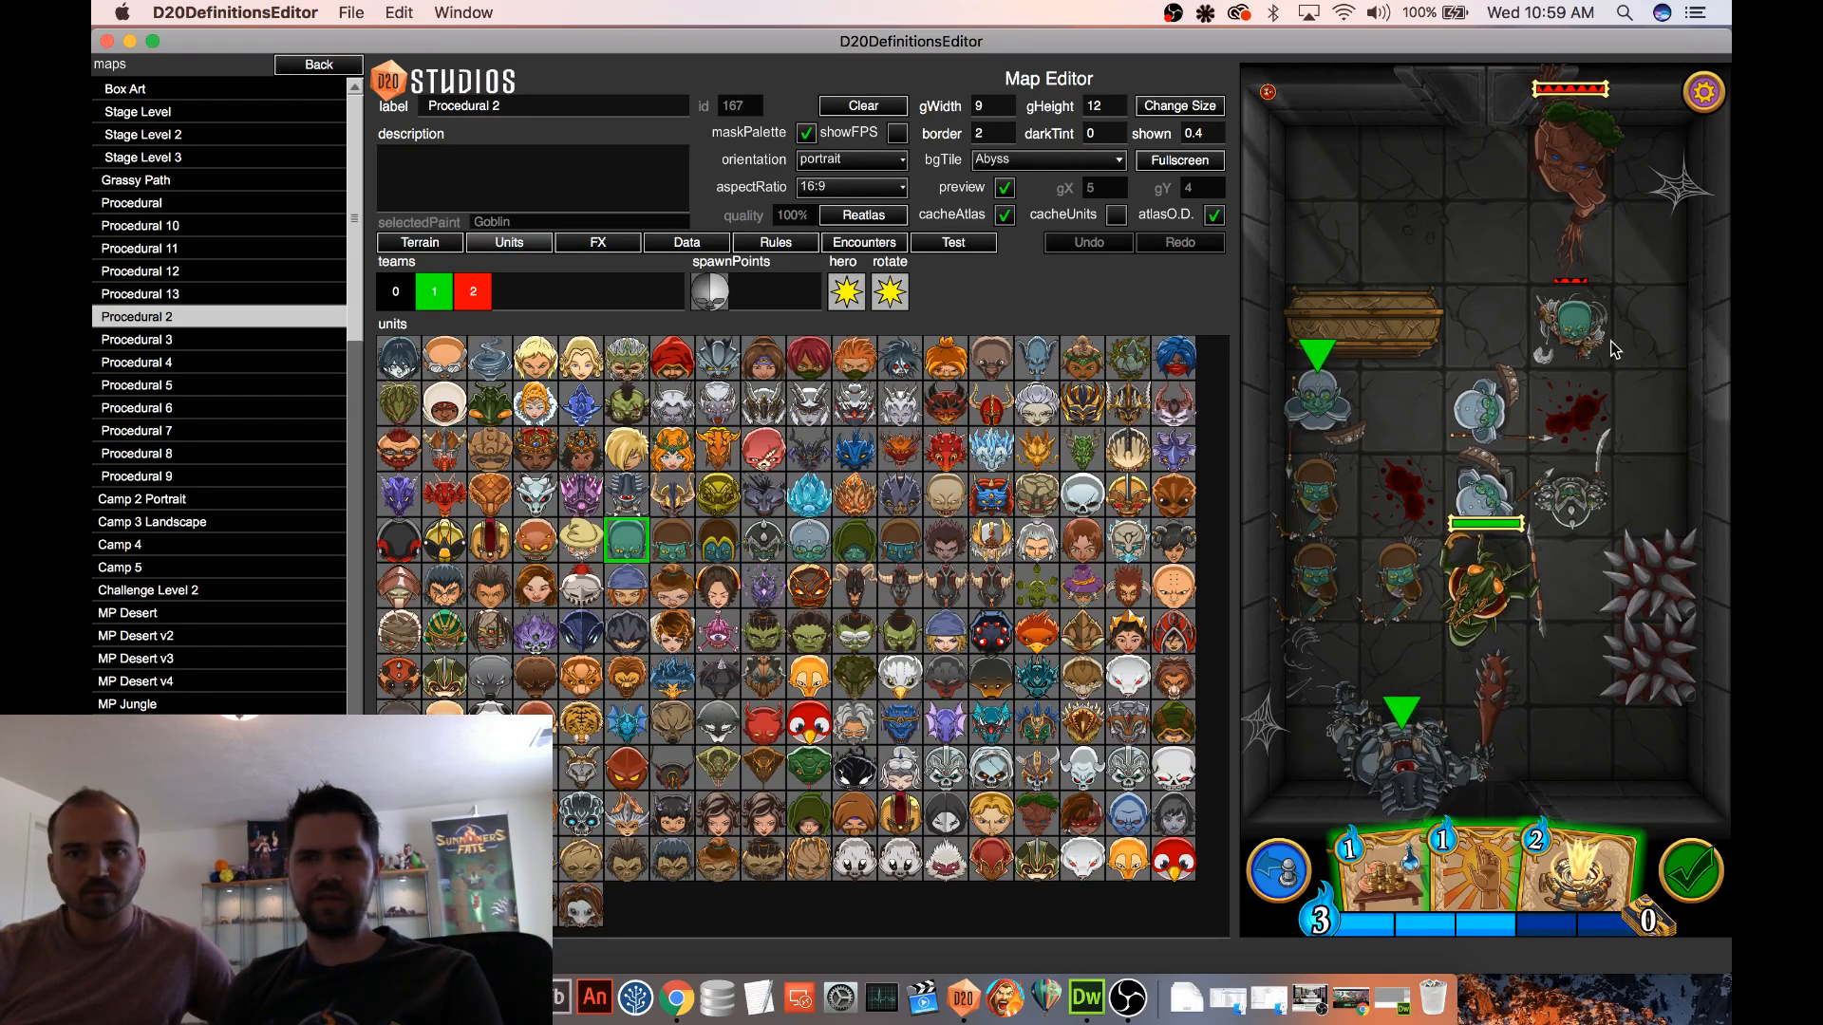
left_click(1655, 333)
left_click(1655, 404)
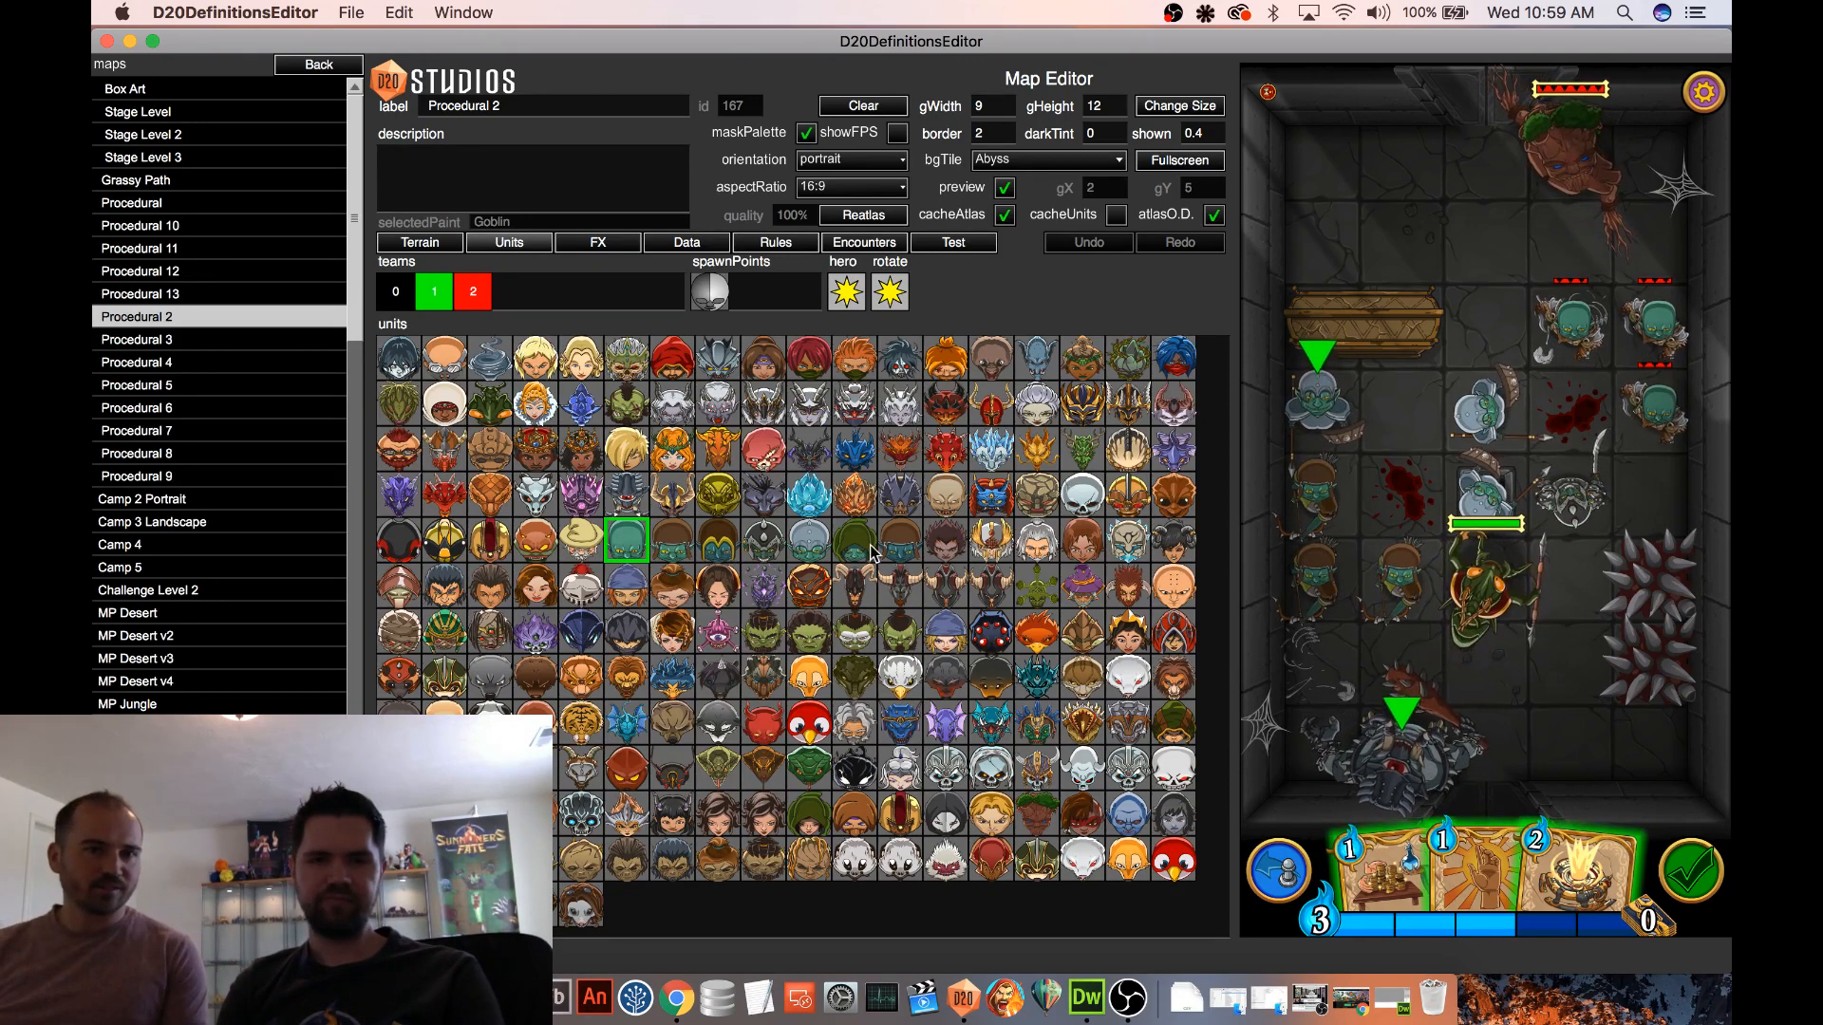
left_click(899, 540)
left_click(1486, 237)
left_click(1572, 237)
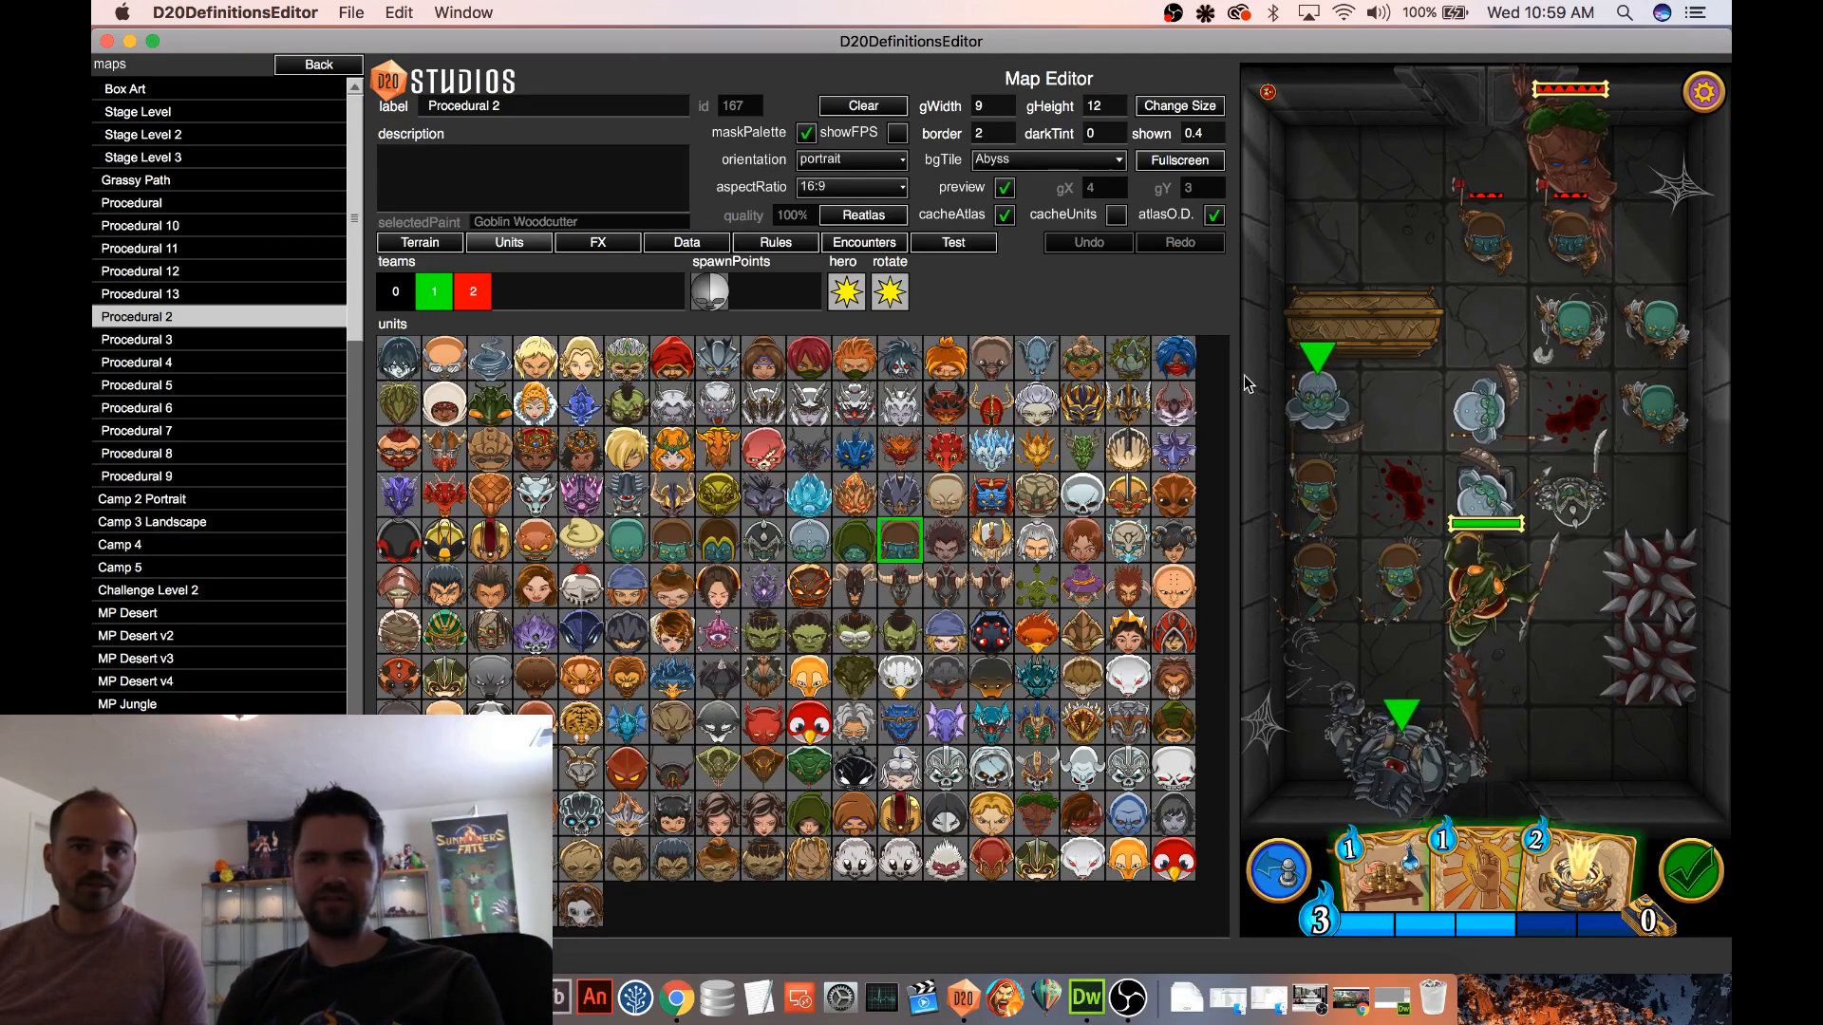
left_click(854, 546)
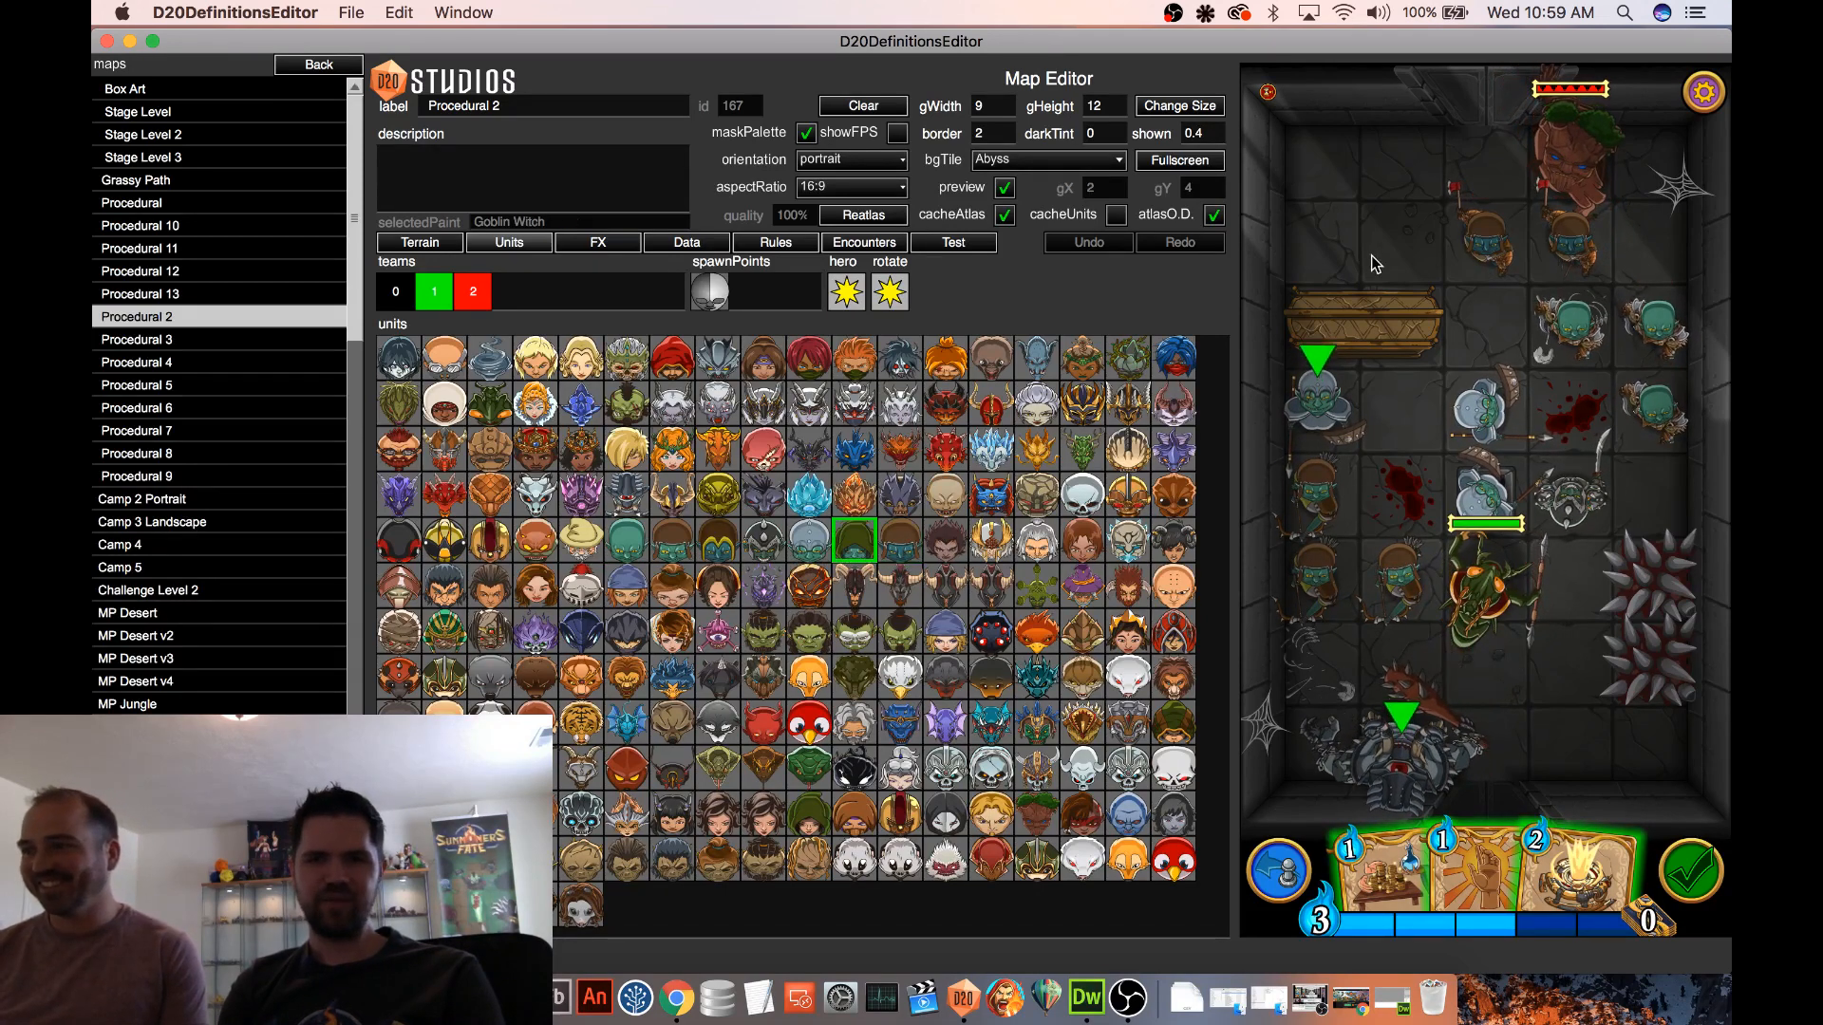
left_click(1375, 264)
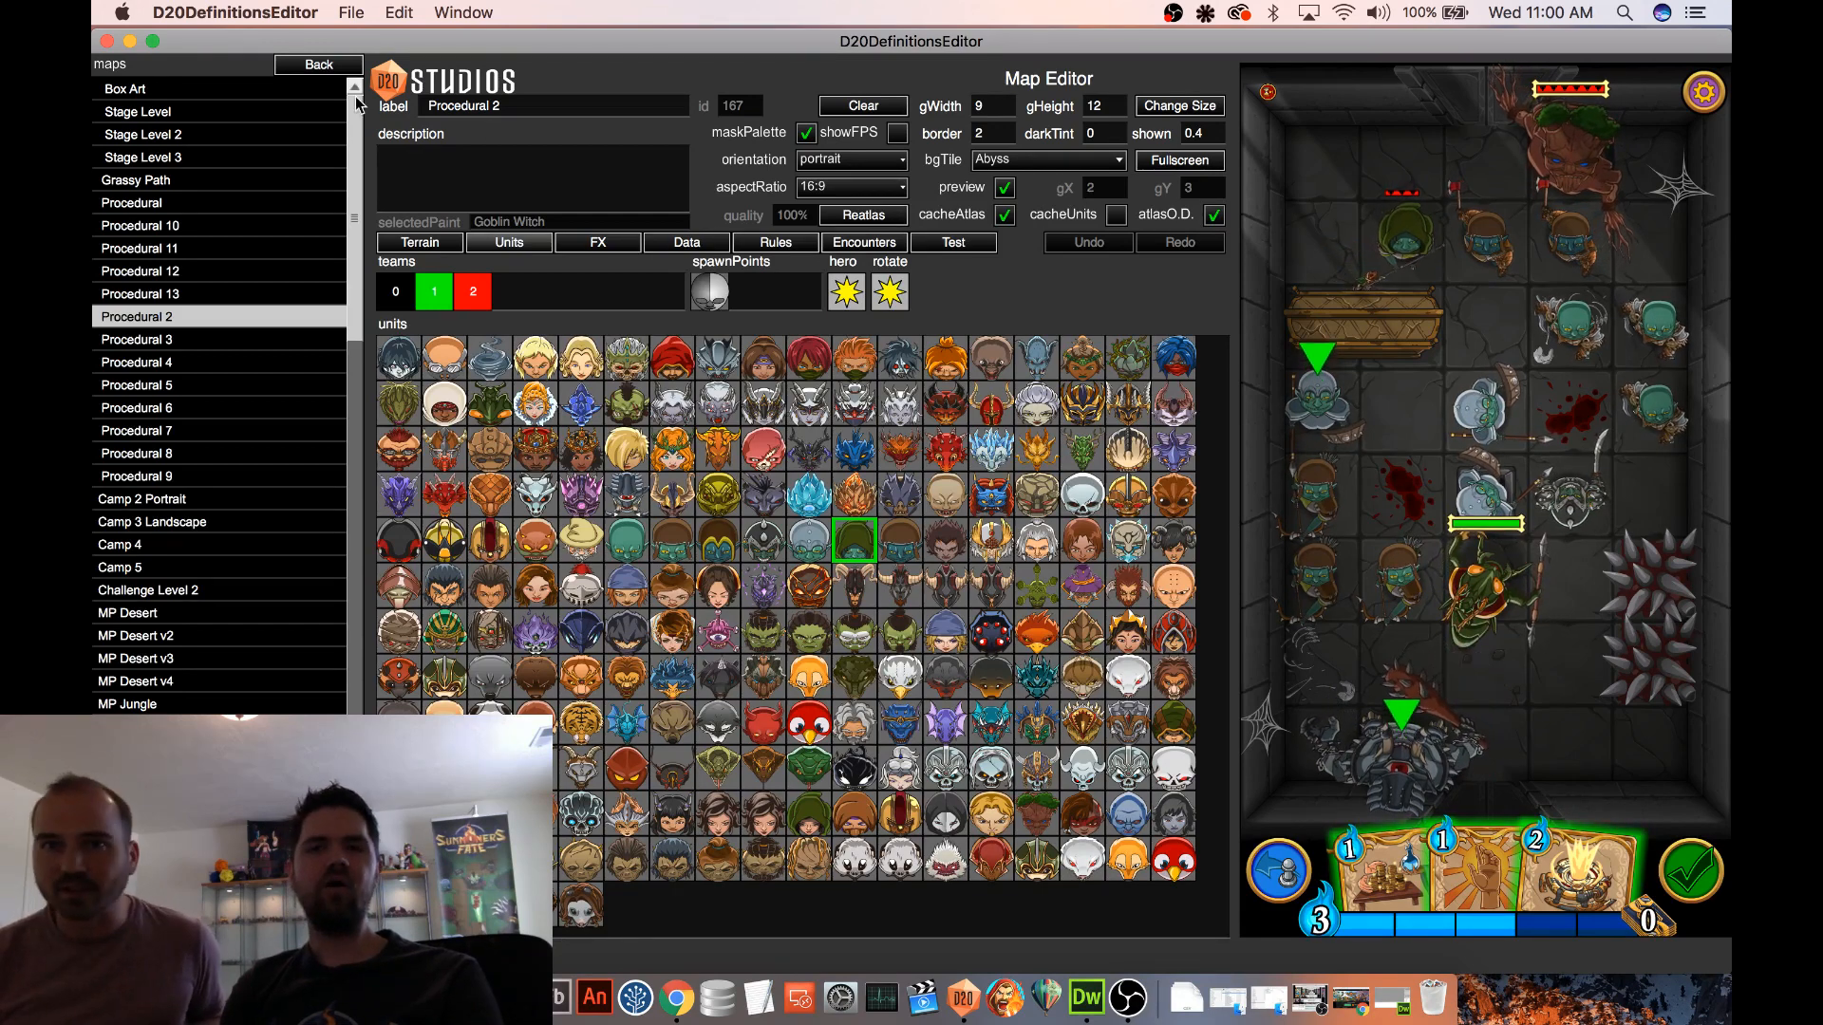
Switch from the map definitions to the unit definitions, read through the bug report's stack trace and dismiss the report
left_click(308, 67)
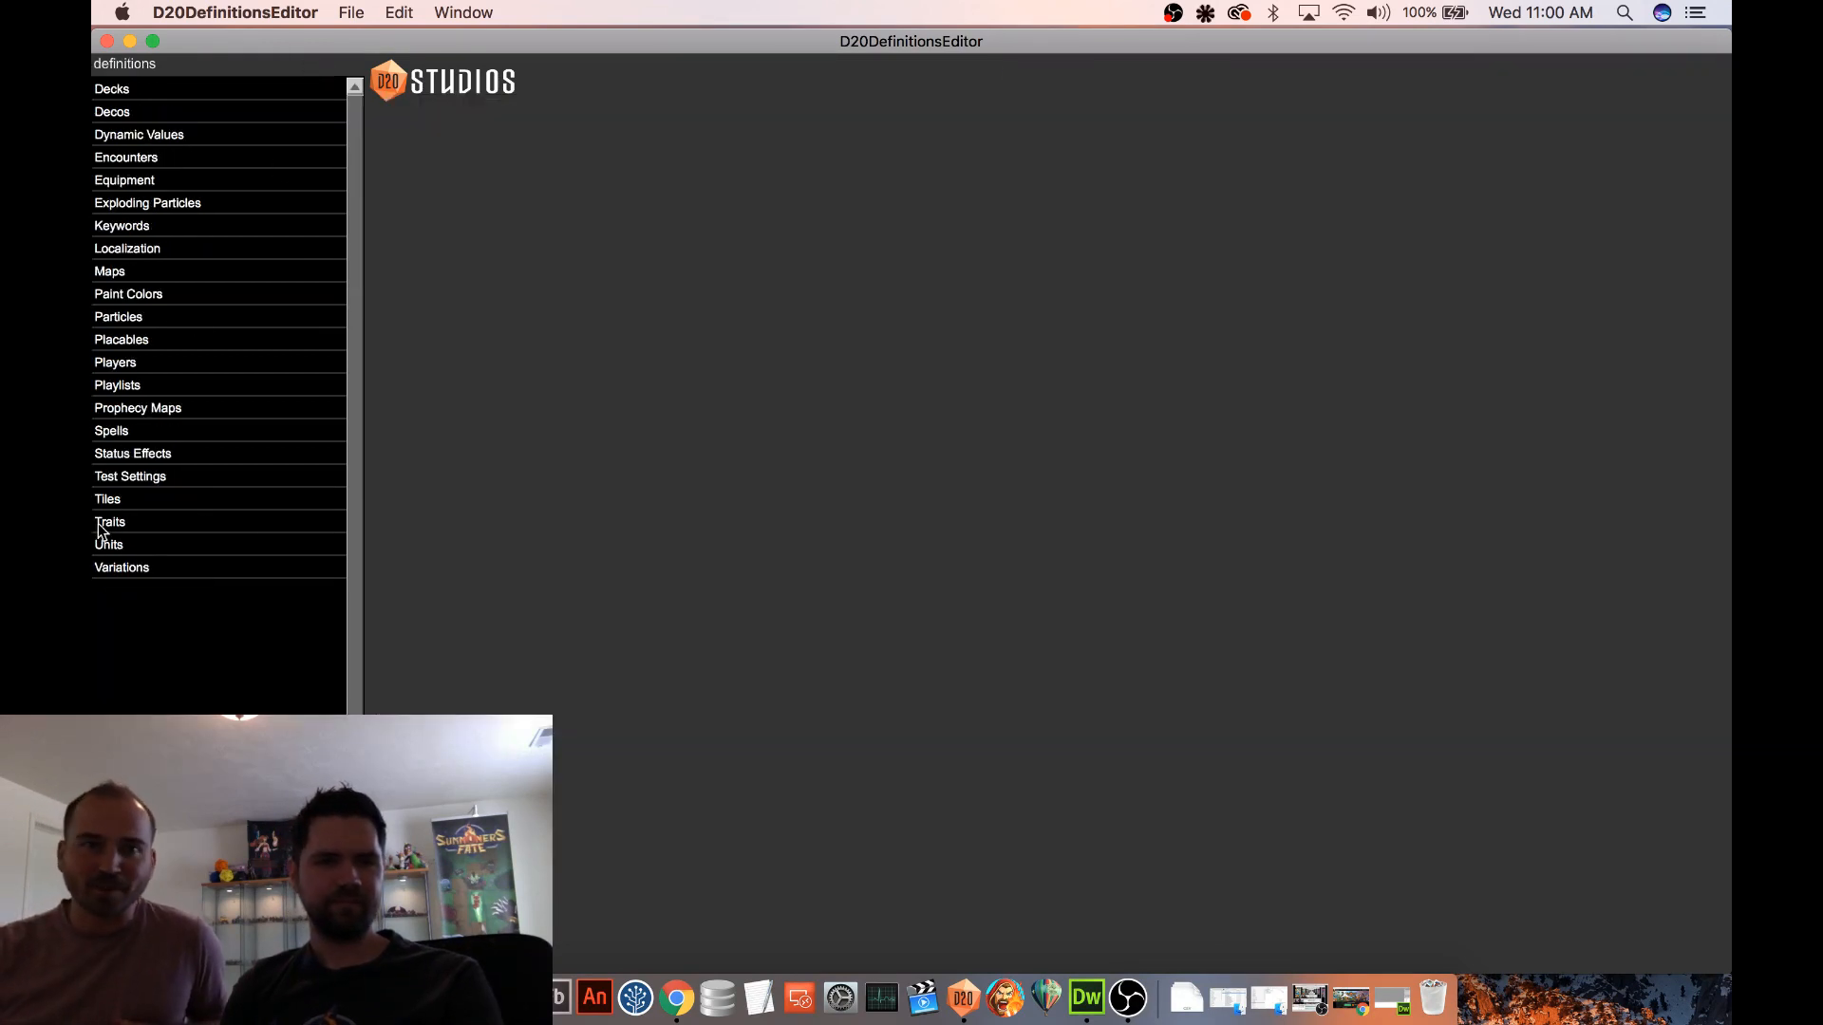
left_click(132, 547)
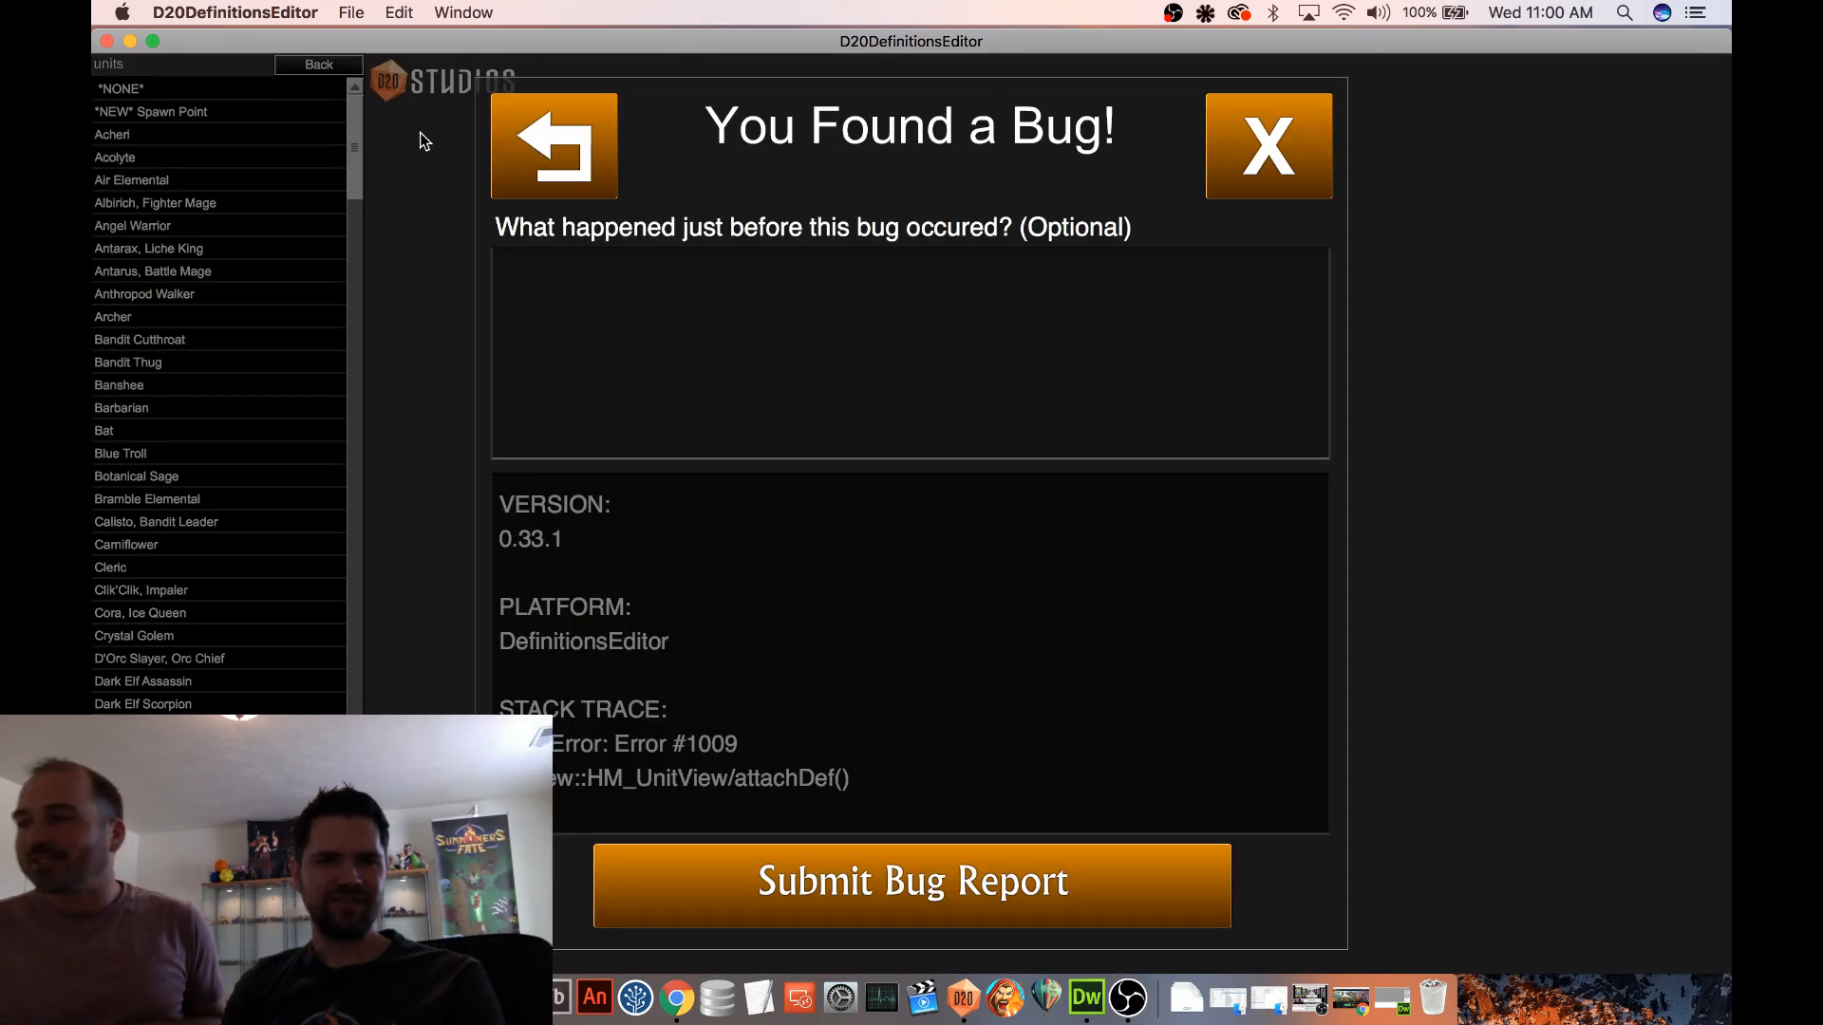
scroll(738, 802, "down", 5)
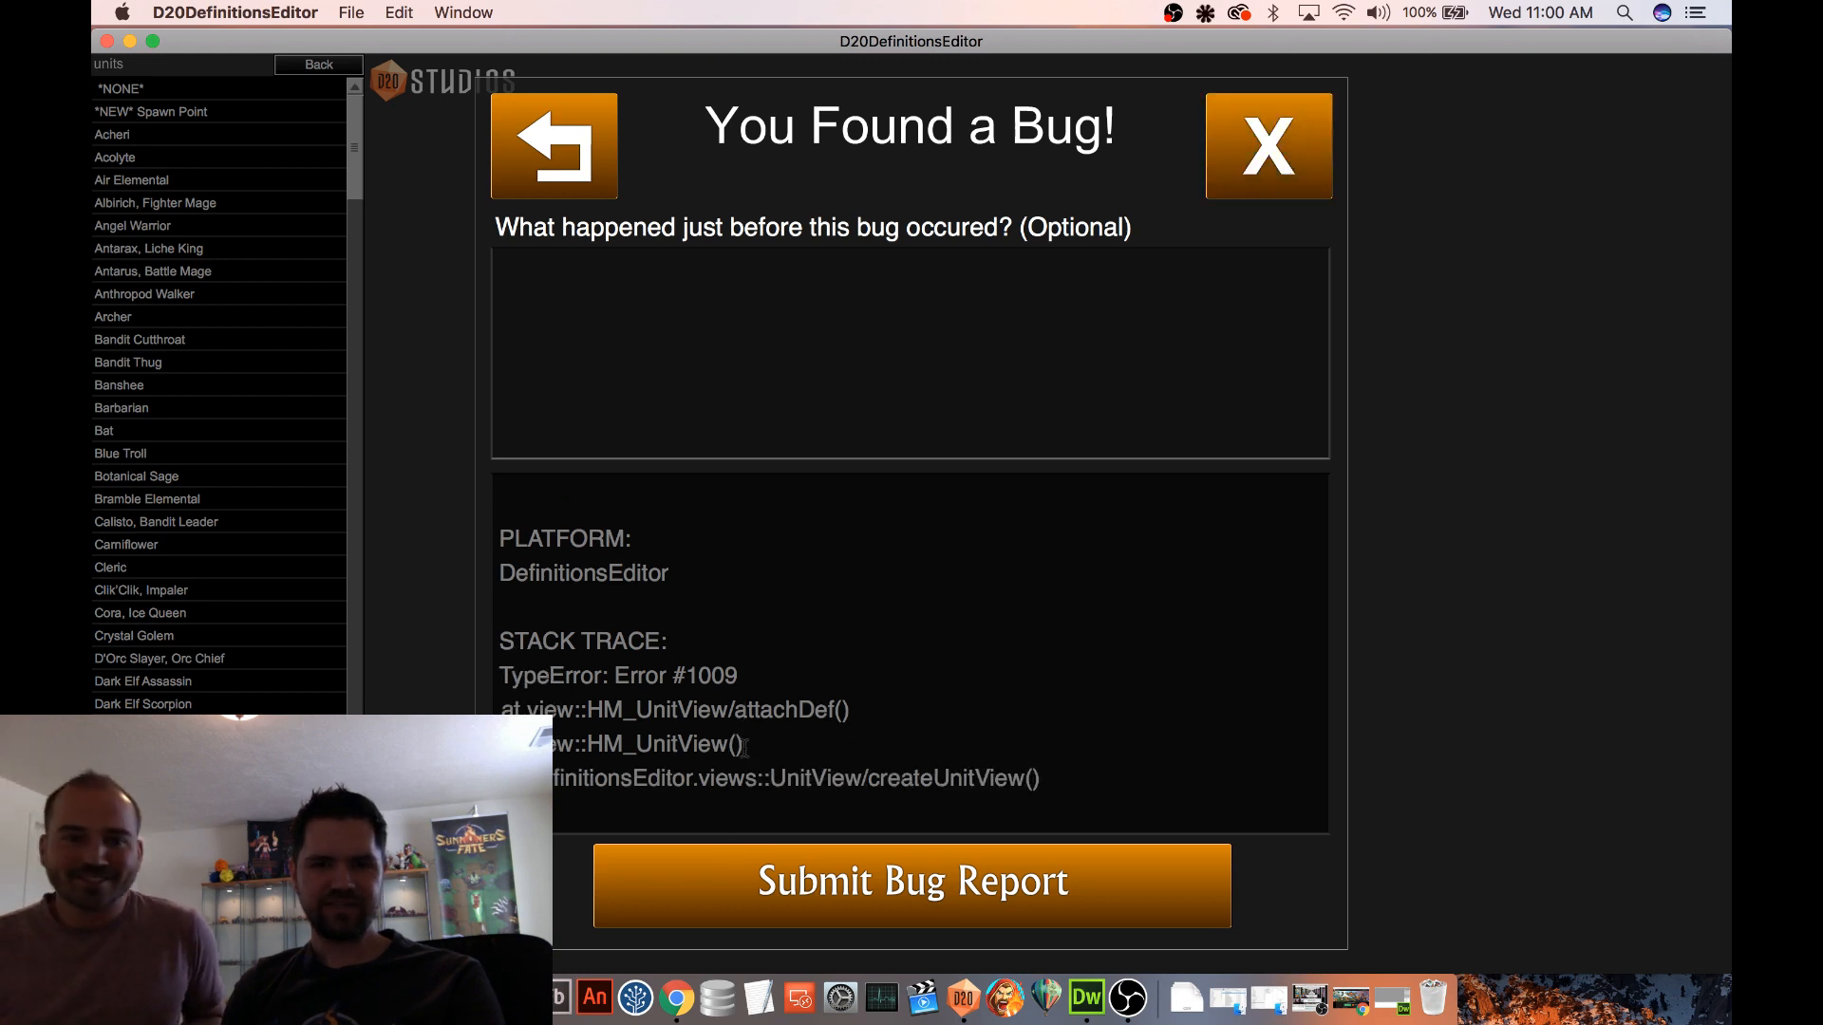
scroll(712, 719, "up", 1)
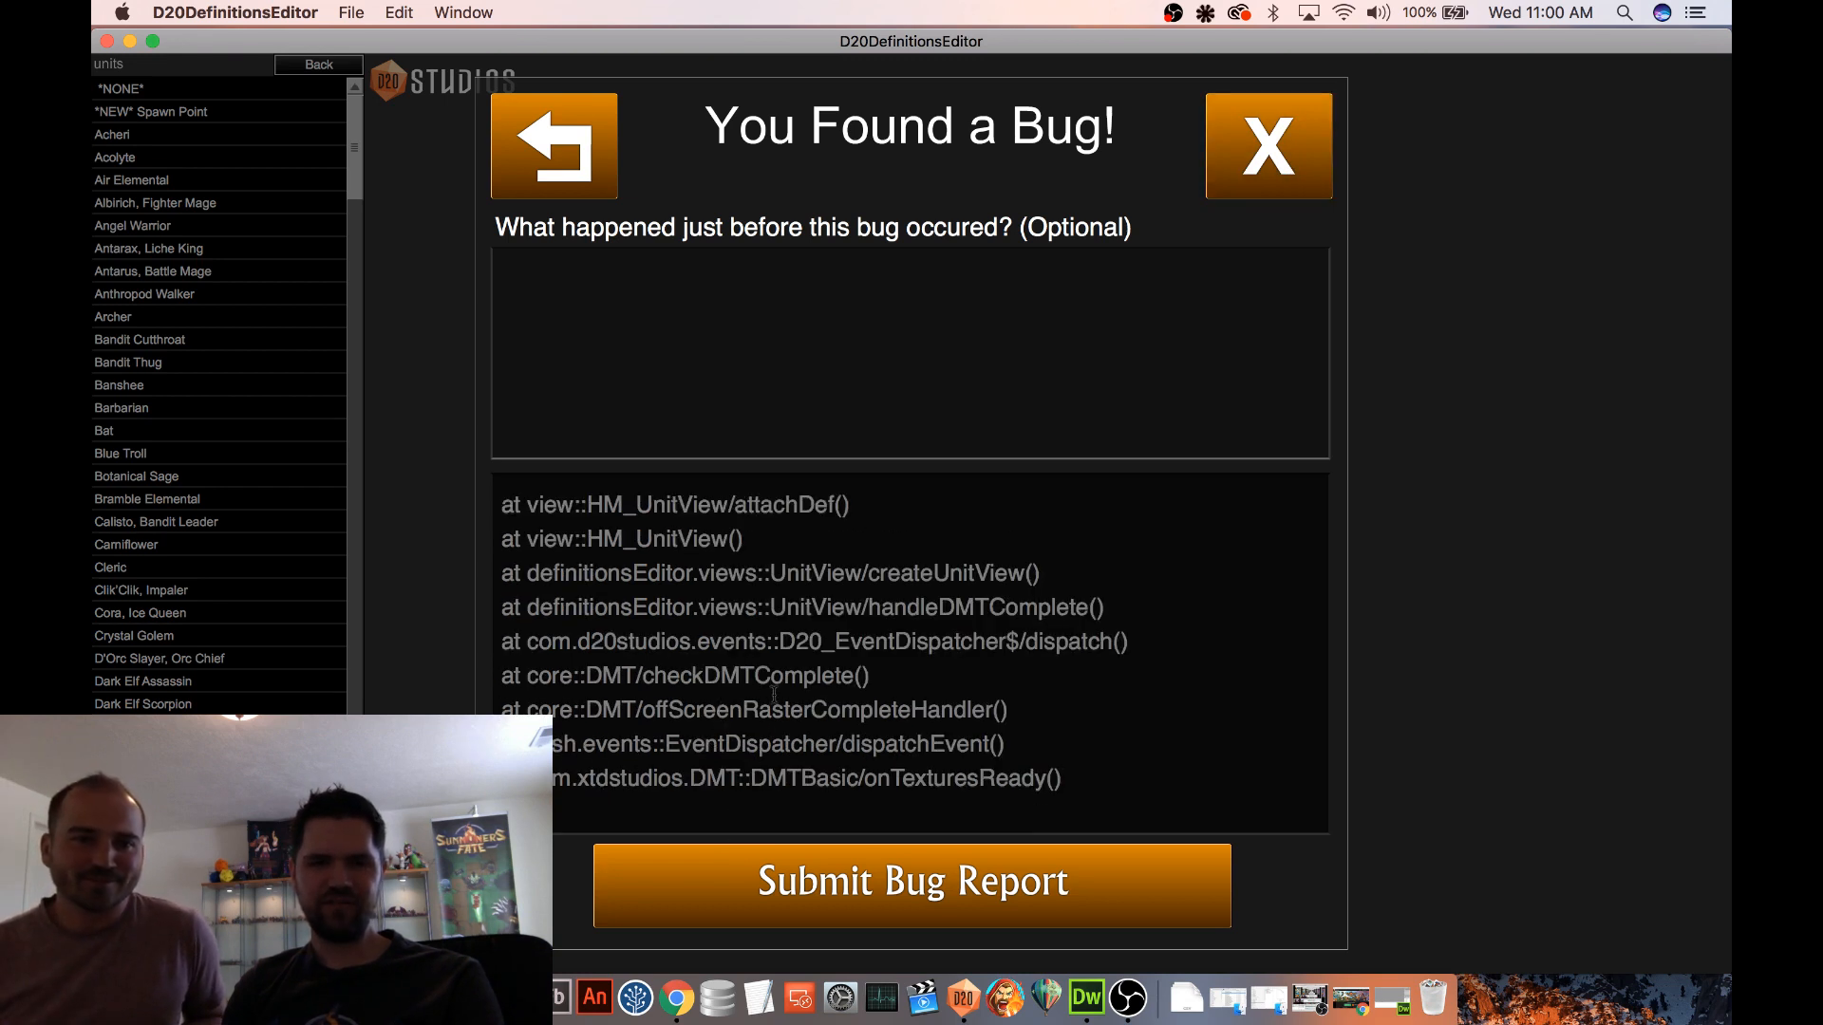
scroll(1037, 596, "down", 1)
left_click(1245, 181)
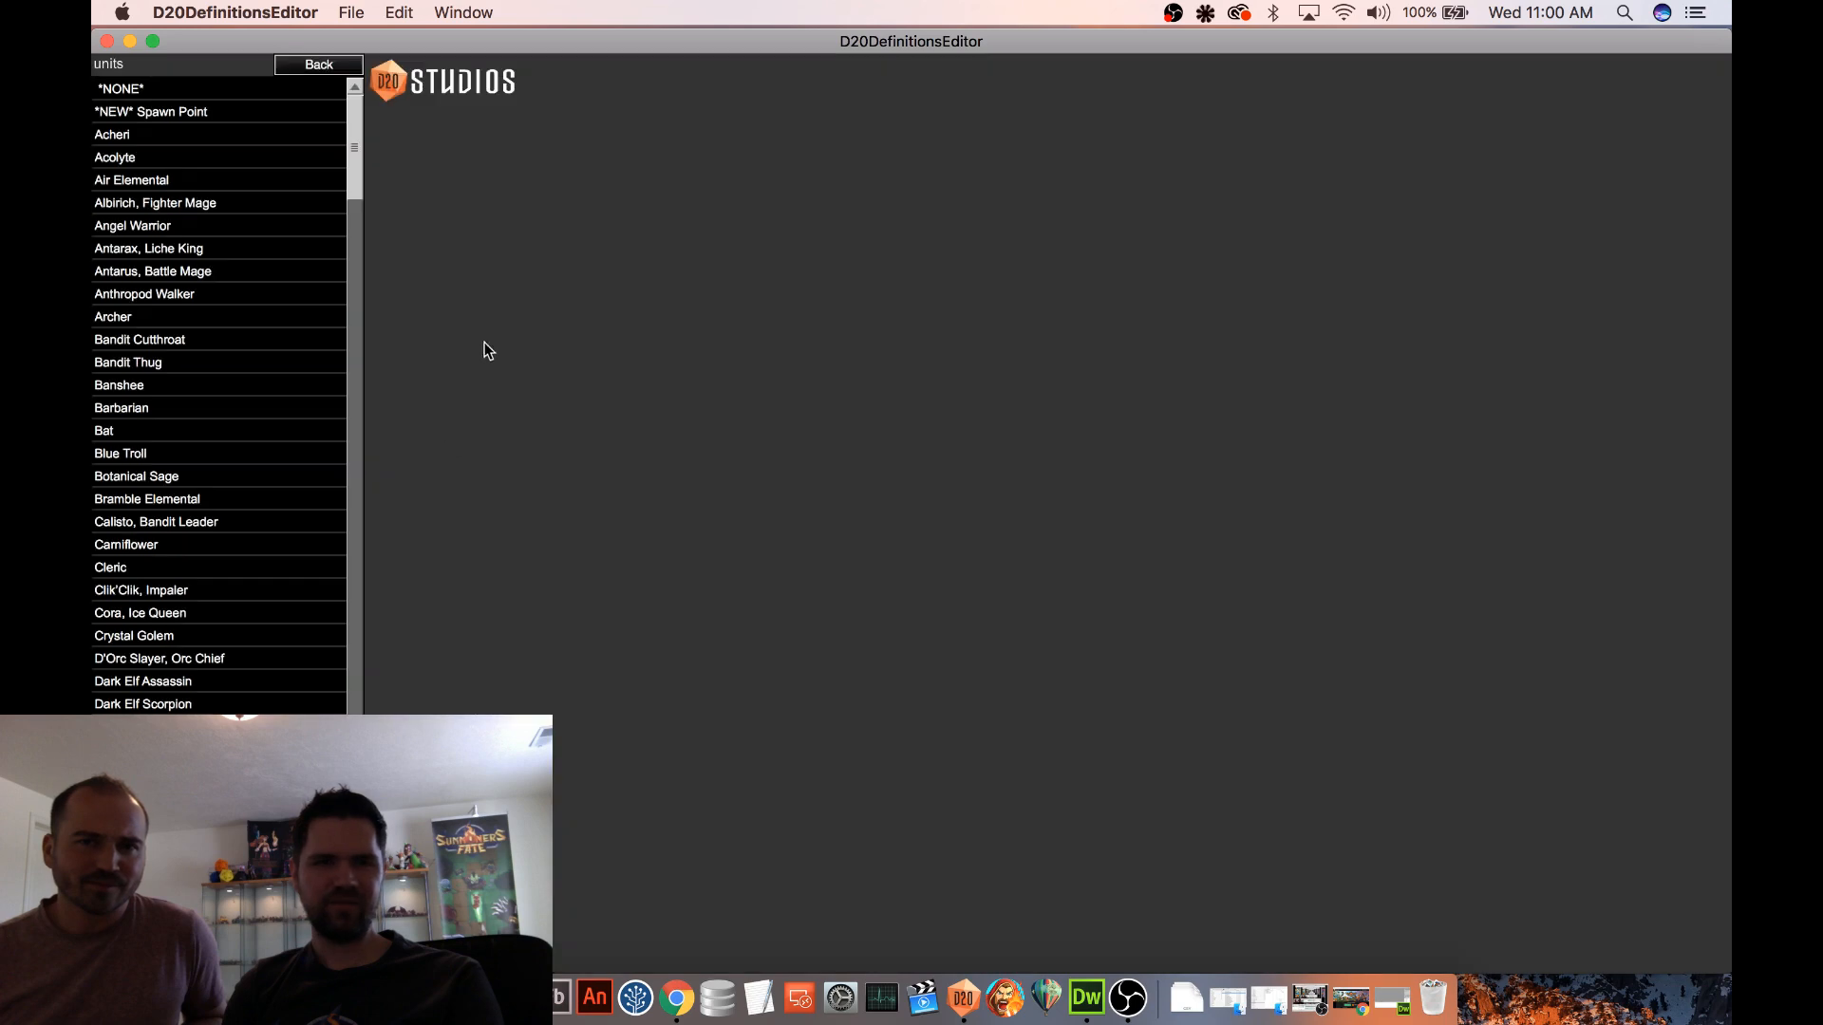
Open the Goblin Champion unit and its nested Inflict Vulnerable (Goblin X) ability for editing
left_click_drag(350, 143, 328, 317)
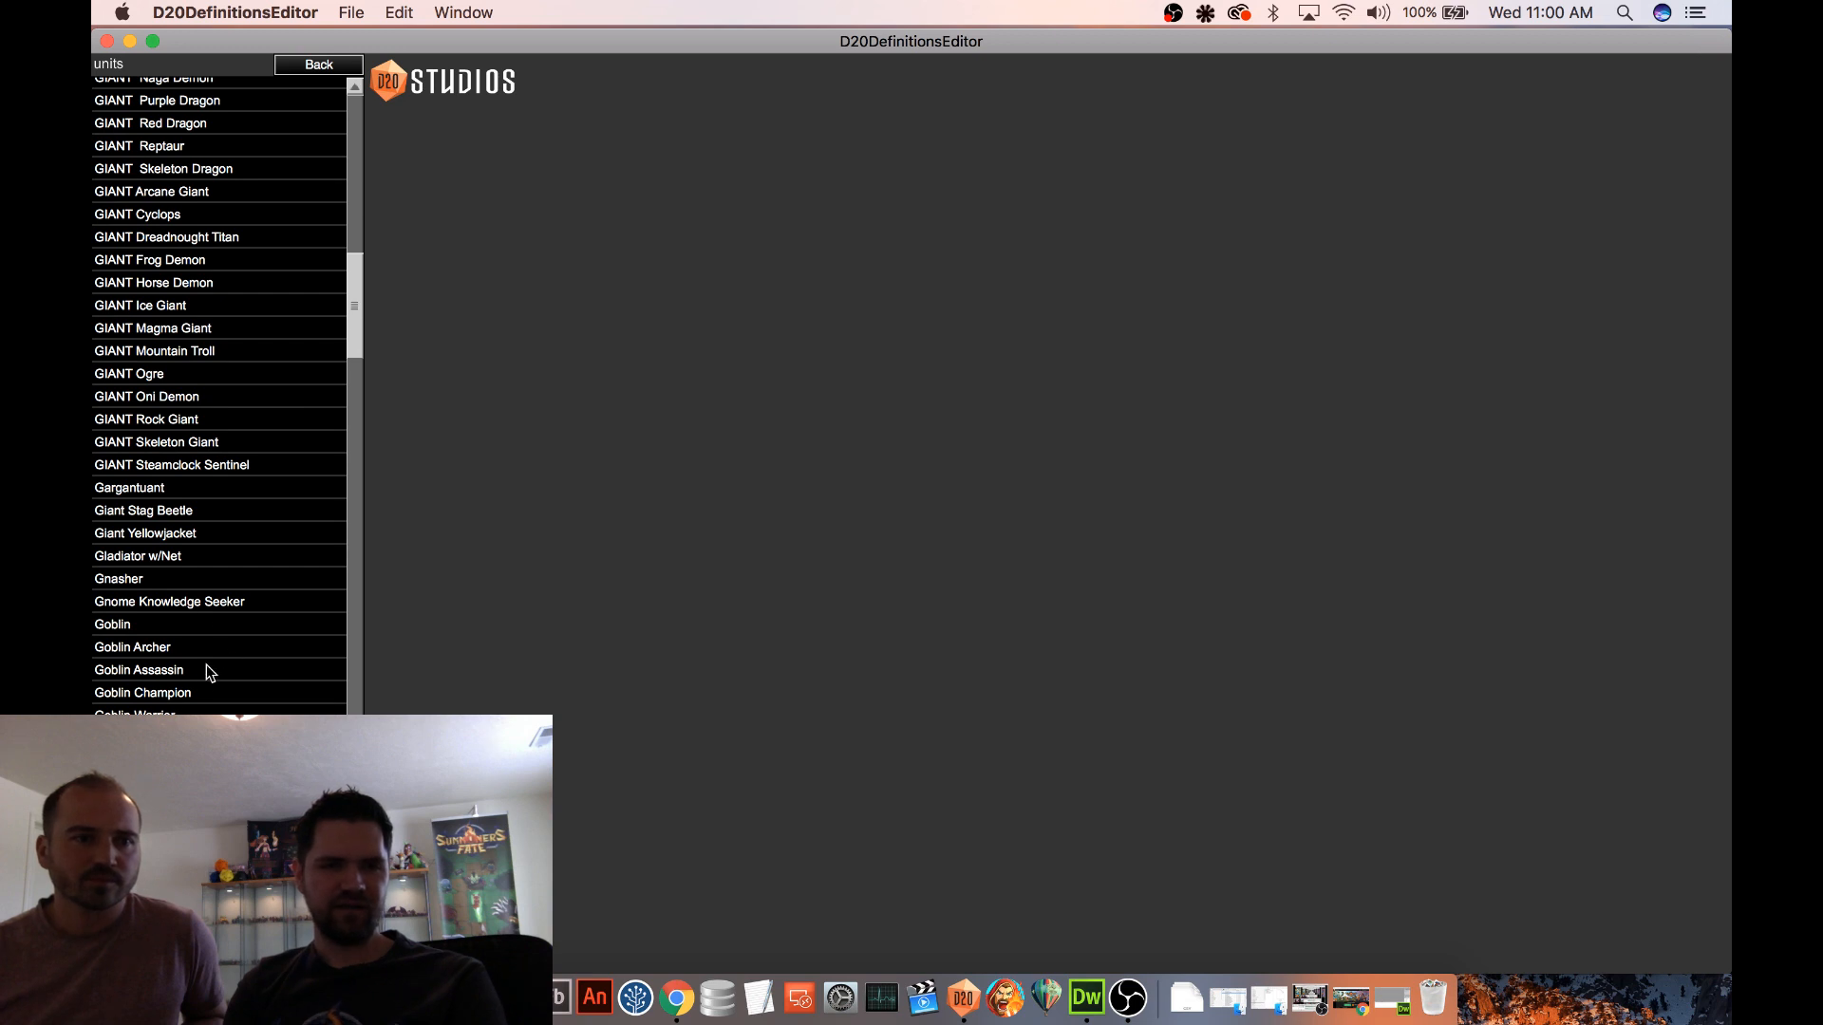
left_click(200, 692)
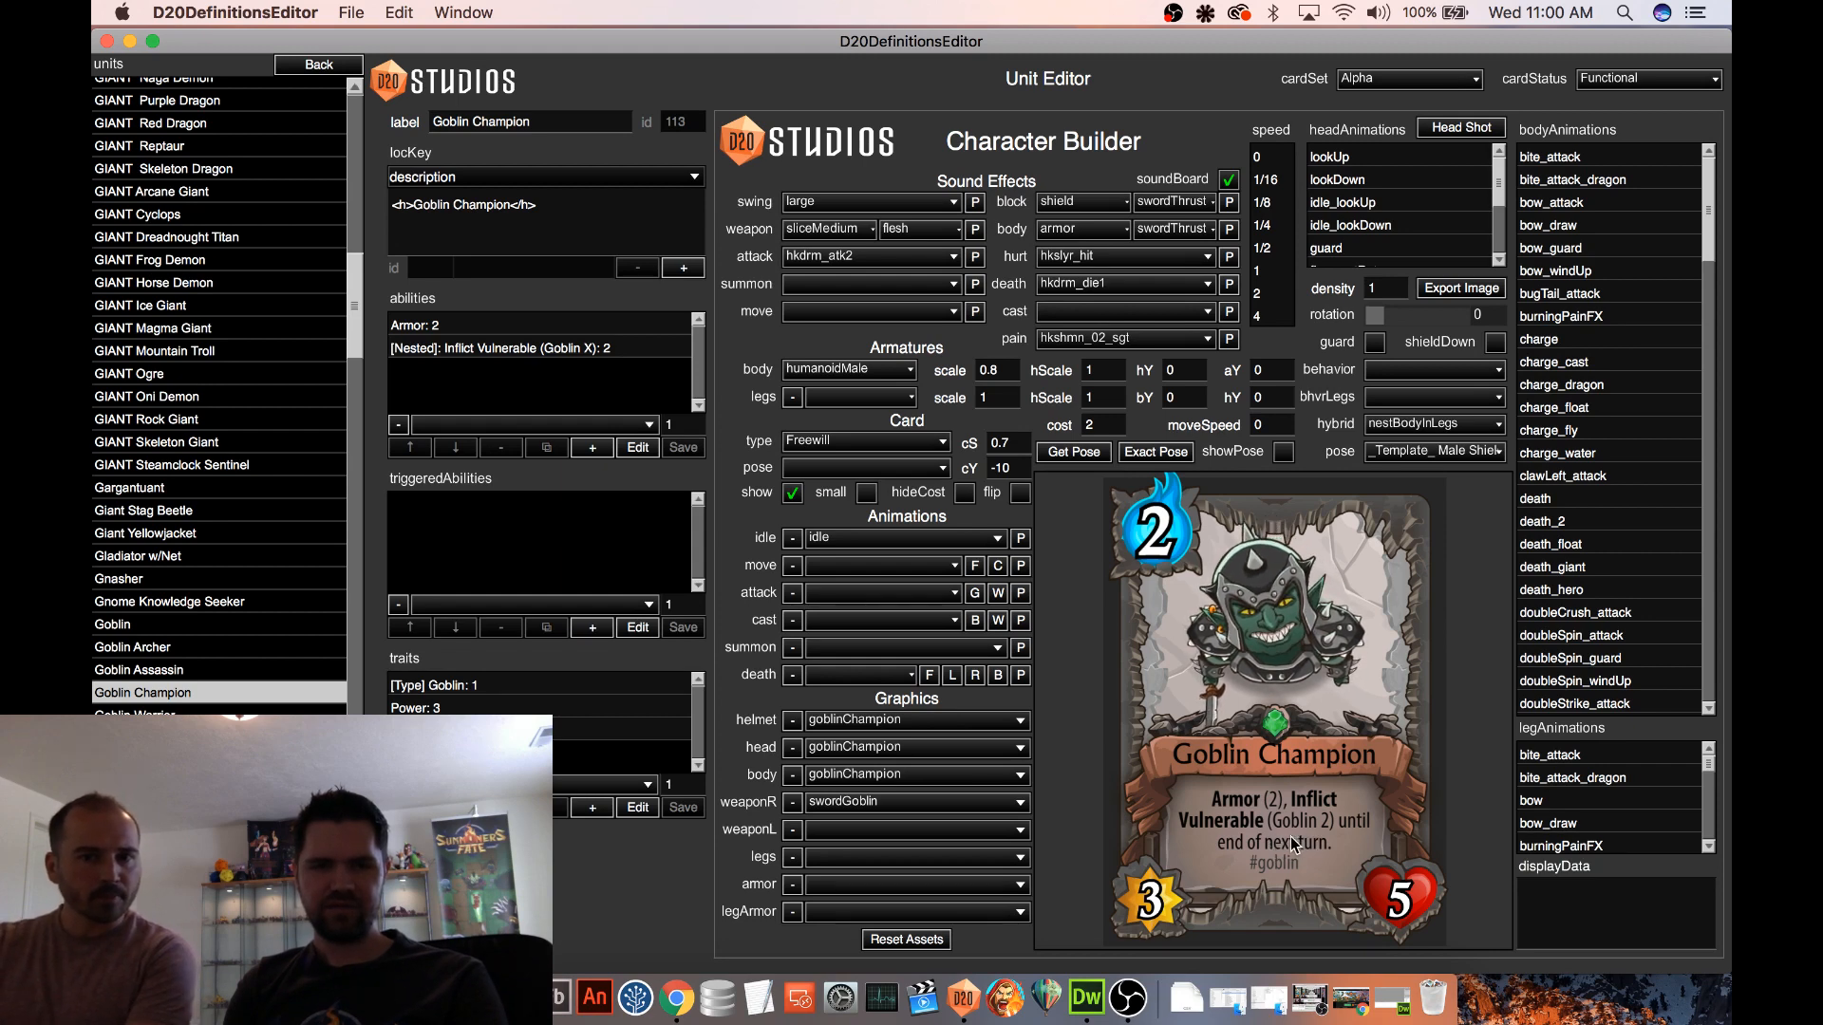
left_click(580, 329)
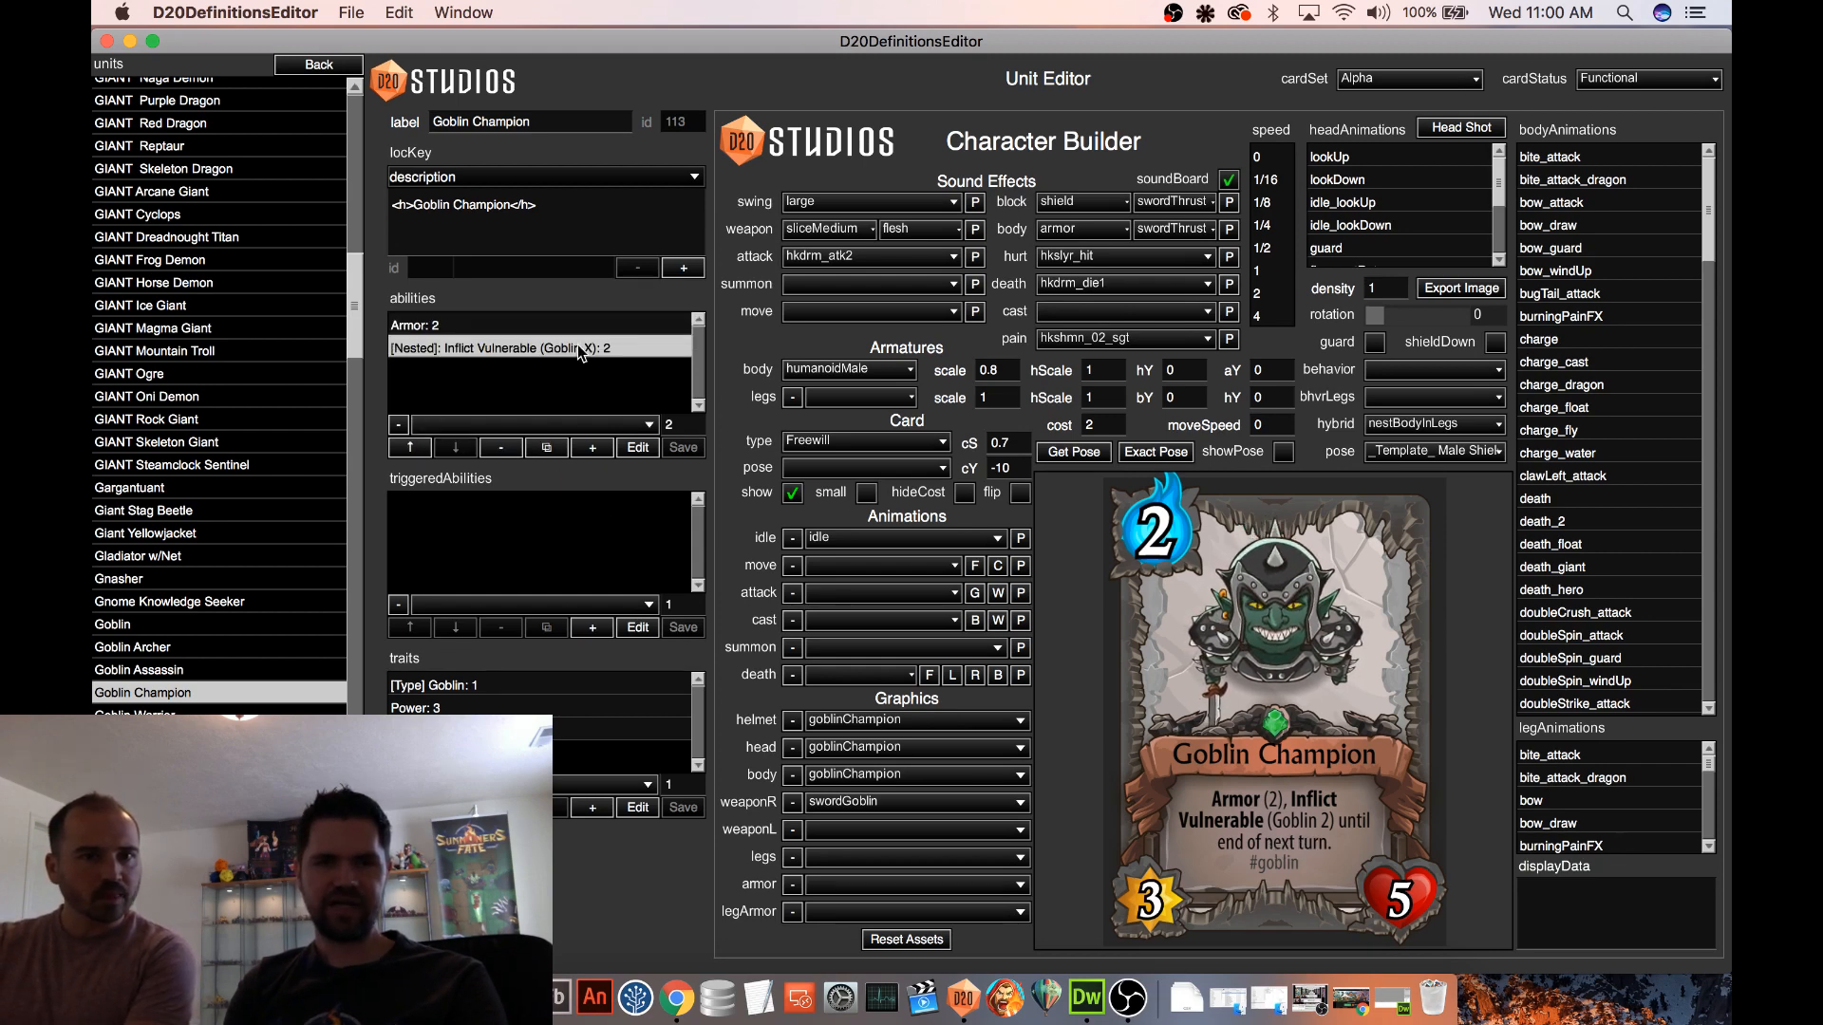
left_click(581, 346)
left_click(639, 447)
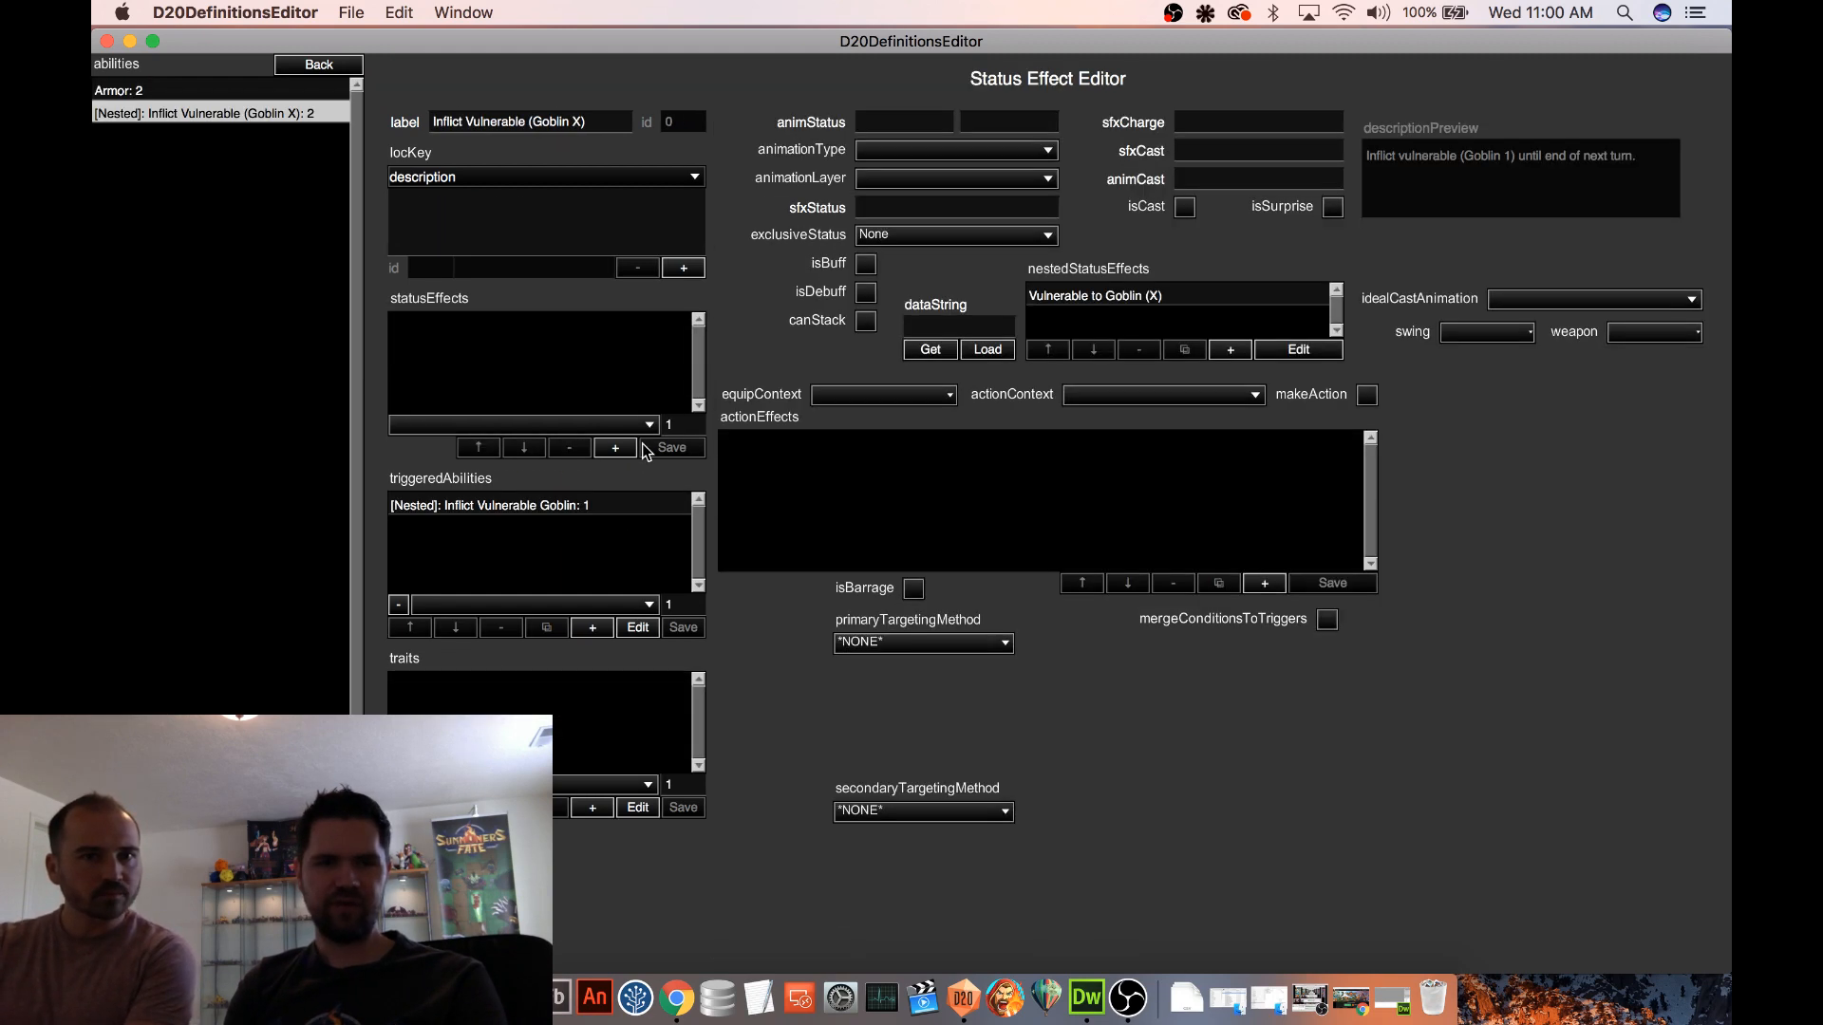
Review the nested Inflict Vulnerable Goblin triggered ability, return to the Goblin Champion, and reopen its Inflict Vulnerable (Goblin X) ability
left_click(608, 511)
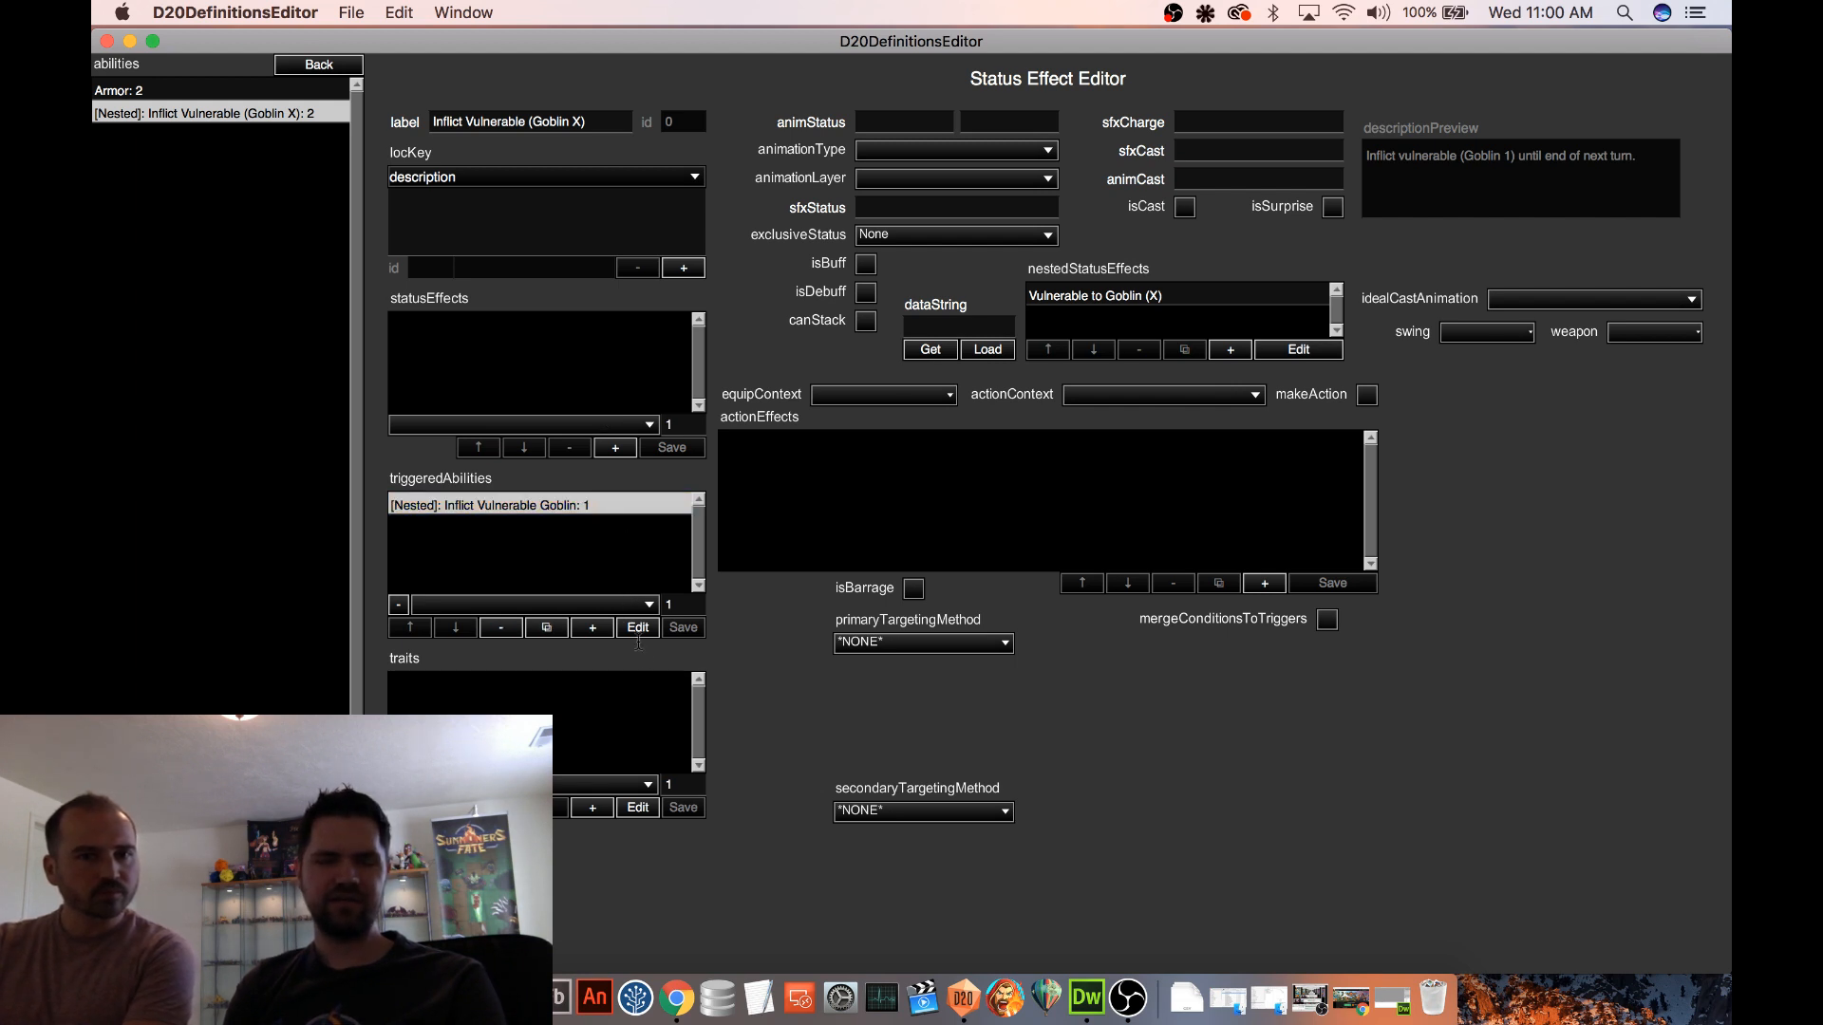
left_click(646, 627)
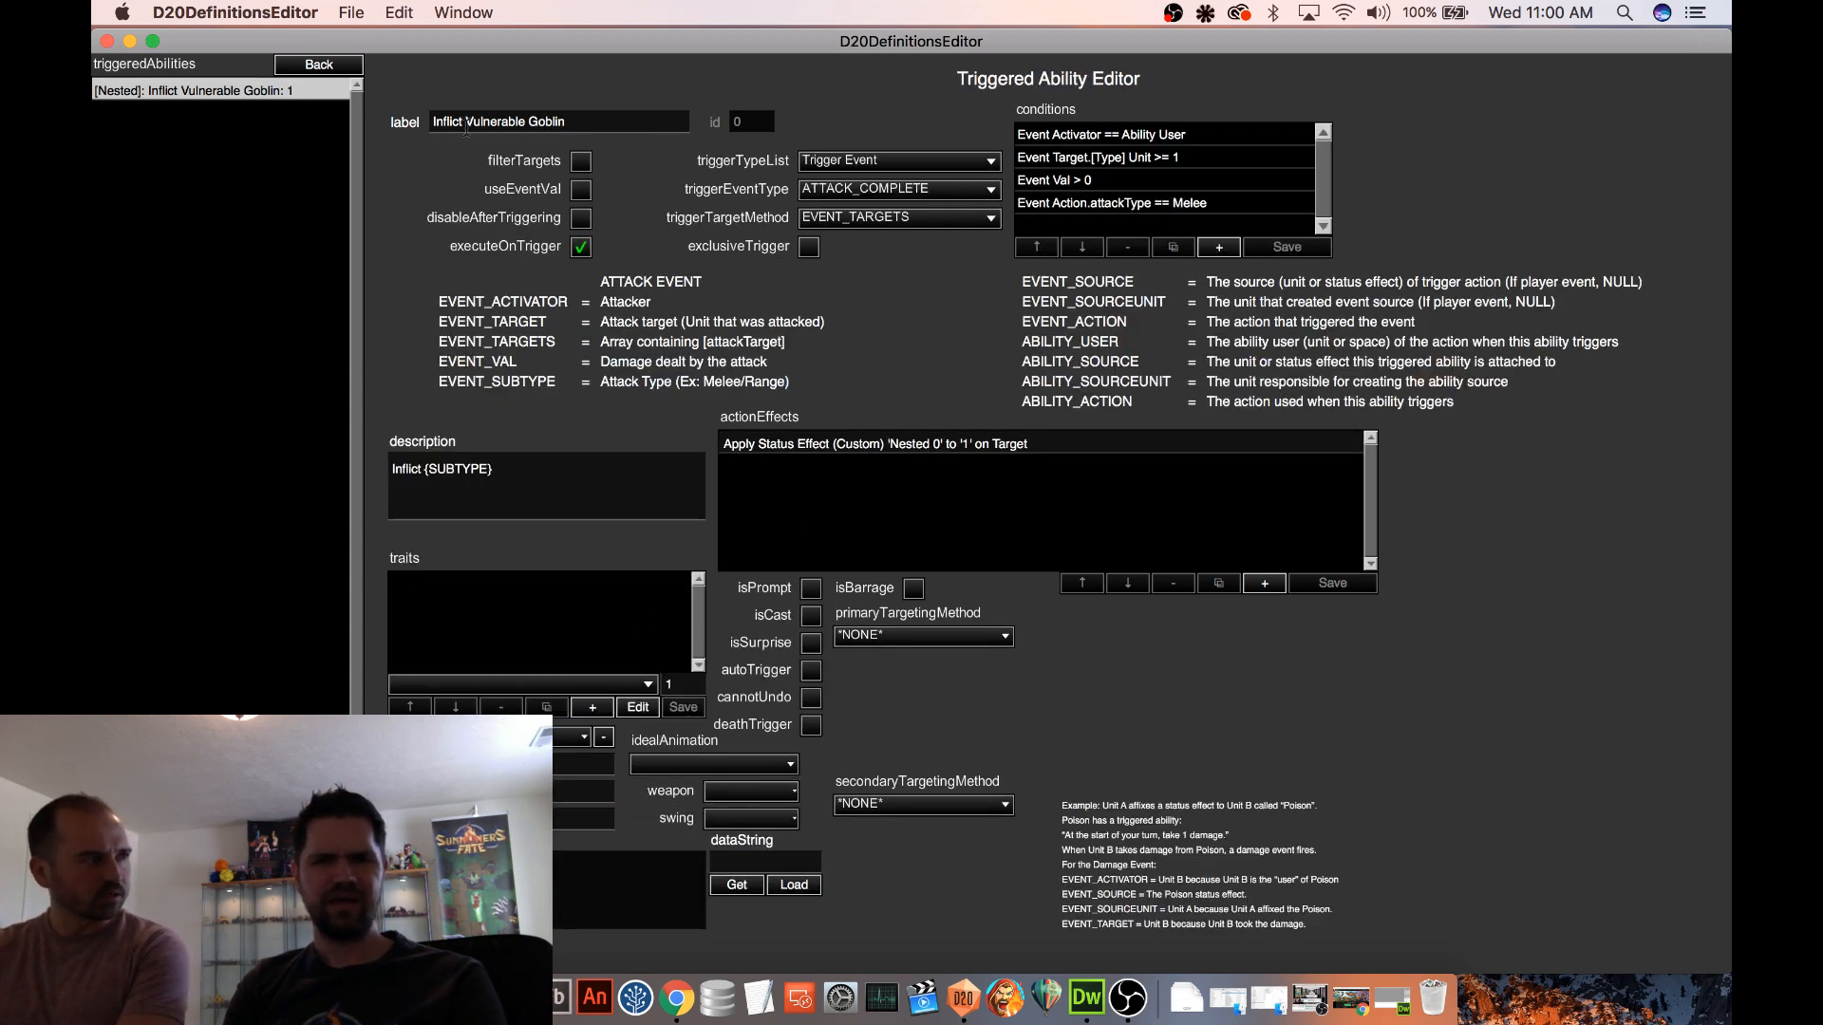
left_click(330, 66)
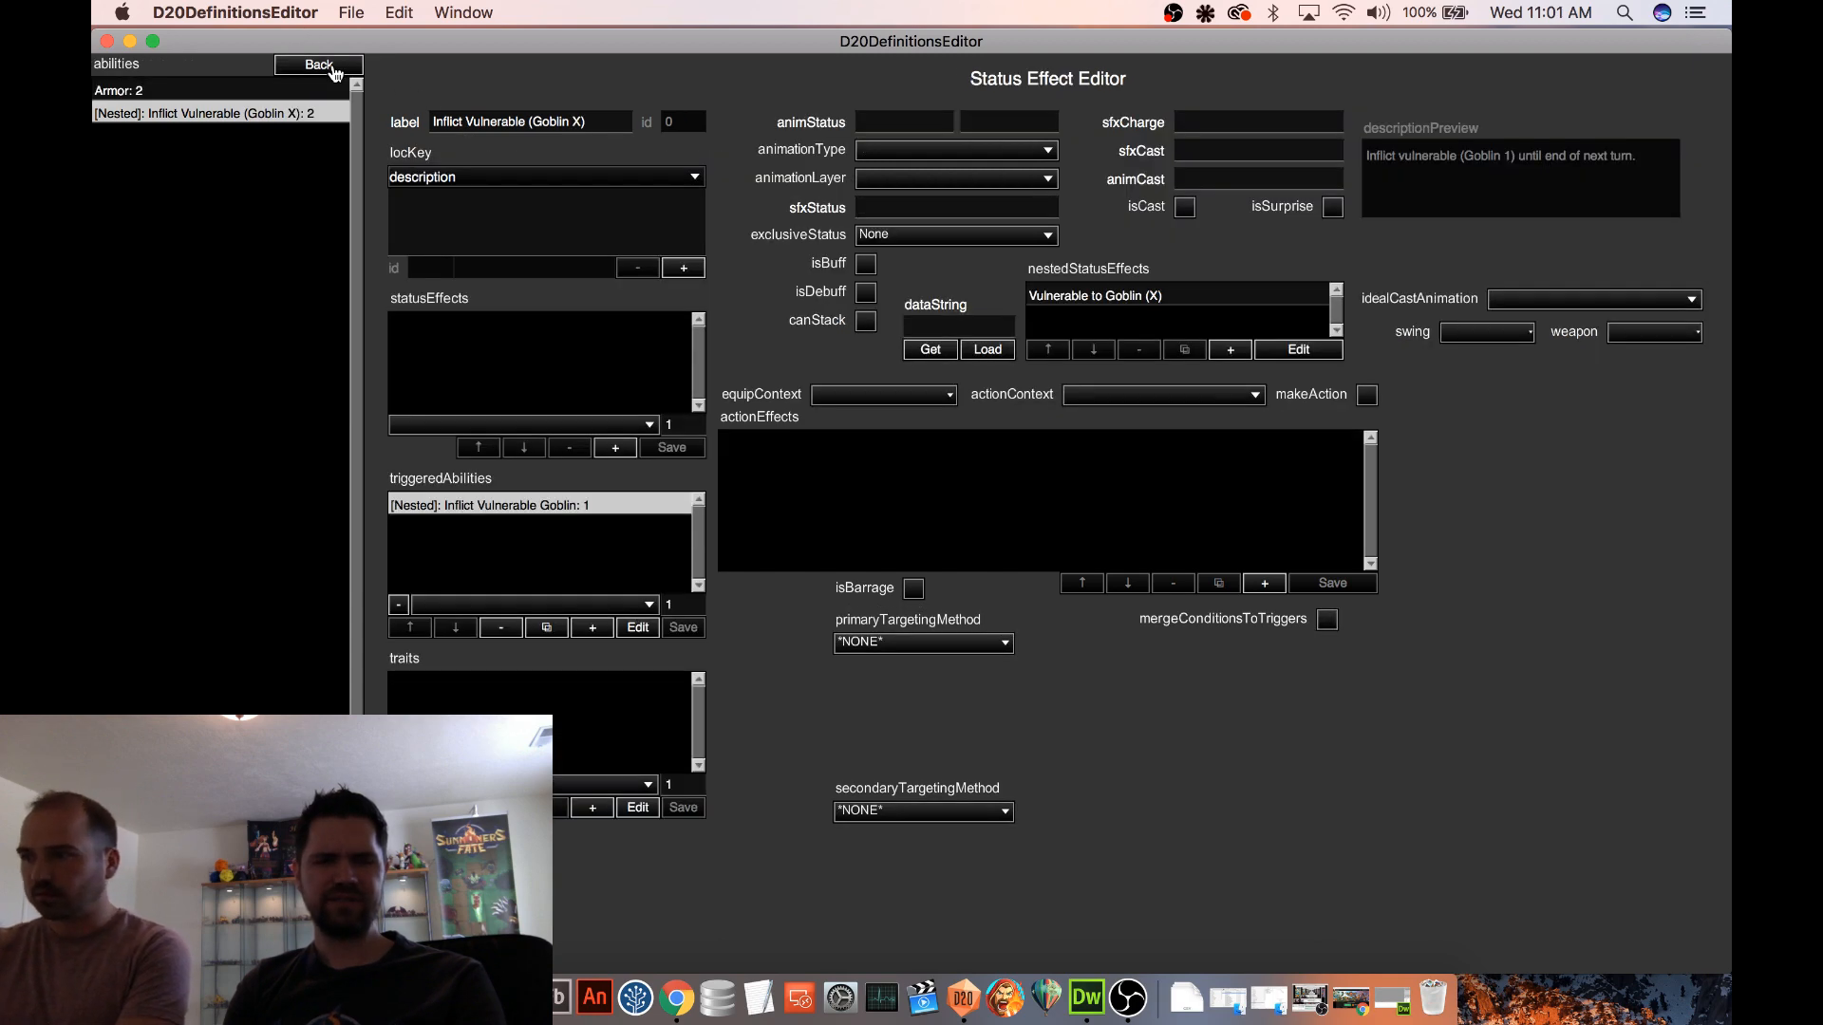
left_click(332, 67)
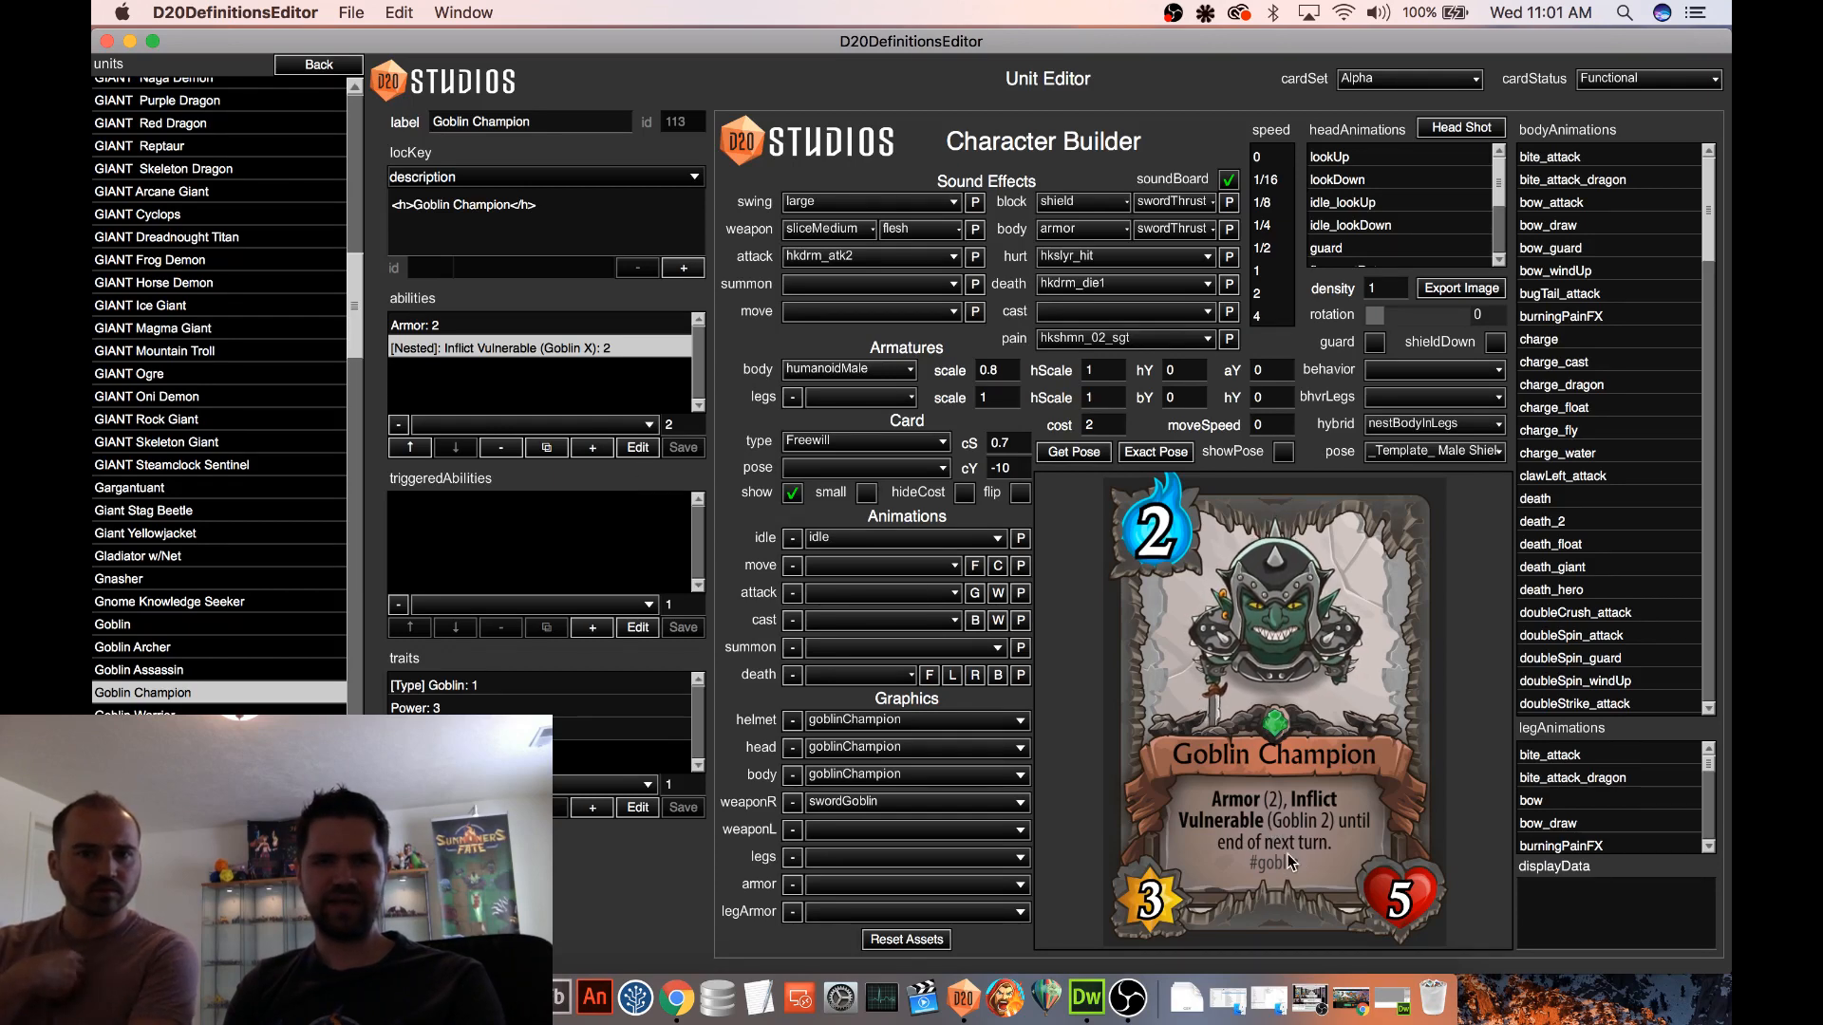
left_click(637, 450)
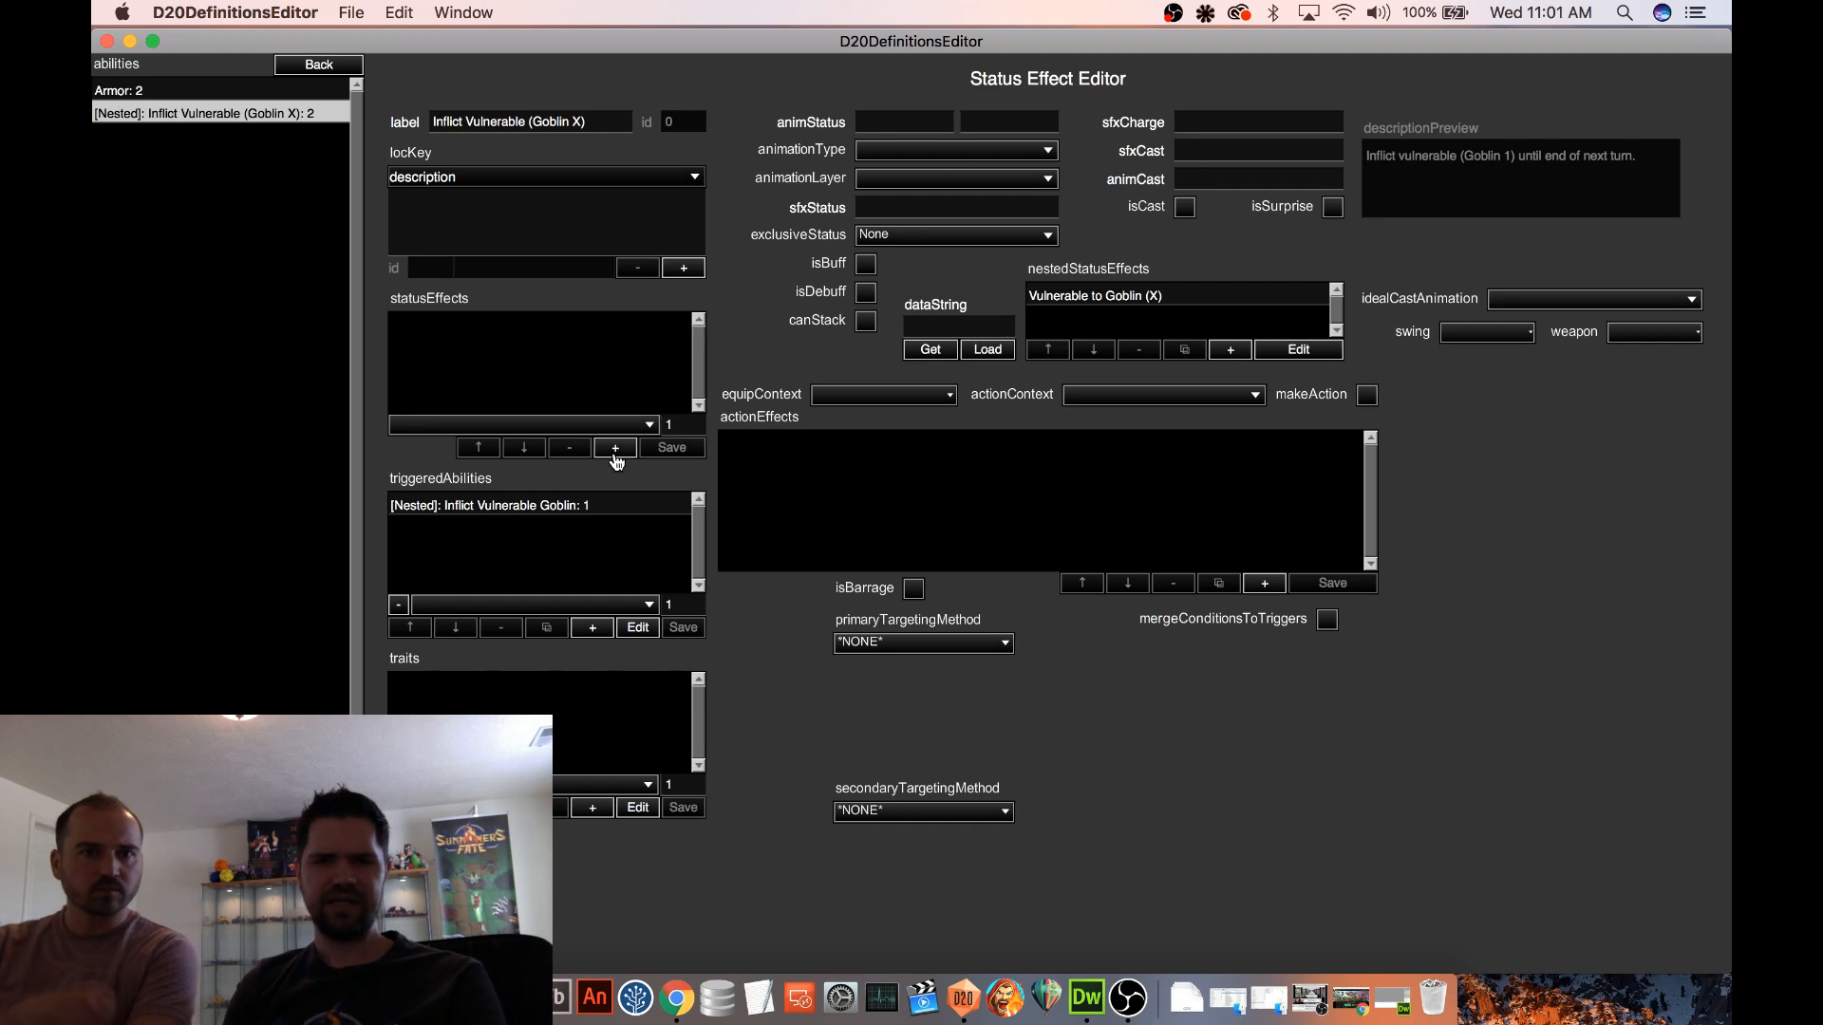
Examine the action effect of the Inflict Vulnerable Goblin triggered ability and return to the Inflict Vulnerable (Goblin X) ability
left_click(588, 505)
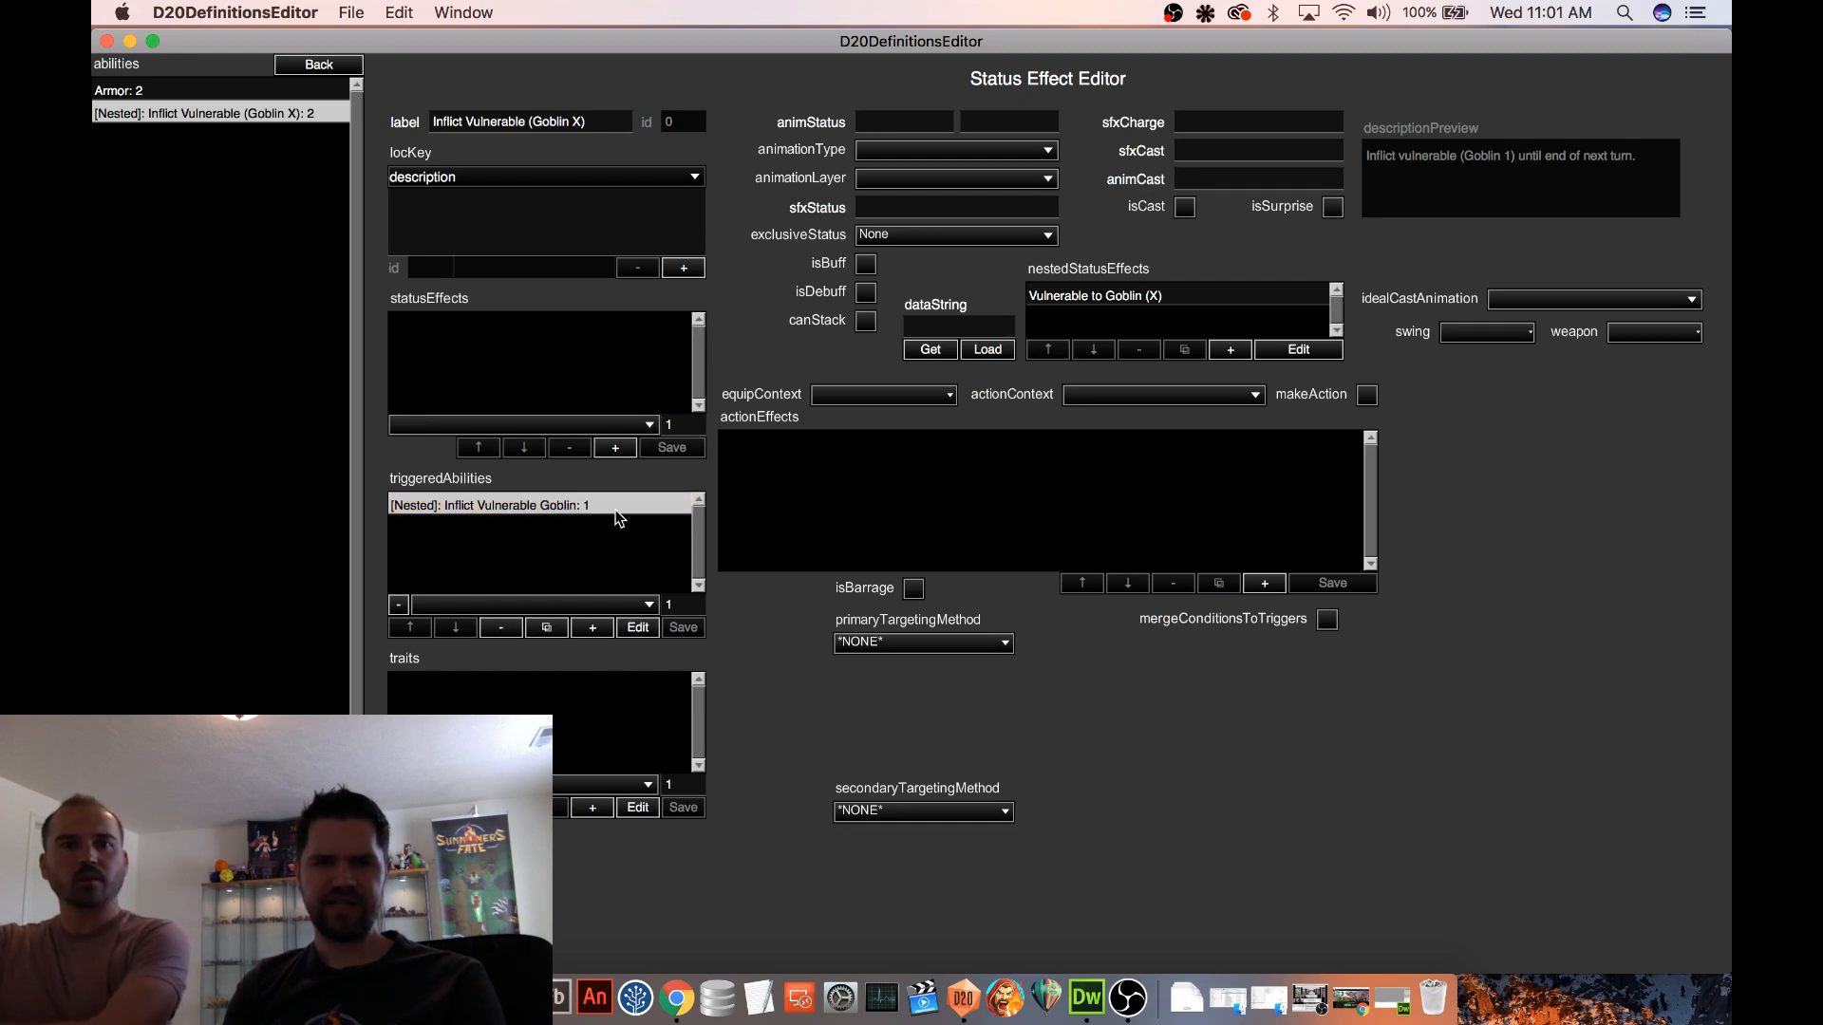
left_click(638, 628)
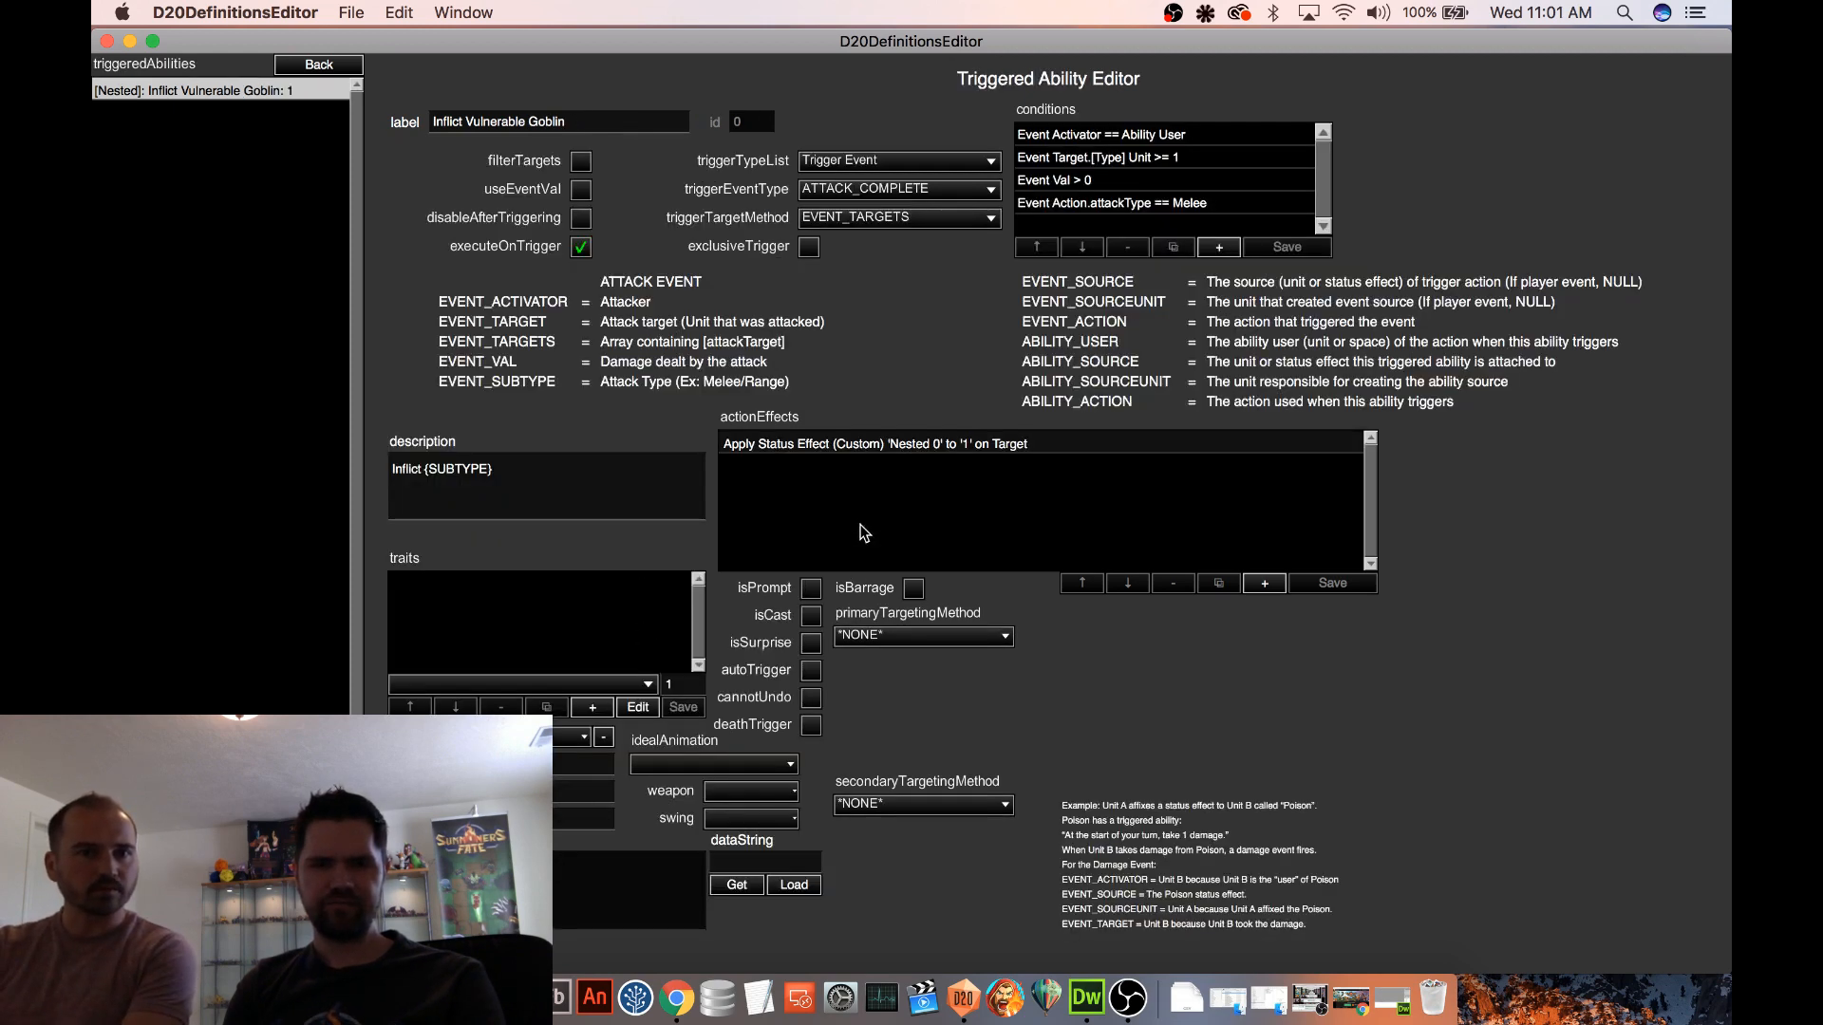
left_click(887, 447)
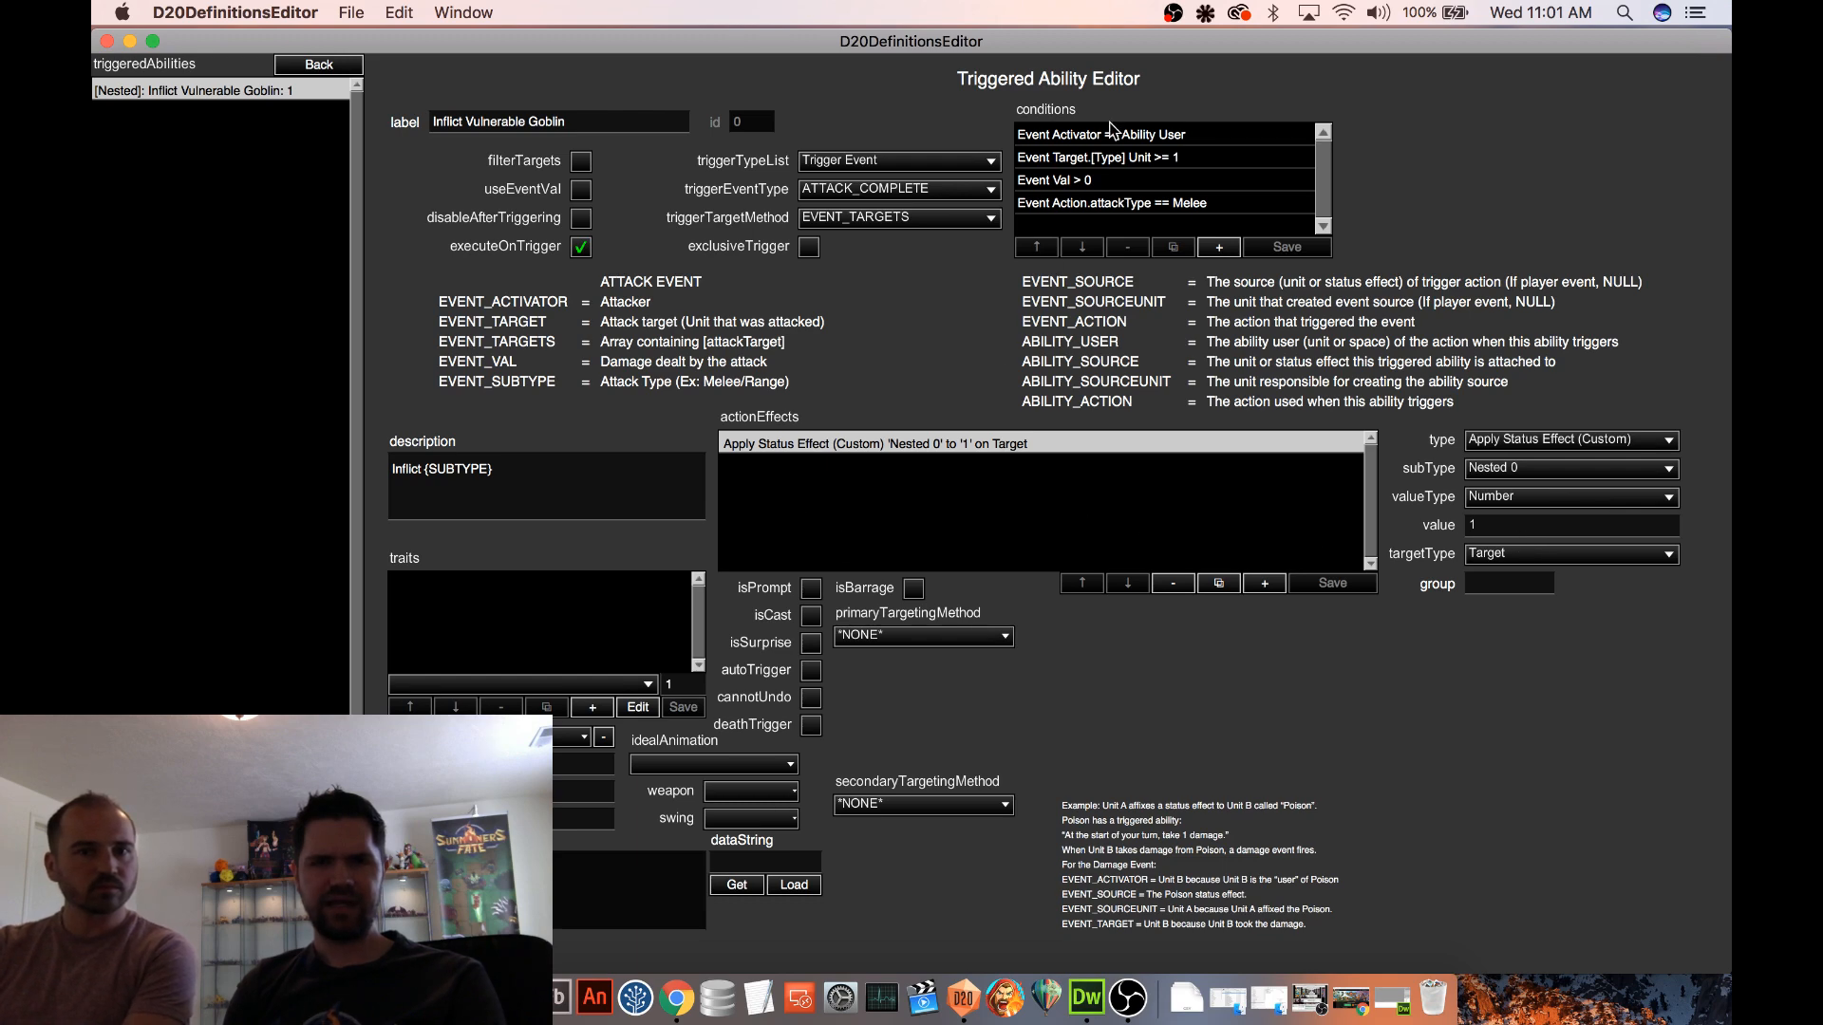
left_click(321, 66)
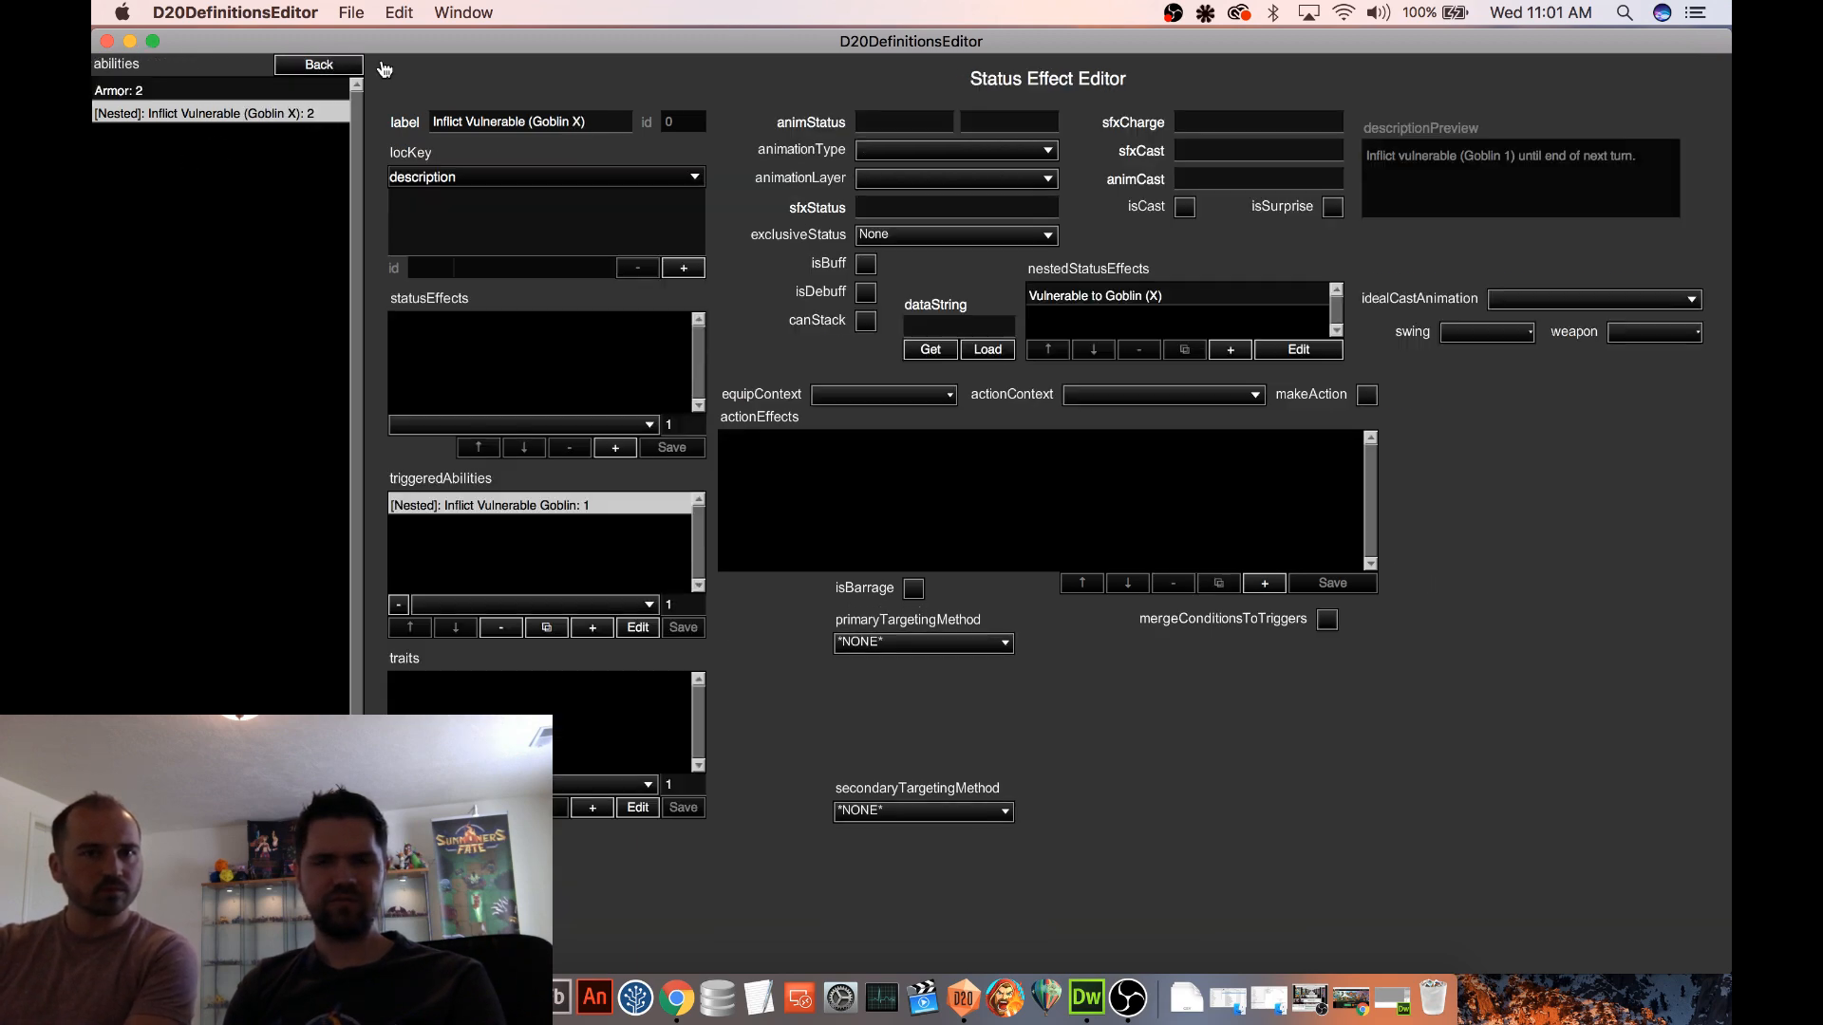
Open the nested Vulnerable to Goblin (X) status effect and review its Add XtraDamage on Damage triggered ability
left_click(1107, 298)
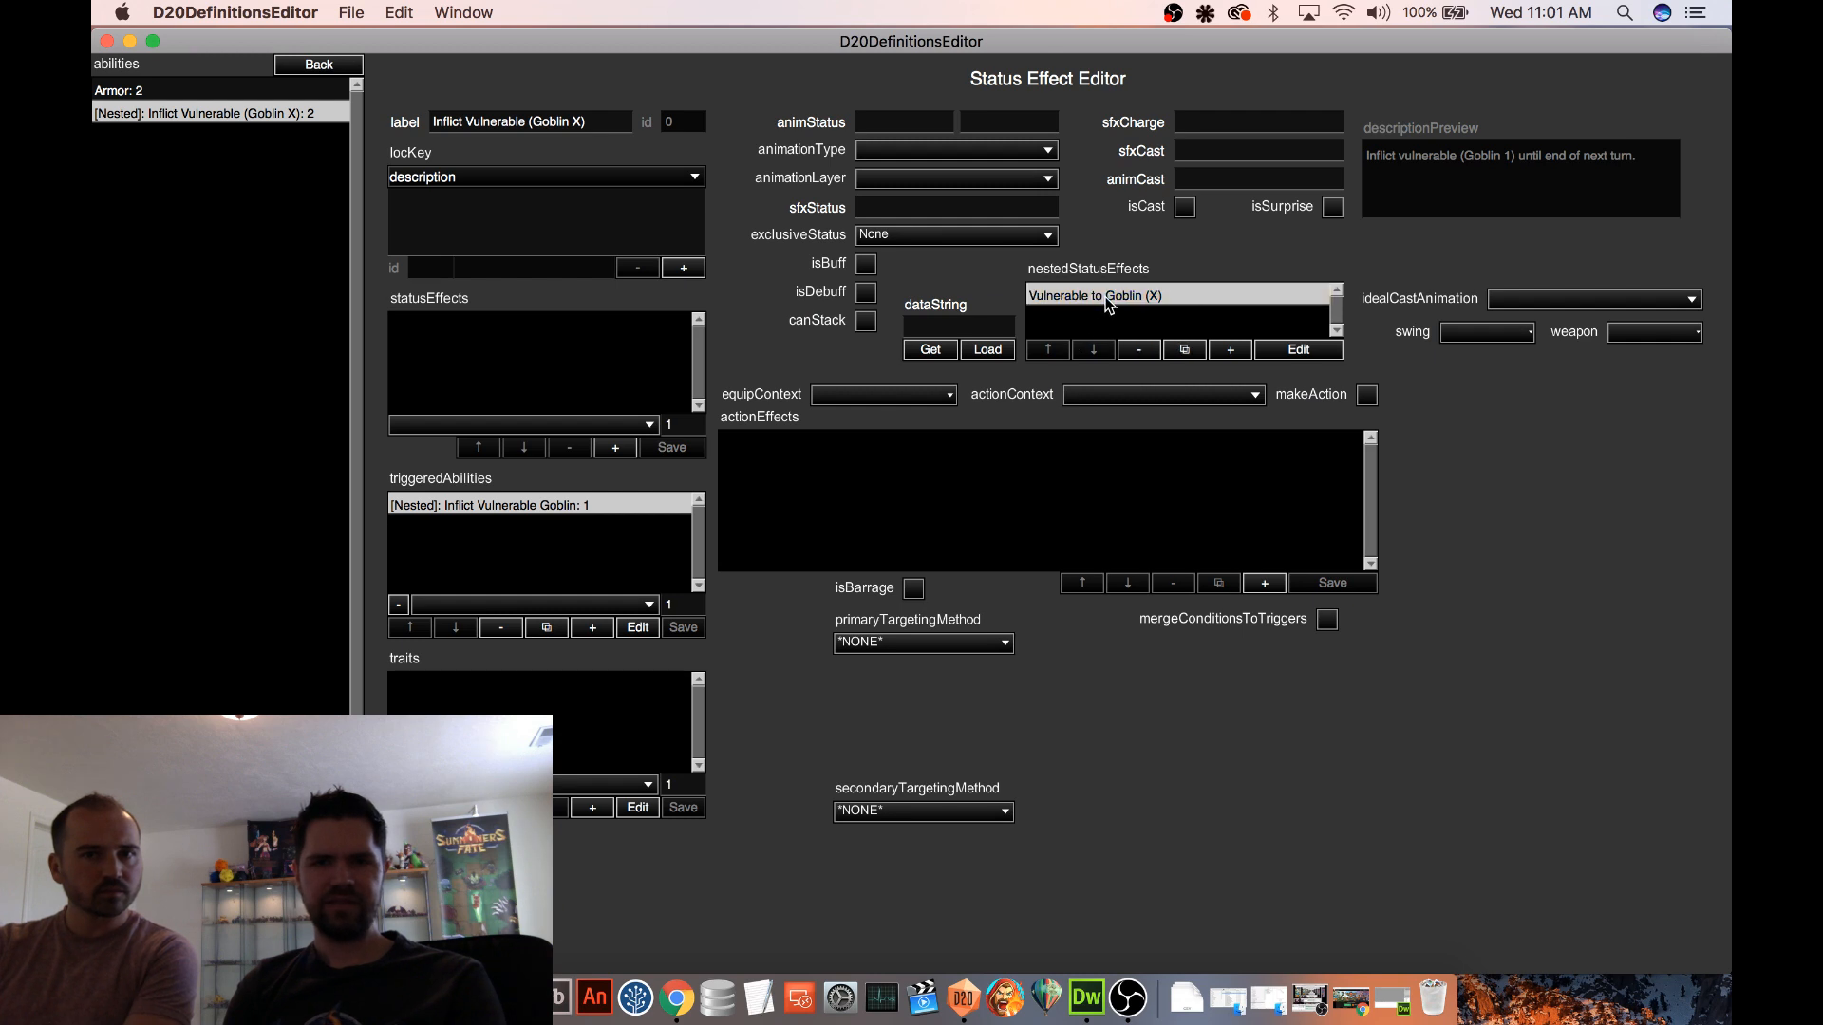
left_click(1333, 348)
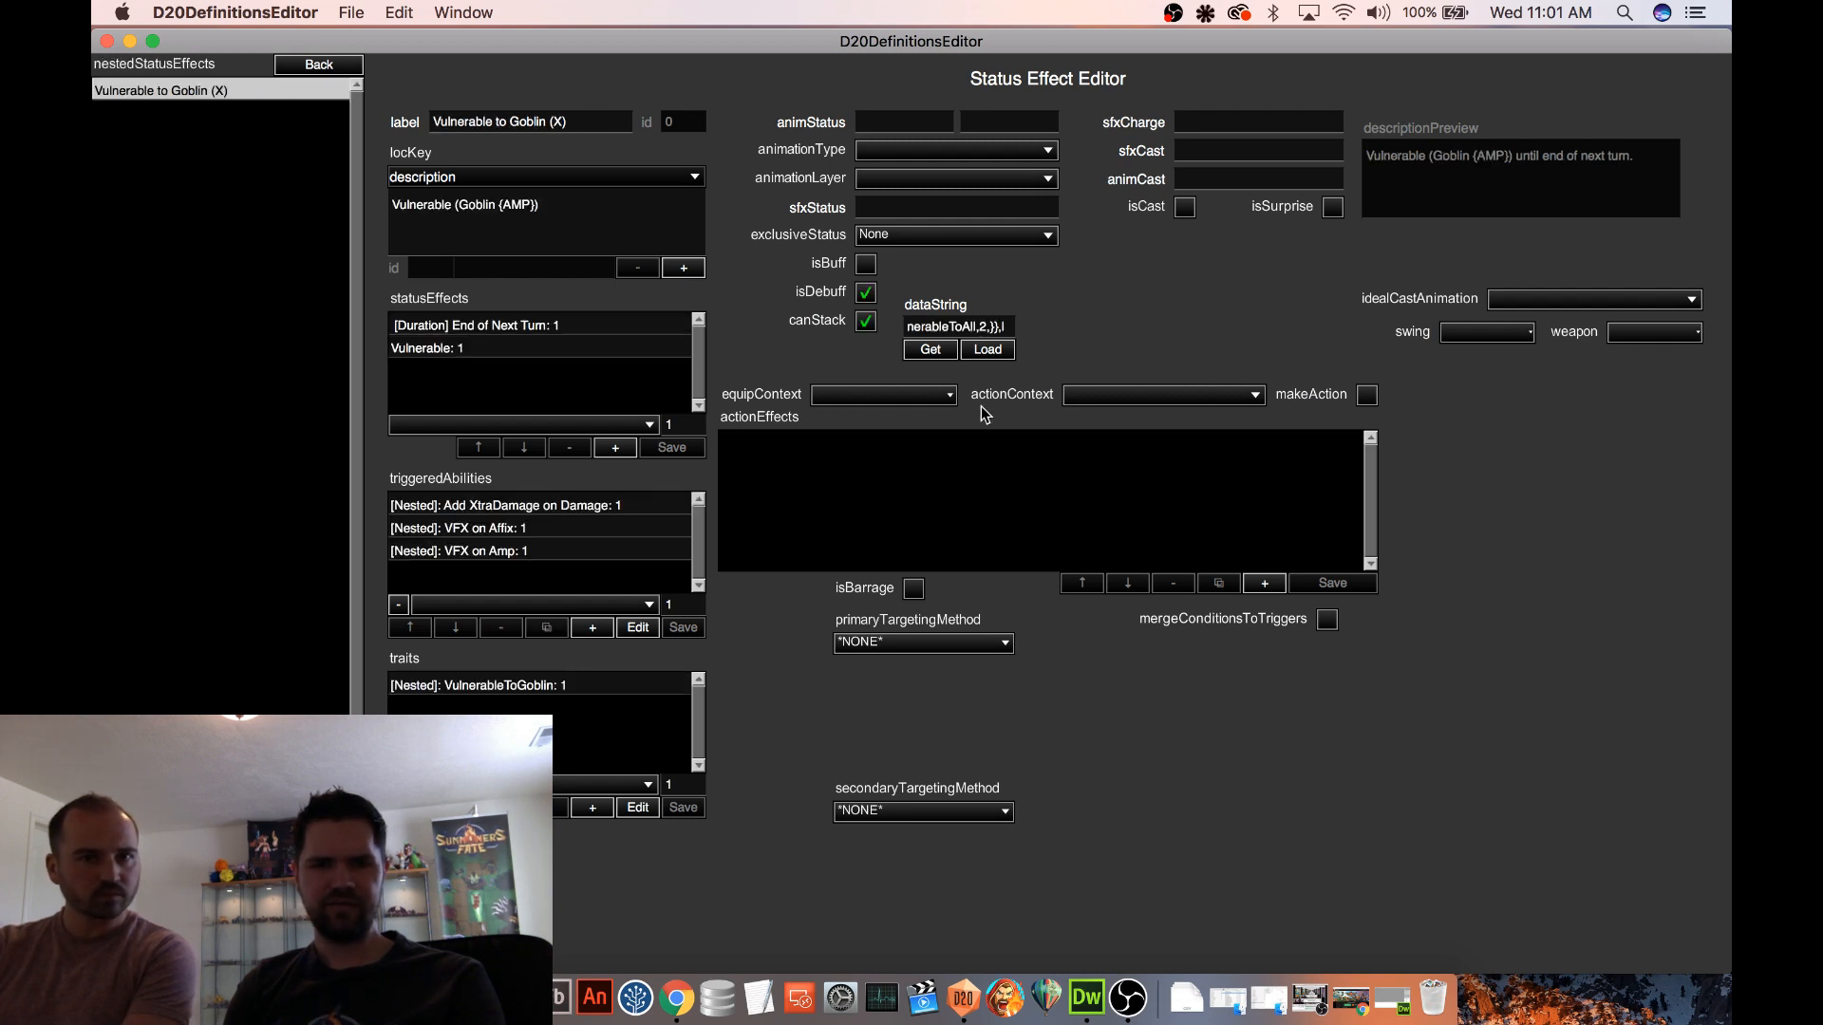
left_click(568, 507)
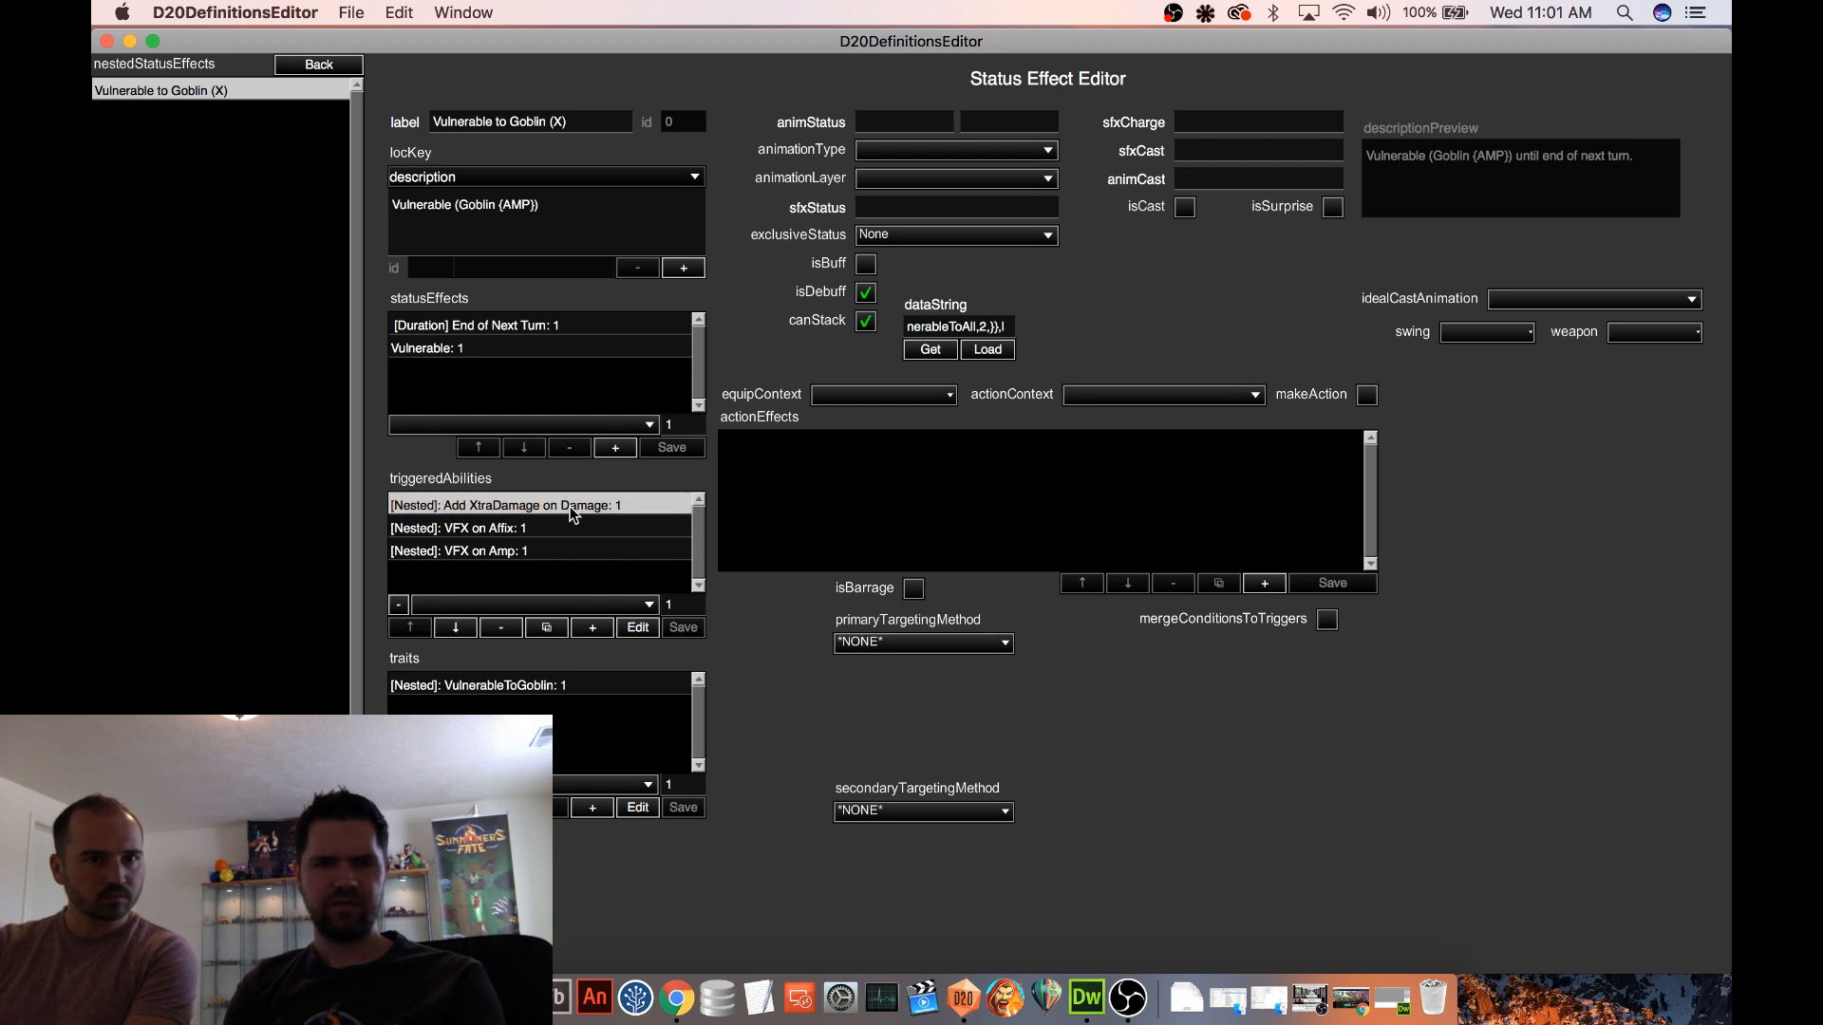
left_click(630, 630)
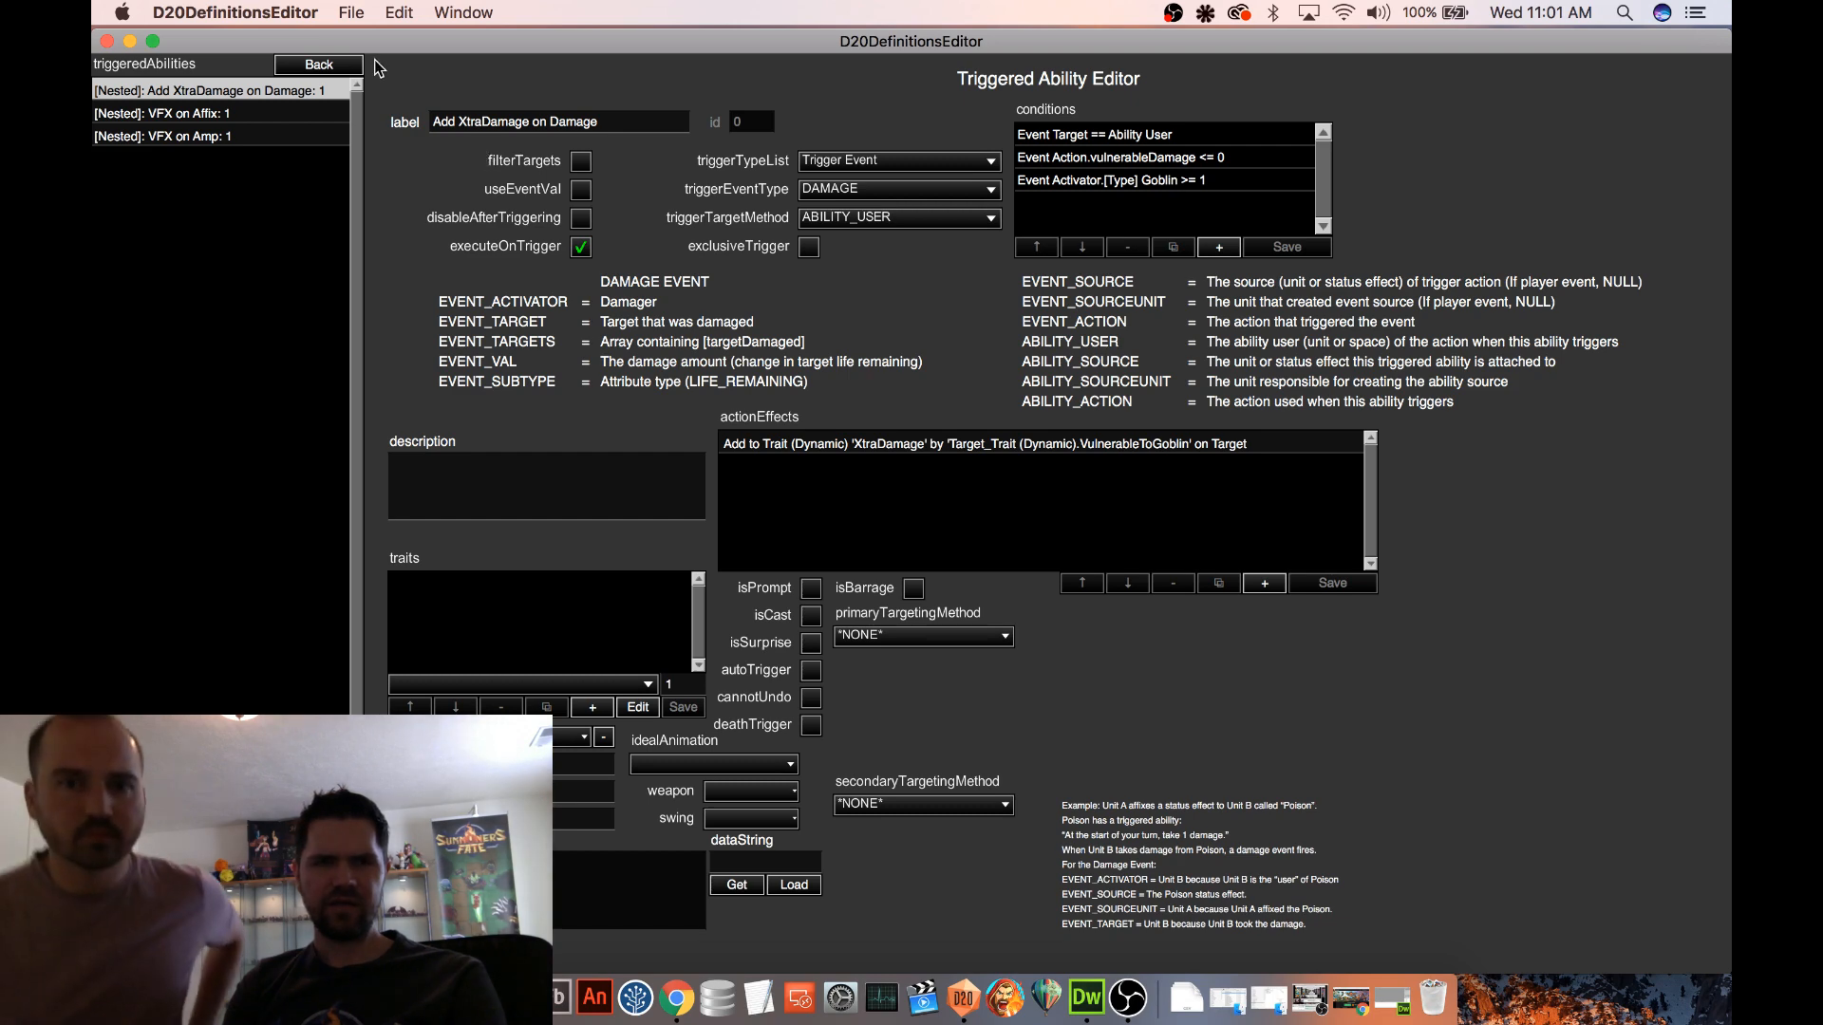
left_click(312, 67)
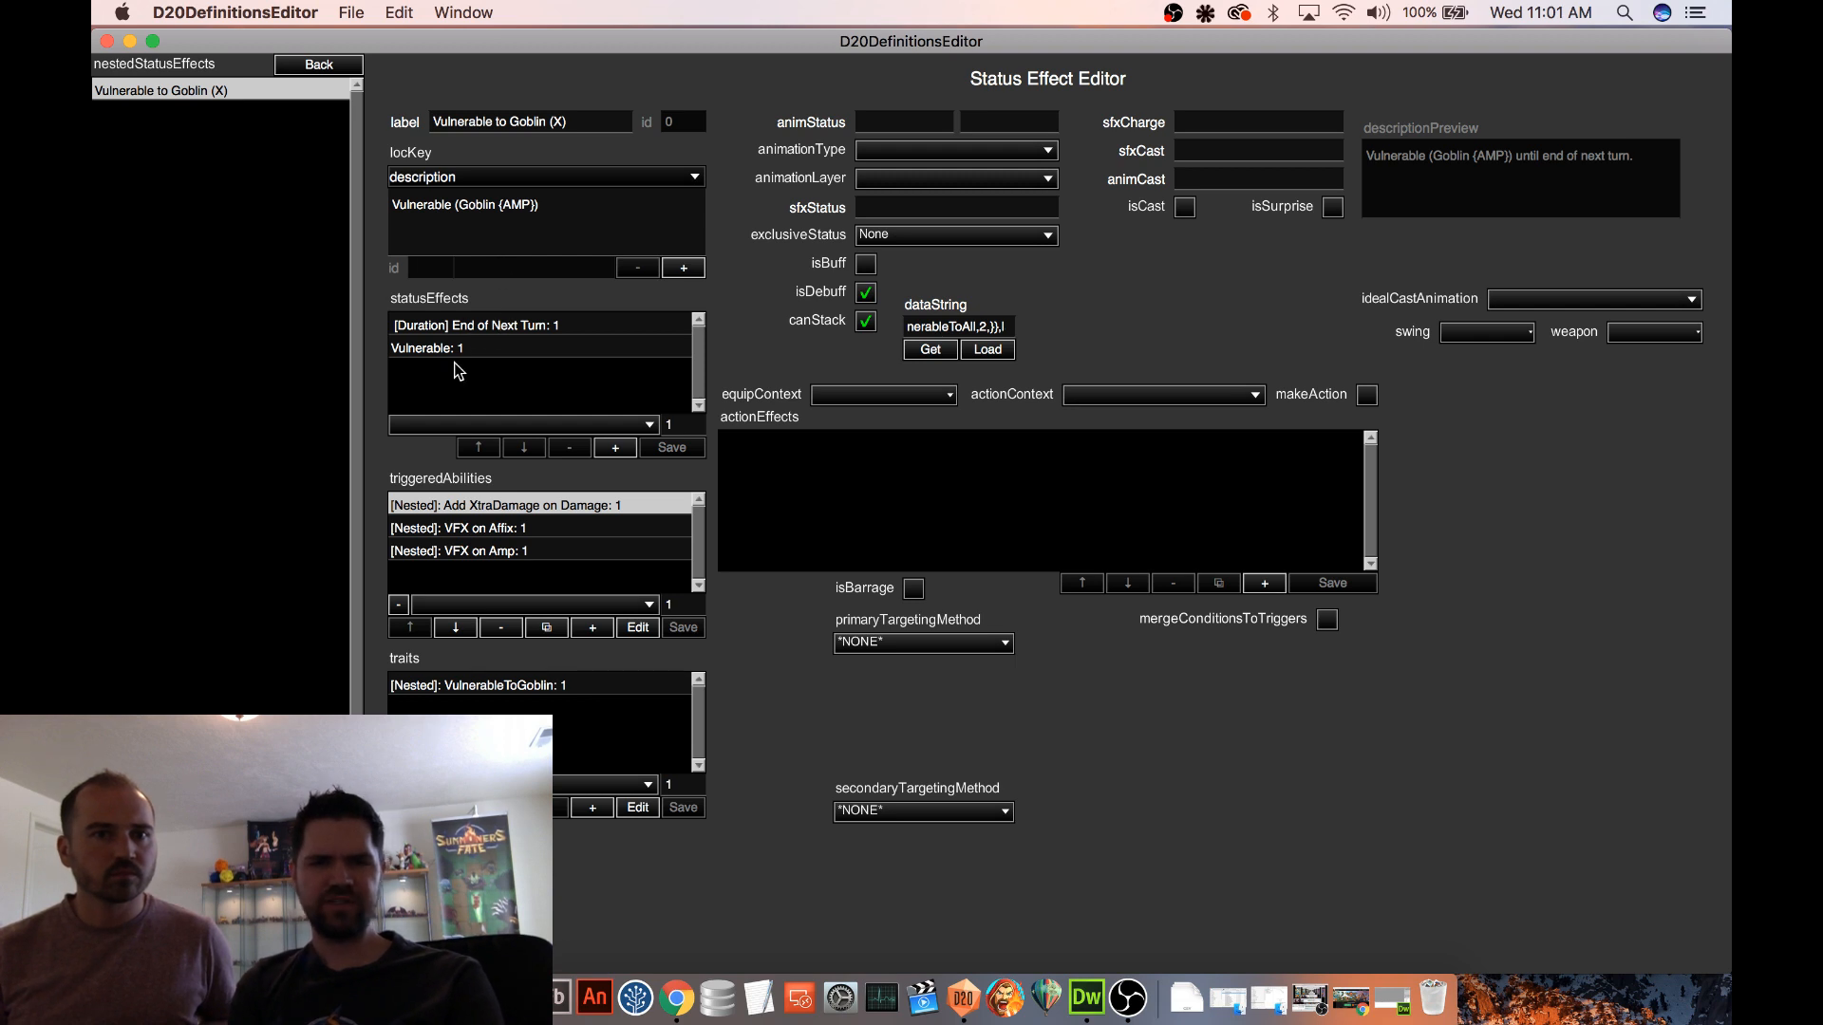
Review the VFX on Affix triggered ability of Vulnerable to Goblin (X) and inspect its Apply Status Effect (Custom) action
left_click(523, 533)
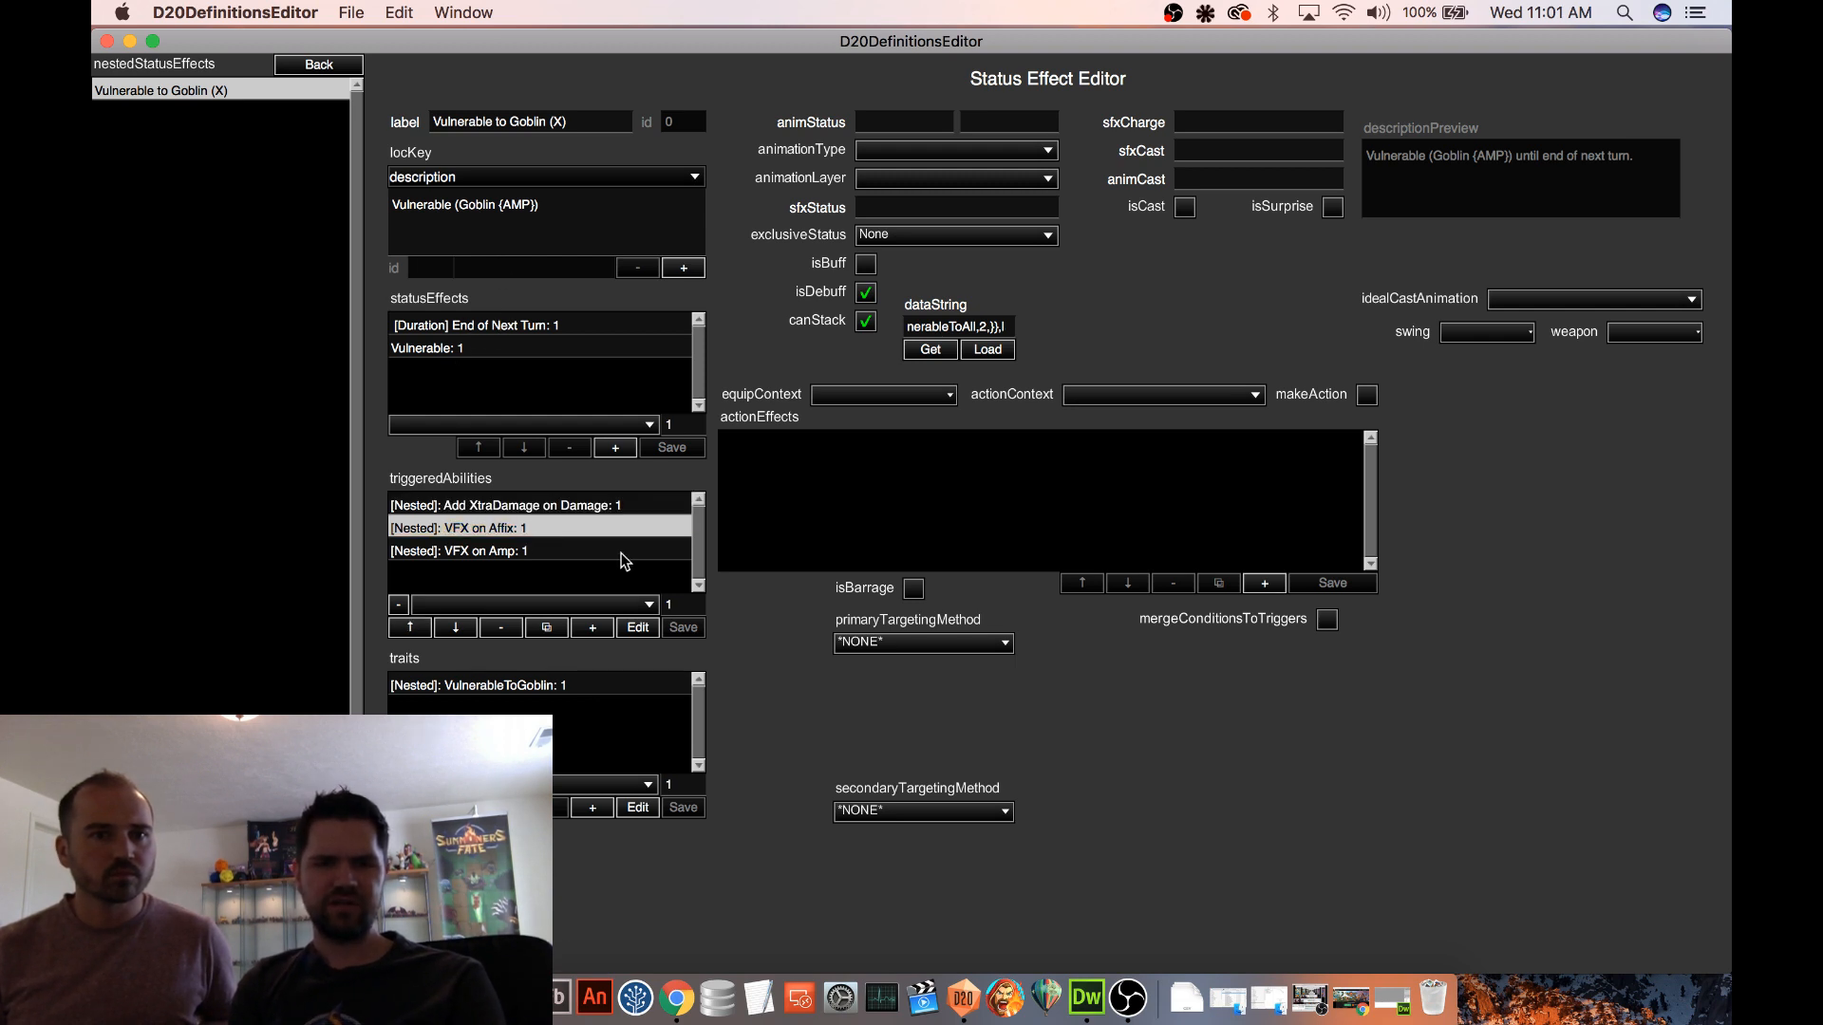
left_click(640, 634)
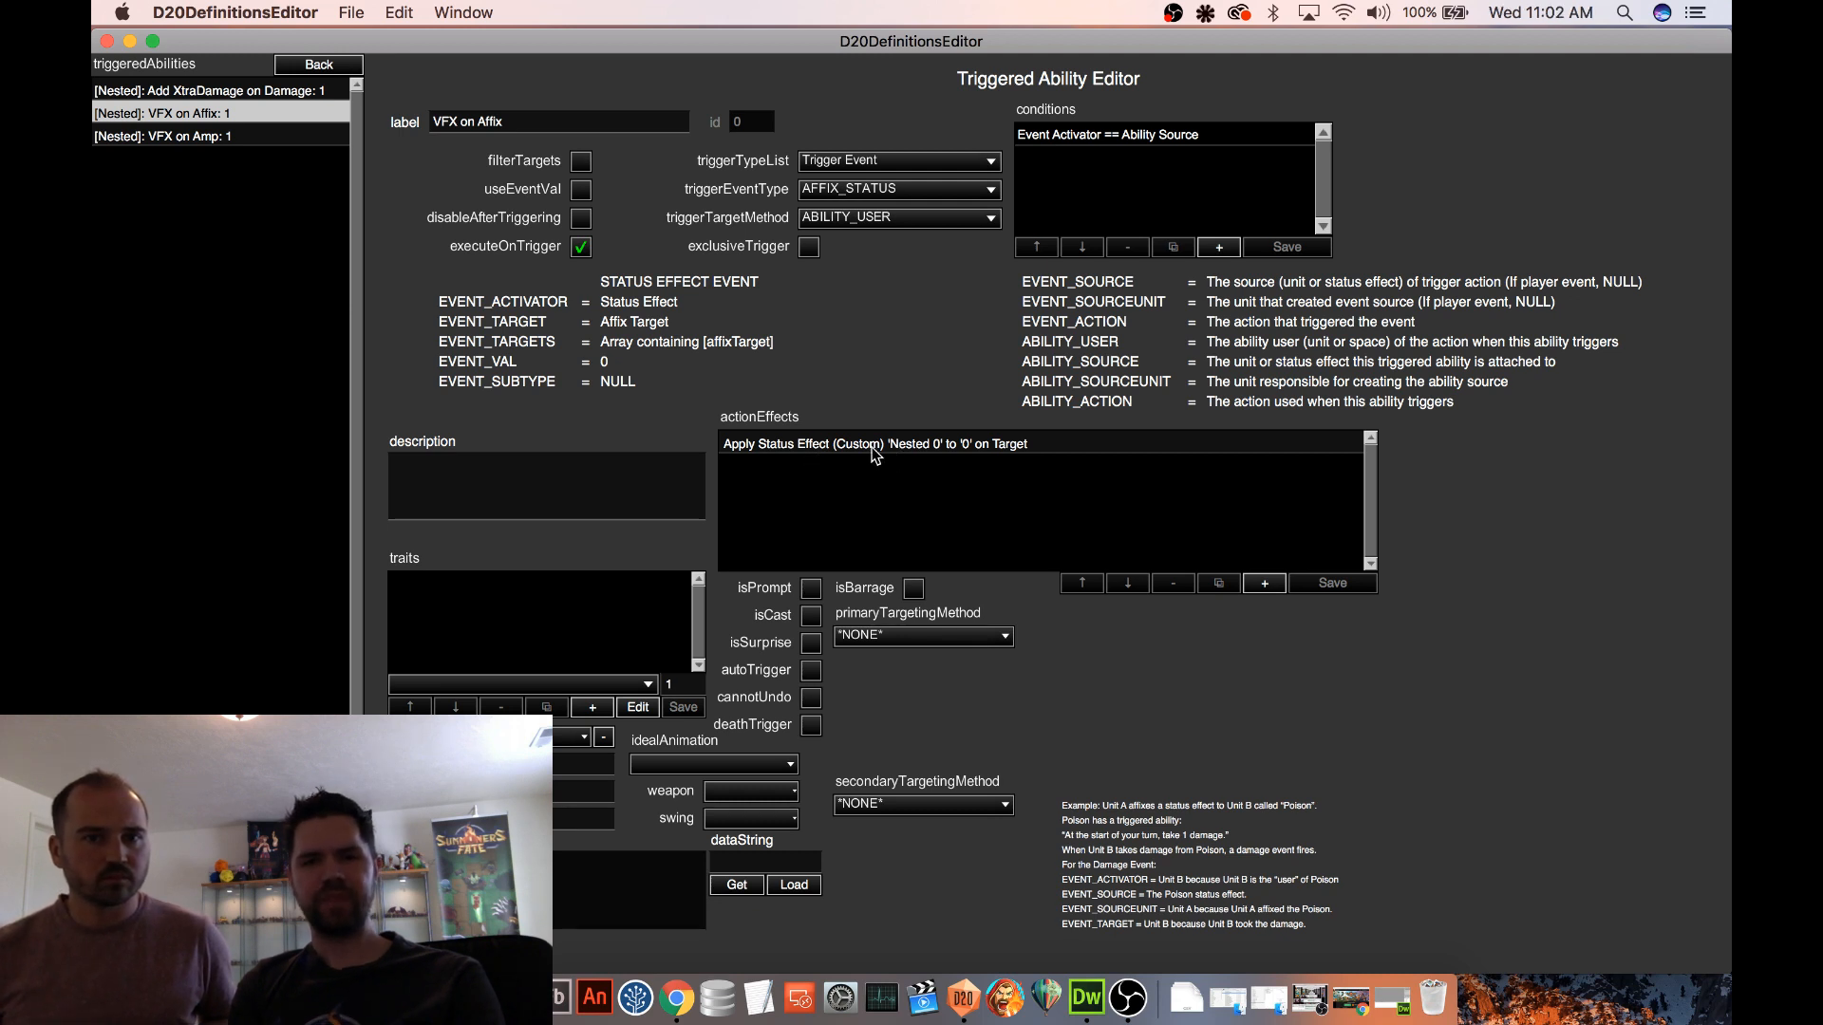
left_click(807, 447)
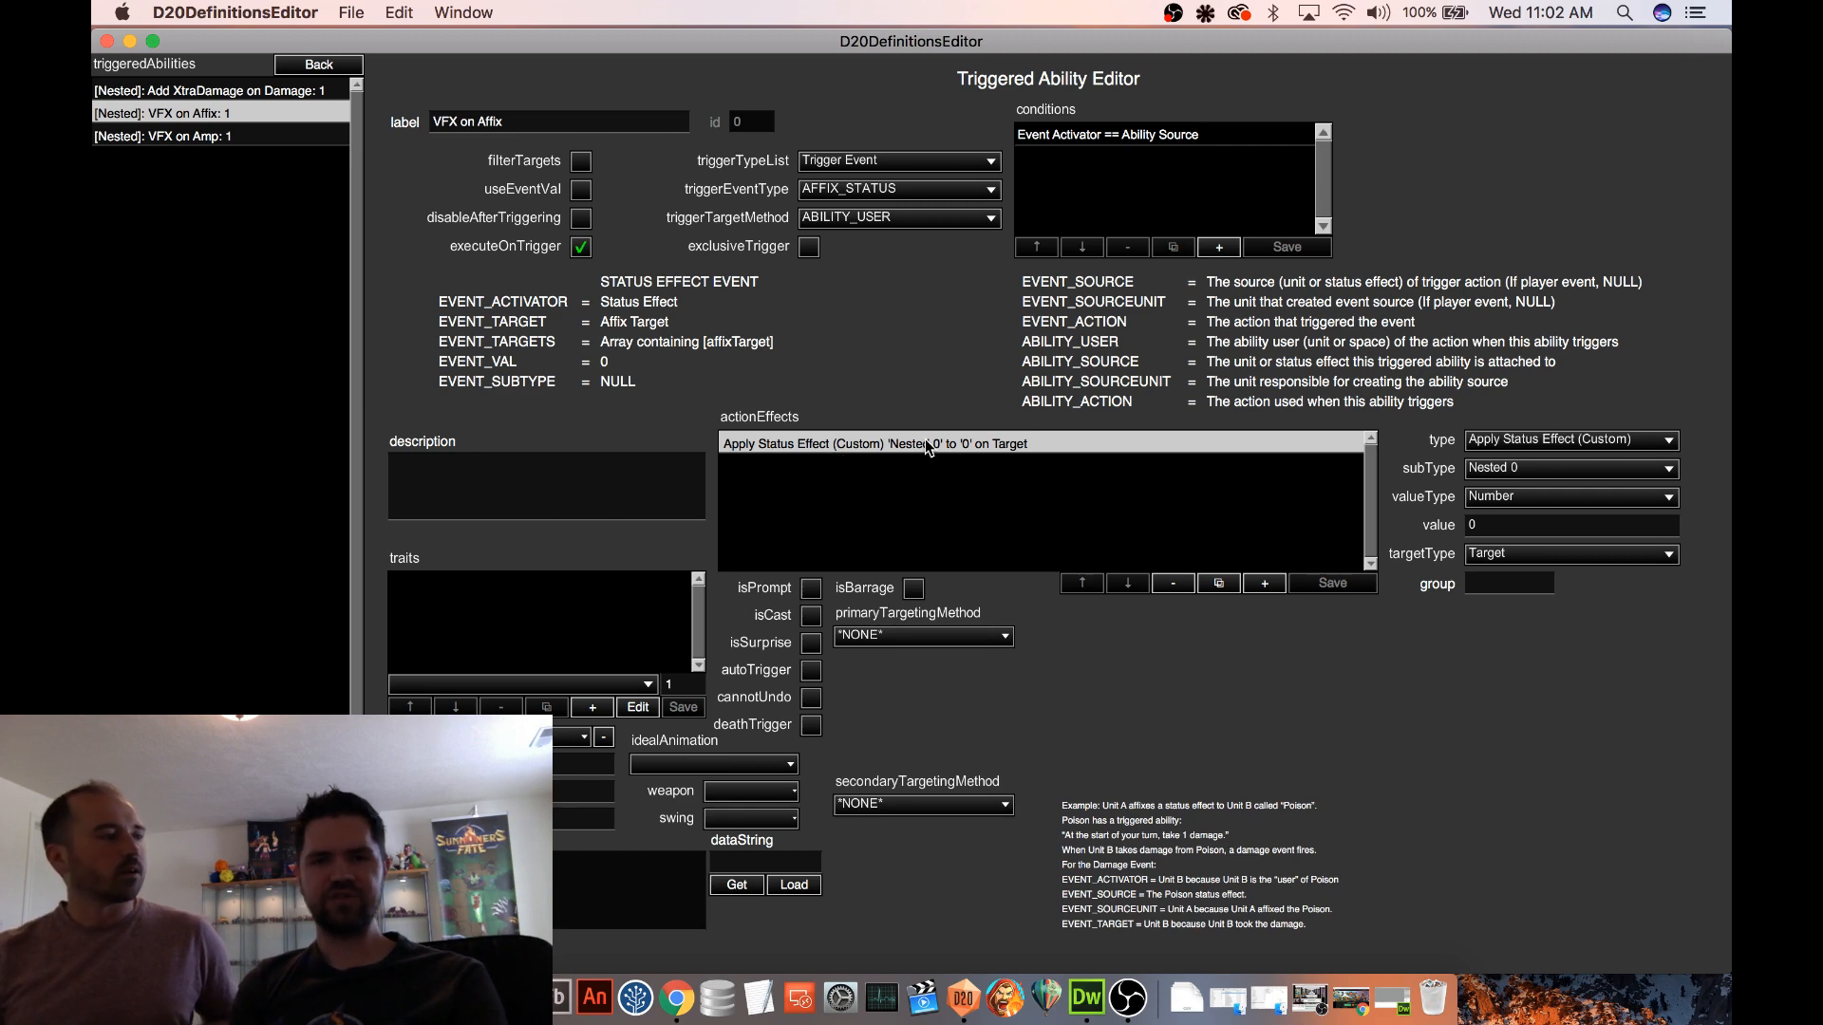
left_click(321, 65)
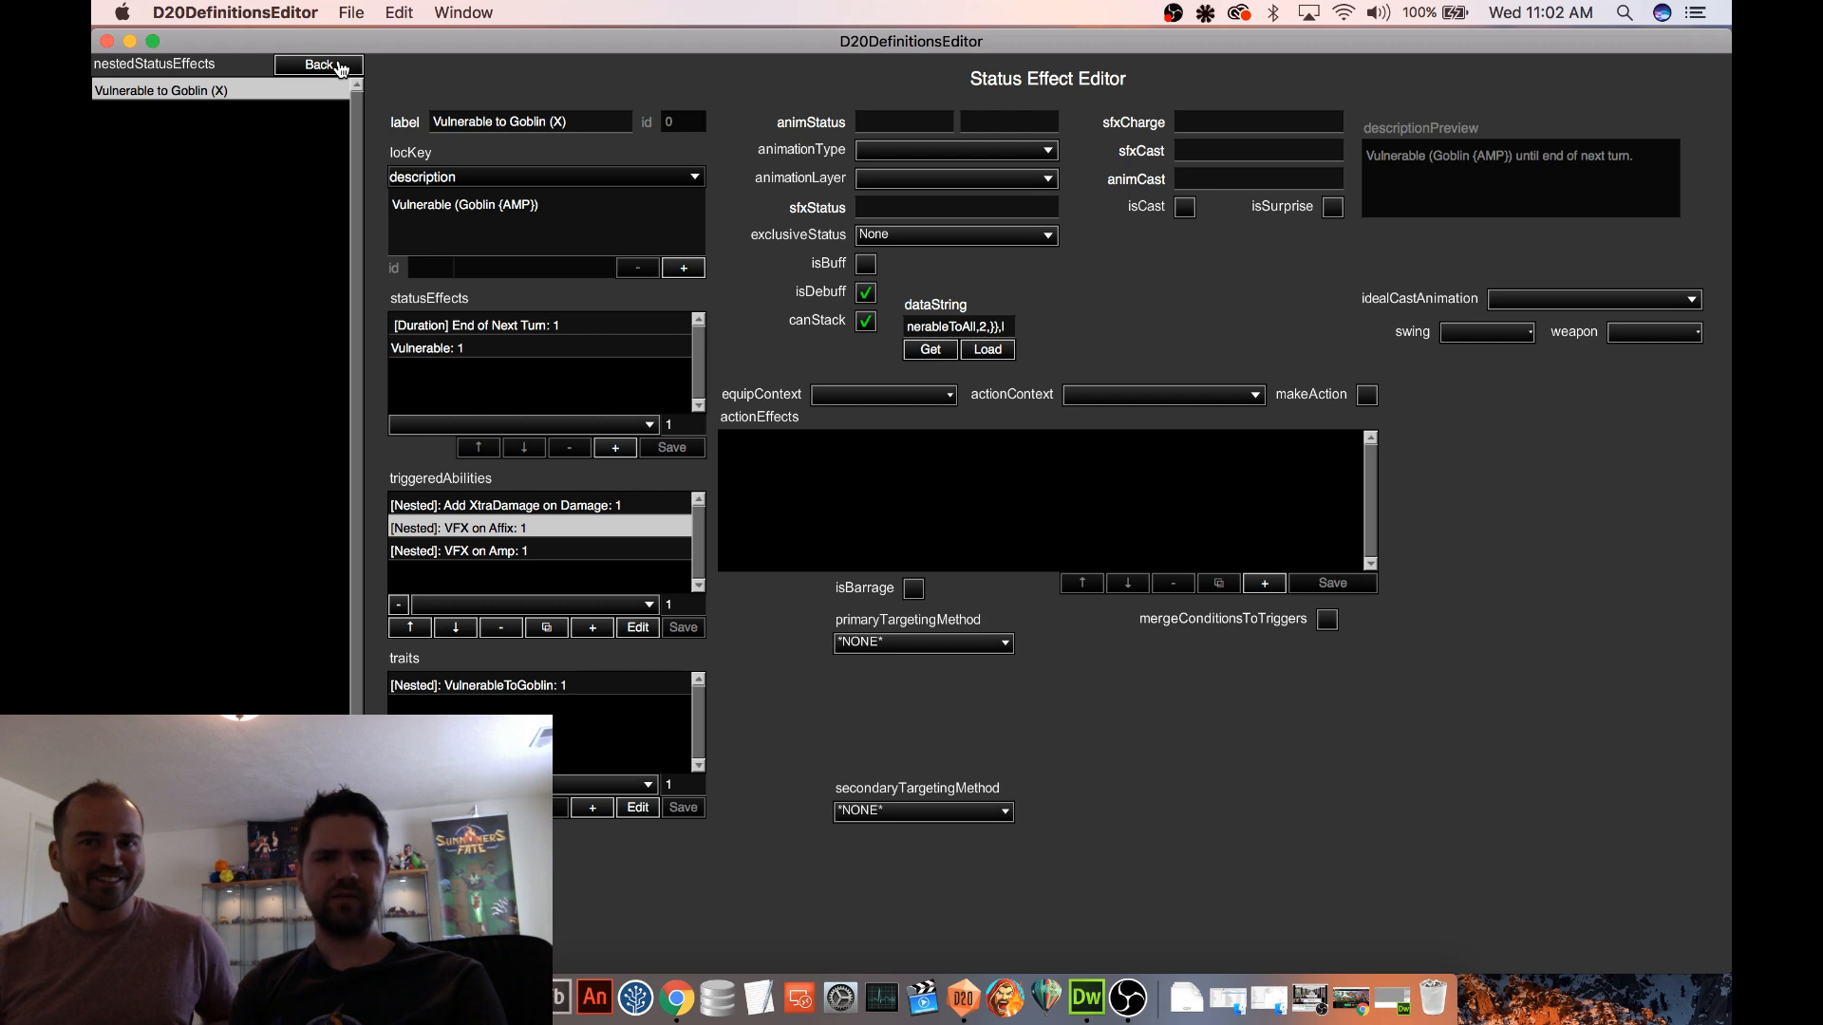
Leave the Goblin Champion's nested effects and open the Vulnerable to All (X) definition among the status effects
left_click(319, 65)
left_click(319, 65)
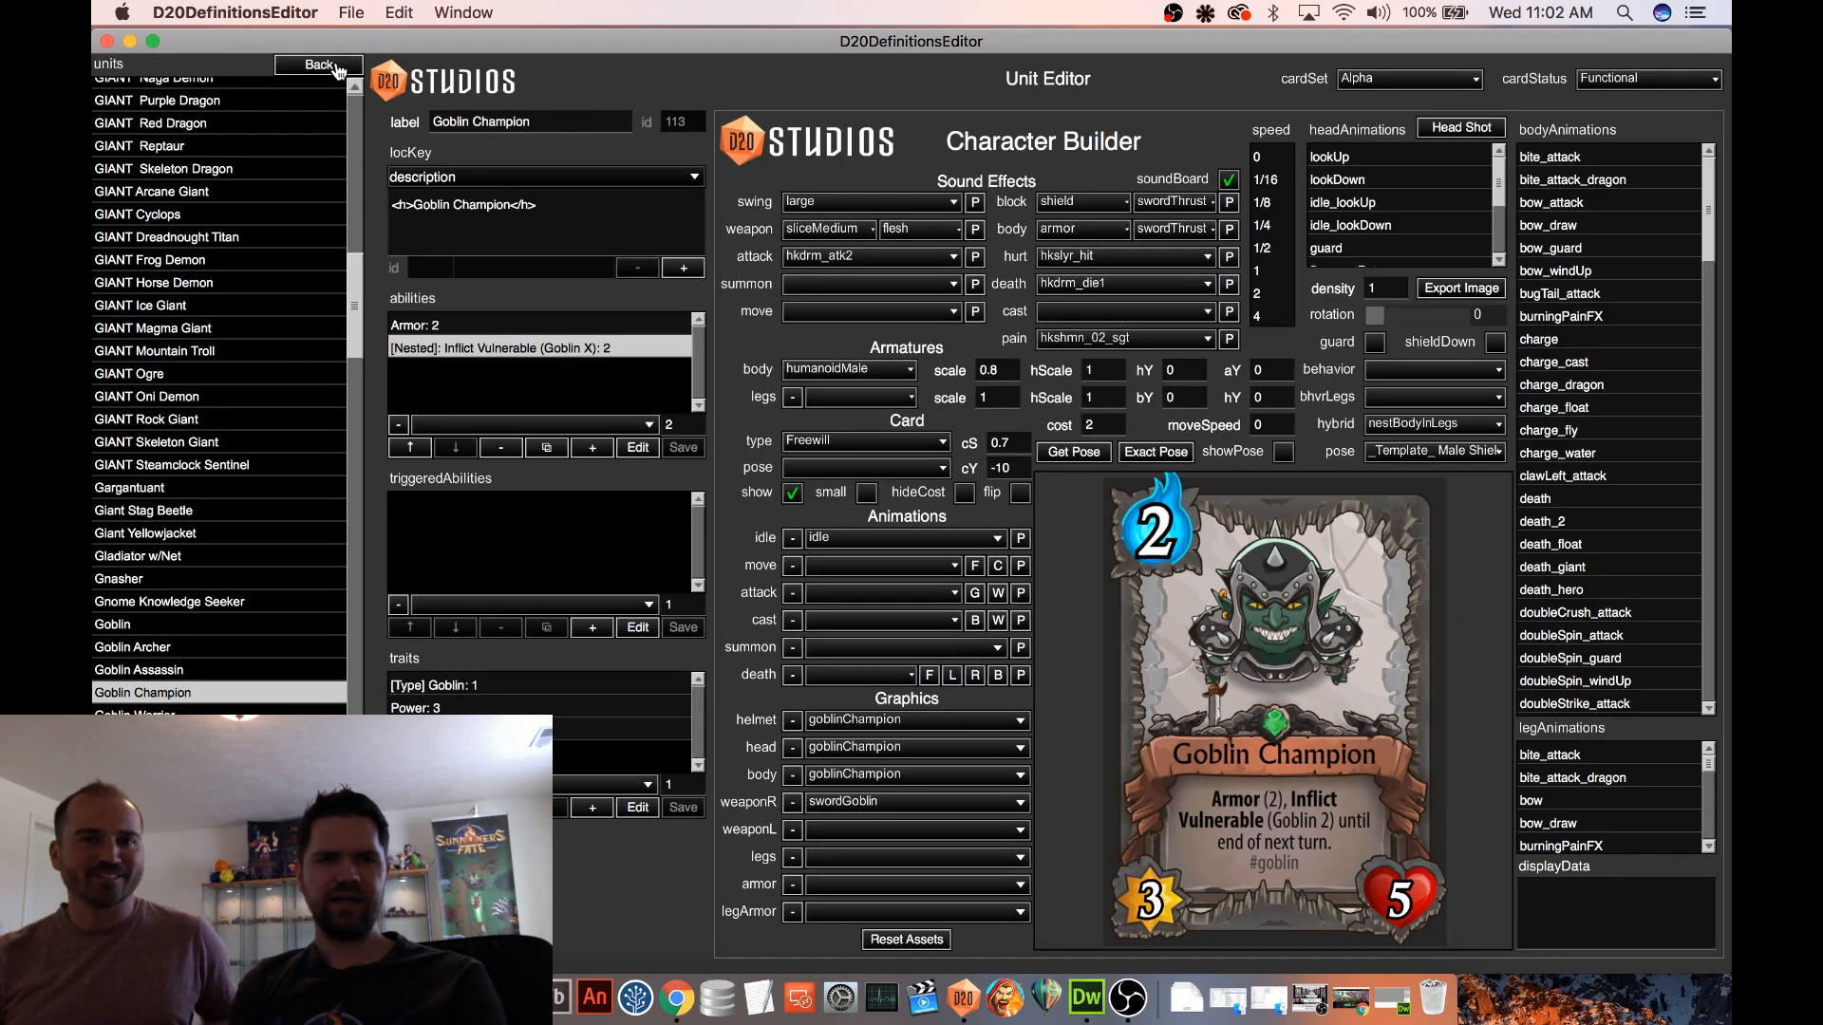
left_click(319, 65)
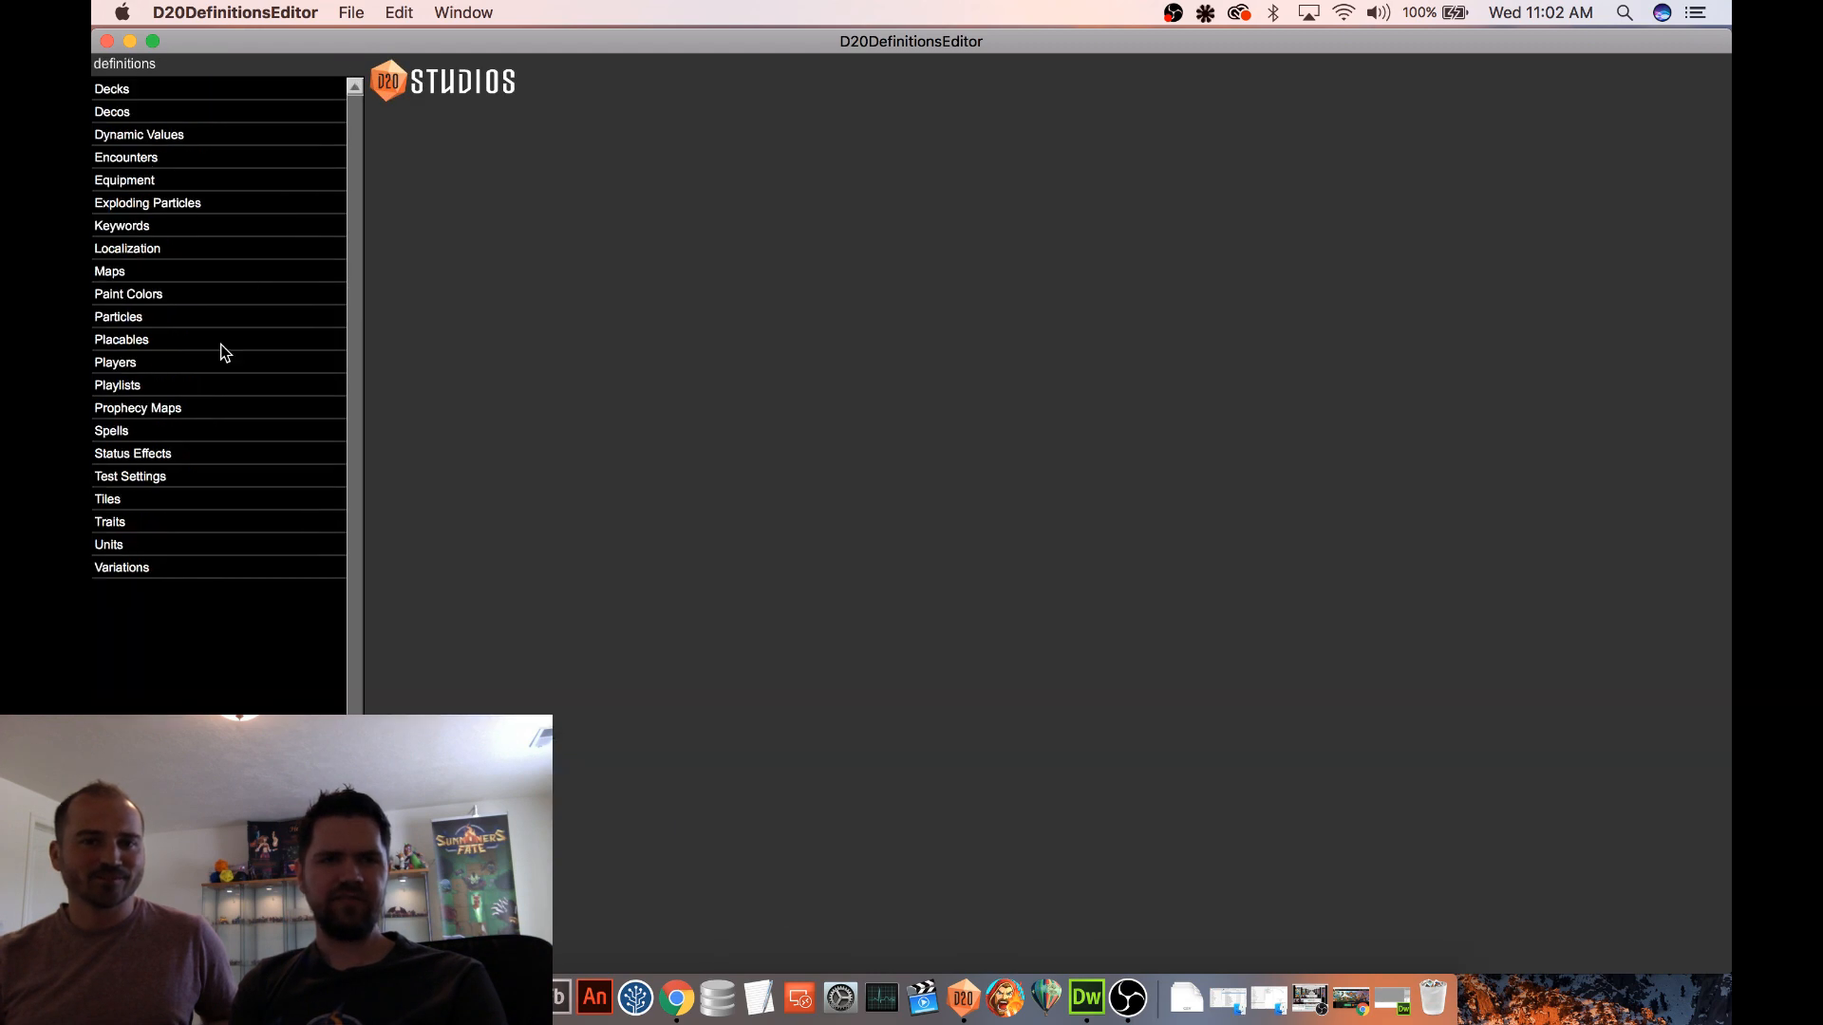
left_click(167, 461)
scroll(180, 466, "down", 10)
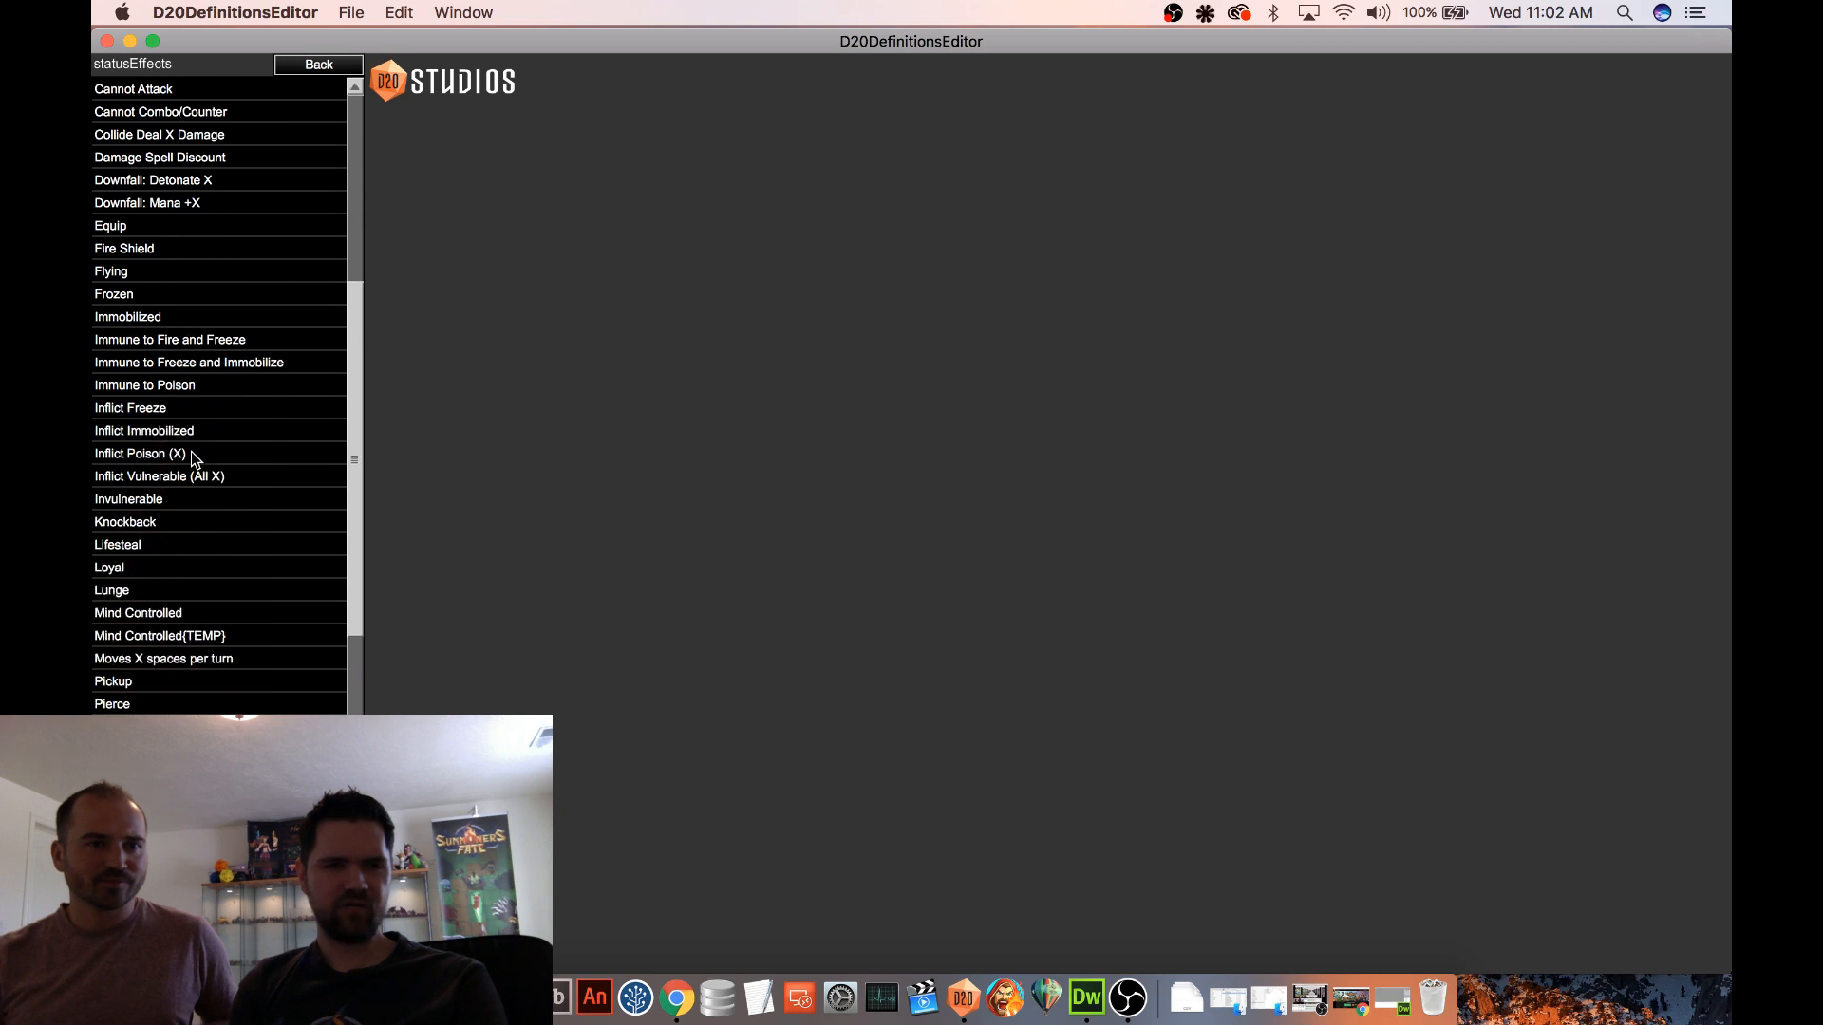
scroll(201, 555, "down", 5)
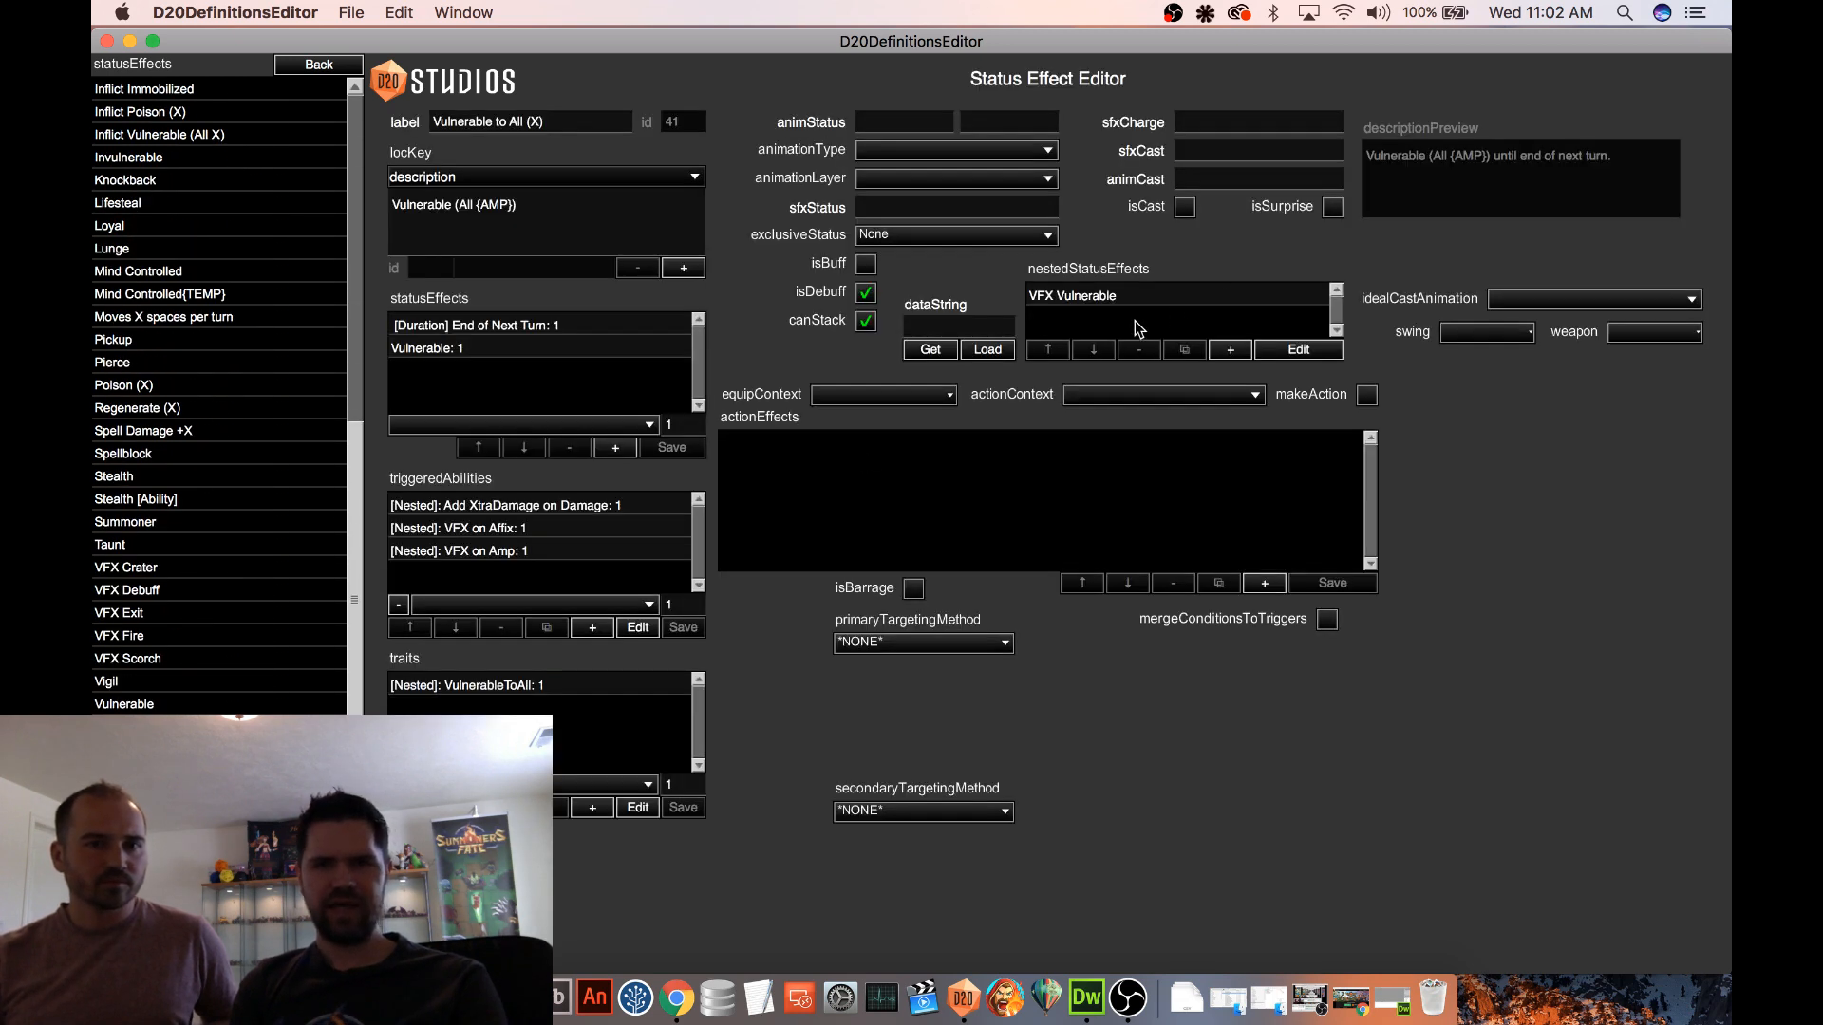
Generate and copy the data string of the VFX Vulnerable effect nested in Vulnerable to All (X)
left_click(1067, 298)
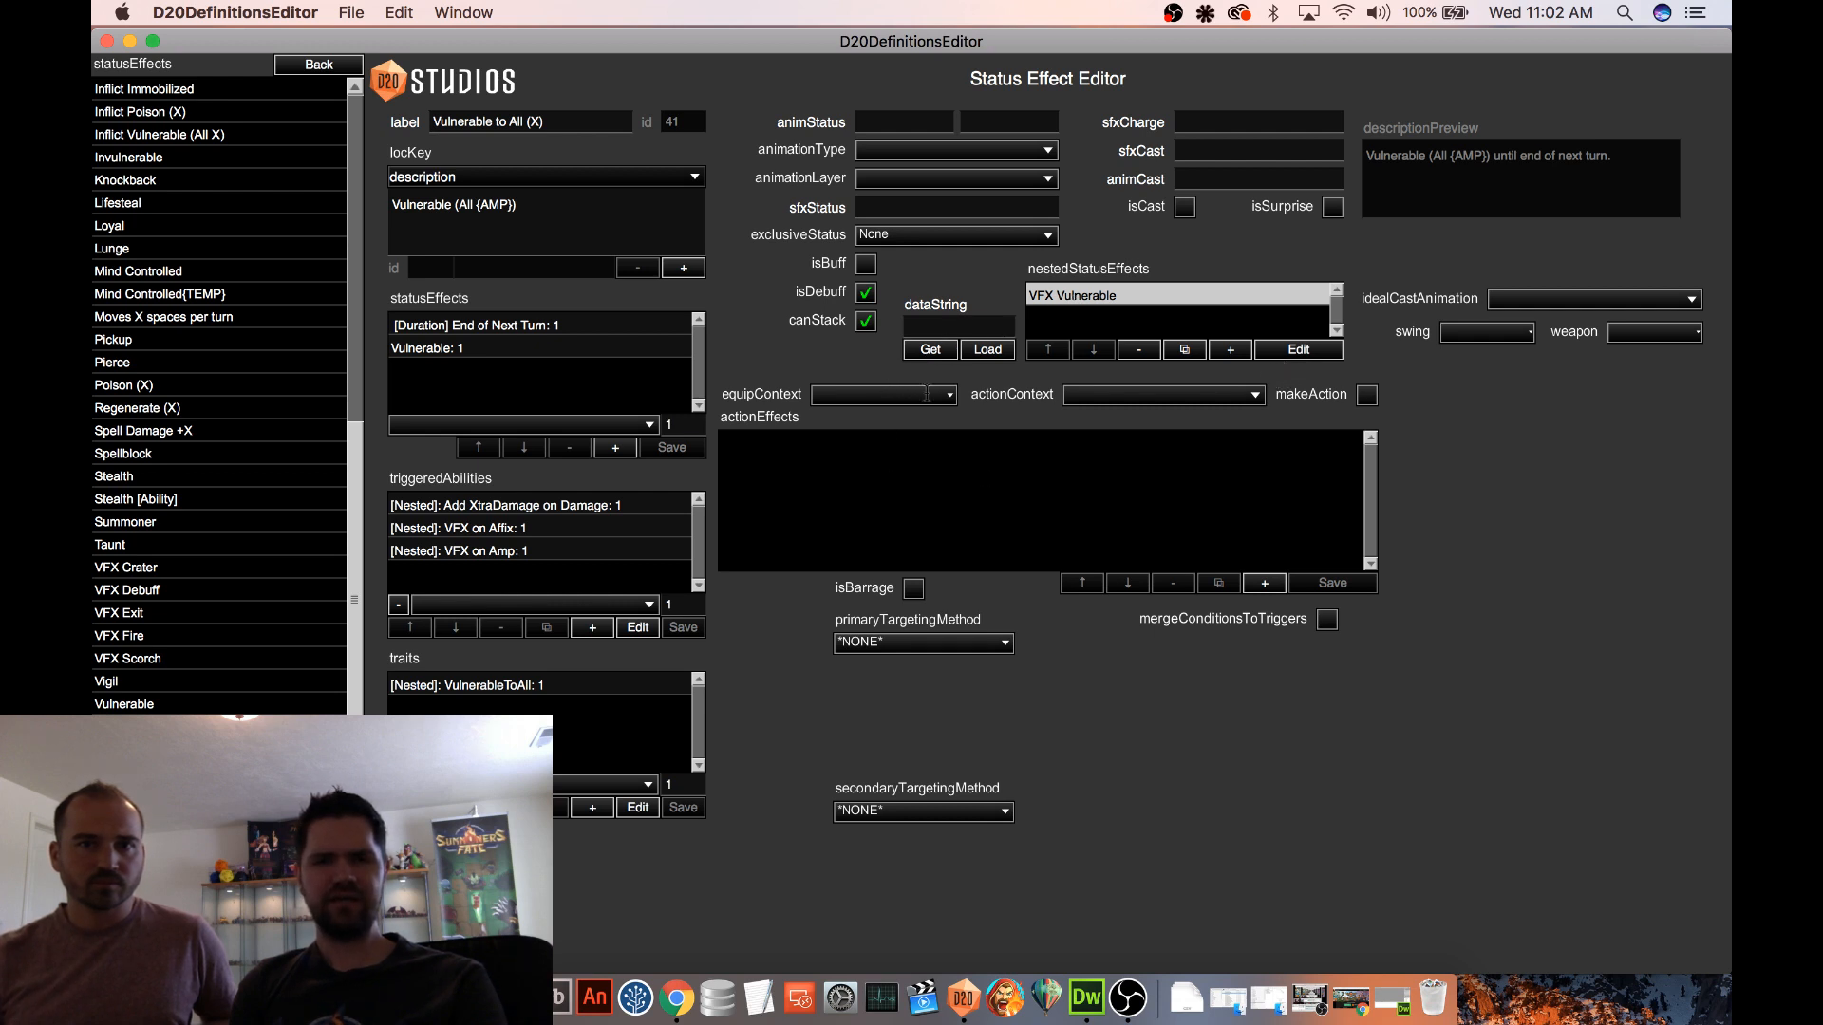
left_click(1299, 350)
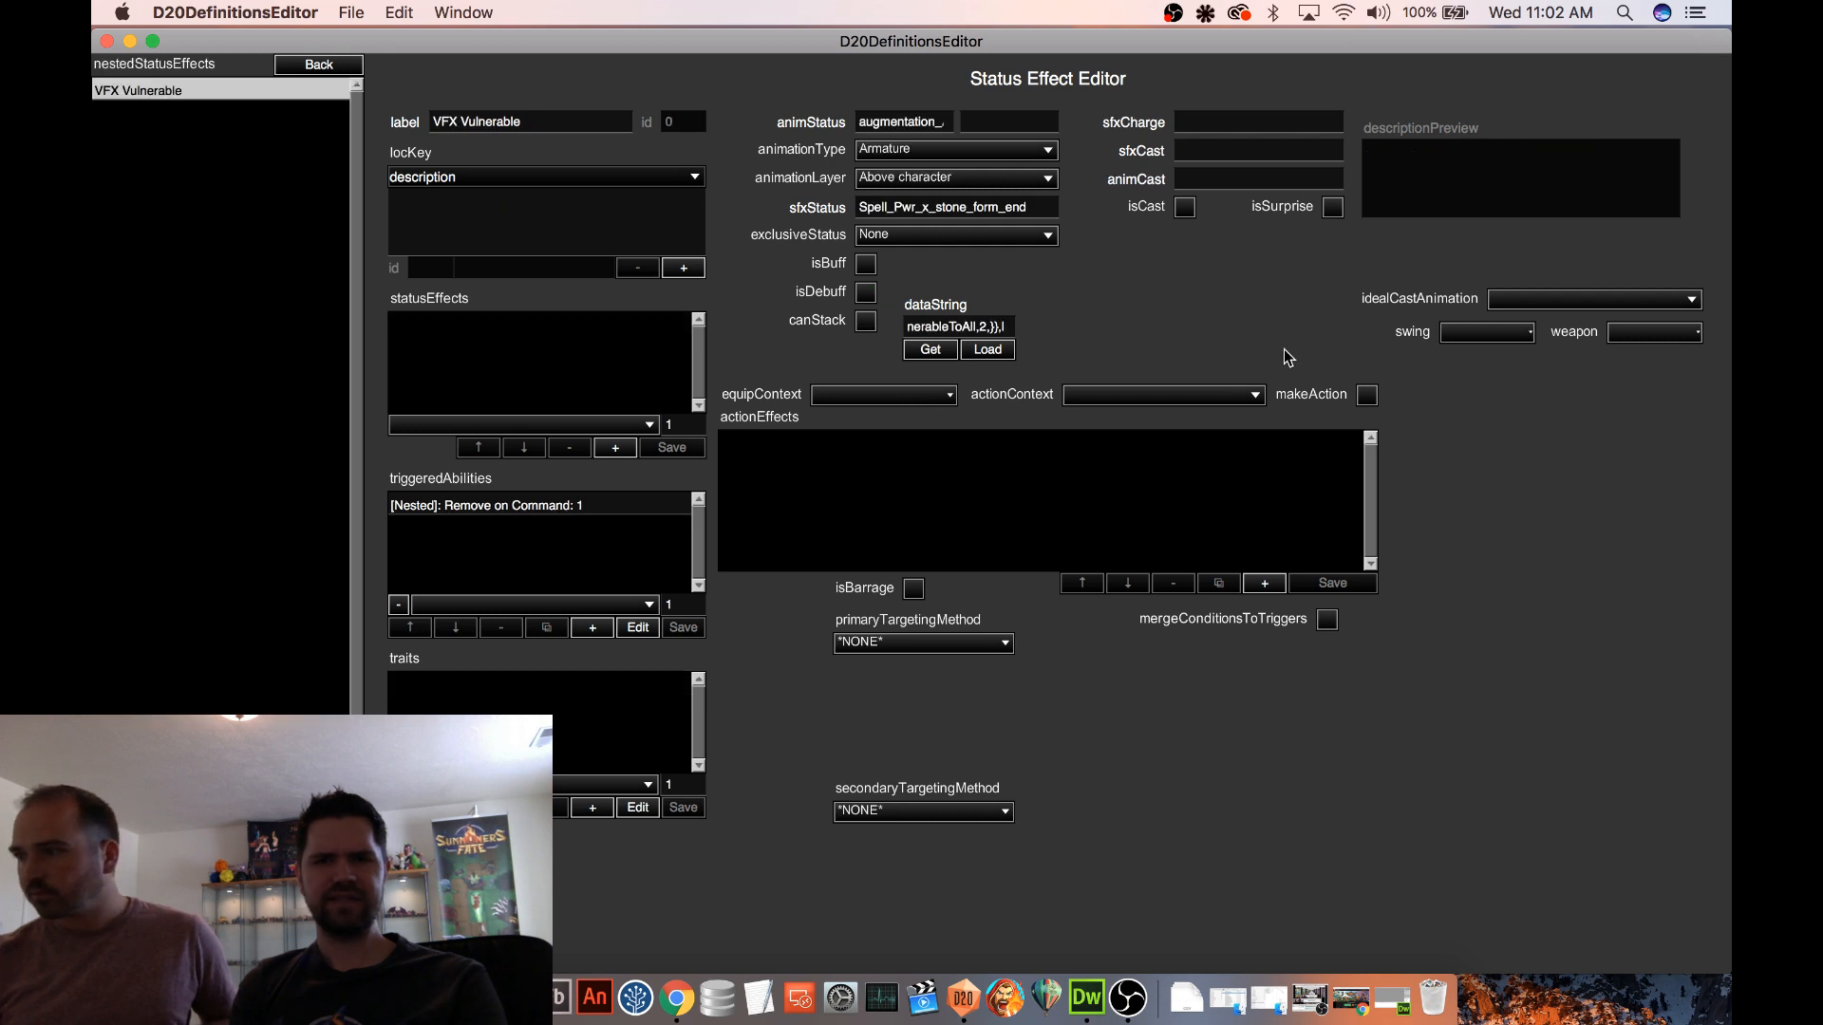
left_click(919, 351)
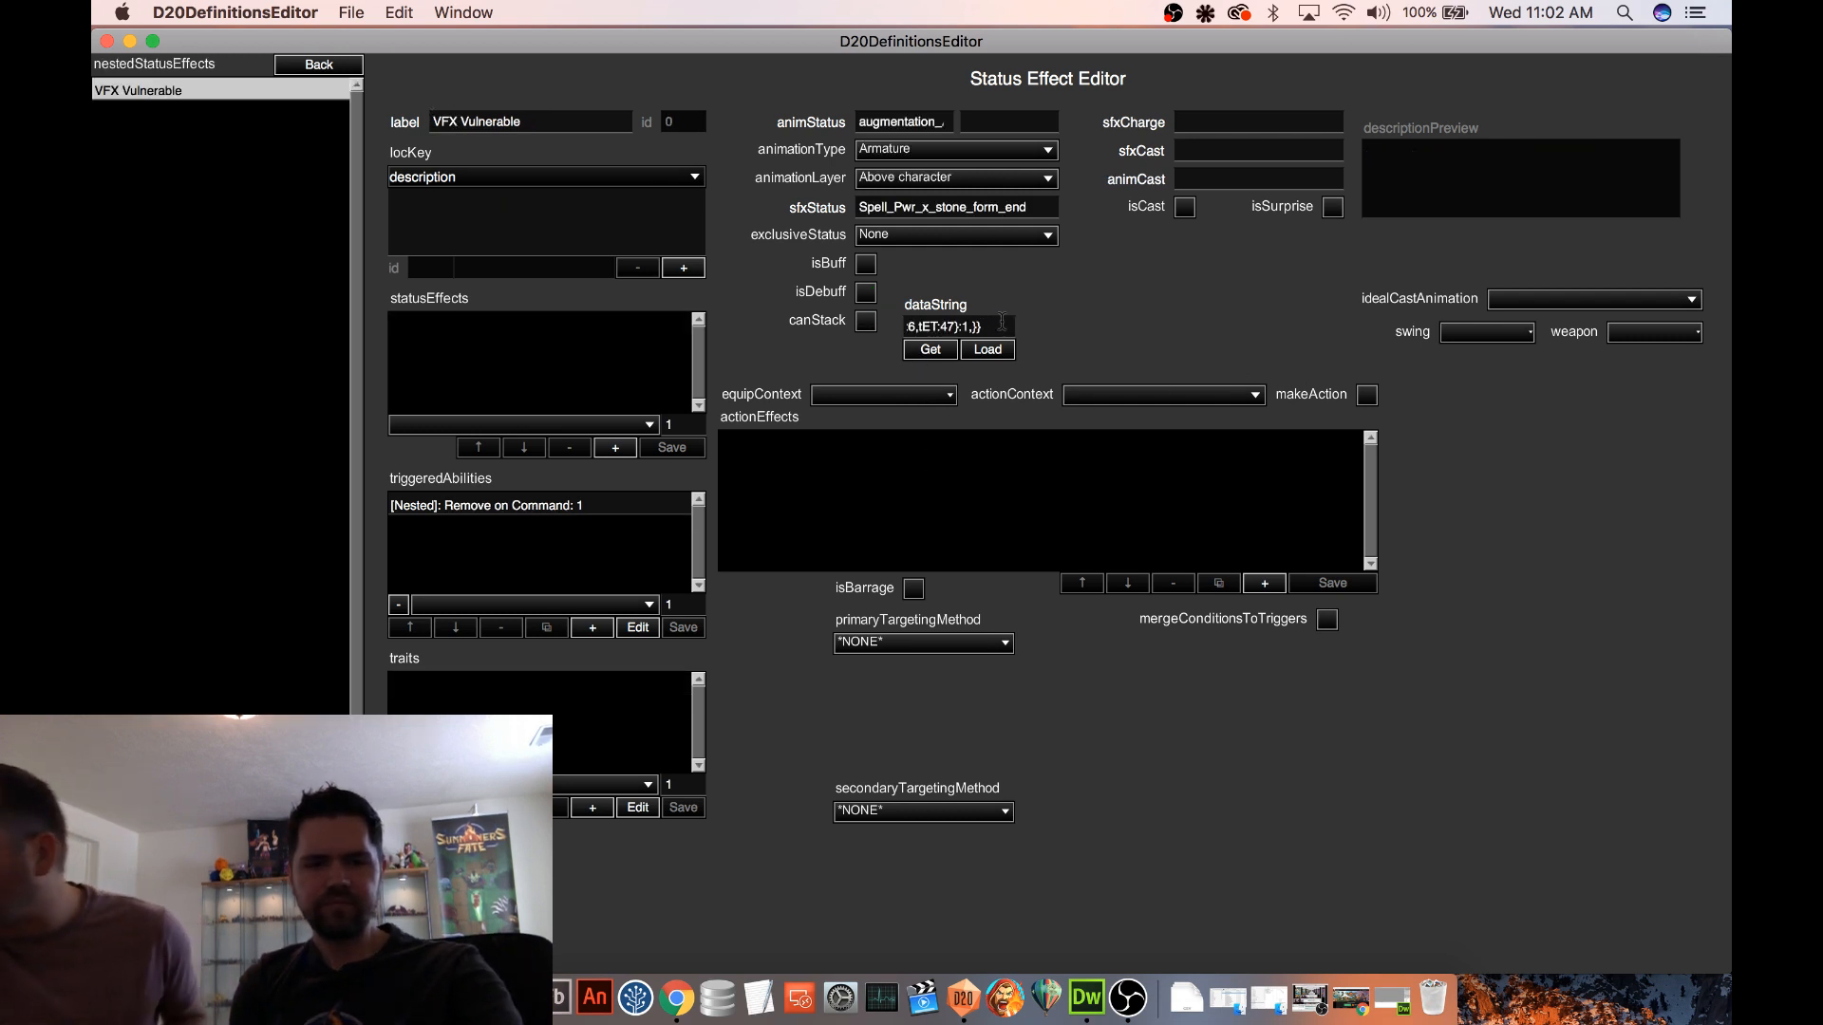
left_click(1003, 323)
left_click(290, 72)
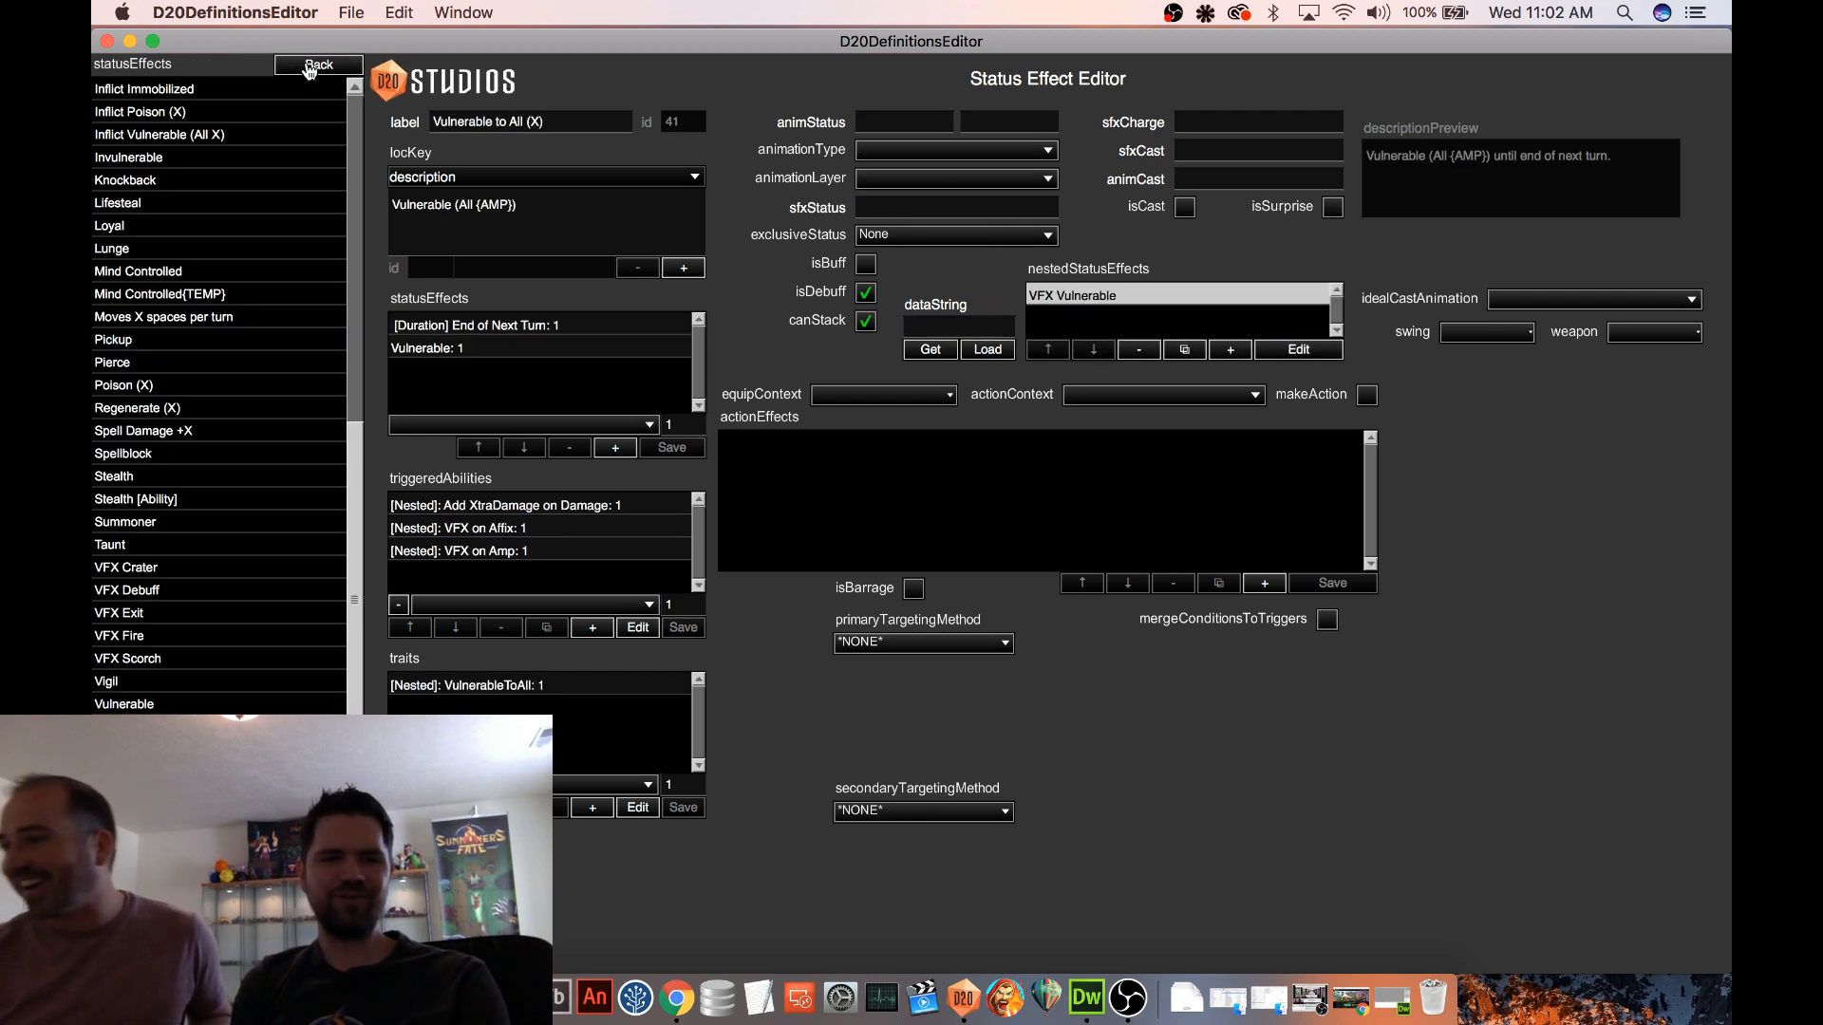
Switch from the status effect definitions to the units, dismiss the bug report, and open the Goblin Champion
left_click(308, 67)
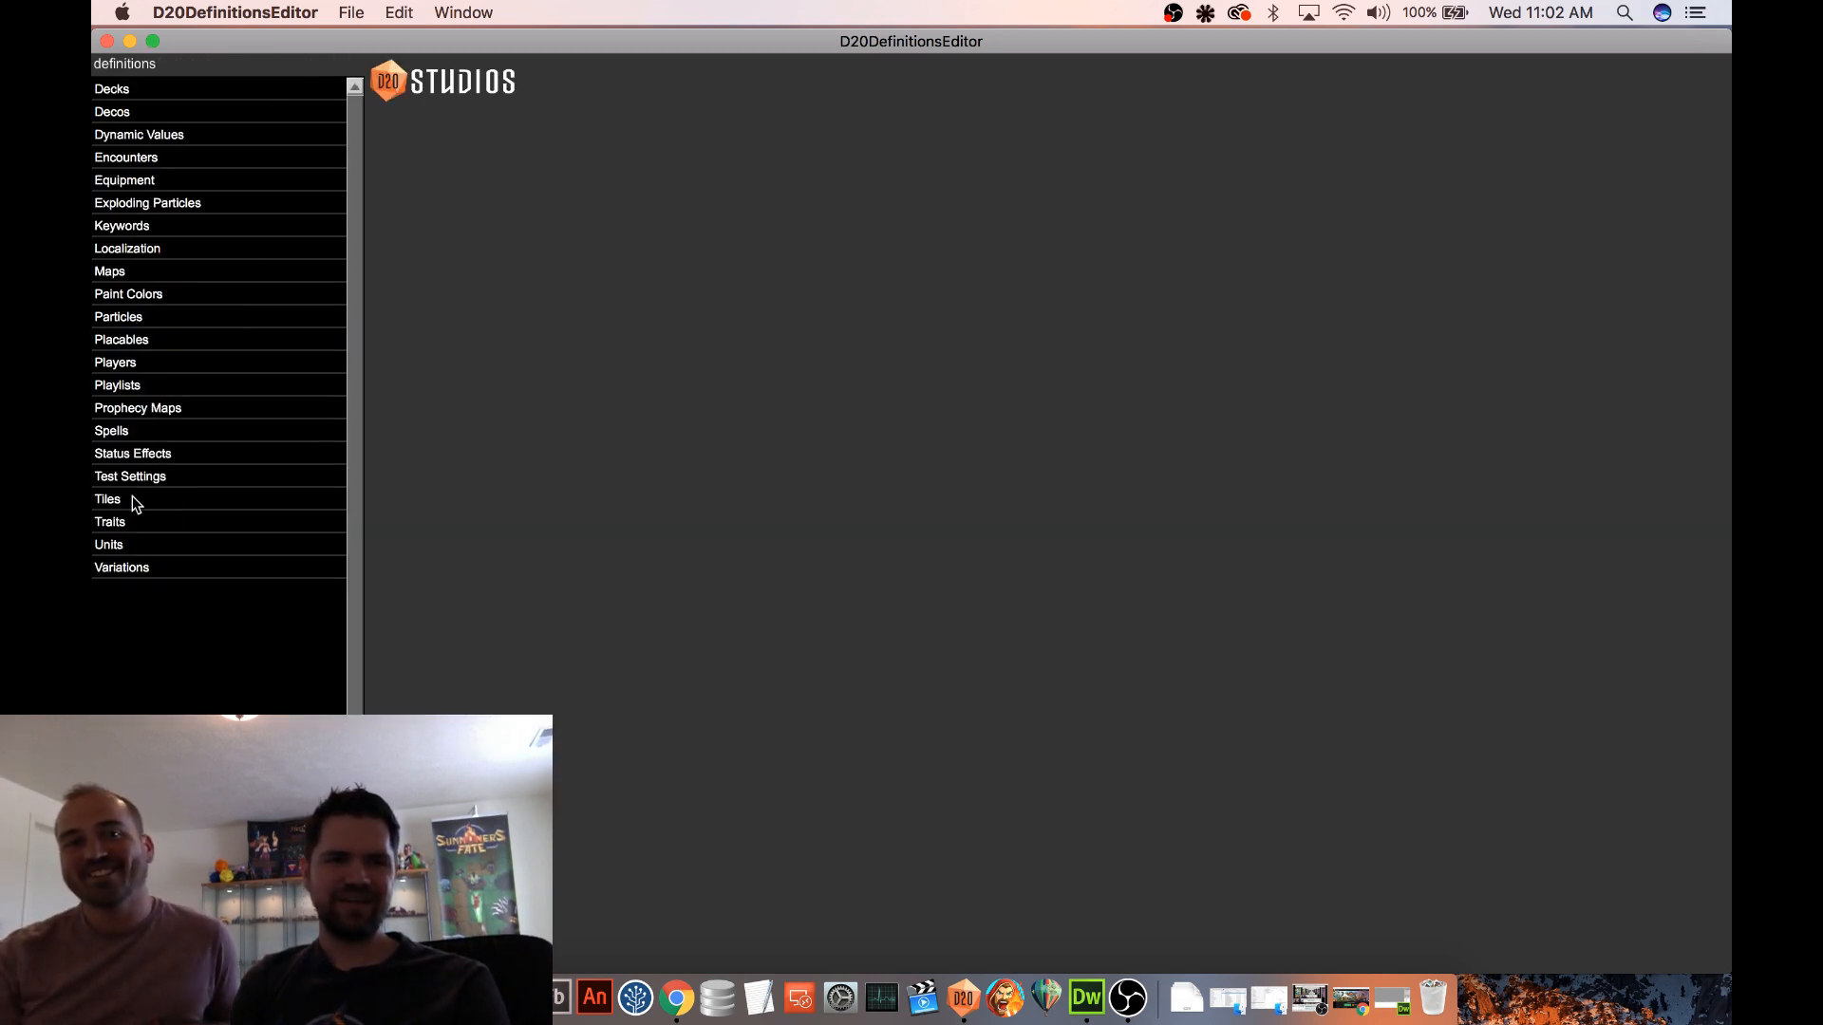
left_click(137, 549)
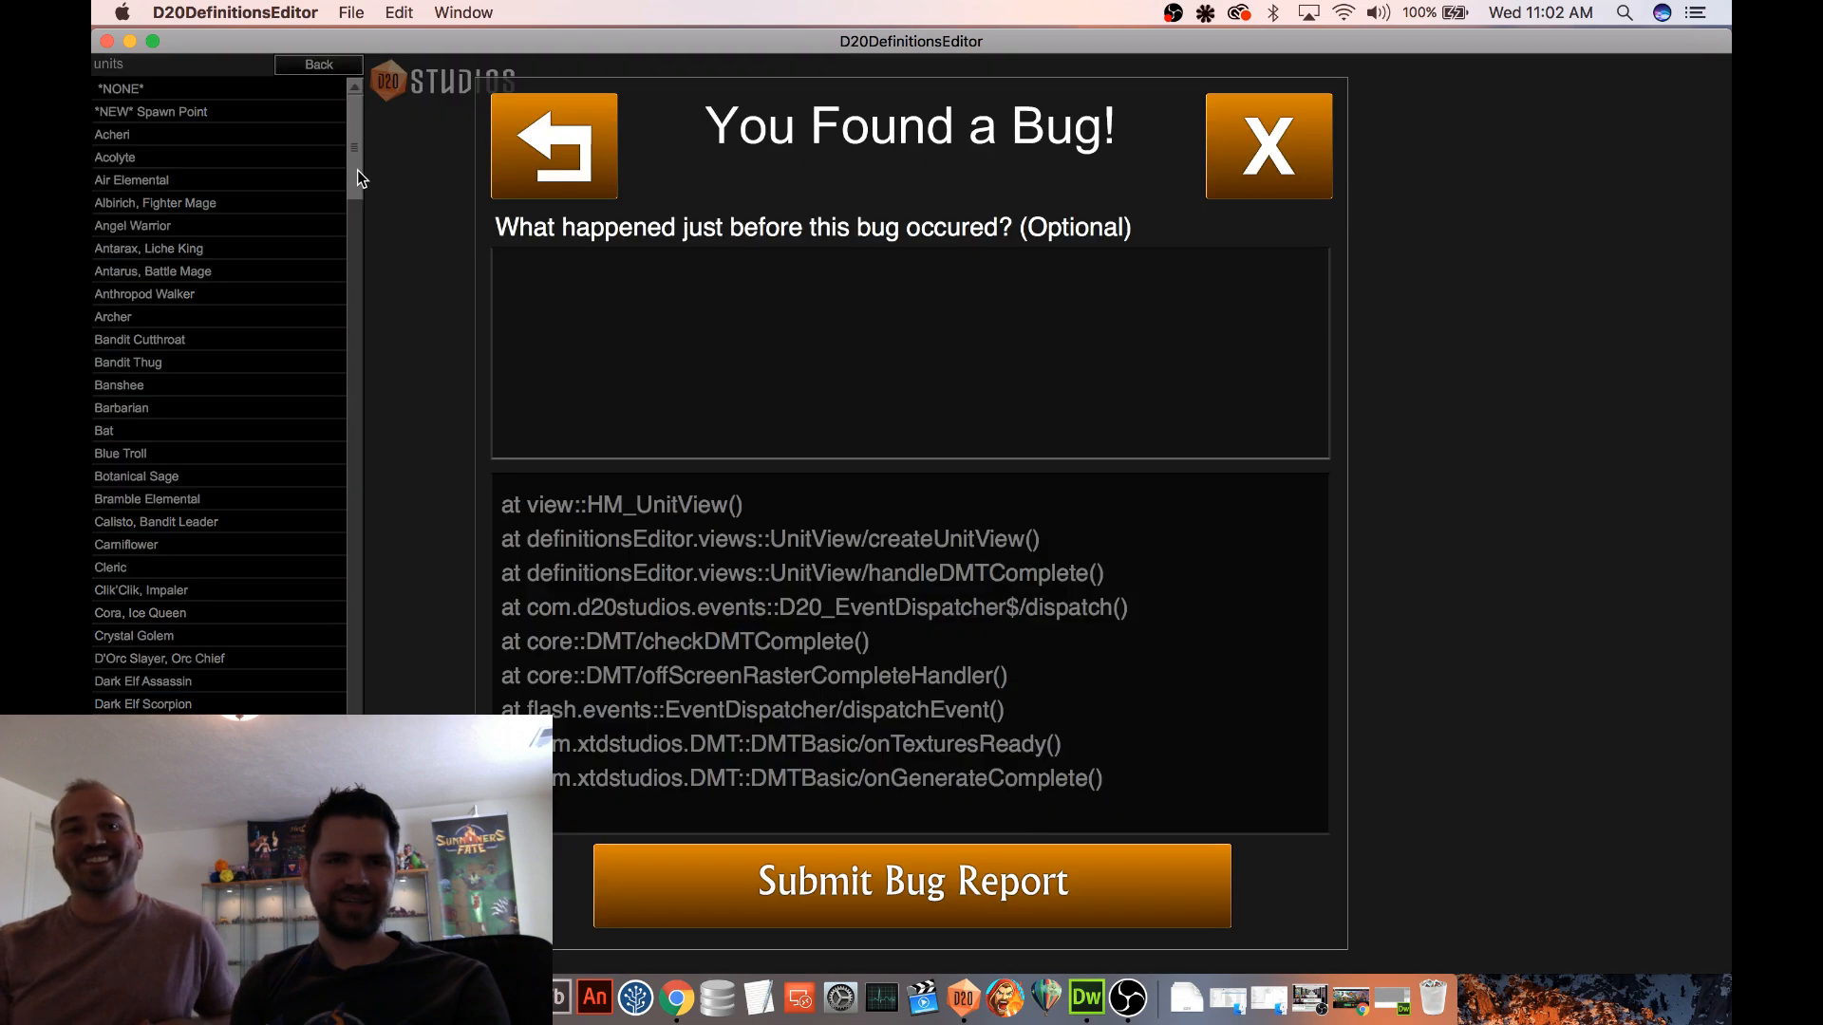
left_click(1243, 144)
scroll(351, 207, "down", 10)
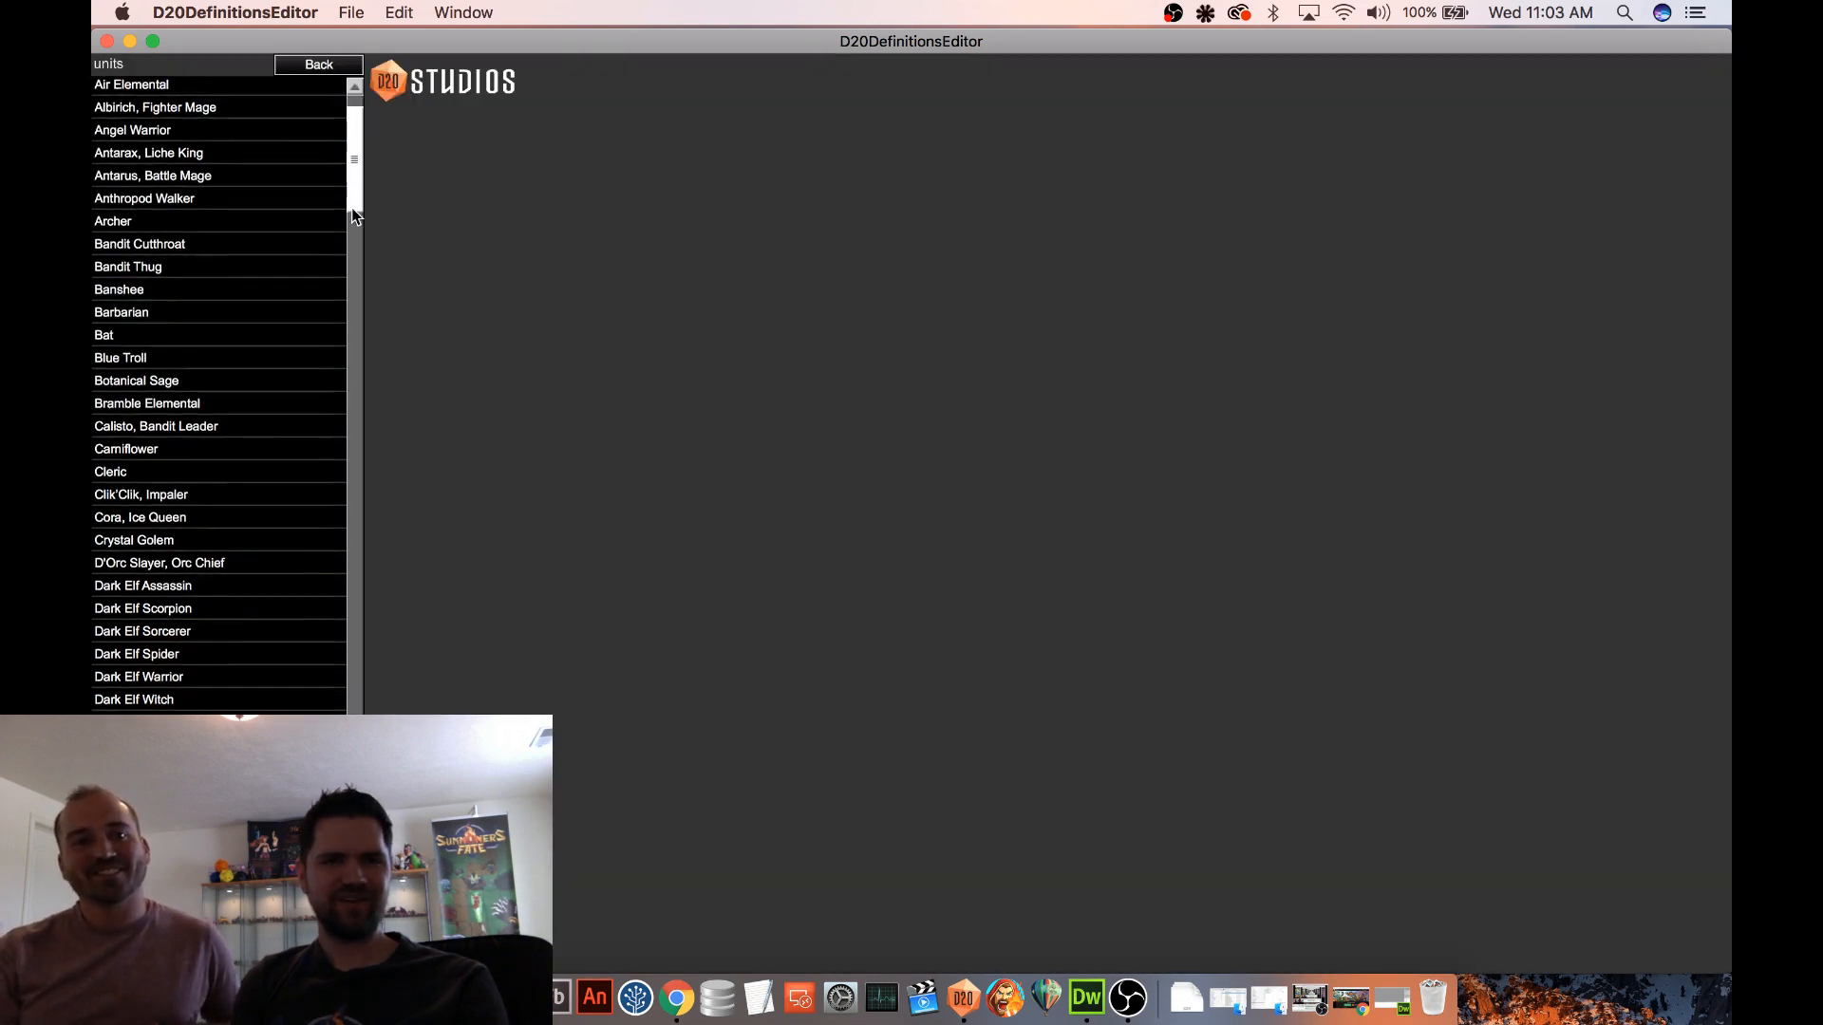
left_click_drag(355, 237, 361, 300)
scroll(258, 634, "down", 5)
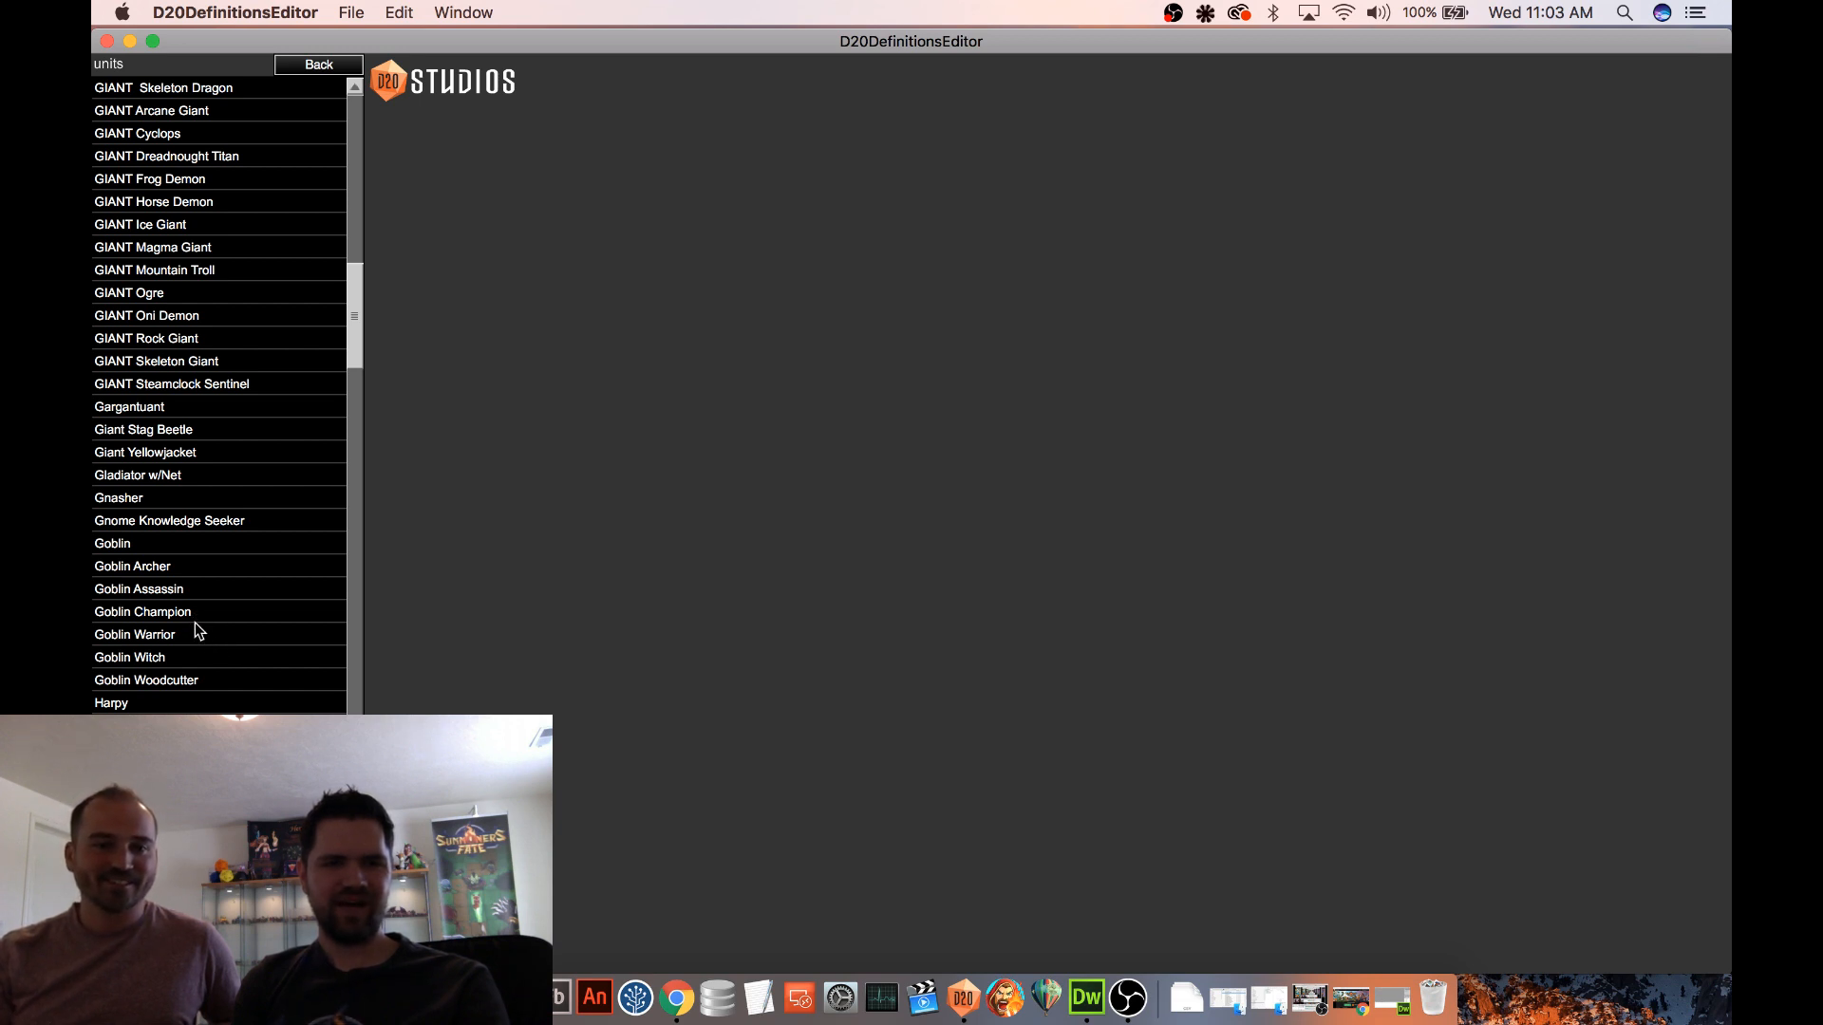
left_click(197, 632)
left_click(201, 613)
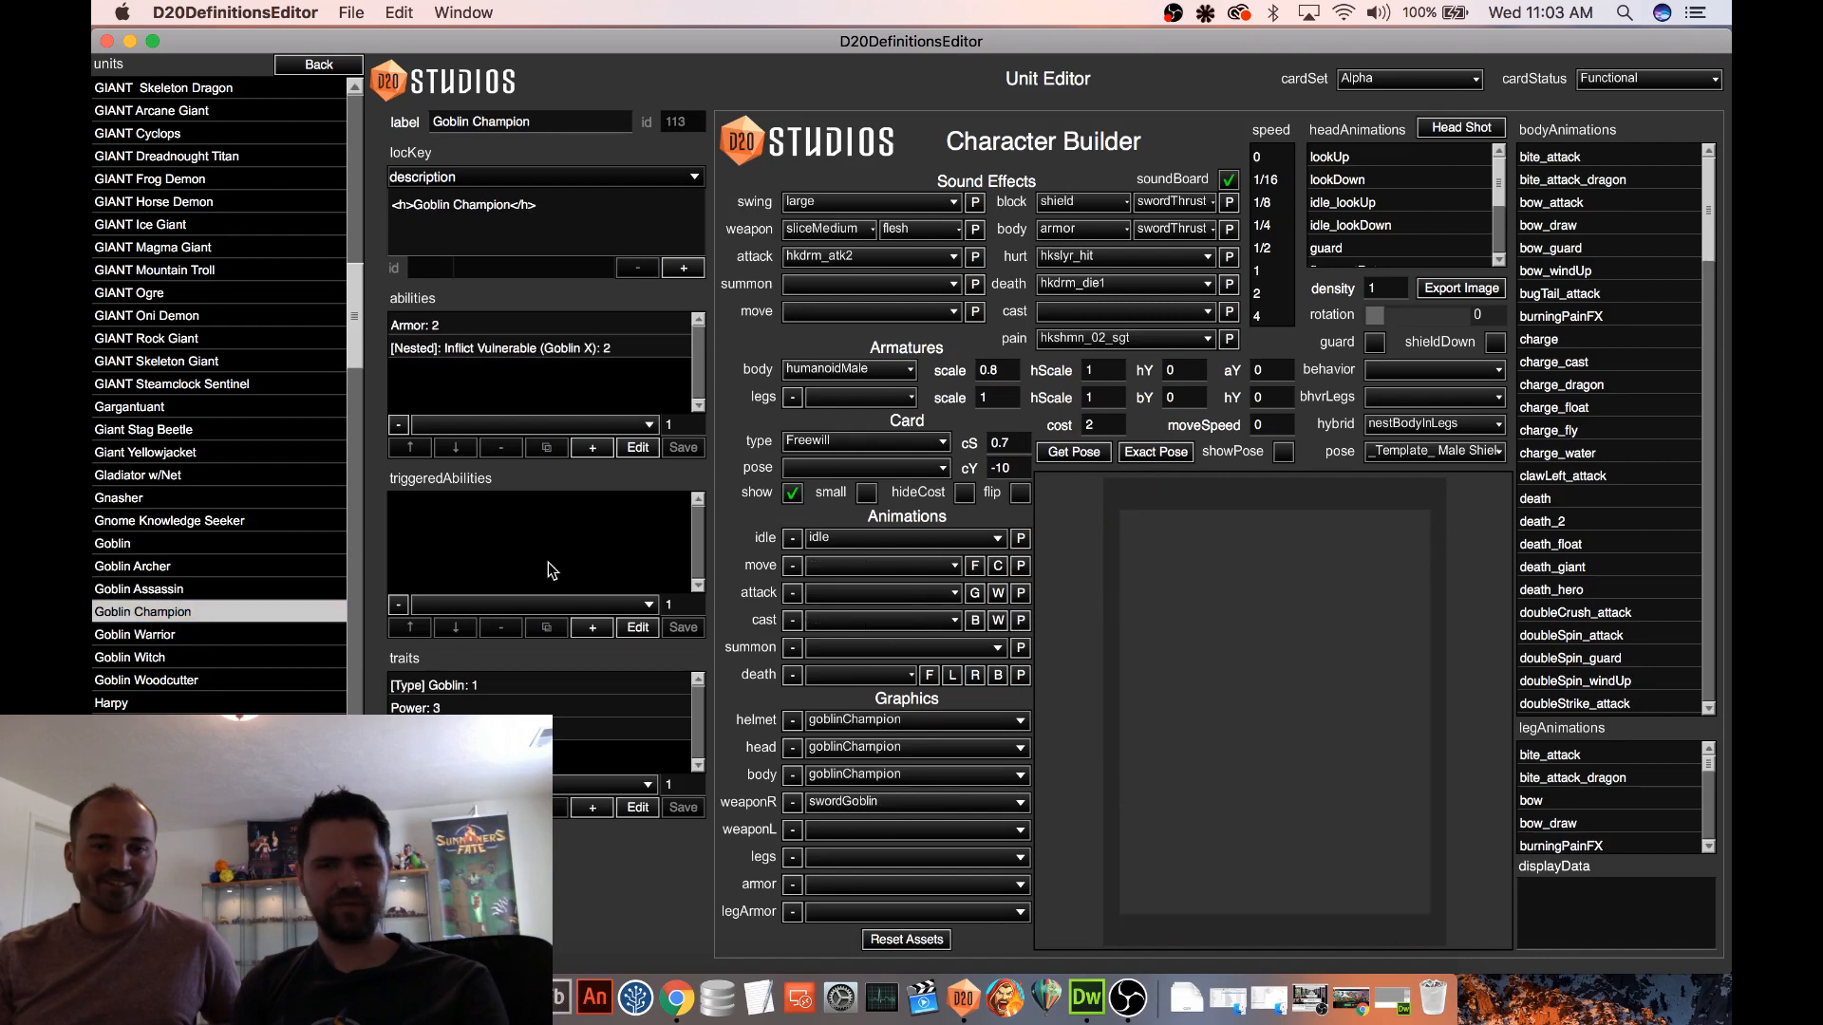
Hide the Goblin Champion's card preview and open its nested Inflict Vulnerable (Goblin X) ability for editing
left_click(791, 493)
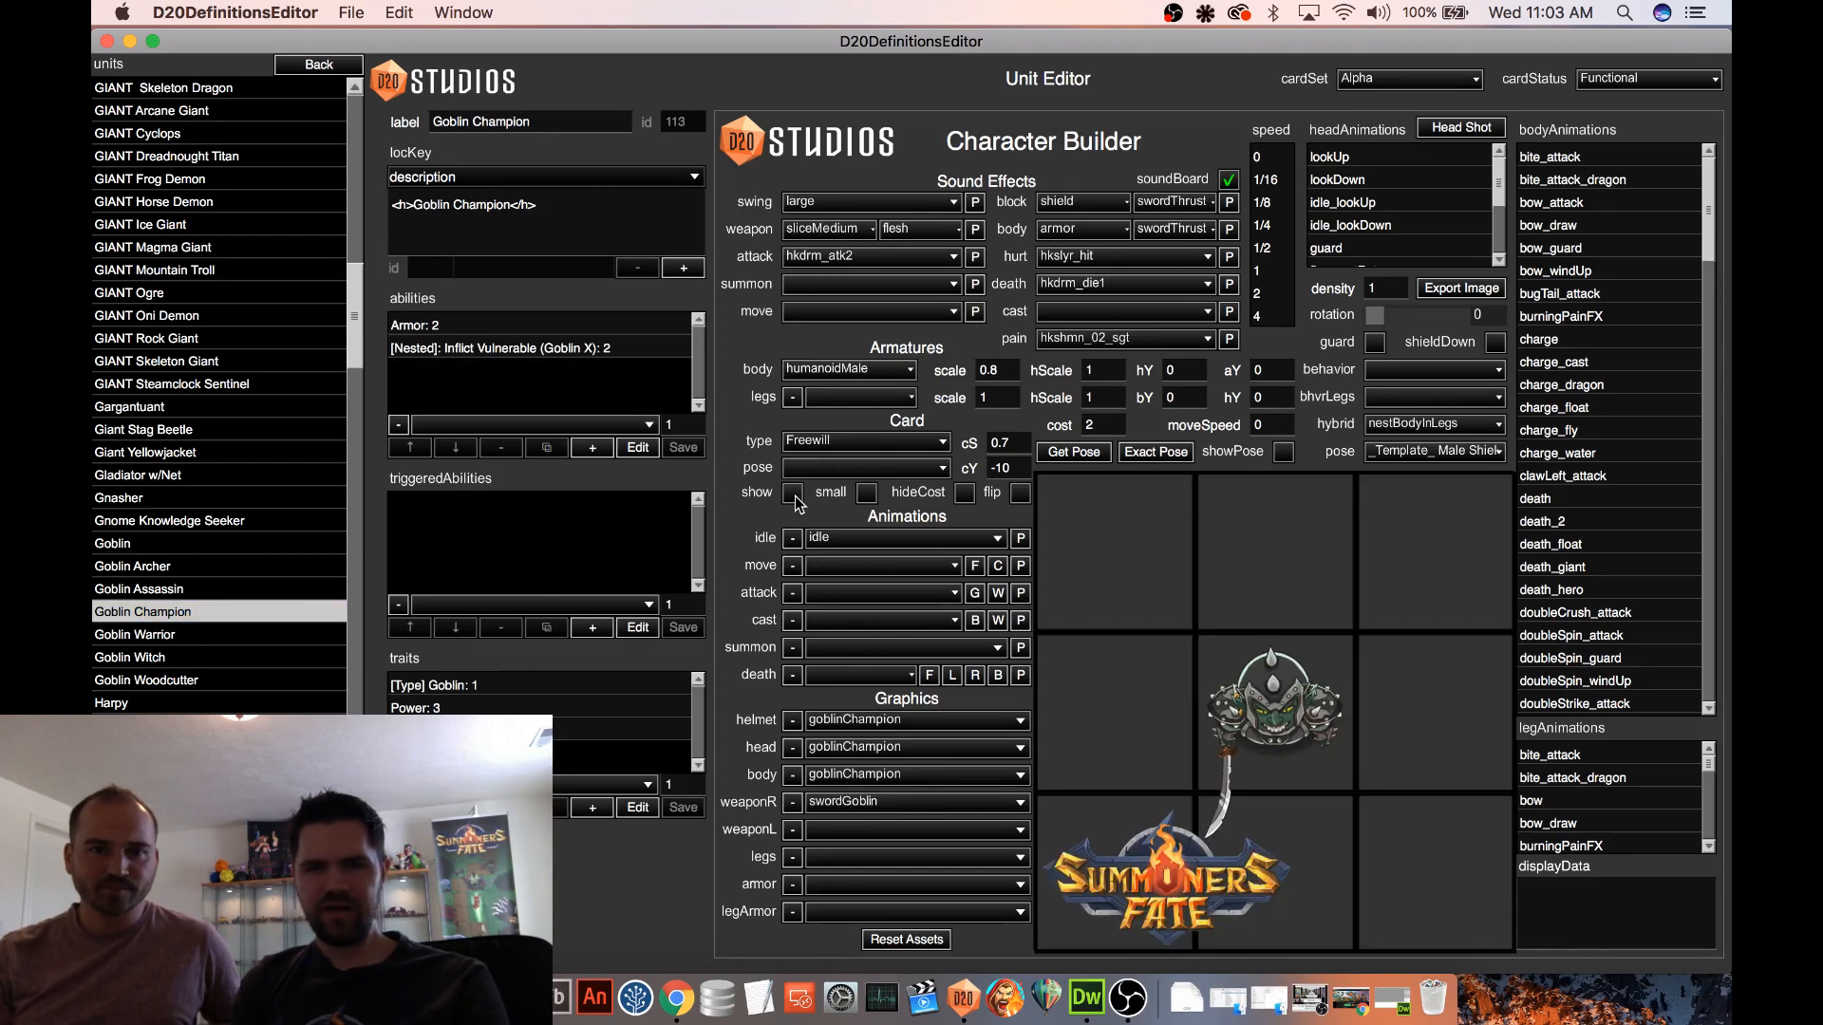
left_click(526, 349)
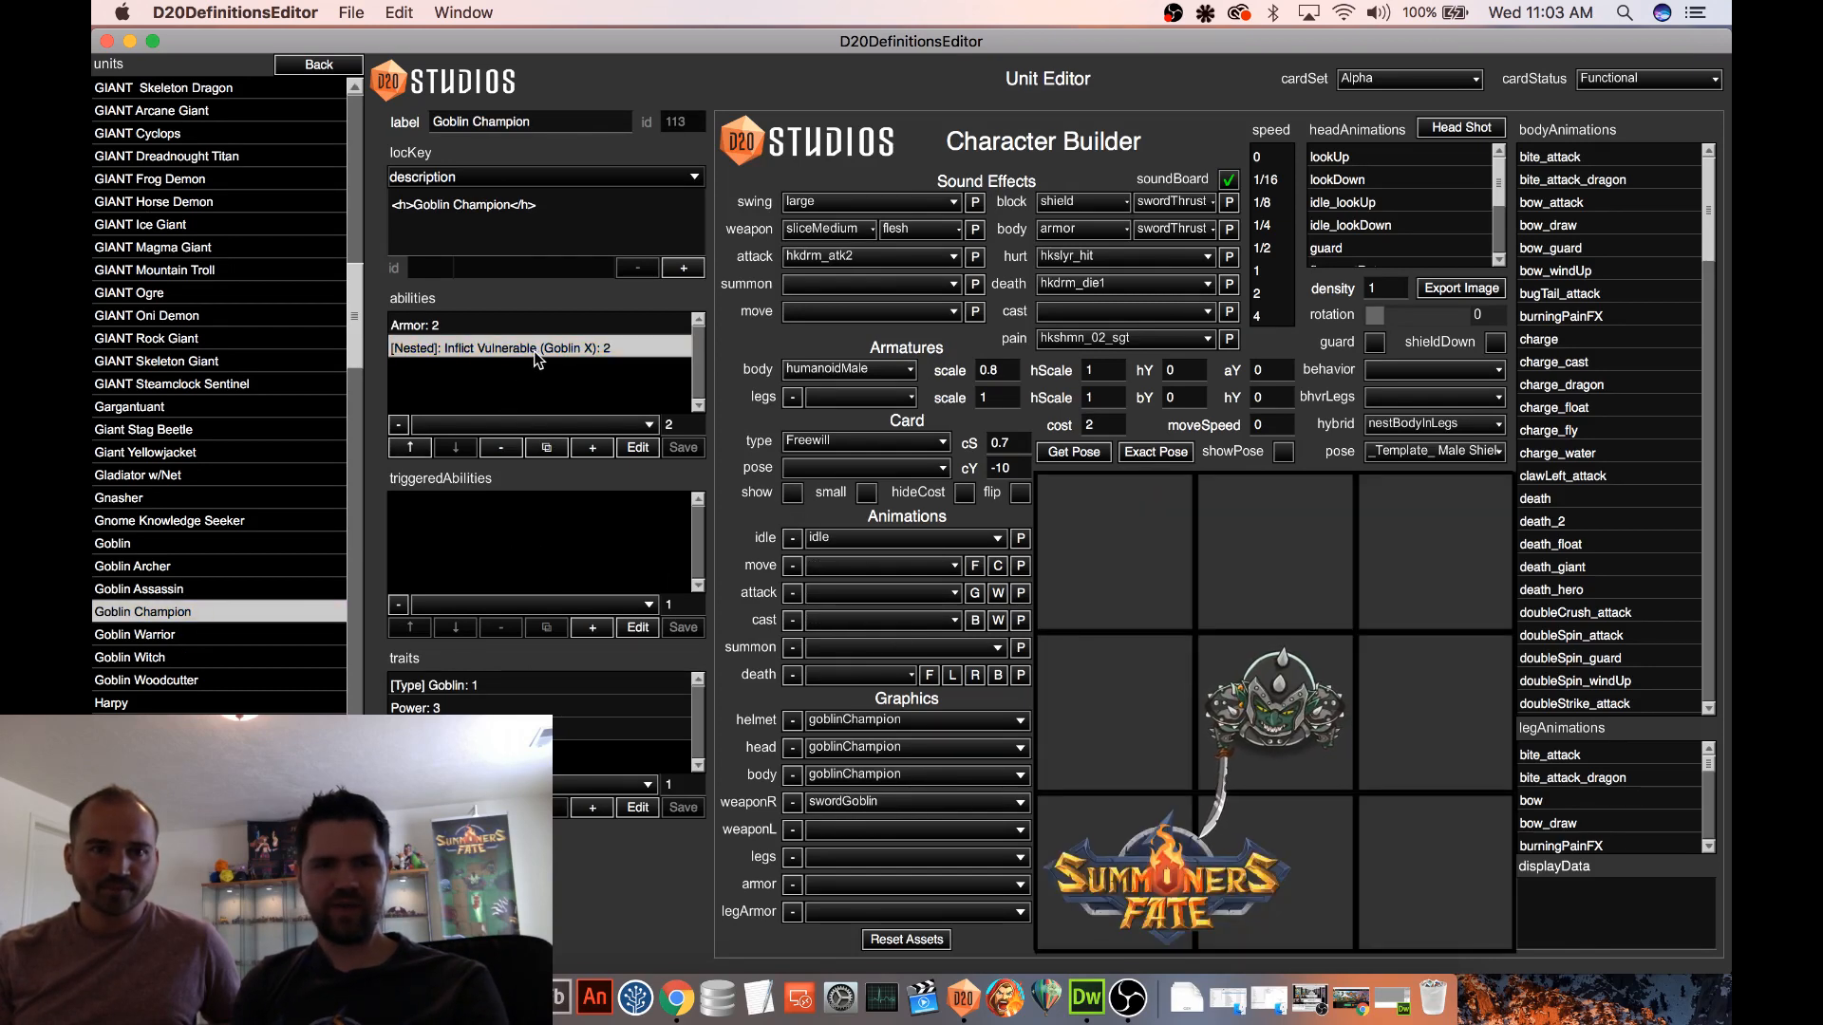
left_click(647, 449)
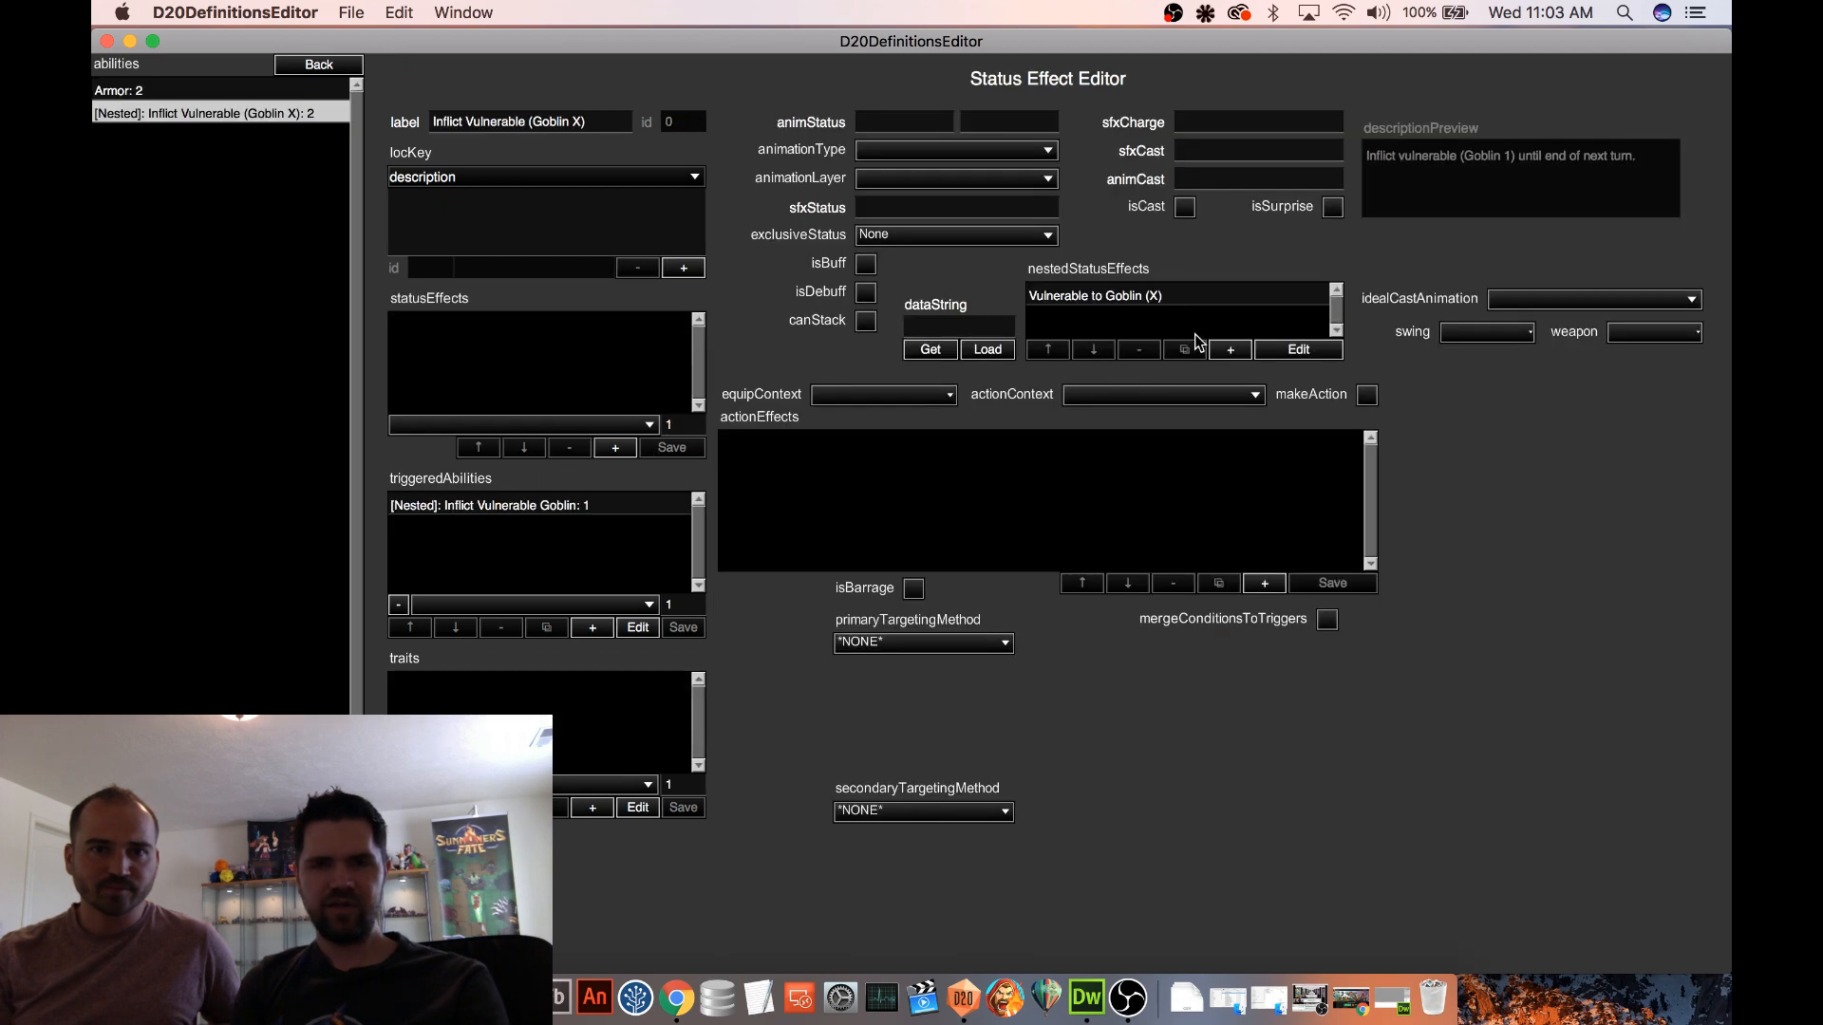
Add a nested status effect loaded from the copied VFX Vulnerable data string and move it above Vulnerable to Goblin (X)
left_click(1229, 353)
left_click(1291, 351)
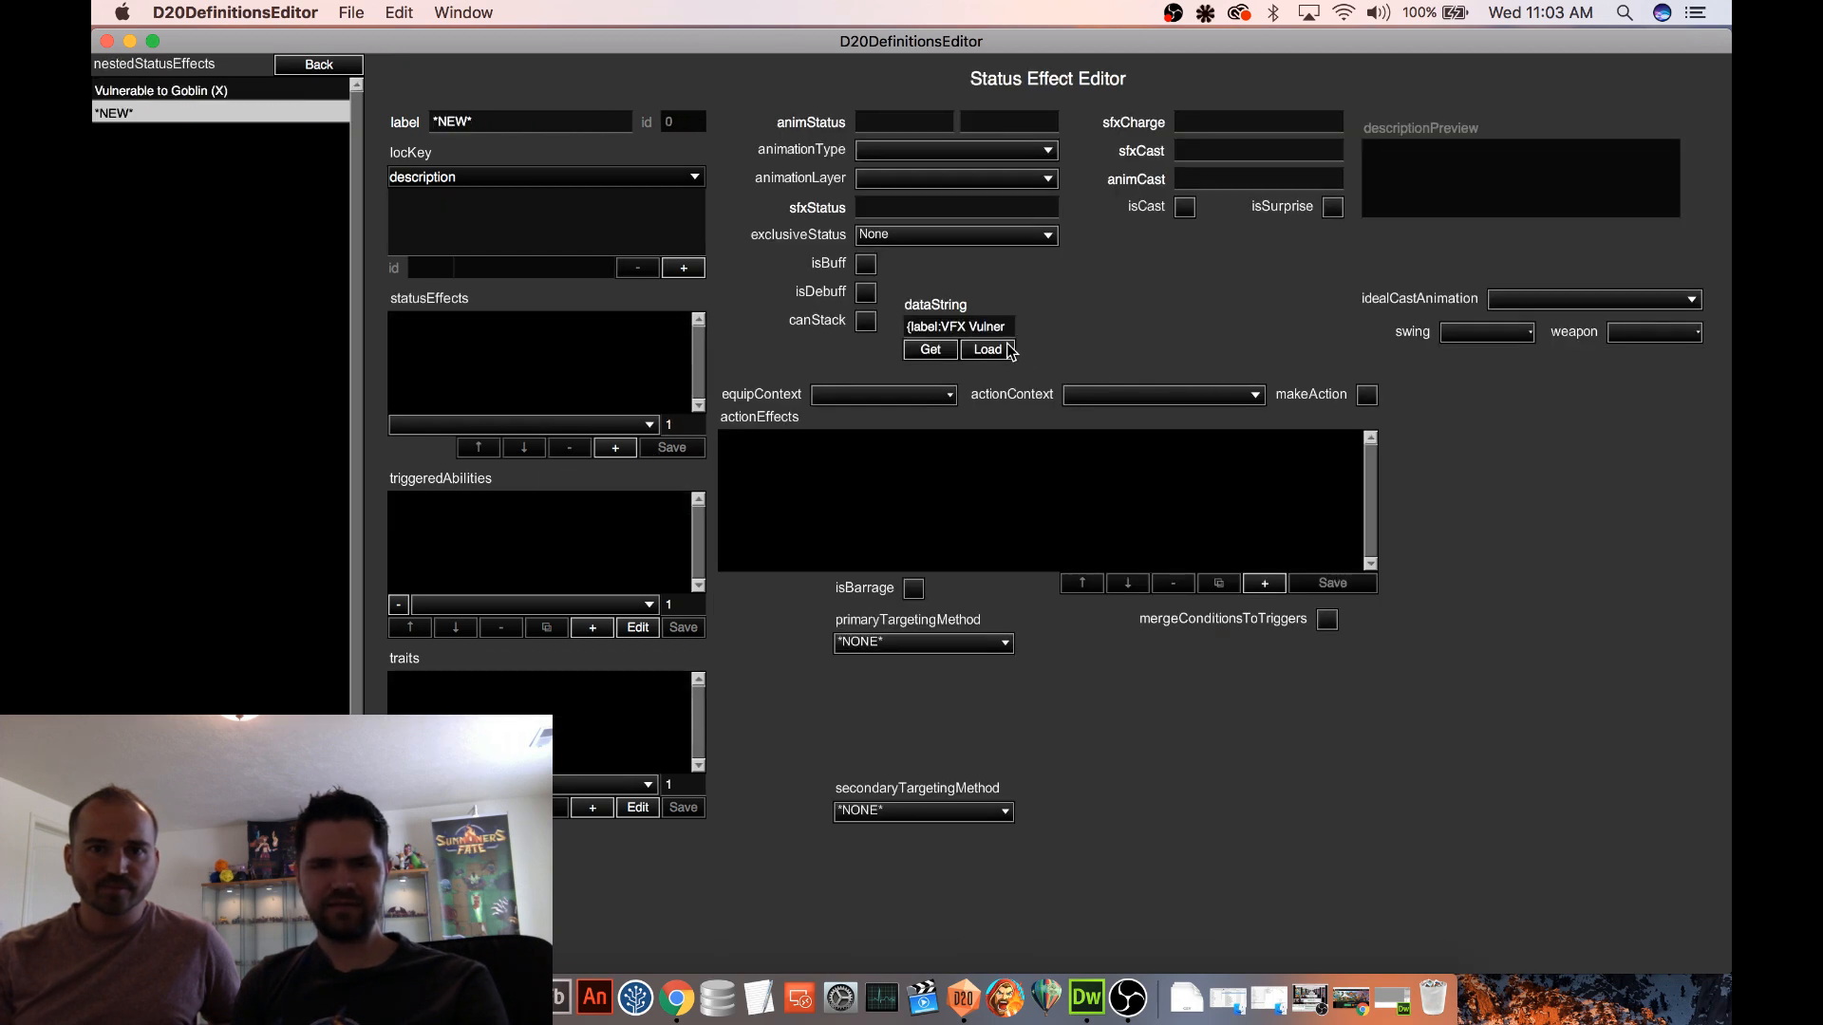
left_click(997, 352)
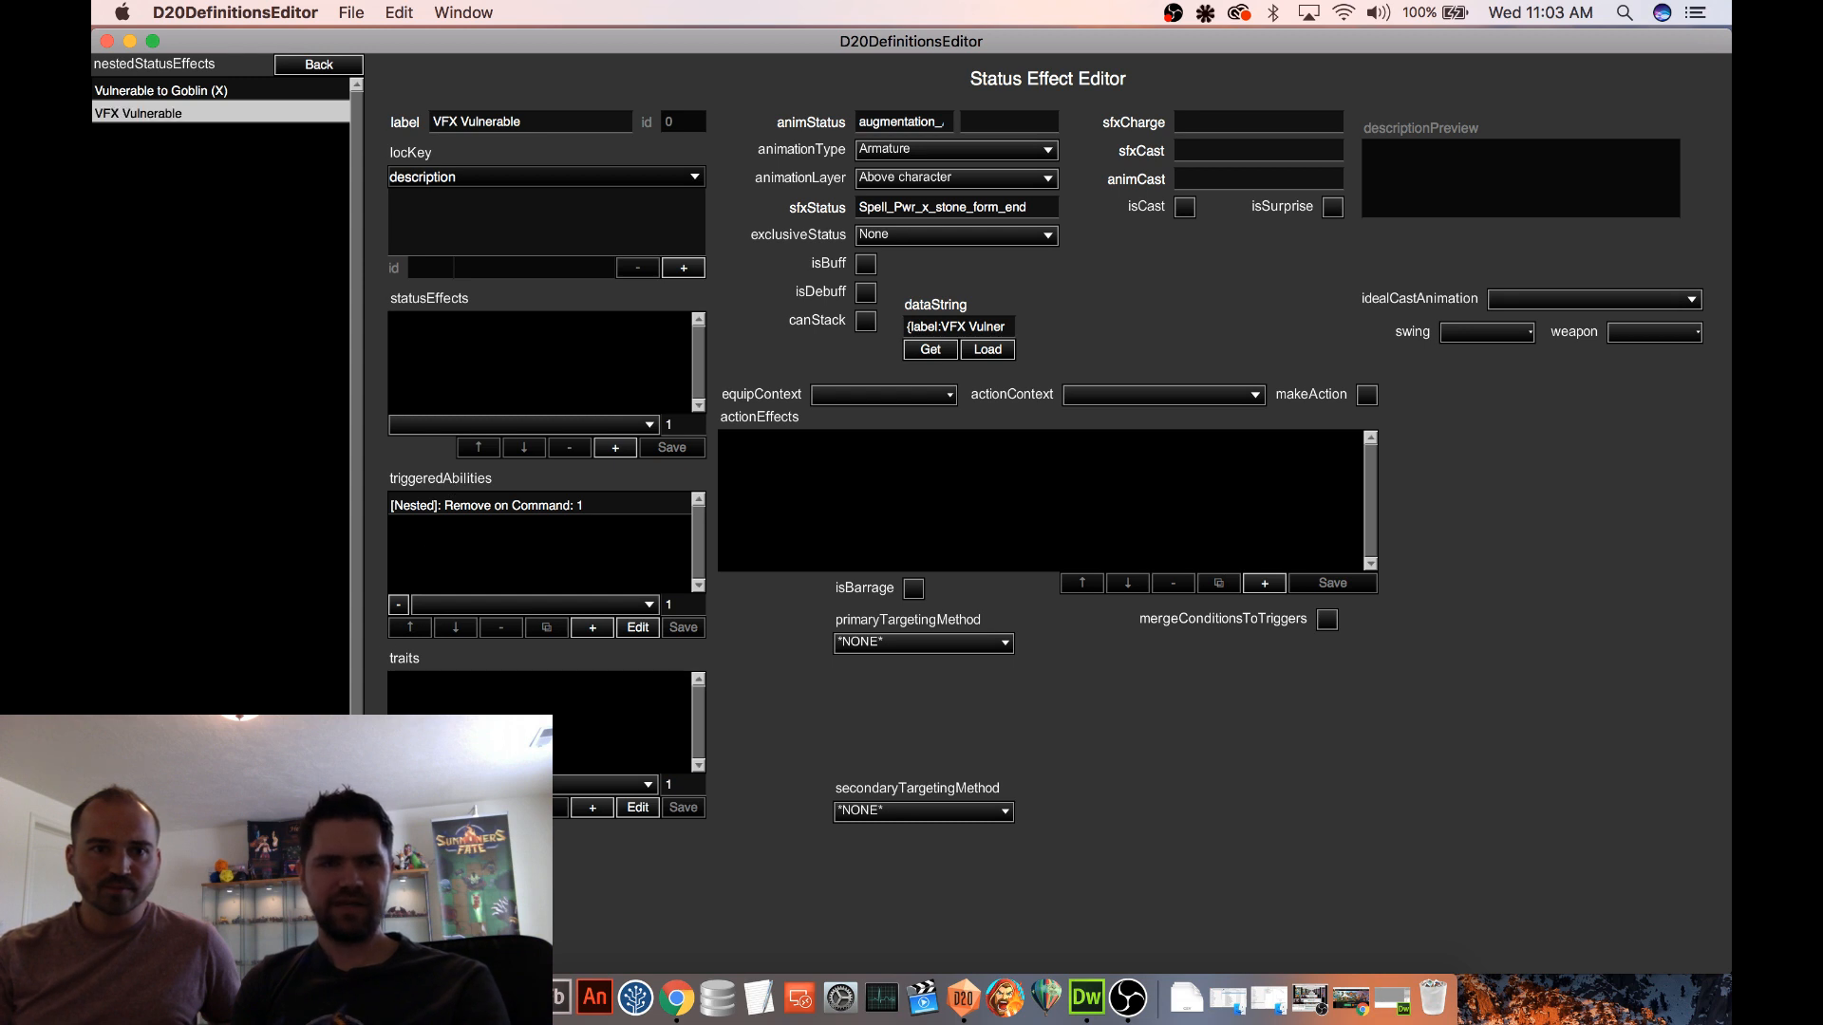
left_click(330, 68)
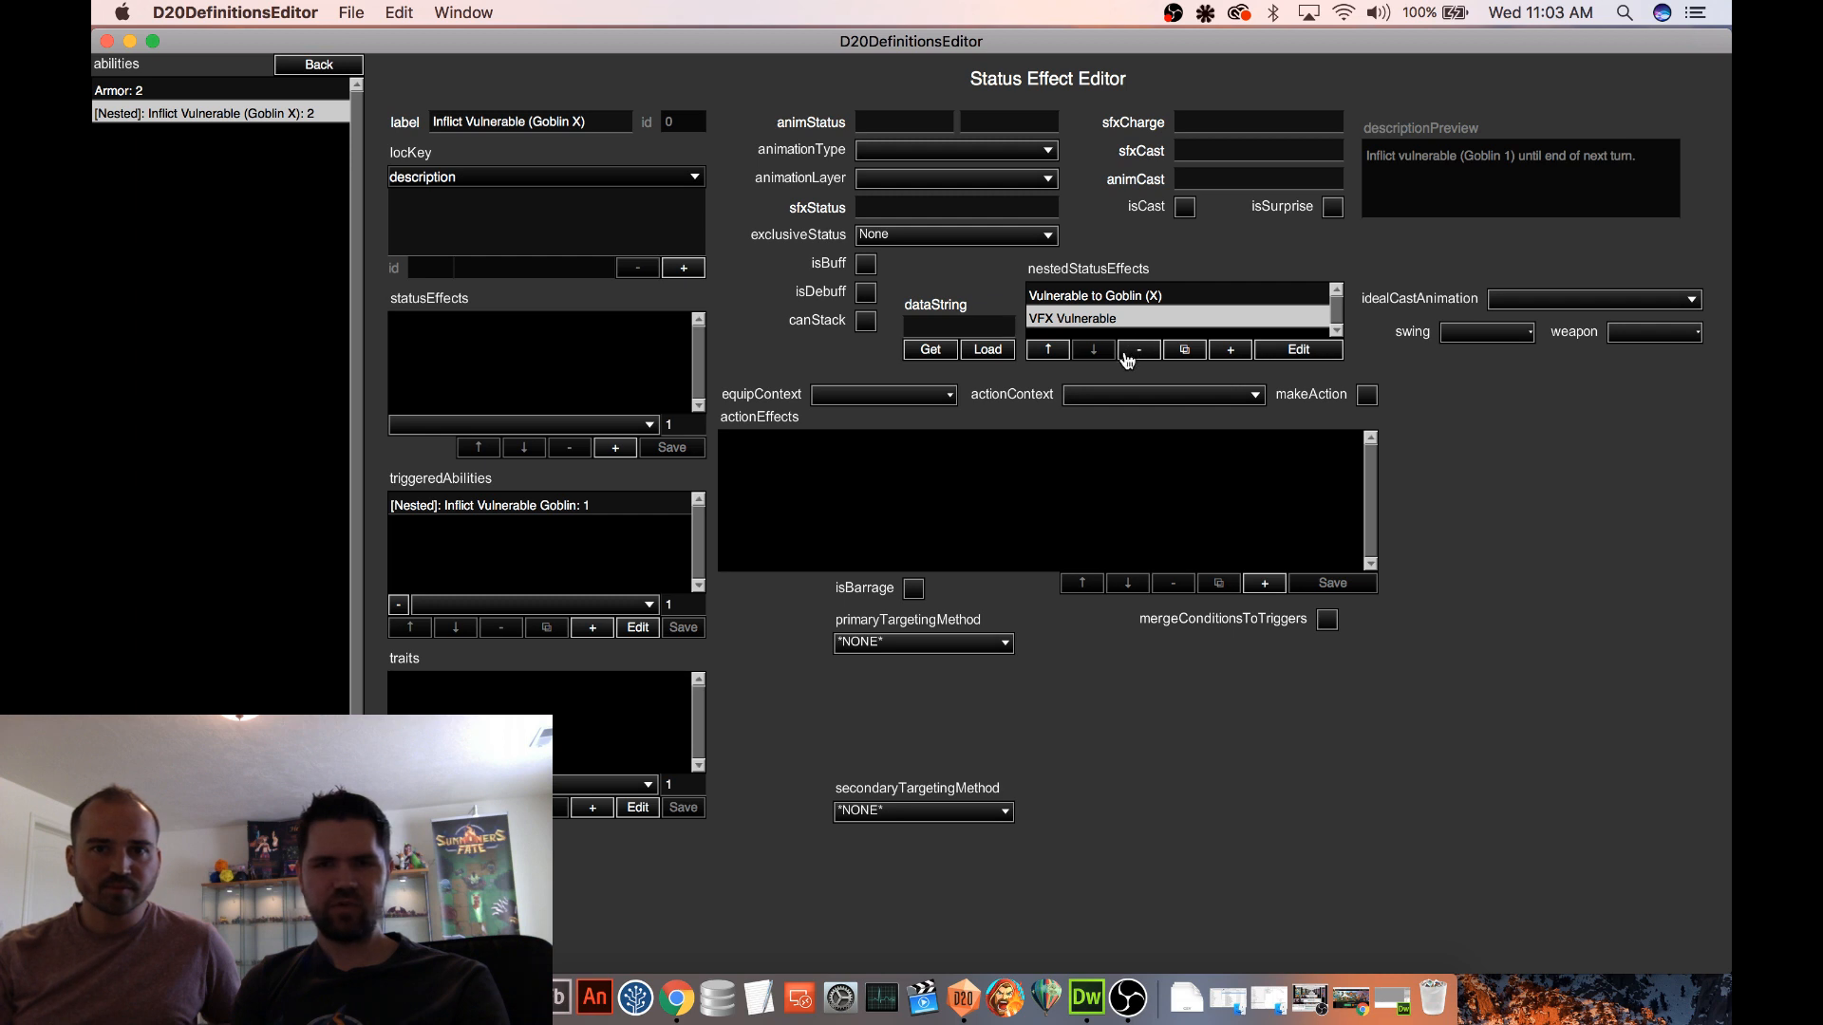
left_click(1062, 352)
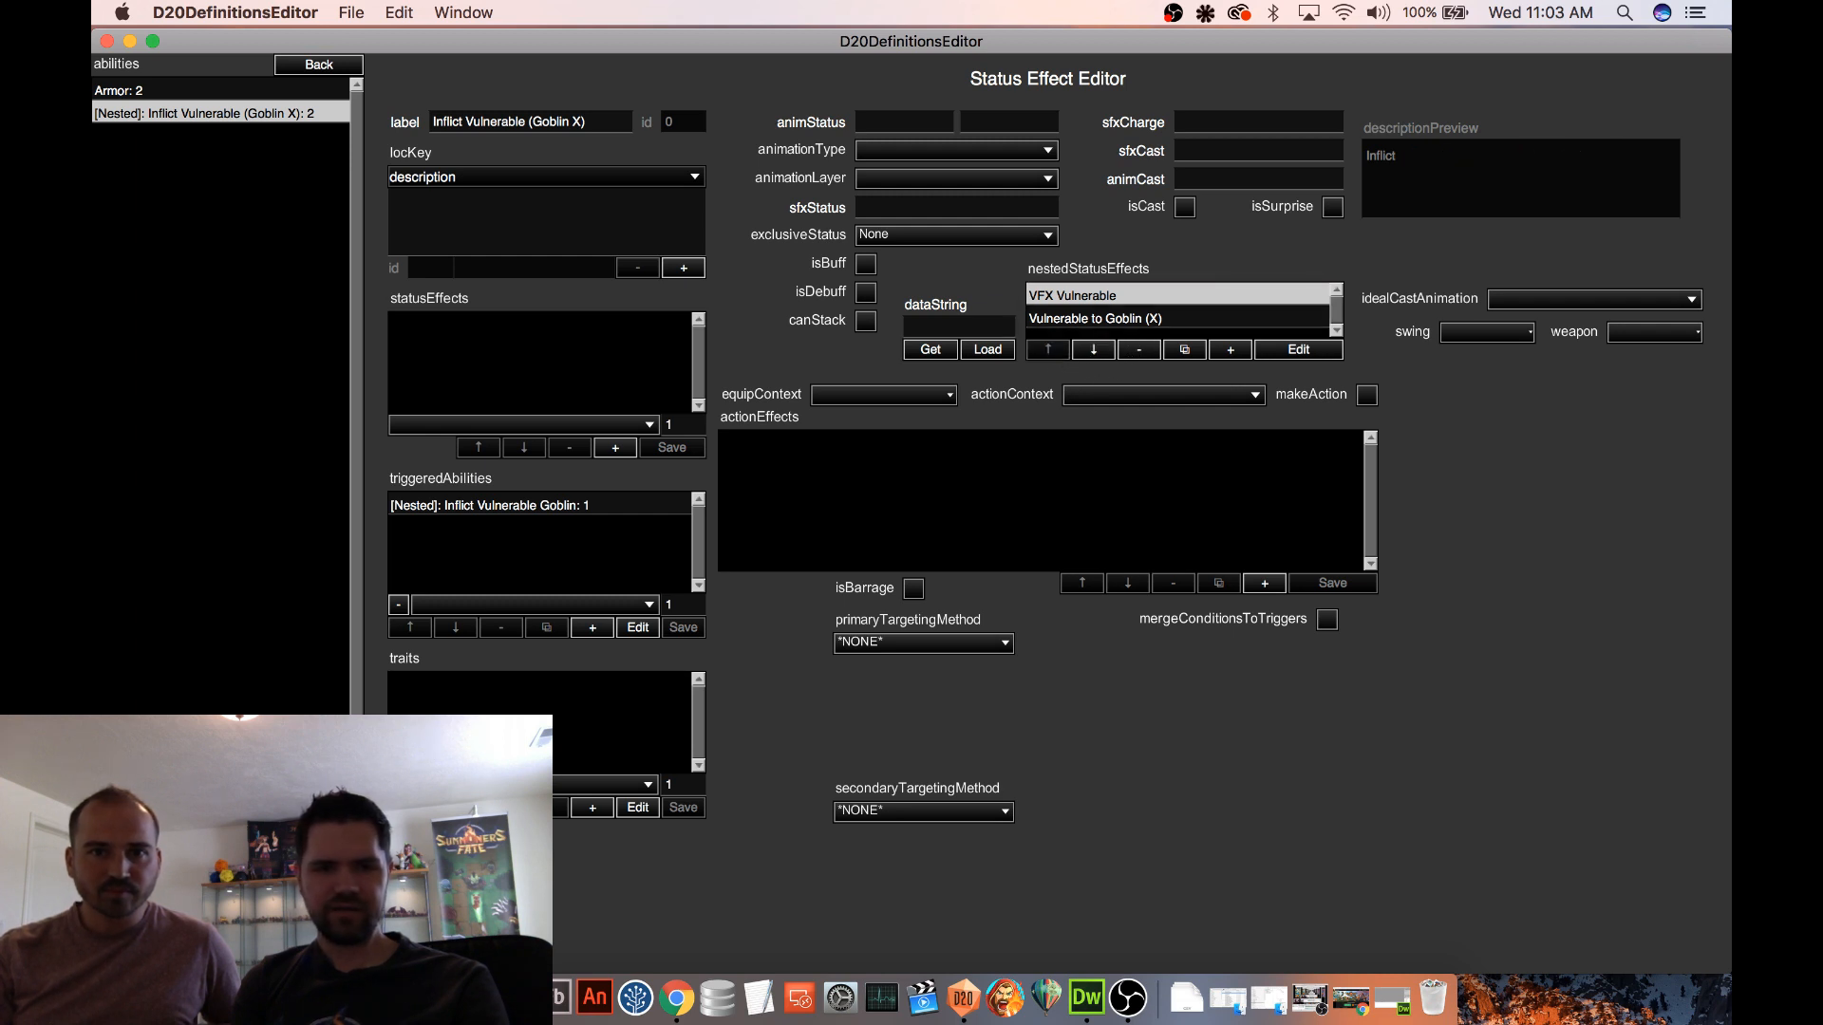
left_click(331, 954)
Try to set the subType of the Apply Status Effect action in the nested Inflict Vulnerable Goblin trigger to Nested 1
left_click(525, 506)
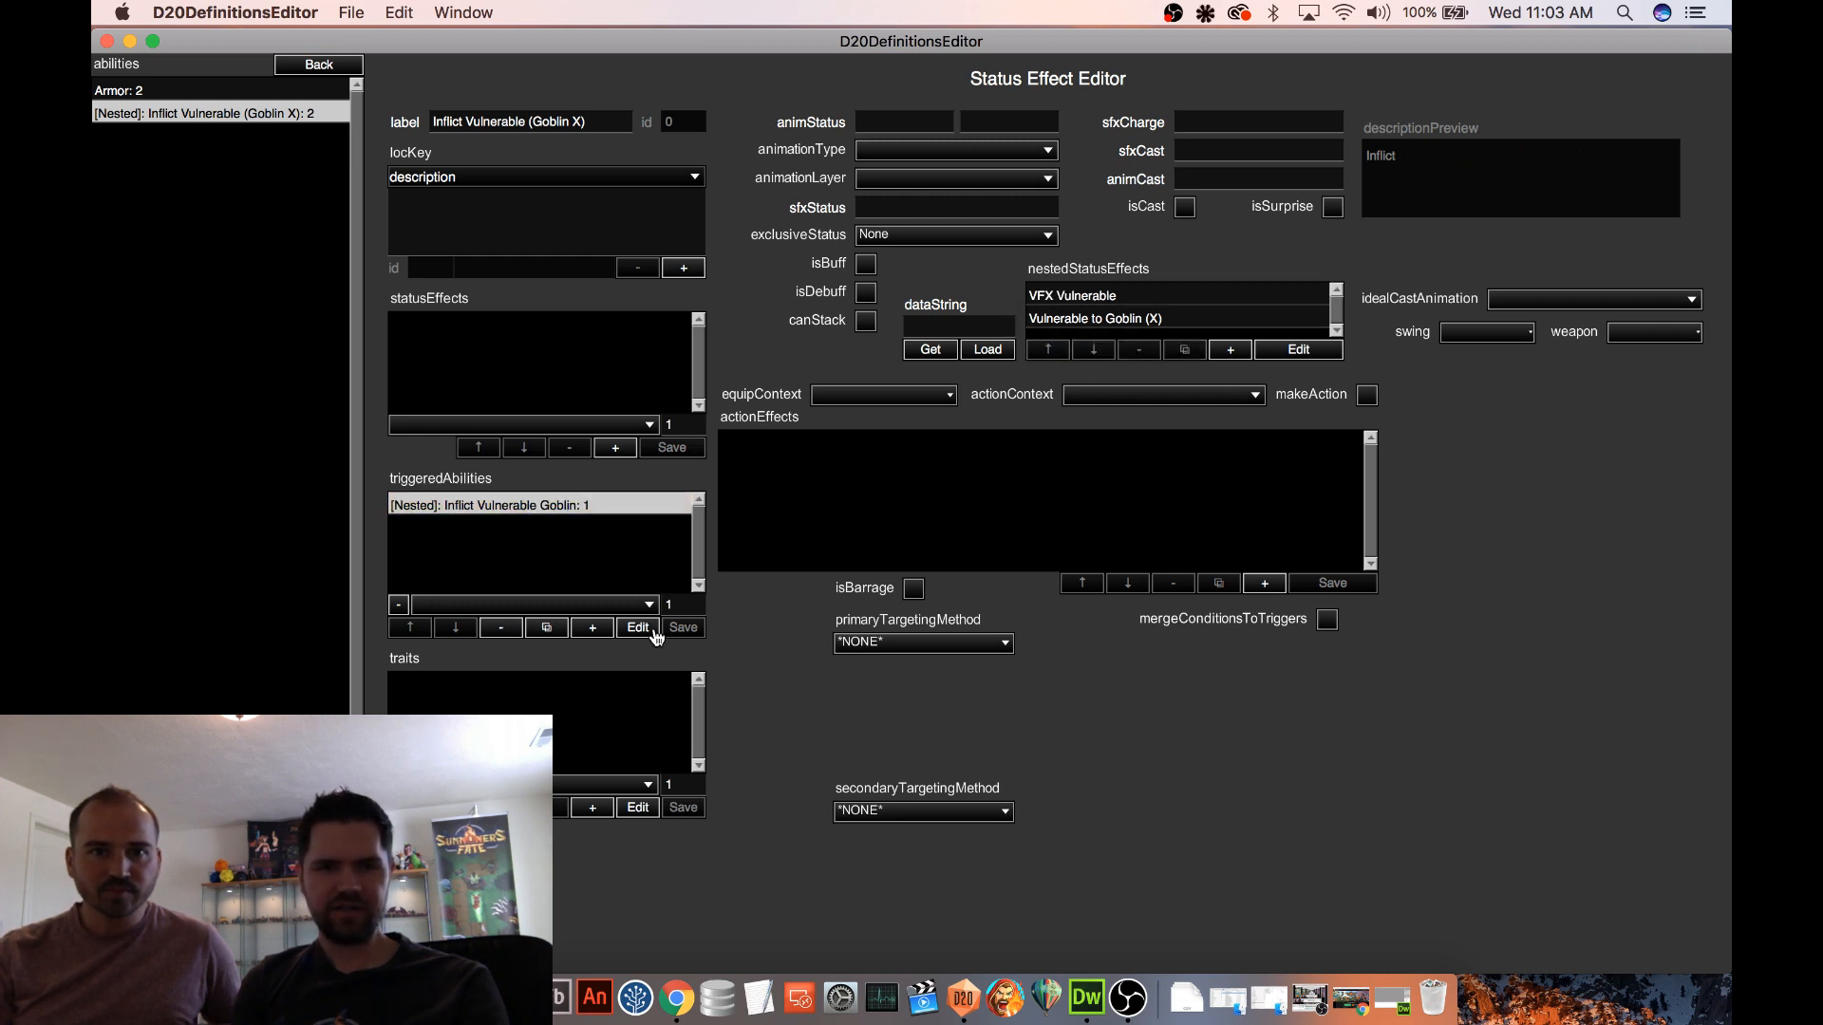
left_click(638, 629)
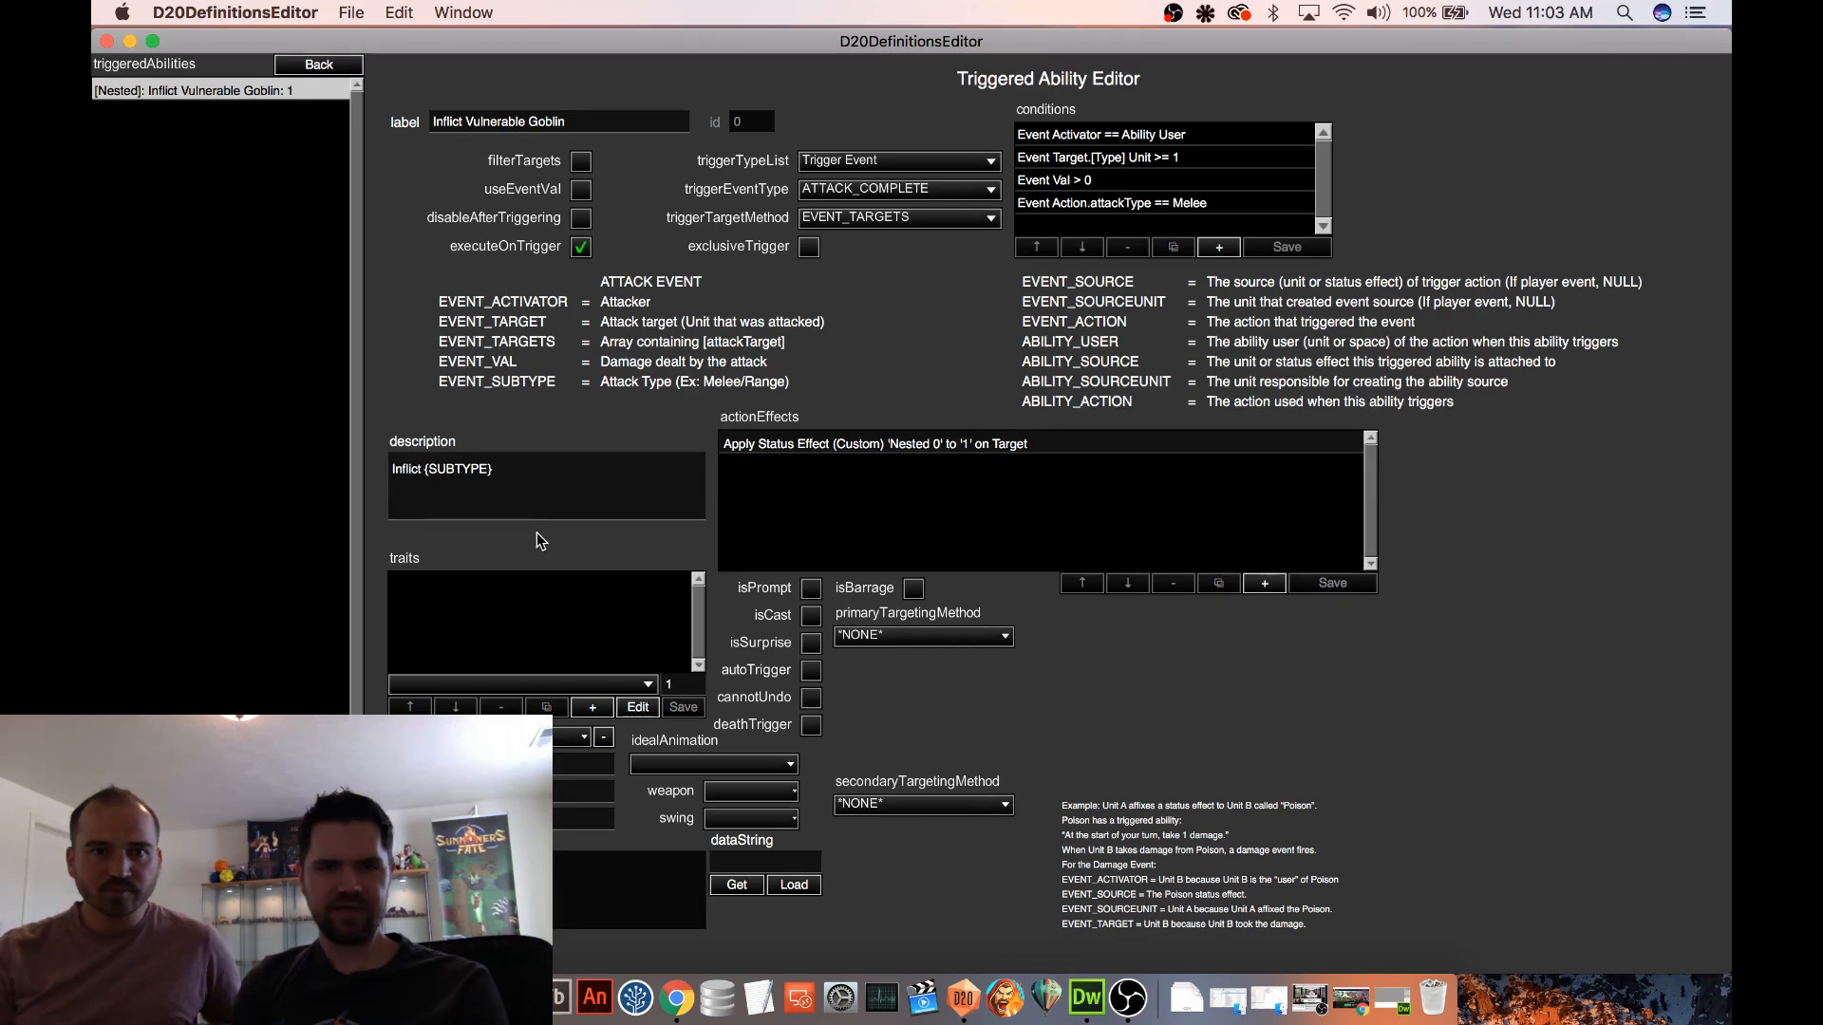
left_click(1045, 444)
left_click(1528, 467)
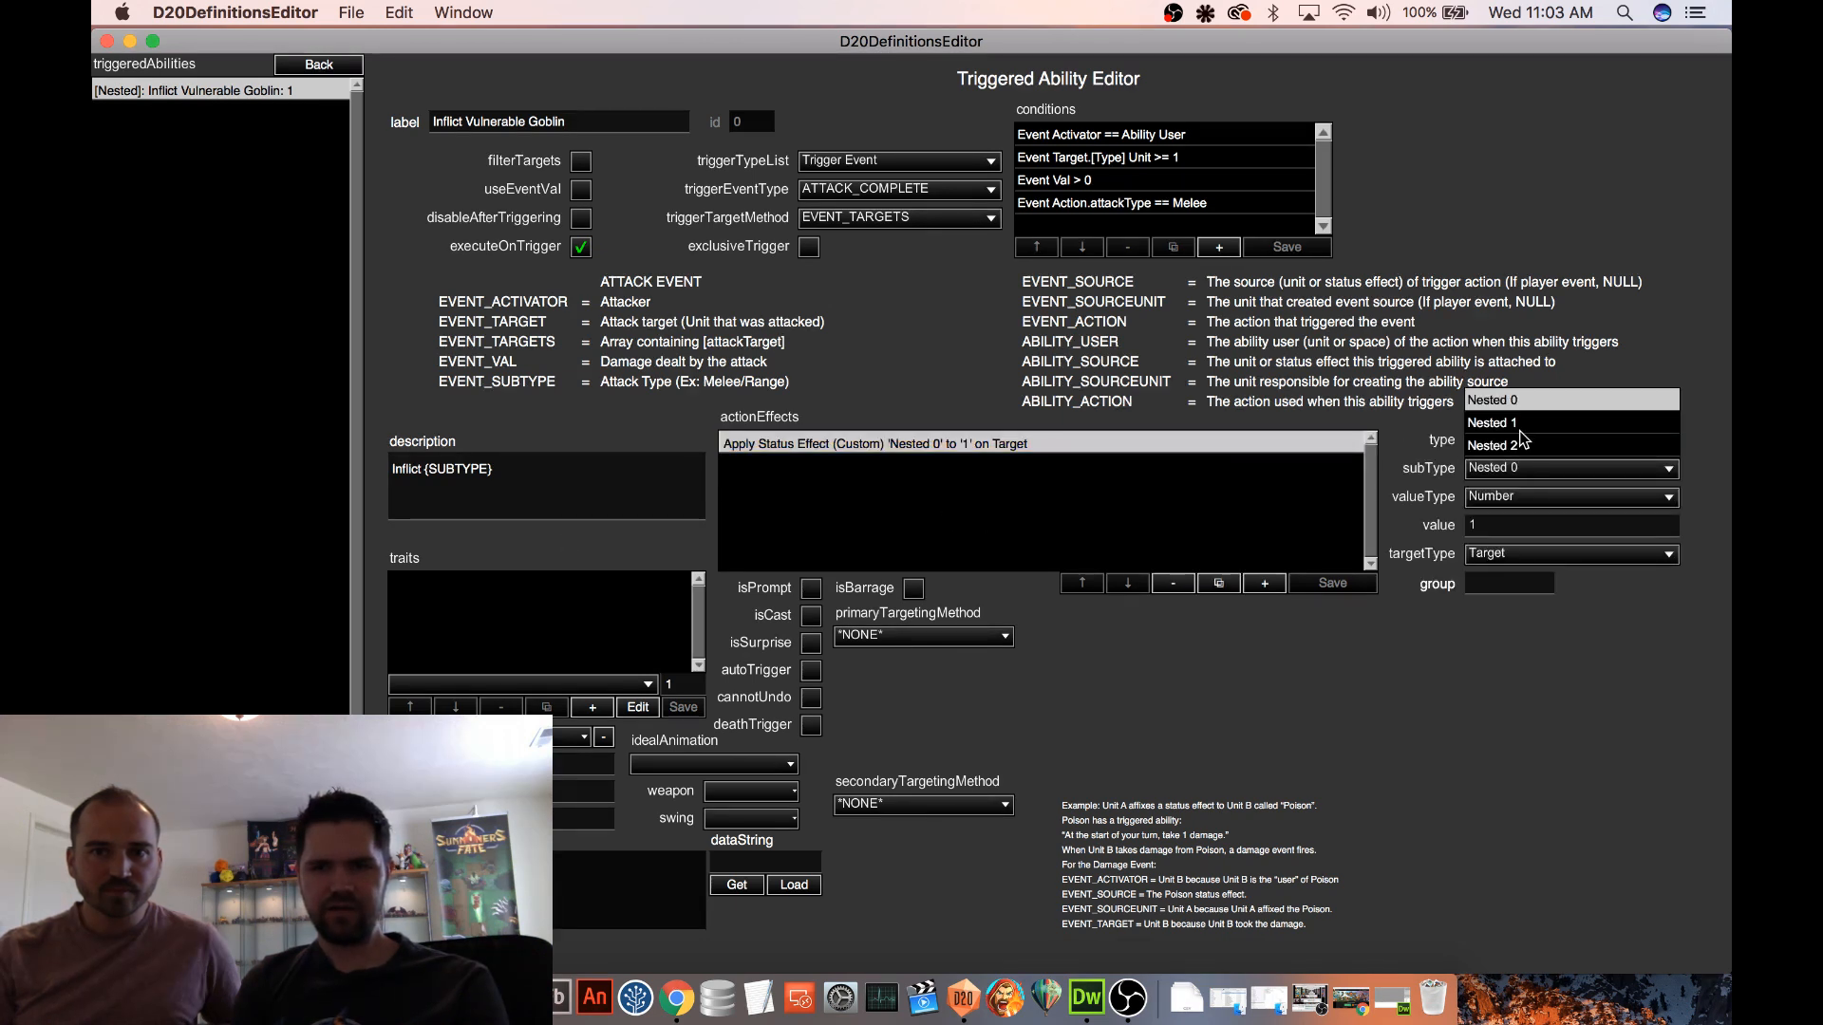
left_click(1519, 424)
left_click(1349, 588)
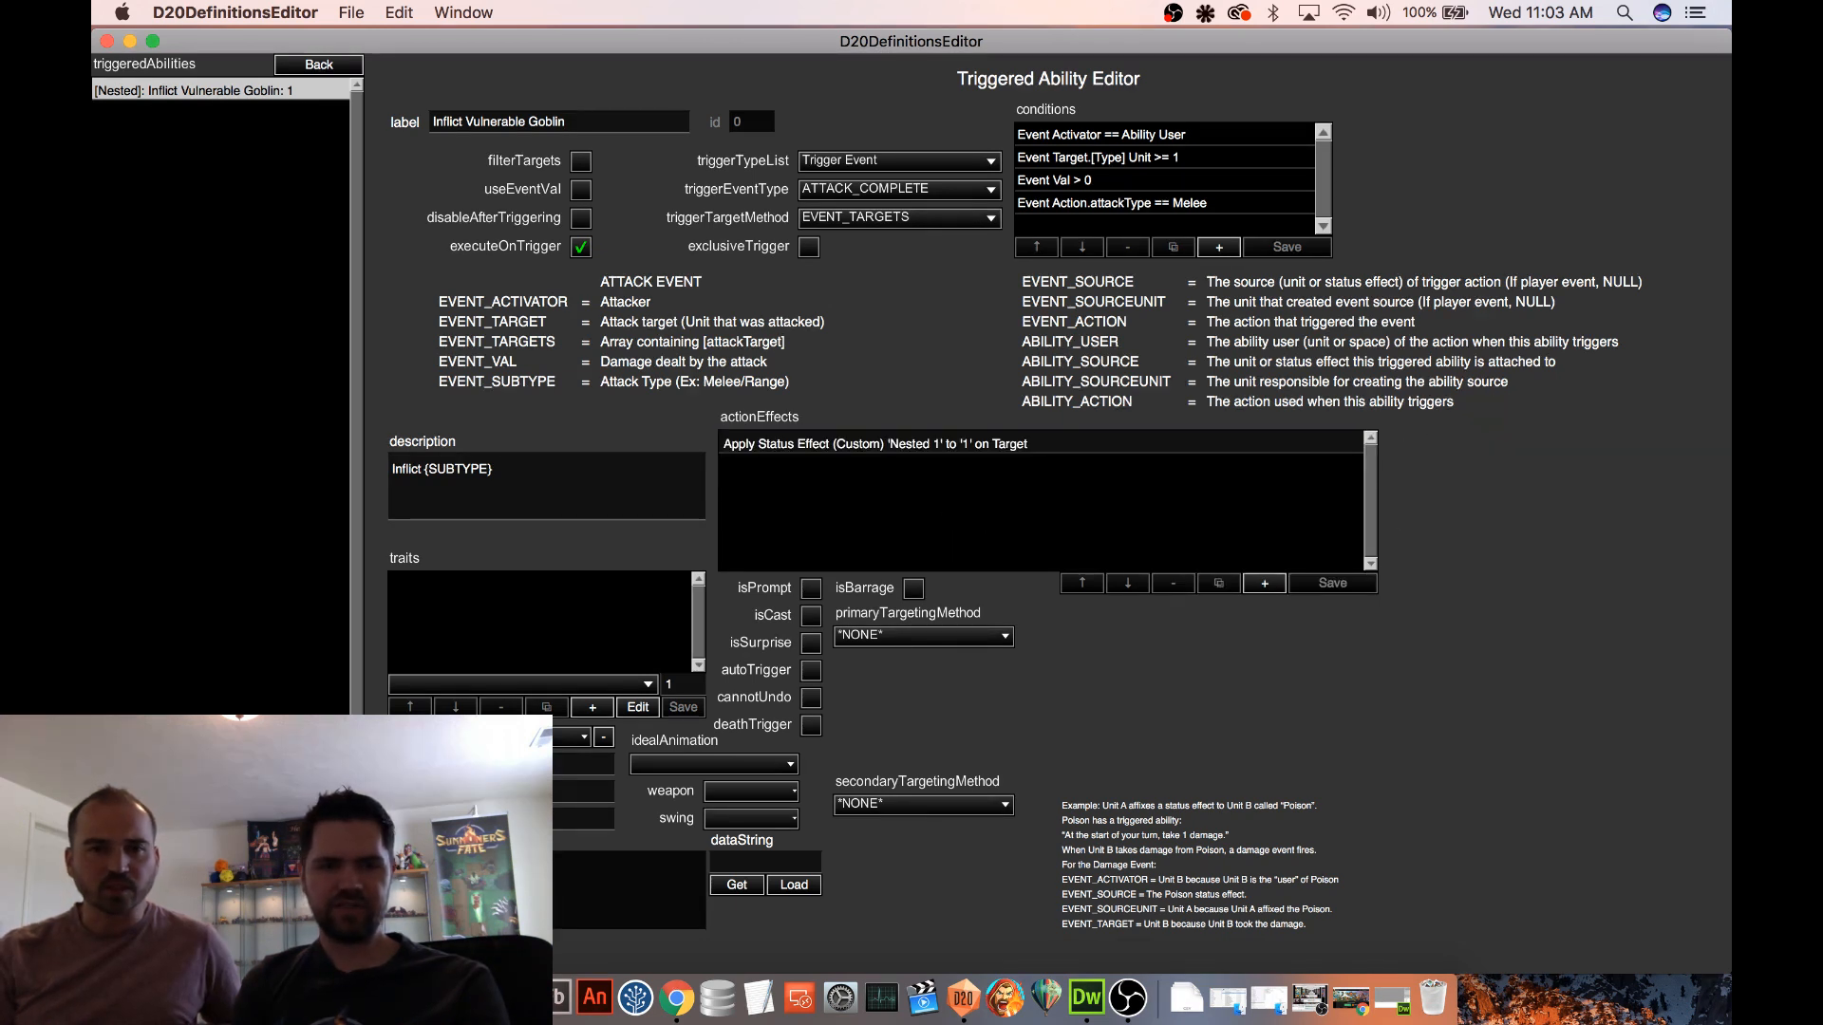
left_click(924, 444)
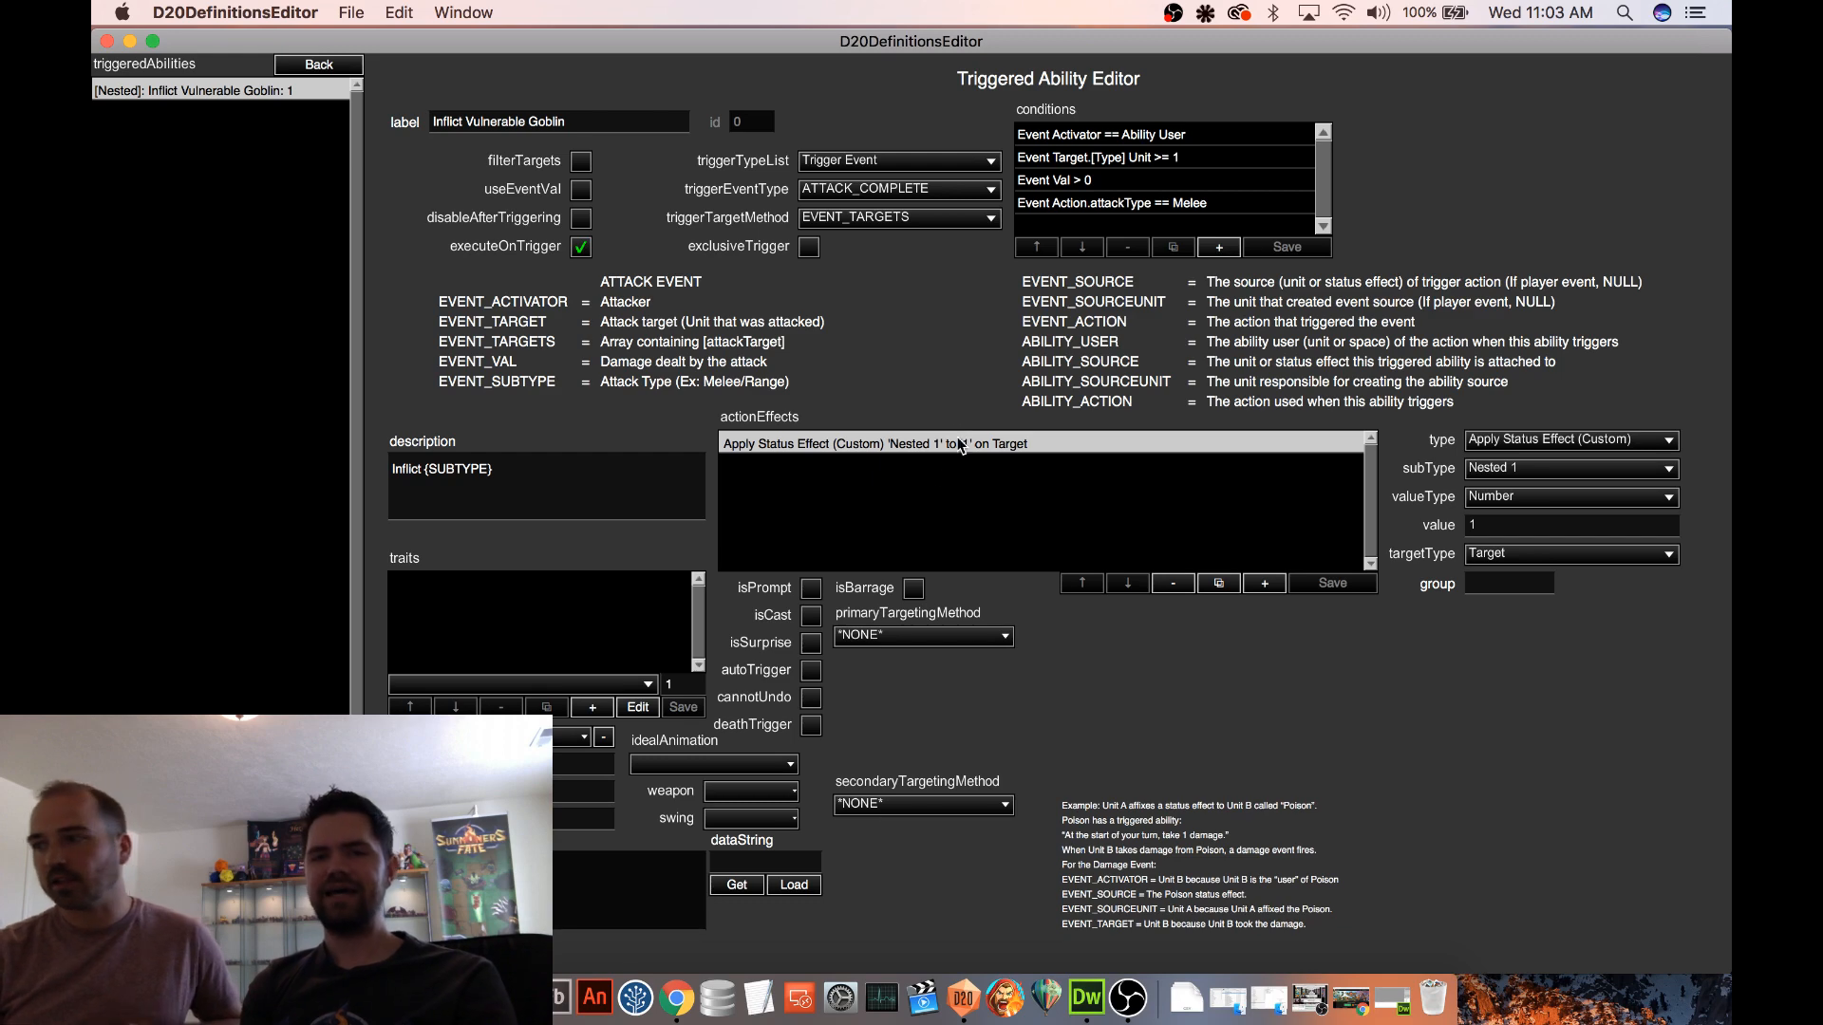
left_click(313, 65)
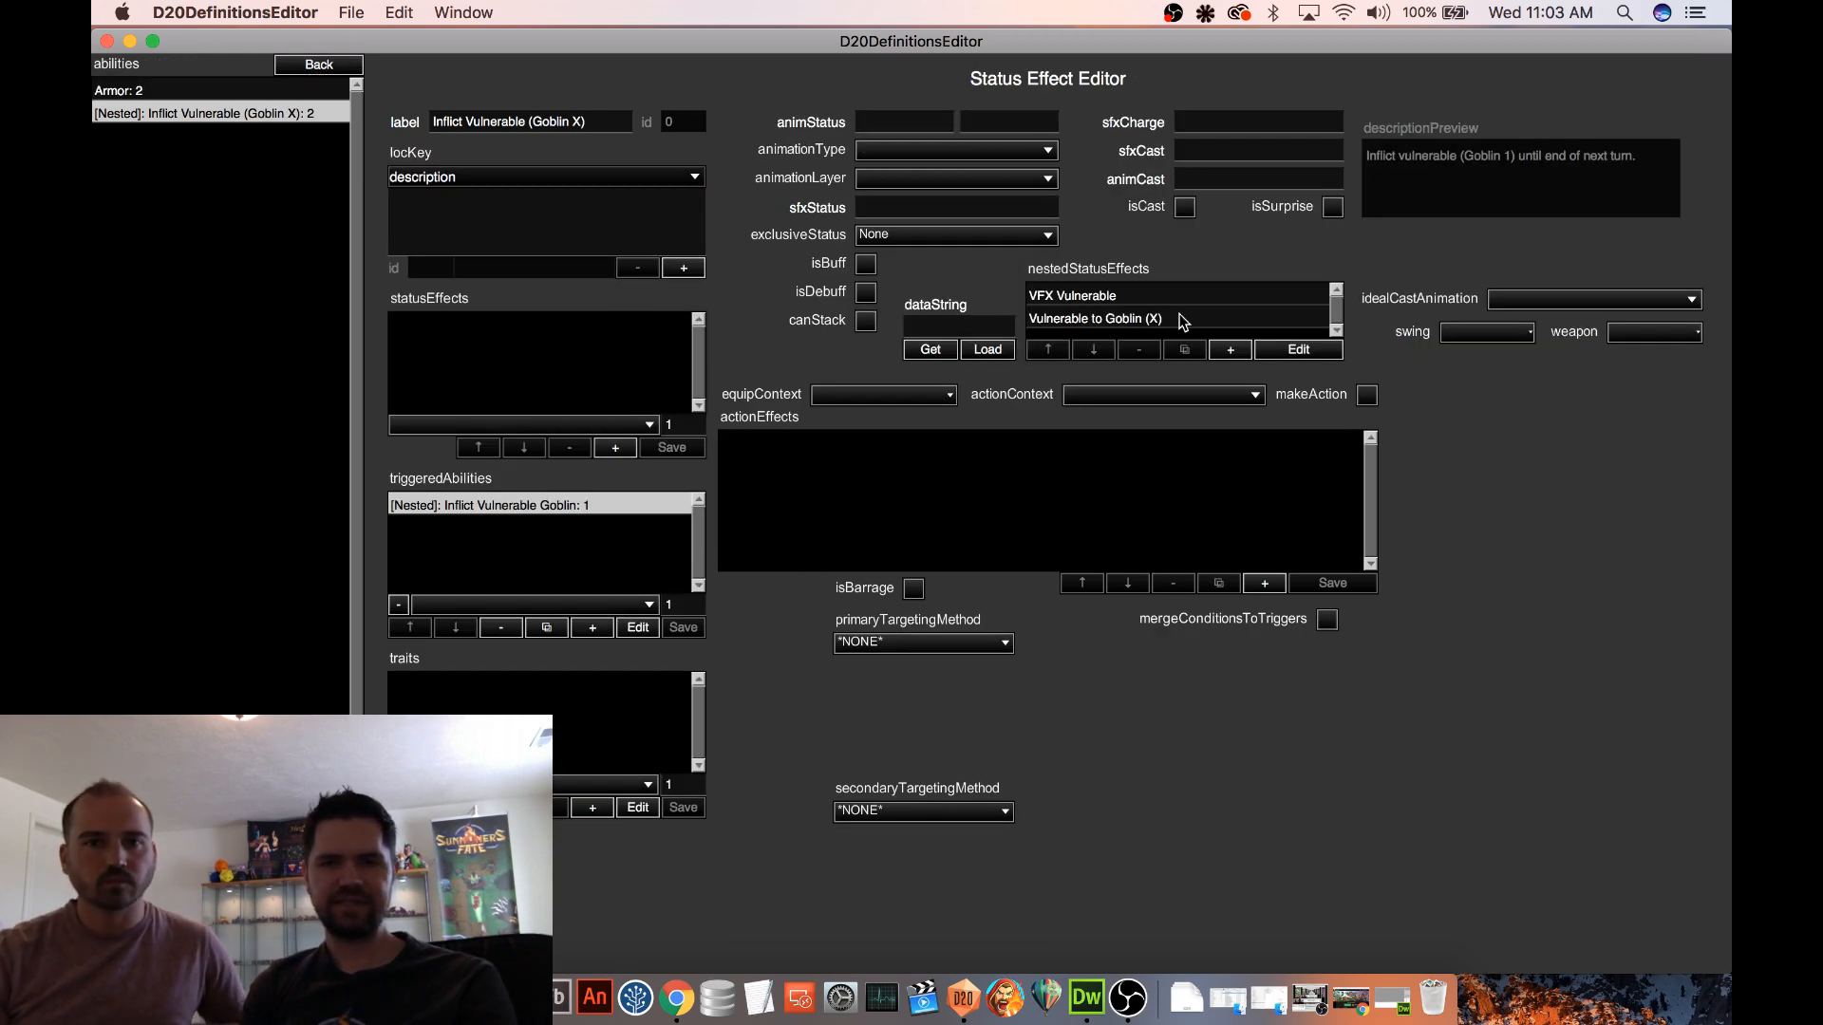
Check the order of the nested VFX Vulnerable and Vulnerable to Goblin (X) effects and return to the Goblin Champion
left_click(1159, 294)
left_click(1141, 323)
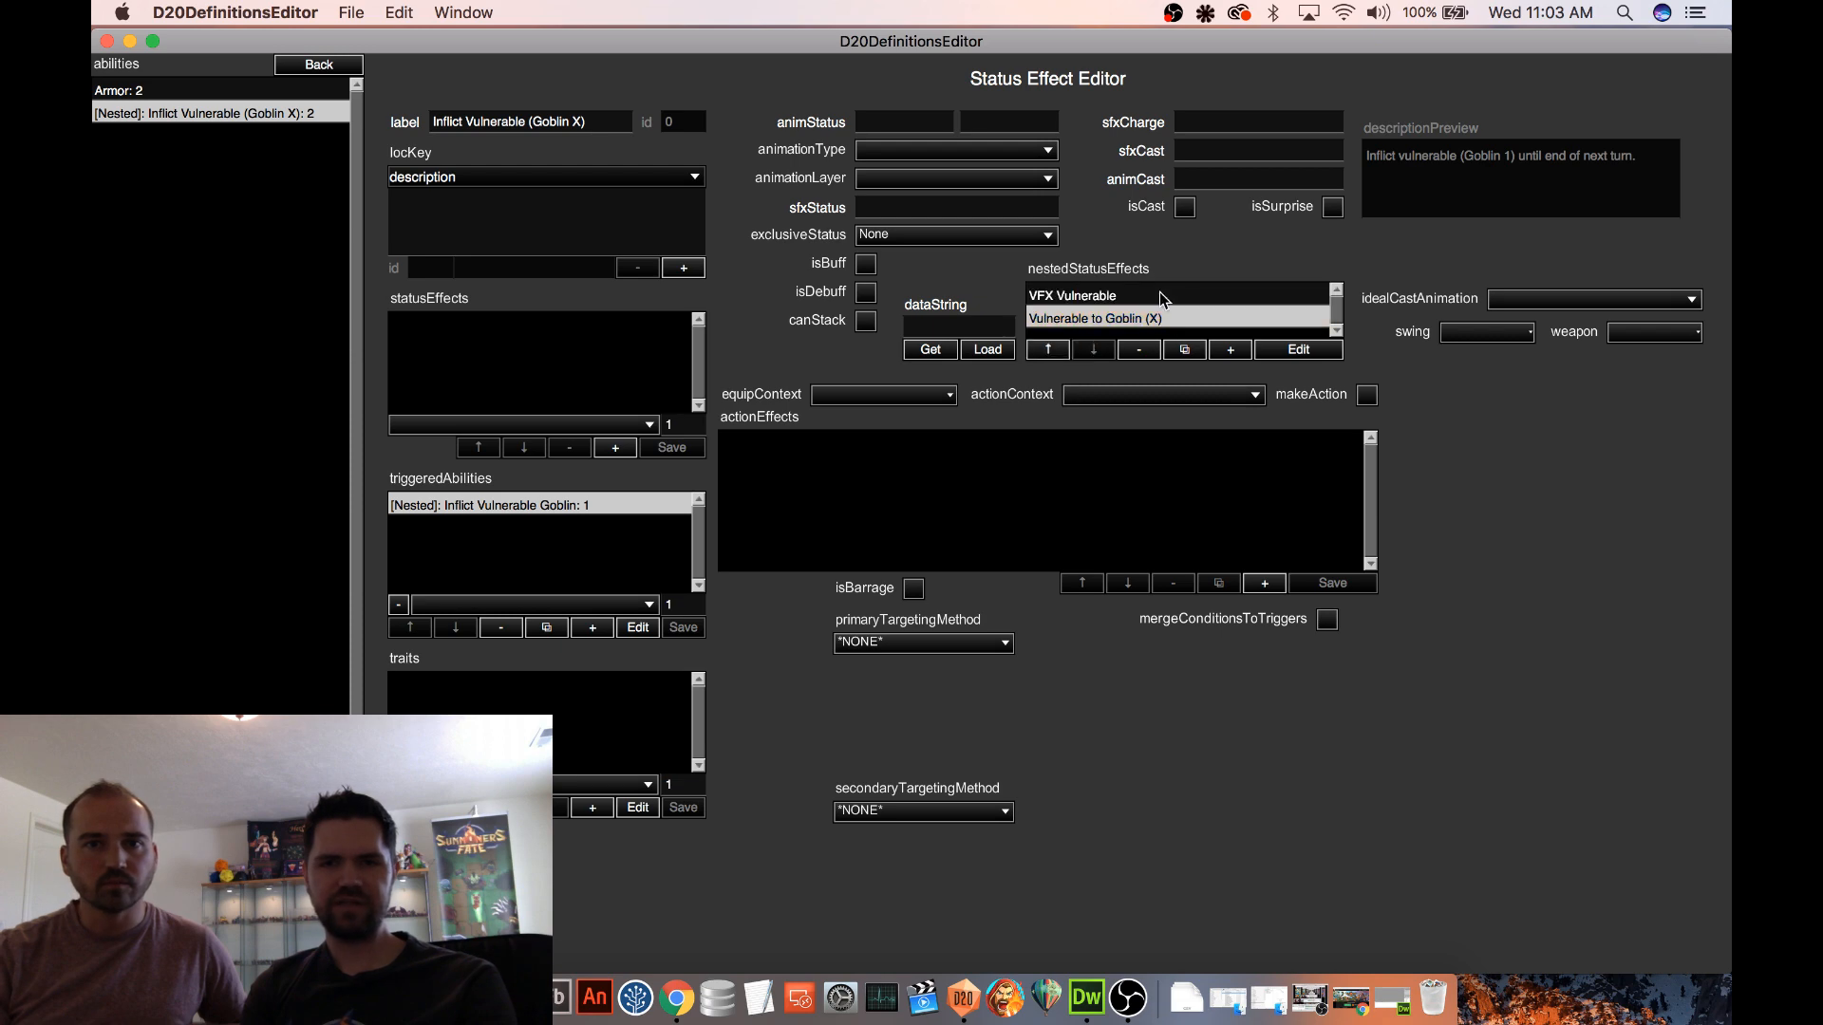
left_click(1159, 295)
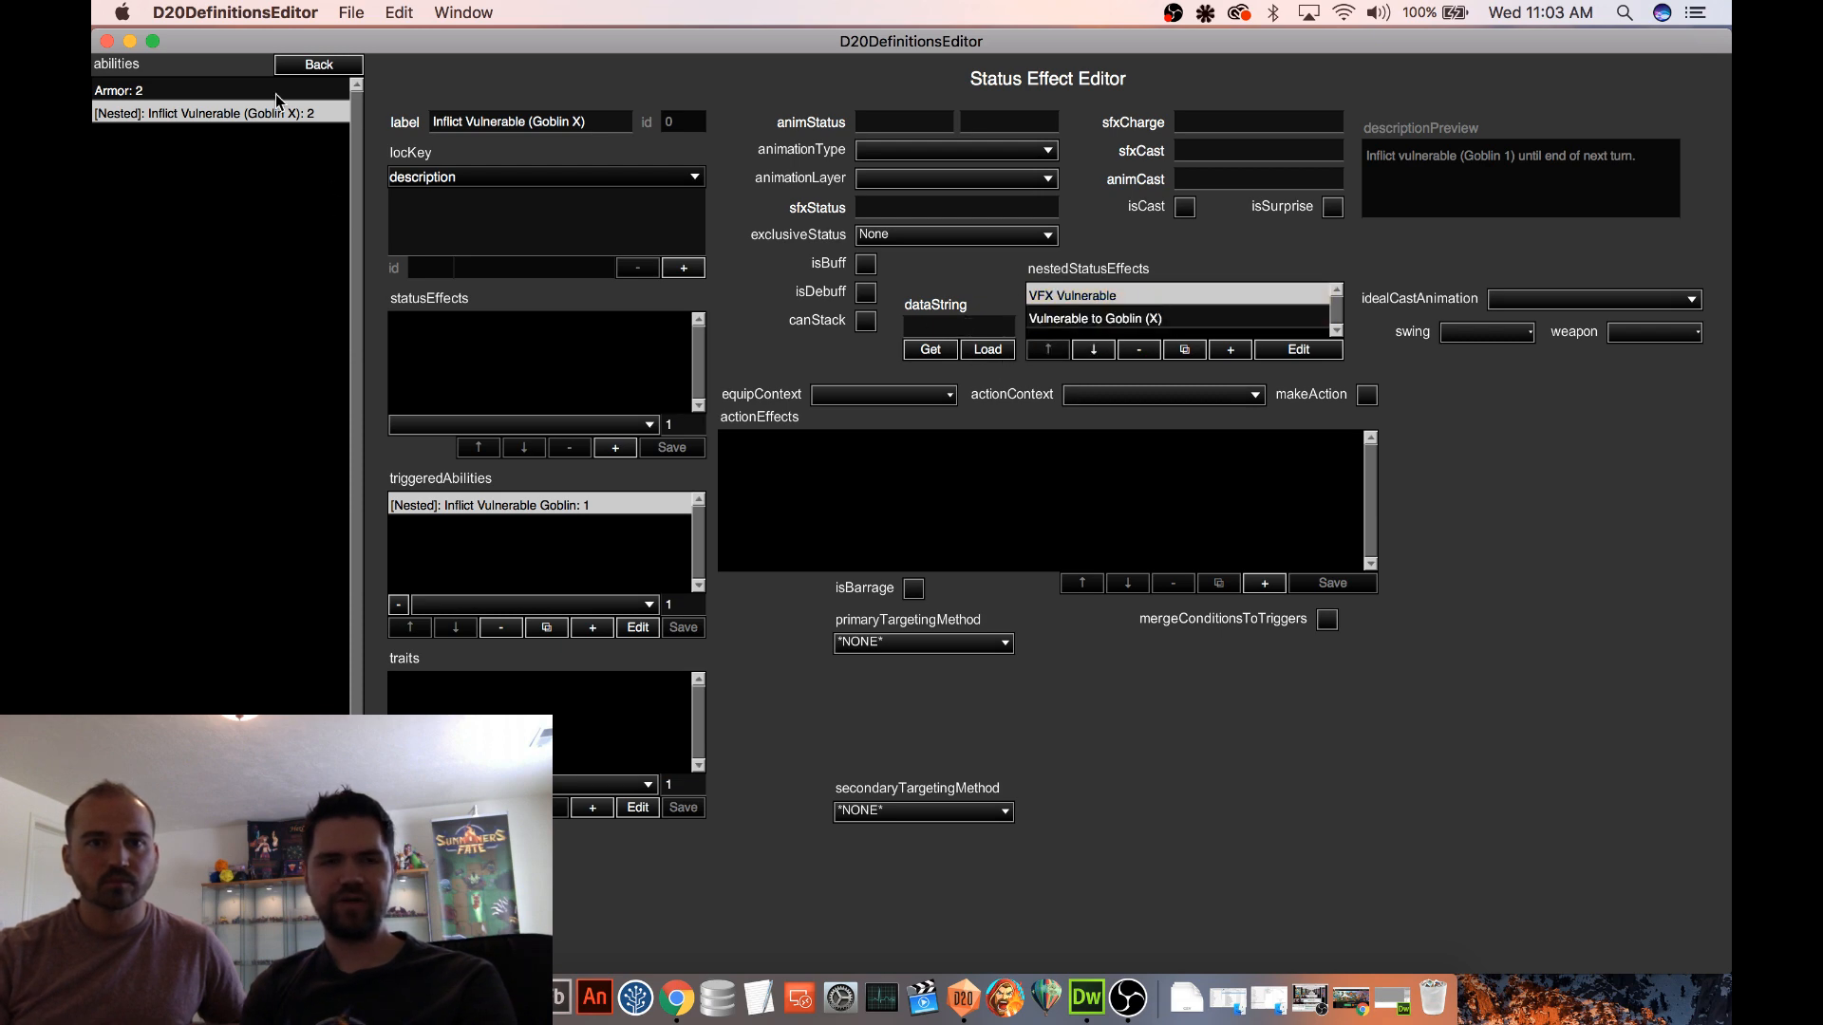
left_click(308, 68)
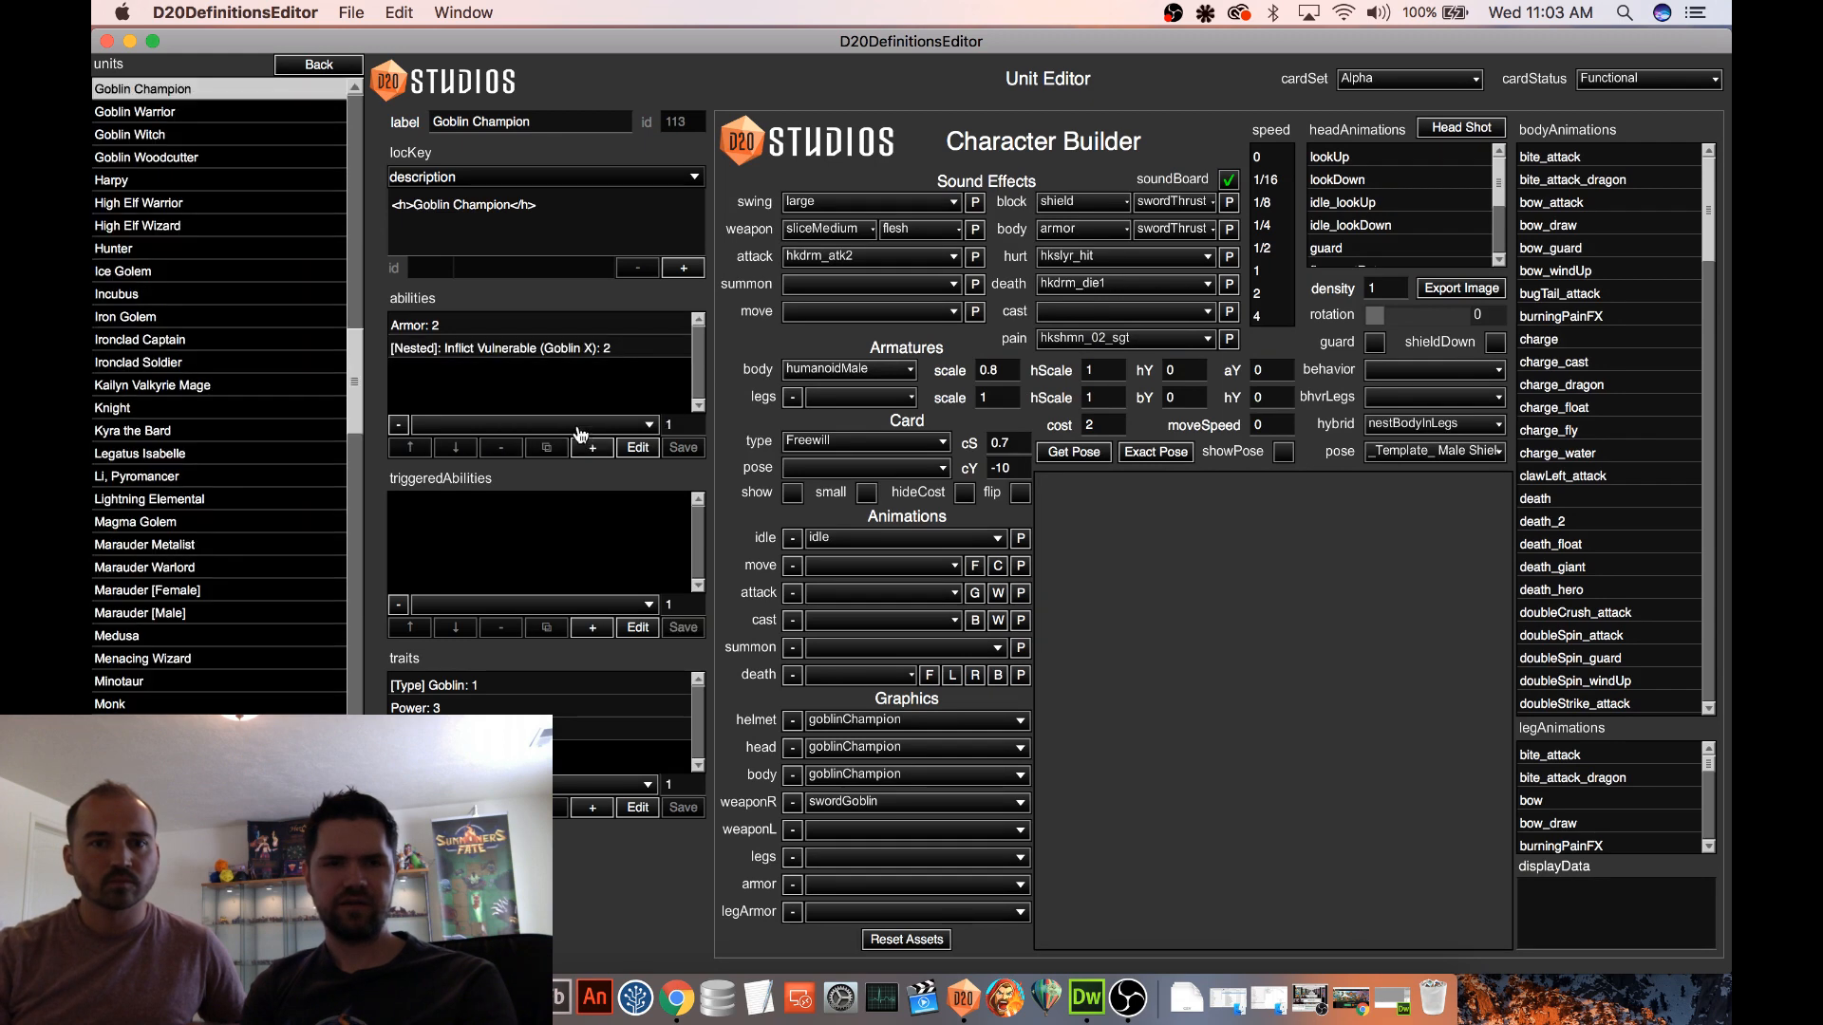
Reopen the Goblin Champion's nested Inflict Vulnerable (Goblin X) ability and check which nested effect its Inflict Vulnerable Goblin trigger applies
left_click(560, 346)
left_click(638, 448)
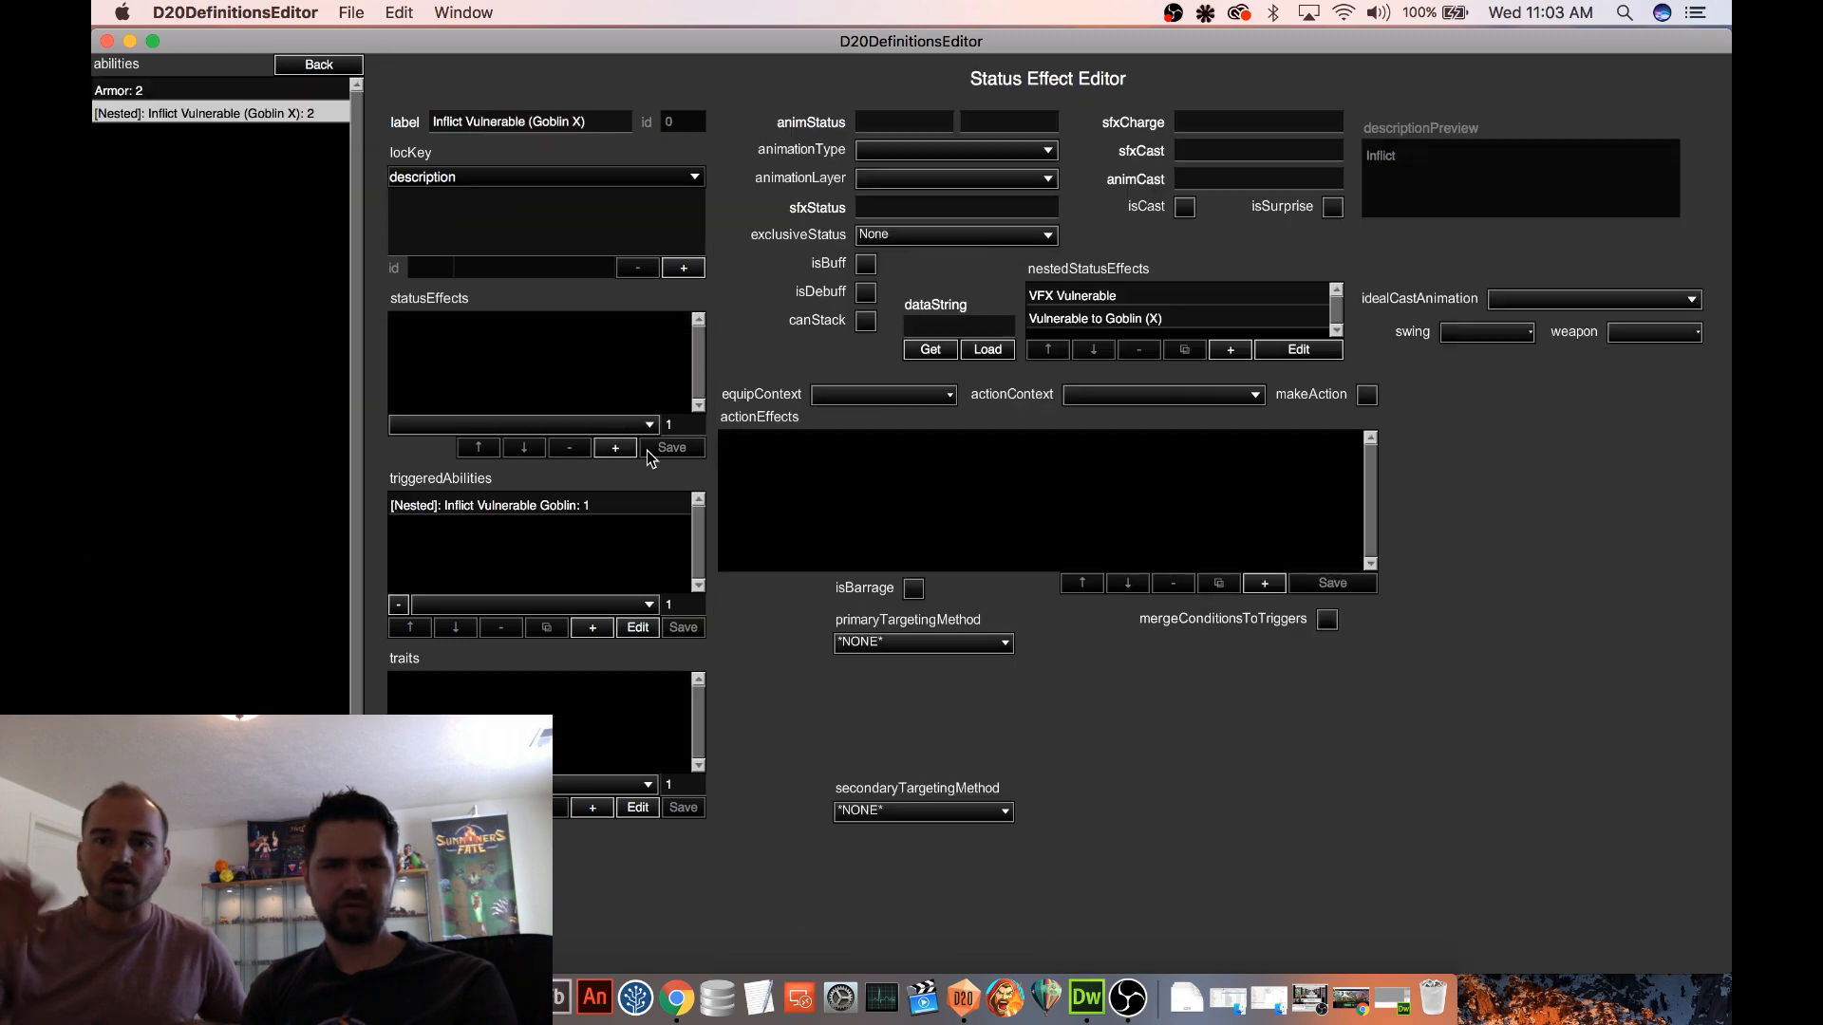
left_click(590, 507)
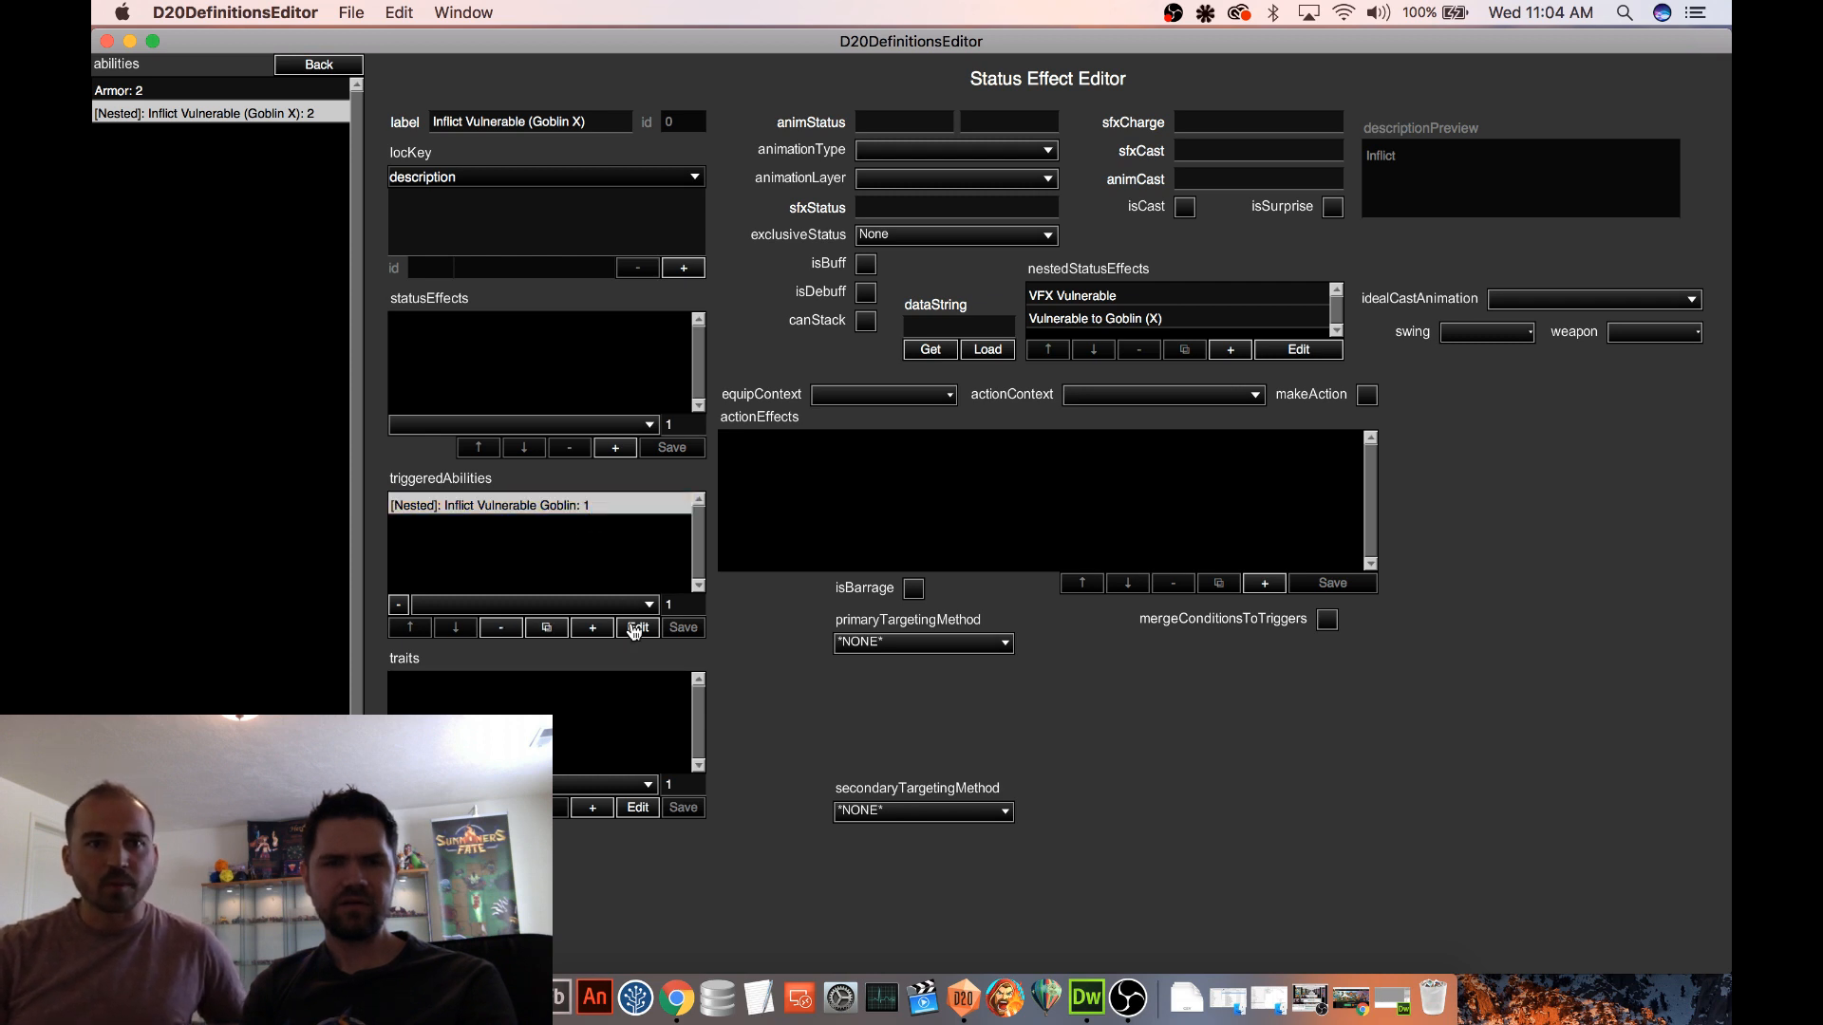
left_click(638, 627)
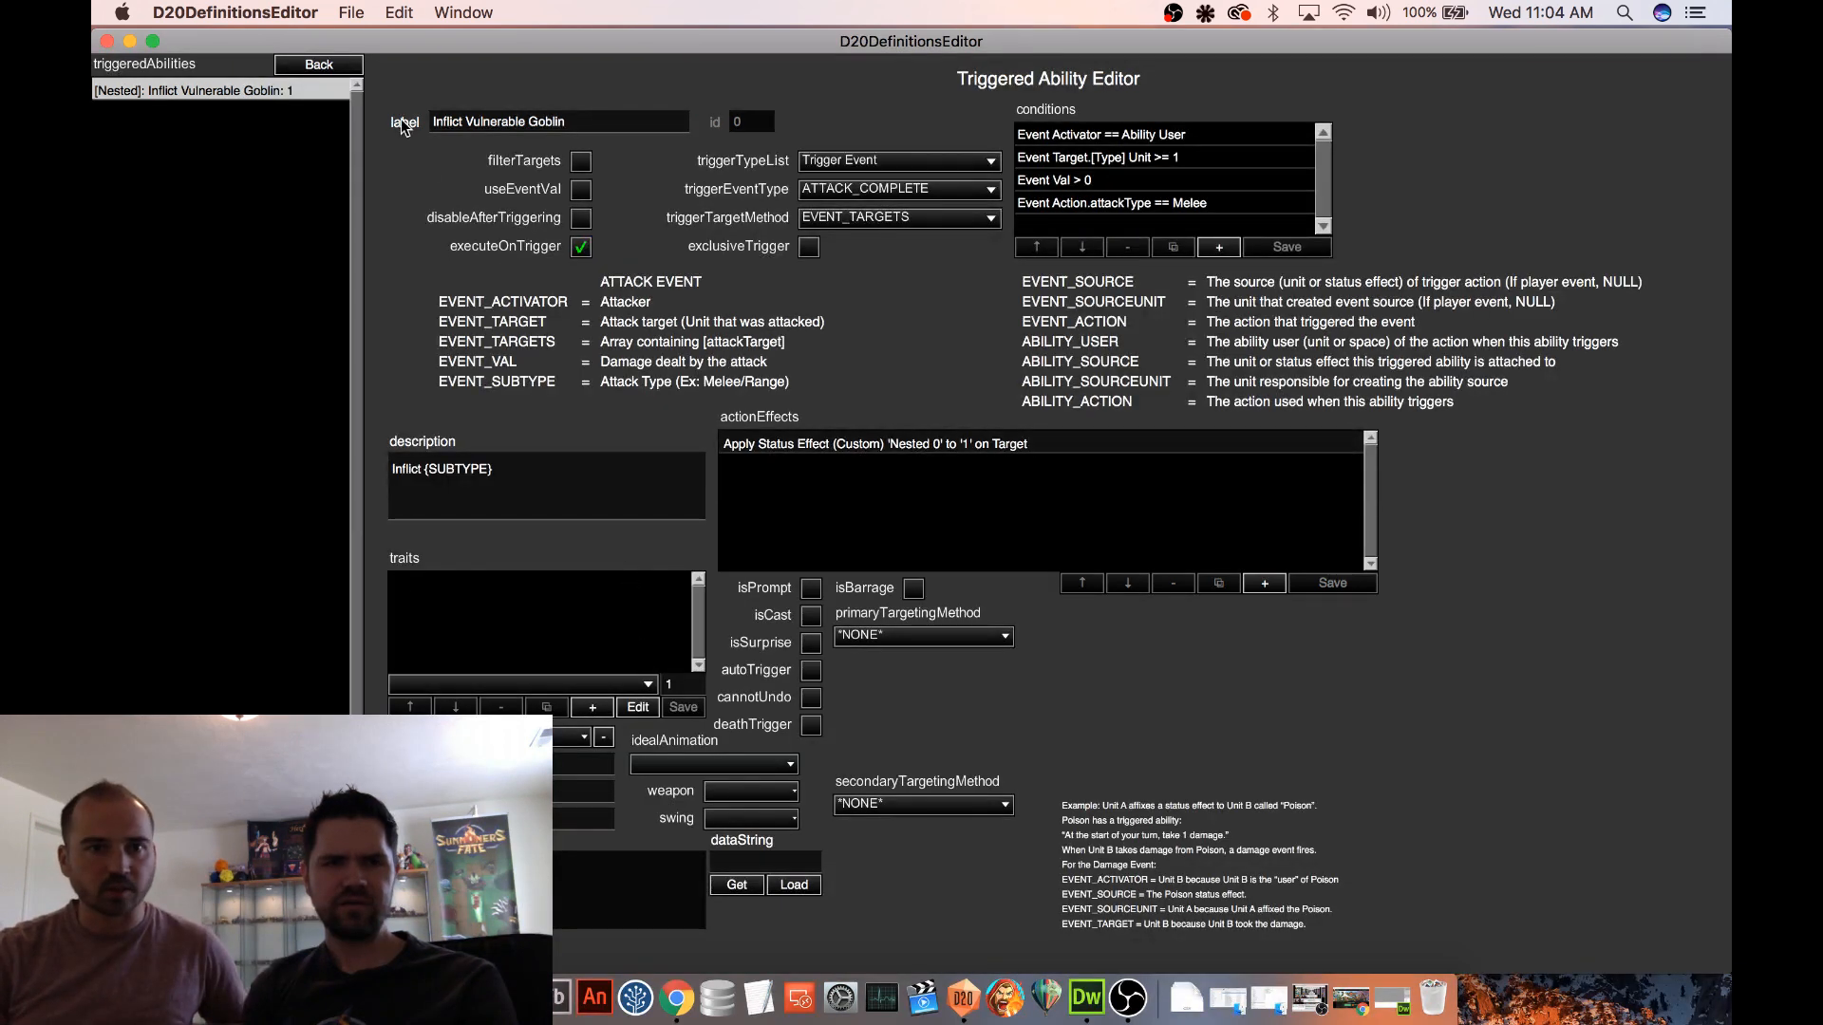
left_click(319, 65)
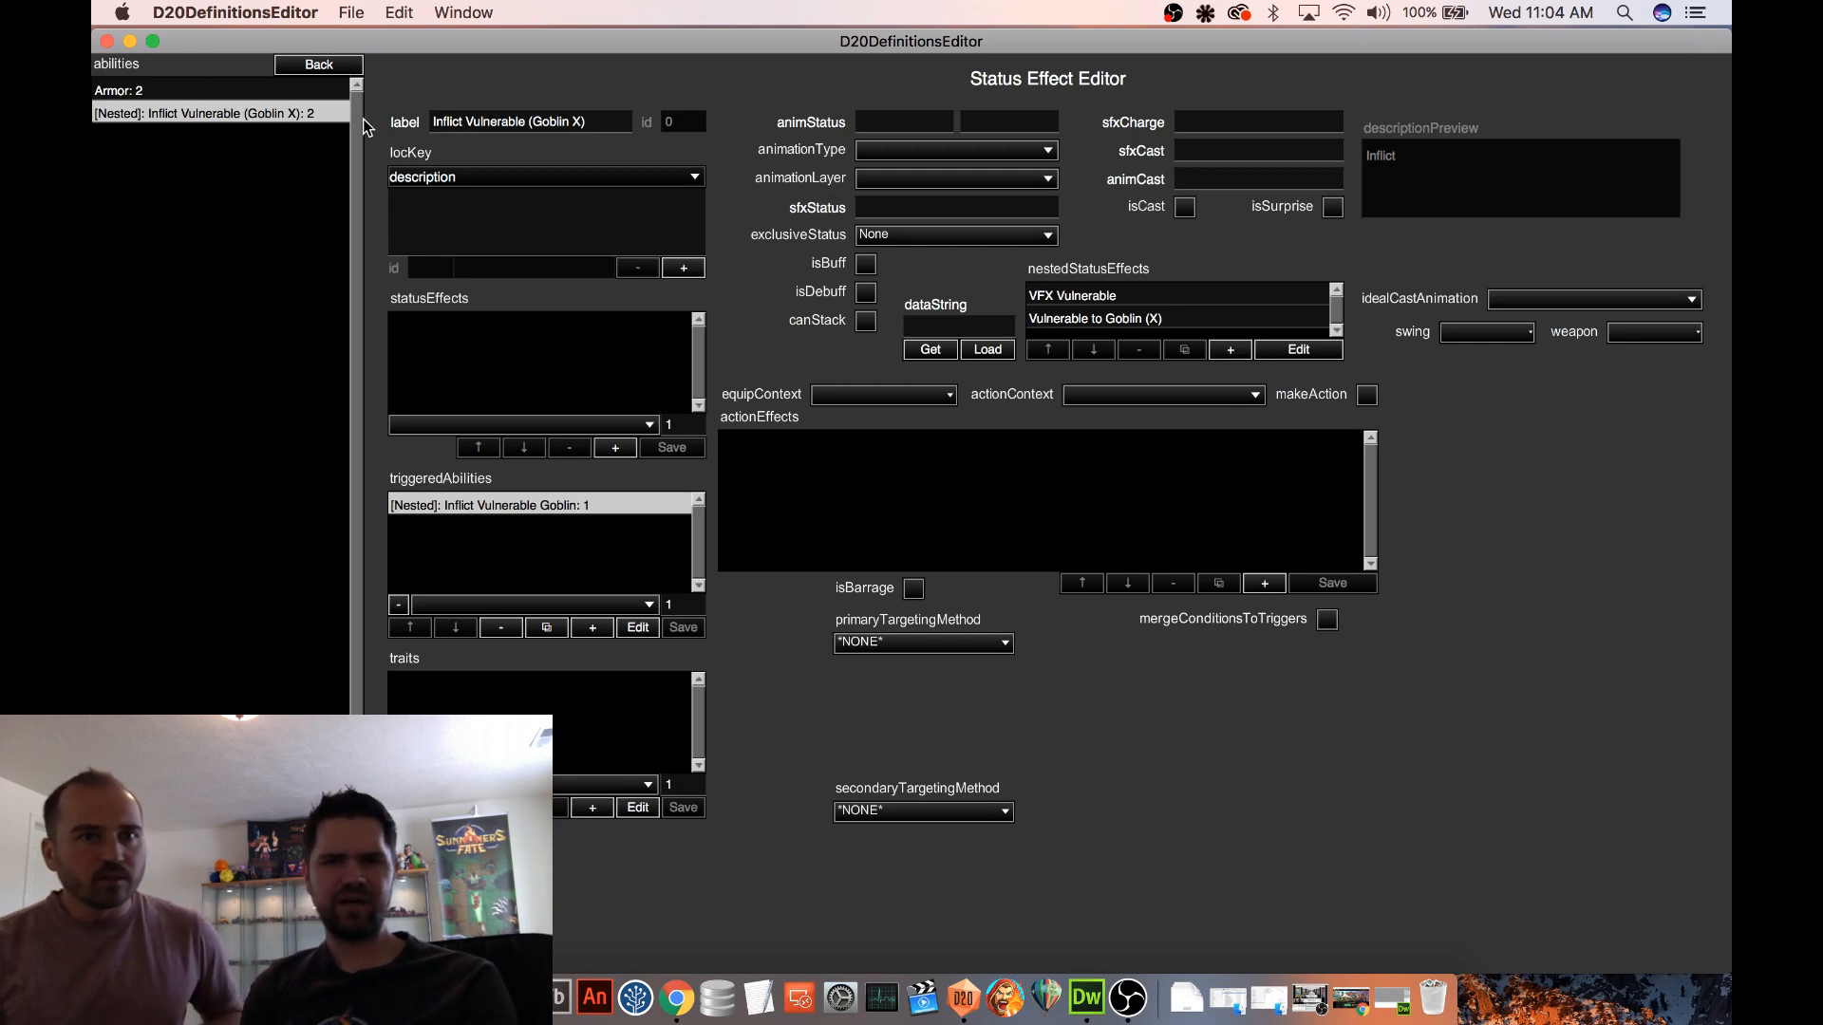
left_click(319, 64)
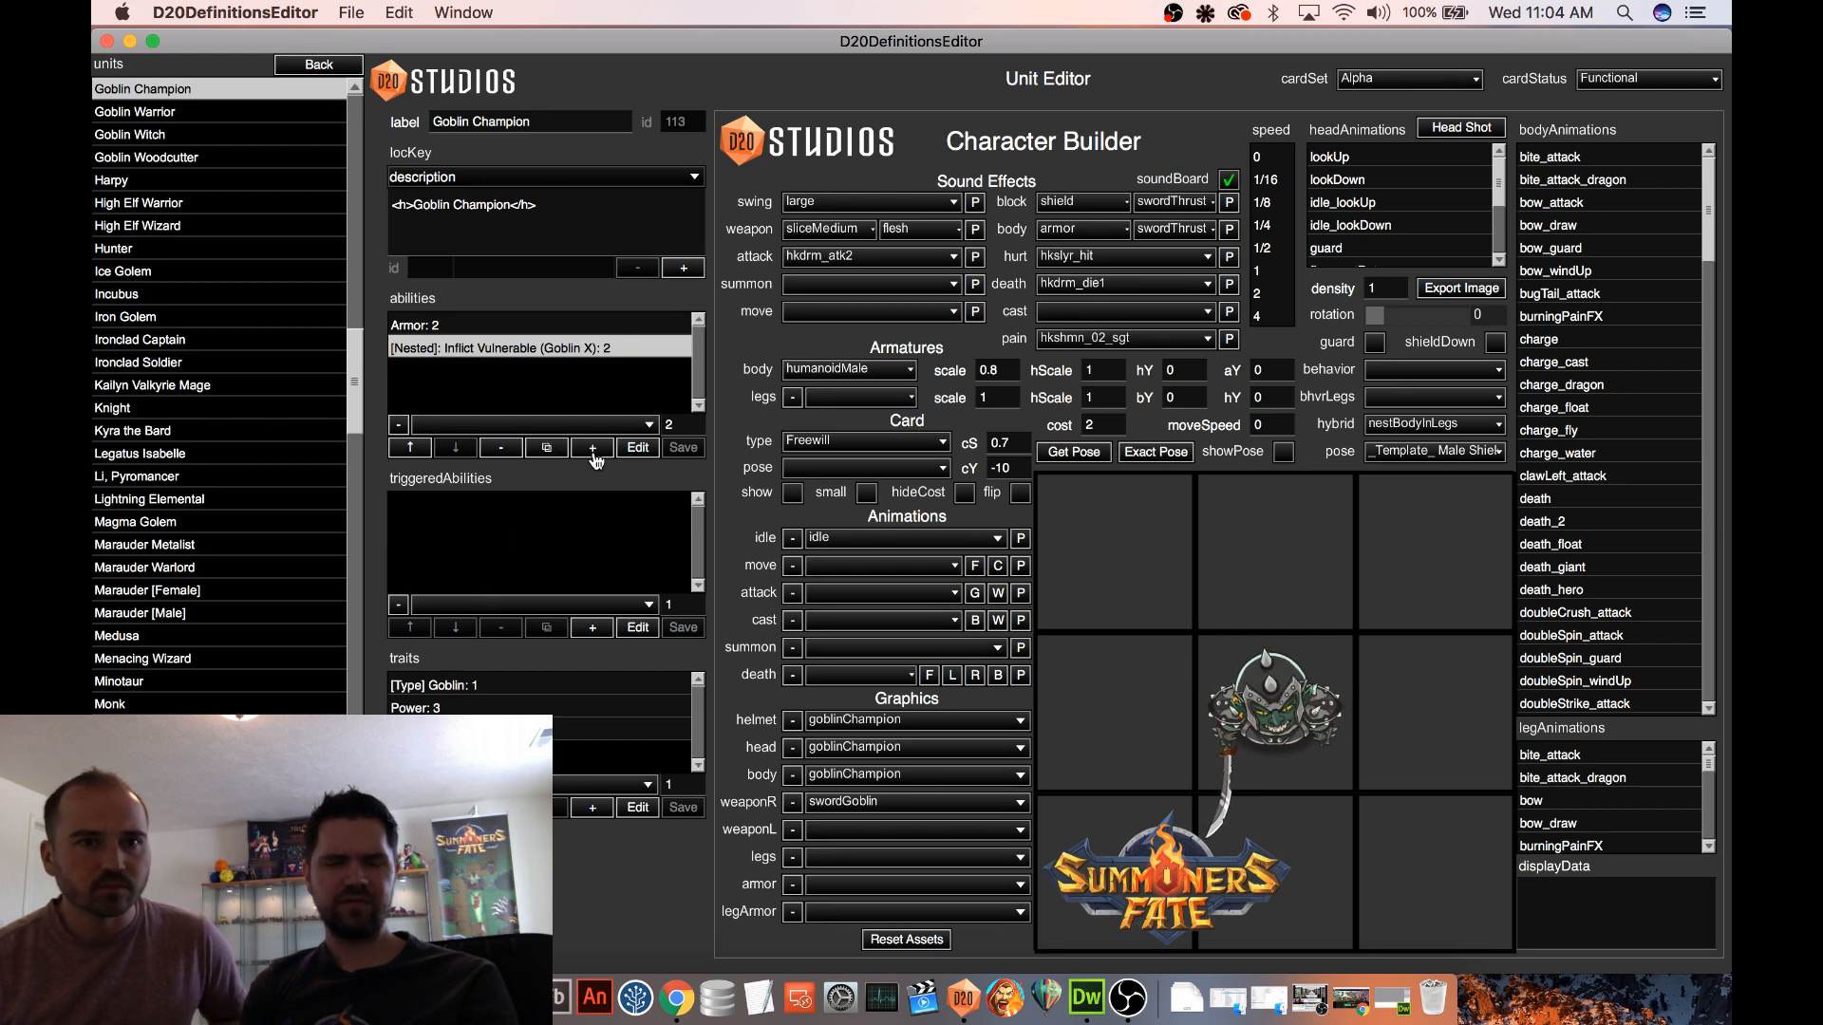
Review the Vulnerable to Goblin (X) definition nested in the Goblin Champion's Inflict Vulnerable (Goblin X) ability
left_click(636, 454)
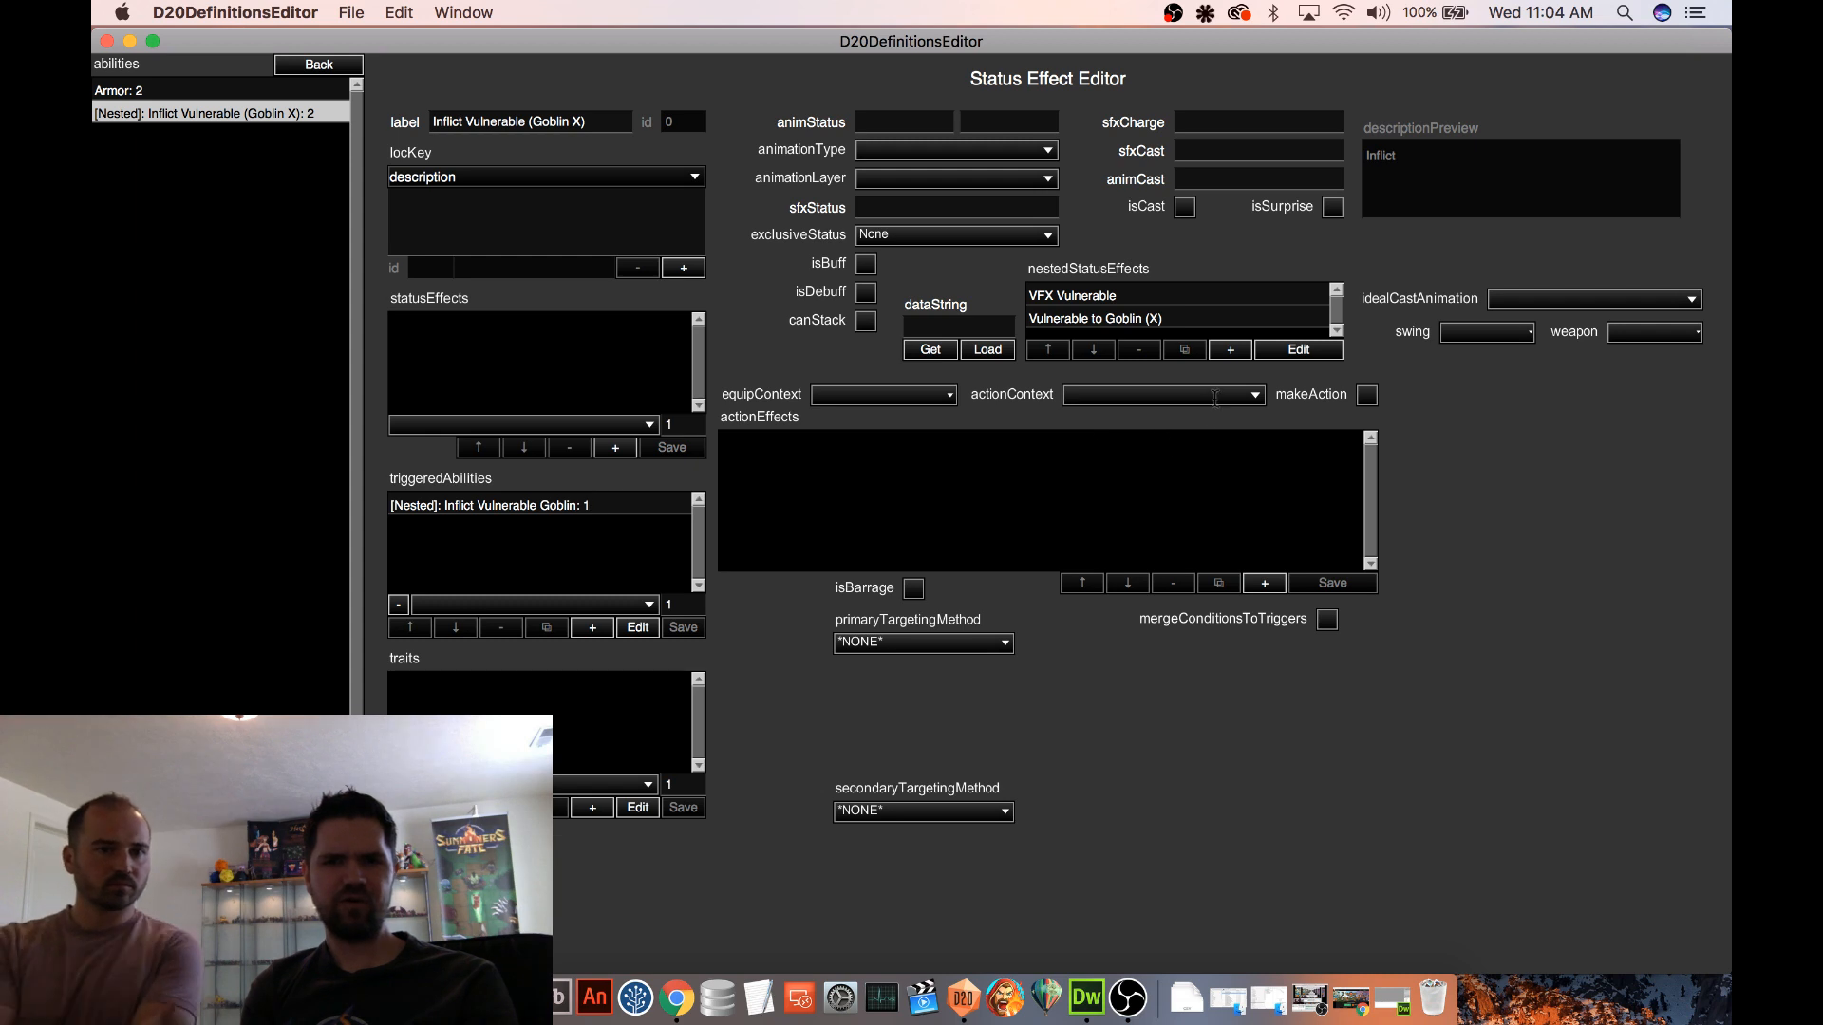
left_click(1142, 323)
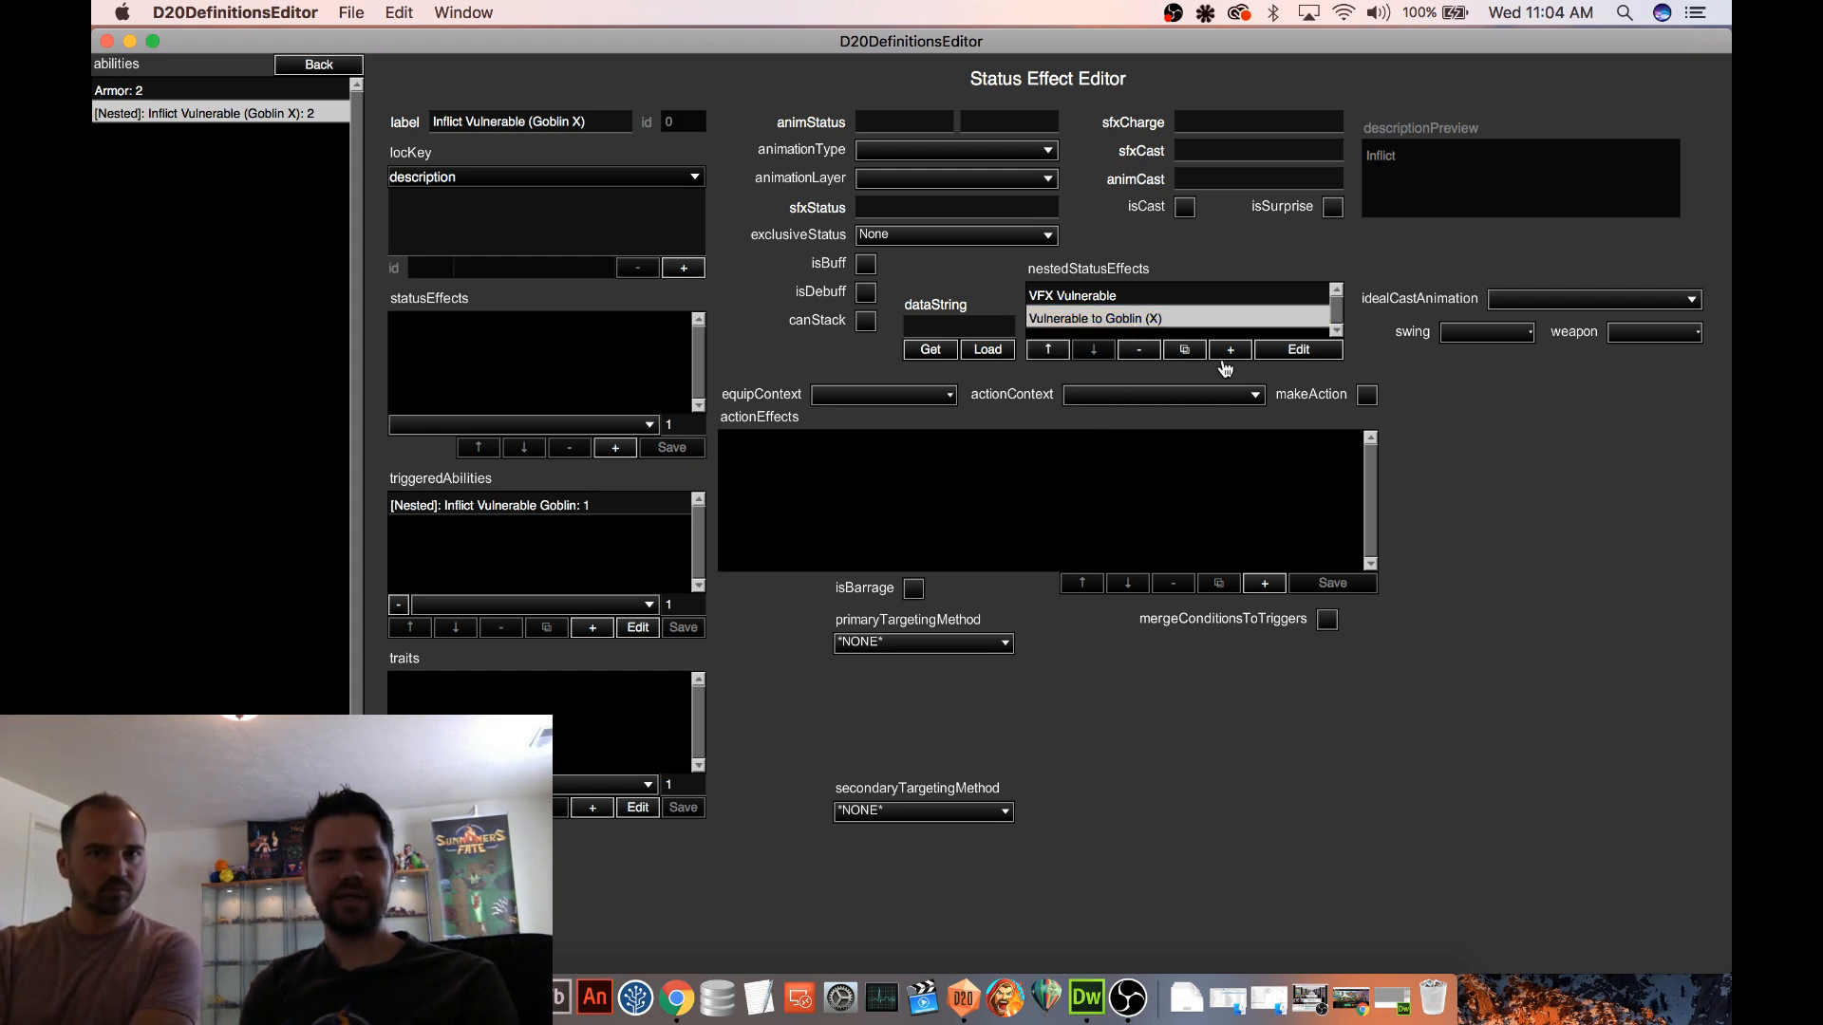
left_click(1306, 353)
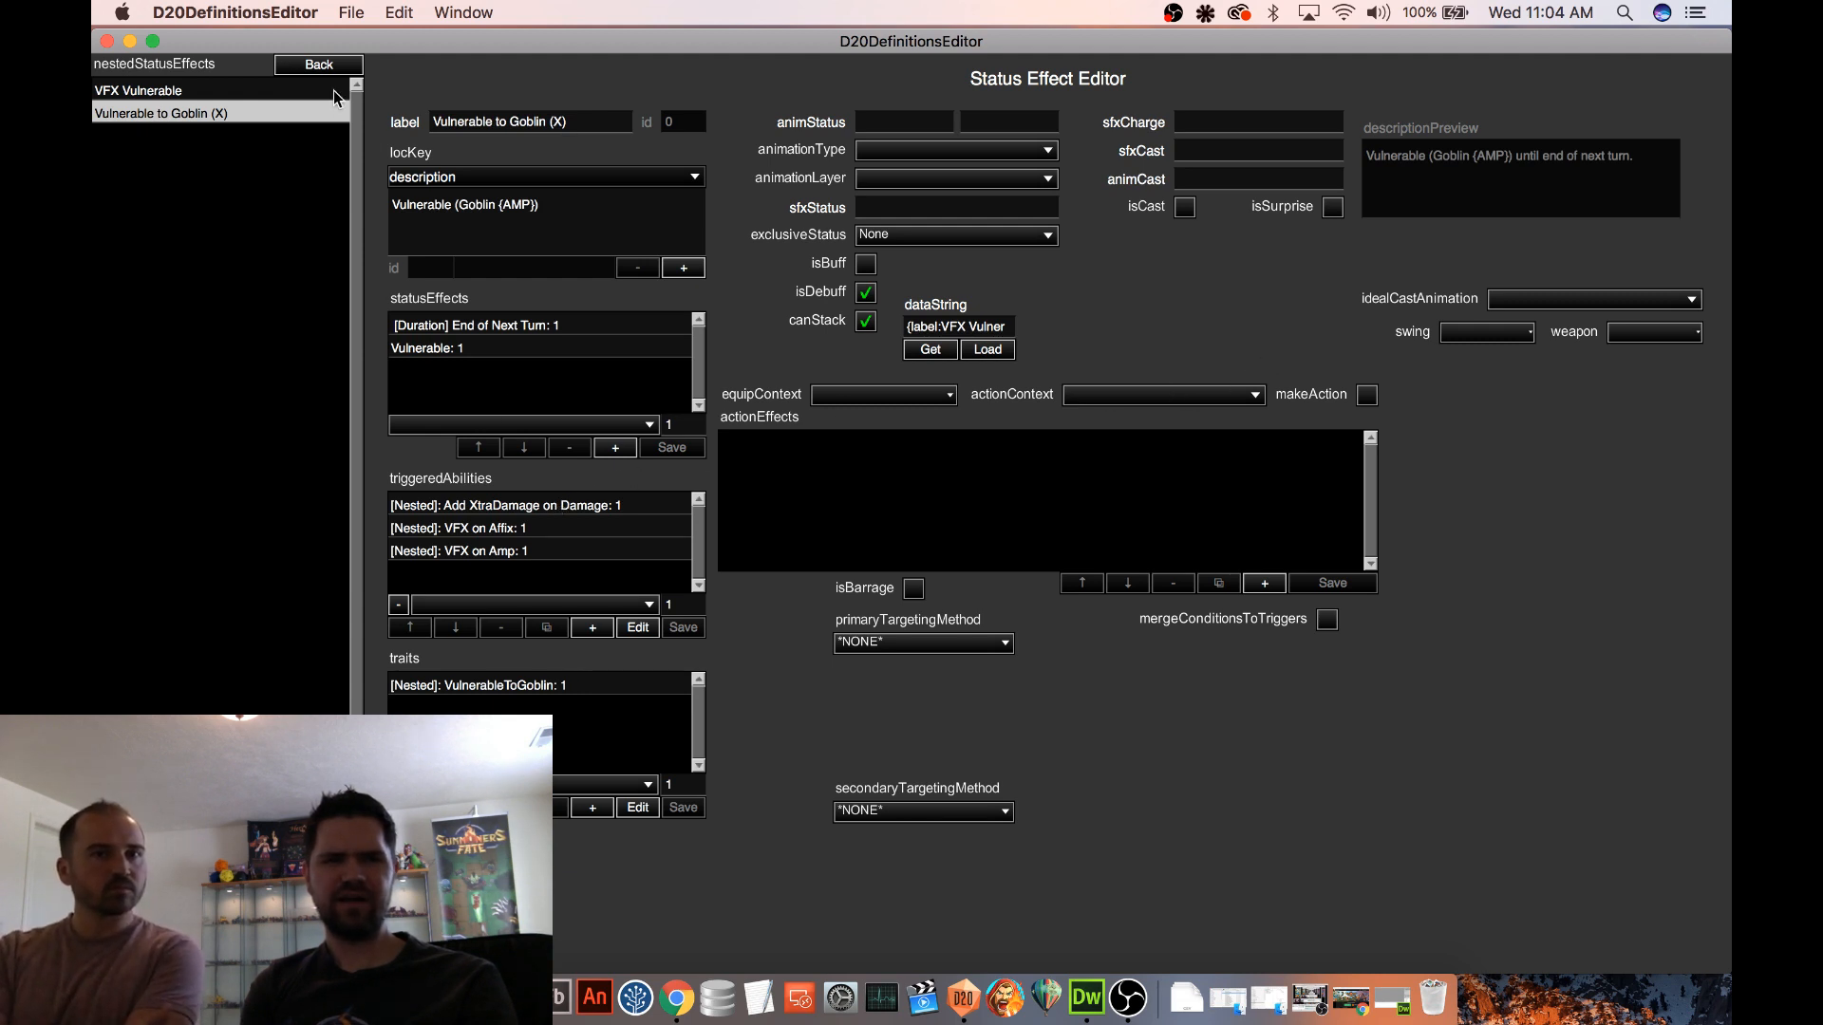
left_click(319, 66)
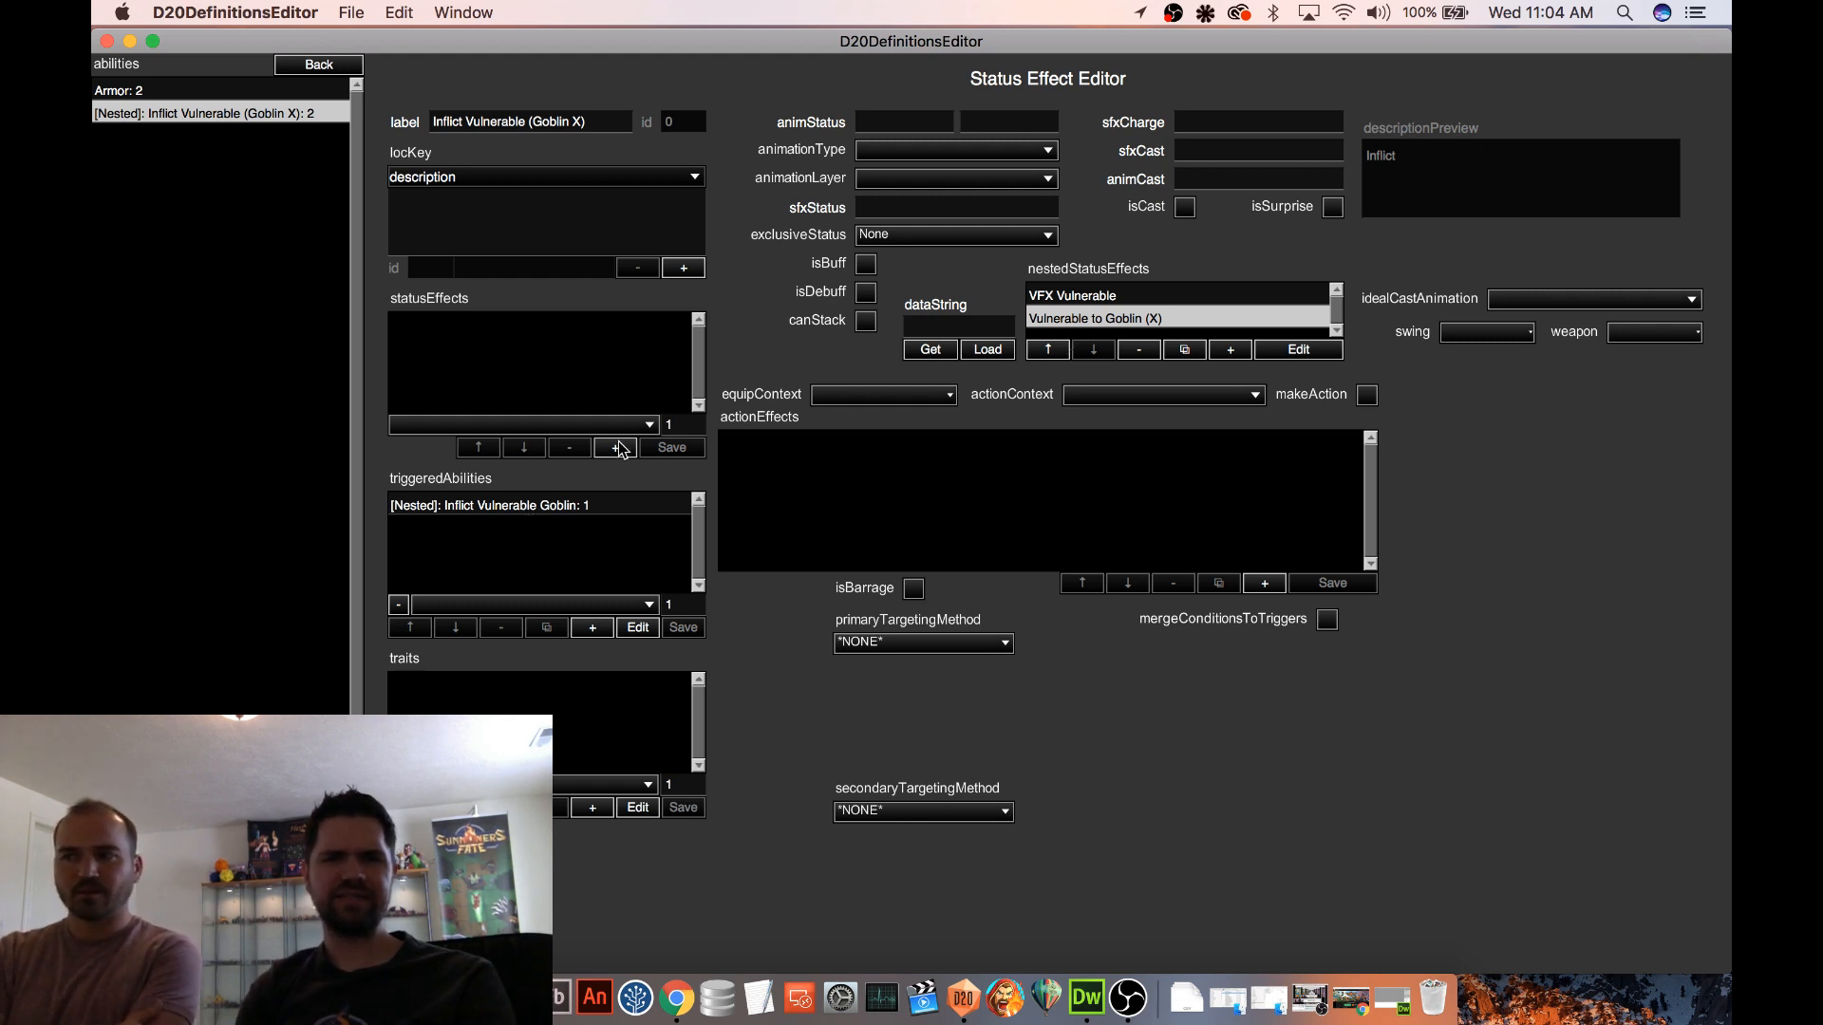
Look through the triggered abilities of the nested Vulnerable to Goblin (X) effect, from Add XtraDamage on Damage to VFX on Amp, and return to the unit
left_click(480, 509)
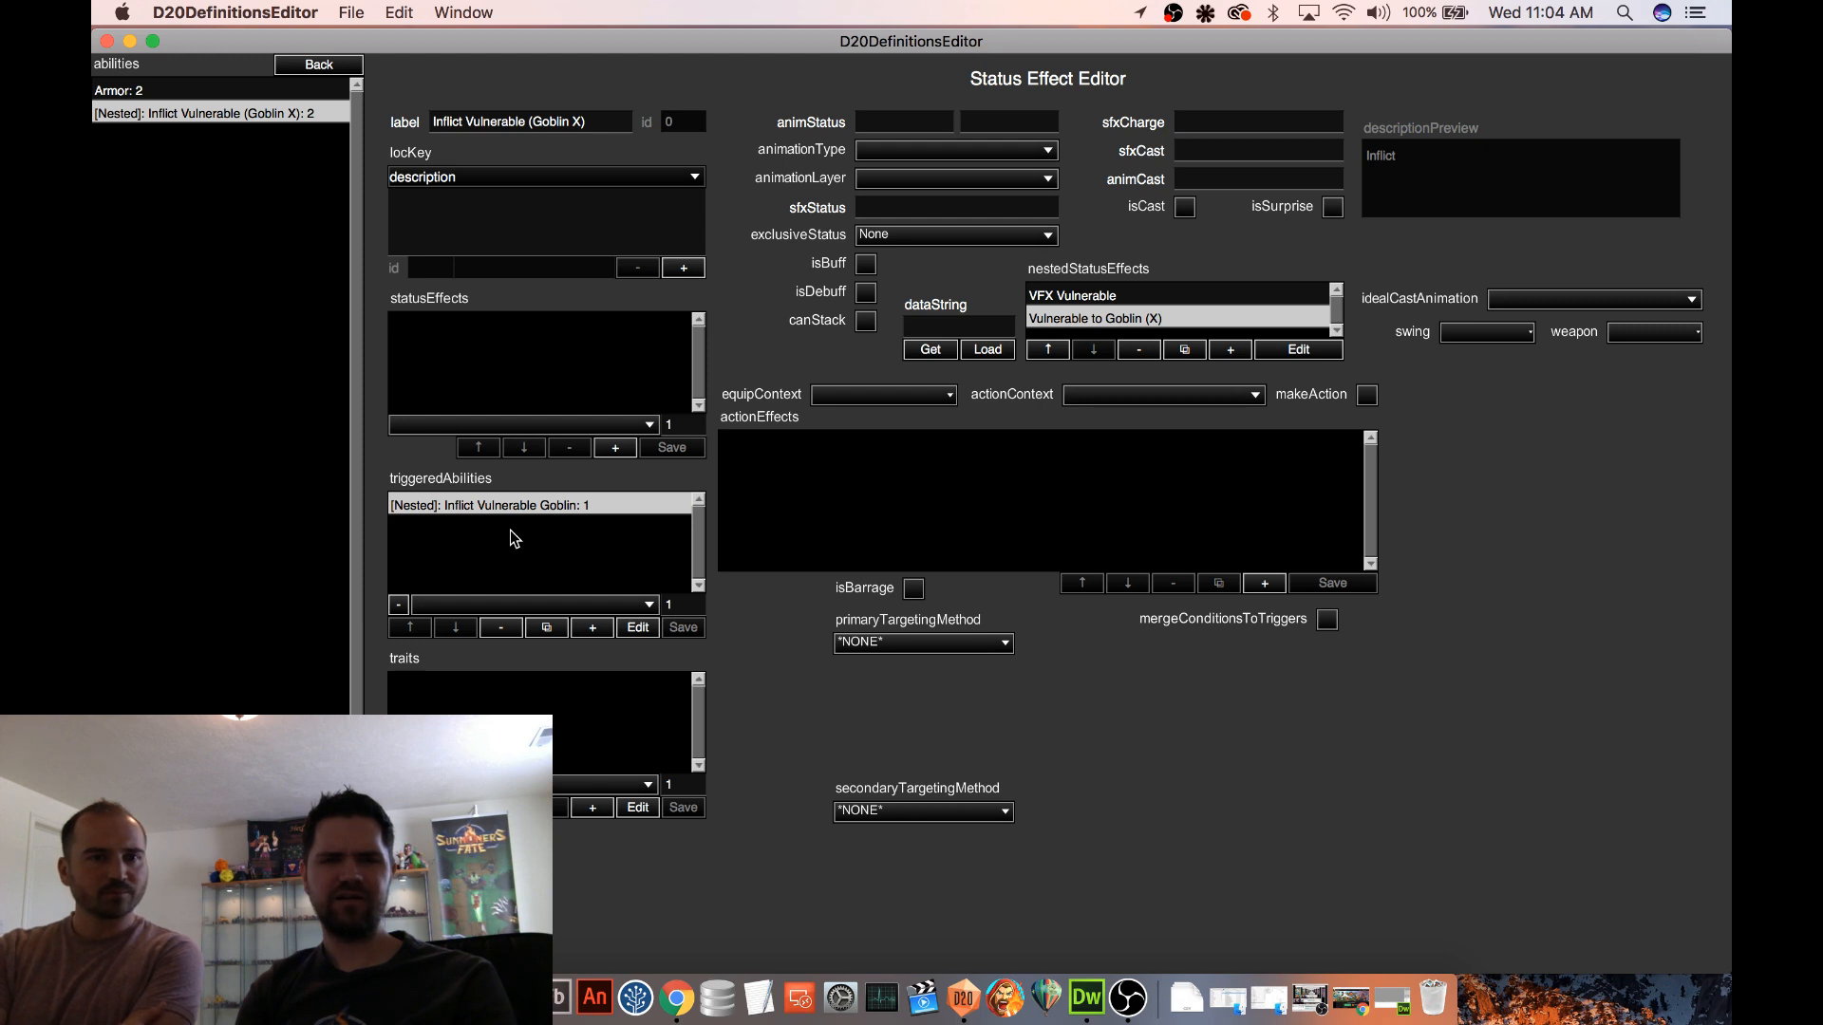
double_click(1130, 318)
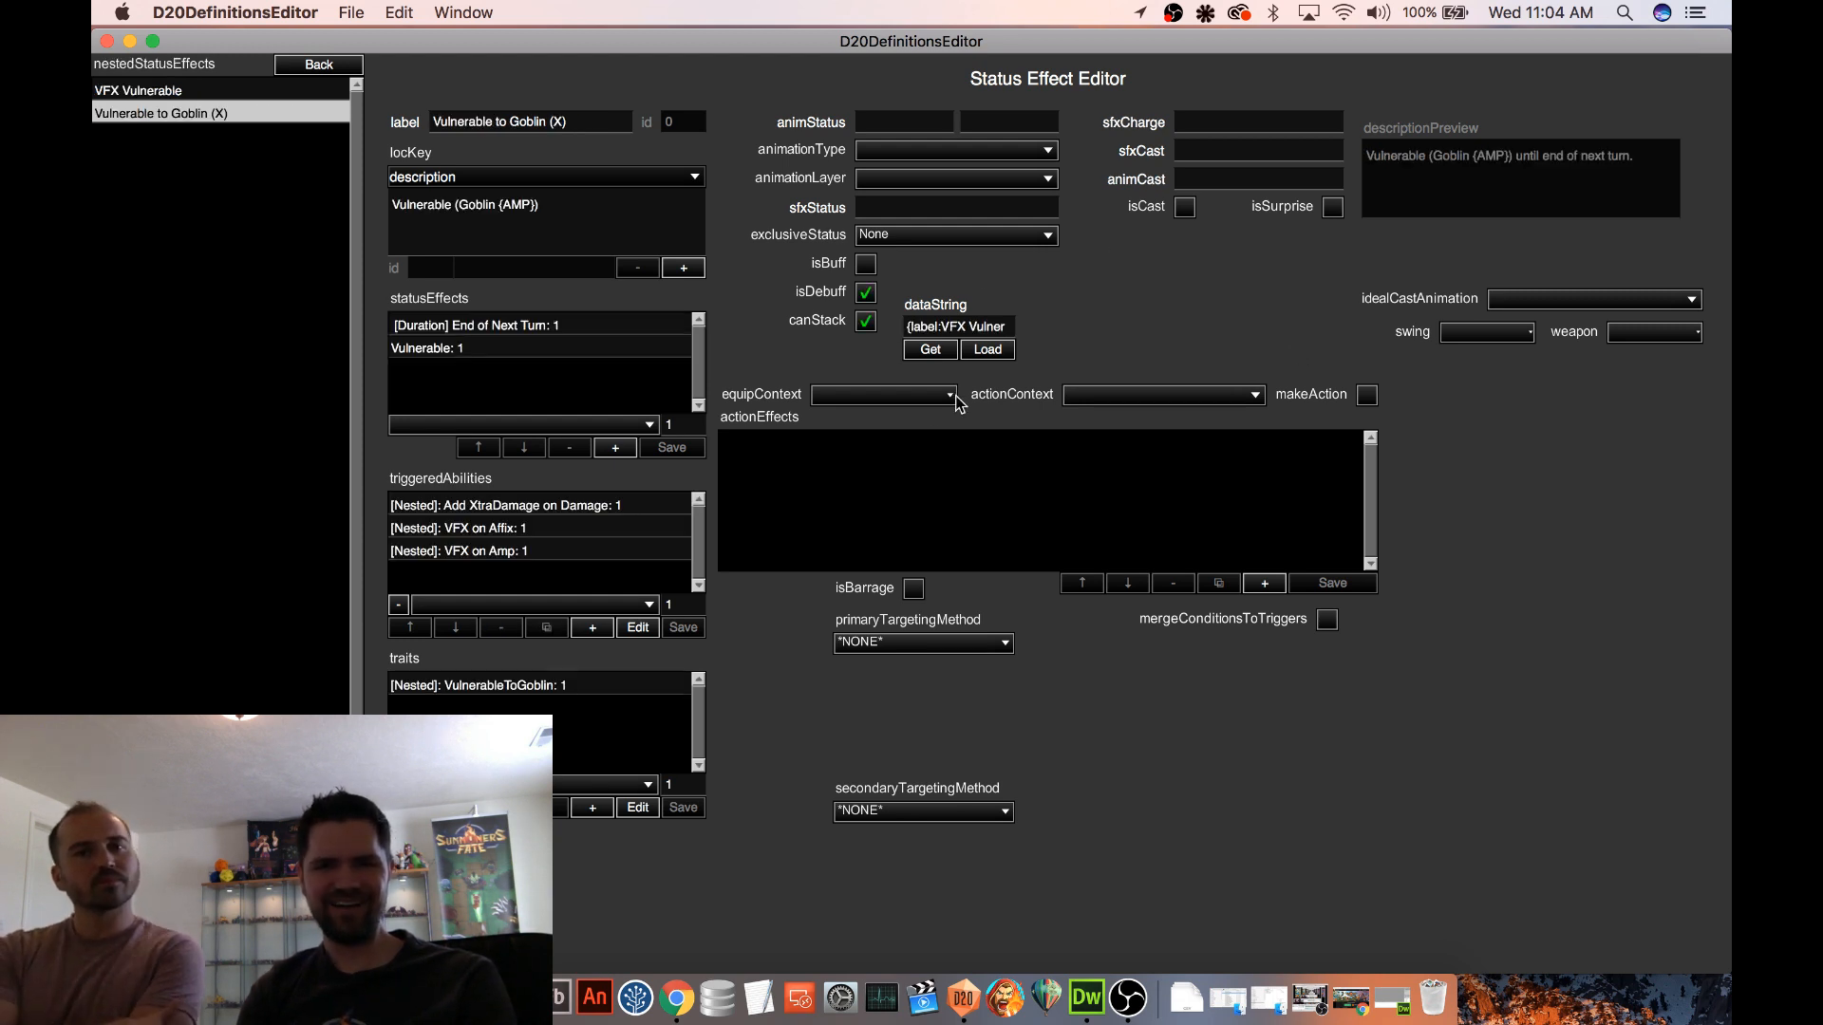
left_click(556, 507)
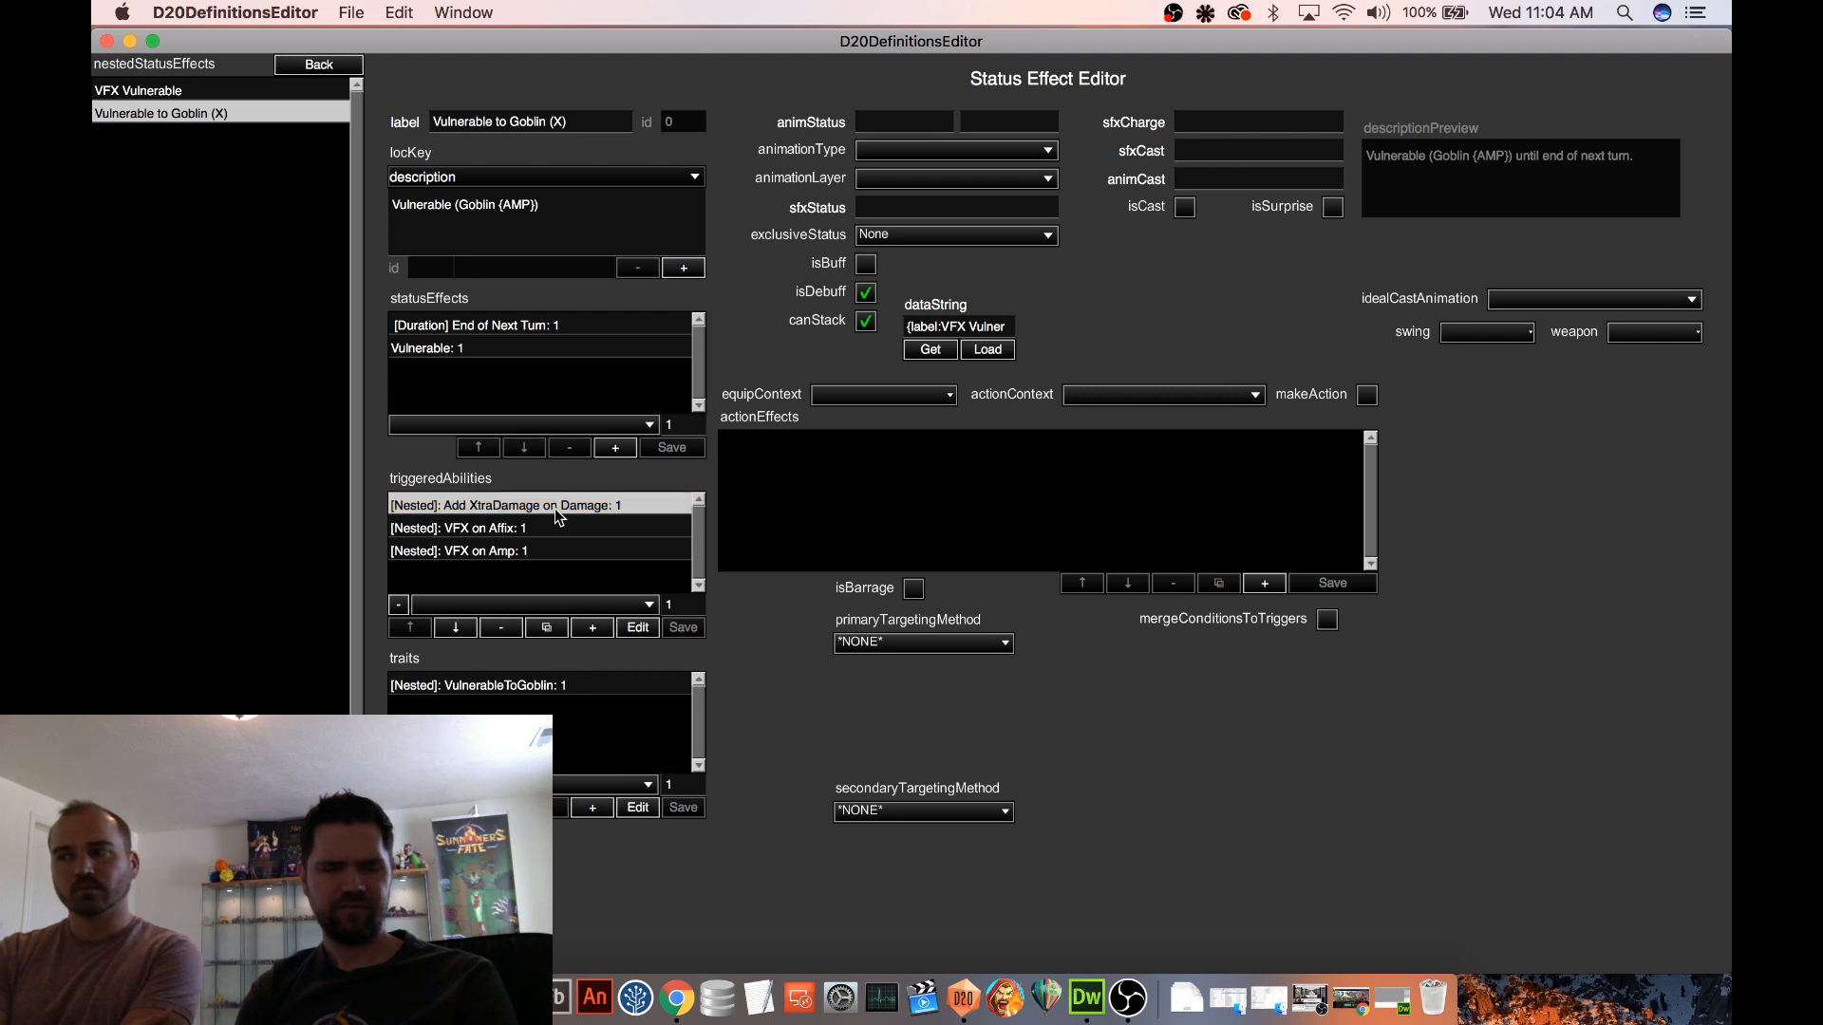
left_click(538, 528)
left_click(524, 550)
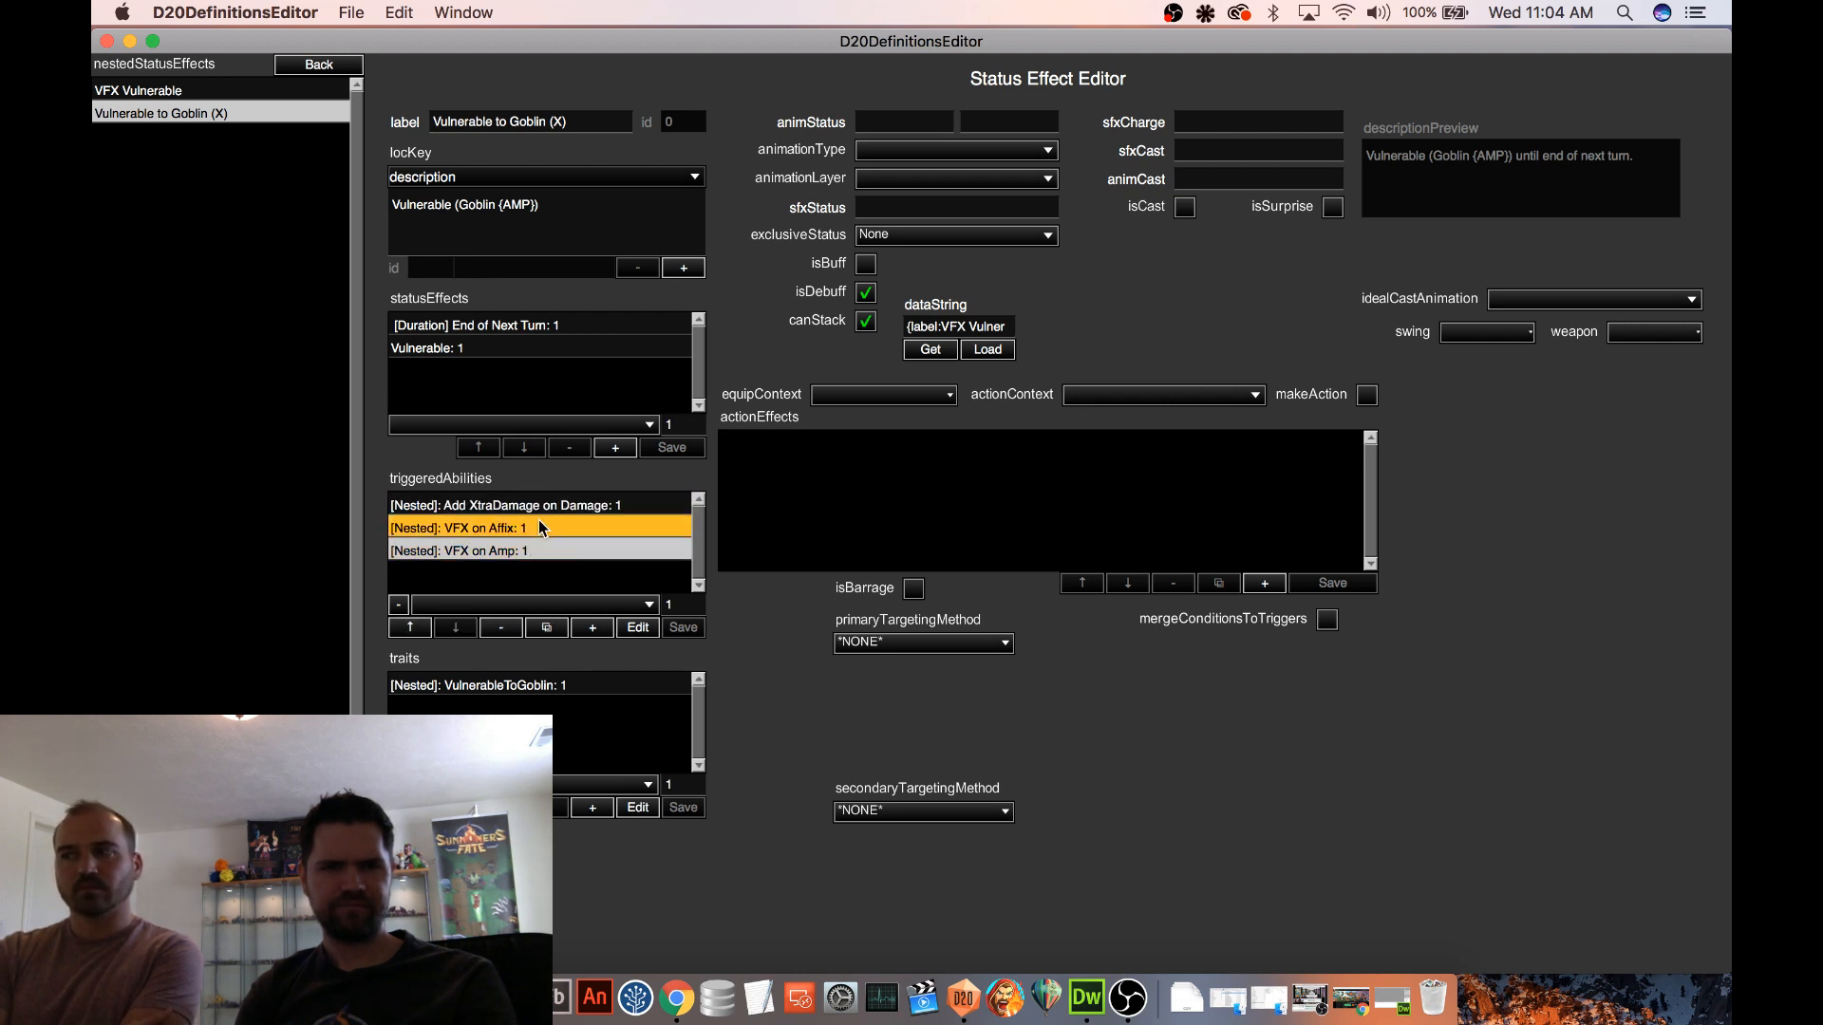
left_click(538, 524)
left_click(546, 508)
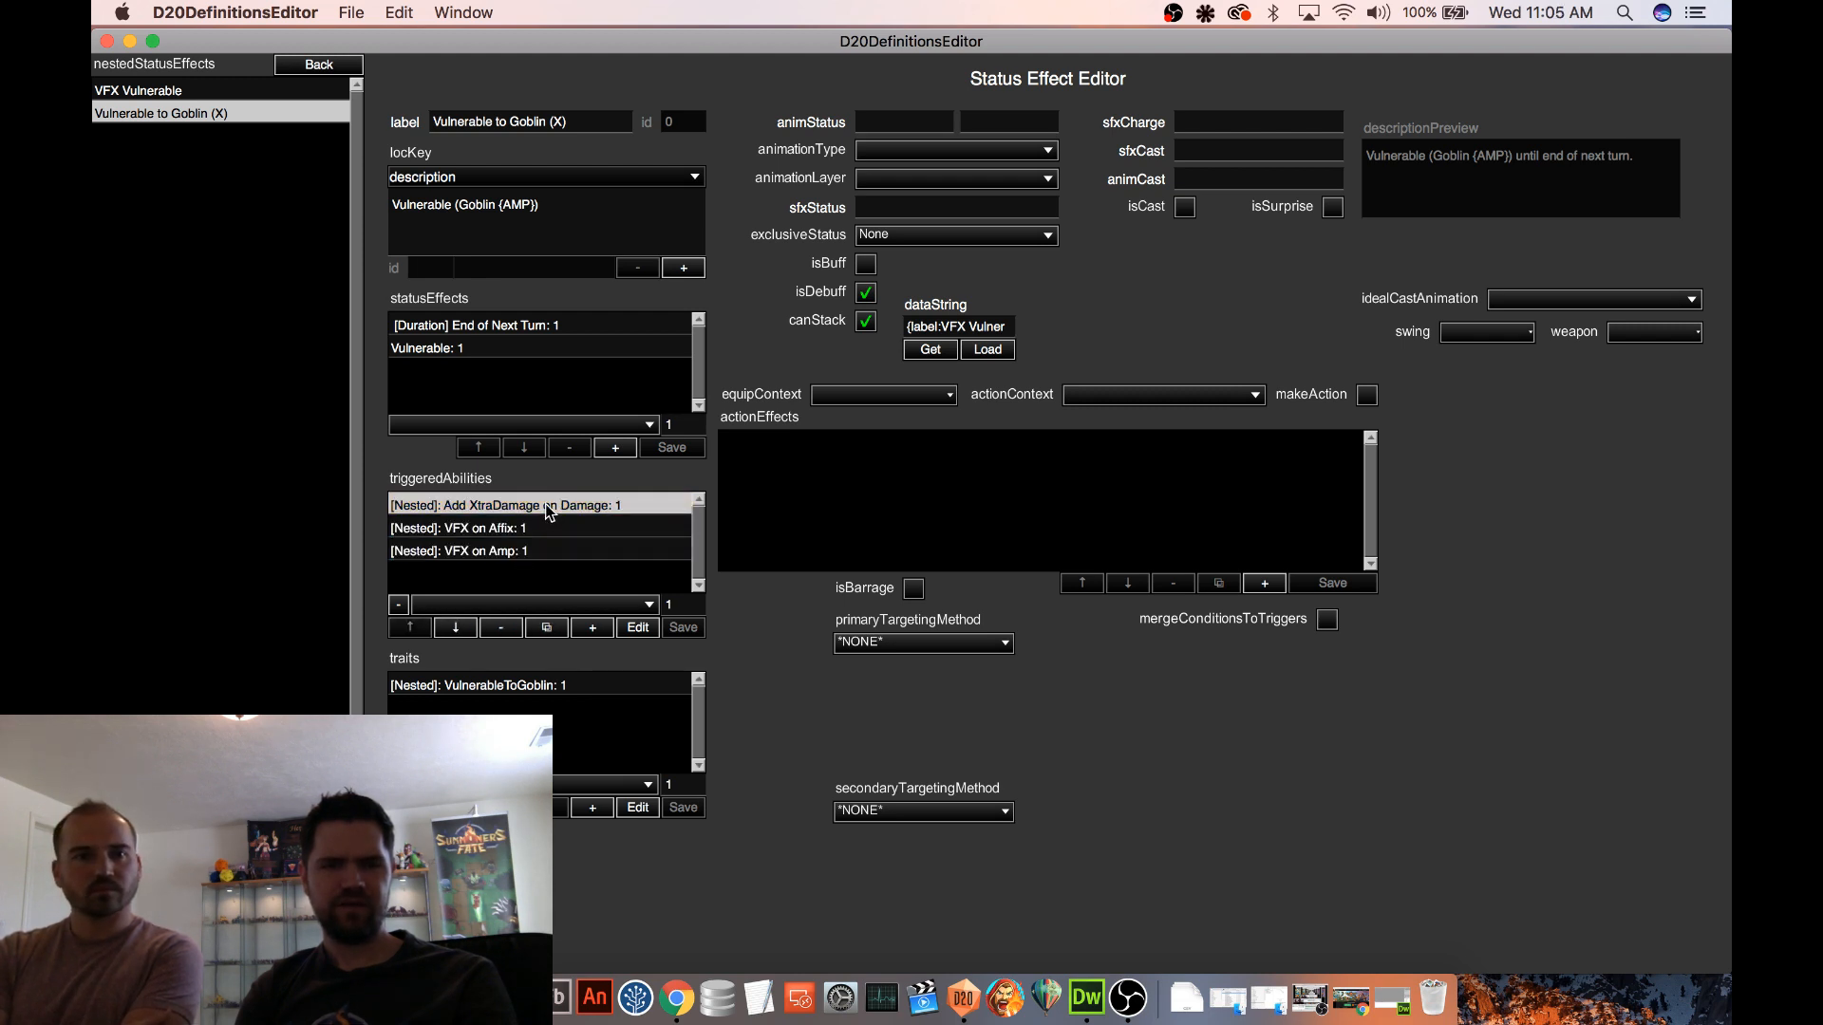
left_click(327, 65)
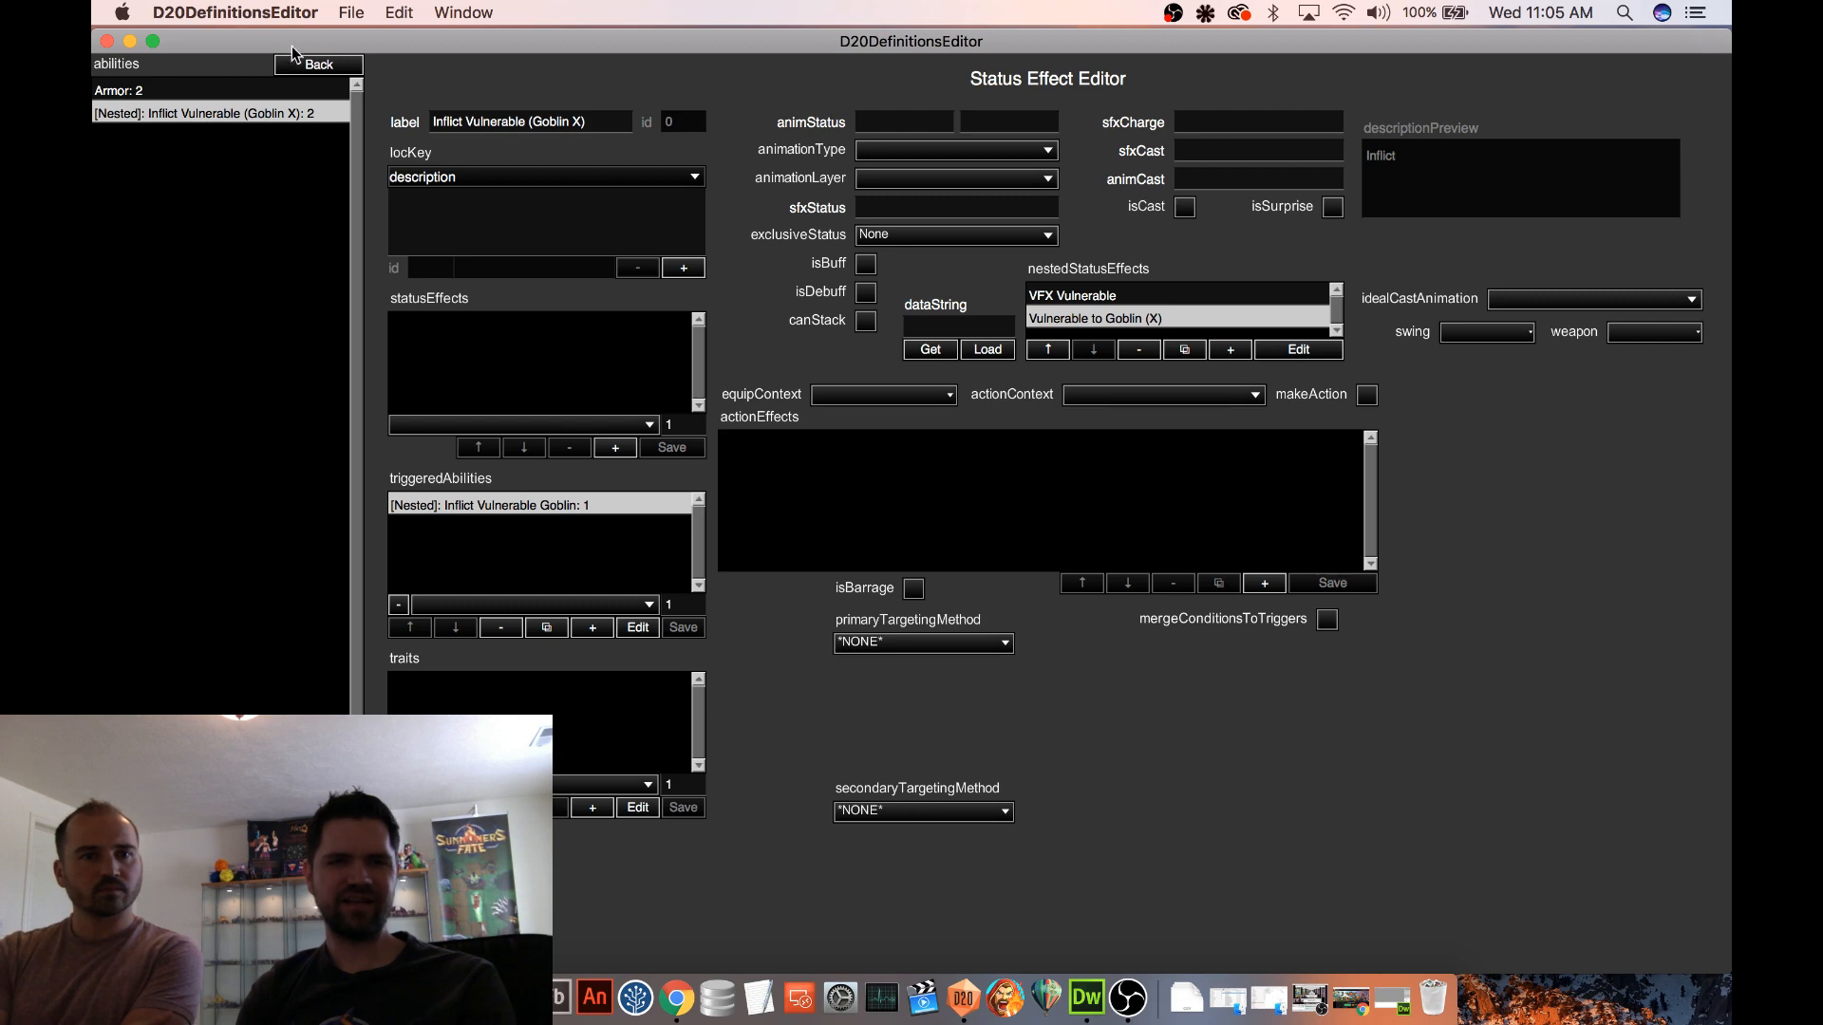
left_click(309, 65)
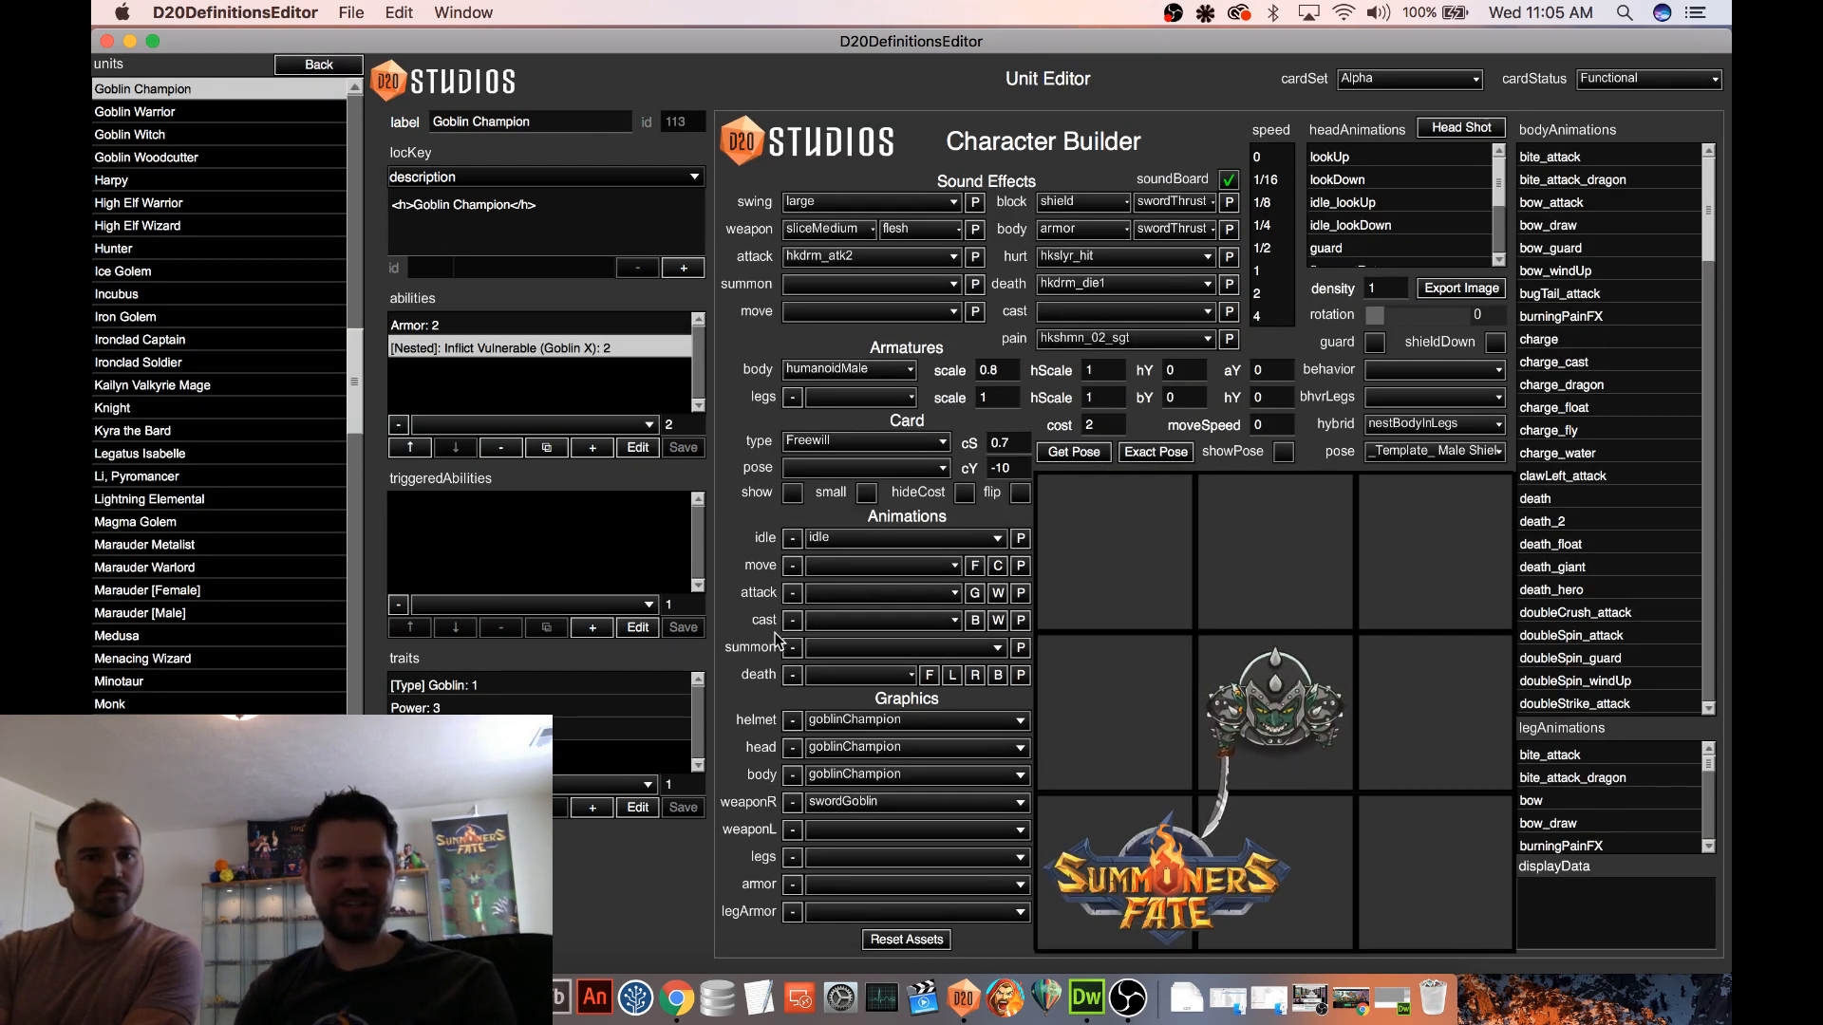
Switch from the units to the maps, open Procedural 2, and start a test game on it
left_click(319, 64)
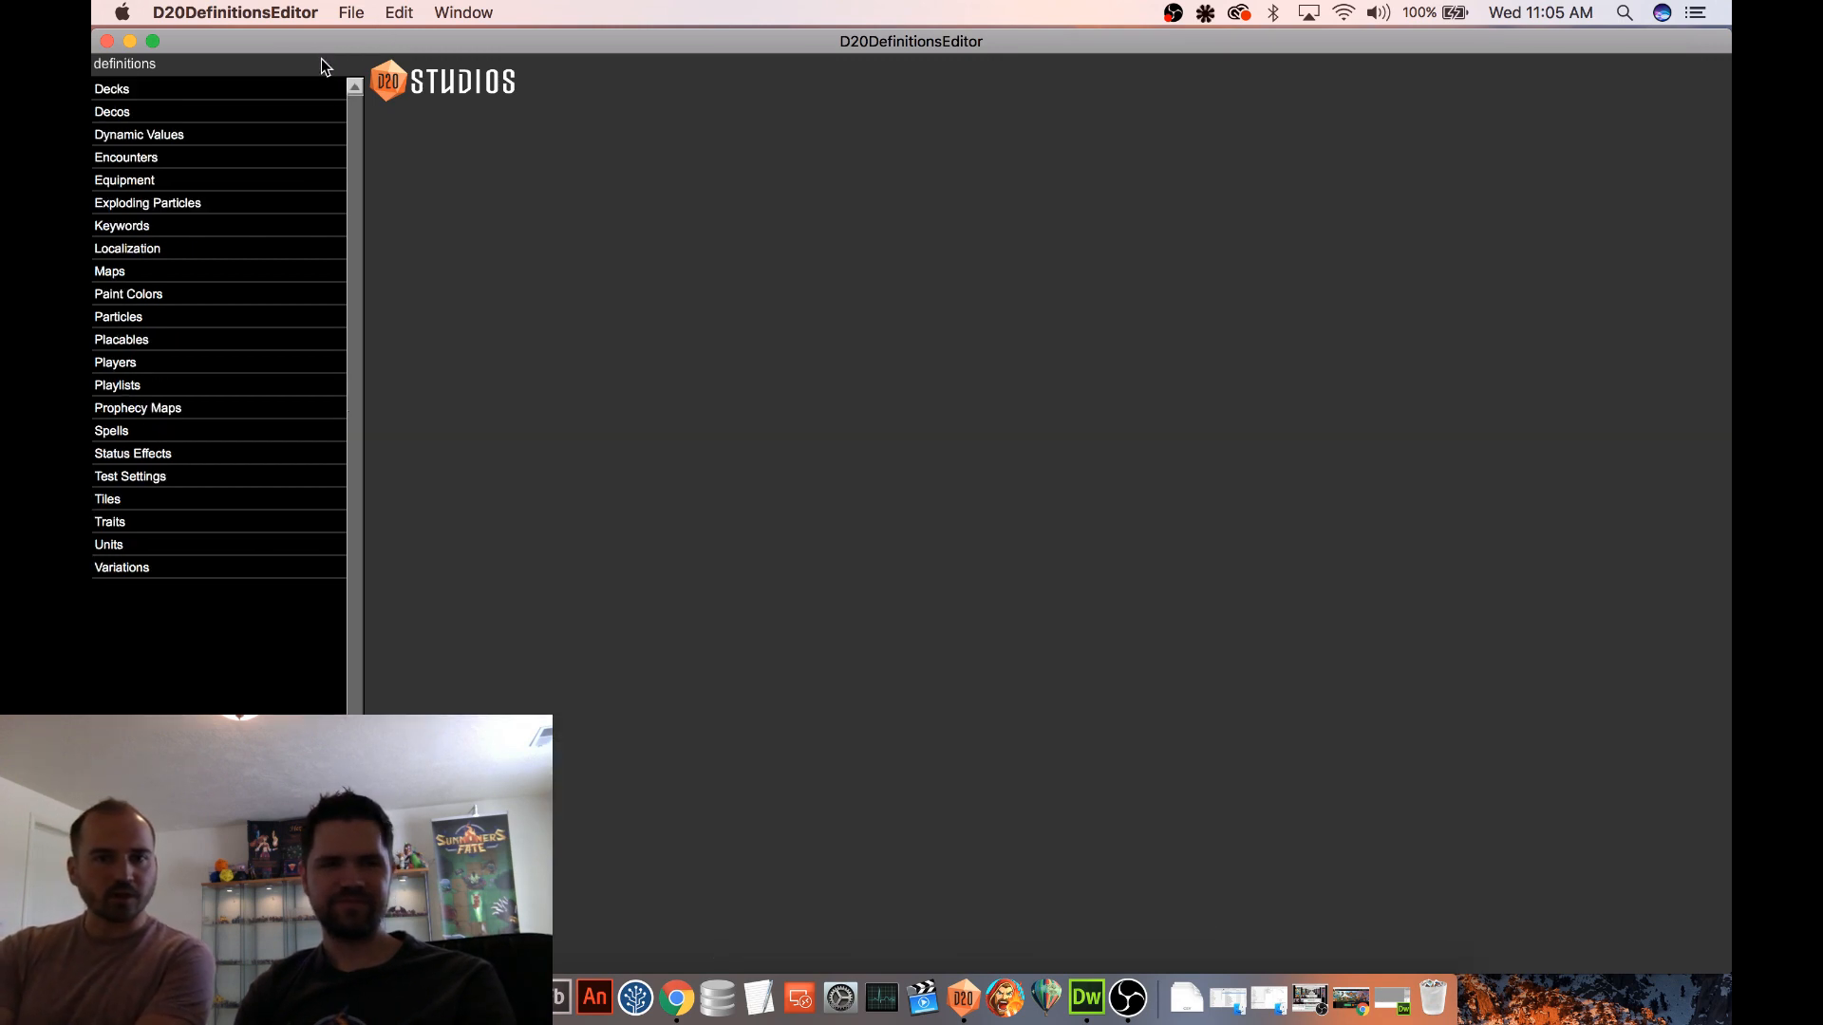
left_click(163, 273)
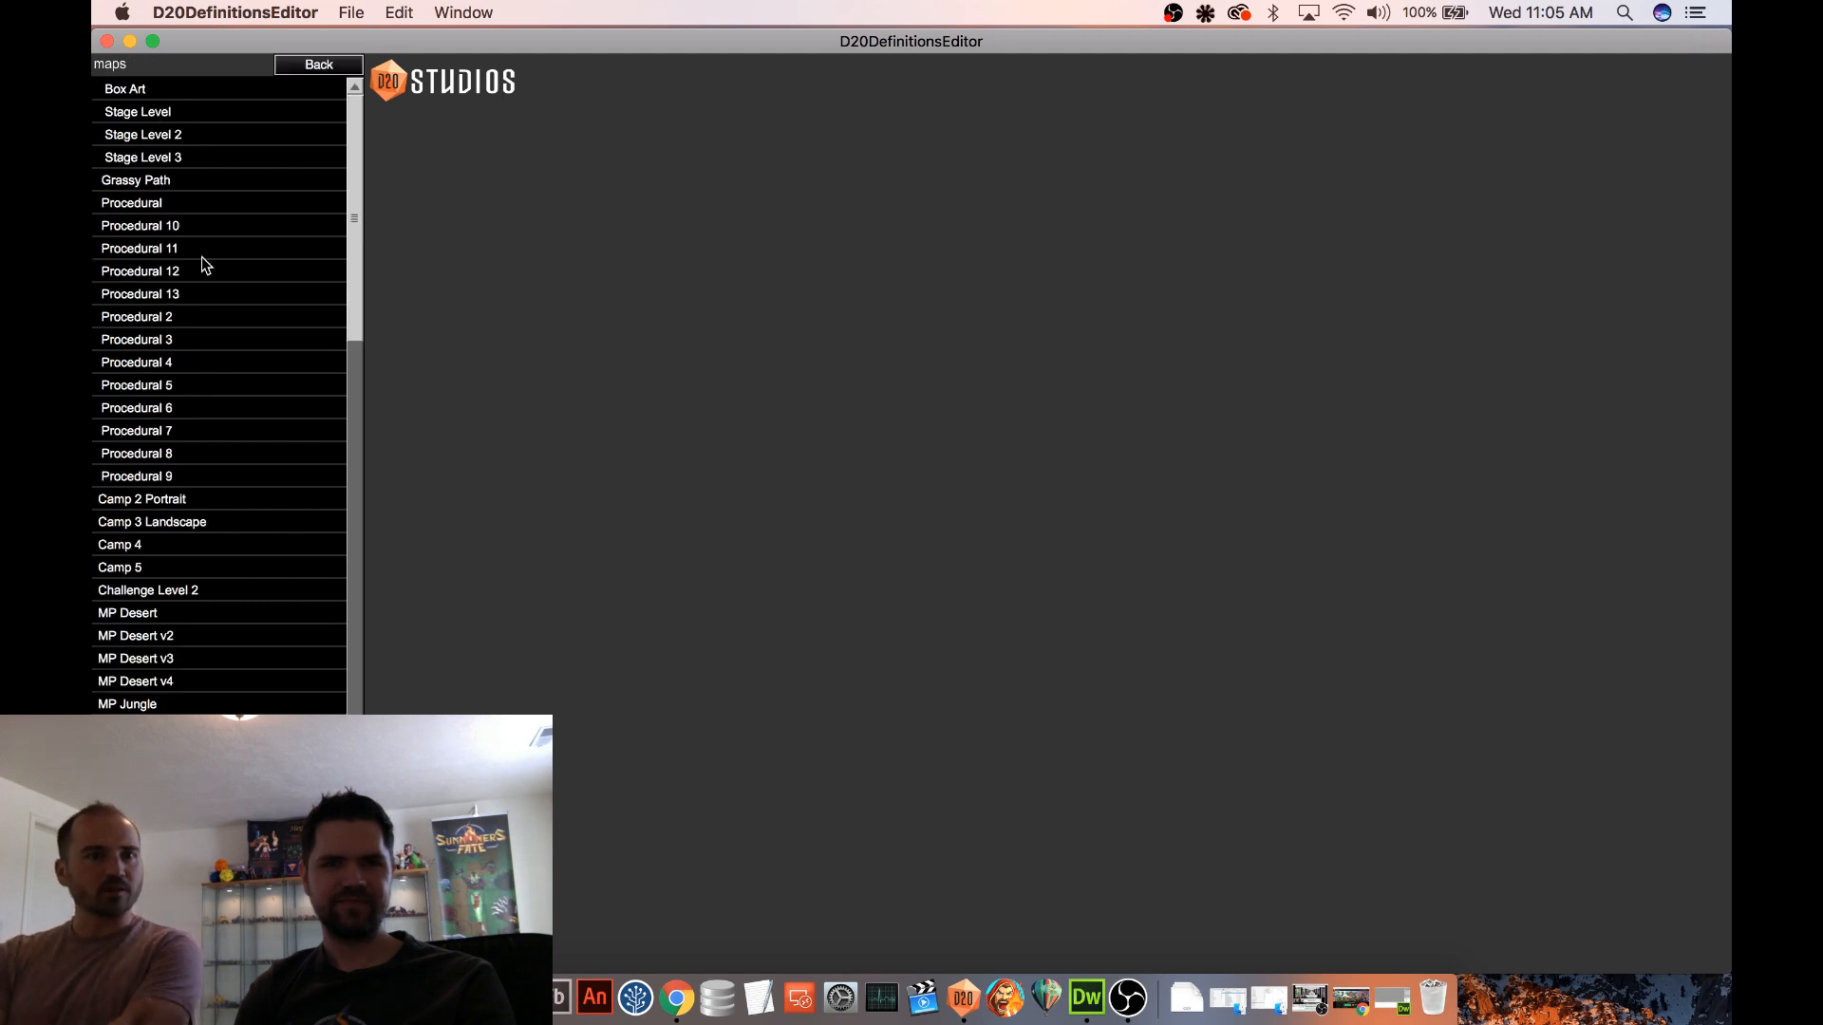
left_click(232, 315)
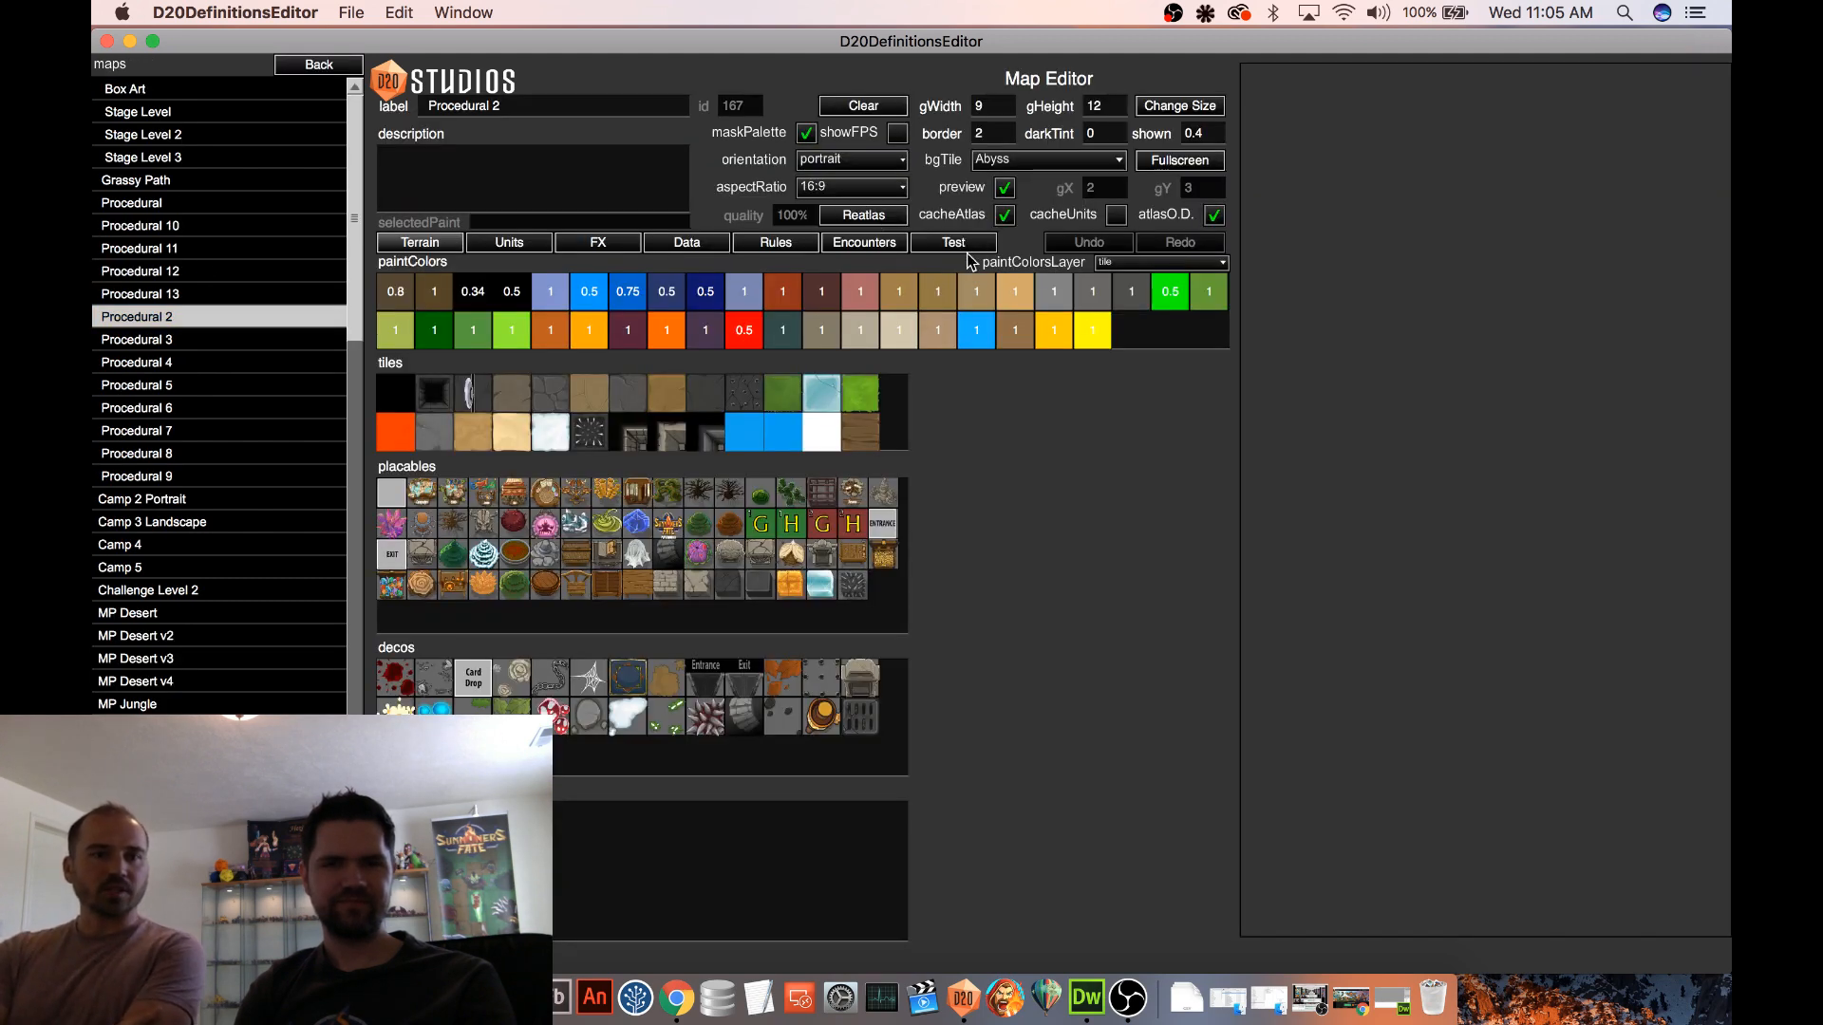
left_click(961, 243)
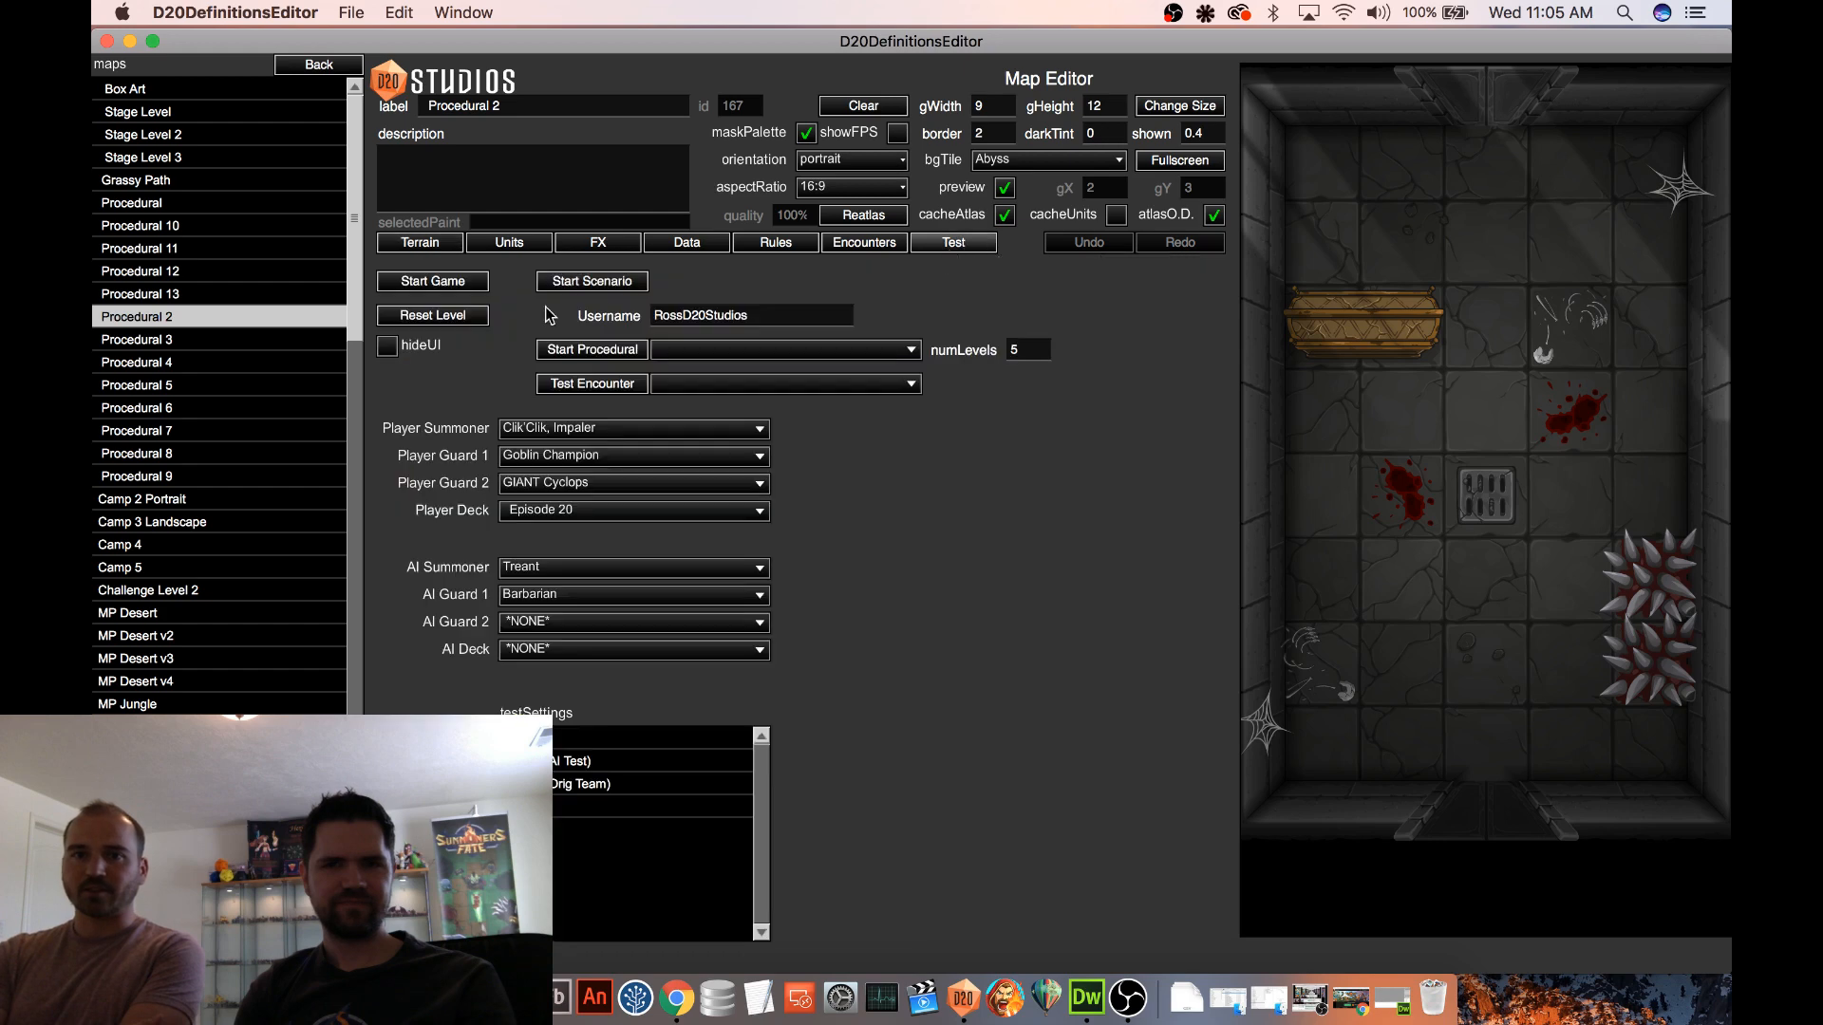
left_click(456, 285)
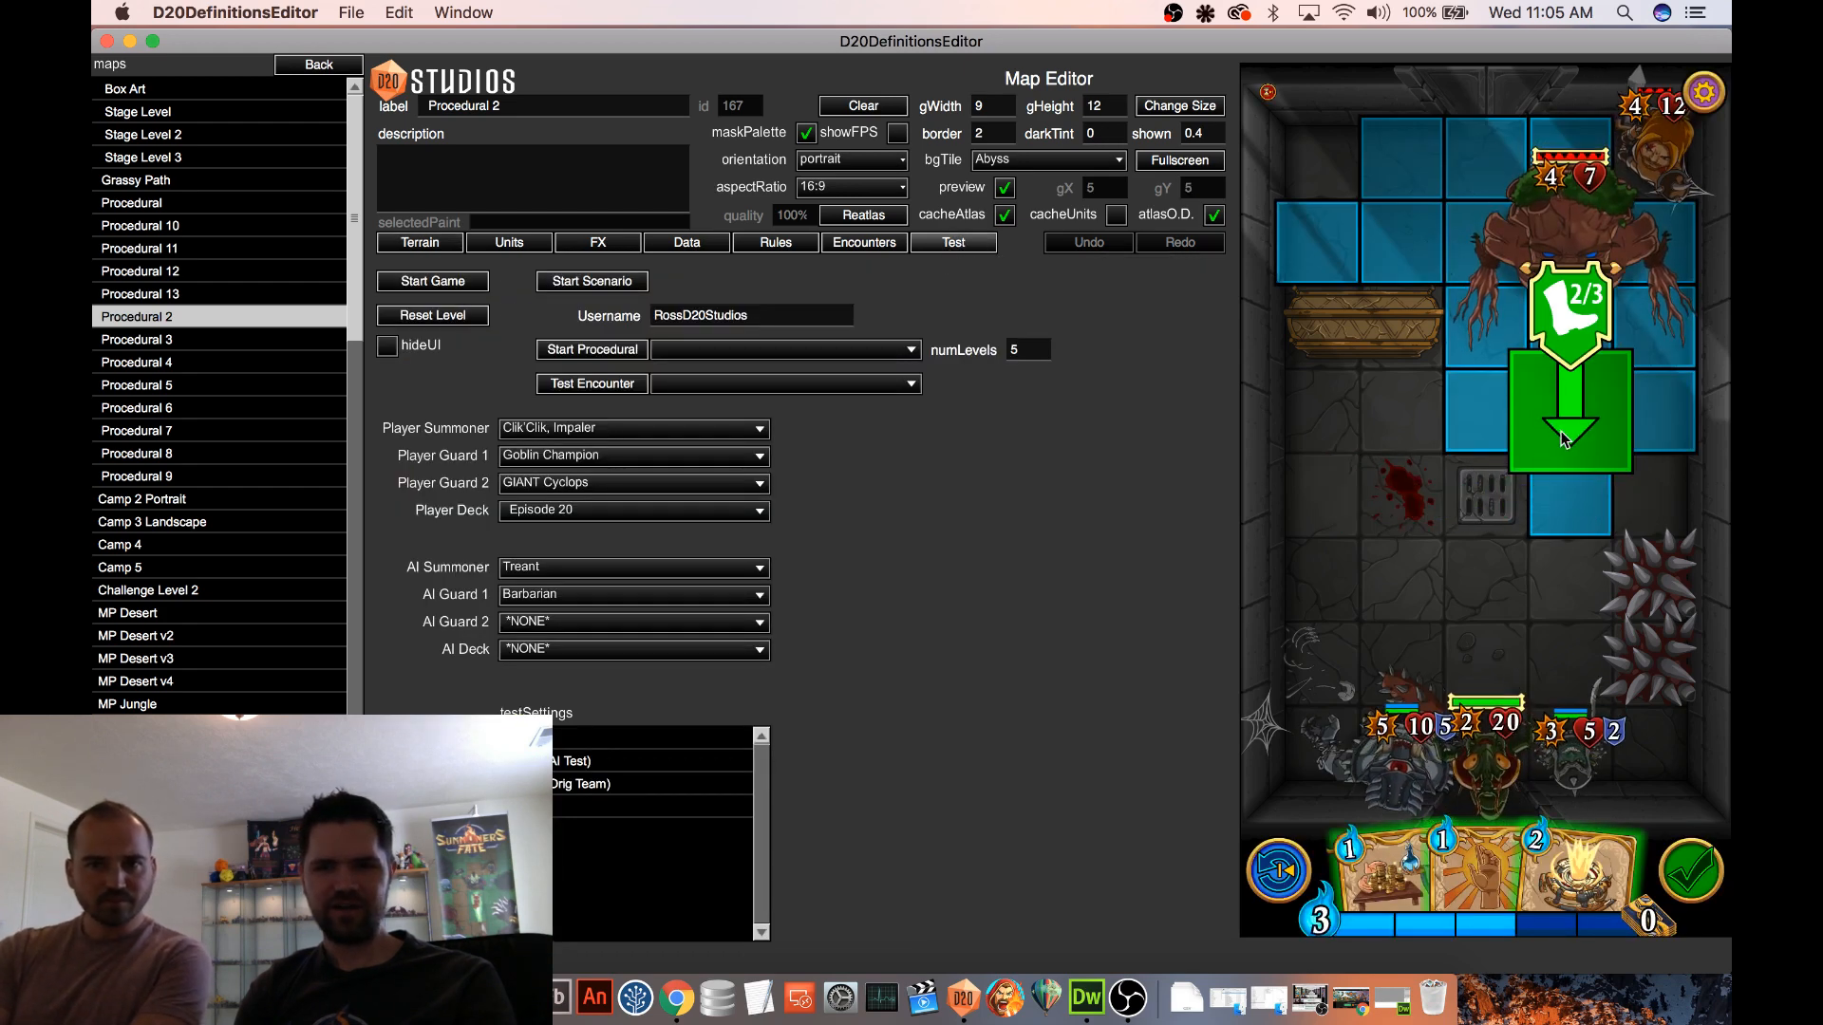
Place three Goblin Warriors on the map in front of the player's units and assign them to Team 1 (Player)
left_click(509, 242)
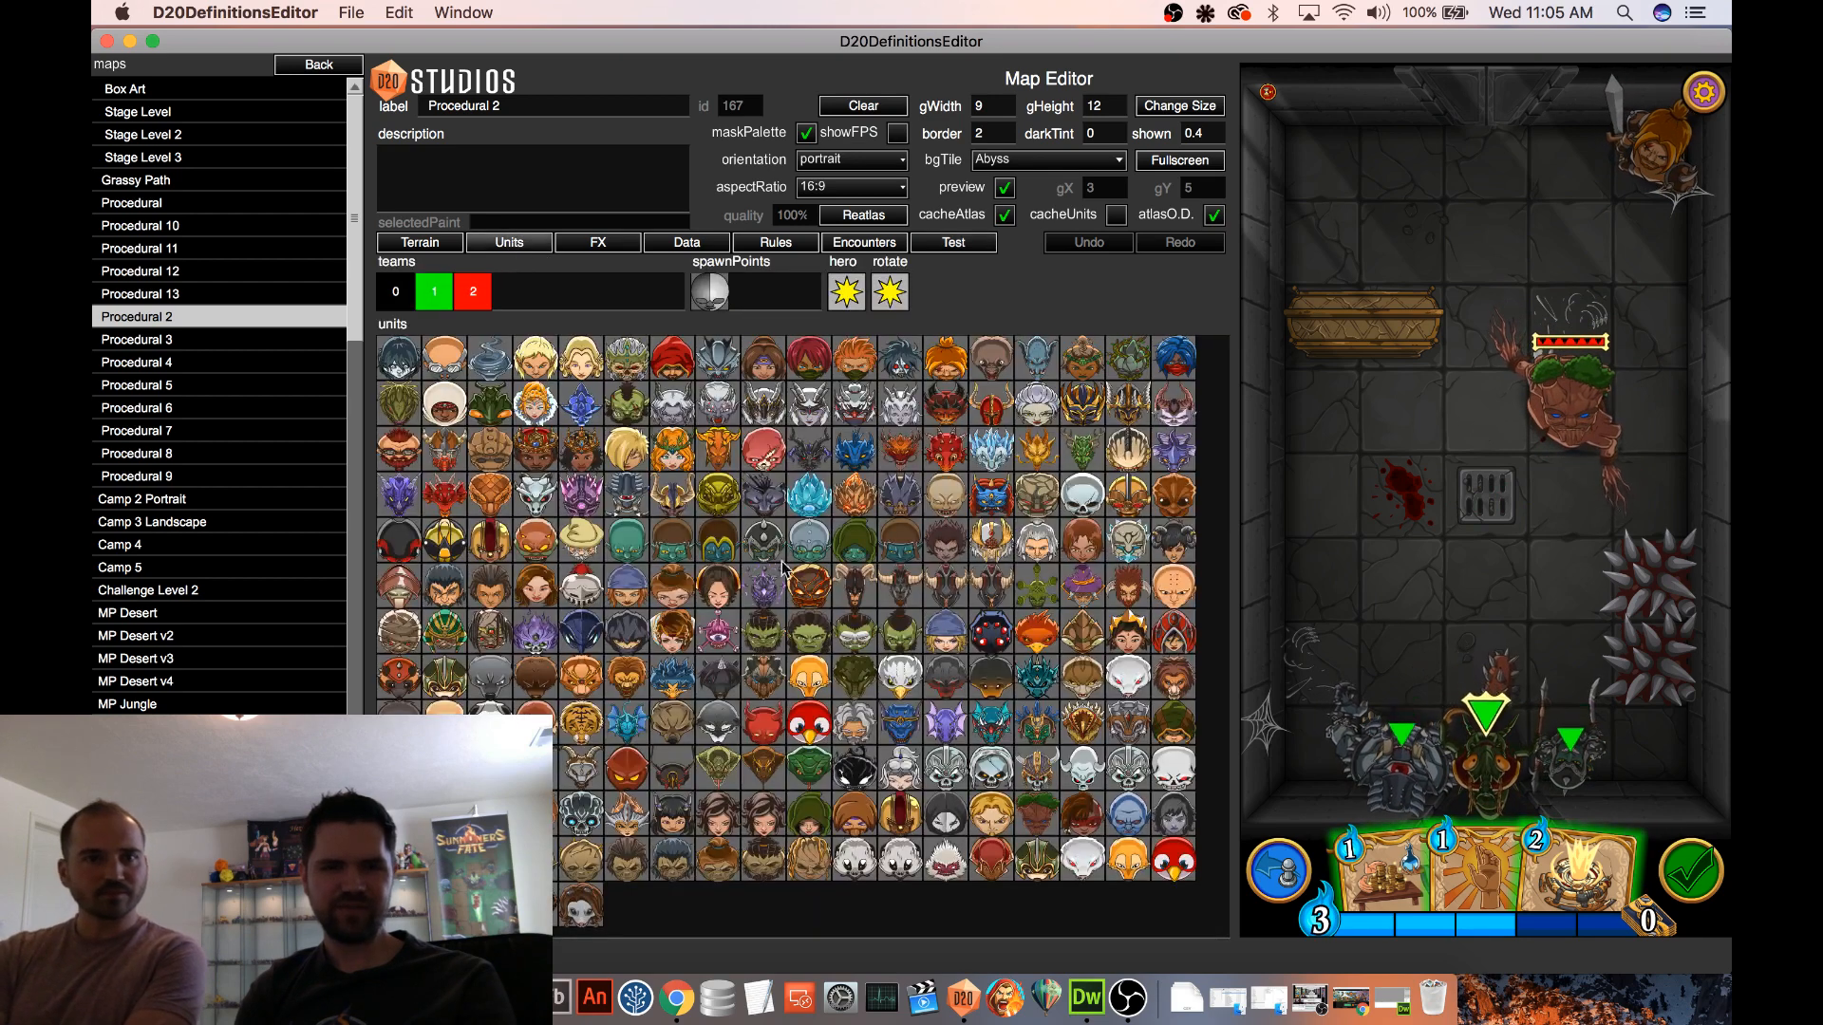
left_click(808, 539)
left_click(1437, 489)
left_click(1323, 489)
left_click(1322, 555)
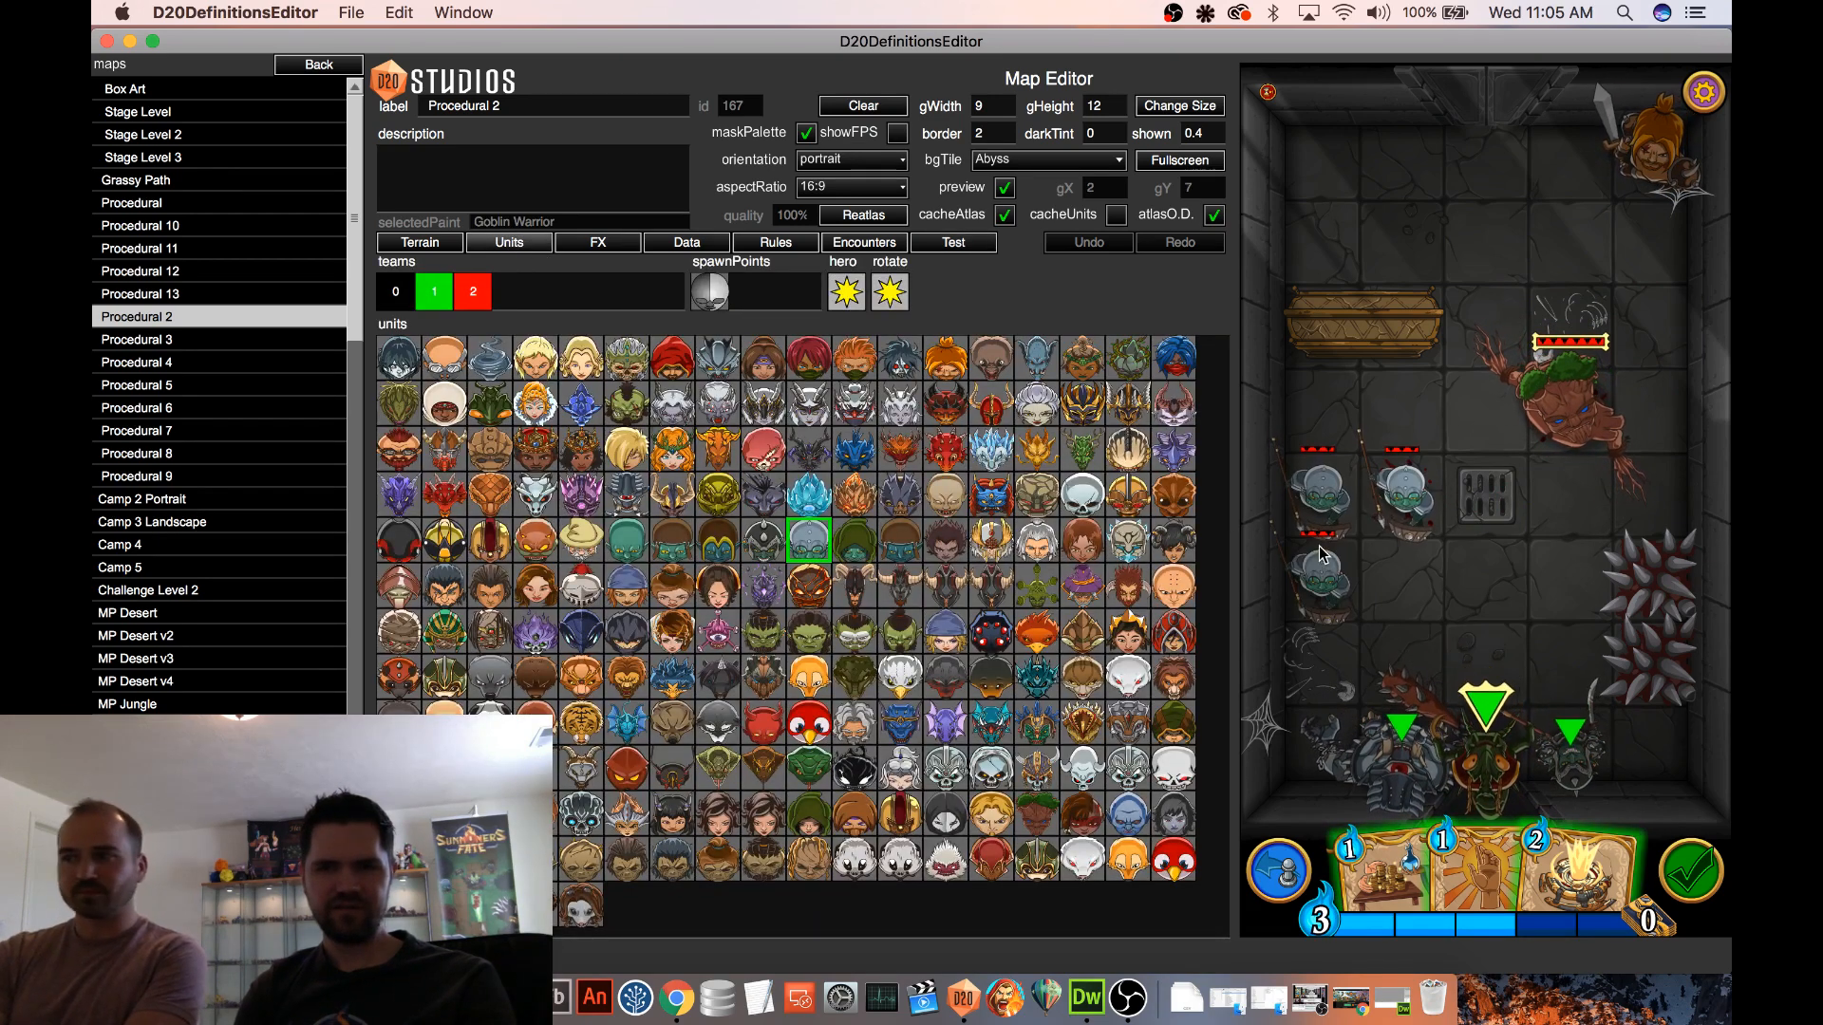
left_click(434, 292)
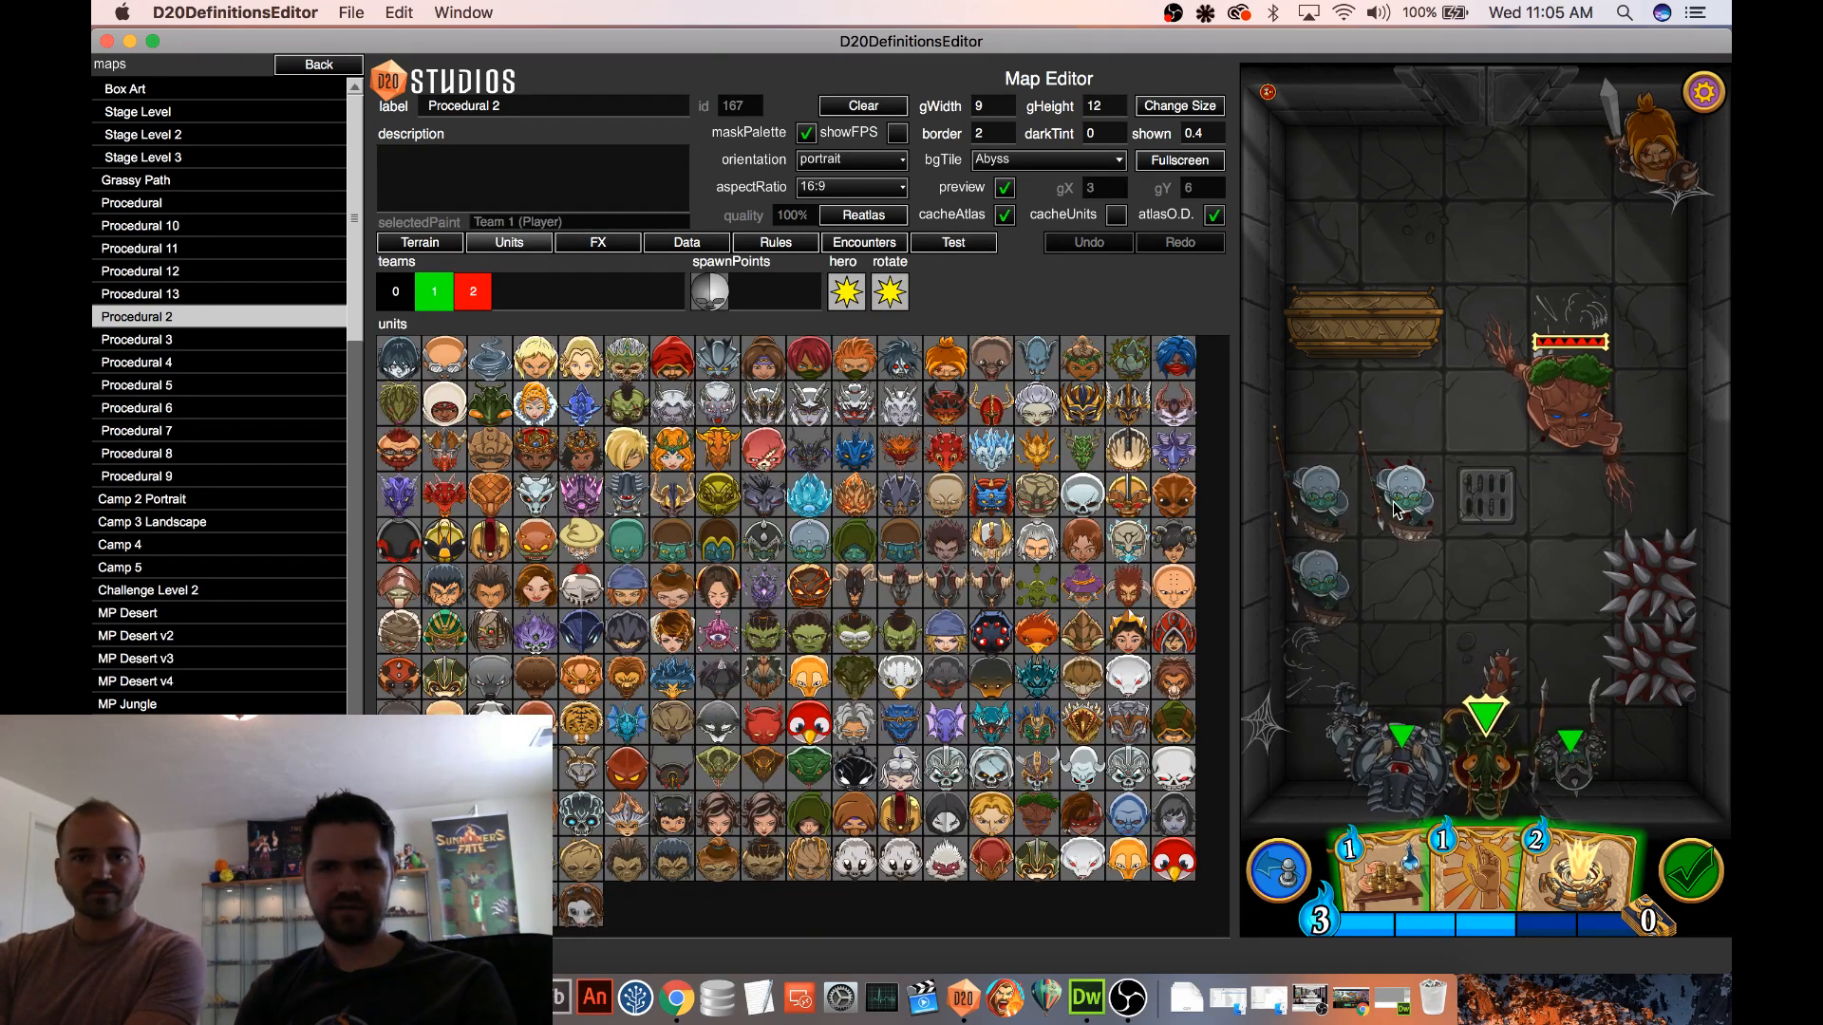
Return to the test mode and reposition the enemies, moving the Treant to the far row and the Barbarian nearer the goblins
left_click(967, 246)
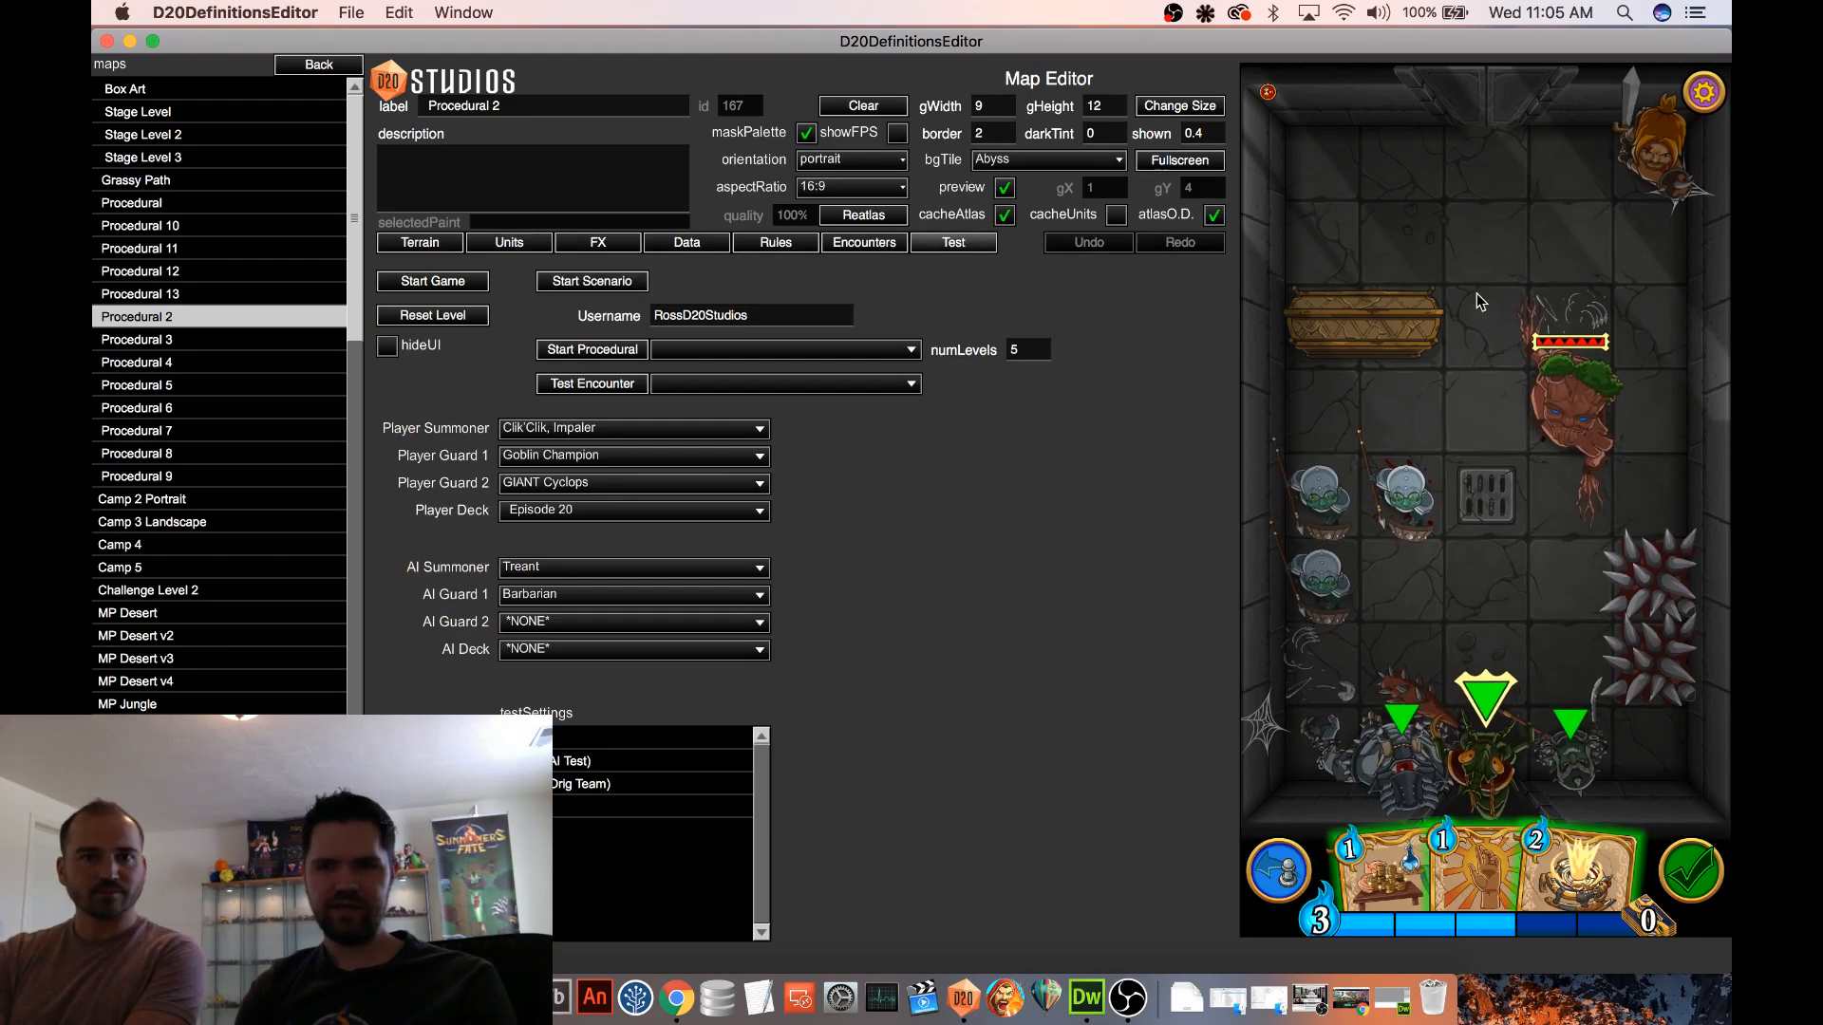
left_click_drag(1590, 428, 1605, 186)
left_click_drag(1657, 164, 1647, 423)
left_click(1647, 423)
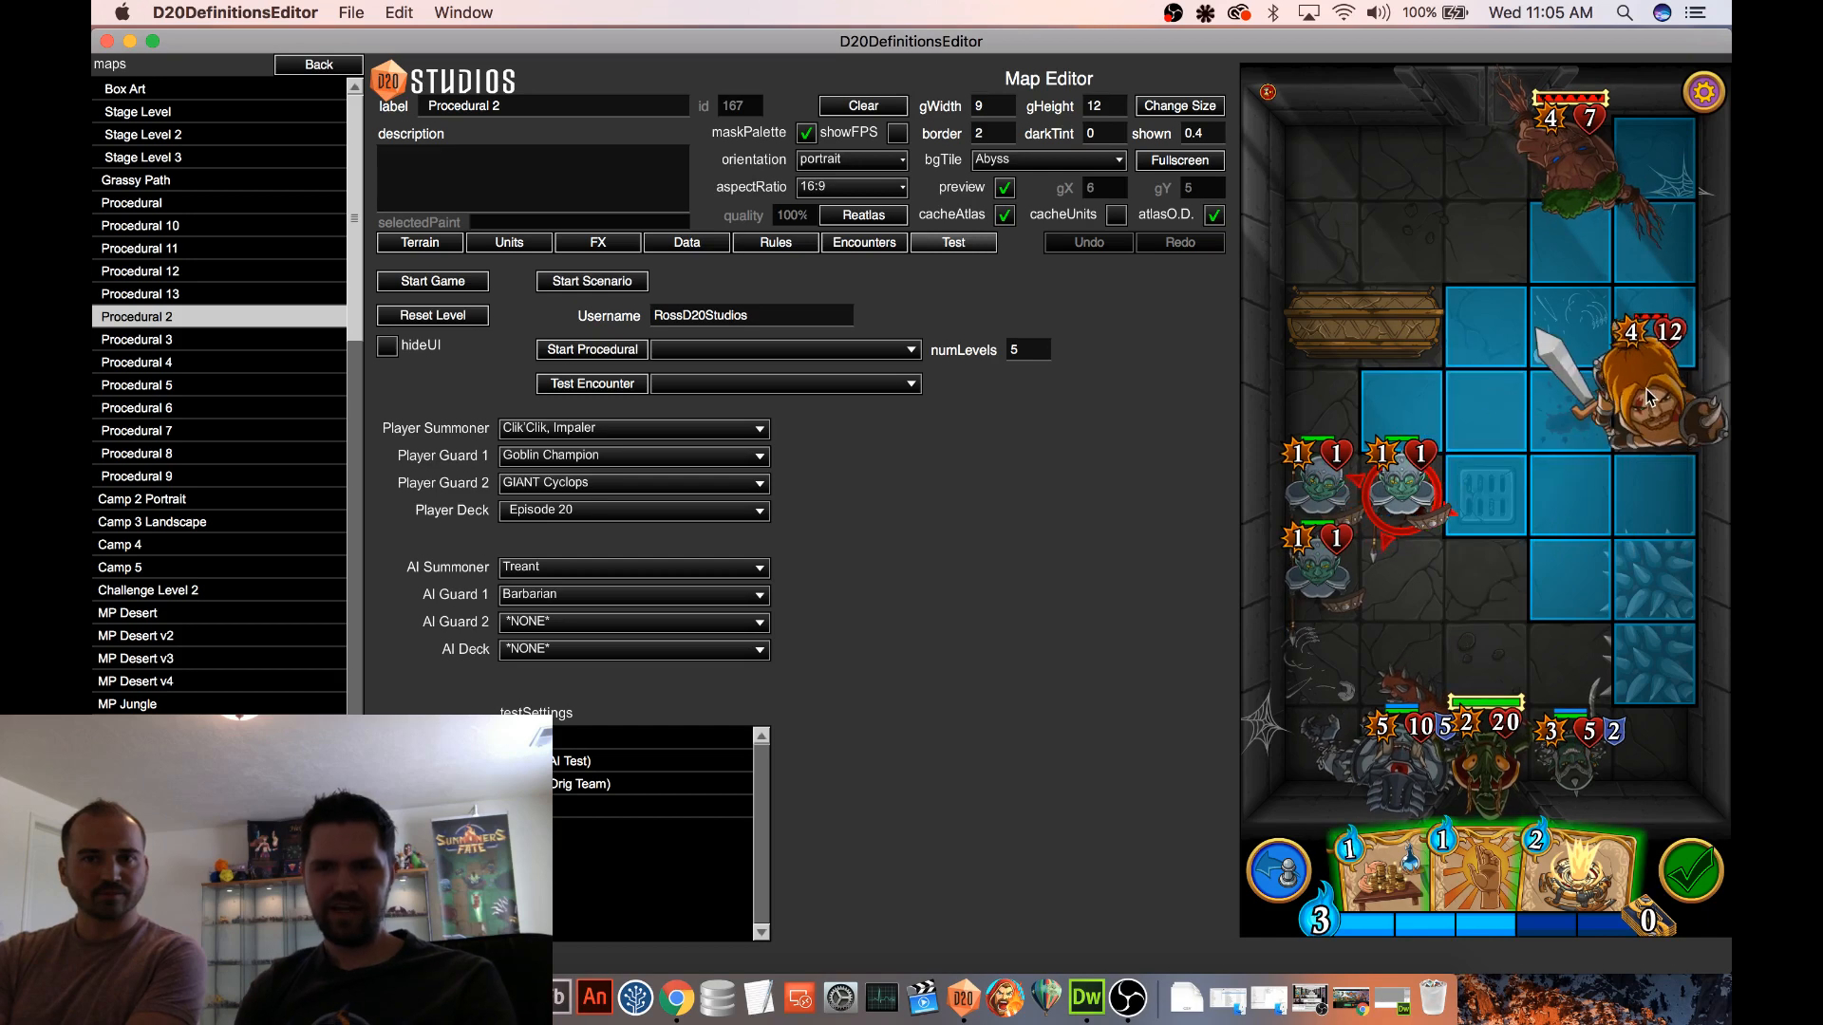
Replace the Barbarian with Evolyn, Paladin as AI Guard 1 and start a new test game on Procedural 2
left_click(1654, 195)
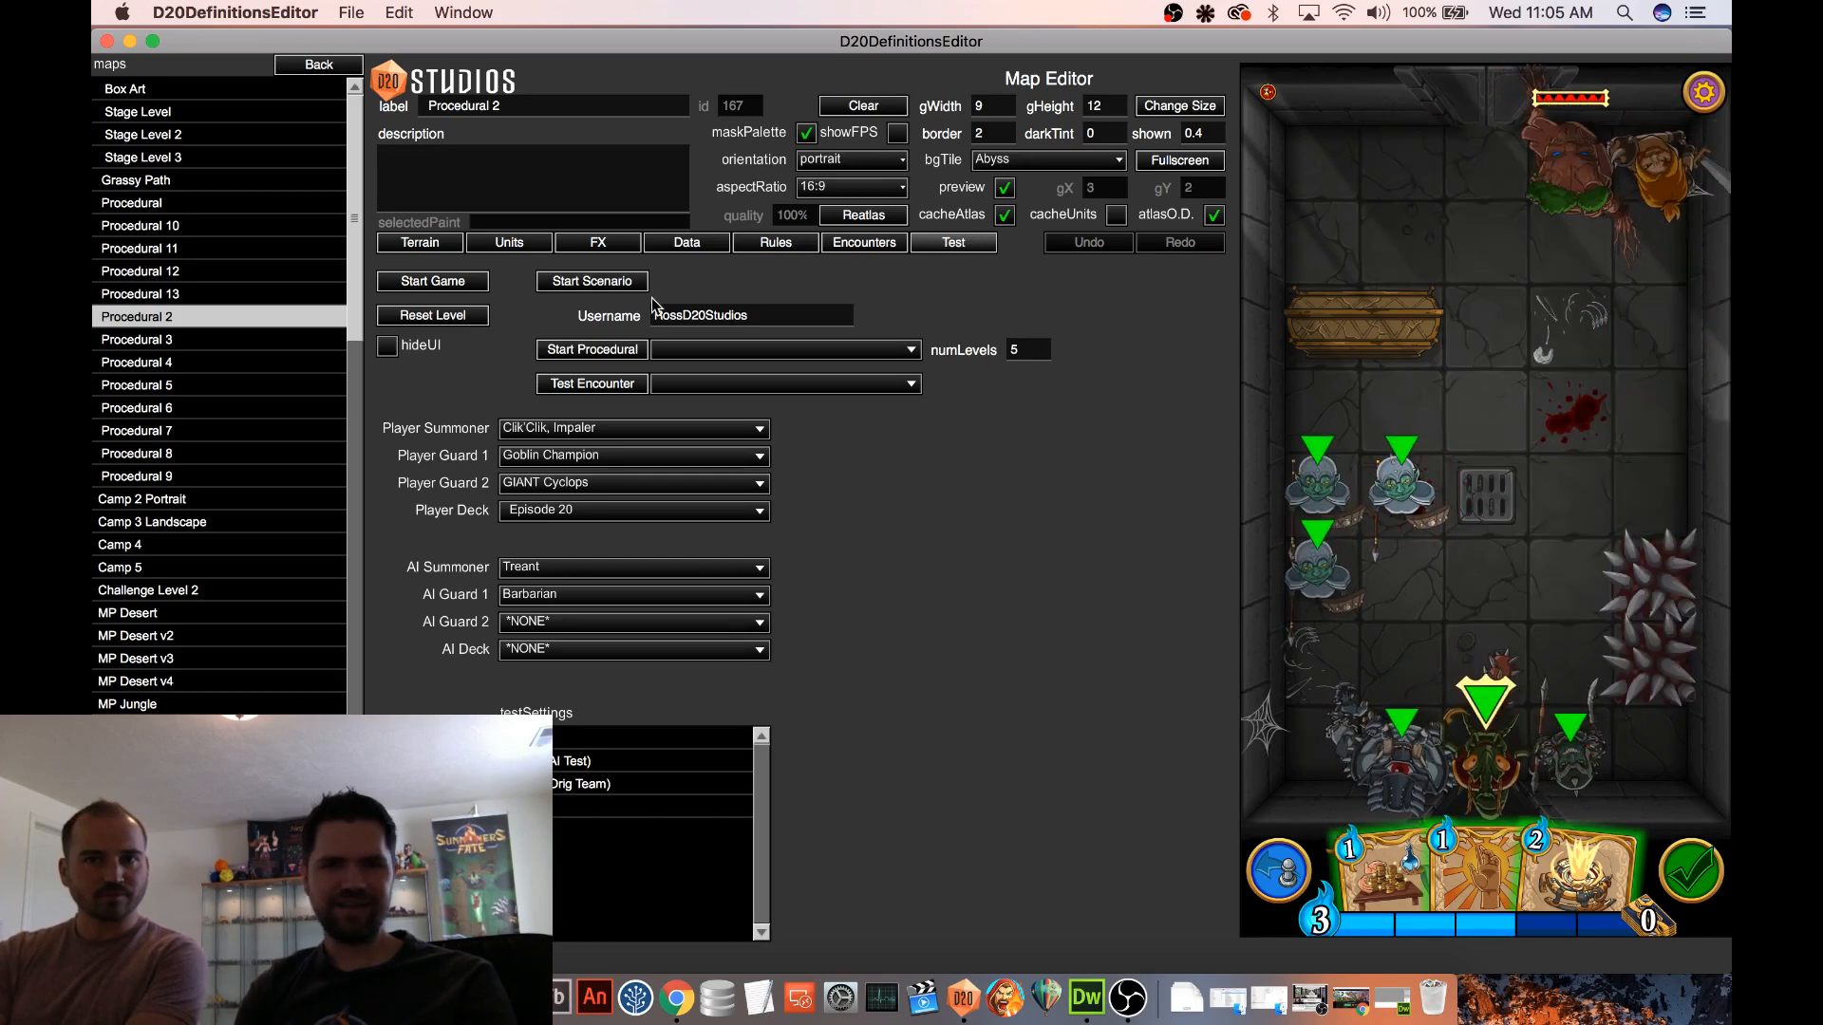
left_click(578, 596)
scroll(729, 472, "down", 5)
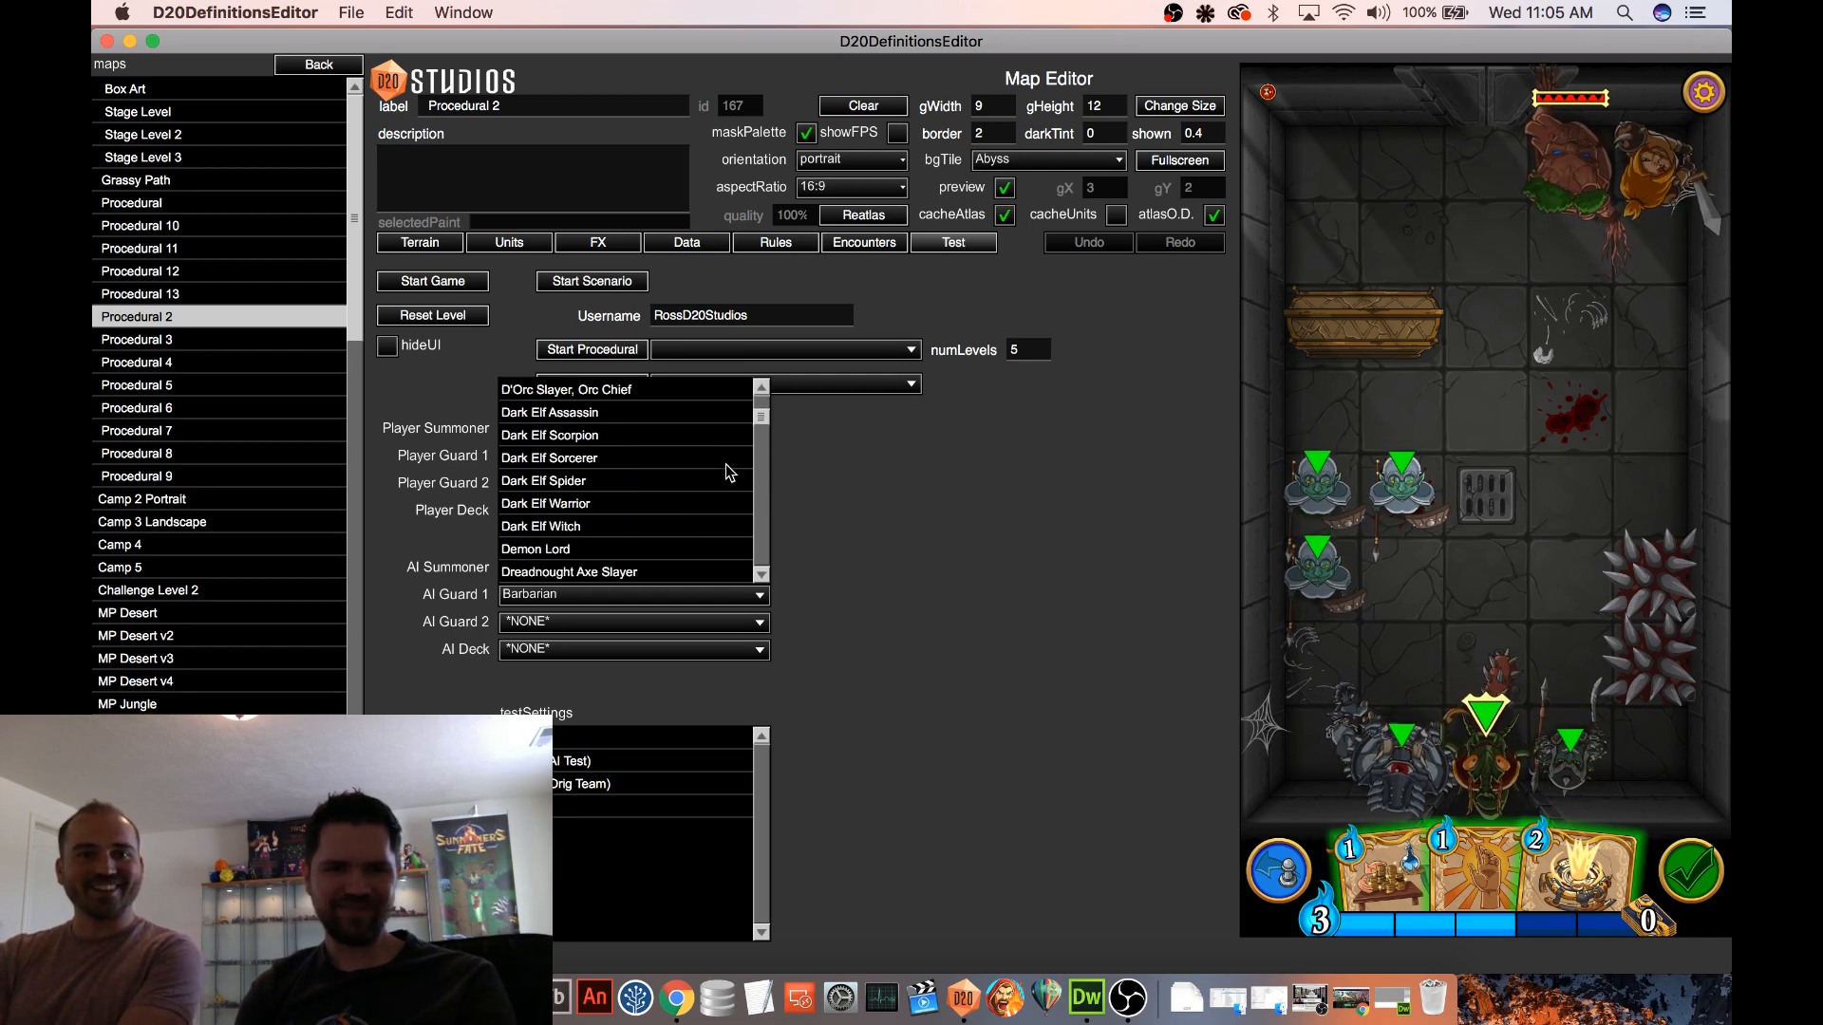
scroll(729, 472, "down", 8)
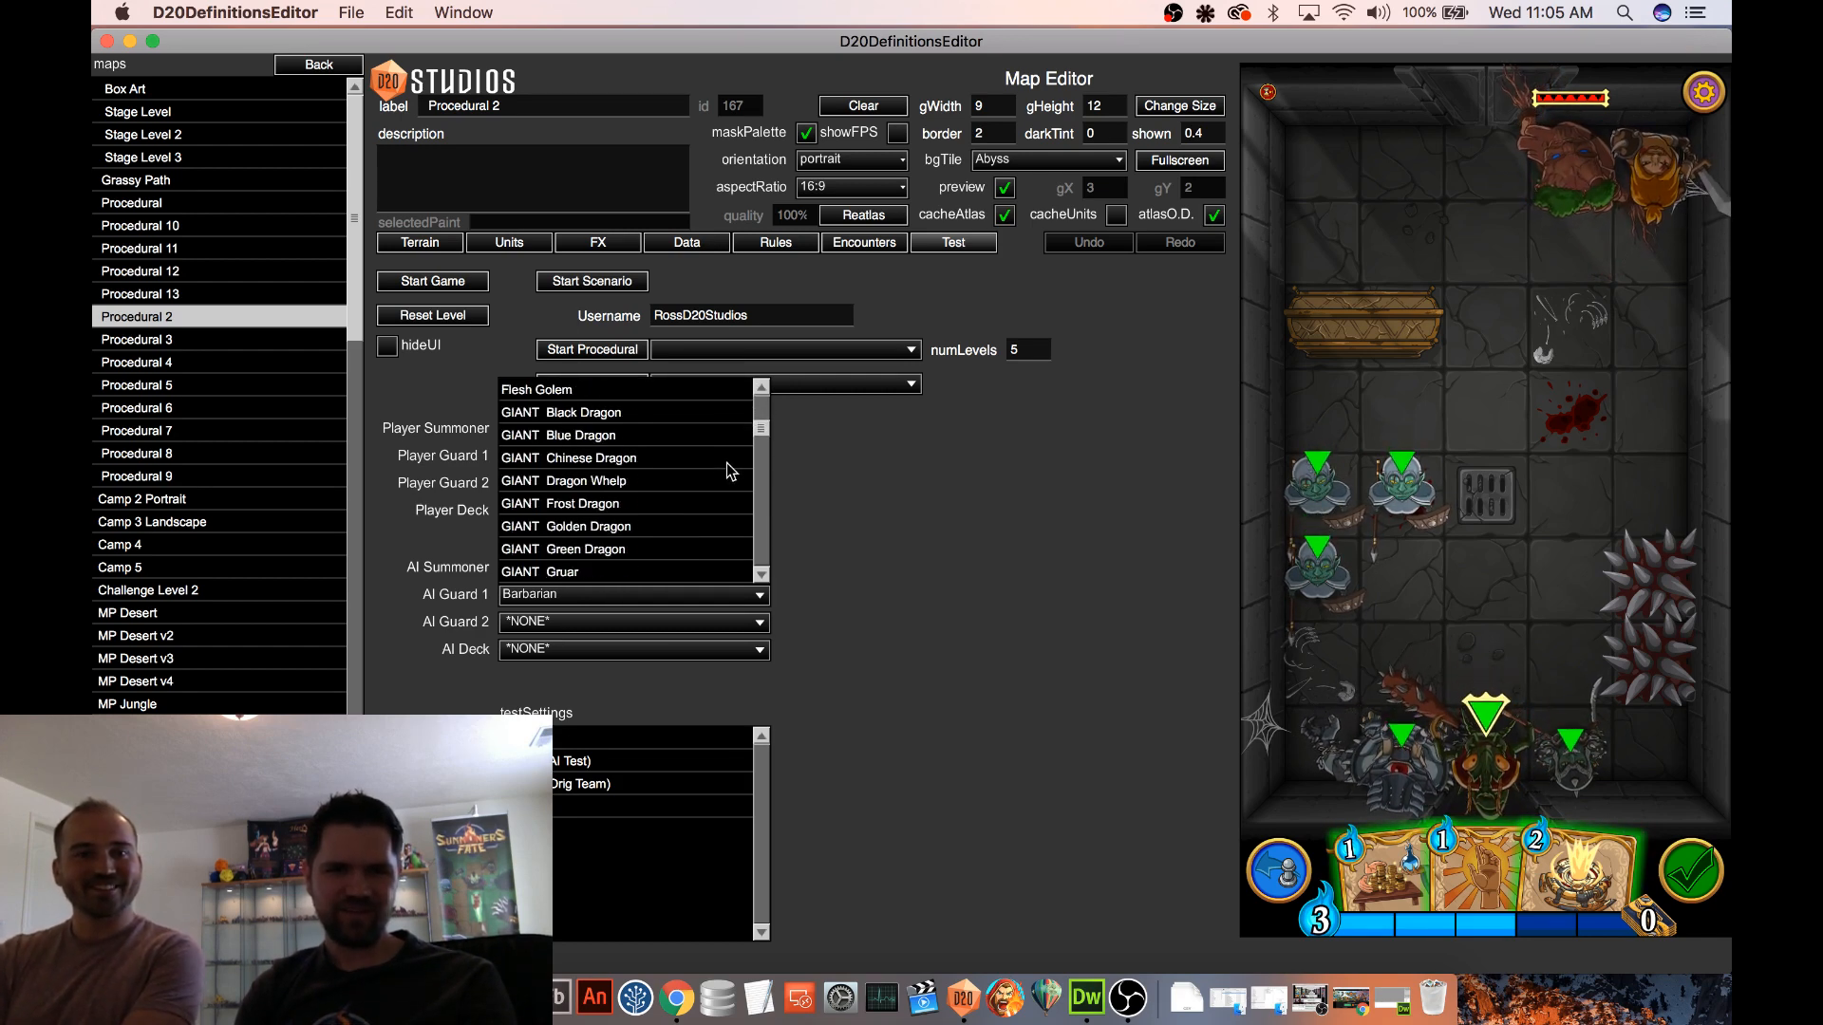
scroll(730, 472, "down", 6)
left_click_drag(760, 450, 757, 471)
scroll(717, 482, "down", 3)
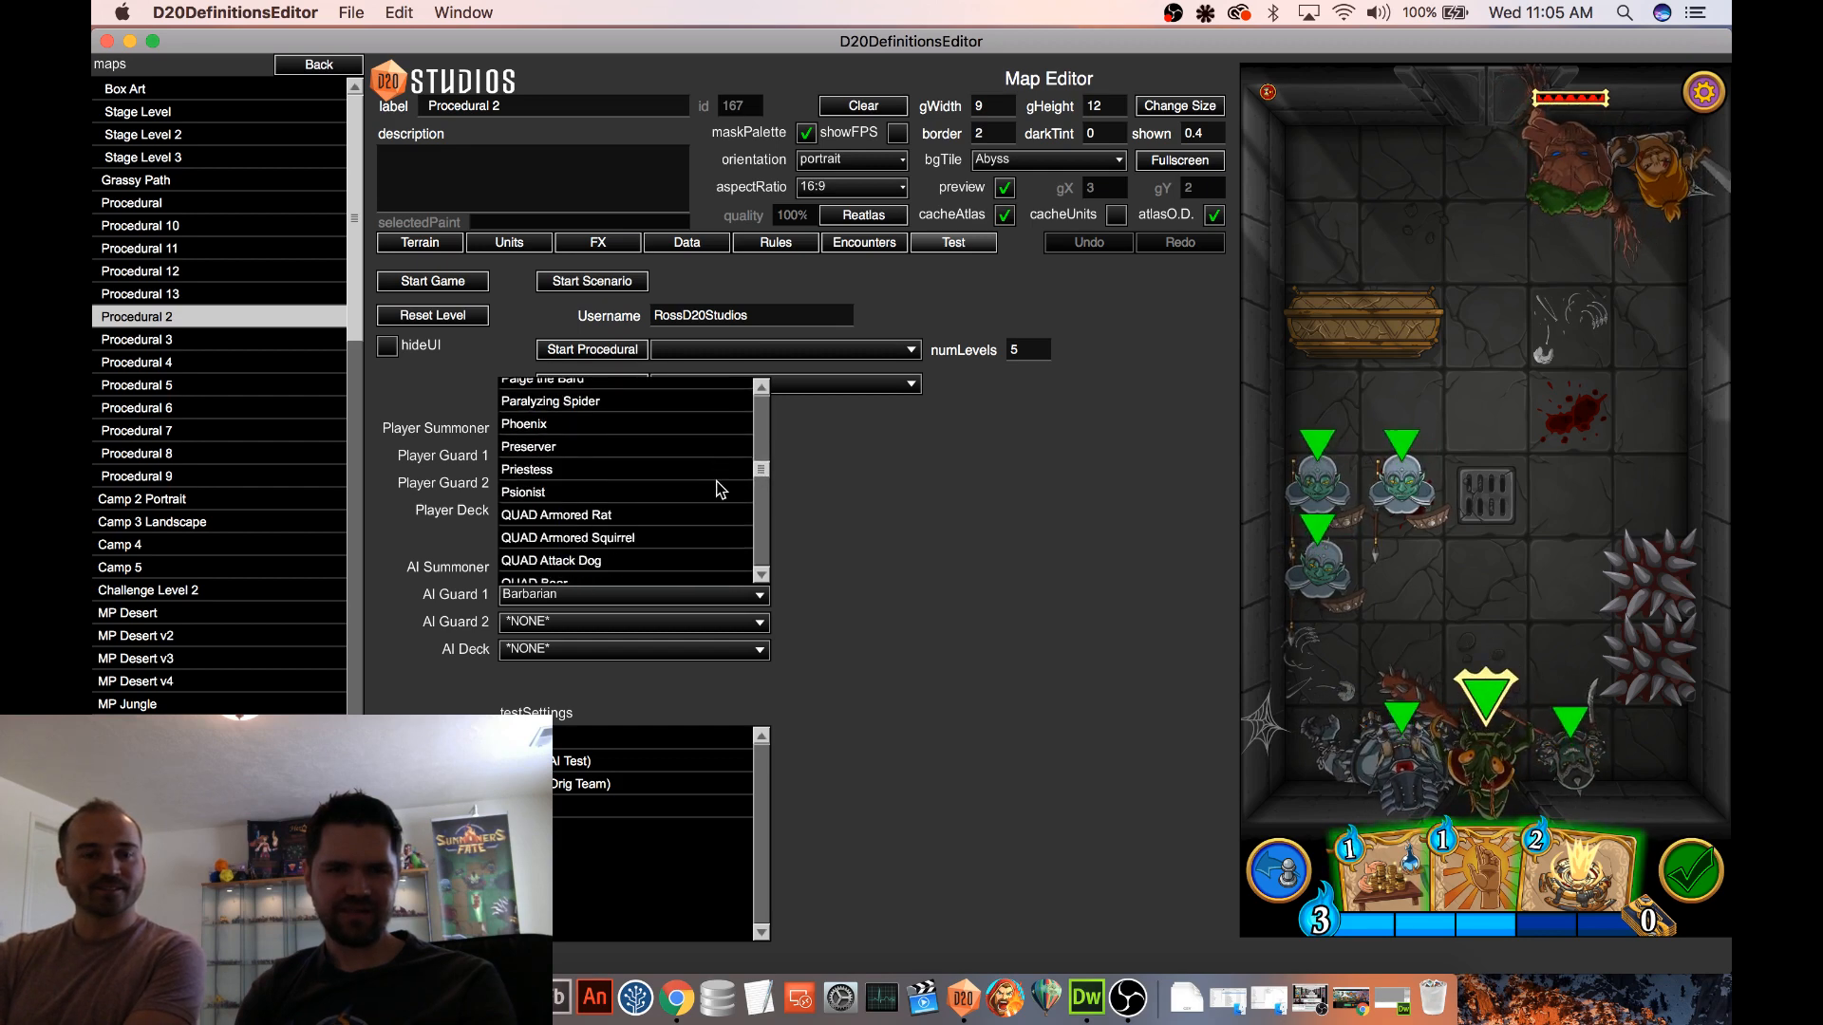
scroll(547, 503, "up", 2)
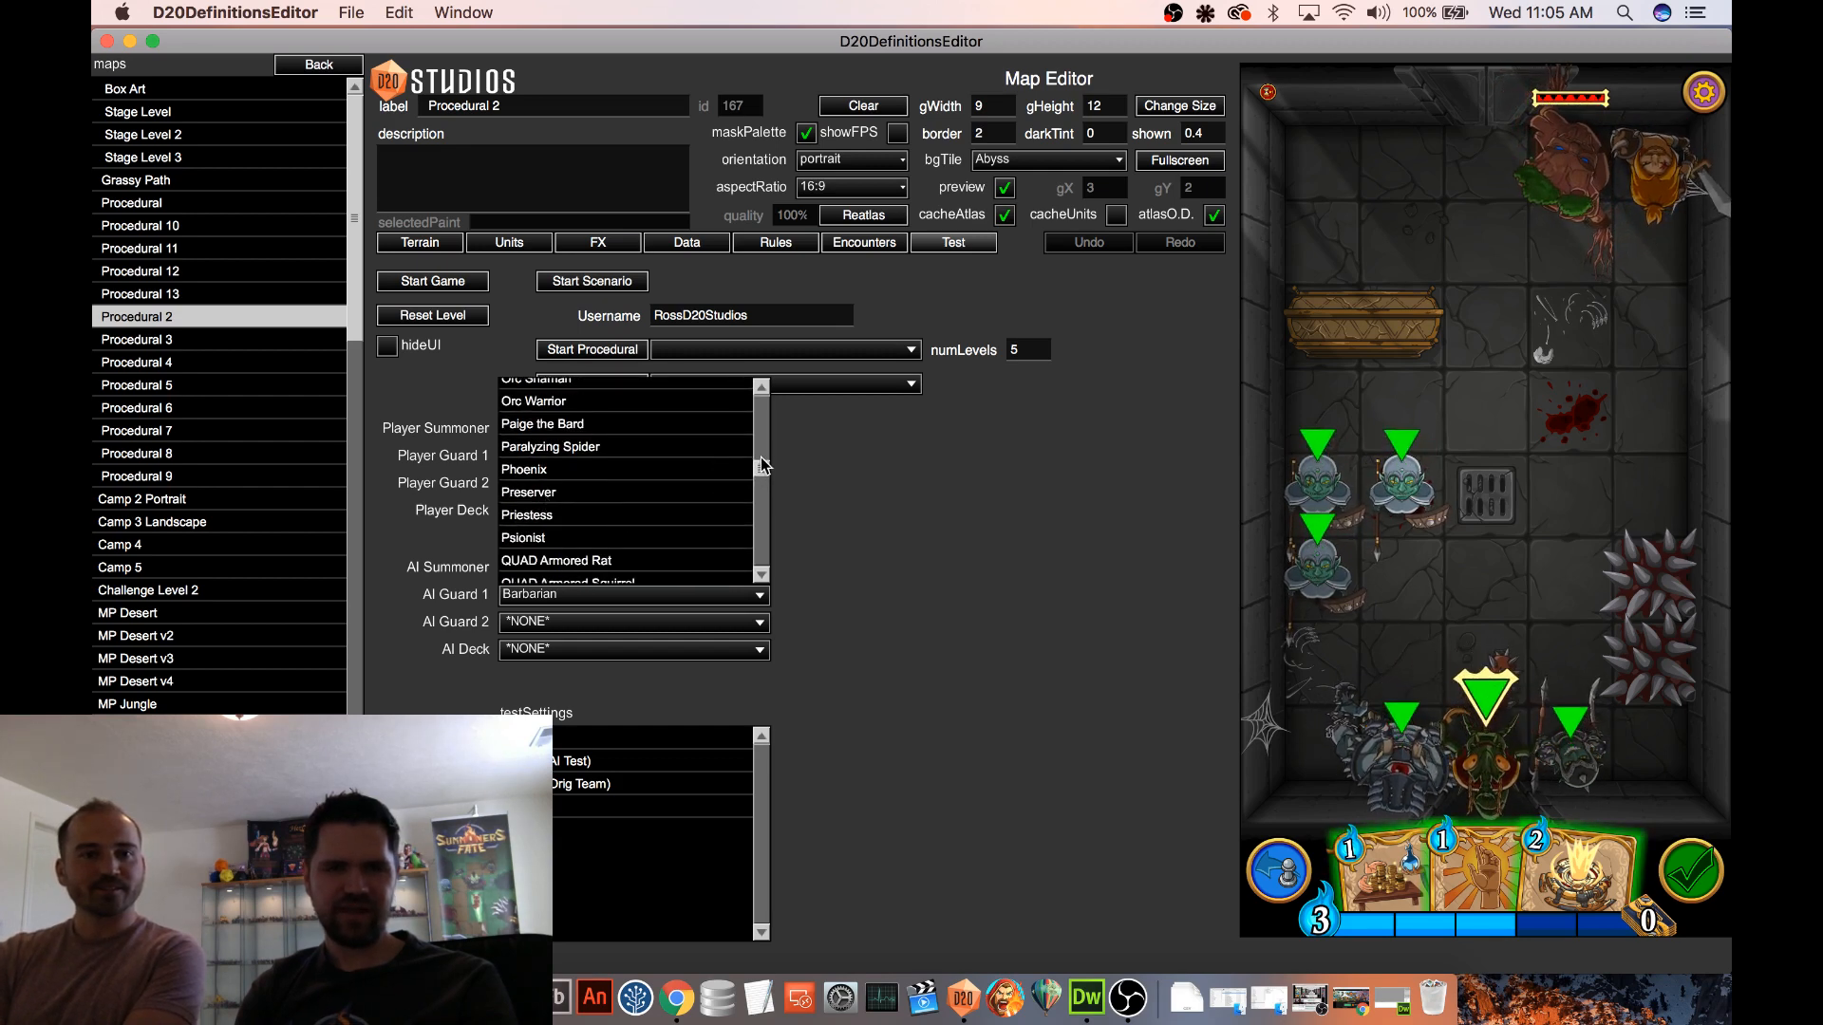
scroll(633, 439, "up", 10)
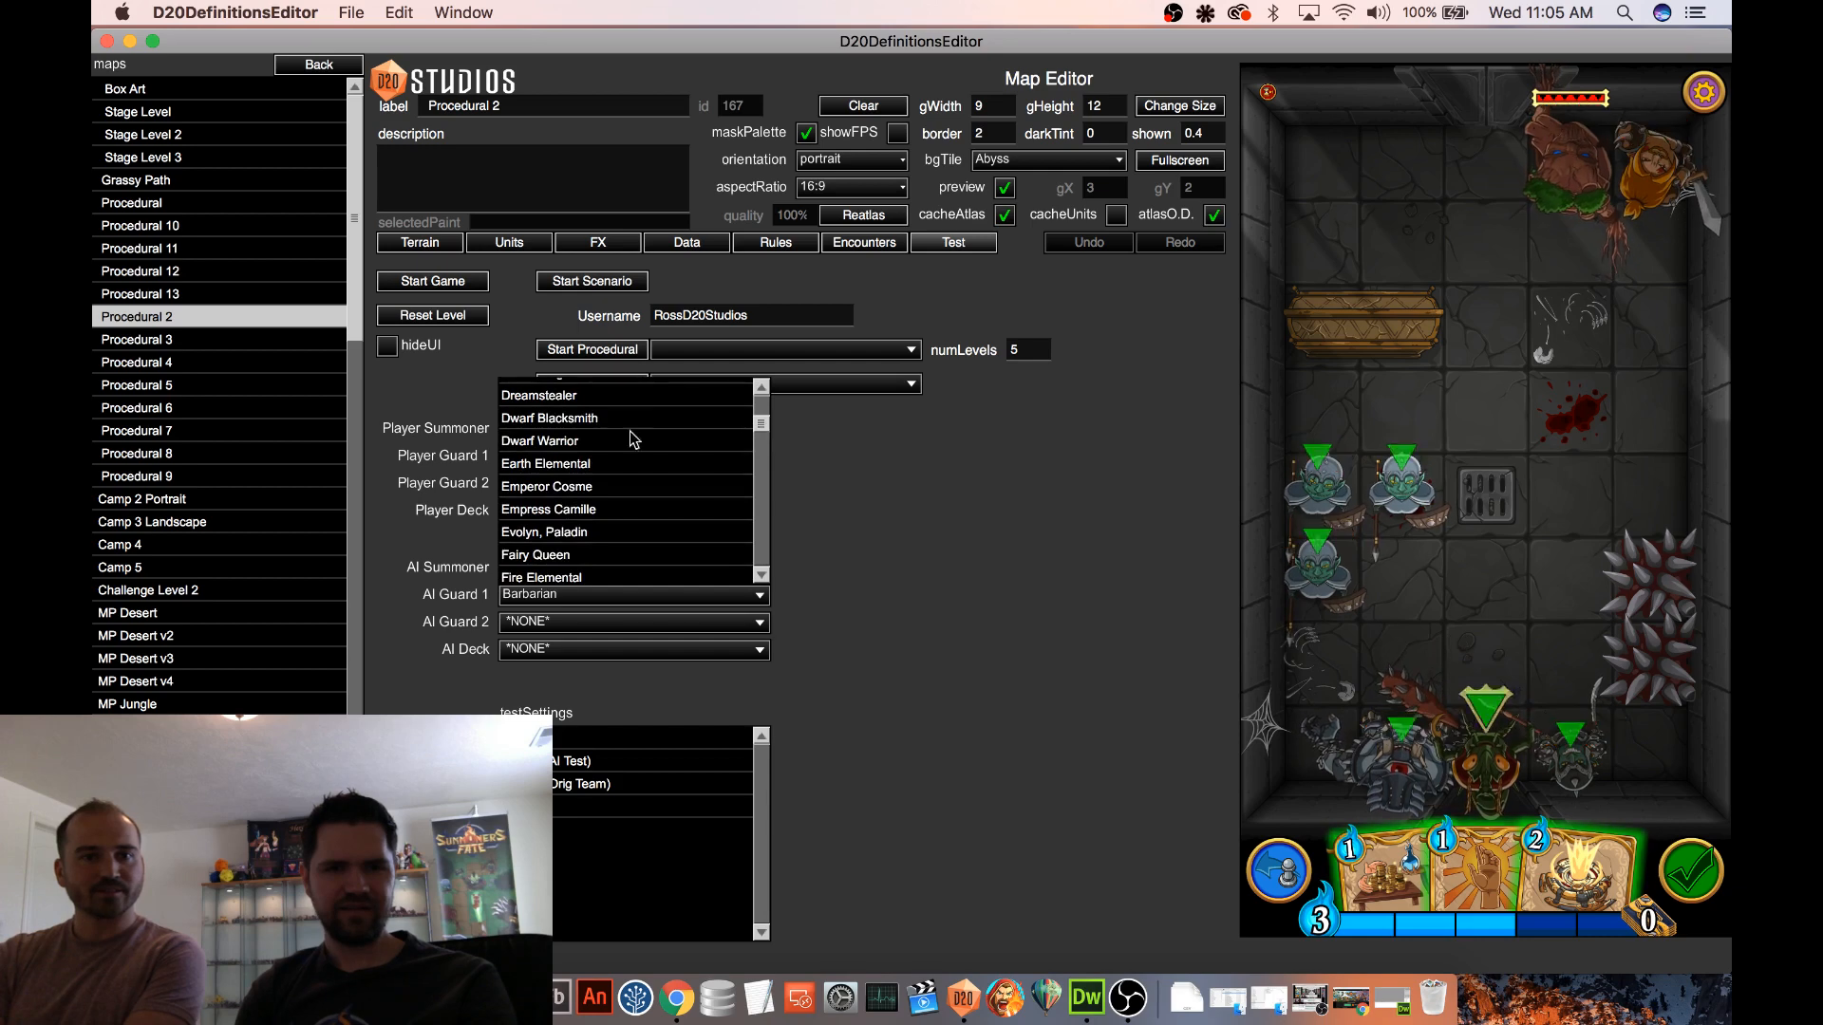
left_click(546, 531)
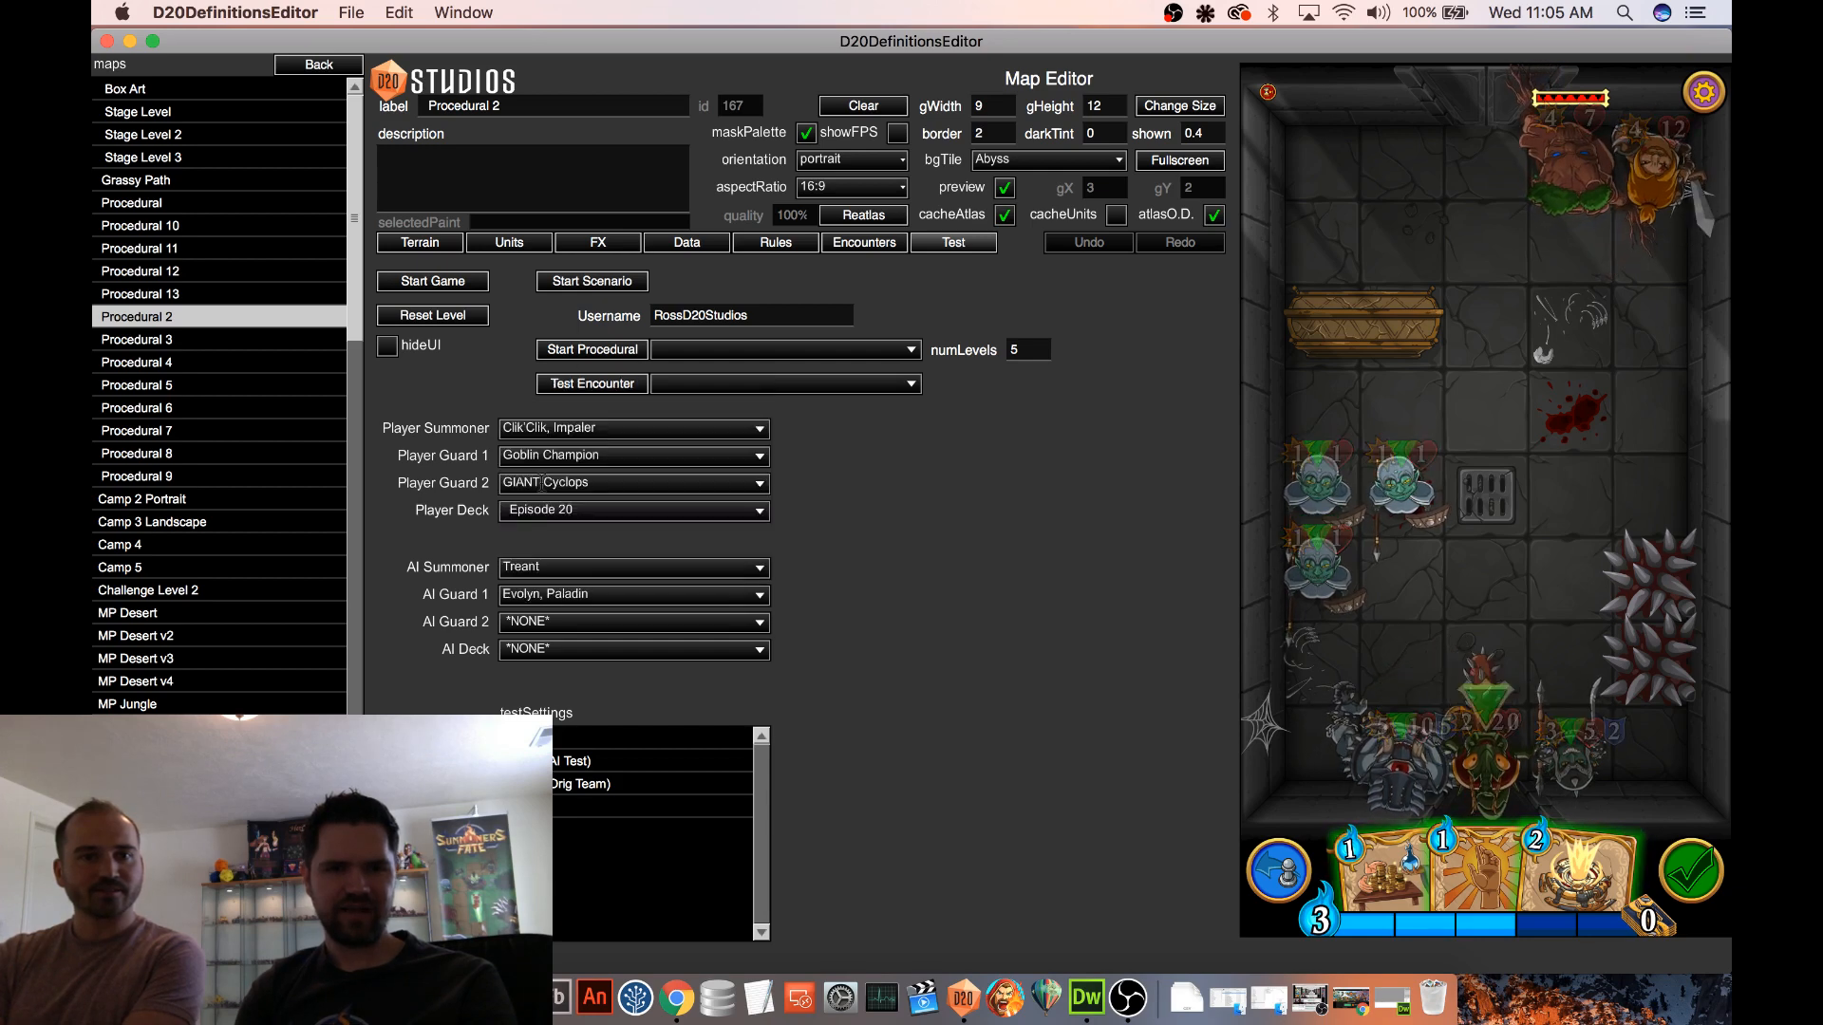
left_click(455, 289)
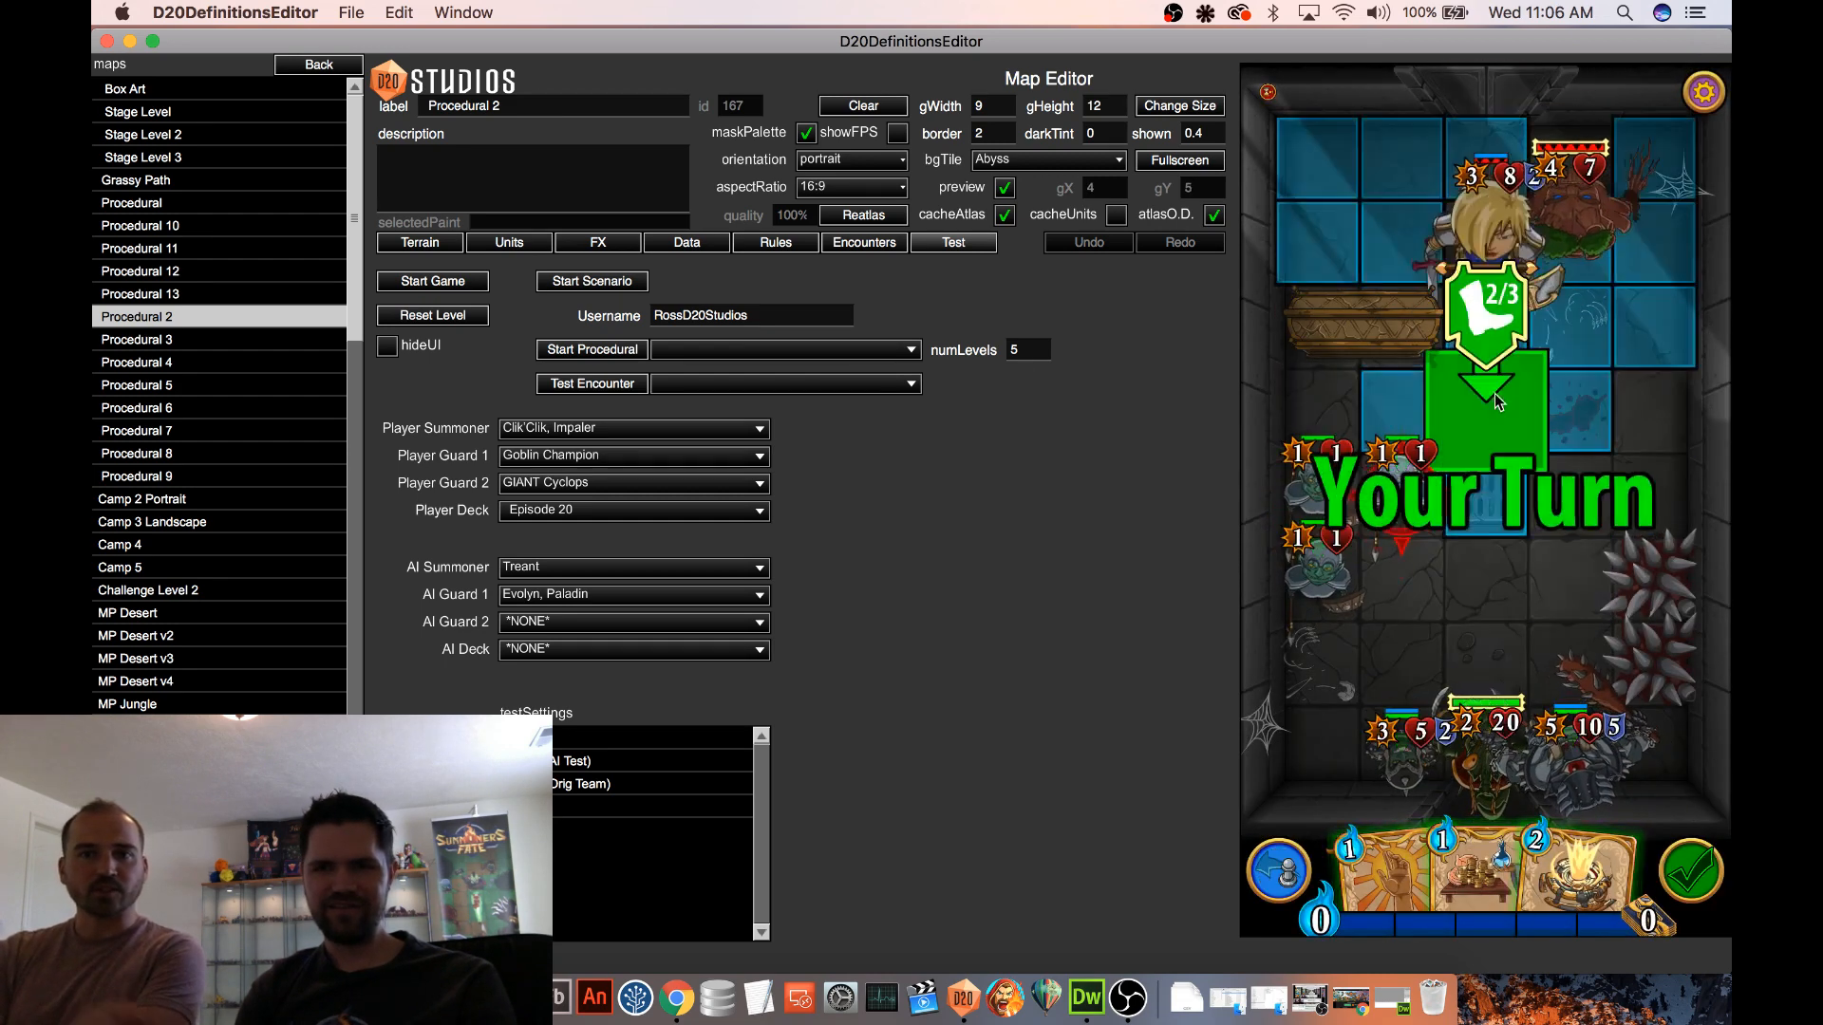
Reposition Evolyn, Paladin to the open cell between the far row and the player's goblins, diagonally beyond the floor grate
left_click(1581, 421)
left_click(1569, 575)
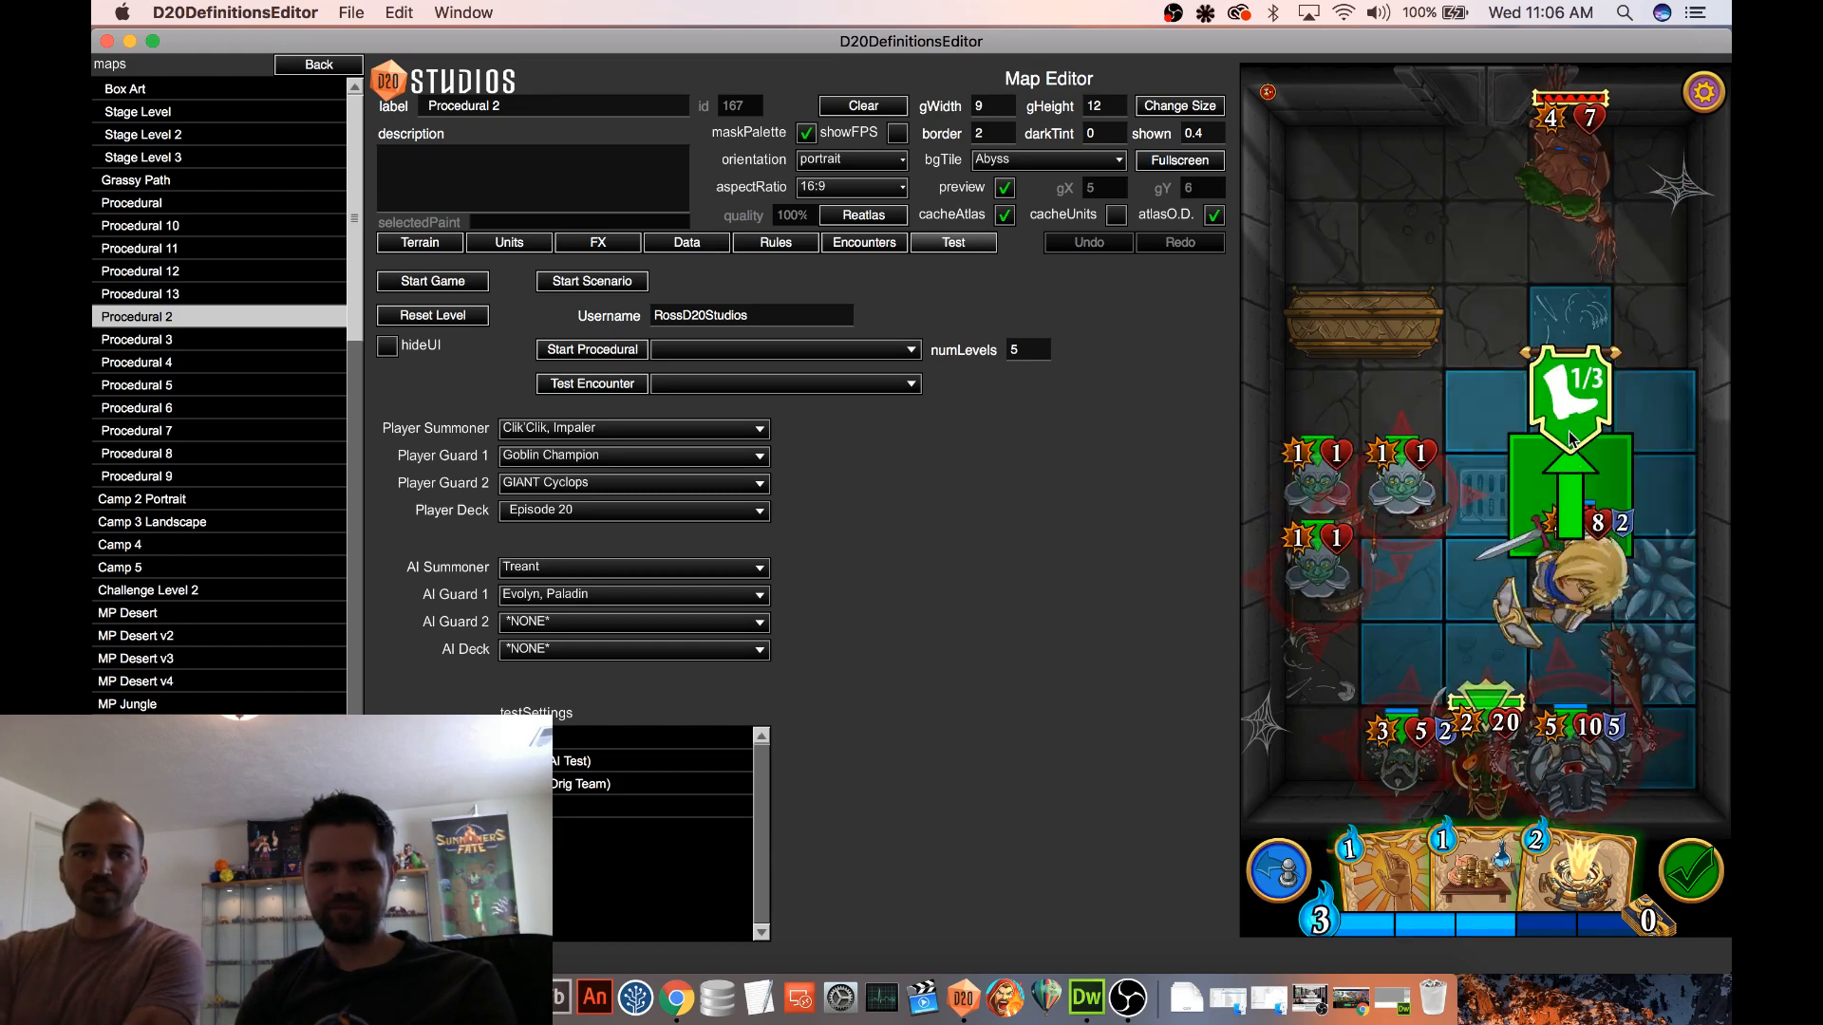
left_click(1571, 444)
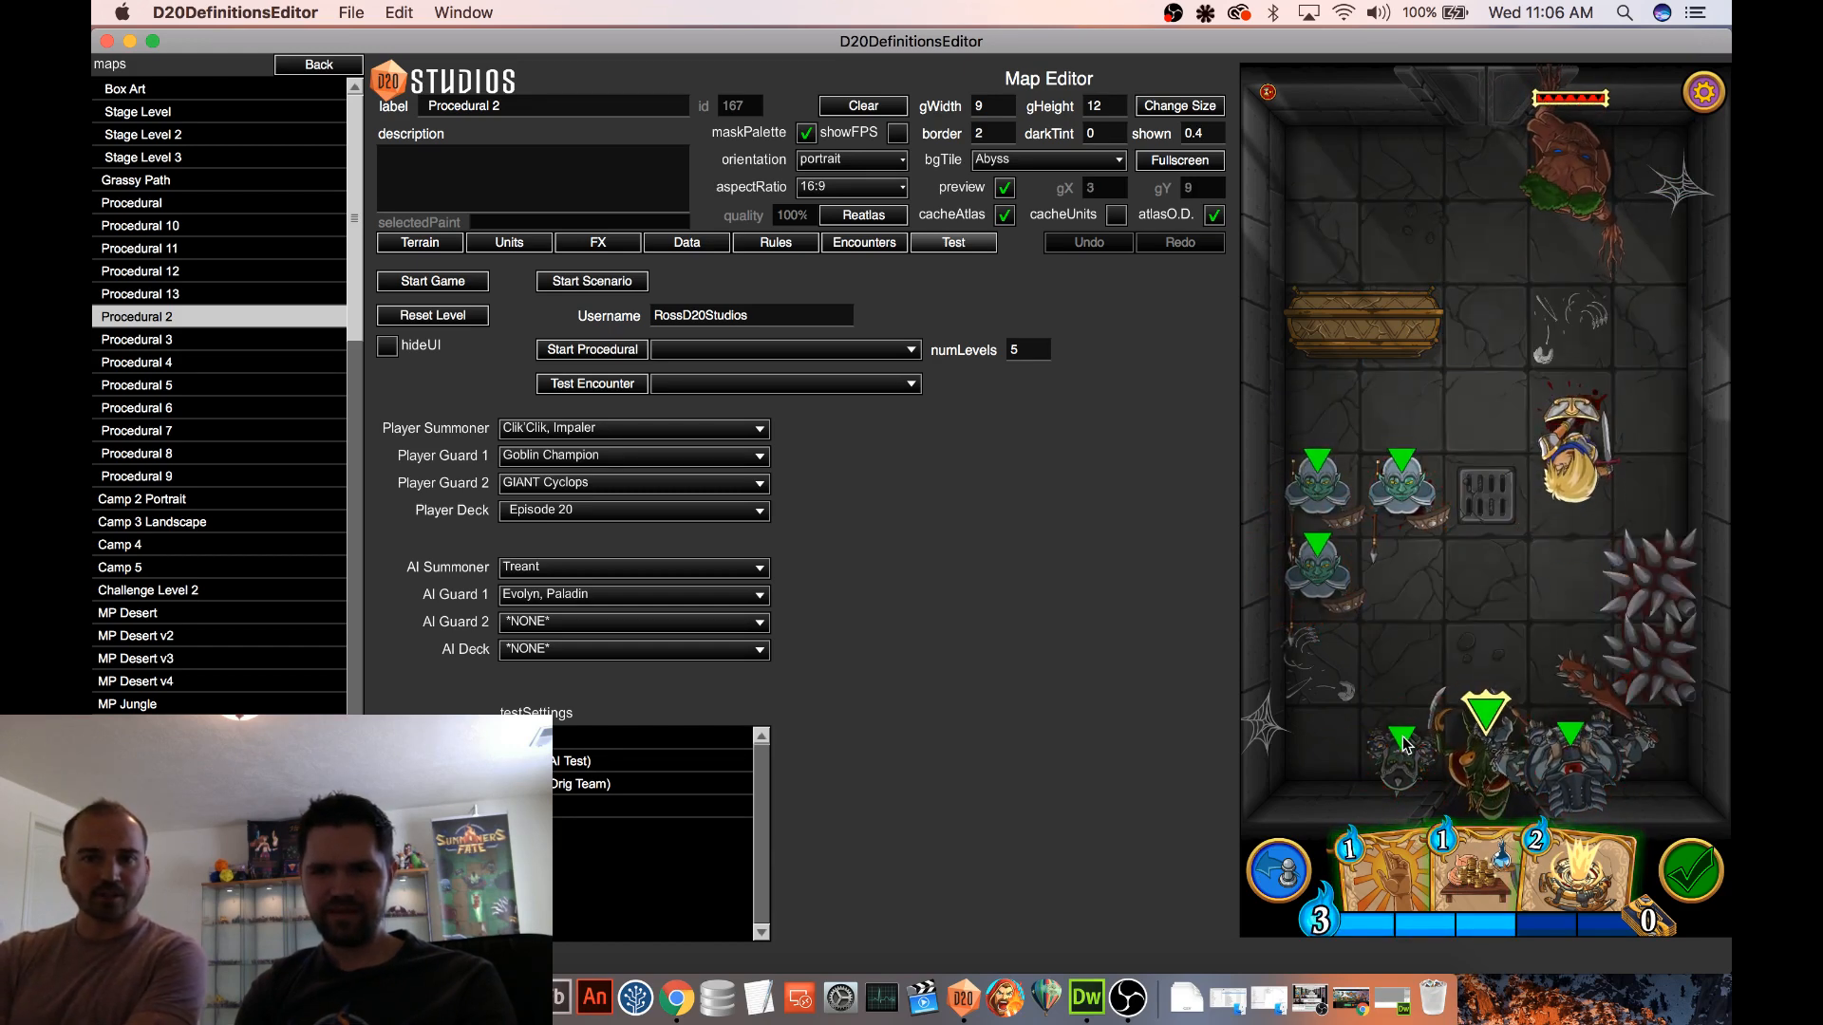
Test the Vulnerable effect by attacking Evolyn with the Goblin Champion and a follow-up attack from the nearest Goblin Warrior
left_click(1572, 569)
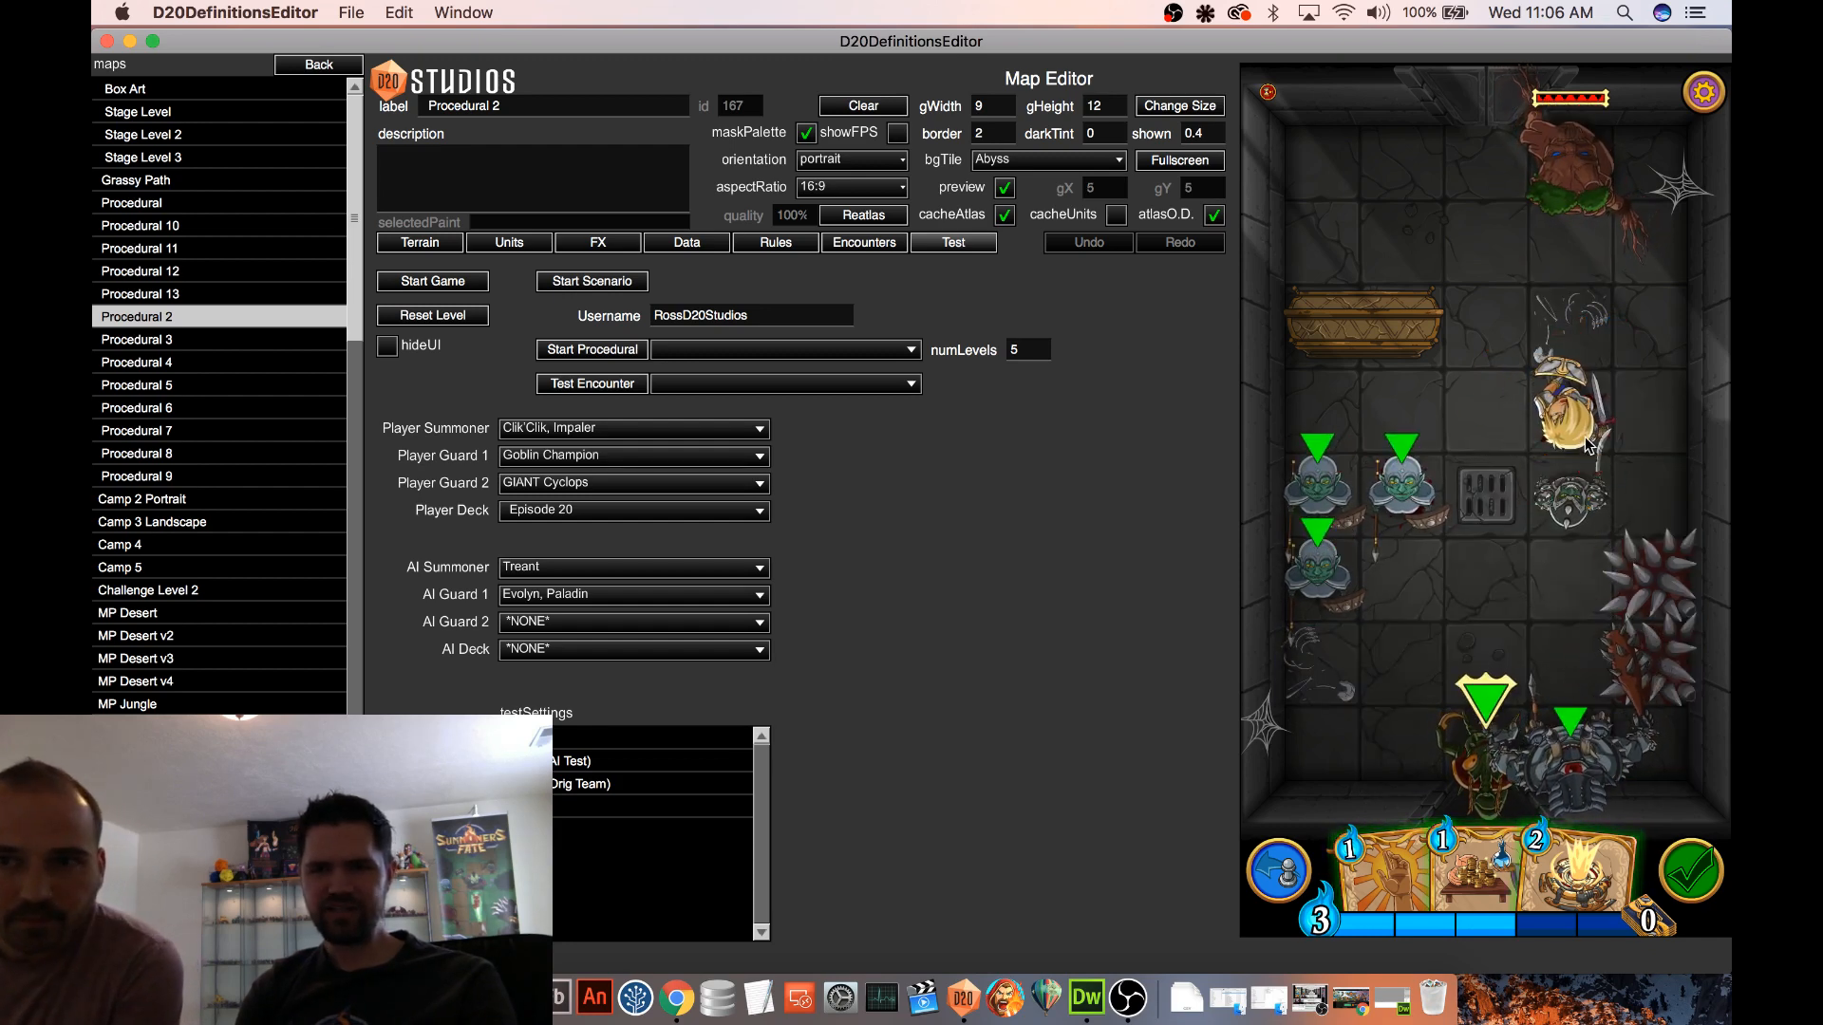
mouse_move(1566, 413)
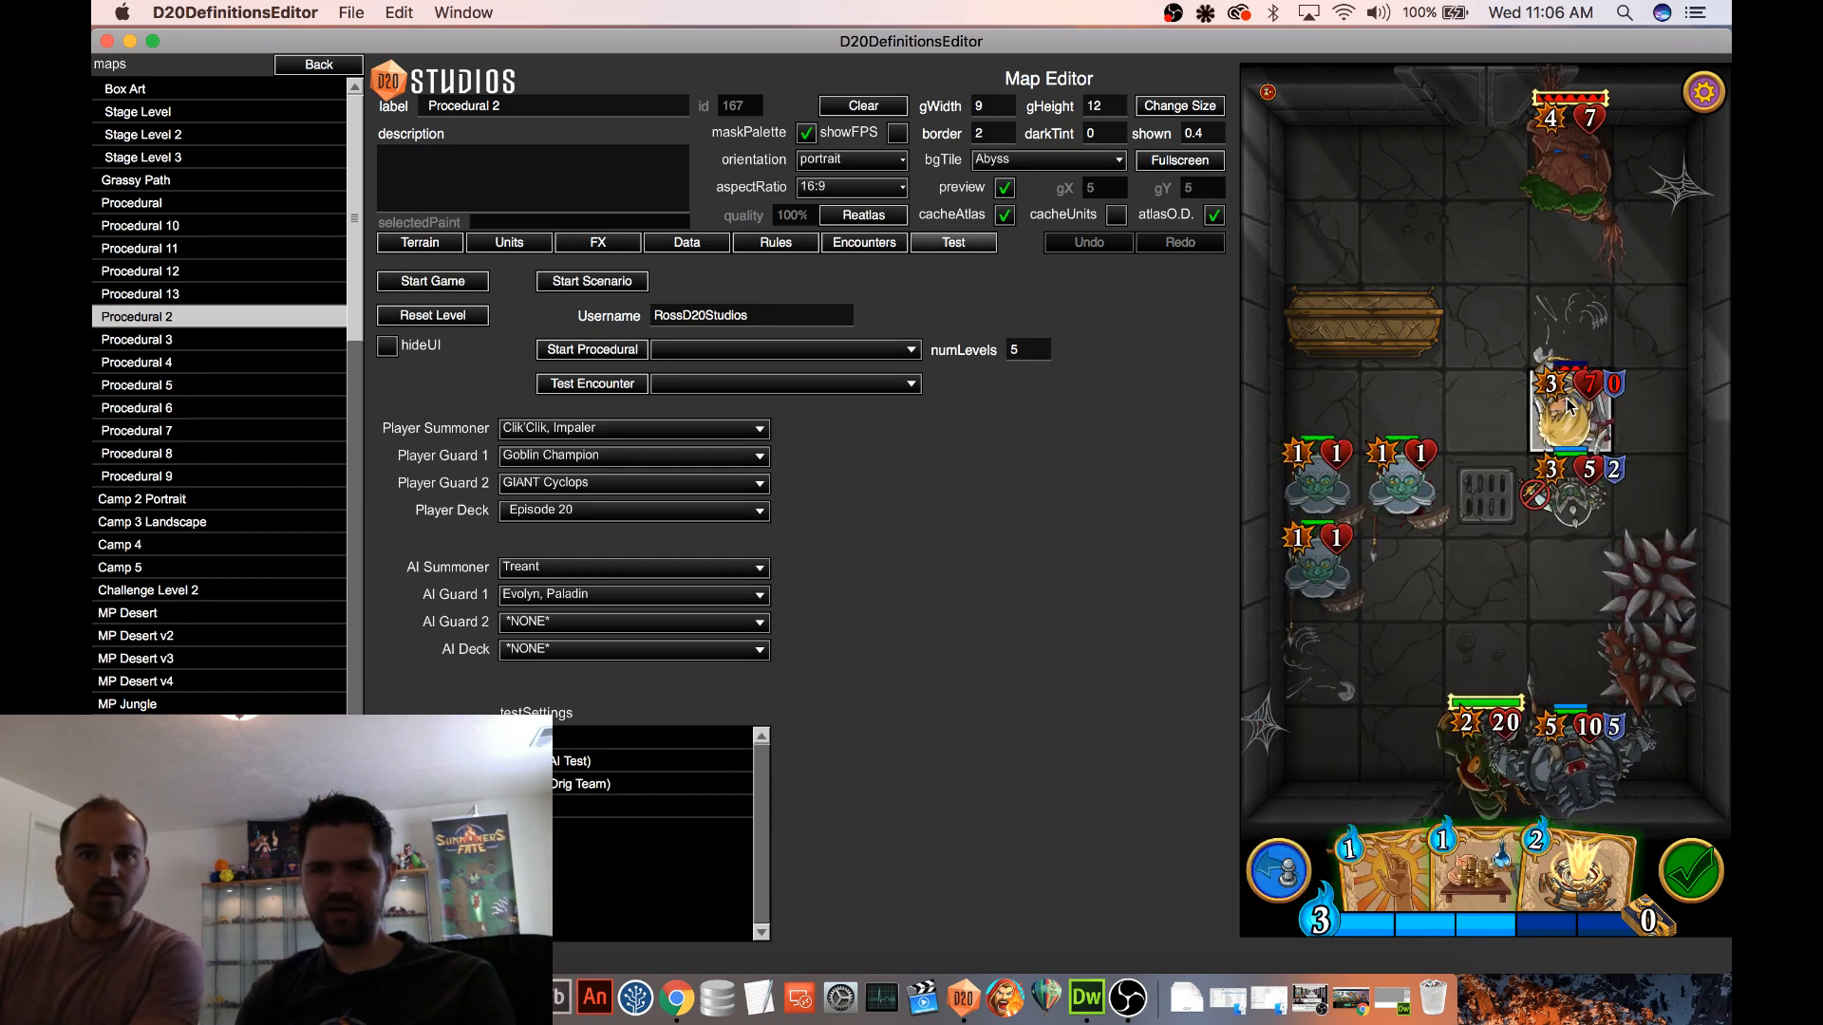
left_click_drag(1405, 488, 1548, 432)
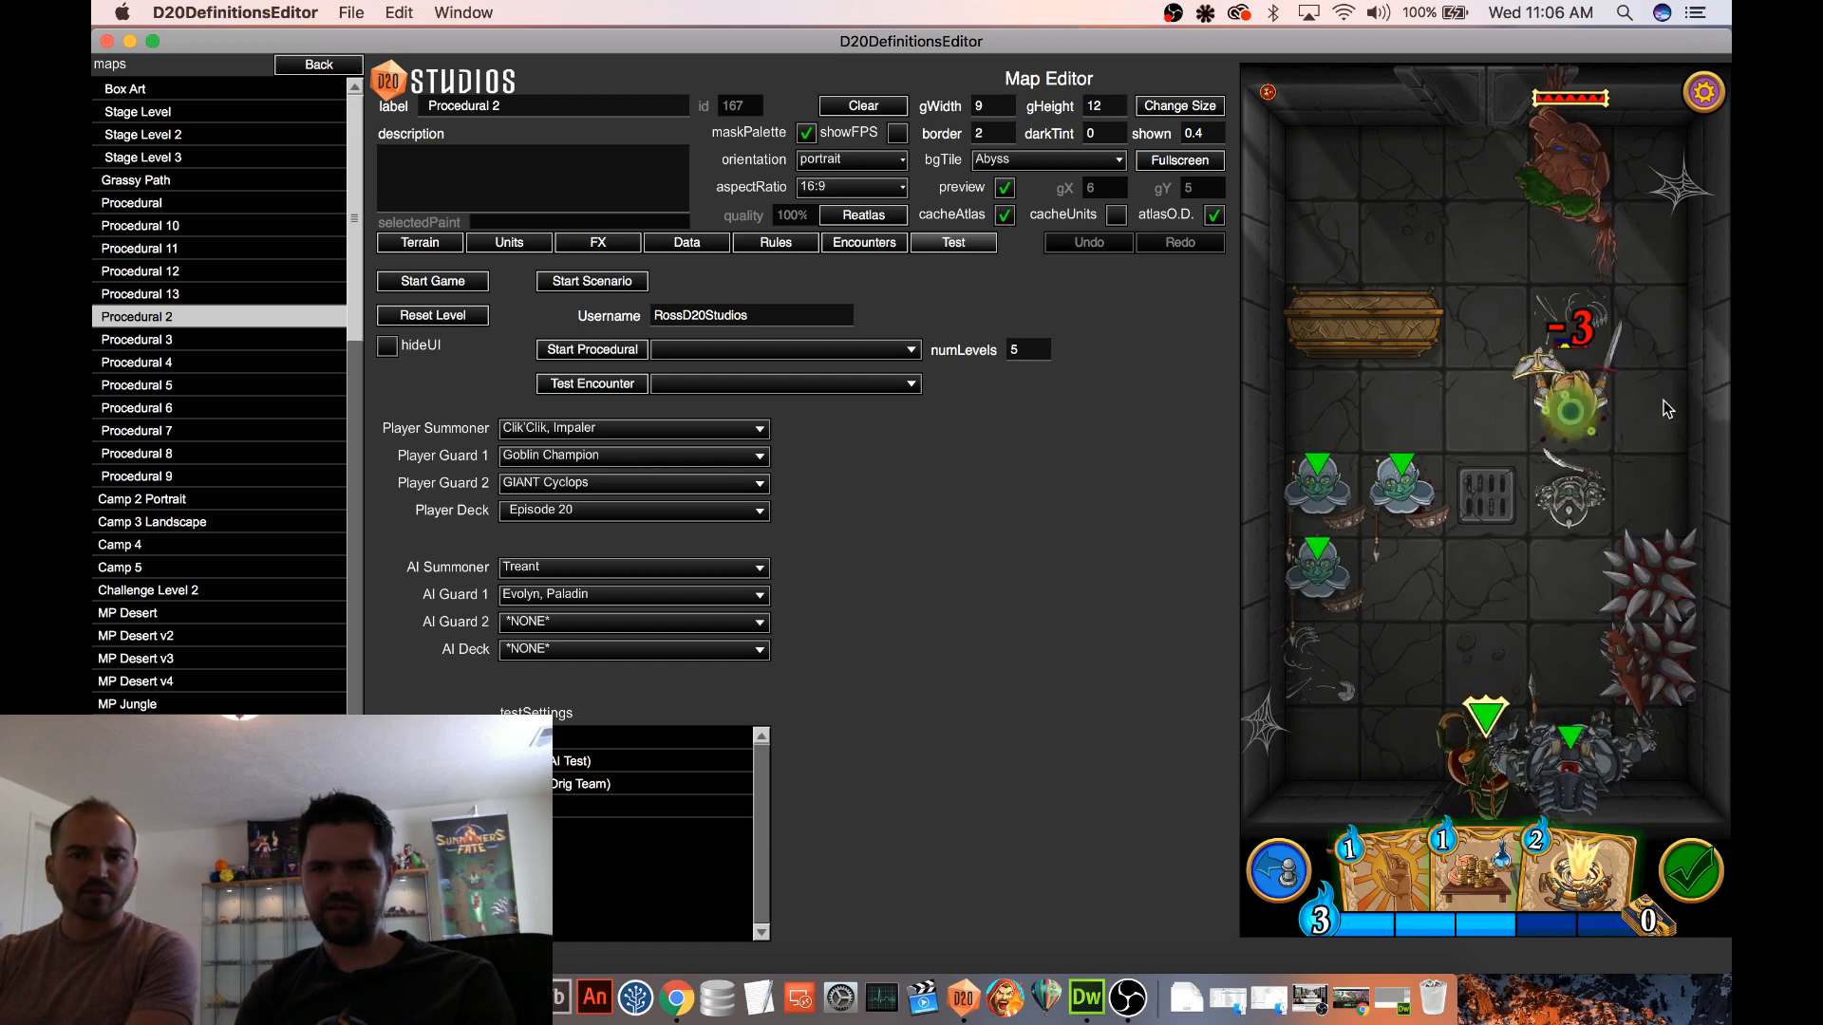
left_click(1590, 406)
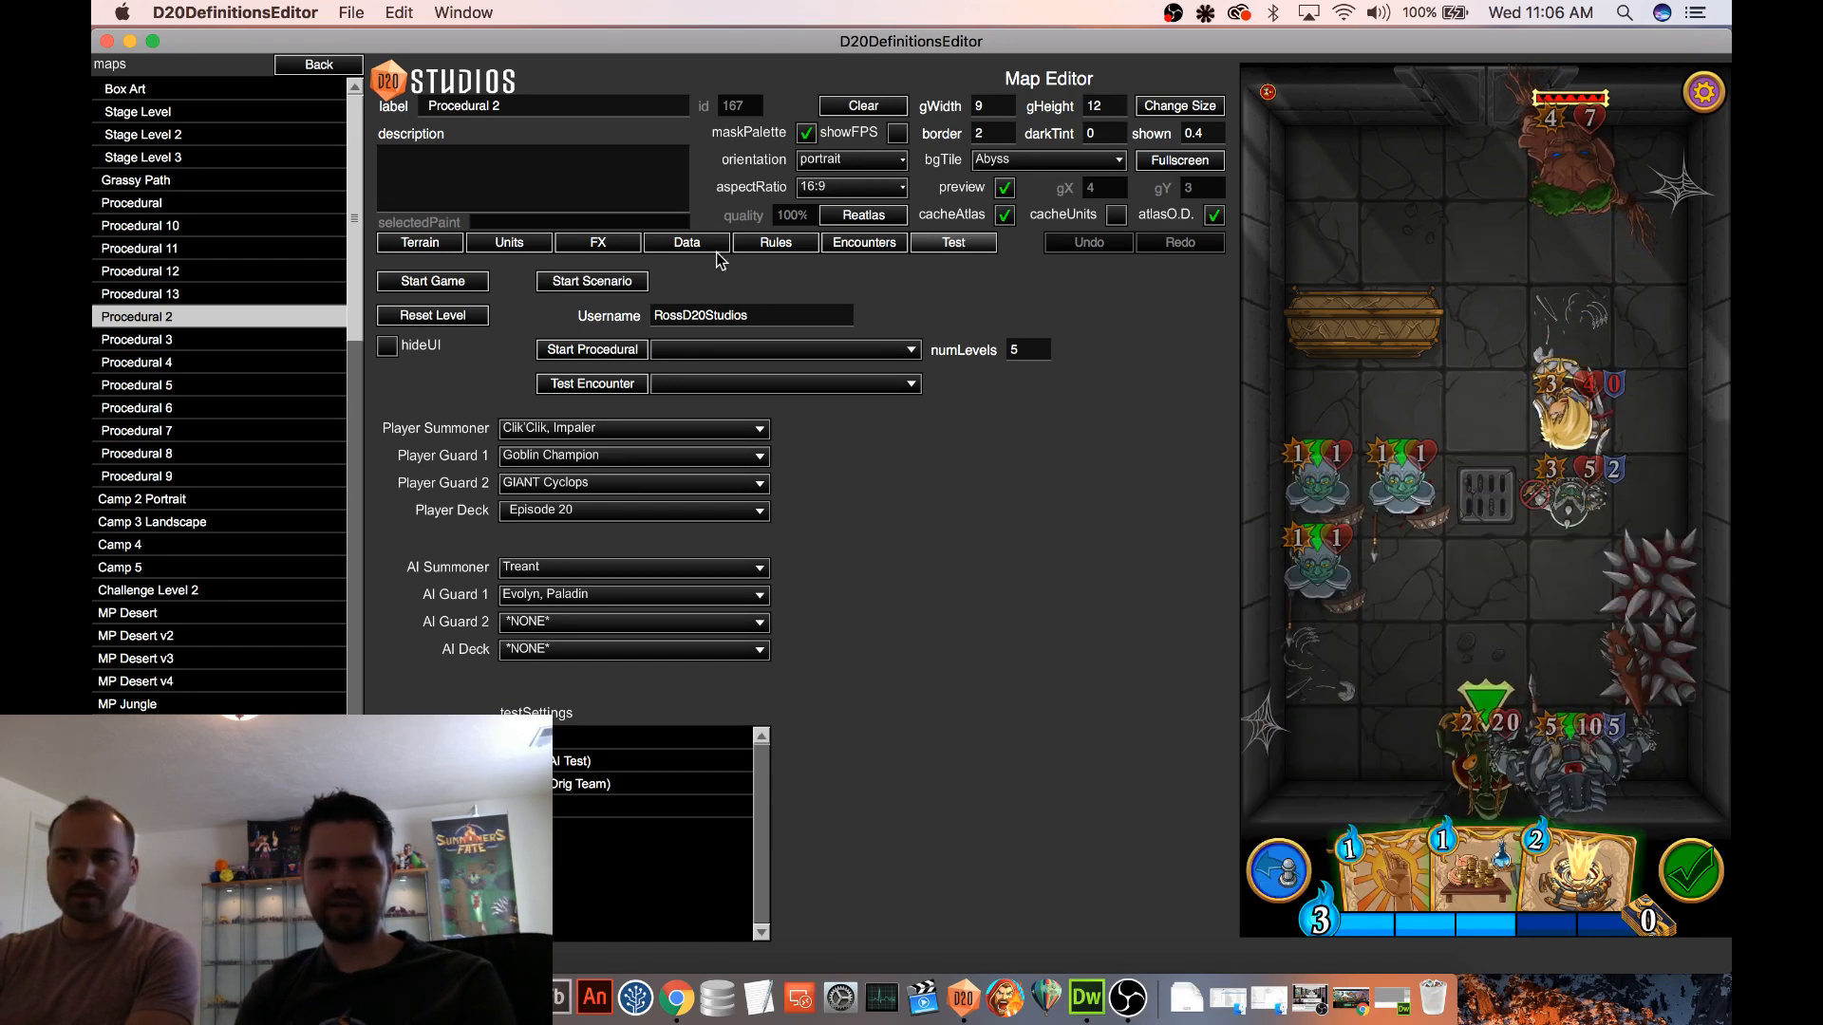
Switch from the maps to the units and dismiss the bug report without submitting it
left_click(321, 65)
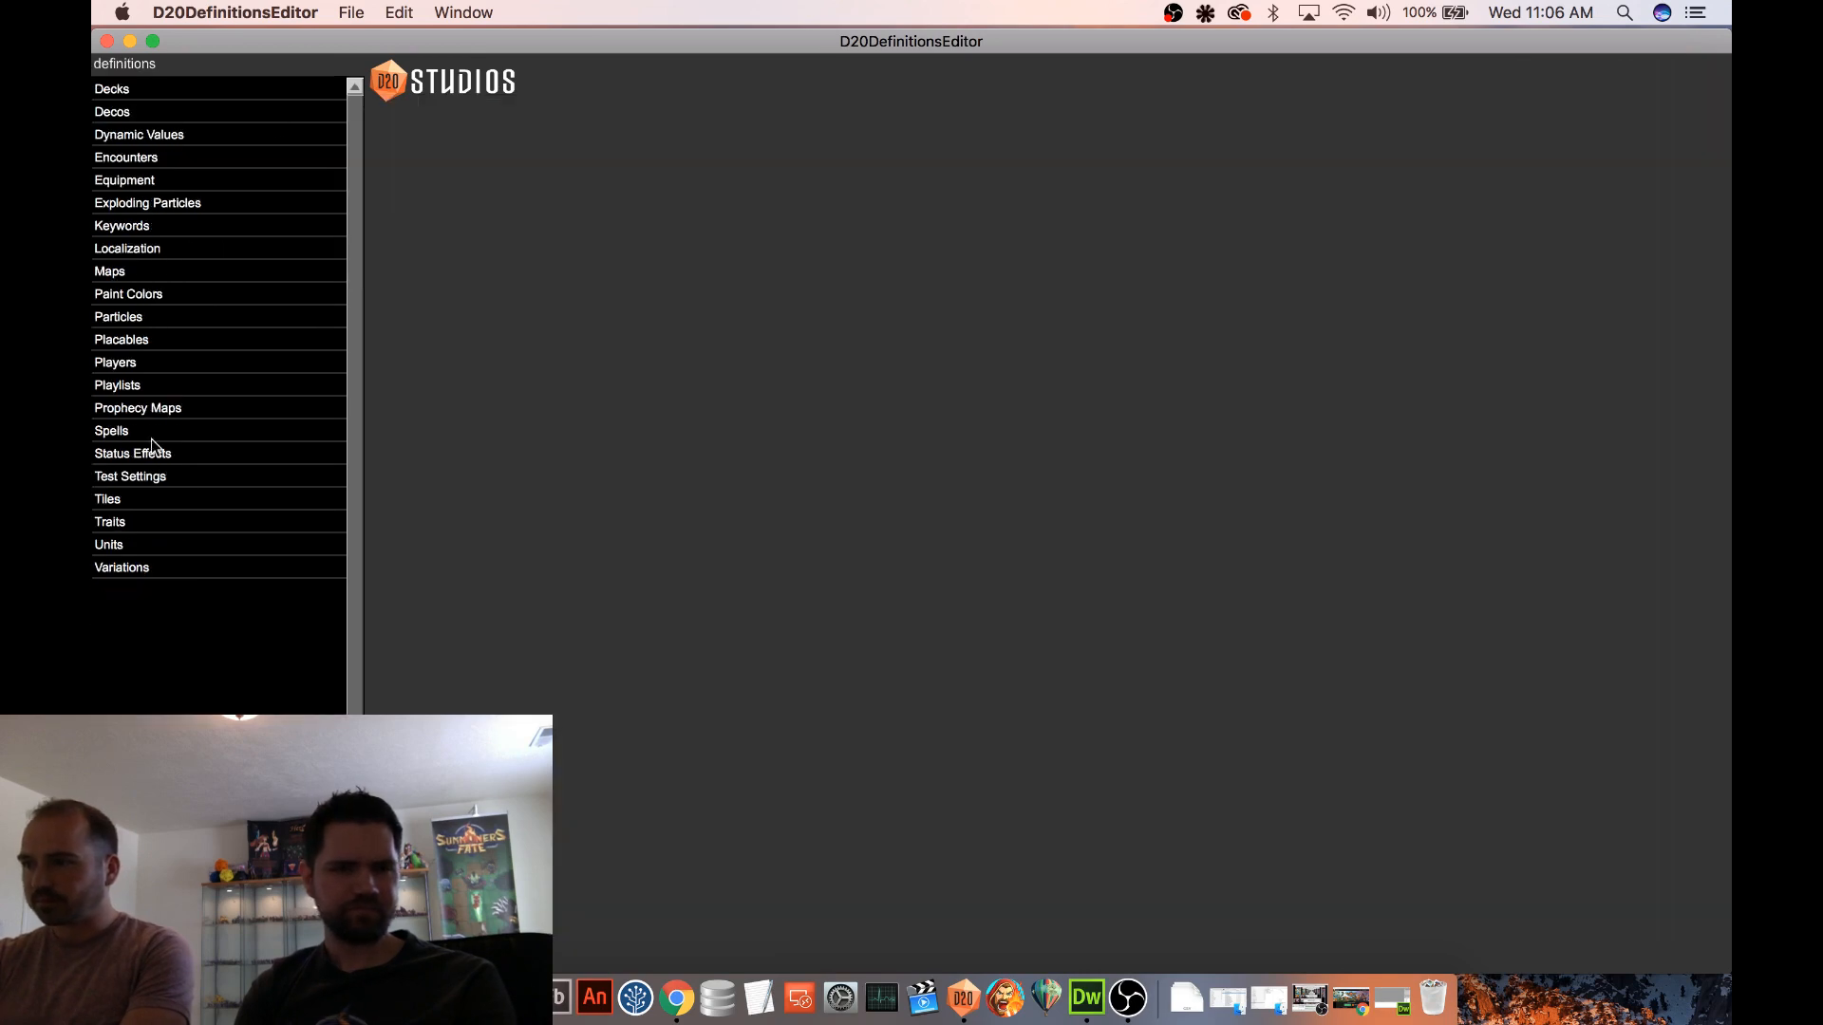
left_click(135, 548)
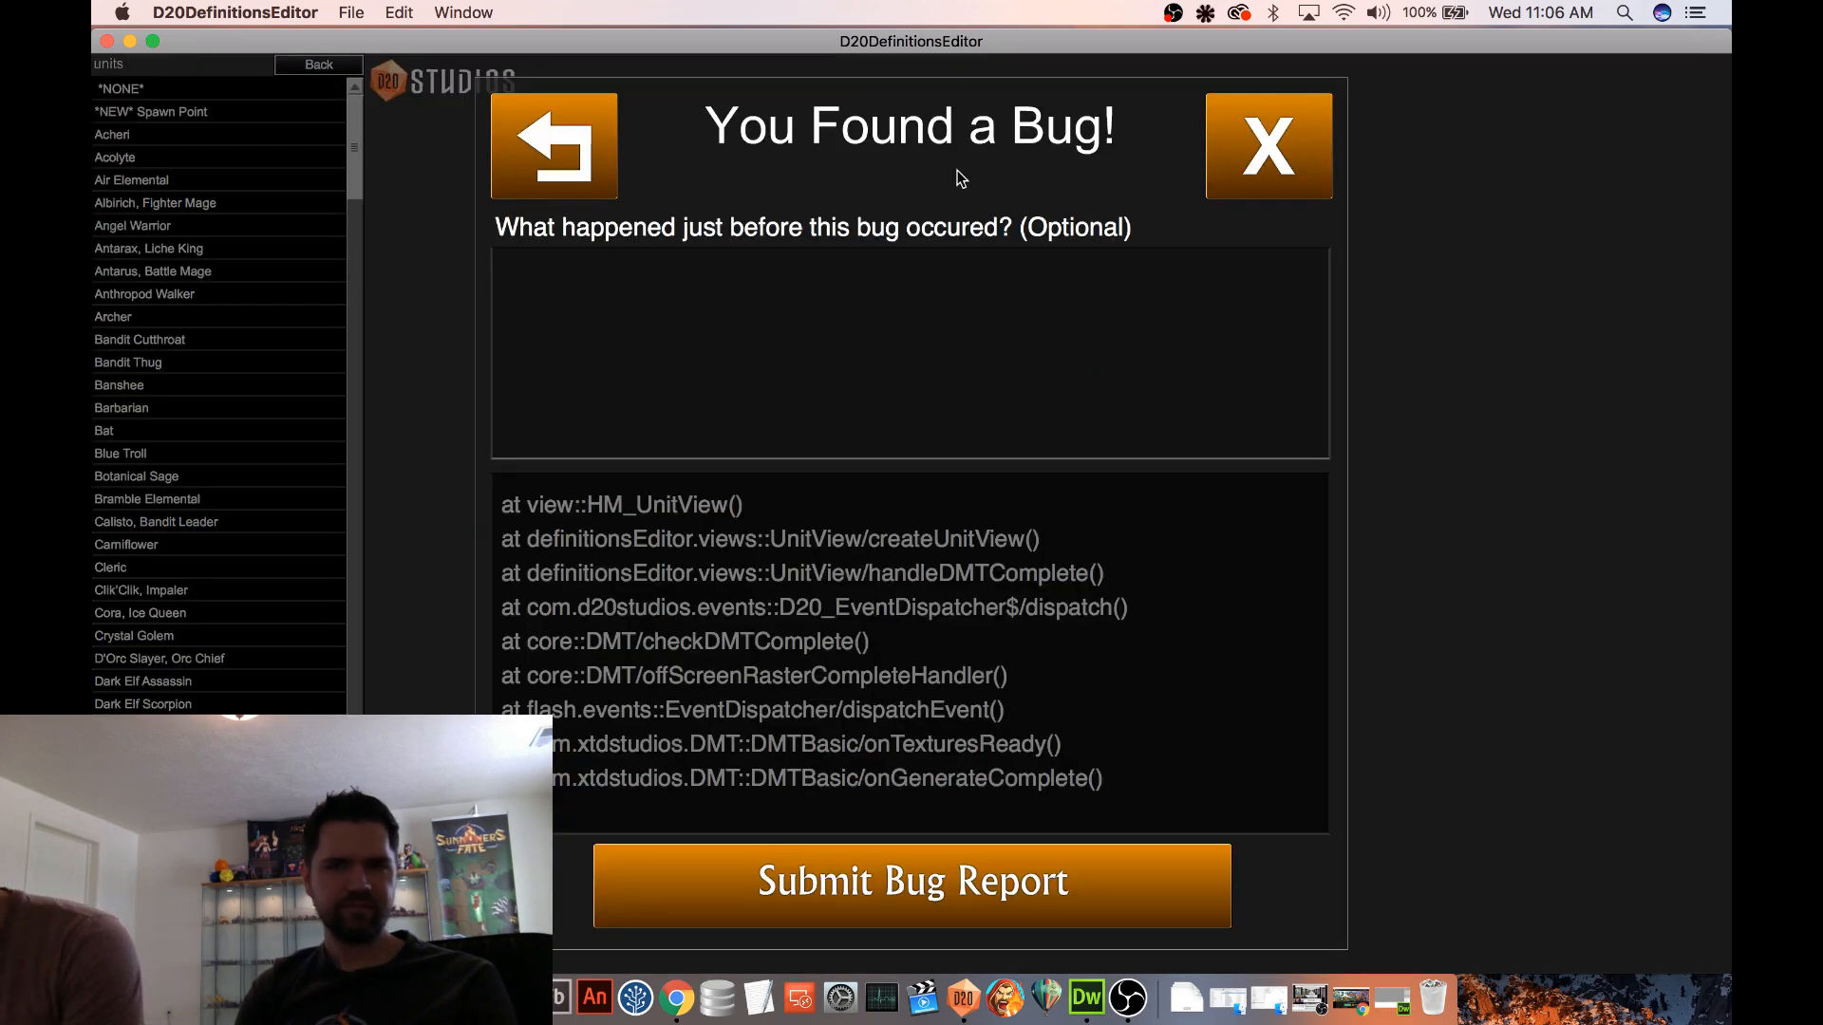
left_click(1208, 161)
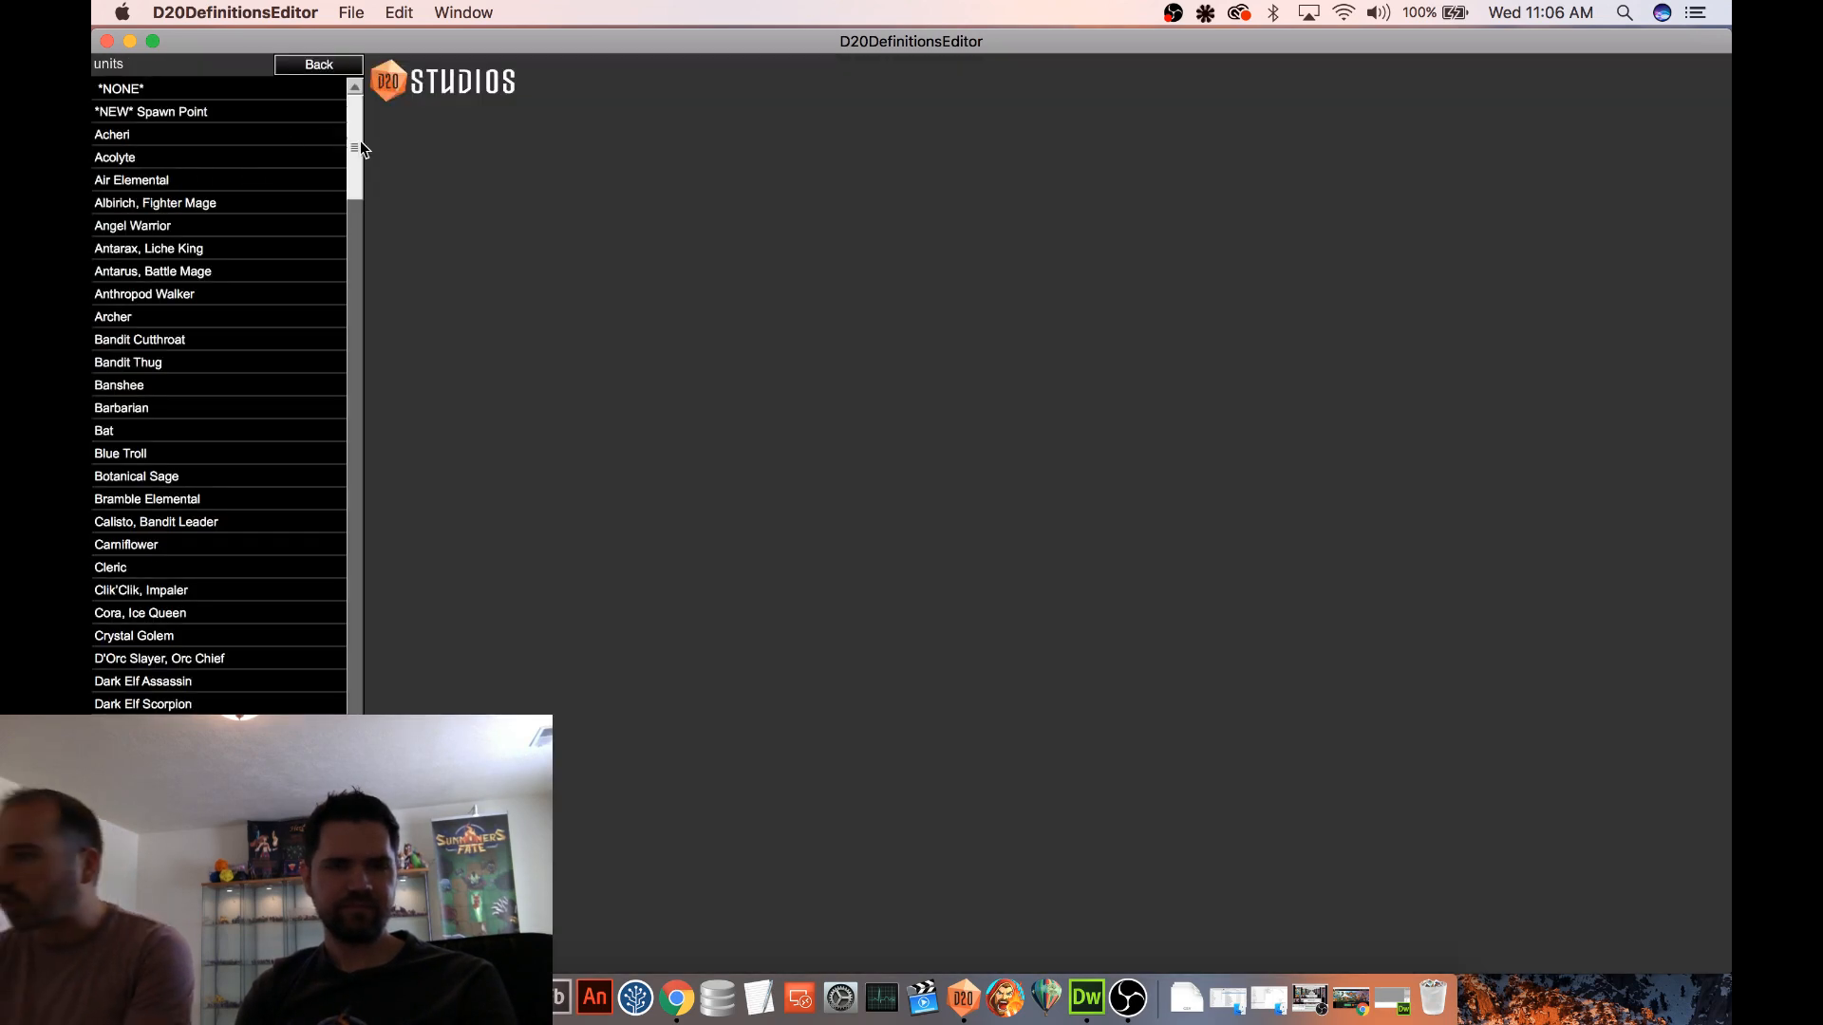
Open the unit D'Orc Slayer, Orc Chief and briefly preview its card
scroll(340, 193, "down", 5)
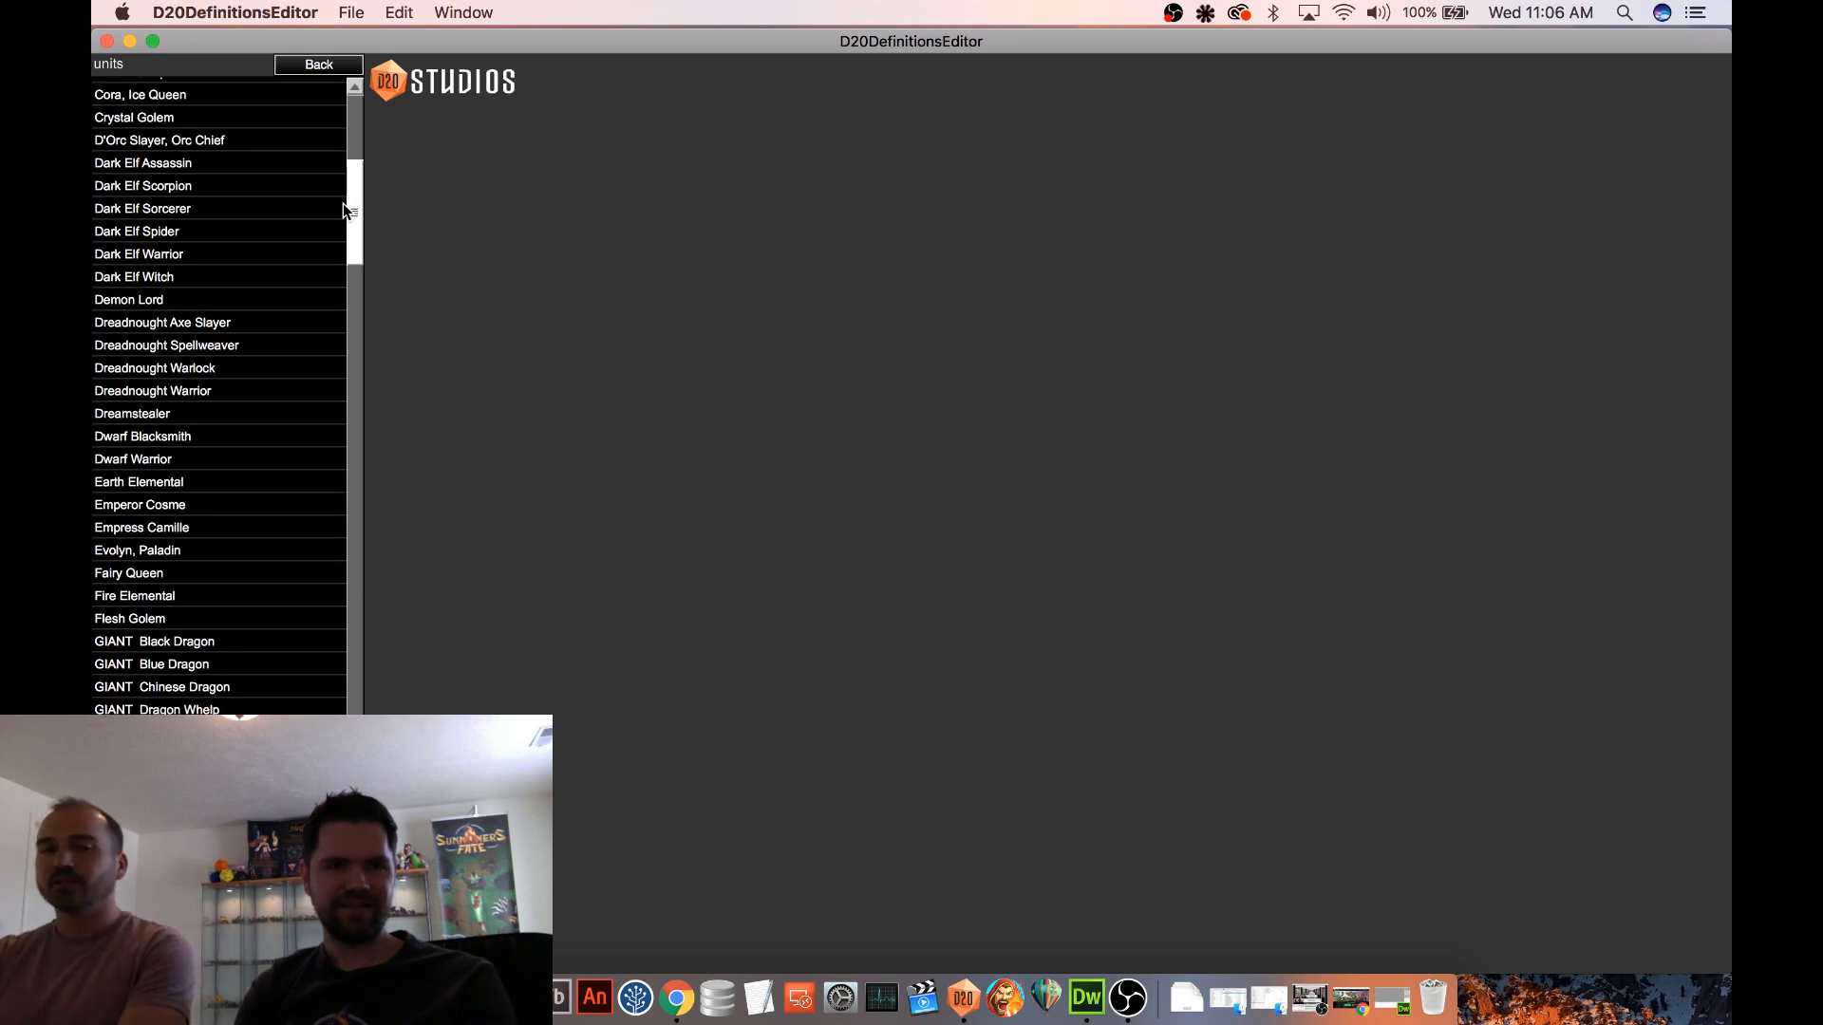
scroll(343, 203, "down", 3)
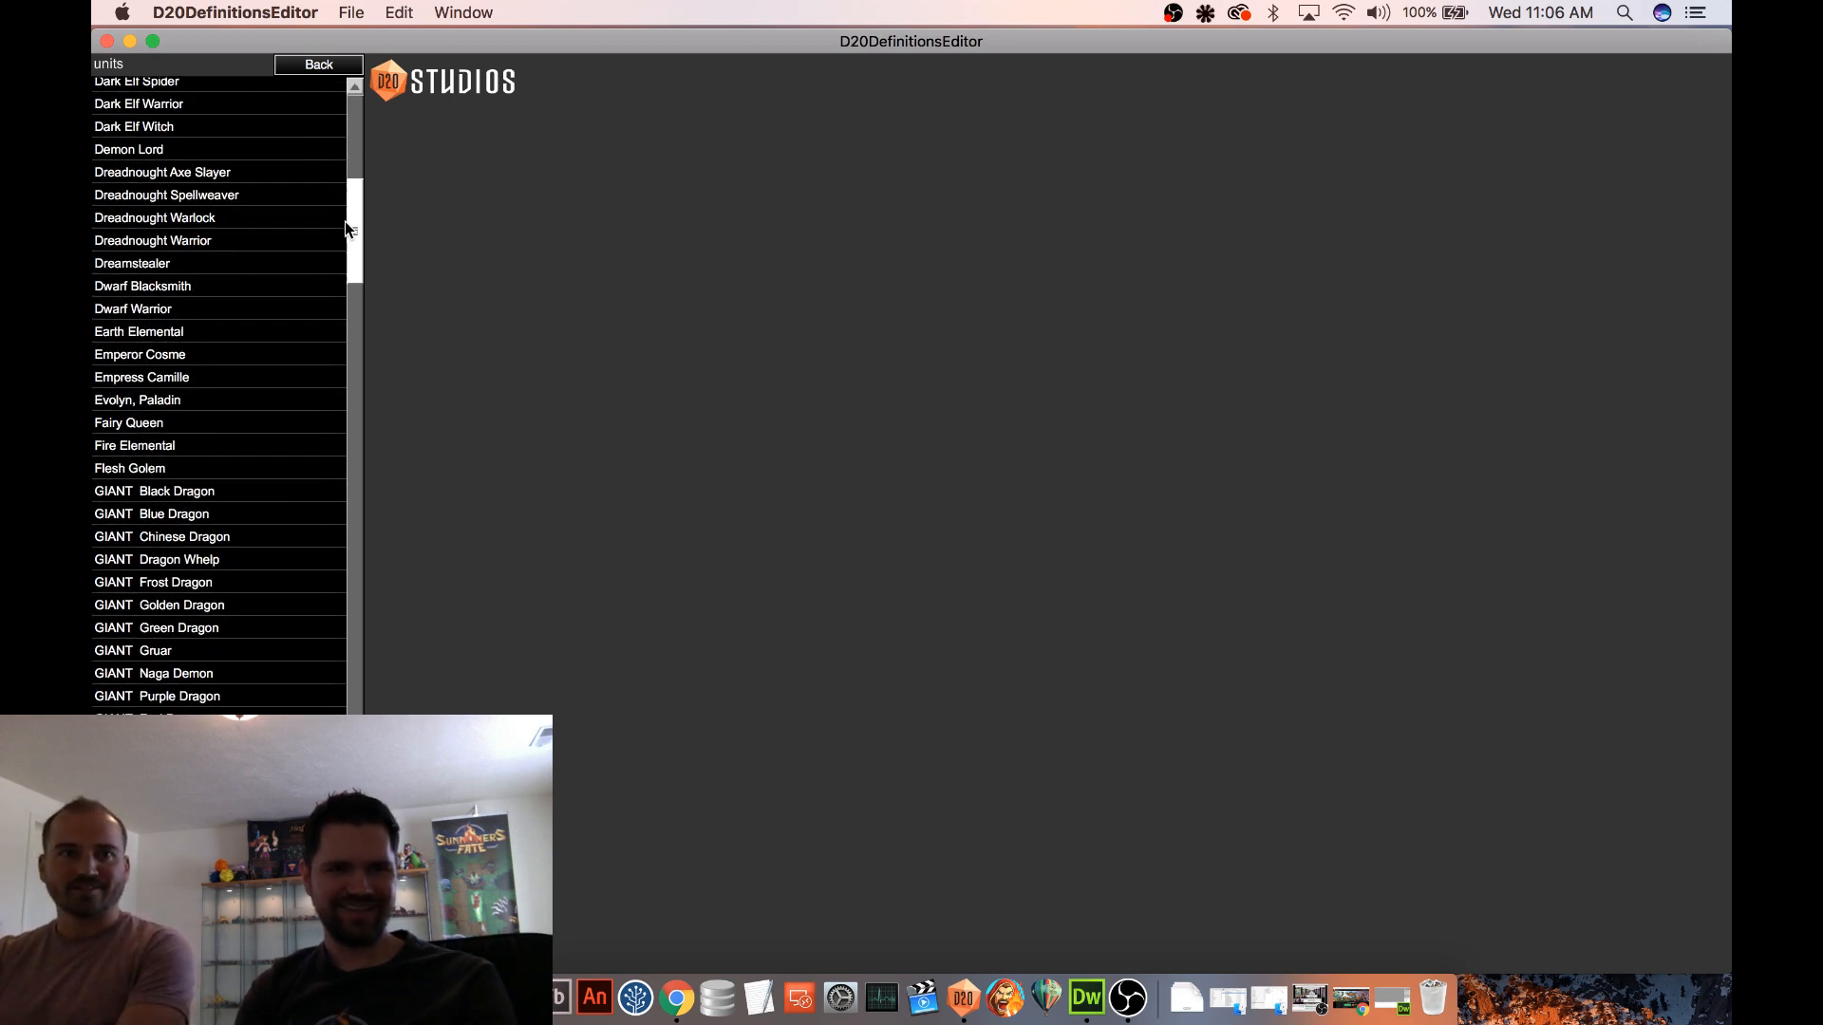
scroll(345, 220, "up", 4)
left_click(213, 186)
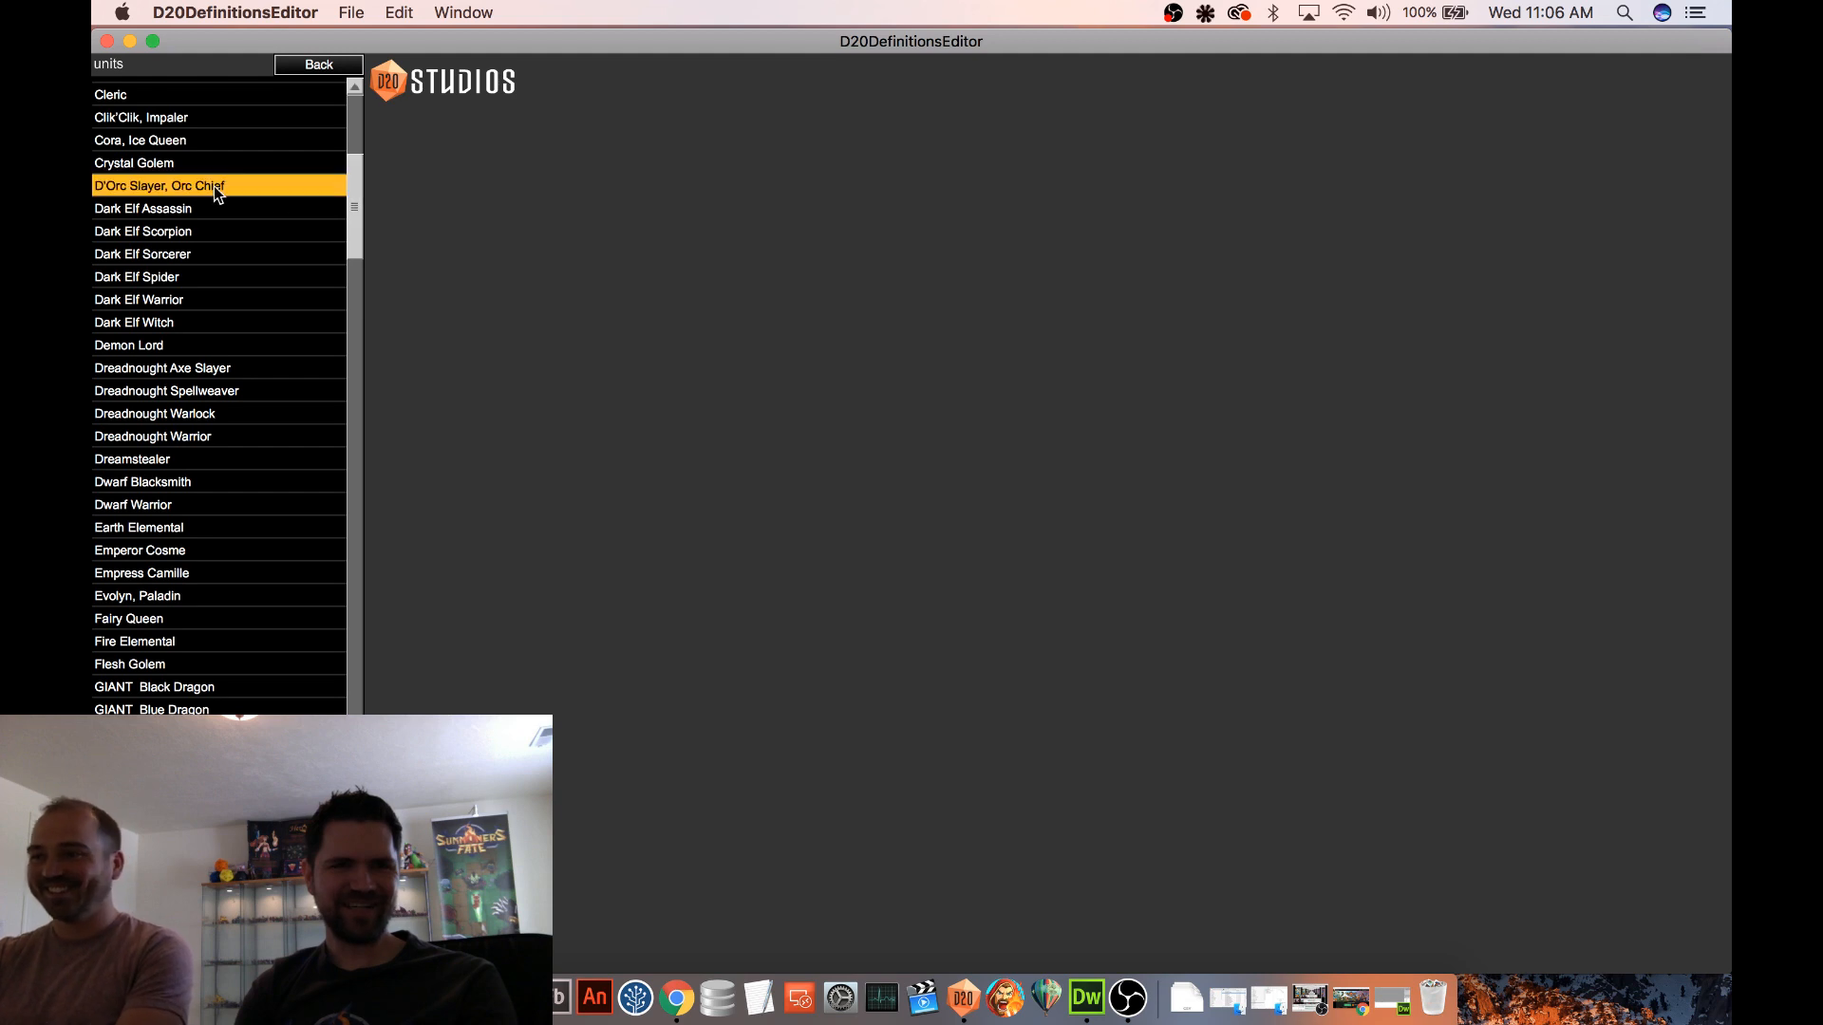
left_click(790, 493)
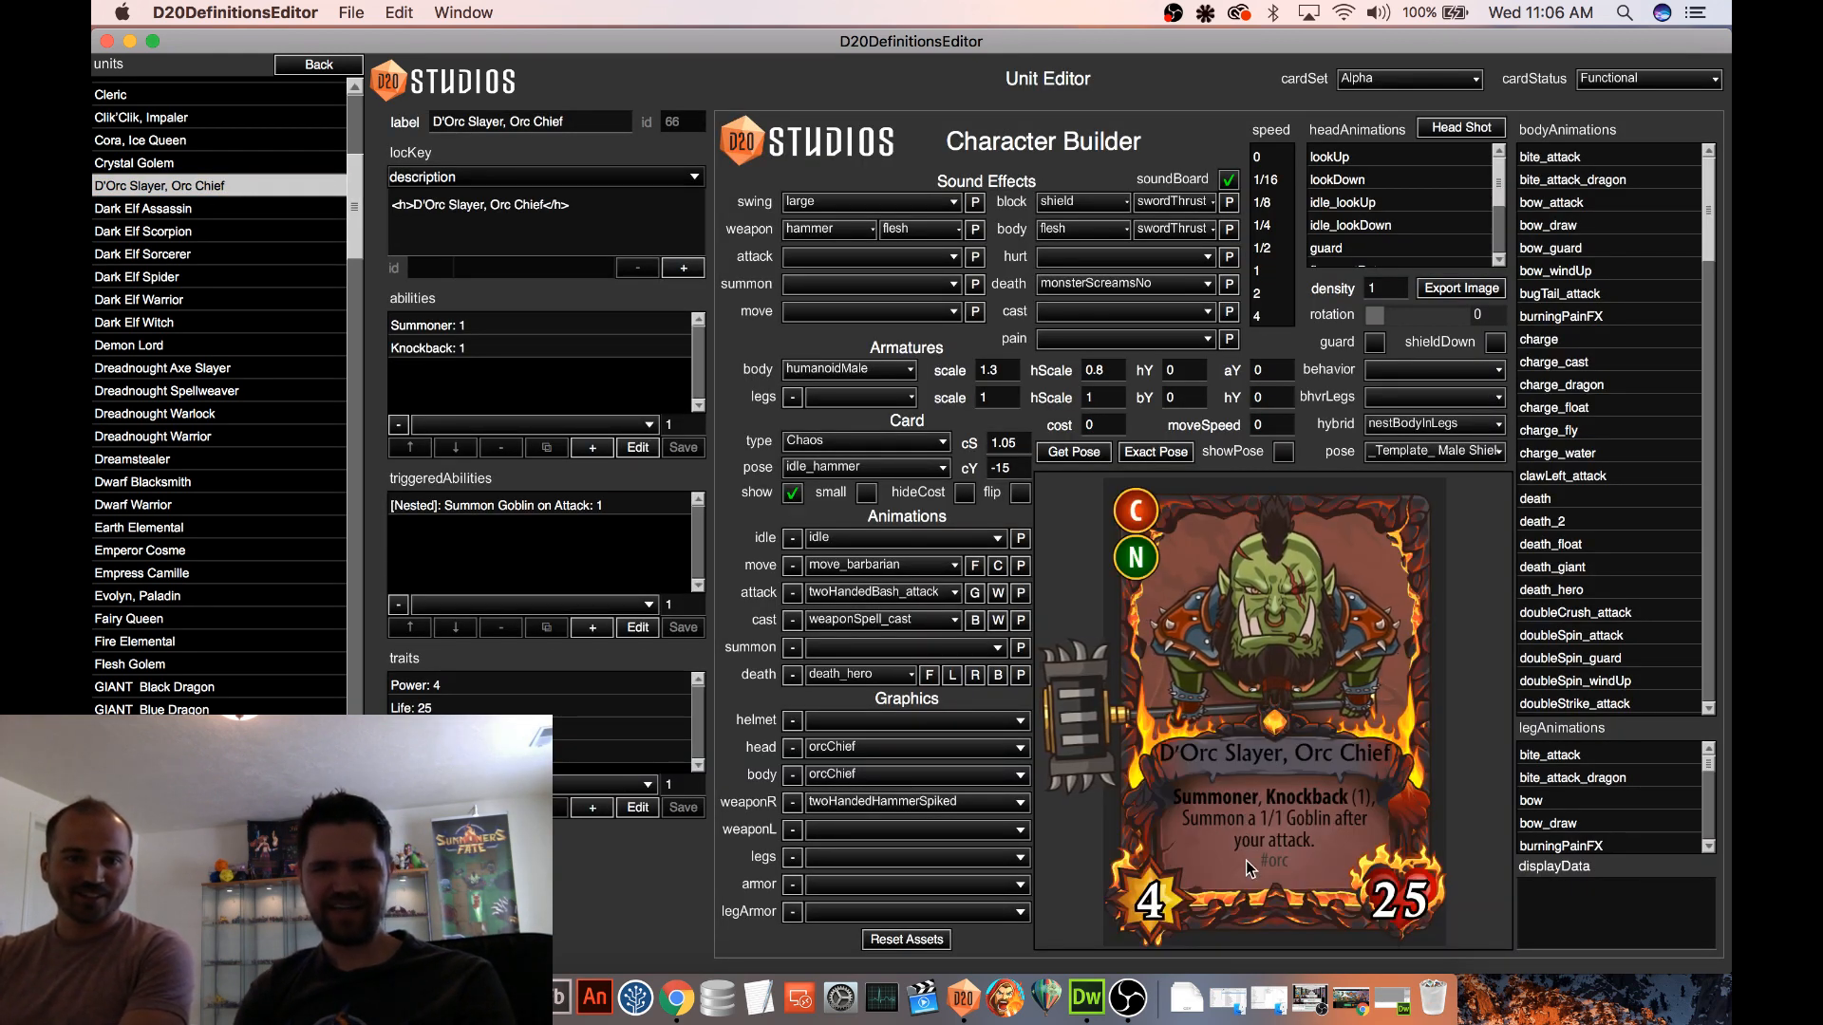
left_click(793, 493)
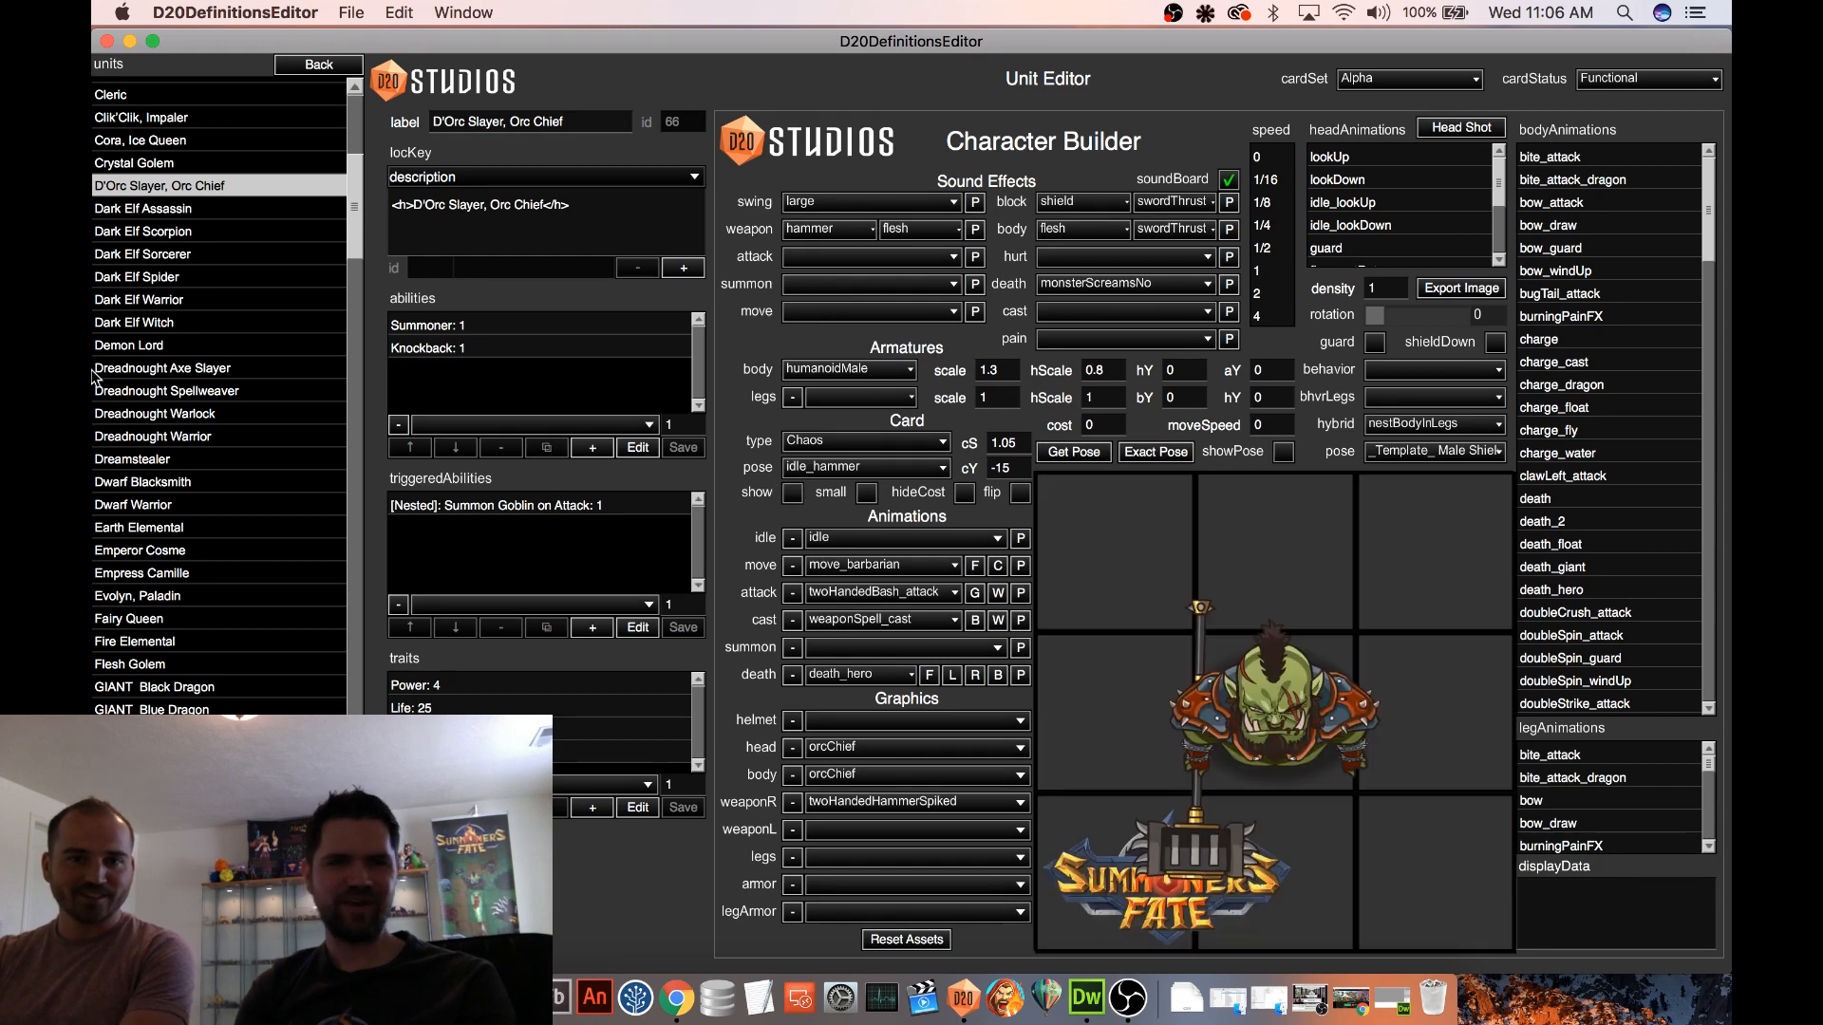
Find the Goblin Champion in the units and open its nested Inflict Vulnerable (Goblin X) ability for editing
scroll(224, 323, "down", 1)
scroll(225, 319, "up", 2)
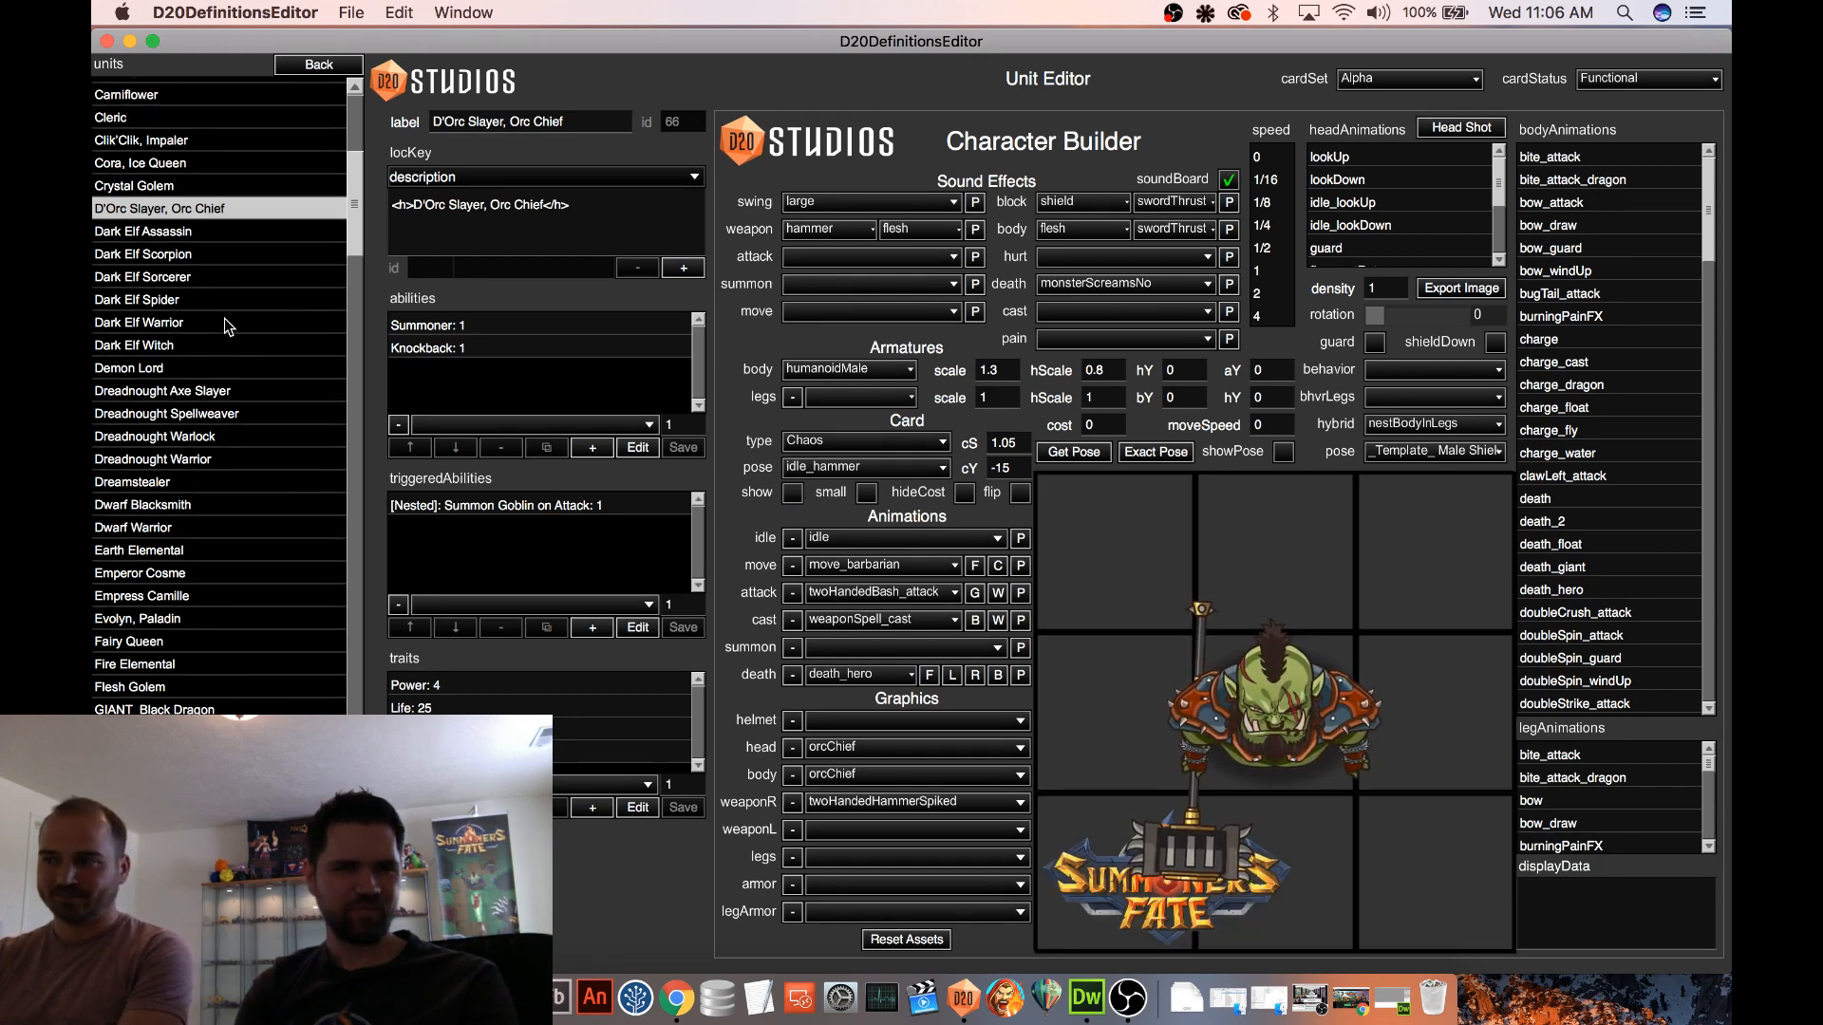
scroll(223, 320, "down", 2)
scroll(222, 330, "down", 3)
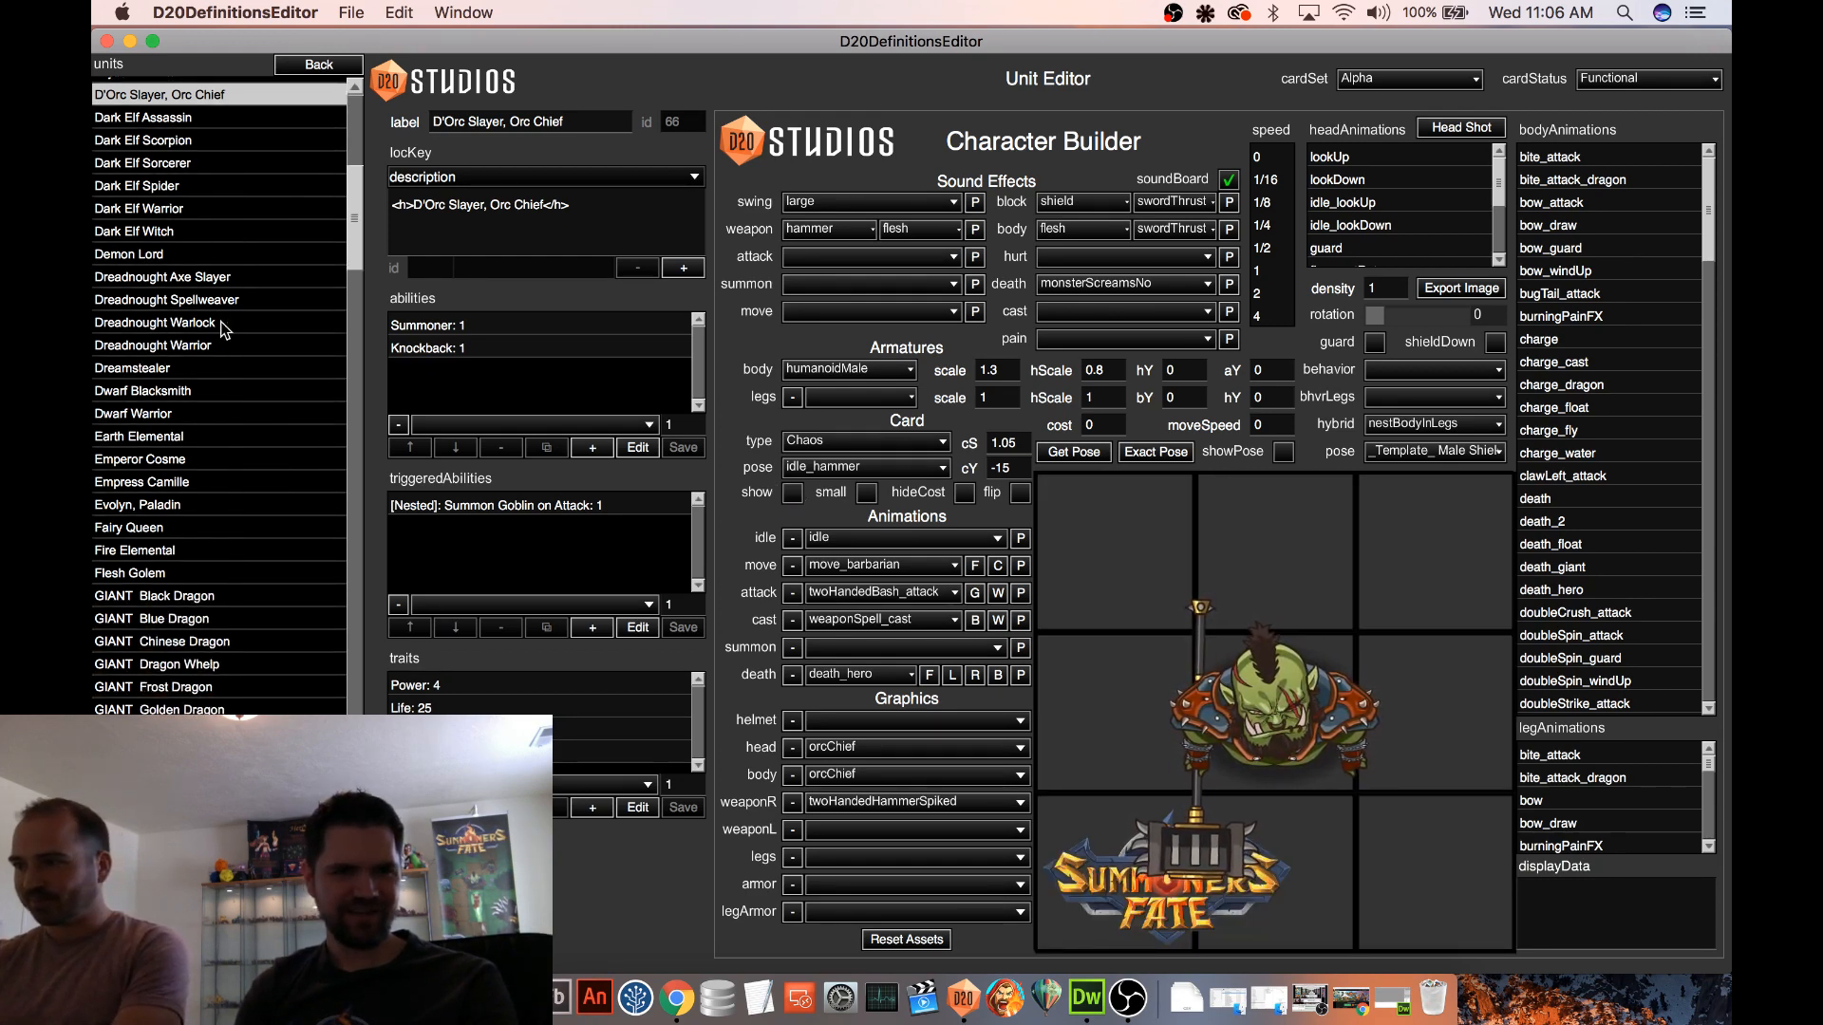
scroll(223, 329, "up", 1)
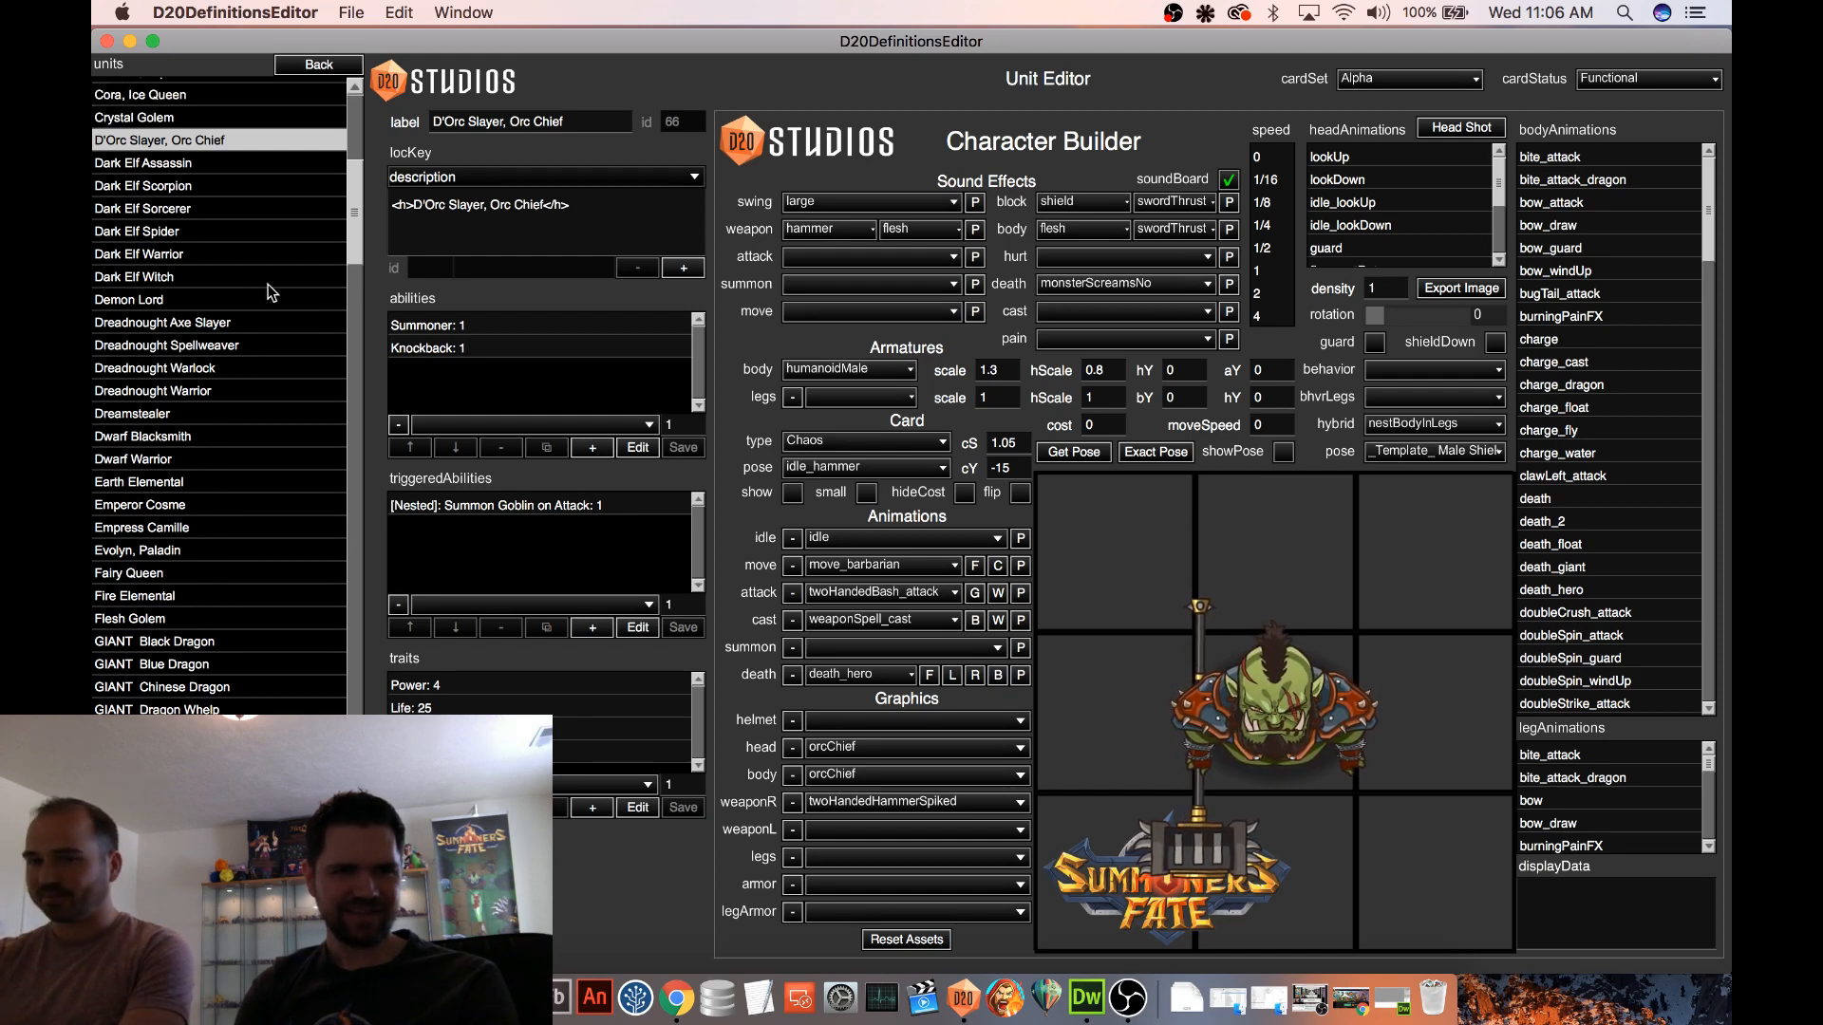
left_click_drag(353, 216, 342, 339)
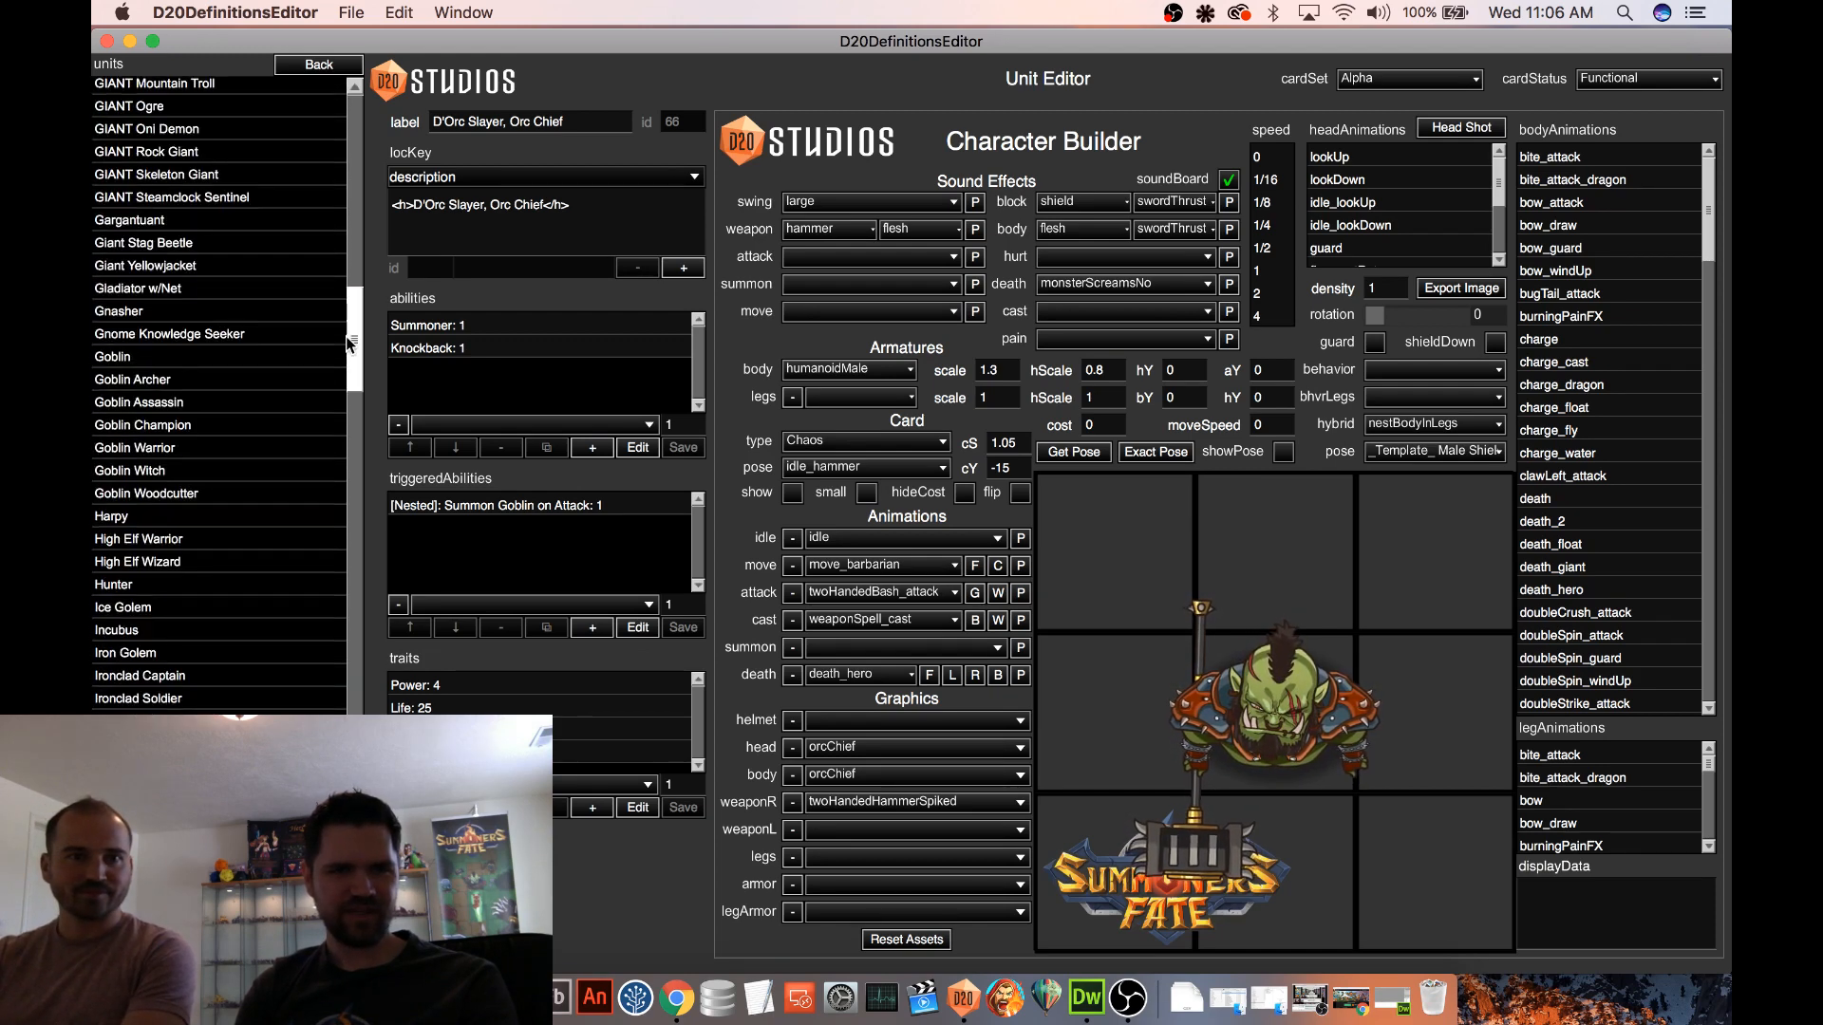
left_click(213, 425)
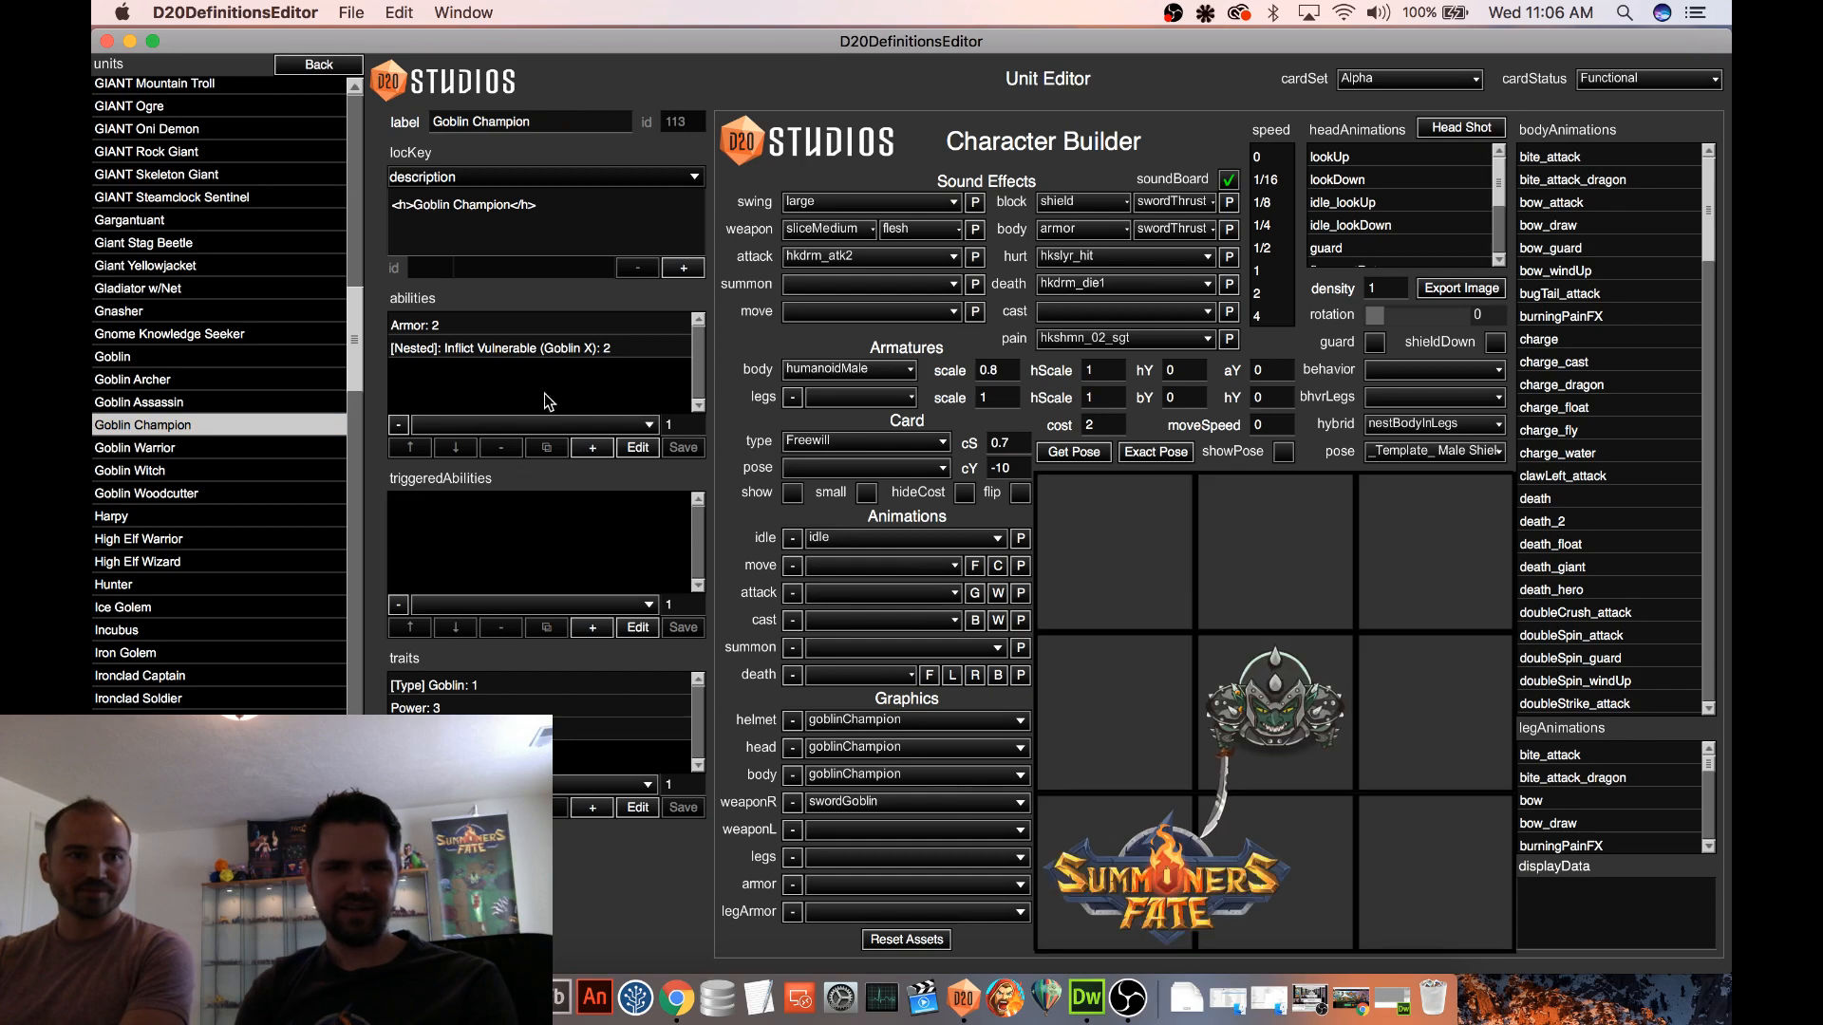
left_click(556, 352)
left_click(633, 454)
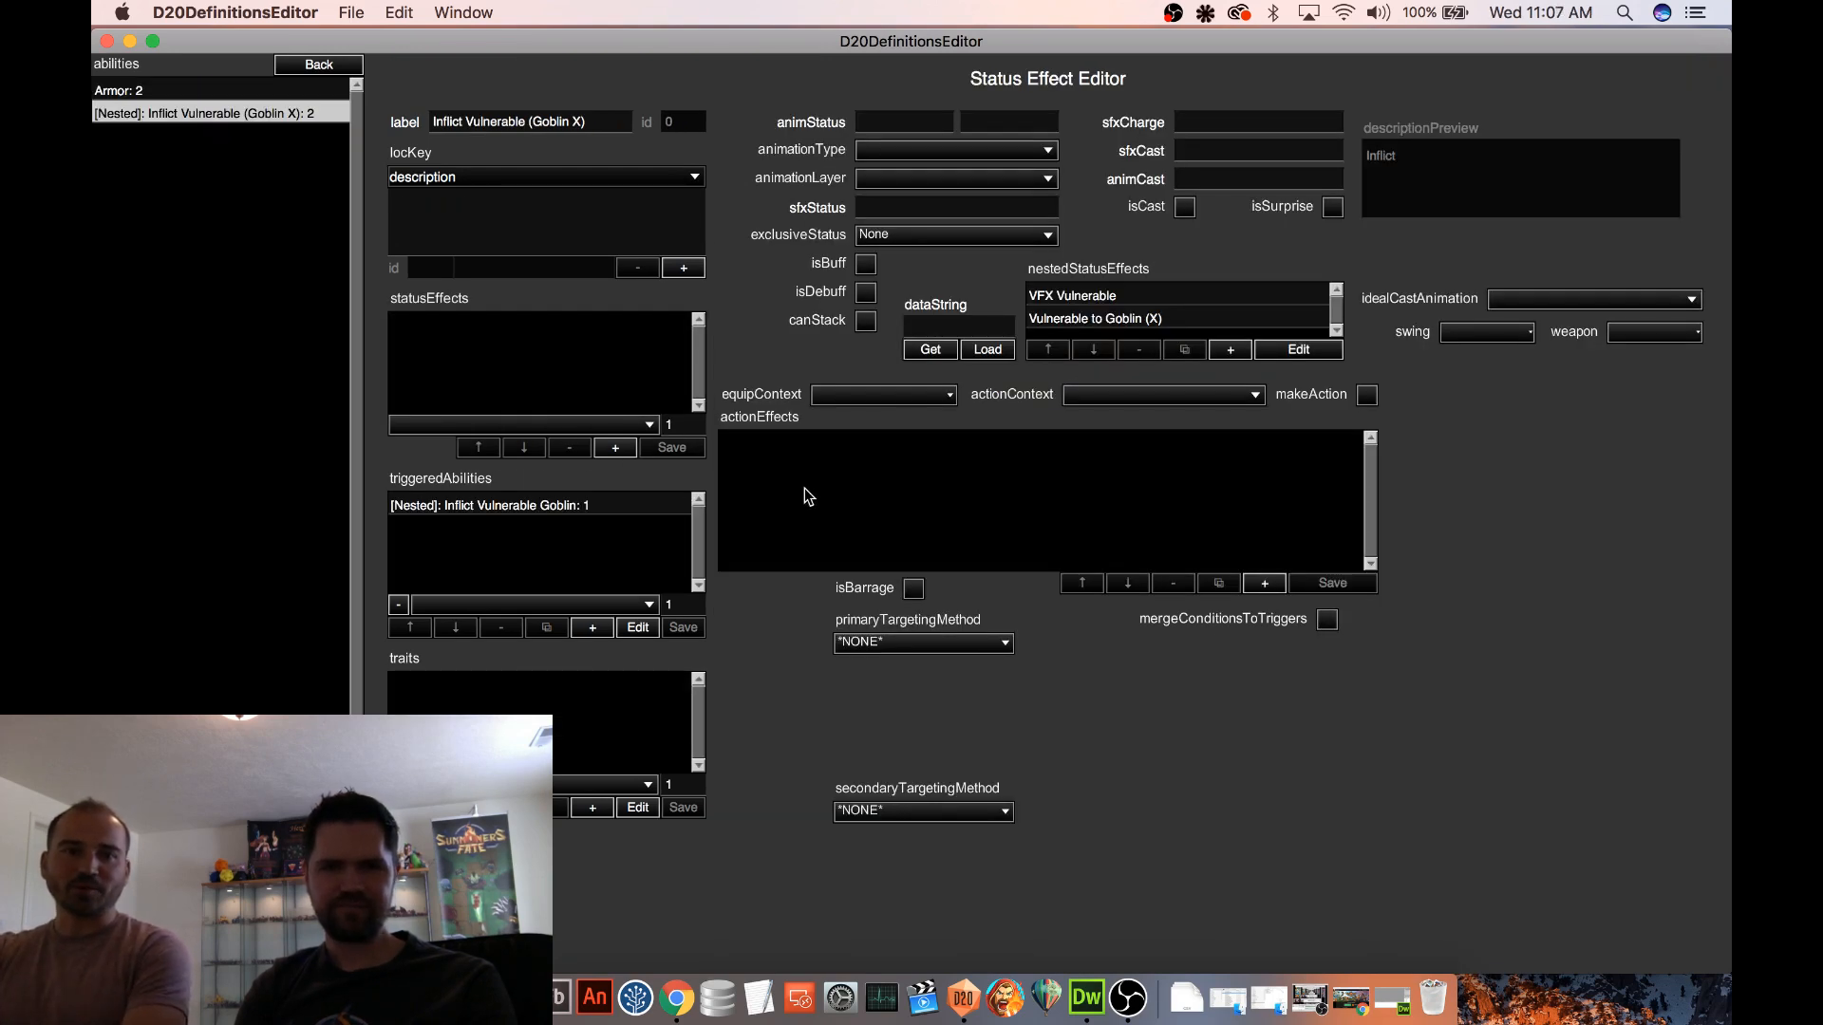
In the nested Inflict Vulnerable Goblin triggered ability, set the Apply Status Effect (Custom) action's subtype to Nested 1 and save it
left_click(549, 503)
left_click(637, 628)
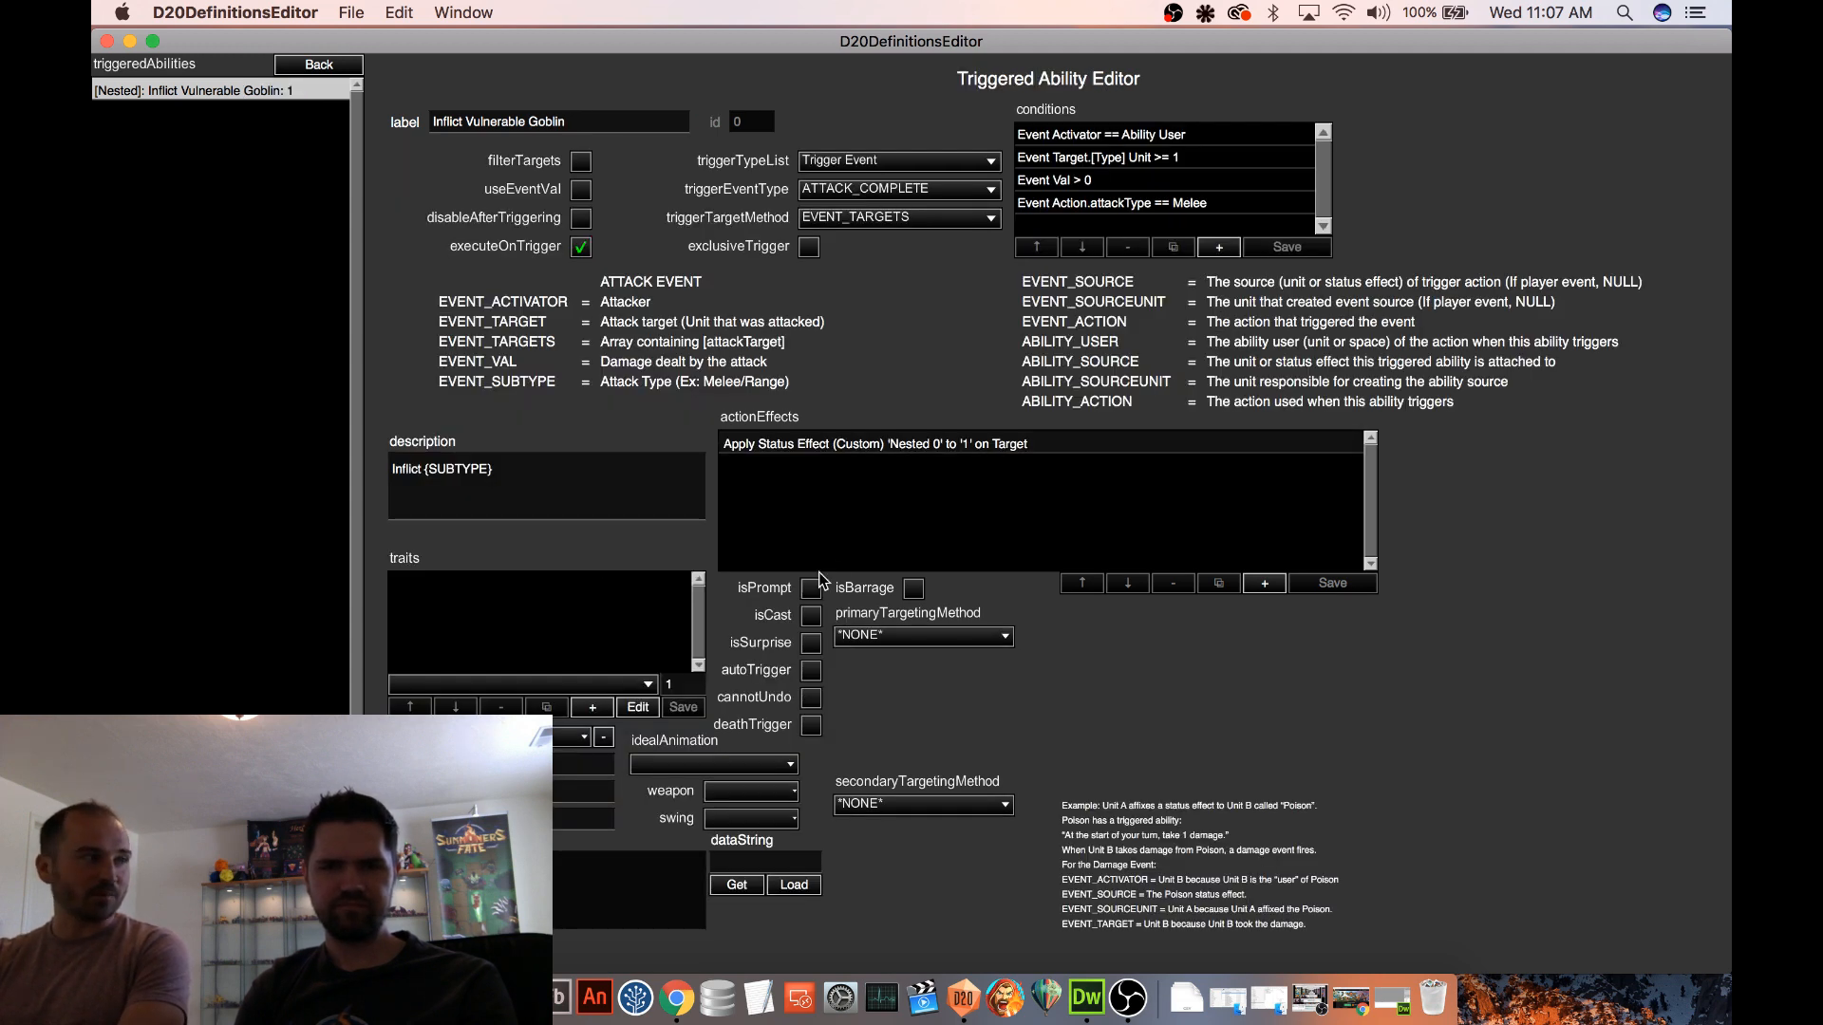
left_click(913, 445)
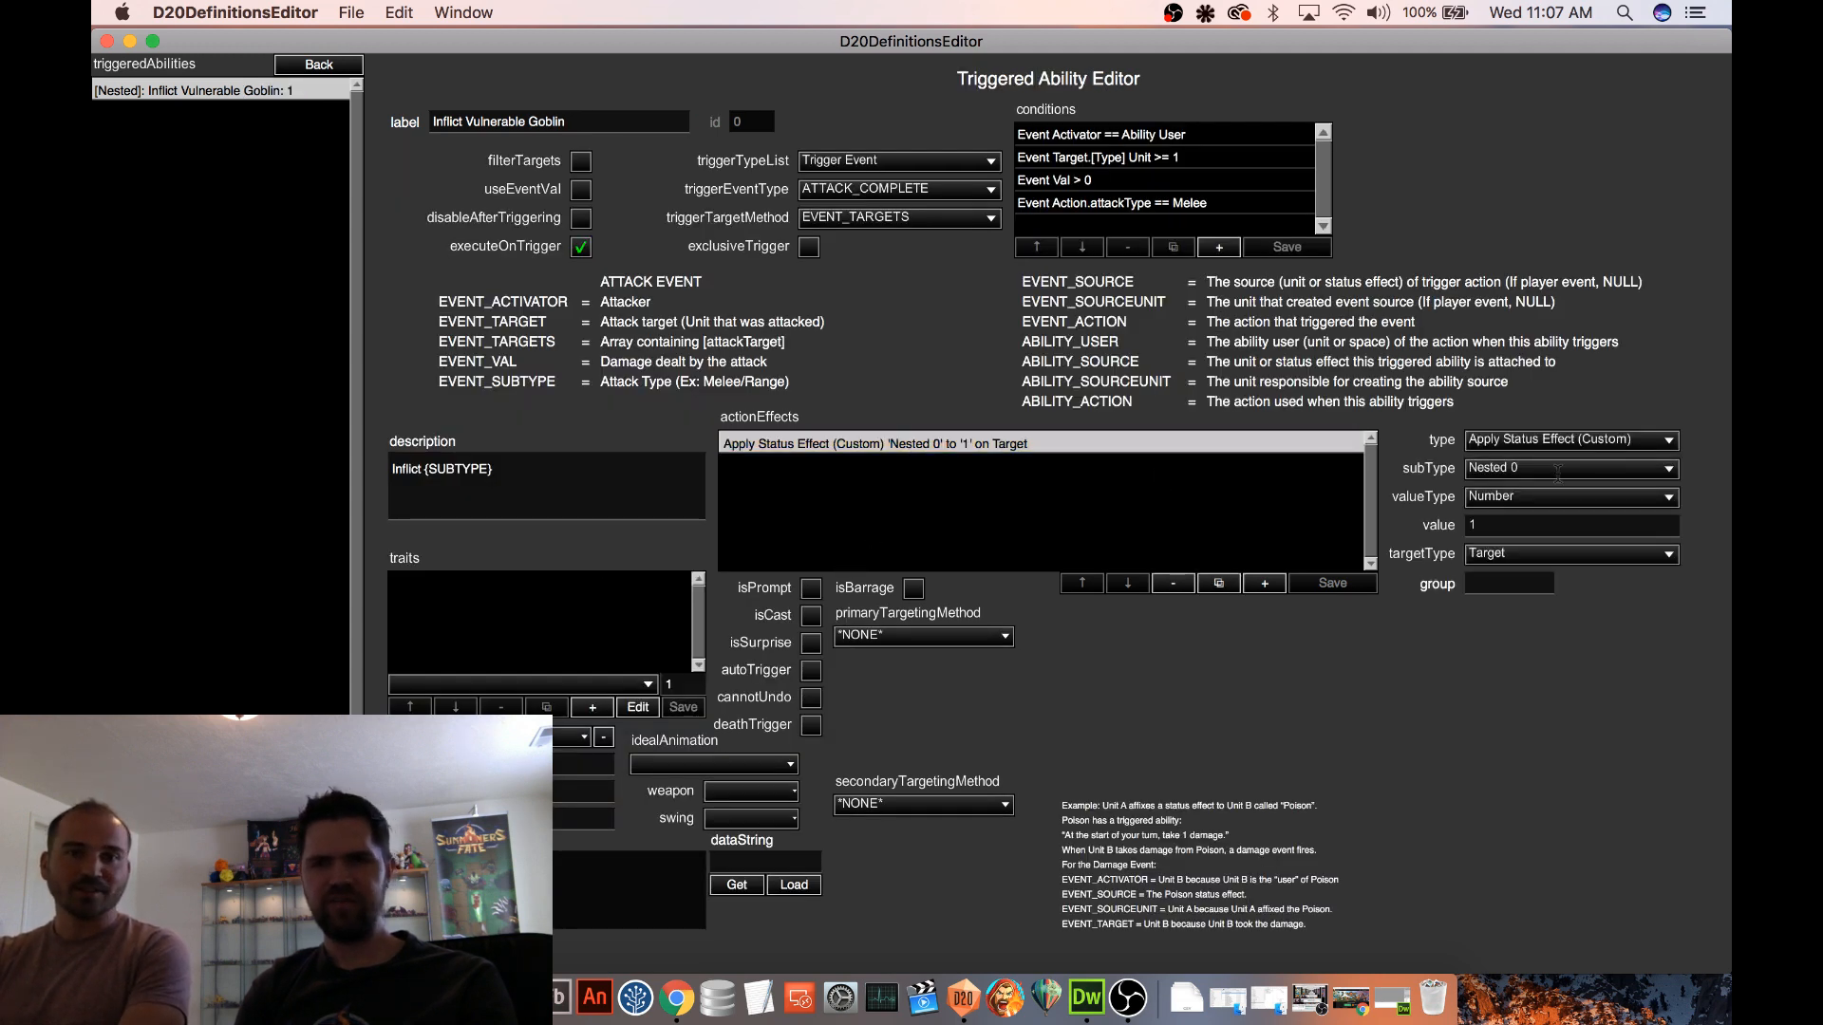
left_click(1550, 470)
left_click(1523, 437)
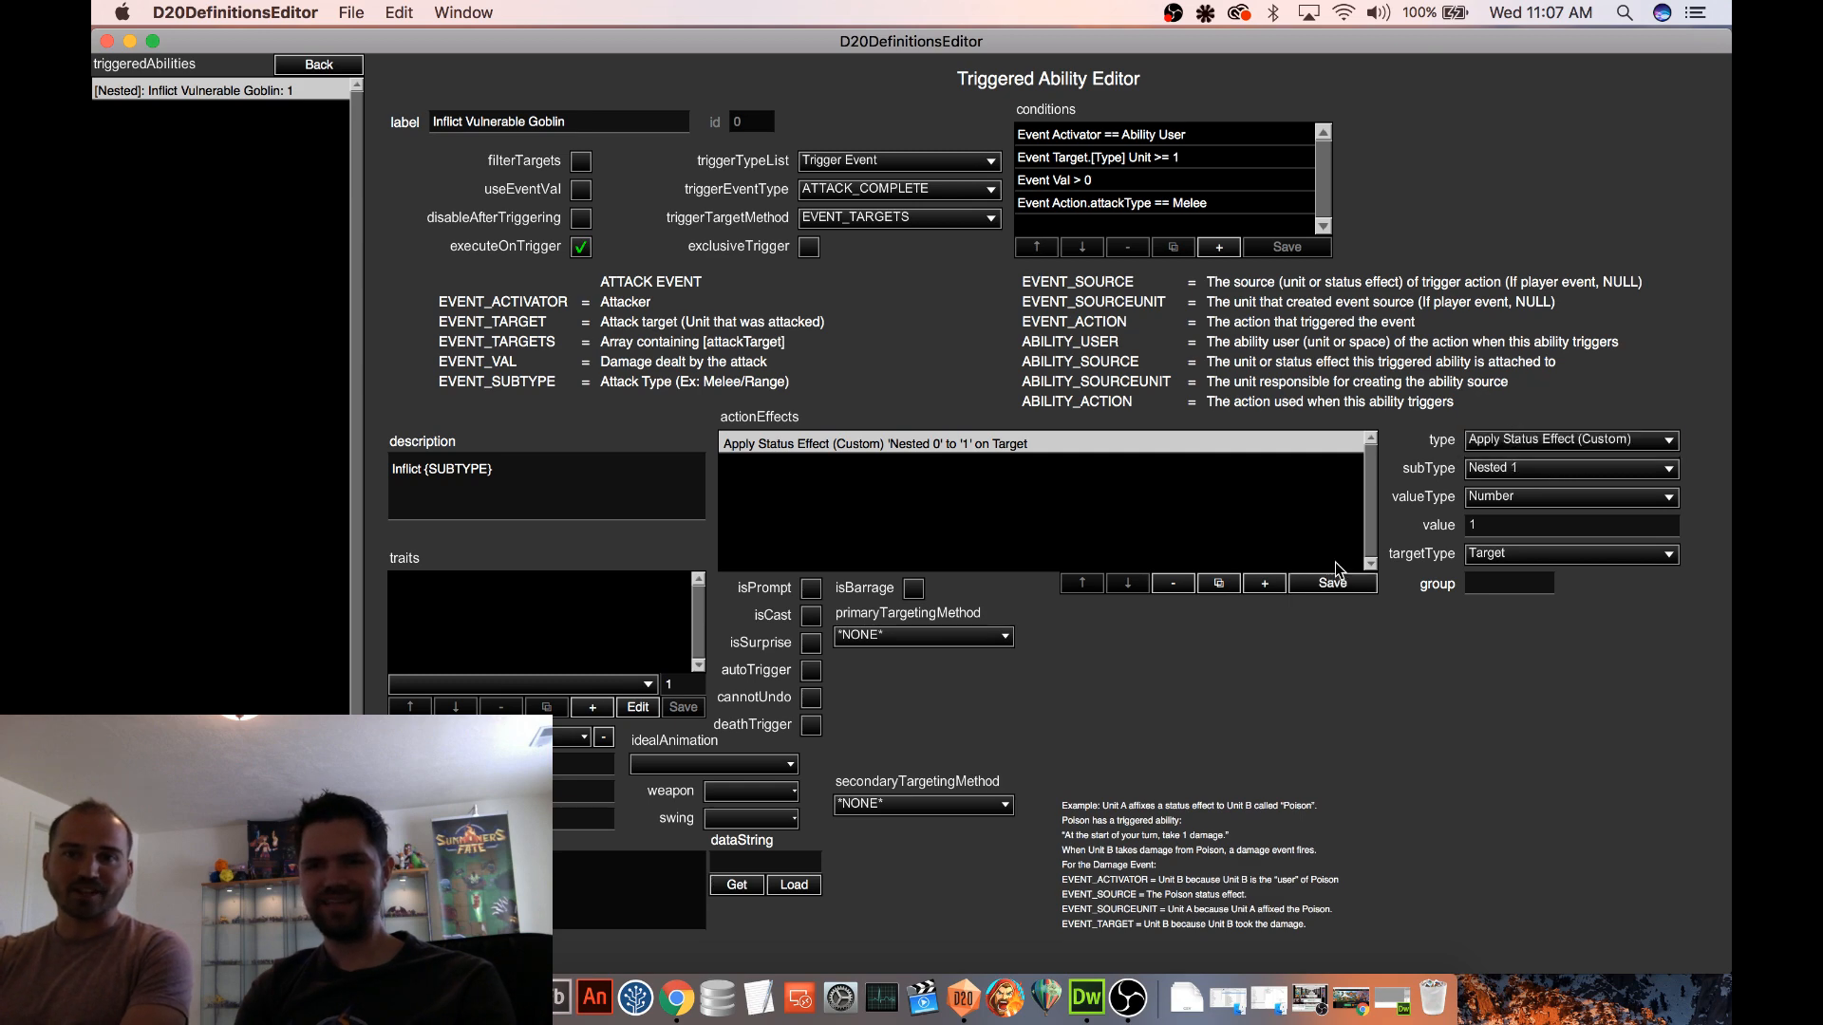
left_click(1310, 586)
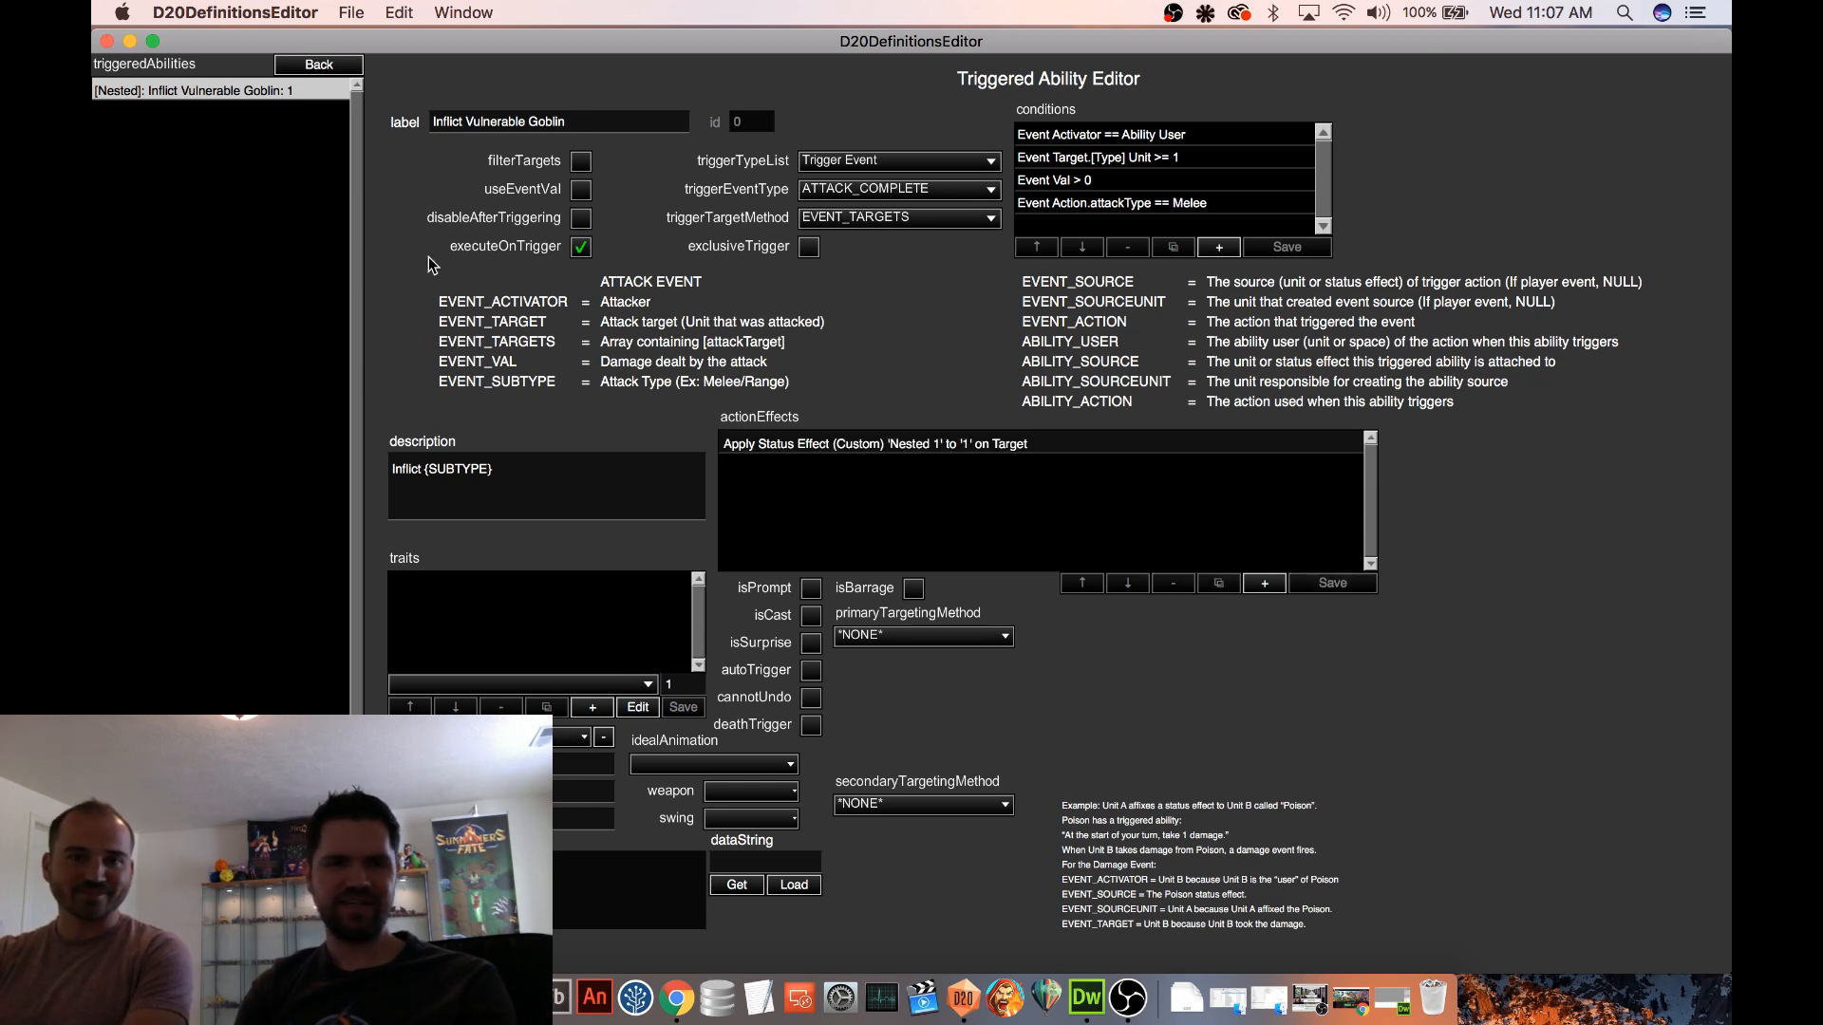
Leave the Goblin Champion for the maps and open Procedural 2 in test mode
left_click(353, 68)
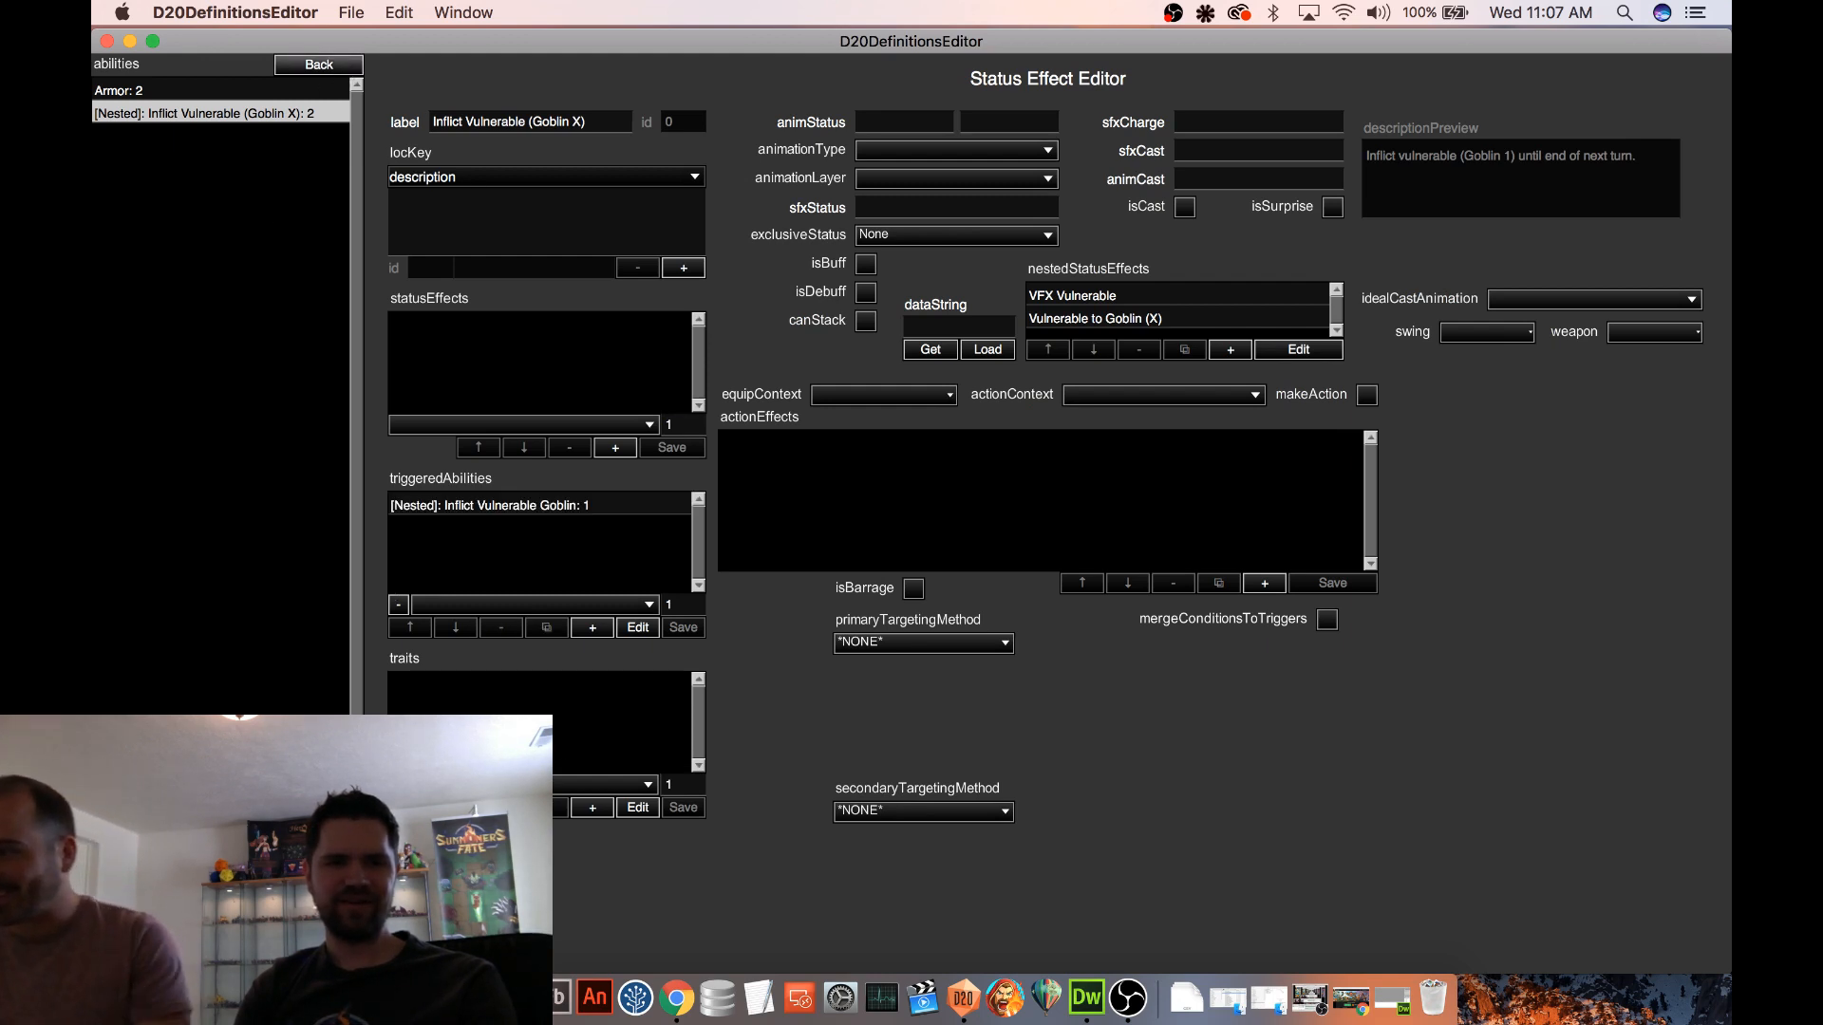
left_click(329, 66)
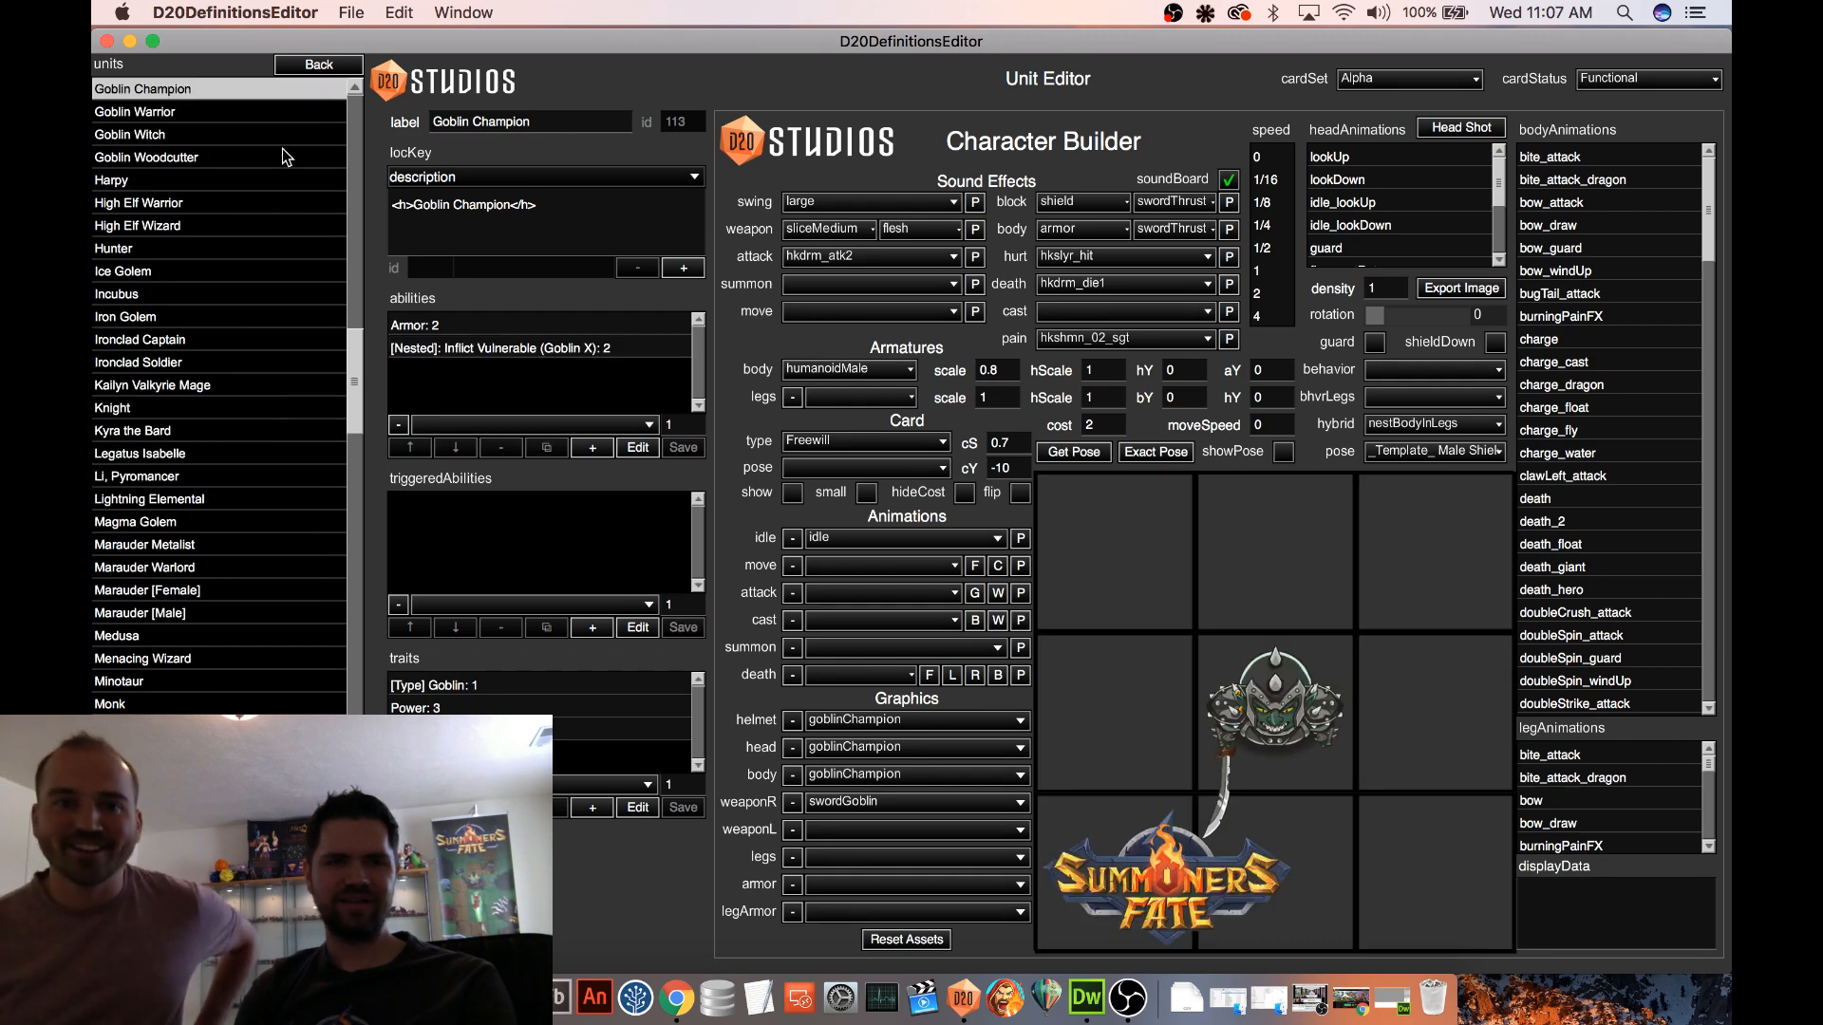
left_click(329, 67)
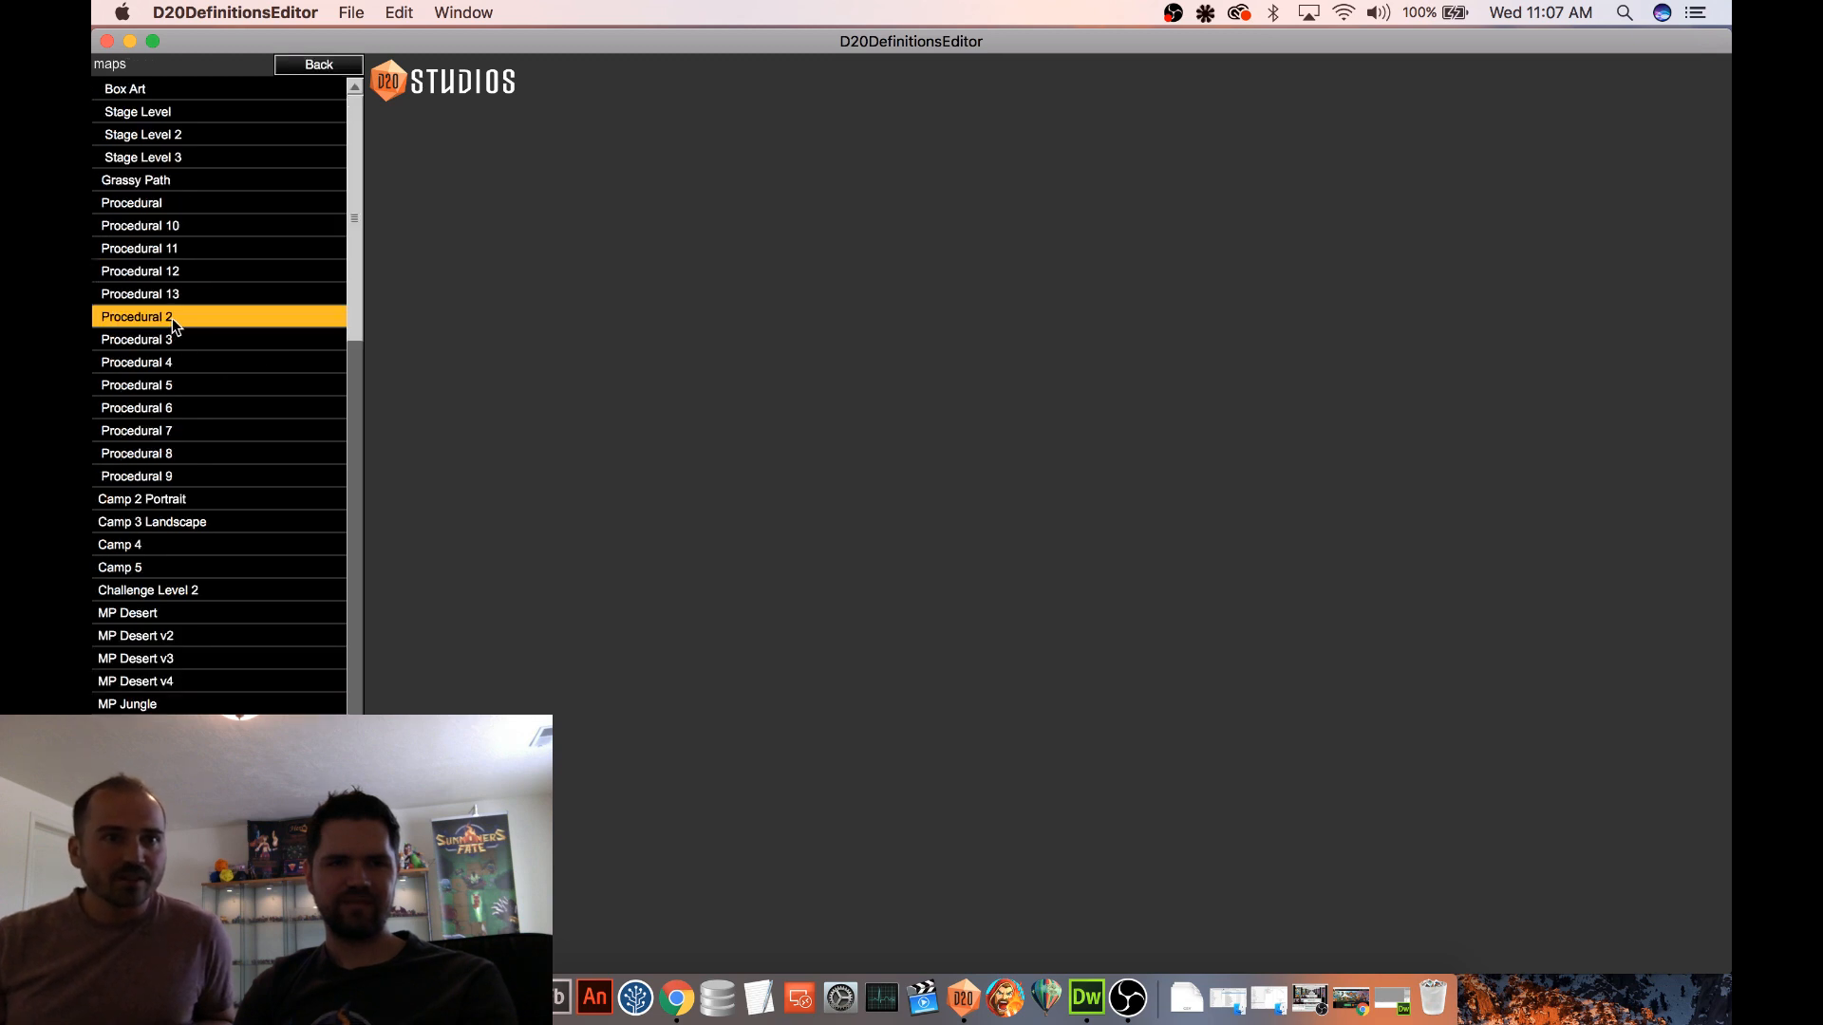
left_click(172, 317)
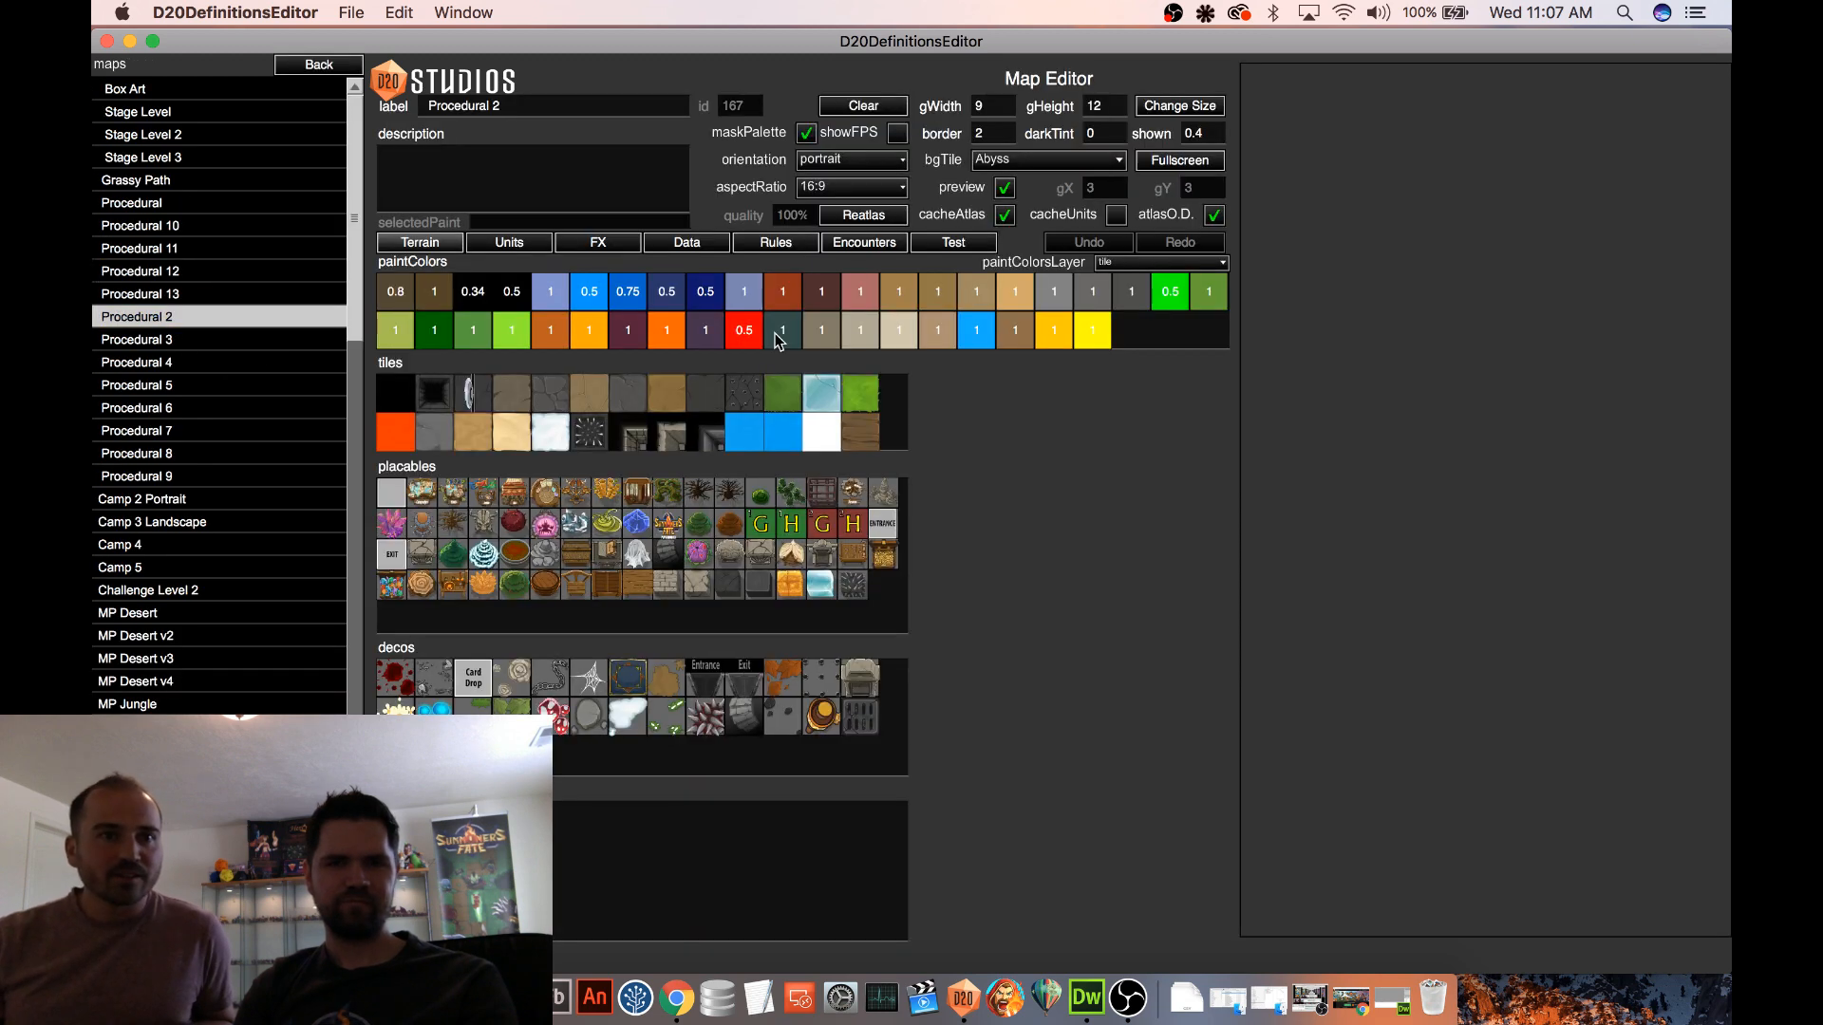
left_click(953, 244)
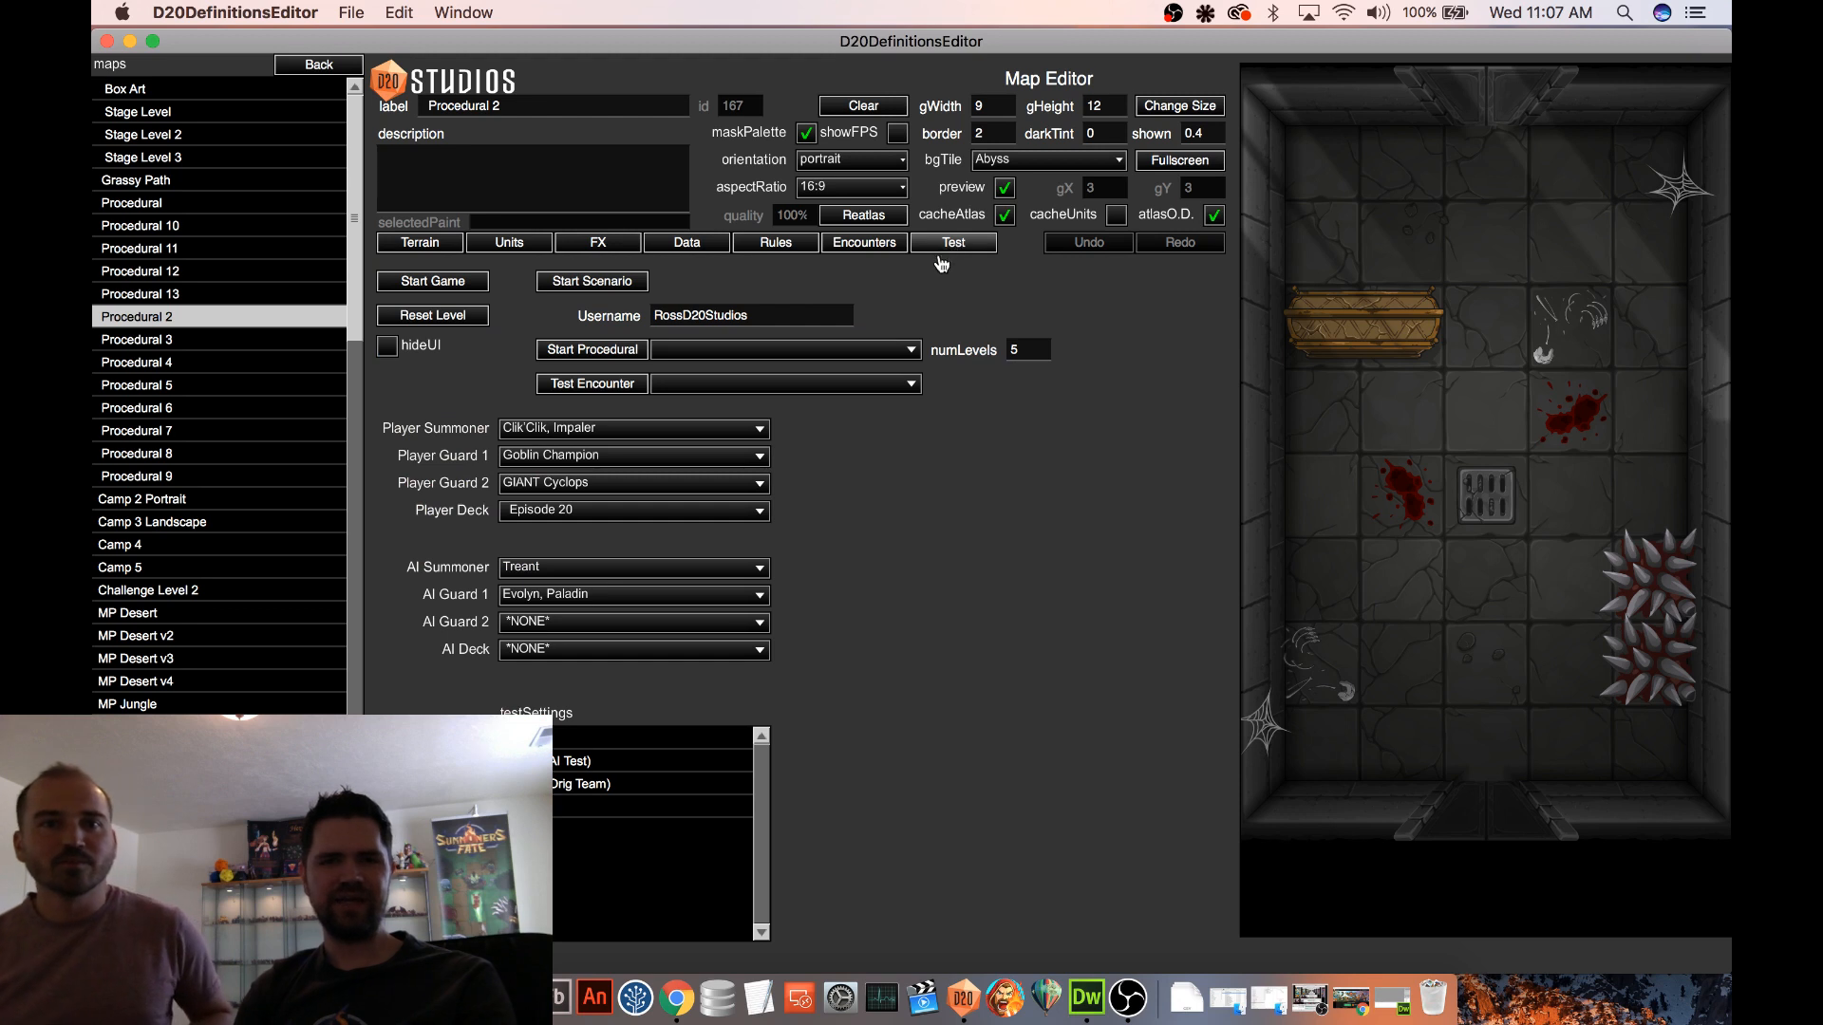
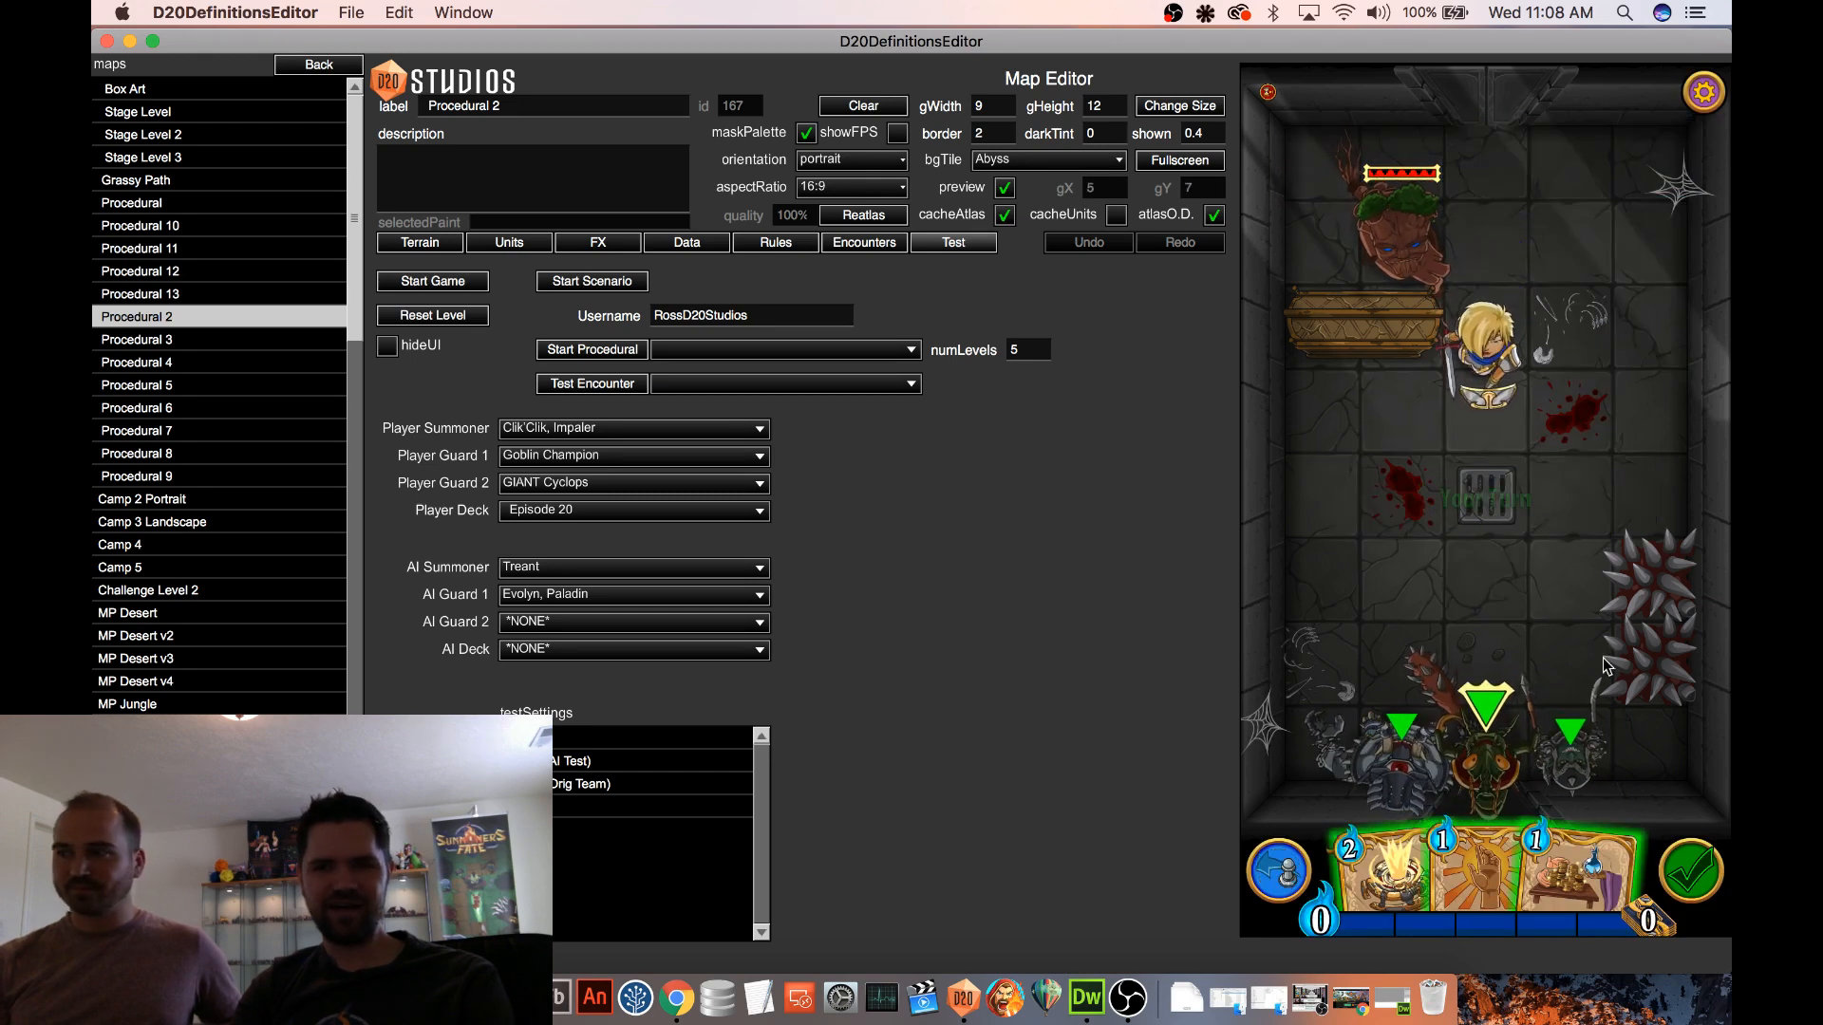
Place four Goblin Warriors along the map's west wall beside the Paladin and assign them to team 1
left_click(509, 243)
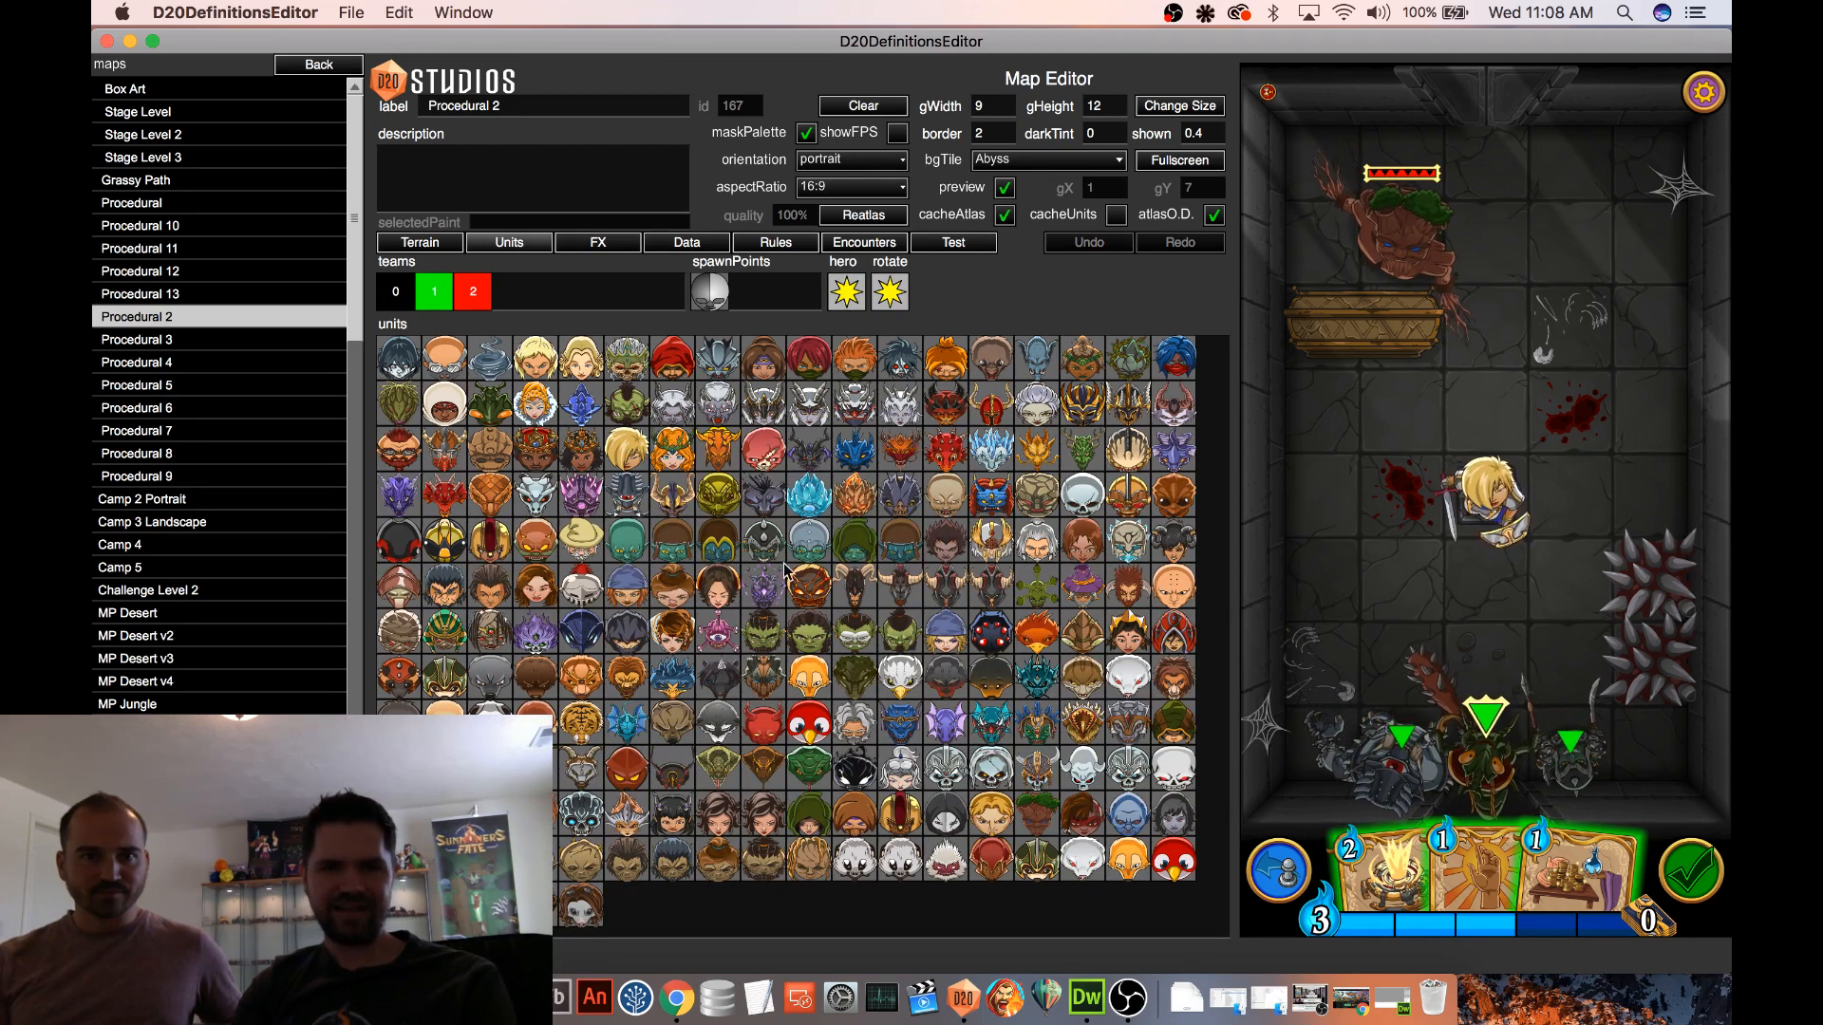
left_click_drag(1336, 513, 1348, 443)
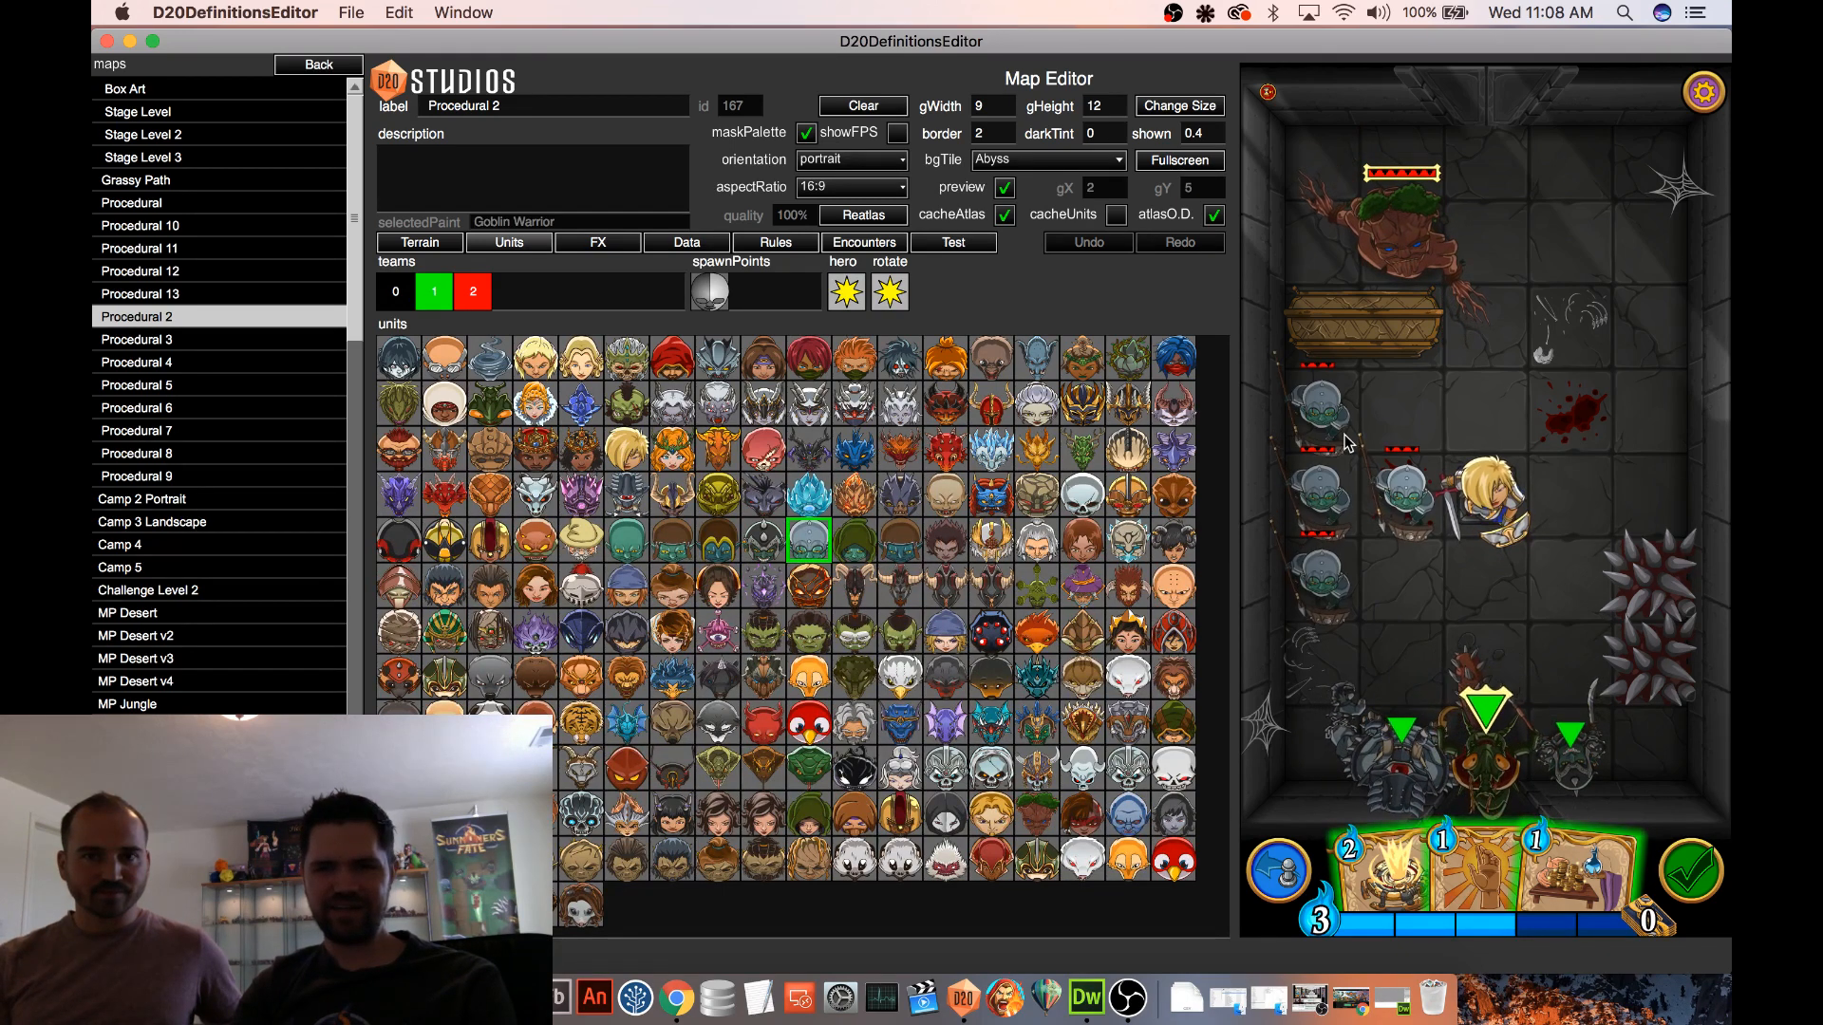
left_click(434, 292)
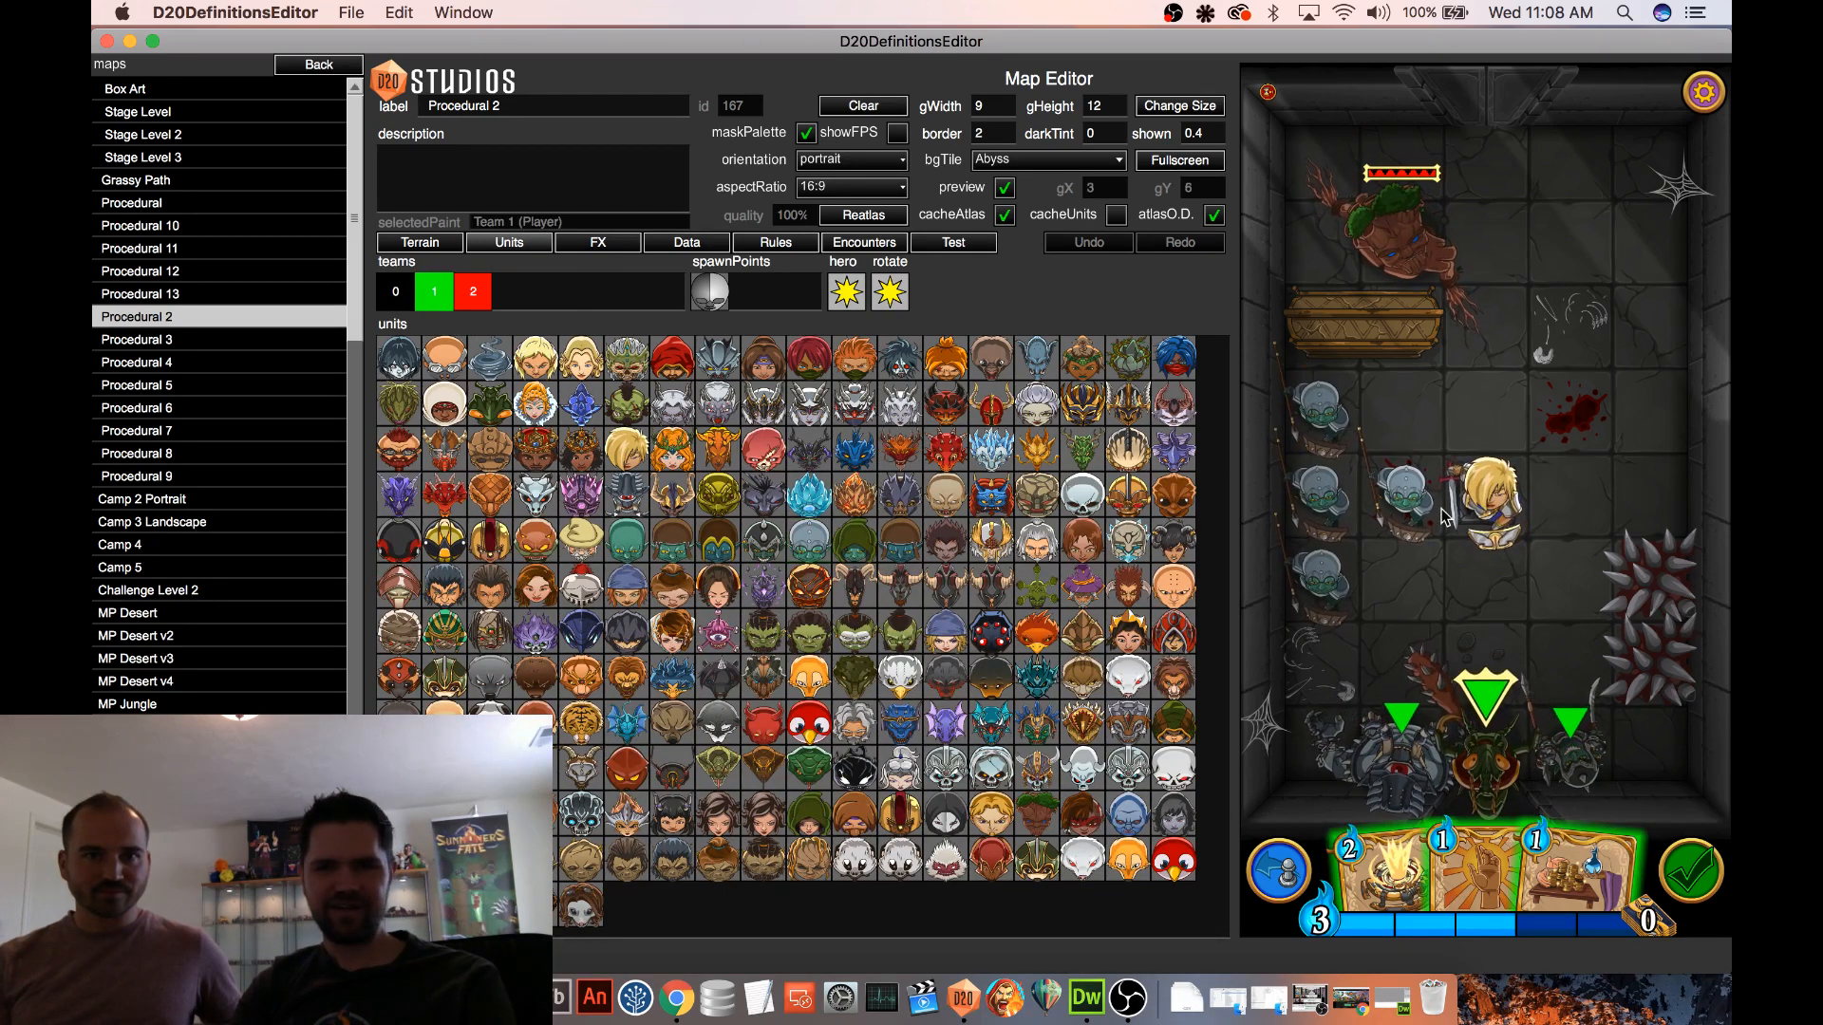
Return to the test settings and attack the Paladin with the Goblin Champion
left_click(978, 244)
left_click_drag(1561, 742, 1508, 489)
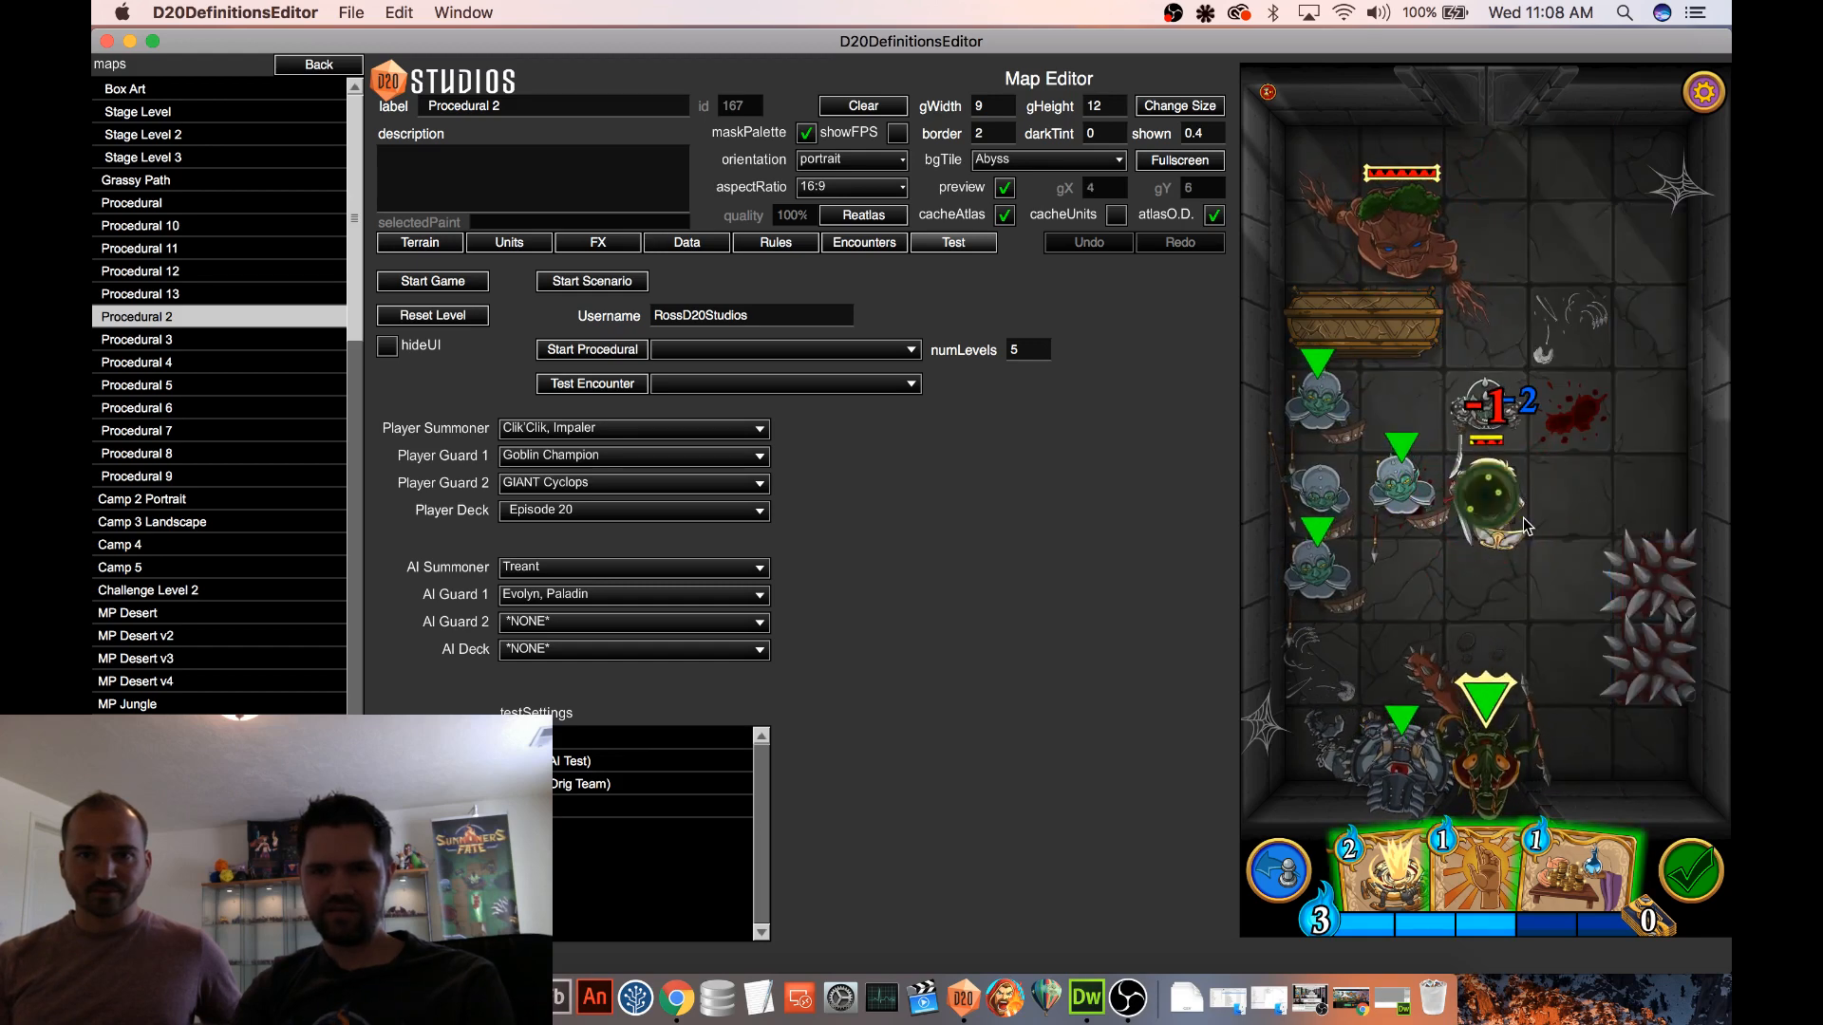
mouse_move(1508, 528)
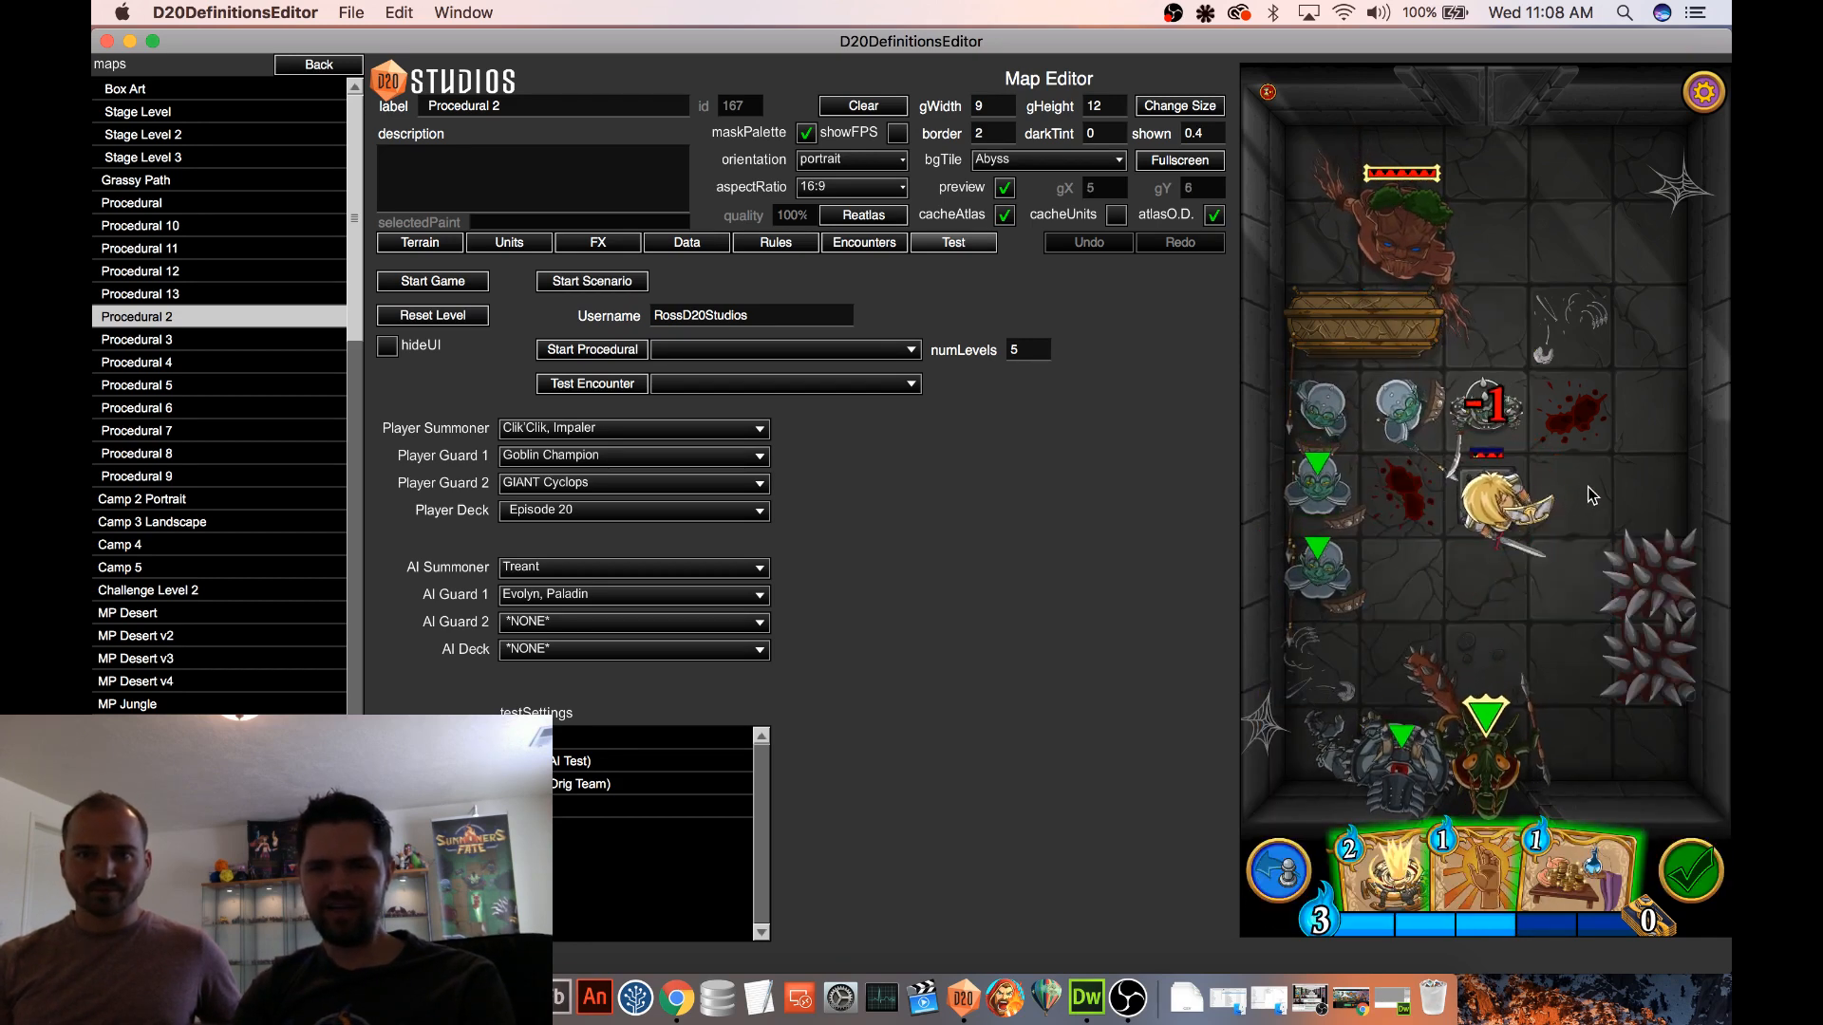
Try attacking the Paladin with the two lower Goblin Warriors along the west wall
left_click_drag(1316, 486, 1495, 487)
left_click_drag(1326, 568, 1510, 492)
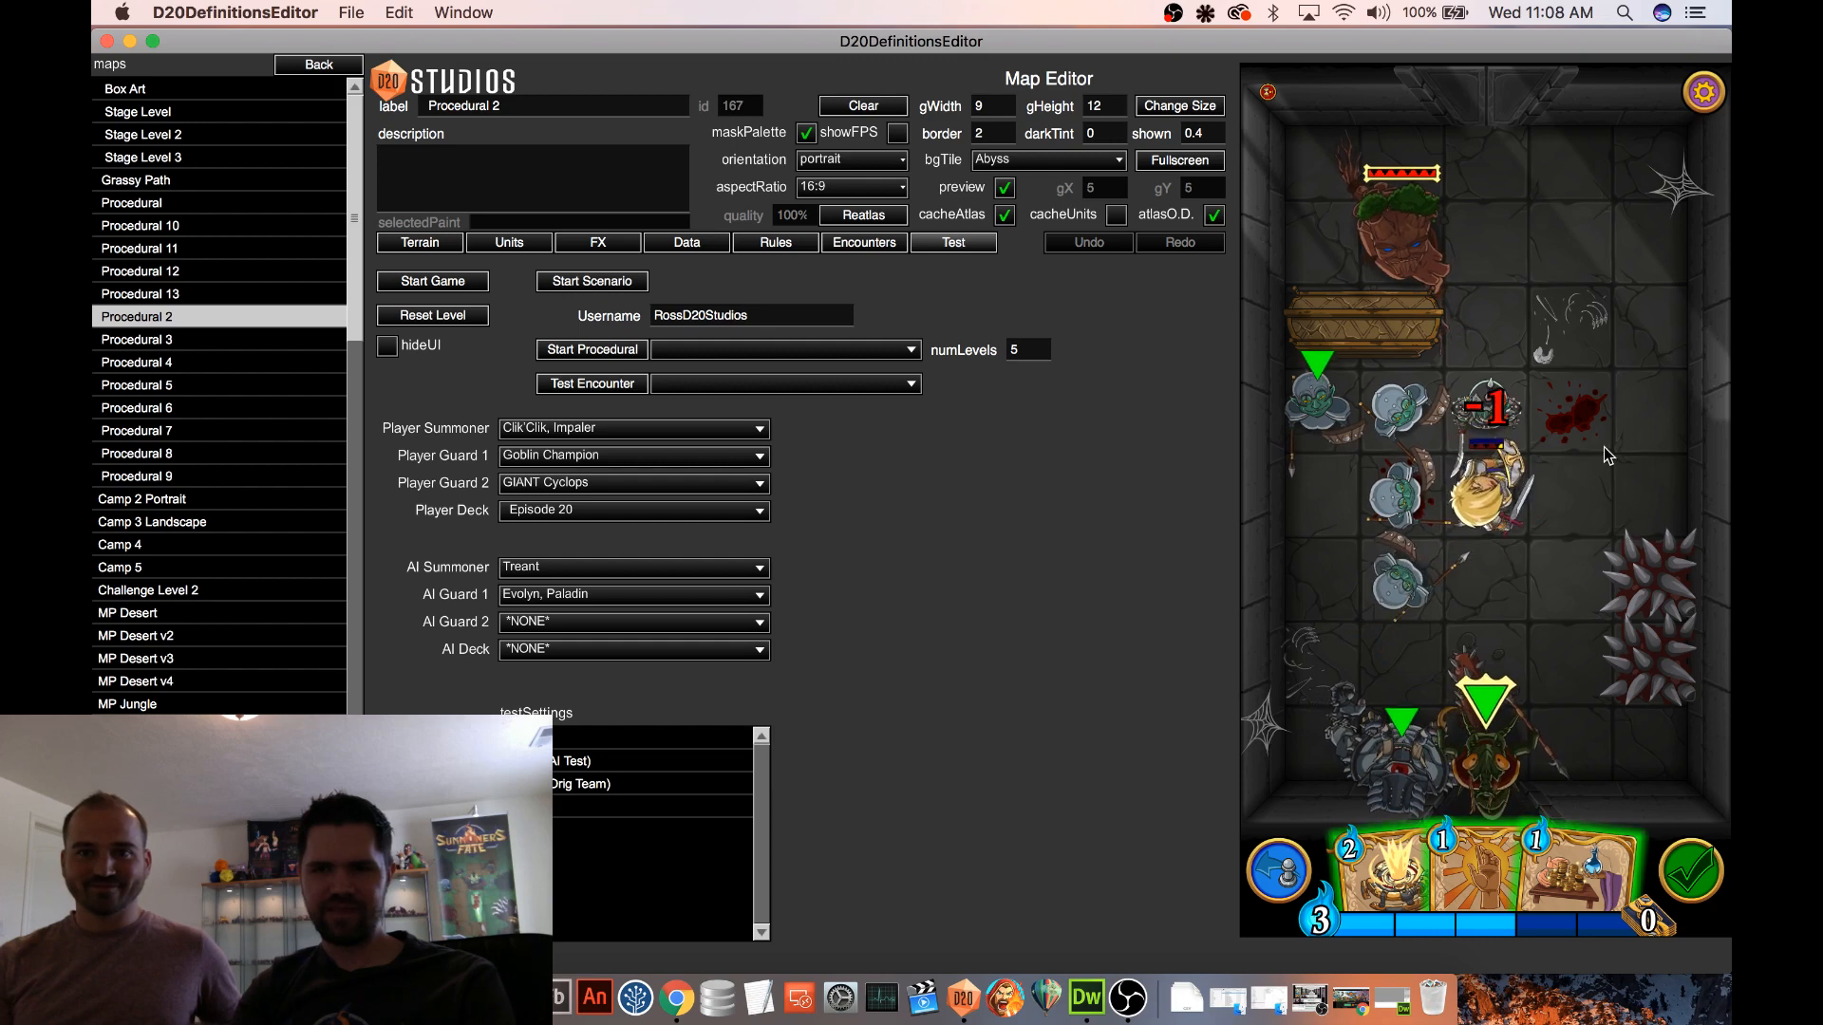
Inspect the Goblin Champion's card and undo the last two Goblin Warrior attacks
left_click(1507, 419)
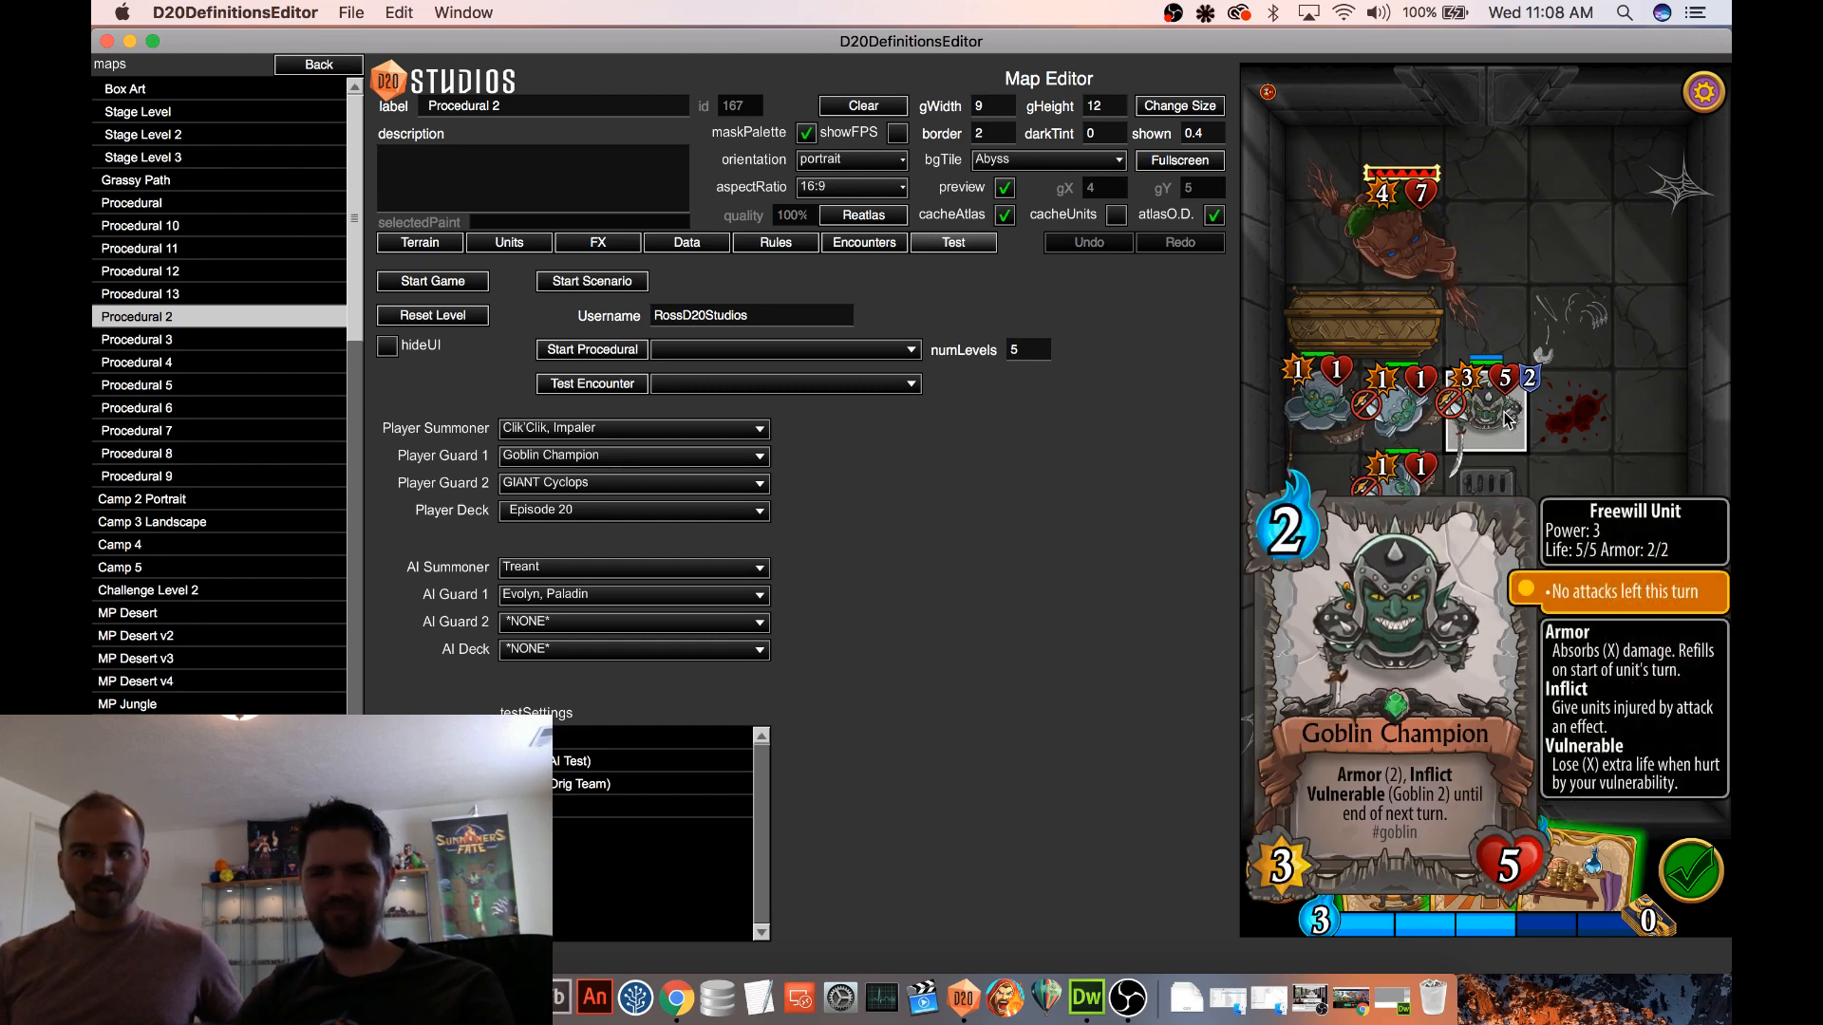
left_click(1644, 412)
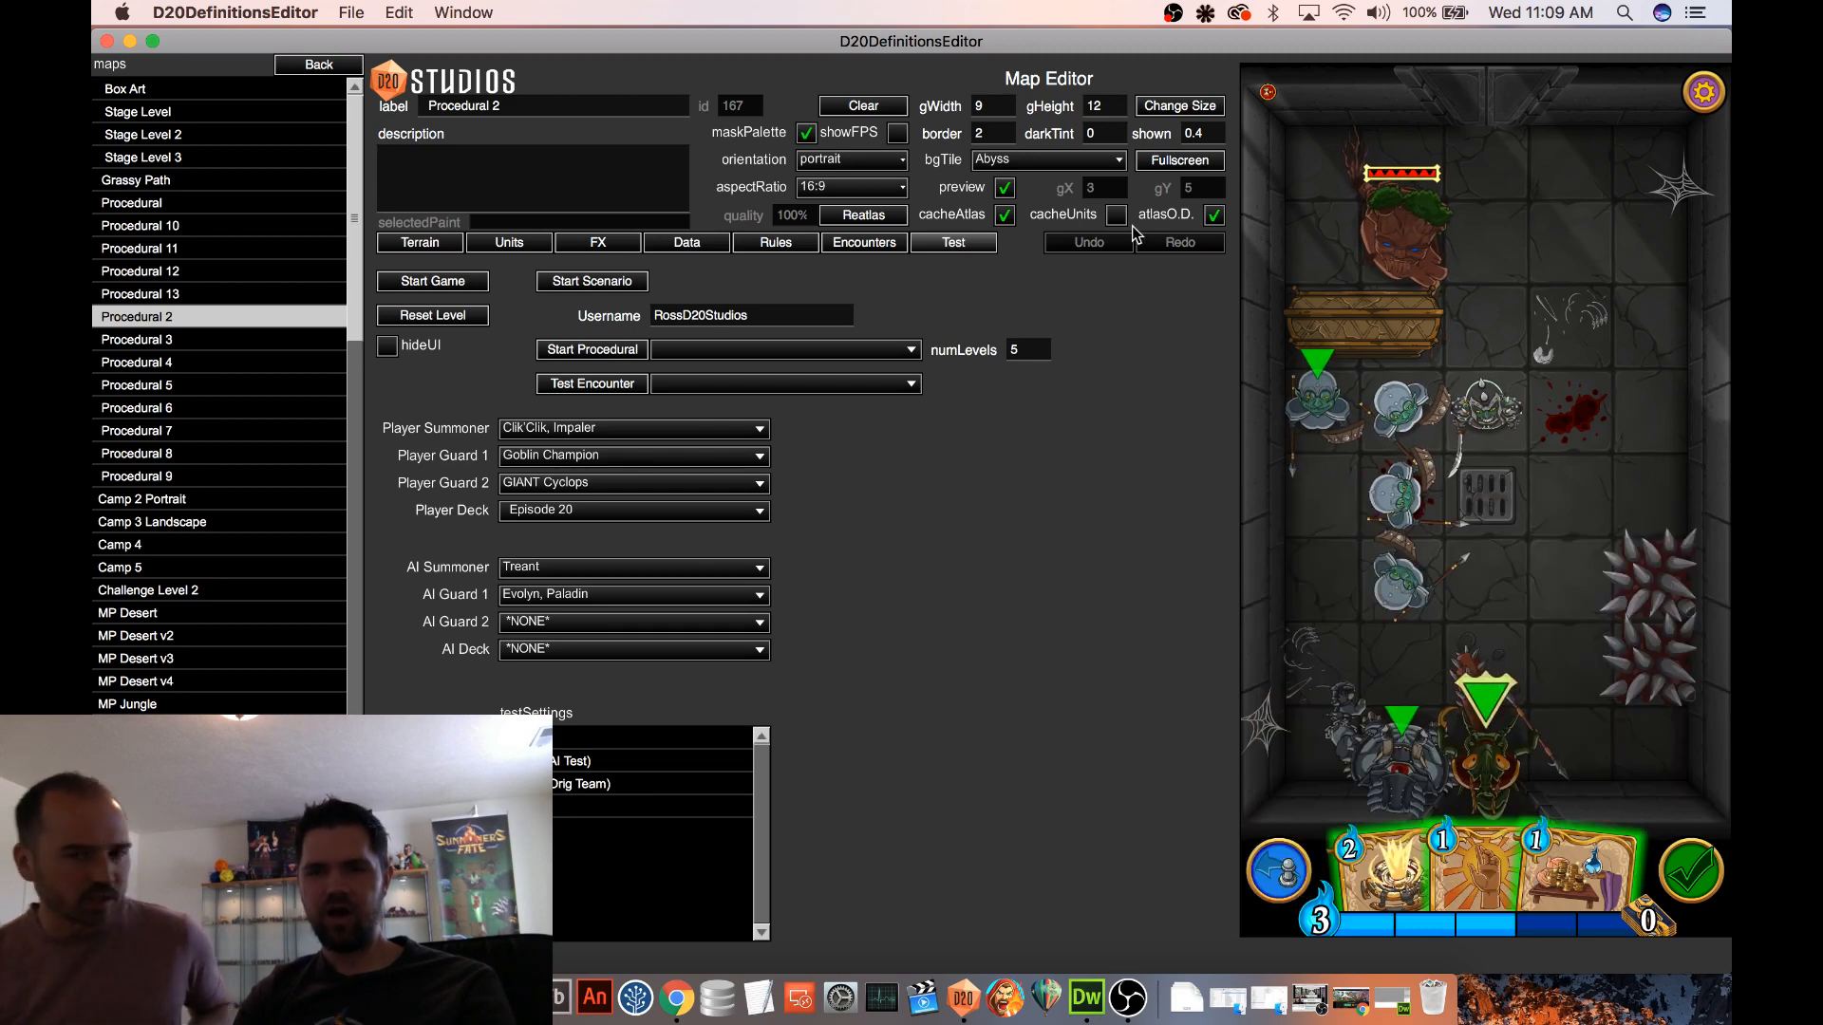
left_click(1262, 863)
left_click(1263, 864)
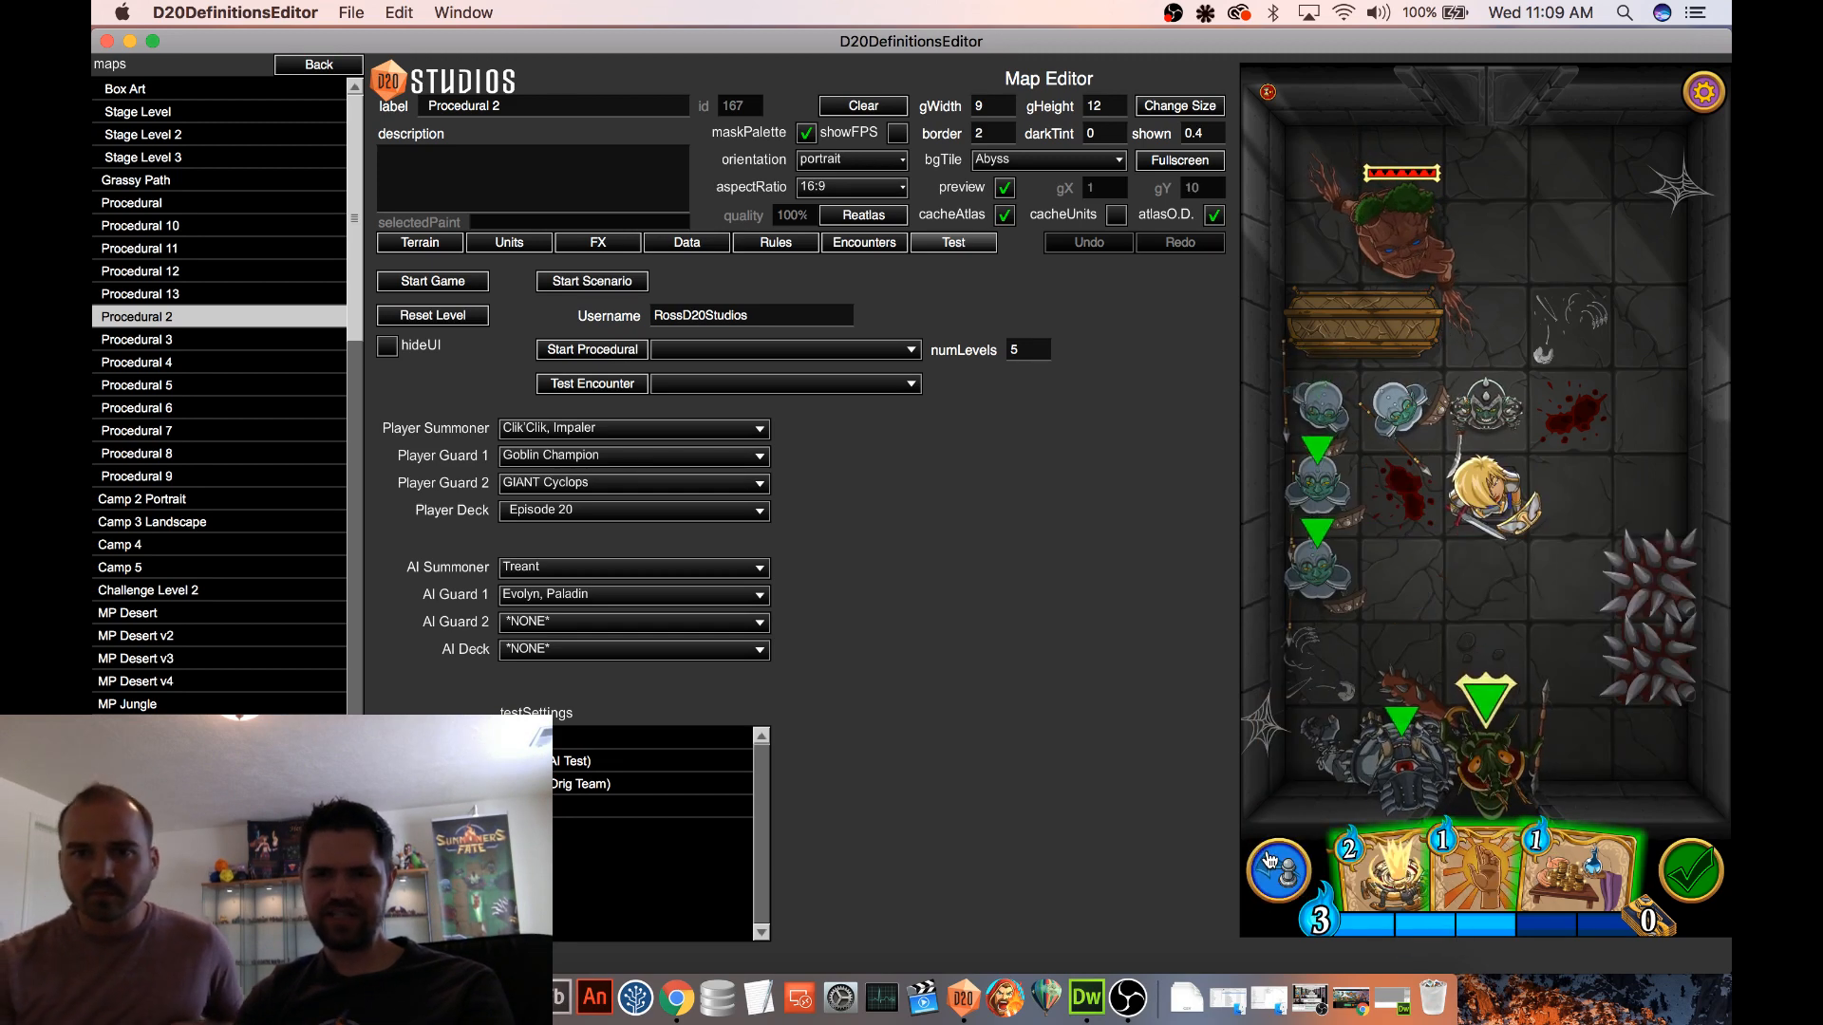
Check the Paladin's details and try attacking her with the summoner Clik'Clik, Impaler
left_click(1485, 475)
left_click(1614, 485)
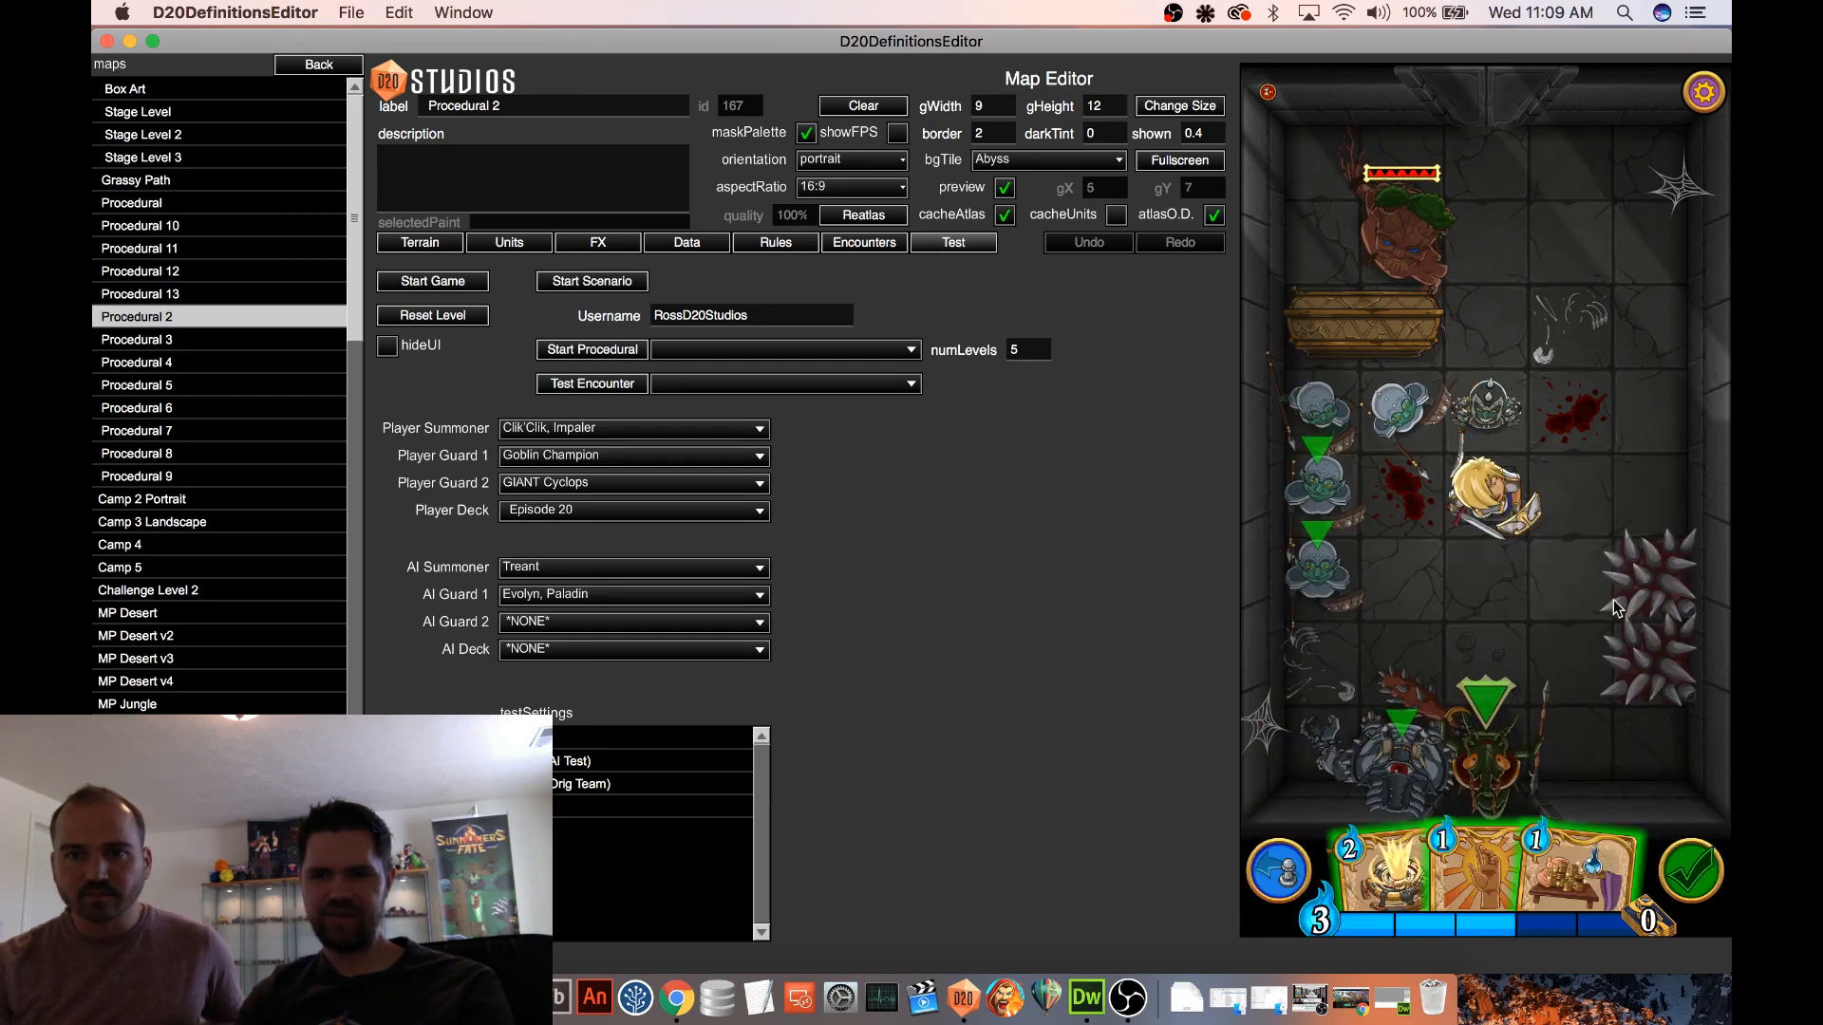
left_click(1497, 526)
left_click_drag(1500, 745, 1500, 516)
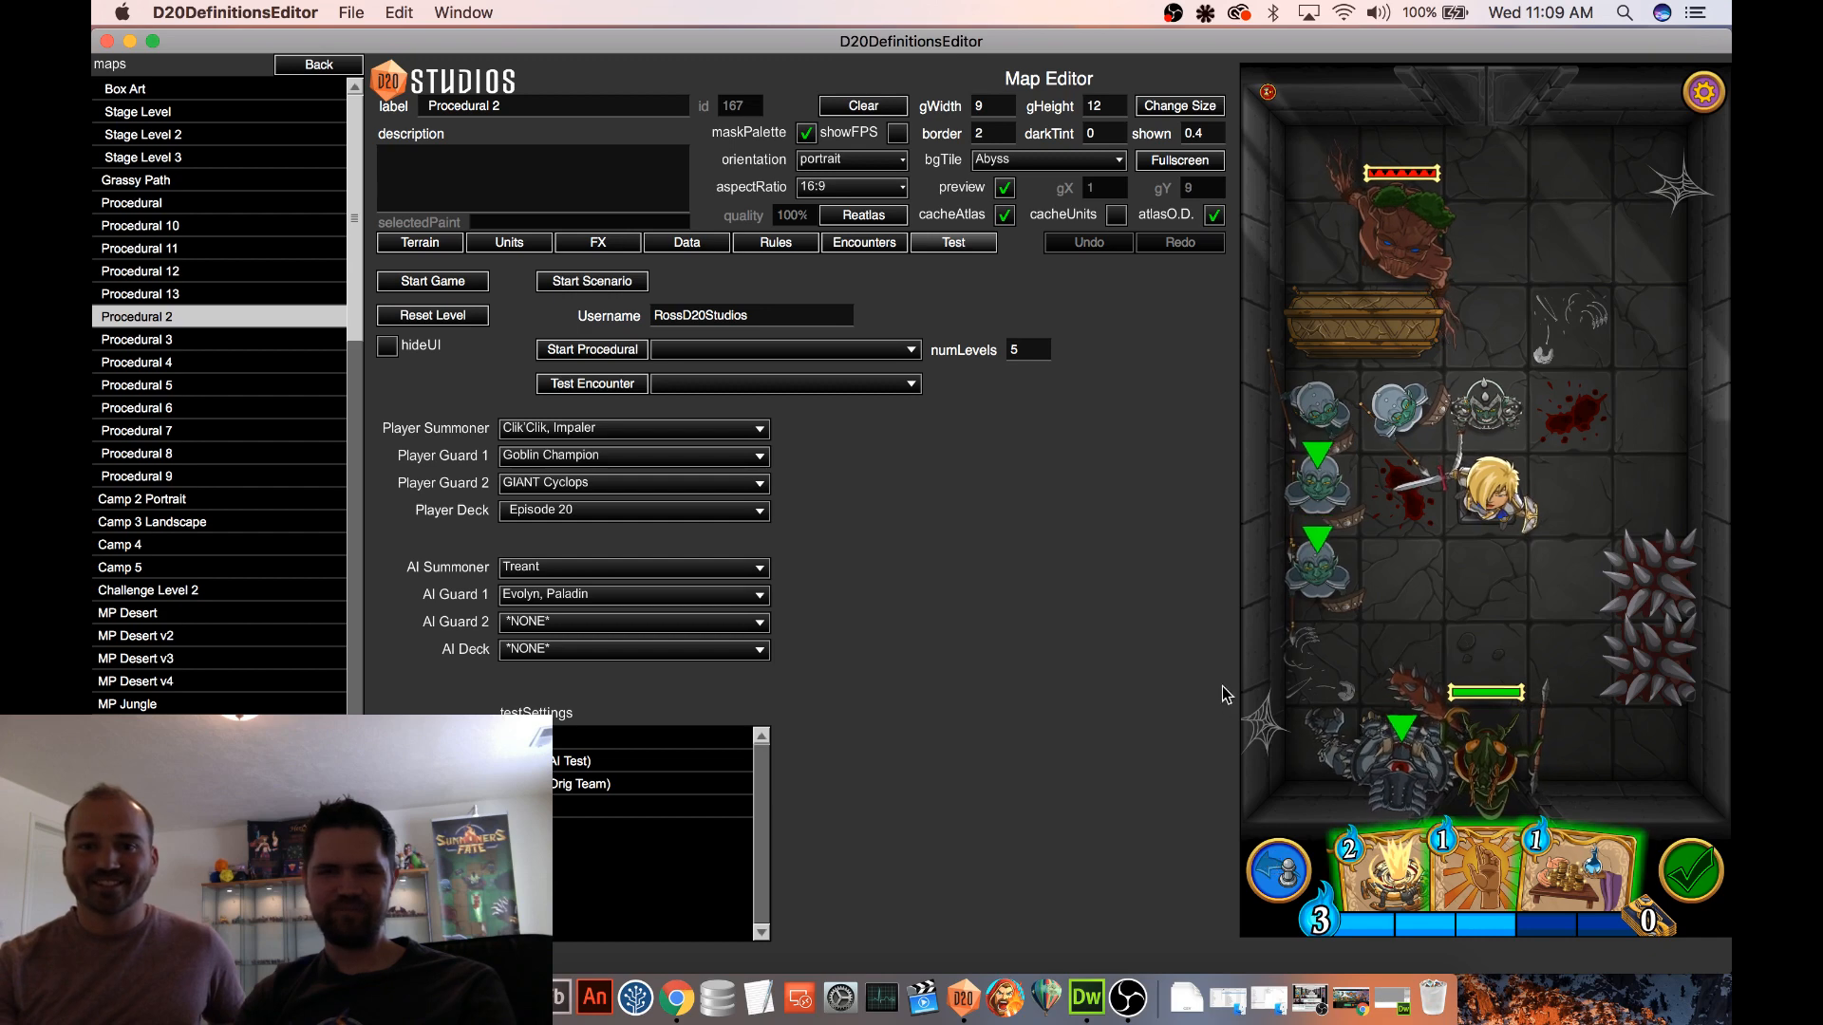
Move the Paladin to the row of the coffin and have the Treant attack the Goblin Champion
left_click(1592, 366)
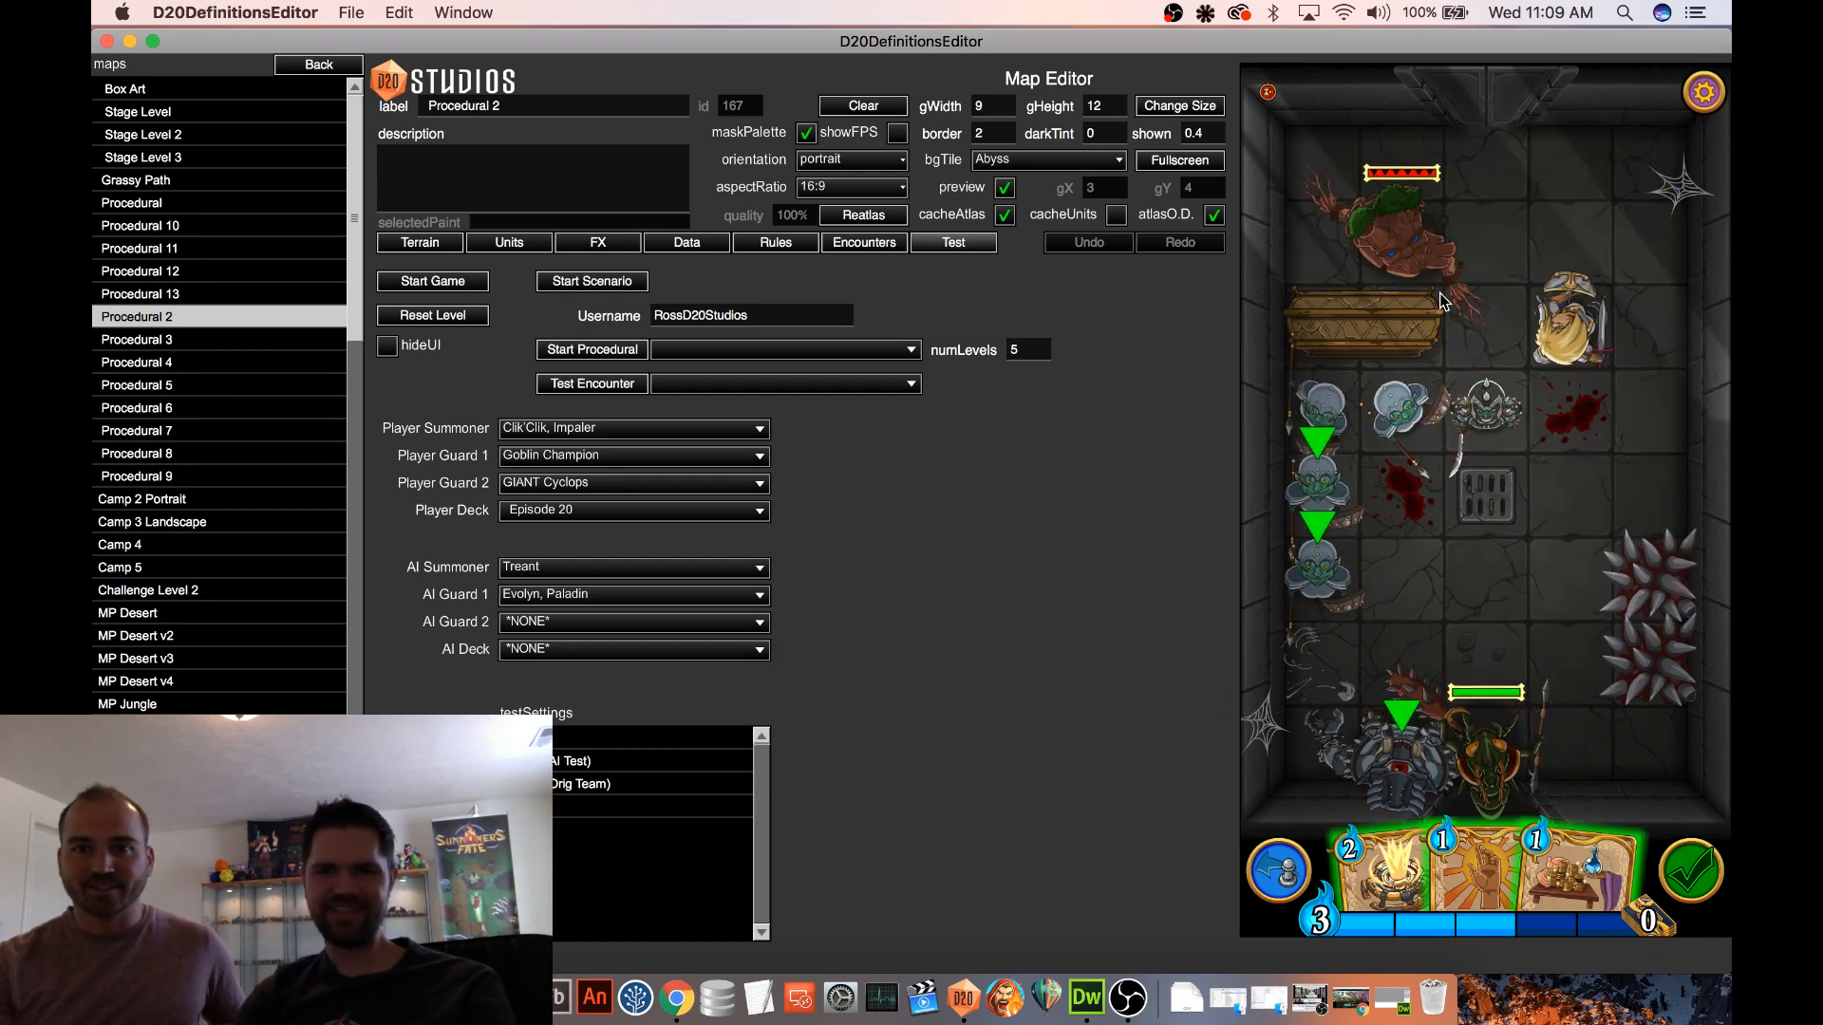
left_click(1417, 235)
left_click(1516, 408)
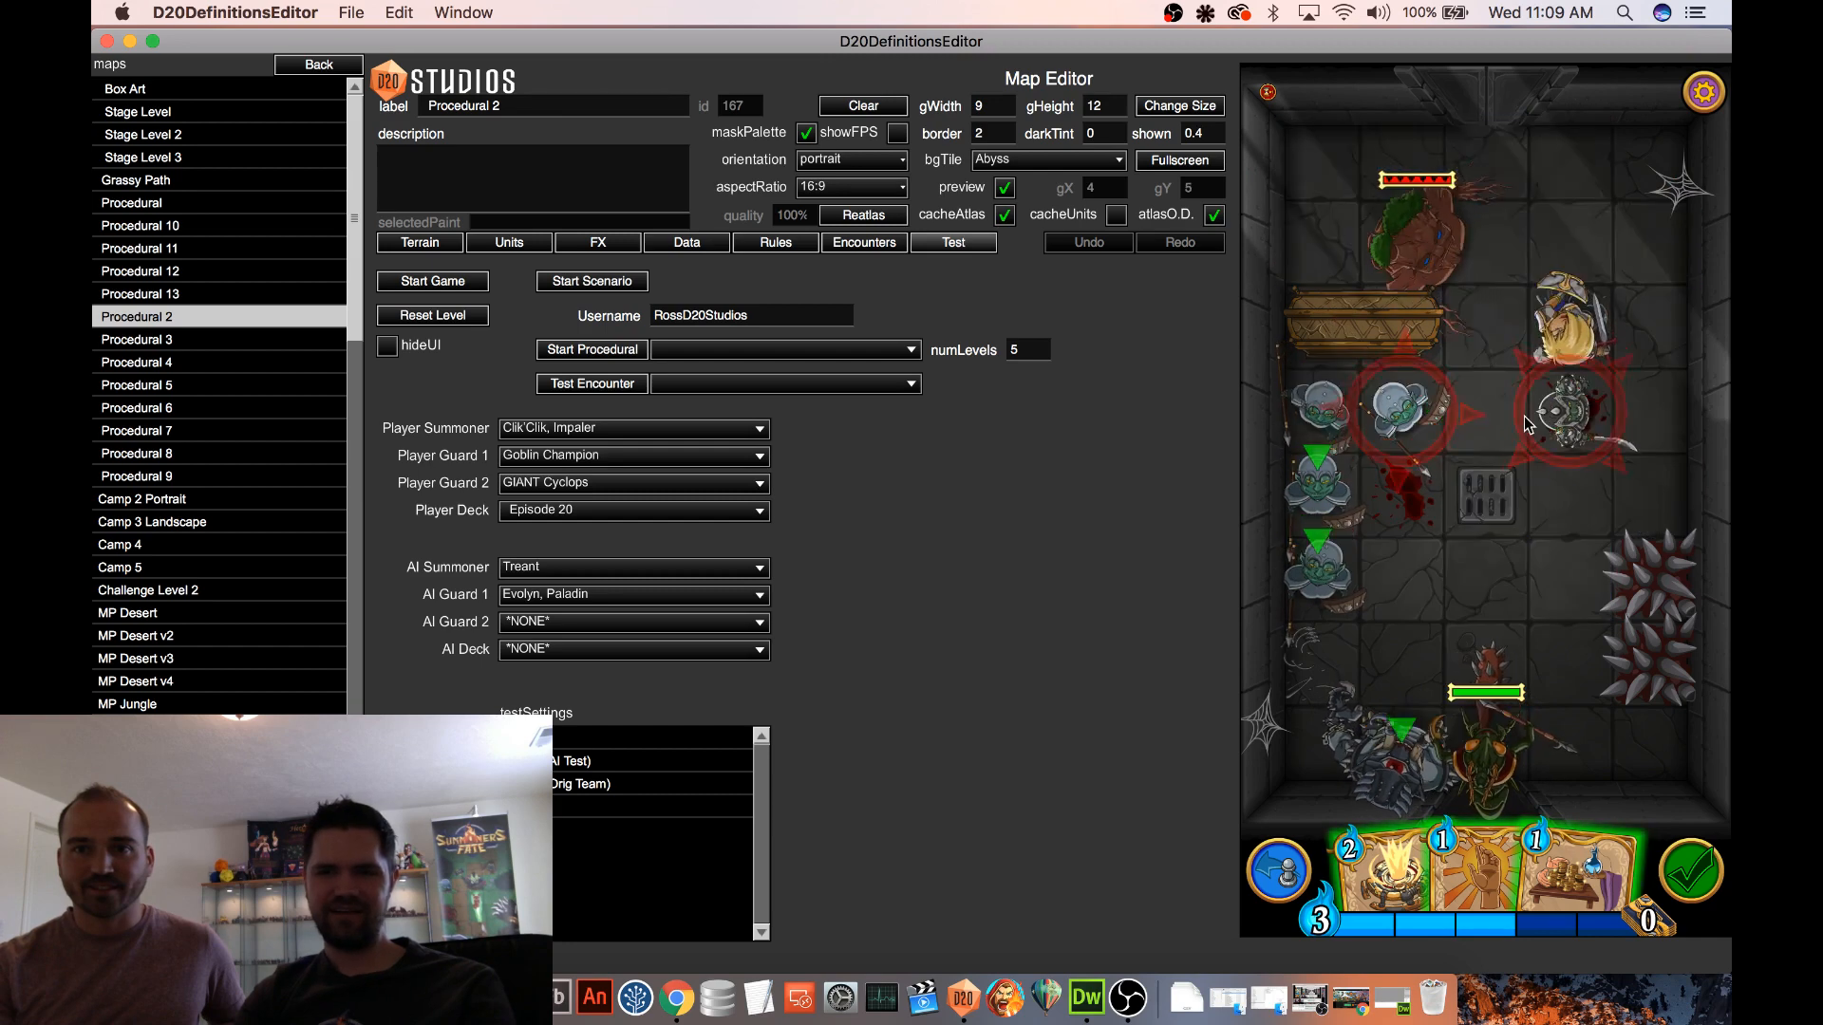
left_click(1514, 415)
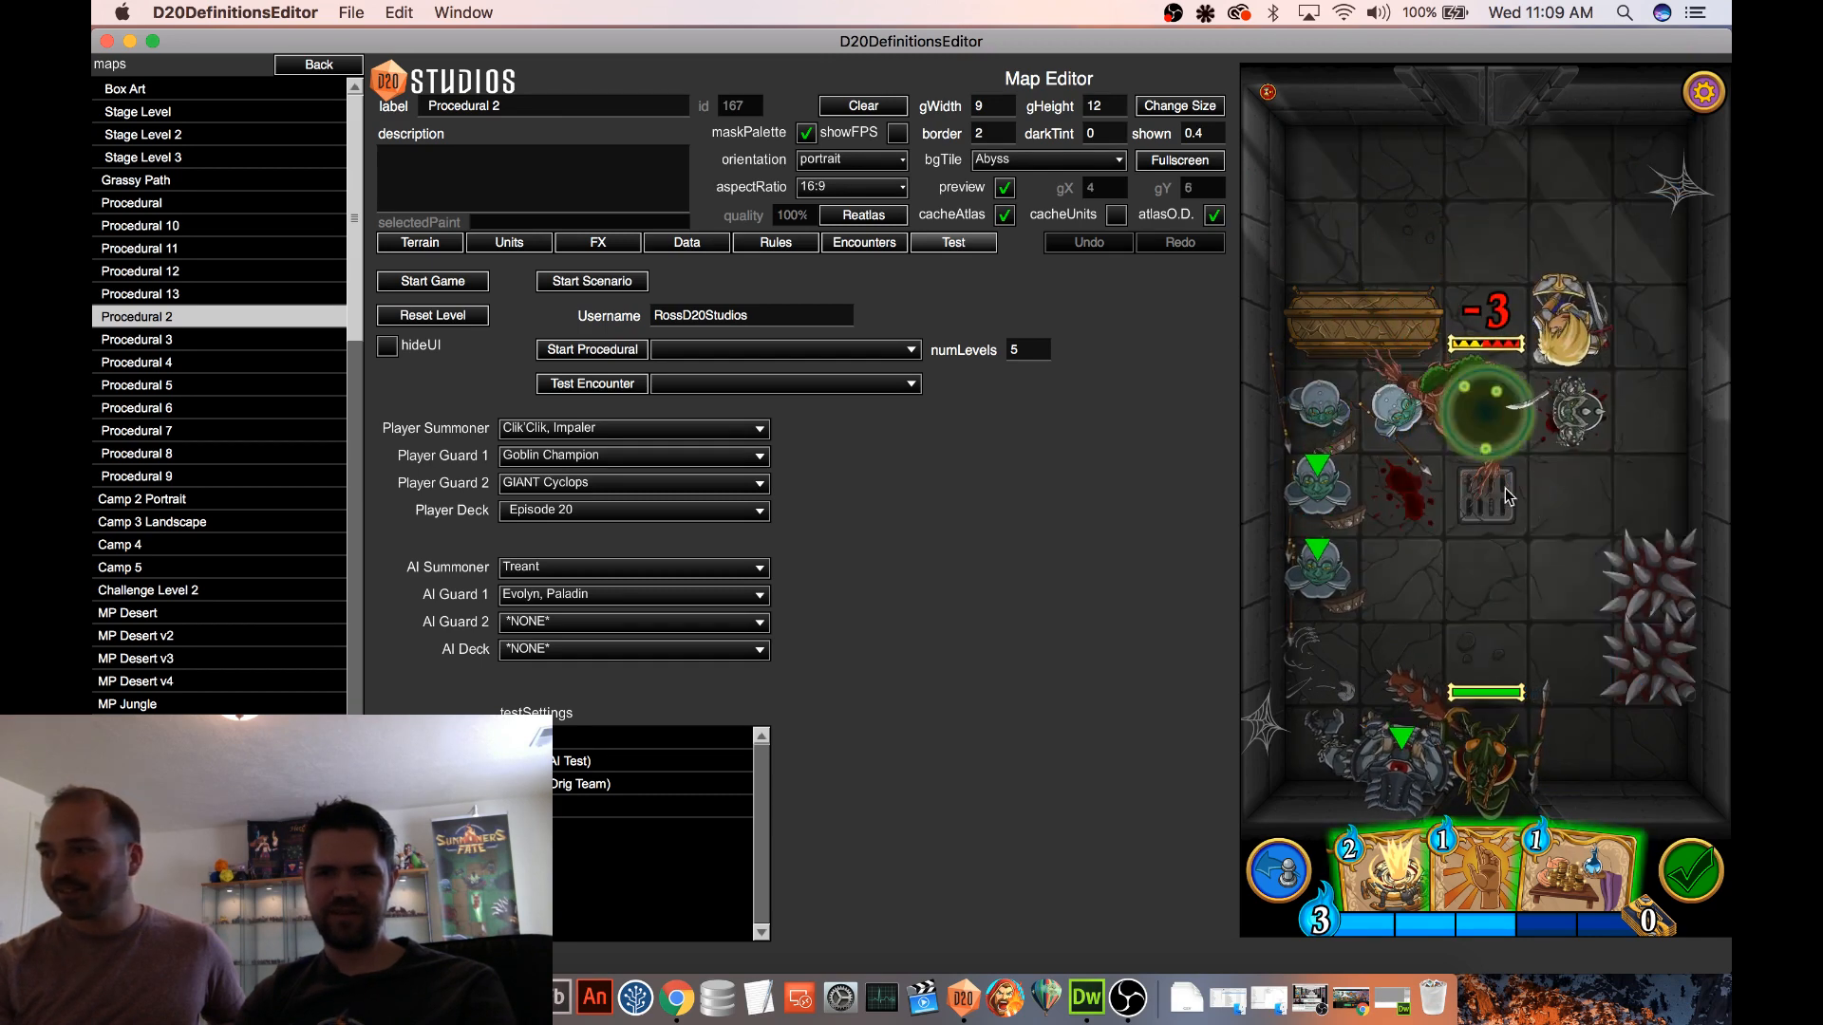
mouse_move(1516, 432)
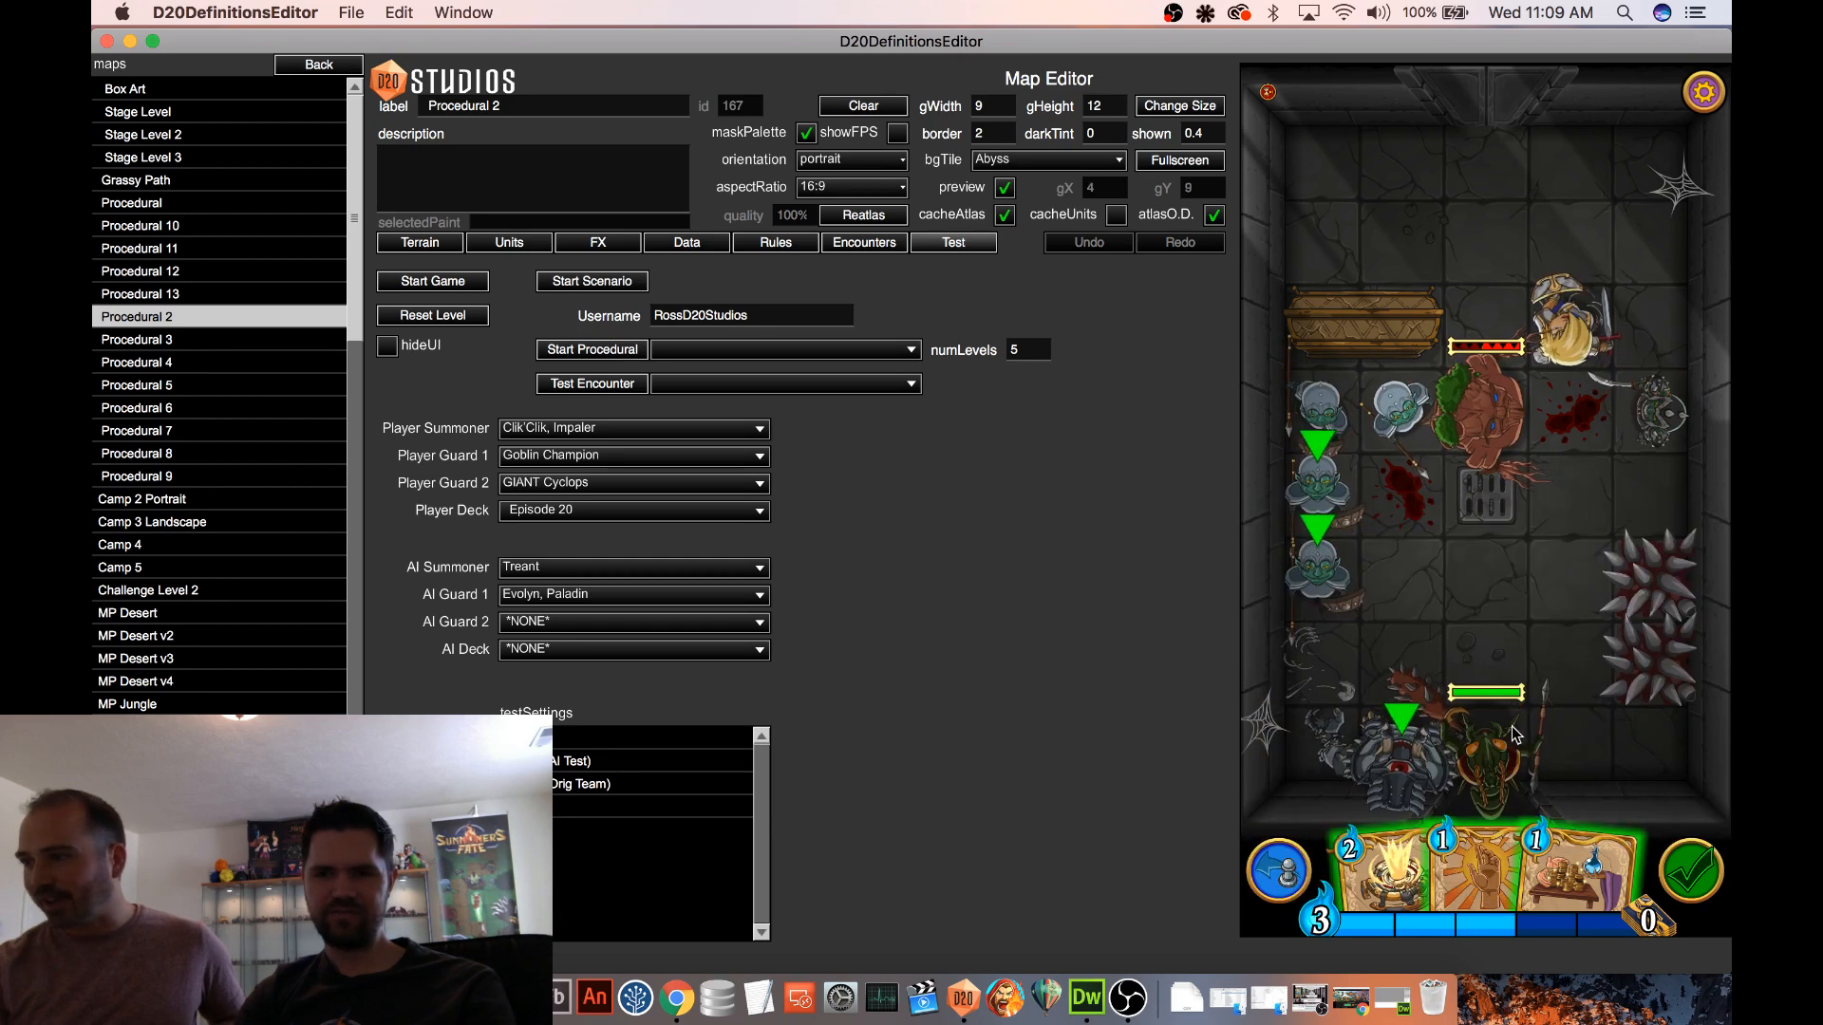
Move the Treant onto the floor grate and attack it with Clik'Clik, Impaler
left_click(1489, 412)
left_click(1502, 583)
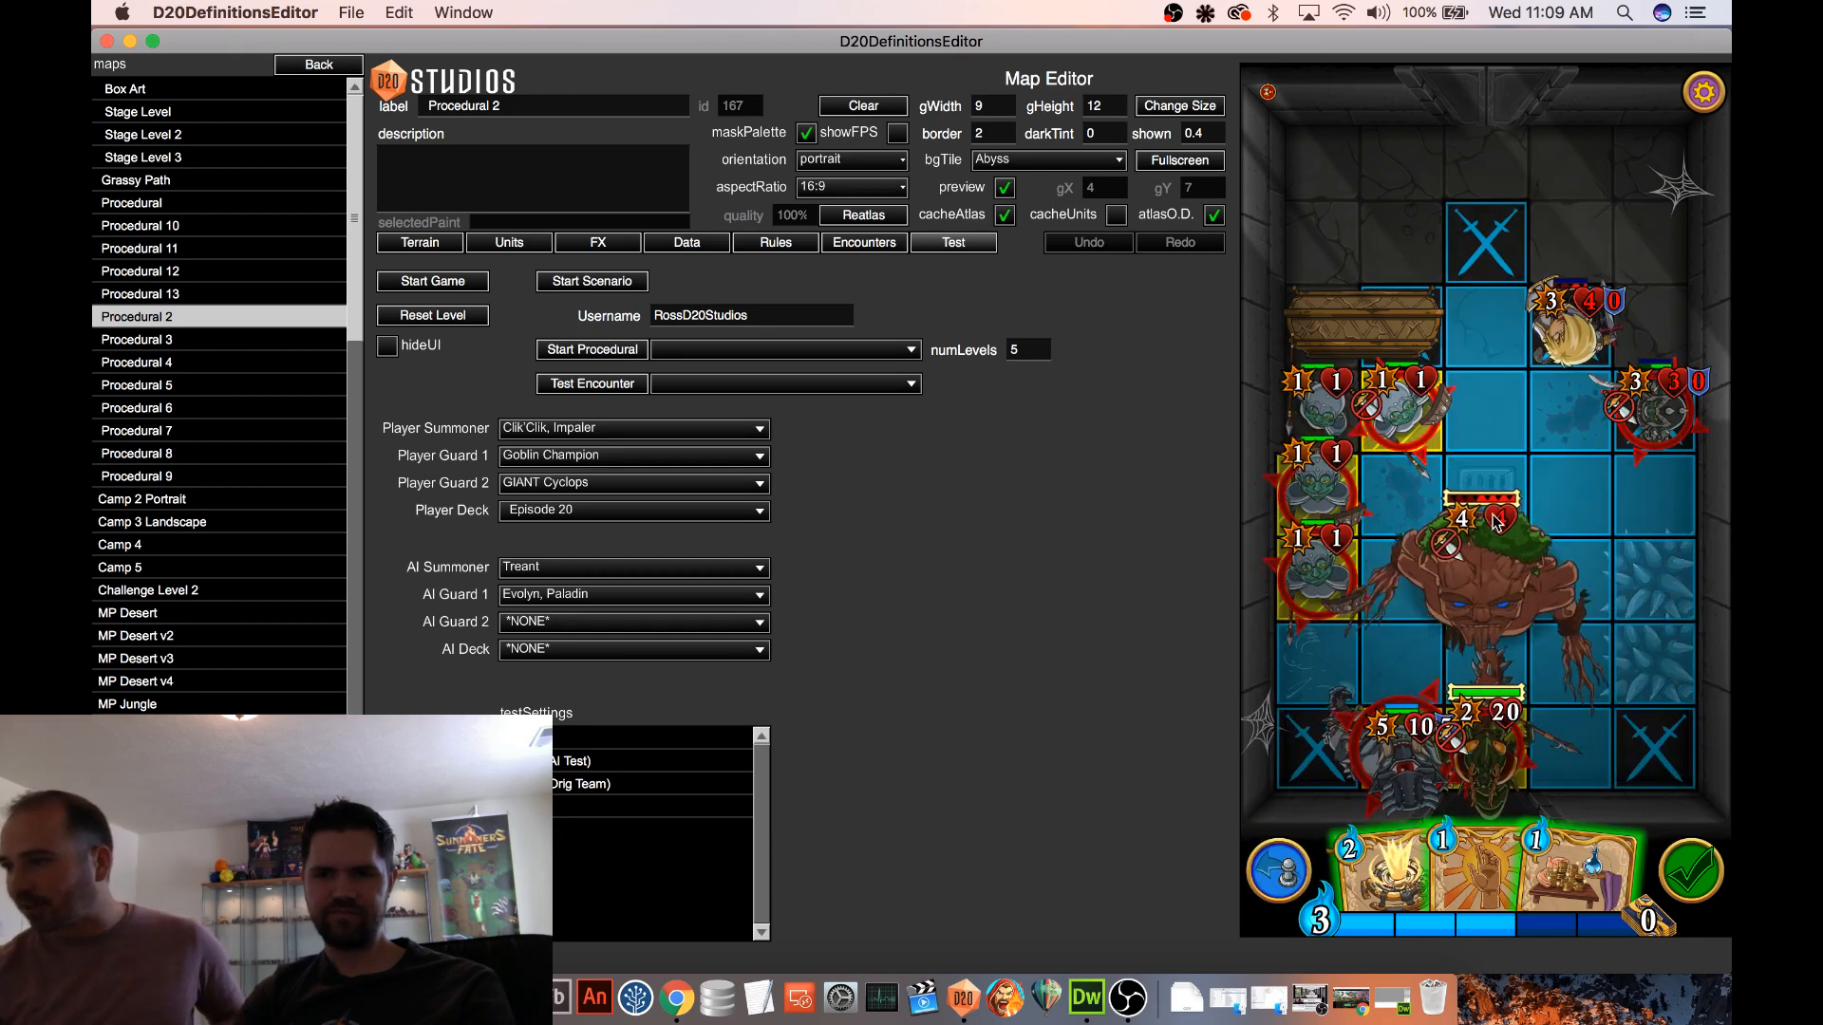
left_click(1504, 762)
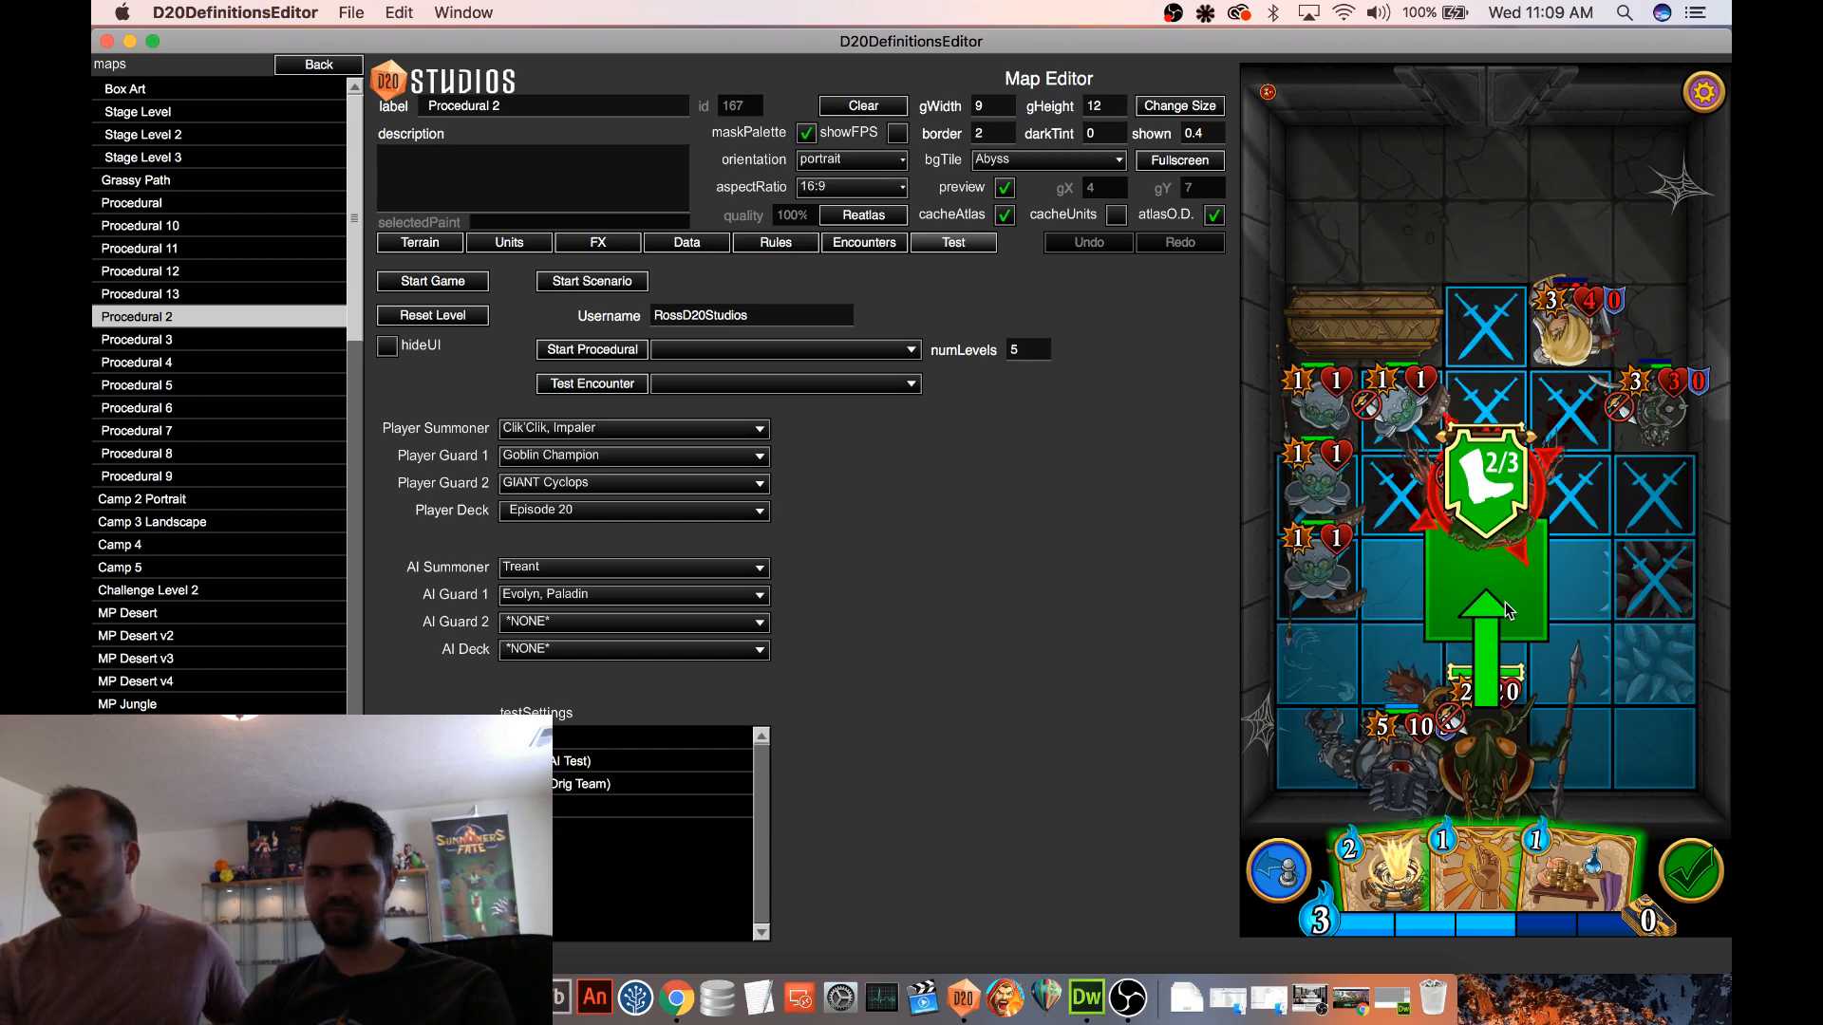
left_click(1479, 573)
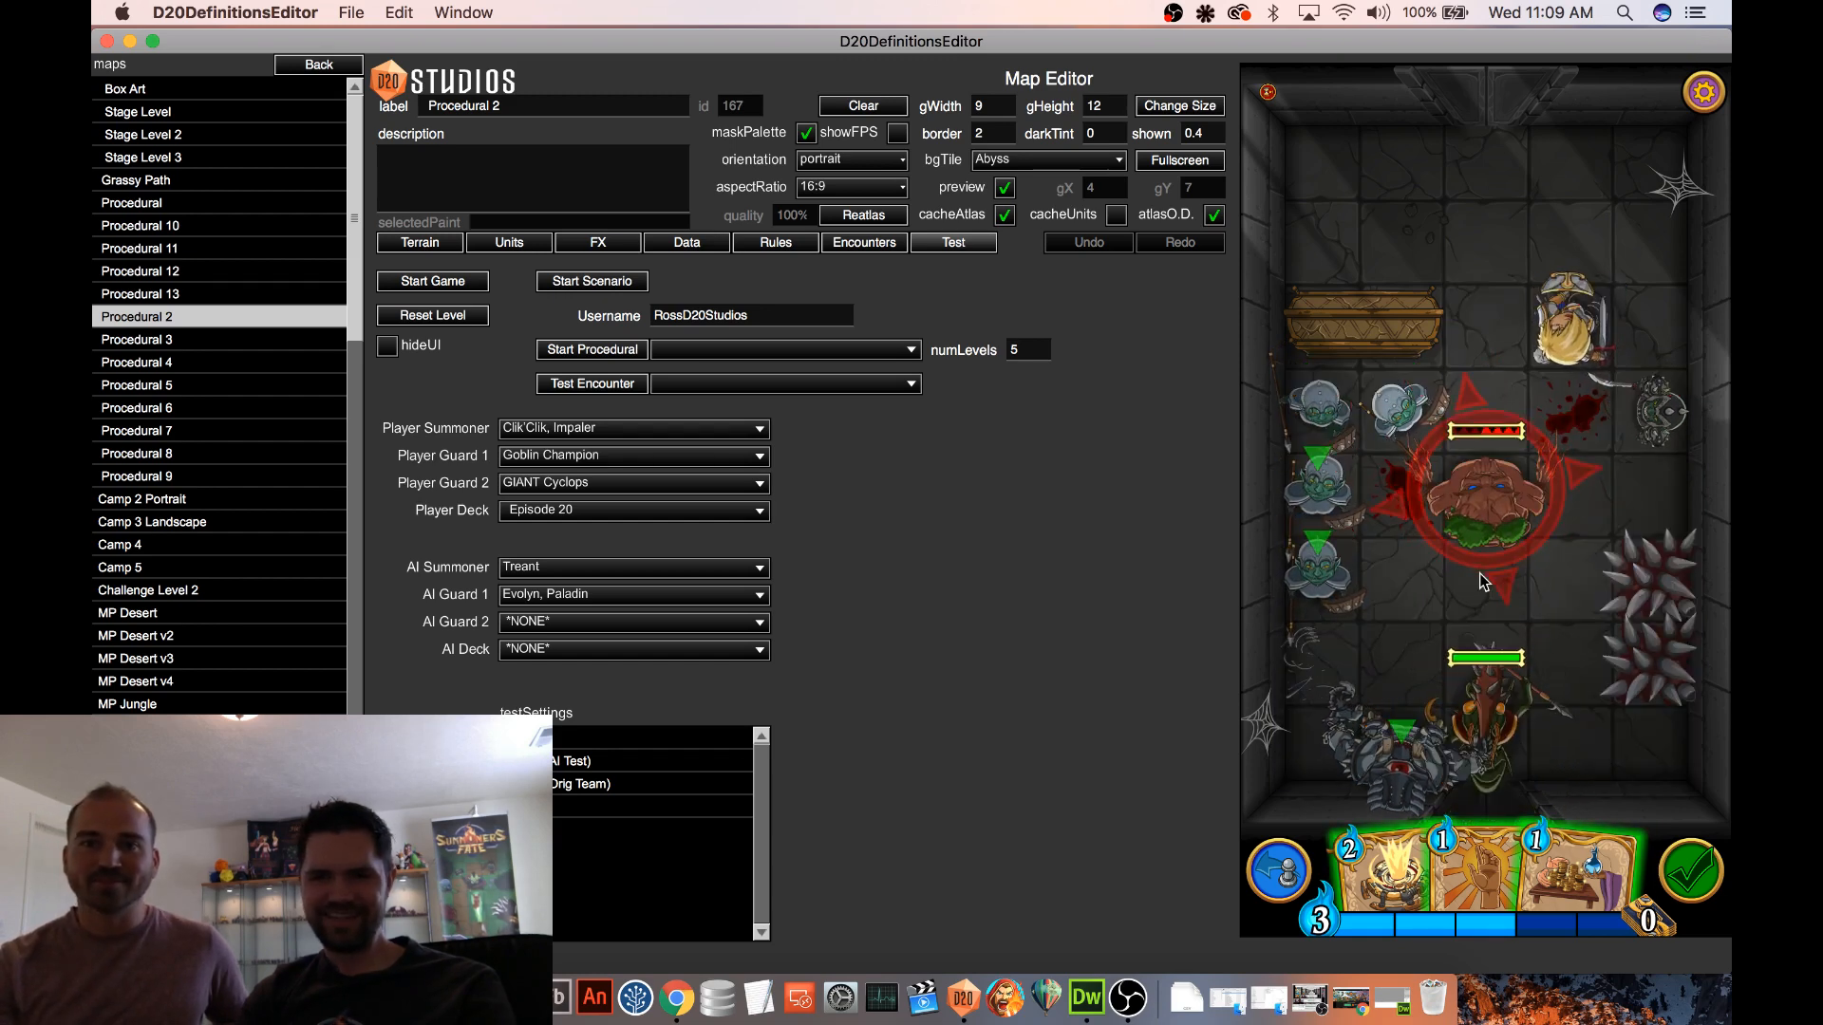
Inspect the Treant's card, then finish the Treant off with a Goblin Warrior and leave the completed match
left_click(1486, 491)
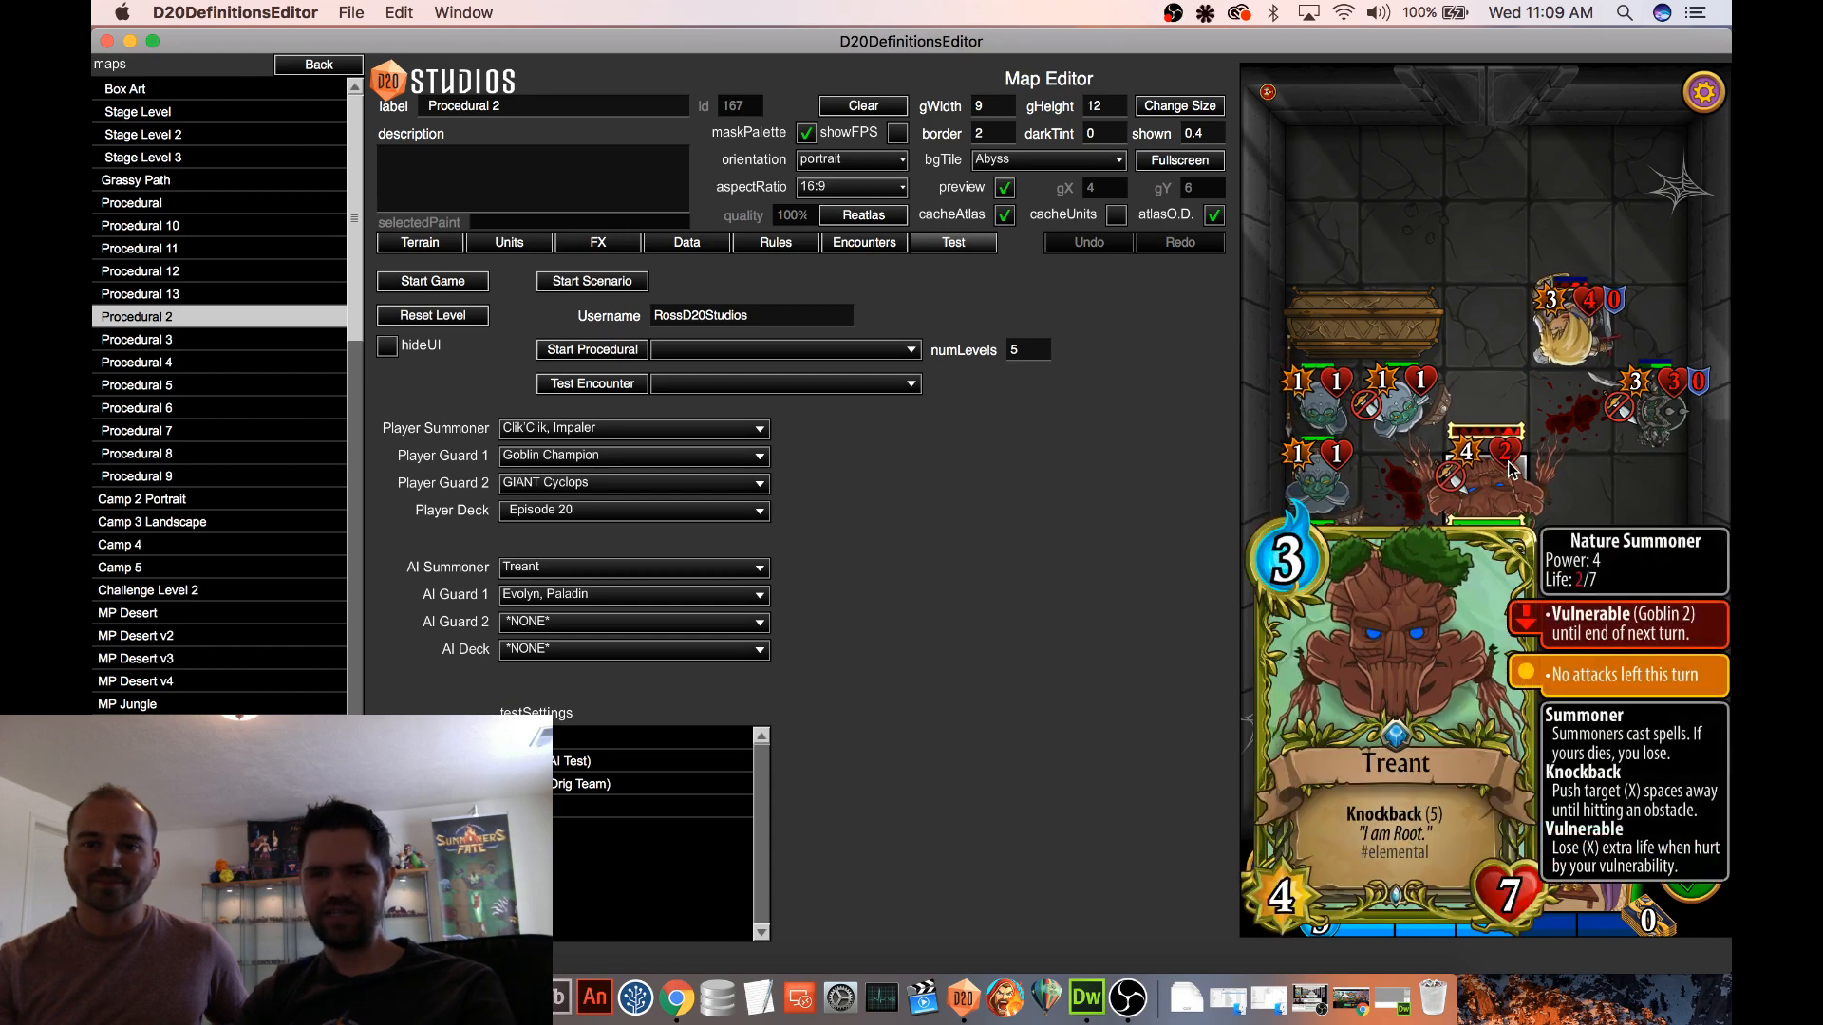
left_click(1413, 429)
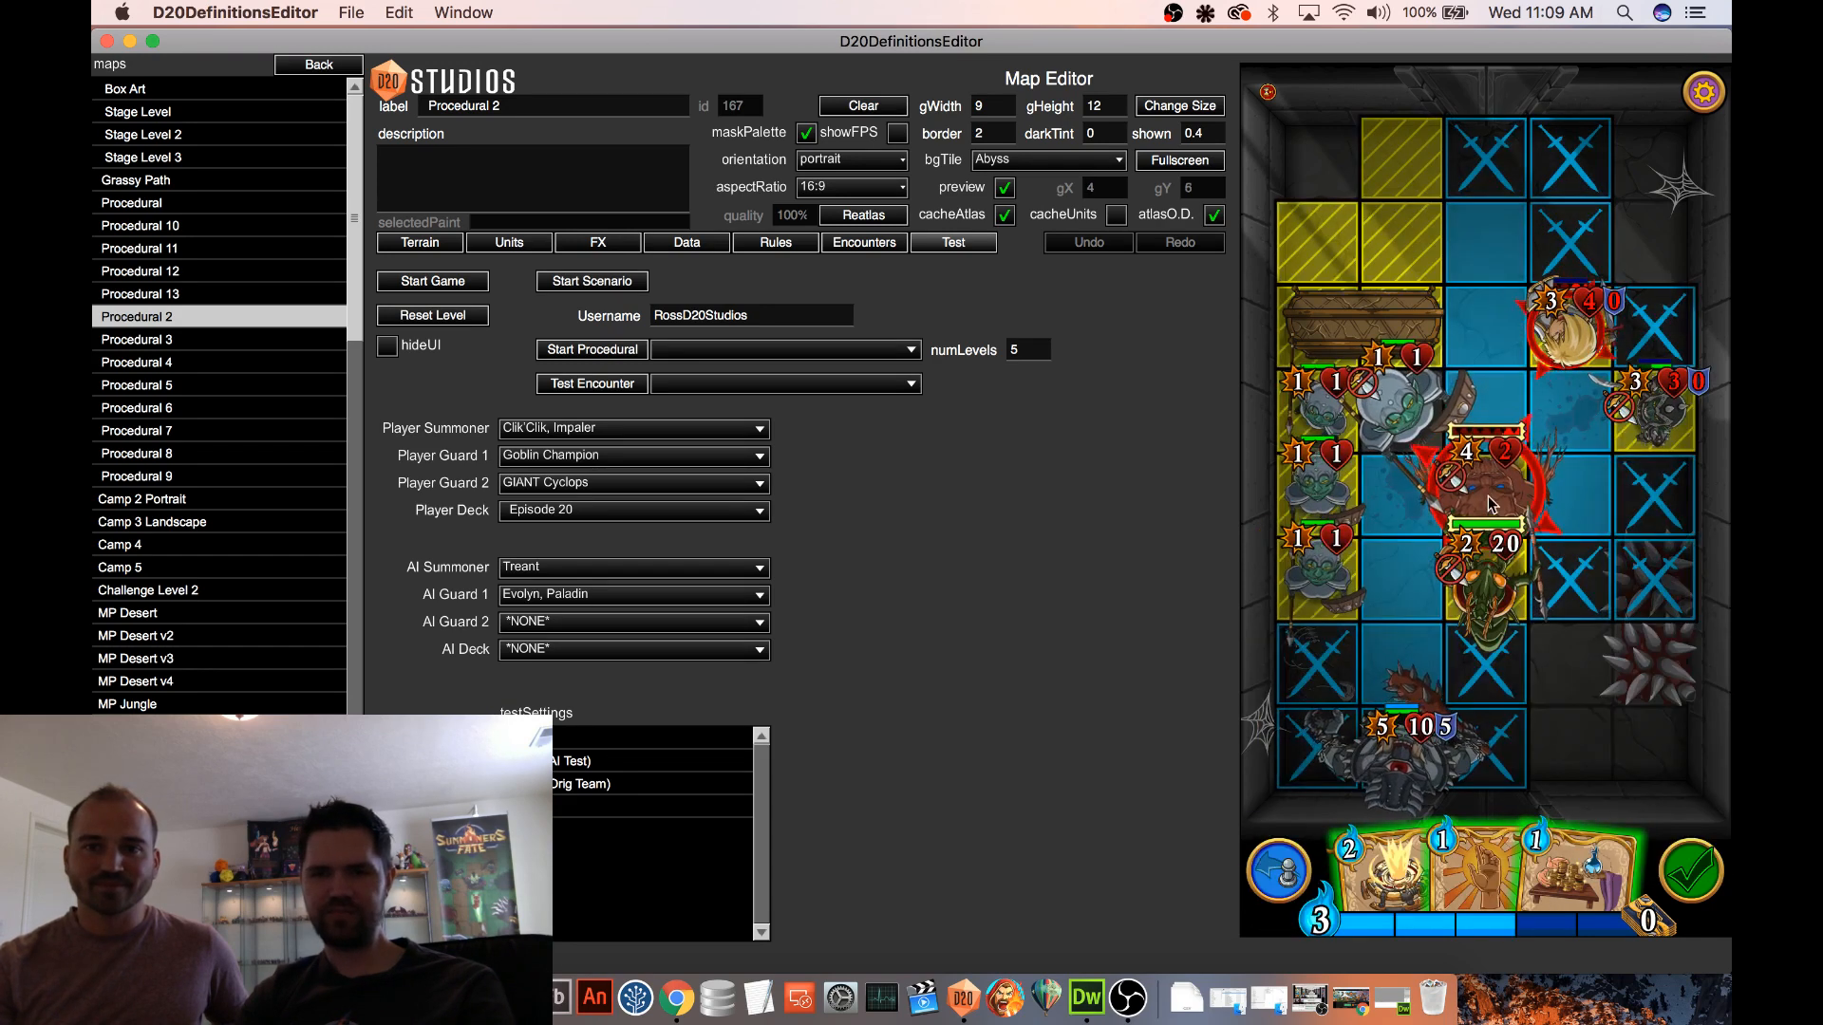
left_click(1487, 482)
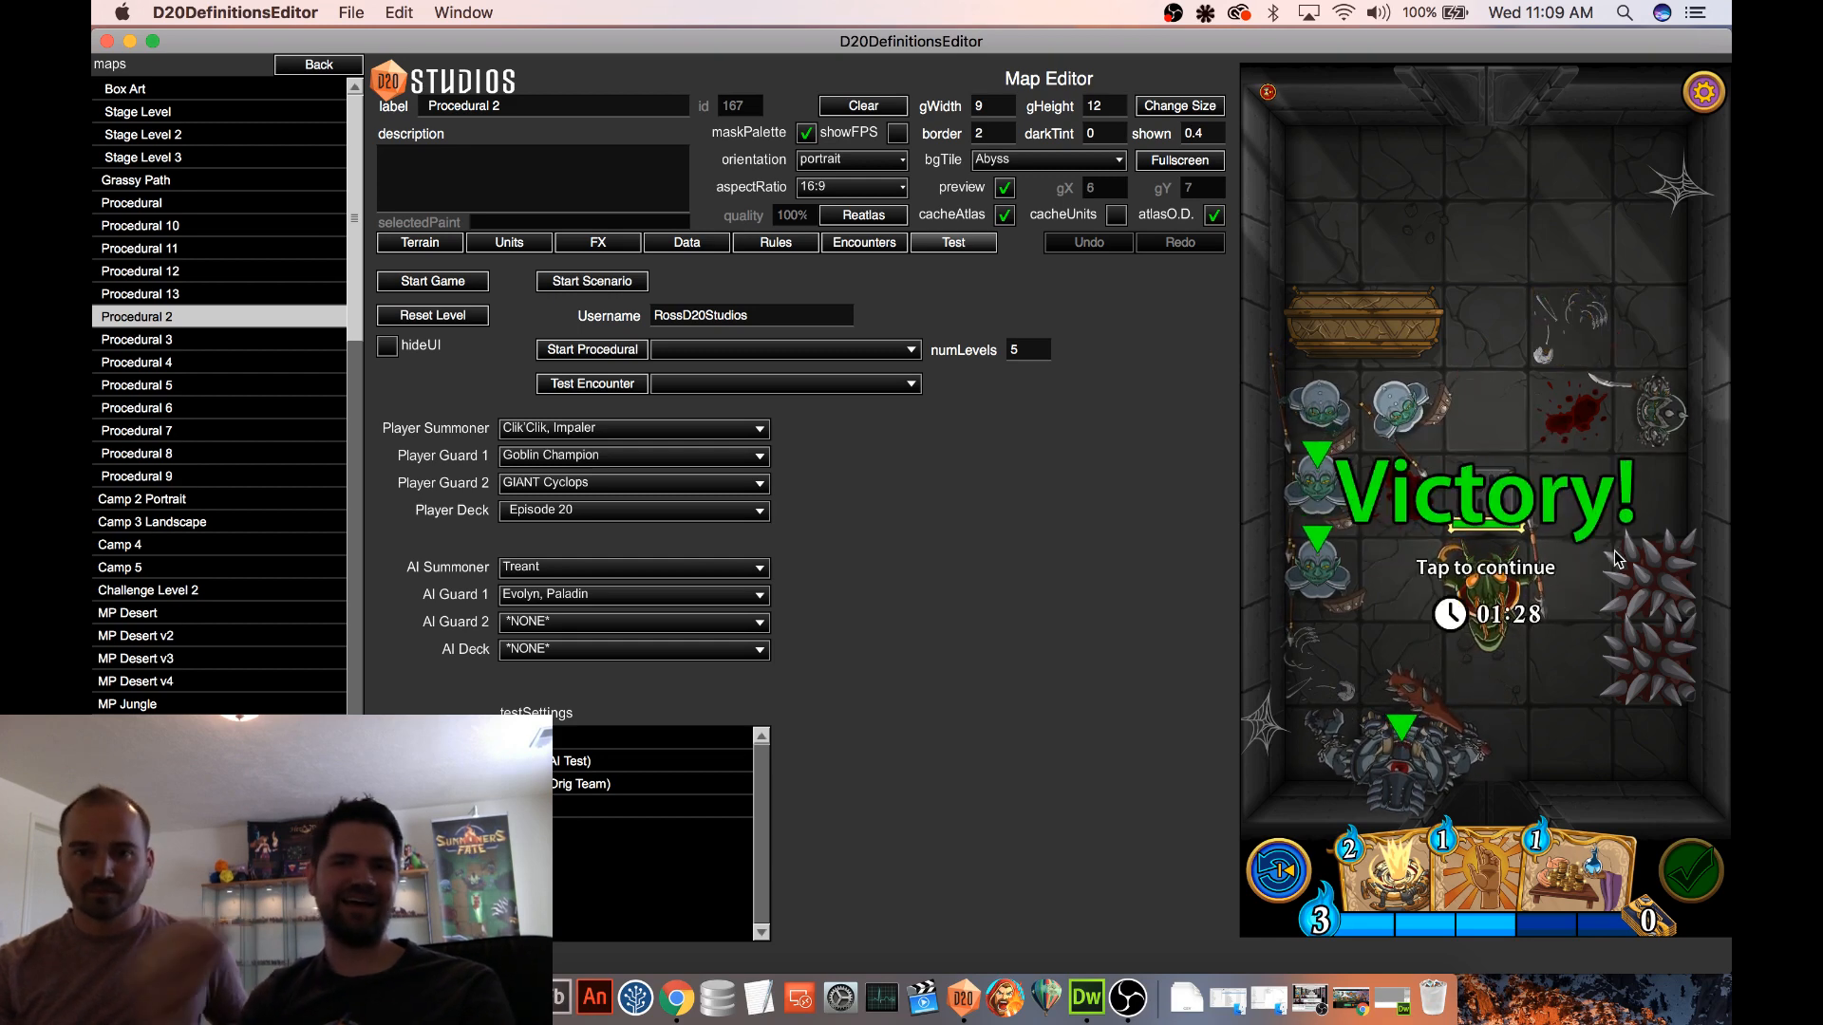
left_click(1461, 419)
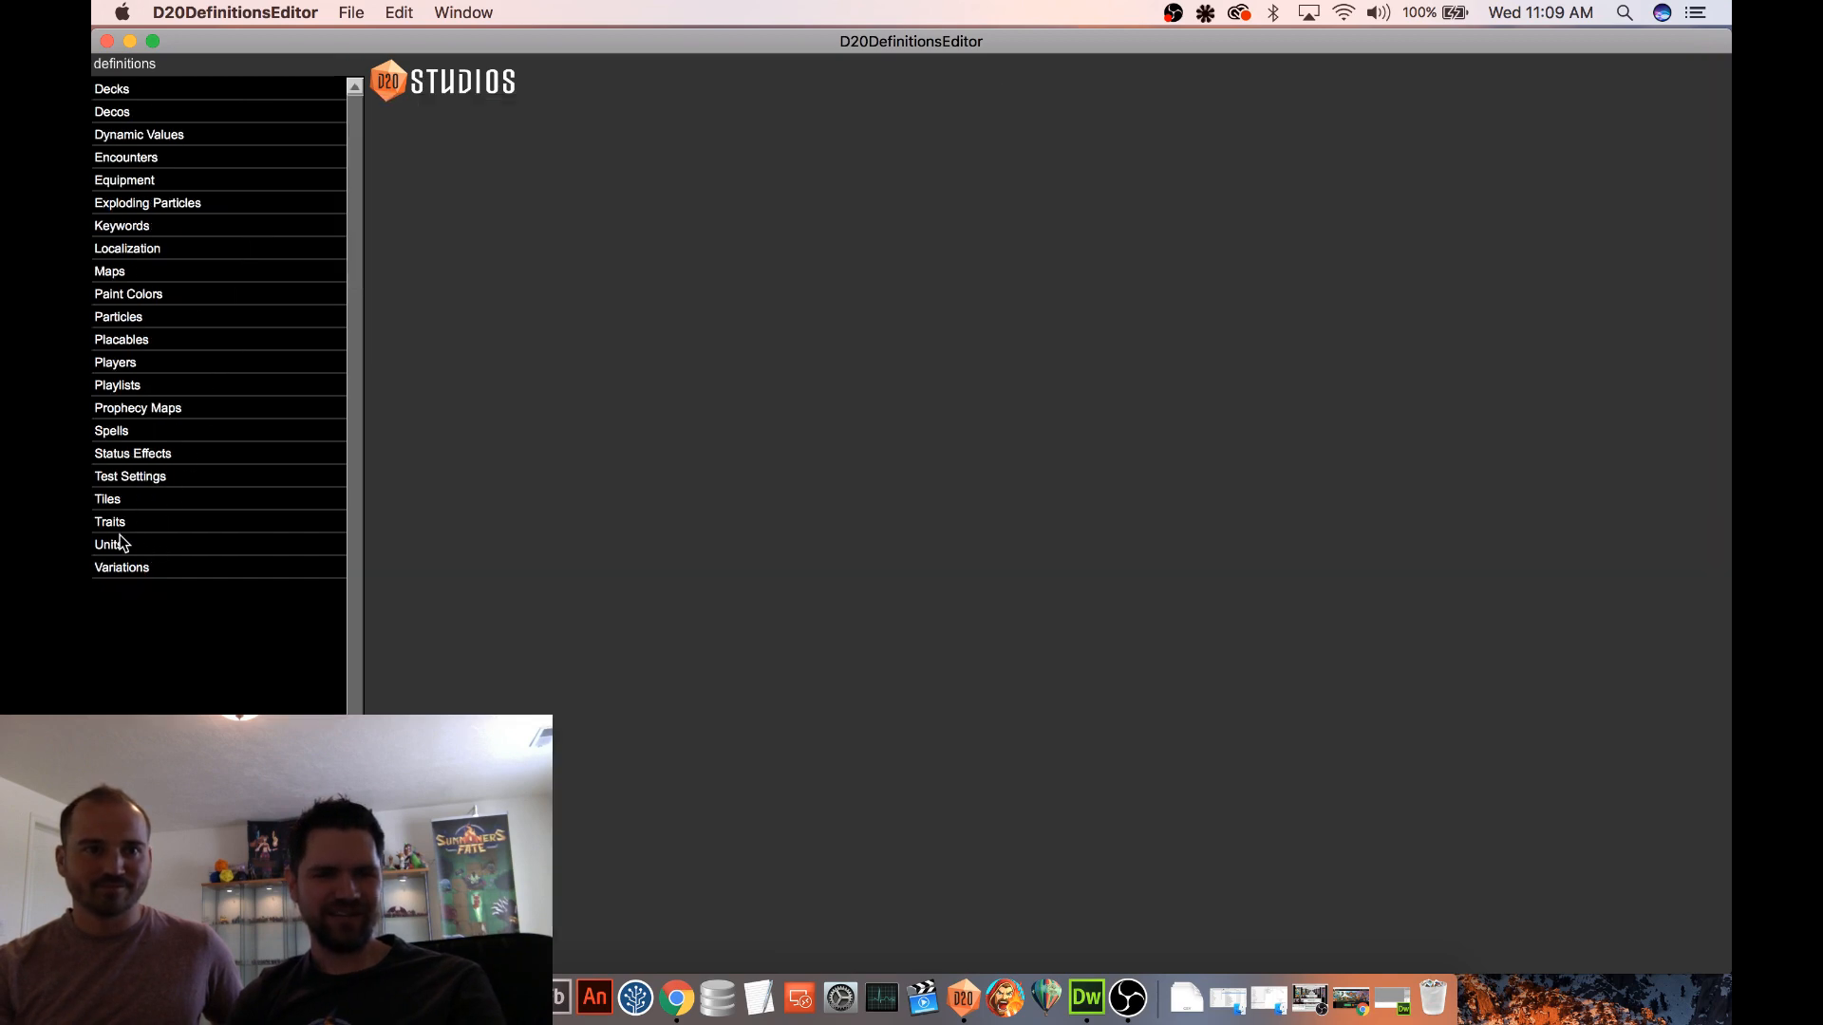
Switch from the maps to the units list, dismiss the bug report and open the Goblin Champion for editing
left_click(120, 543)
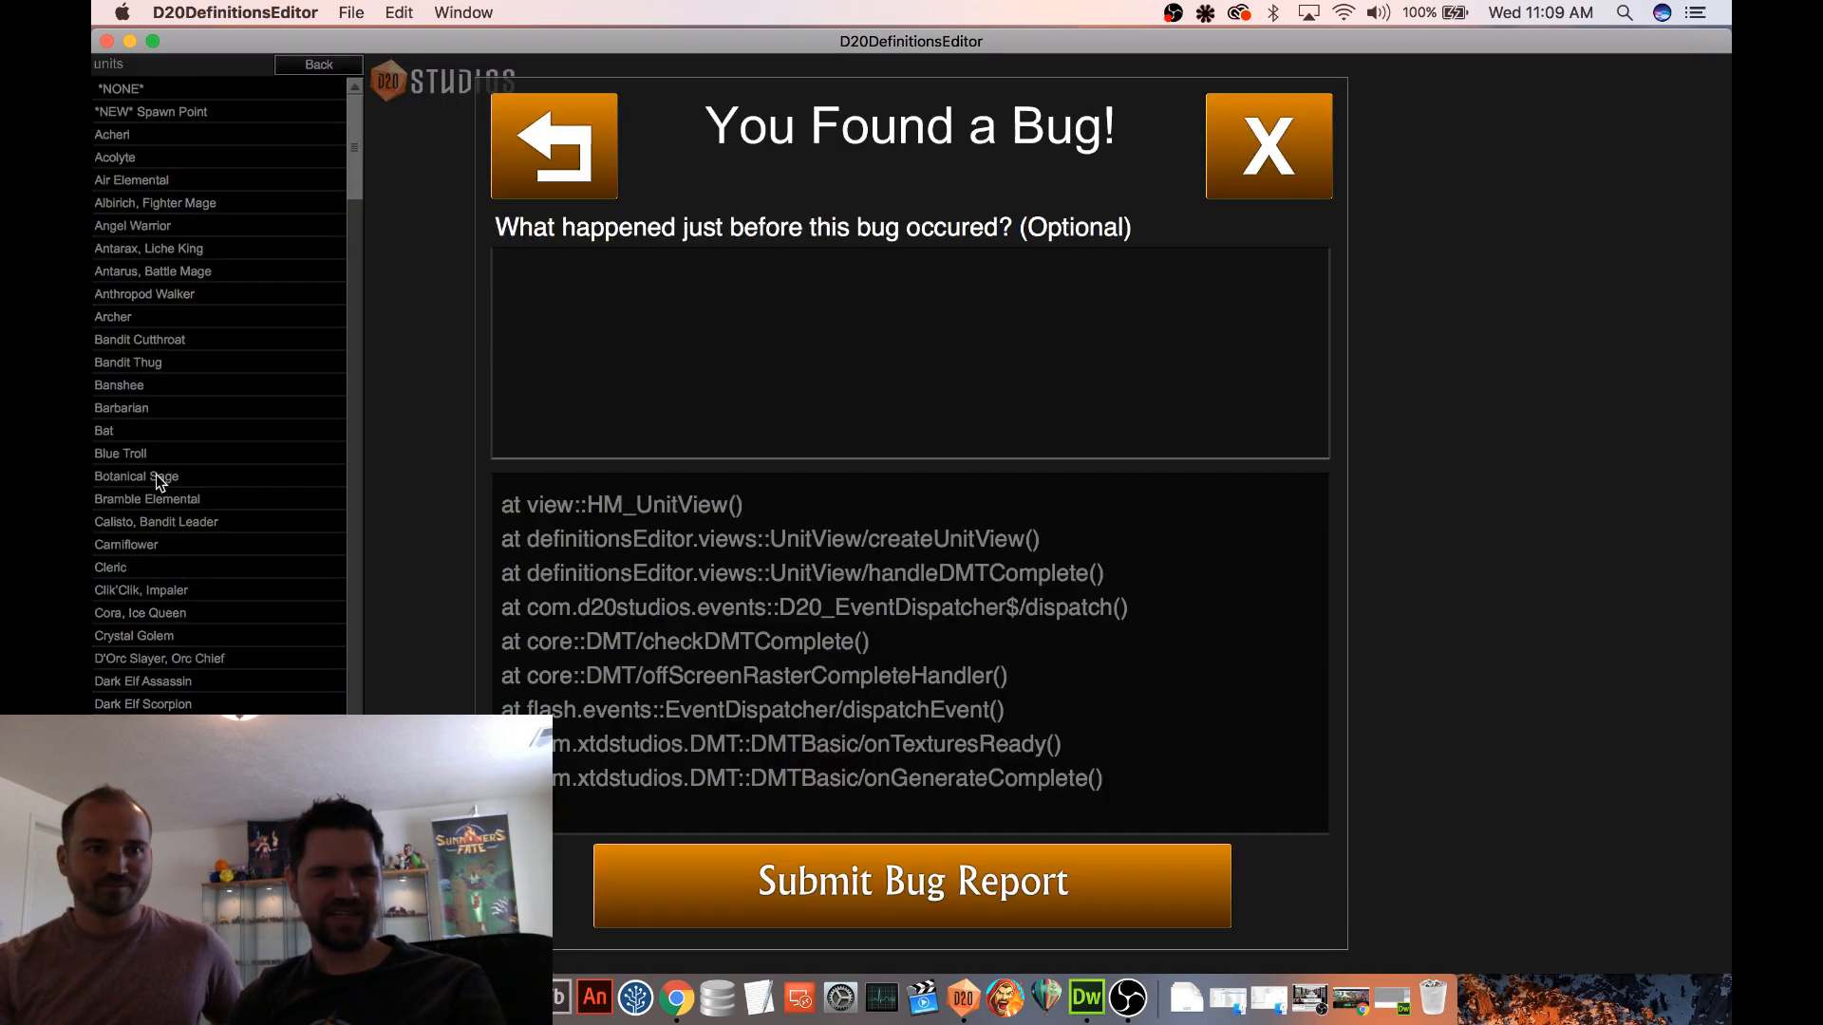
left_click(1235, 152)
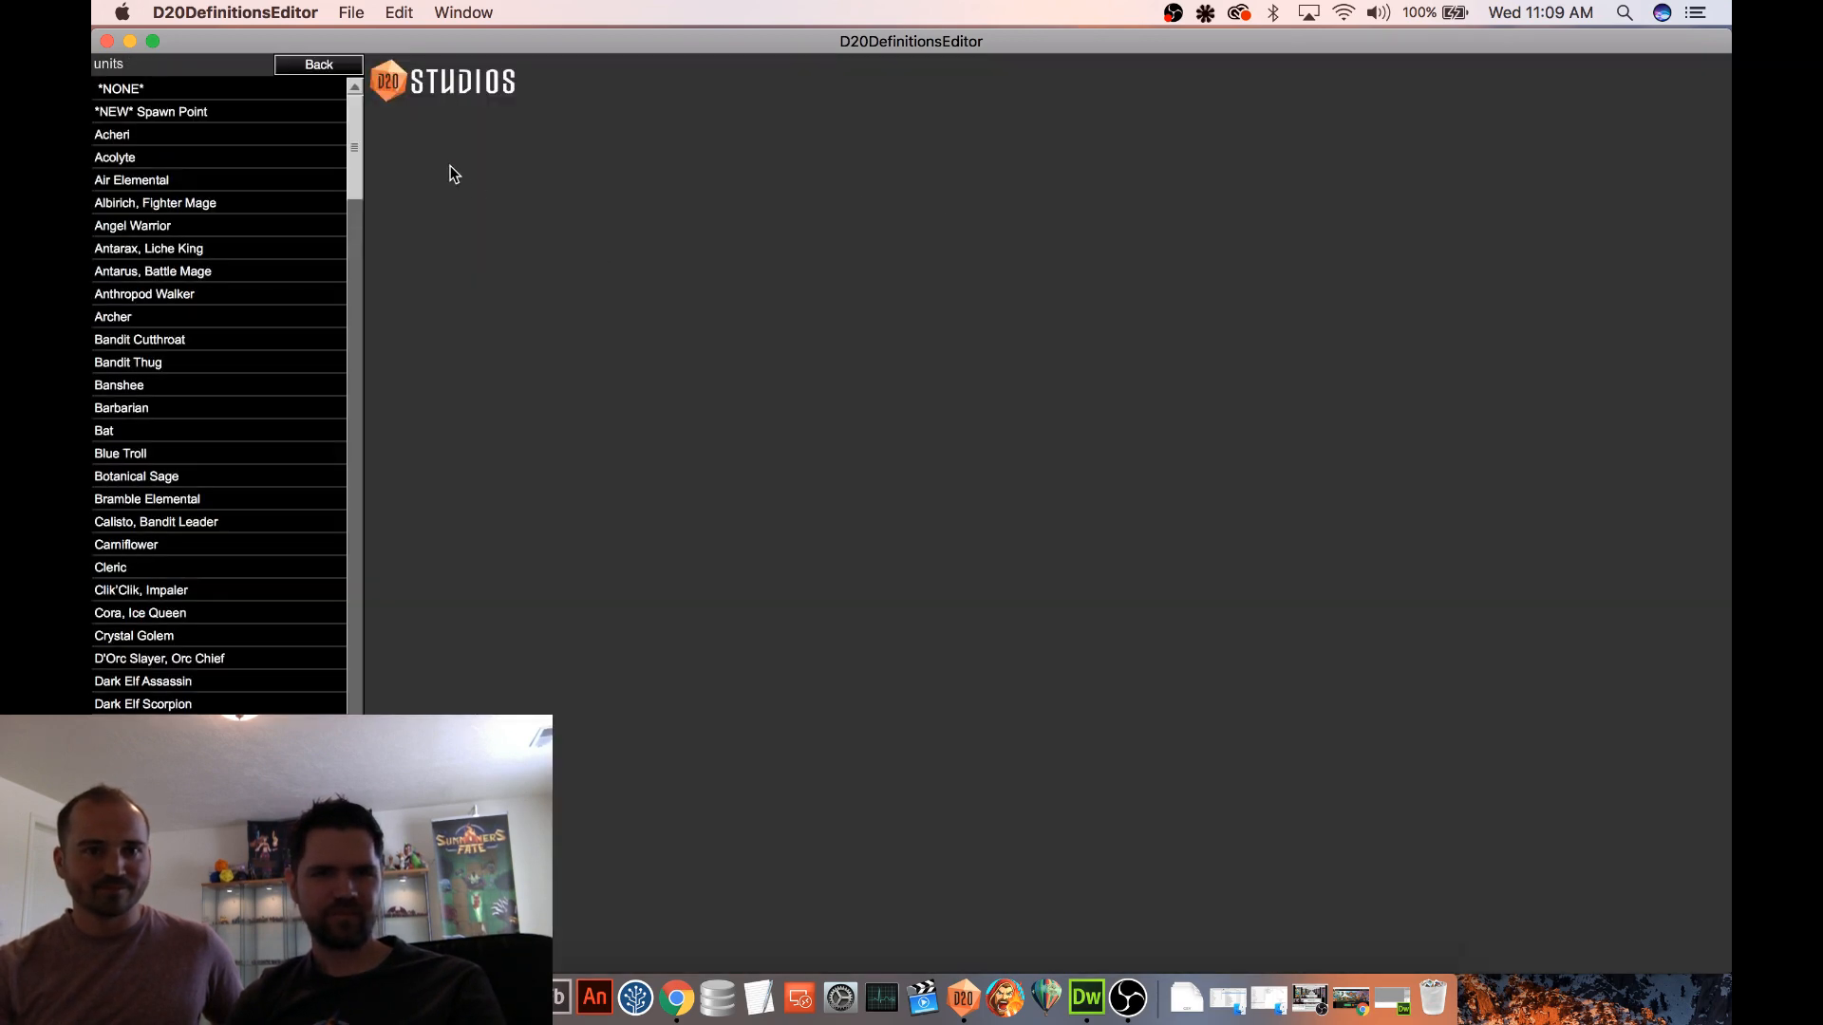
left_click_drag(365, 145, 361, 278)
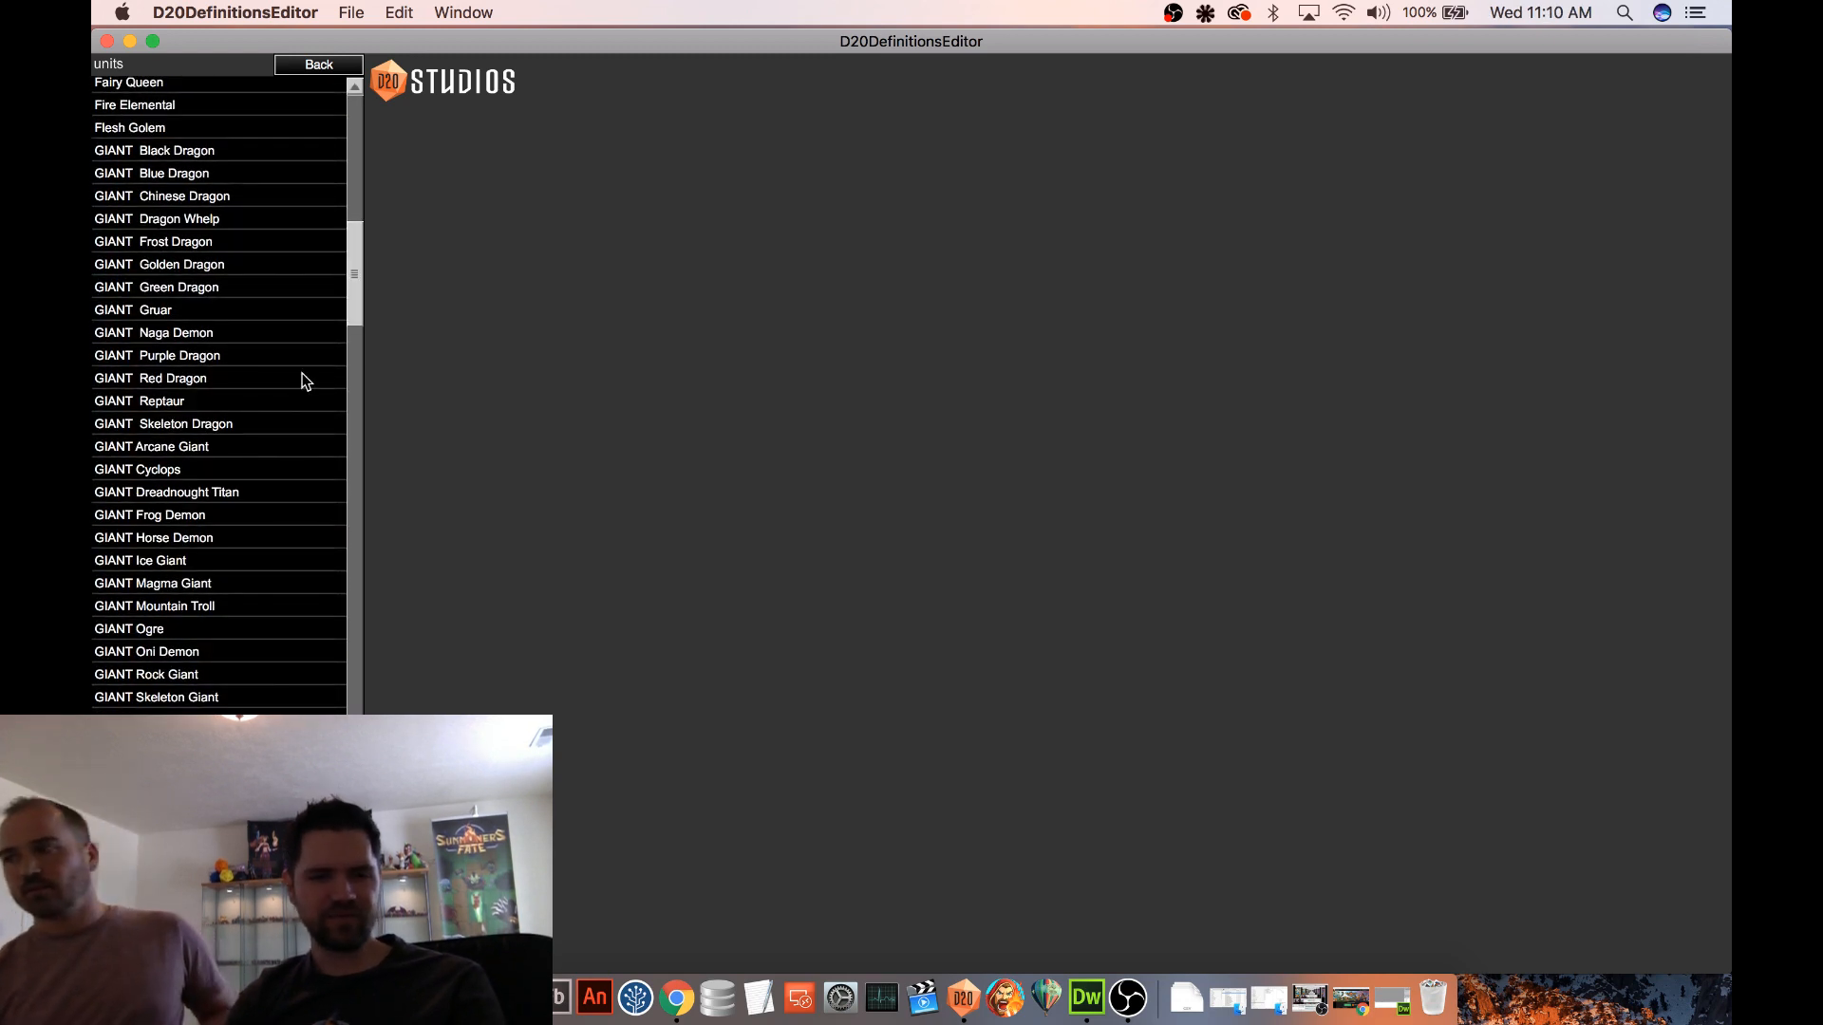
scroll(305, 378, "down", 2)
scroll(228, 817, "down", 3)
left_click(228, 855)
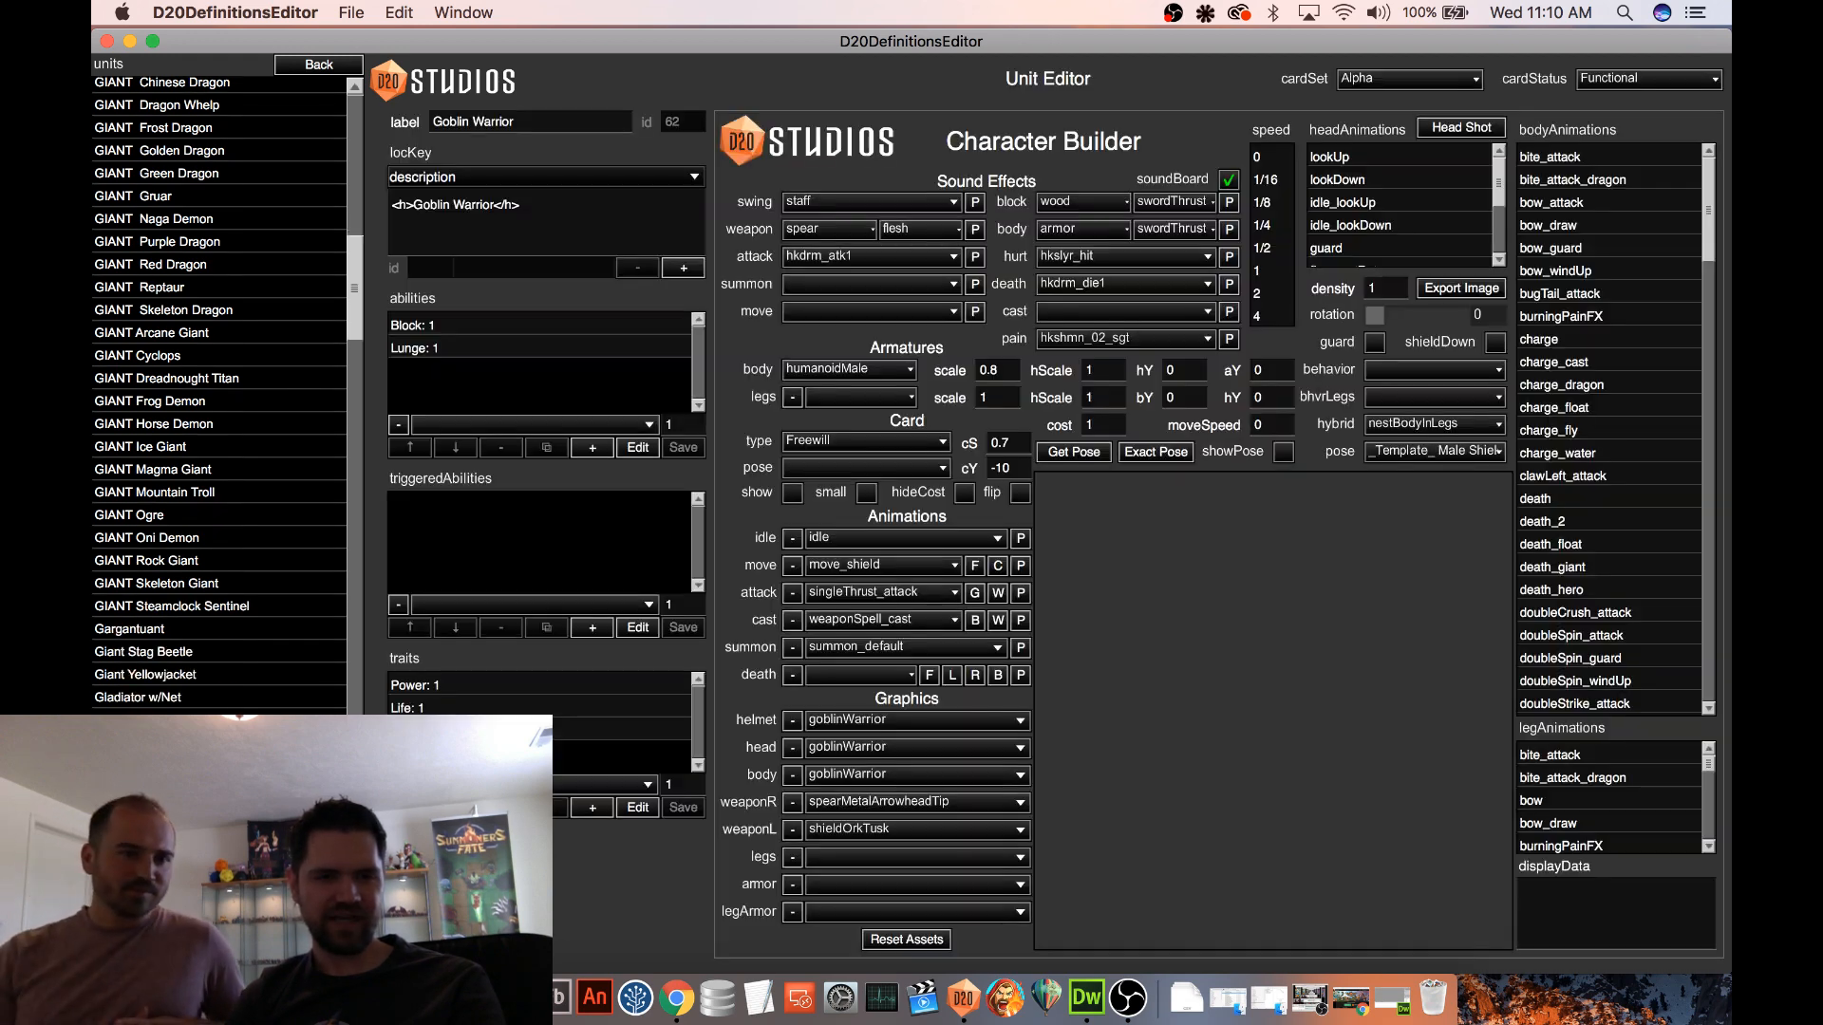
left_click(228, 788)
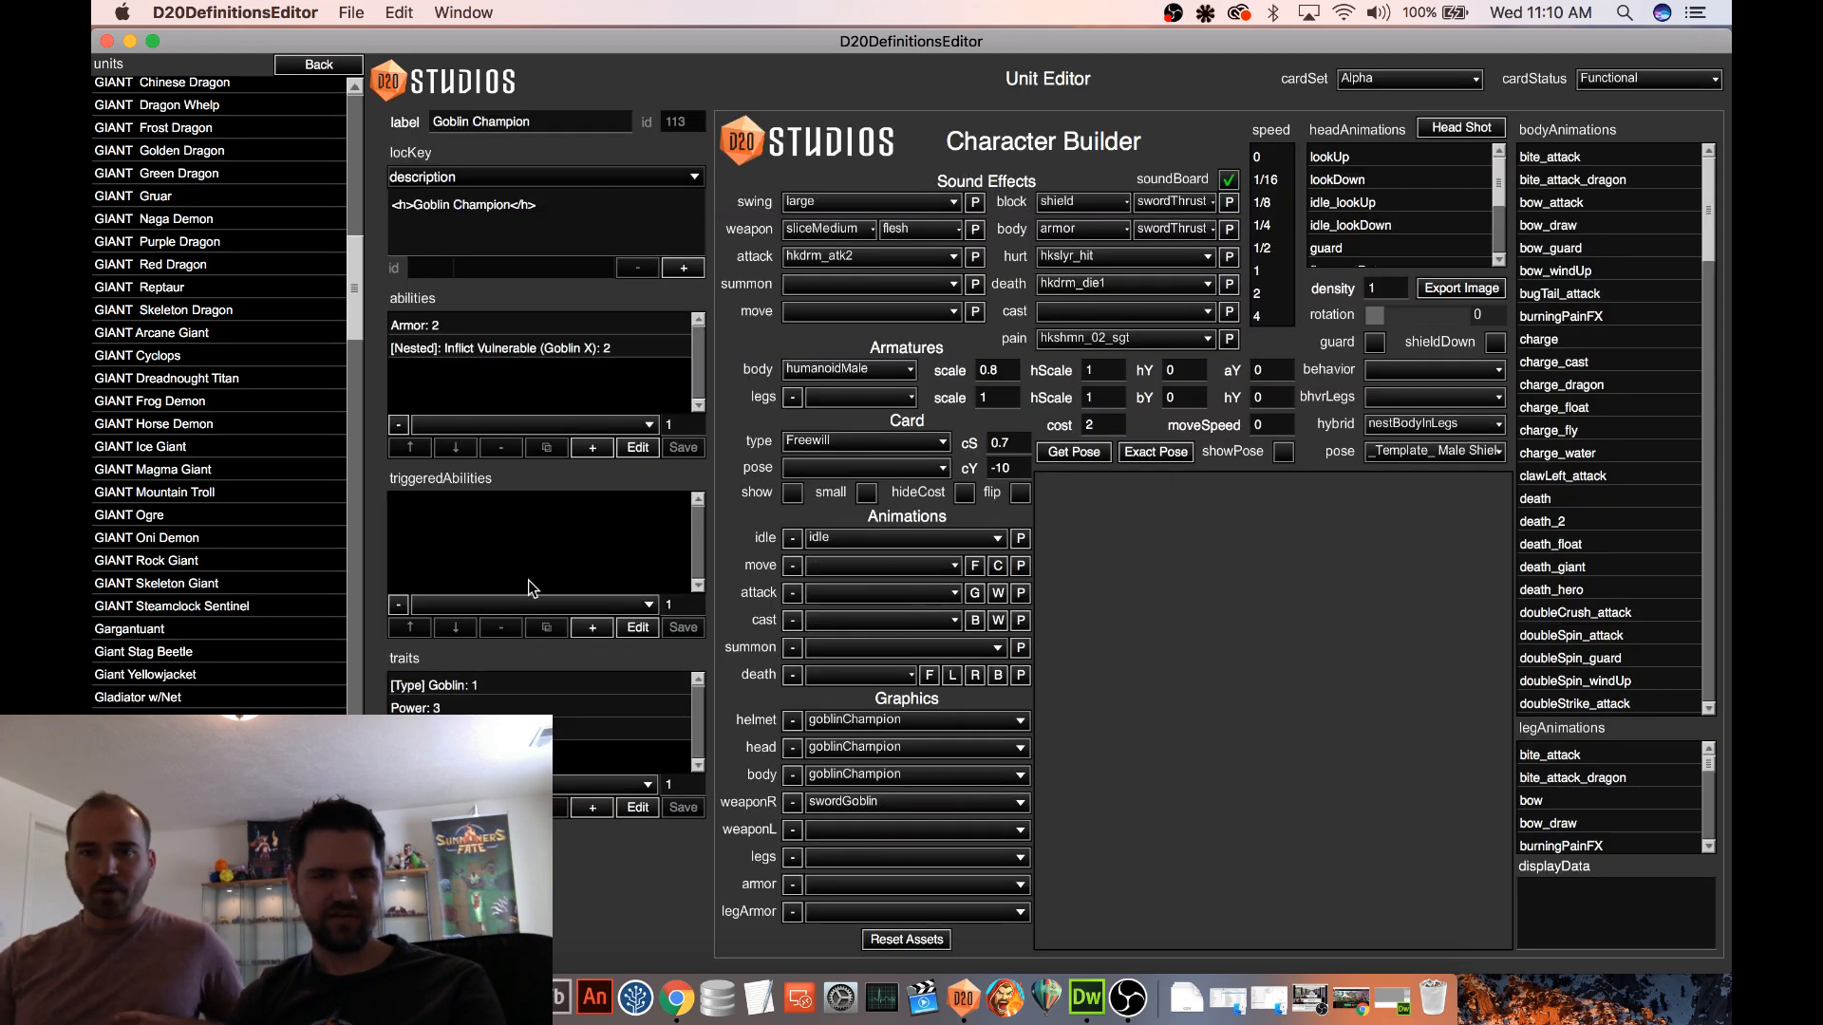
Preview the Goblin Champion's card and add the [Range] Attack Throw ability with value 1 to the unit
left_click(795, 493)
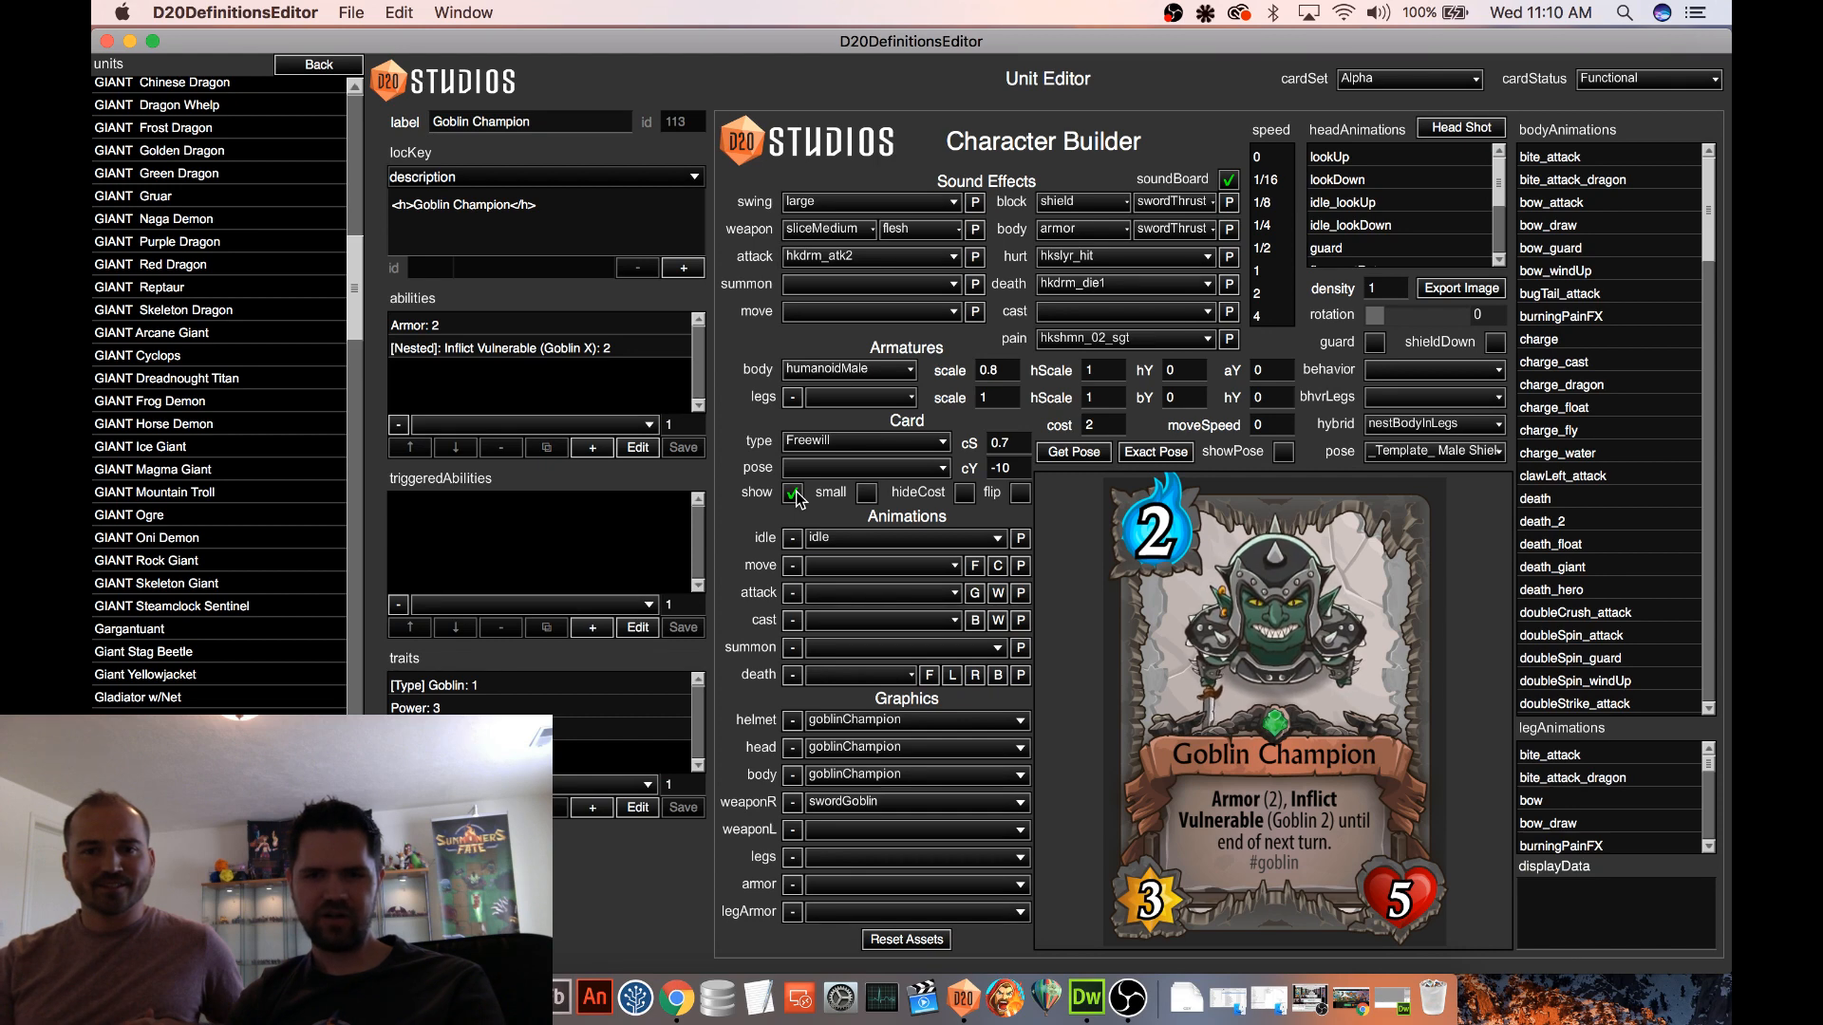
left_click(793, 493)
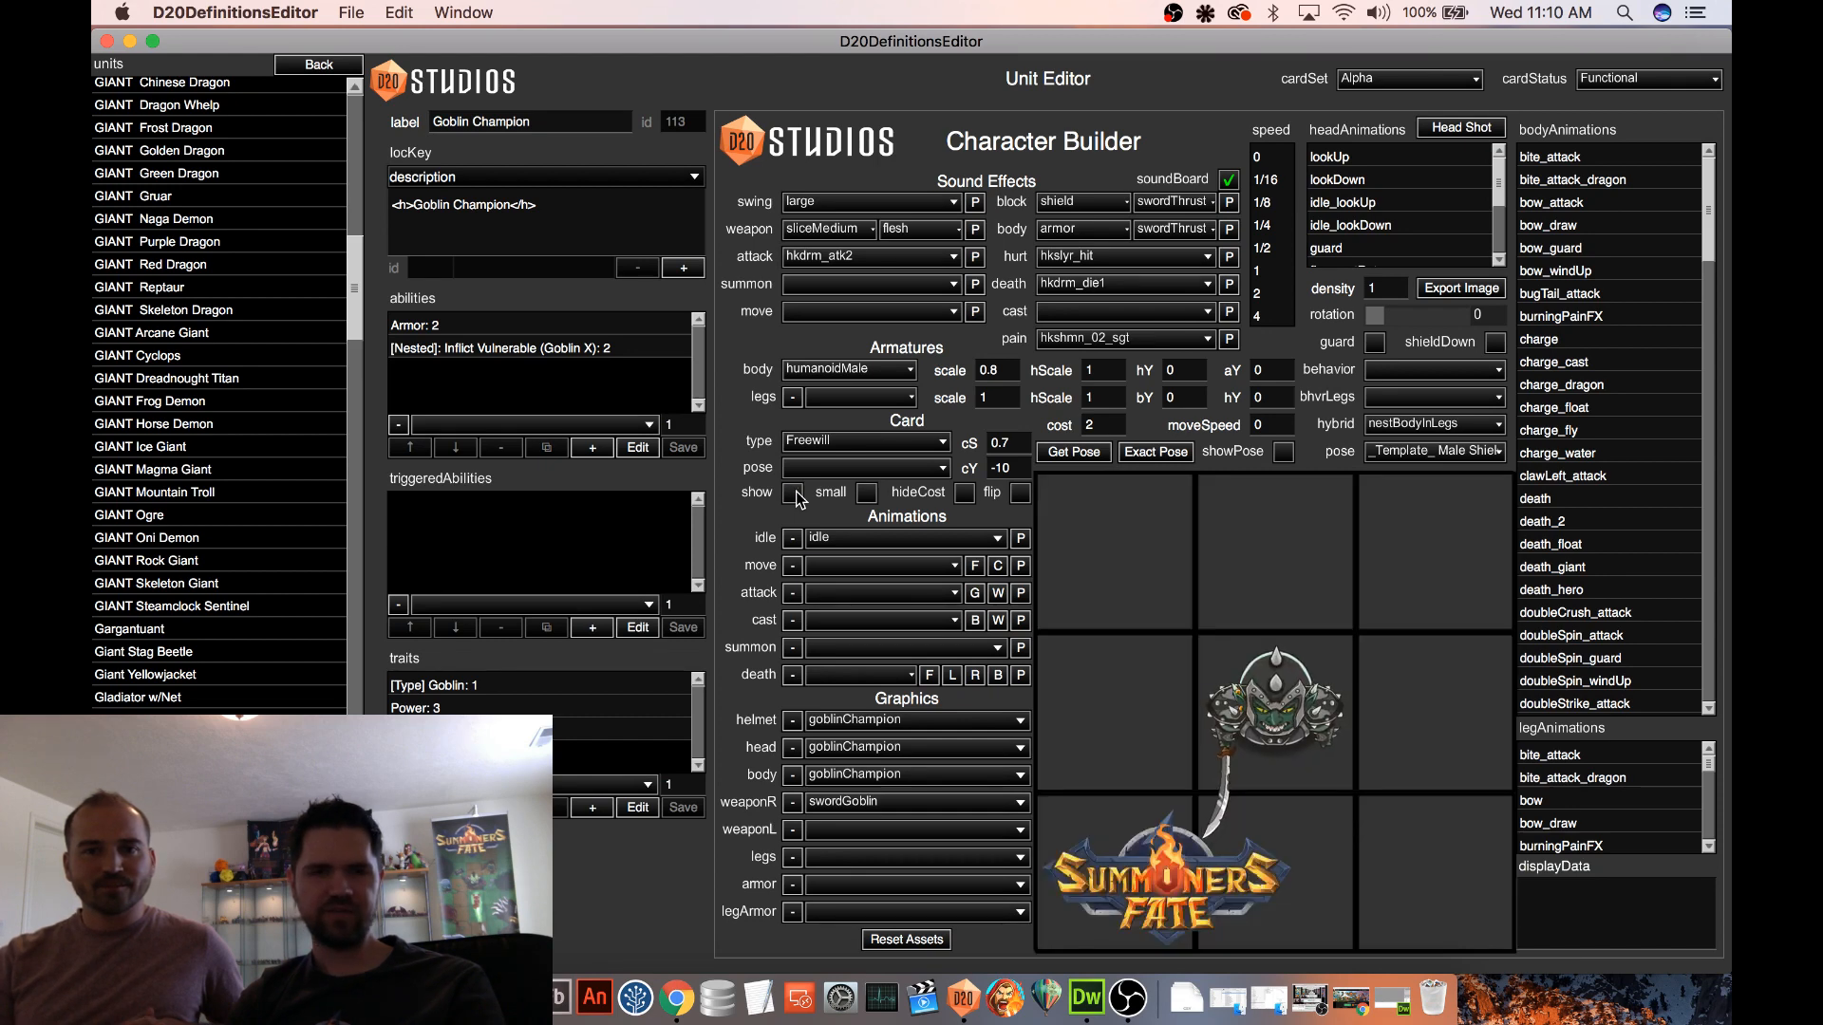
left_click(582, 423)
scroll(644, 323, "down", 10)
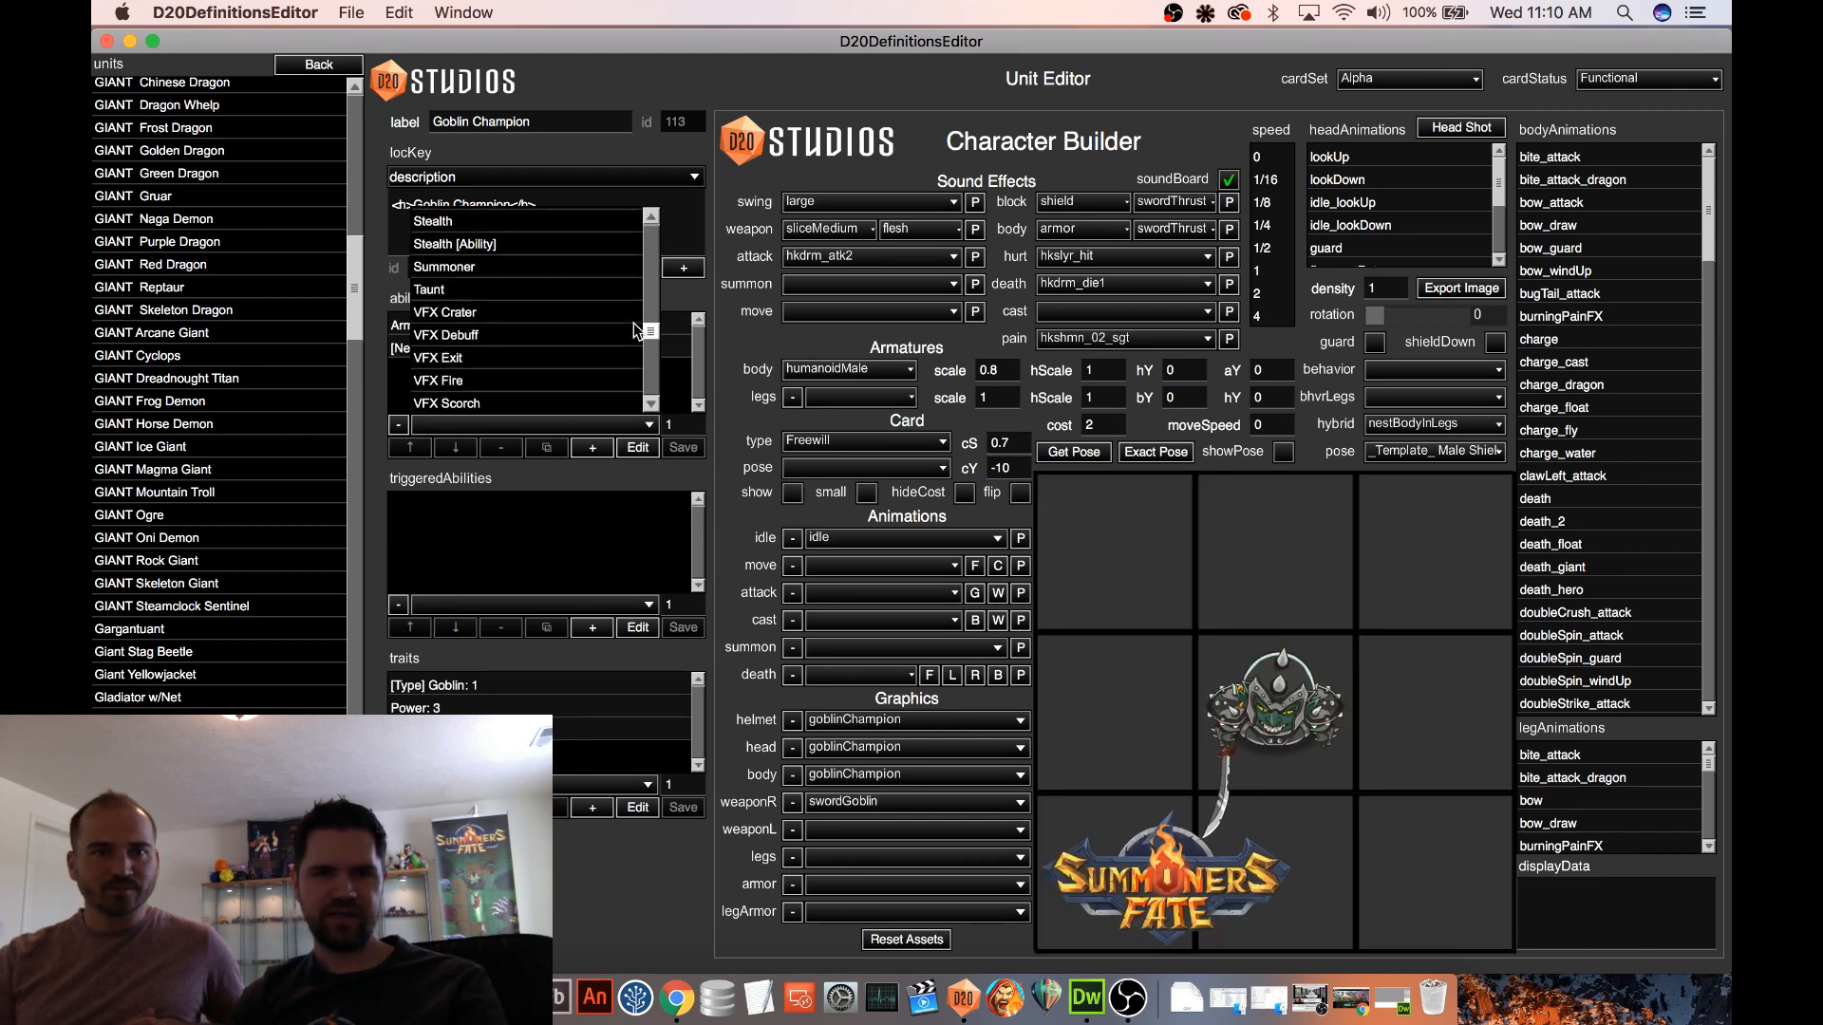
scroll(640, 351, "down", 5)
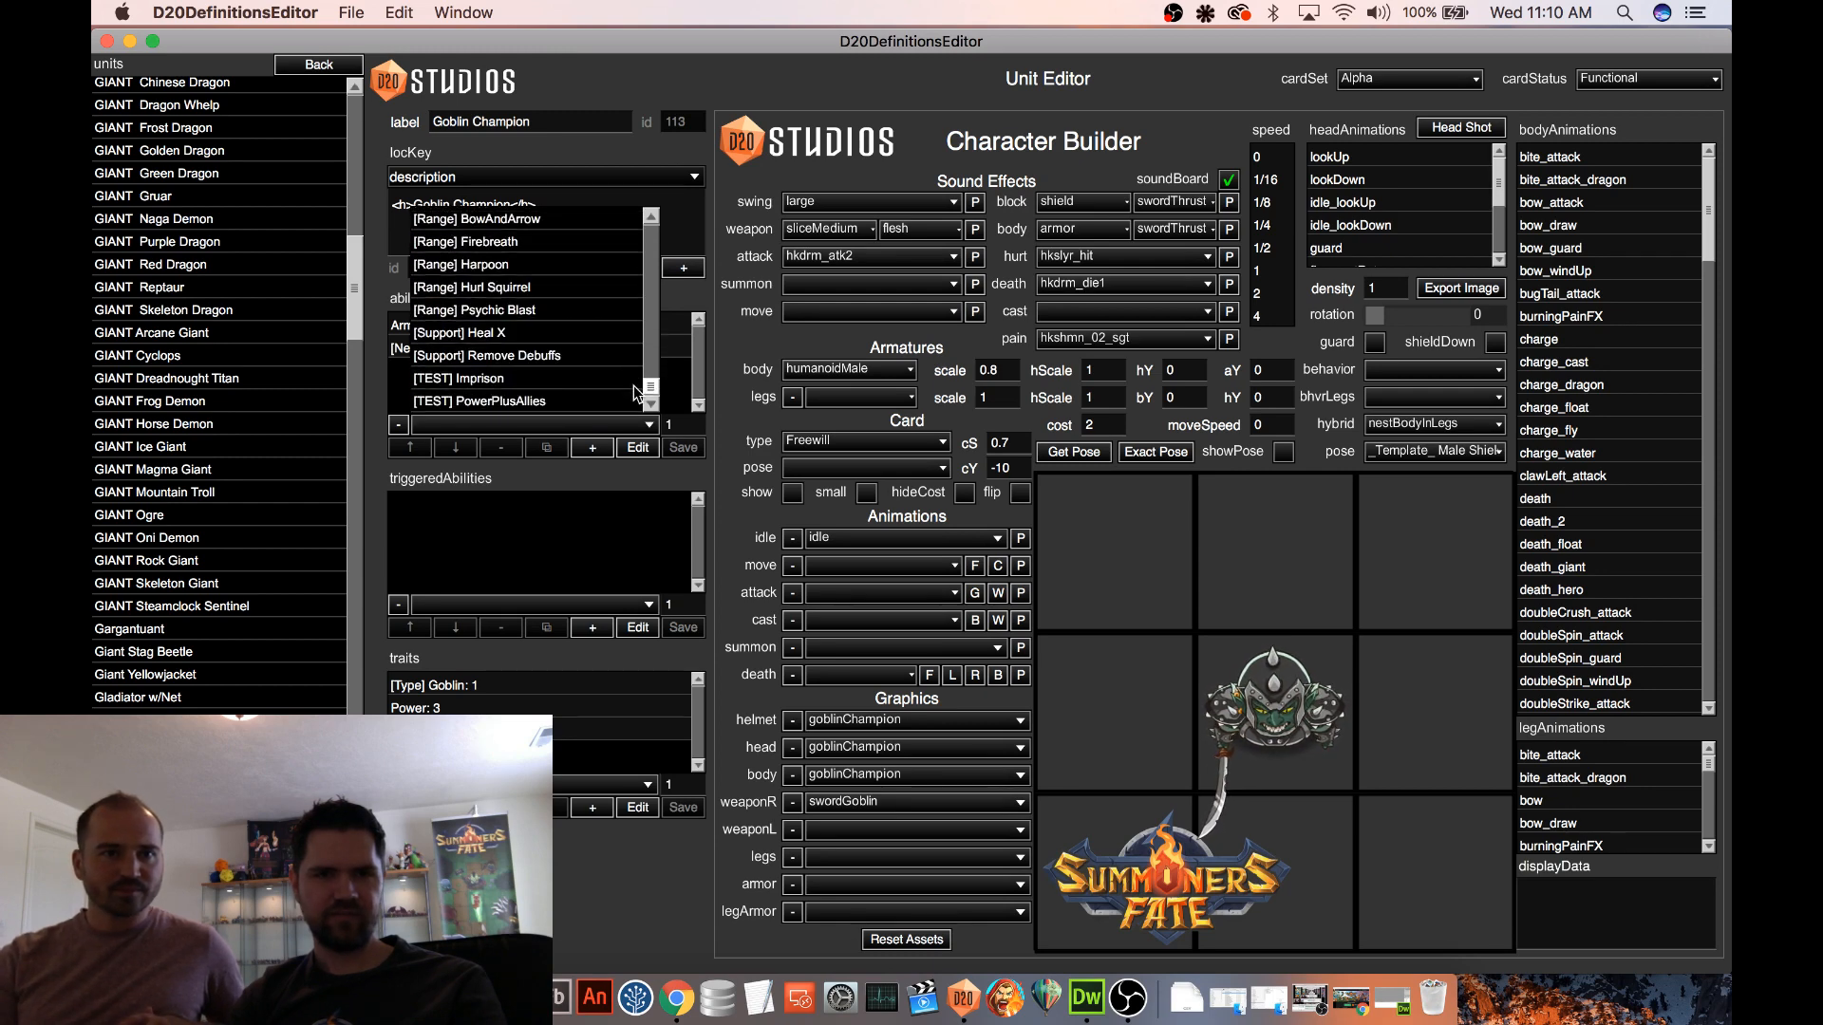
scroll(553, 327, "up", 3)
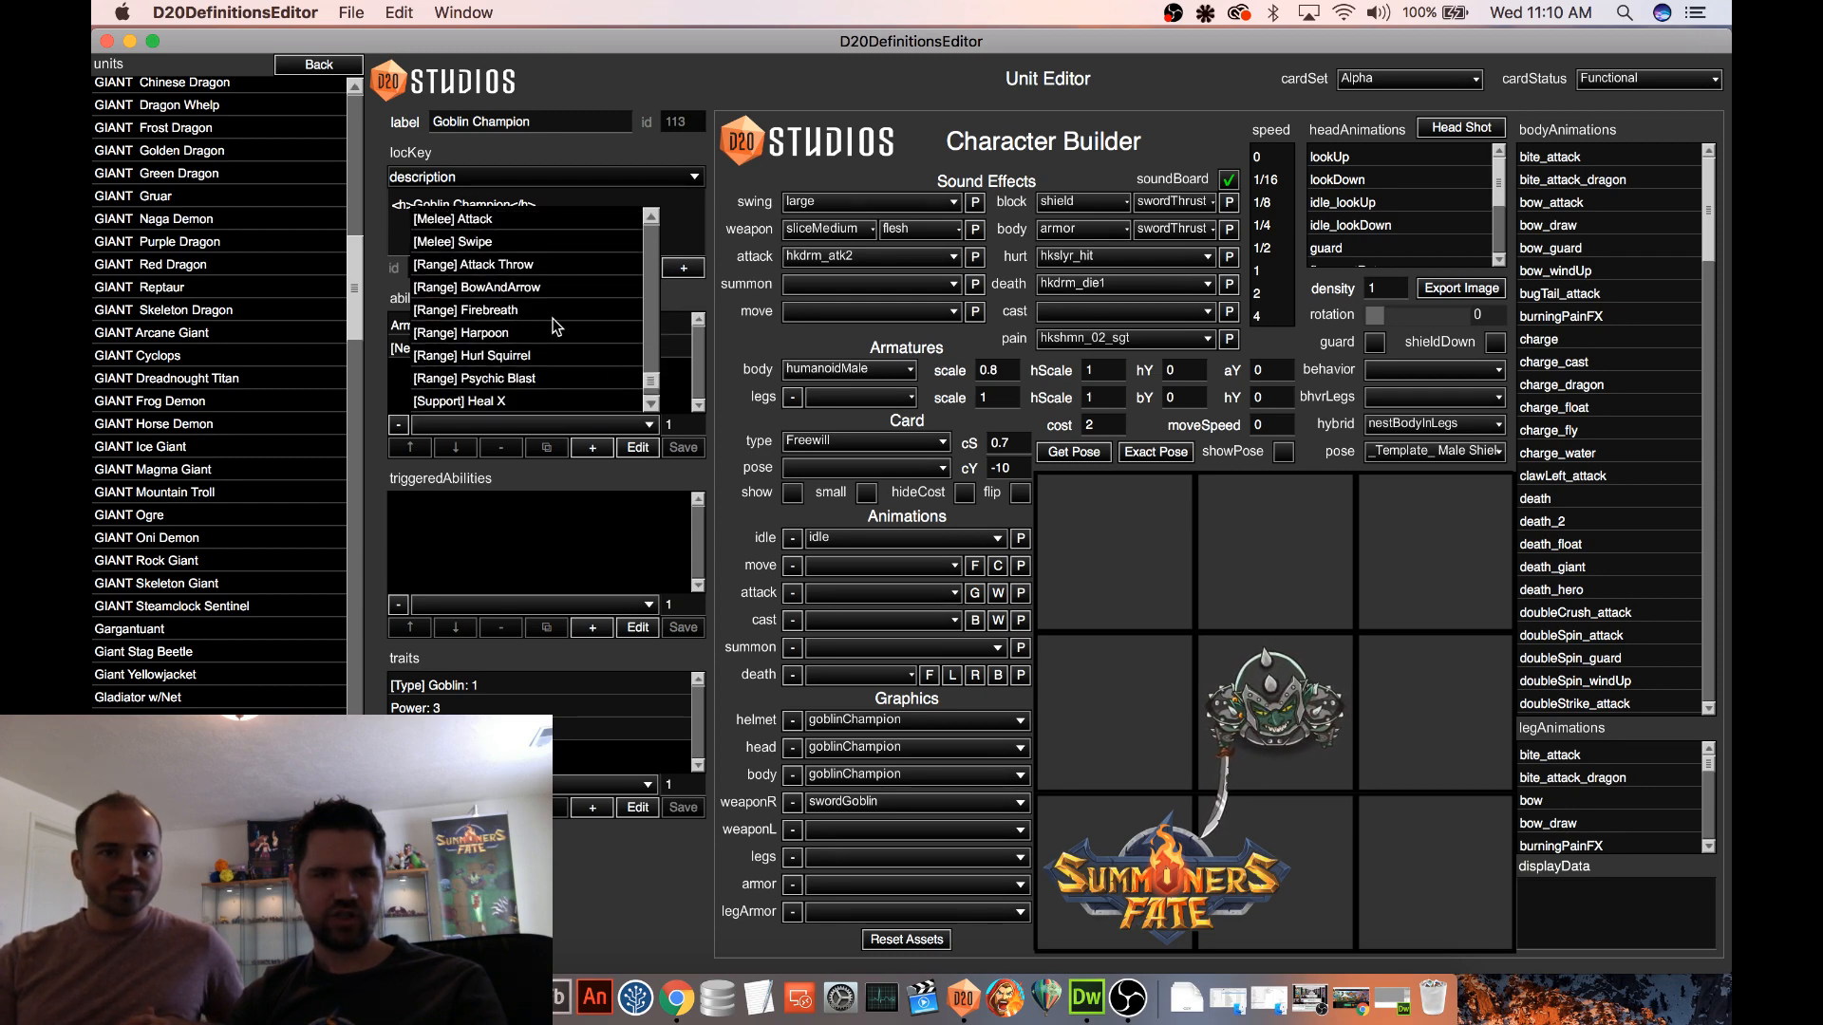
left_click(521, 266)
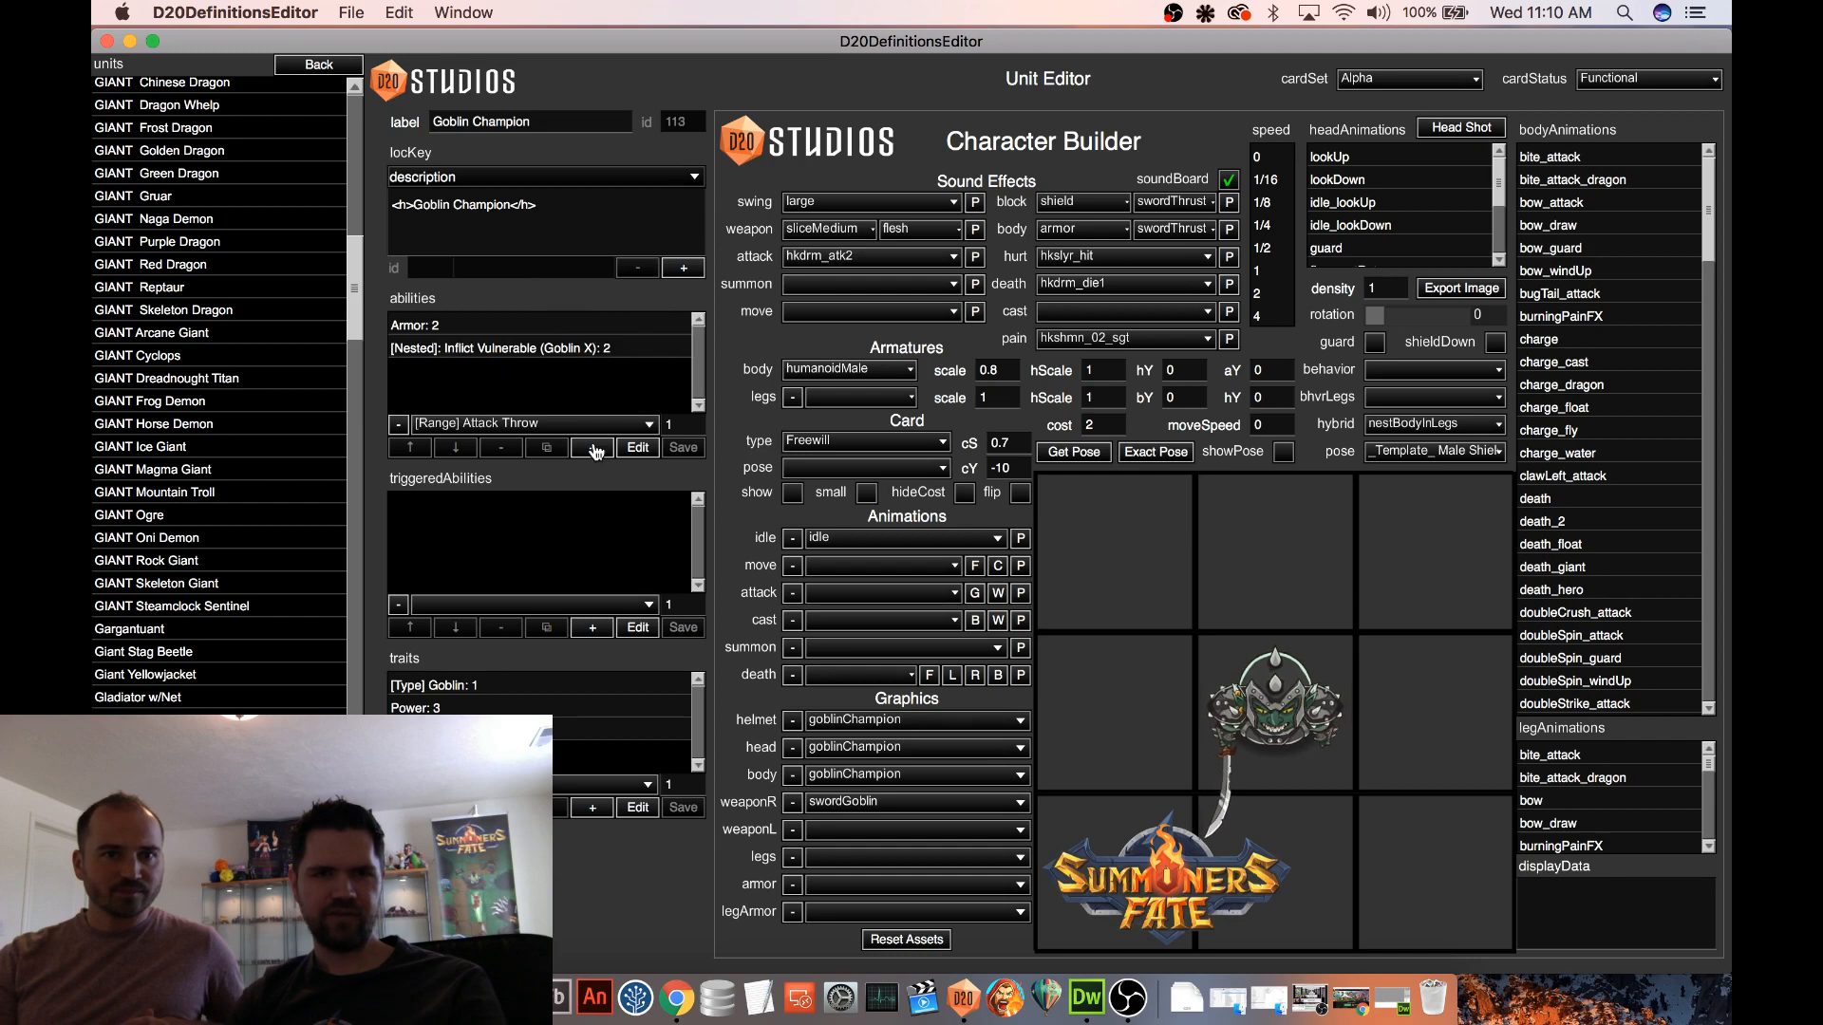
left_click(594, 452)
Show the Goblin Champion's card and move [Range] Attack Throw to the top of its abilities
left_click(791, 494)
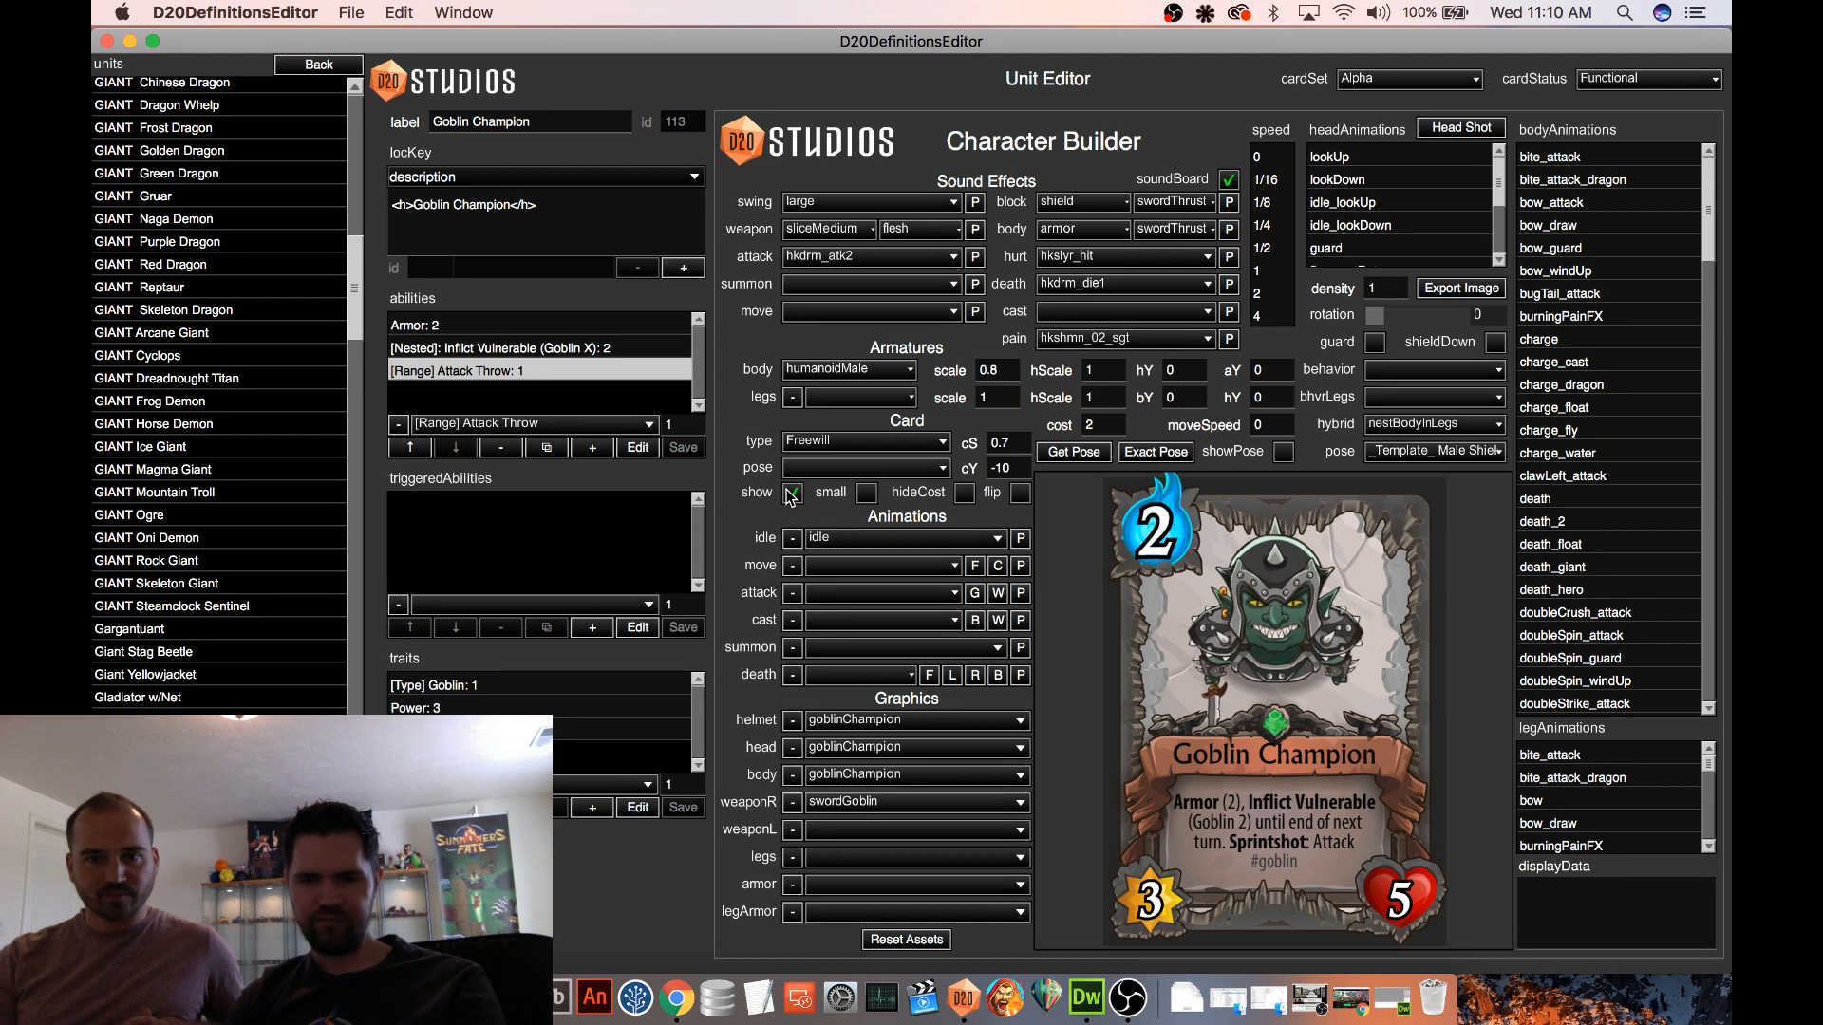
left_click(408, 450)
left_click(409, 451)
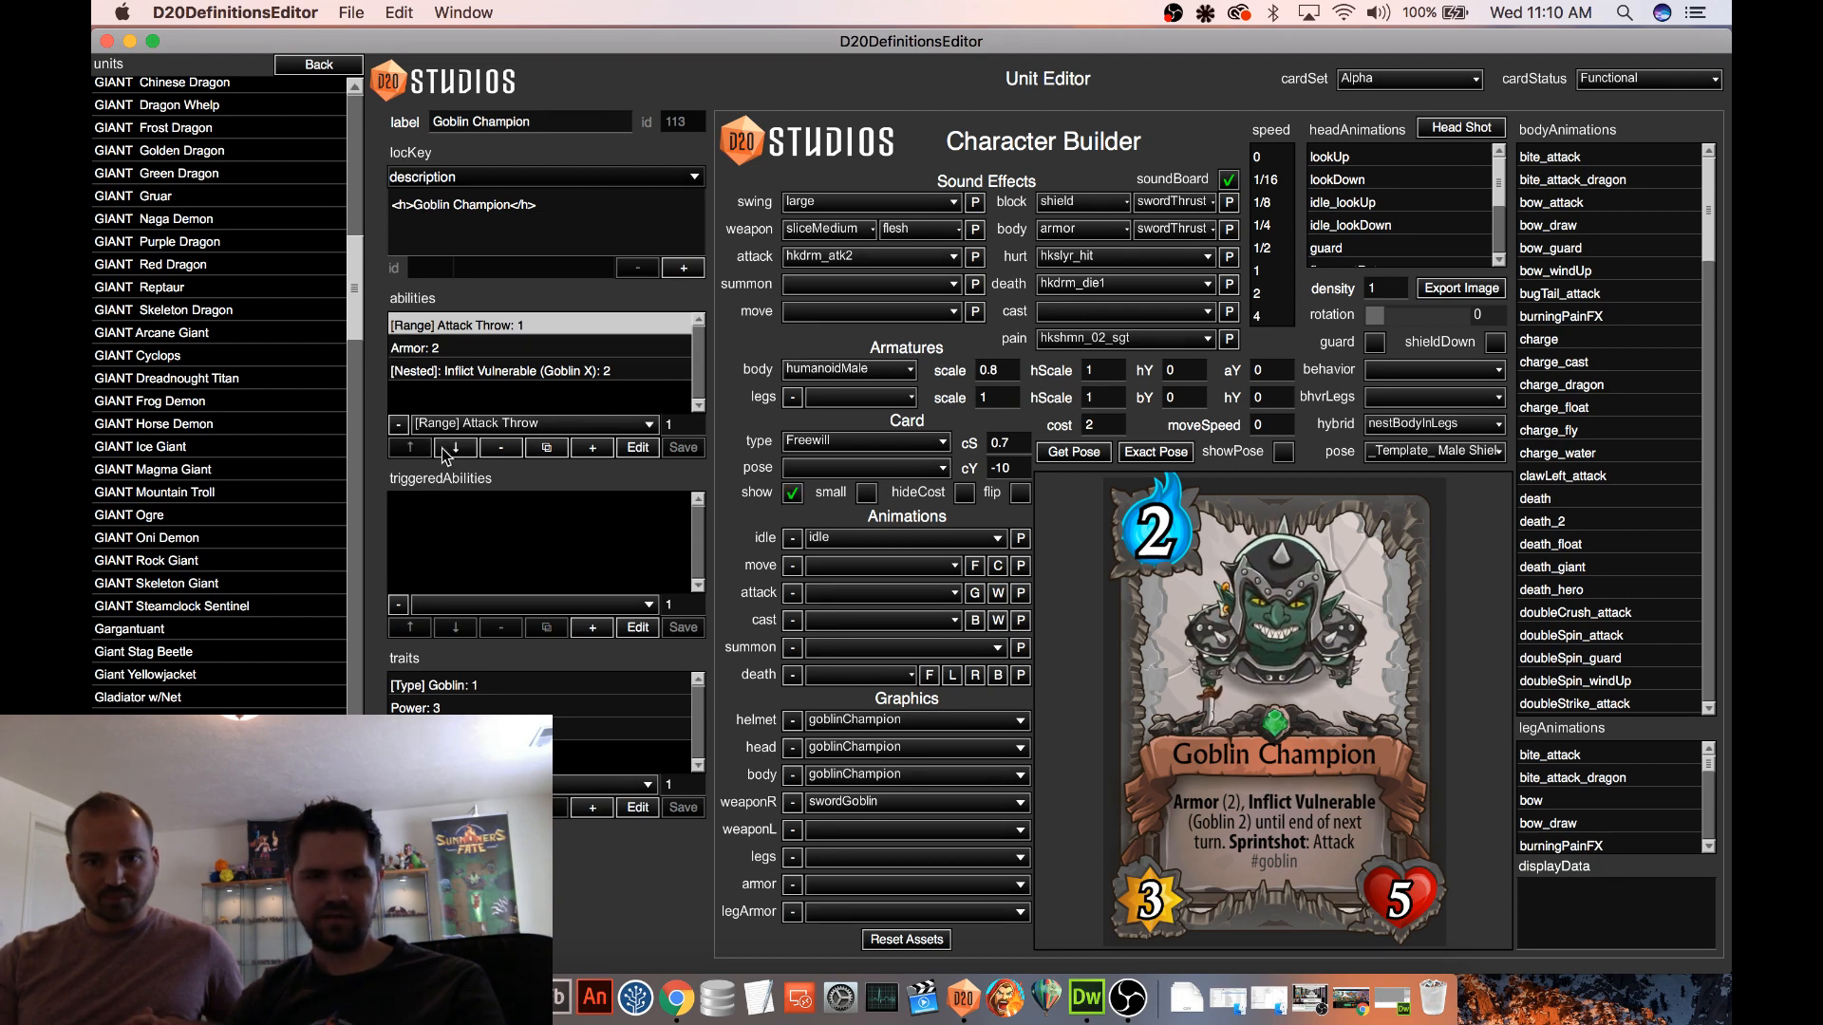
Move [Range] Attack Throw to the end of the Goblin Champion's abilities and hide the card preview
left_click(445, 451)
left_click(446, 451)
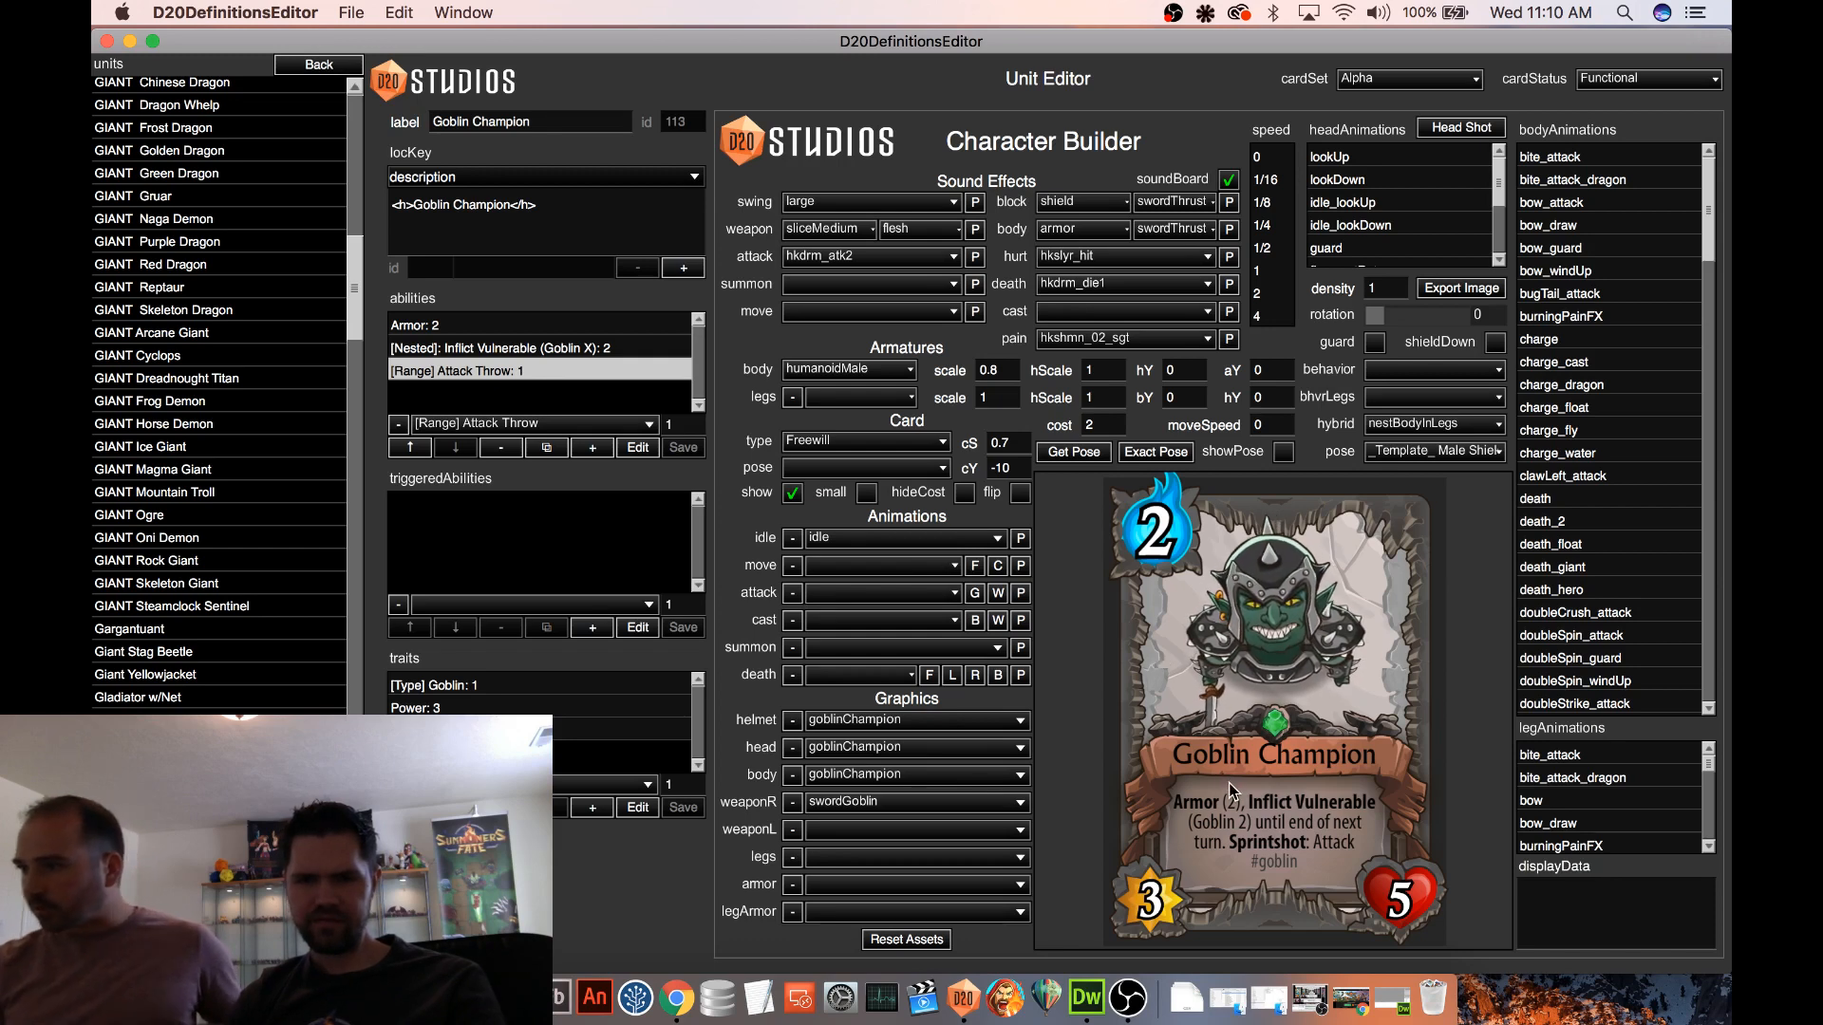
left_click(793, 494)
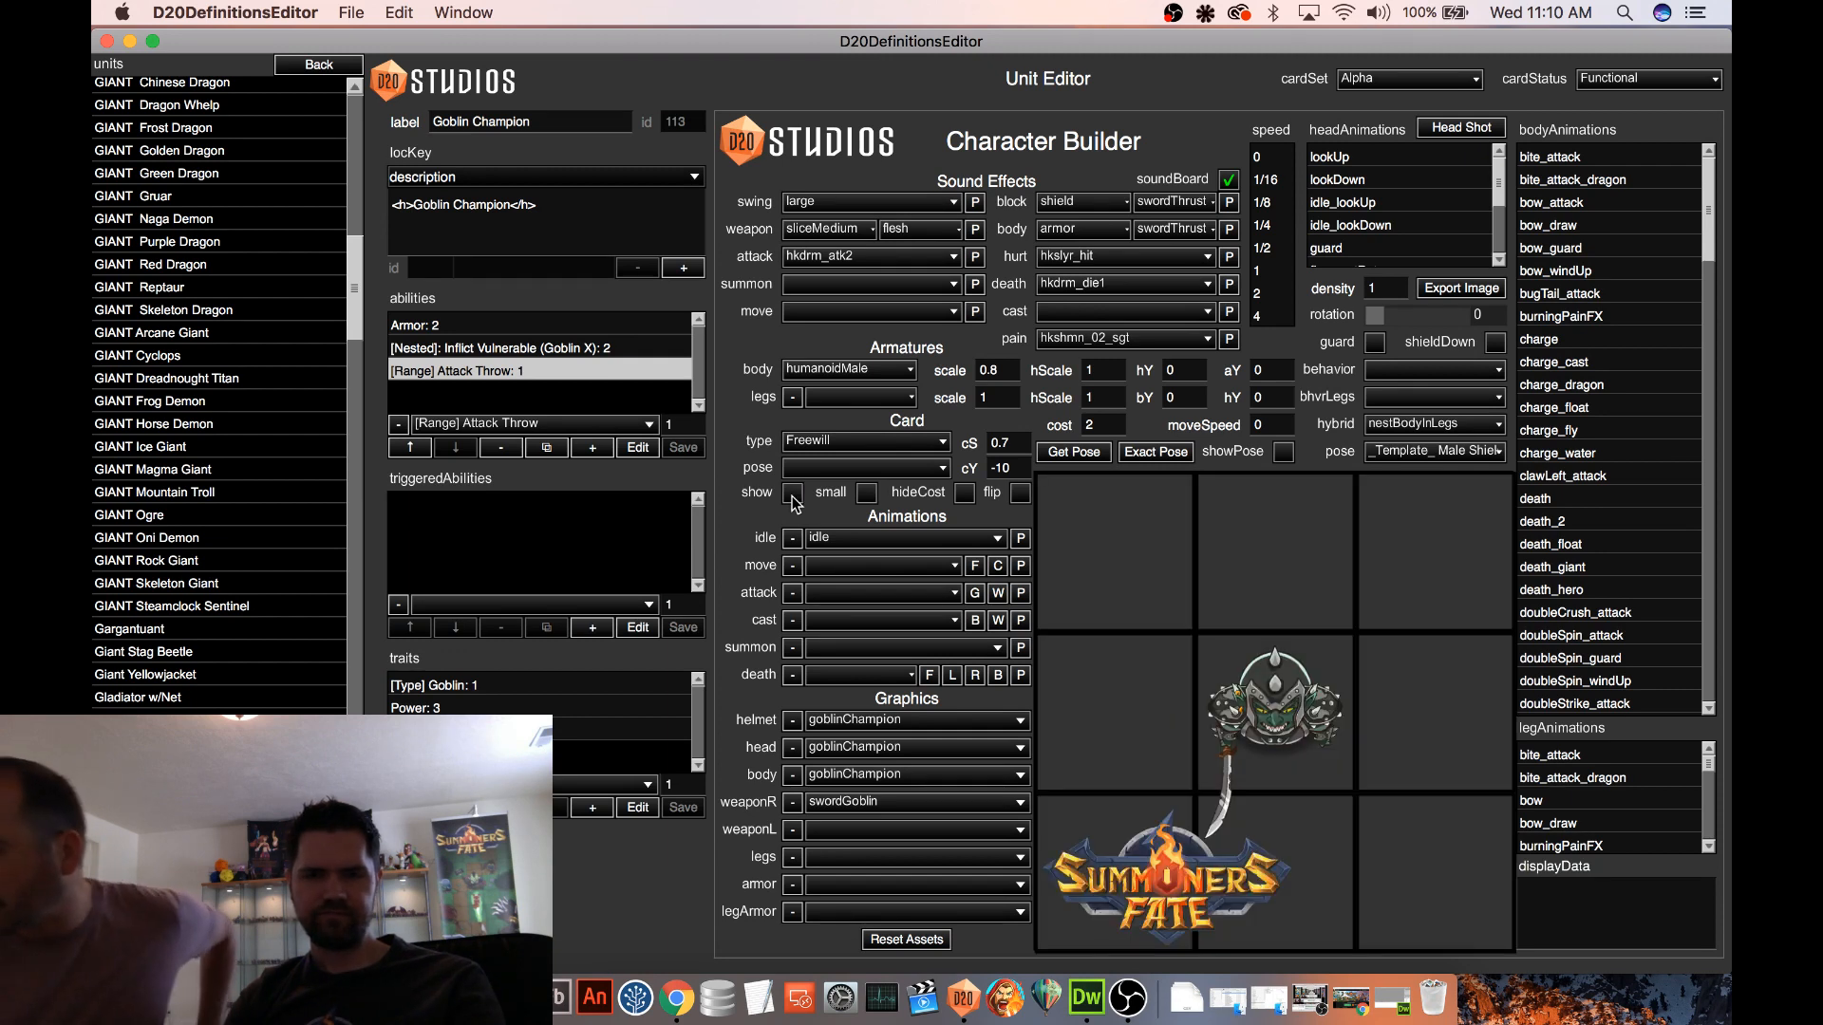
Browse the available weaponR graphics for a possible replacement and leave the current weapon selected
left_click(878, 802)
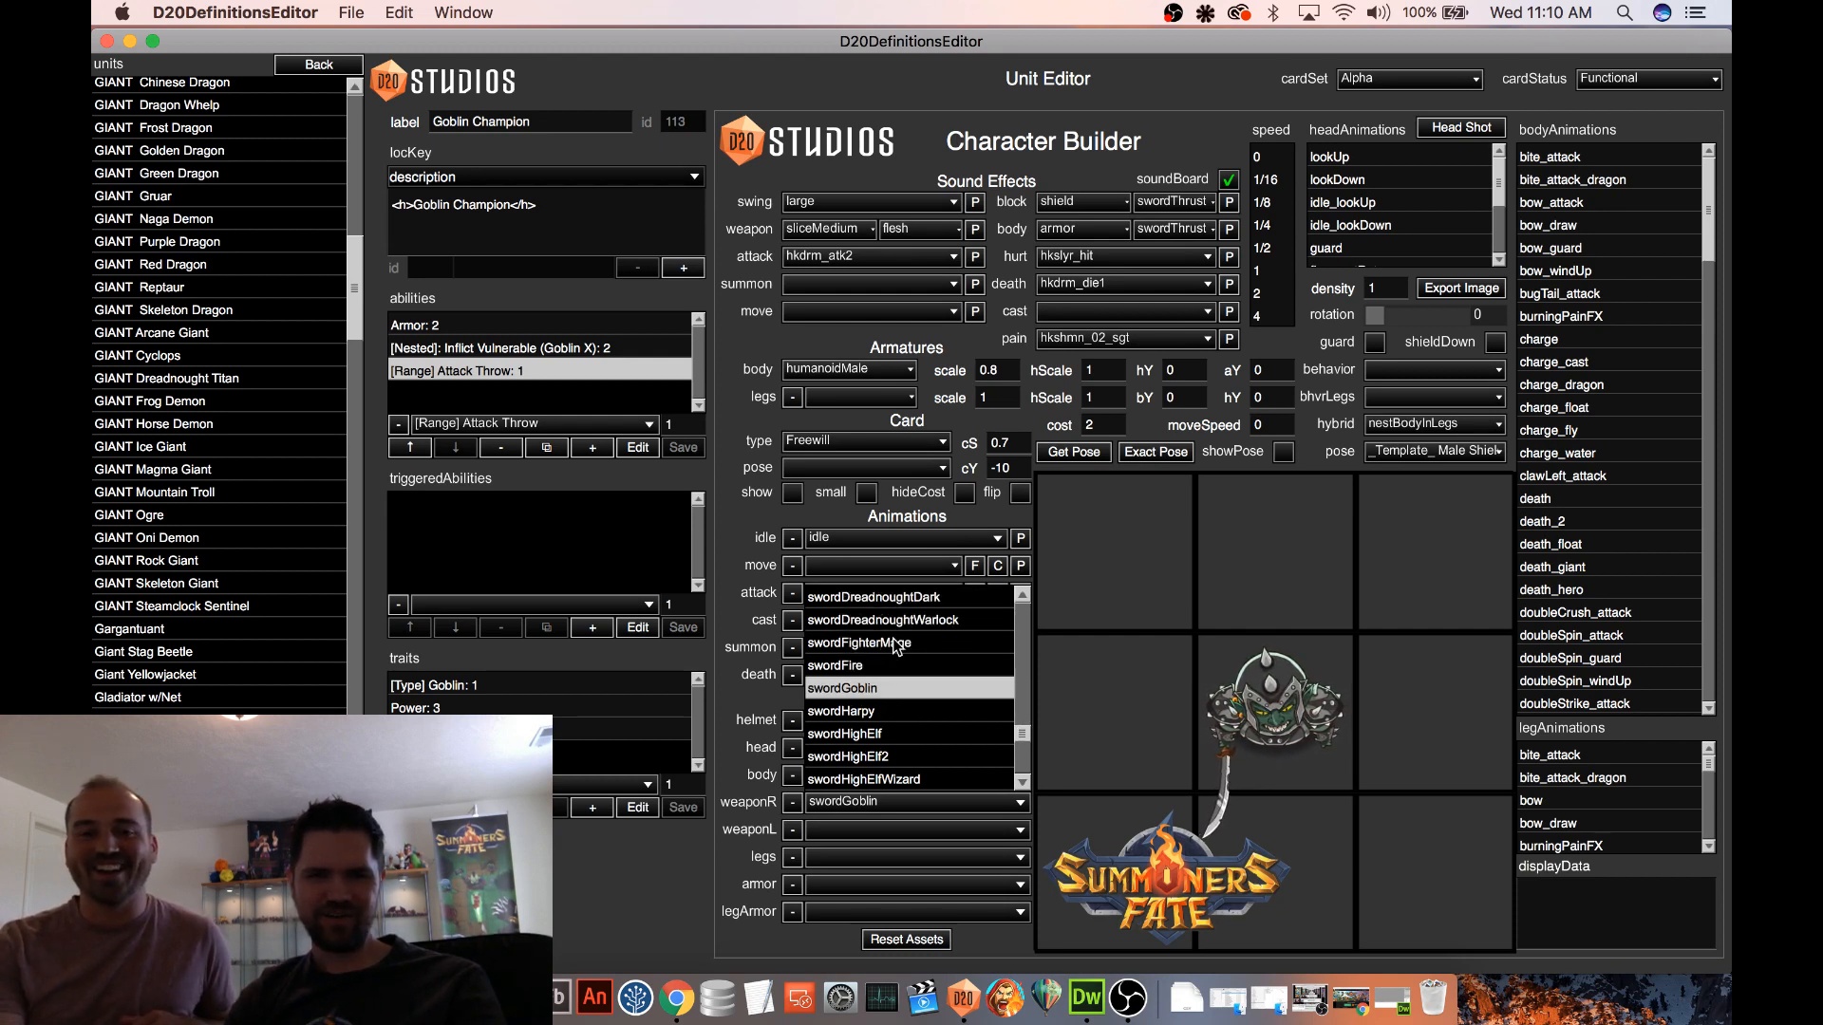
scroll(965, 683, "down", 3)
scroll(965, 684, "down", 10)
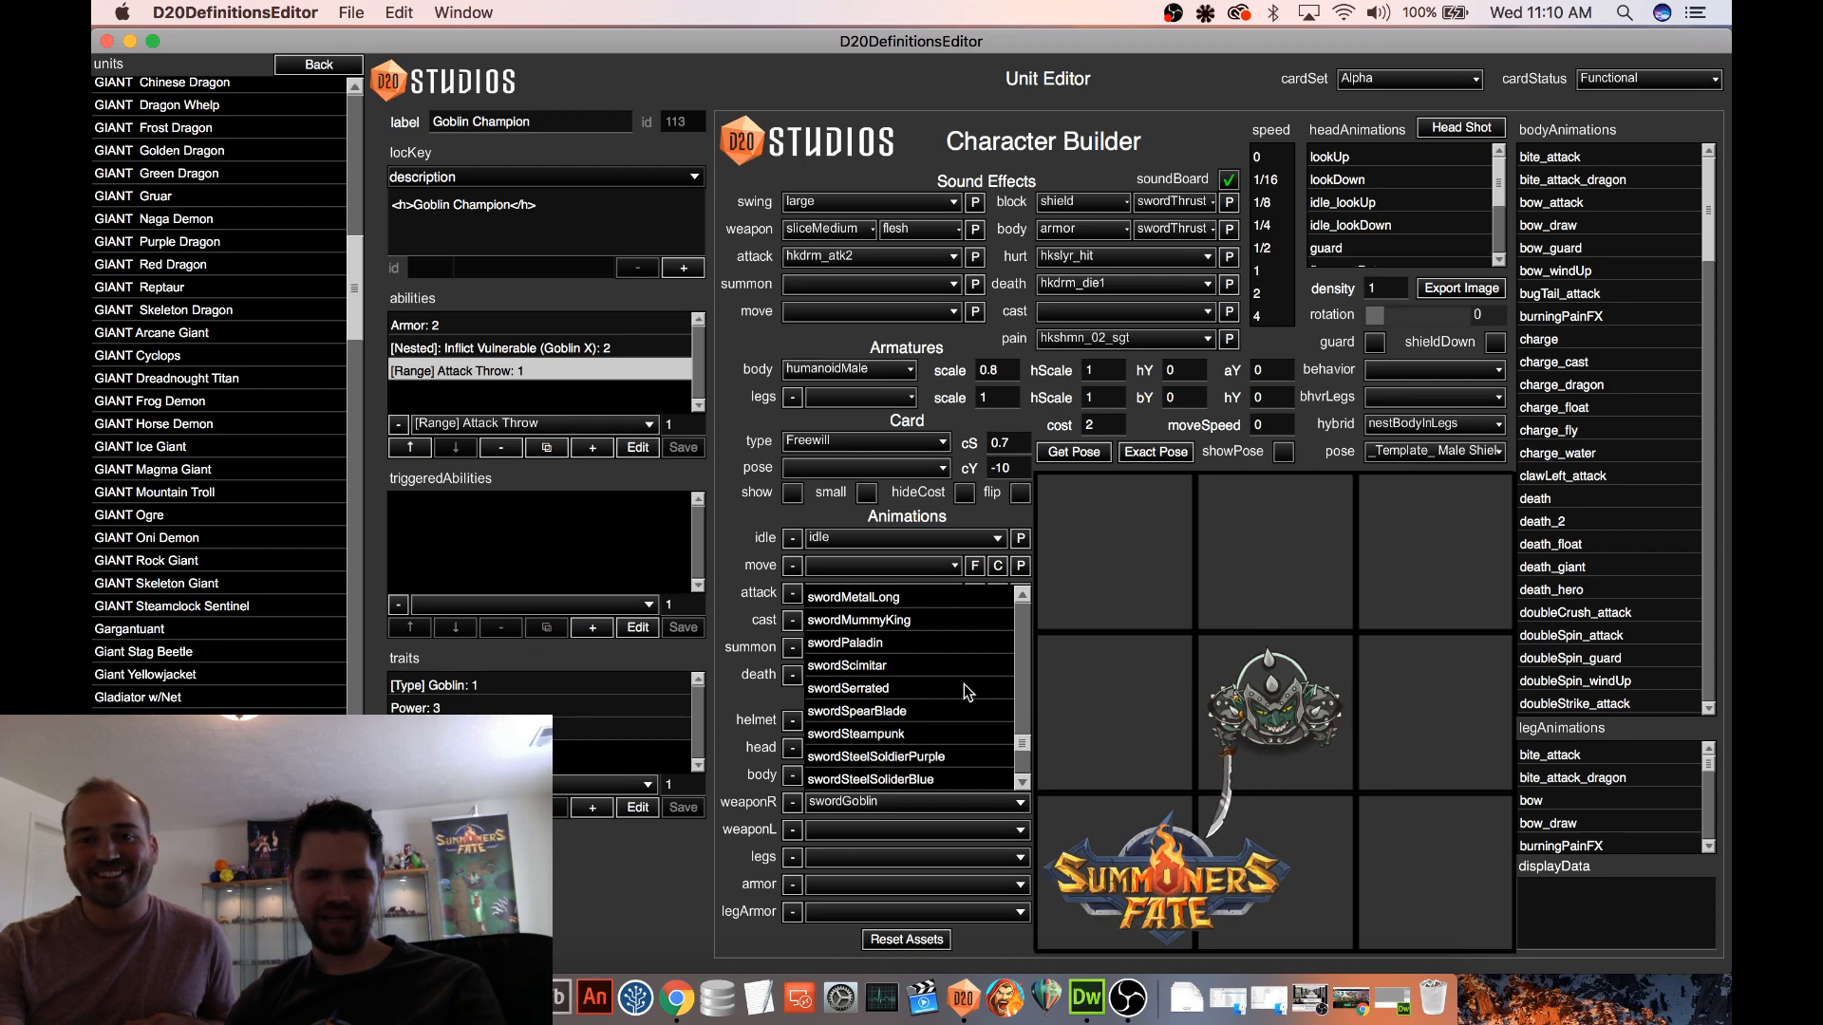
scroll(964, 688, "down", 5)
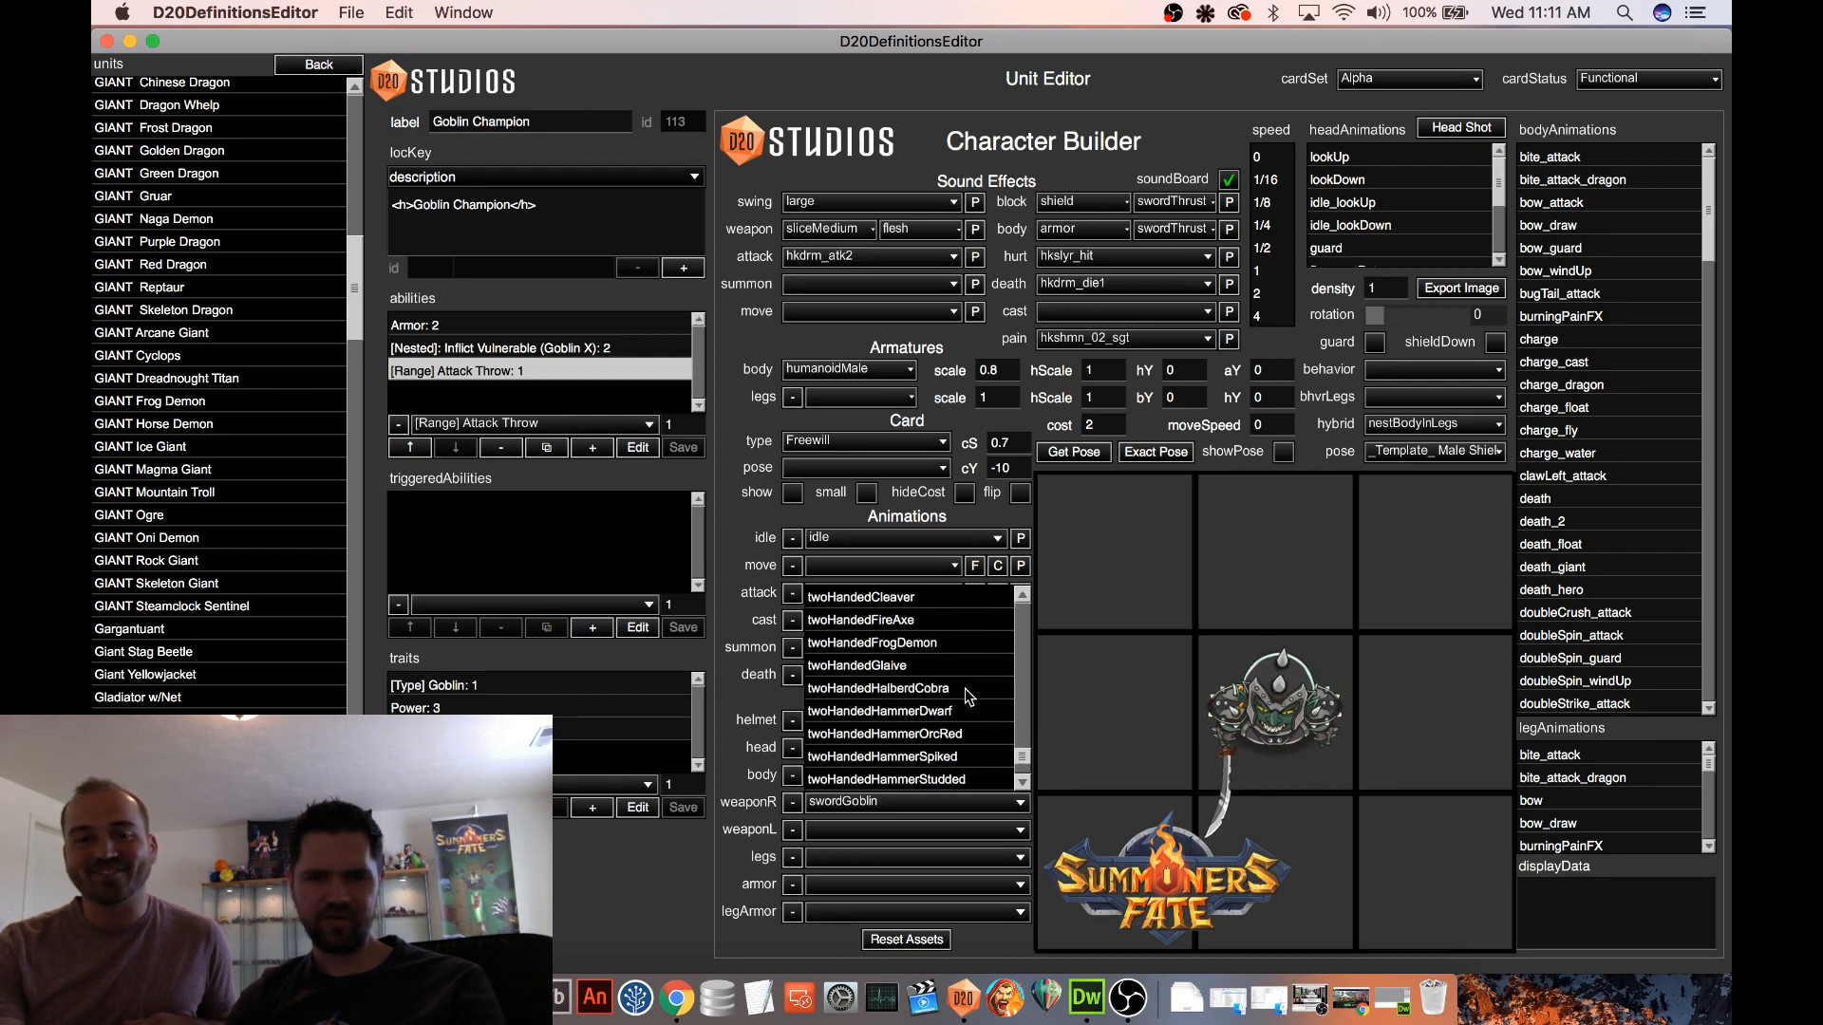
left_click_drag(1024, 769, 1029, 622)
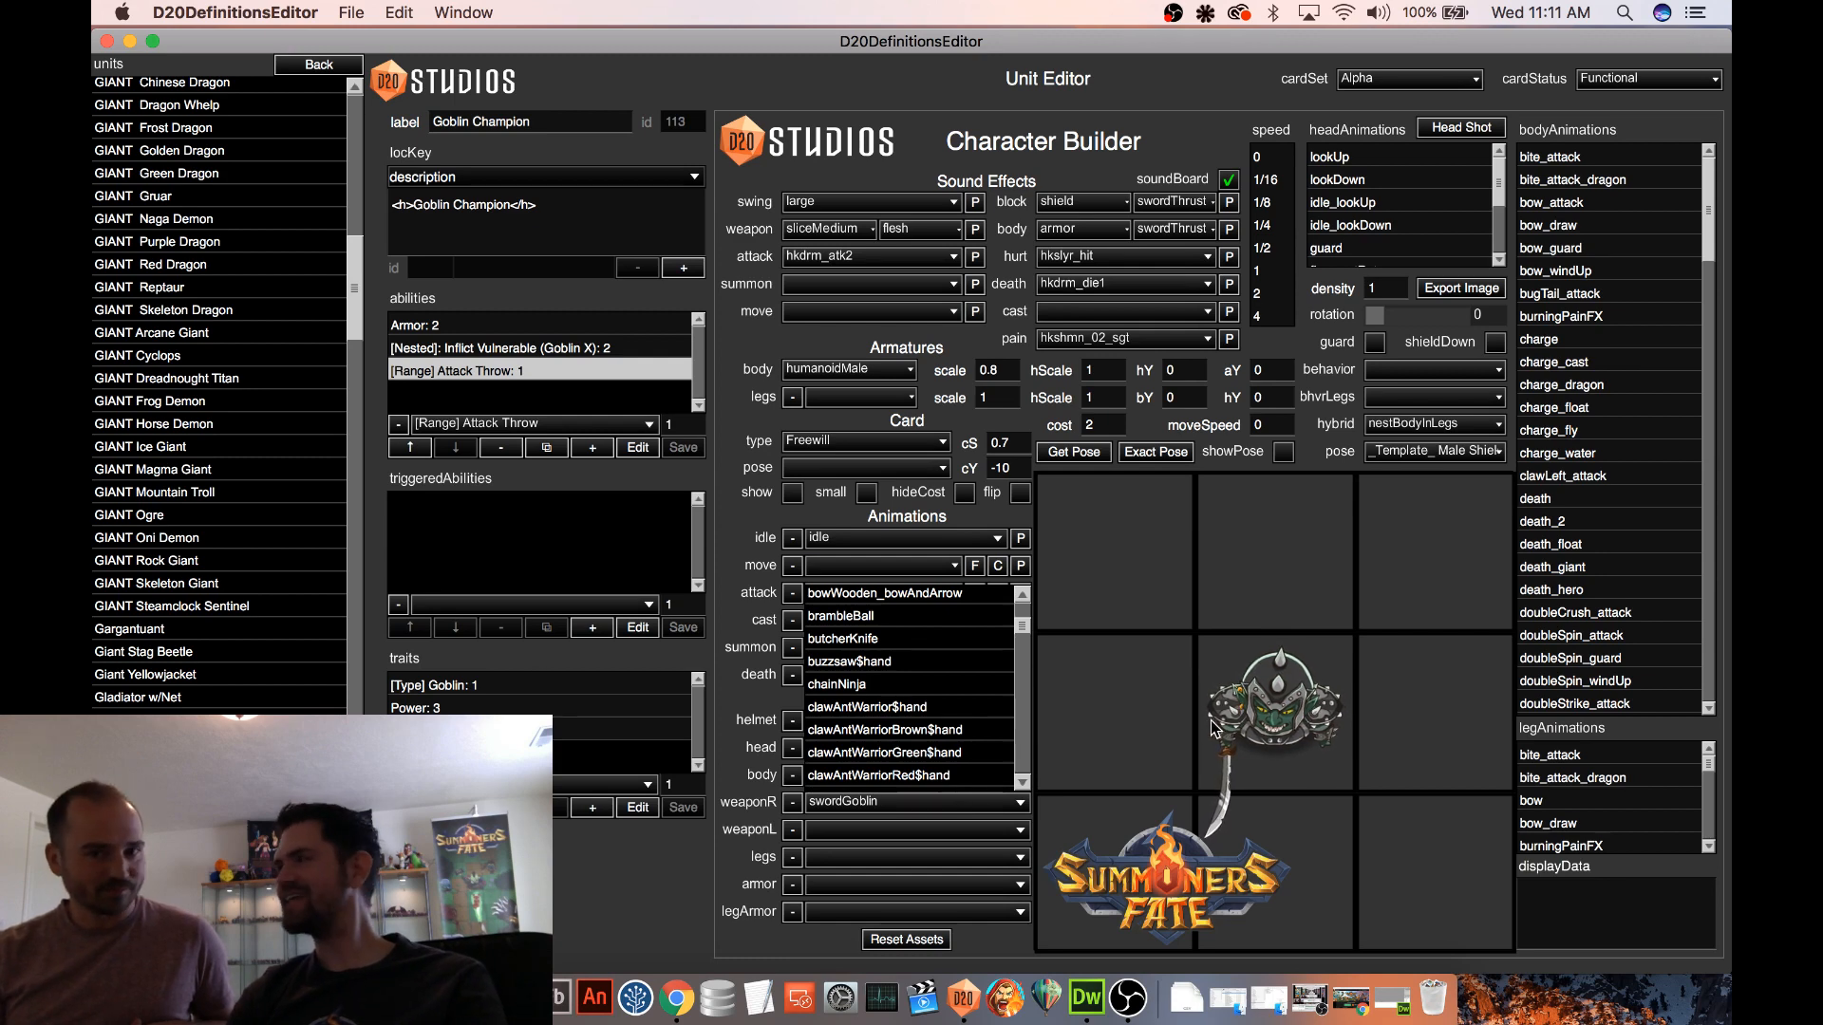
scroll(961, 672, "down", 4)
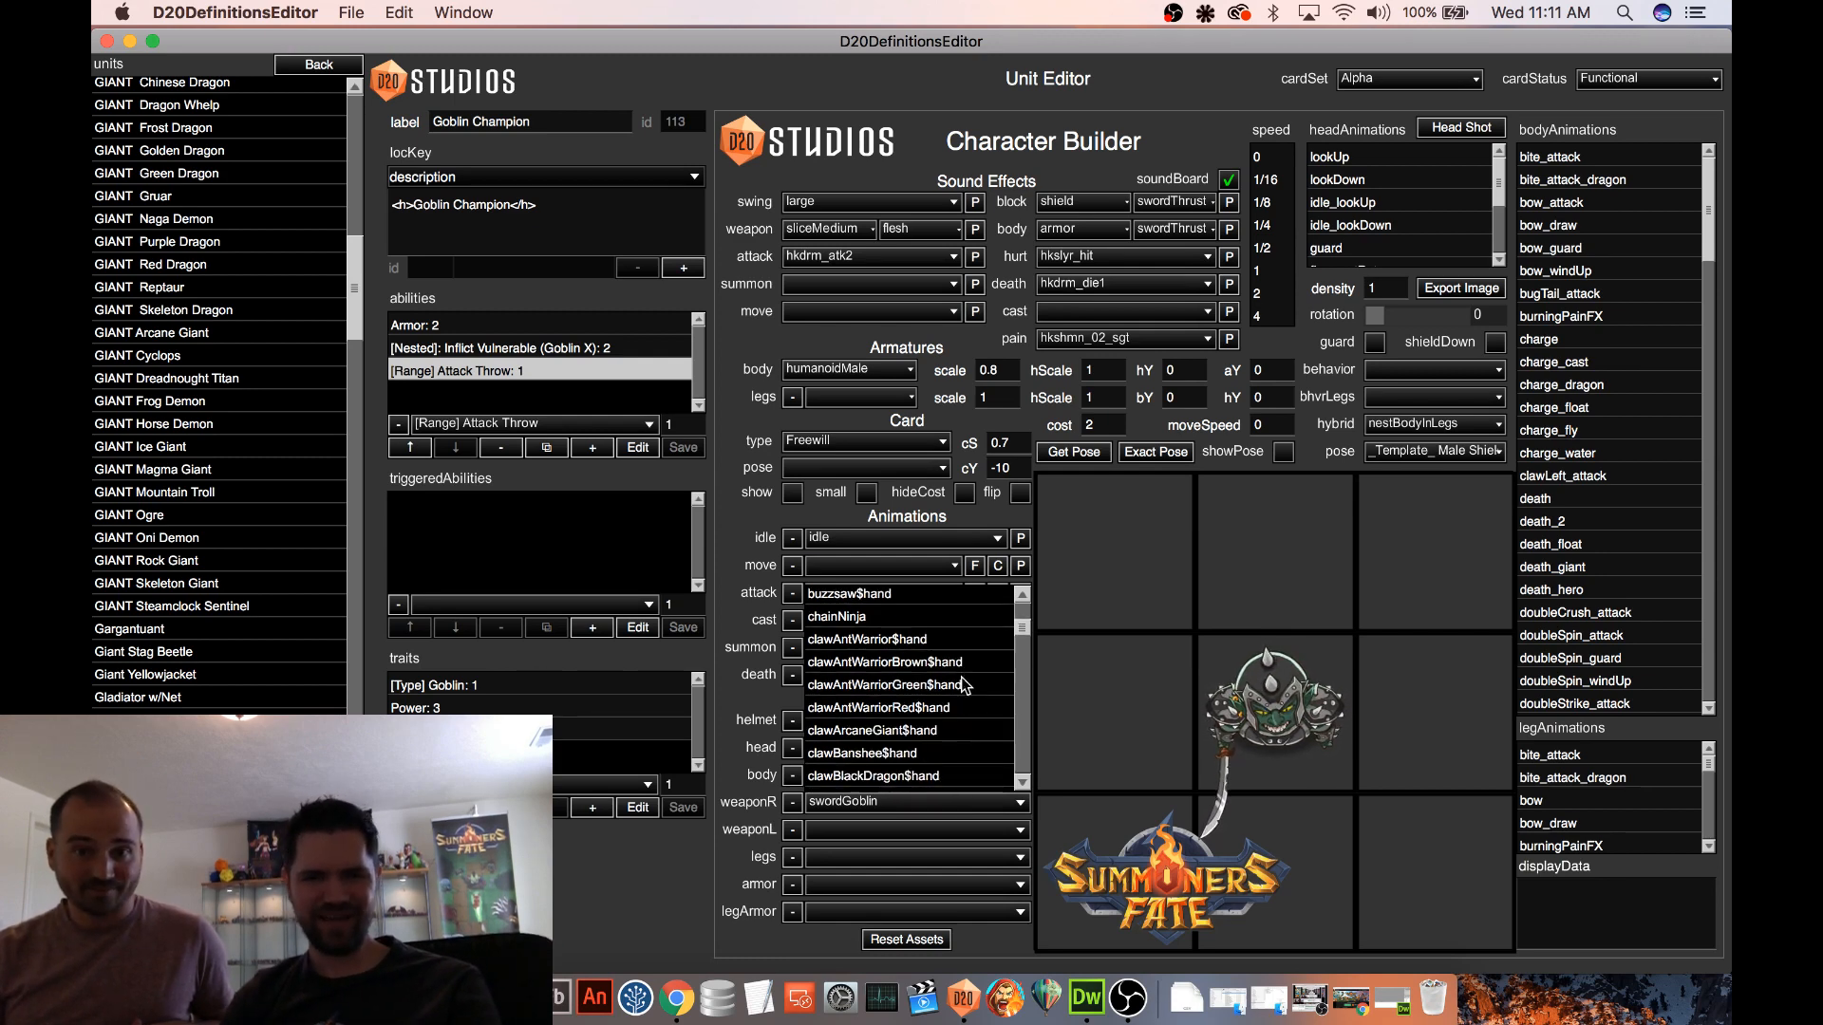
left_click(1100, 619)
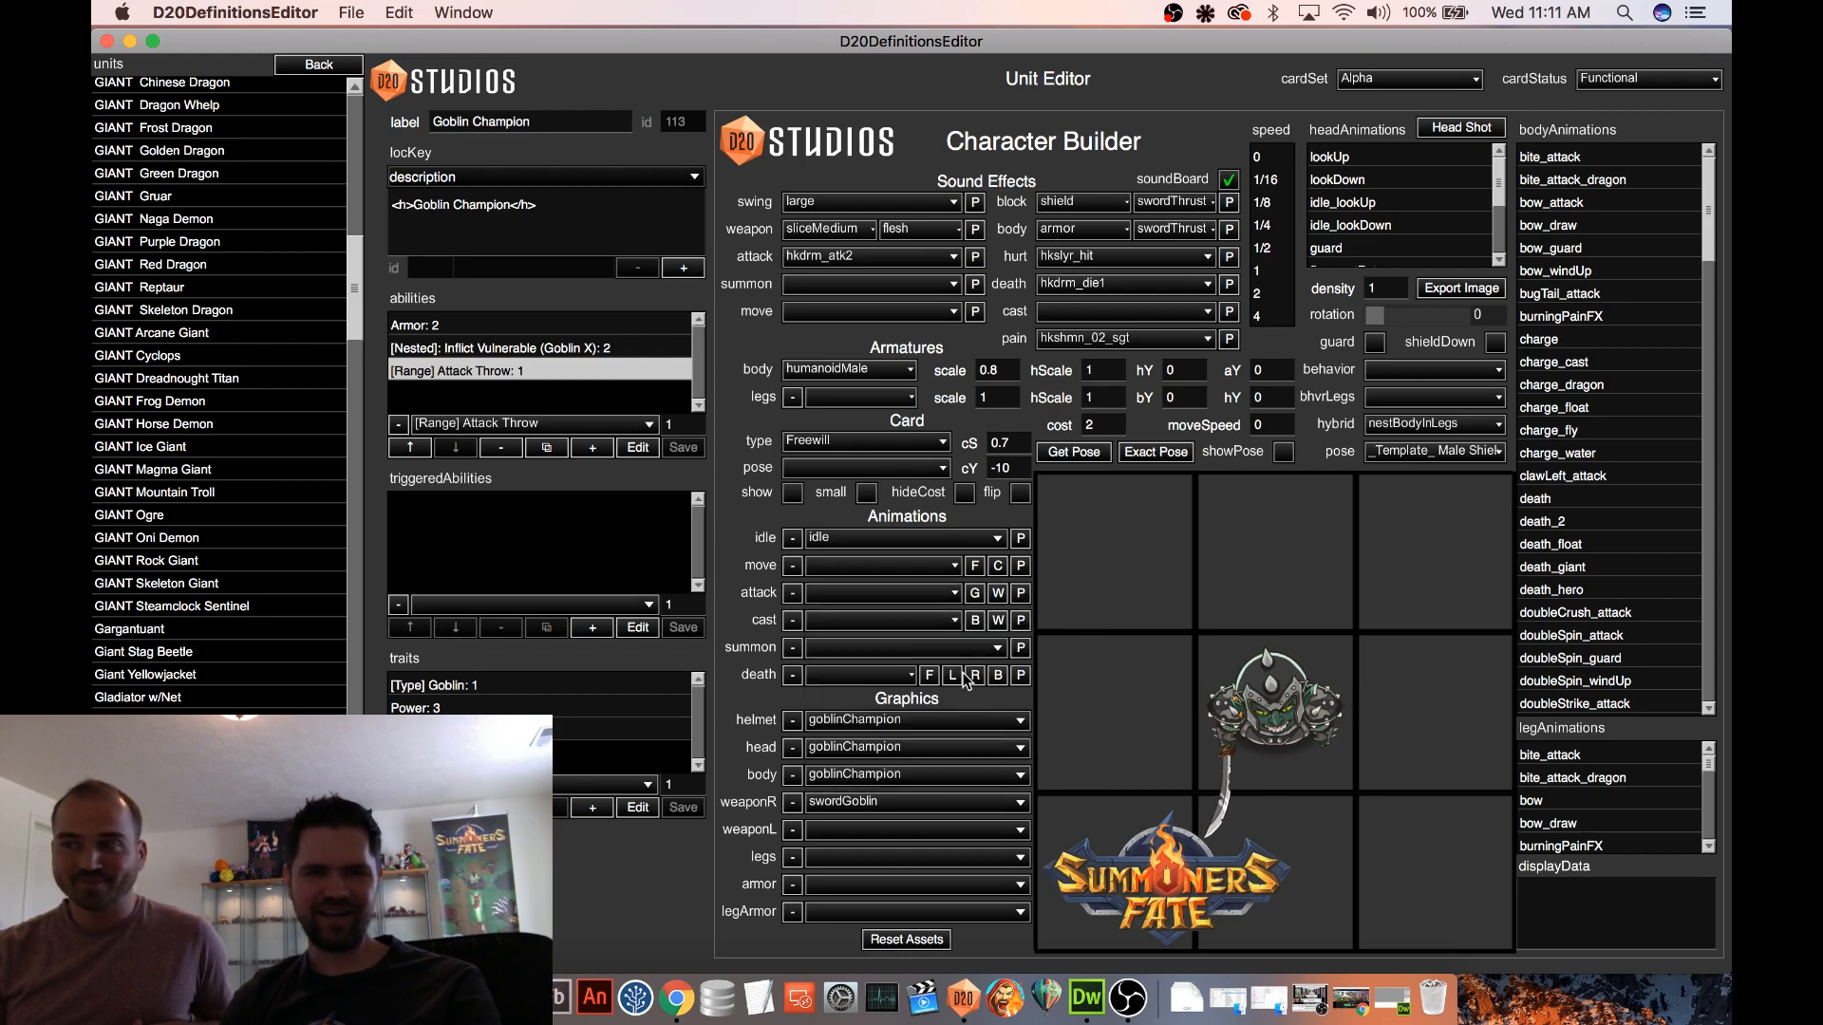
Set both the armor and helmet graphics of the Goblin Champion to gnasher
left_click(847, 885)
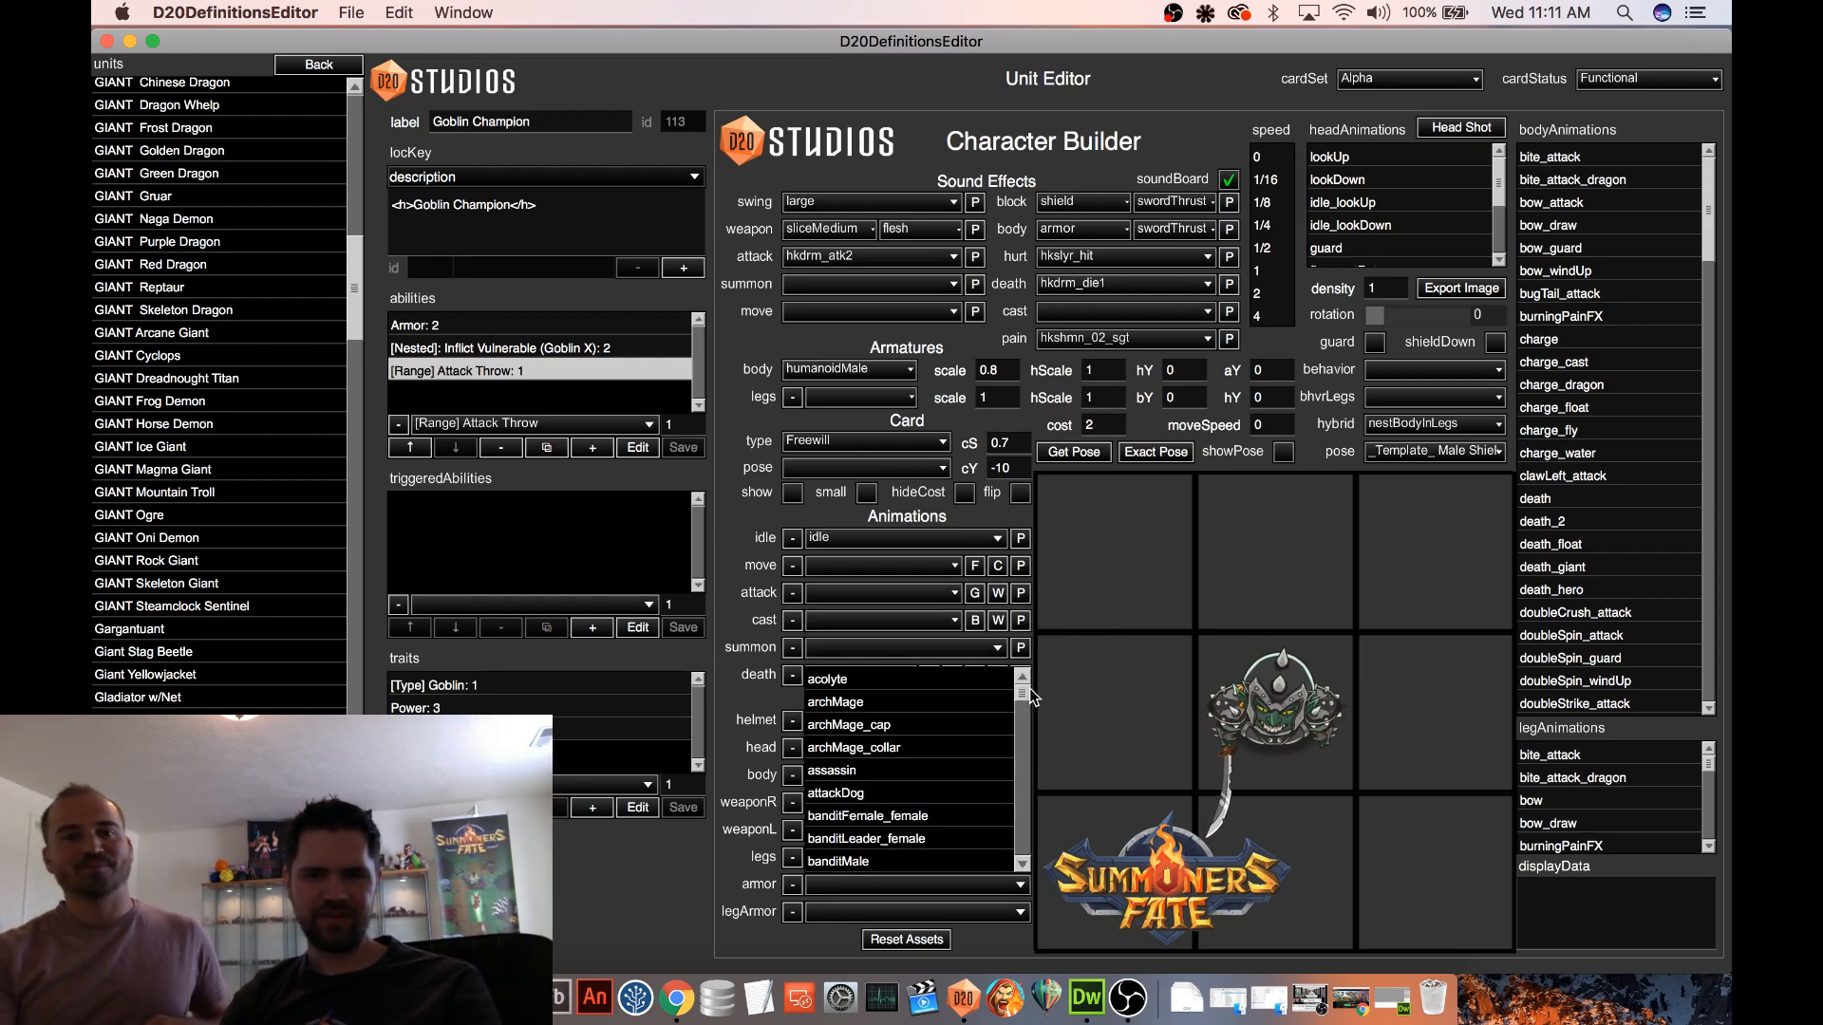
left_click_drag(1017, 693, 1017, 745)
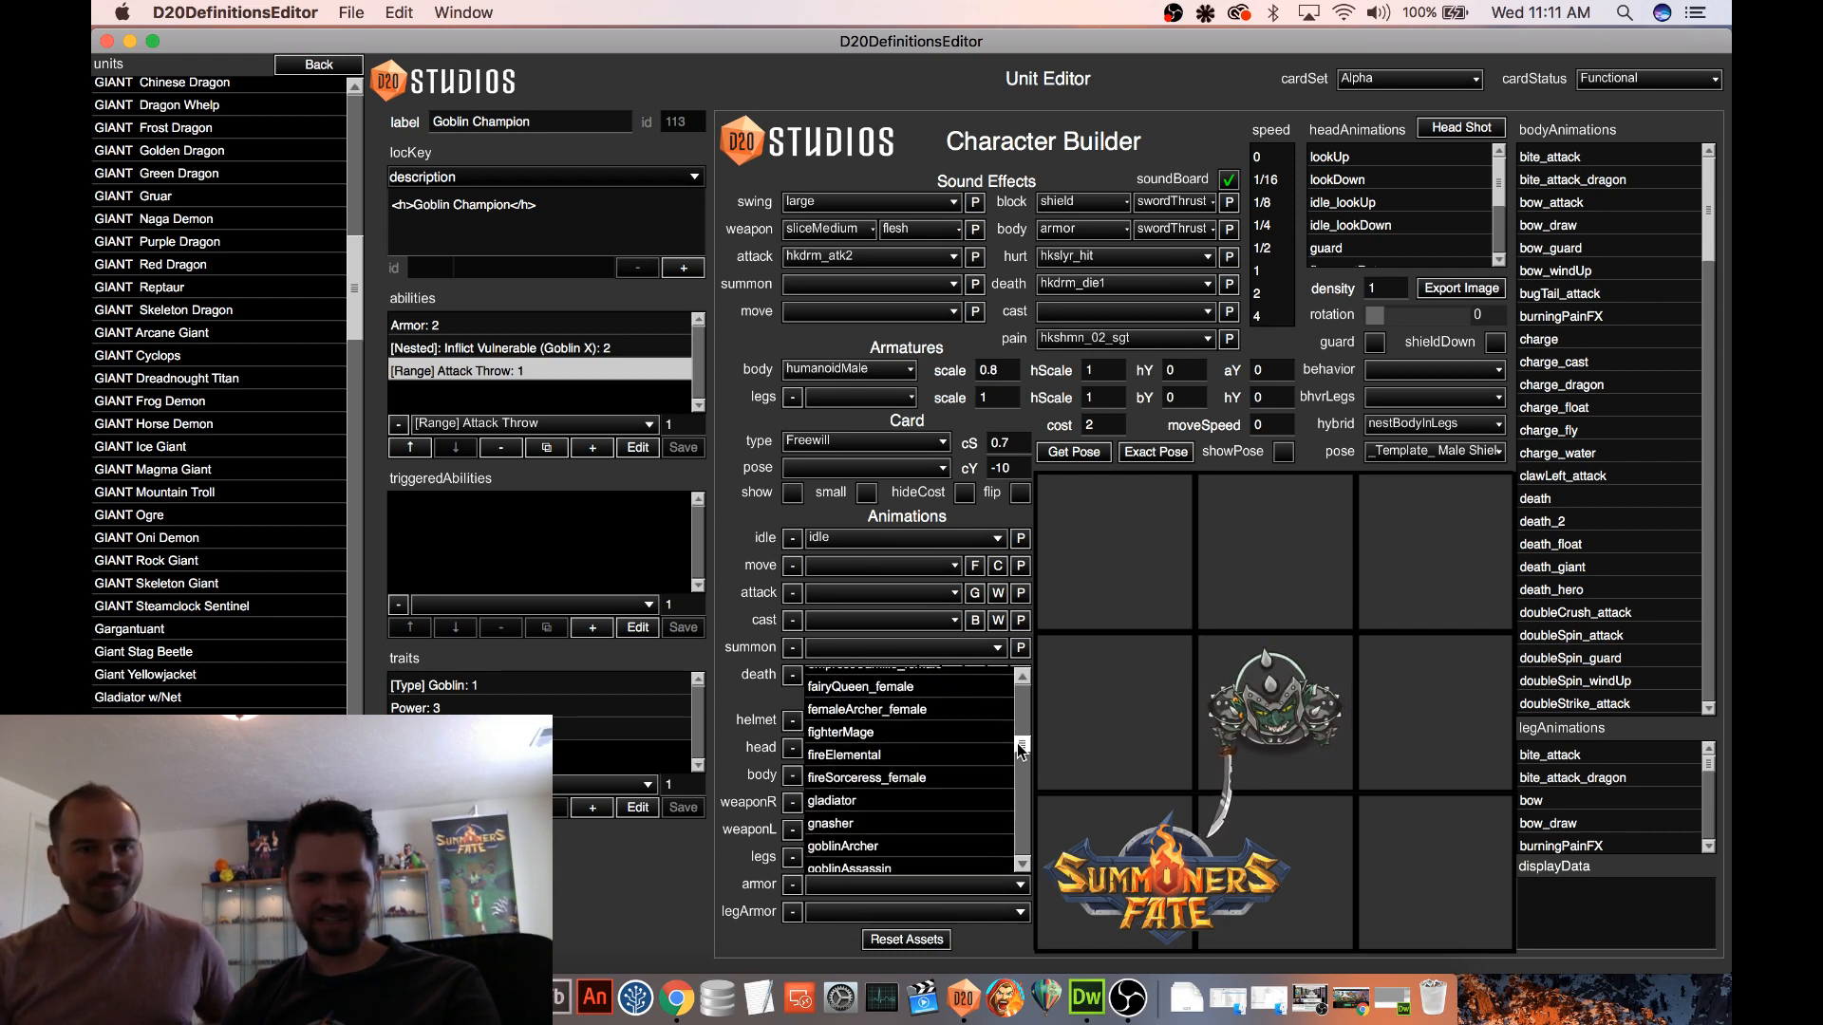
left_click(885, 817)
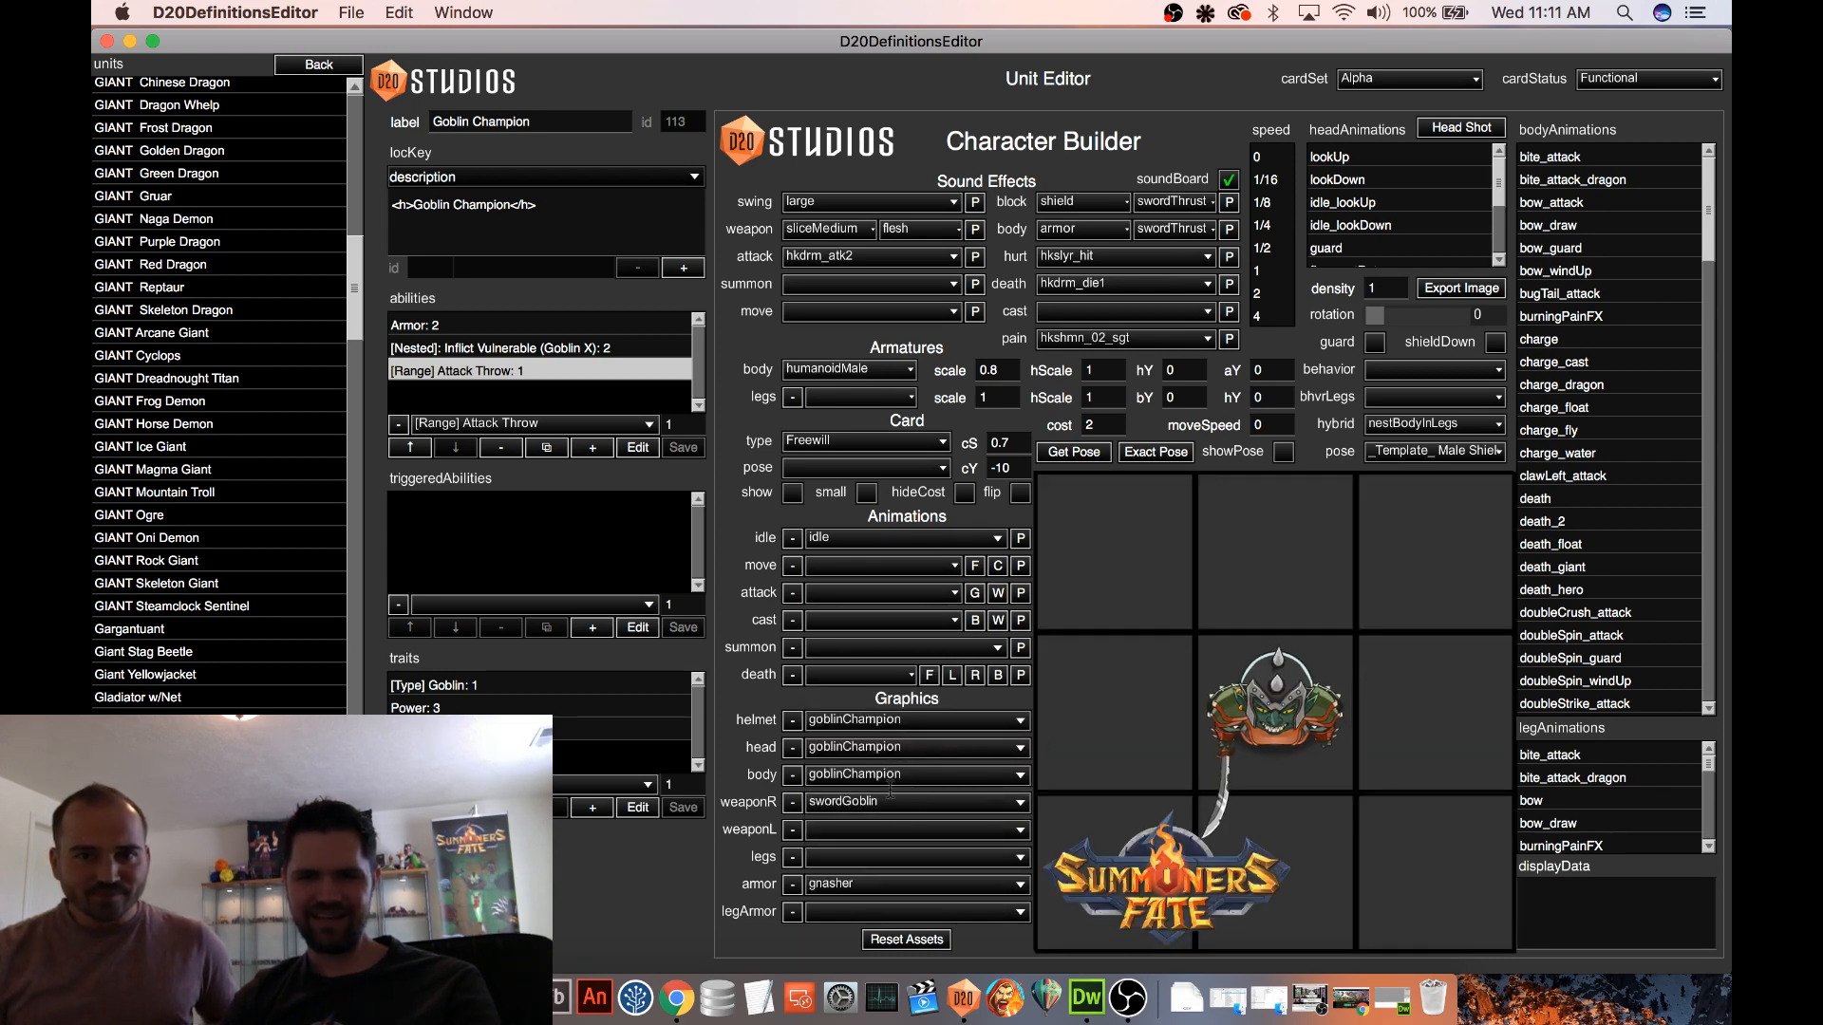
left_click(880, 720)
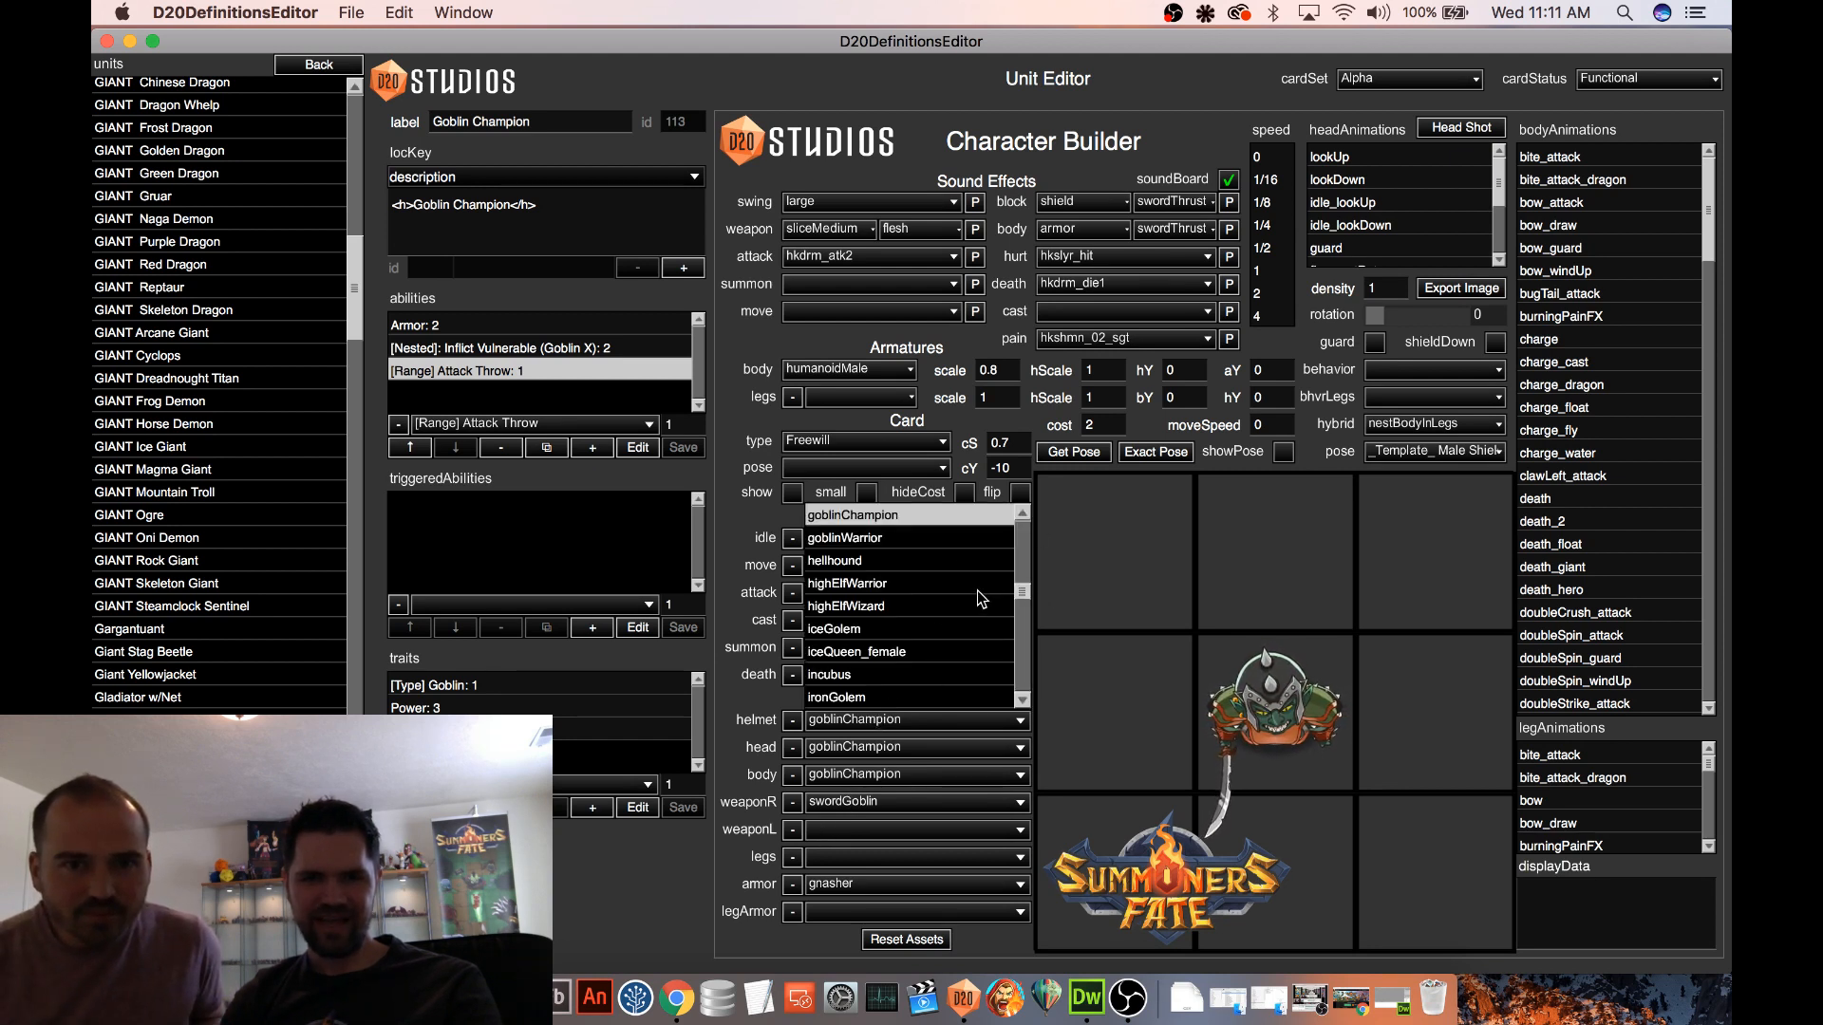
scroll(977, 590, "up", 4)
left_click(856, 537)
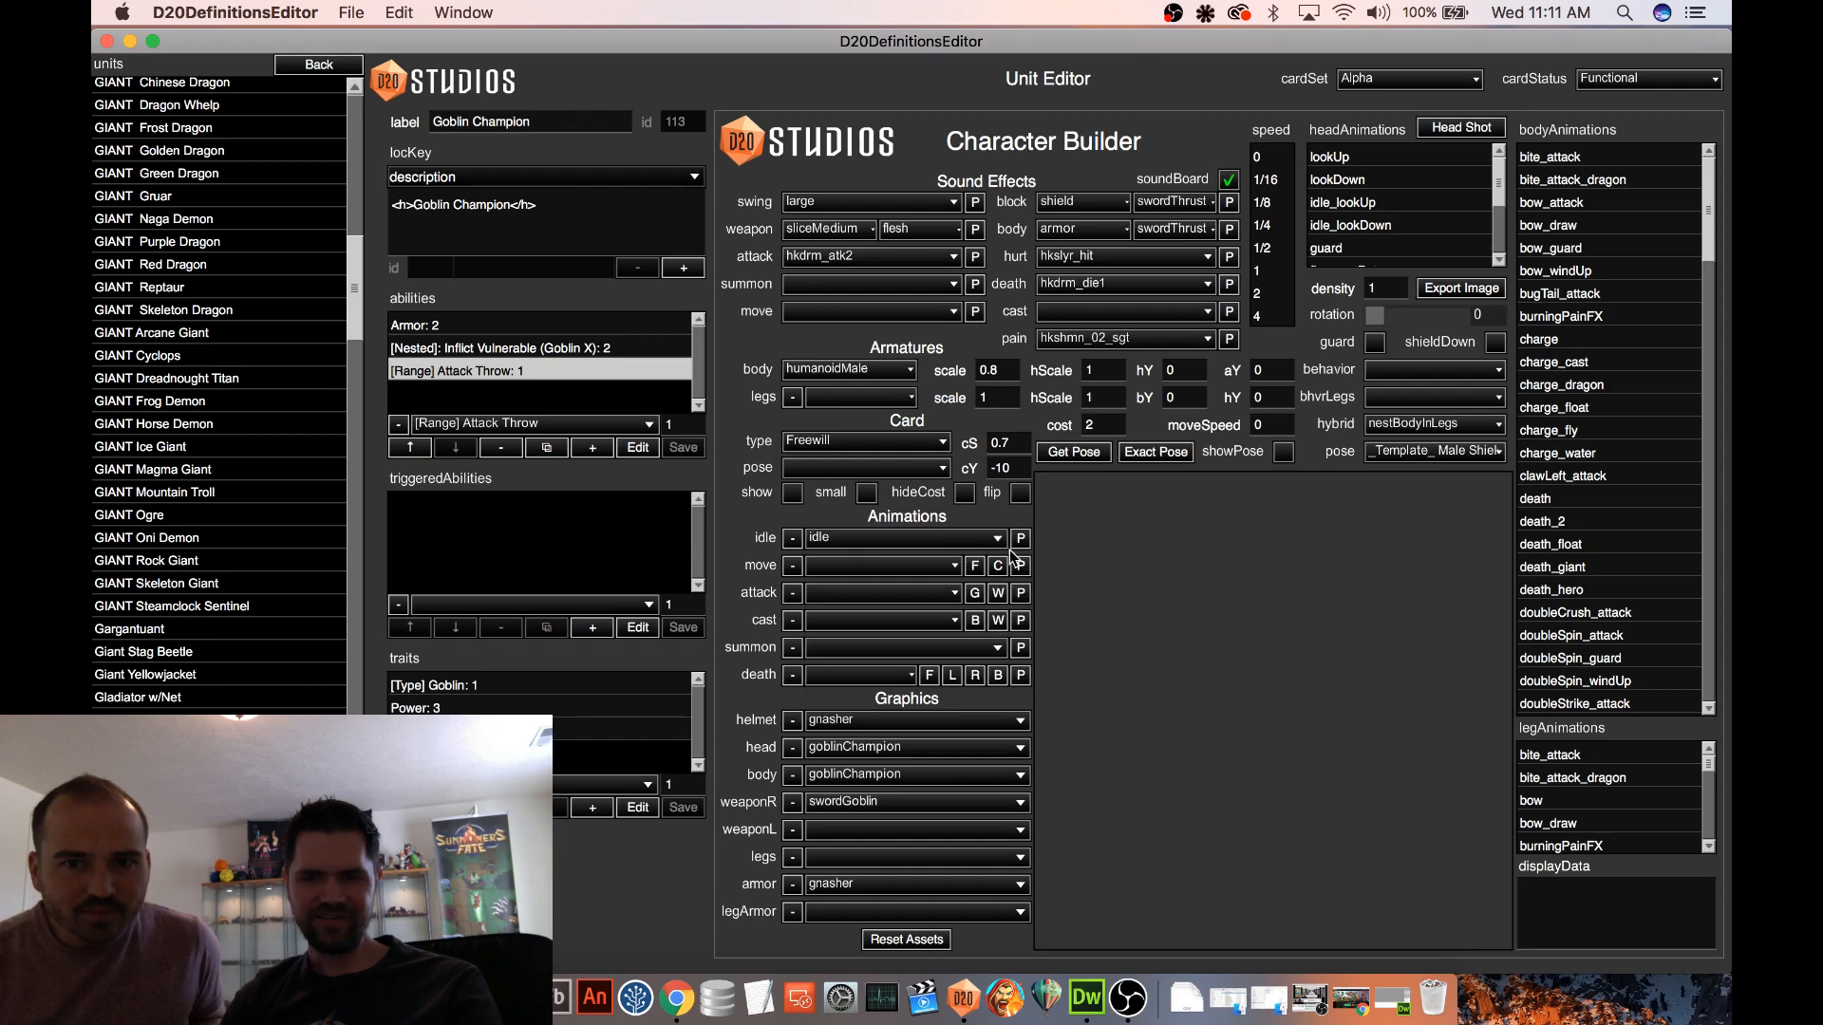
Preview the lookUp and lookDown head animations, and reload the Goblin Champion to discard its unsaved changes
left_click(1336, 158)
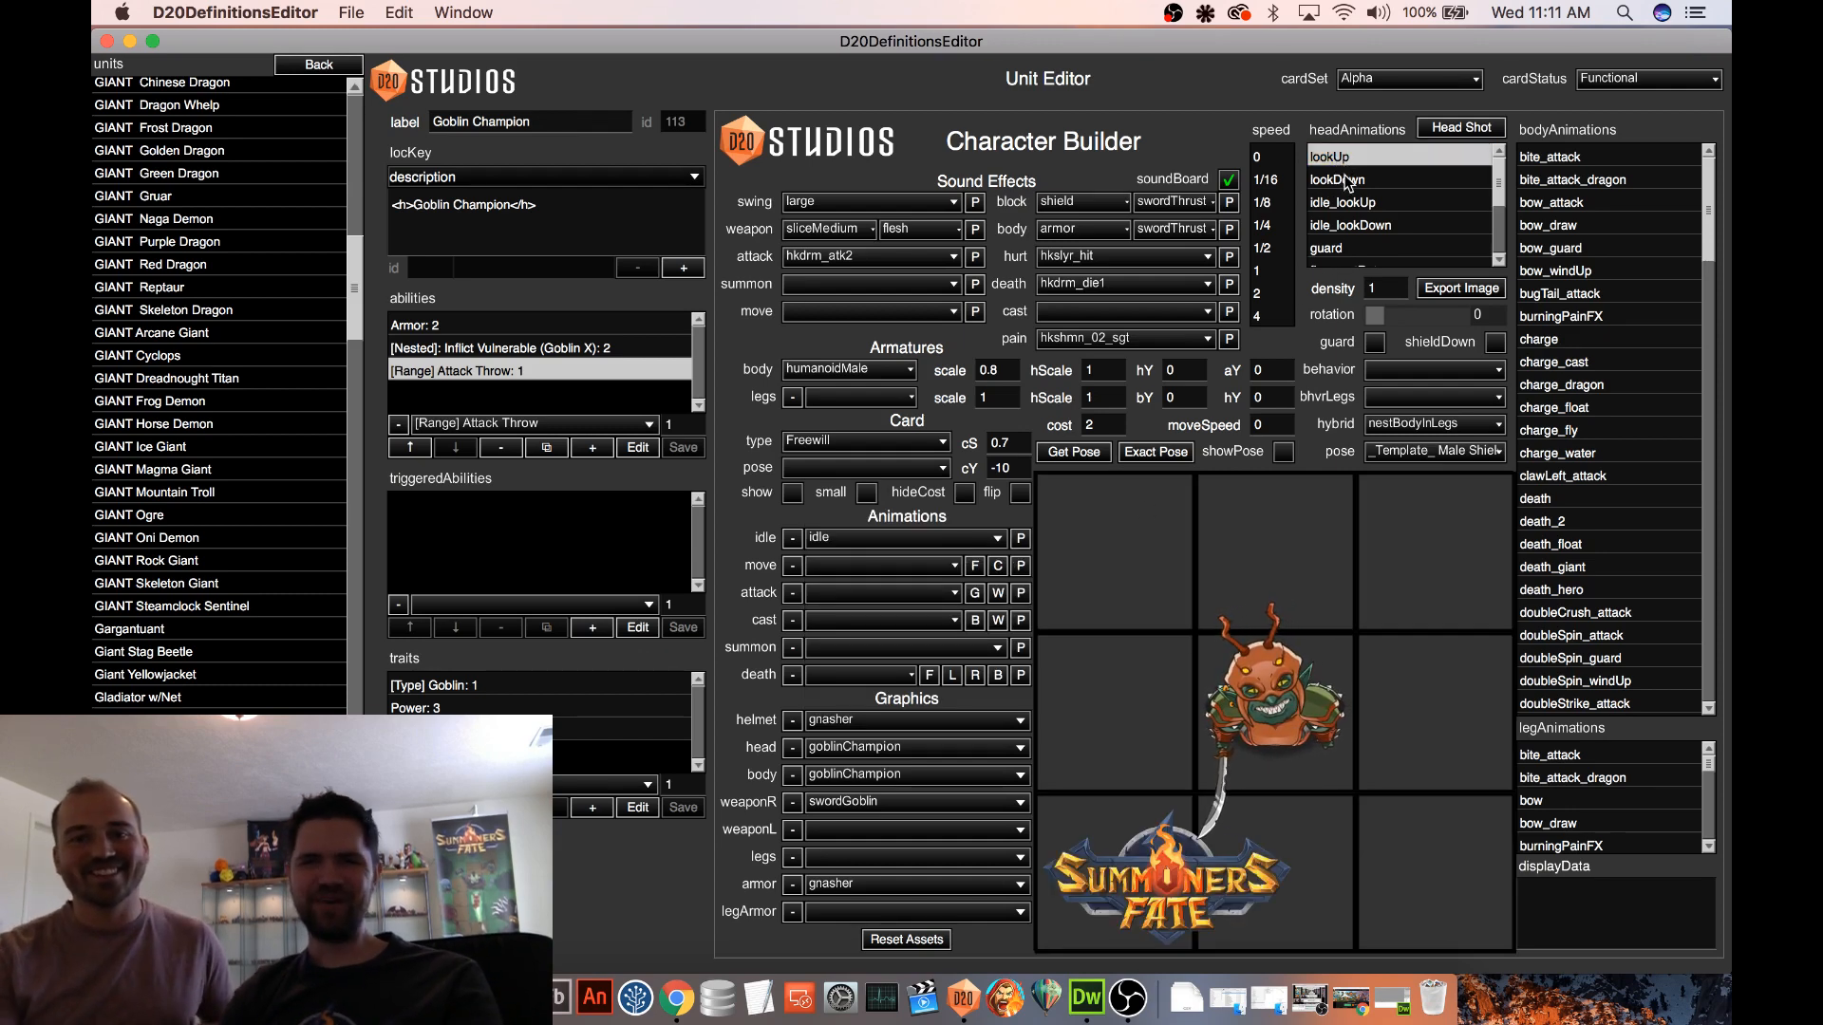
left_click(1346, 181)
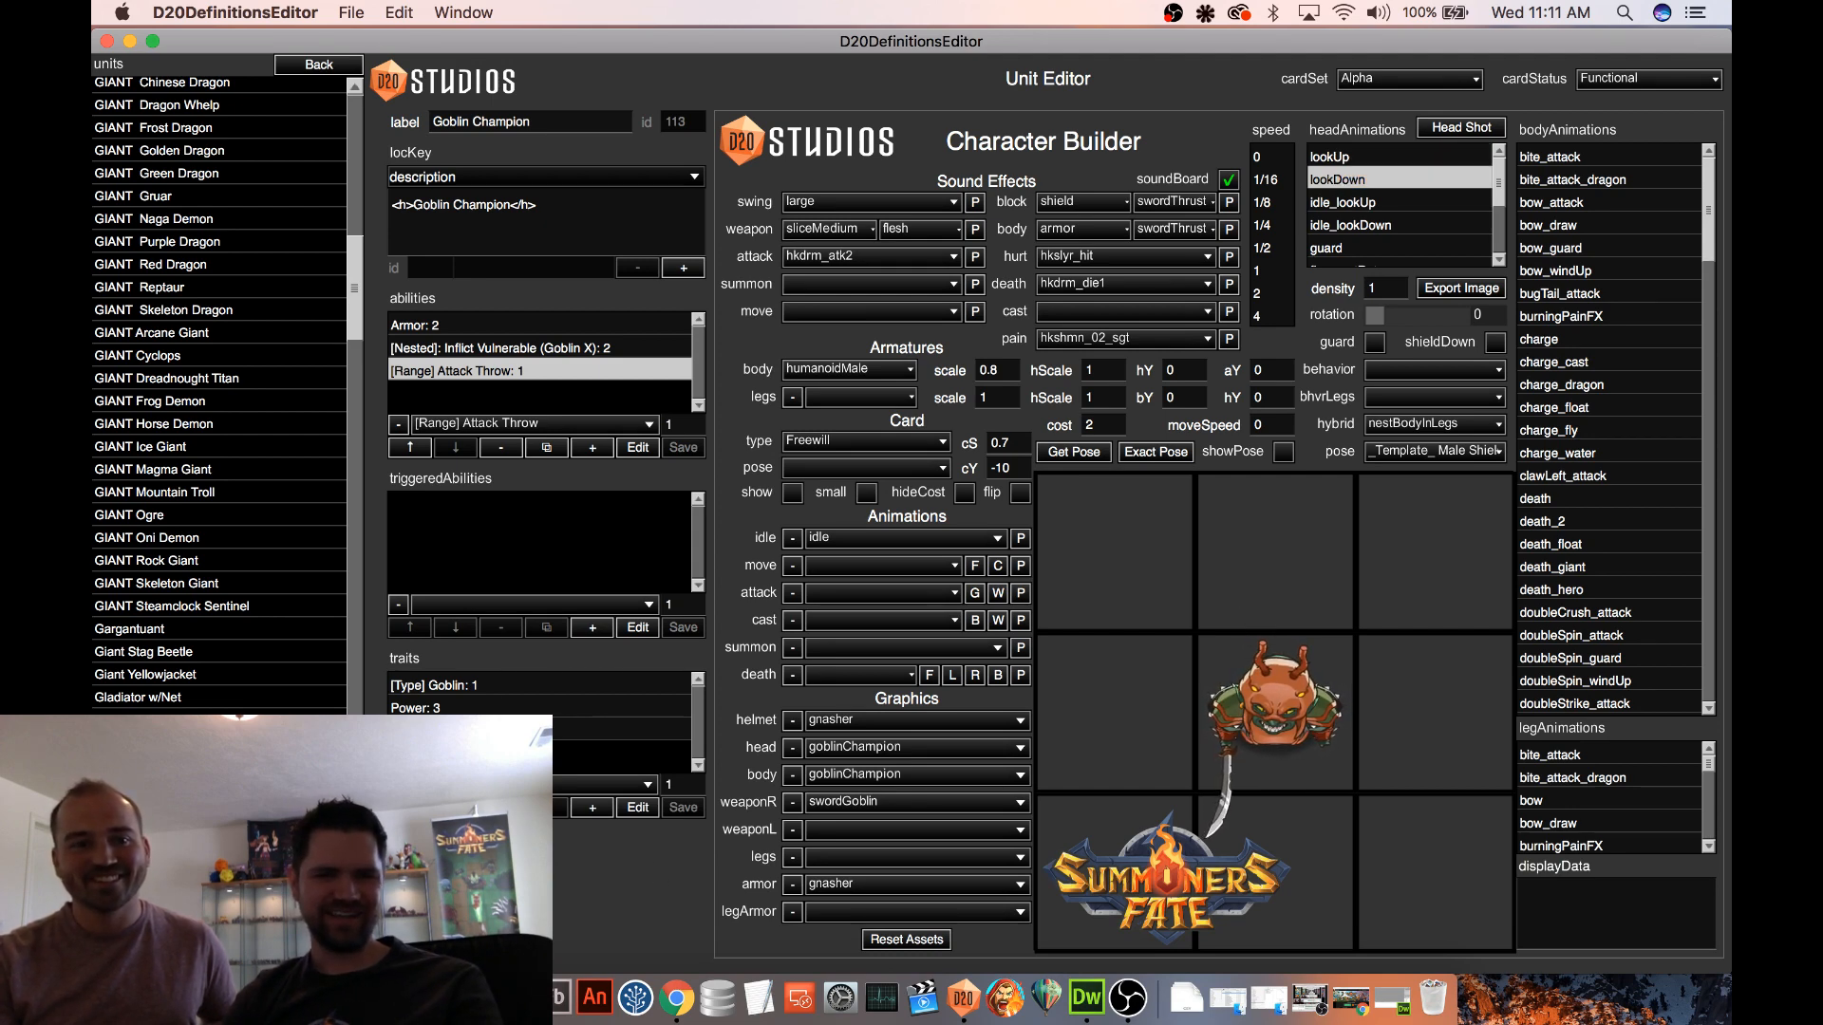
left_click(219, 765)
left_click(218, 788)
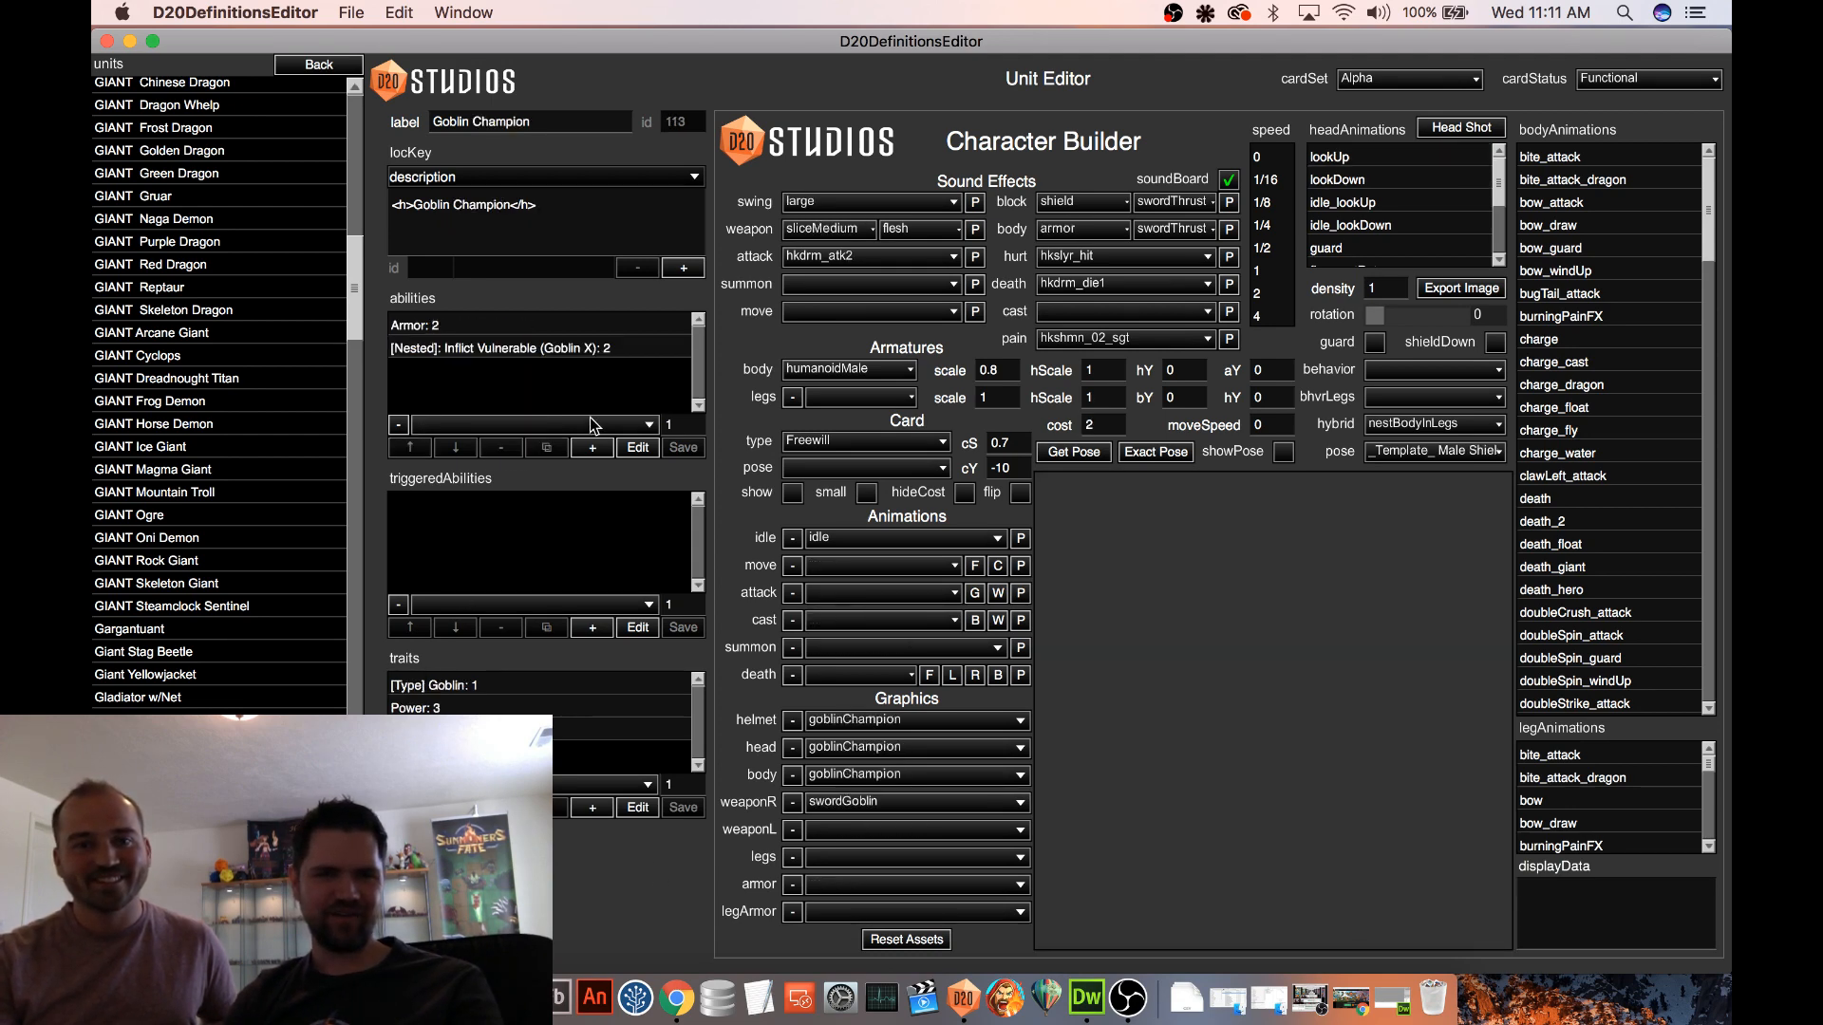
Add the [Range] Attack Throw ability with value 1 to the reloaded Goblin Champion
left_click(564, 422)
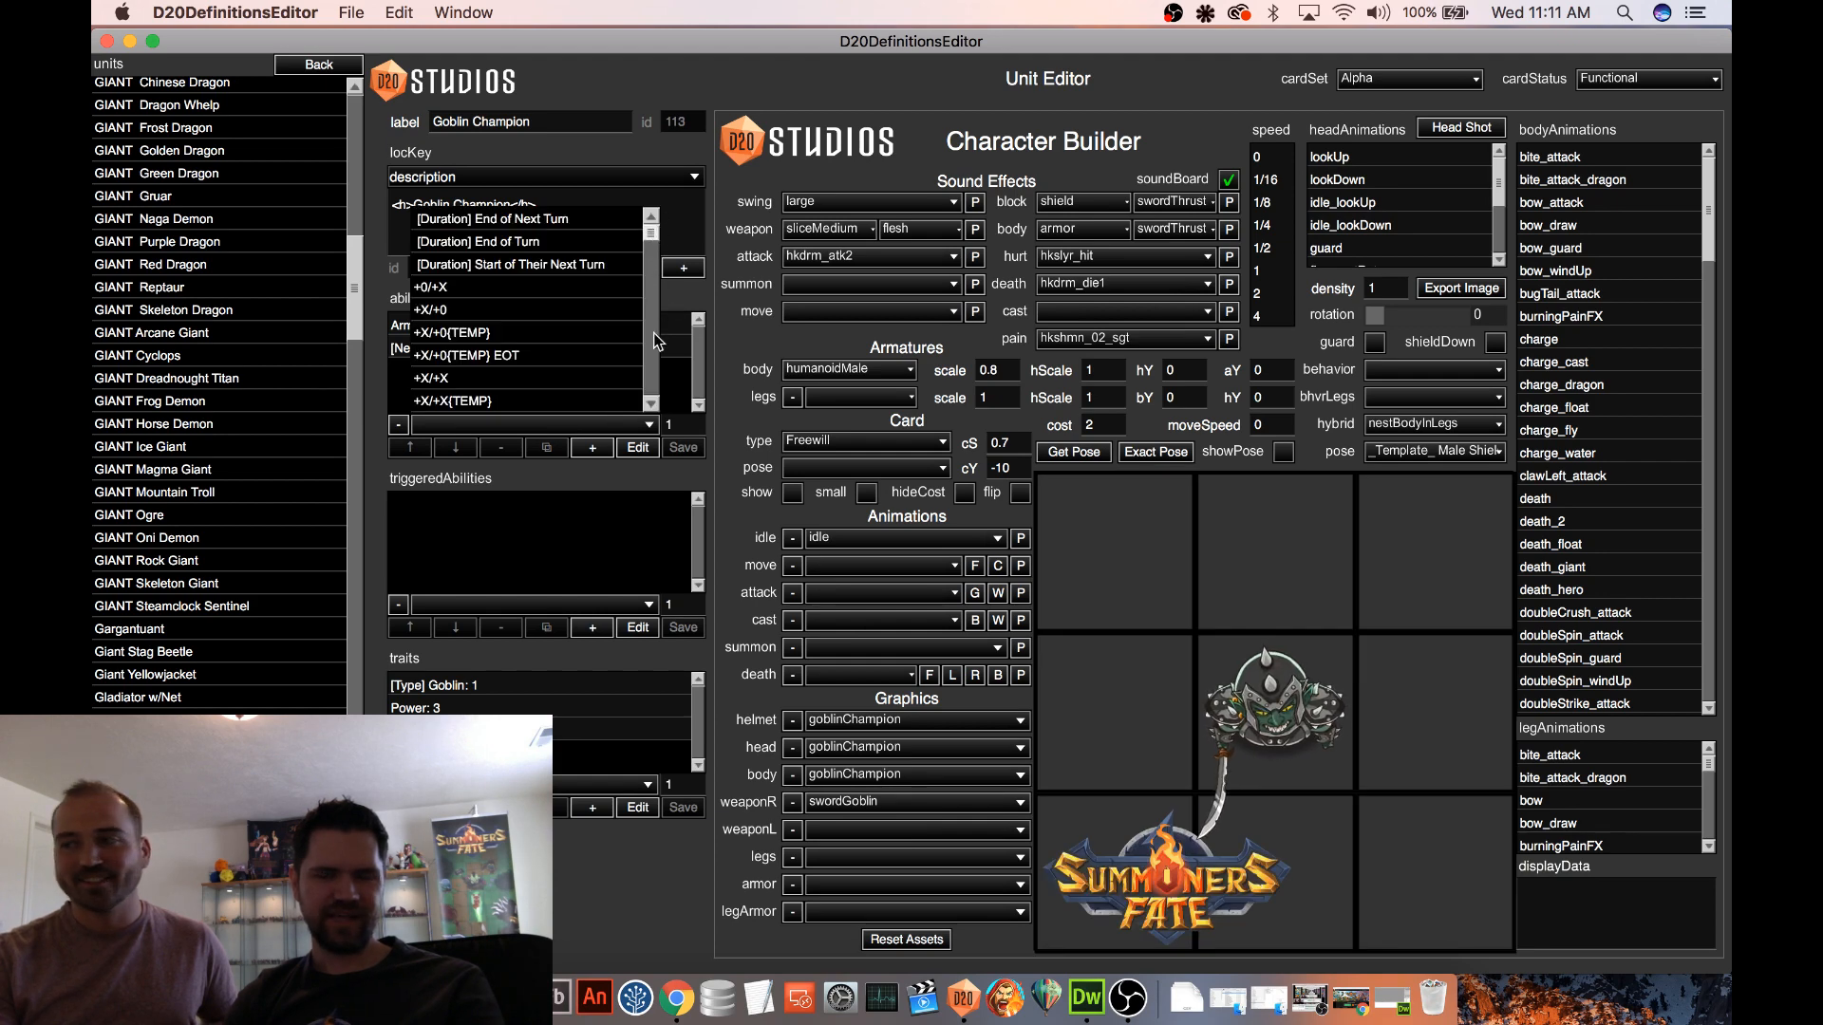
scroll(652, 363, "down", 10)
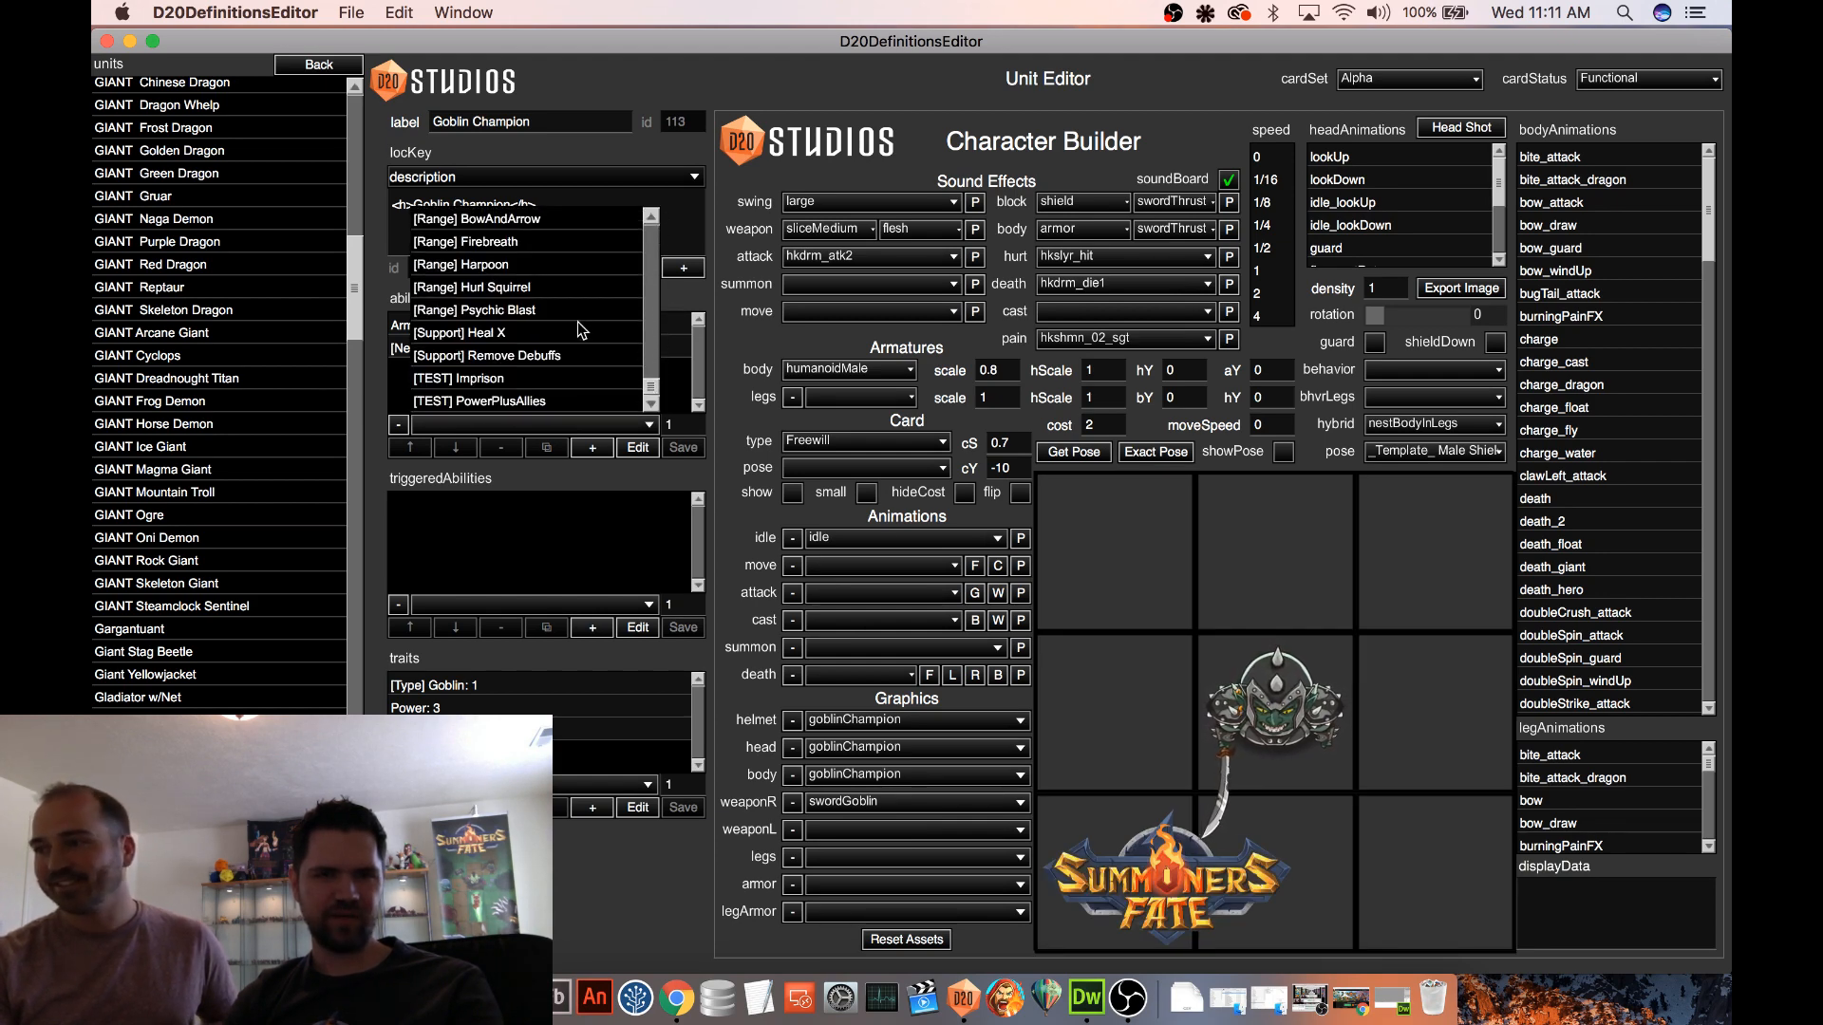
scroll(526, 320, "up", 1)
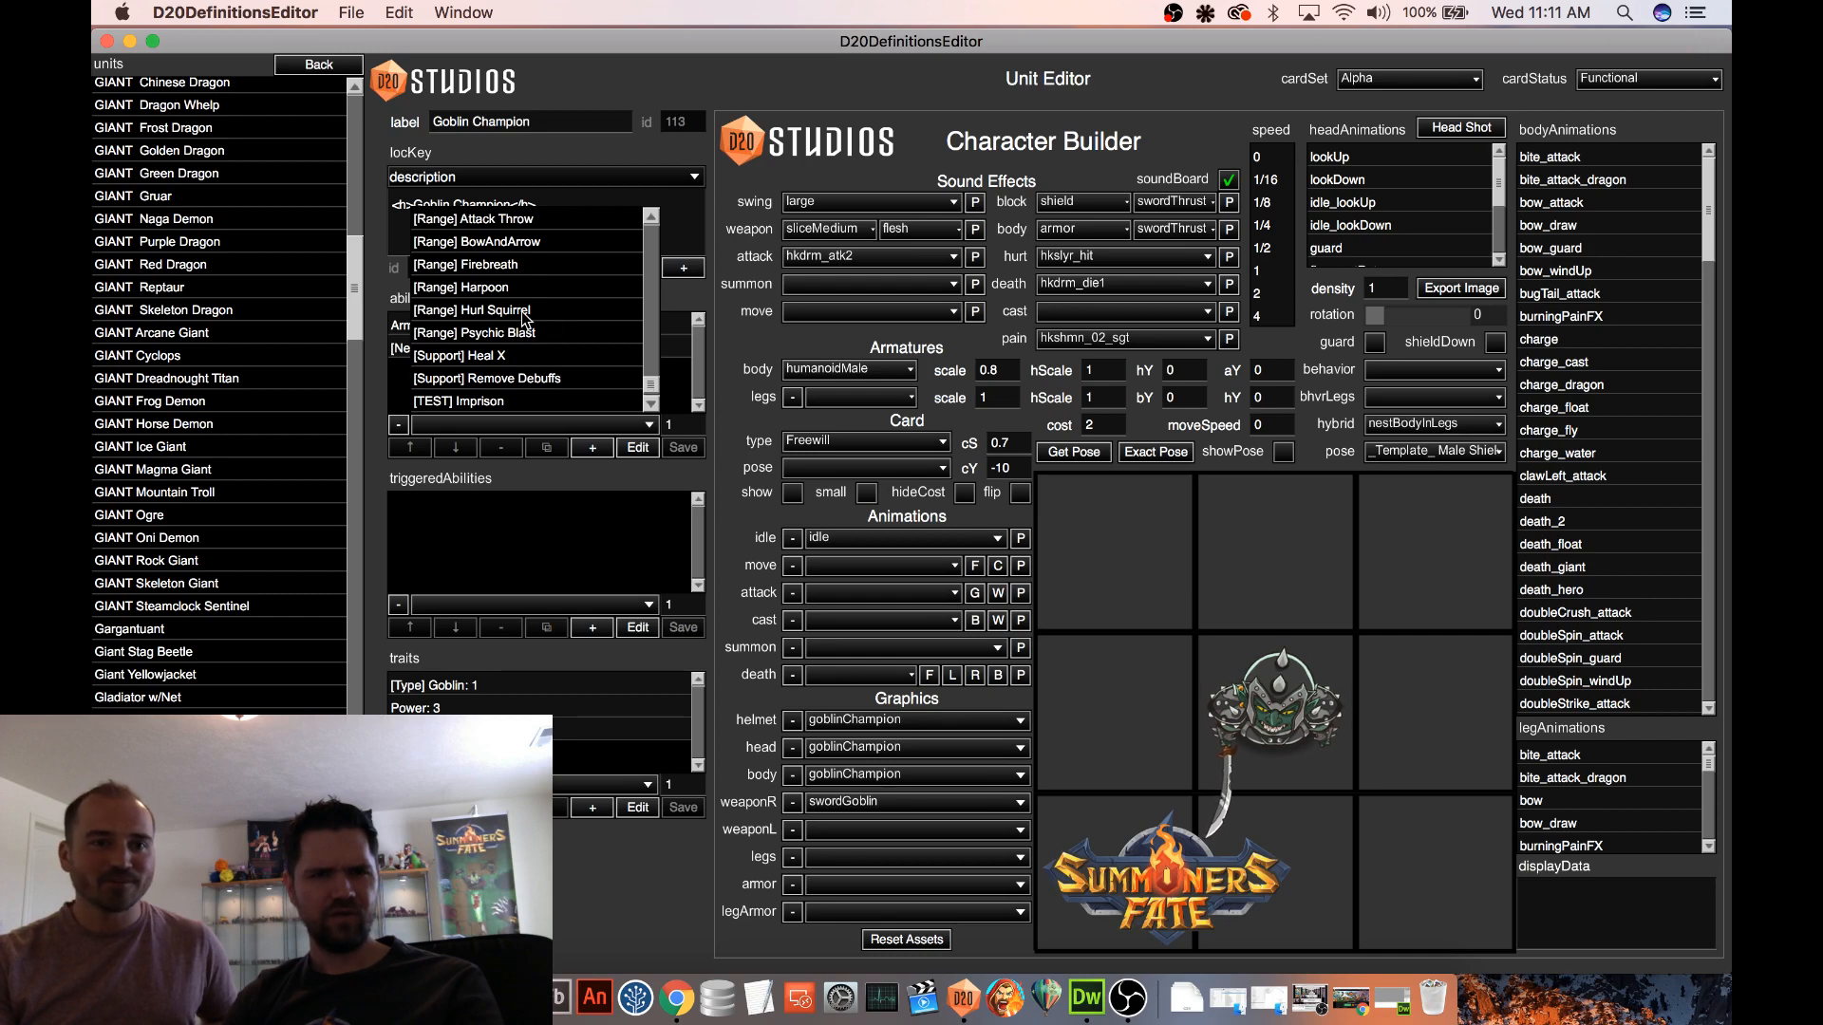
scroll(525, 319, "up", 1)
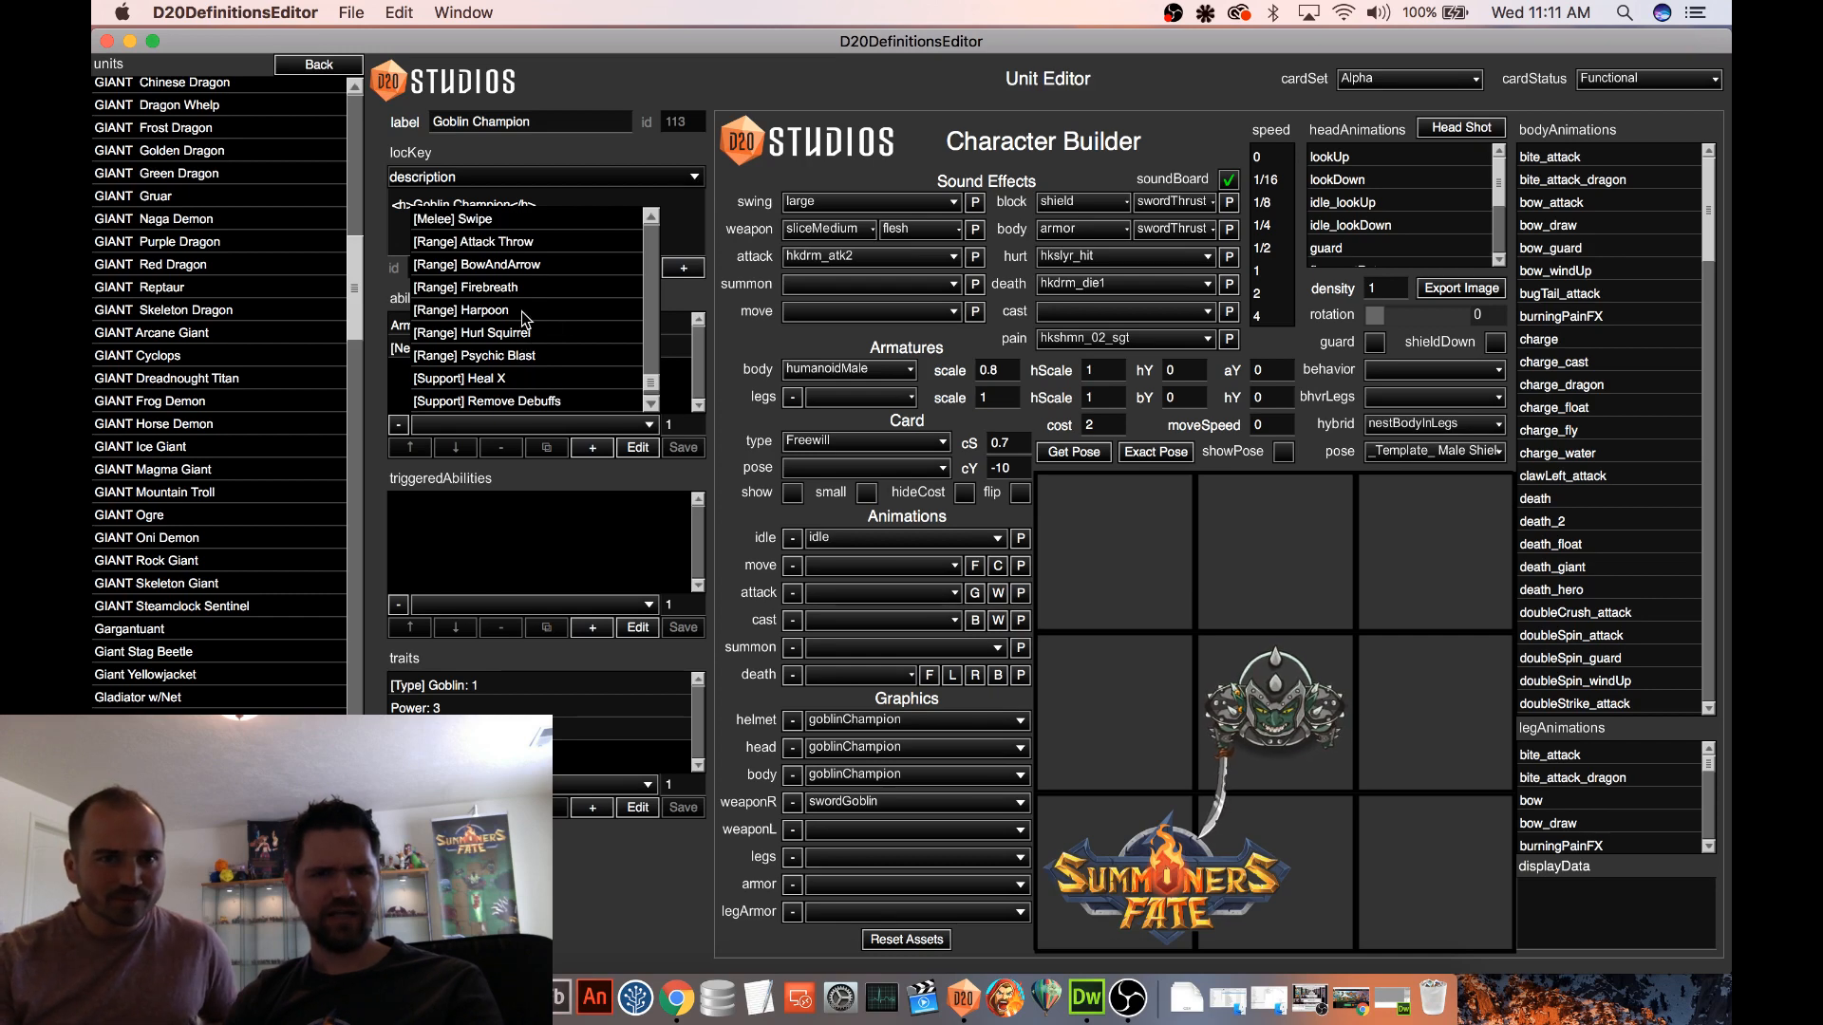
left_click(521, 244)
left_click(593, 448)
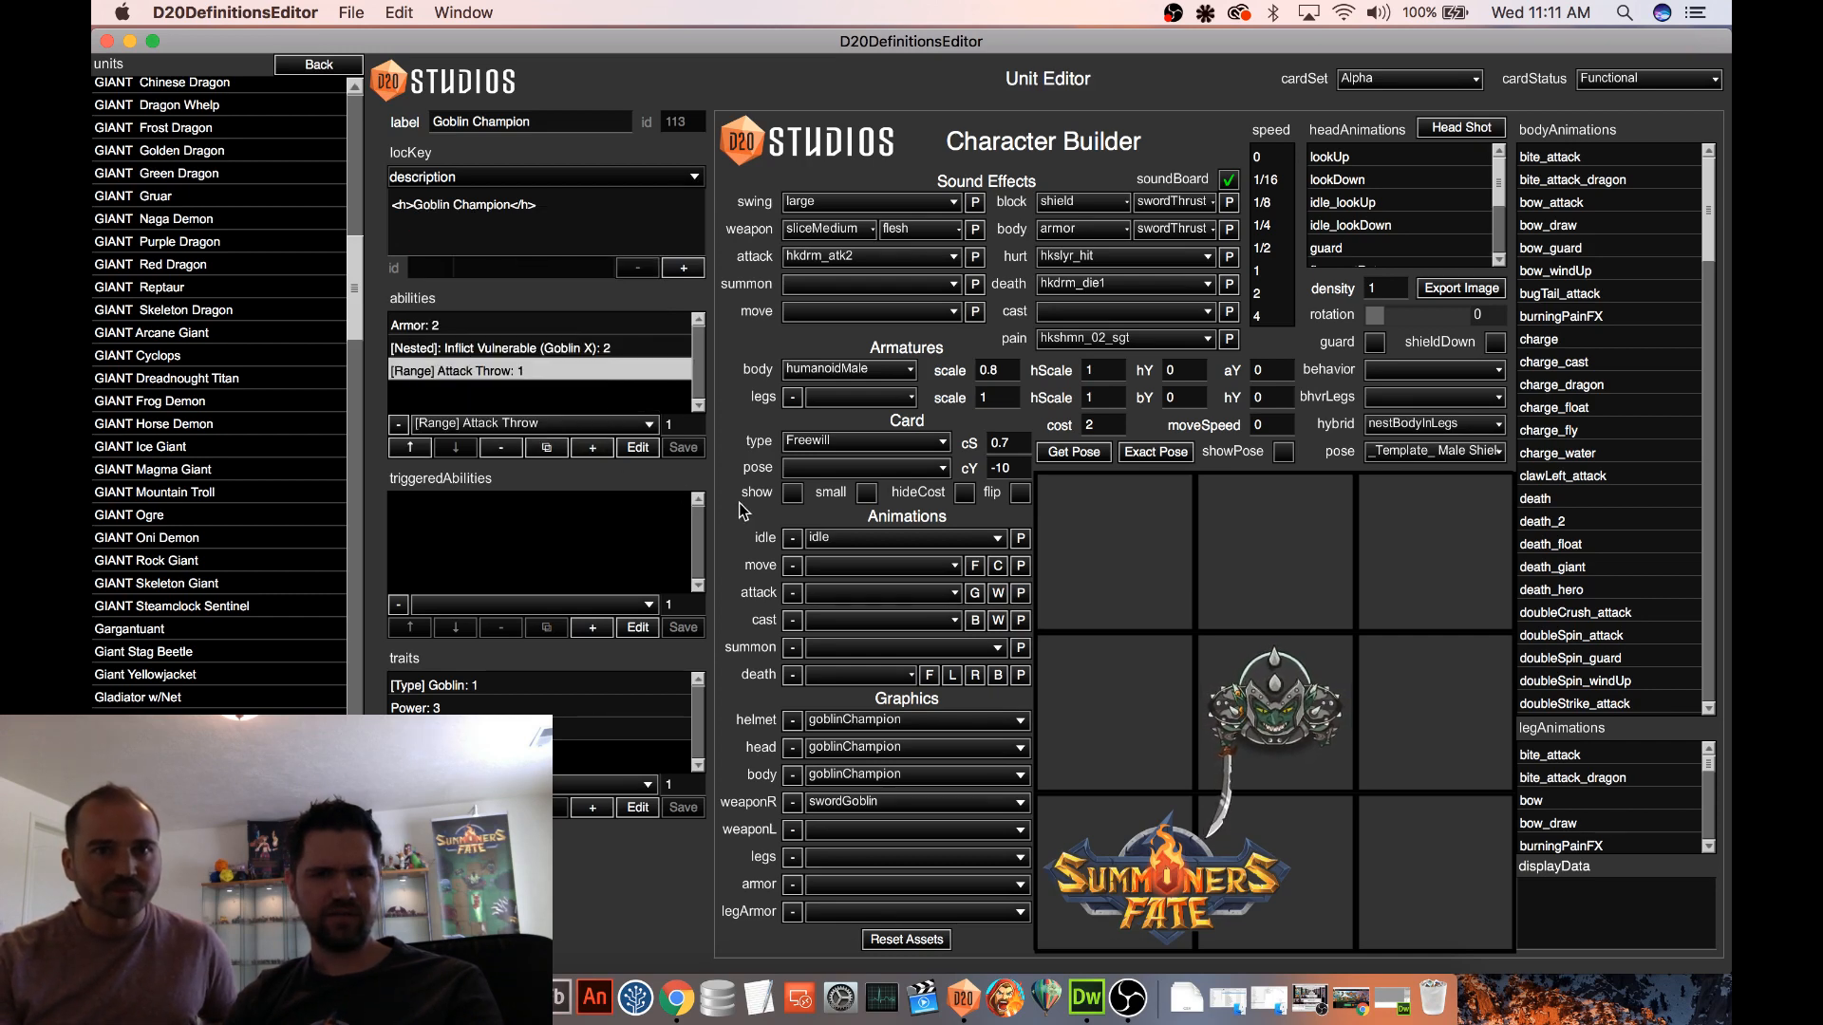
Set the Goblin Champion's Power trait to 2, checking its card before and after the change
left_click(792, 494)
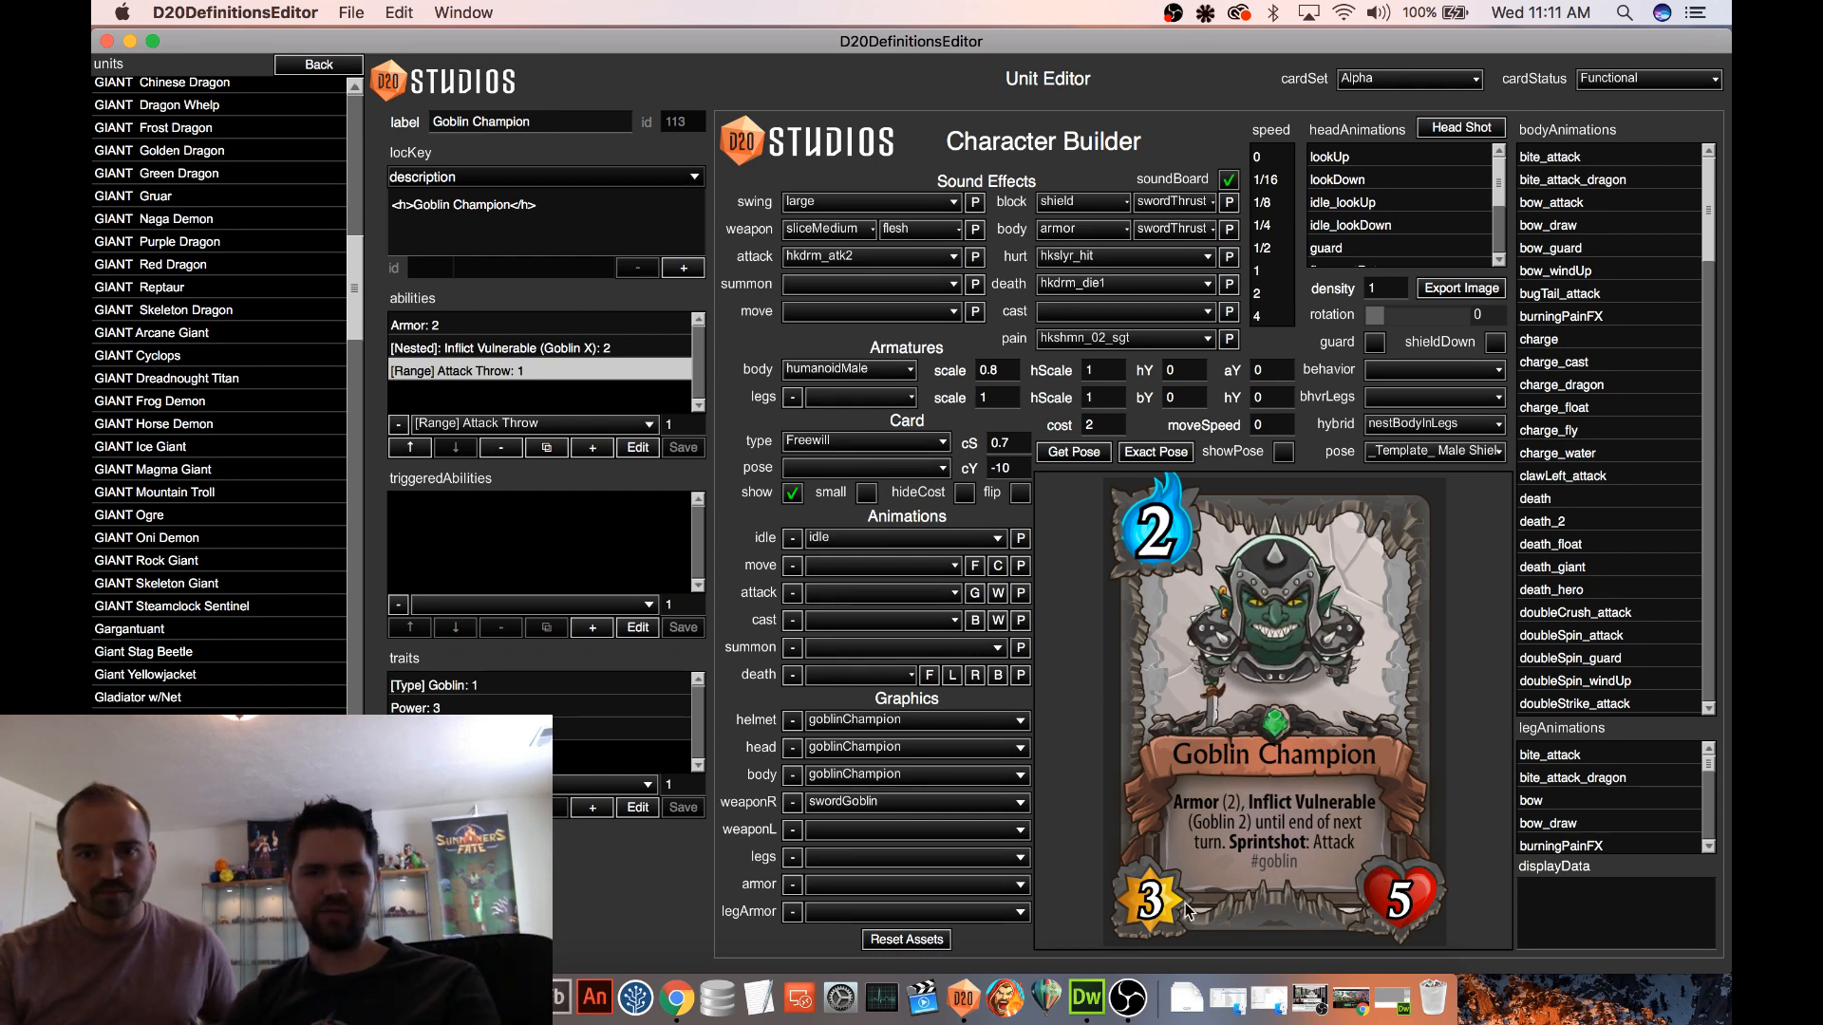
left_click(793, 495)
left_click(613, 707)
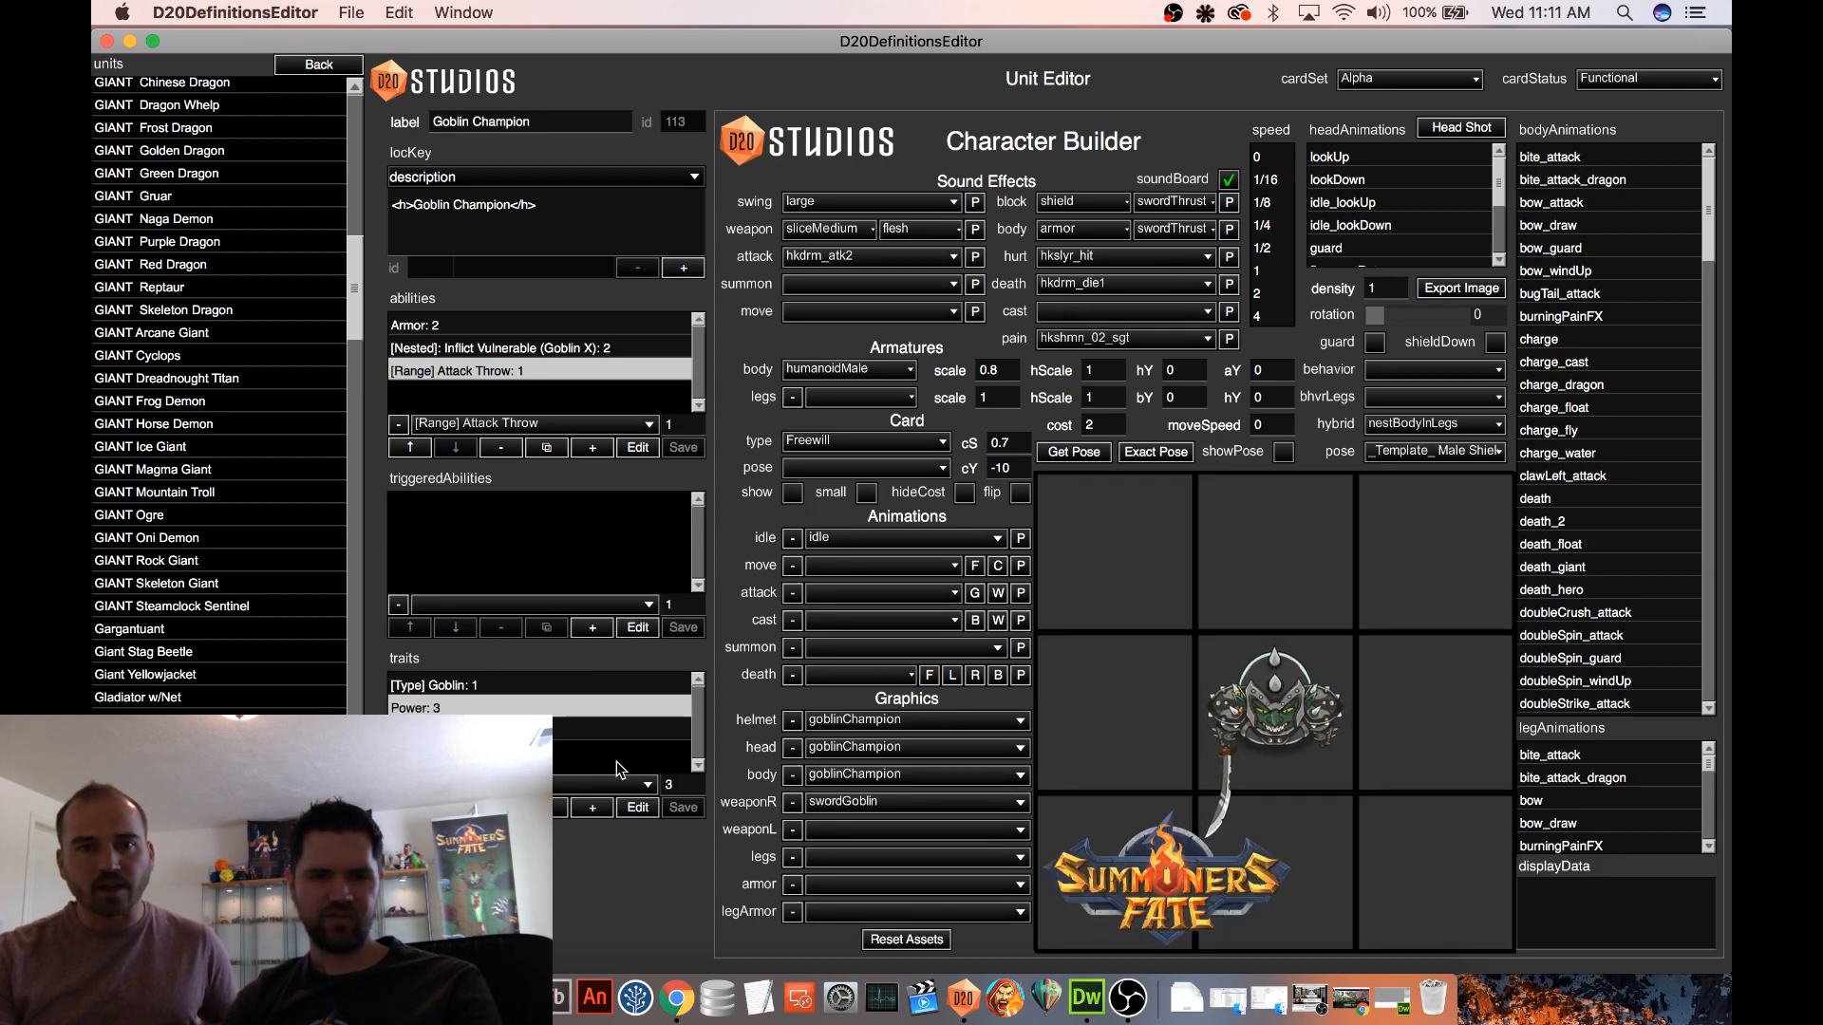
double_click(671, 784)
type("2")
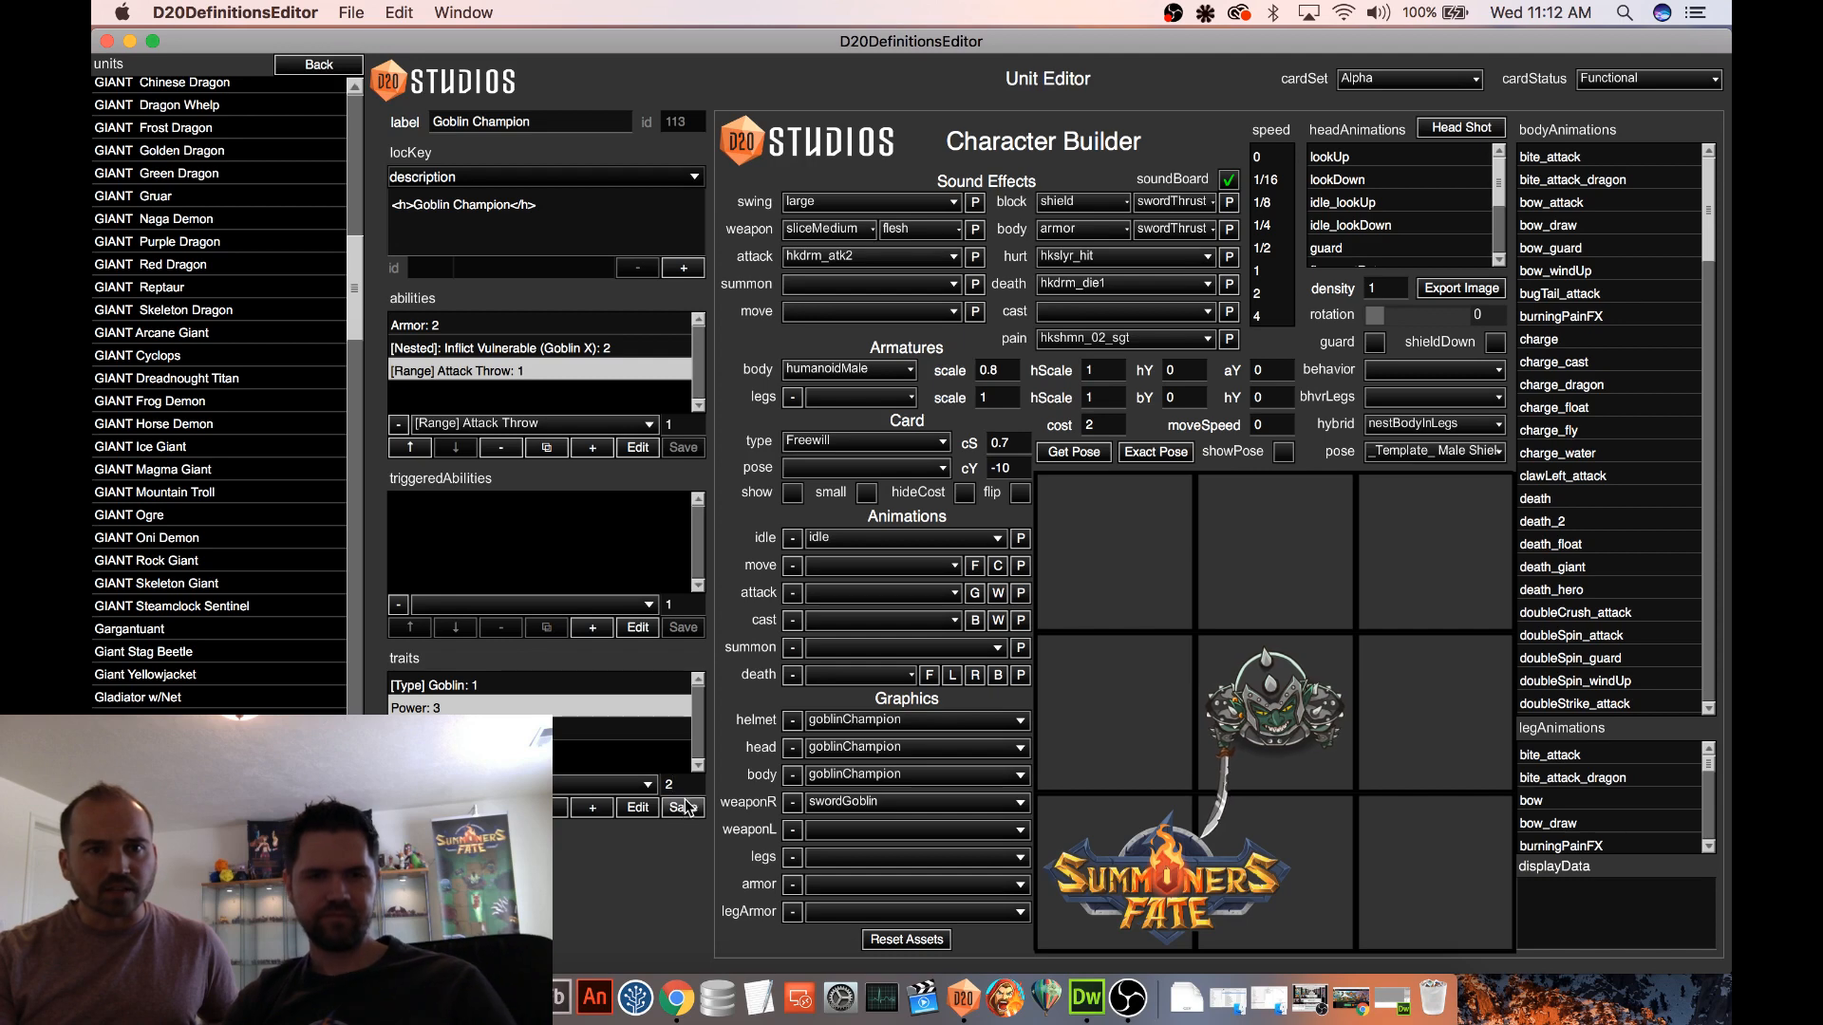
left_click(792, 493)
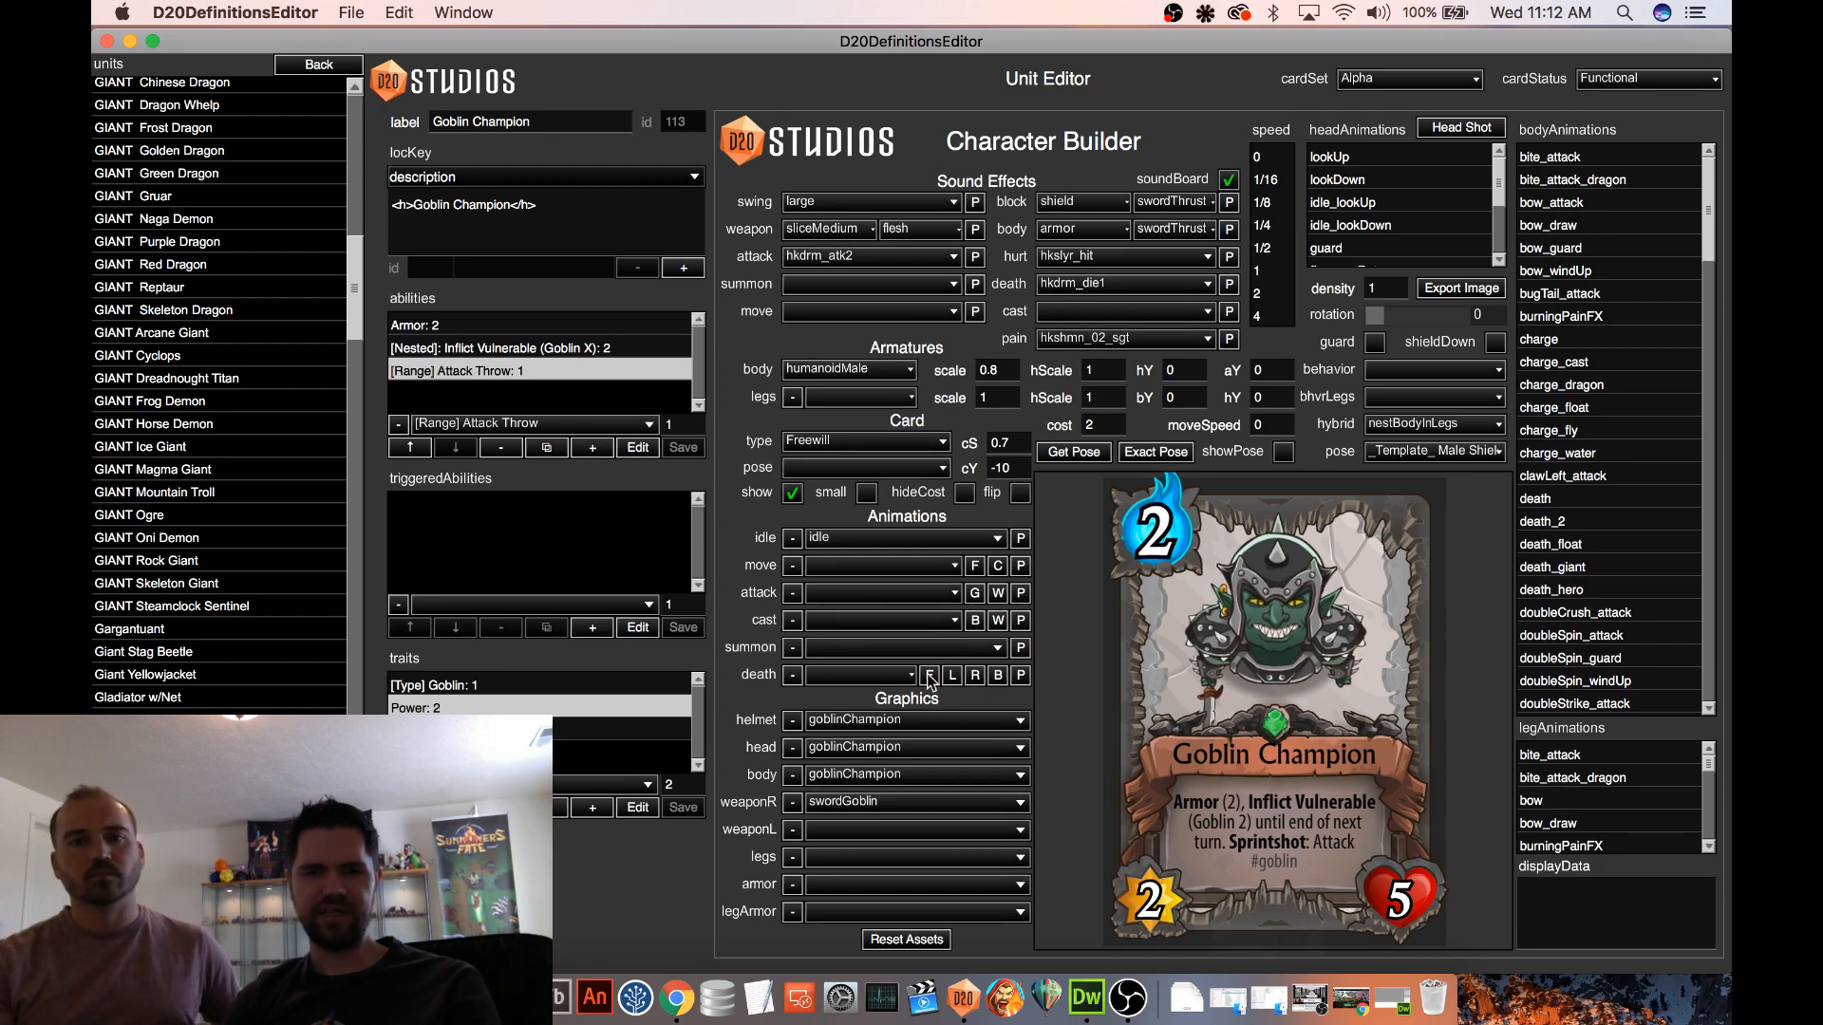
left_click(794, 495)
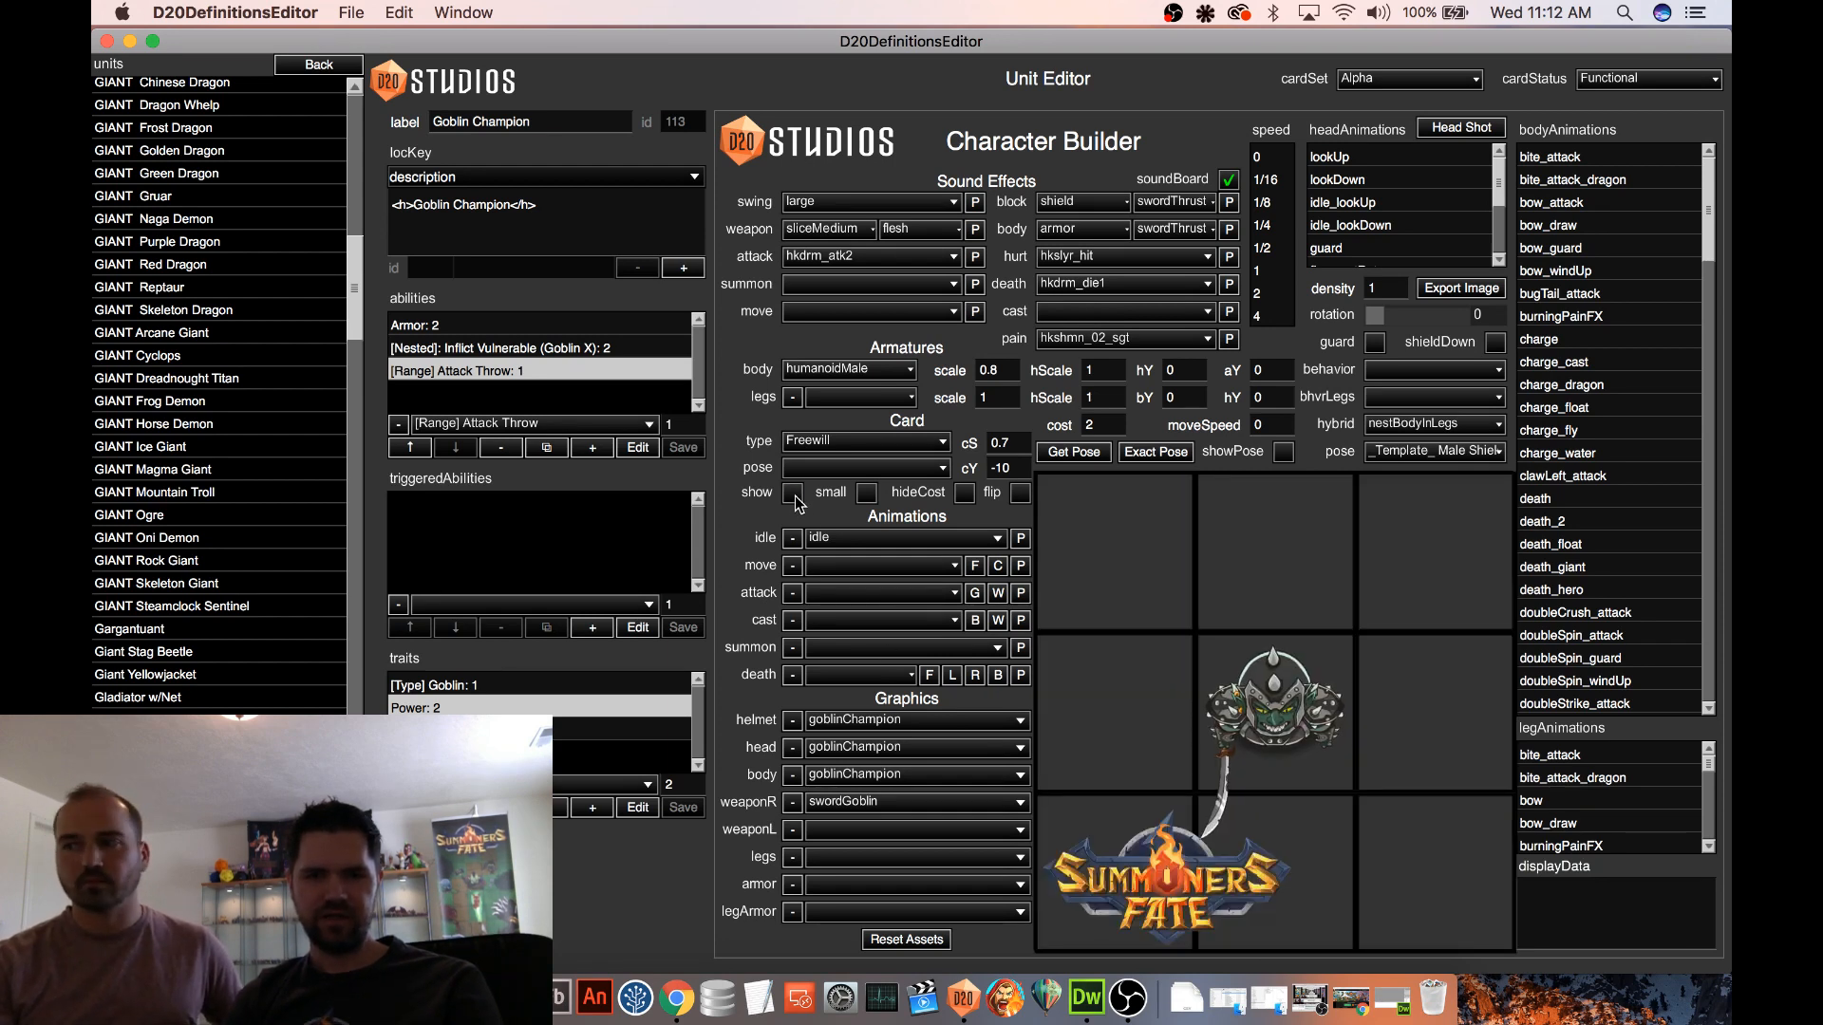
Change the Goblin Champion's weaponR graphic to javelin and play its attack animation
left_click(844, 801)
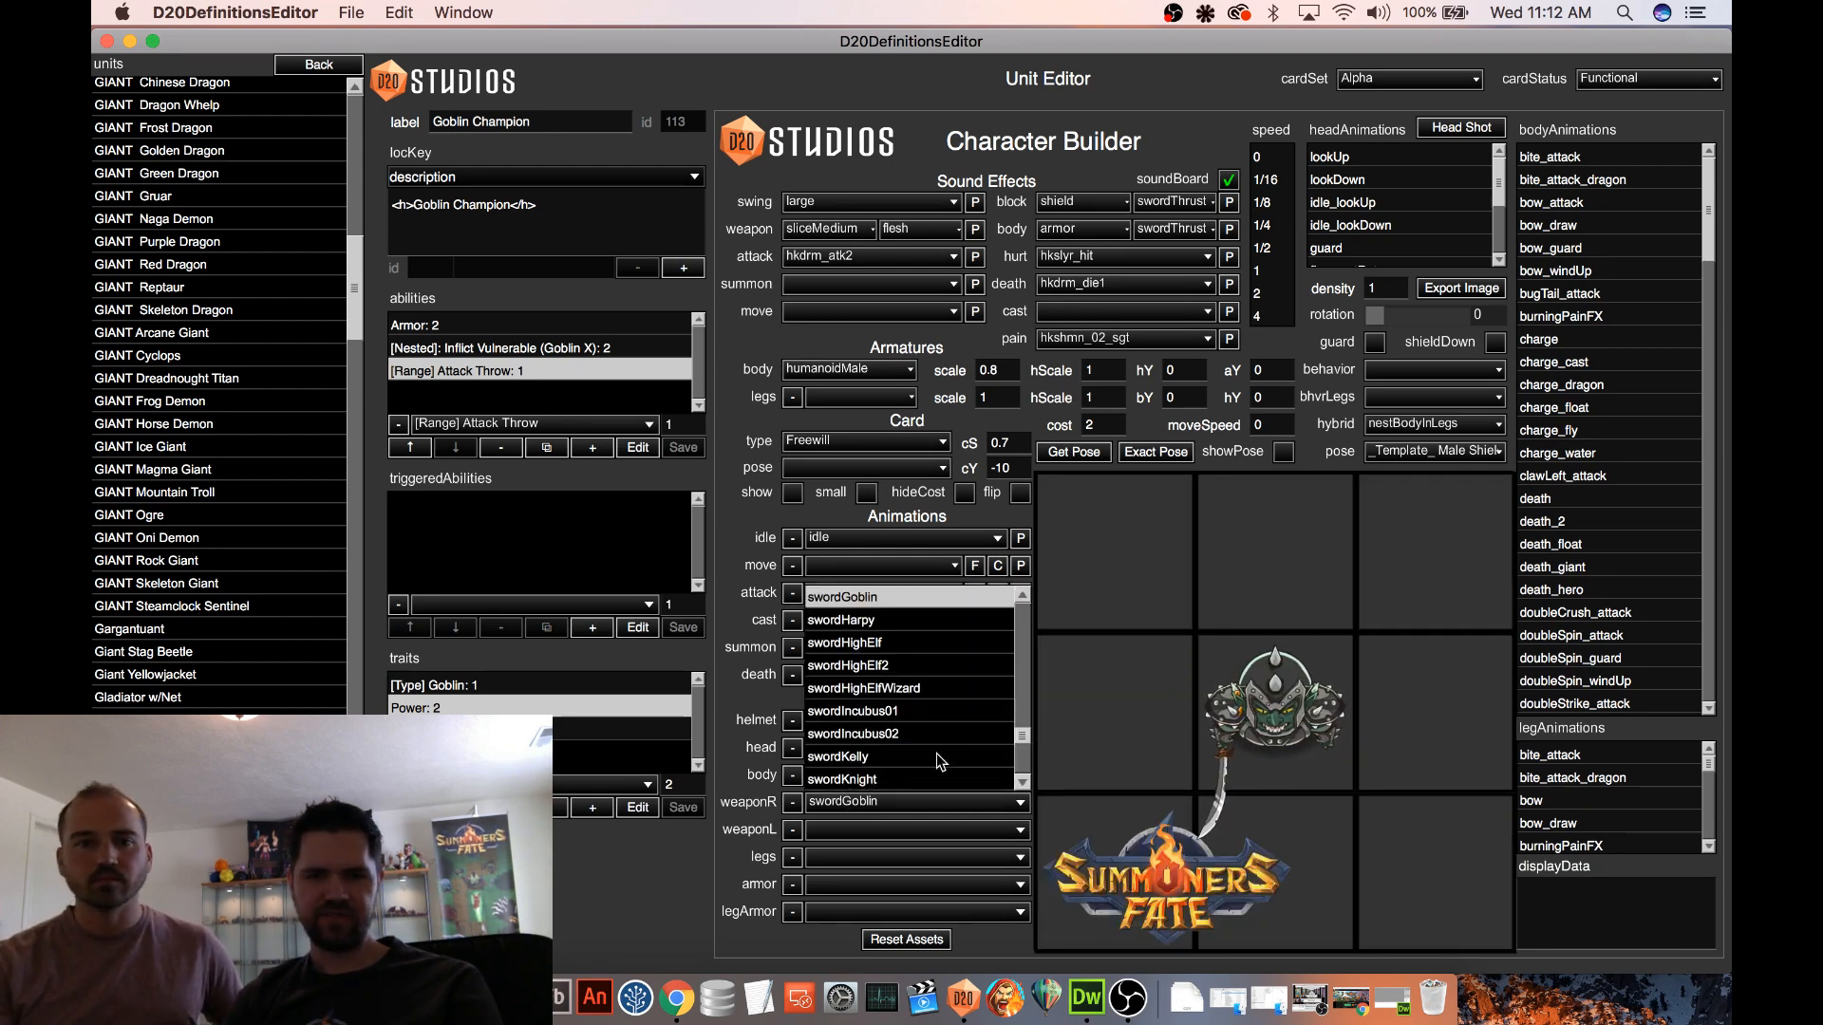
left_click_drag(1021, 733, 1016, 674)
left_click(892, 746)
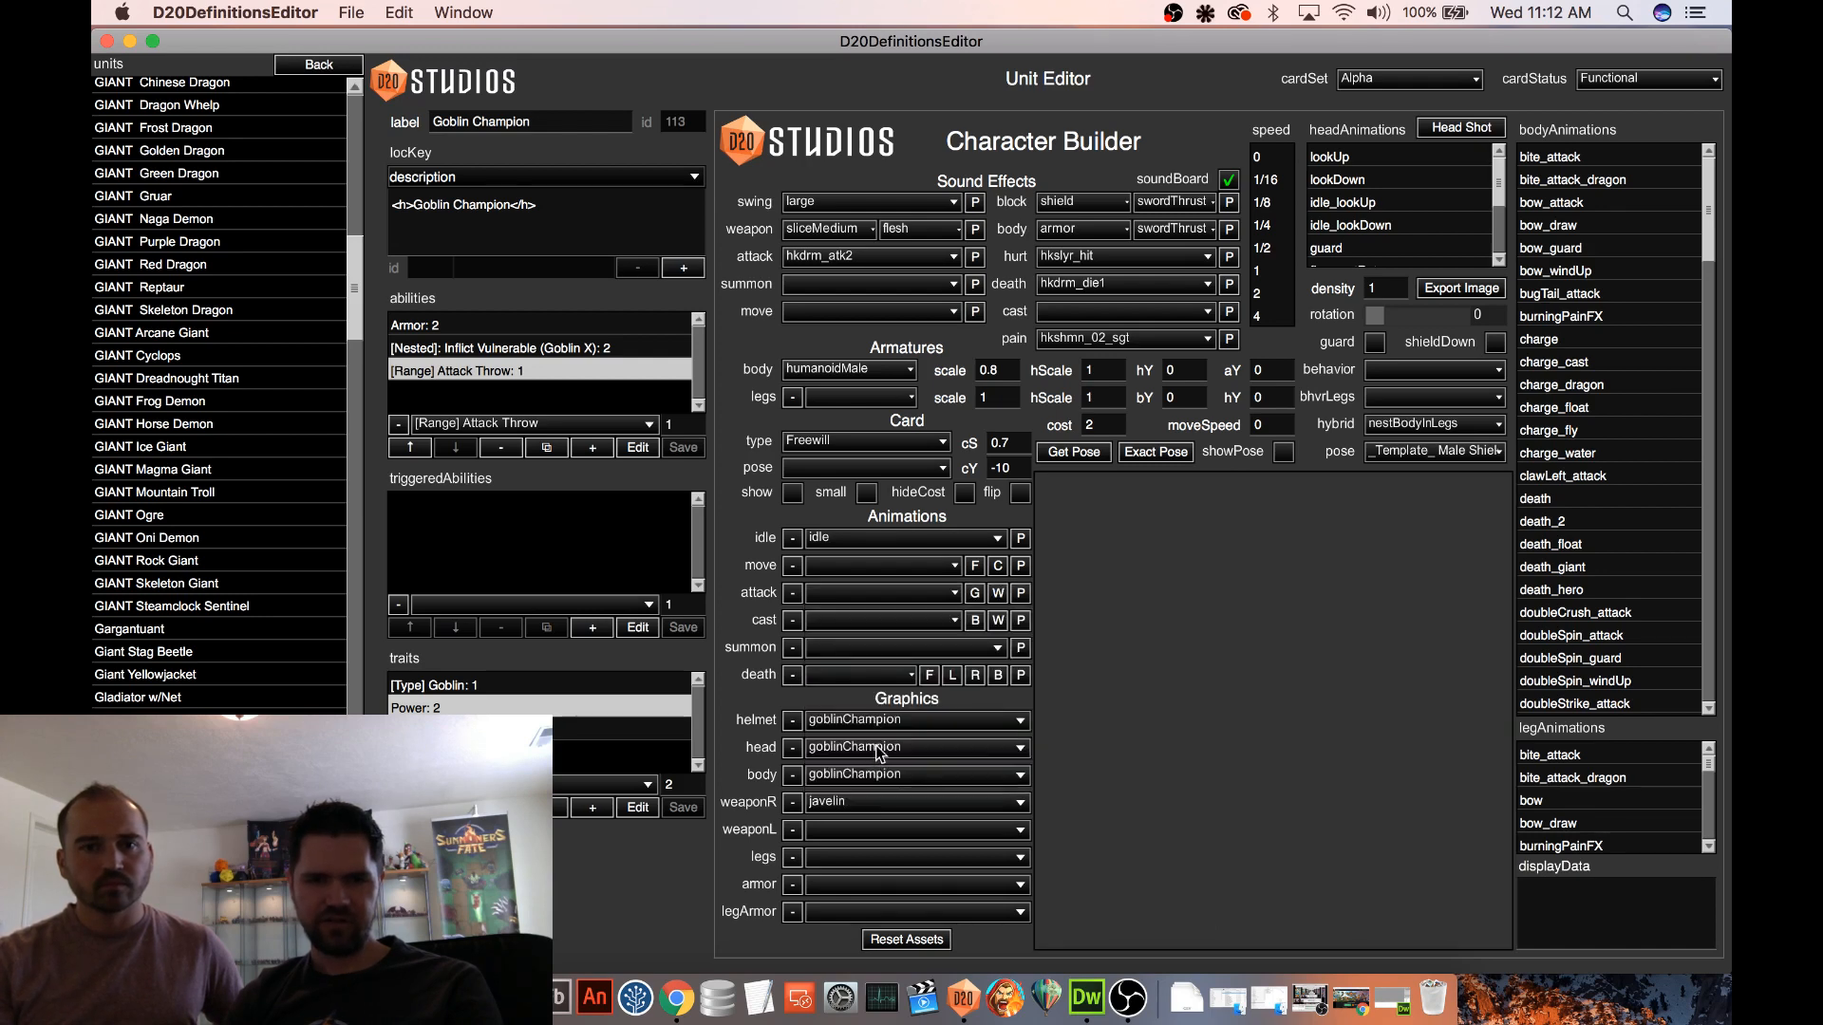
left_click(1024, 595)
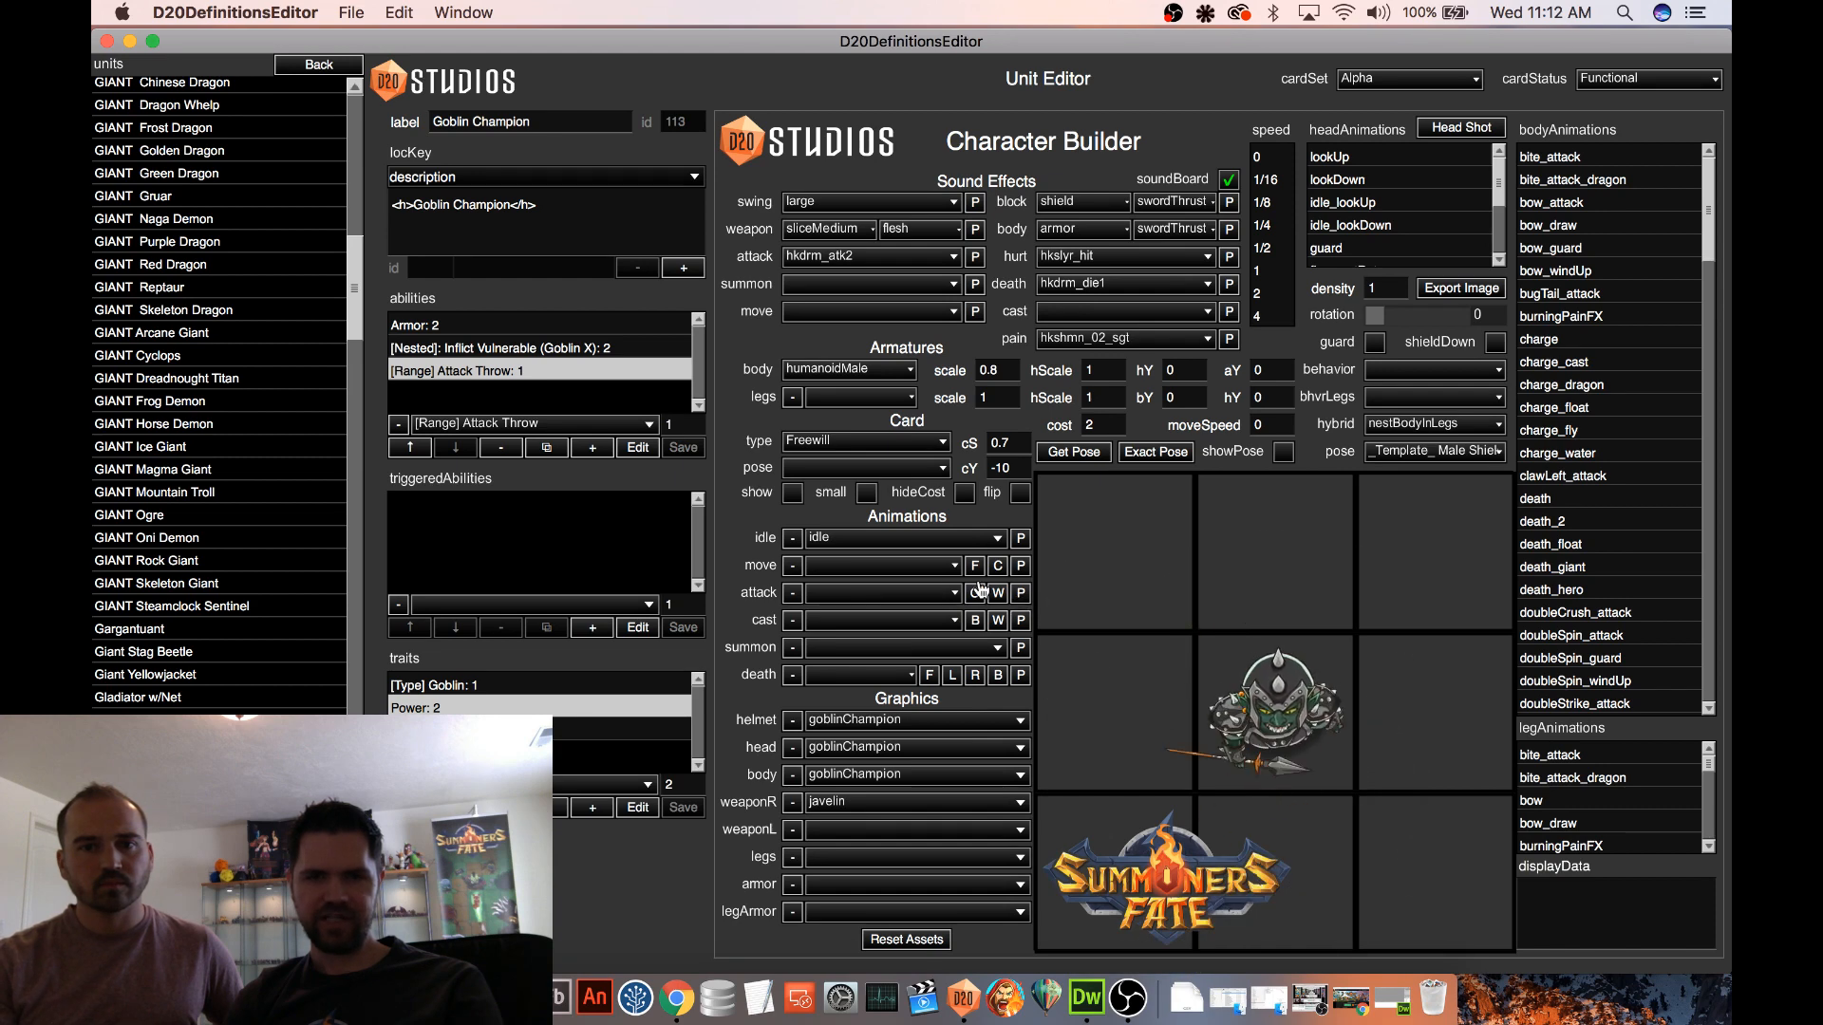
Set the Goblin Champion's attack animation to singleThrust_attack
left_click(831, 588)
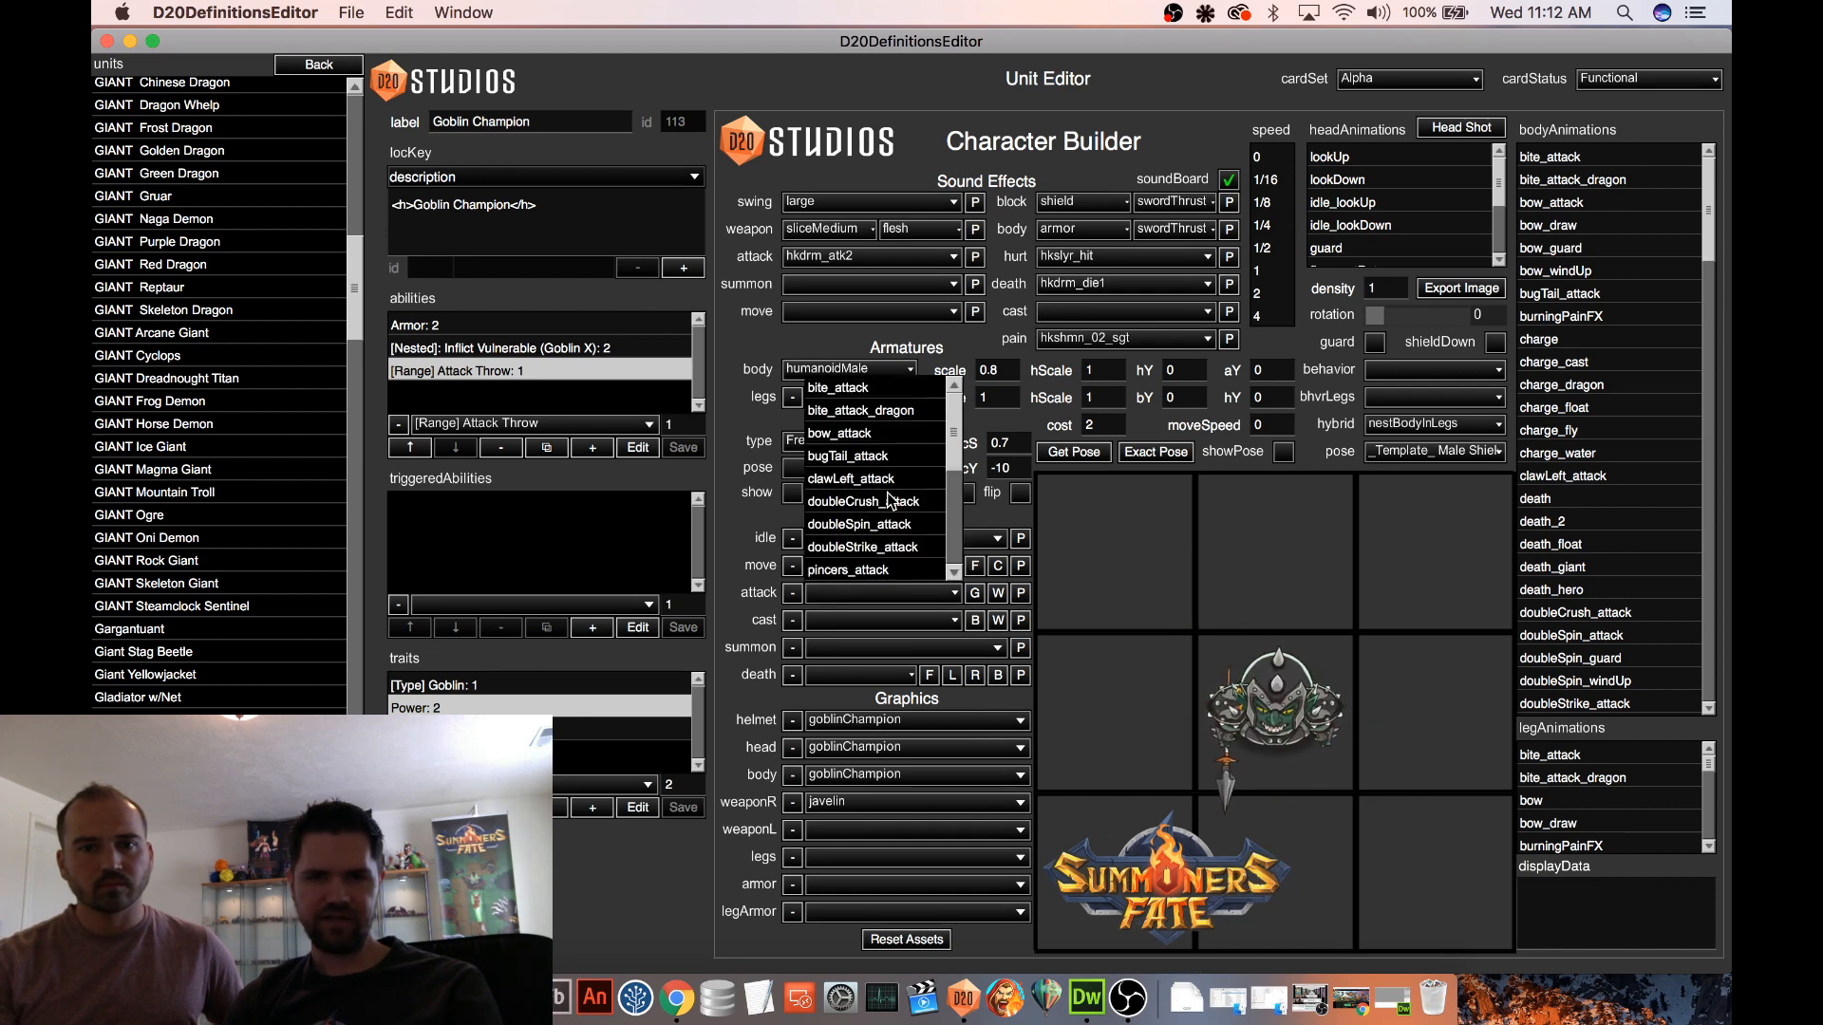
scroll(890, 501, "down", 4)
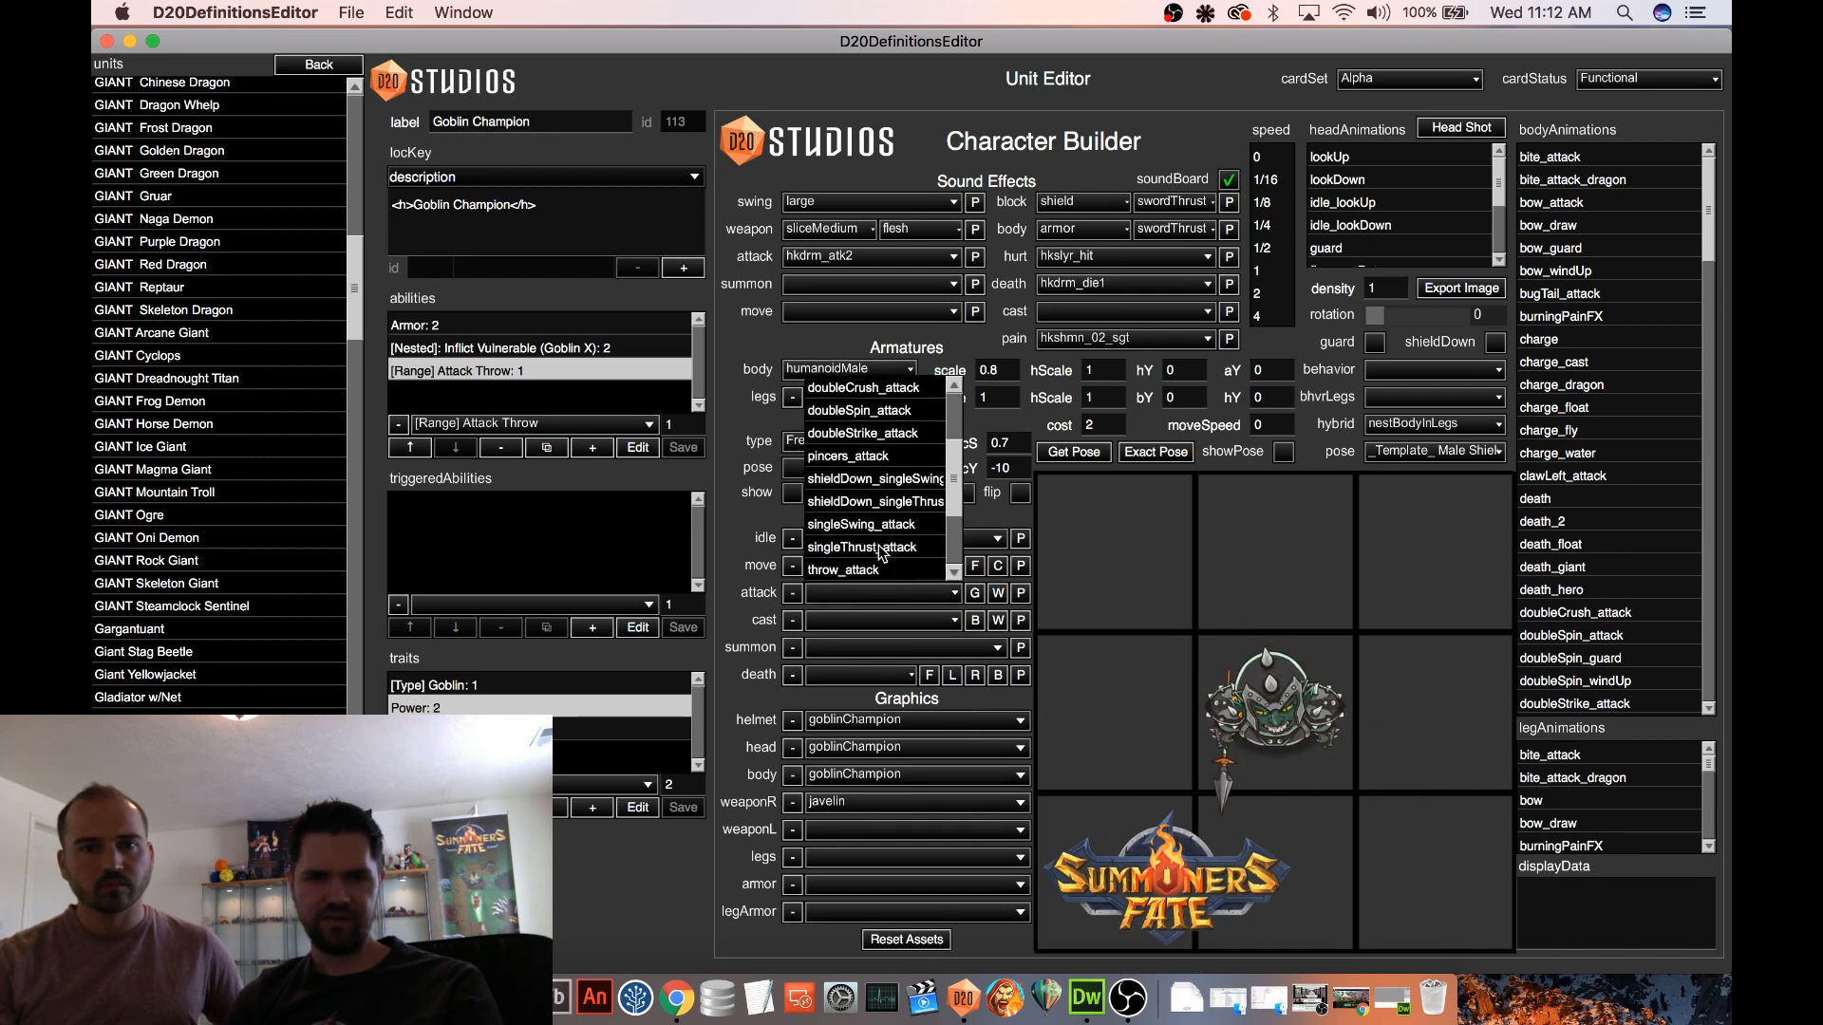
left_click(880, 548)
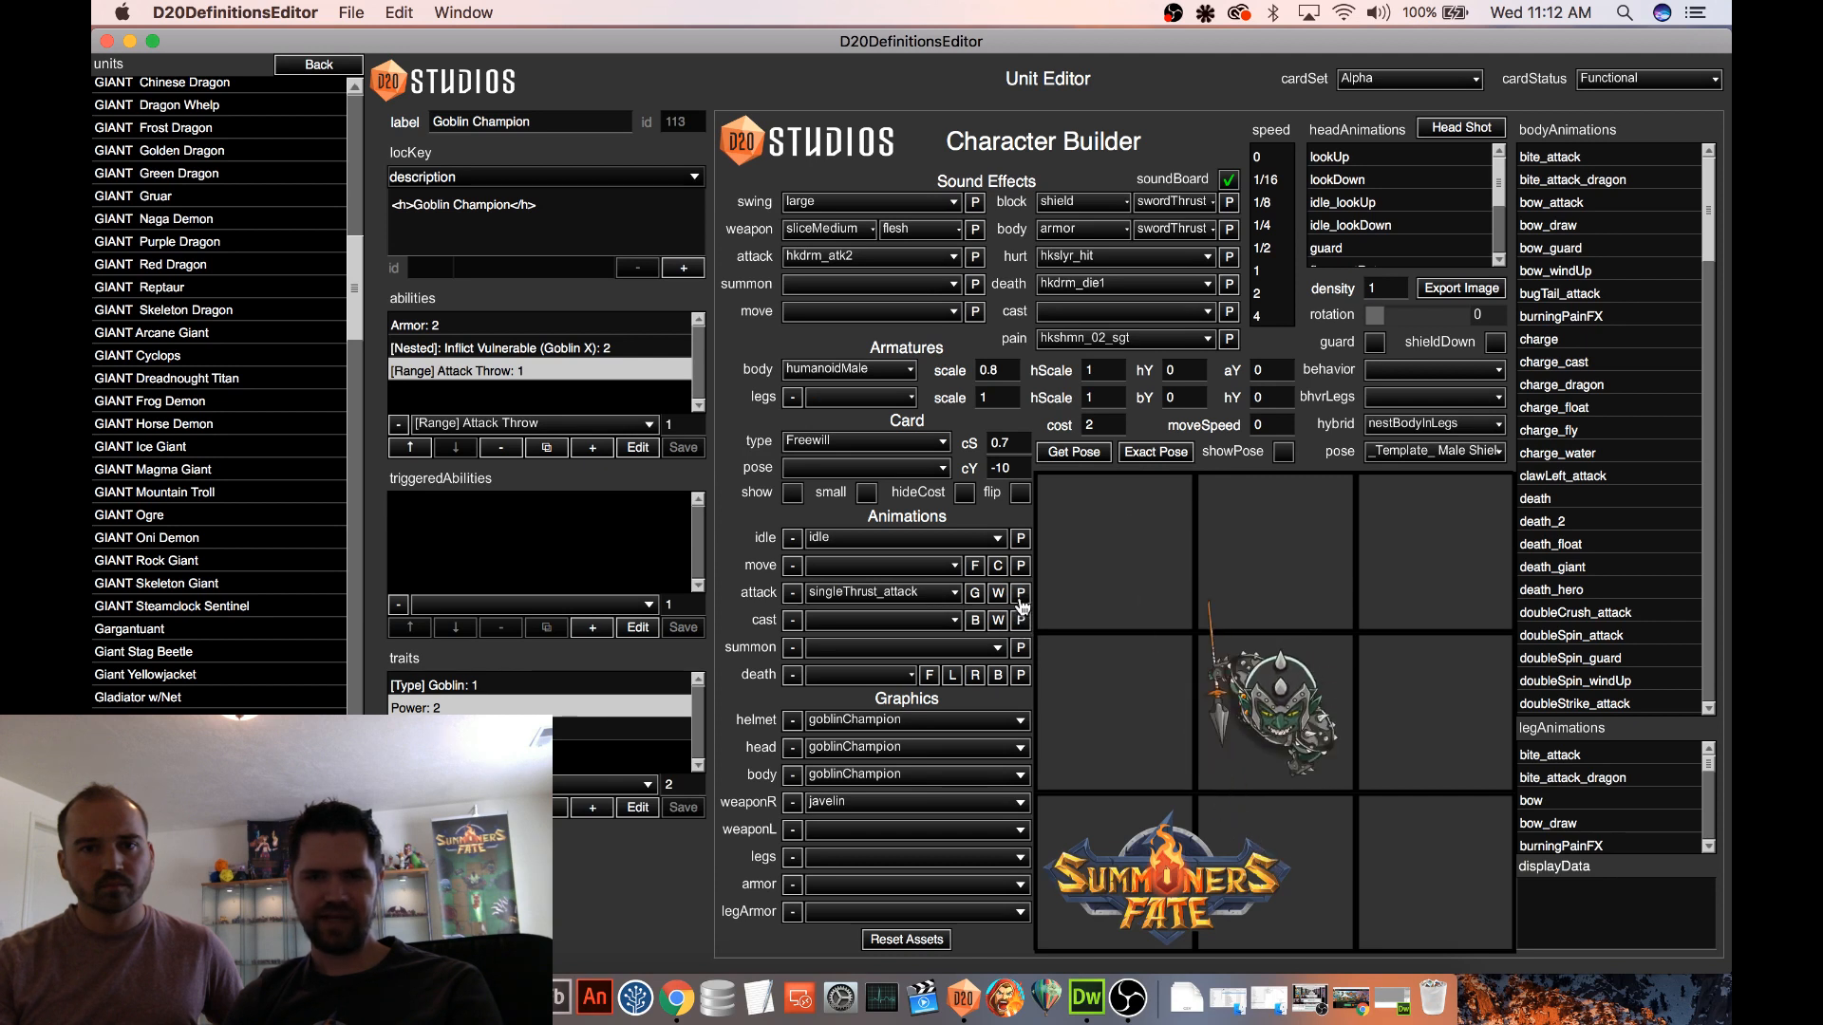
Find throw_attack among the body animations and play it repeatedly on the Goblin Champion to examine the throw
scroll(1552, 491, "down", 6)
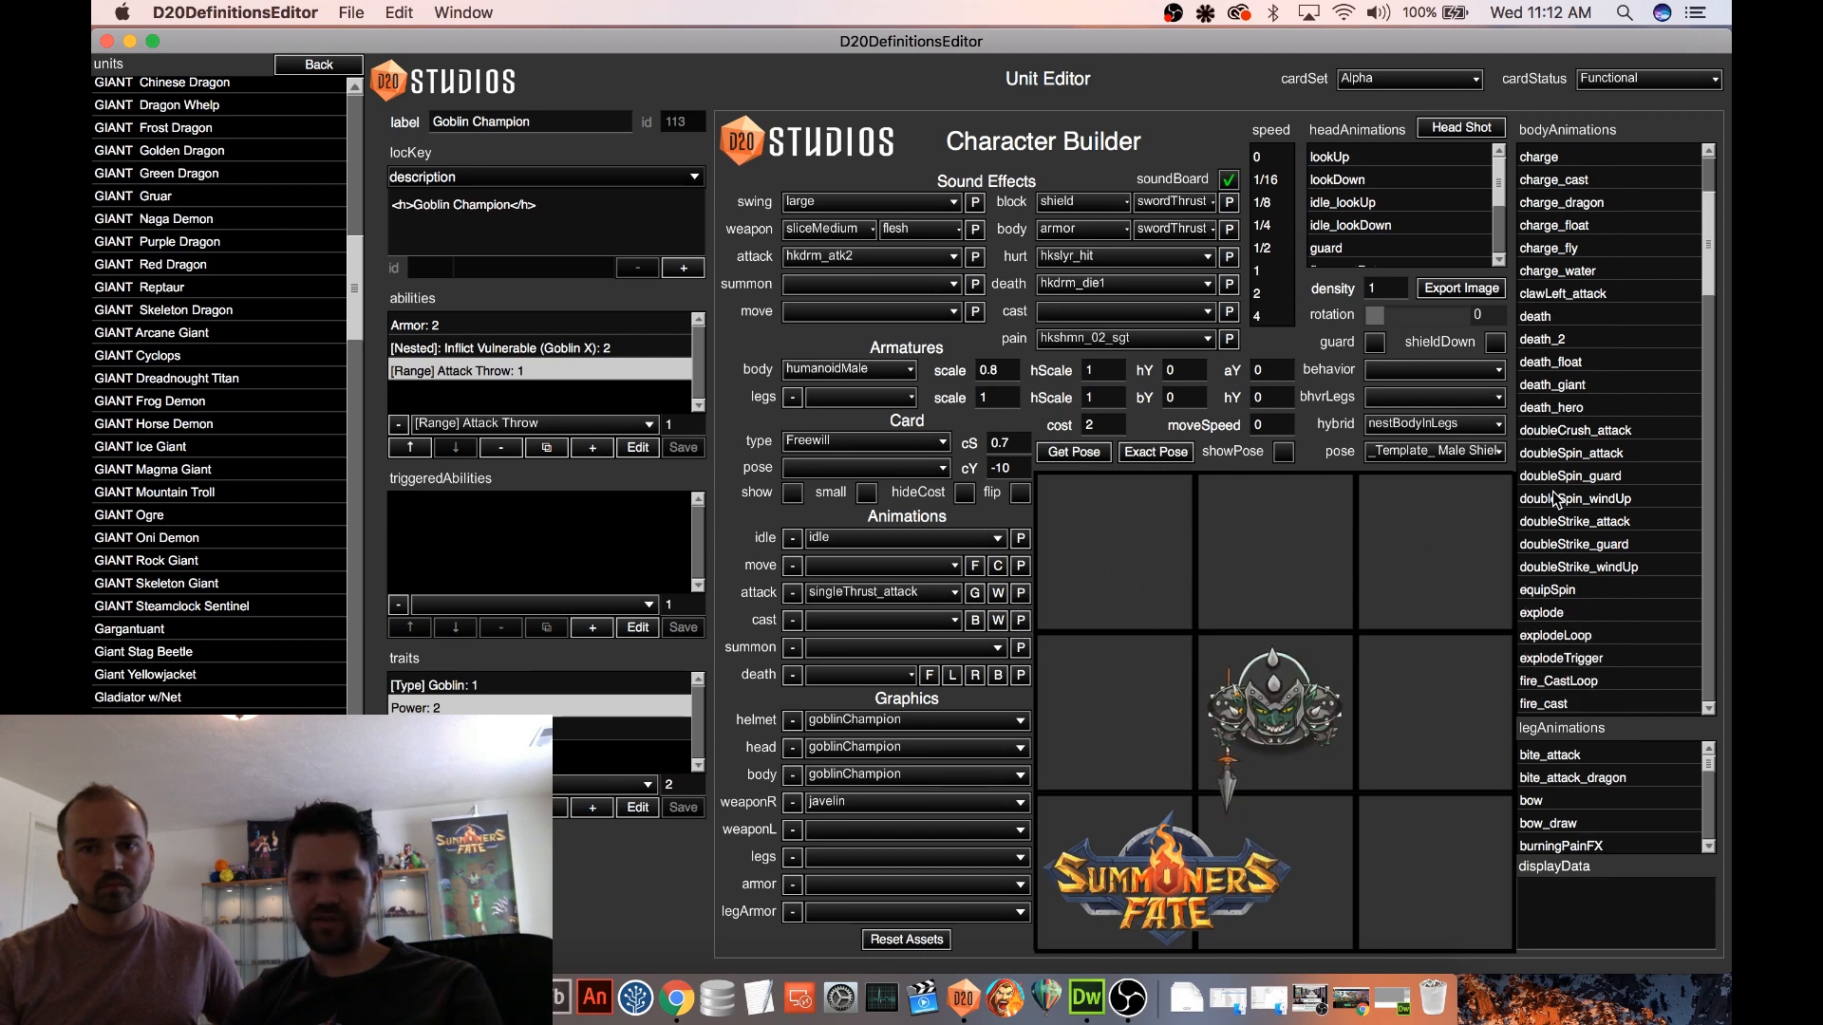
scroll(1553, 492, "down", 6)
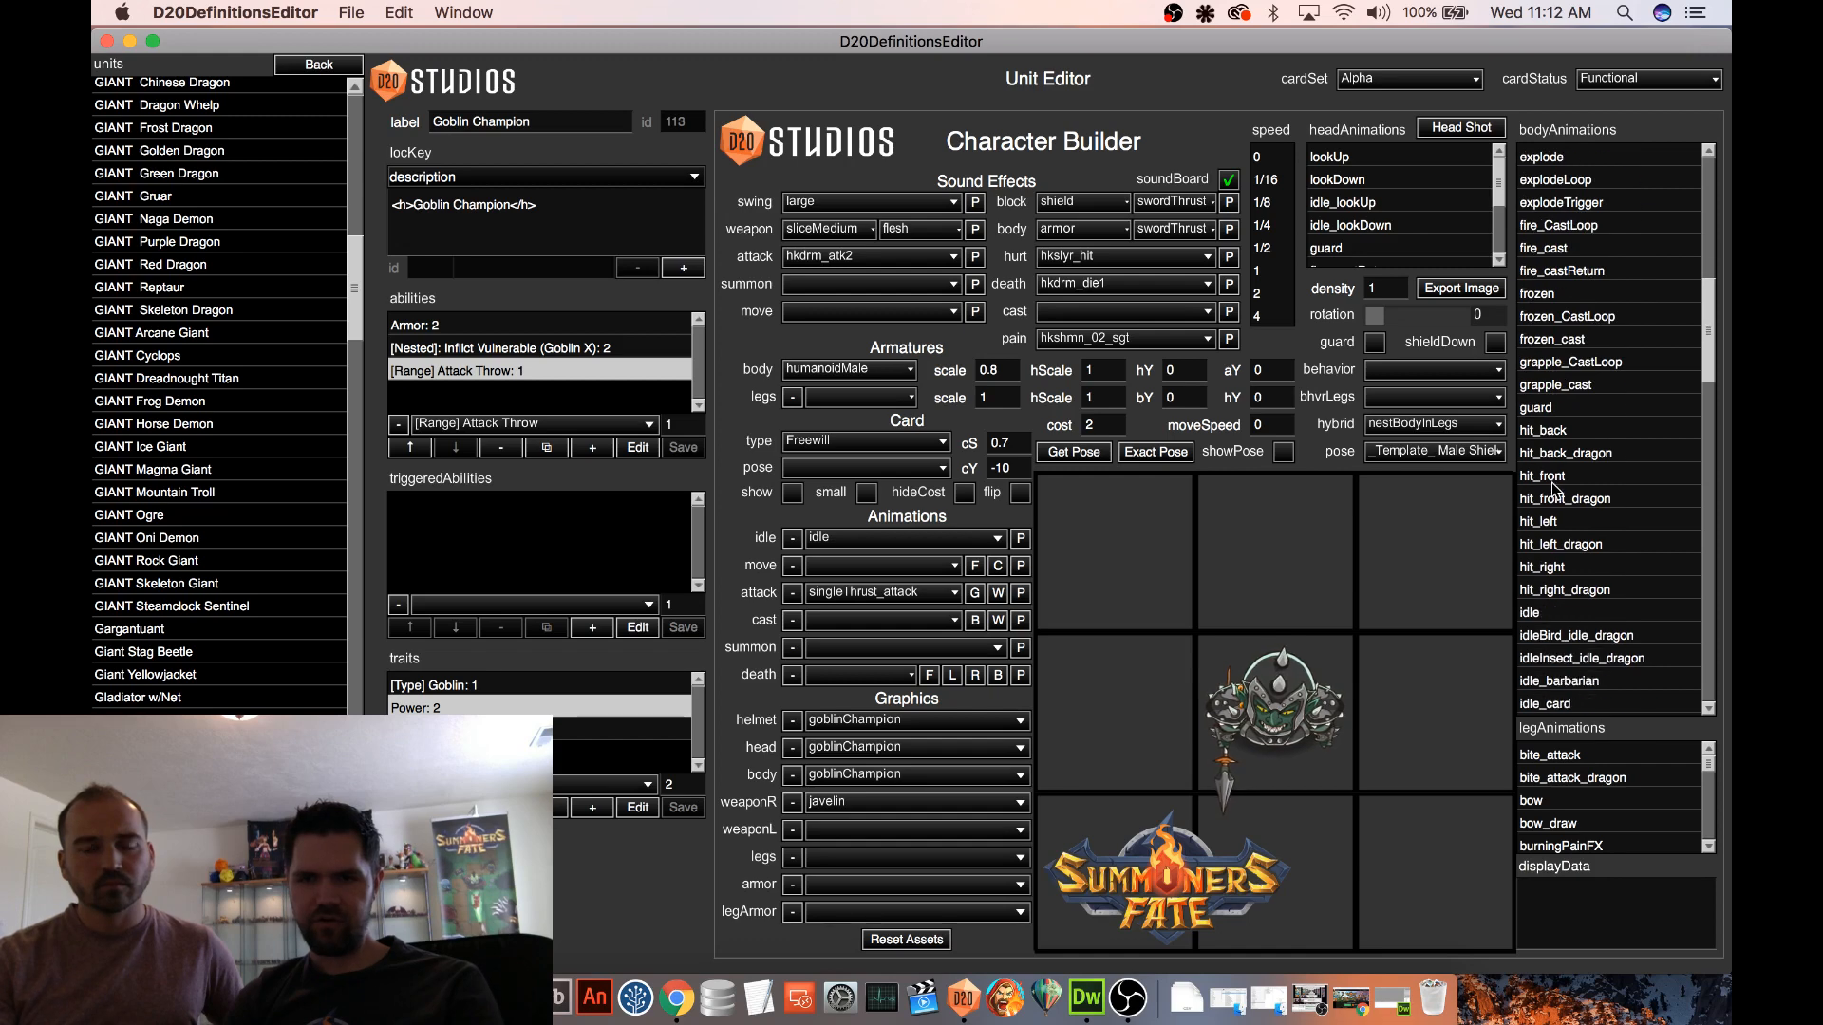
left_click_drag(1711, 397, 1707, 624)
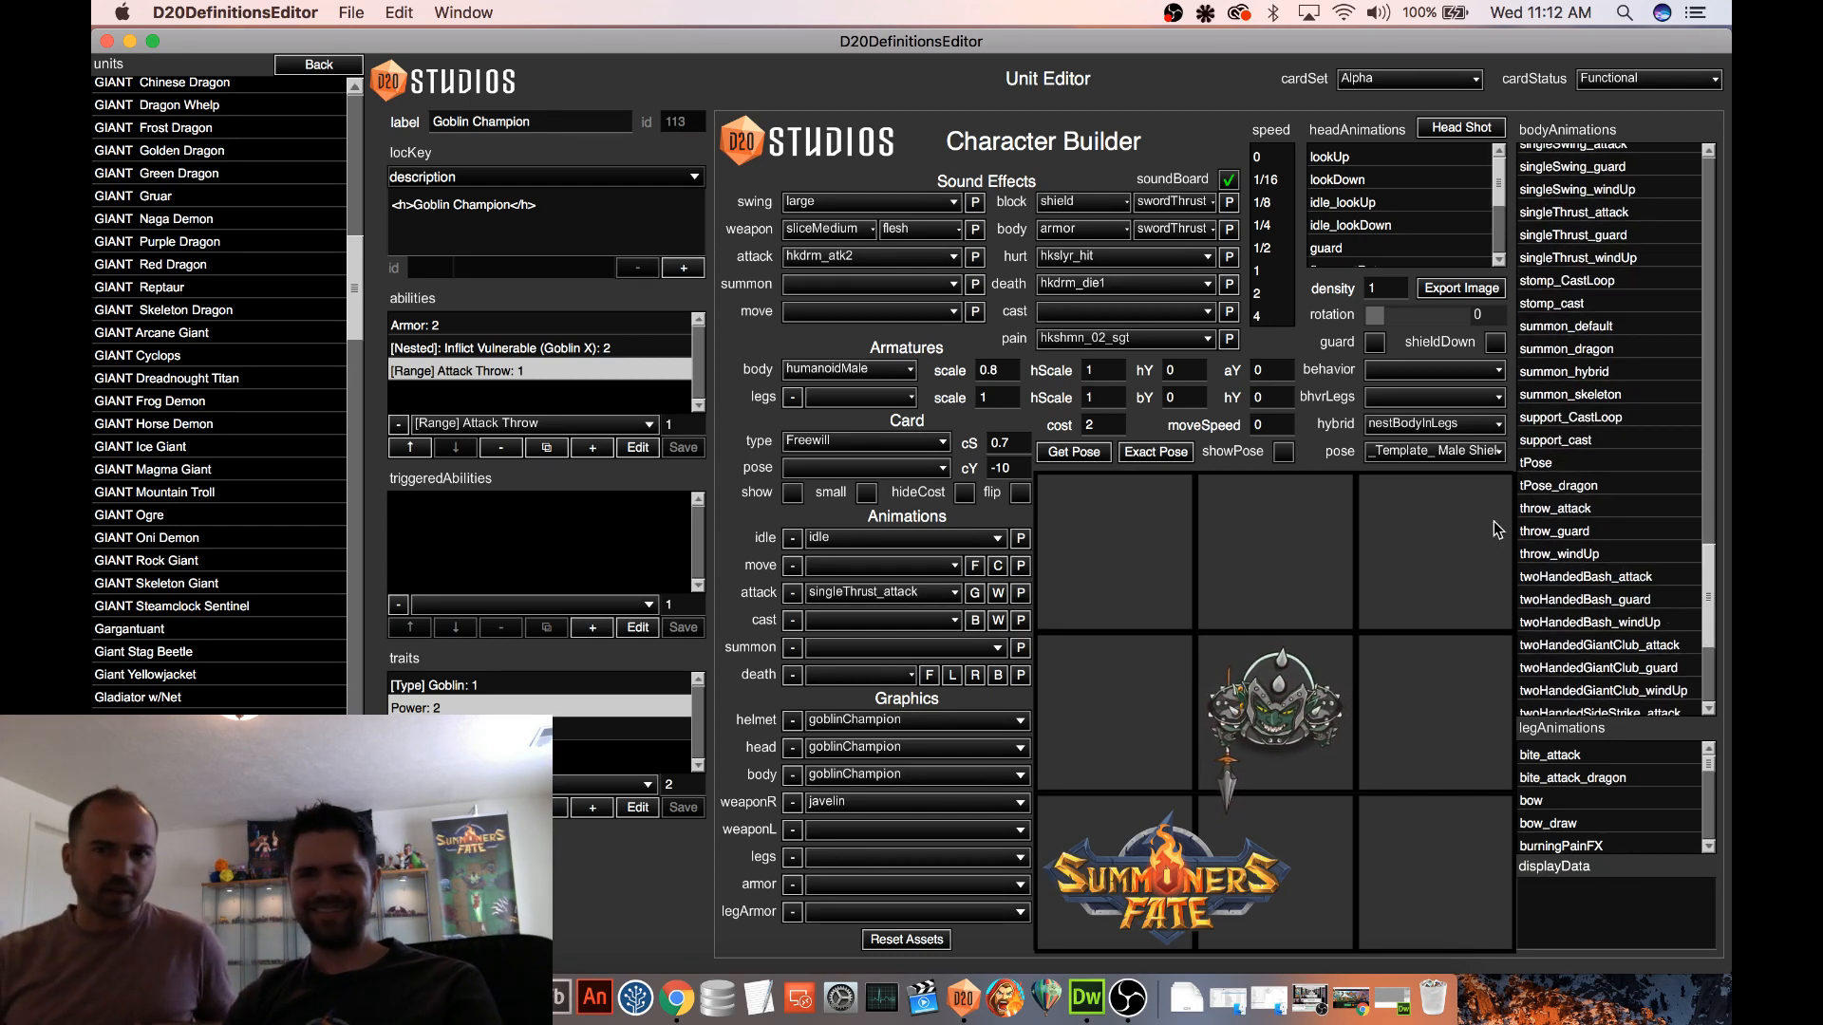
left_click(1589, 510)
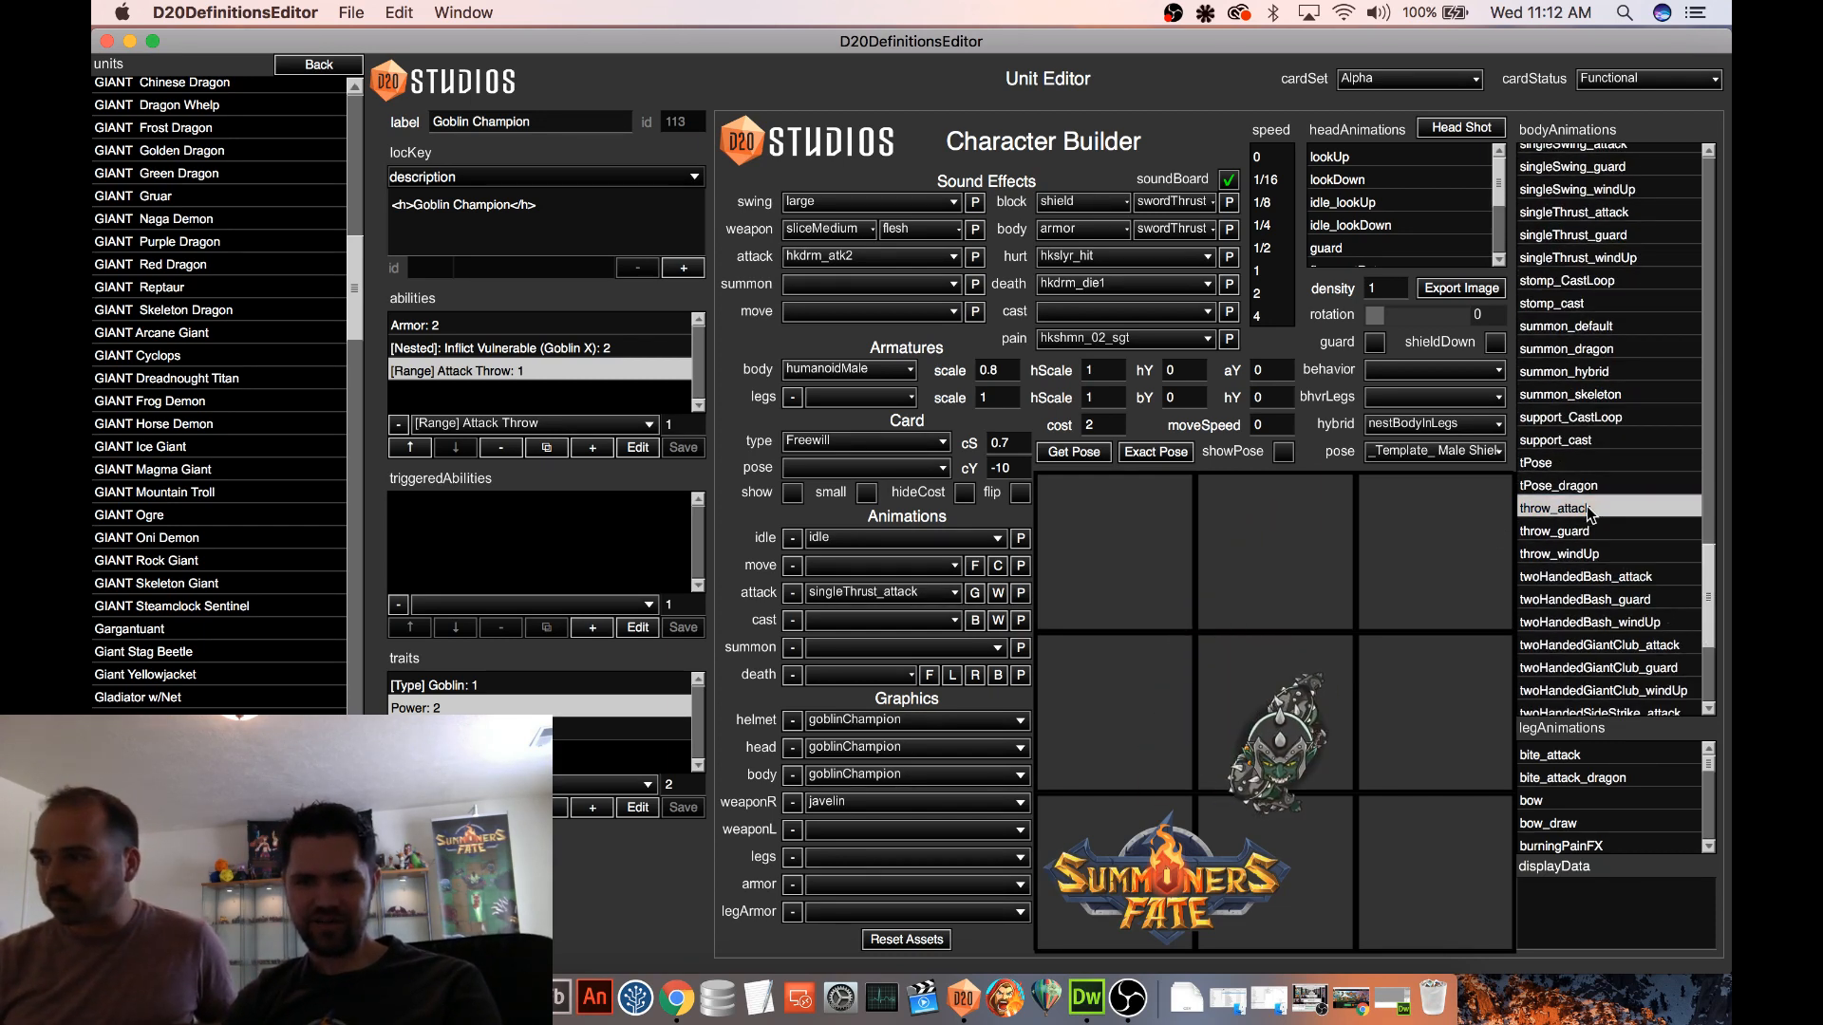
left_click(1589, 510)
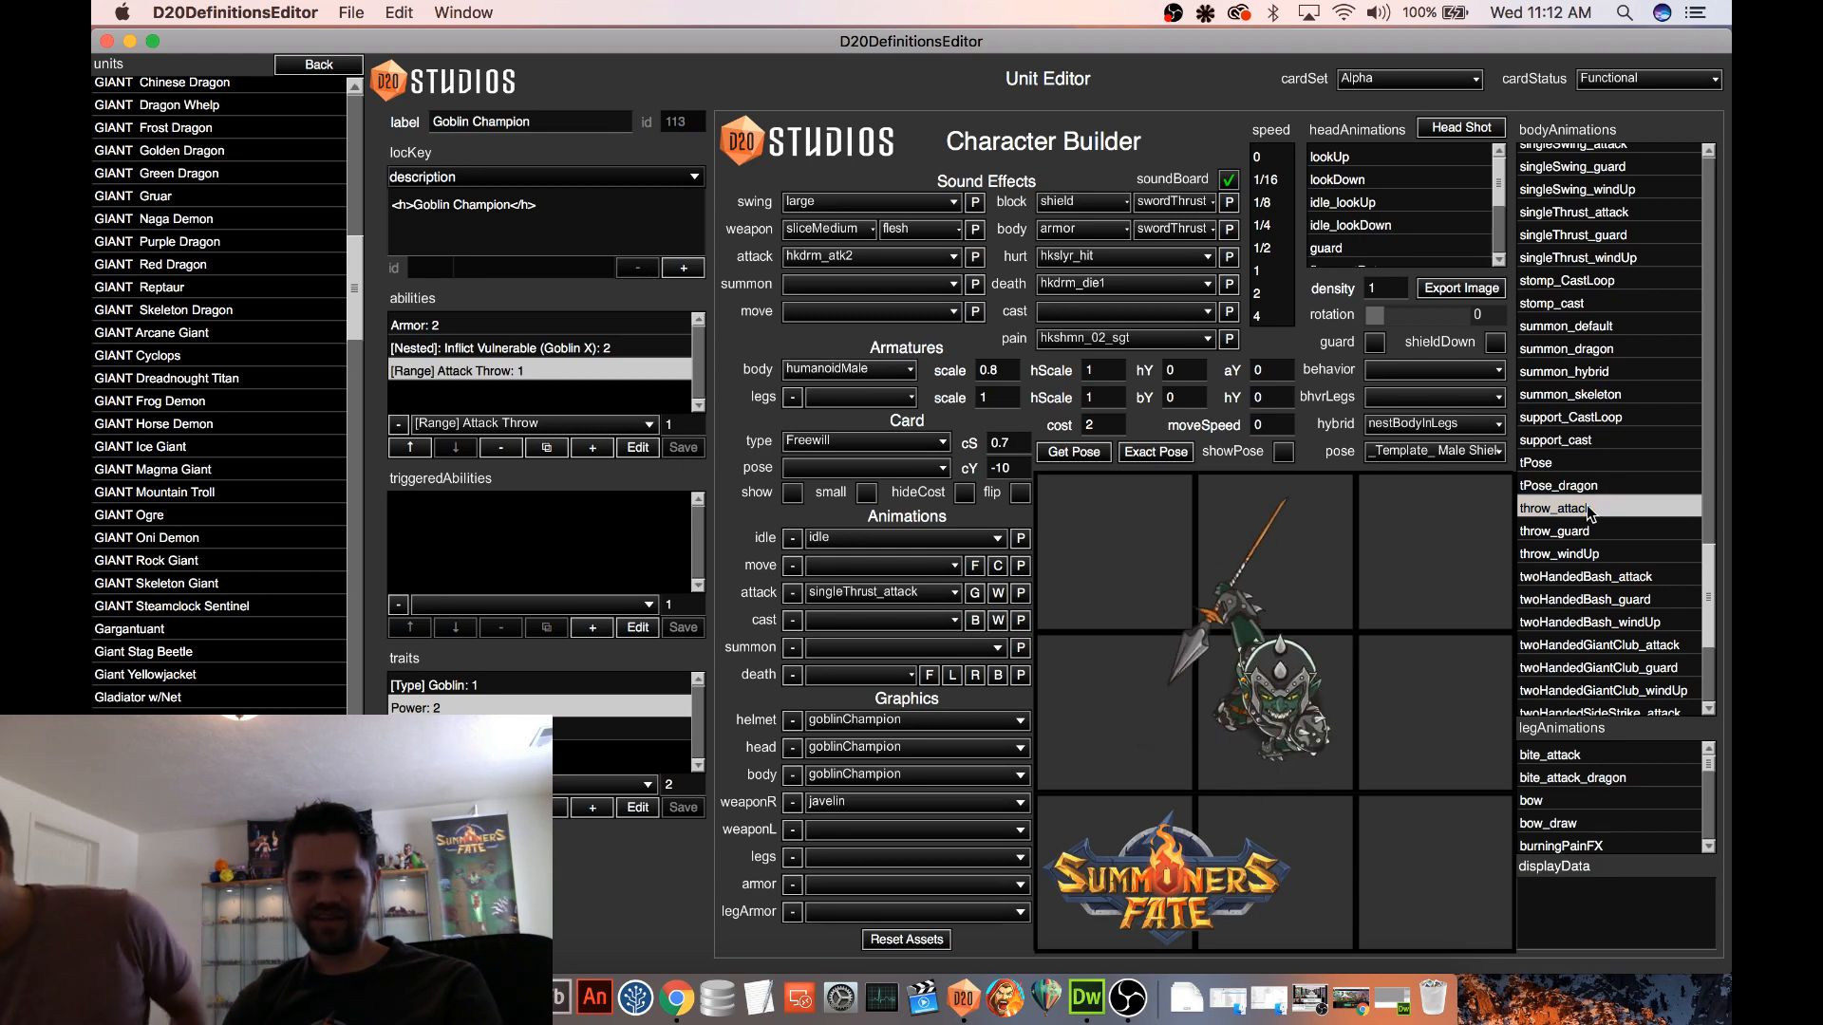
left_click(1588, 511)
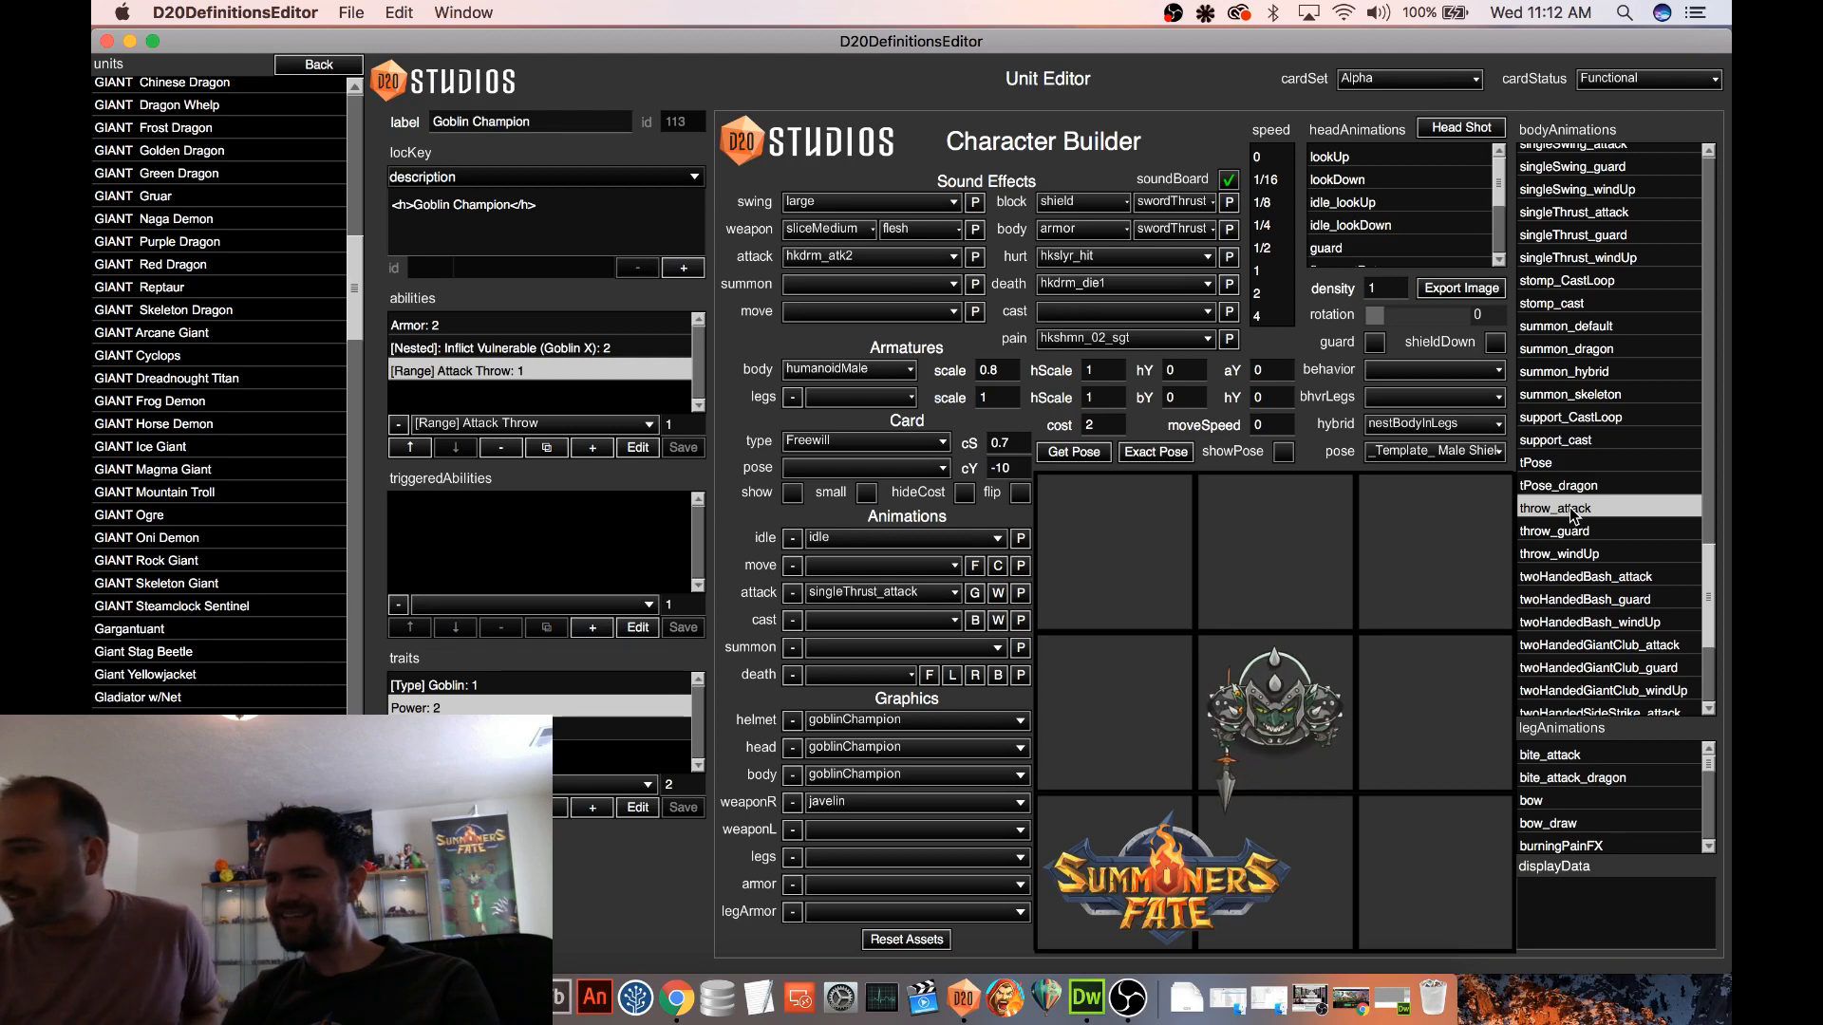
left_click(1576, 517)
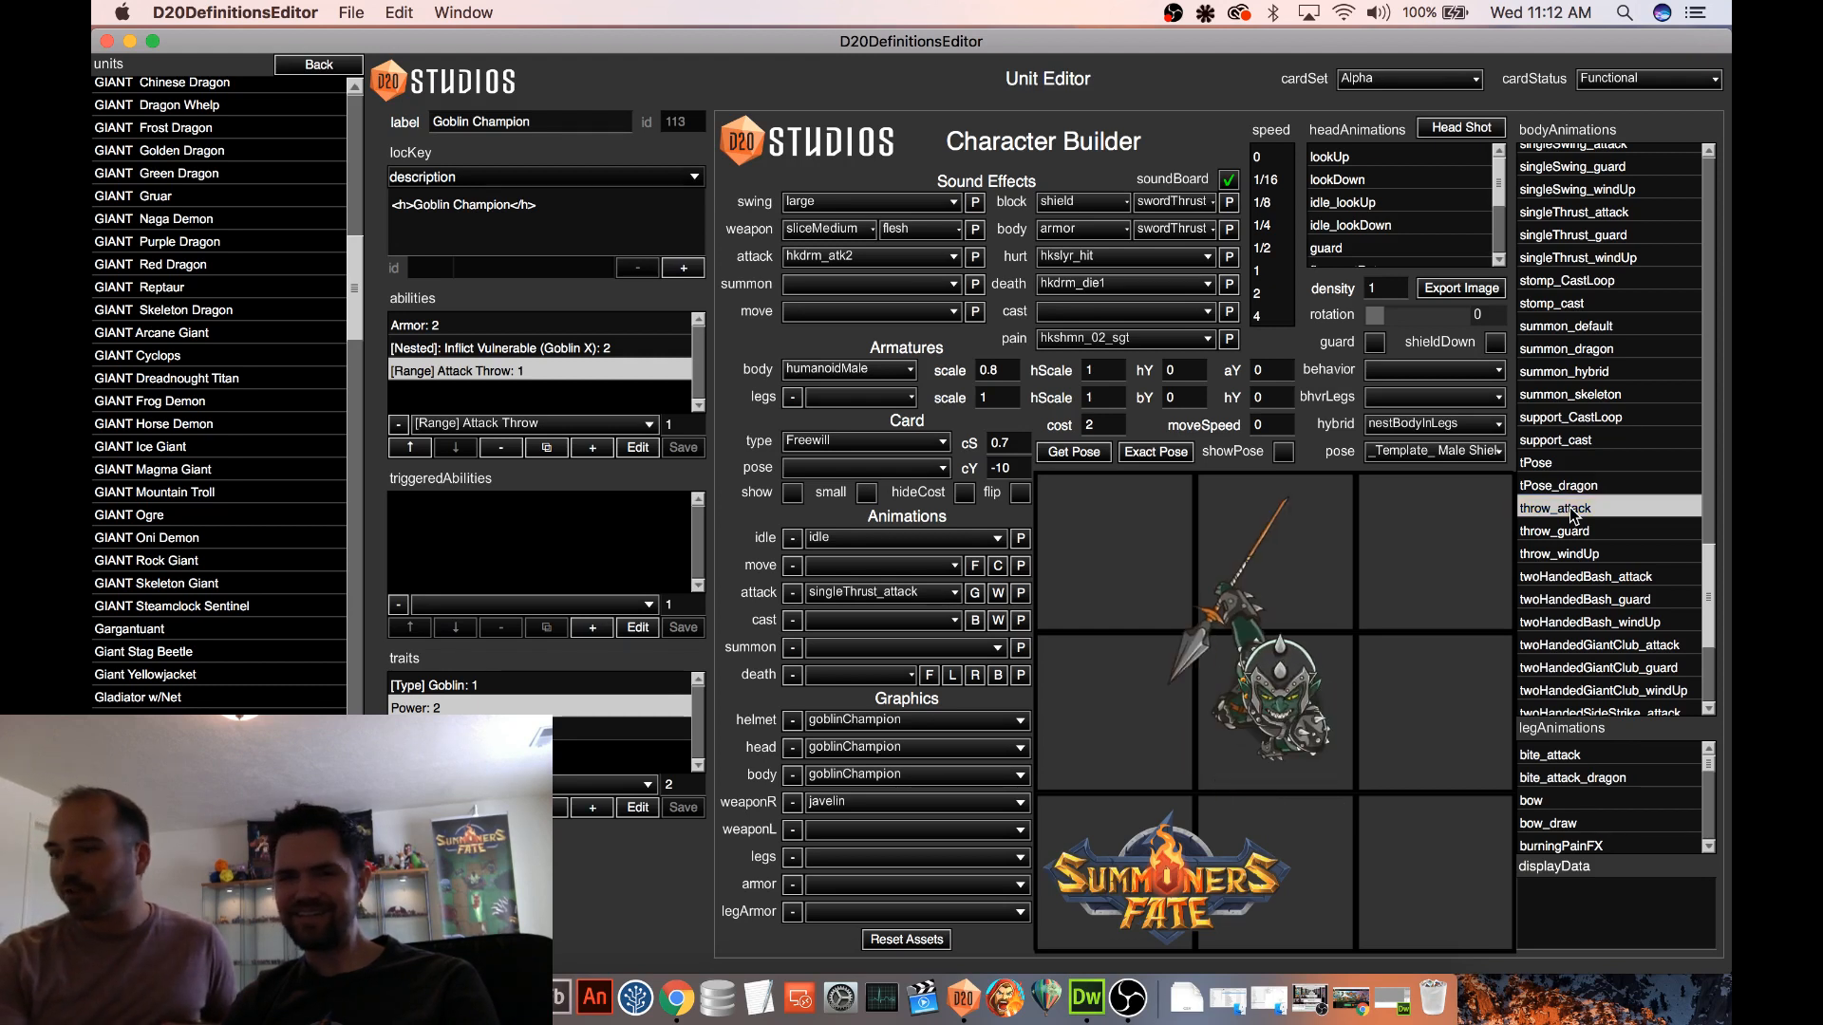
left_click(1605, 512)
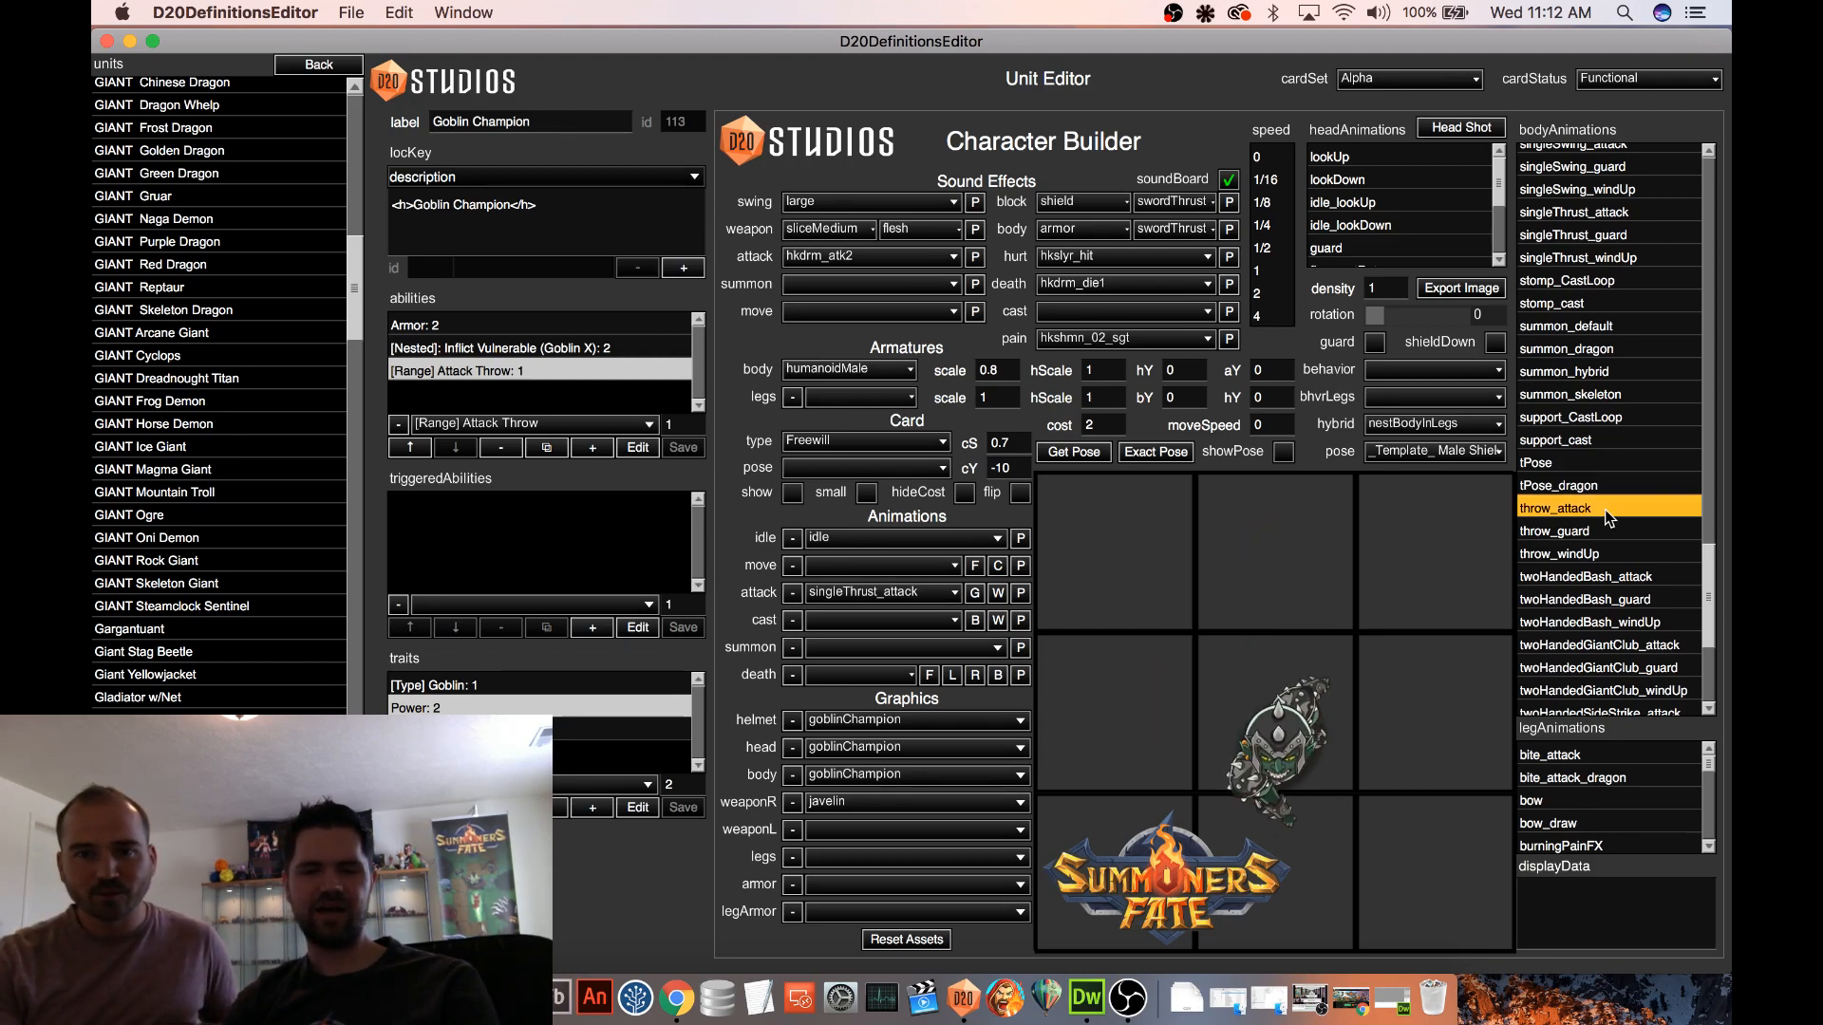
left_click(1606, 513)
left_click(1606, 512)
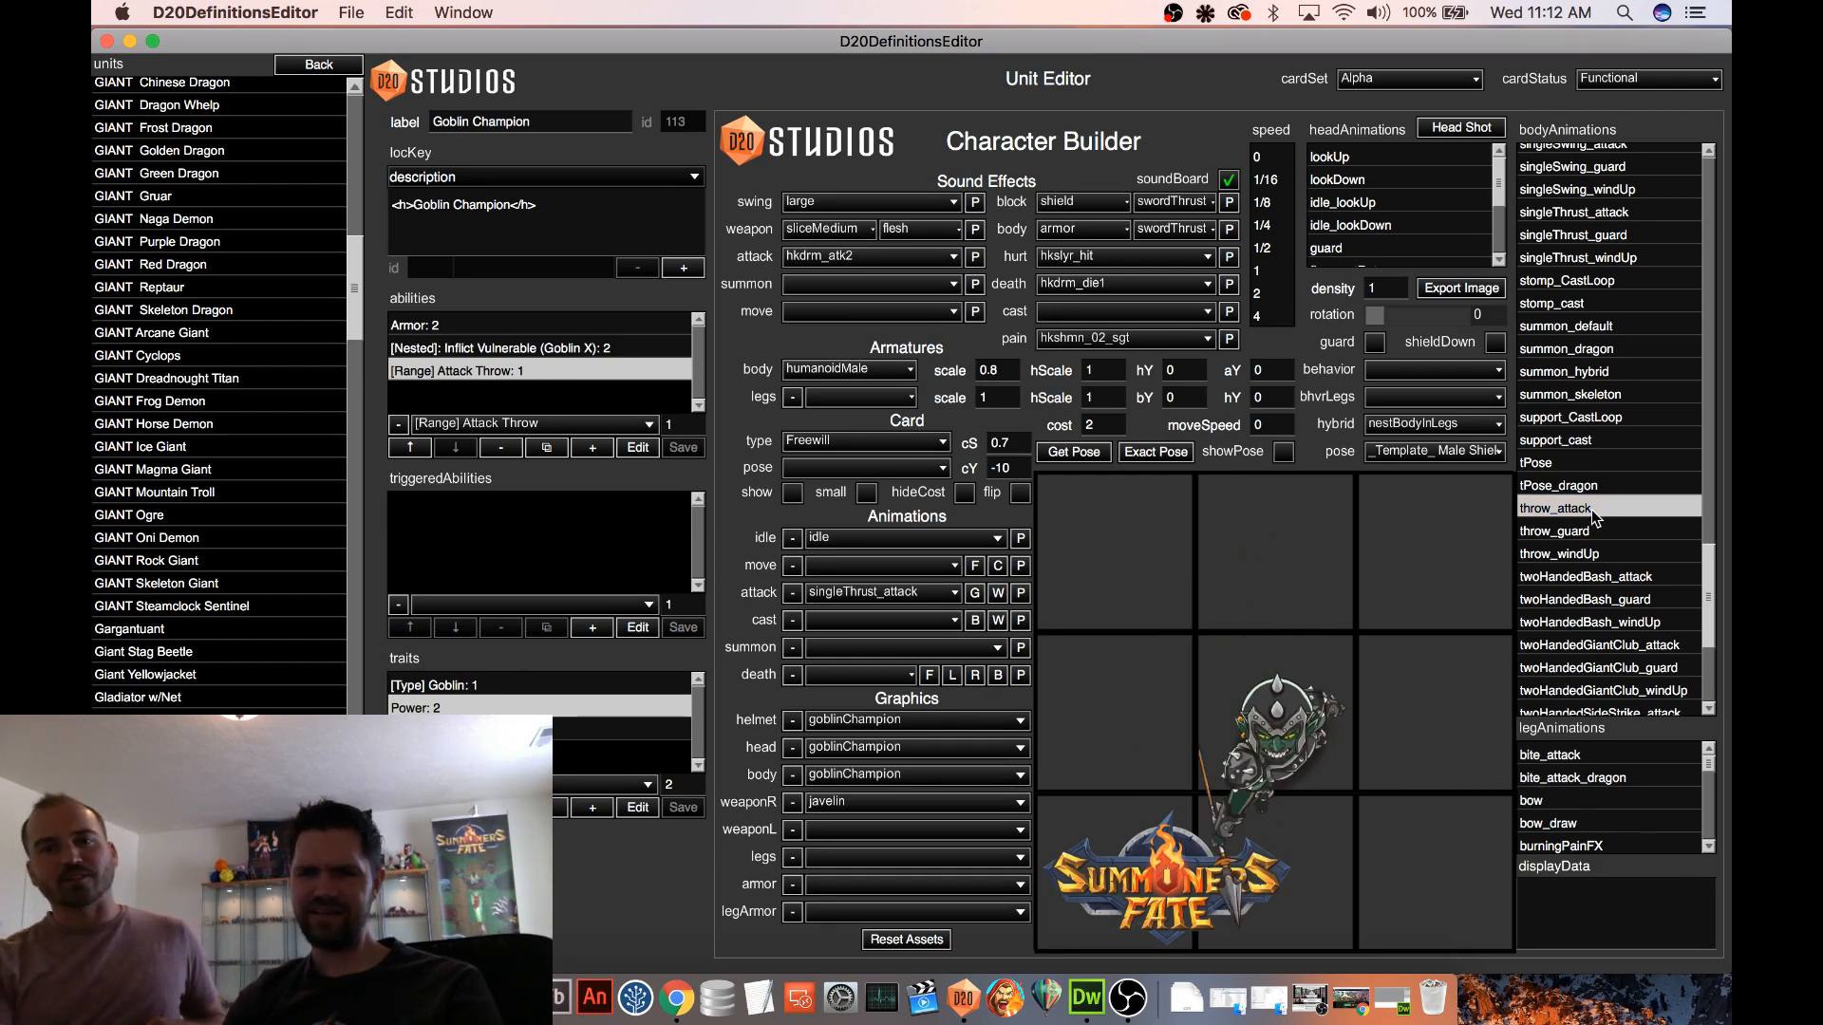
left_click(1584, 513)
left_click(1564, 513)
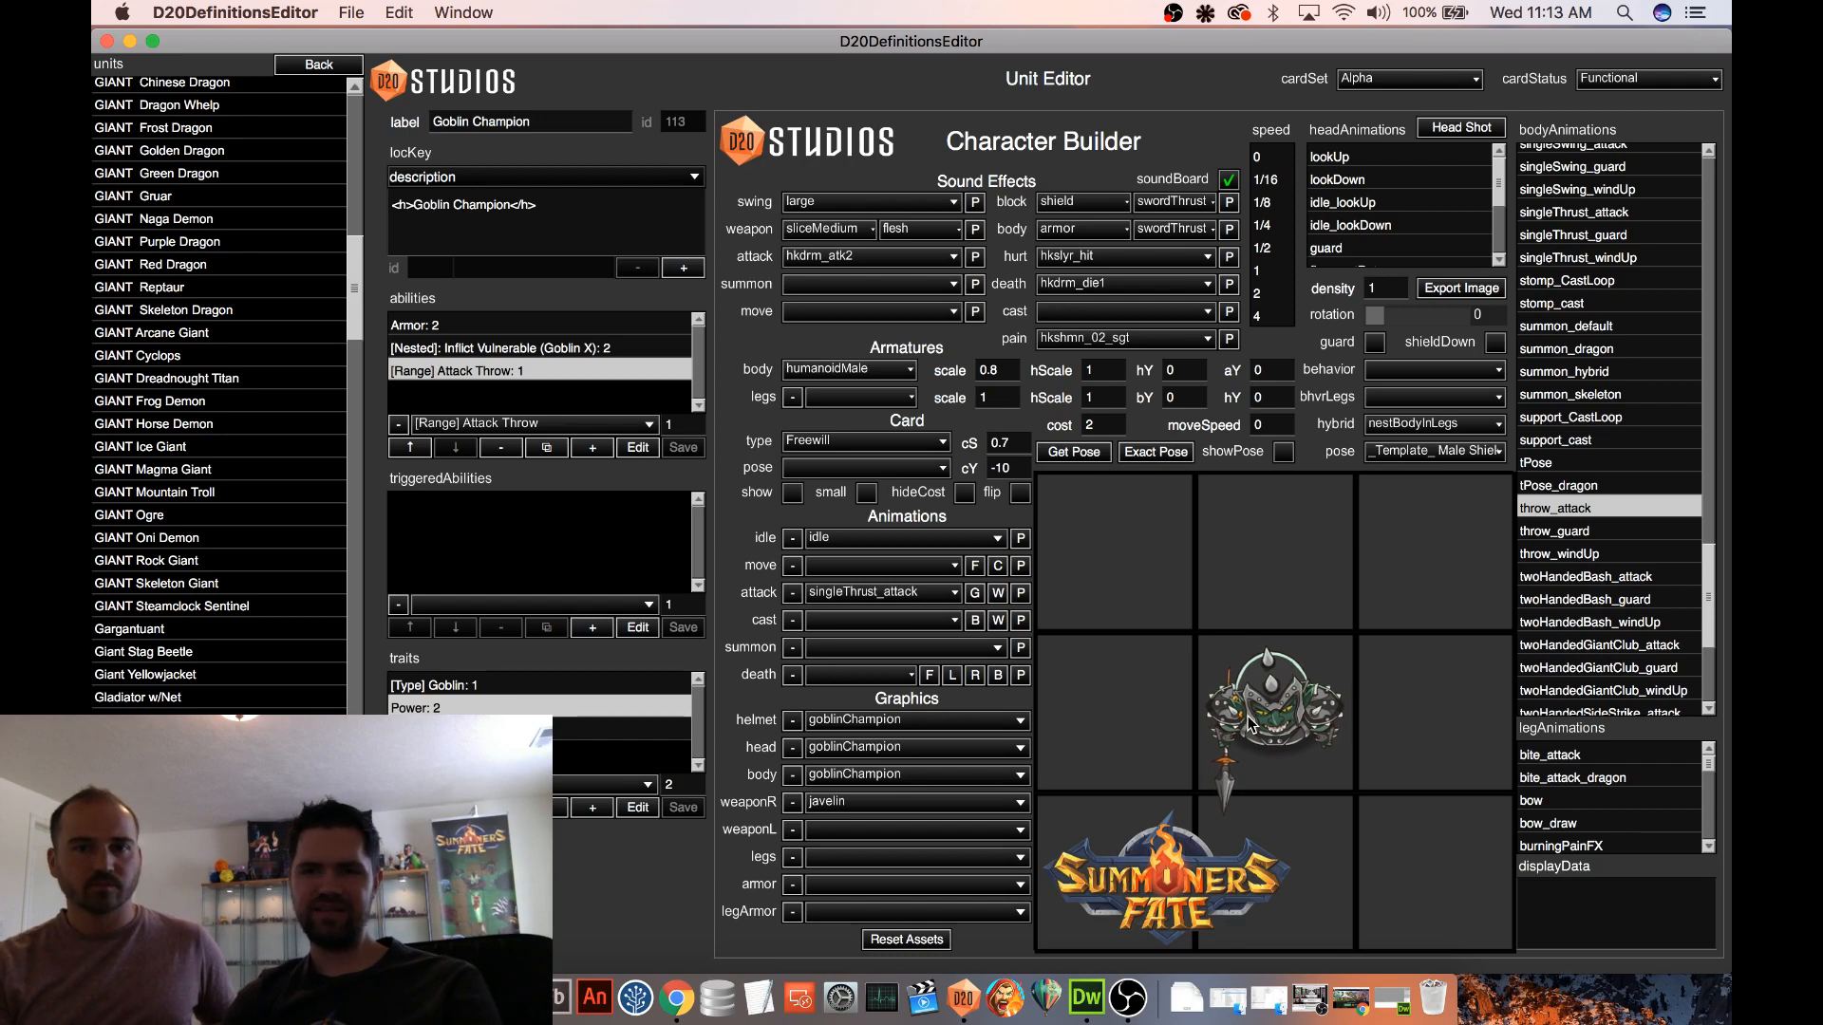
left_click(1538, 513)
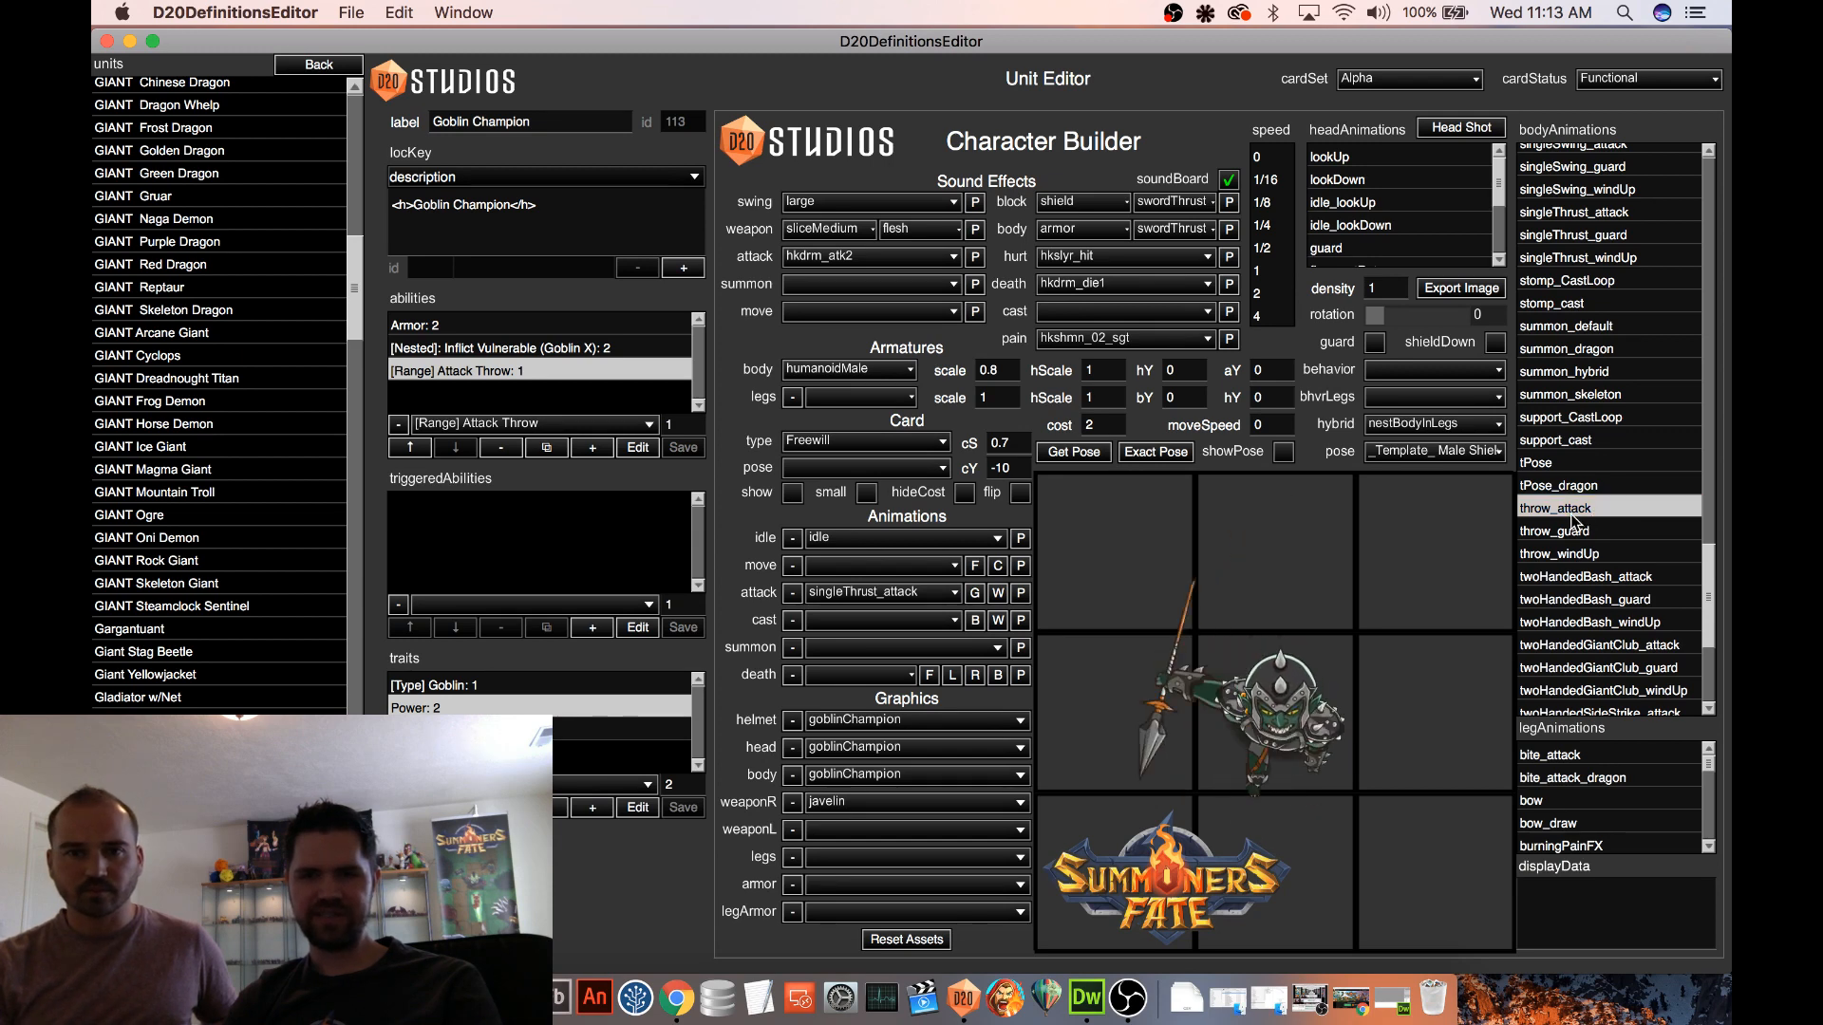
Preview the Goblin Champion's card, hide it again, and save the unit
left_click(792, 492)
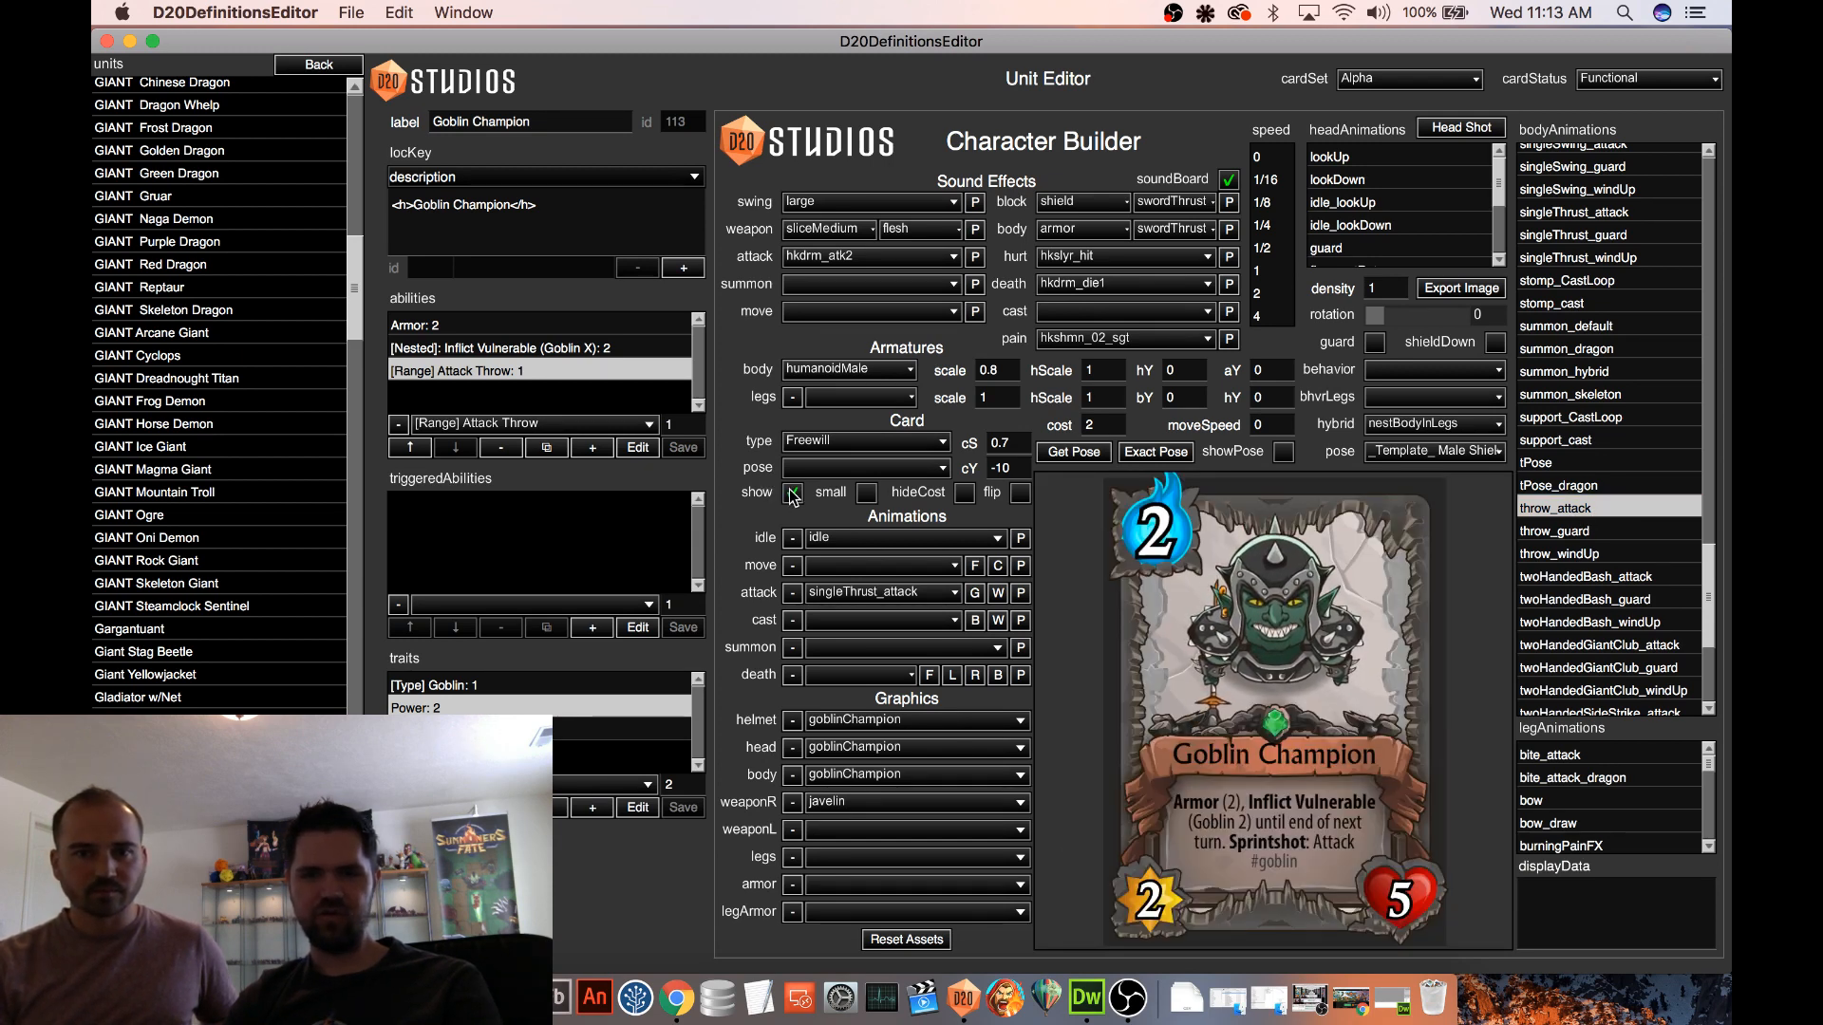
left_click(792, 493)
left_click(285, 942)
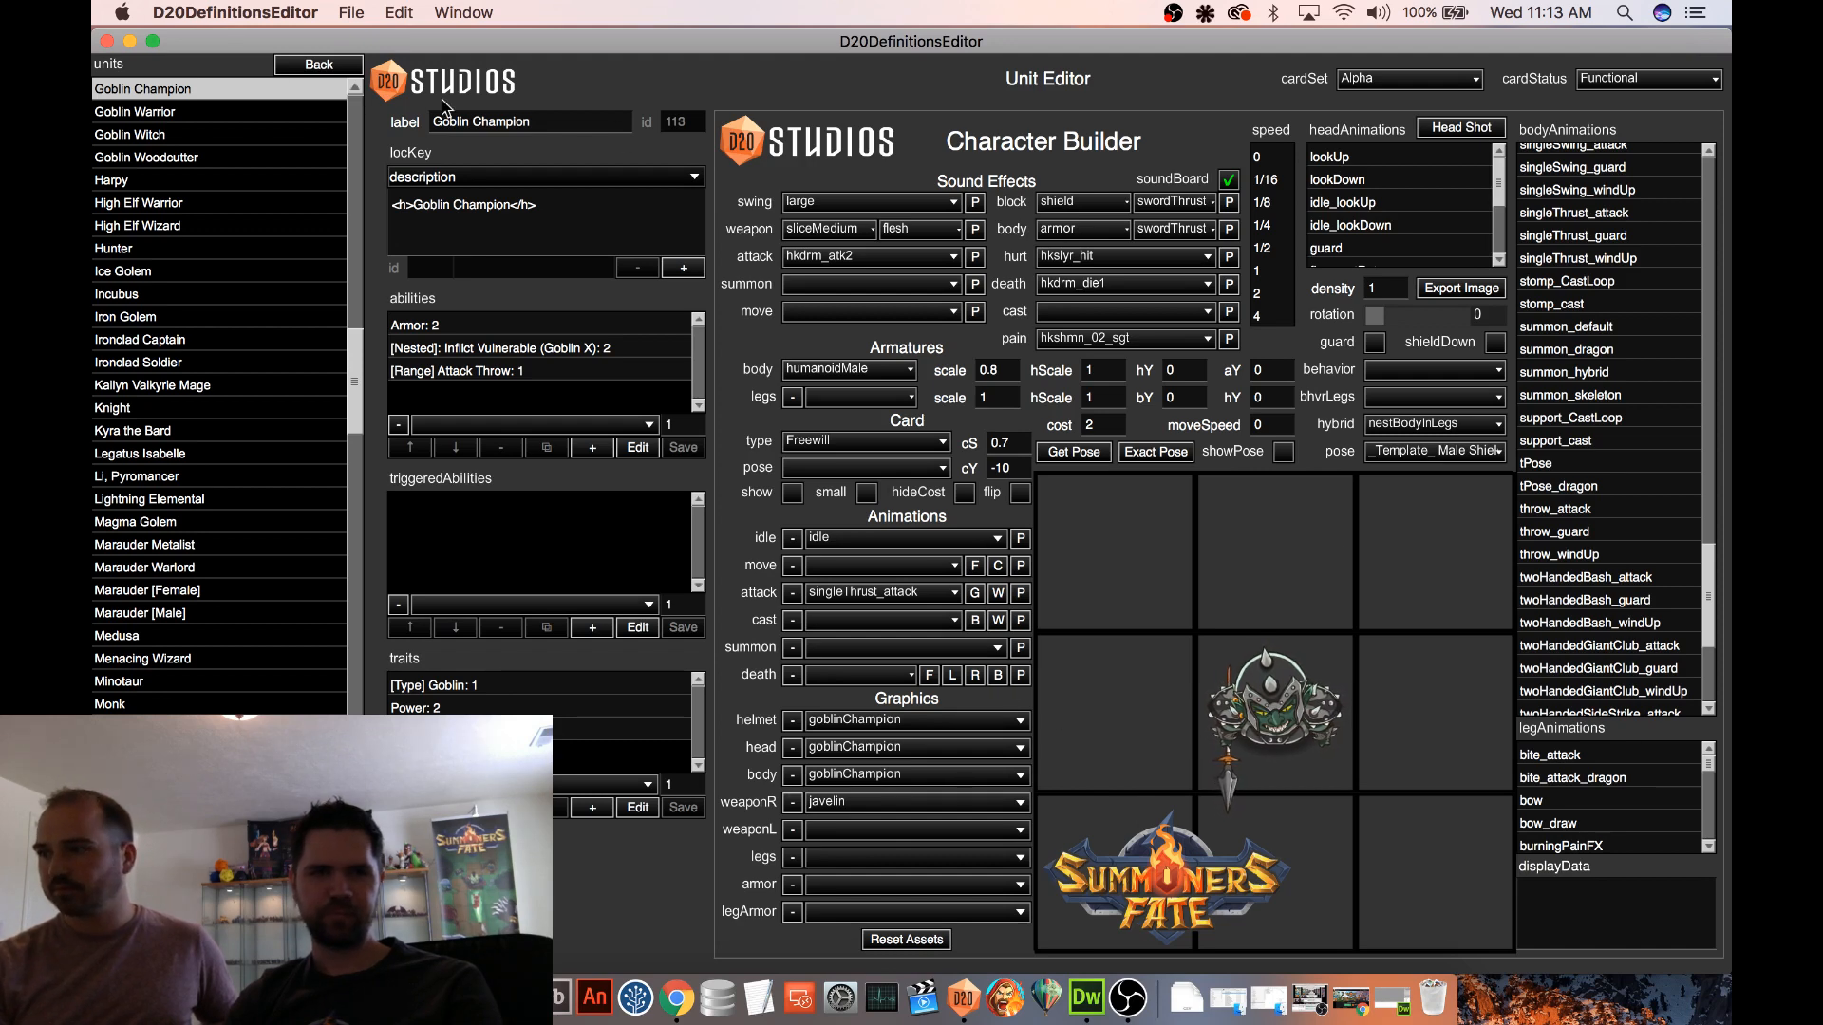
Open the Procedural 2 map in the Map Editor for a test battle
left_click(328, 71)
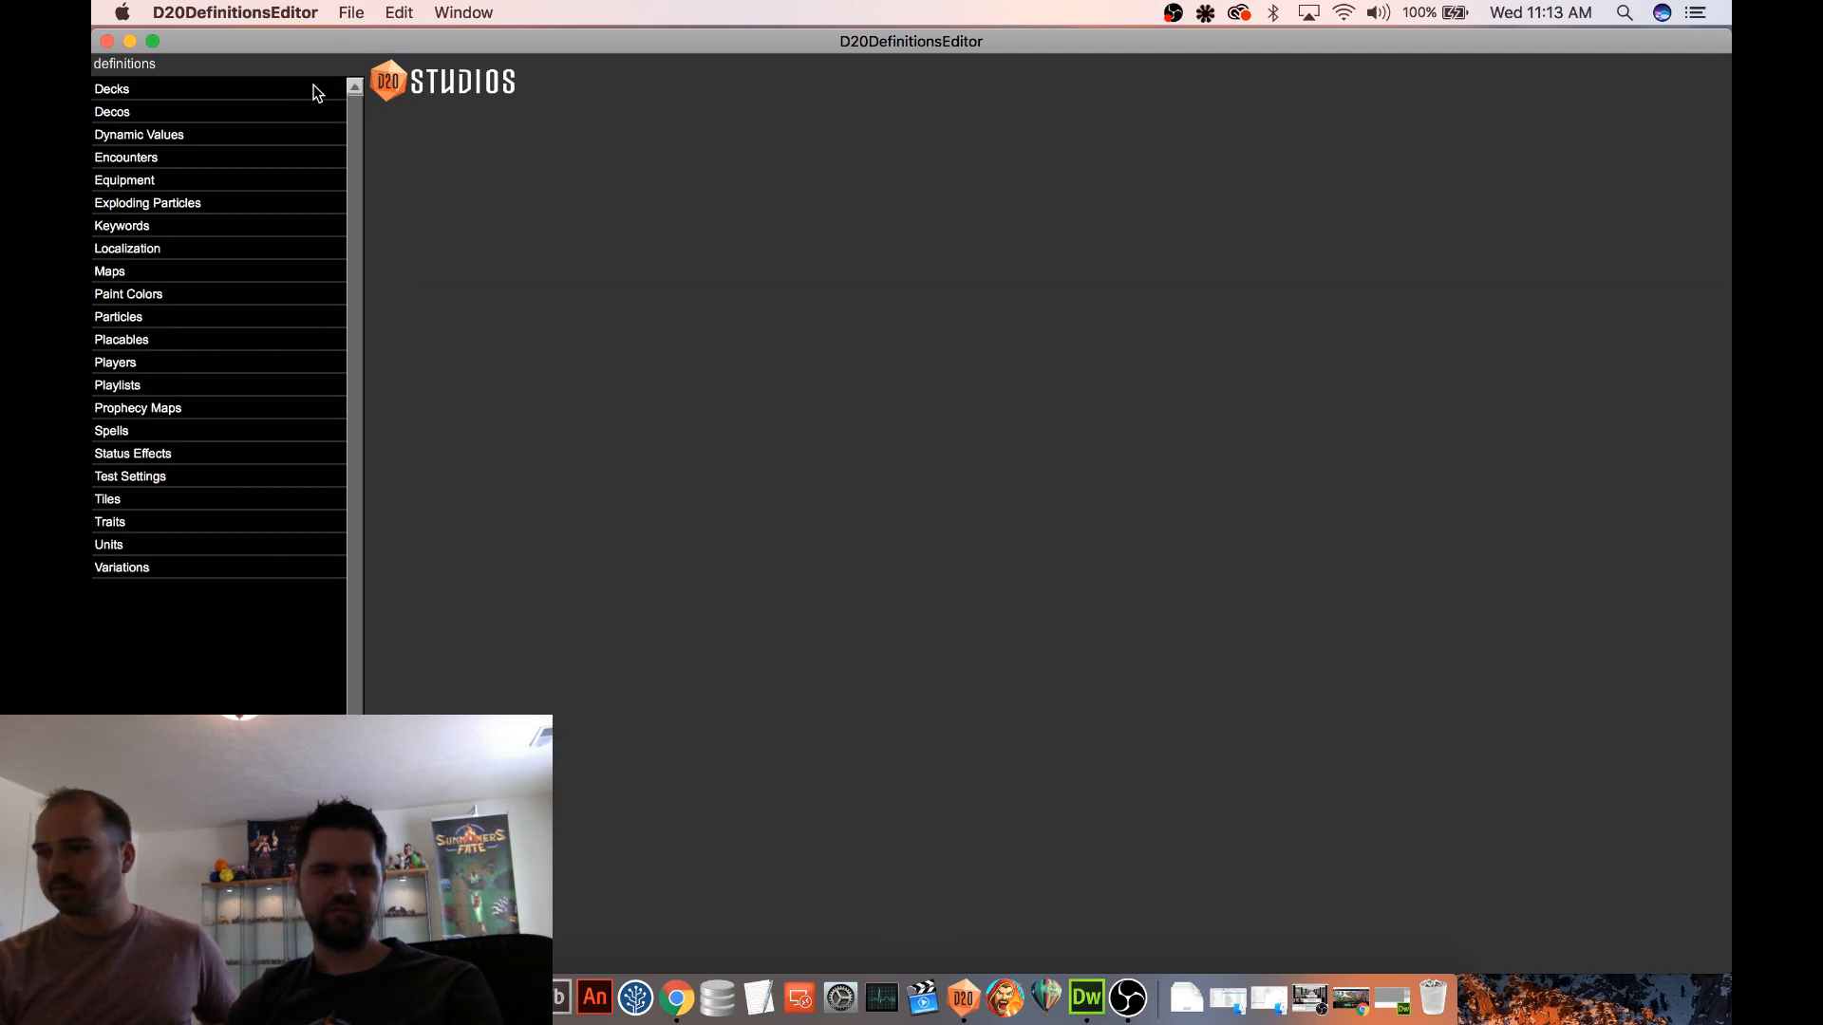
left_click(191, 272)
left_click(187, 319)
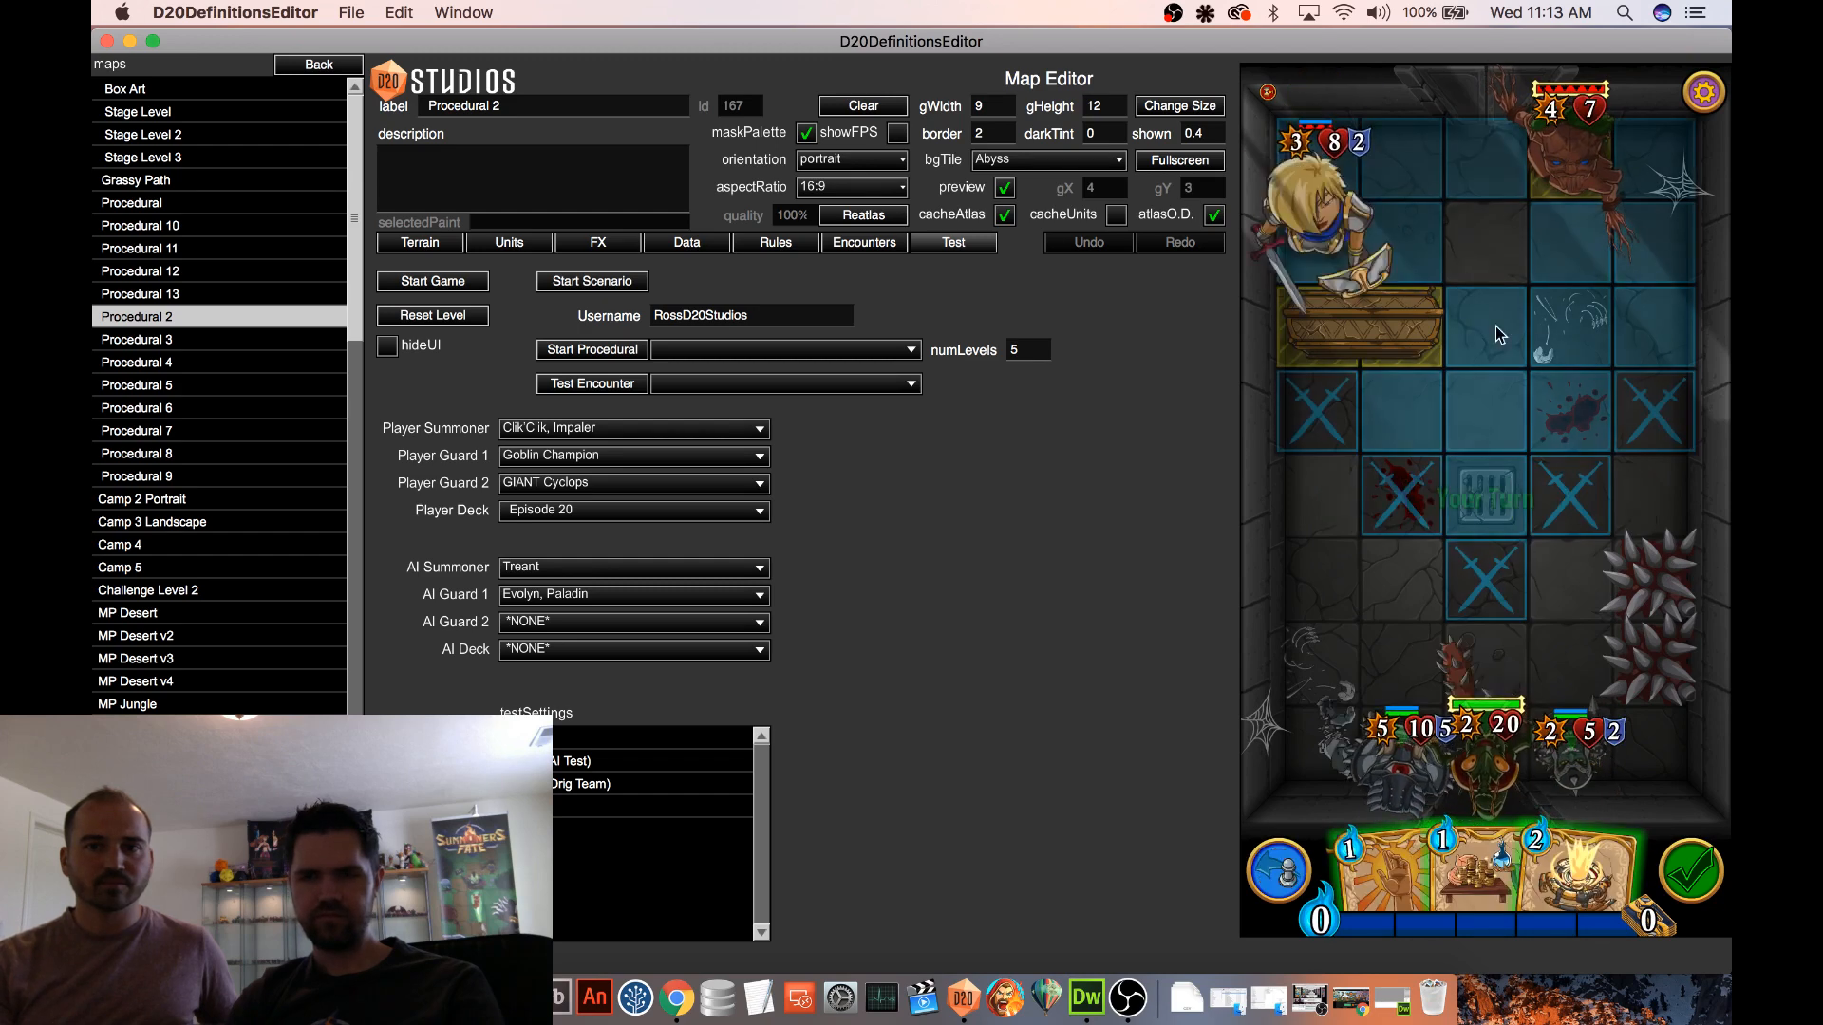
Playtest the Goblin Champion's javelin throw against Evolyn, Paladin and inspect Evolyn's card
left_click_drag(1570, 750, 1531, 494)
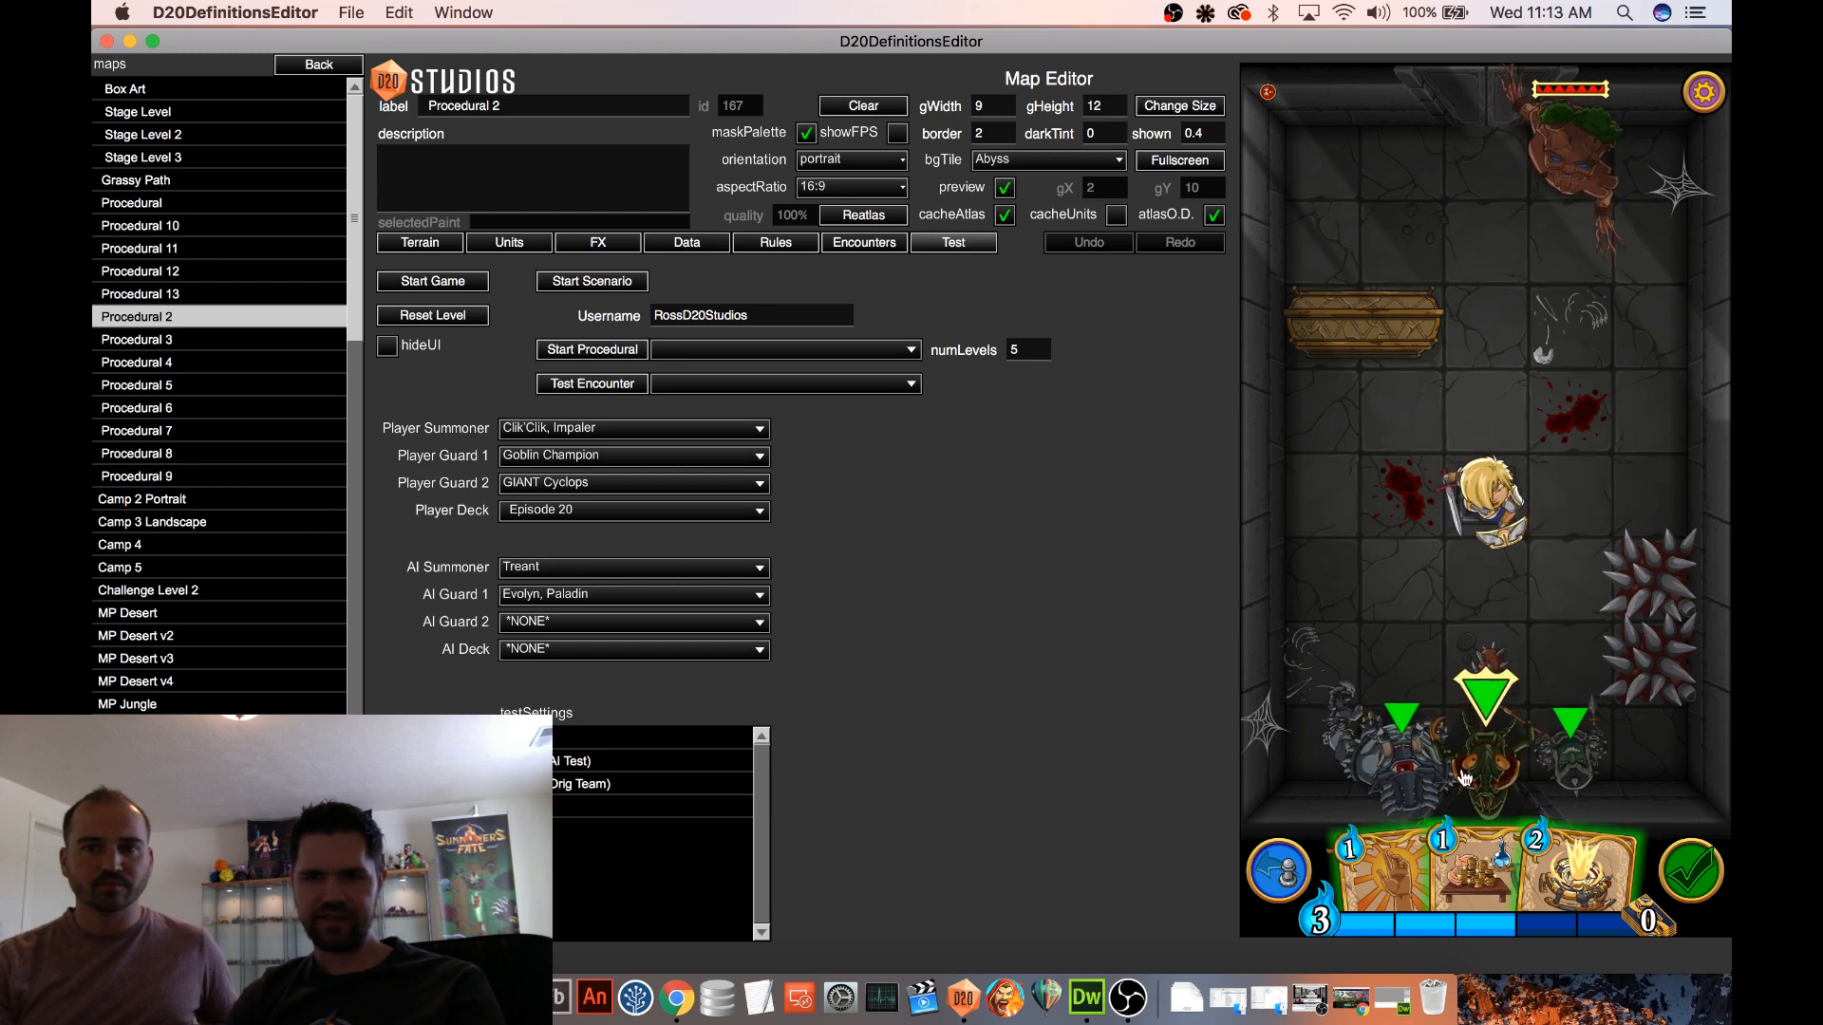
left_click_drag(1587, 739, 1509, 499)
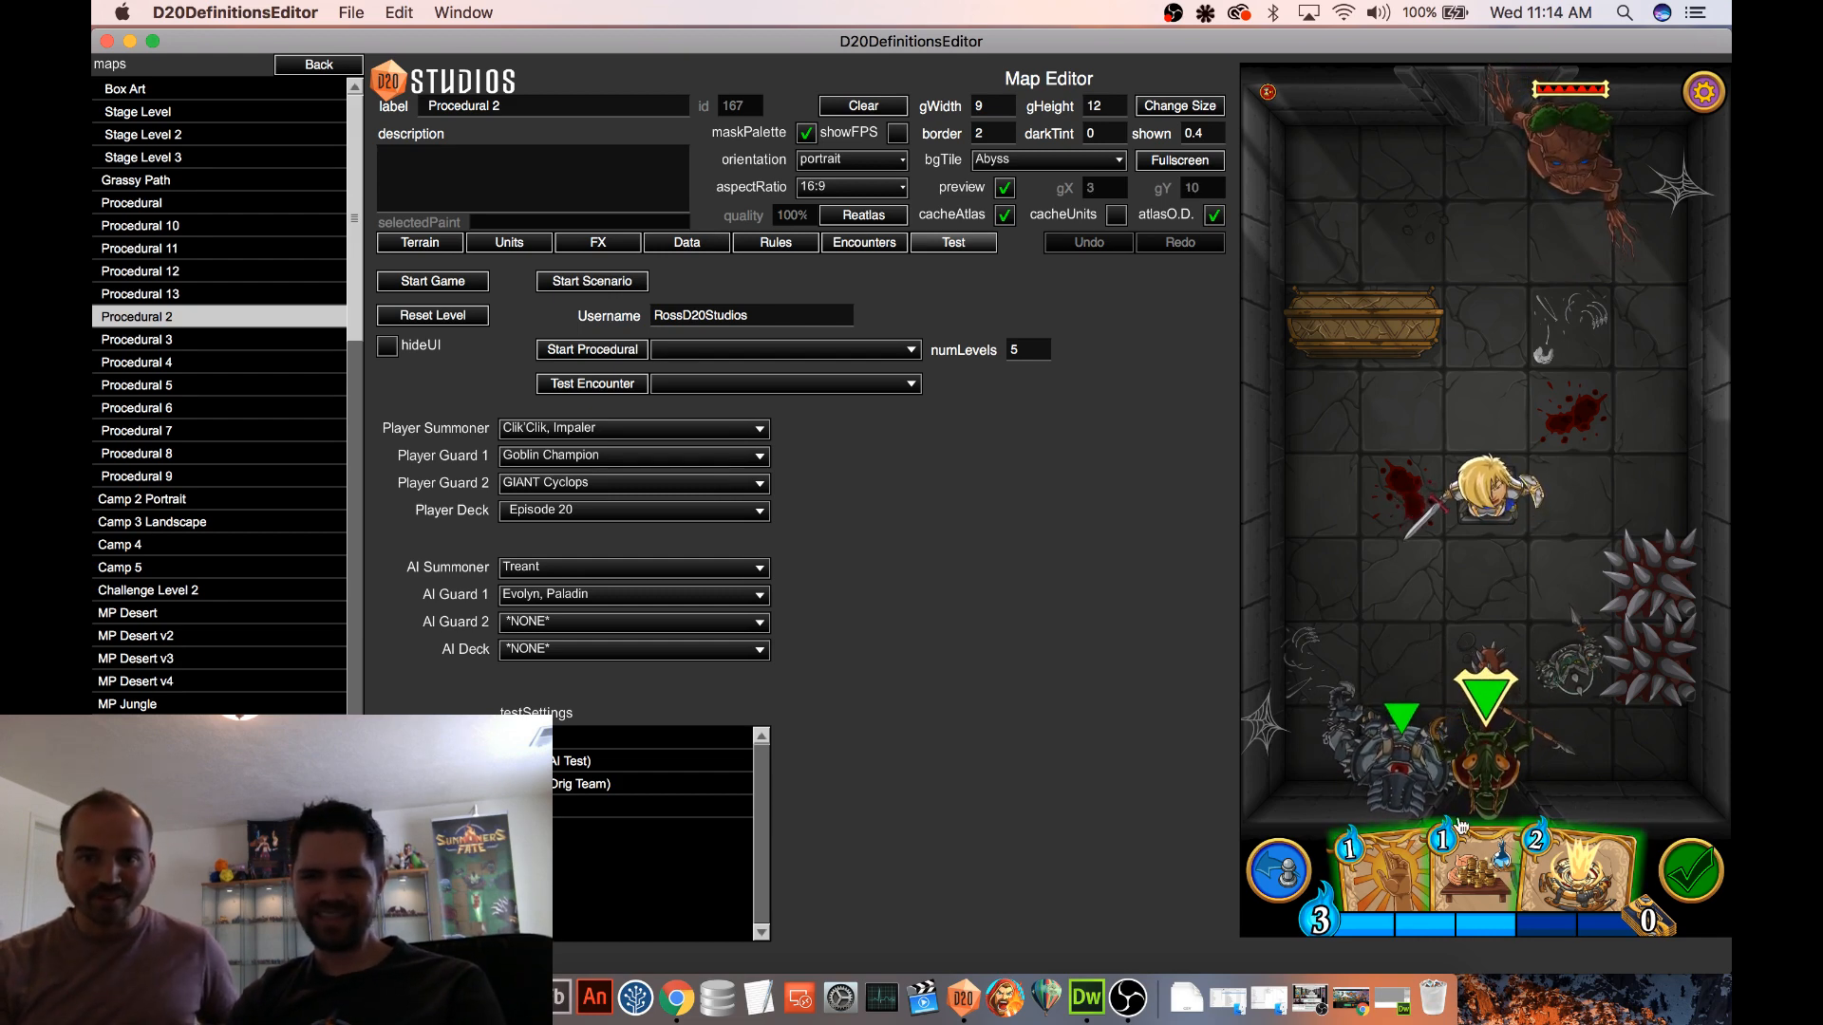
left_click(1492, 494)
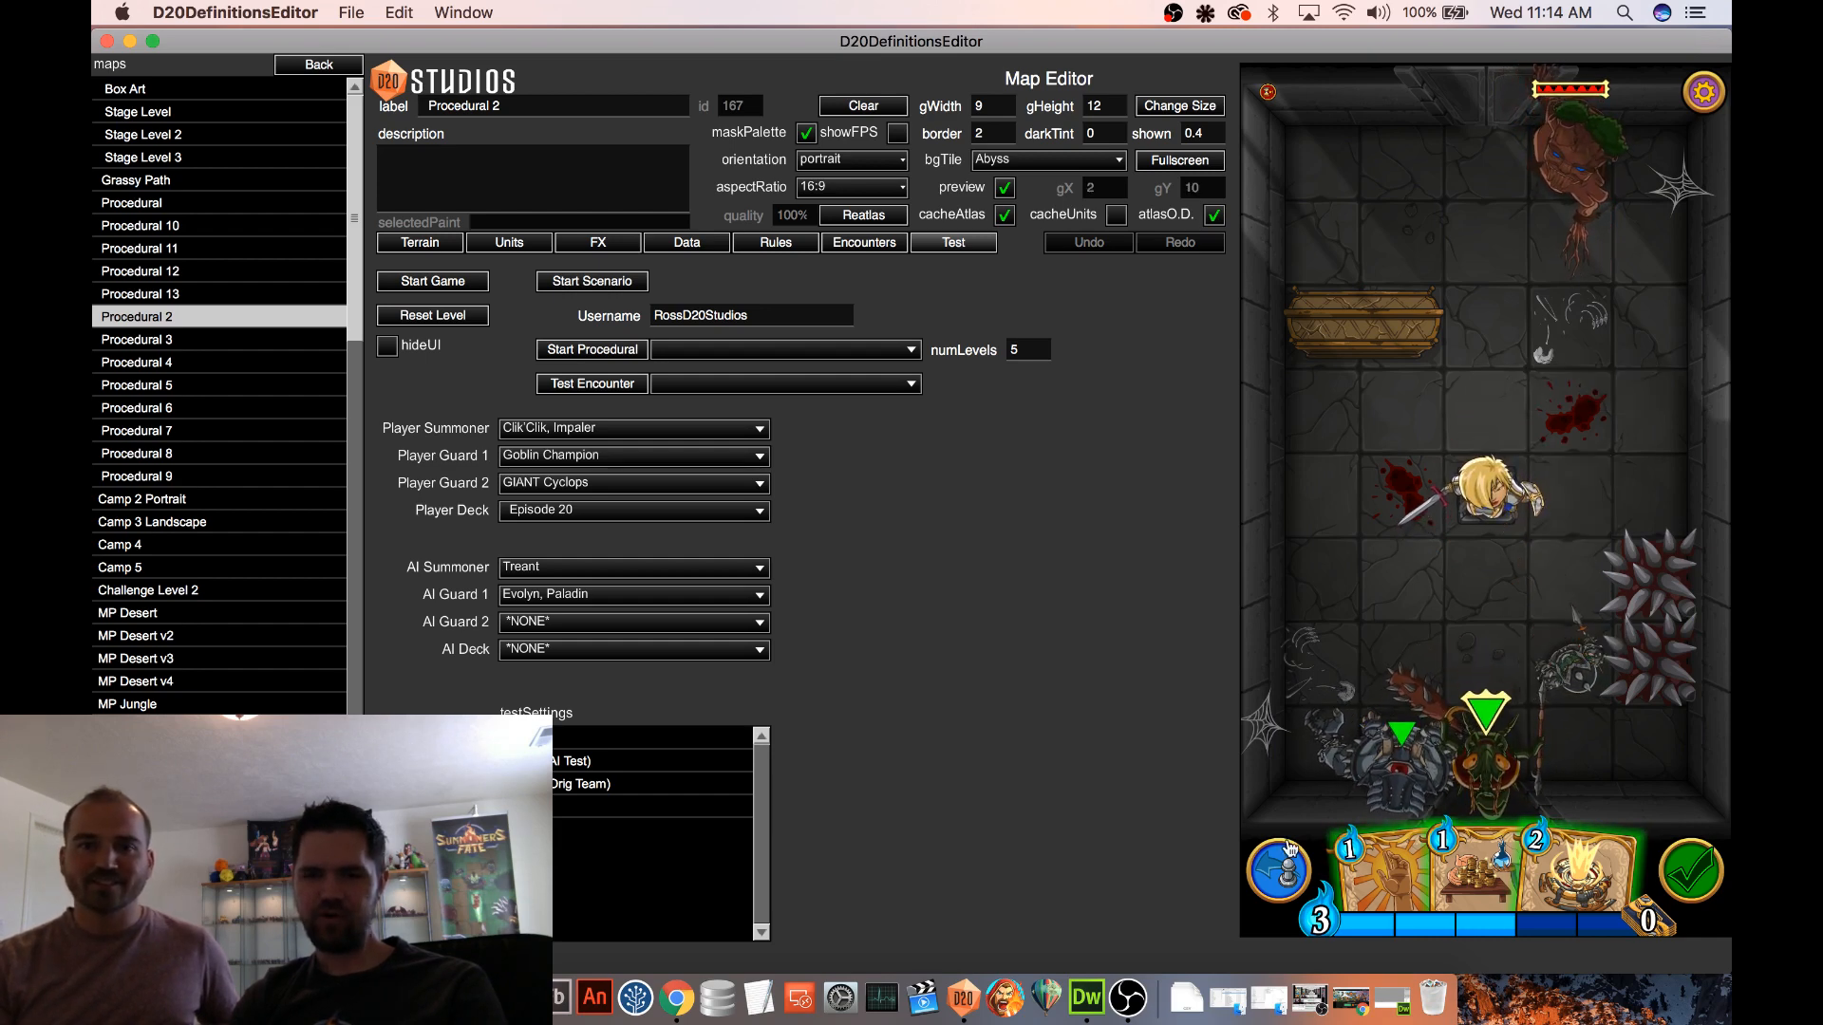
left_click(1498, 496)
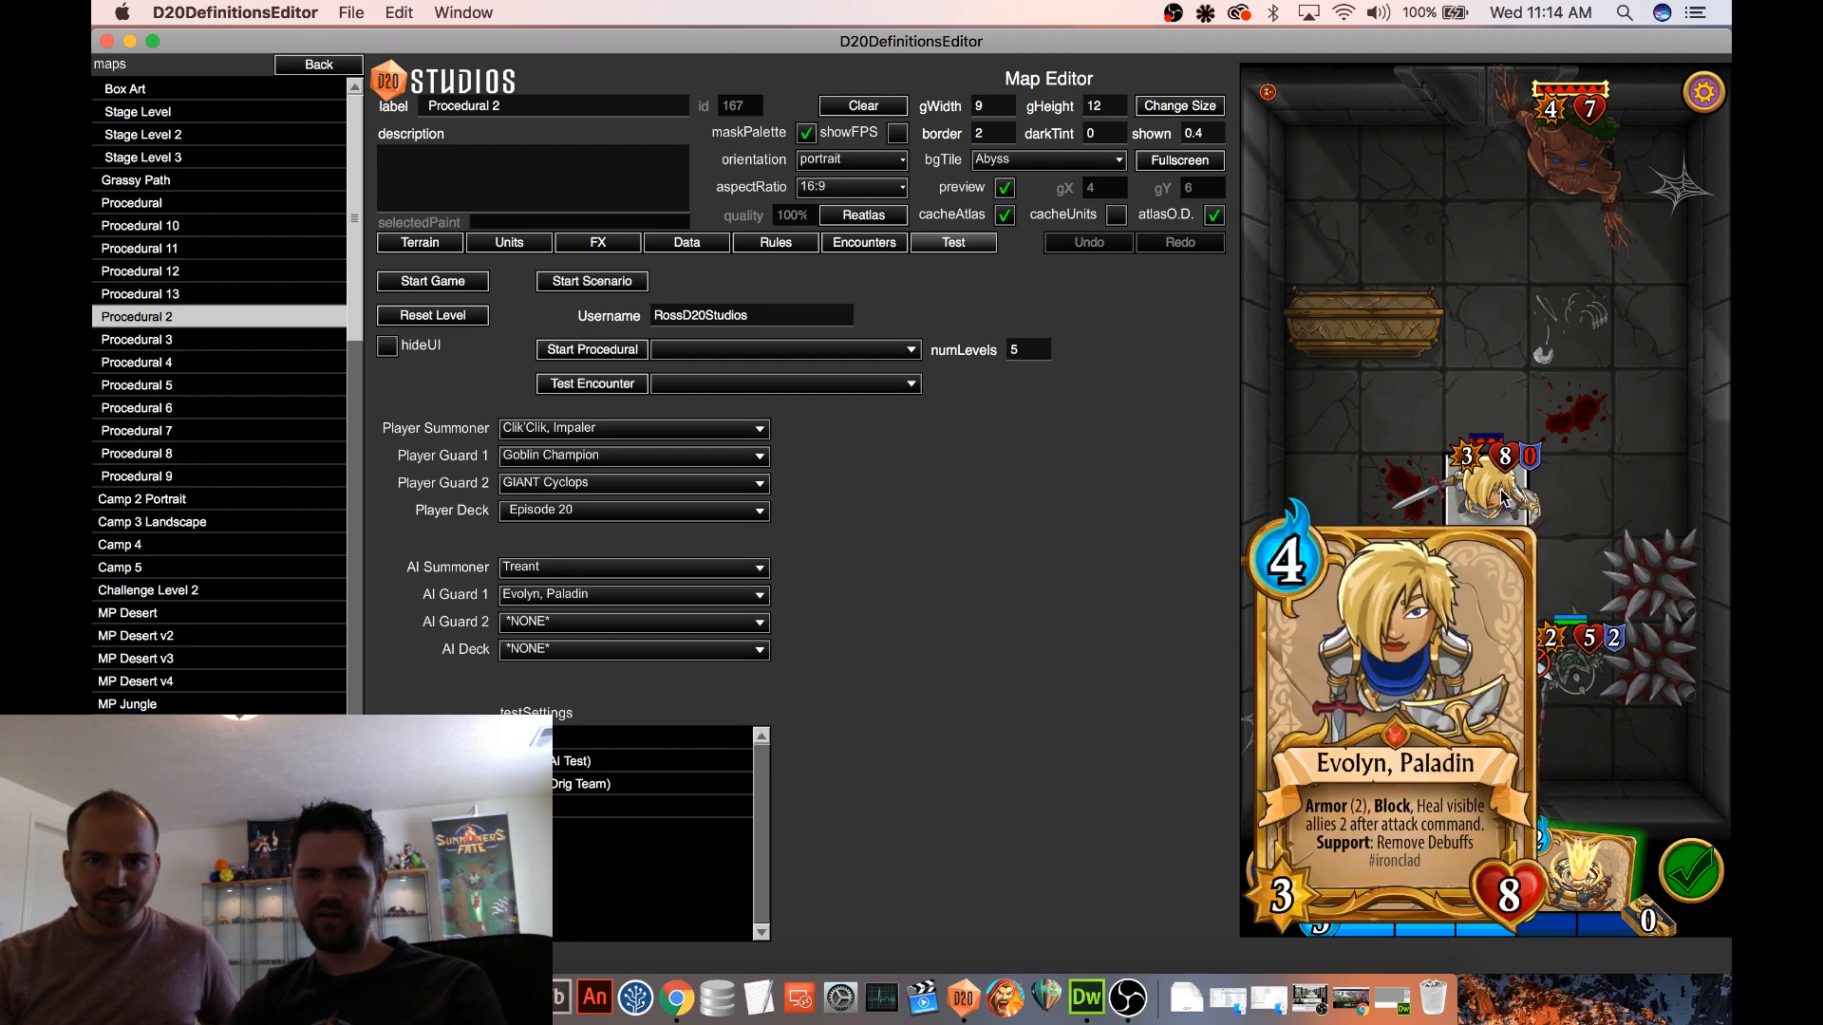
left_click(1525, 423)
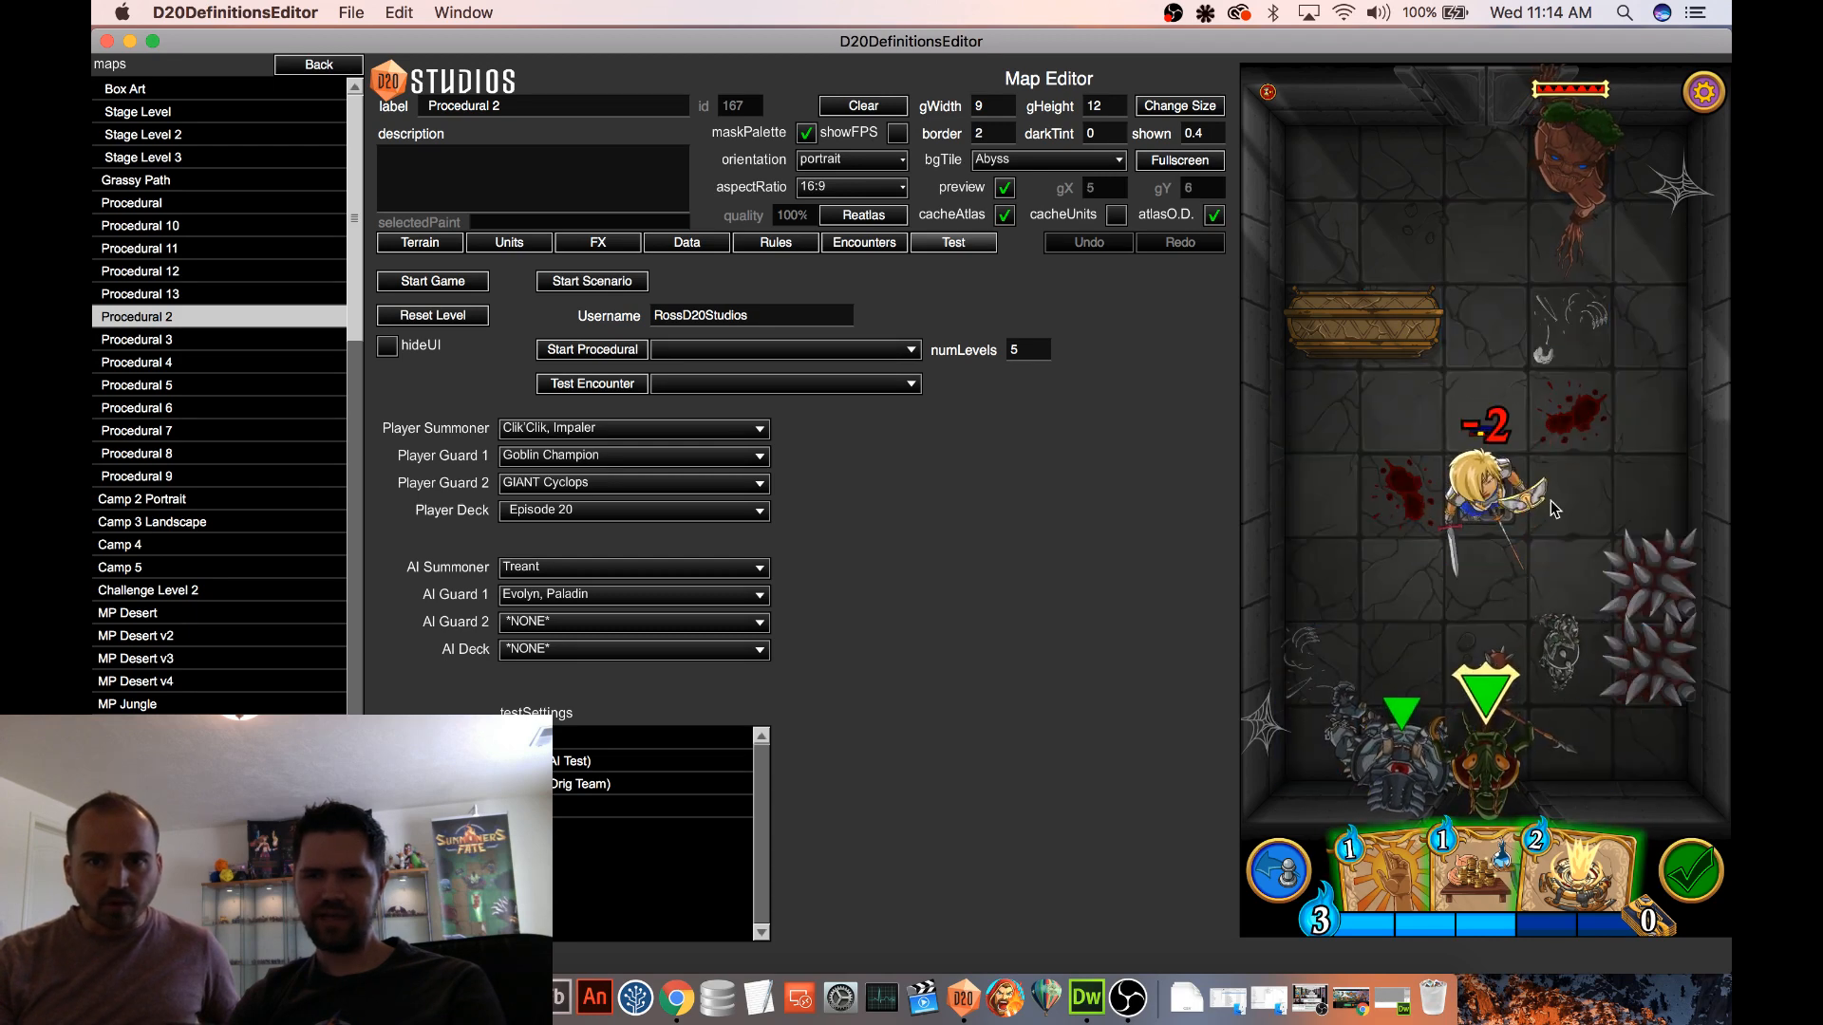
left_click(1493, 491)
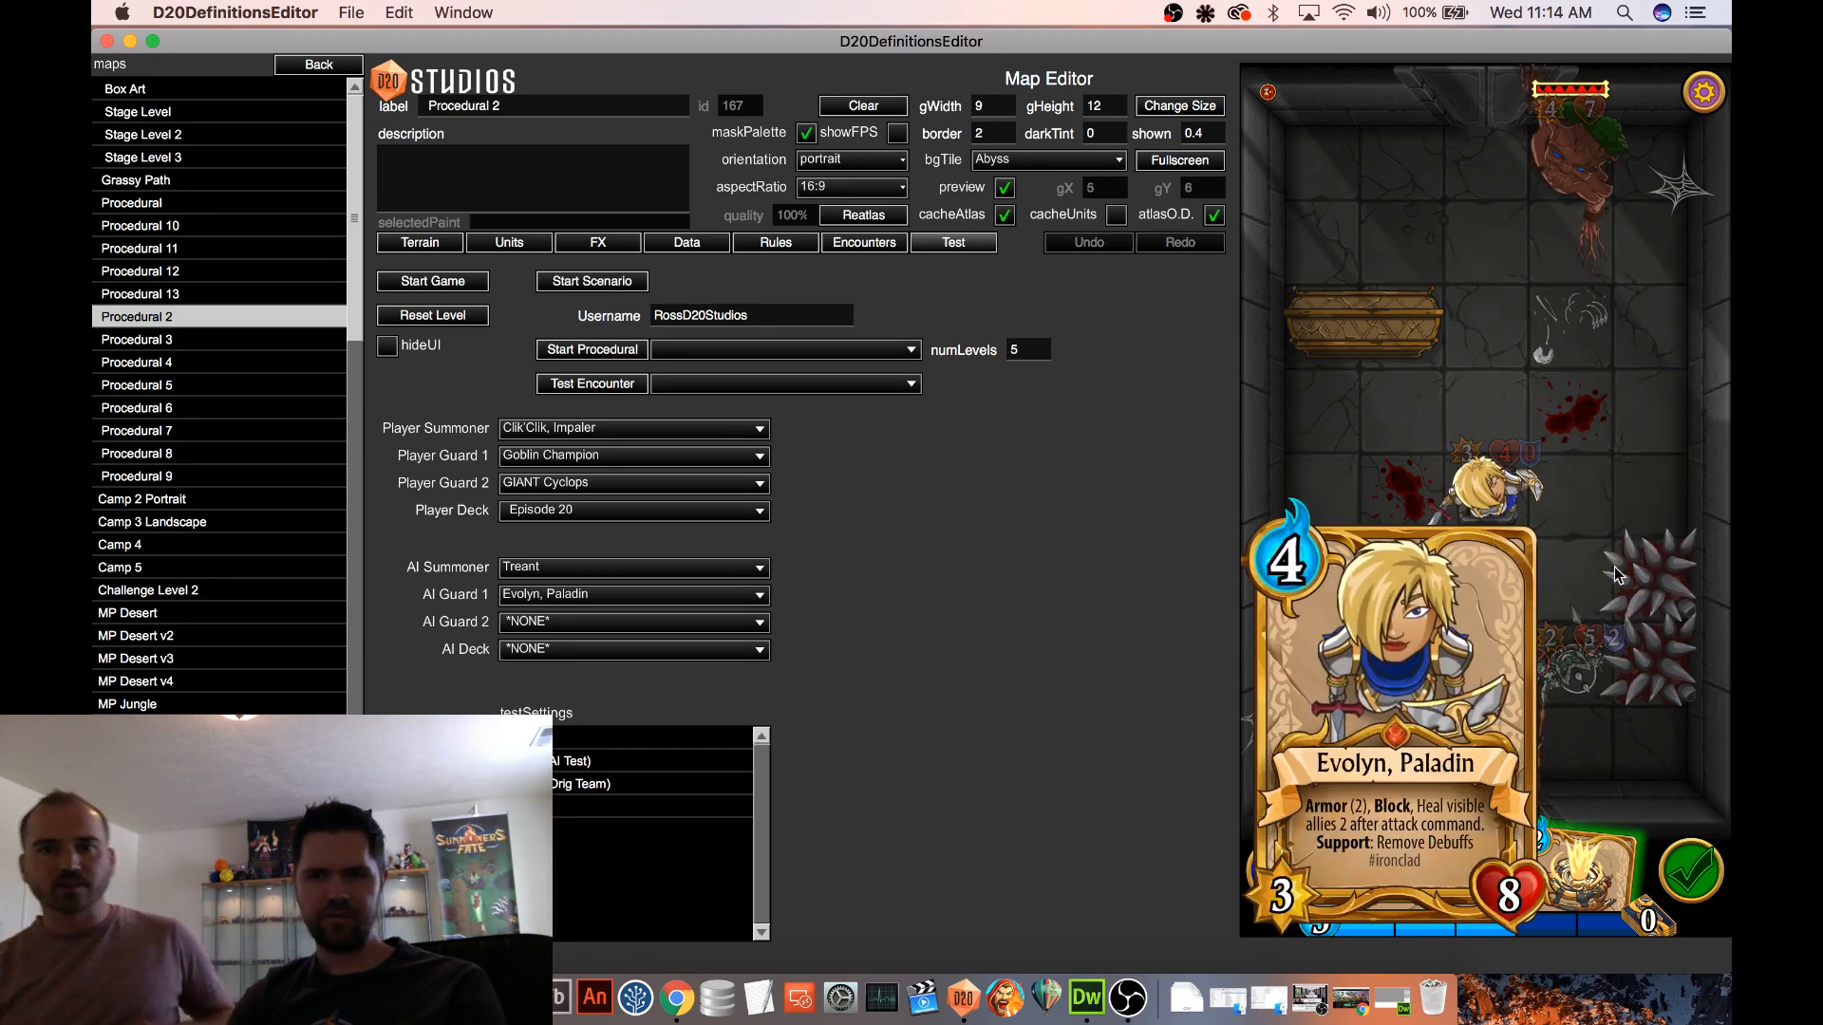
Read the Goblin Champion's in-game card and repeat its javelin attack on Evolyn, Paladin
left_click(1584, 676)
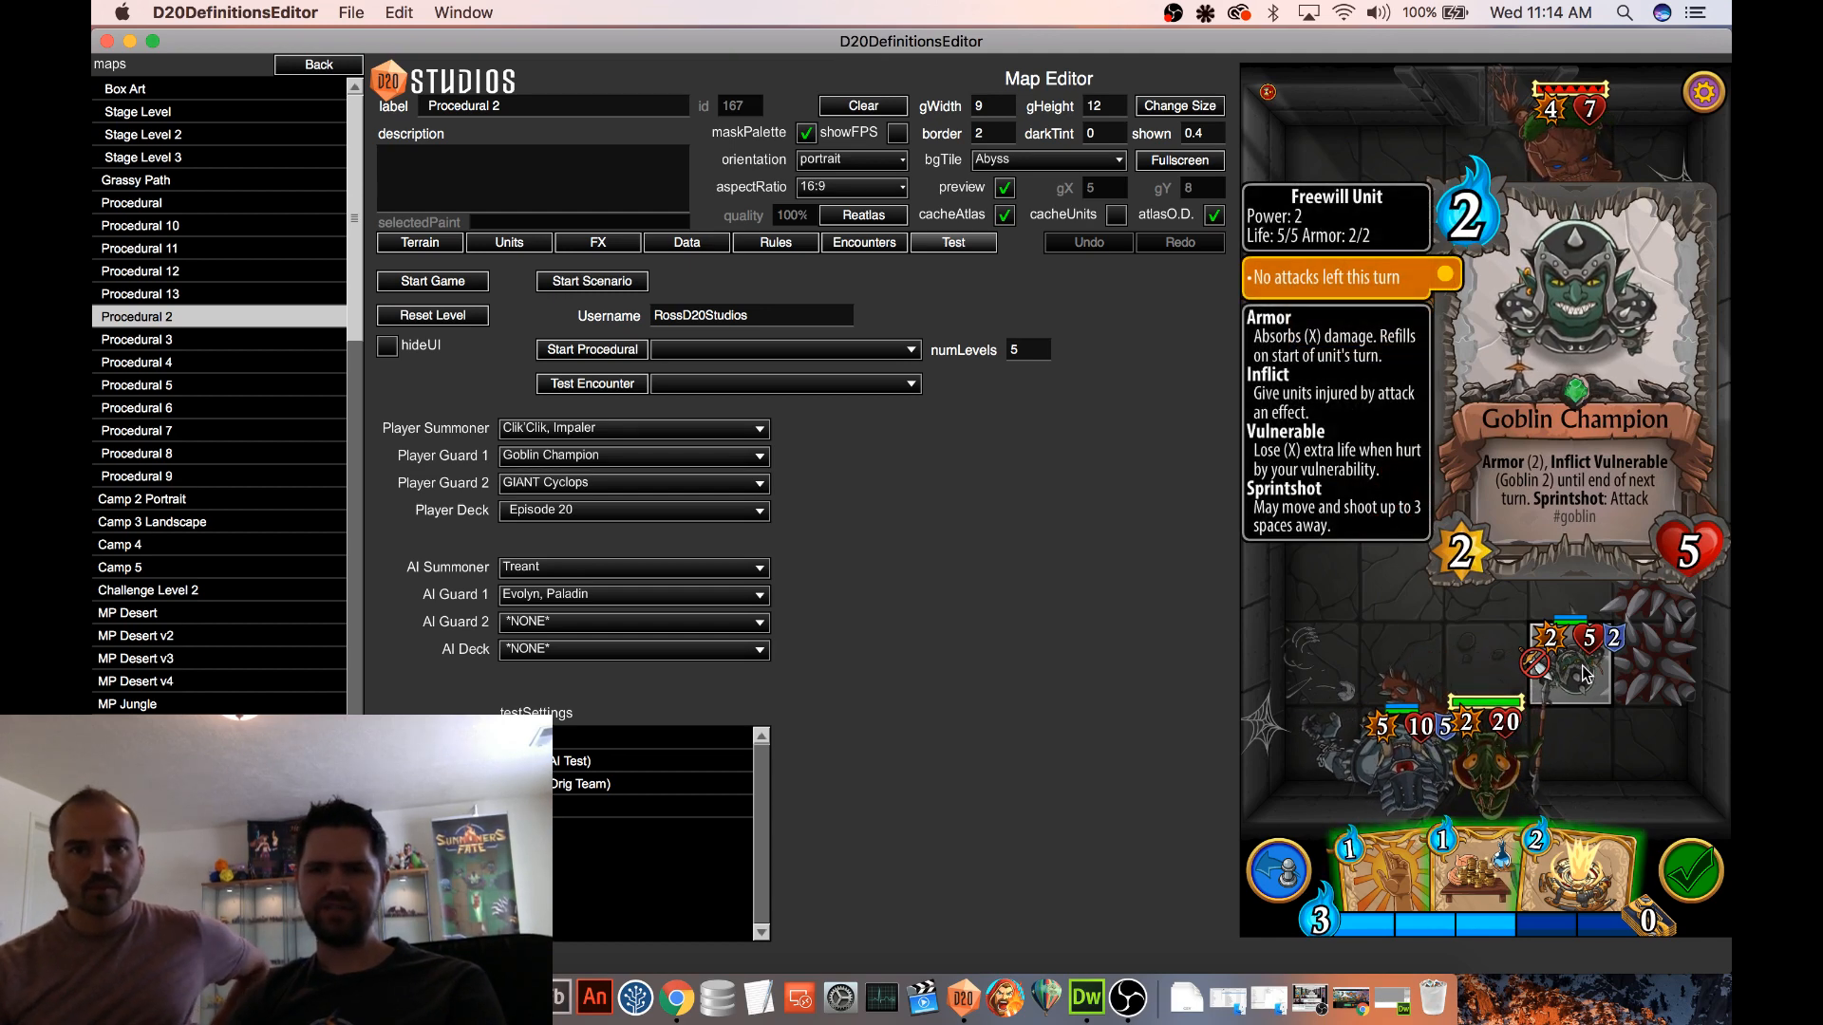
left_click(1581, 518)
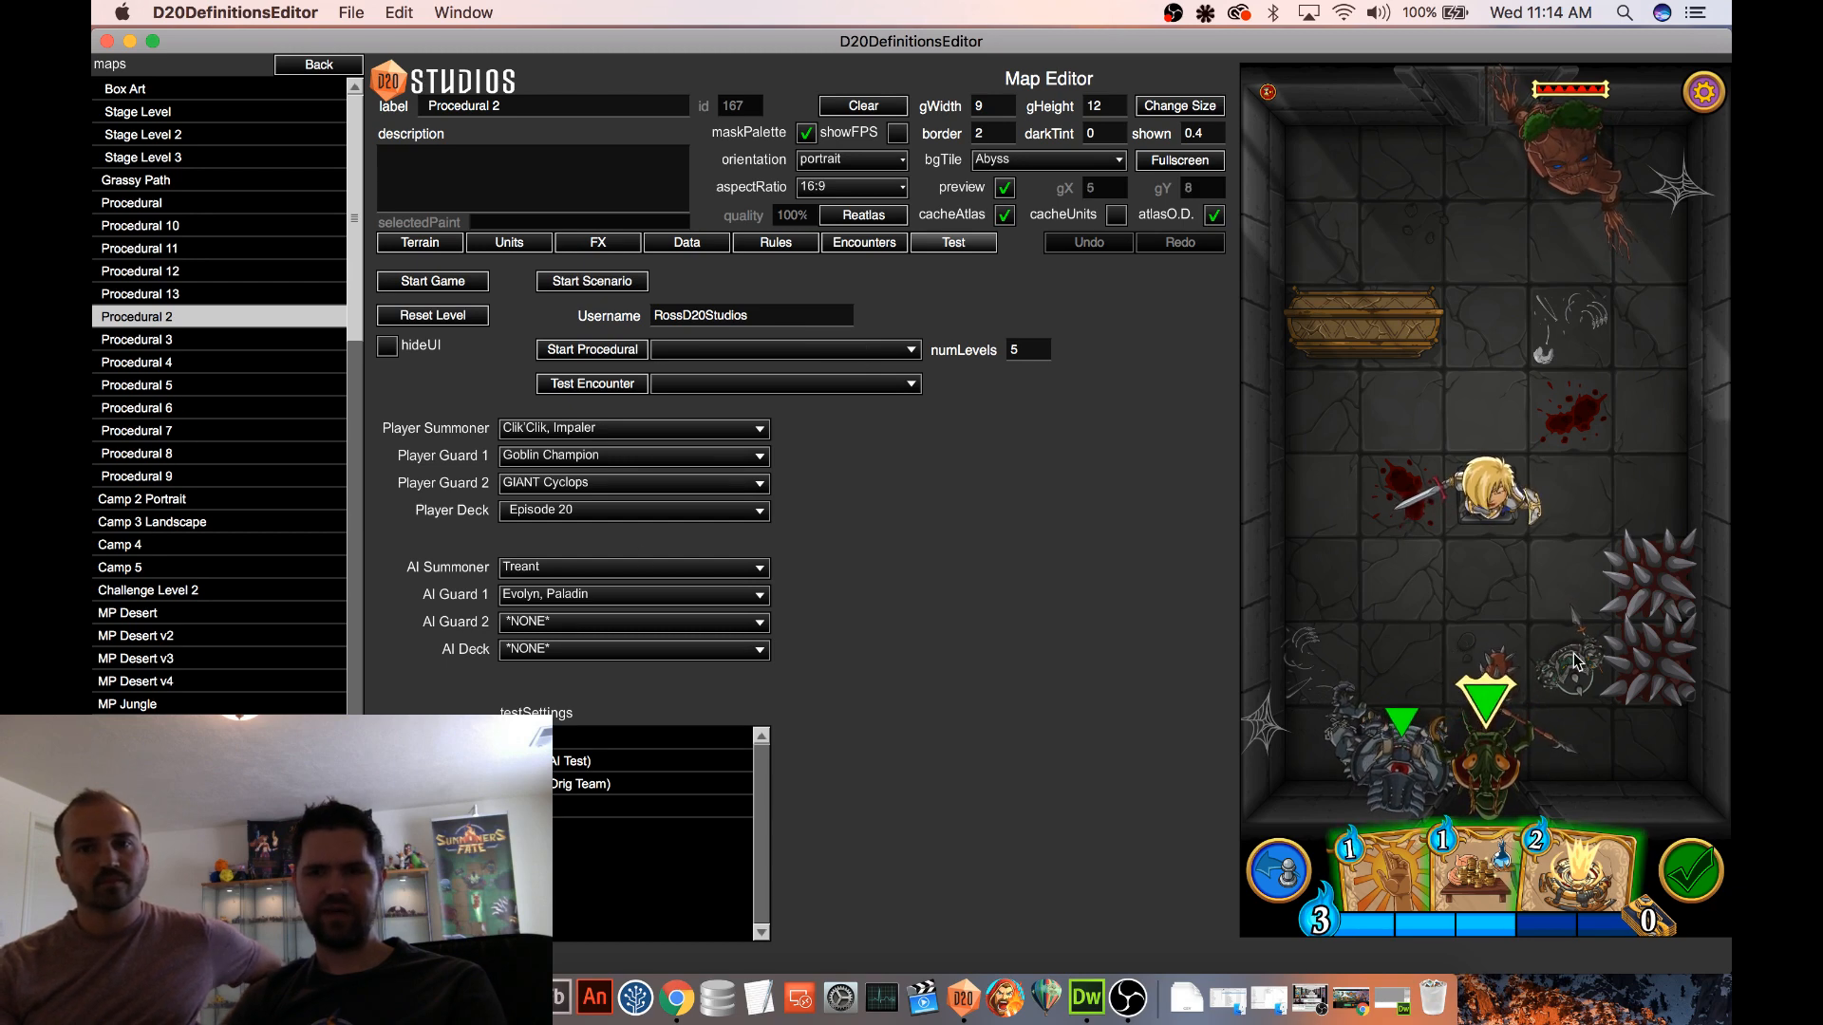
left_click_drag(1574, 657, 1489, 494)
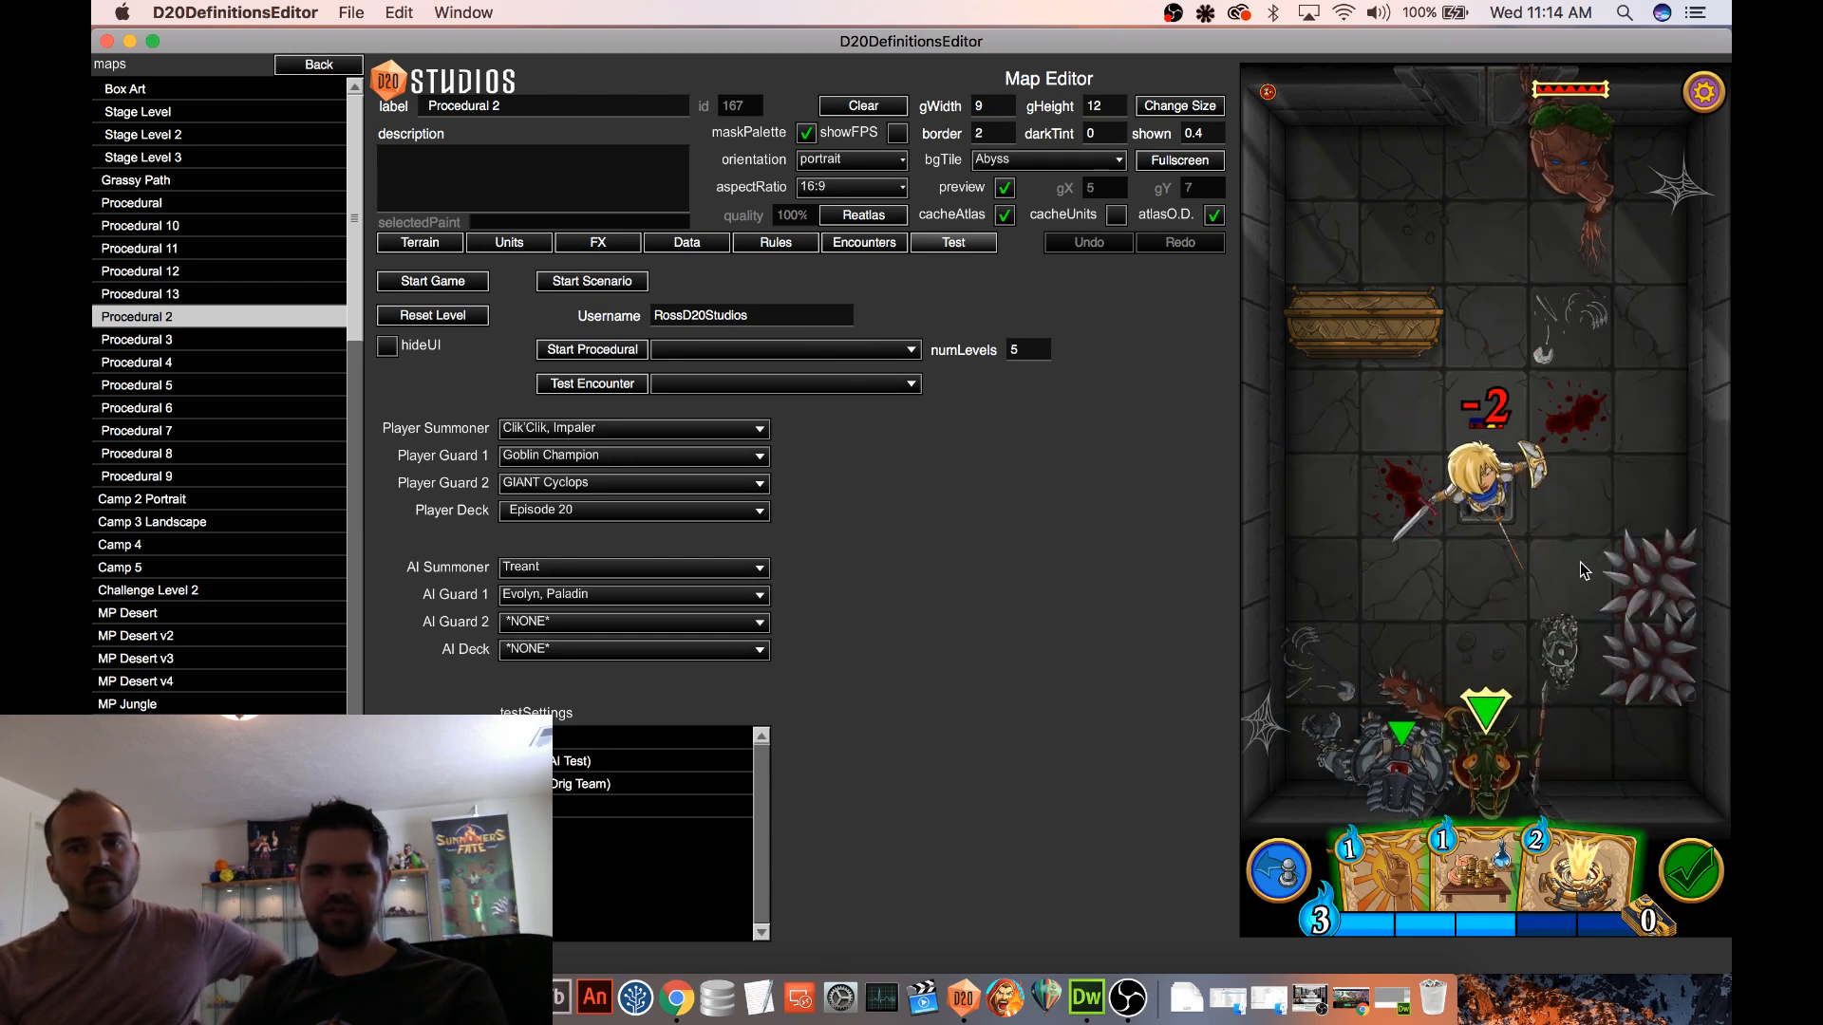
left_click(1580, 568)
Attack Evolyn, Paladin with Clik'Clik, Impaler, and recheck the Goblin Champion's card
left_click_drag(1488, 756, 1526, 534)
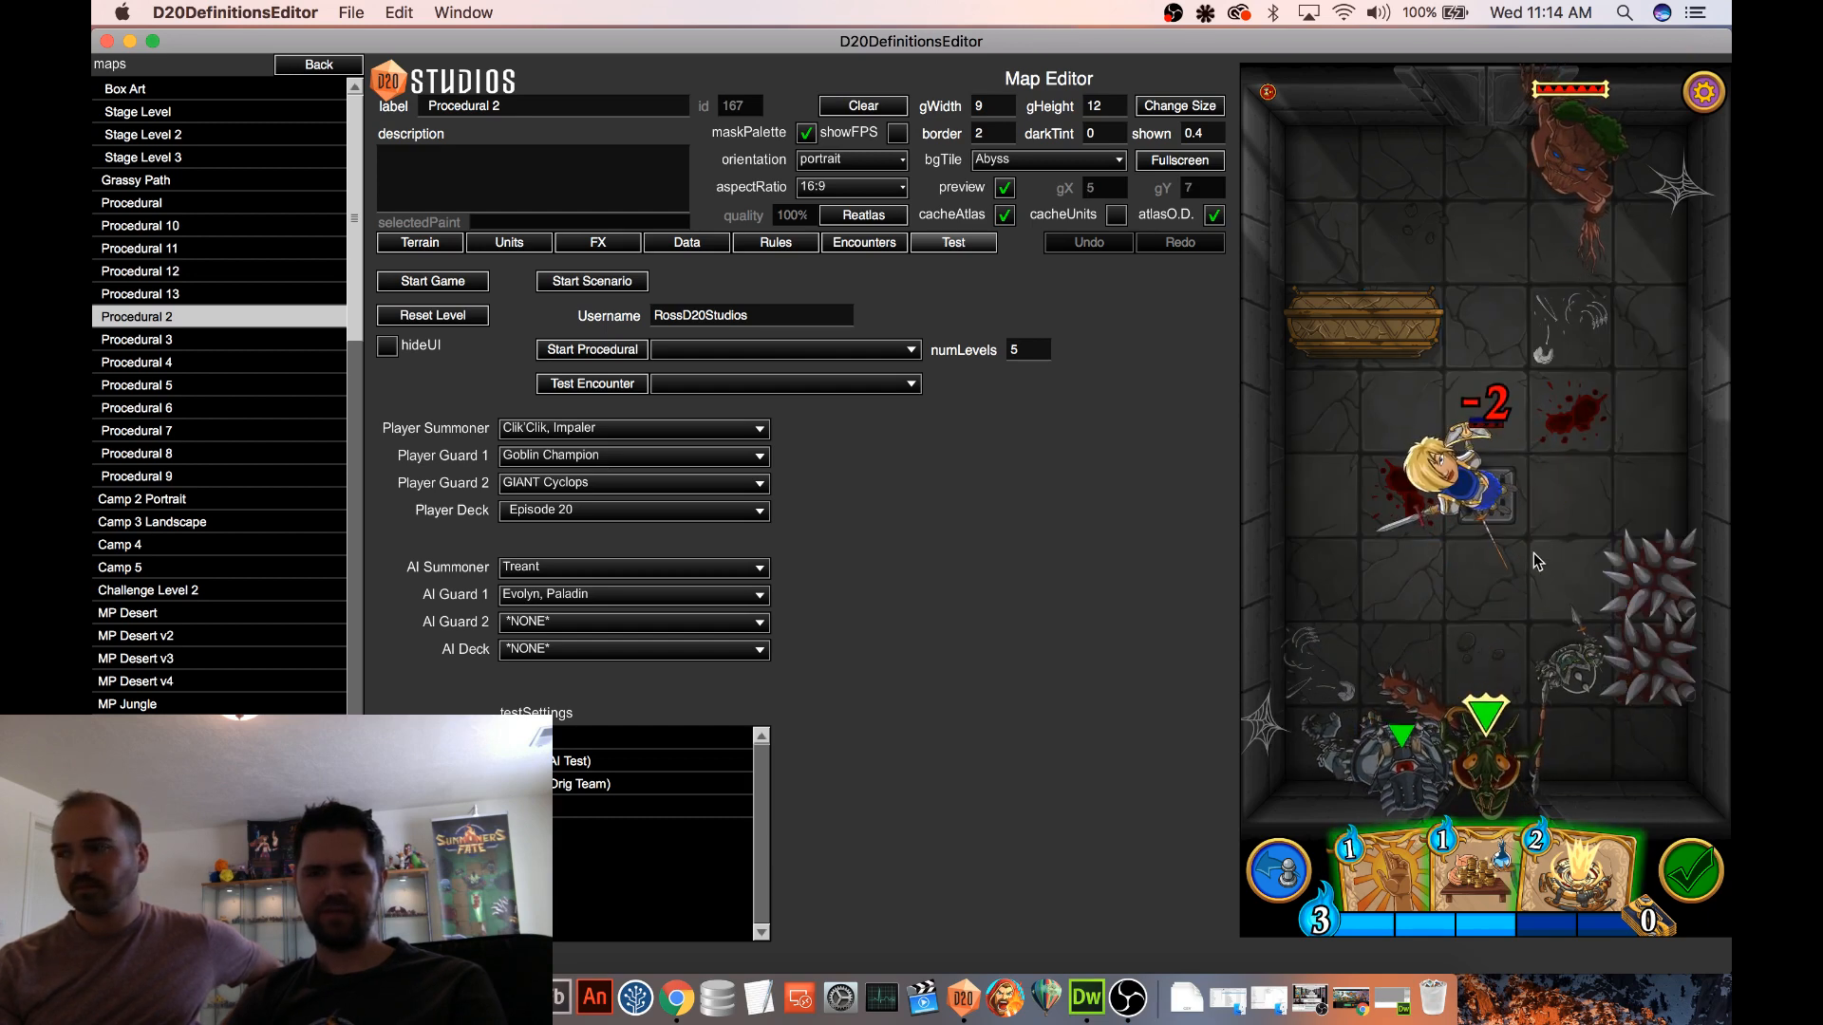
left_click(1585, 628)
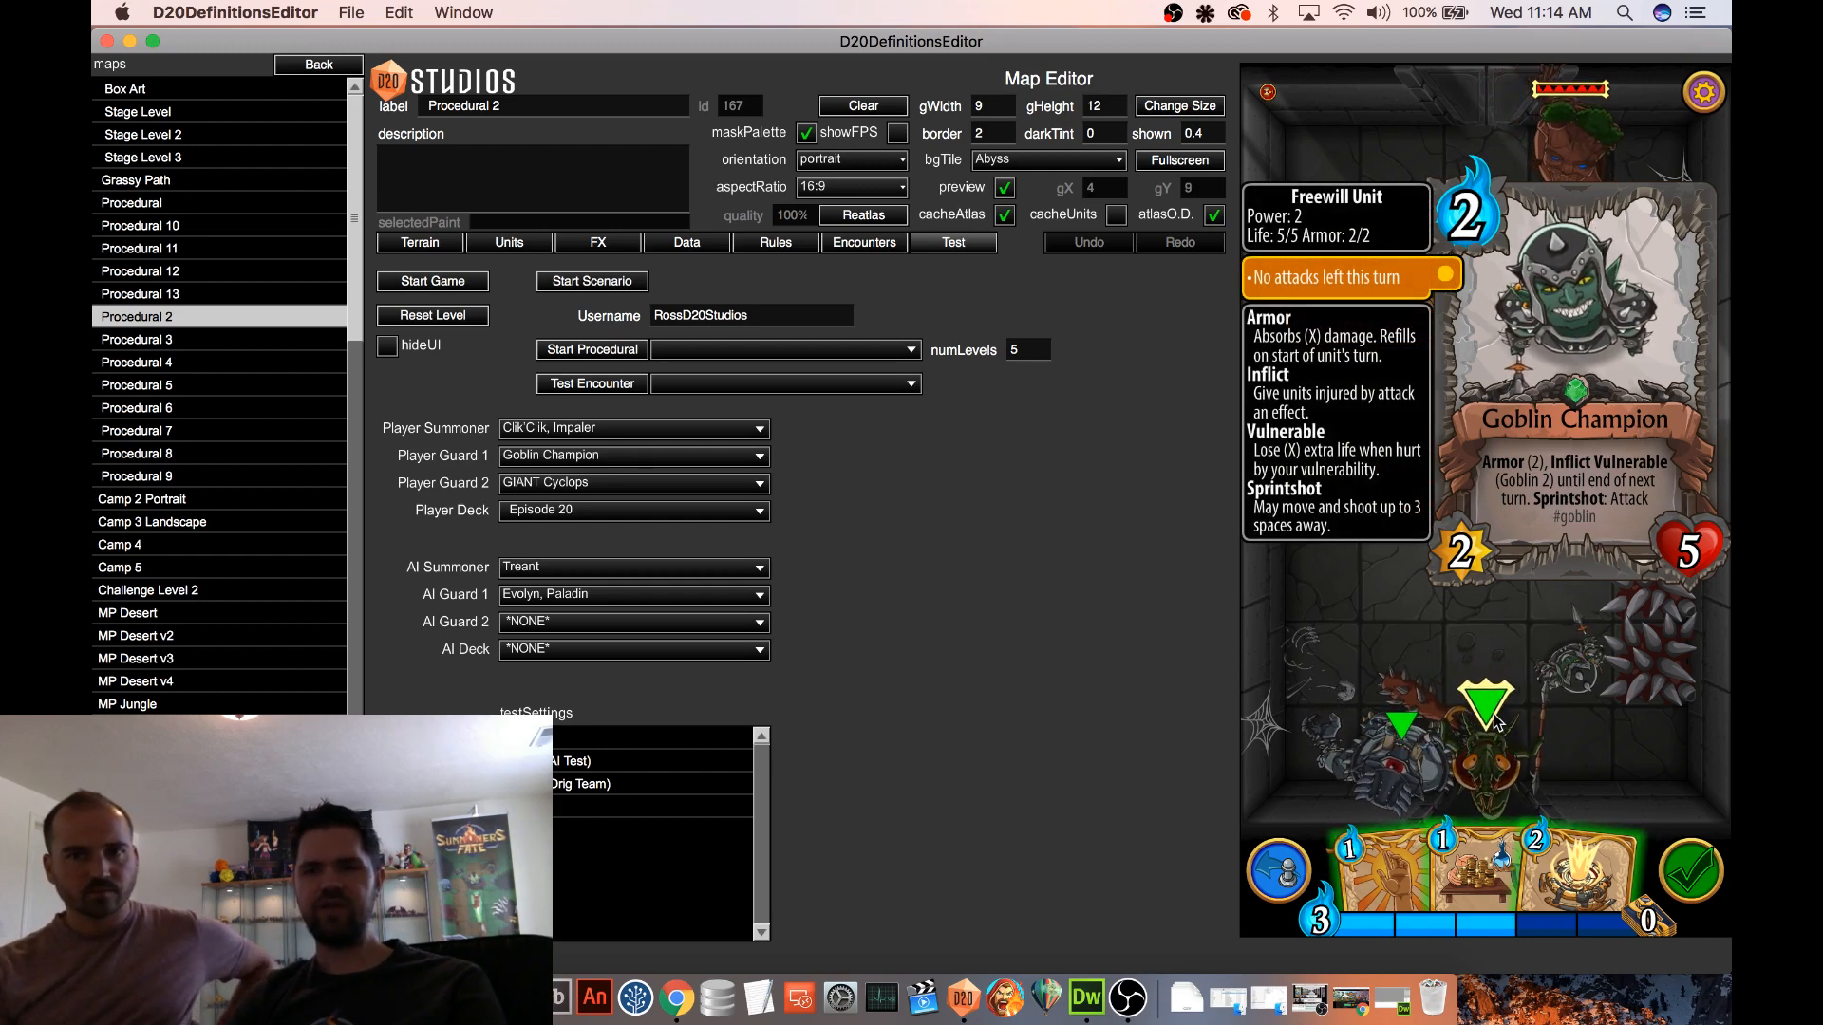
left_click(1577, 686)
Test Clik'Clik, Impaler's movement and attack against the Treant, and inspect Clik'Clik's card
left_click(1484, 525)
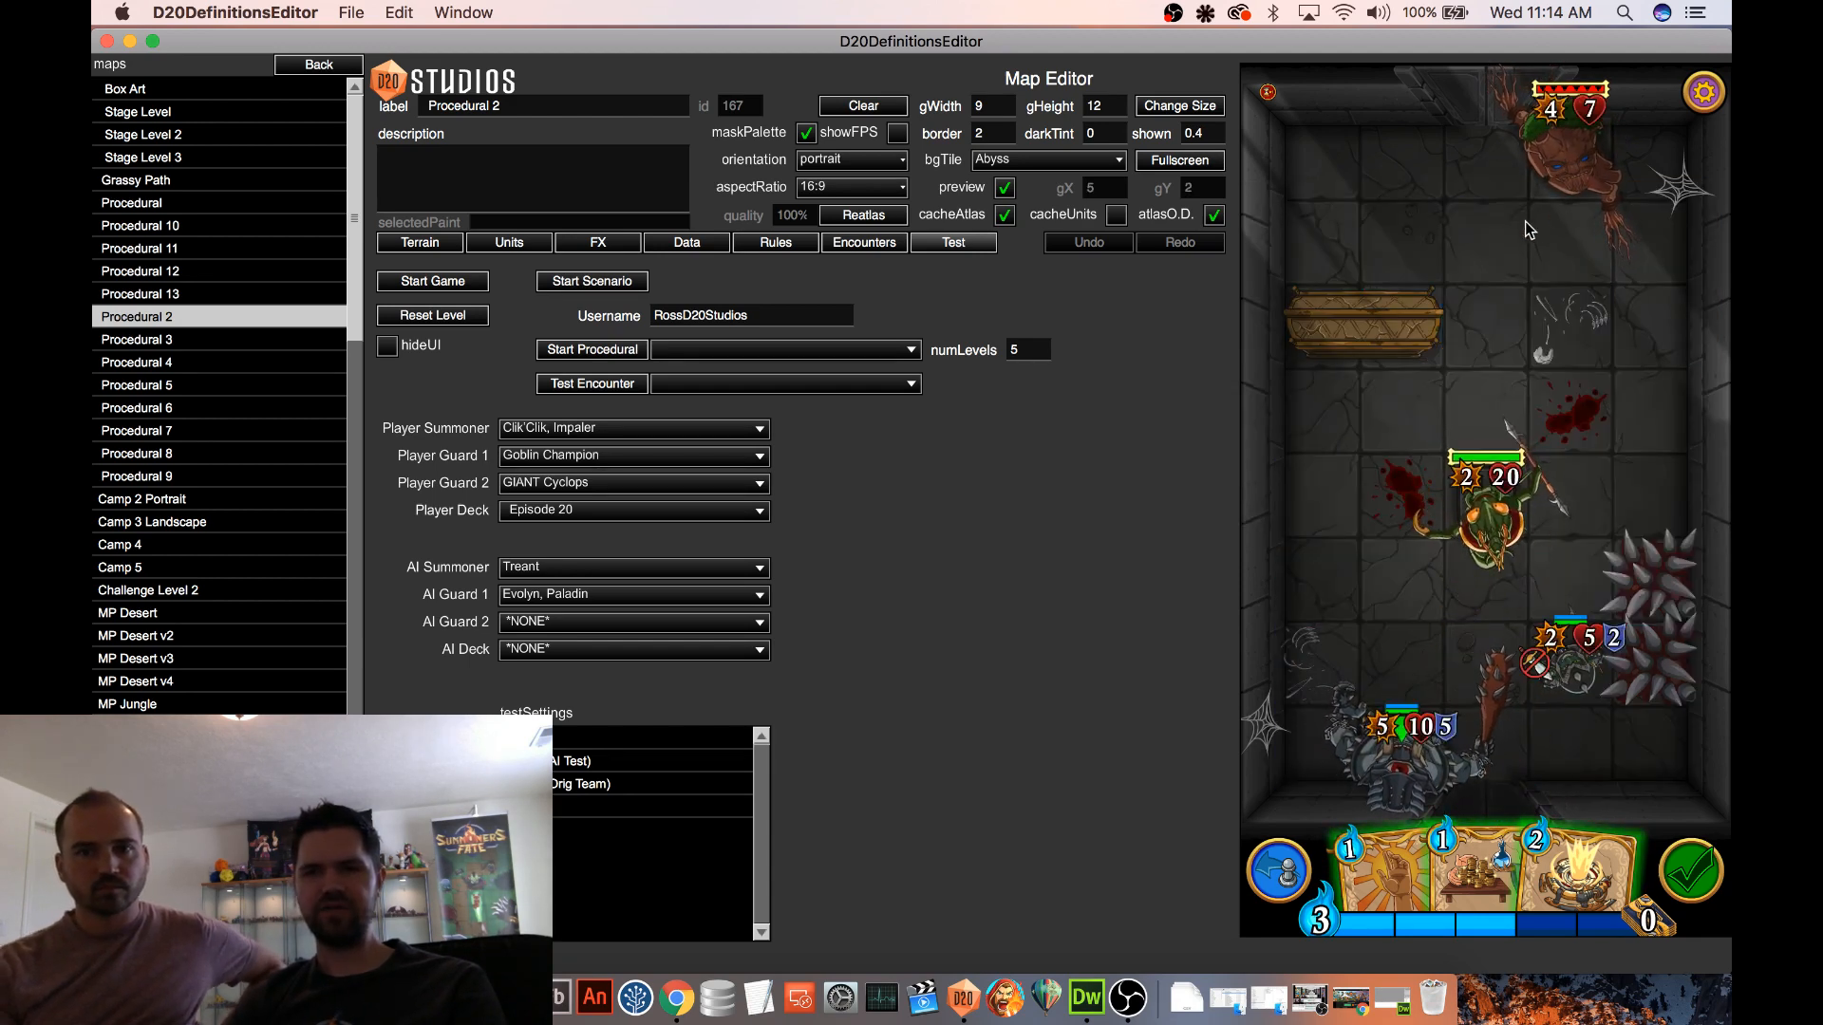
left_click_drag(1525, 221, 1504, 256)
left_click_drag(1489, 518, 1503, 275)
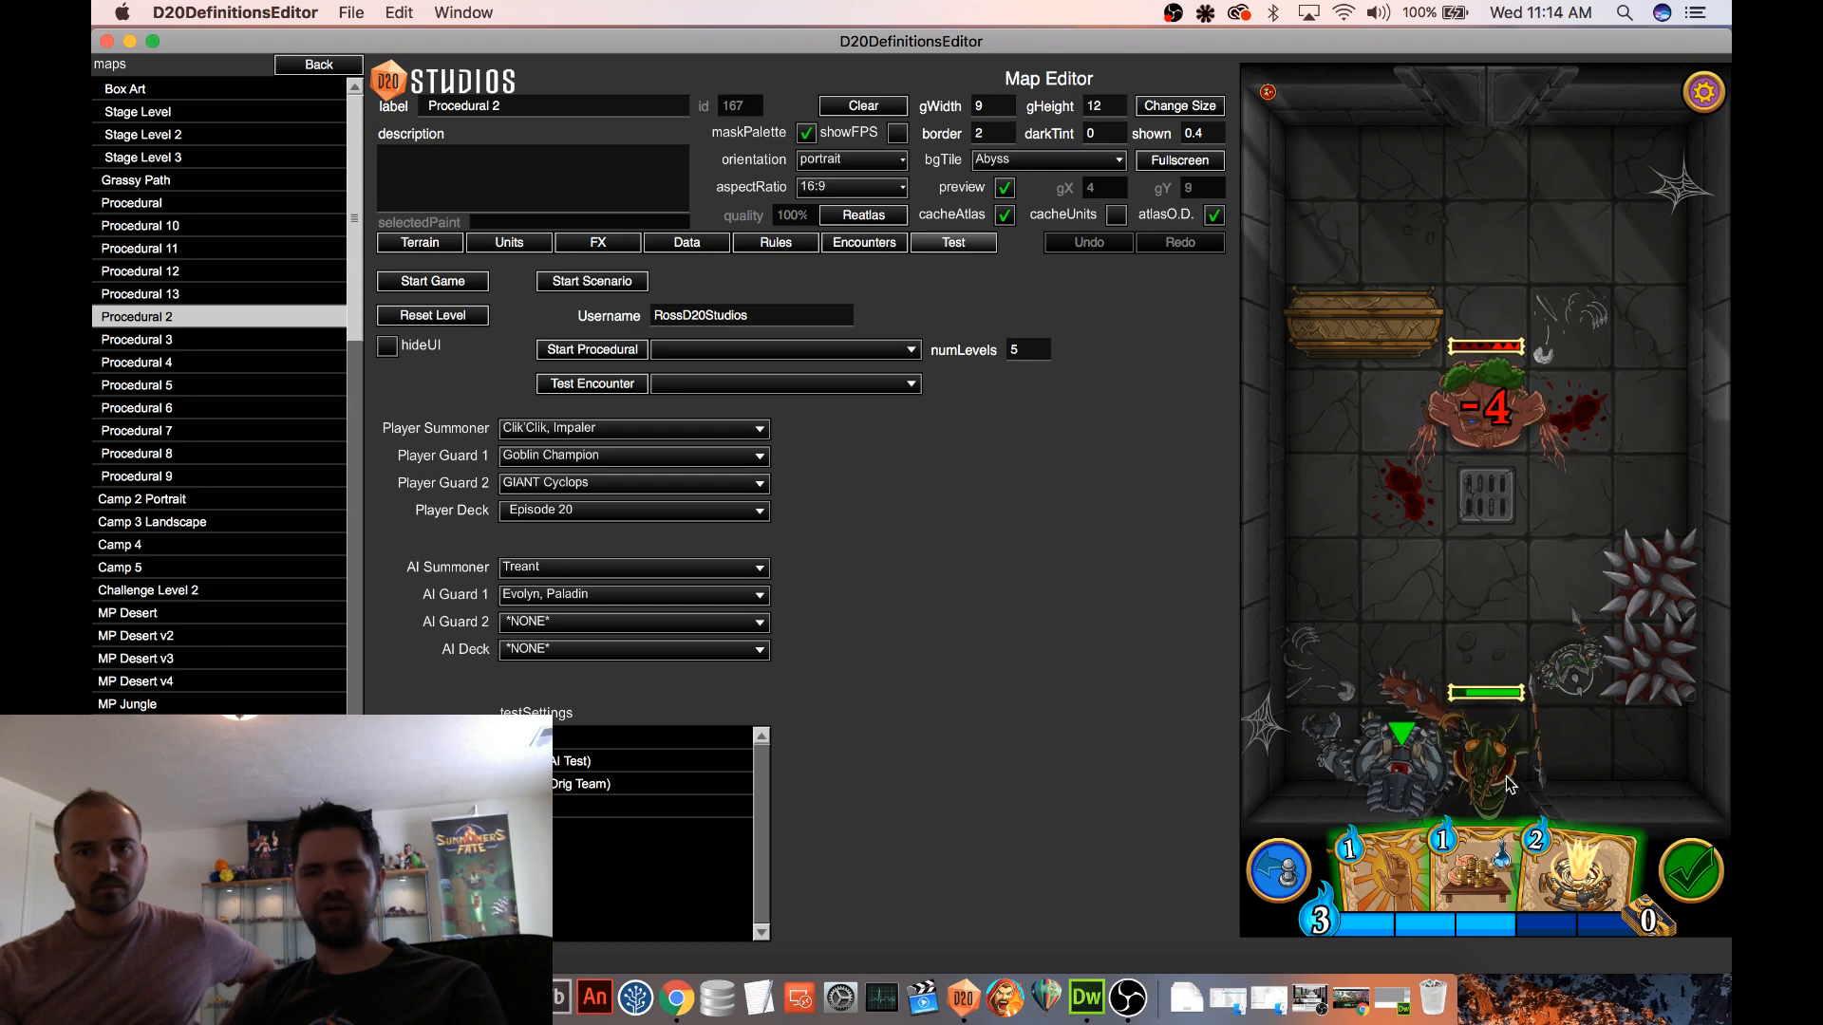
left_click(1509, 777)
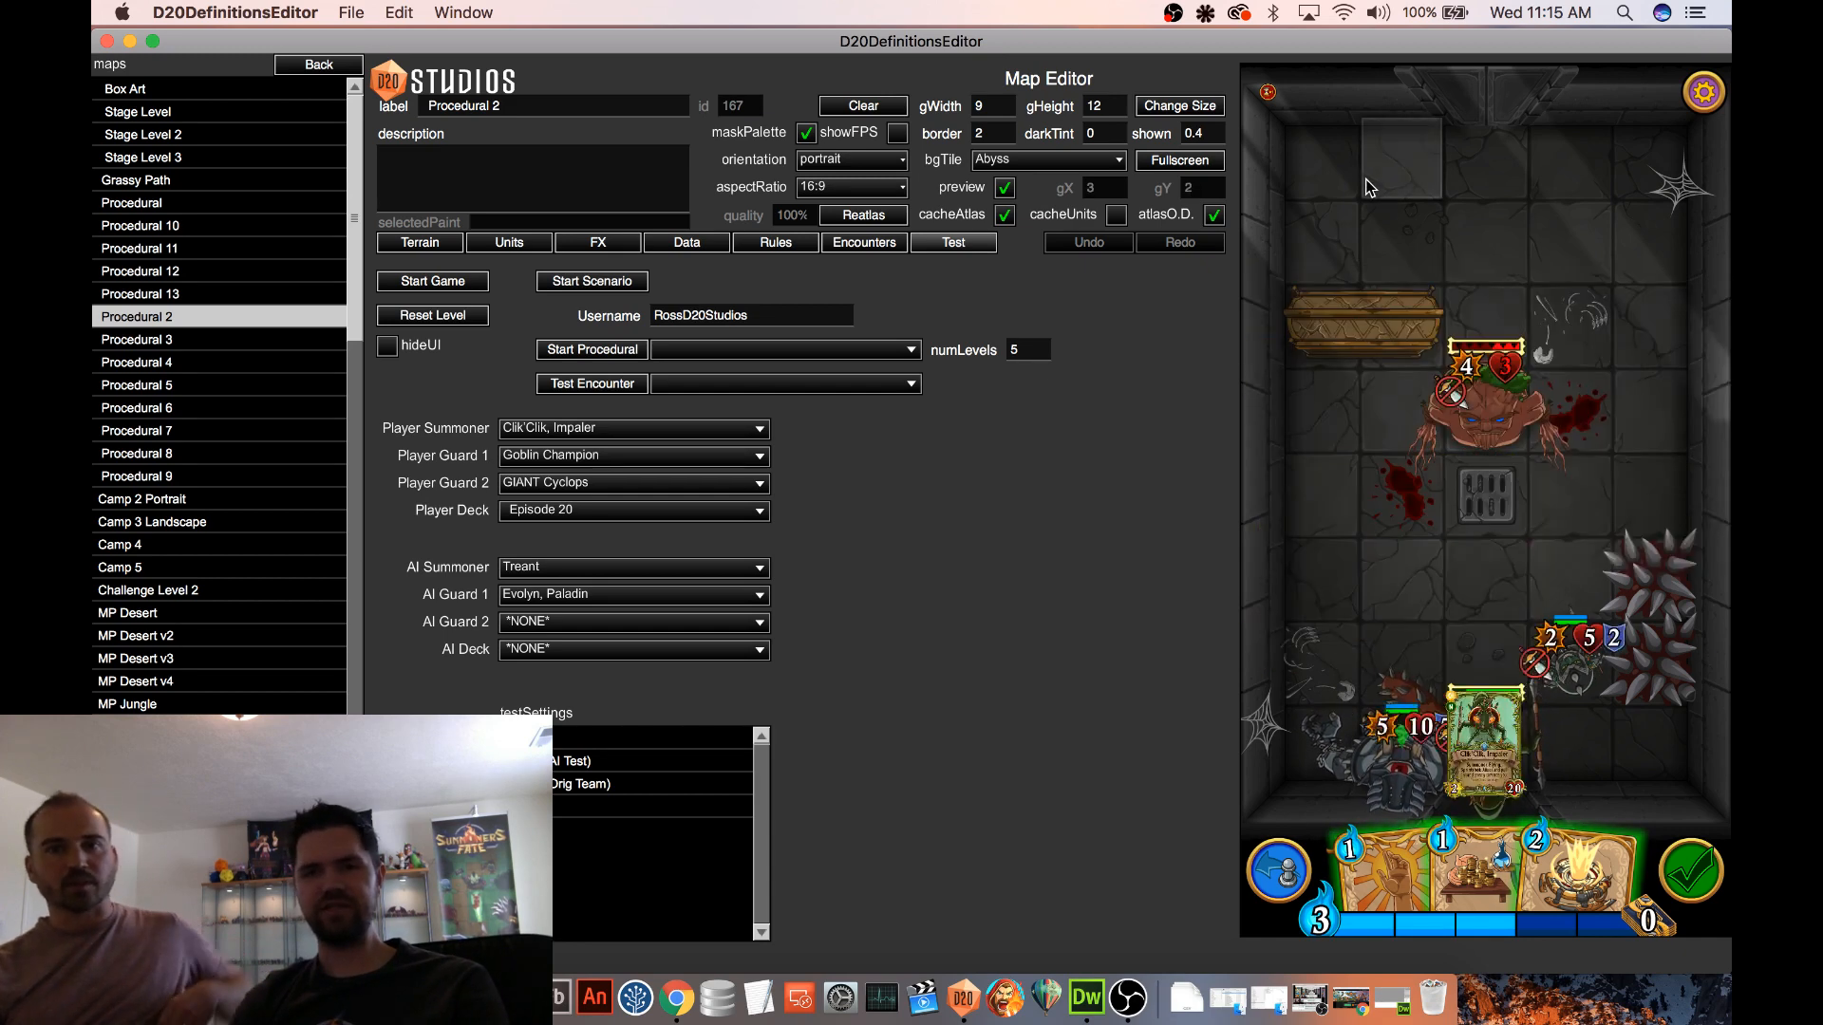
Leave the map test and reopen the Goblin Champion in the Unit Editor, dismissing the bug report form
left_click(302, 66)
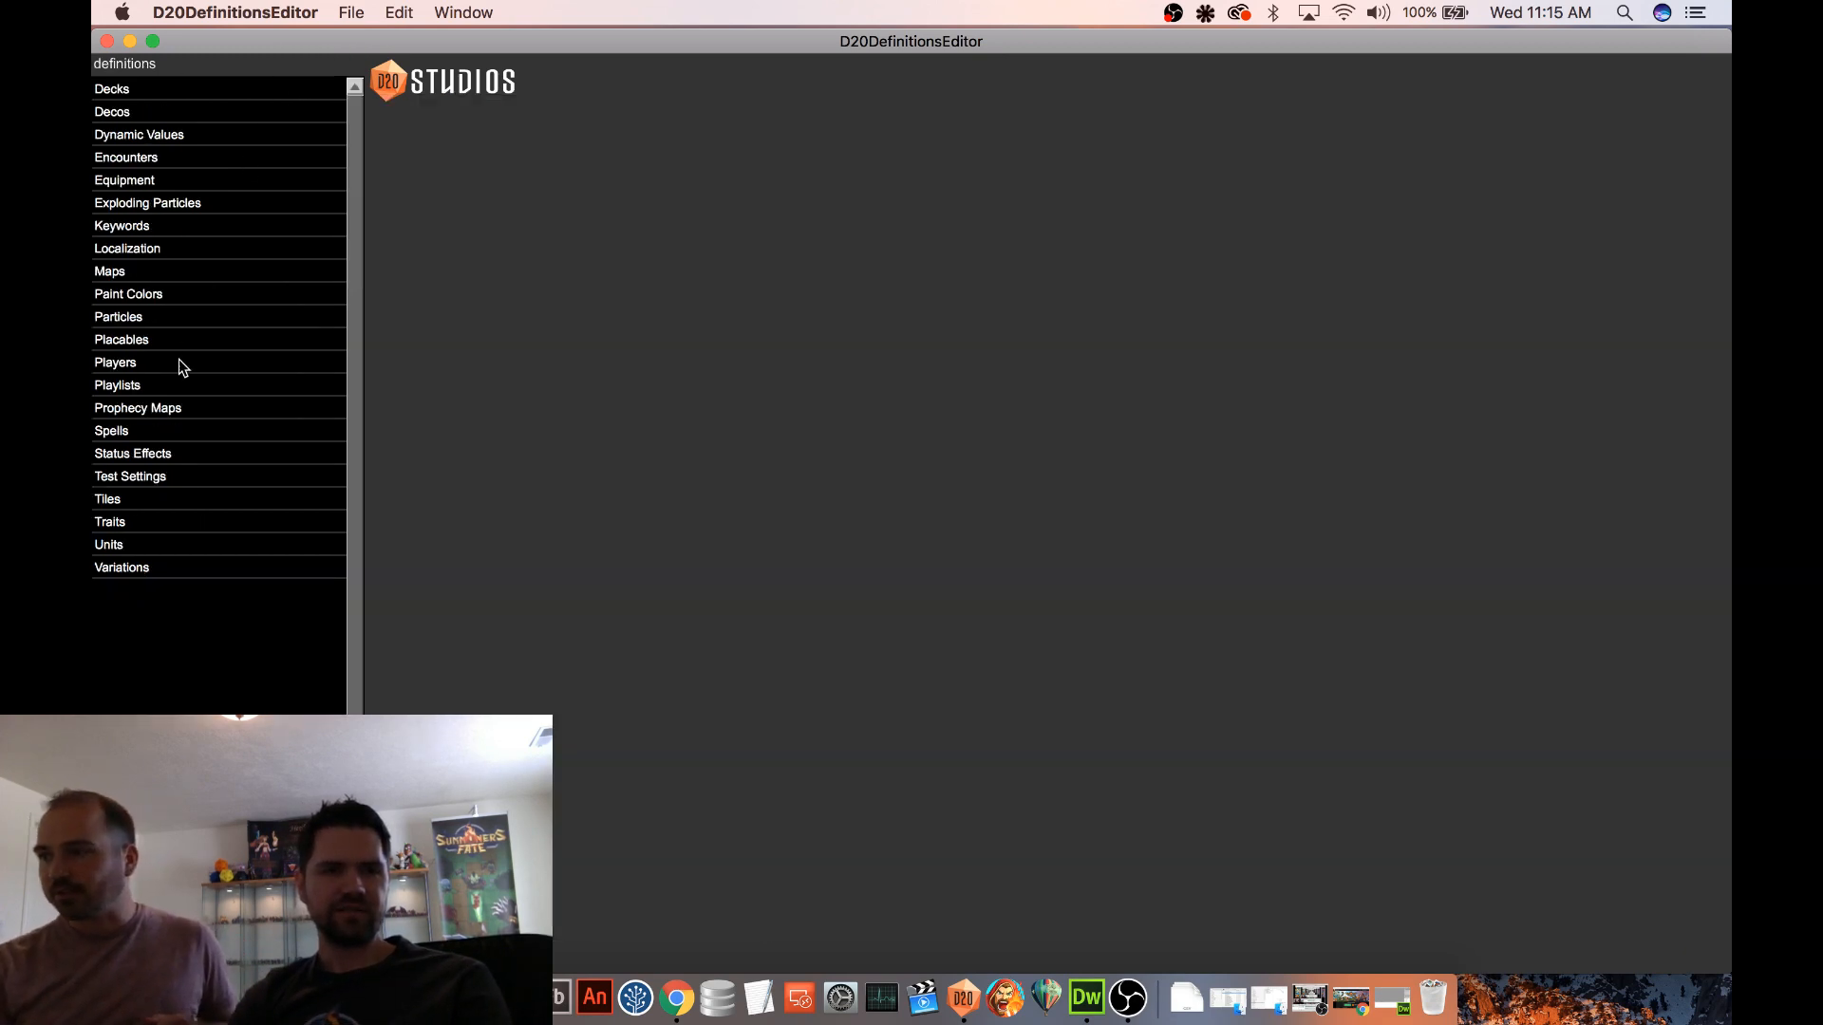
left_click(134, 546)
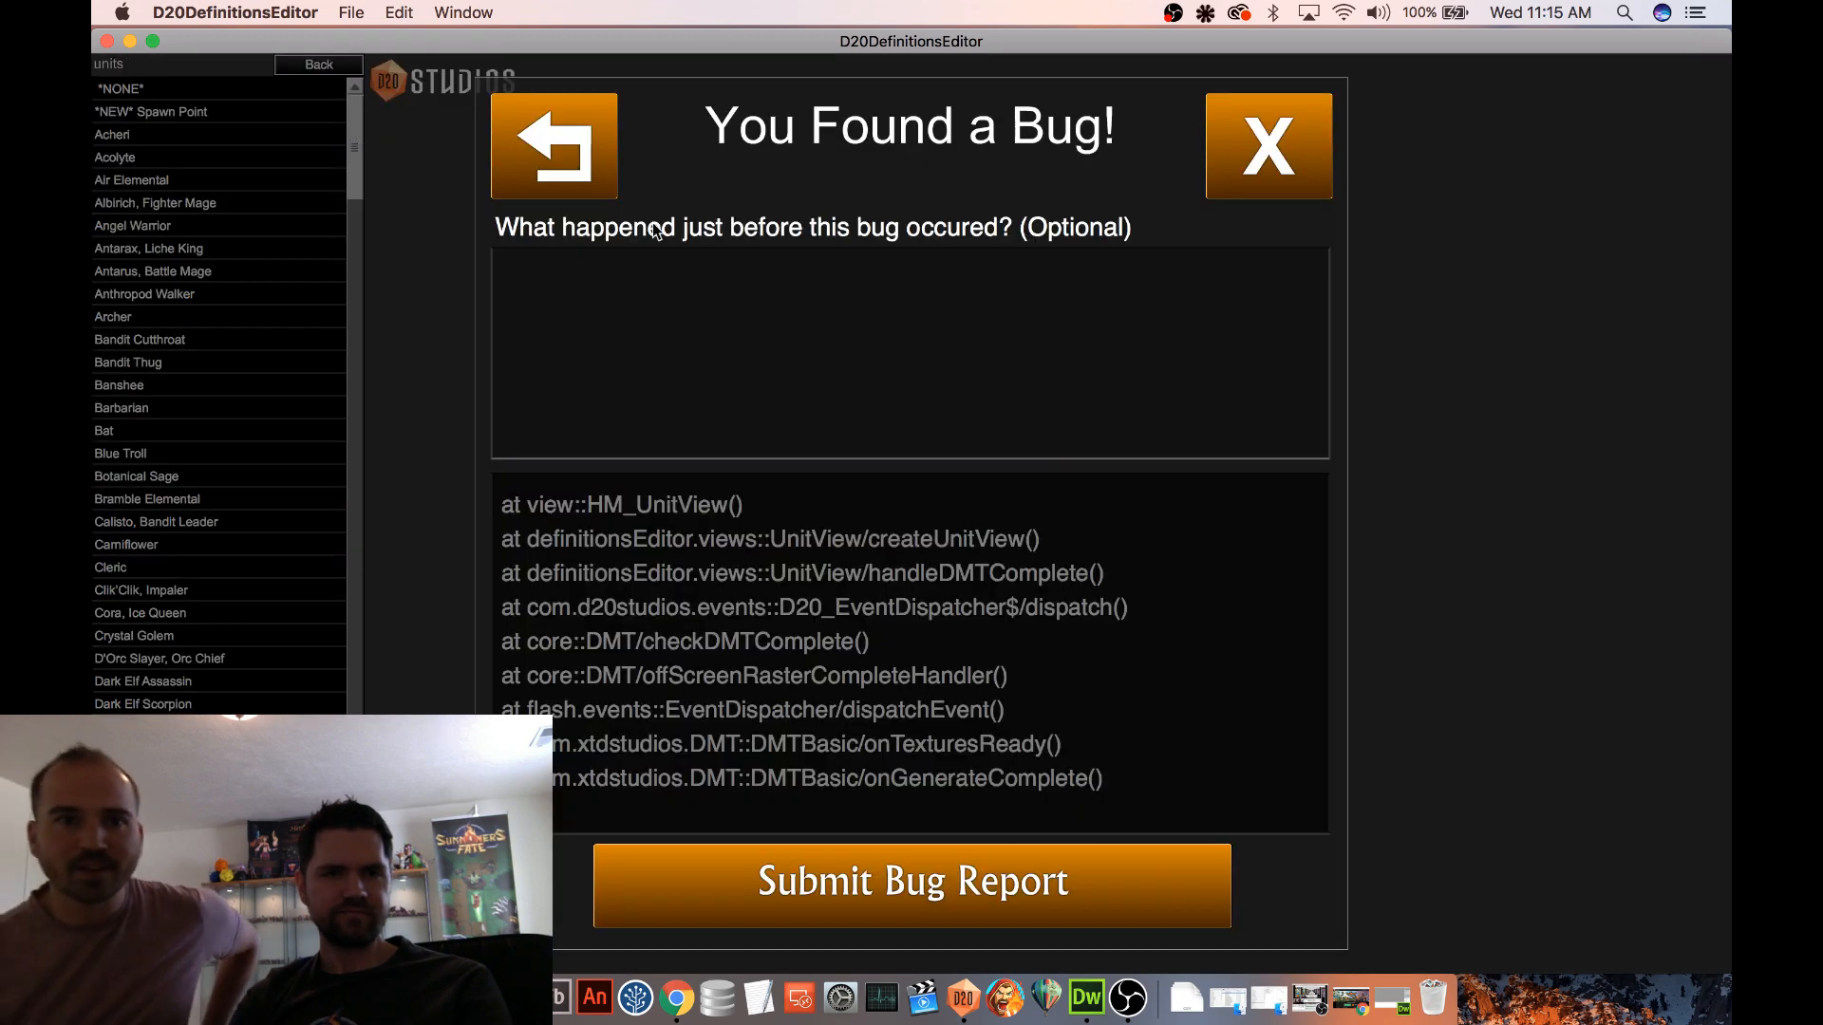
left_click(1307, 168)
left_click_drag(350, 150, 356, 367)
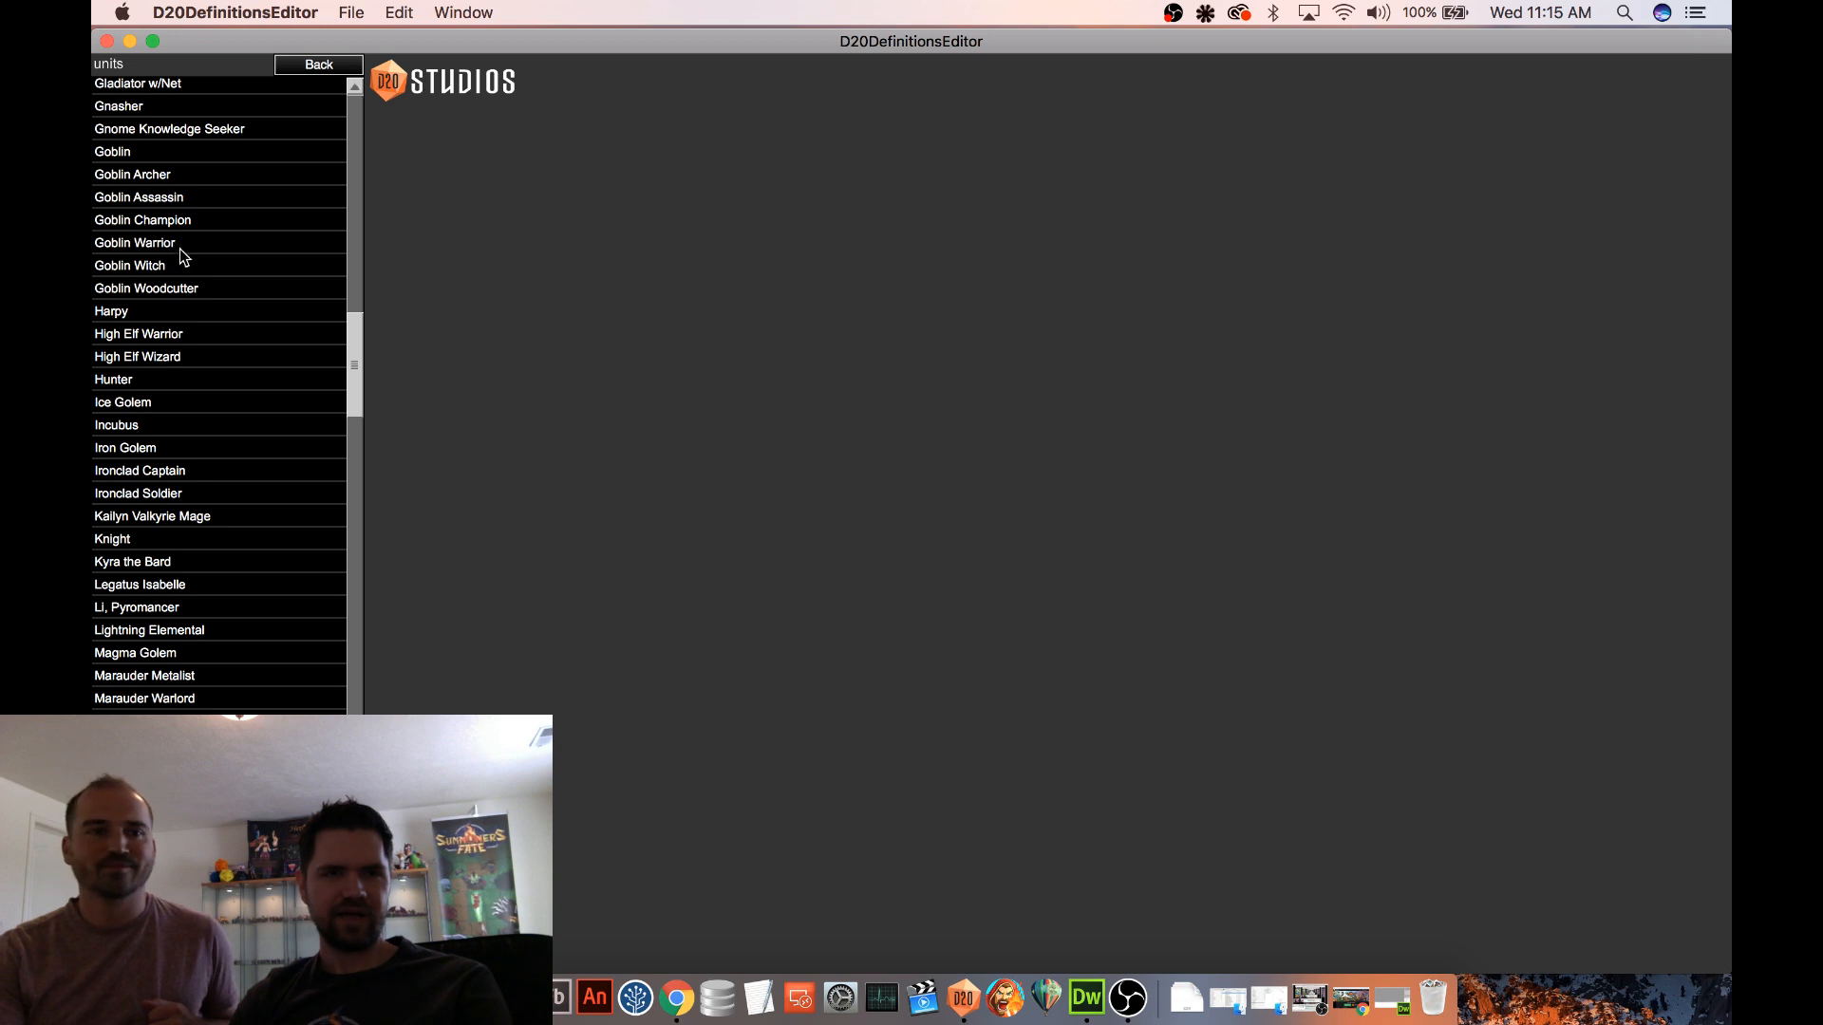
left_click(187, 219)
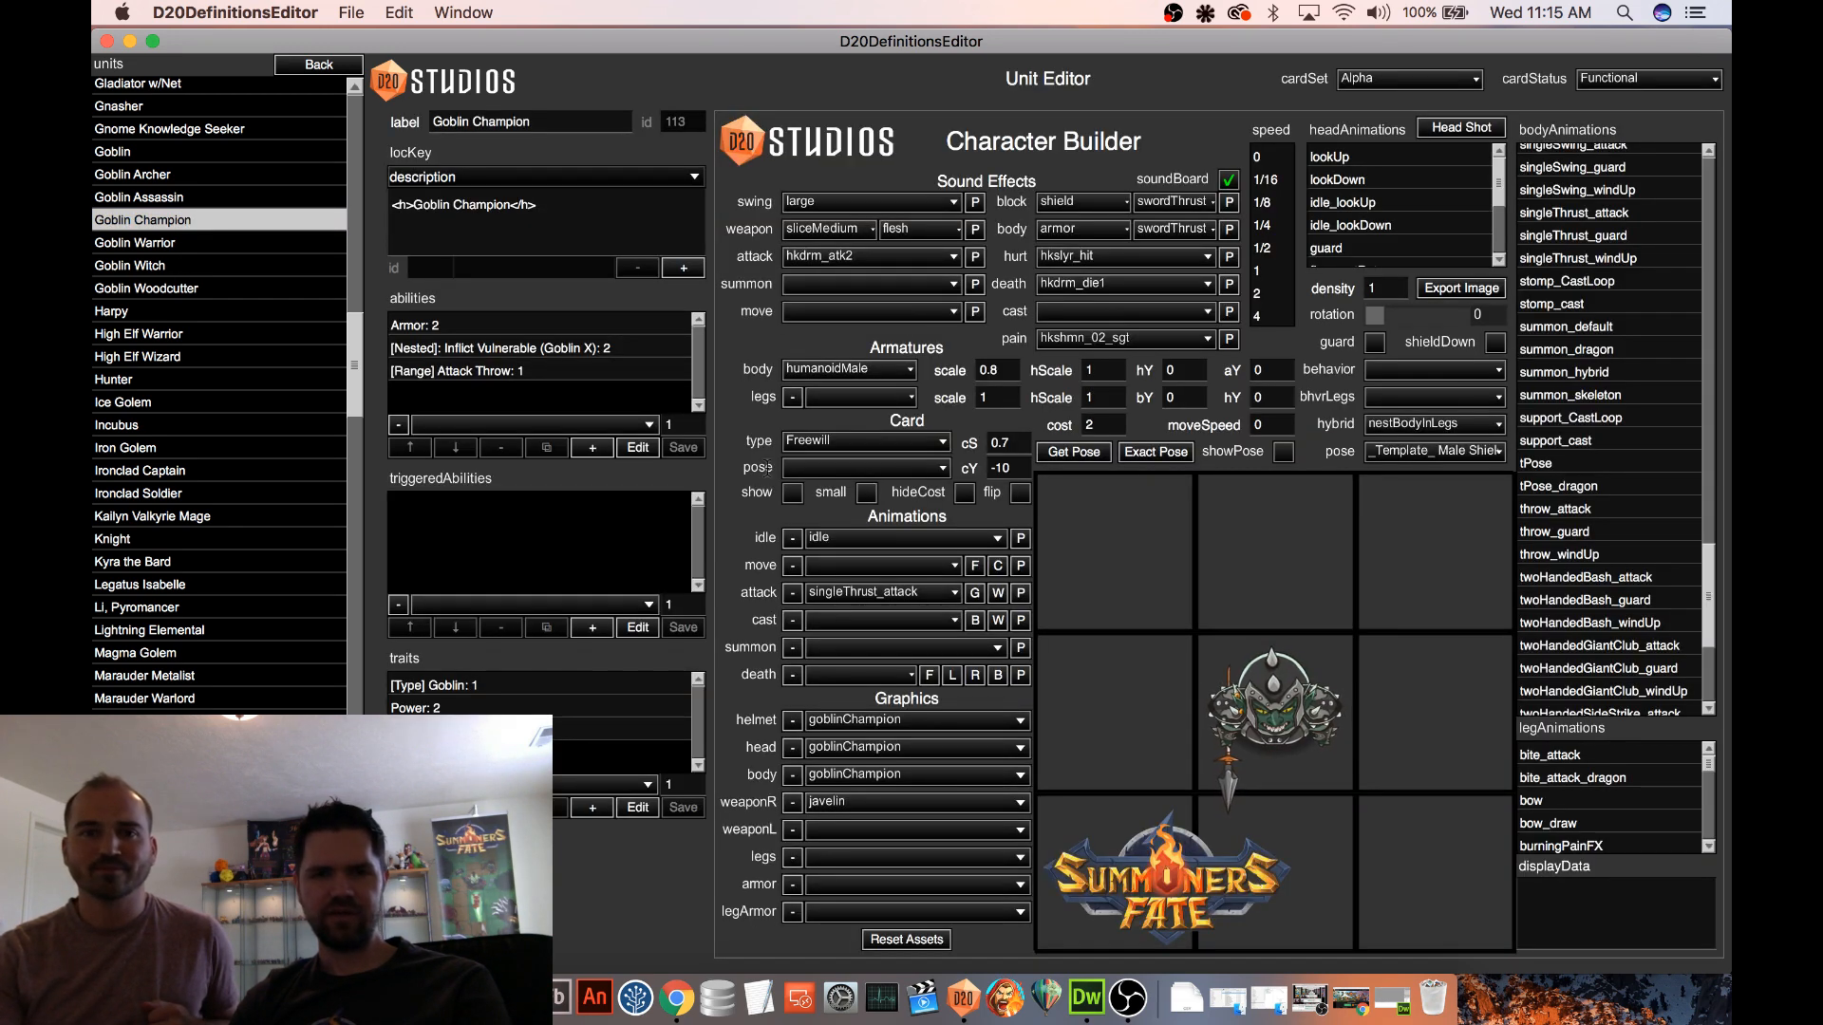
Remove the melee attack-type condition from the Goblin Champion's nested Inflict Vulnerable Goblin triggered ability, then return to the unit
left_click(558, 352)
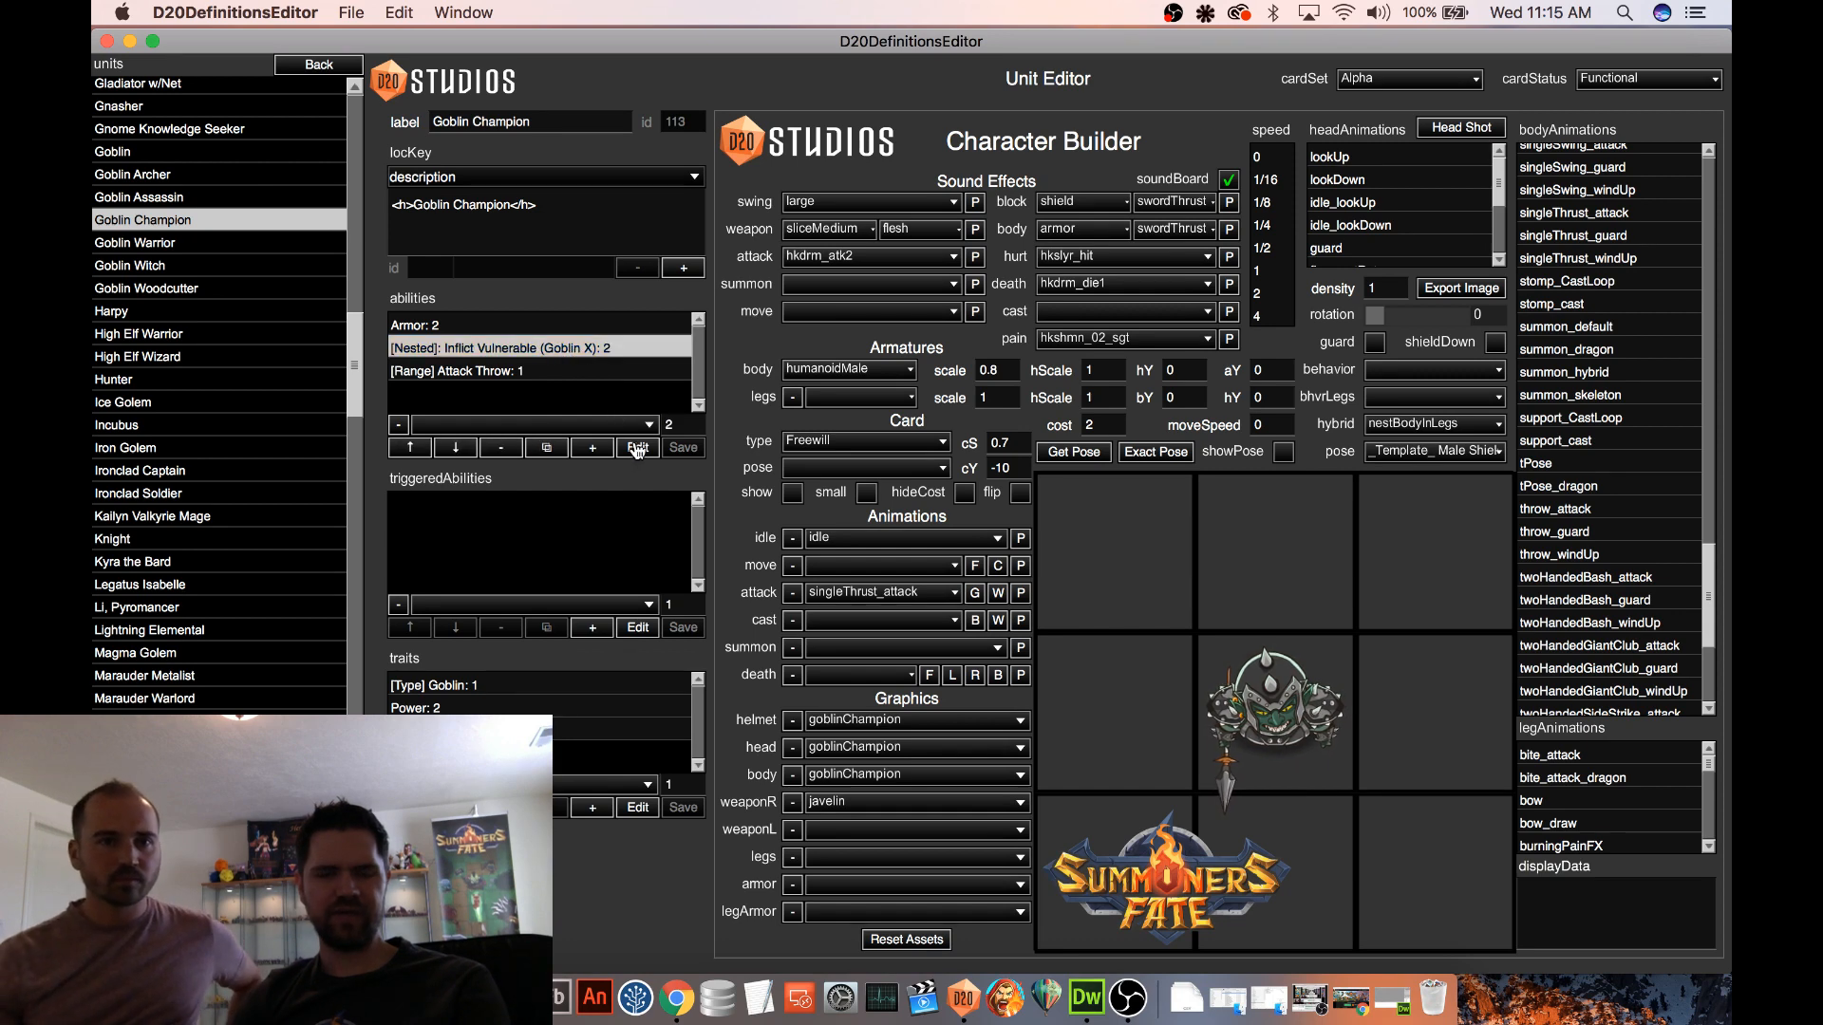
left_click(637, 448)
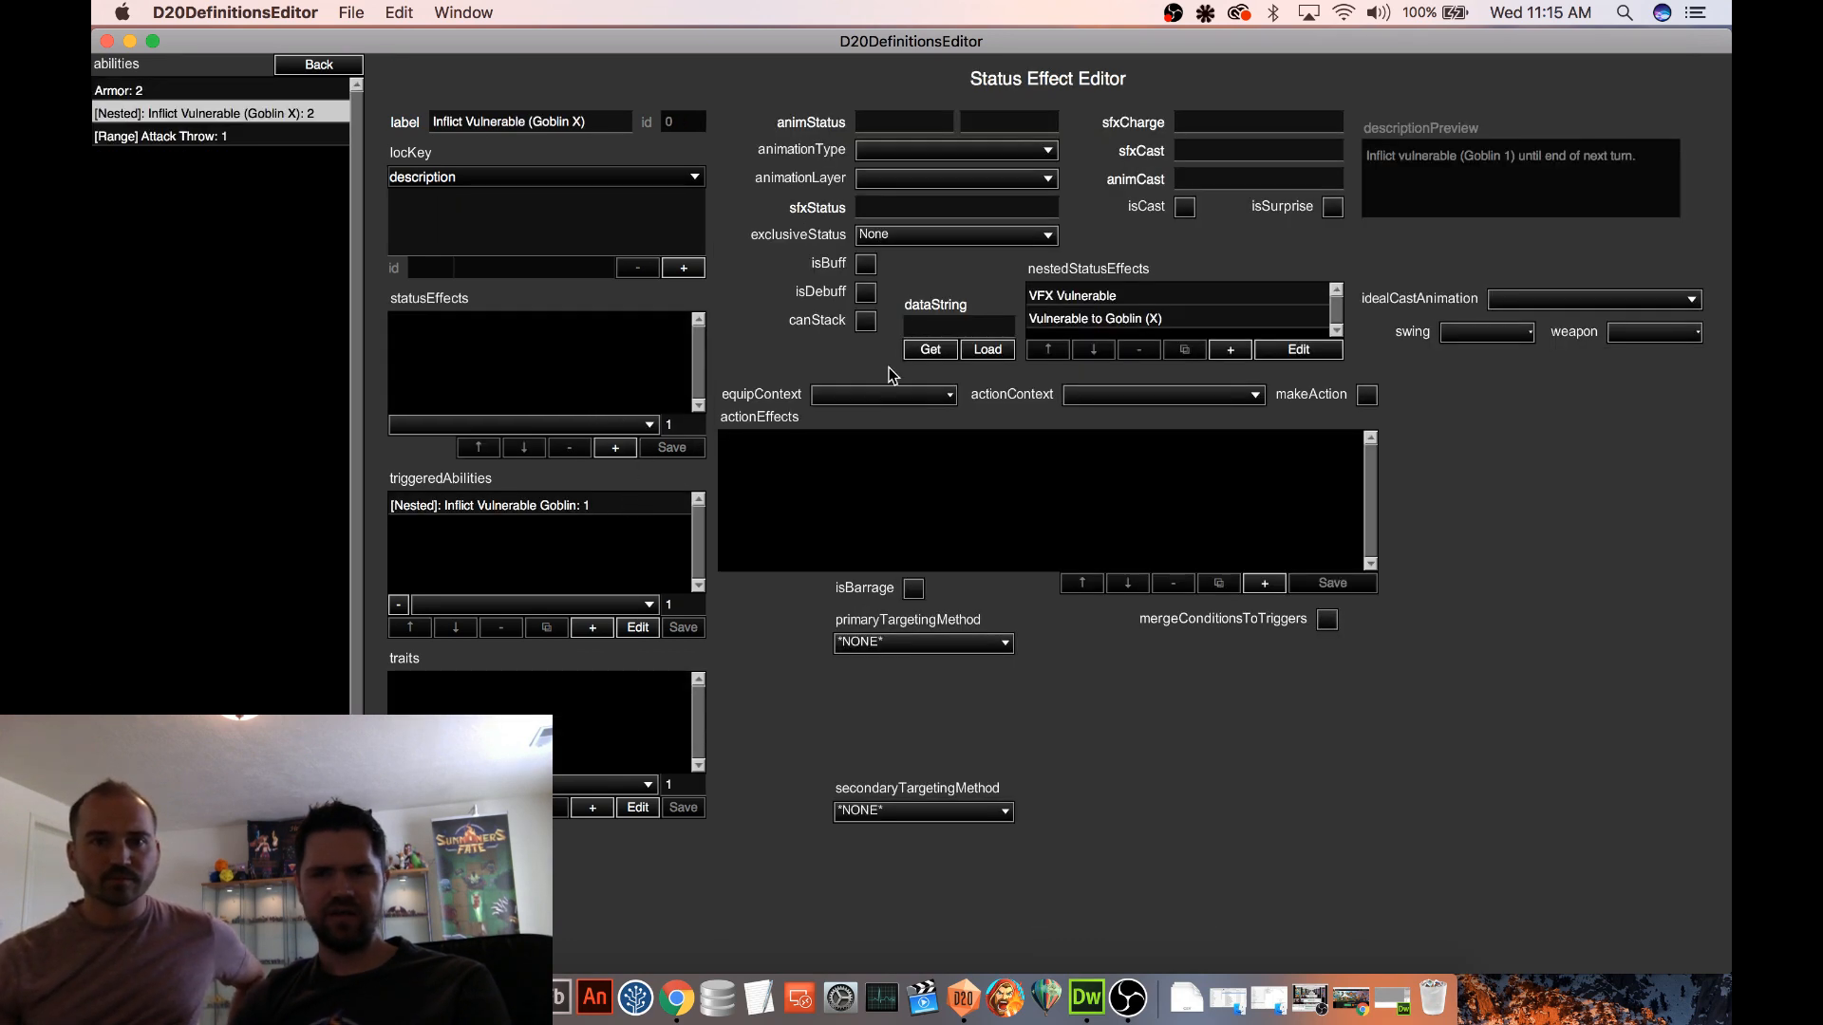
left_click(582, 510)
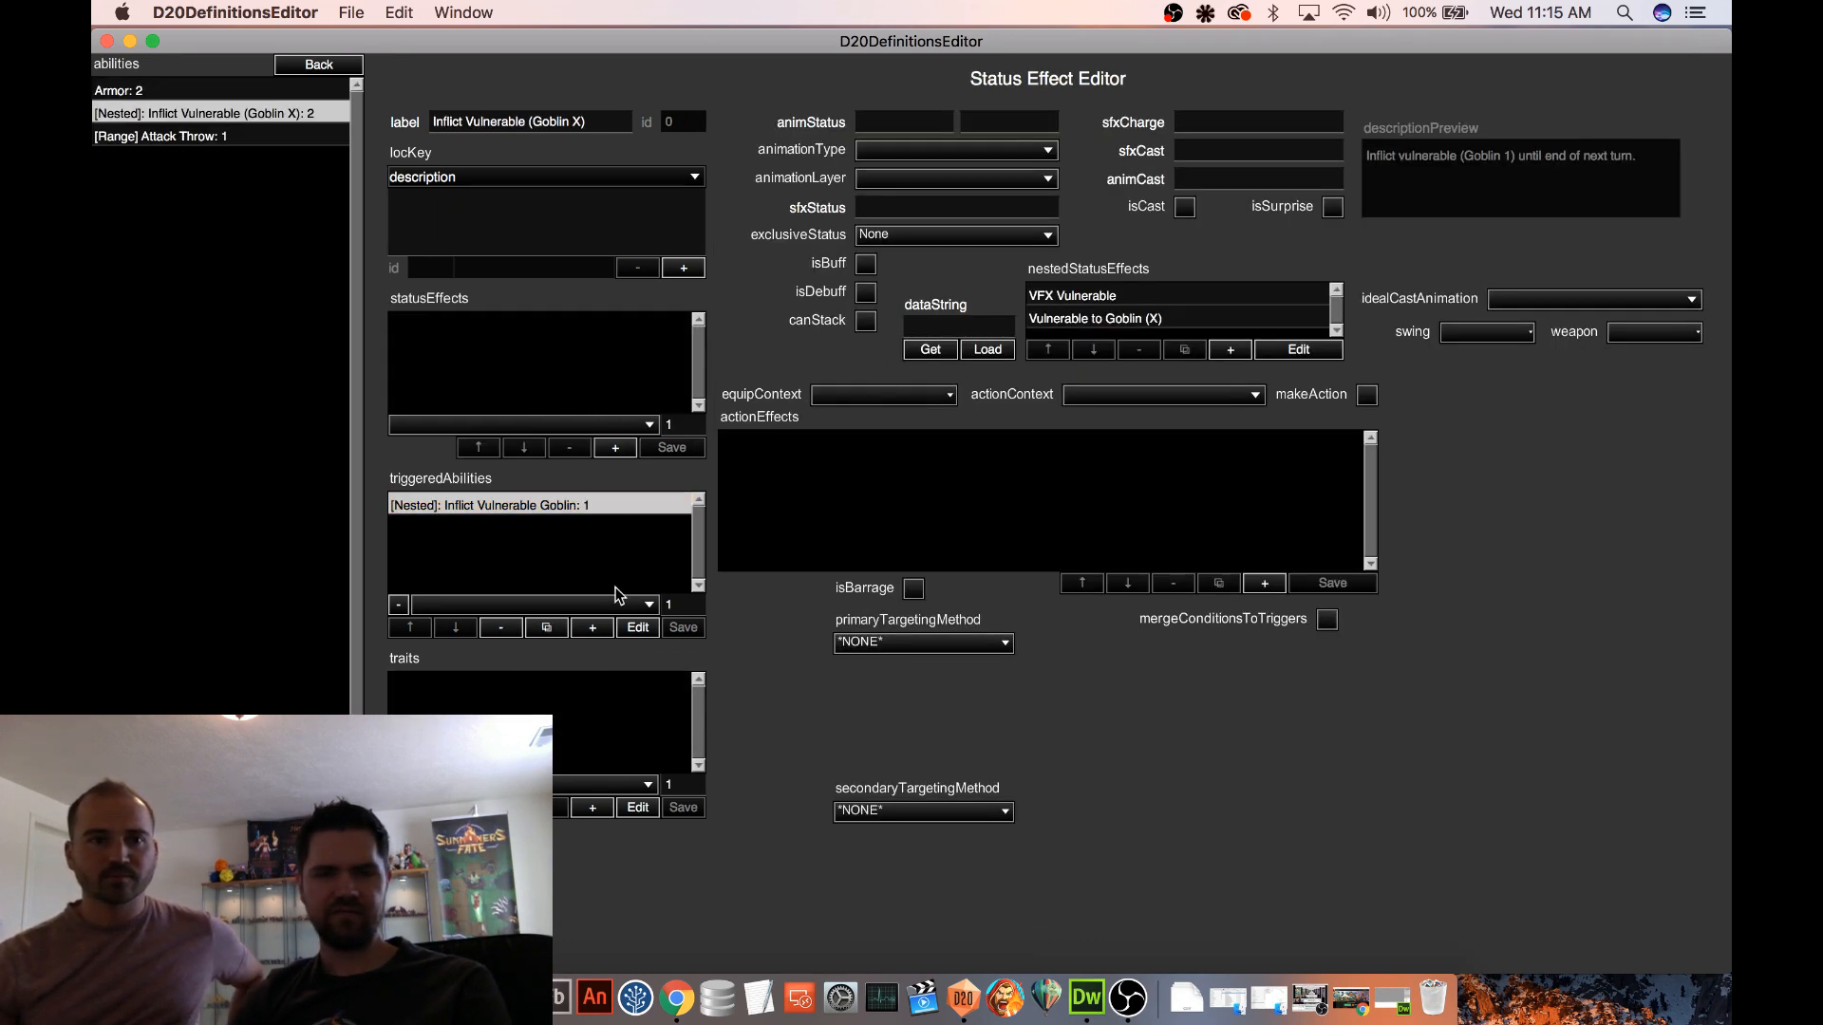
left_click(638, 628)
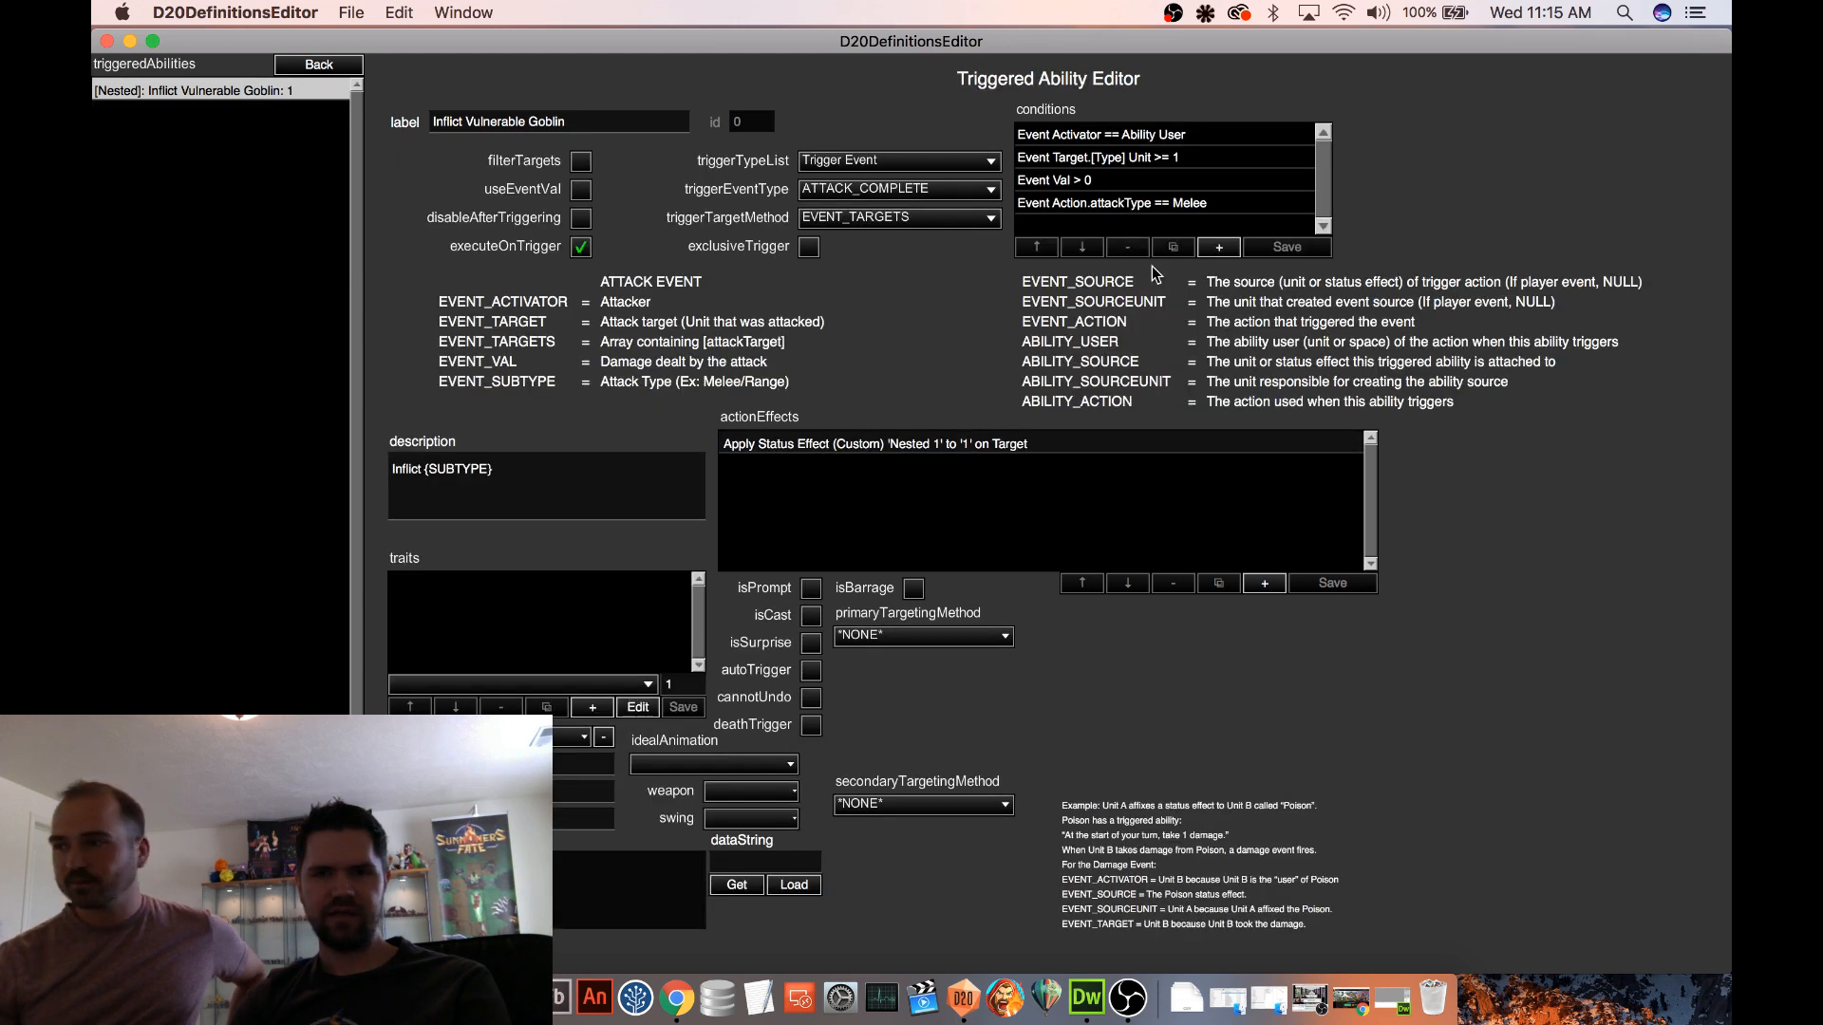
left_click(1092, 205)
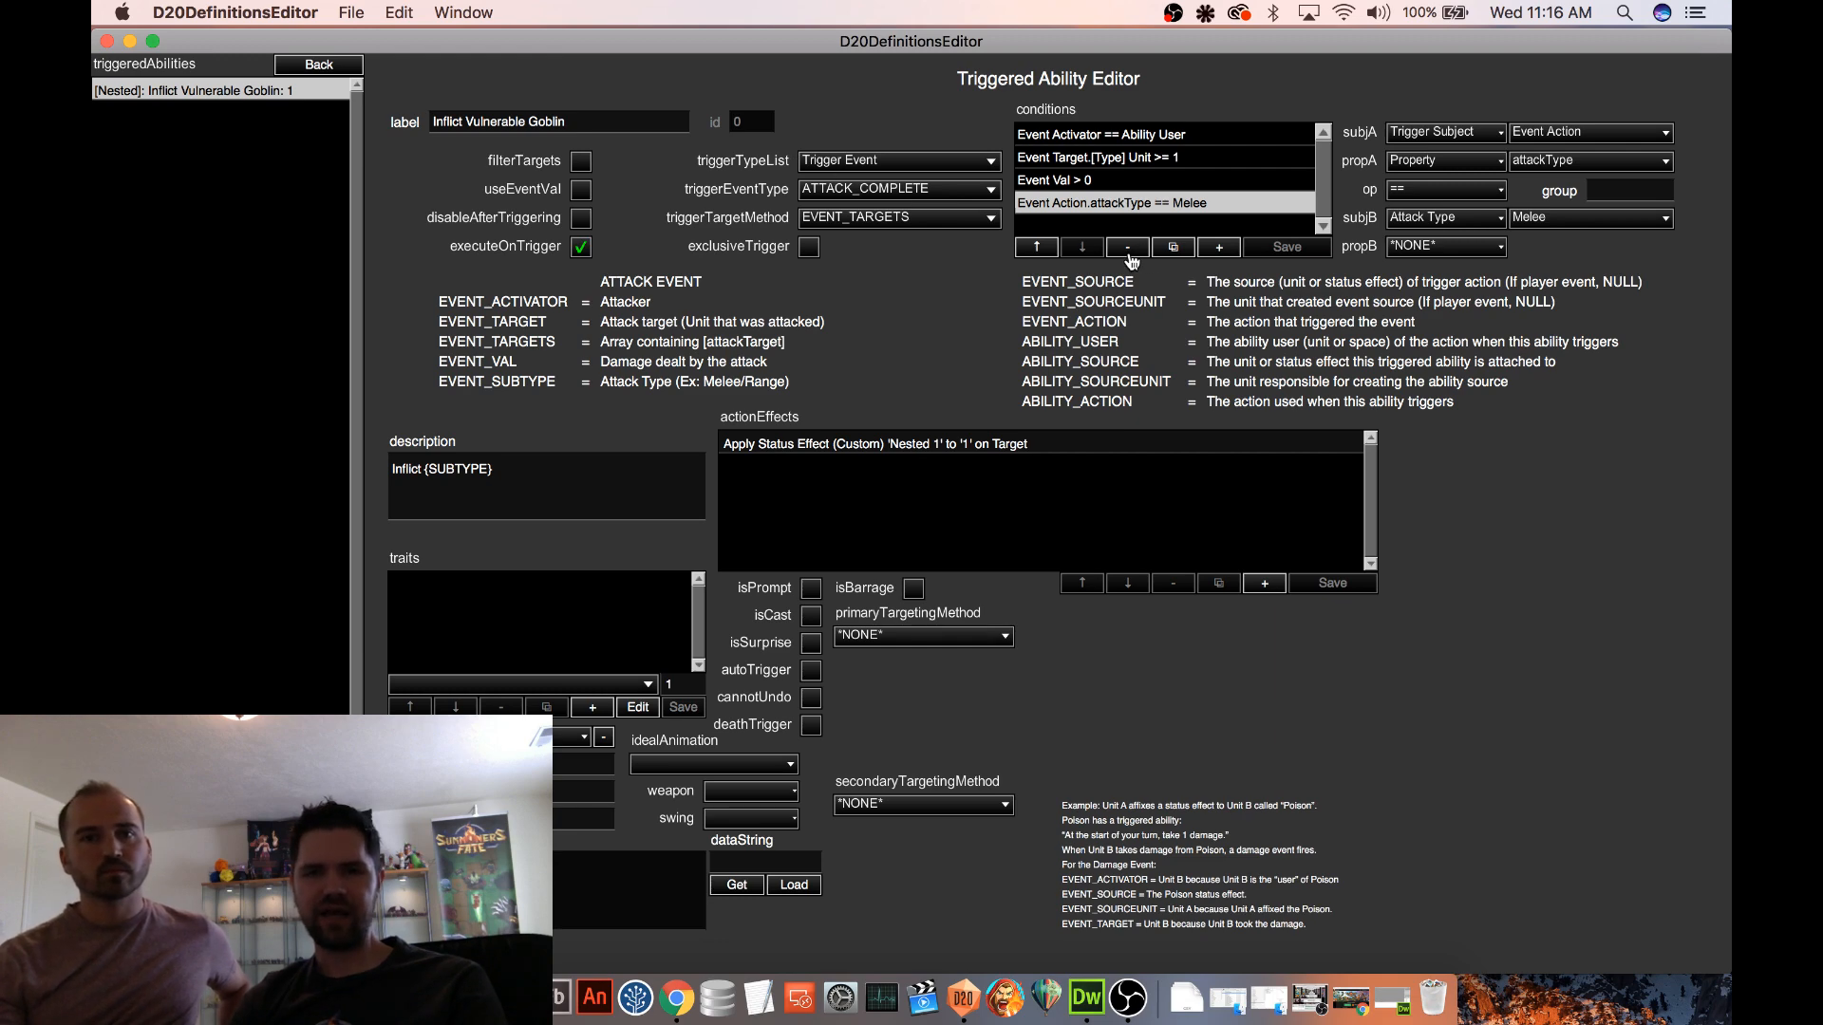
left_click(1128, 249)
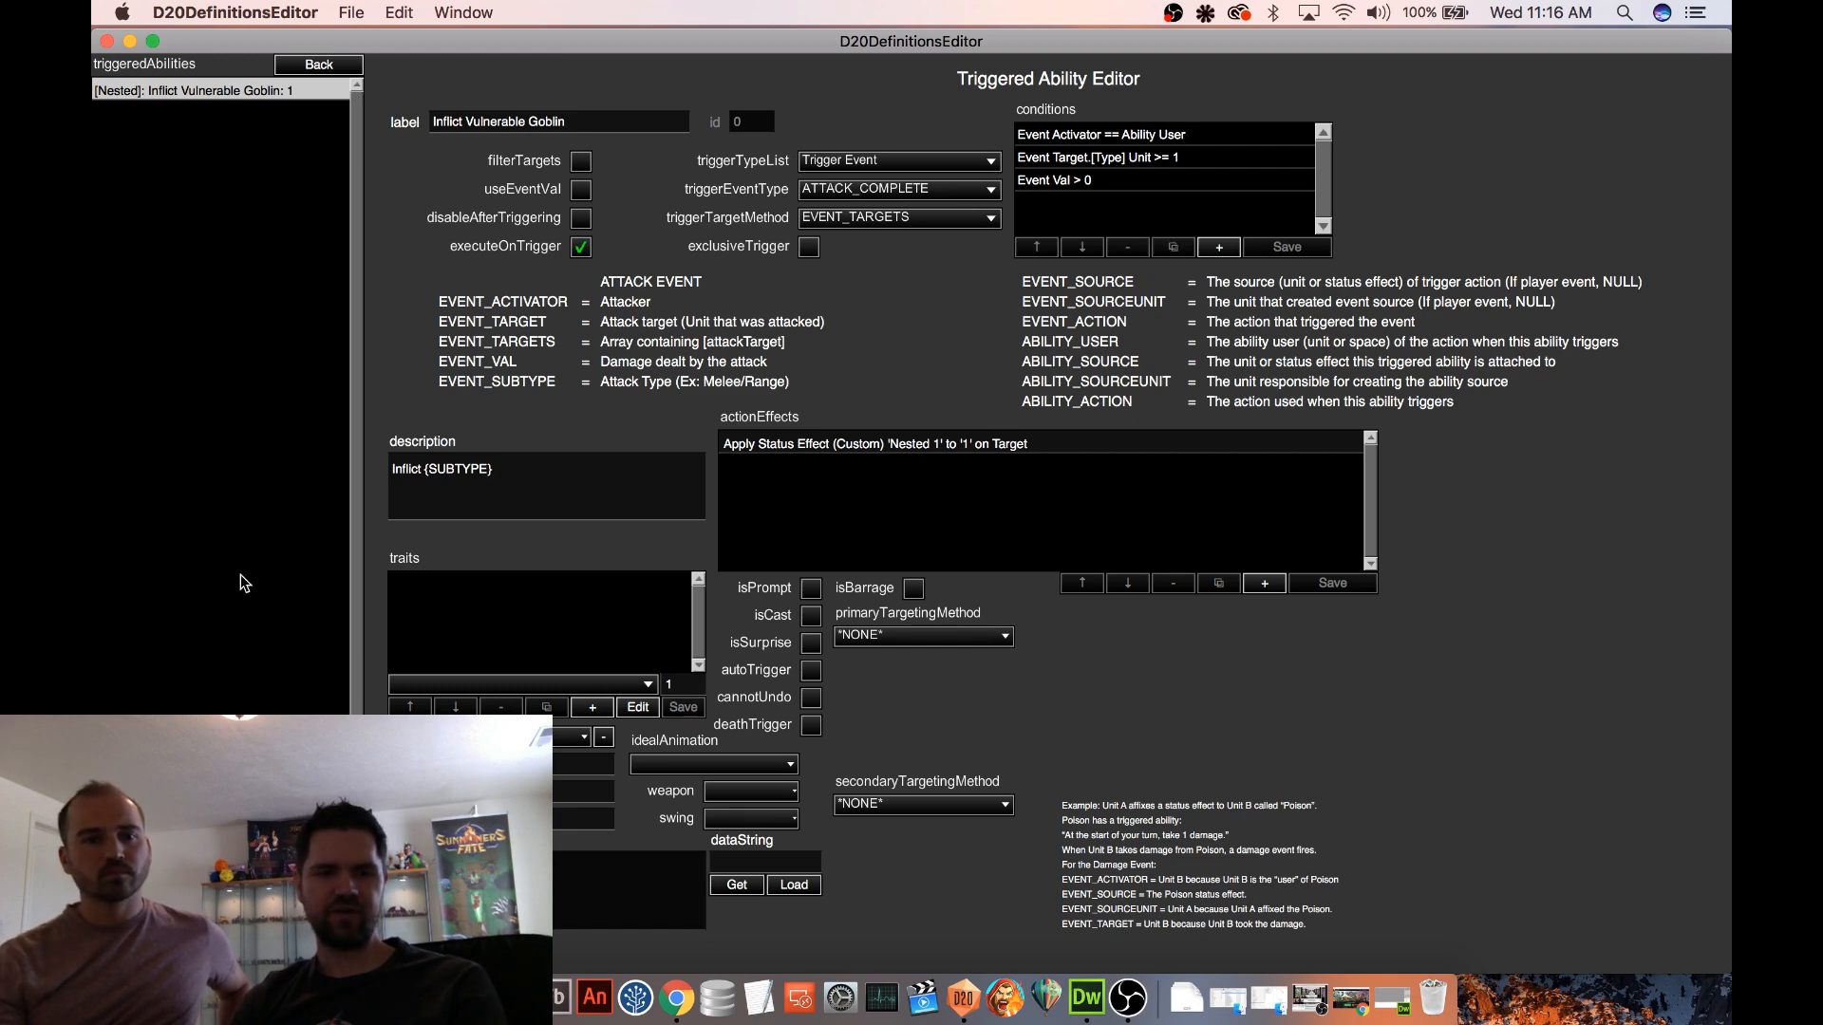
left_click(314, 66)
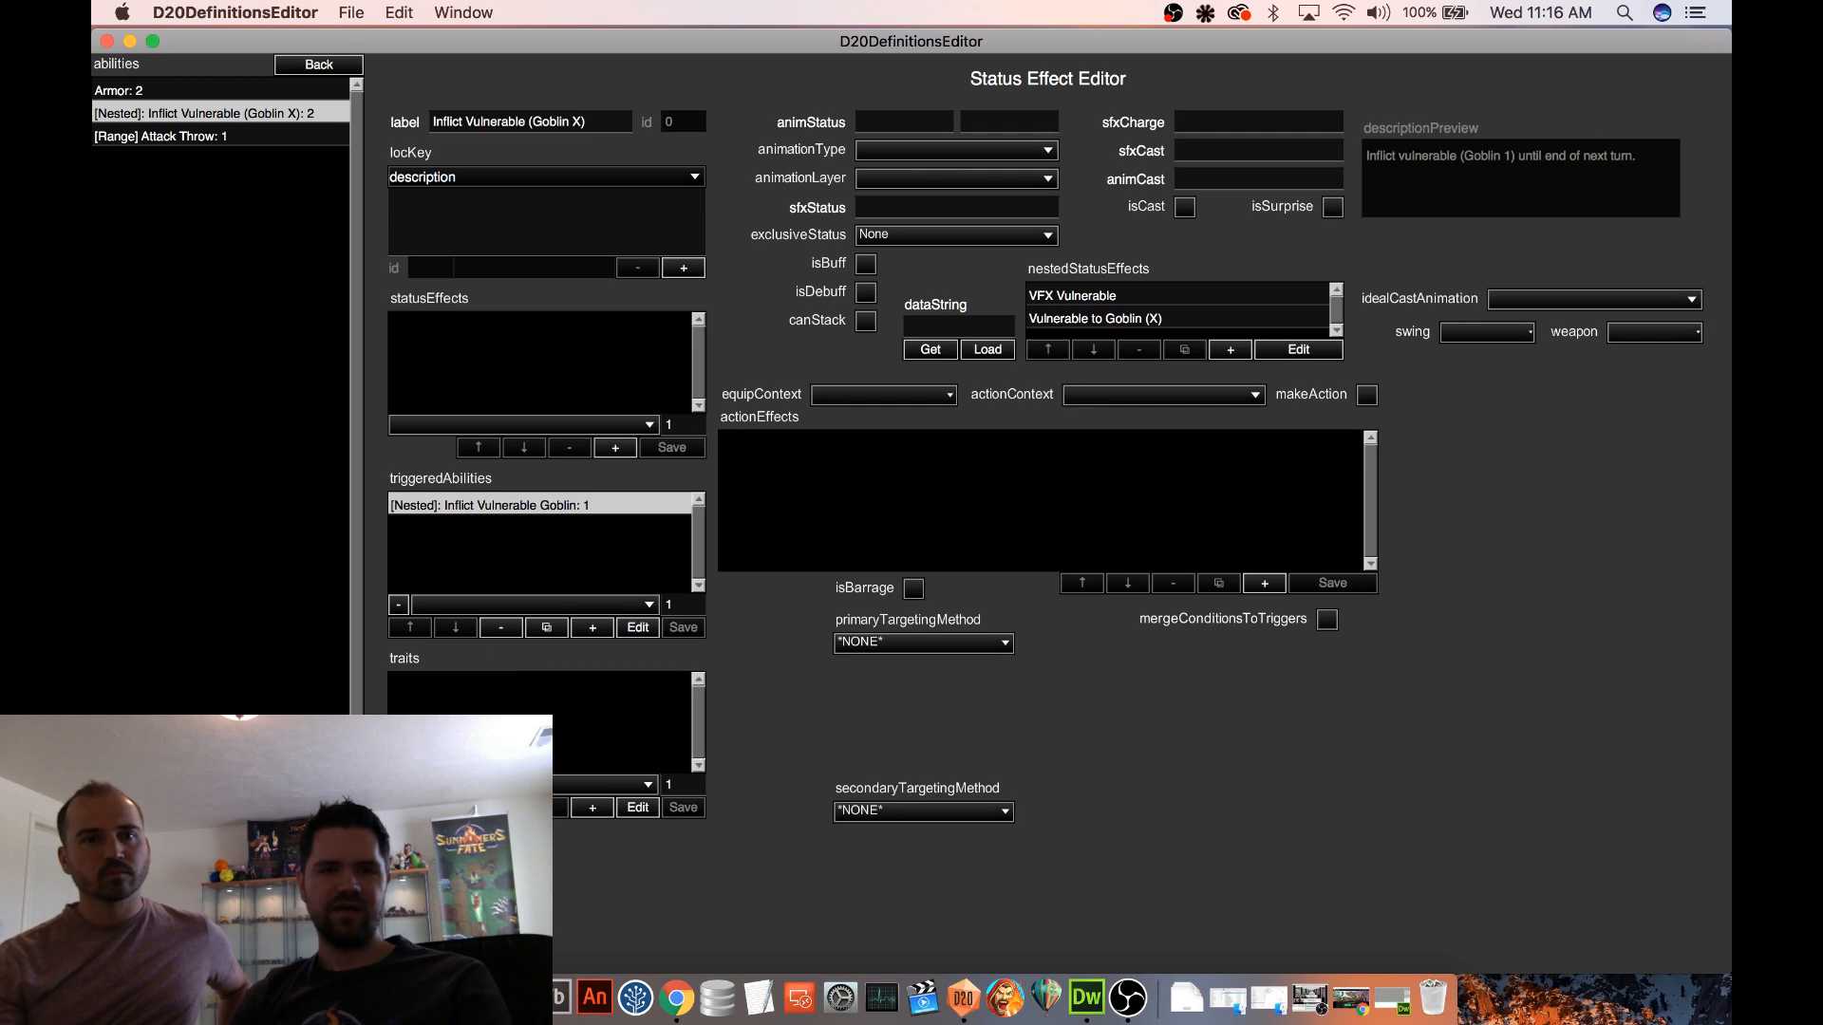
left_click(324, 481)
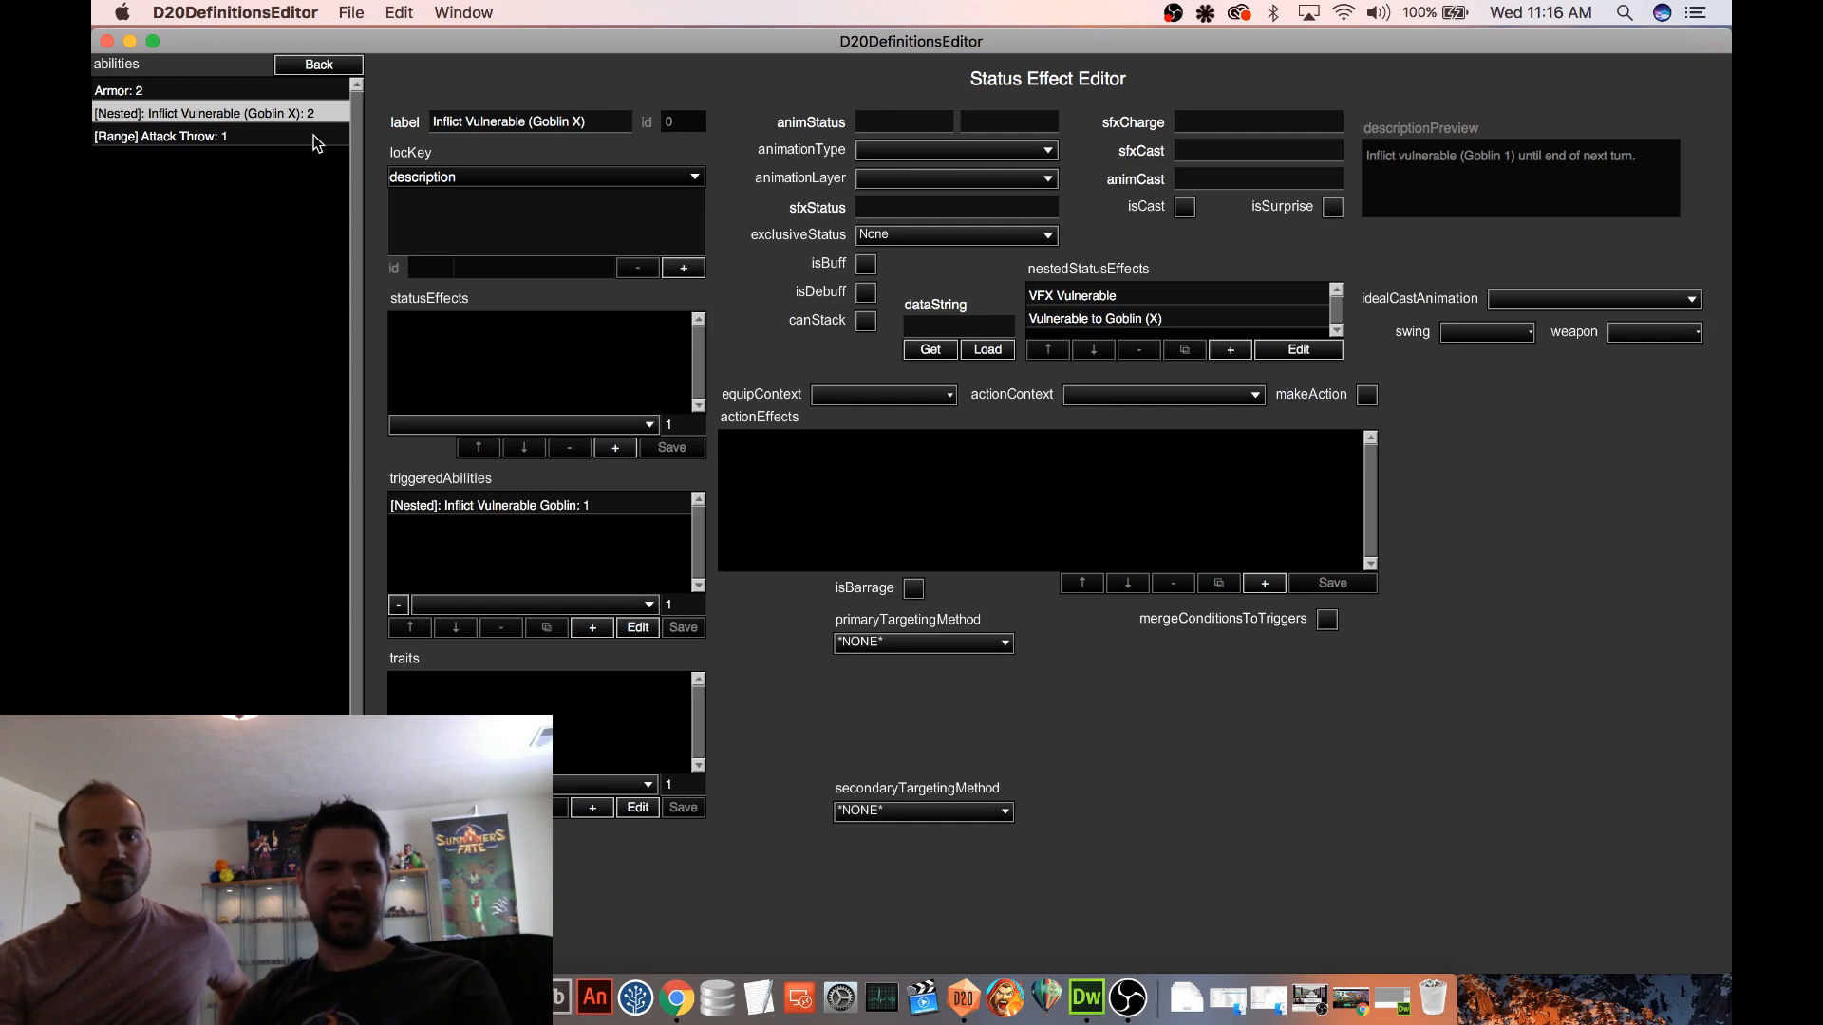
left_click(313, 64)
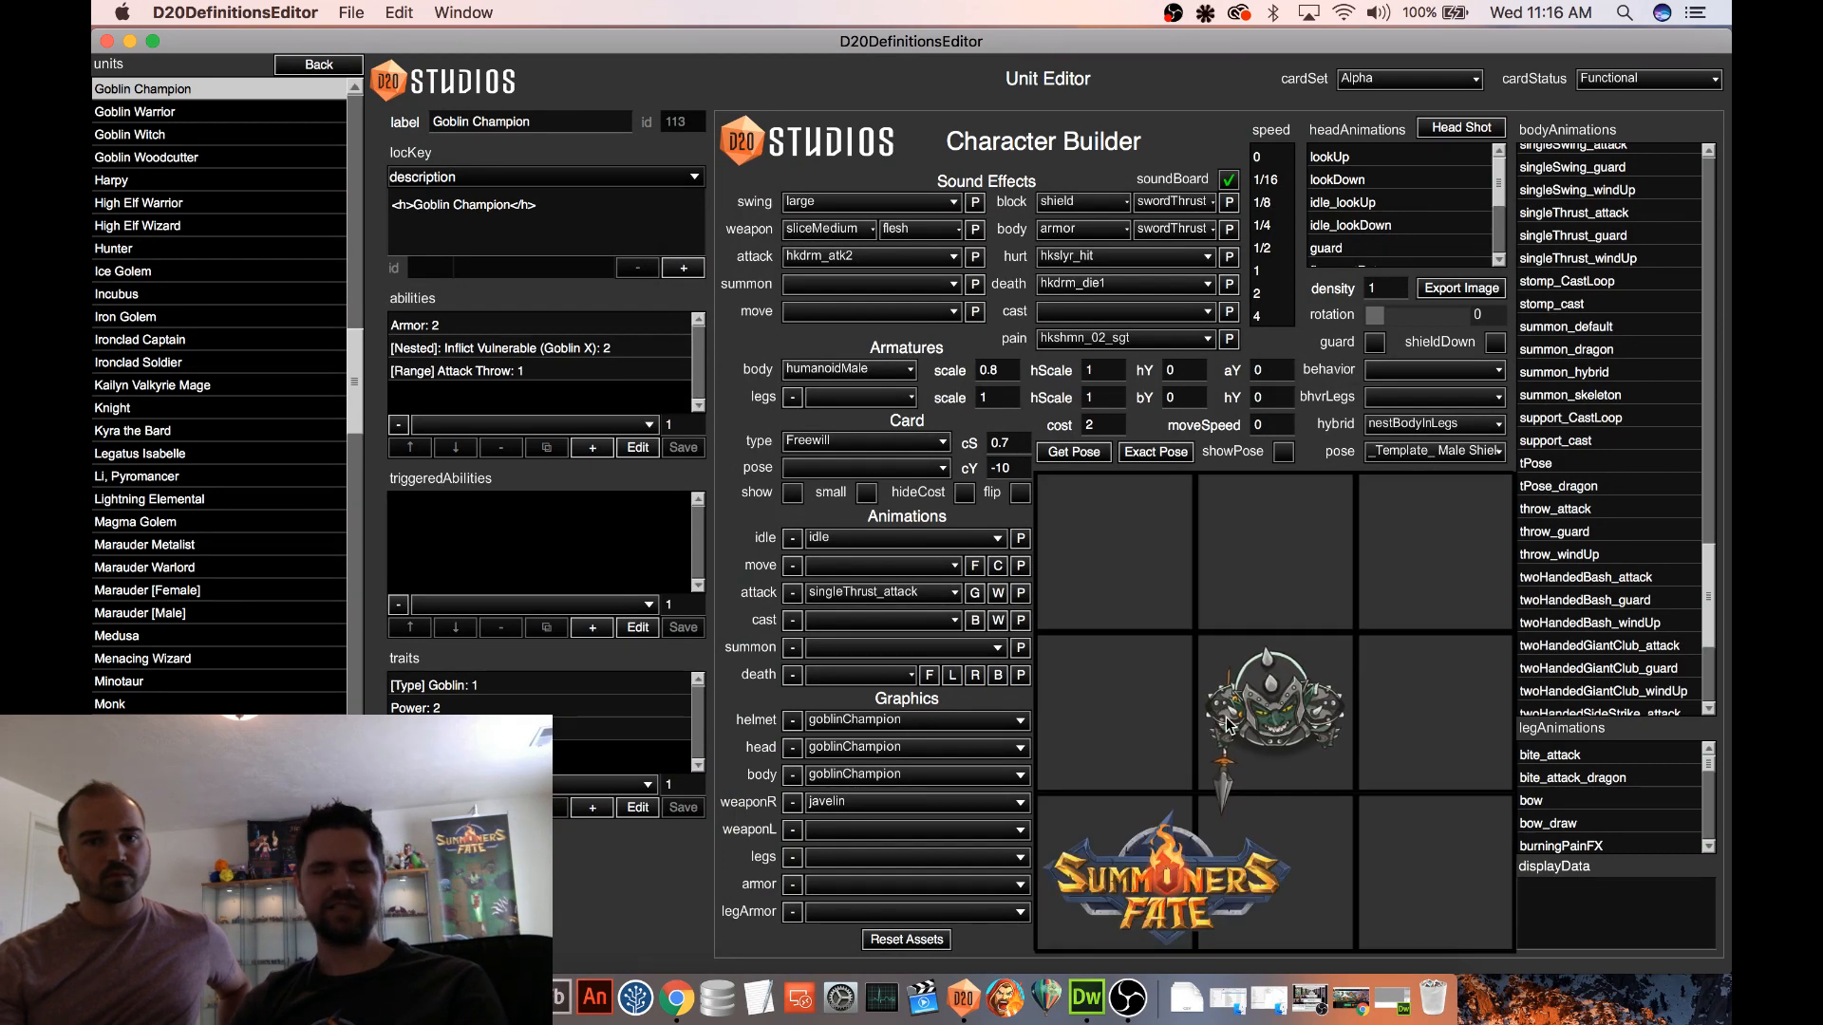
Open the Procedural 2 map from the maps list and launch its battle test
left_click(321, 66)
left_click(167, 273)
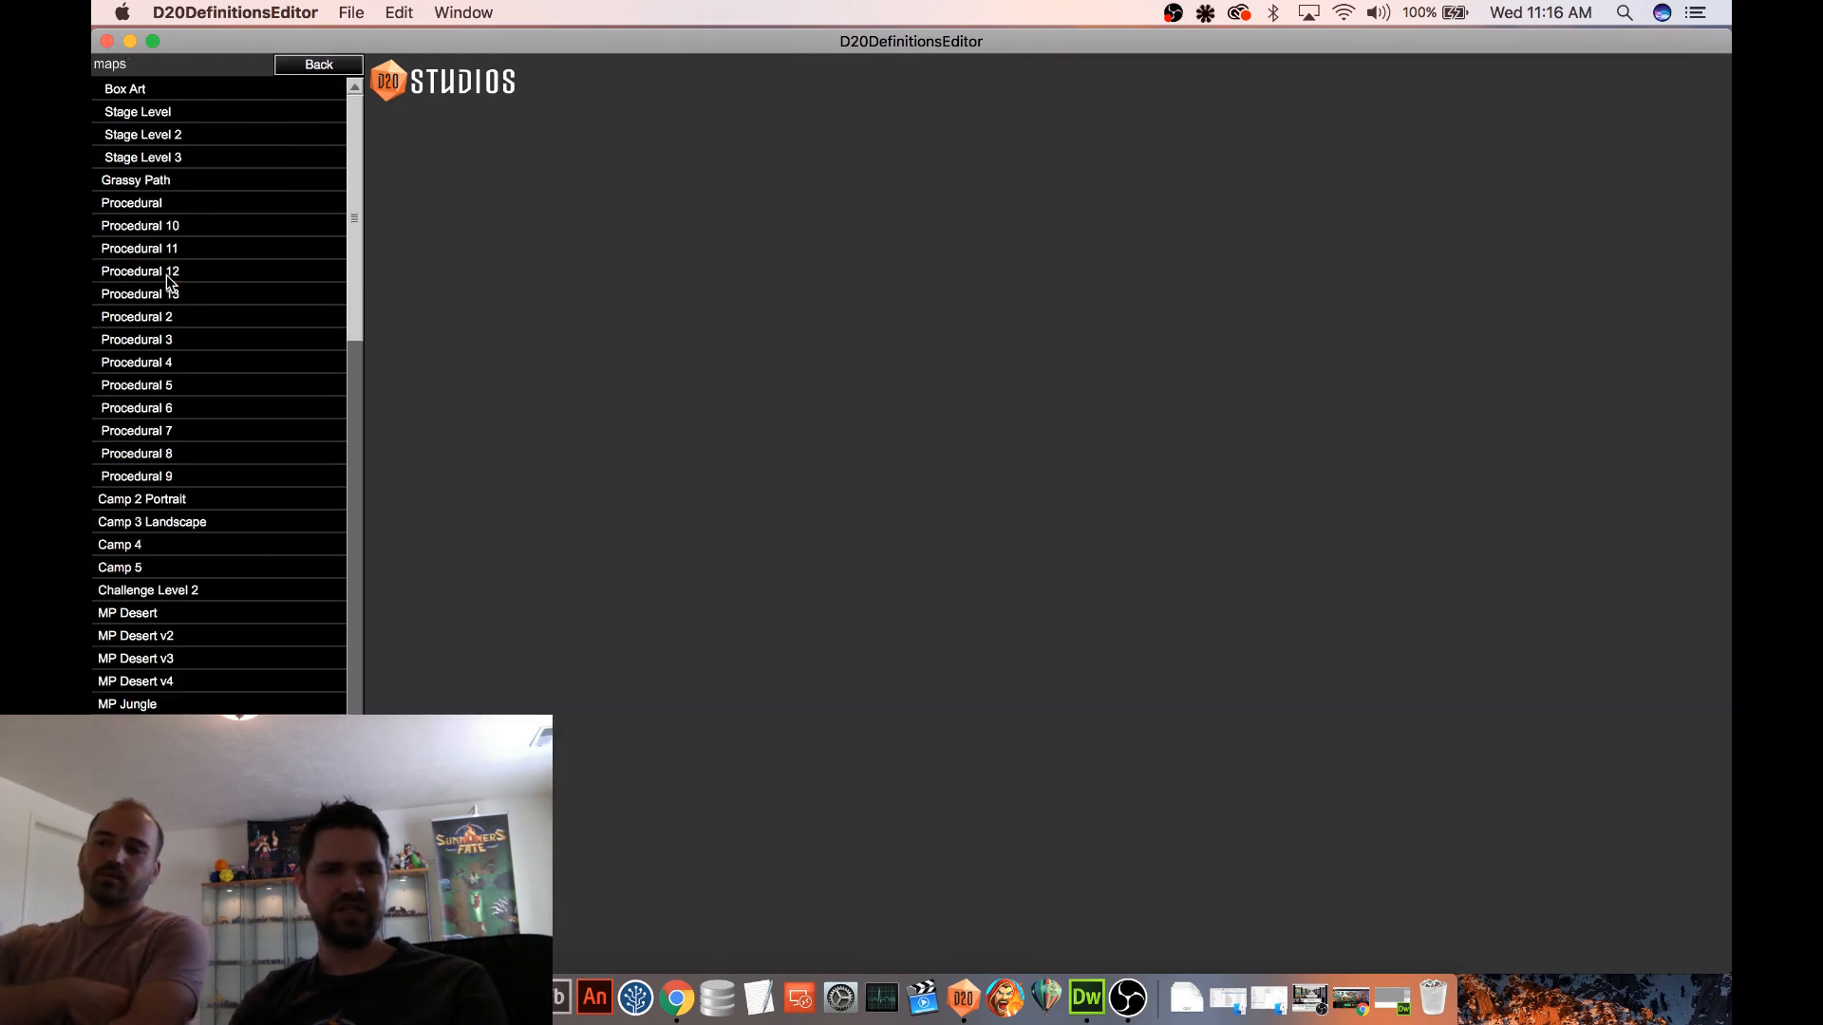
left_click(259, 319)
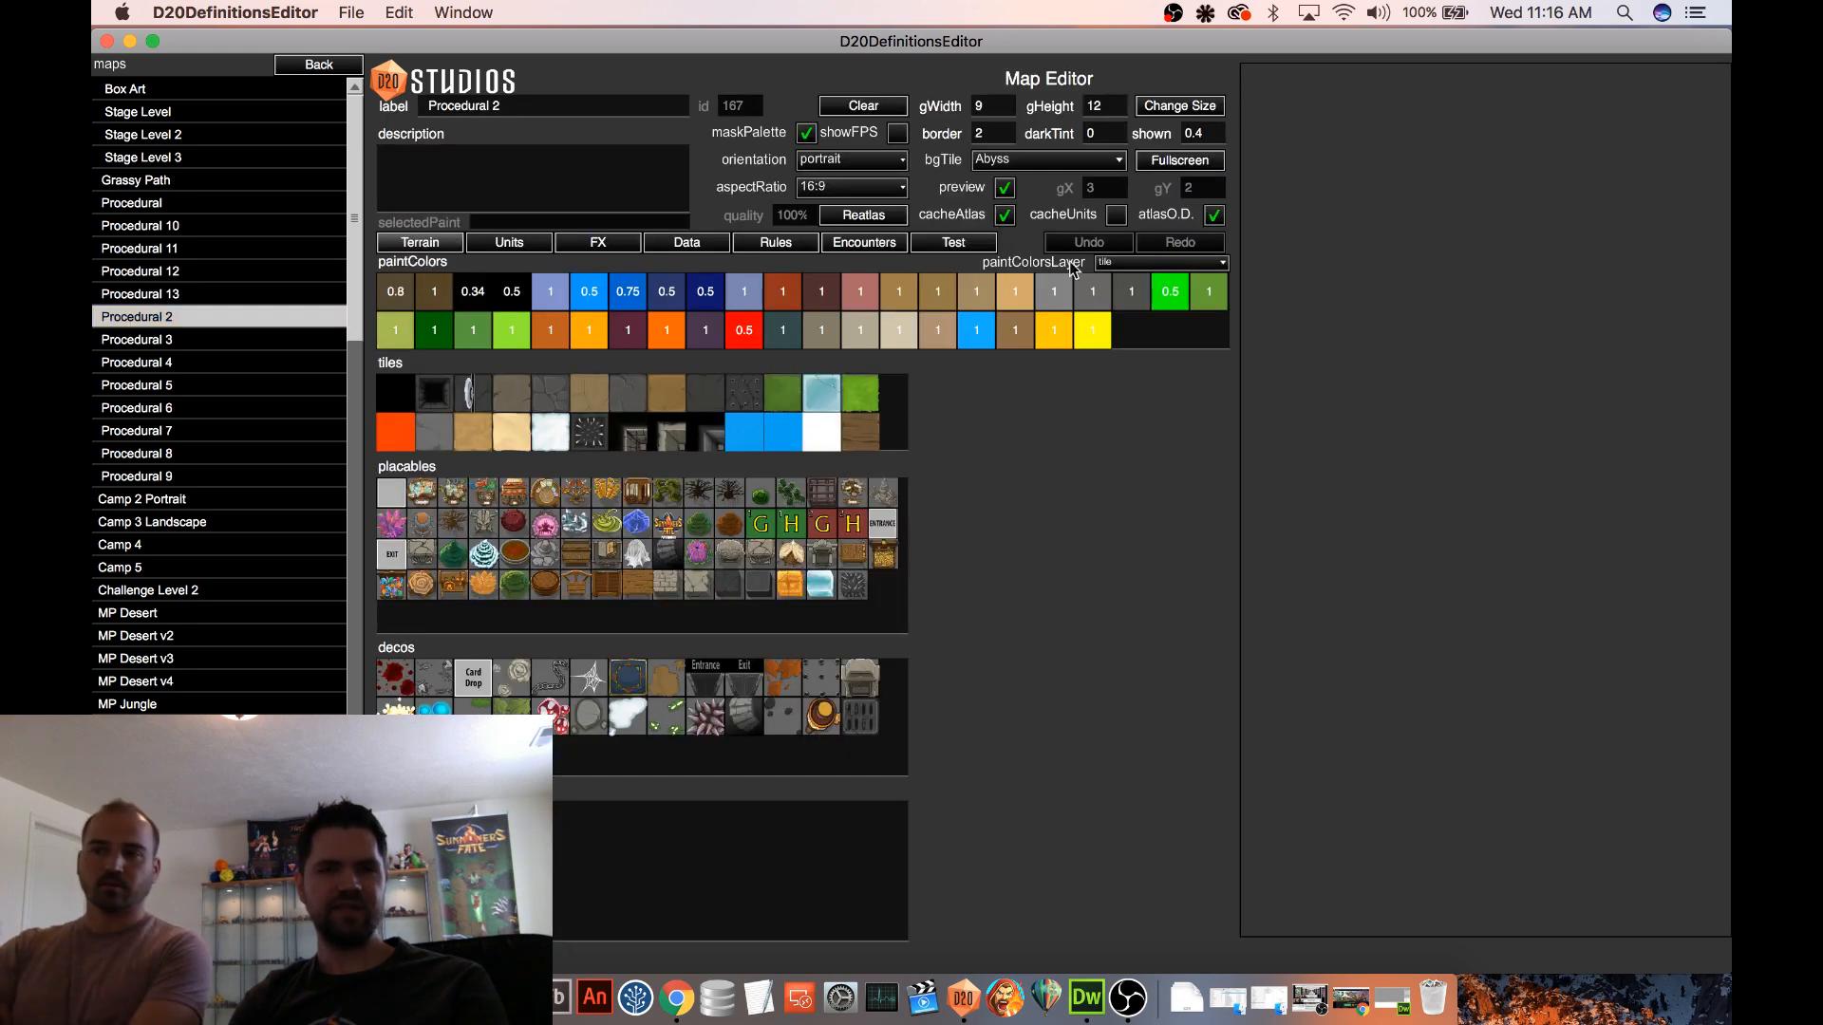
left_click(953, 244)
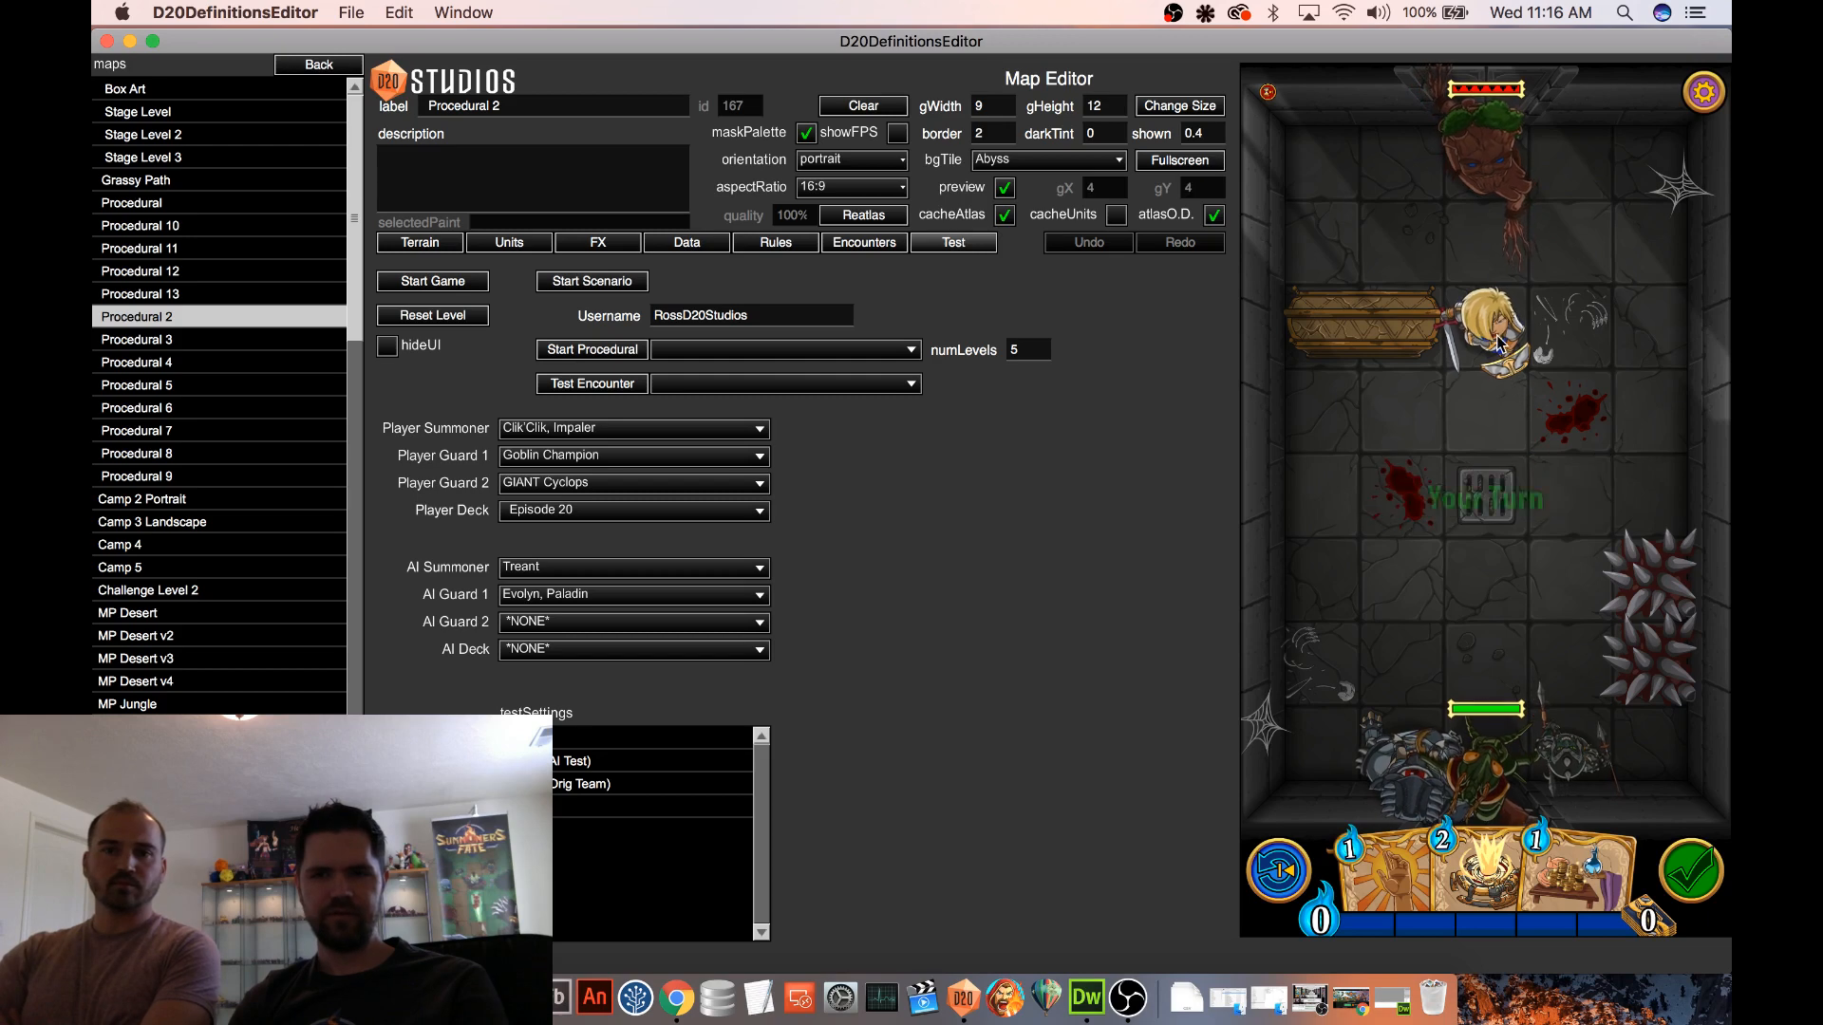
Attack Evolyn, Paladin with the Goblin Champion's javelin and expand the battle test to fullscreen
left_click(1571, 583)
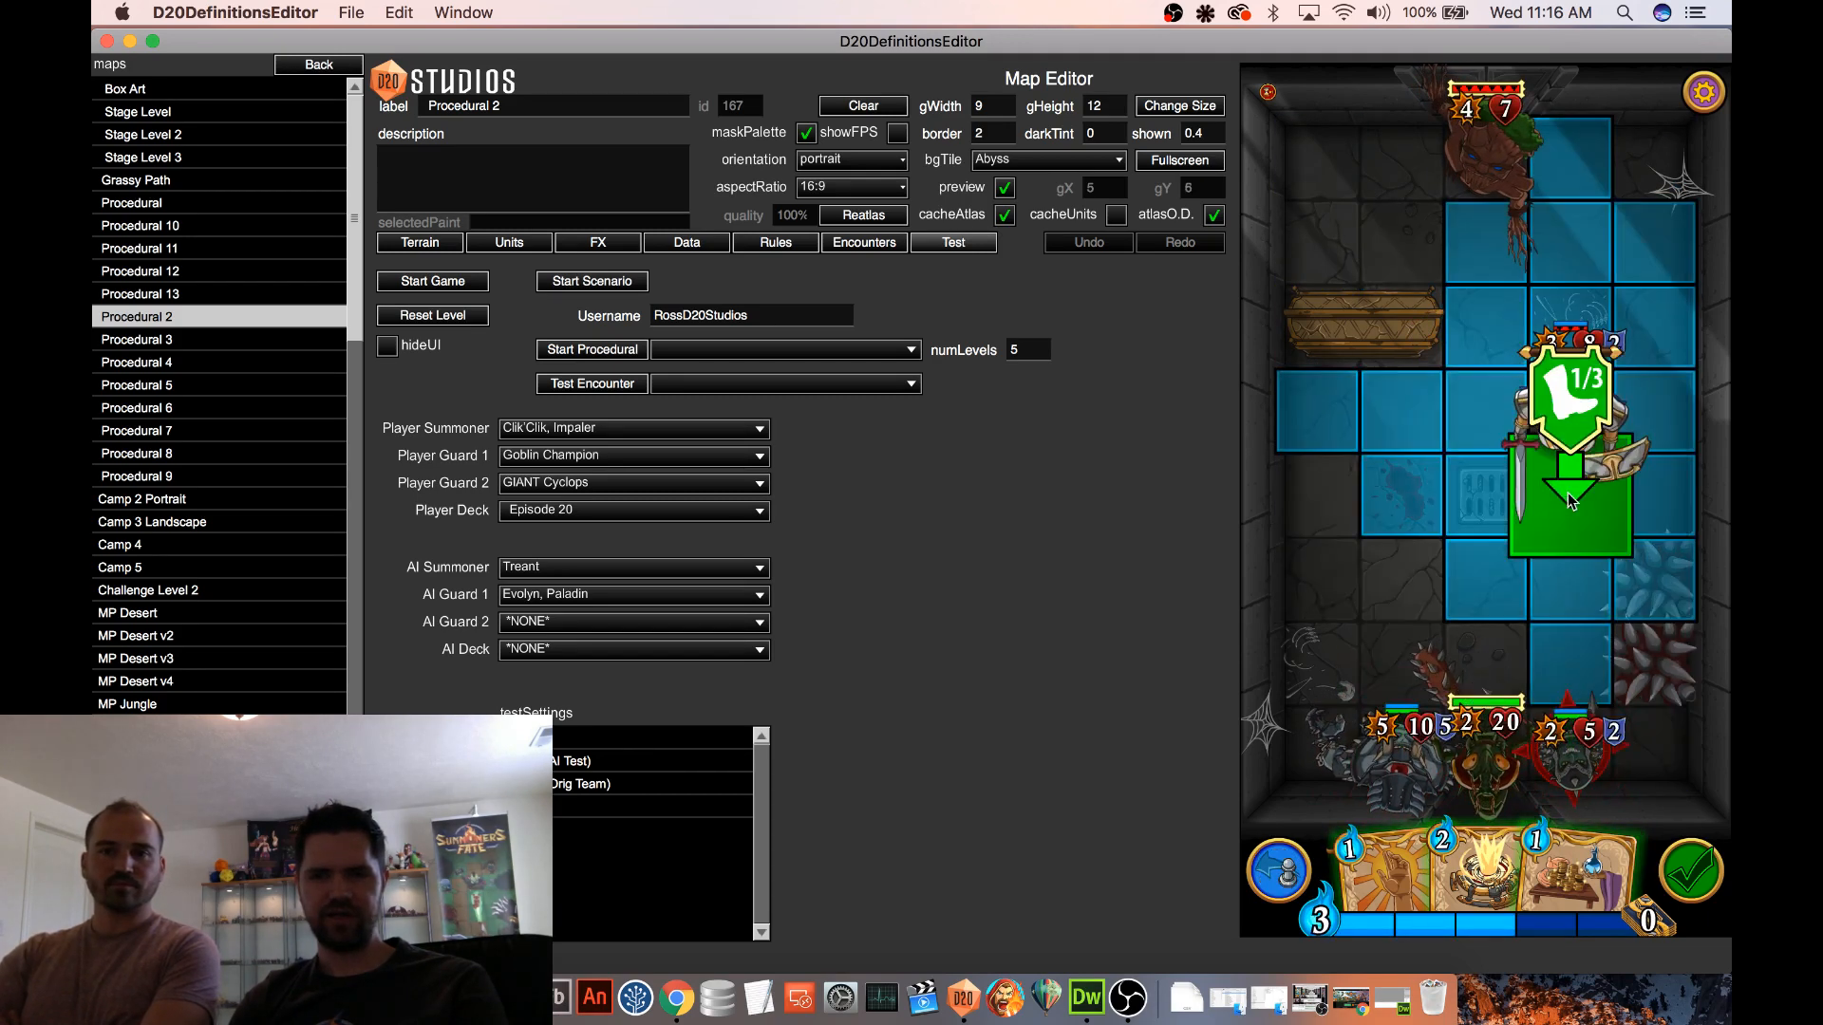
left_click_drag(1578, 741, 1571, 501)
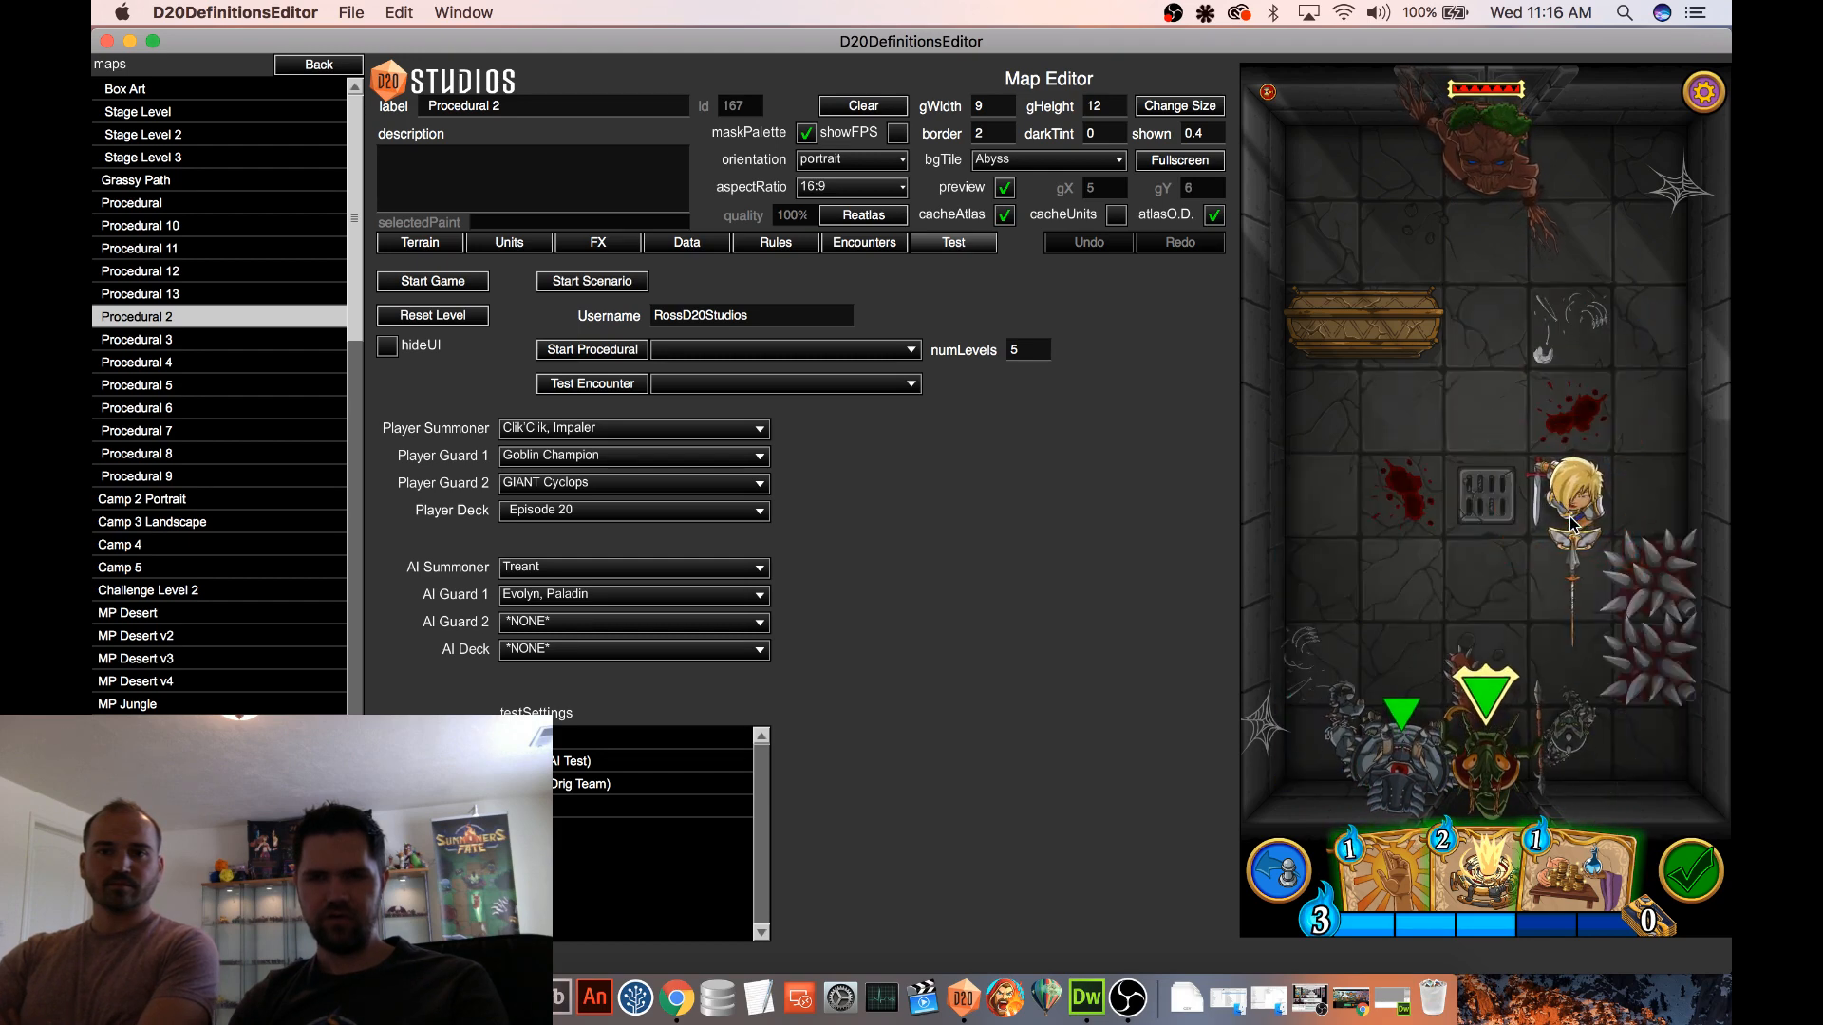
left_click(1188, 161)
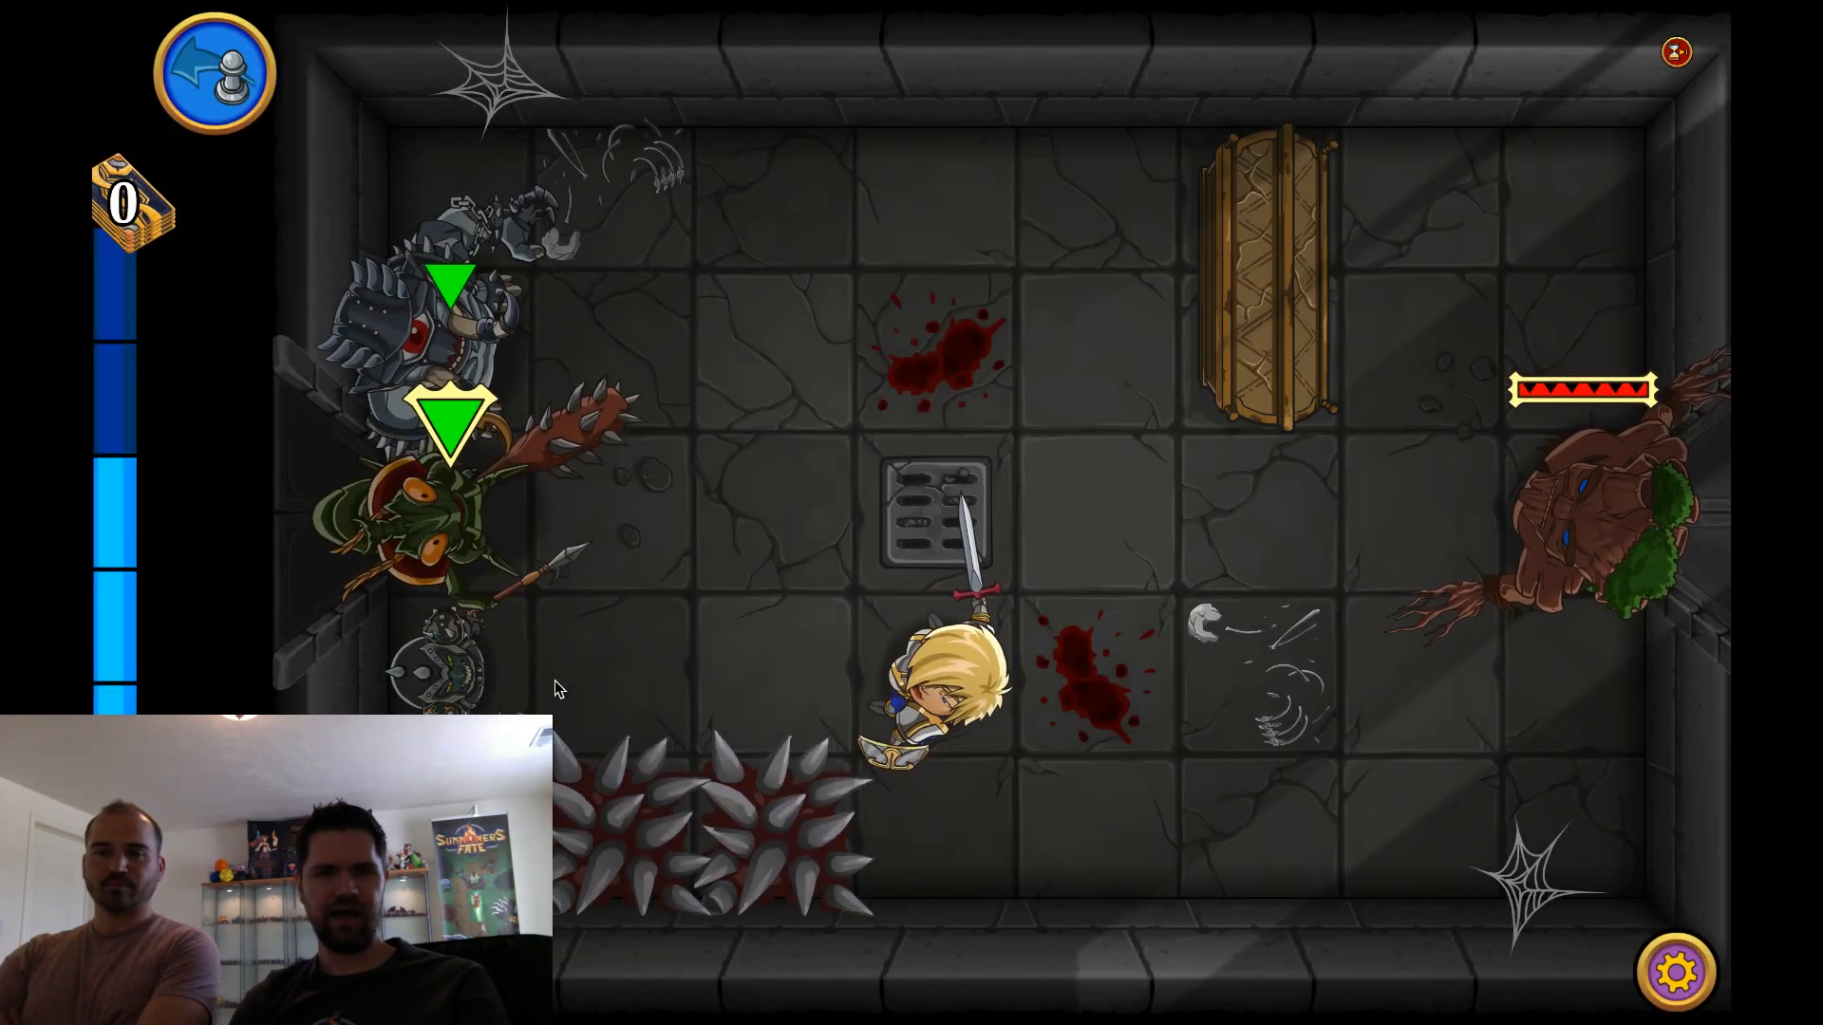
Reposition Evolyn, Paladin and the Goblin Champion along the dungeon's upper row for another javelin attack
left_click_drag(935, 664, 937, 190)
left_click_drag(682, 658, 675, 226)
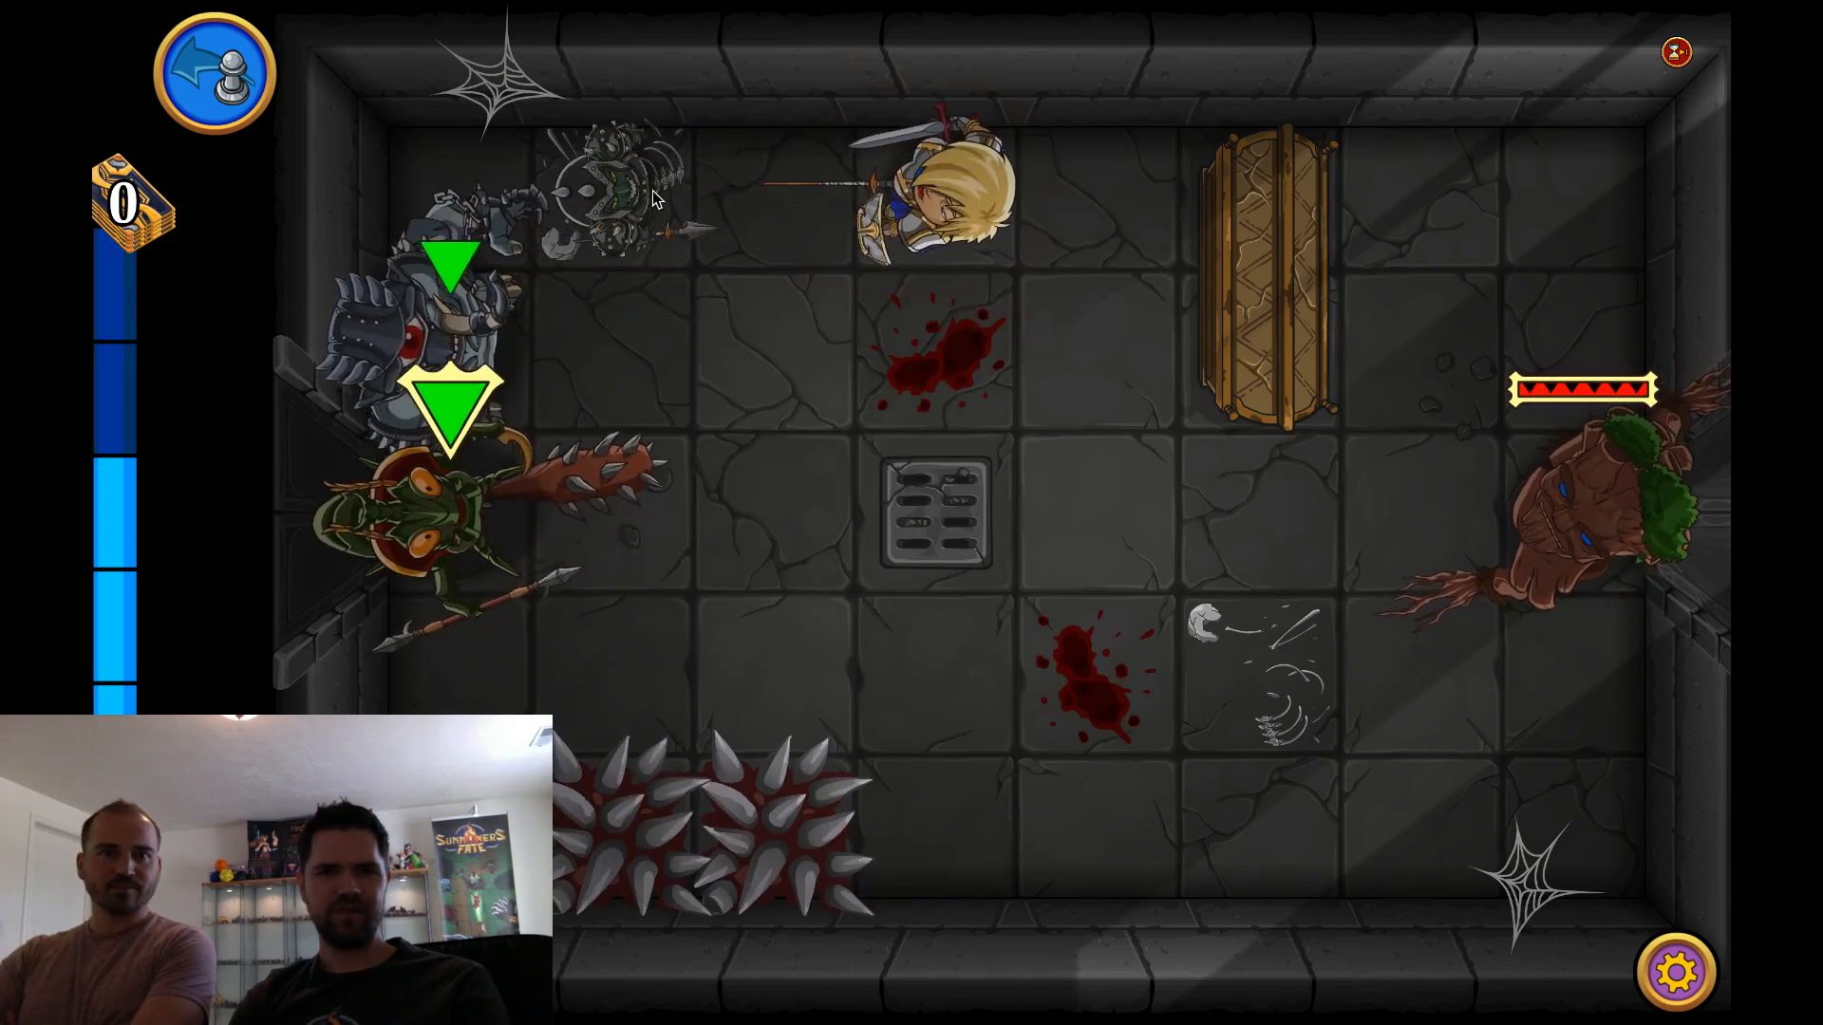
left_click(940, 209)
left_click(938, 209)
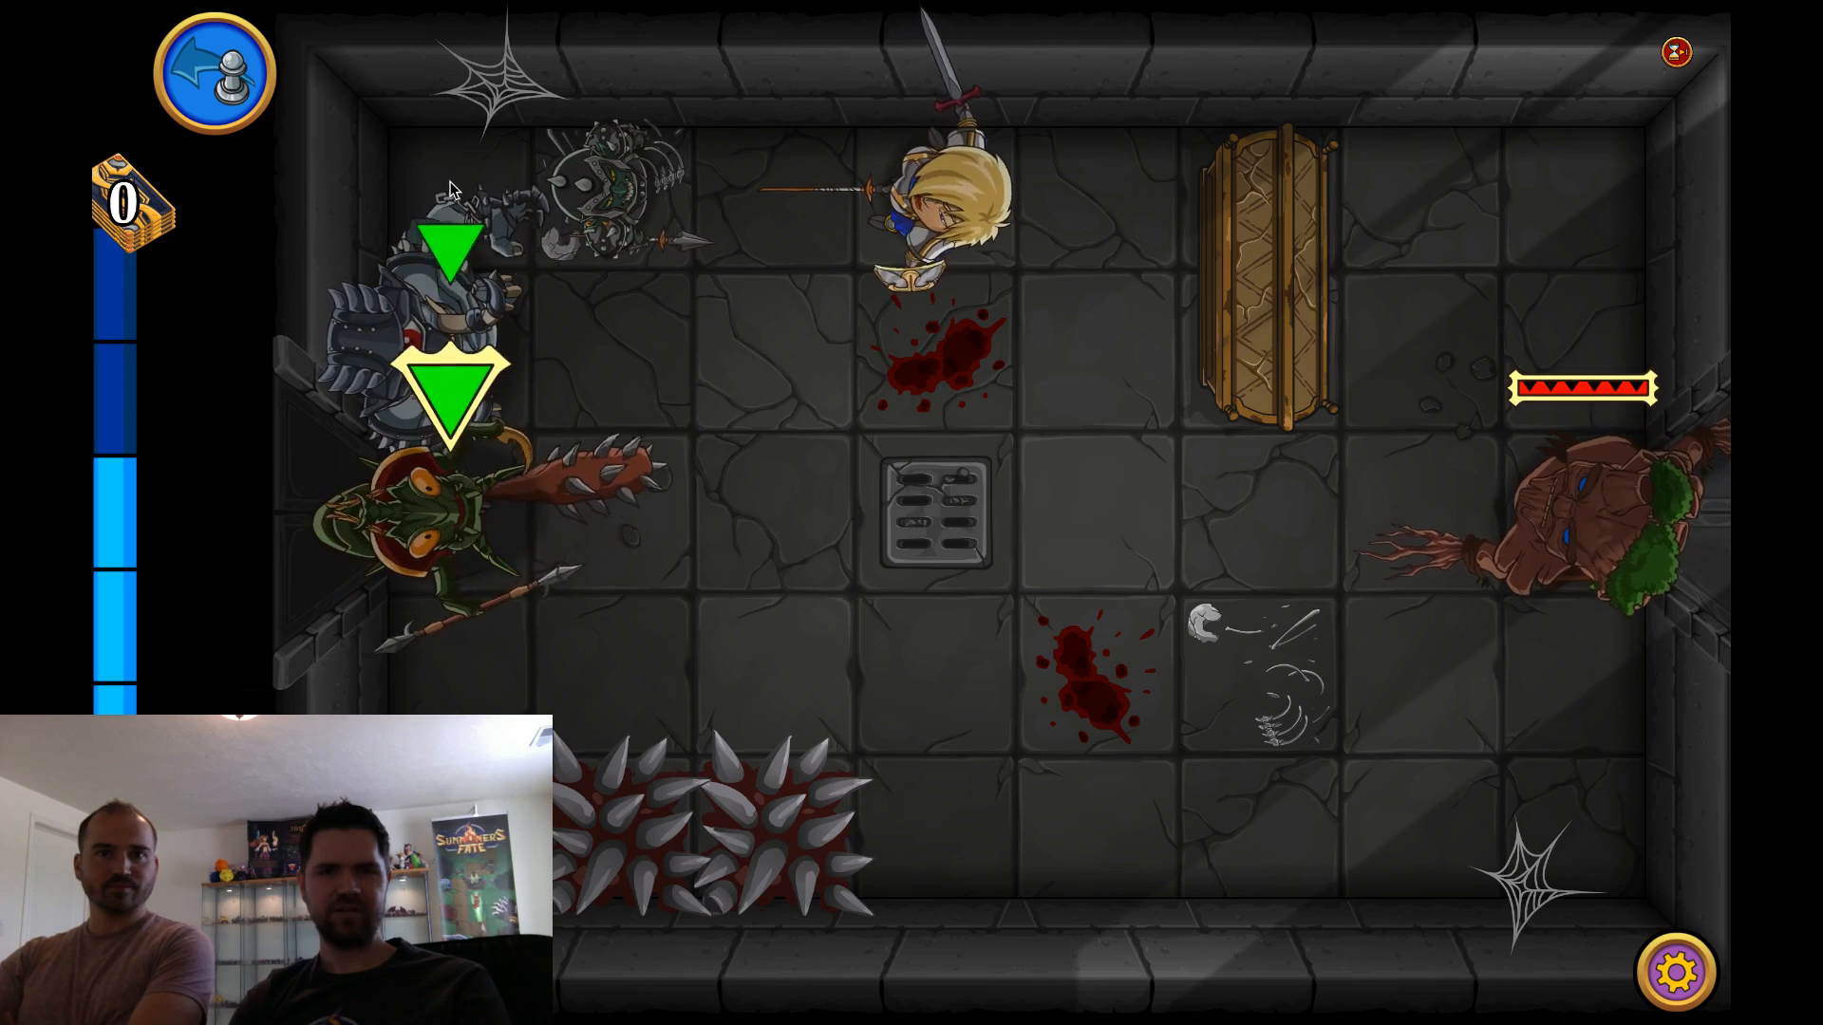
Throw the Goblin Champion's javelin at Evolyn, Paladin and inspect her card for the Vulnerable effect
left_click_drag(613, 178, 940, 226)
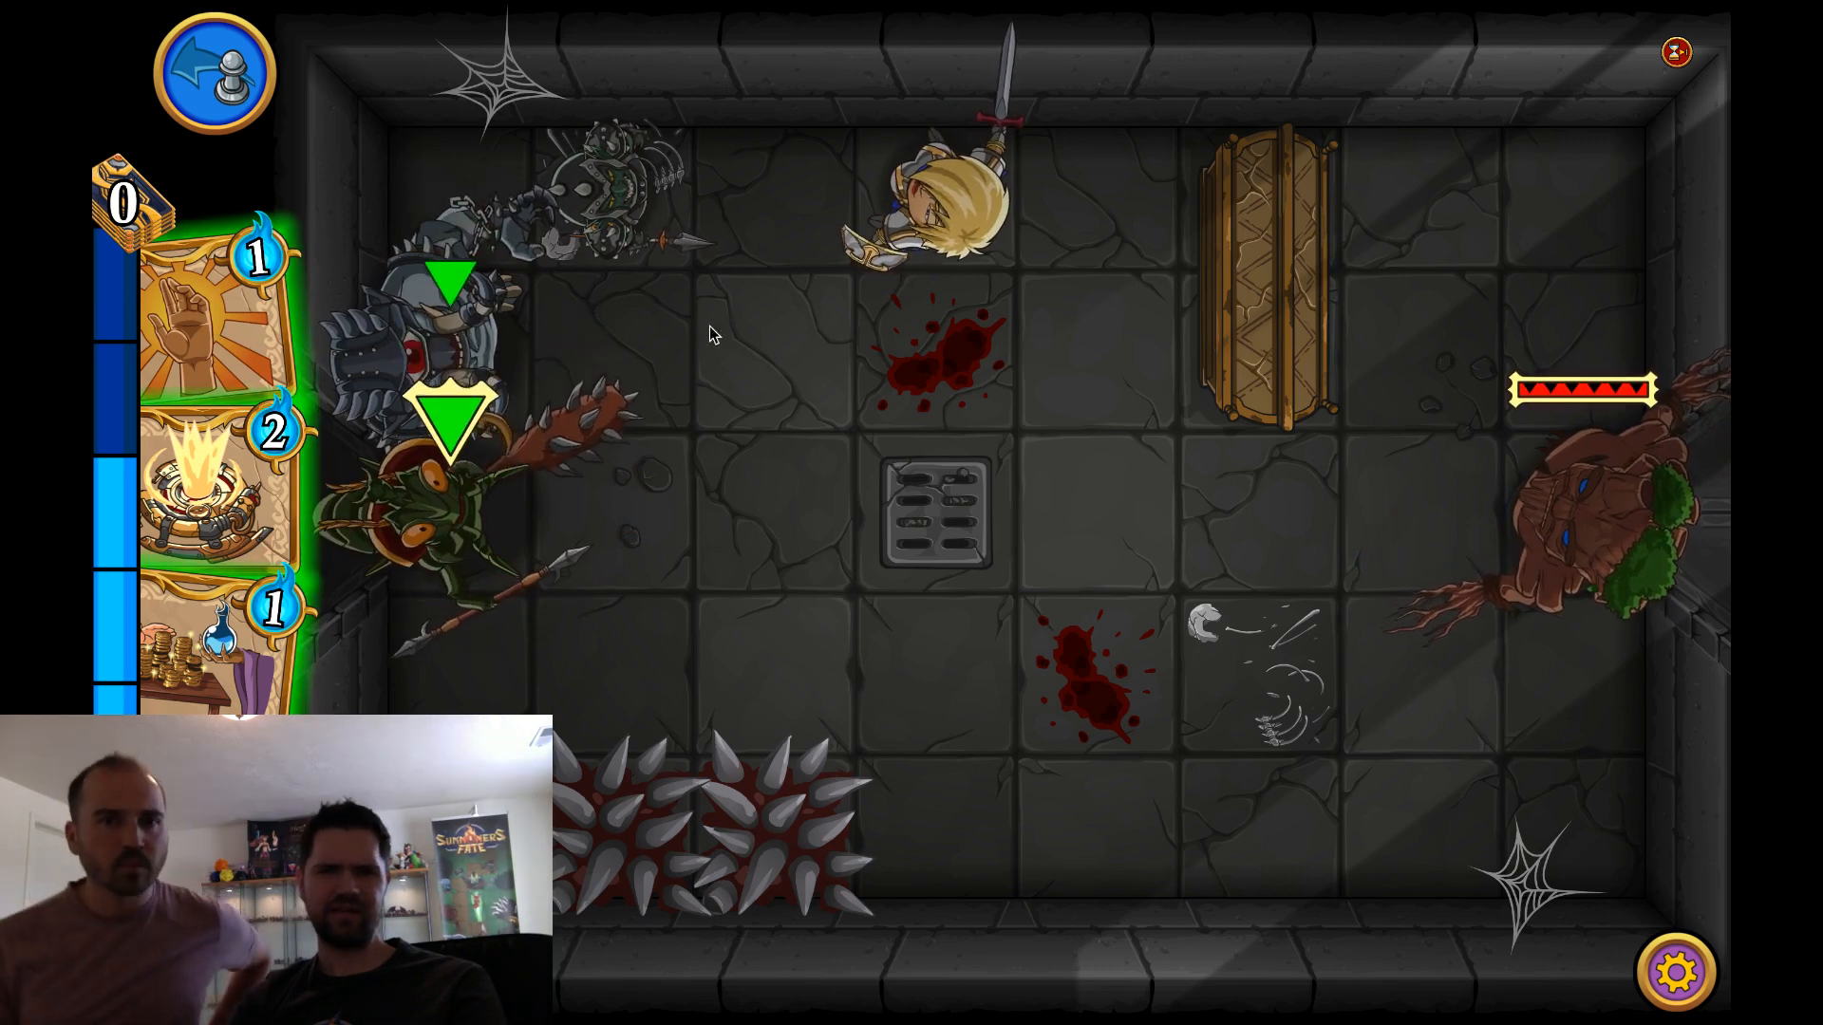
left_click(844, 204)
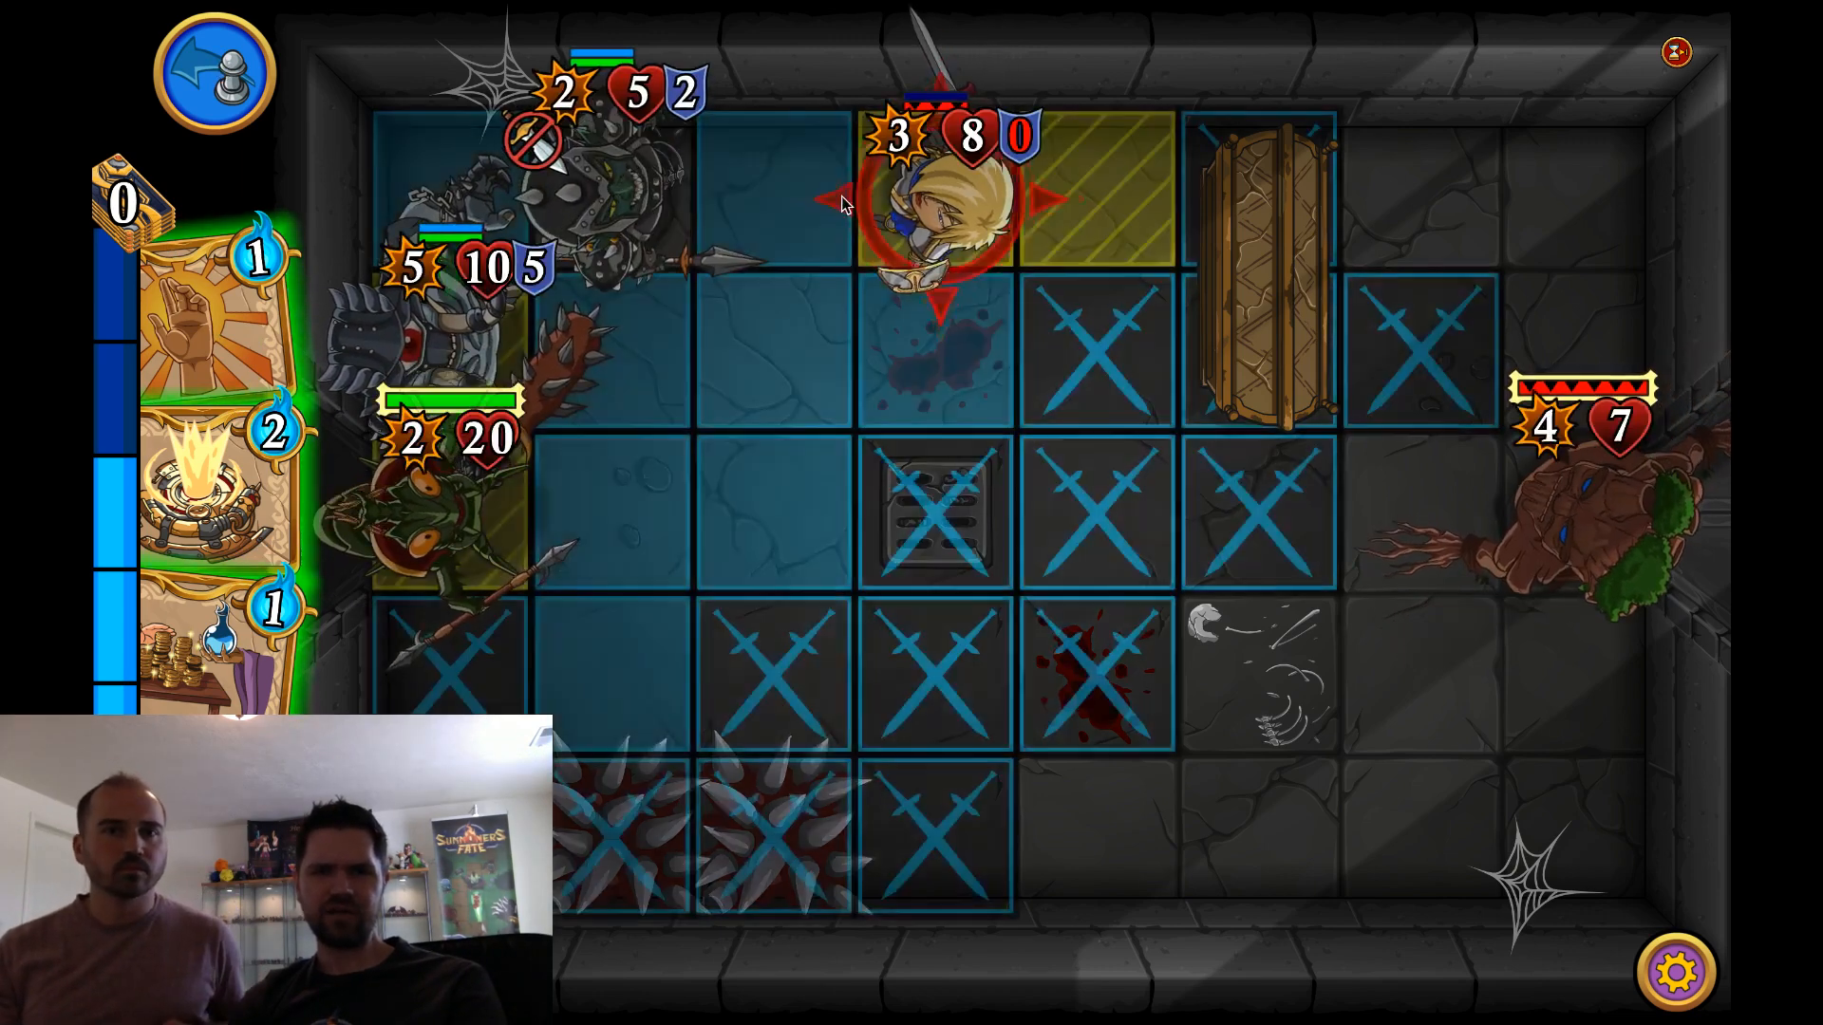
left_click(842, 202)
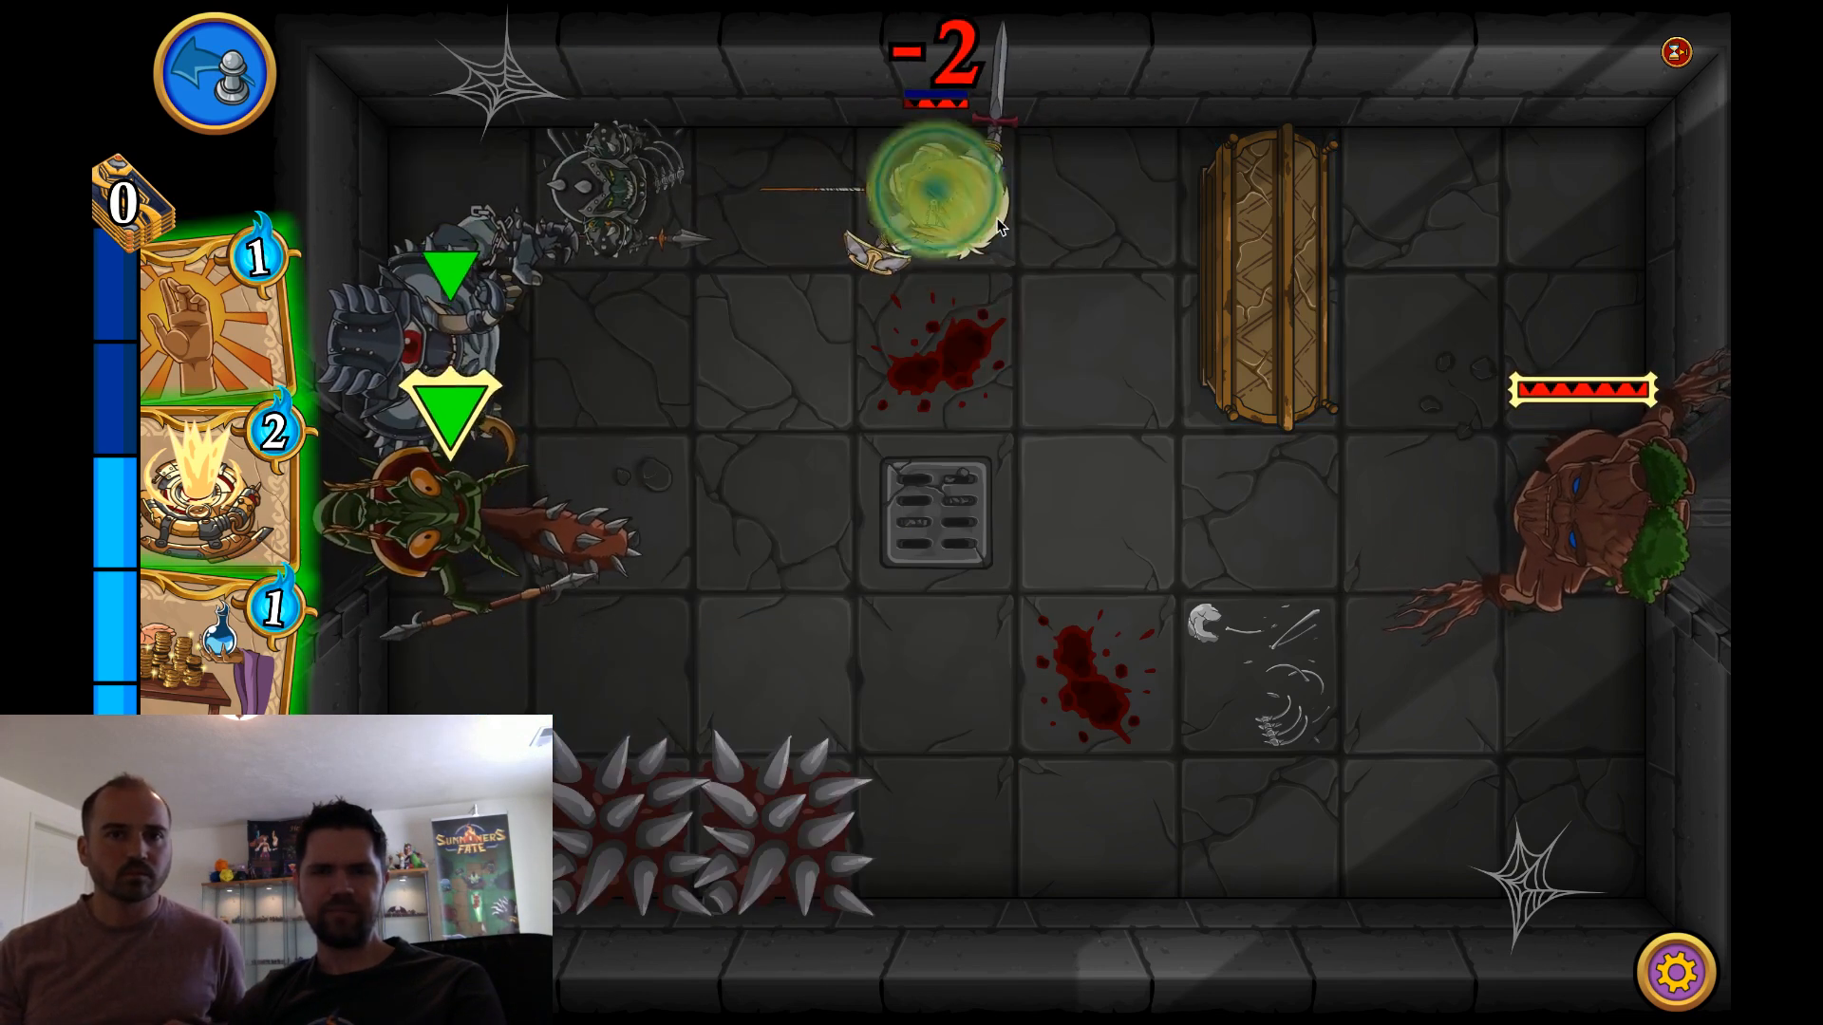
left_click(961, 210)
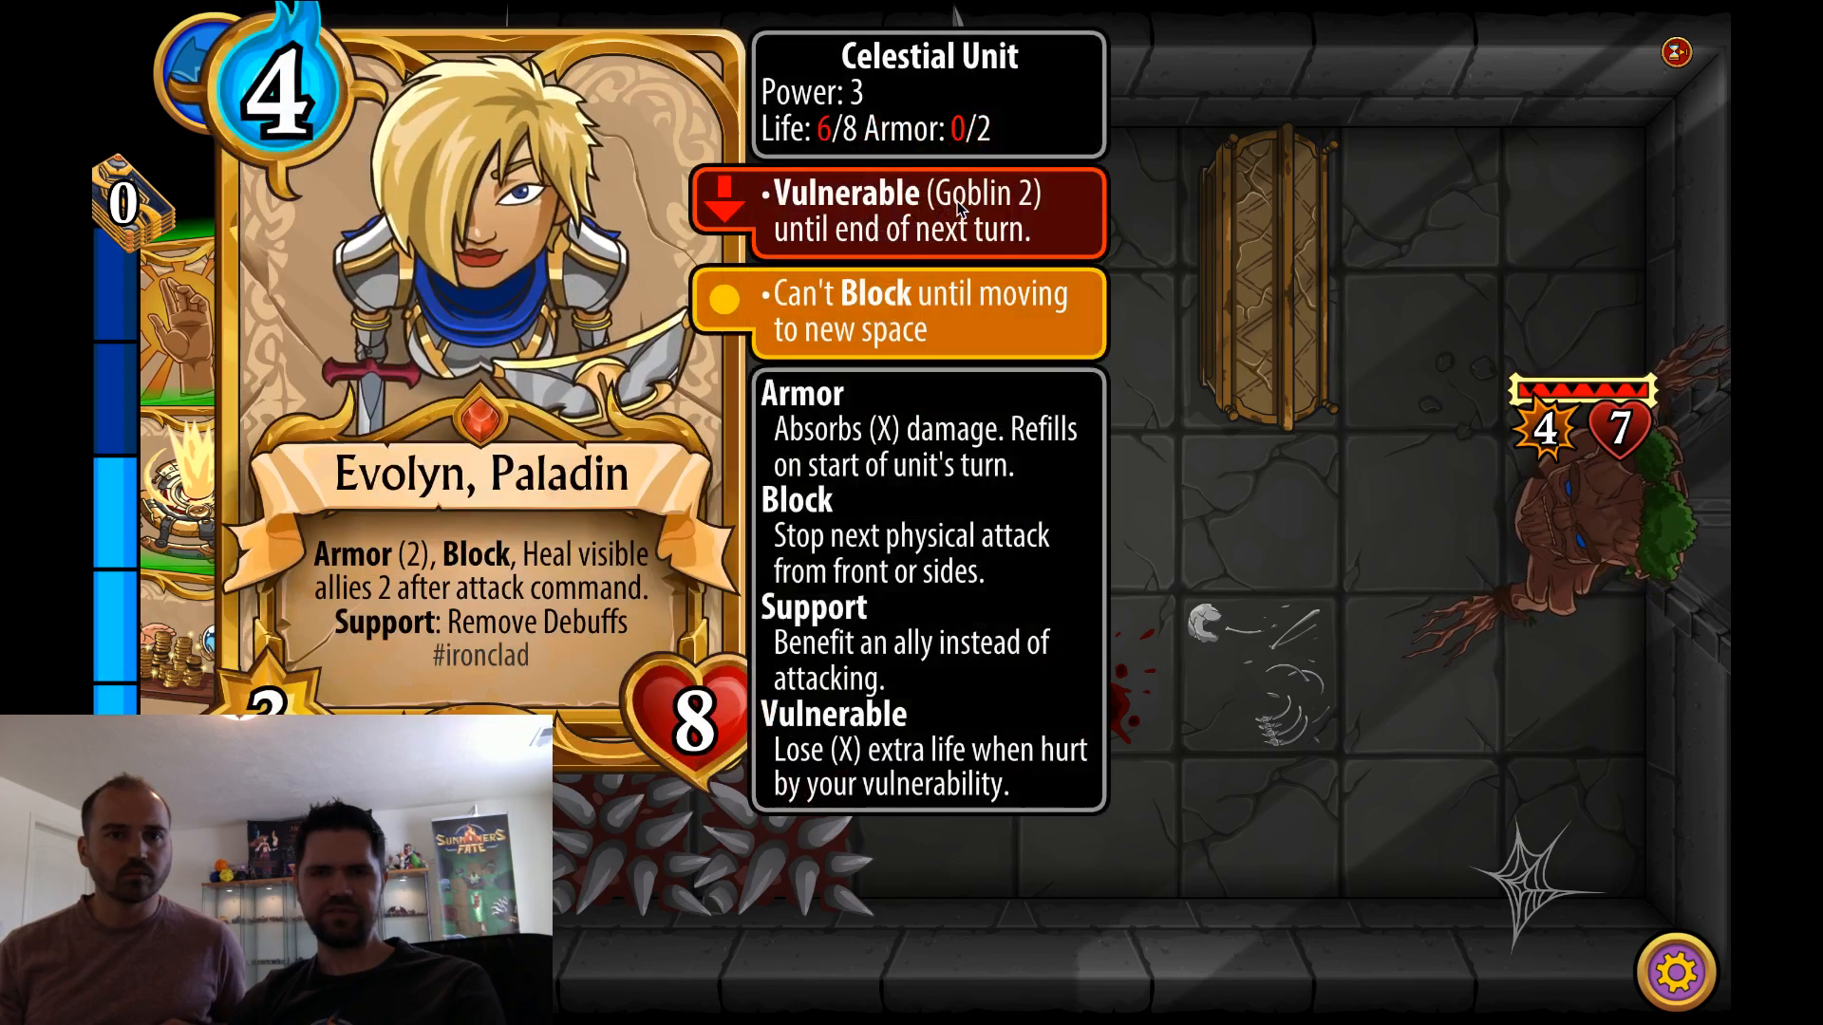
left_click(895, 226)
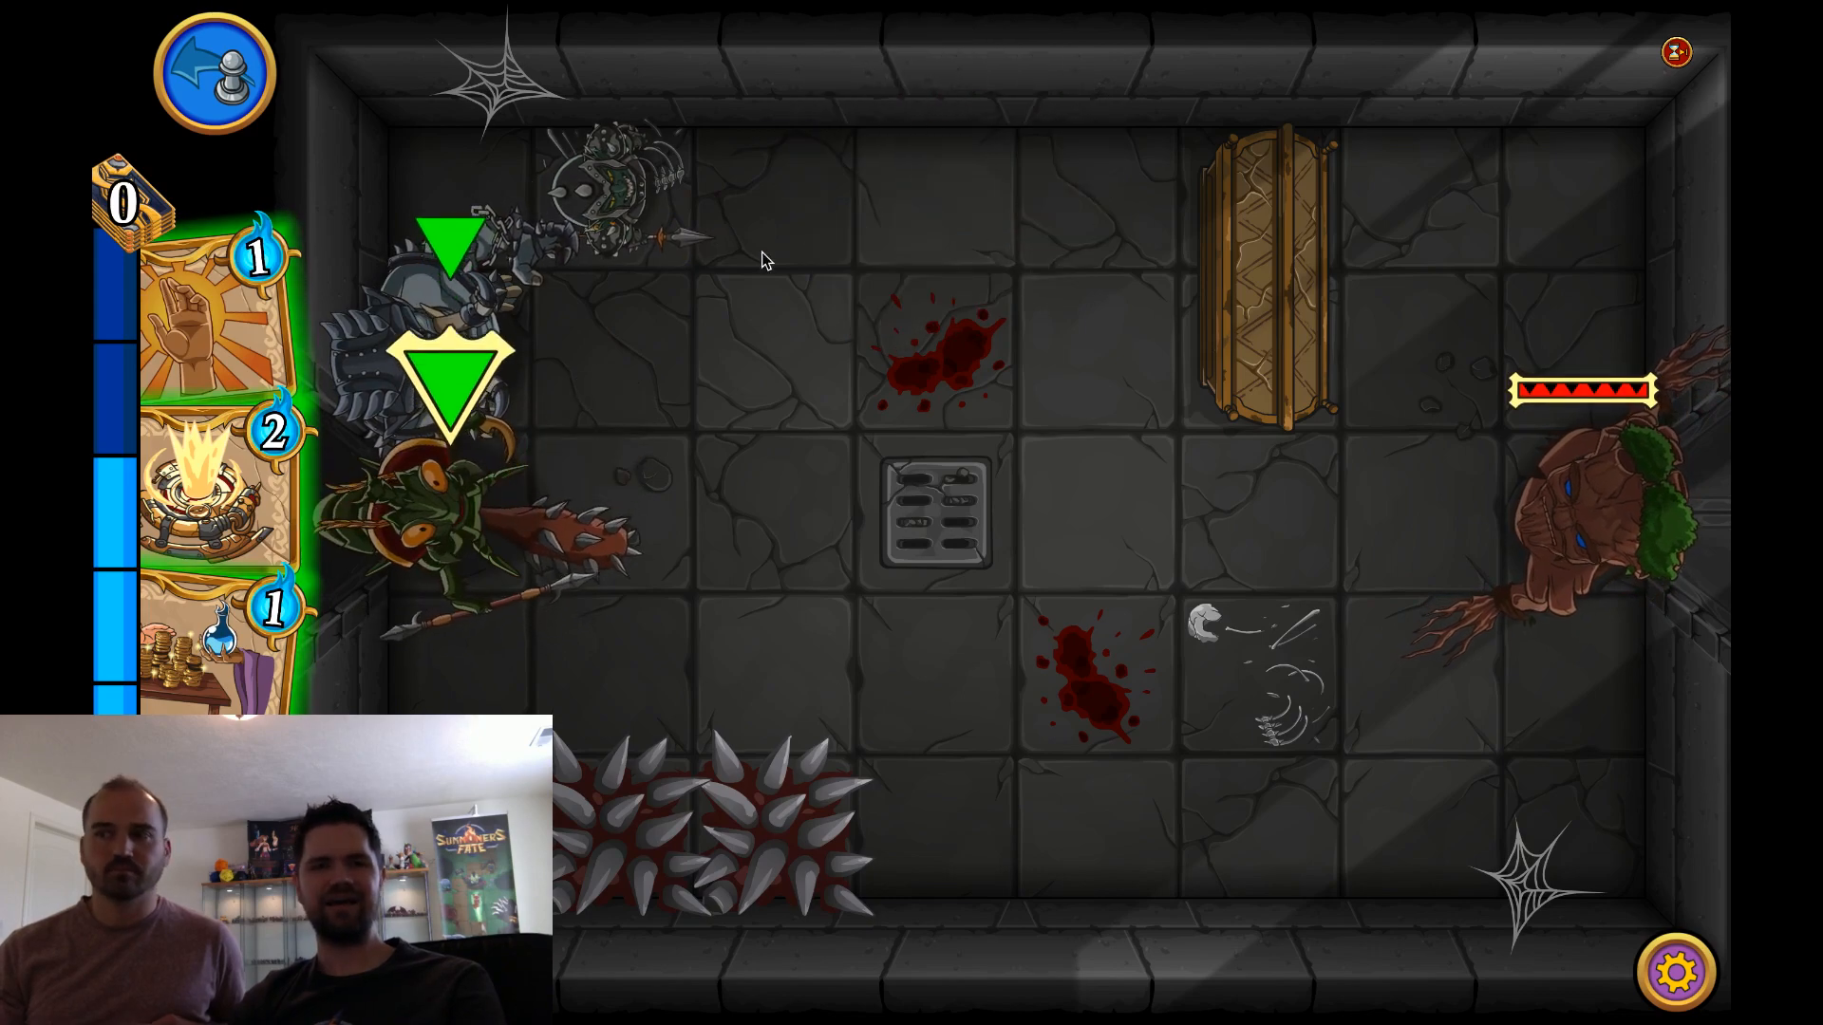
Read the Goblin Champion's card and use the unit to attack Evolyn, Paladin again
left_click_drag(638, 207, 937, 203)
left_click(605, 174)
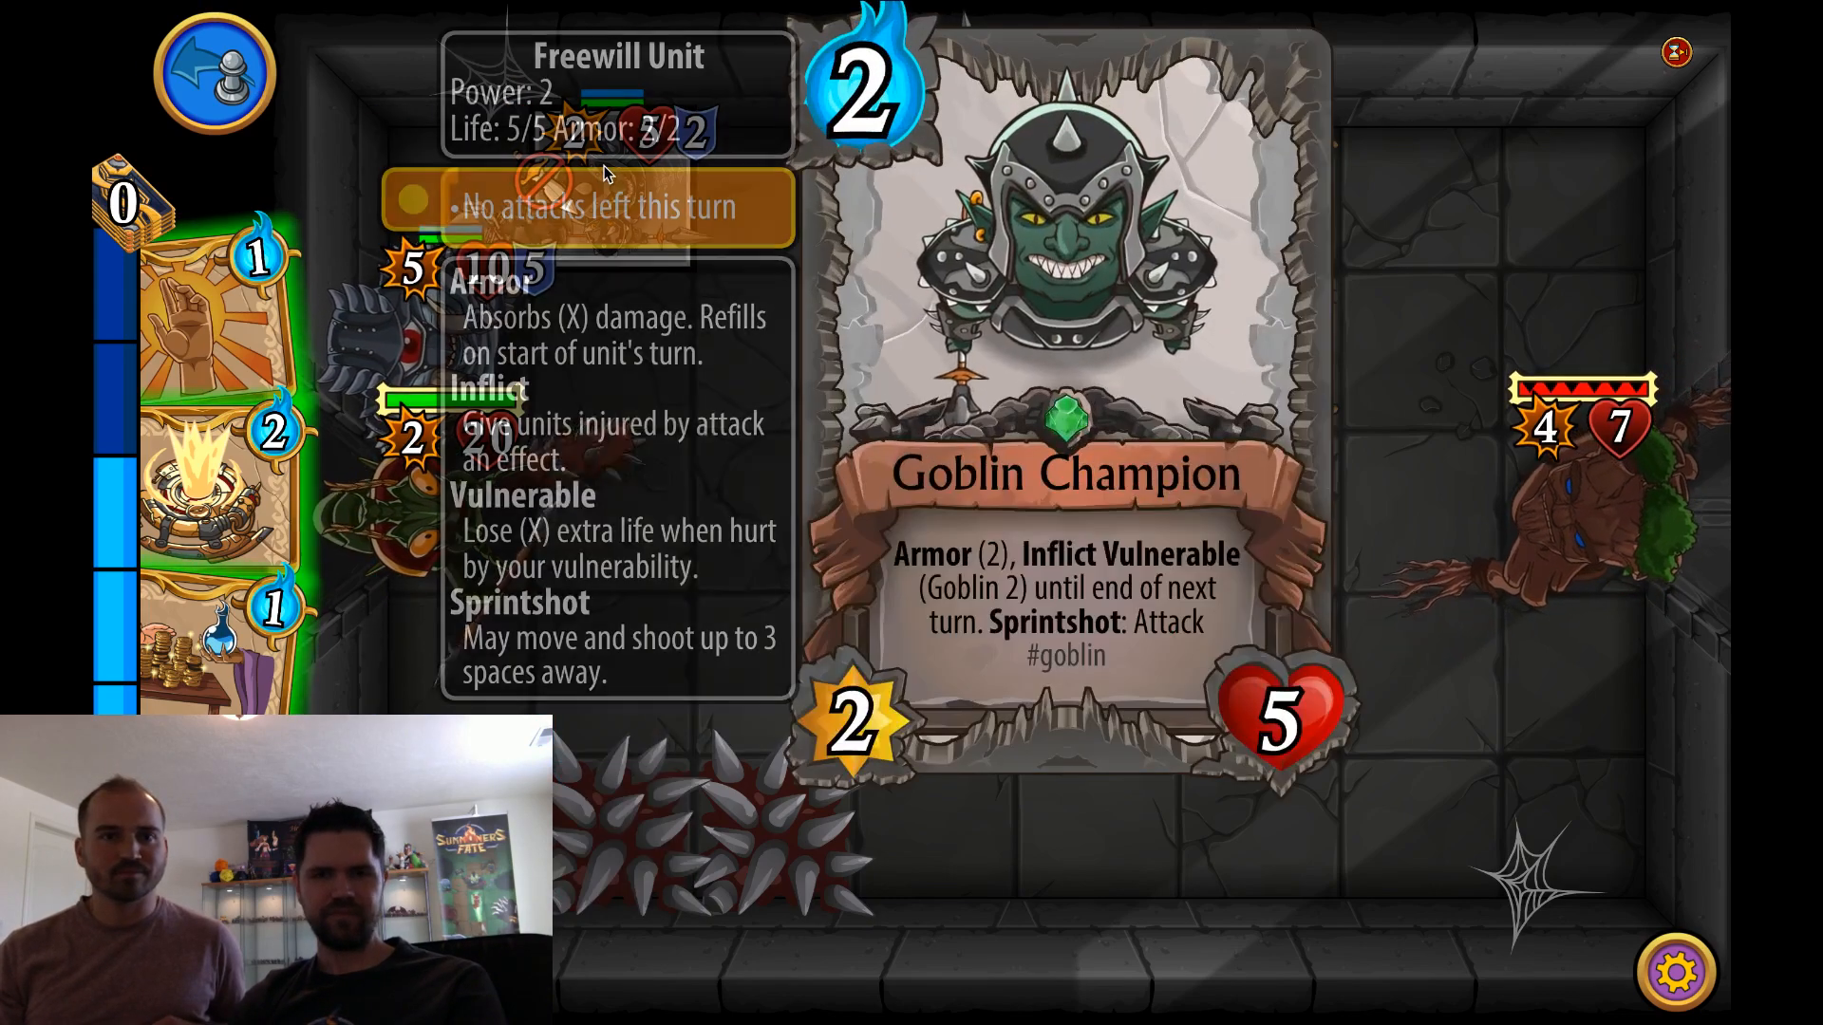
left_click(729, 191)
left_click_drag(731, 197, 930, 256)
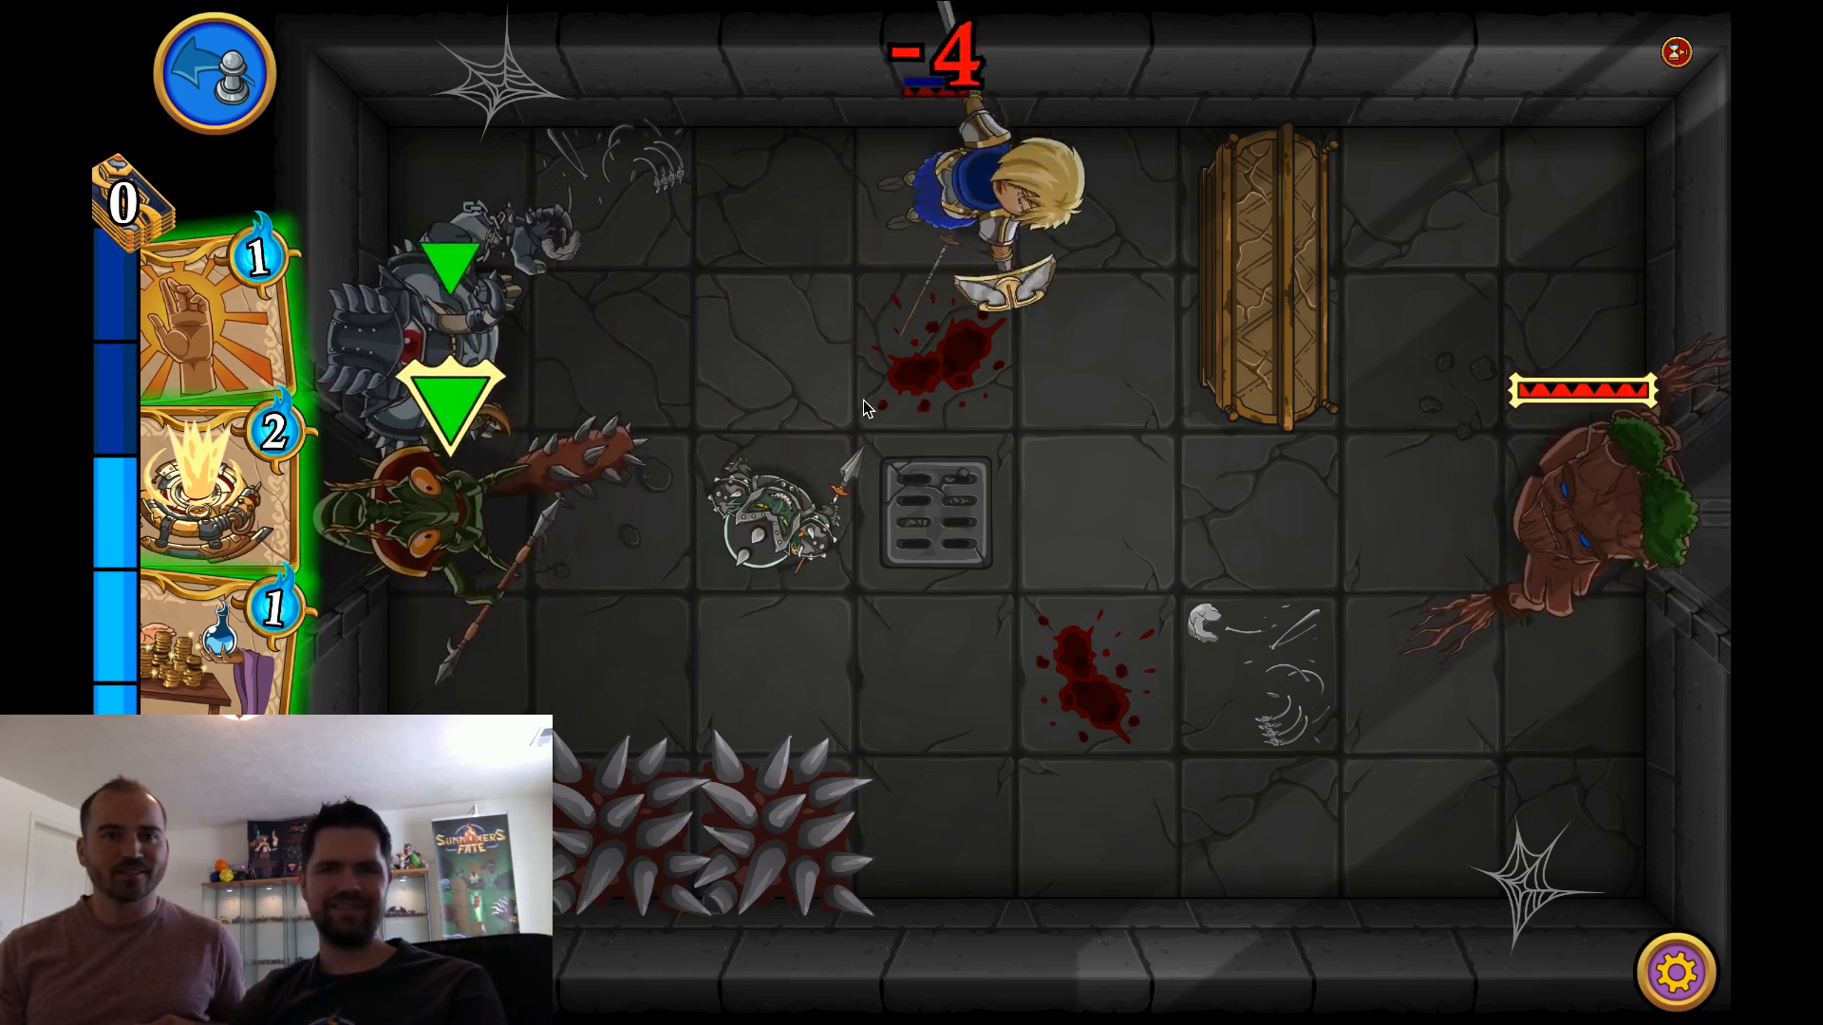
Attack the Treant with the Goblin Champion and review the champion's card
left_click_drag(776, 536, 1548, 517)
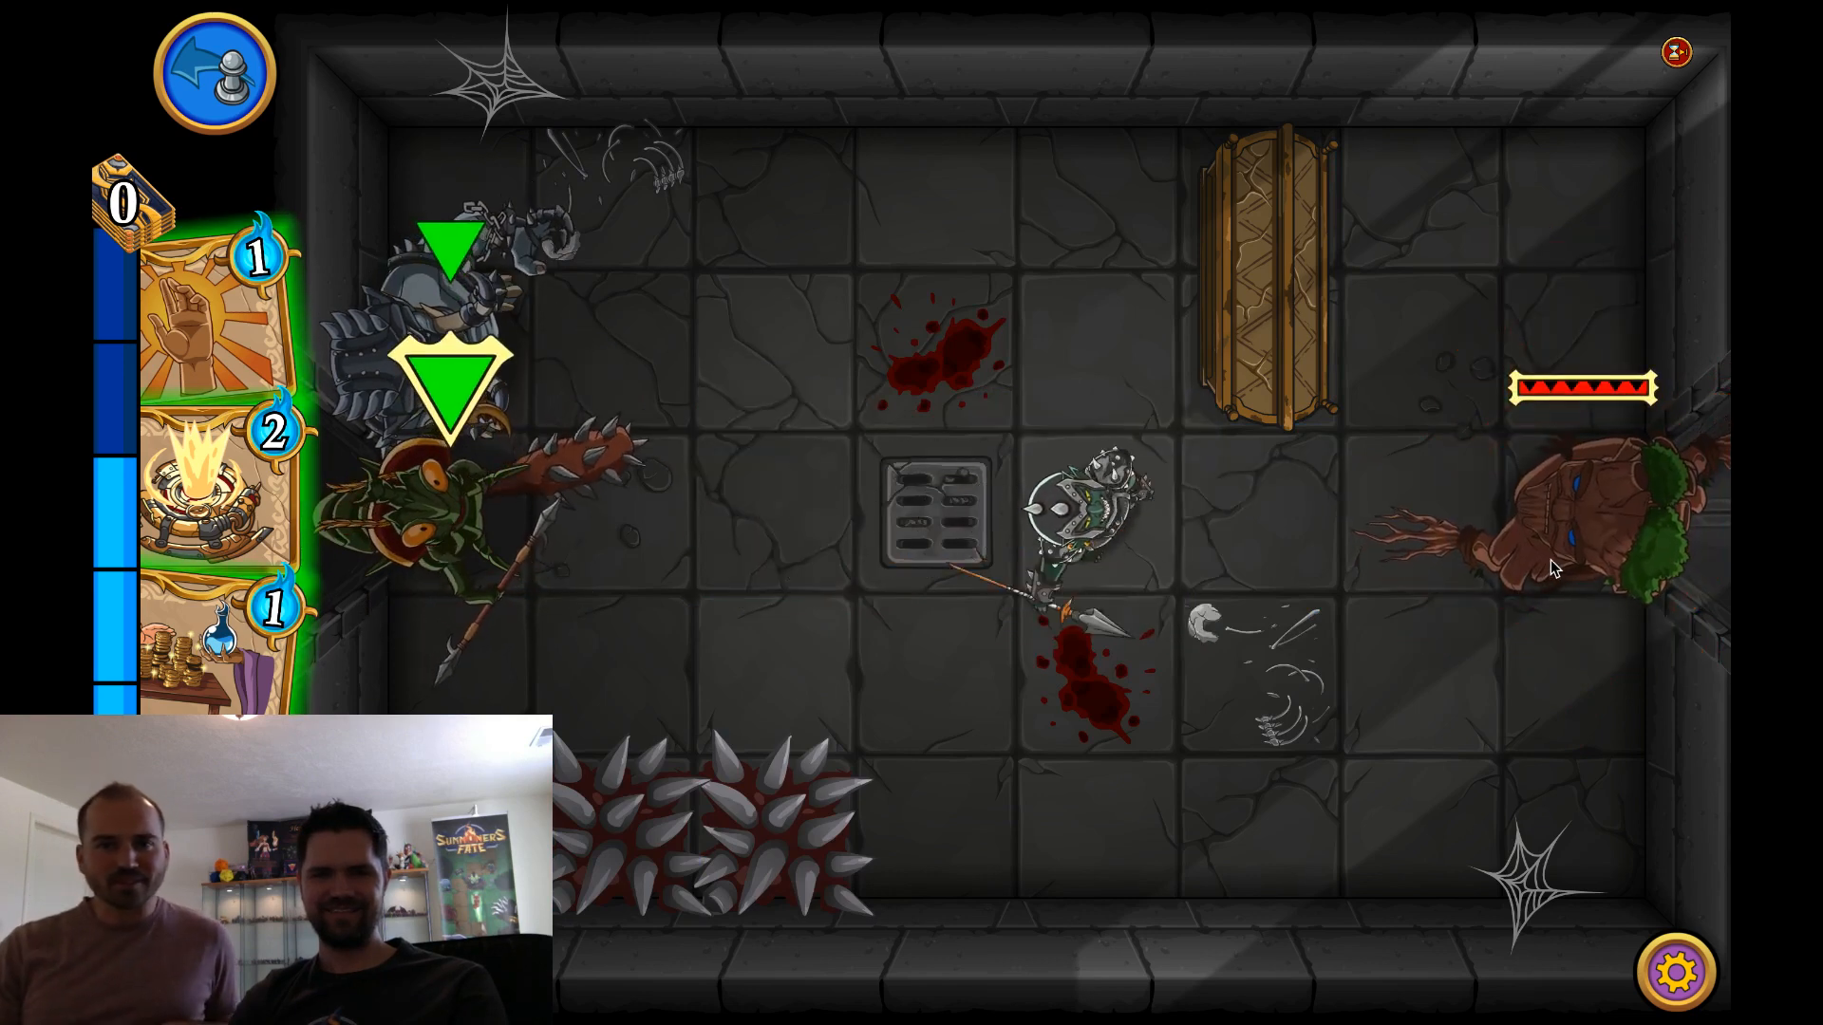
left_click(1108, 513)
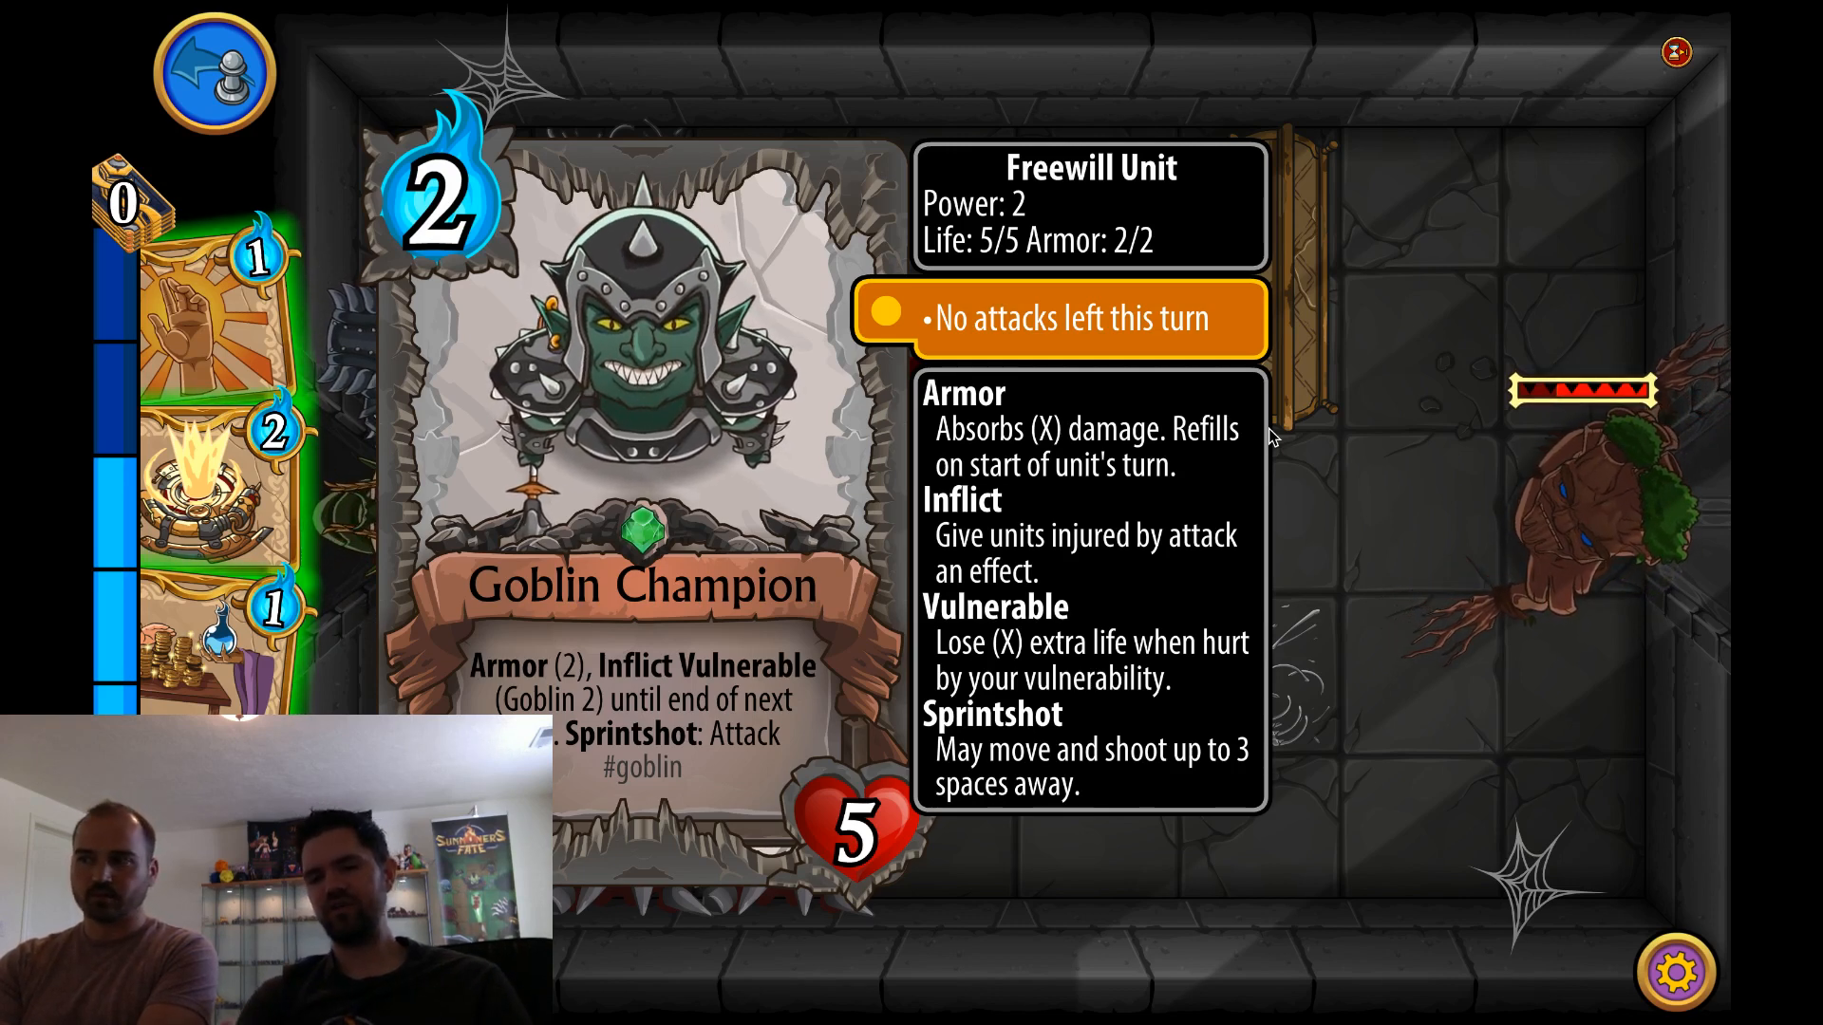
left_click(1493, 688)
Move Clik'Clik, Impaler forward, undo that move, and target the Treant with further attacks
left_click_drag(475, 522, 774, 516)
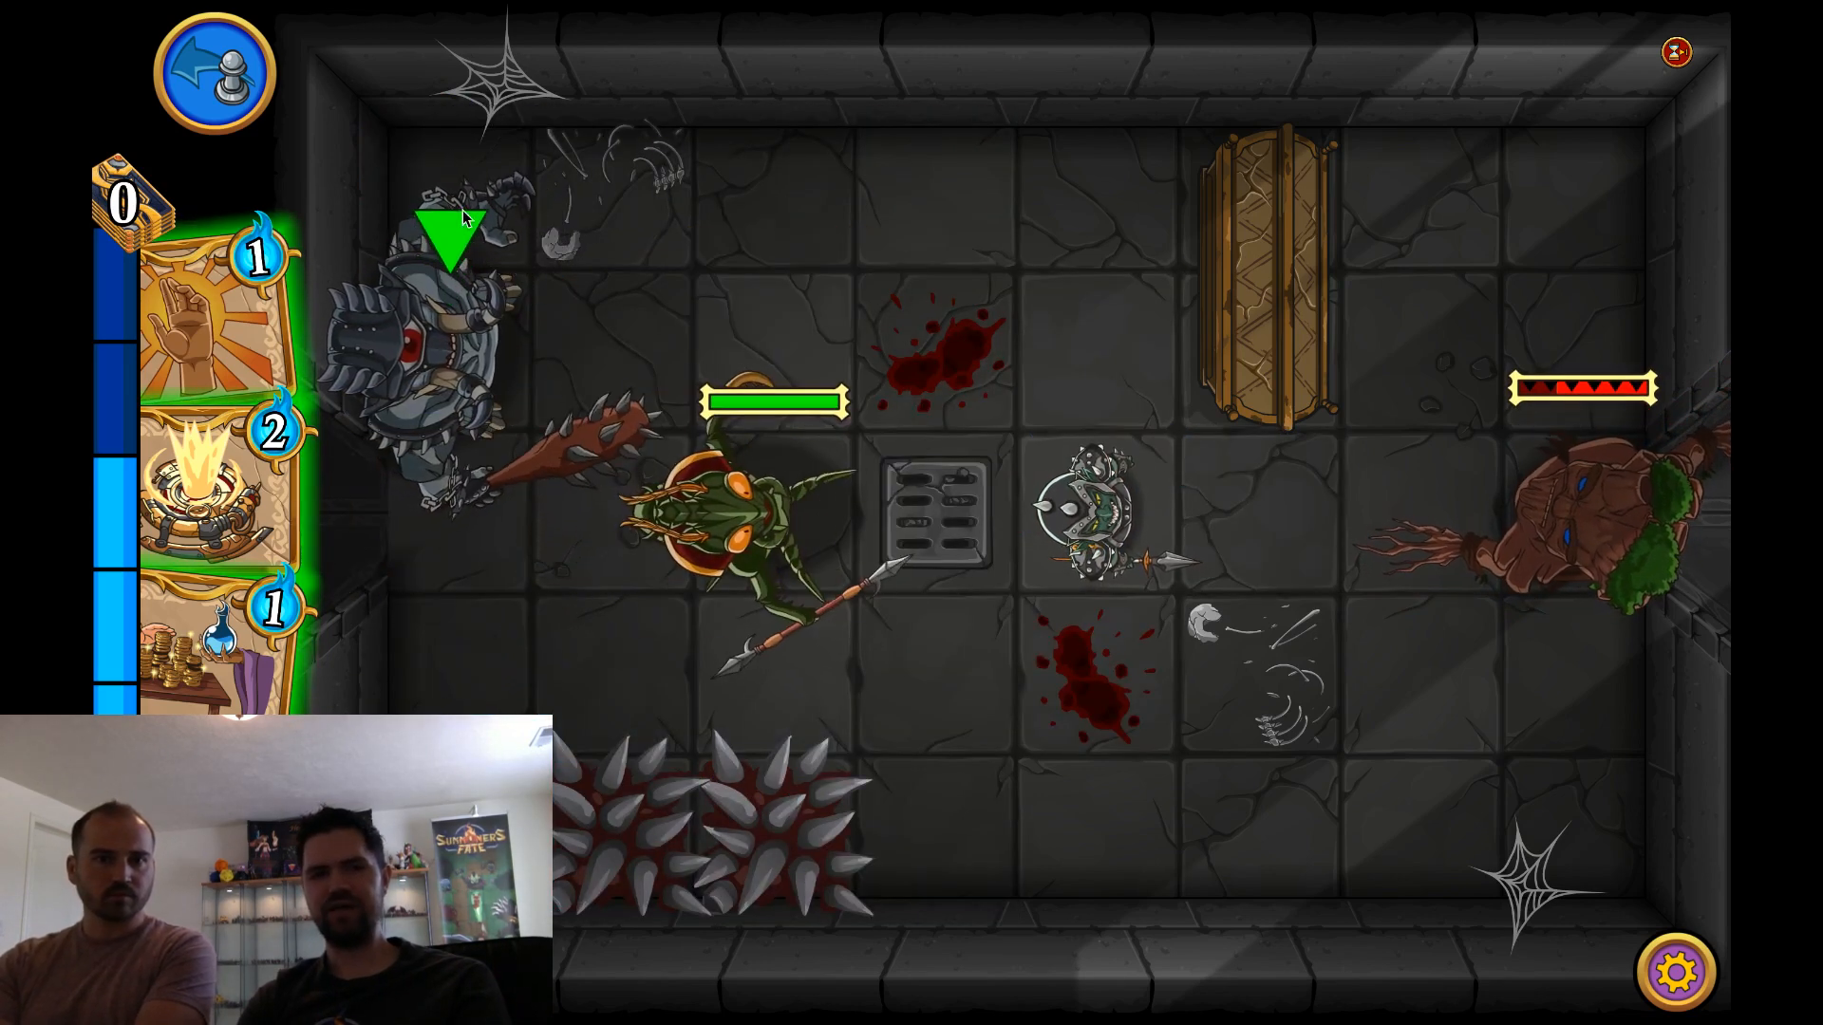
left_click(230, 97)
left_click(1609, 500)
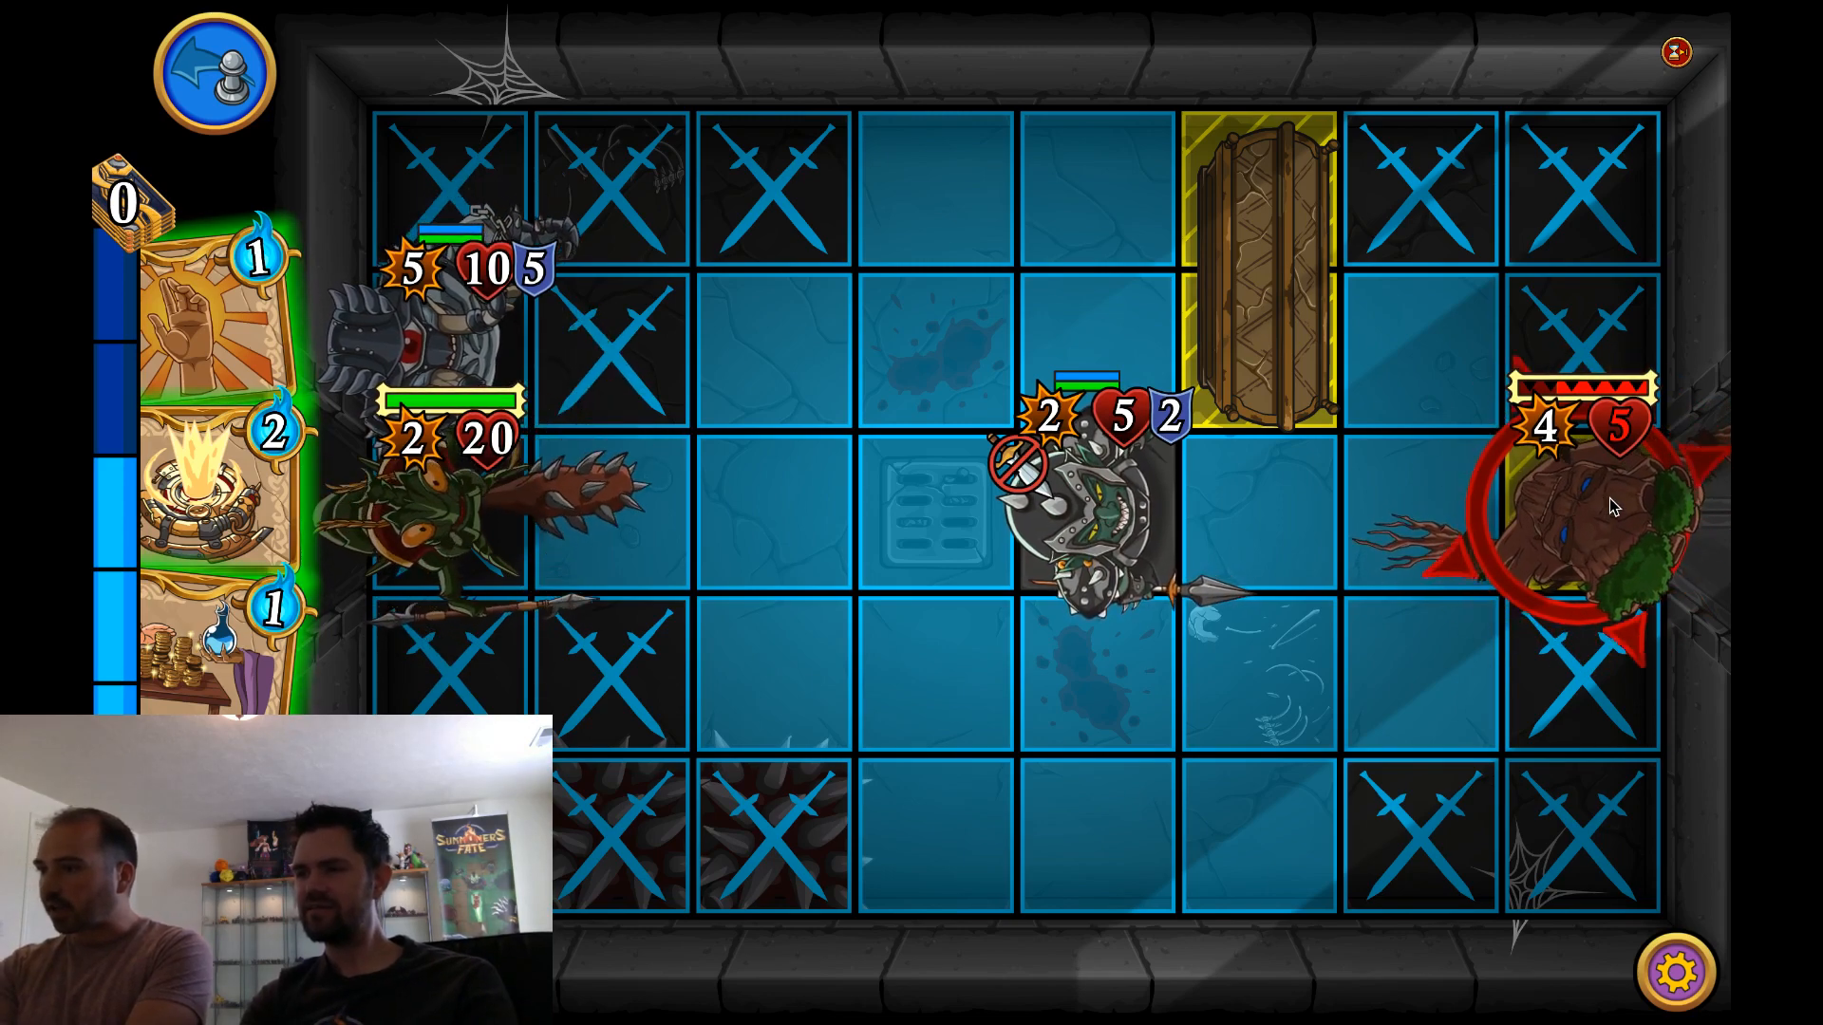
left_click(1608, 510)
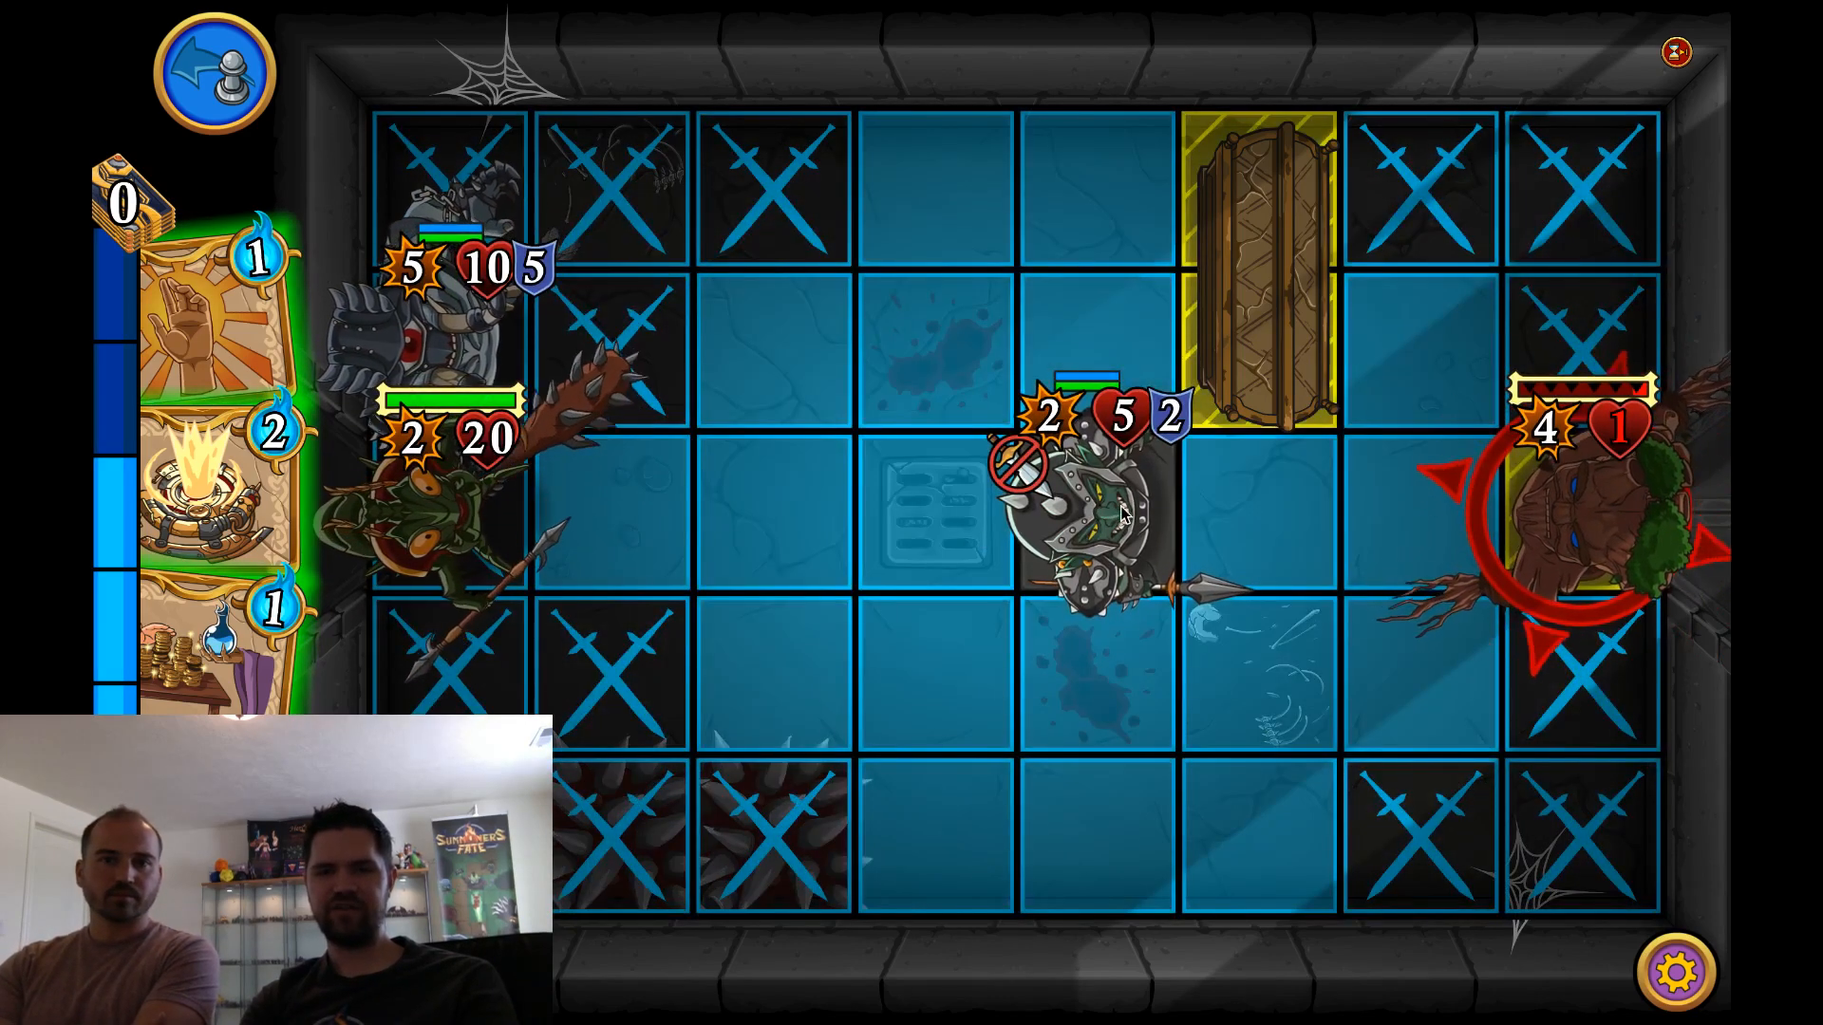
Recheck the Goblin Champion's card, attack the Treant once more, and leave the fullscreen battle
left_click(1122, 513)
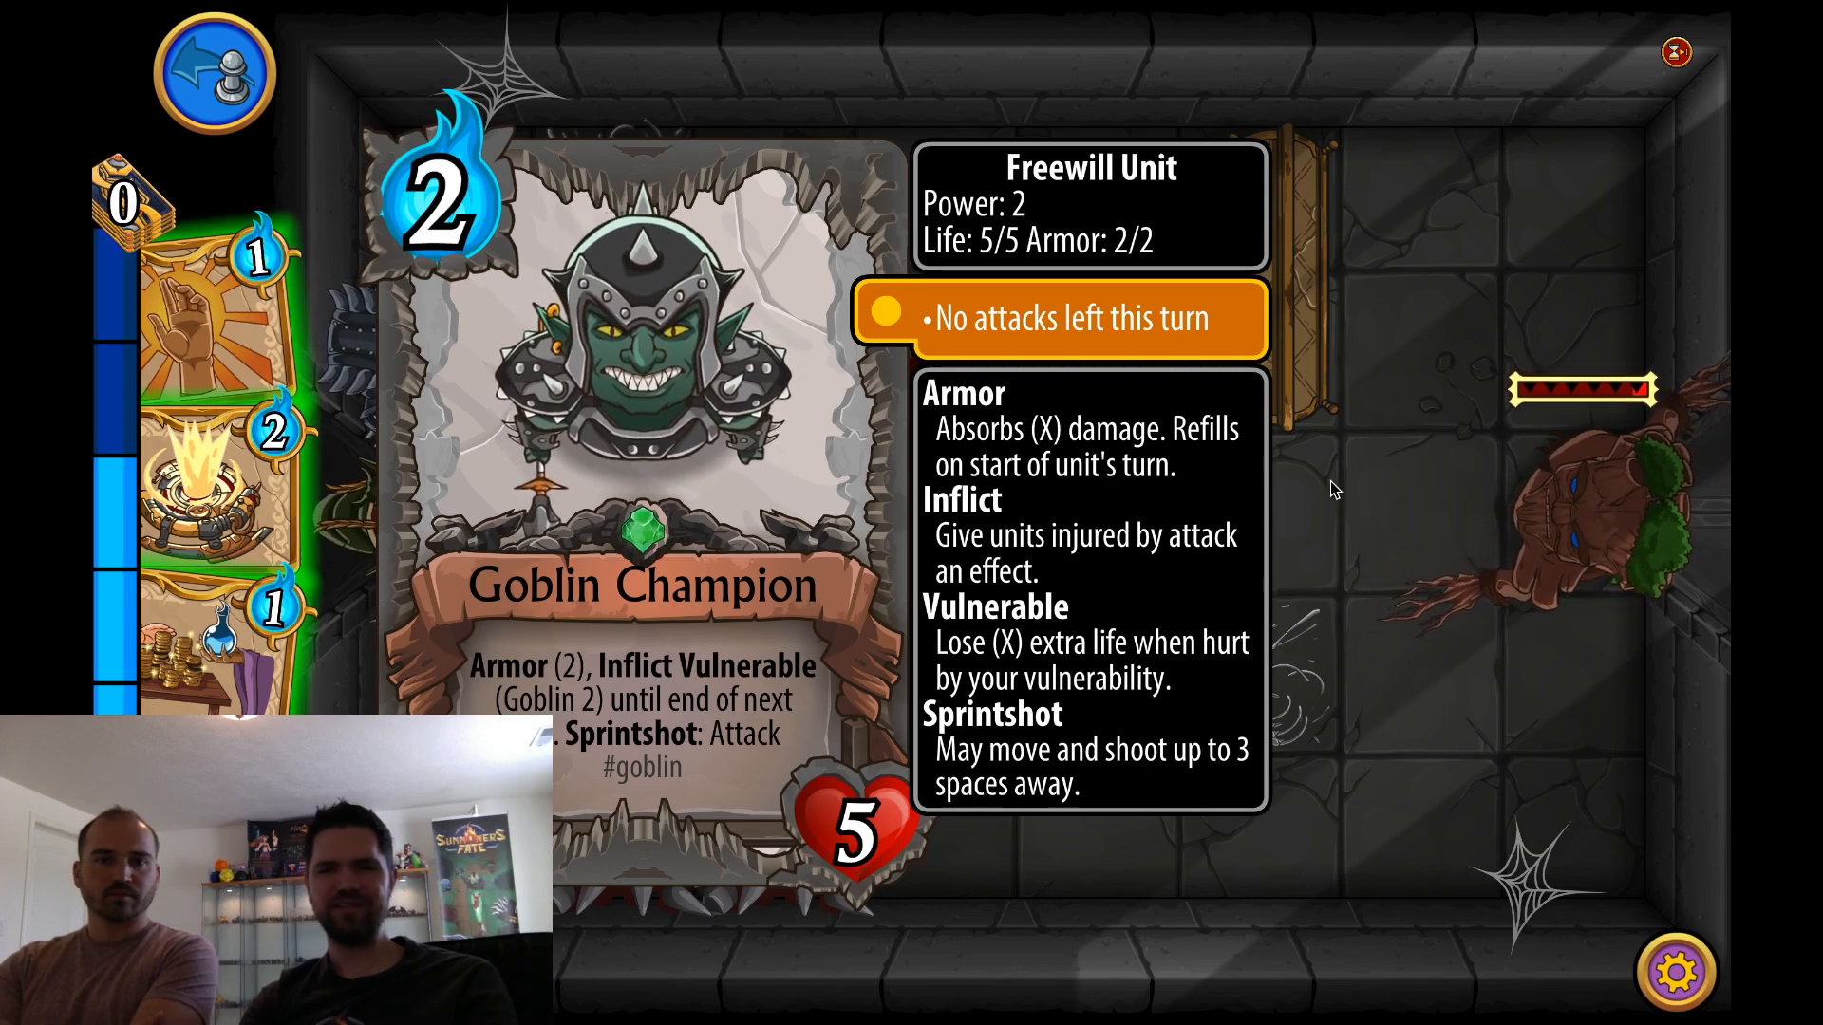
left_click(1116, 499)
left_click(1671, 519)
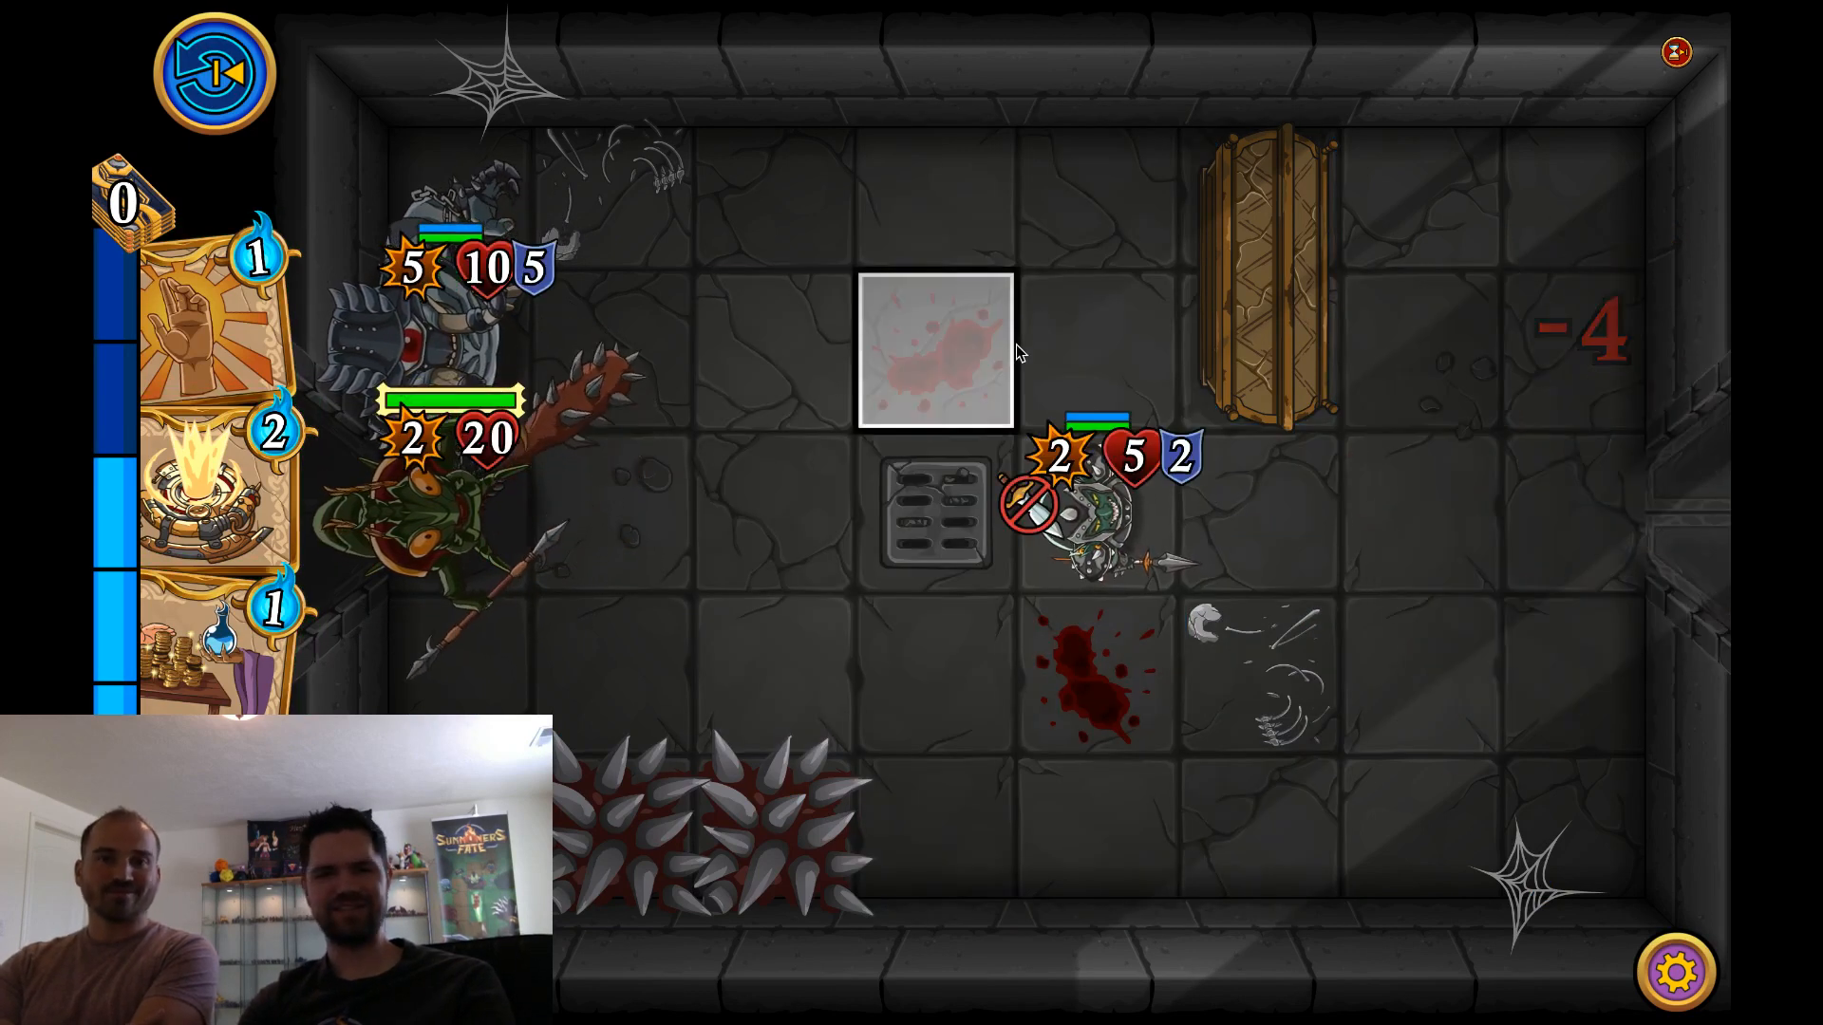
left_click(1044, 393)
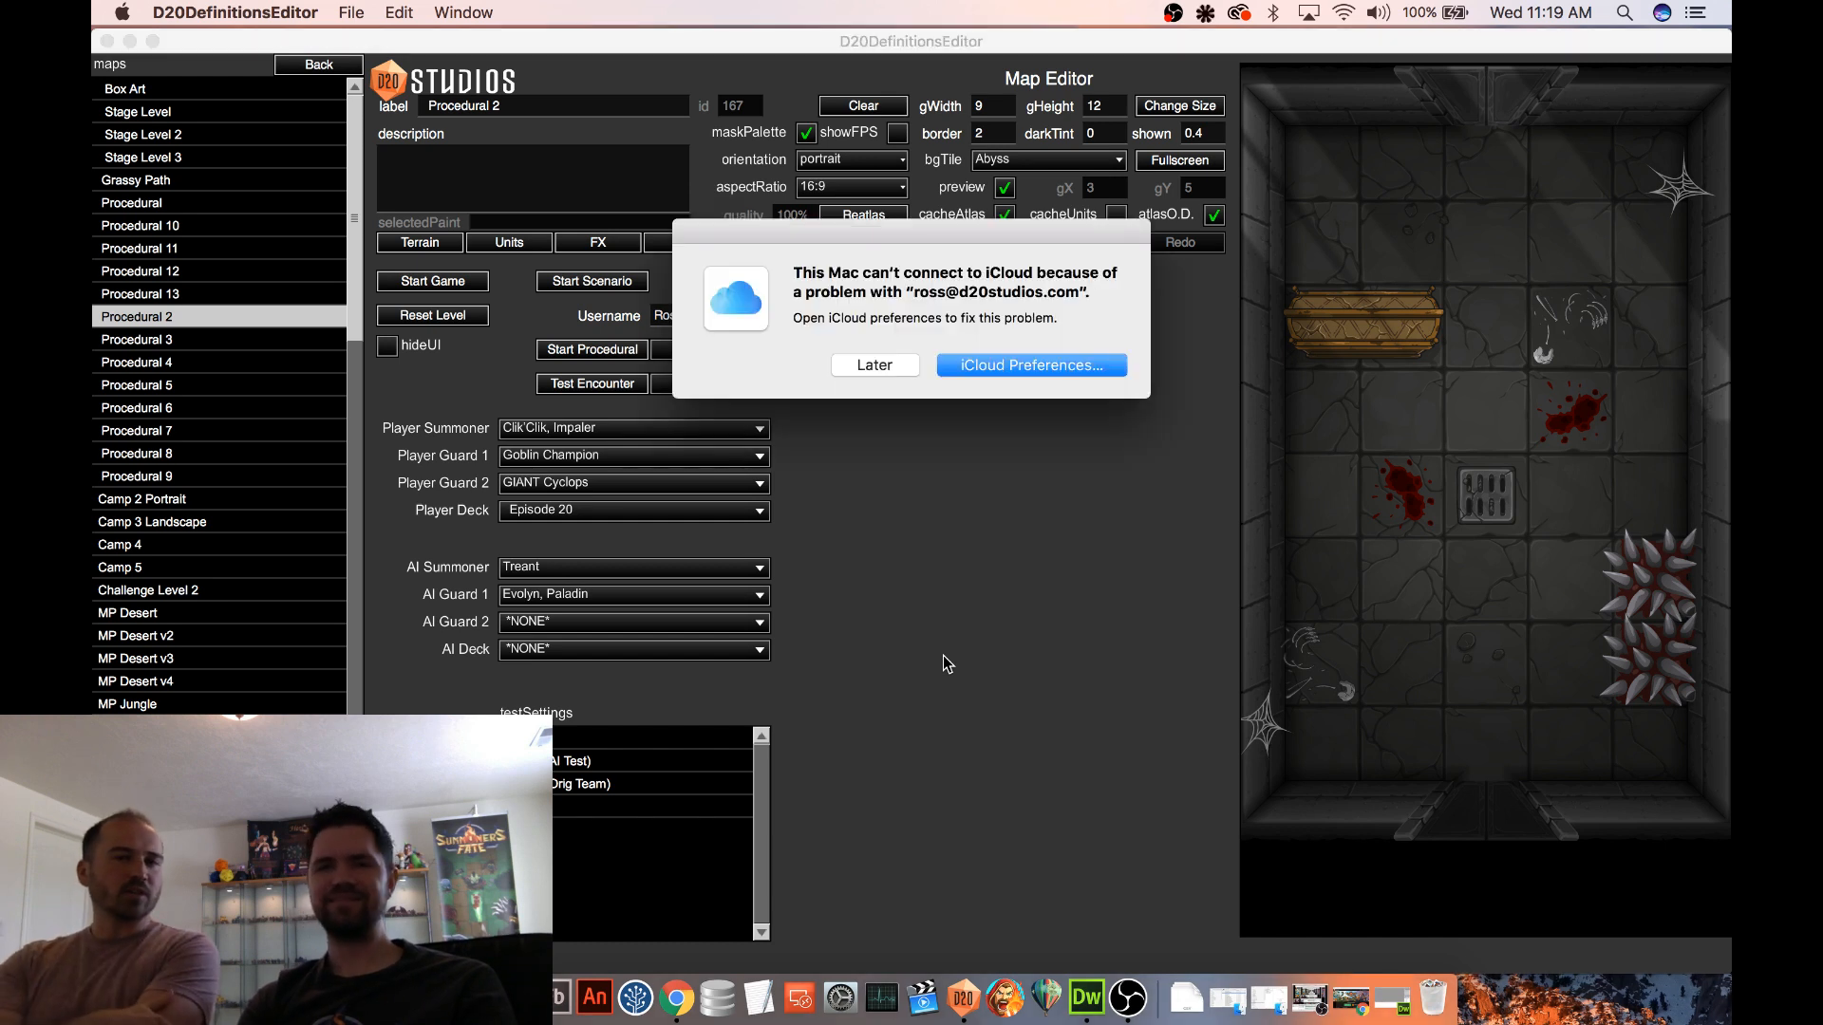
Dismiss the iCloud alert, switch to Finder, and preview gravityTrap.png in the New Cards folder
left_click(854, 361)
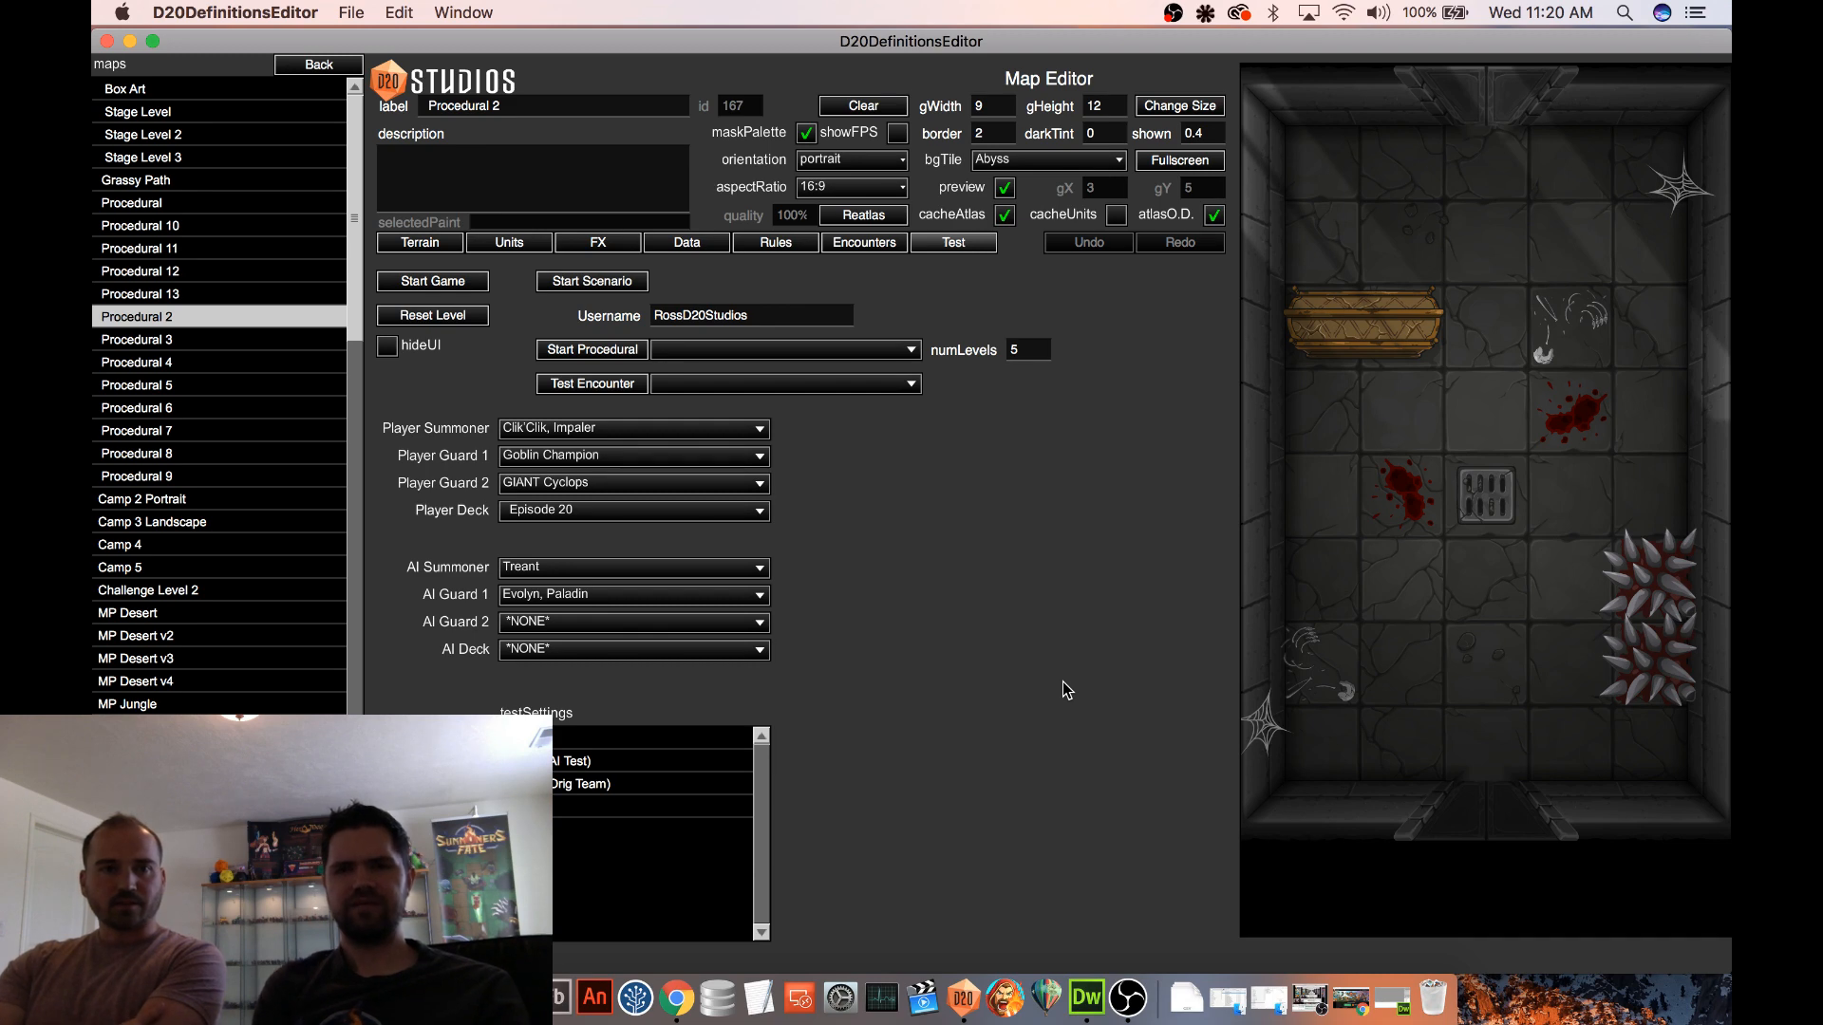
left_click(390, 998)
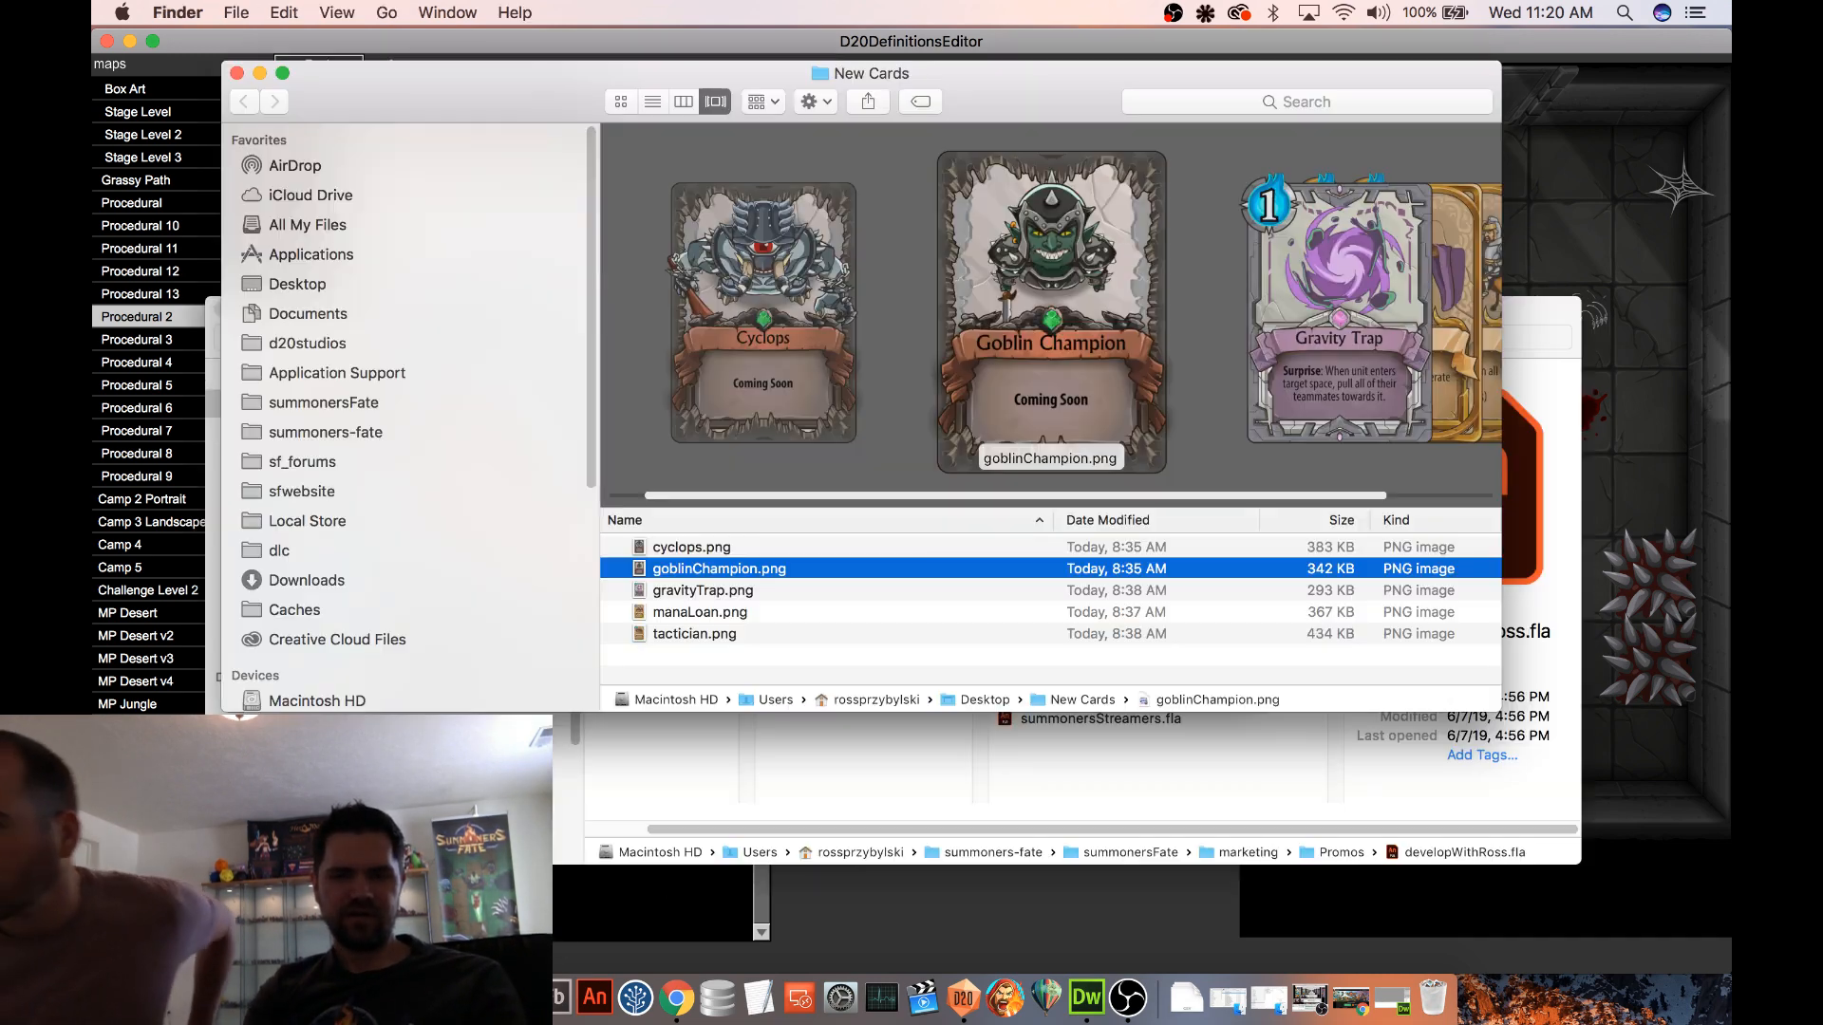
left_click(746, 591)
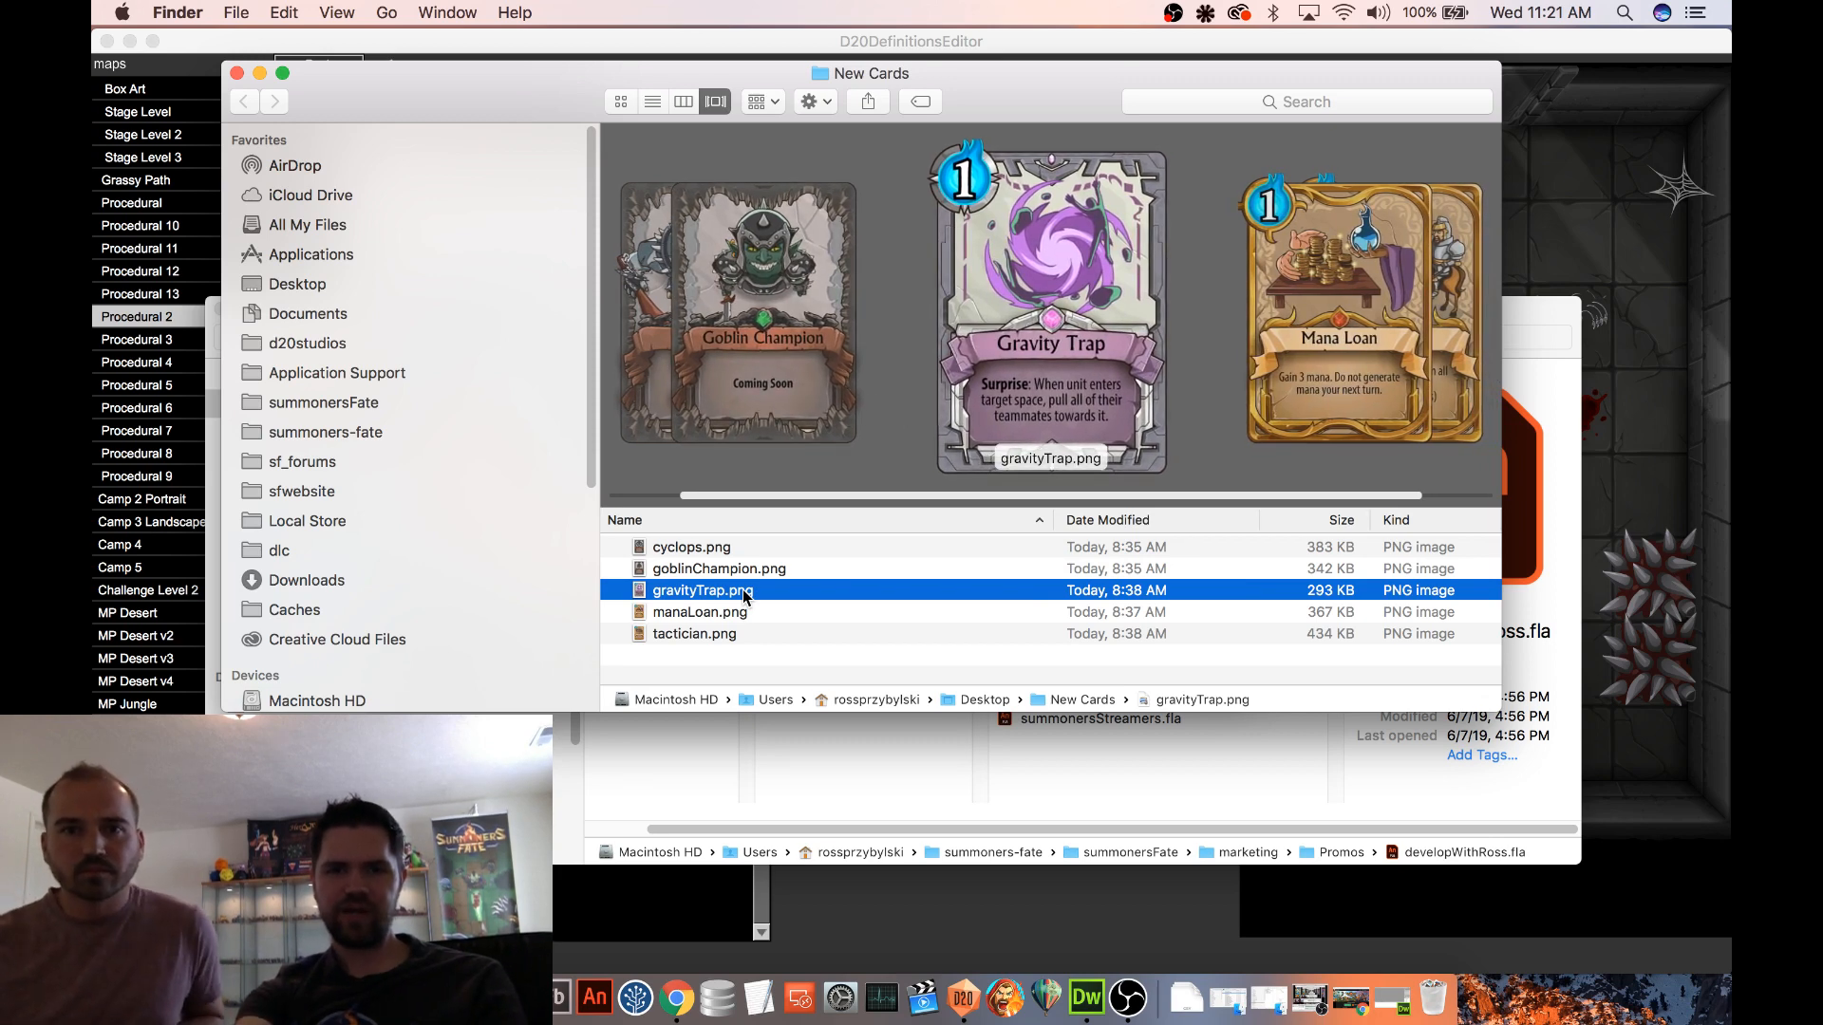
Browse the card image previews in the New Cards folder, from cyclops.png through tactician.png, and return to gravityTrap.png
key("Up")
key("Up")
key("Down")
key("Down")
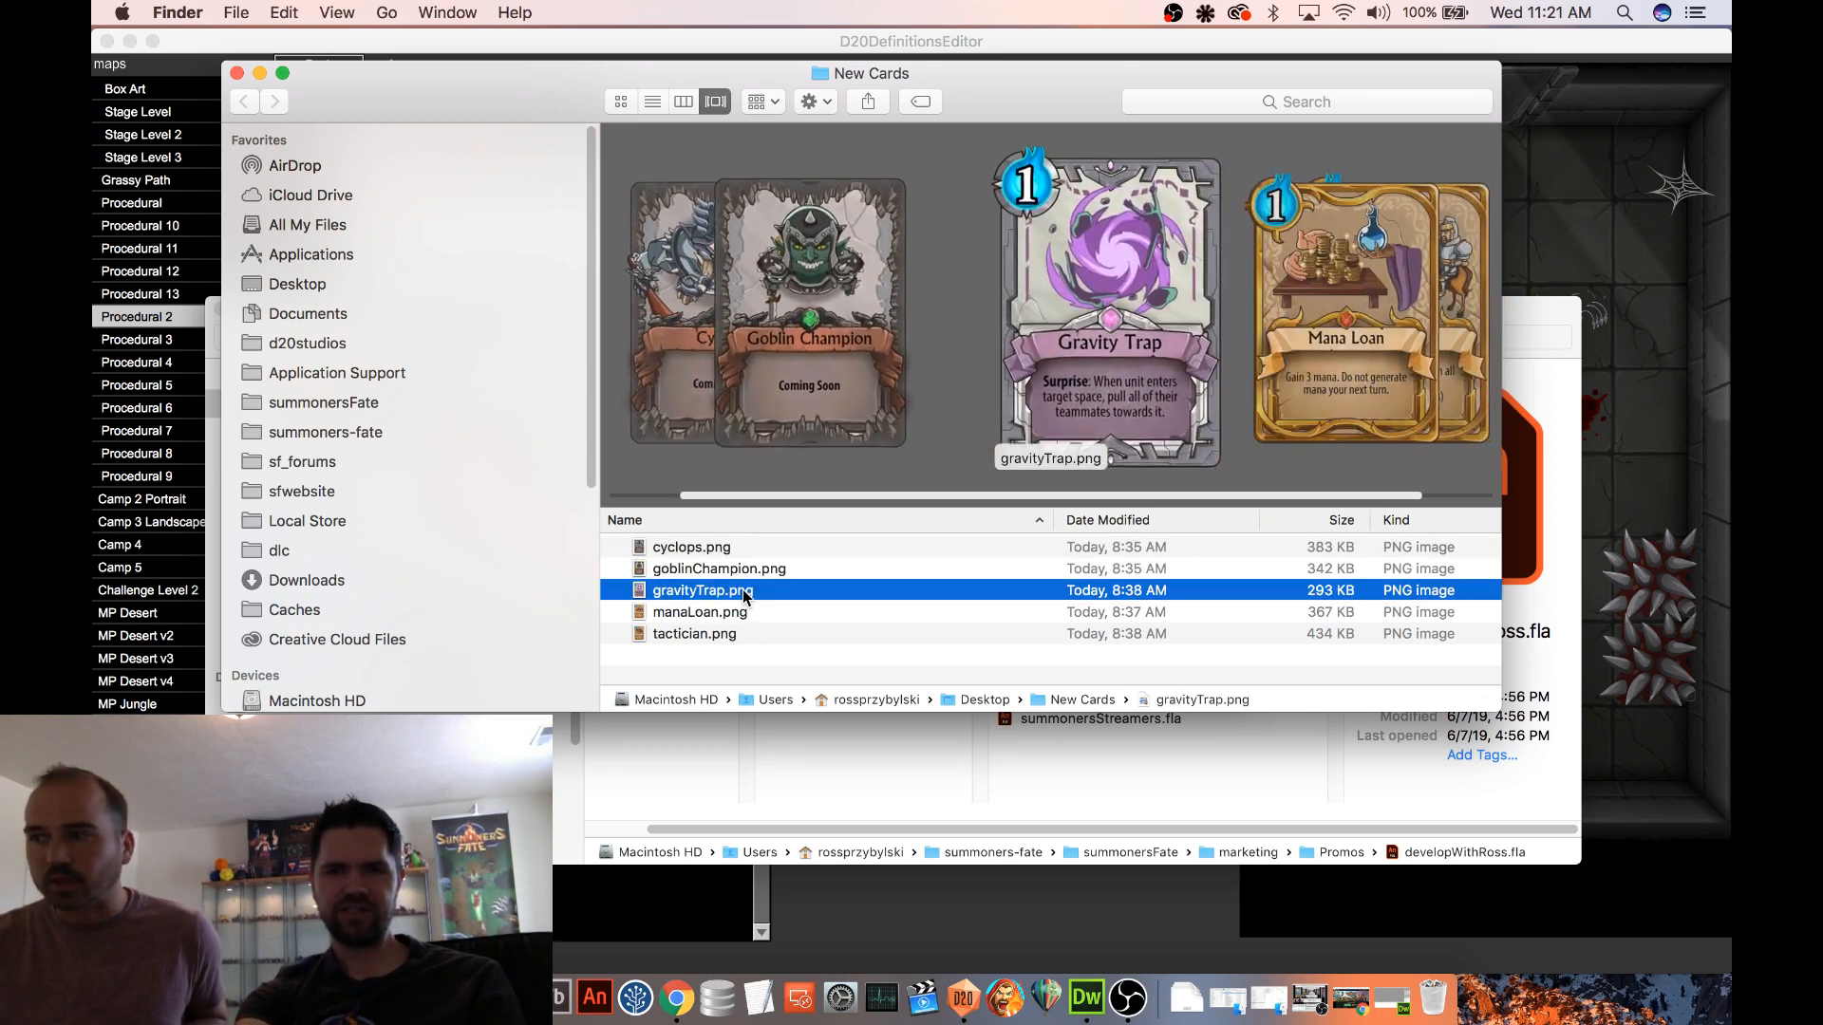
key("Down")
key("Up")
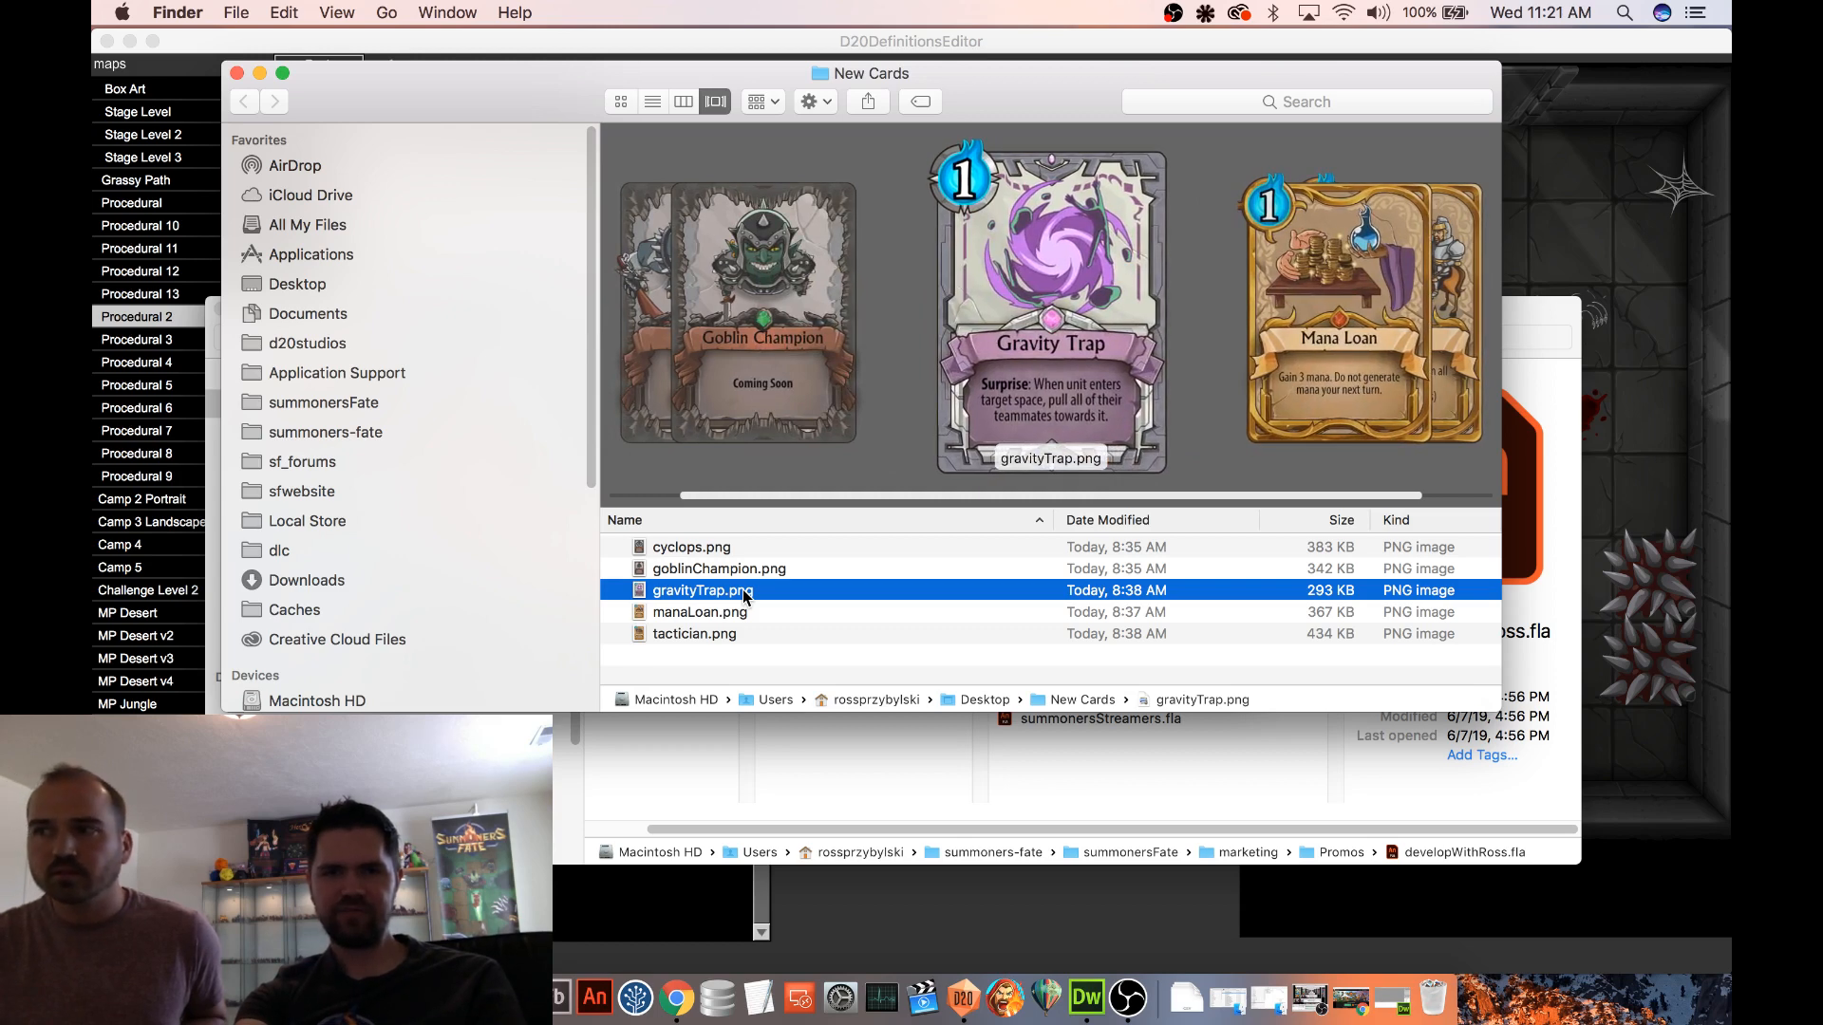
key("Up")
key("Up")
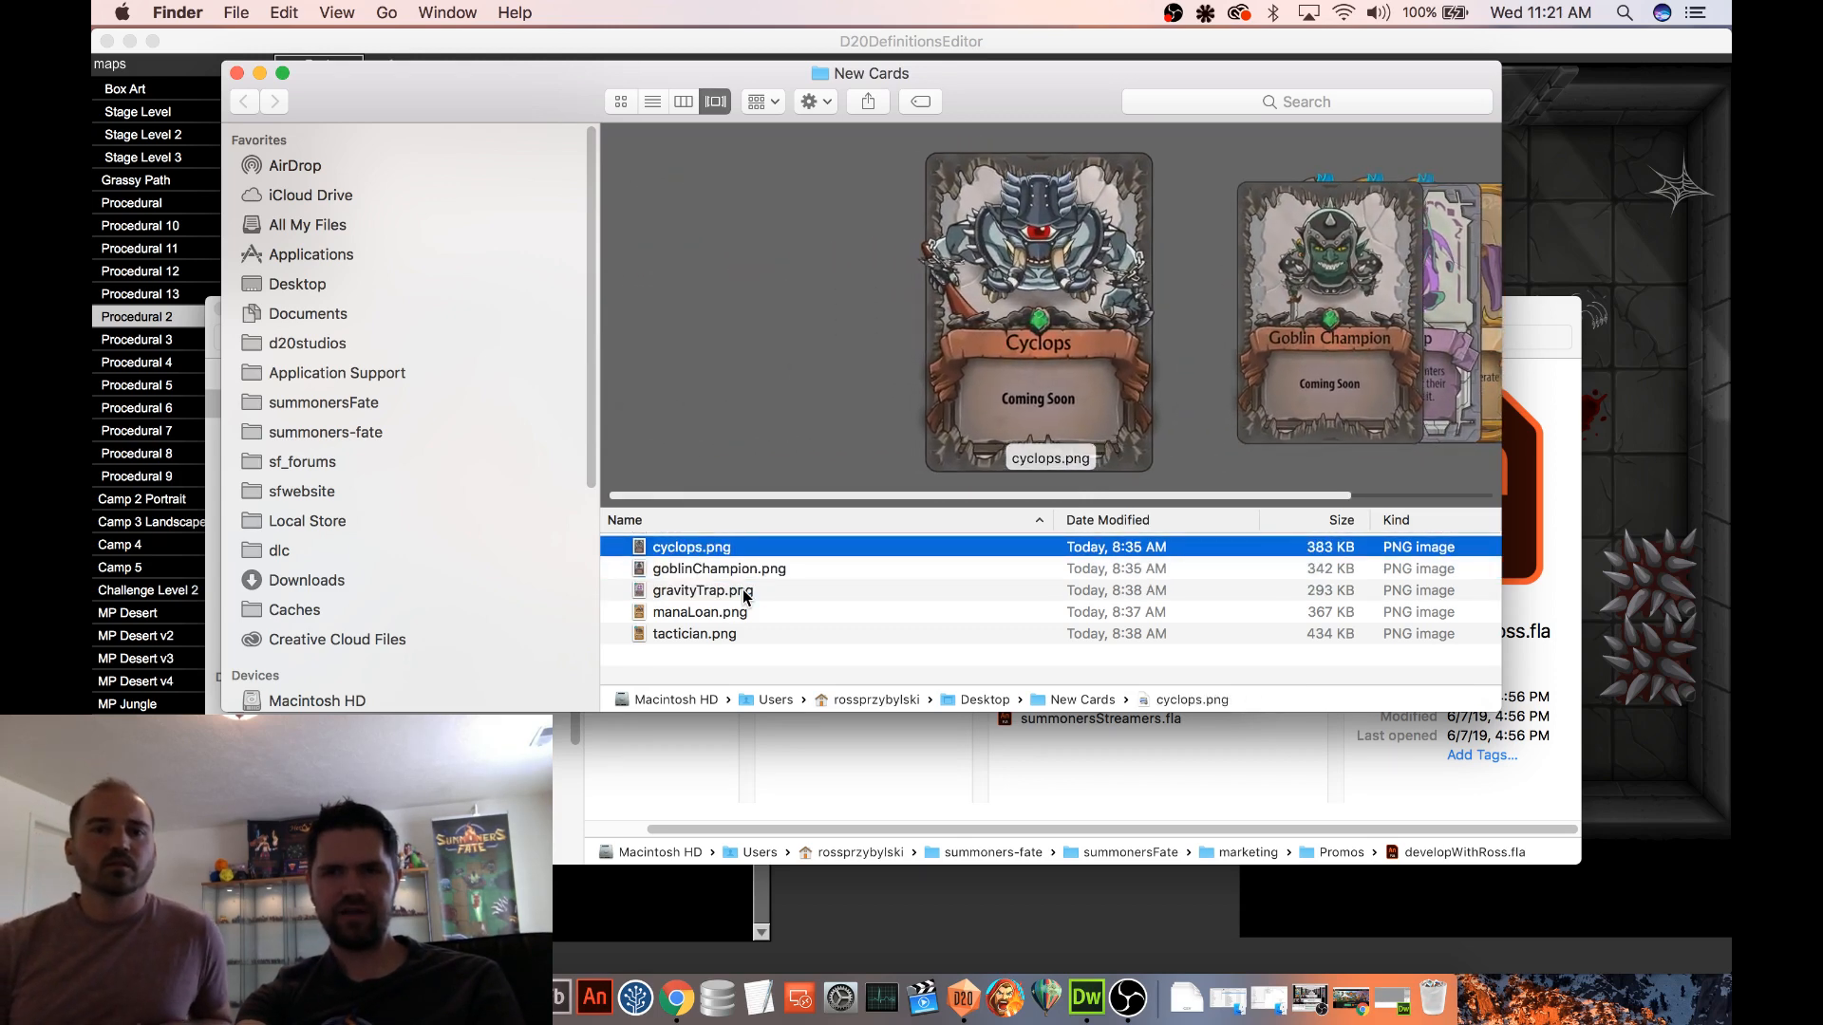
key("Down")
key("Down")
key("Down")
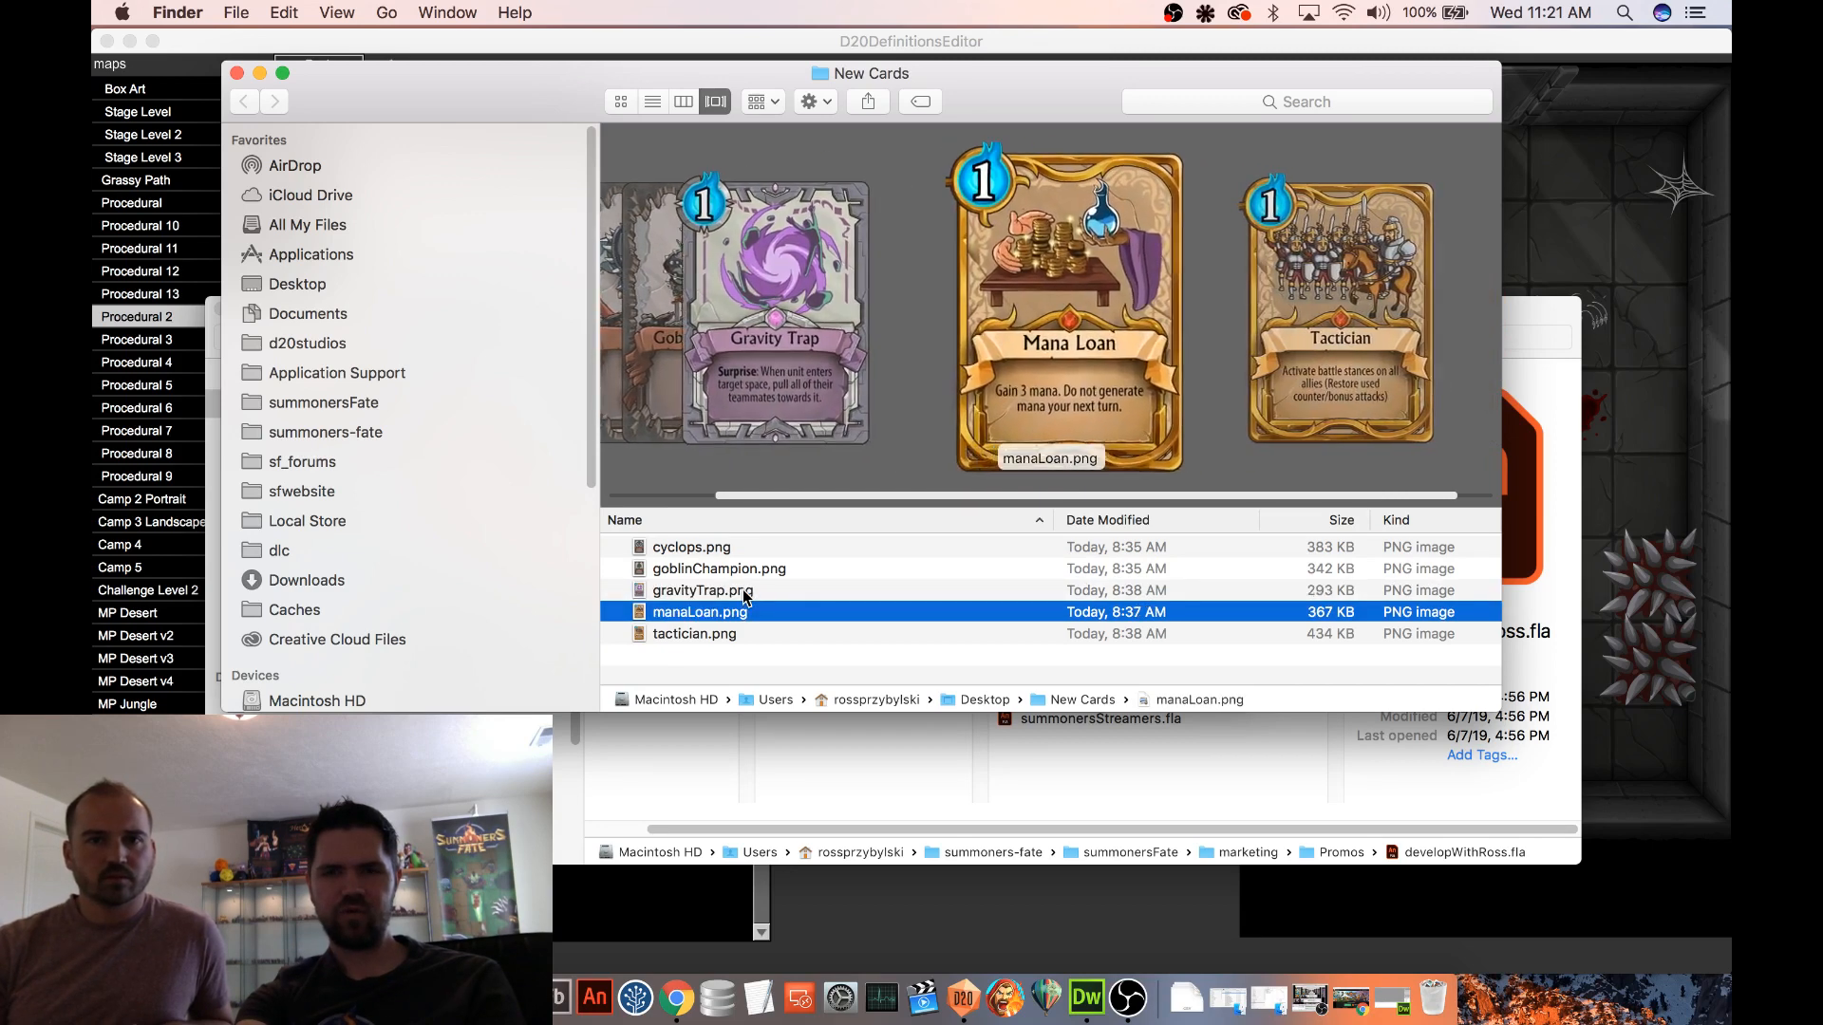
key("Down")
key("Up")
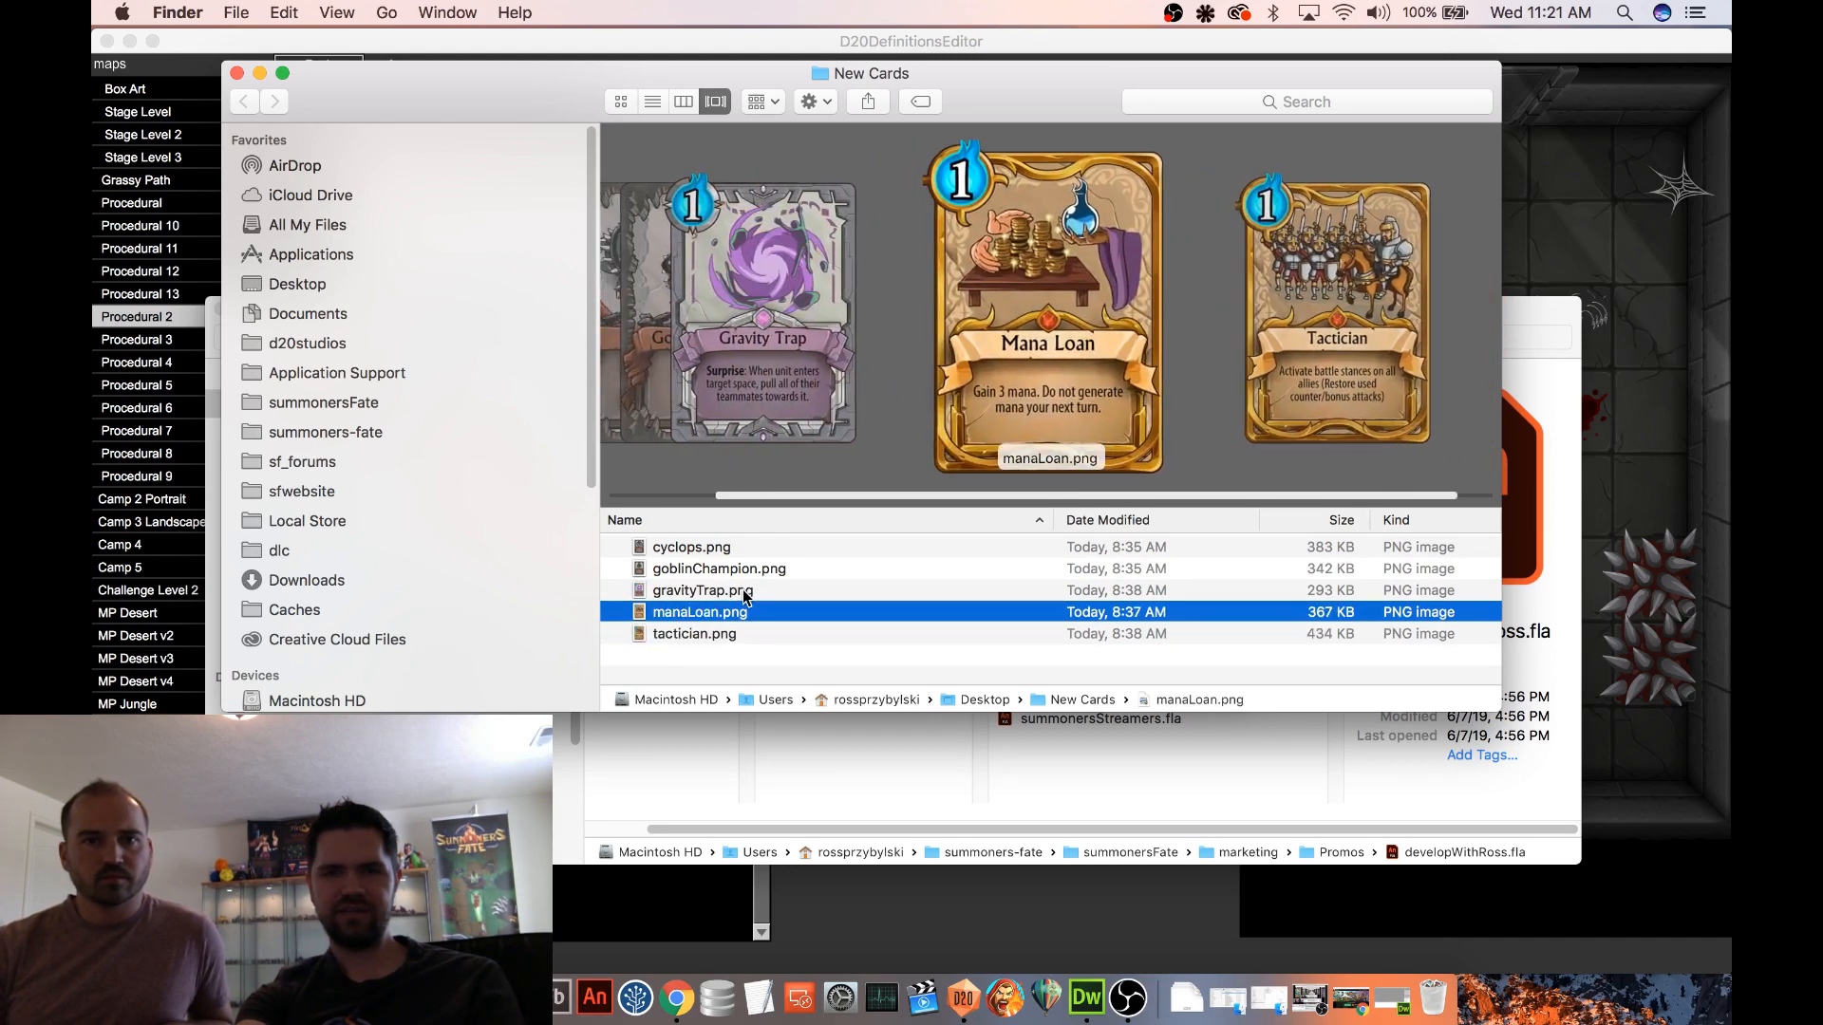
key("Down")
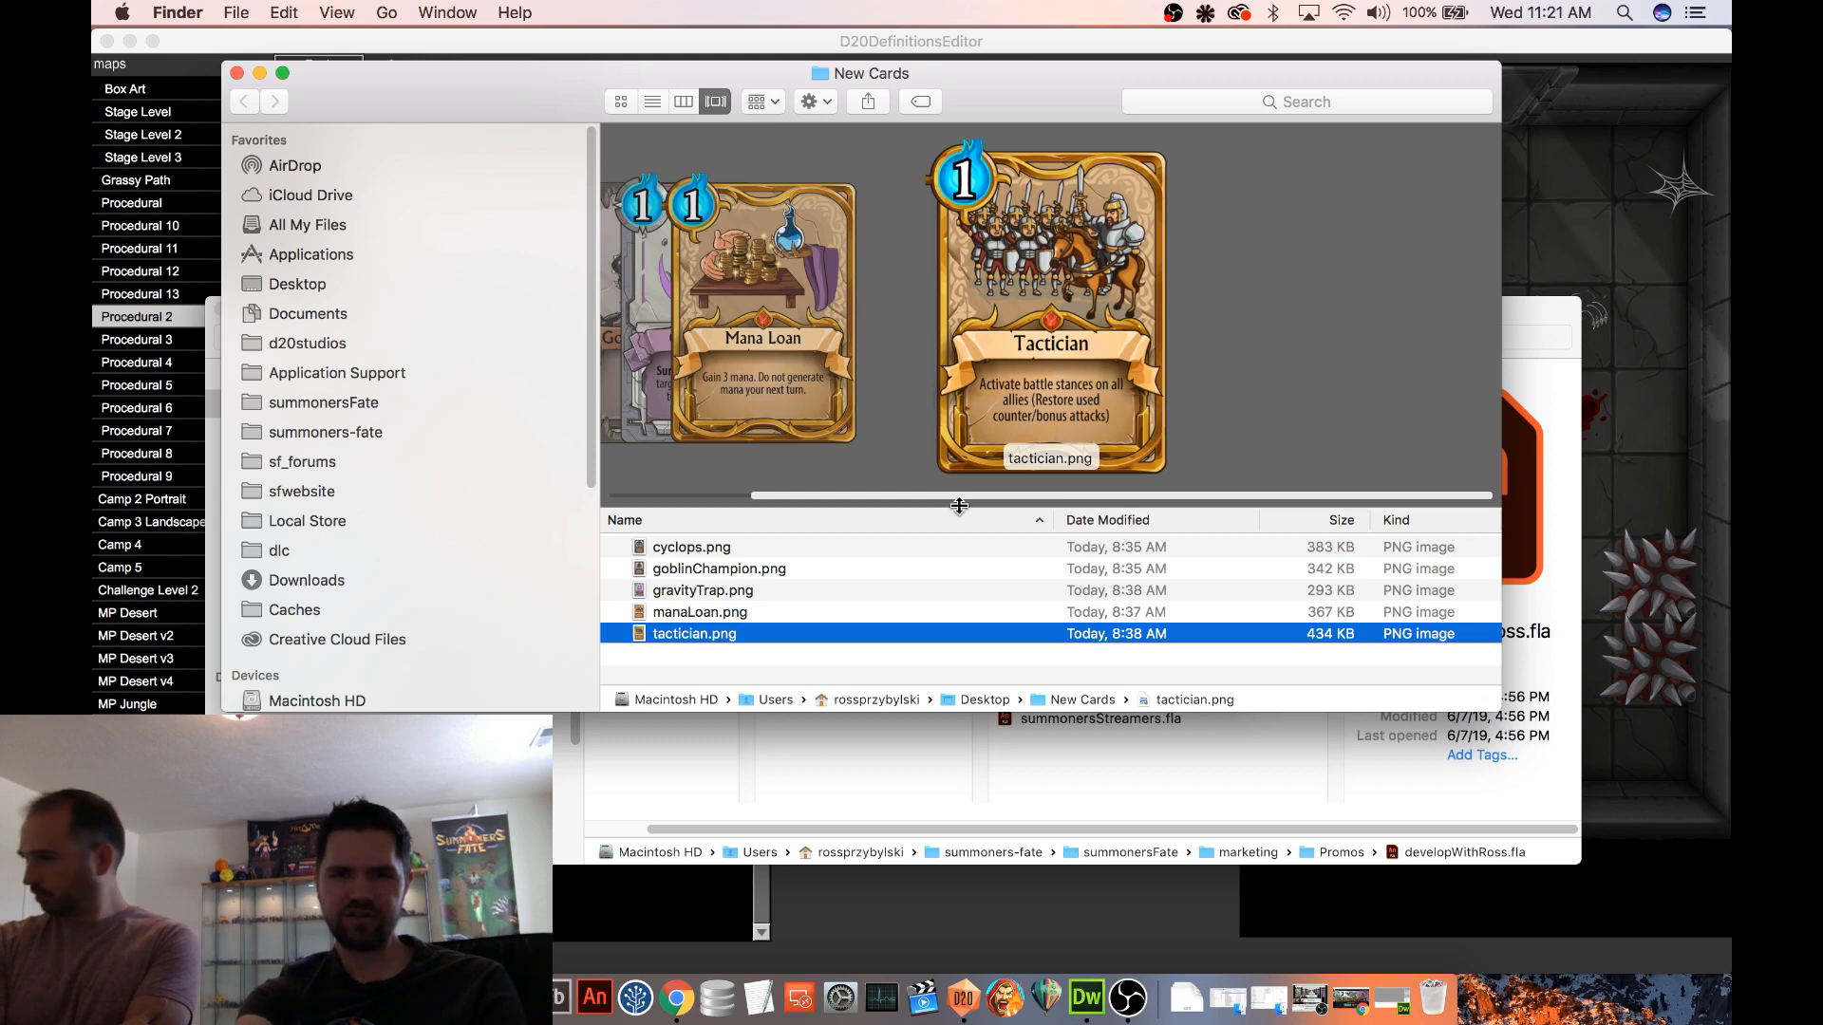
key("Up")
key("Up")
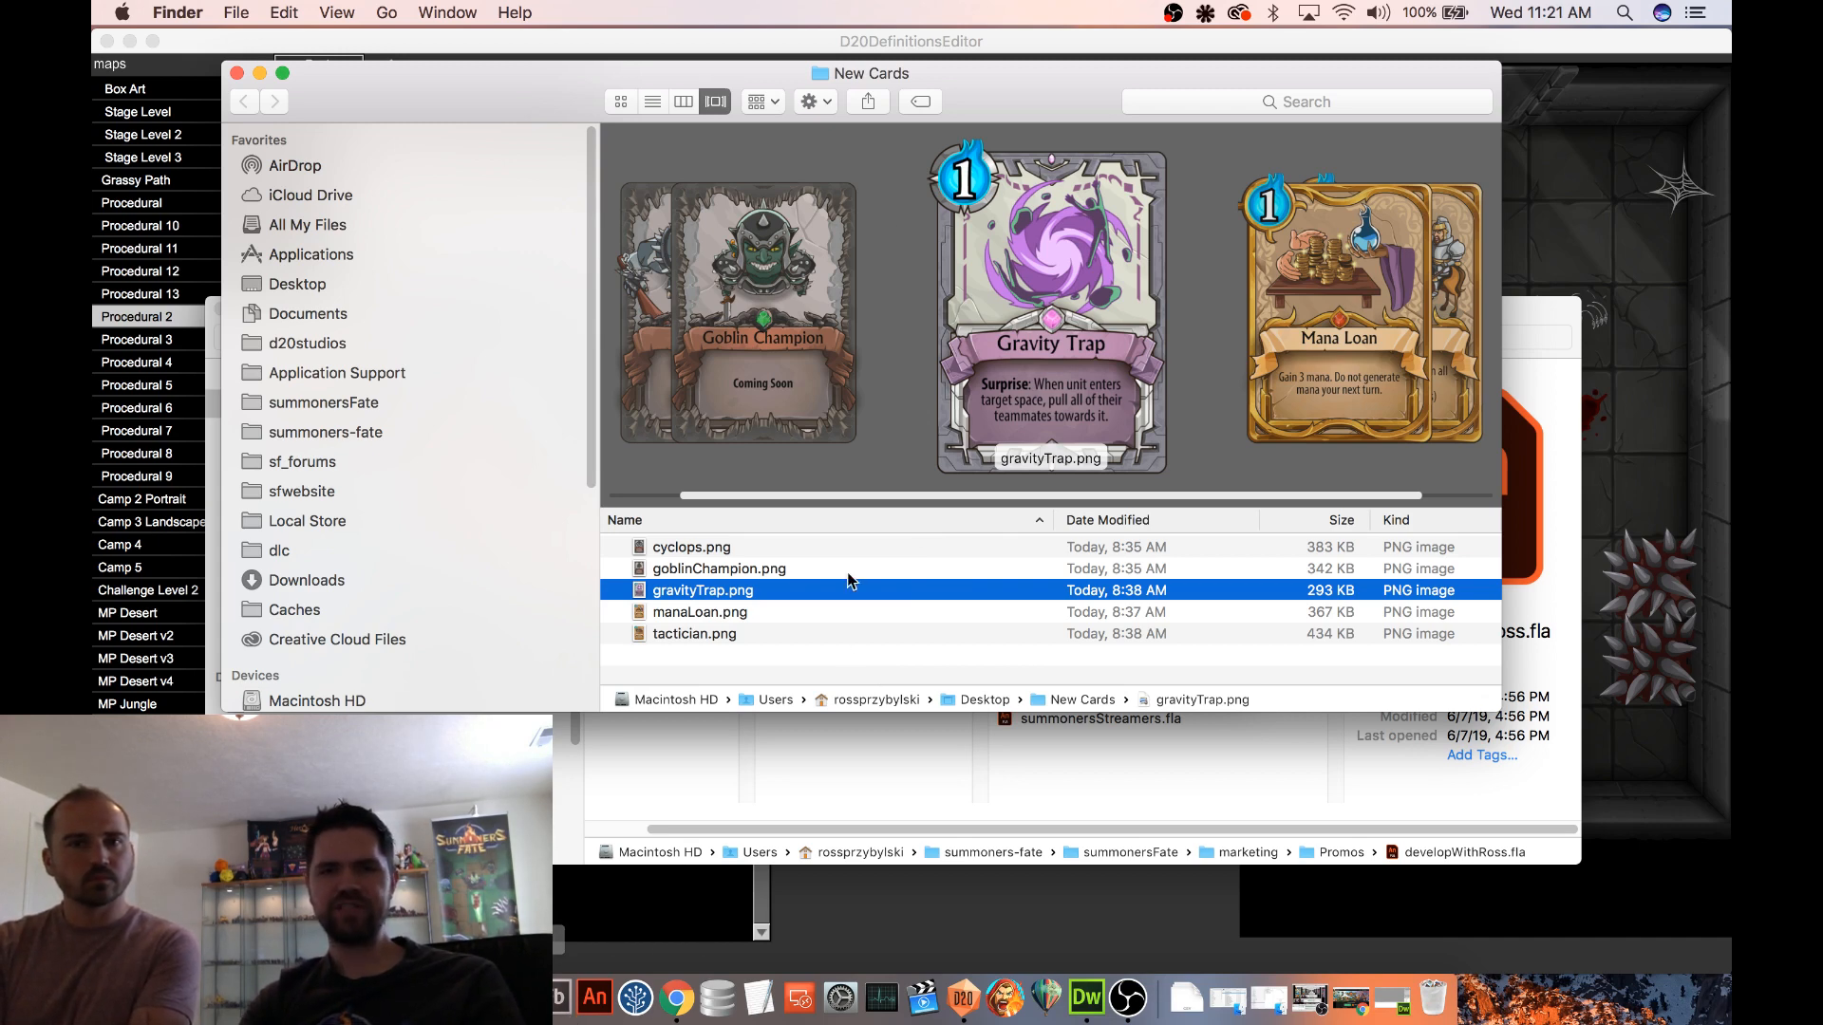
Switch to Notes to read the Gravity Trap design line in the Episode 20 note, and return to the New Cards folder
key("super+Tab")
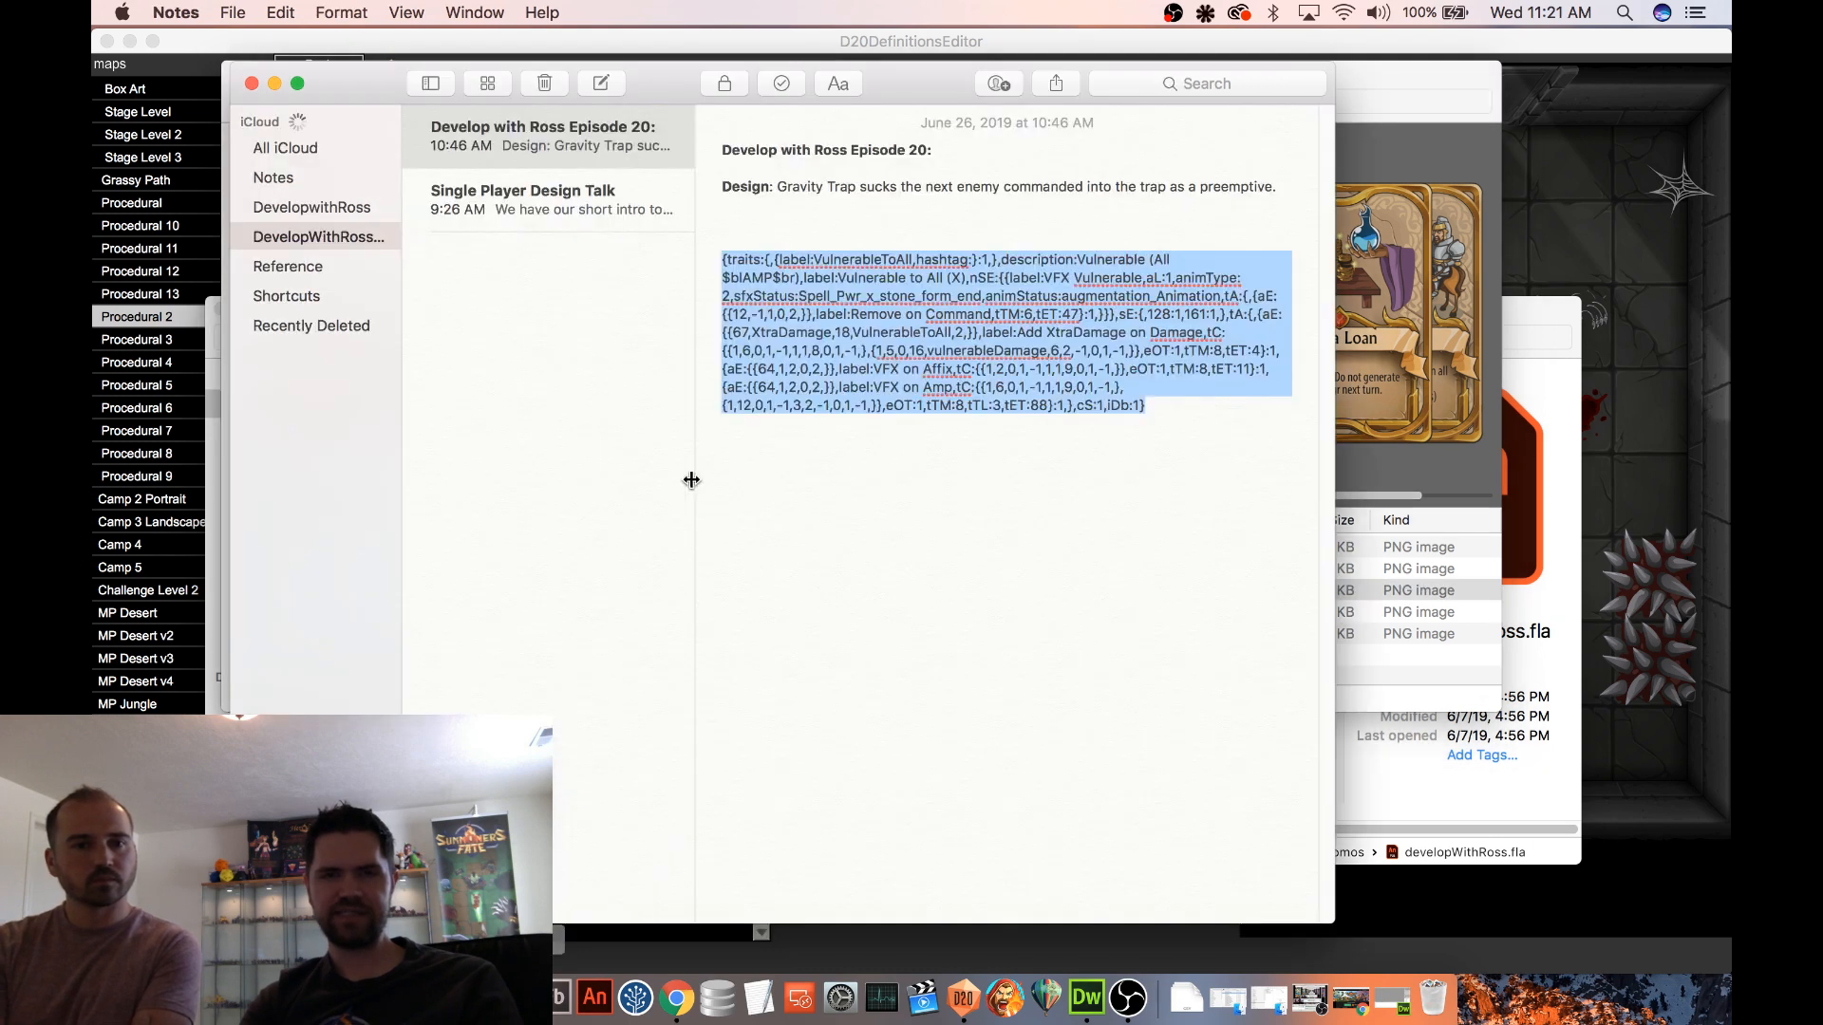
left_click(858, 247)
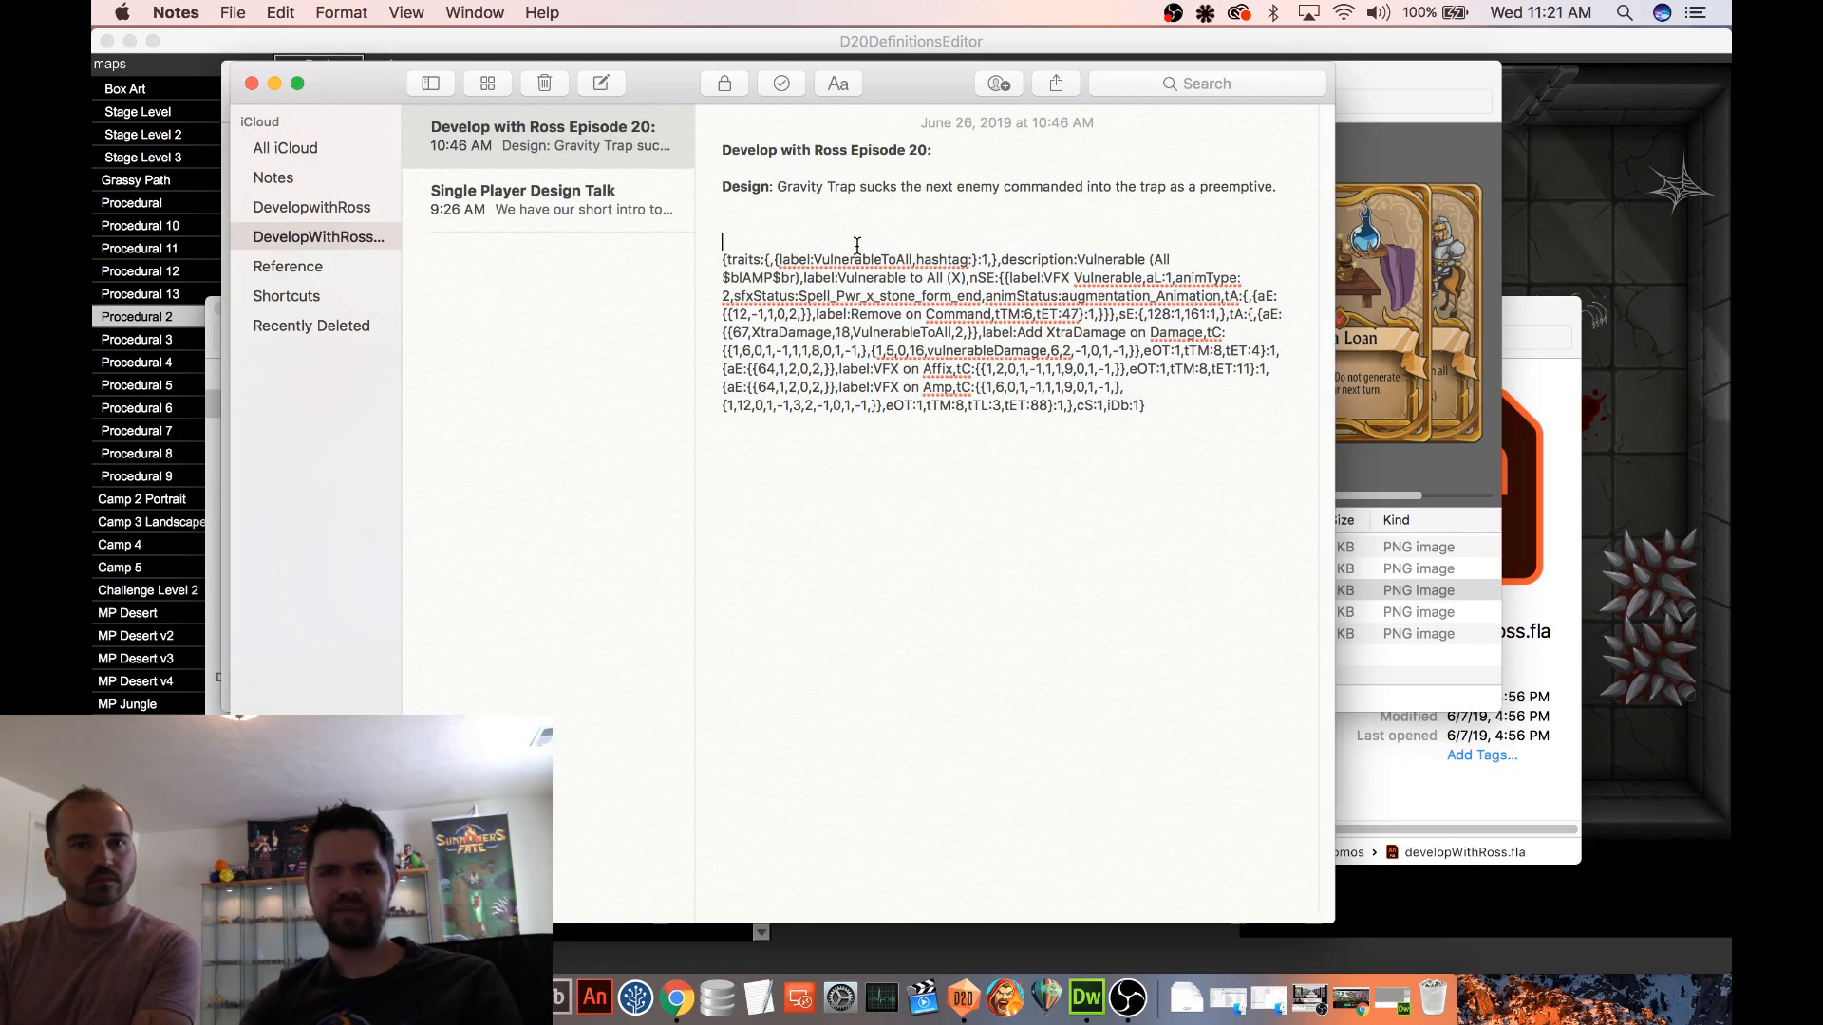
left_click(817, 190)
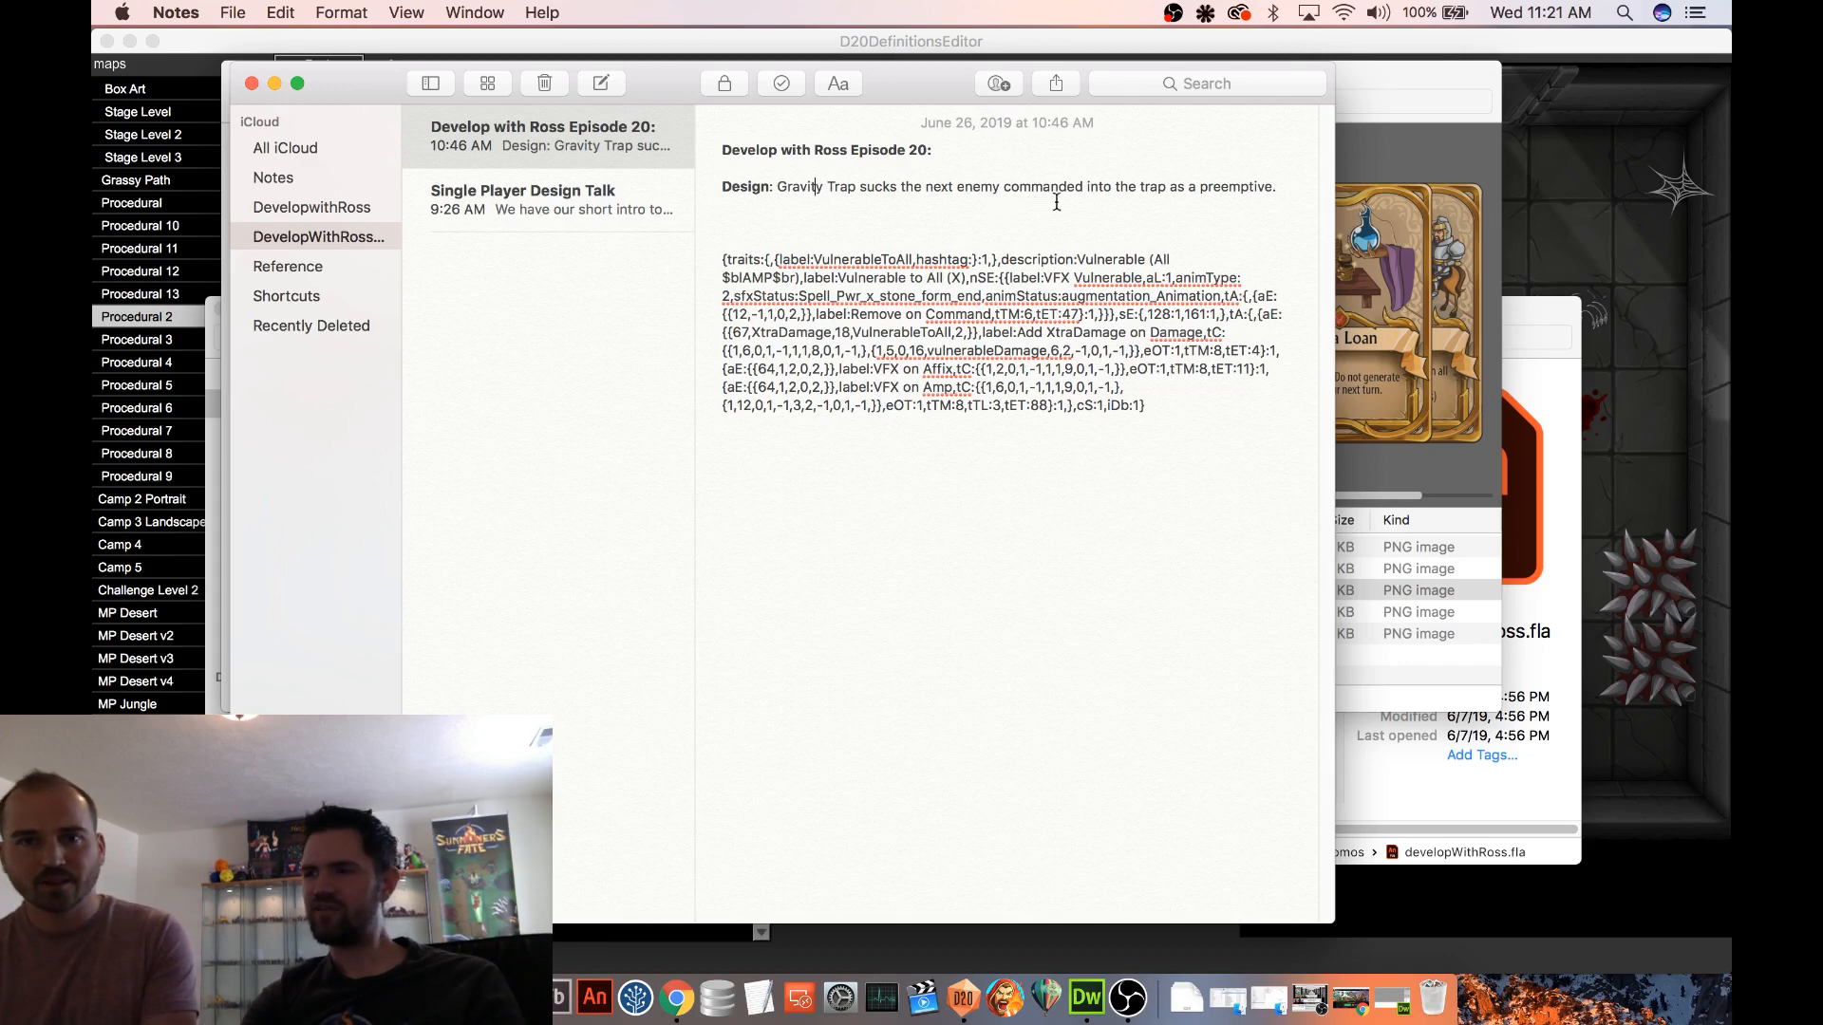
left_click(1416, 76)
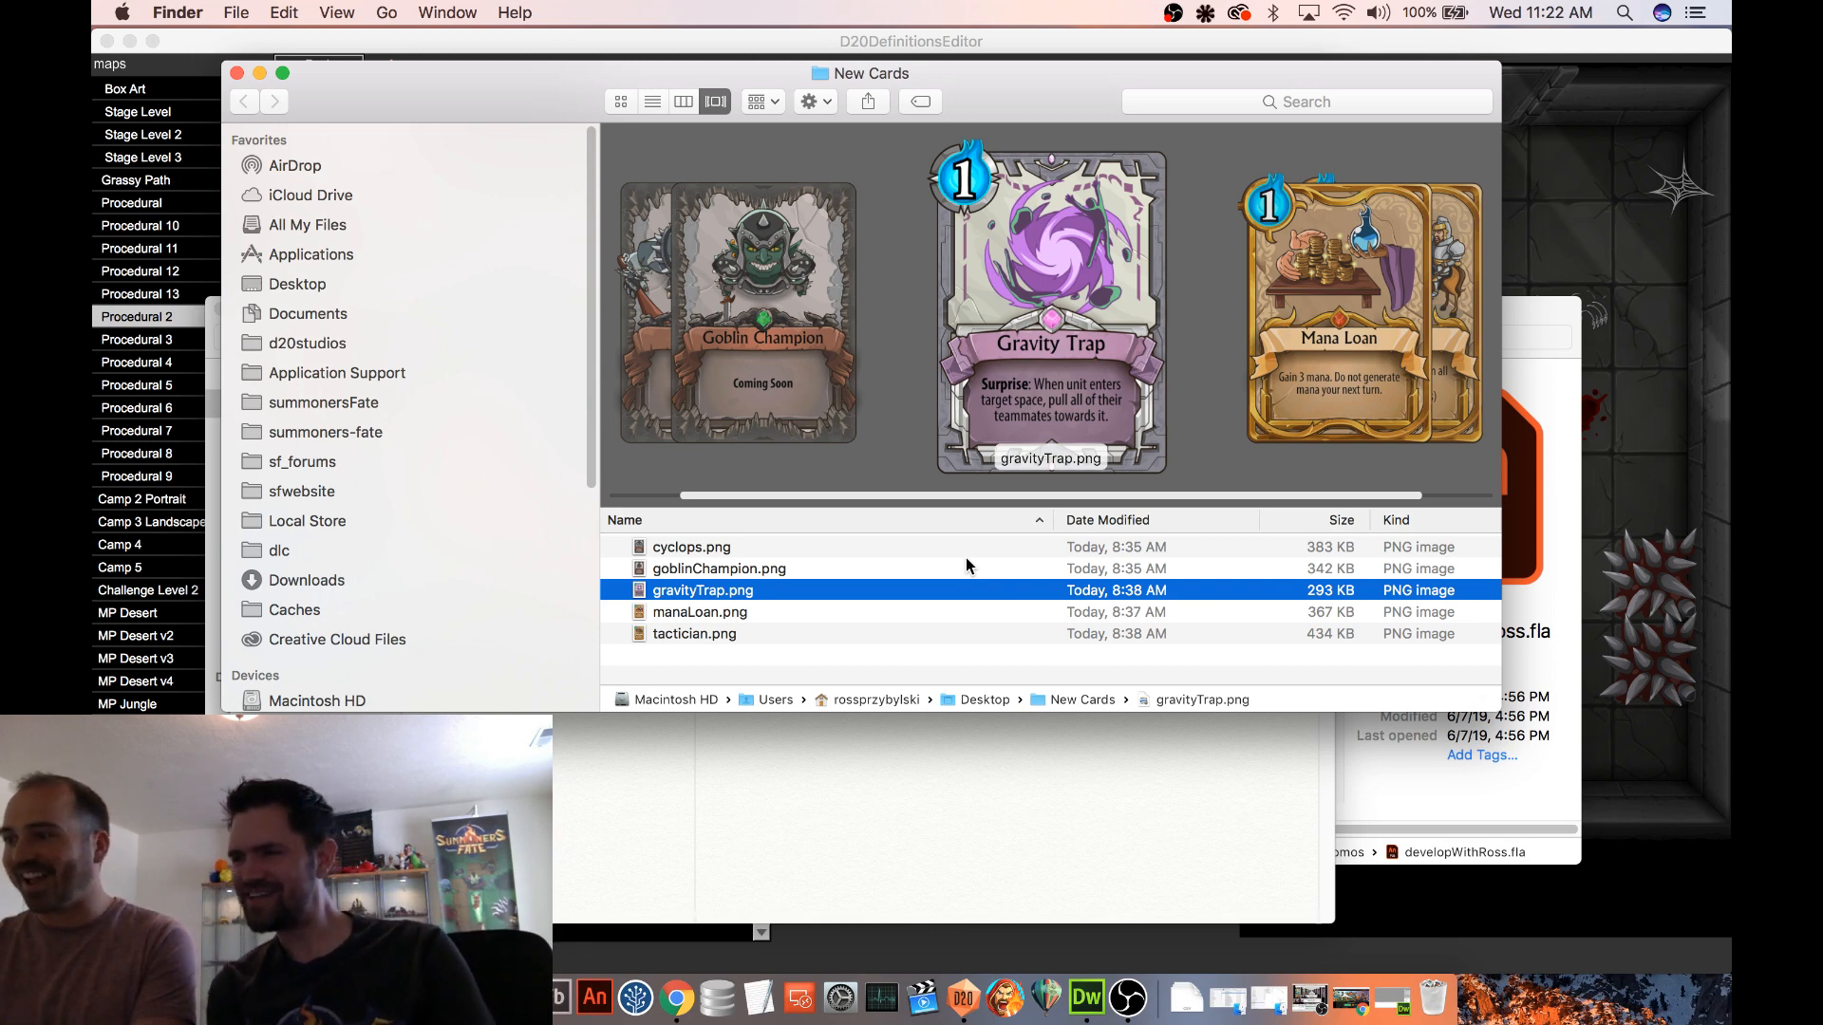
Switch to D20DefinitionsEditor and replace Dispel Magic with one [ Non-Func ]Gravity Trap in the Episode 20 deck
left_click(1650, 41)
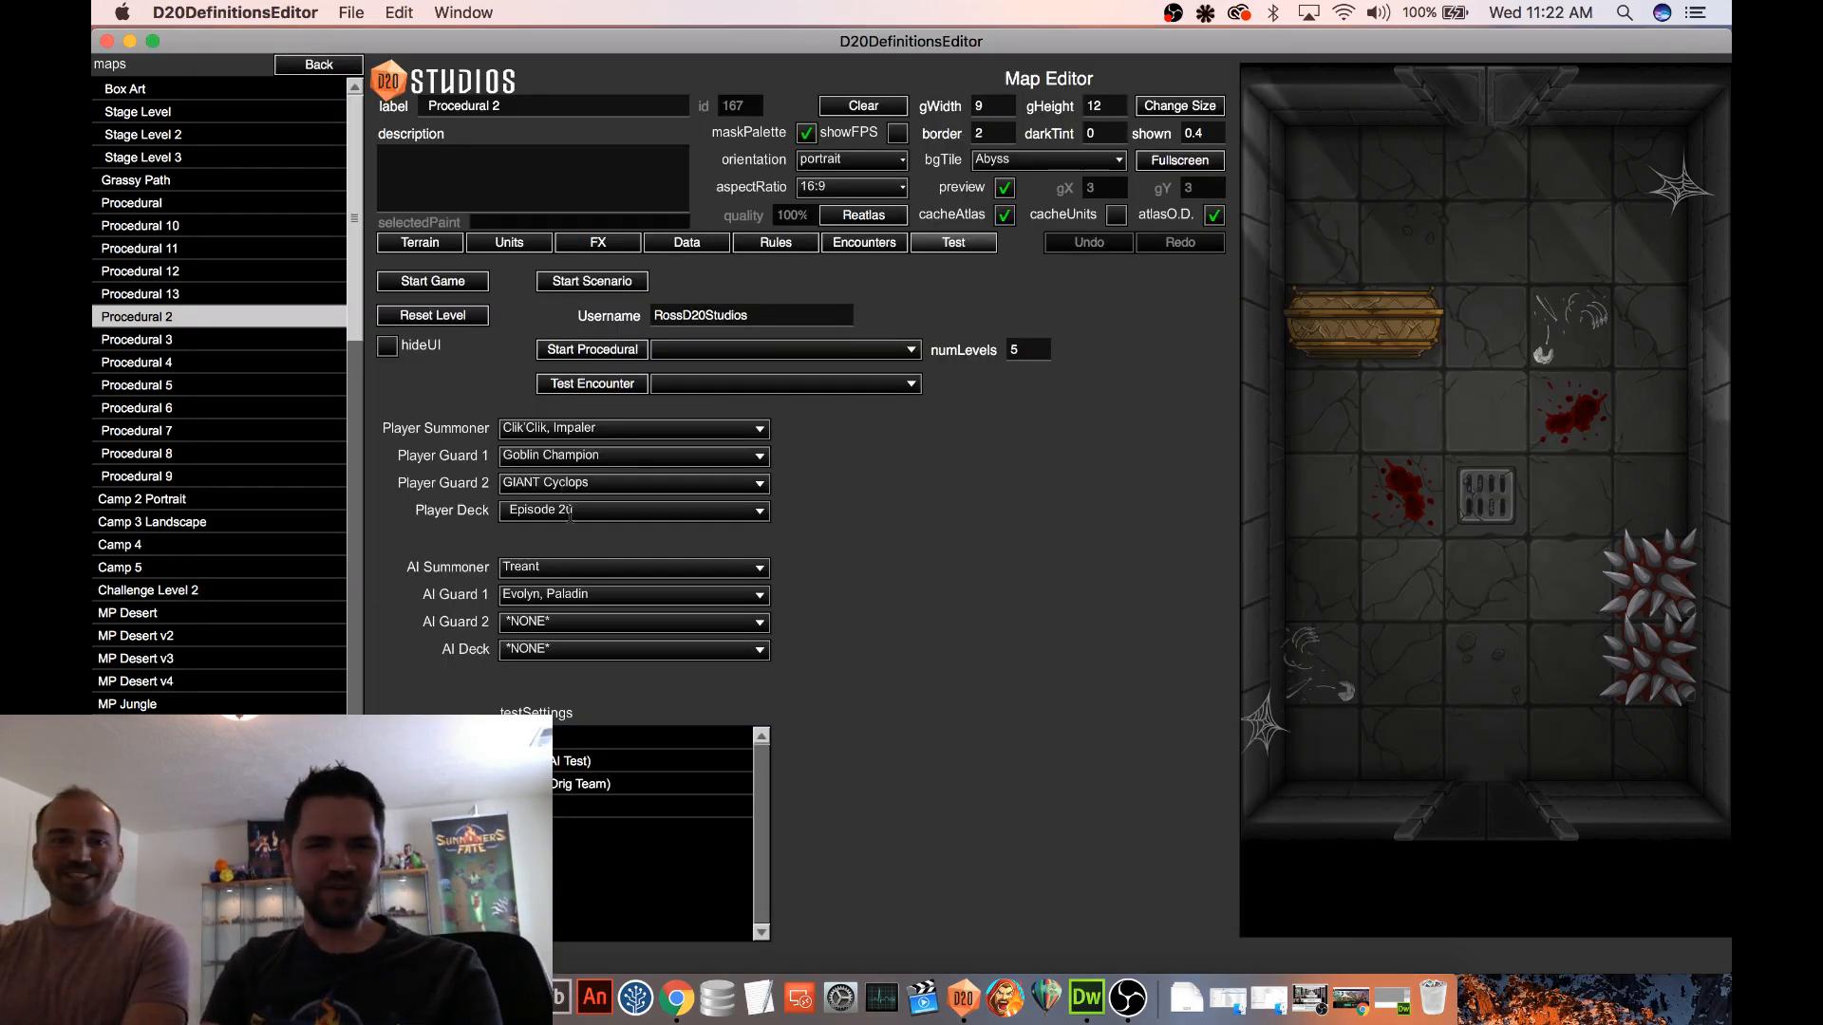
left_click(318, 65)
left_click(178, 109)
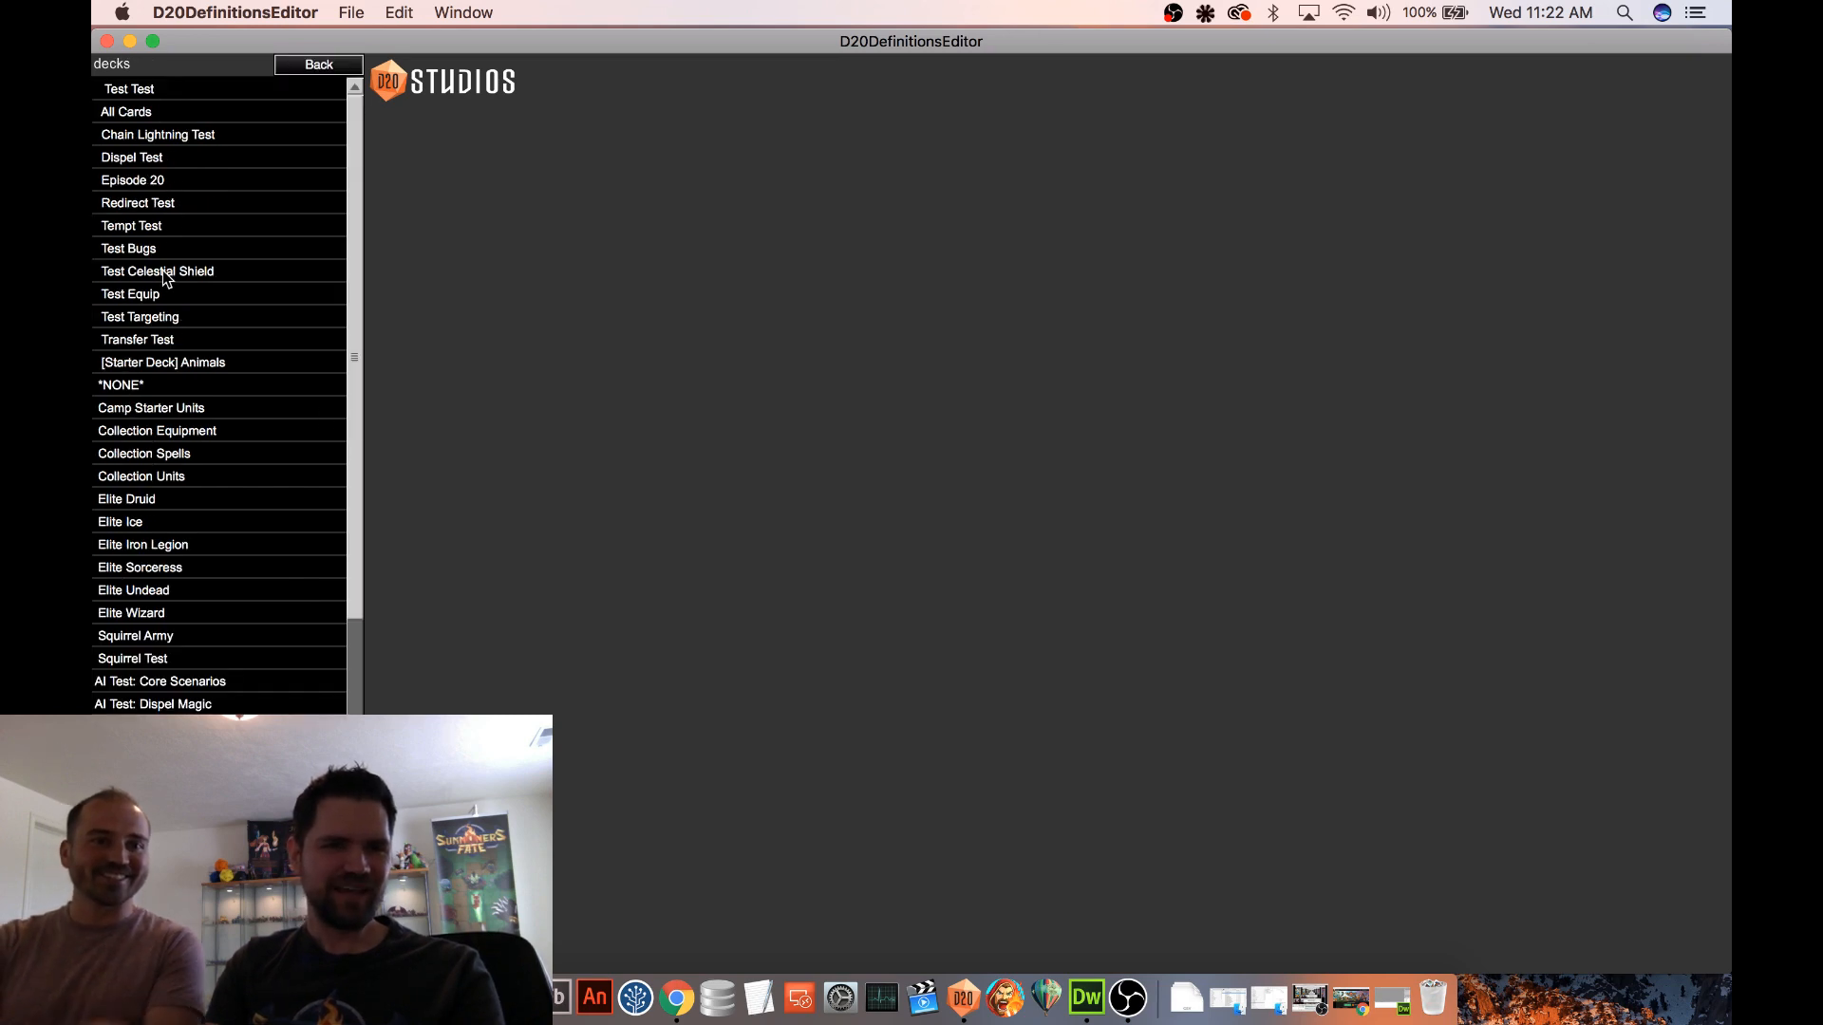
left_click(189, 182)
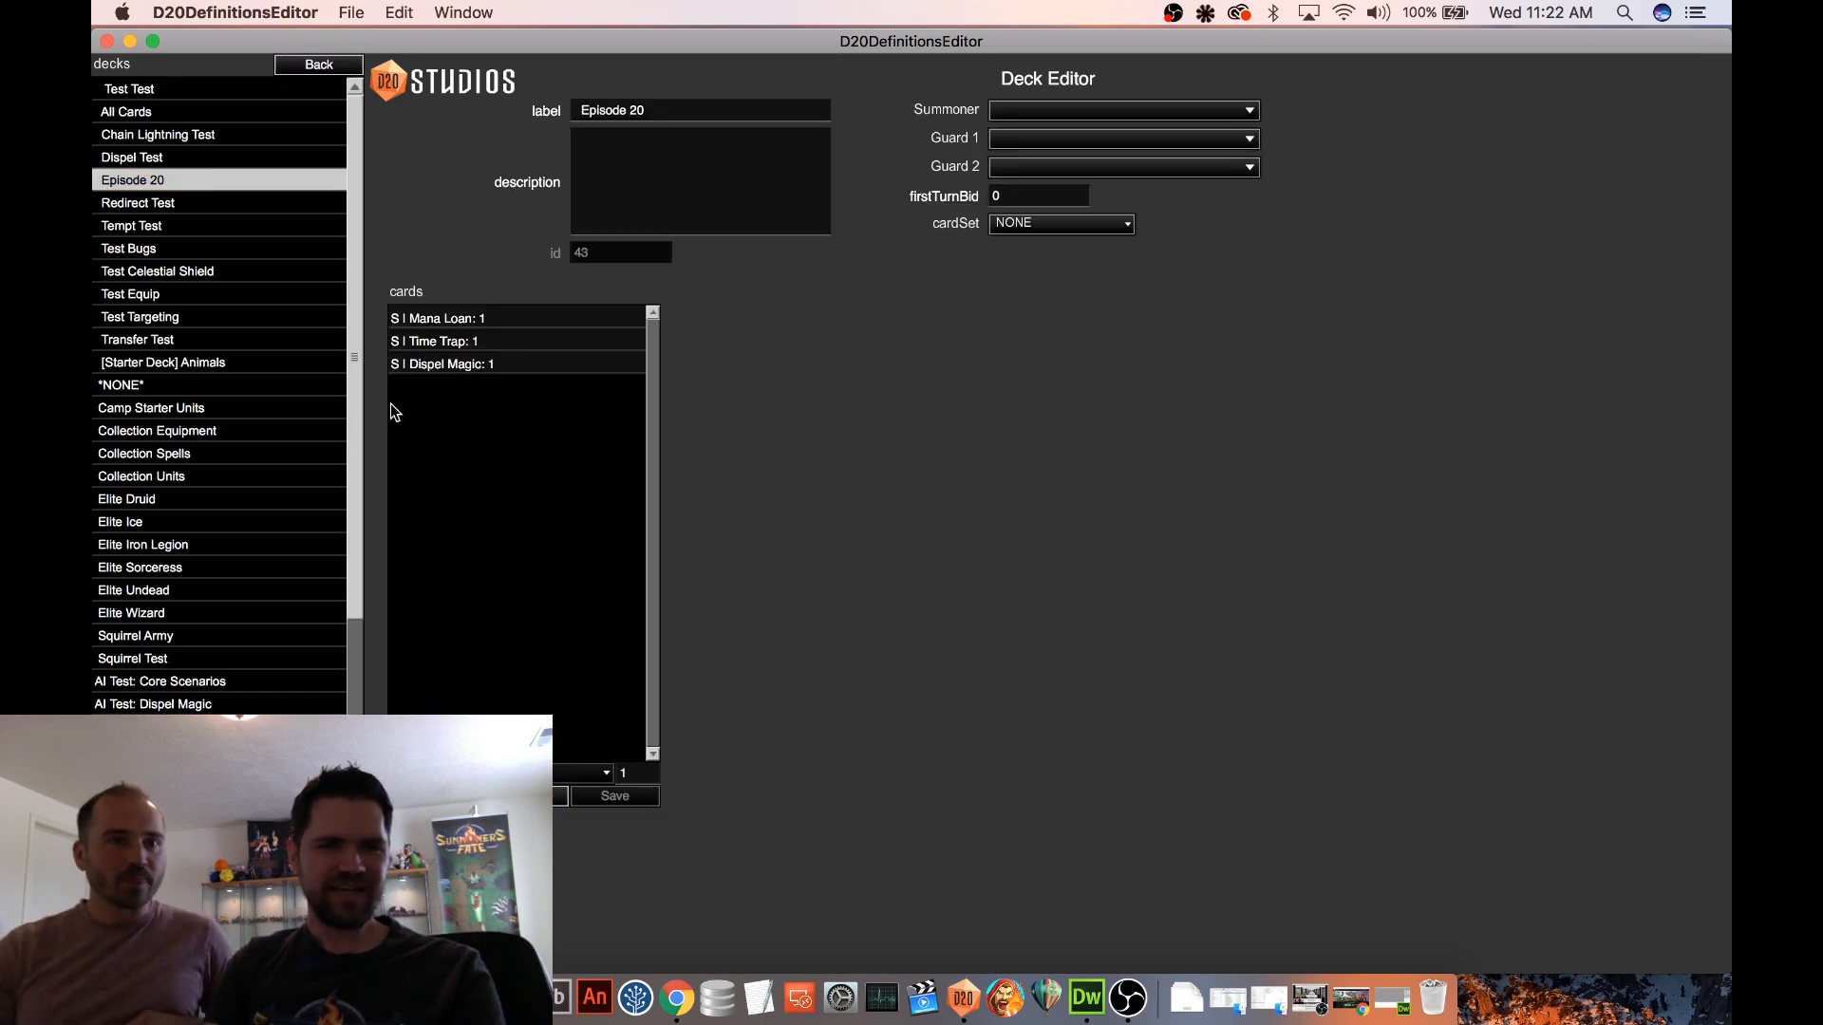
left_click(459, 370)
left_click(503, 774)
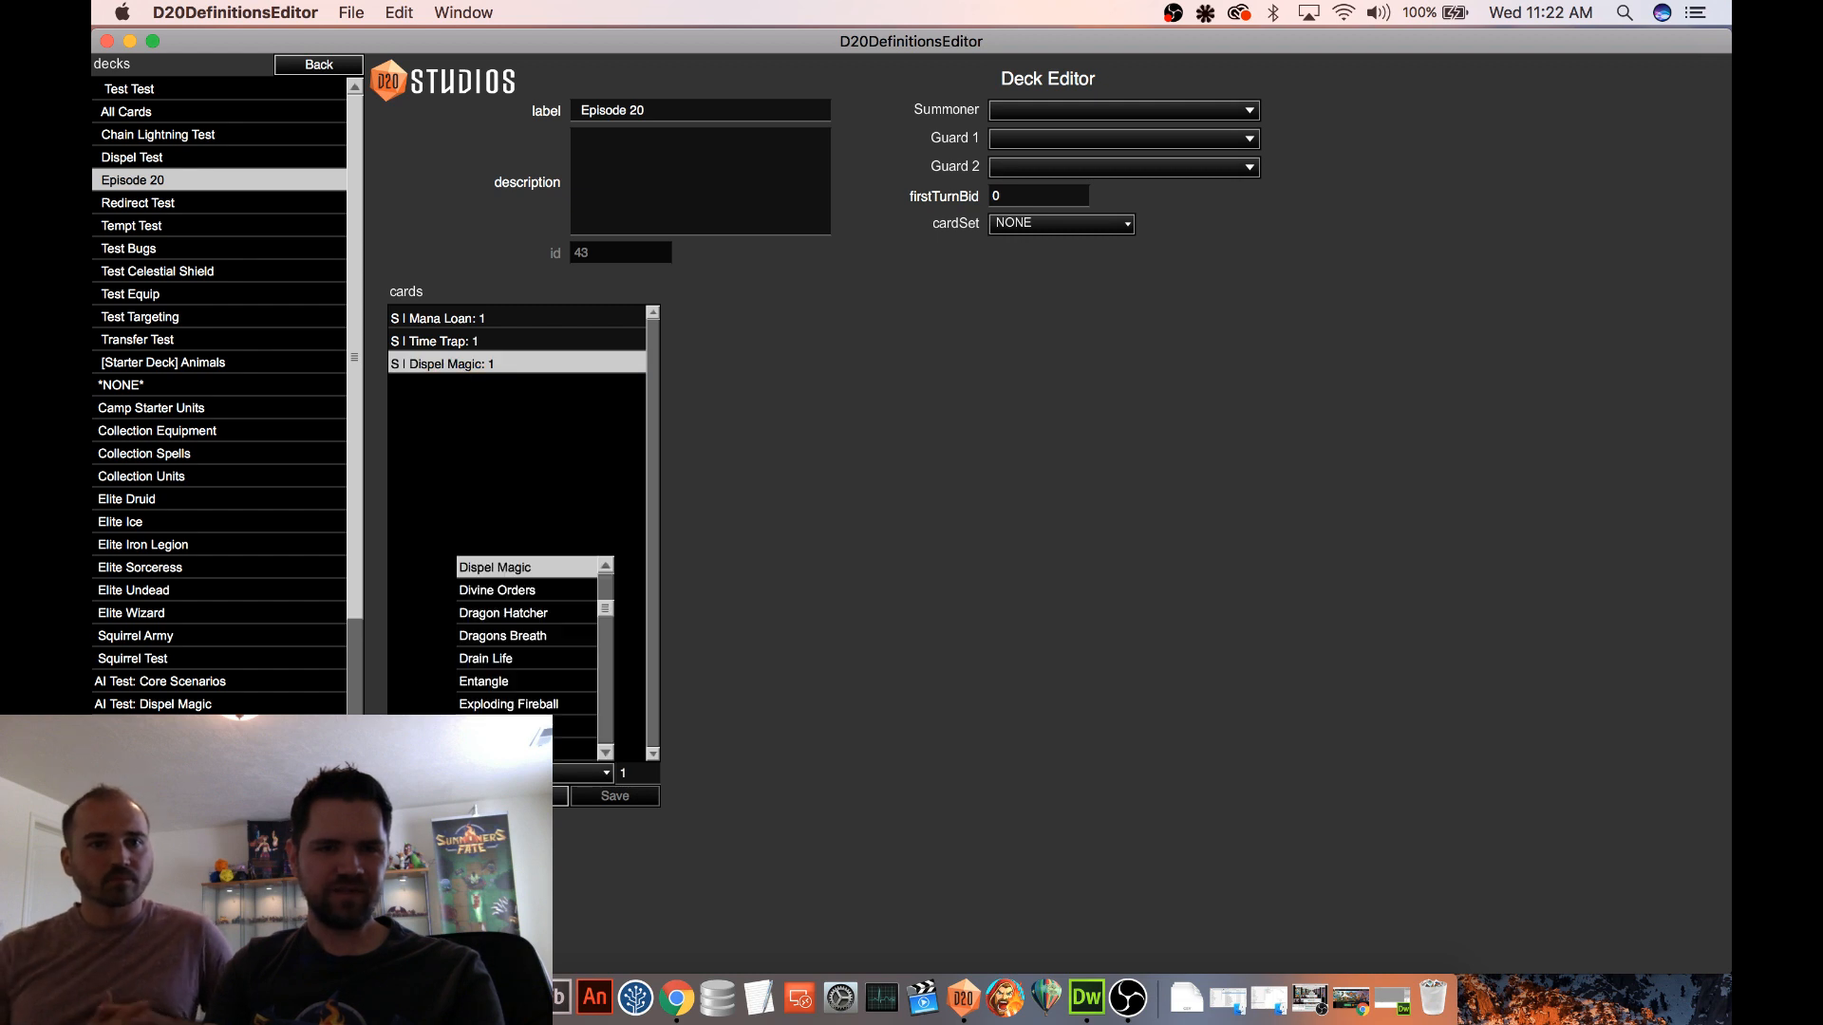
left_click_drag(605, 609, 601, 708)
scroll(588, 702, "up", 5)
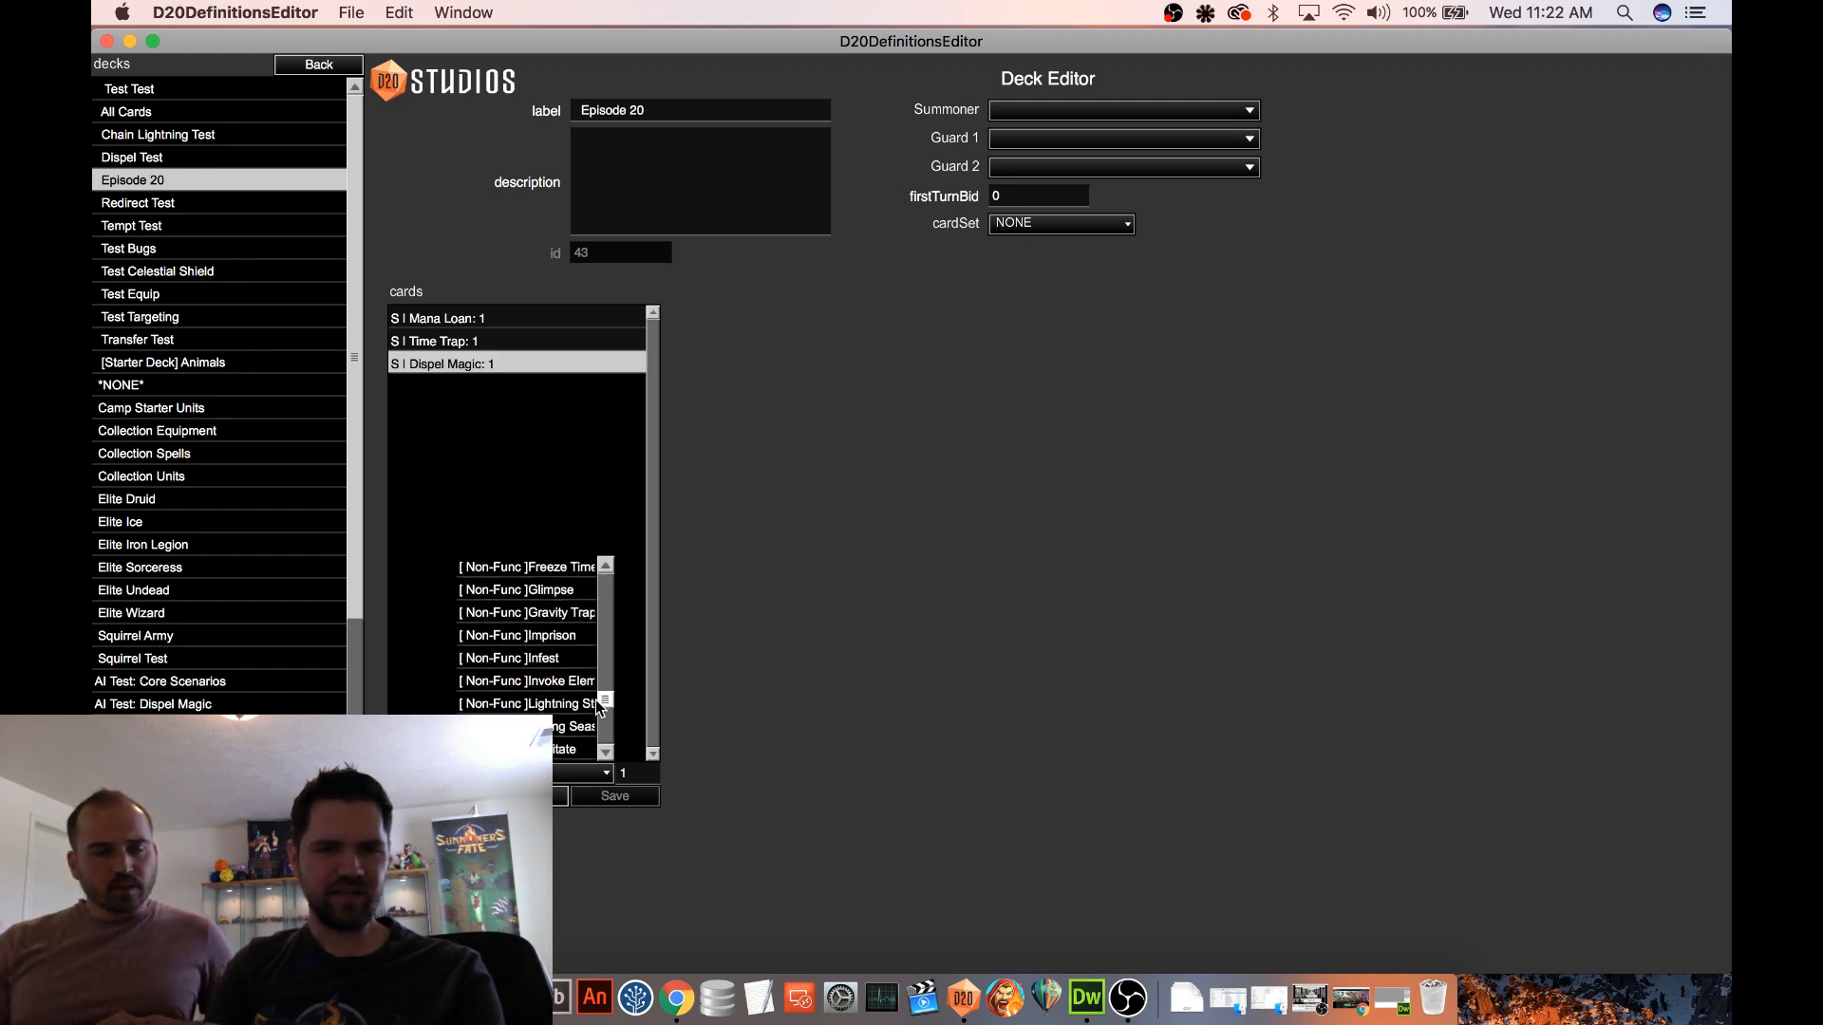
left_click(580, 687)
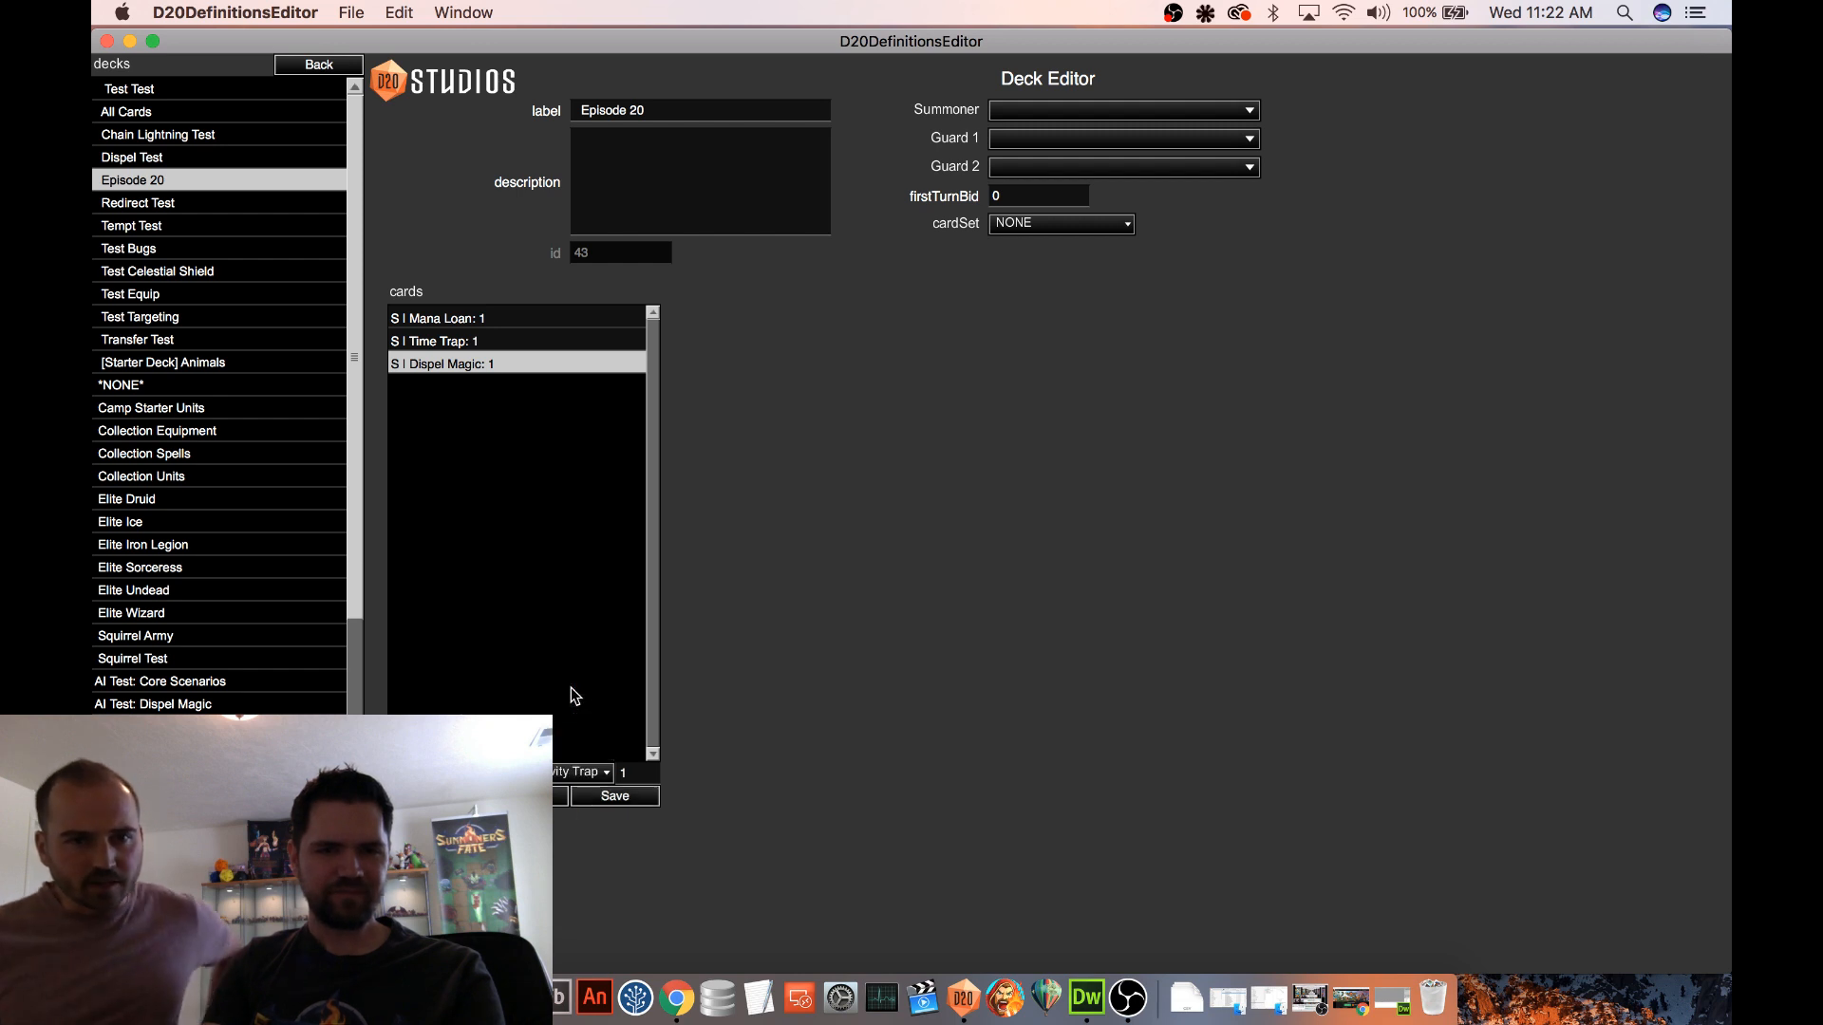
left_click(610, 801)
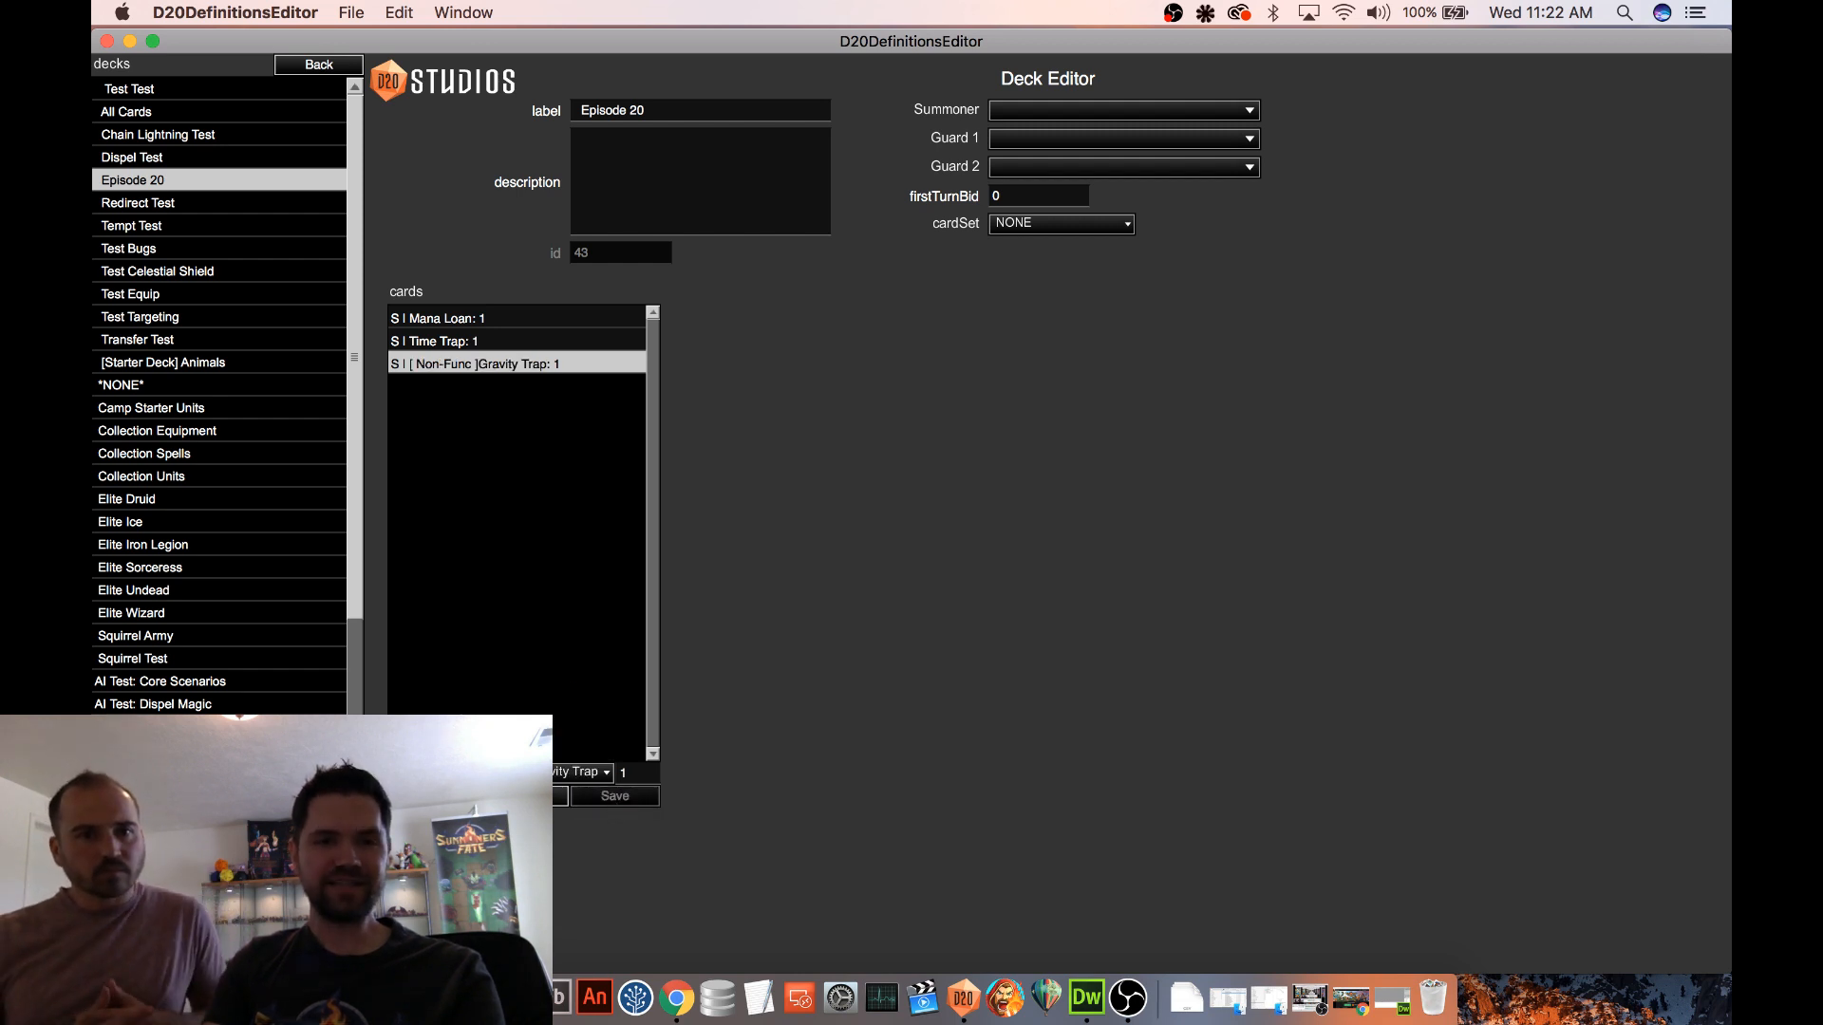
Reopen the Procedural 2 map and start a test battle using the Episode 20 player deck
left_click(323, 64)
left_click(139, 275)
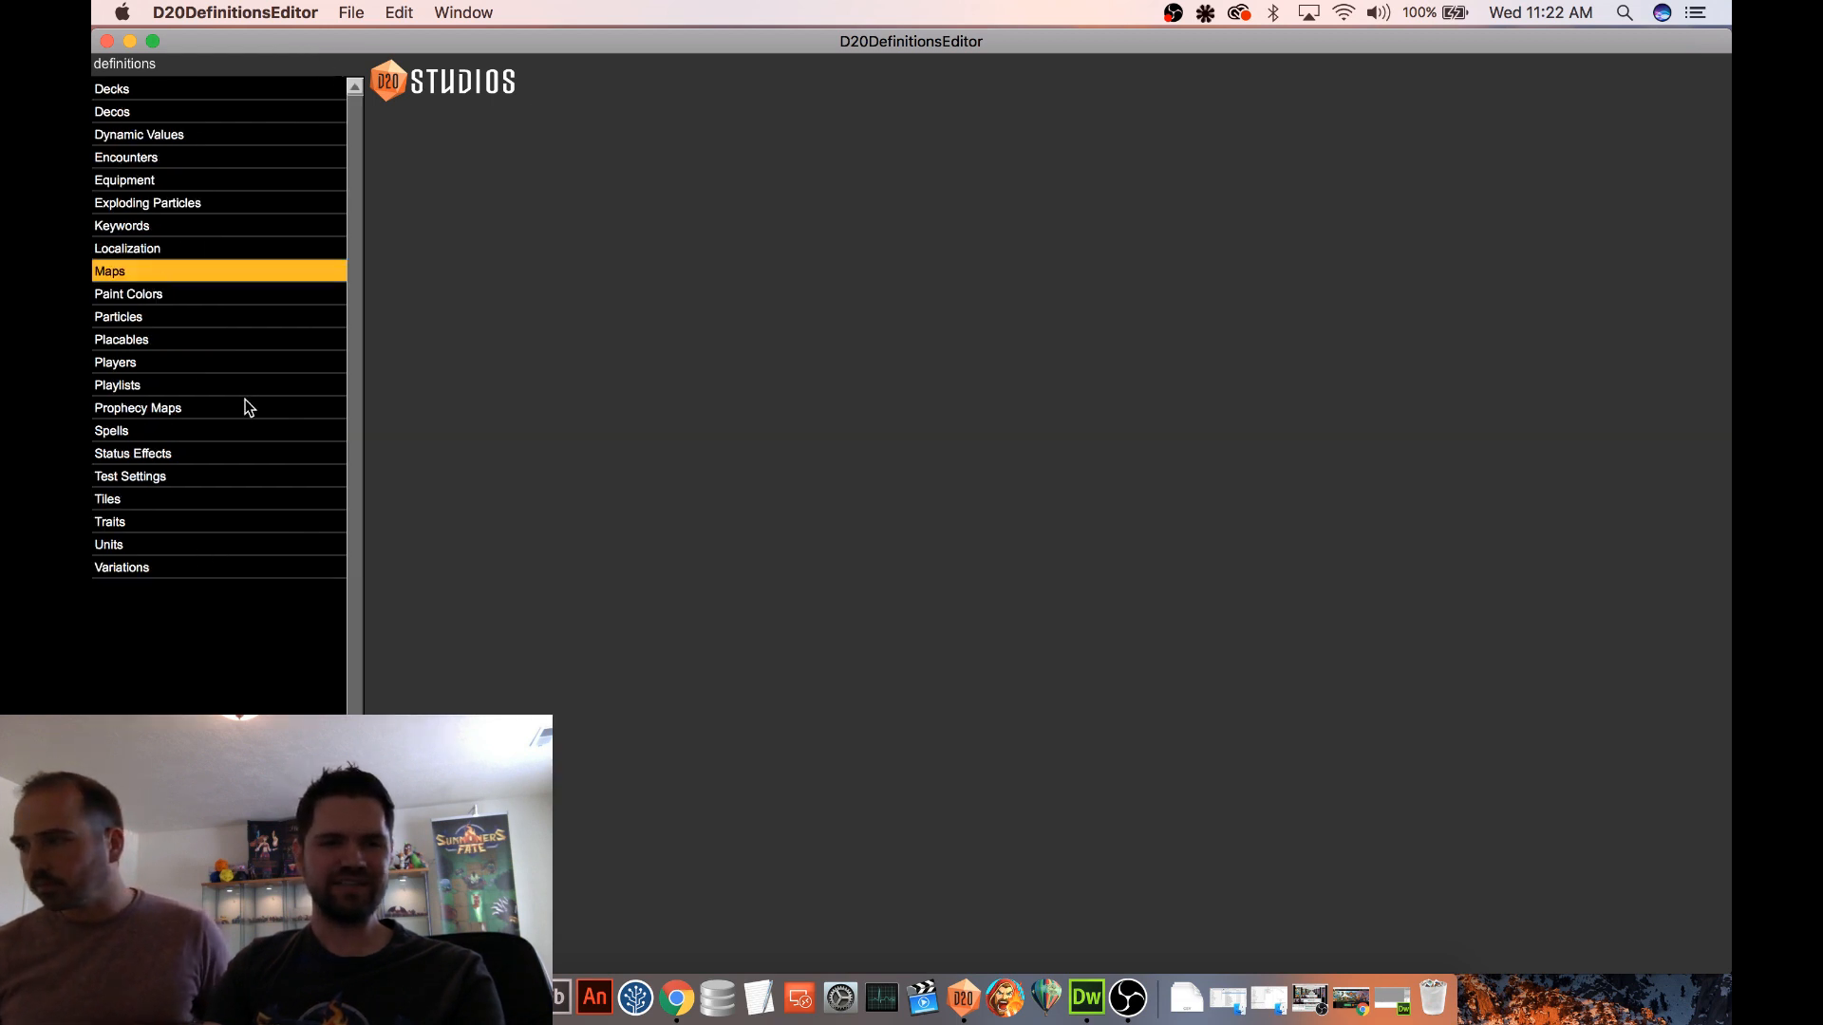
left_click(190, 317)
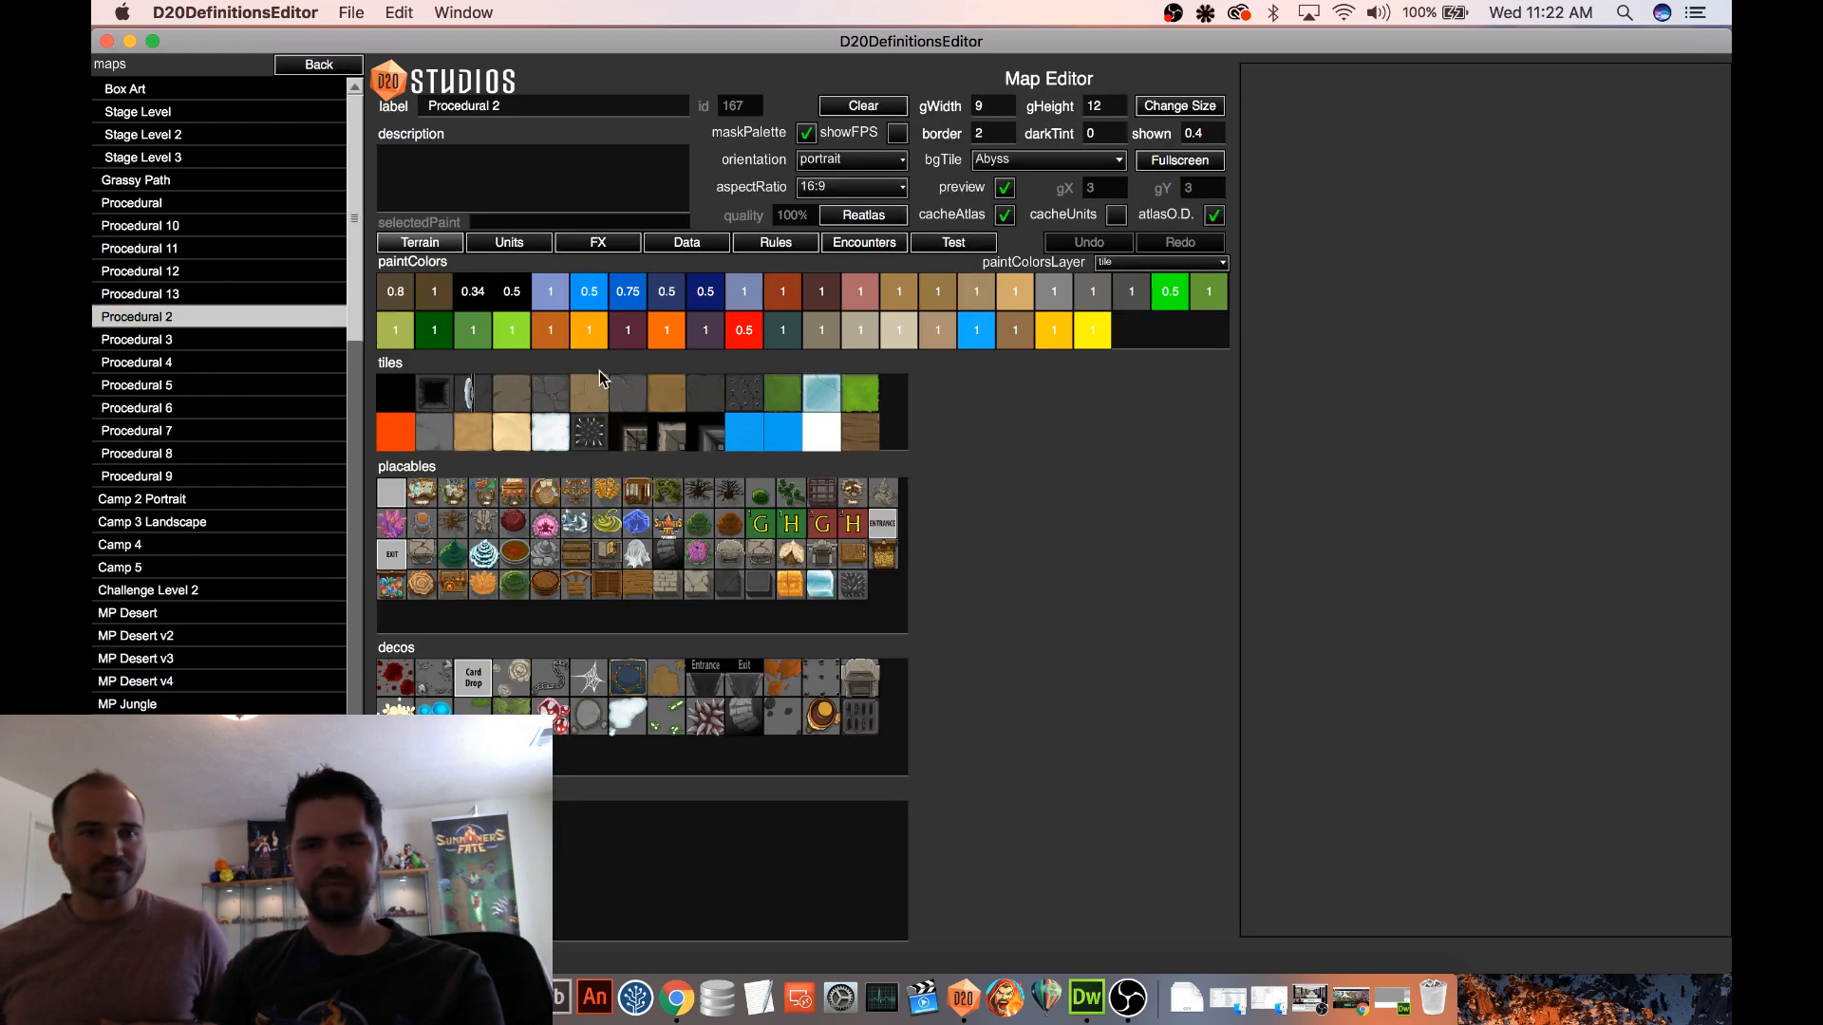
left_click(953, 244)
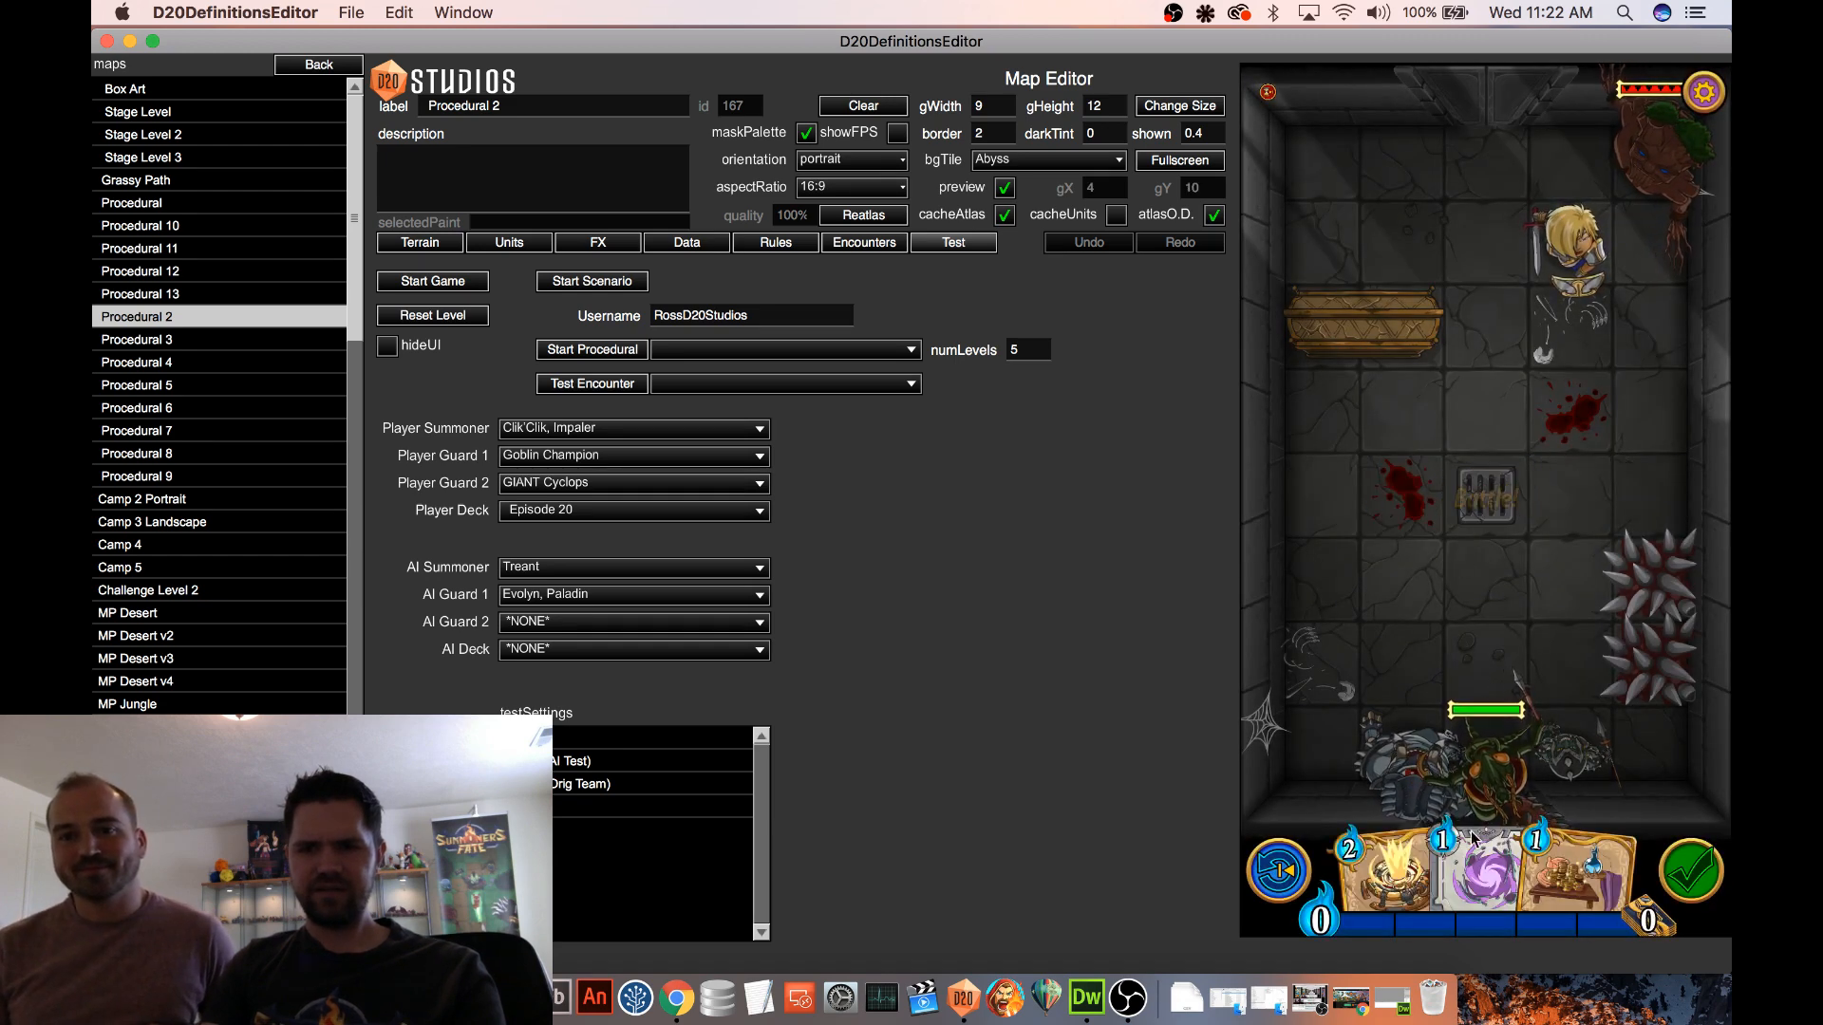
Cast Gravity Trap on the empty space above the floor grate and move the enemy paladin onto it
left_click_drag(1471, 759, 1461, 418)
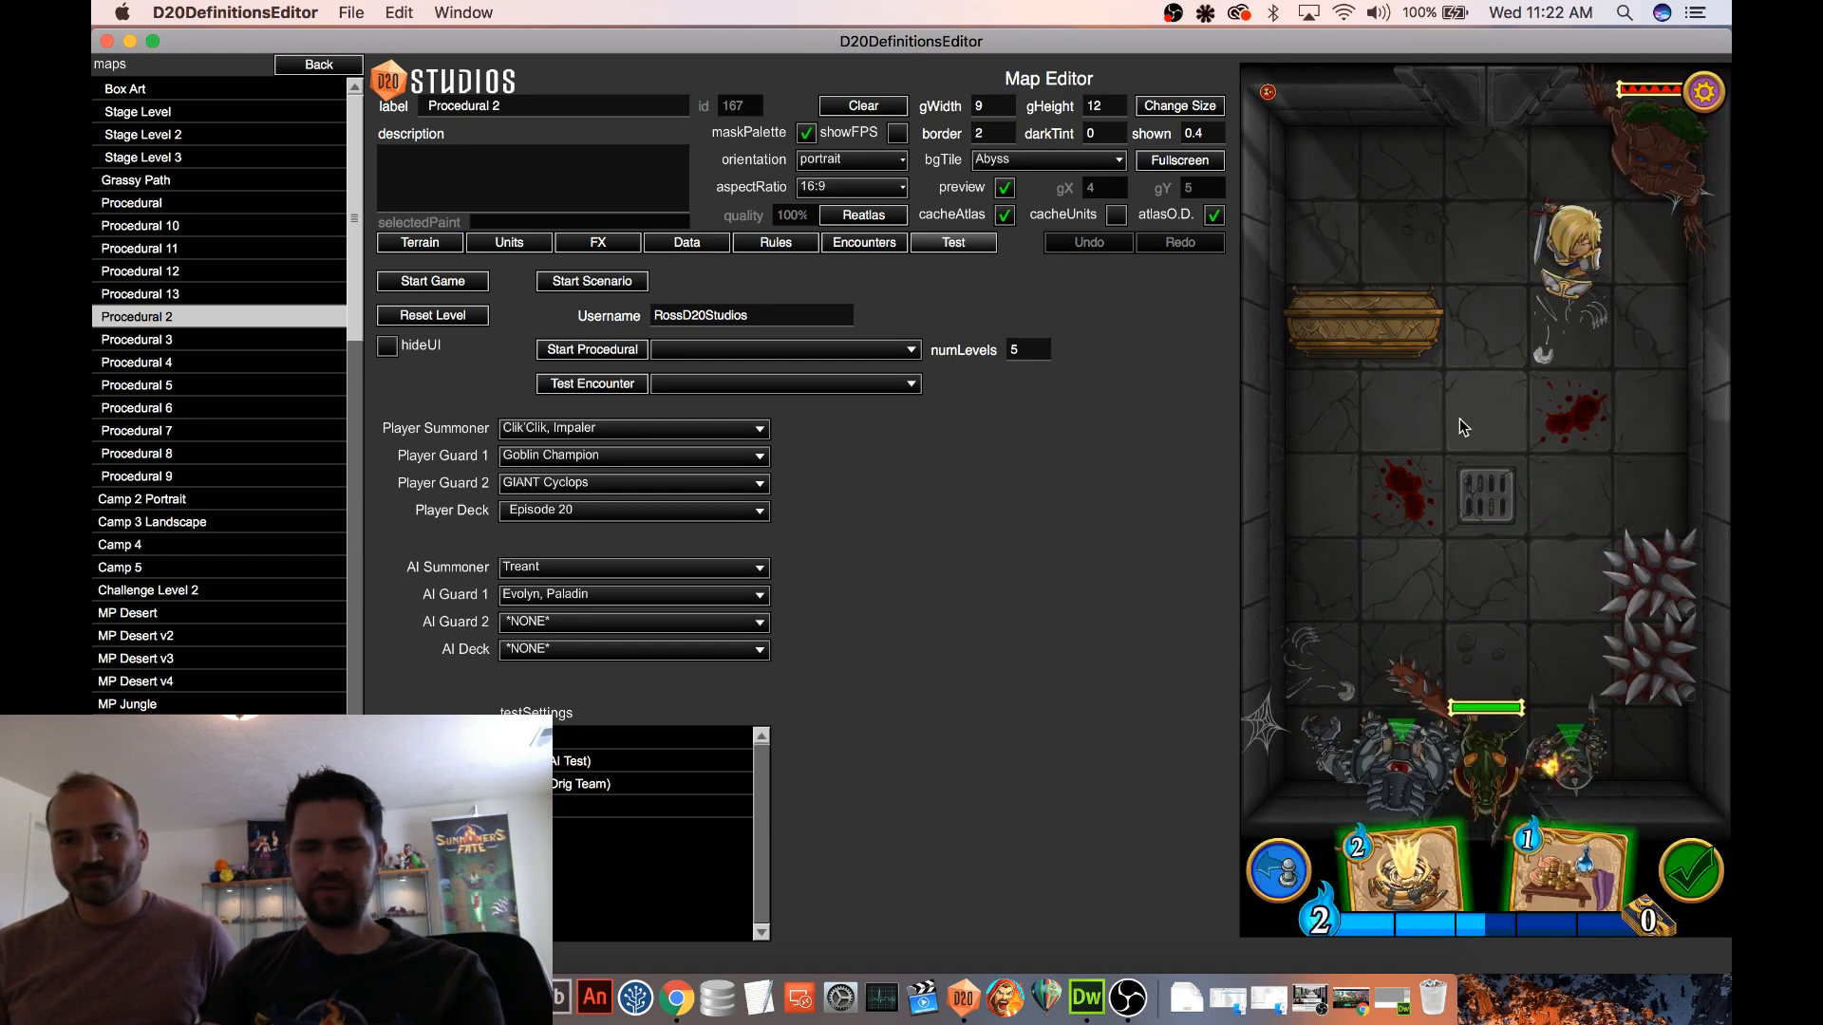
left_click_drag(1572, 252, 1508, 366)
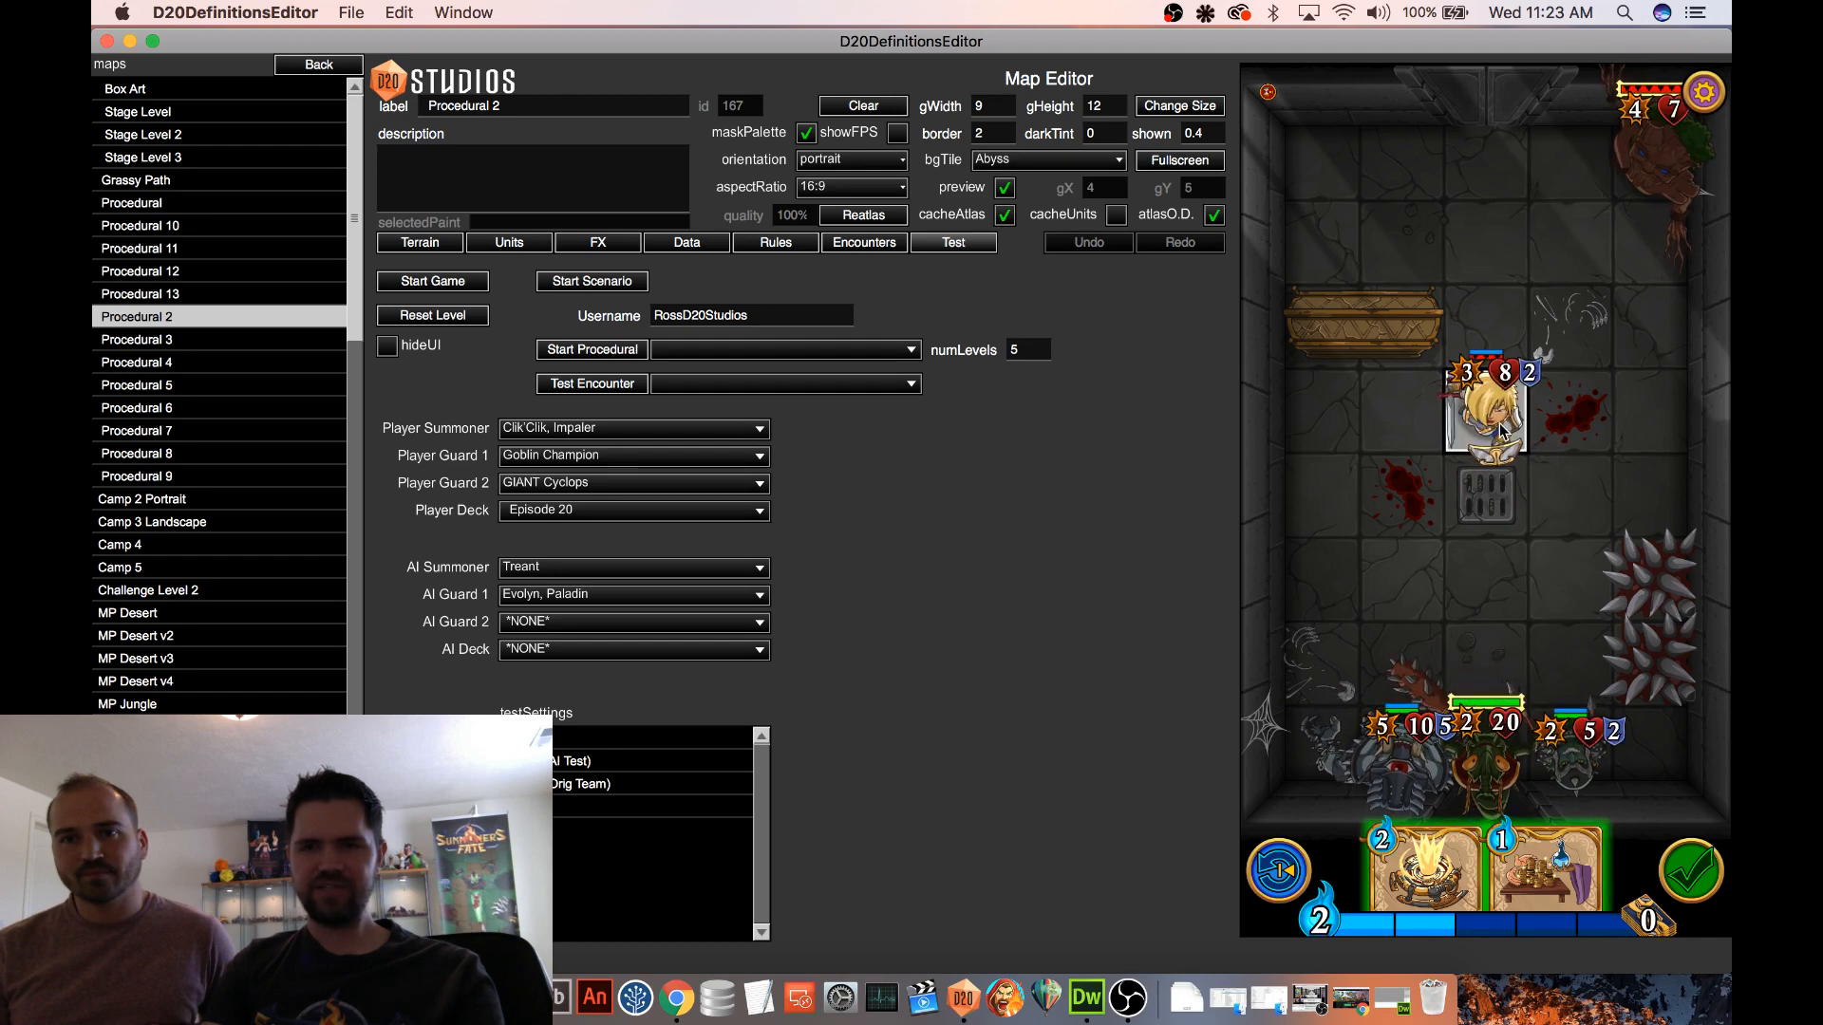
mouse_move(1501, 430)
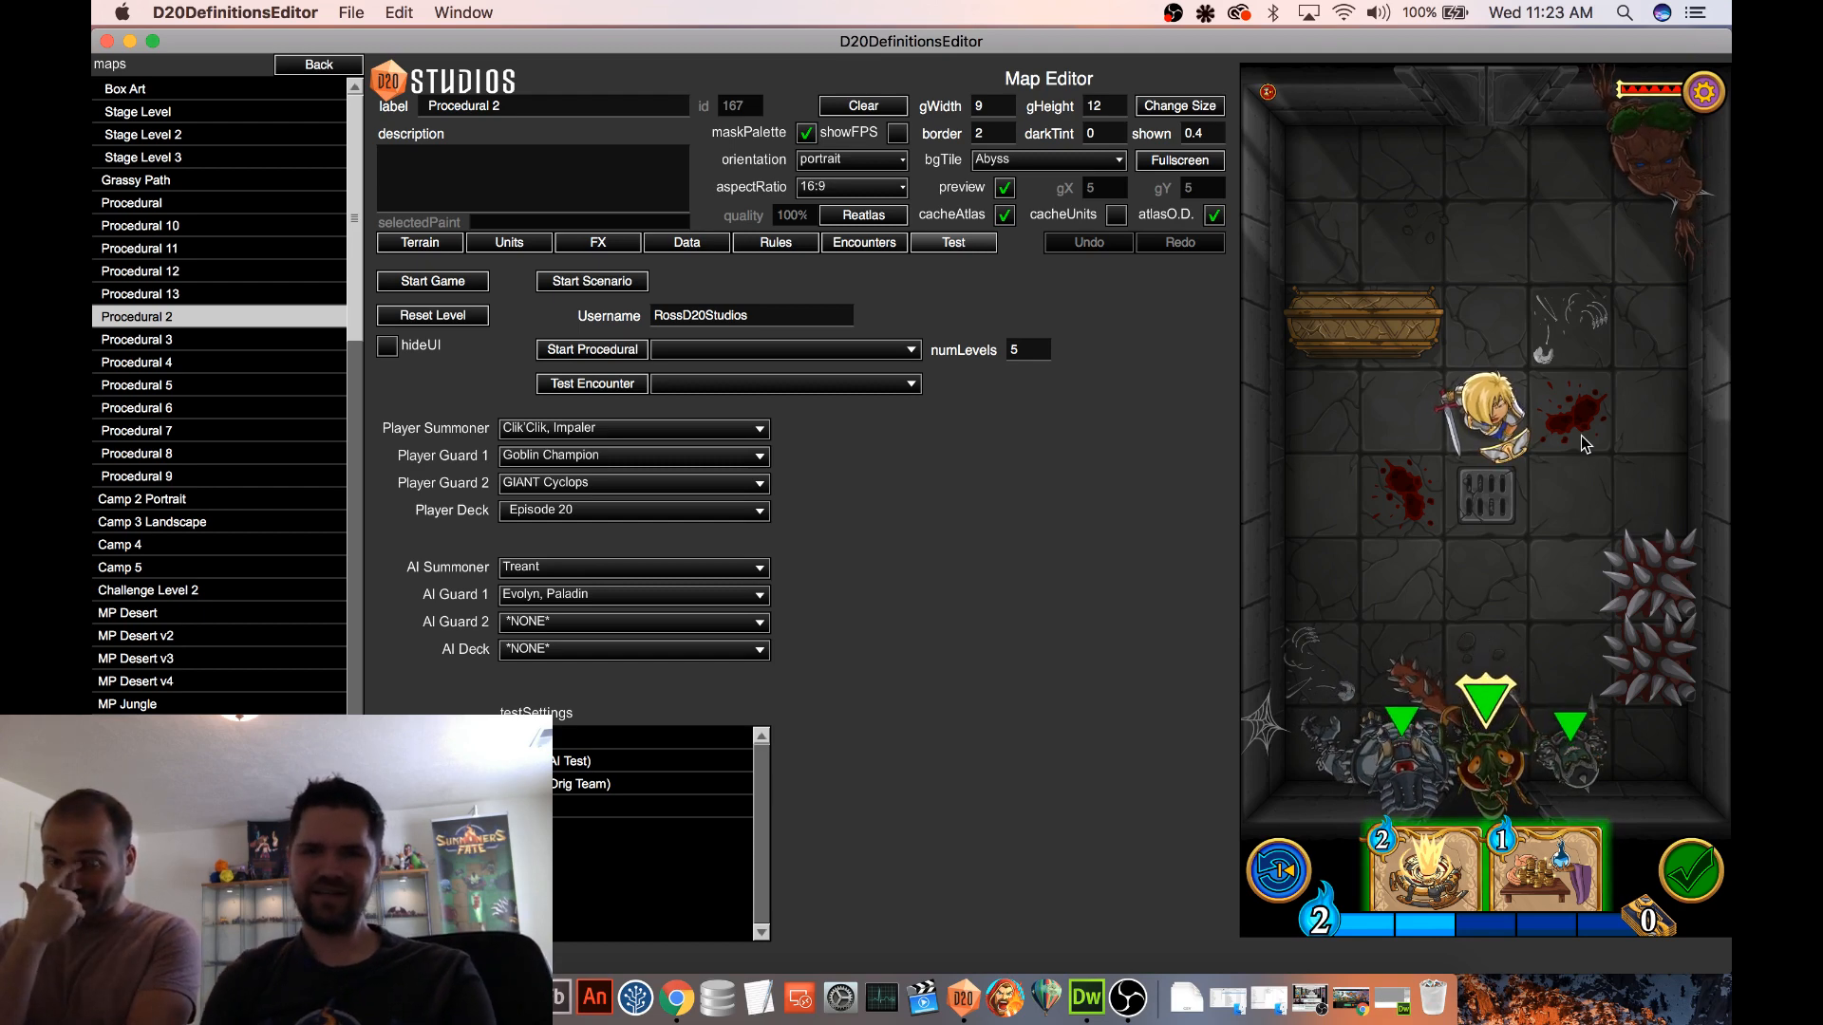
Undo the paladin's last move, examine the bug report's stack trace, and dismiss the report
left_click(1279, 883)
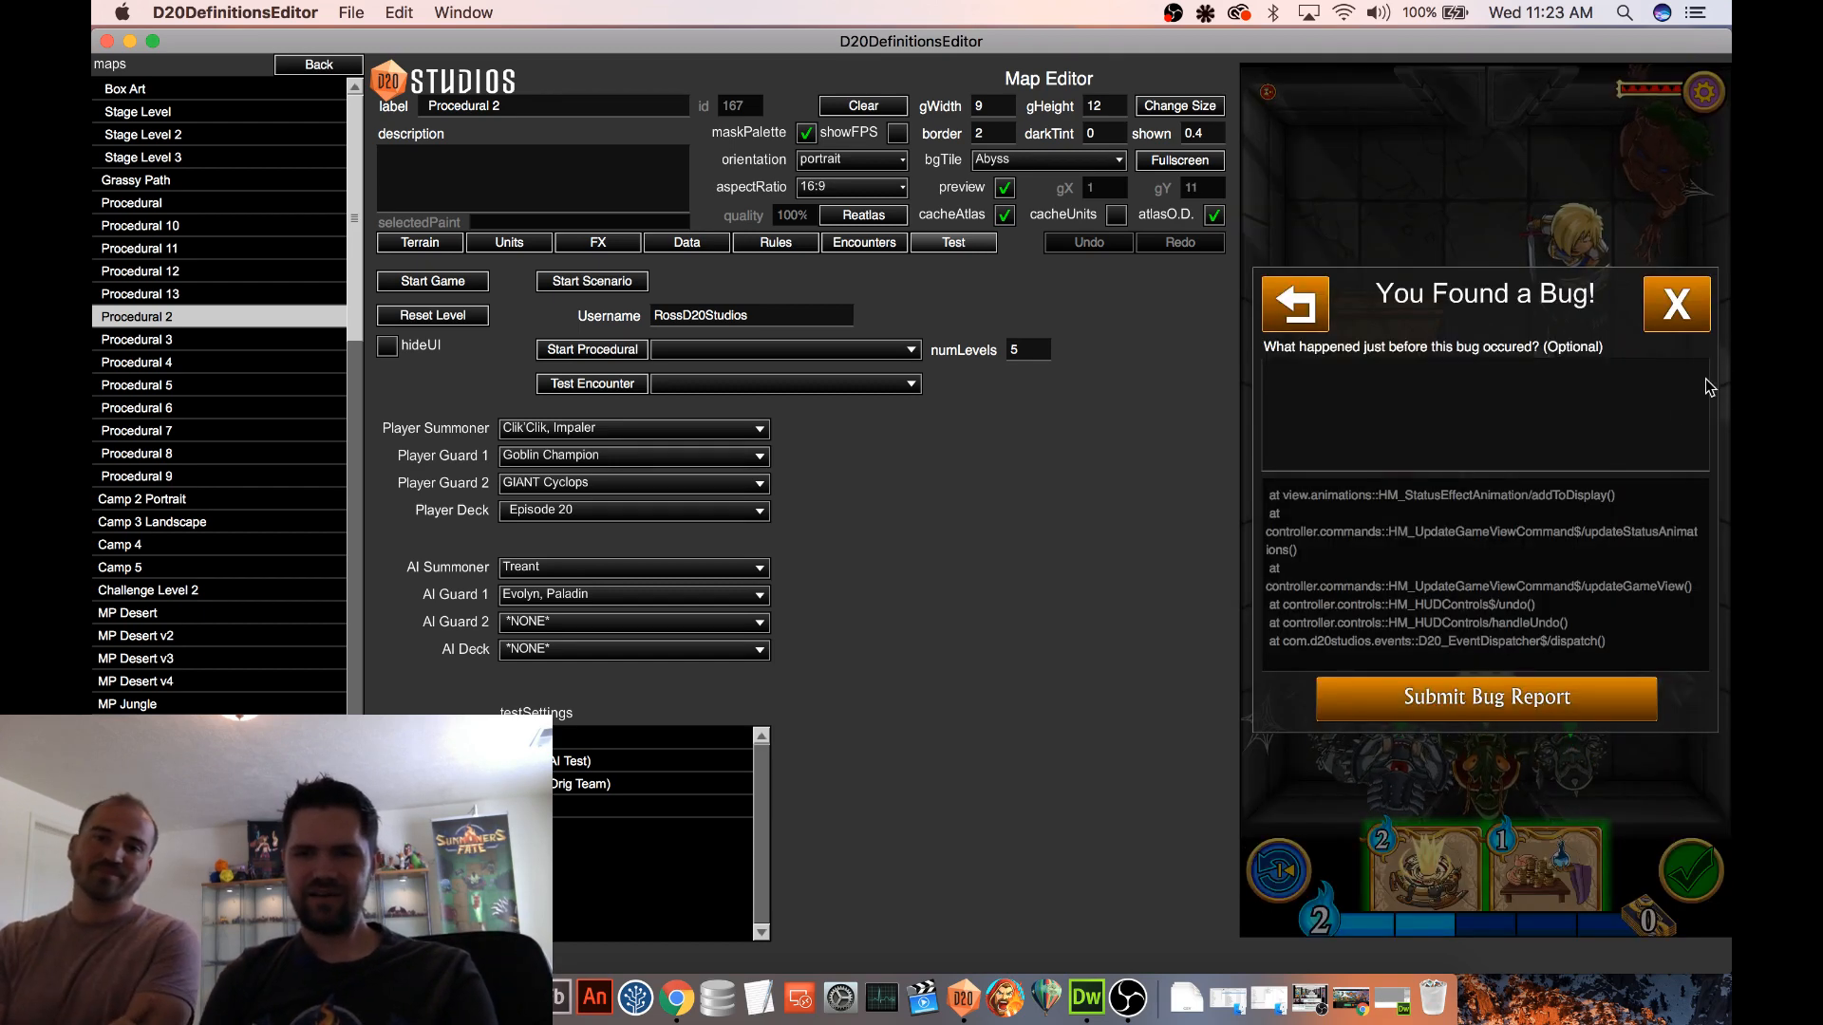
scroll(1561, 567, "down", 1)
scroll(1562, 567, "up", 10)
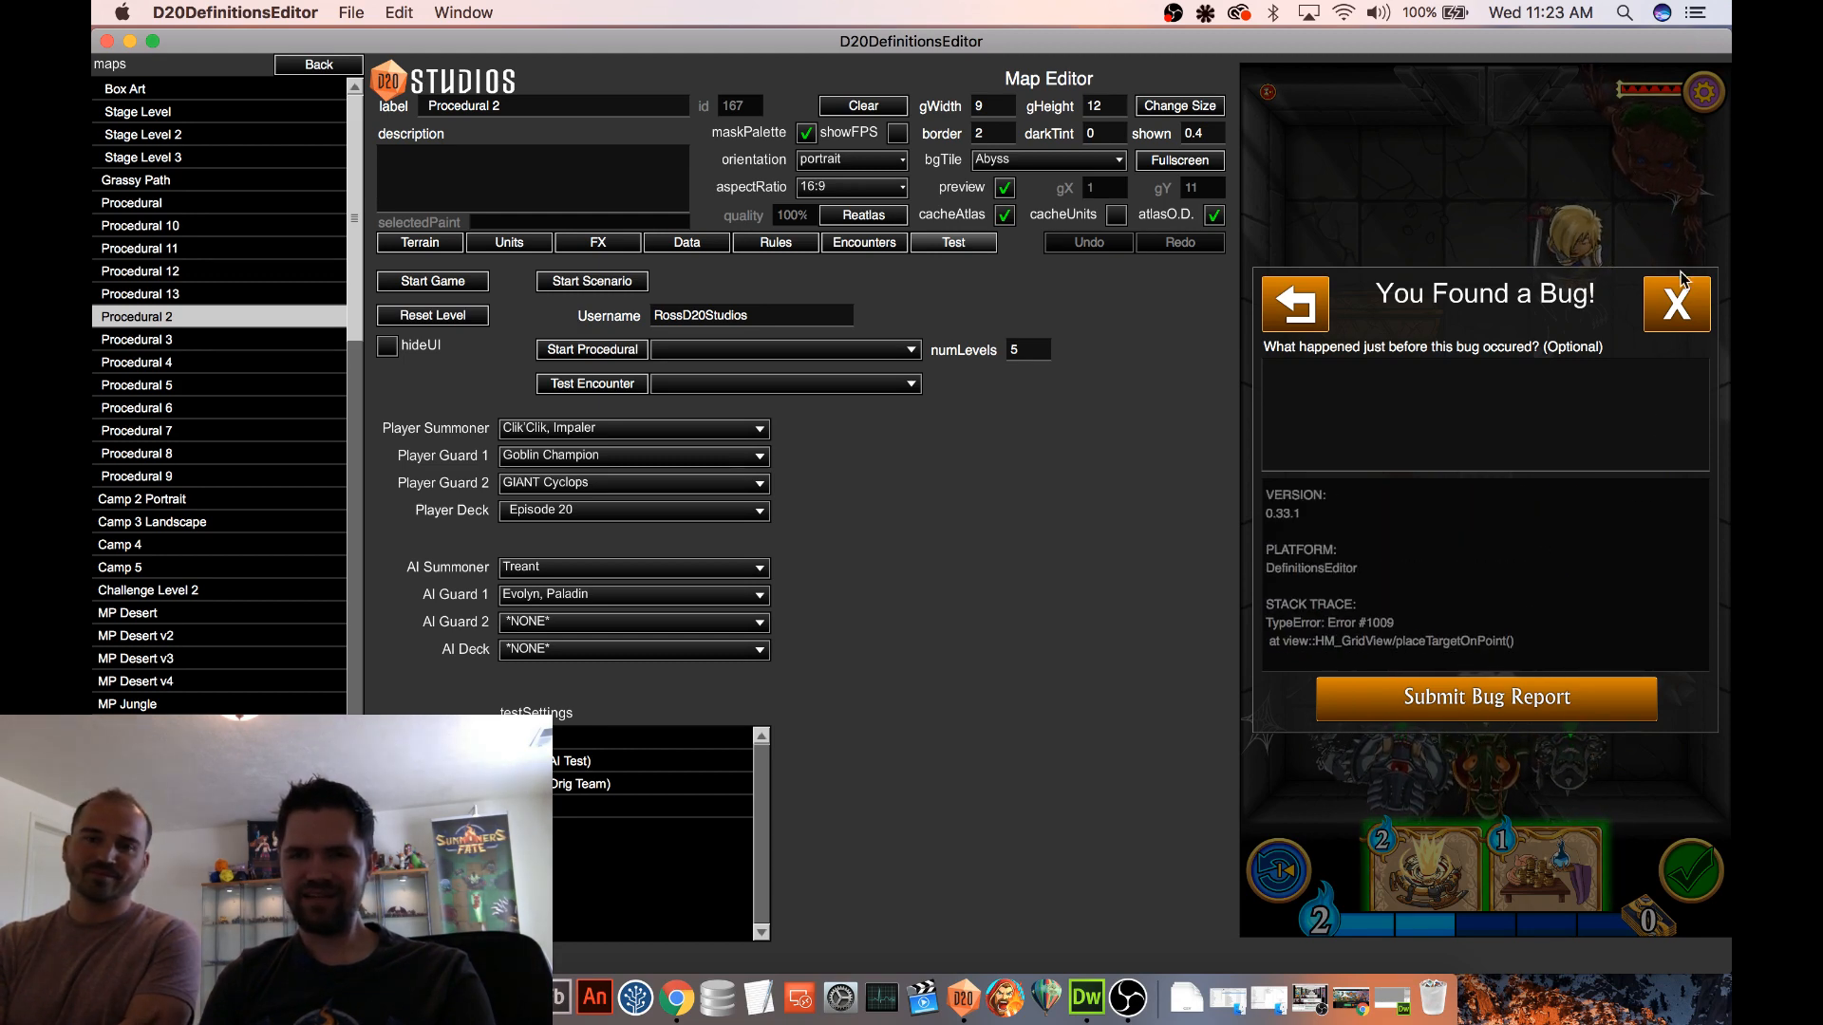
left_click(1676, 302)
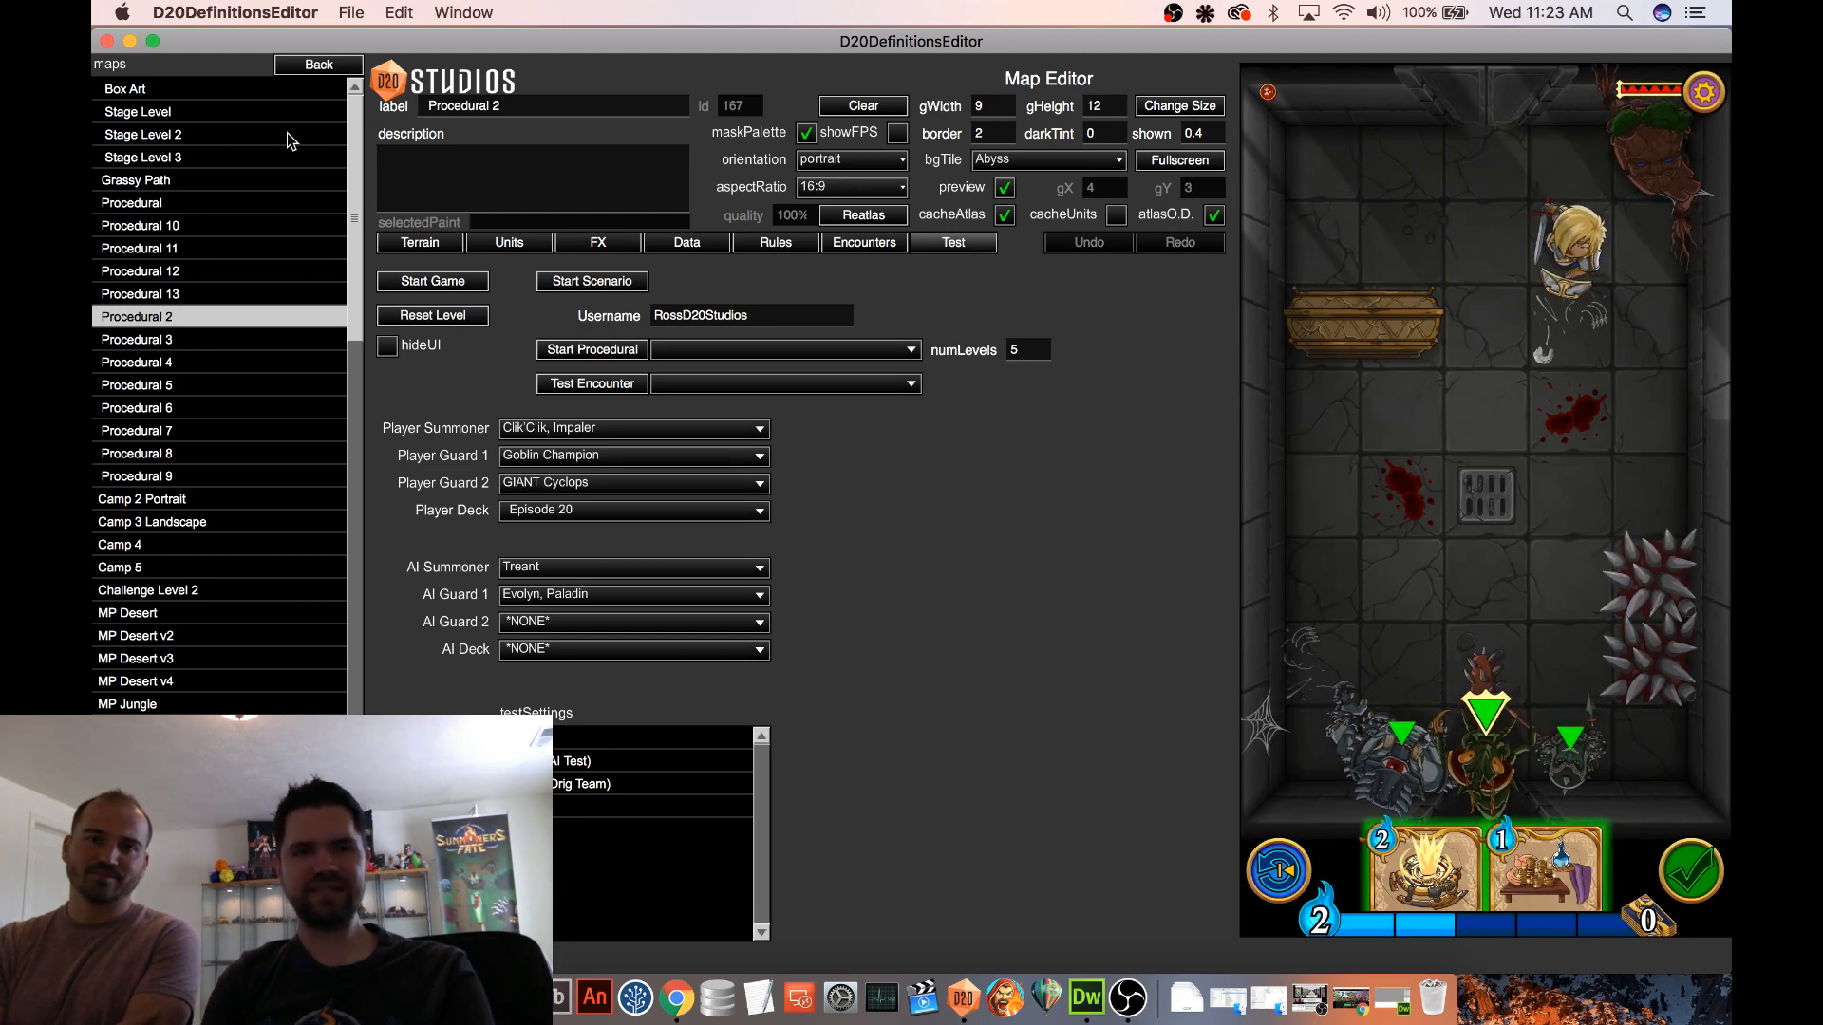
Open the [ Non-Func ]Gravity Trap spell definition for editing
left_click(319, 63)
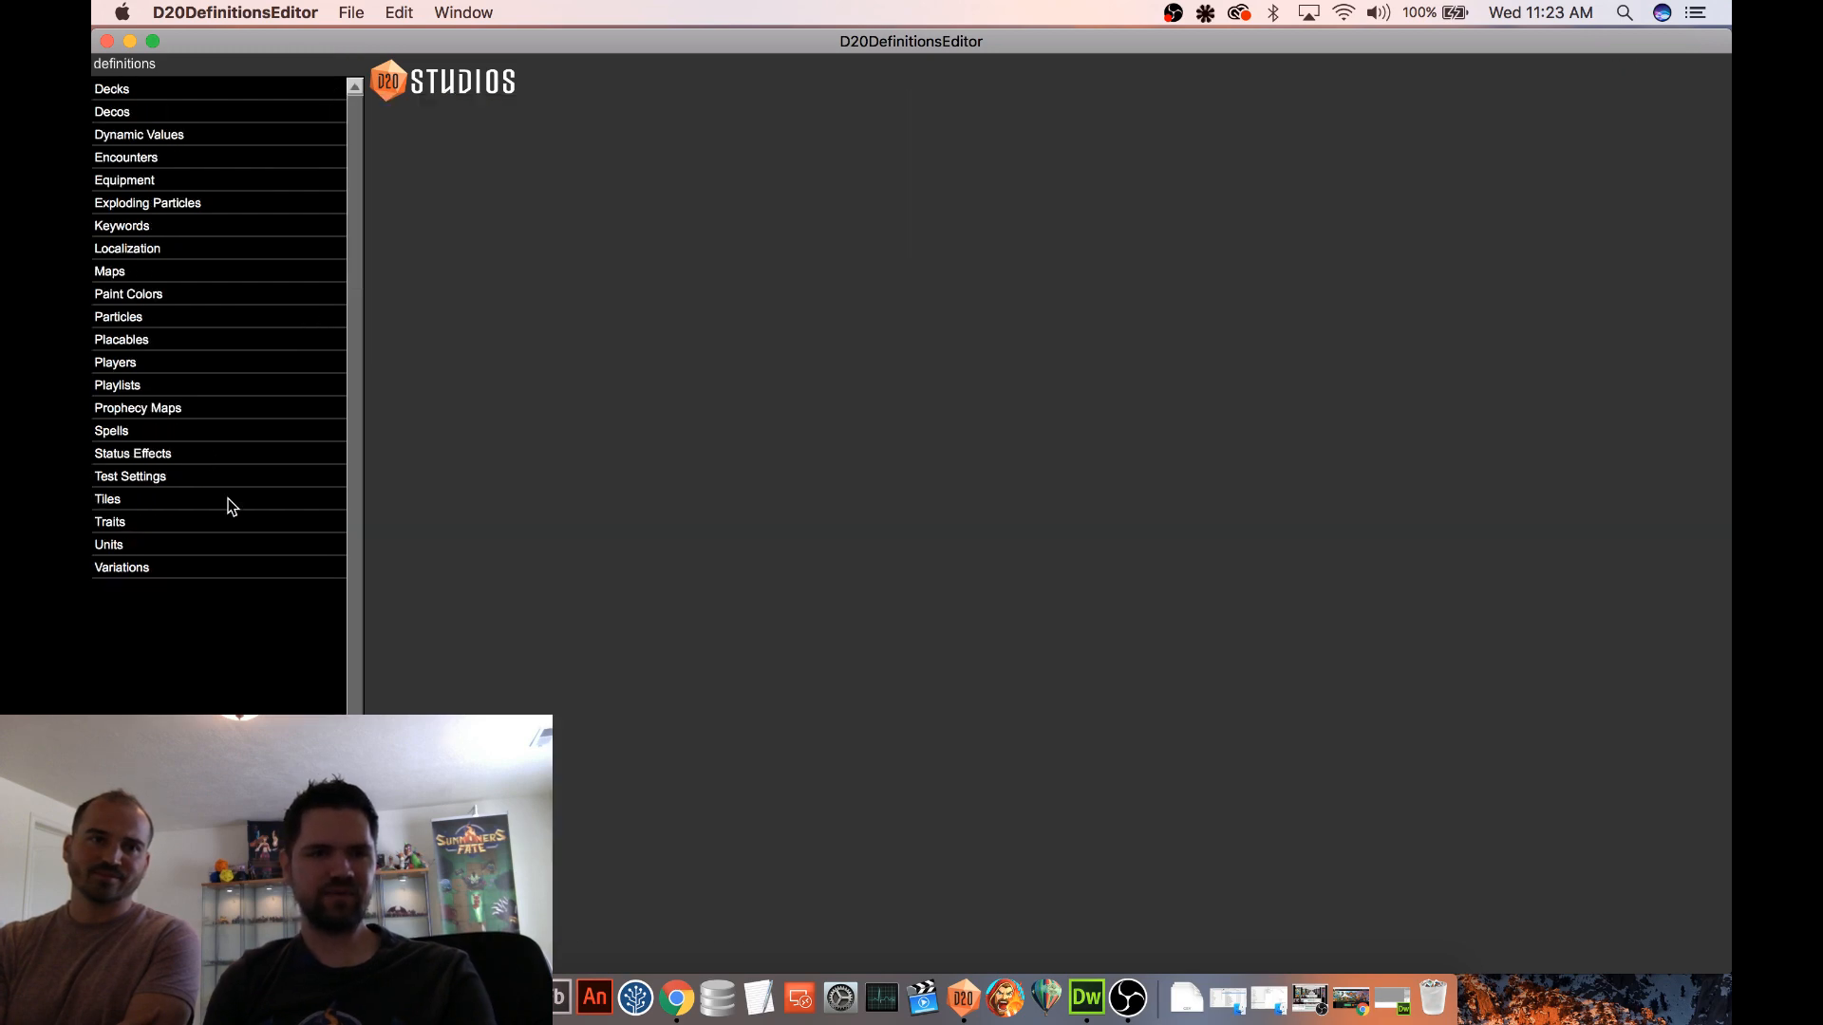
left_click(190, 432)
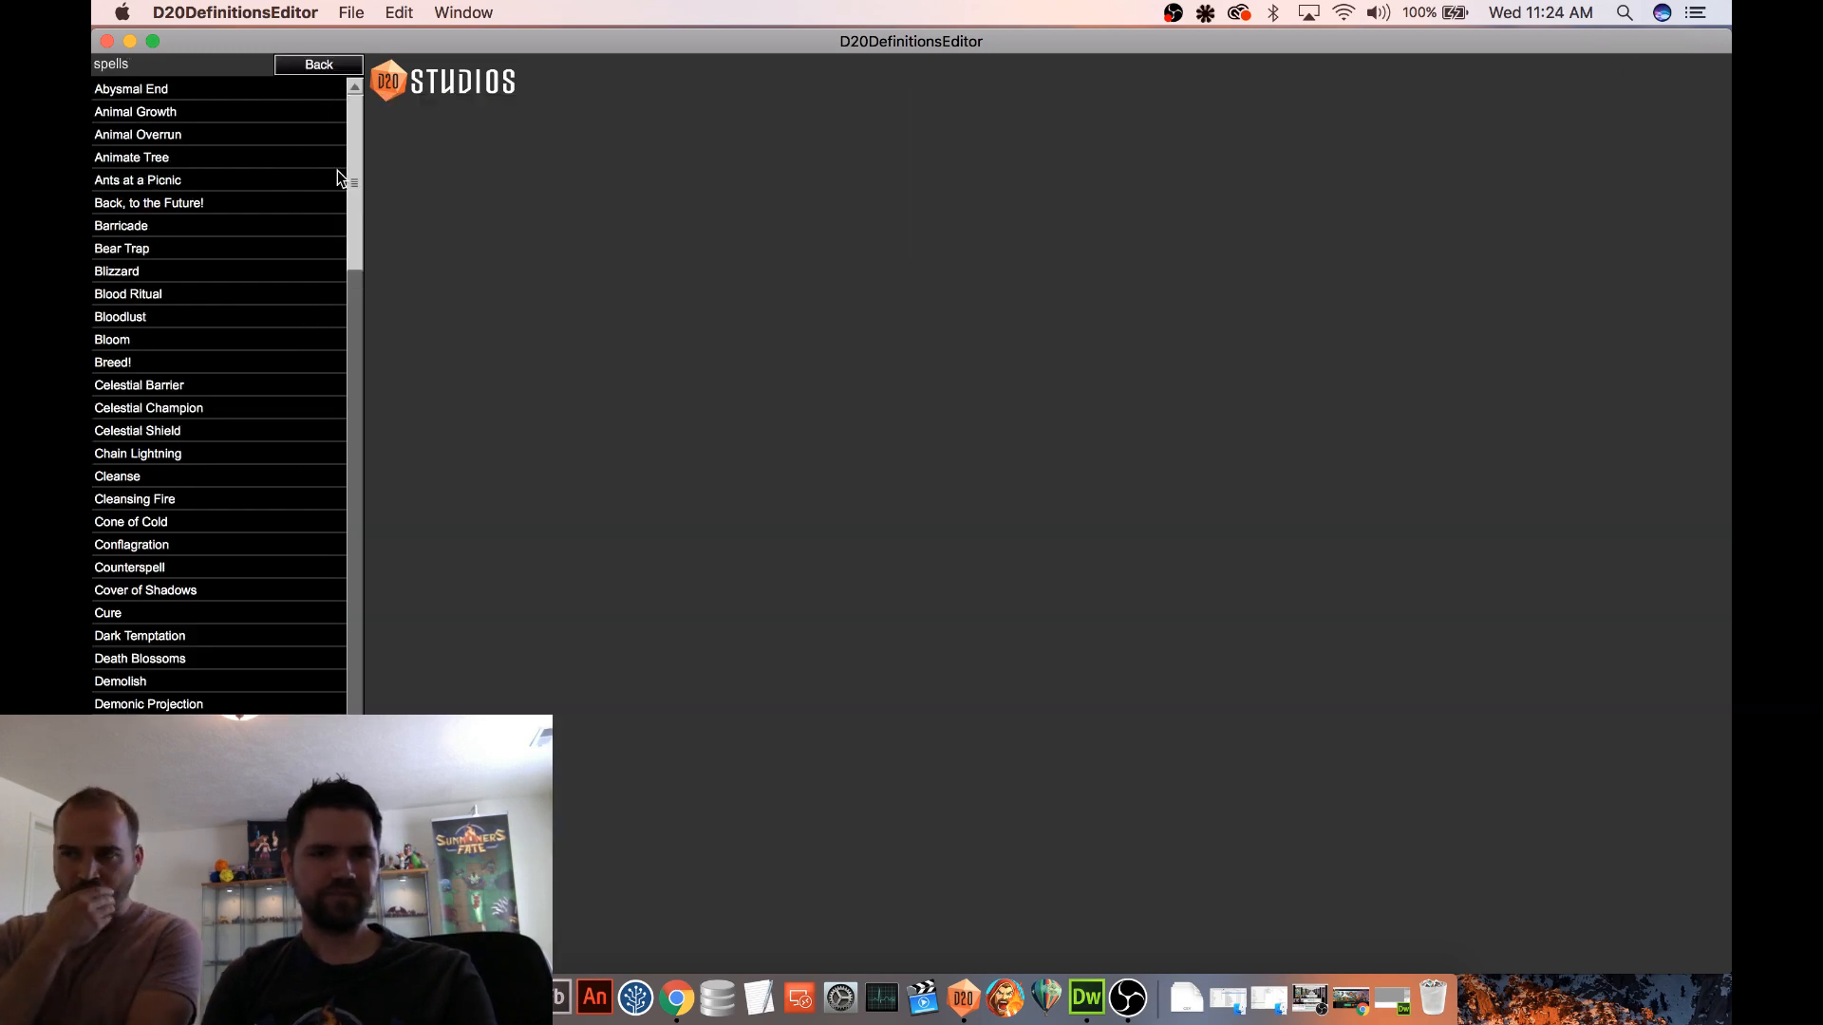
left_click_drag(355, 154, 355, 689)
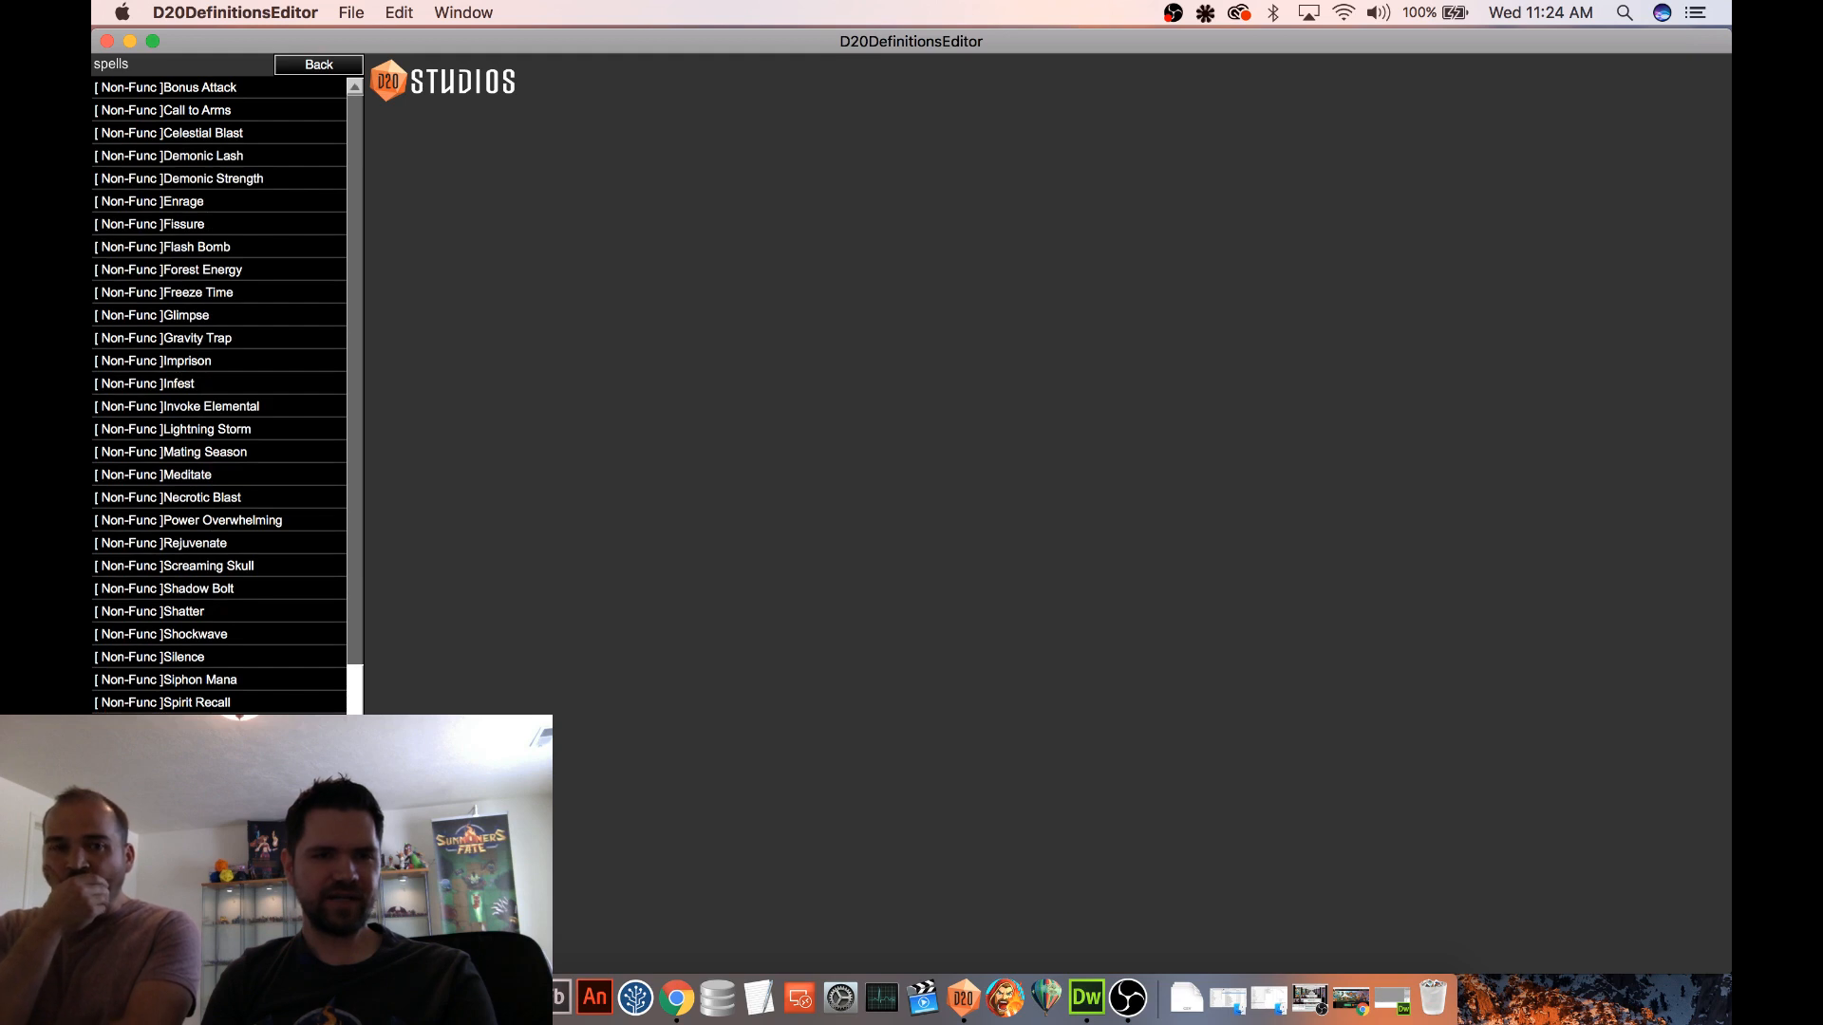
scroll(271, 581, "down", 1)
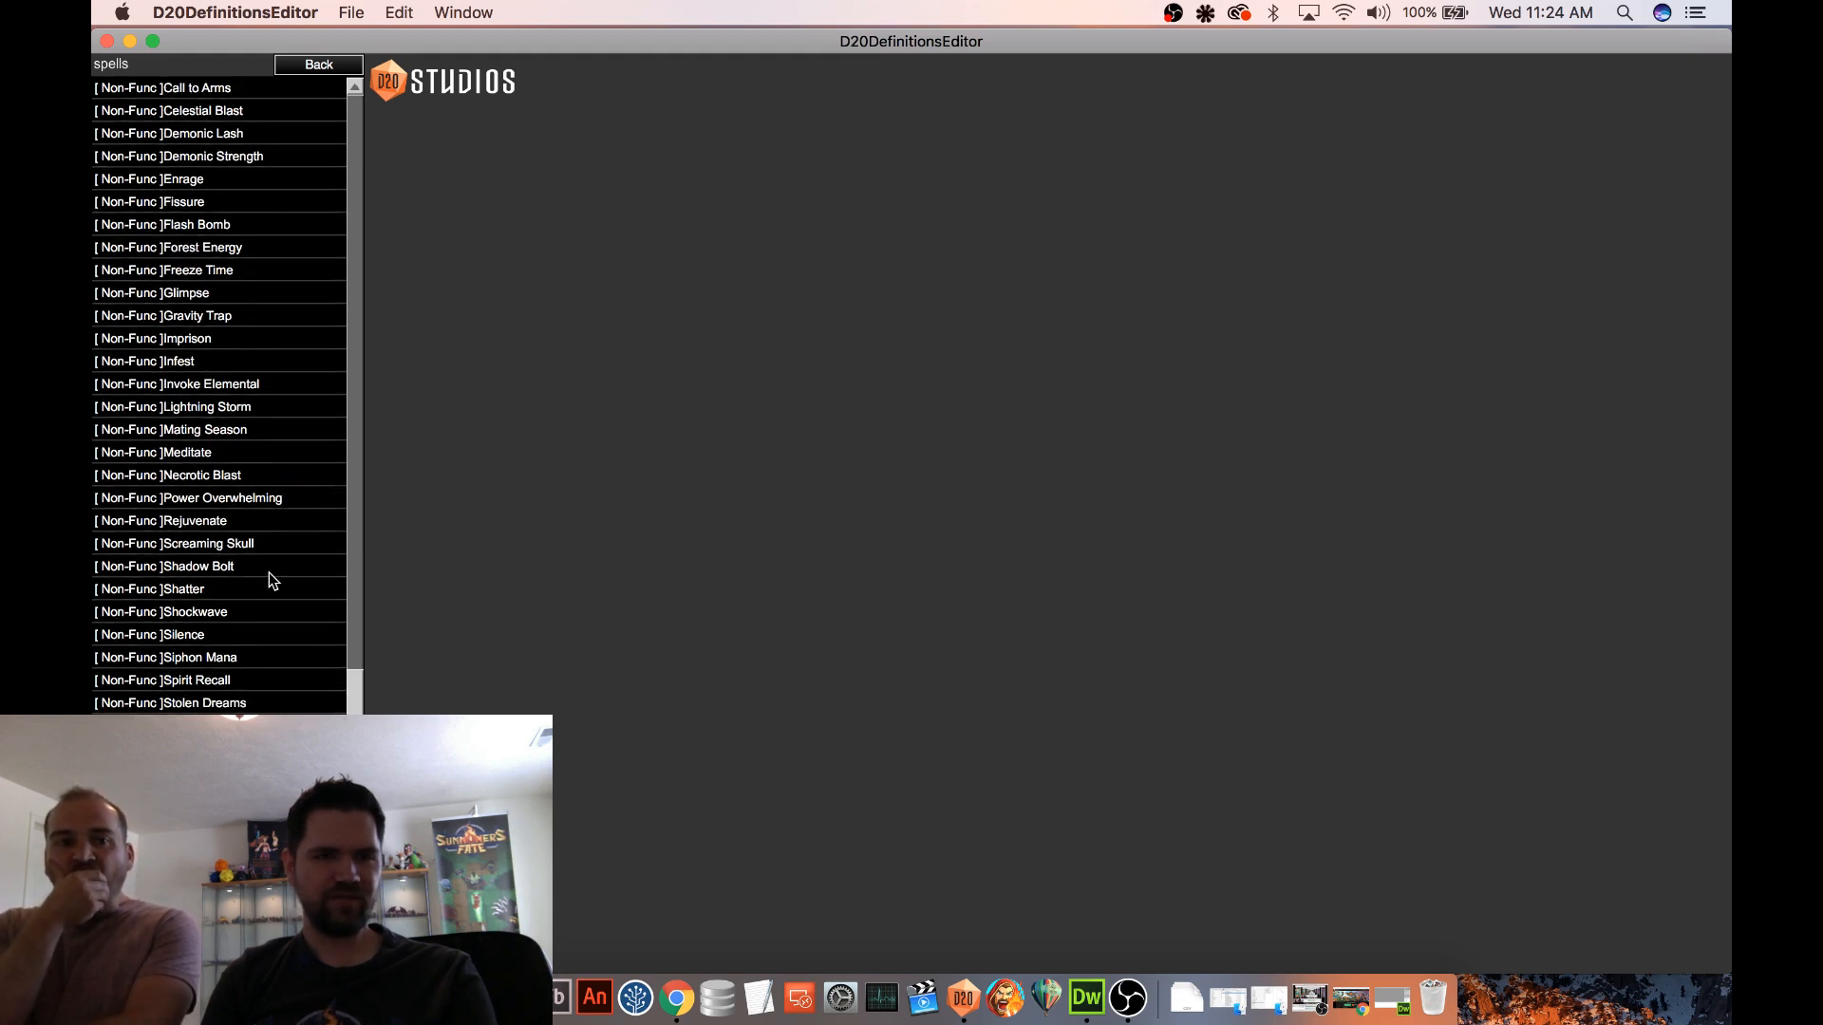
scroll(272, 580, "up", 5)
scroll(273, 566, "down", 4)
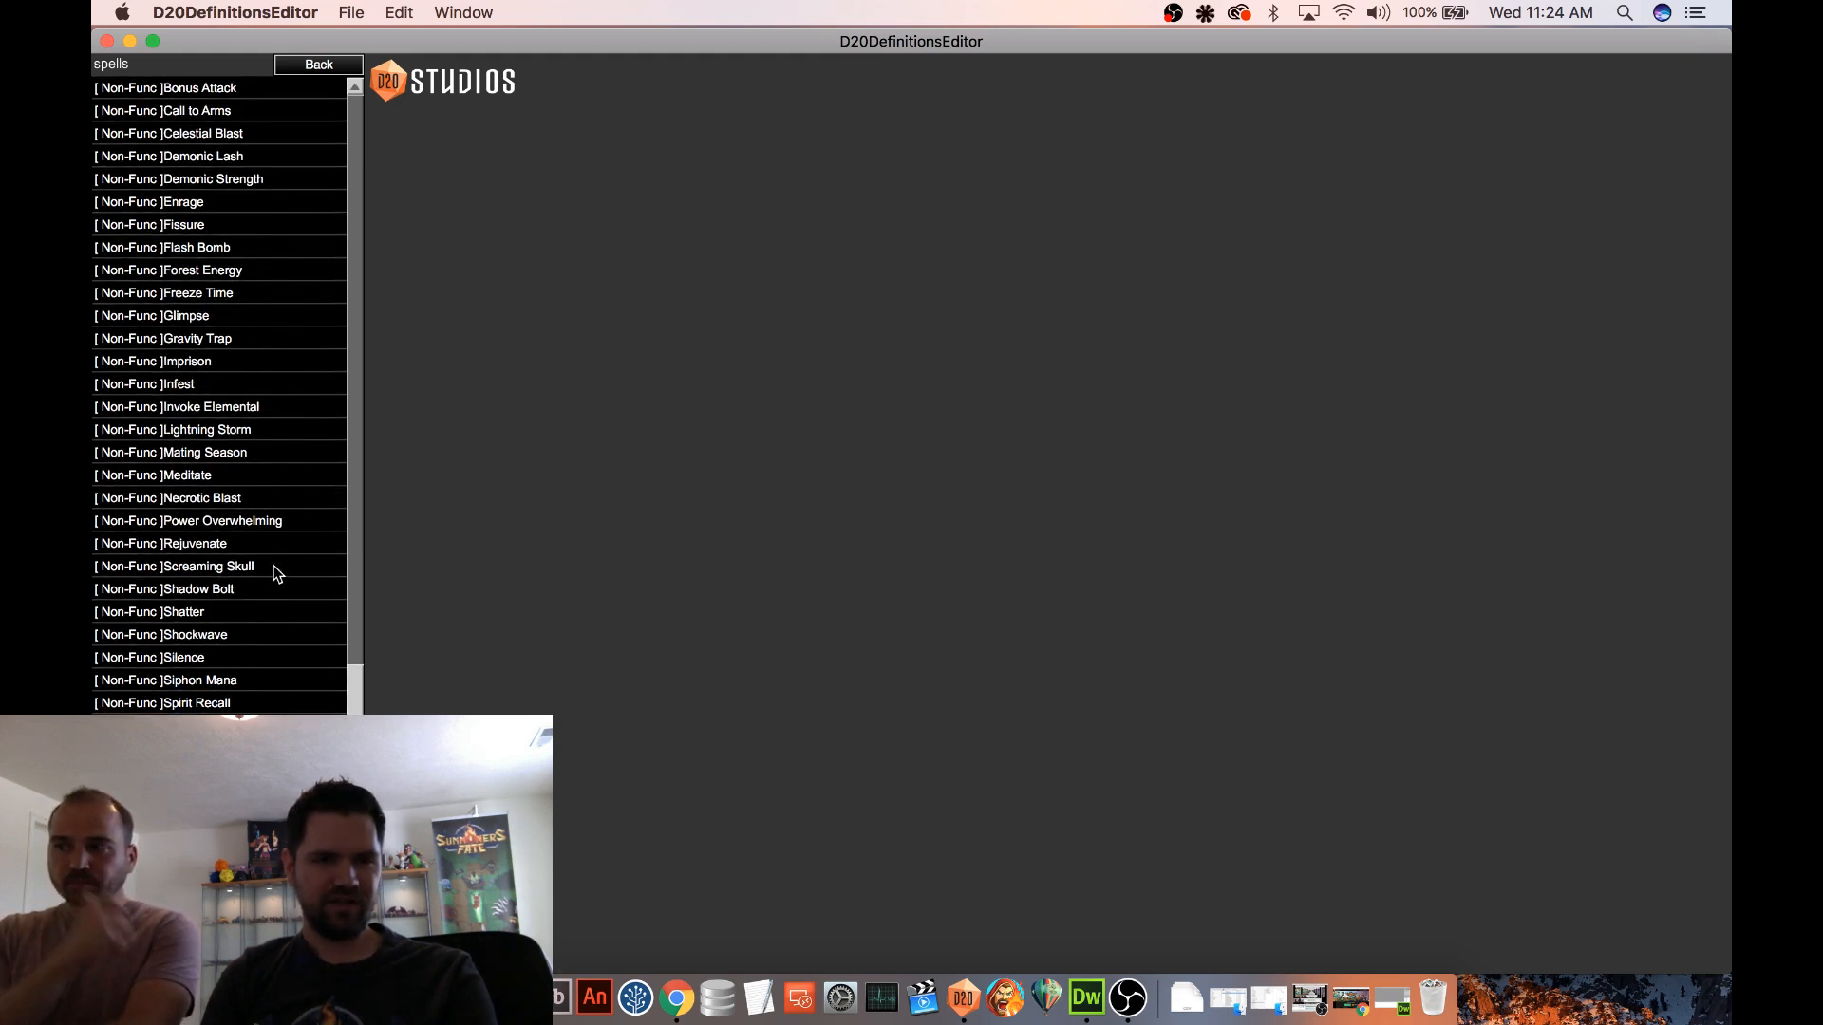
left_click(242, 339)
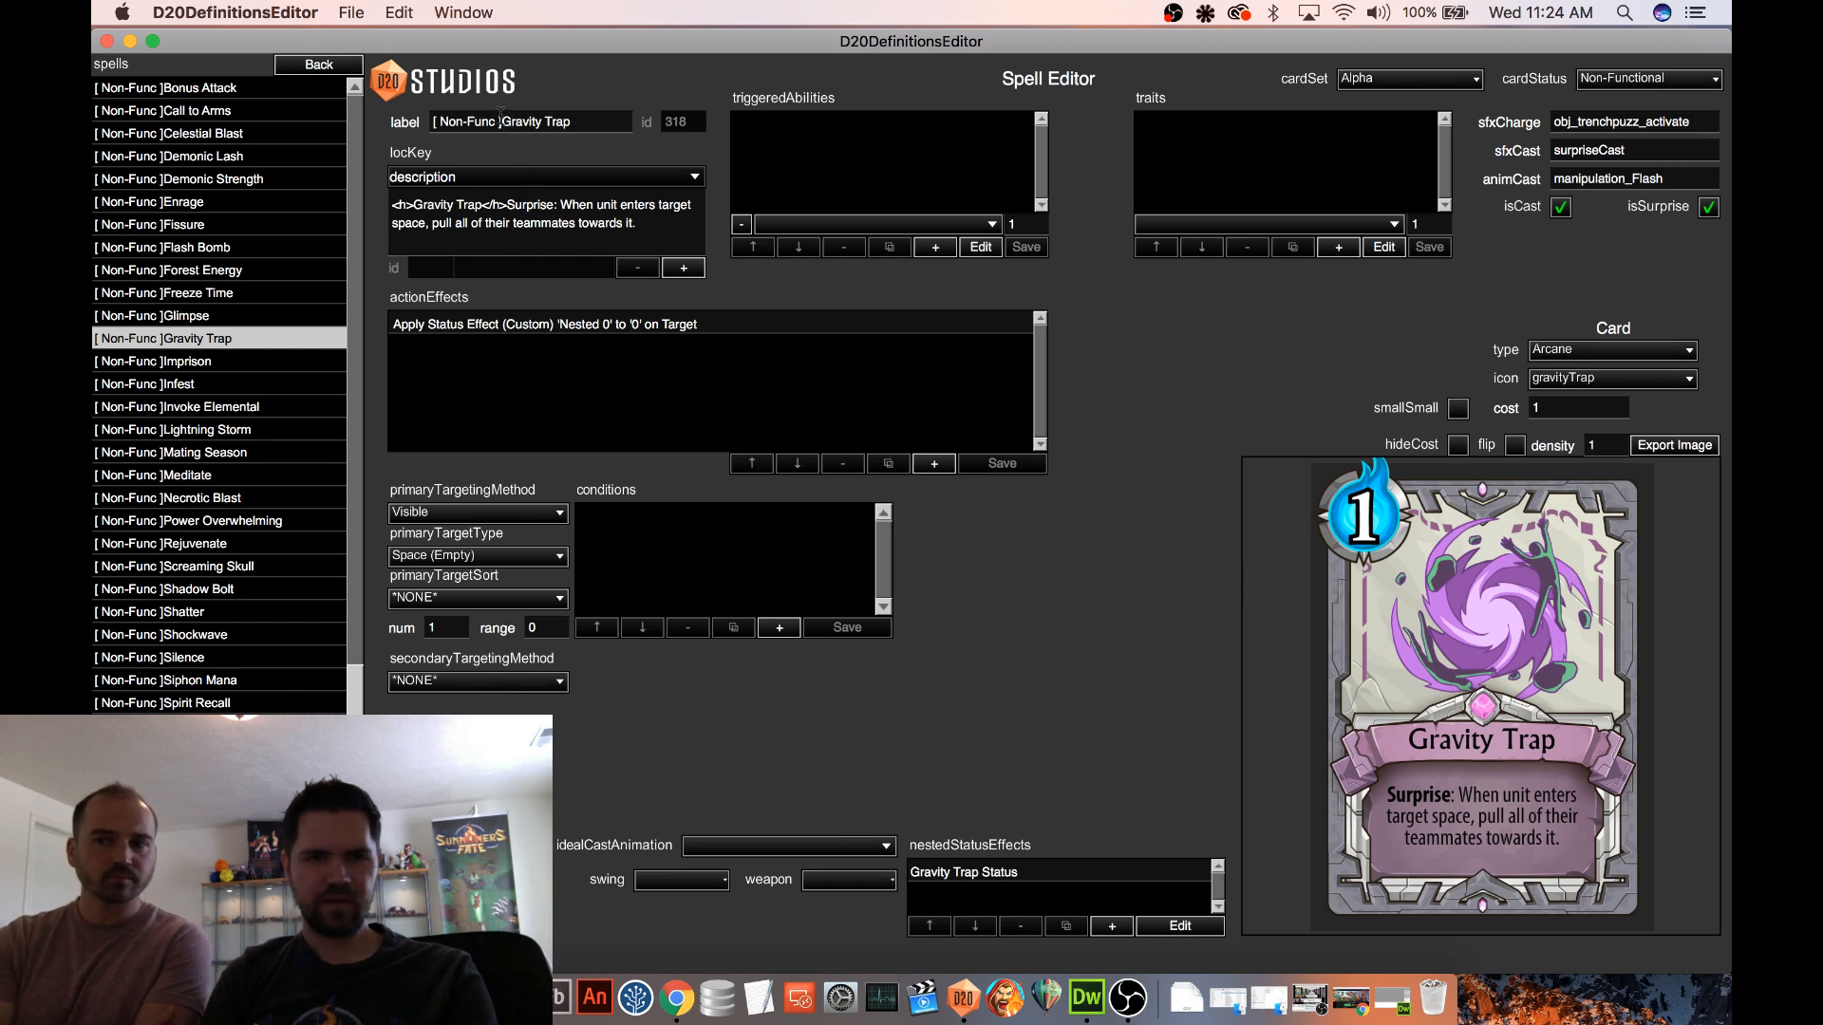
Remove the "[ Non-Func ]" prefix from the Gravity Trap label and set the card status to Functional
left_click_drag(500, 122, 387, 122)
key("BackSpace")
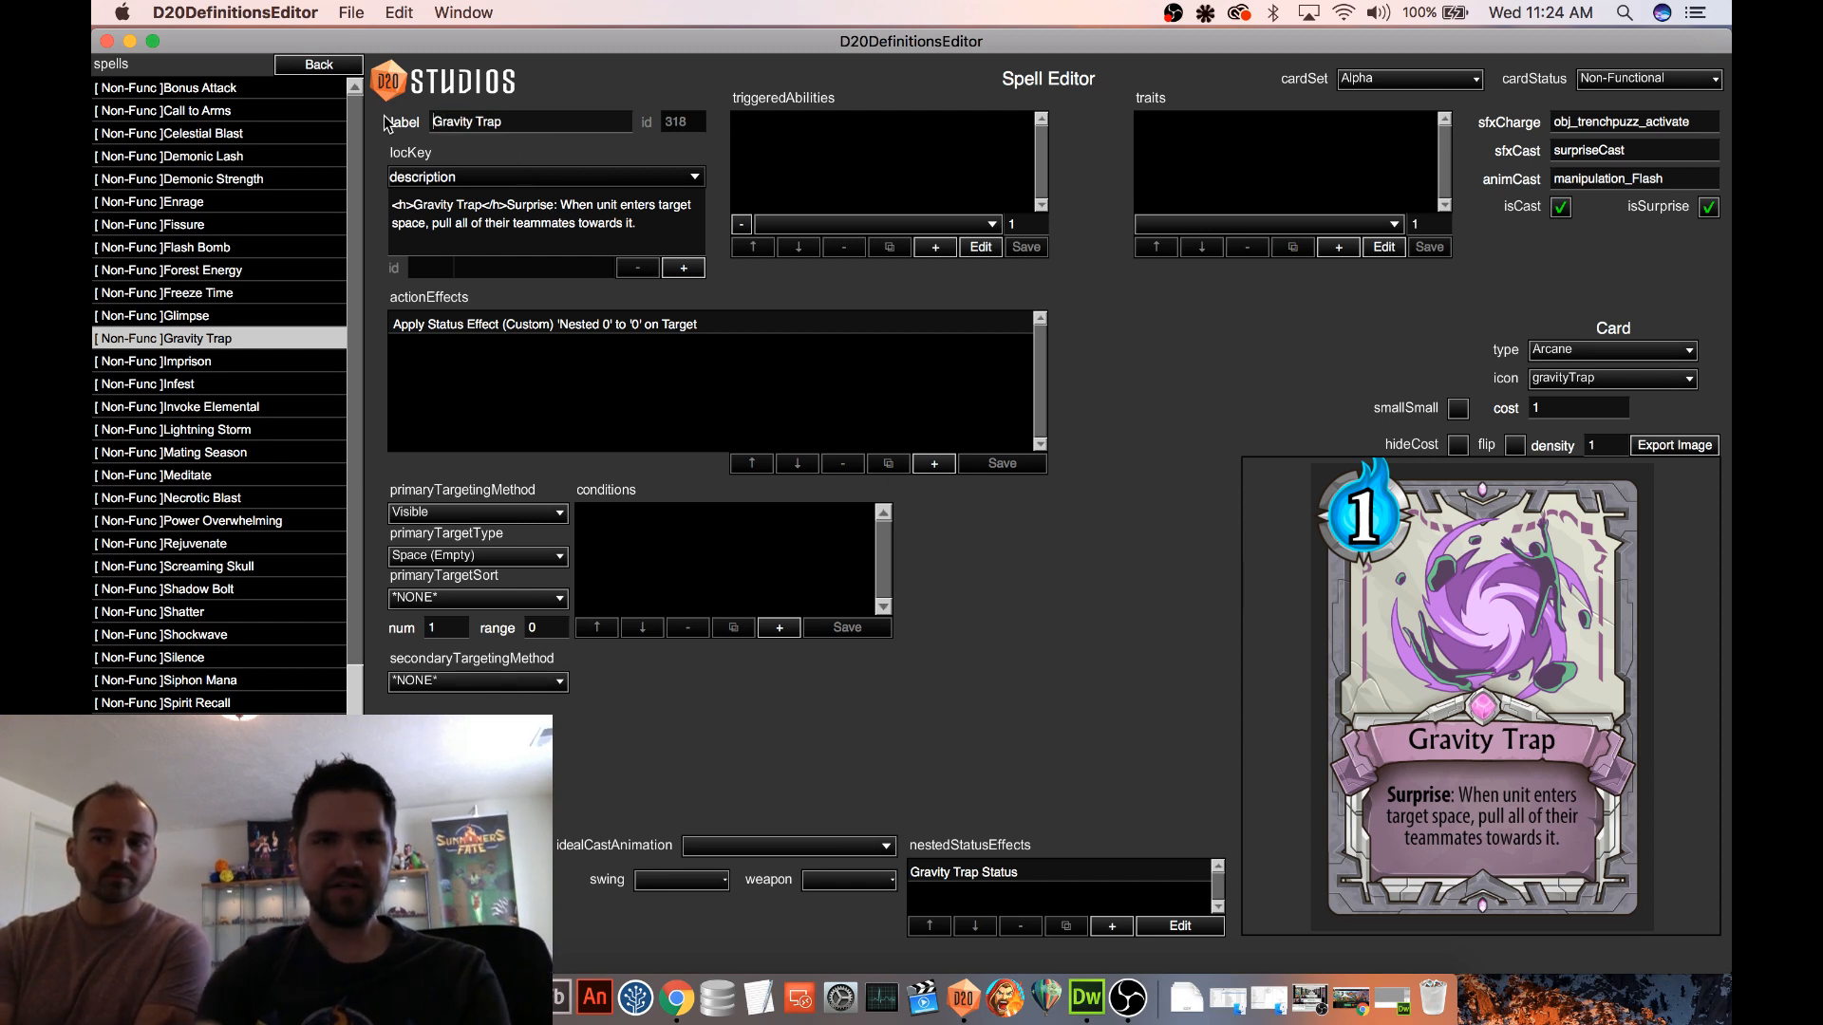
left_click(1582, 78)
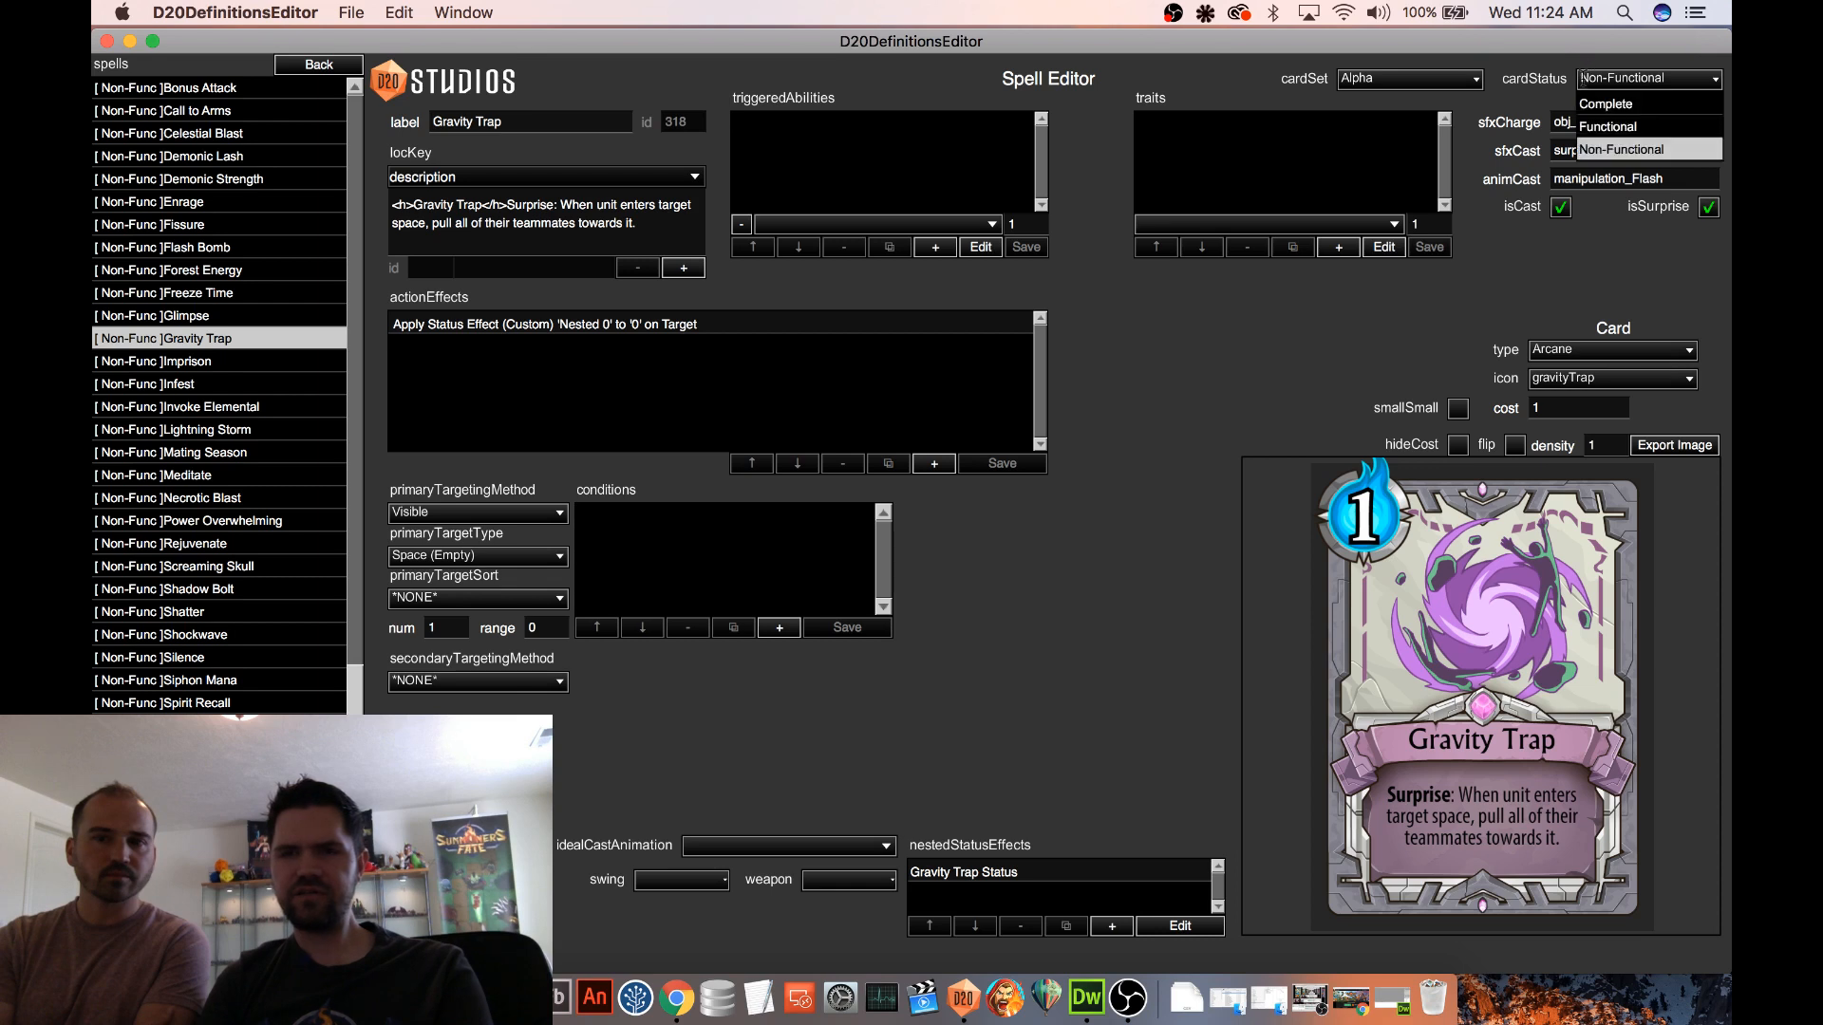
left_click(1594, 127)
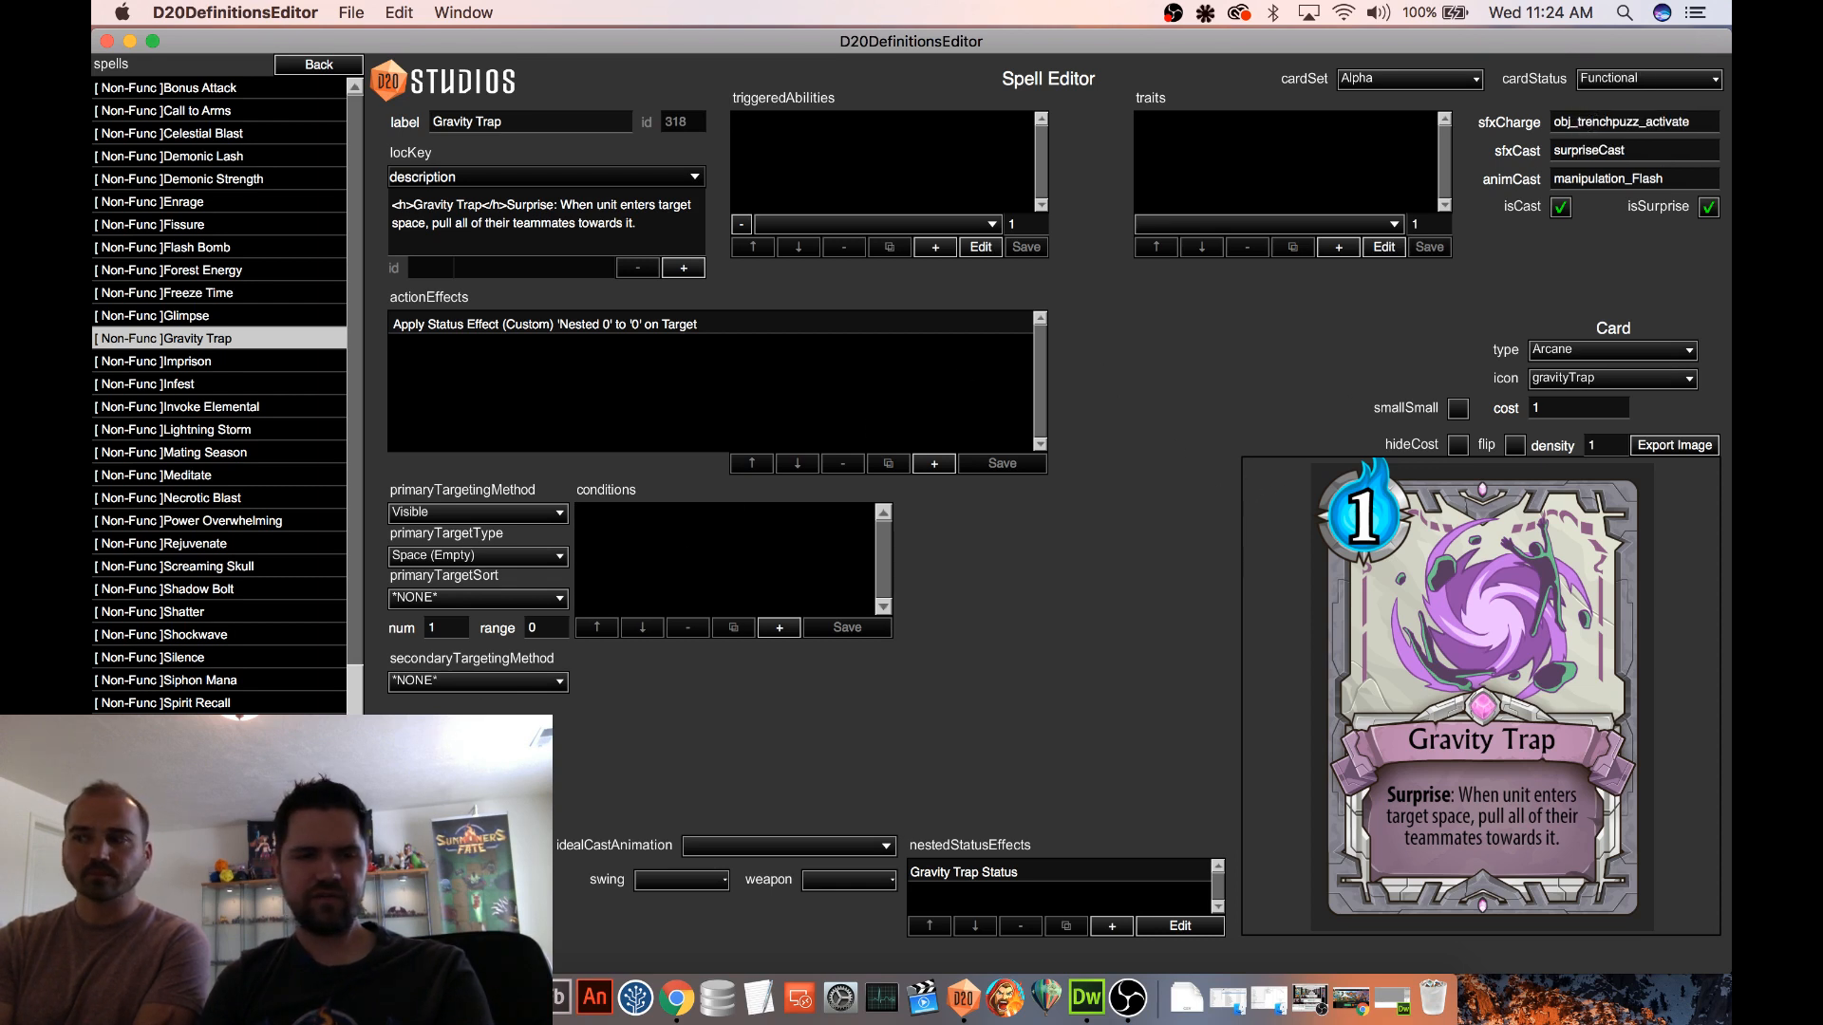
scroll(296, 356, "up", 4)
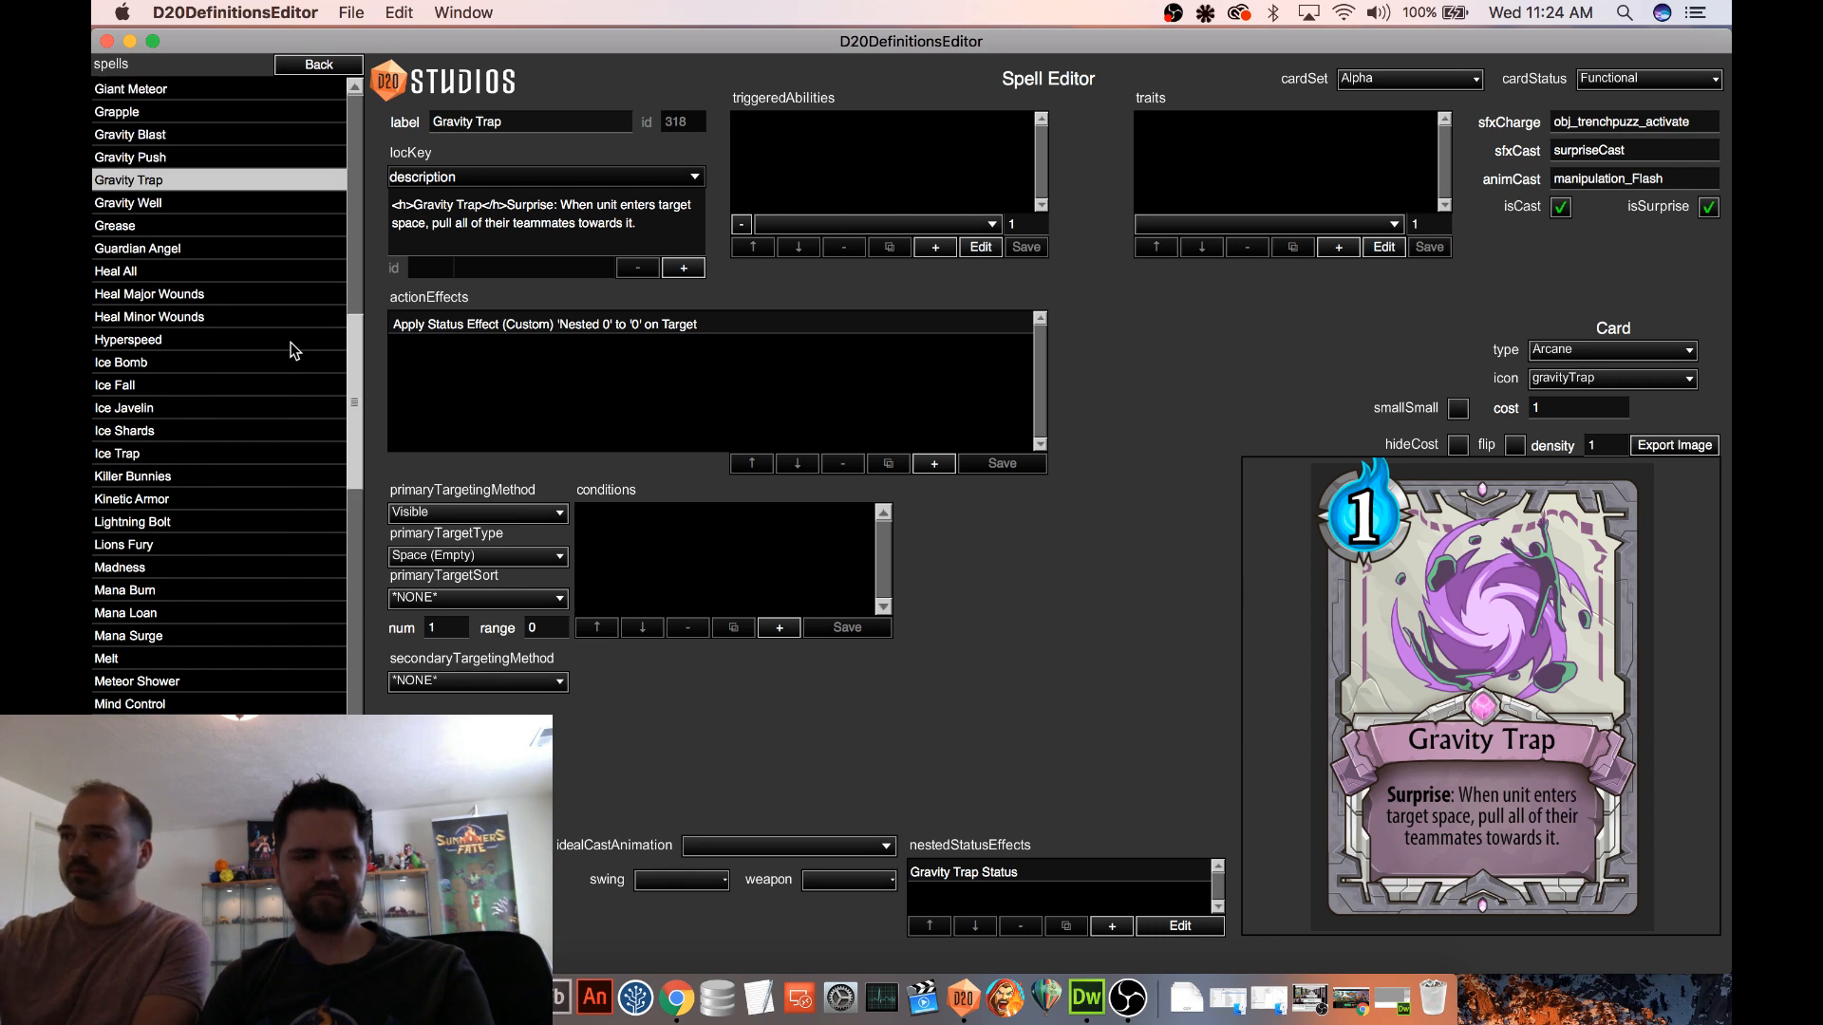
scroll(295, 350, "up", 3)
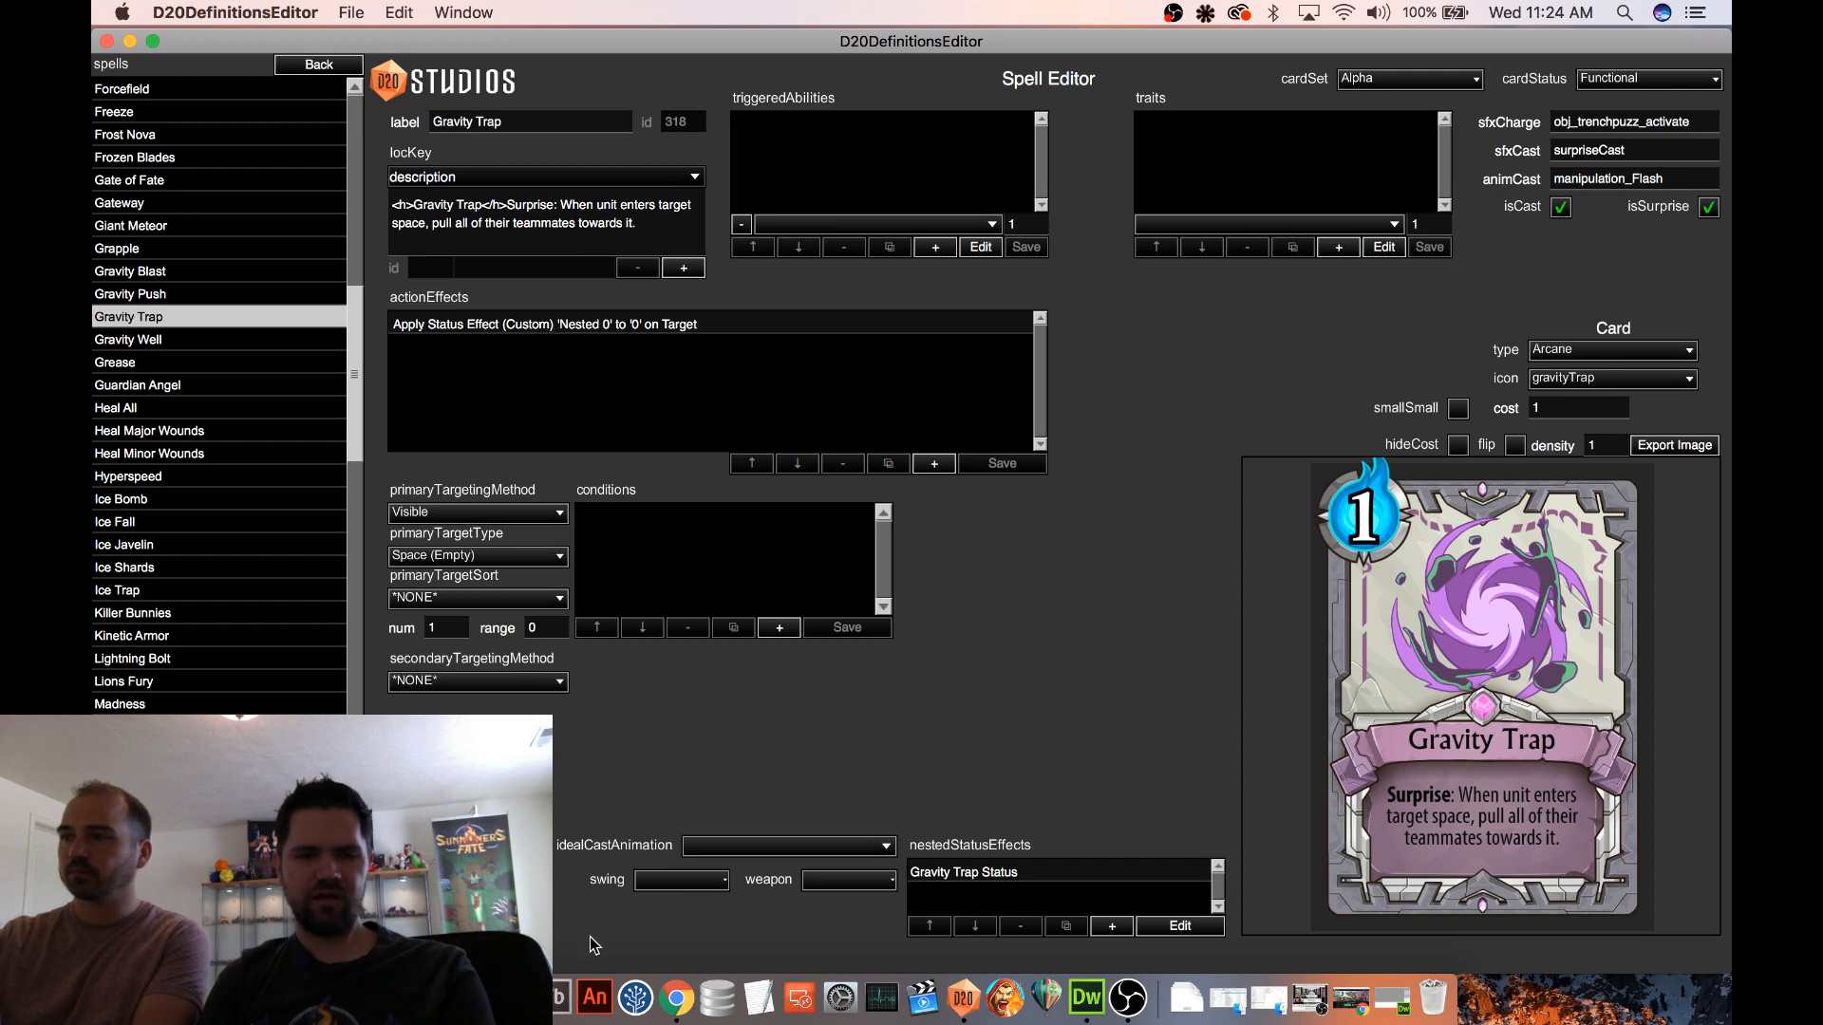
Check the Gravity Trap design line in Notes and reword the spell's description after "Surprise:" to "The next enemy to move gets pulled toward this"
key("super+Tab")
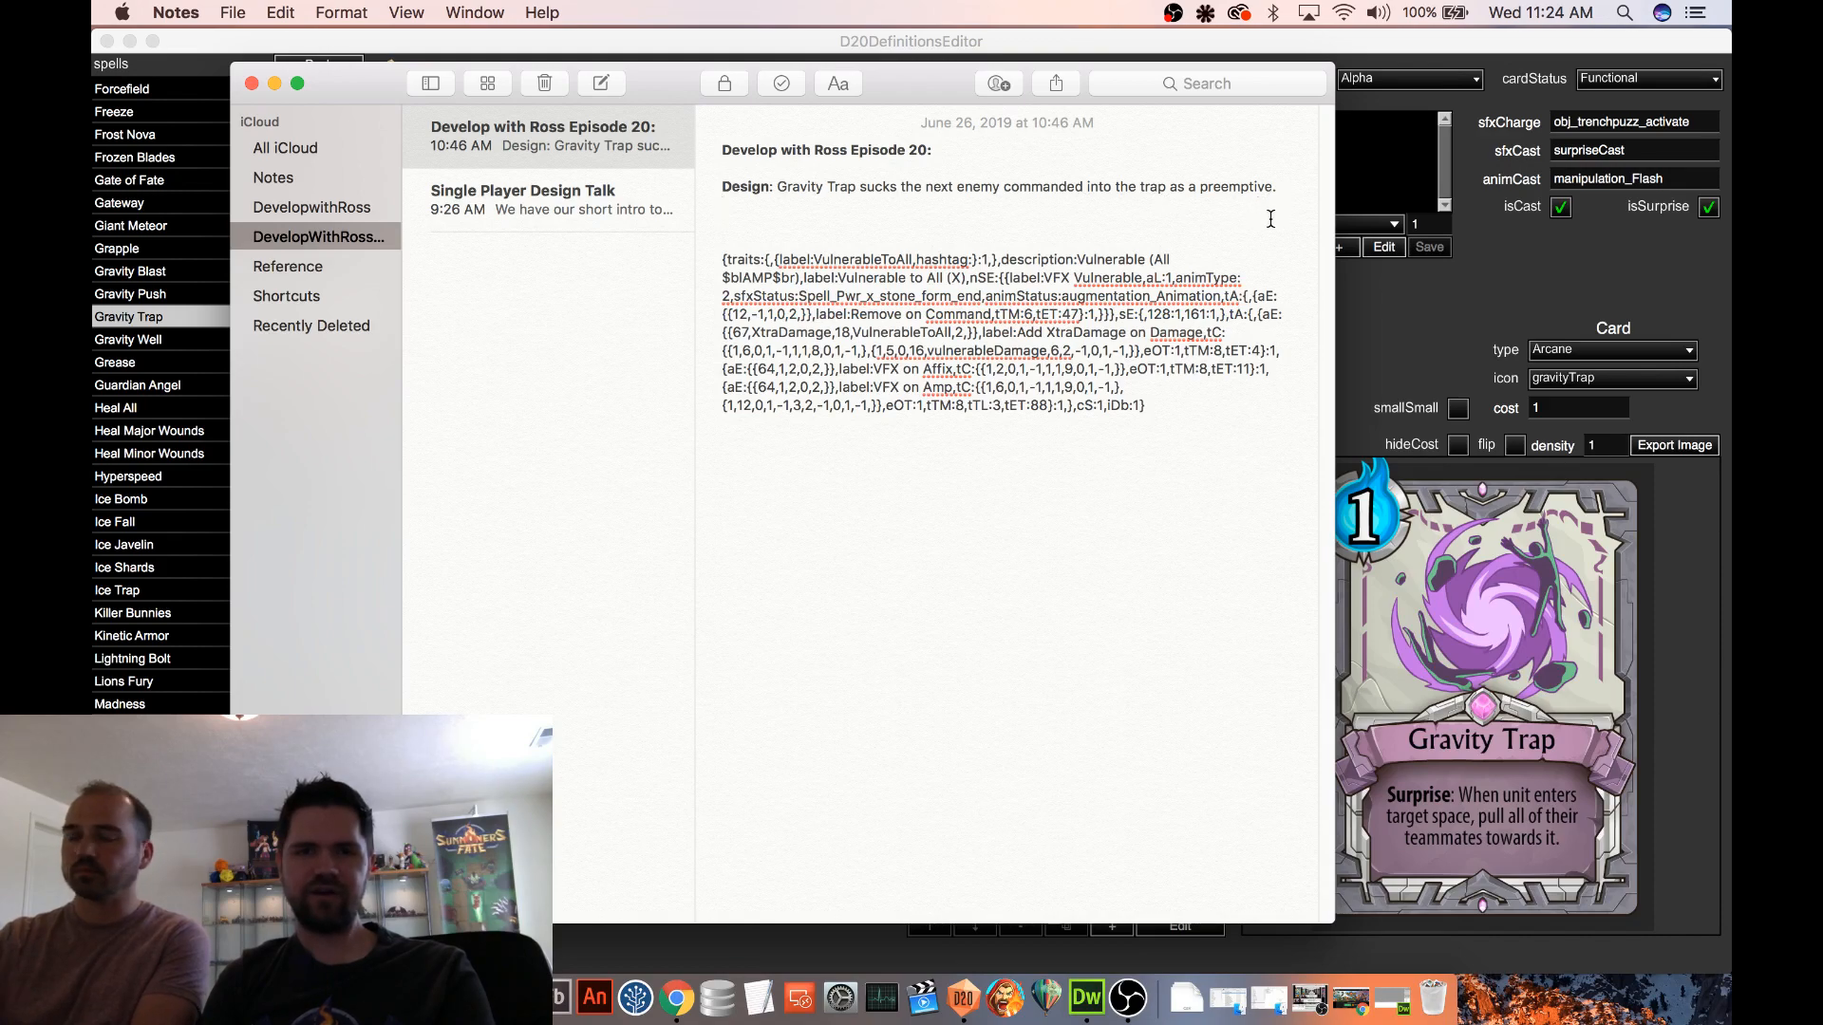
left_click(1386, 341)
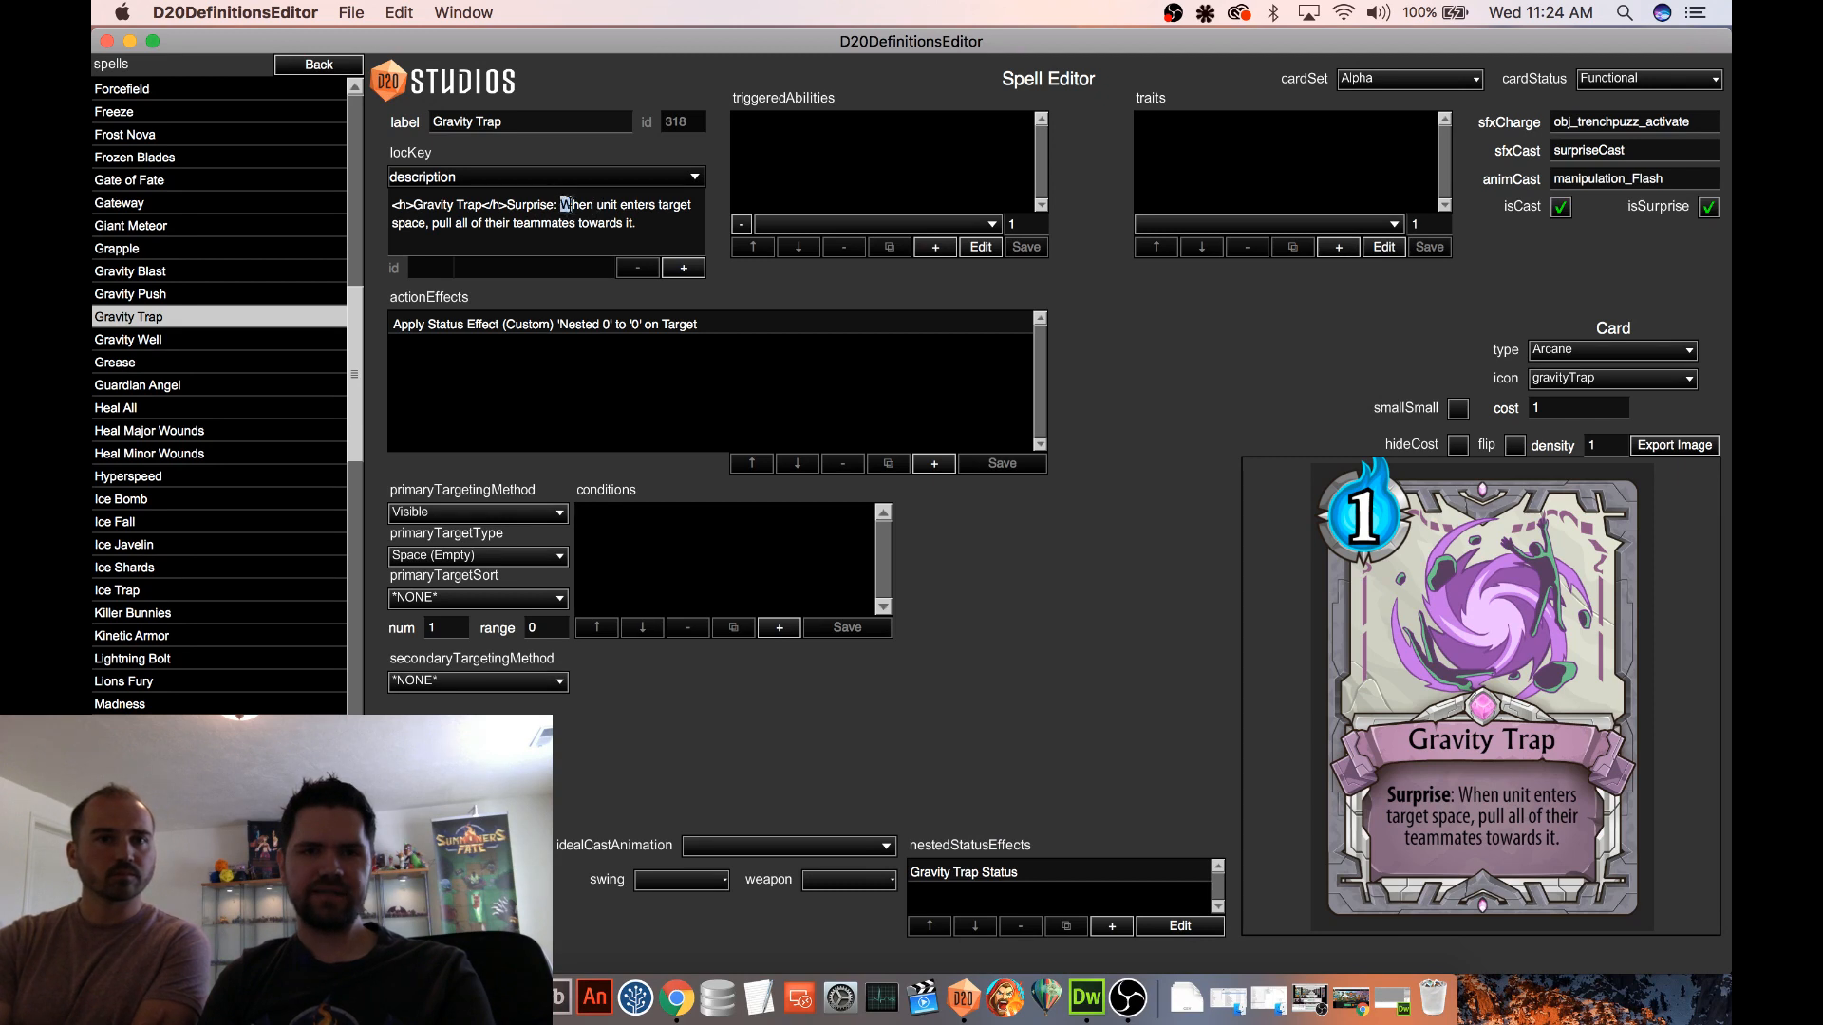
left_click_drag(565, 204, 660, 232)
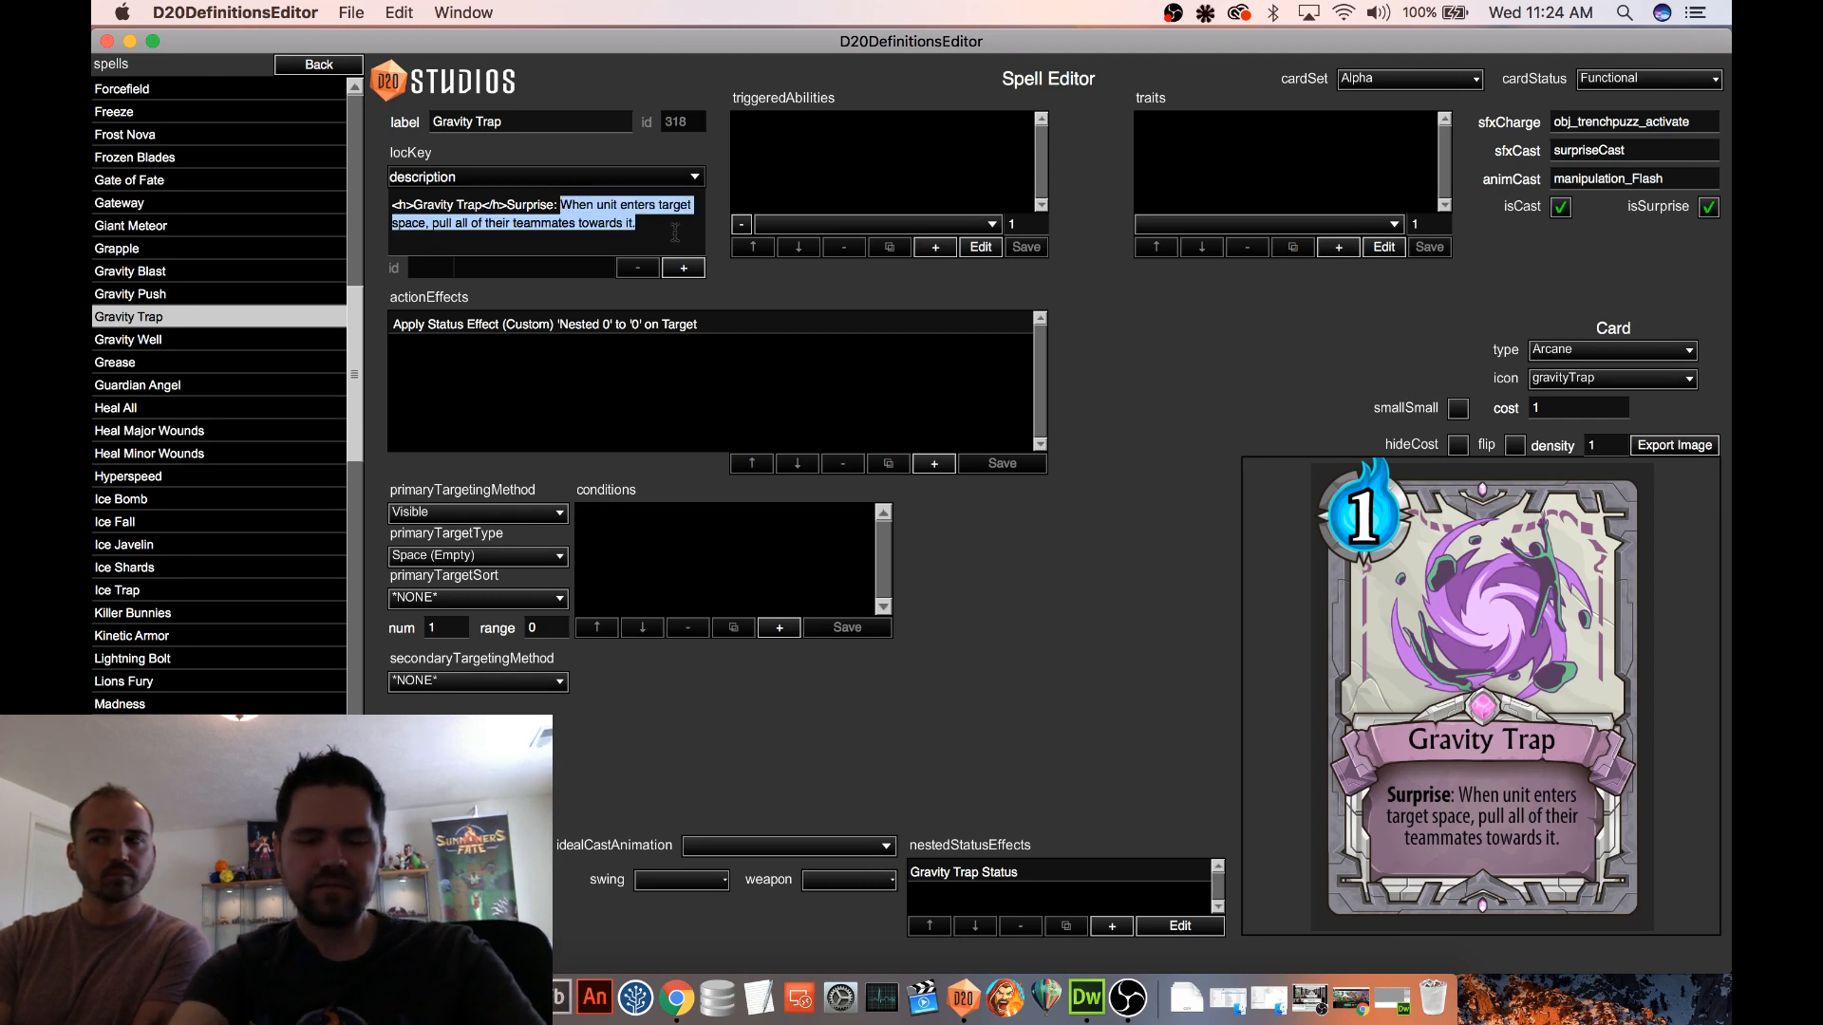
type("The nex")
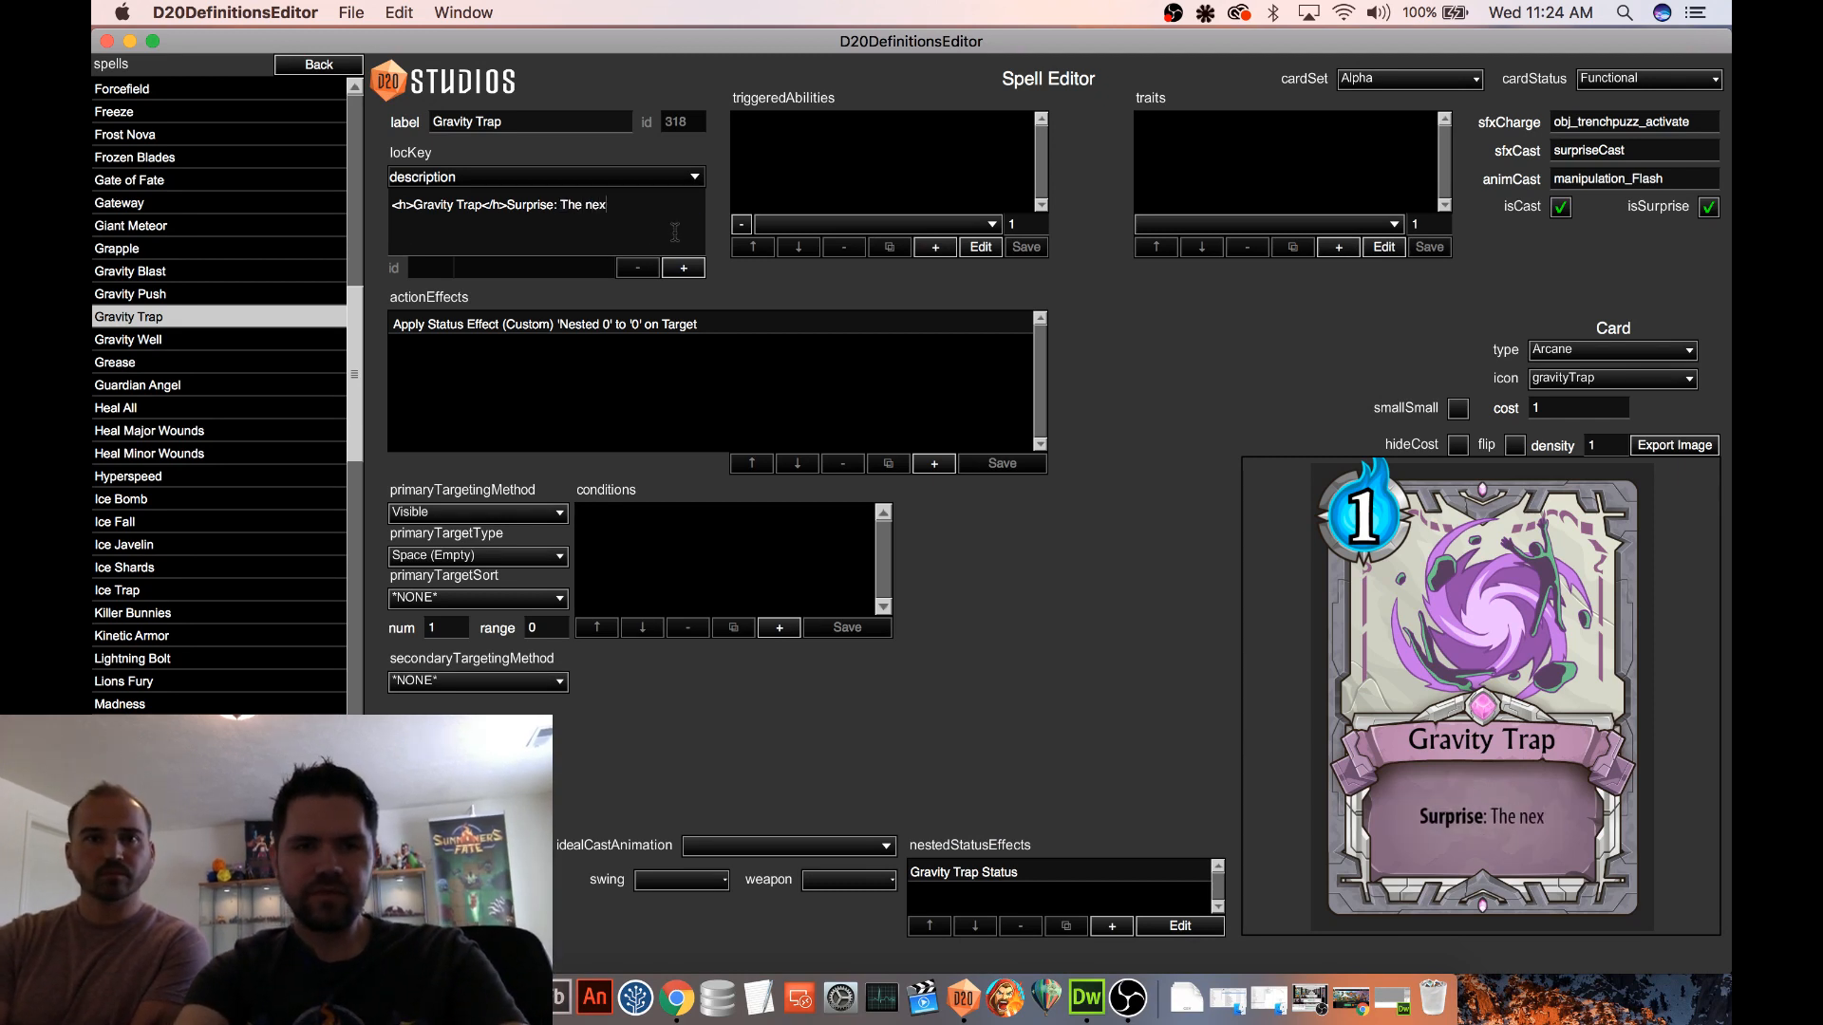
type("t enemy to move ")
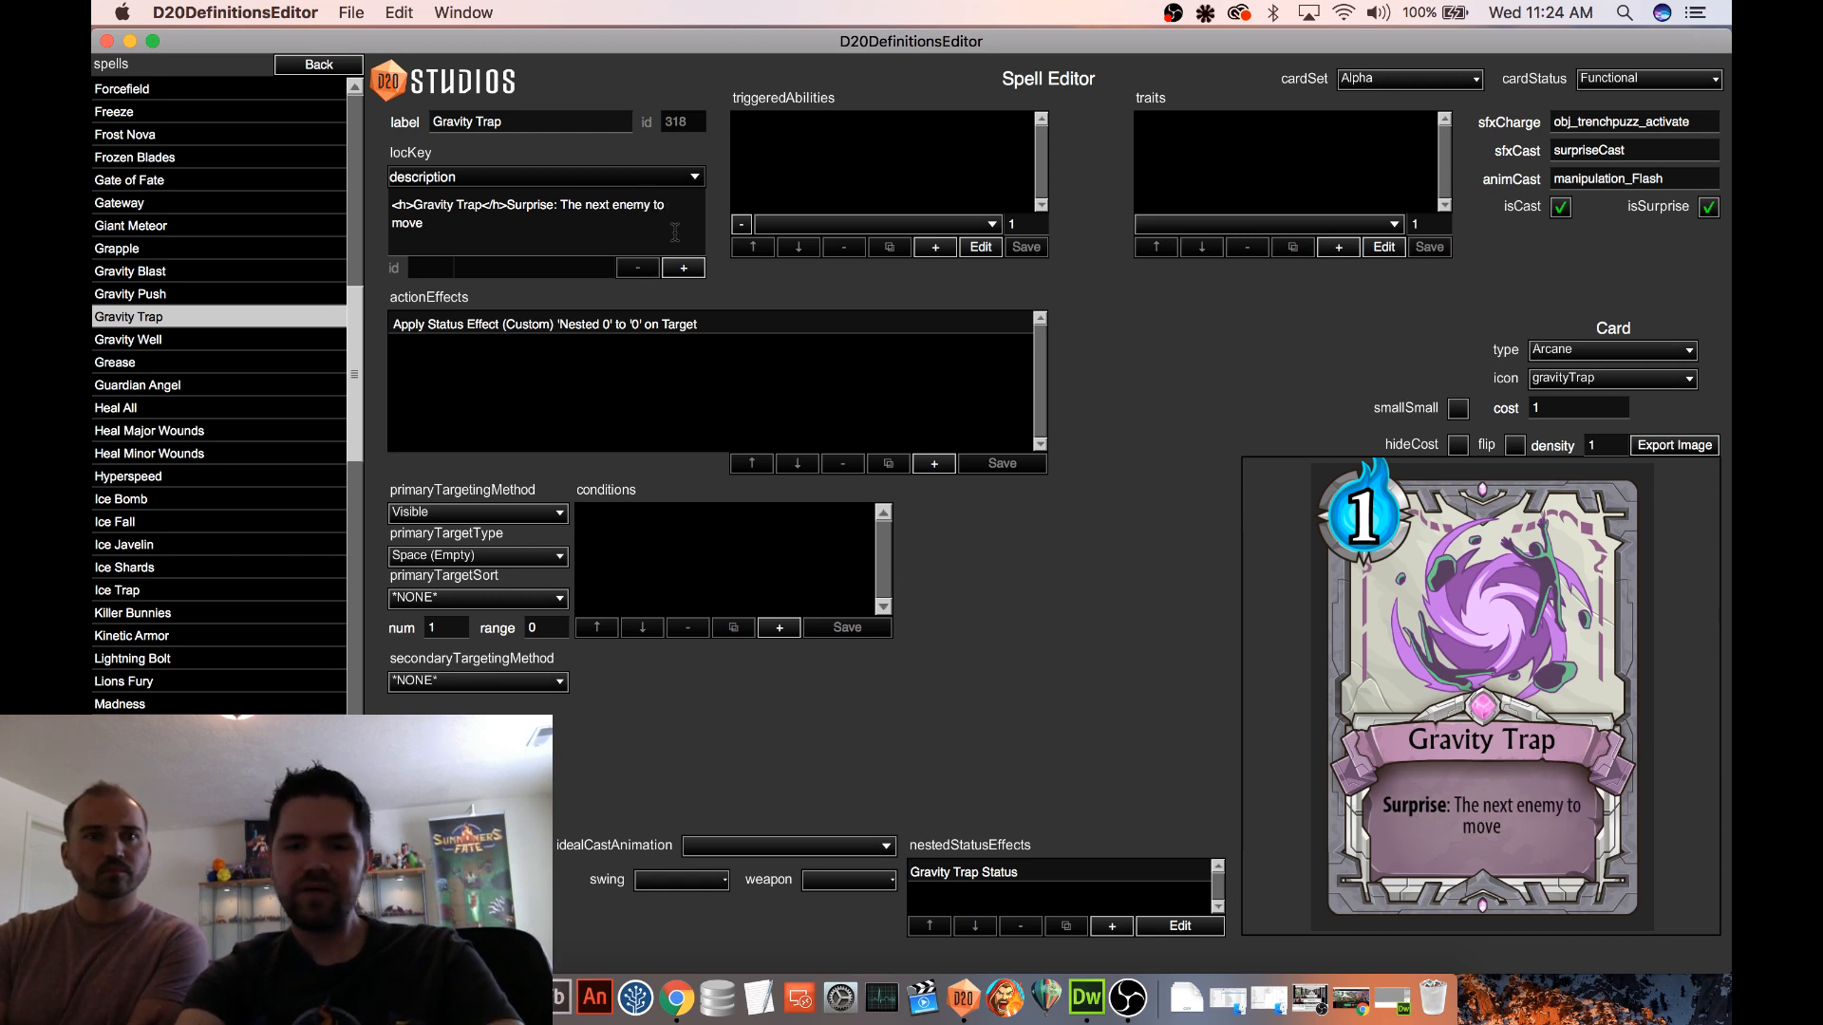
type("gets pulled tow")
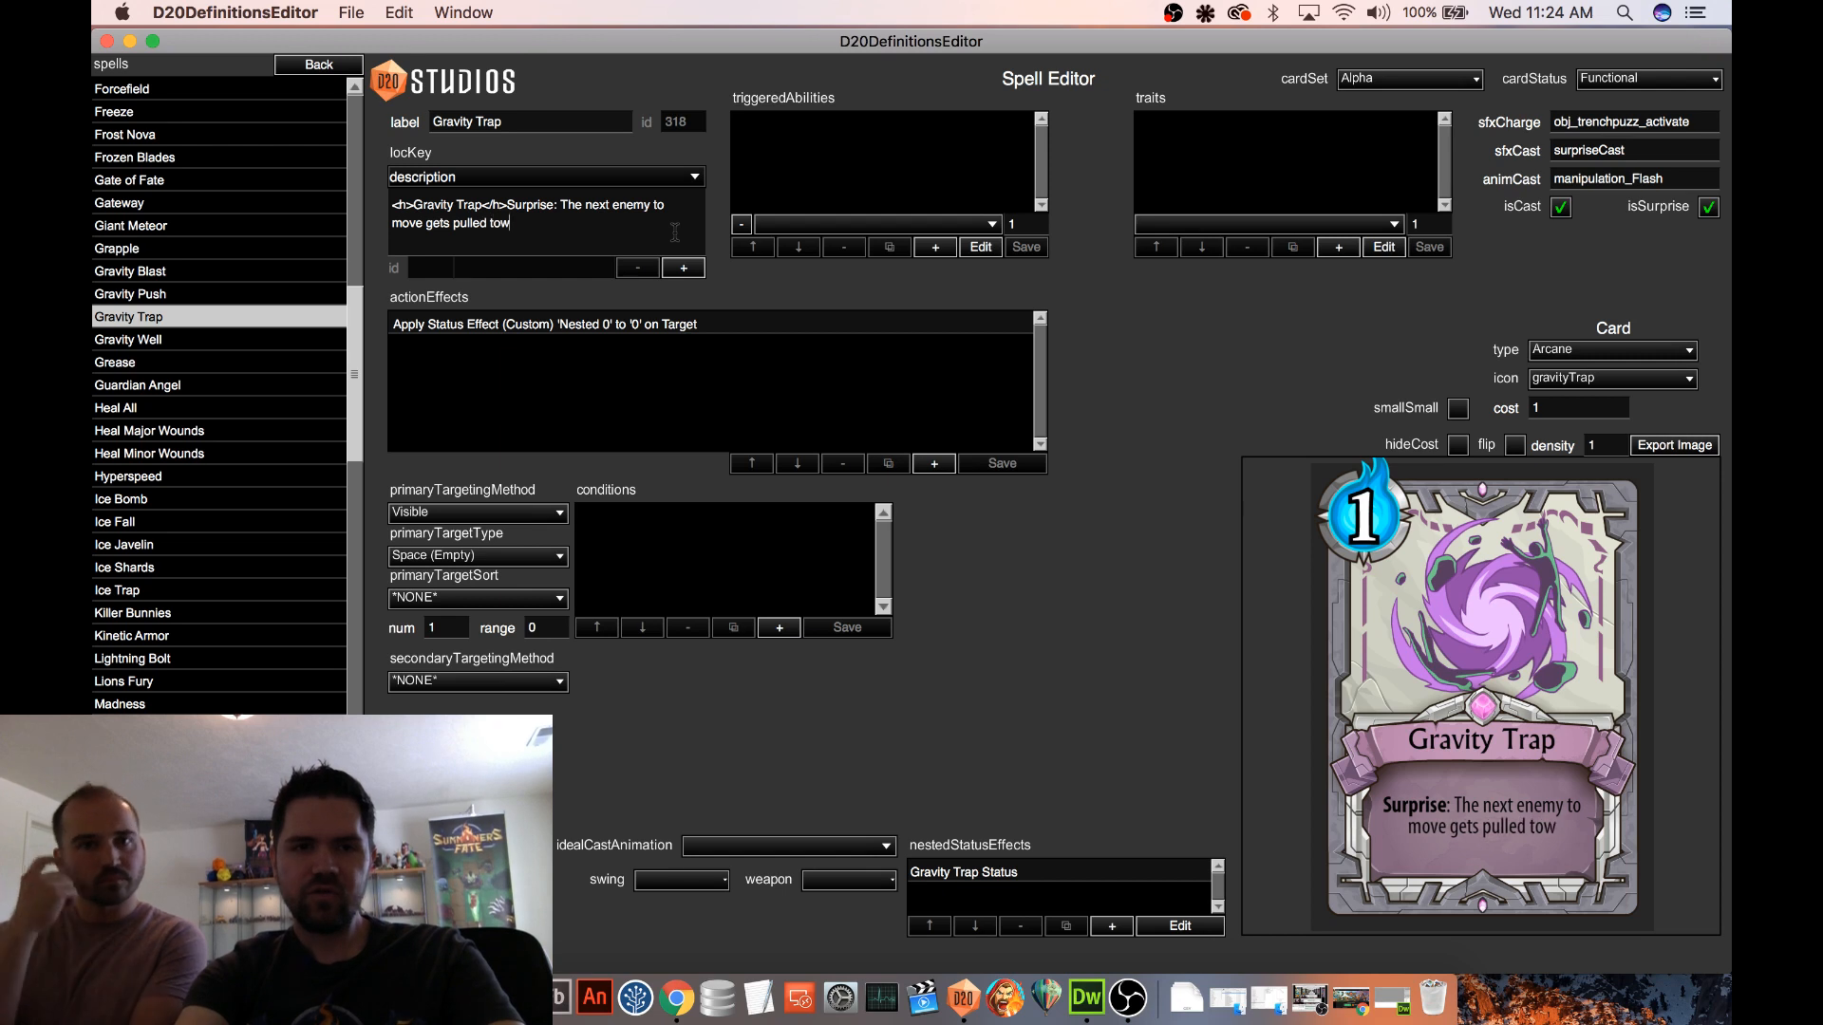
type("ard this space")
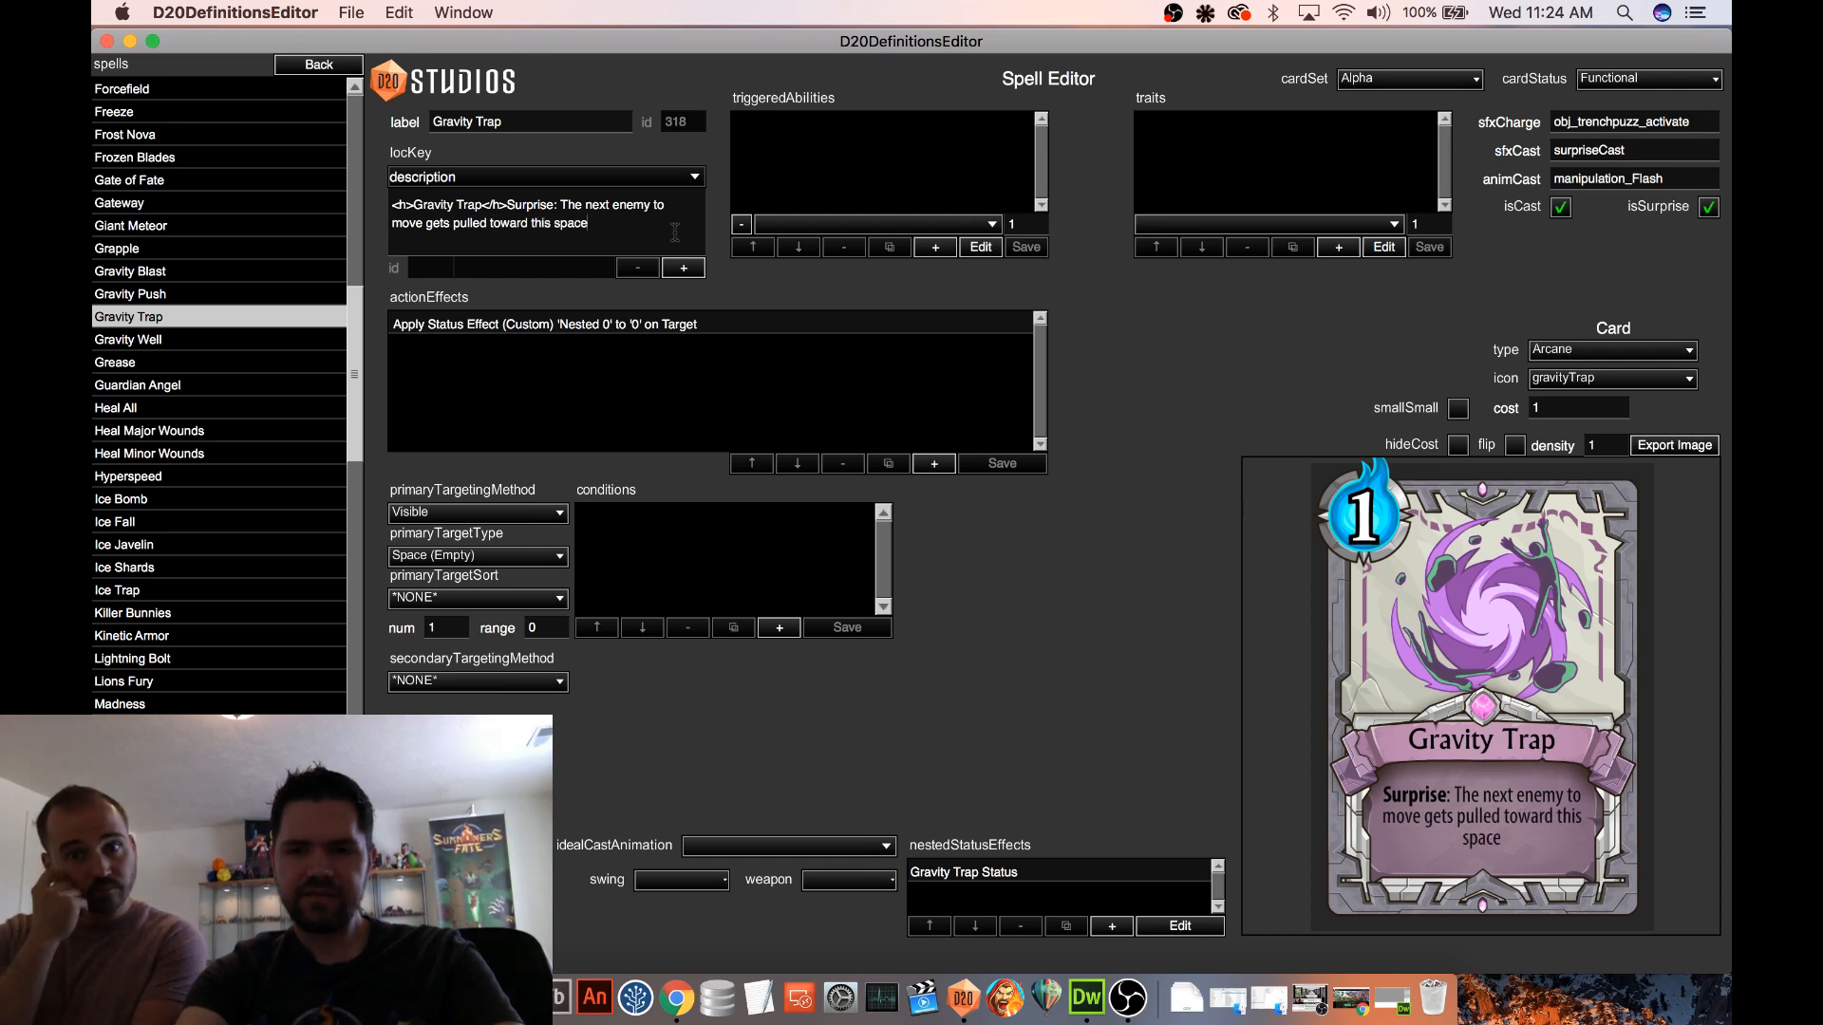
key("BackSpace")
key("BackSpace")
key("BackSpace")
key("BackSpace")
key("BackSpace")
key("BackSpace")
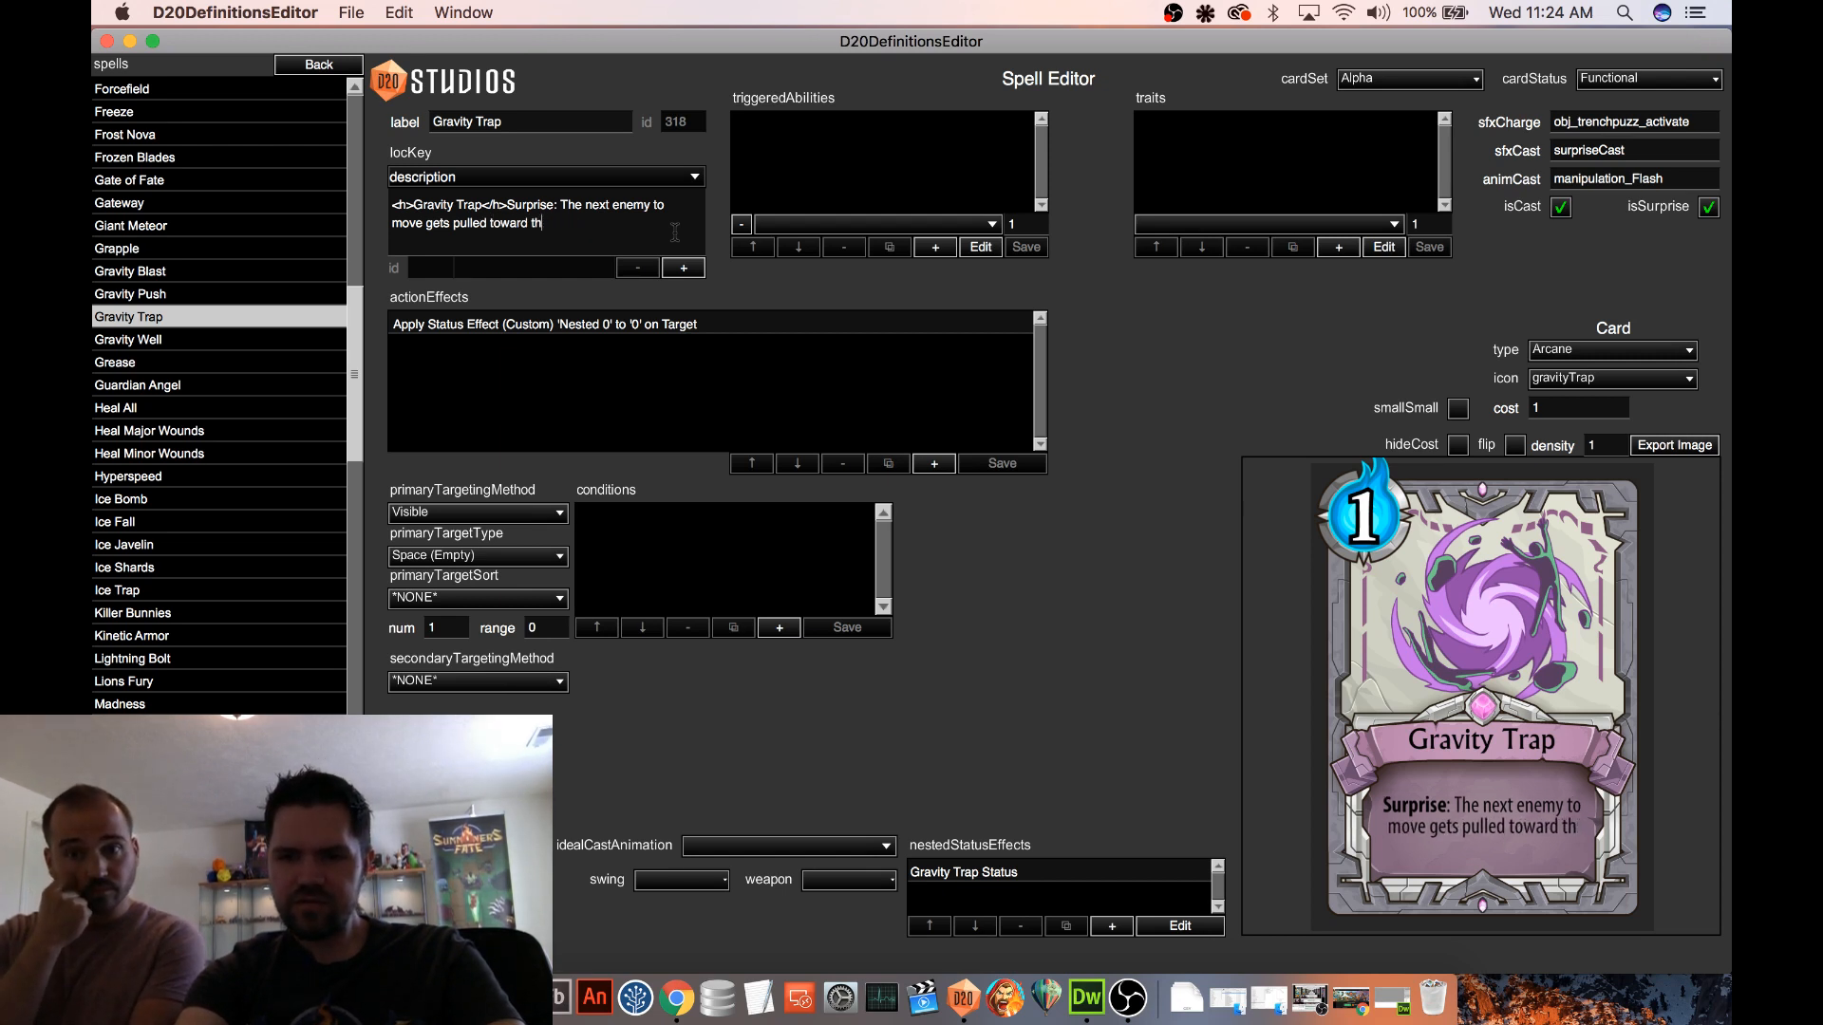
type("this")
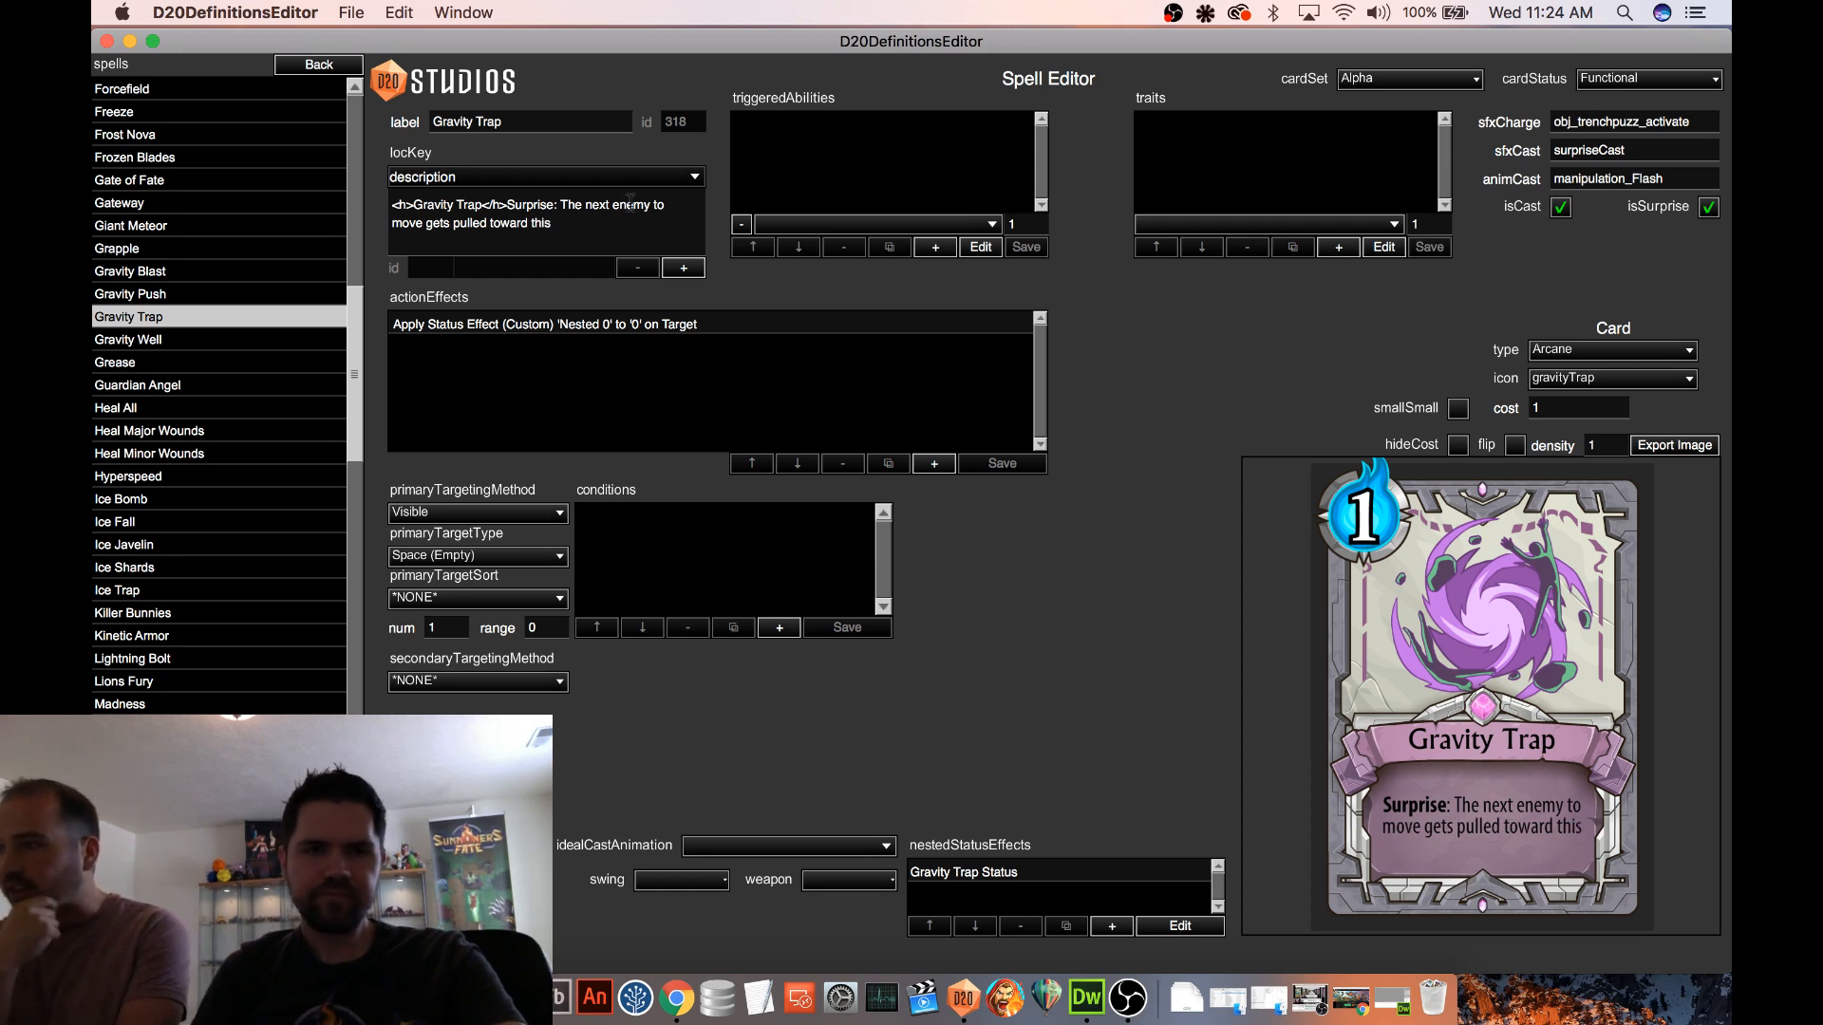
Replace the description text after "Surprise:" with "Pull the next enemy who moves into this space."
left_click_drag(561, 206, 623, 228)
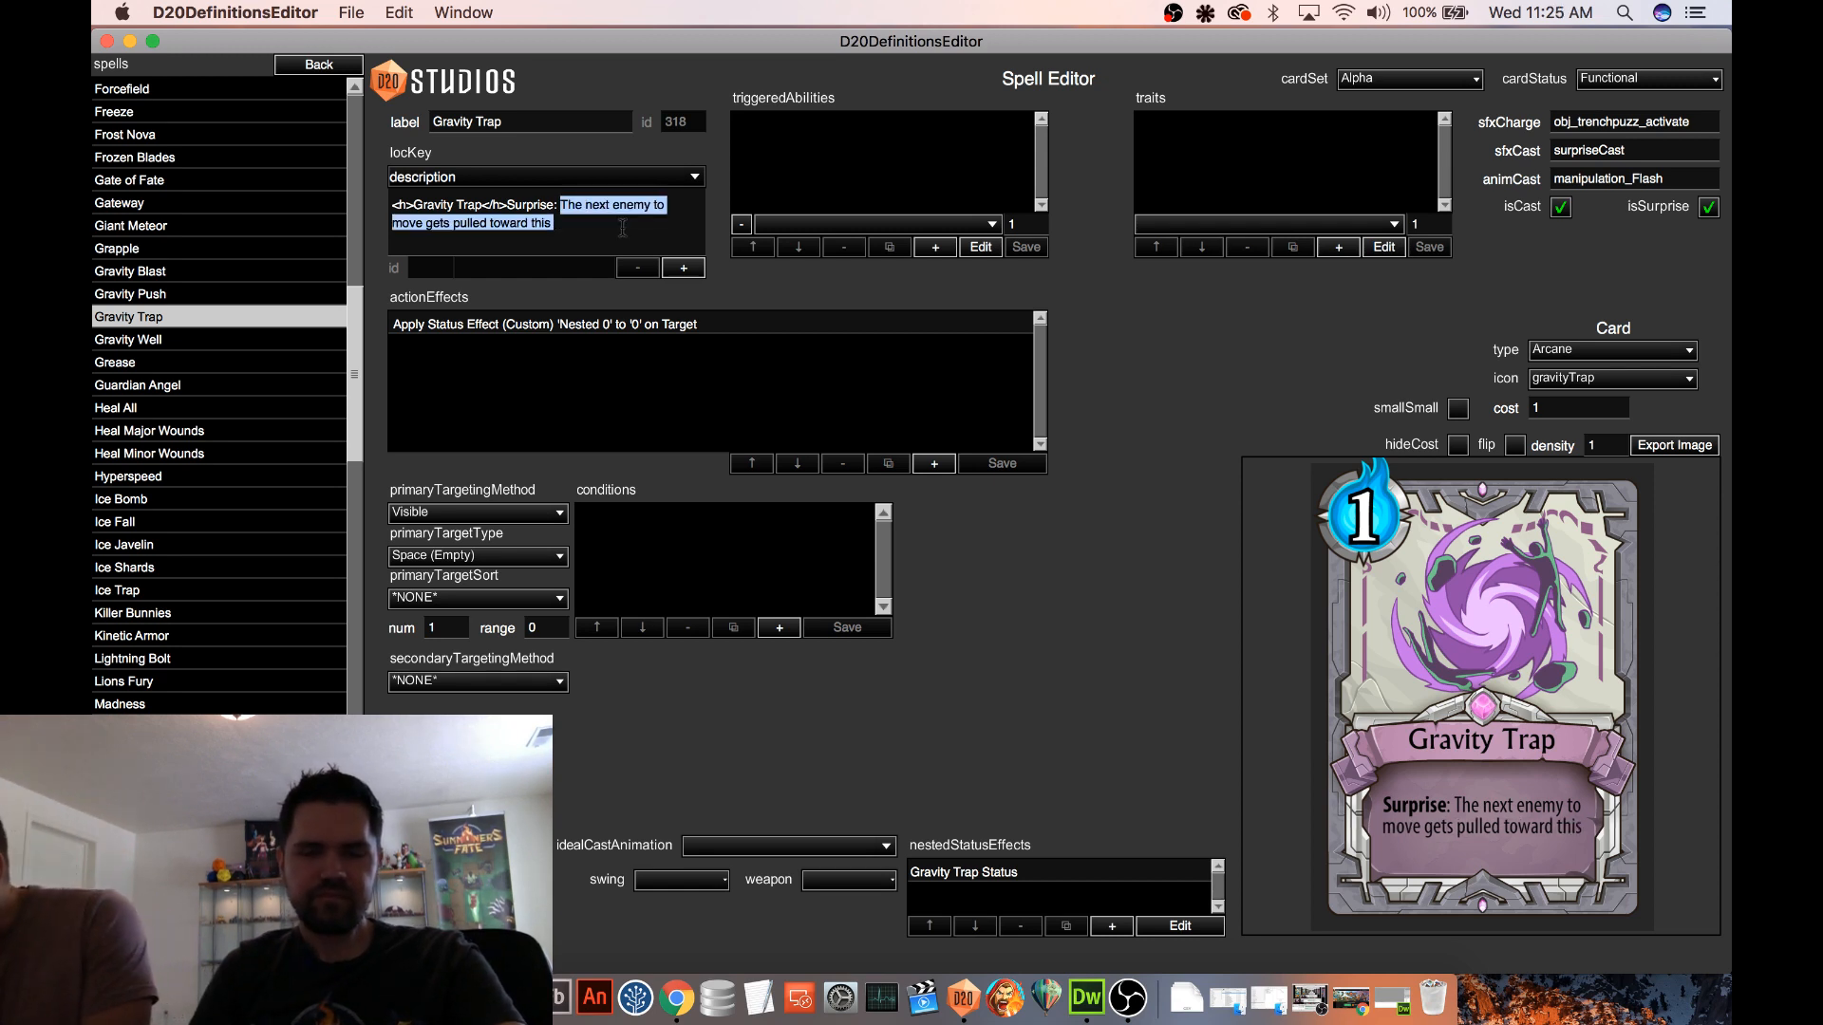
type("Pu")
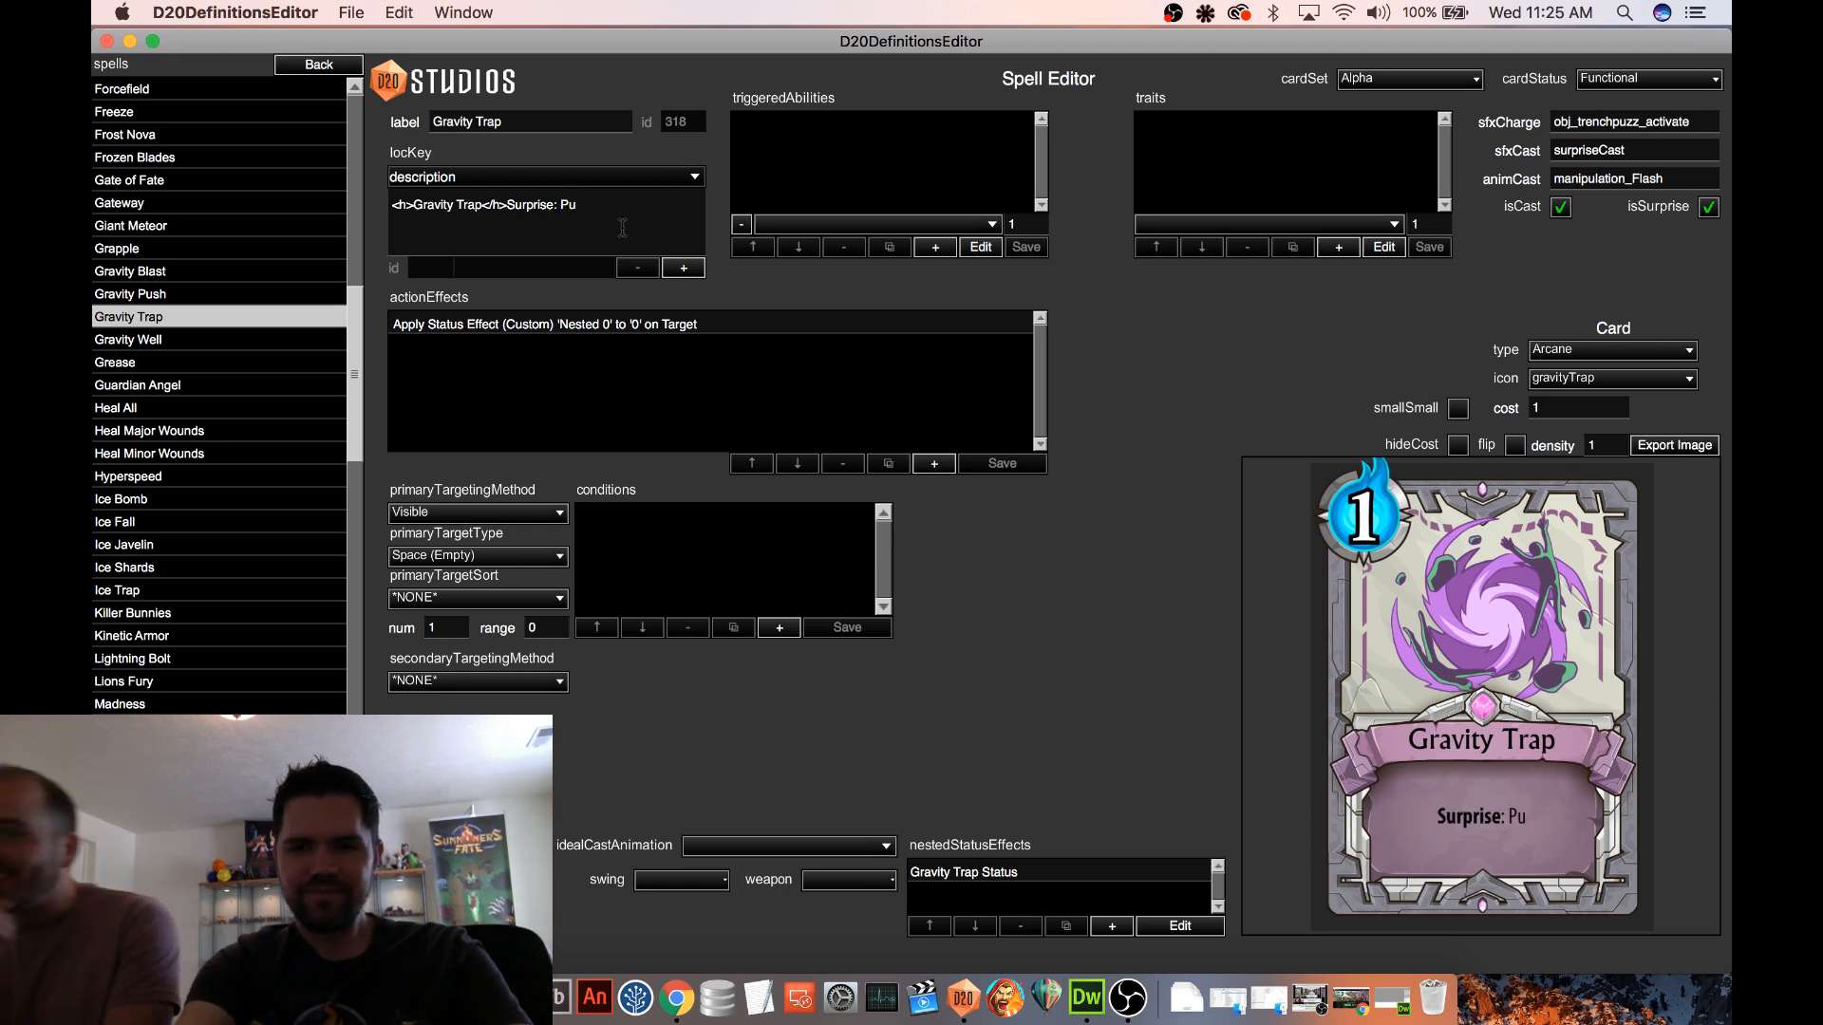
type("ll the next ")
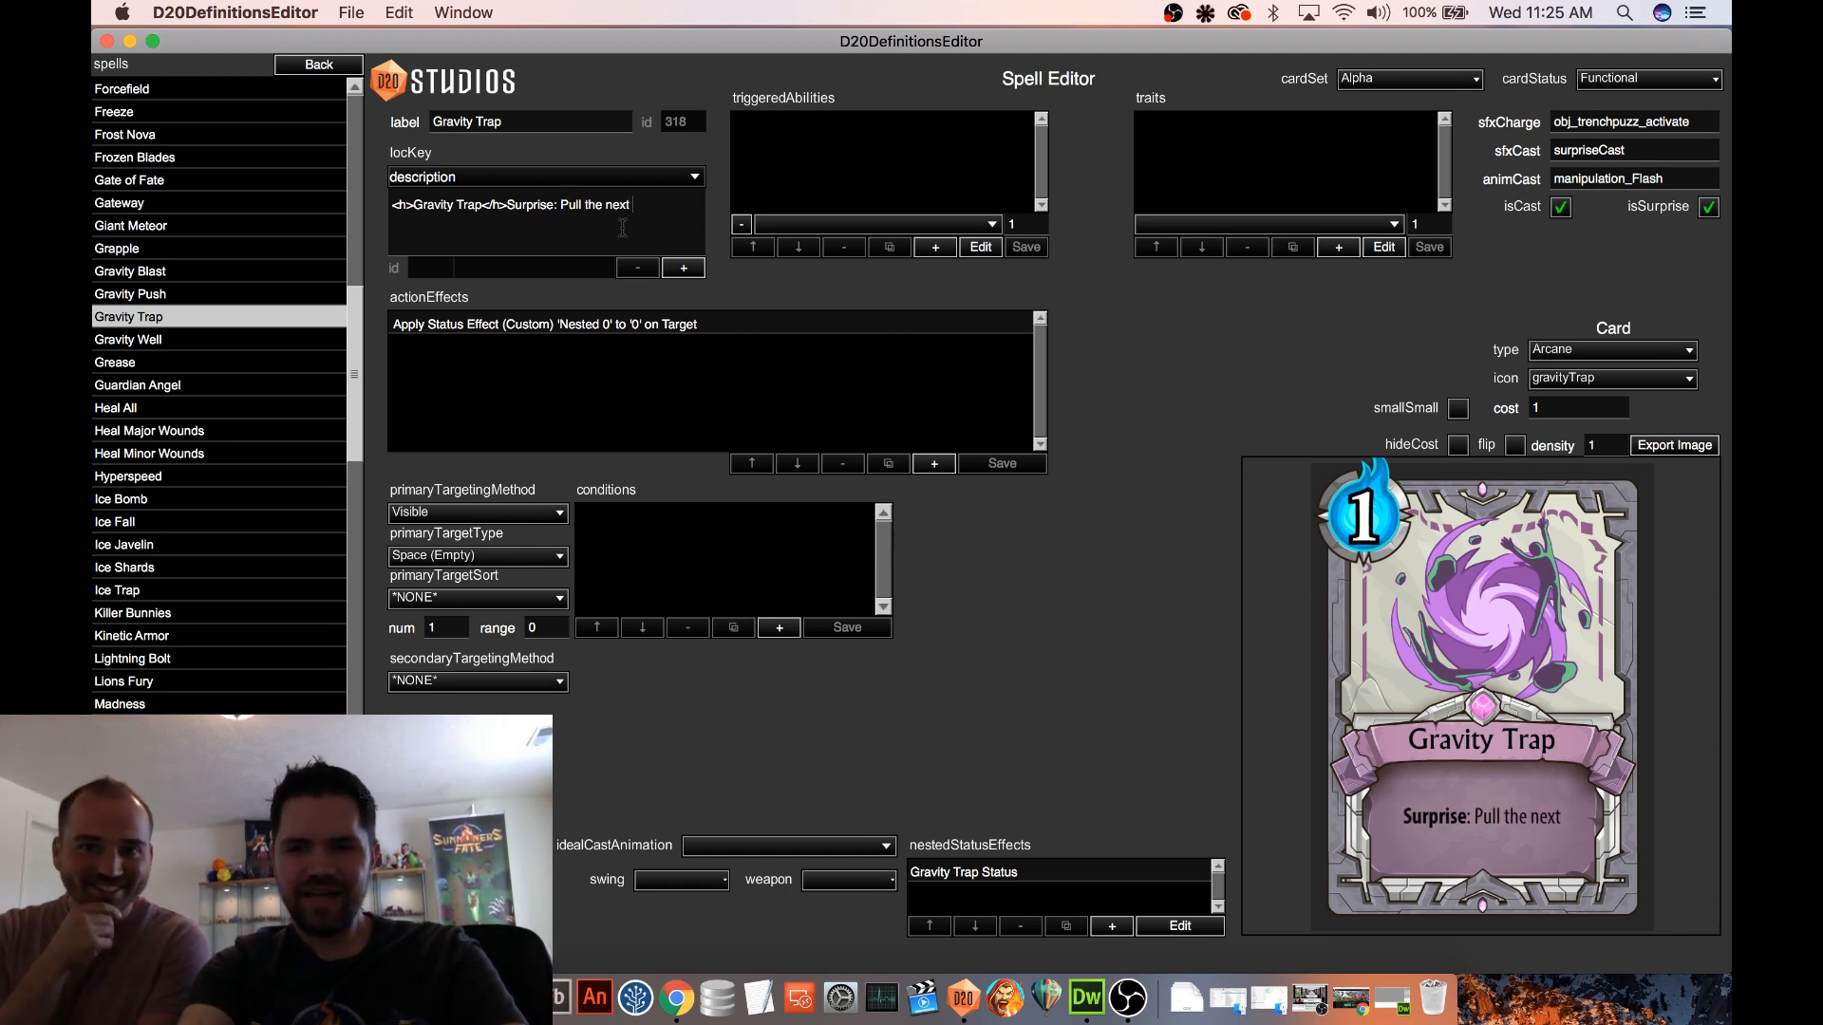
type("enemy coman")
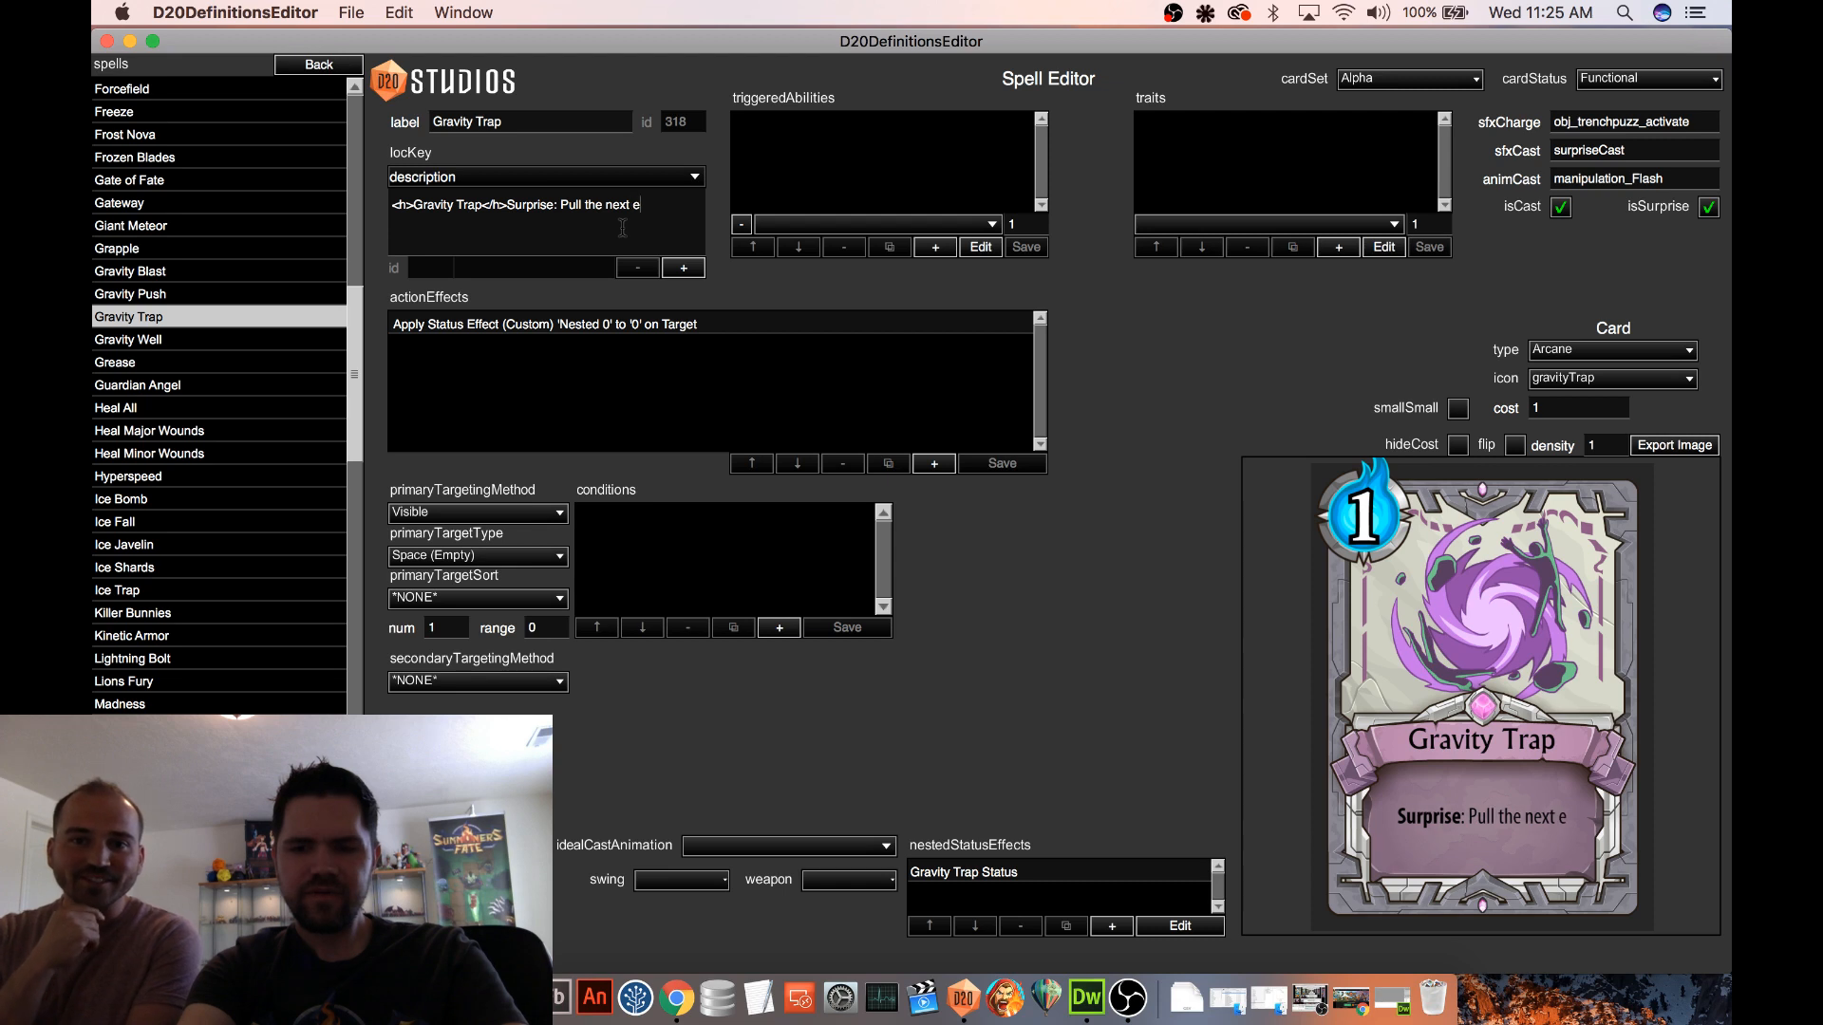
key("BackSpace")
key("BackSpace")
key("BackSpace")
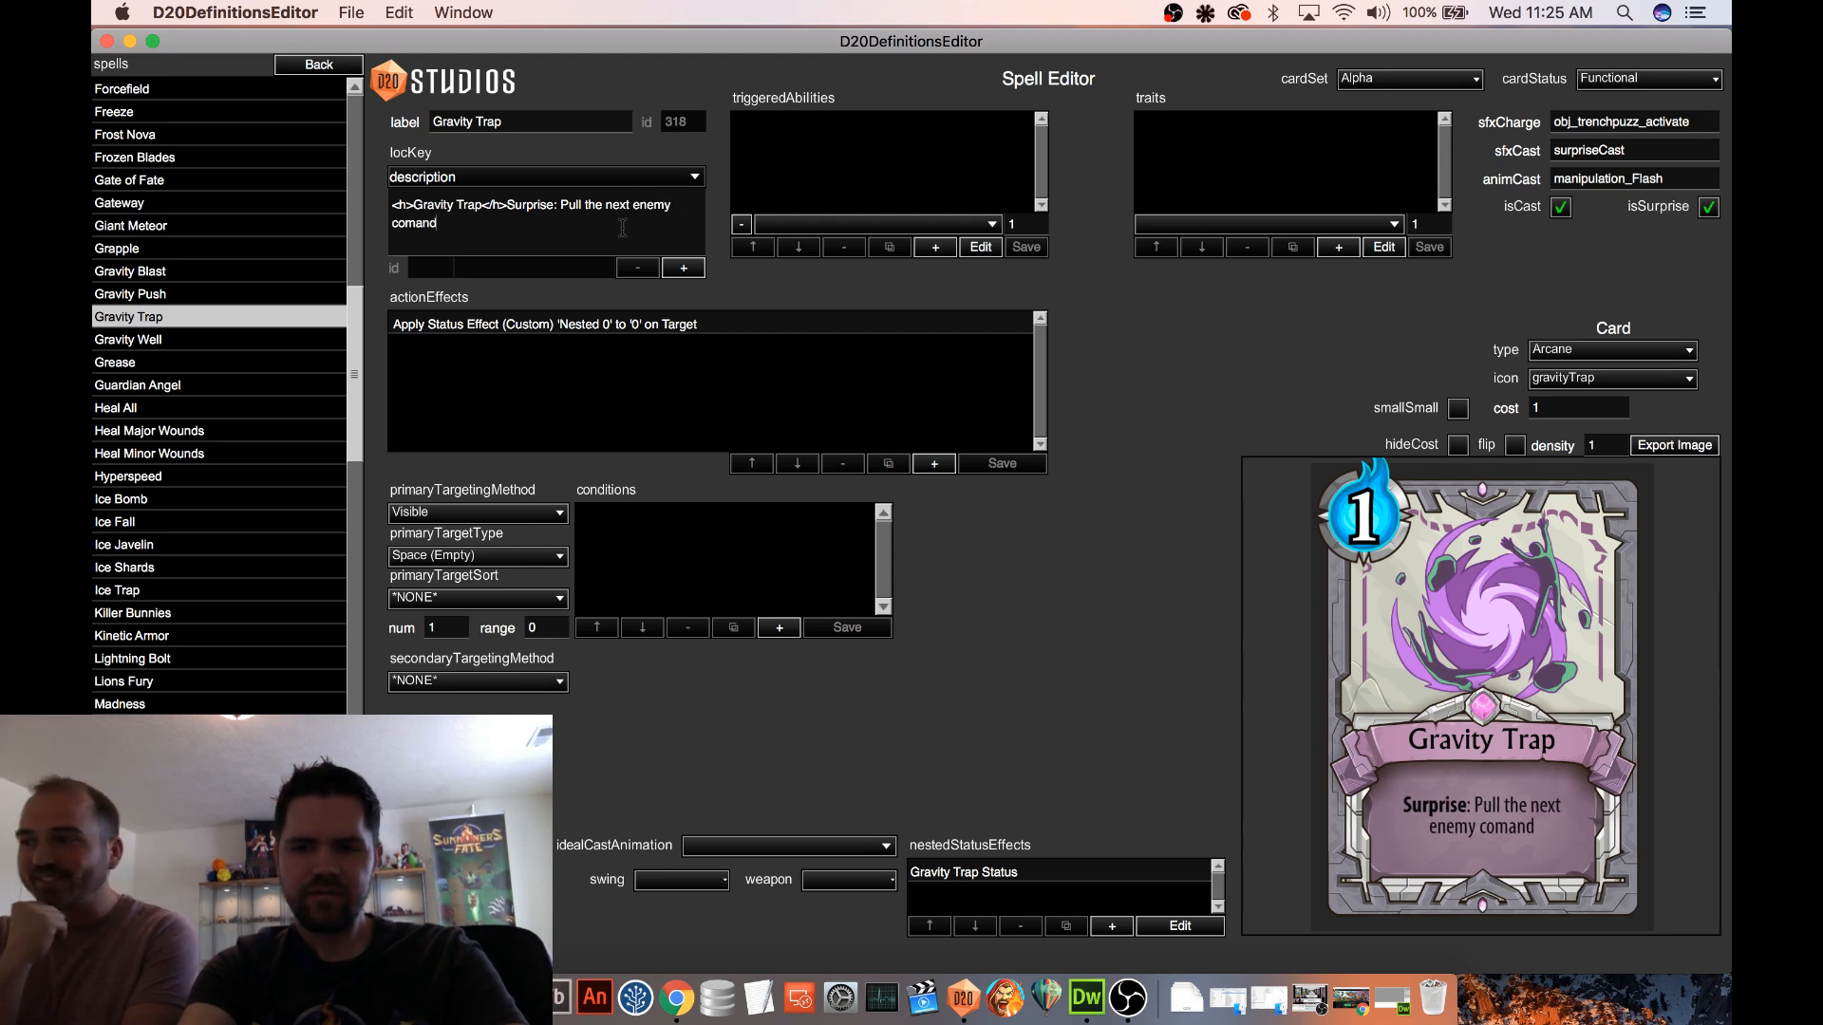
key("BackSpace")
key("BackSpace")
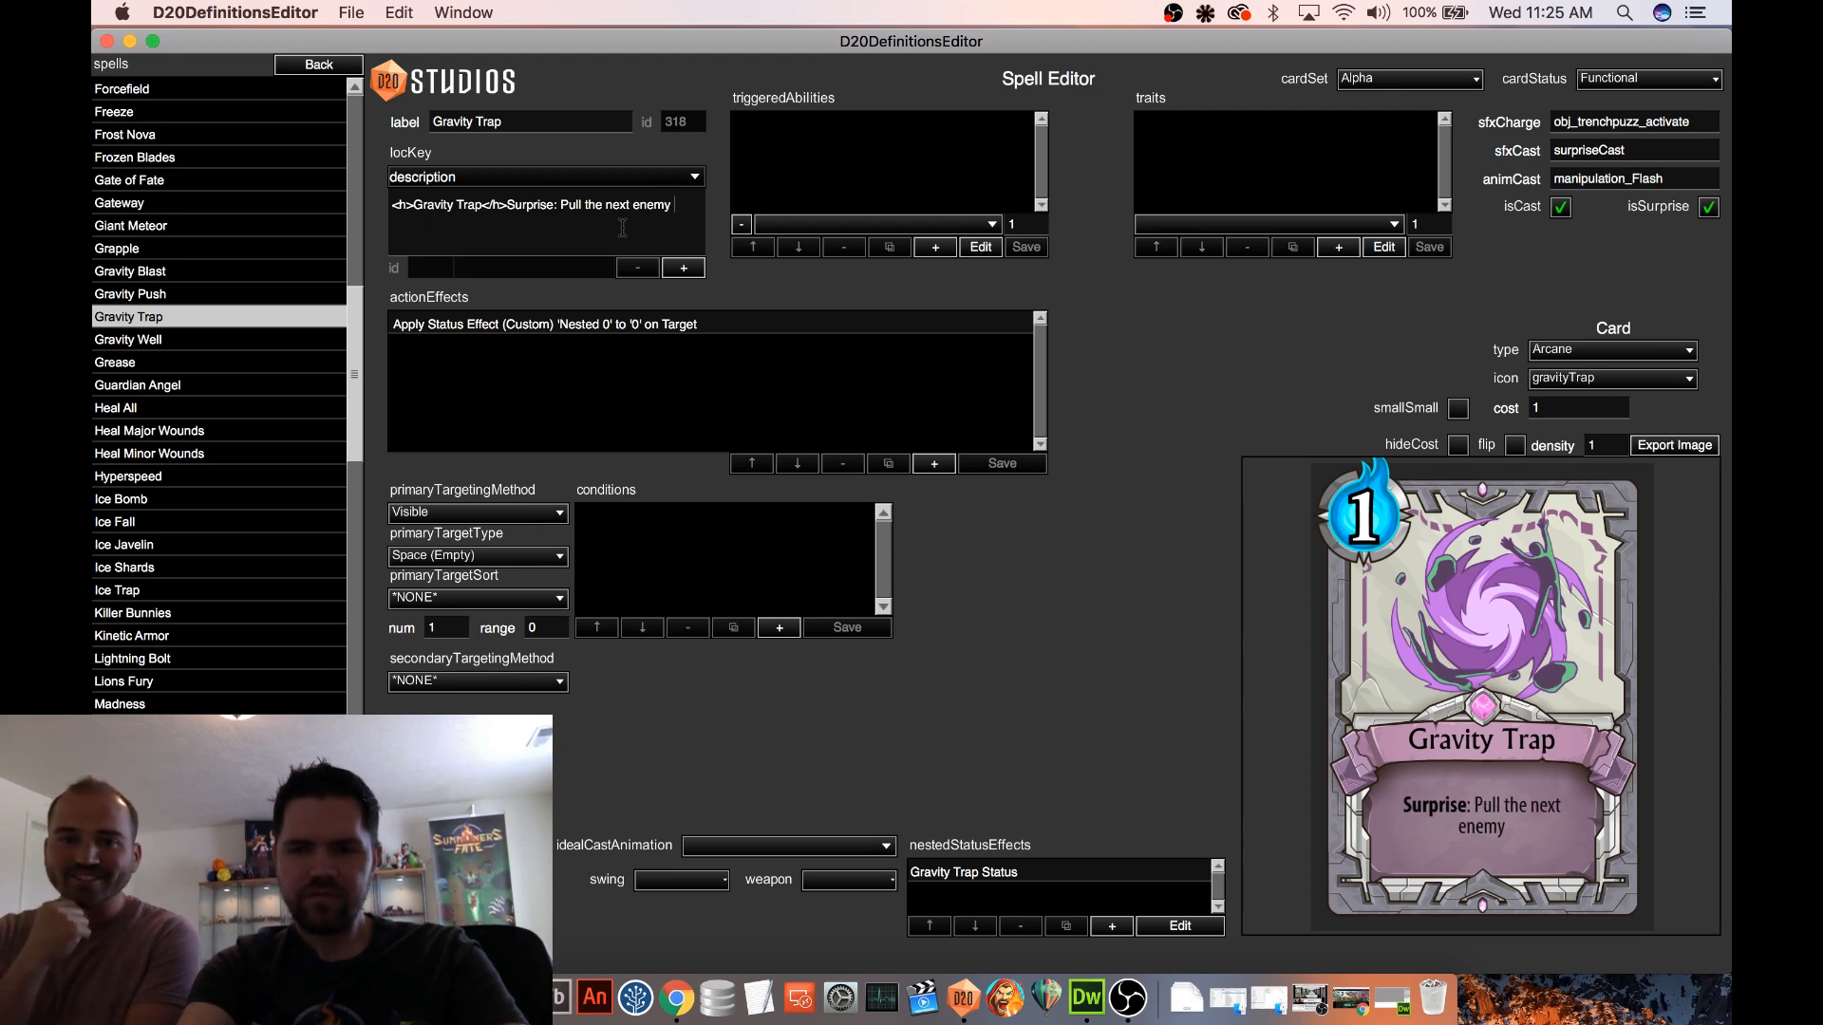
type("who moves into this space.")
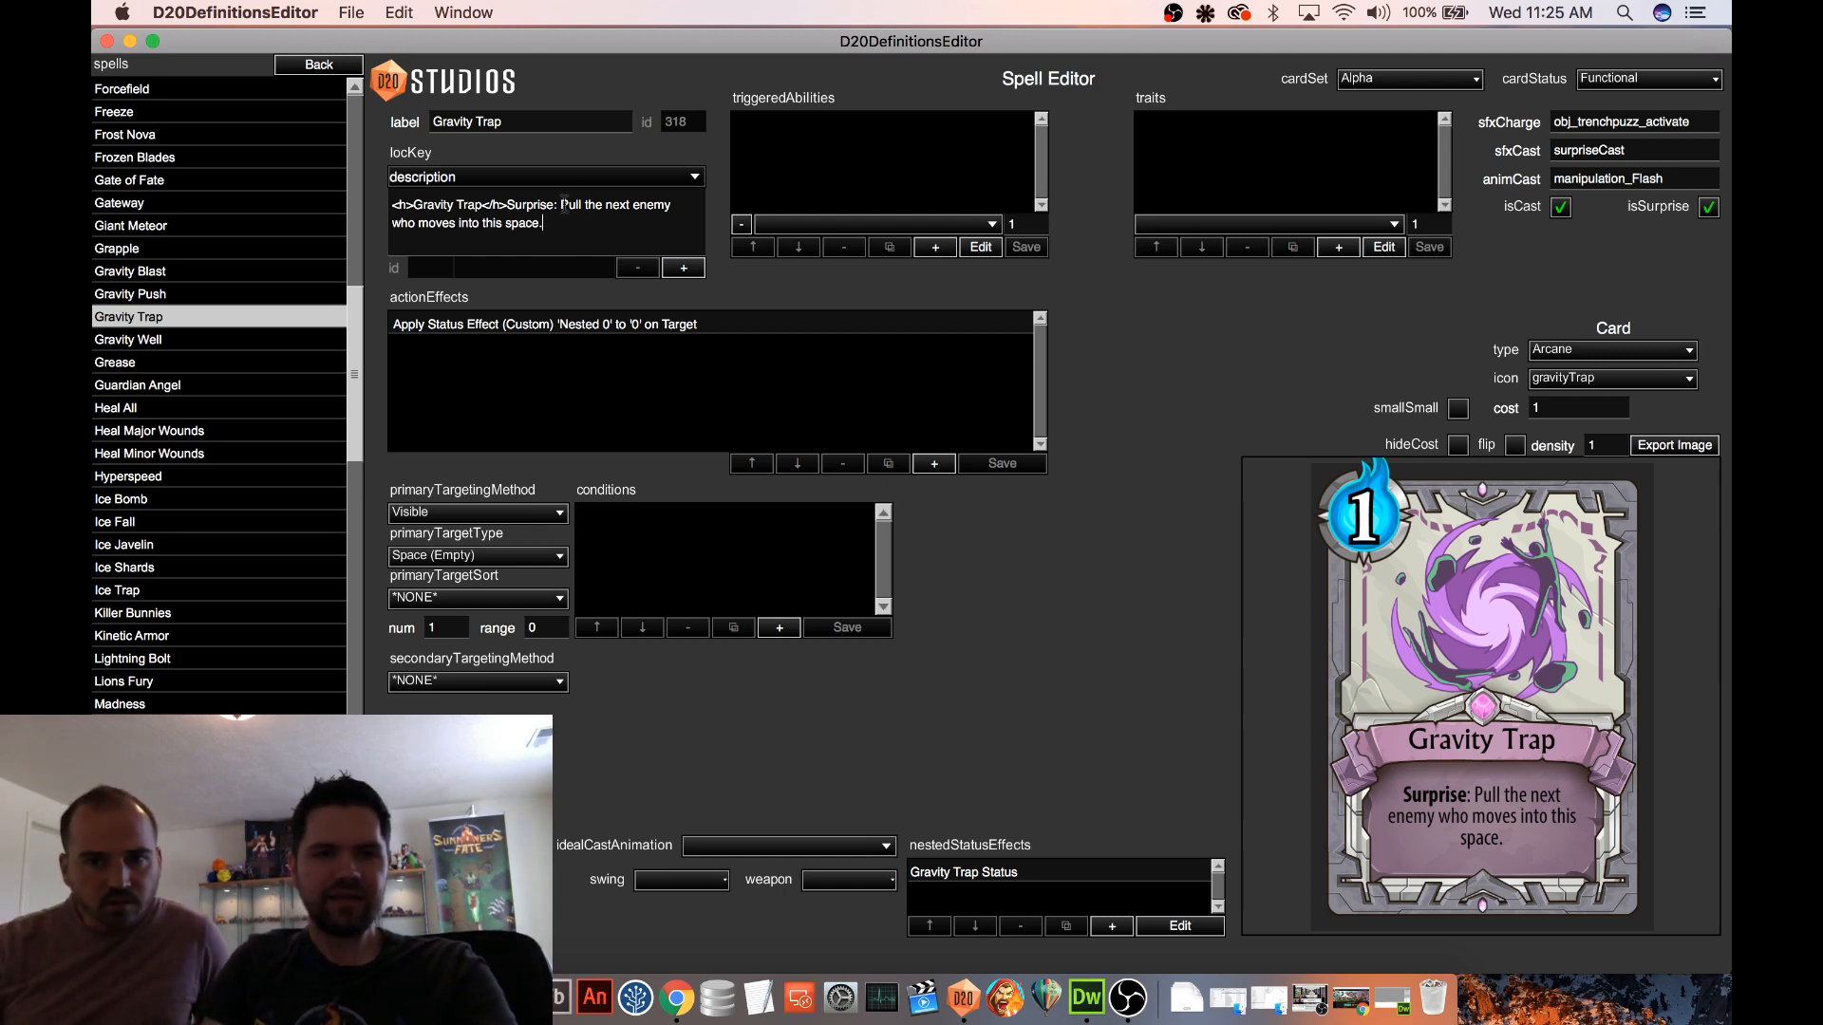
Rewrite the description text after "Surprise:" as "The next enemy who tries to move is pulled into this space."
left_click_drag(576, 215, 600, 234)
type("T")
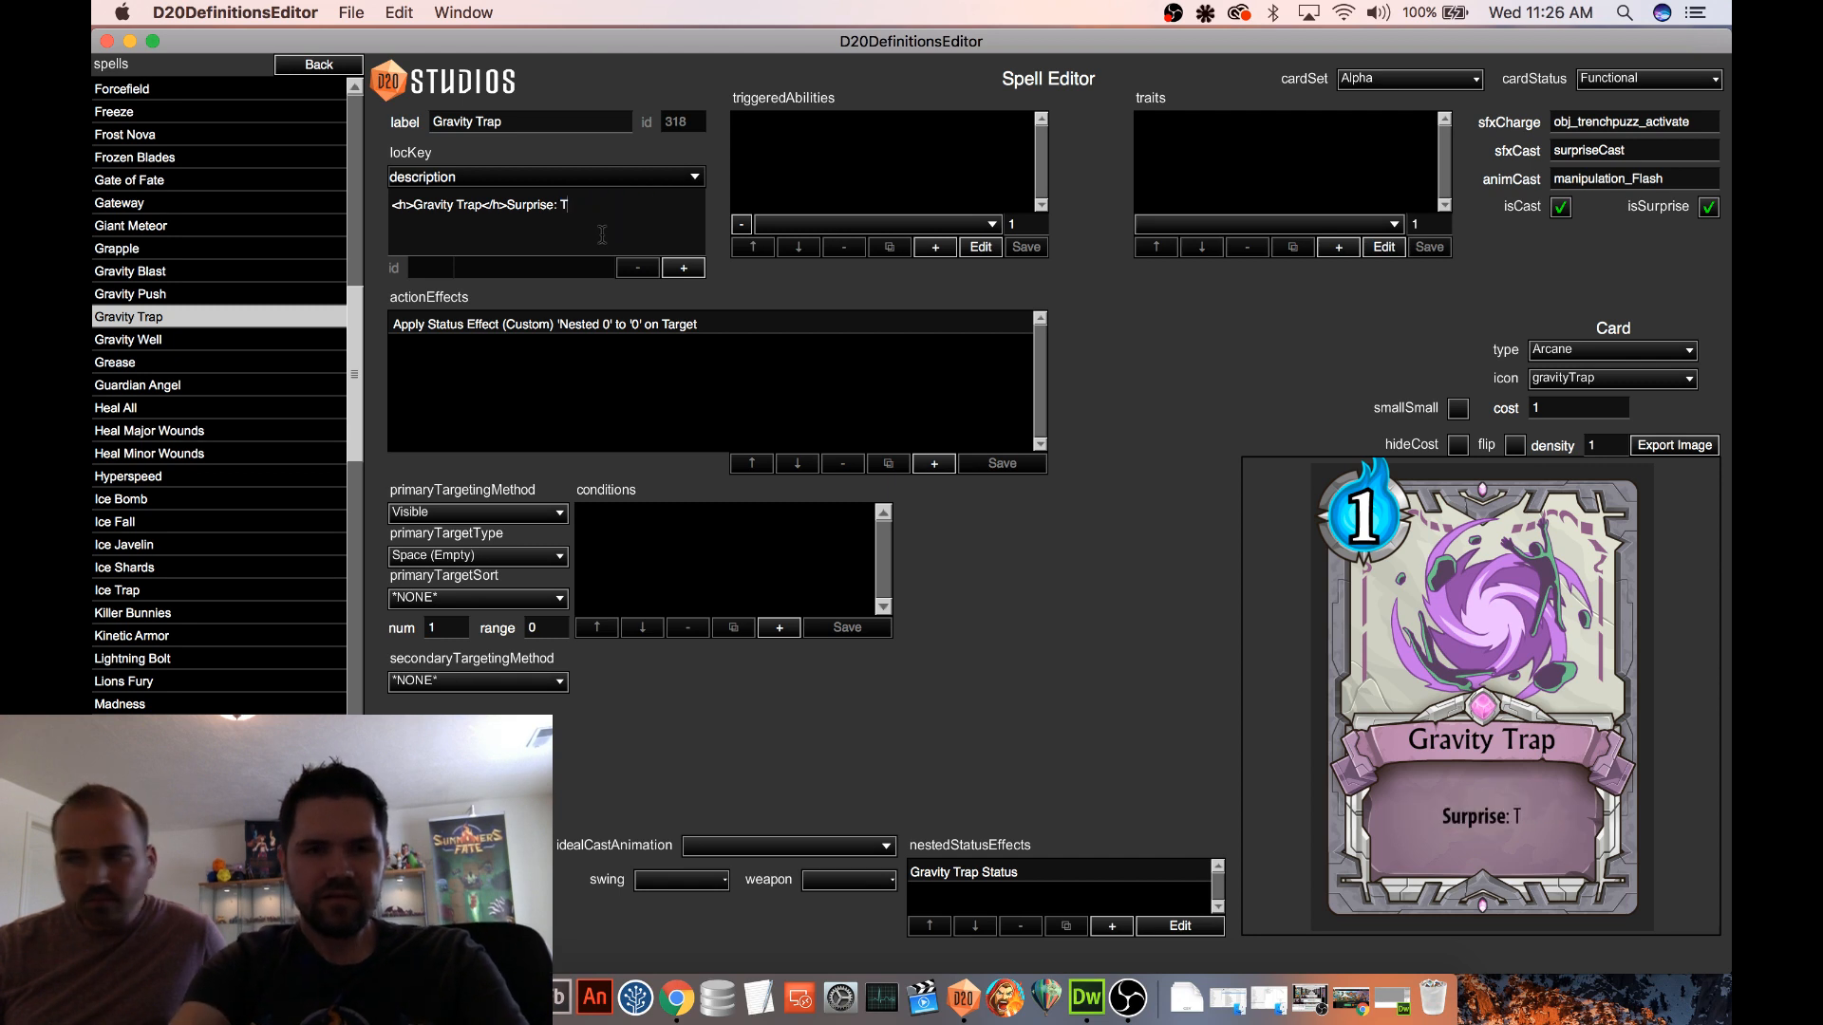
type("he next enemy ")
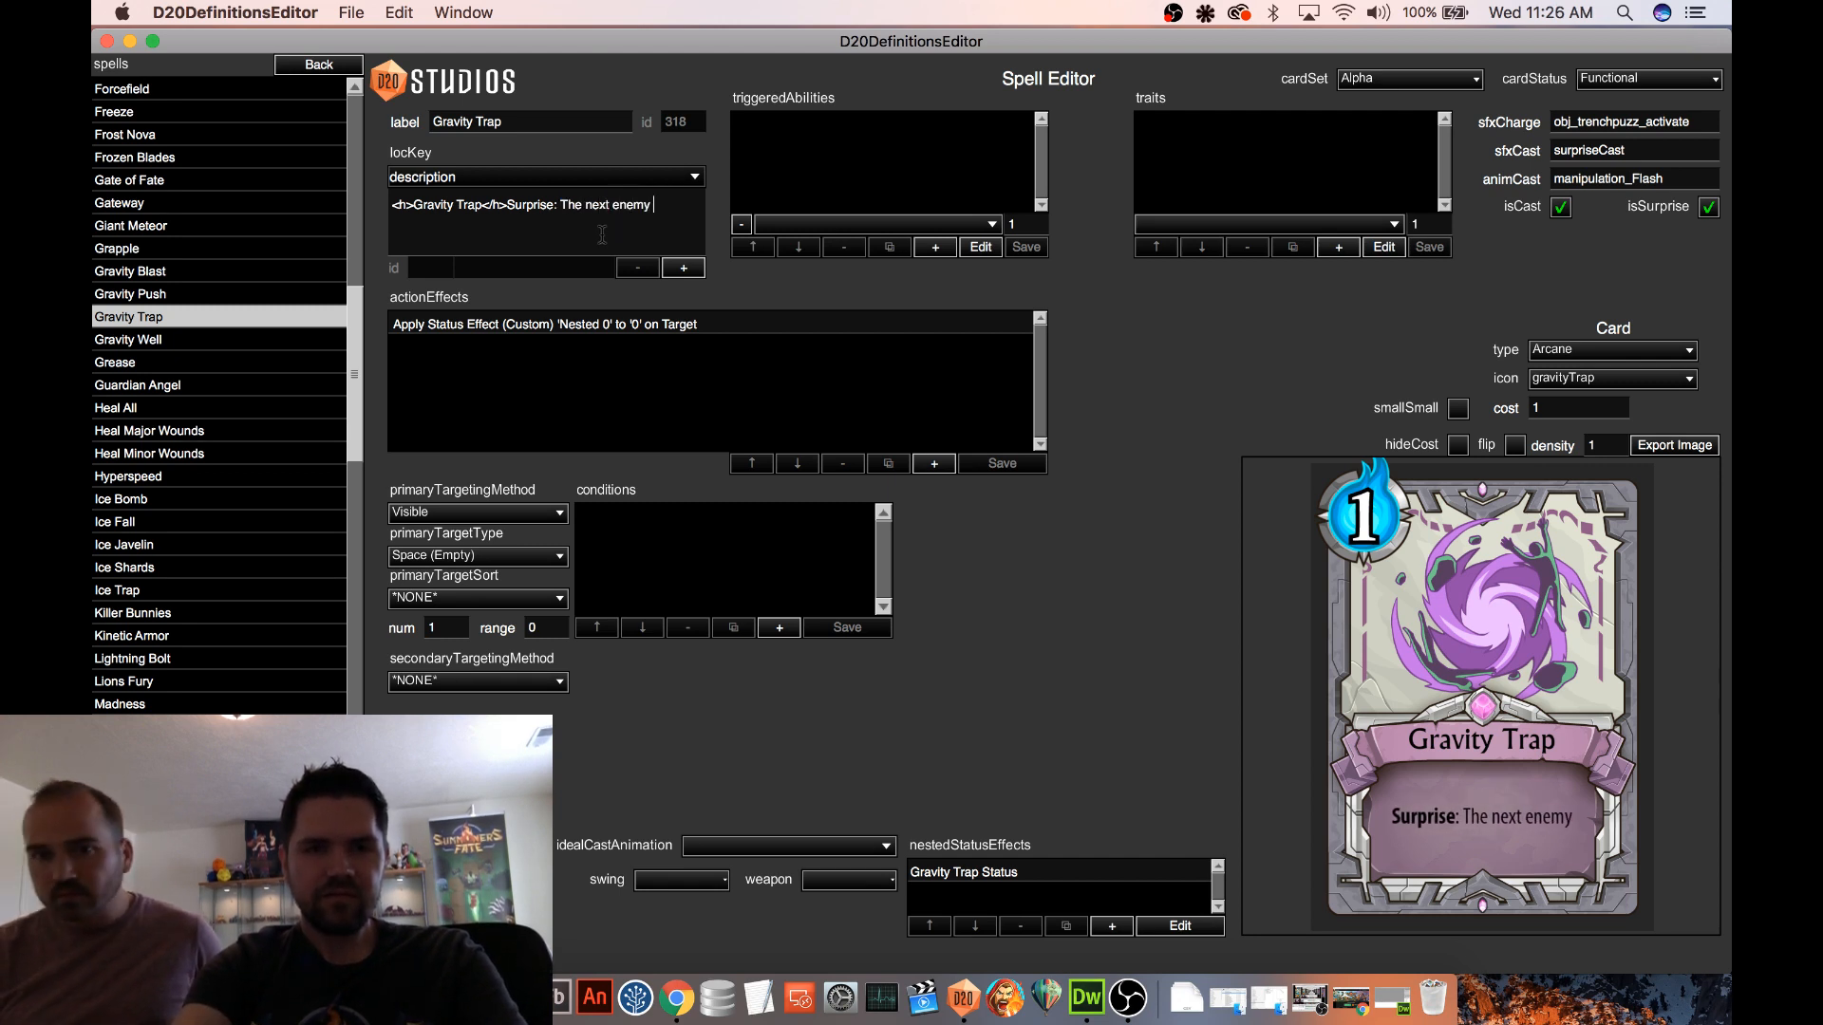
type("who tries to move is ")
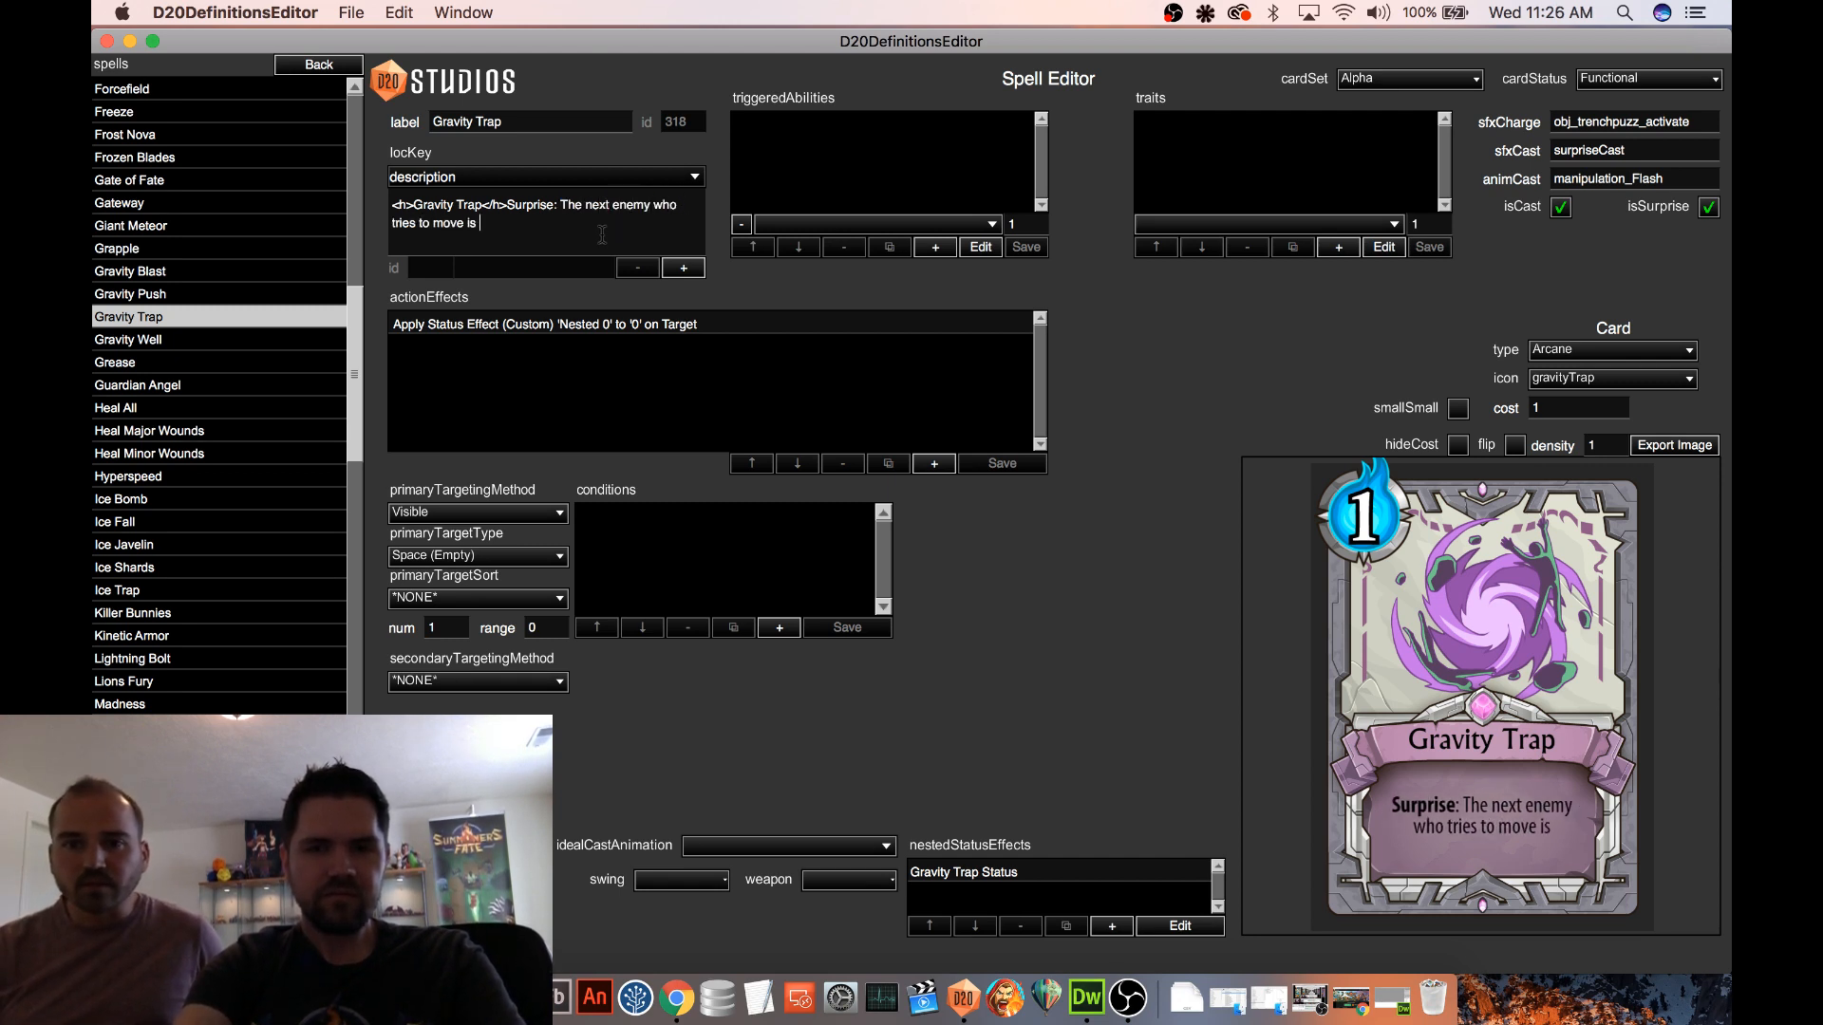
type("pulled into this space.")
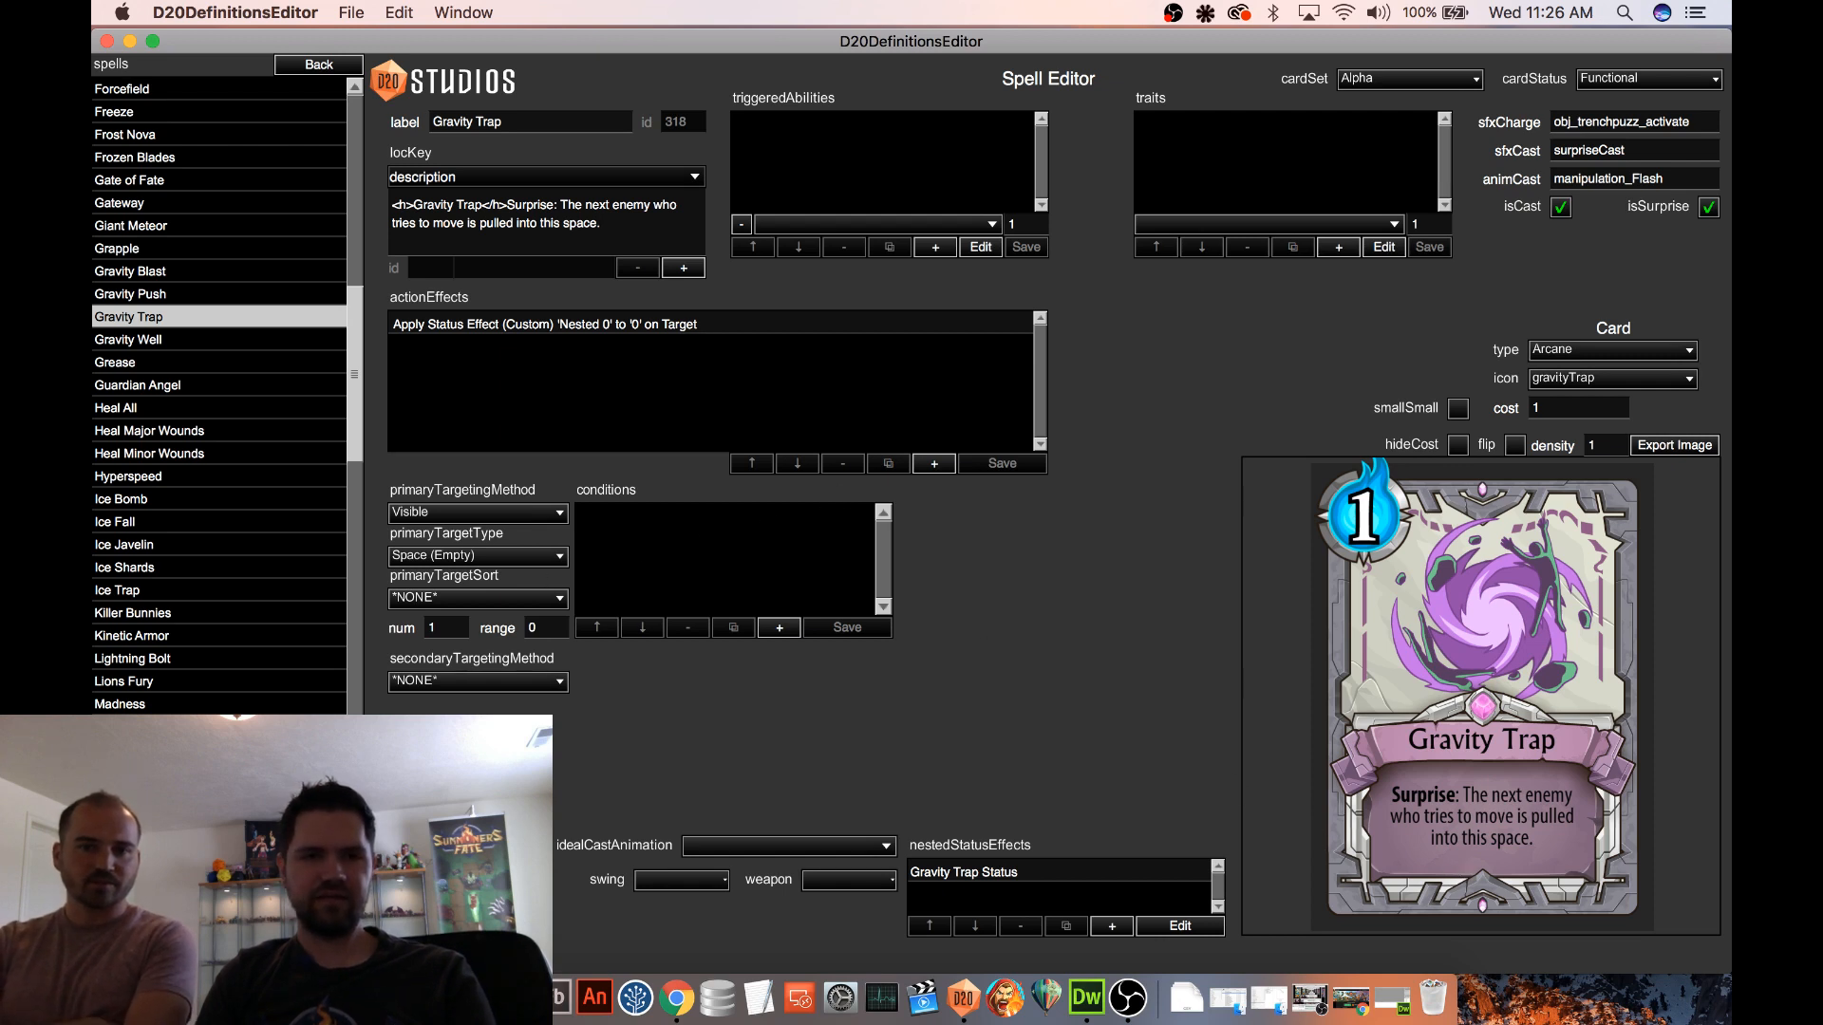
scroll(263, 312, "down", 5)
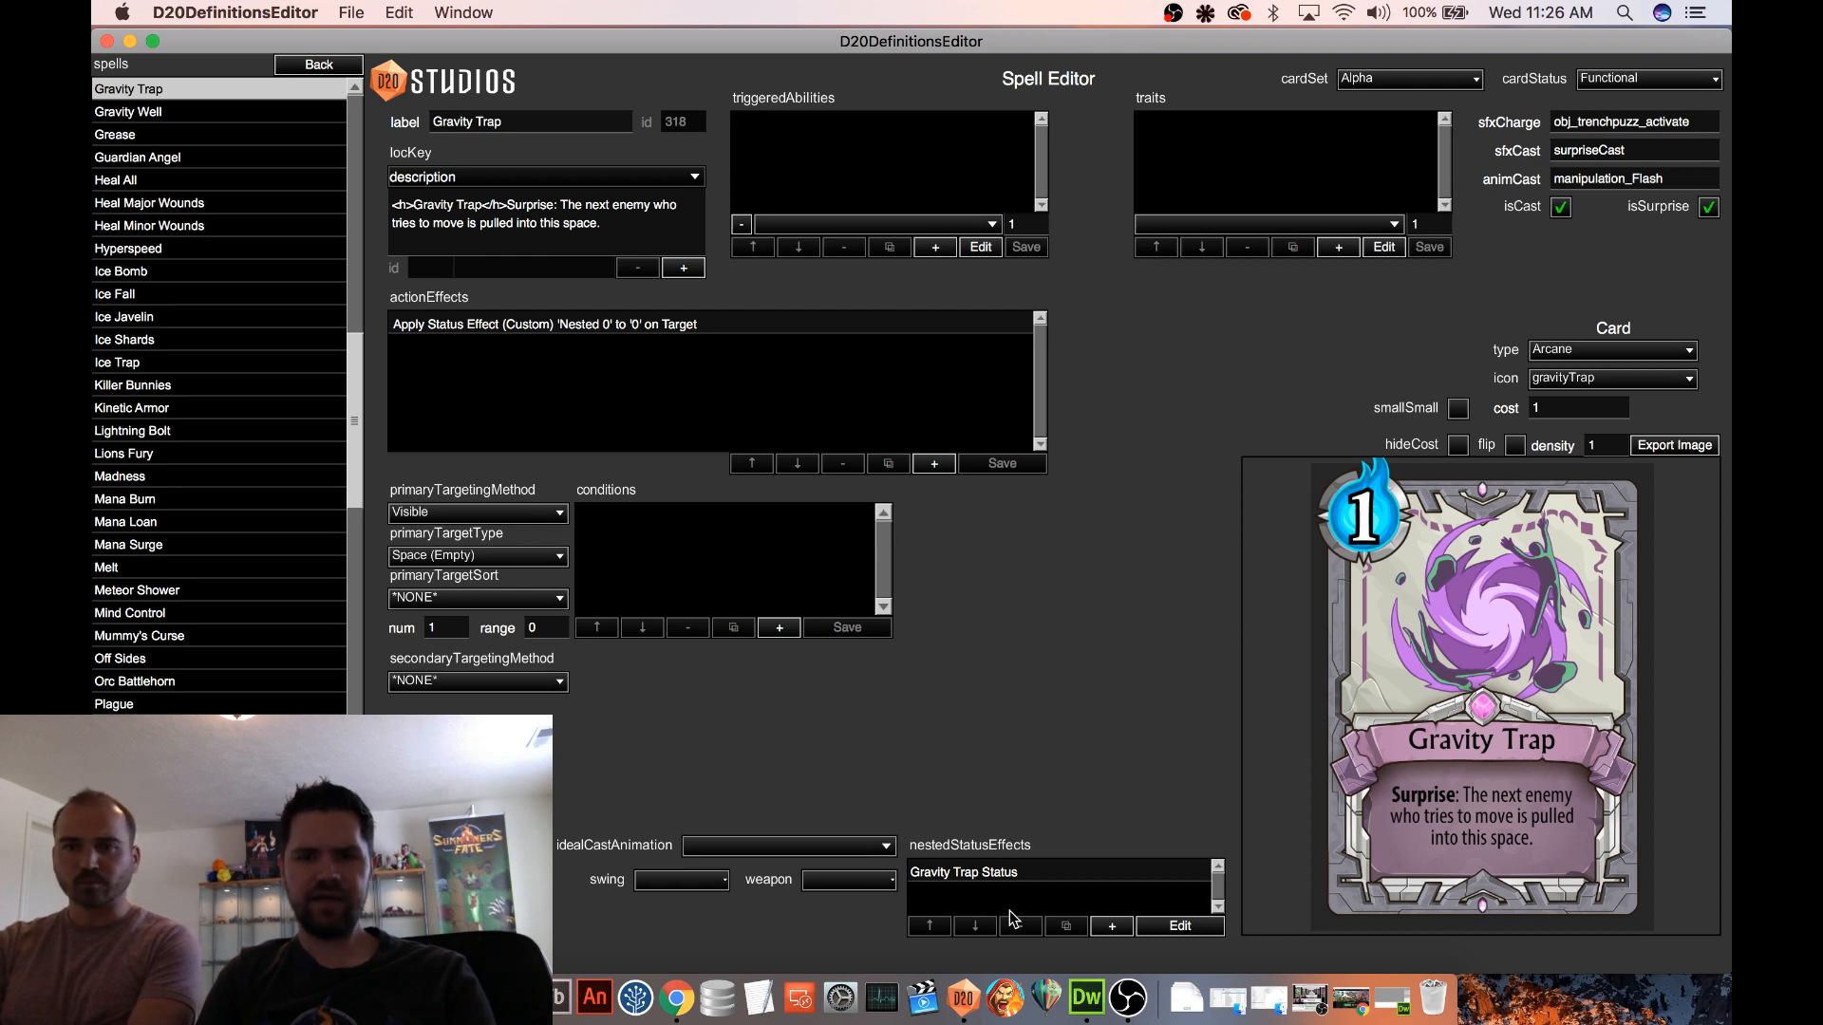
left_click(981, 871)
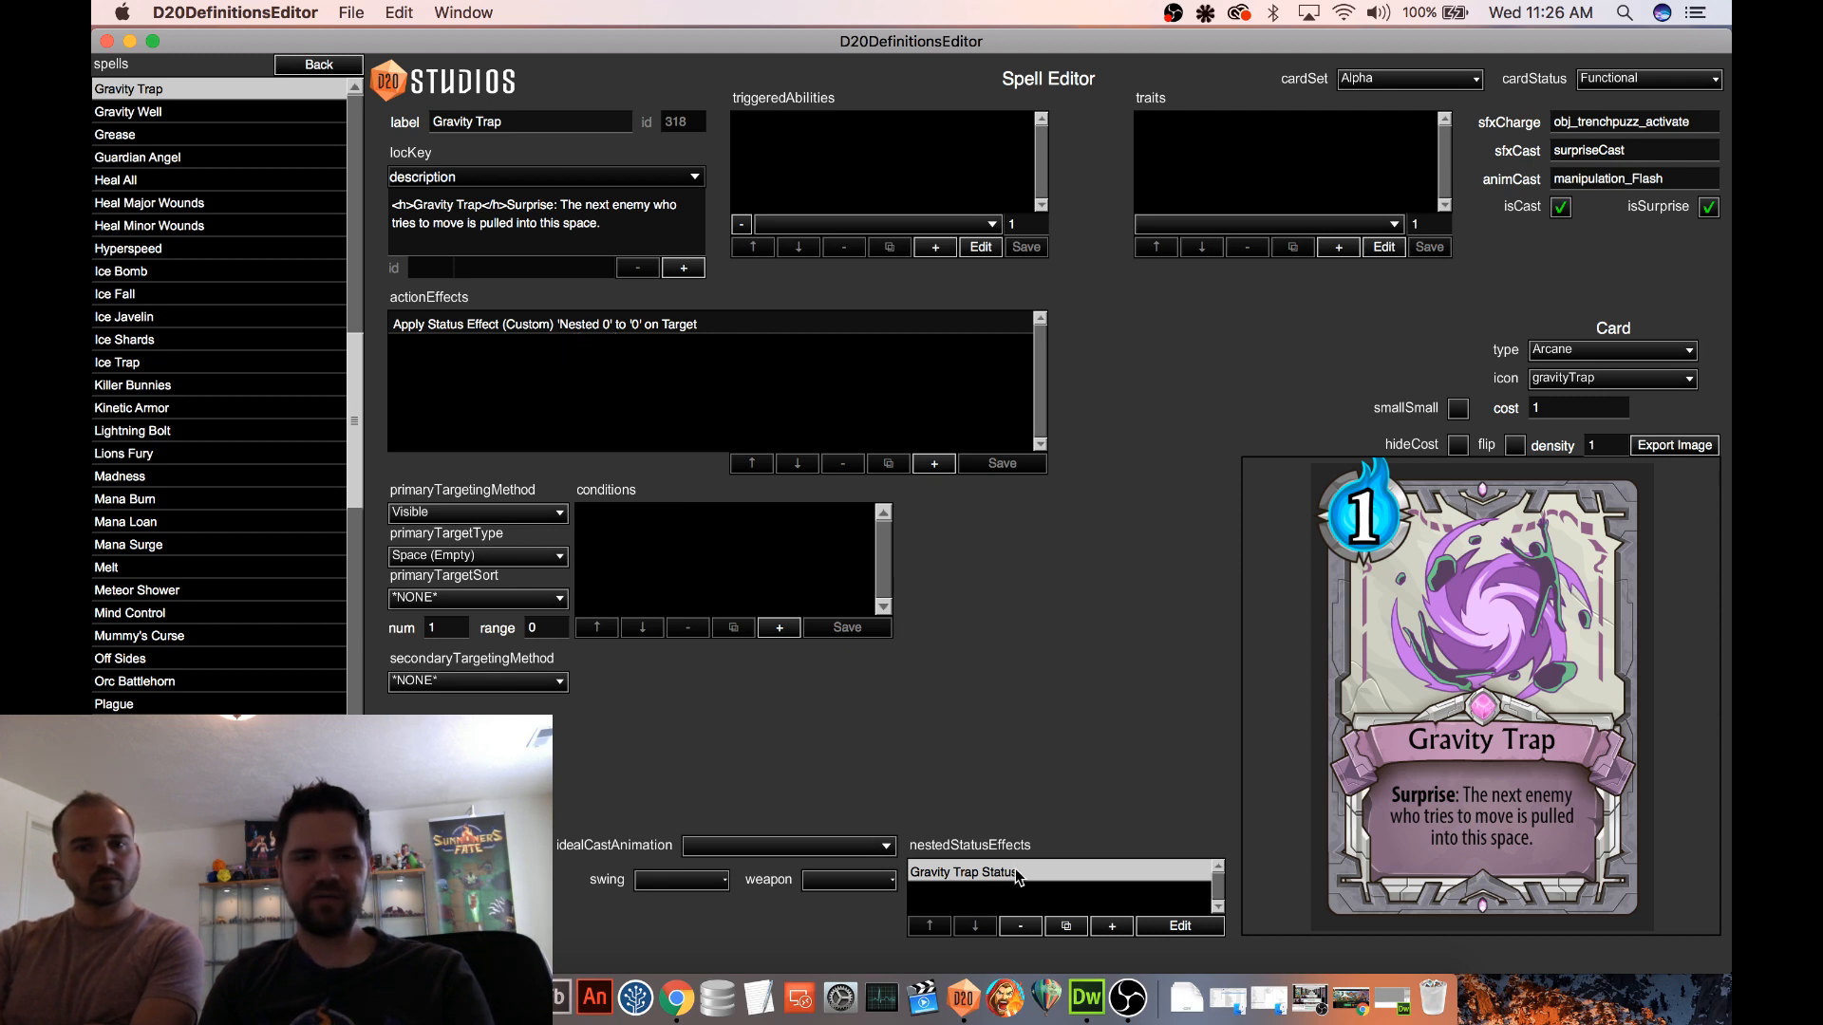
left_click(1180, 927)
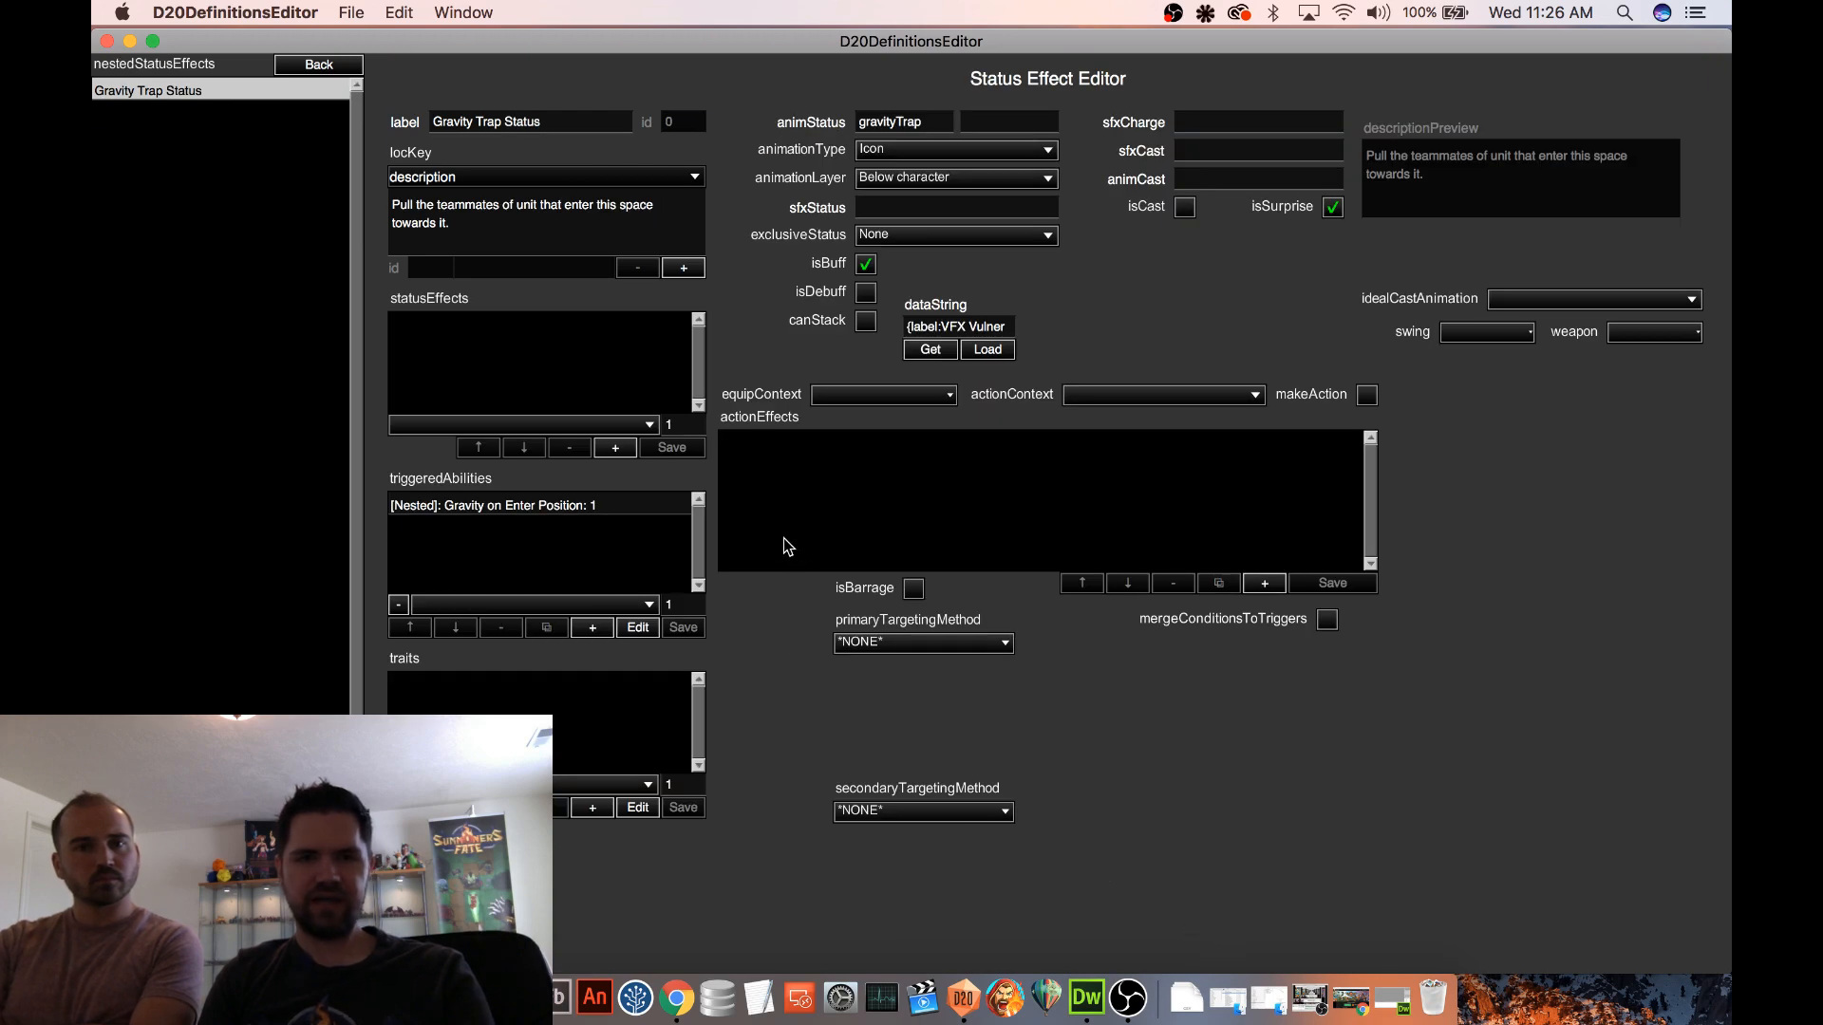
left_click(586, 508)
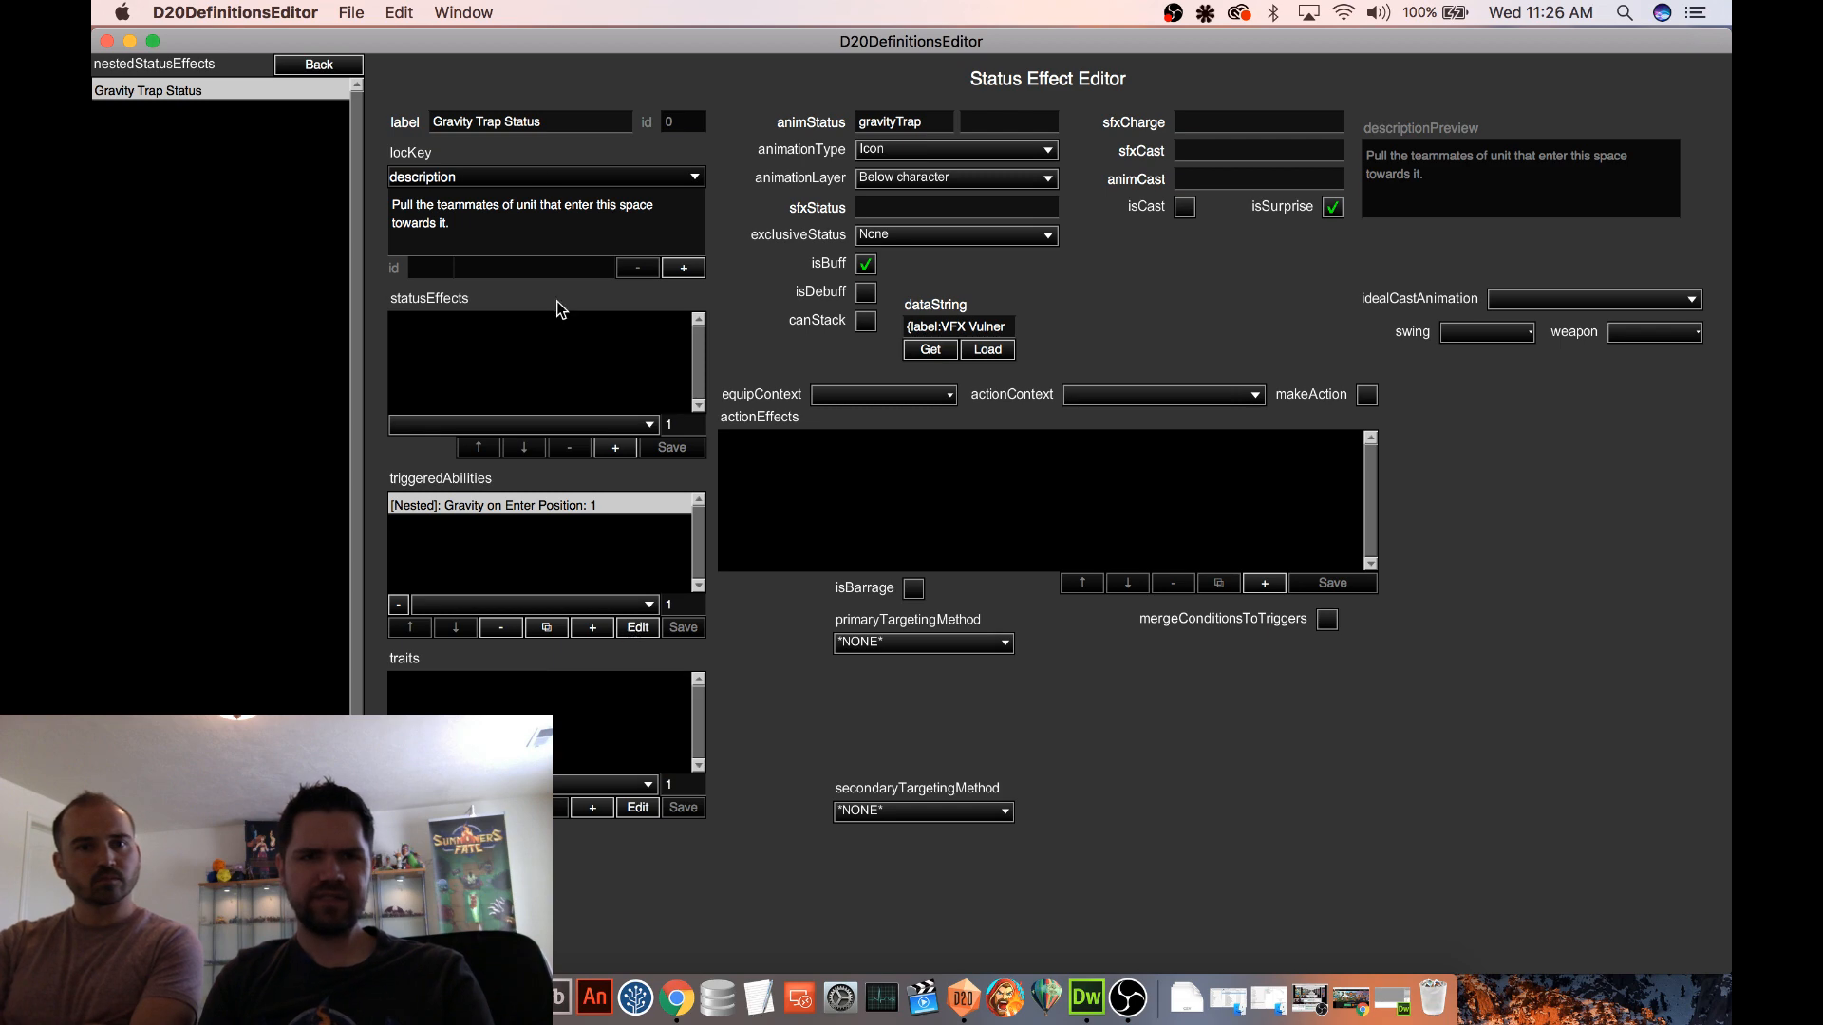
left_click(327, 64)
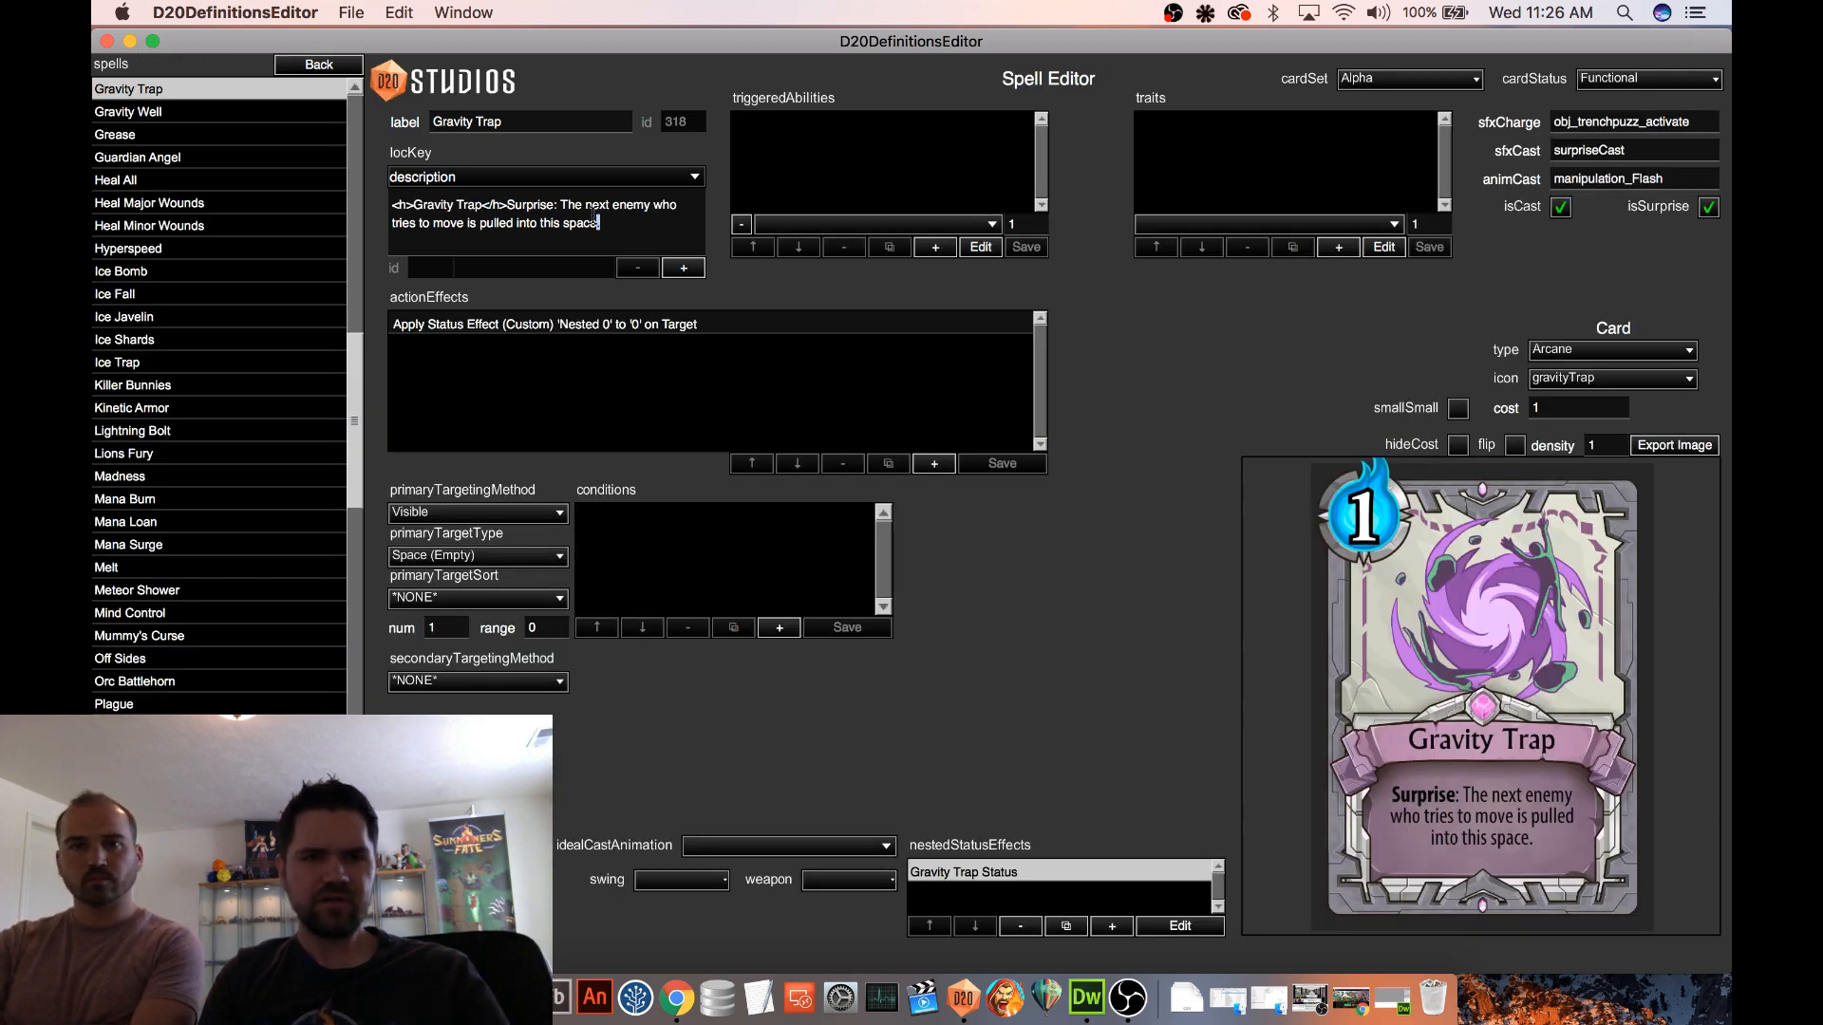
Copy the spell's rule text after "Surprise:" over the nested Gravity Trap Status description and return to the spell
left_click_drag(601, 224, 559, 207)
key("super+c")
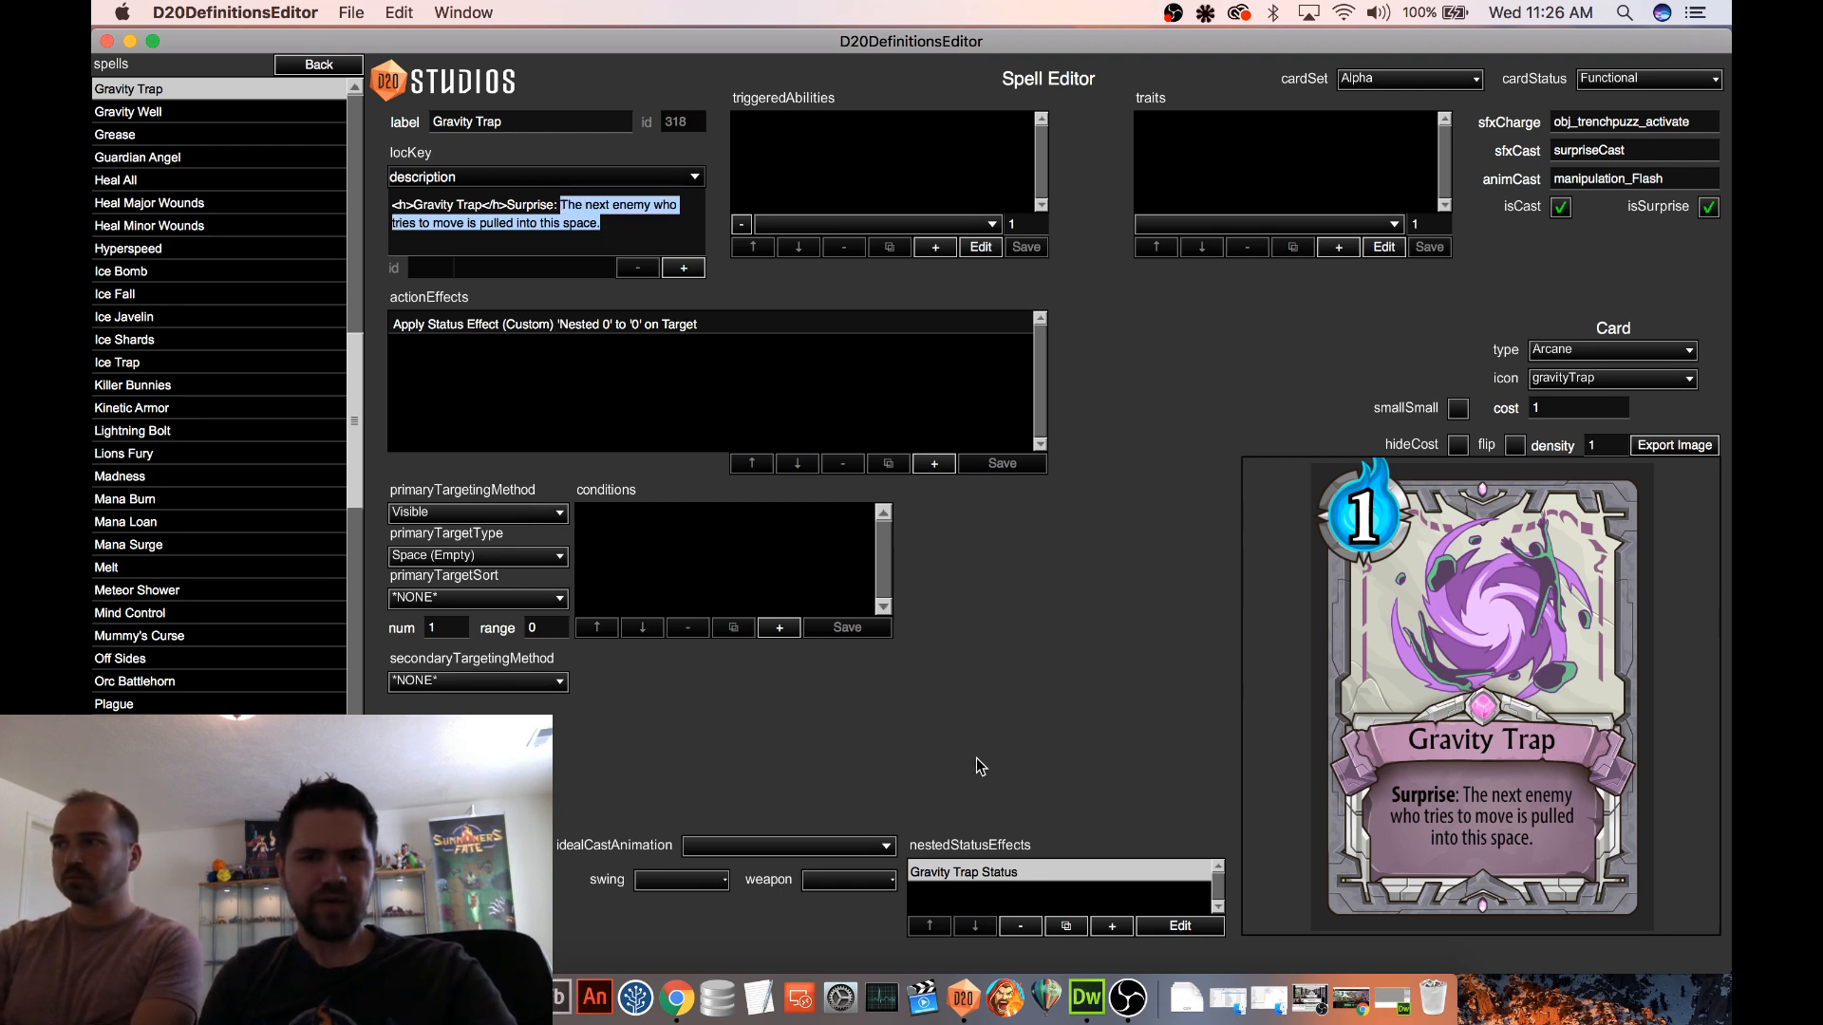
left_click(1016, 872)
left_click(1181, 925)
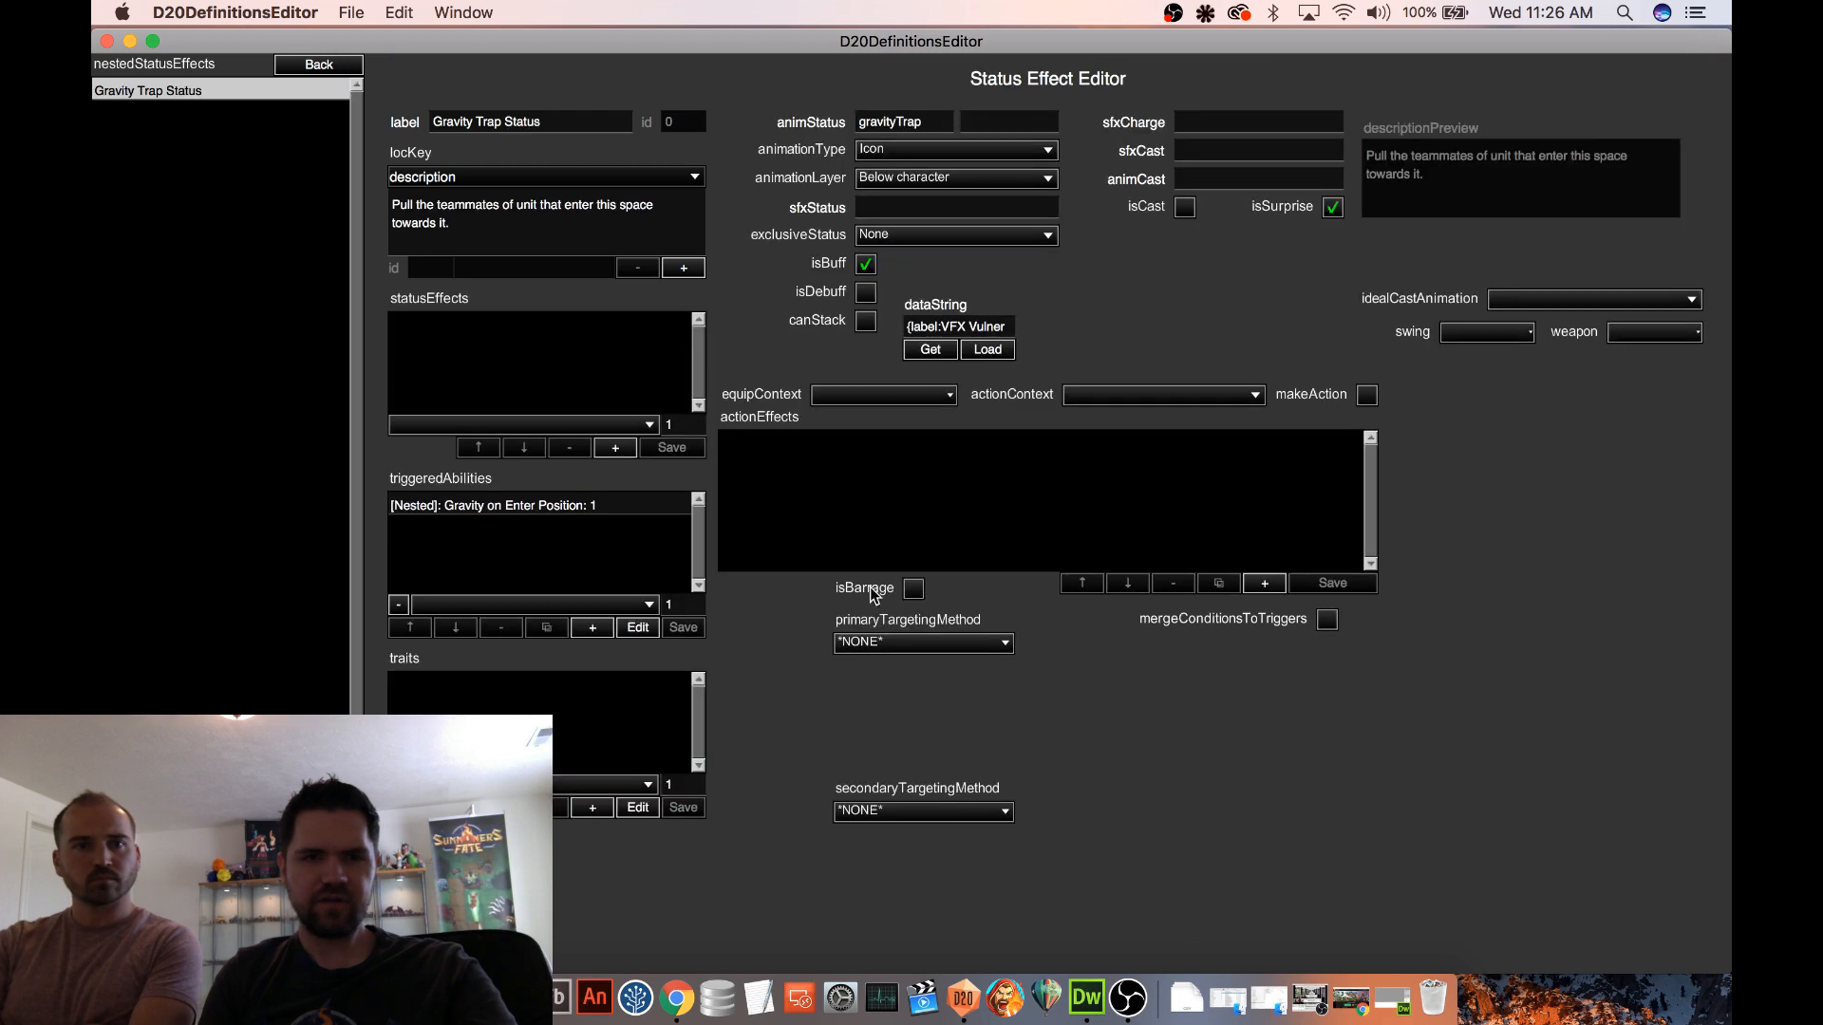
key("super+a")
key("super+v")
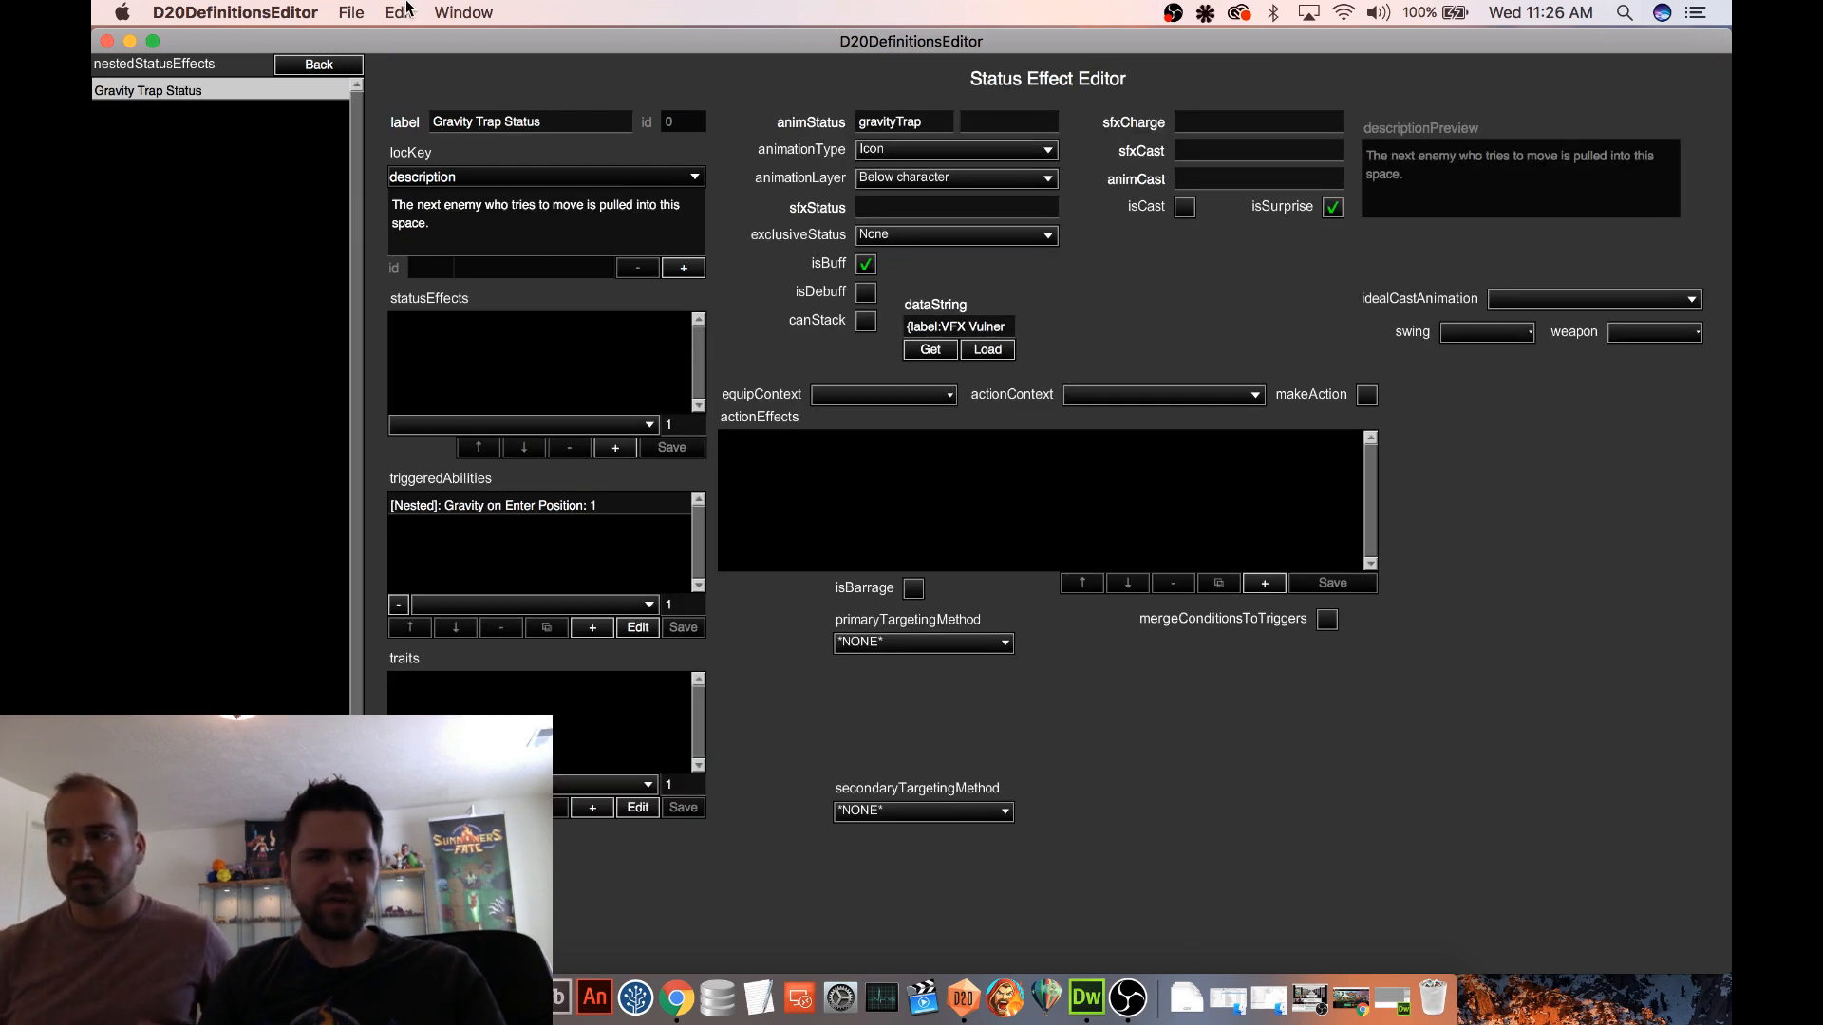
left_click(319, 64)
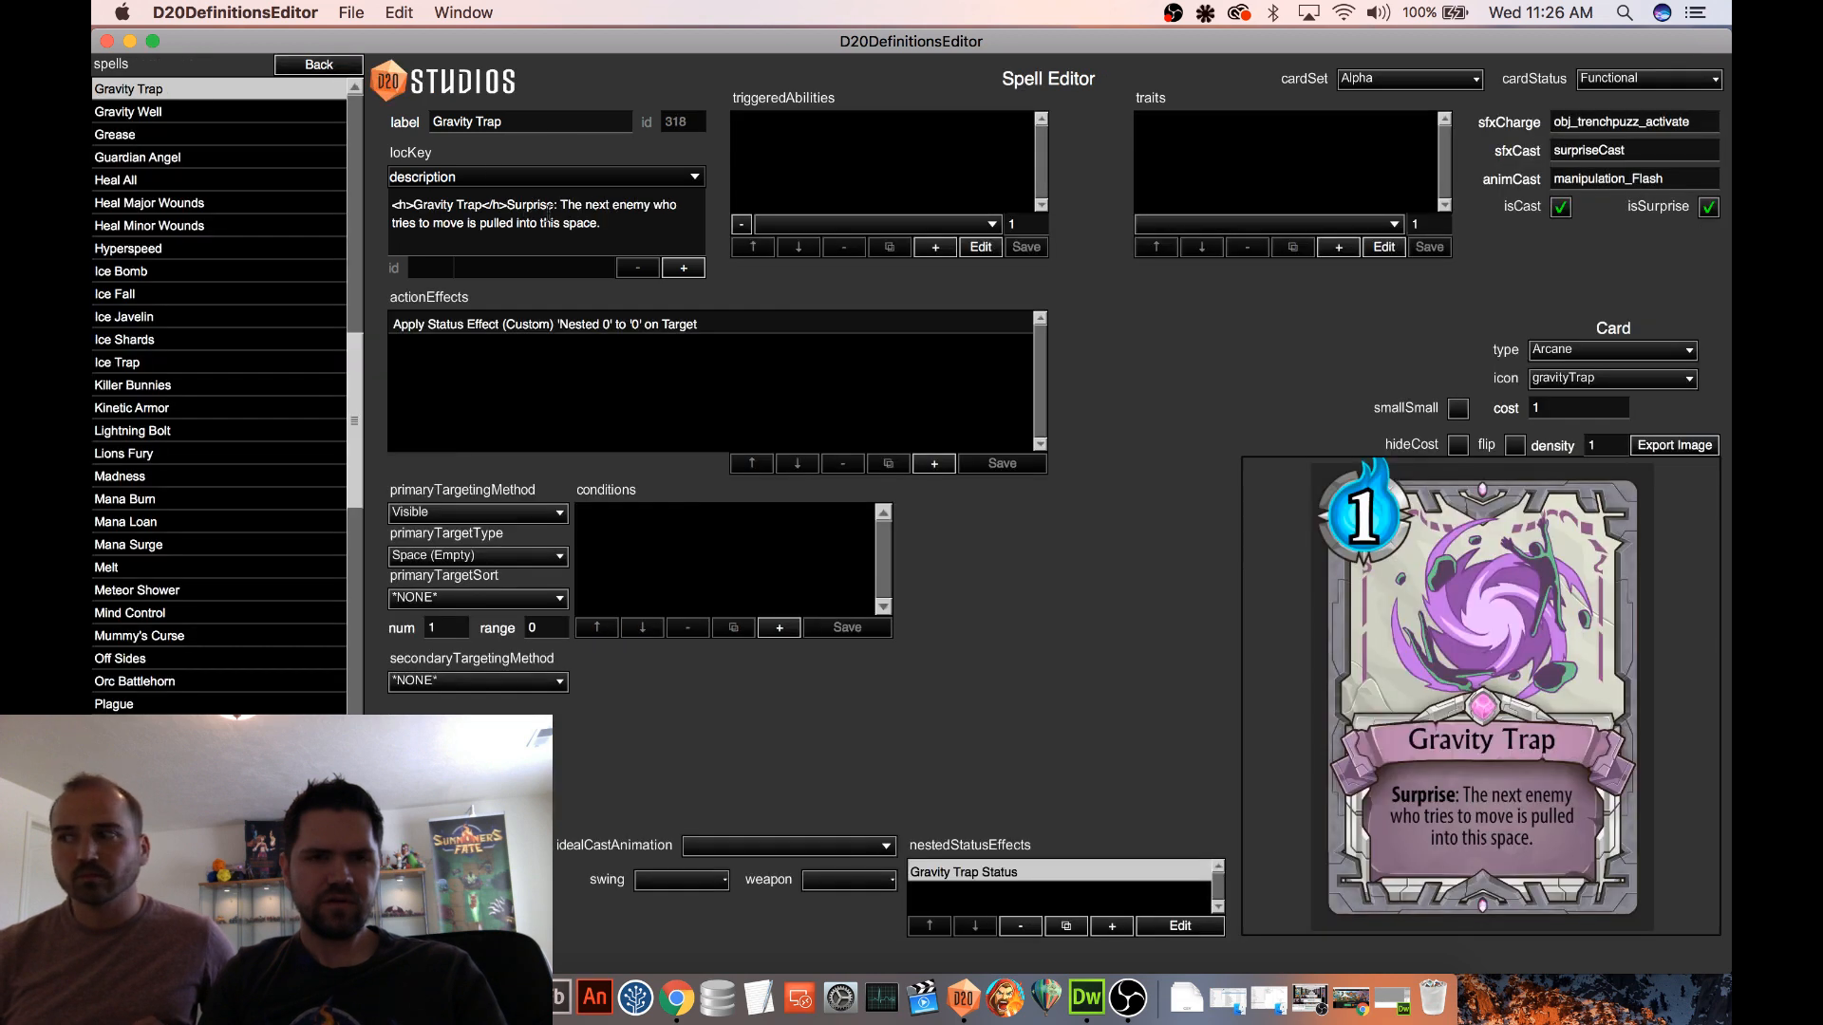
Replace the spell's description text after "Surprise:" with the placeholder {SUBTYPE}
left_click_drag(566, 208, 633, 231)
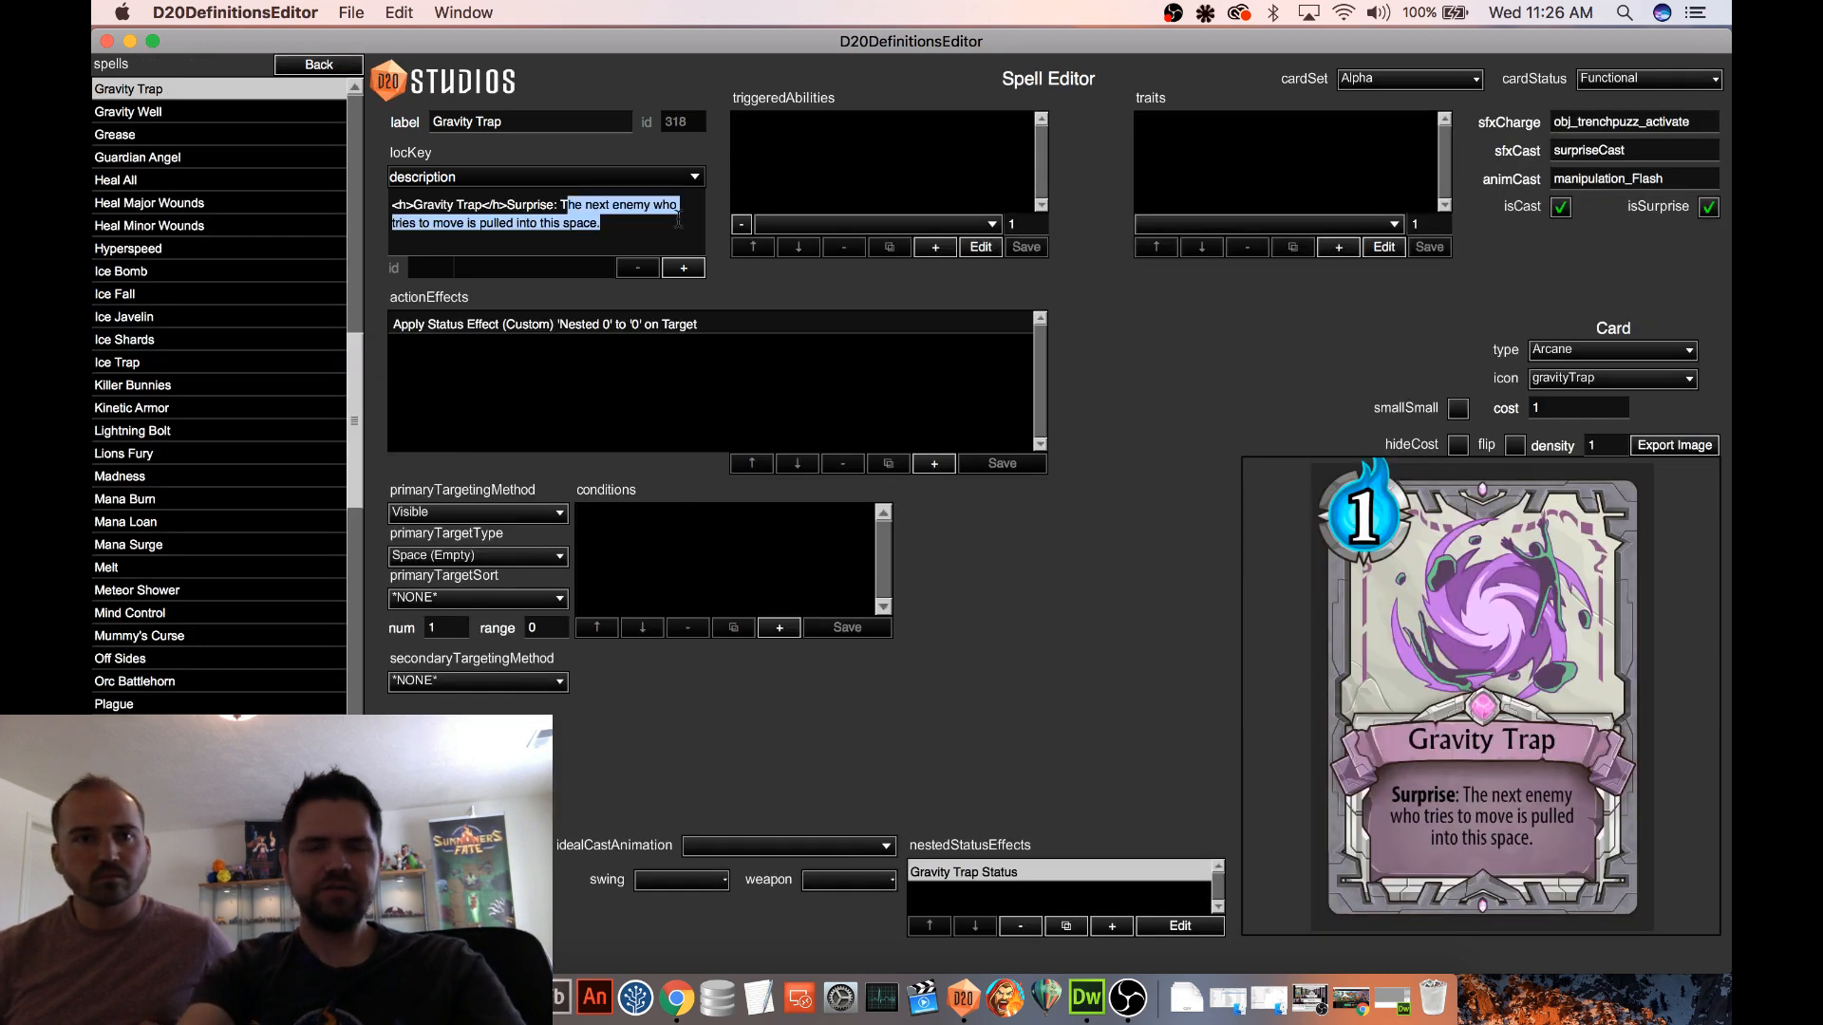
key("BackSpace")
key("BackSpace")
type("{")
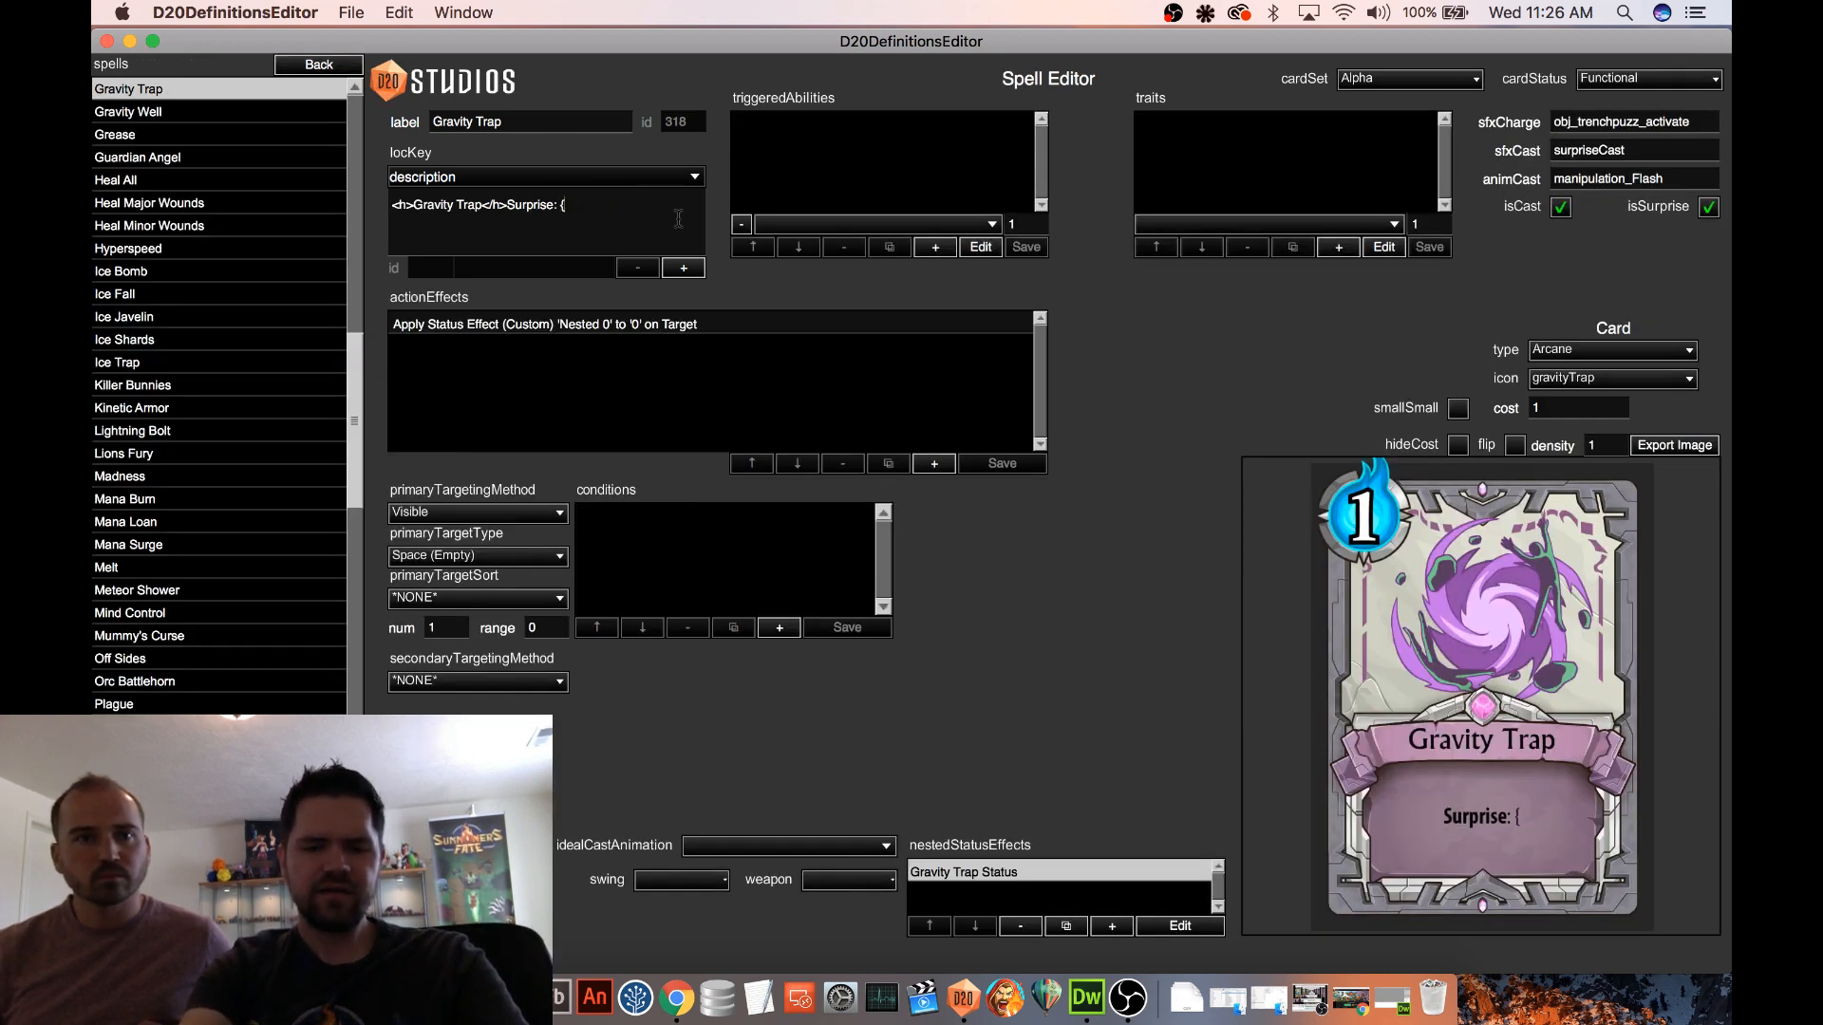
type("SUBTYPE}")
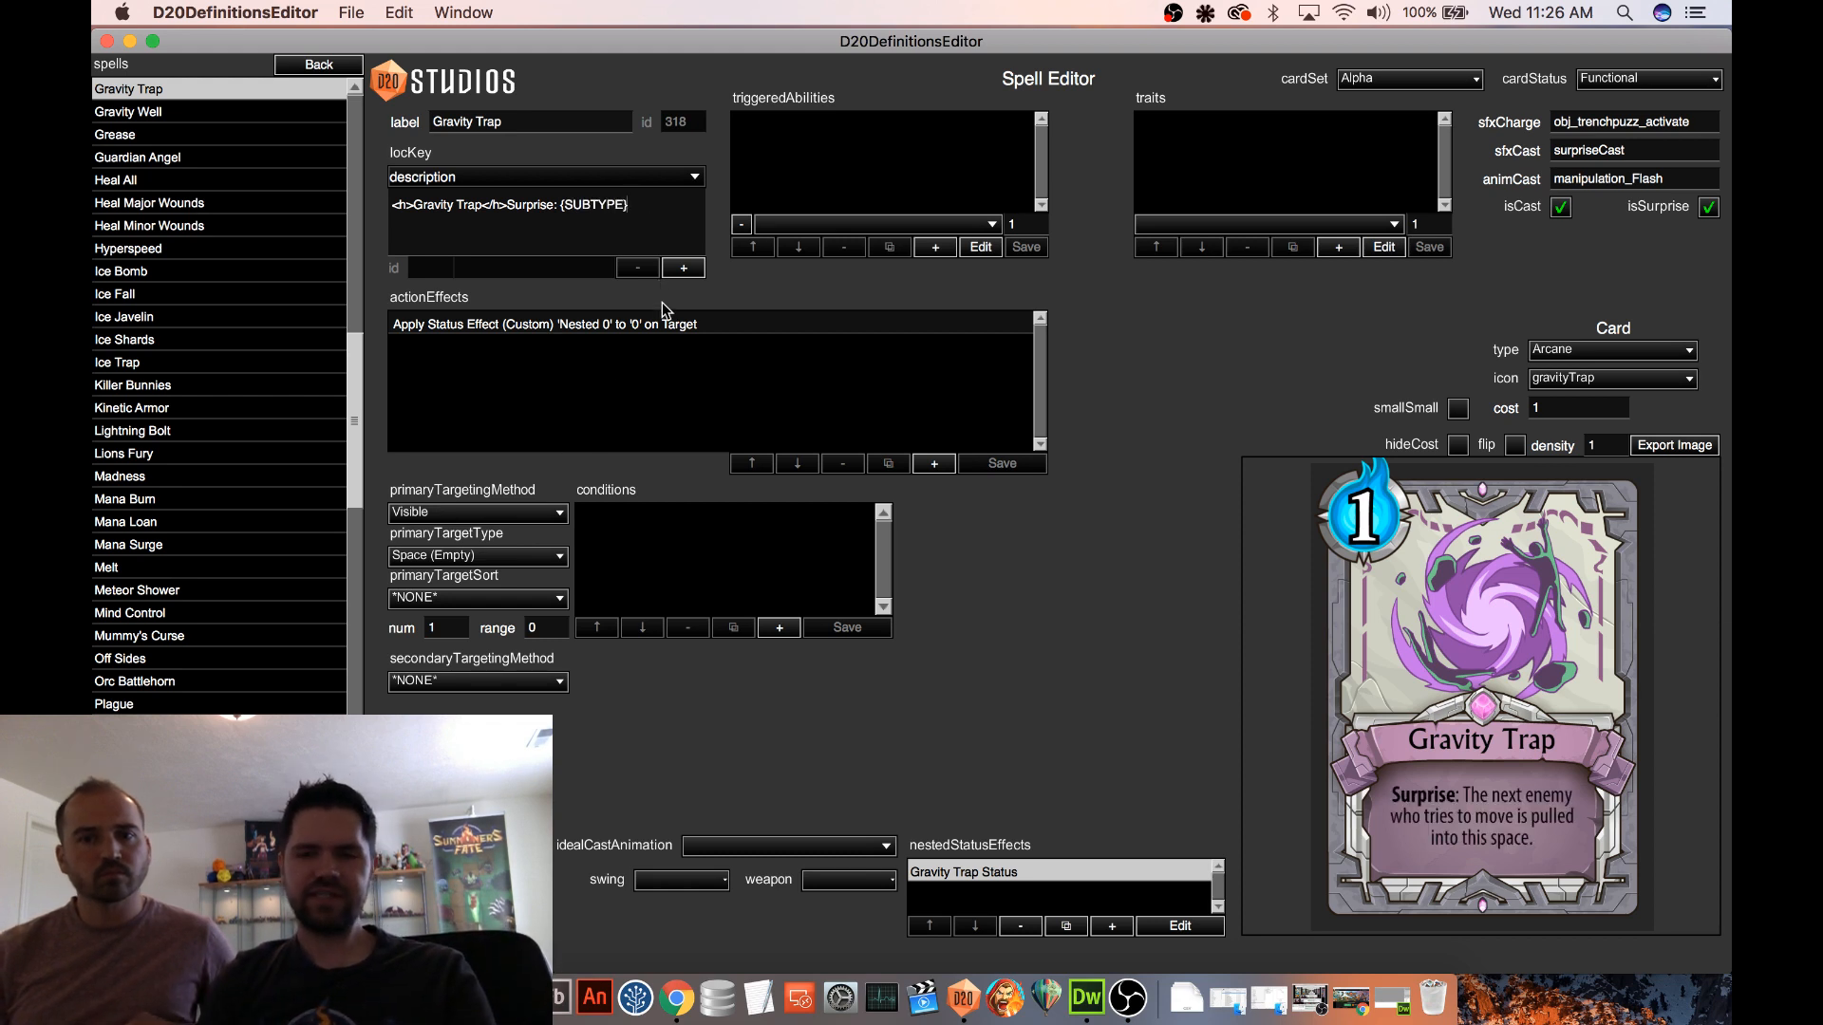
left_click(403, 577)
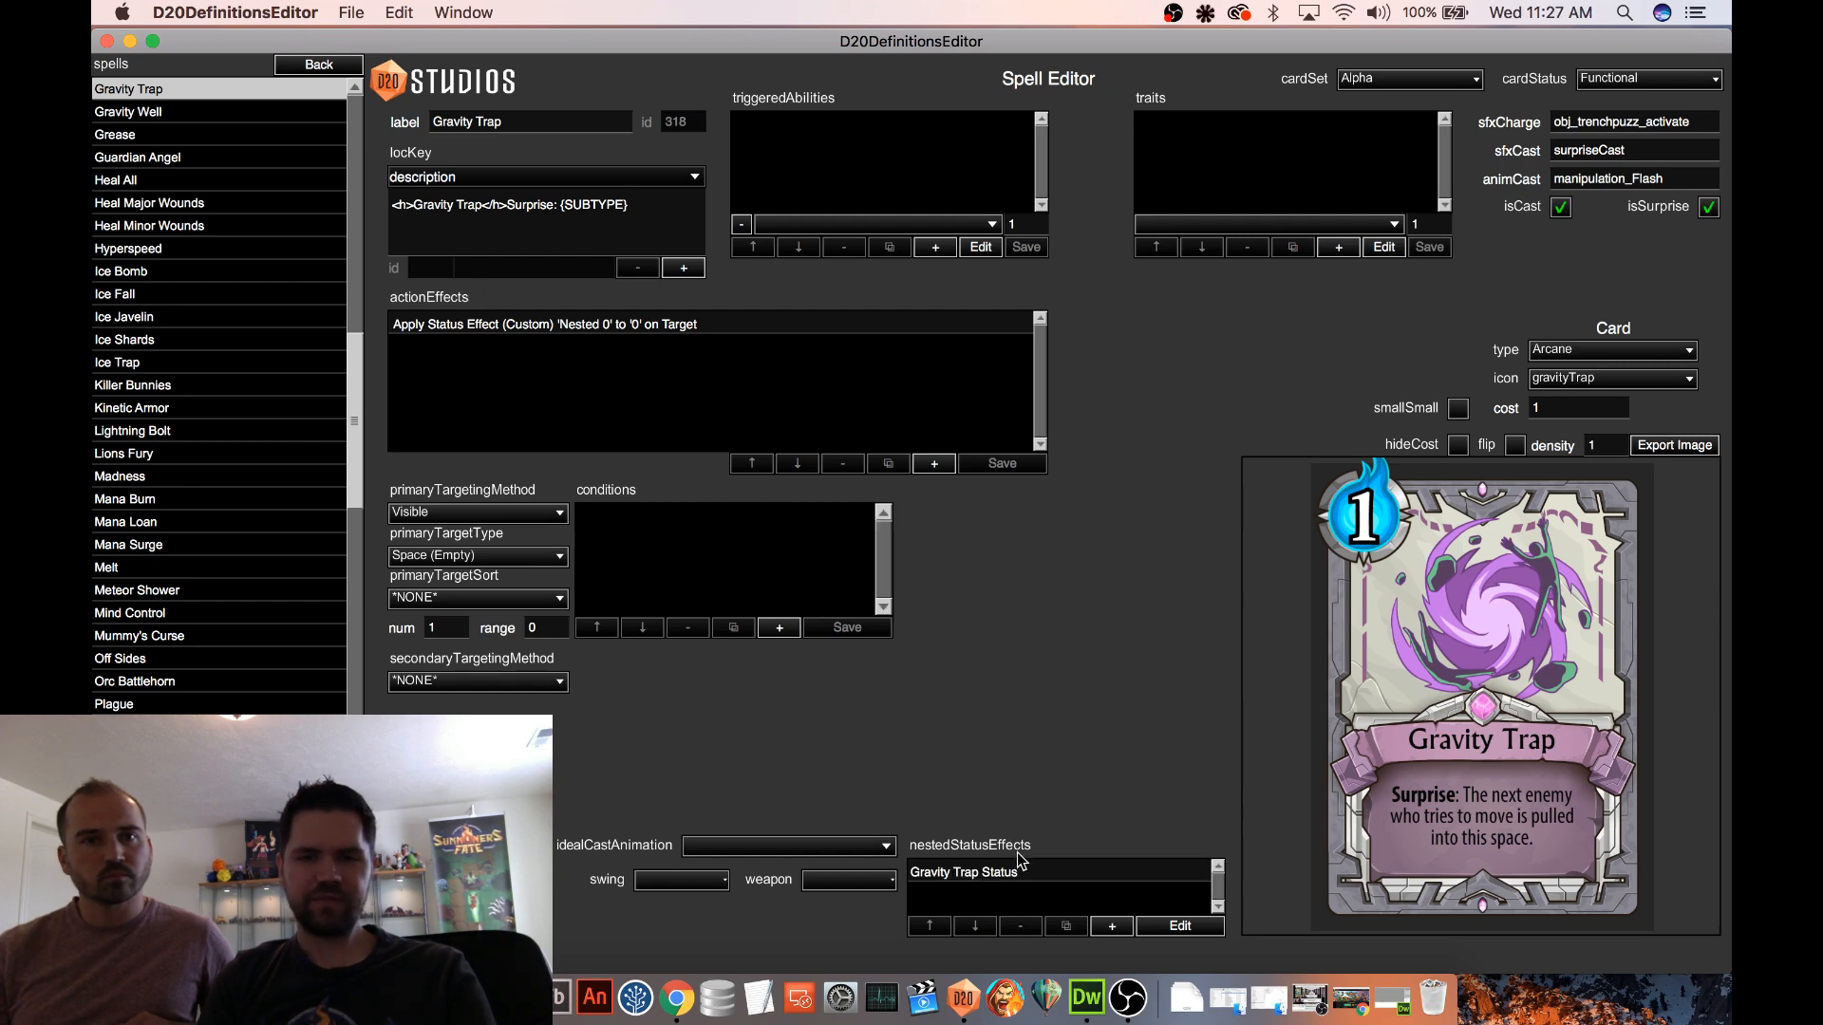
Open the nested Gravity Trap Status and its "Gravity on Enter Position" triggered ability for editing
left_click(1044, 874)
left_click(1178, 927)
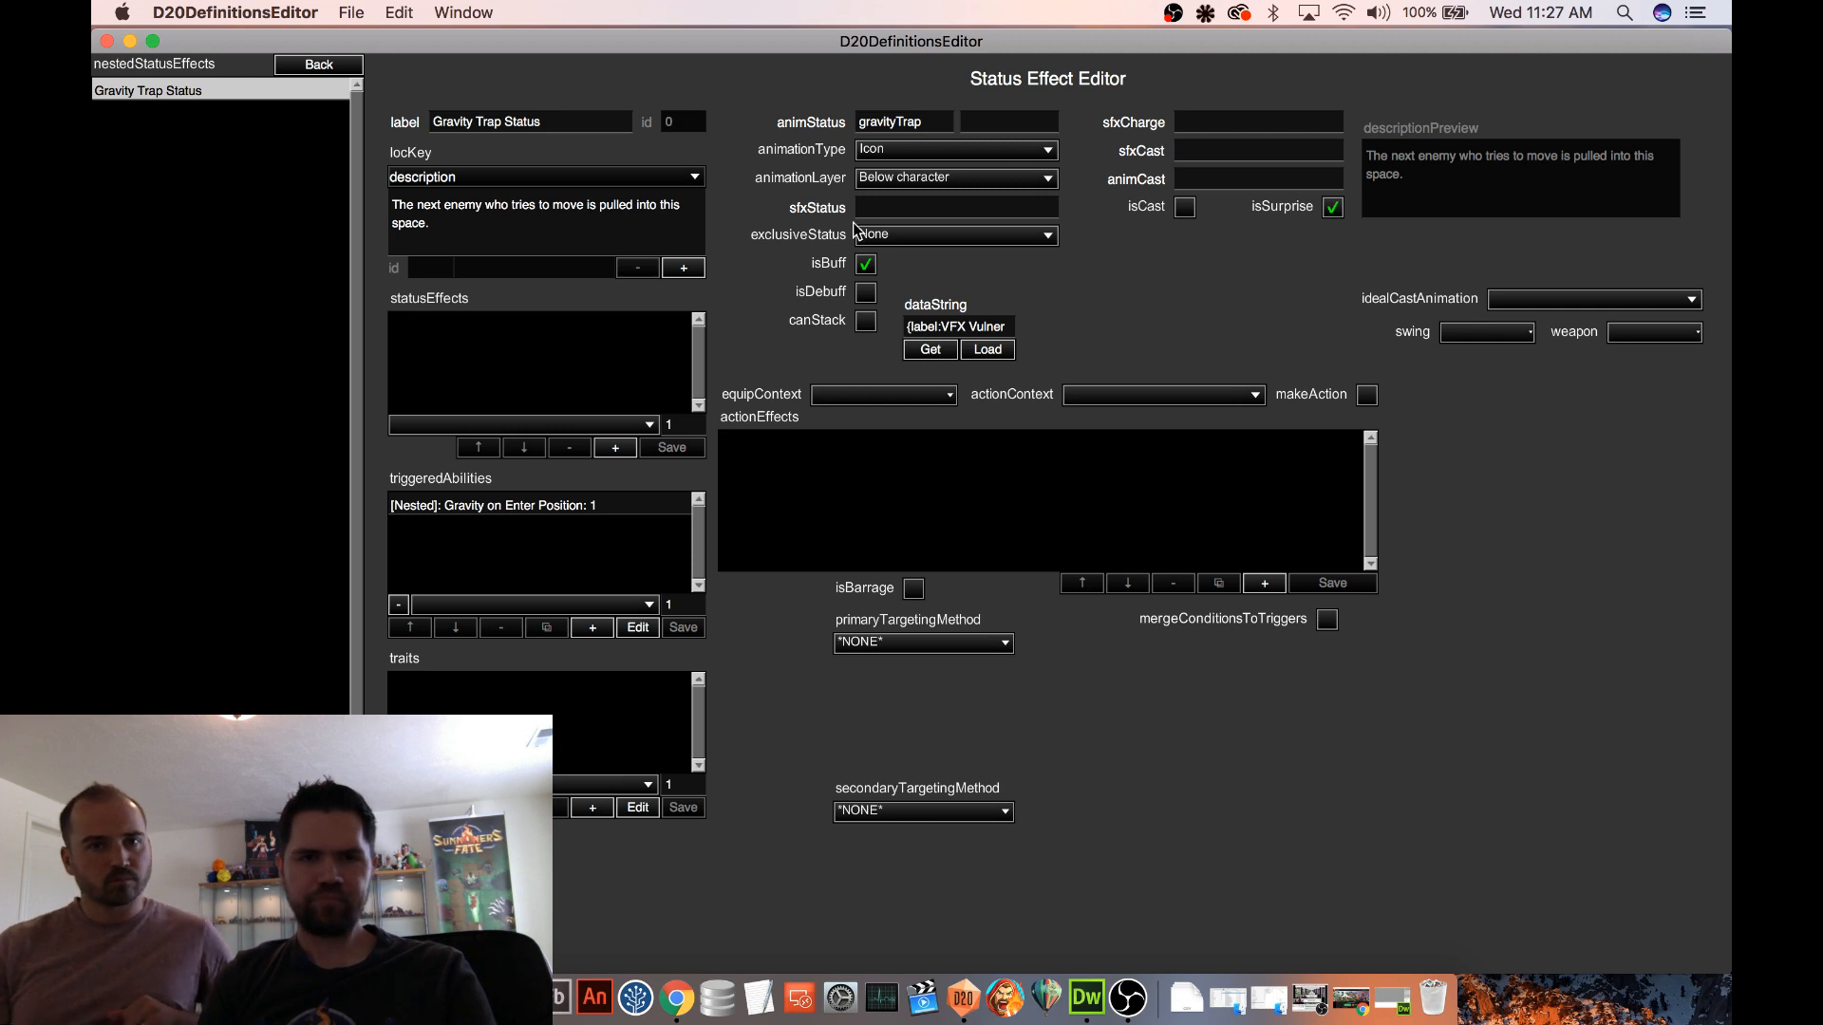
left_click(472, 518)
left_click(634, 629)
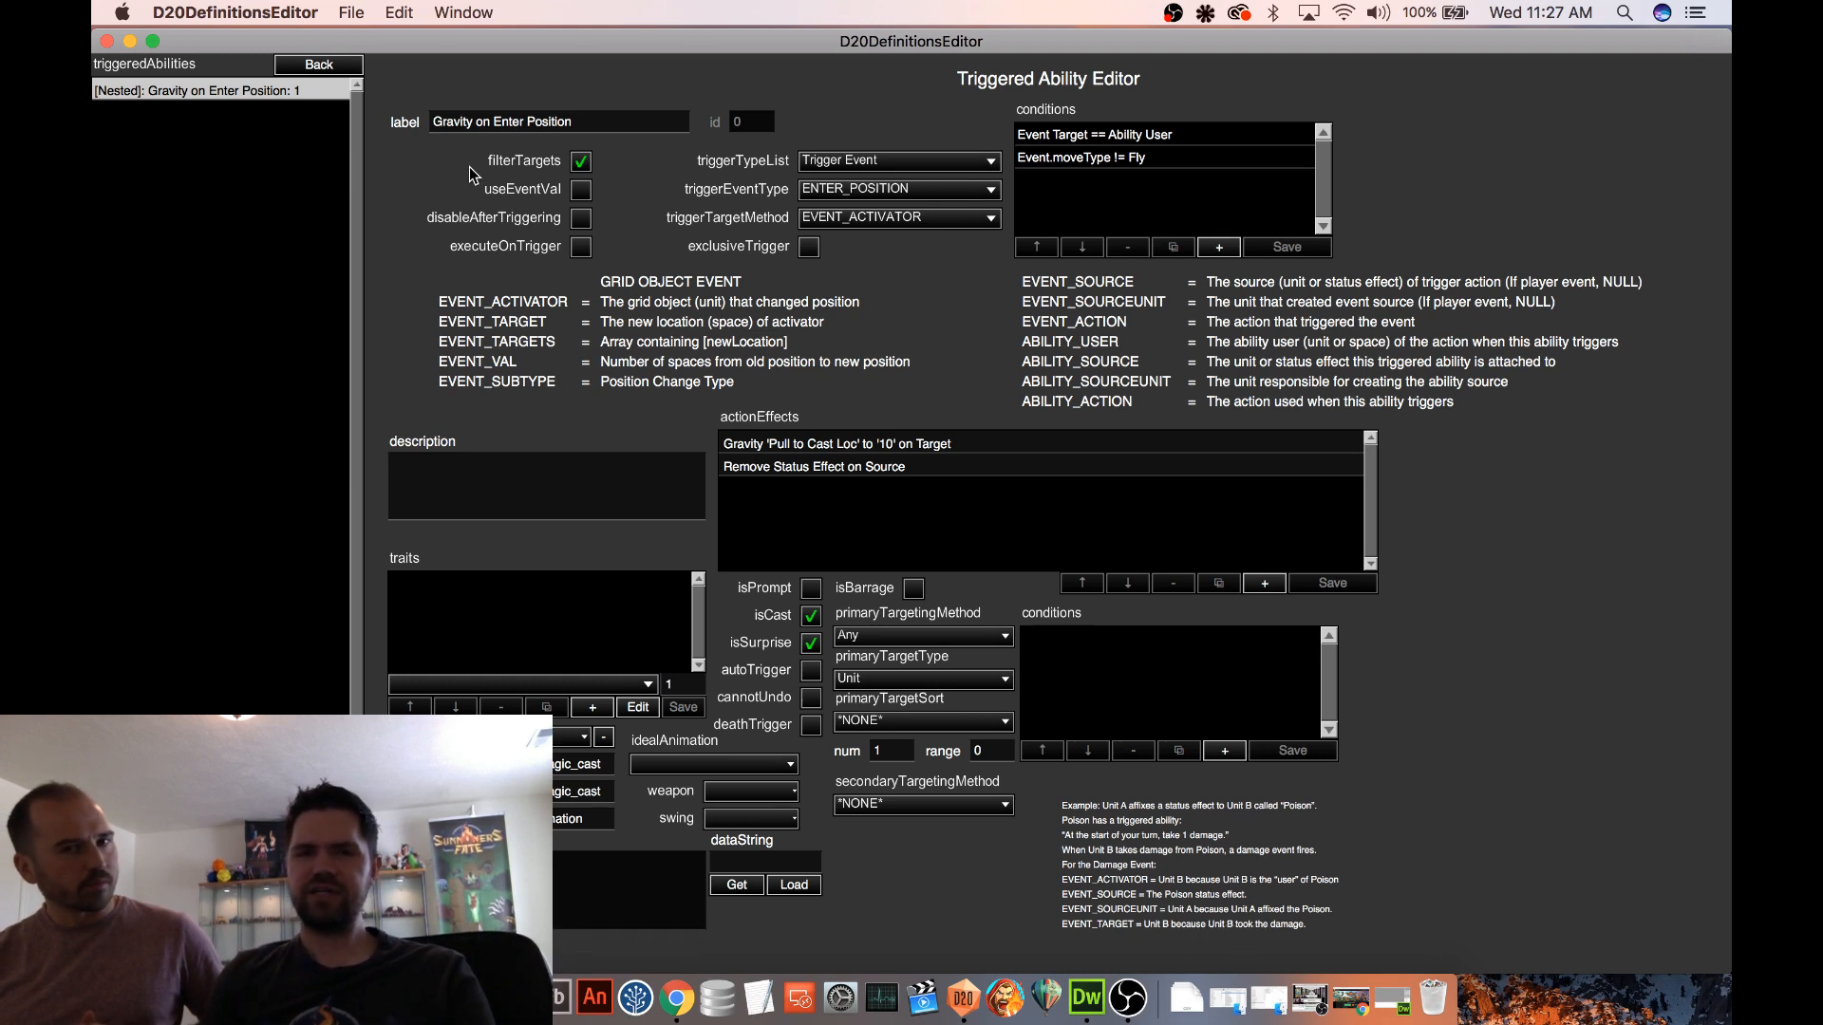
Check the trigger event type options and delete the "Event.moveType != Fly" condition from the triggered ability
left_click(928, 190)
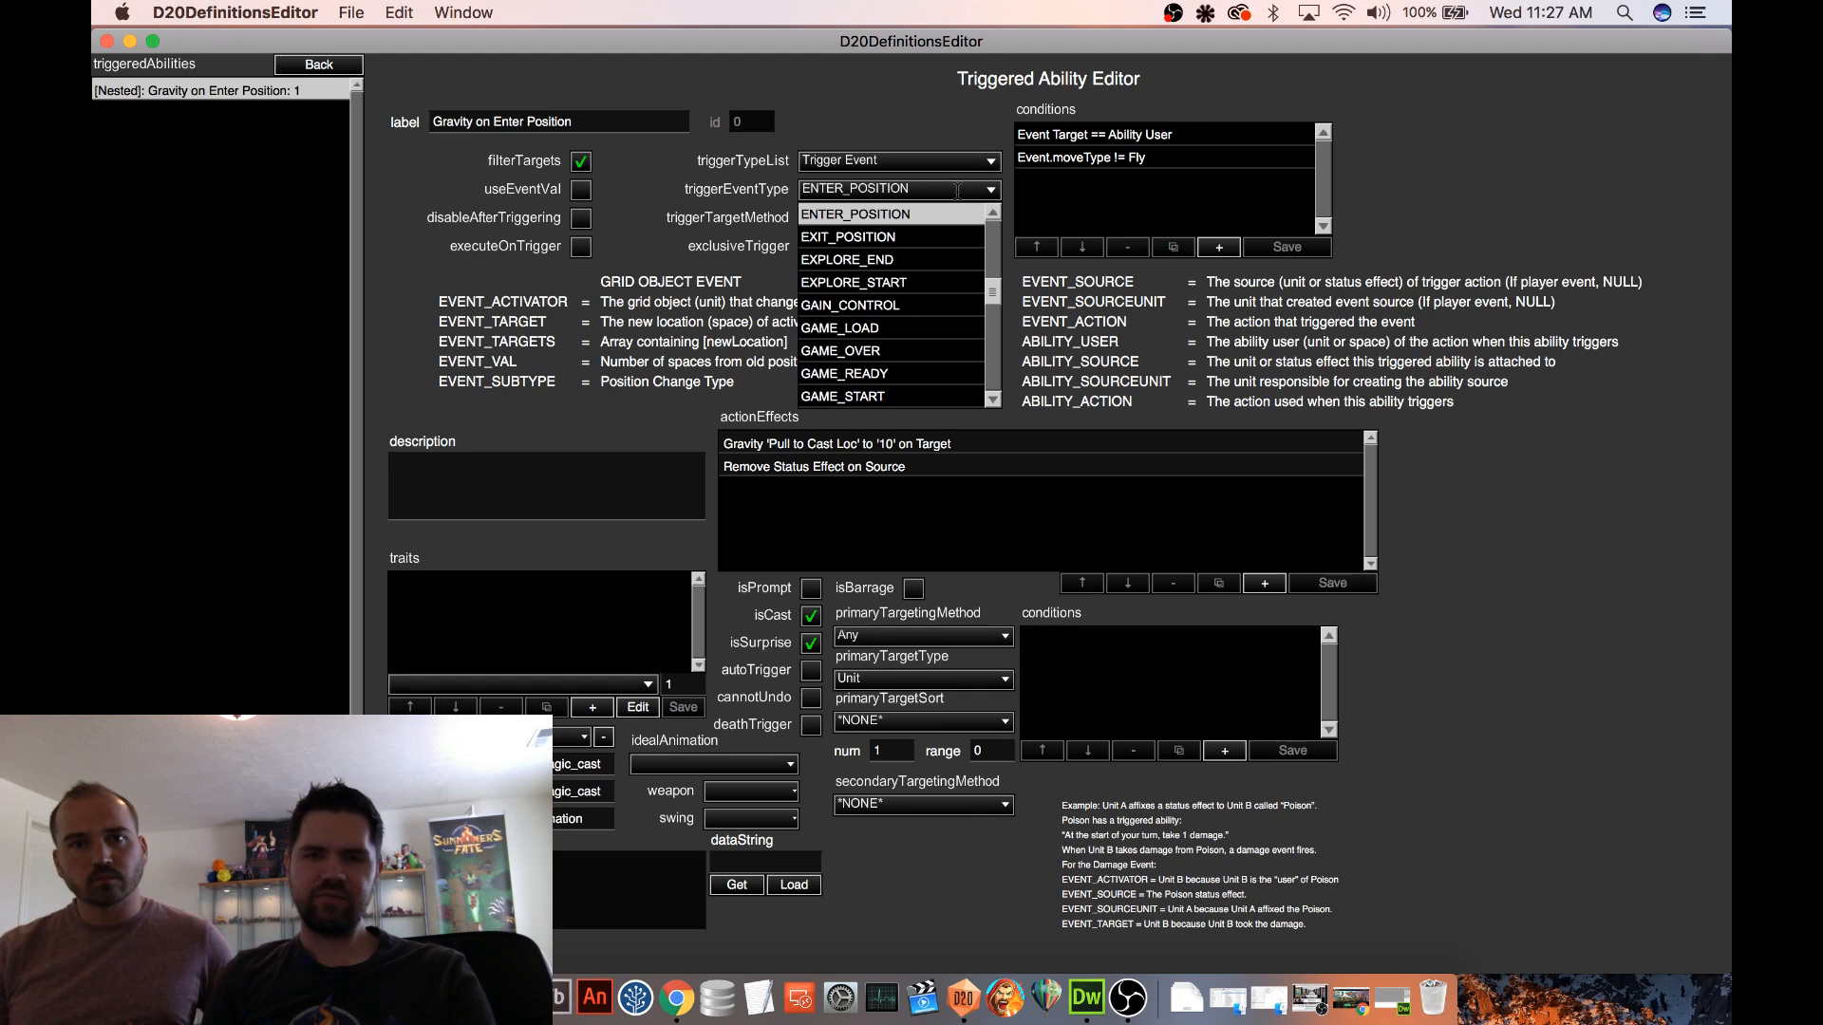
double_click(960, 190)
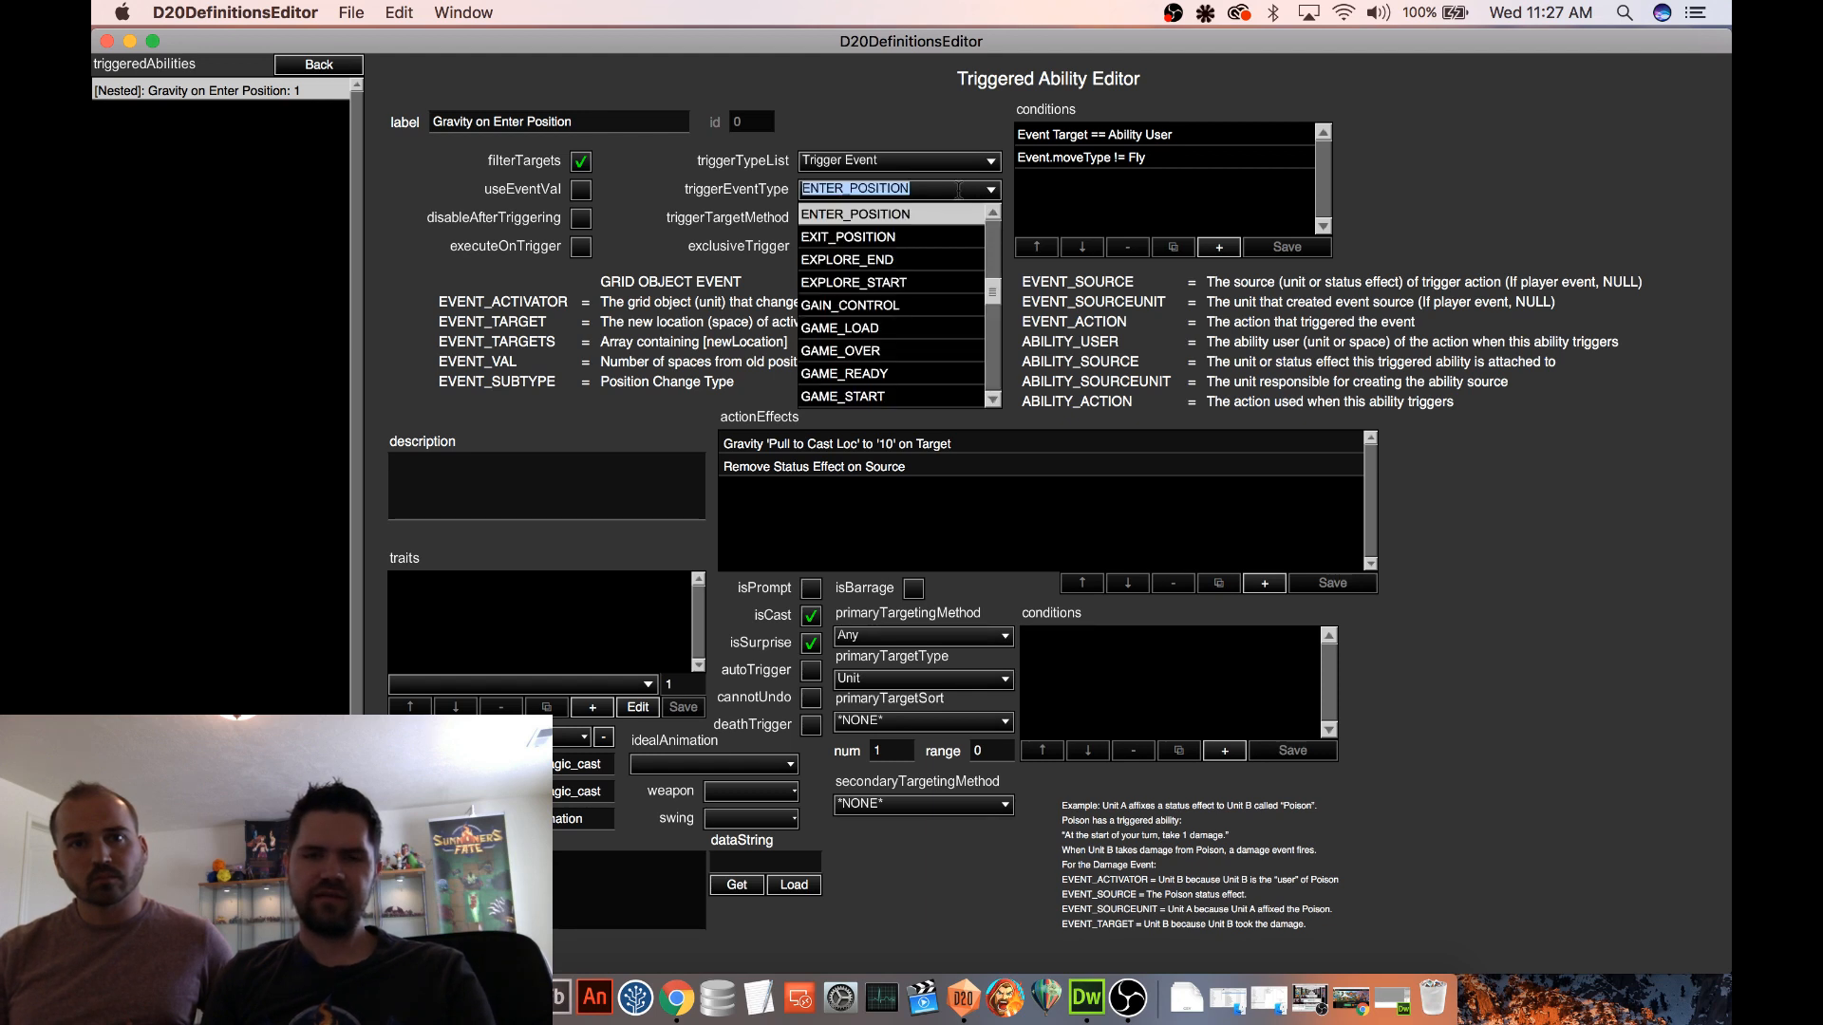
left_click(963, 190)
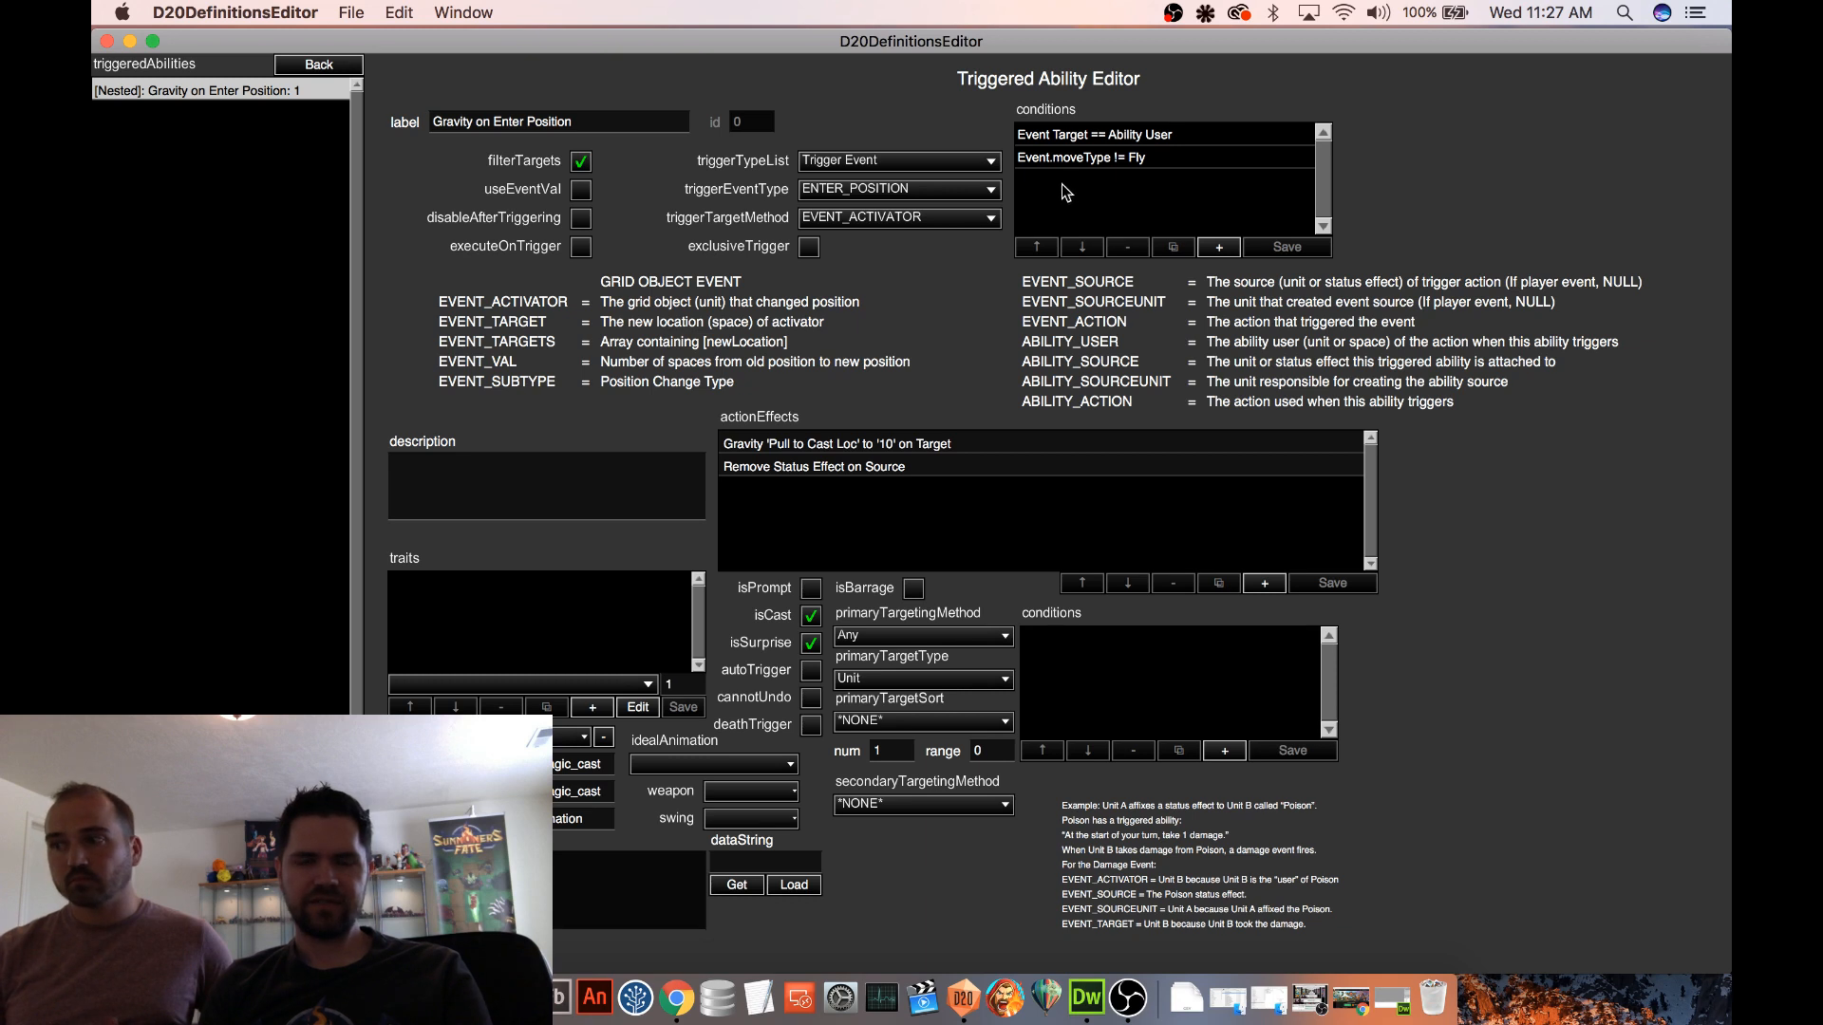
left_click(1088, 161)
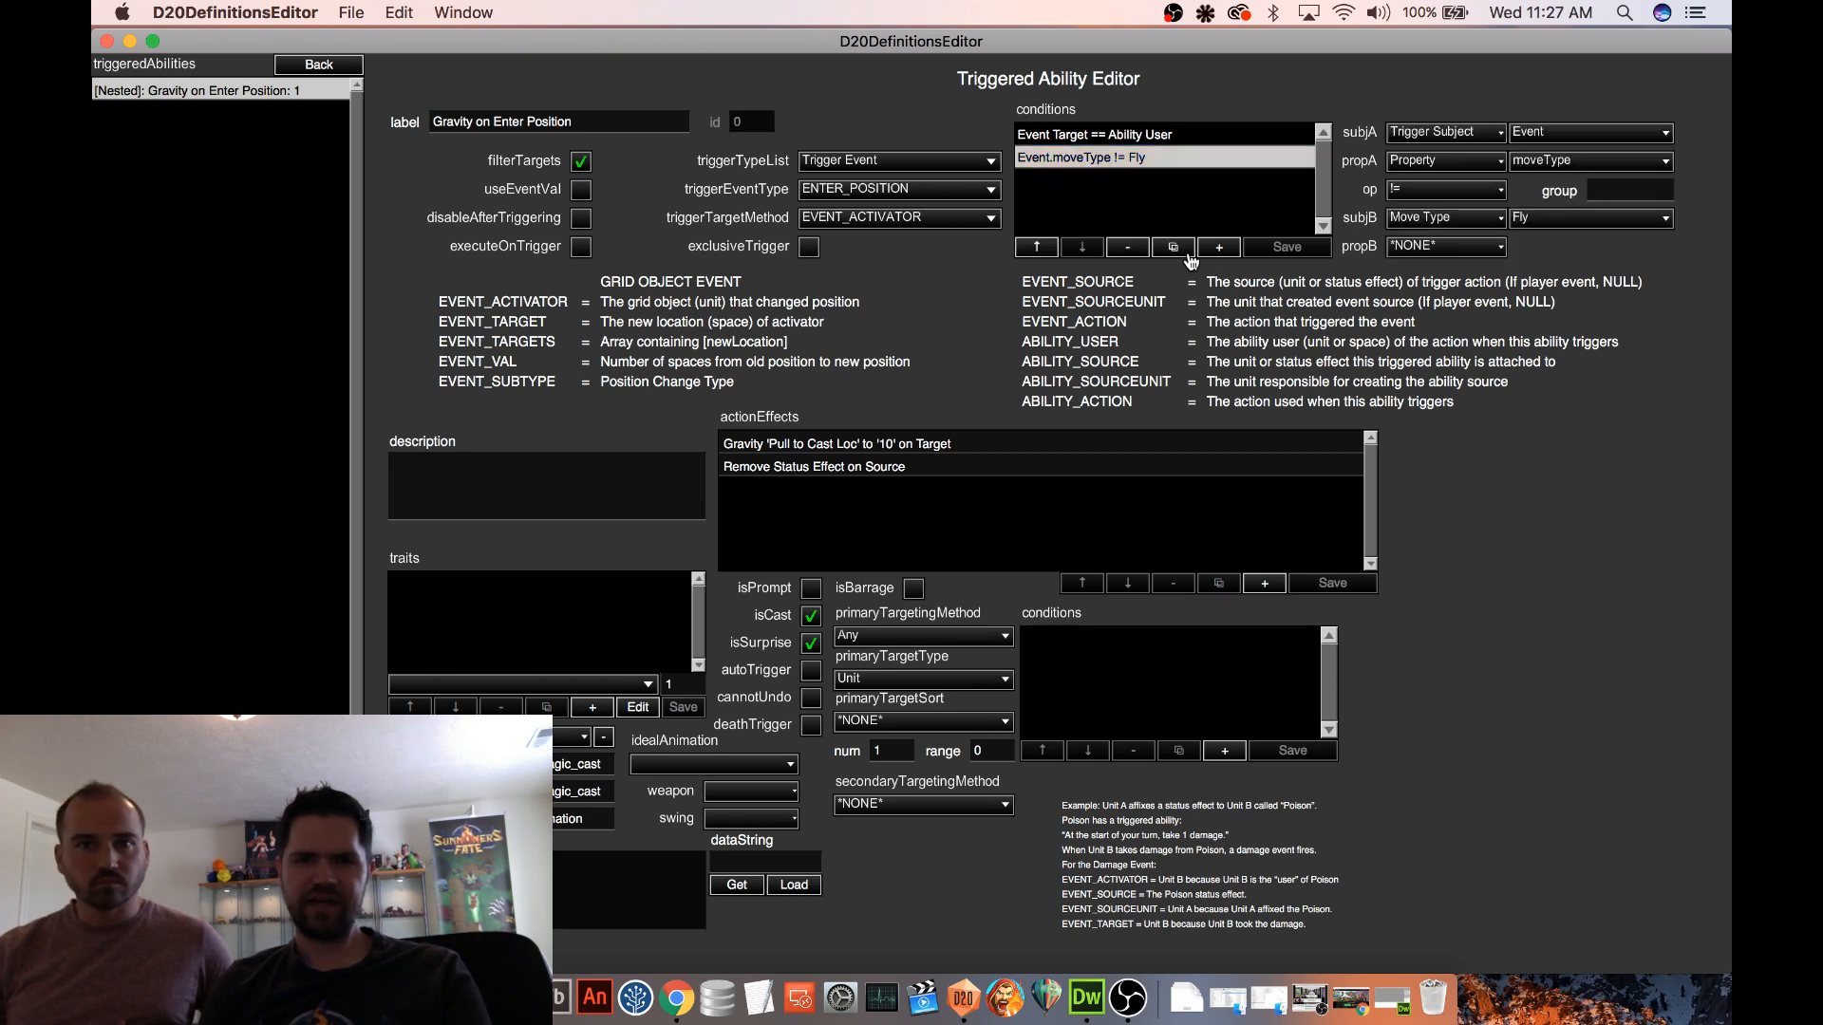
left_click(1127, 247)
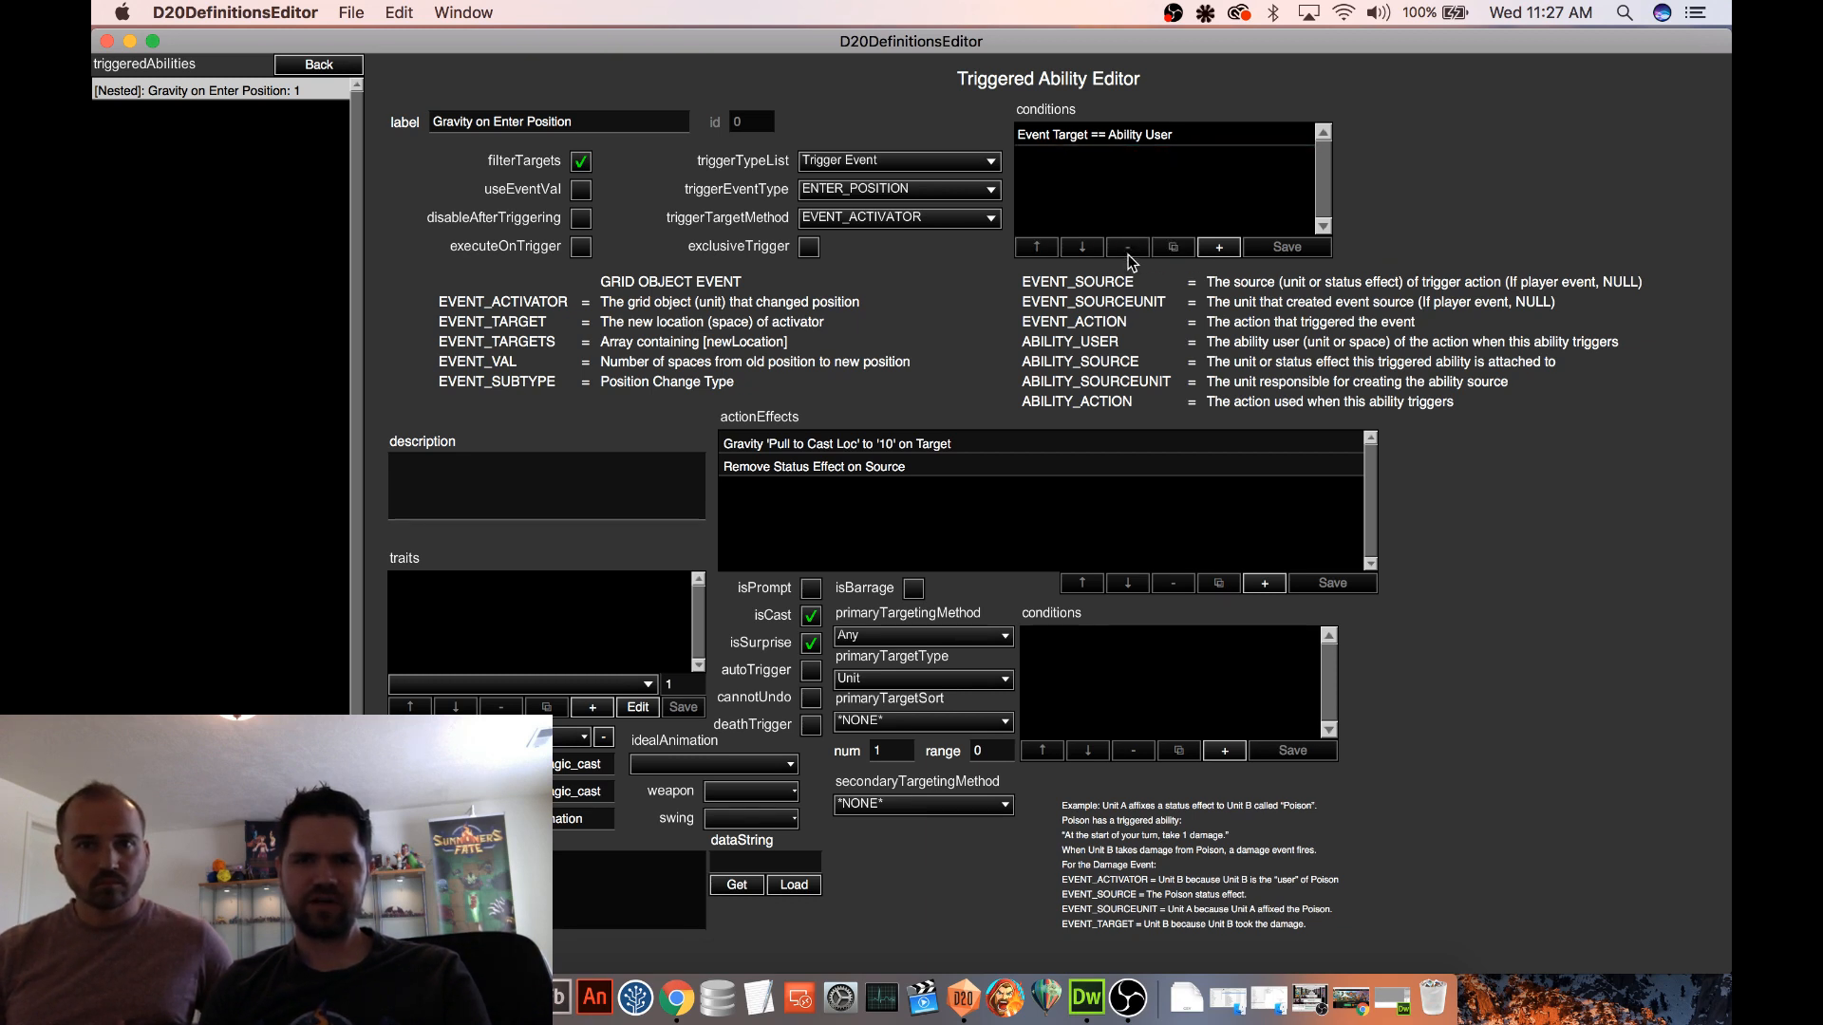
In the remaining trigger condition, set the first subject to Event Activator and its property to team
left_click(1051, 140)
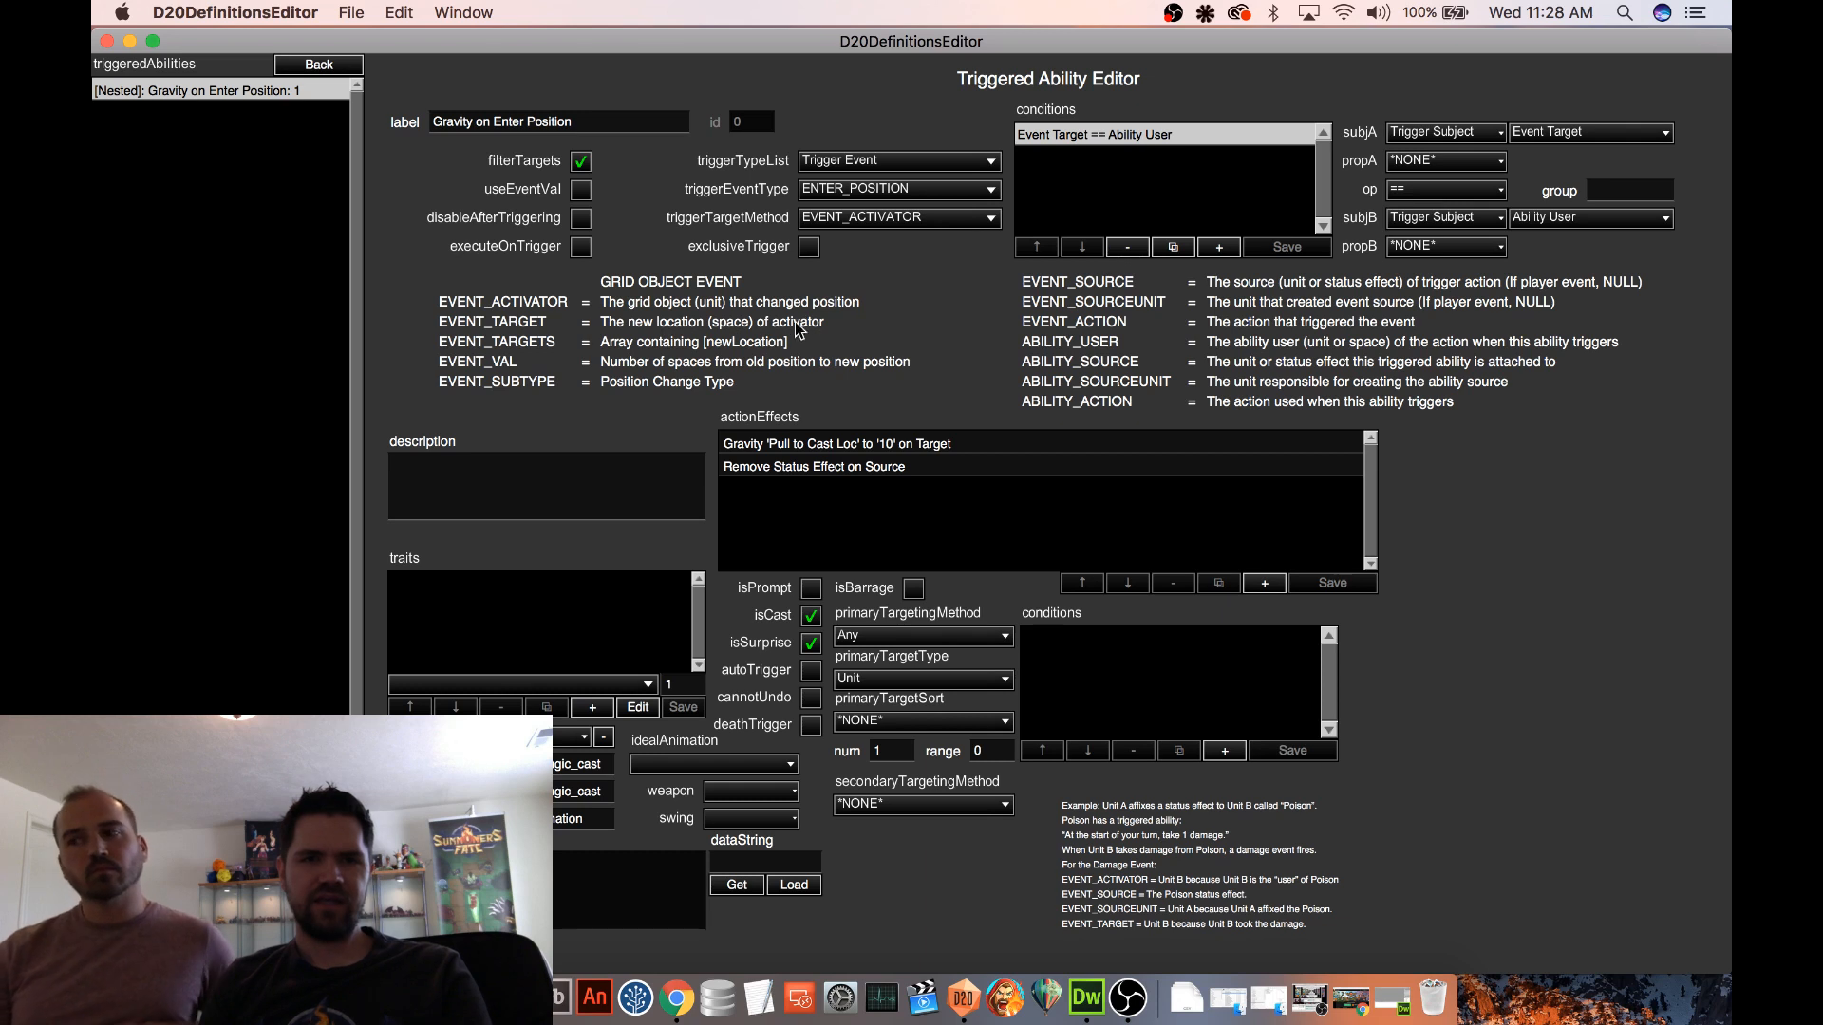
left_click(1592, 134)
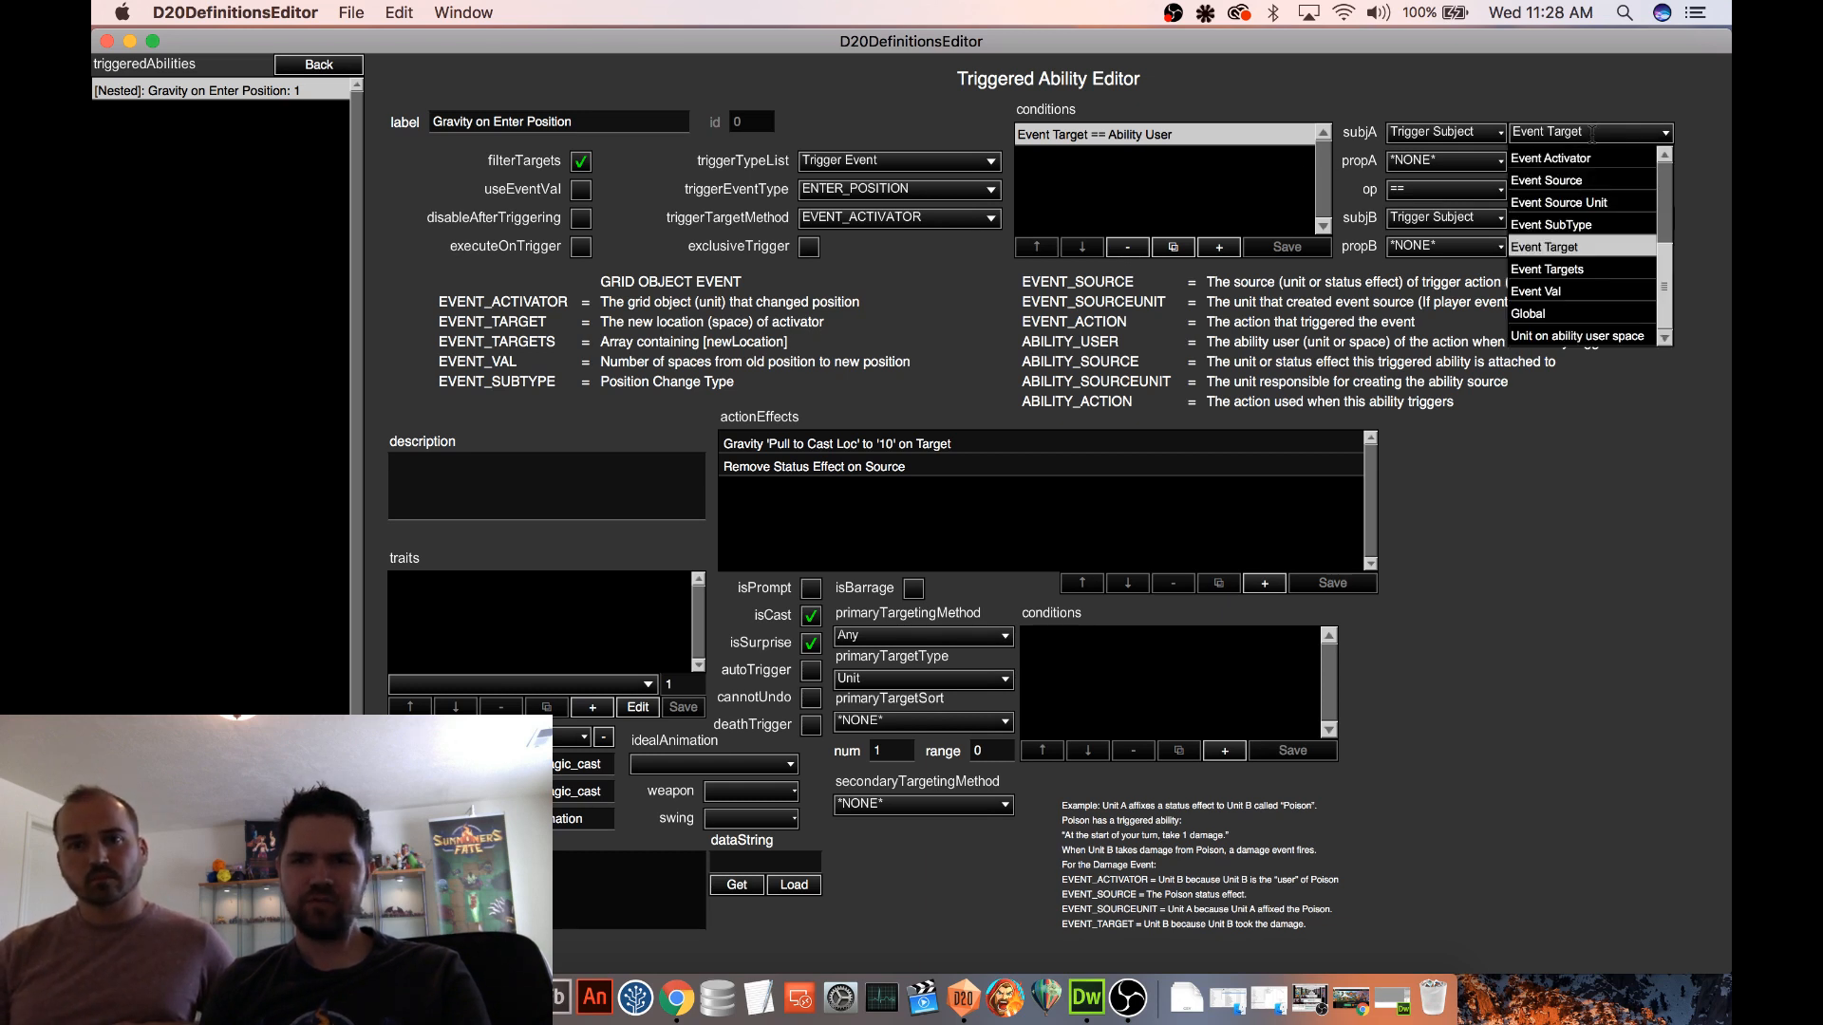
left_click(1557, 159)
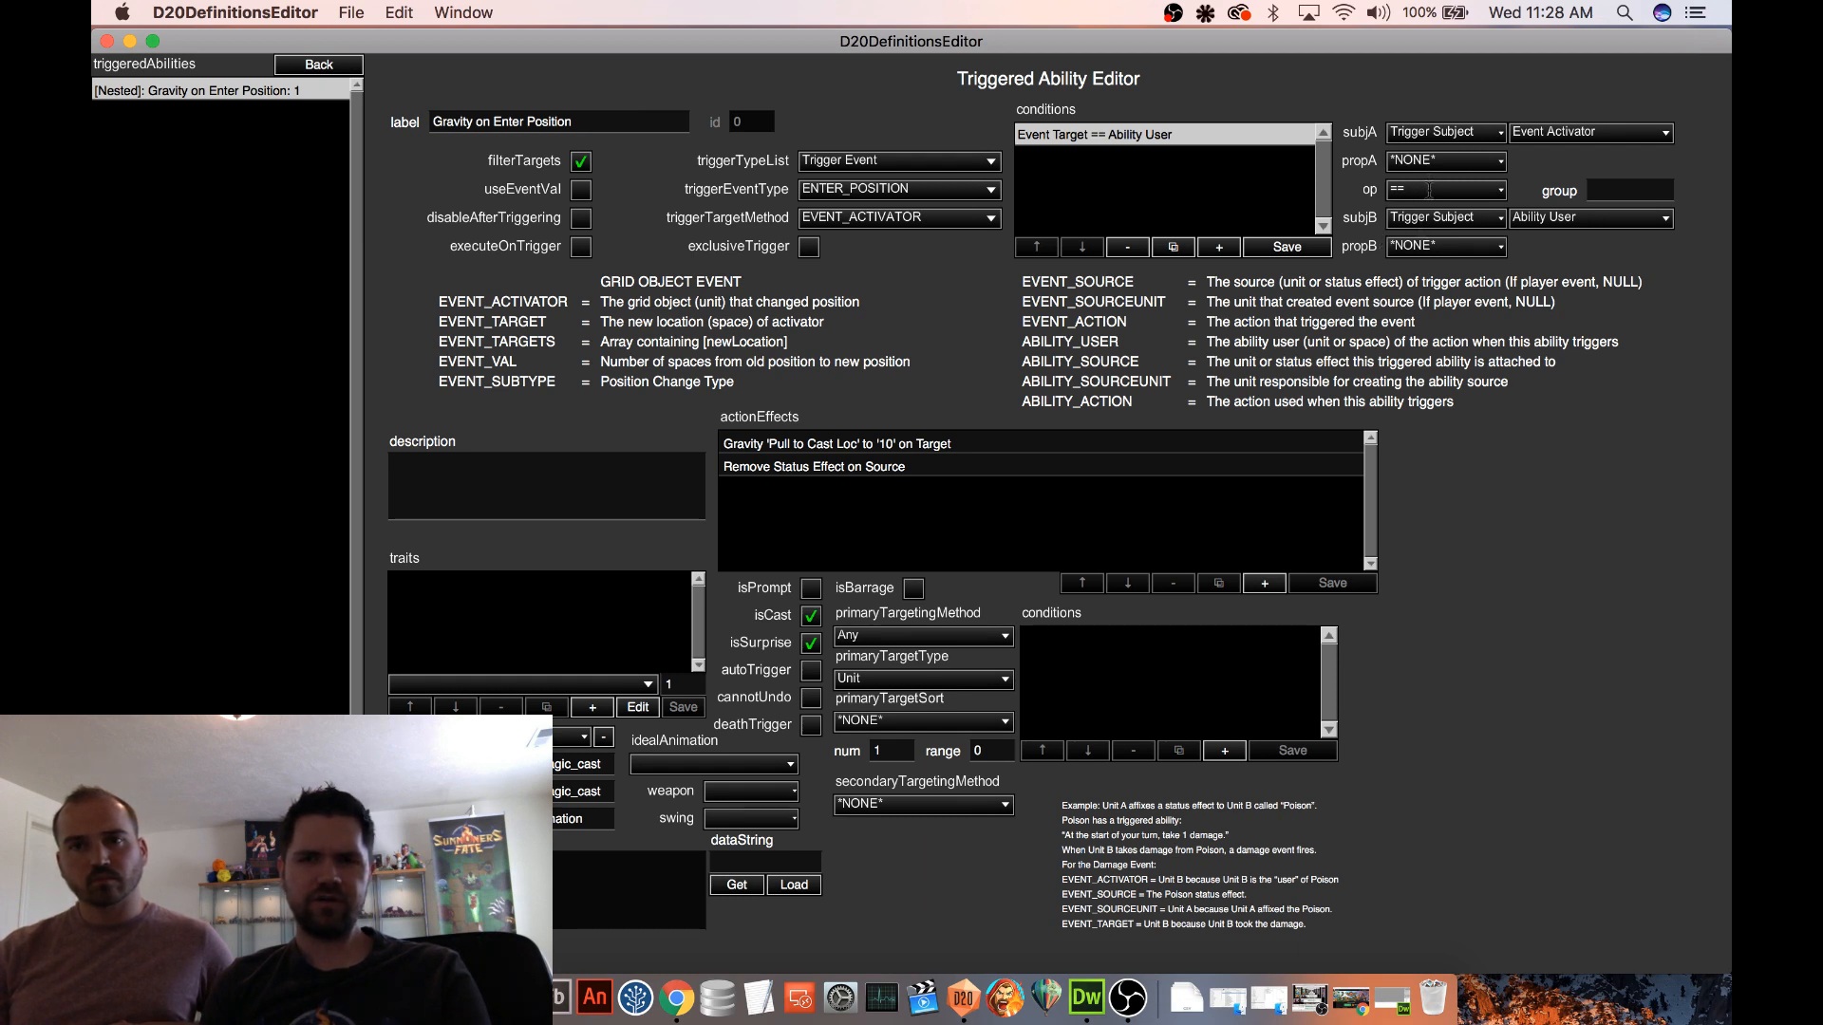
left_click(1430, 190)
left_click(1430, 190)
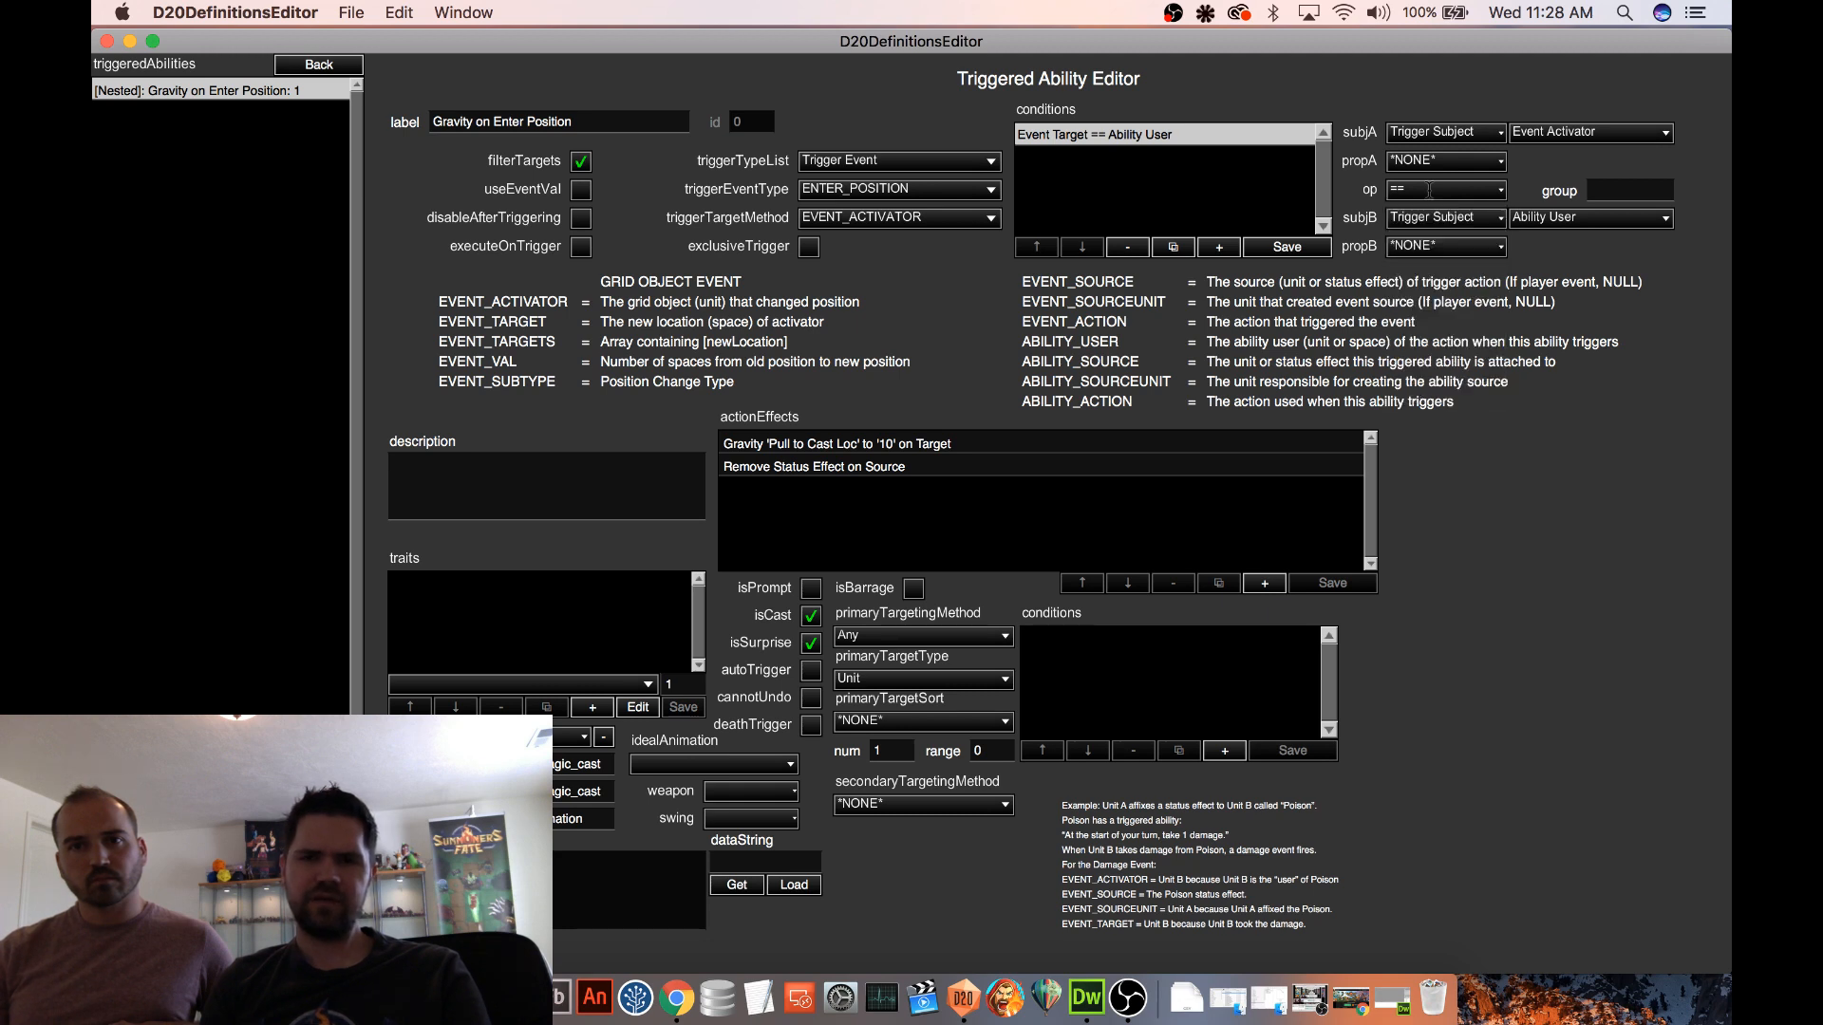
left_click(1430, 190)
left_click(1430, 190)
left_click(1444, 162)
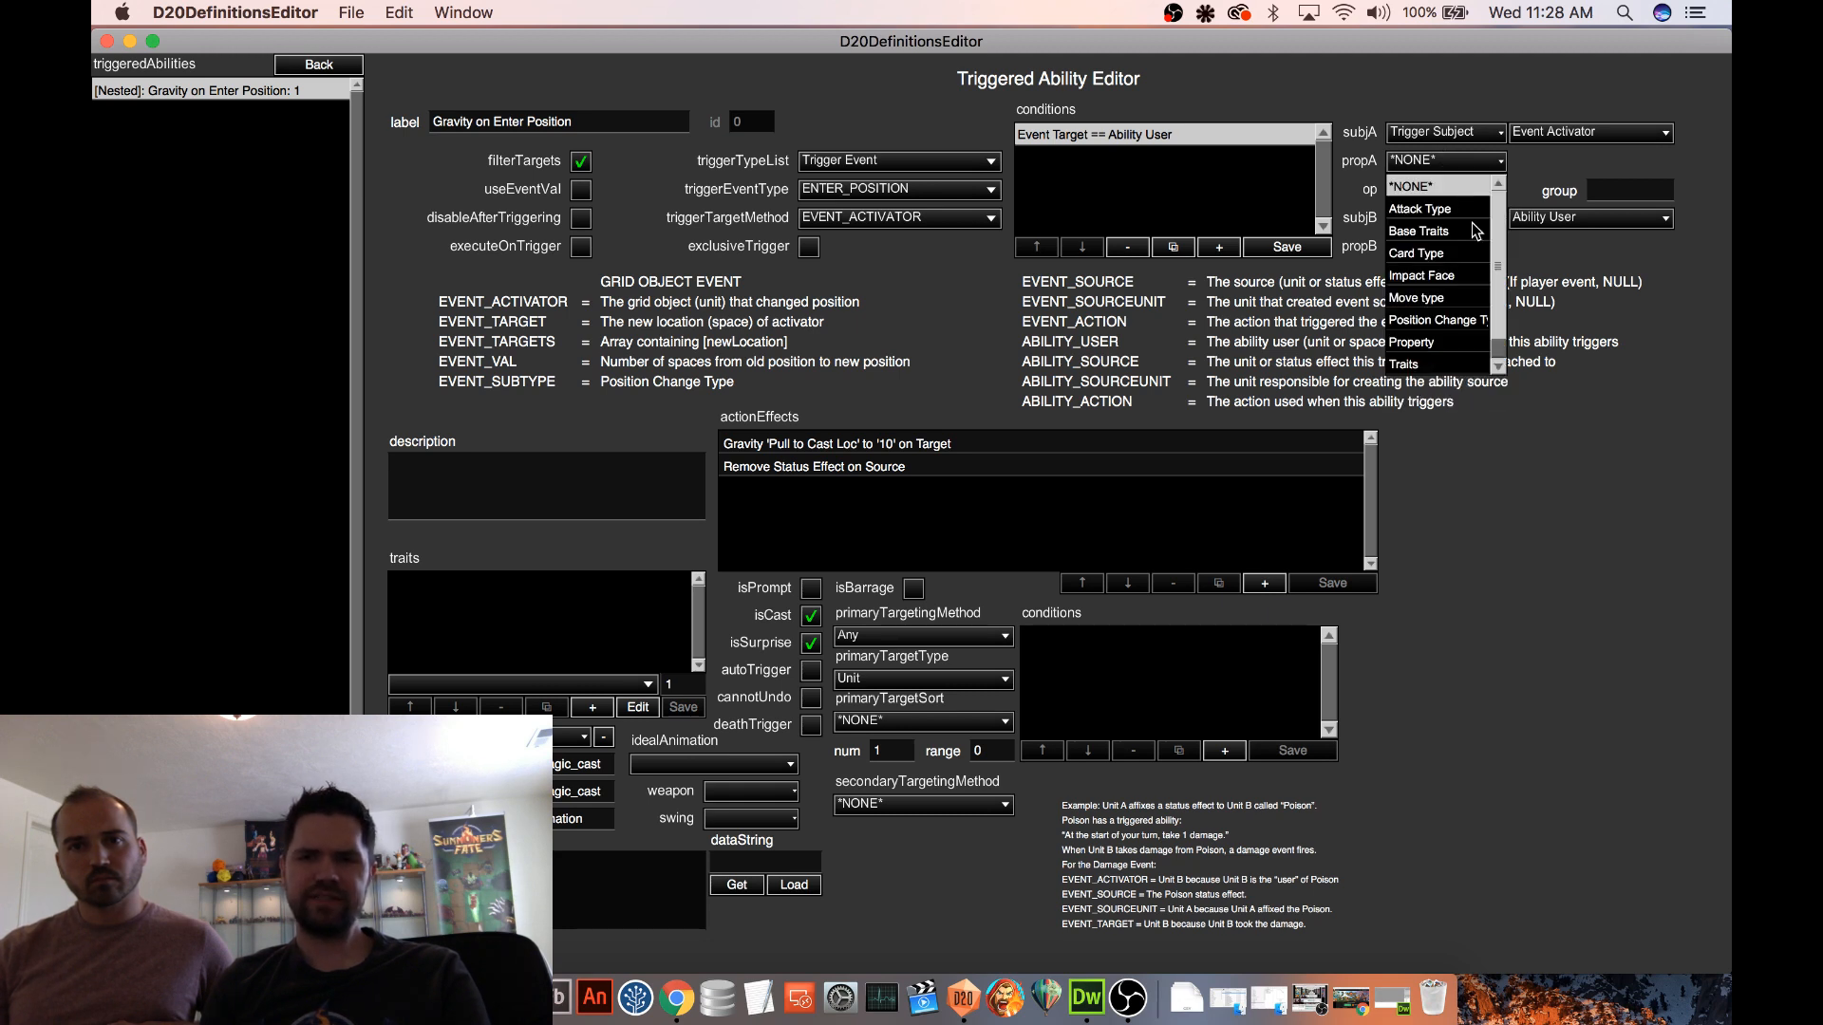
left_click(1434, 323)
left_click(1591, 161)
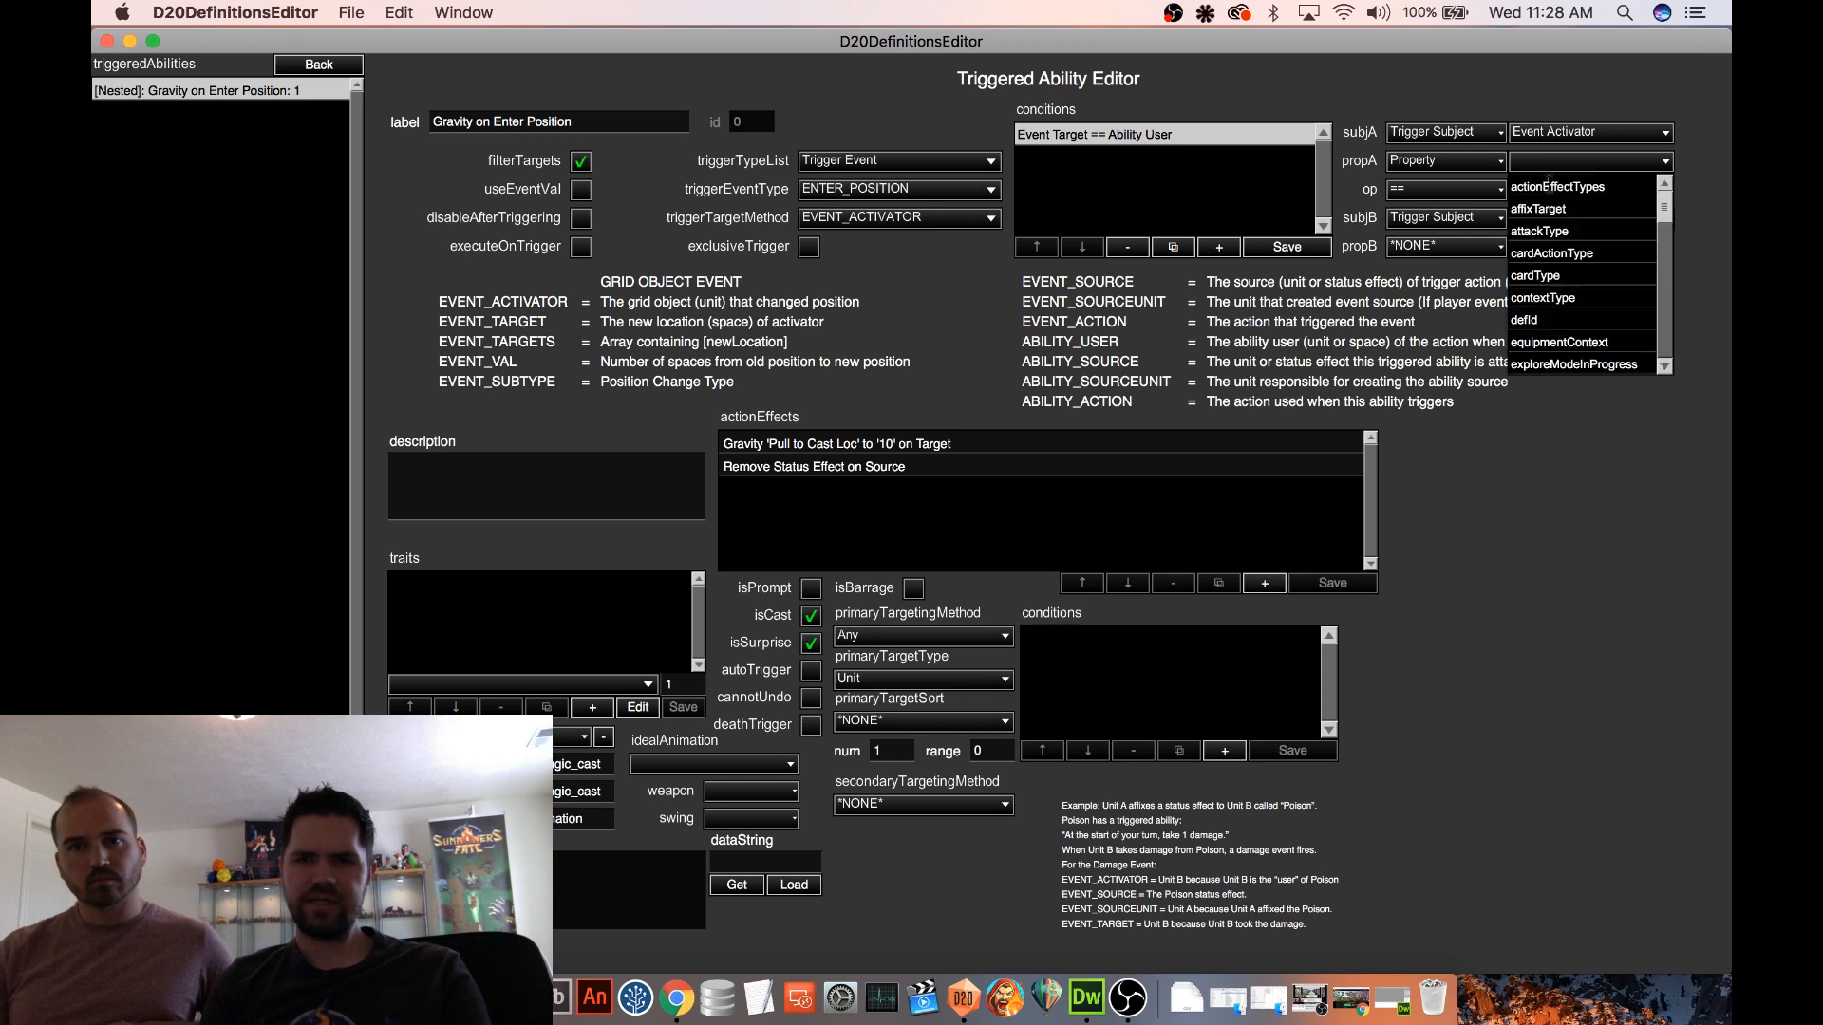
scroll(1647, 304, "down", 10)
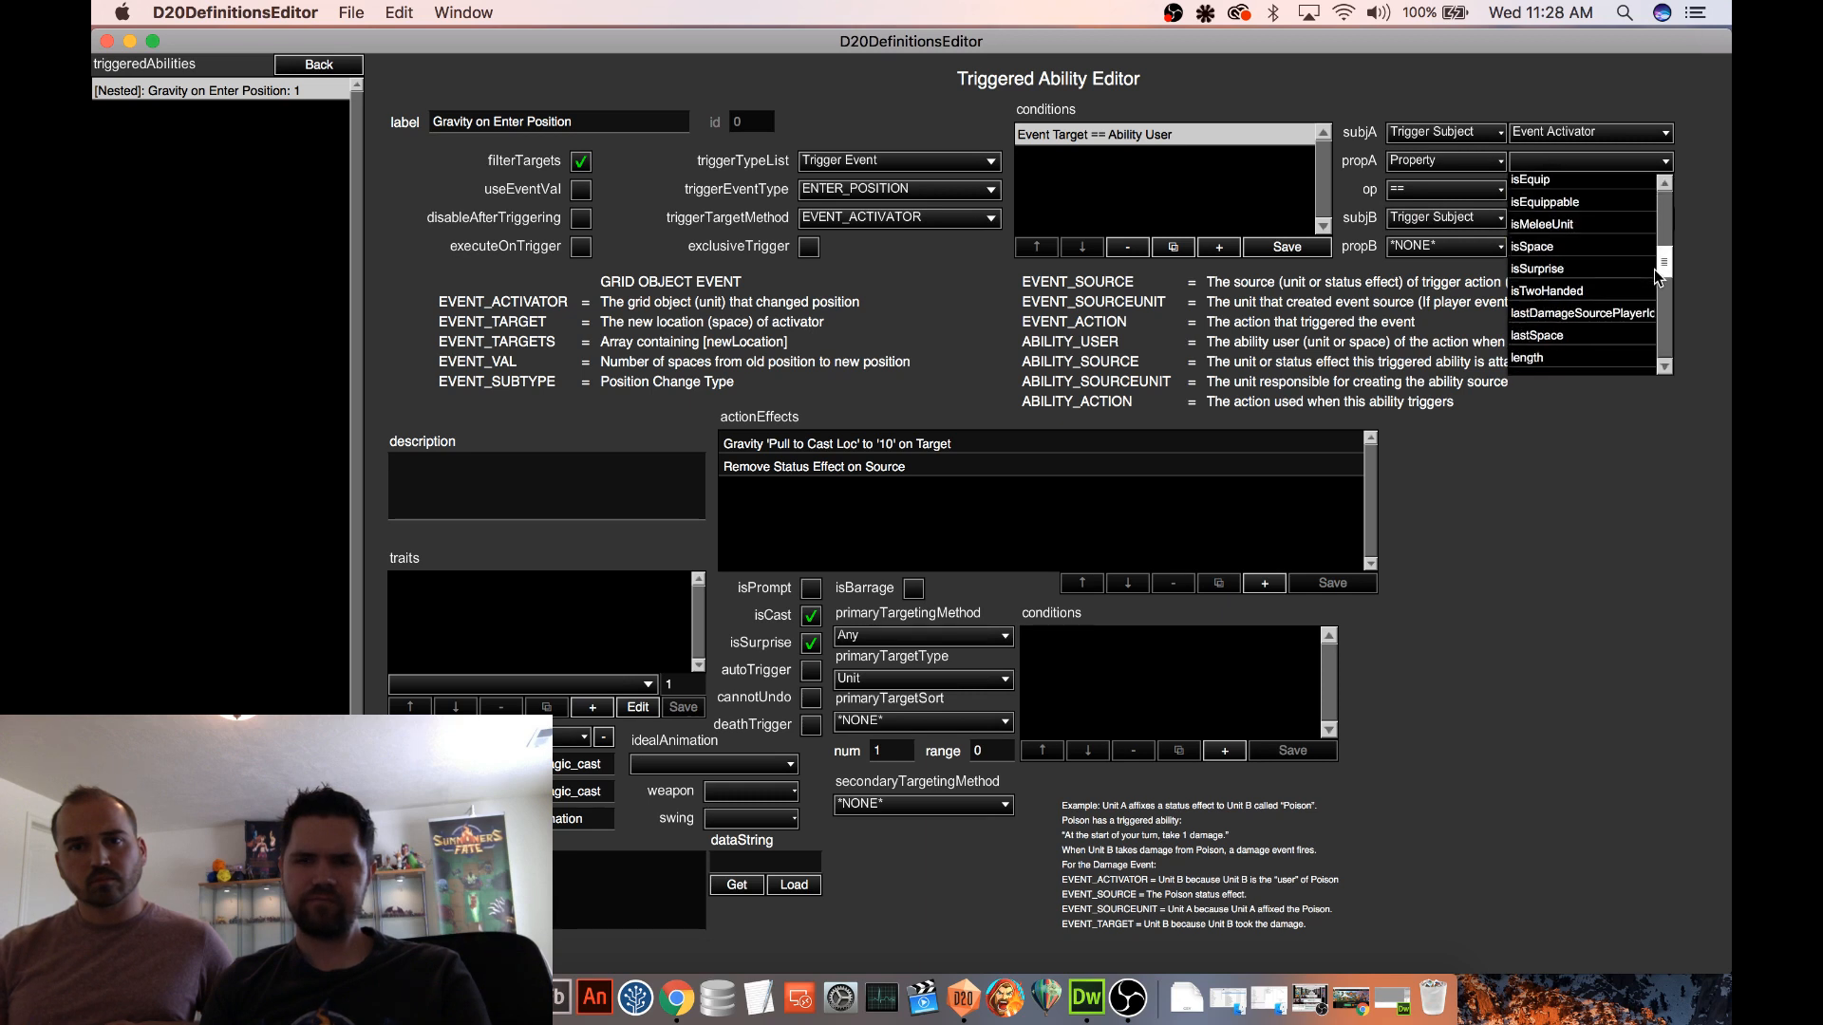
scroll(1644, 323, "down", 10)
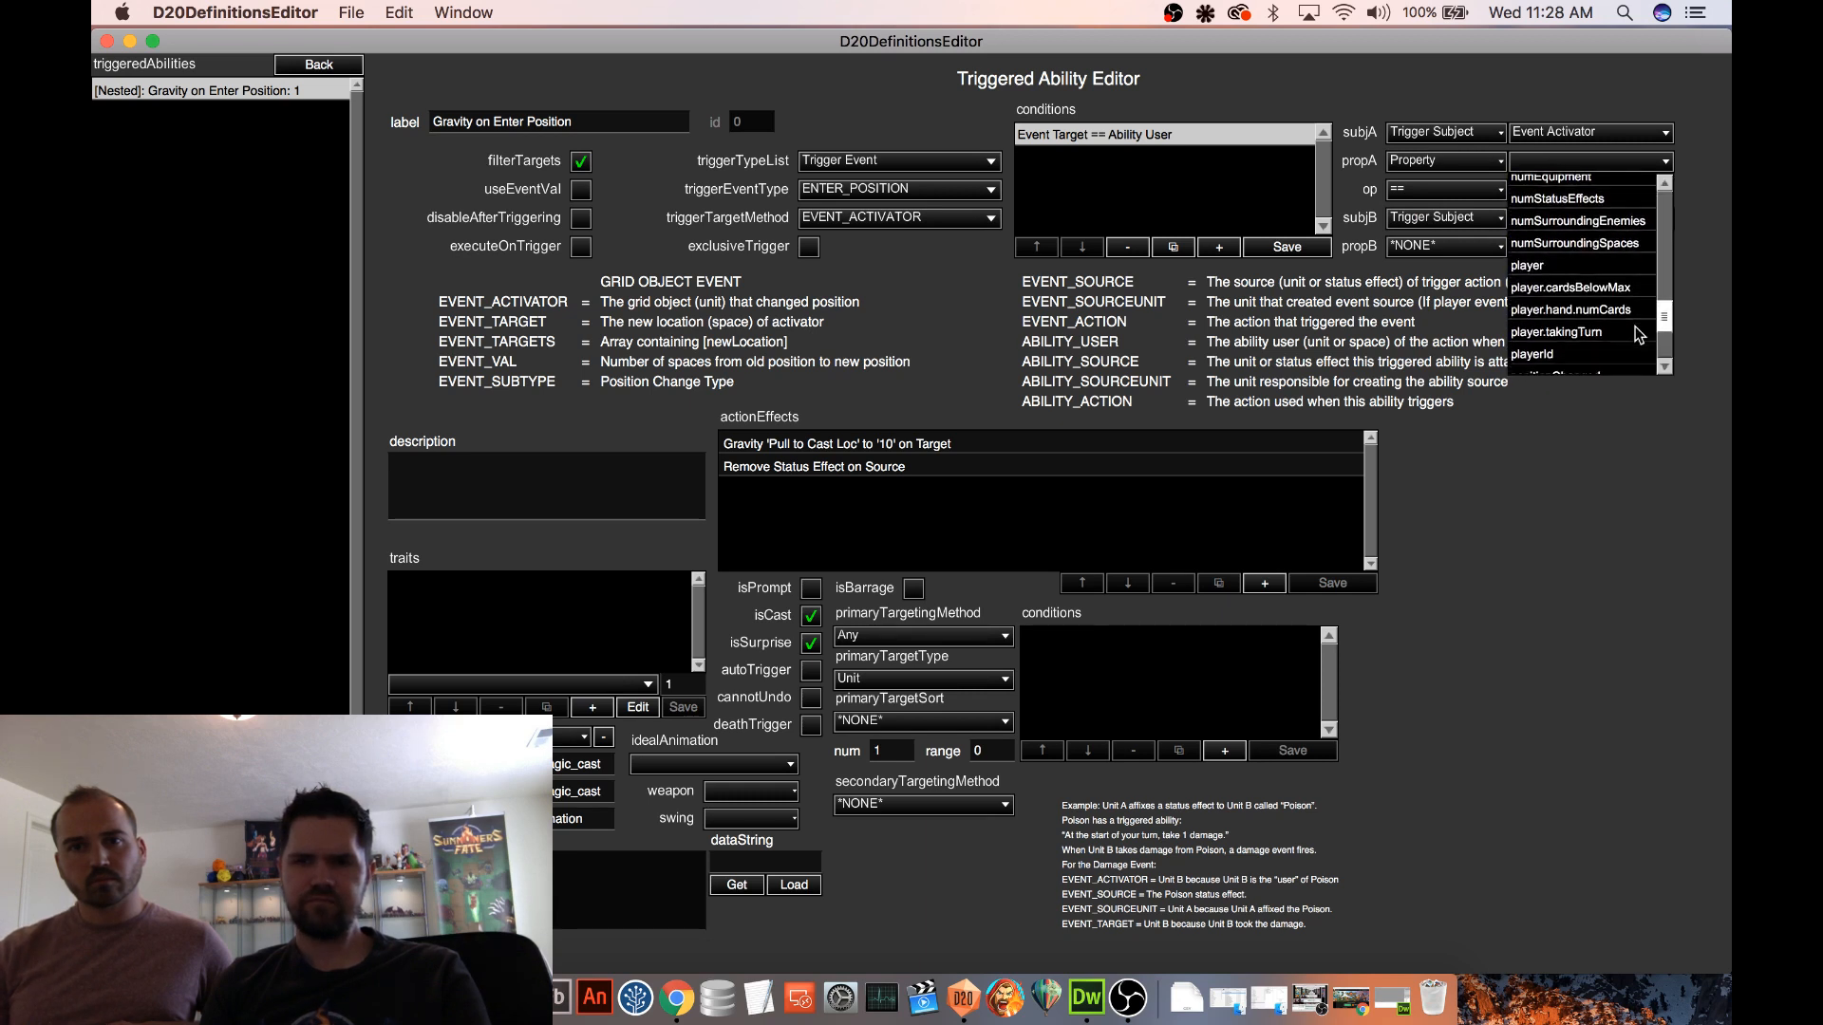
left_click(1546, 344)
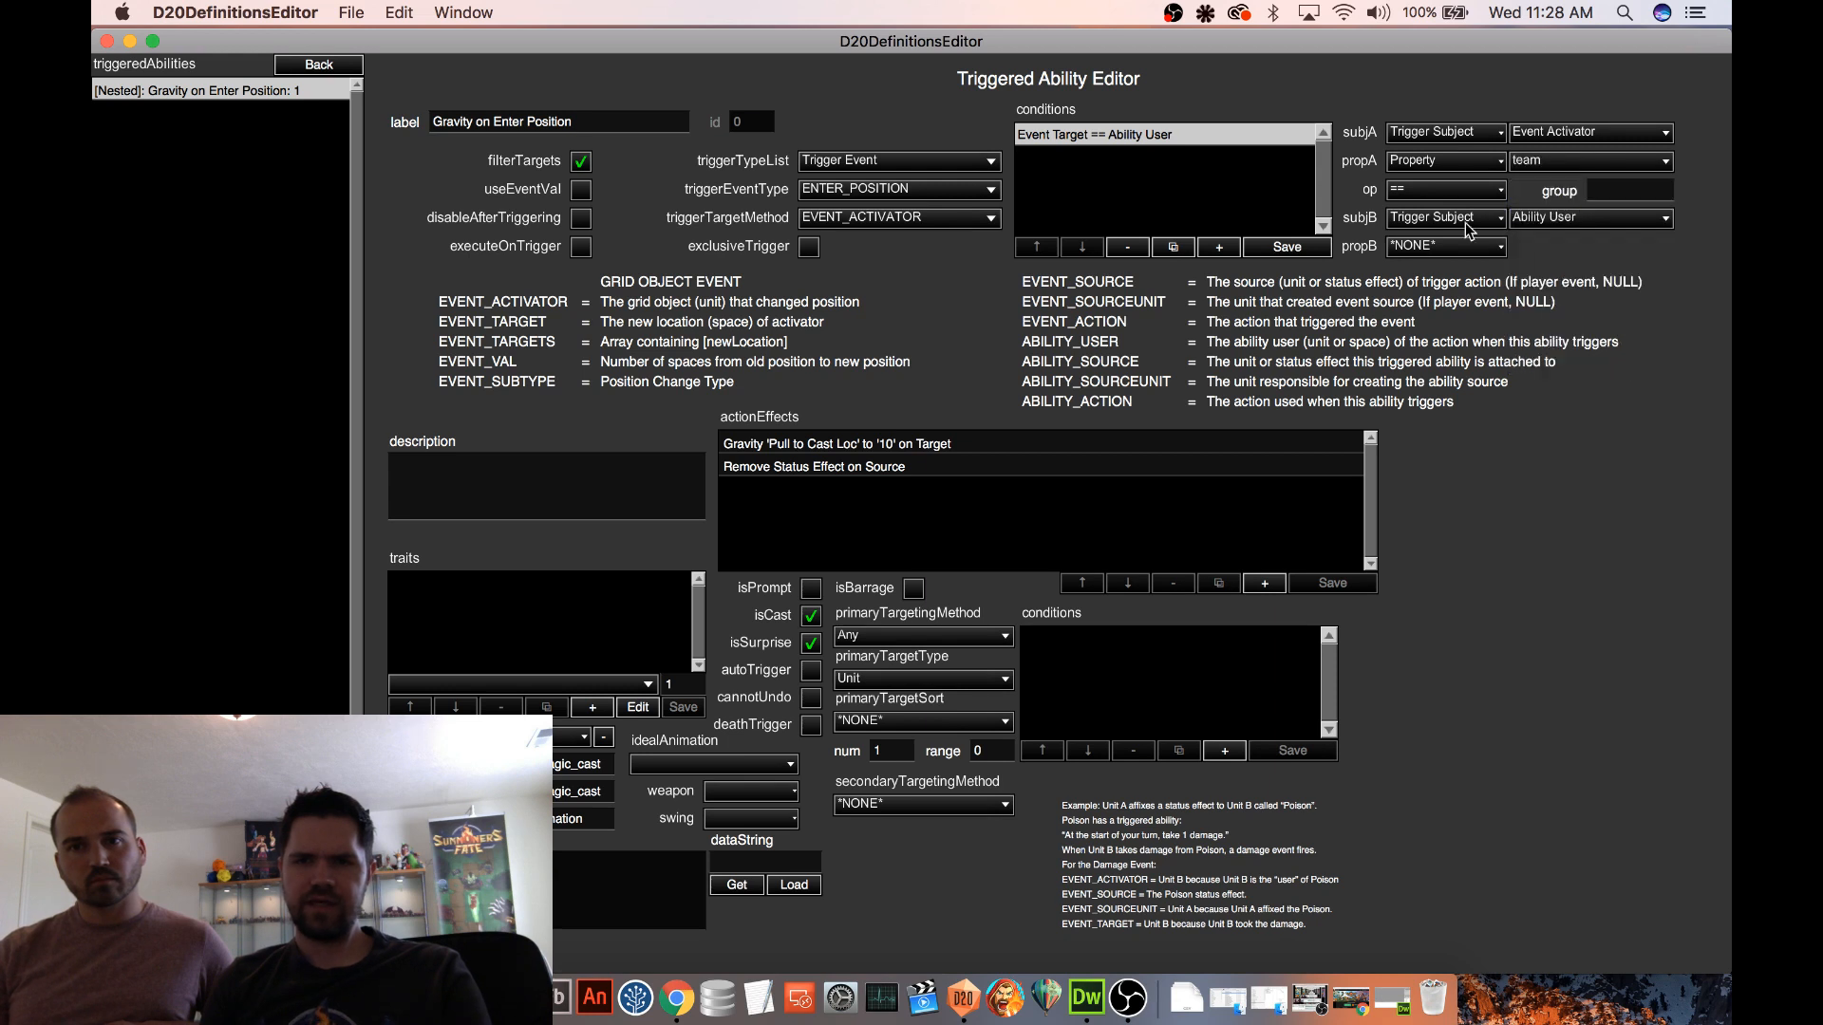
Set the condition's operator to != and its second subject to Ability Source Unit
left_click(1444, 190)
scroll(1429, 247, "up", 1)
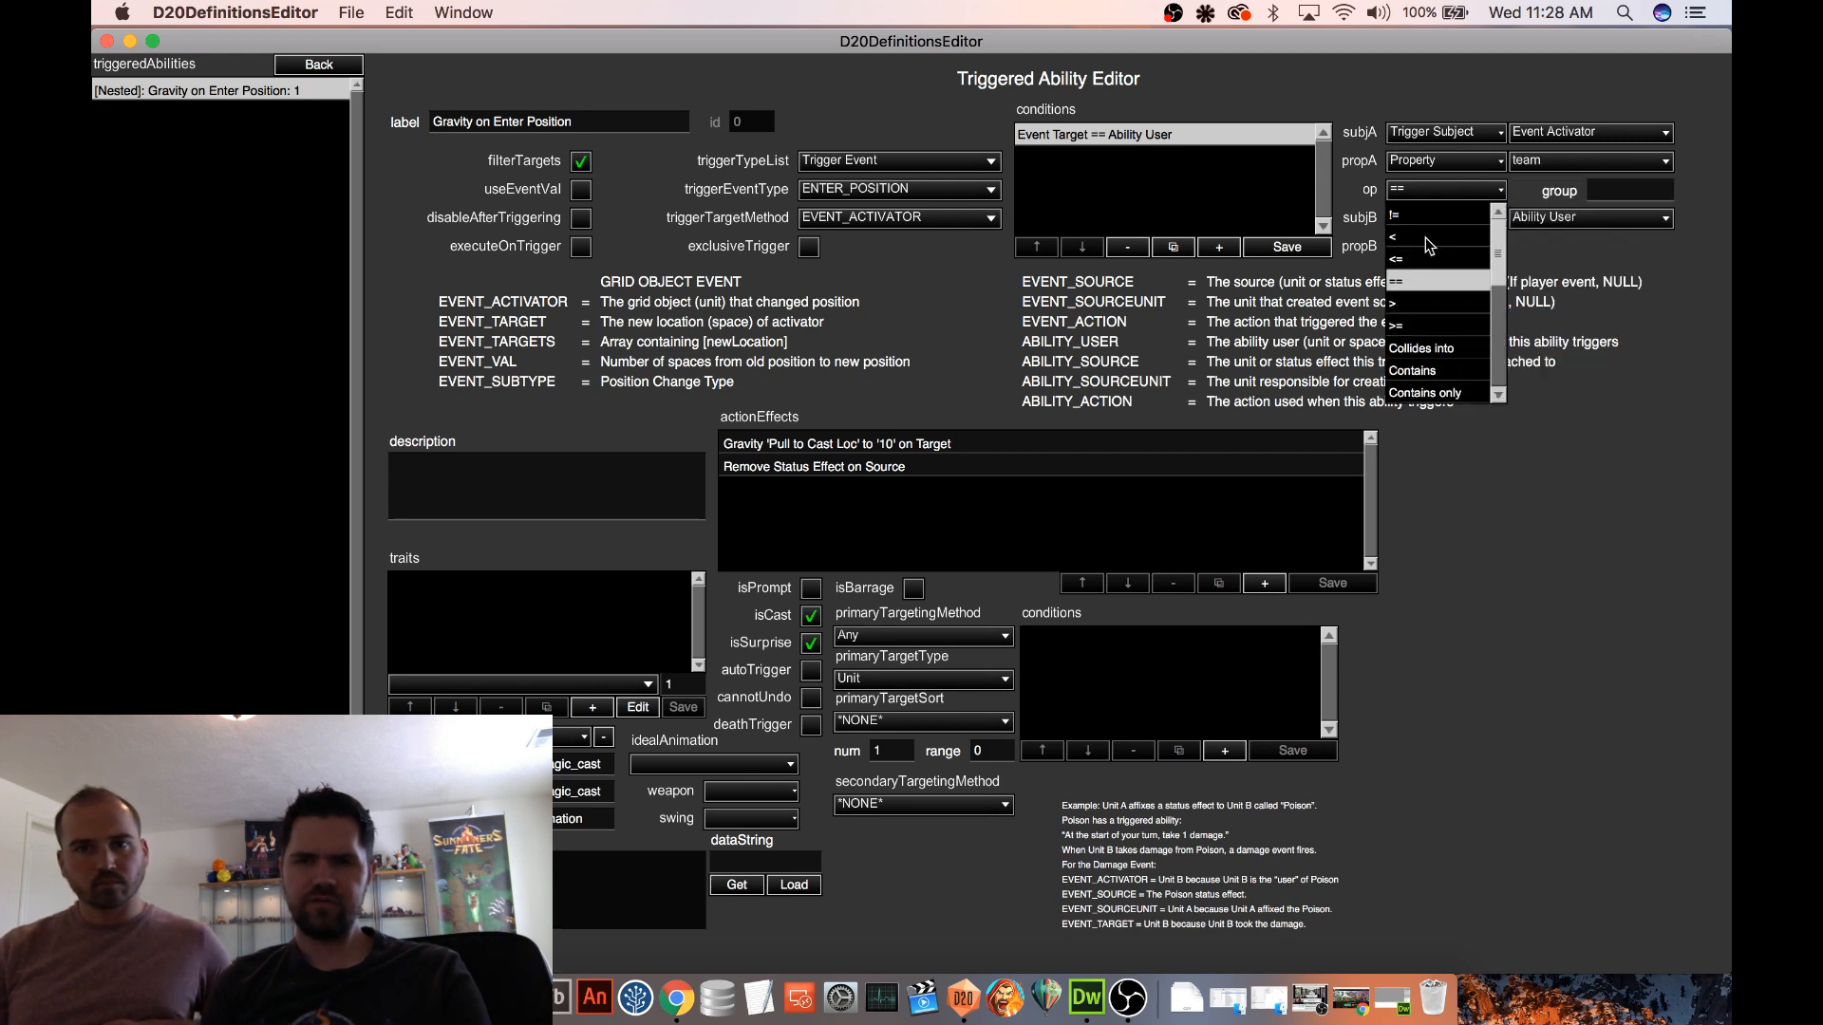
left_click(1415, 215)
left_click(1443, 217)
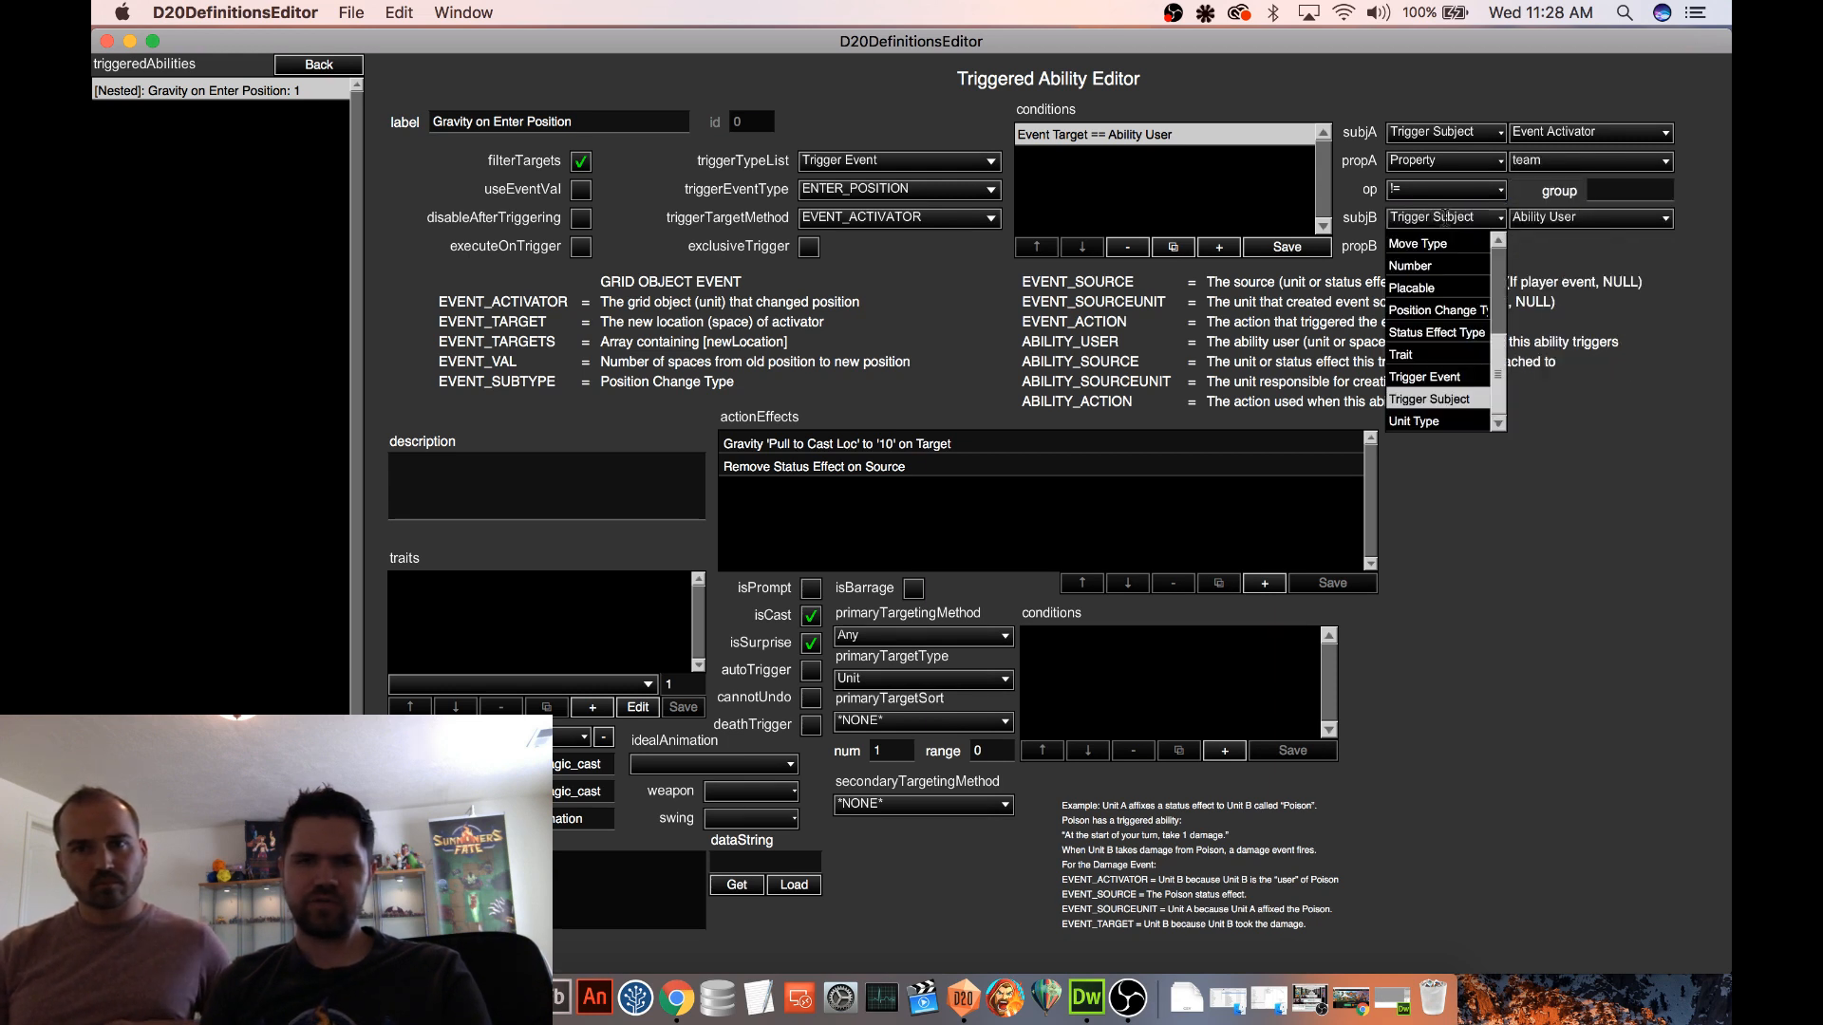
left_click(1444, 217)
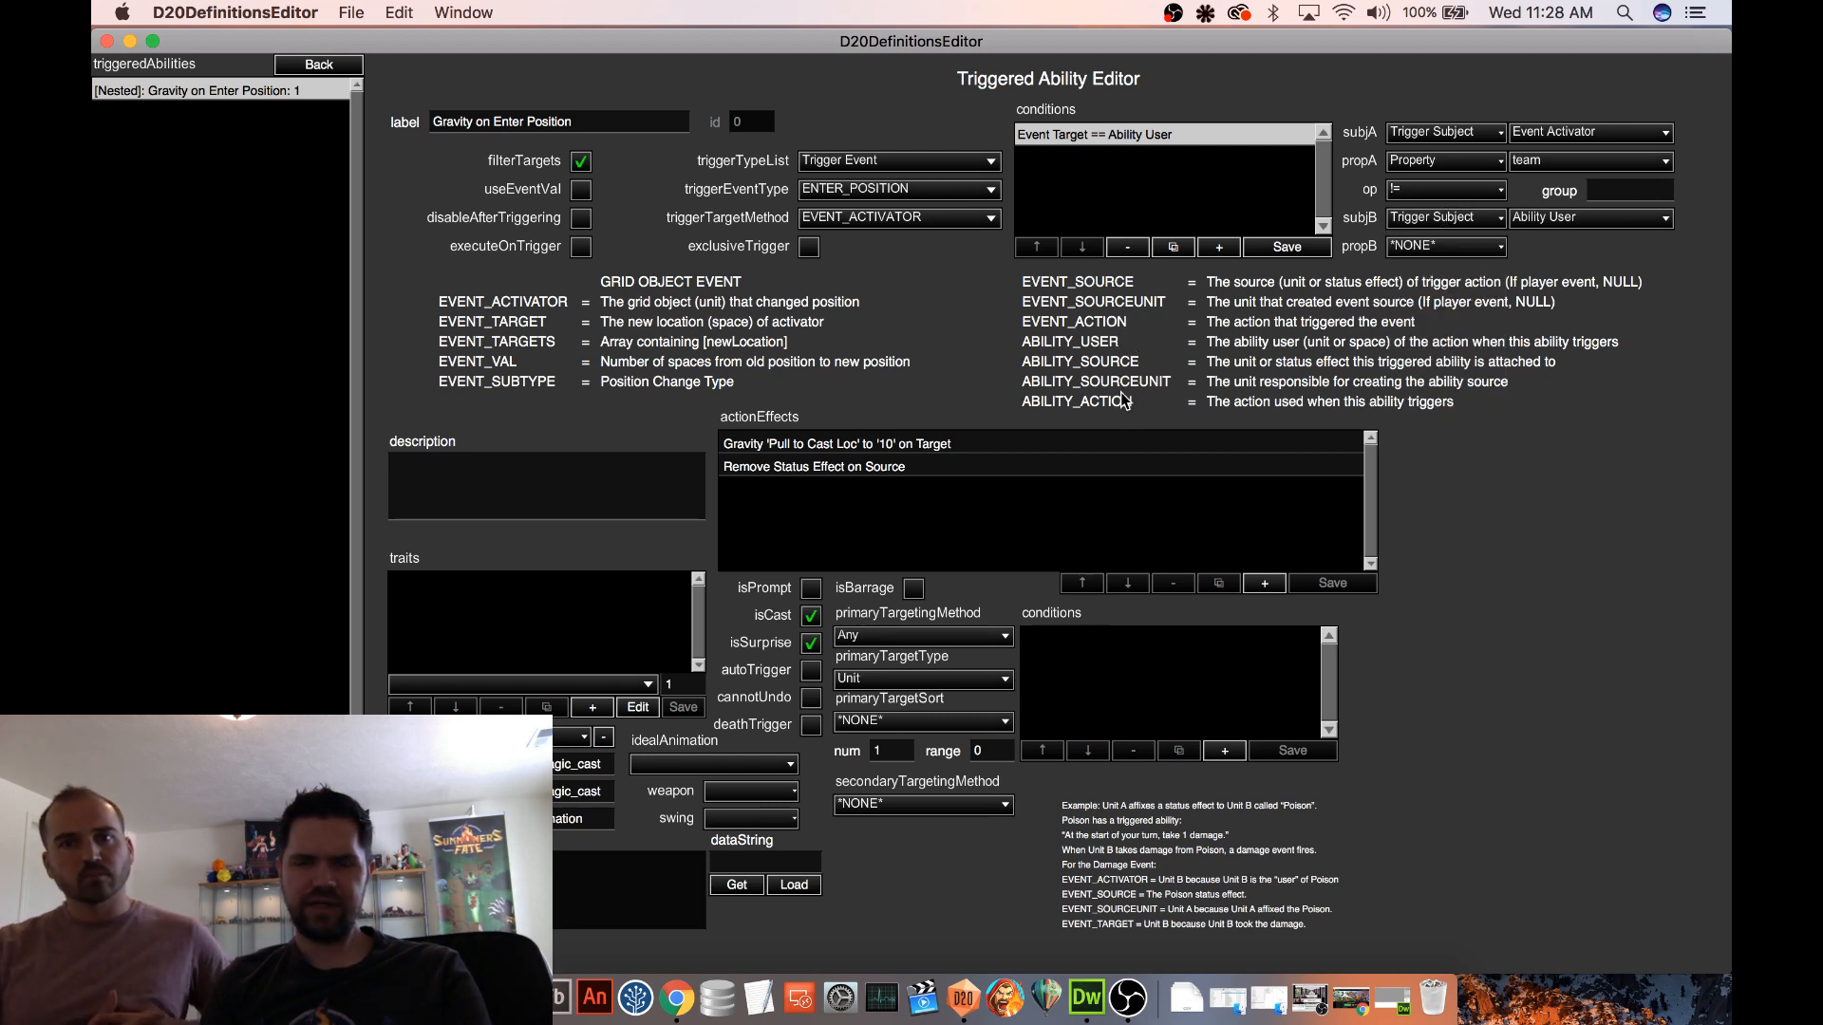
left_click(1590, 217)
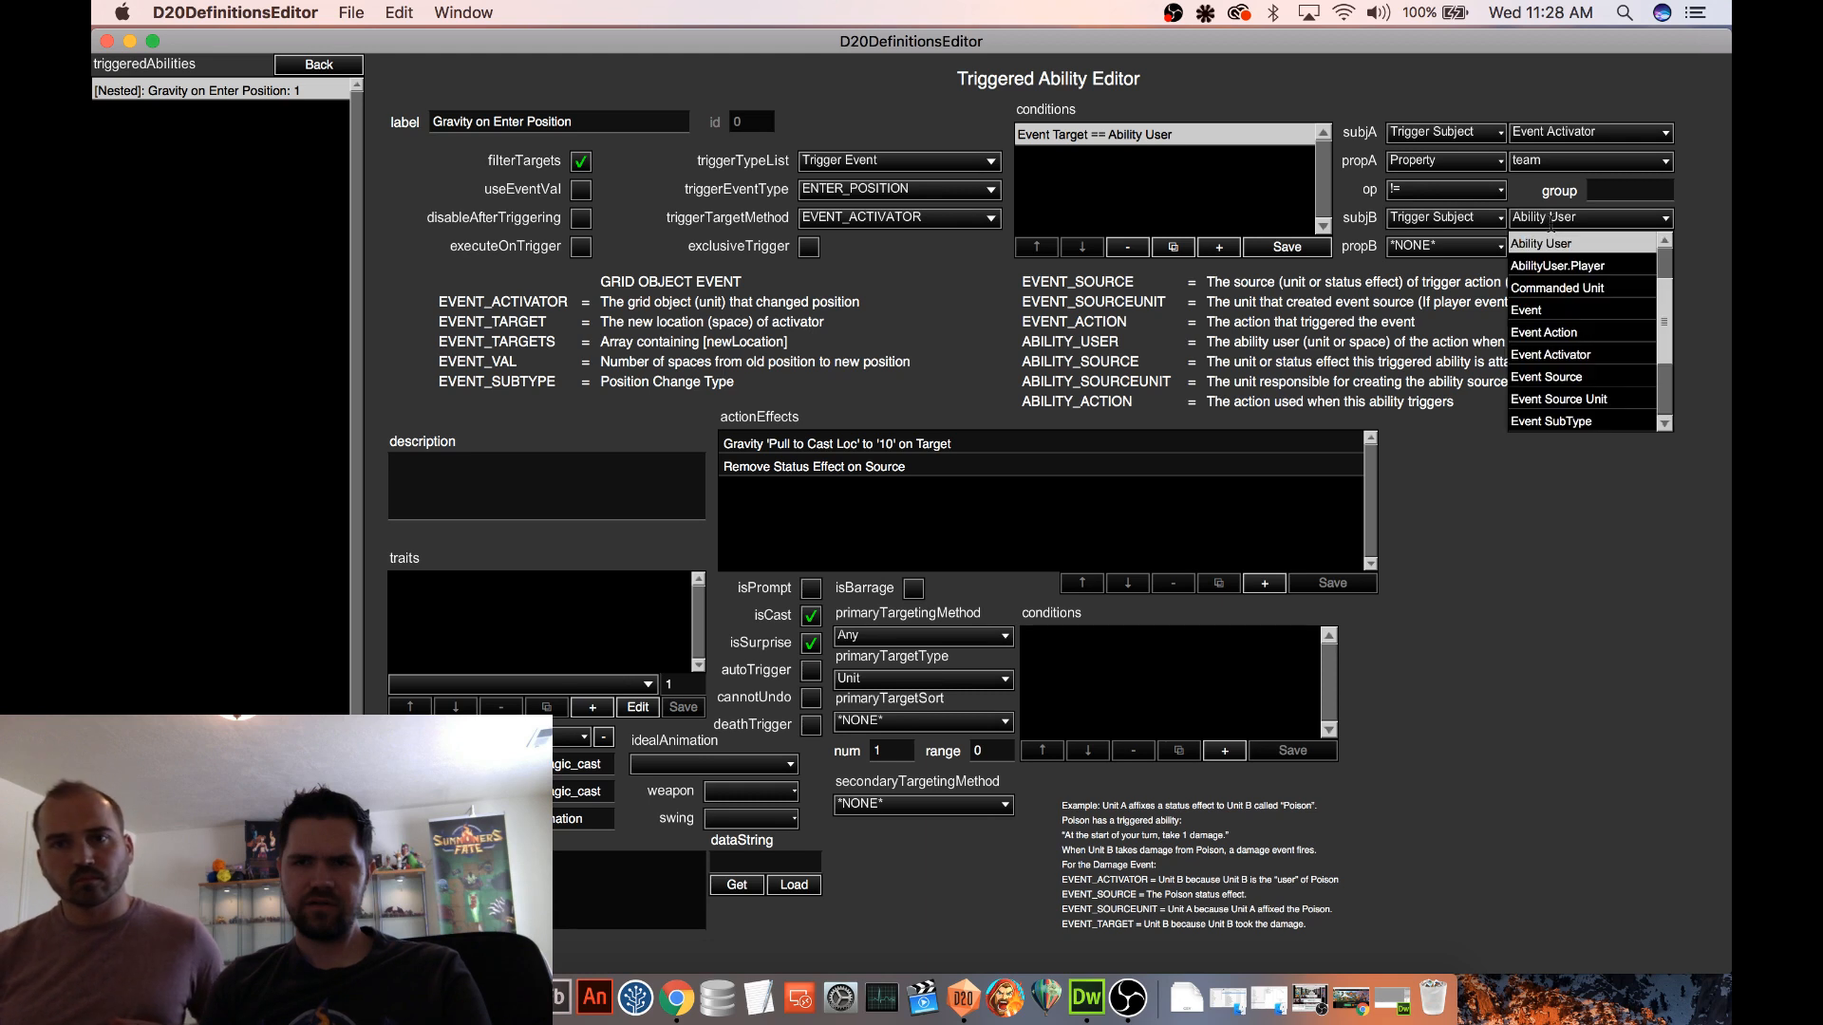
scroll(1602, 288, "up", 2)
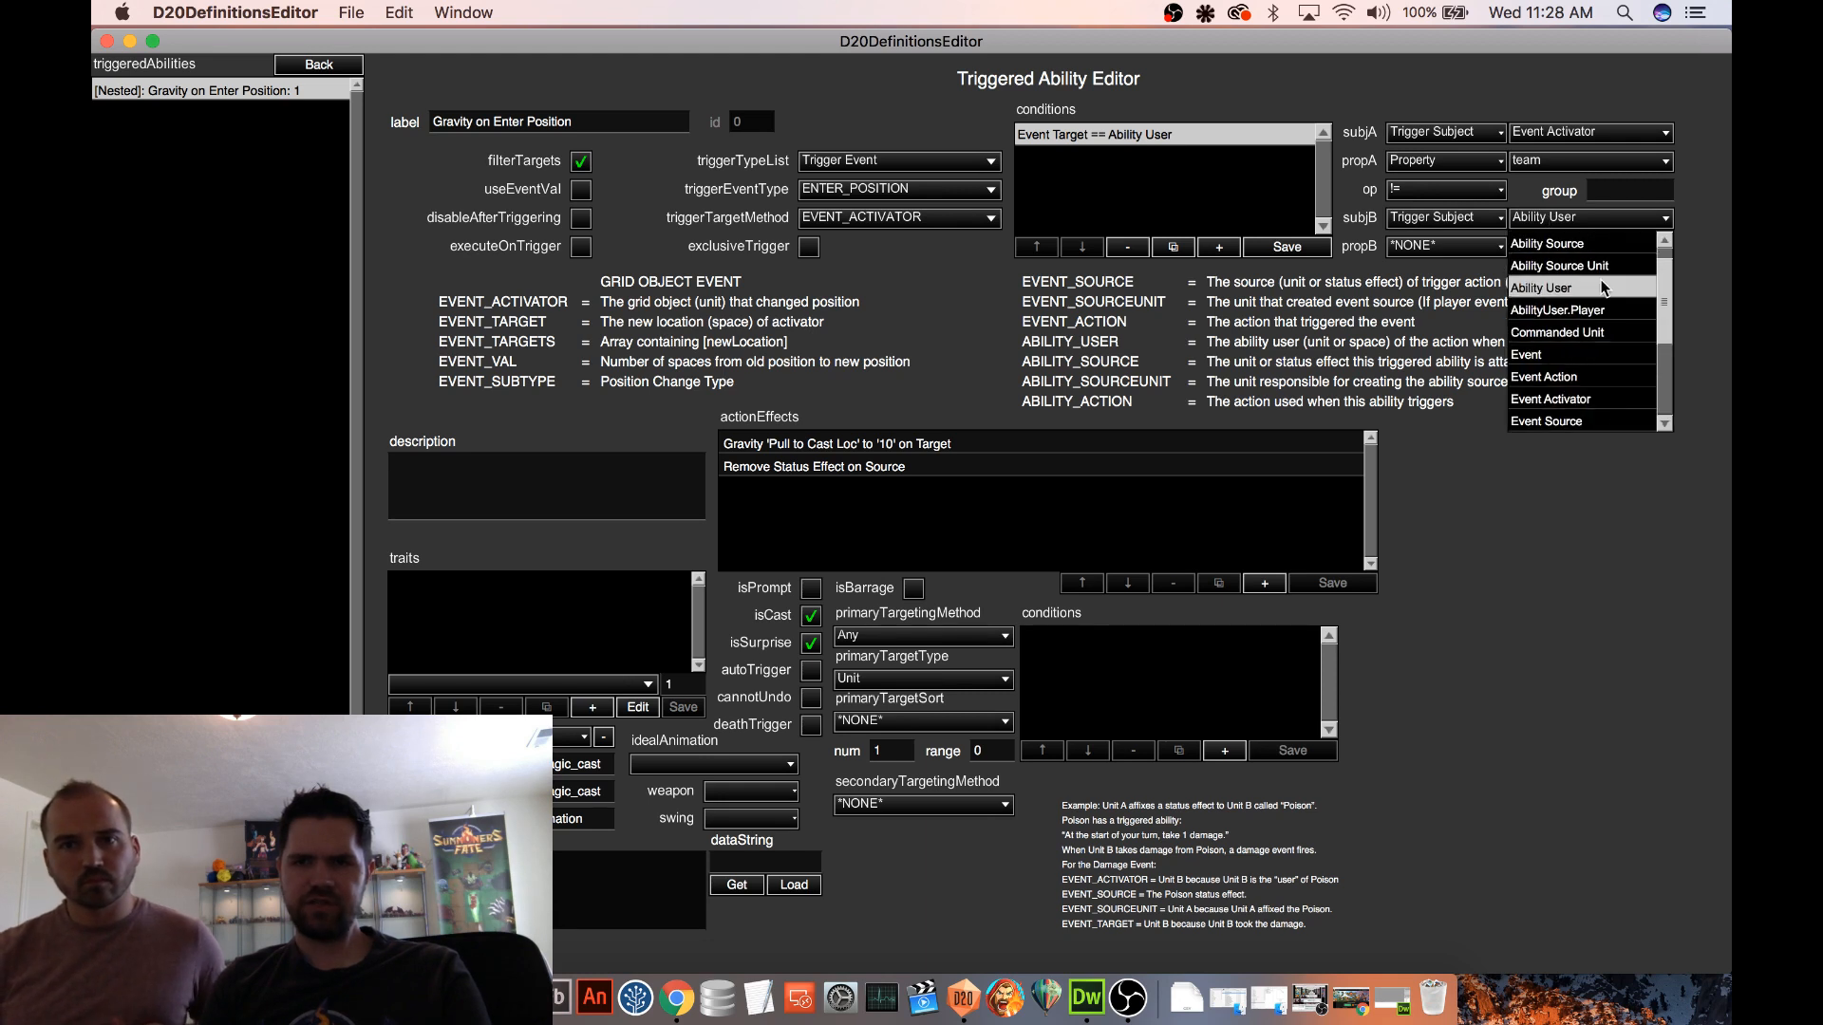
left_click(1548, 266)
Set the second subject's property to team and save the condition
left_click(1462, 246)
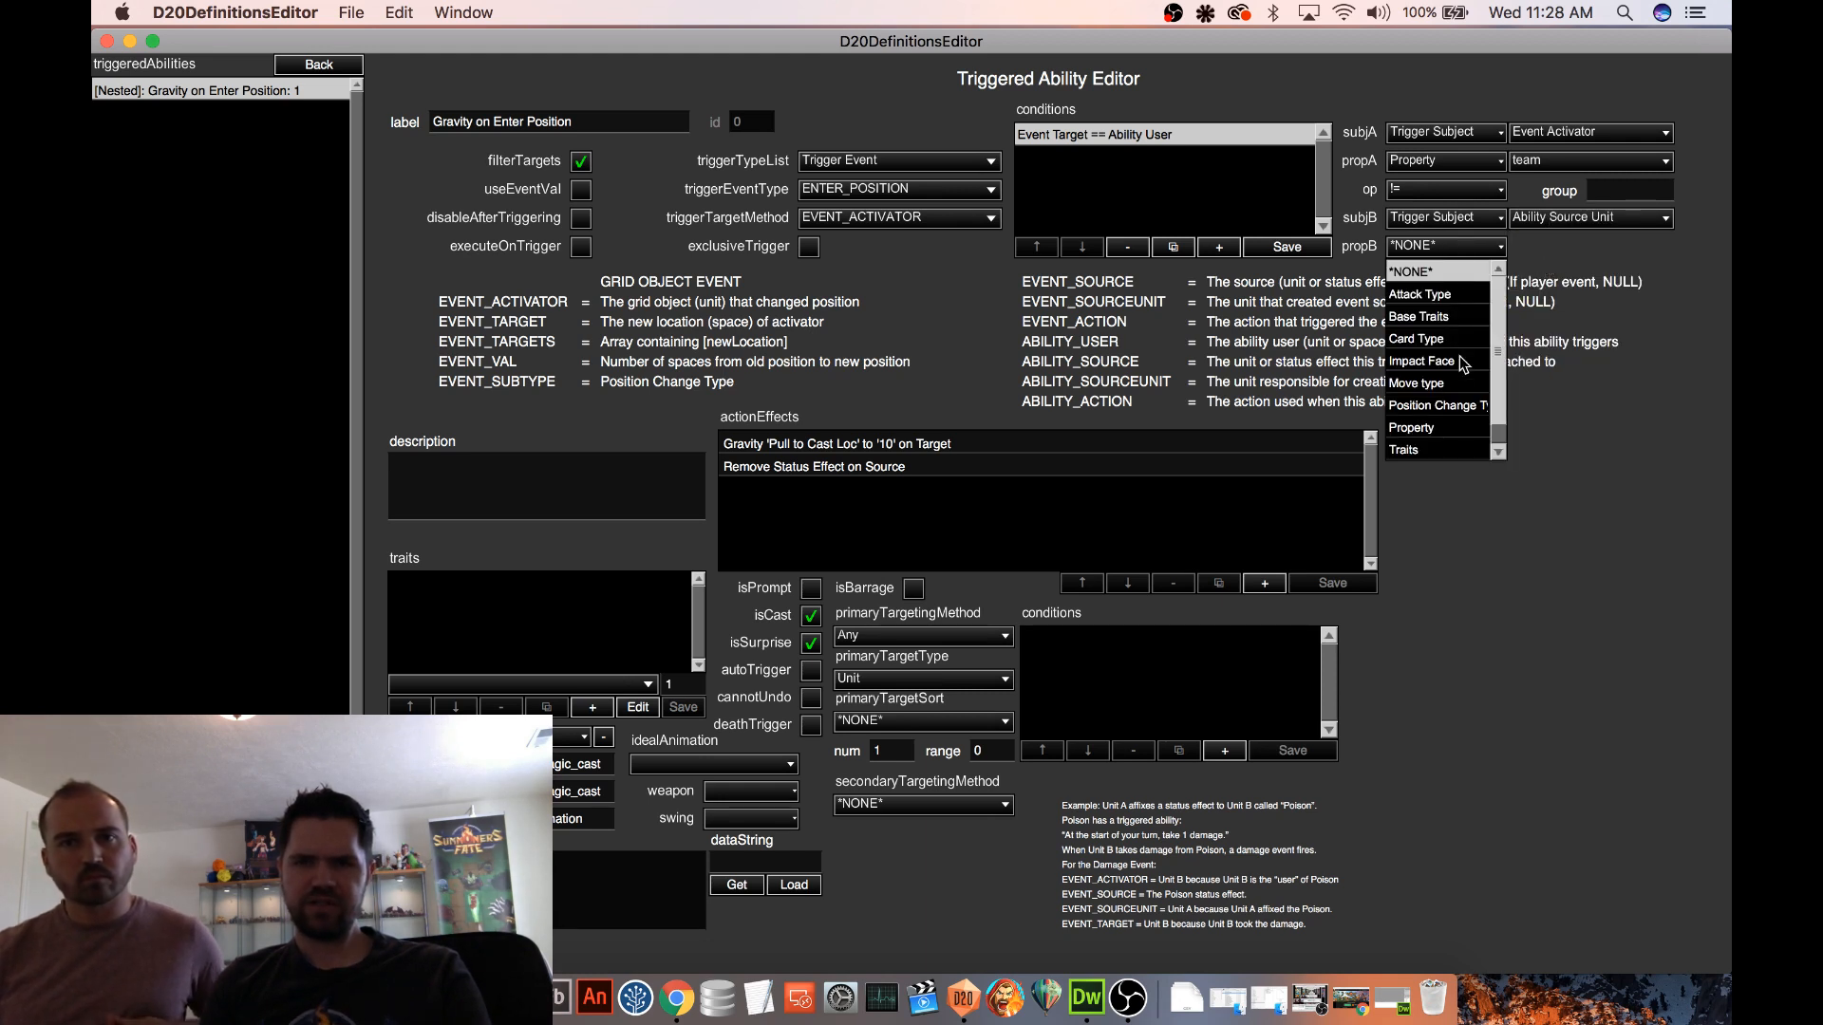
scroll(1463, 364, "down", 1)
left_click(1418, 407)
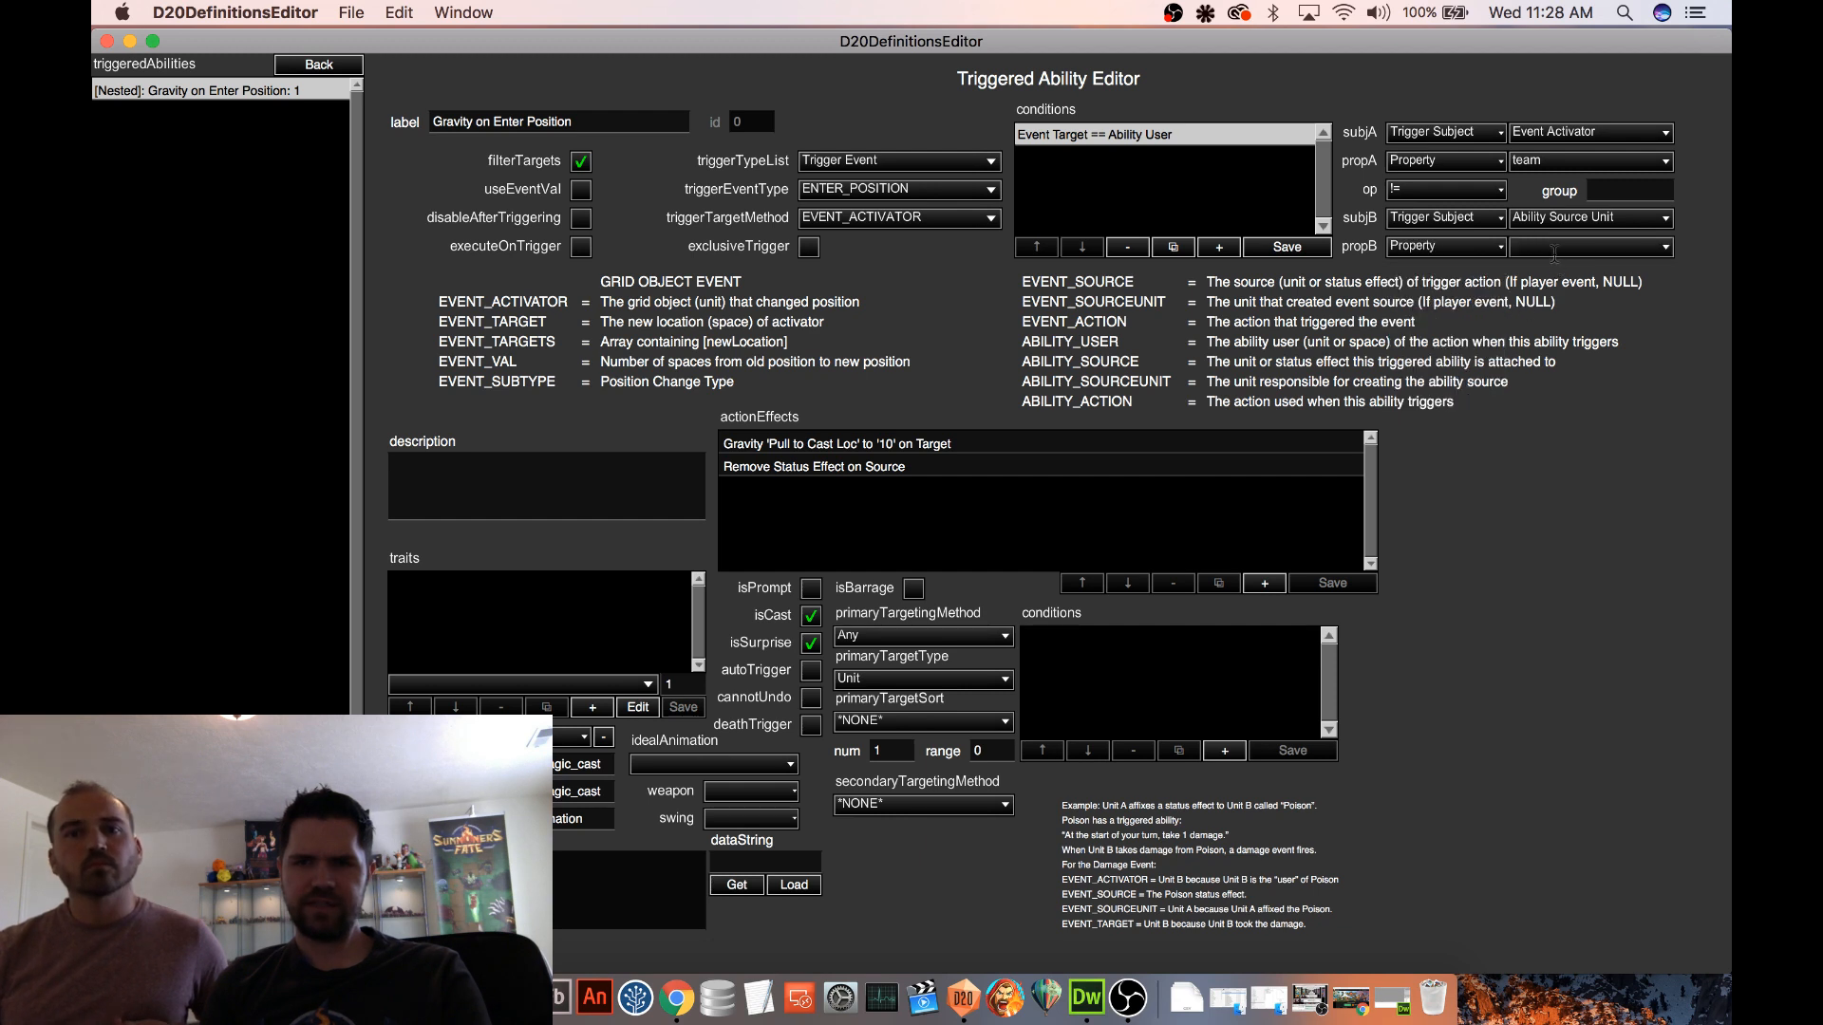
left_click(1554, 248)
scroll(1586, 332, "down", 10)
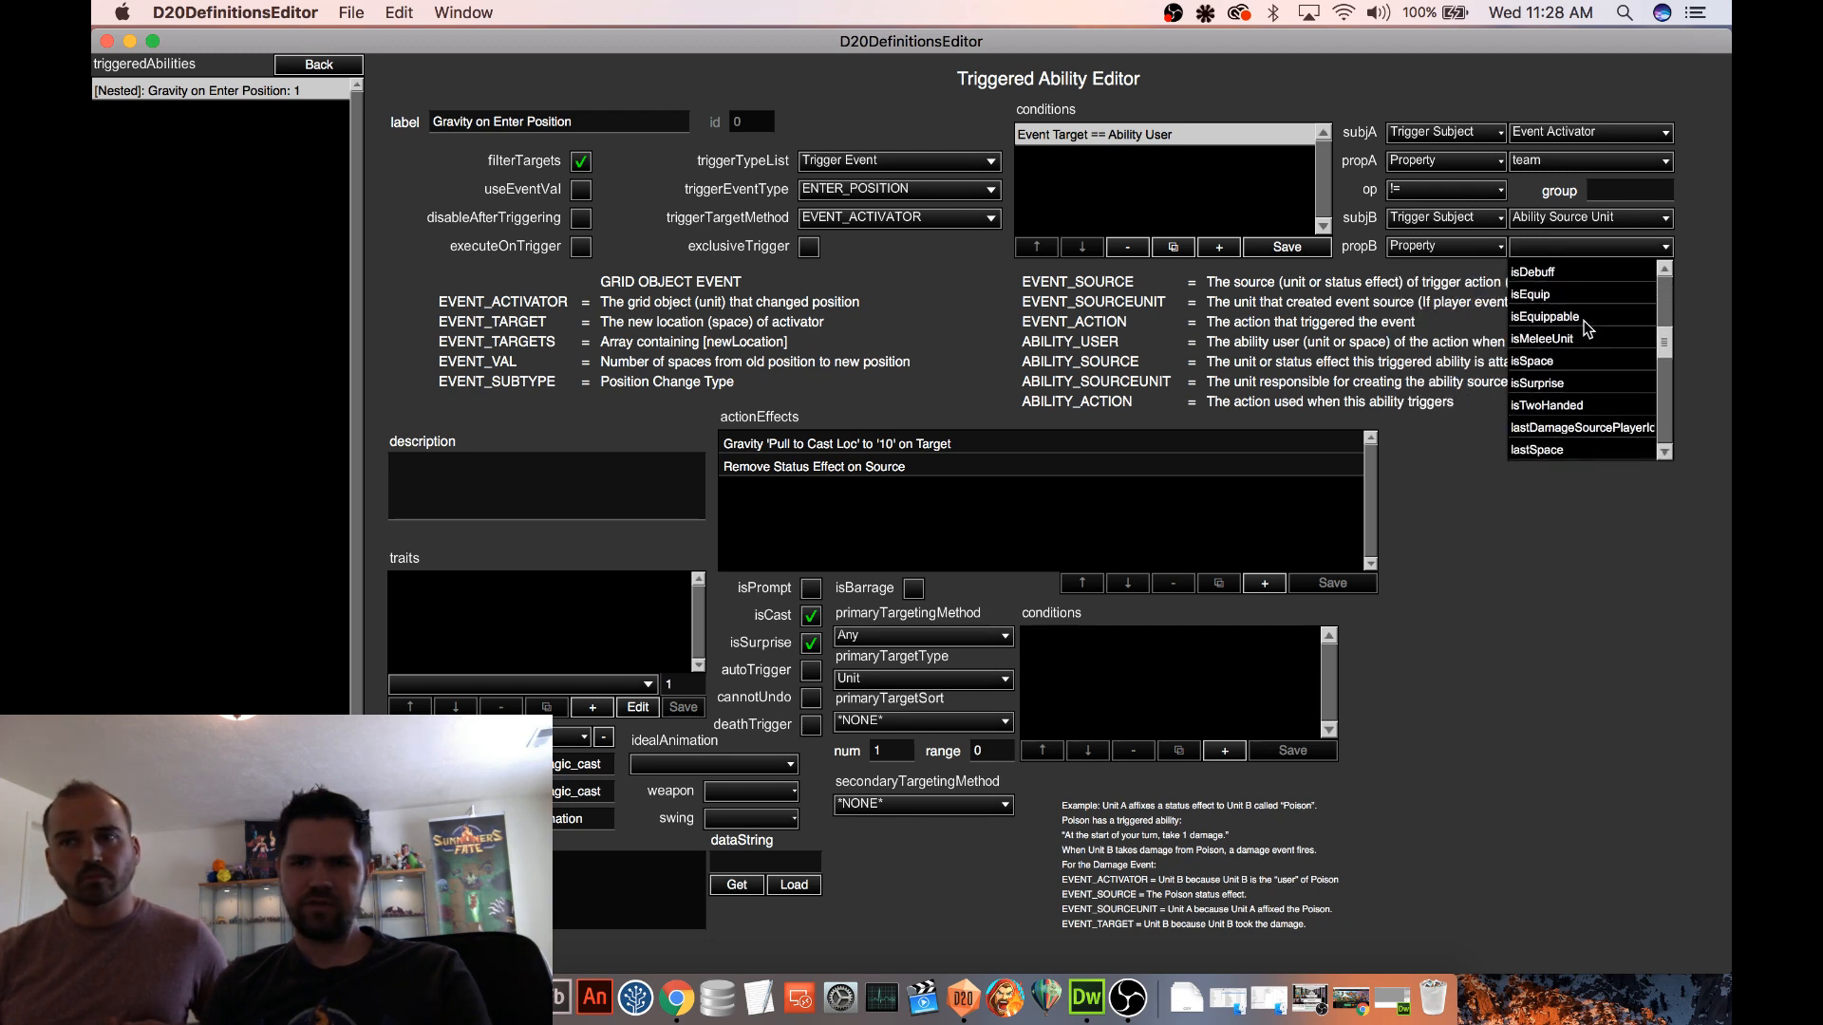
scroll(1588, 329, "down", 8)
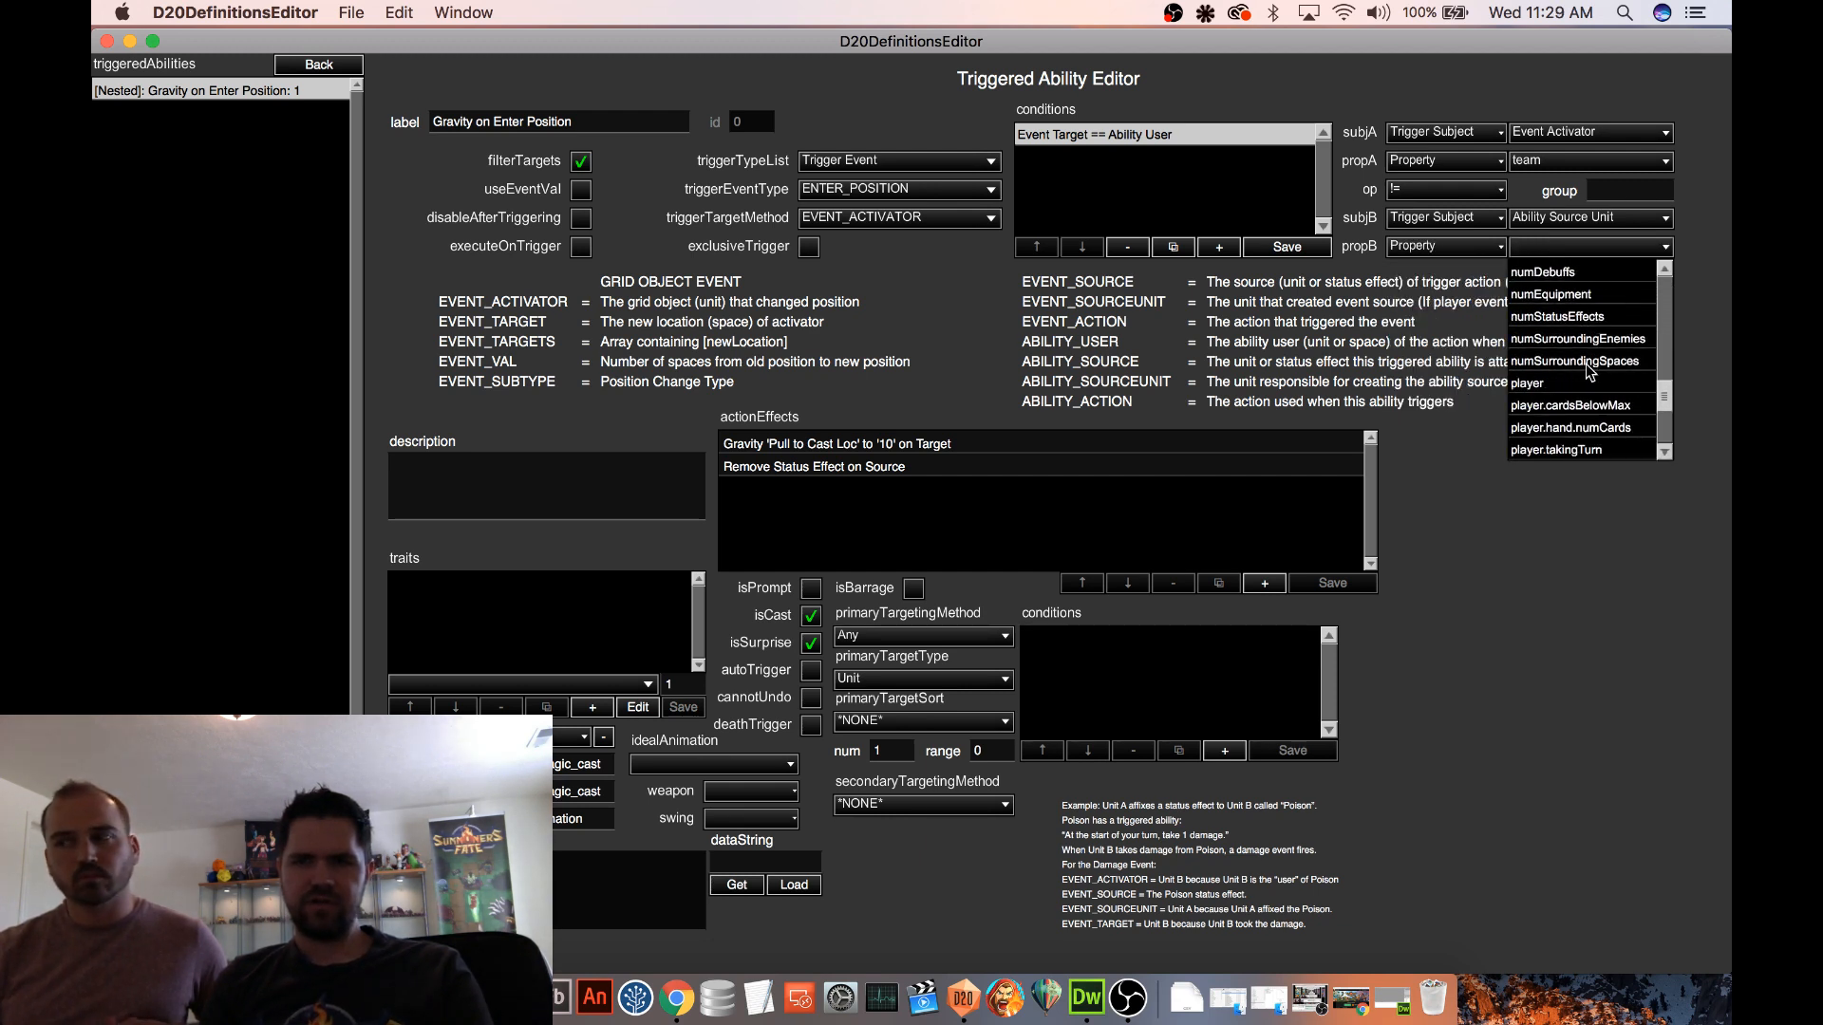
scroll(1590, 370, "down", 8)
left_click(1536, 427)
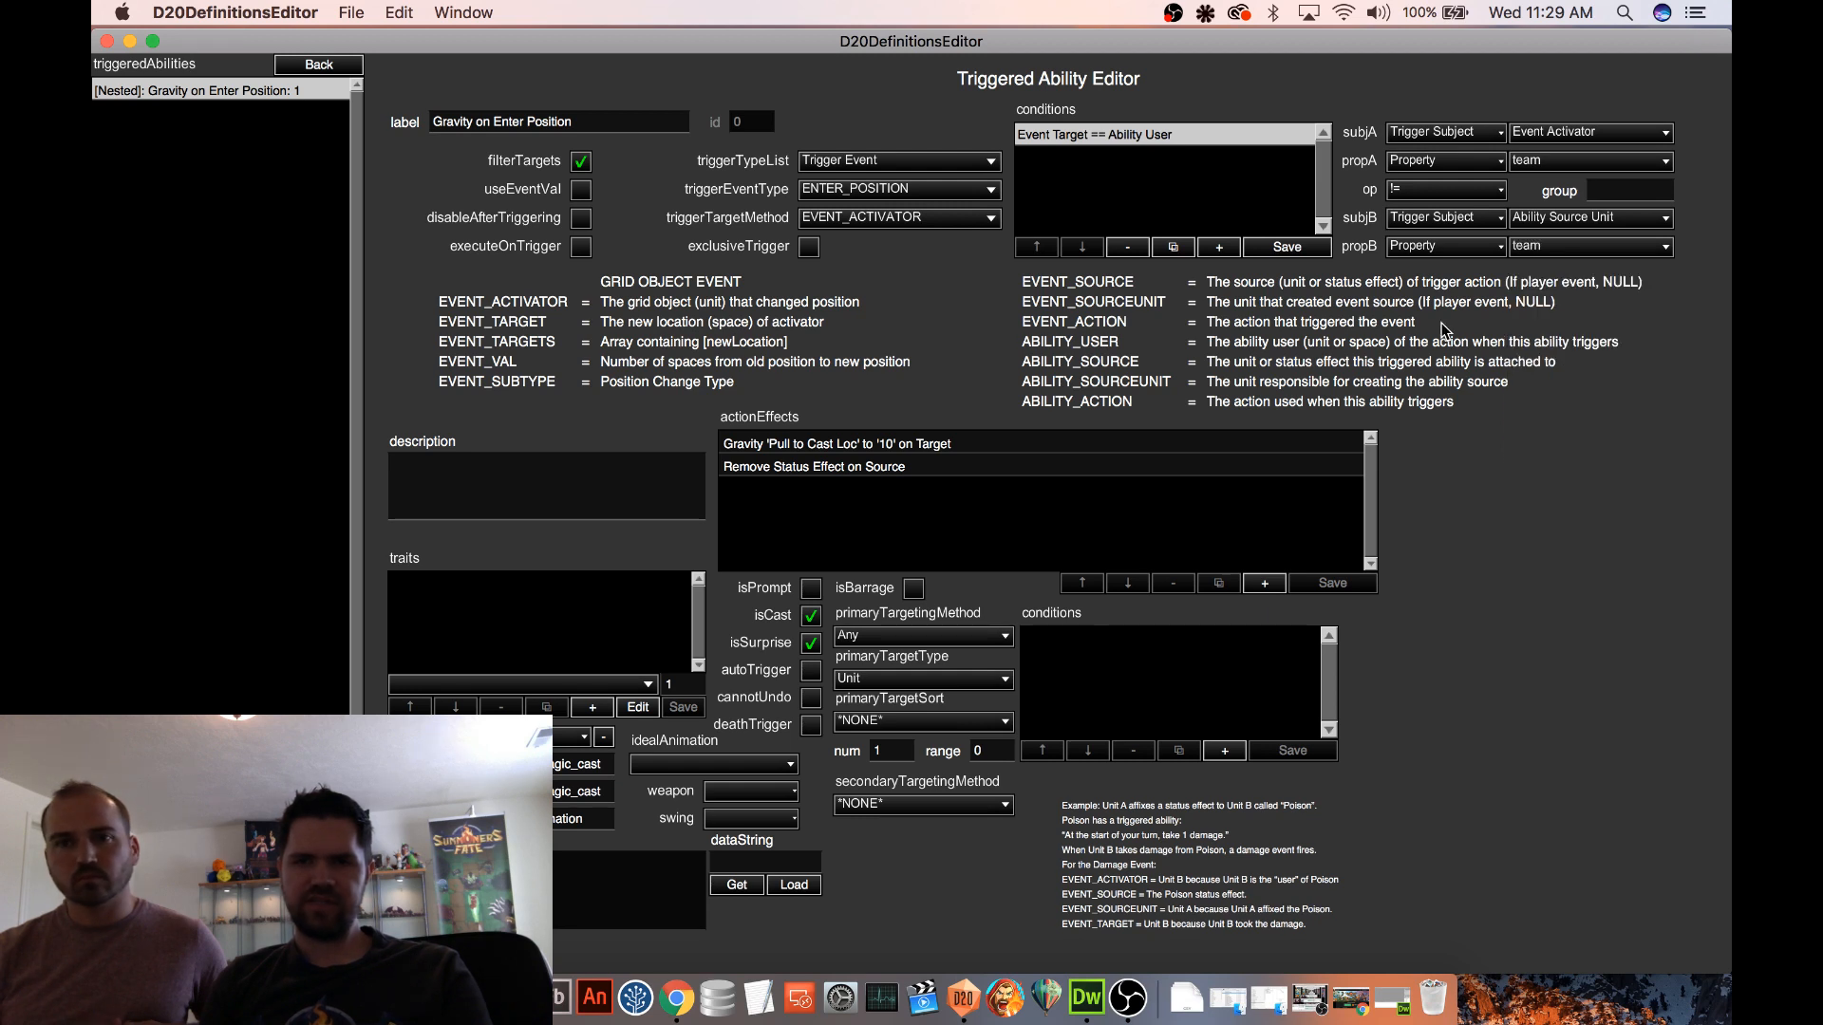
left_click(1297, 248)
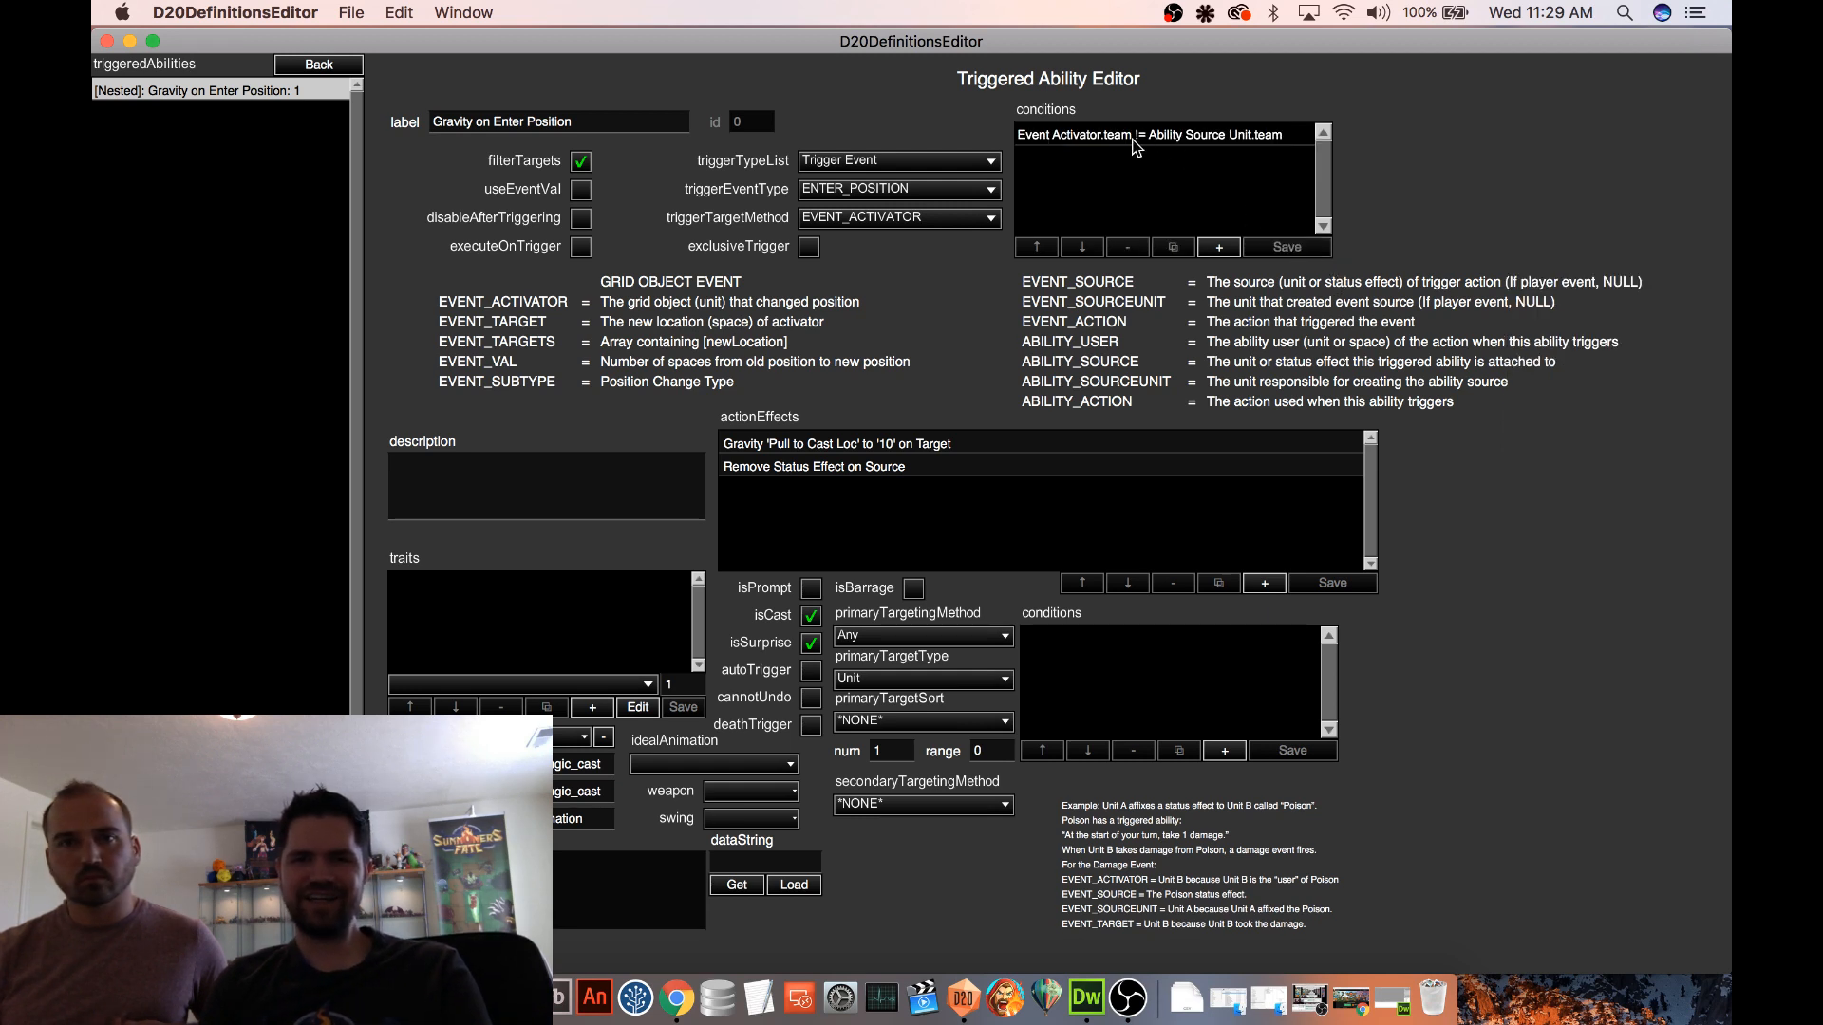
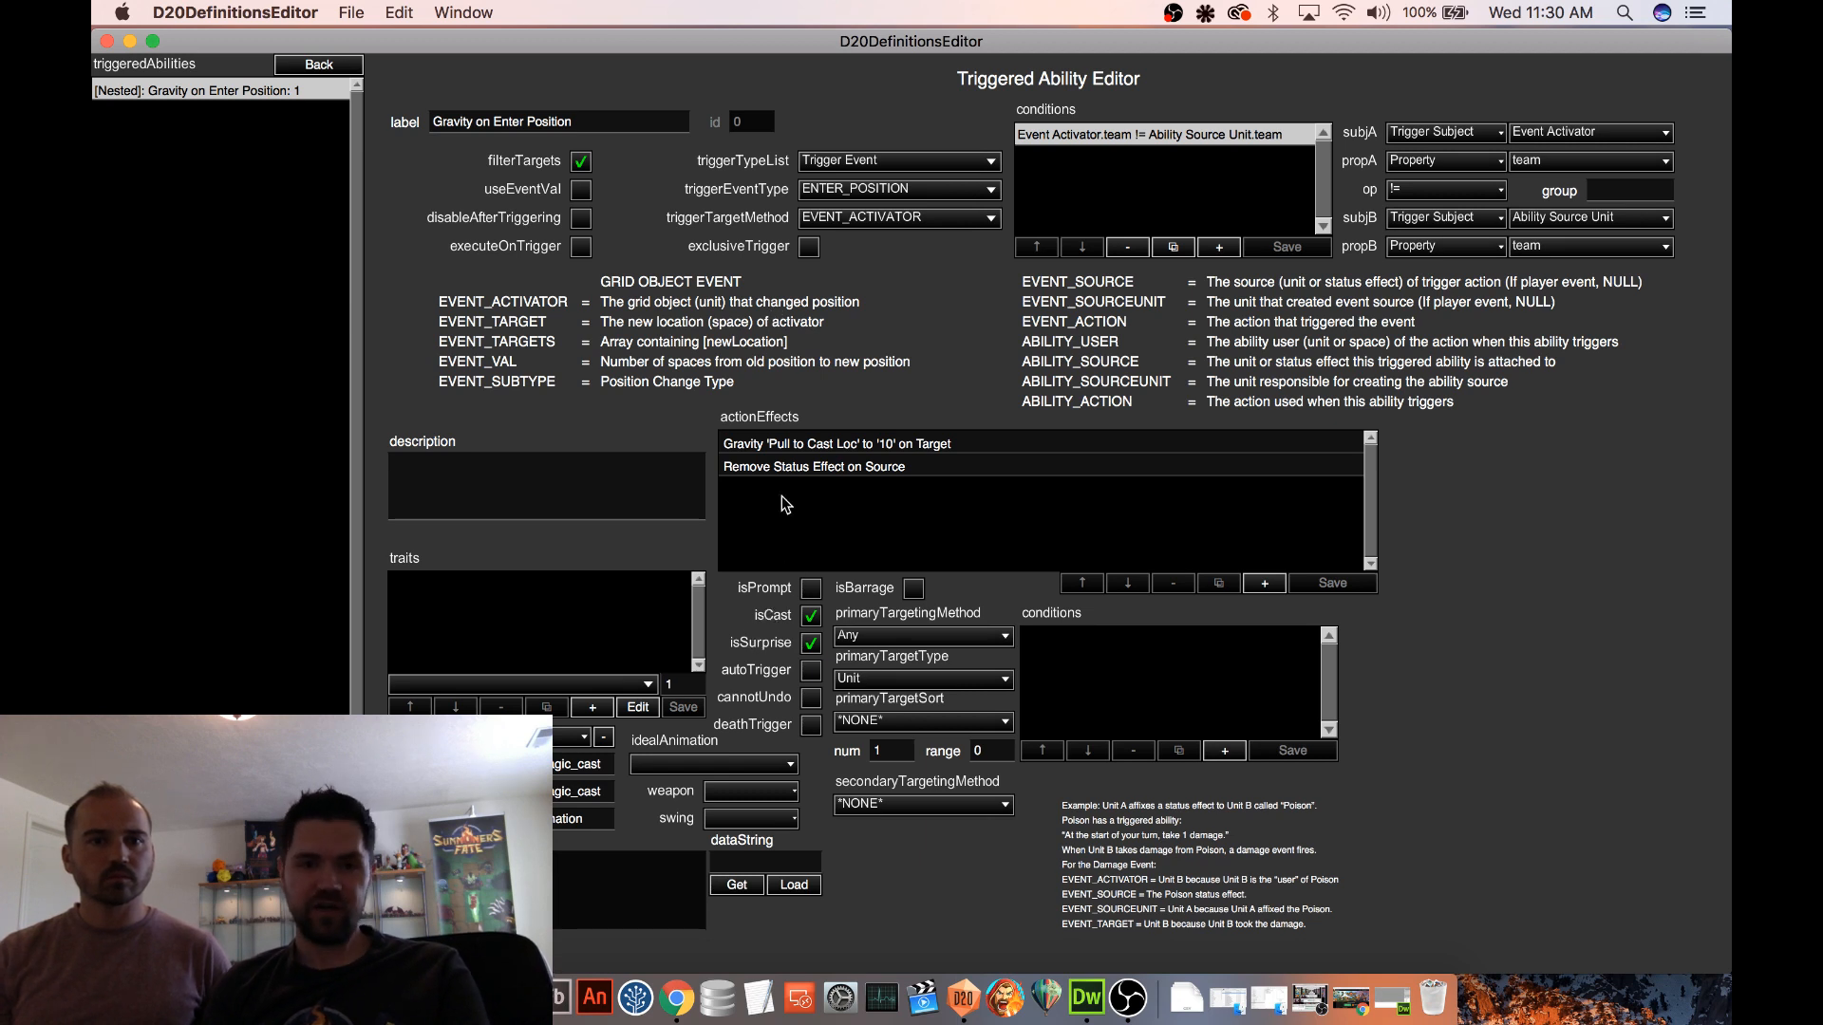
Review the ability's Gravity and Remove Status Effect effects, set its primary targeting method to *NONE*, and turn off filterTargets
left_click(844, 446)
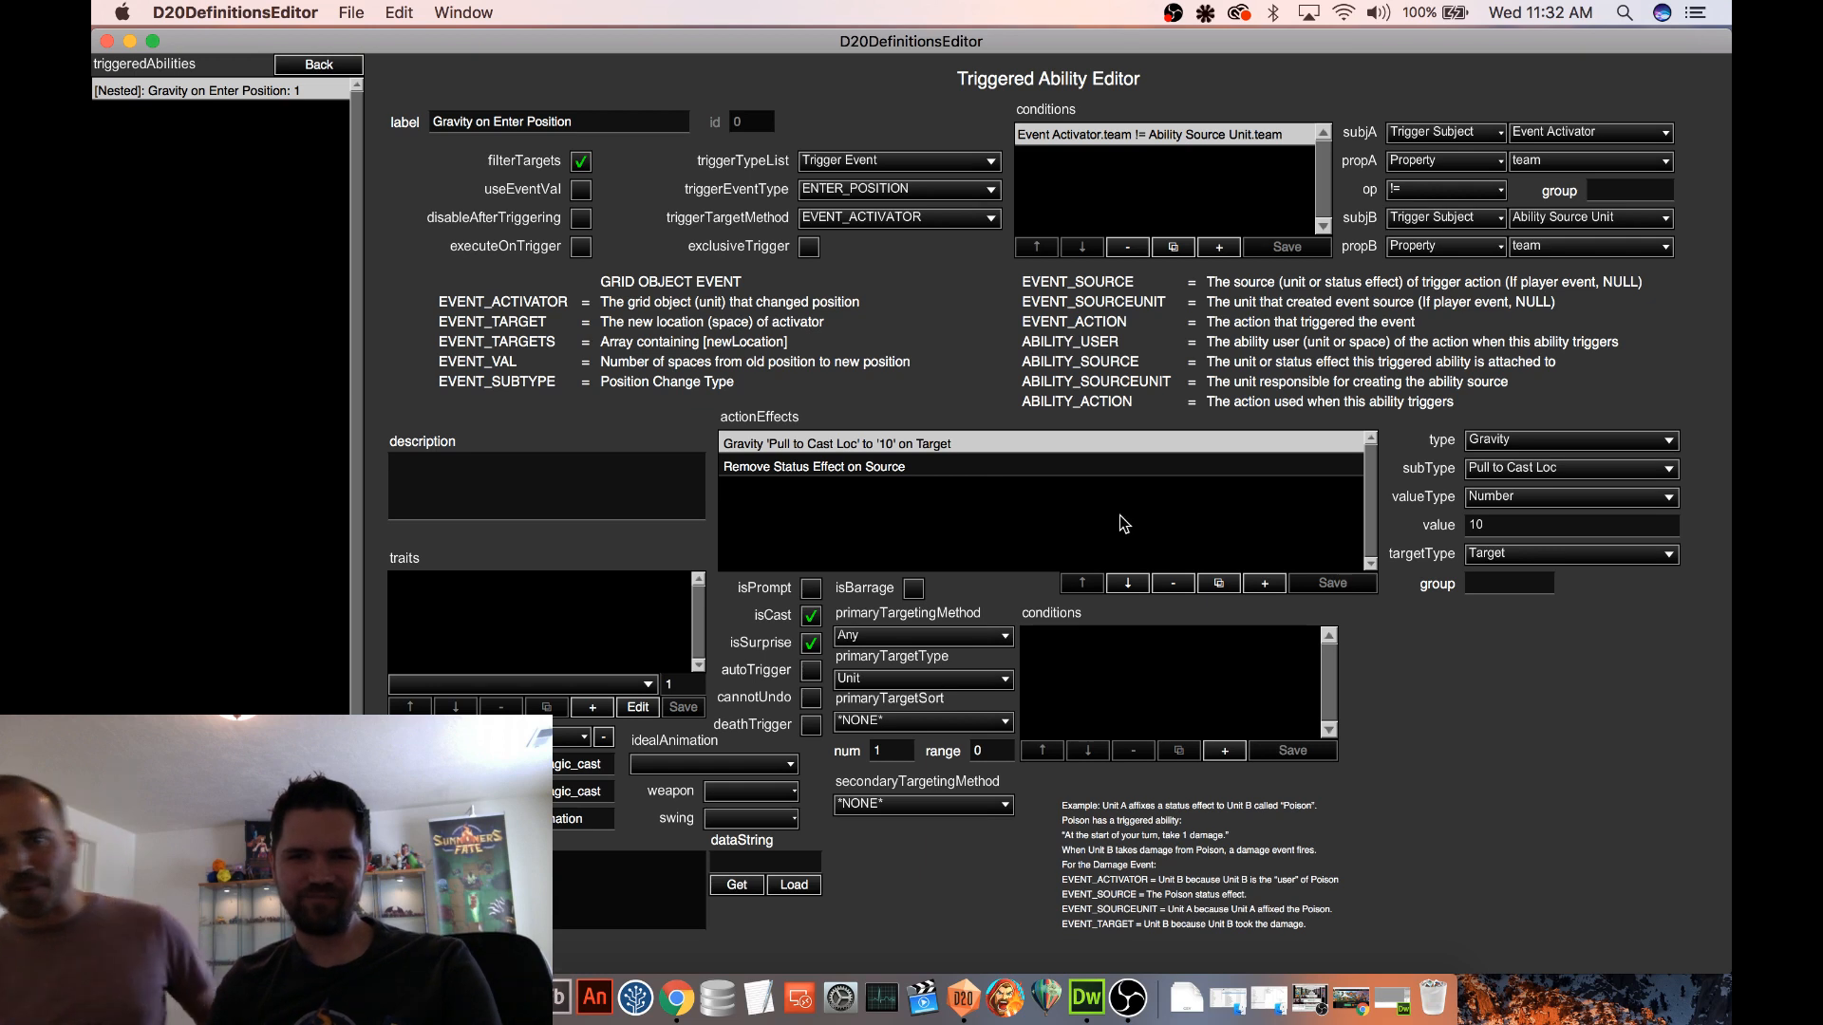
left_click(940, 469)
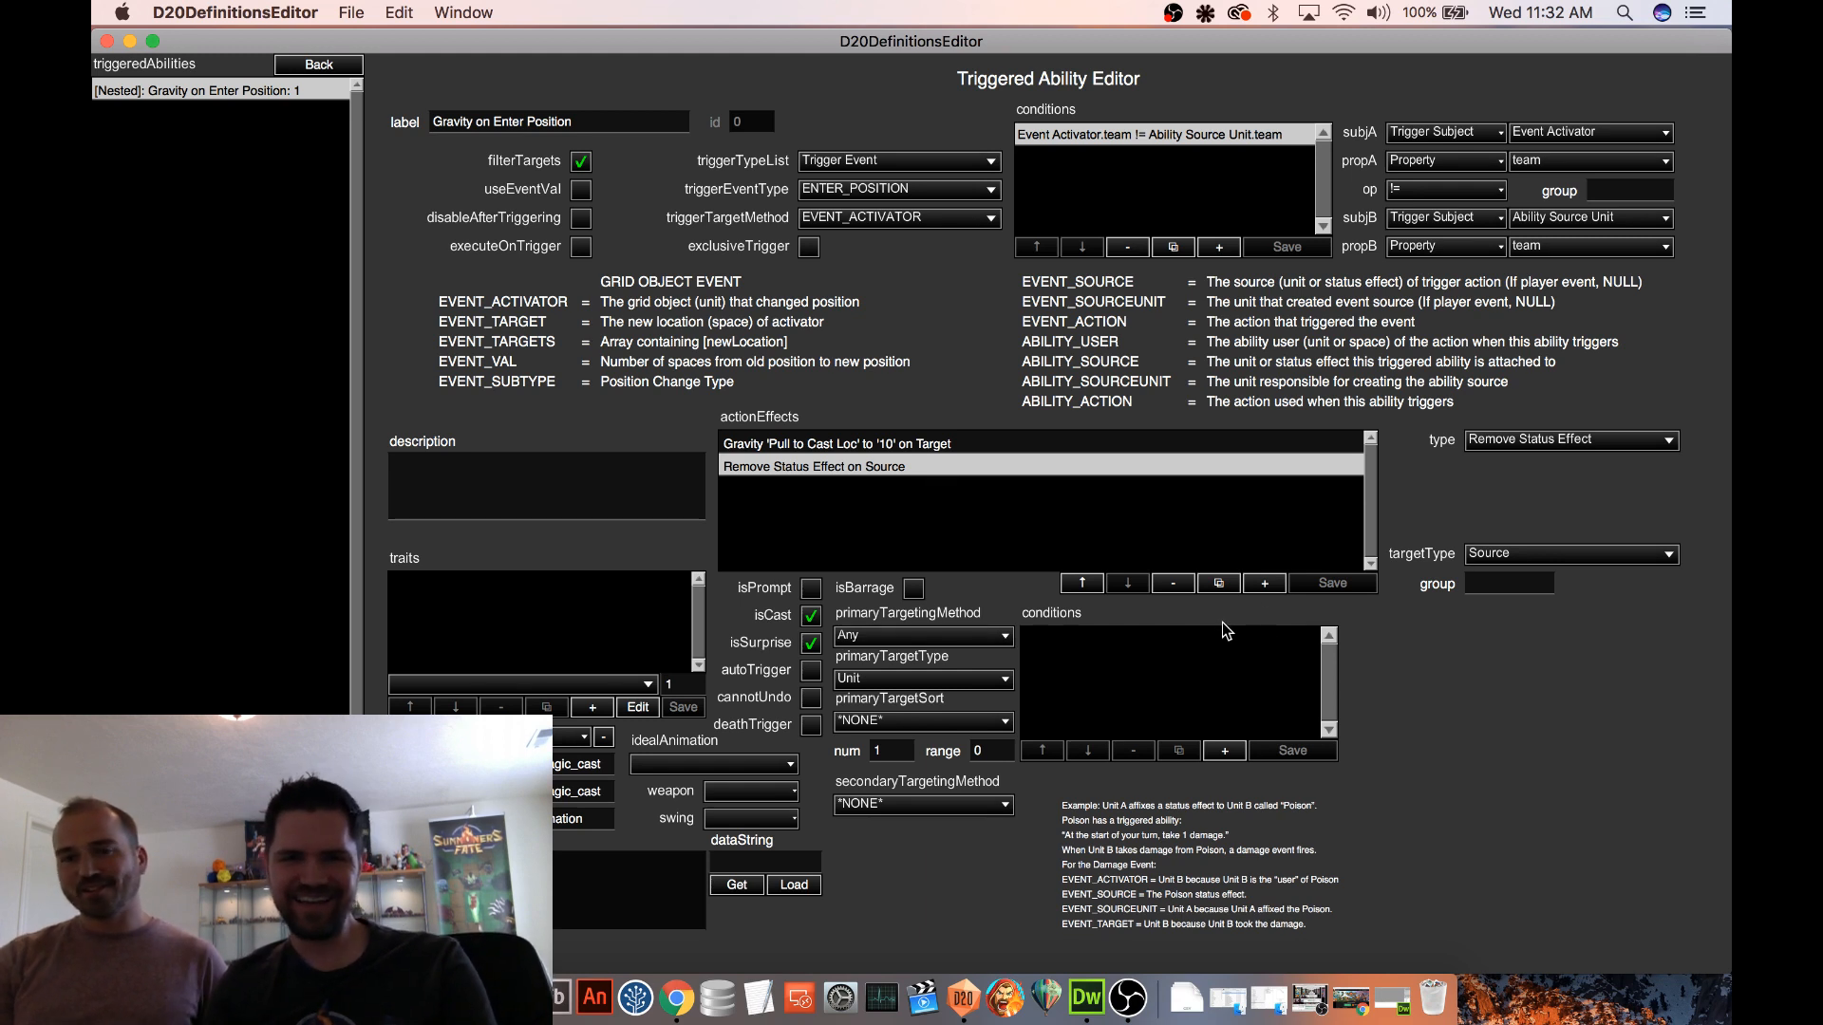
left_click(872, 444)
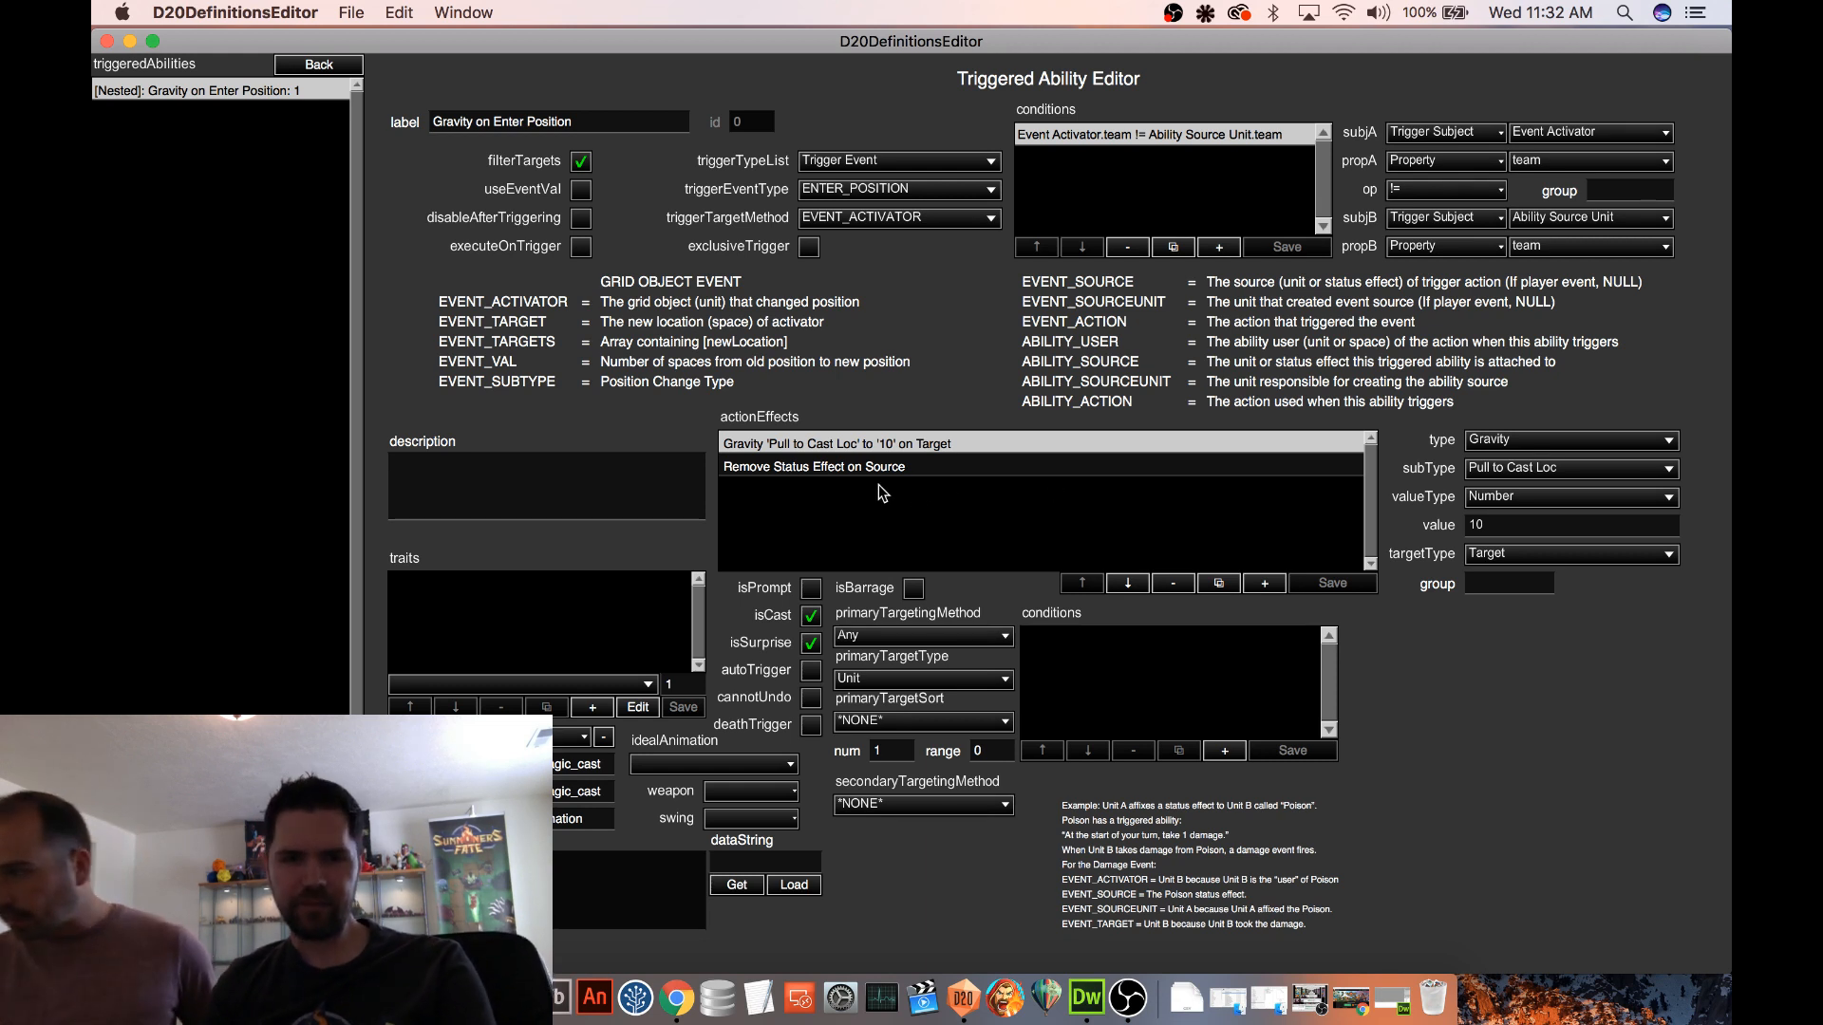
left_click(847, 473)
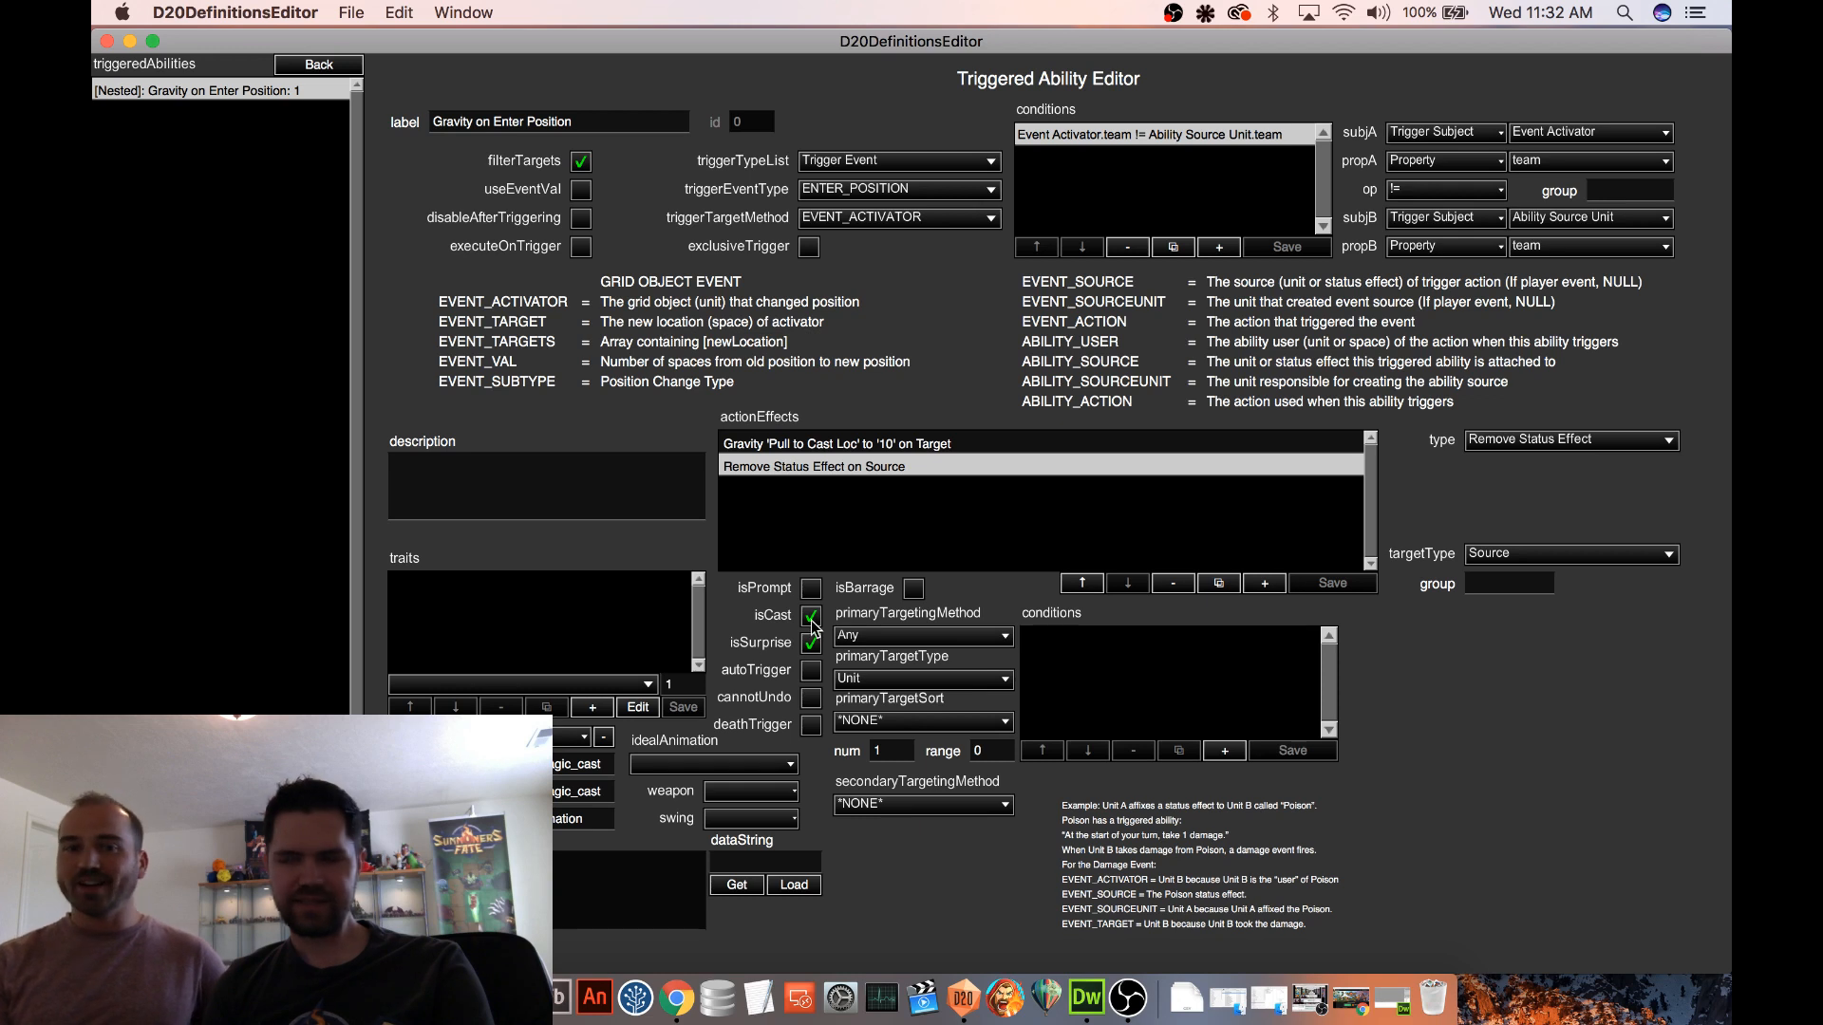
left_click(947, 635)
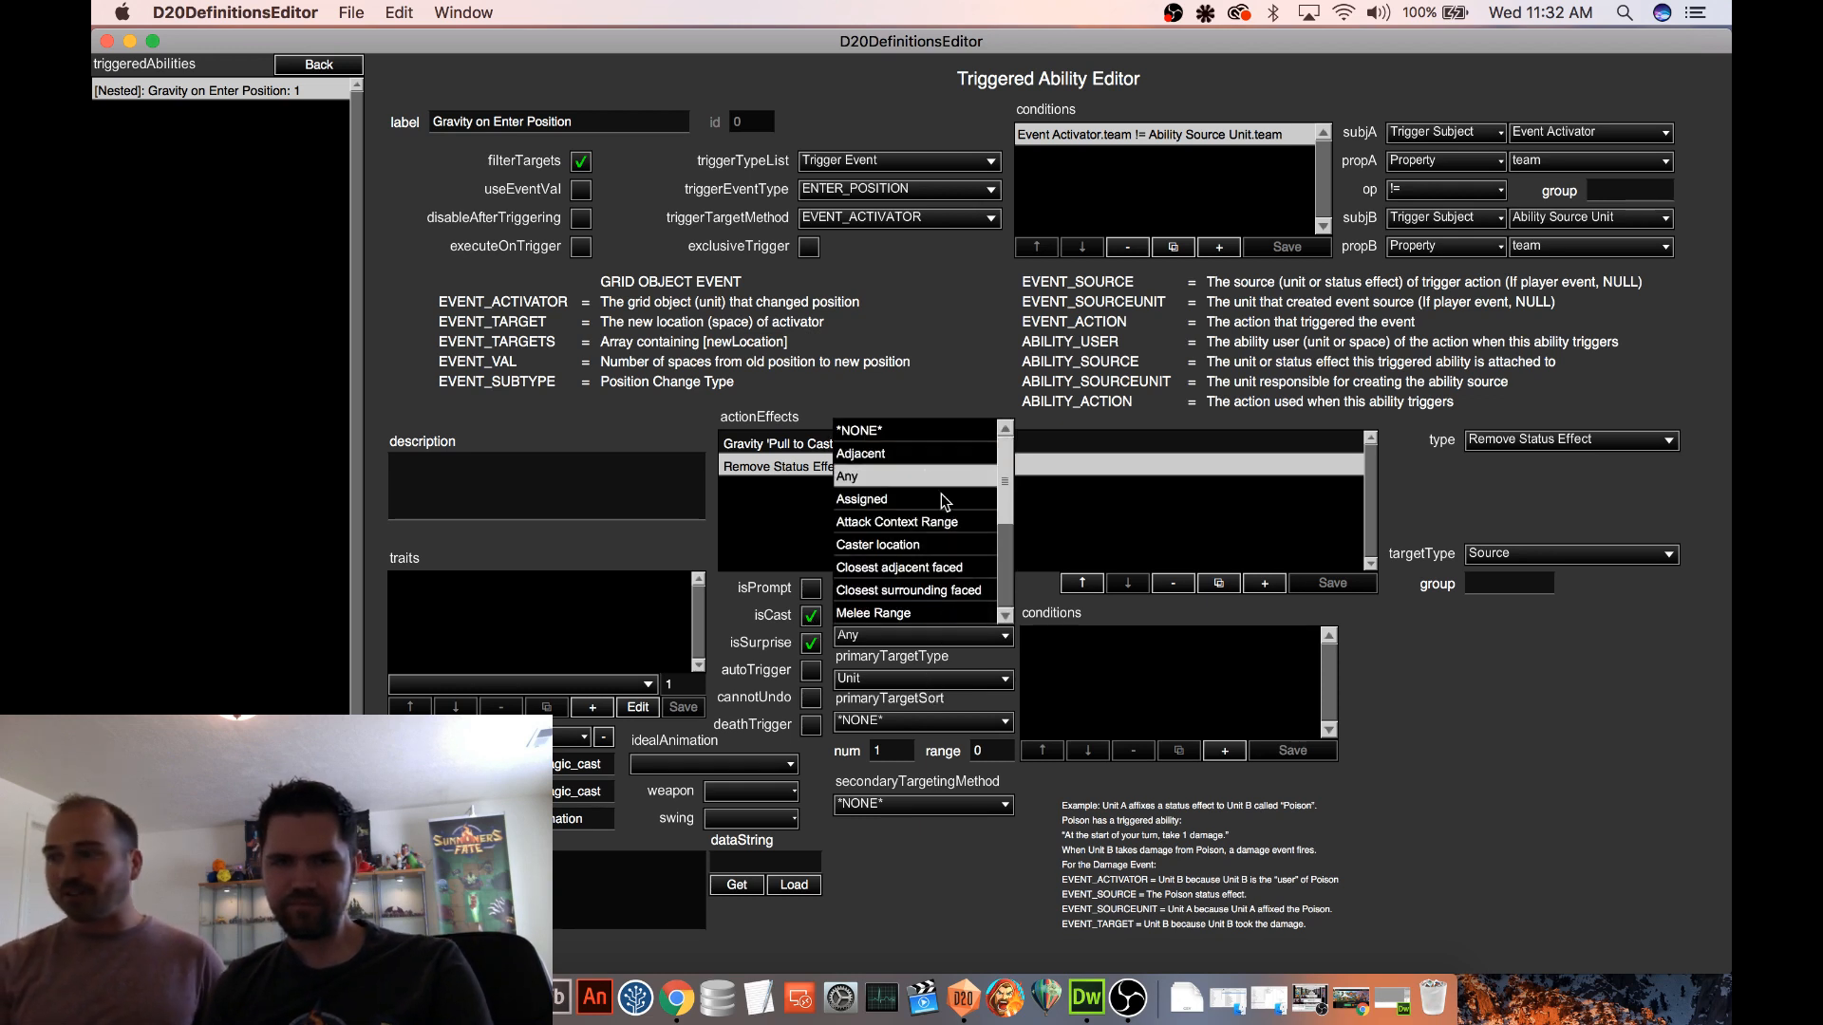
left_click(888, 430)
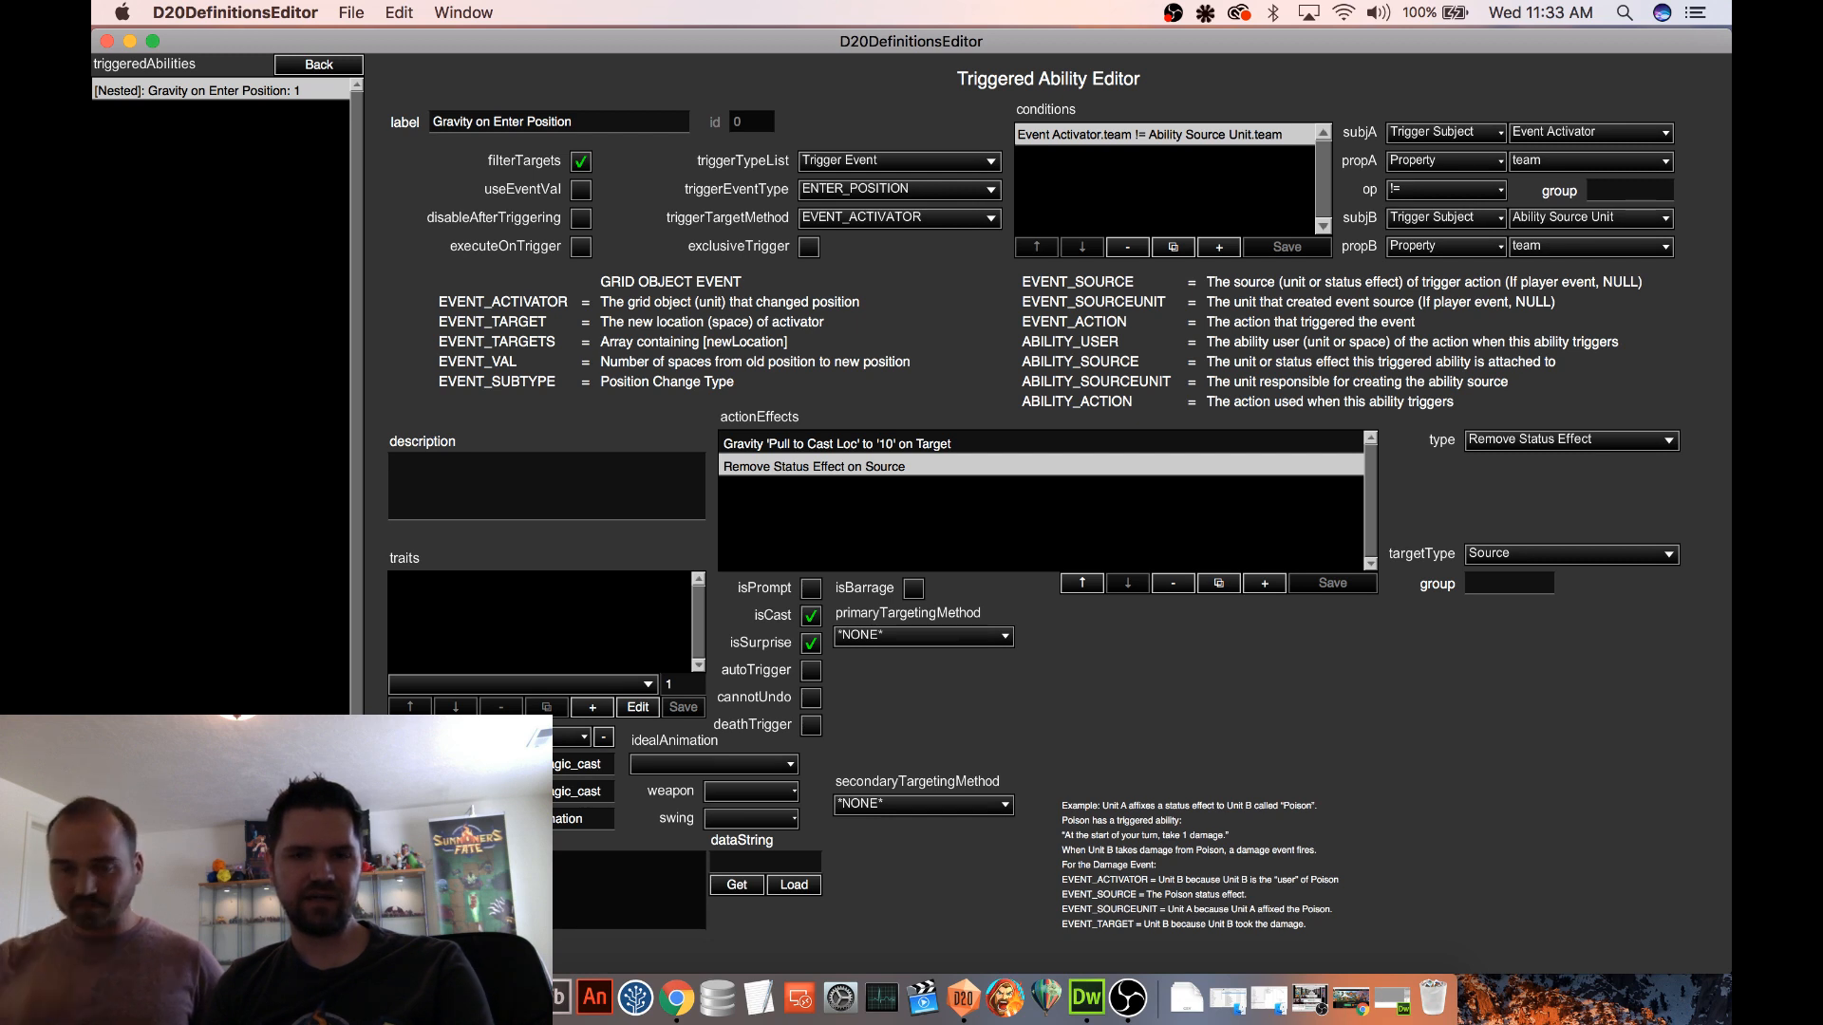
left_click(581, 163)
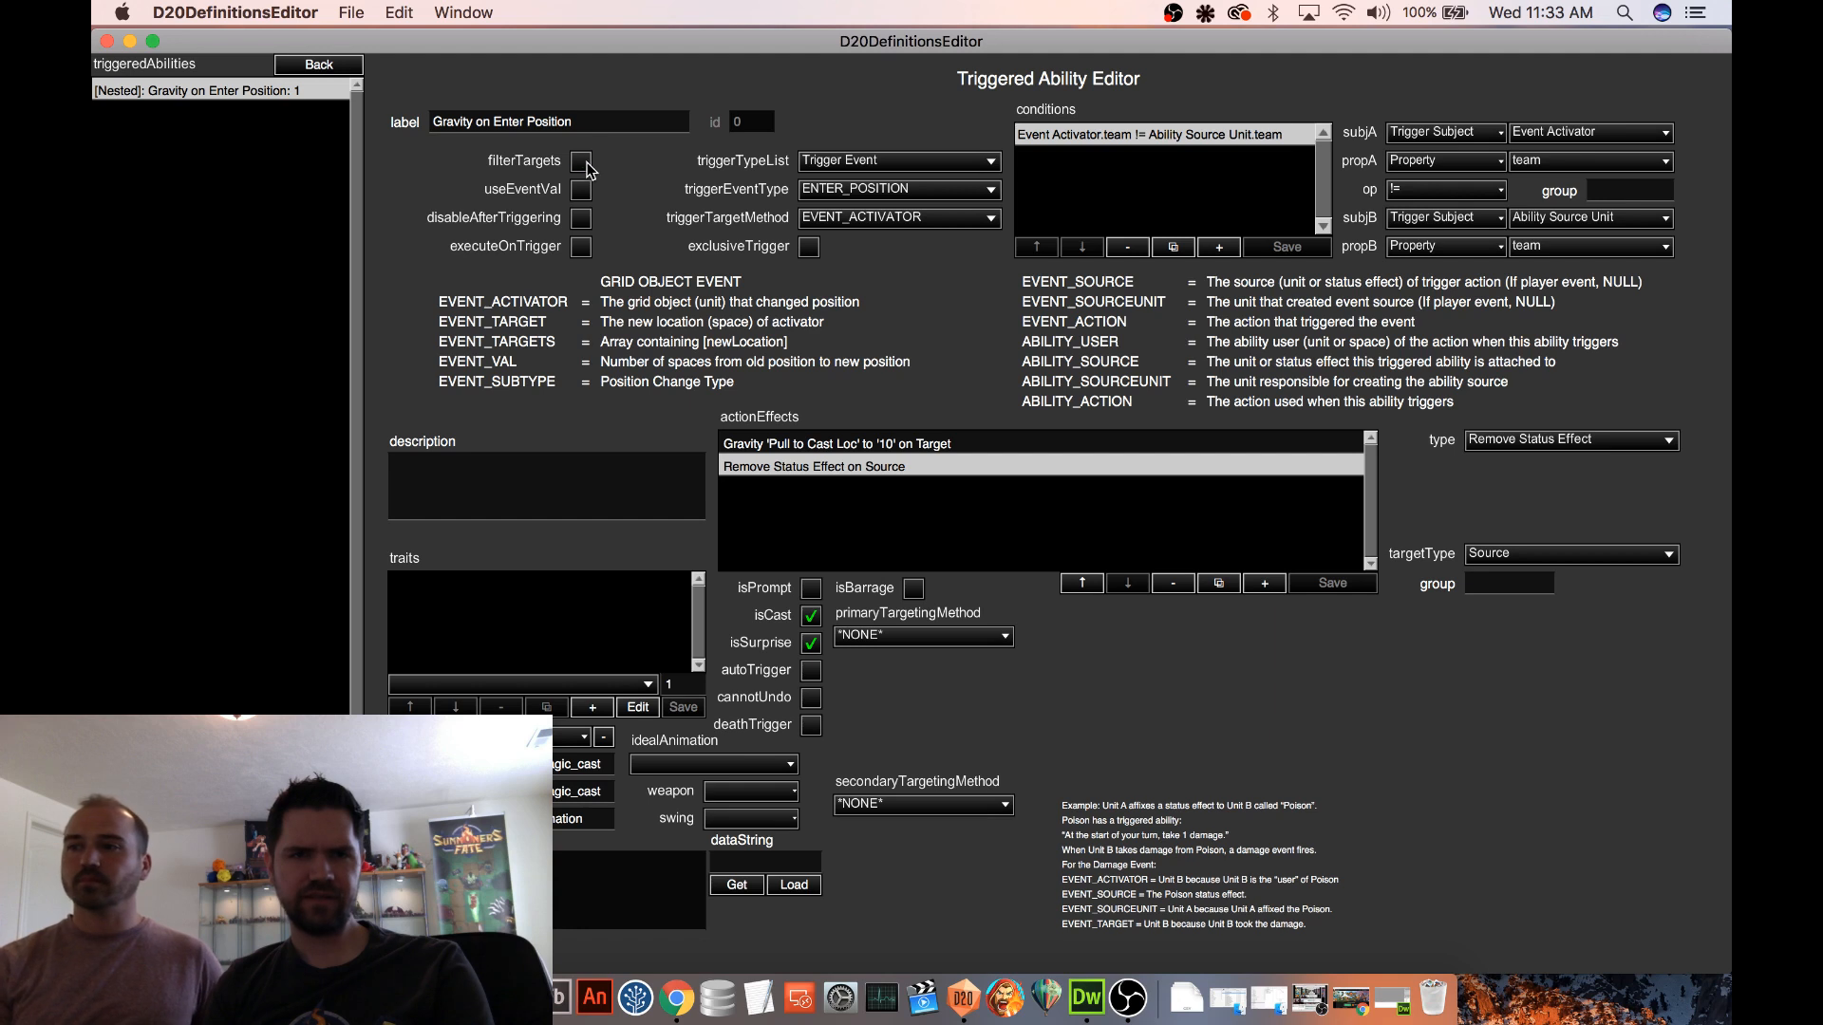
left_click(338, 957)
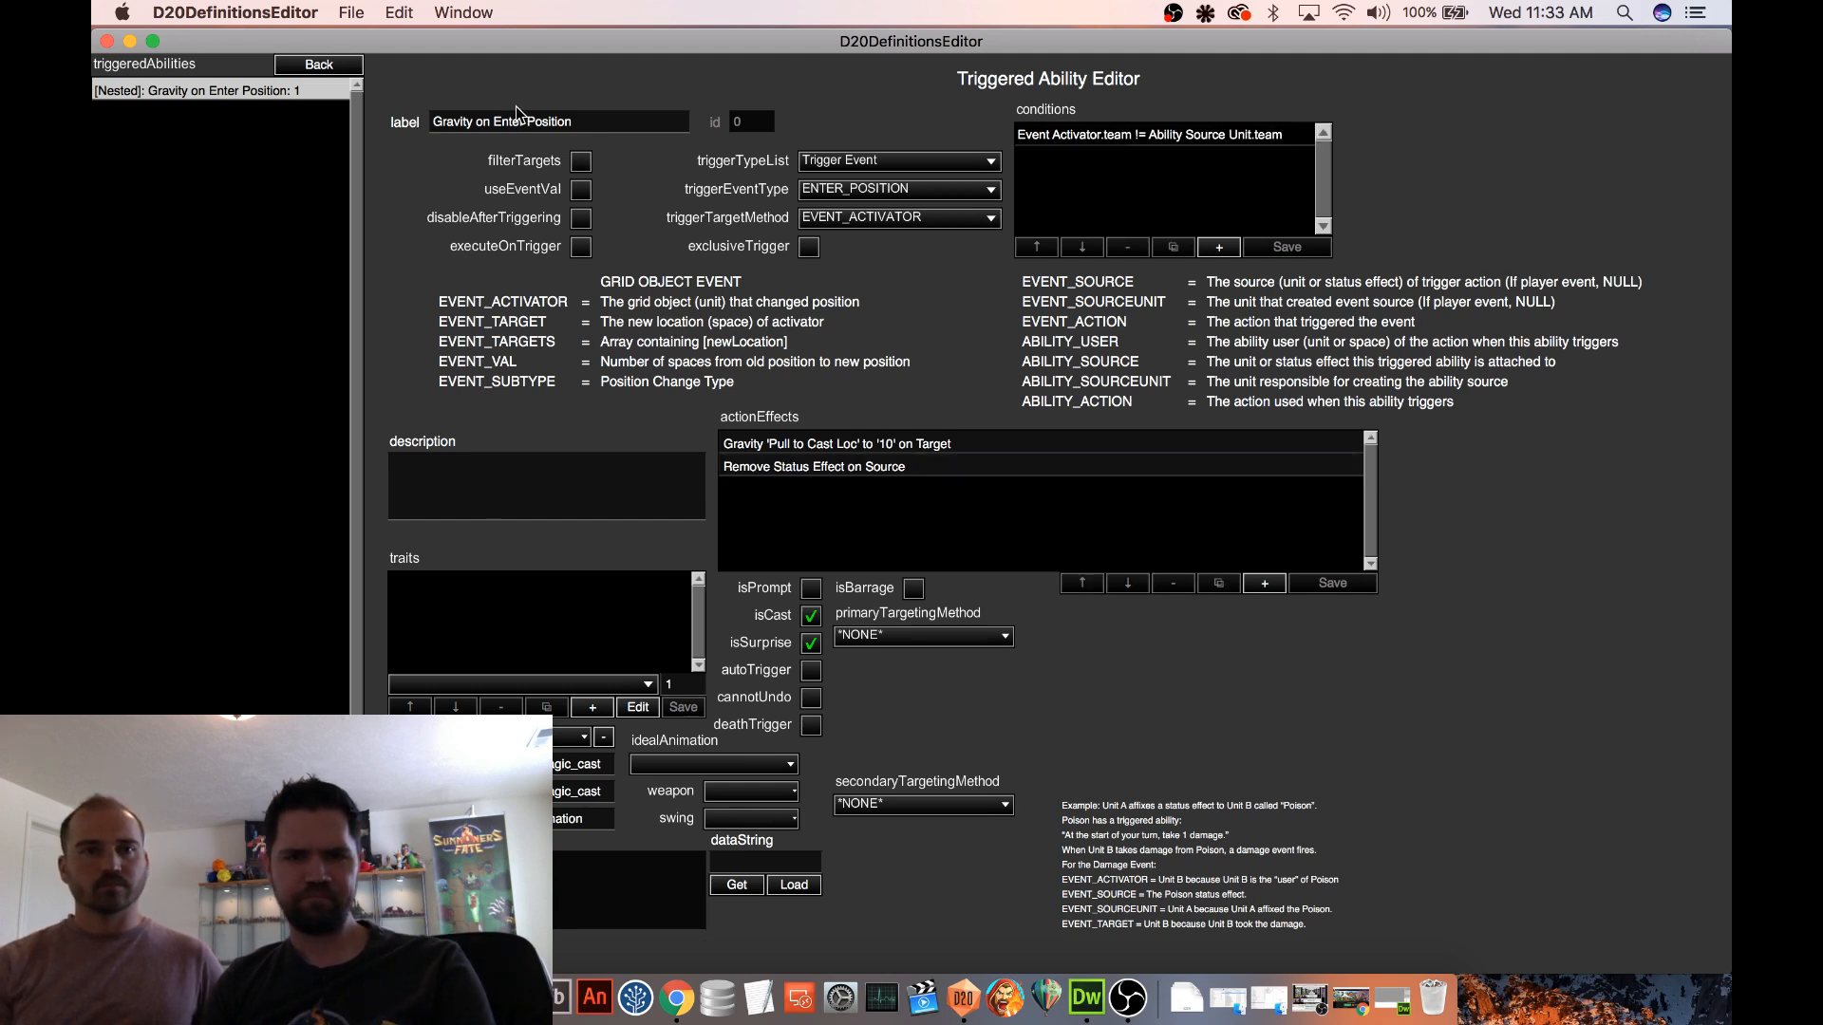
Reword the Gravity Trap Status description to "The next enemy who tries to move is pulled toward target space." and return to the spell
left_click(323, 68)
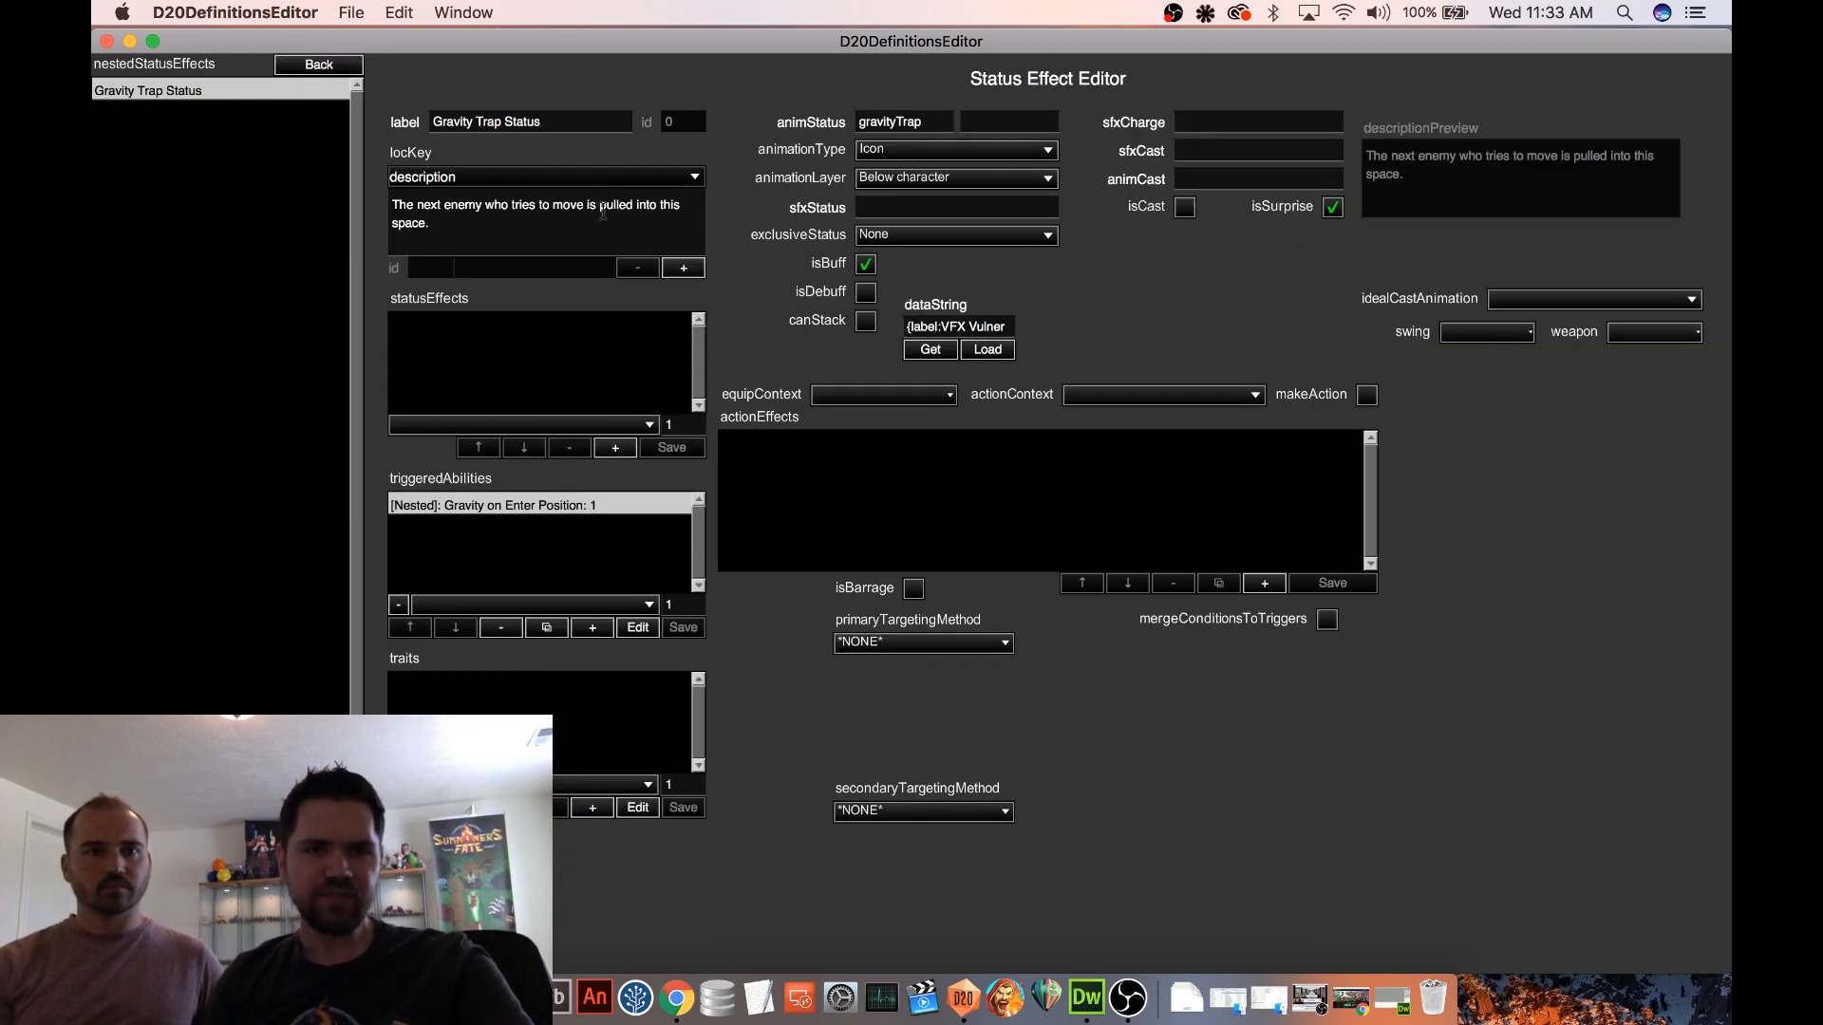
double_click(647, 204)
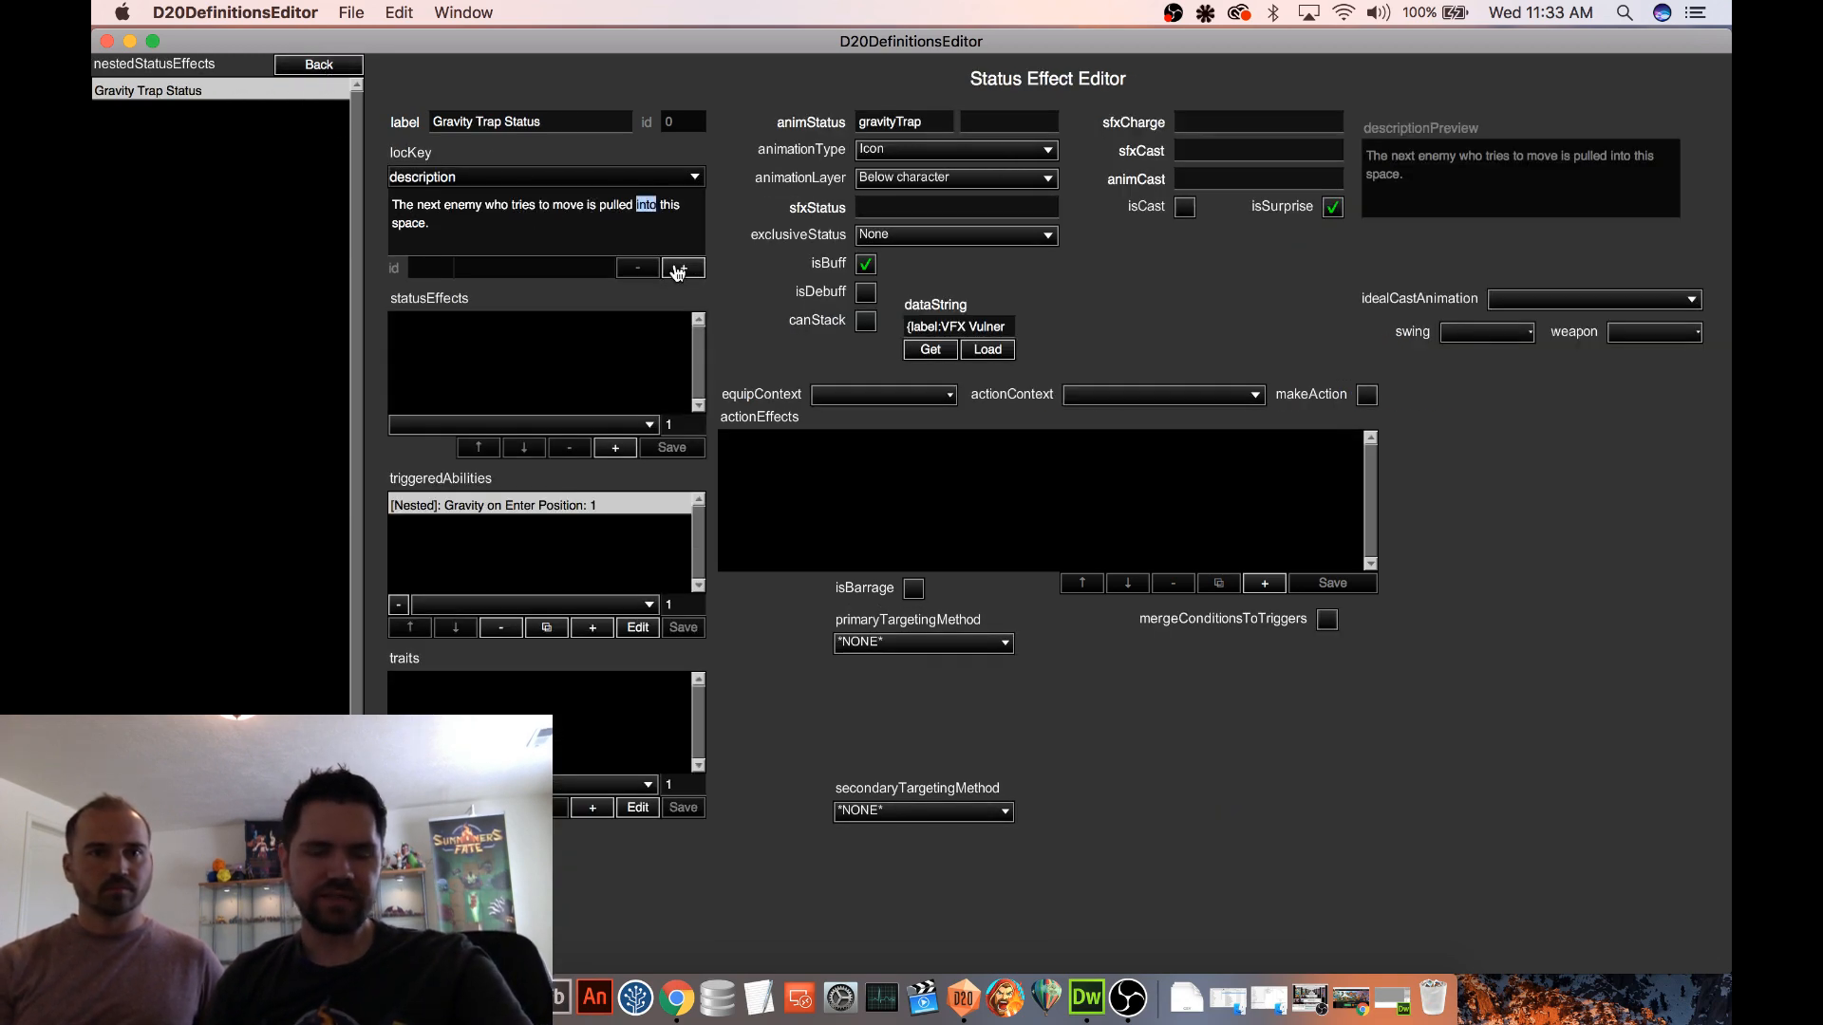
type("toward")
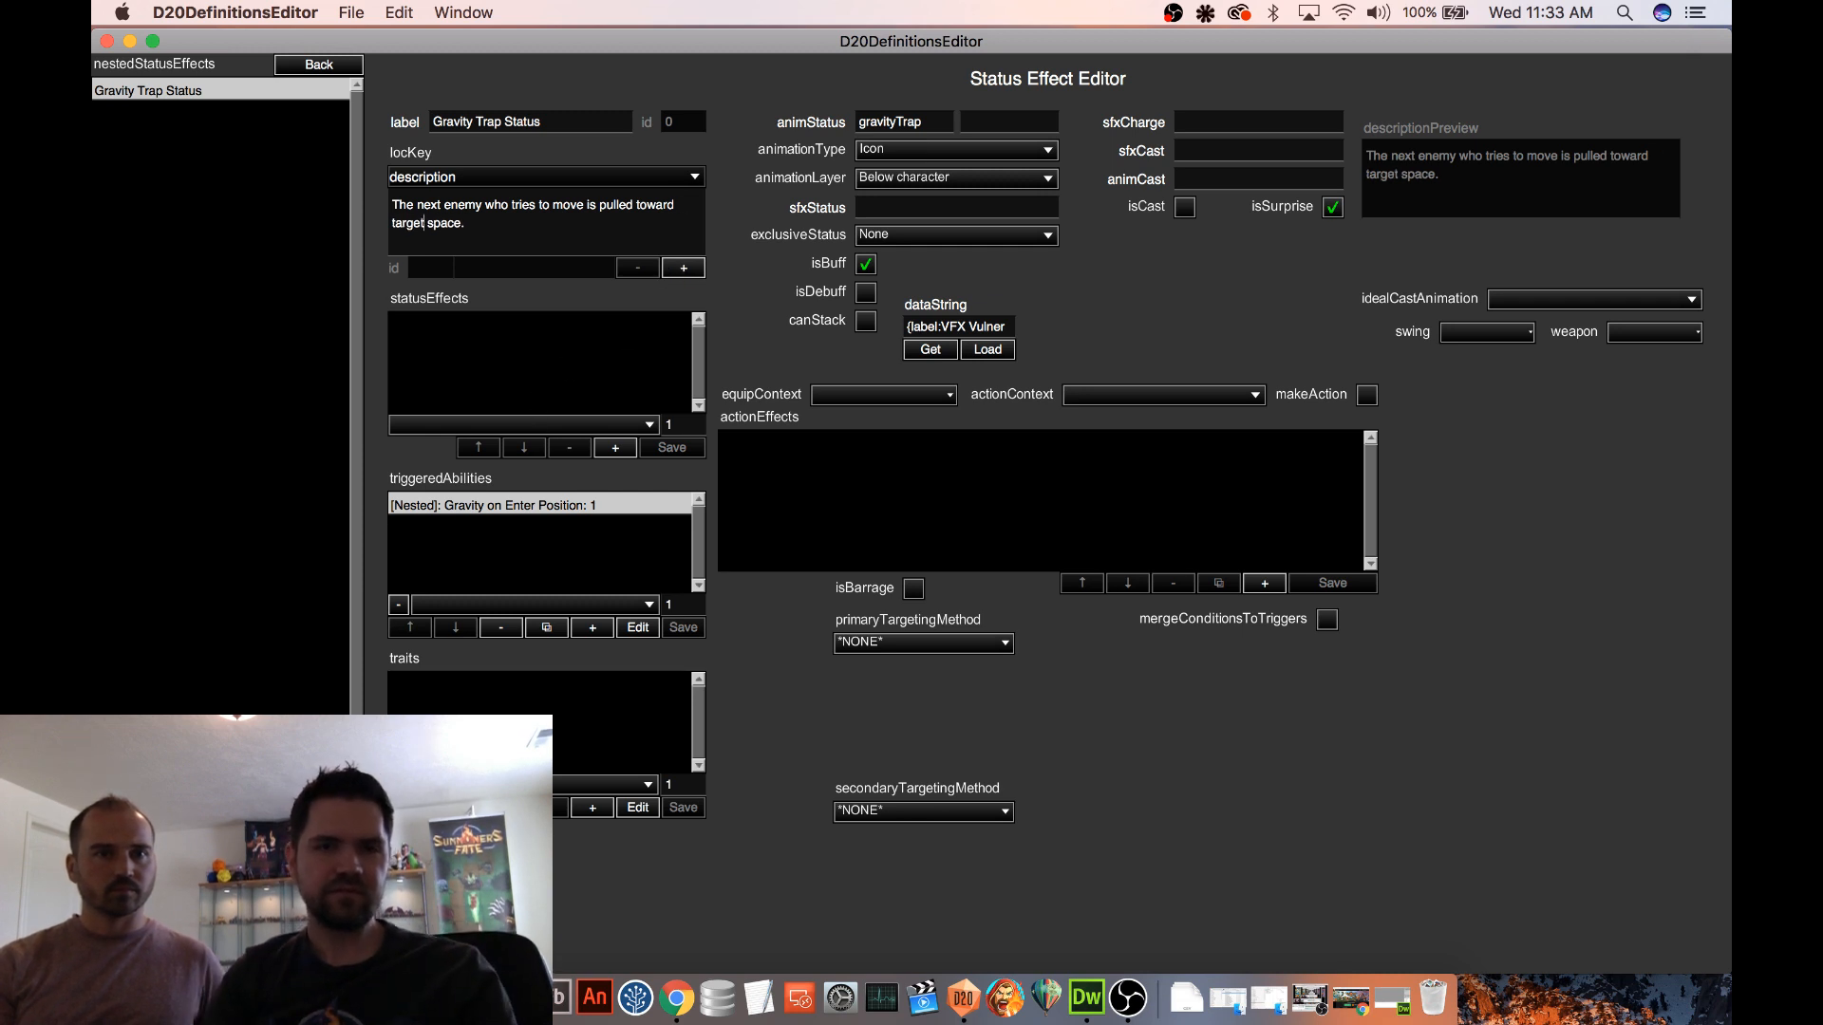
left_click(319, 65)
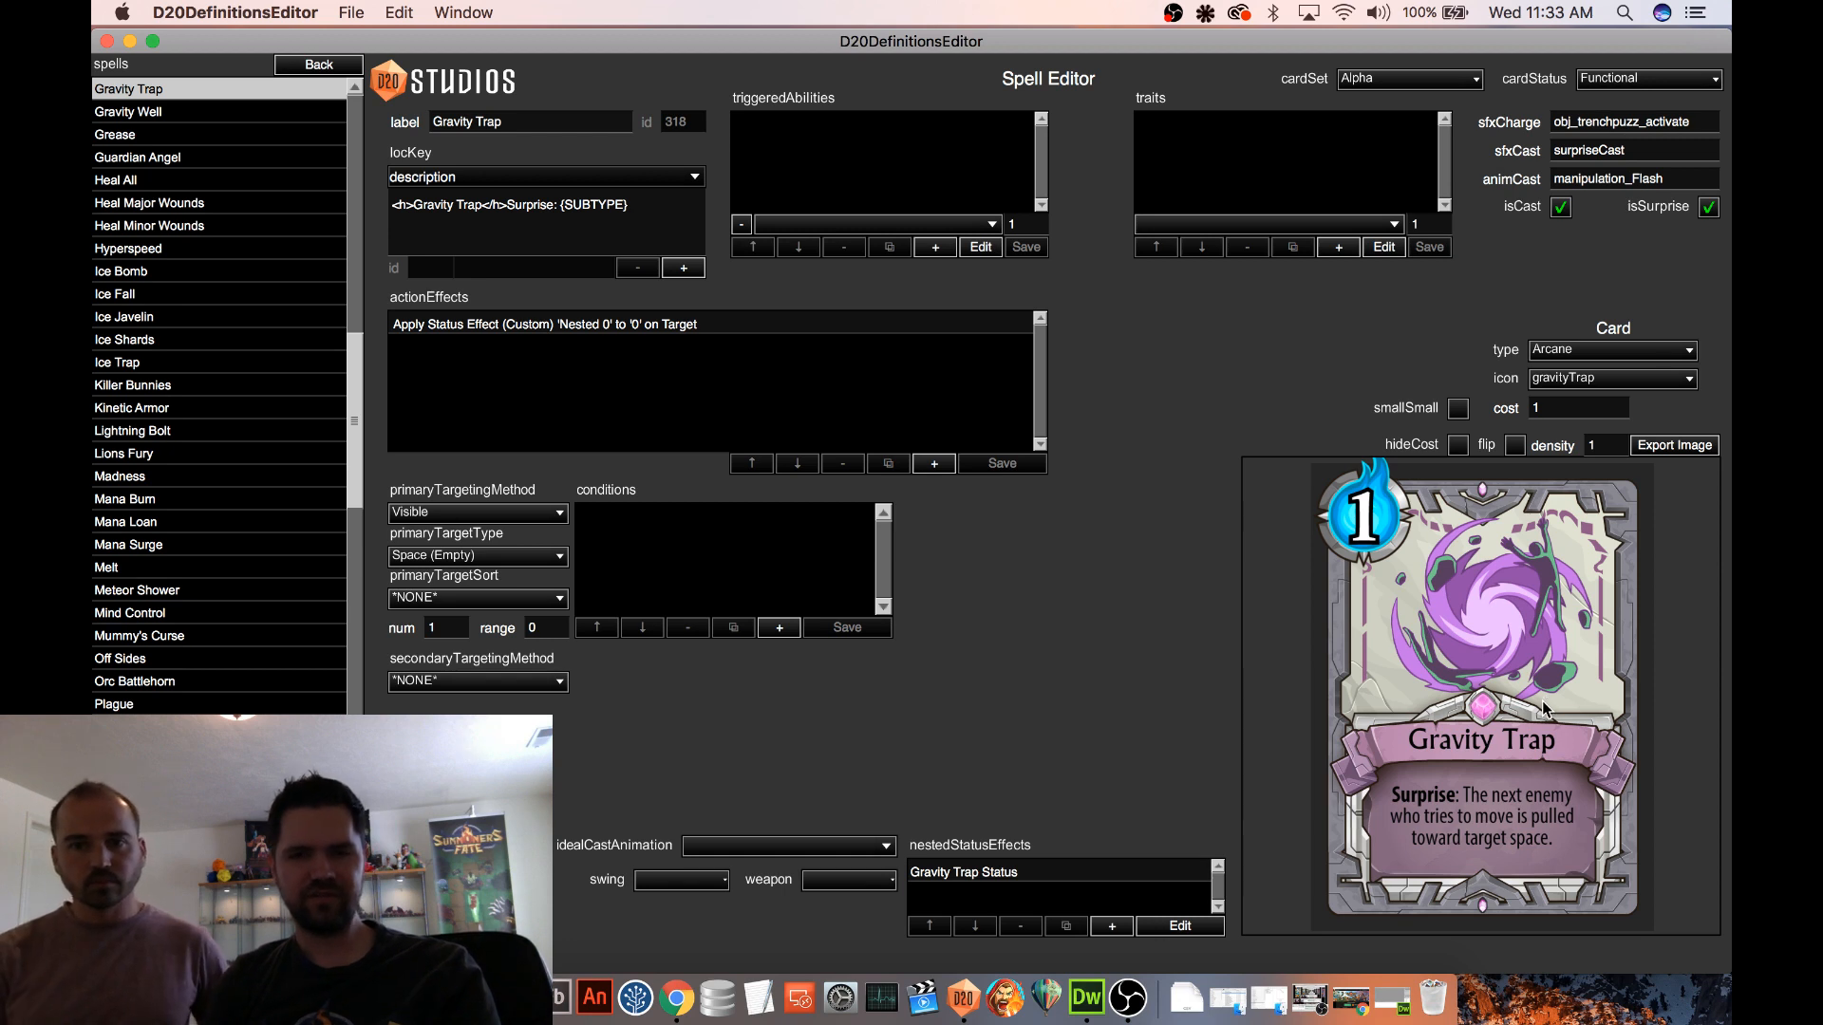
Start a test game on the Procedural 2 map and play Gravity Trap on the floor spikes
left_click(349, 68)
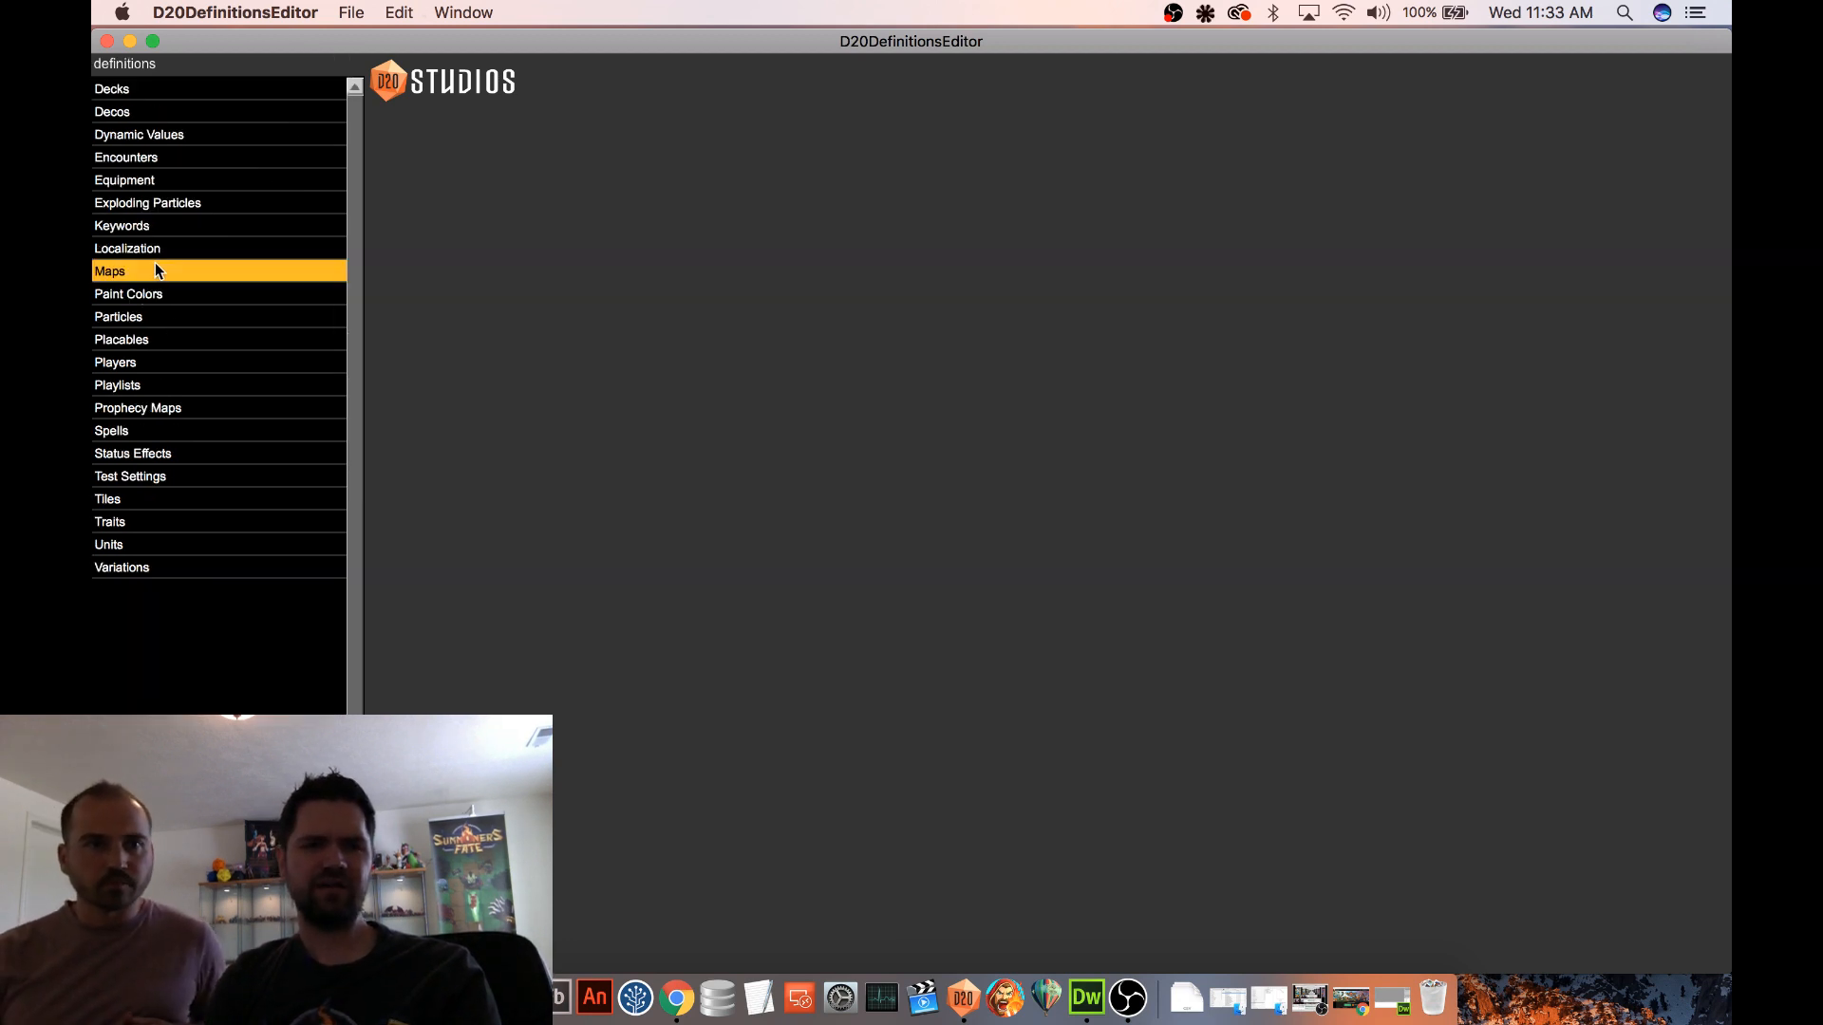
left_click(155, 264)
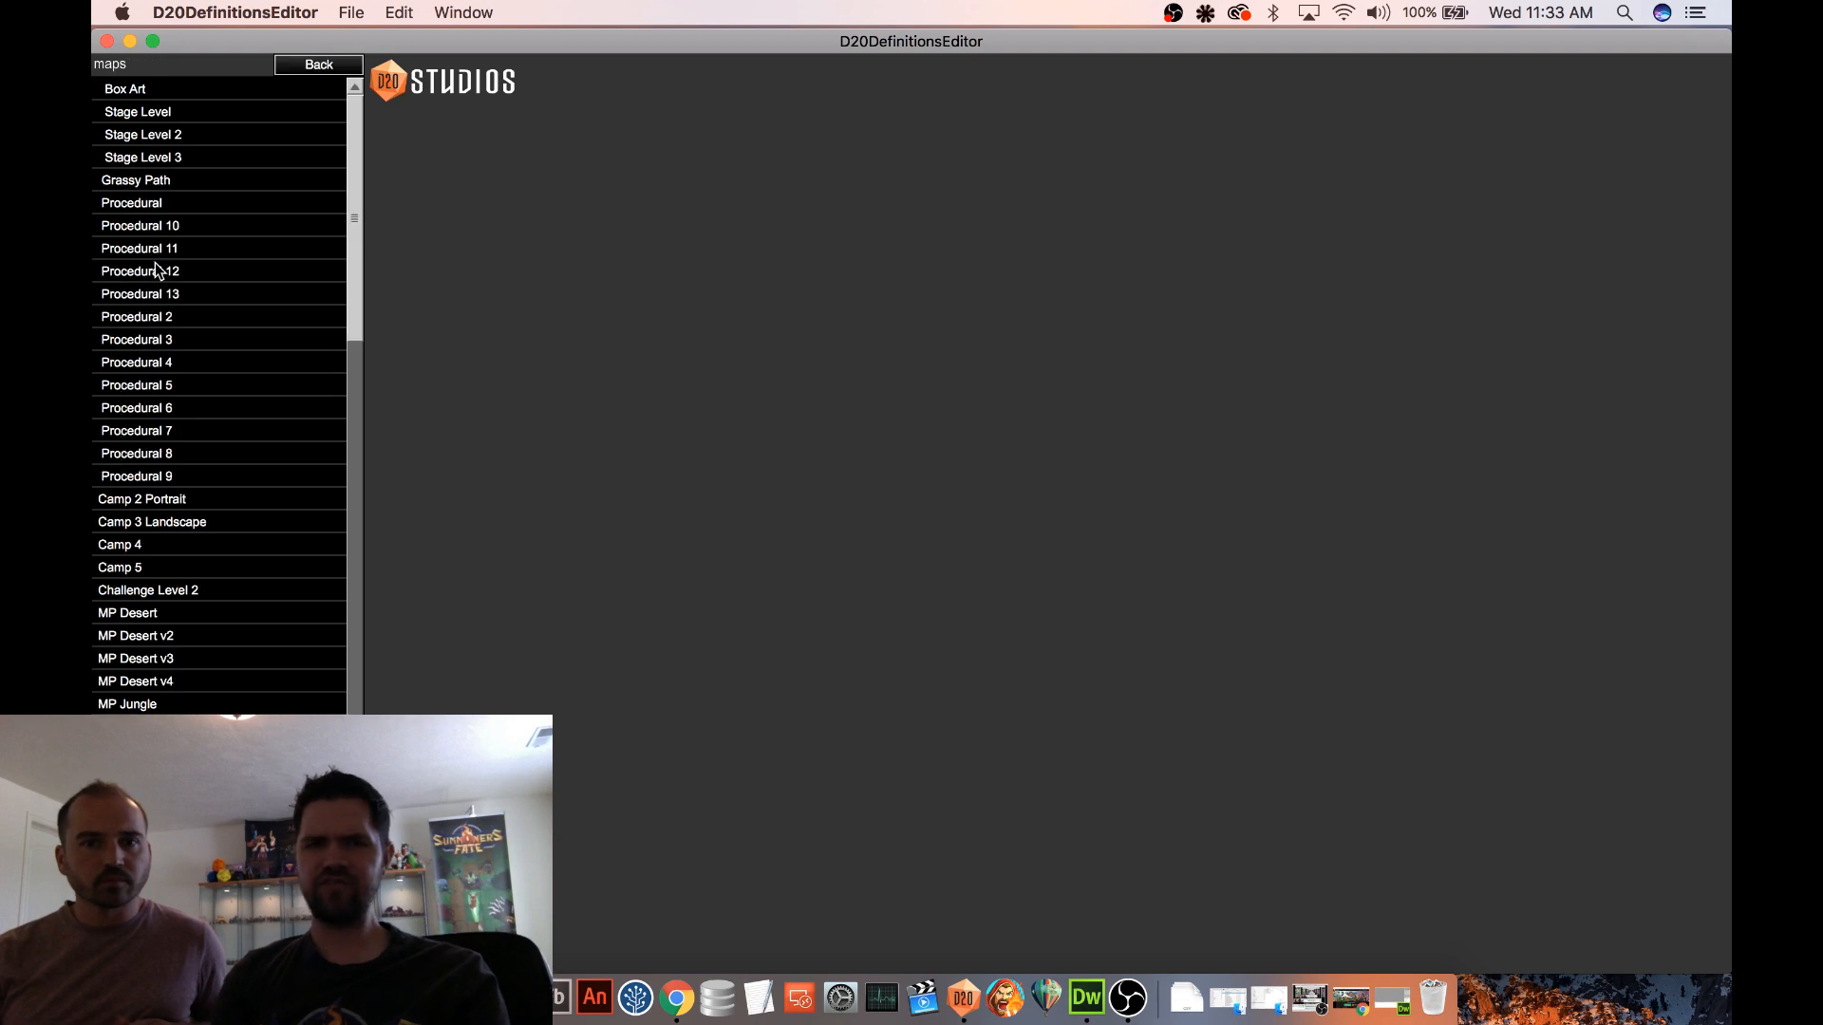
left_click(180, 316)
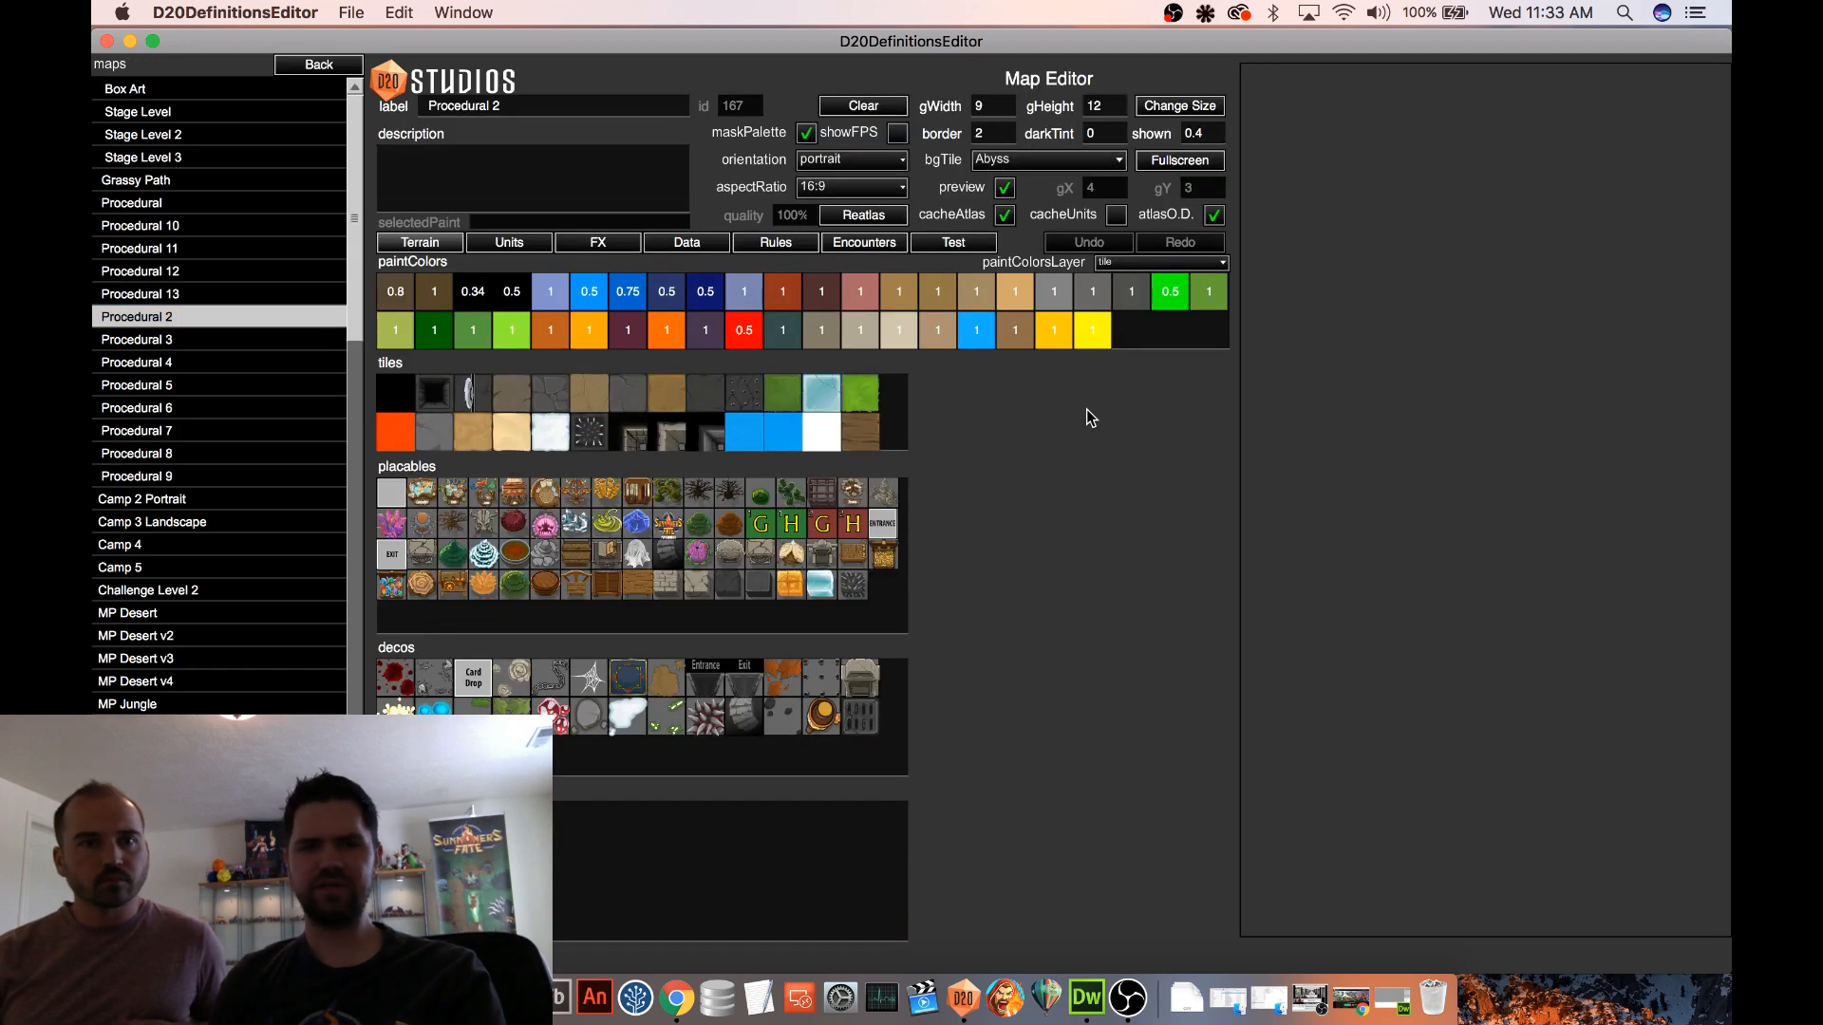
left_click(947, 248)
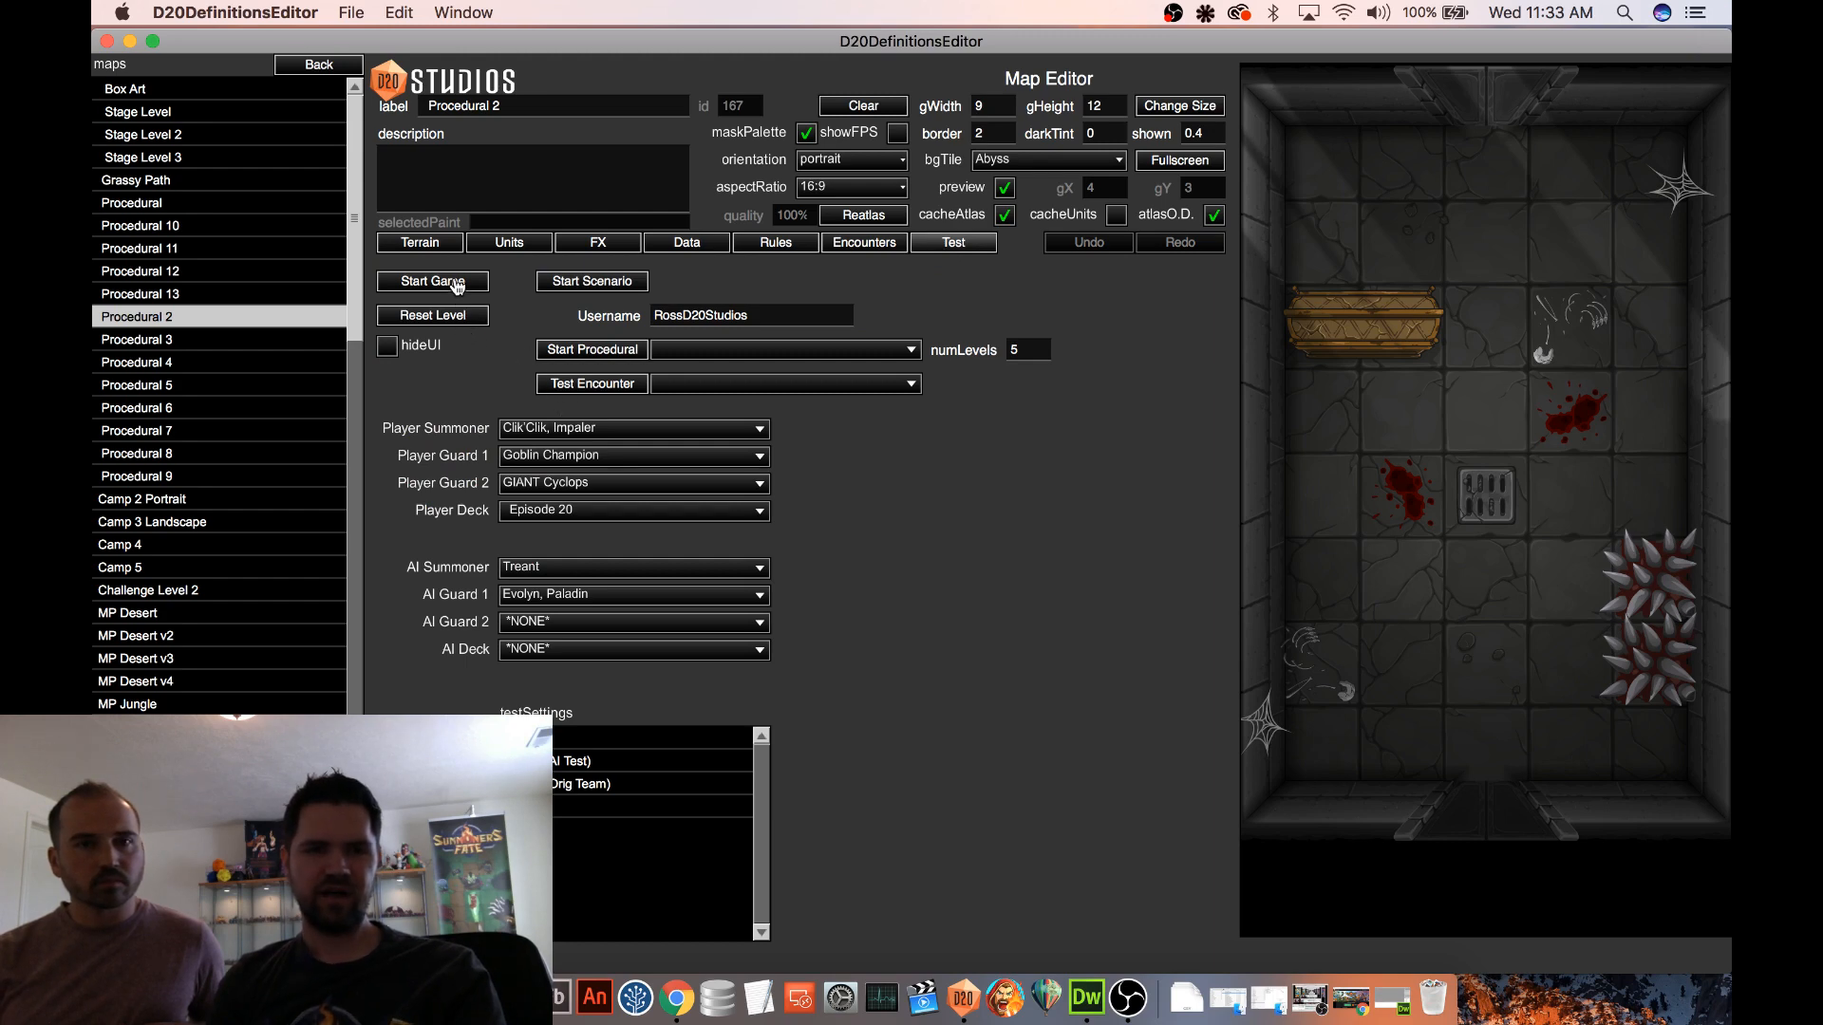
left_click_drag(1374, 870, 1650, 606)
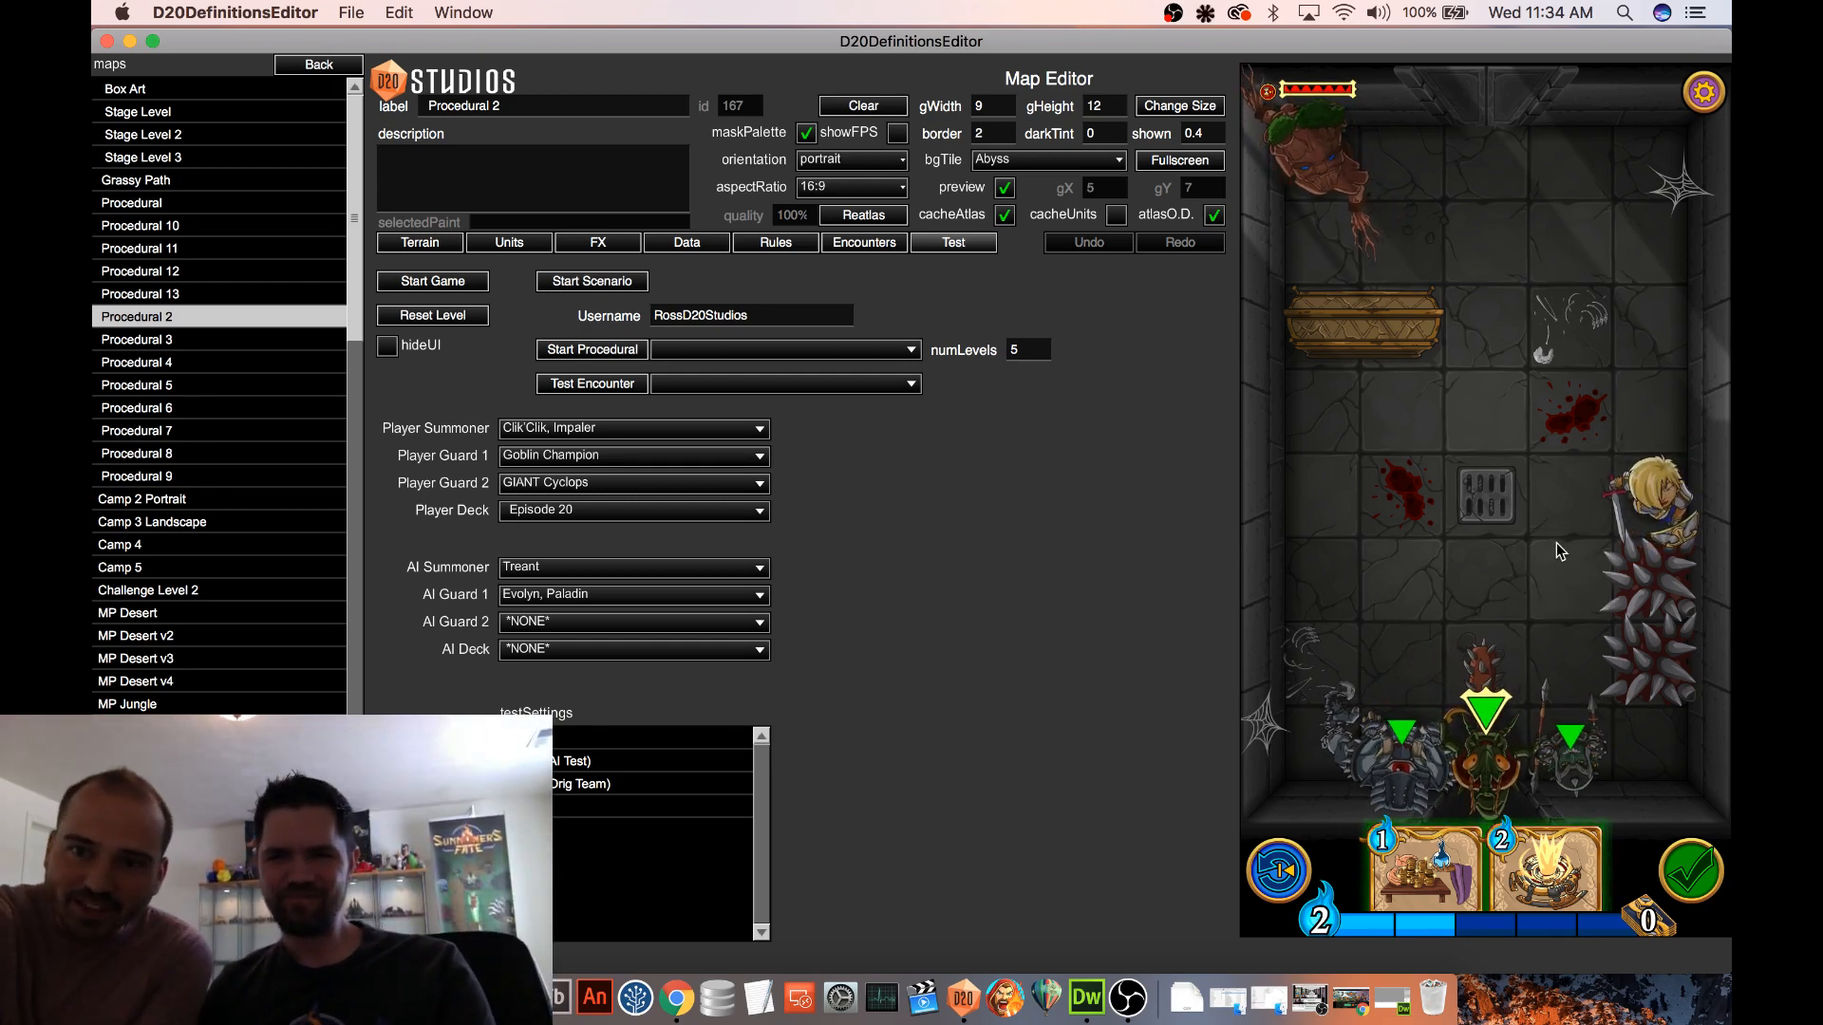
Undo the last move in the test game, examine the bug report's stack trace, and dismiss the report
left_click(1288, 868)
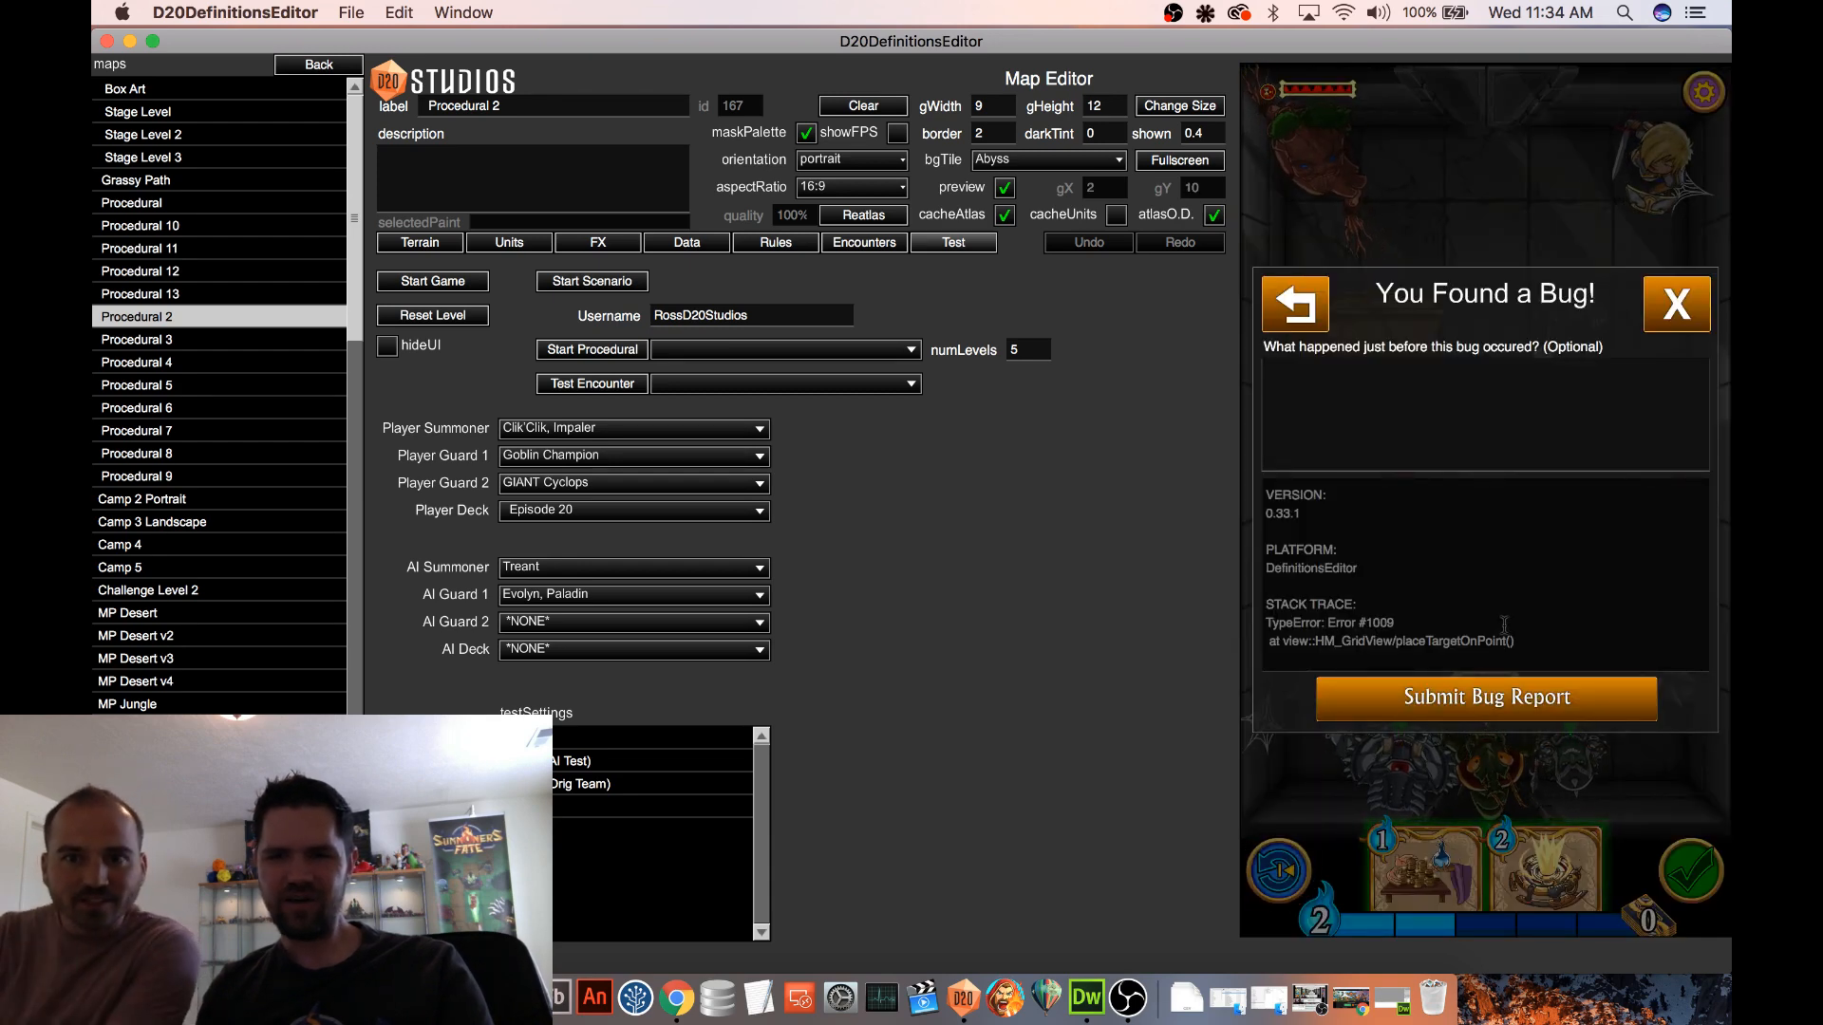
scroll(1504, 624, "down", 3)
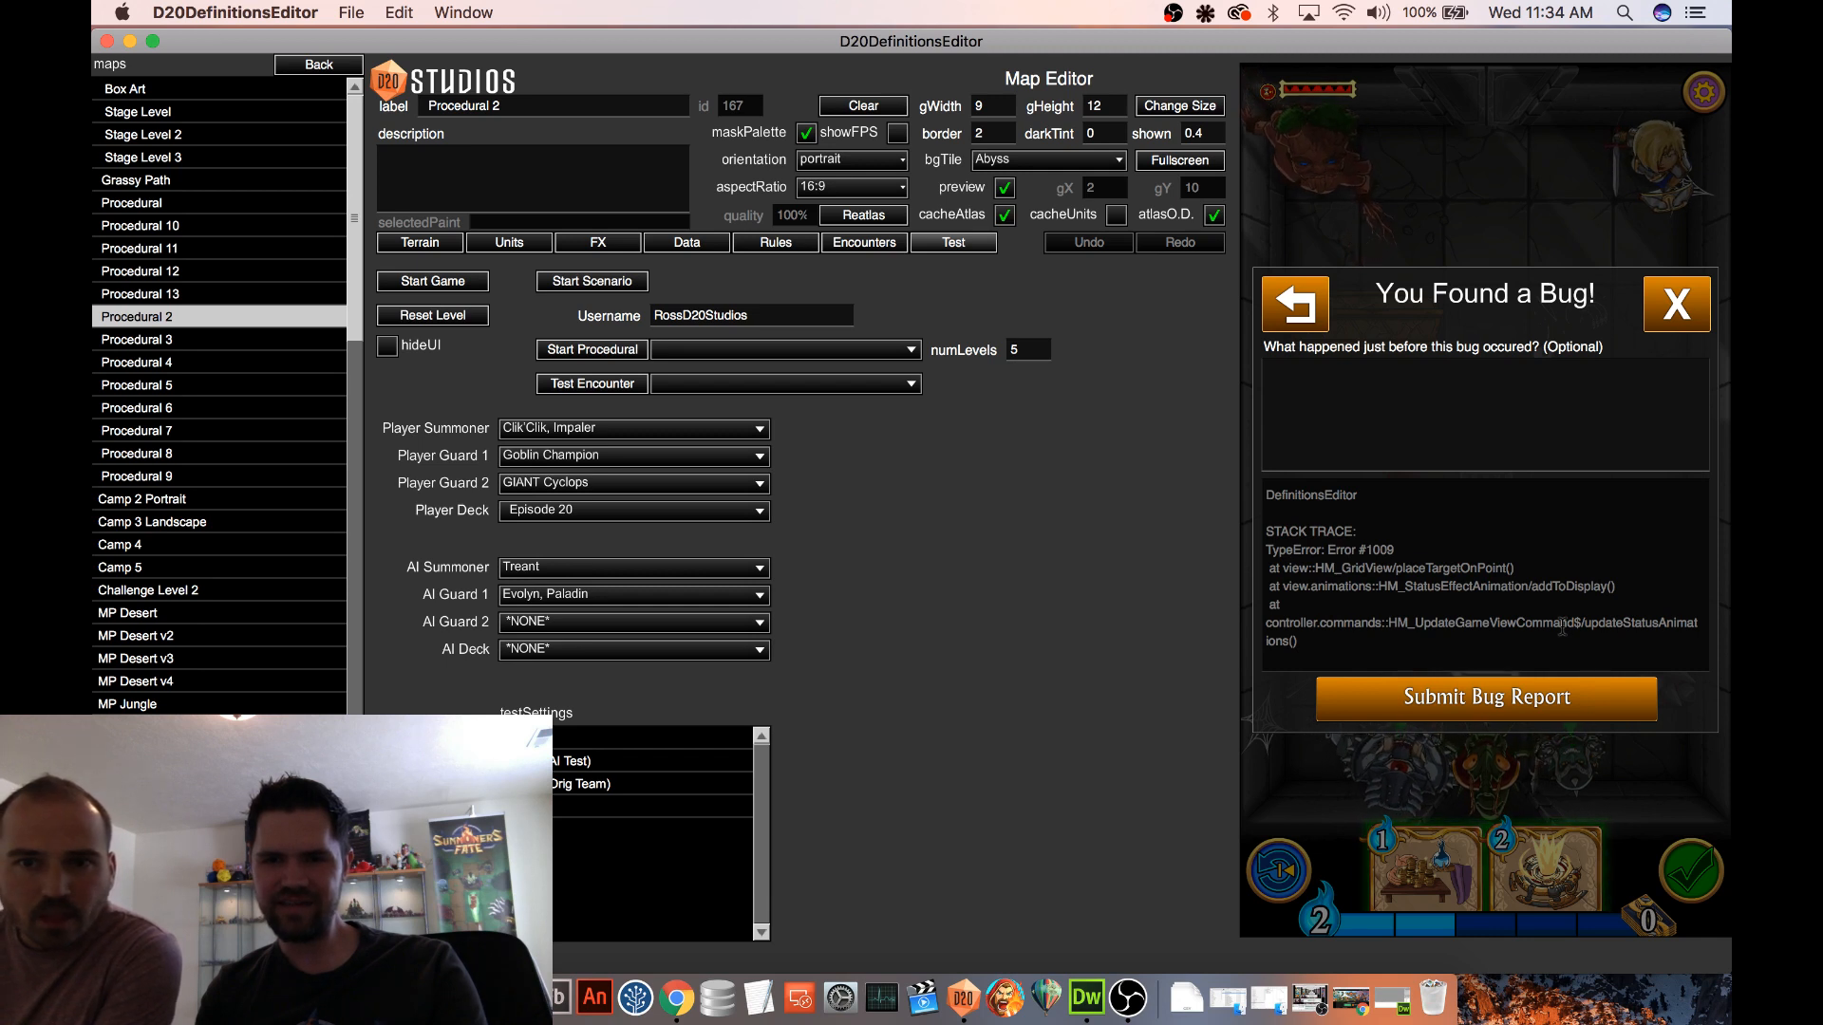
scroll(1562, 627, "down", 2)
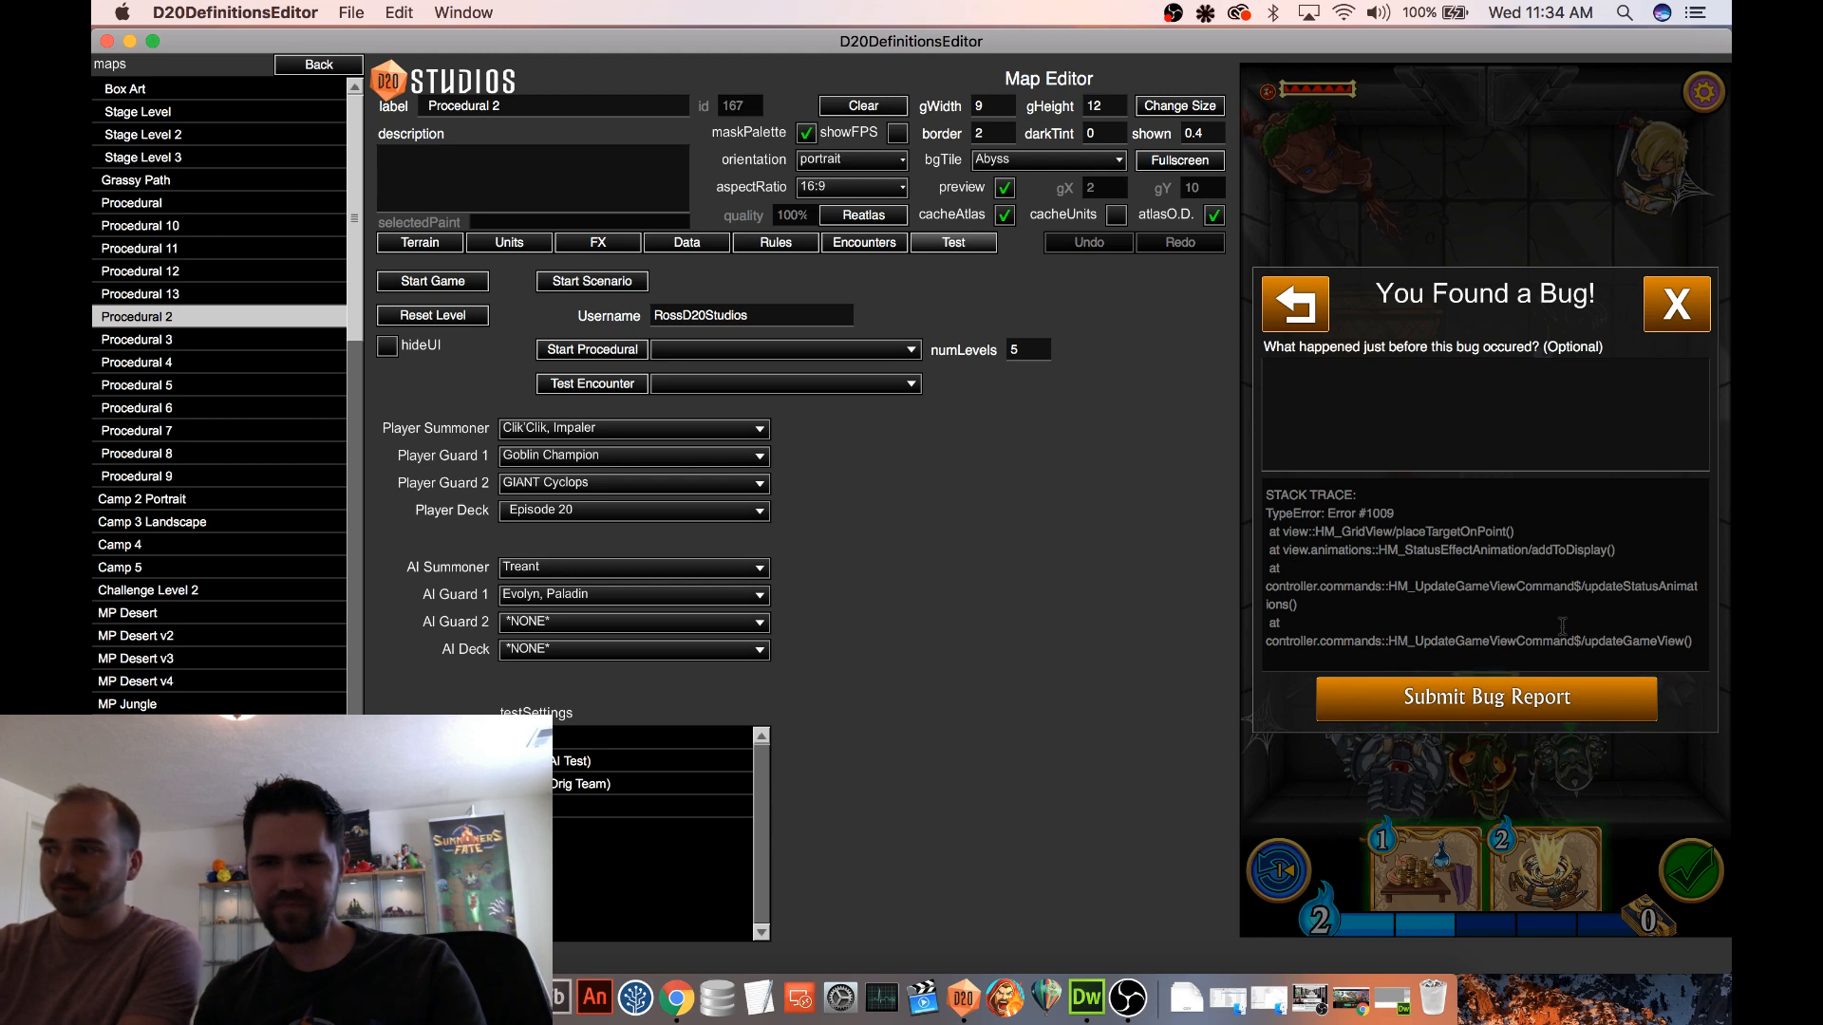
scroll(1409, 564, "up", 3)
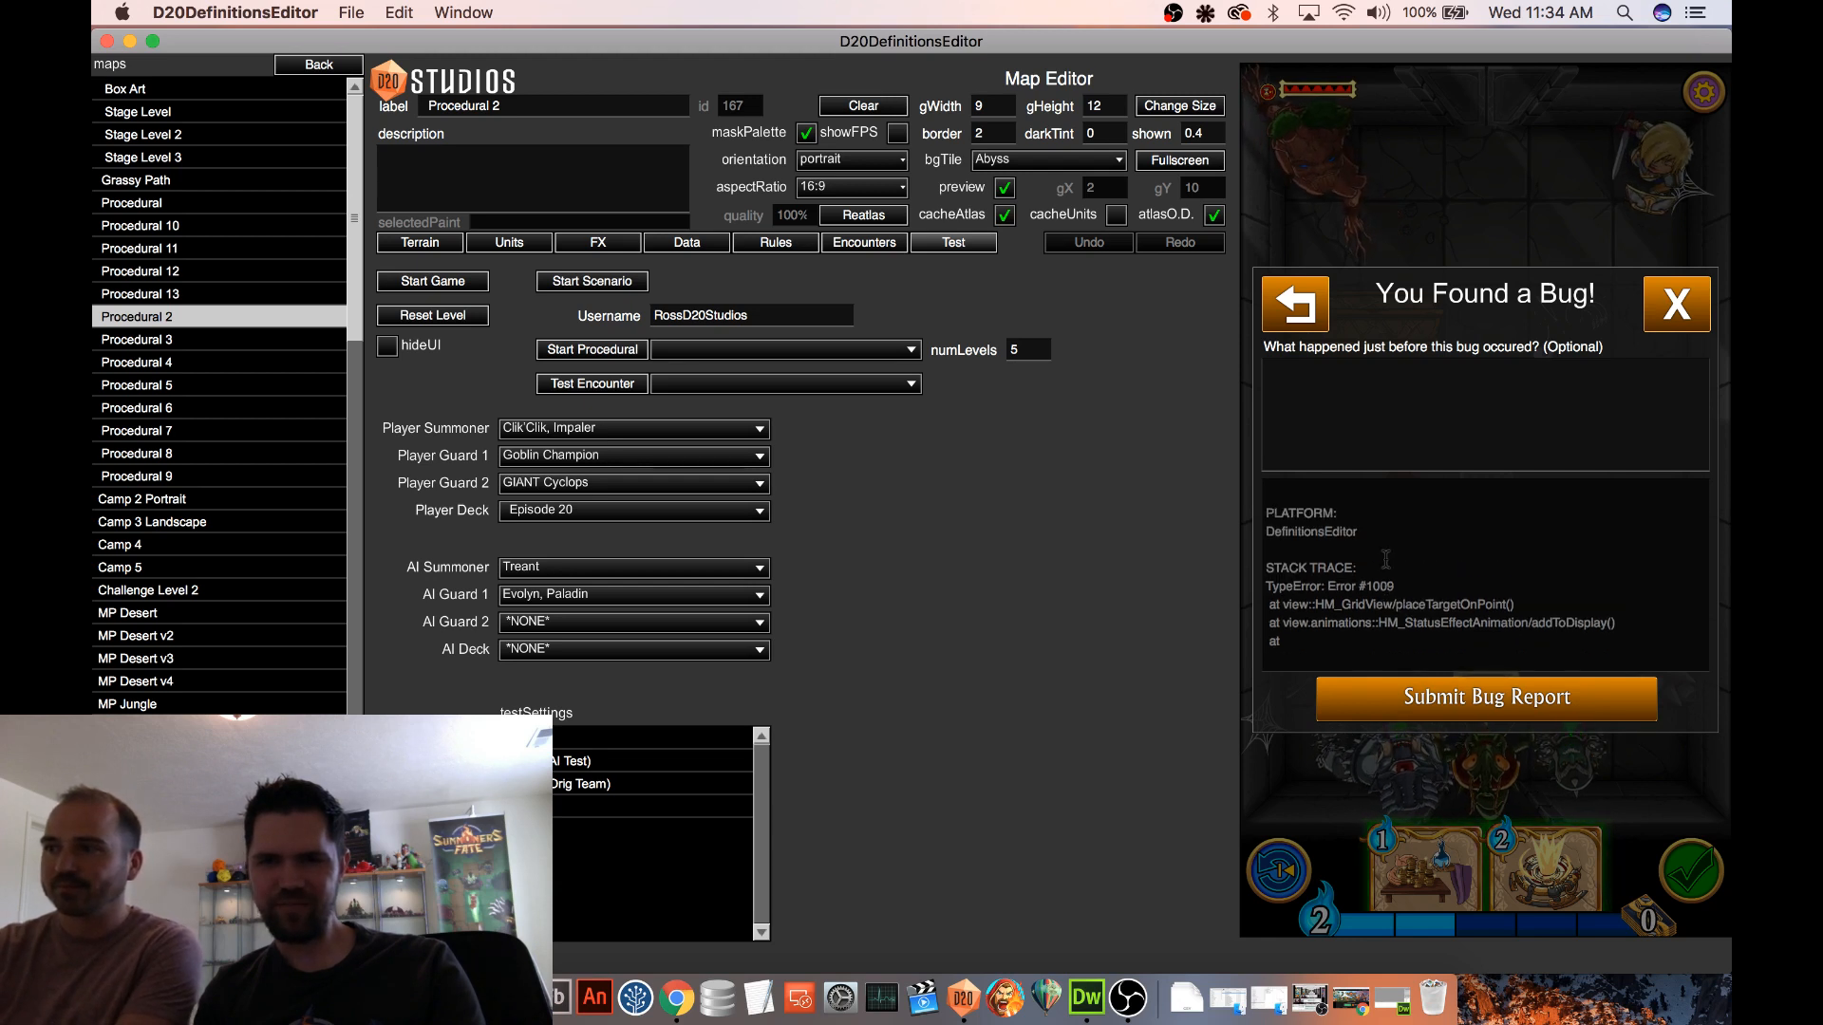
scroll(1388, 559, "down", 5)
scroll(1388, 559, "up", 2)
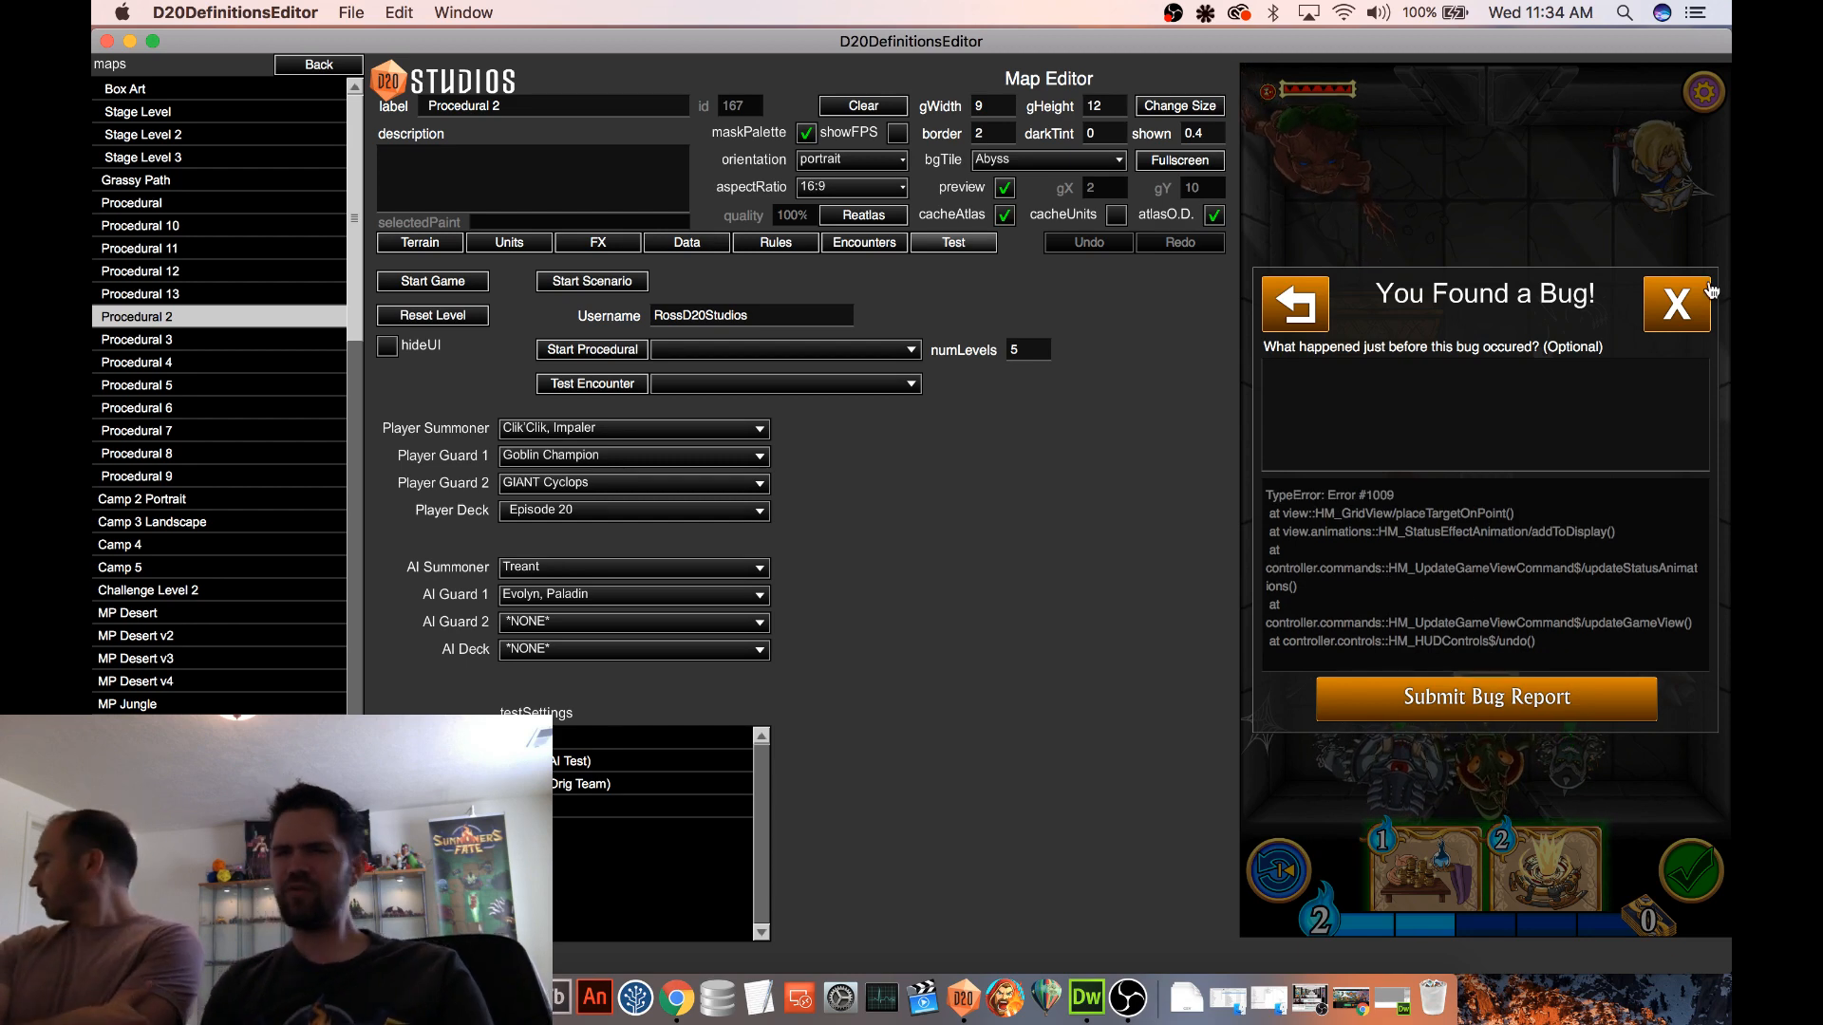
left_click(1678, 302)
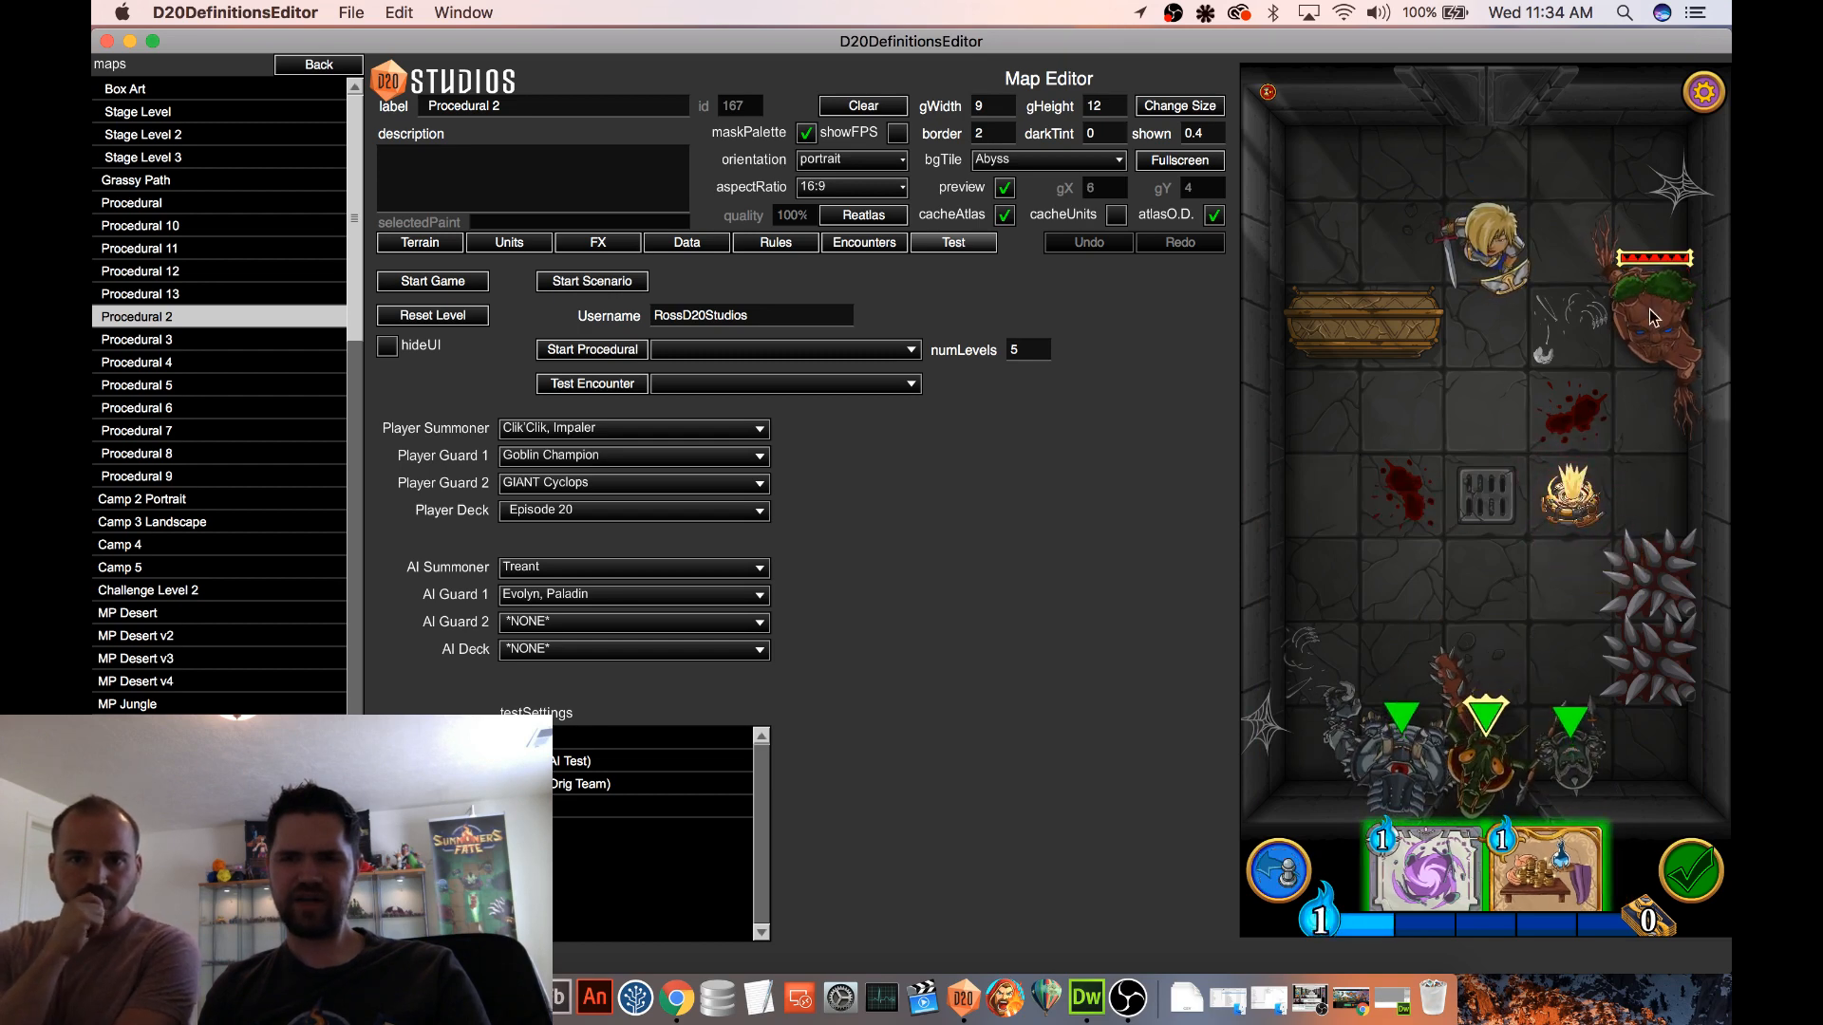
Reproduce the undo bug by moving the Treant onto the flame object and undoing it, and examine the reported stack trace
left_click_drag(1654, 317, 1596, 489)
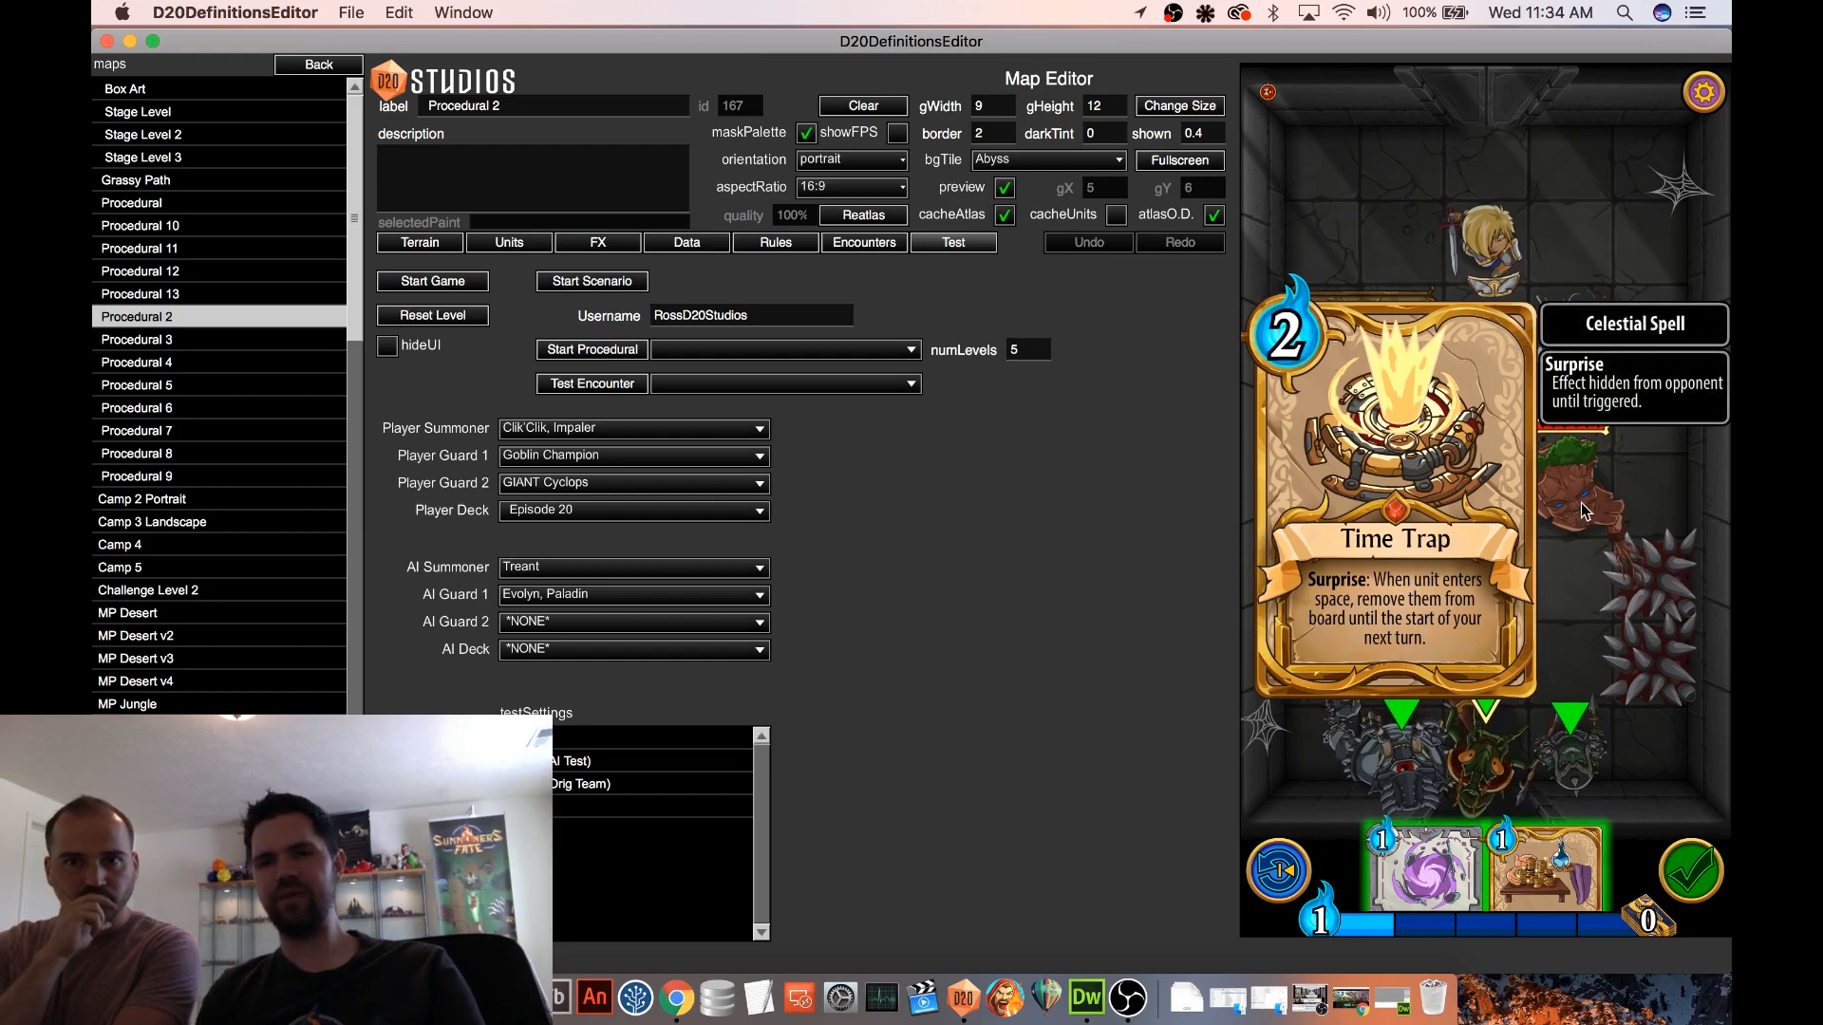
left_click(1280, 874)
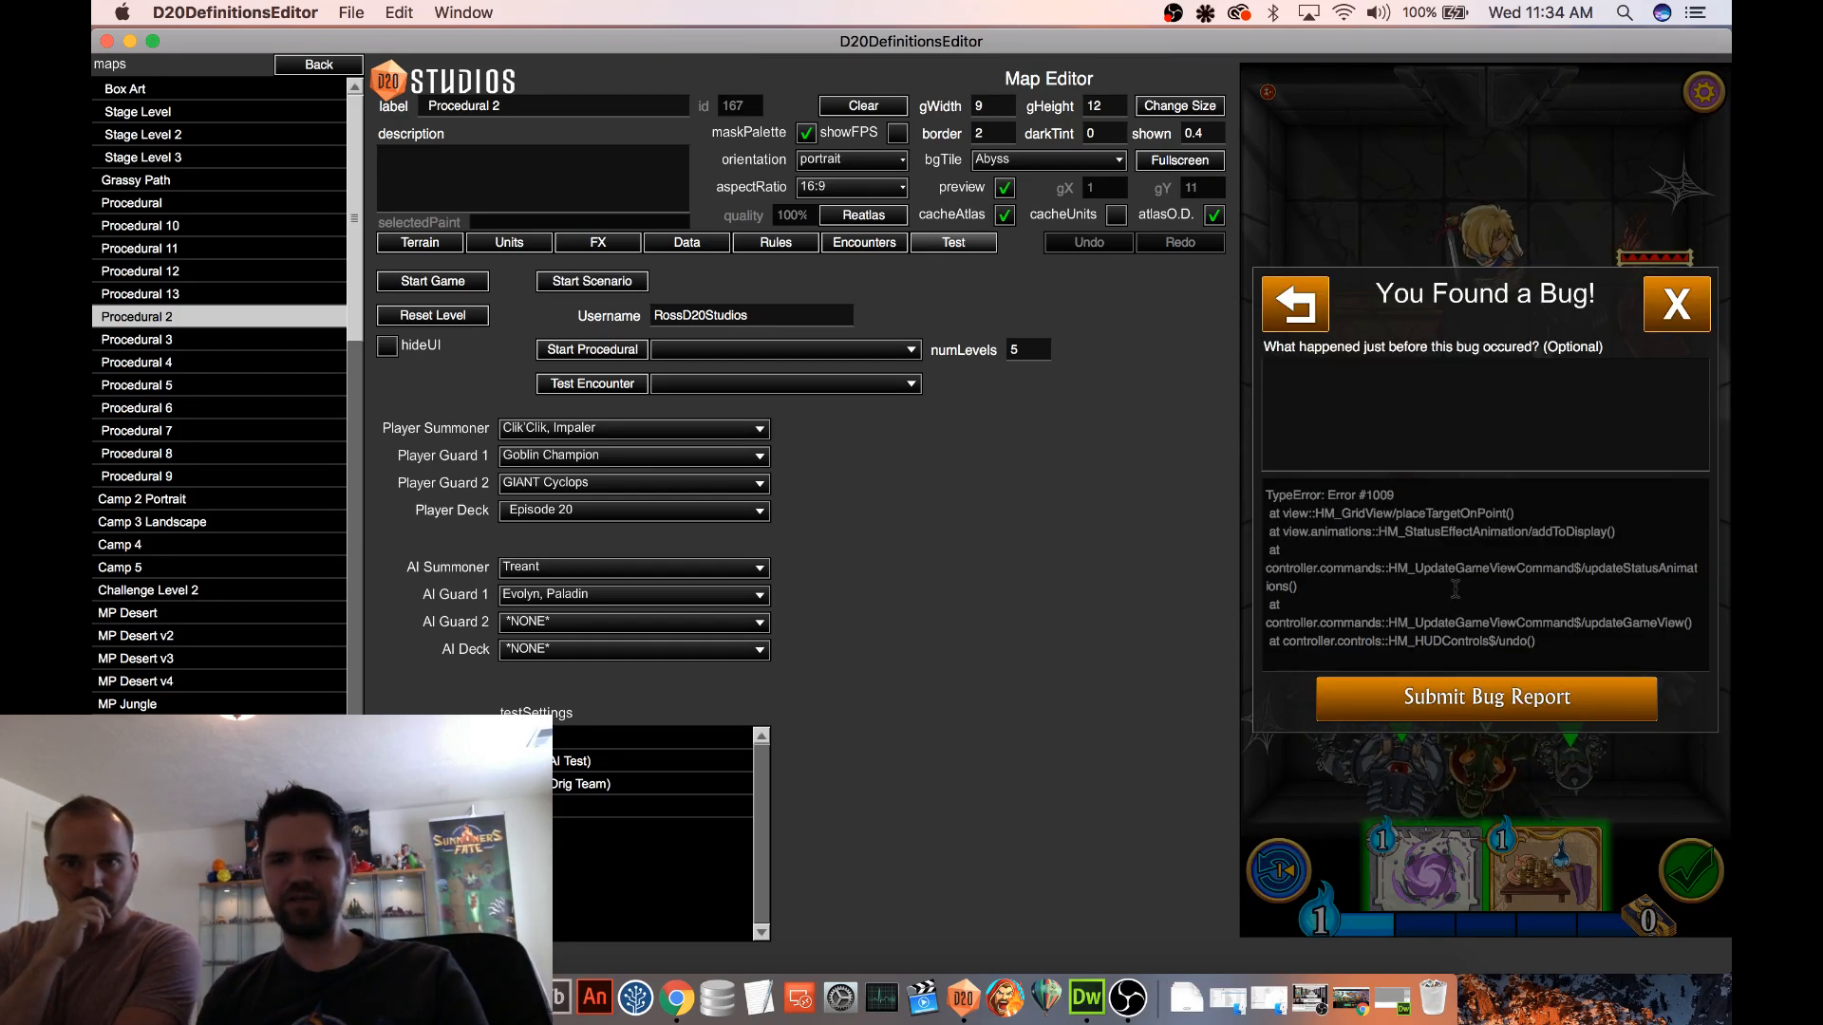
scroll(1456, 590, "up", 1)
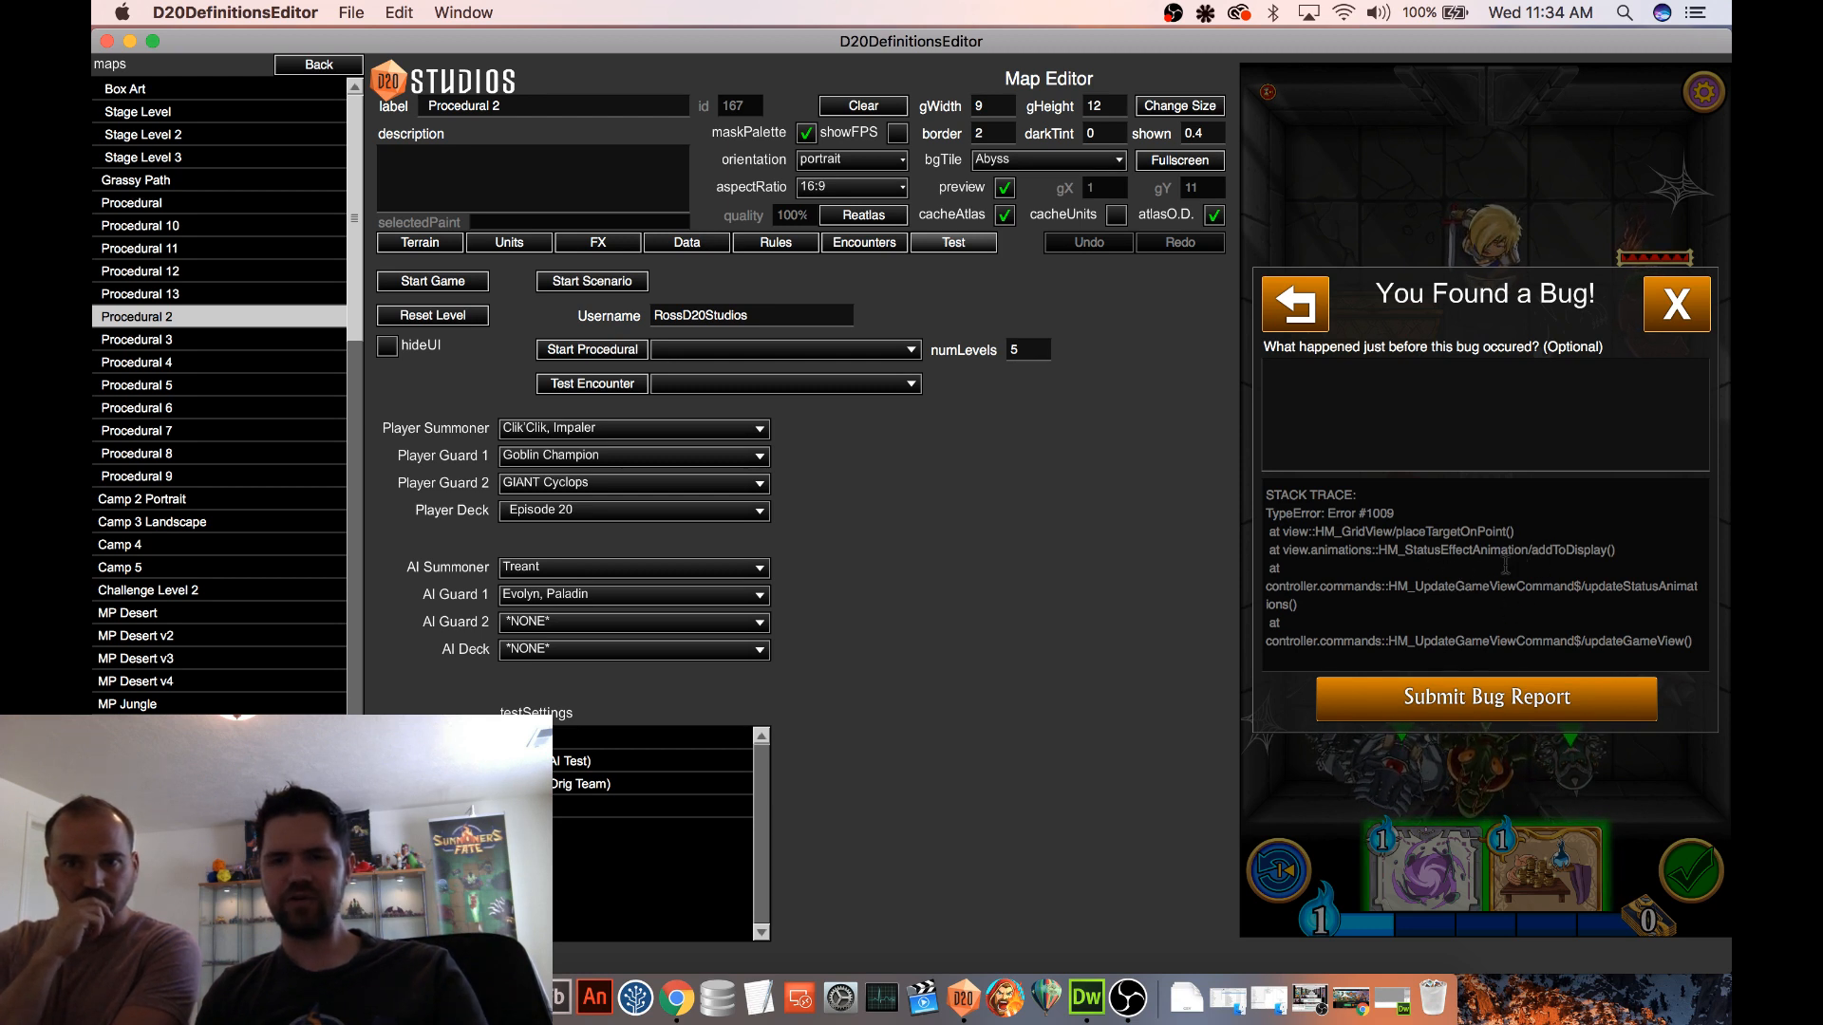
scroll(1505, 566, "up", 3)
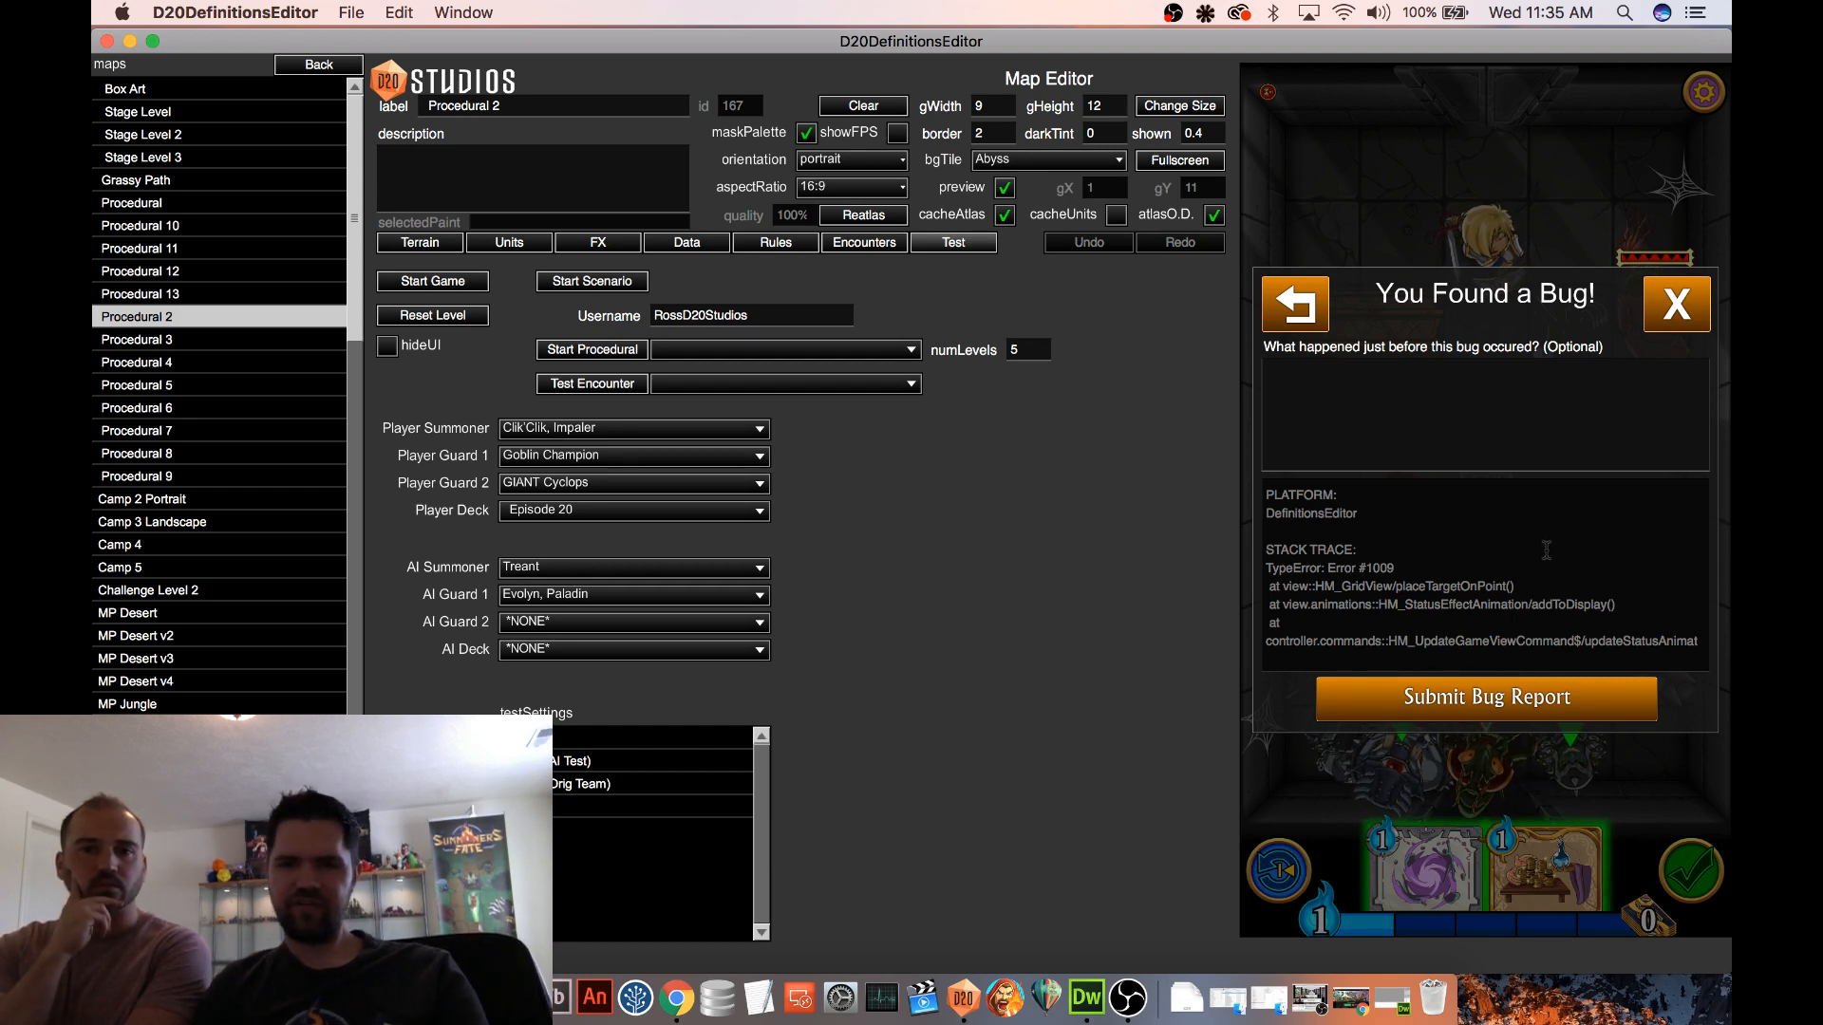
scroll(1547, 553, "down", 3)
scroll(1553, 551, "down", 1)
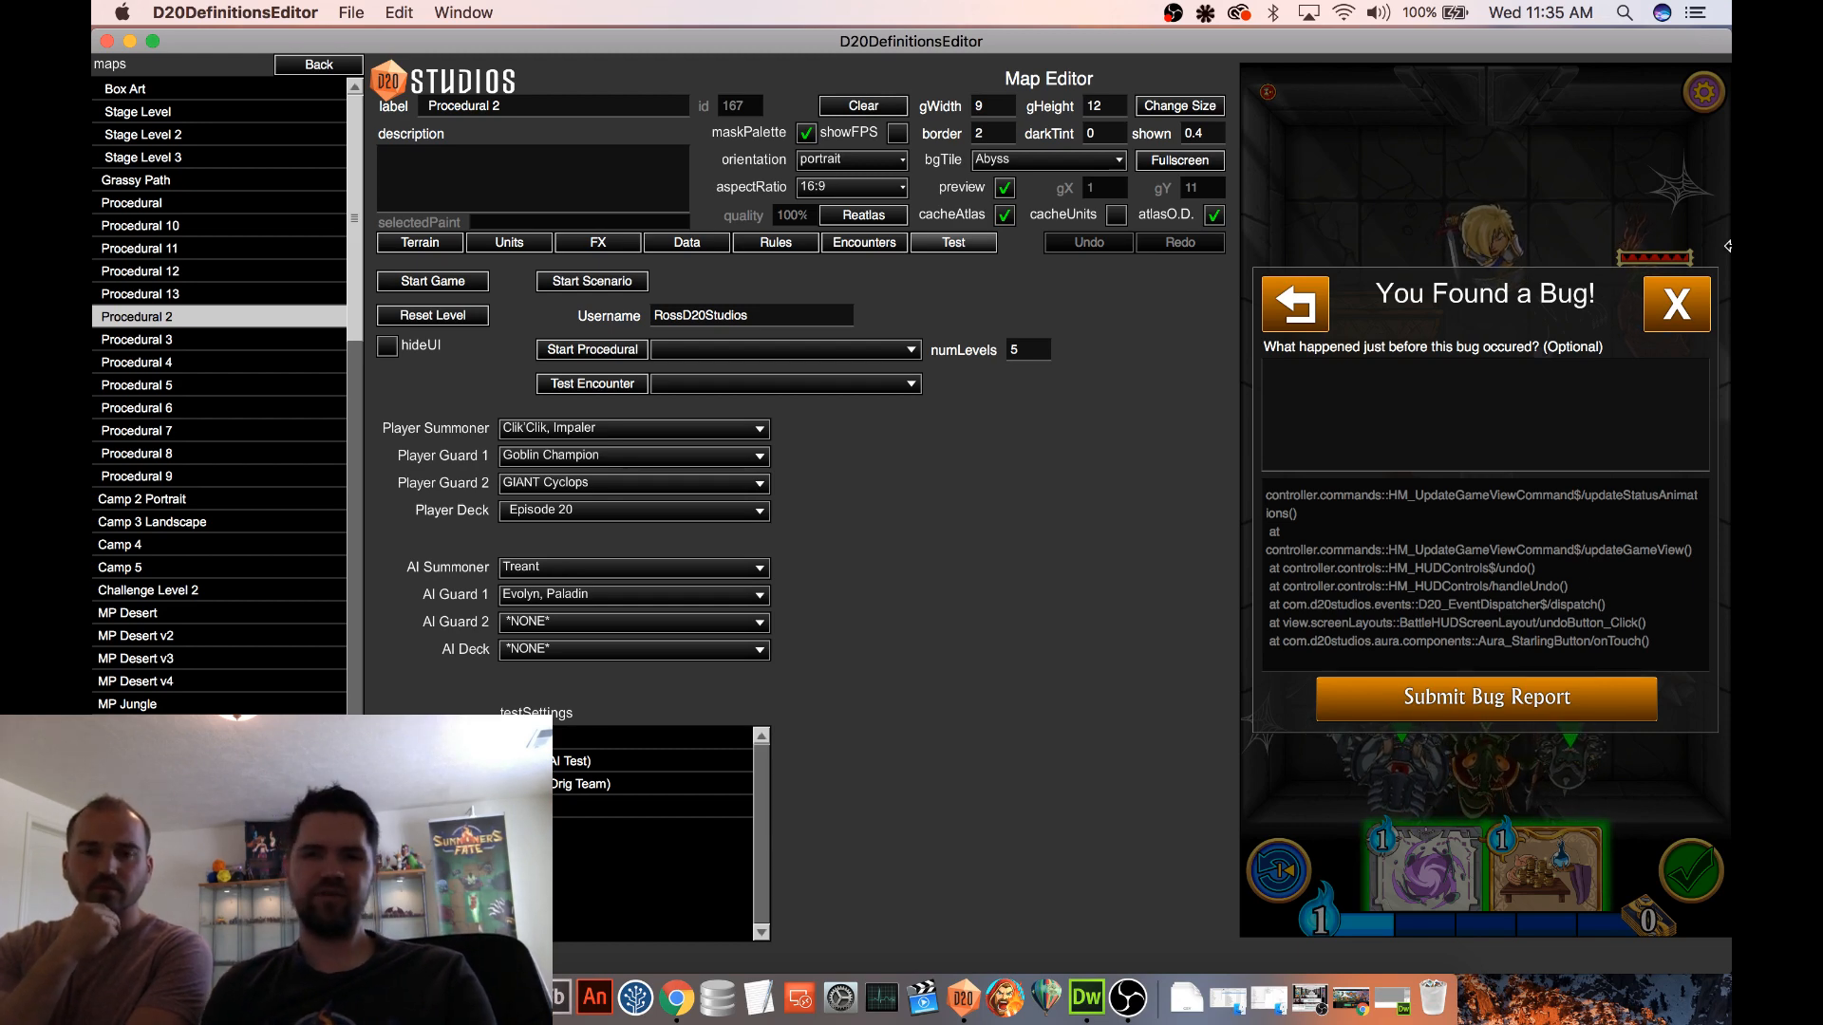
left_click(1702, 313)
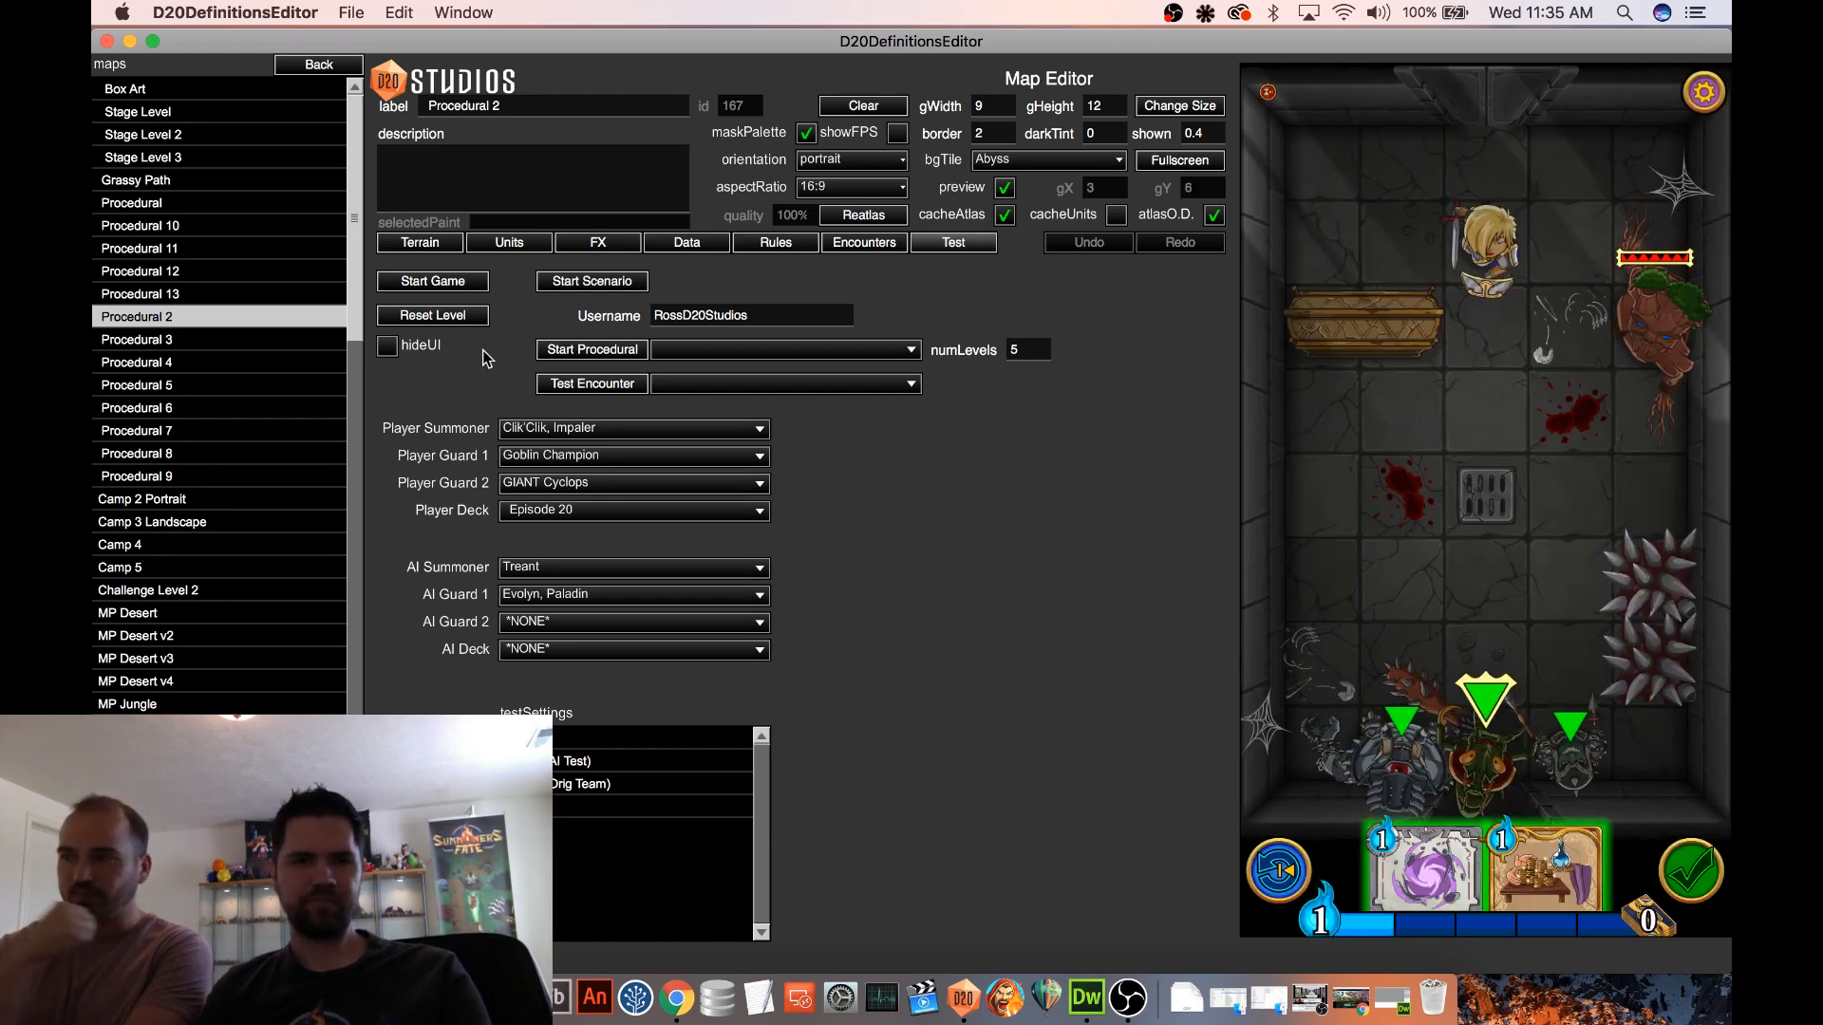
Reload the Procedural 2 map, start a new test game, and move the Treant to the enemy end of the room
left_click(215, 321)
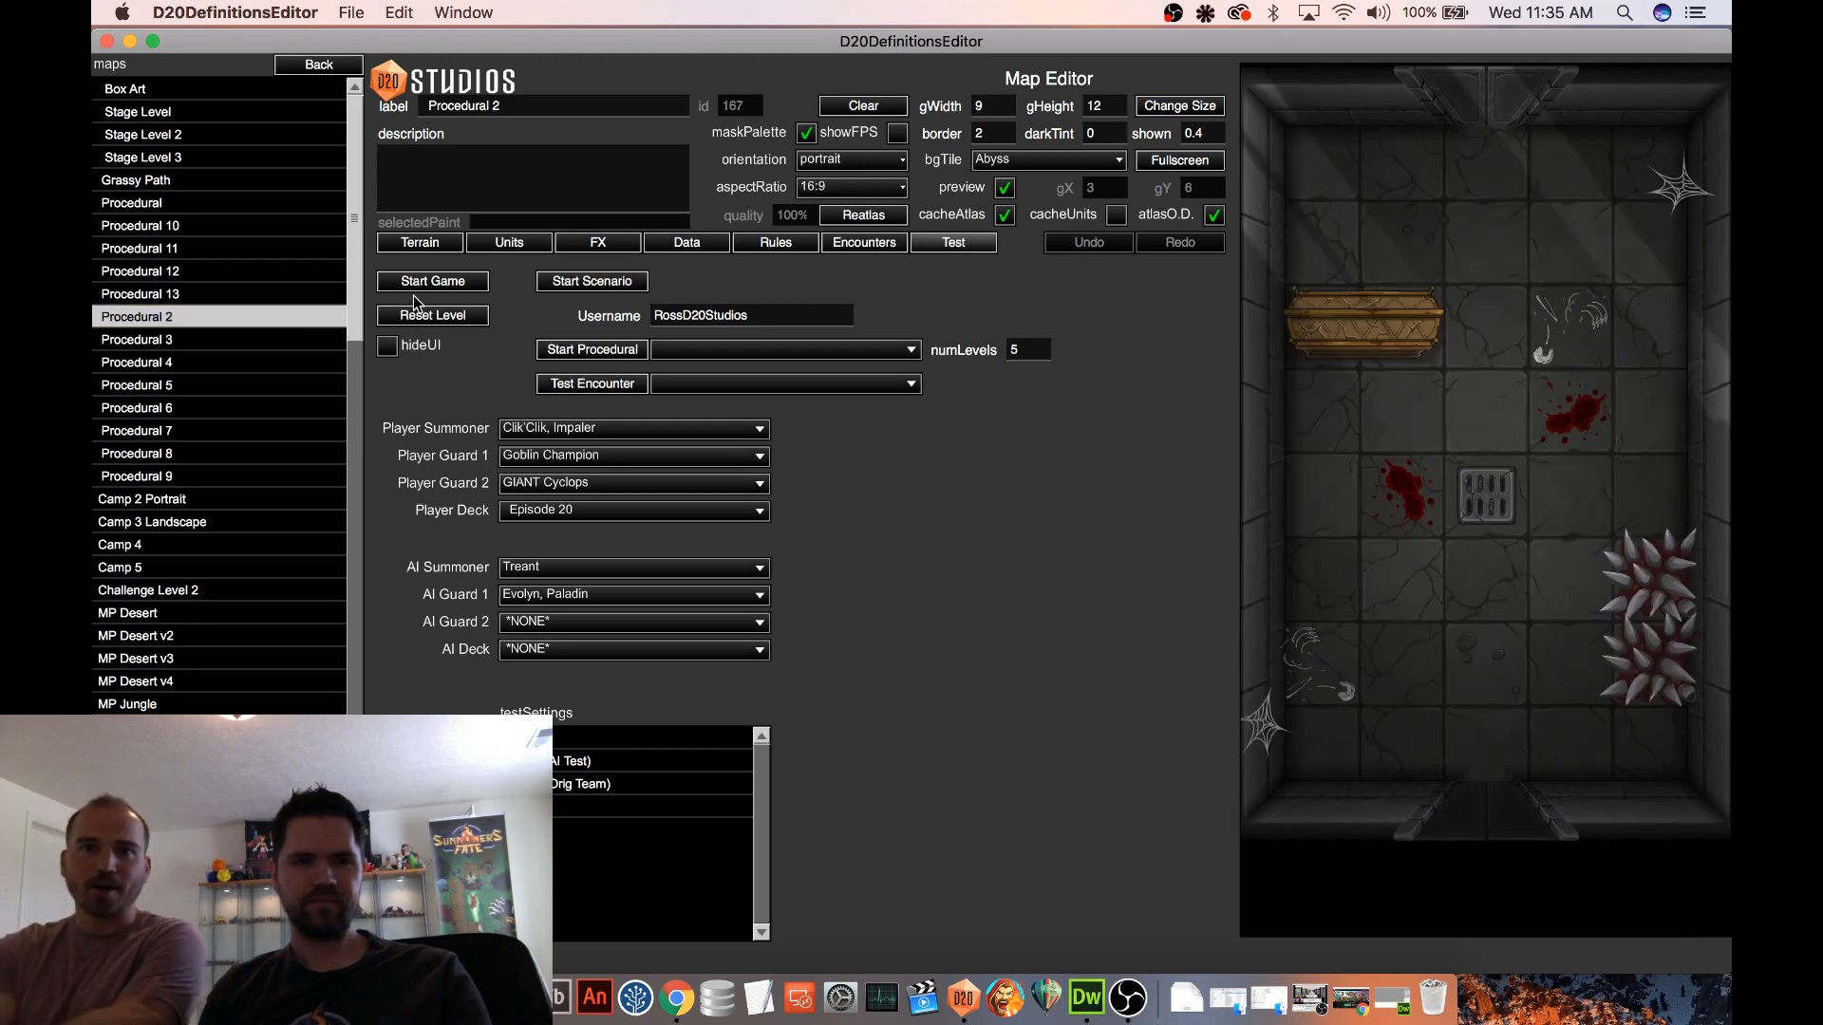
left_click(438, 287)
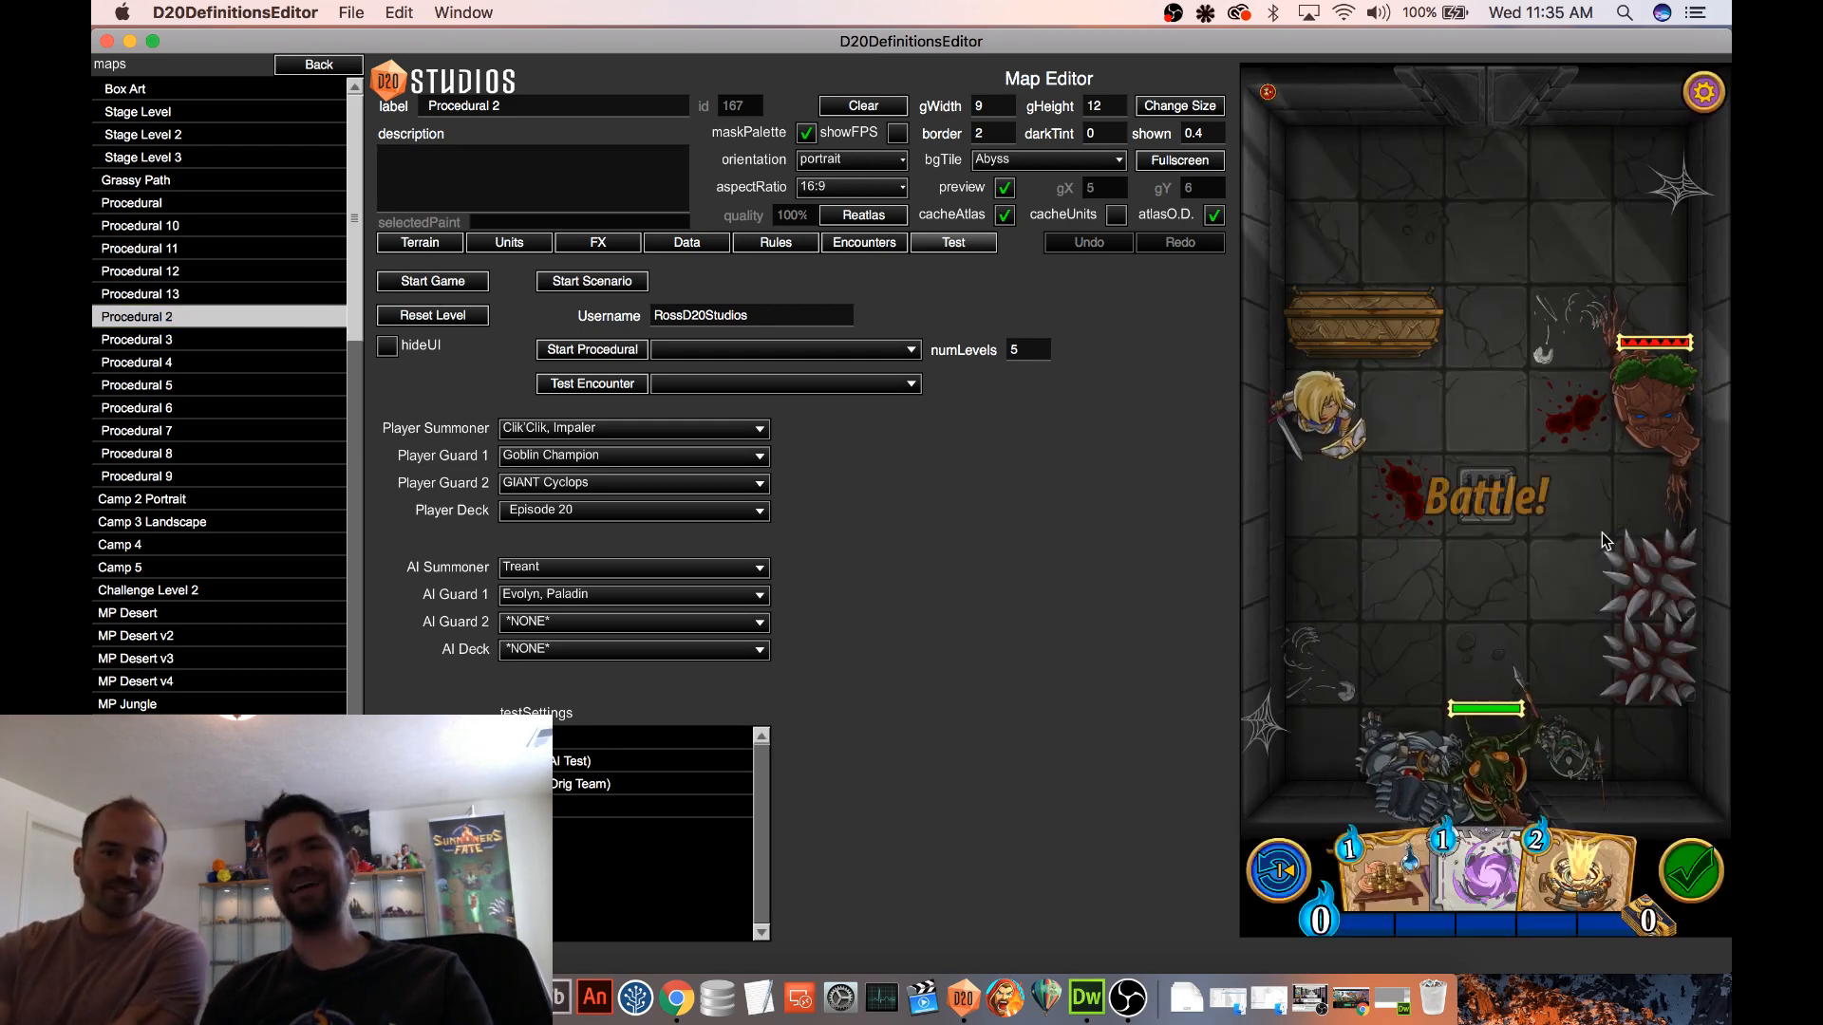
left_click(1637, 390)
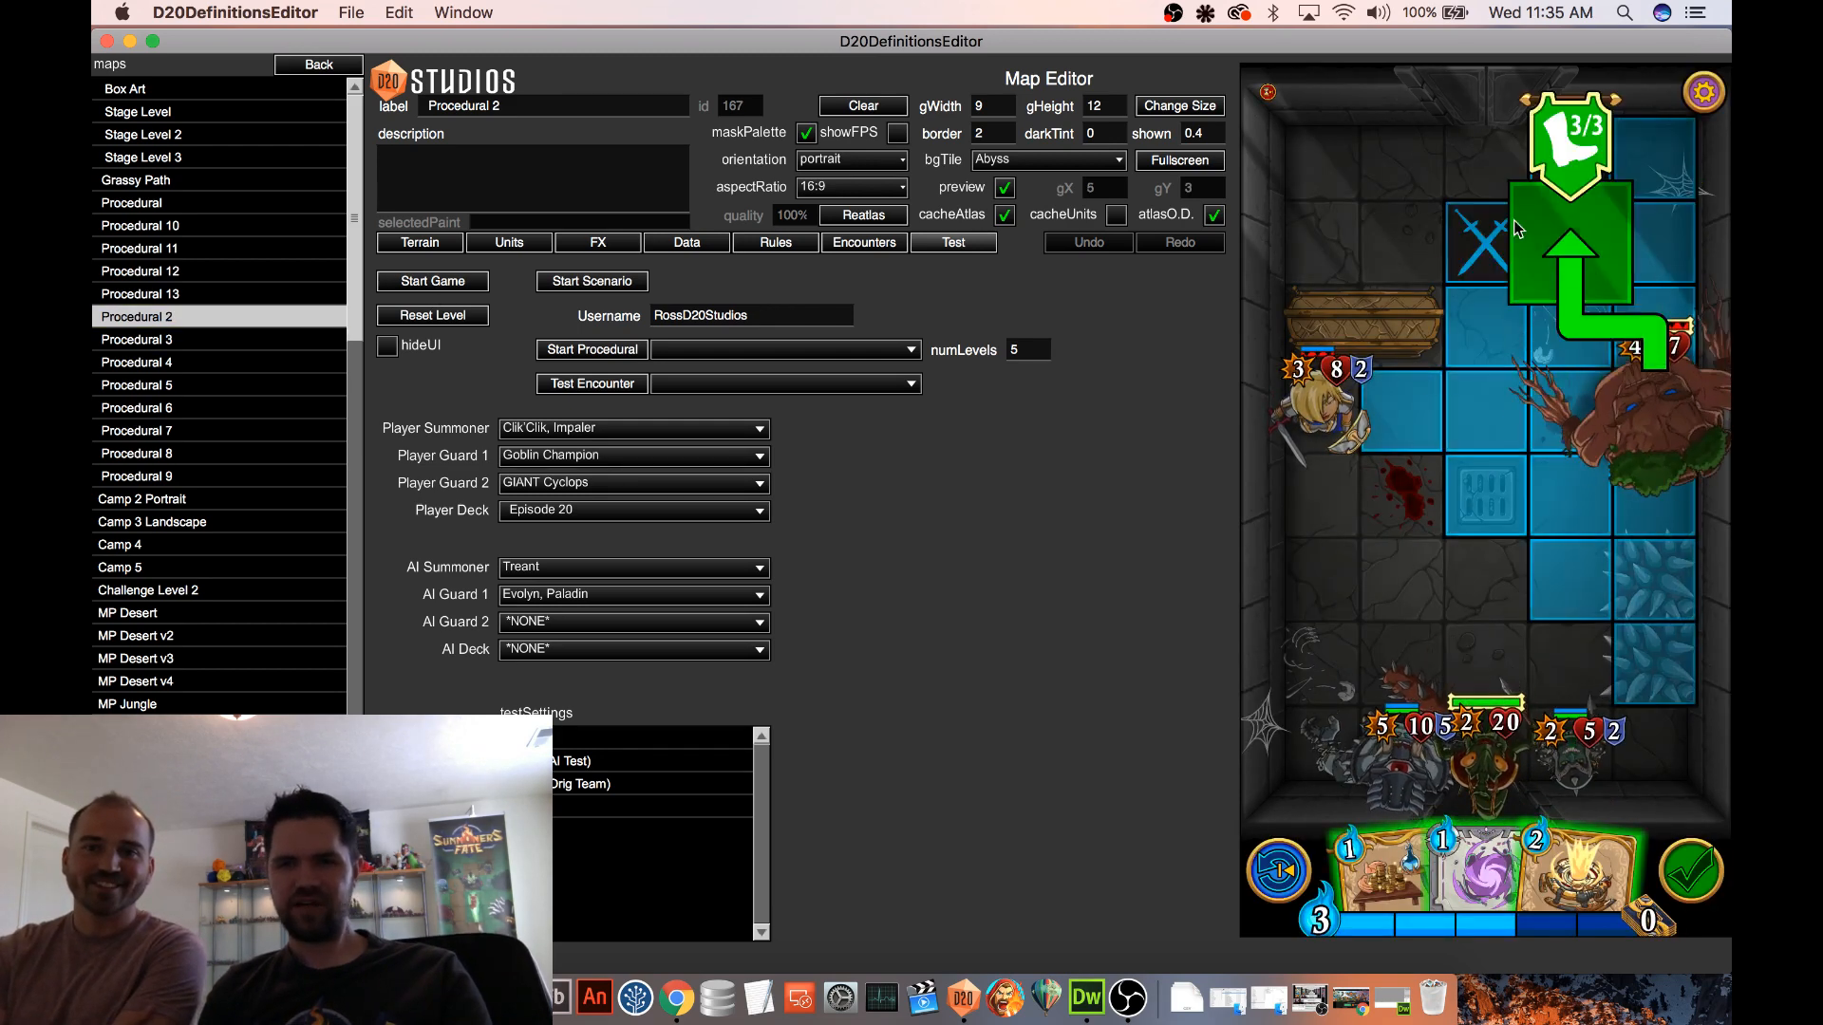
left_click(1566, 266)
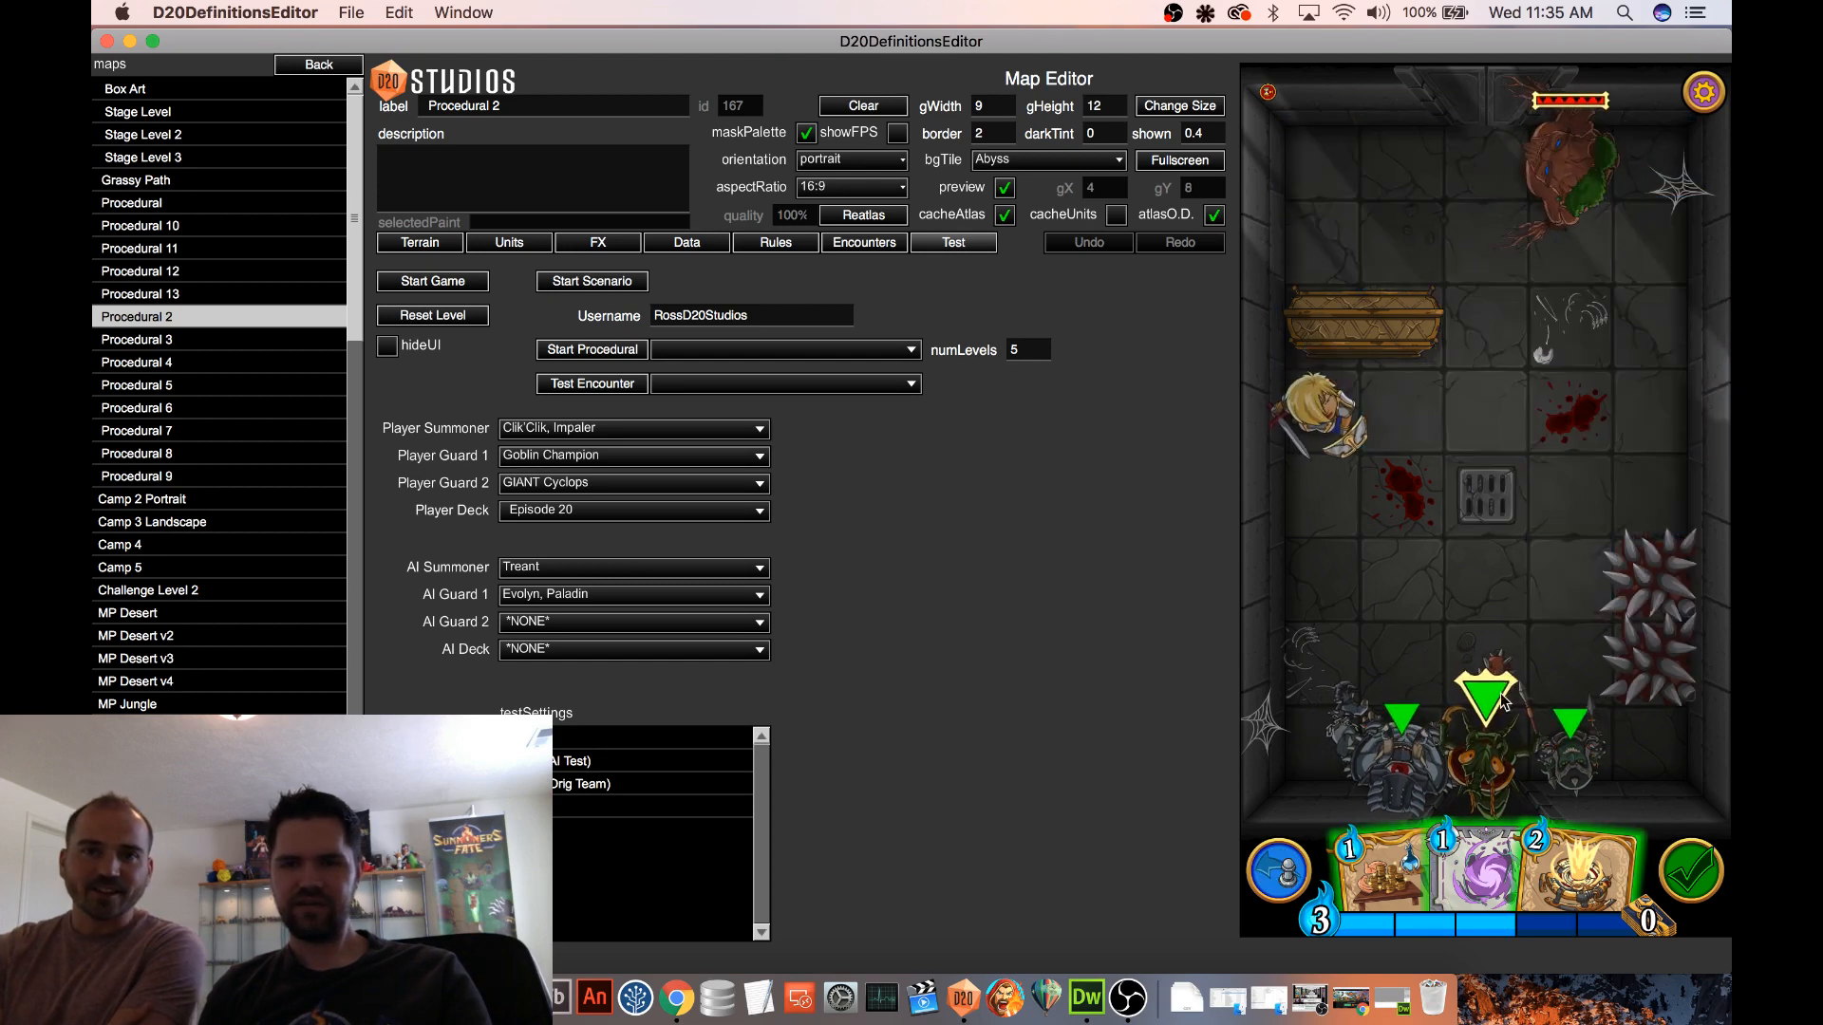
Play Gravity Trap on the lower floor spikes and move the Treant to test the trap's trigger
left_click_drag(1484, 847, 1637, 657)
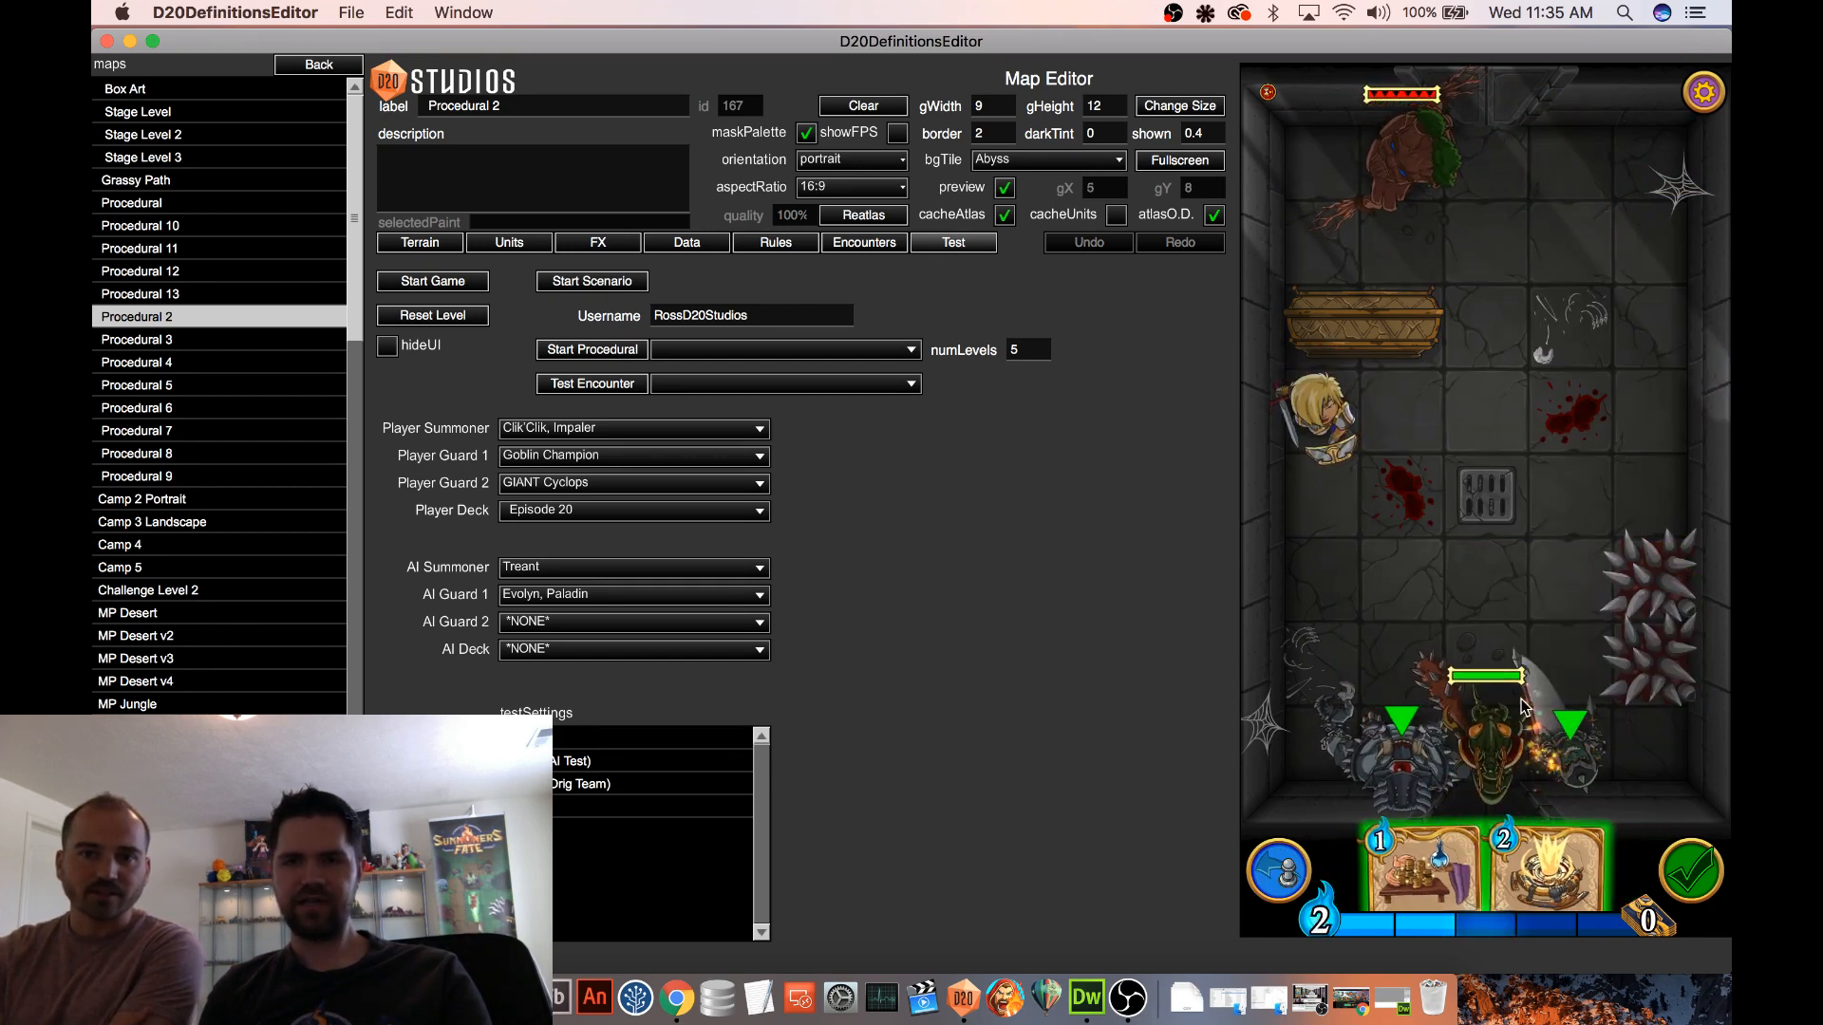
left_click(1403, 152)
left_click(1318, 176)
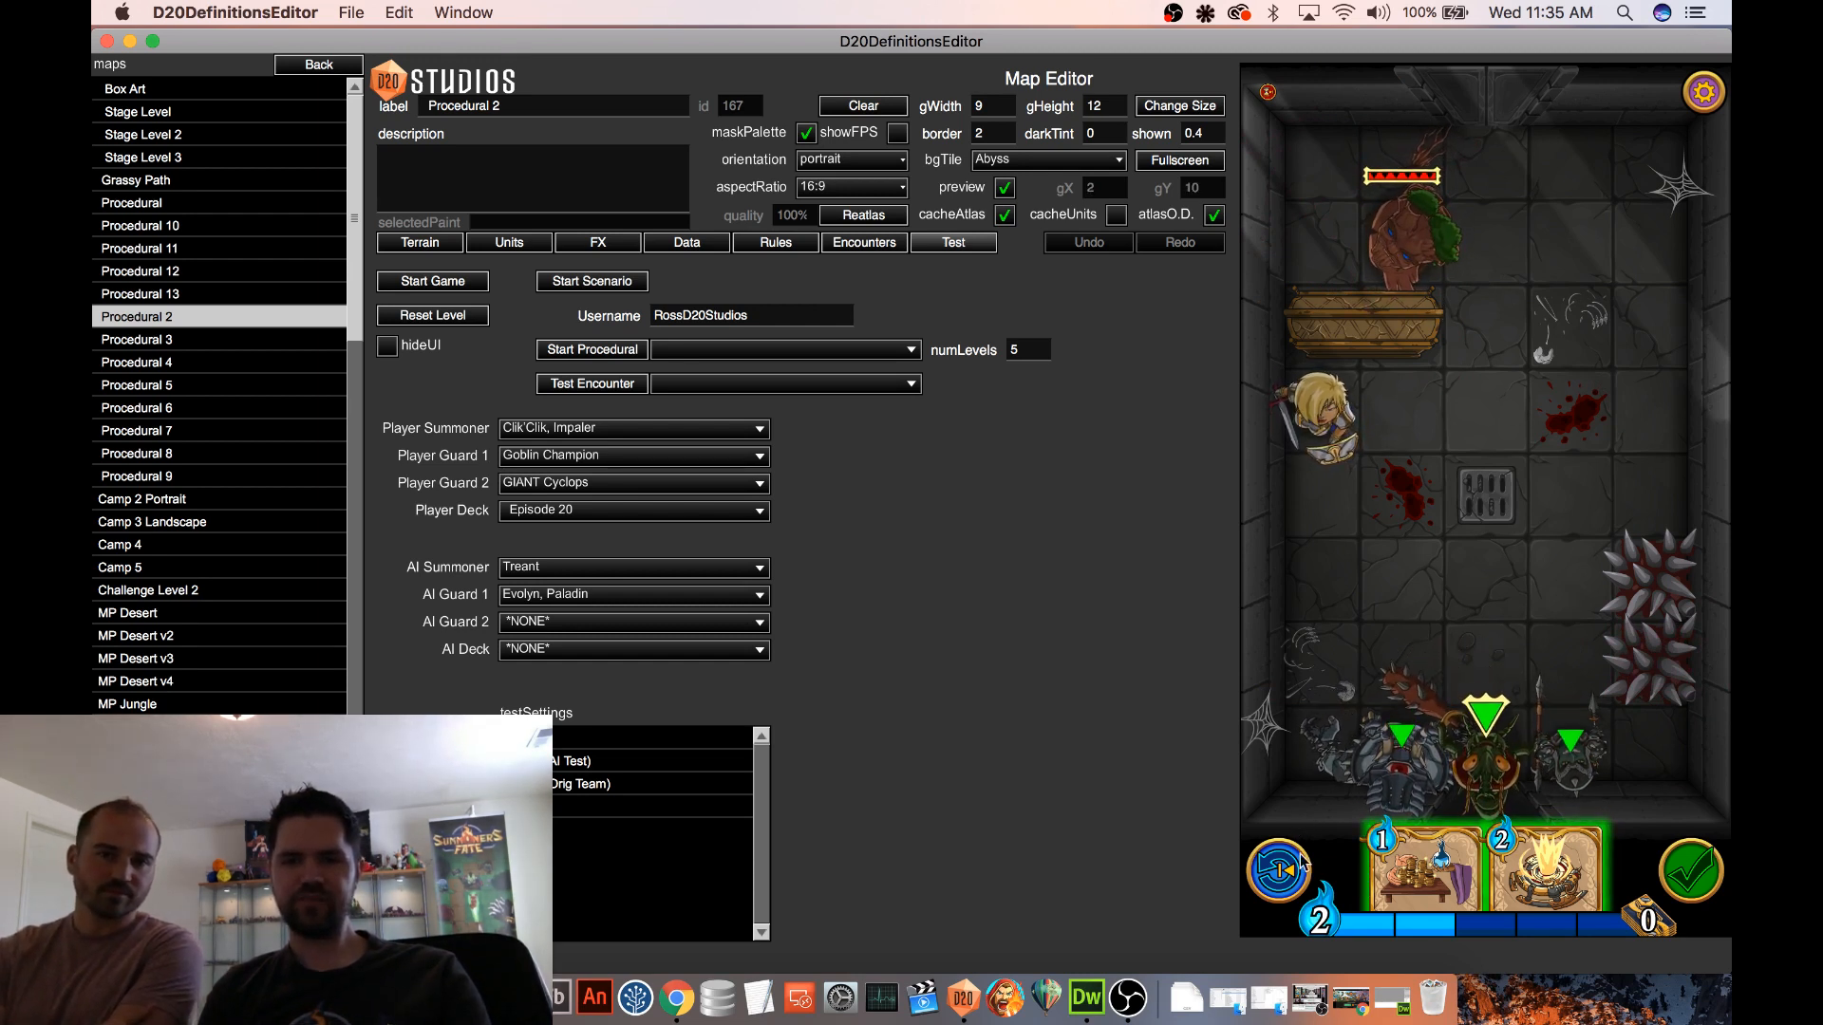
Start a new test game and play Gravity Trap on the tile below the floor grate
left_click(455, 284)
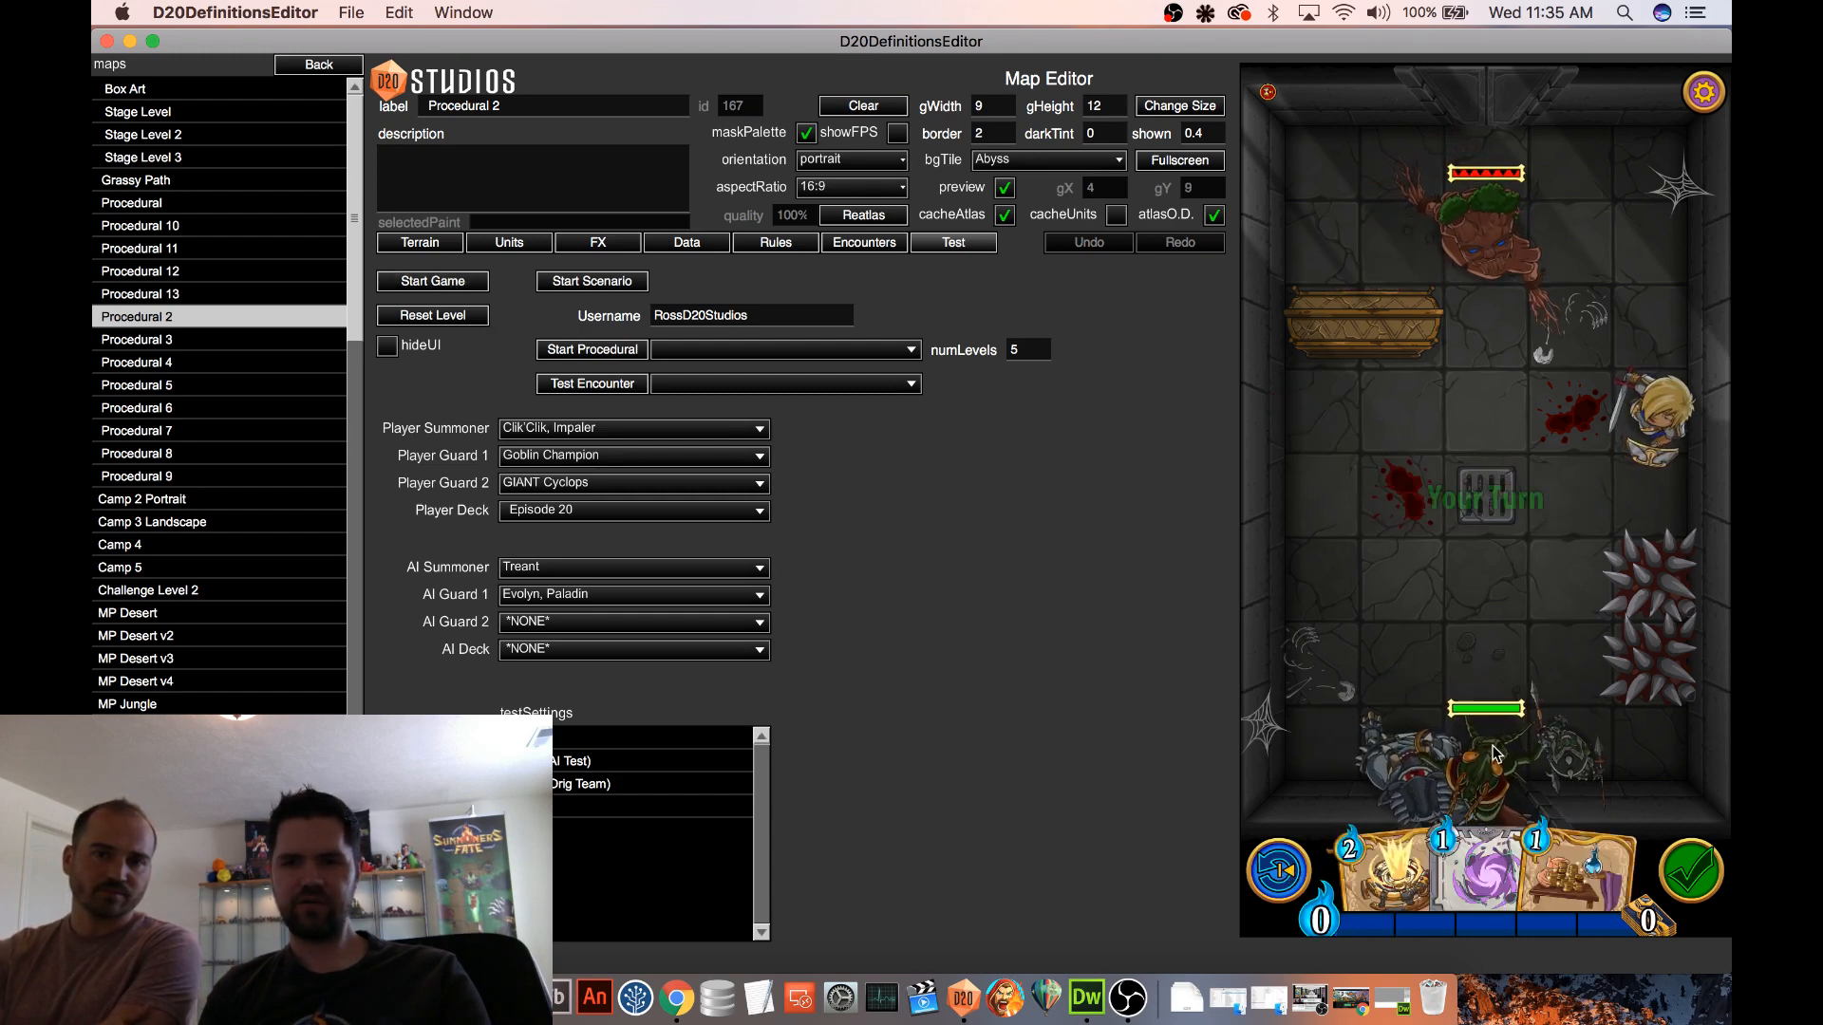
left_click_drag(1481, 866, 1503, 609)
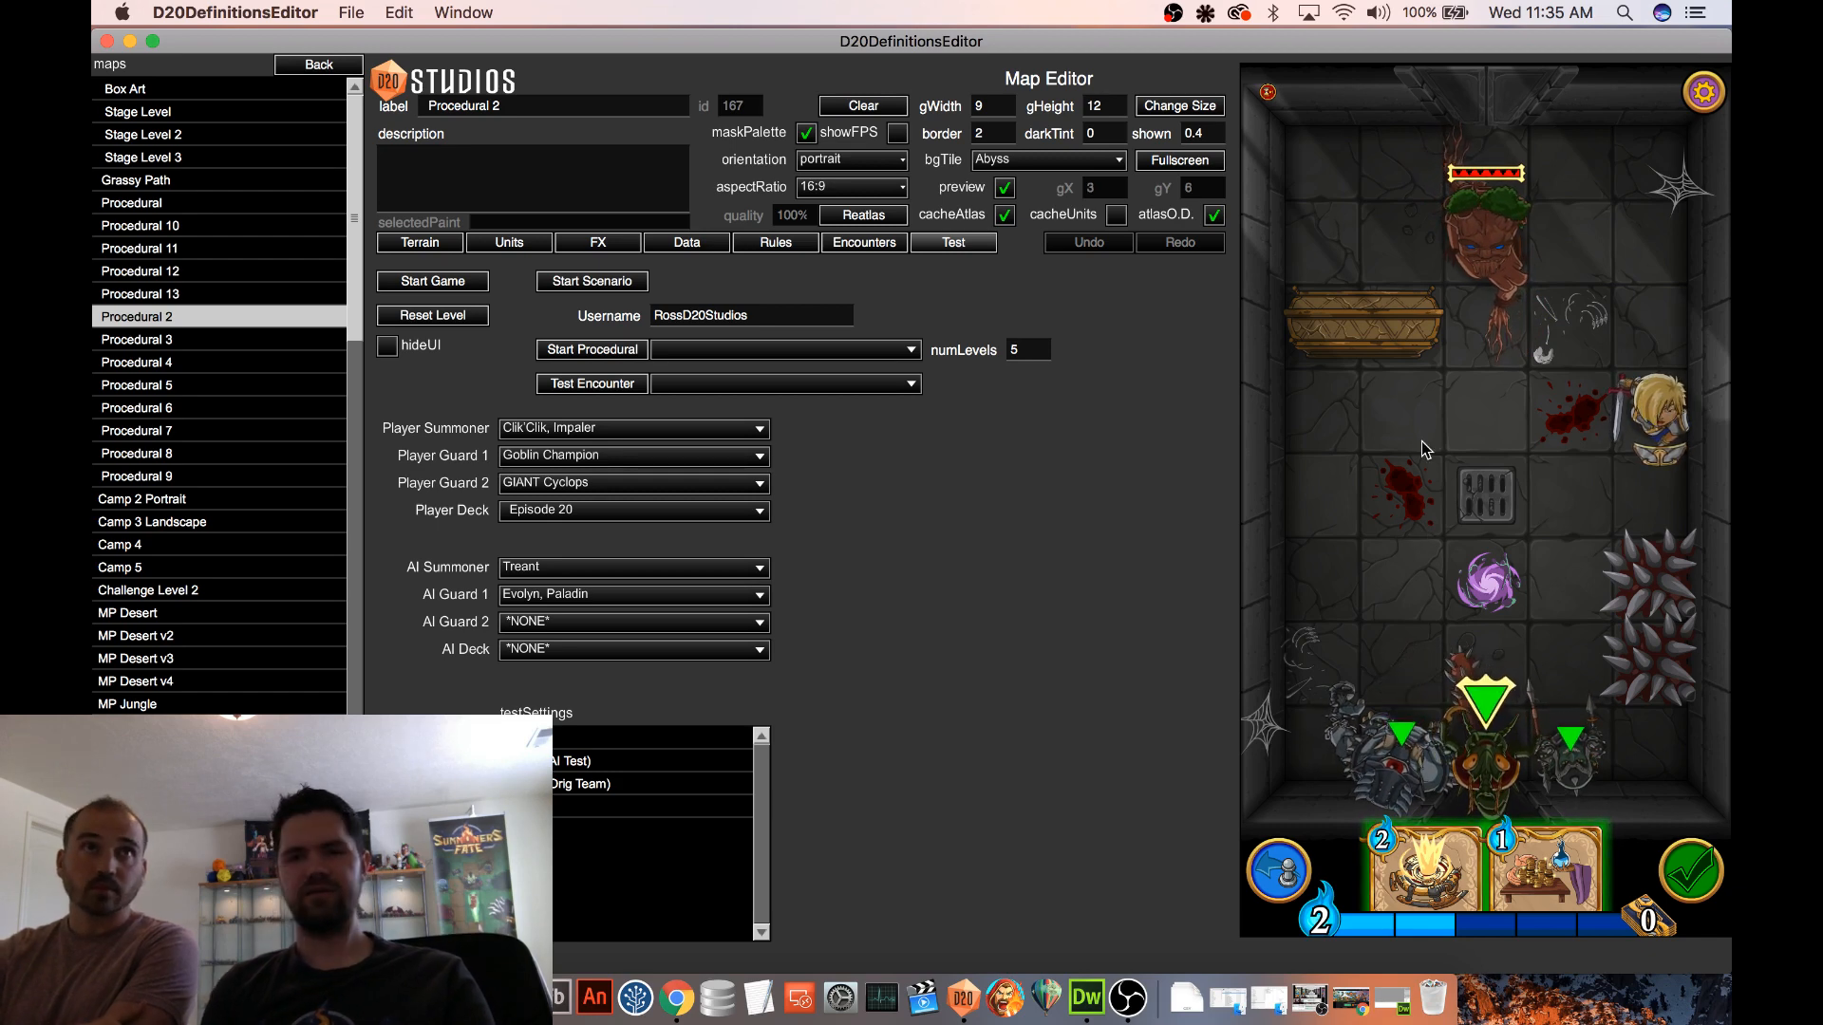
Place two Dungeon Block walls in a row beside the coffin, removing the extra third block
left_click(420, 242)
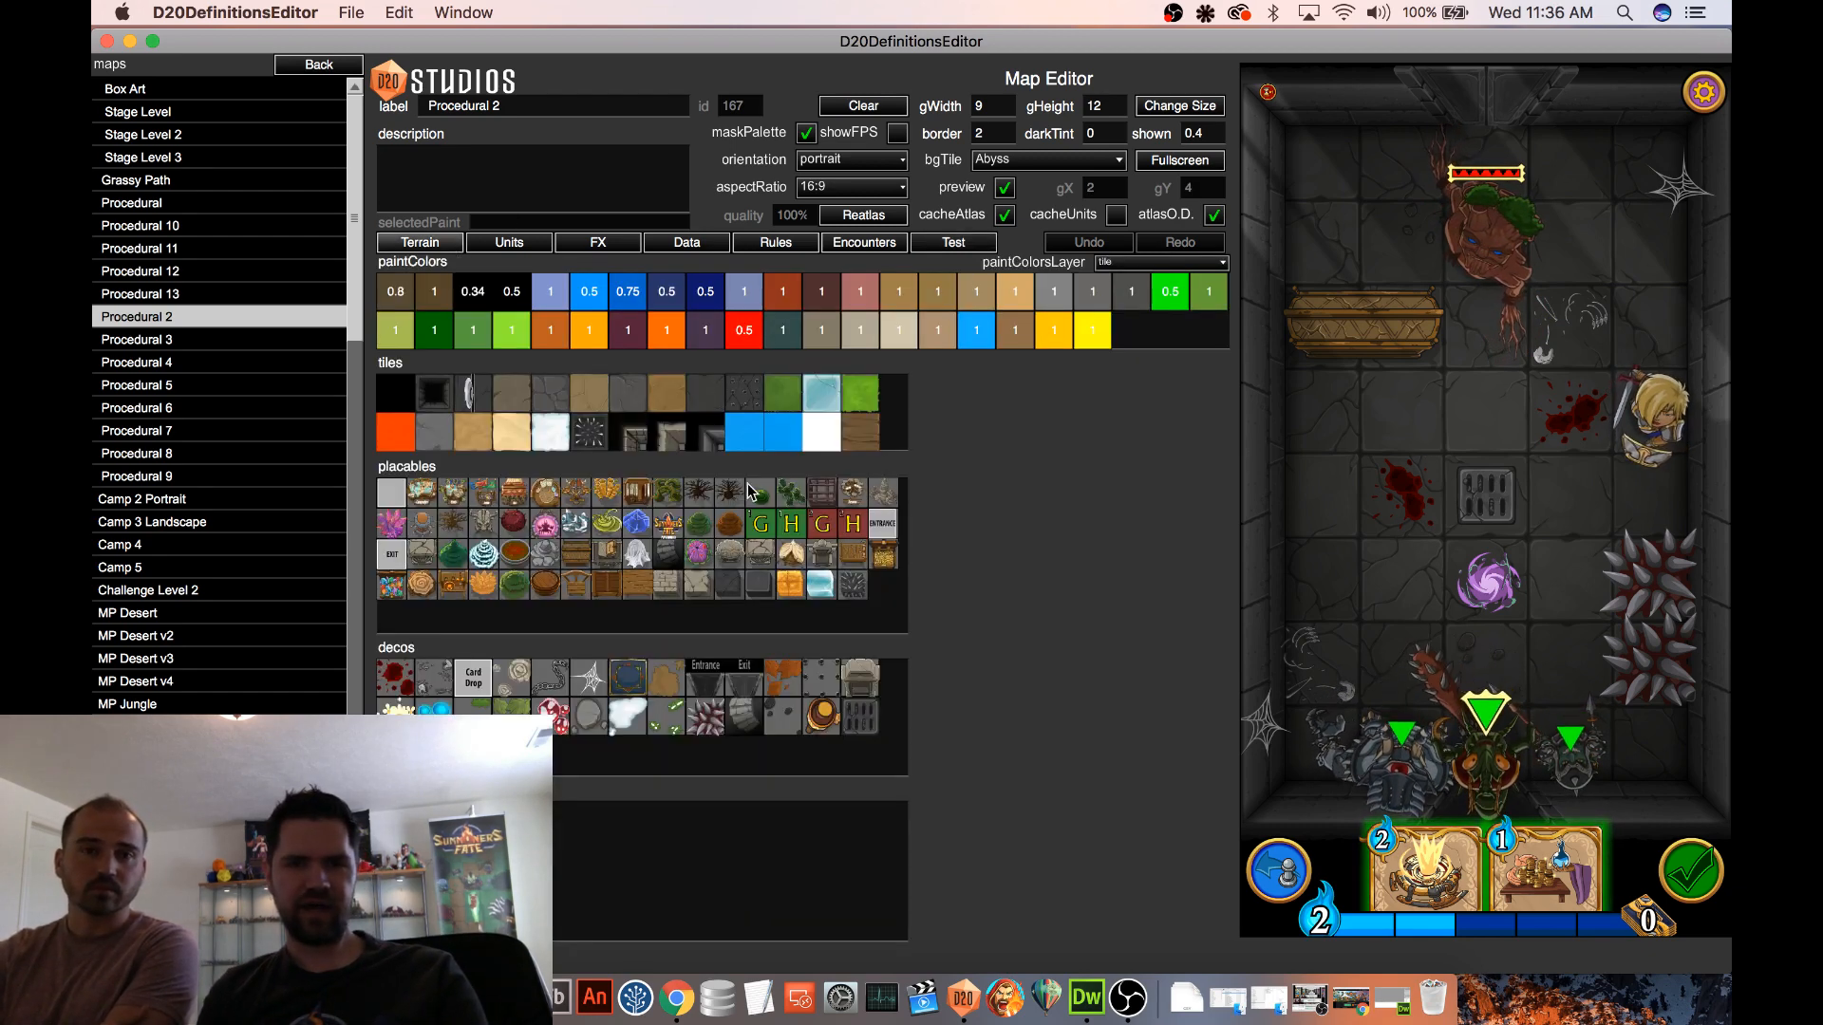
left_click(760, 584)
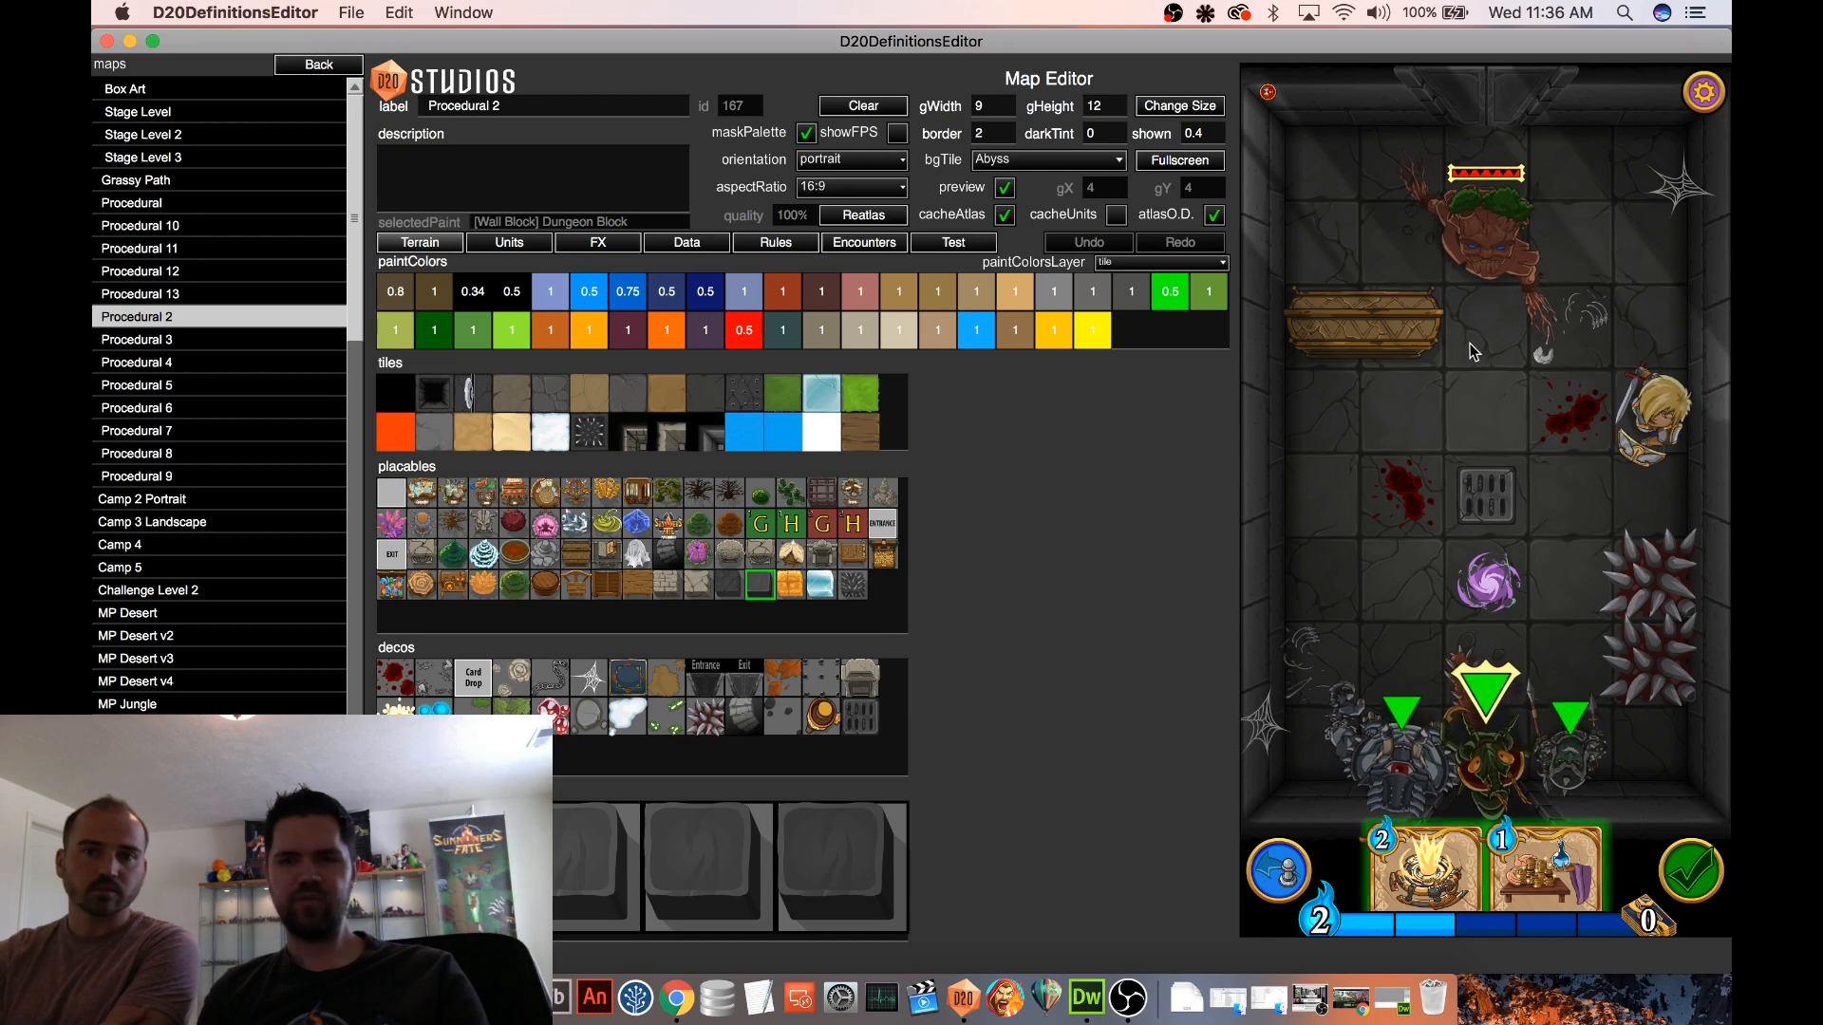
left_click(1478, 350)
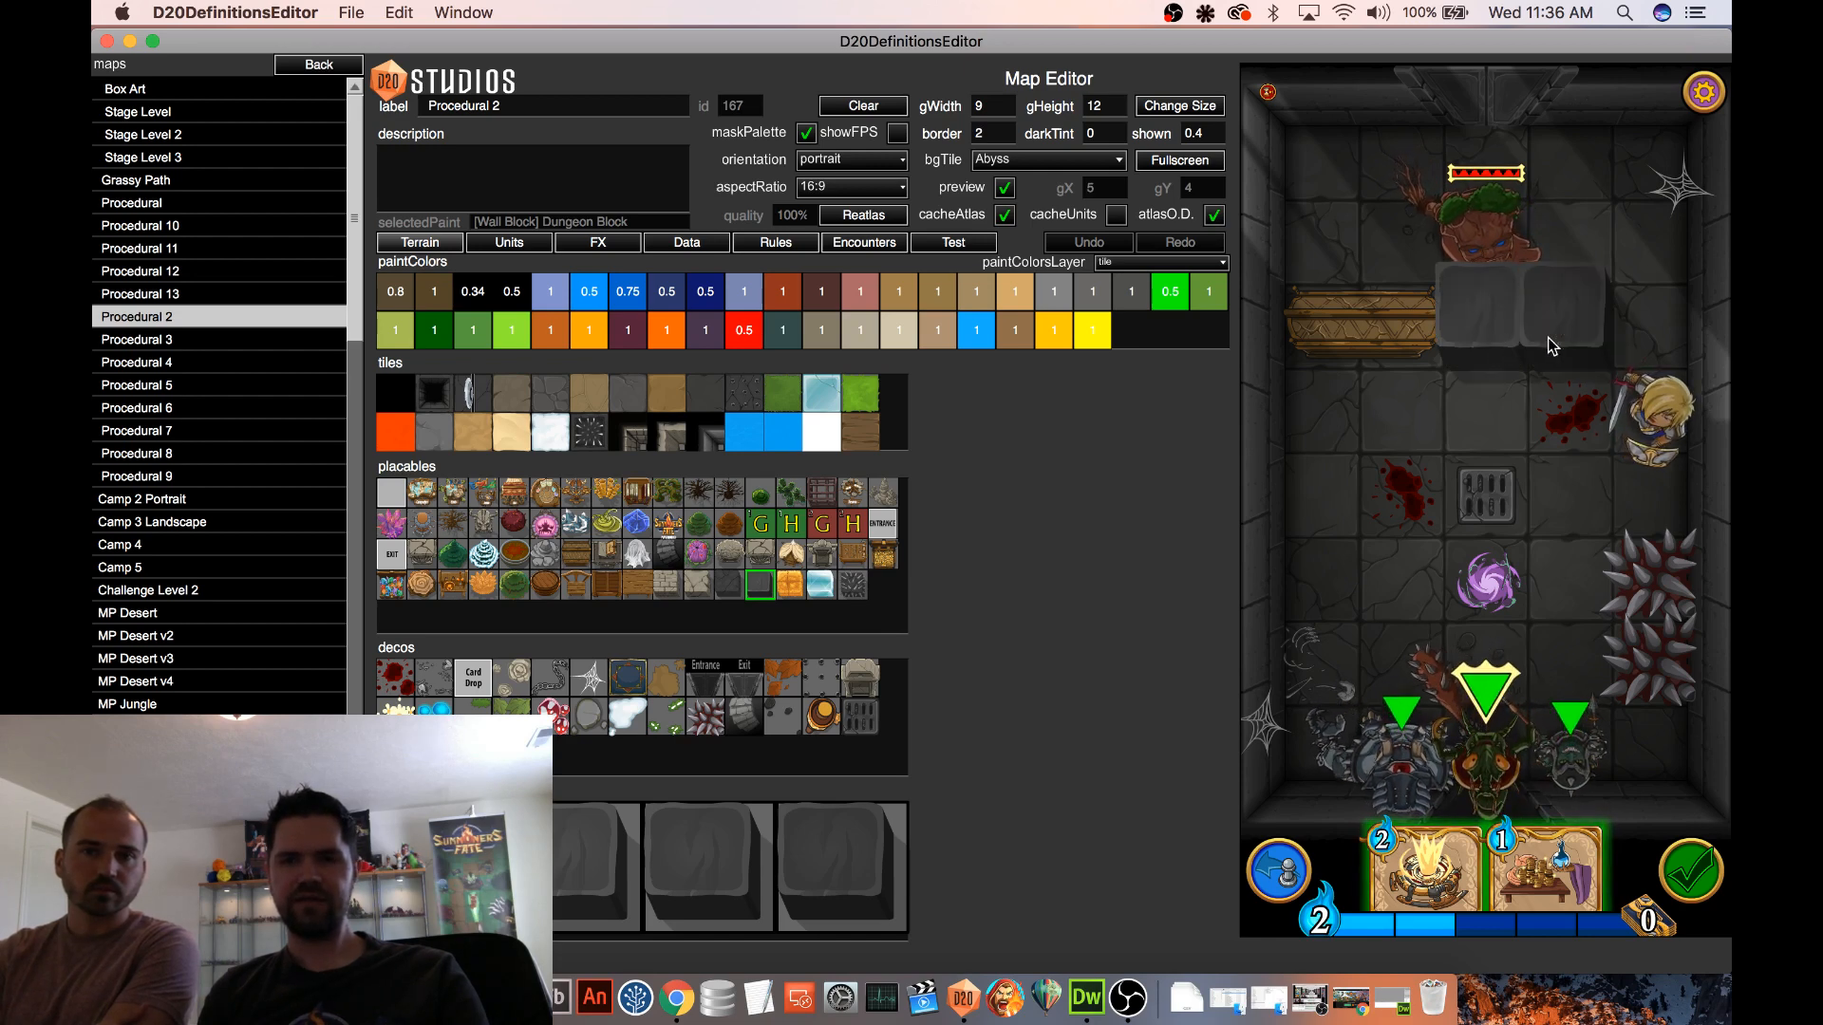
left_click(1618, 334)
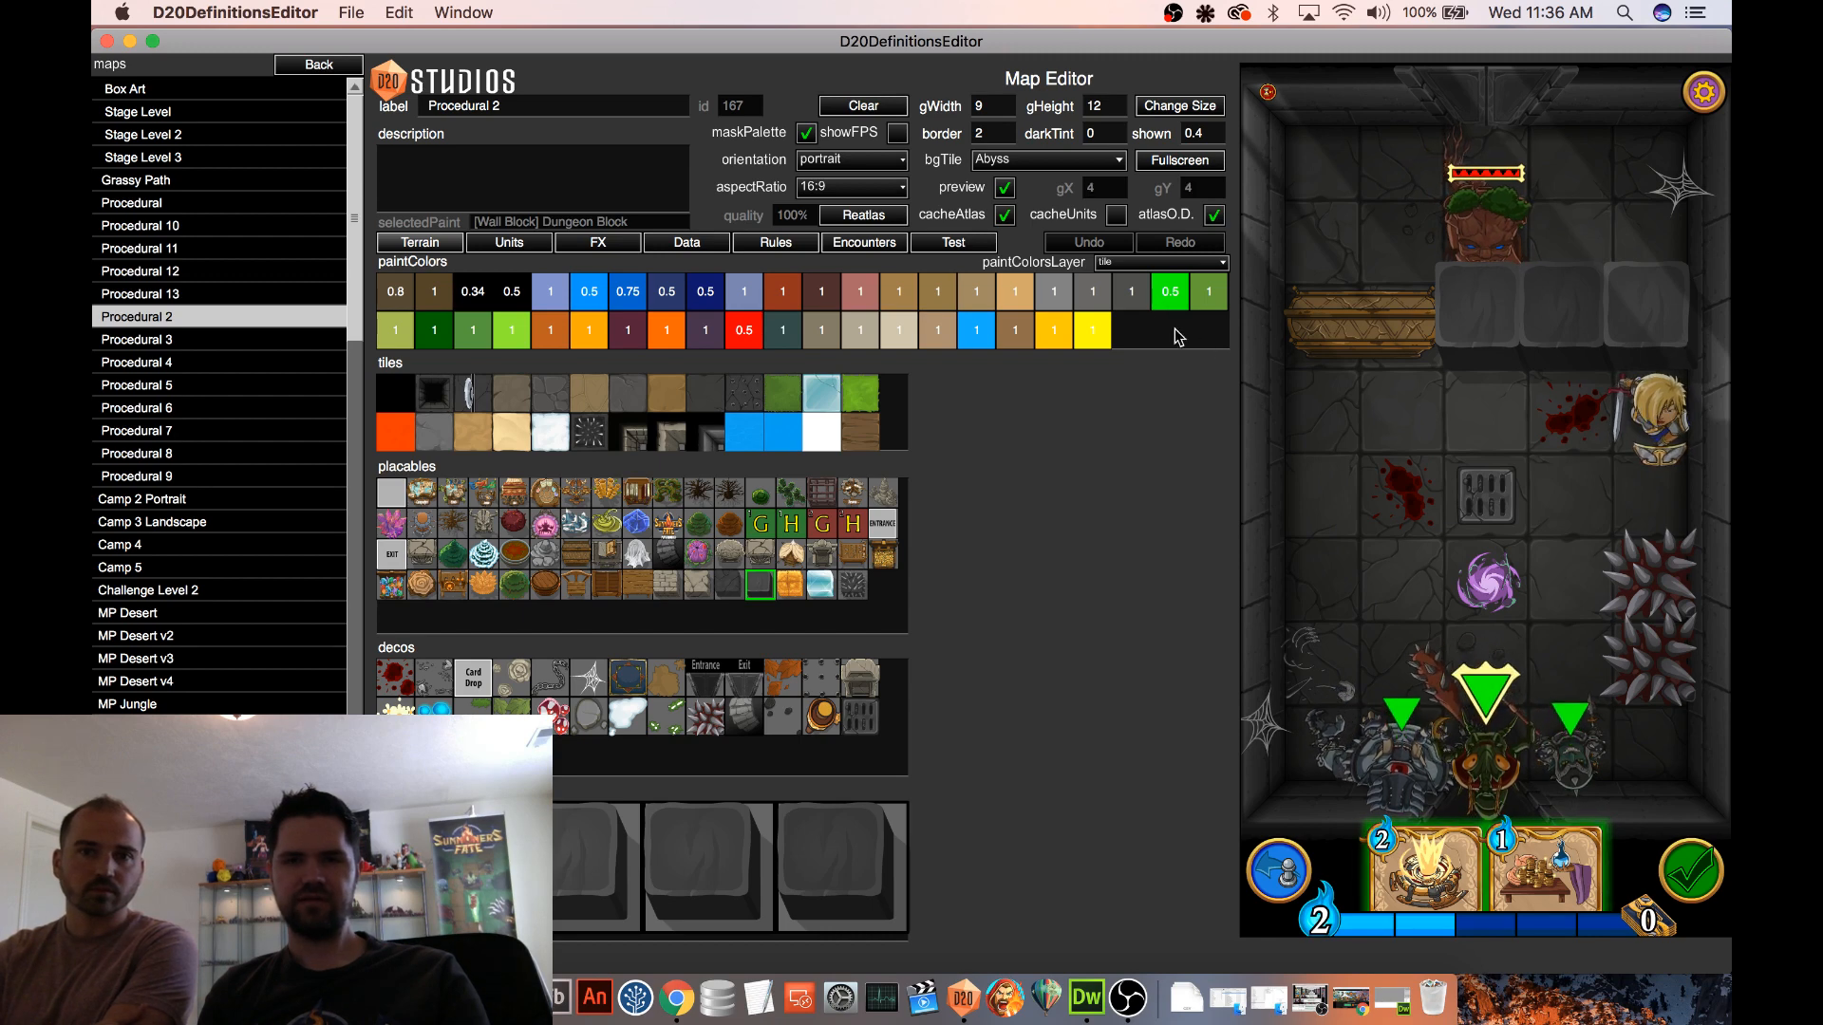
left_click(1630, 335)
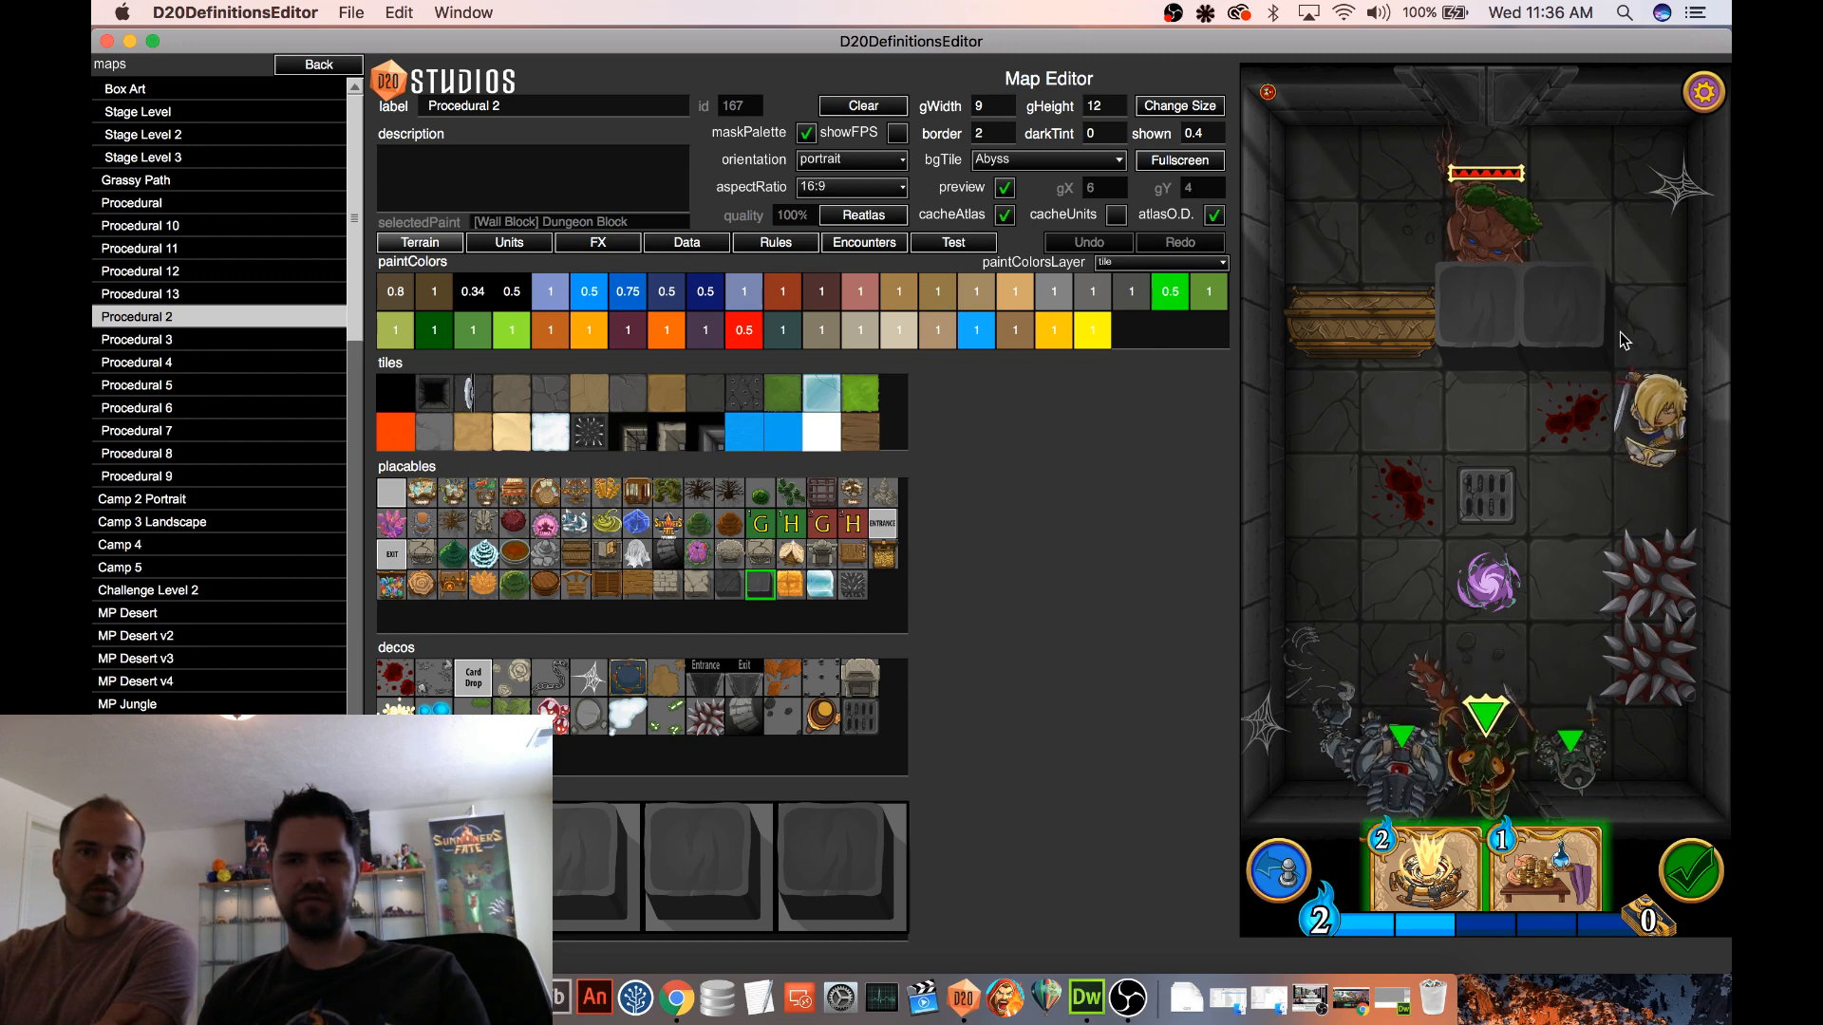
left_click(957, 245)
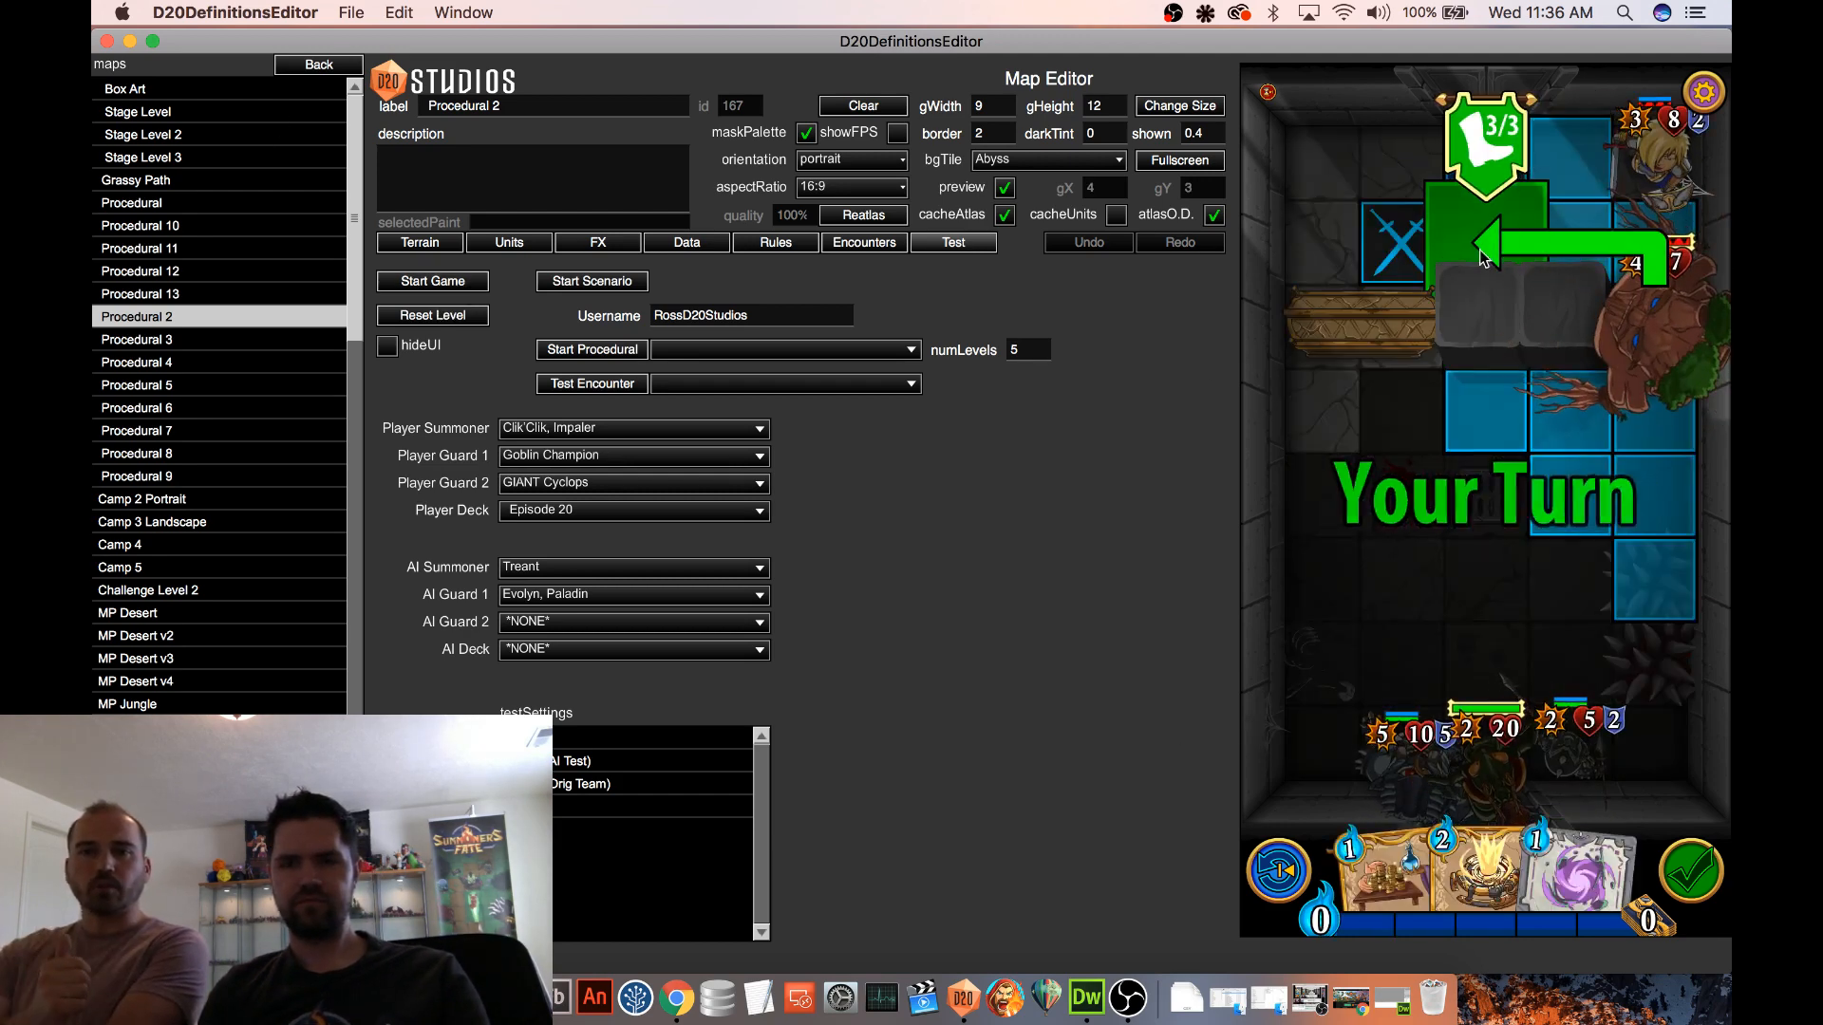
Replace the two wall blocks beside the coffin with Spiked Blocks and play Gravity Trap below the floor grate
left_click(419, 242)
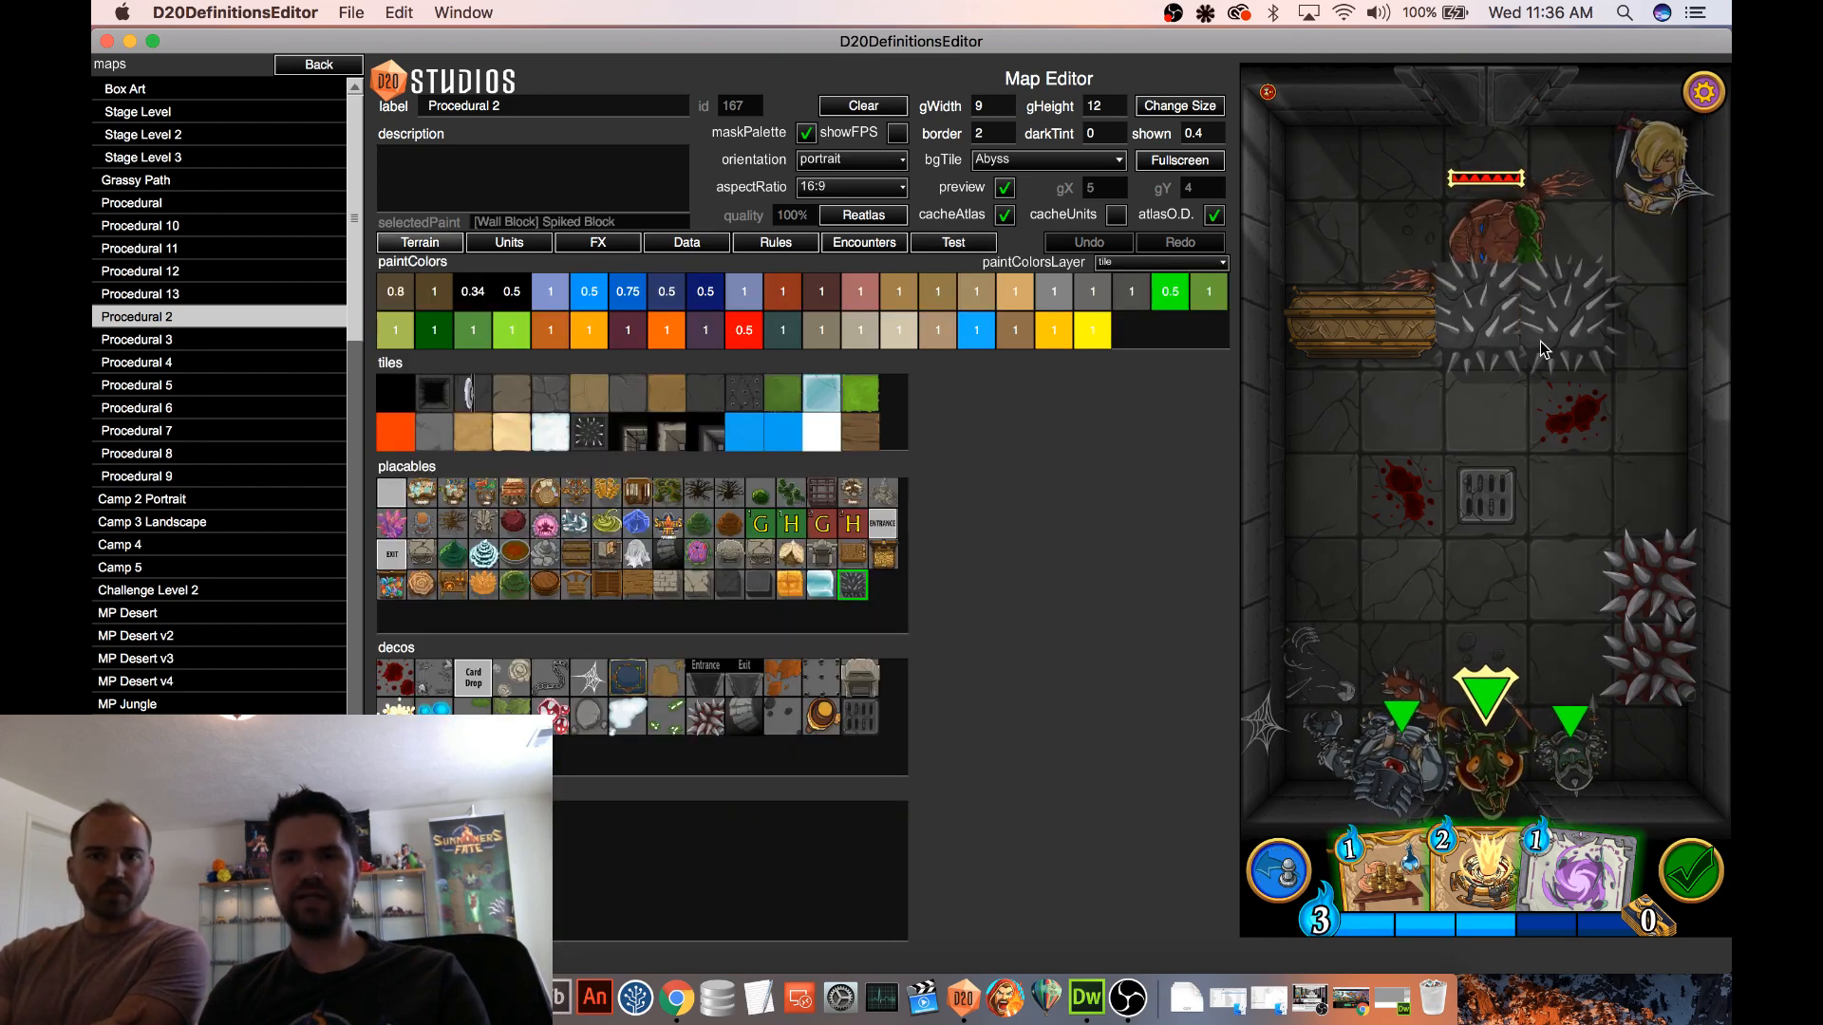
left_click(954, 244)
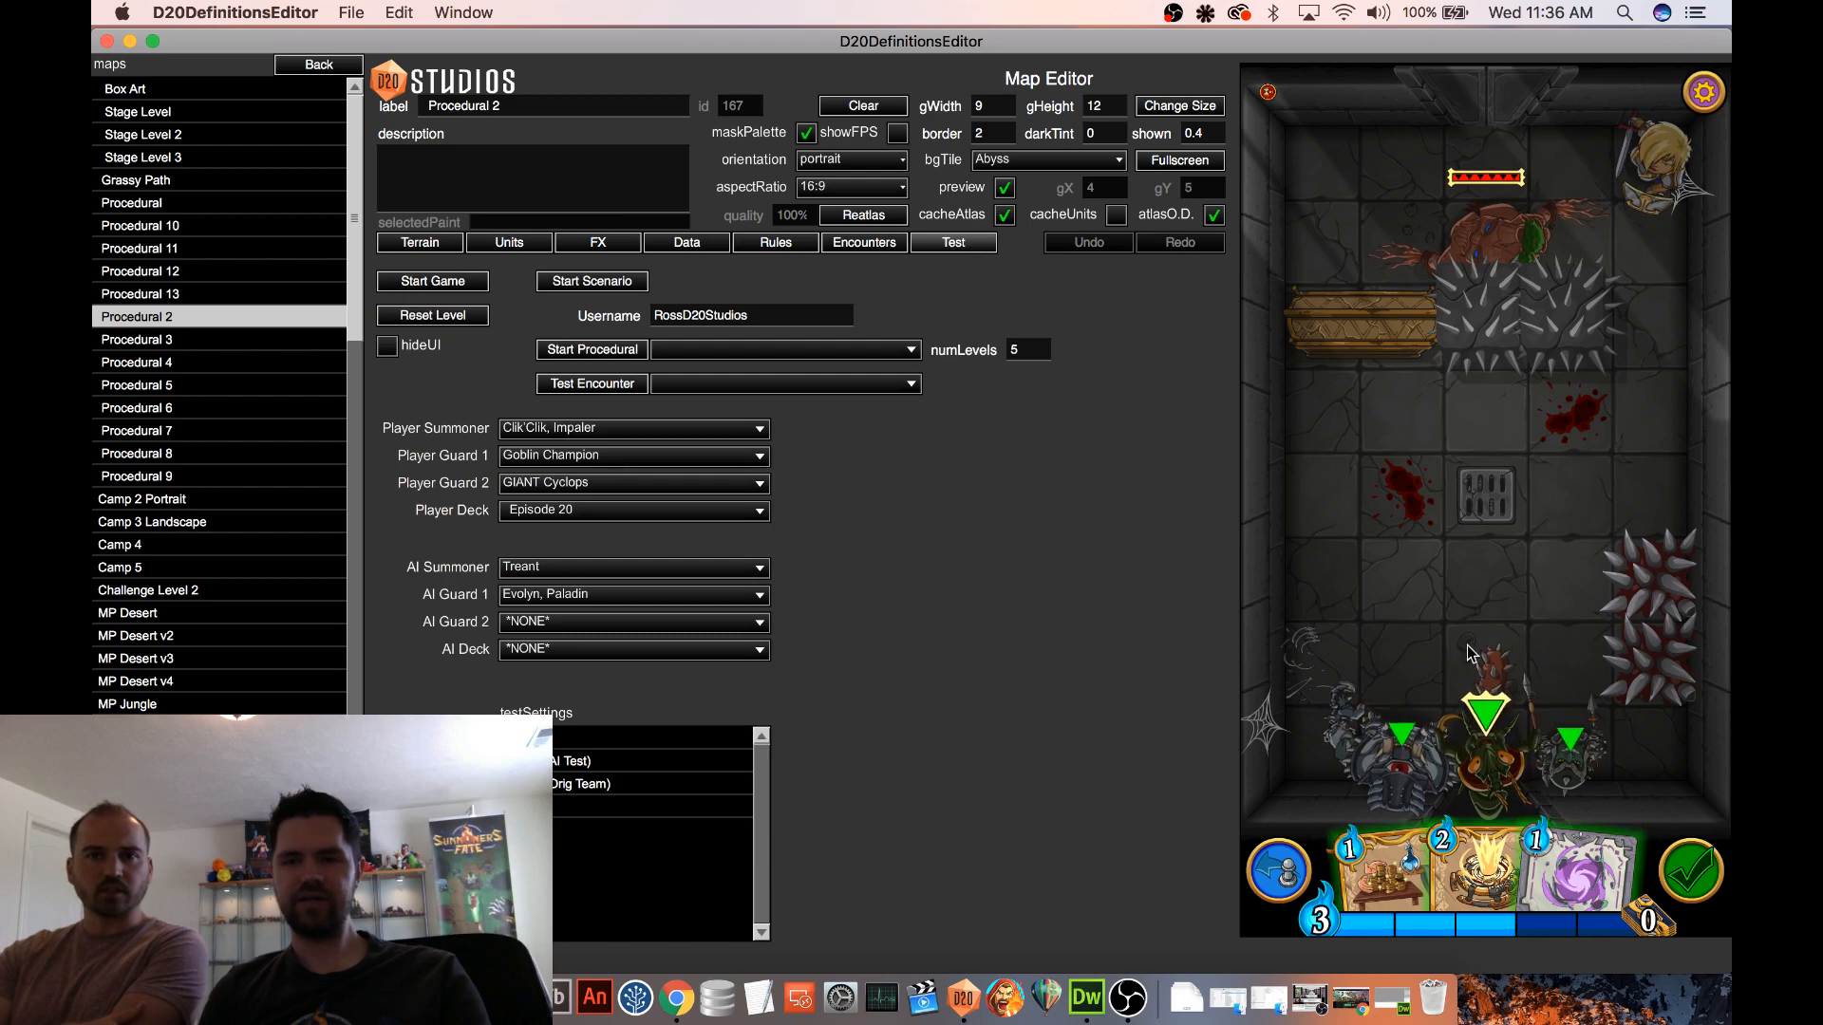
left_click_drag(1589, 883, 1517, 561)
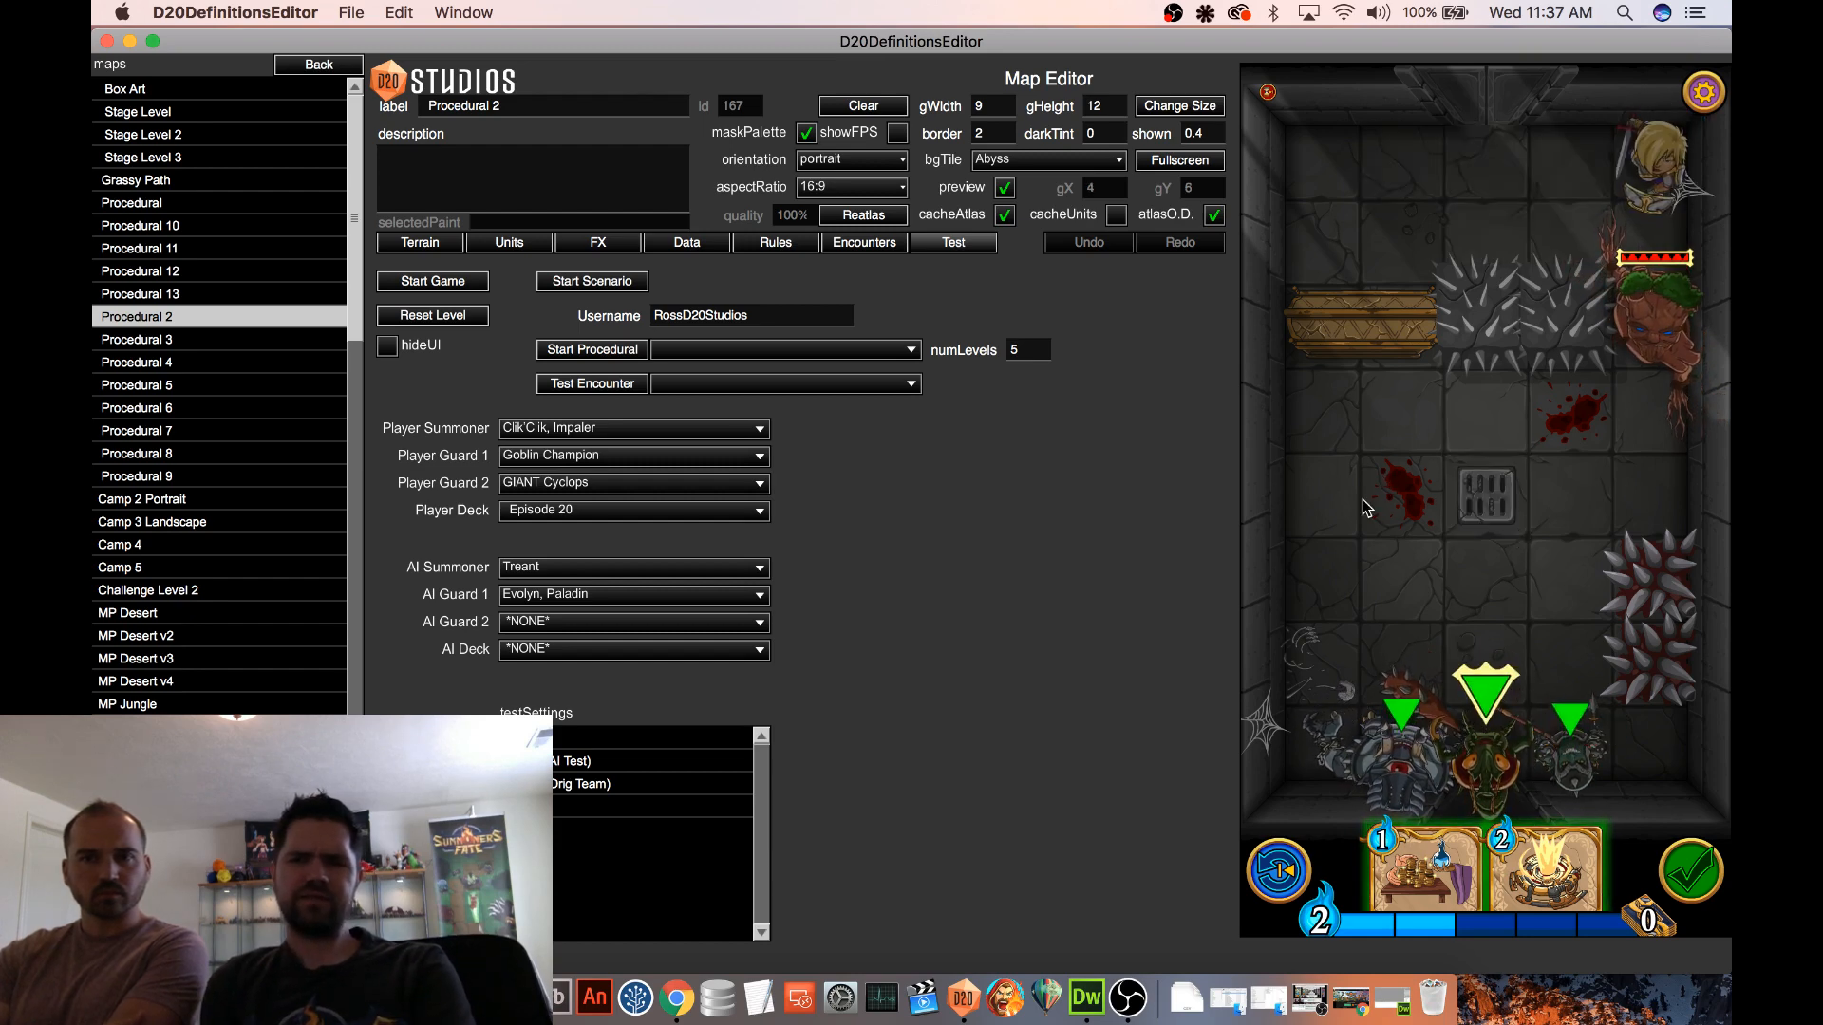
Move the Treant below the Spiked Blocks, attack it with the 5-power guard, and undo the attack
left_click(1595, 393)
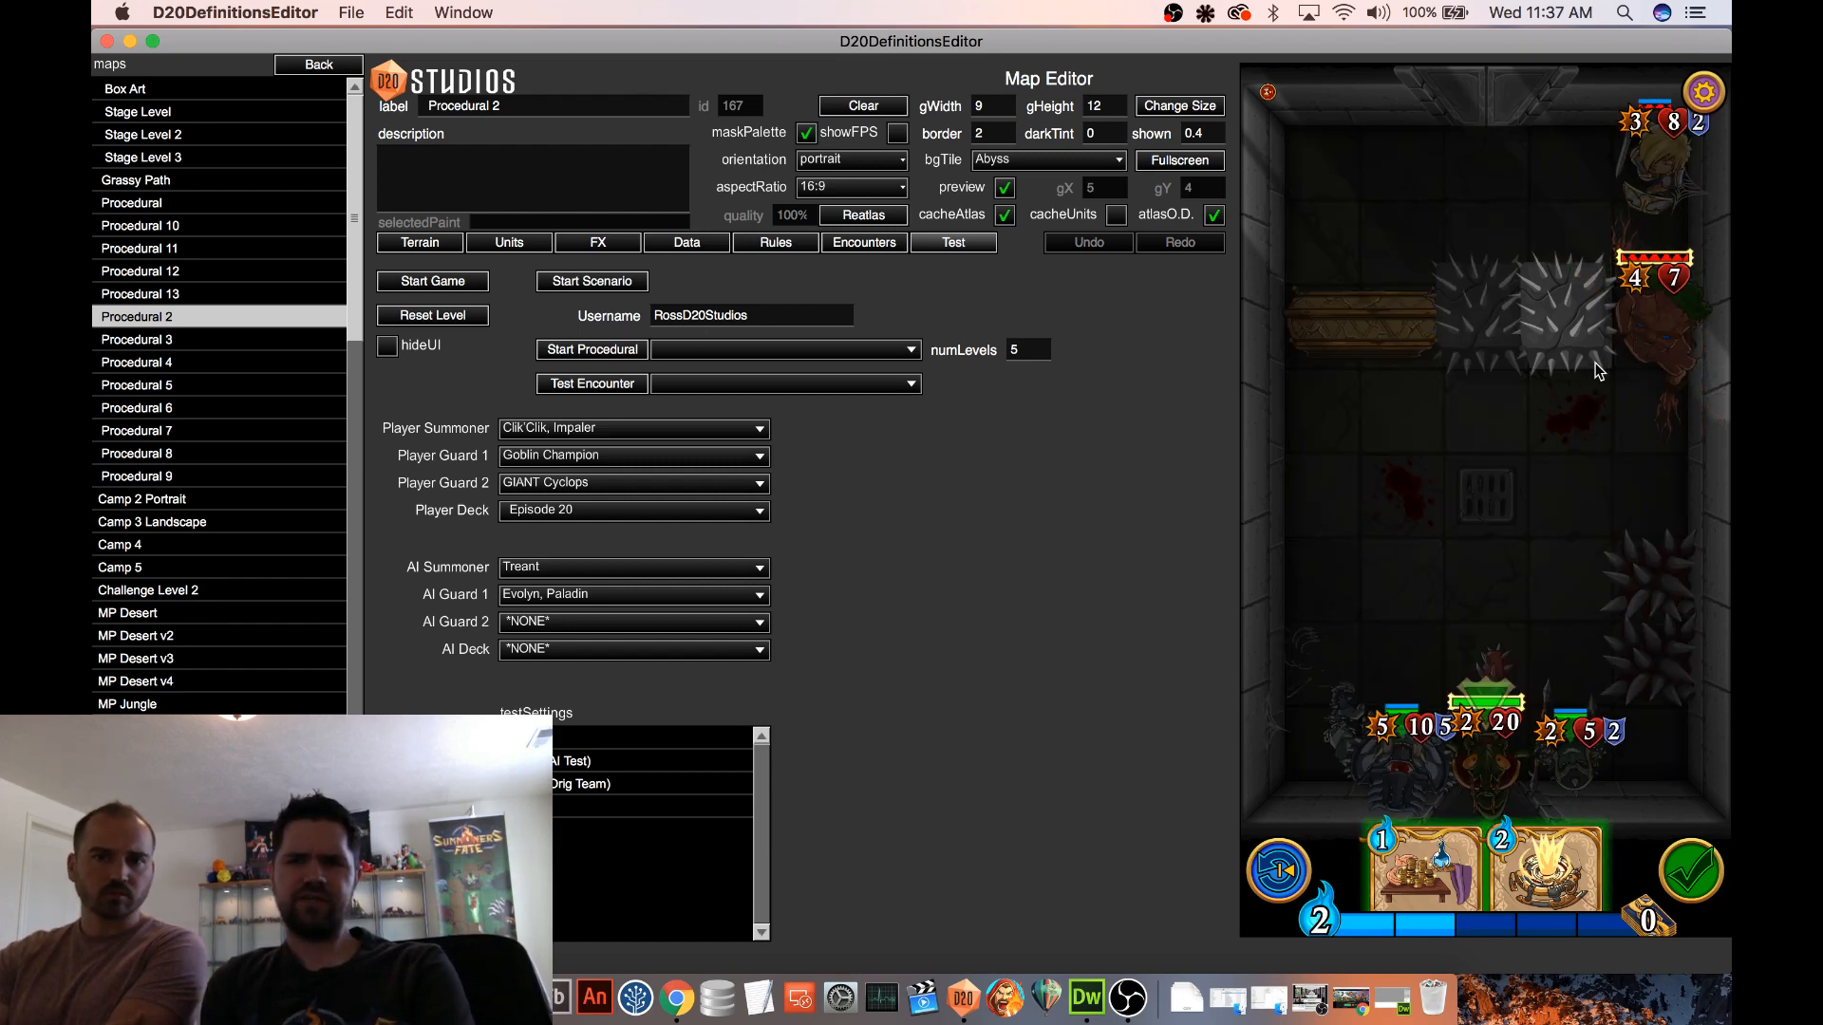
left_click(1595, 393)
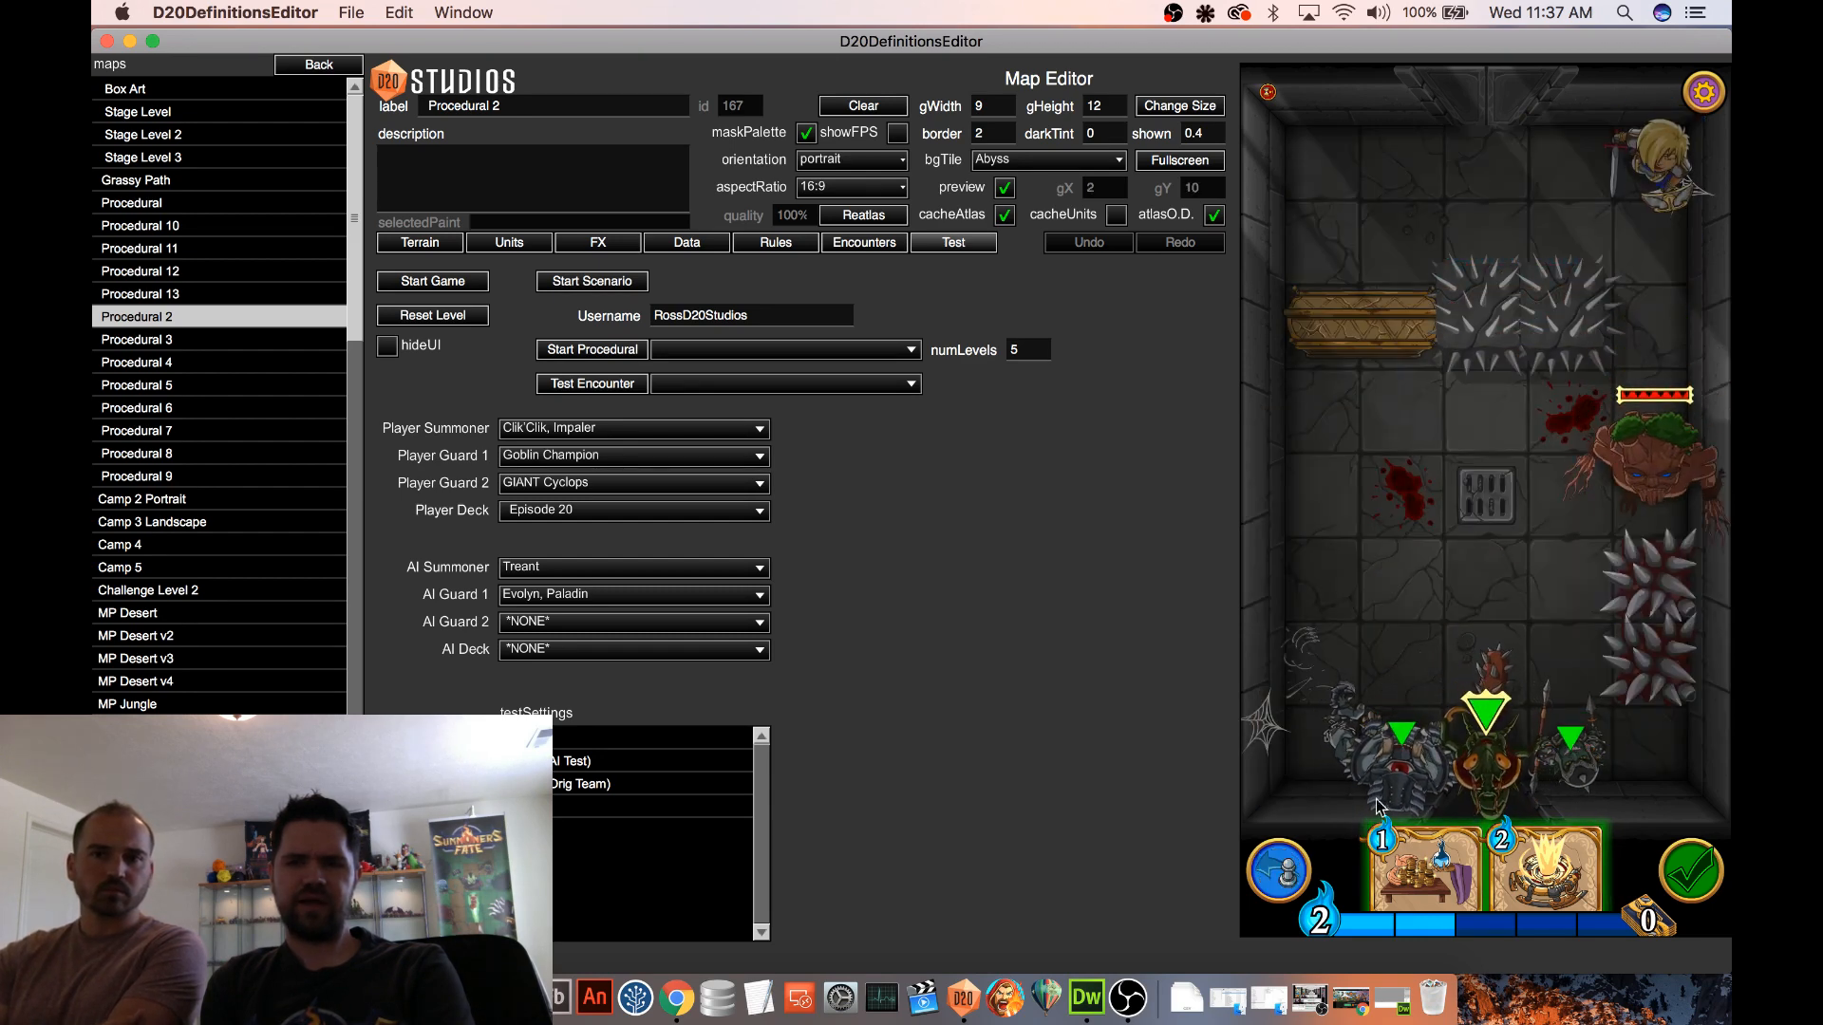
left_click_drag(1397, 767, 1586, 513)
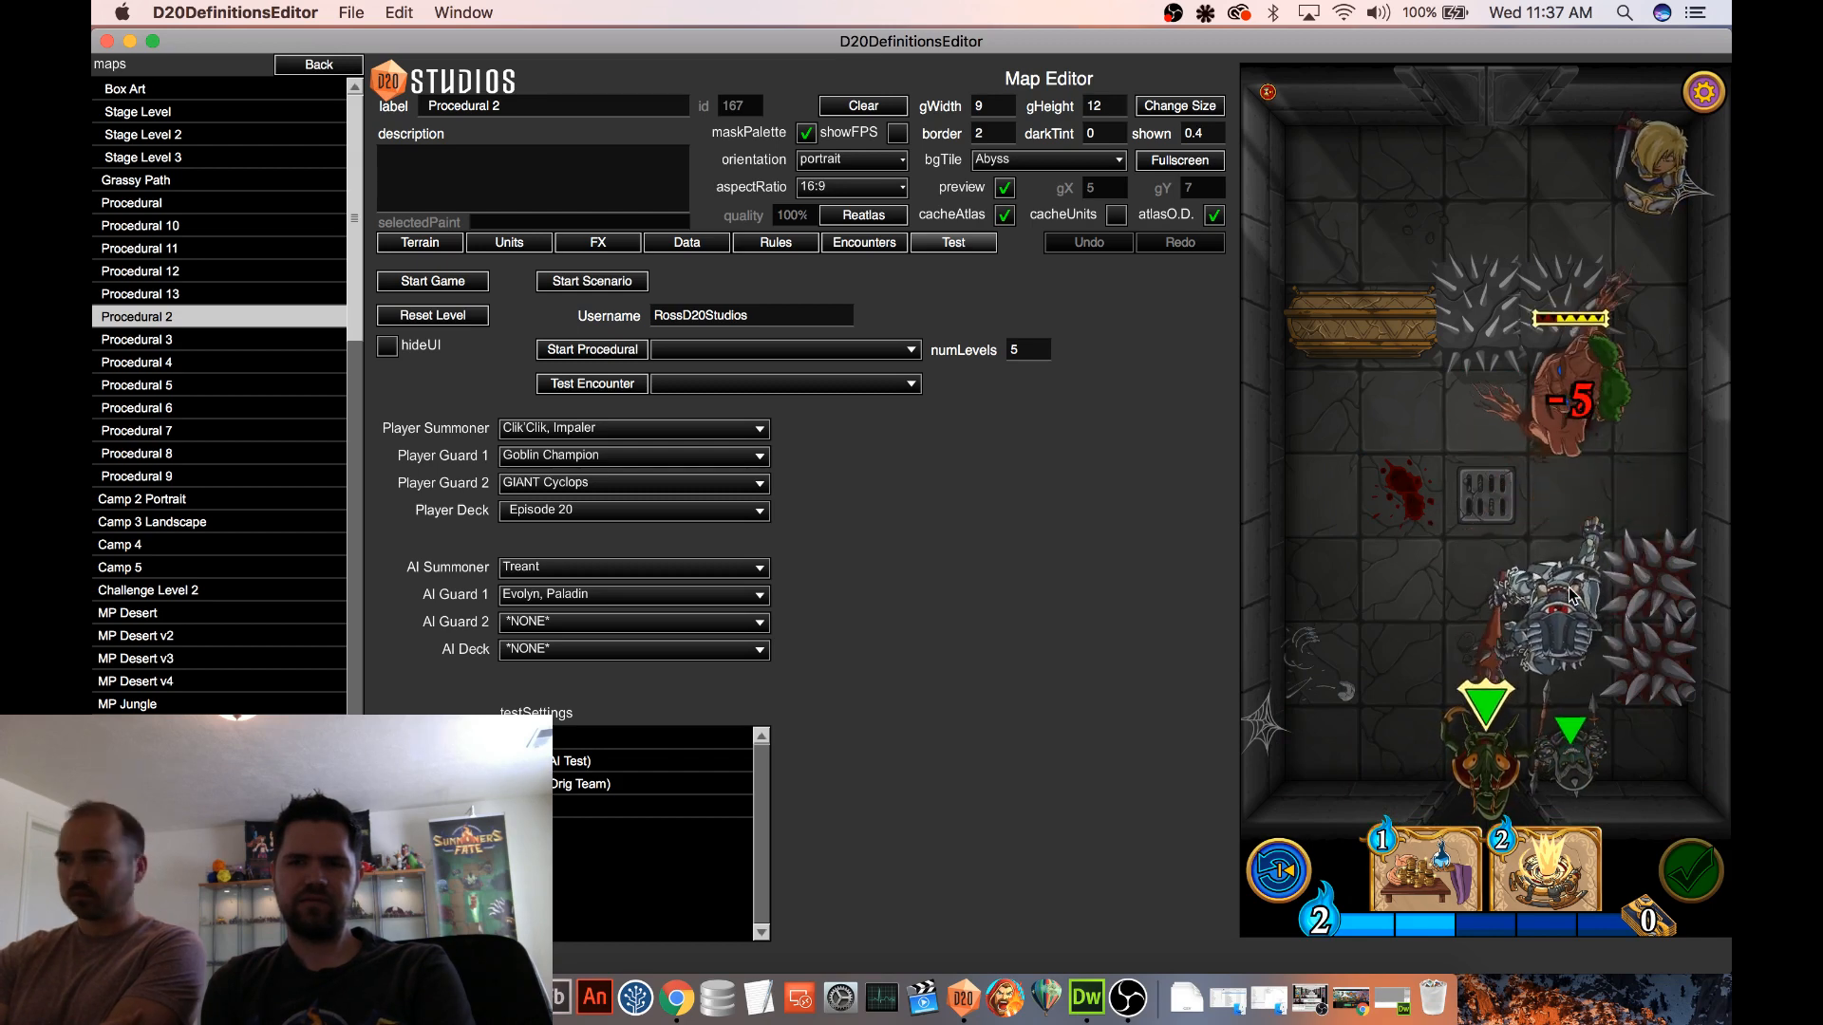
left_click(1279, 867)
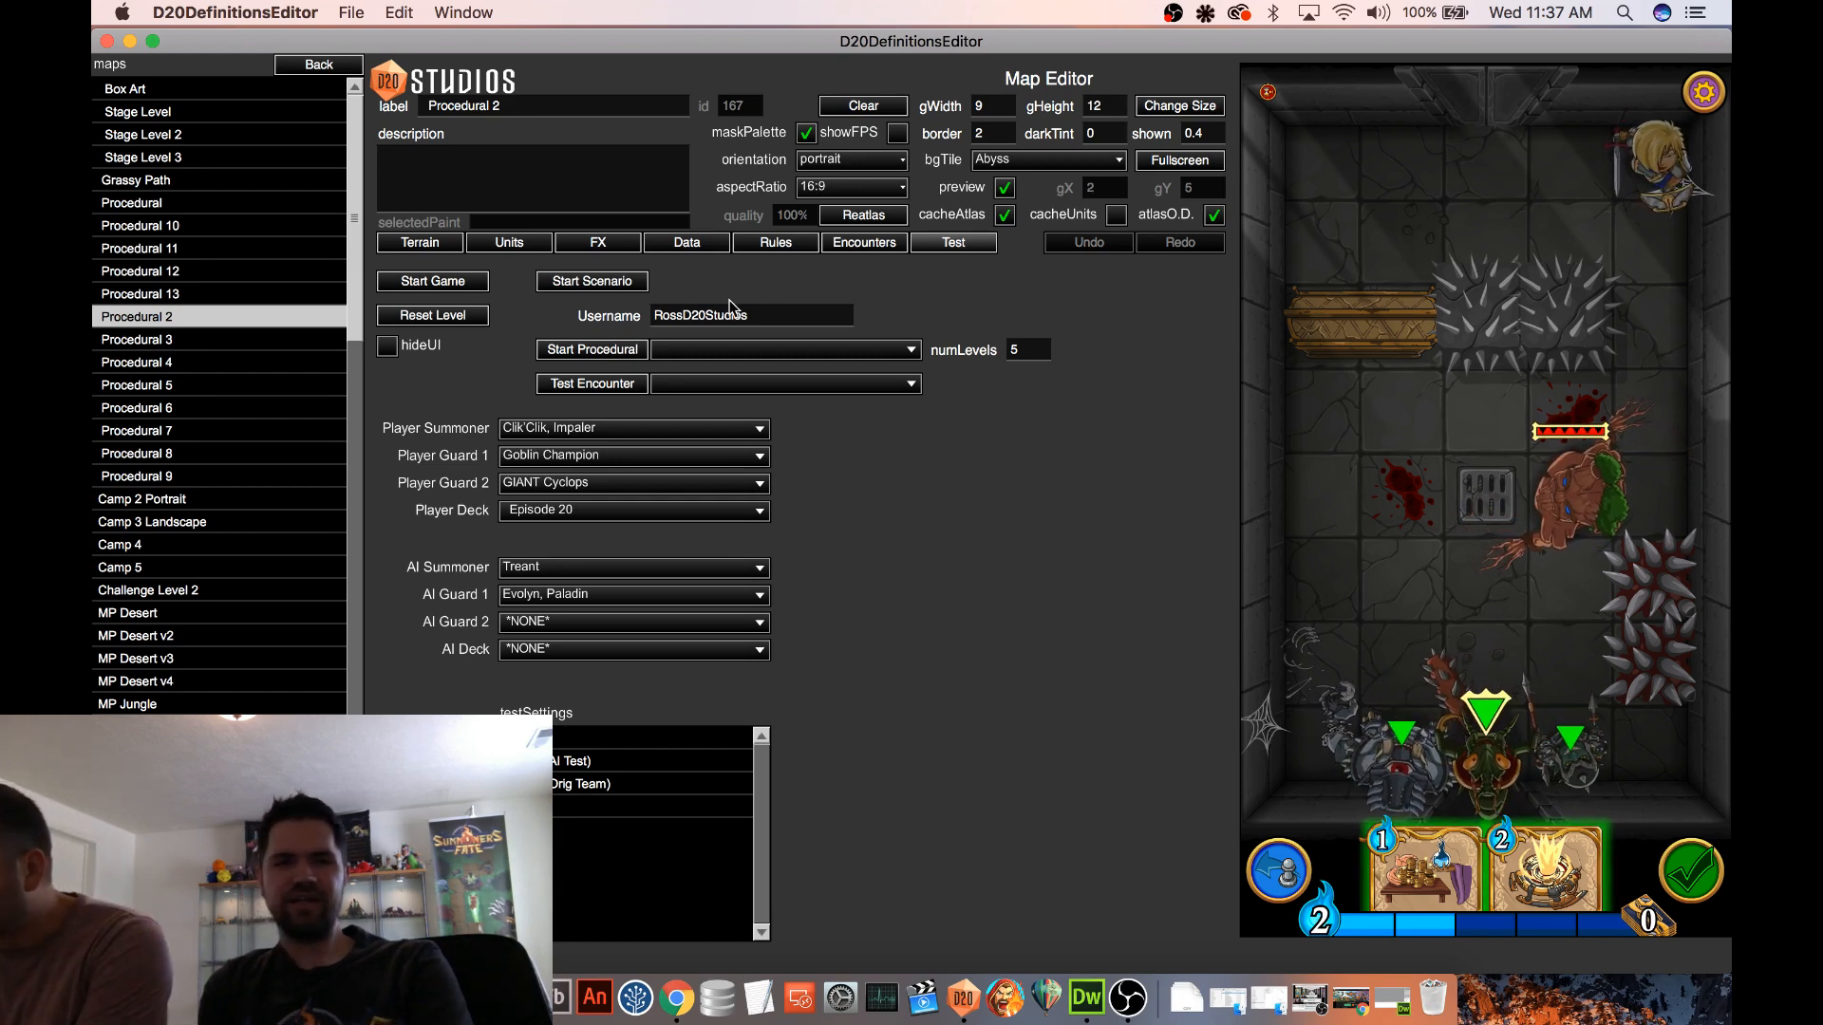
Place a Bramble Elemental on the floor grate beside the Treant, check its card, and move it to the tile above
left_click(506, 245)
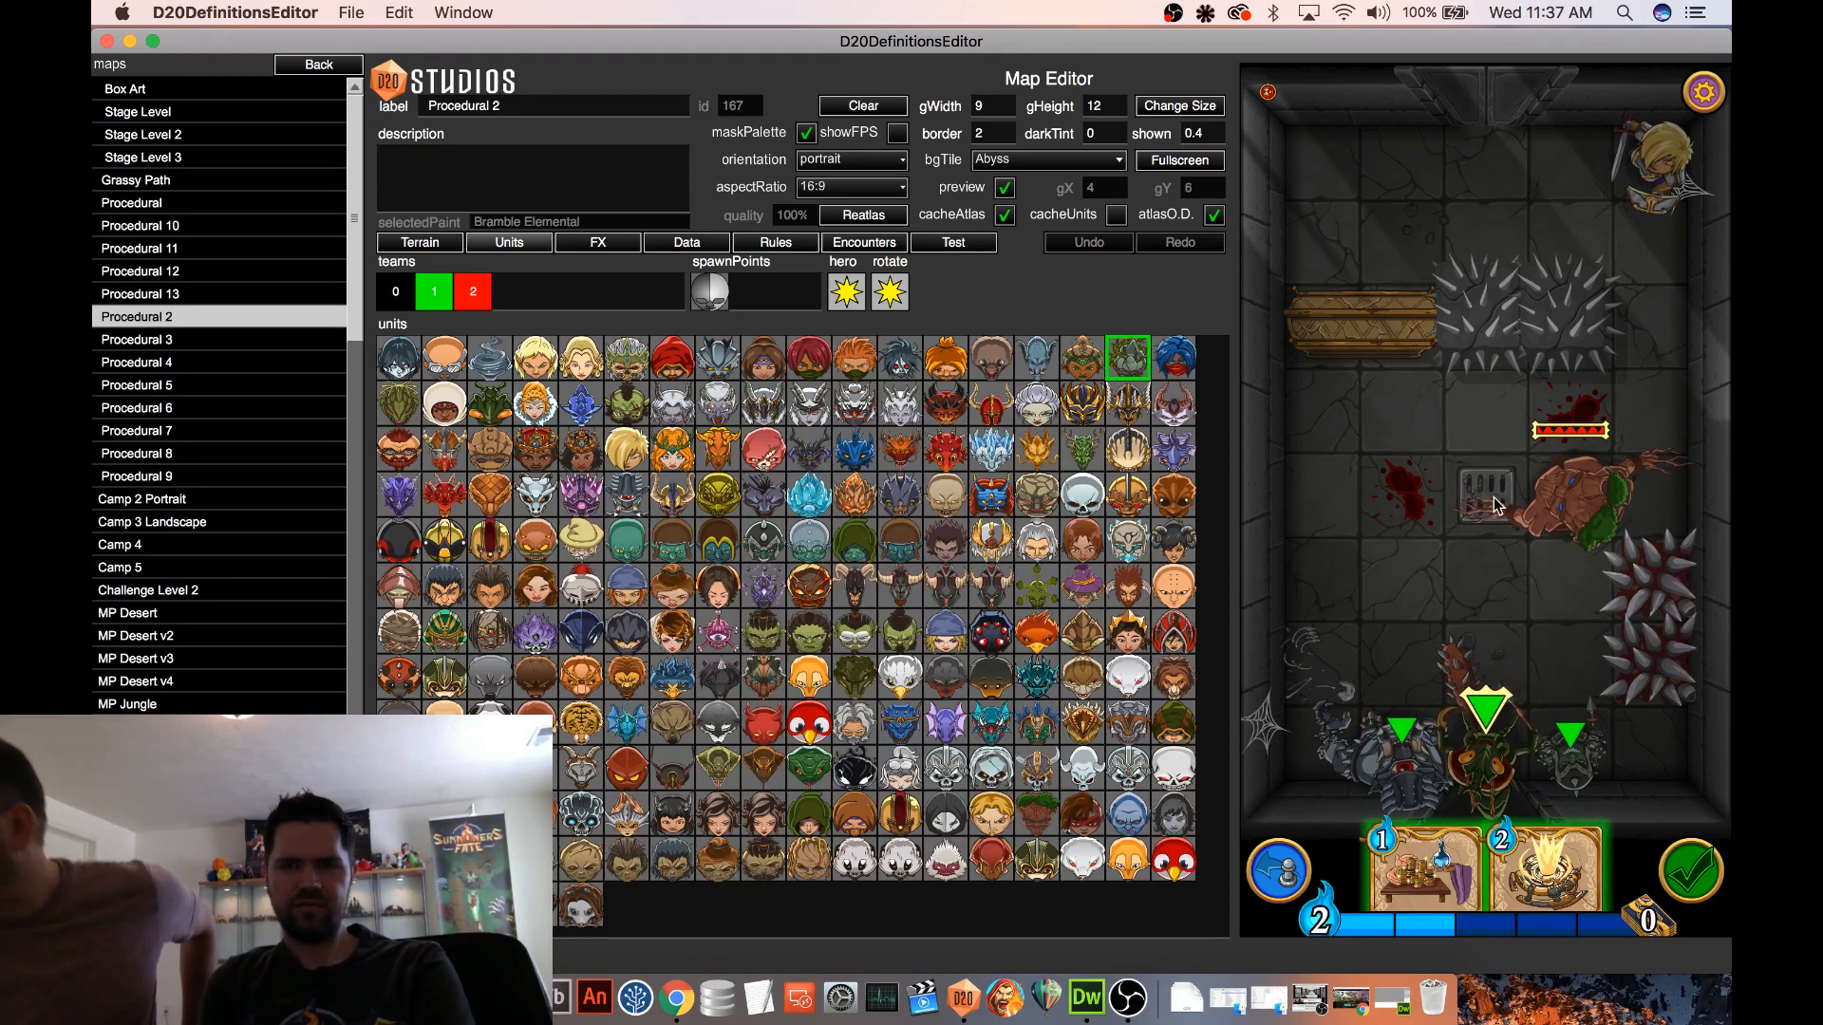
left_click(953, 242)
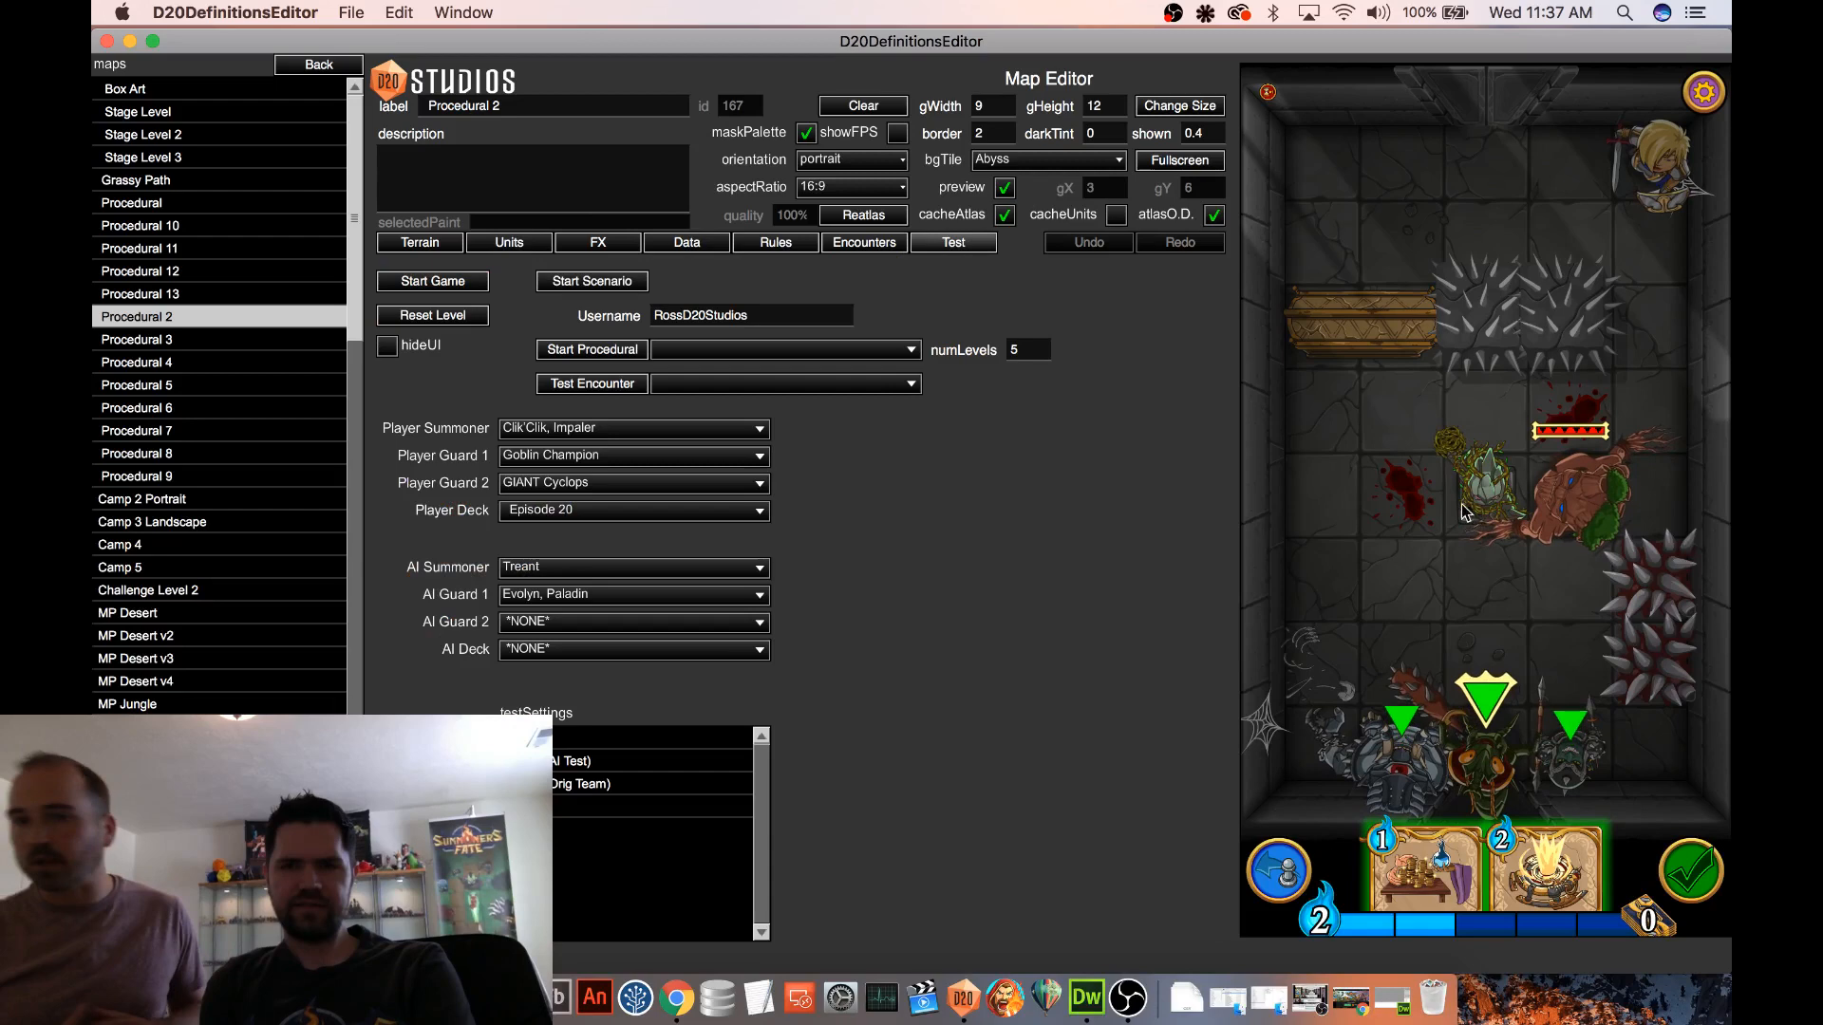
left_click(1509, 513)
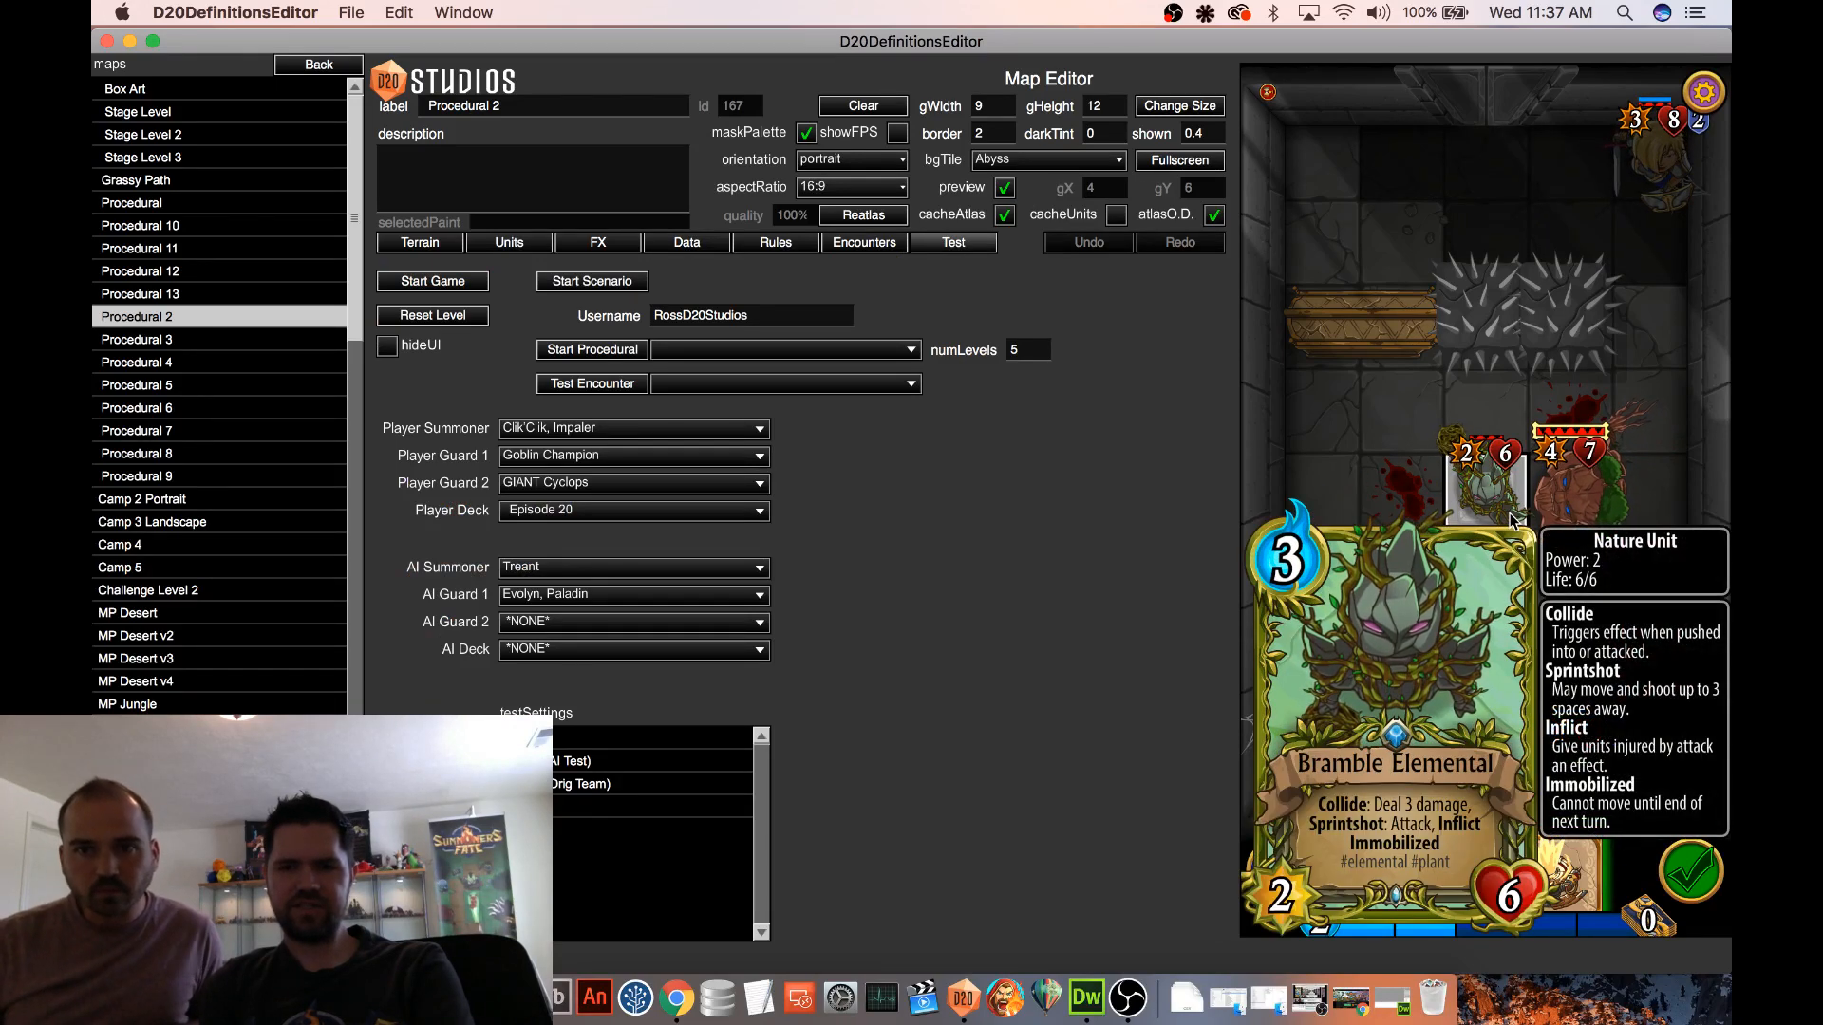
left_click_drag(1474, 510, 1562, 517)
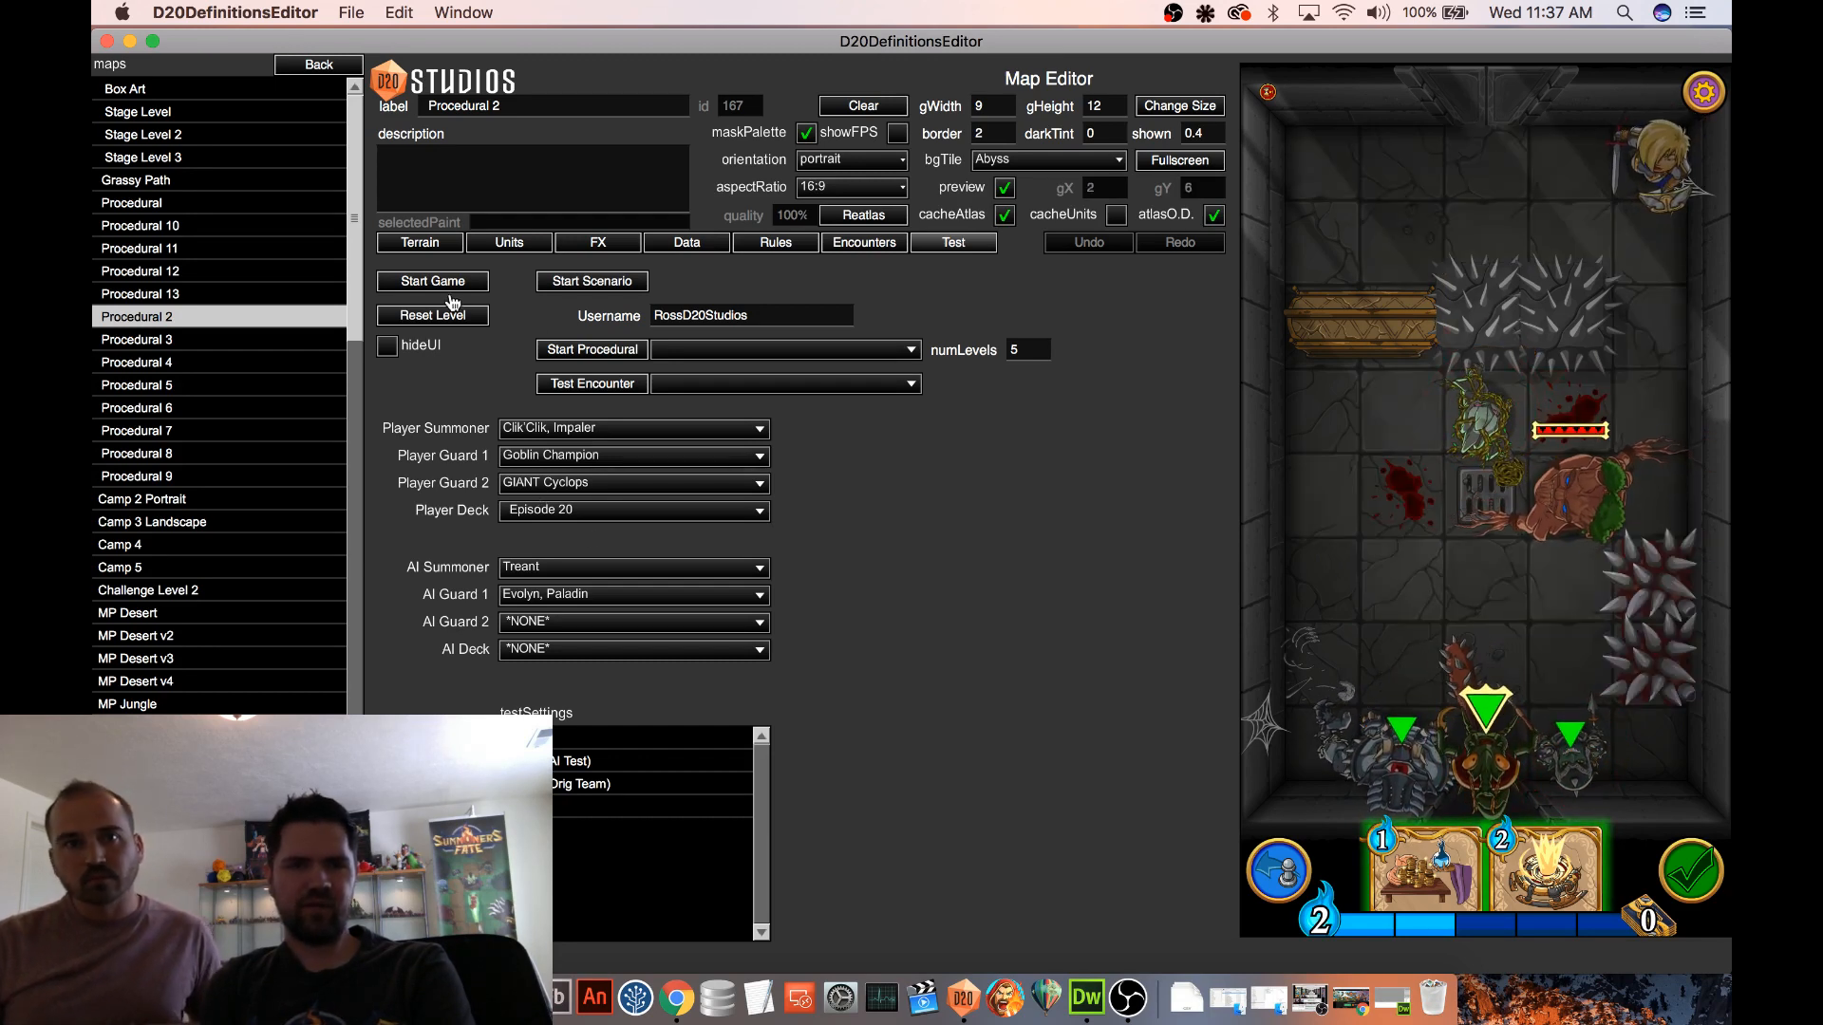
Set the AI Summoner to D'Orc Slayer, Orc Chief and start a new test game
left_click(581, 565)
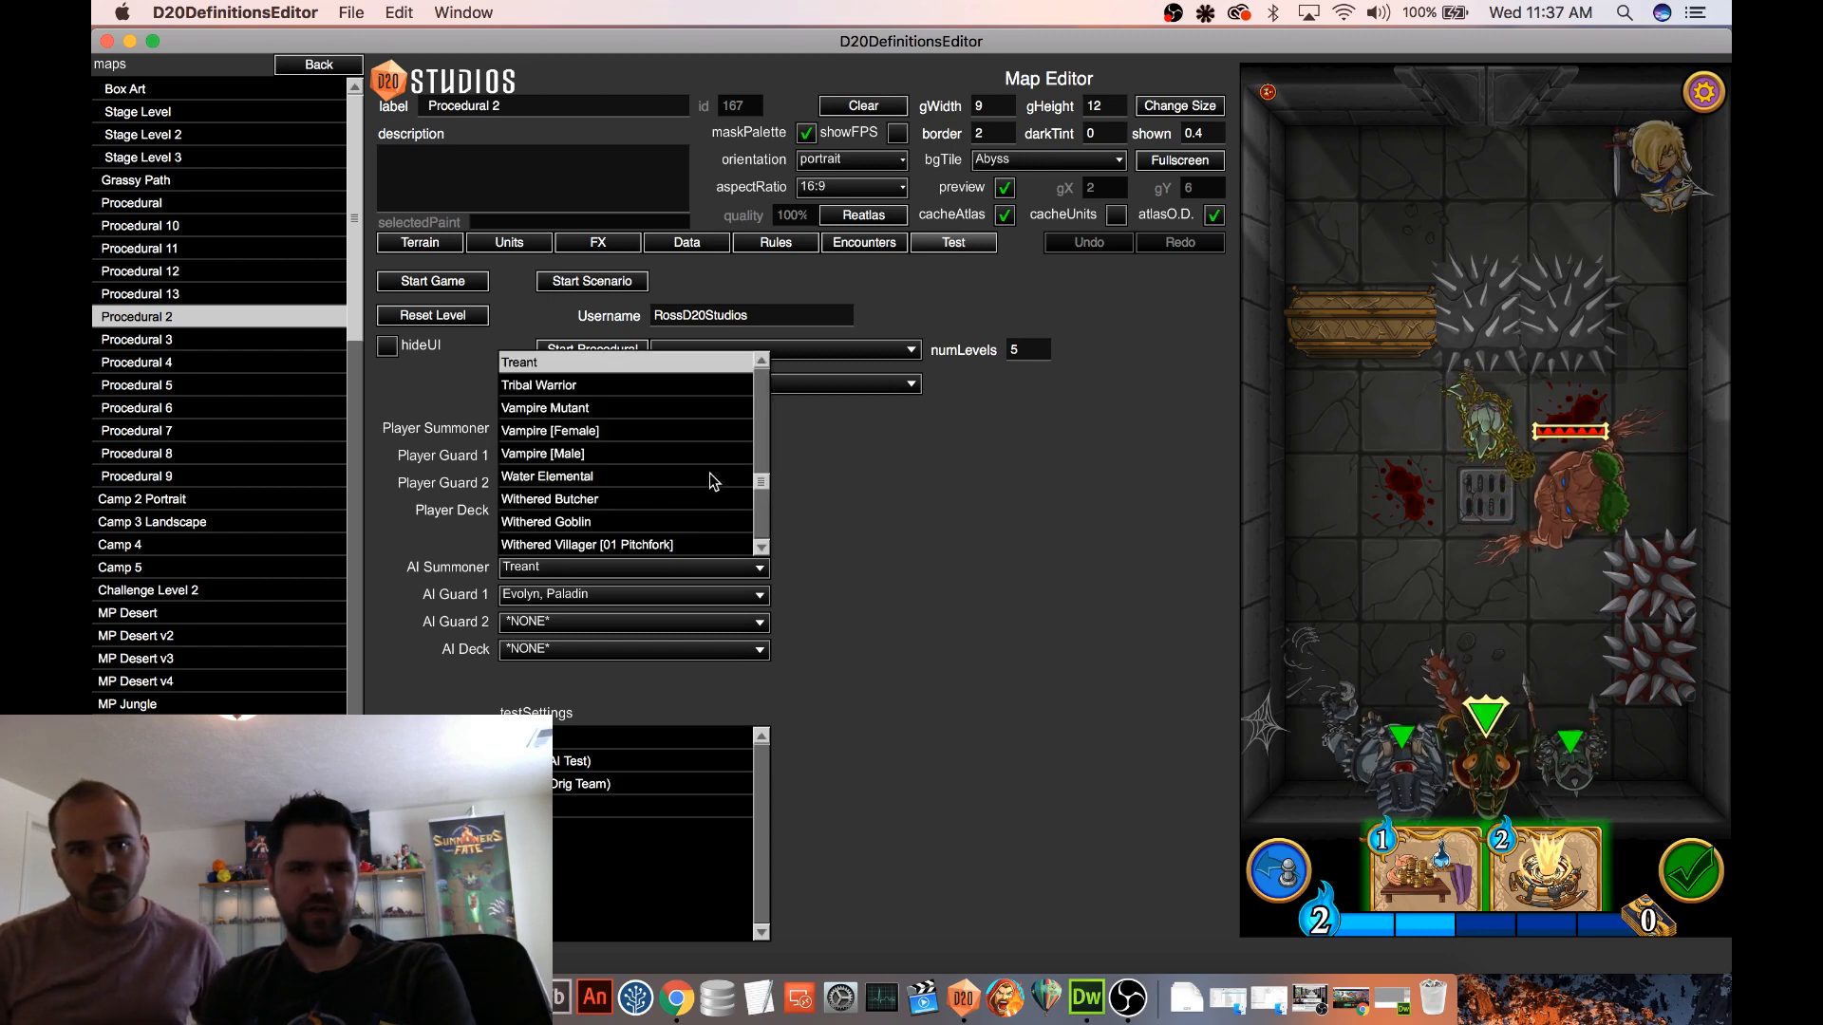
left_click_drag(765, 487, 764, 425)
scroll(709, 435, "up", 10)
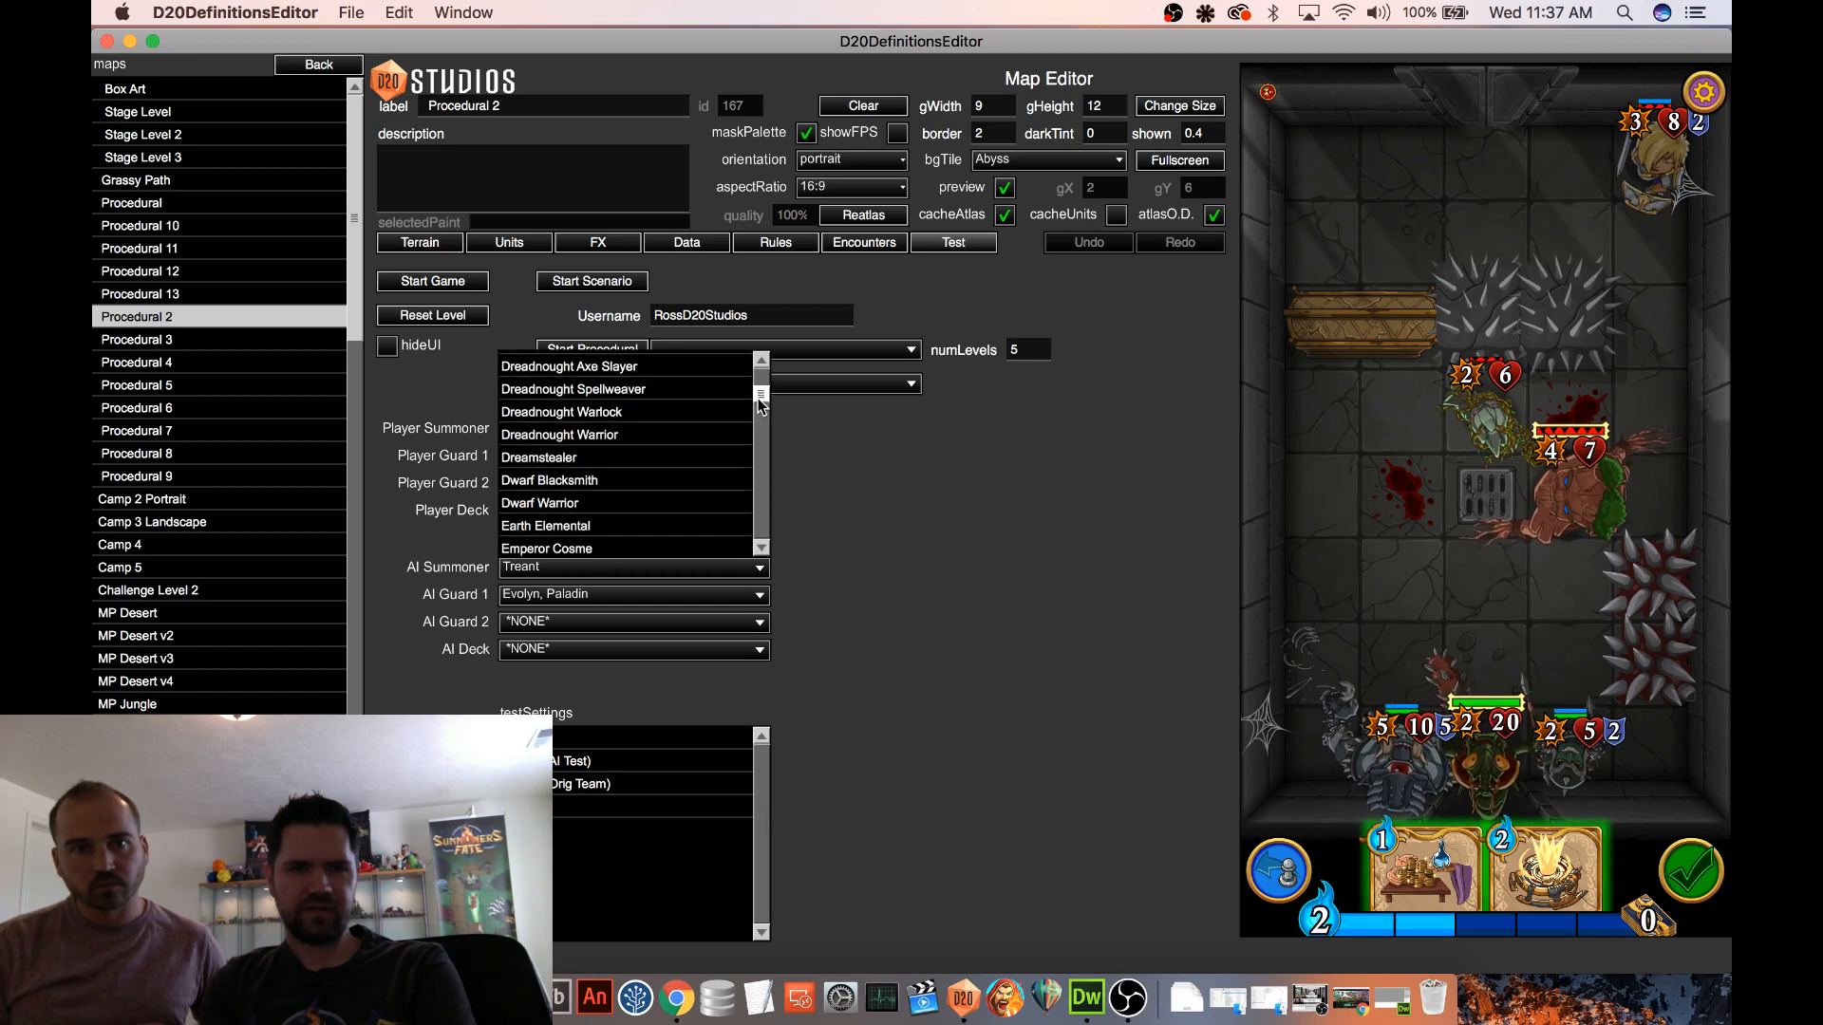
scroll(709, 435, "up", 2)
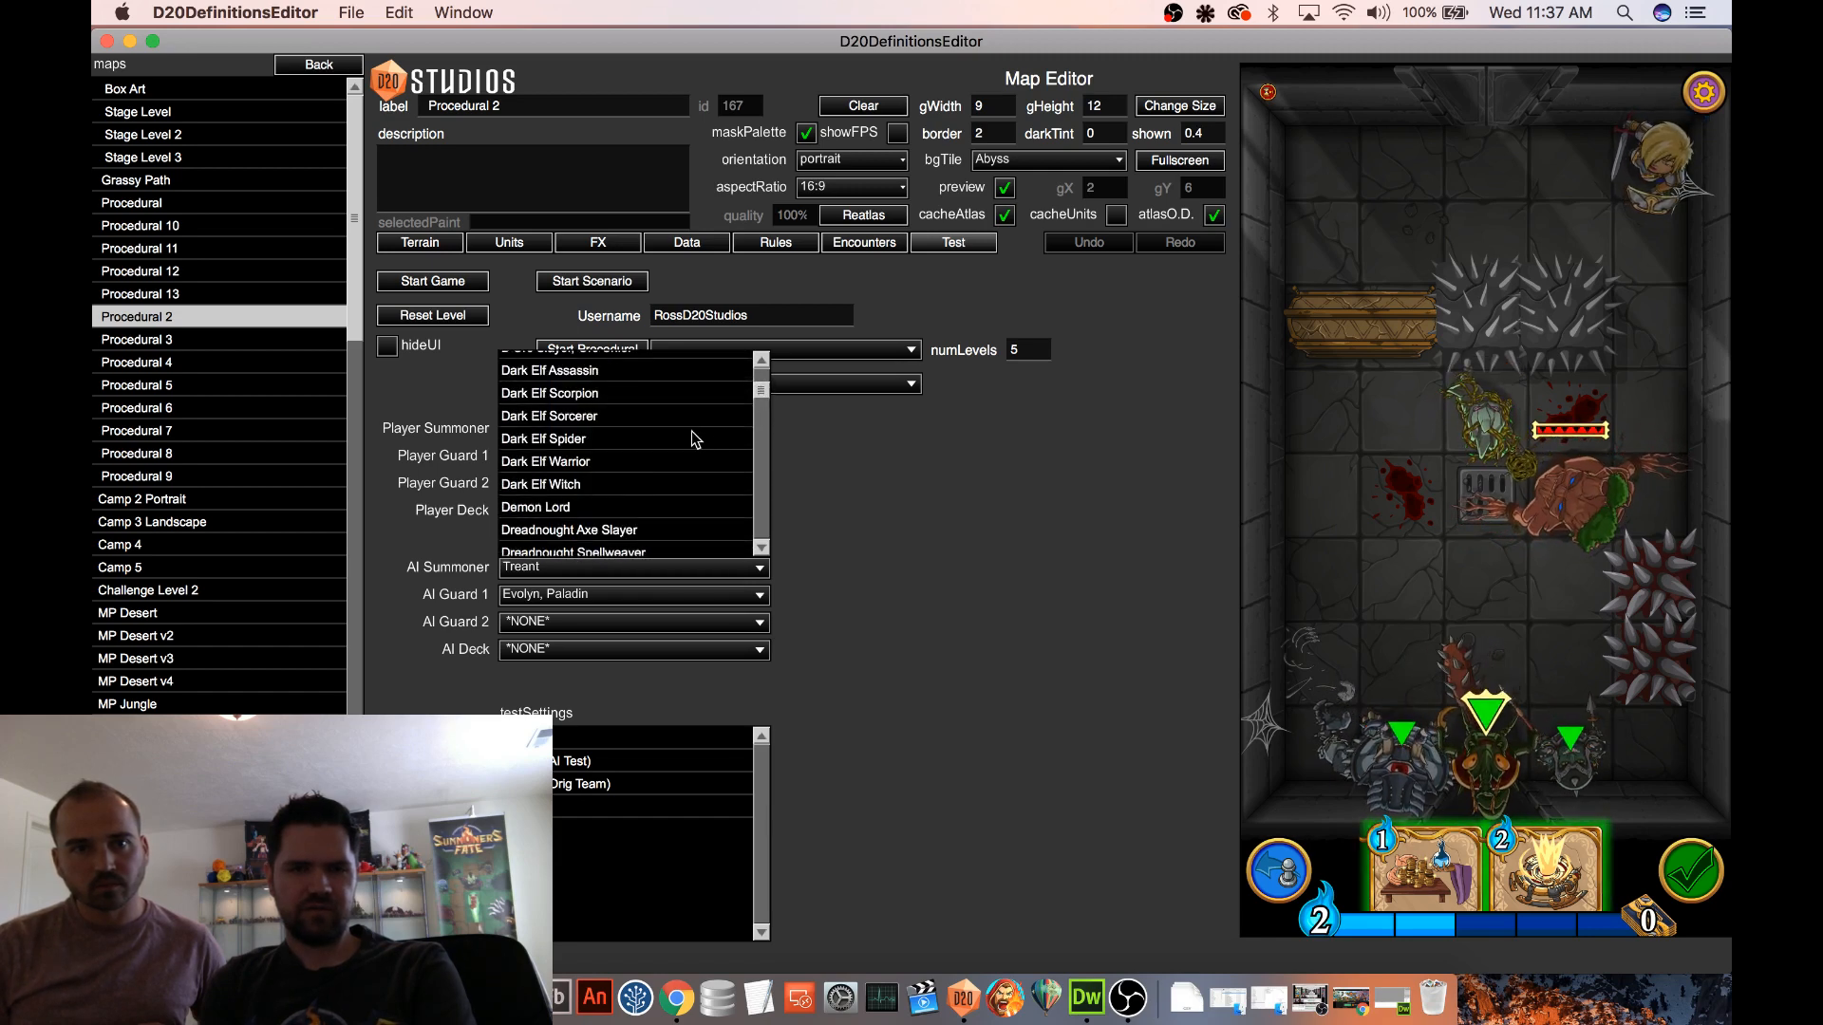
scroll(691, 433, "down", 6)
scroll(692, 433, "up", 9)
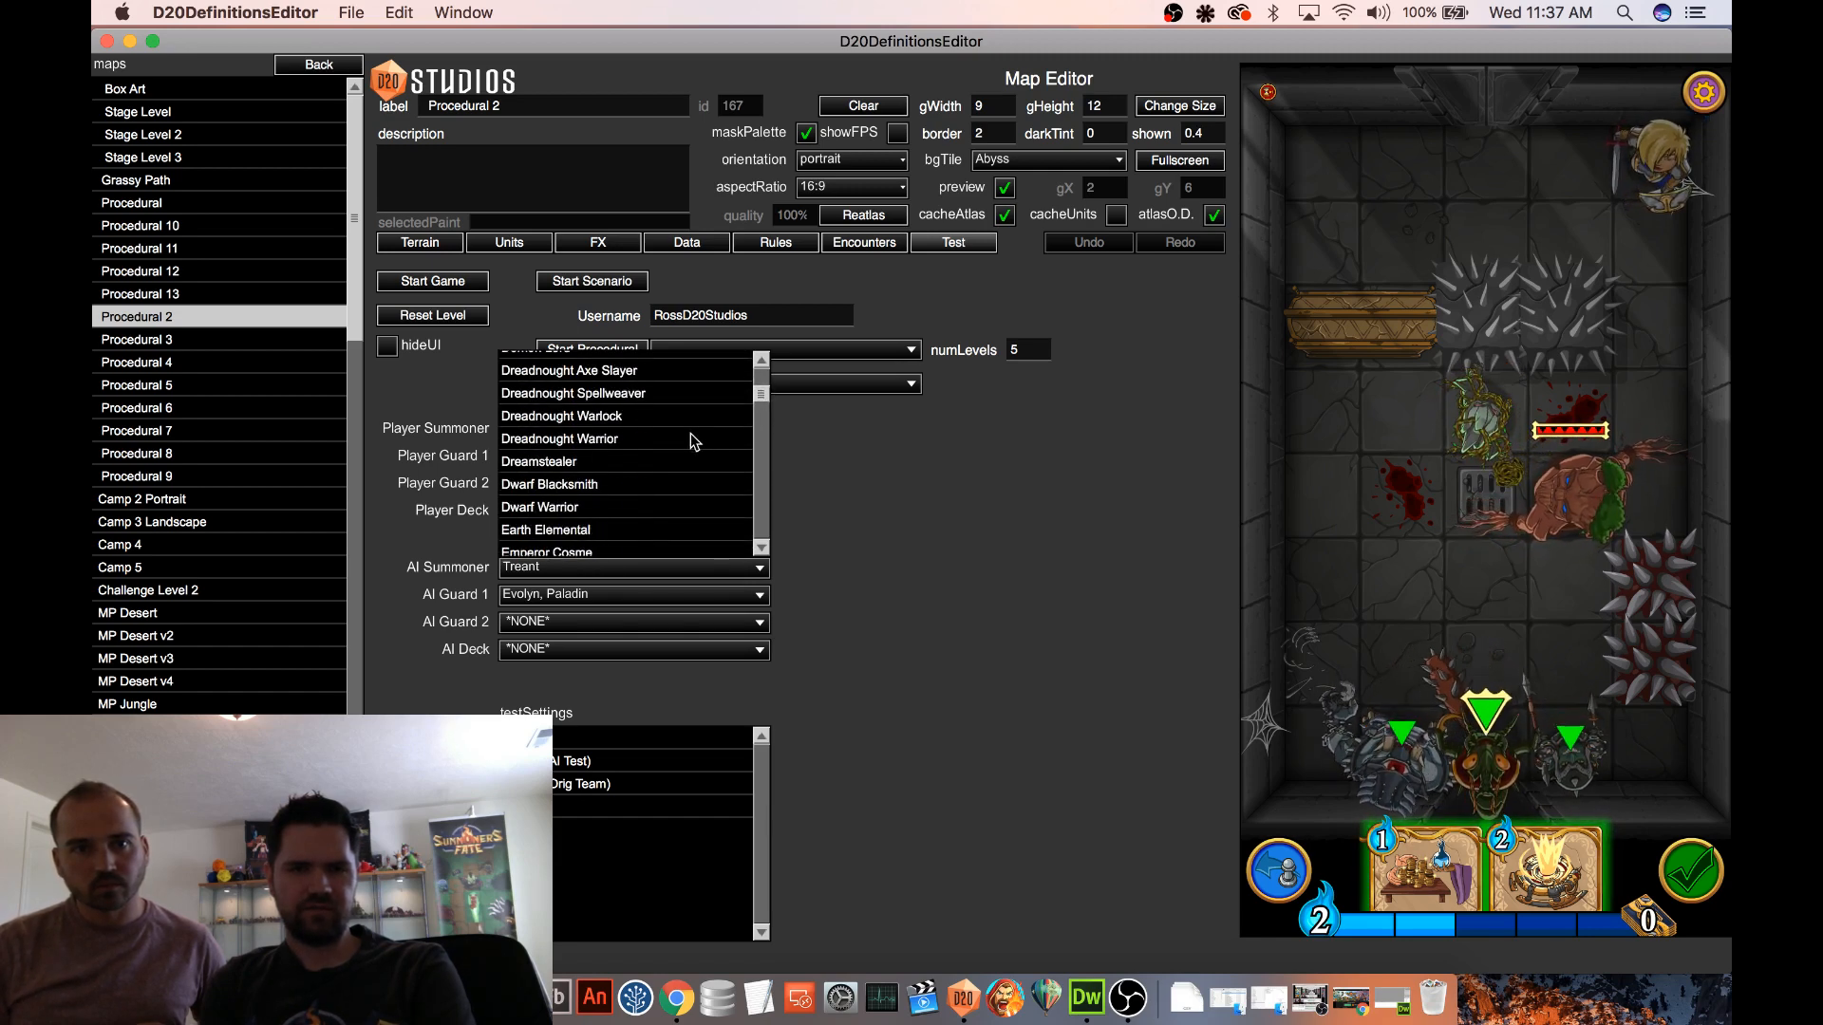
scroll(691, 439, "up", 3)
left_click(651, 440)
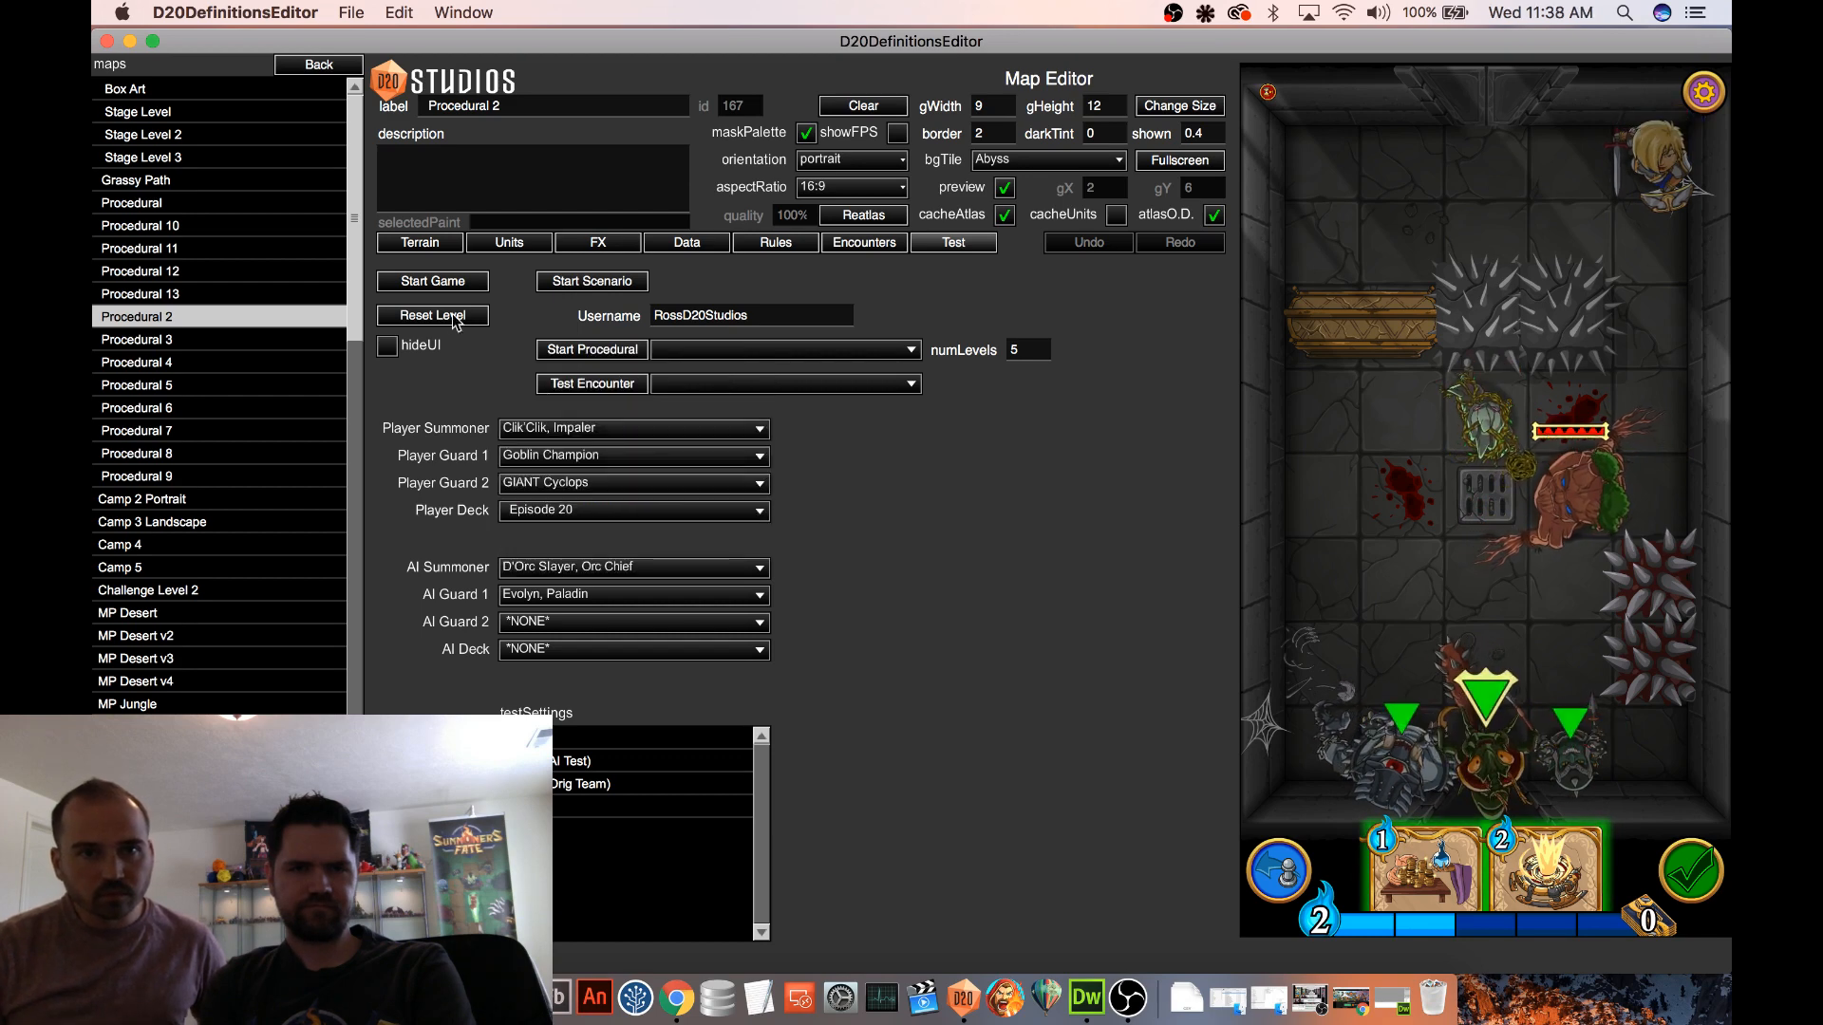
left_click(433, 281)
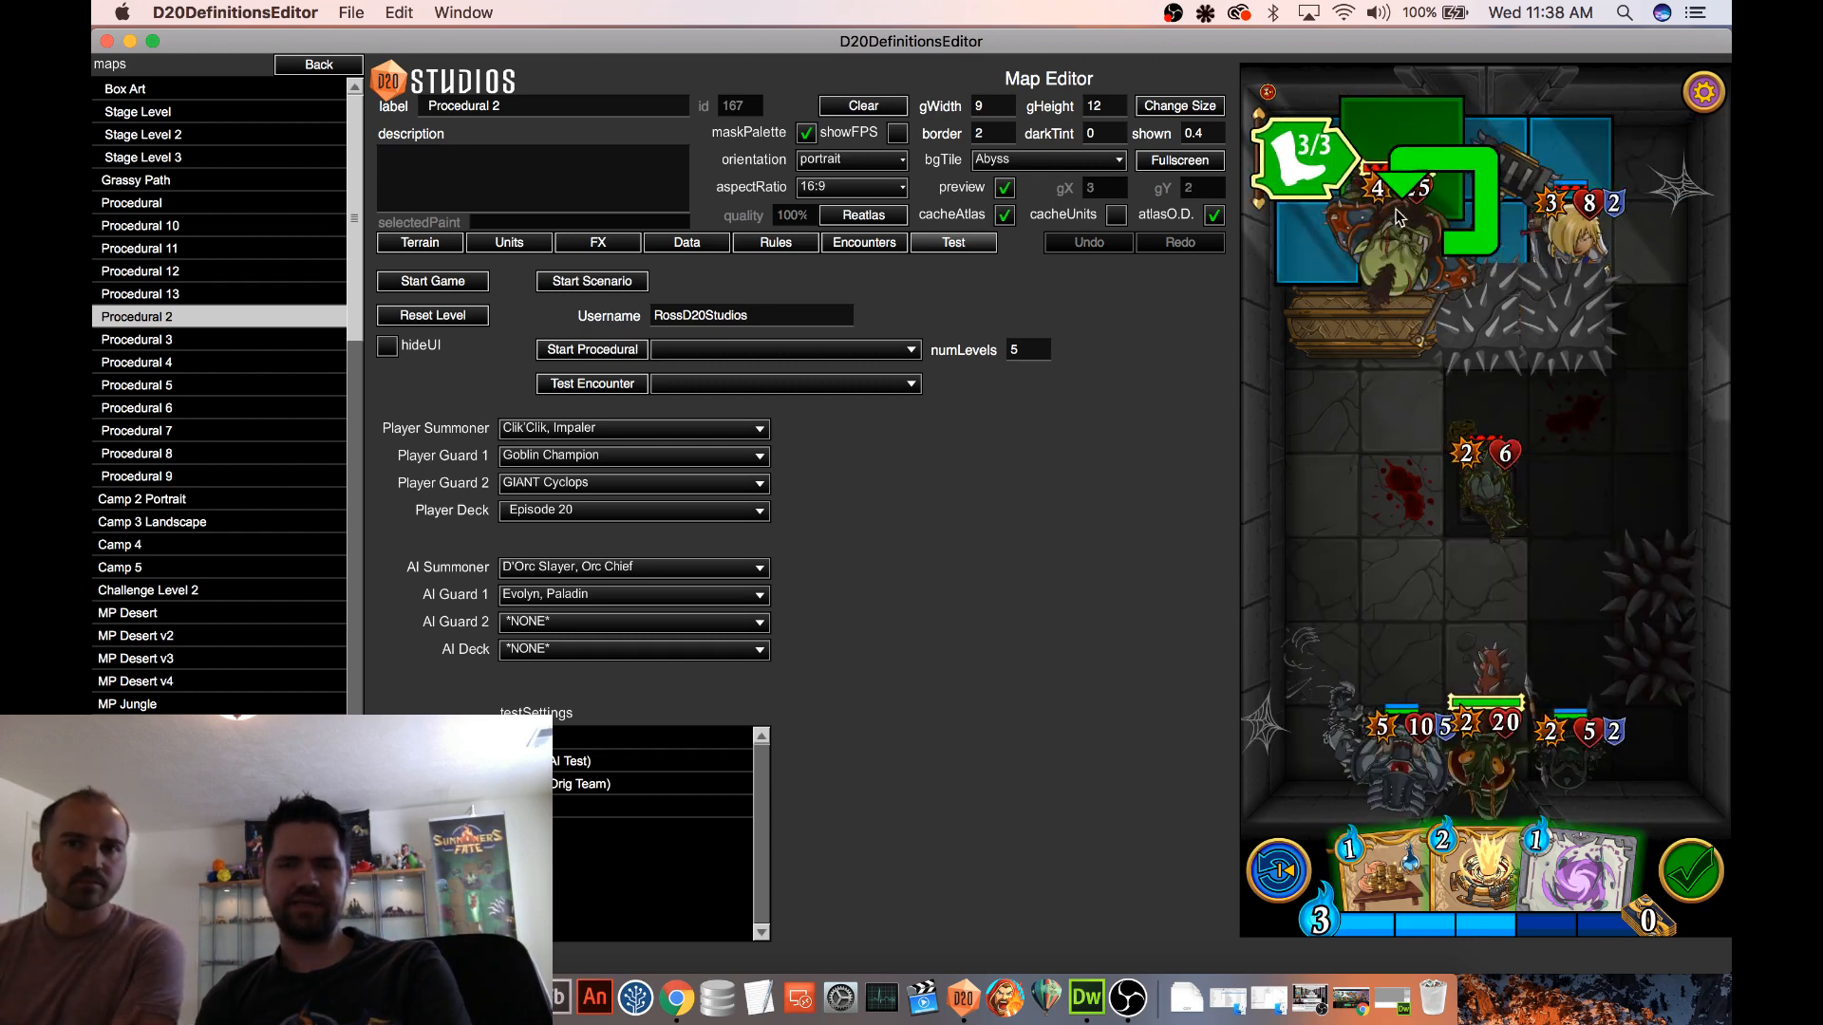
Position the Orc Chief above the coffin and the Paladin in the upper corner, and play Gravity Trap below the Spiked Blocks
left_click_drag(1548, 259, 1438, 248)
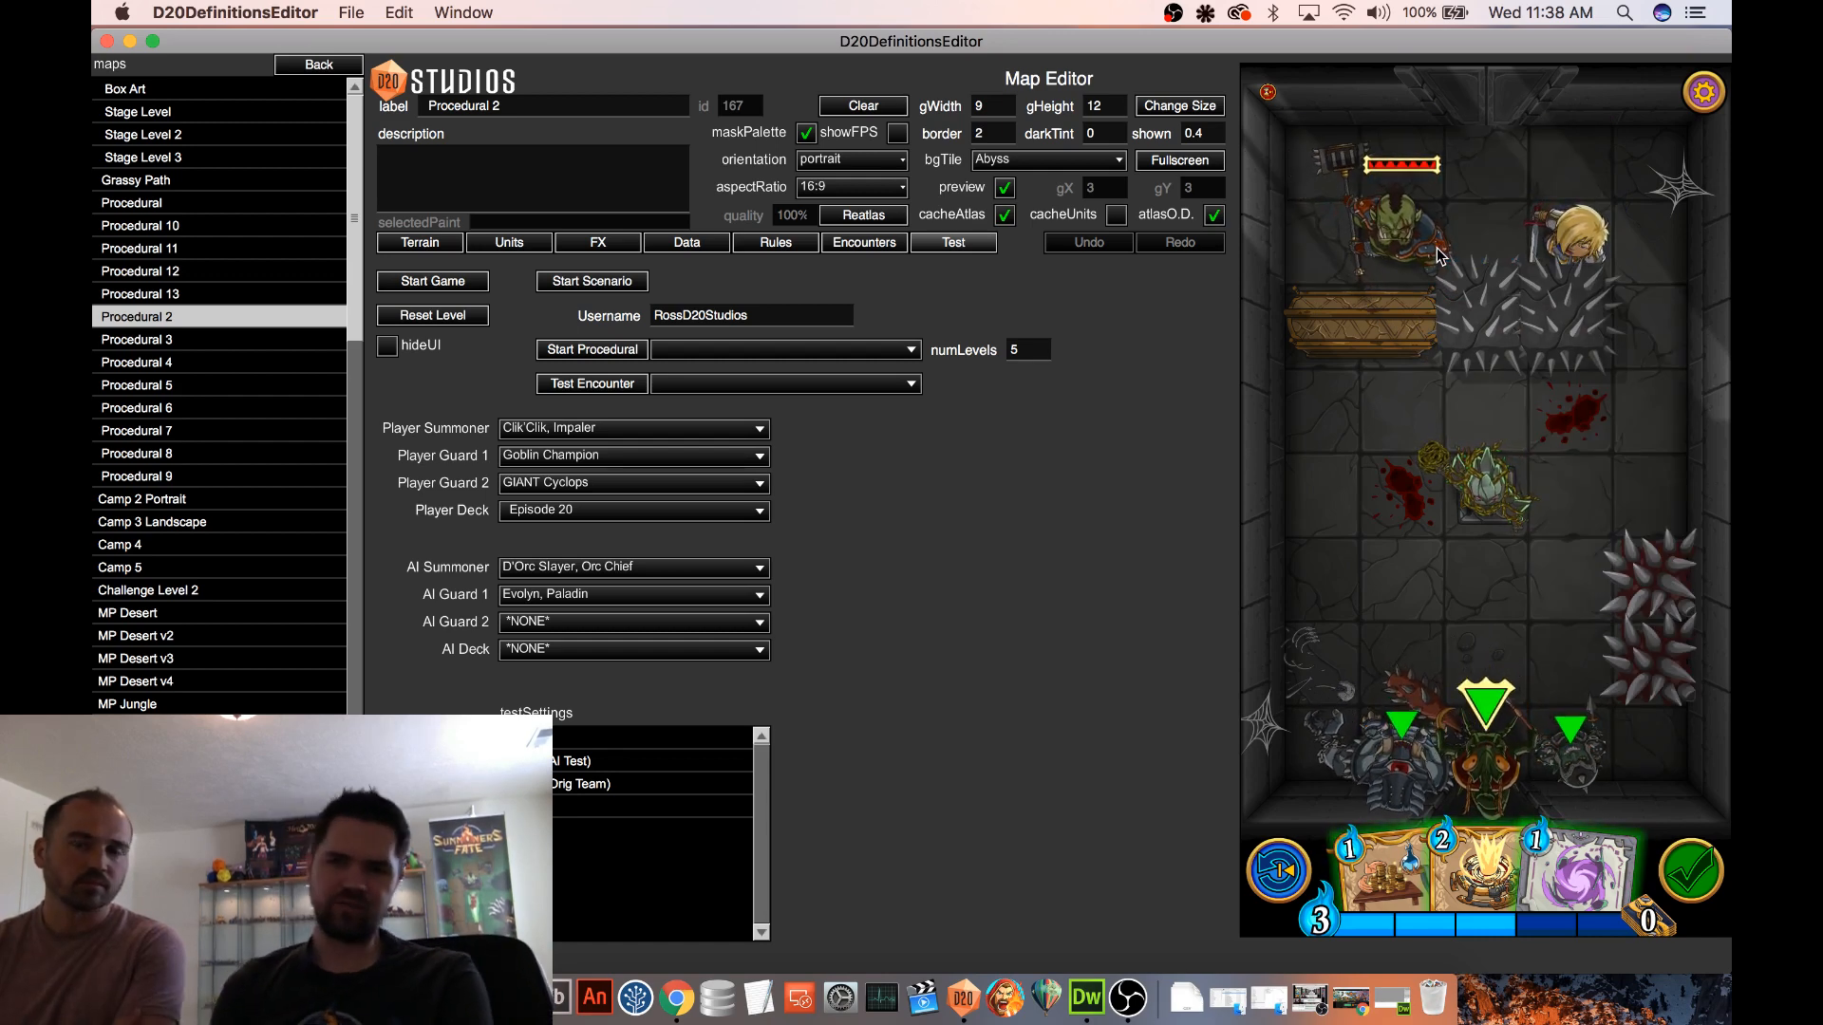
left_click_drag(1565, 231, 1663, 161)
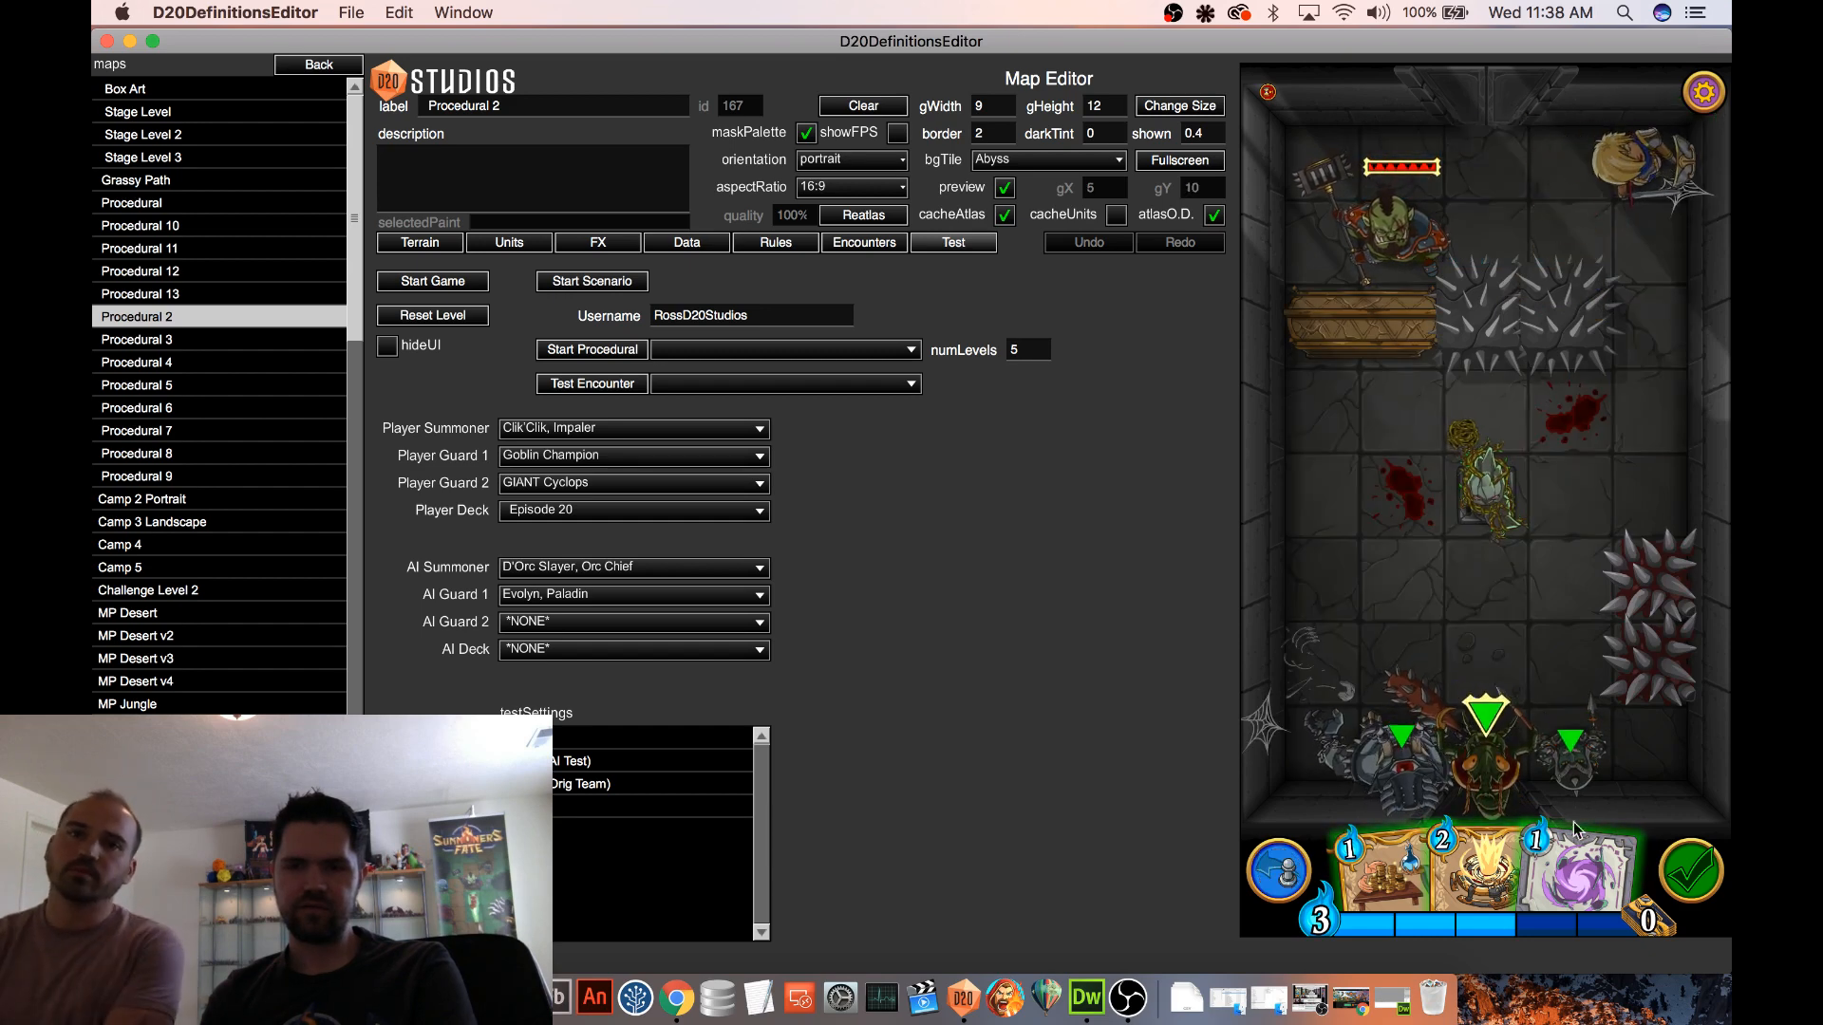
left_click_drag(1578, 872, 1645, 404)
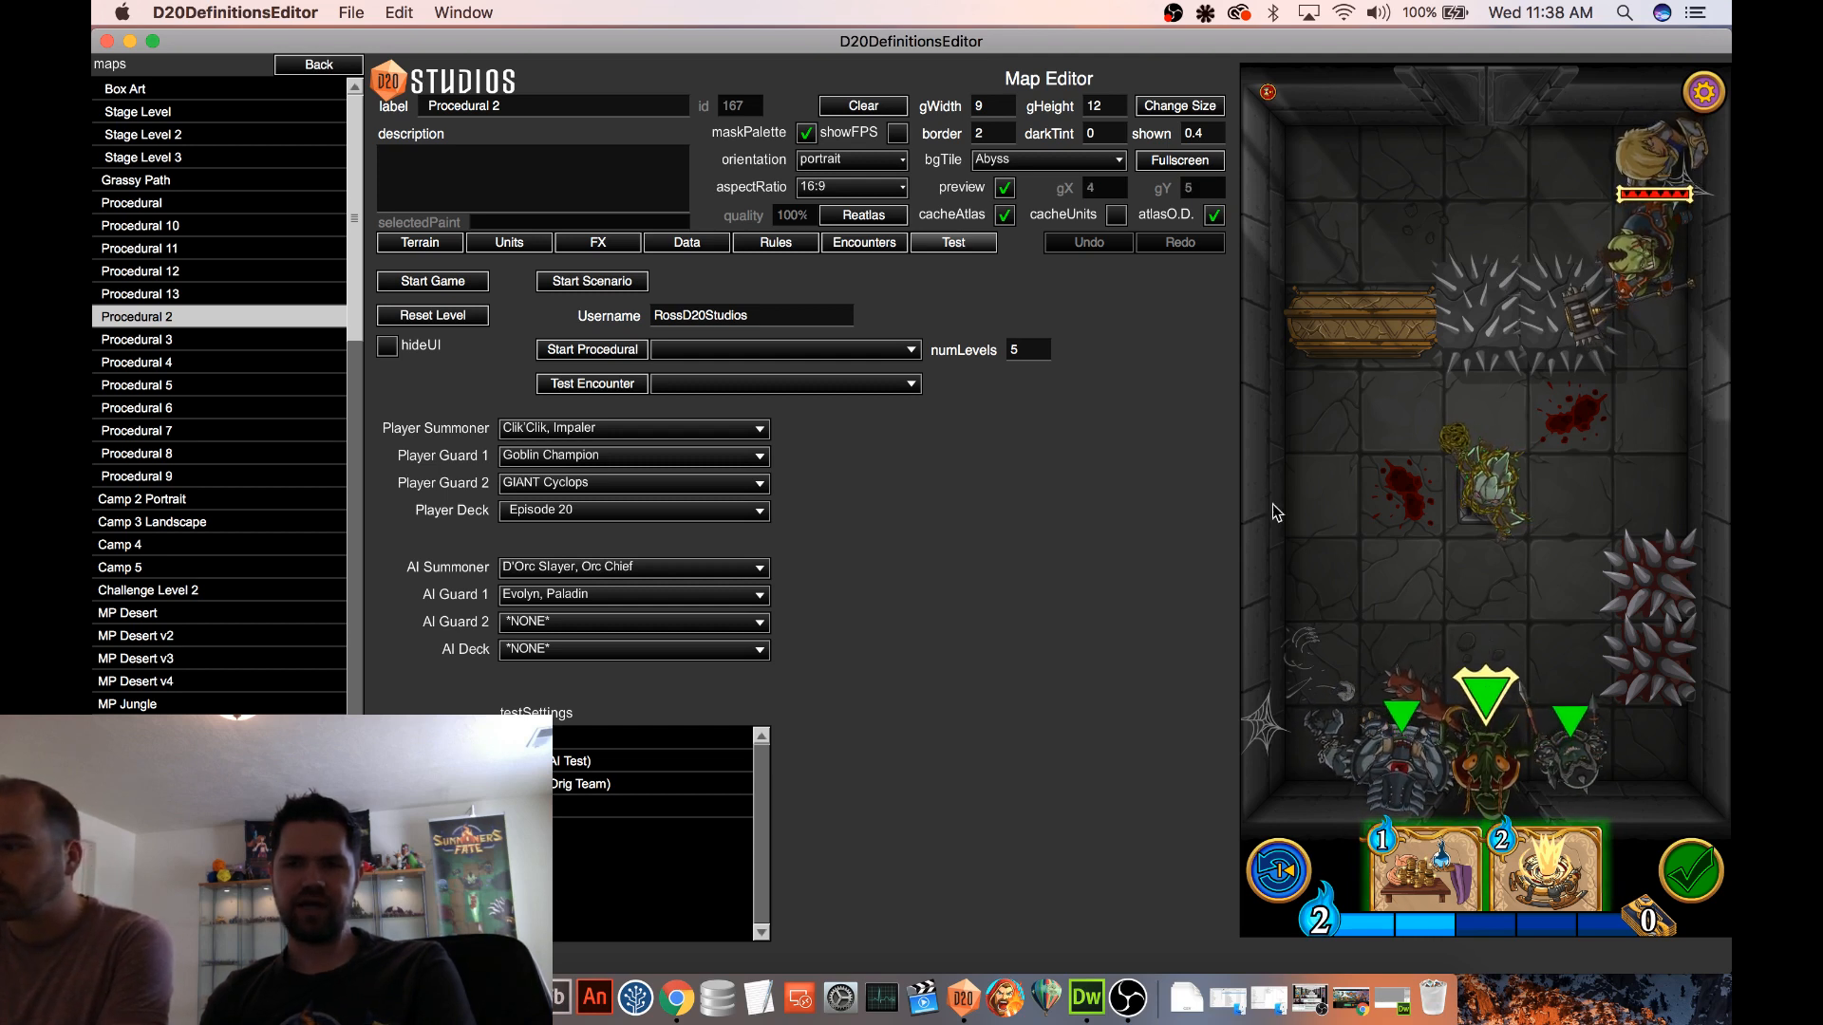
Restart the test game, positioning the Orc Chief below the Spiked Blocks and the Bramble Elemental against the side wall
left_click(484, 282)
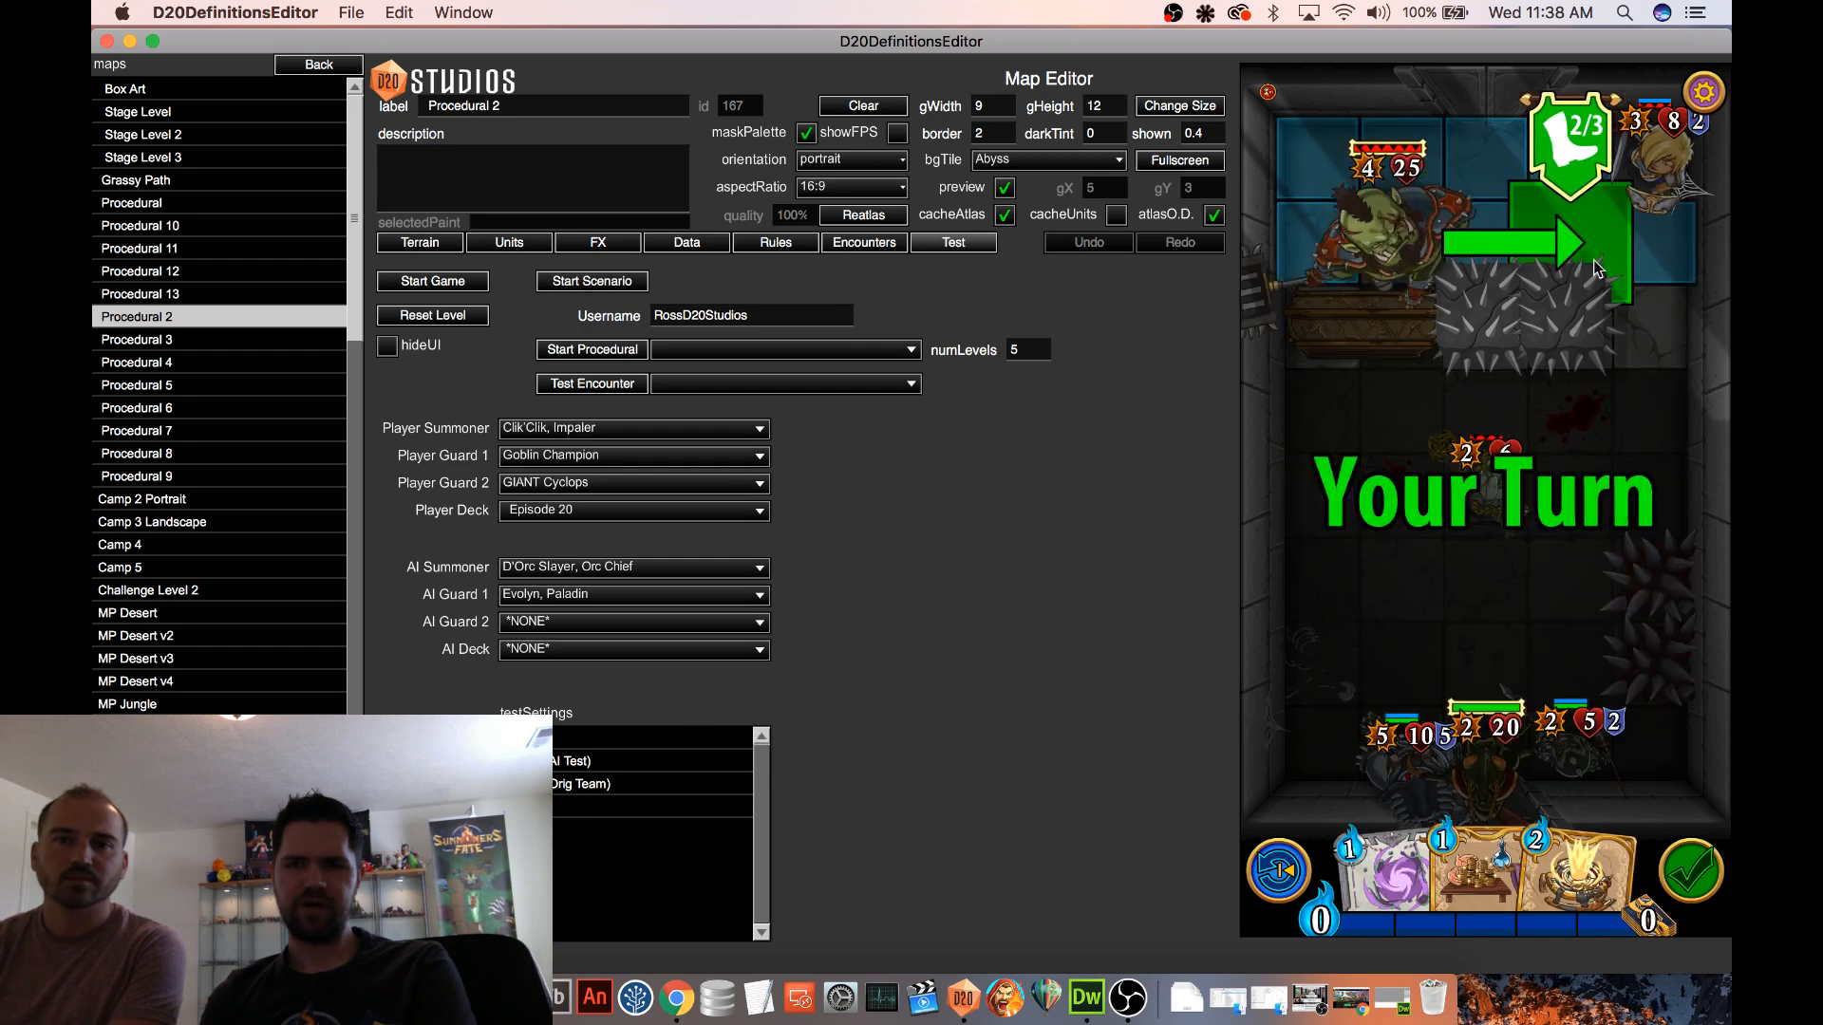
left_click(1555, 434)
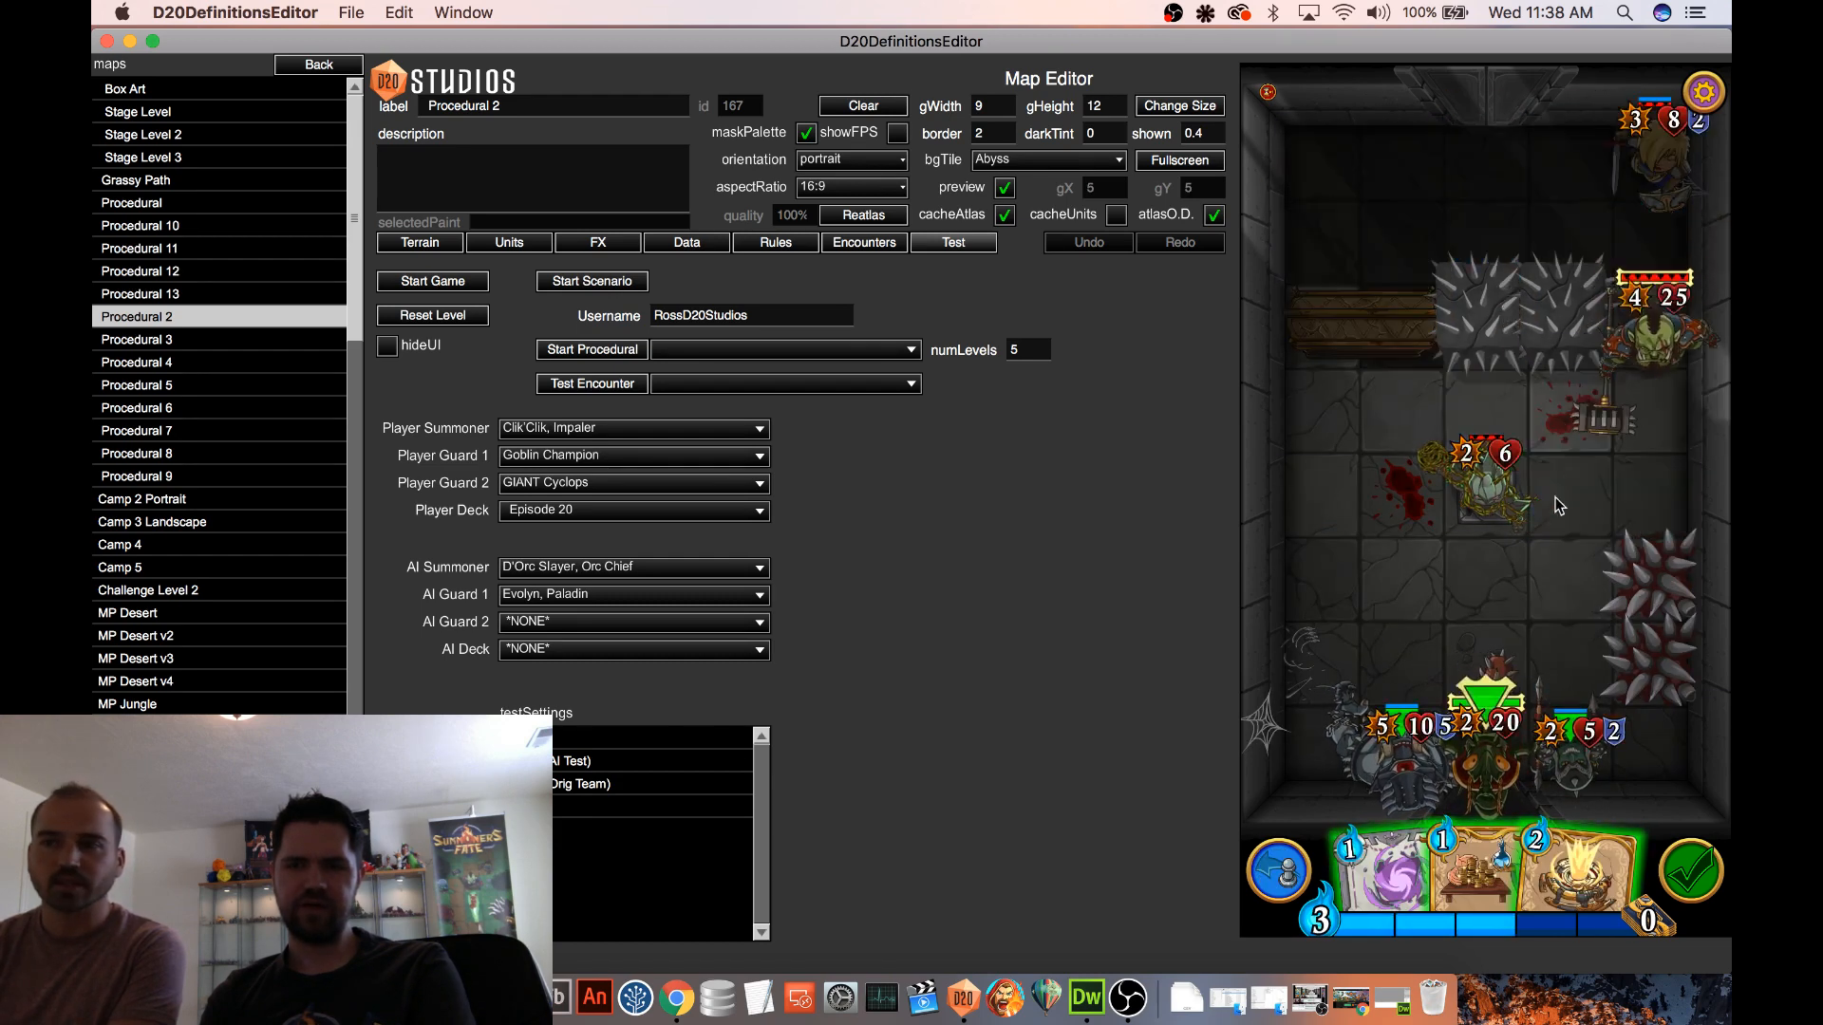
left_click_drag(1367, 498, 1302, 500)
Play Gravity Trap on the bloodstained tile beside the Bramble Elemental and move the Orc Chief to test its trigger
left_click_drag(1385, 871, 1397, 489)
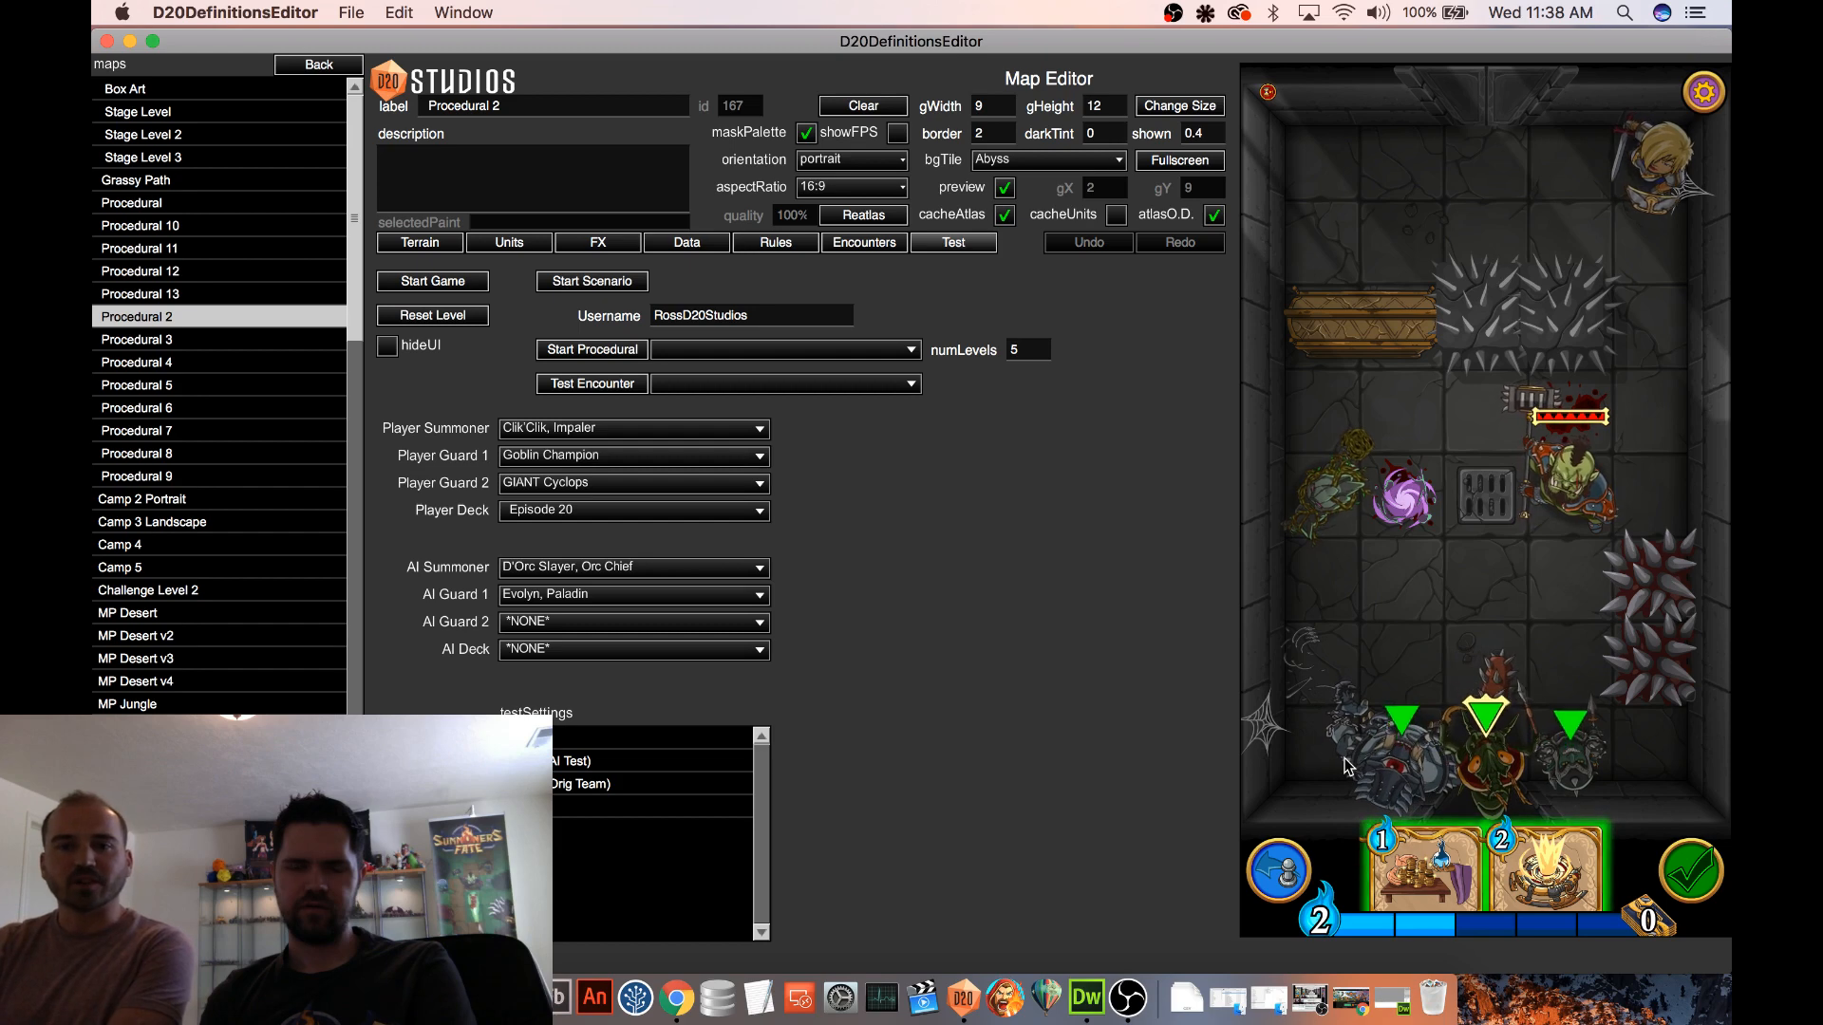
left_click_drag(1565, 498, 1647, 491)
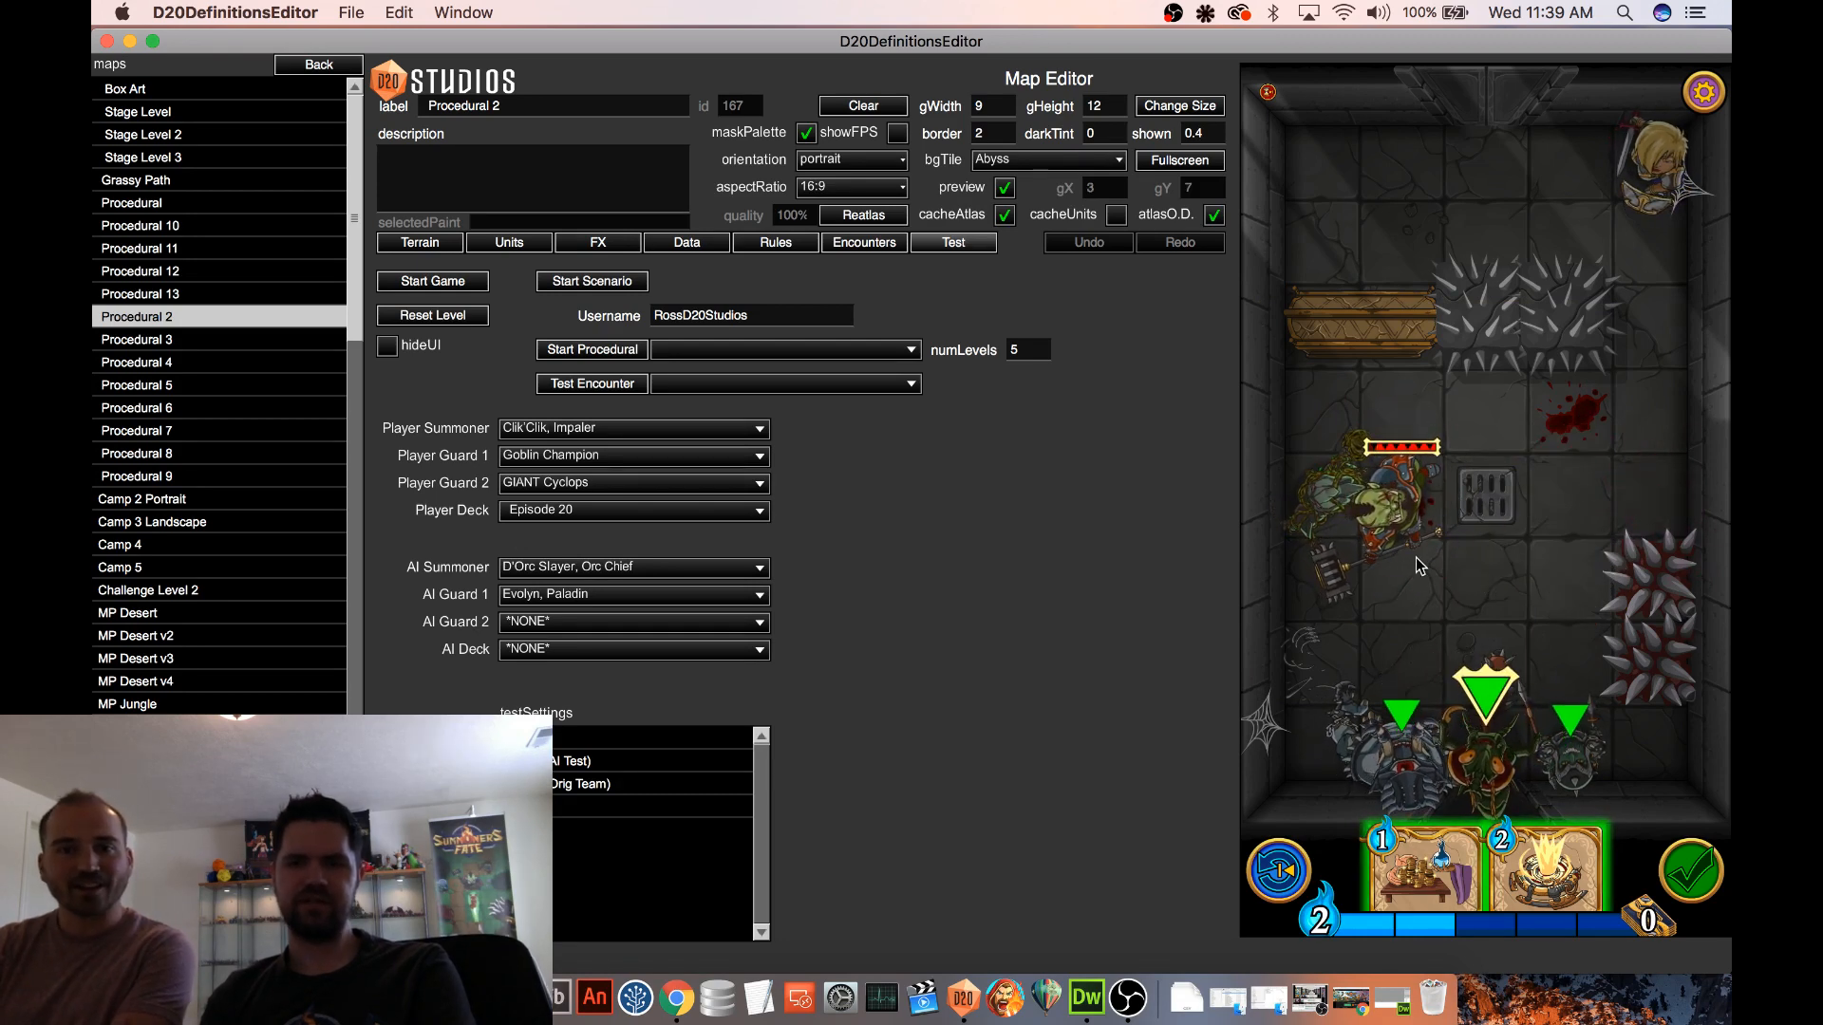
Check the player units' attack ranges and try attacking the Orc Chief with the 5-power guard
left_click(1484, 759)
left_click(1484, 761)
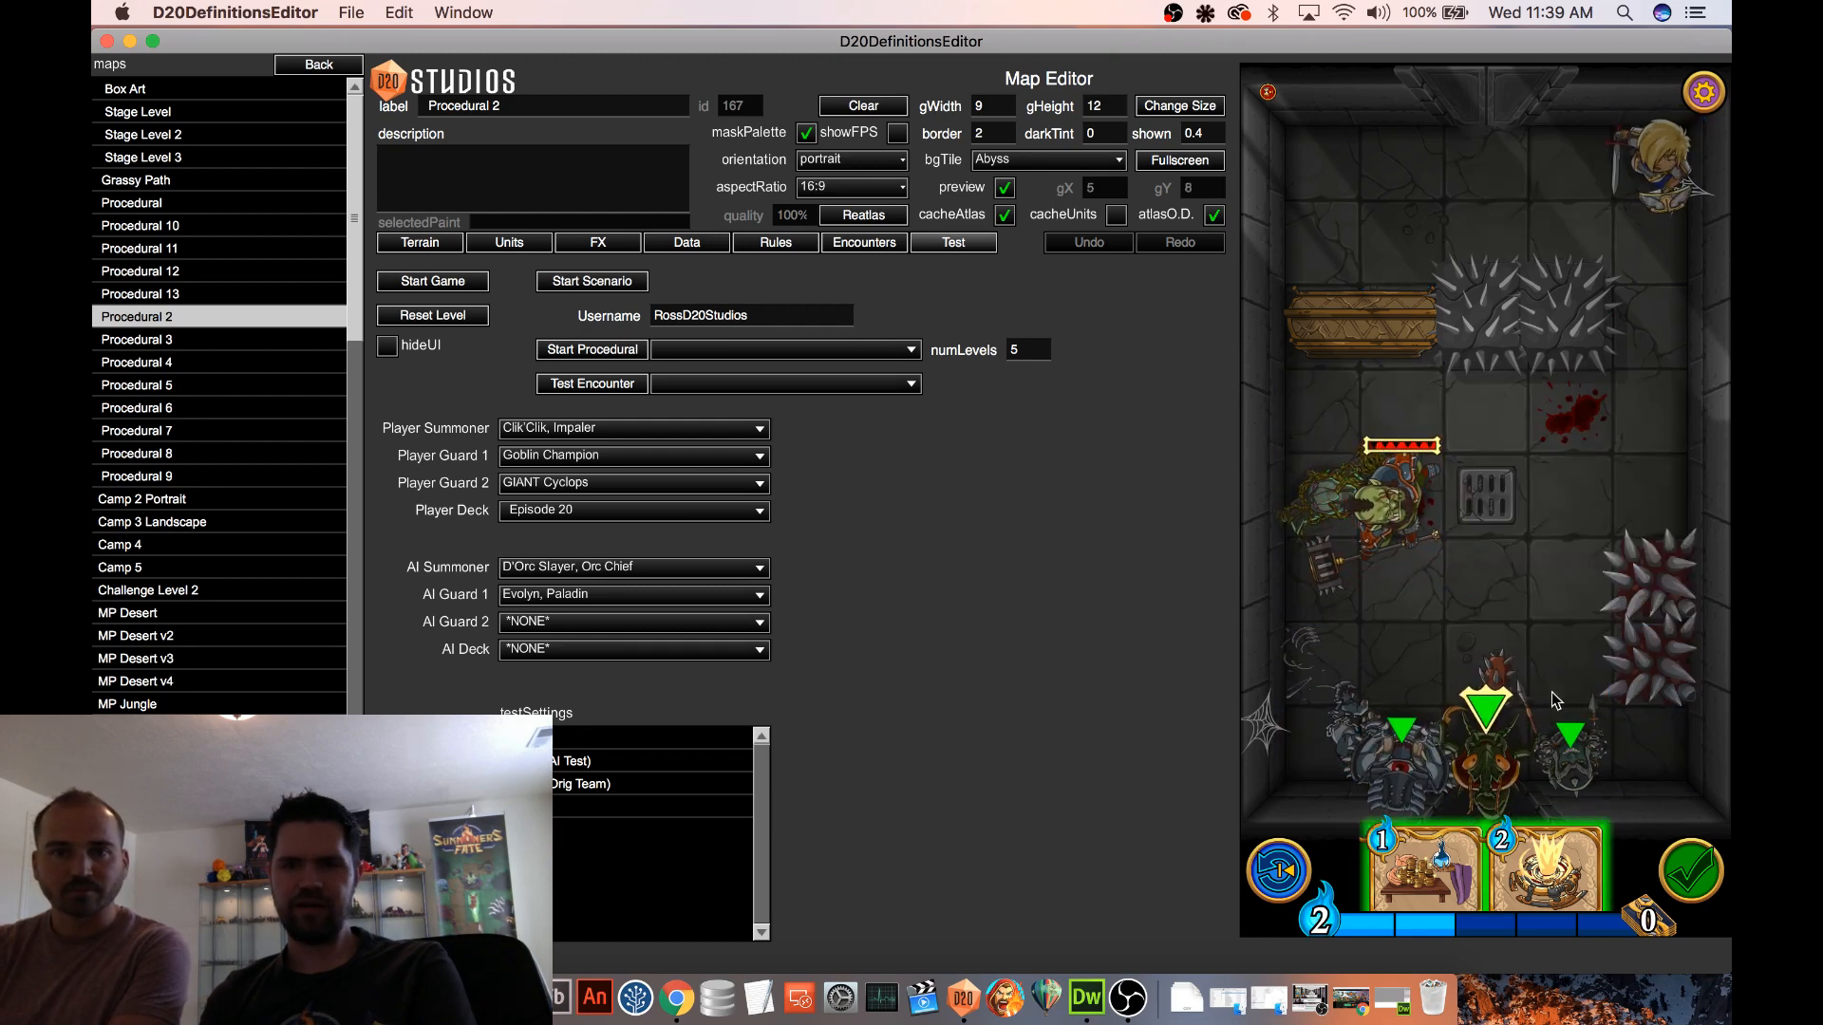
left_click(1571, 767)
left_click(1491, 731)
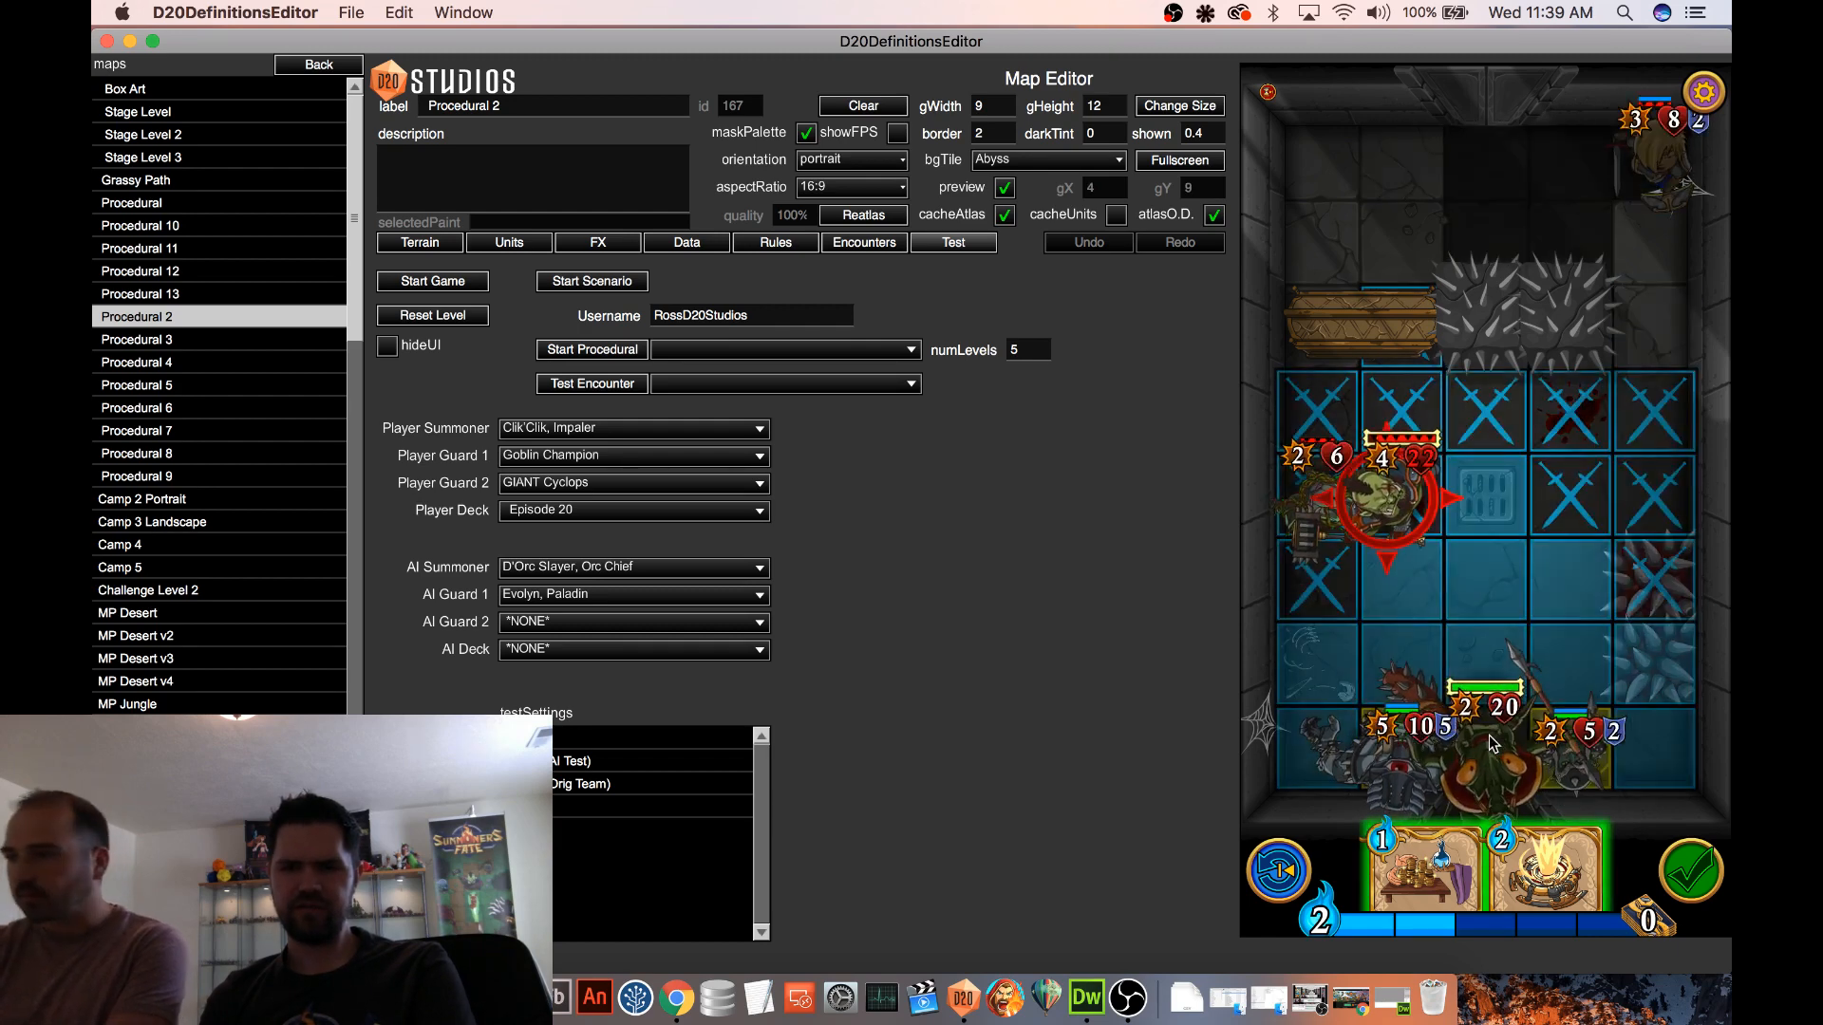
left_click_drag(1409, 752, 1409, 505)
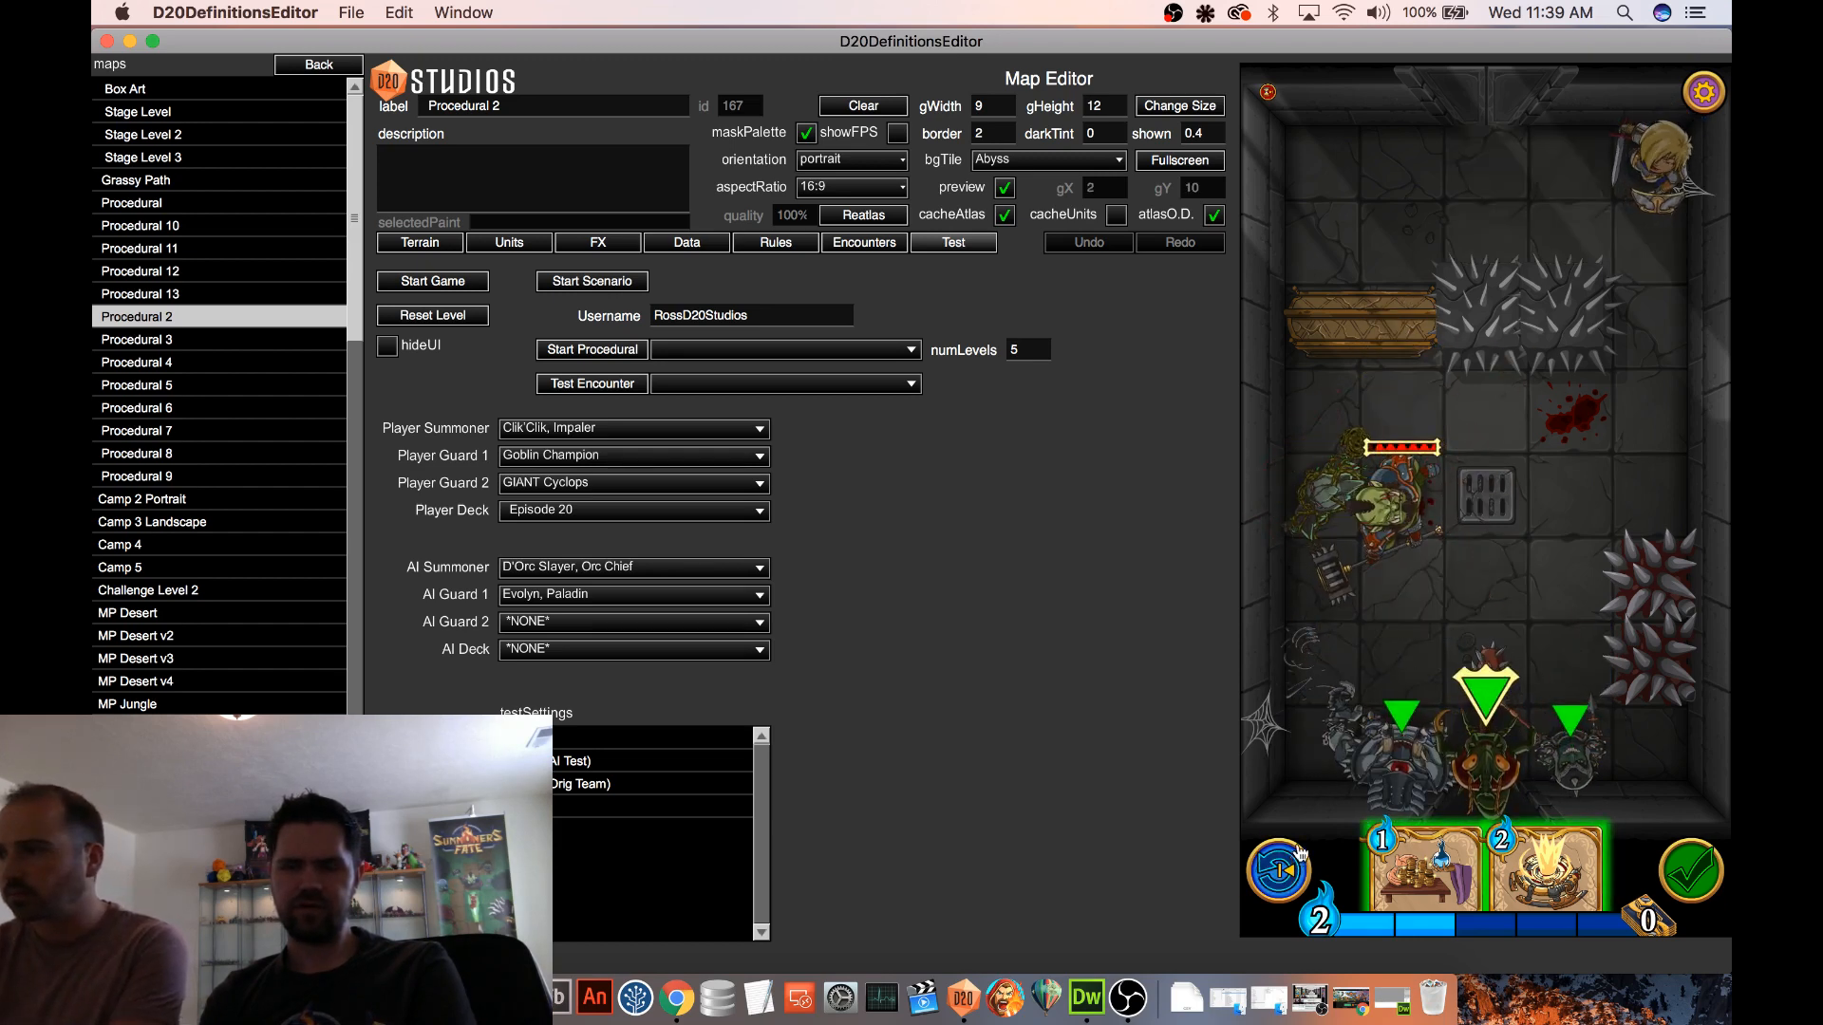
Raise the system volume, try the sounds on a player guard, and check which sound output device is active
key("XF86AudioRaiseVolume")
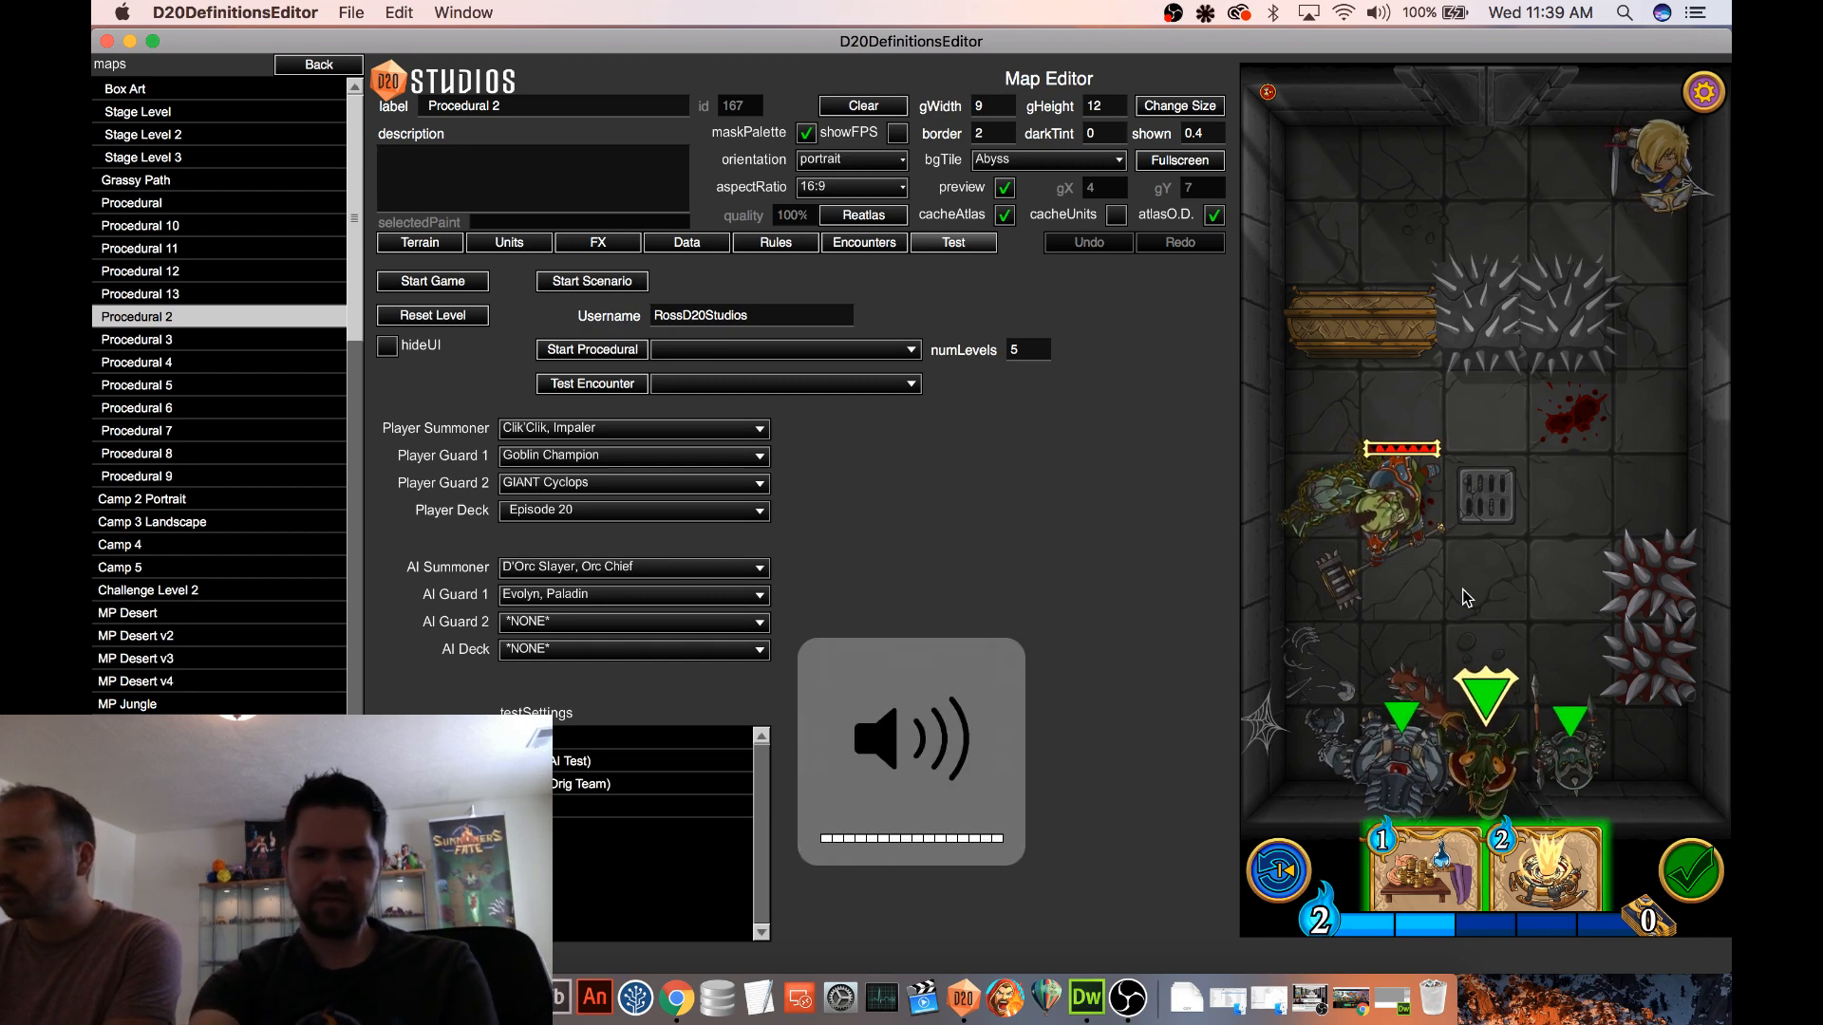
left_click(1564, 739)
left_click(1565, 741)
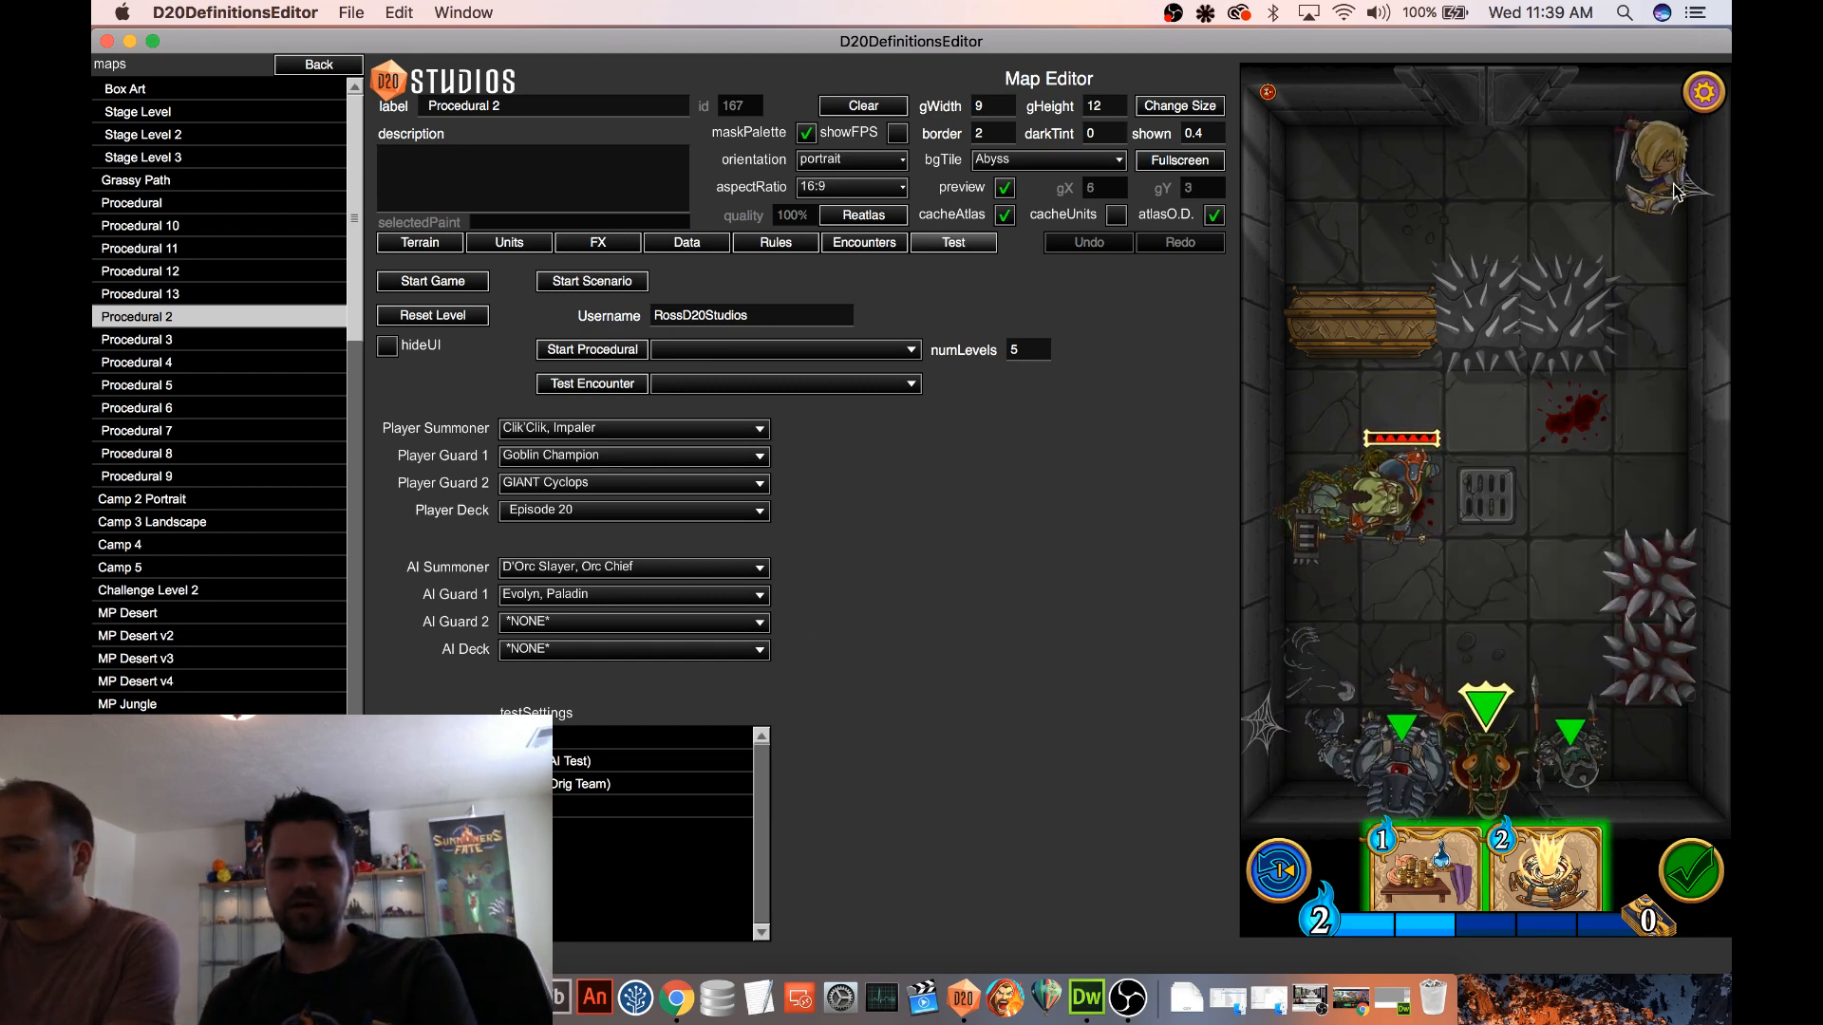
left_click(1388, 11)
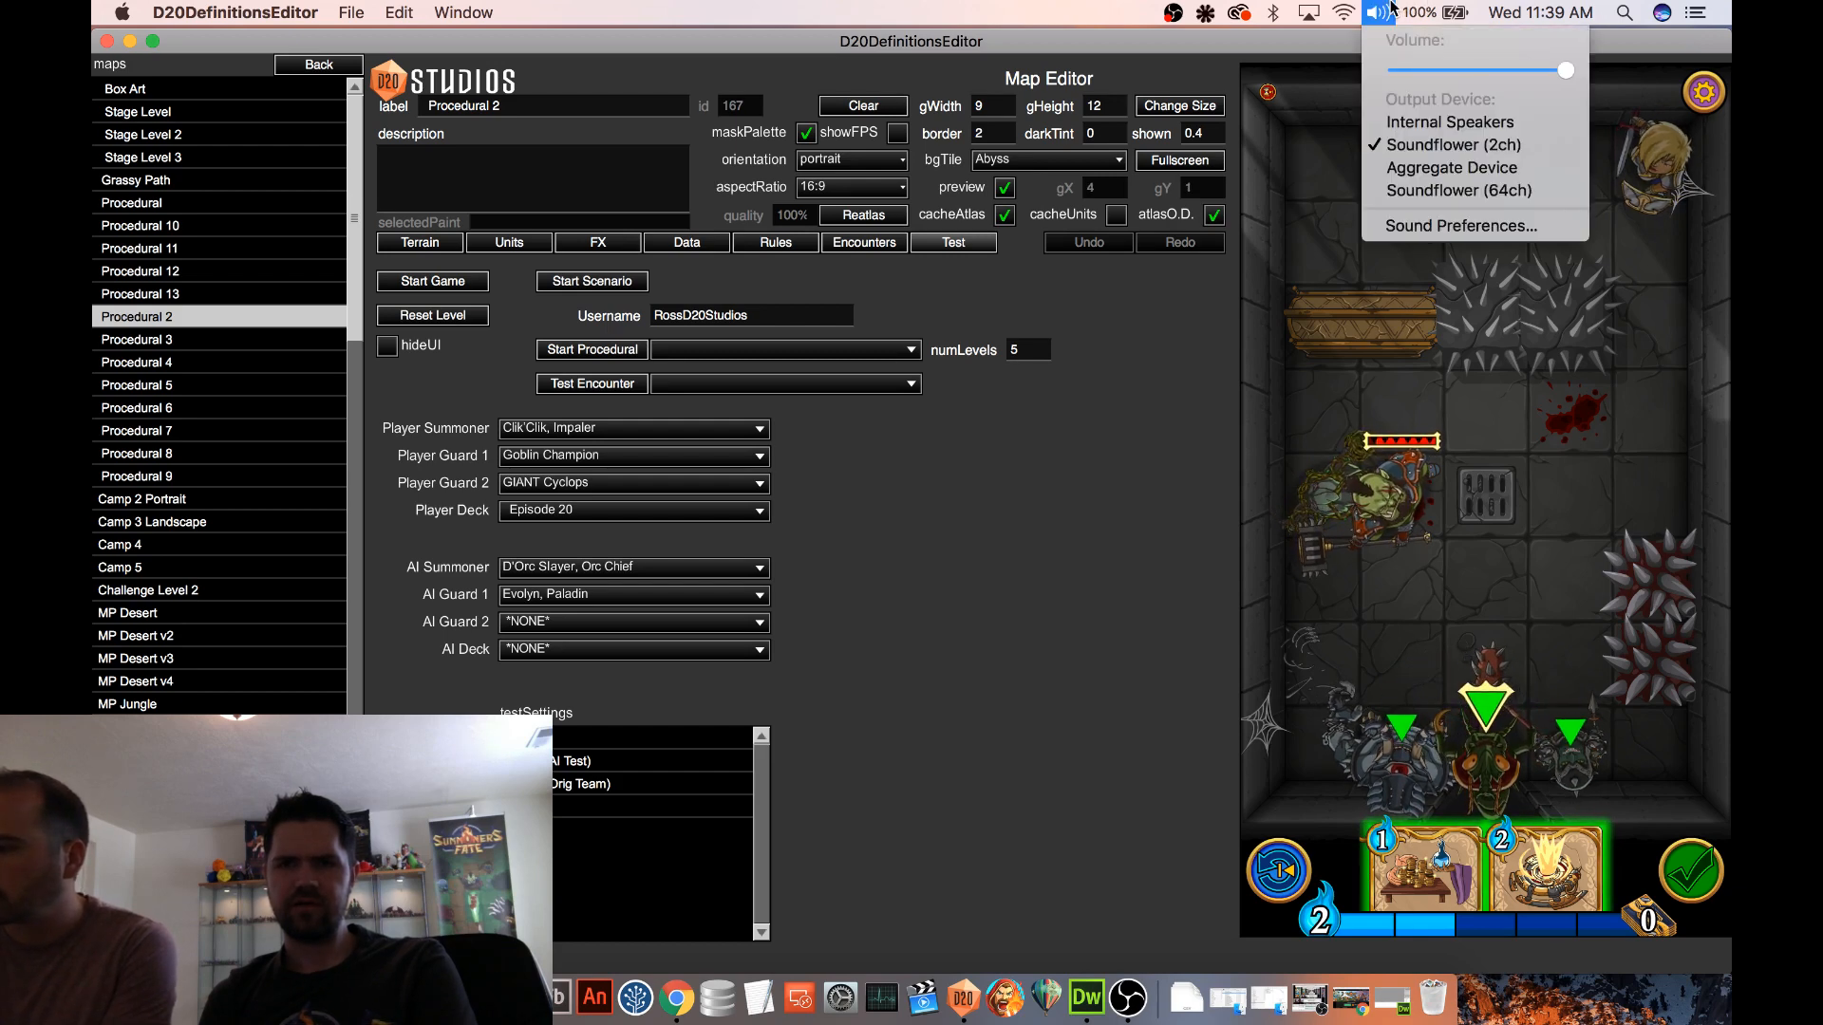
left_click(1386, 11)
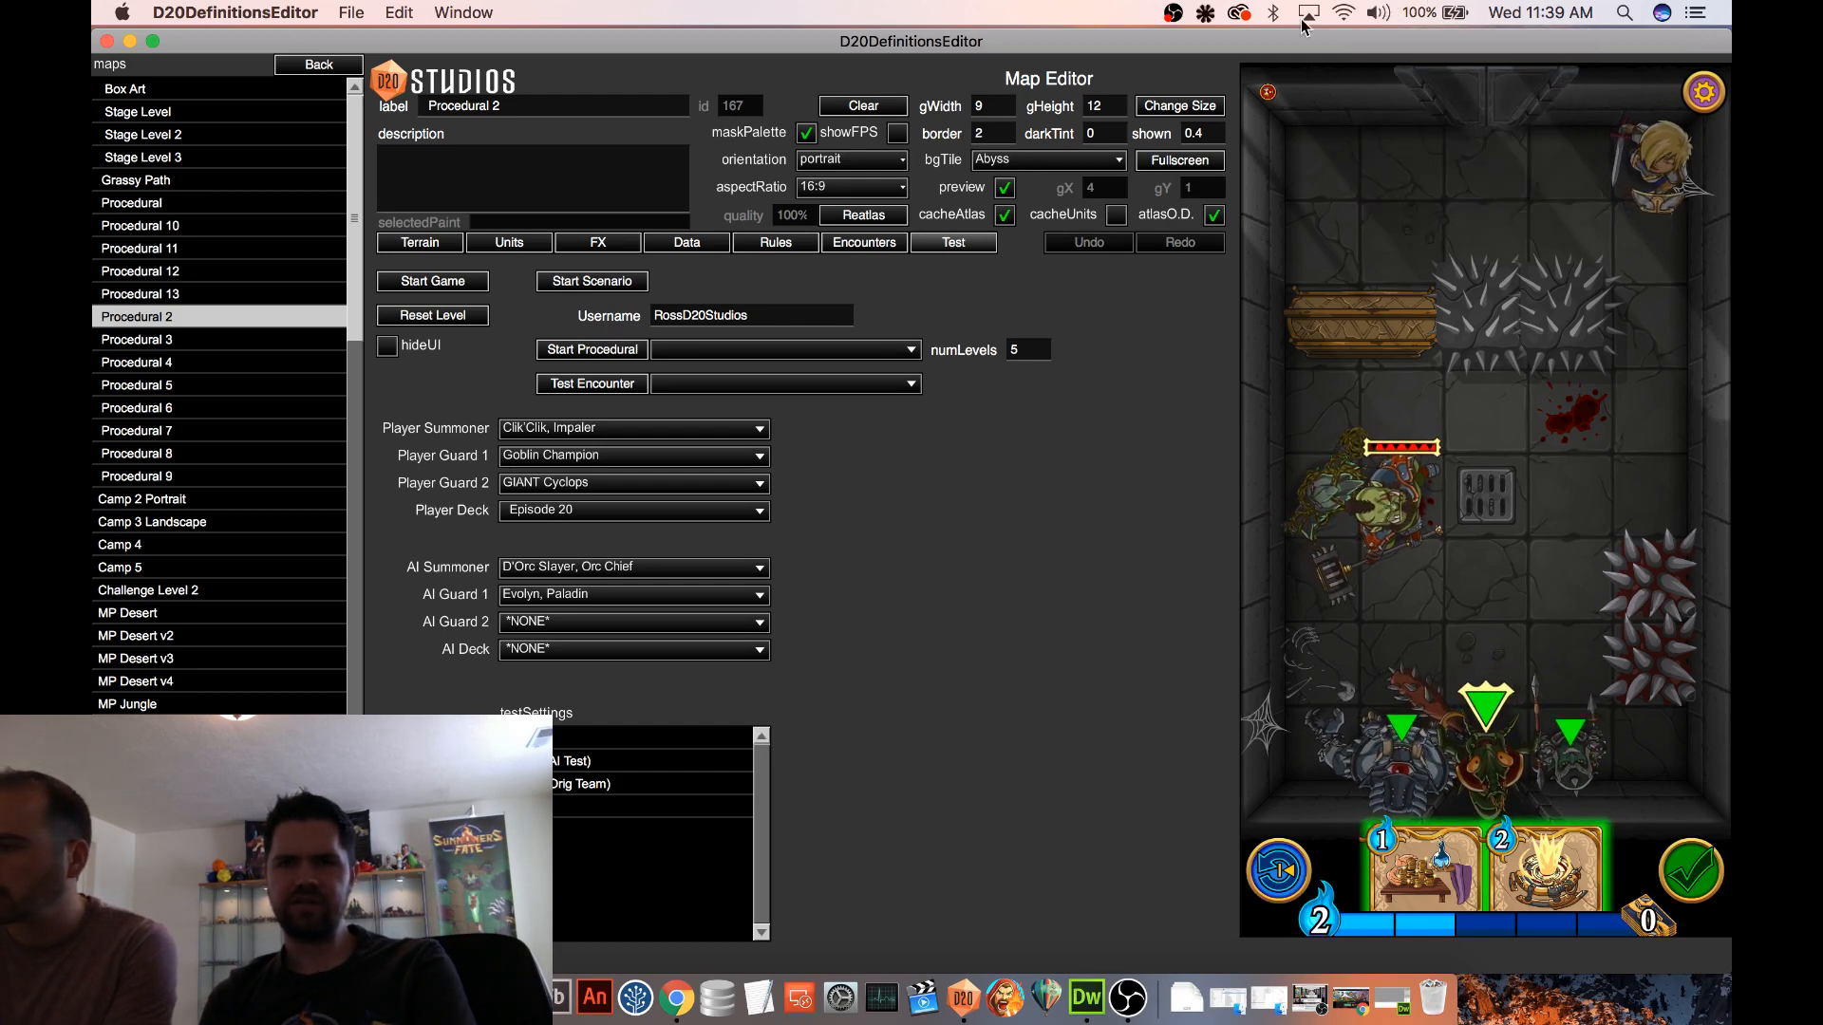
Inspect the Giant Cyclops's attack range and the tiles around the Orc Chief and the Bramble Elemental
left_click(1479, 739)
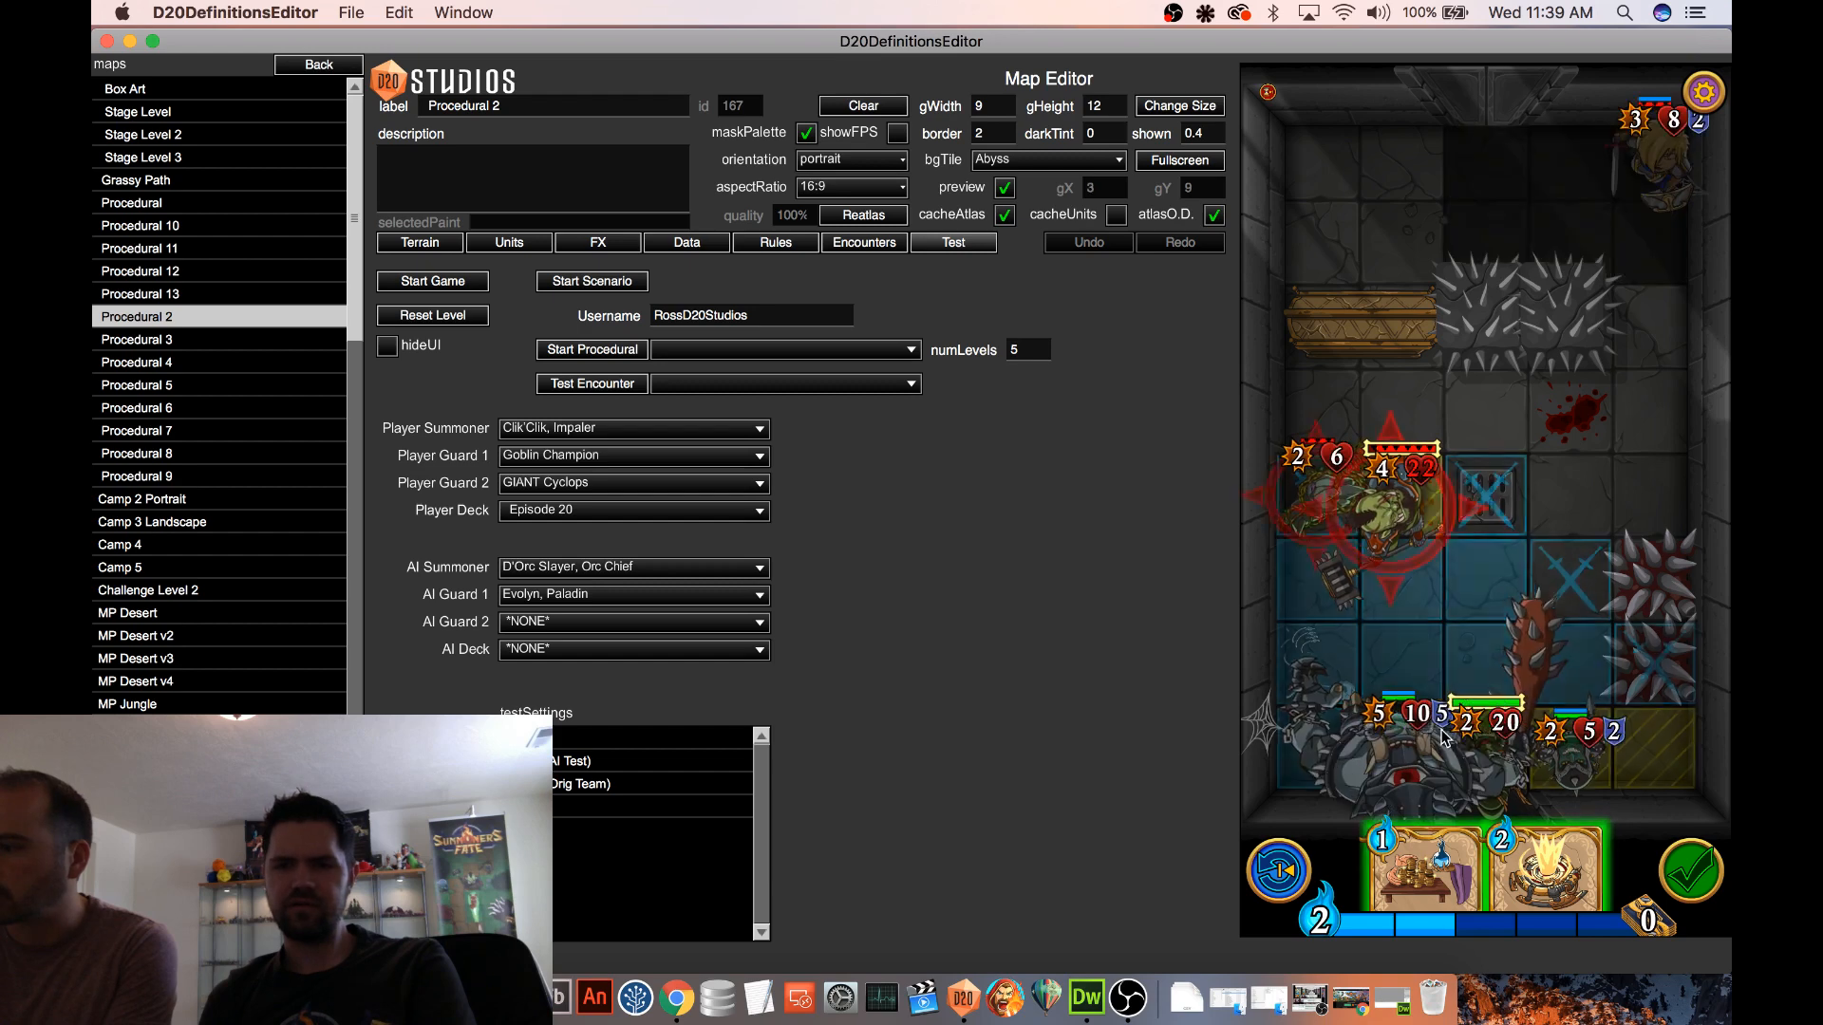
left_click(1476, 743)
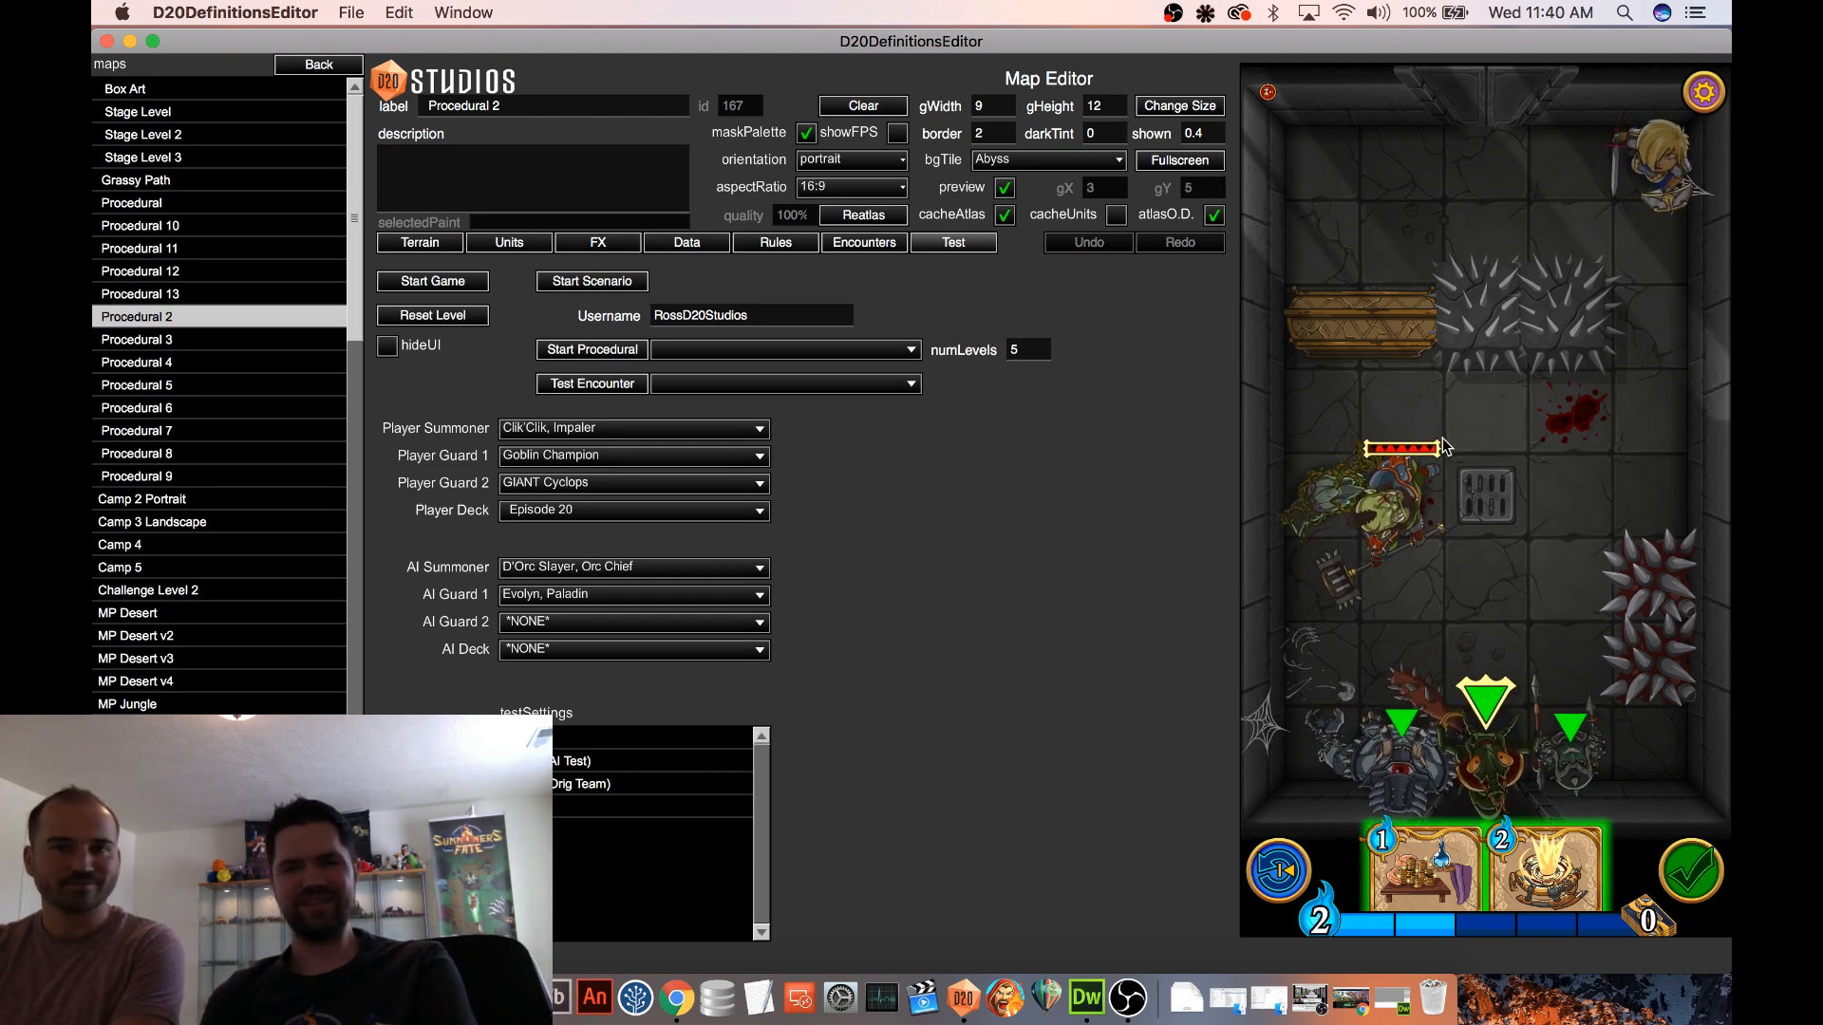
mouse_move(1563, 764)
left_mouse_down()
mouse_move(1553, 625)
mouse_move(1565, 754)
left_mouse_up()
mouse_move(1402, 502)
left_mouse_down()
mouse_move(1601, 508)
mouse_move(1397, 508)
left_mouse_up()
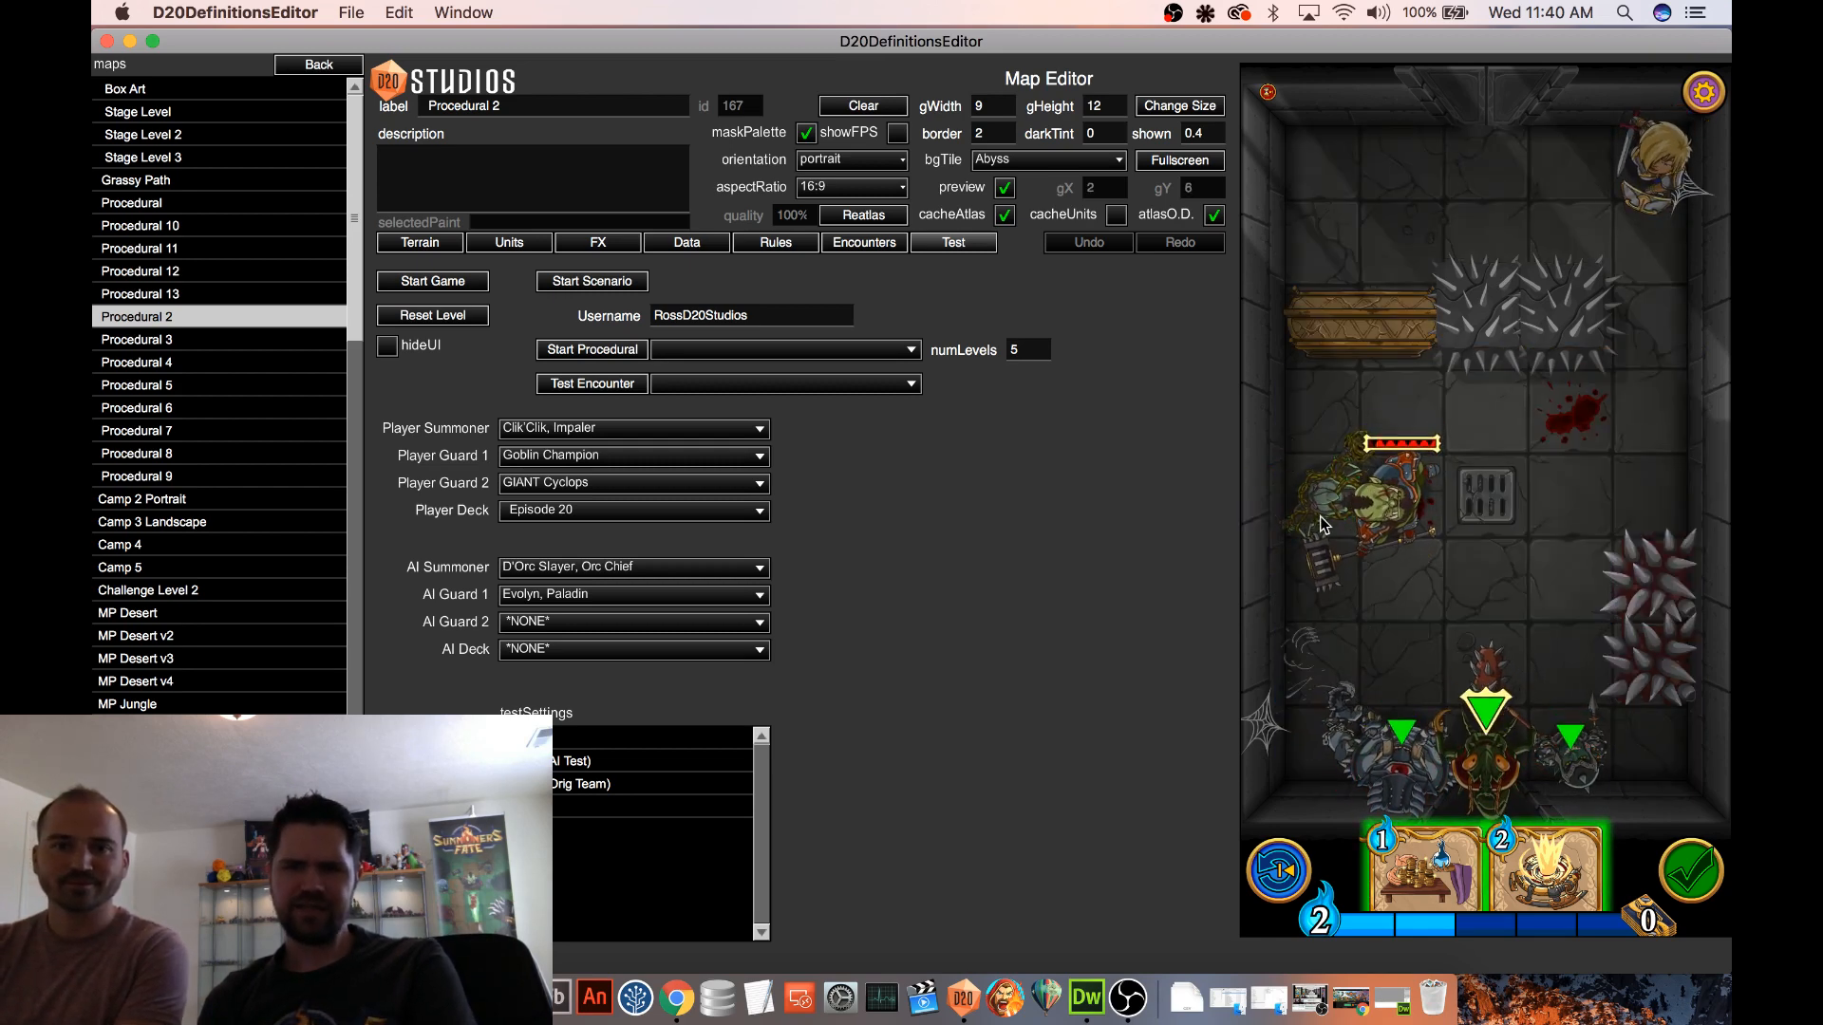
left_click_drag(1353, 596, 1355, 598)
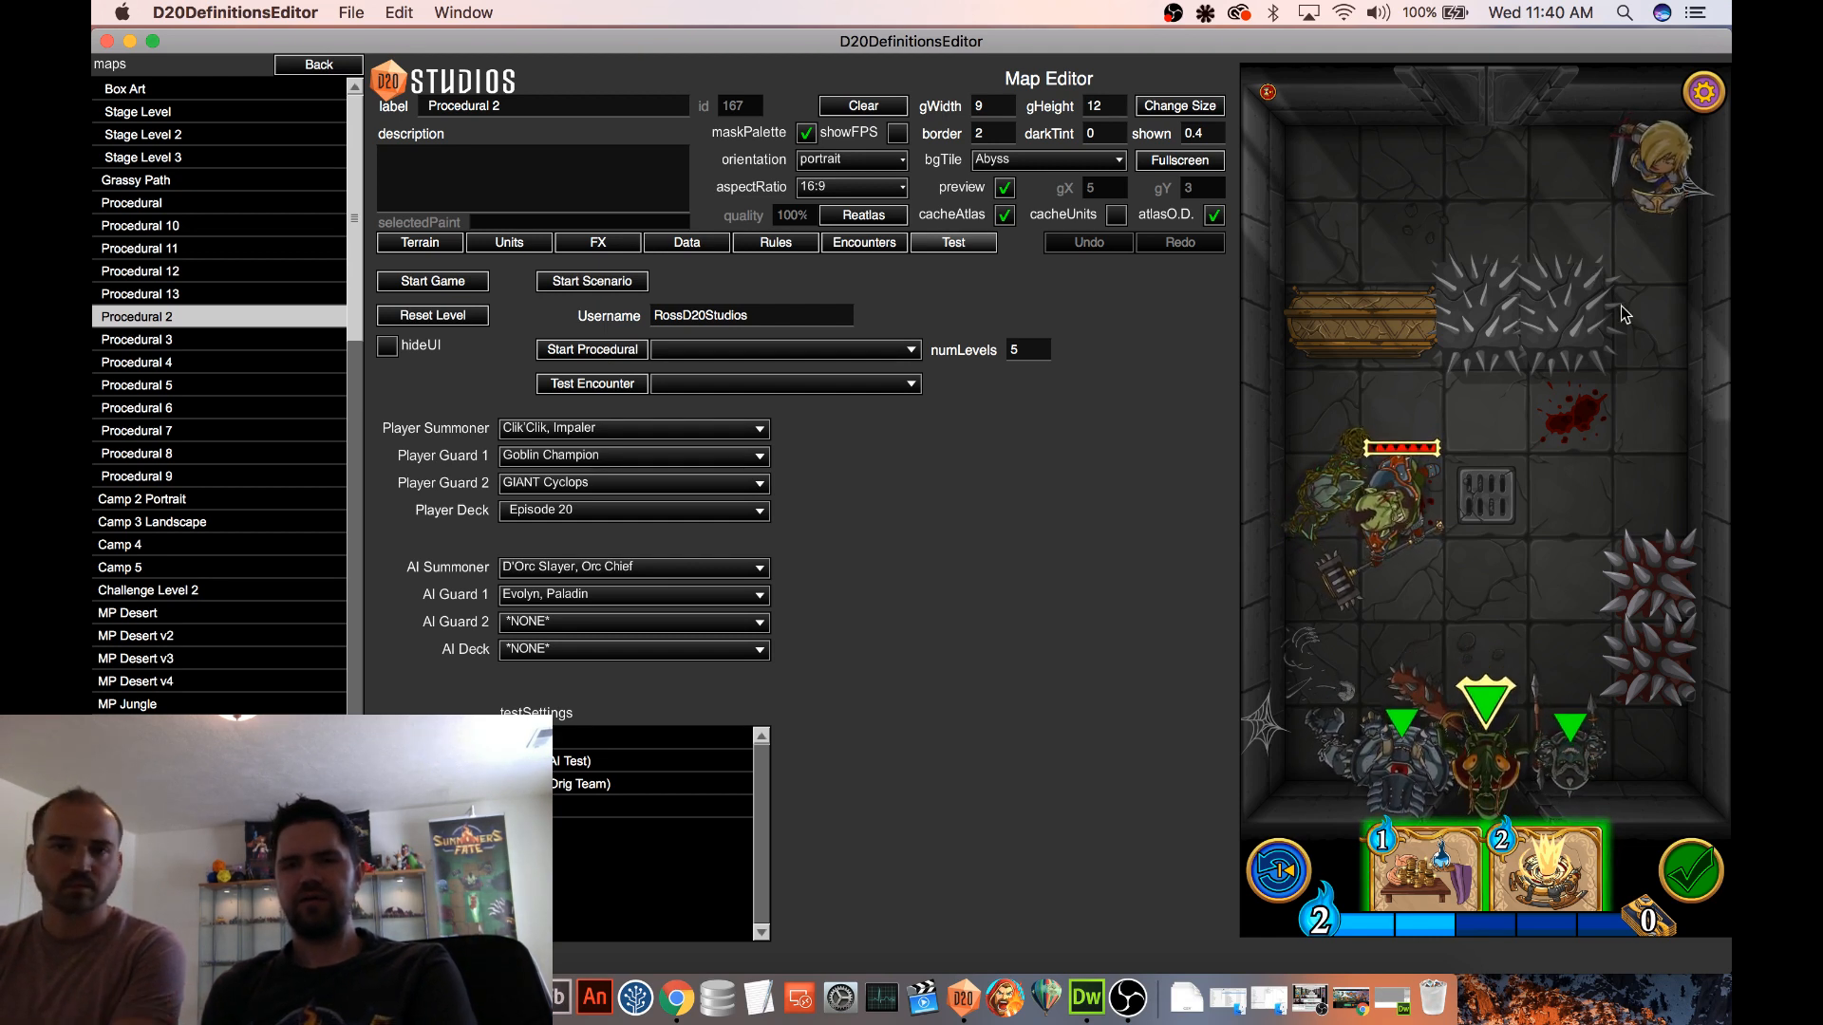
Move the Orc Chief away from the Bramble Elemental to the bloodstained tile and restart the test game
left_click(1369, 482)
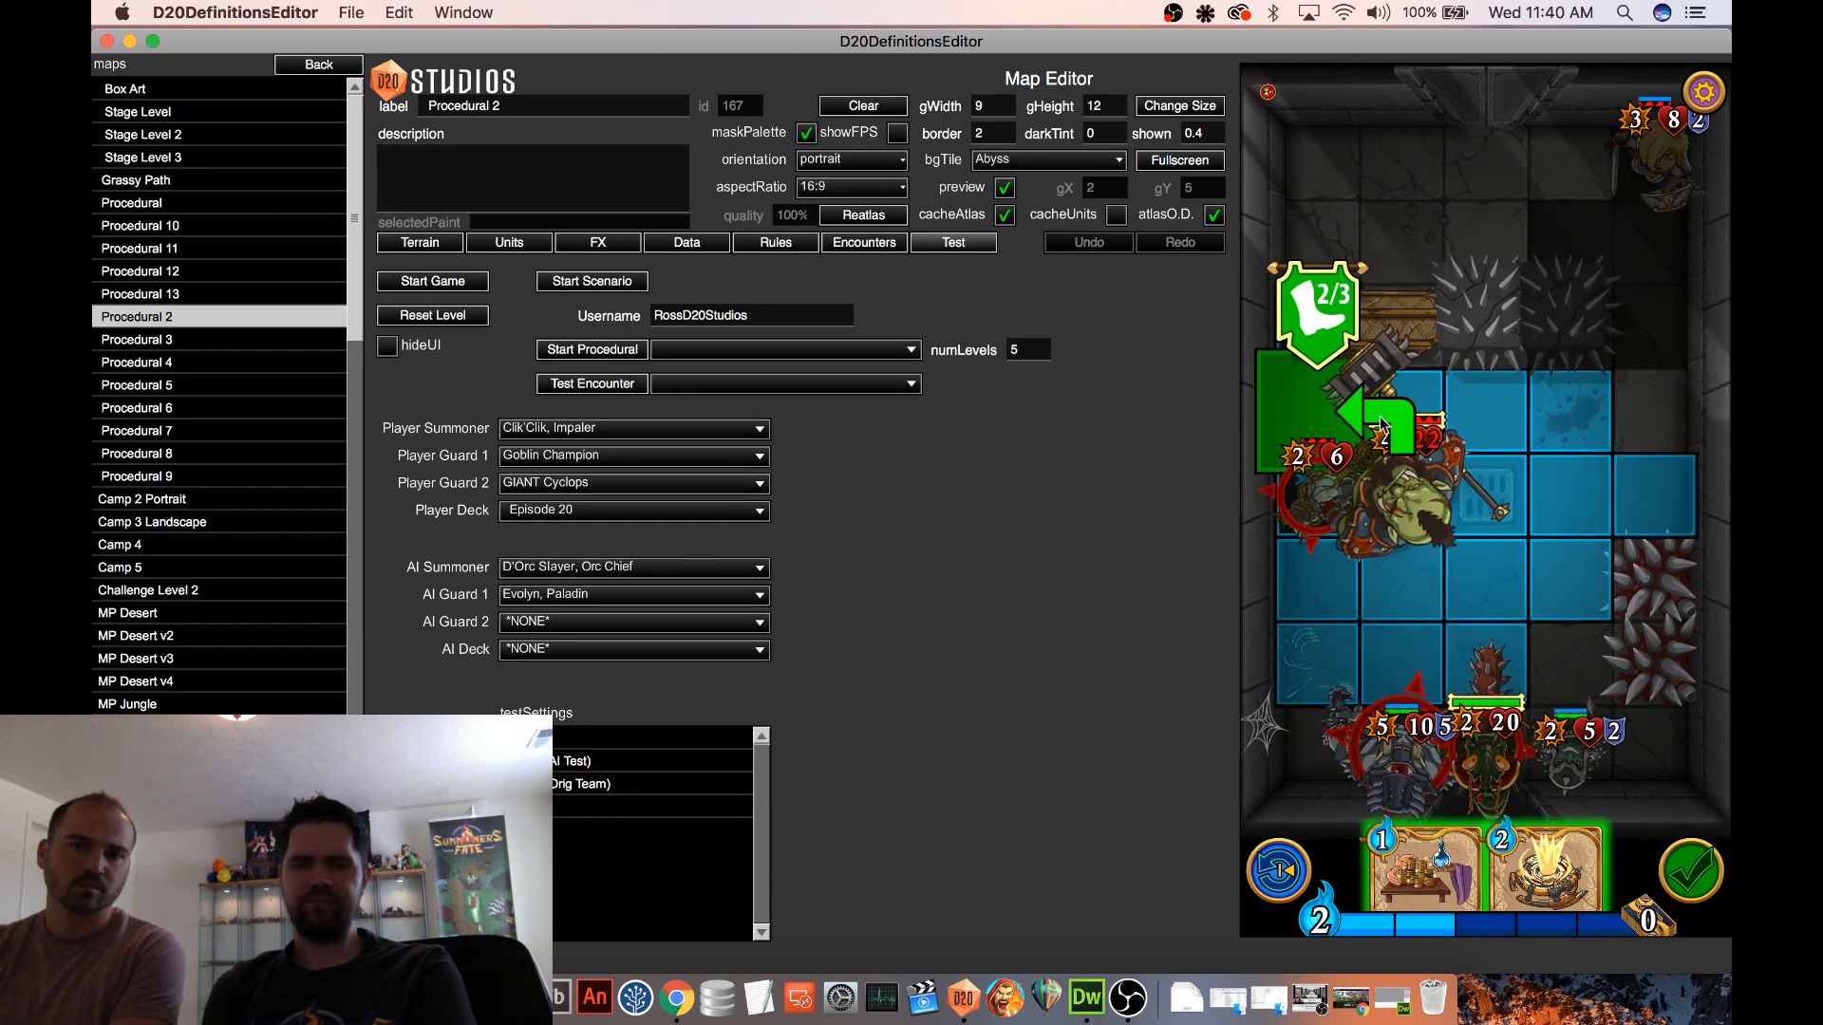
left_click(1534, 452)
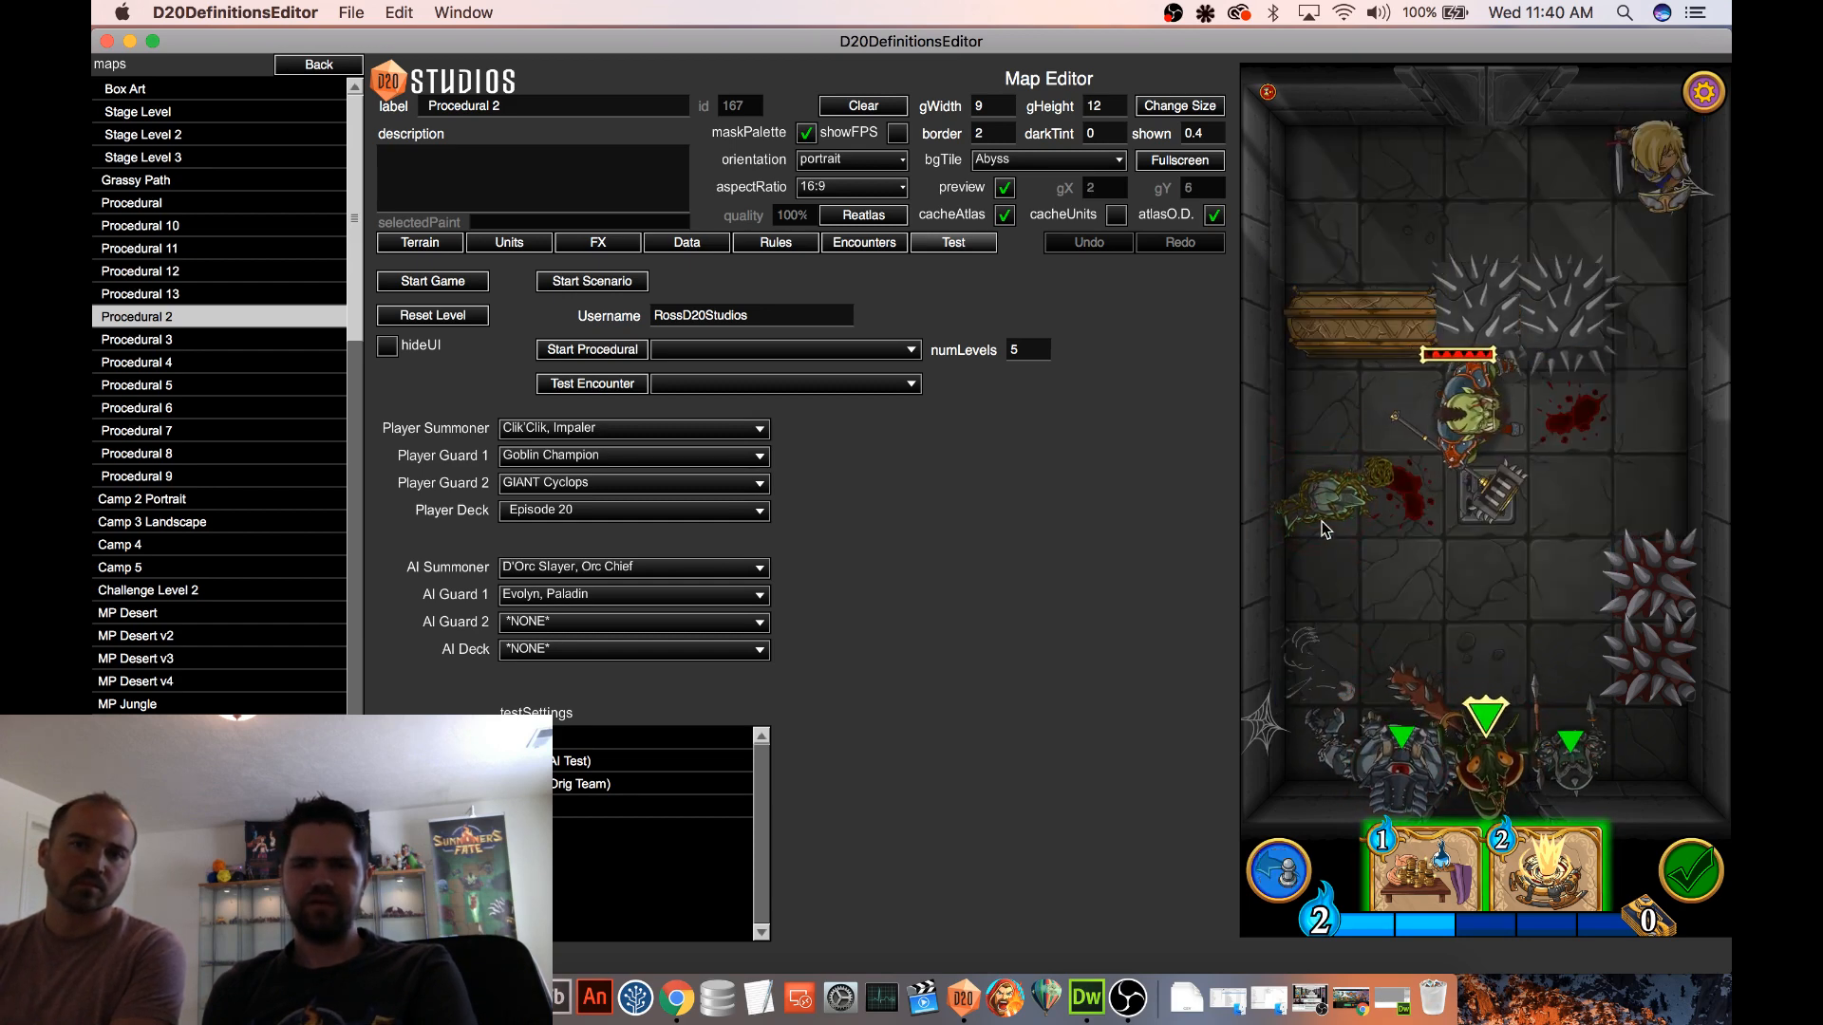
left_click(446, 249)
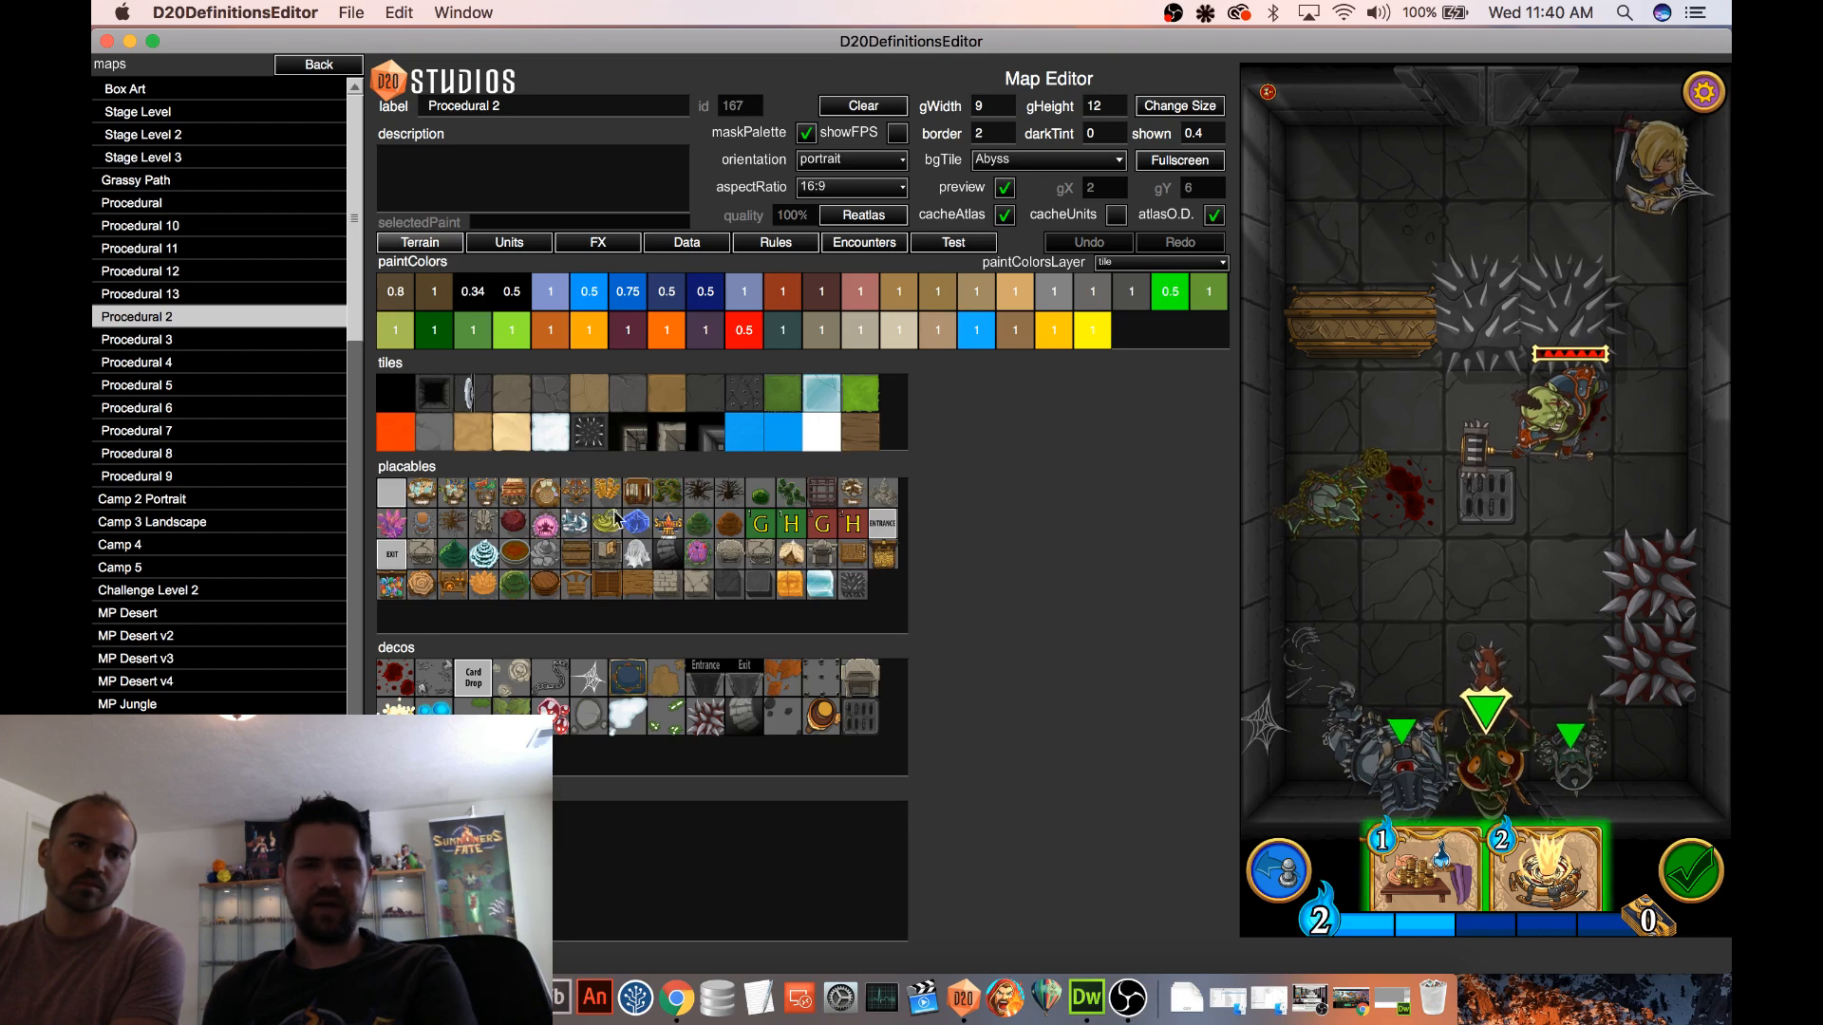
left_click(525, 249)
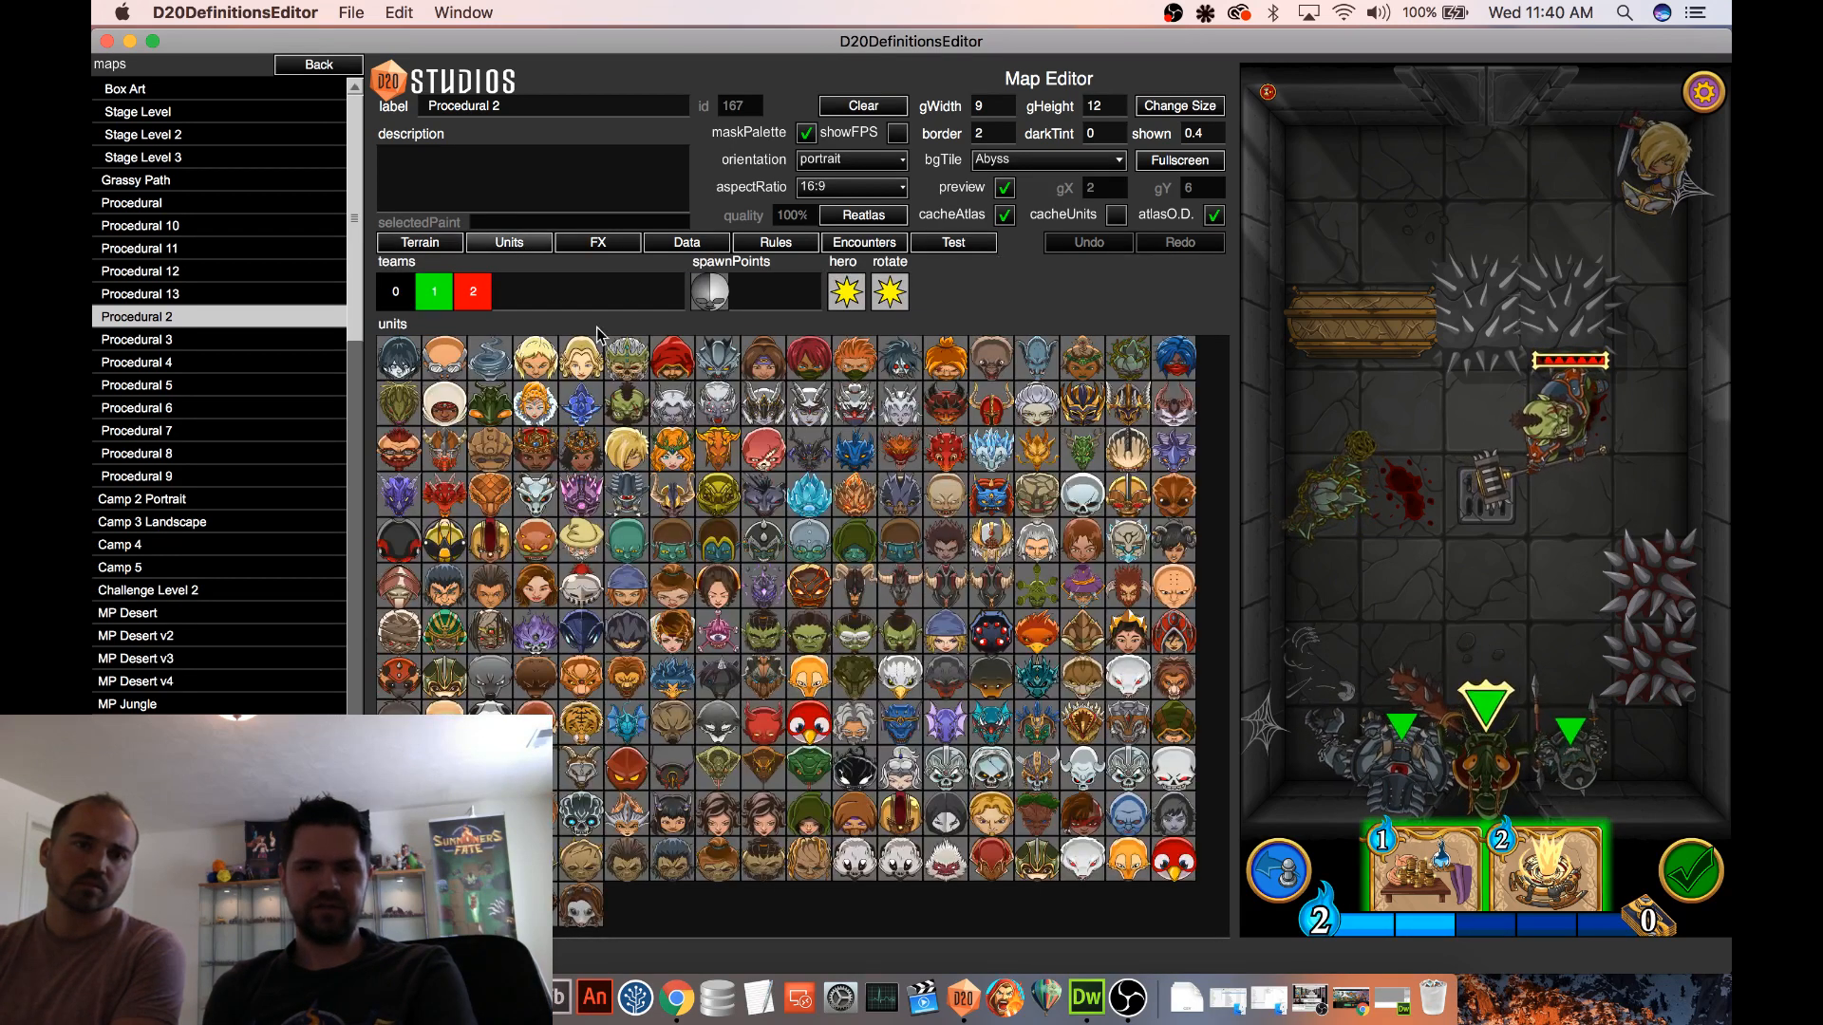
left_click(948, 249)
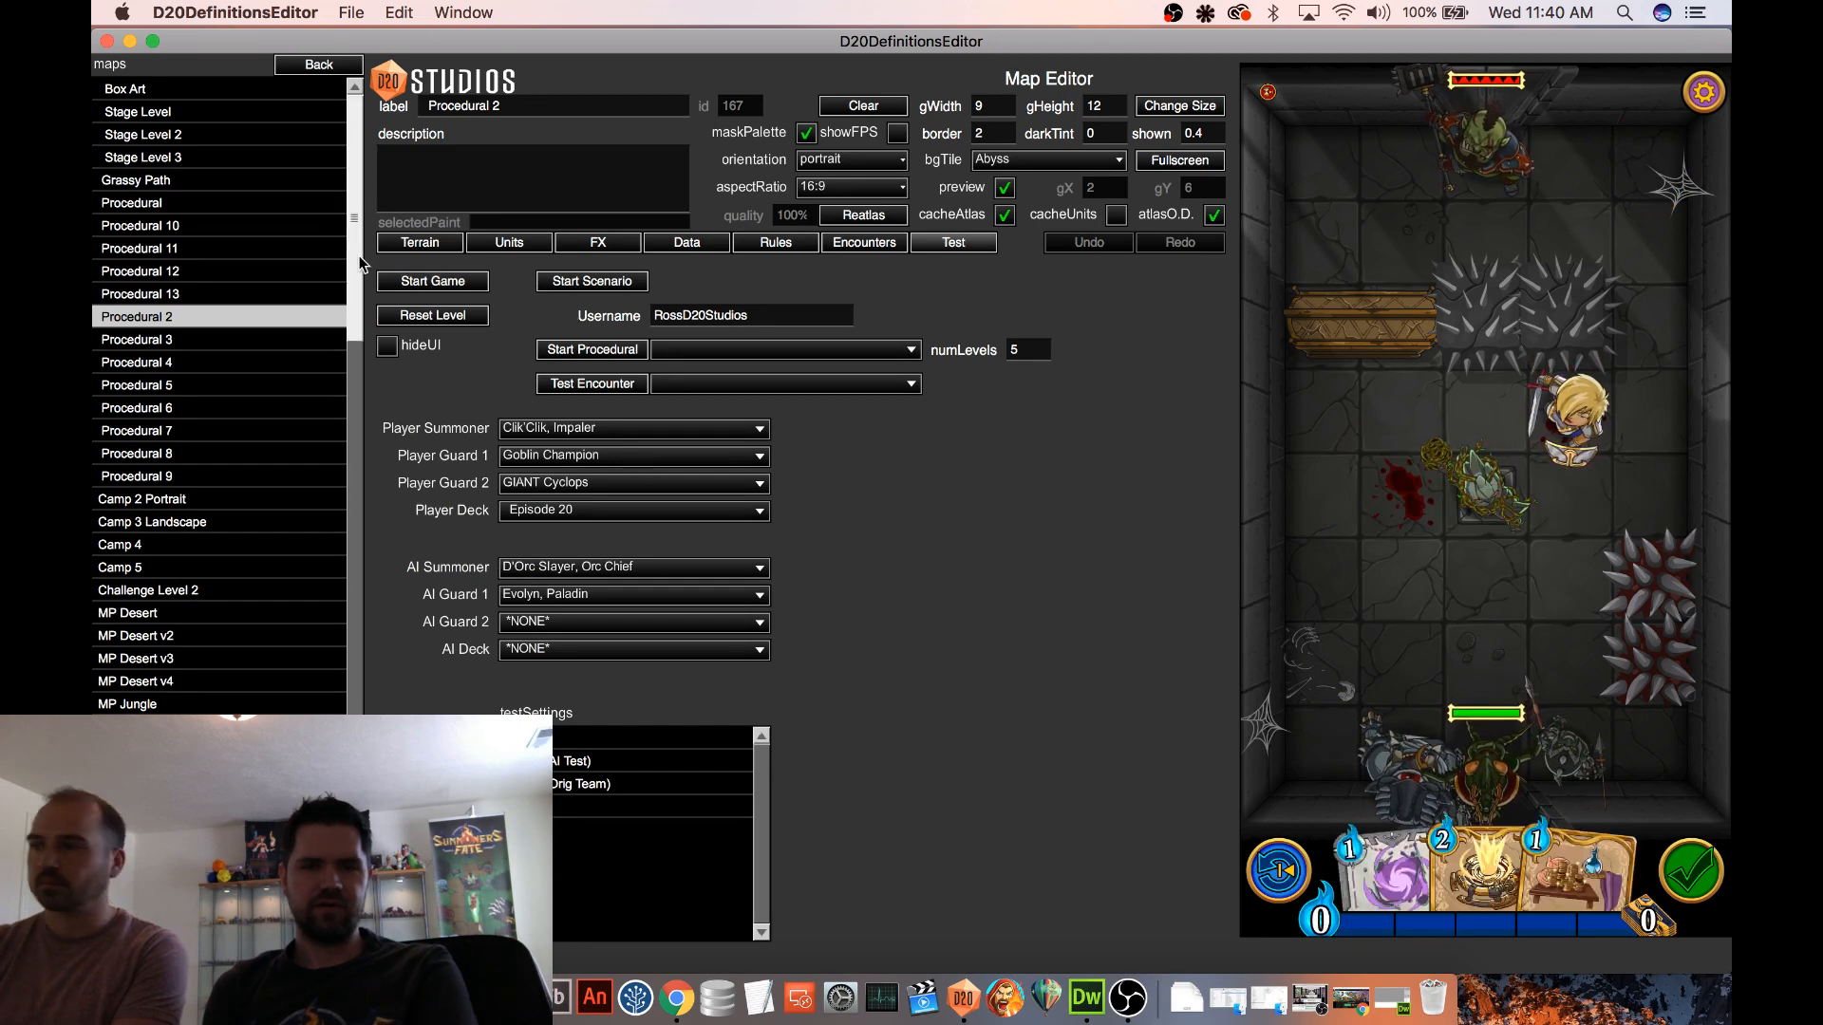
Place two more Bramble Elementals on the map, forming a row of three from the side wall
left_click(416, 248)
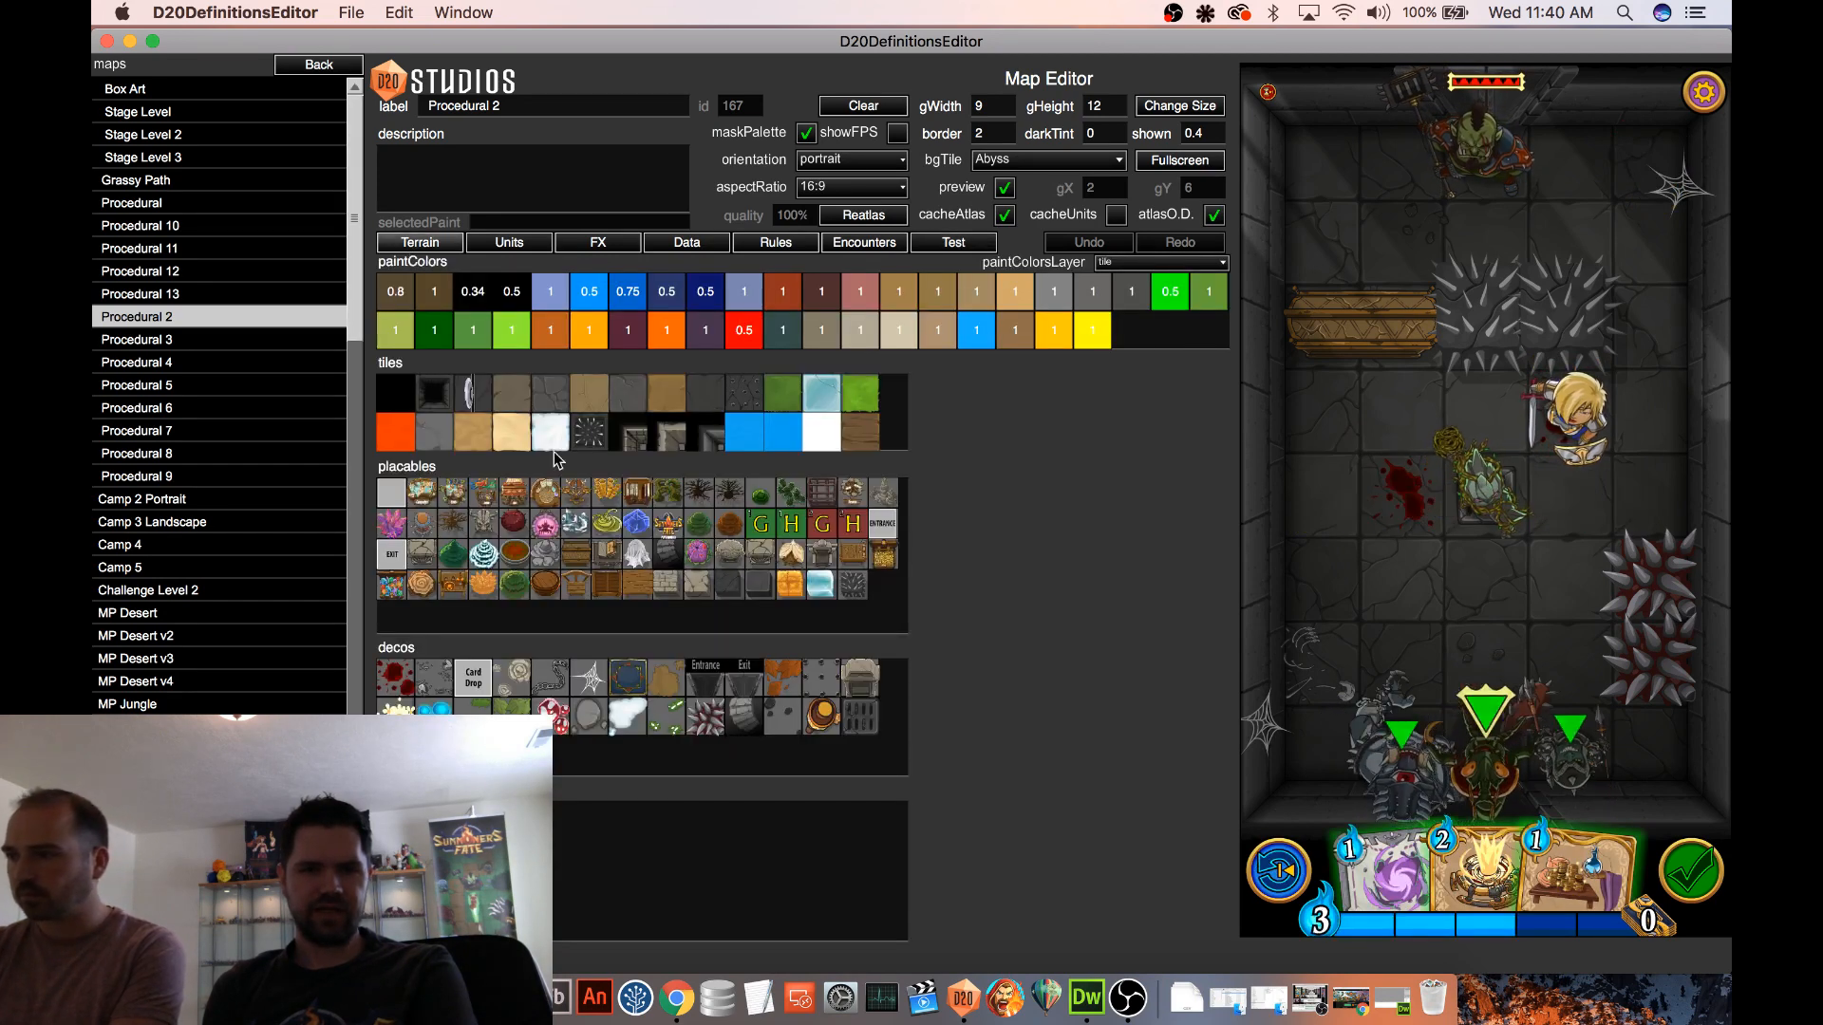
left_click(507, 245)
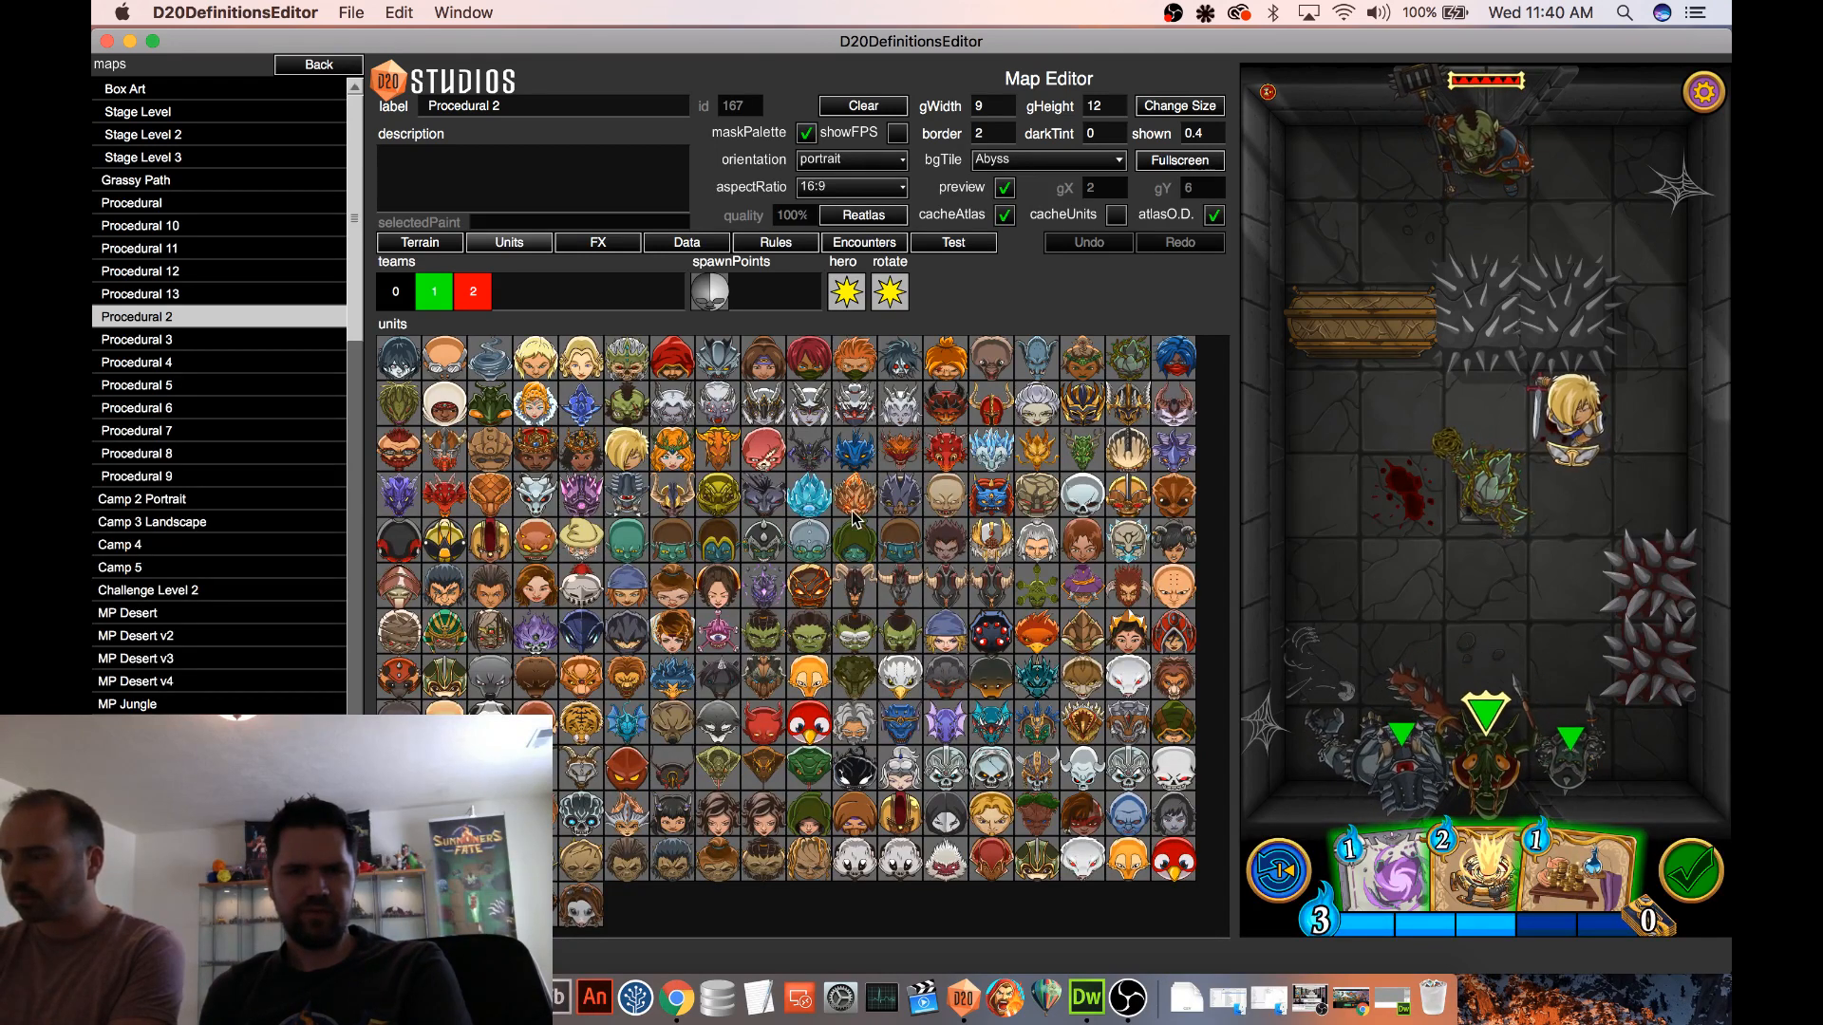
left_click(1128, 358)
left_click(1400, 489)
left_click(1348, 511)
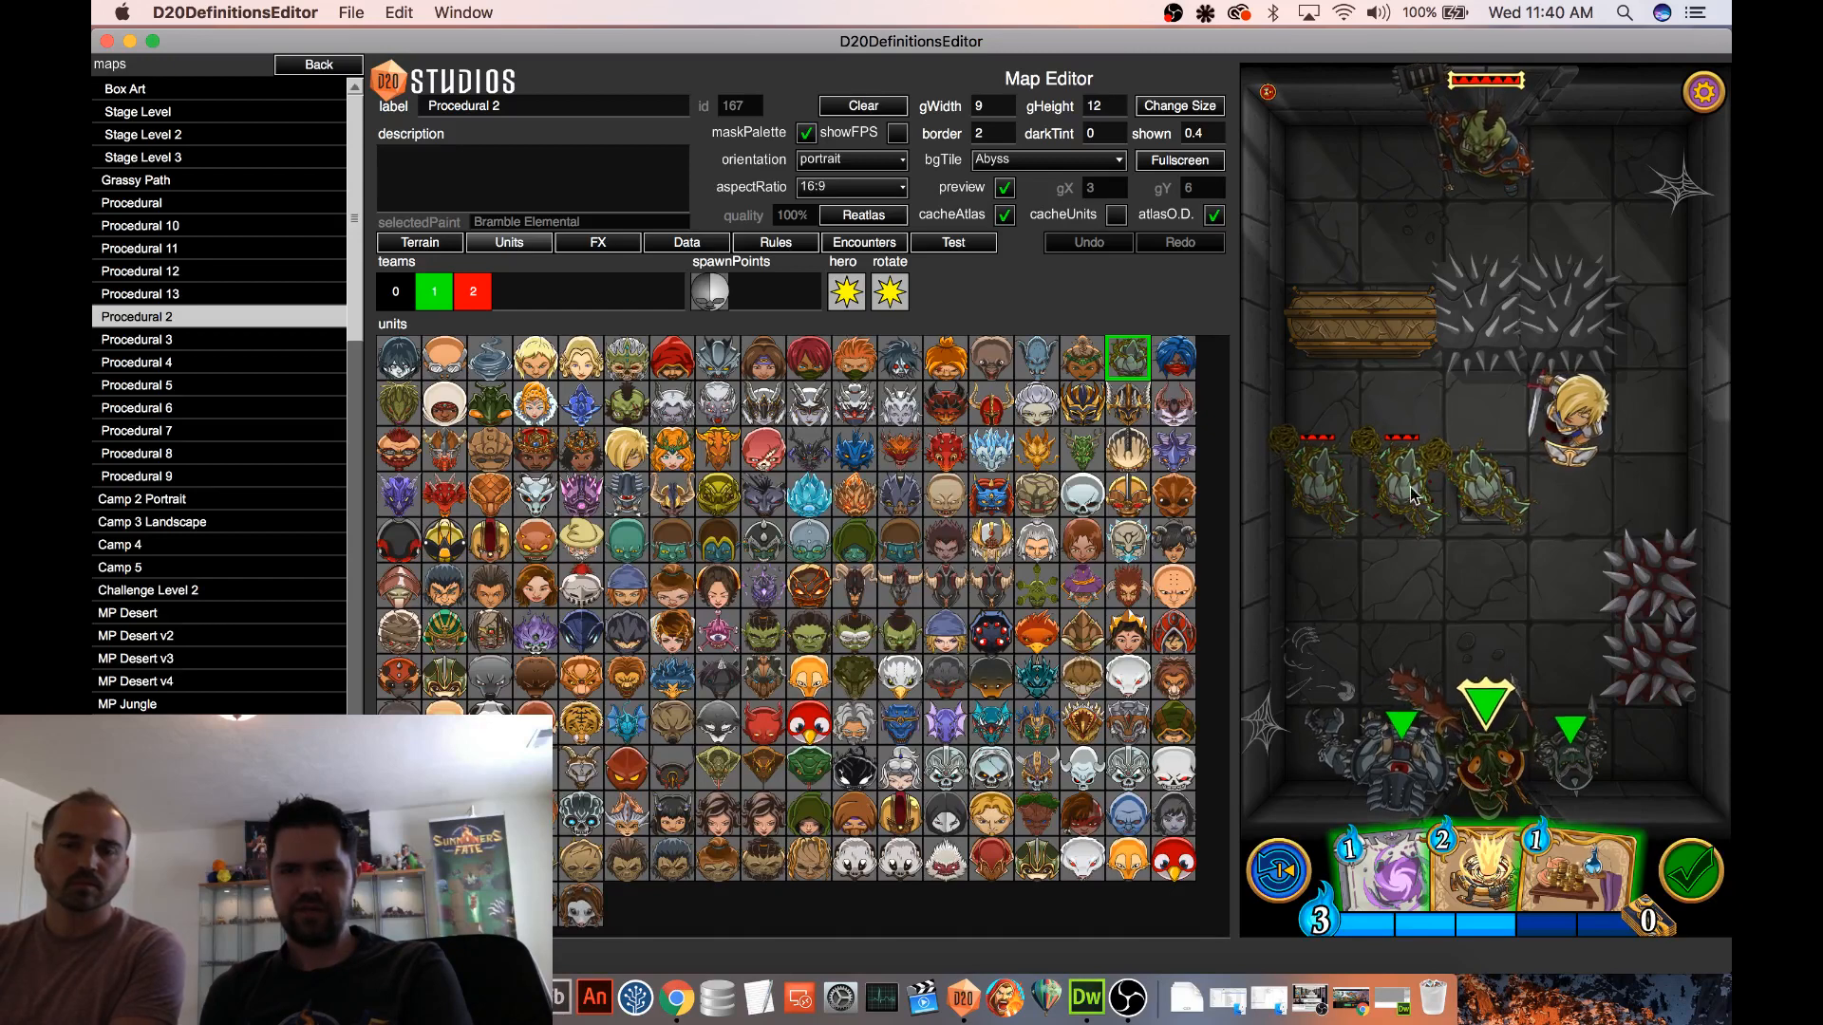
Position the Paladin beside the side-wall spikes and the Orc Chief directly above the Bramble Elemental farthest from the wall
left_click(938, 247)
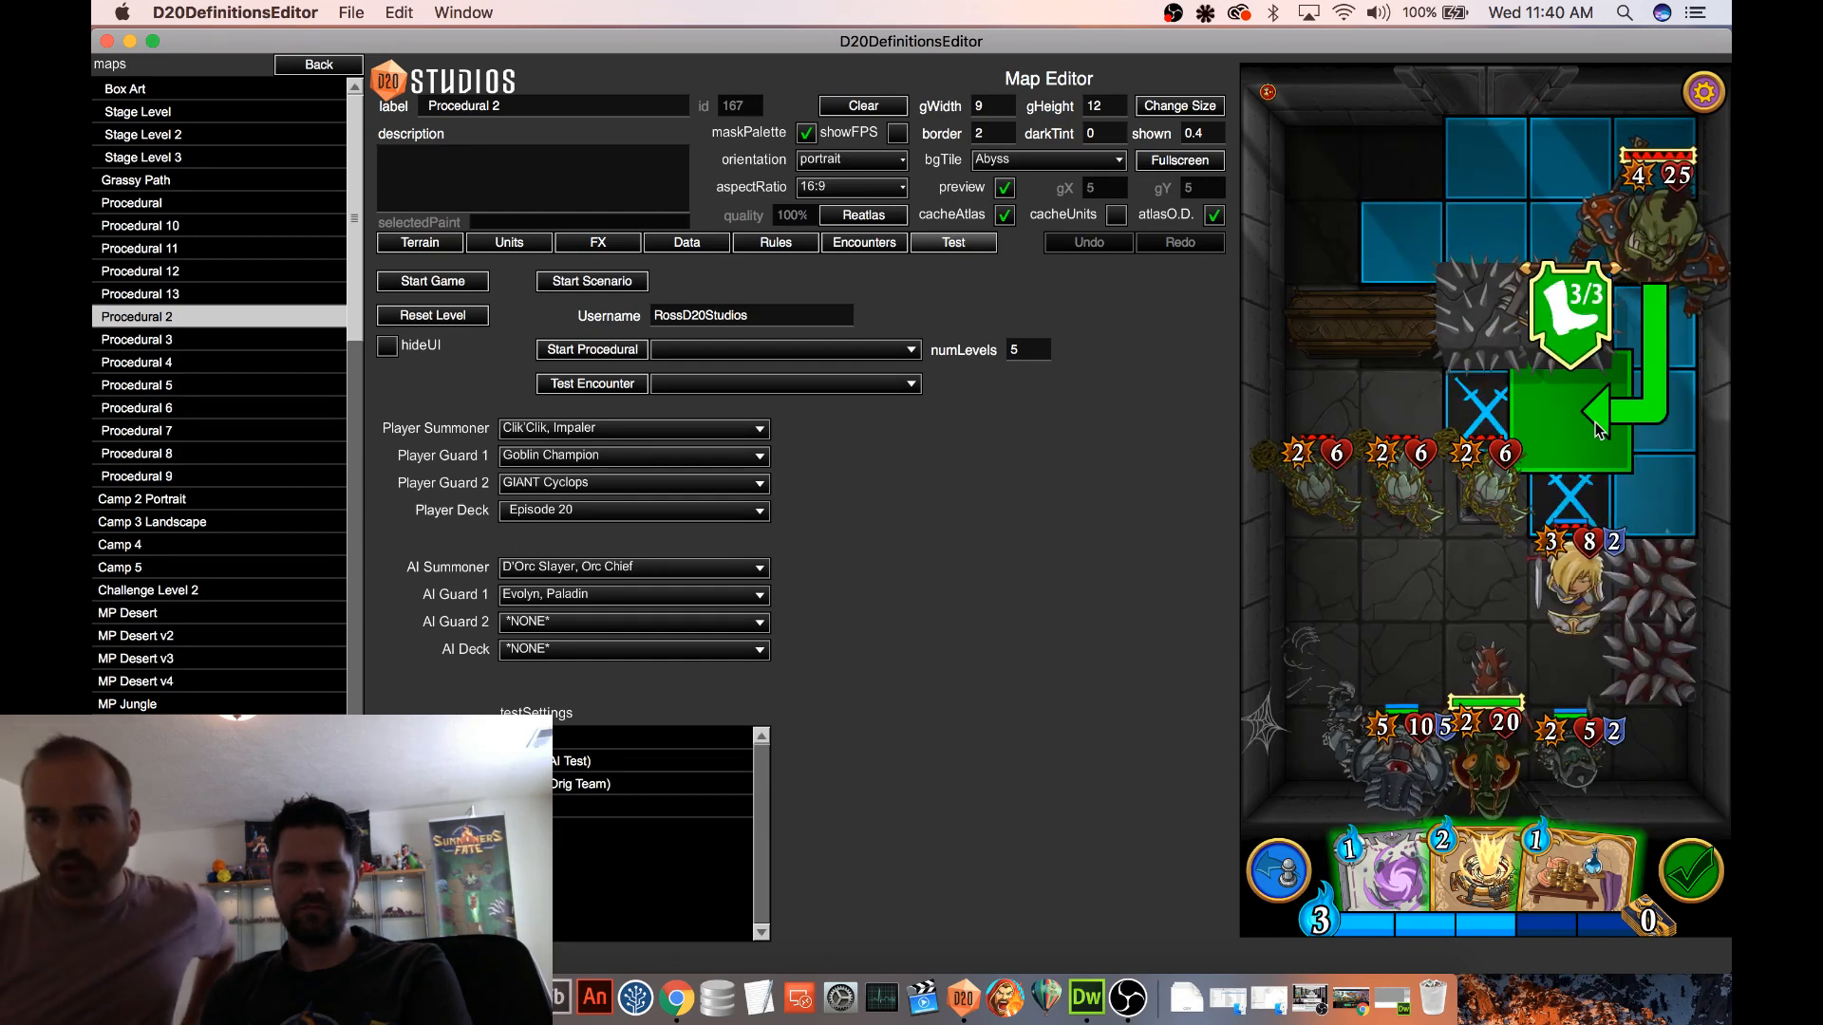
left_click(1596, 421)
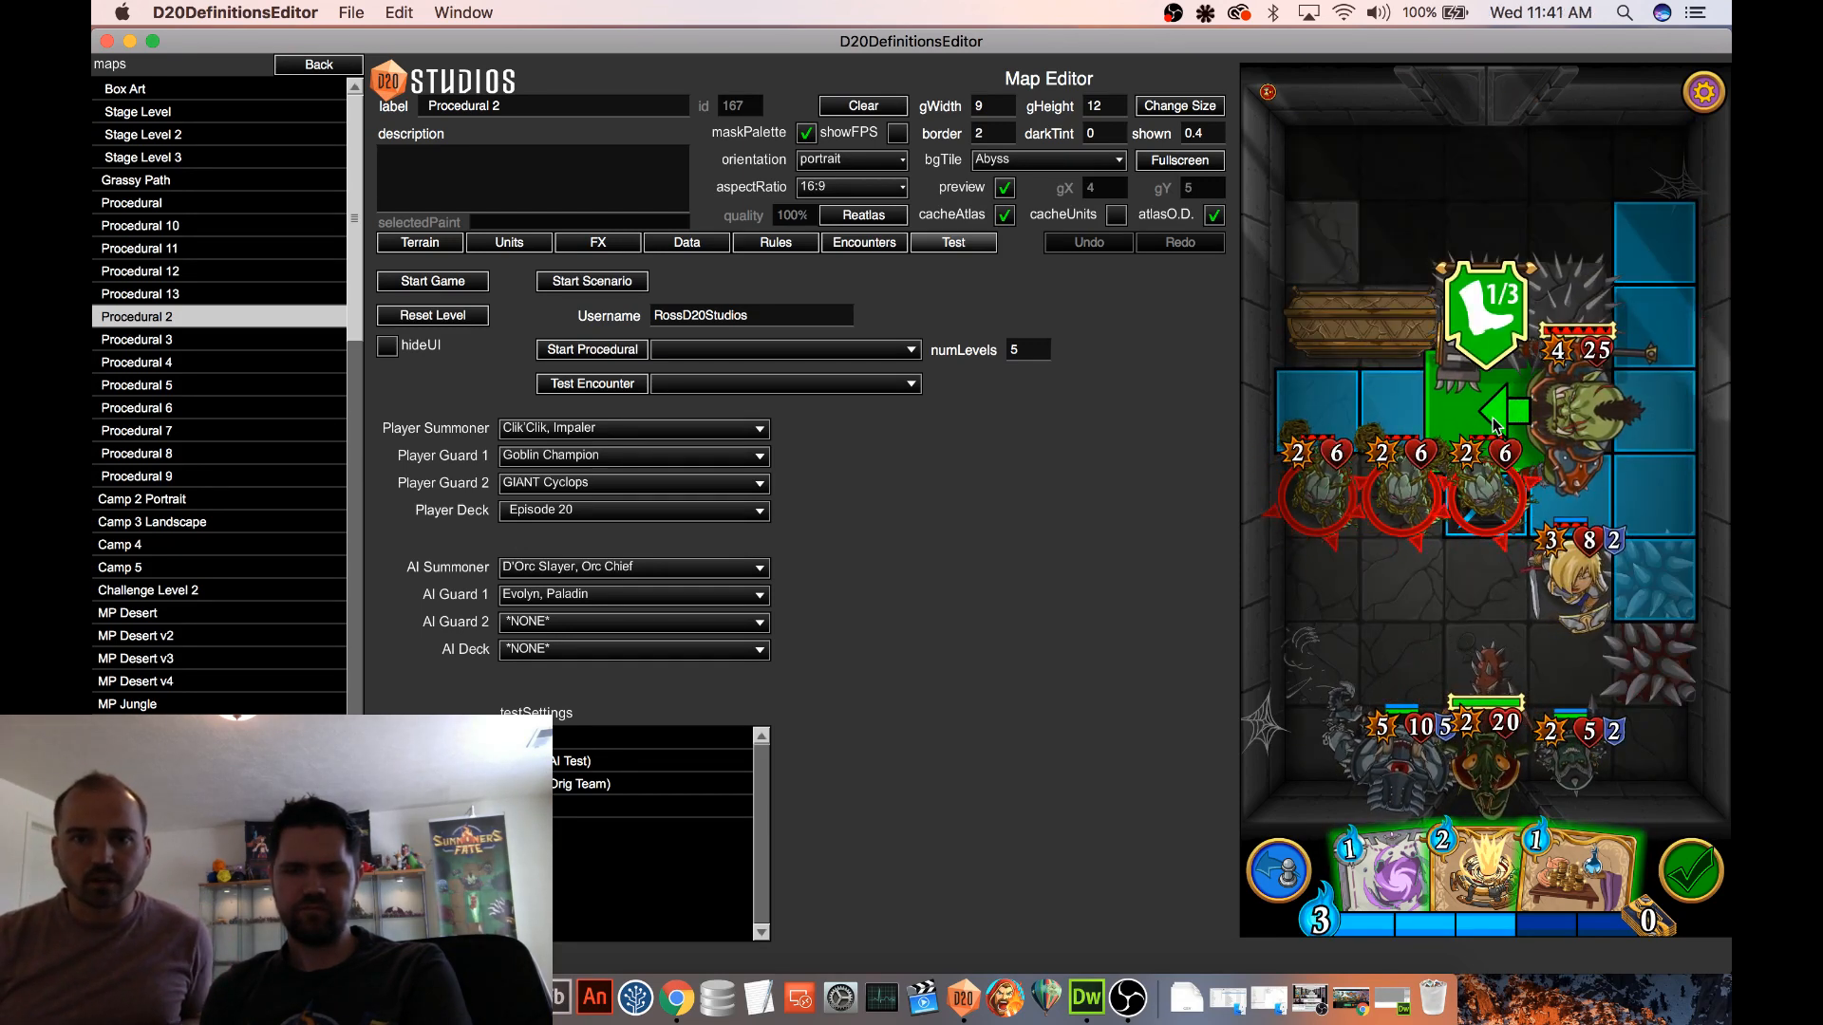
left_click(1503, 425)
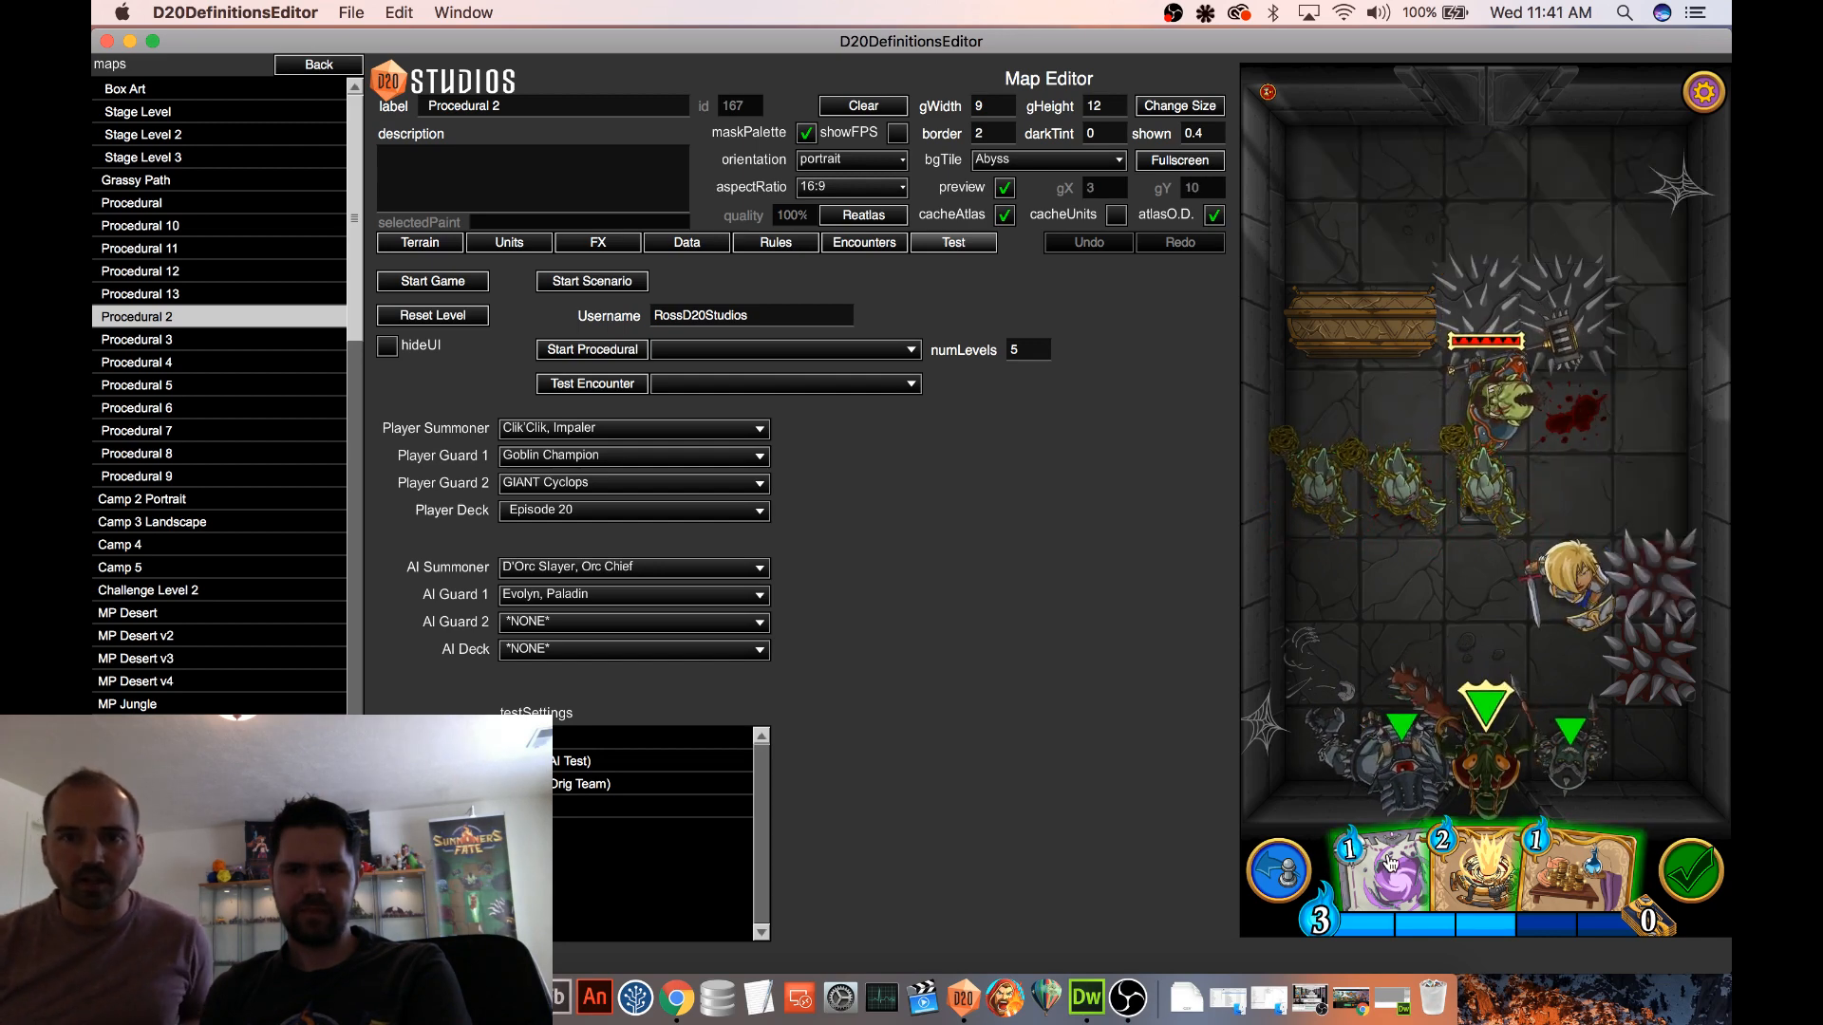
Play Gravity Trap one tile below the middle Bramble Elemental and move the Orc Chief above that elemental to test the trigger
left_click_drag(1381, 873, 1410, 615)
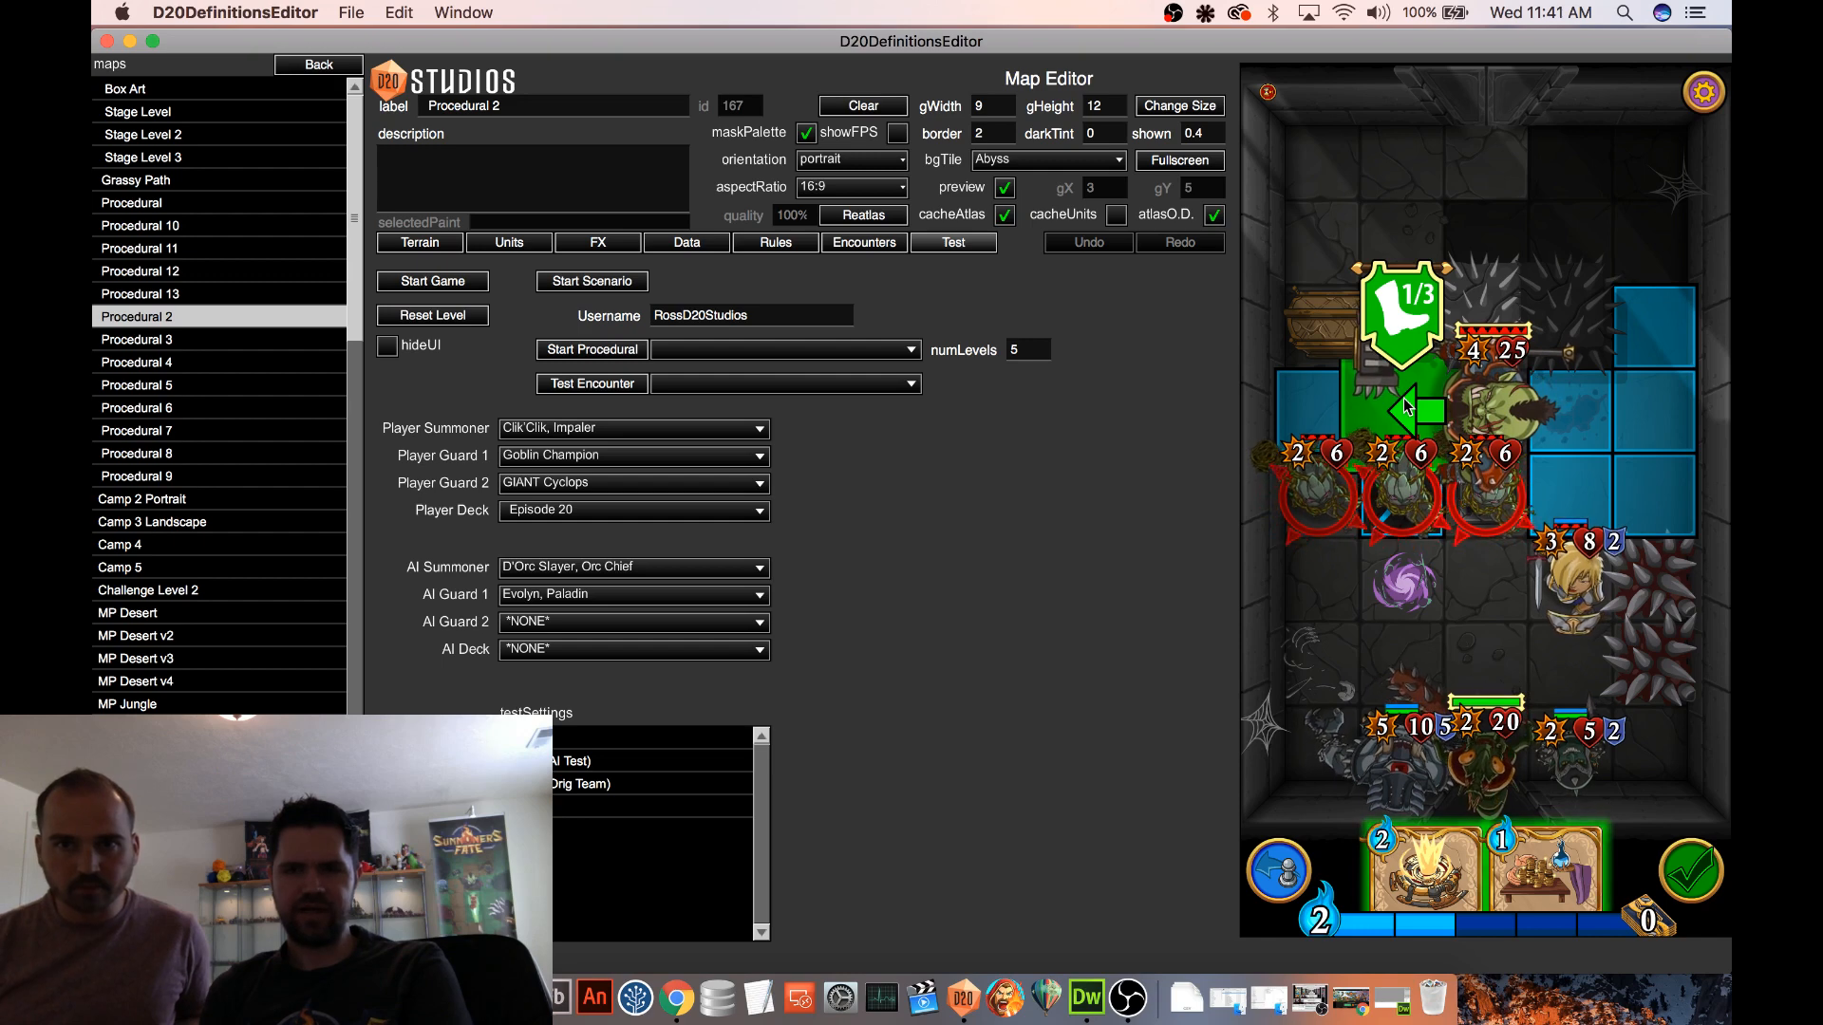
left_click(1406, 407)
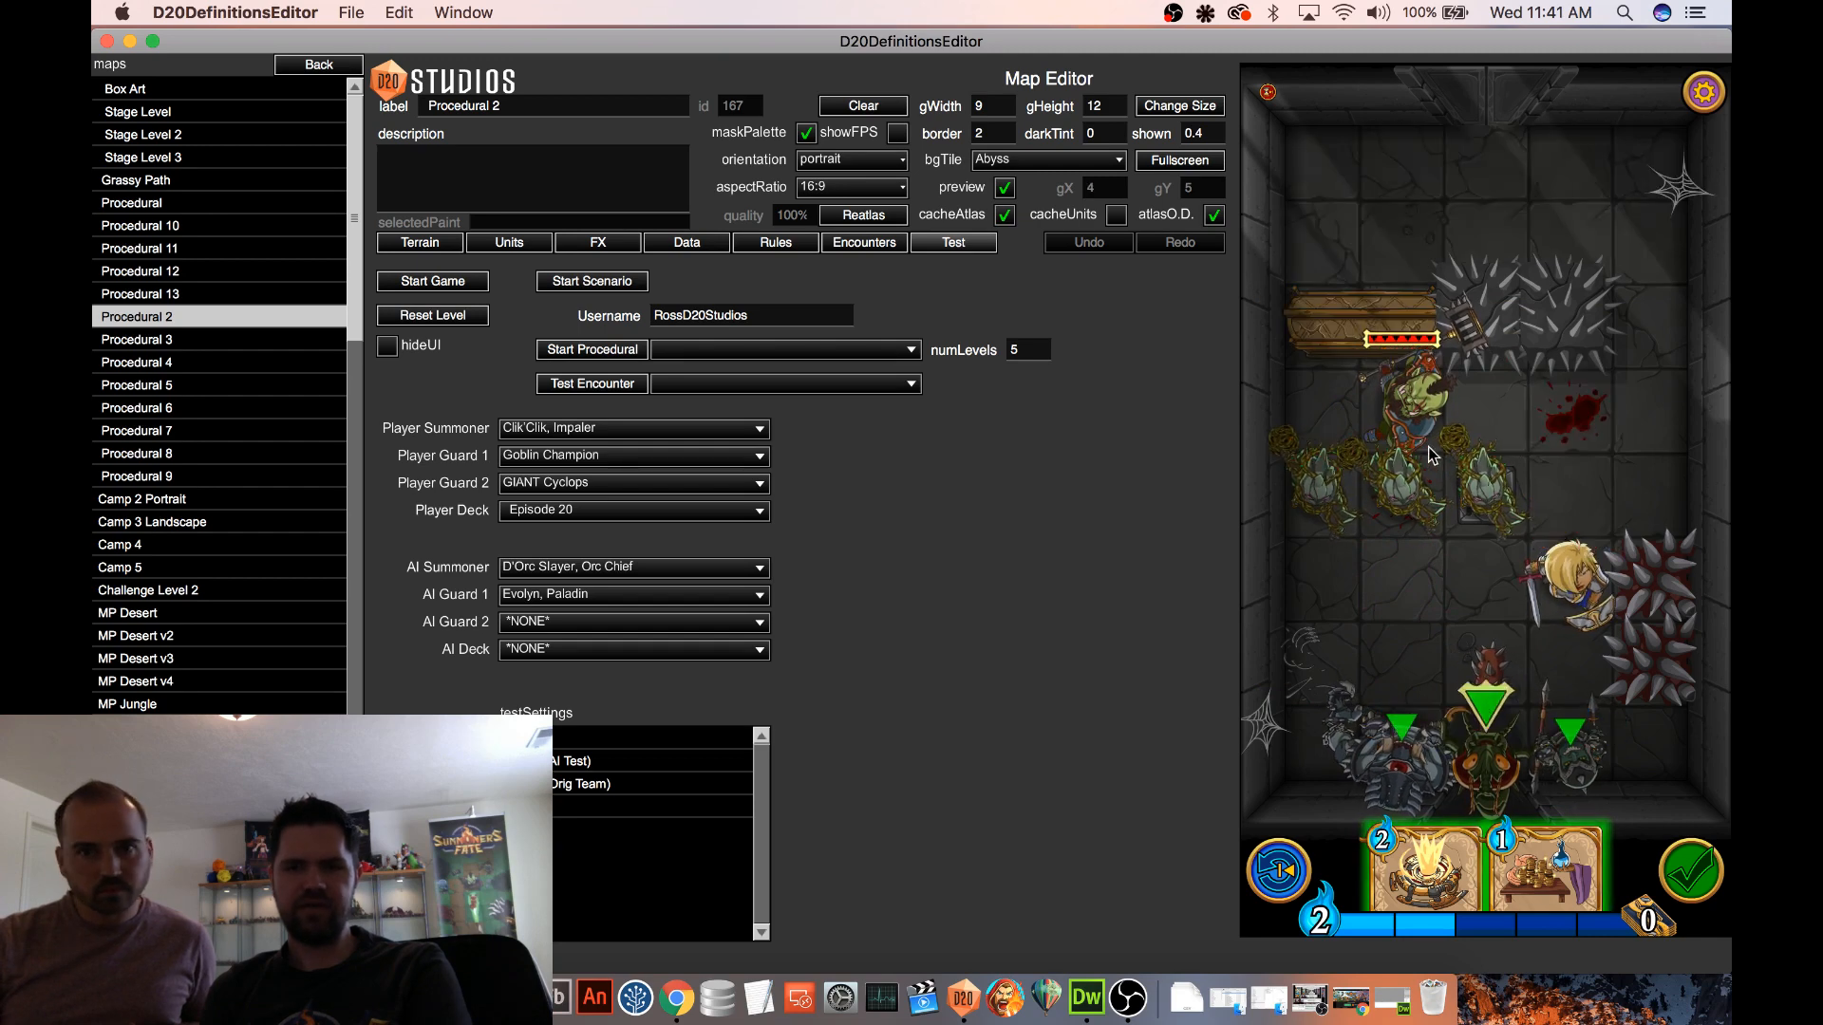
left_click(1394, 579)
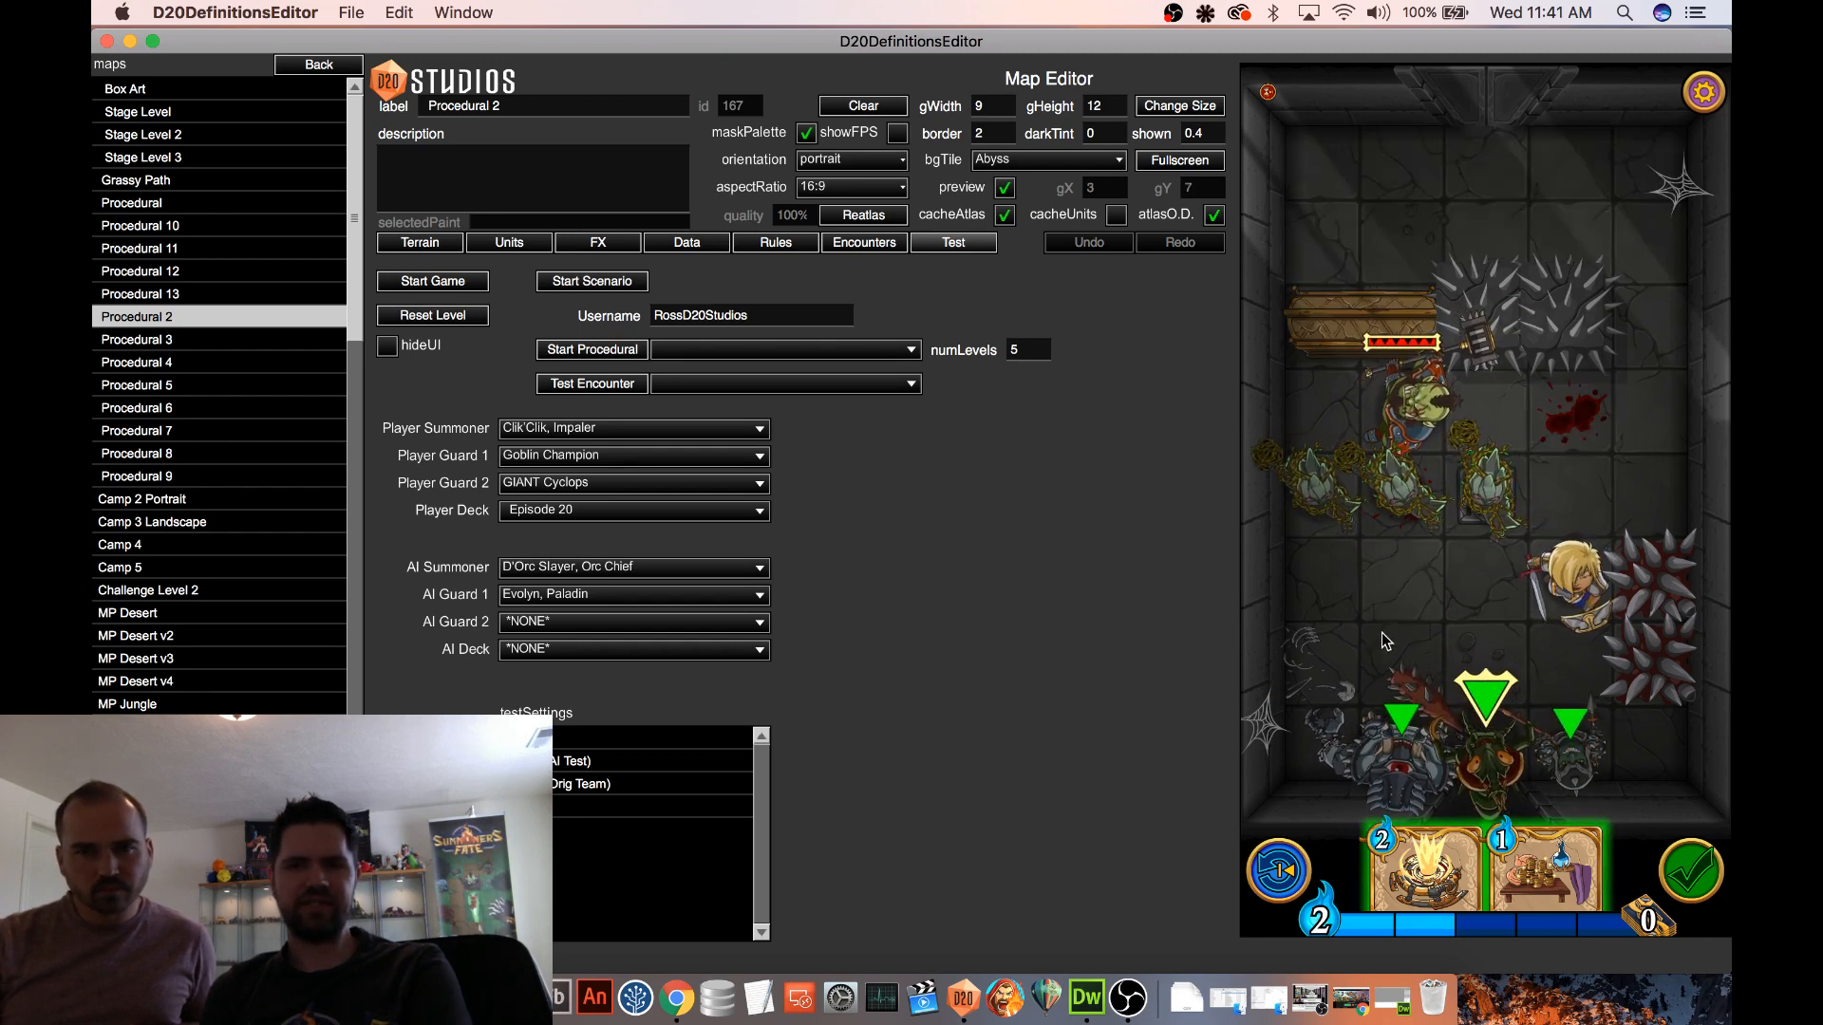
left_click(1480, 419)
left_click(1431, 553)
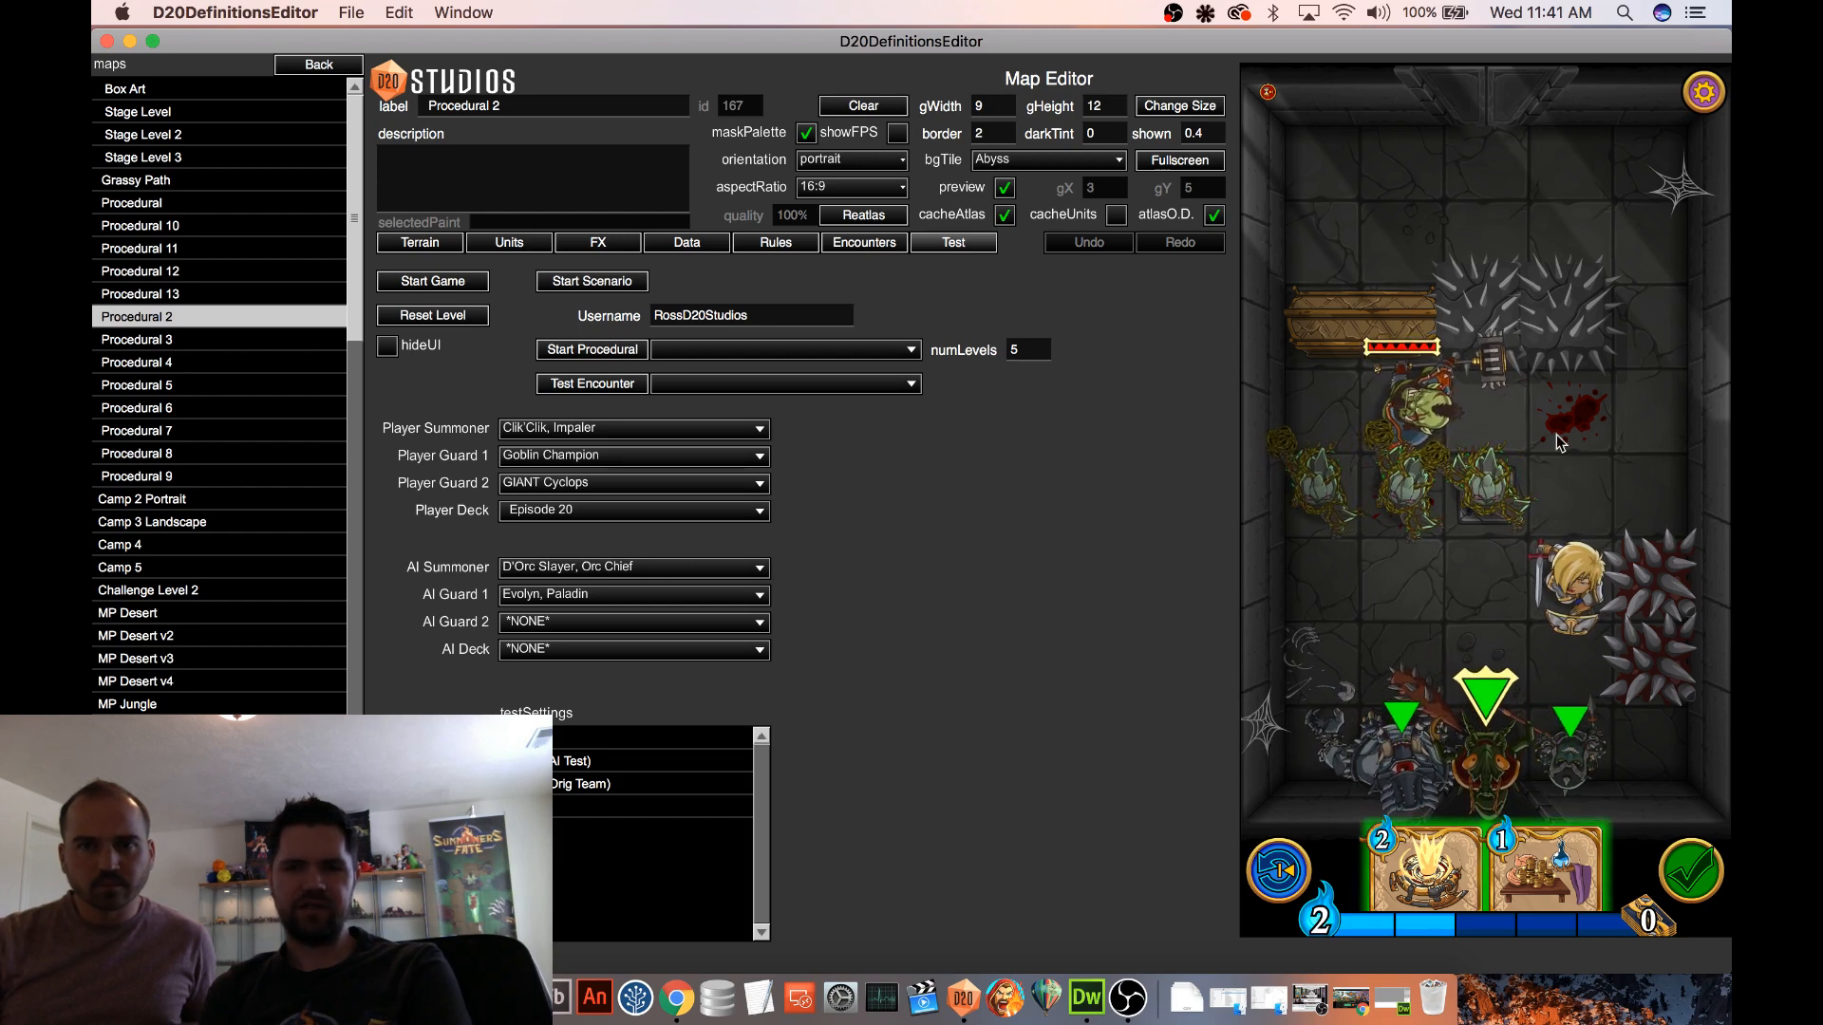
Examine the game log from the debug menu for the Gravity Trap events and compare them with the board
left_click(1703, 91)
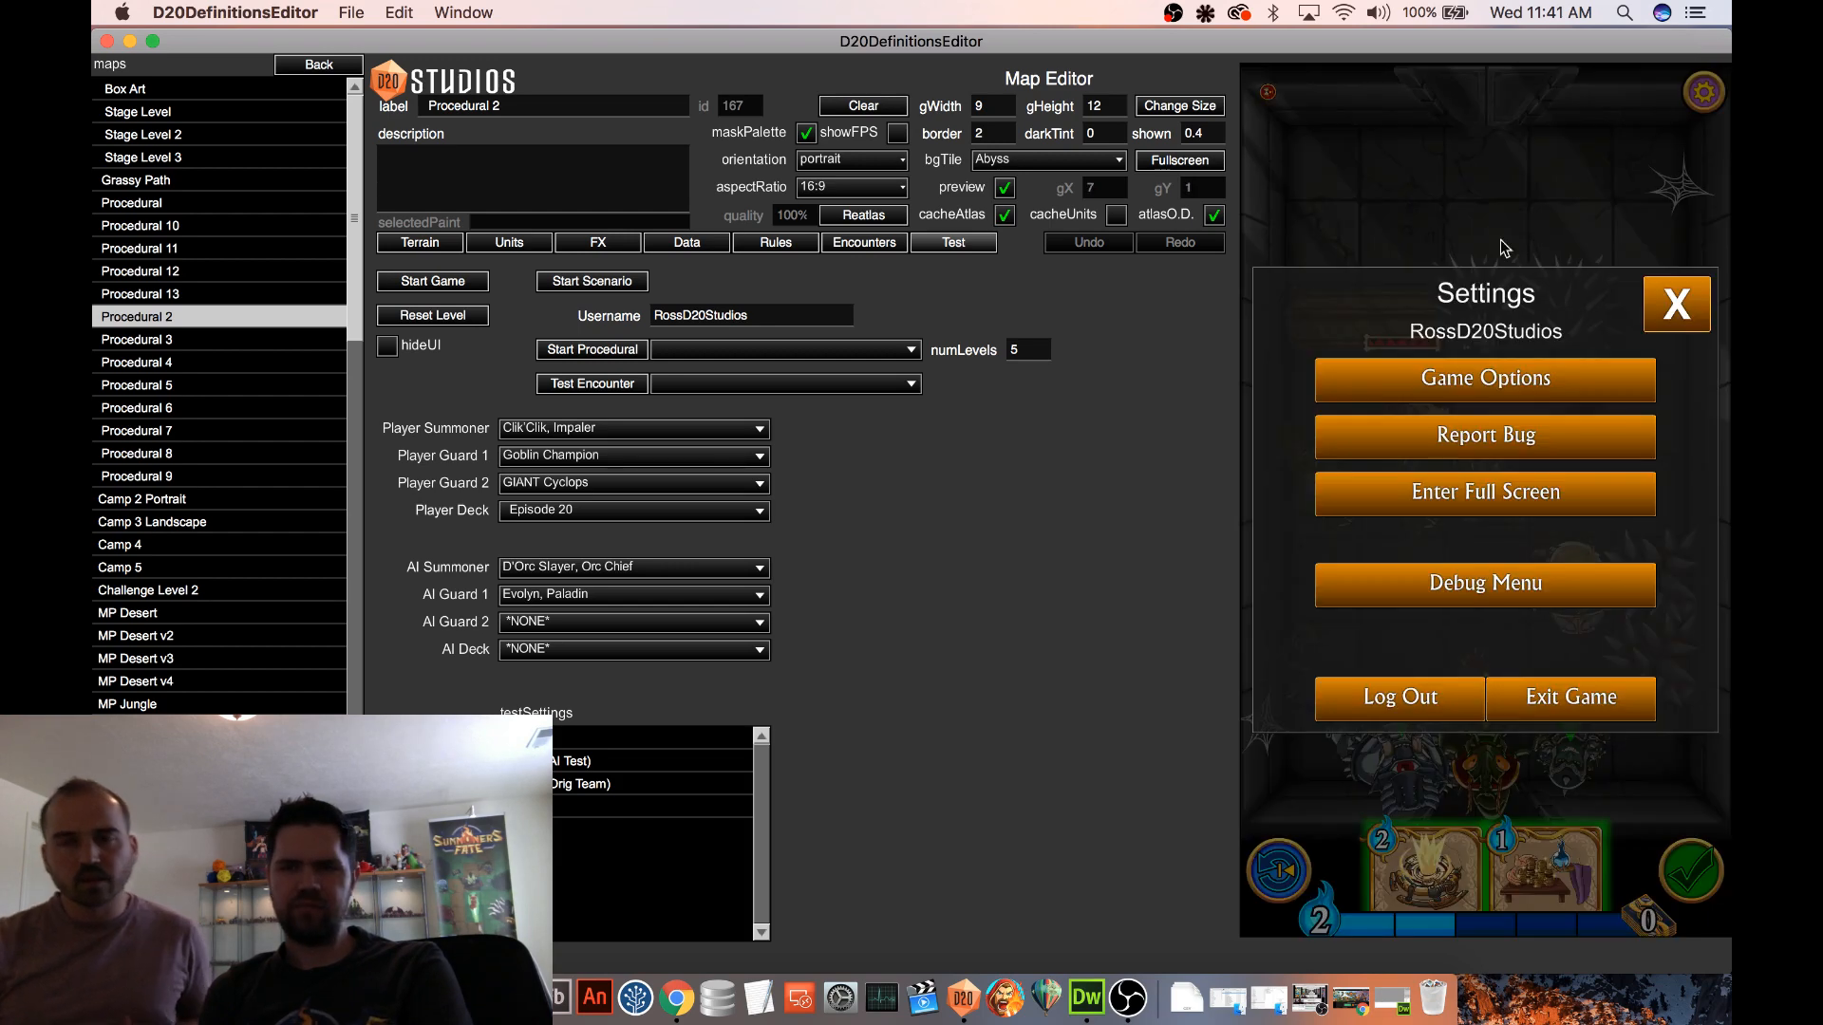
left_click(1467, 583)
left_click(1282, 361)
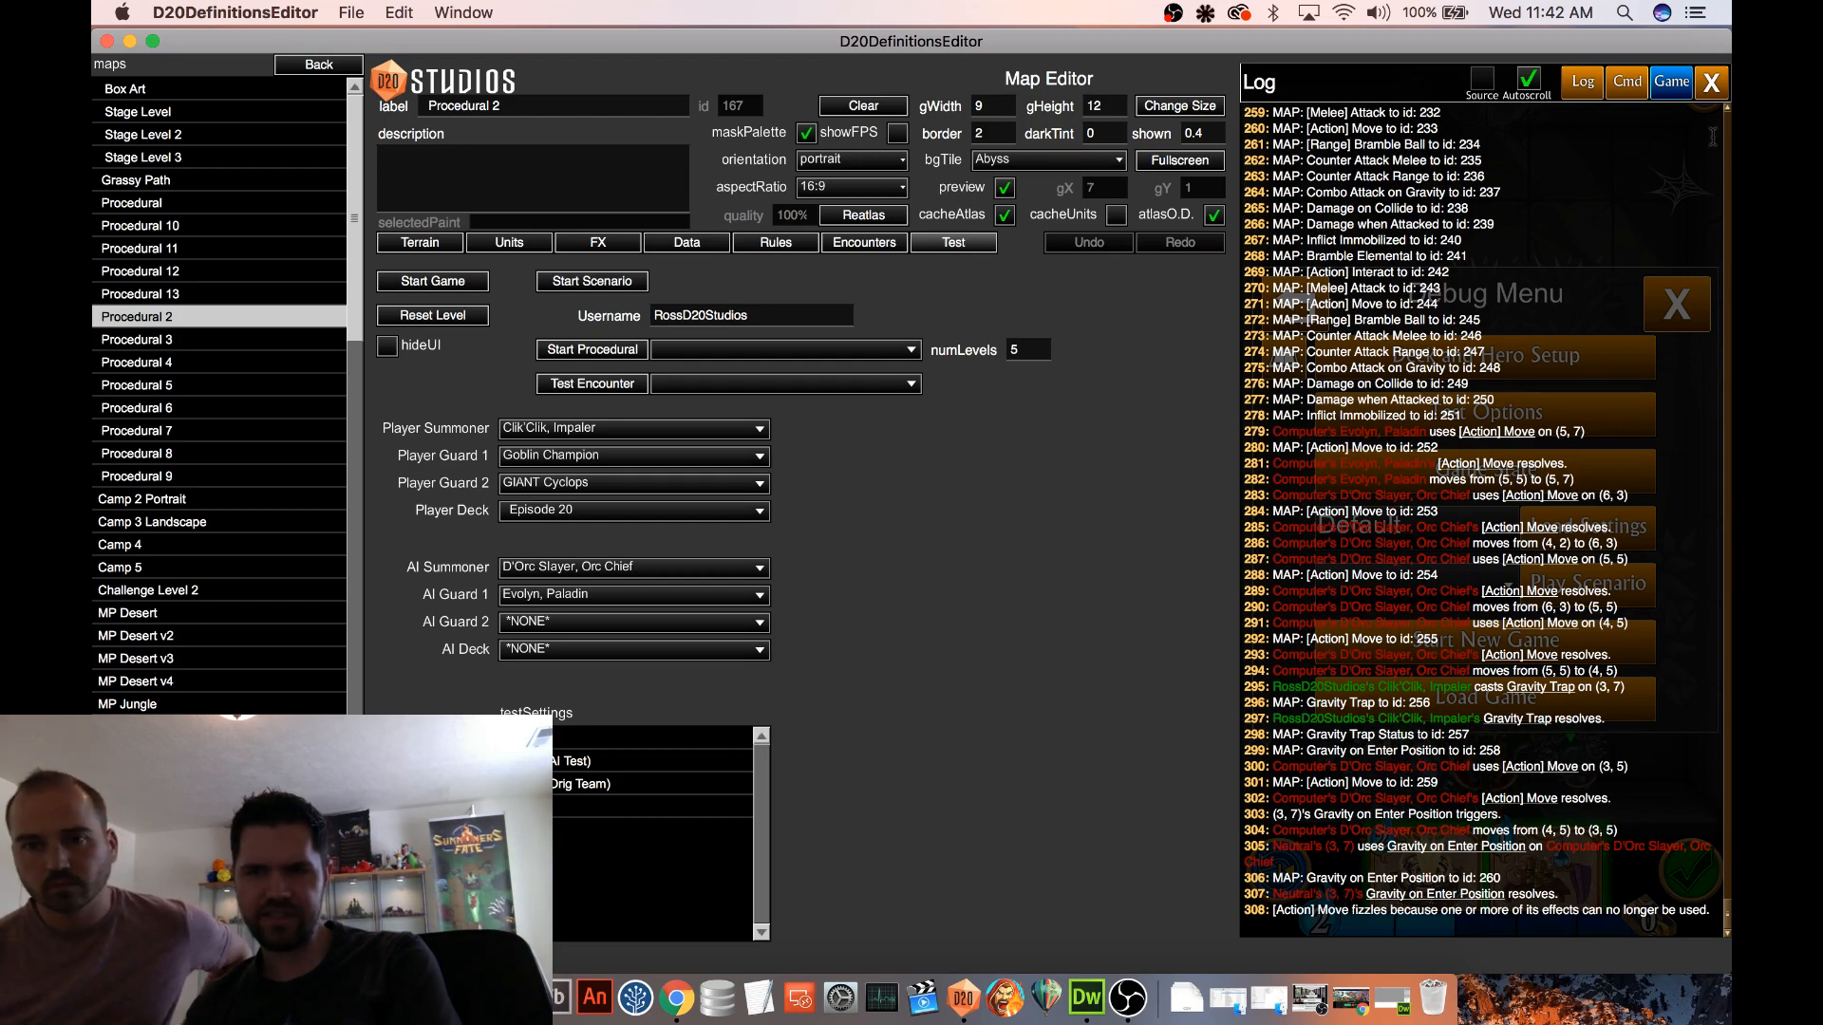
left_click(1711, 84)
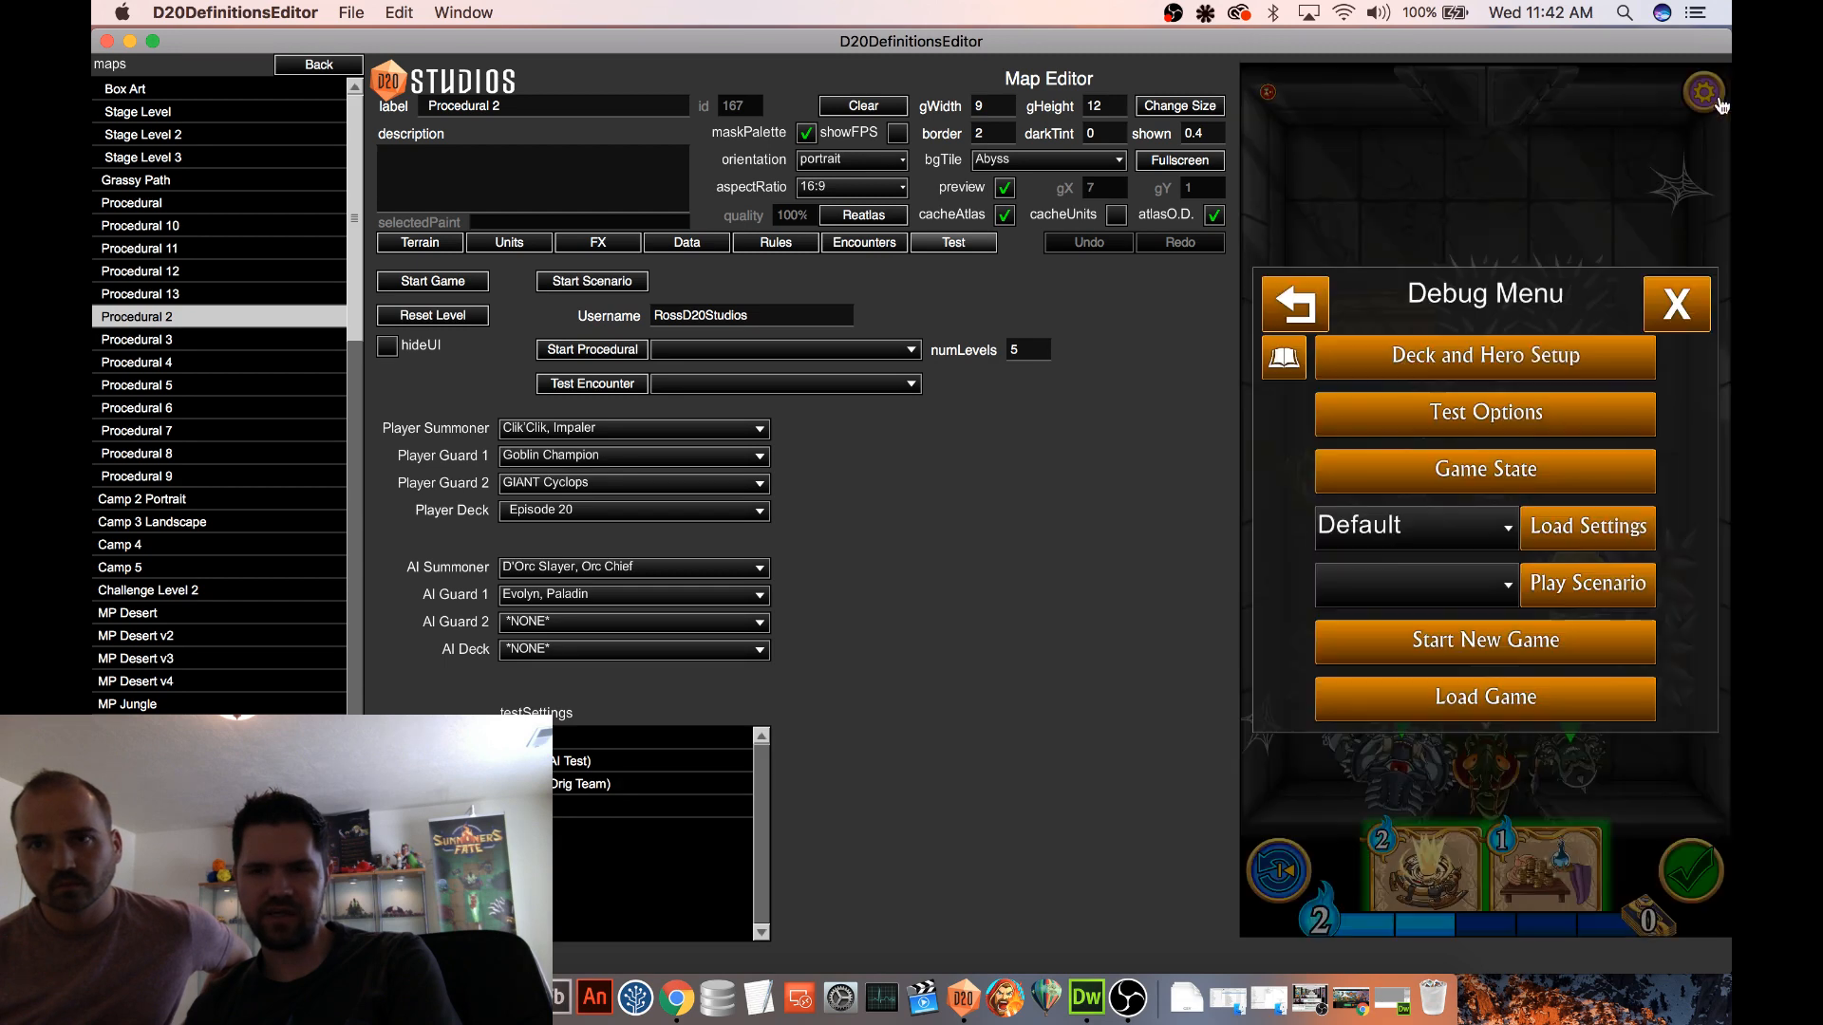
left_click(1678, 304)
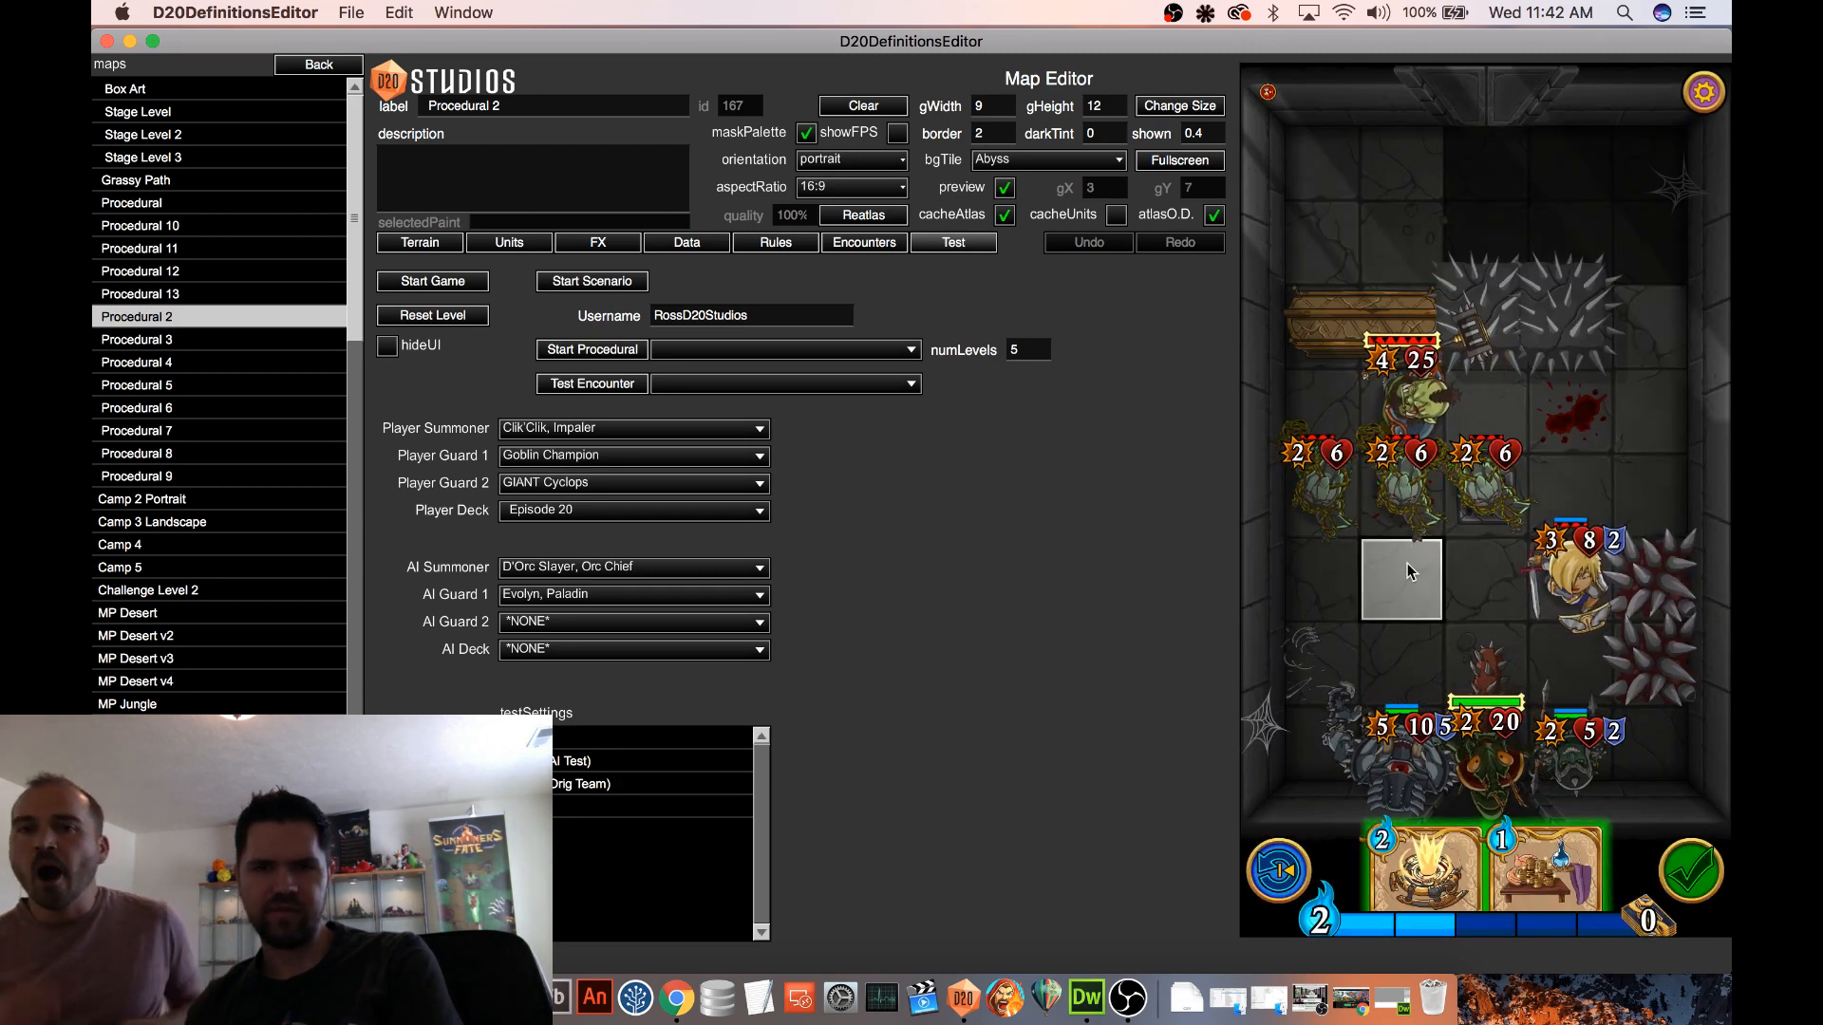
left_click(1412, 499)
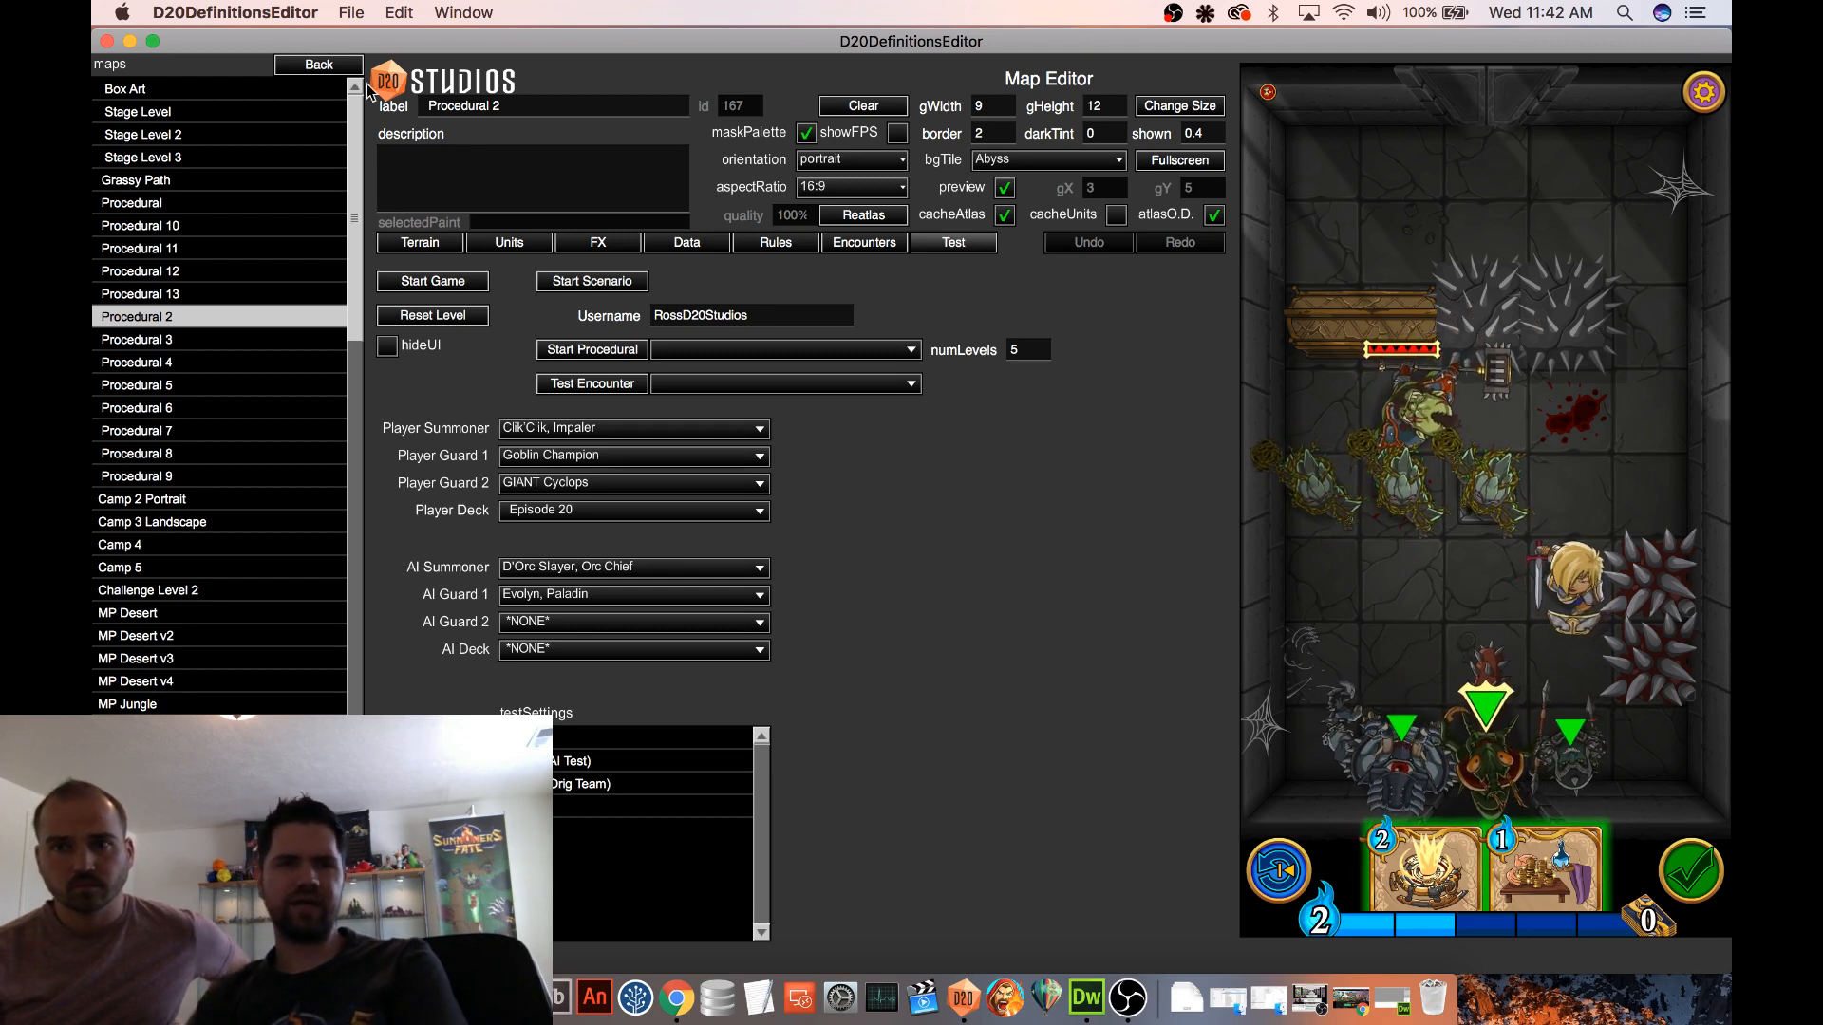
Examine the conditions and effects of the Damage on Collide triggered ability in the Collide Deal X Damage status effect
left_click(319, 64)
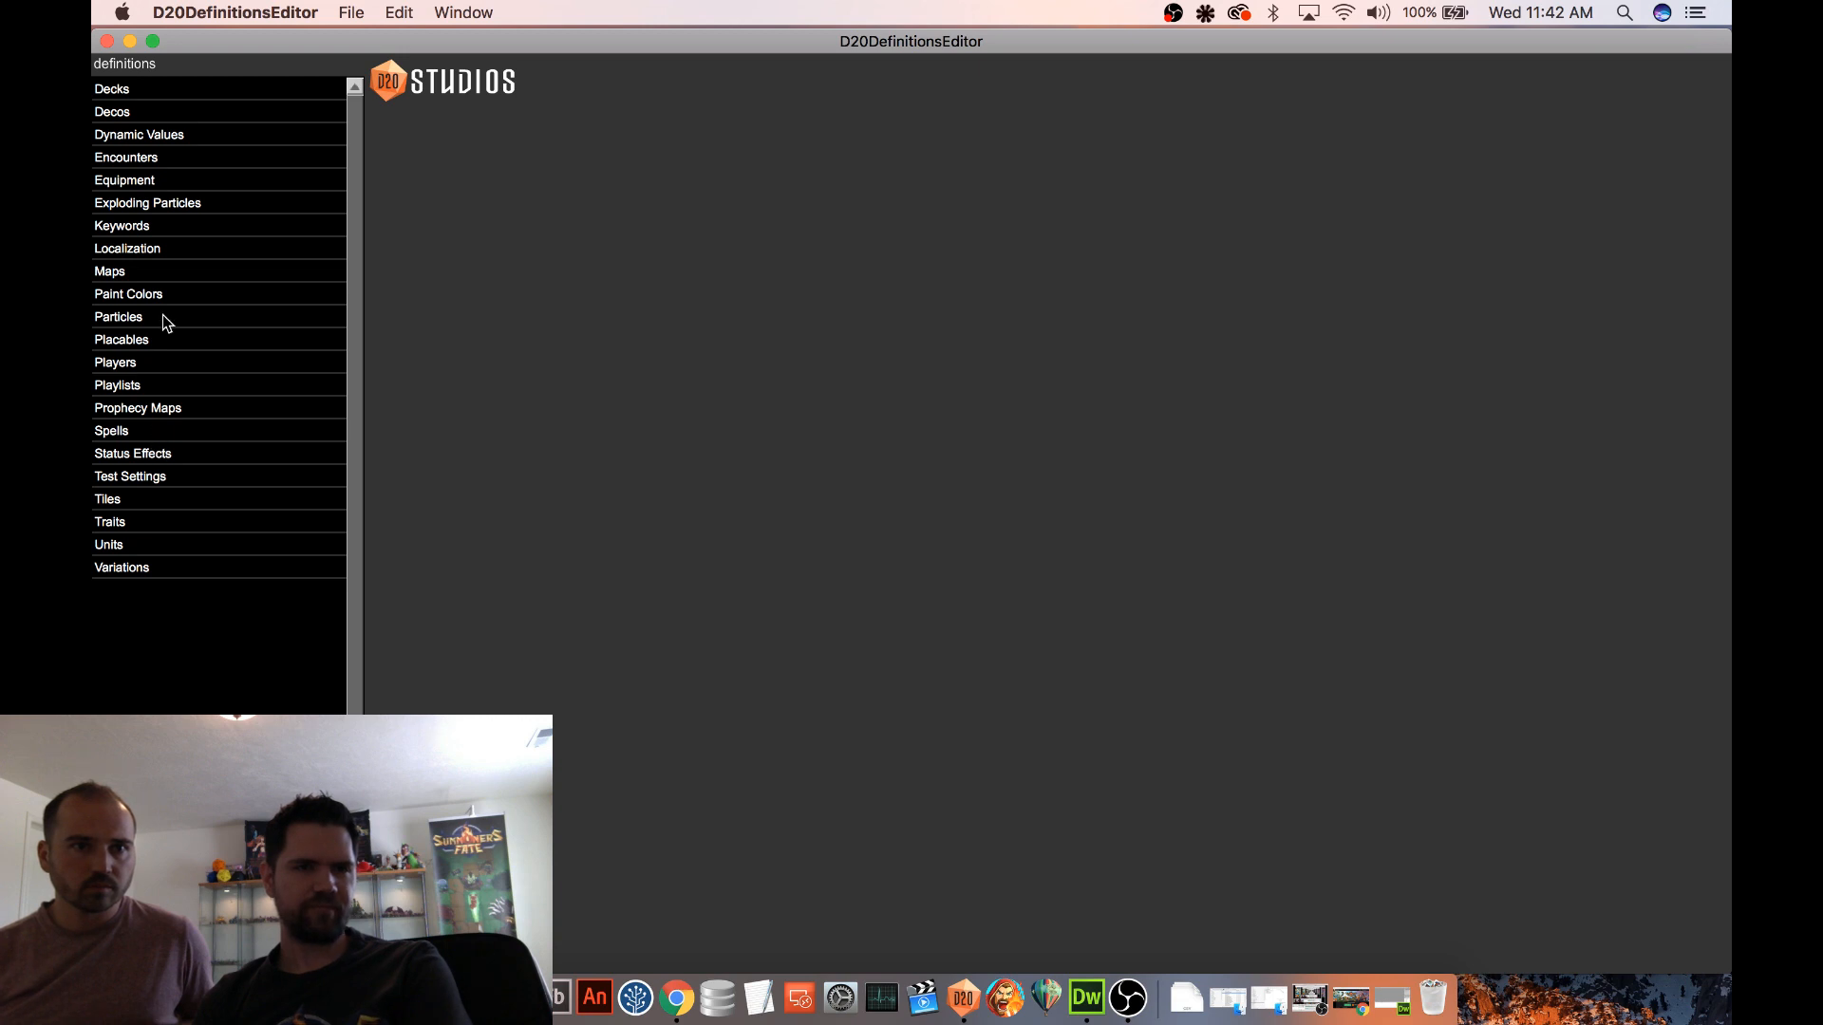
left_click(175, 454)
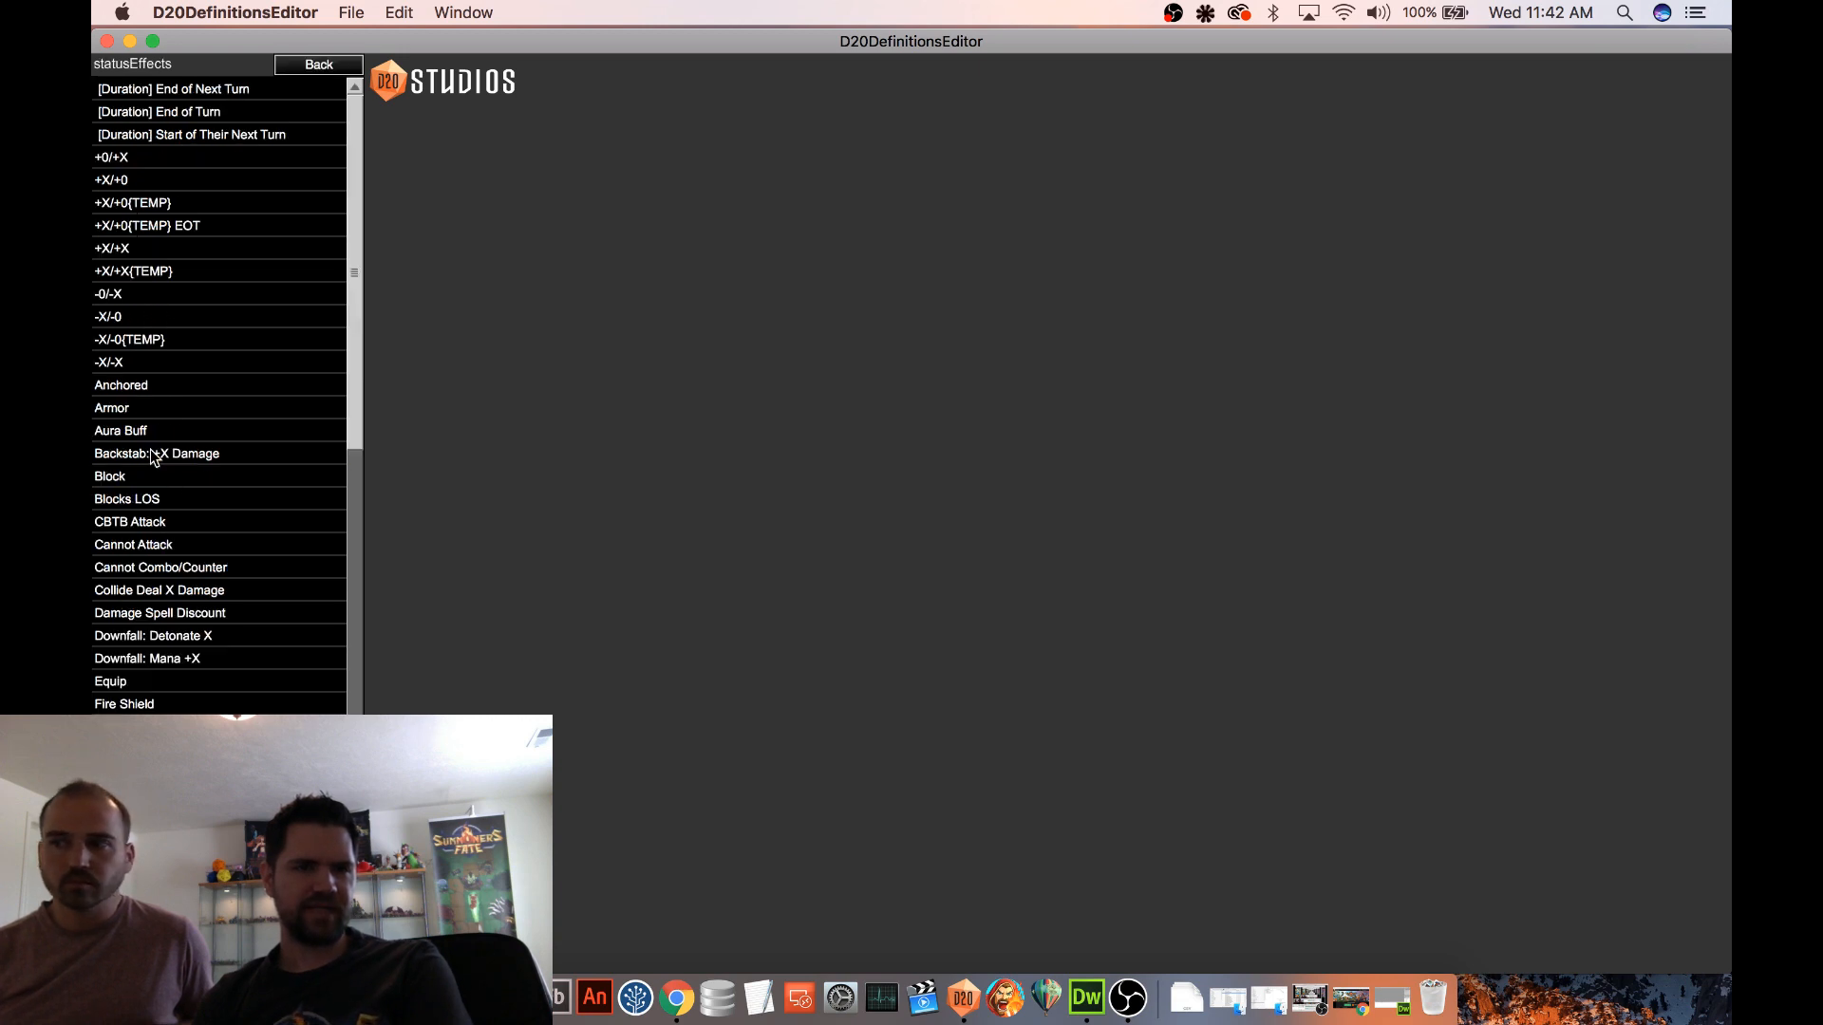
scroll(180, 432, "down", 5)
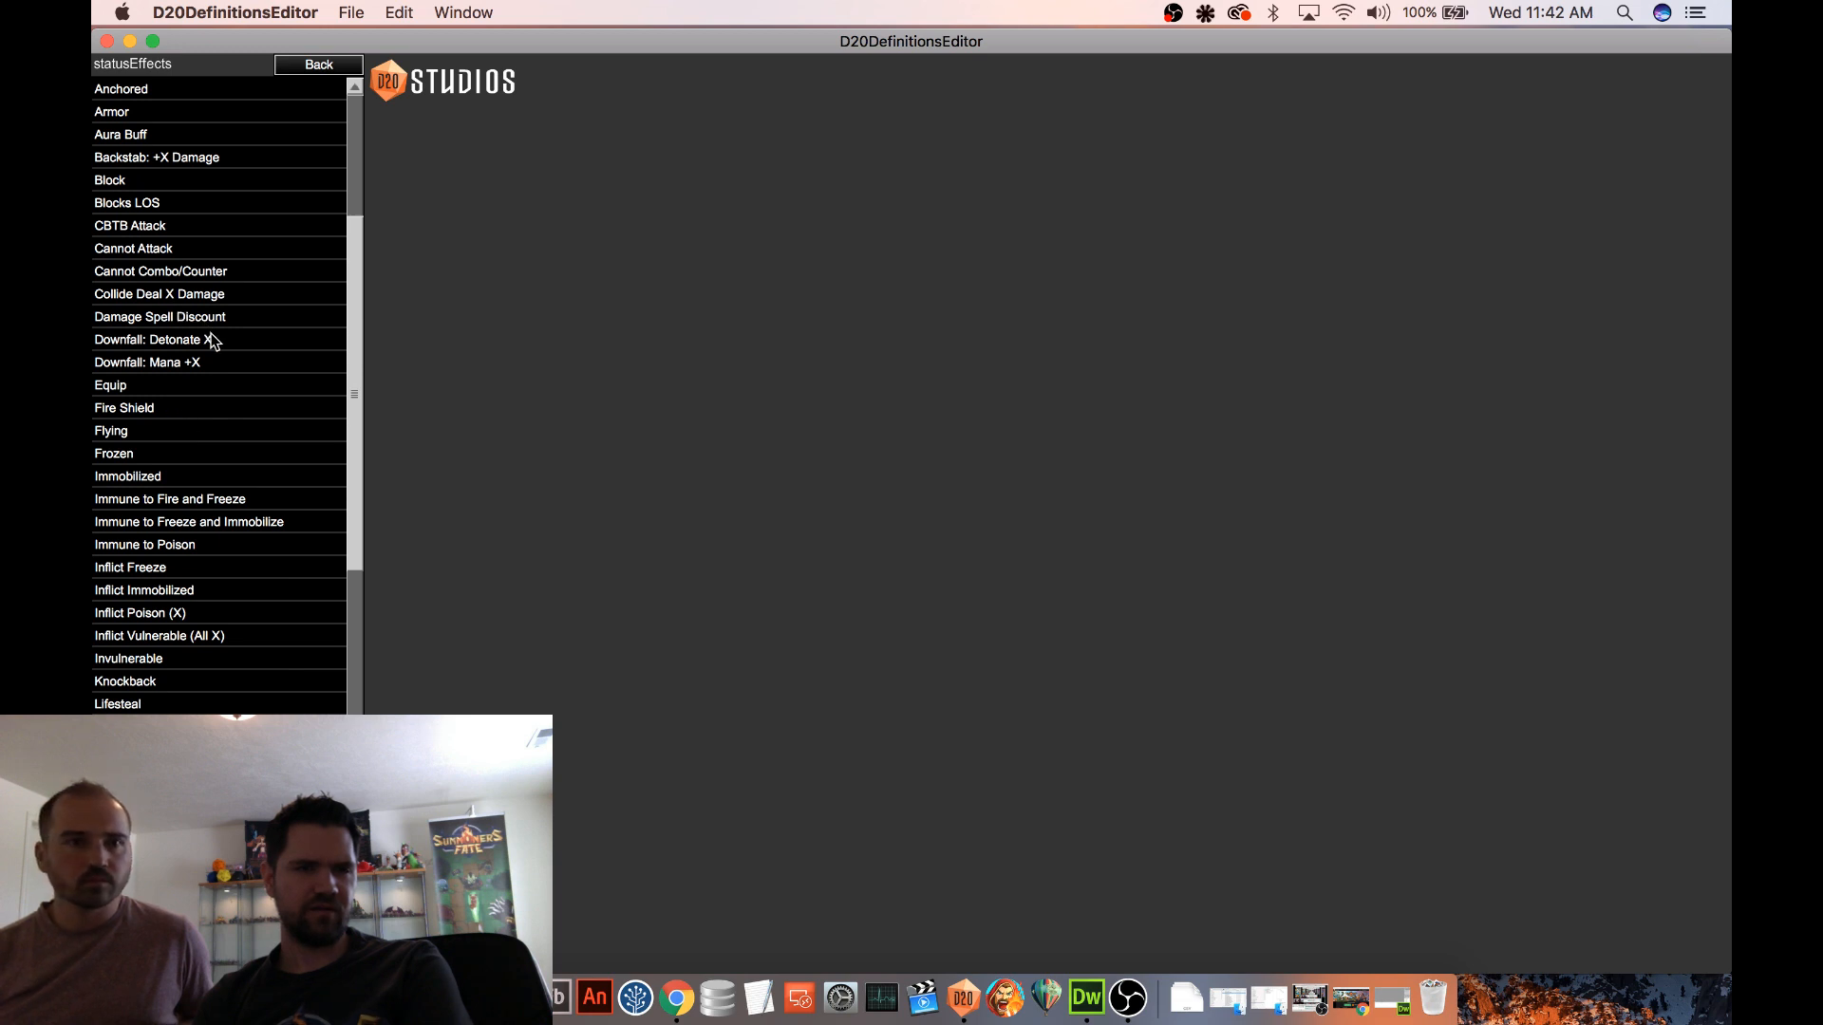
left_click(202, 297)
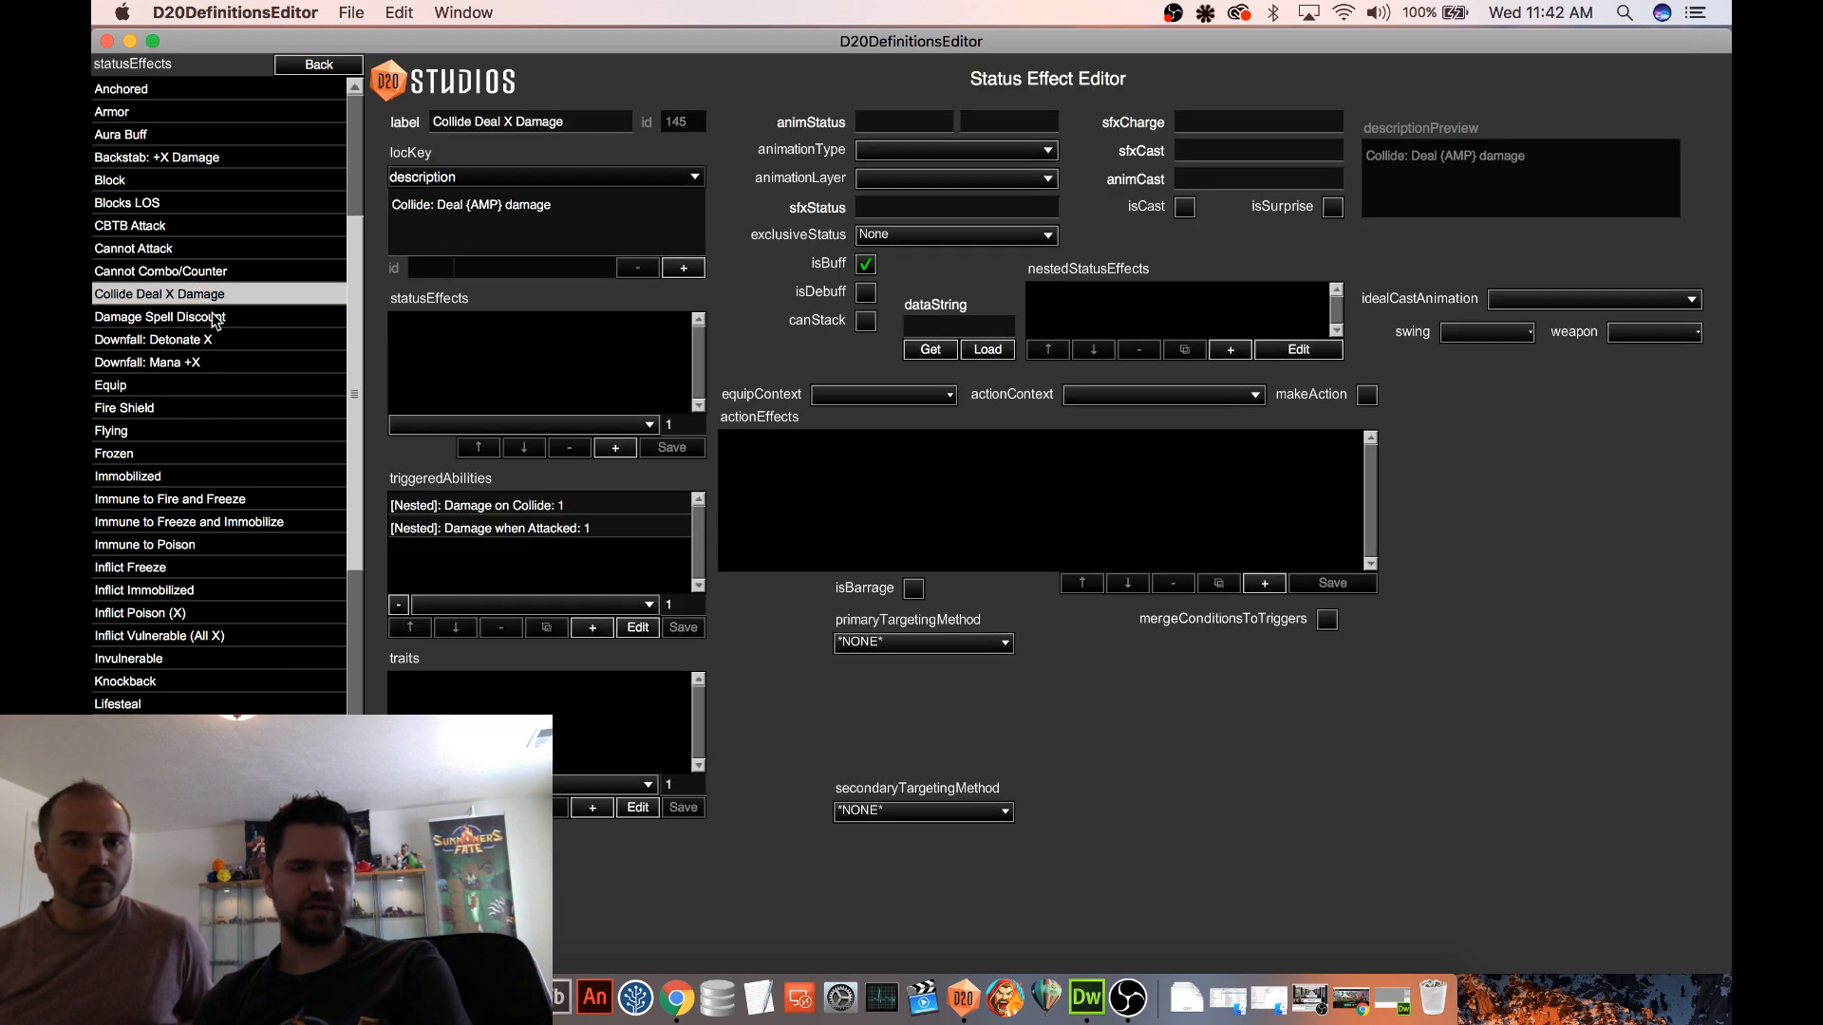
left_click(580, 511)
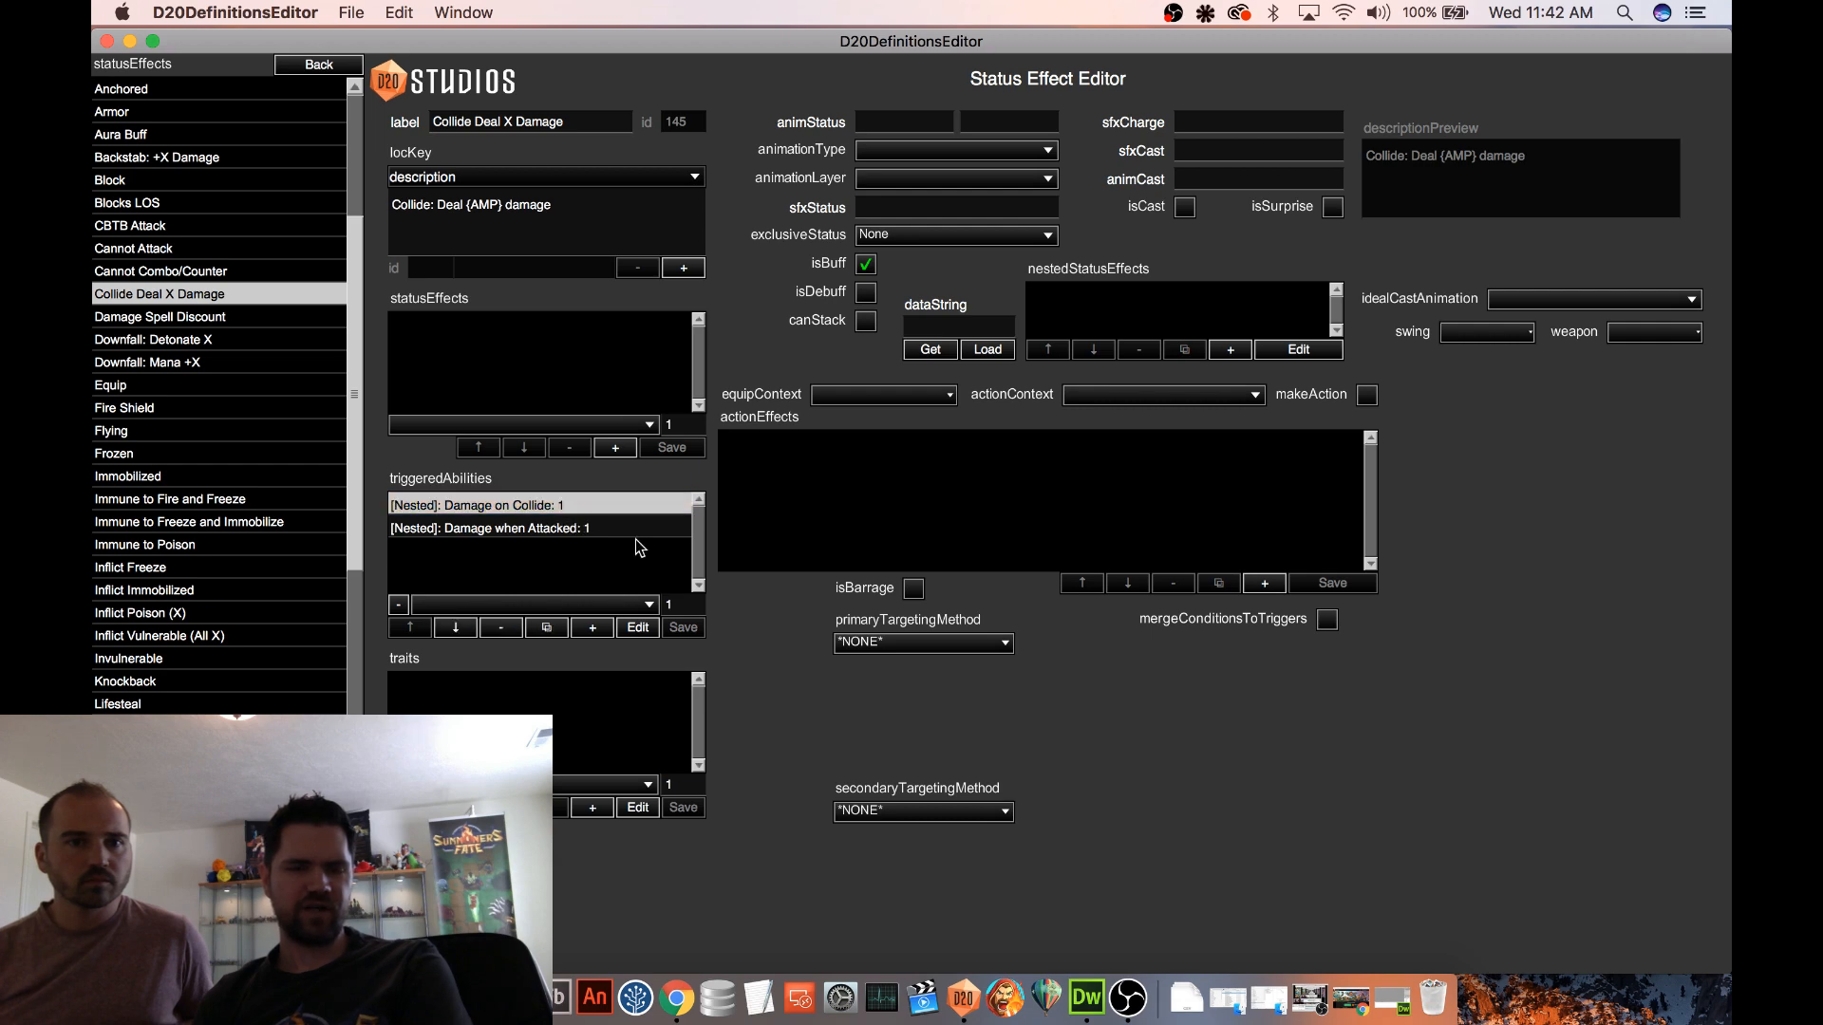
left_click(637, 628)
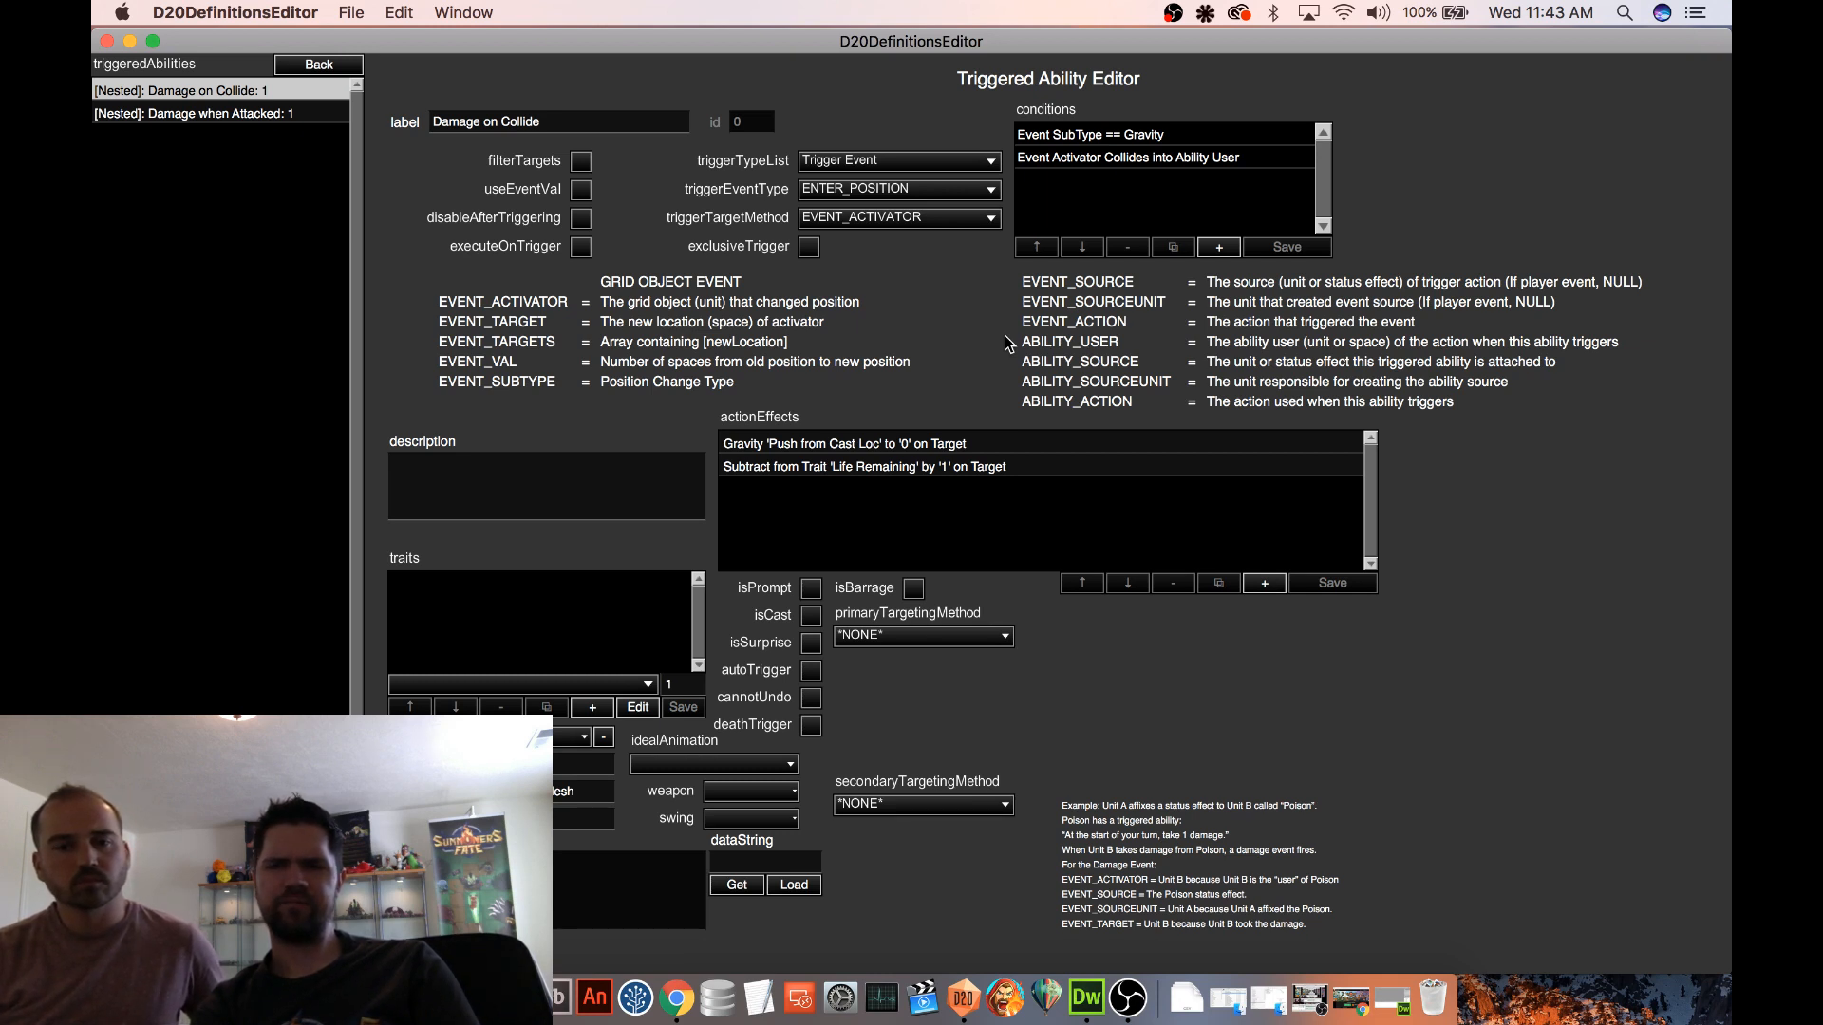
left_click(319, 71)
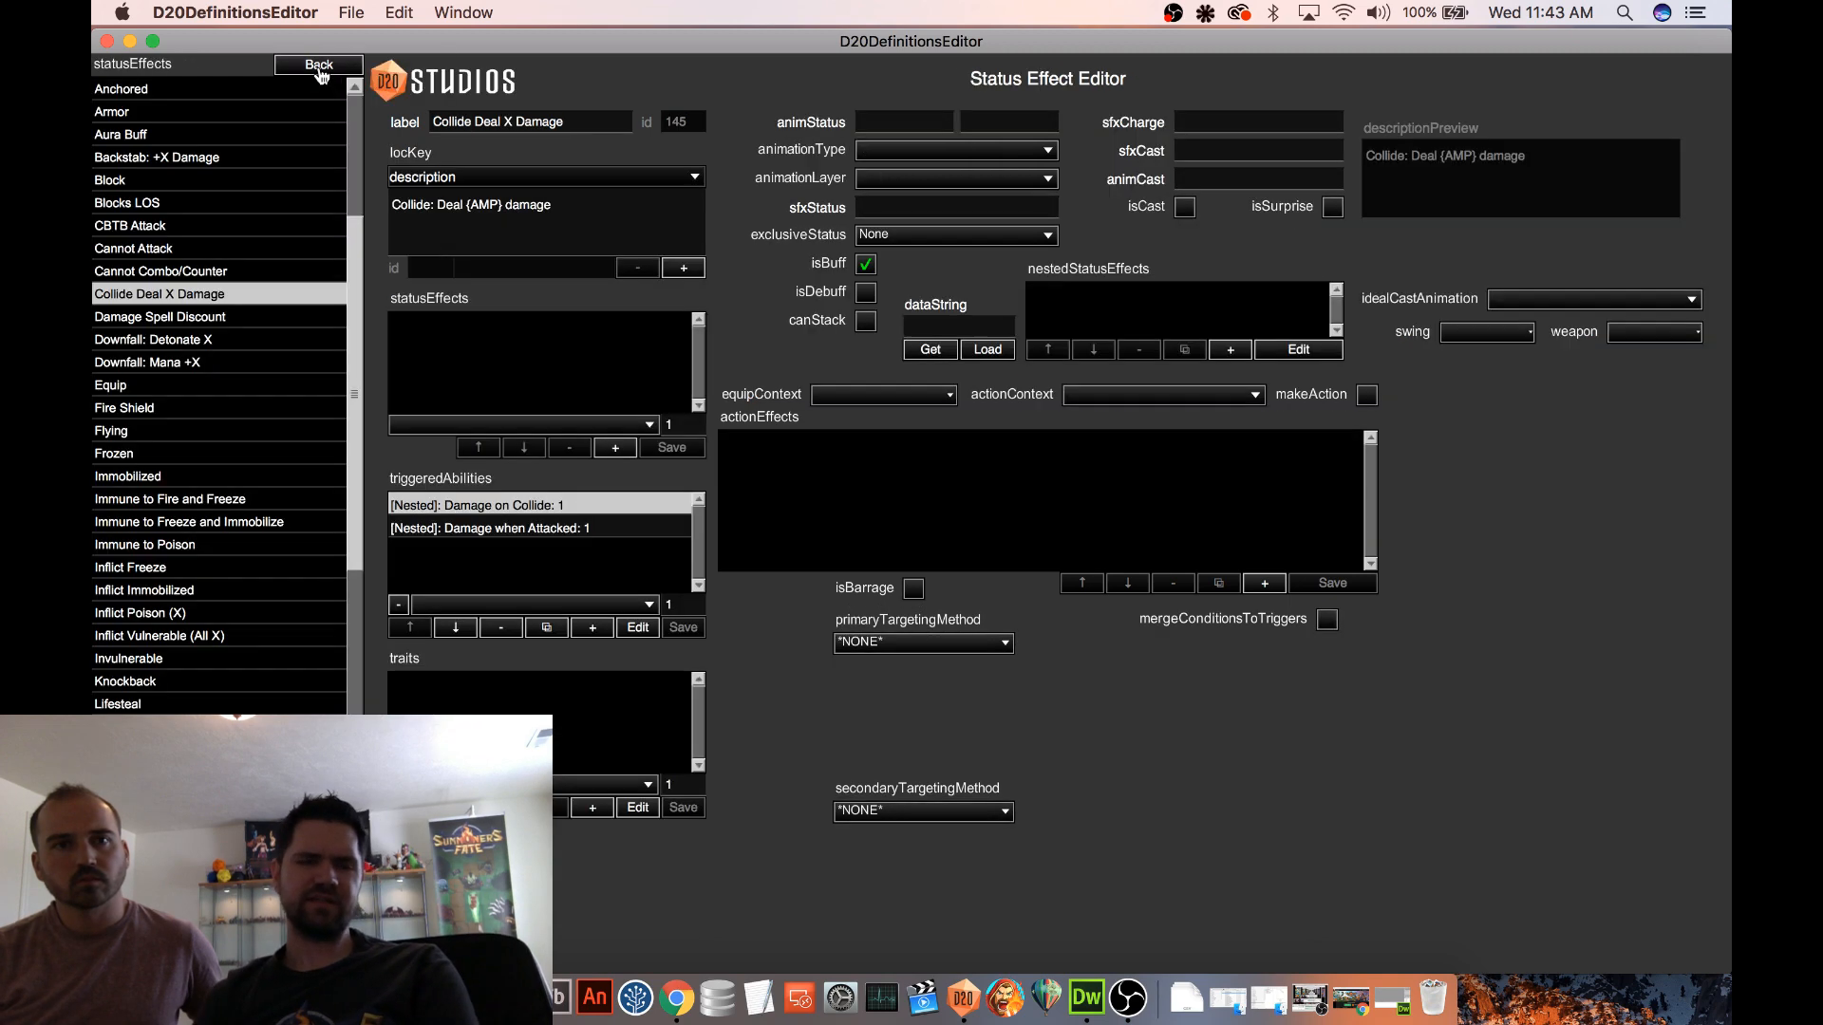
Leave the status effects and open the Episode 20 deck for editing
left_click(314, 72)
left_click(142, 270)
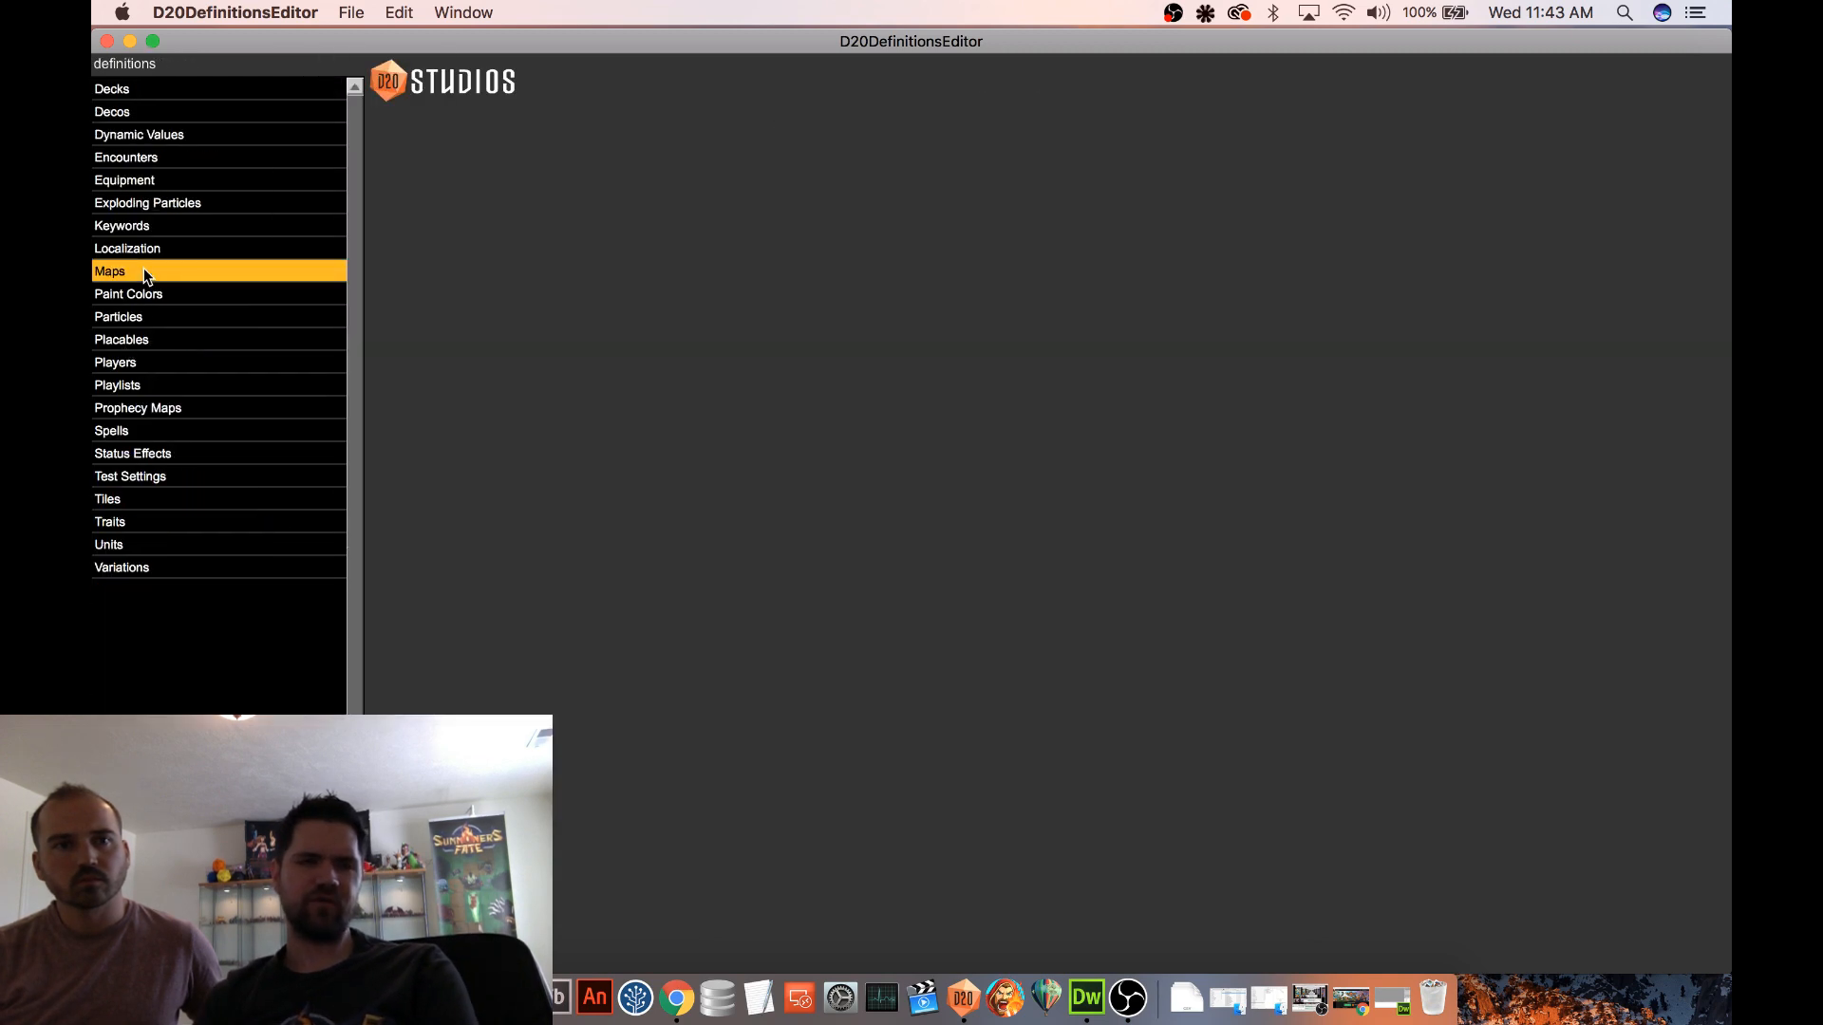
left_click(317, 71)
left_click(149, 111)
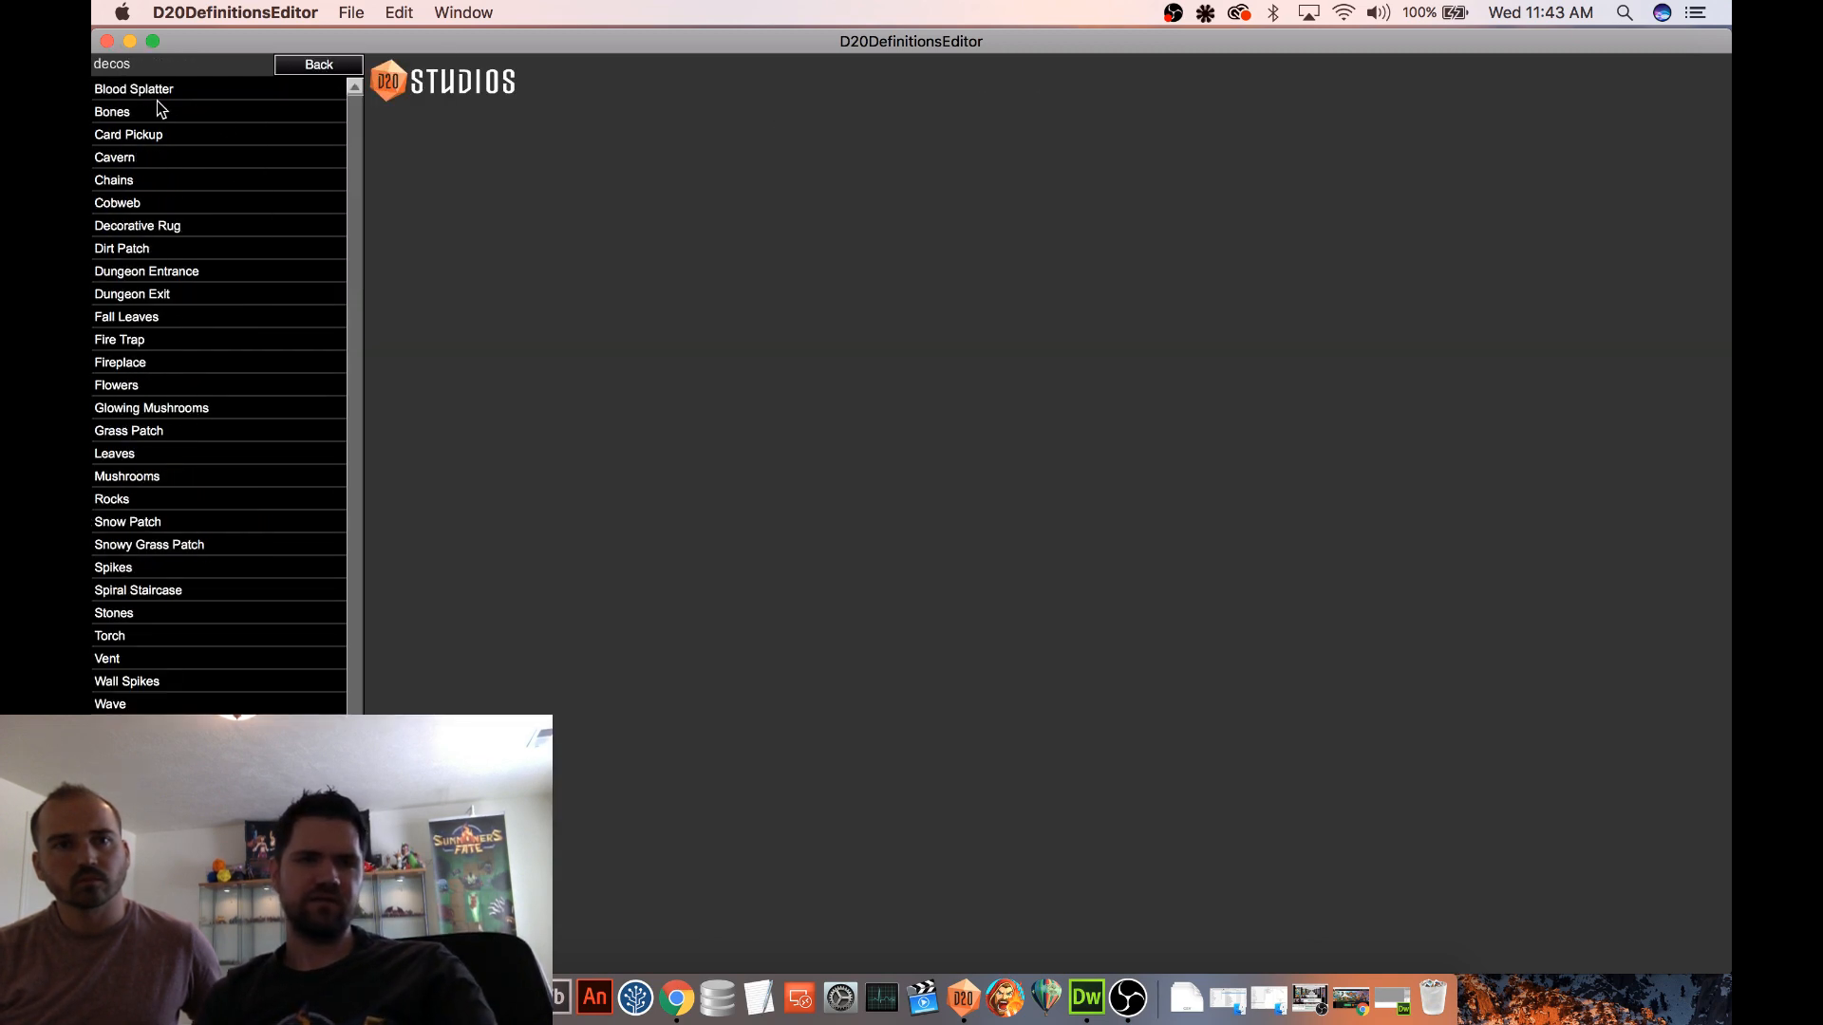
left_click(315, 71)
left_click(145, 90)
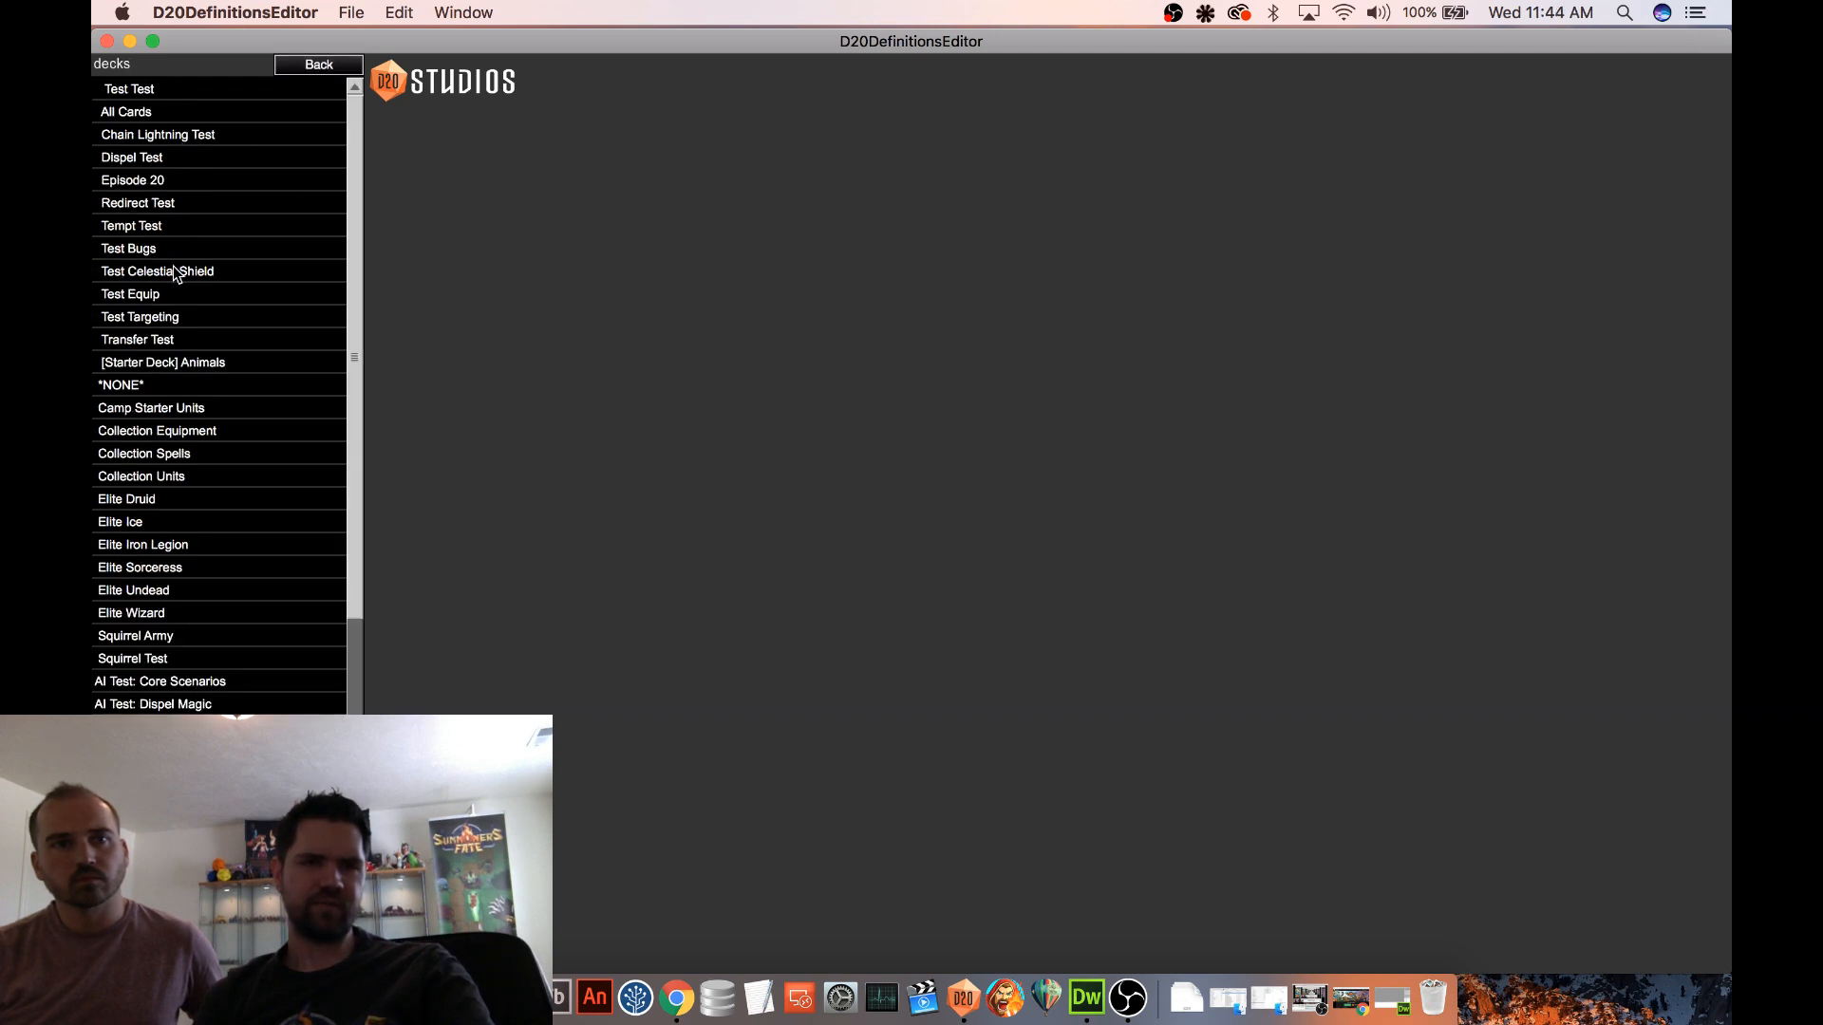
left_click(183, 188)
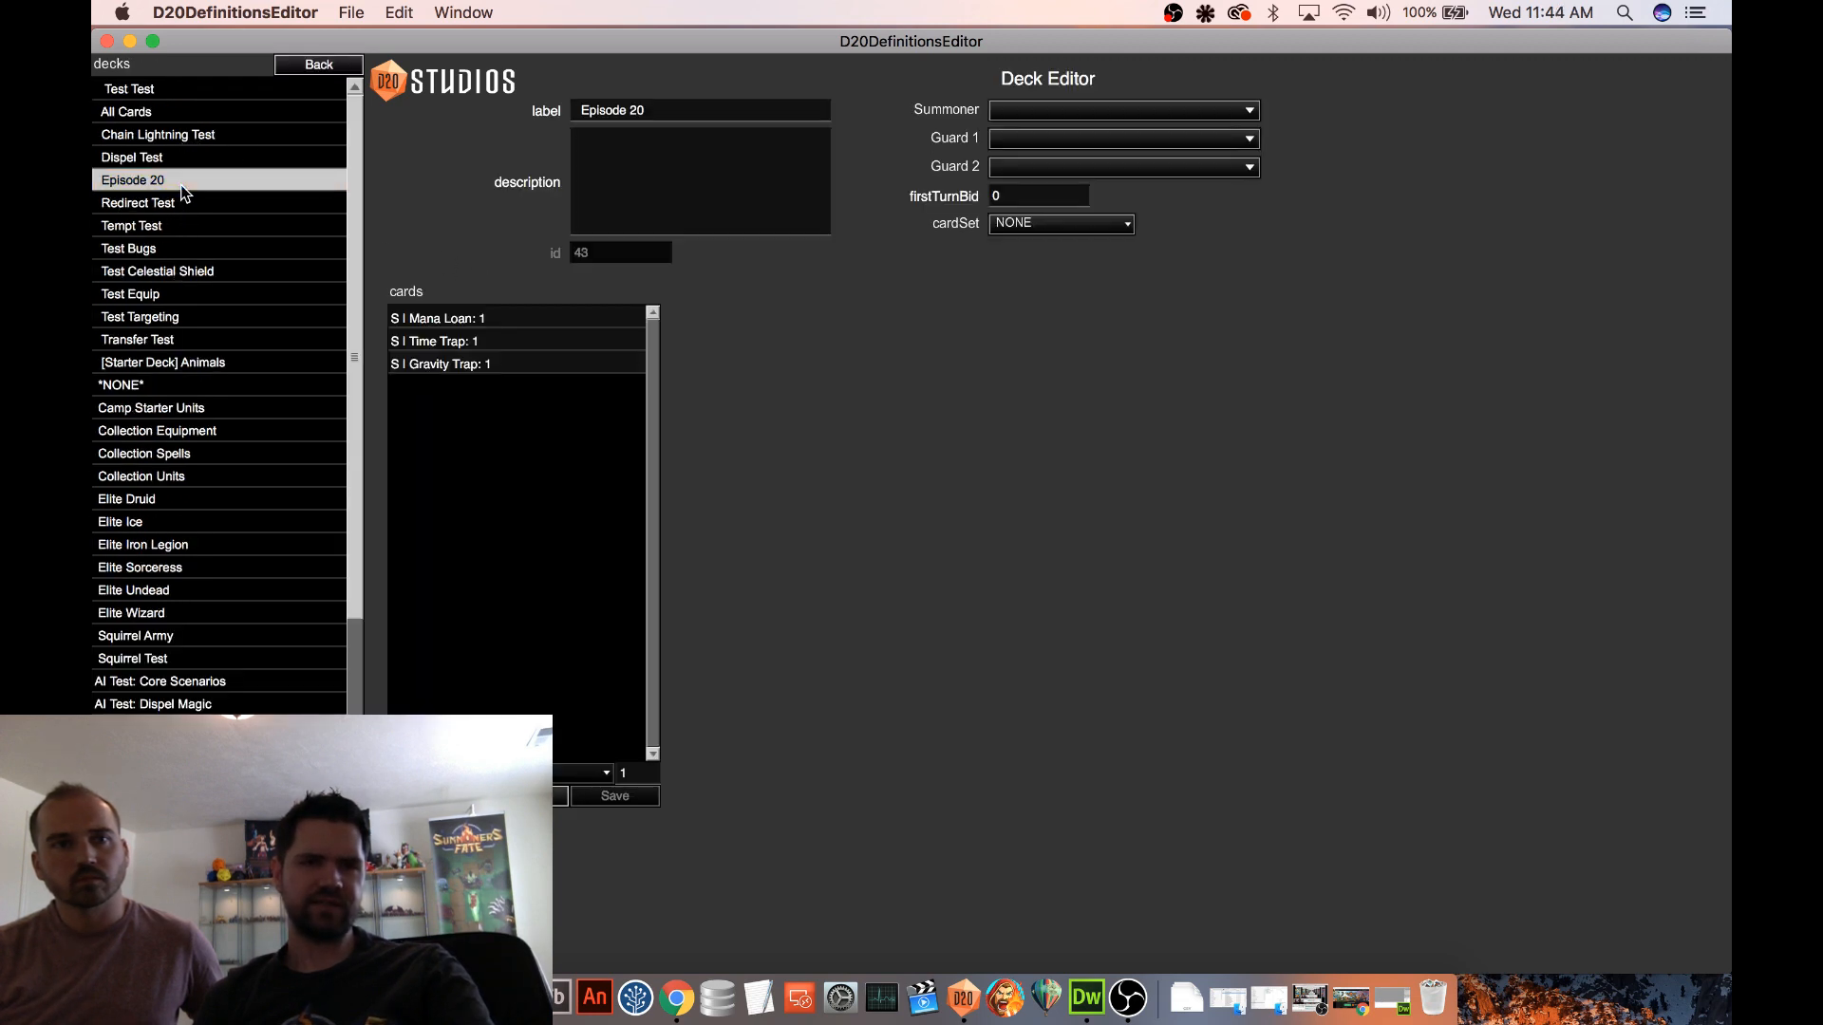
Replace the Time Trap card in the Episode 20 deck with Gravity Well and save the entry
left_click(484, 348)
left_click(546, 773)
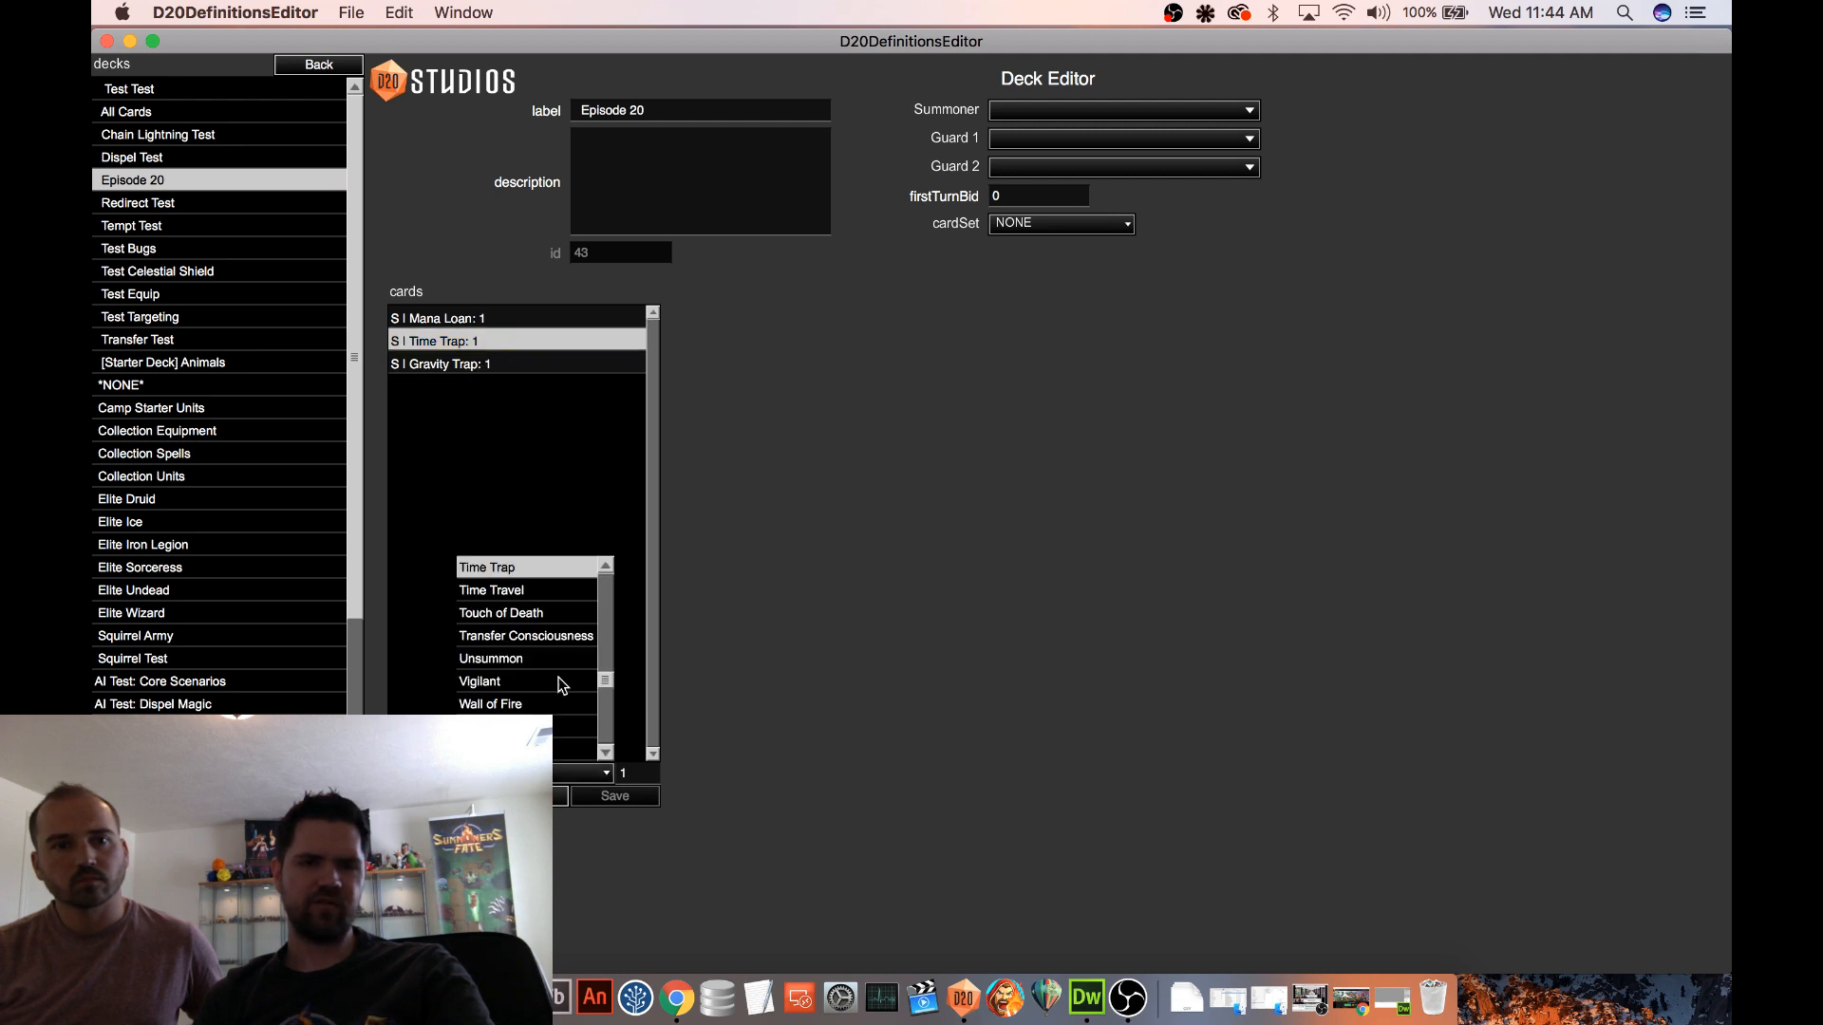
scroll(569, 666, "up", 10)
scroll(567, 660, "up", 5)
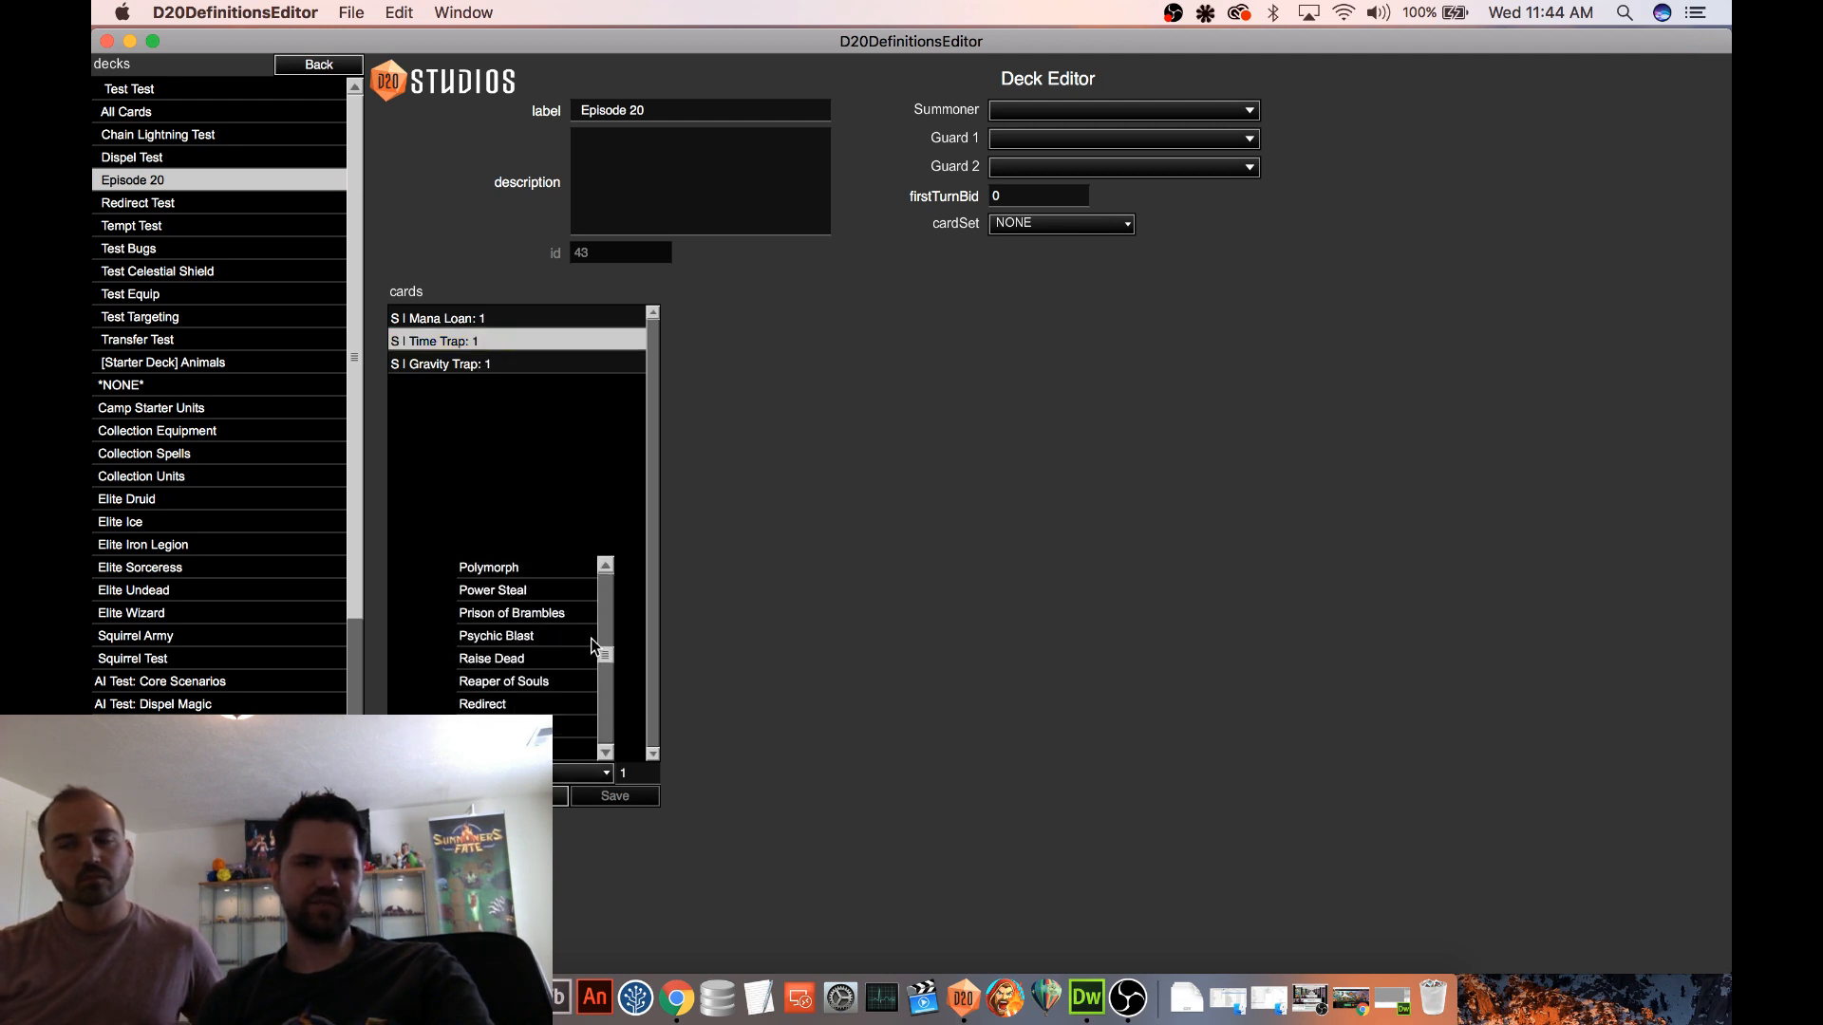
mouse_move(605, 651)
left_mouse_down()
mouse_move(603, 596)
mouse_move(604, 627)
left_mouse_up()
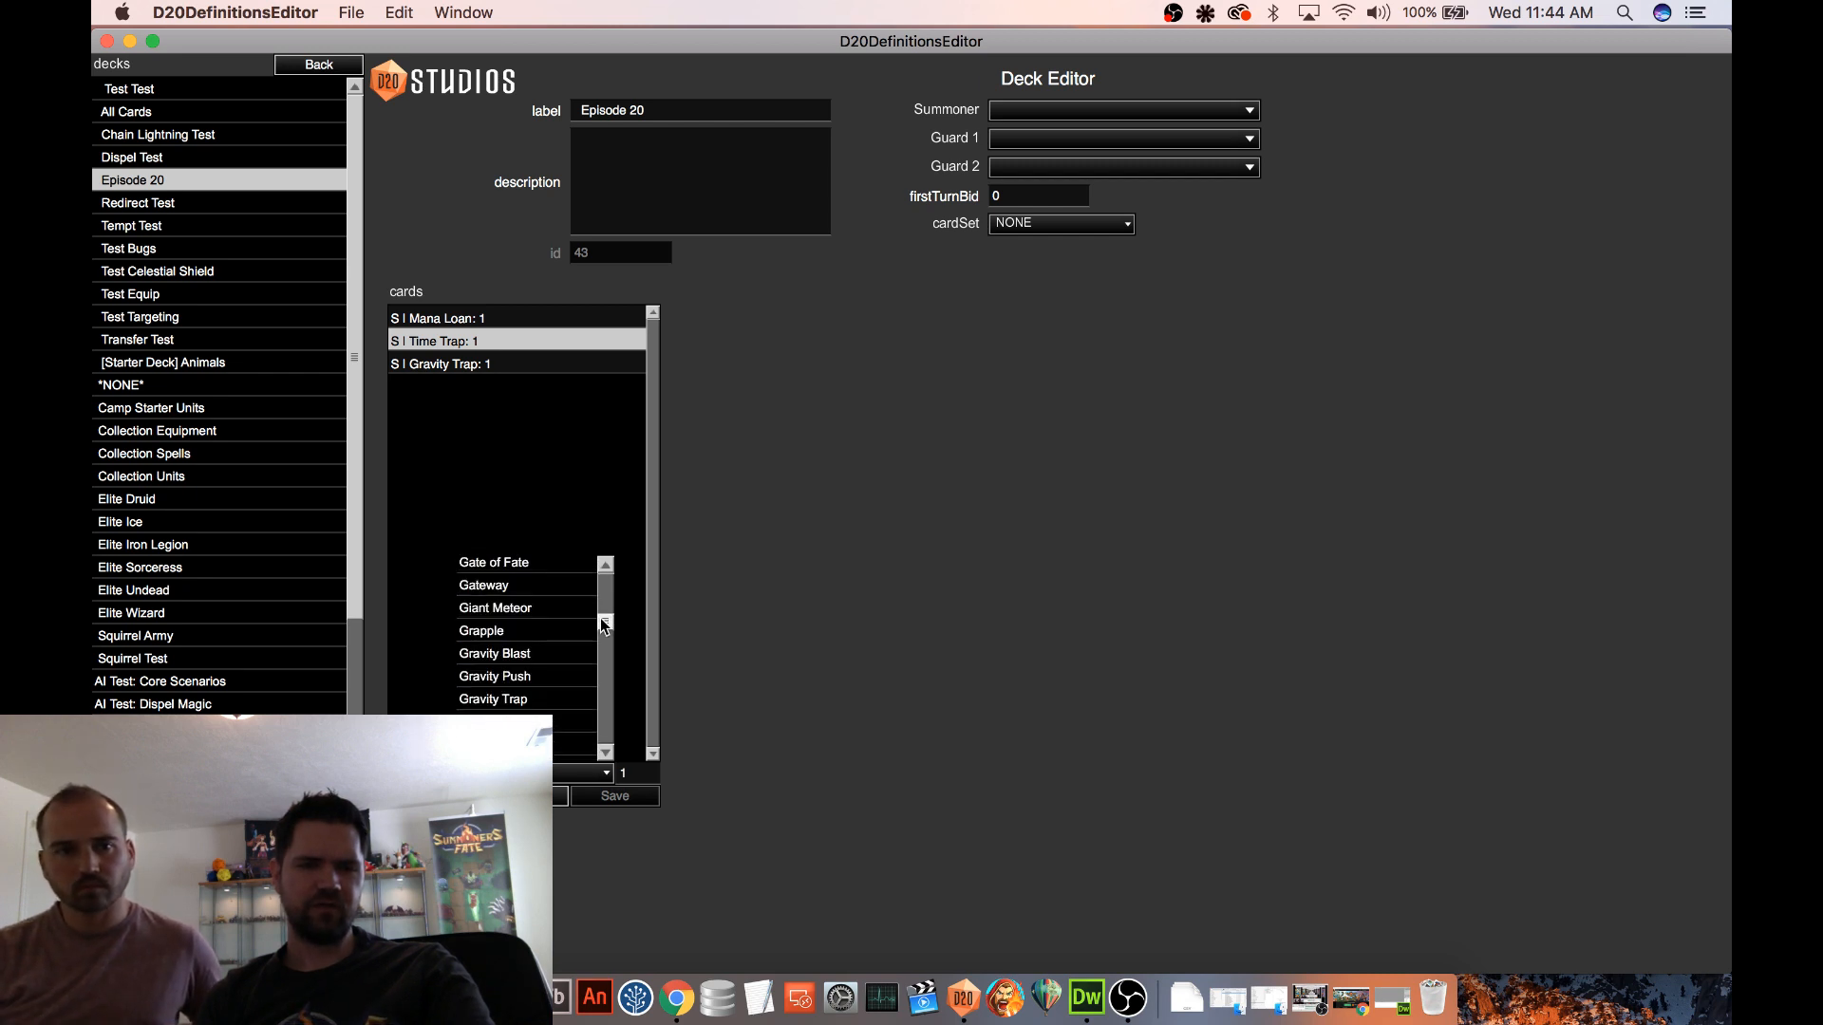
left_click(573, 722)
left_click(627, 803)
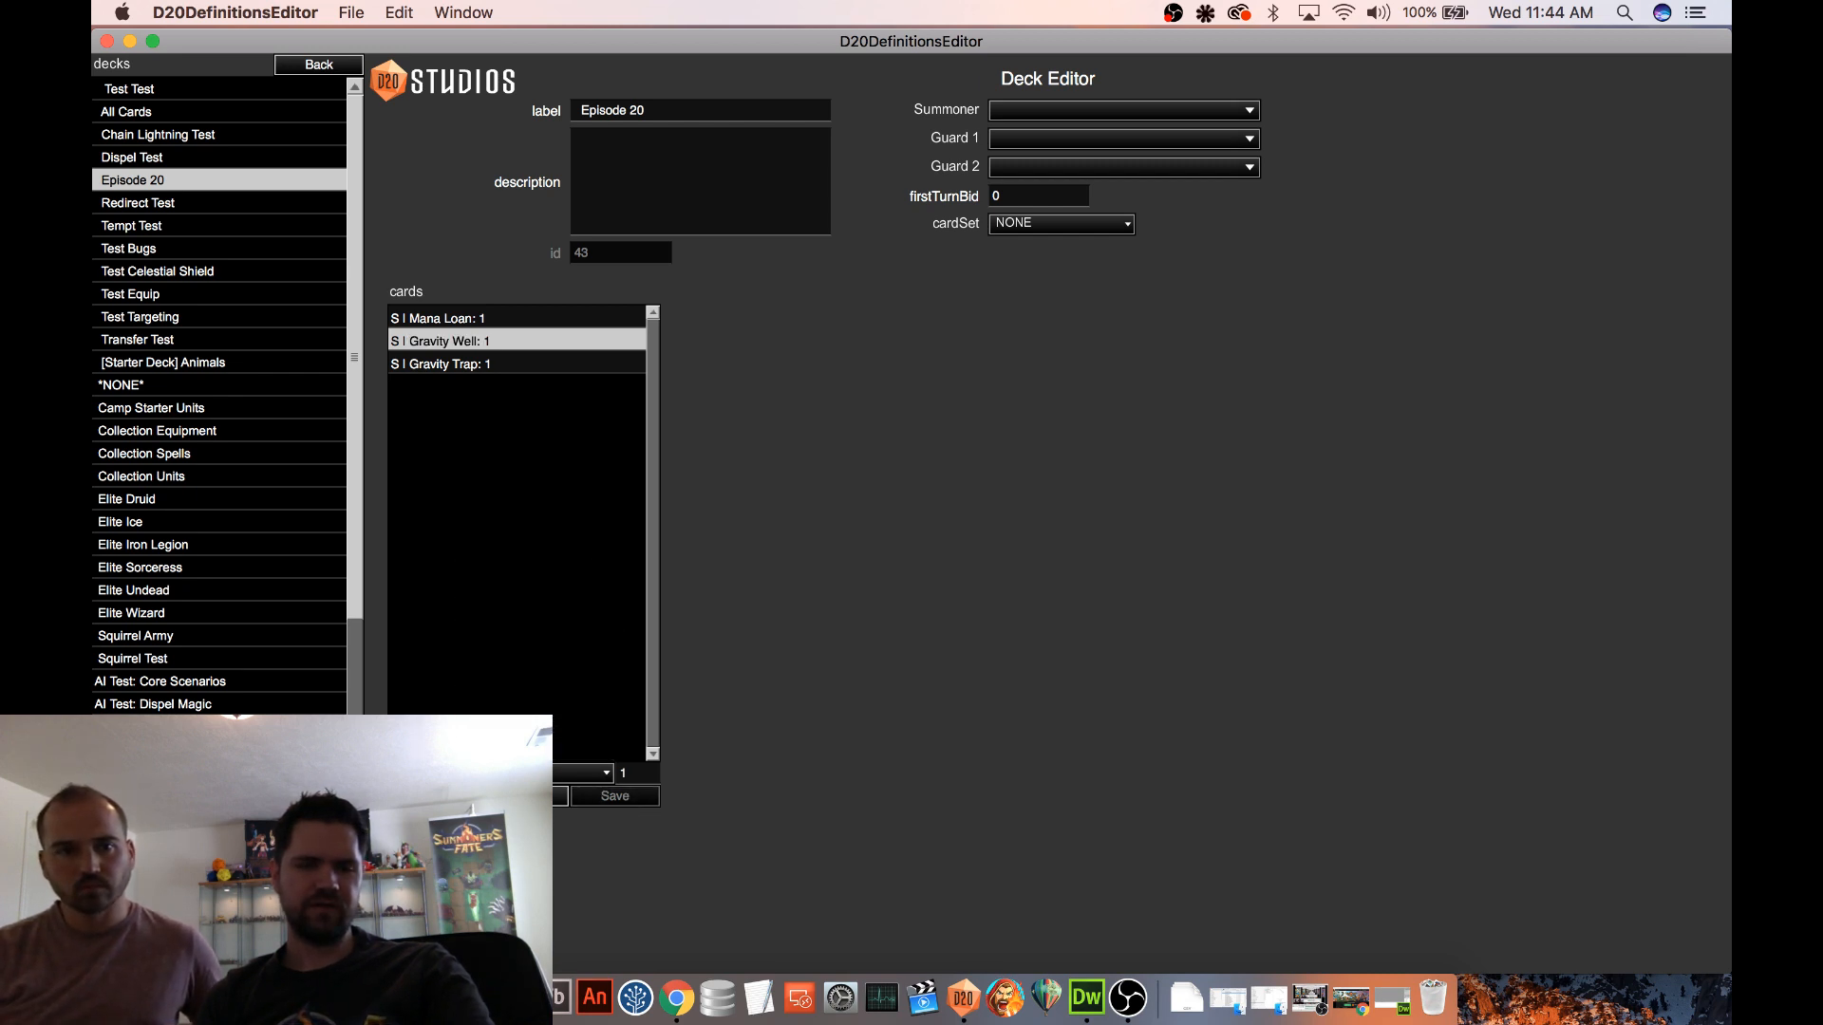
Place two Spiked Block wall blocks side by side in the upper-left corner of the Procedural 2 map
left_click(322, 65)
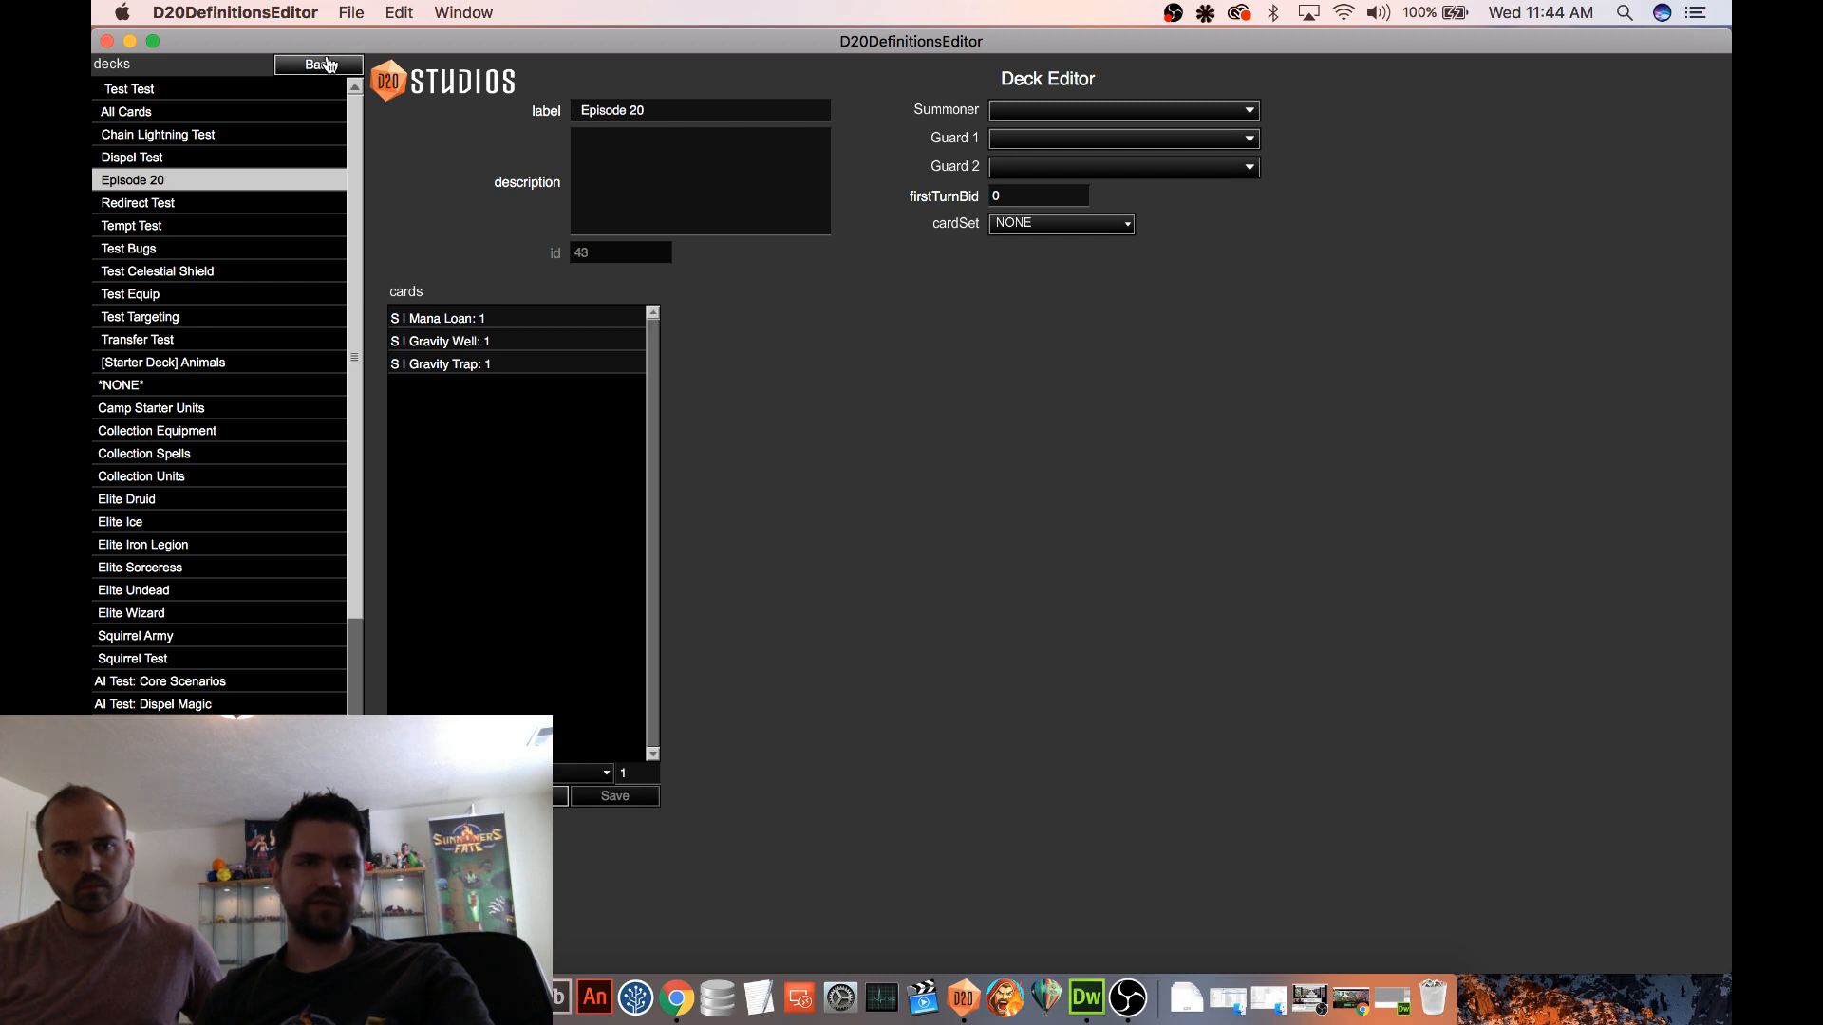
left_click(127, 274)
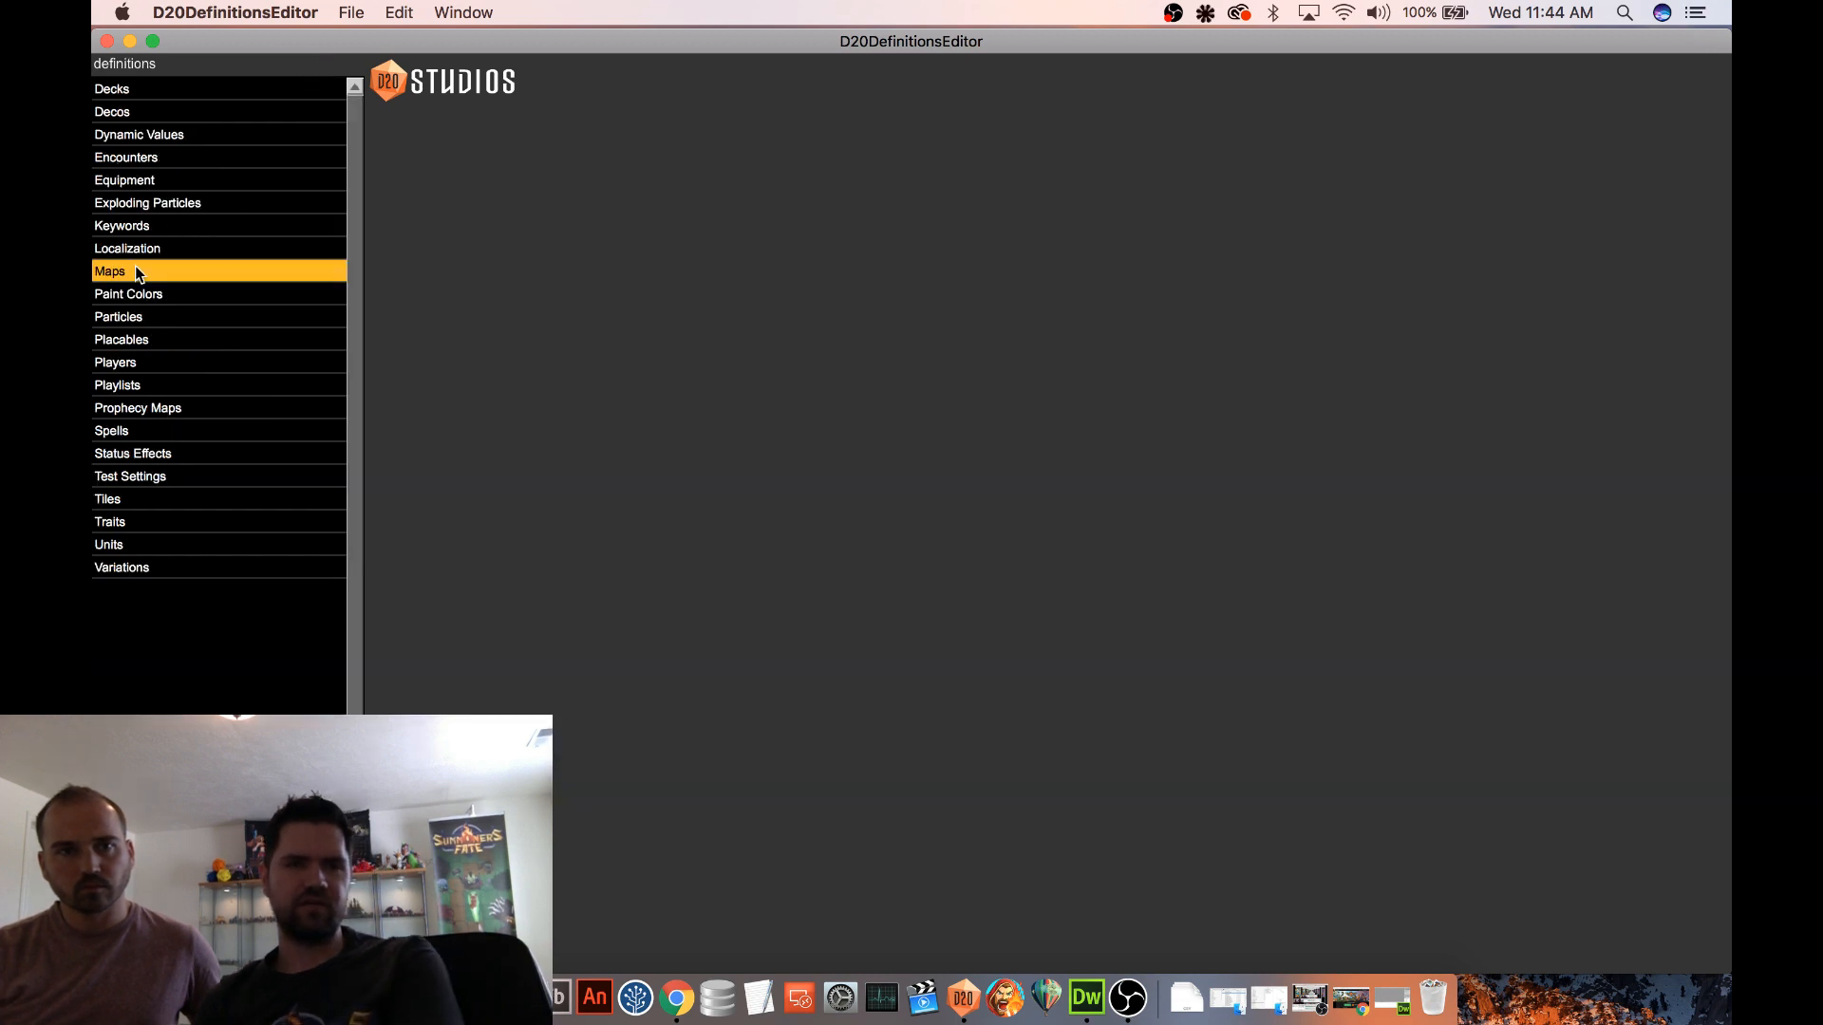
left_click(188, 319)
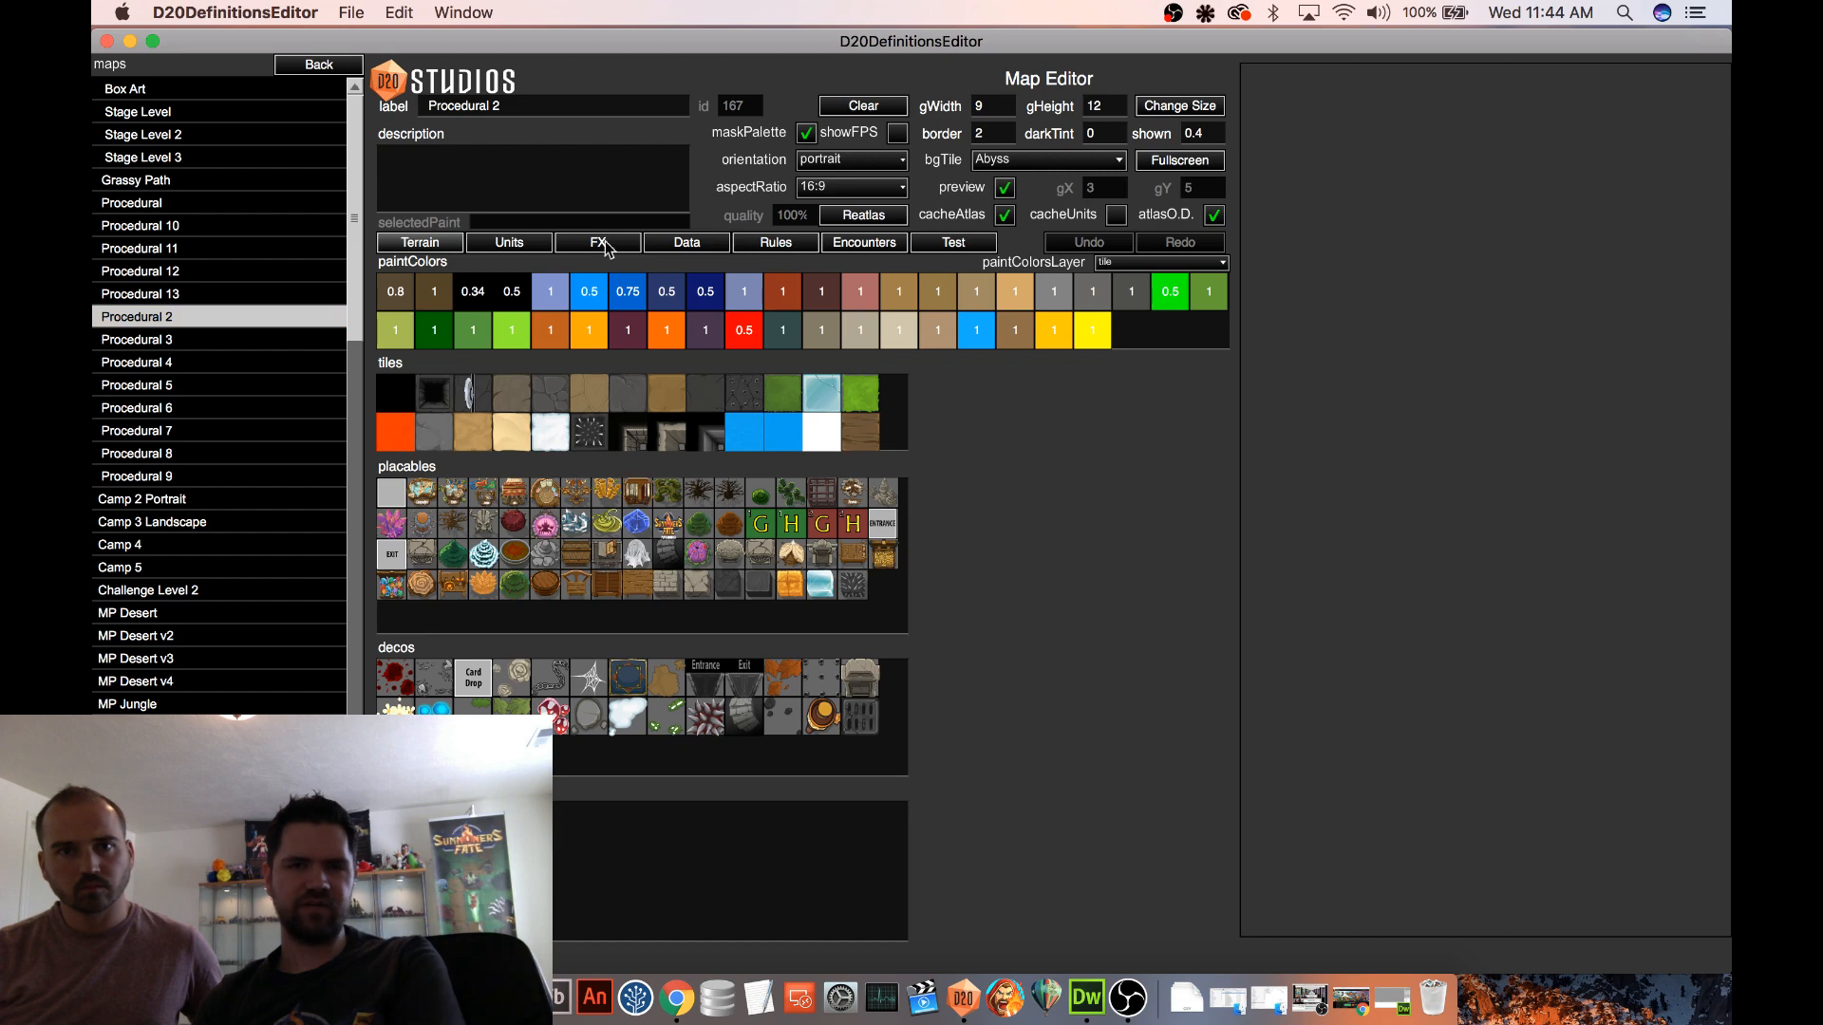
left_click(954, 242)
left_click(424, 245)
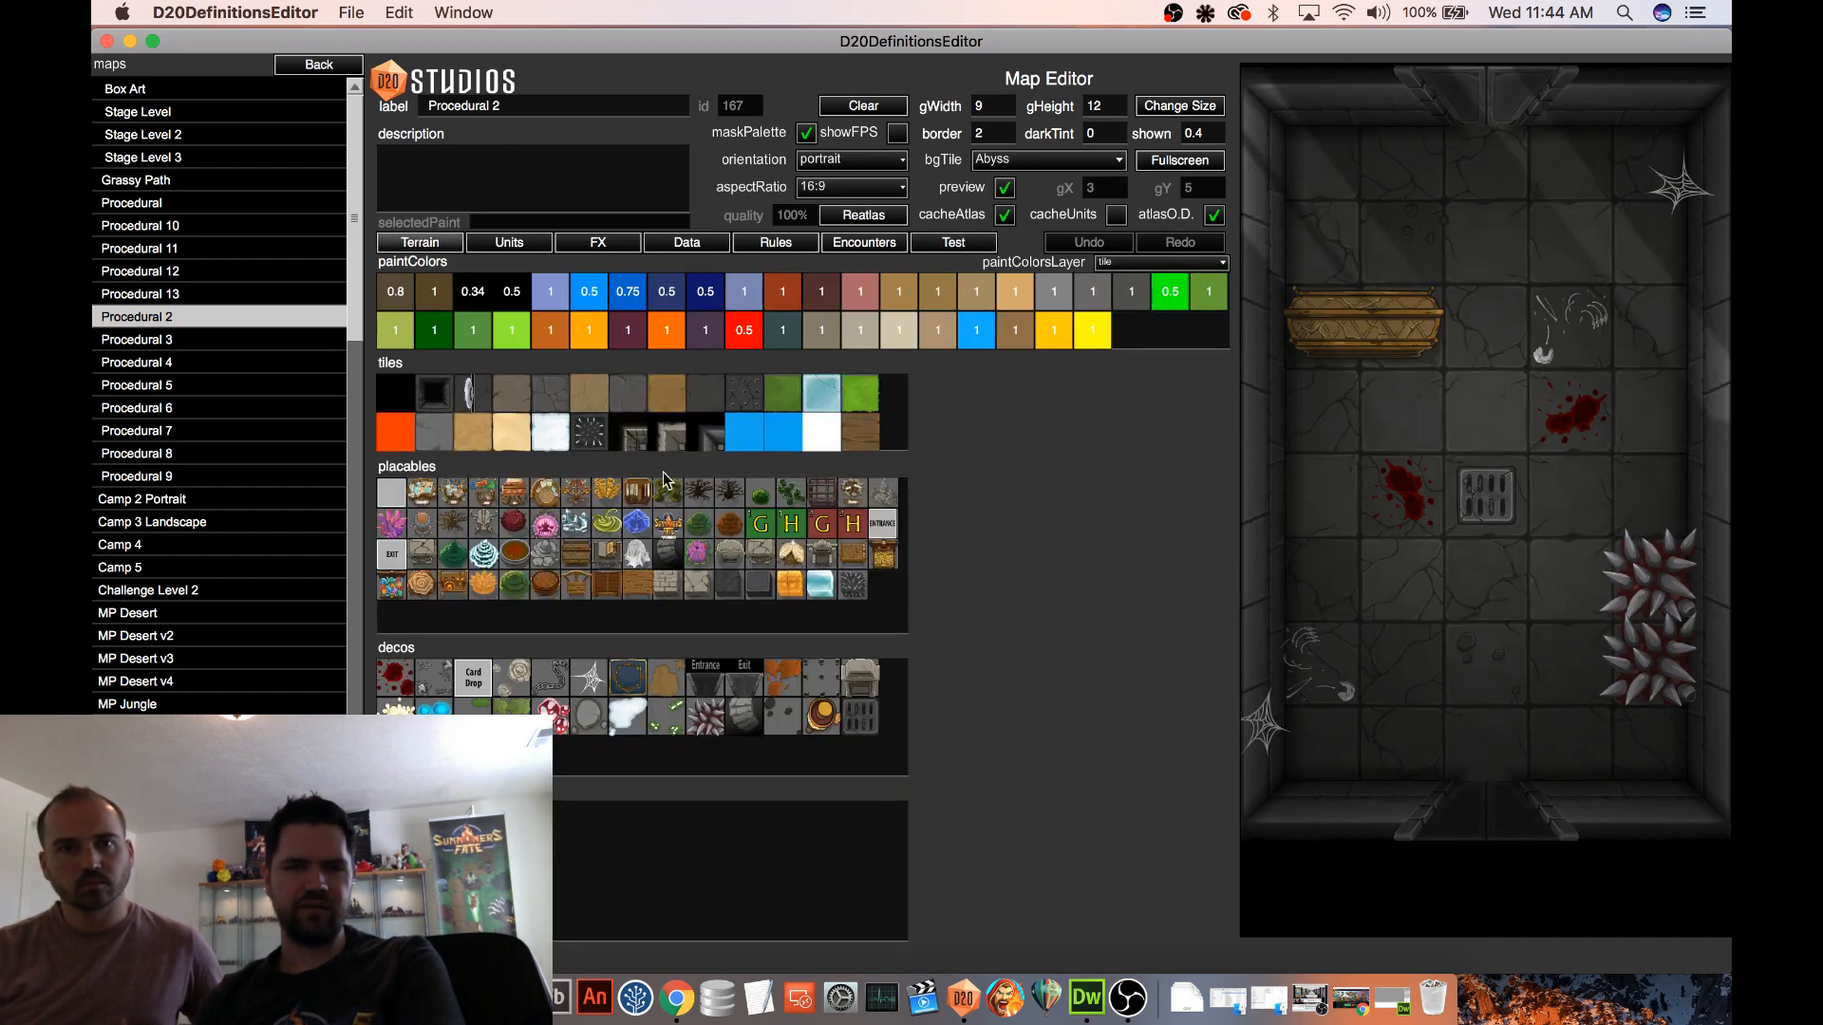
left_click(852, 585)
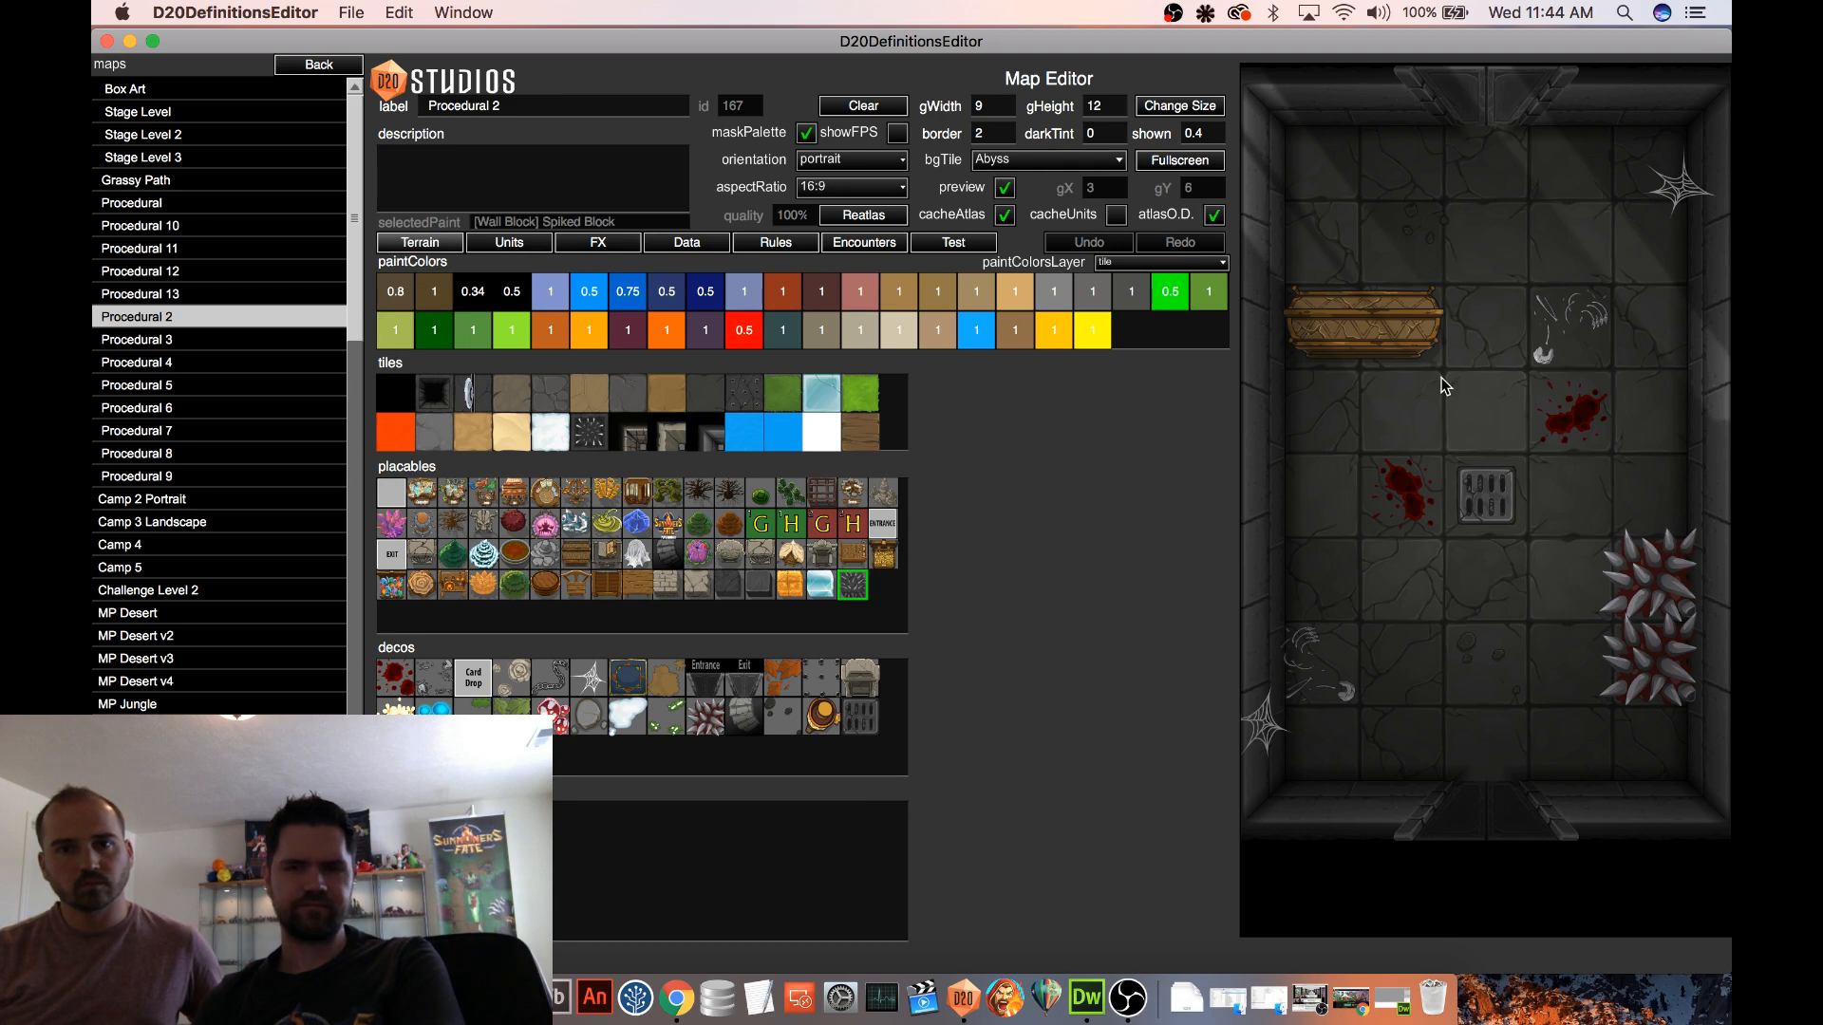
left_click(1336, 177)
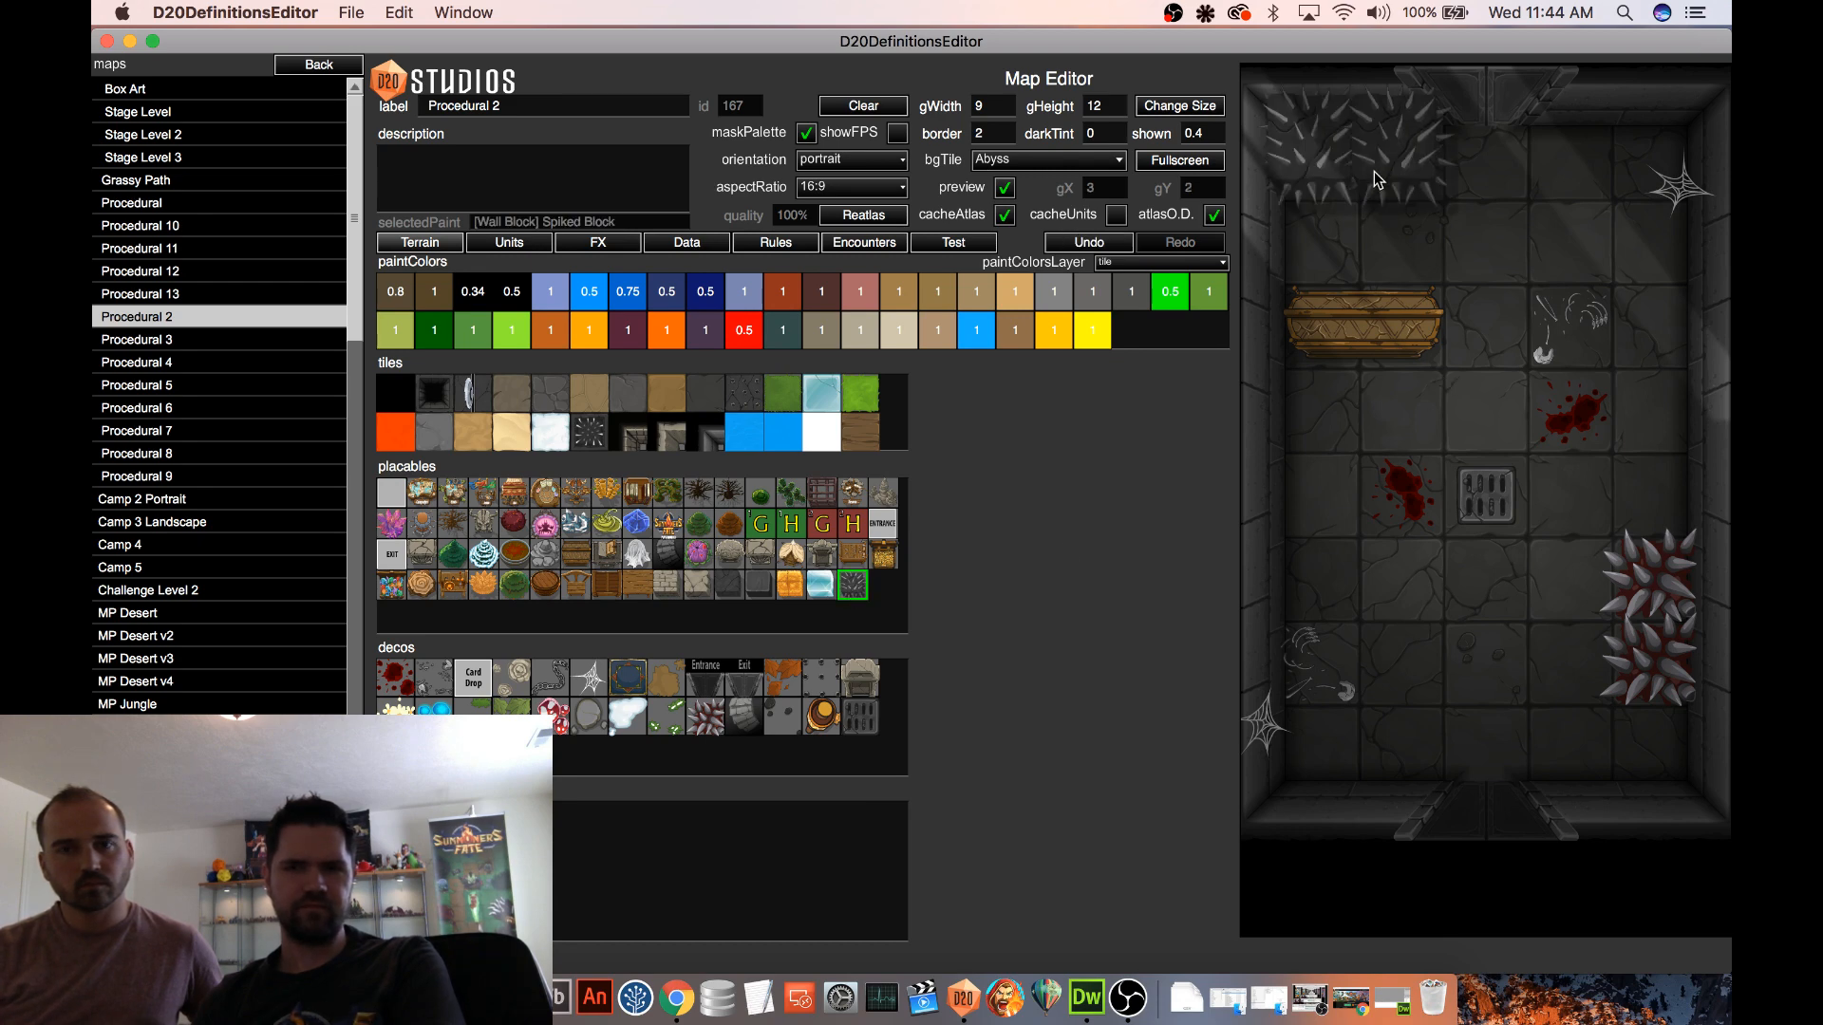
Start a test game on the Procedural 2 map and move the Orc Chief directly beside the spiked blocks
left_click(953, 243)
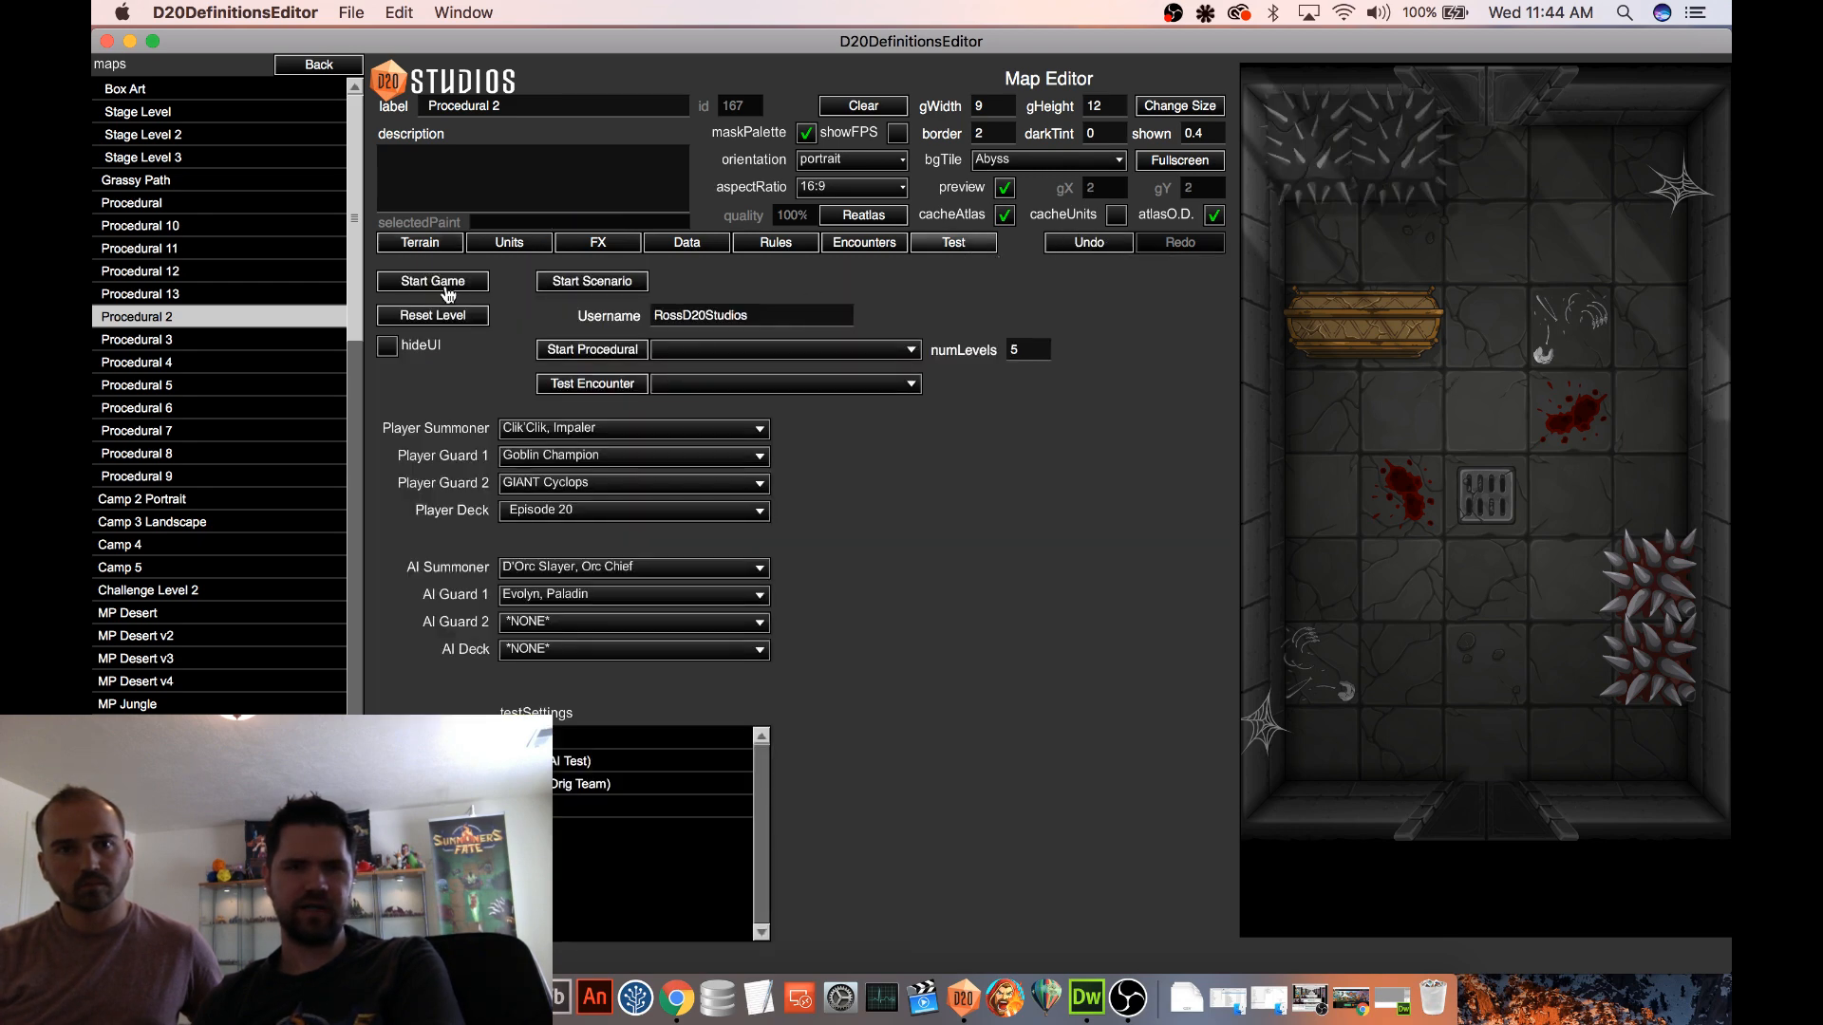
left_click(446, 290)
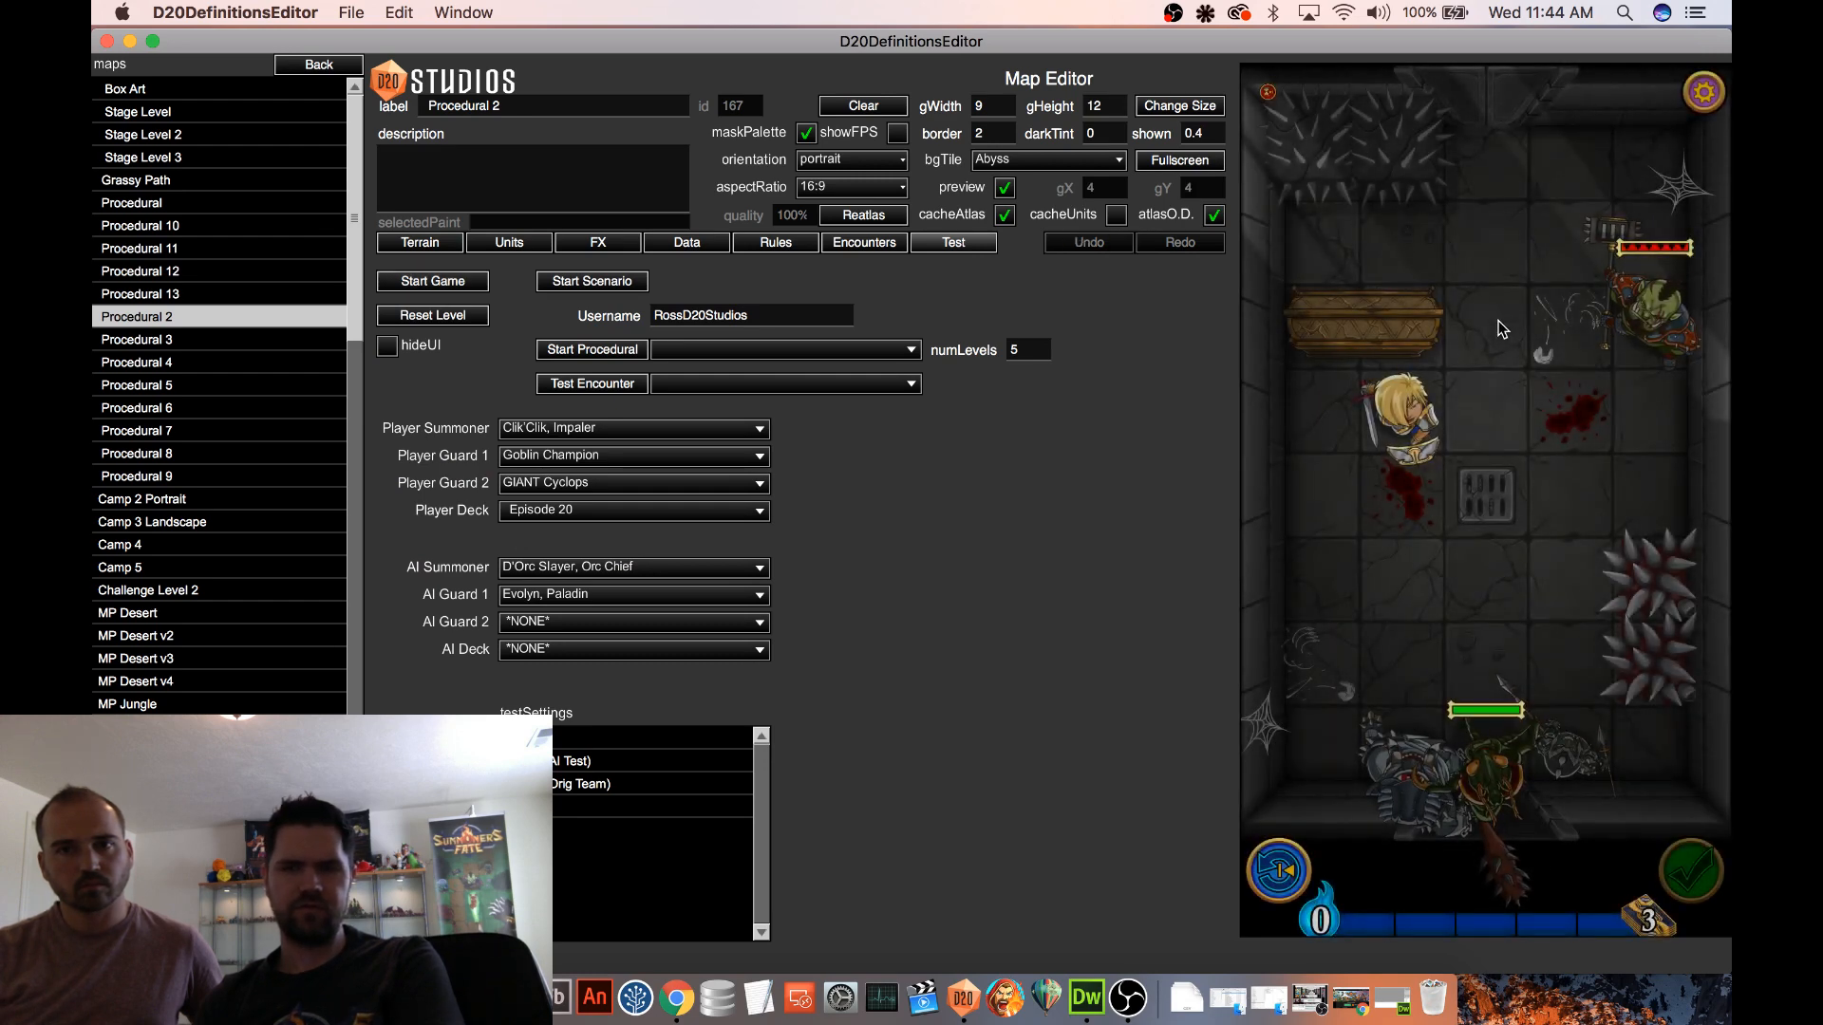
left_click(1662, 332)
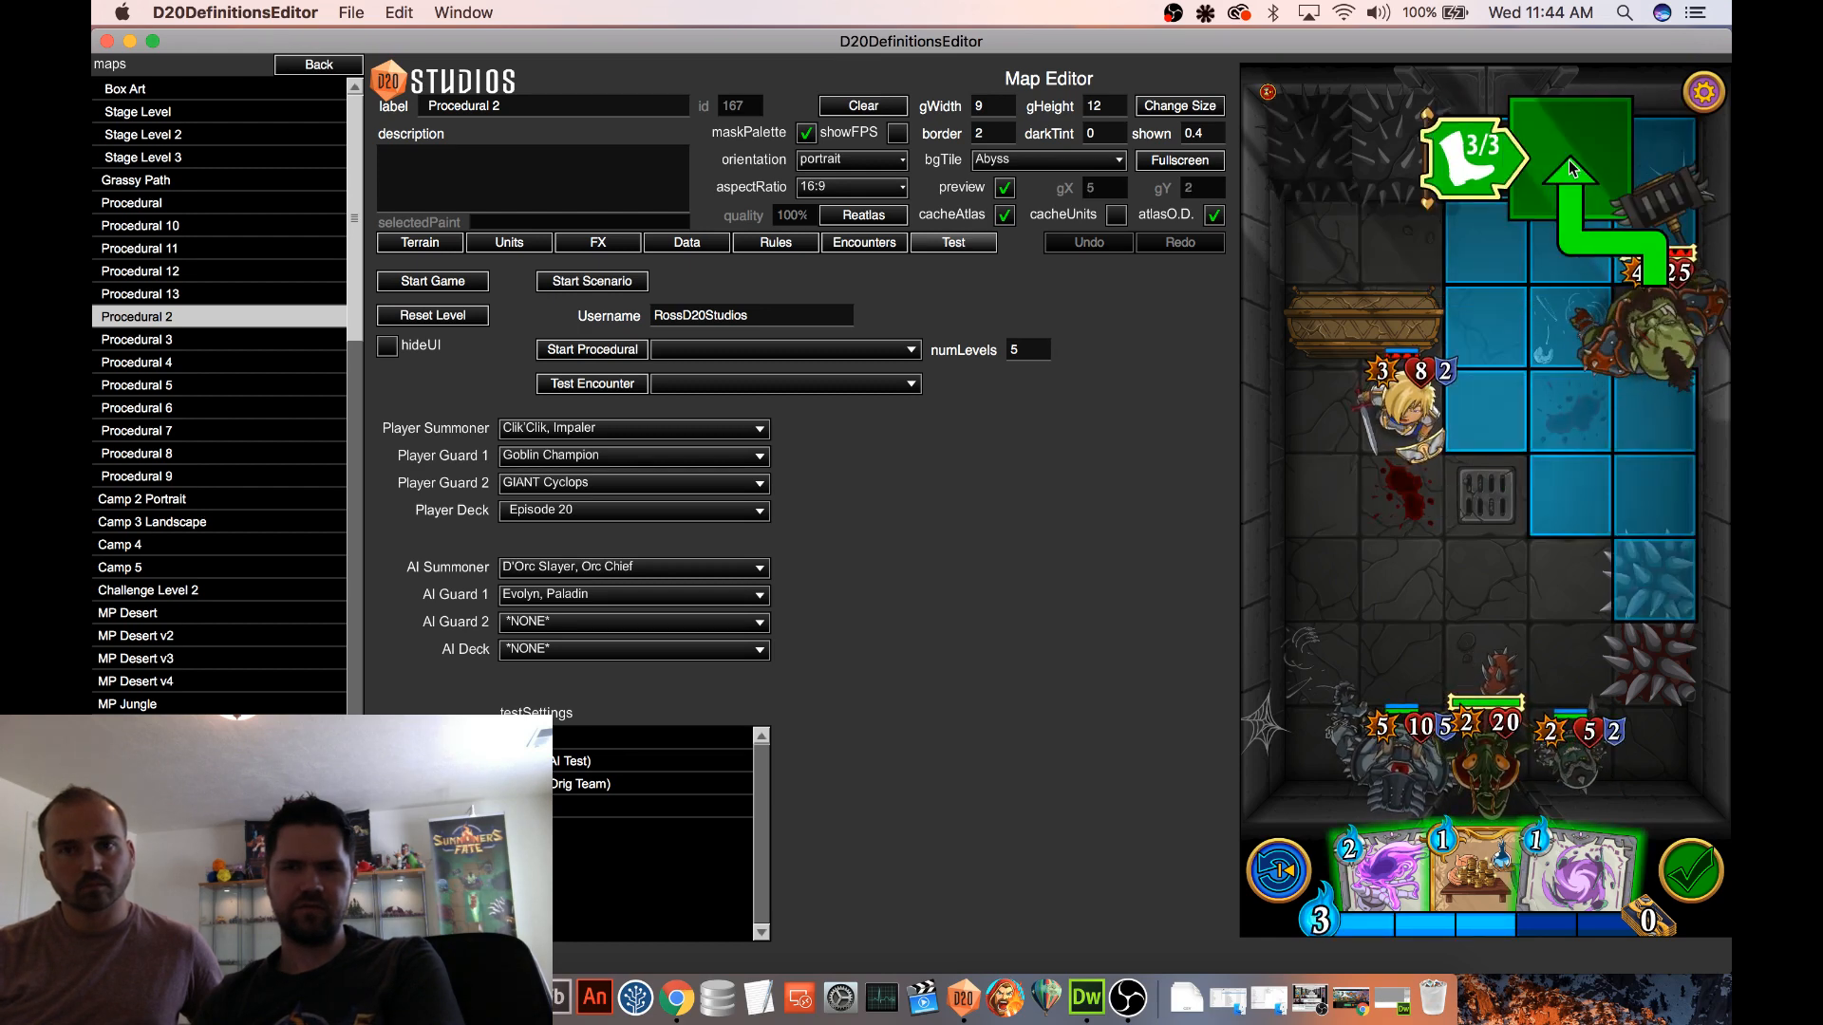
left_click(1569, 159)
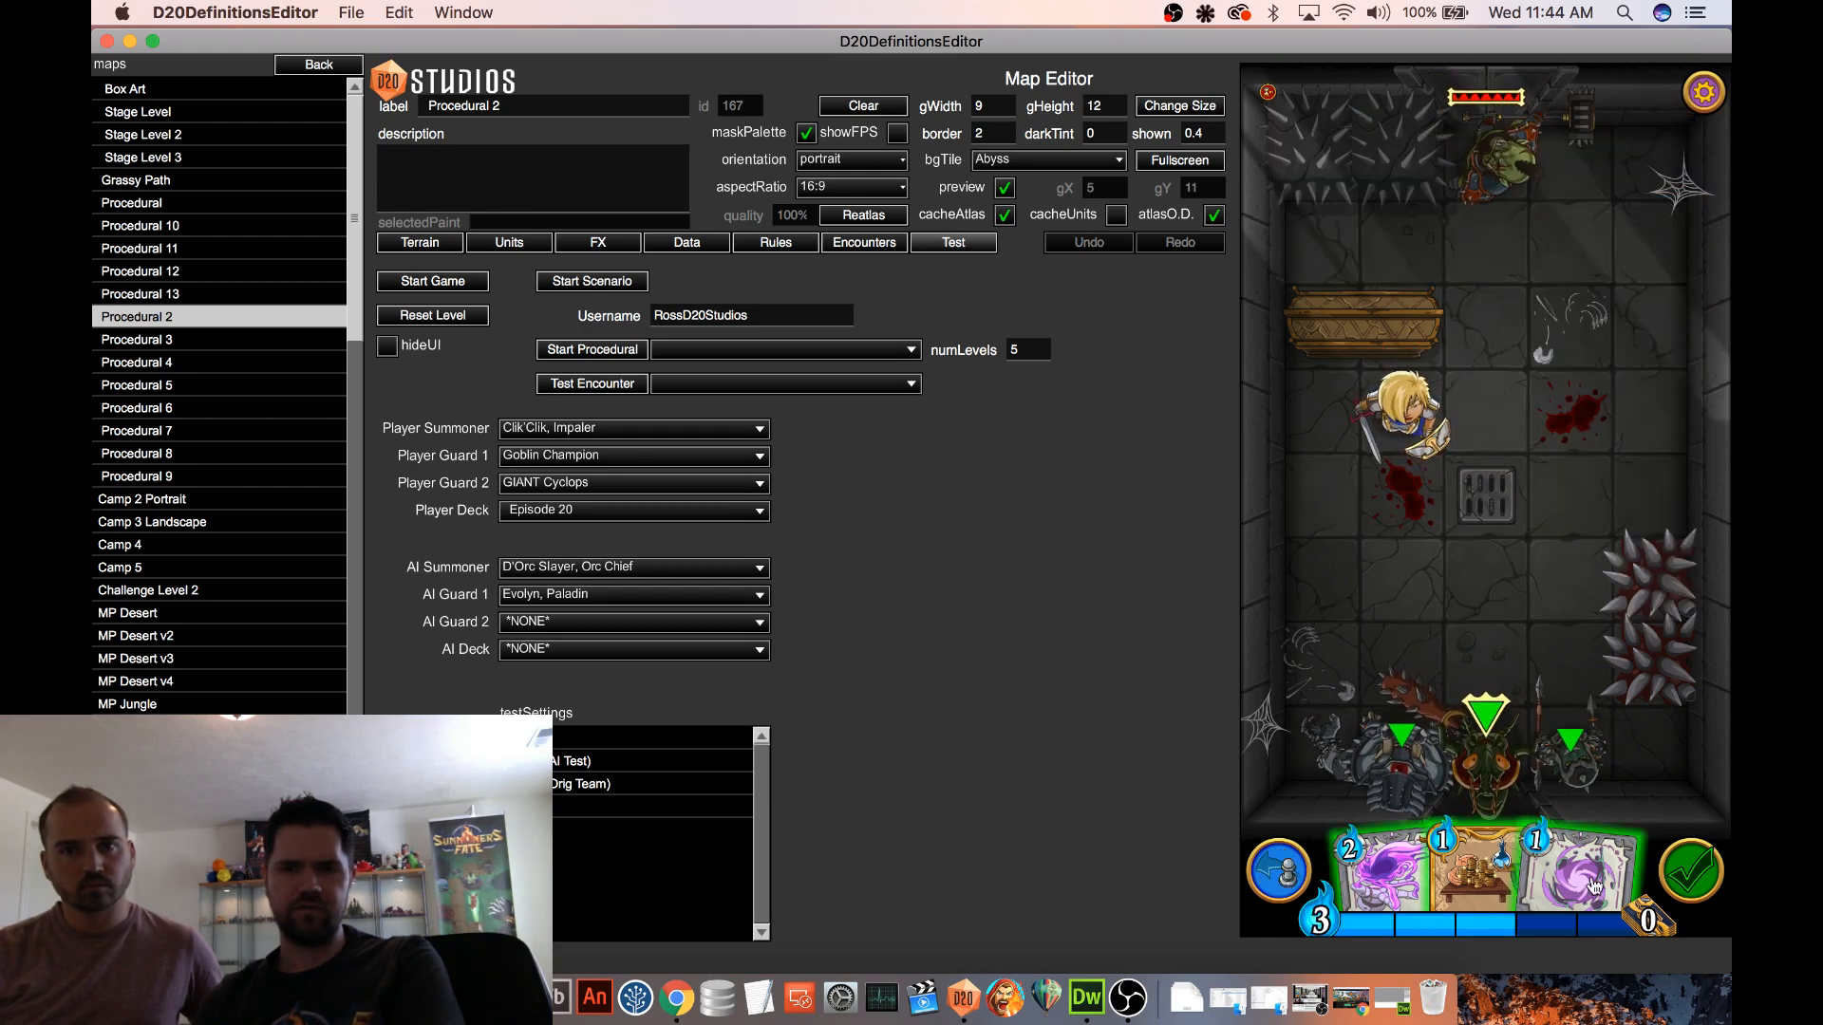
Try Gravity Well just below the spiked blocks with the Orc Chief adjacent to them, then undo the cast
left_click_drag(1595, 888, 1324, 261)
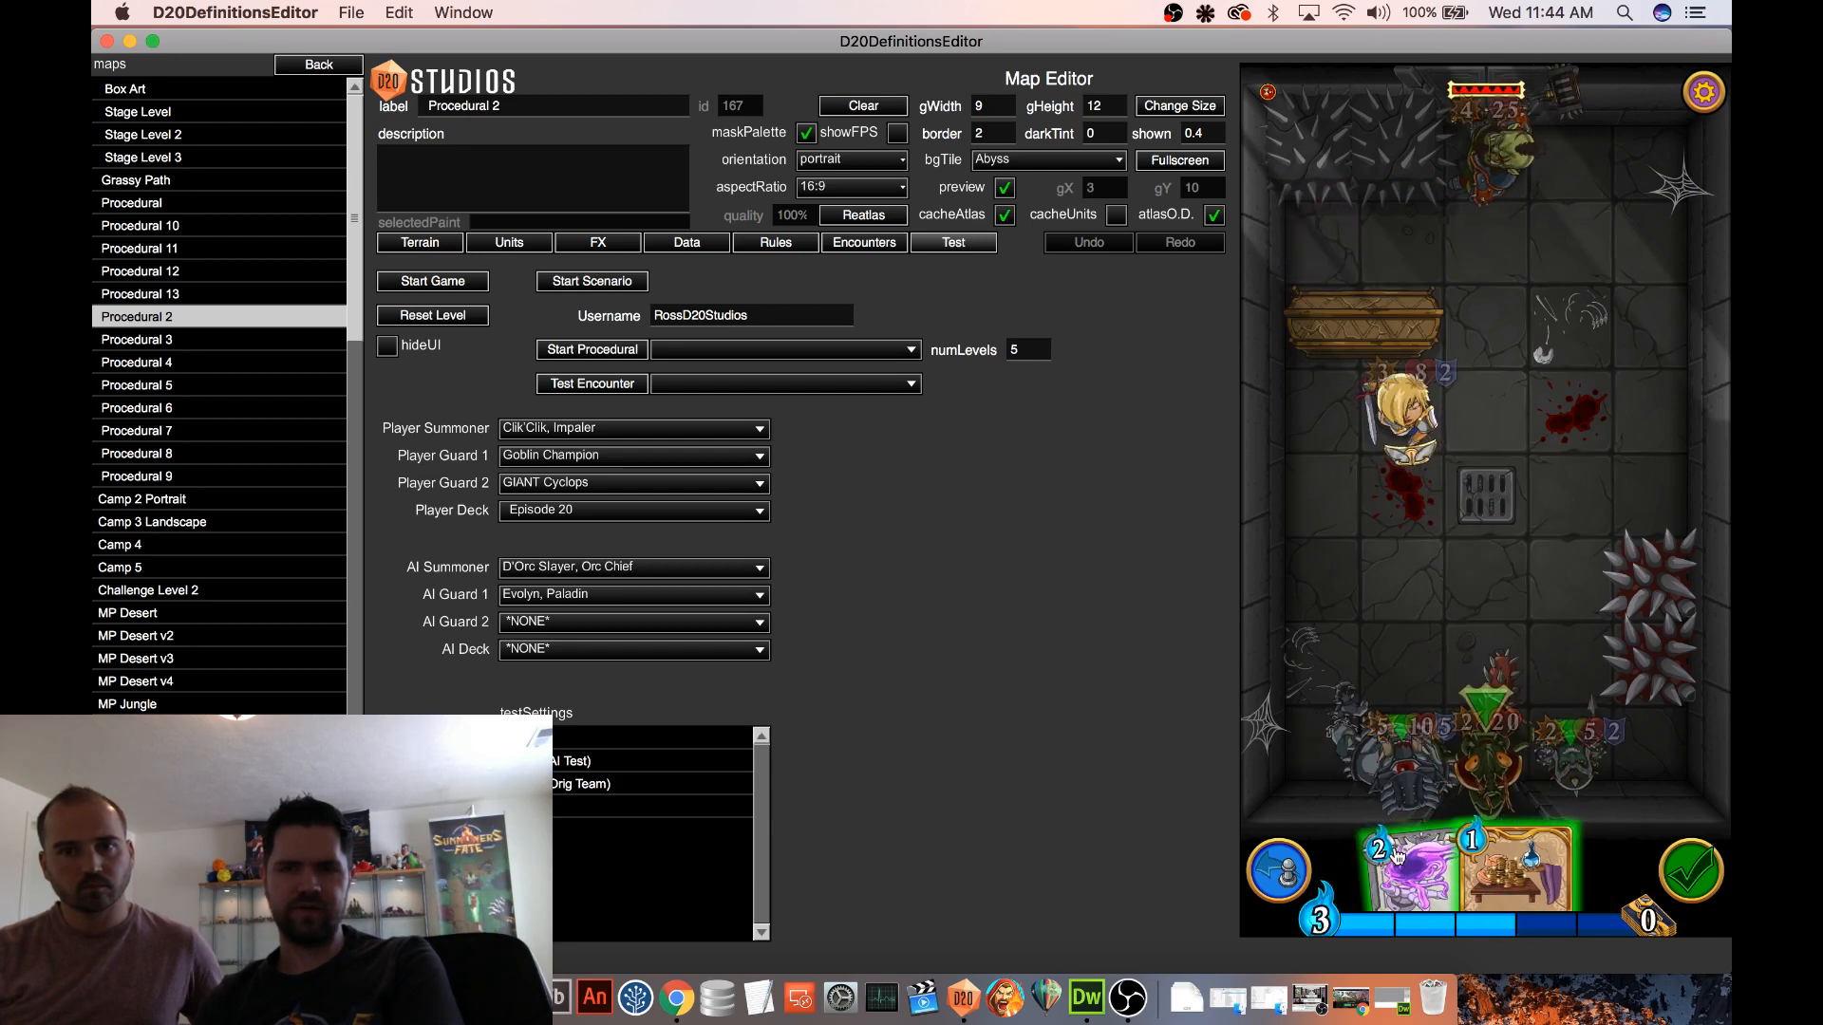
left_click_drag(1398, 857, 1358, 256)
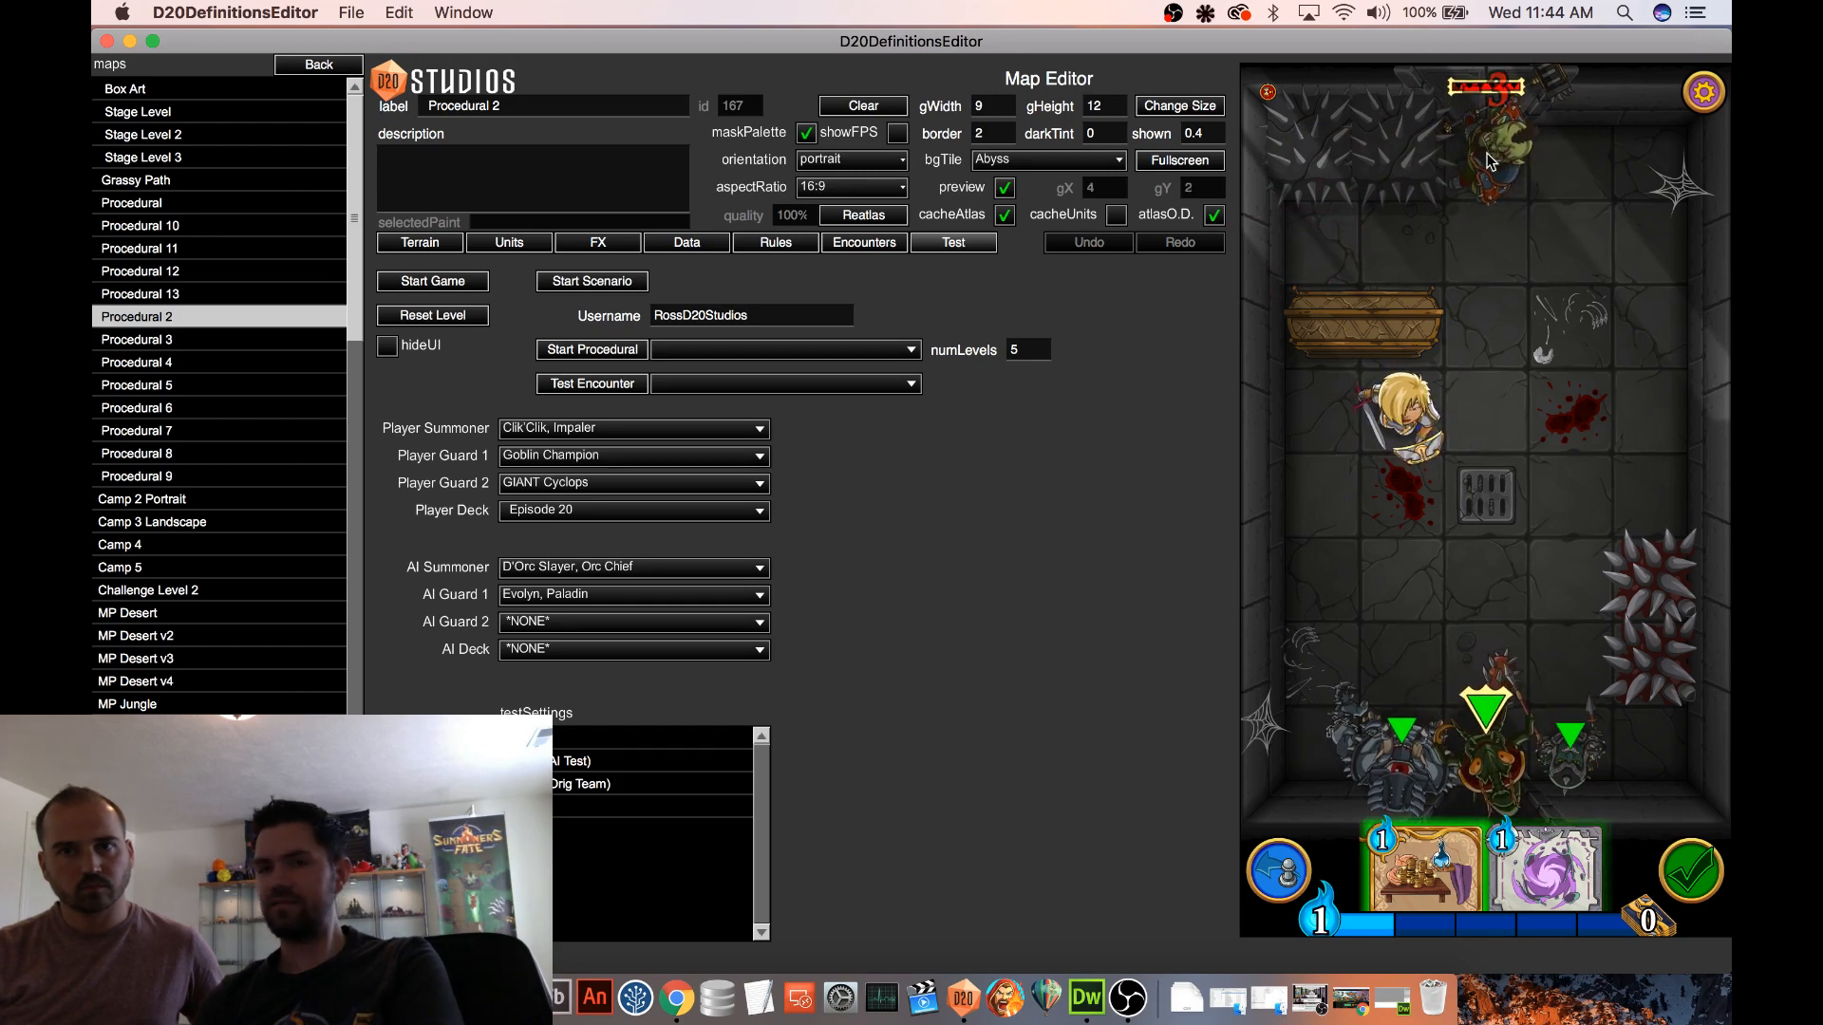
left_click(1284, 866)
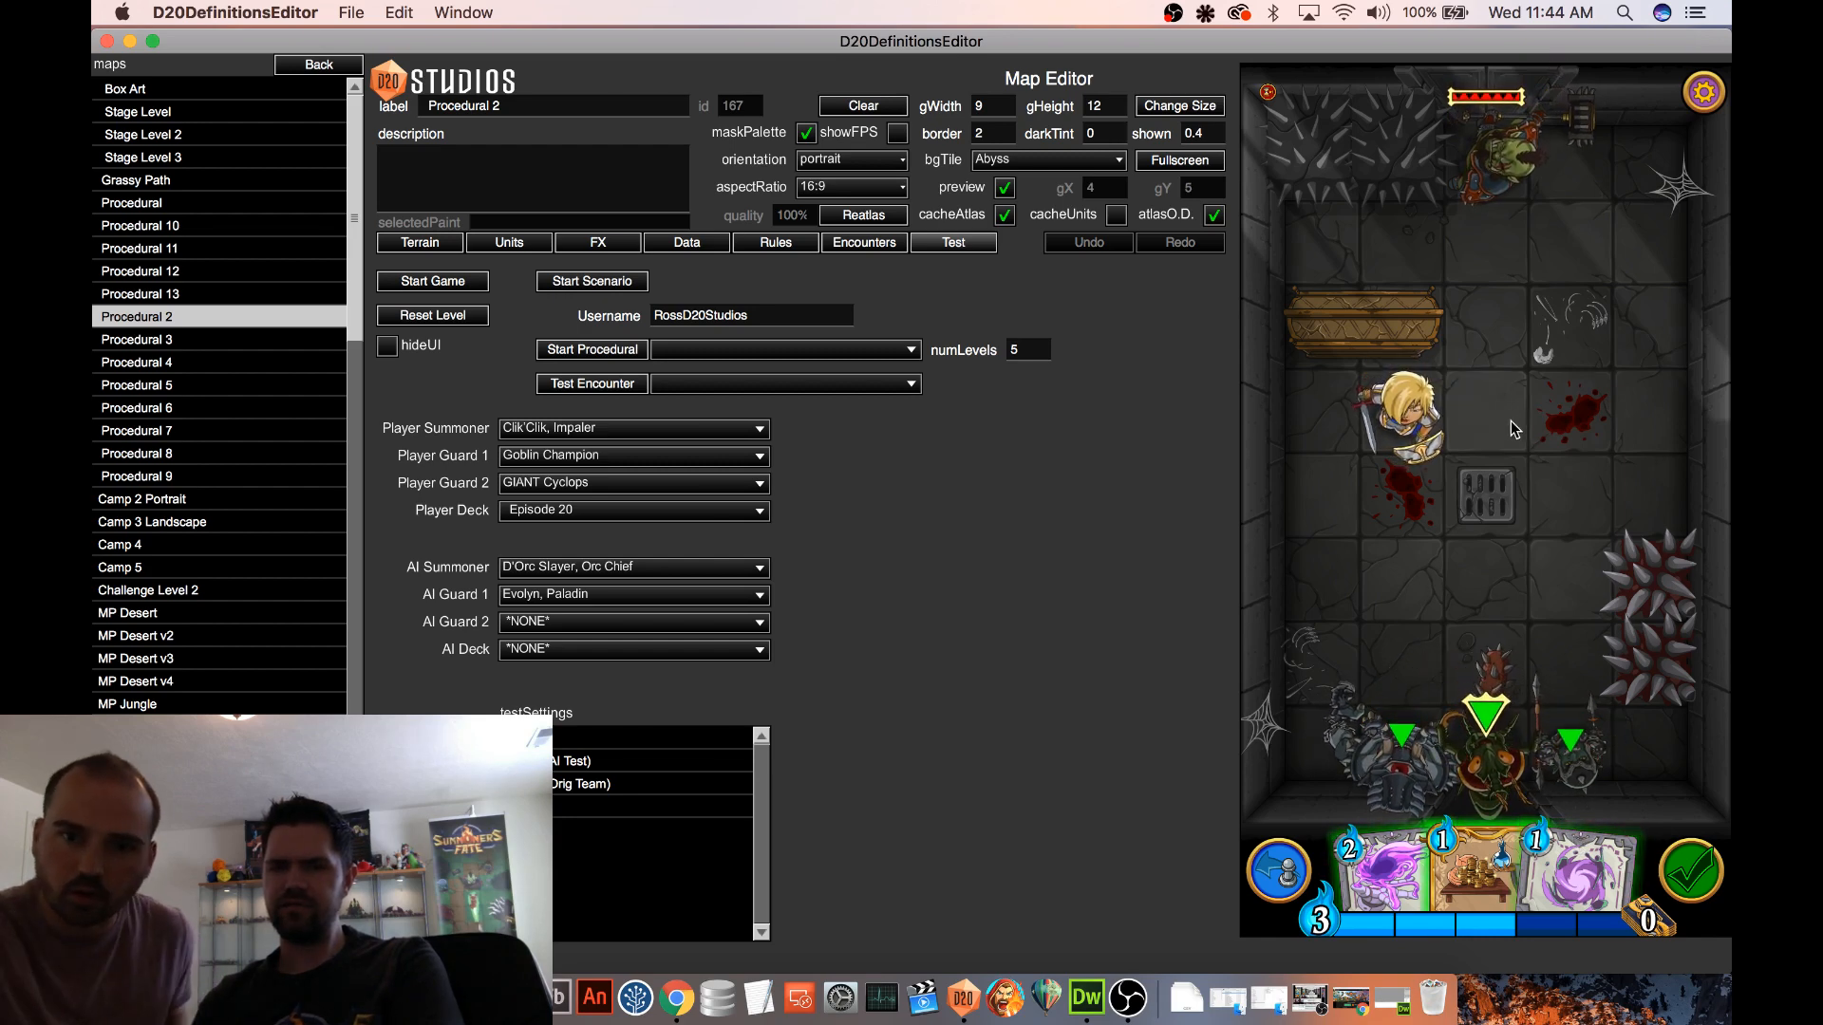
Try Gravity Well on the spiked blocks with the Orc Chief one tile farther away, repeat the test, and undo the casts and the move
left_click_drag(1501, 167, 1580, 172)
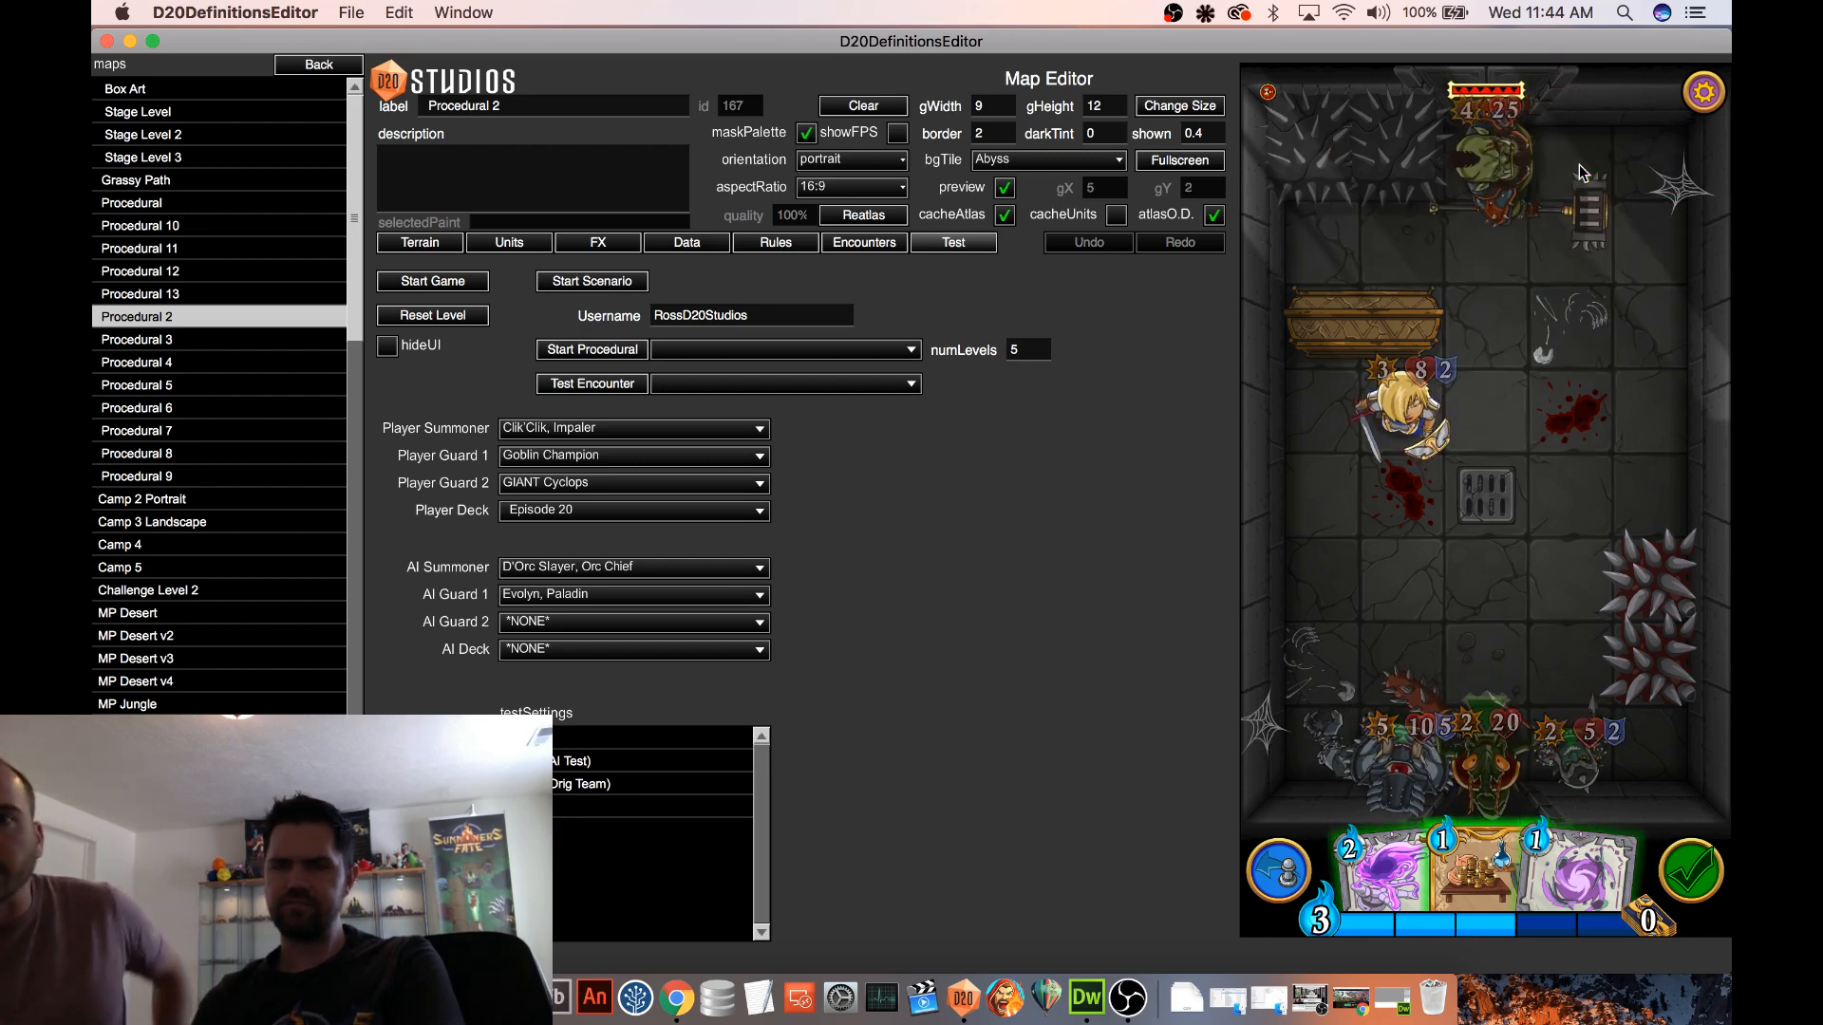
left_click_drag(1382, 874, 1422, 160)
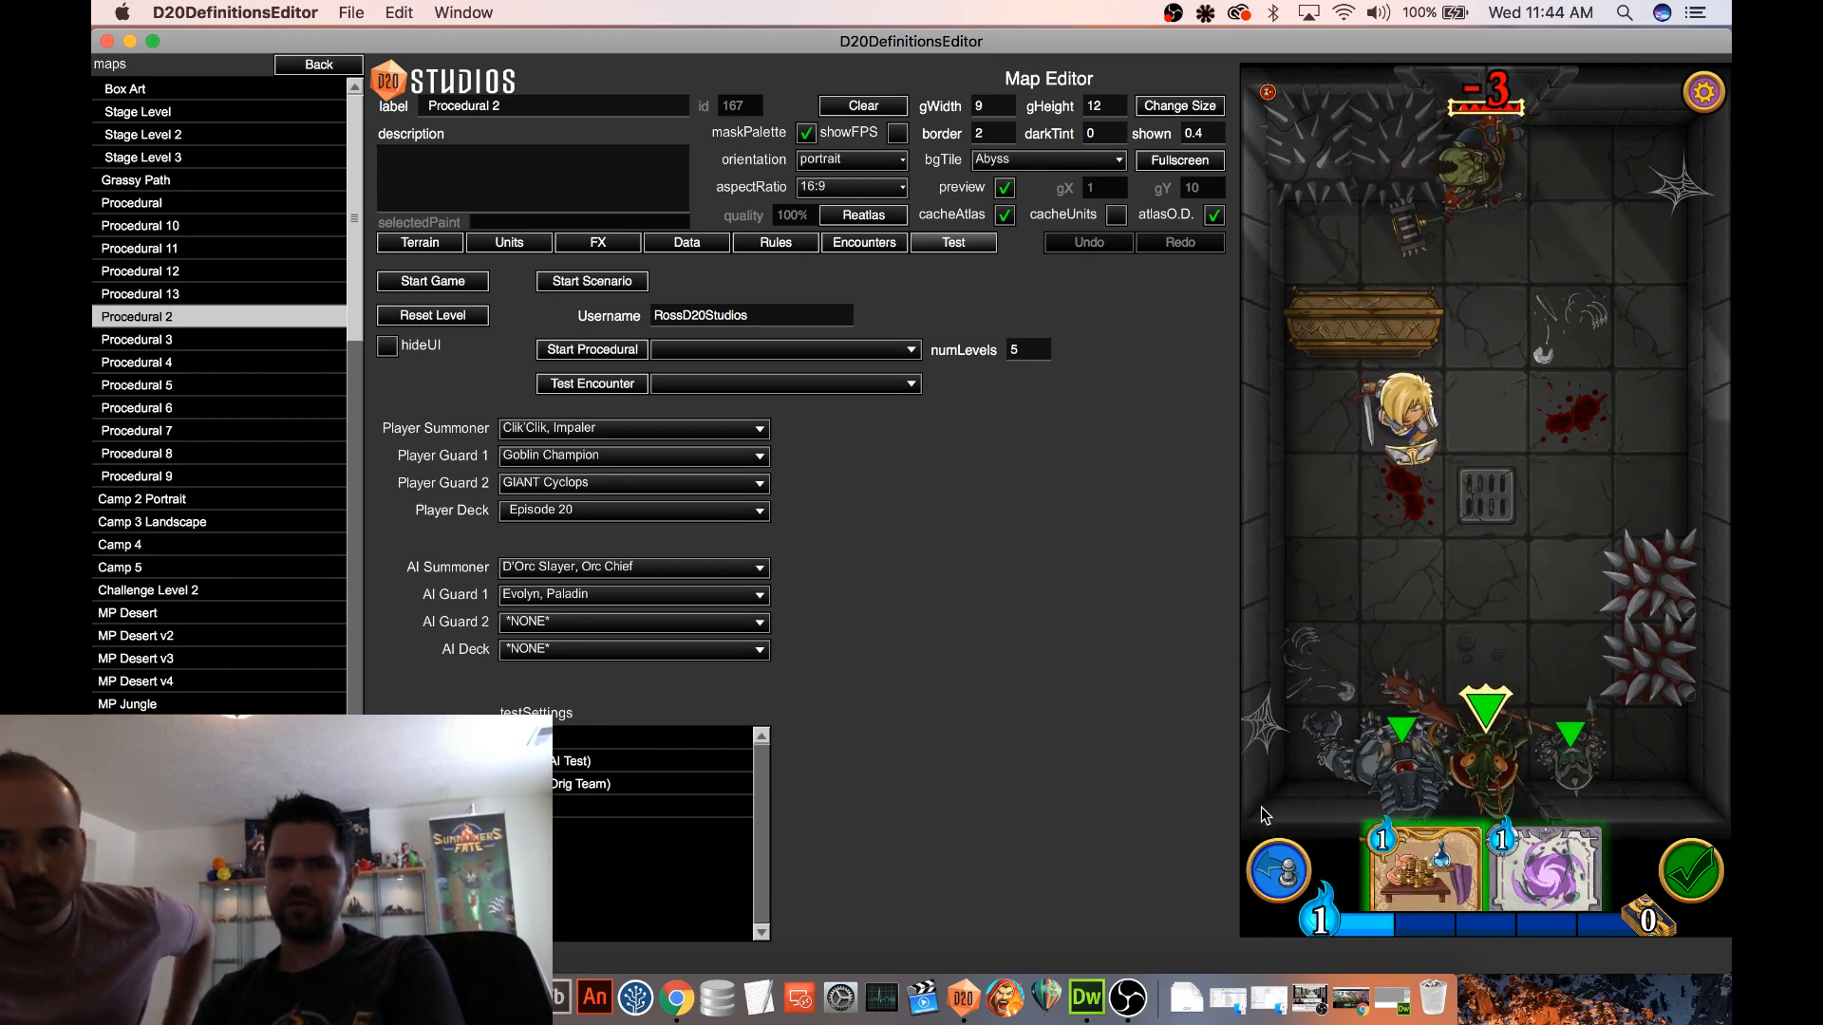
left_click(1279, 869)
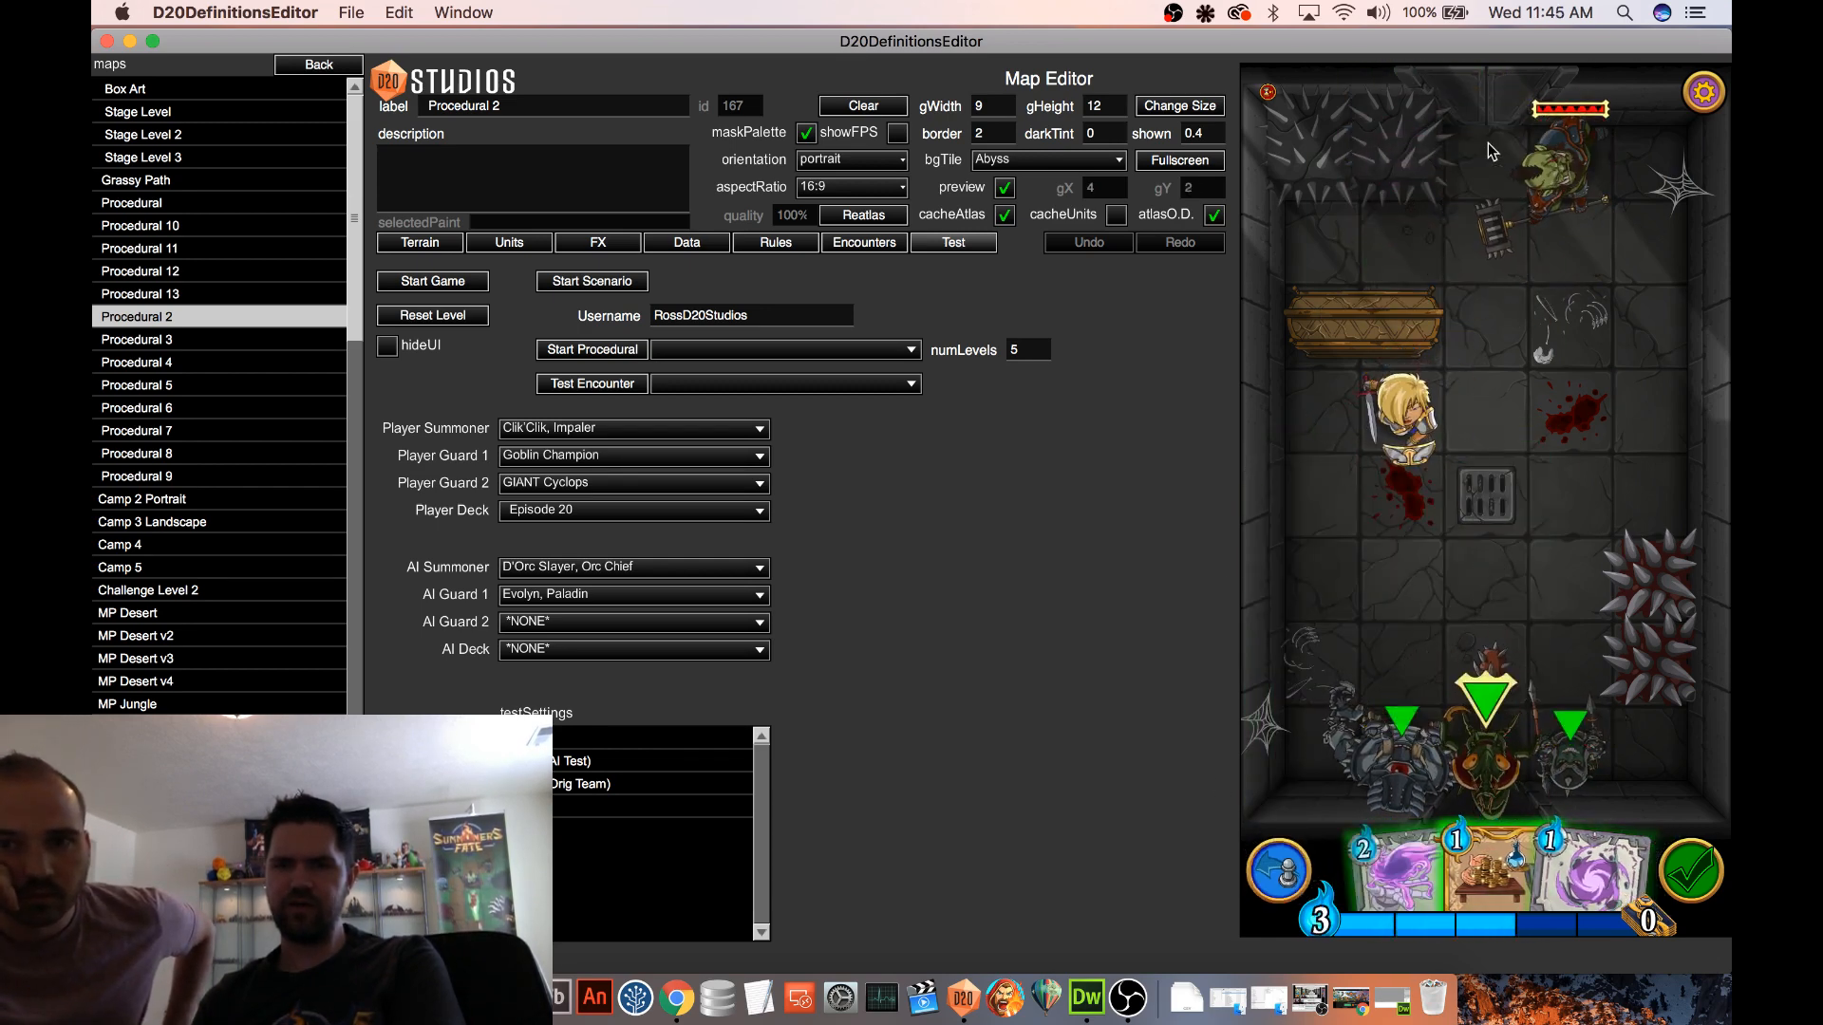
left_click_drag(1396, 869, 1423, 202)
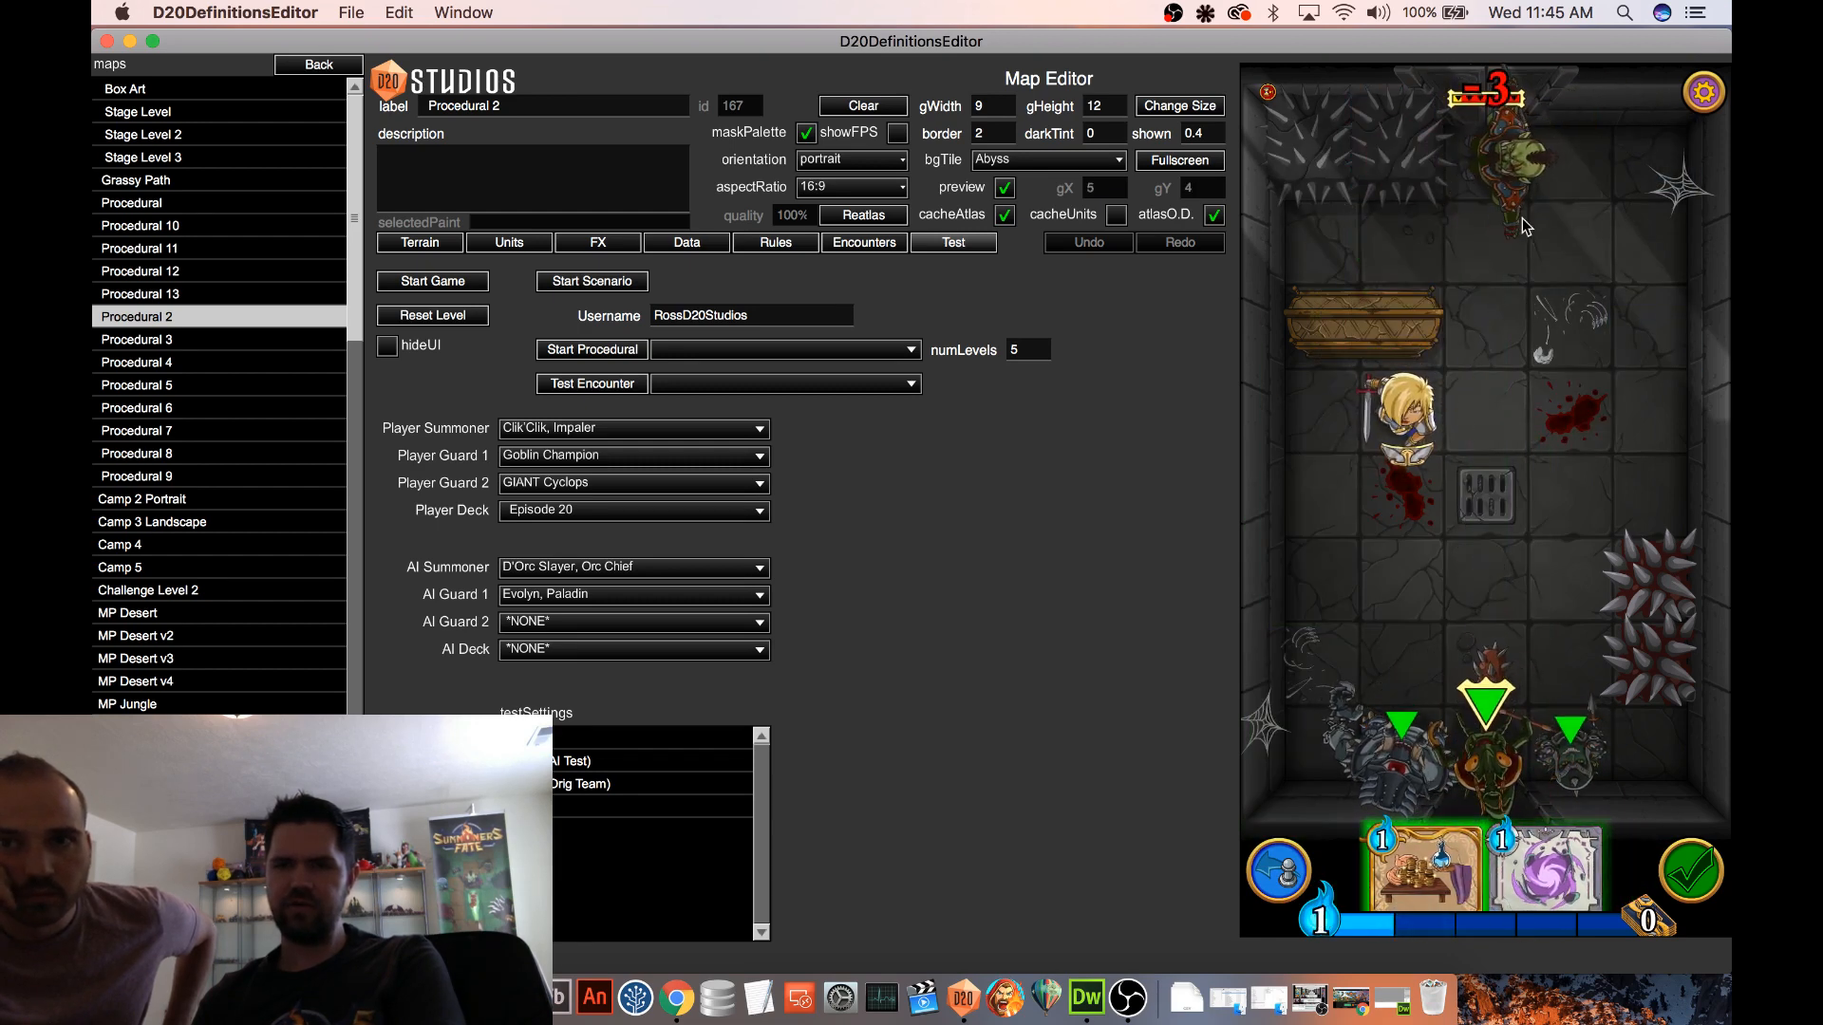
left_click(1280, 868)
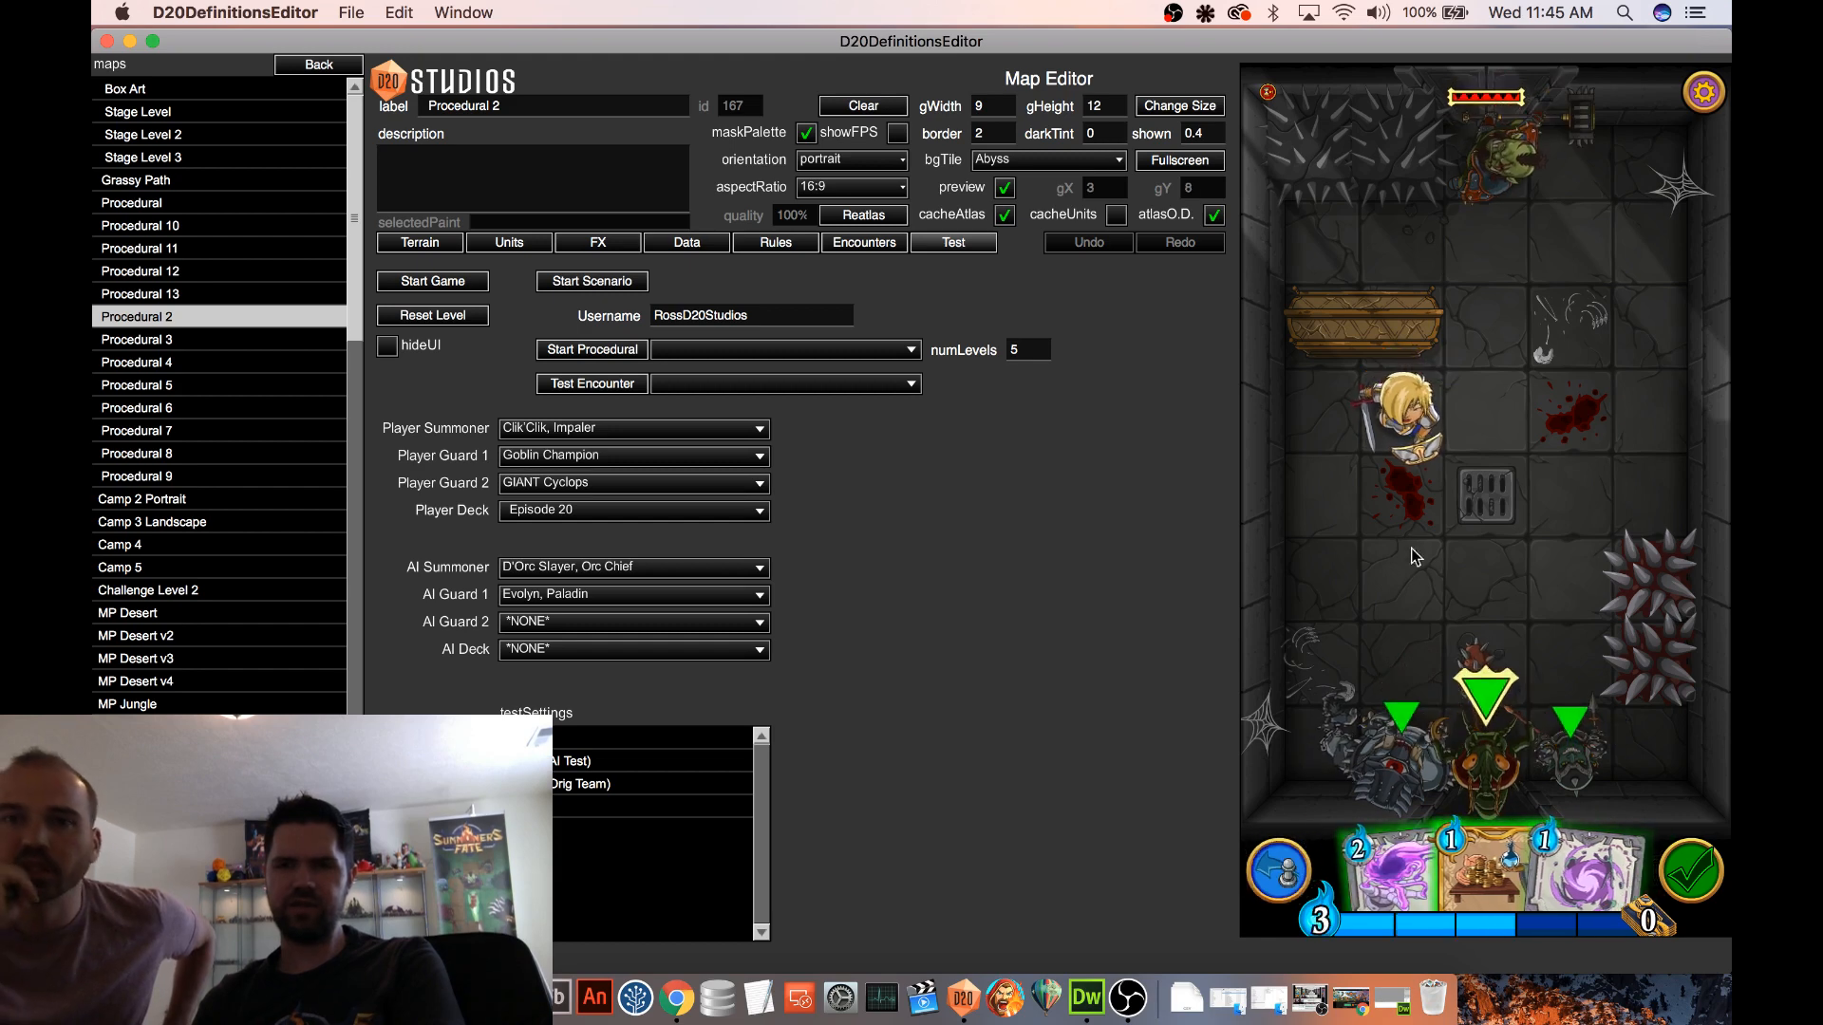
Play Gravity Trap on the tile below the left spiked block, then try Gravity Well on the same tile and undo that cast
mouse_move(1559, 855)
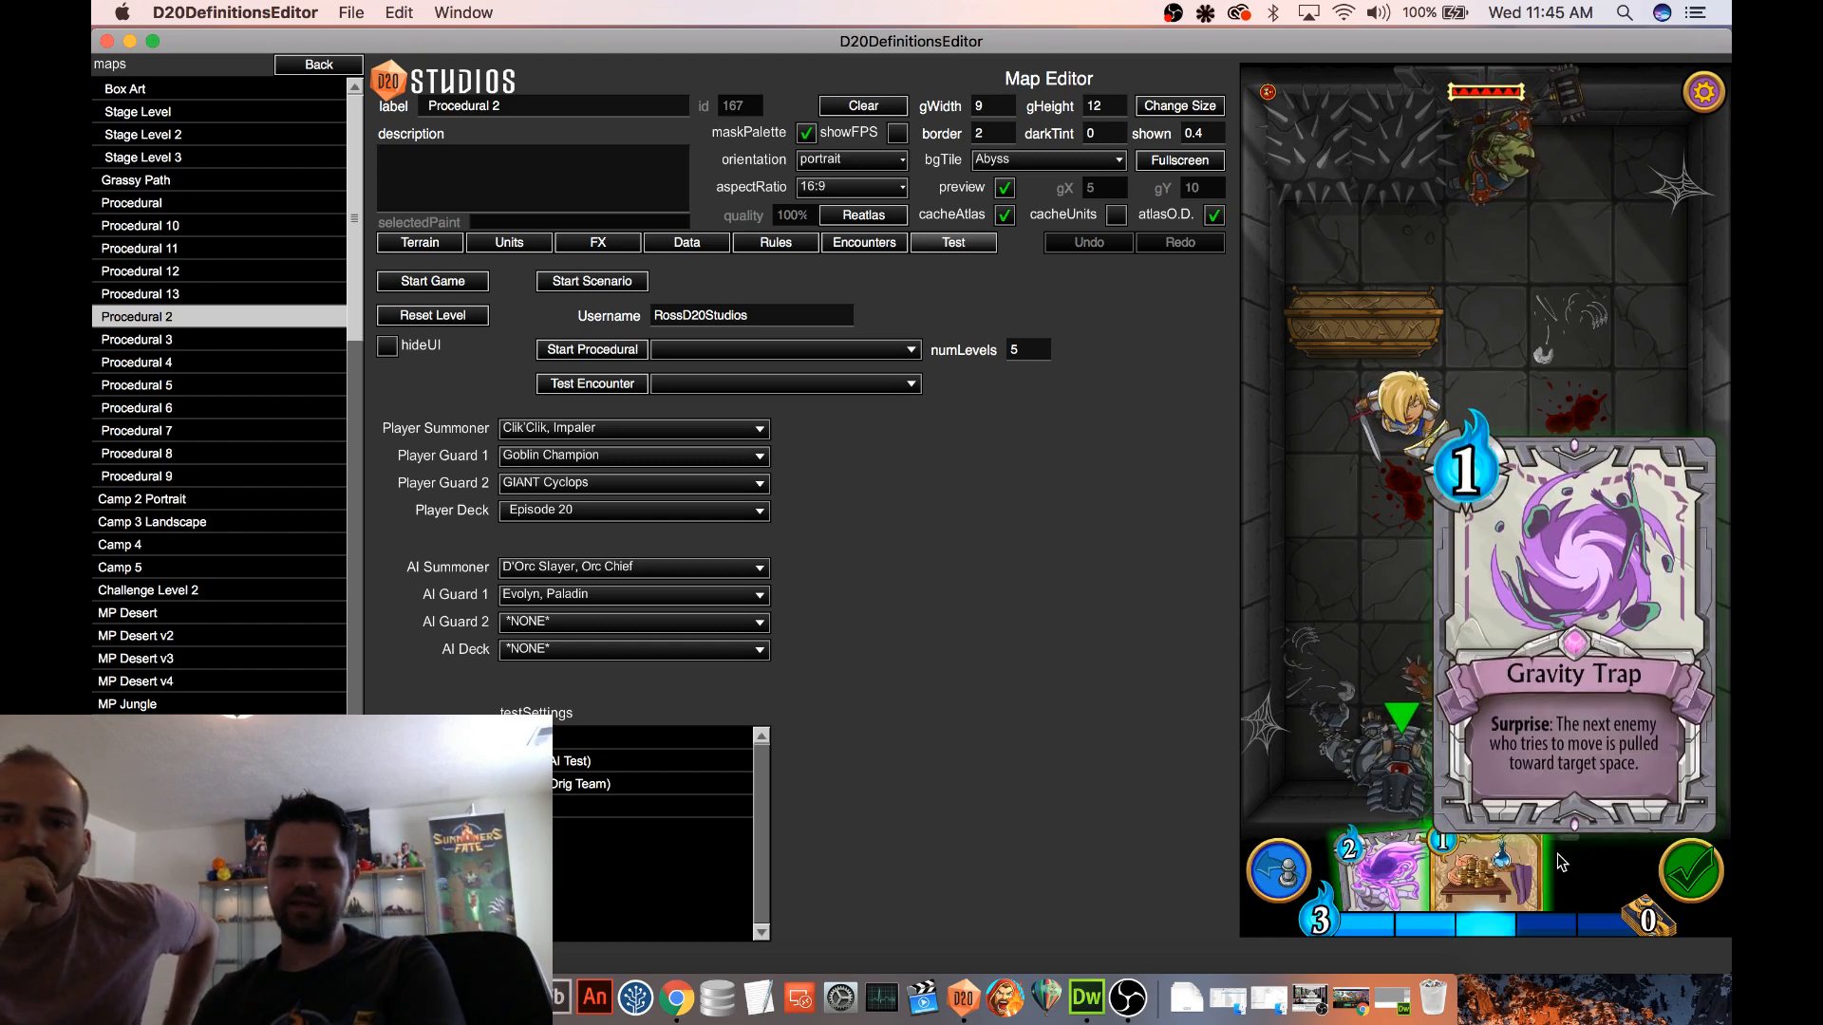
left_click_drag(1494, 167, 1571, 181)
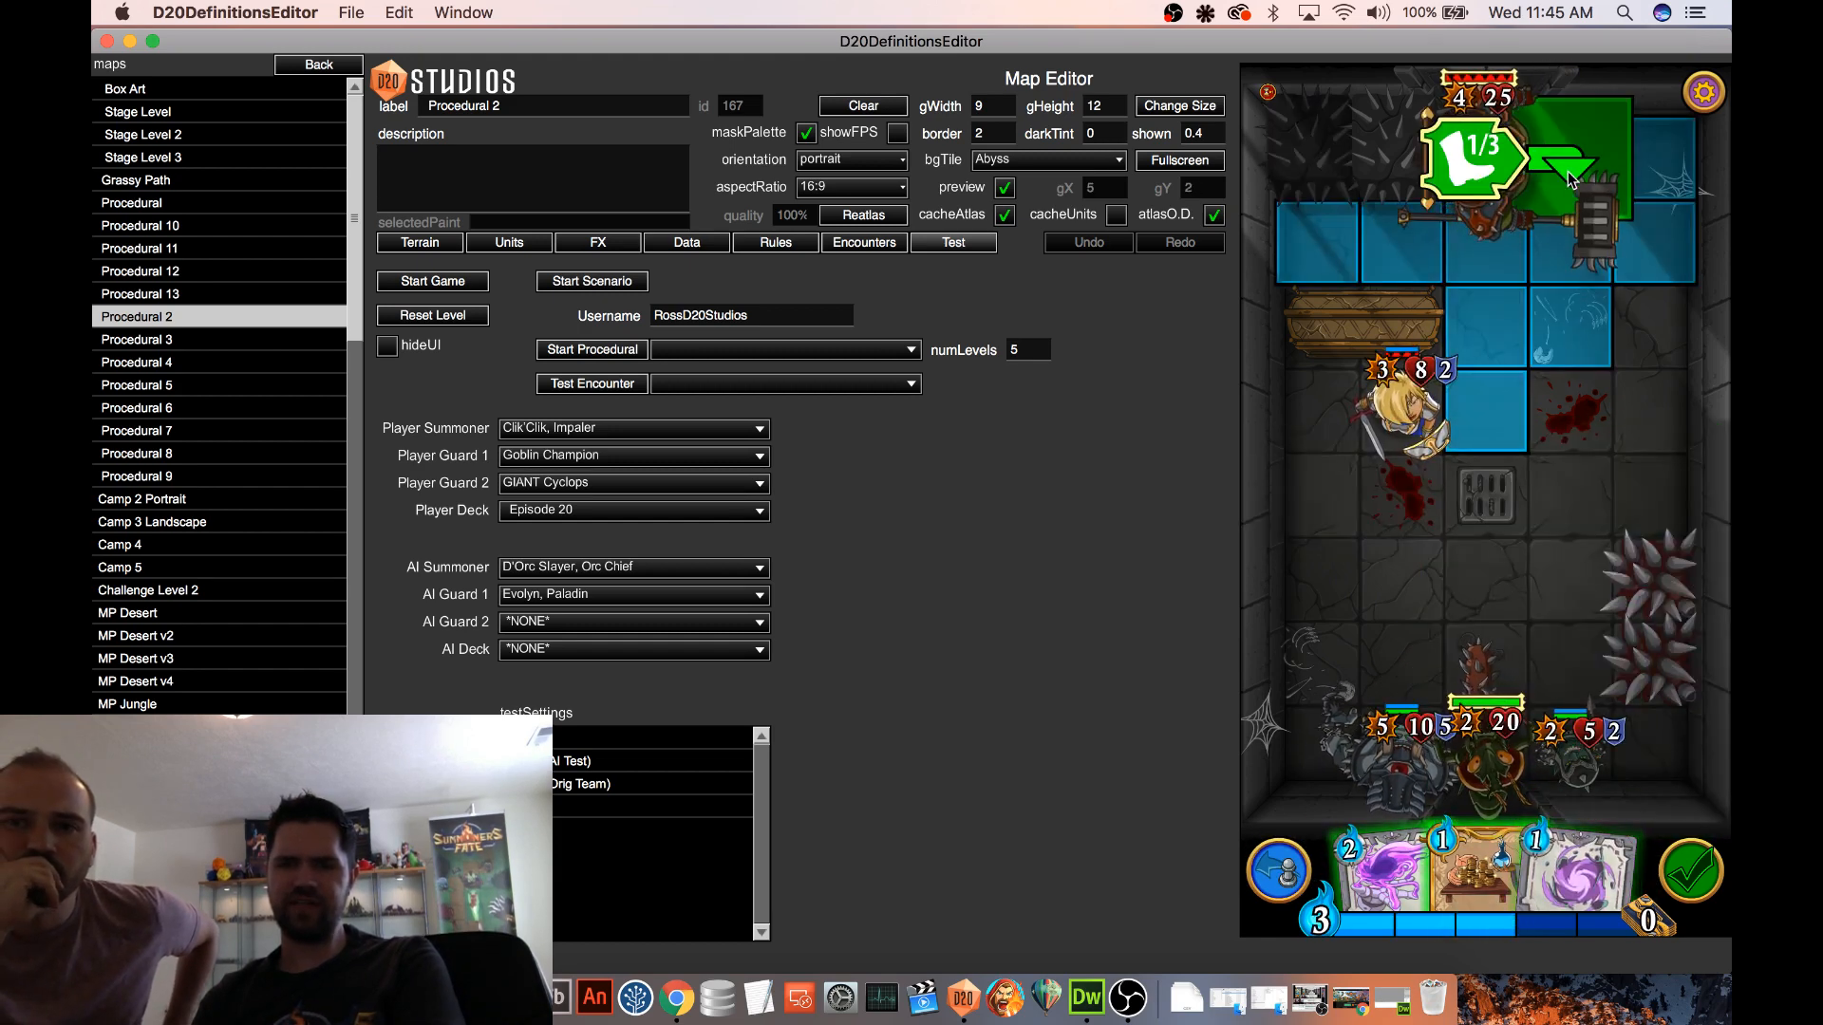
left_click_drag(1576, 878, 1326, 280)
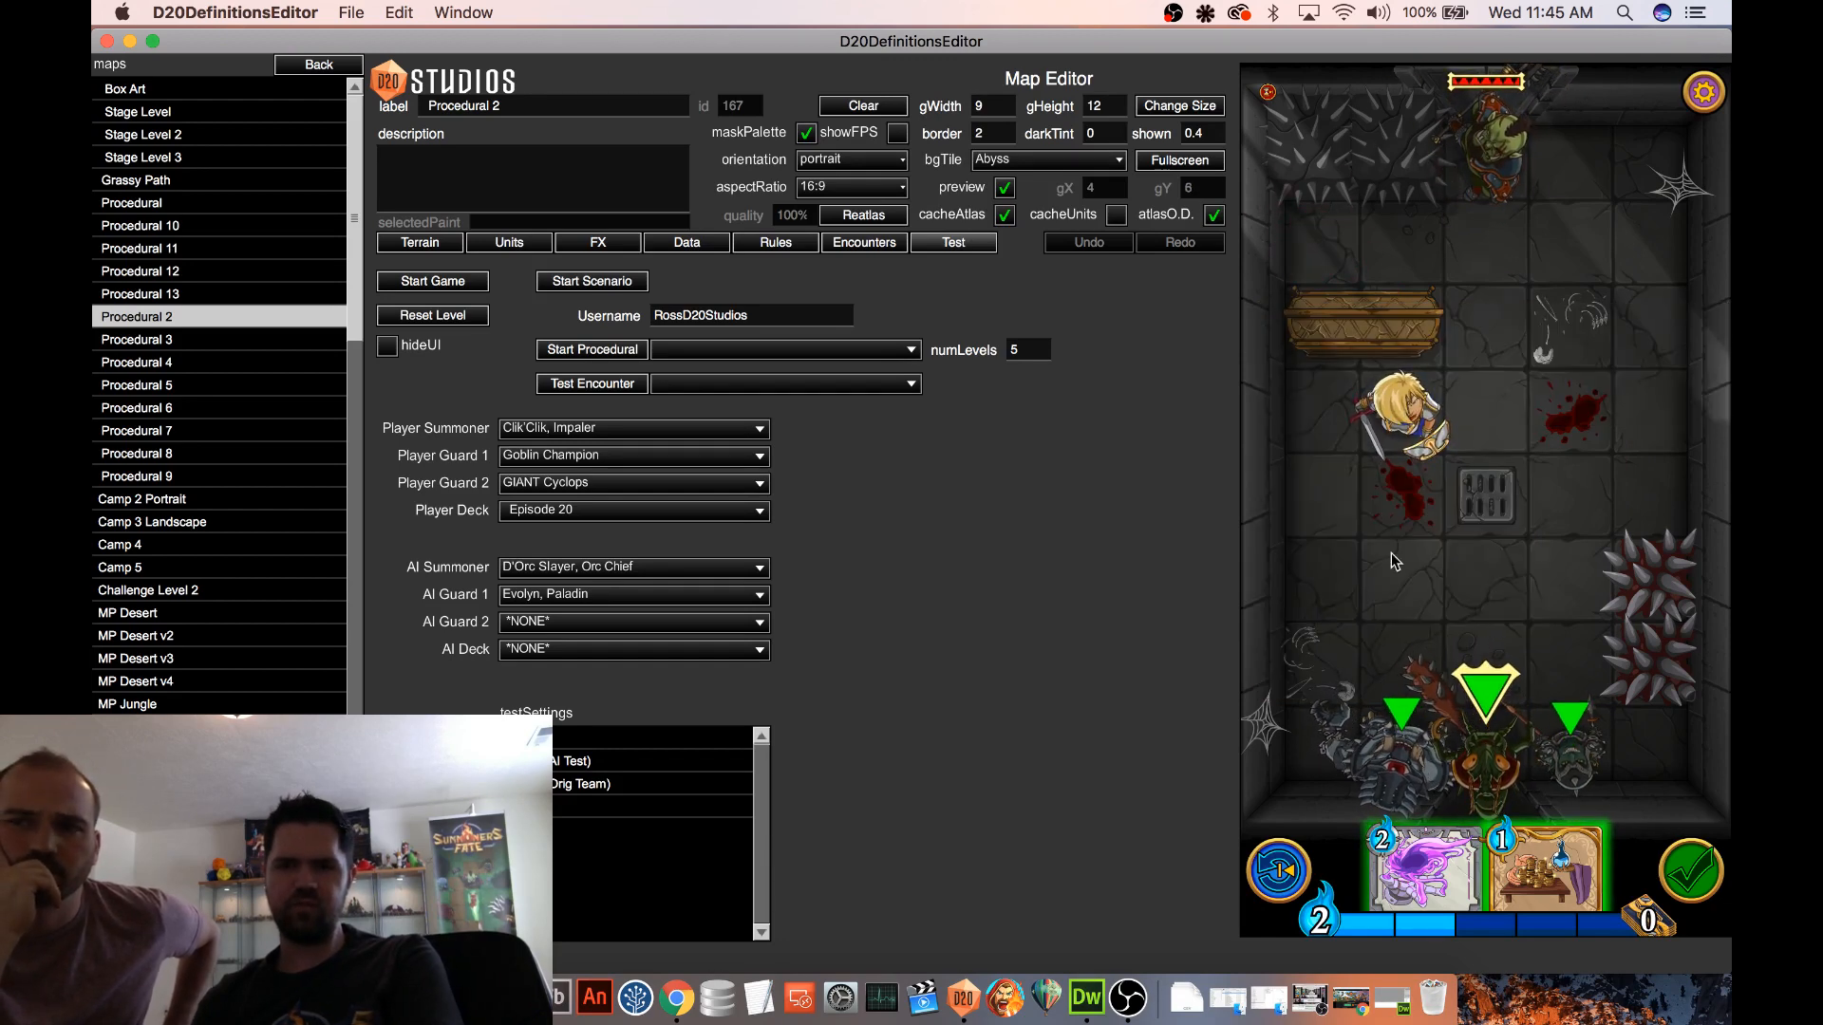
left_click_drag(1424, 869, 1337, 253)
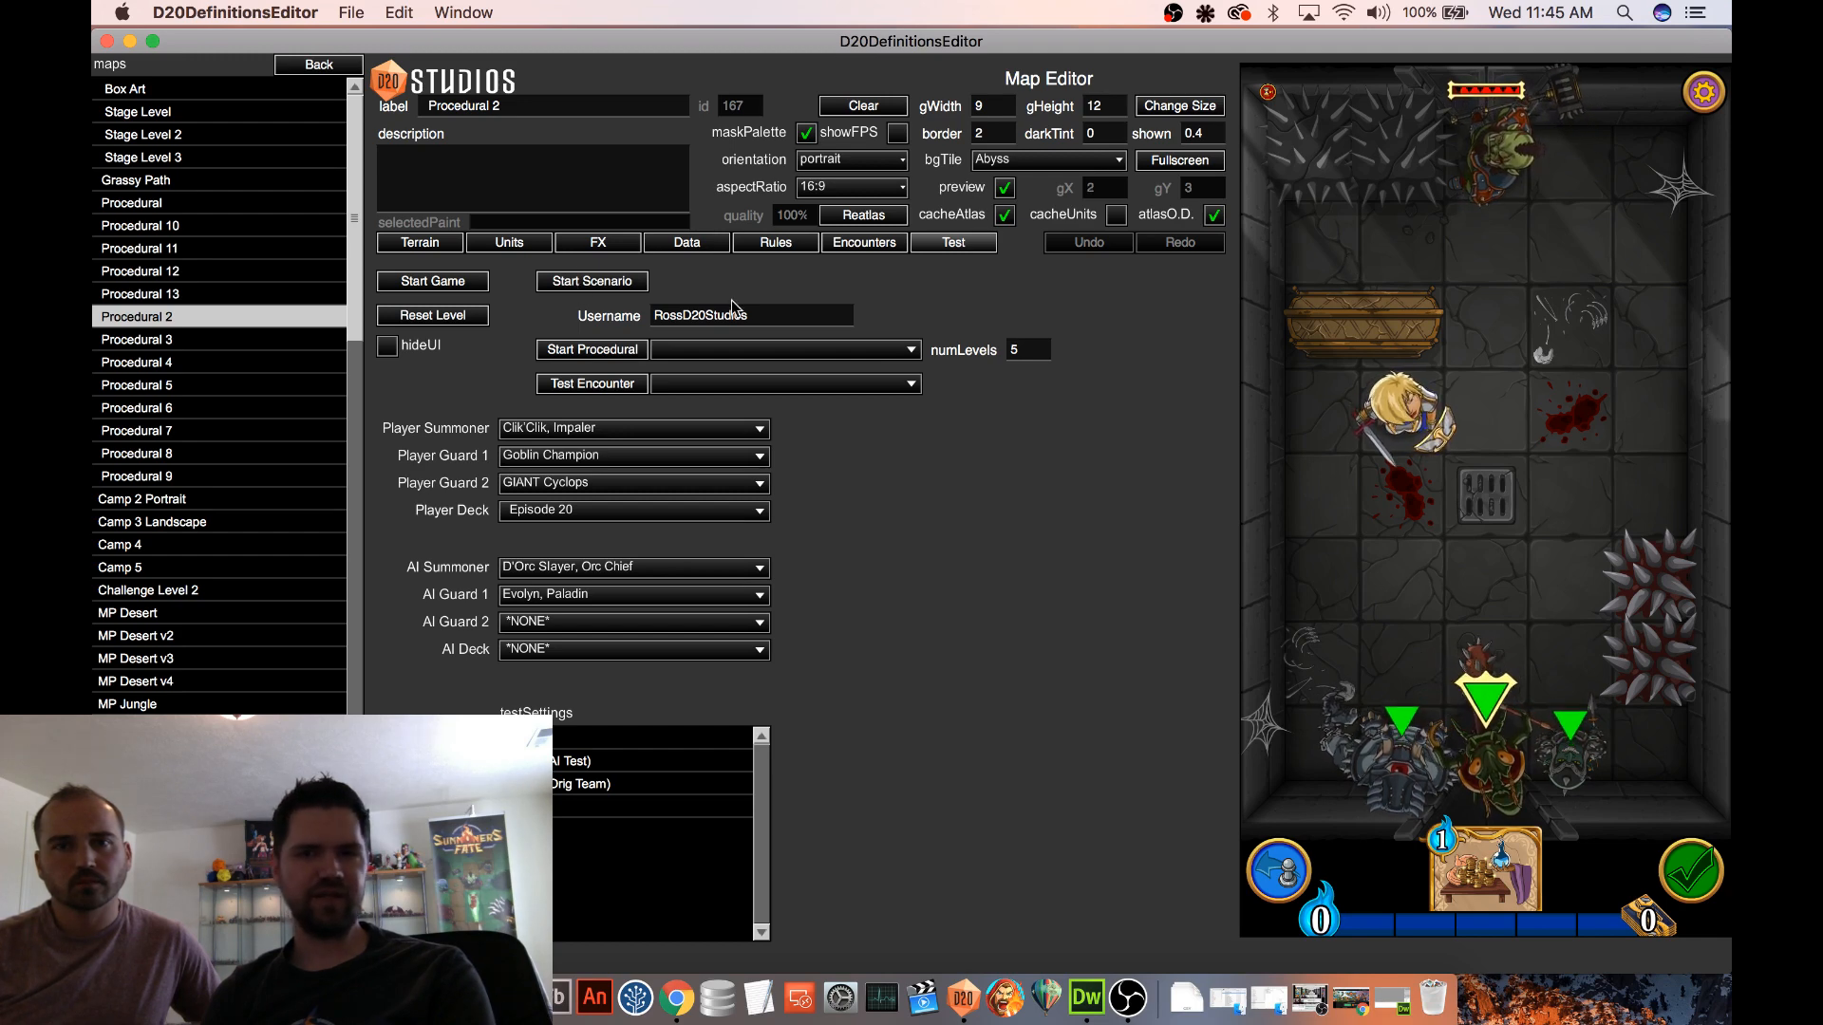
left_click(1281, 873)
left_click(1442, 876)
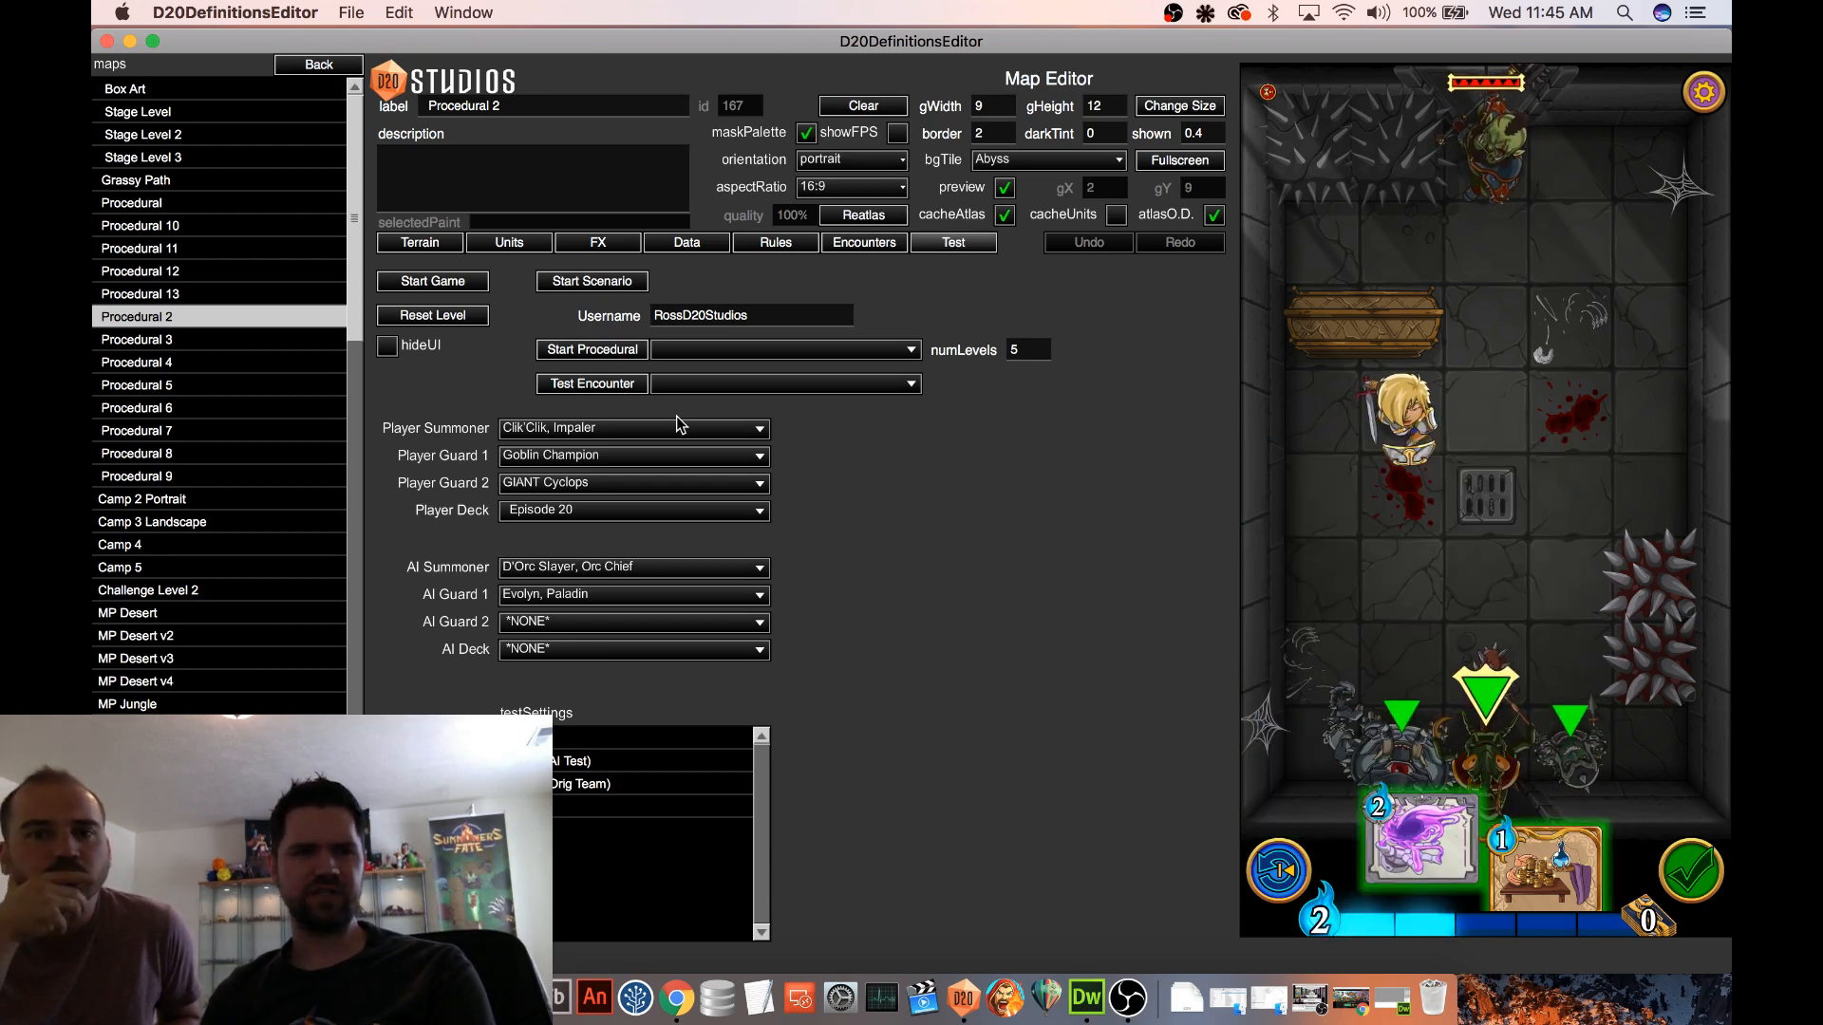
Open the Gravity Well spell definition and examine its Gravity 'Pull to Primary Loc' action effect
left_click(319, 64)
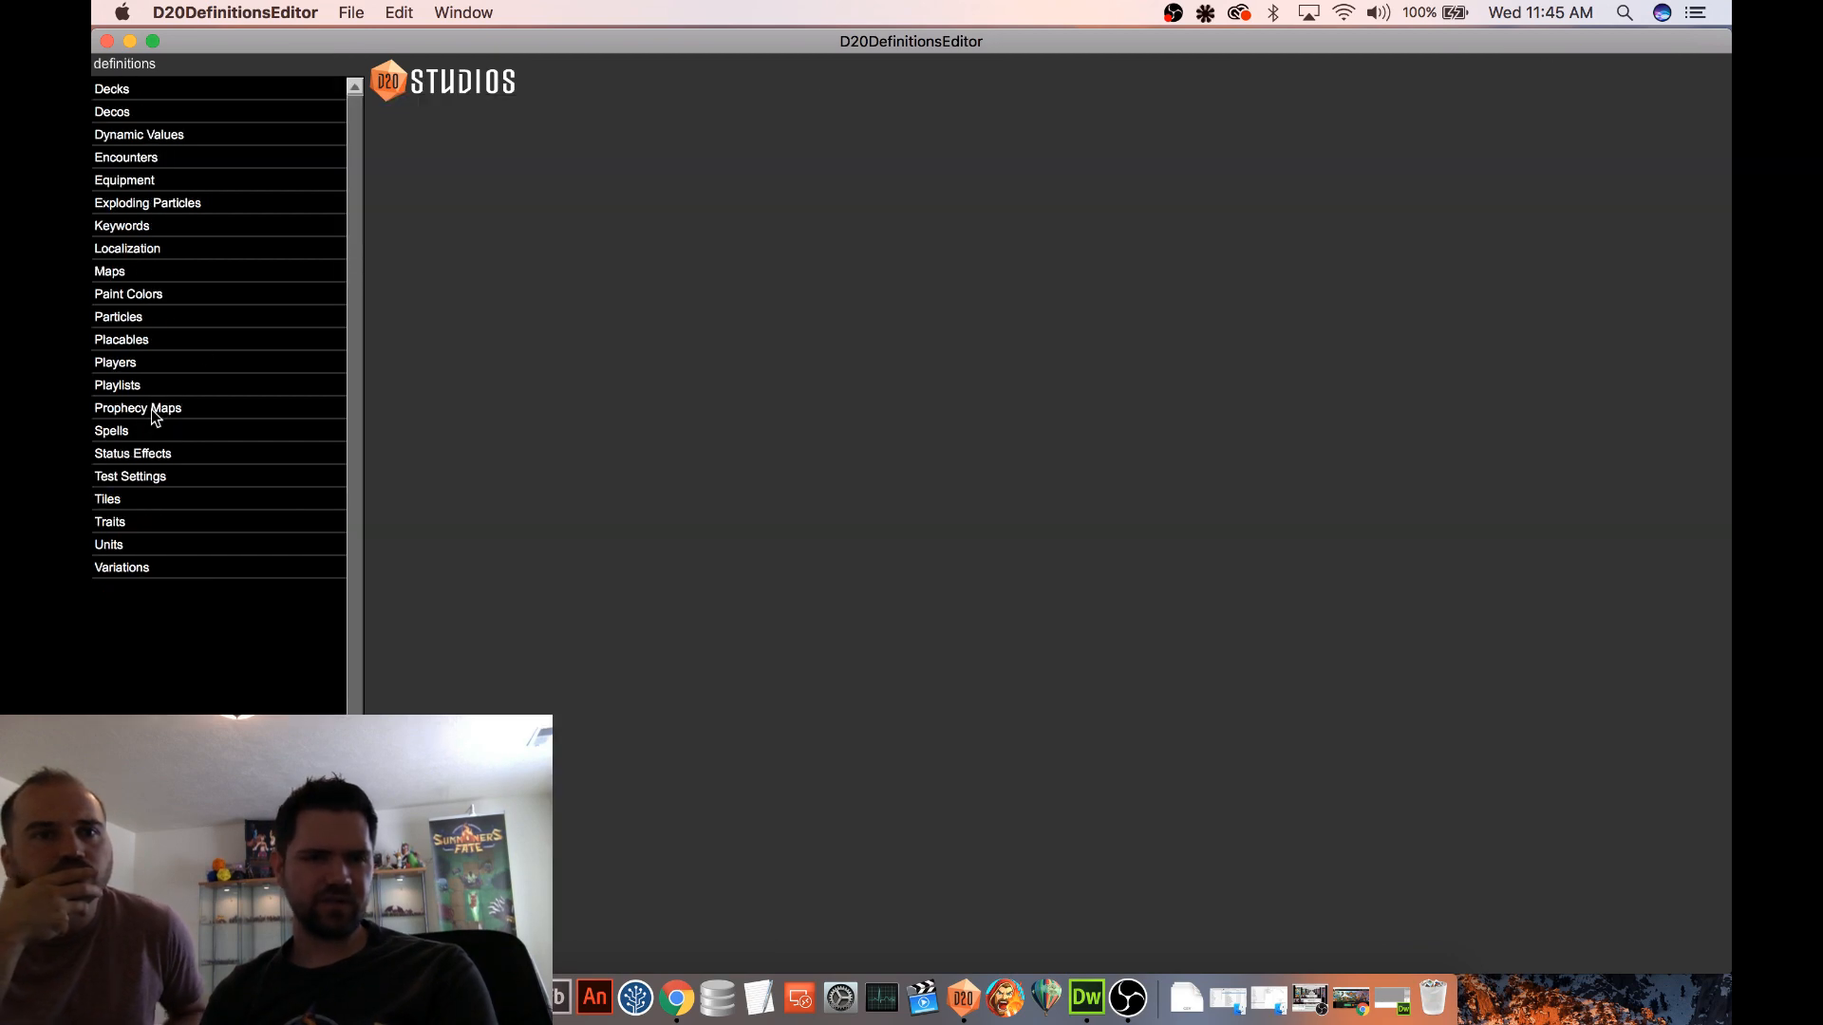
left_click(152, 433)
left_click_drag(369, 130, 379, 213)
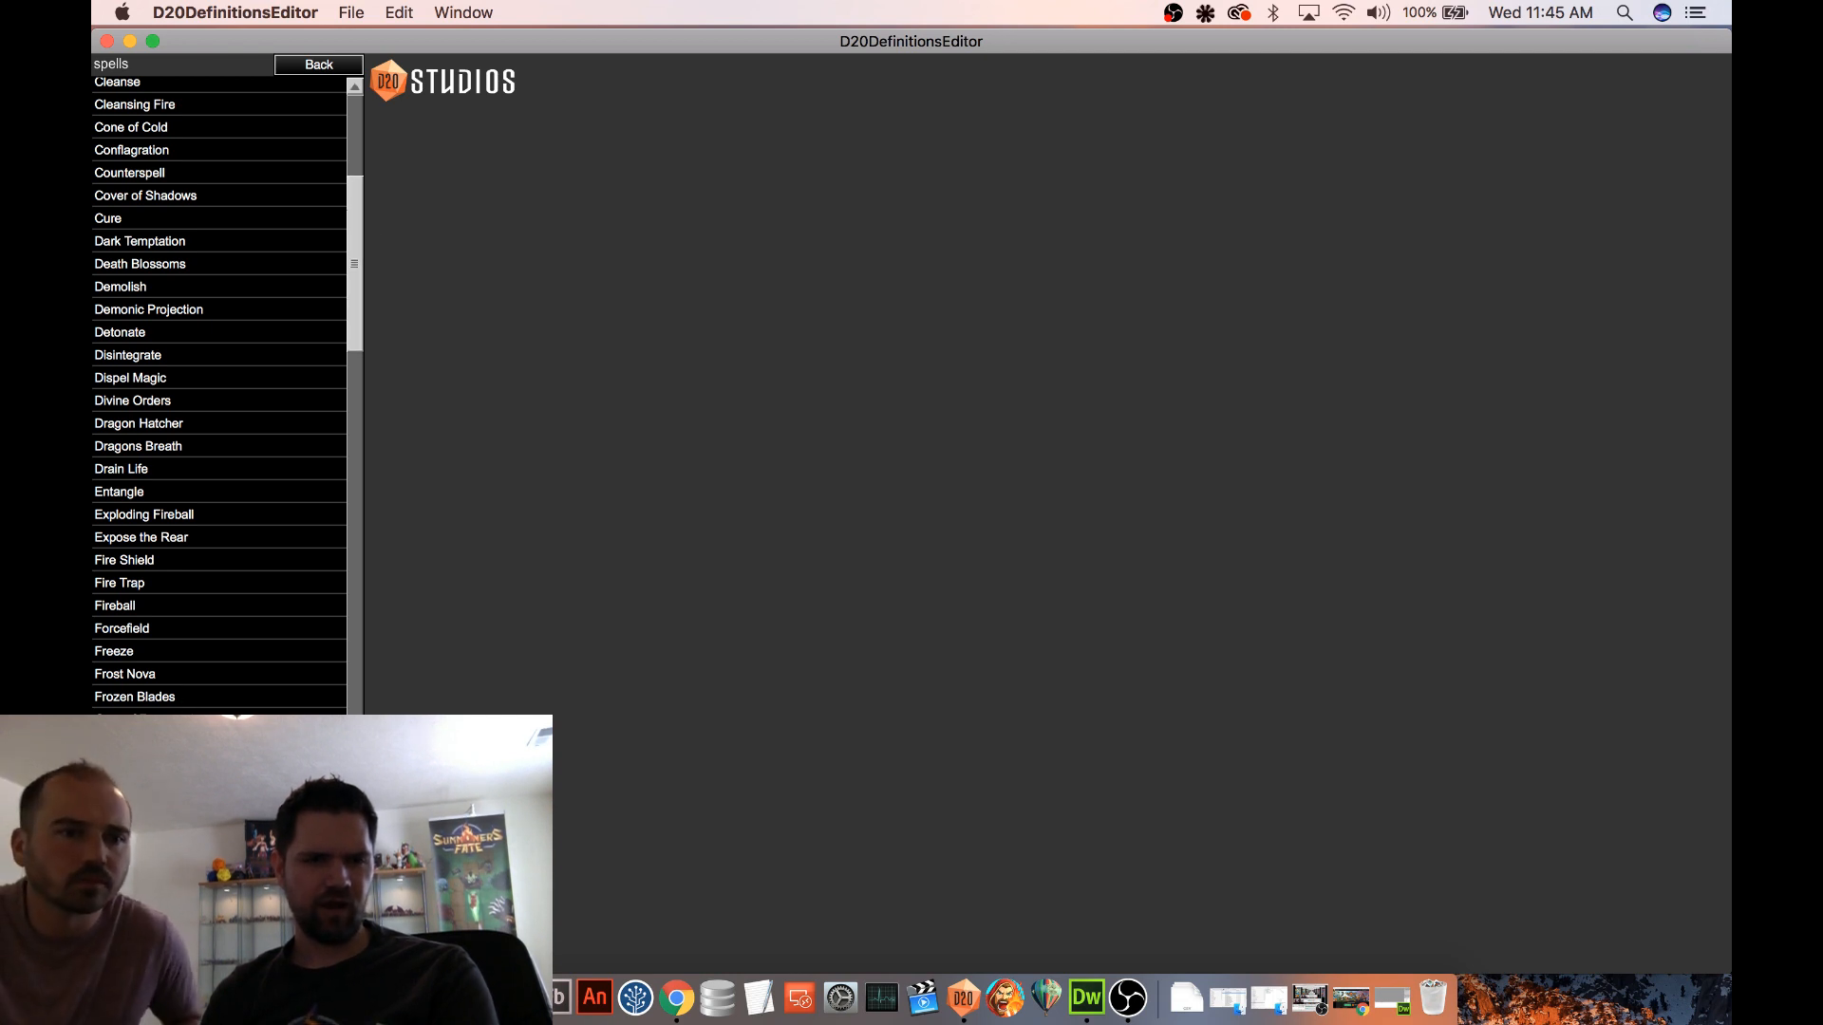
left_click(143, 765)
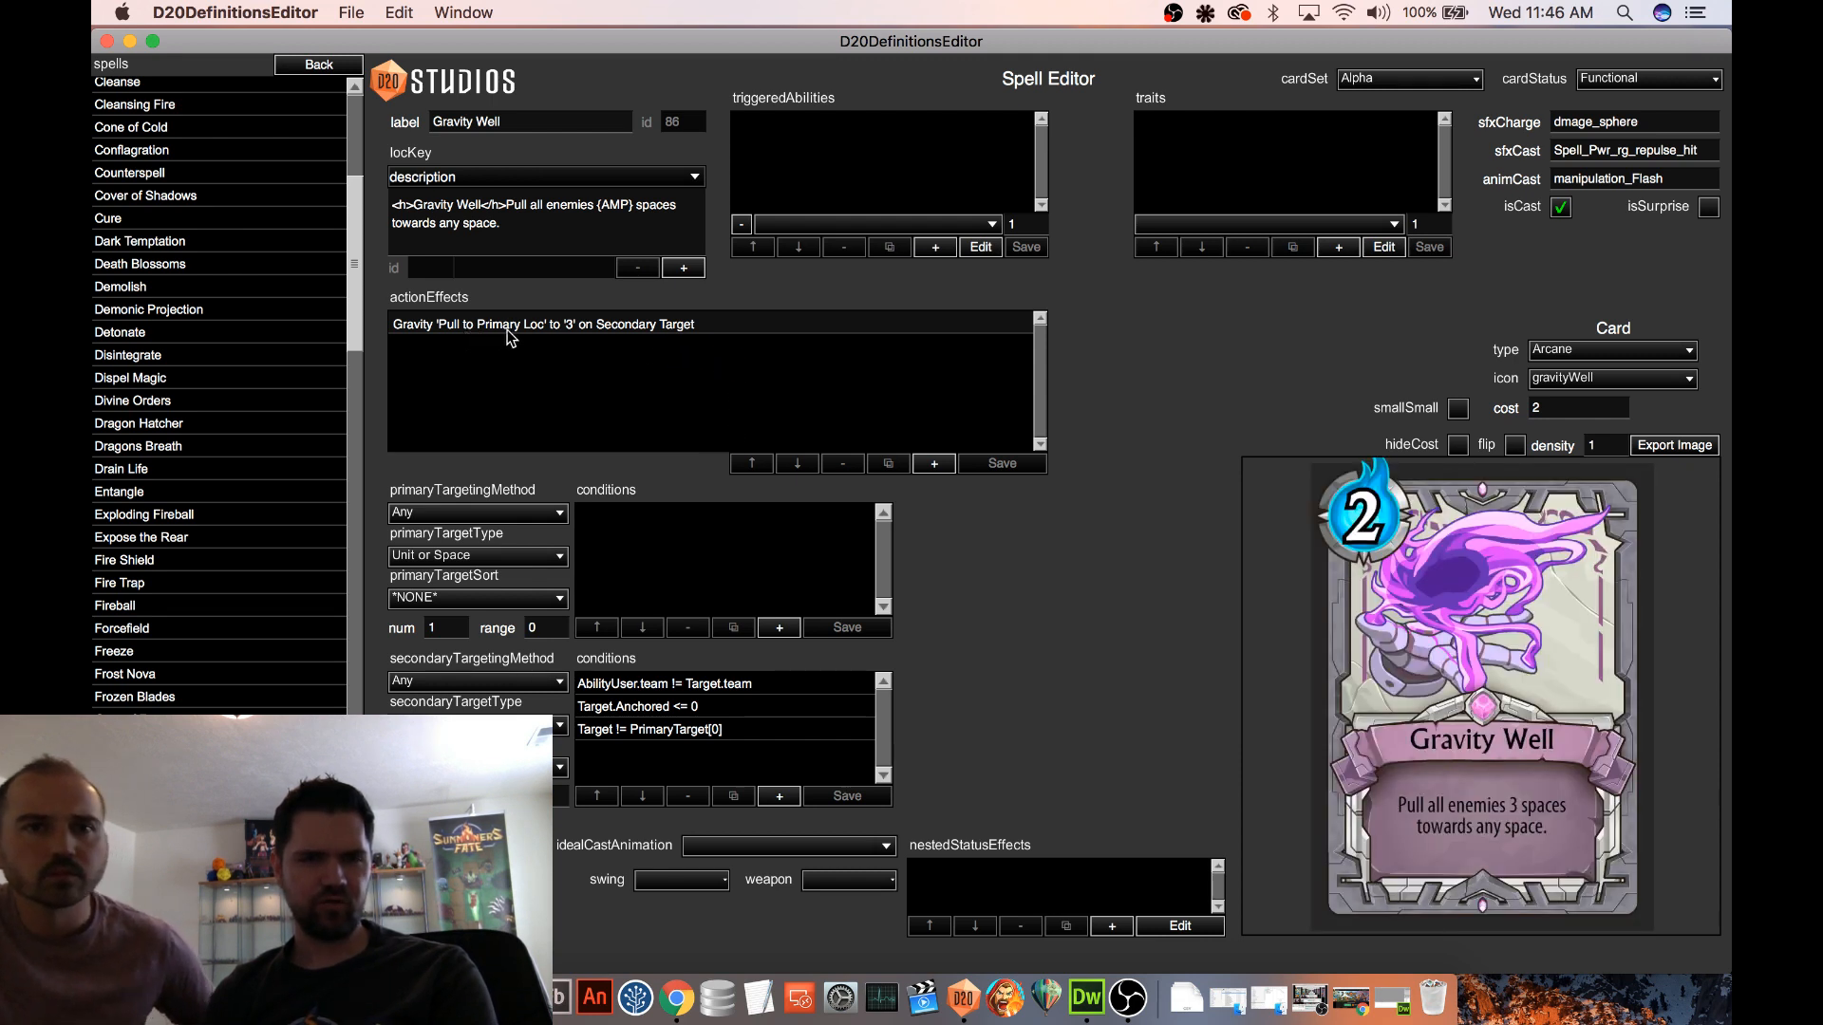
left_click(515, 327)
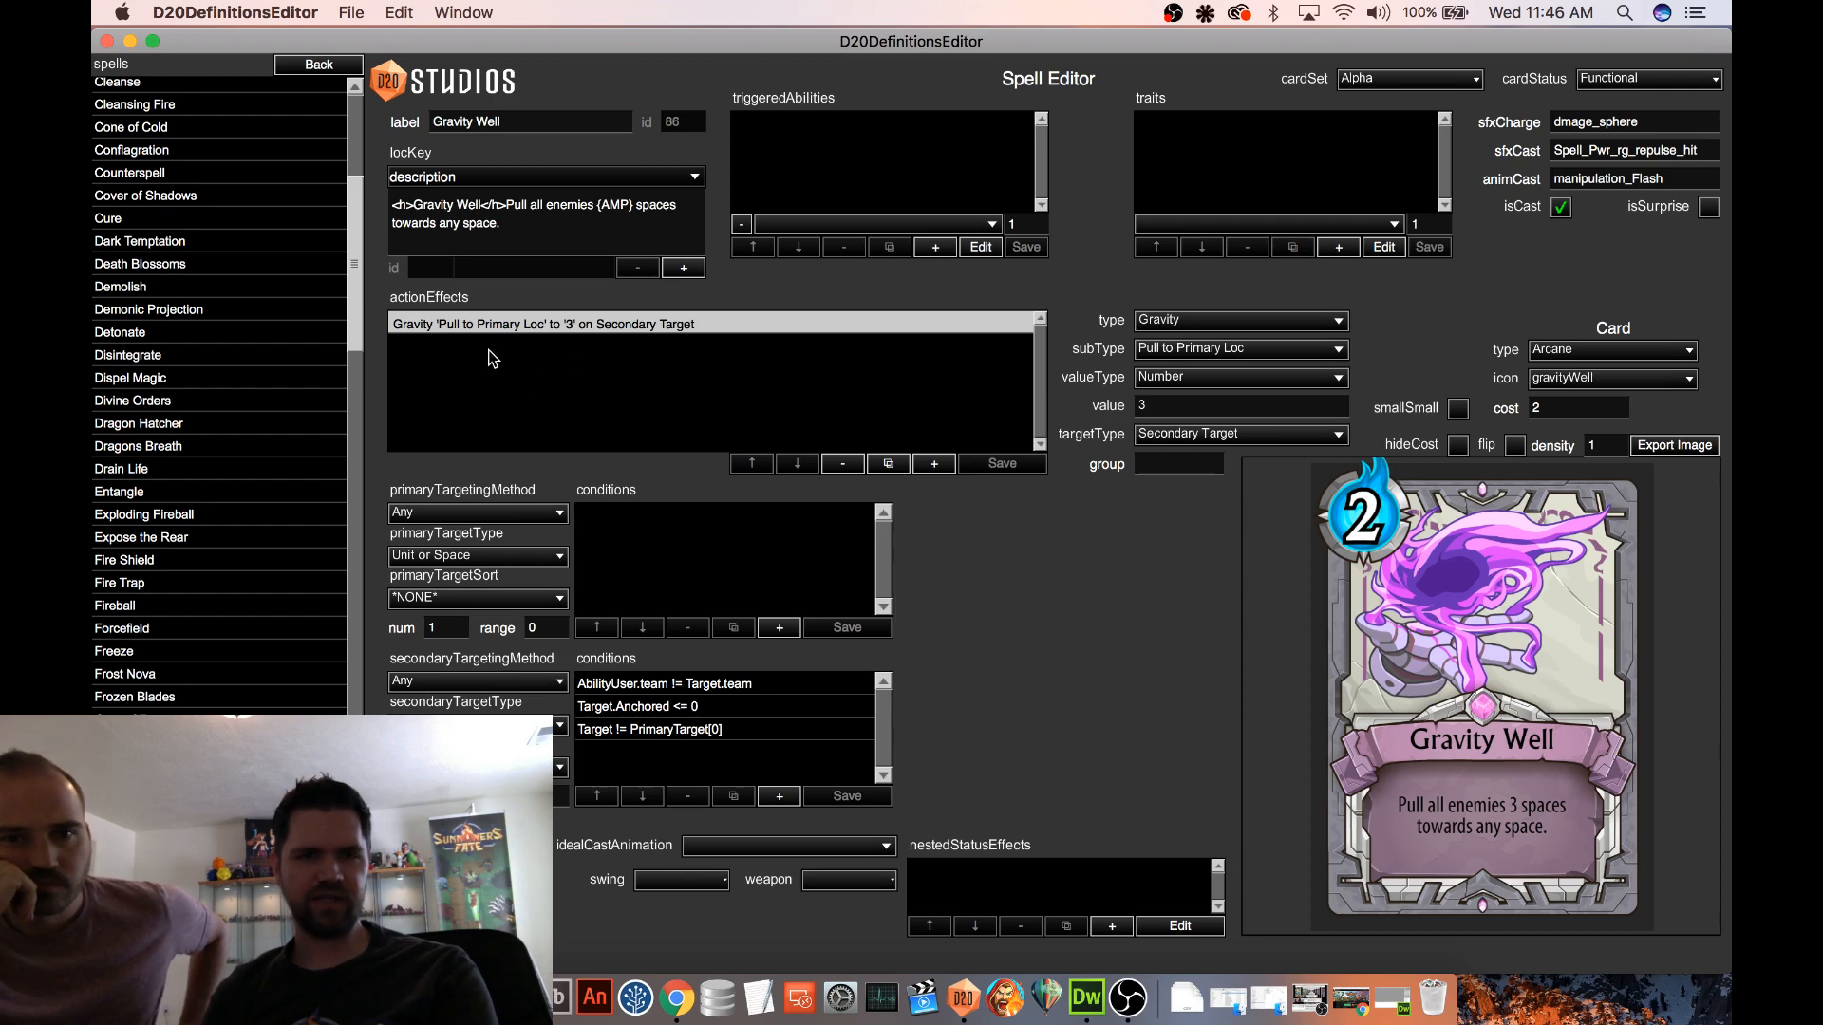
Open the triggered ability nested in Gravity Trap's status effect and examine its Gravity 'Pull to Cast Loc' action effect
scroll(351, 287, "down", 10)
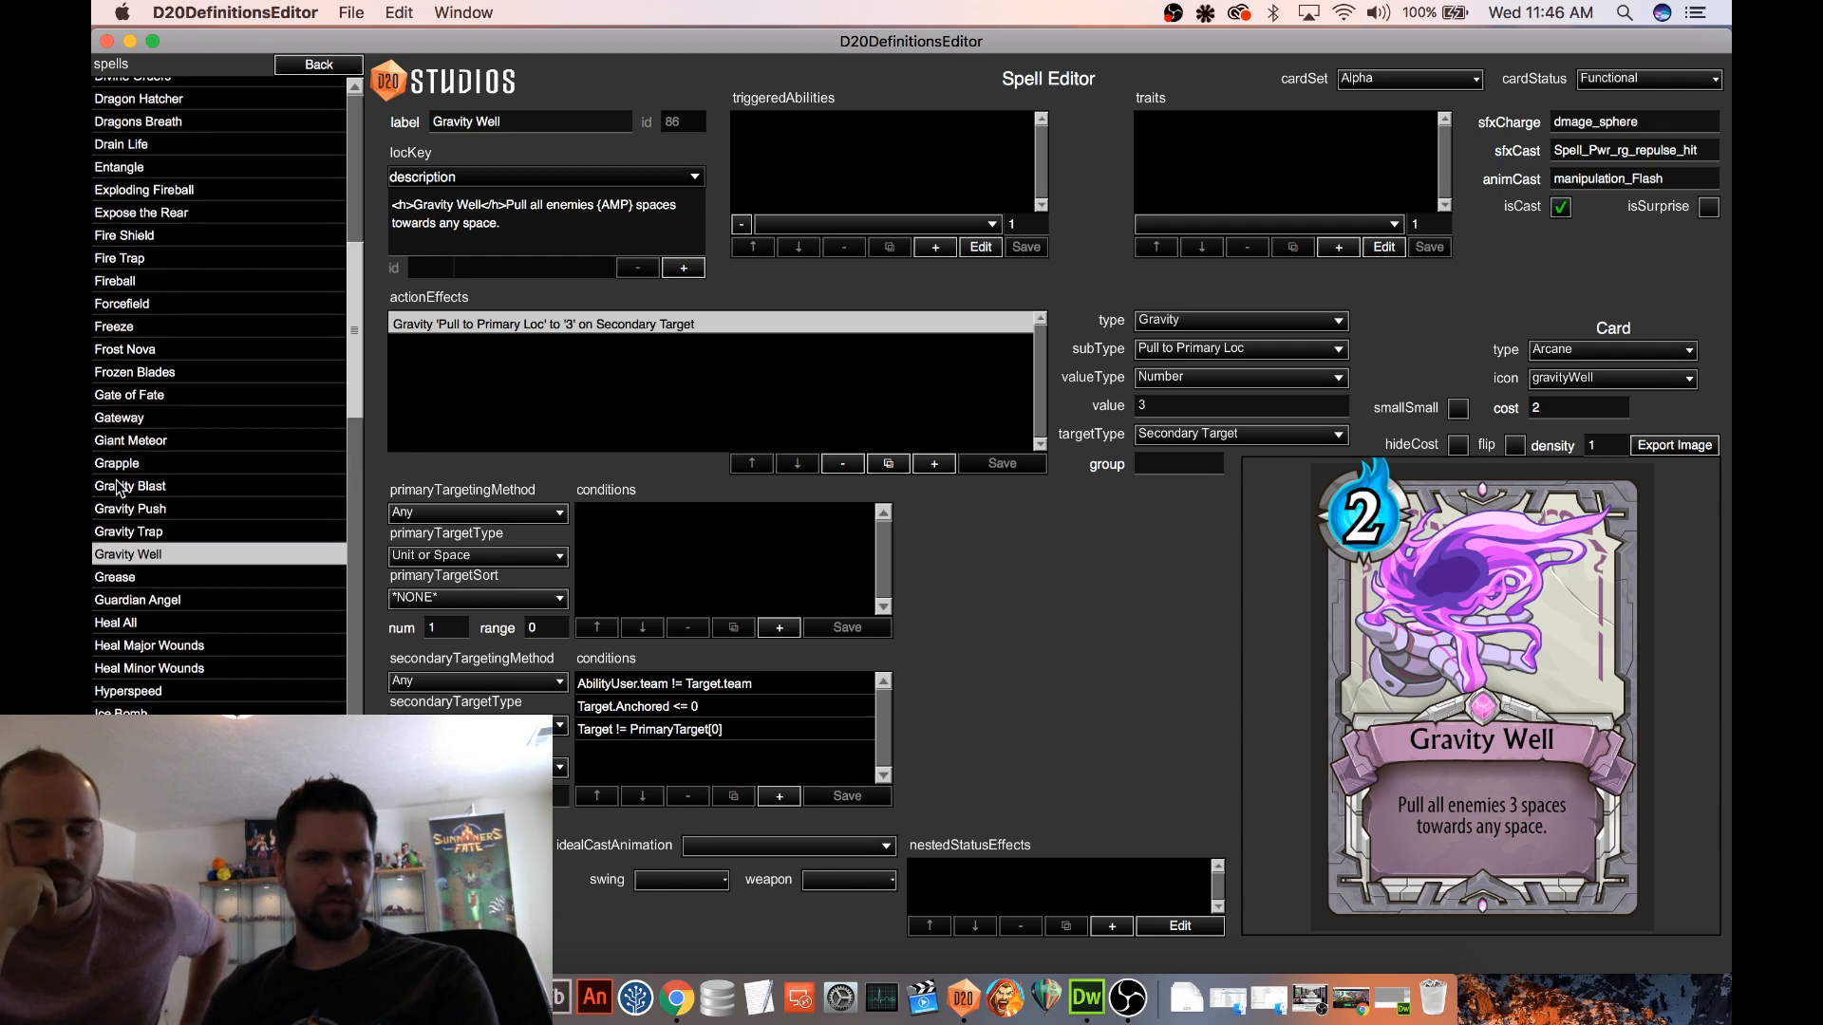
left_click(143, 535)
left_click(1035, 875)
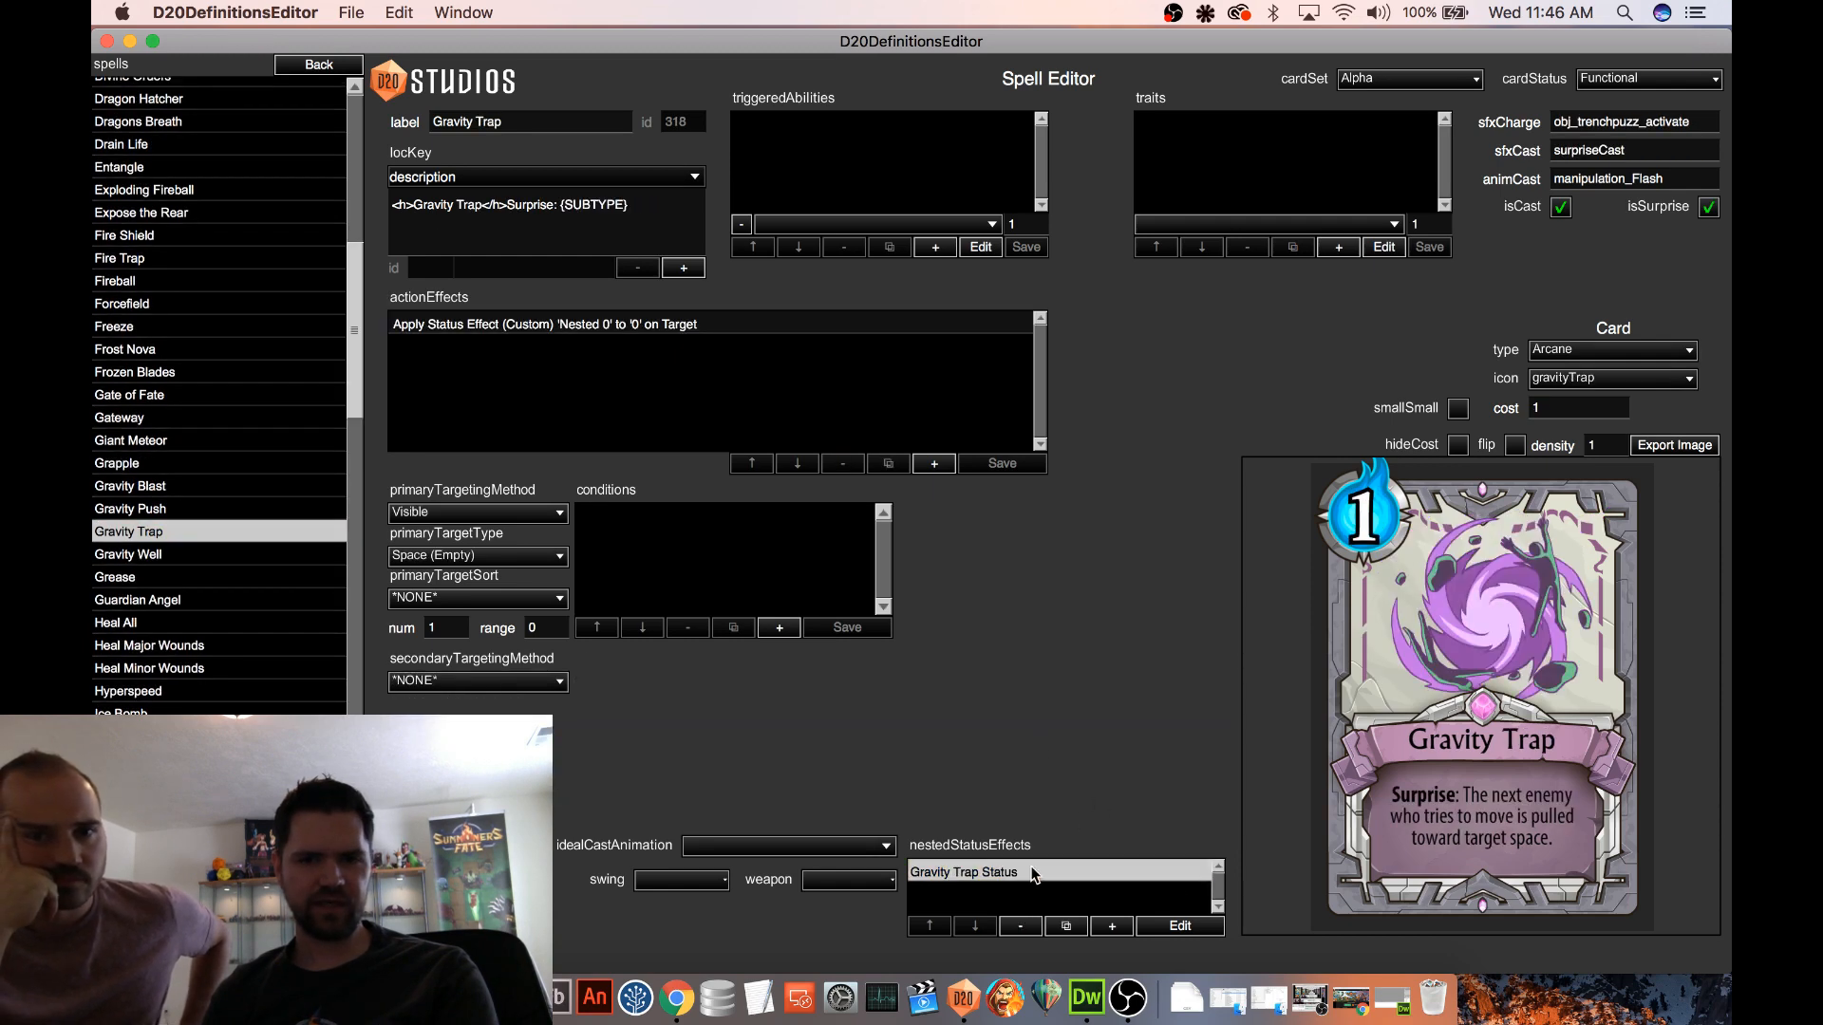
left_click(1180, 928)
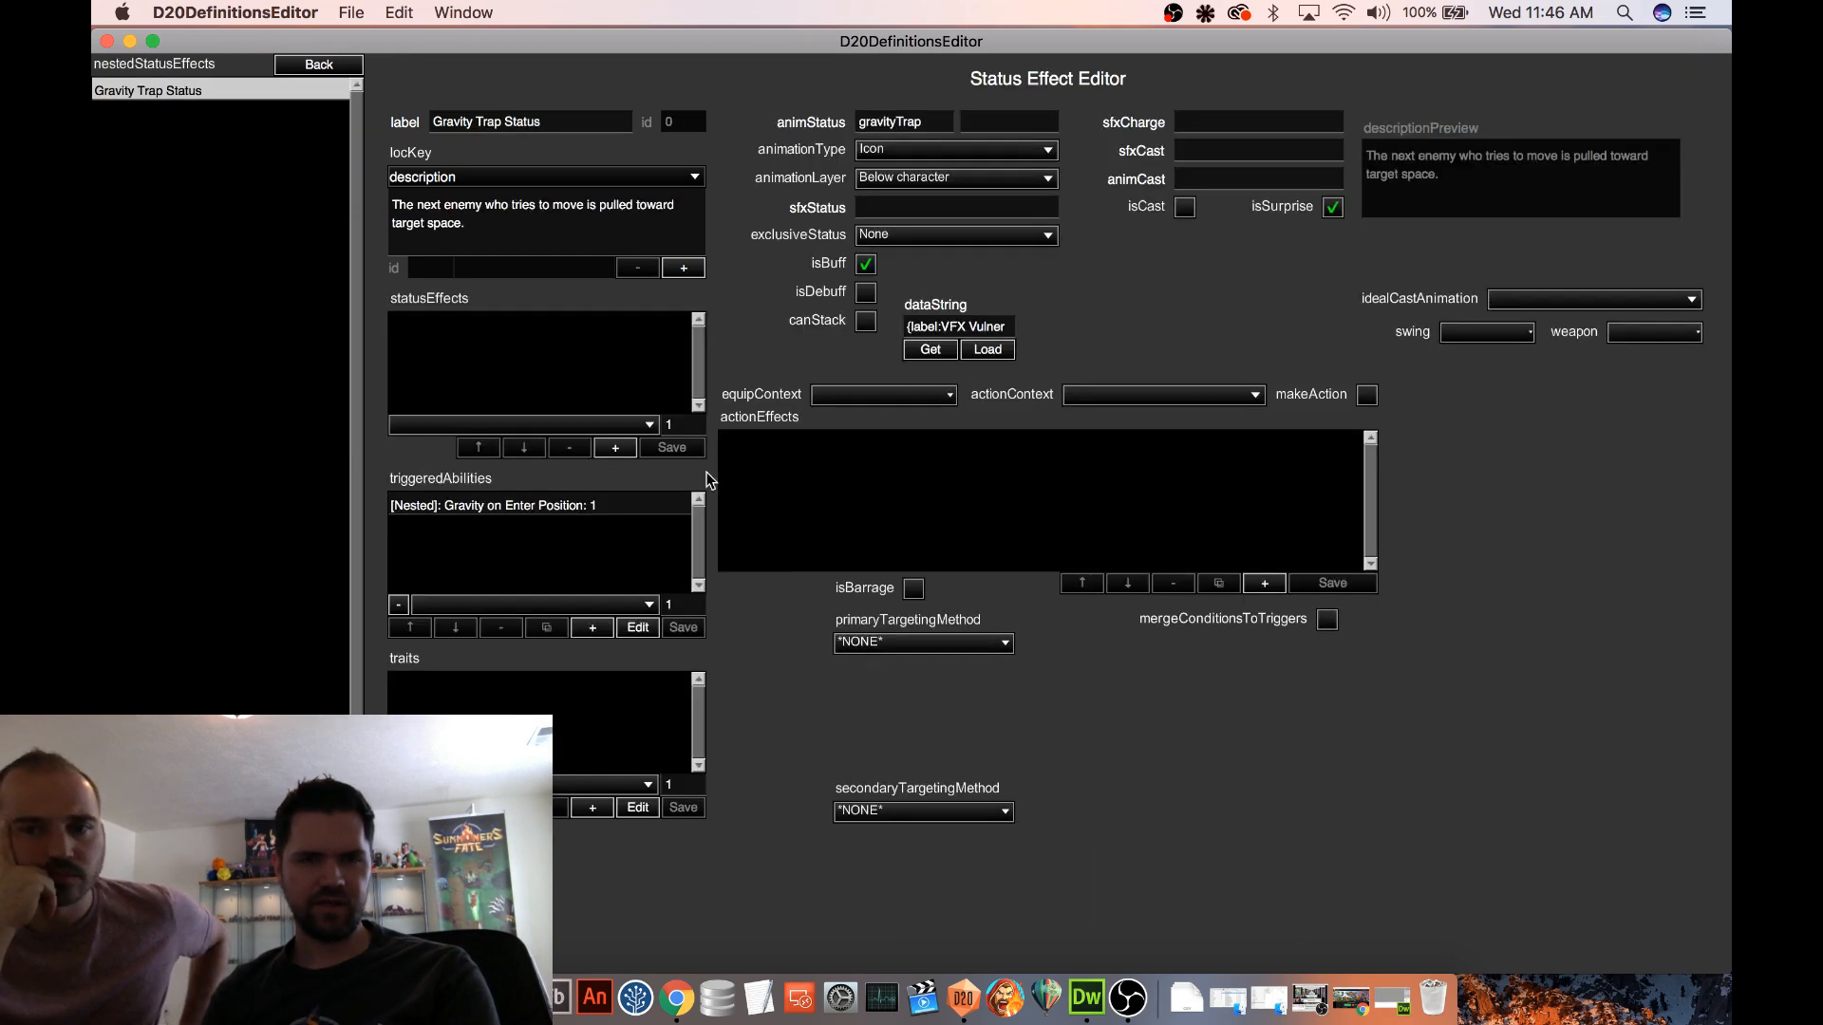
left_click(588, 506)
left_click(639, 628)
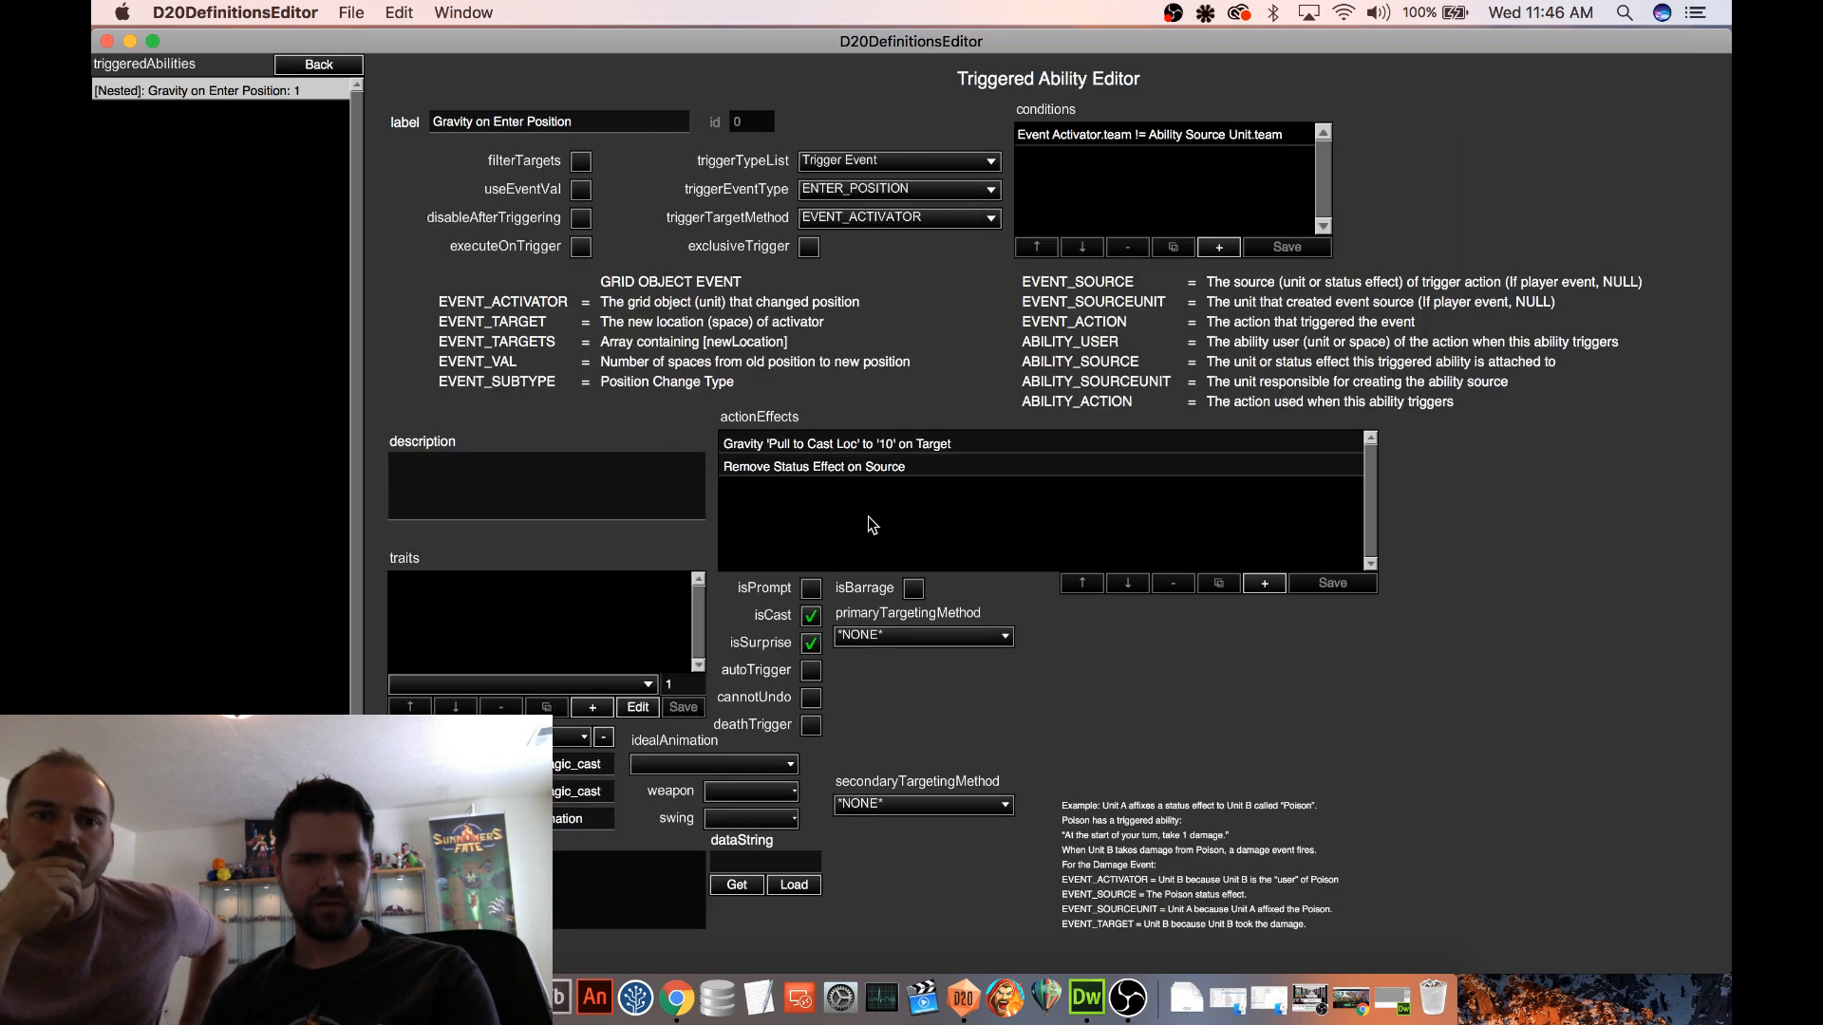
left_click(883, 447)
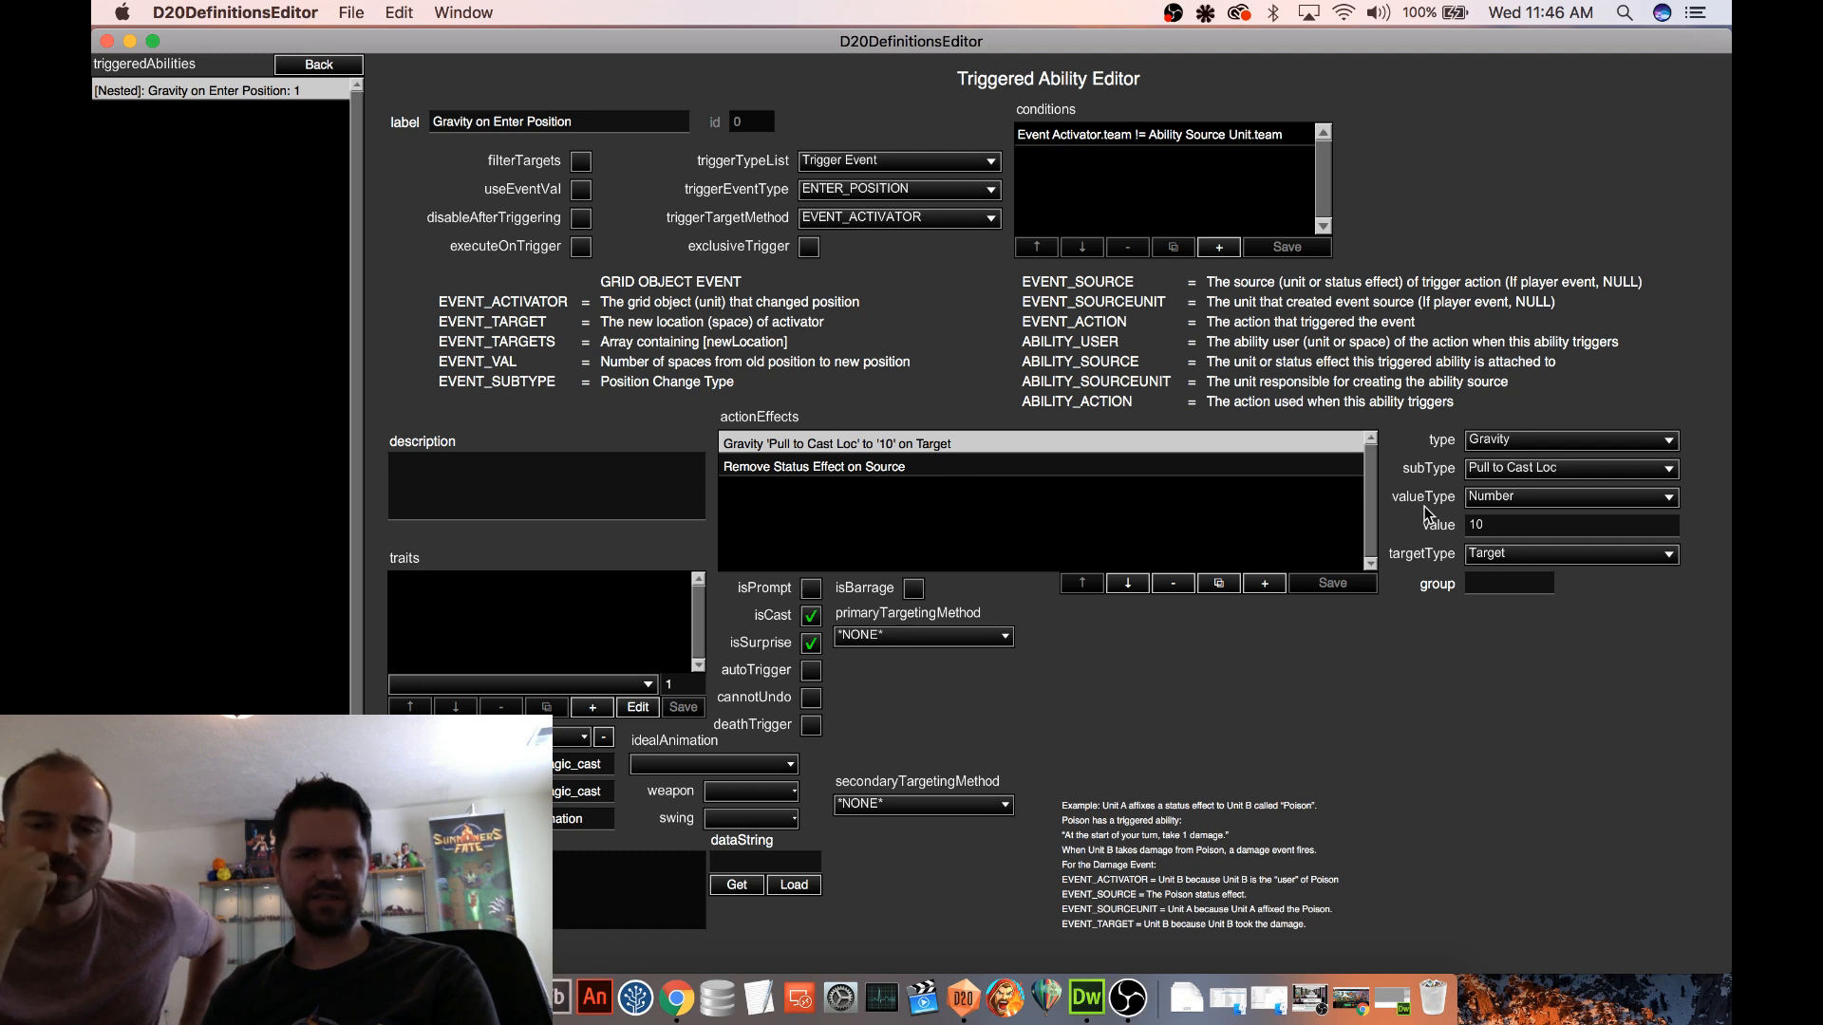
double_click(1481, 524)
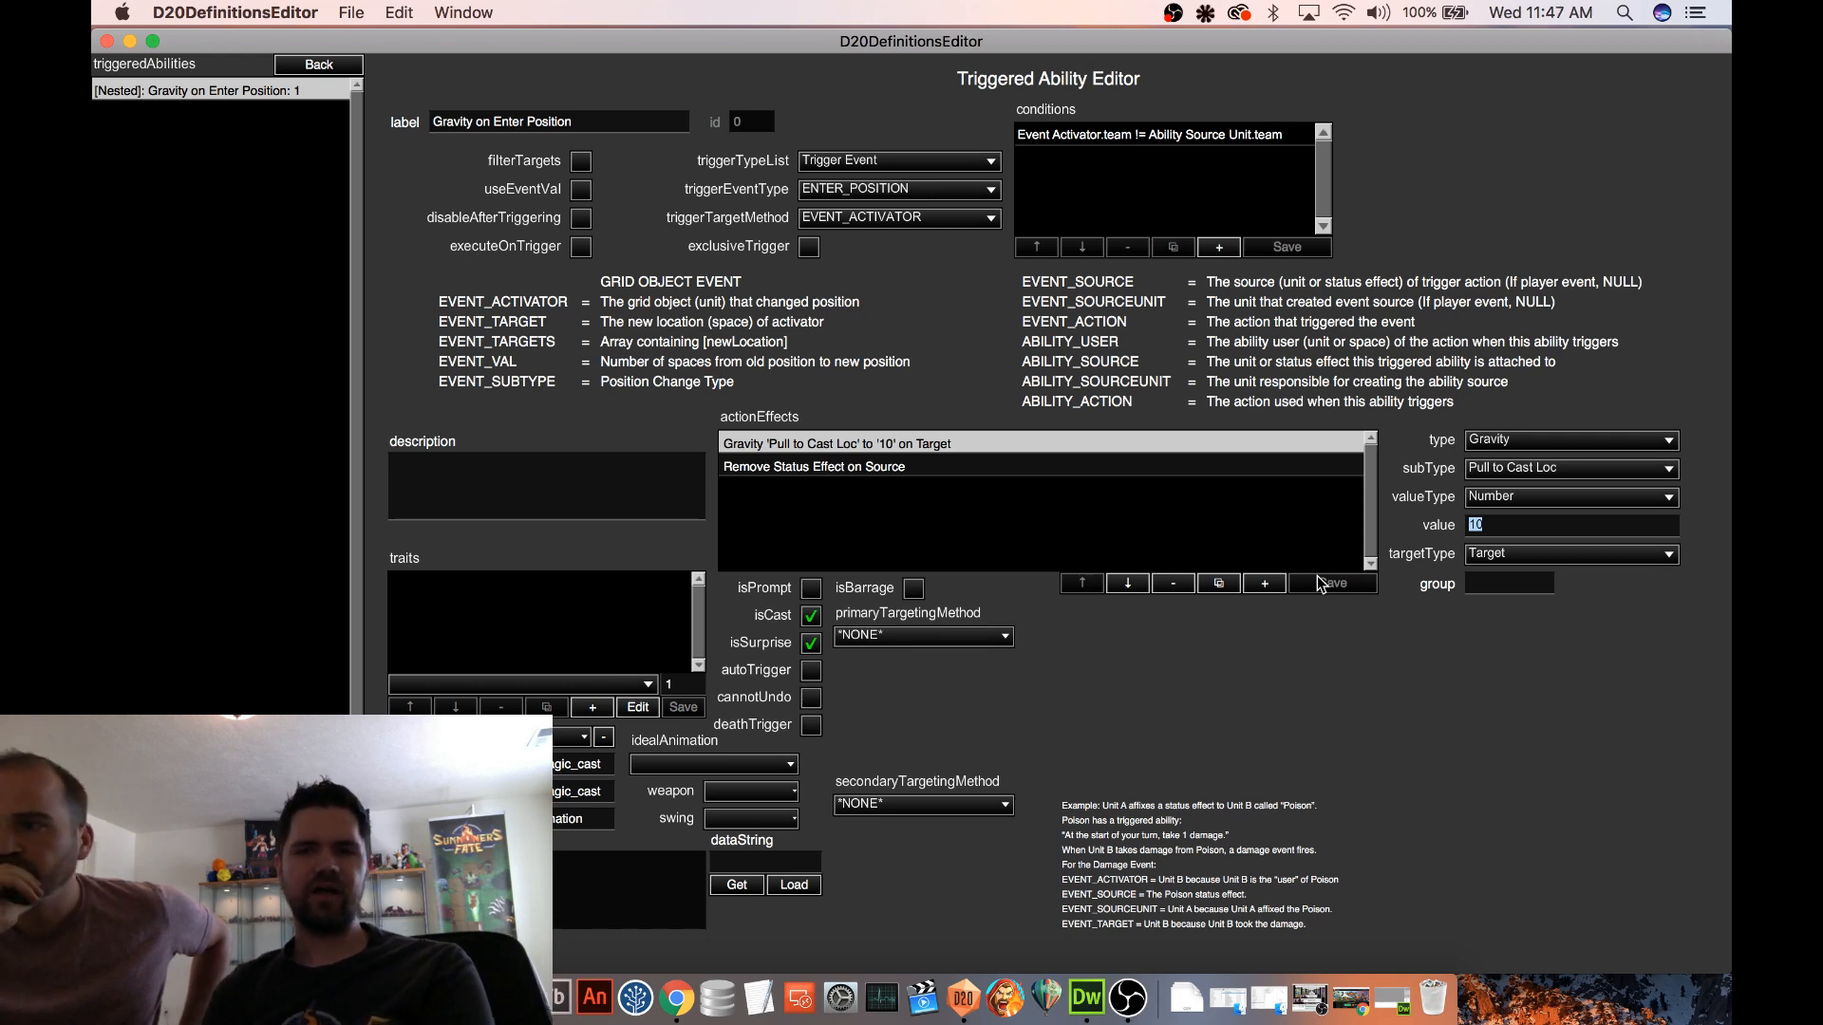
Open the Collide Deal X Damage status effect's Damage on Collide ability and examine its two trigger conditions
left_click(314, 67)
left_click(317, 71)
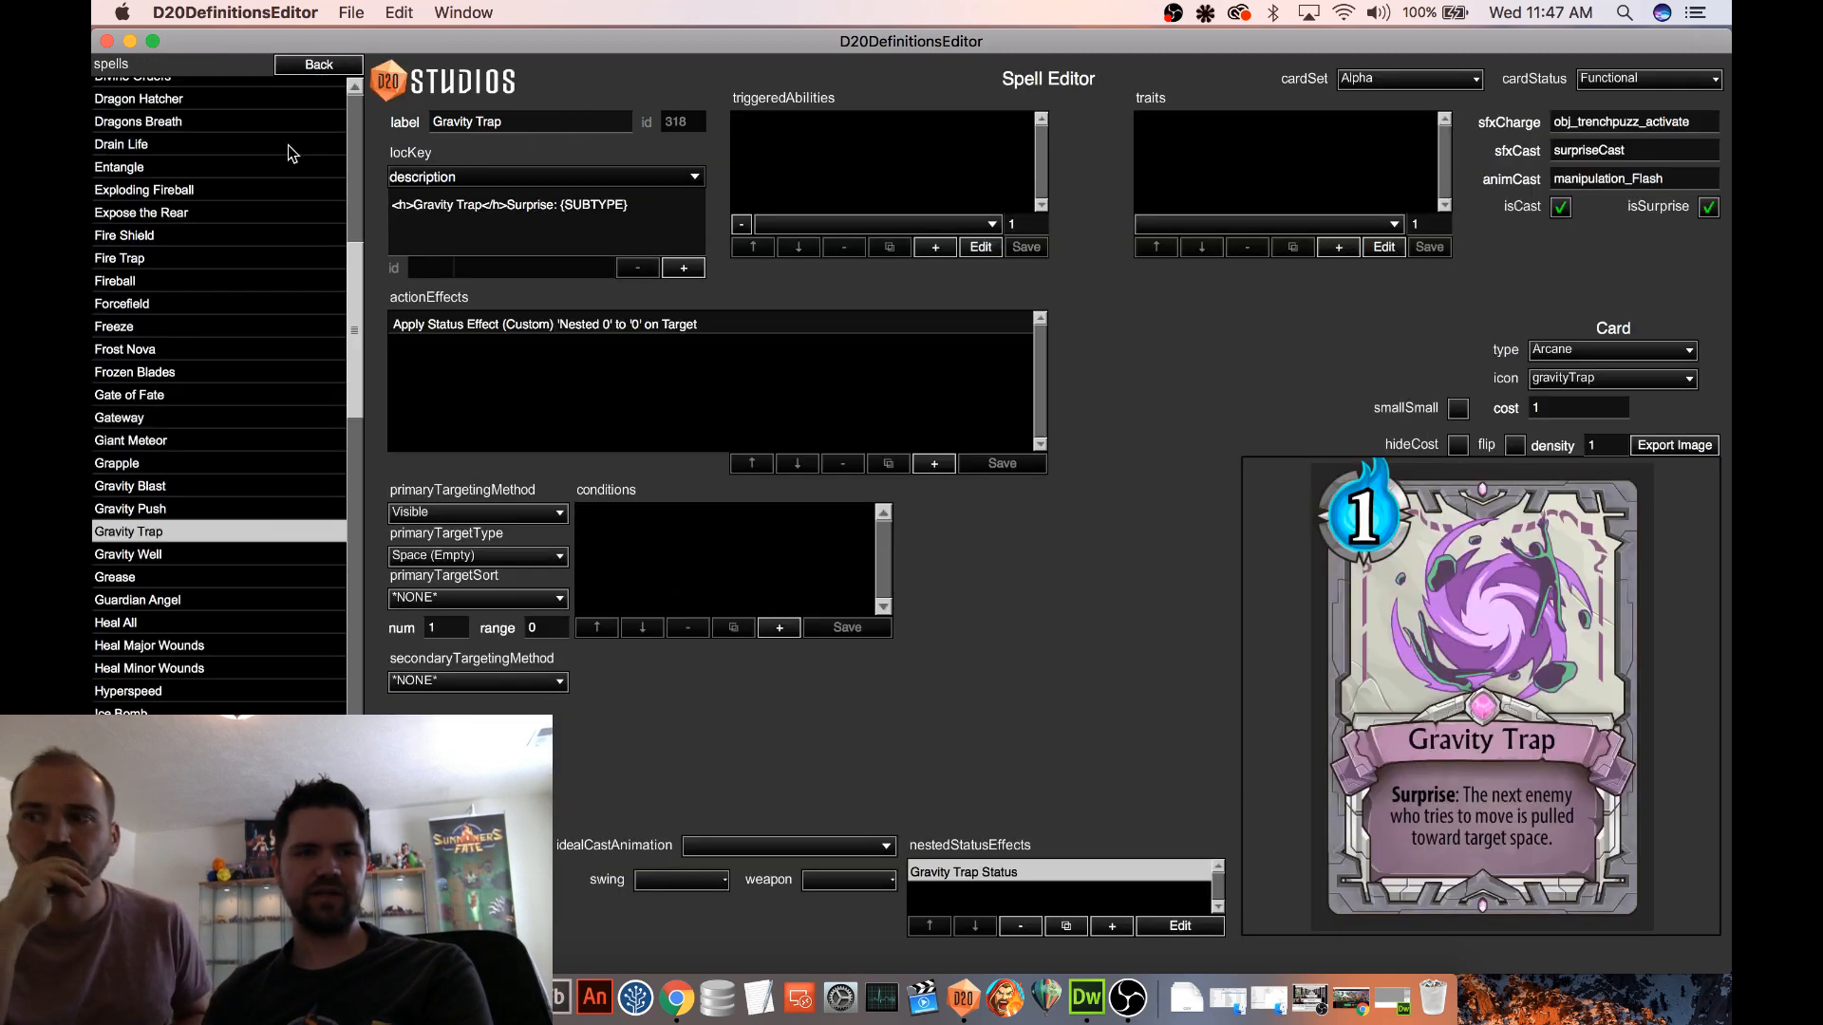
left_click(314, 75)
left_click(138, 454)
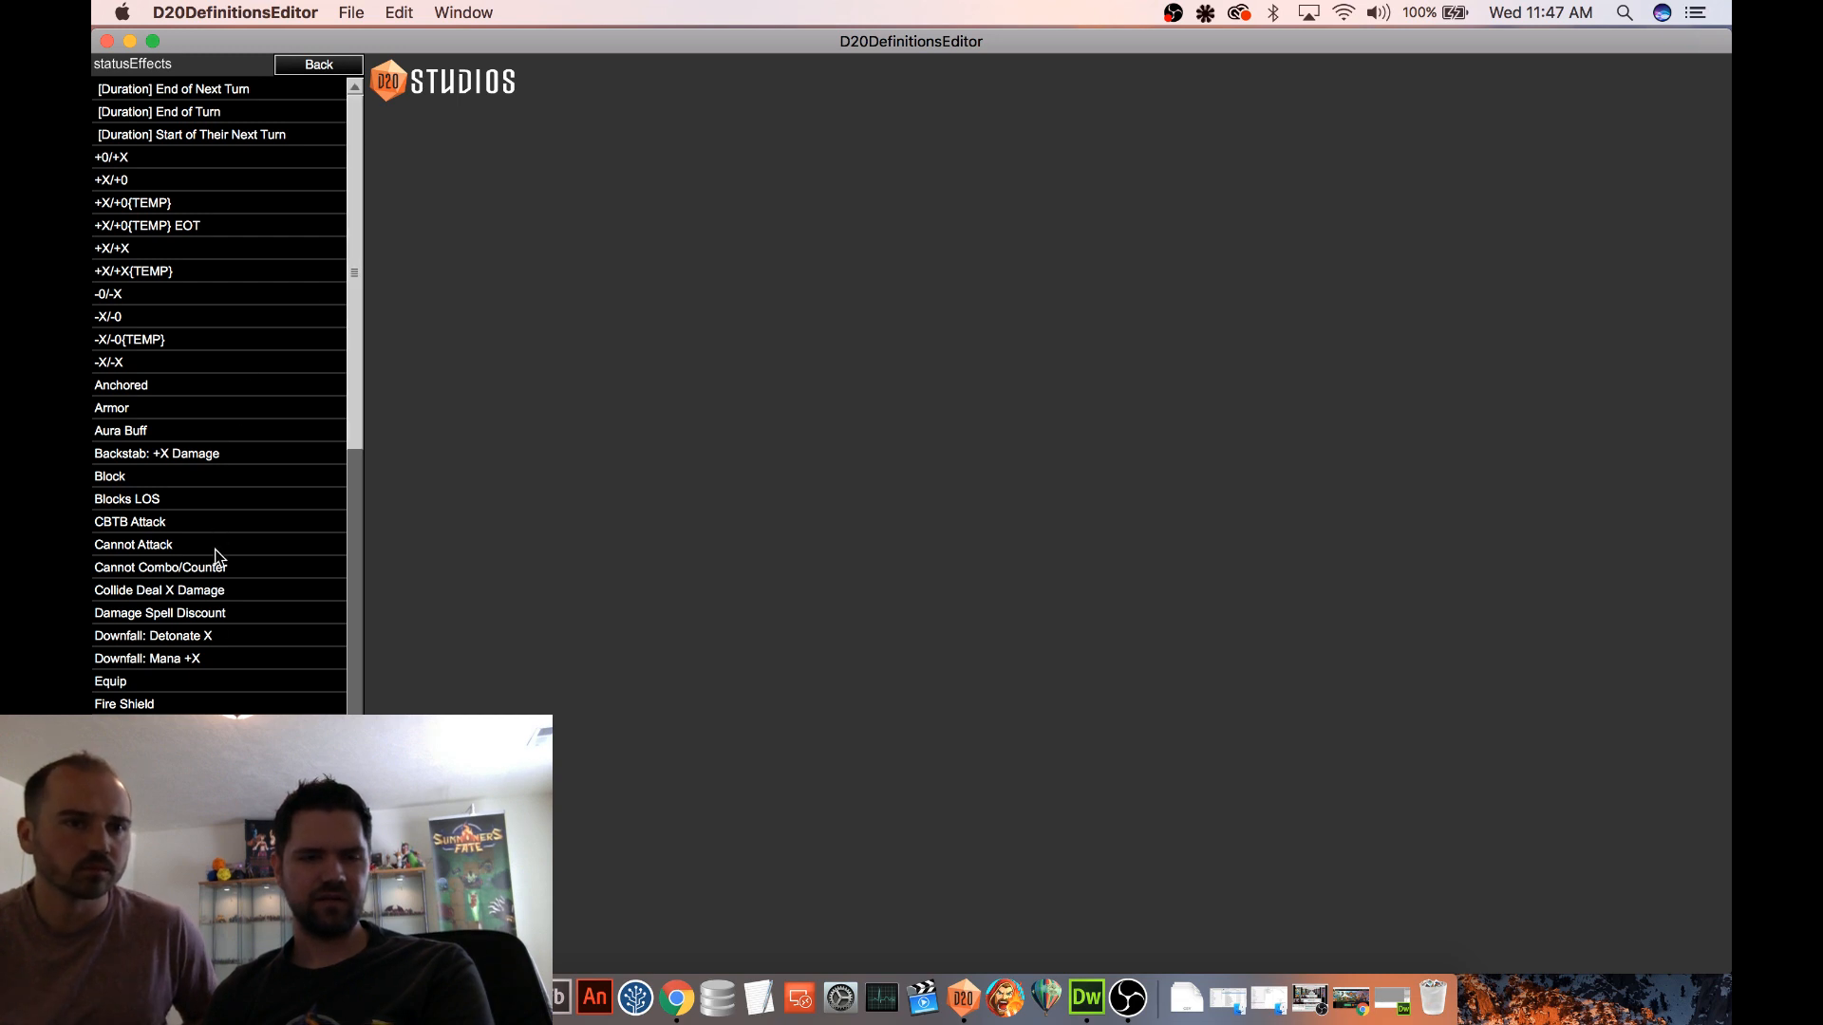
left_click(240, 593)
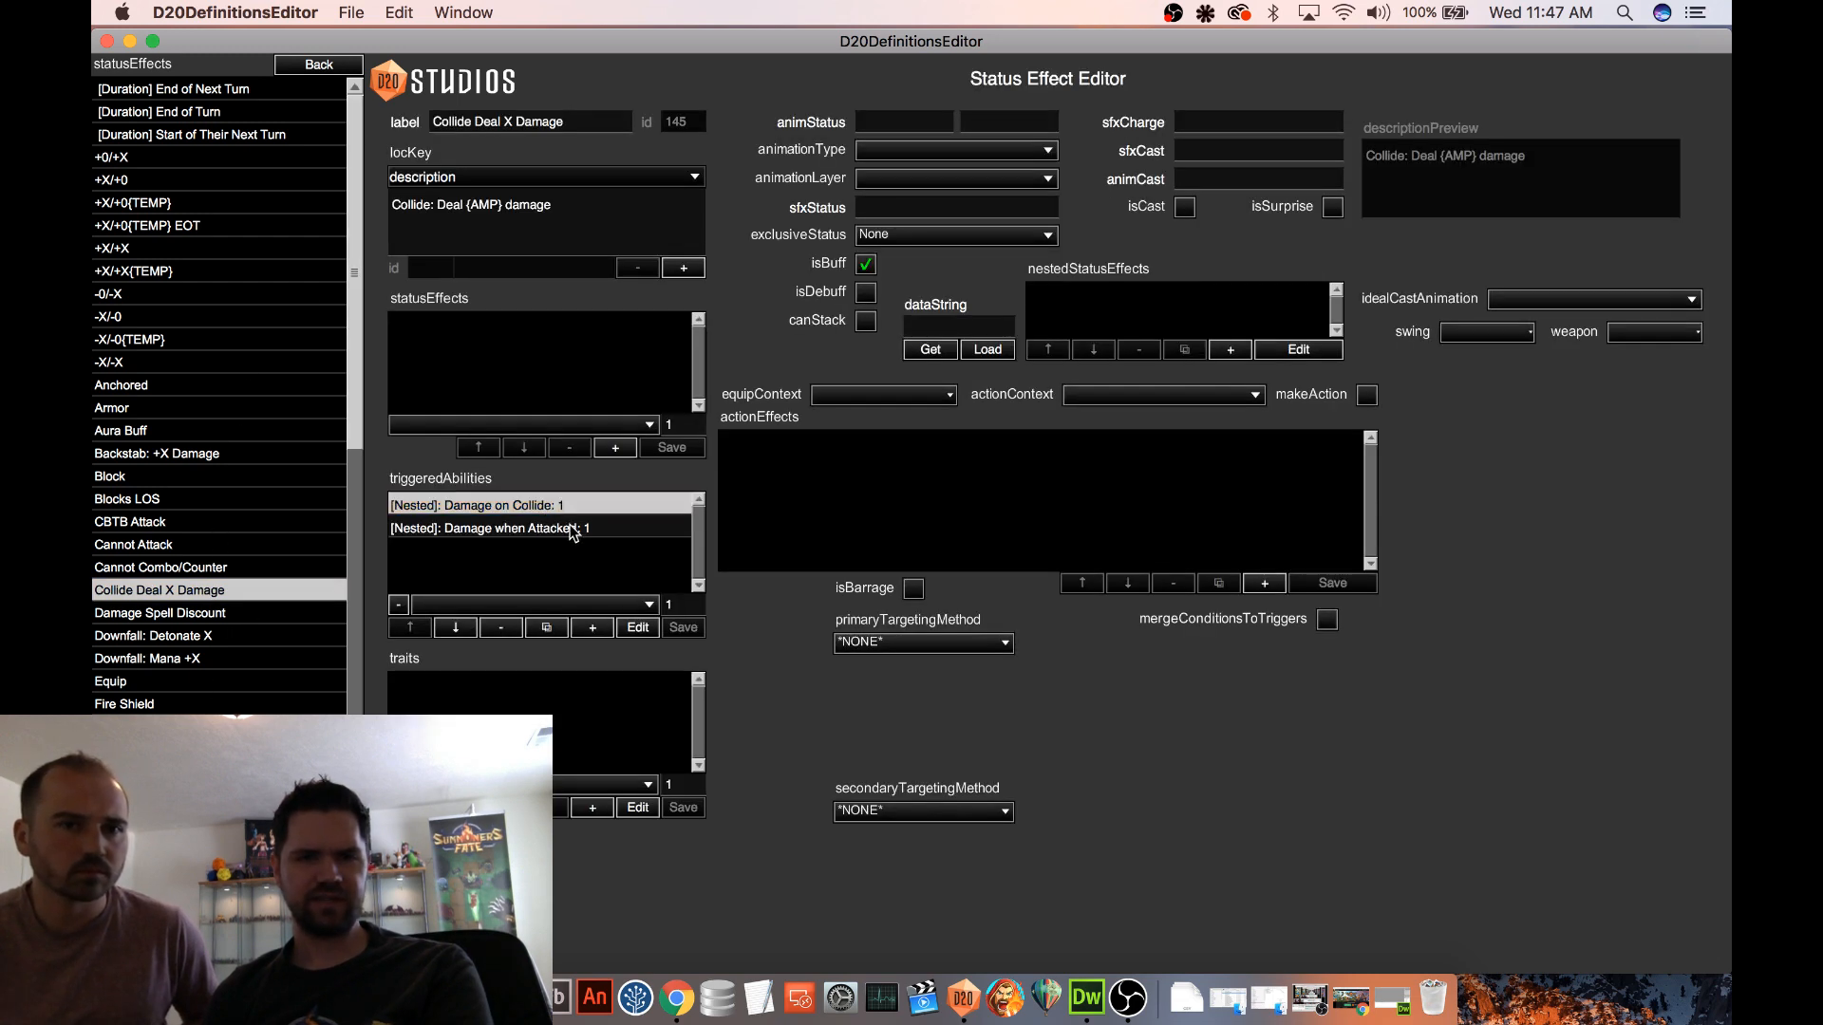
left_click(637, 628)
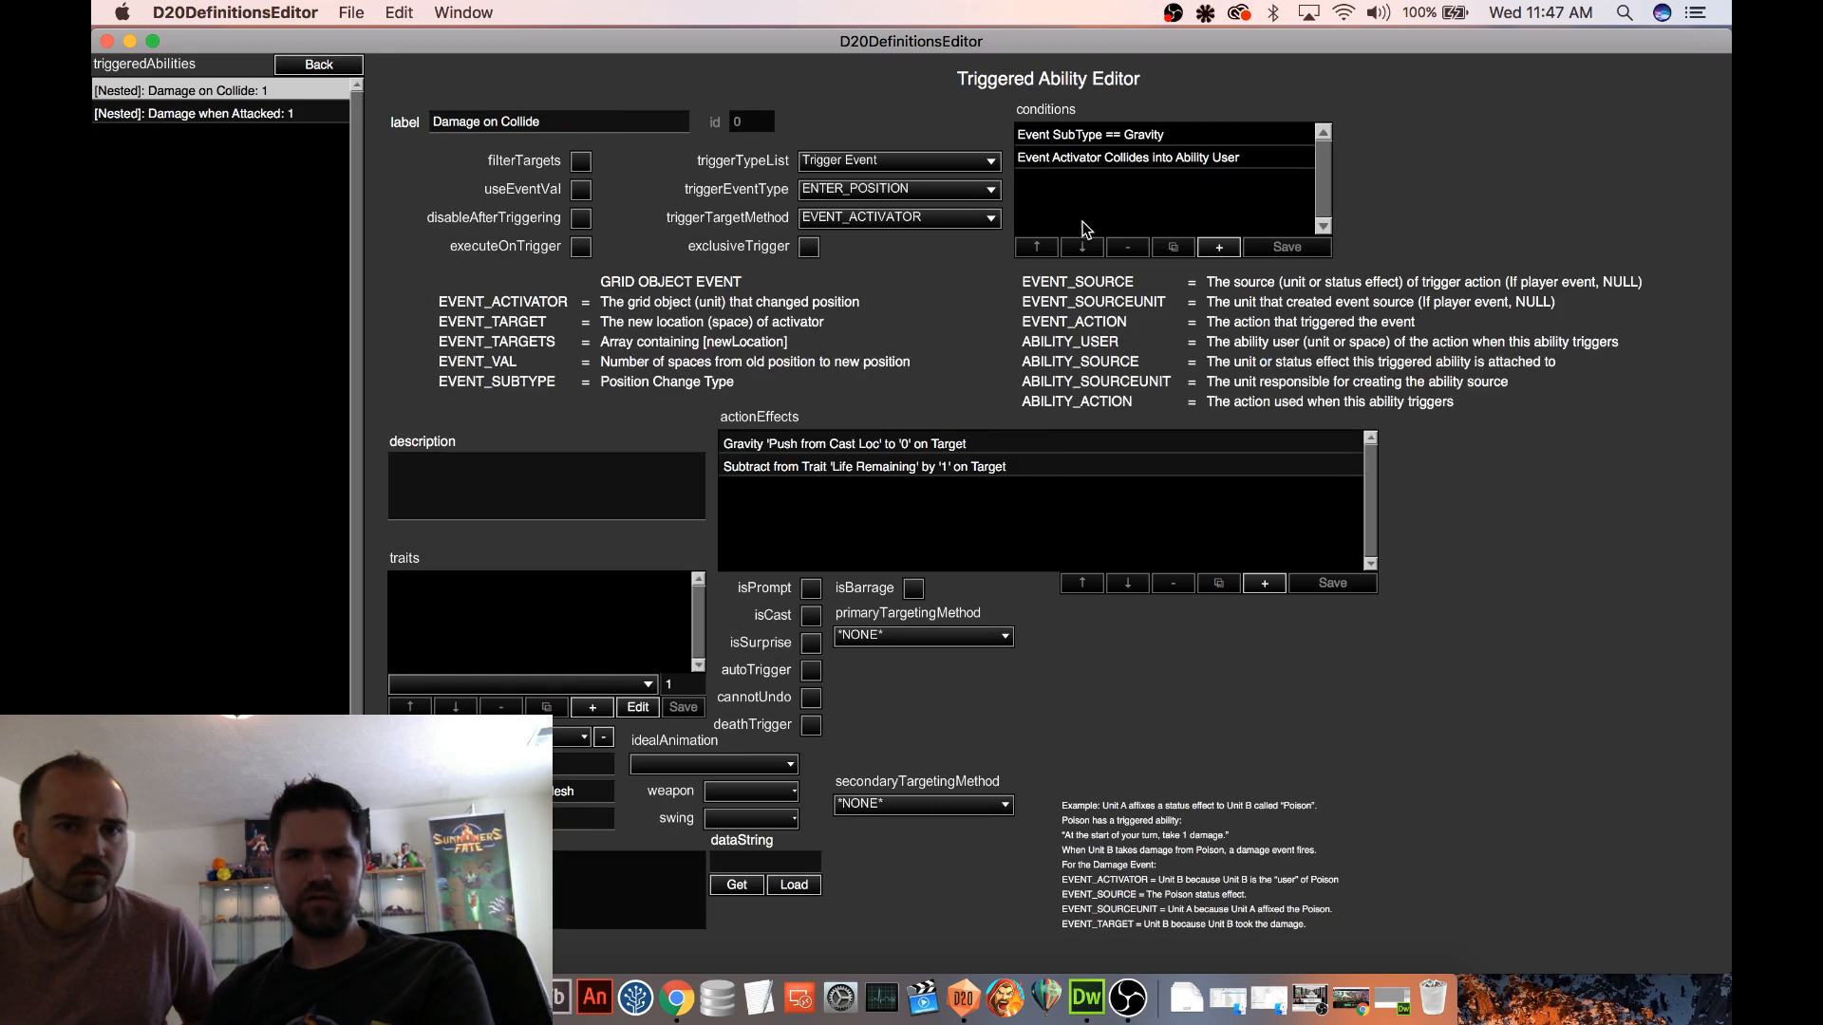
left_click(1084, 136)
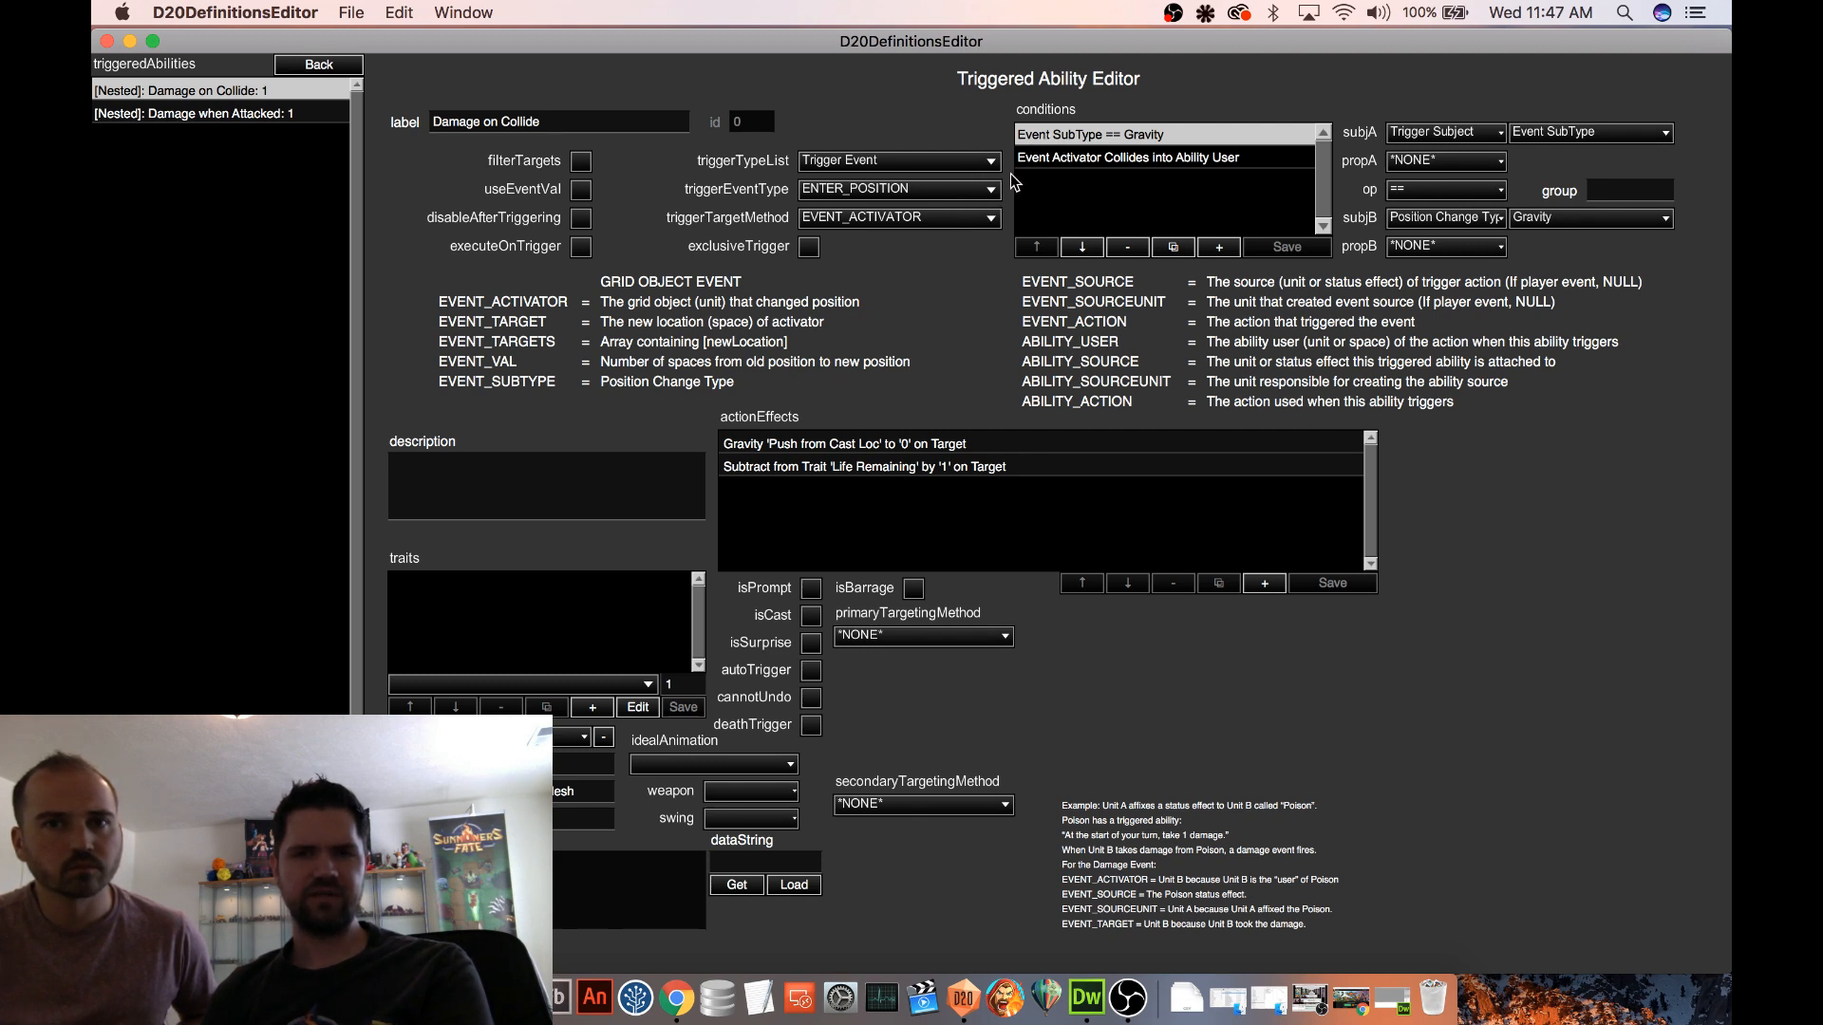
left_click(1050, 163)
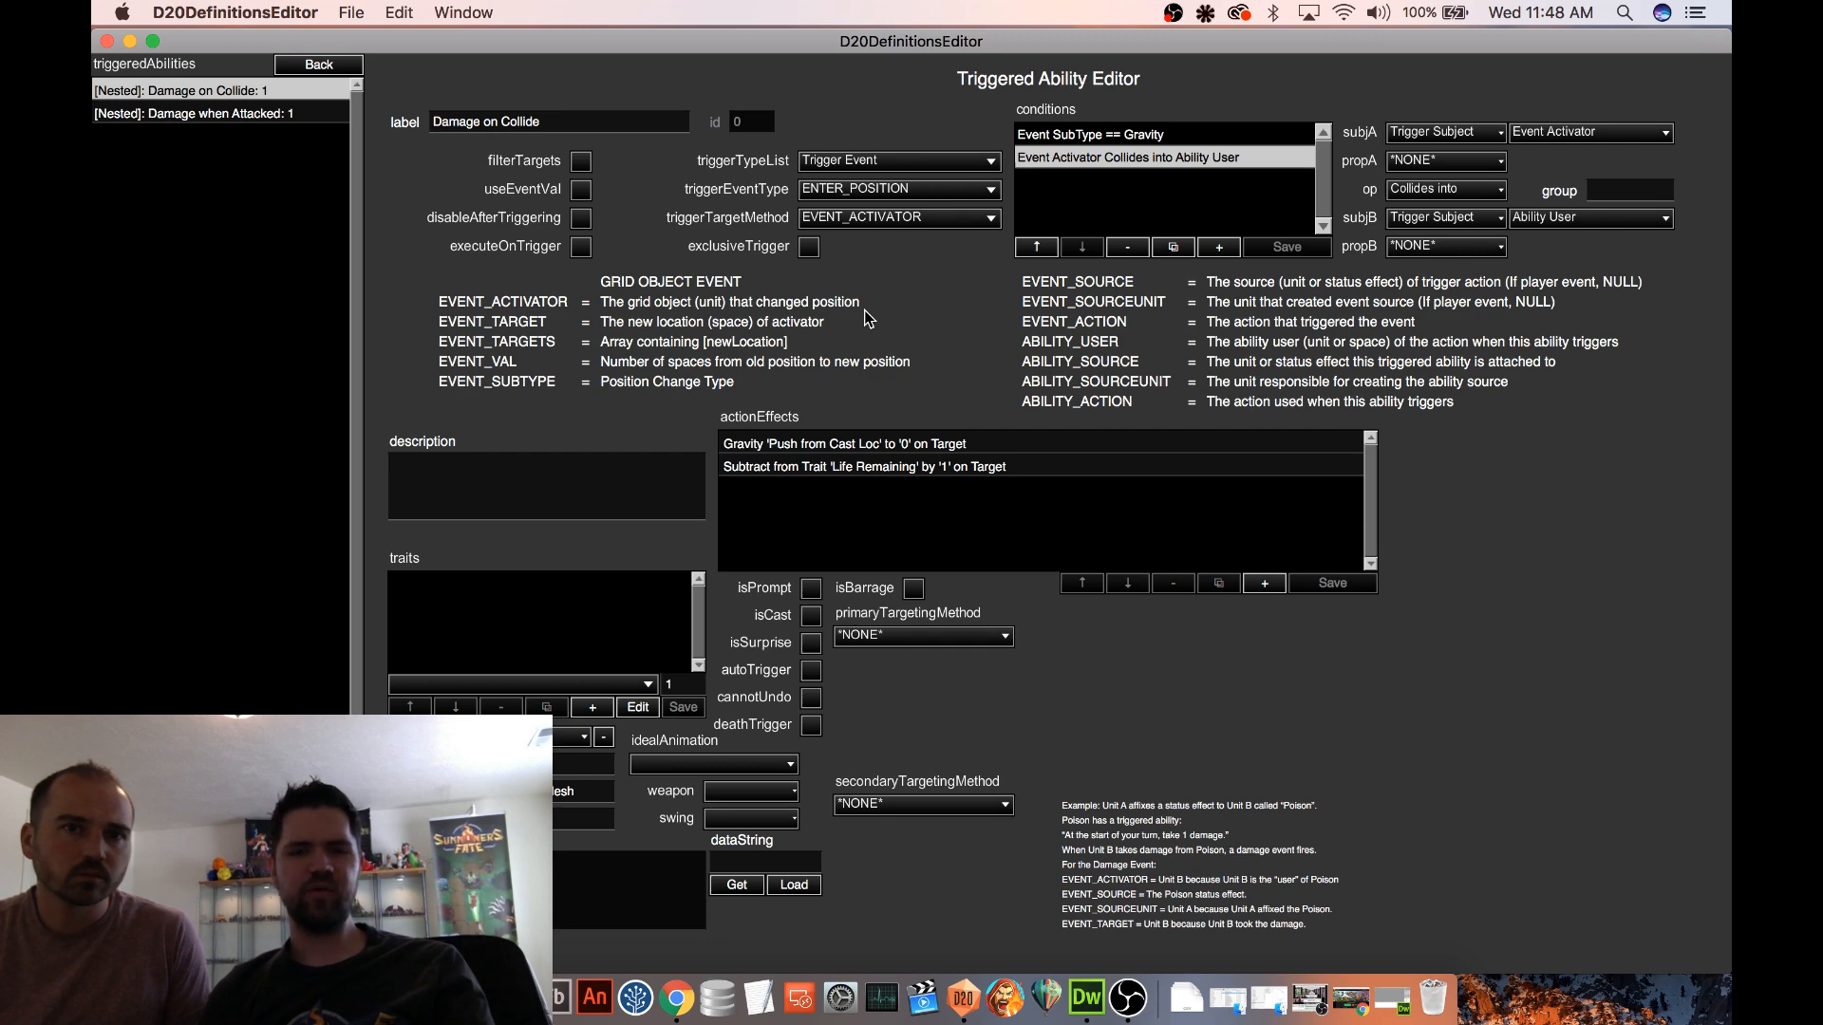
Set the trigger event type of Gravity Trap's nested Gravity on Enter Position ability to EXIT_POSITION
left_click(315, 64)
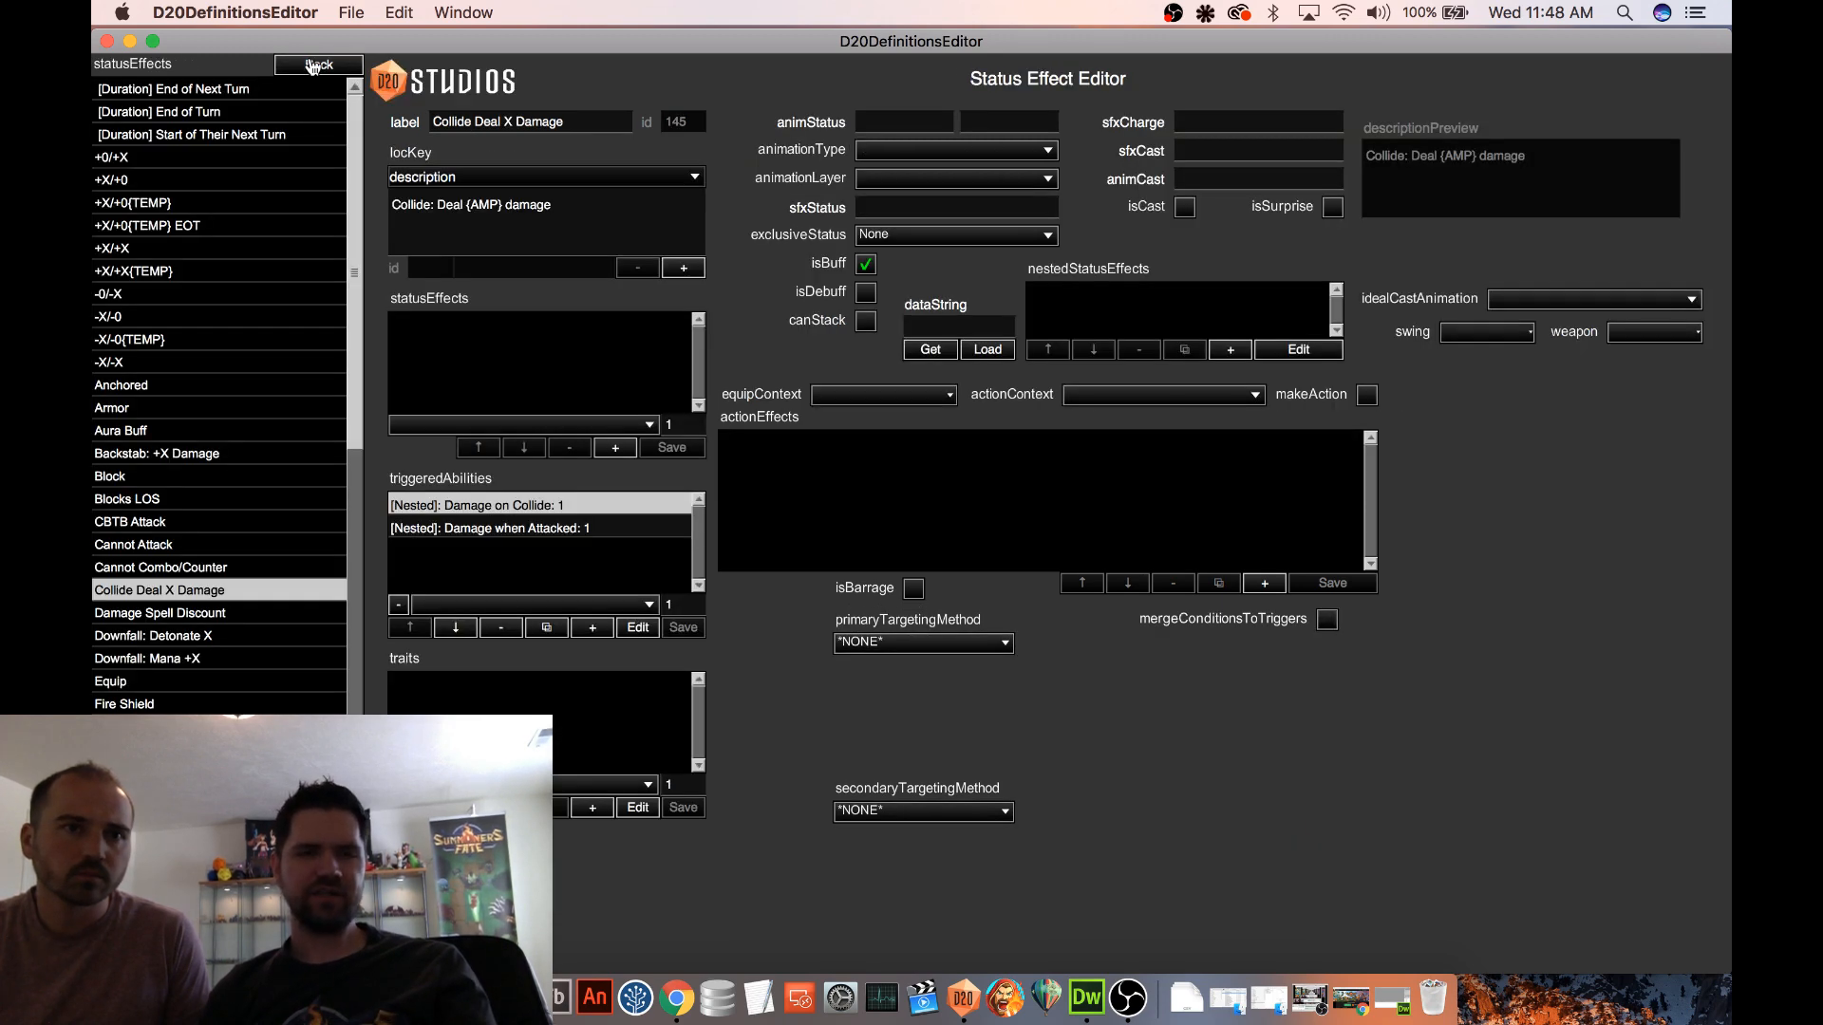
left_click(320, 65)
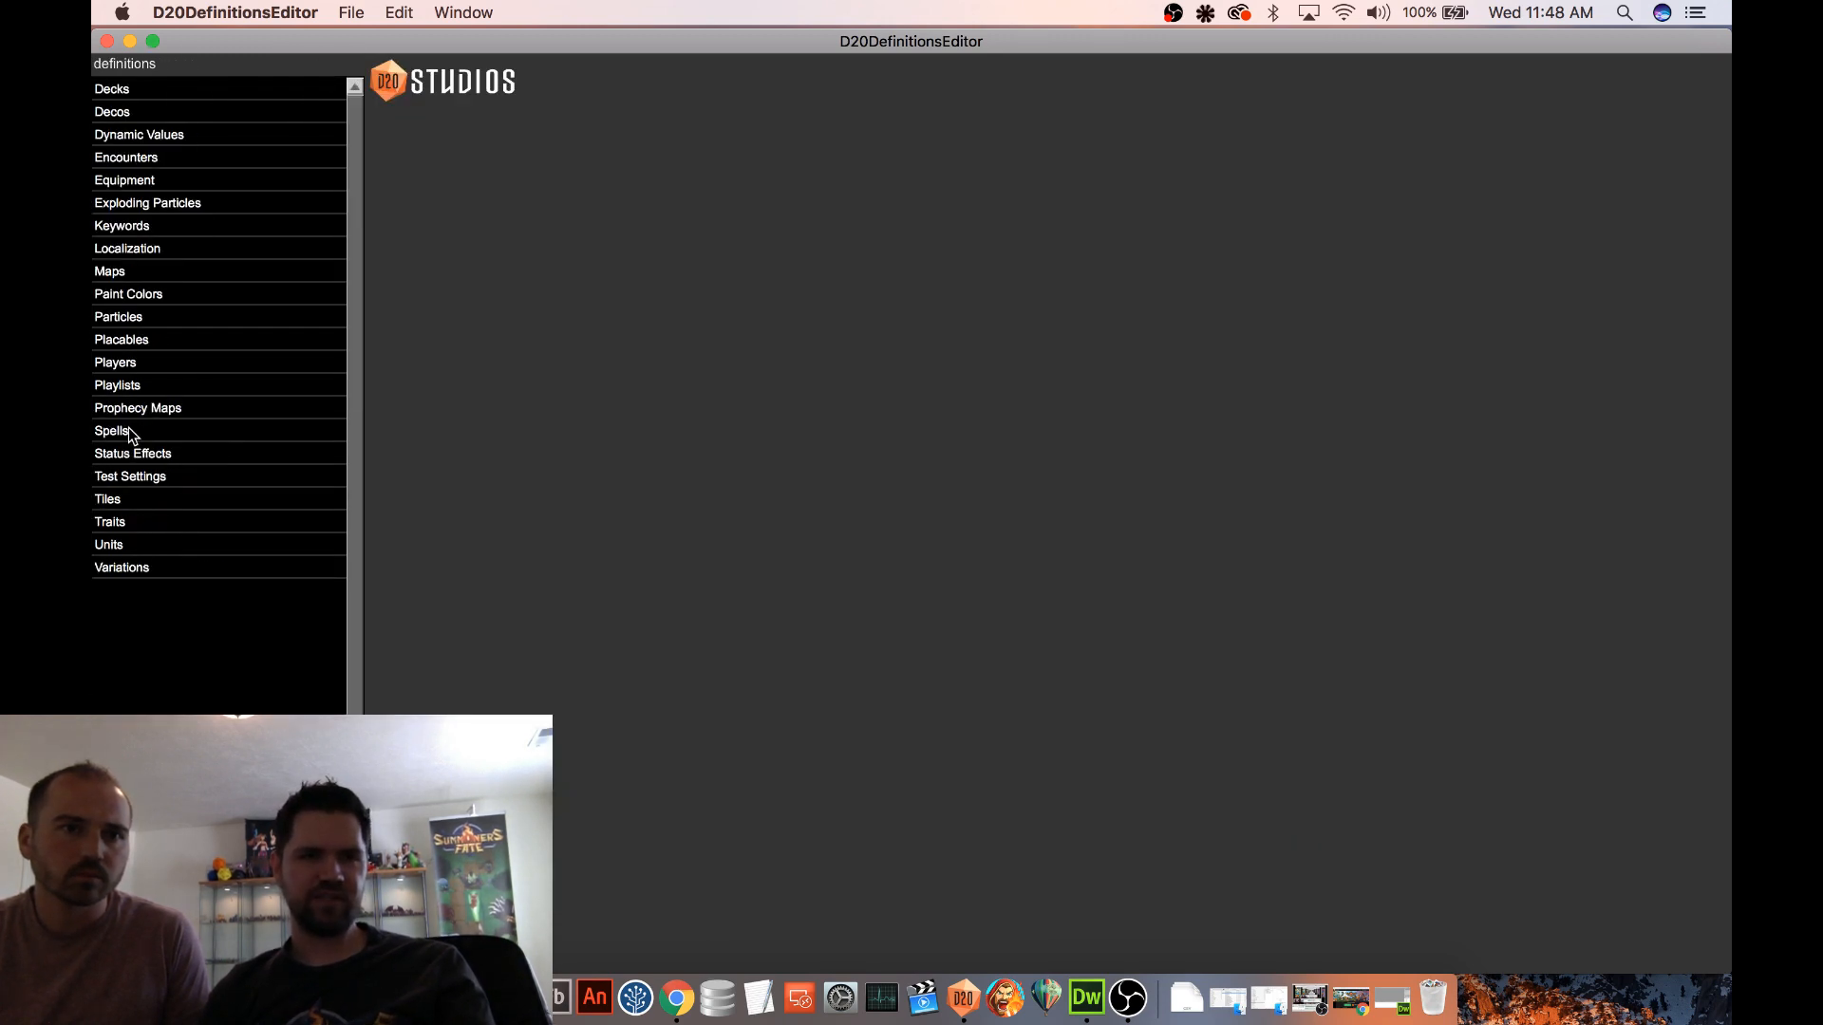
left_click(191, 432)
scroll(228, 366, "down", 3)
scroll(226, 364, "down", 8)
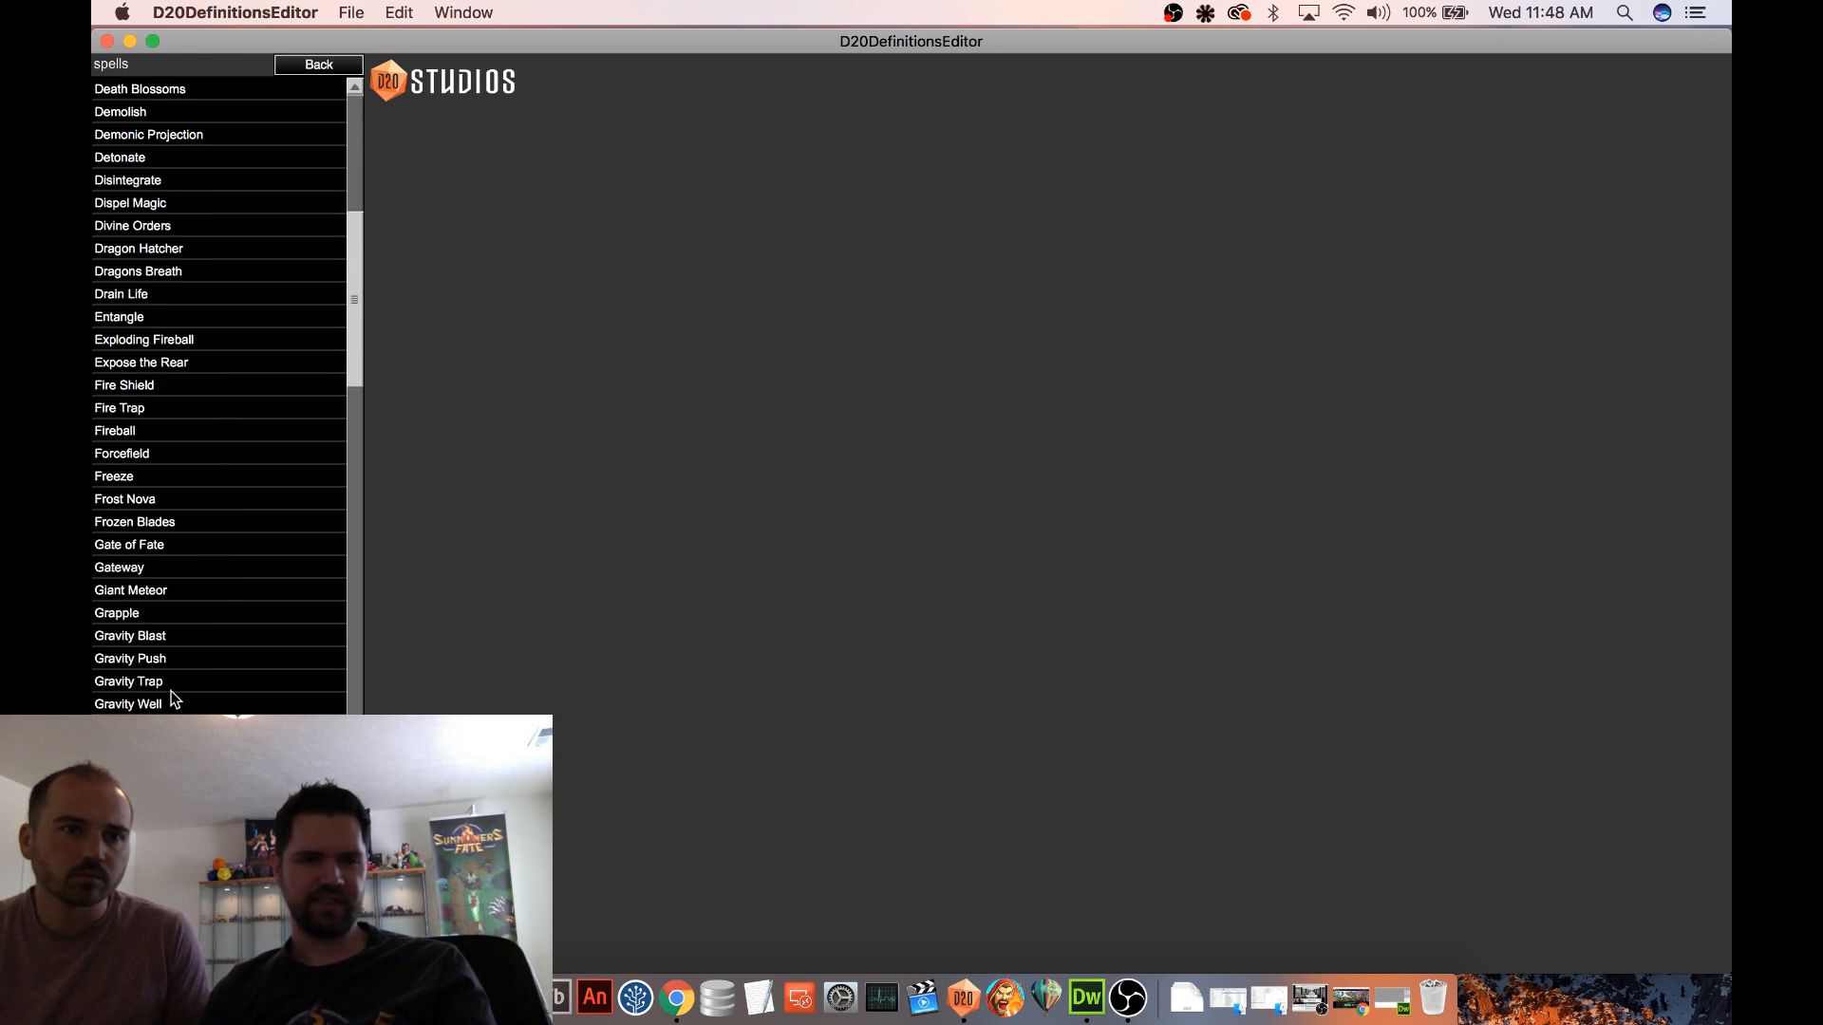
left_click(173, 704)
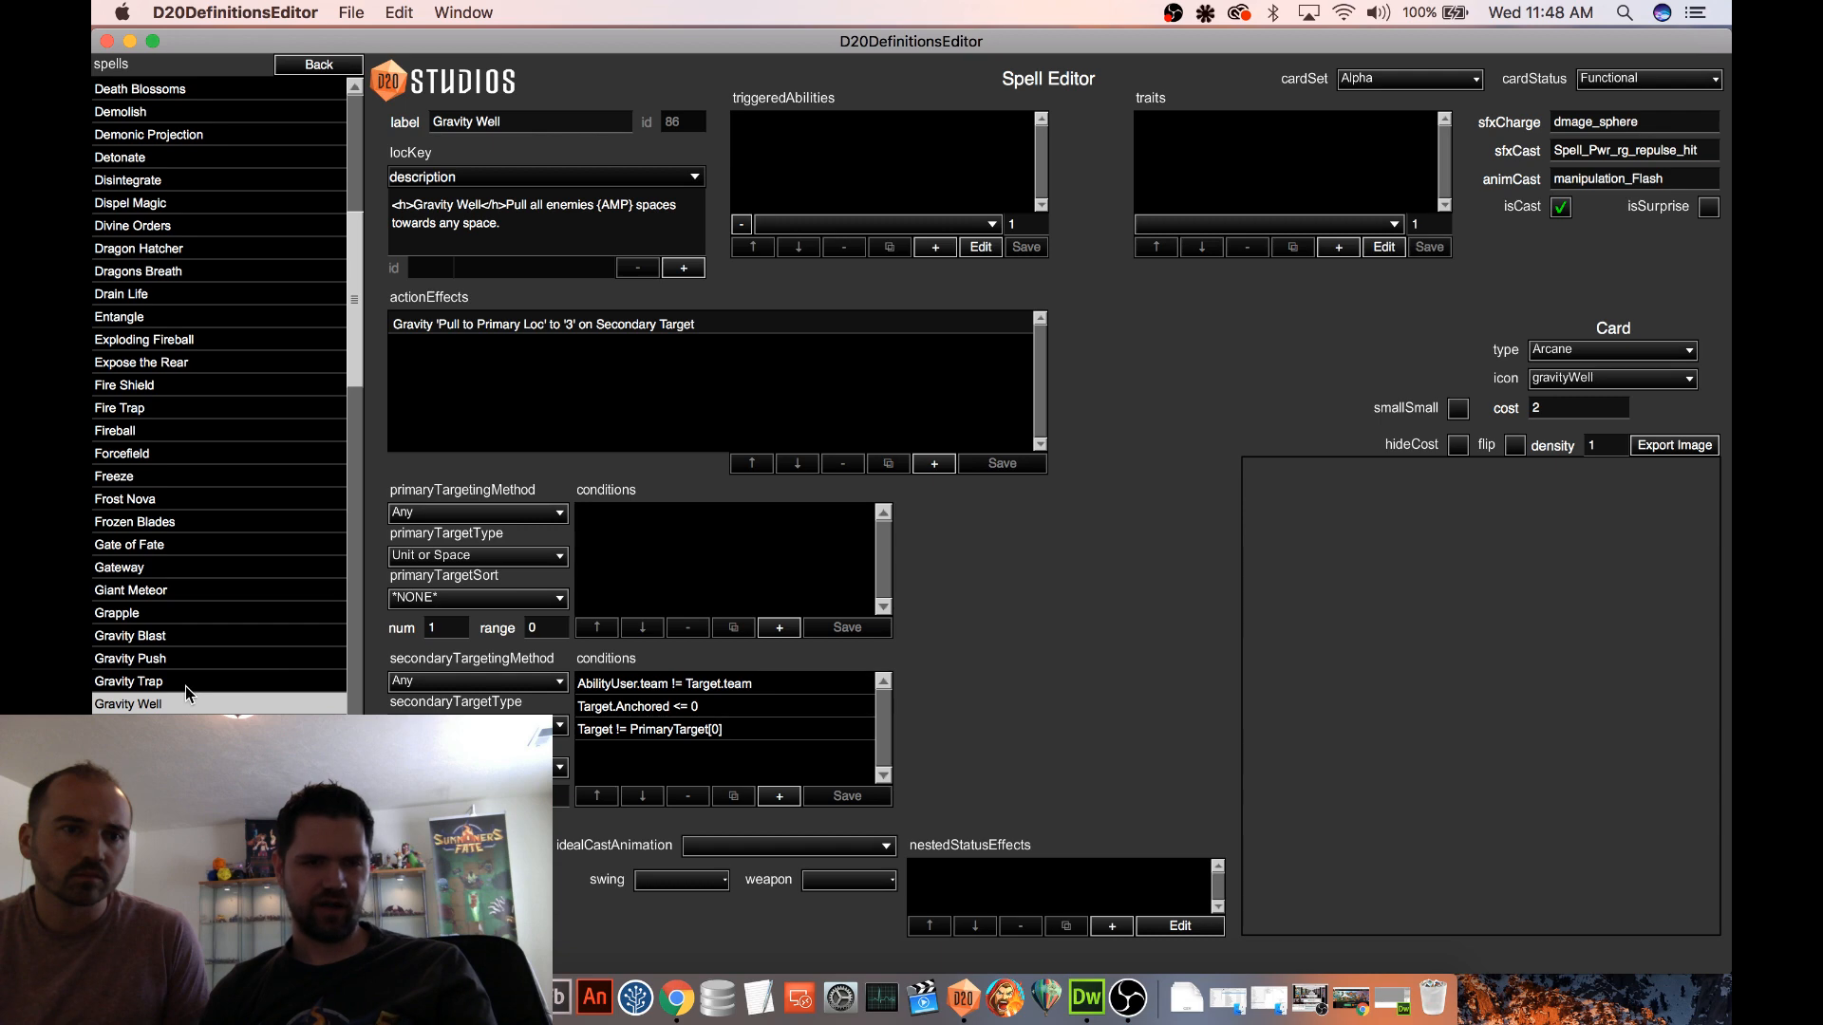
left_click(228, 682)
left_click(987, 872)
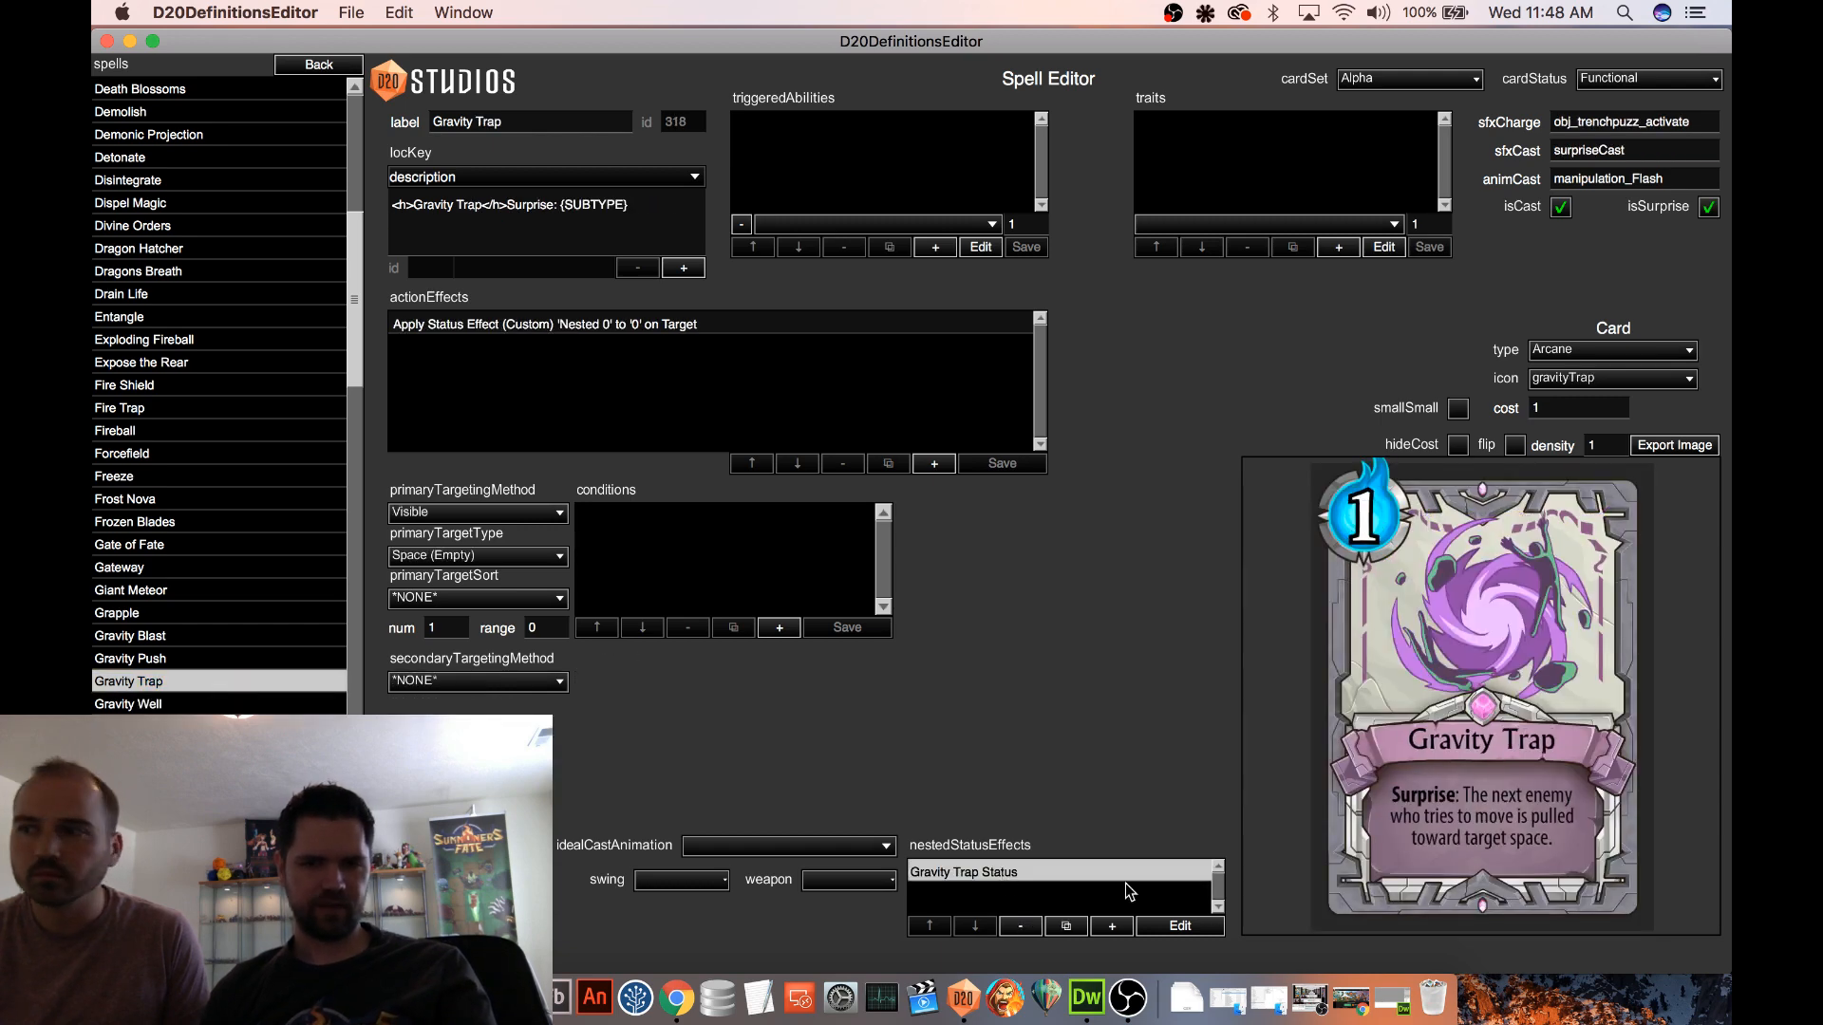
left_click(1180, 926)
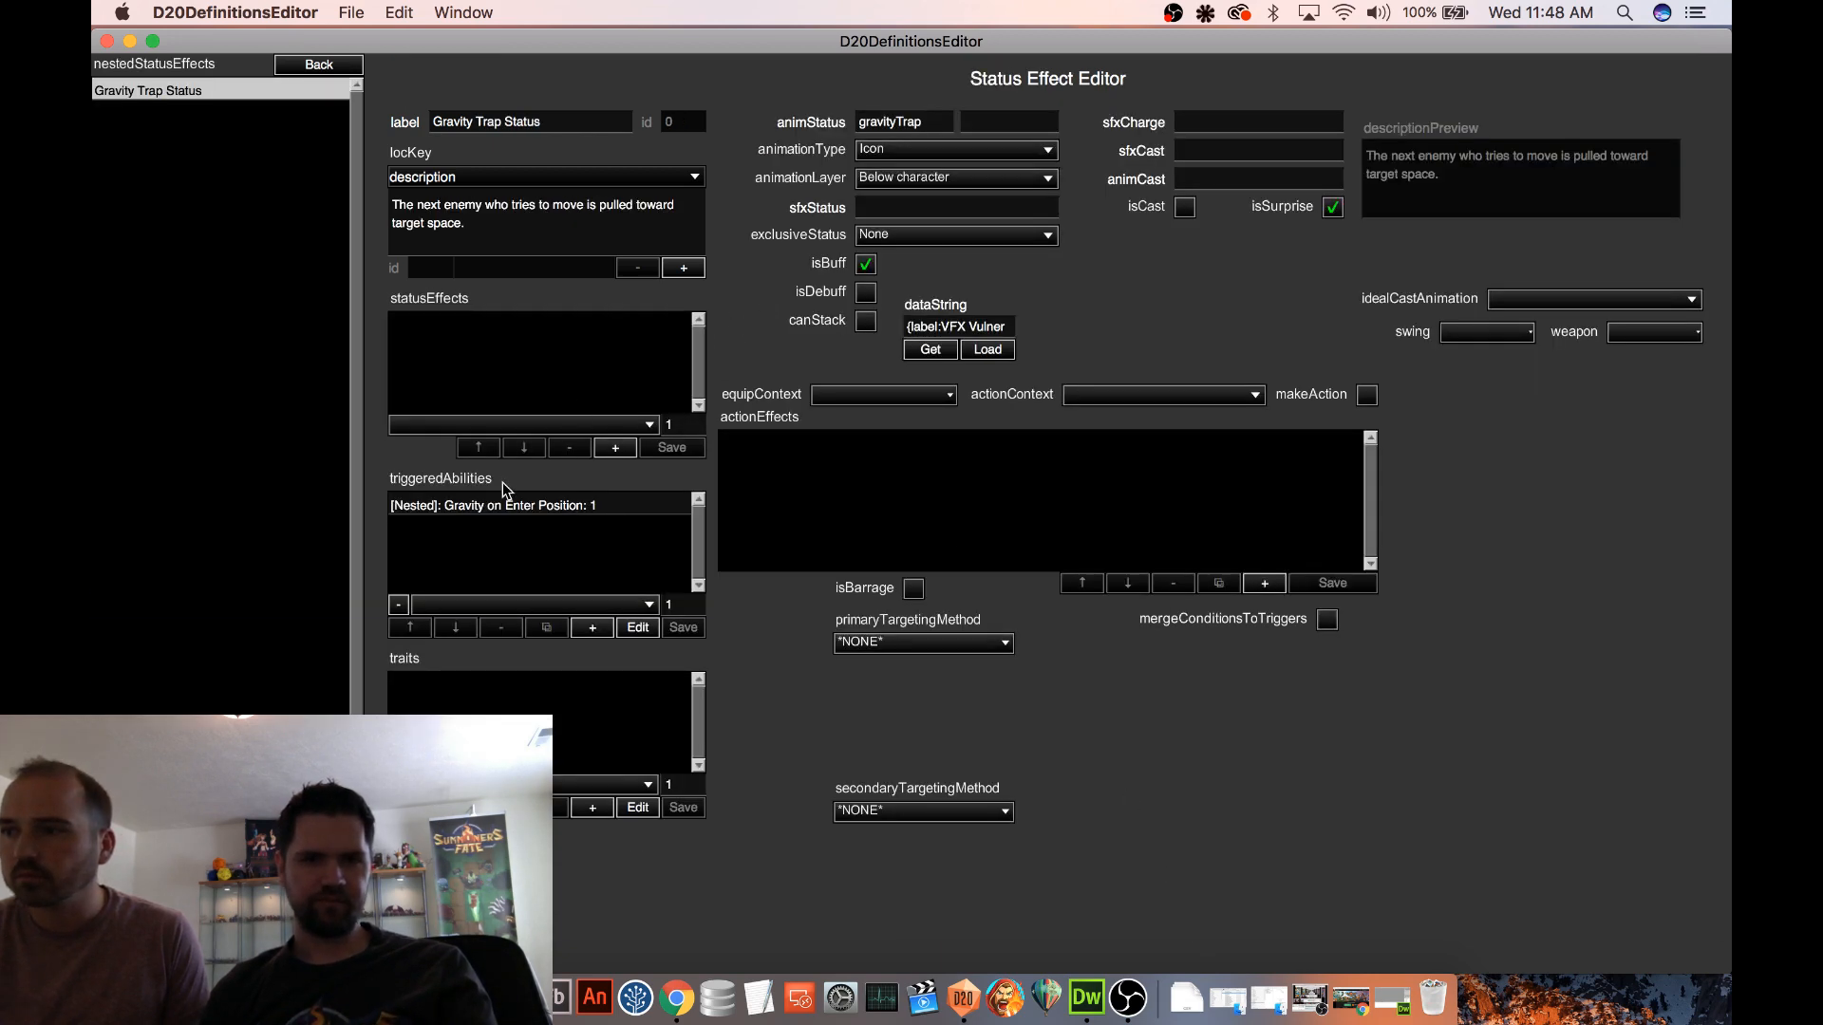
left_click(511, 505)
left_click(638, 628)
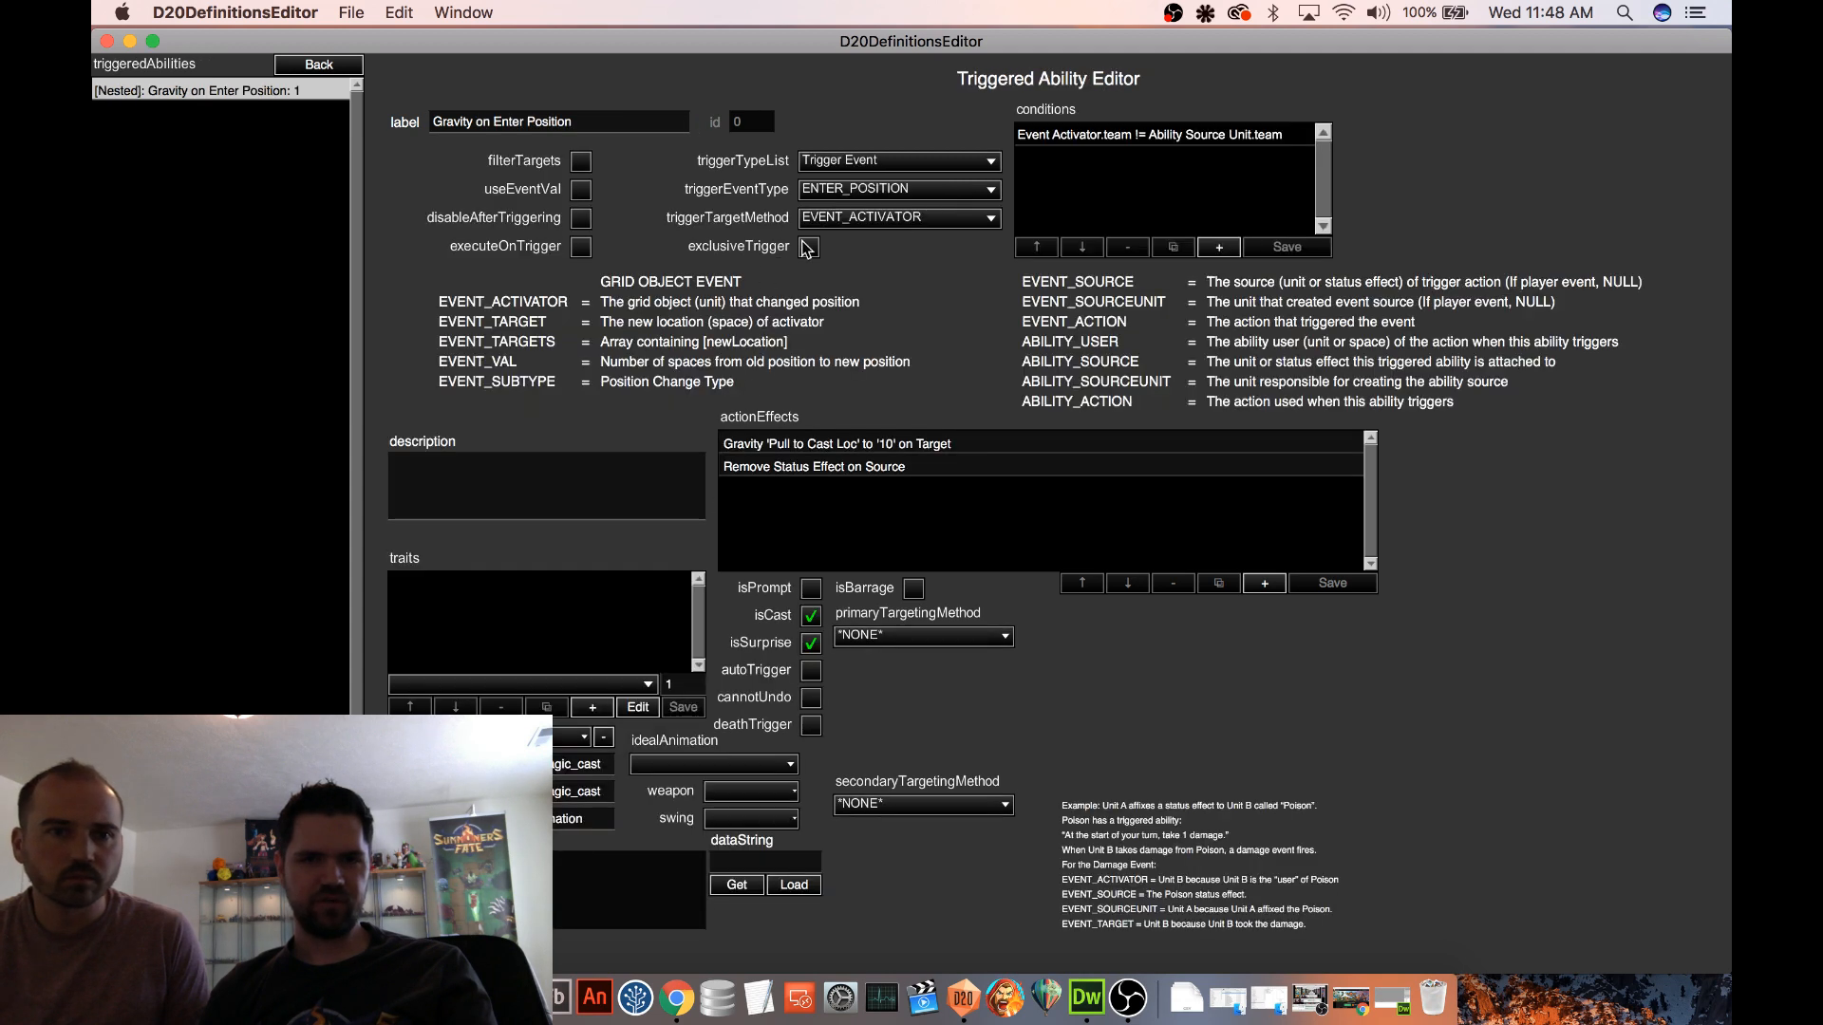
left_click(872, 191)
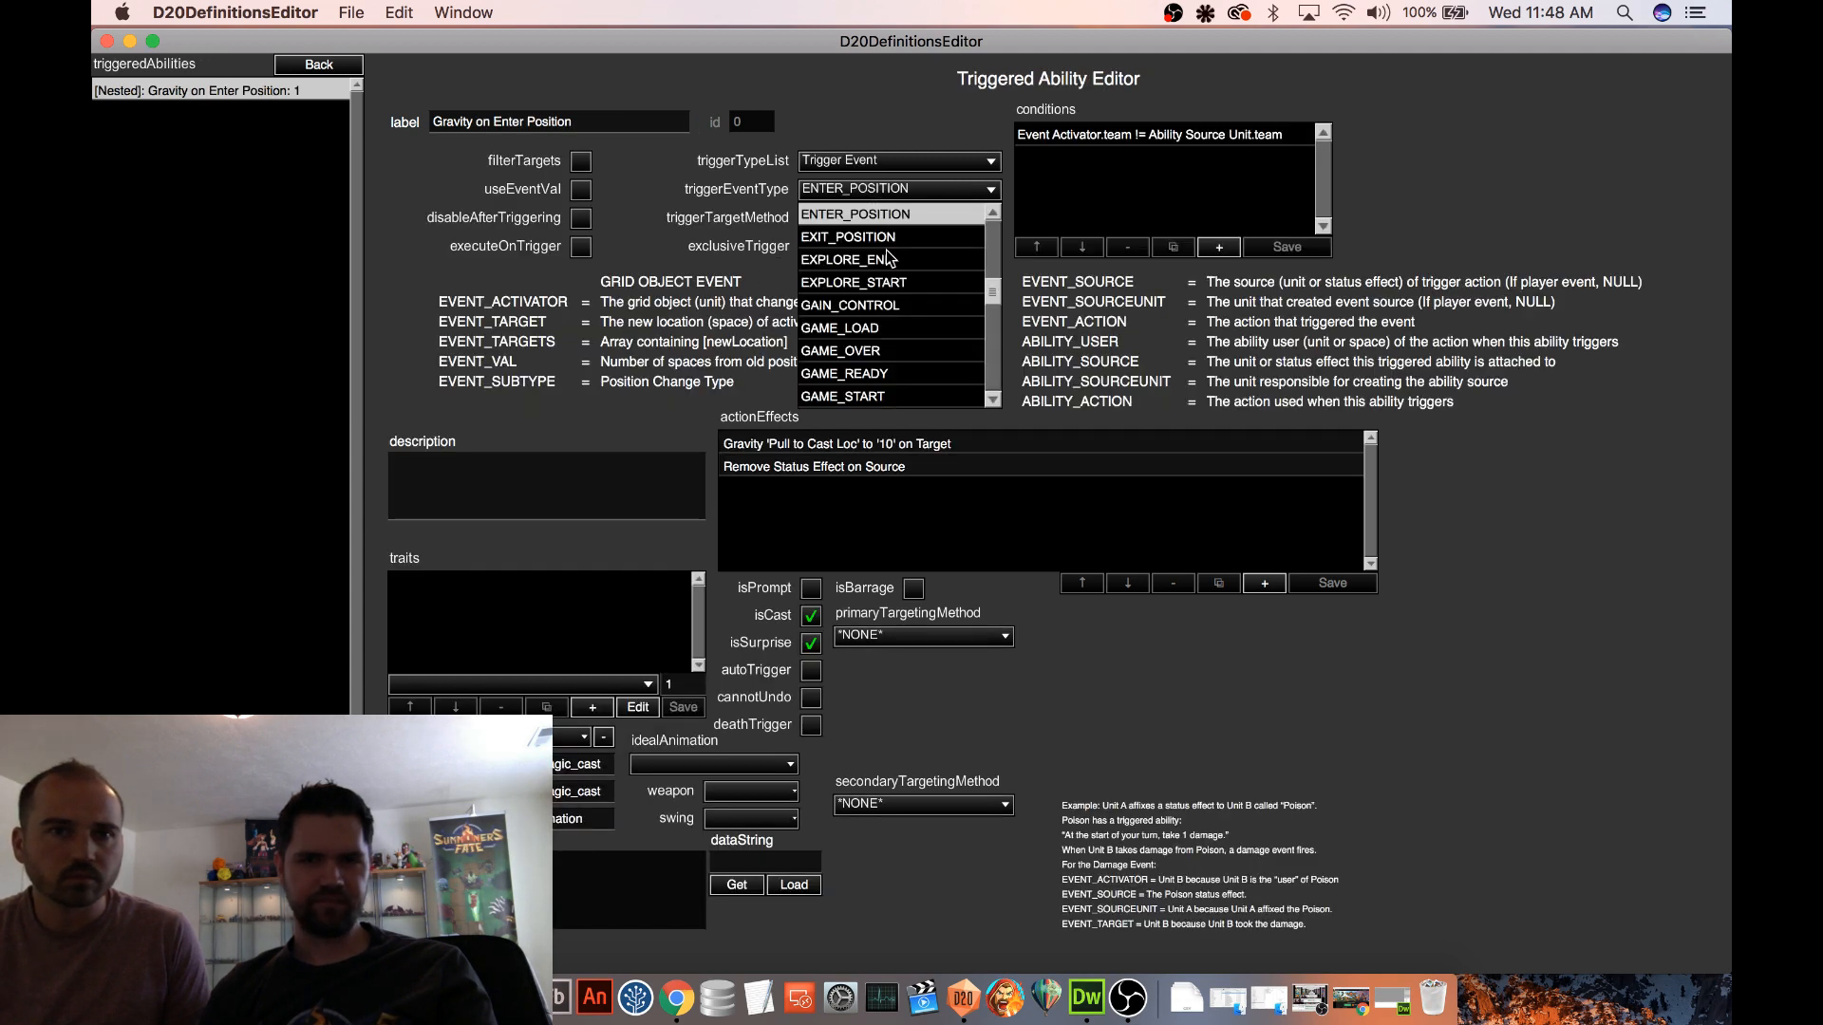
left_click(887, 236)
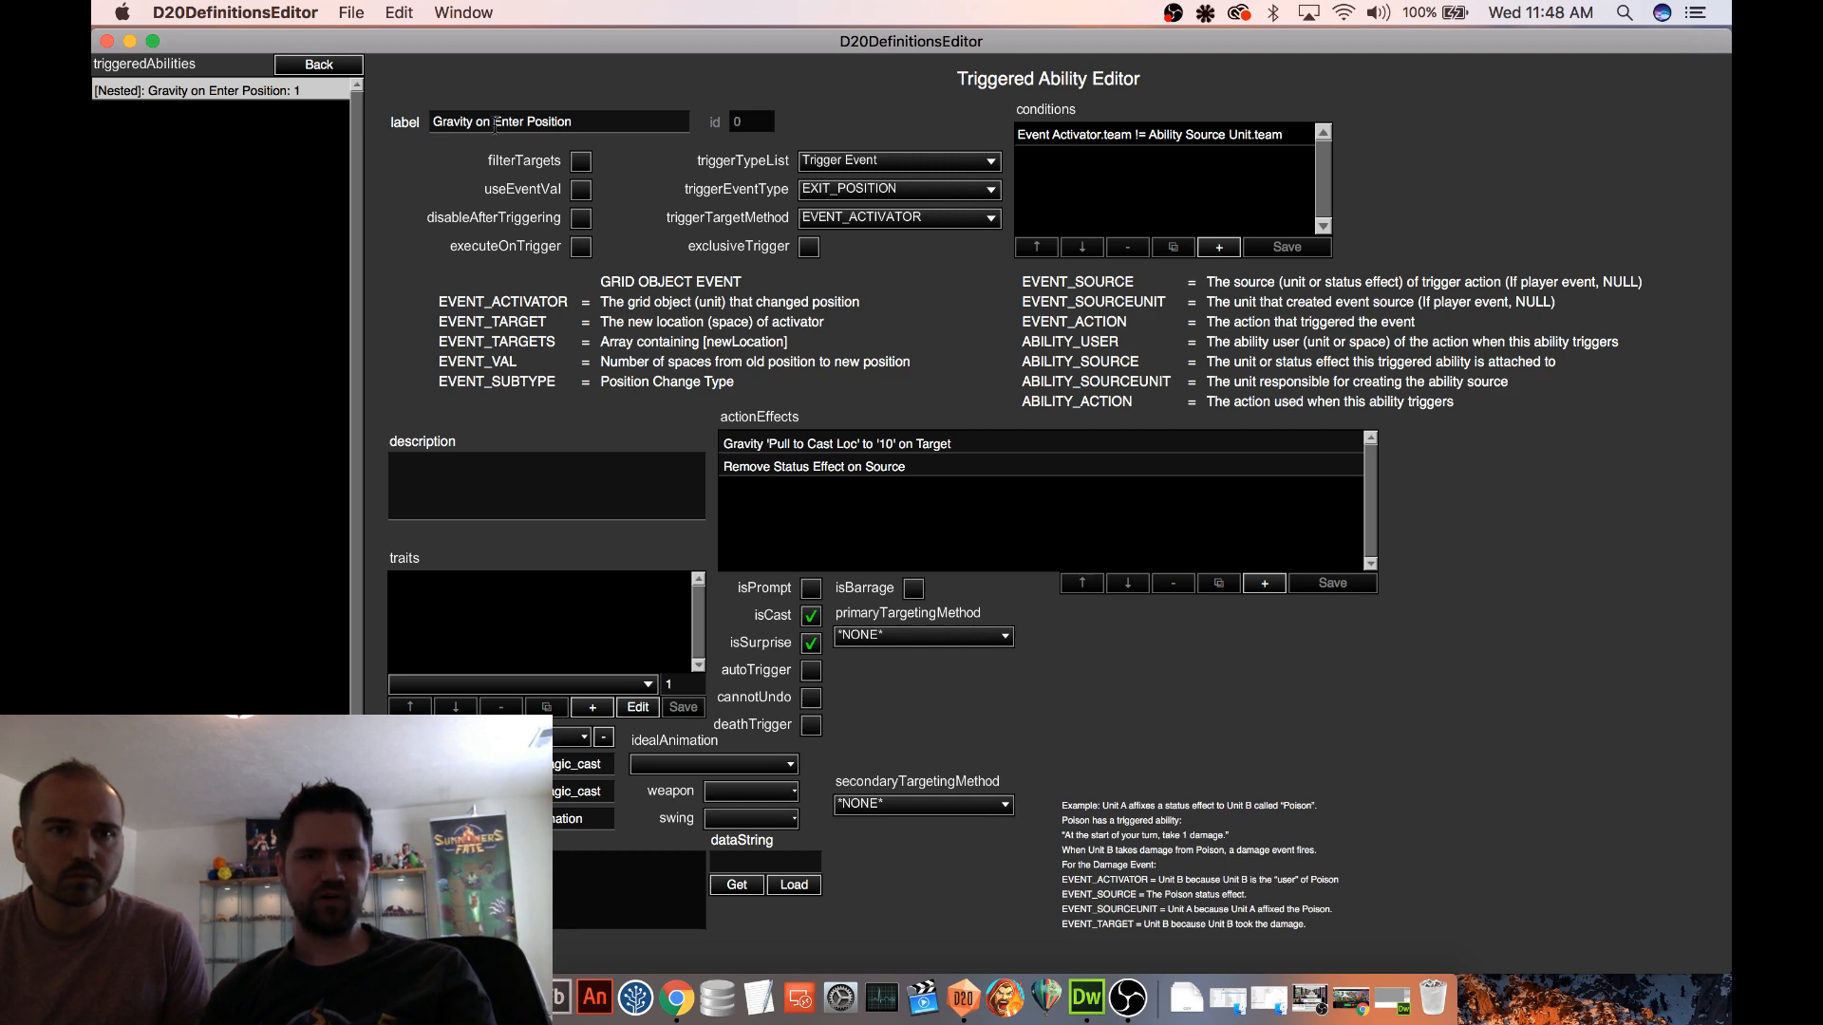
left_click(302, 63)
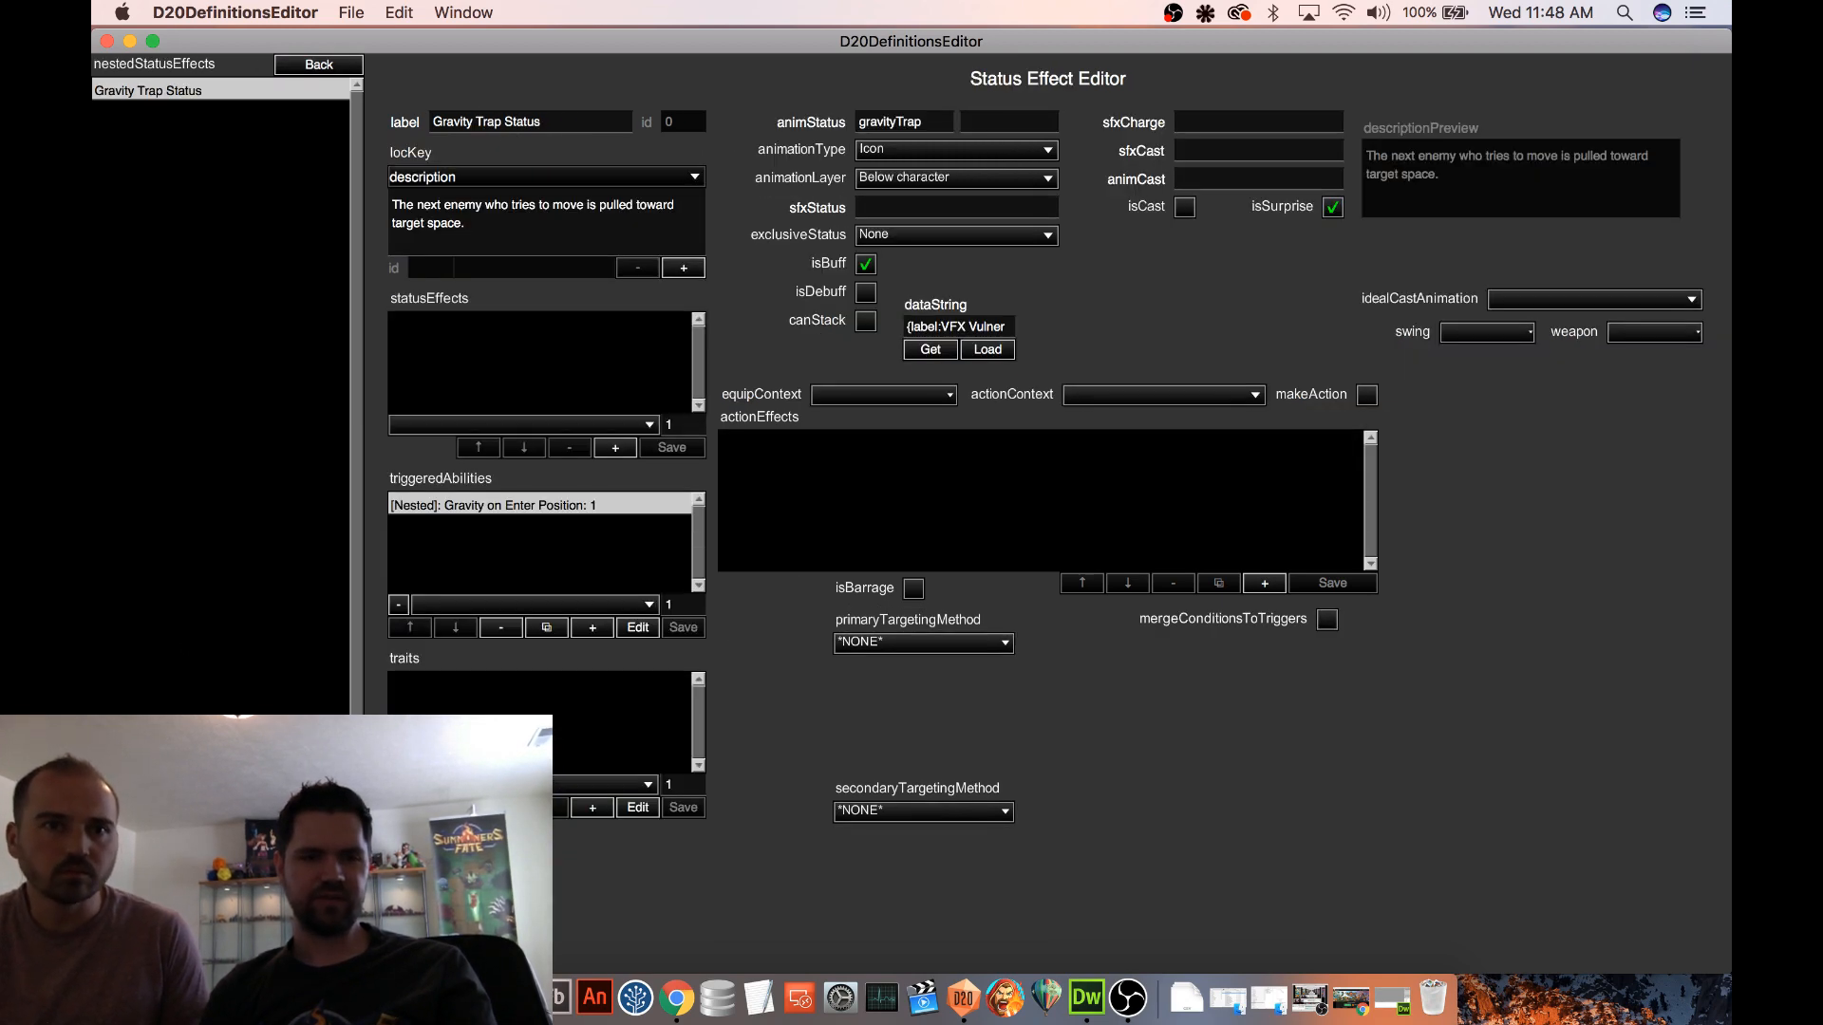
left_click(319, 65)
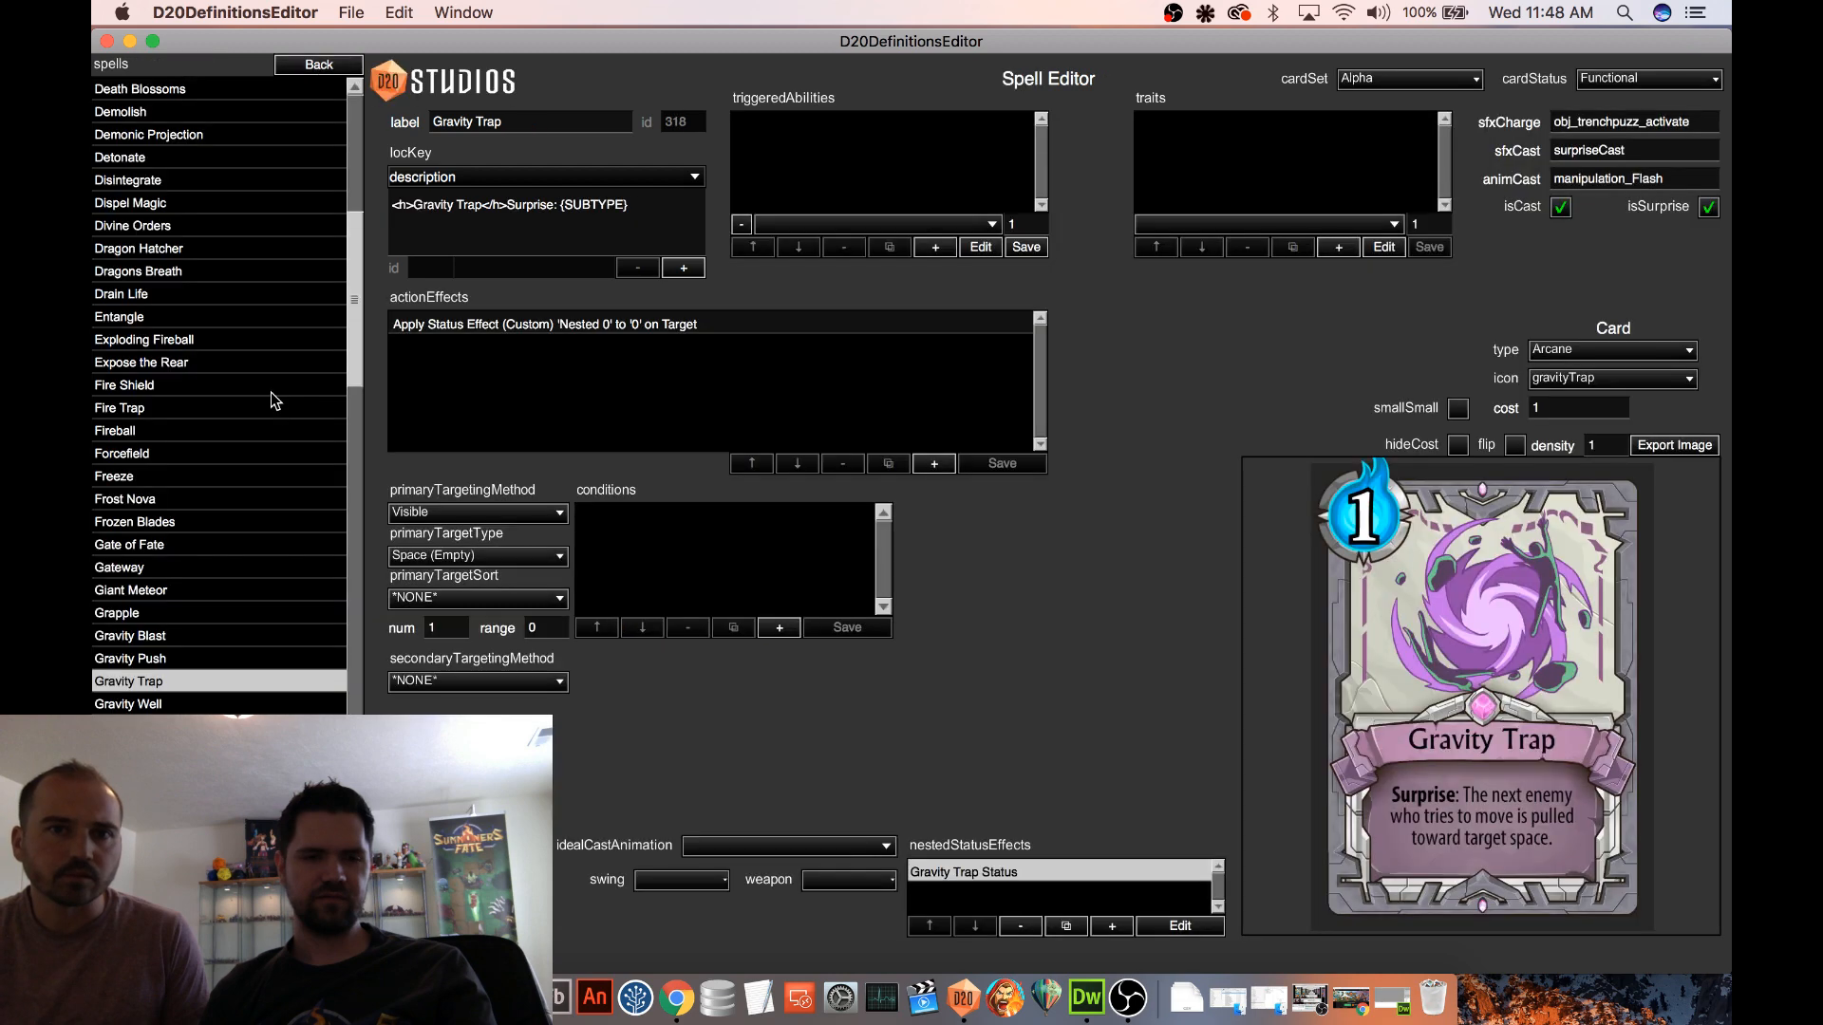
Open the Procedural 2 map and start a test game on it with the existing teams and deck
left_click(319, 955)
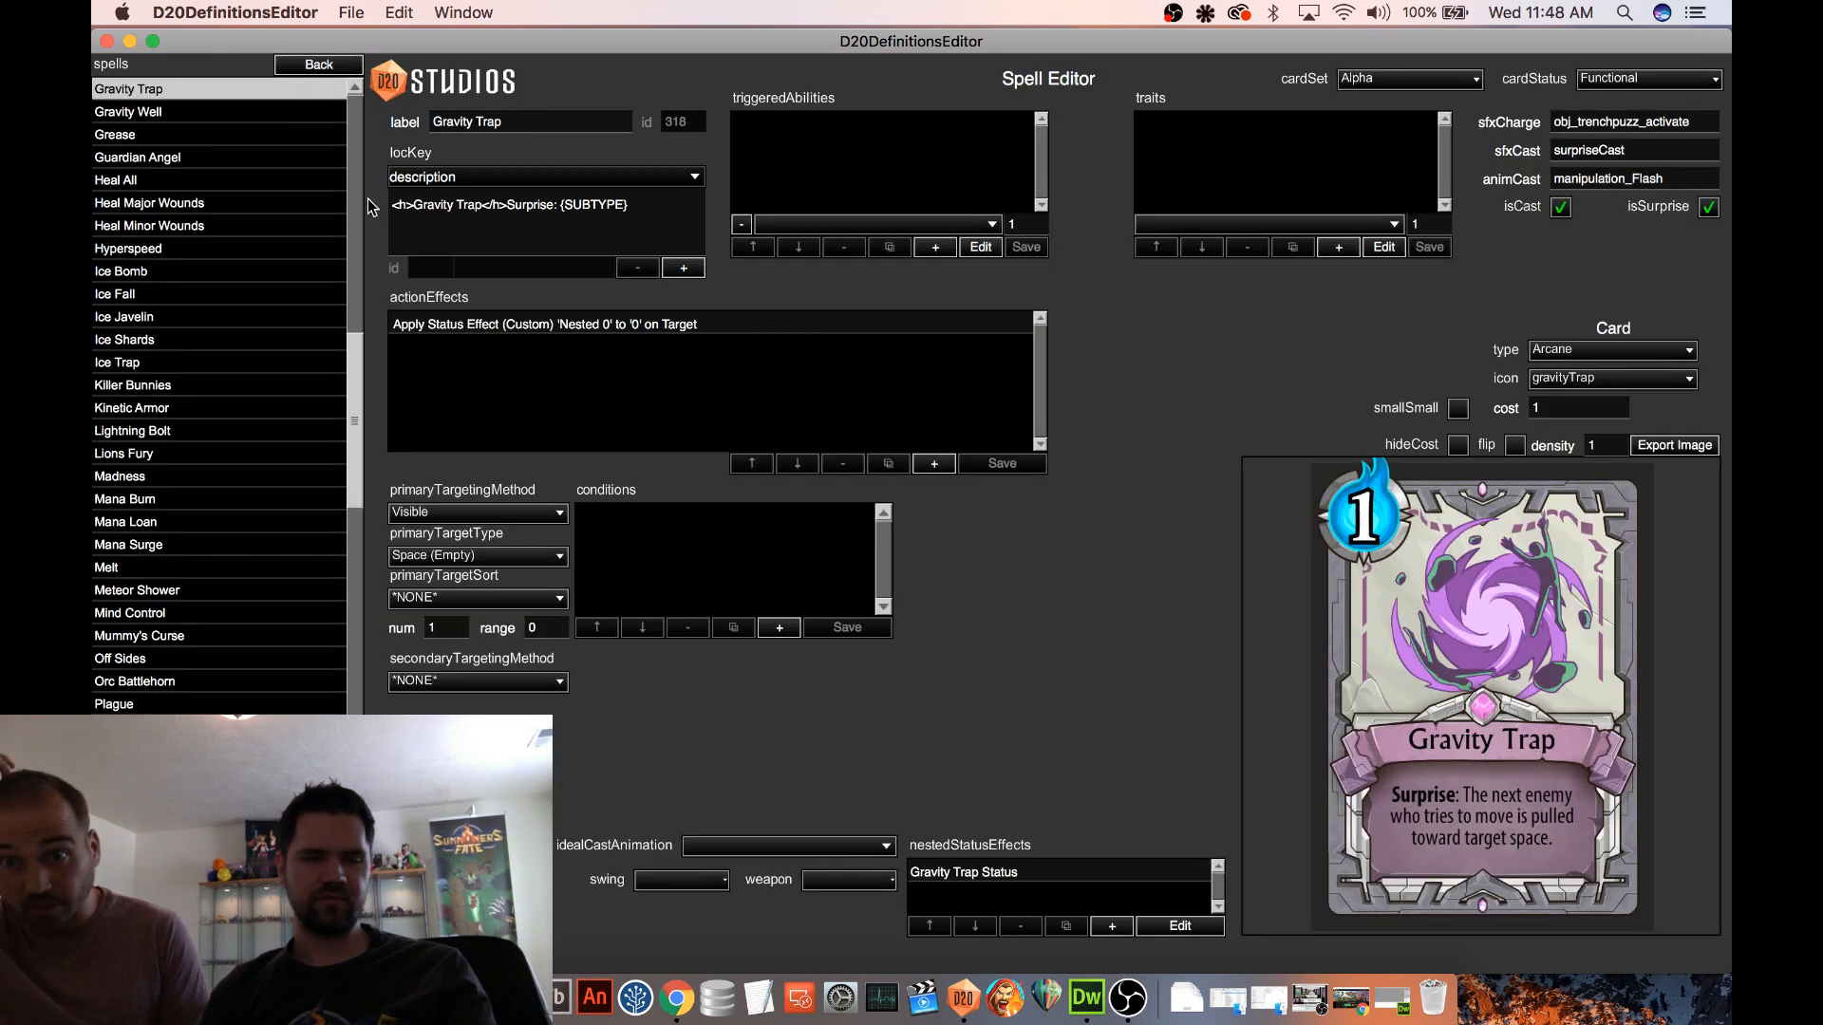
left_click(332, 65)
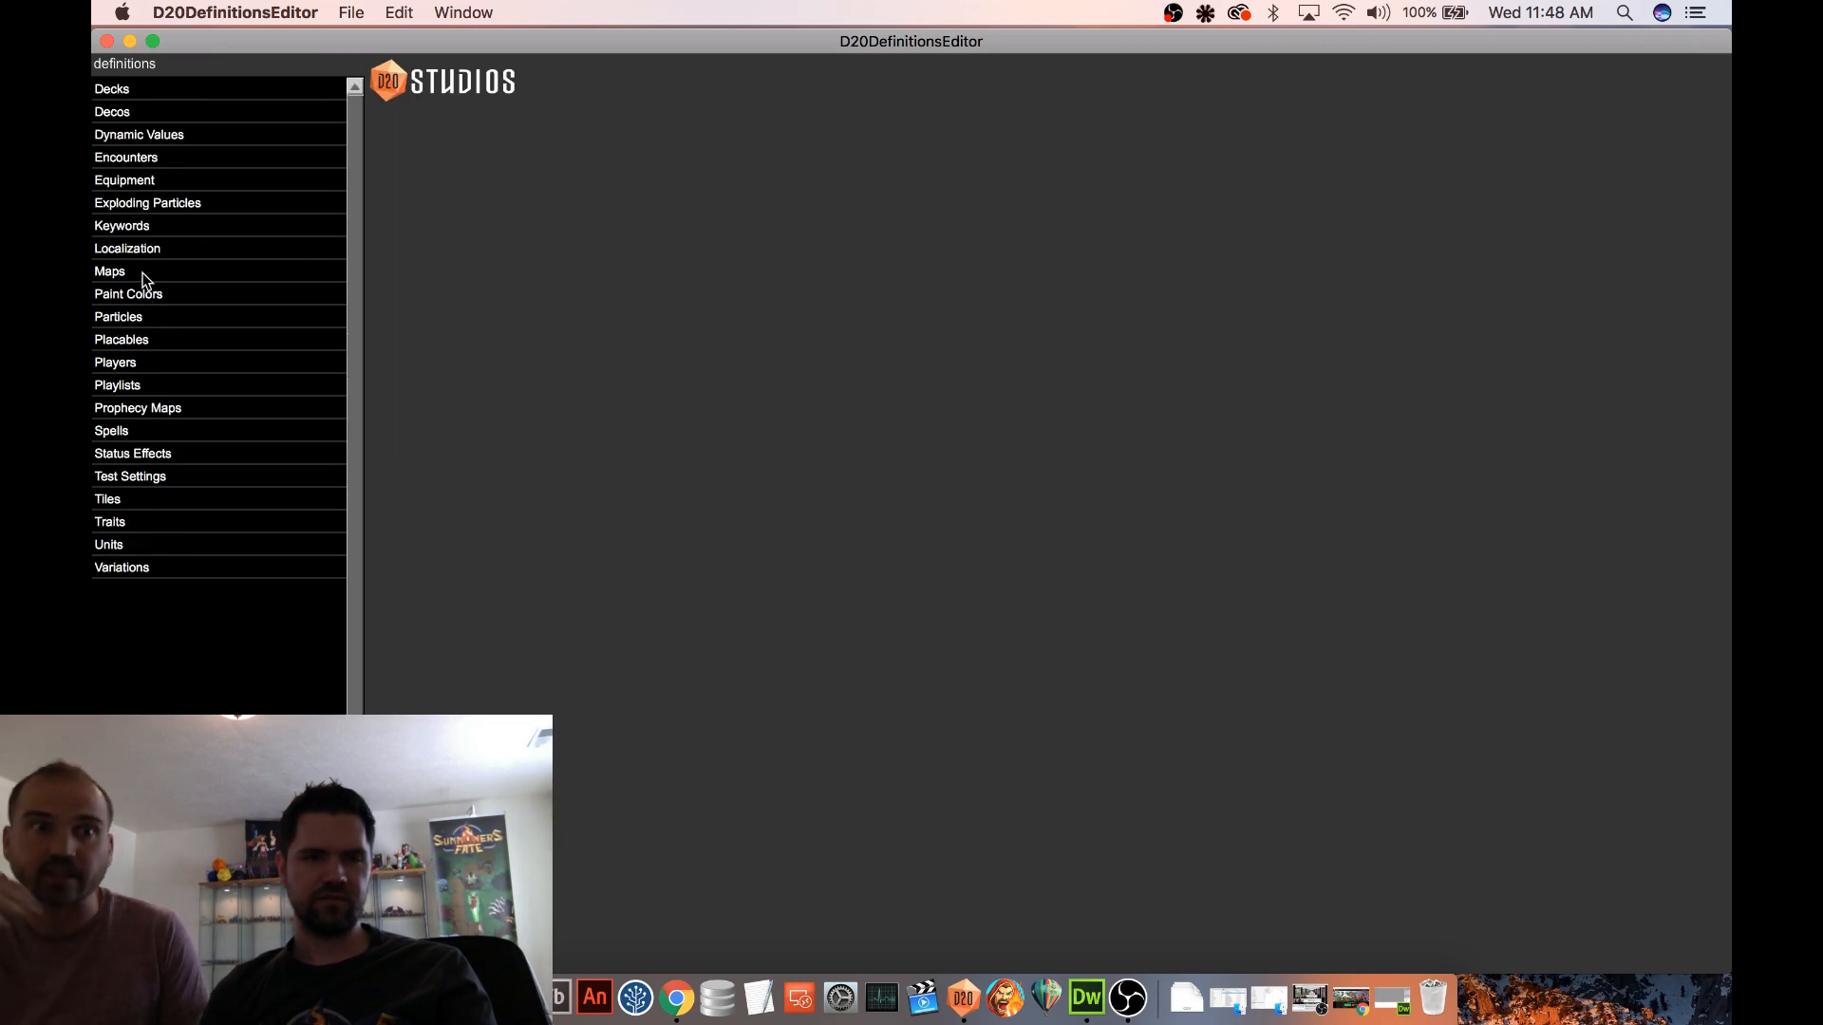
left_click(143, 274)
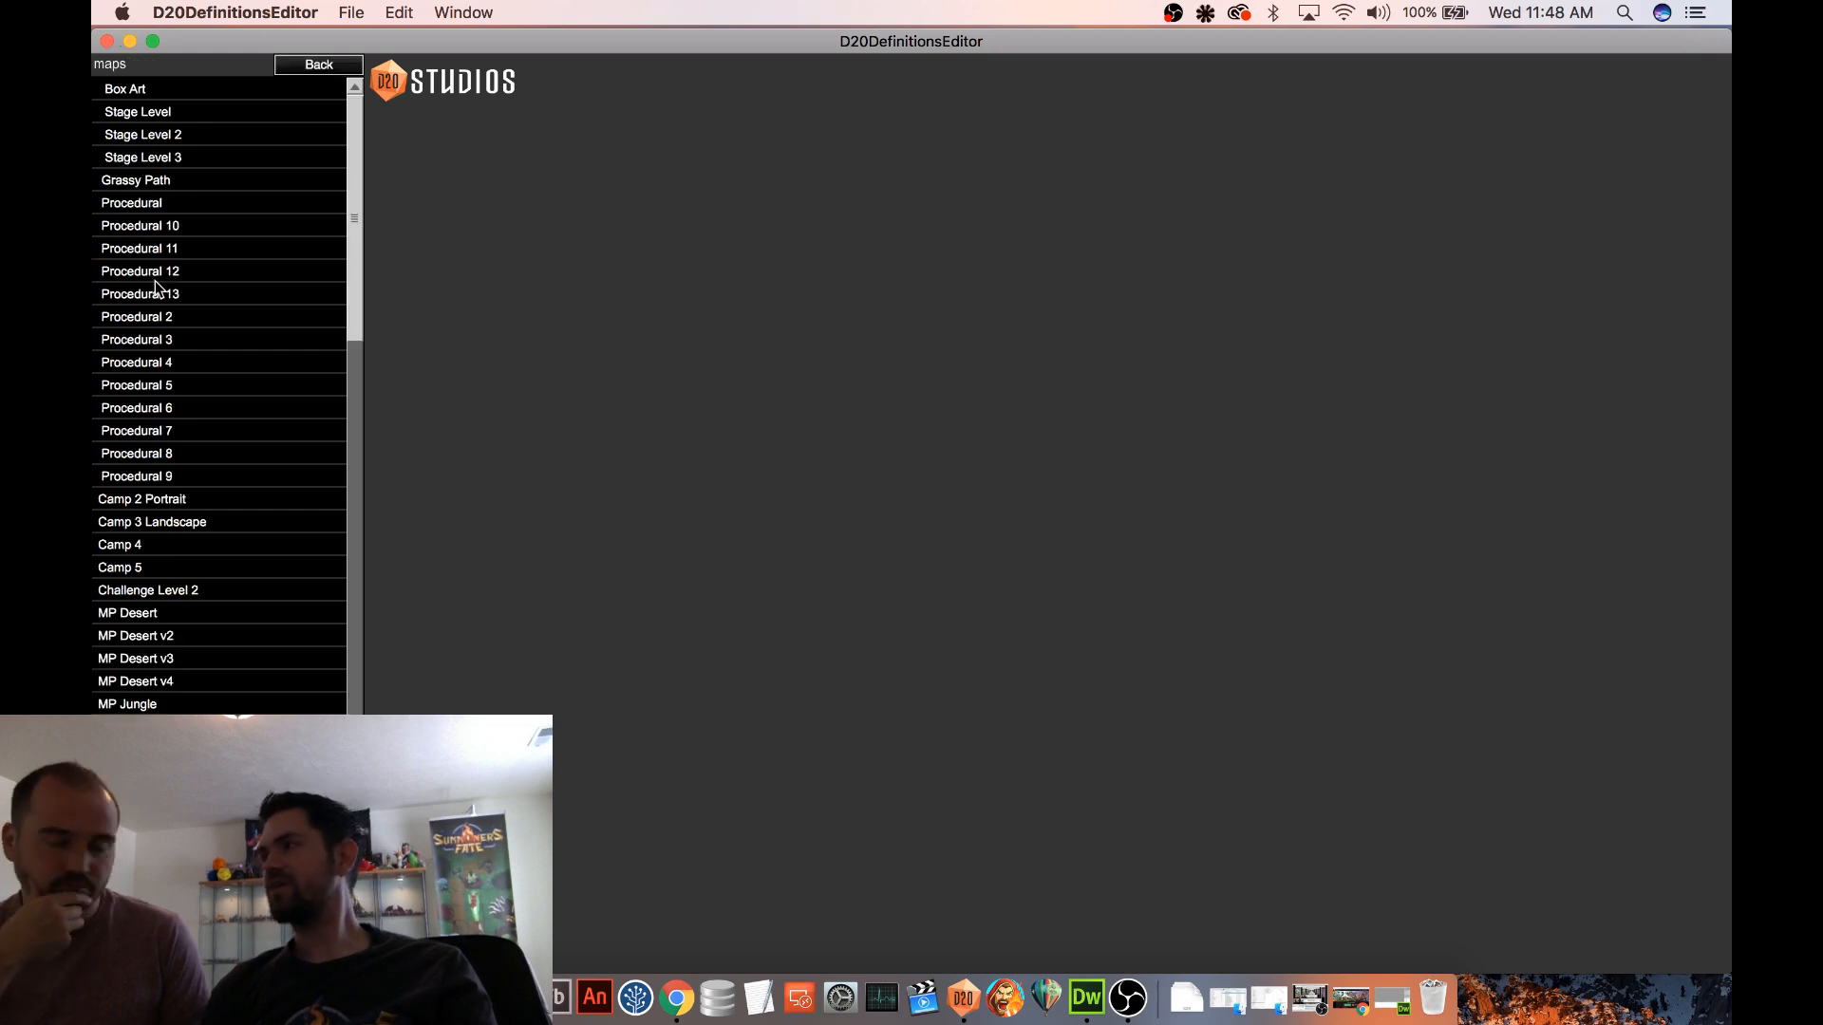
left_click(181, 316)
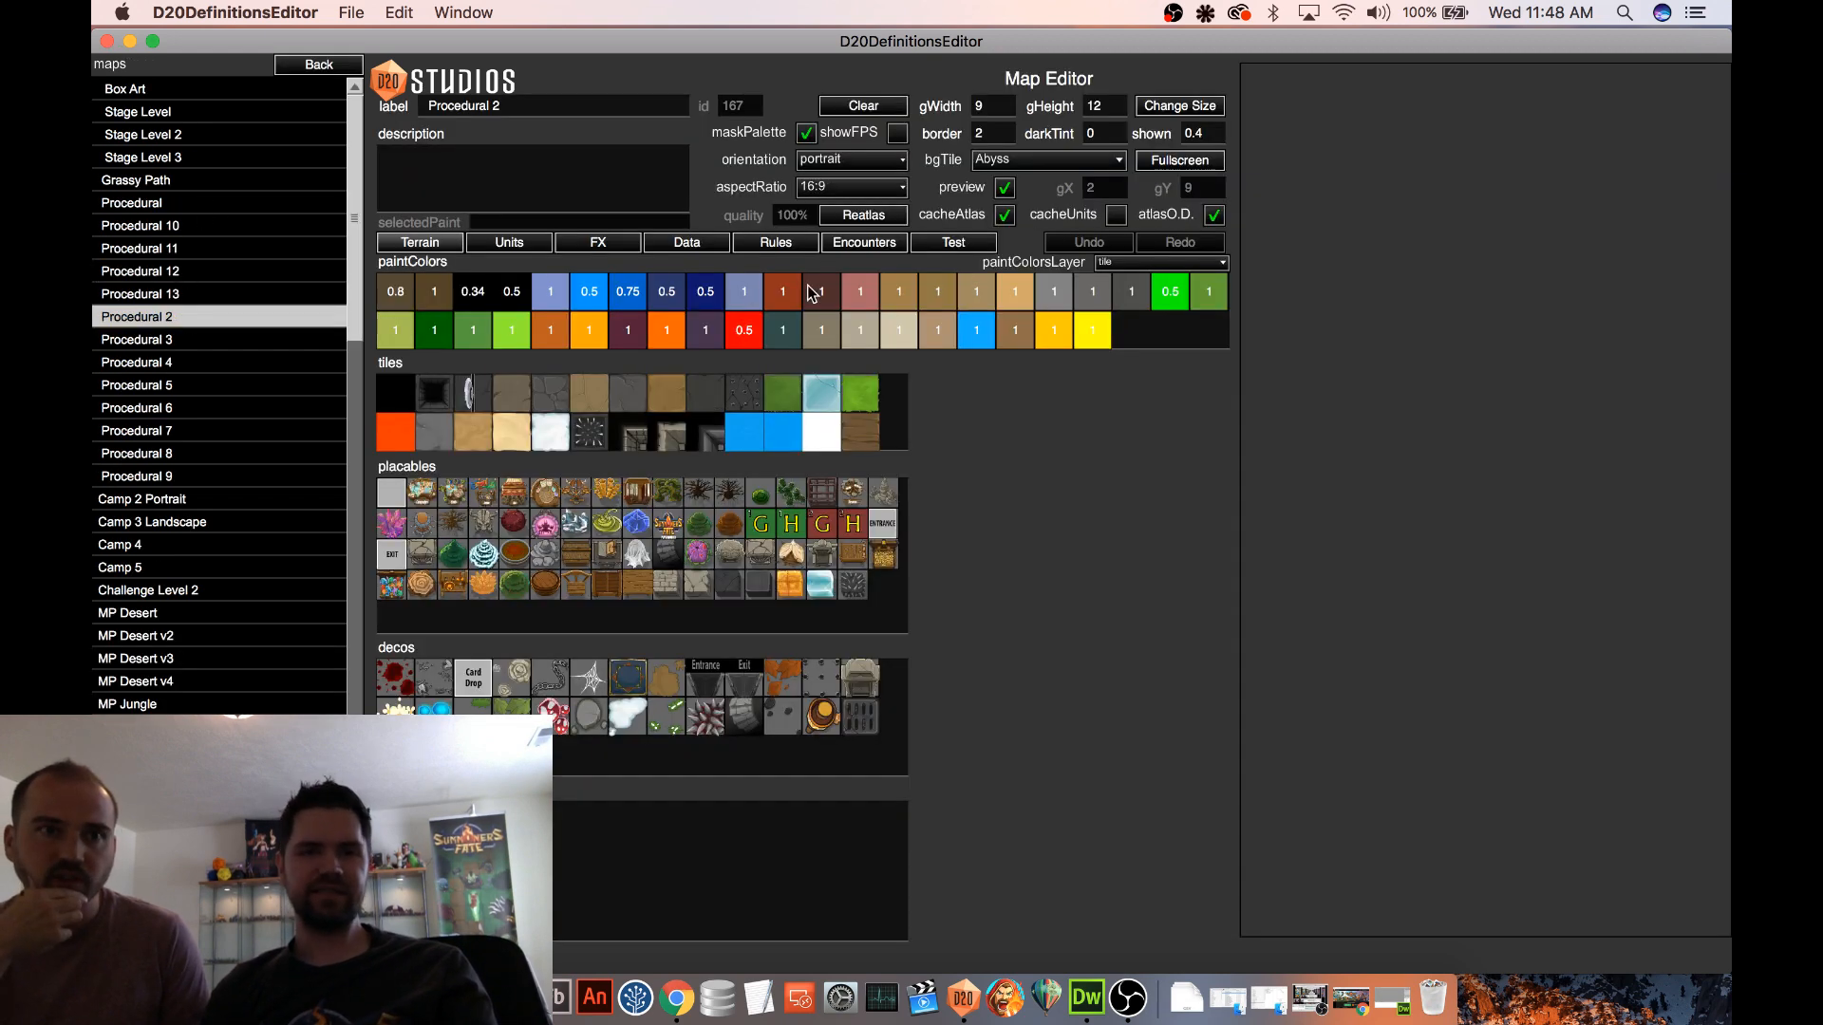
left_click(961, 245)
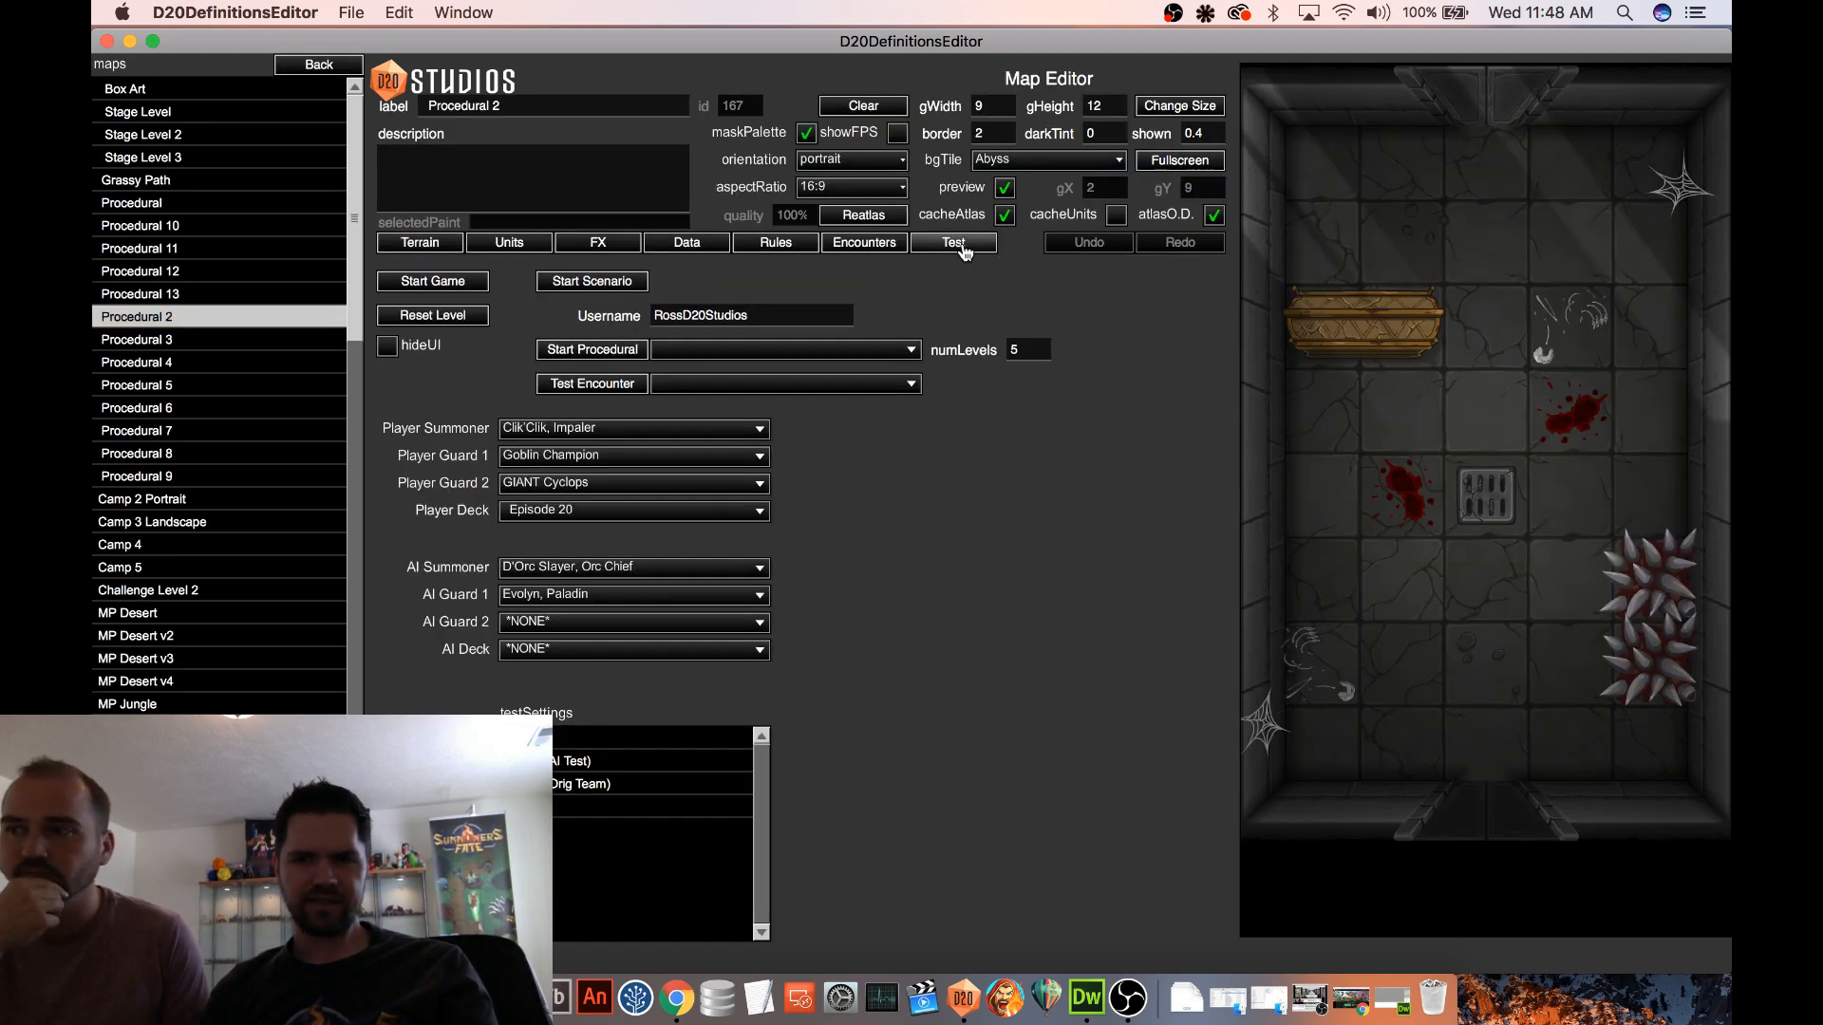
left_click(463, 277)
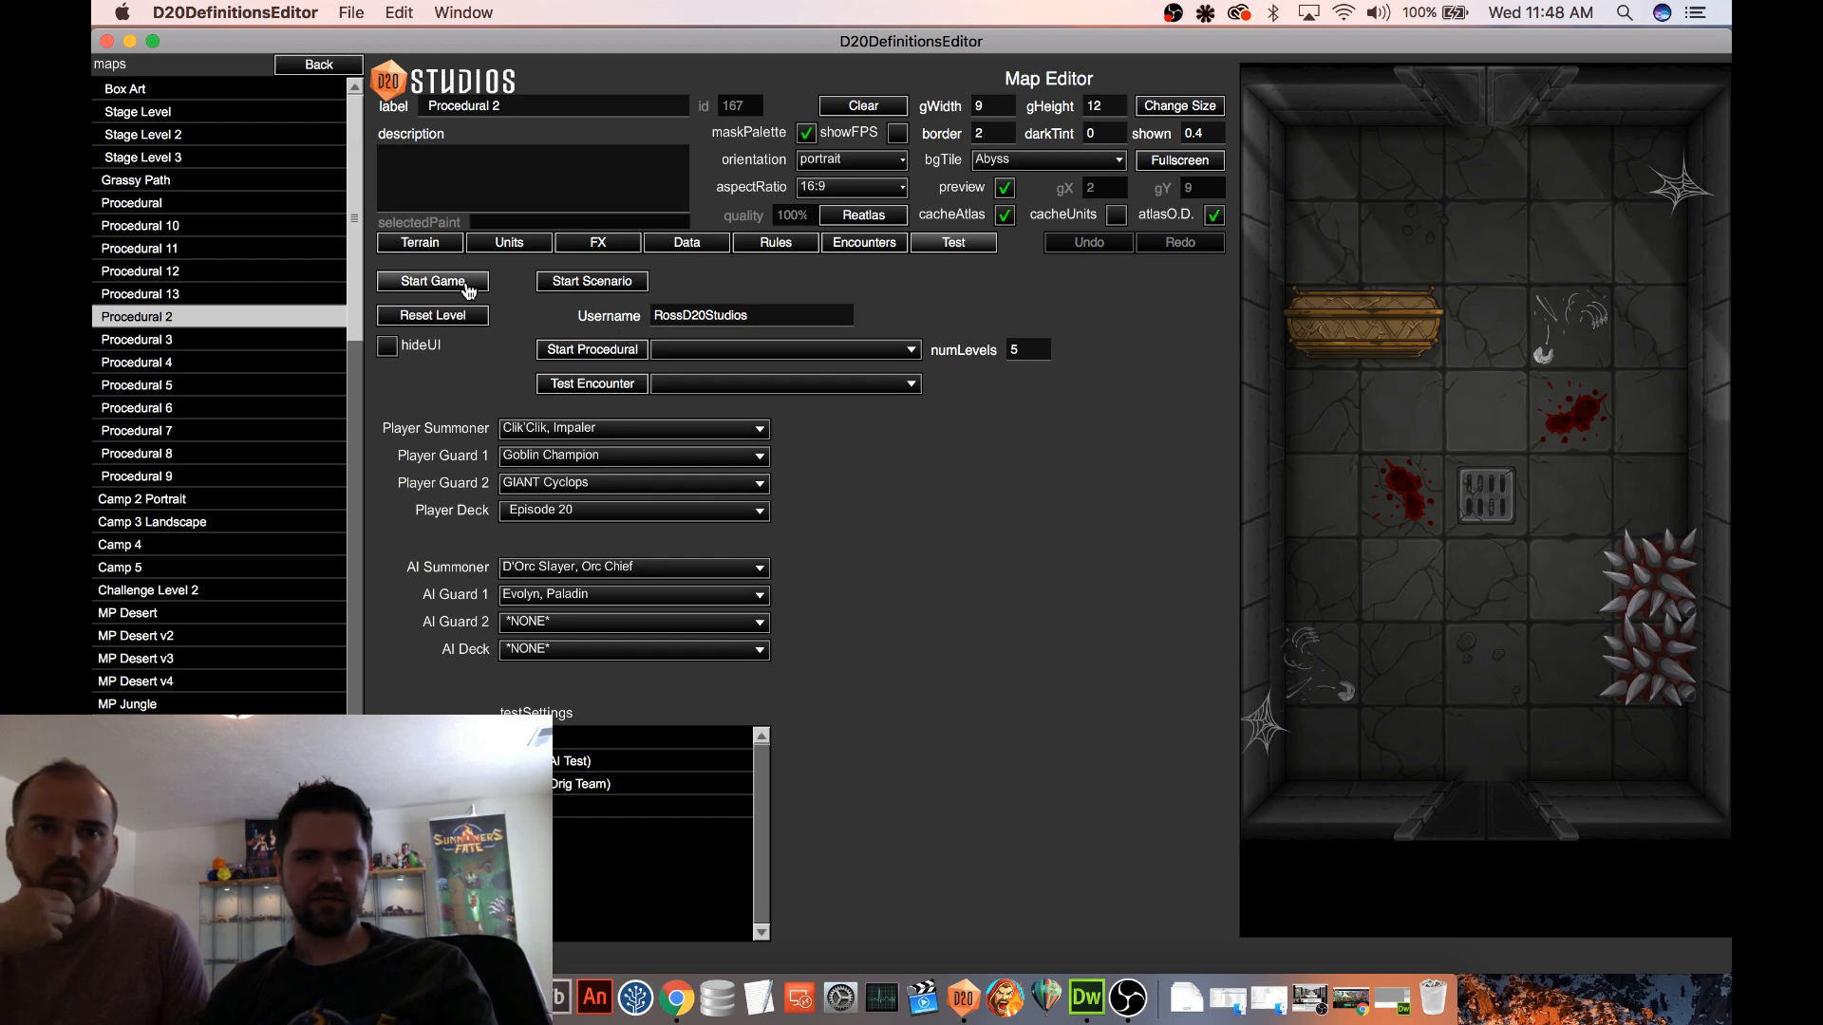
Paint two adjacent spiked blocks directly below the Orc Chief, and return to the map's test settings
left_click(419, 242)
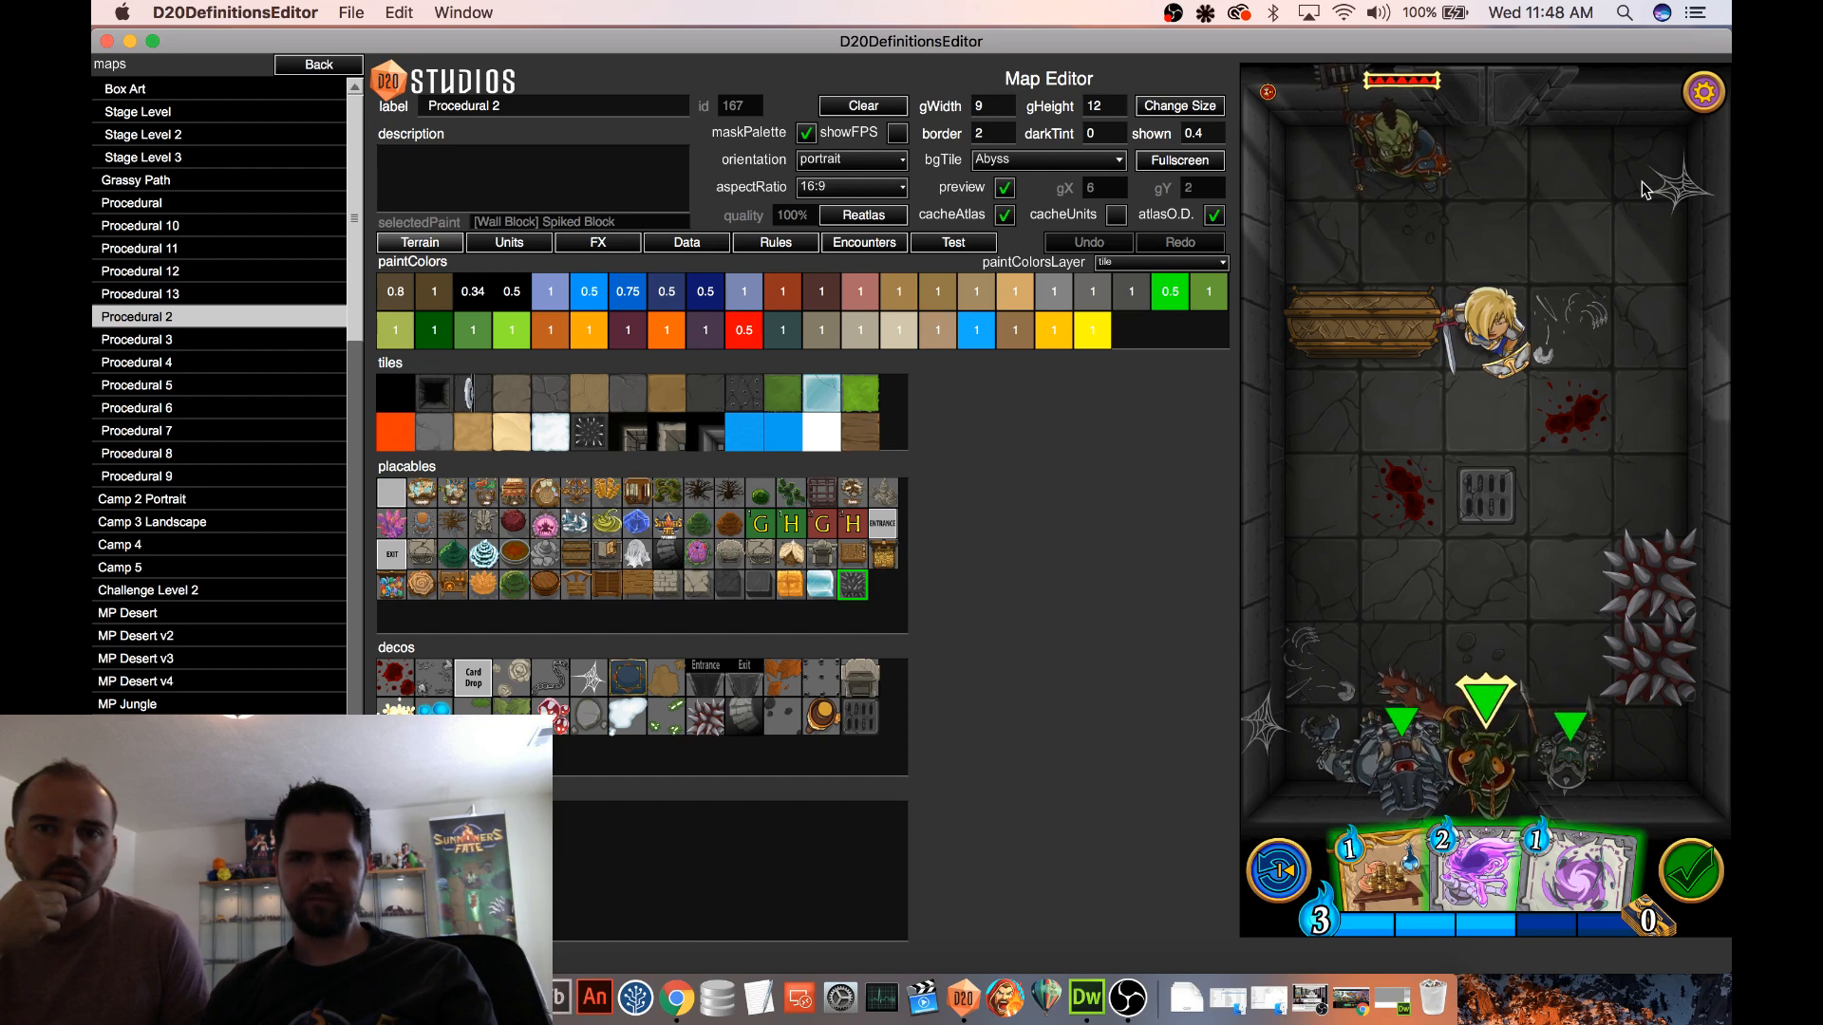
left_click(1454, 236)
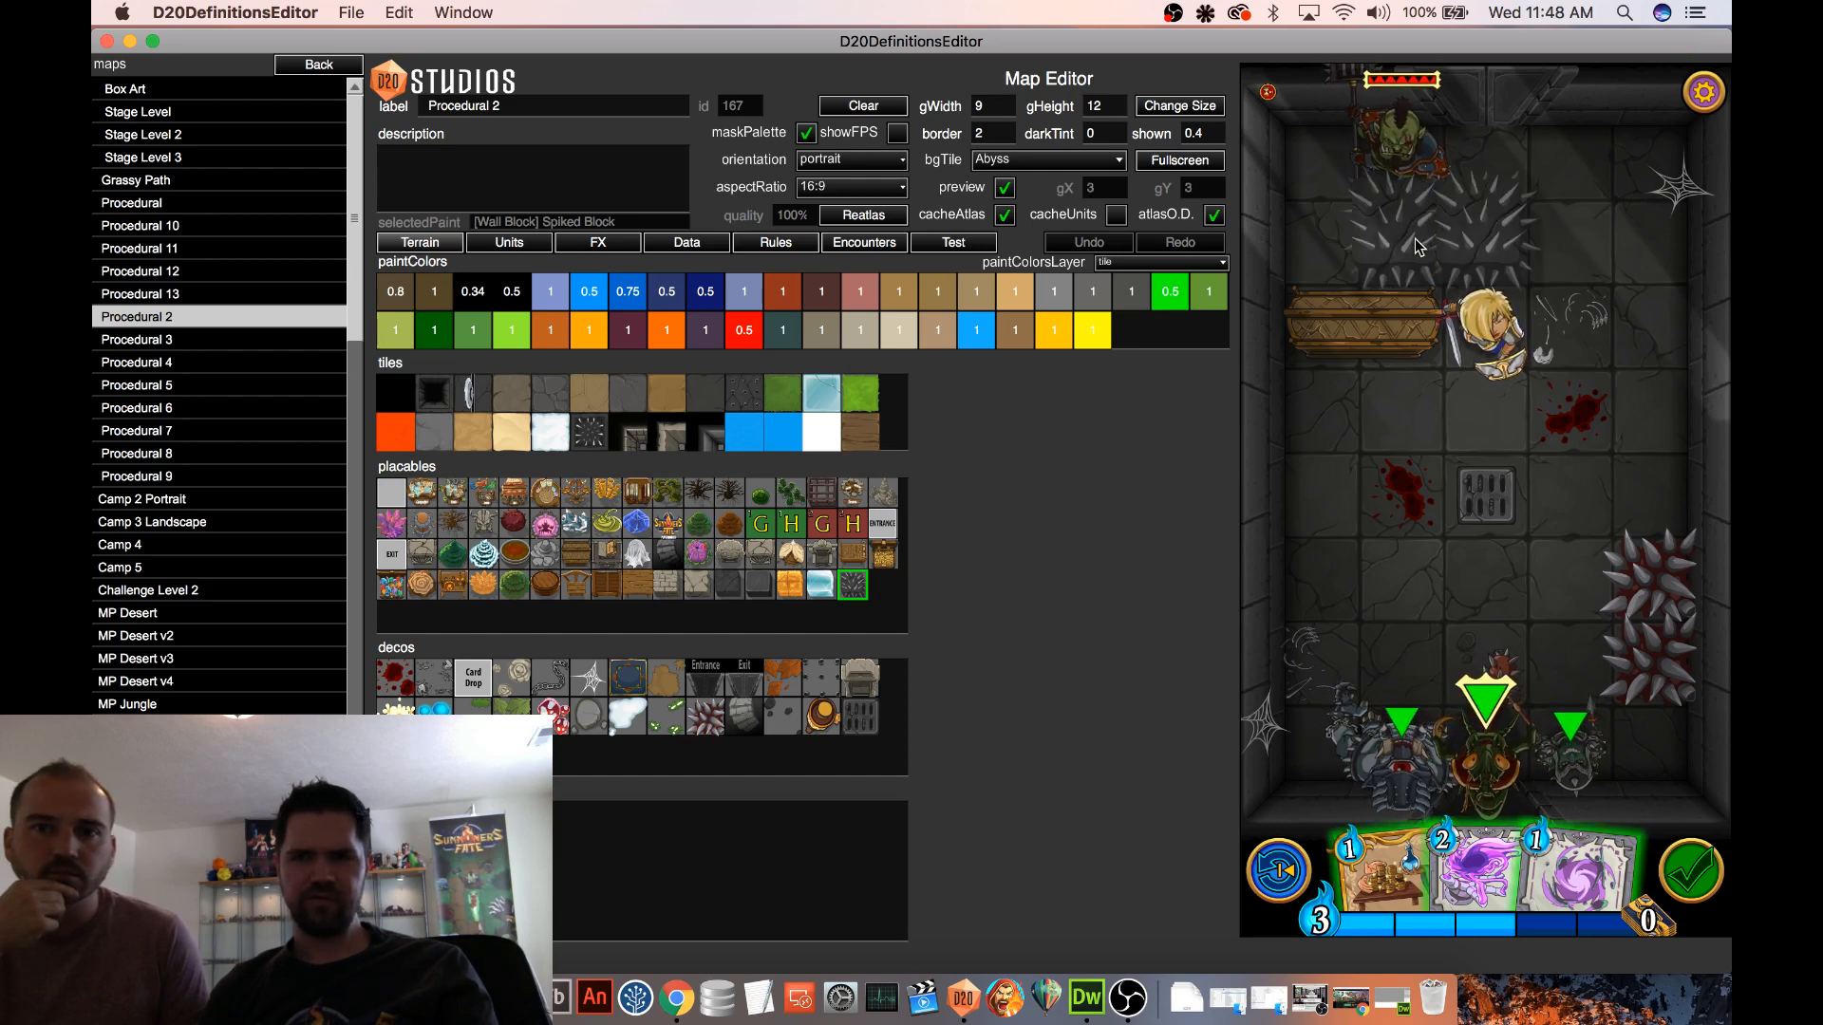
left_click(865, 243)
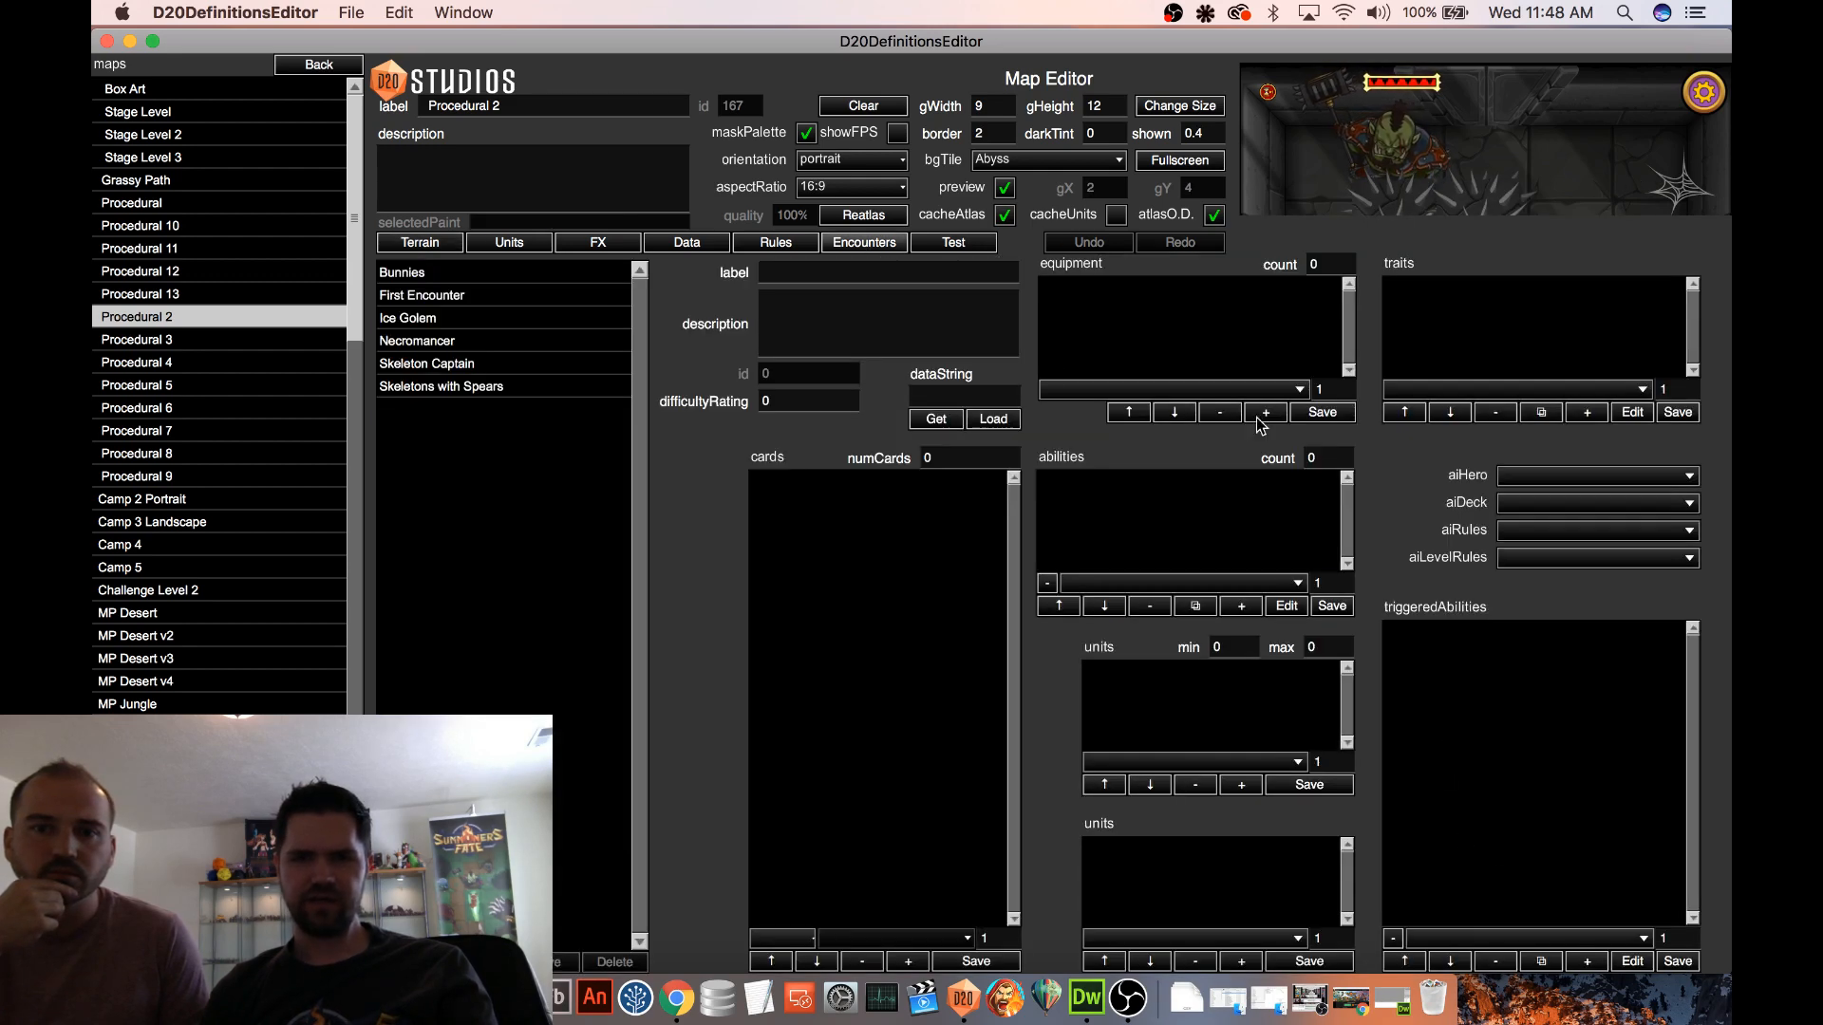
left_click(973, 247)
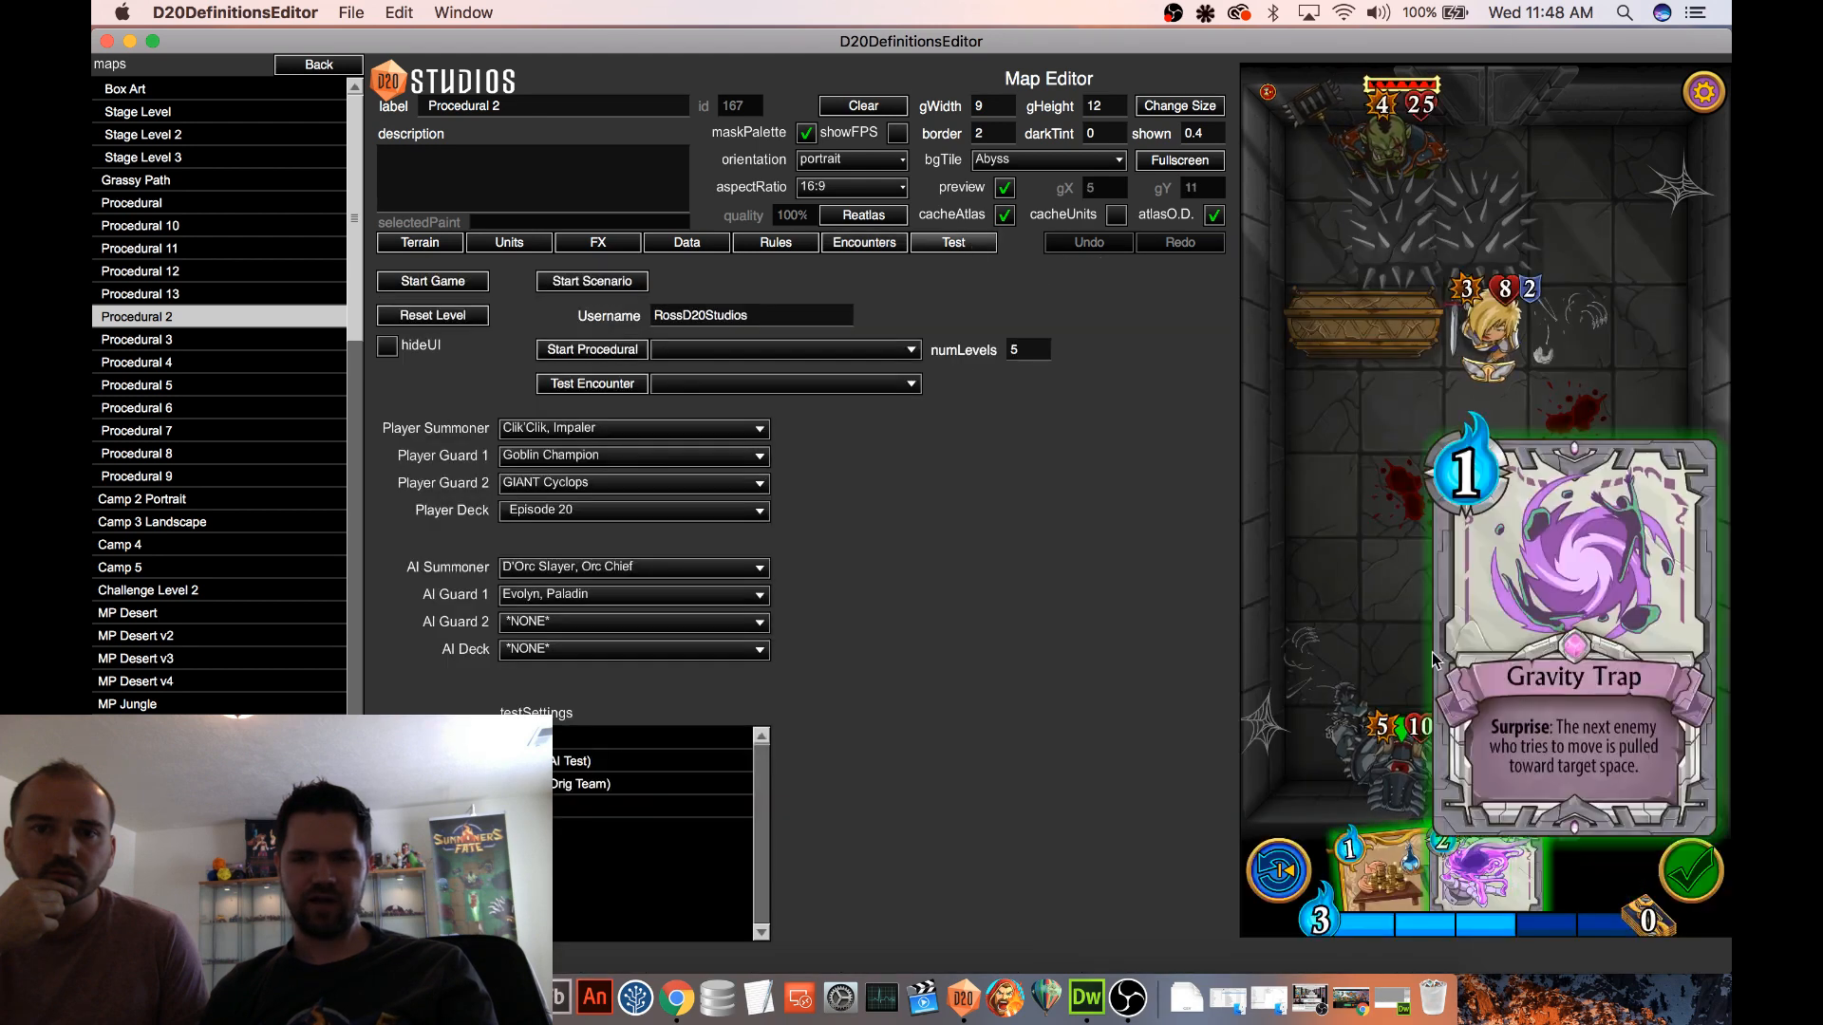
Play Gravity Trap on an open floor tile, then test it by moving the Orc Chief one tile sideways and undo that move
left_click_drag(1403, 557, 1402, 561)
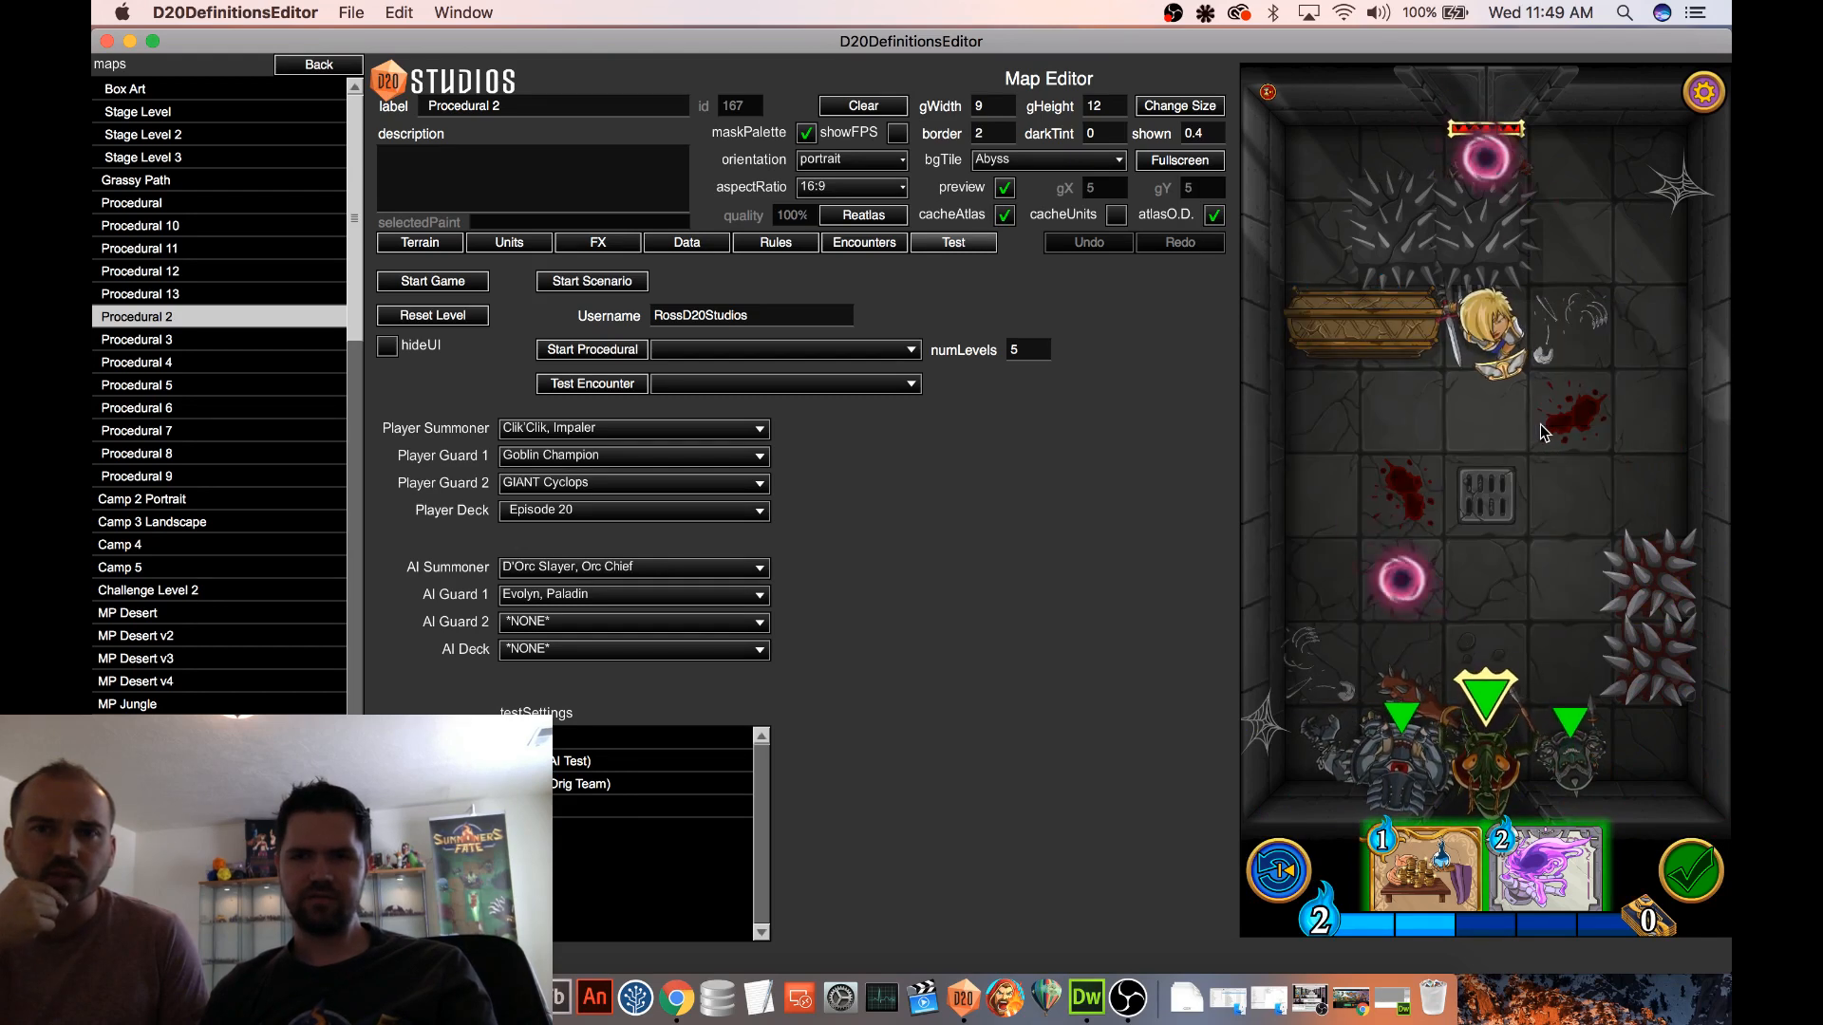
left_click(1279, 870)
left_click(1681, 305)
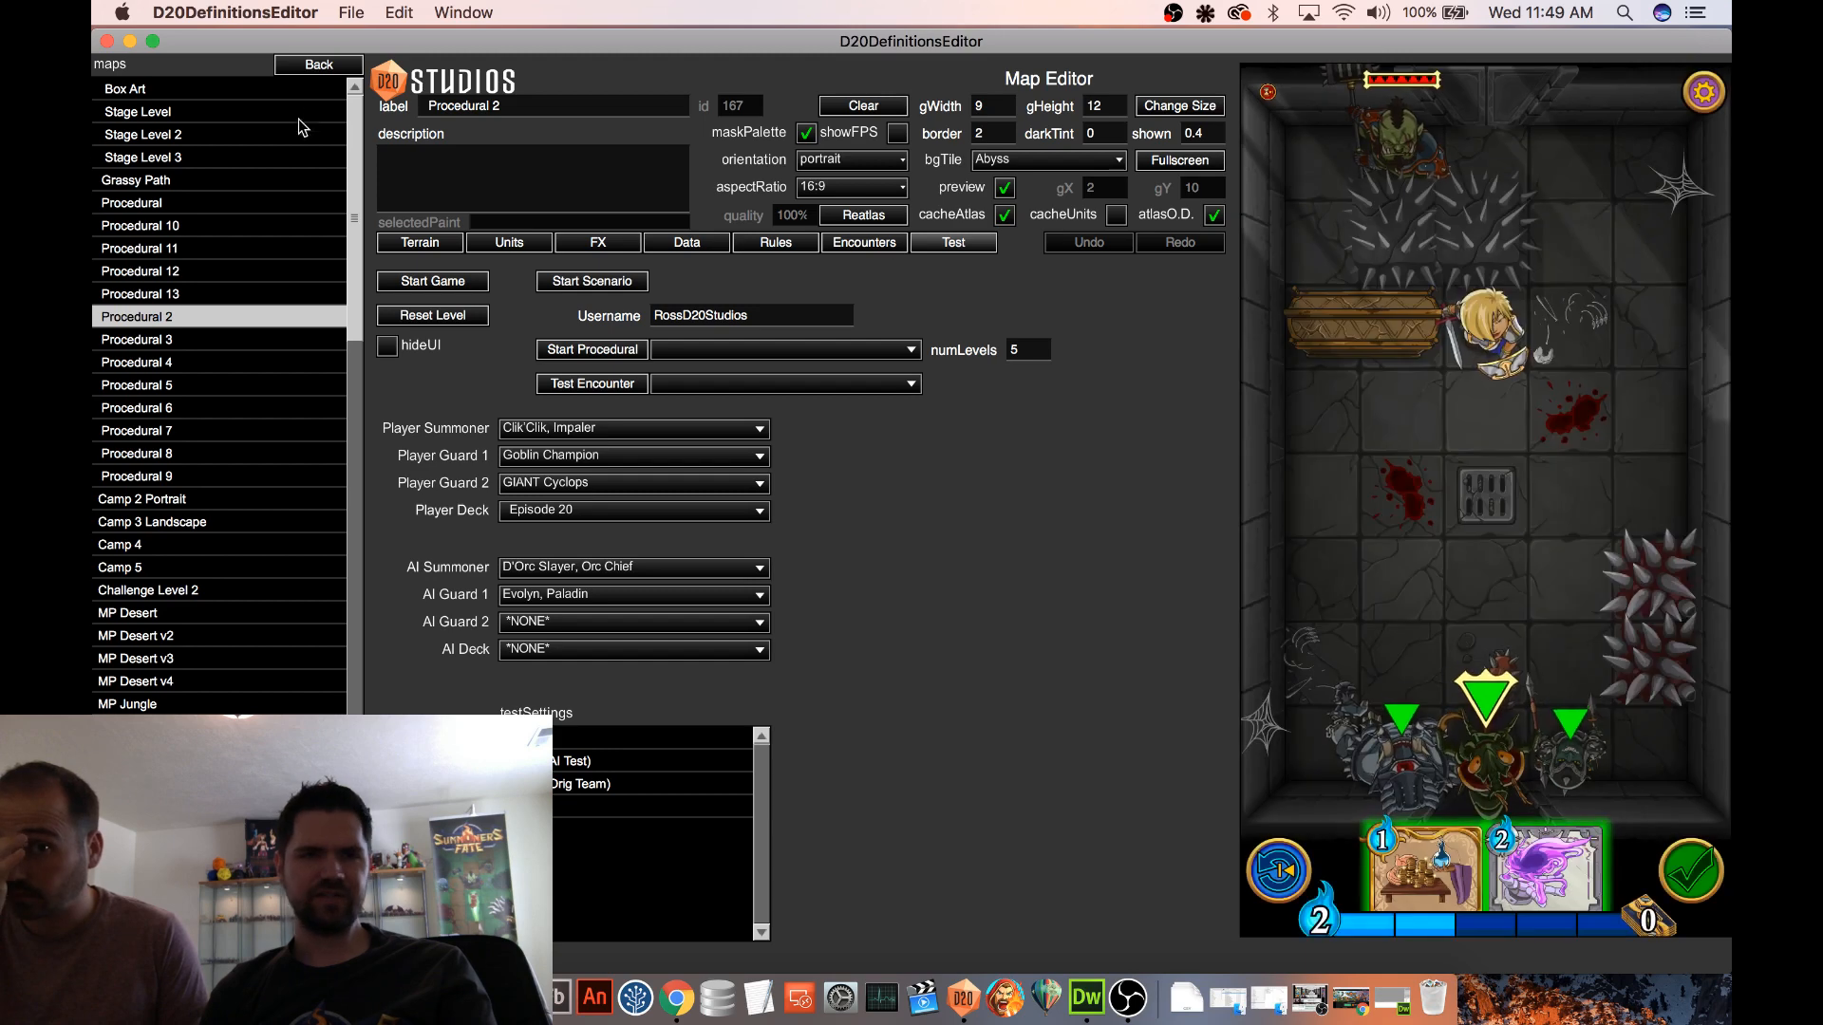
Leave the map test and open the Gravity Trap spell for editing
left_click(313, 66)
left_click(133, 433)
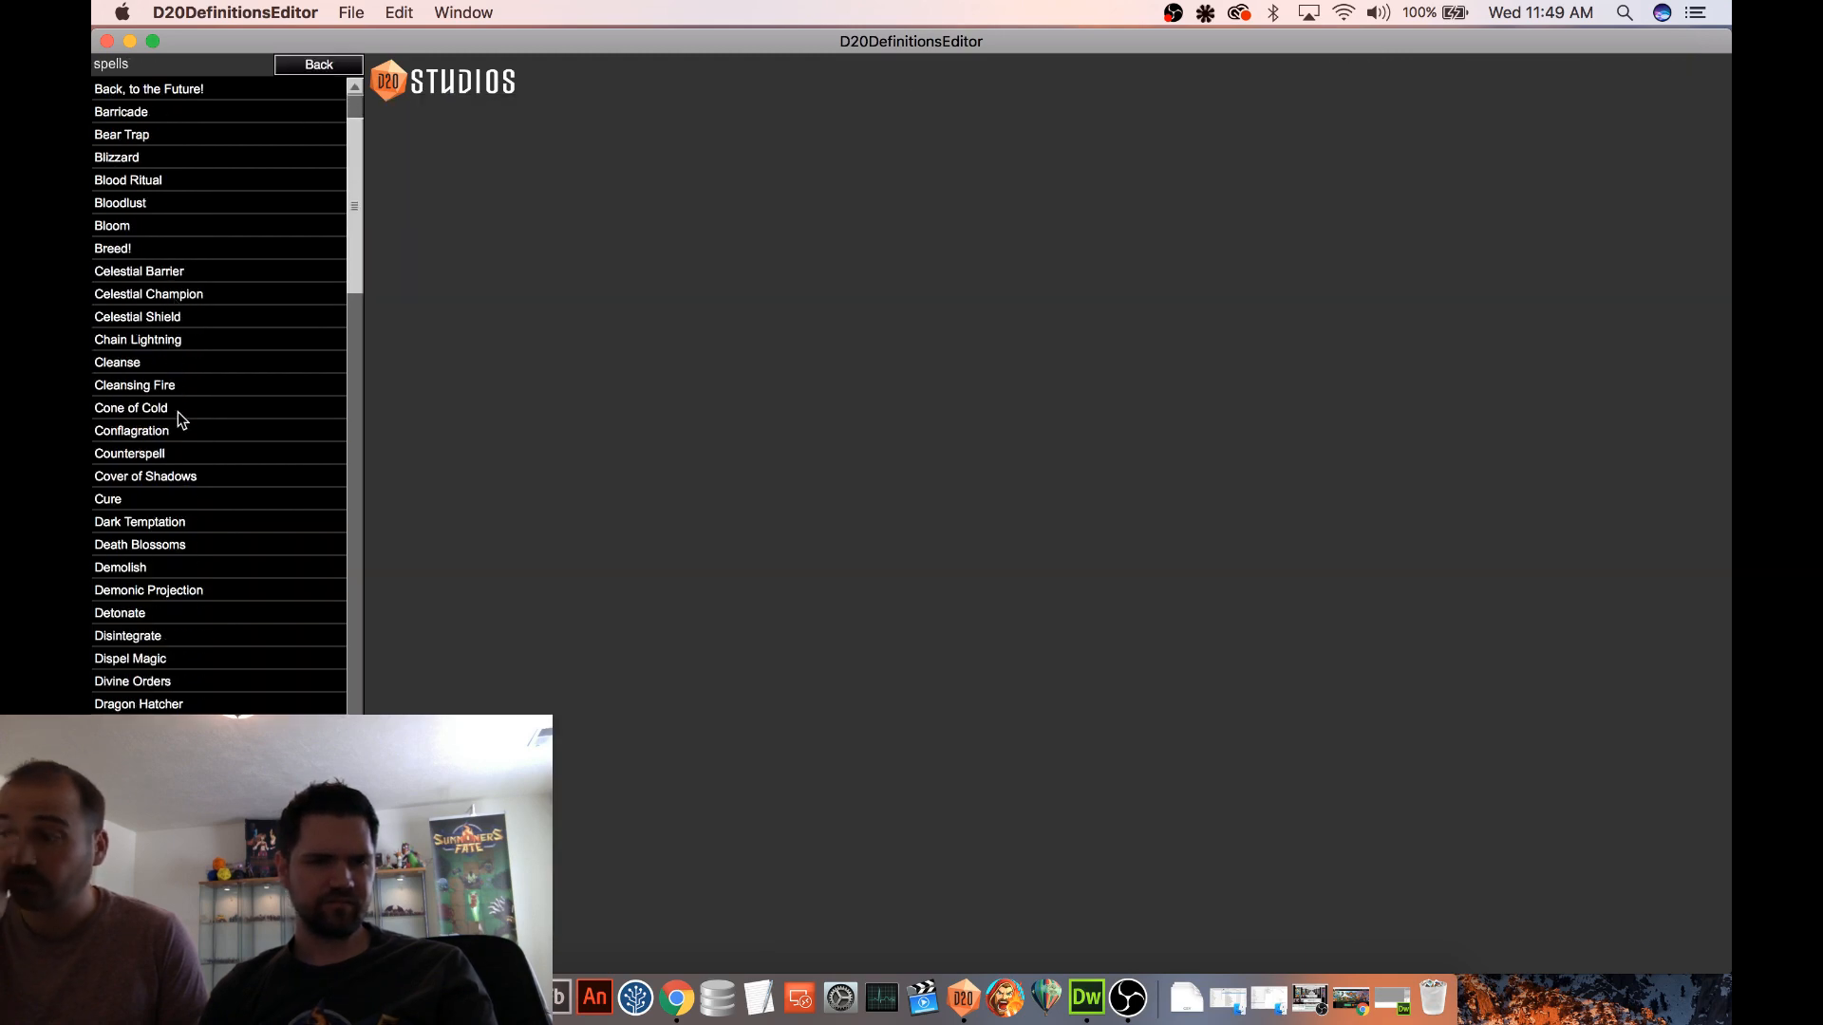
scroll(181, 417, "down", 5)
scroll(220, 396, "down", 2)
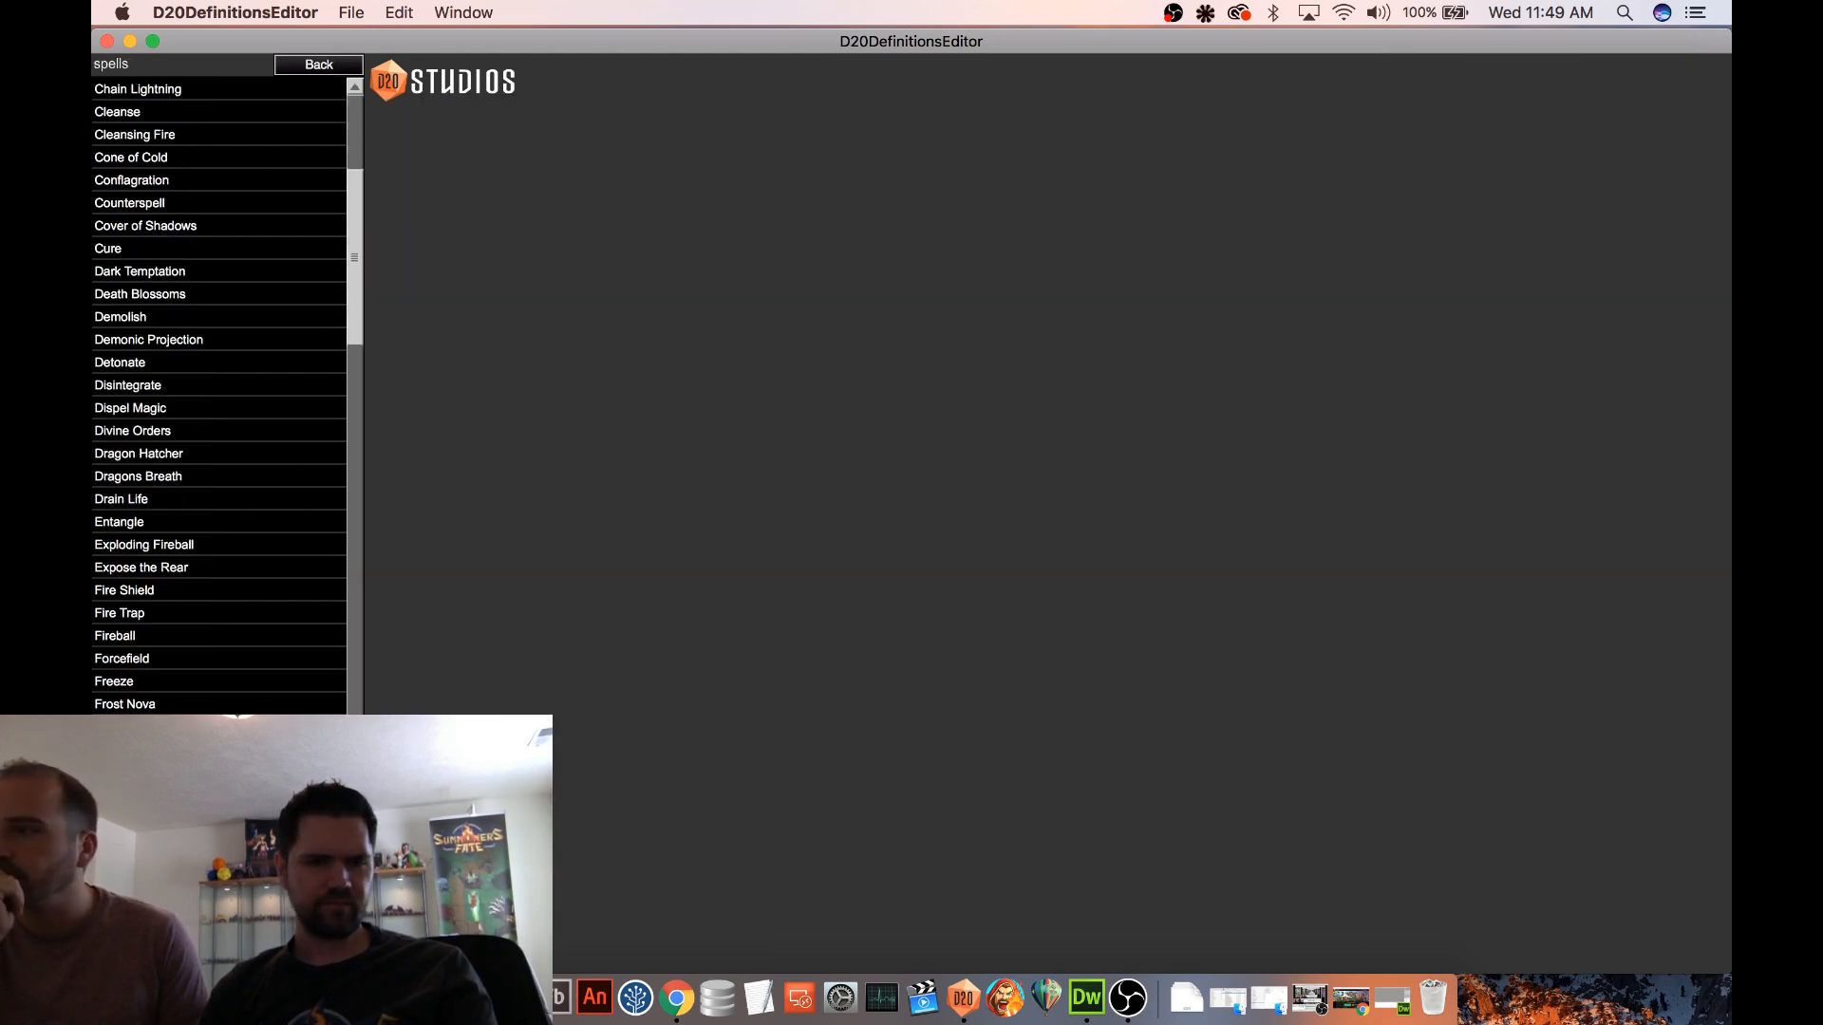
left_click(181, 750)
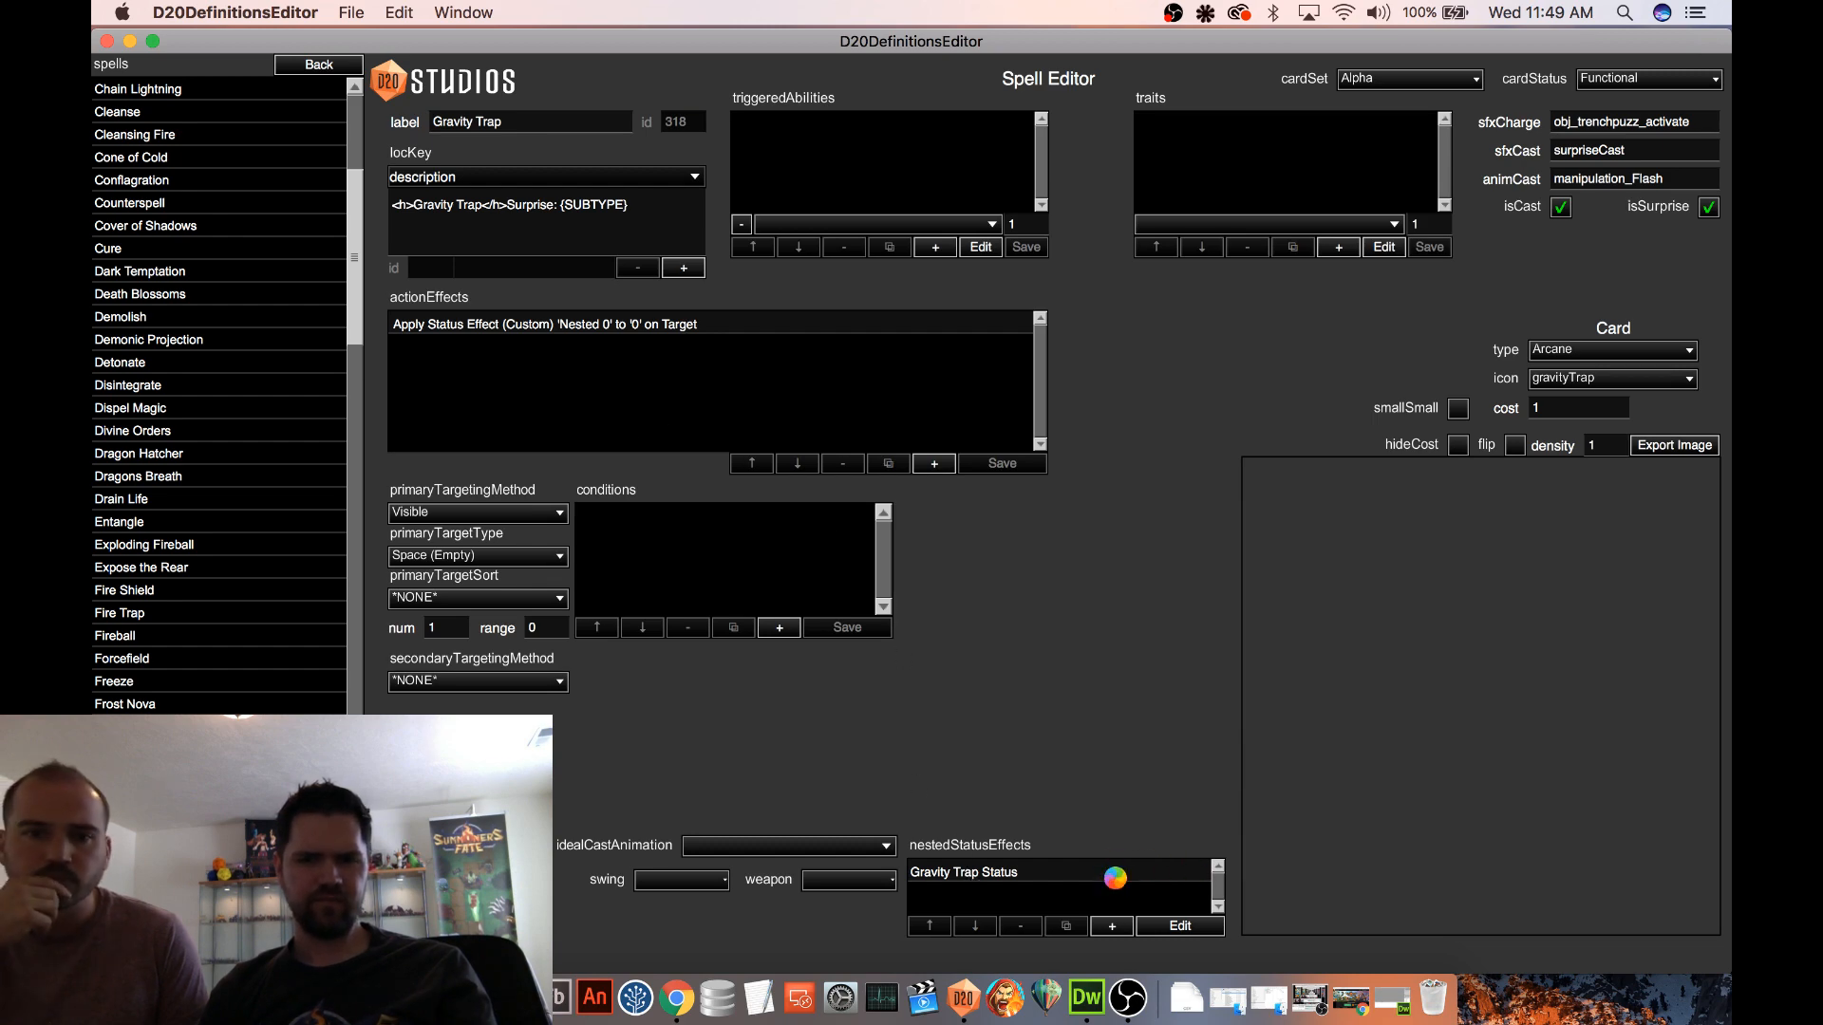
Enable executeOnTrigger on the Gravity on Enter Position ability nested in Gravity Trap Status, and return to the spell
left_click(1115, 877)
left_click(1186, 925)
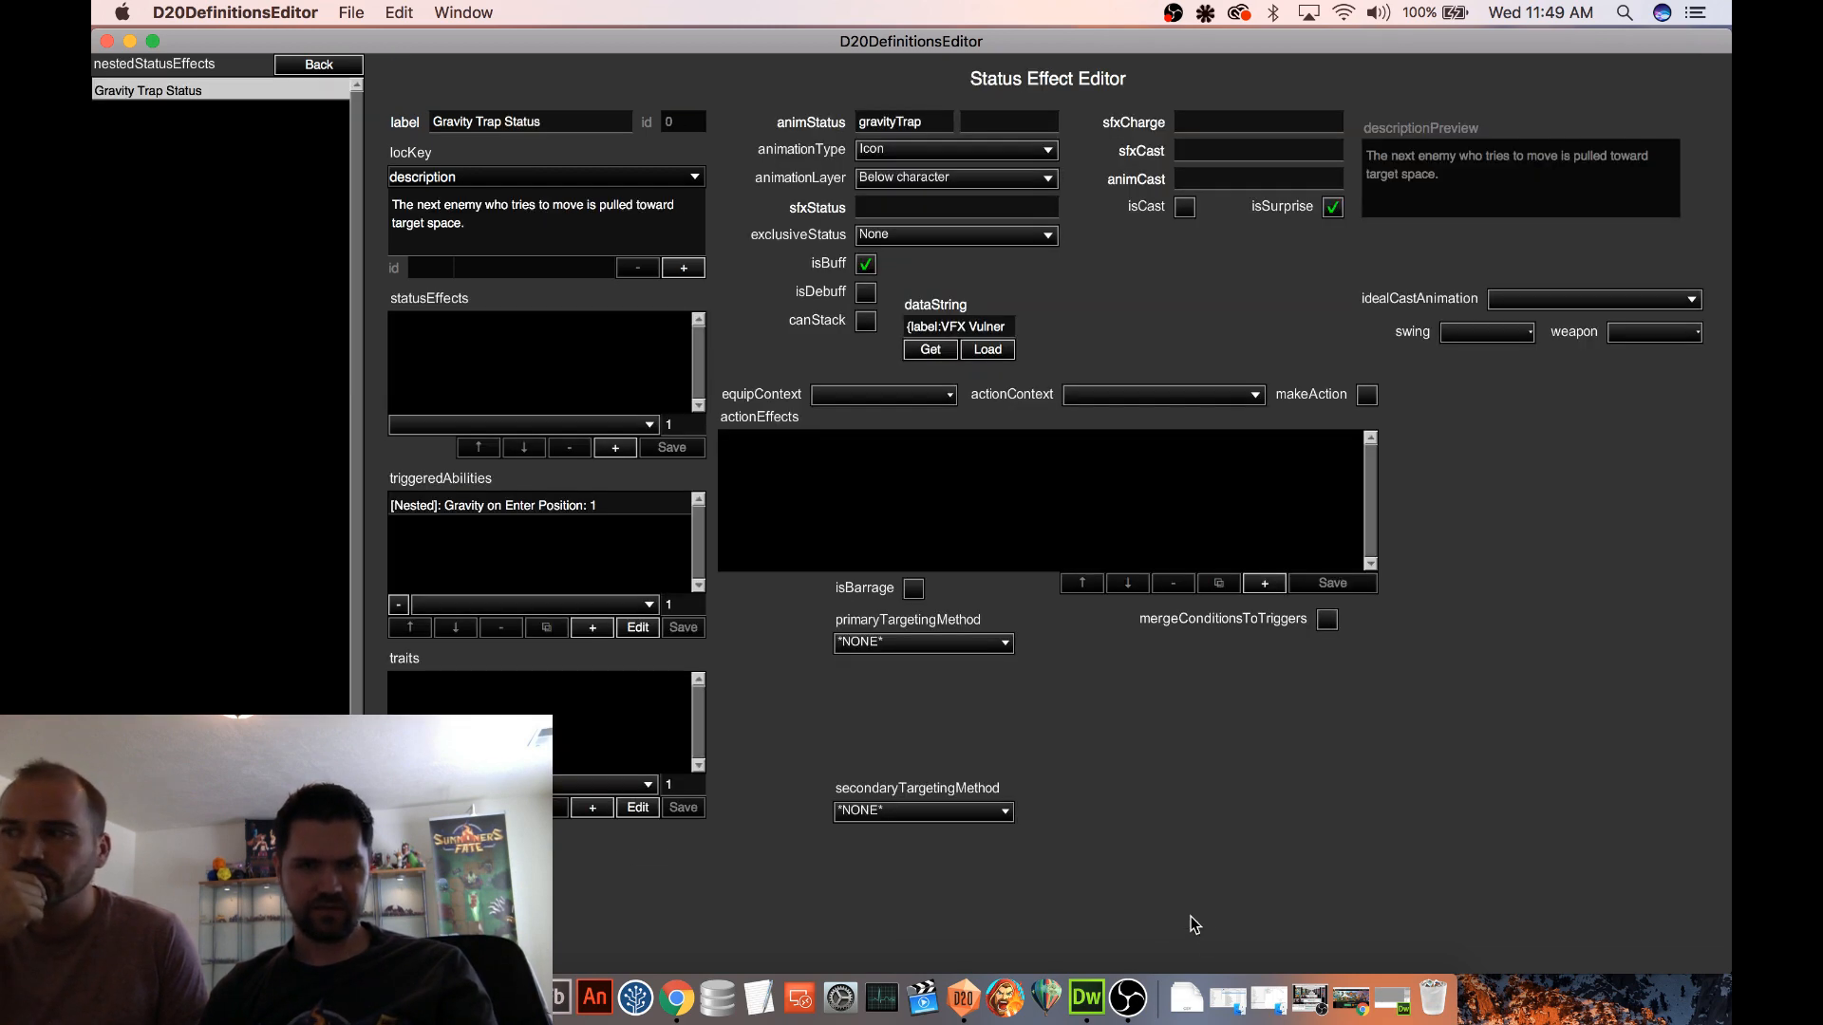
left_click(598, 508)
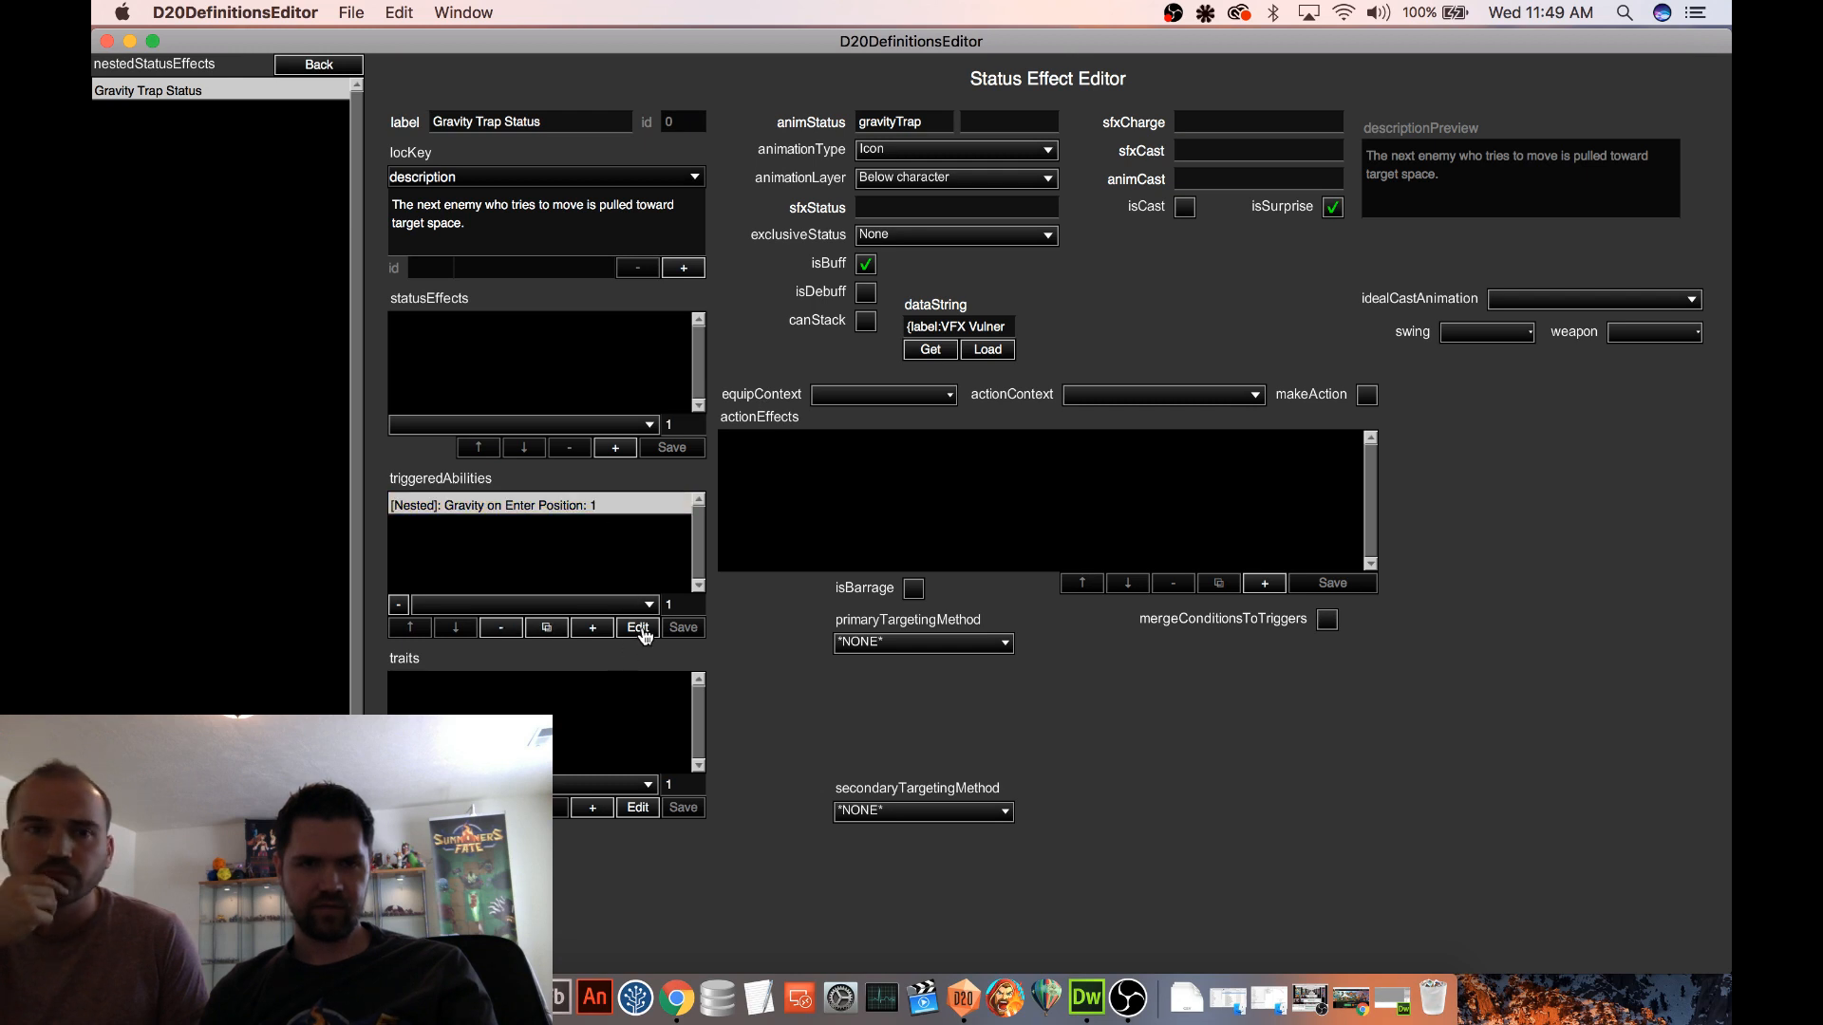
left_click(638, 628)
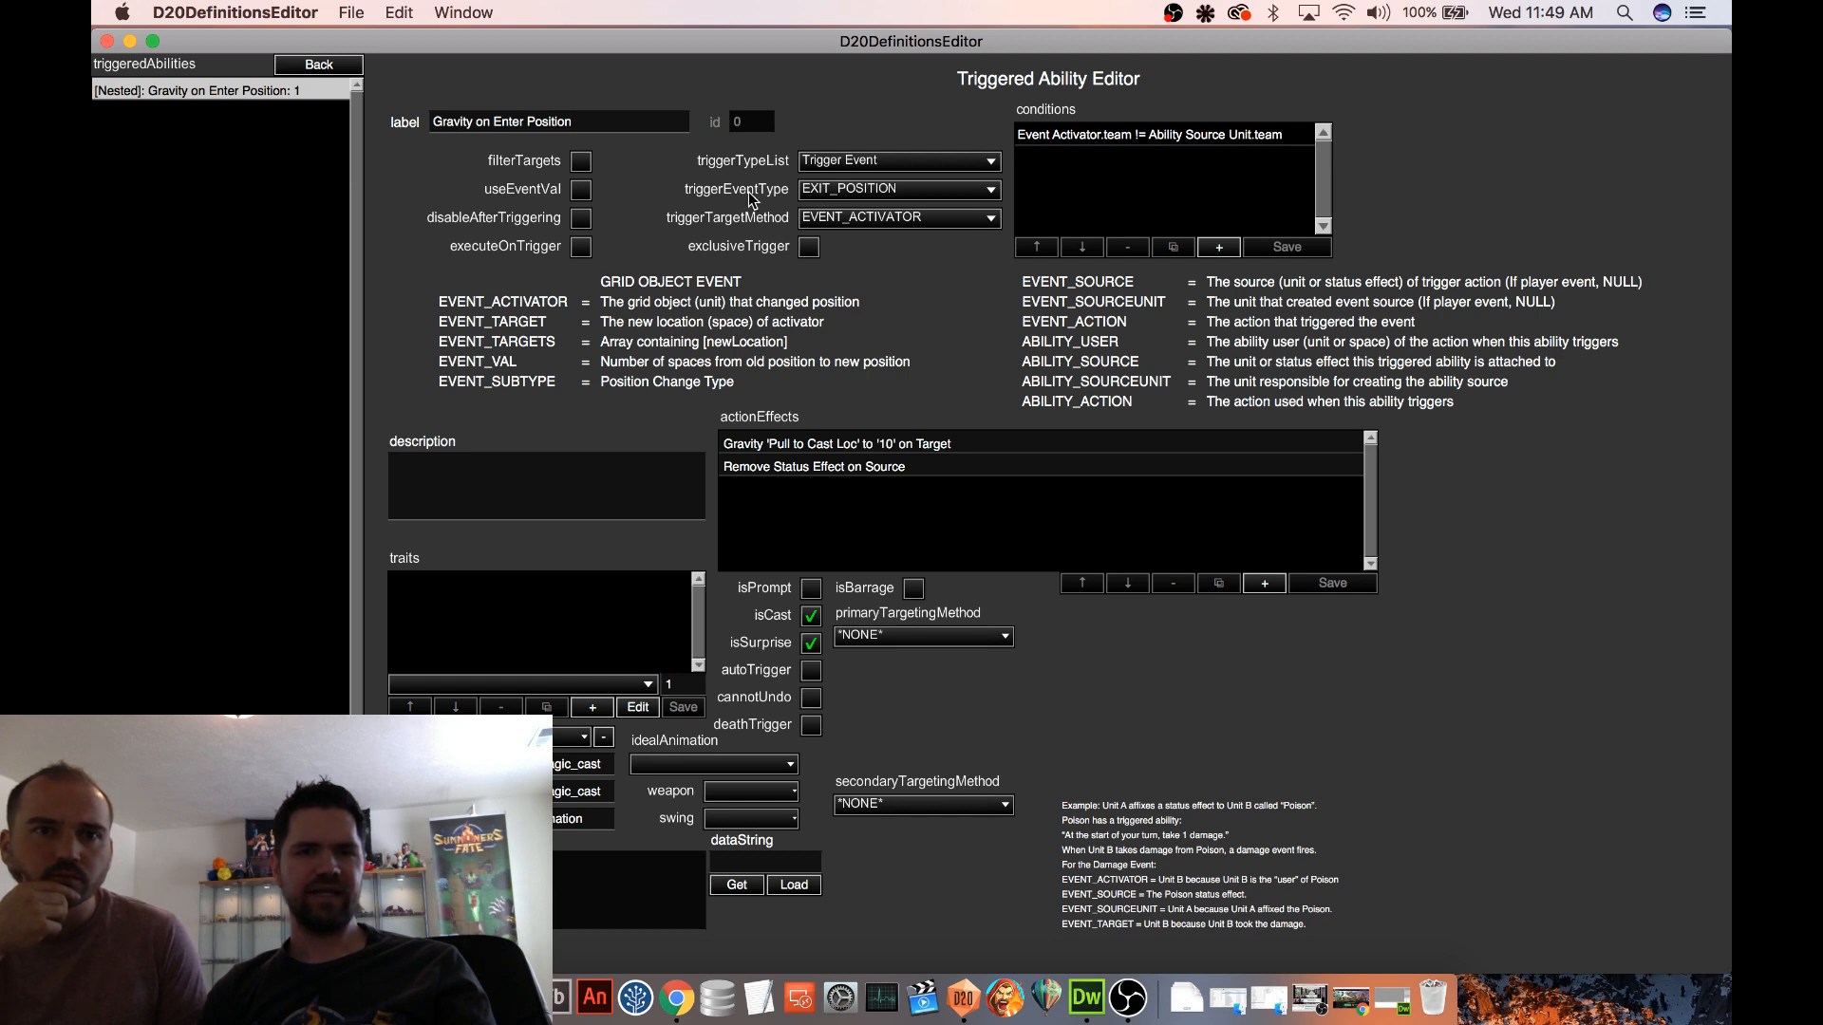
left_click(580, 247)
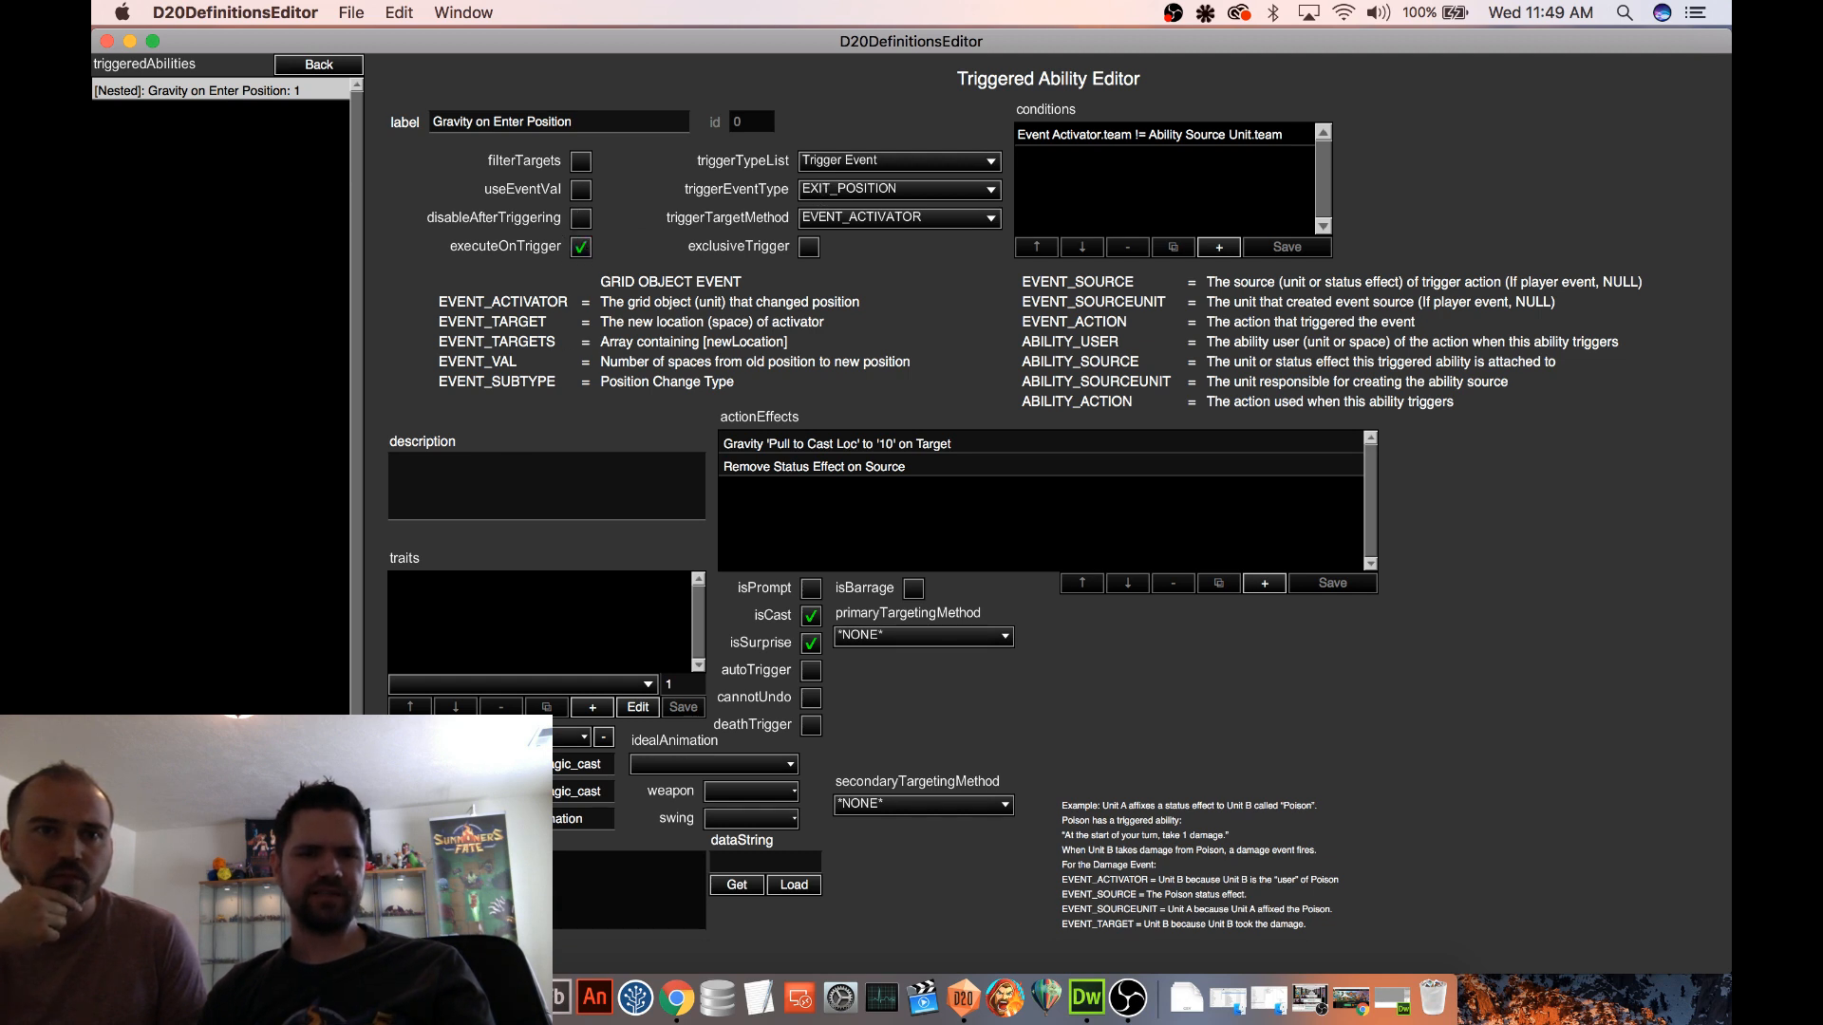
left_click(321, 64)
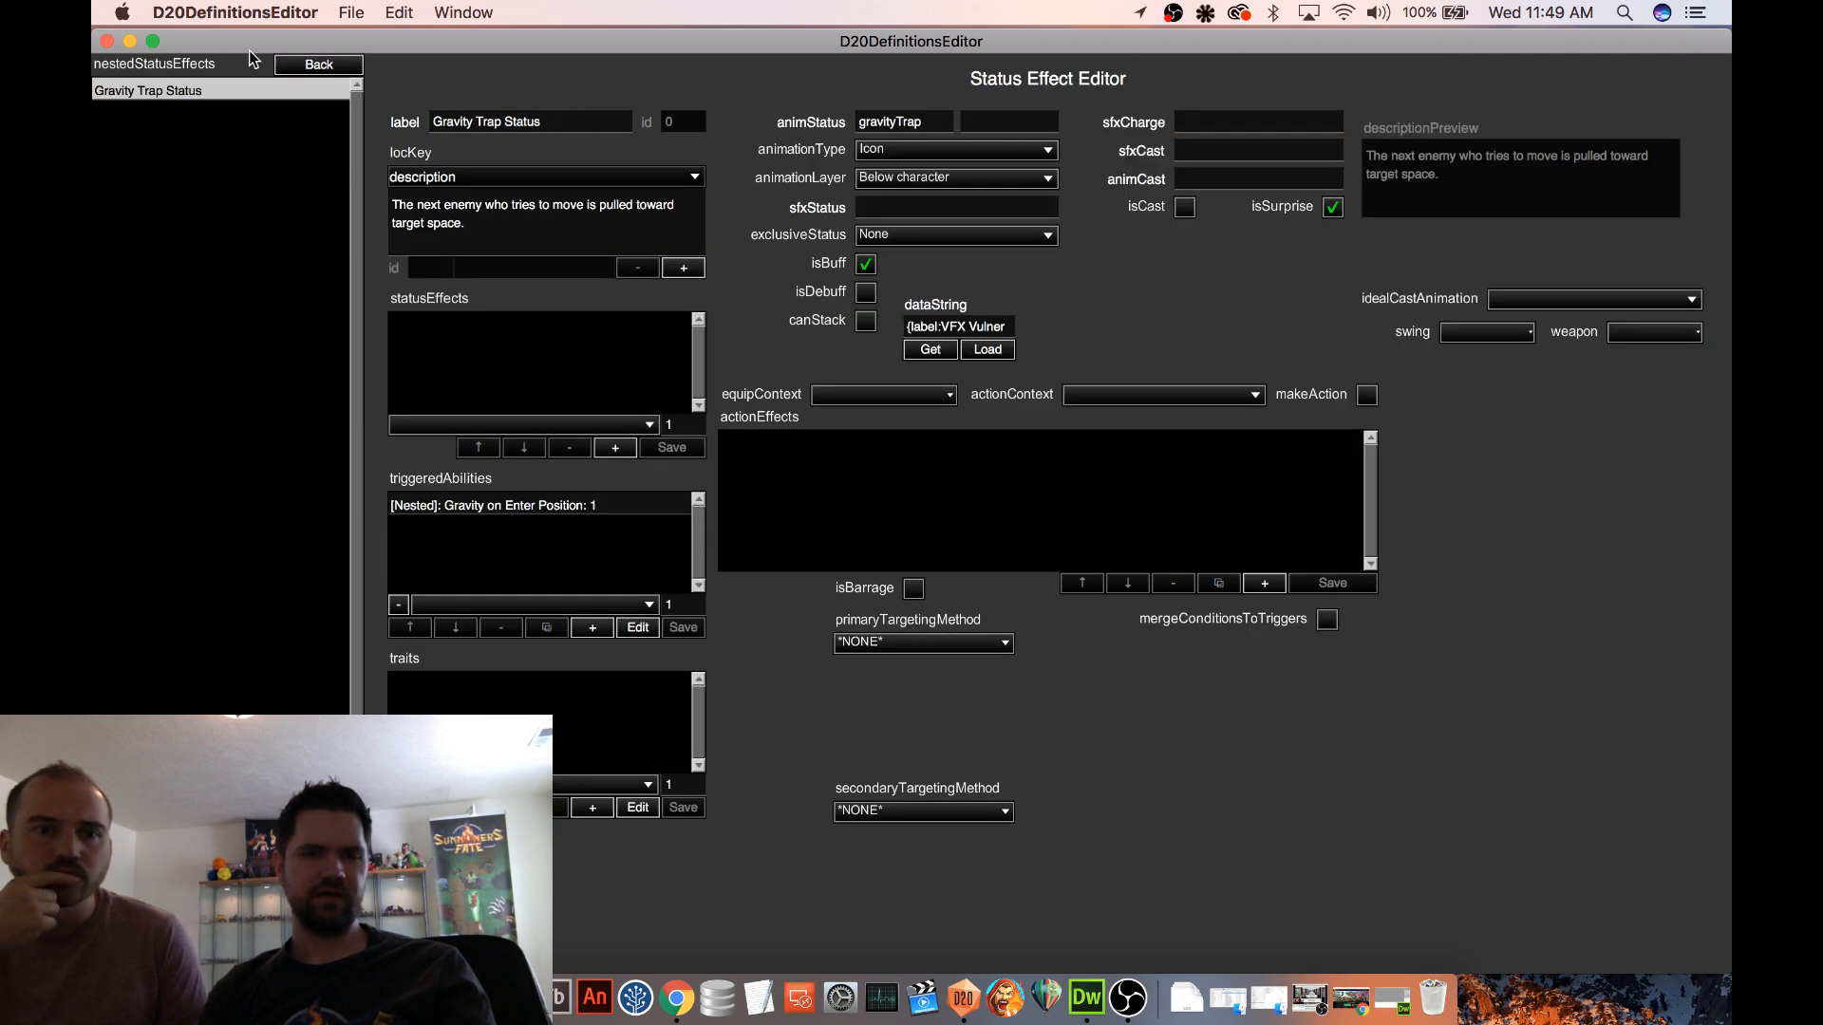
left_click(308, 66)
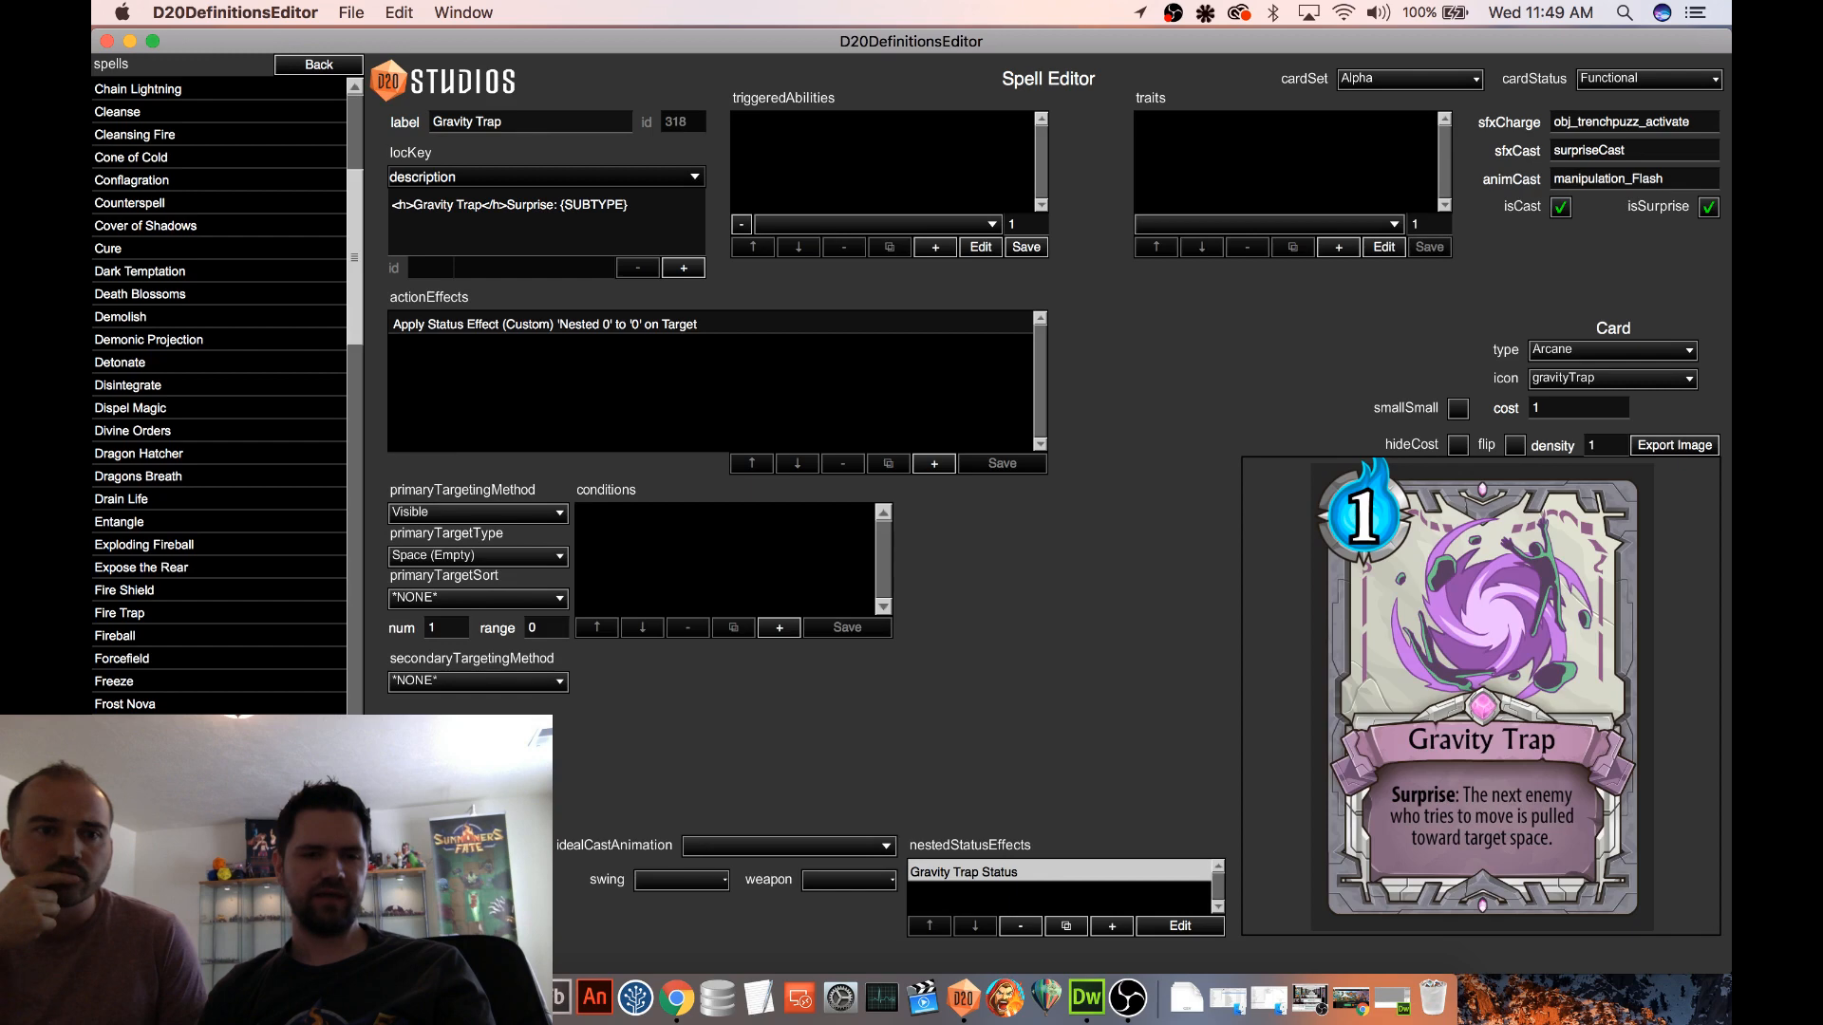
Start a test game on the Procedural 2 map and play Gravity Trap on an open floor tile
left_click(323, 64)
left_click(115, 270)
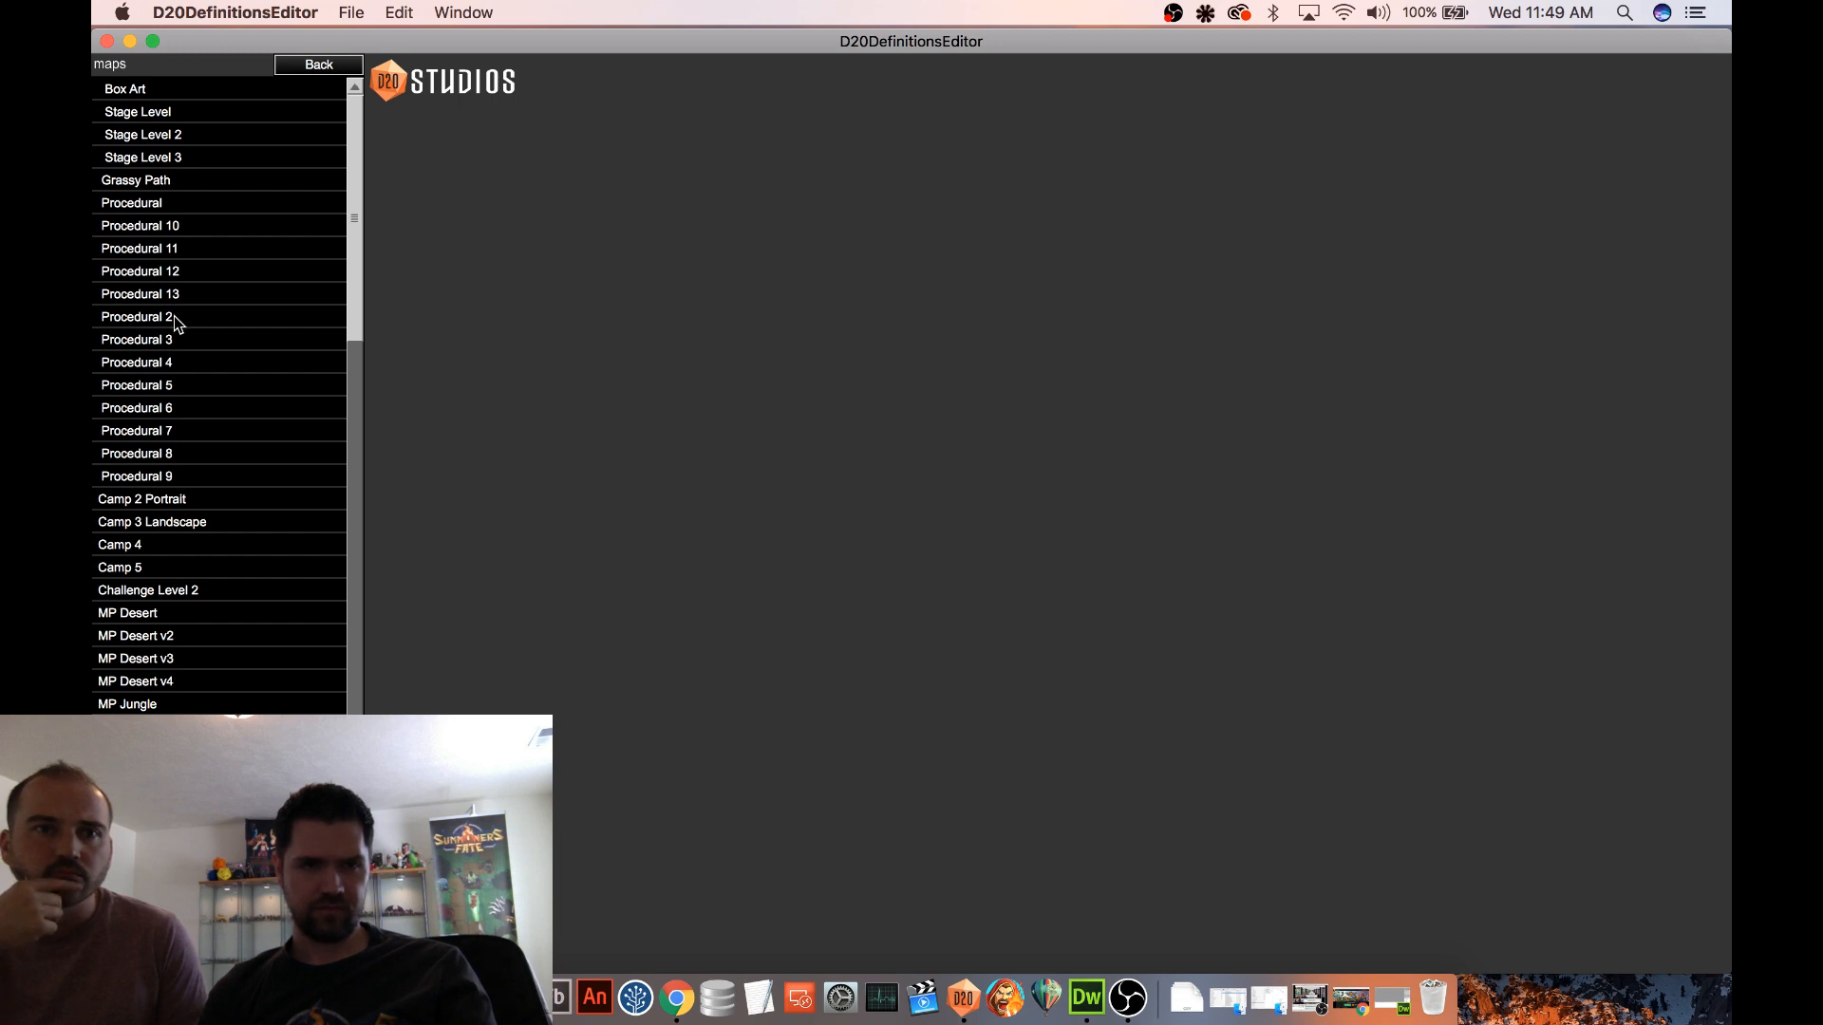
left_click(176, 319)
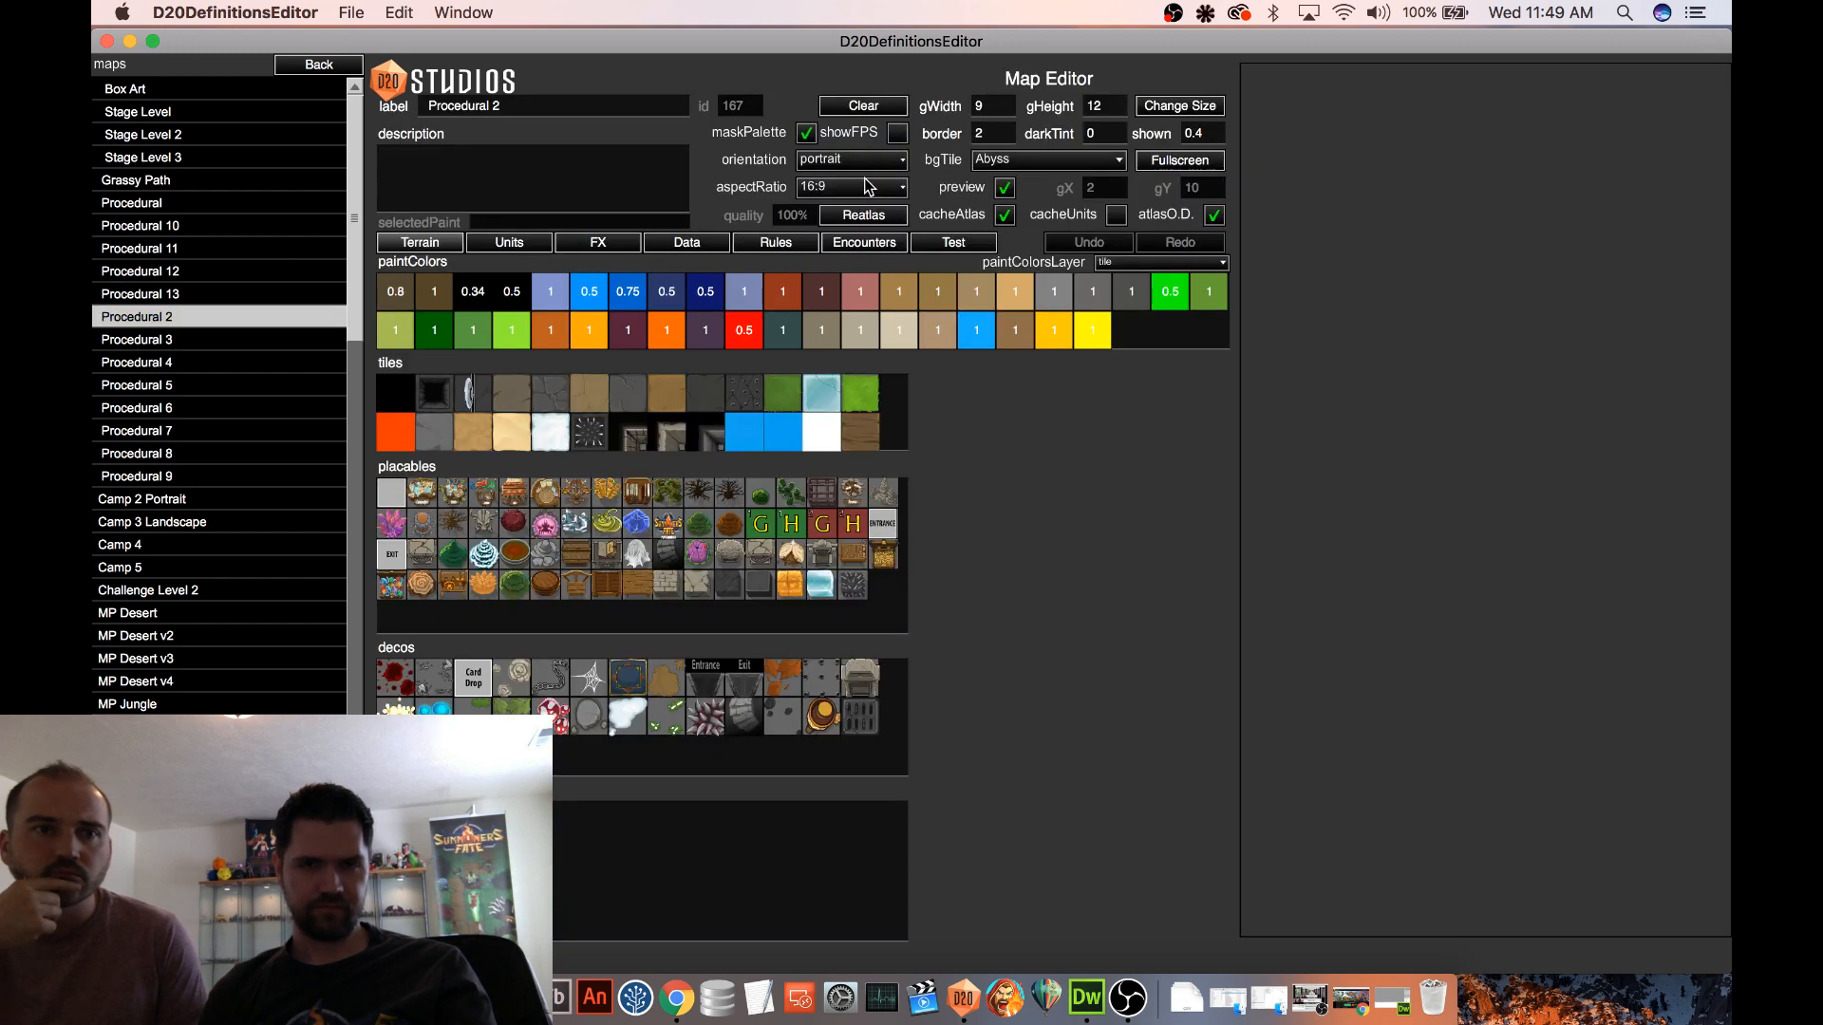
left_click(963, 248)
left_click(964, 245)
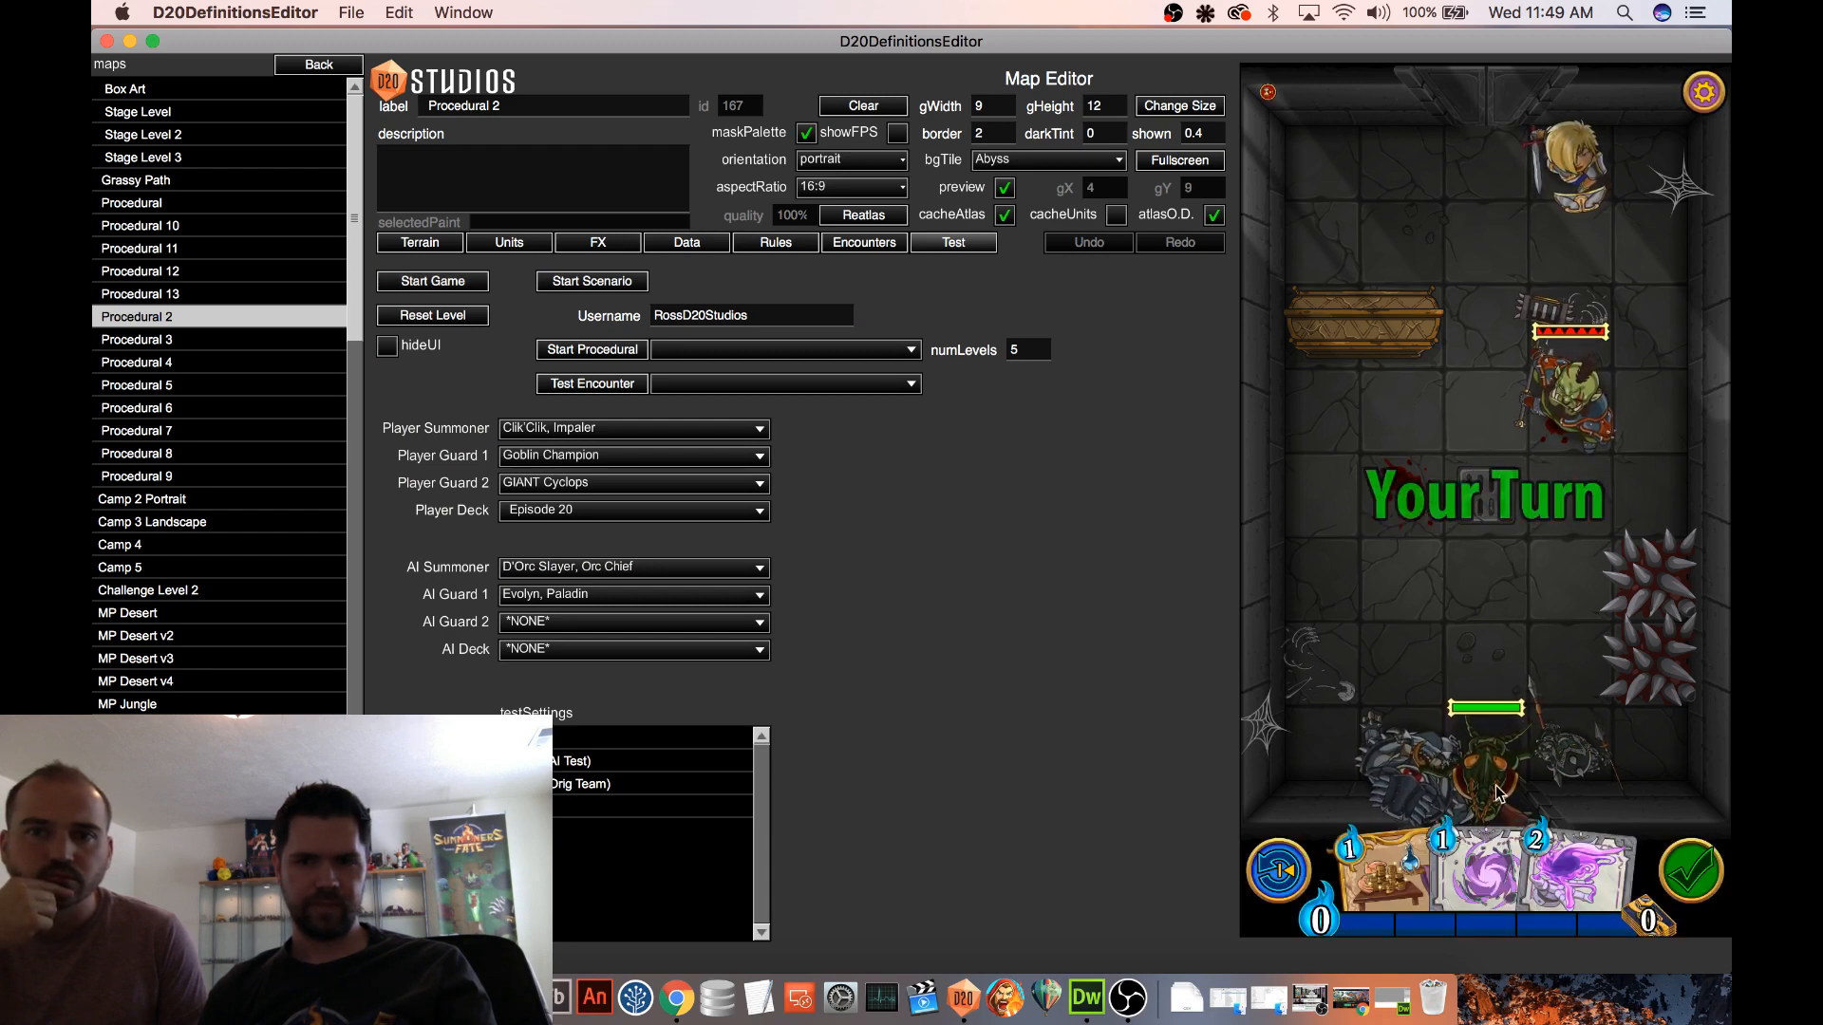
left_click(1576, 855)
left_click_drag(1483, 868, 1350, 551)
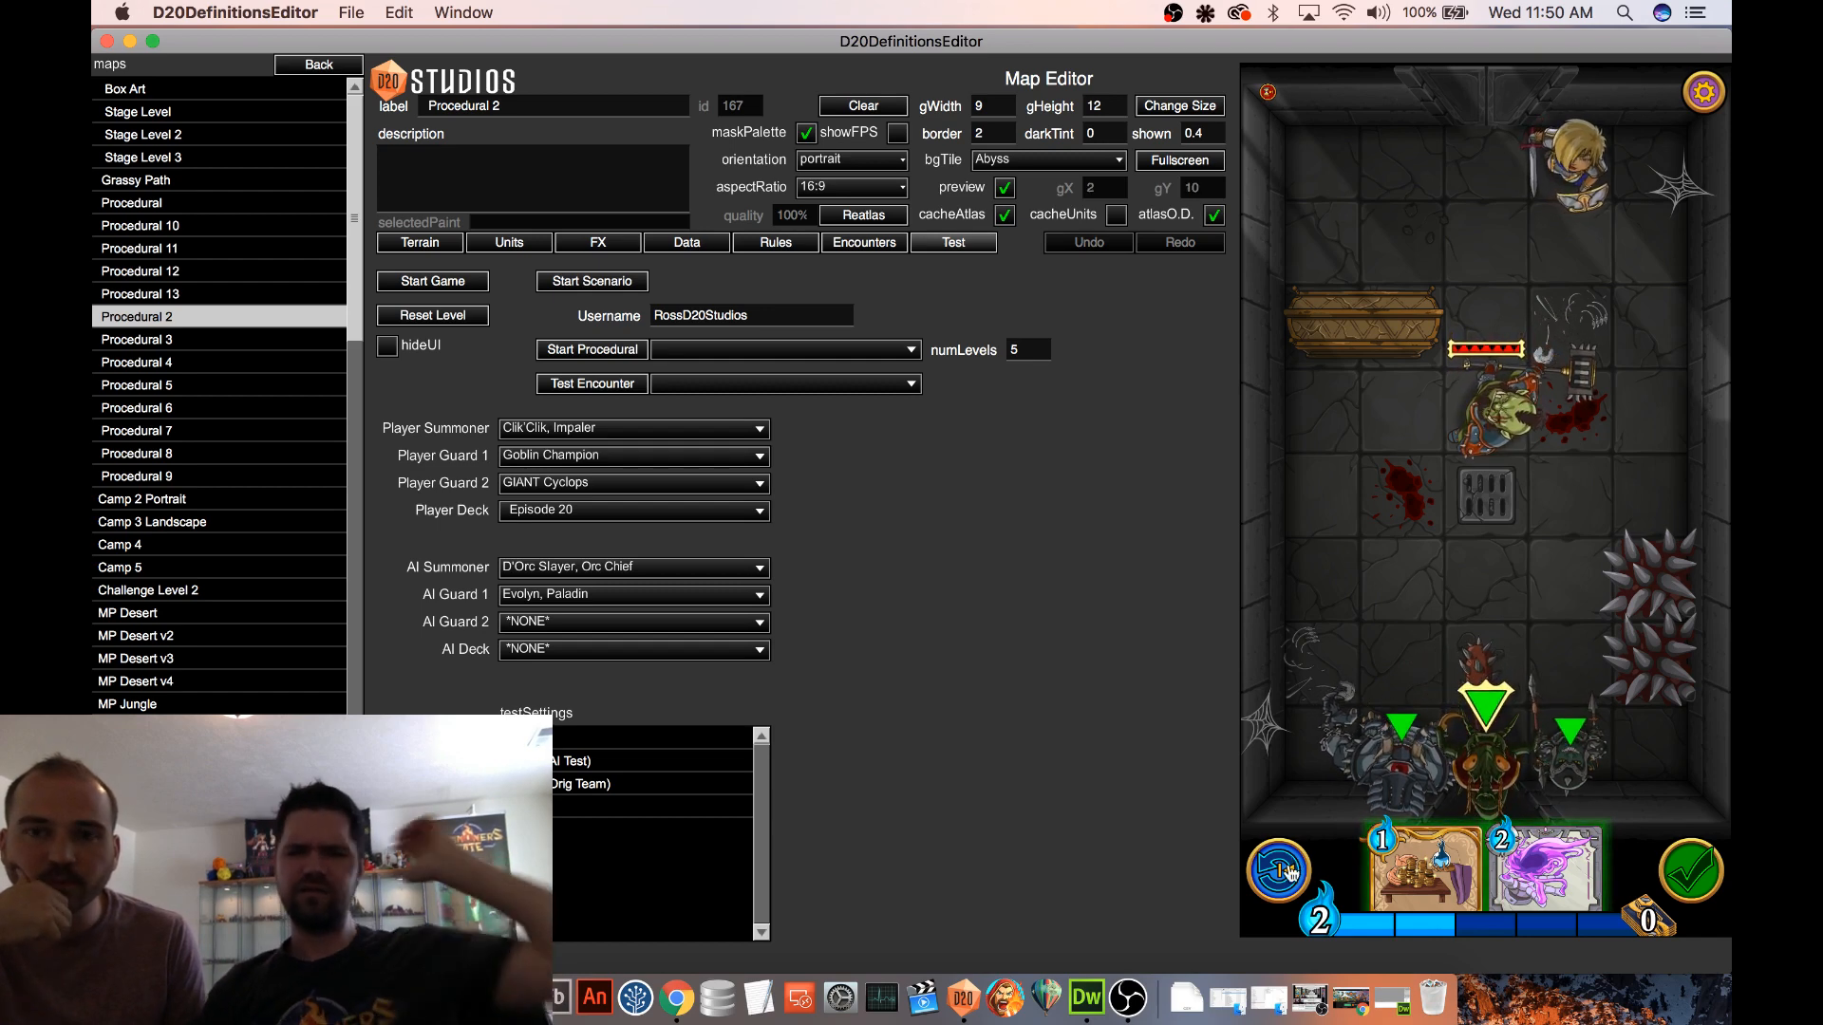
In a fresh test game, play Gravity Trap on the floor tile below the grate and move the Orc Chief one tile sideways
left_click(474, 283)
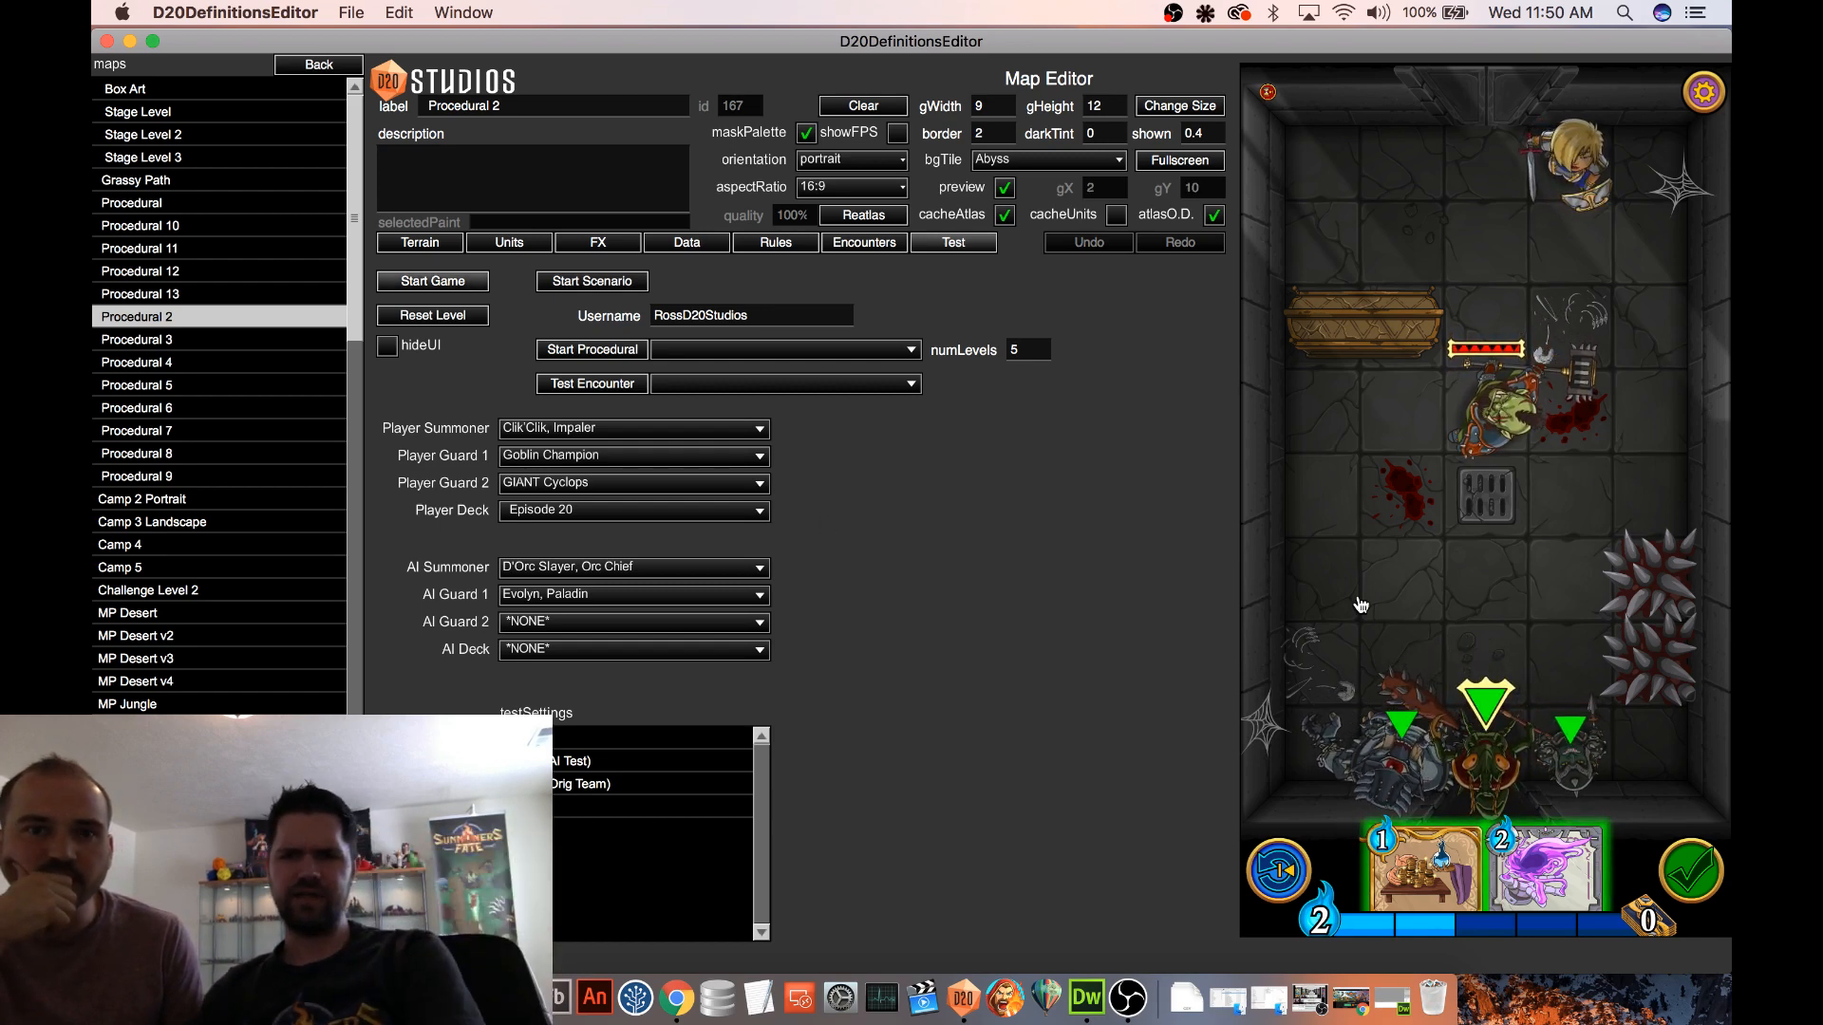
left_click_drag(1583, 864, 1483, 573)
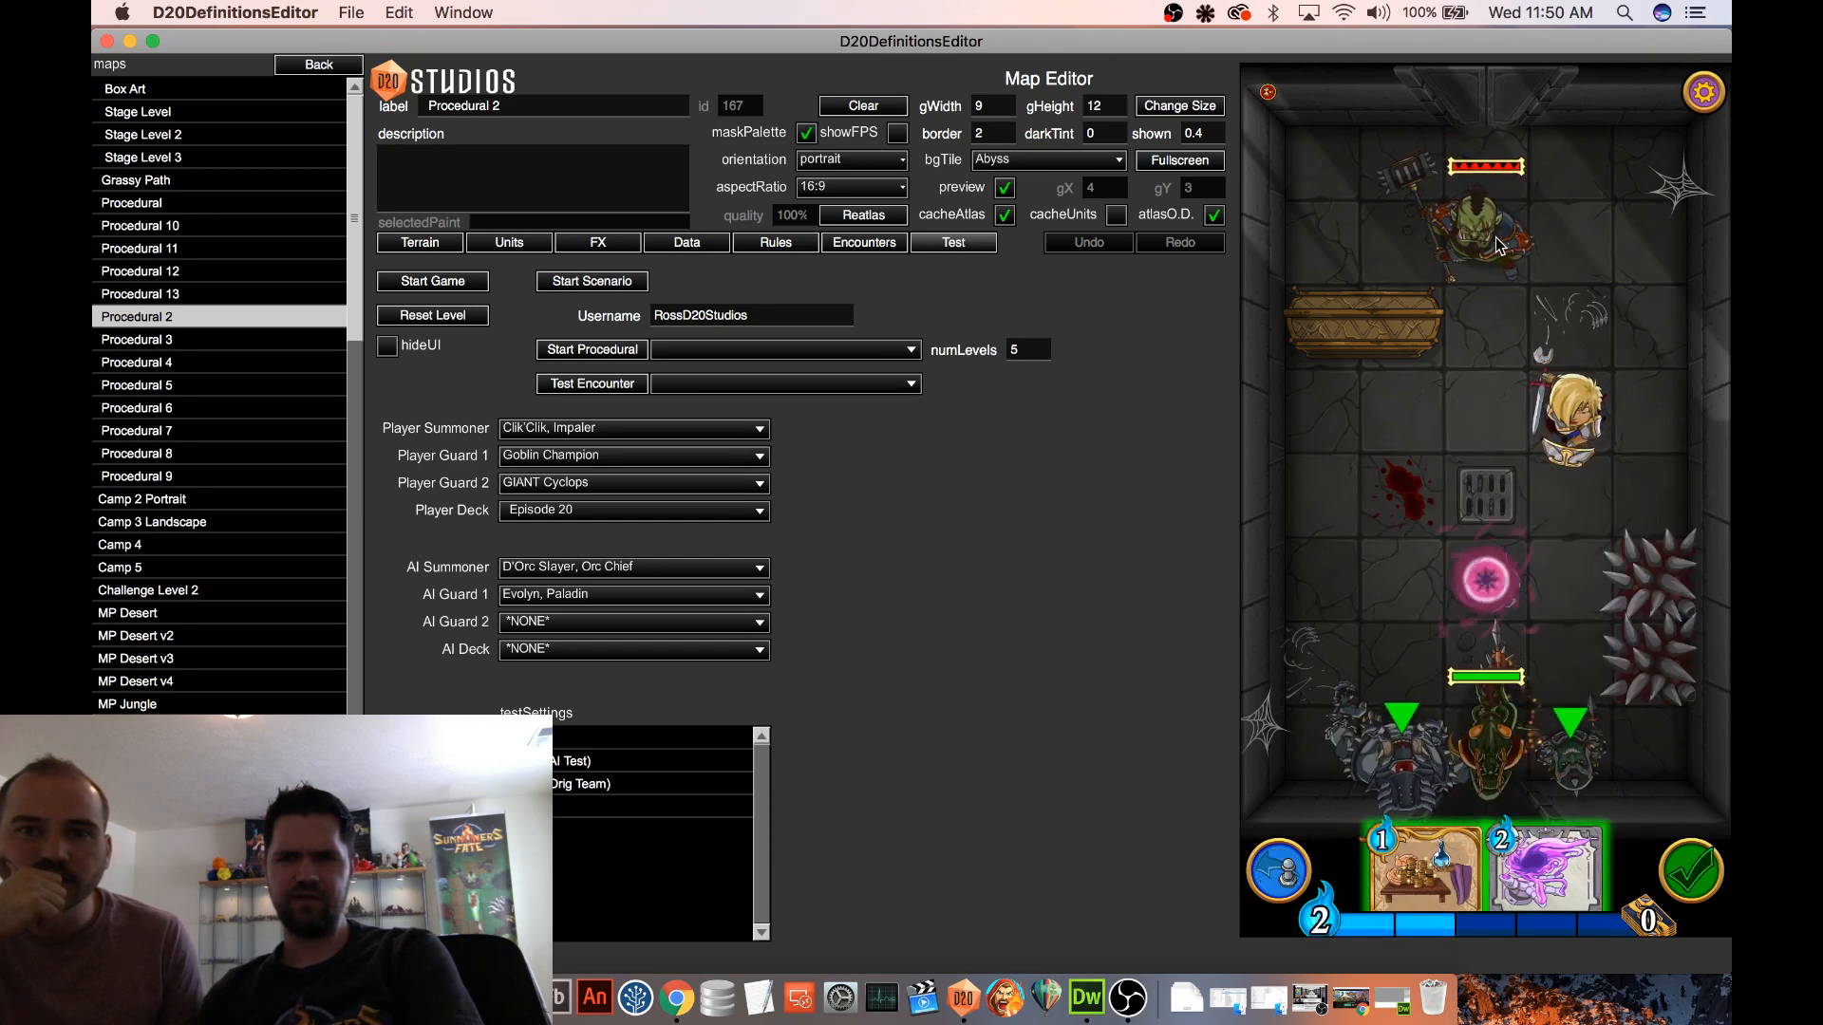
left_click_drag(1489, 244, 1568, 256)
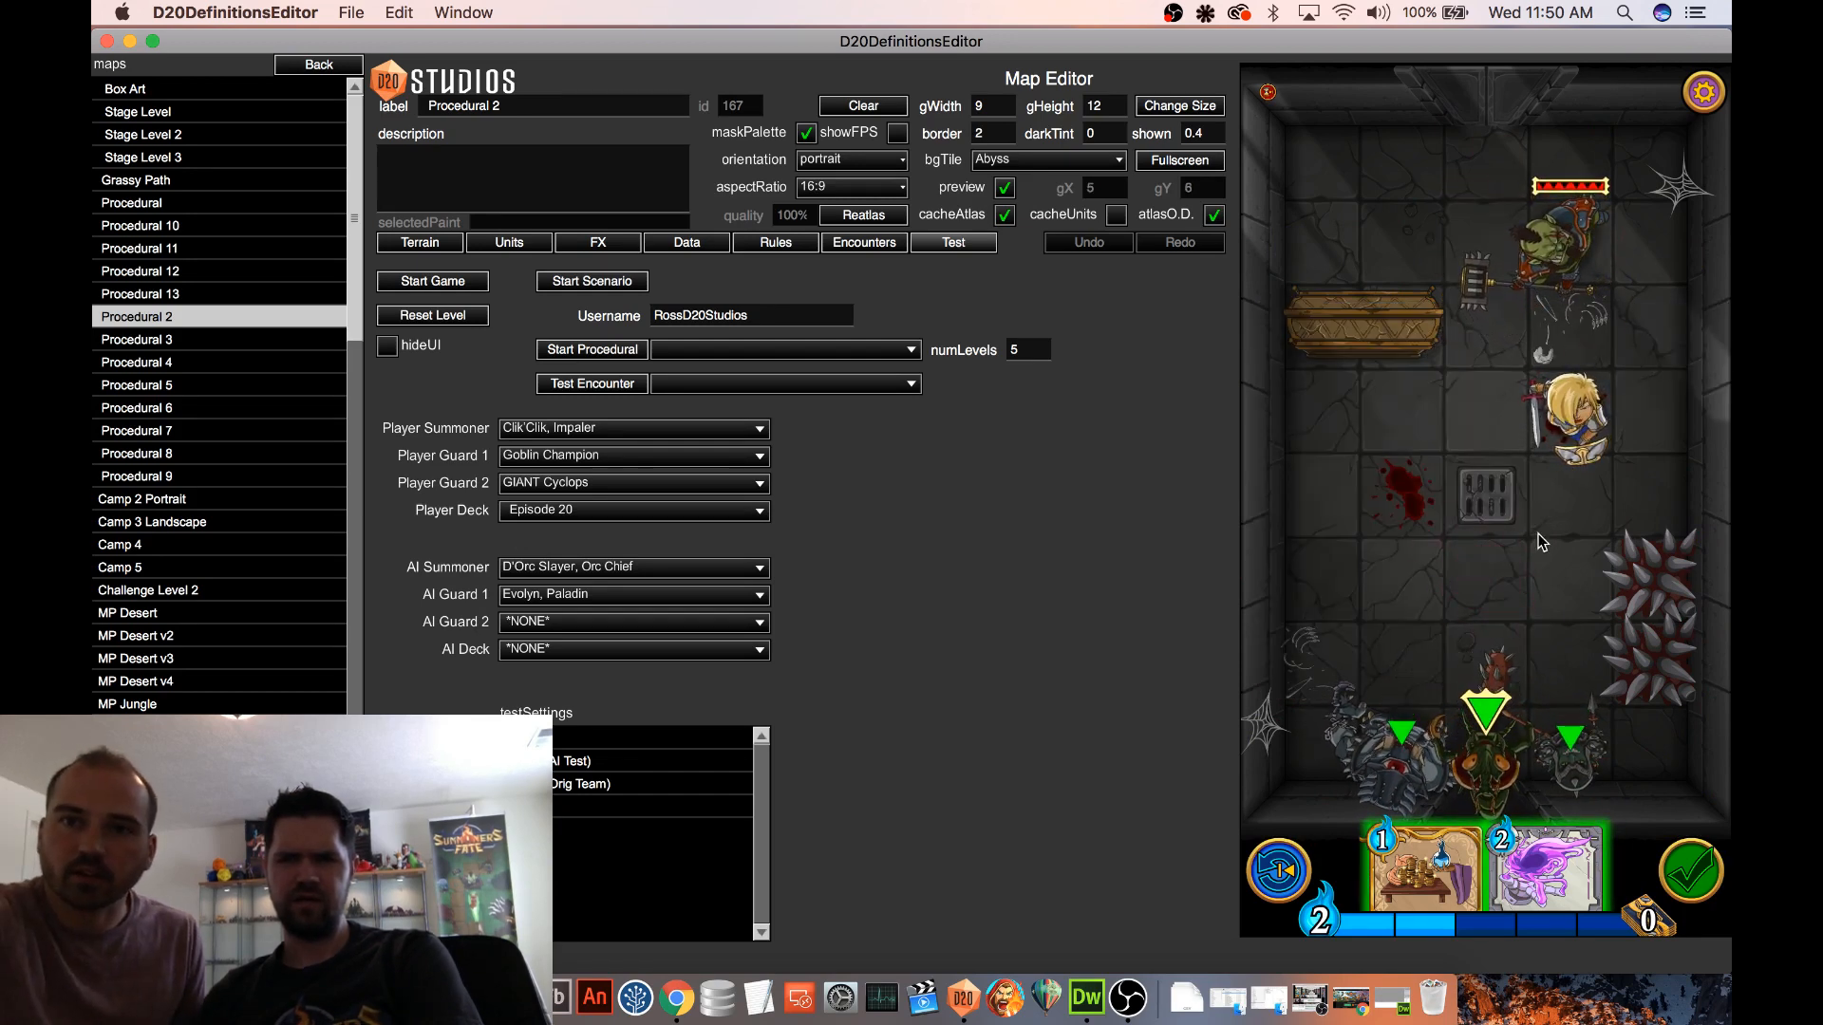
Reopen the Gravity on Enter Position ability nested in the Gravity Trap spell's status effect for editing
left_click(328, 68)
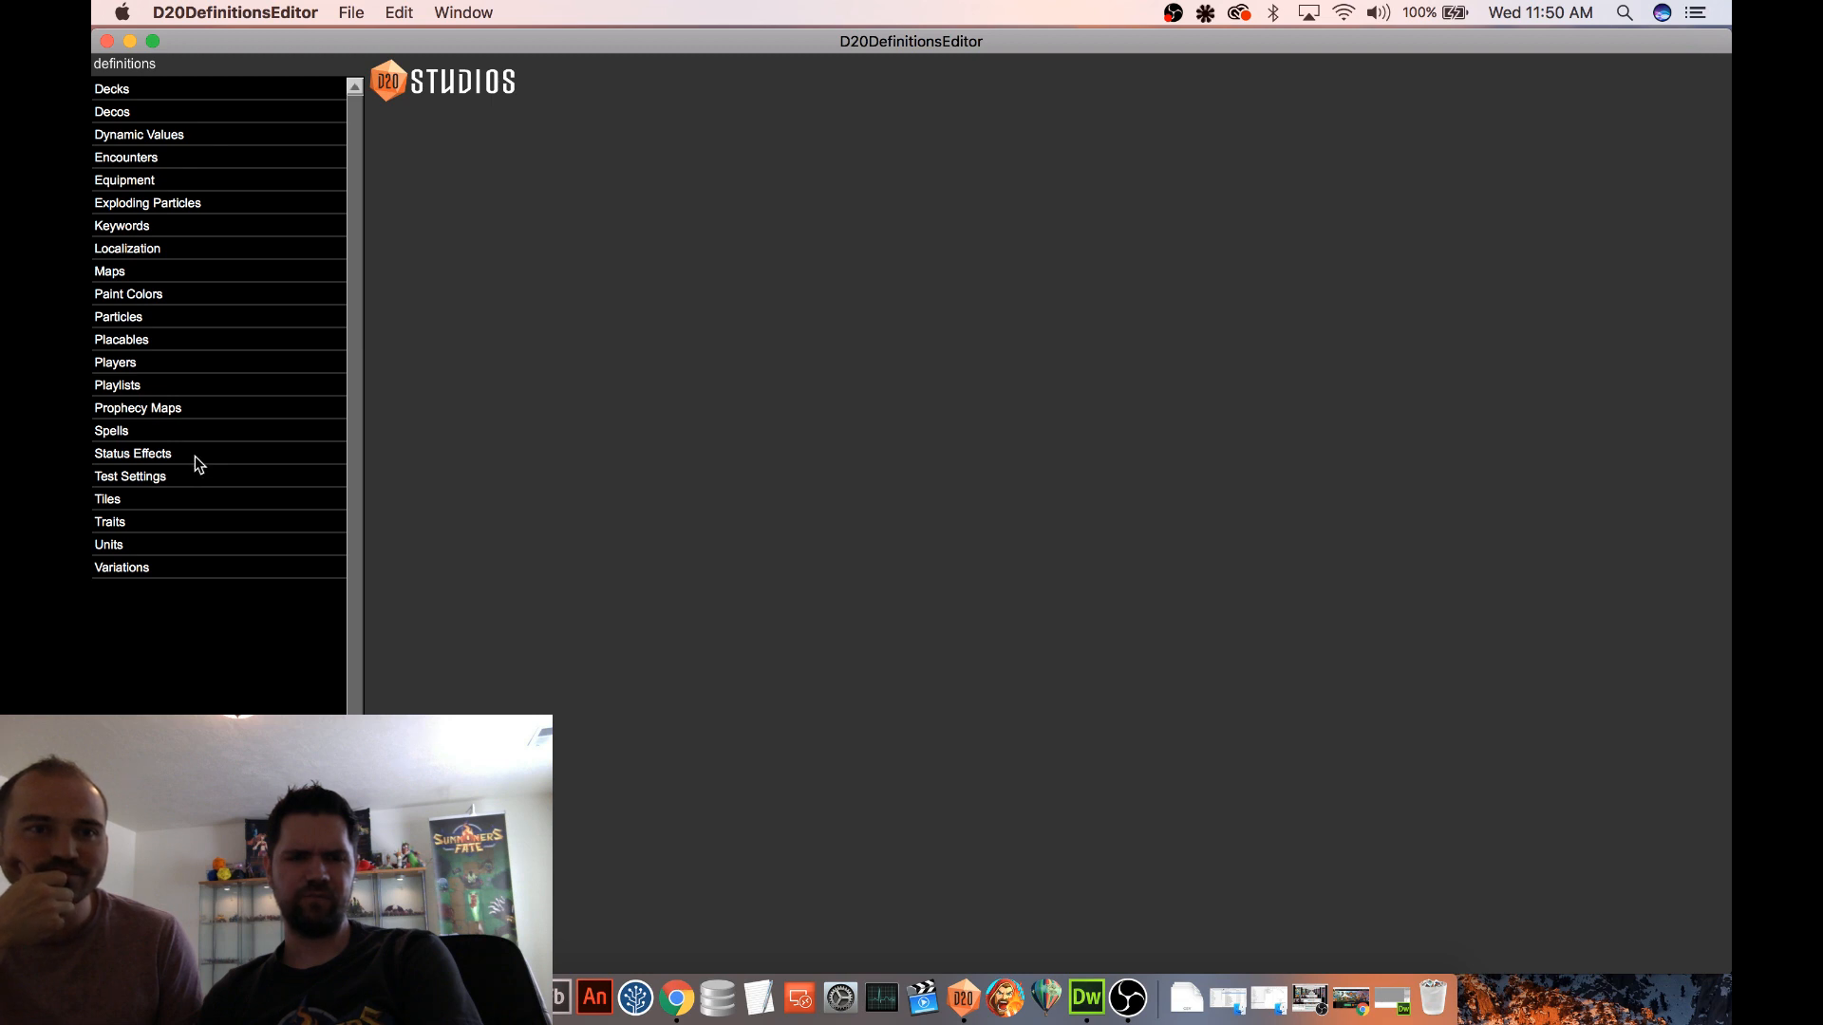
left_click(185, 430)
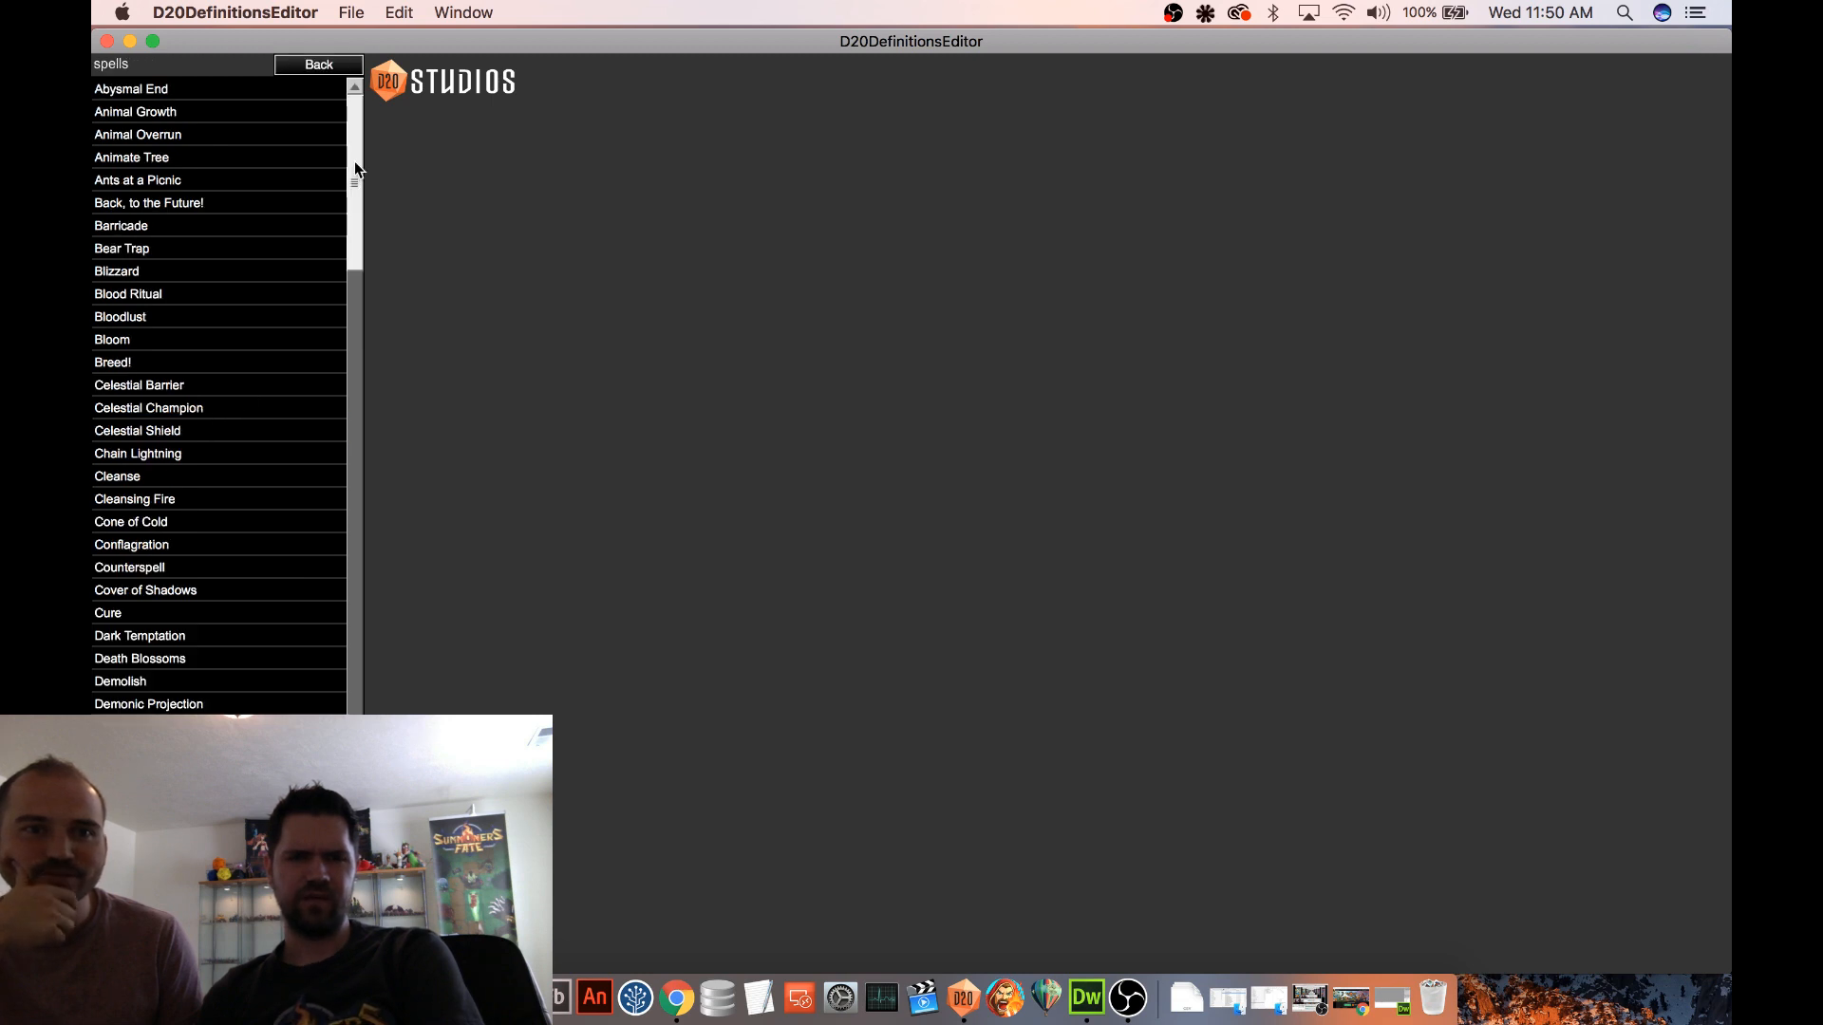
left_click_drag(355, 161, 335, 299)
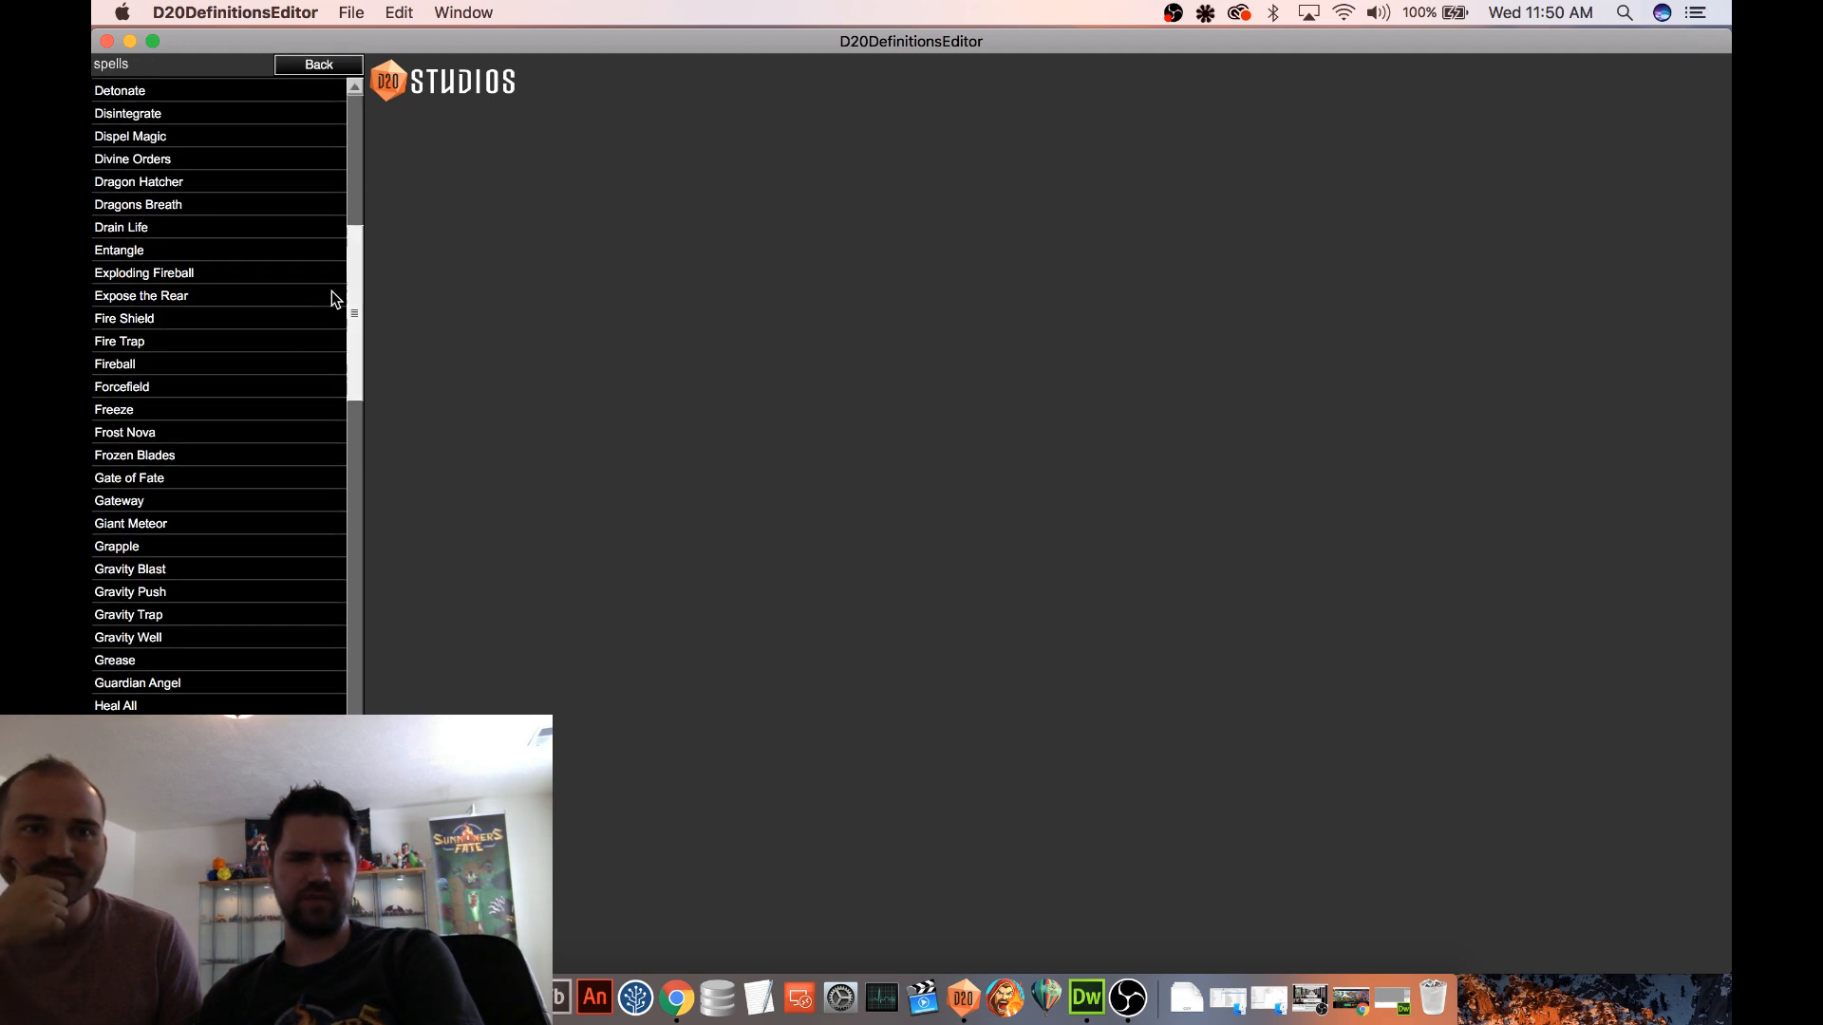
left_click(190, 615)
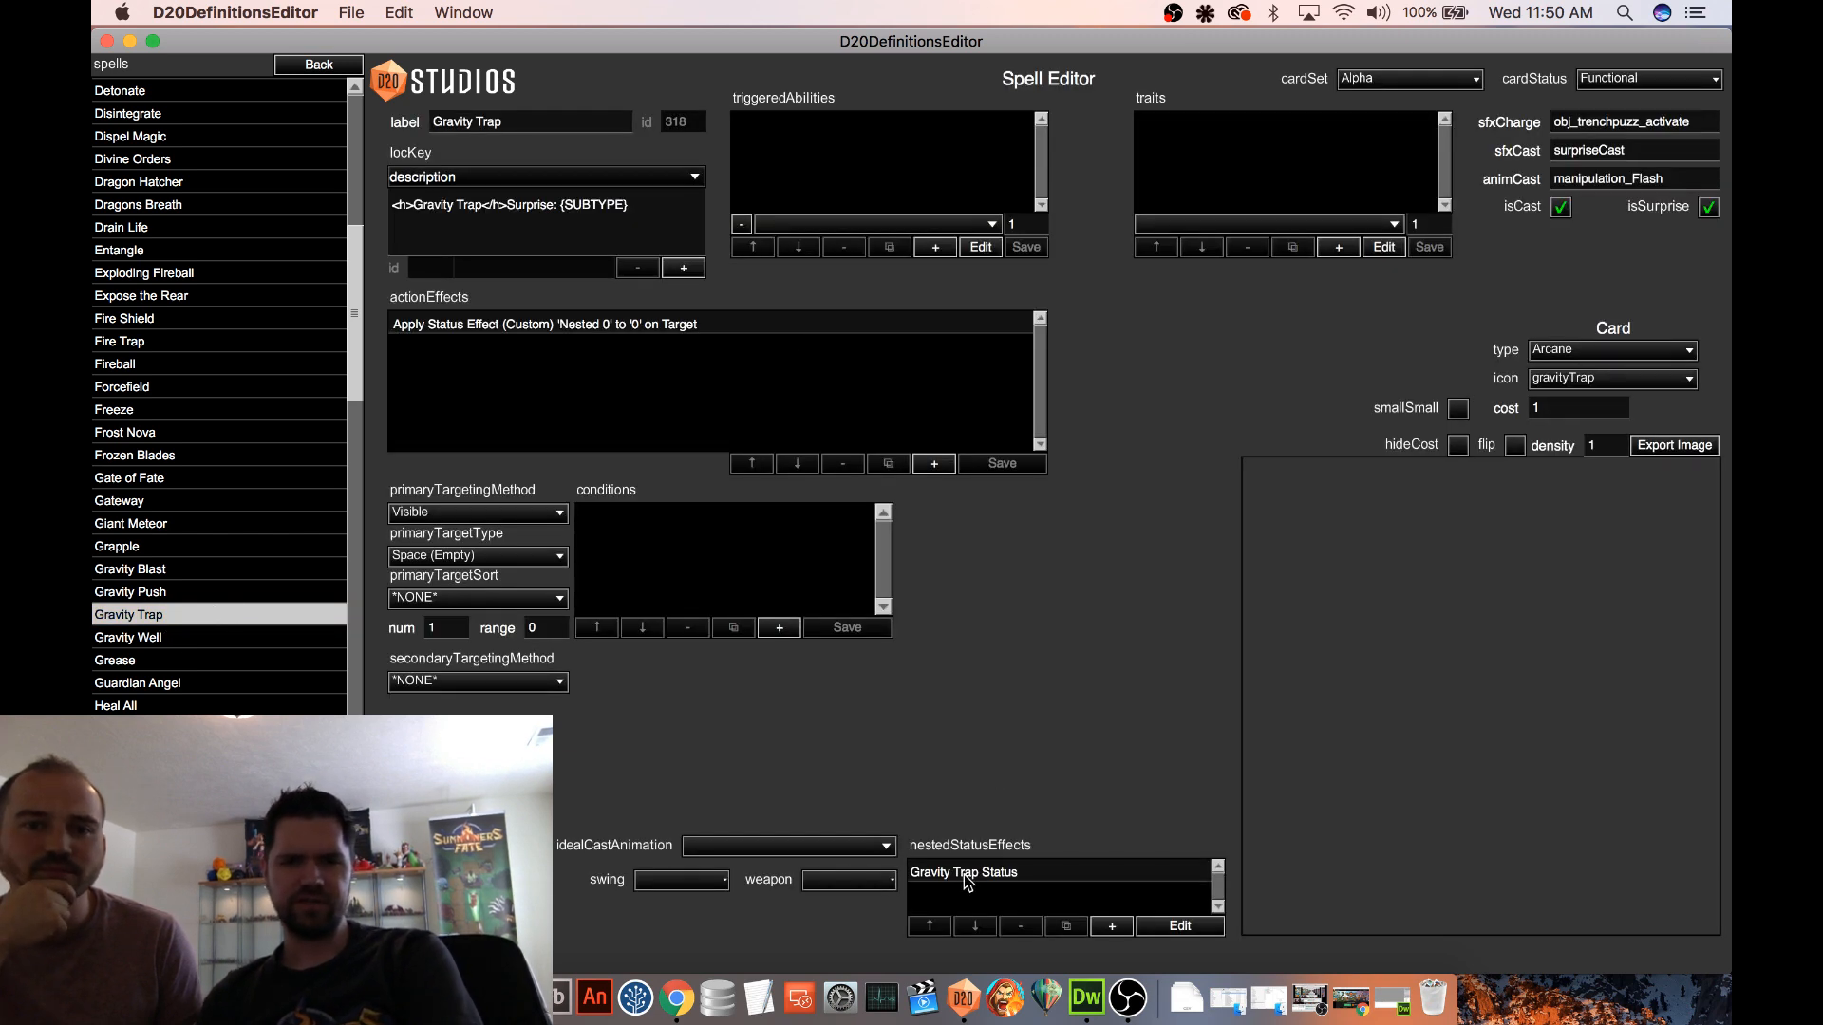
left_click(1059, 882)
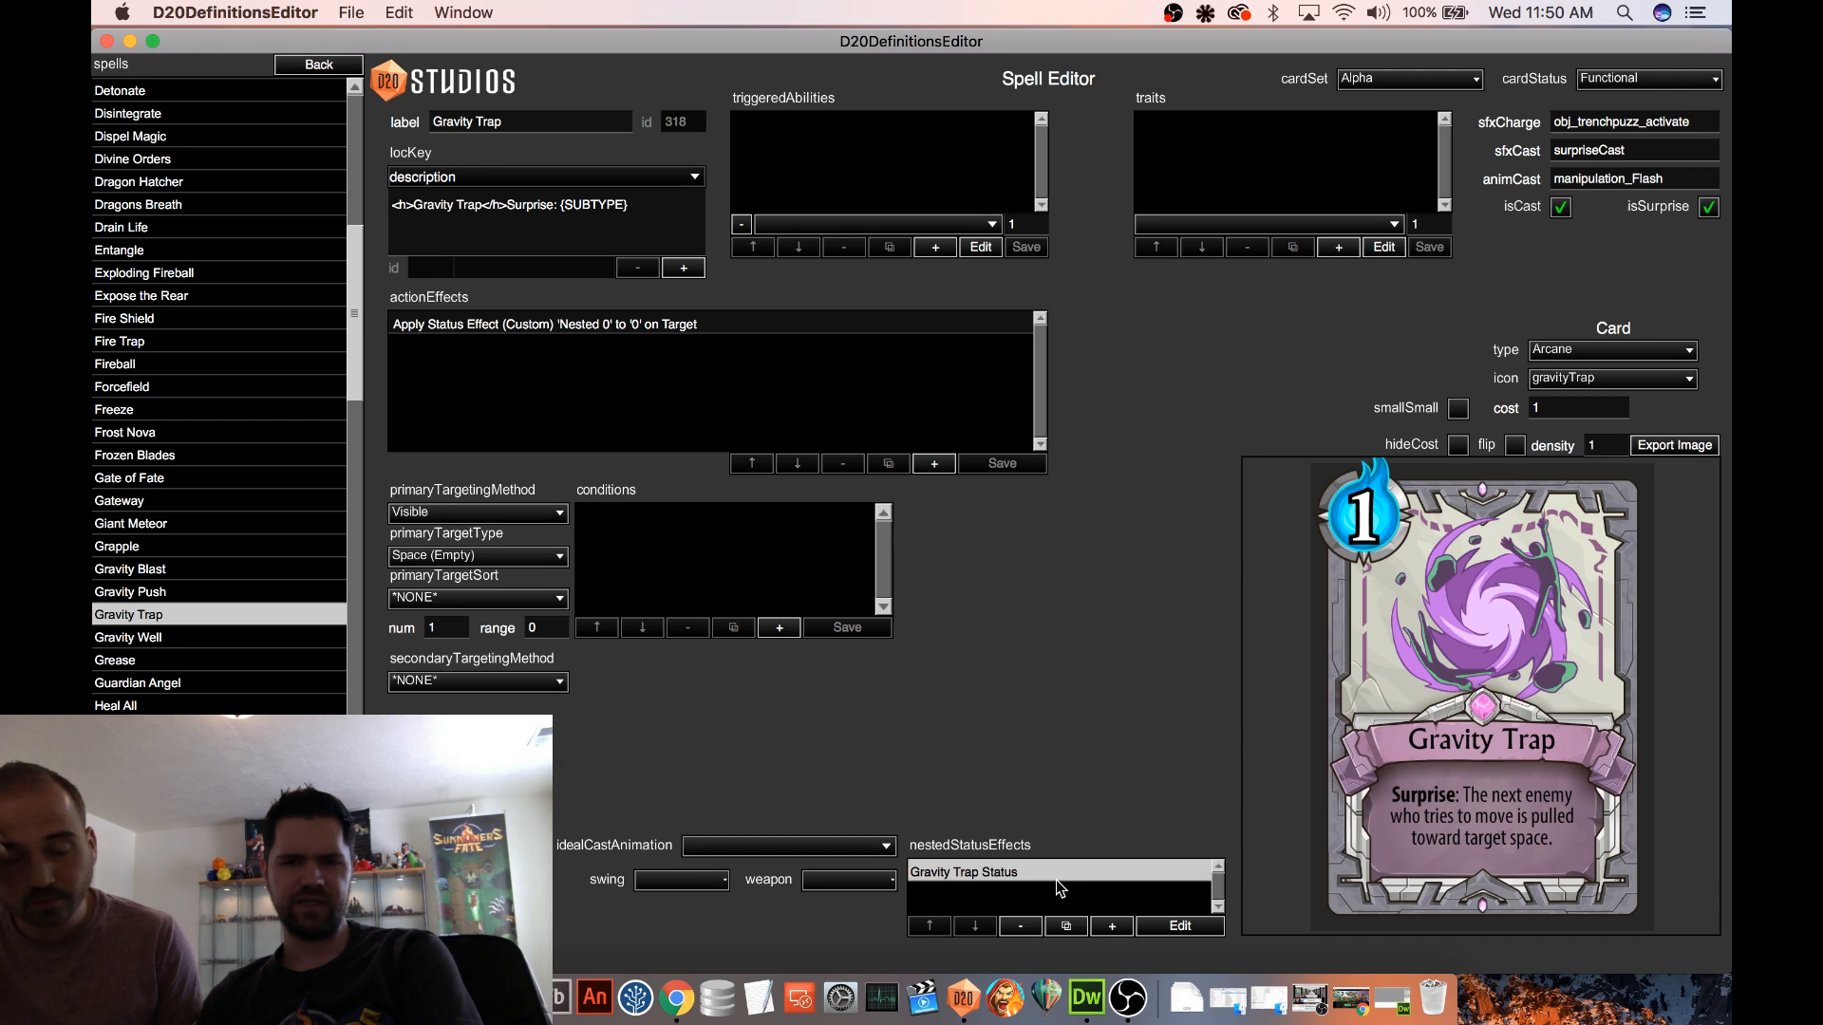
left_click(1180, 927)
left_click(561, 508)
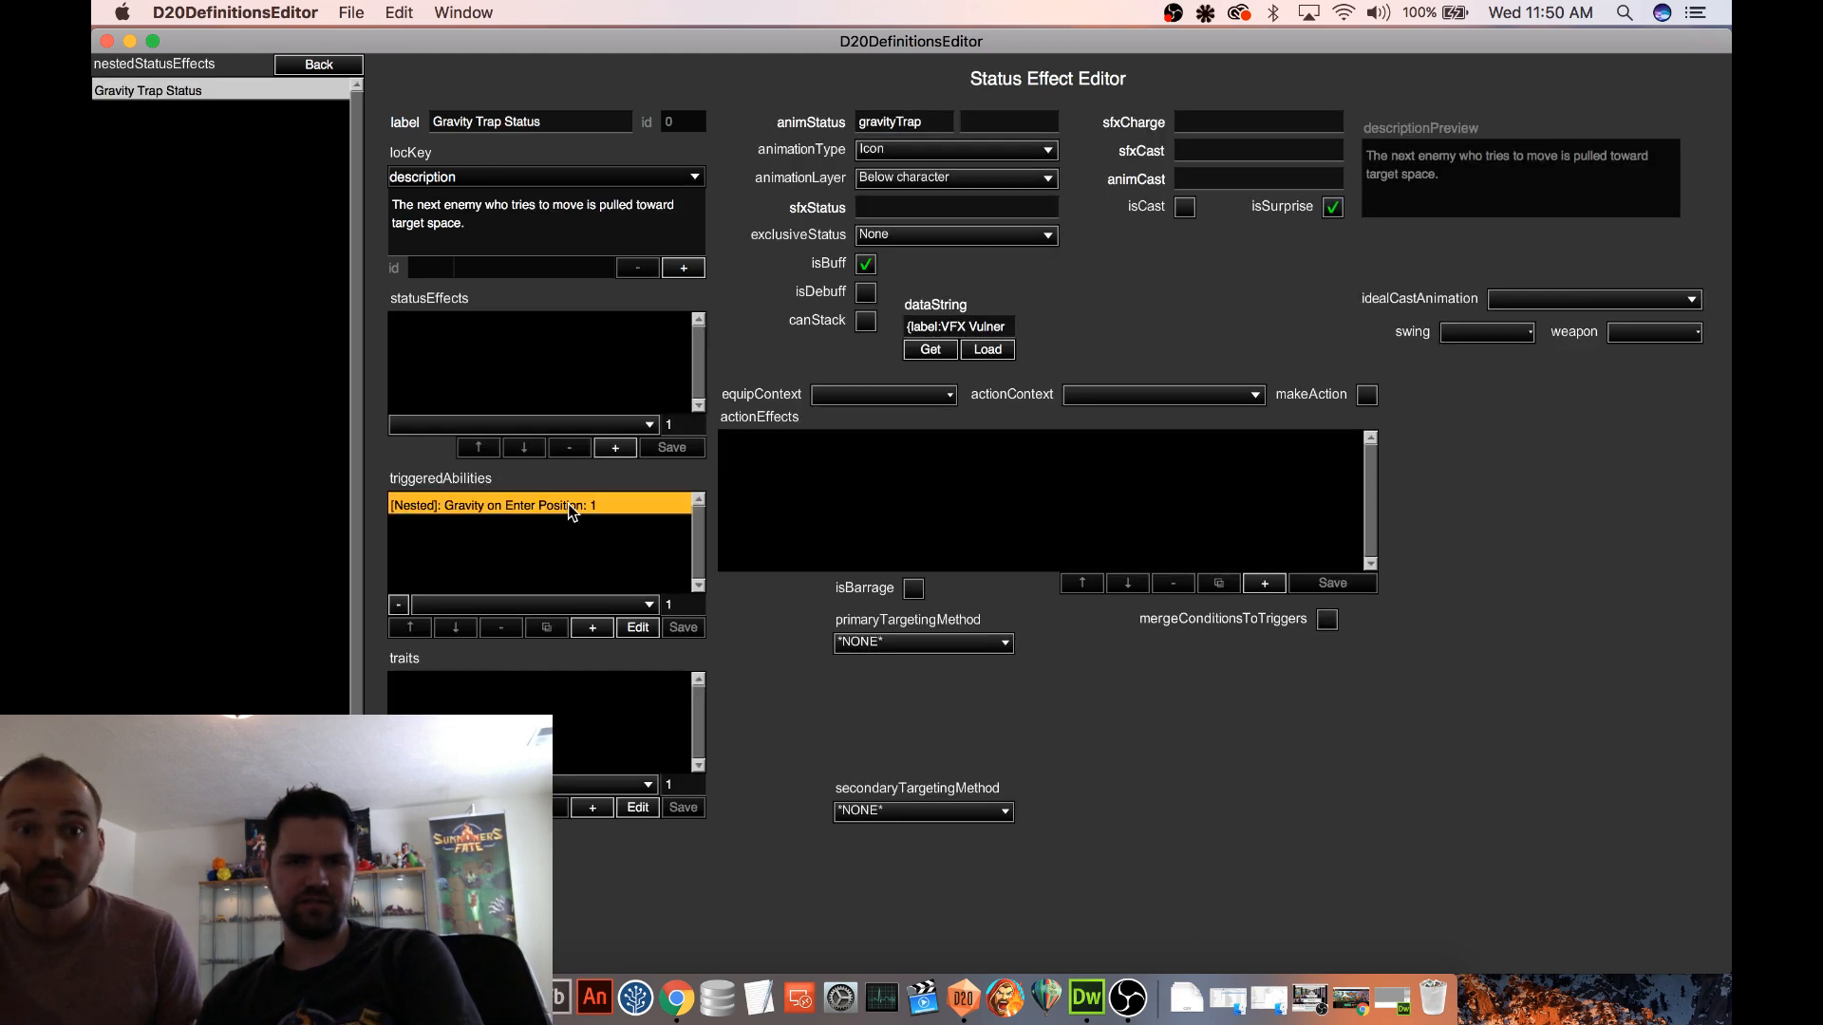
left_click(638, 629)
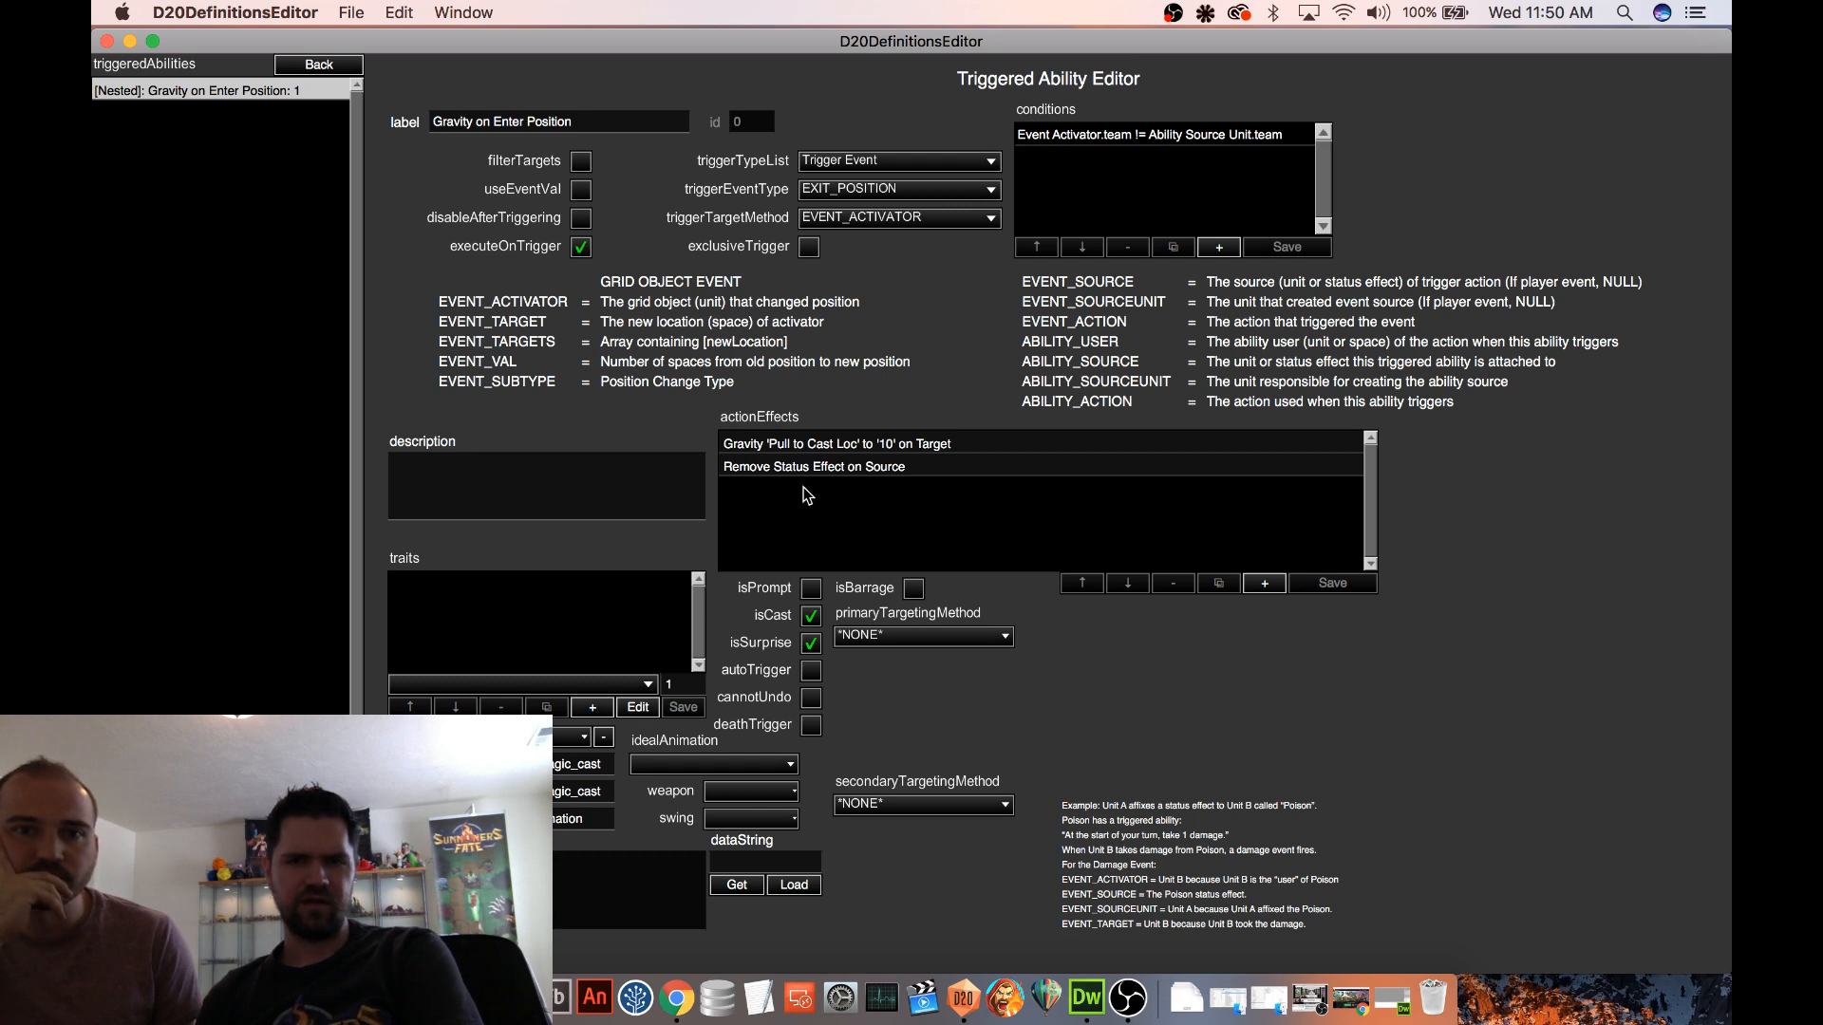
Add an action effect of type Apply Status Effect above the ability's Pull to Cast Loc gravity effect
left_click(792, 445)
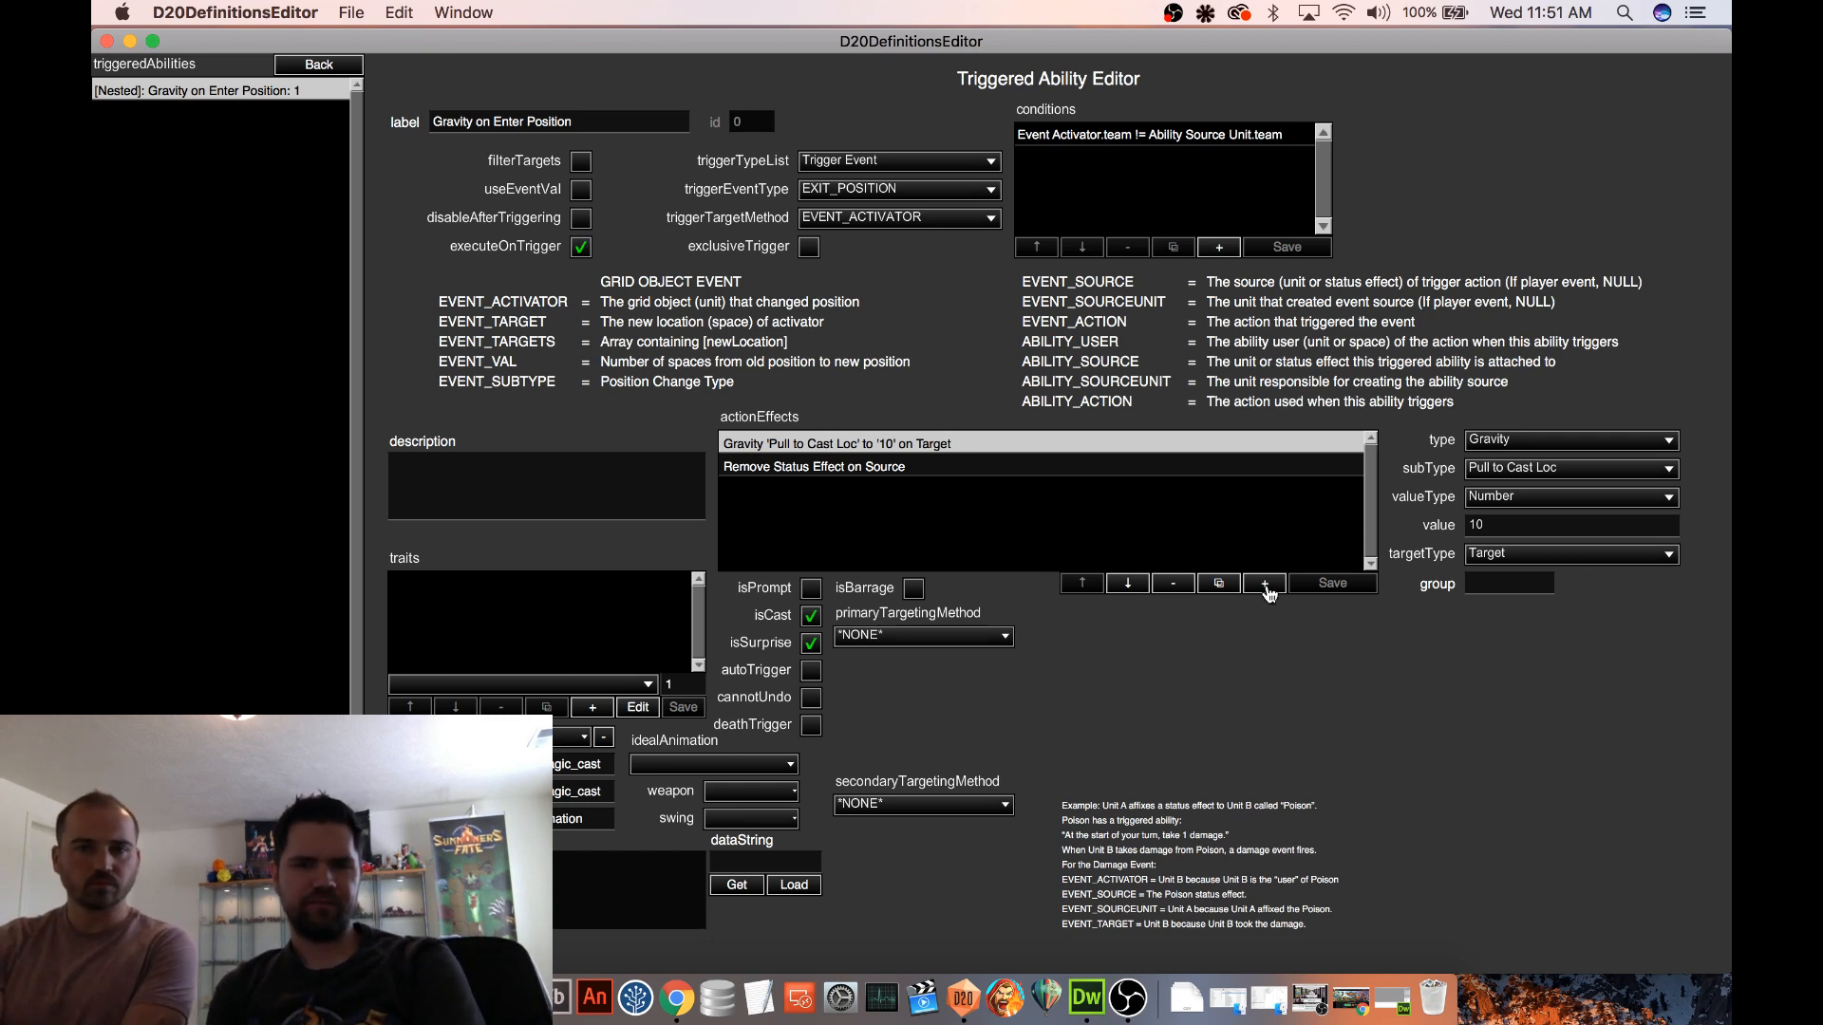
left_click(1265, 583)
left_click(1093, 584)
left_click(1093, 584)
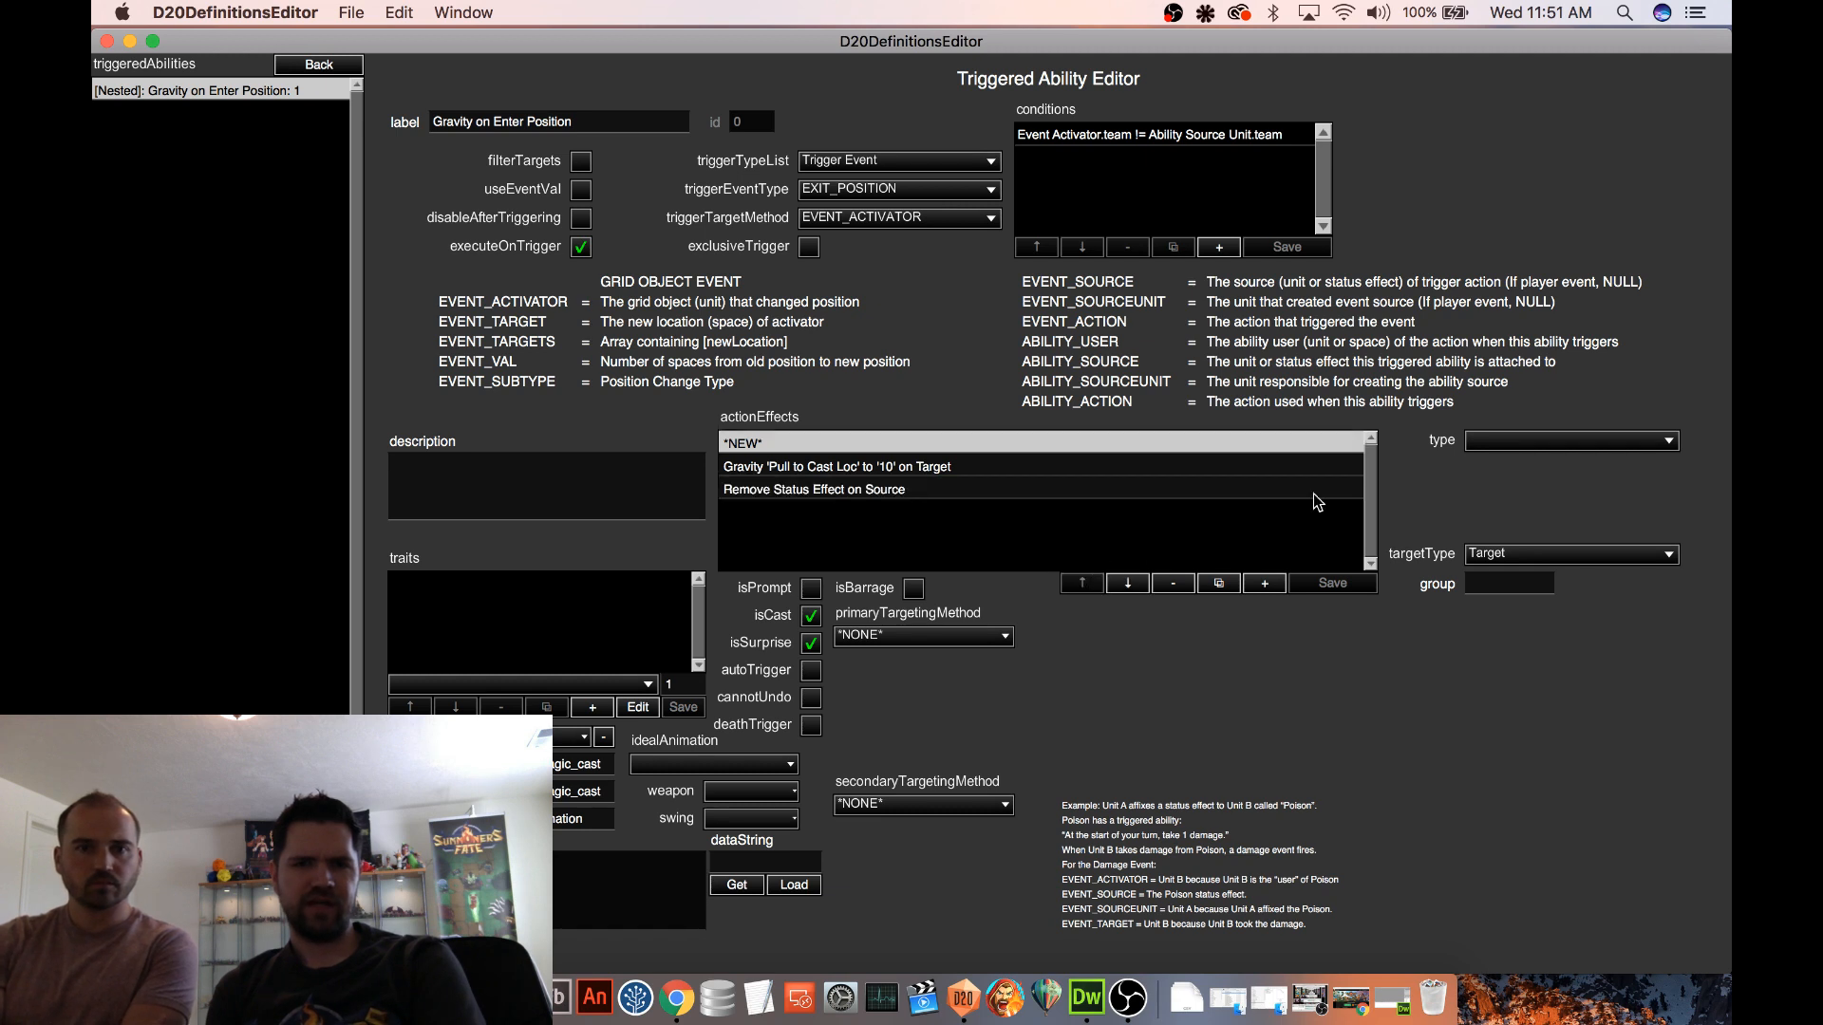
left_click(1517, 444)
scroll(1584, 373, "down", 10)
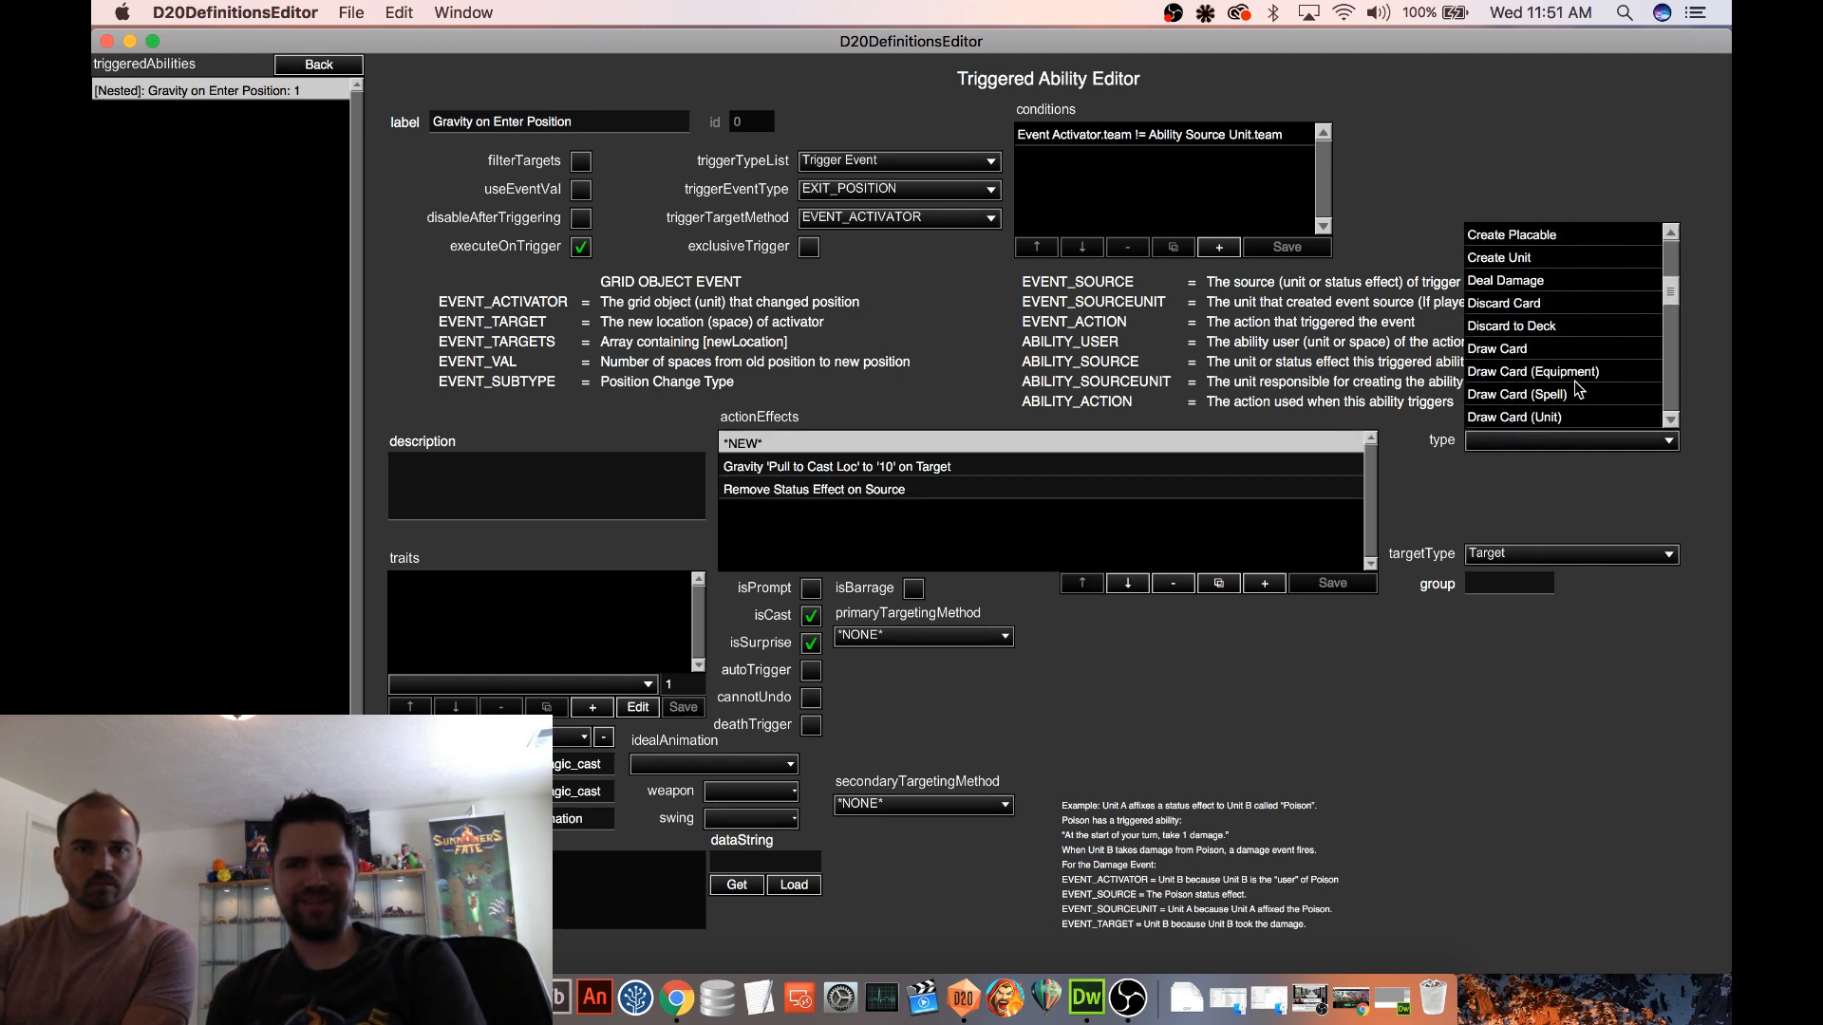
scroll(1583, 373, "down", 8)
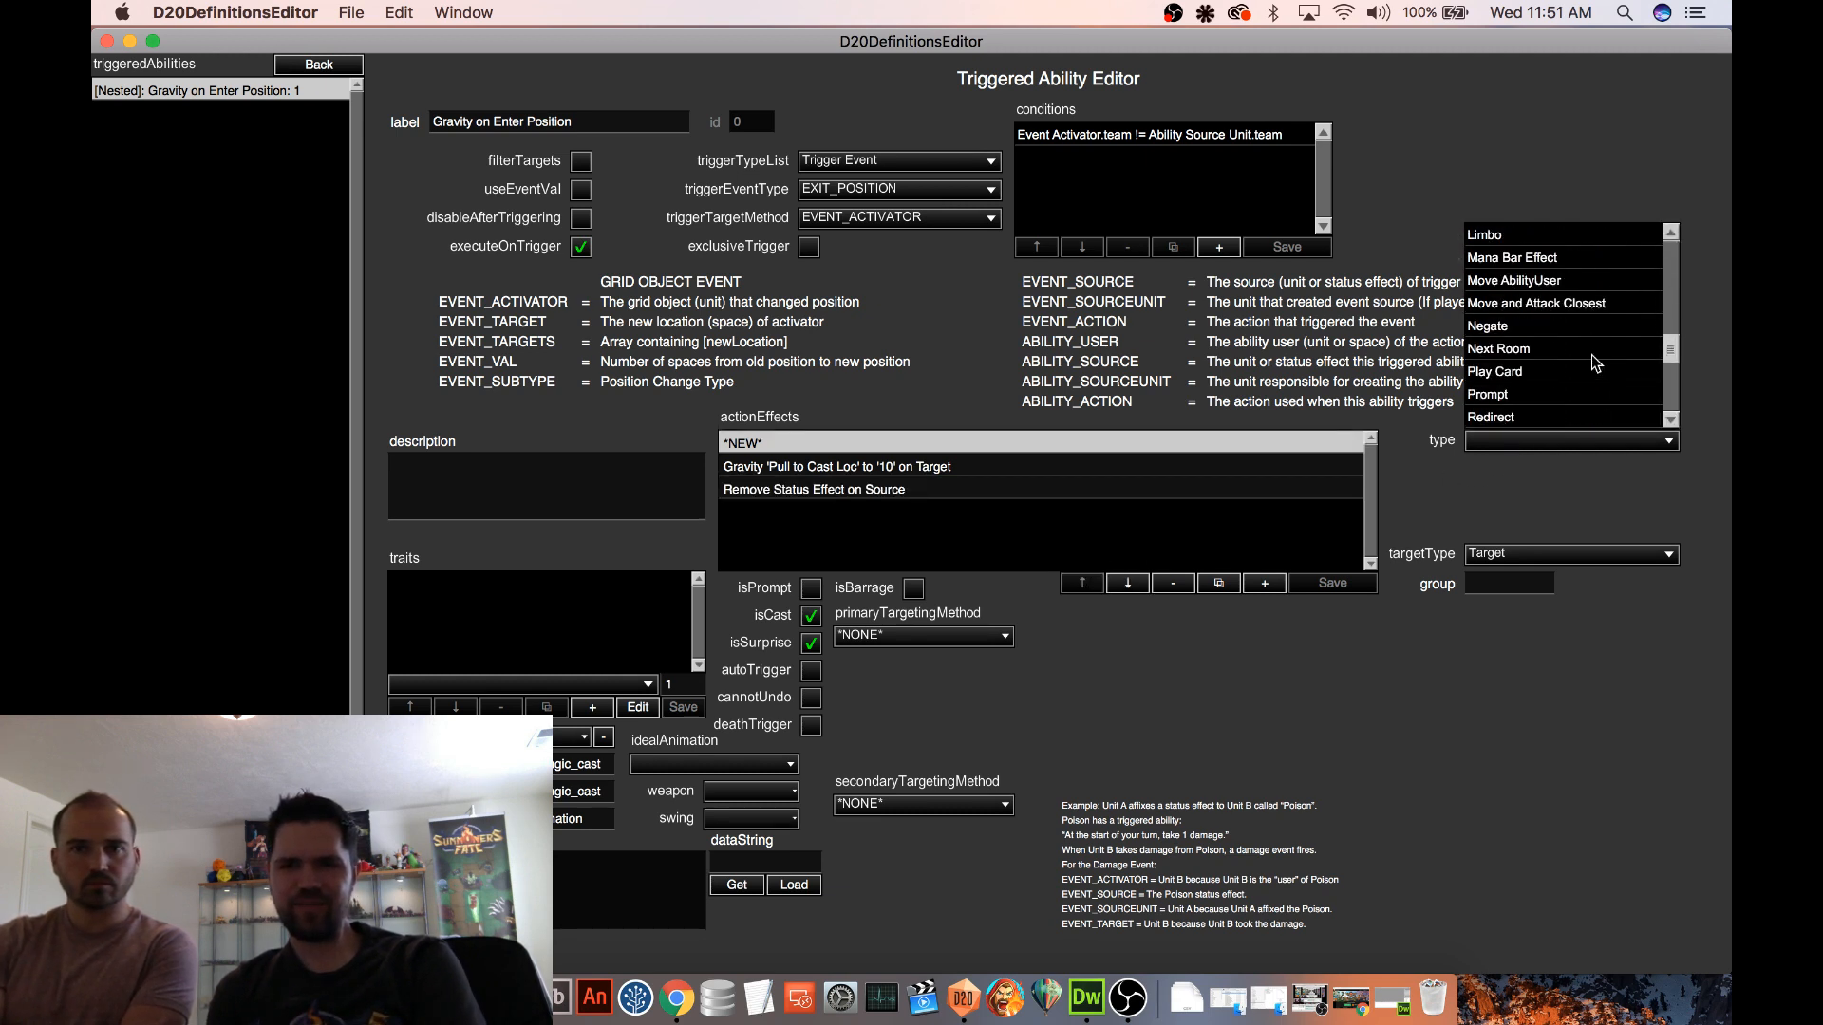
scroll(1593, 364, "down", 6)
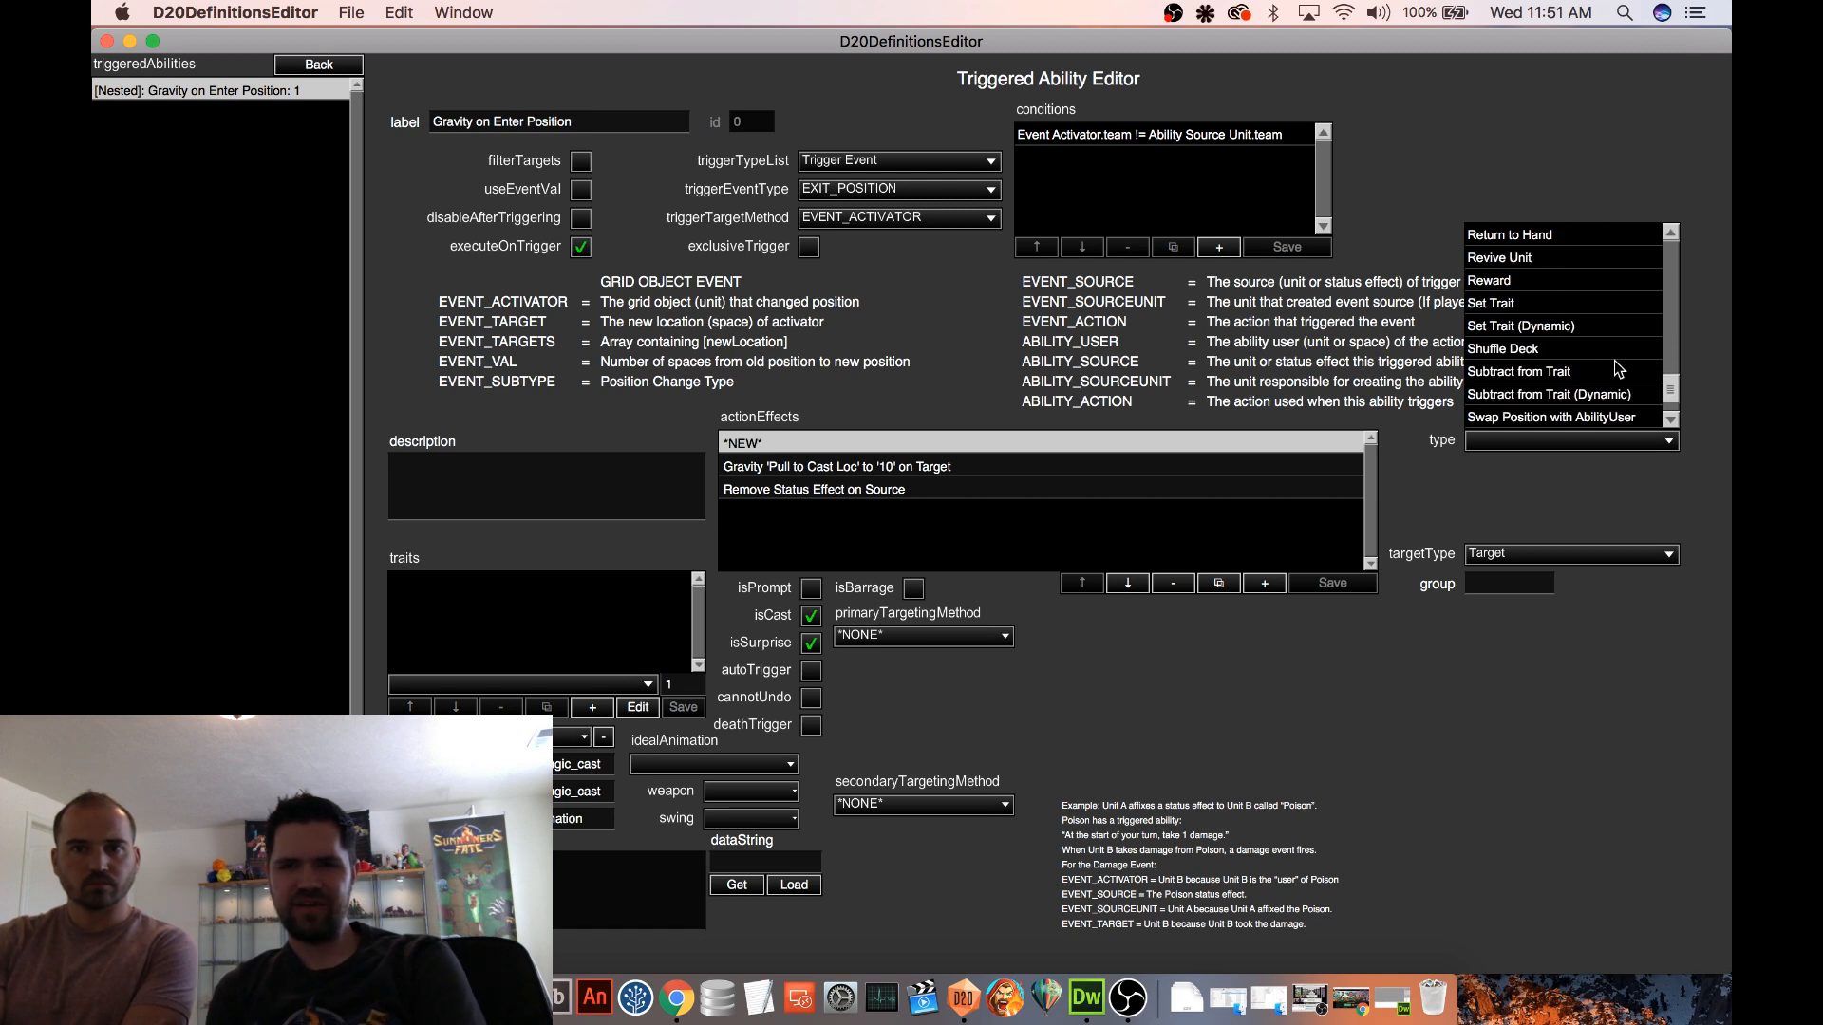
left_click_drag(1671, 390, 1676, 263)
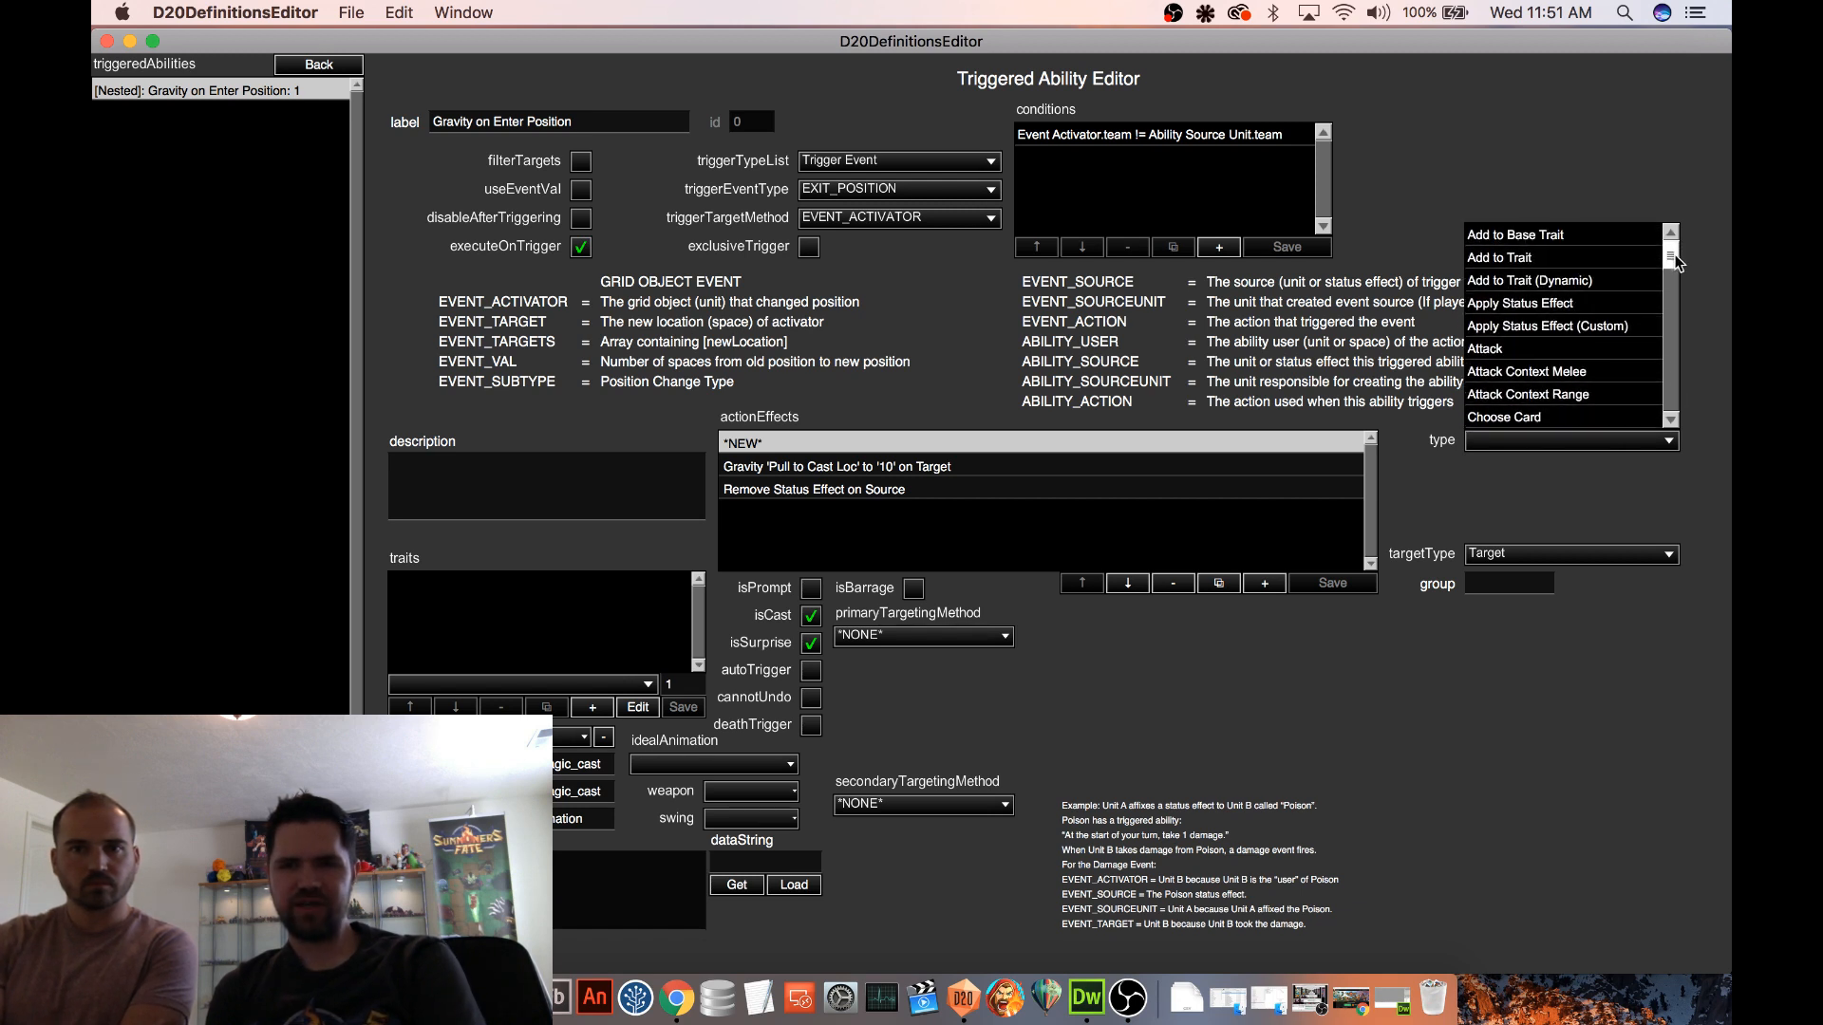
left_click(1547, 304)
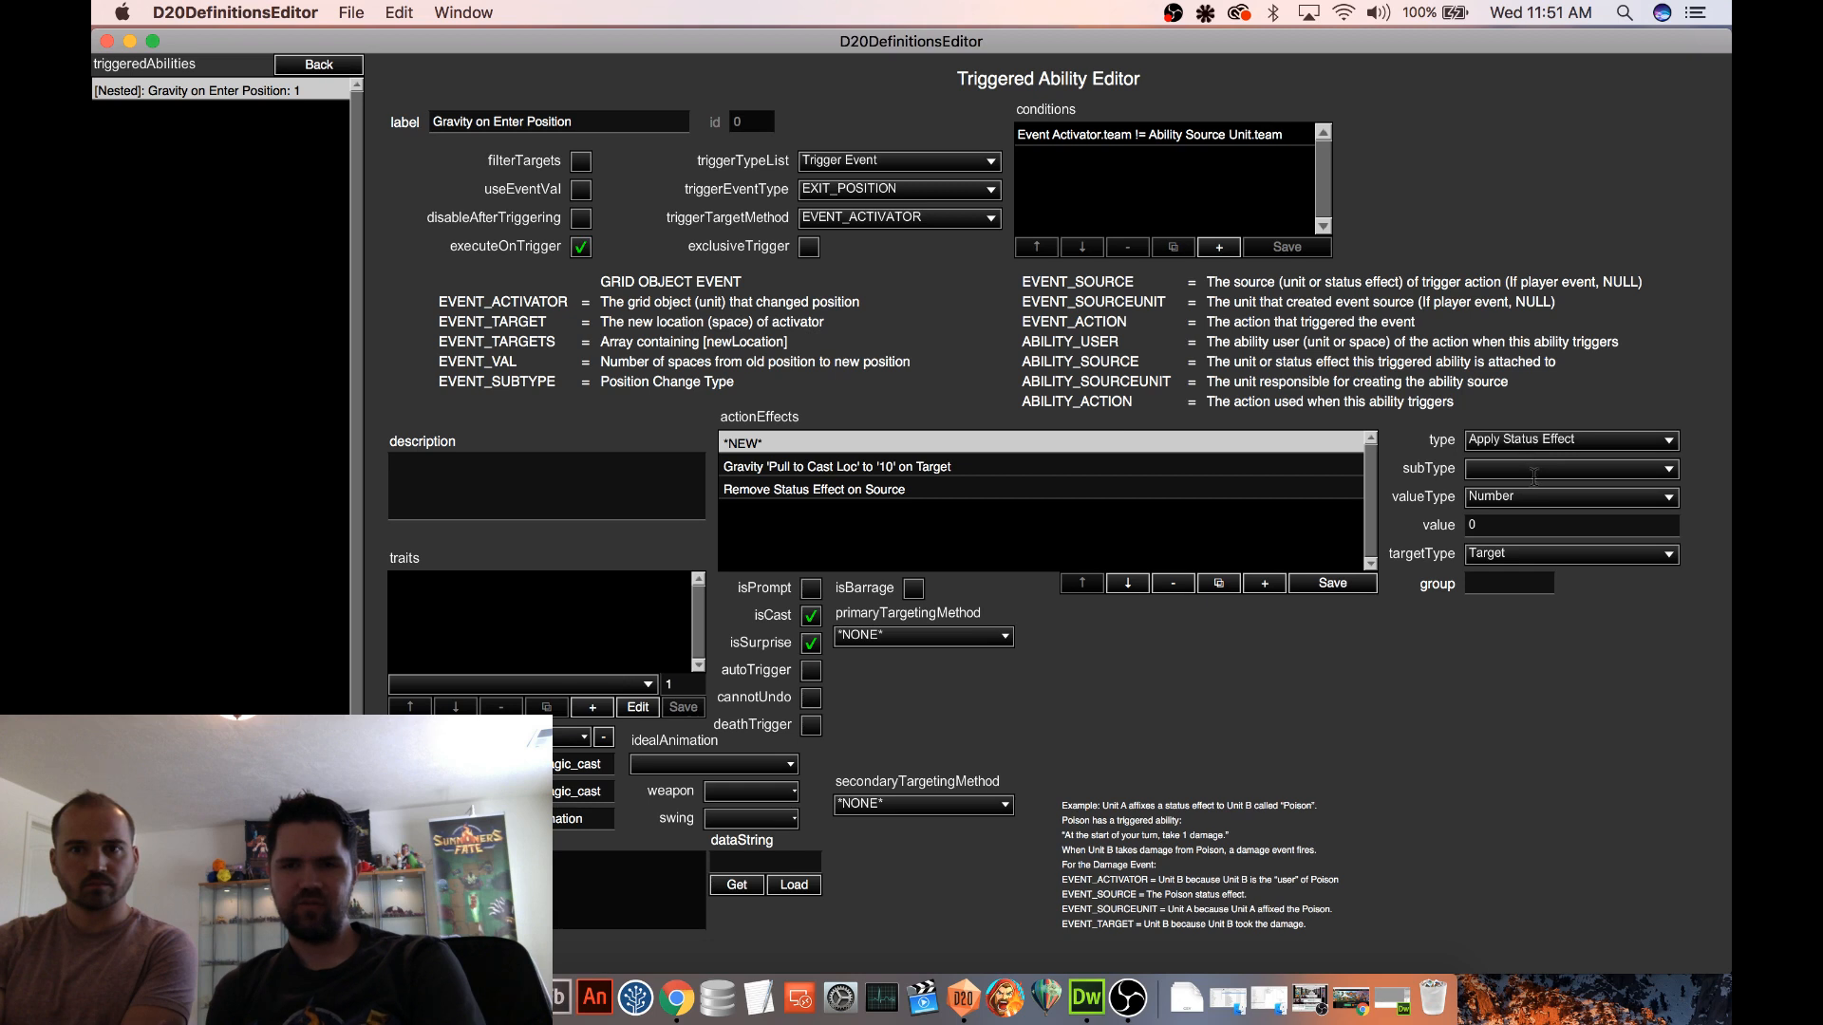
Set the new effect's subtype to Immobilized and save it, returning to the Gravity Trap spell
left_click(1534, 473)
left_click_drag(1671, 285, 1671, 334)
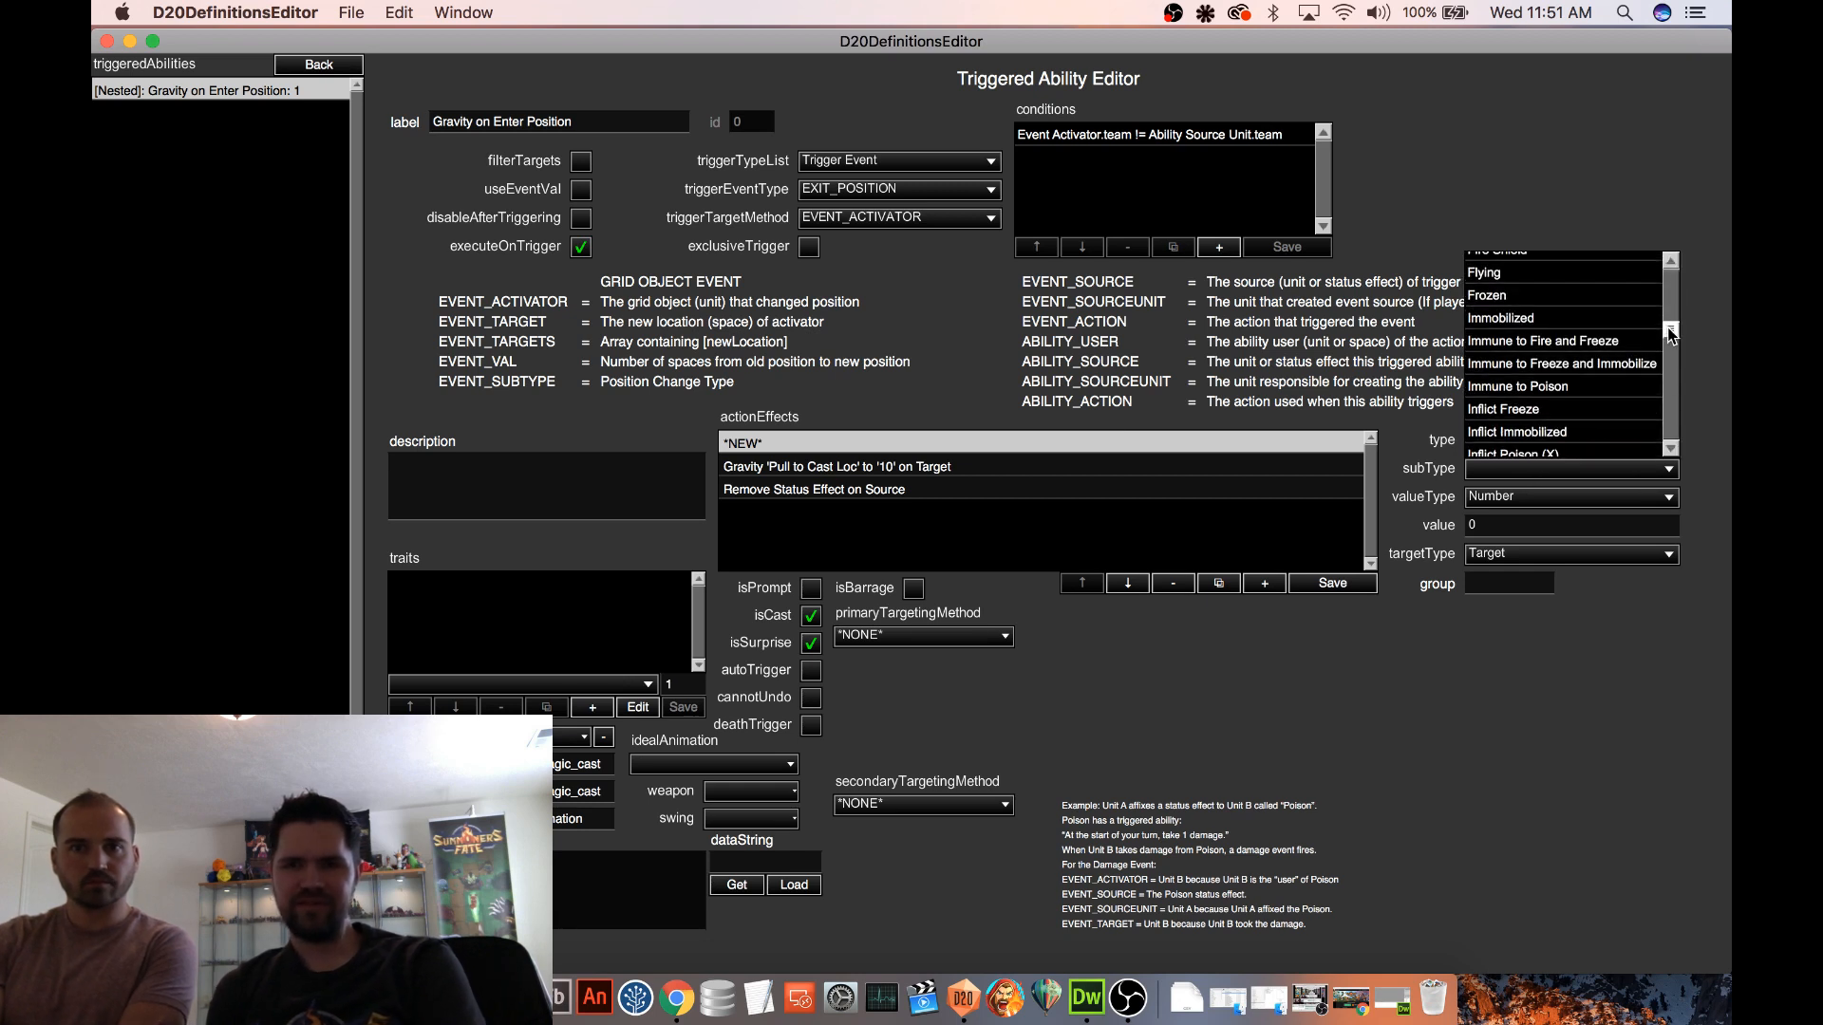
left_click(1550, 321)
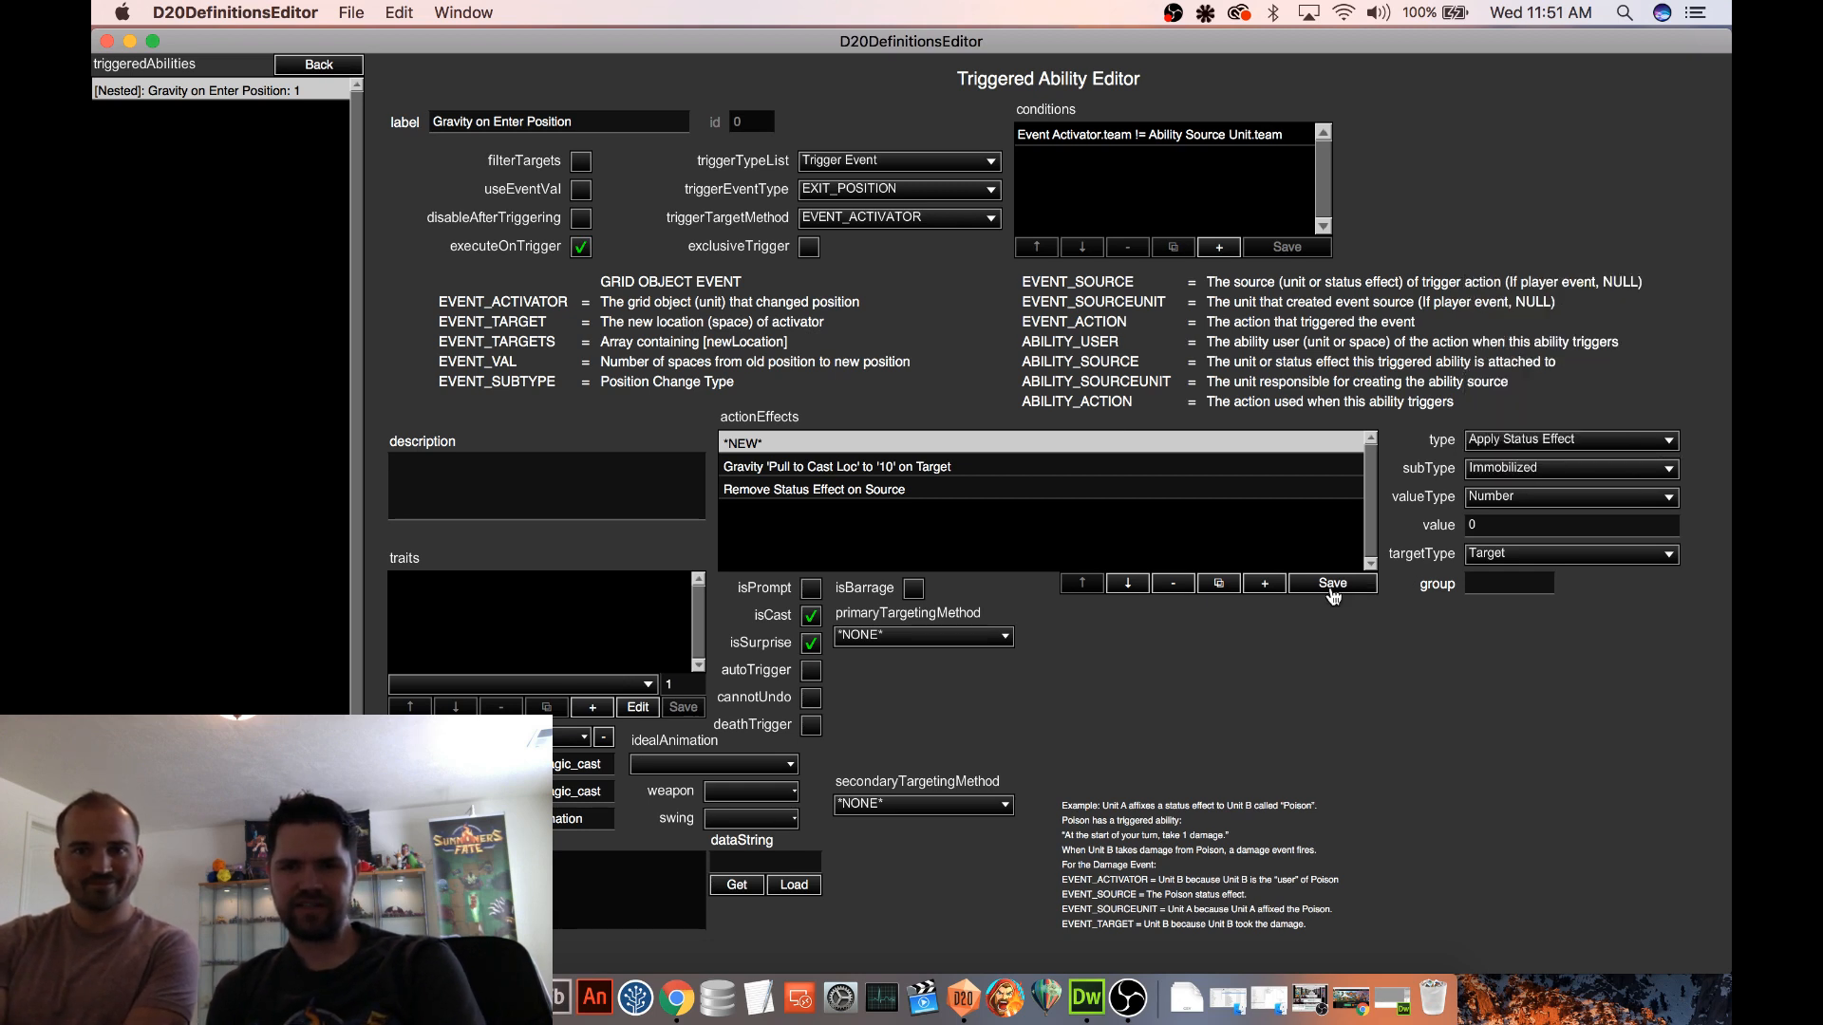
left_click(1332, 584)
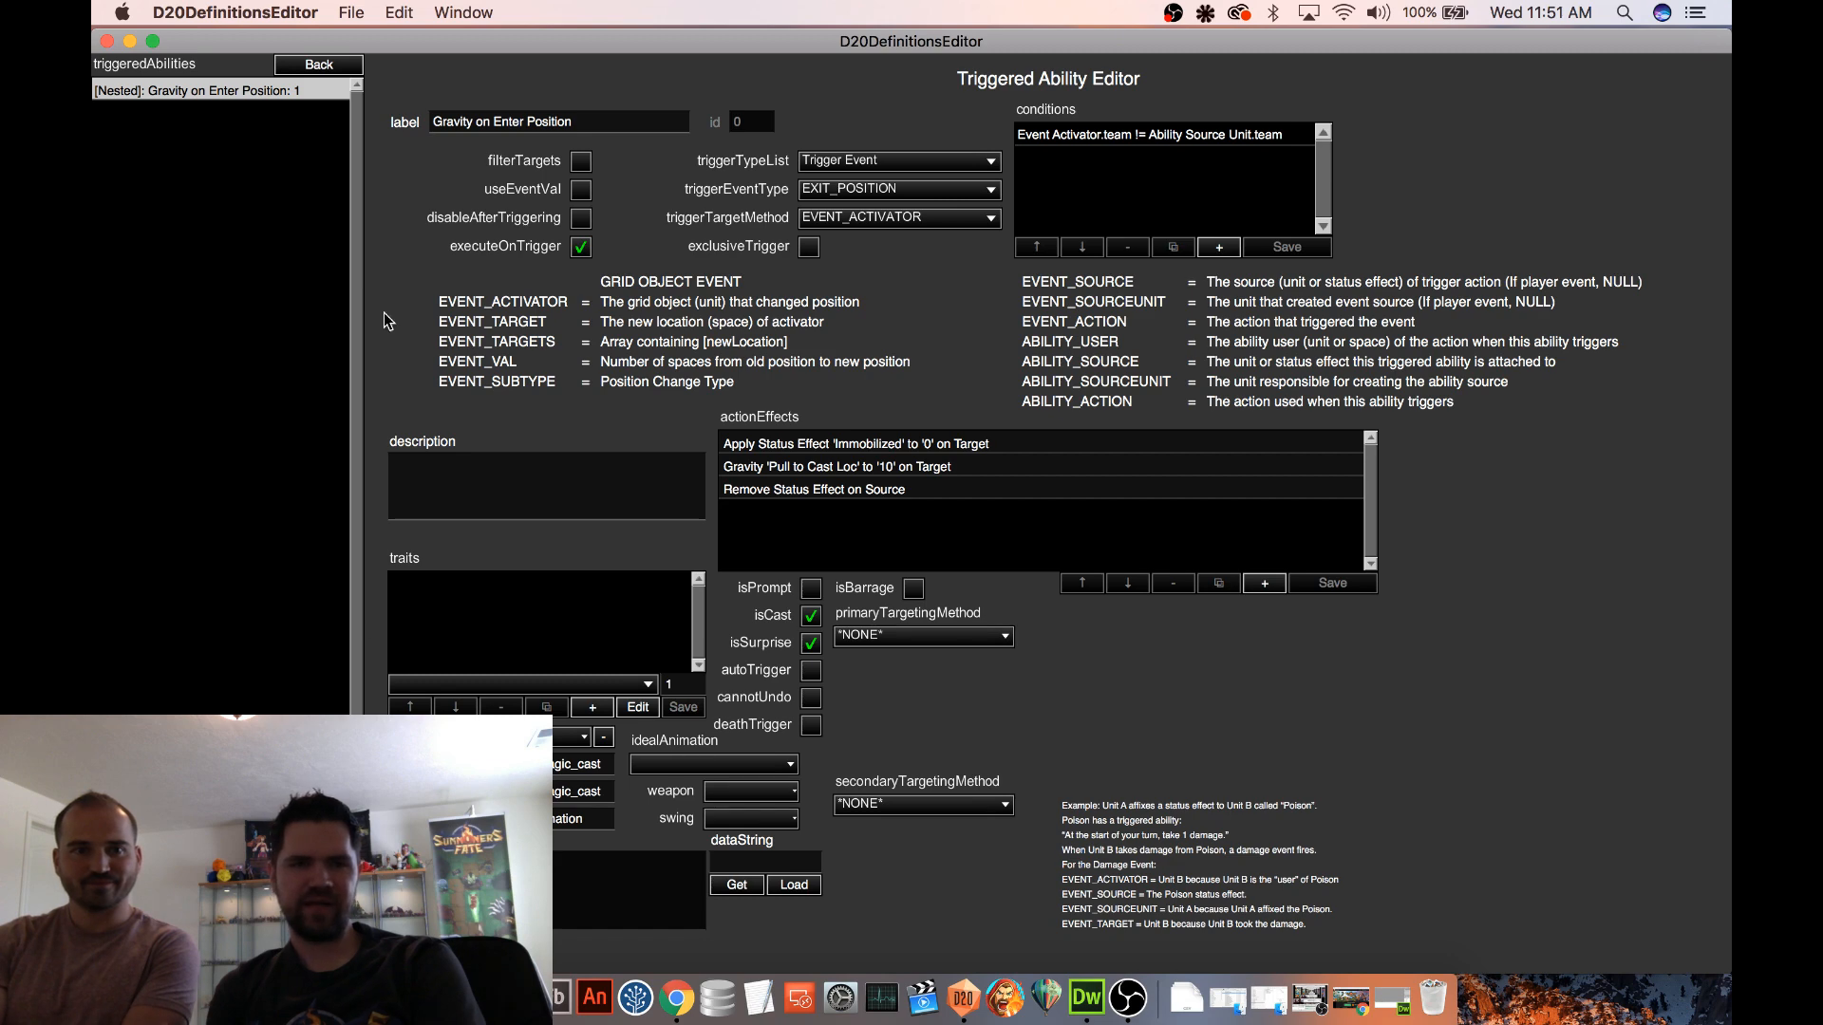
left_click(340, 65)
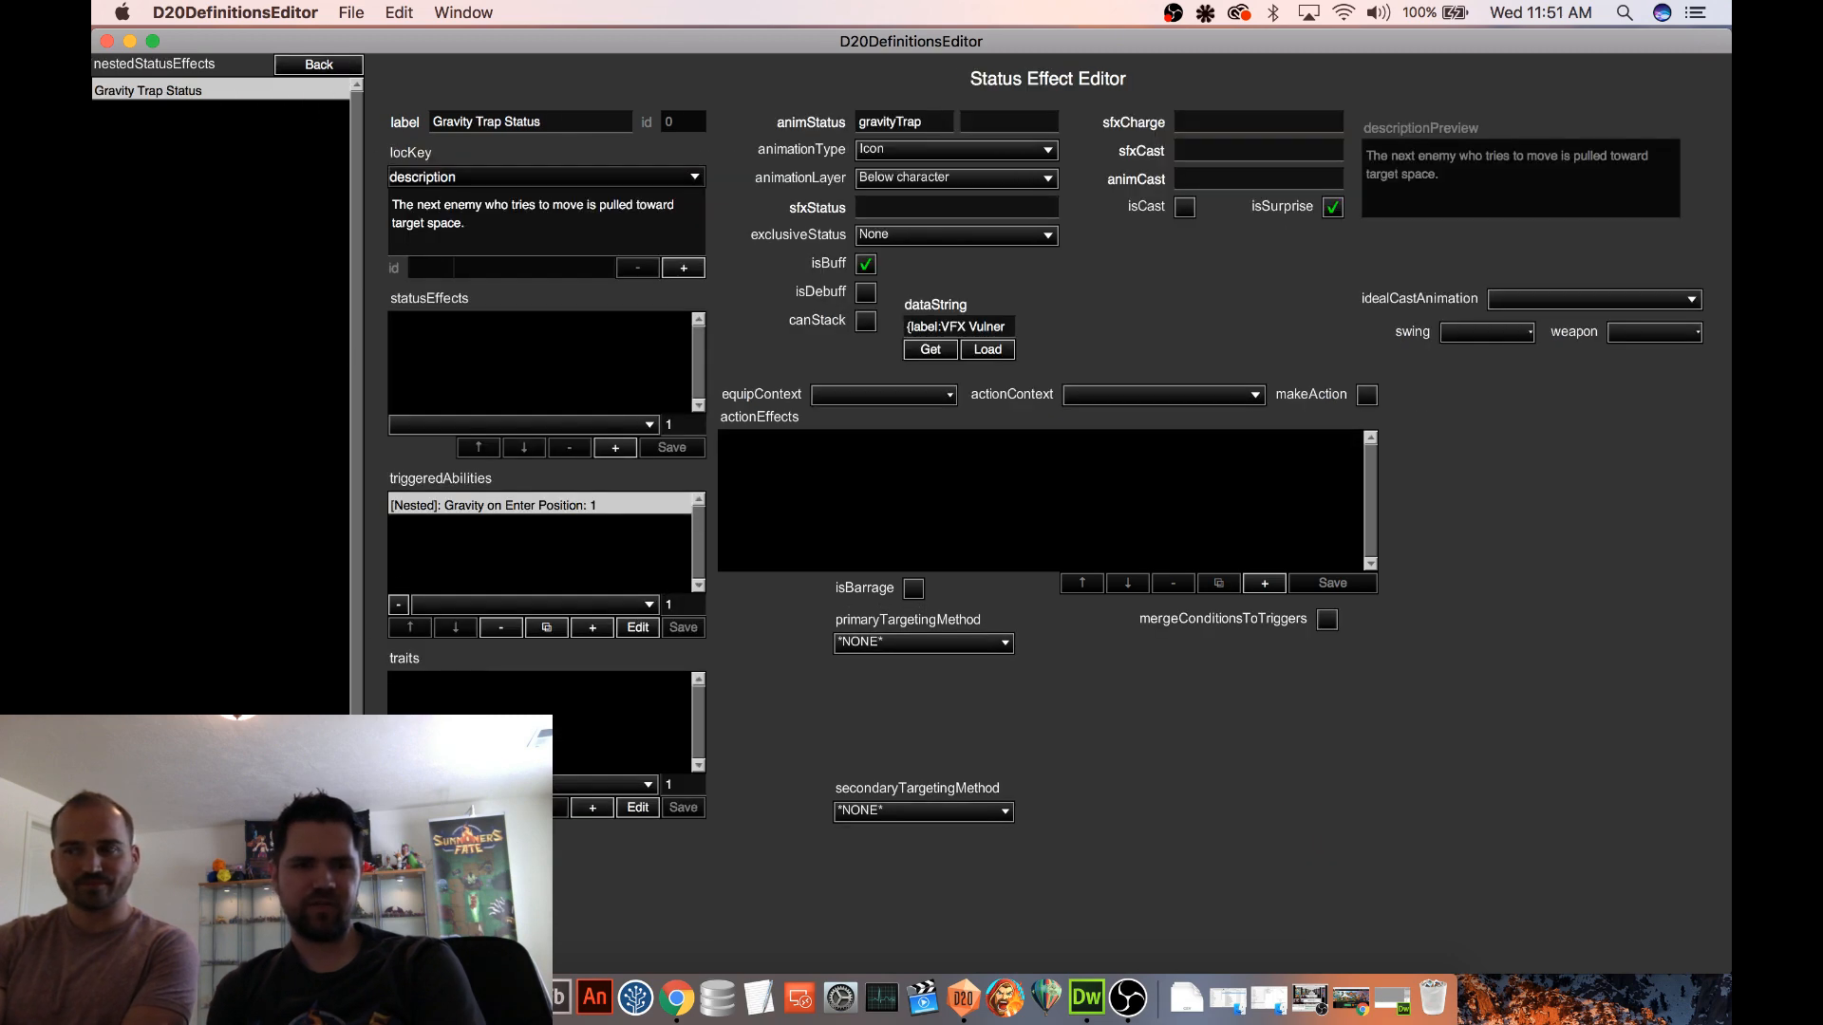
left_click(329, 67)
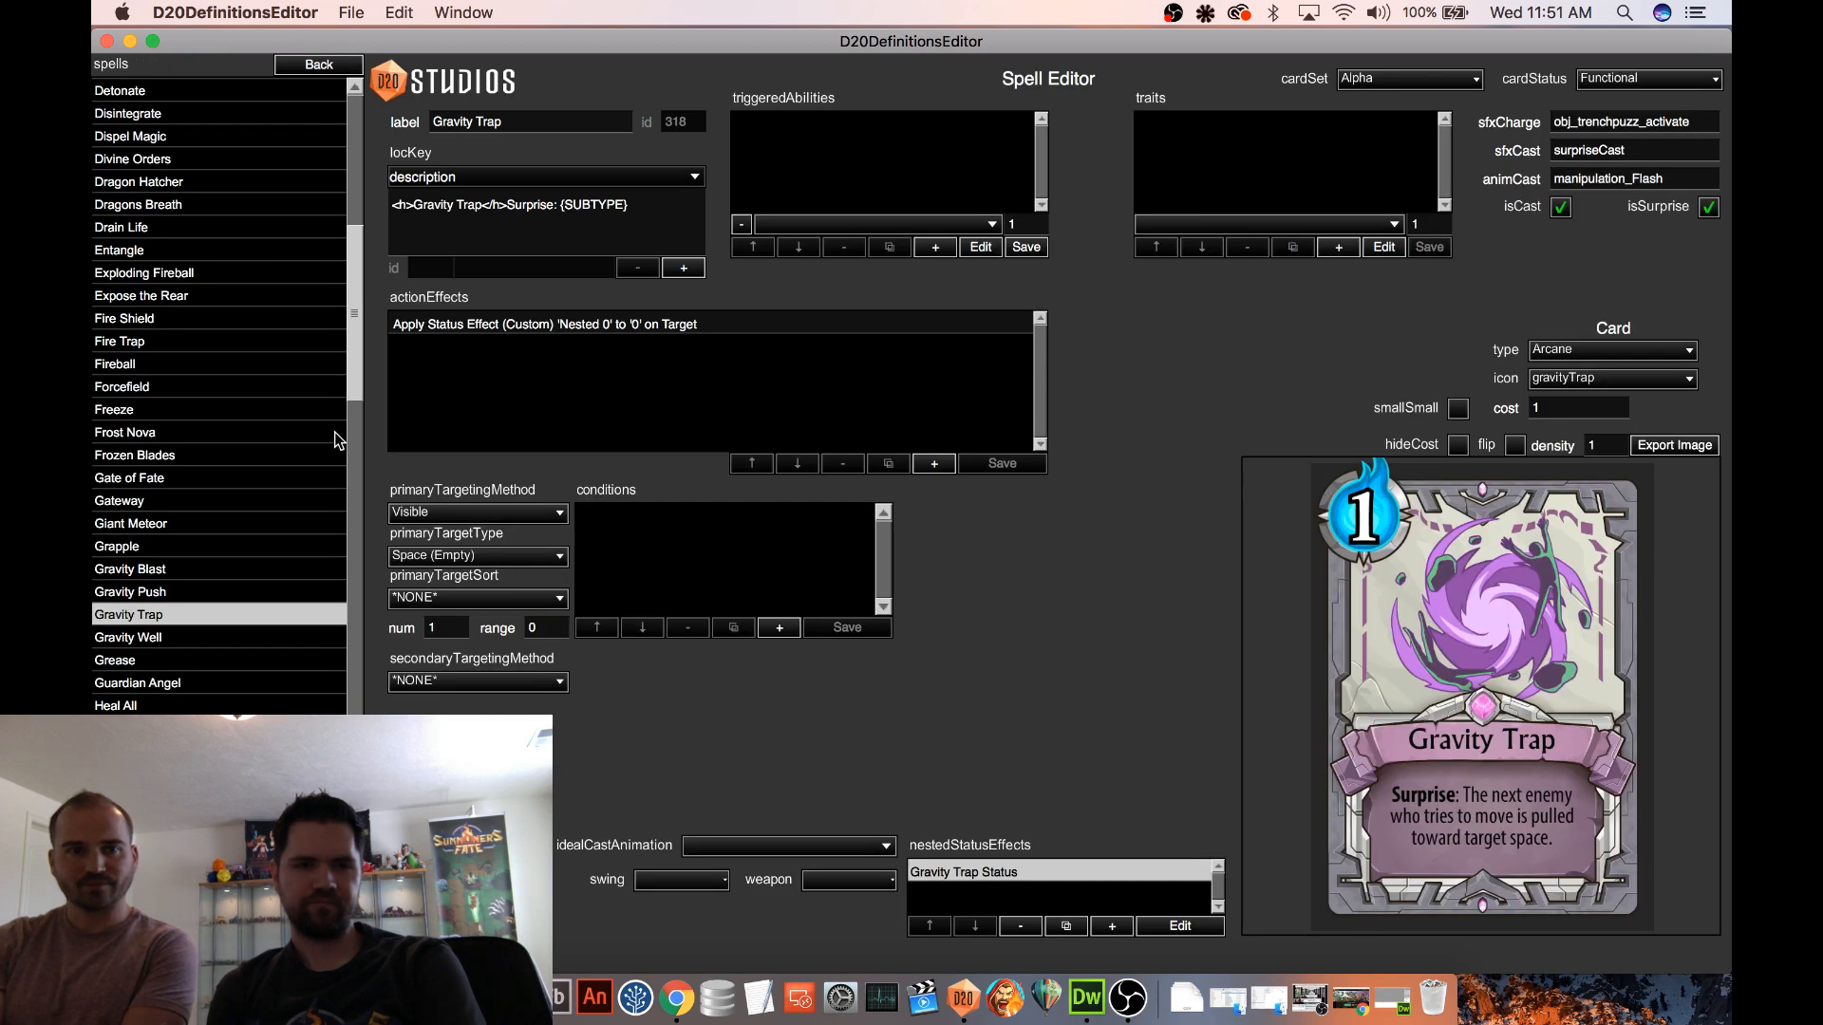
Save the spell, then start a fresh test game on the Procedural 2 map and play Gravity Trap on the room's upper-left floor tile
key("super+s")
left_click(319, 65)
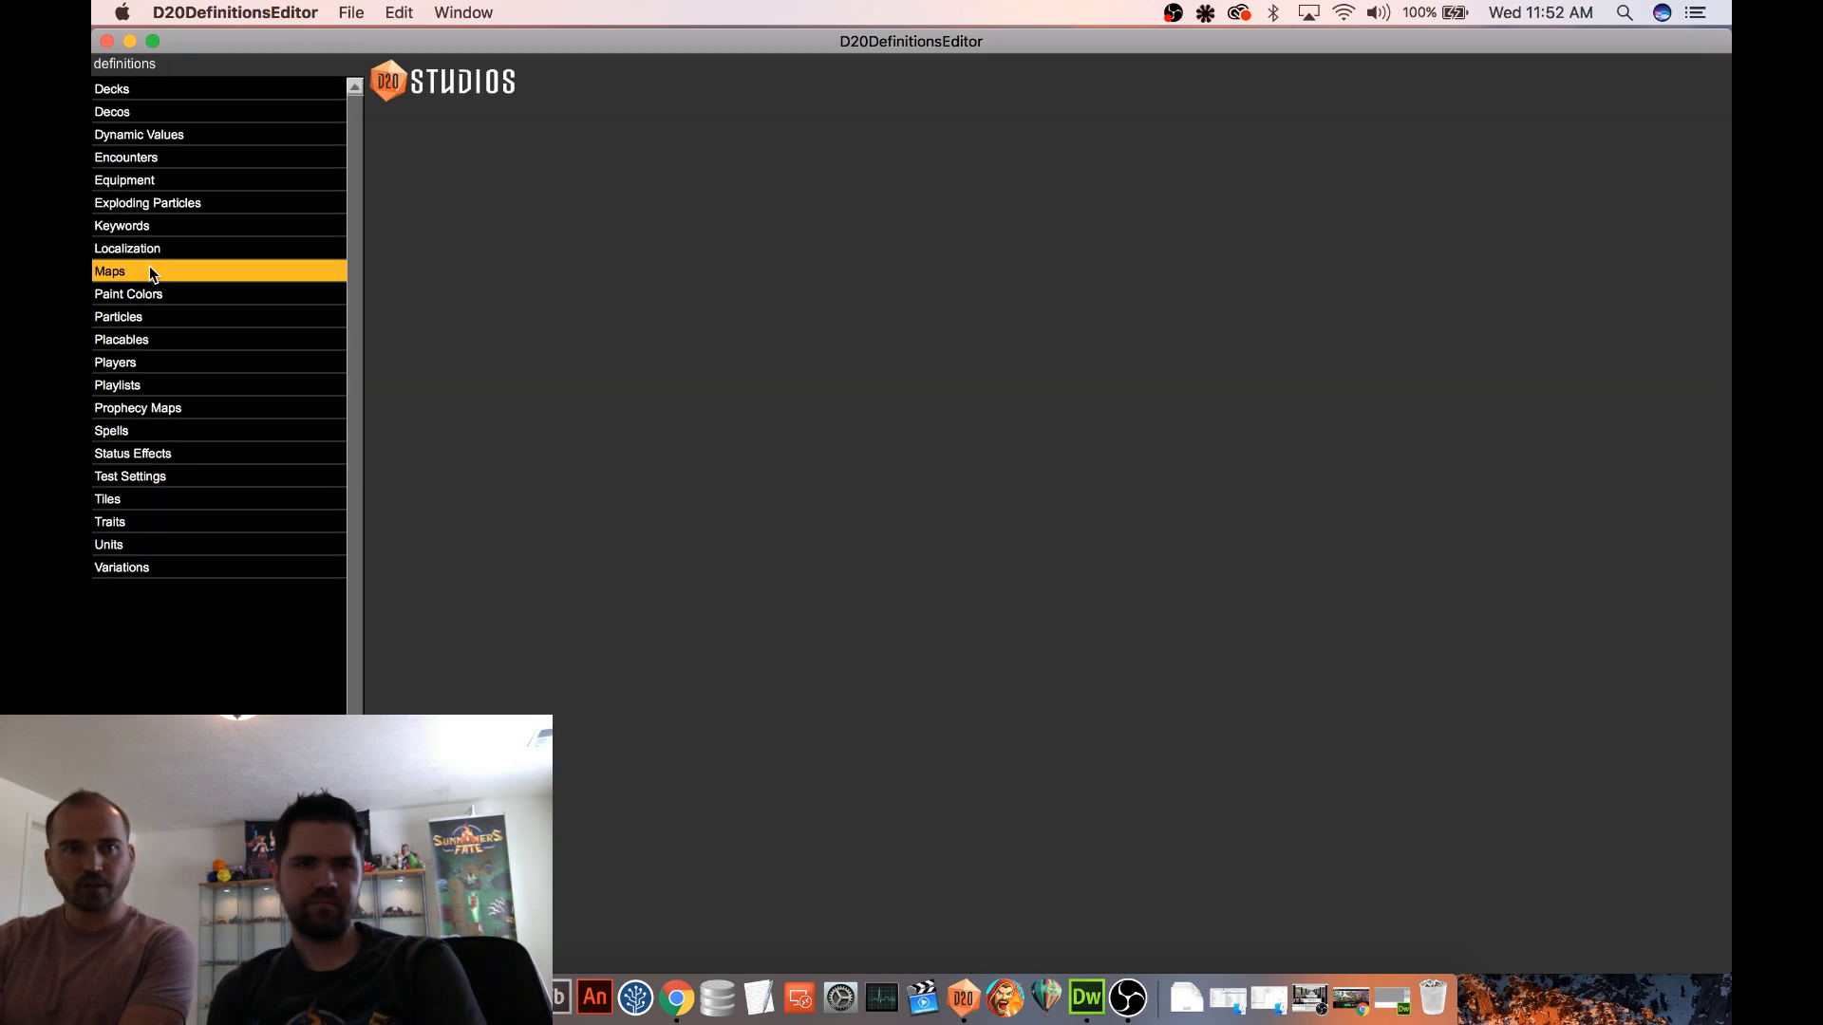
left_click(190, 316)
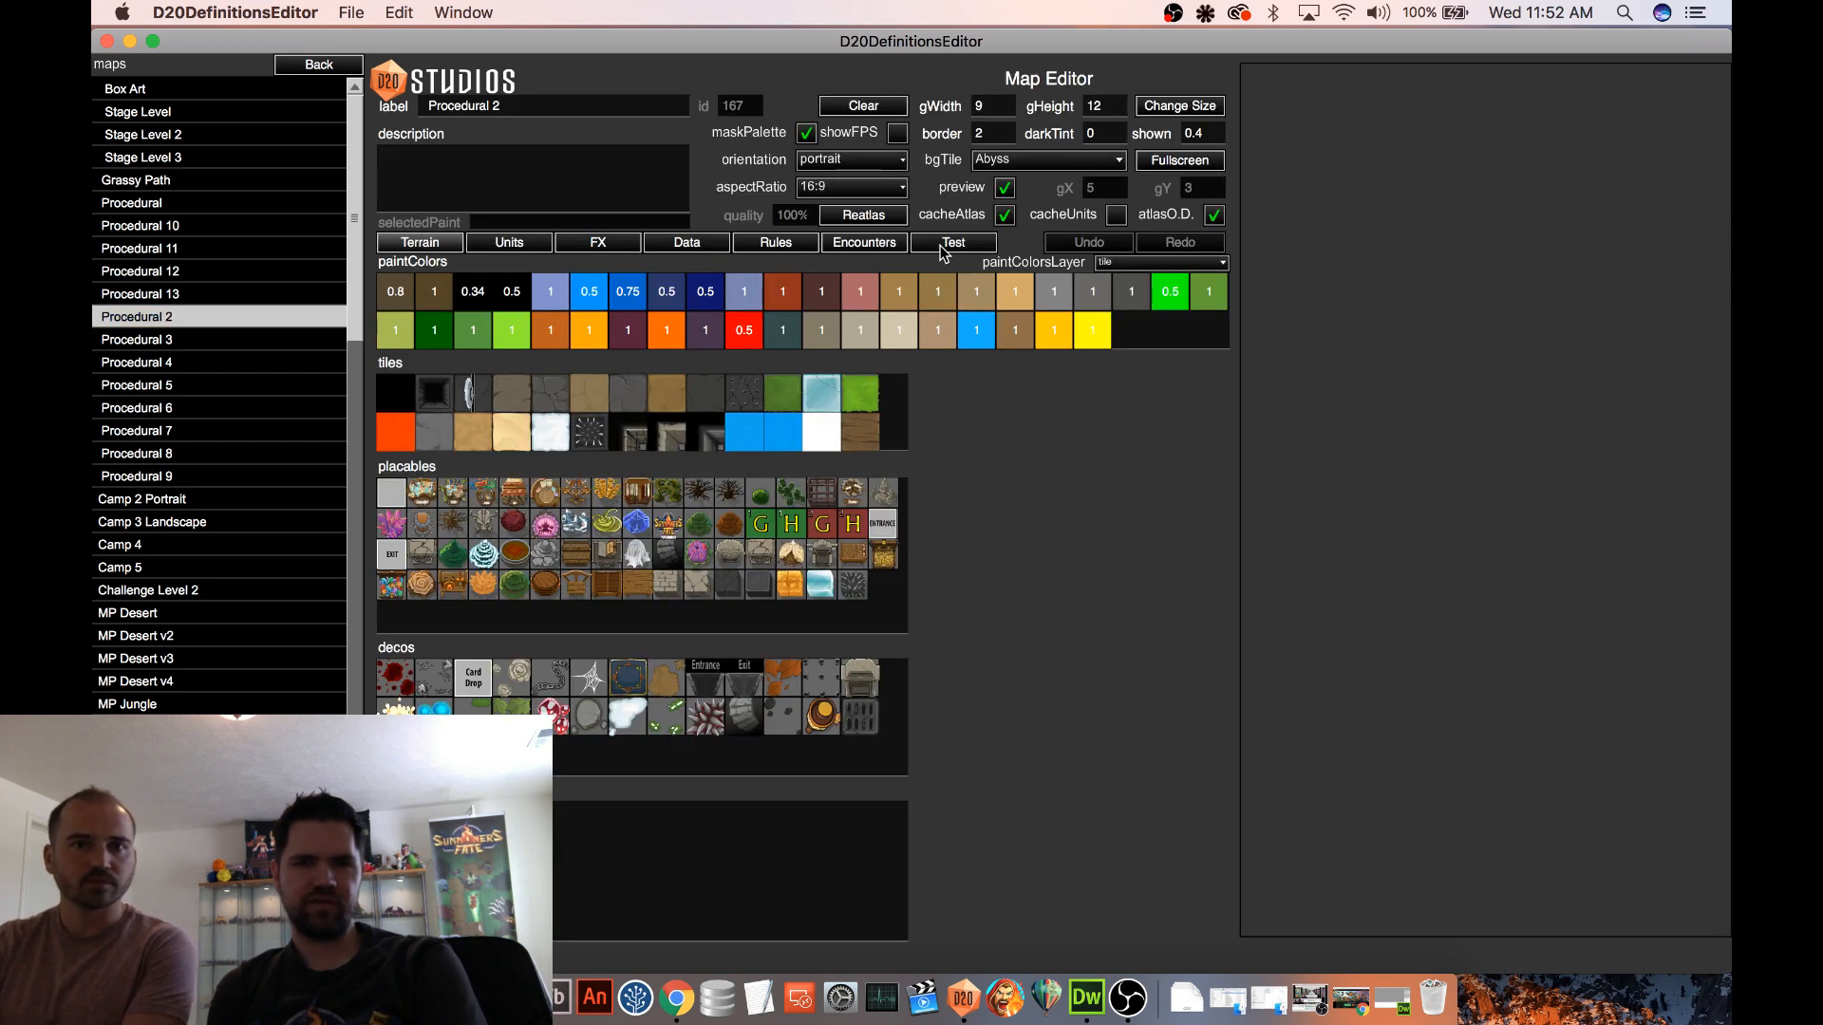
left_click(949, 244)
left_click(465, 285)
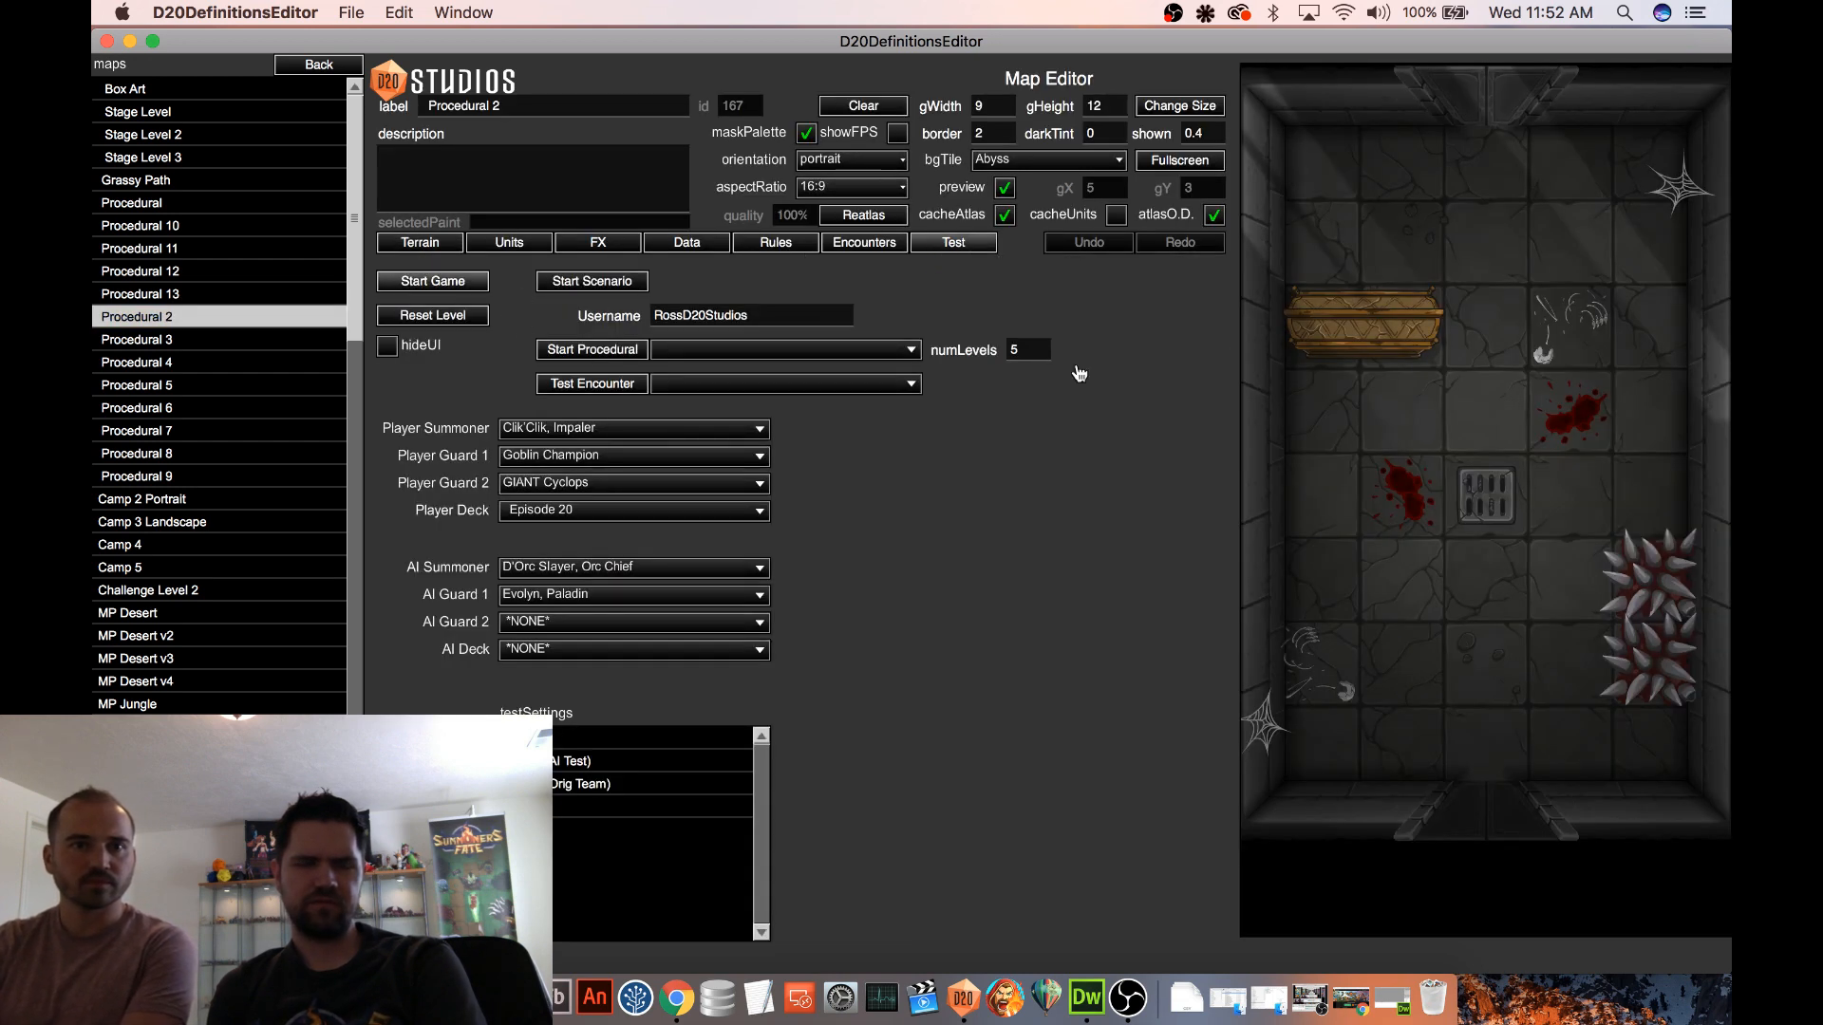
left_click_drag(1414, 855, 1324, 170)
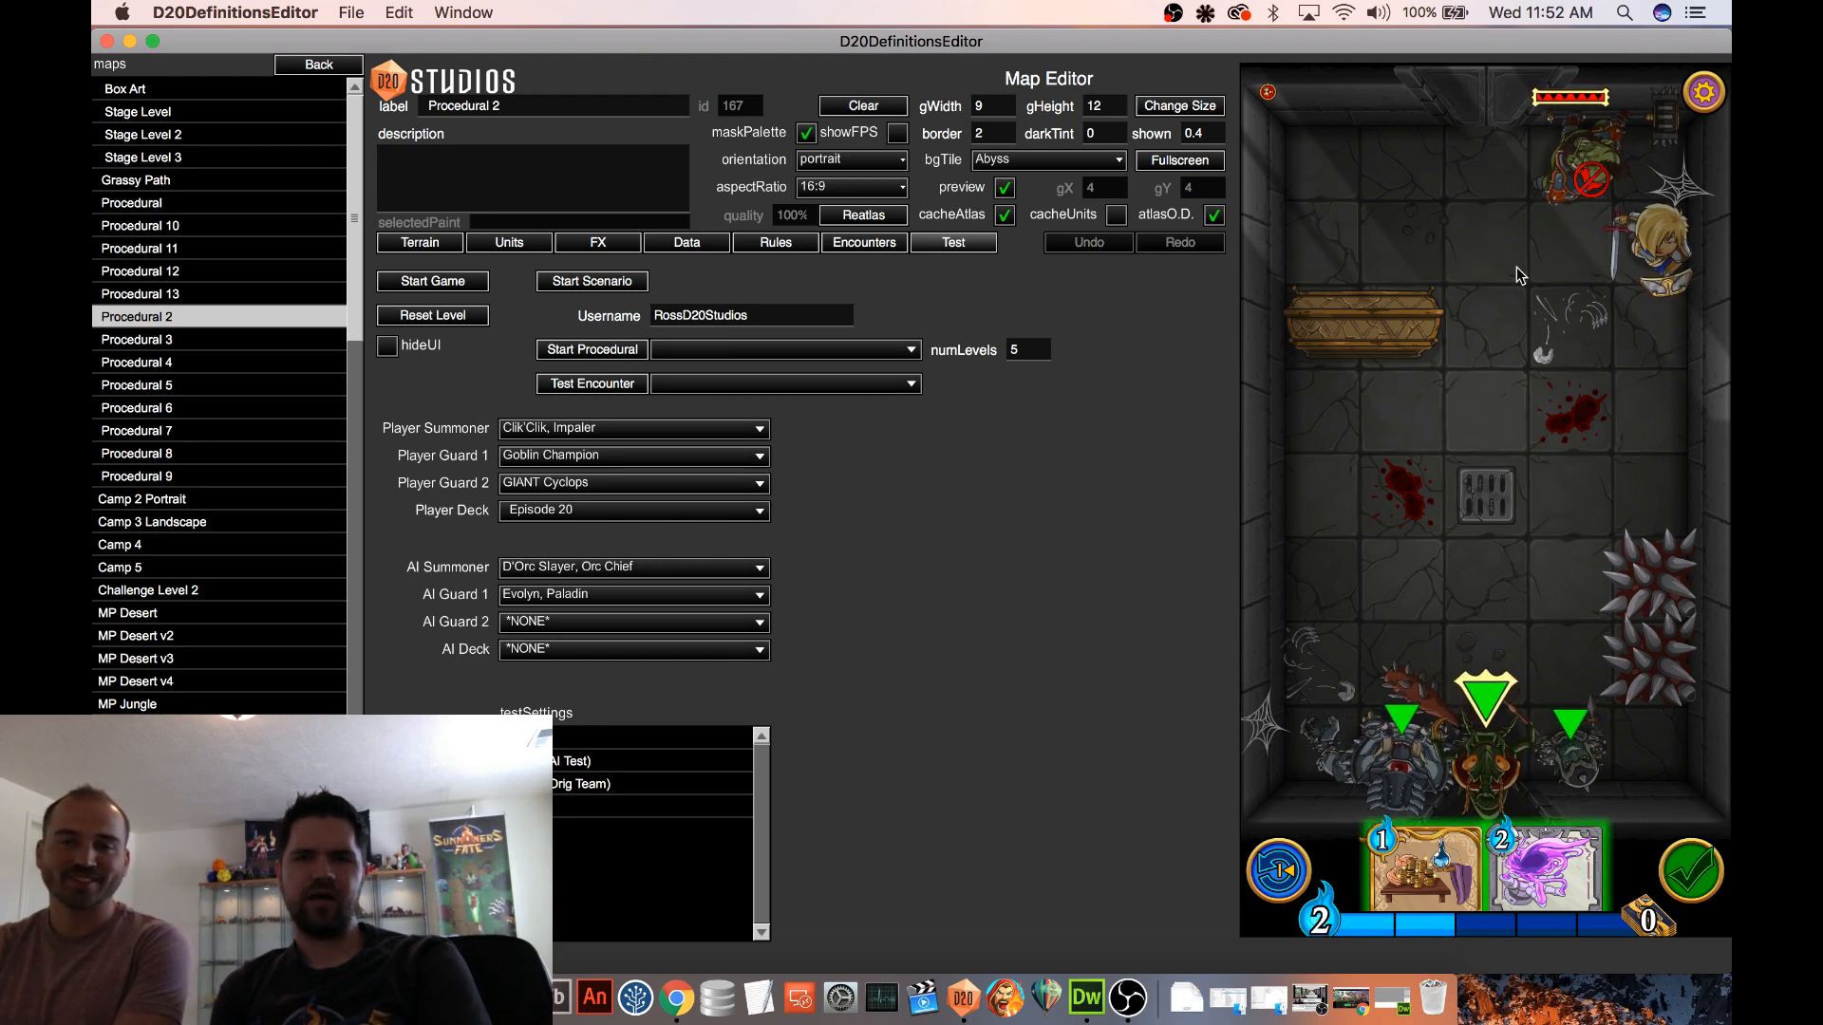
Return to the spell definitions and reopen the Gravity Trap spell for editing
left_click(319, 63)
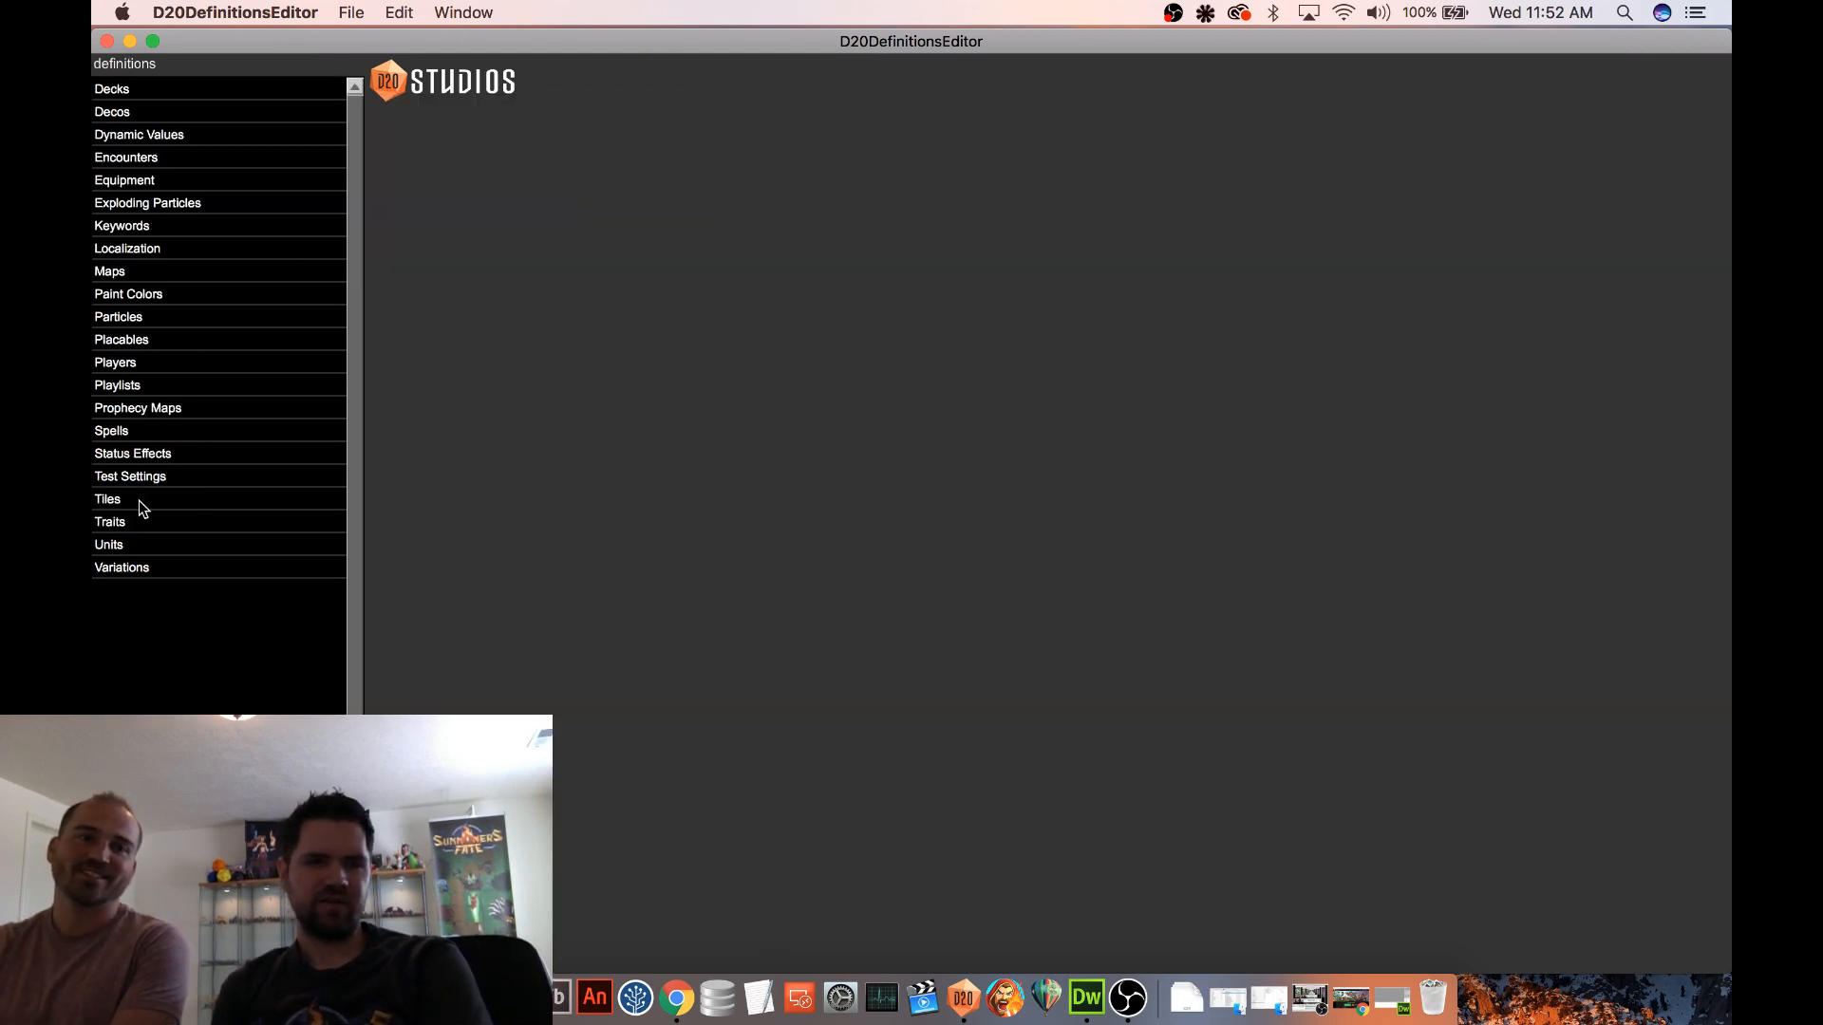
left_click(156, 434)
scroll(265, 374, "down", 10)
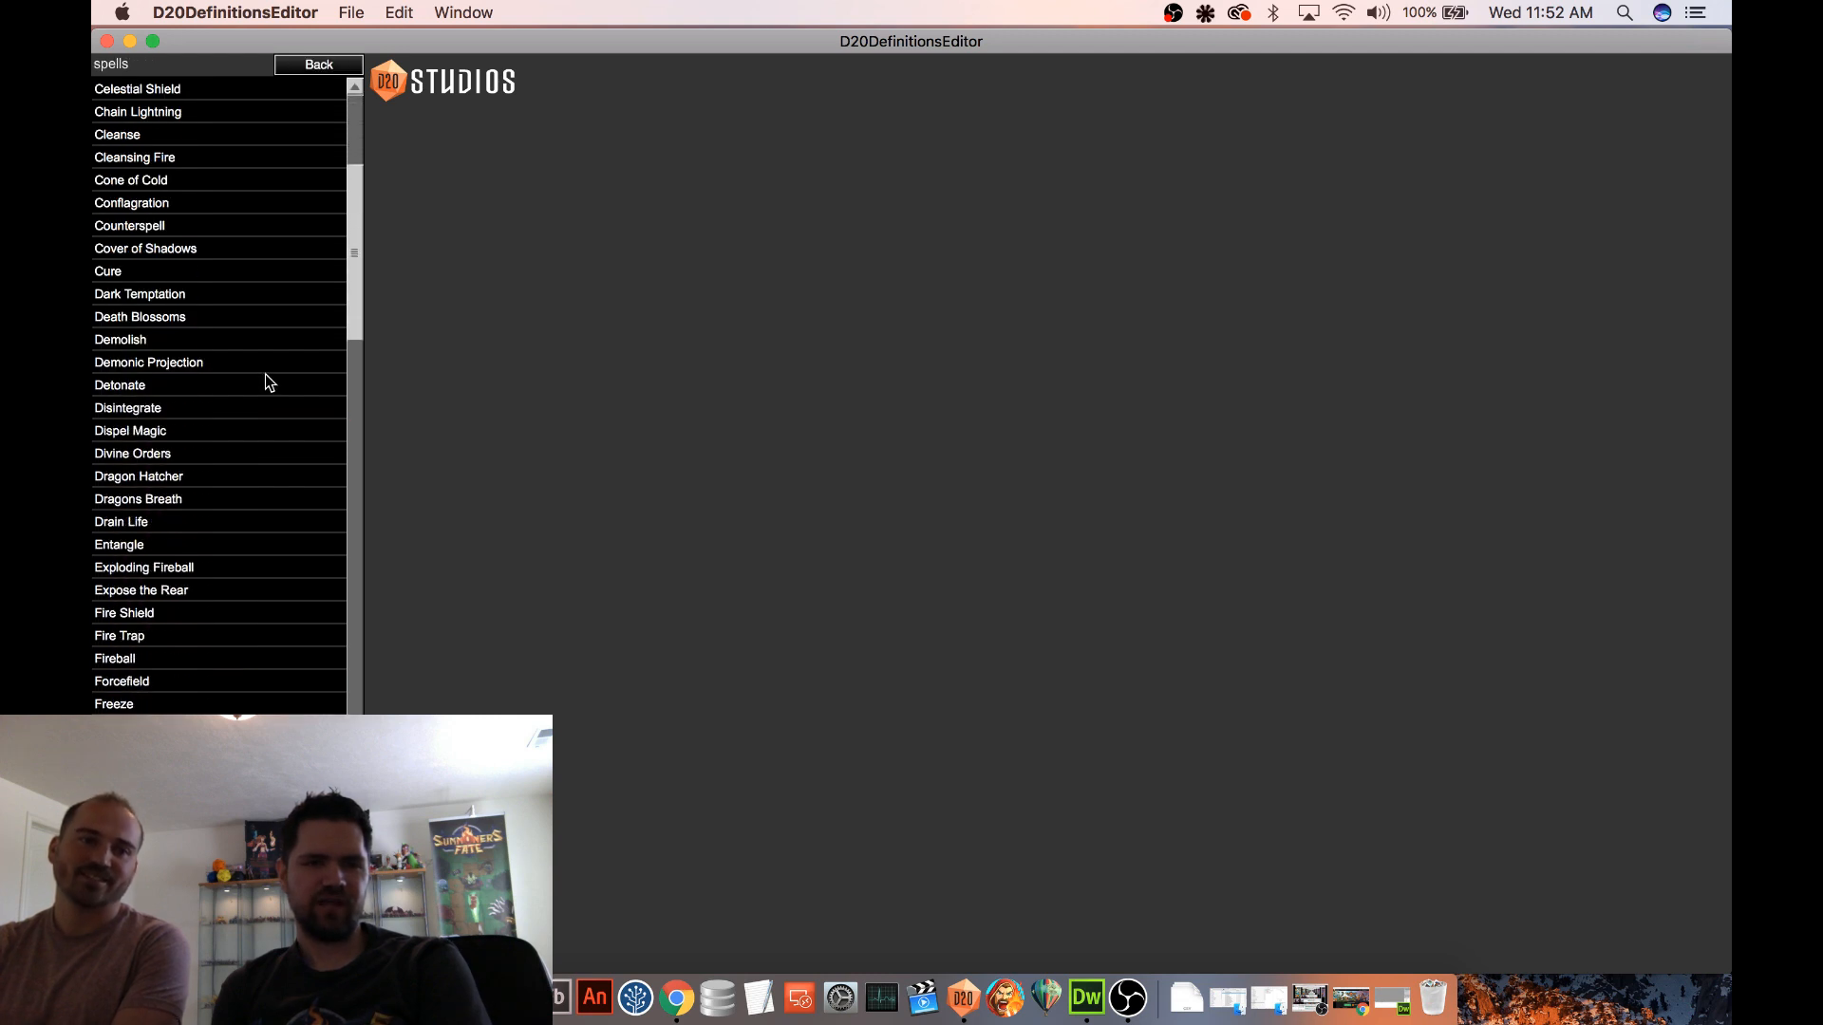
scroll(265, 380, "down", 3)
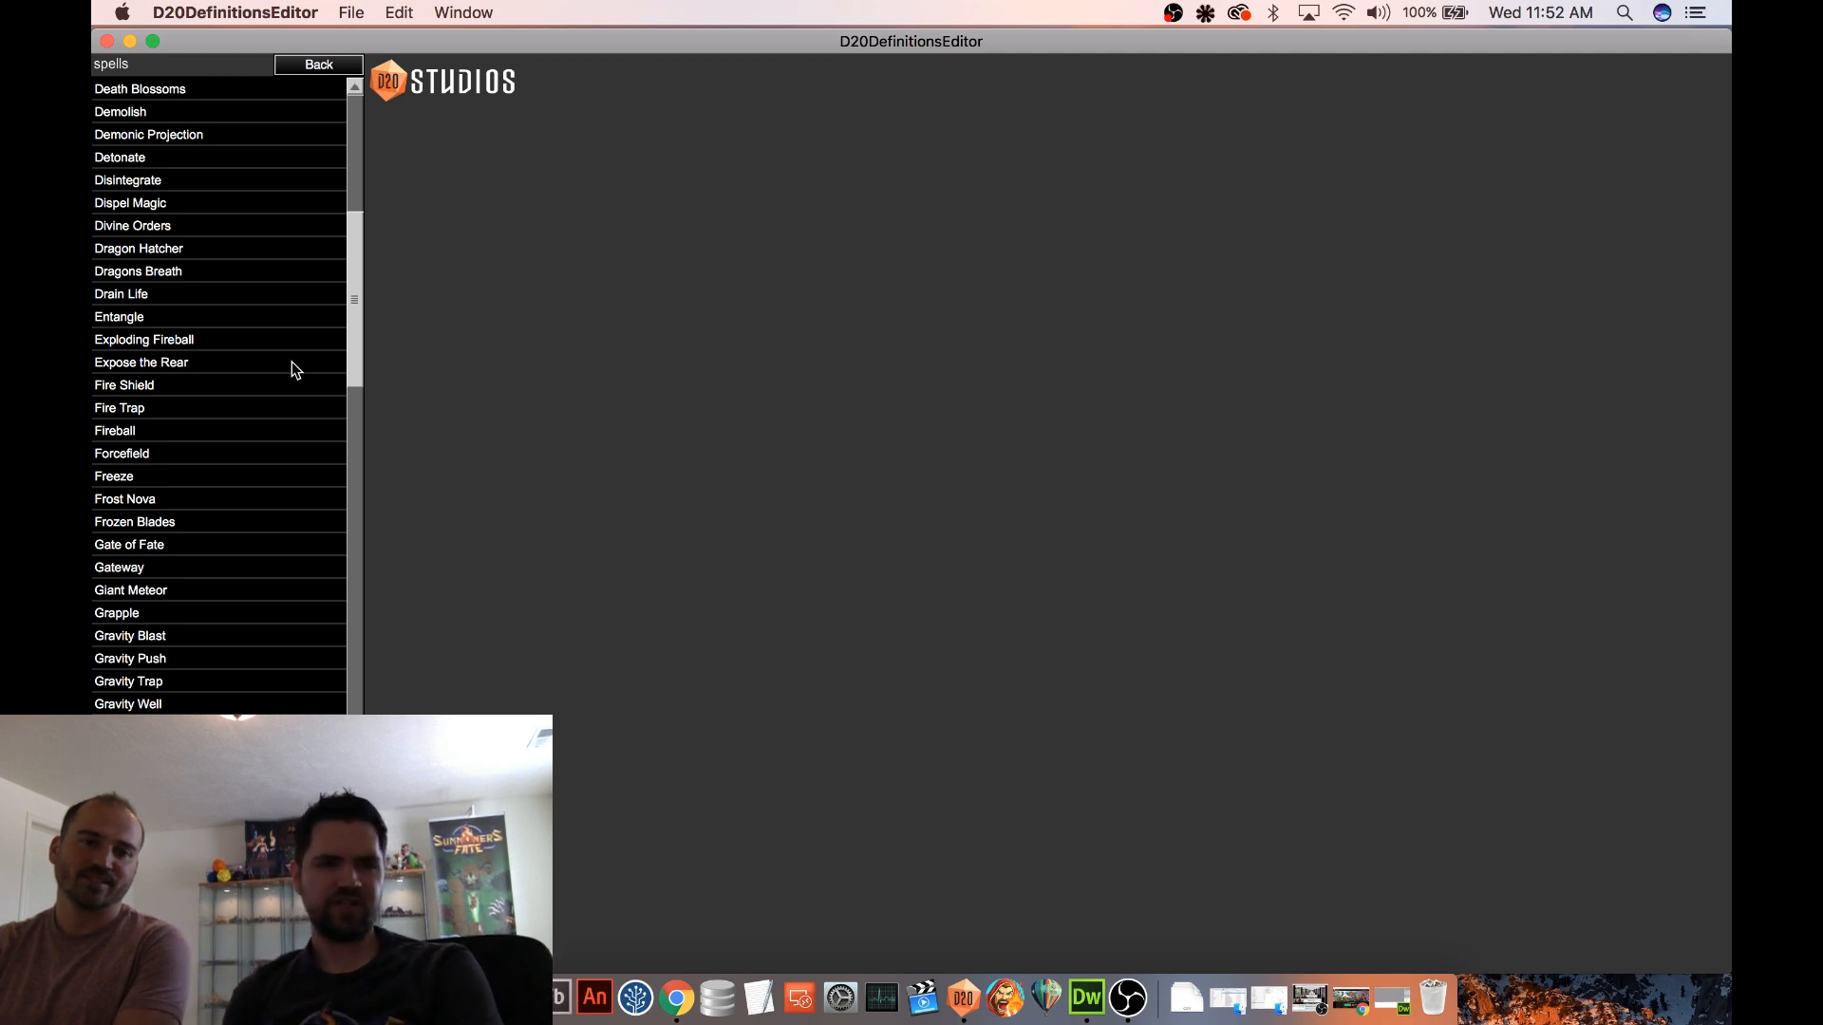
scroll(293, 370, "down", 2)
scroll(310, 418, "down", 12)
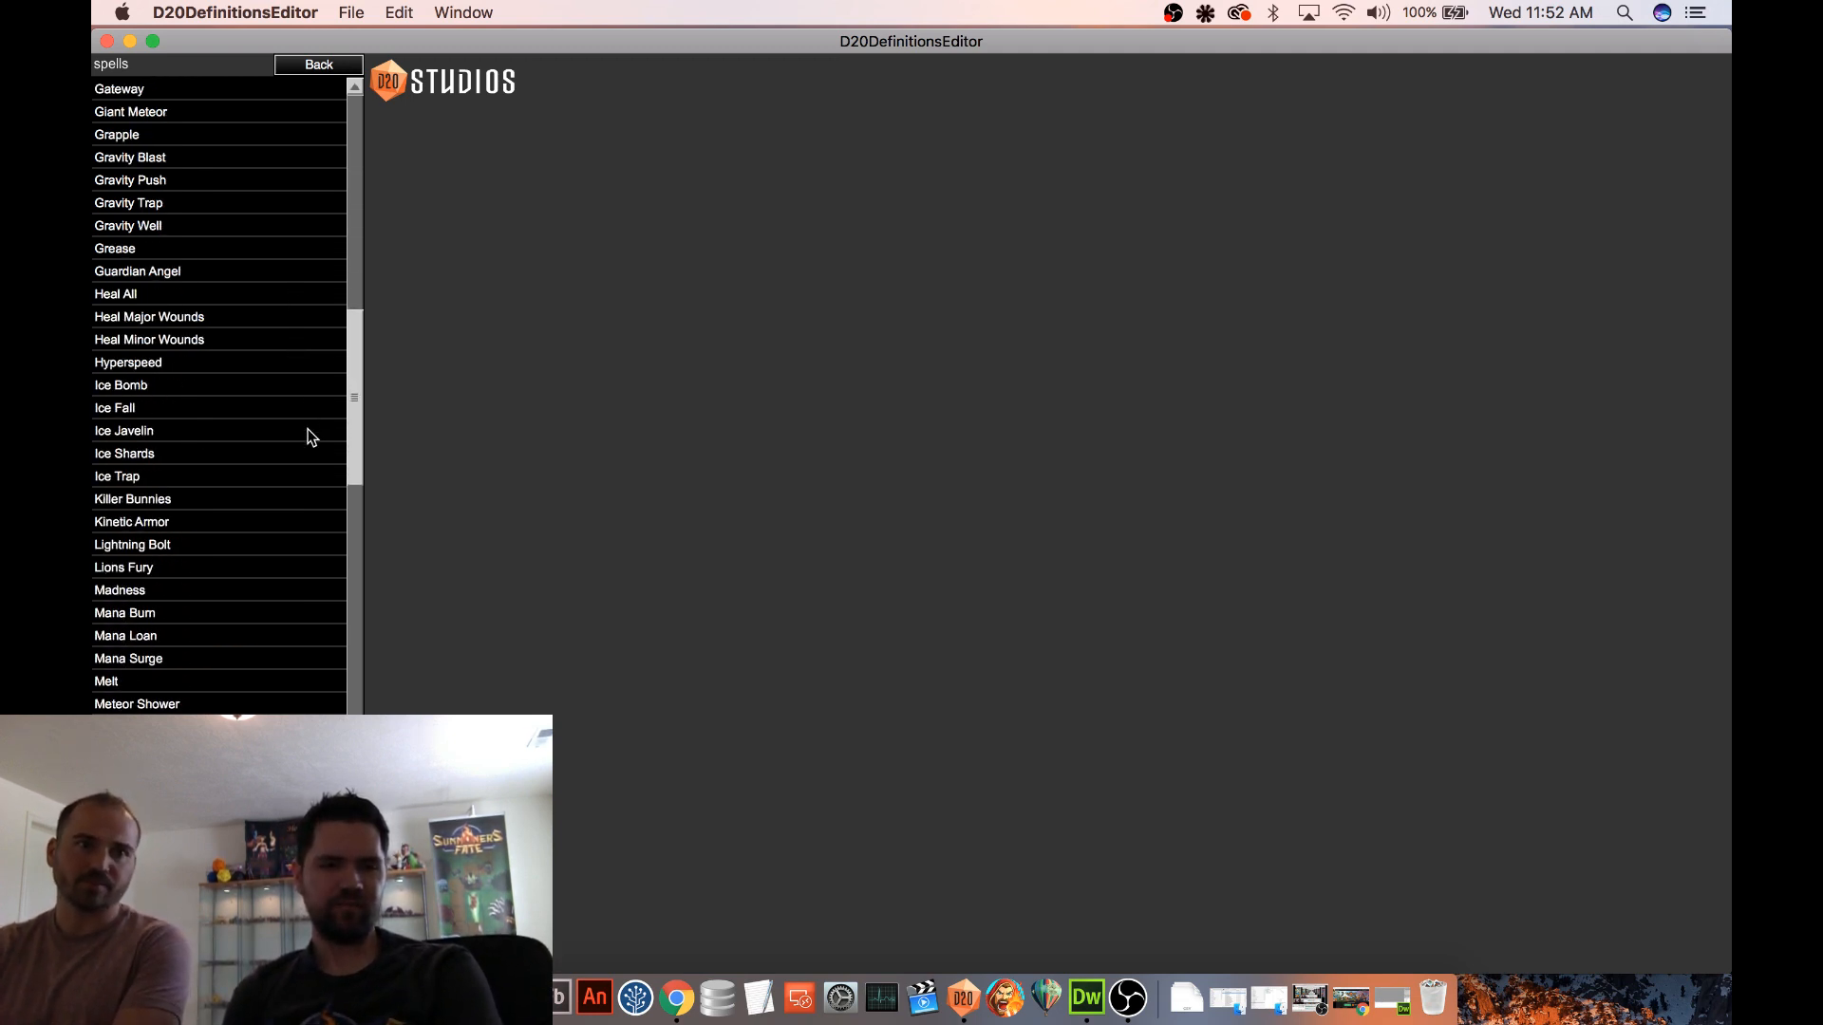
scroll(309, 428, "down", 10)
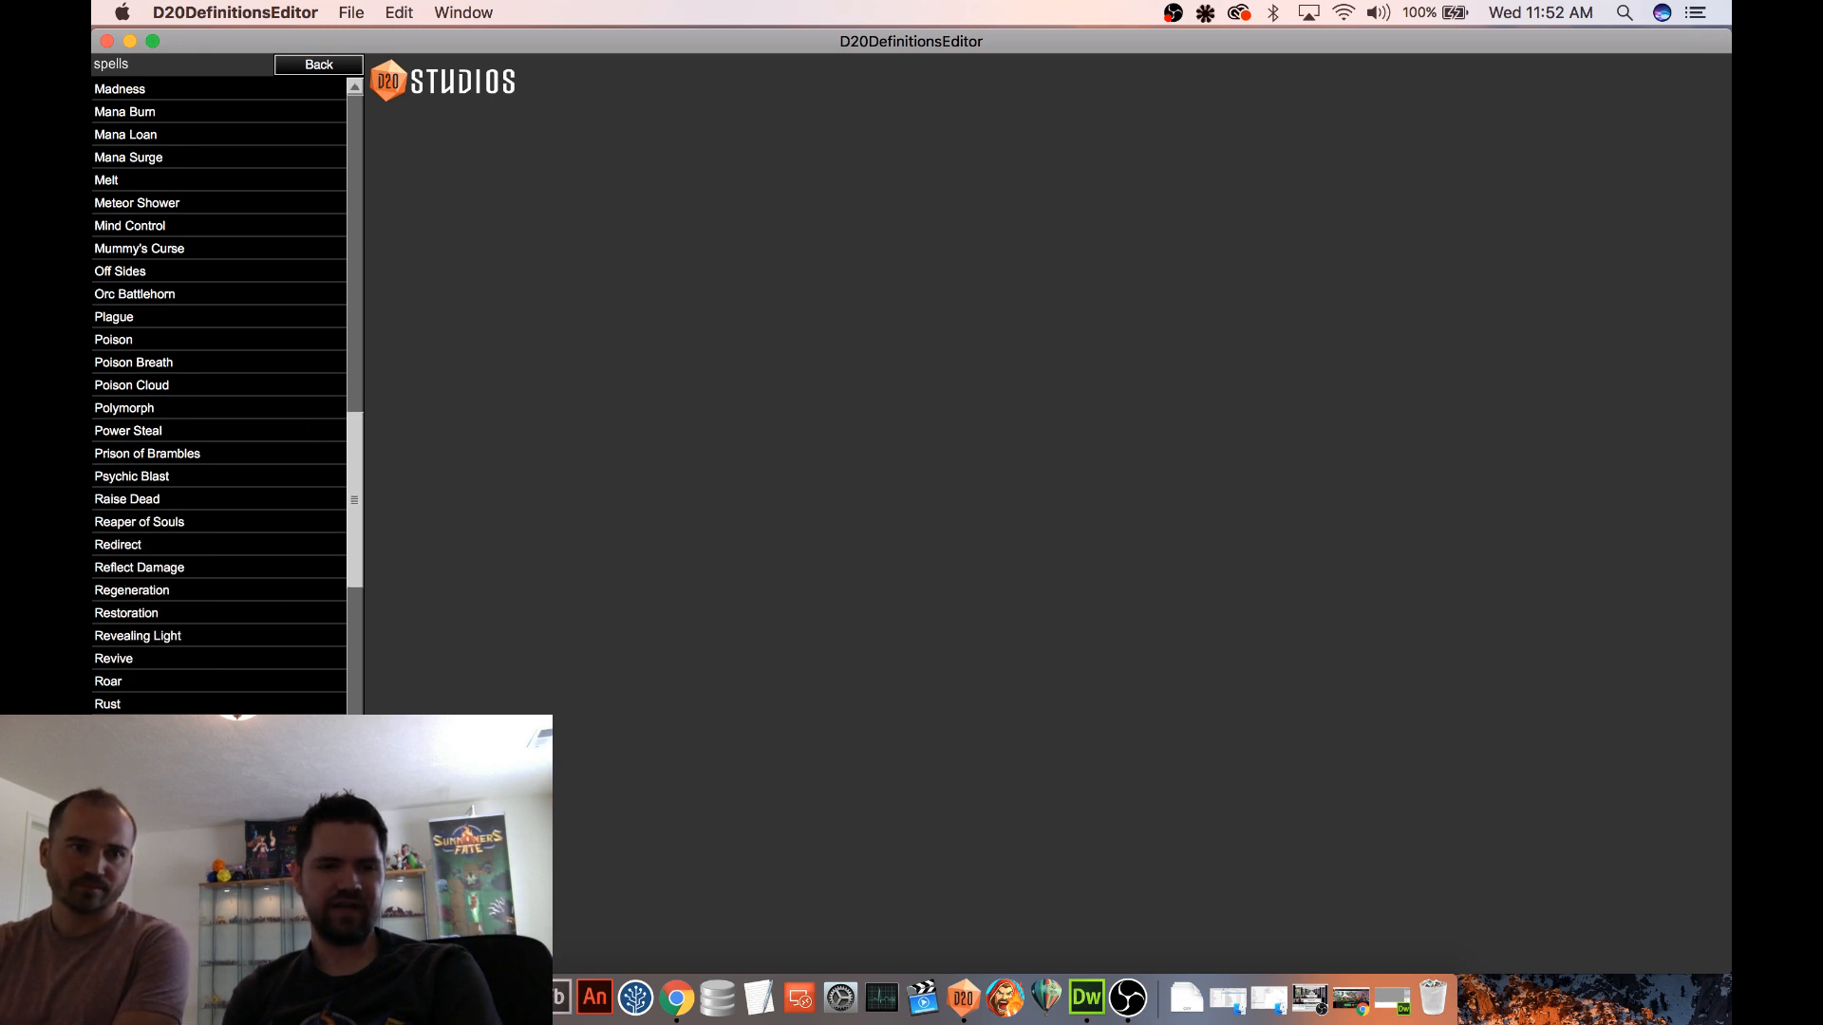
scroll(228, 399, "down", 4)
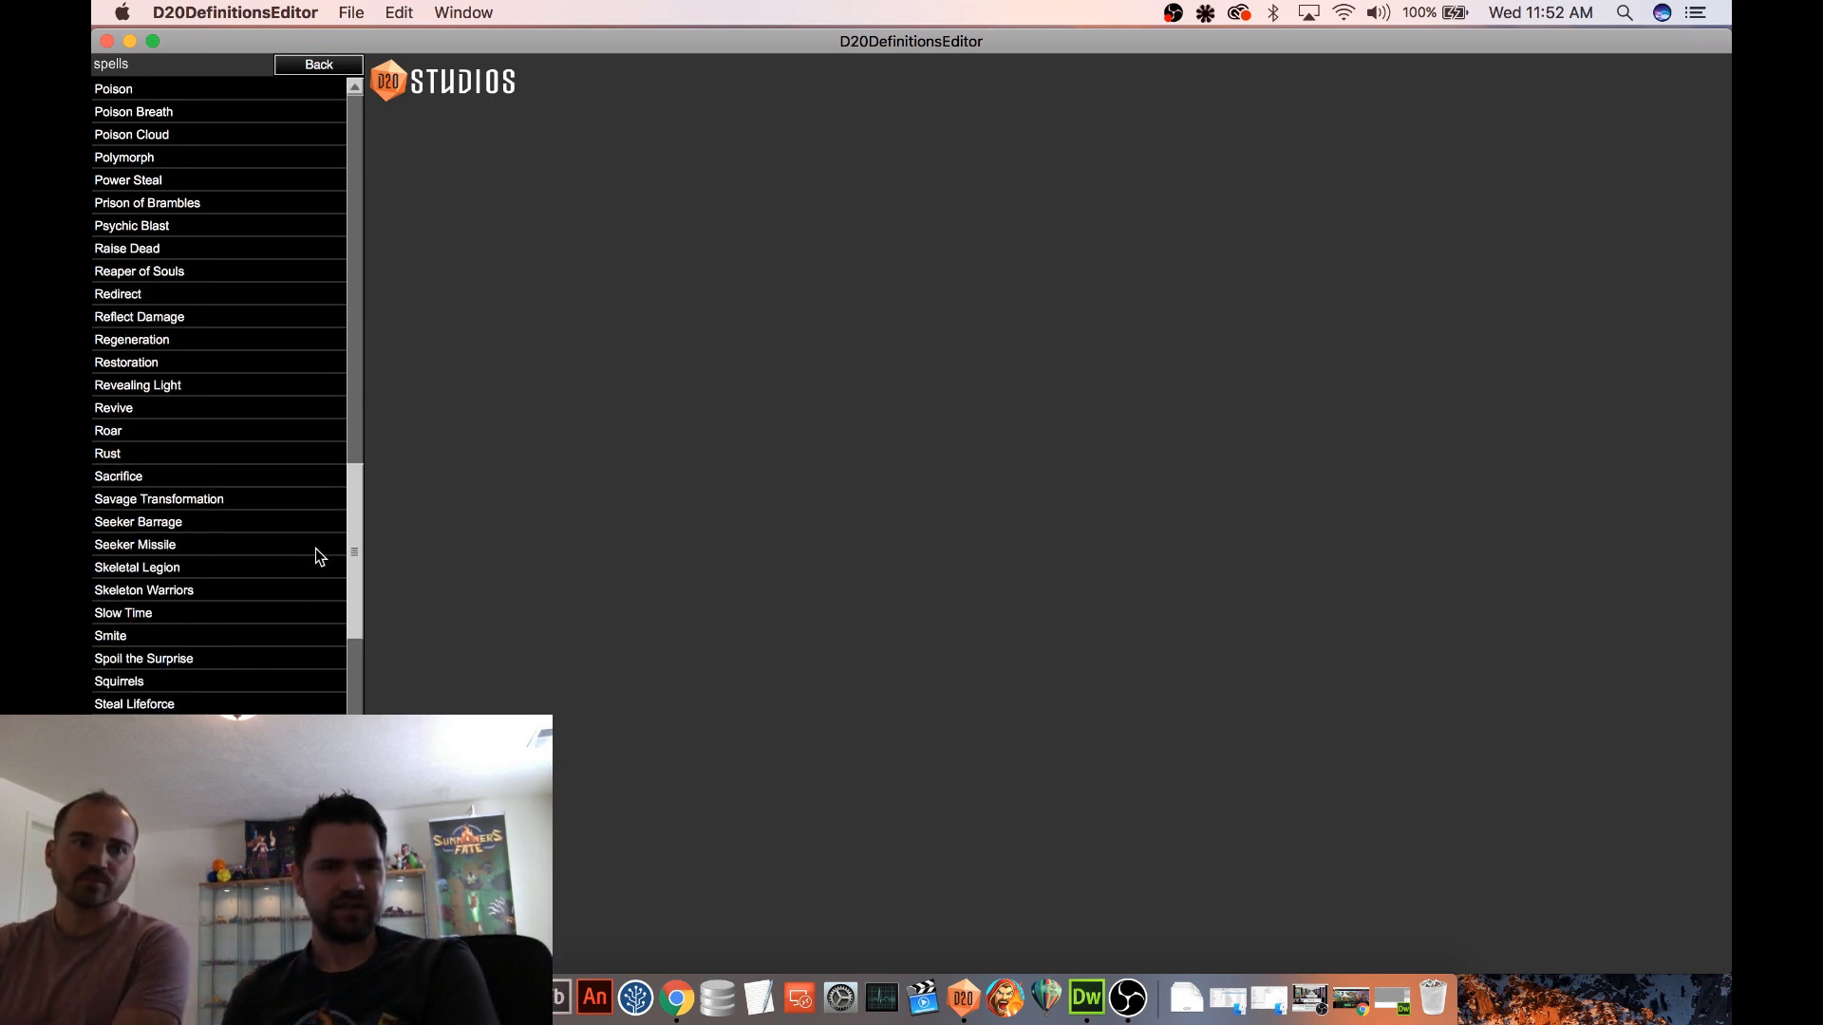
left_click_drag(362, 557, 384, 413)
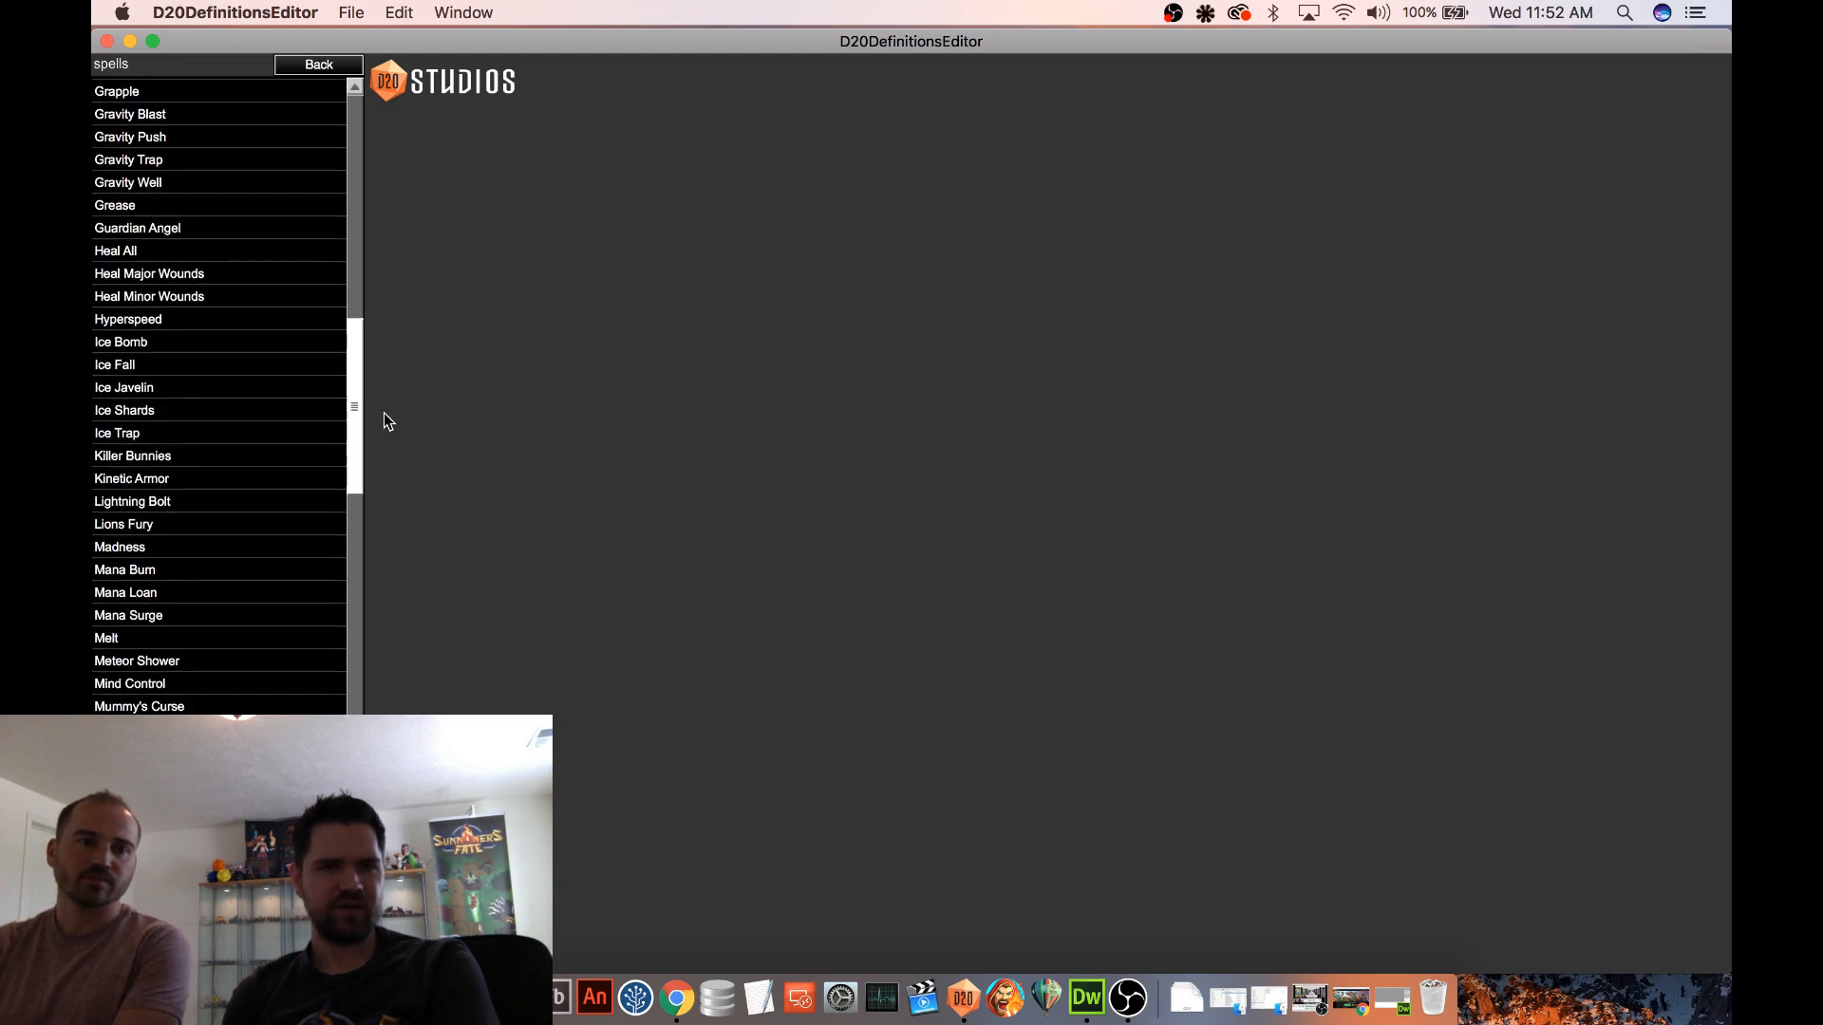
left_click(207, 158)
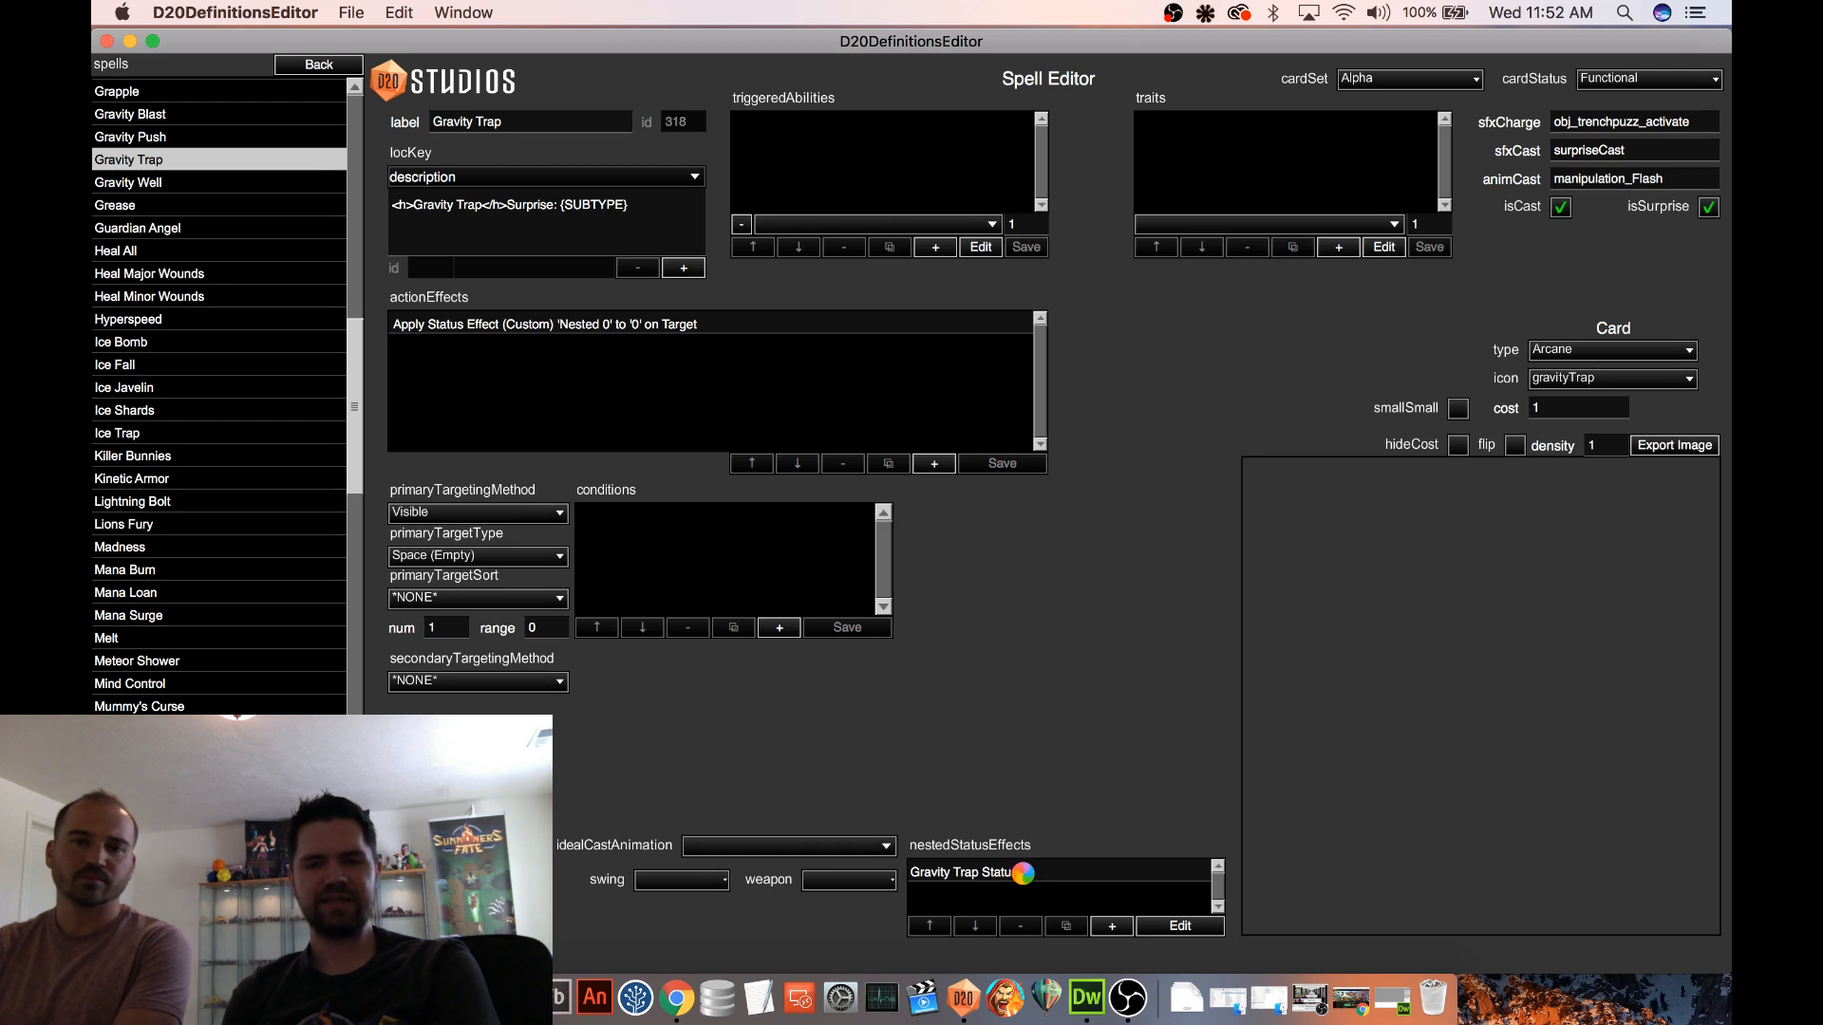
Delete the Apply Status Effect 'Immobilized' action effect from the Gravity on Enter Position ability nested in Gravity Trap Status
left_click(1178, 928)
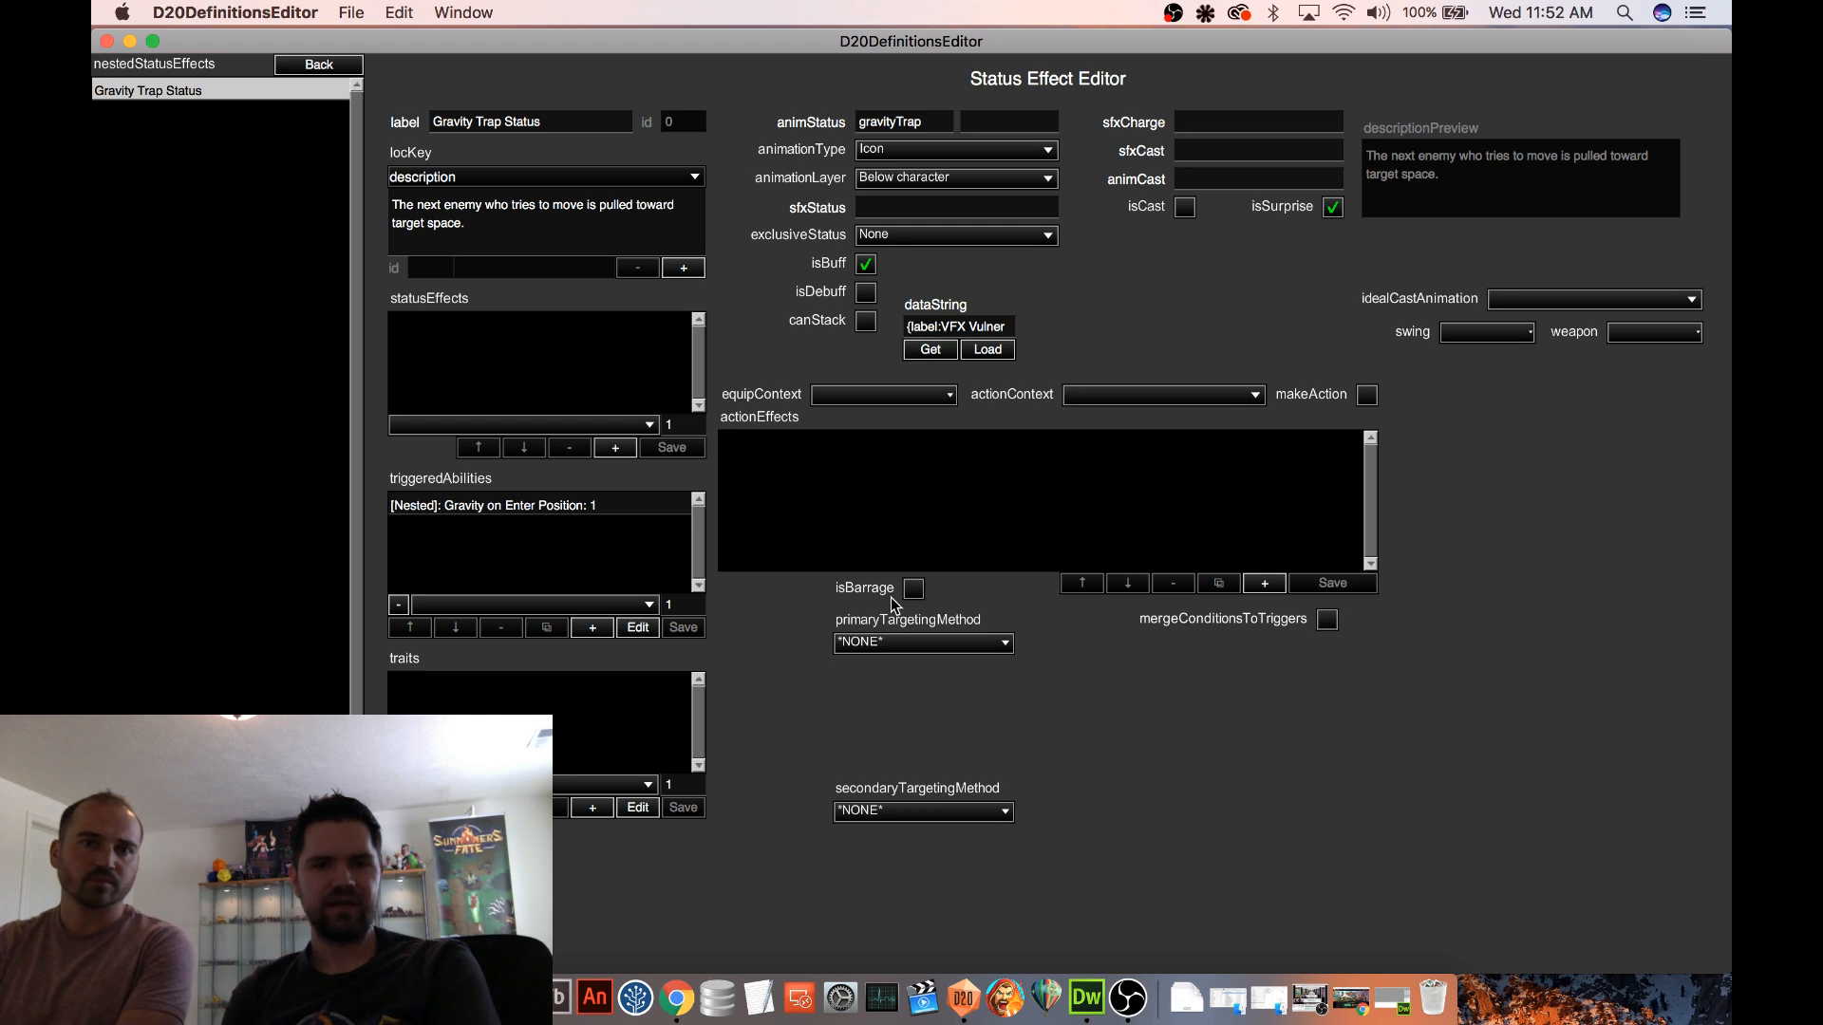
left_click(546, 508)
left_click(638, 627)
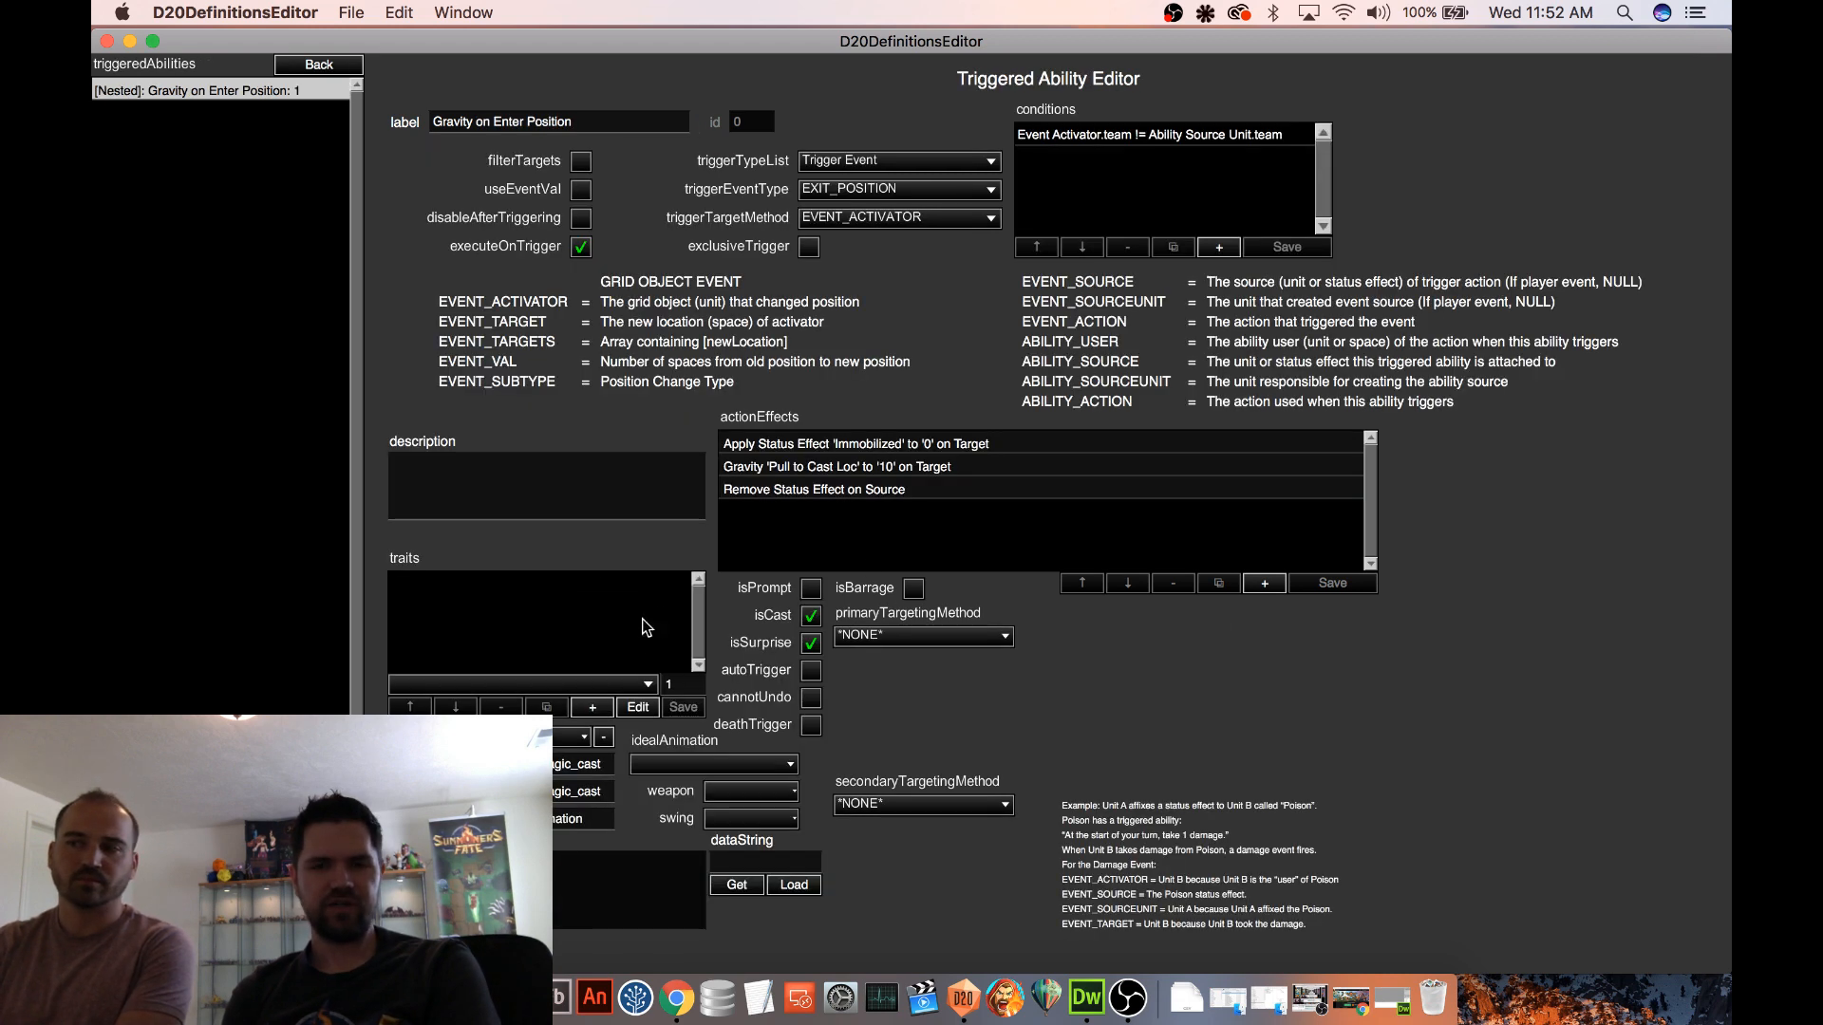
left_click(787, 446)
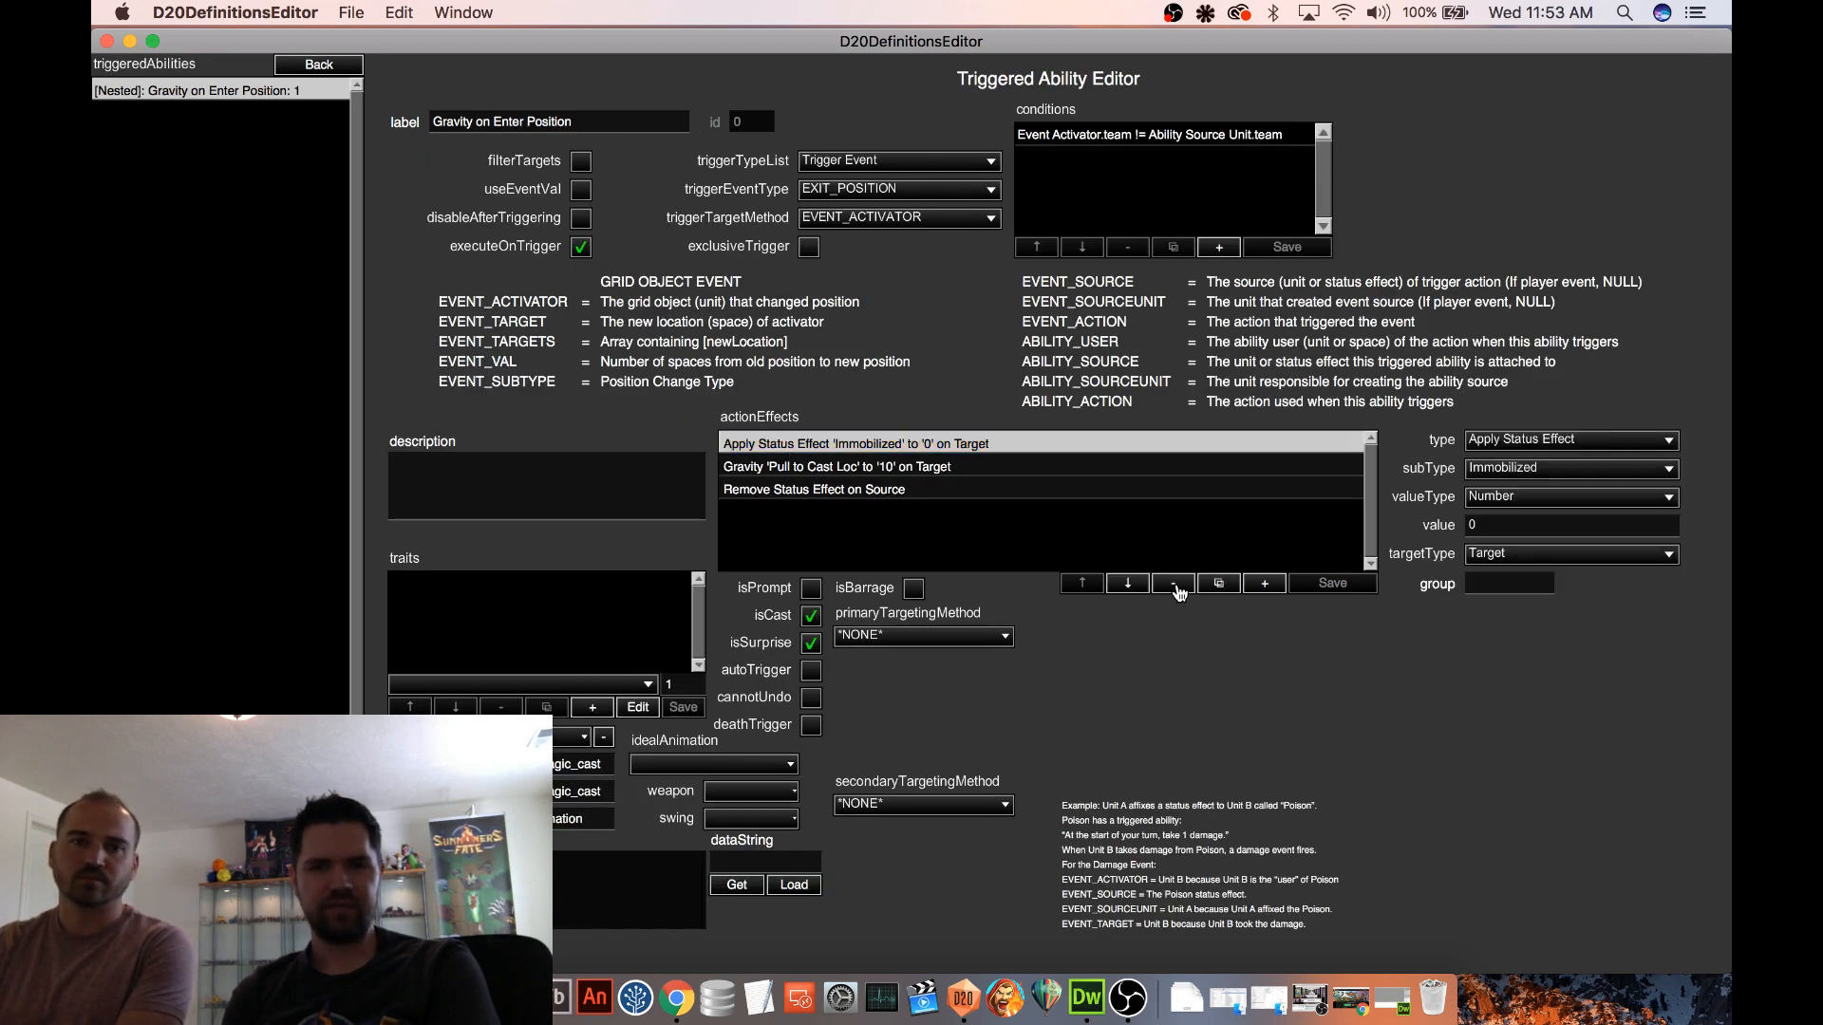
left_click(1175, 586)
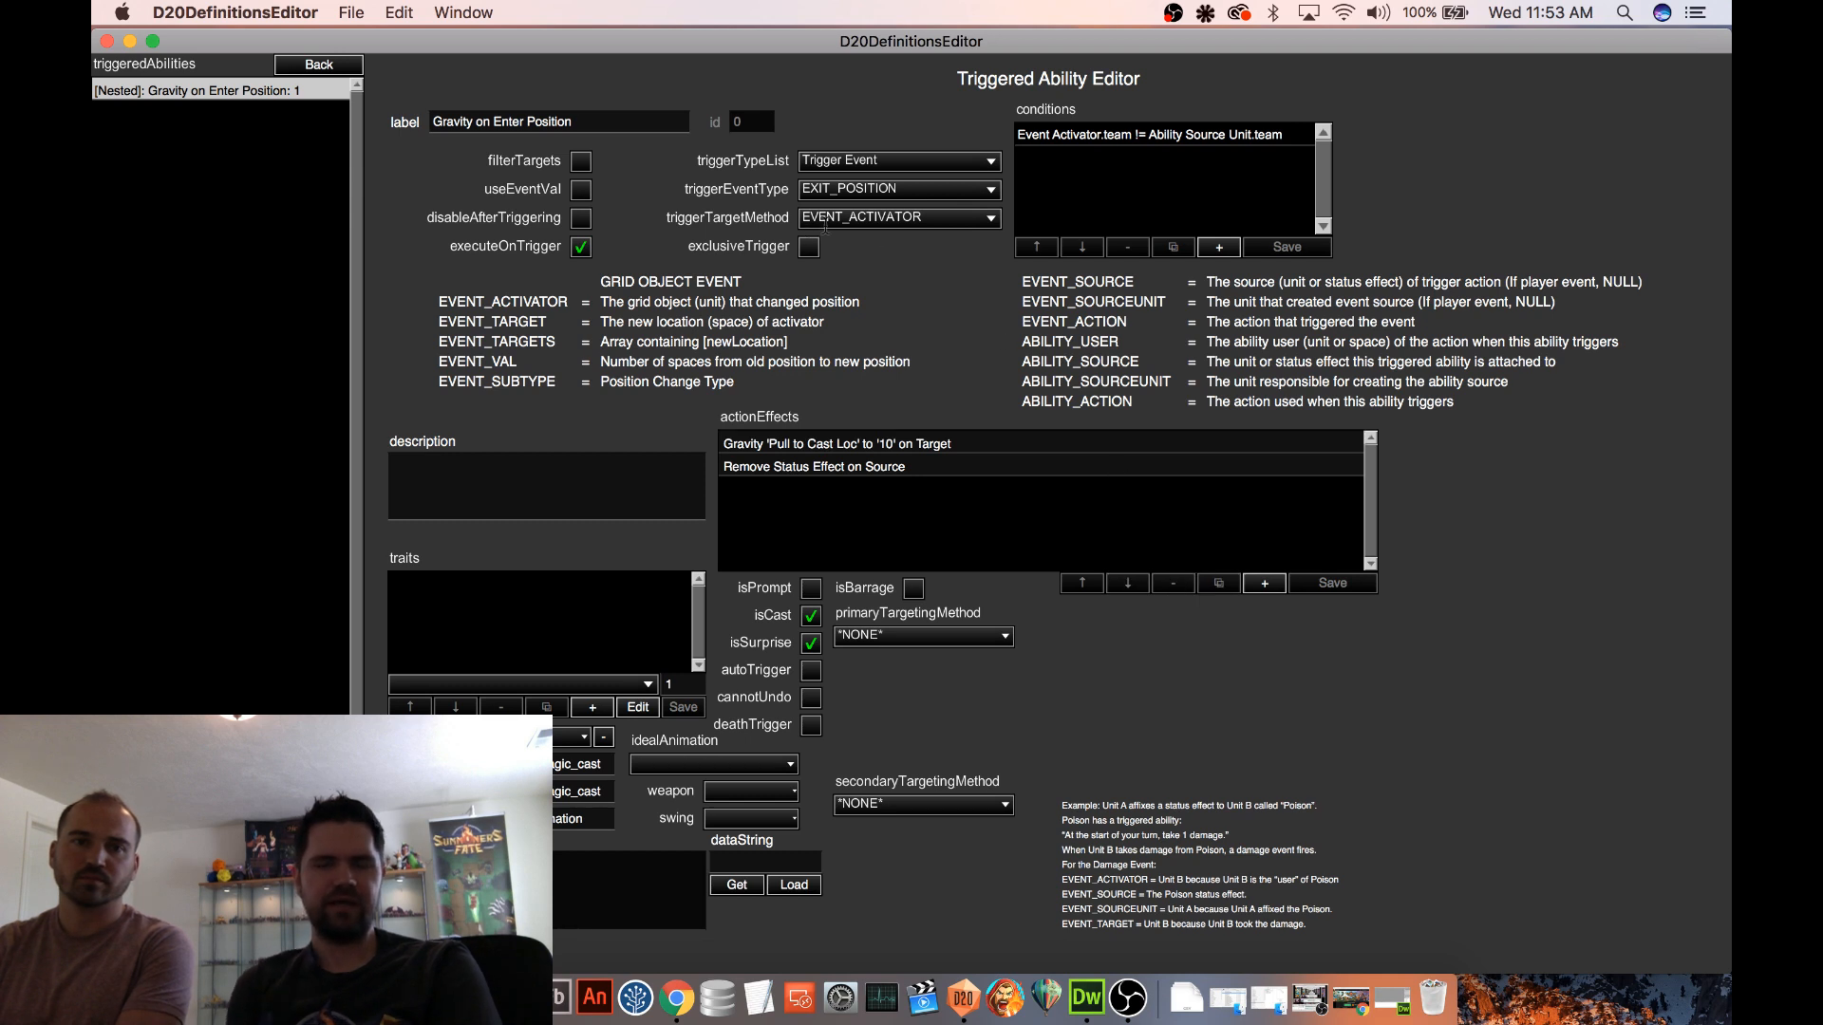
Turn off executeOnTrigger for the ability and set its trigger event type to PREEMPTIVE
left_click(916, 196)
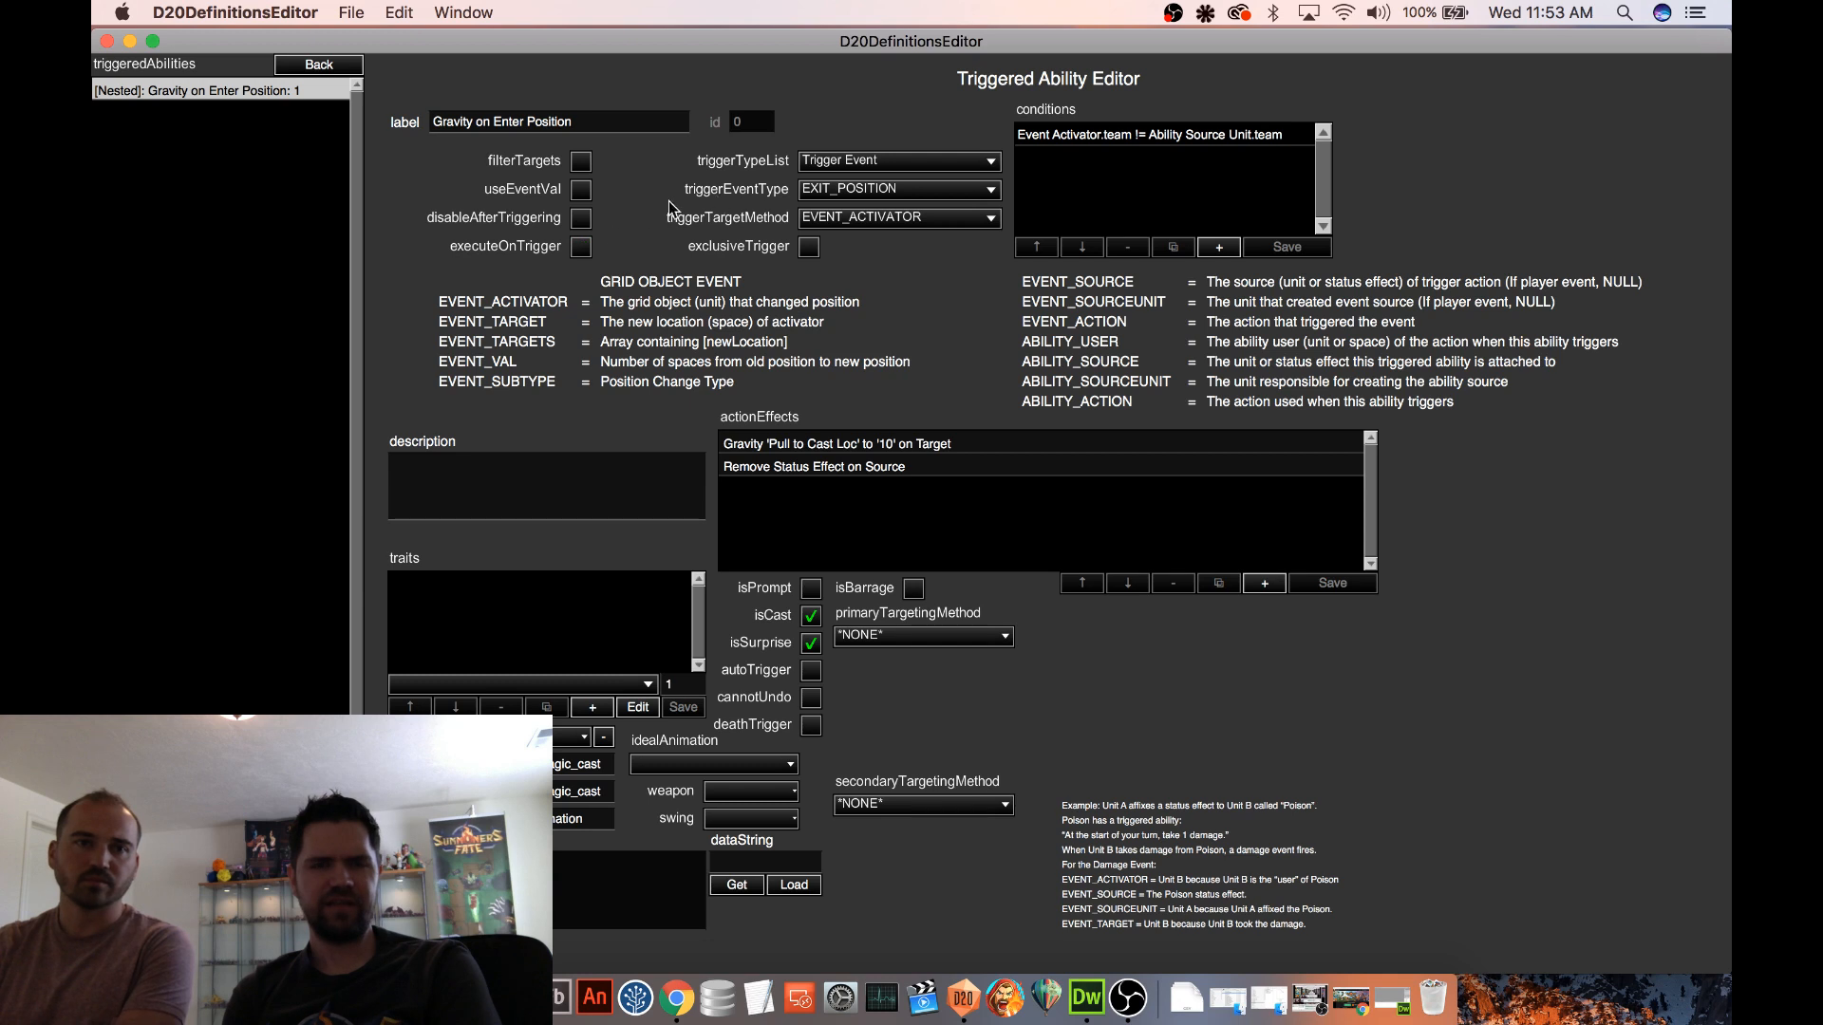
left_click(579, 252)
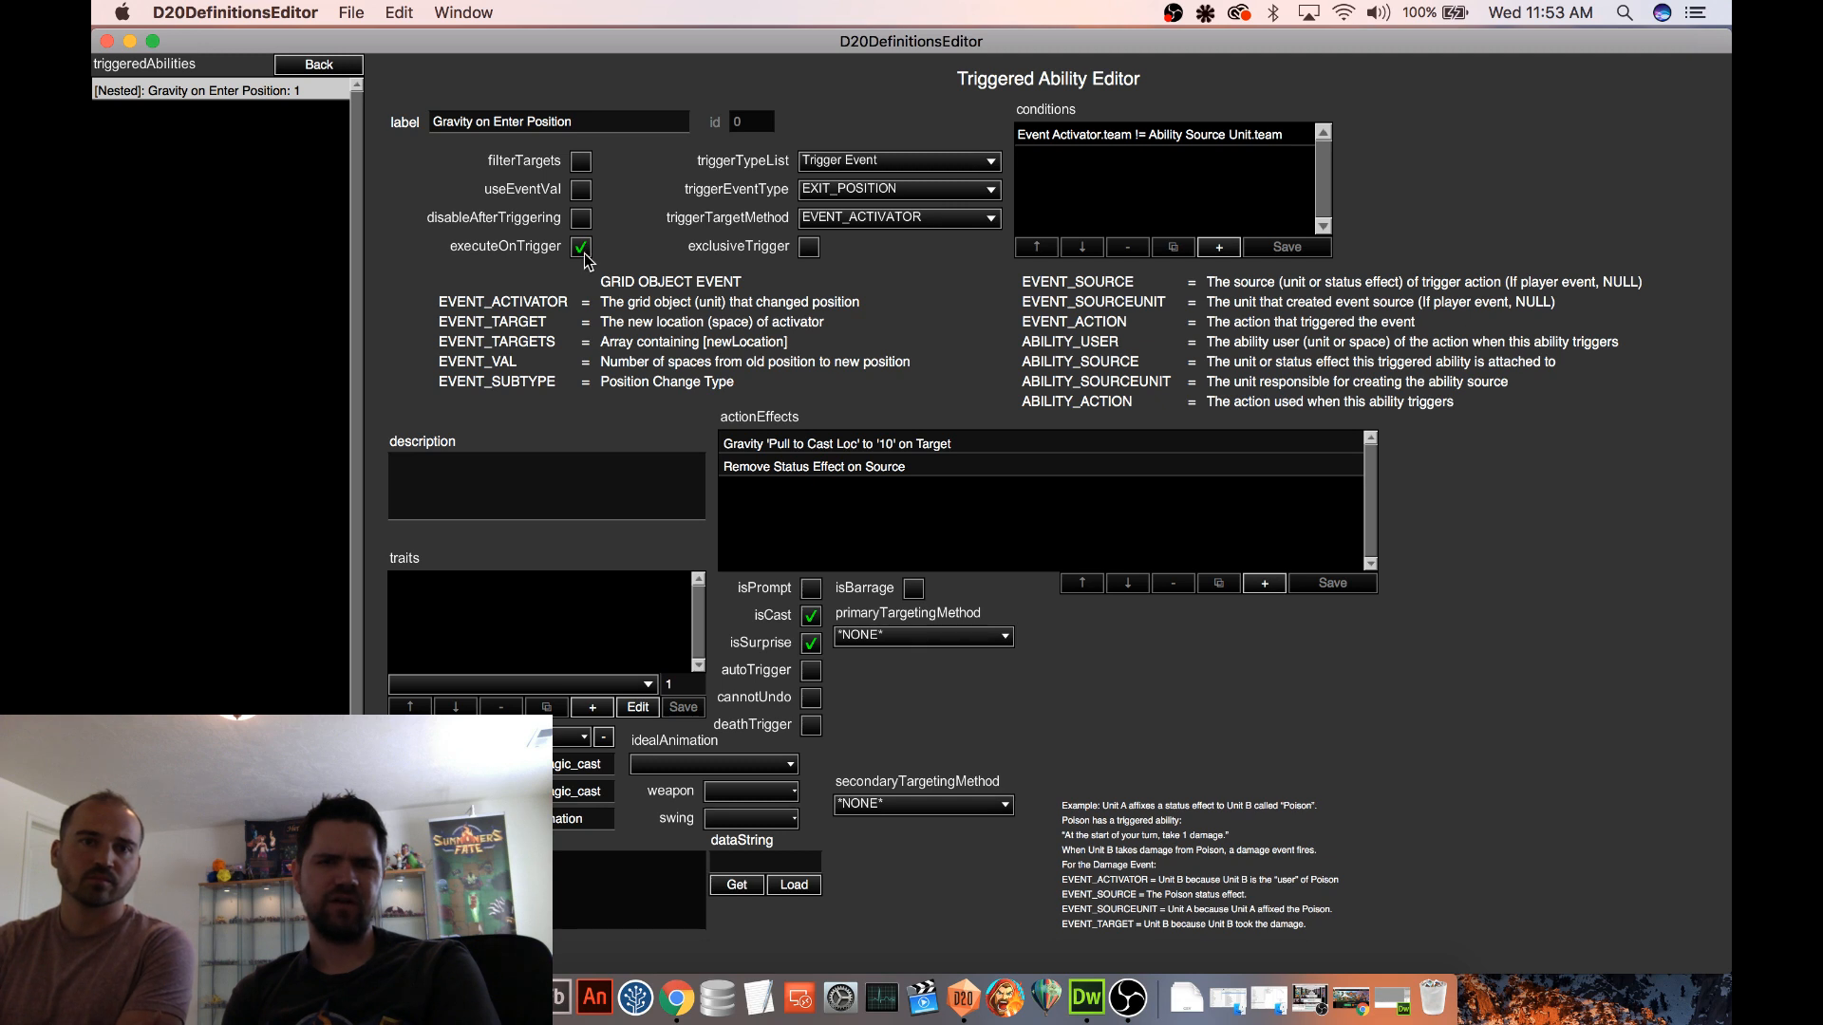
left_click(582, 253)
left_click(857, 189)
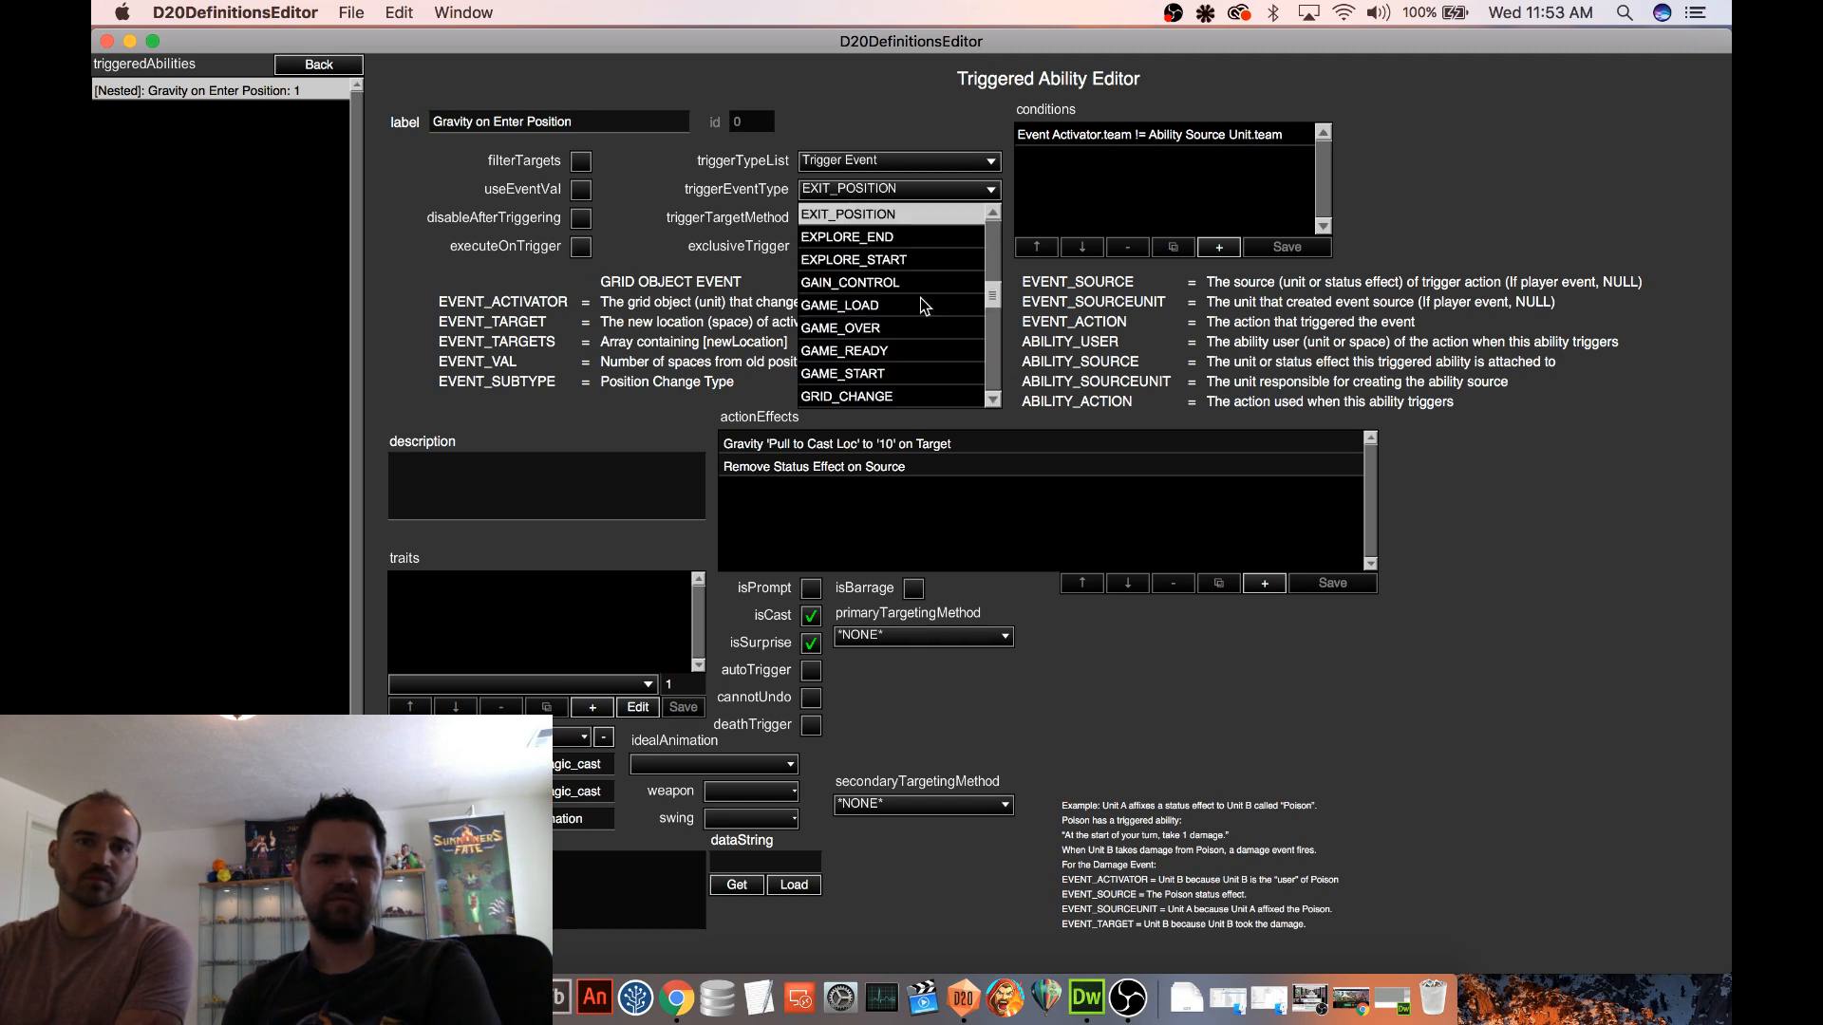
scroll(988, 302, "down", 10)
scroll(968, 306, "up", 5)
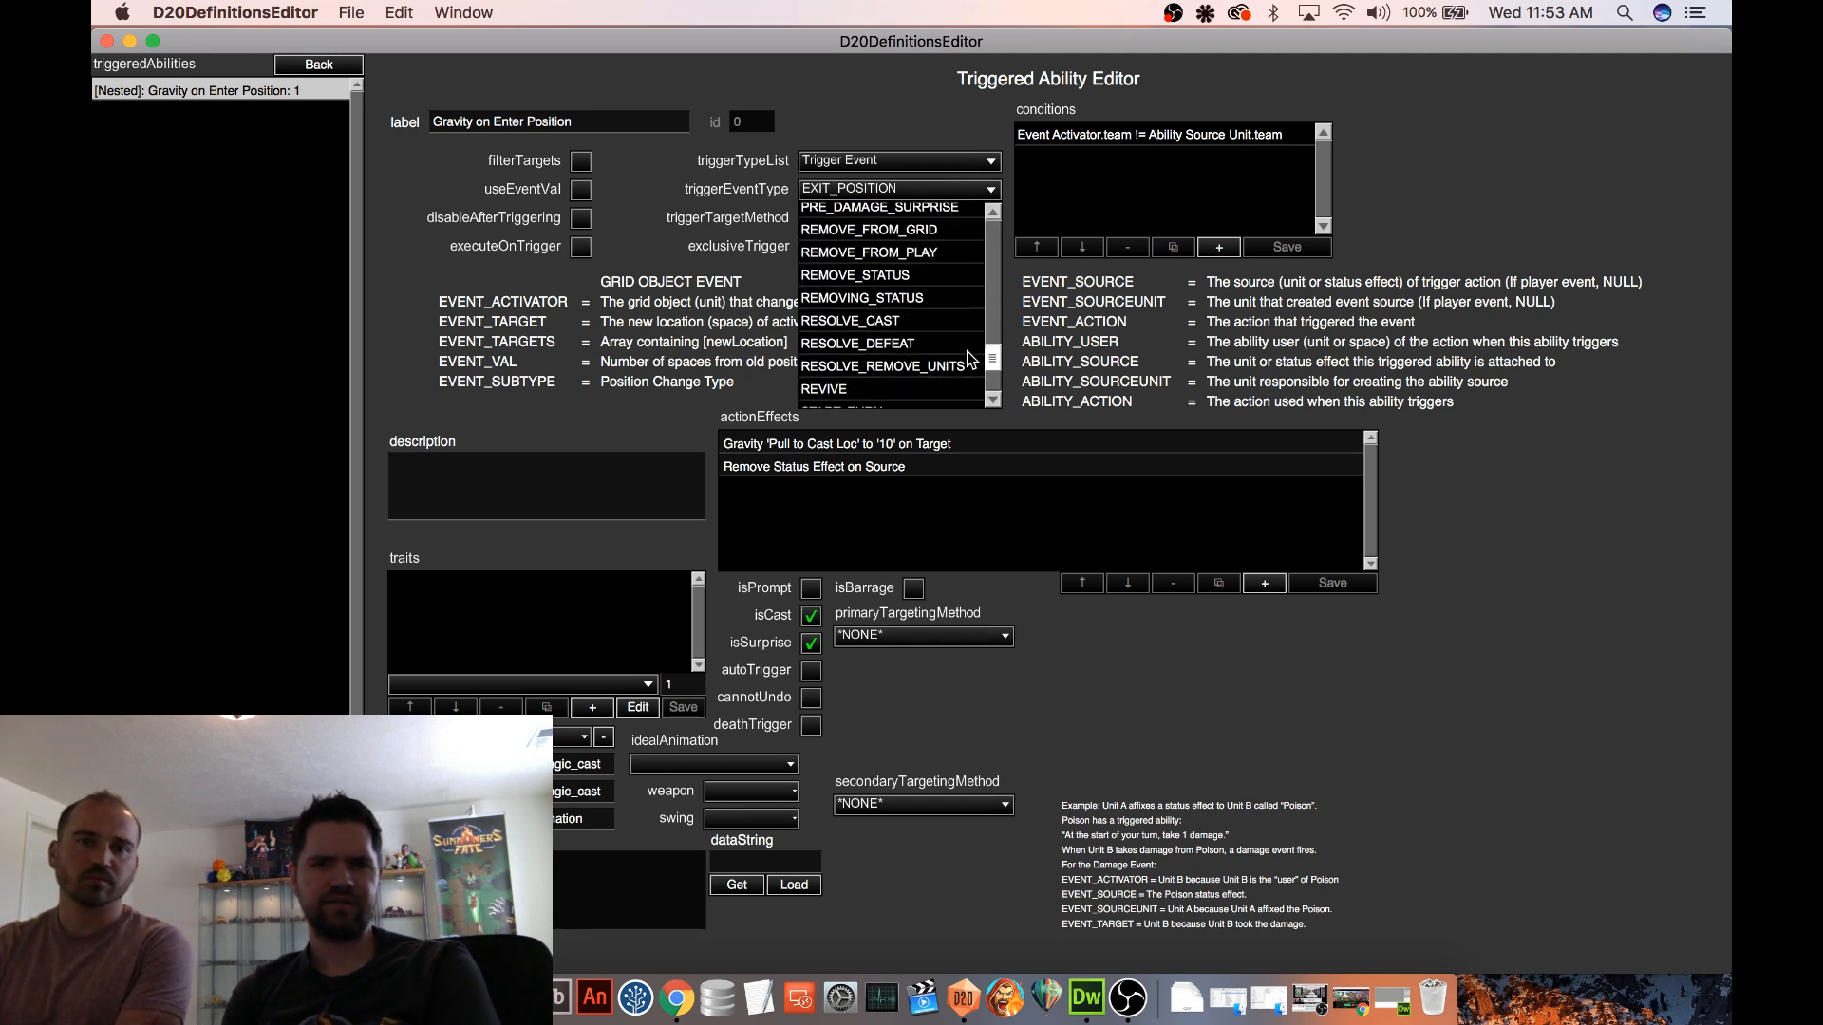
left_click(818, 225)
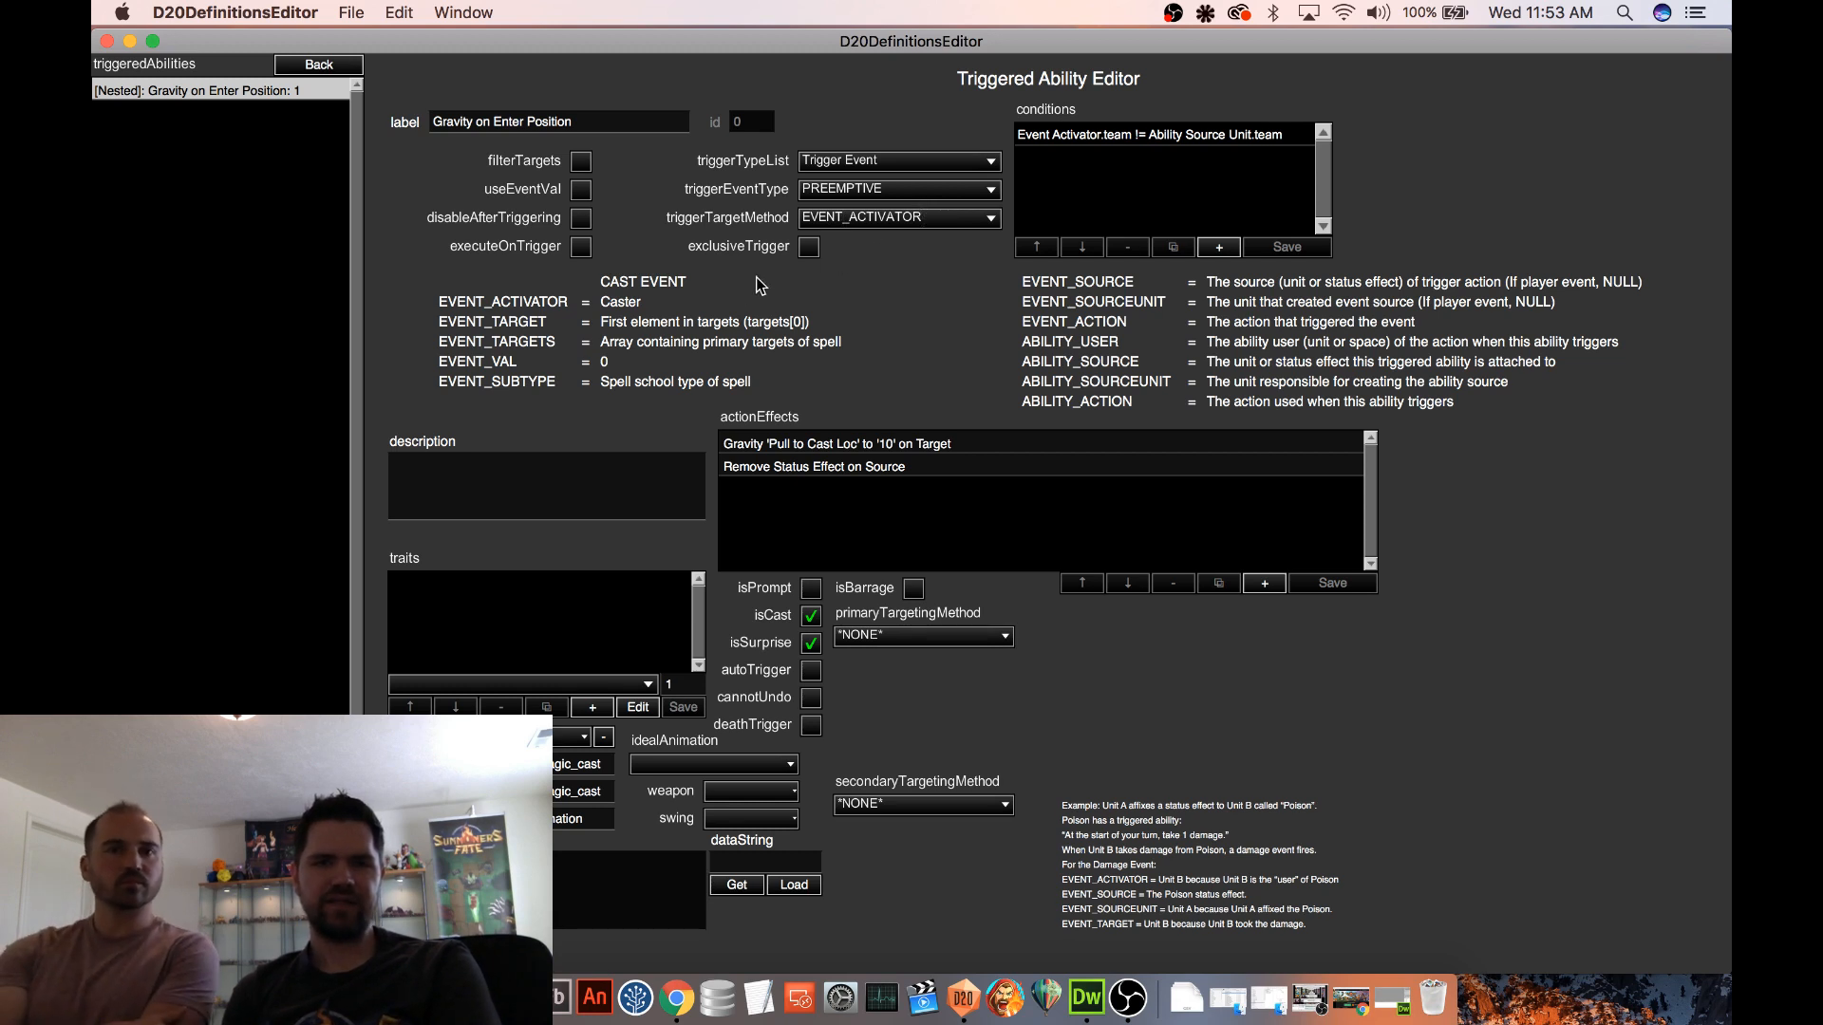
Add a second condition to the ability with its first subject set to the Trigger Subject Event Action
left_click(1219, 247)
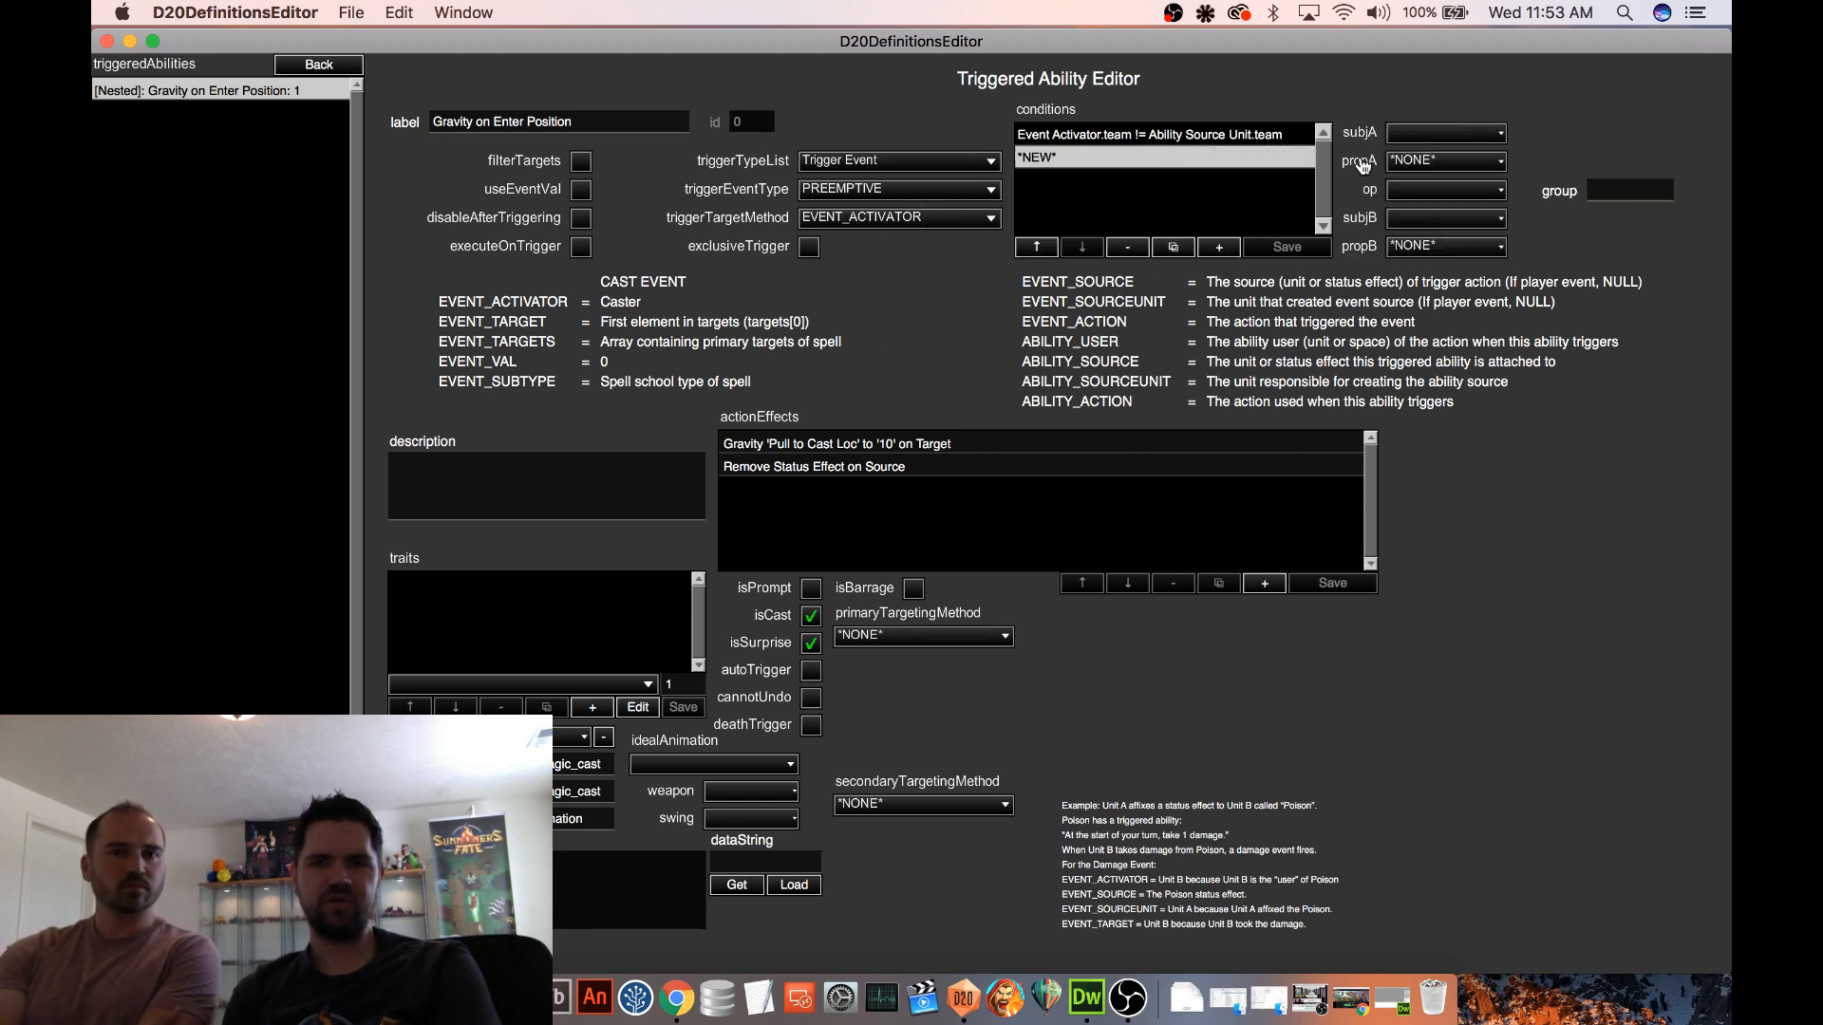
left_click(1490, 132)
left_click_drag(1506, 175, 1506, 265)
left_click(1430, 314)
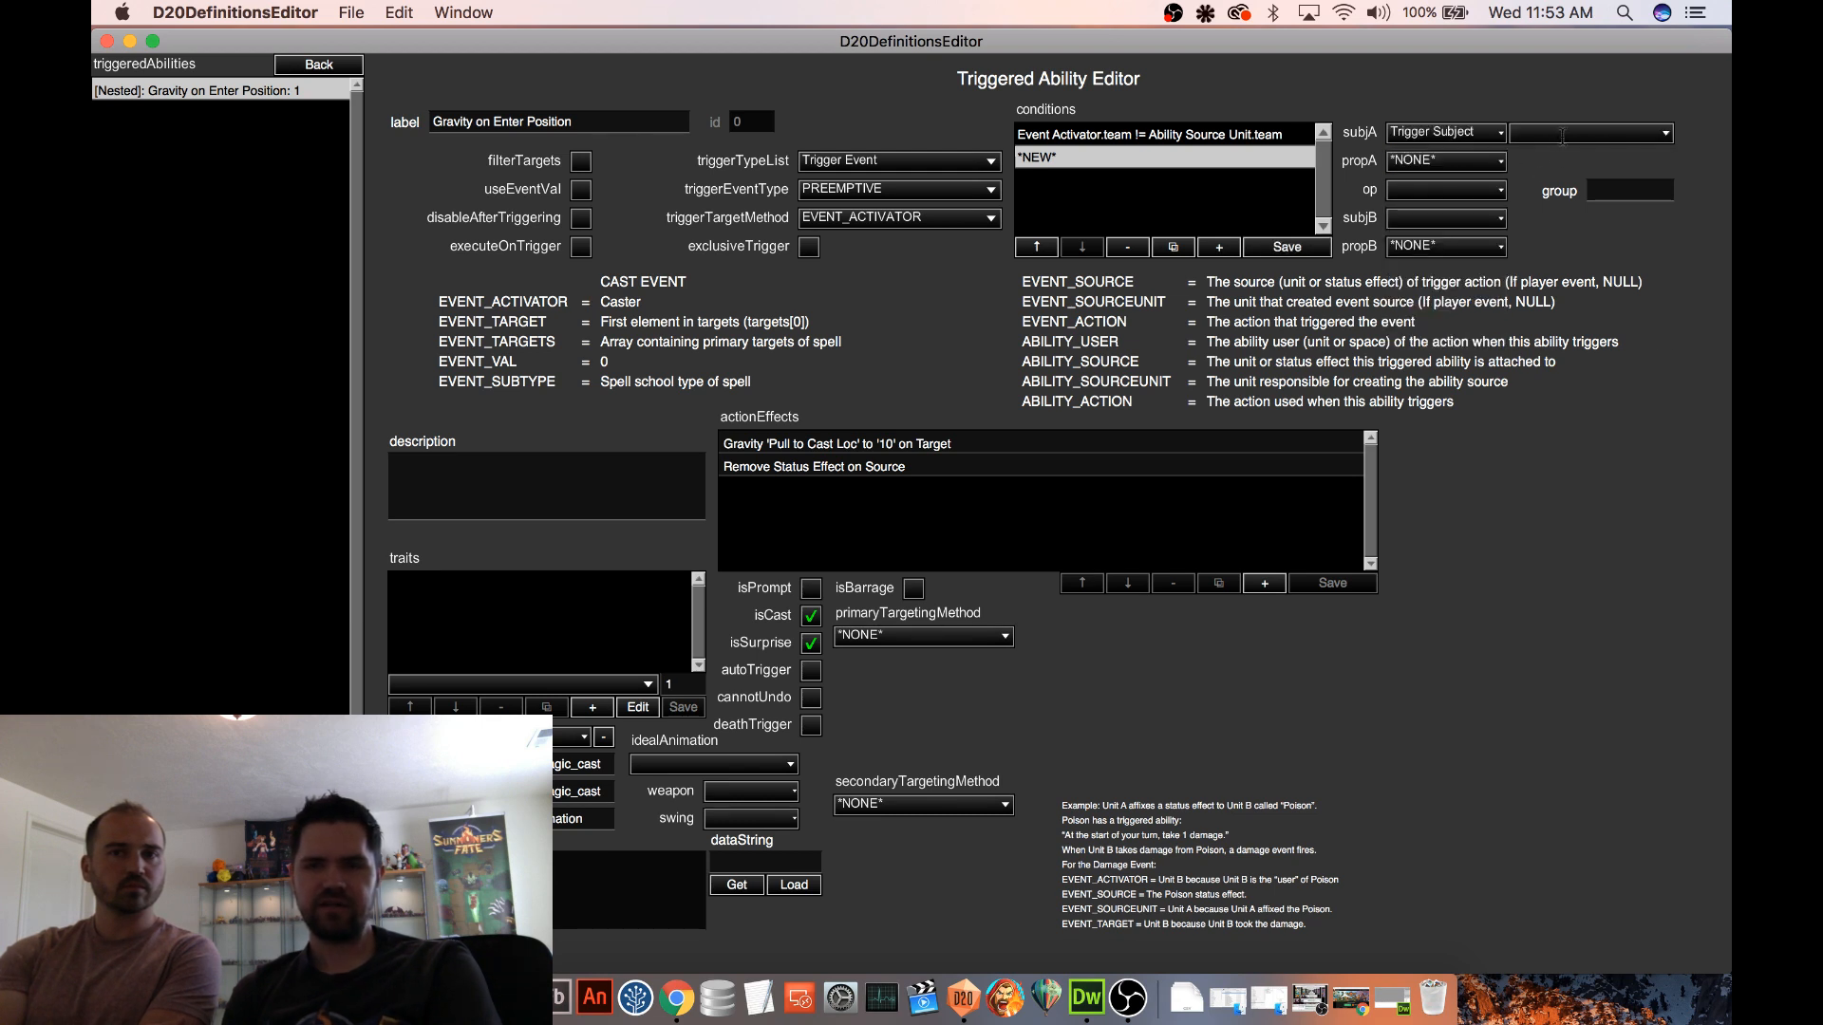
left_click(1562, 135)
scroll(1585, 252, "down", 1)
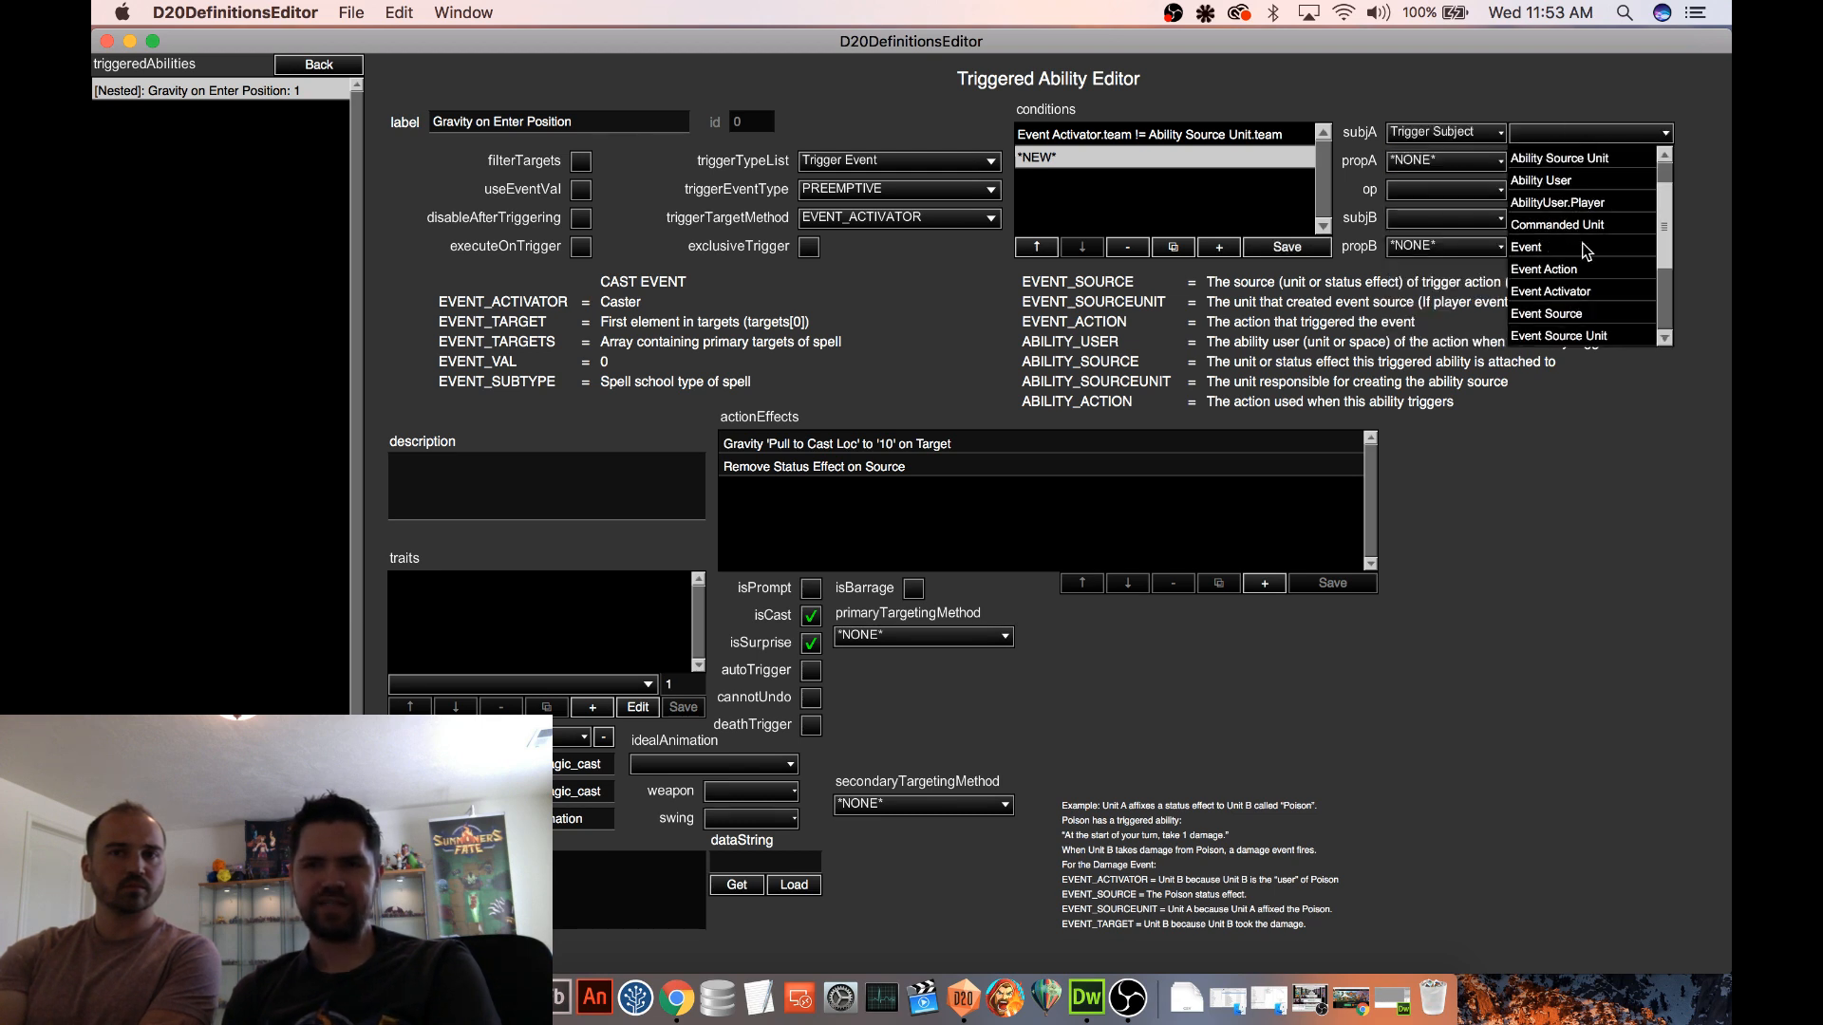
left_click(1567, 272)
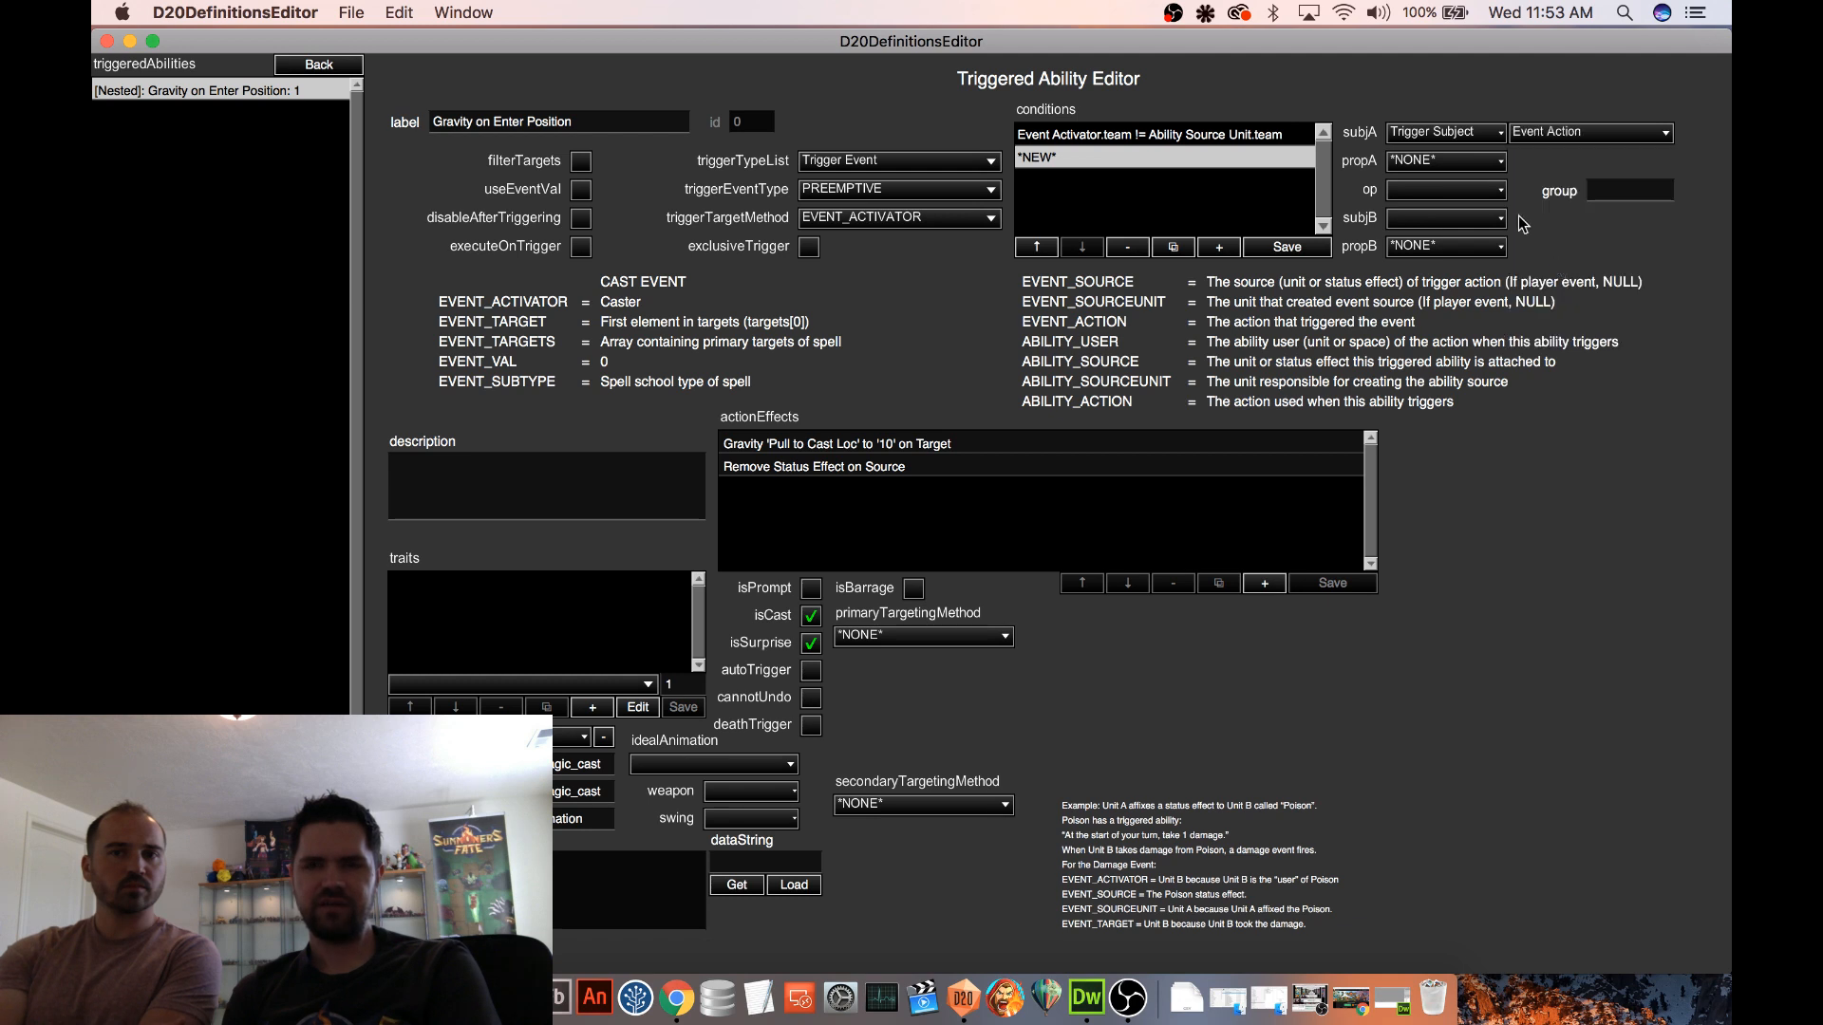
Set the new condition's first property to contextType and its operator to ==
left_click(1500, 163)
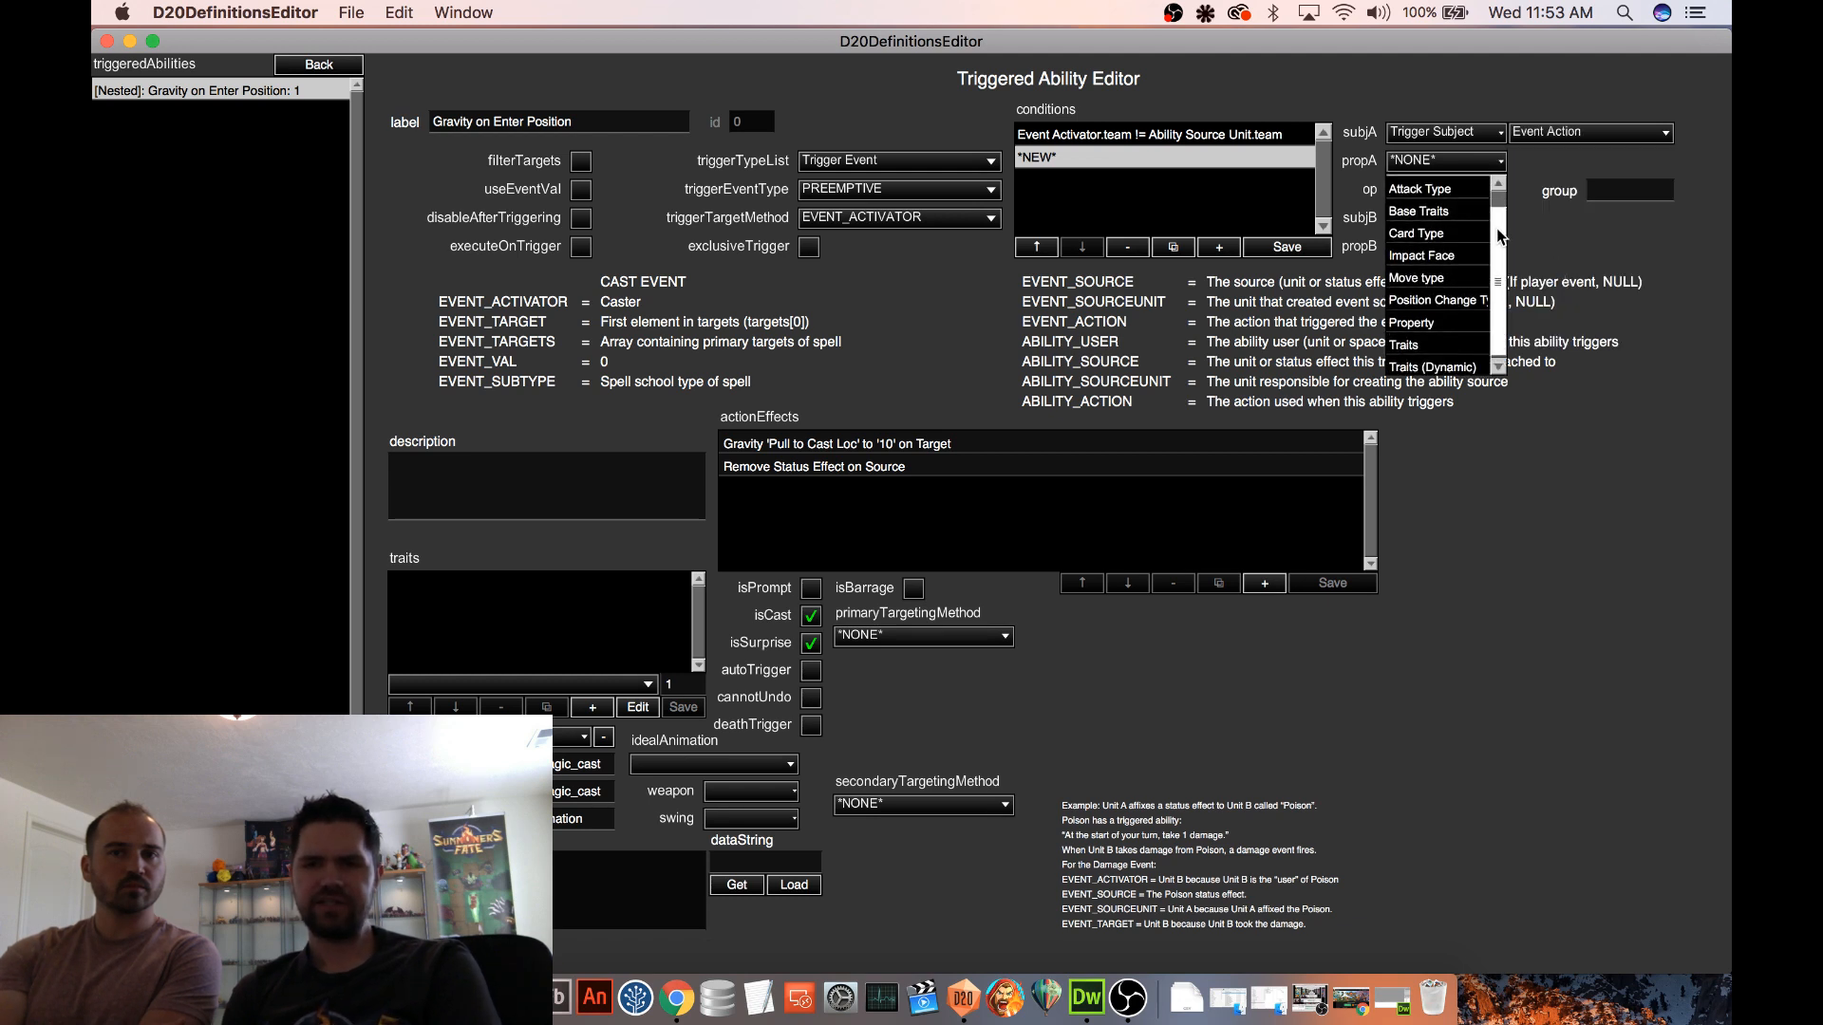
left_click(1443, 323)
left_click(1553, 162)
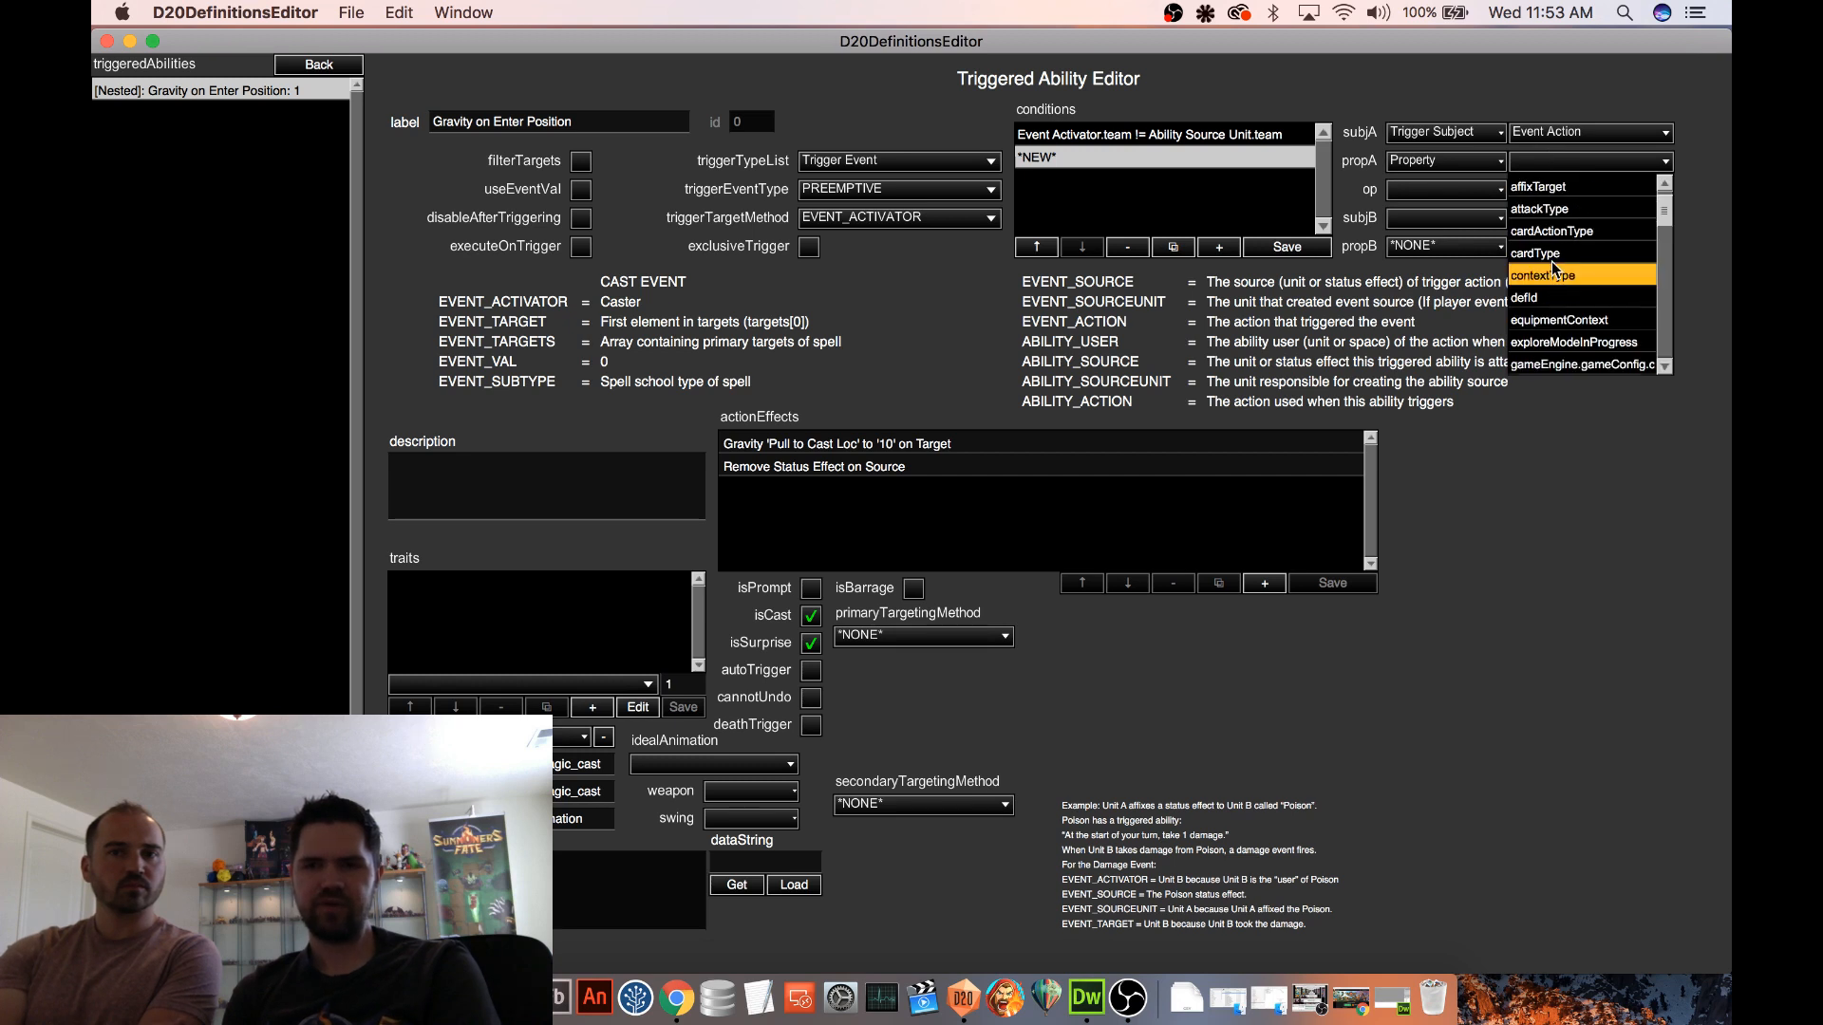
left_click(1548, 294)
left_click(1491, 191)
left_click(1424, 283)
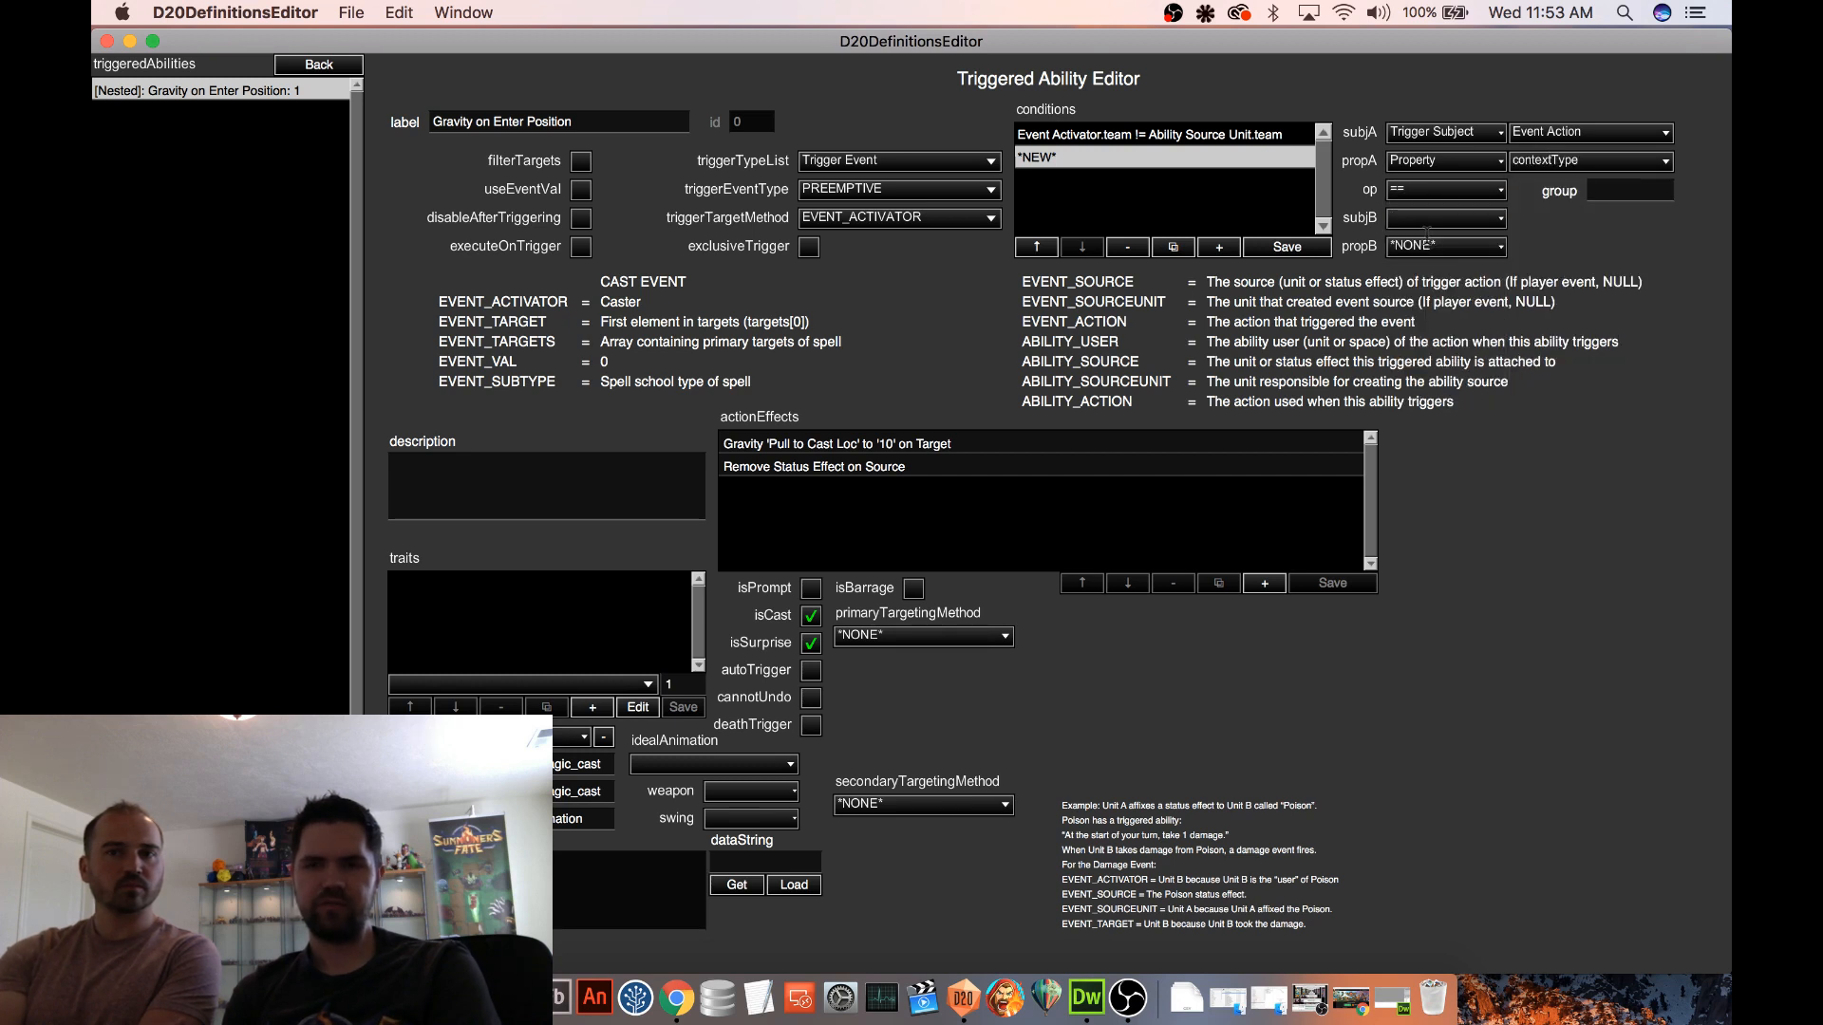
Set the condition's second subject to the Action Context MOVE and save the condition
left_click(1429, 219)
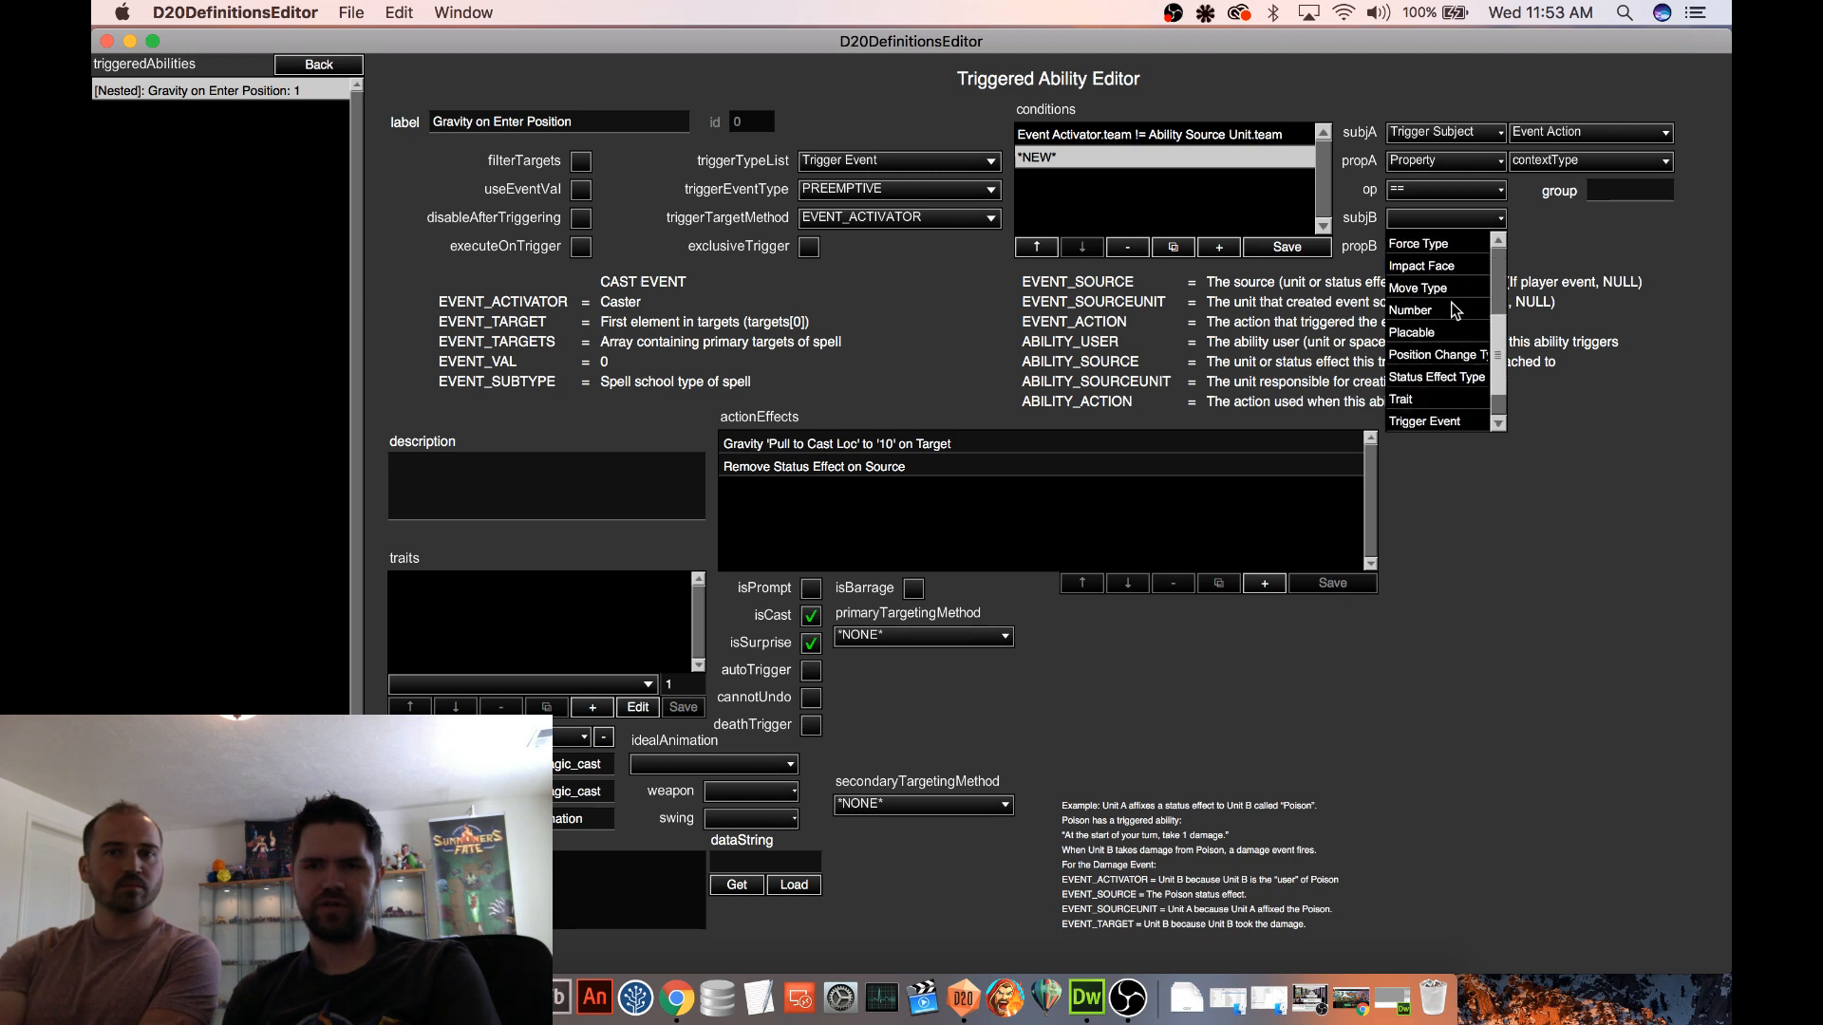
scroll(1452, 311, "up", 7)
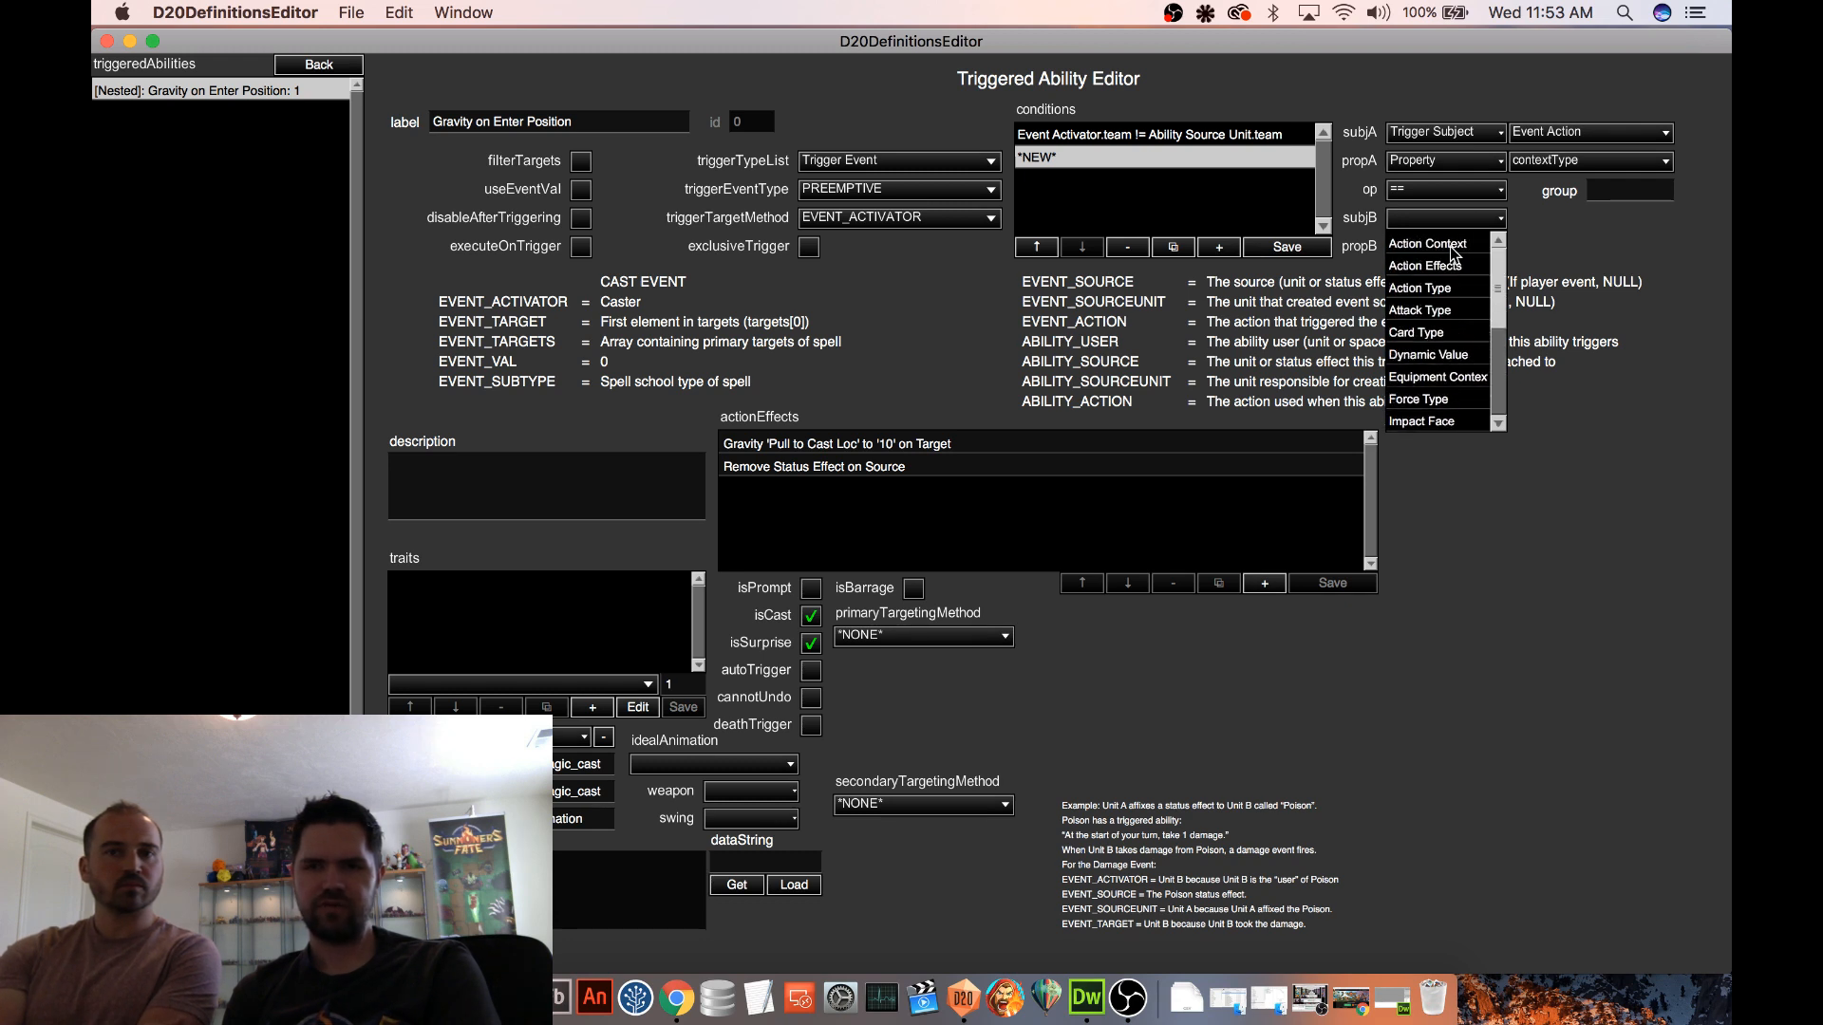
left_click(1451, 245)
left_click(1539, 220)
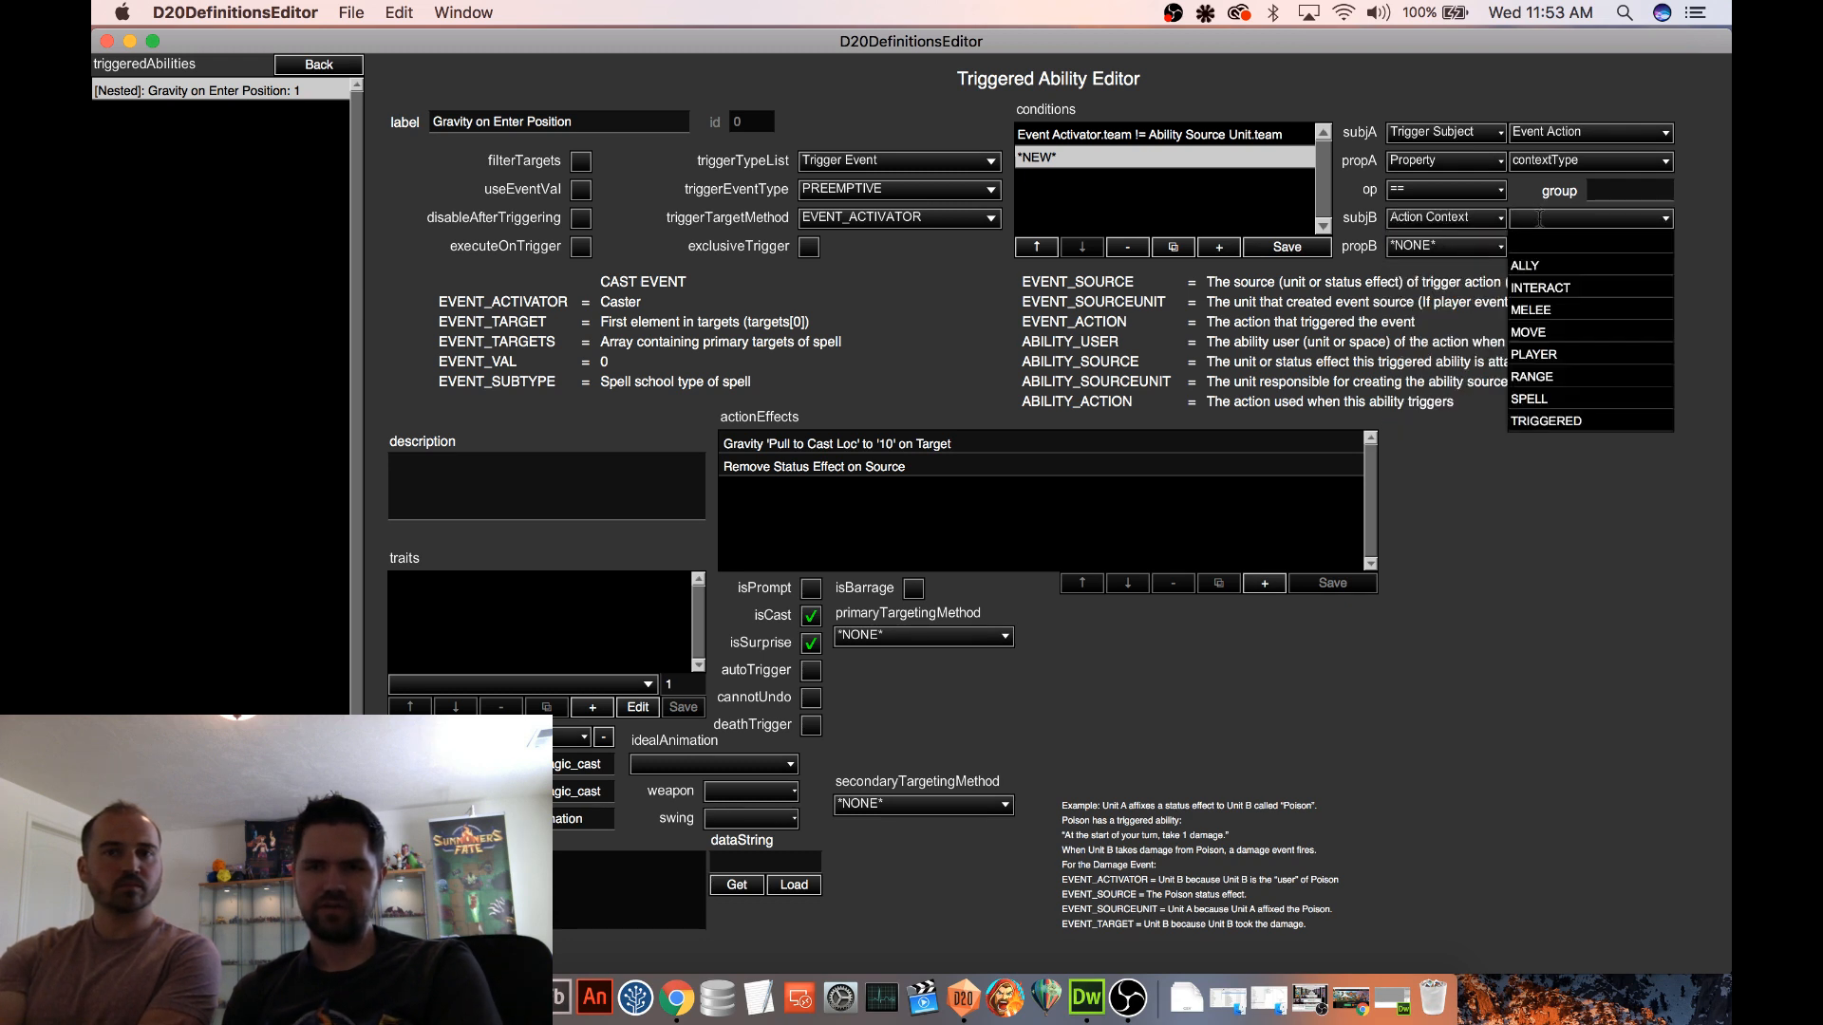
left_click(1556, 335)
left_click(1311, 252)
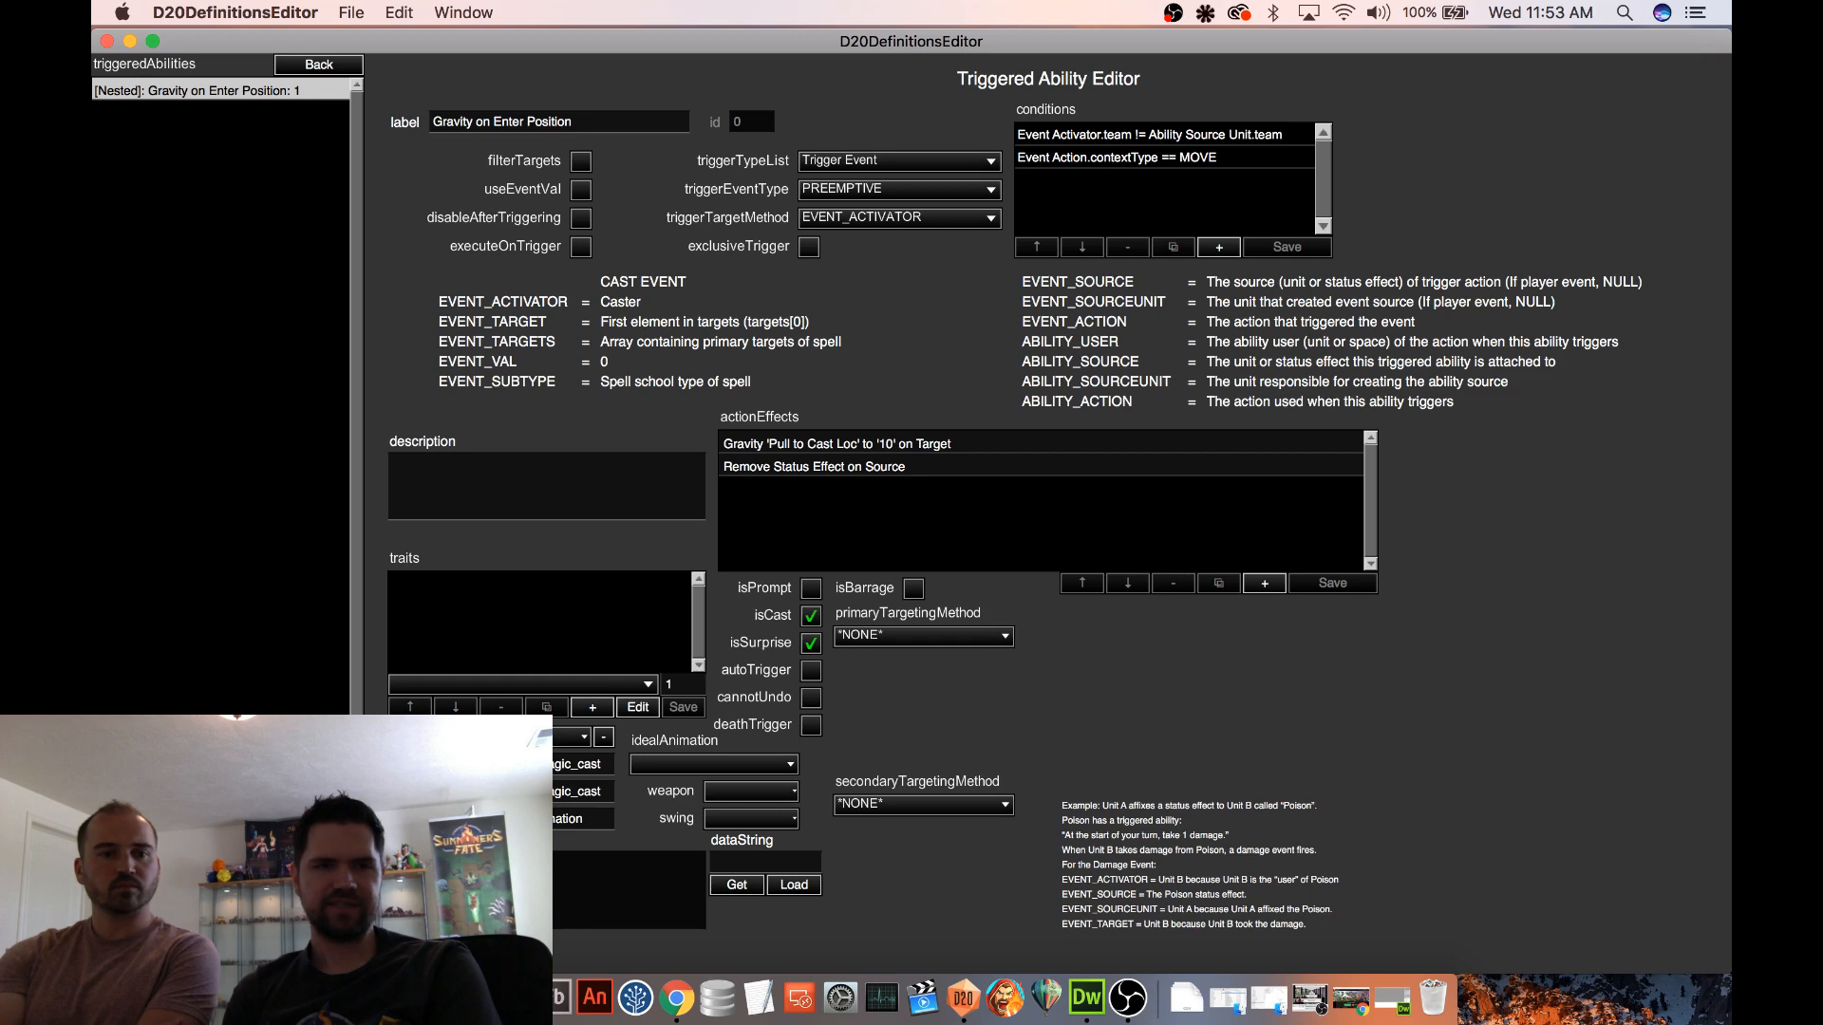
Leave the nested ability and status effect editors to return to the Gravity Trap spell
left_click(316, 63)
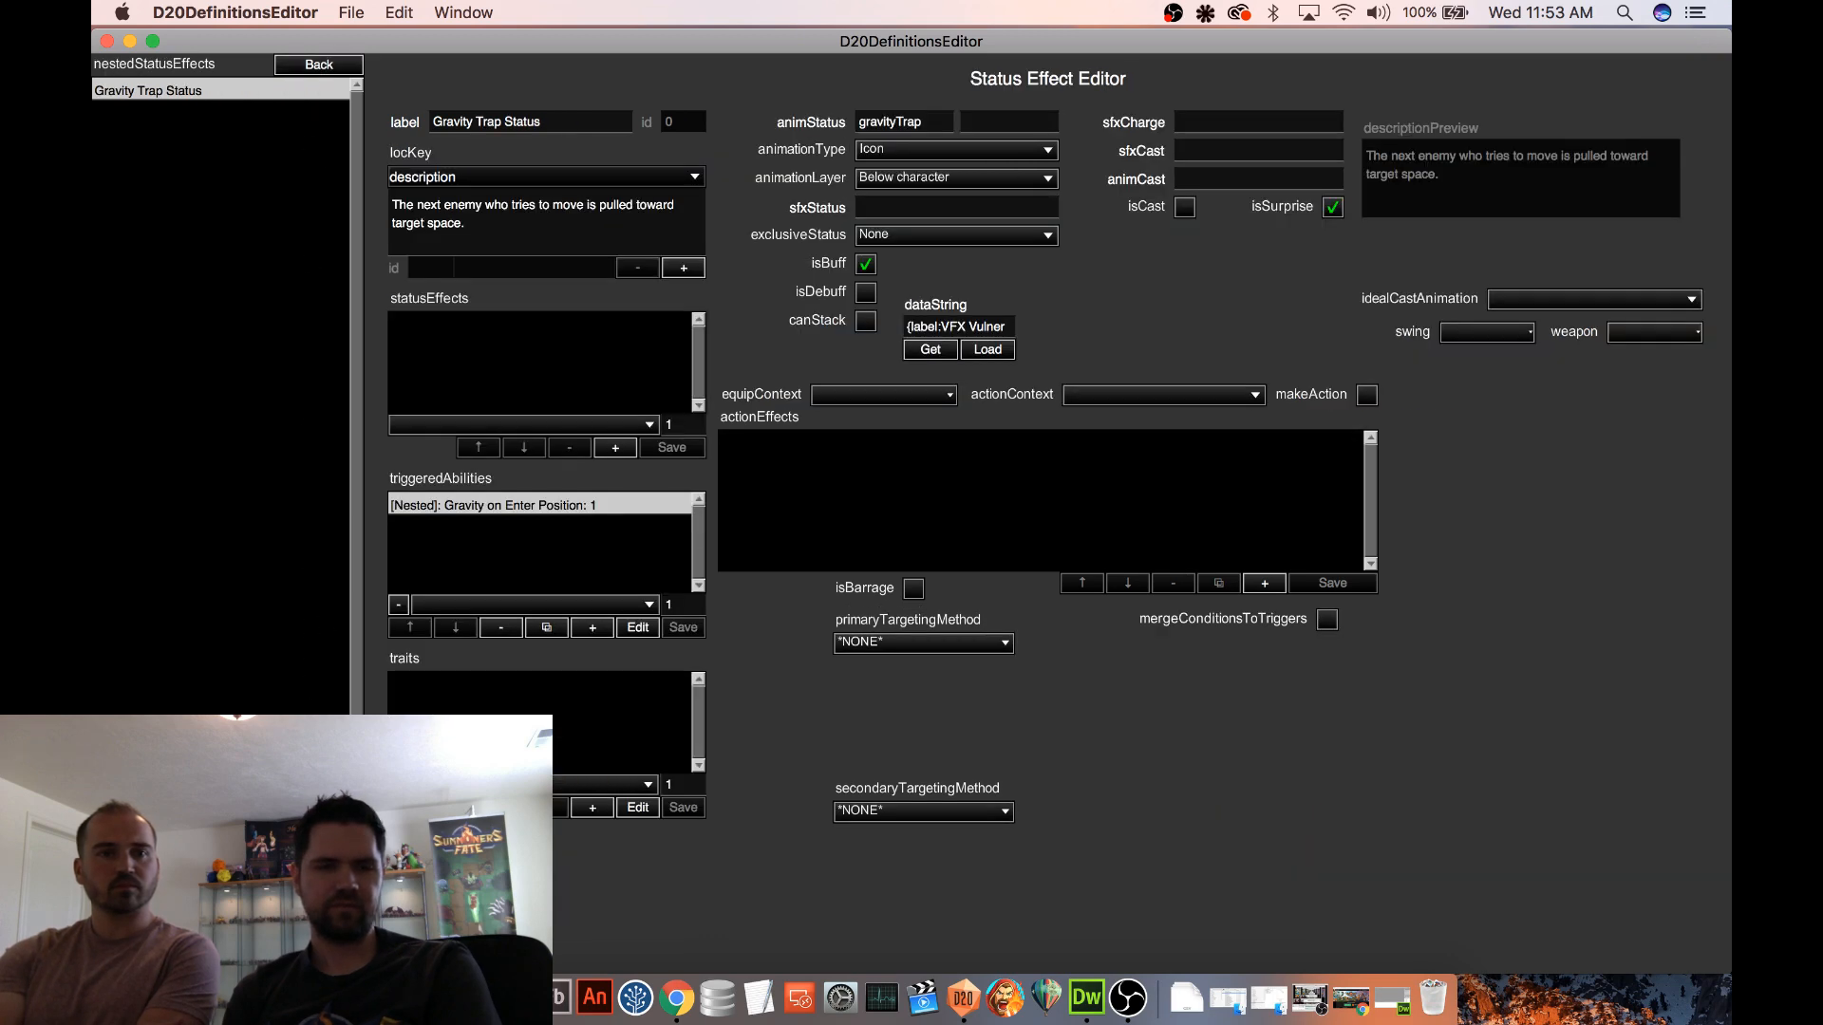
left_click(321, 64)
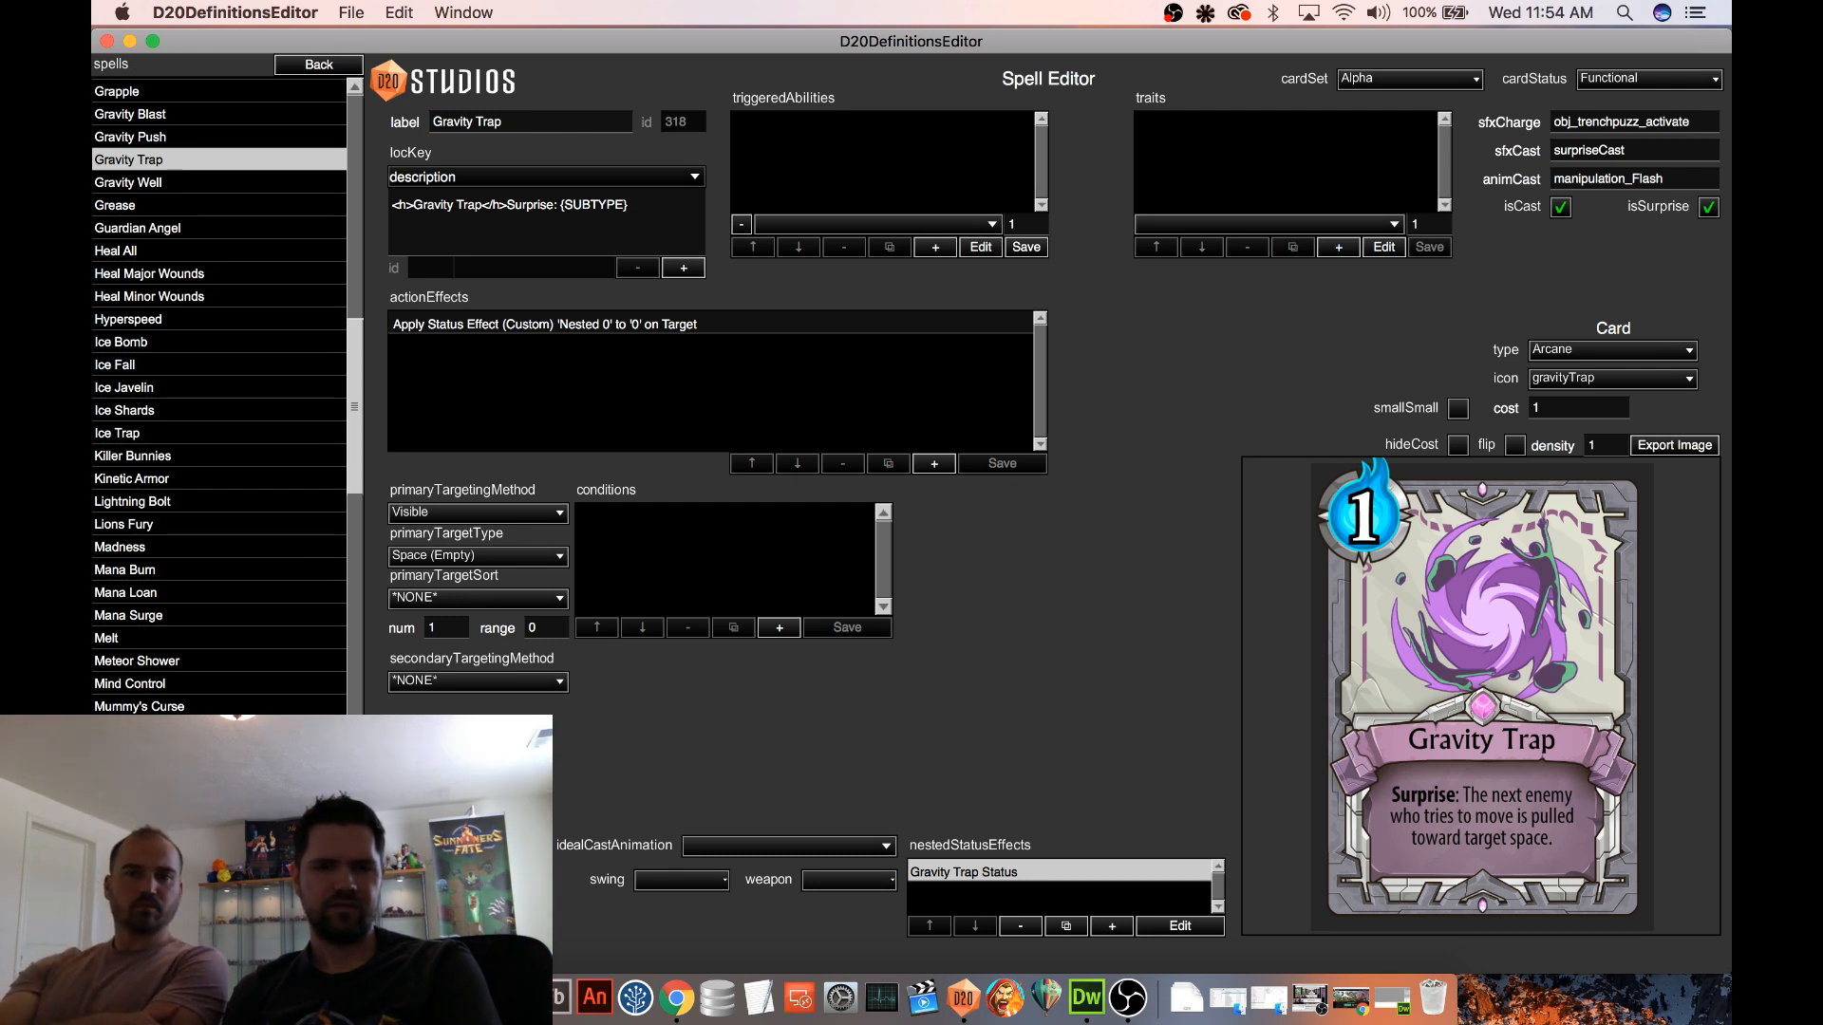
scroll(327, 172, "down", 3)
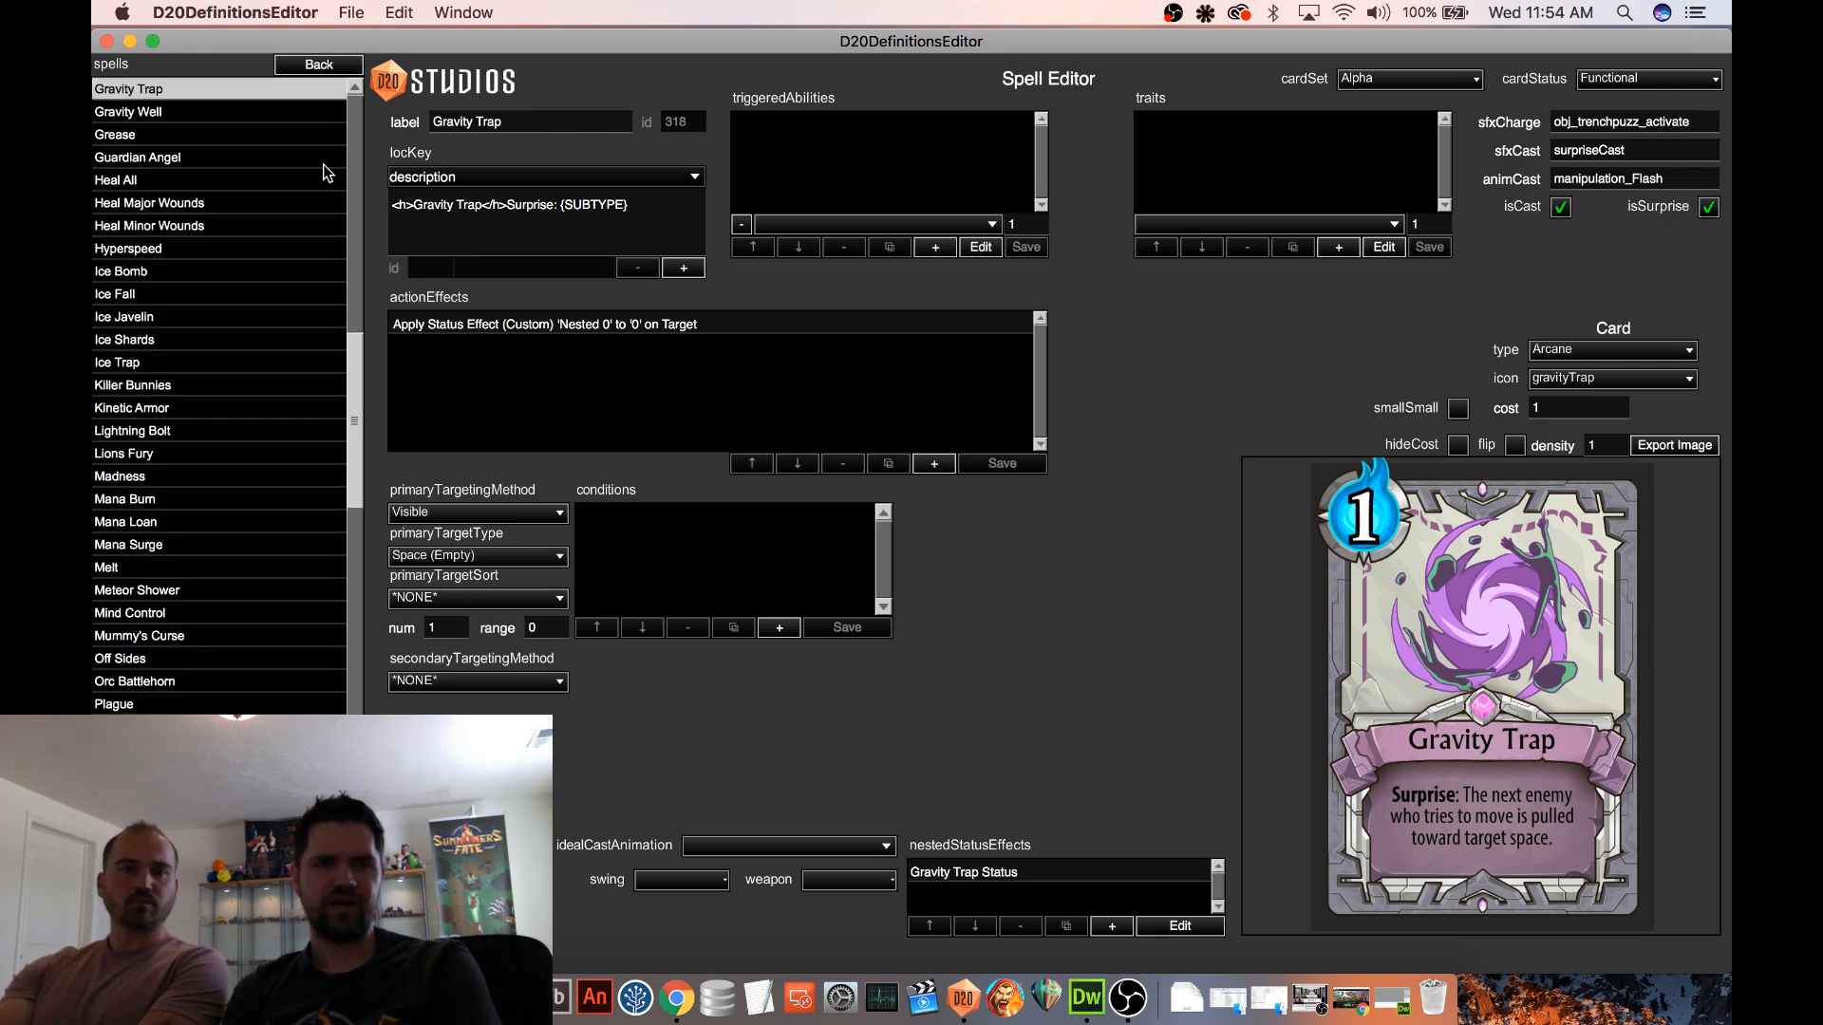
Open the Procedural 2 map in test mode and move the enemy orc chief to try out Gravity Trap
left_click(318, 64)
left_click(147, 270)
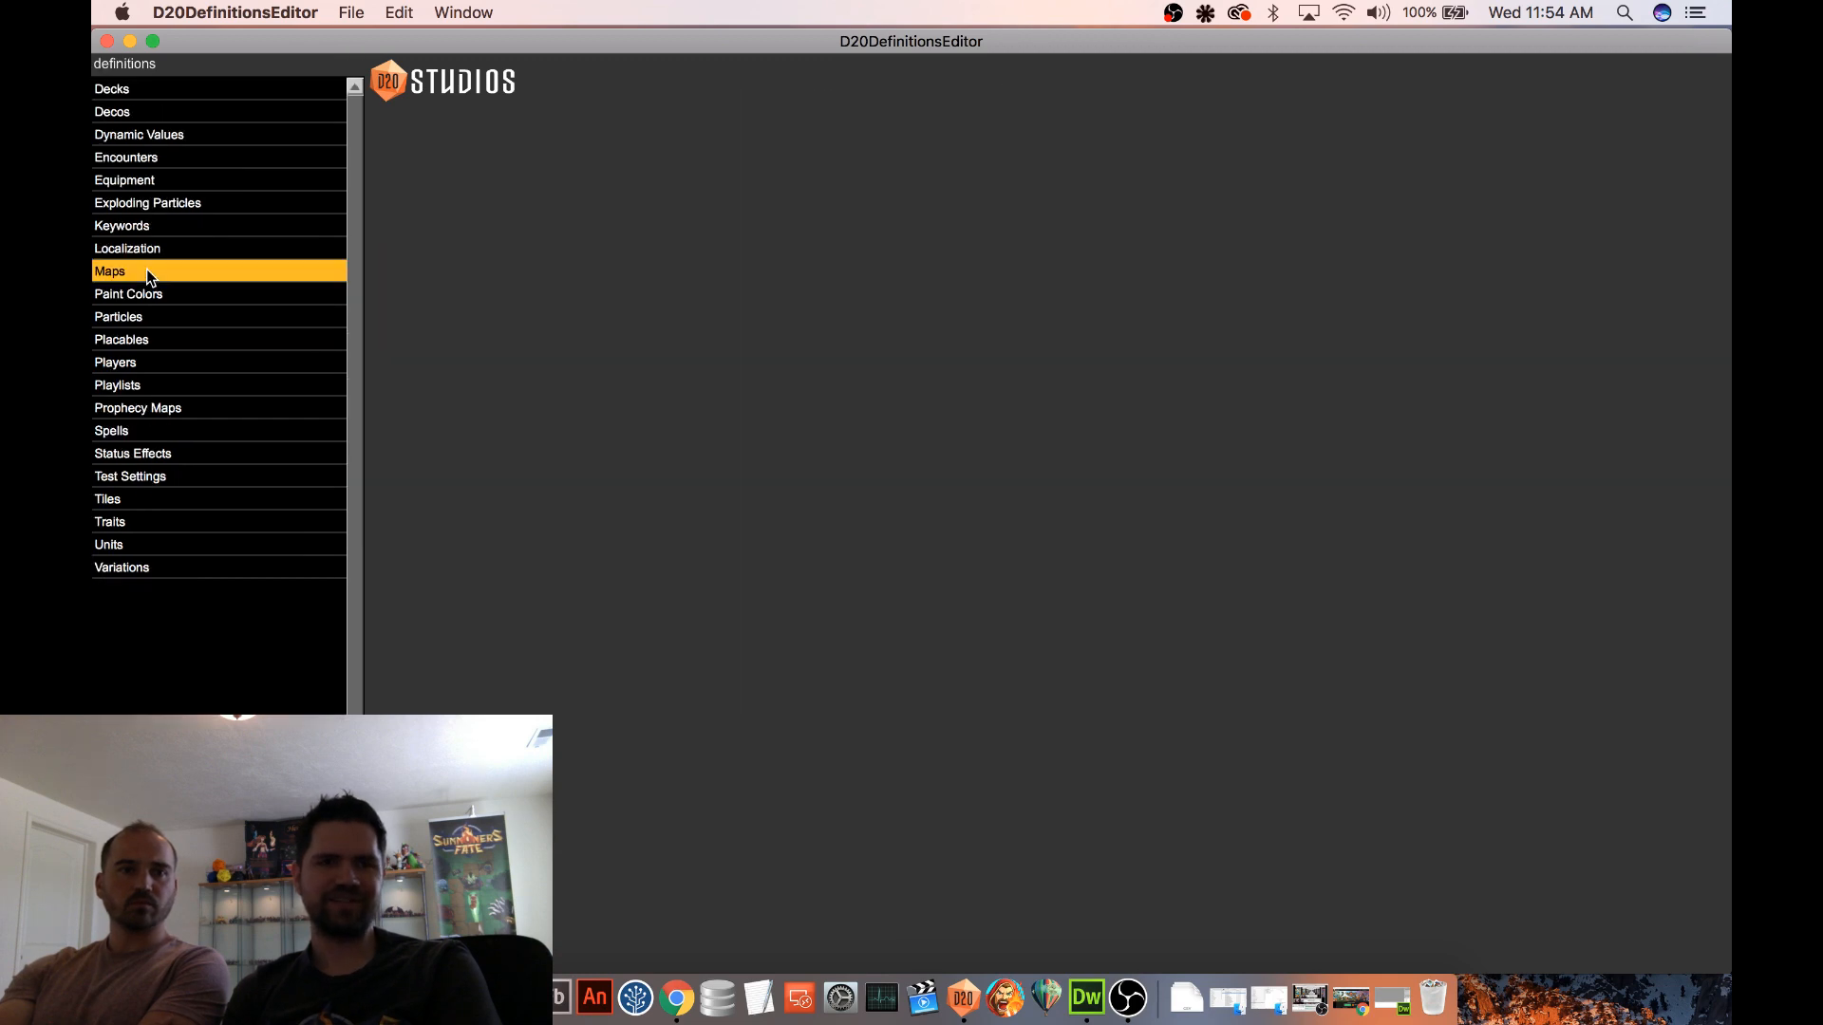
left_click(179, 317)
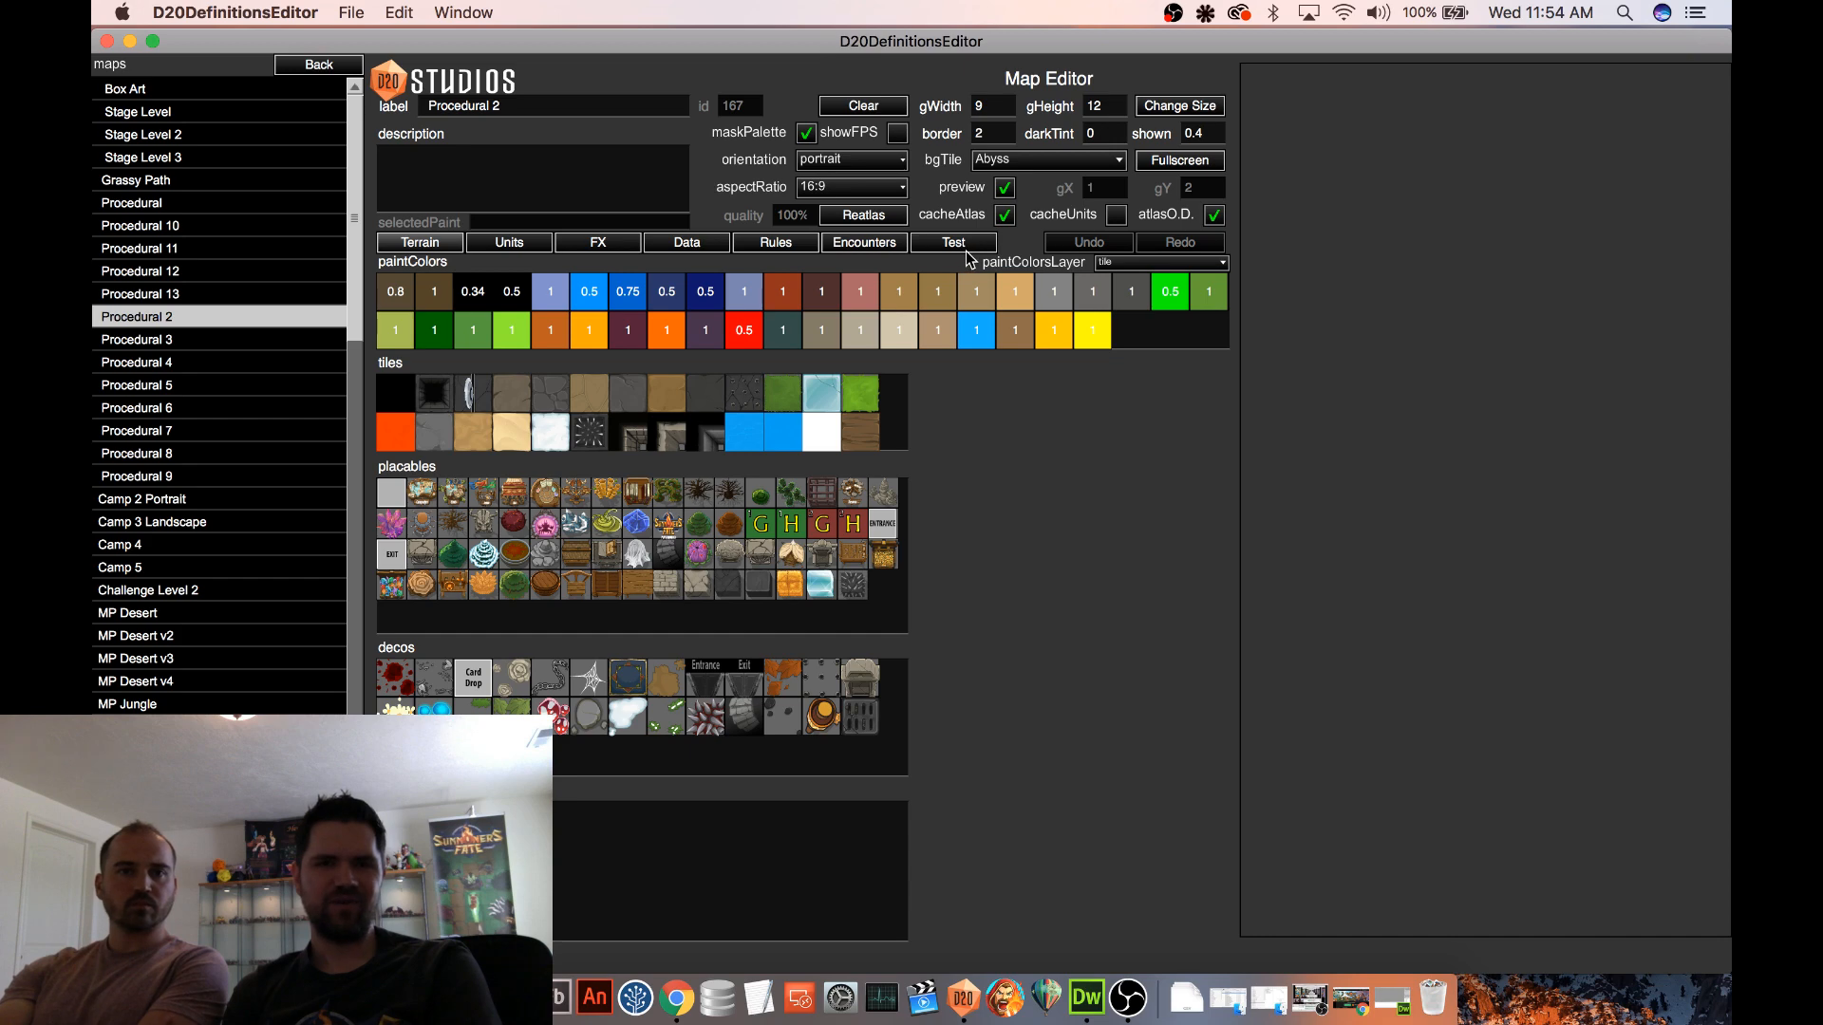
left_click(958, 245)
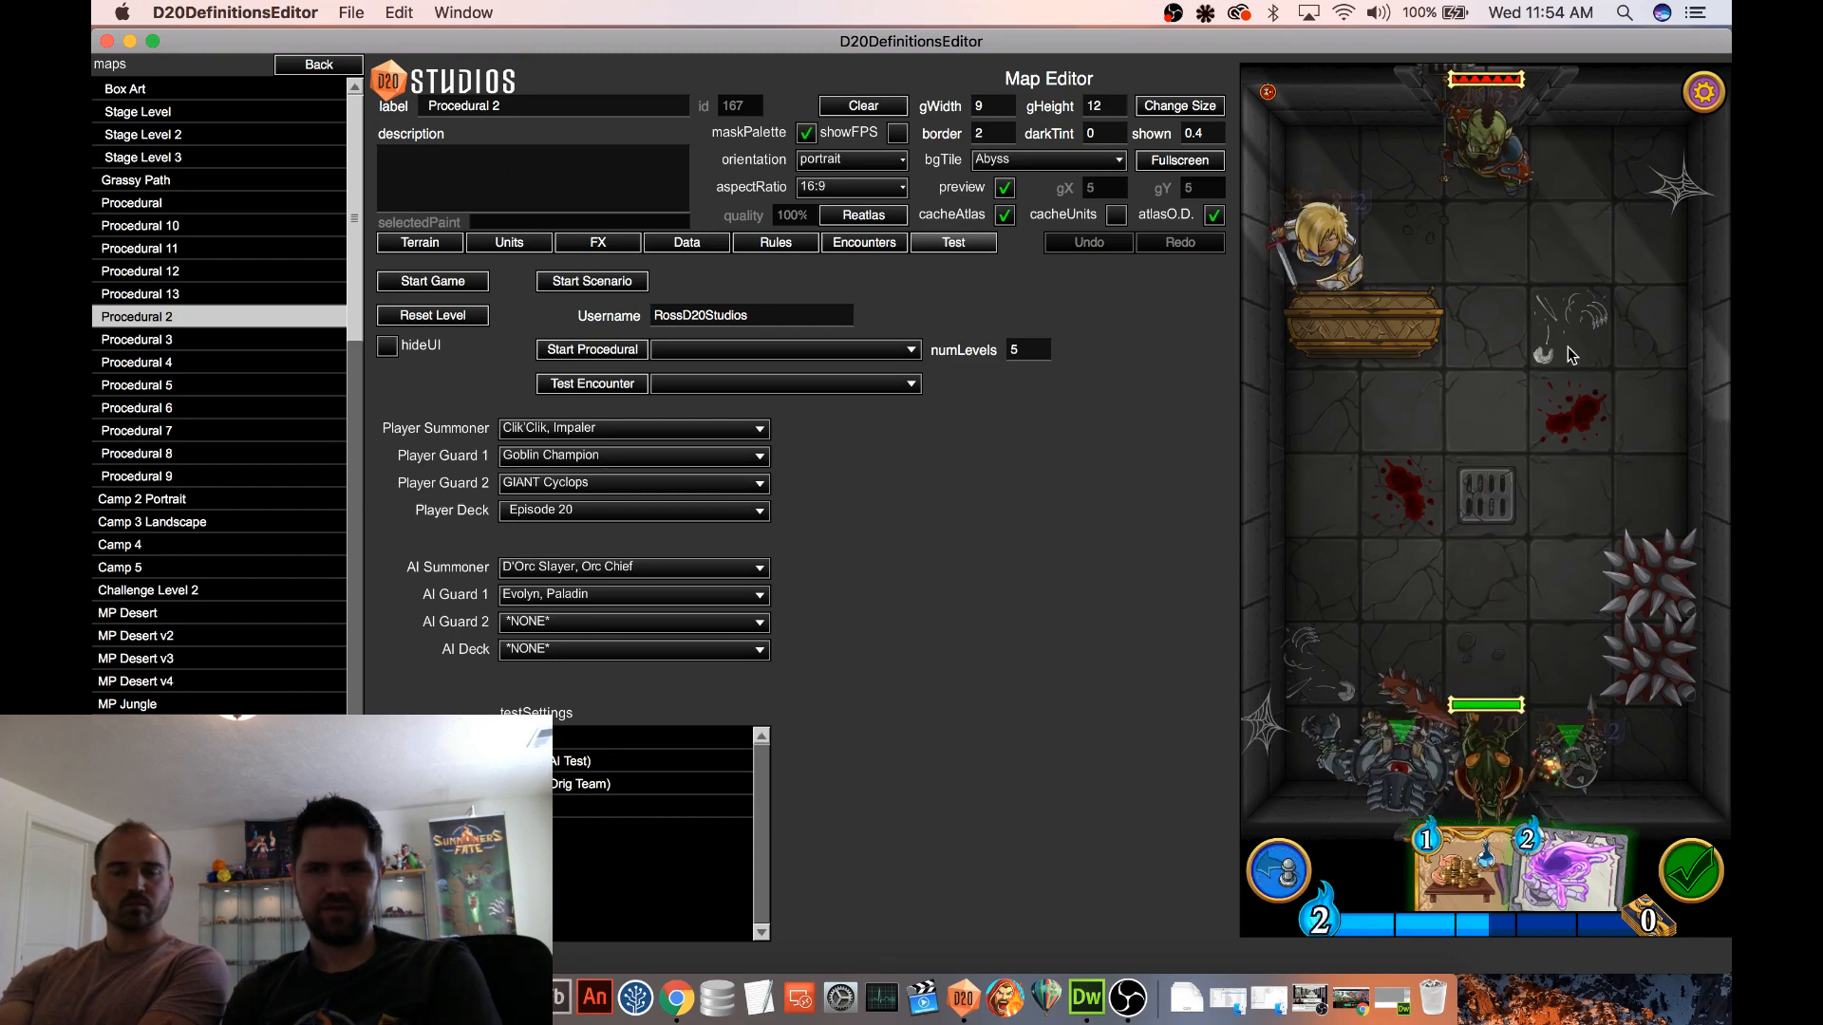
left_click_drag(1509, 174, 1570, 254)
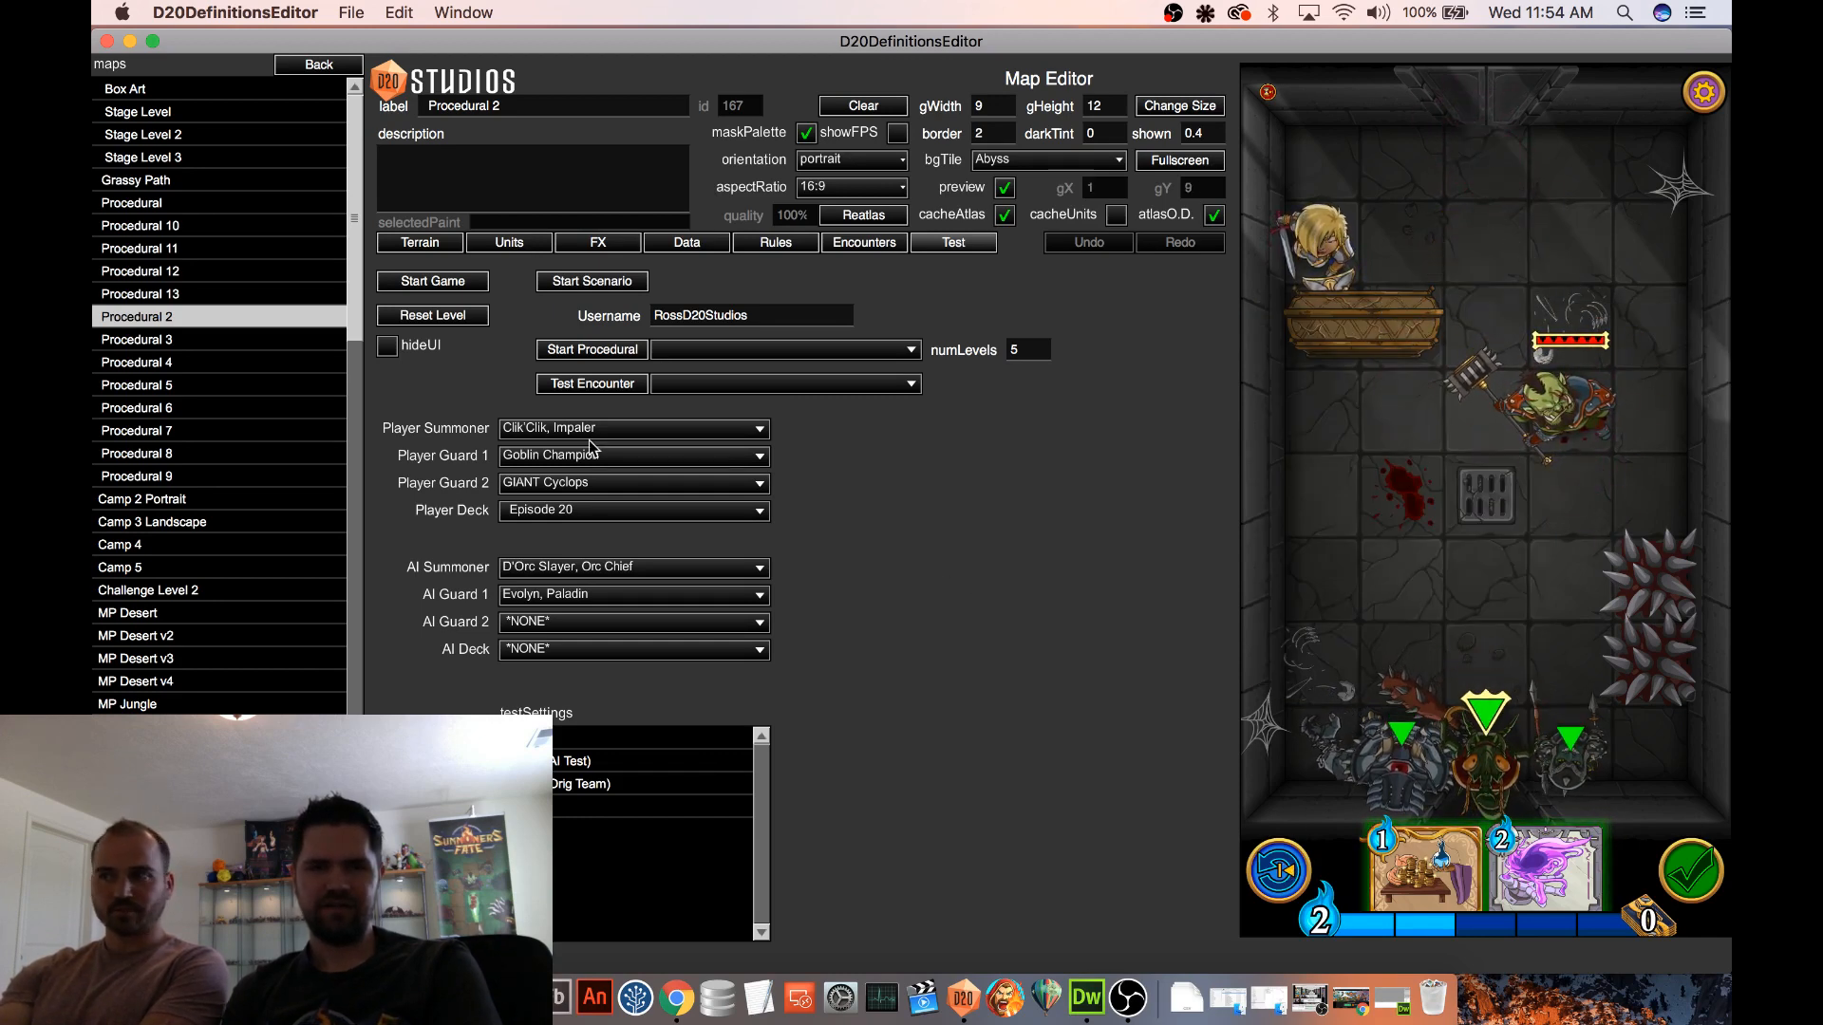
Restart the test game and paint Spiked Block walls across the three tiles beside the coffin
left_click(476, 290)
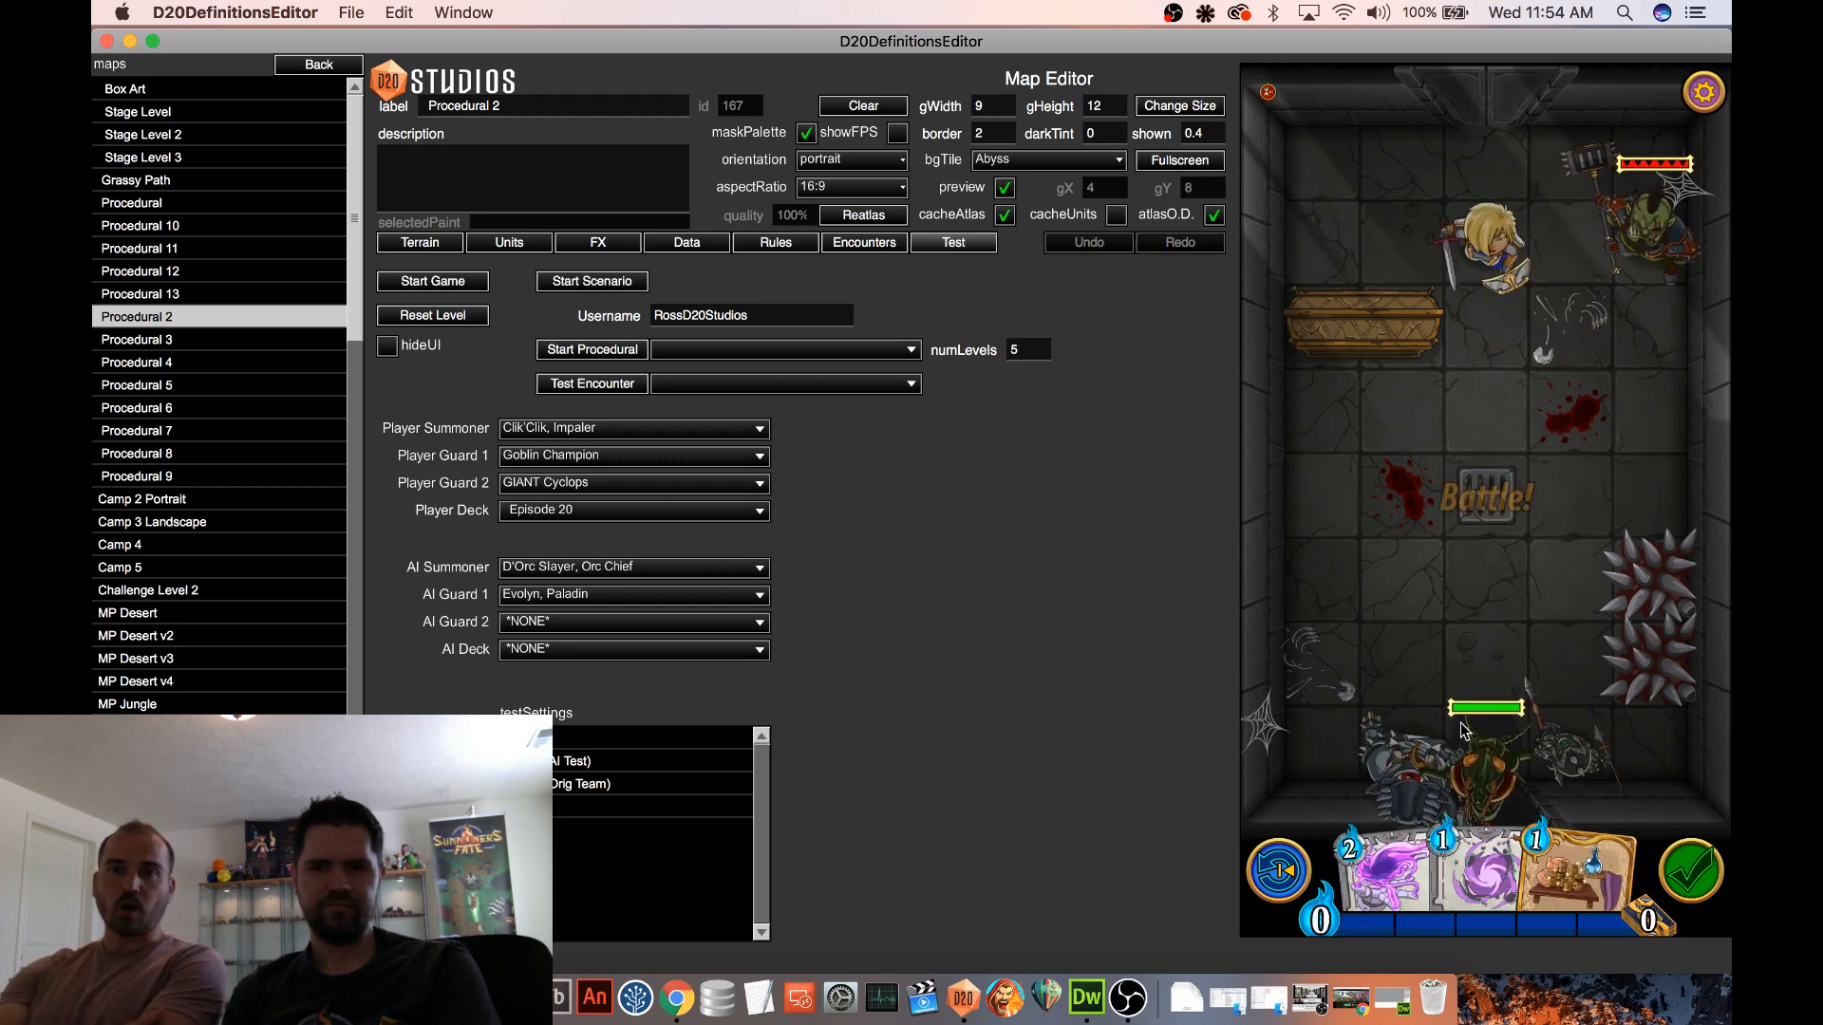
left_click(433, 249)
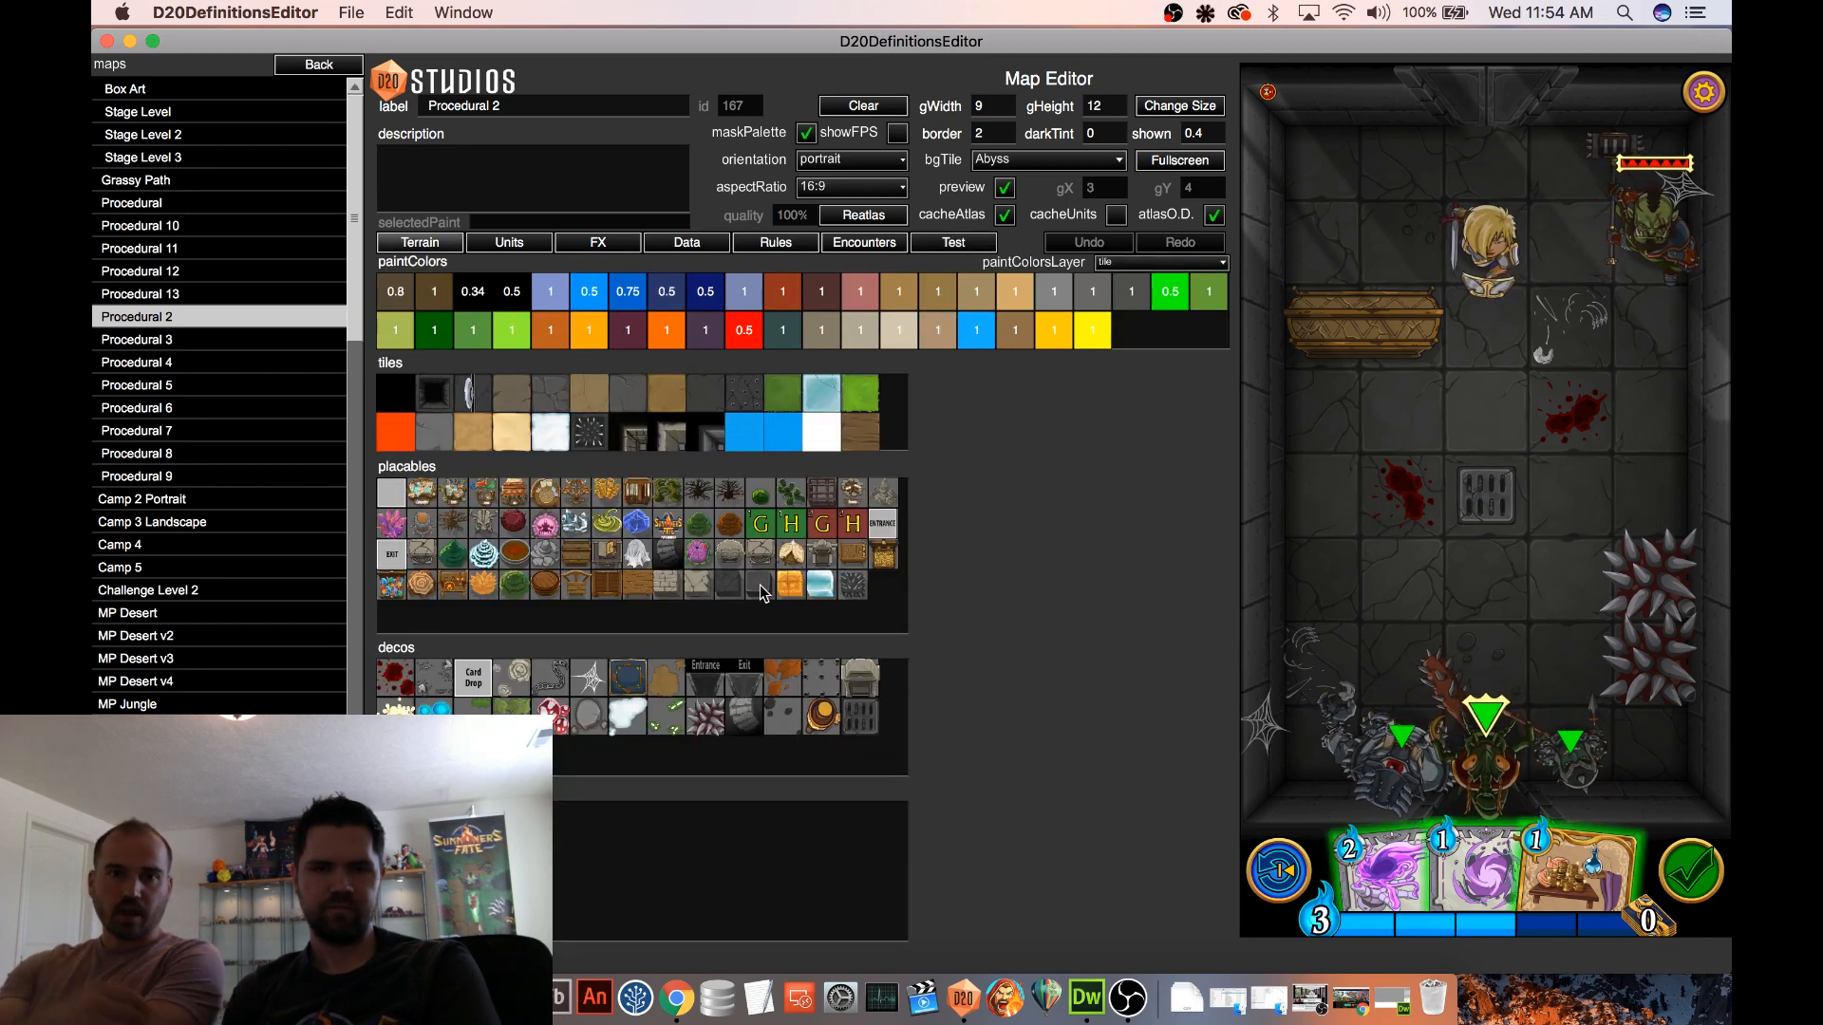
left_click(853, 584)
left_click_drag(1644, 347, 1503, 344)
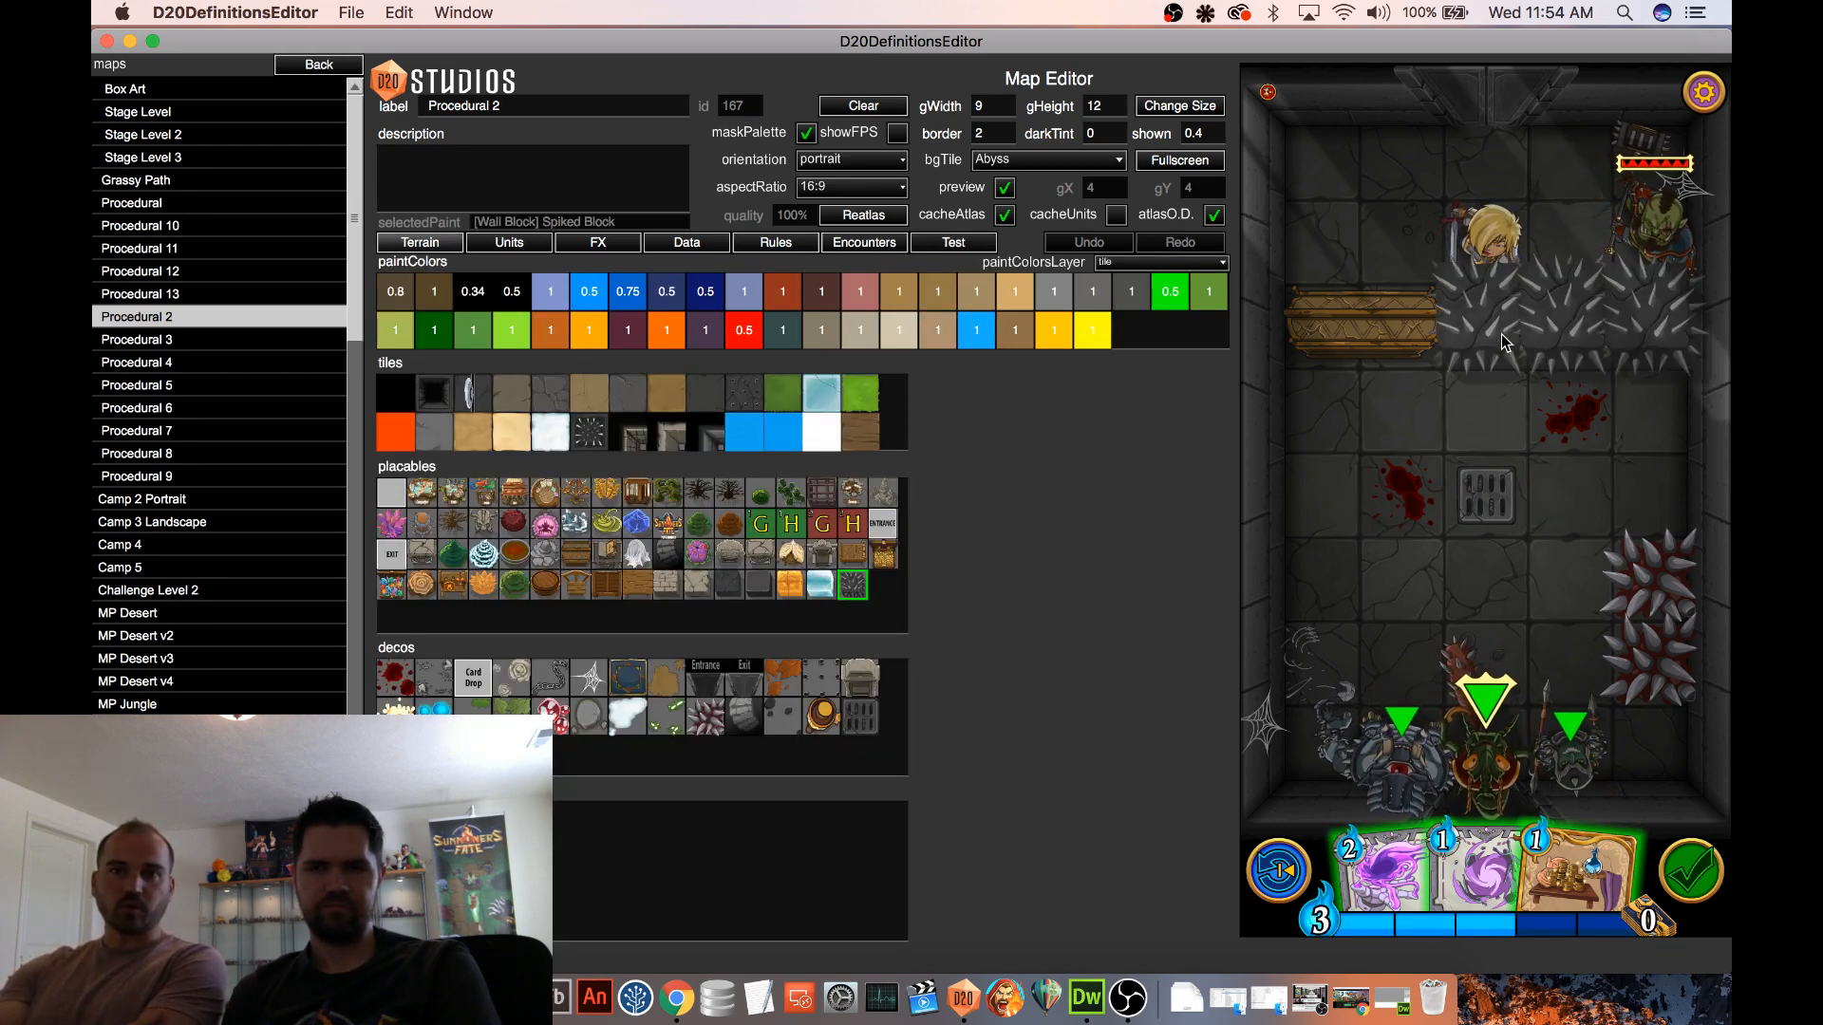
Cast Gravity Trap on the bloodstained tile beside the floor grate and move the enemy orc chief to the tile behind the paladin
left_click(931, 249)
left_click_drag(1476, 869, 1402, 532)
left_click(1471, 239)
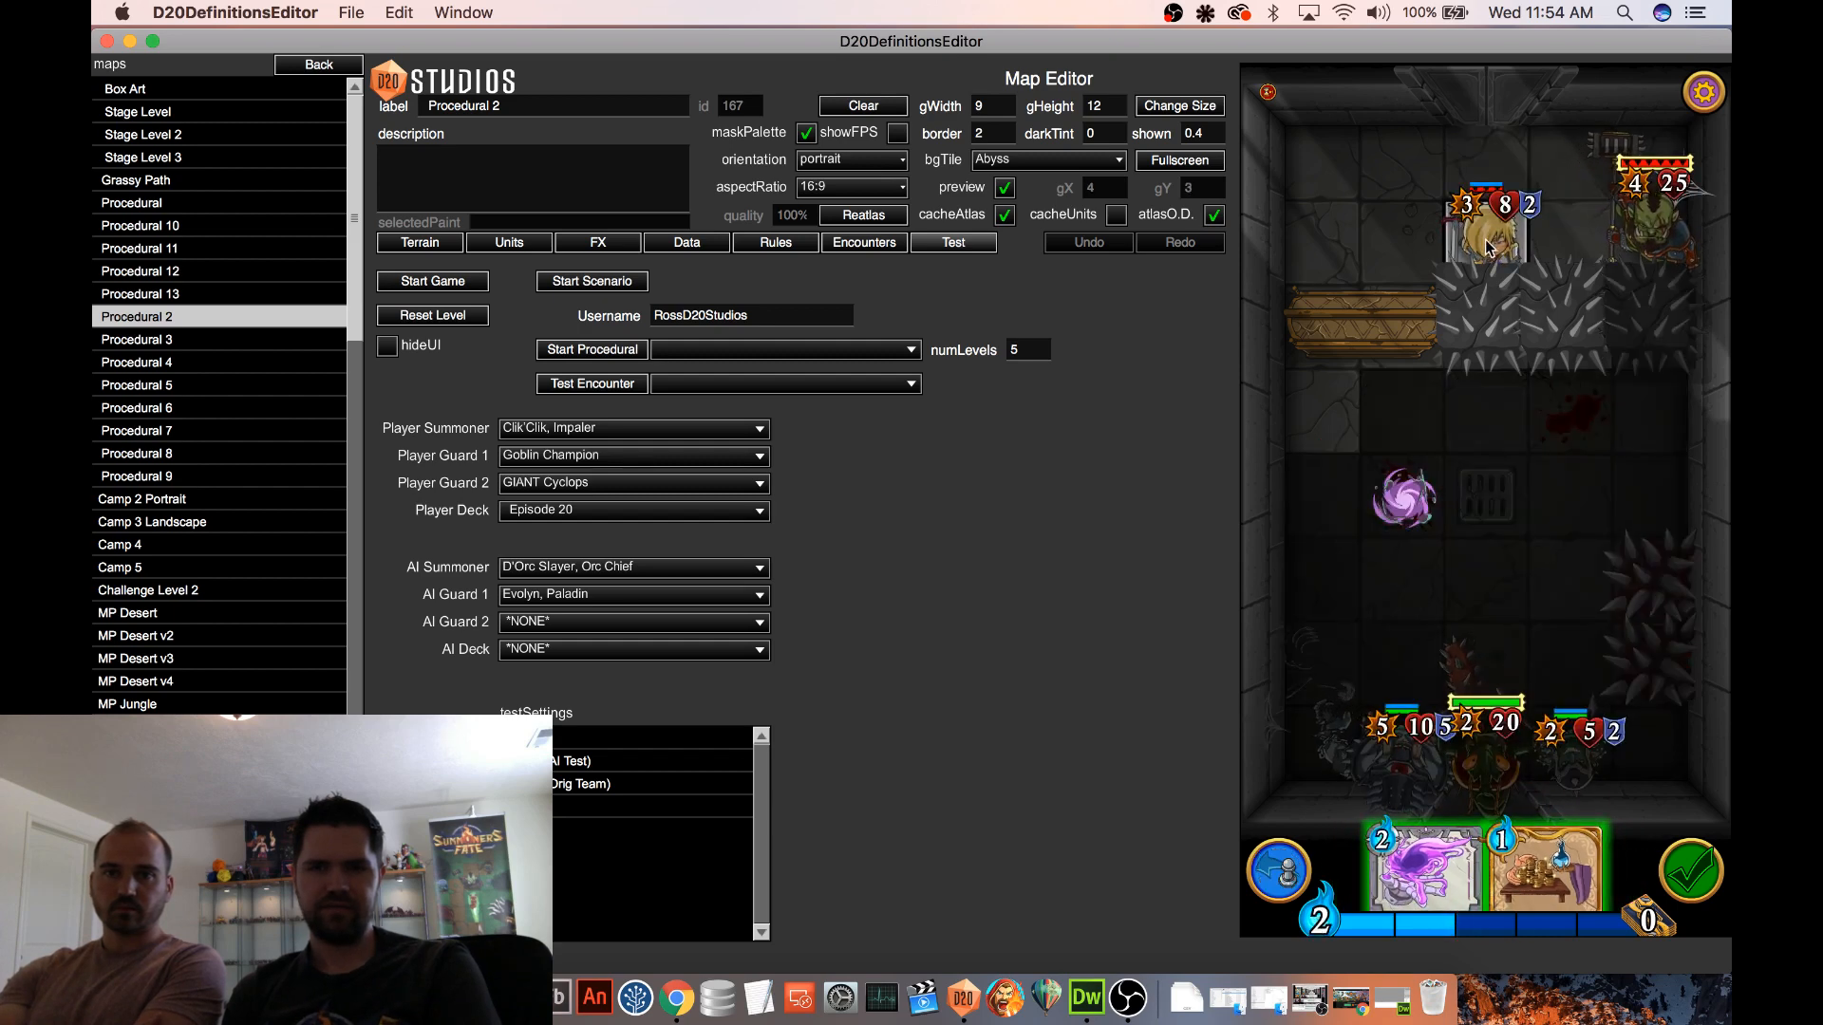
left_click(1489, 248)
left_click(1638, 501)
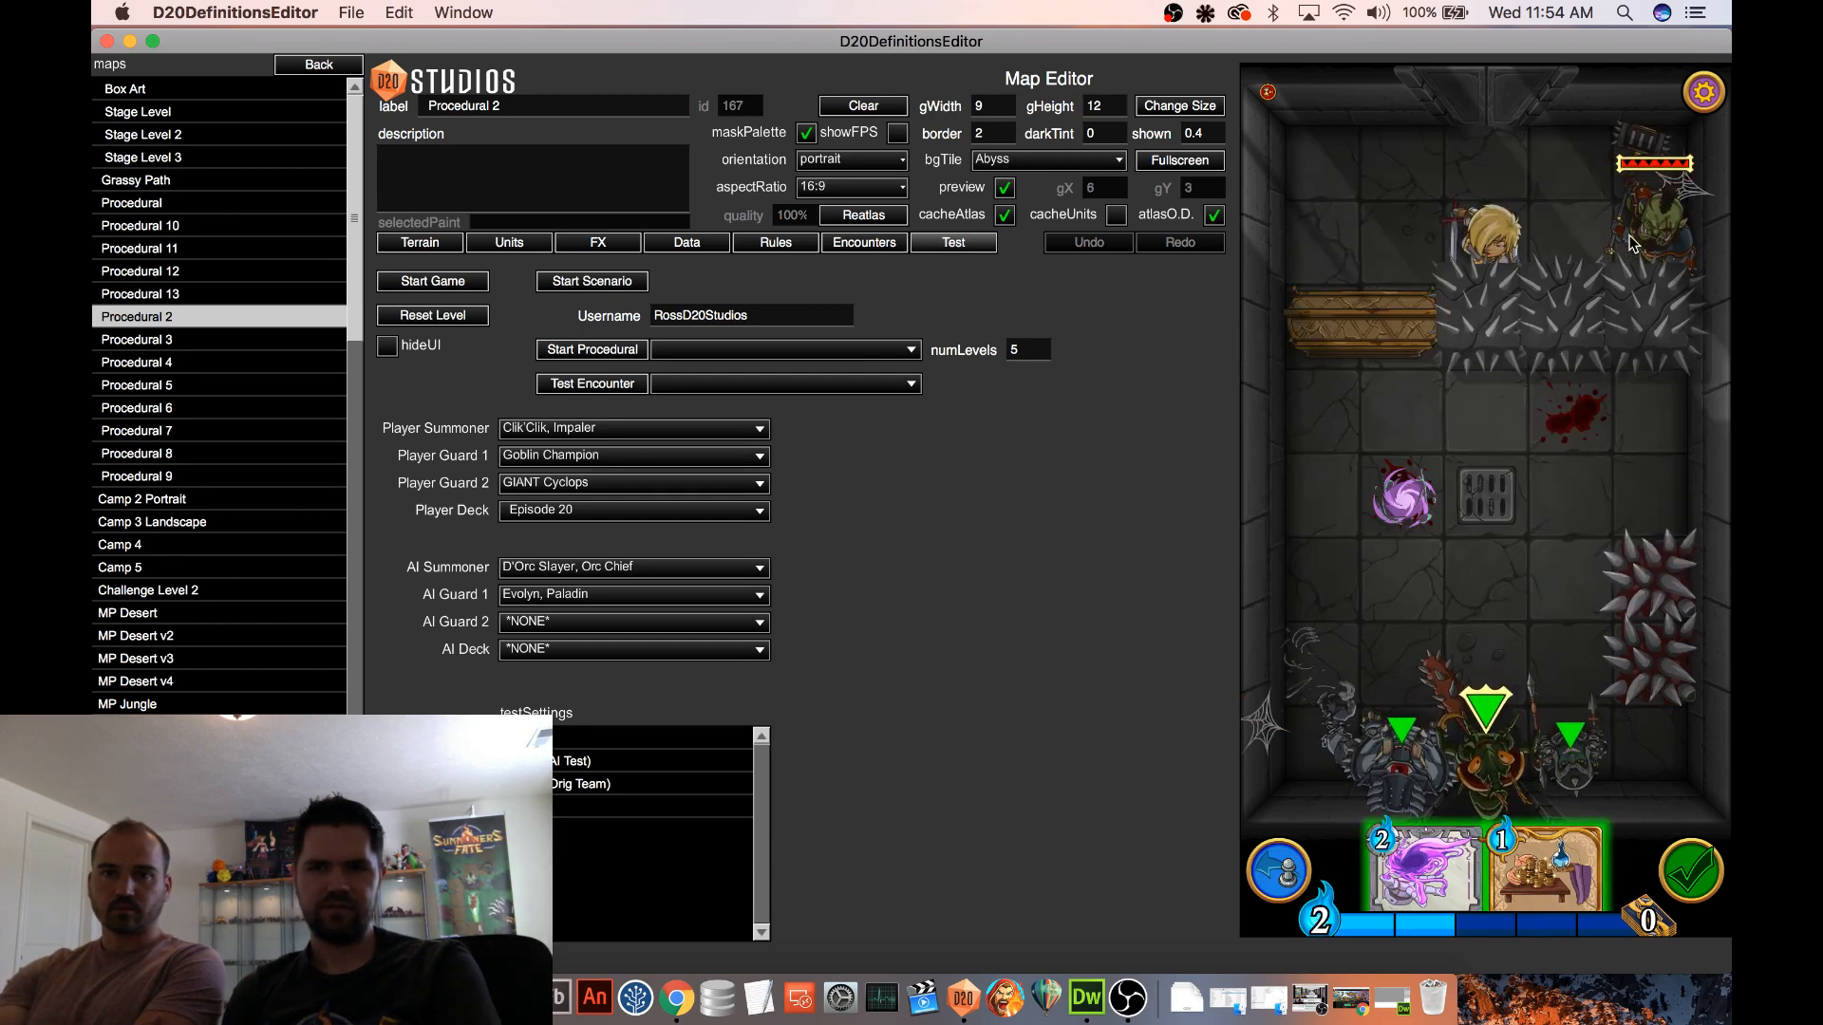
left_click_drag(1631, 244, 1483, 172)
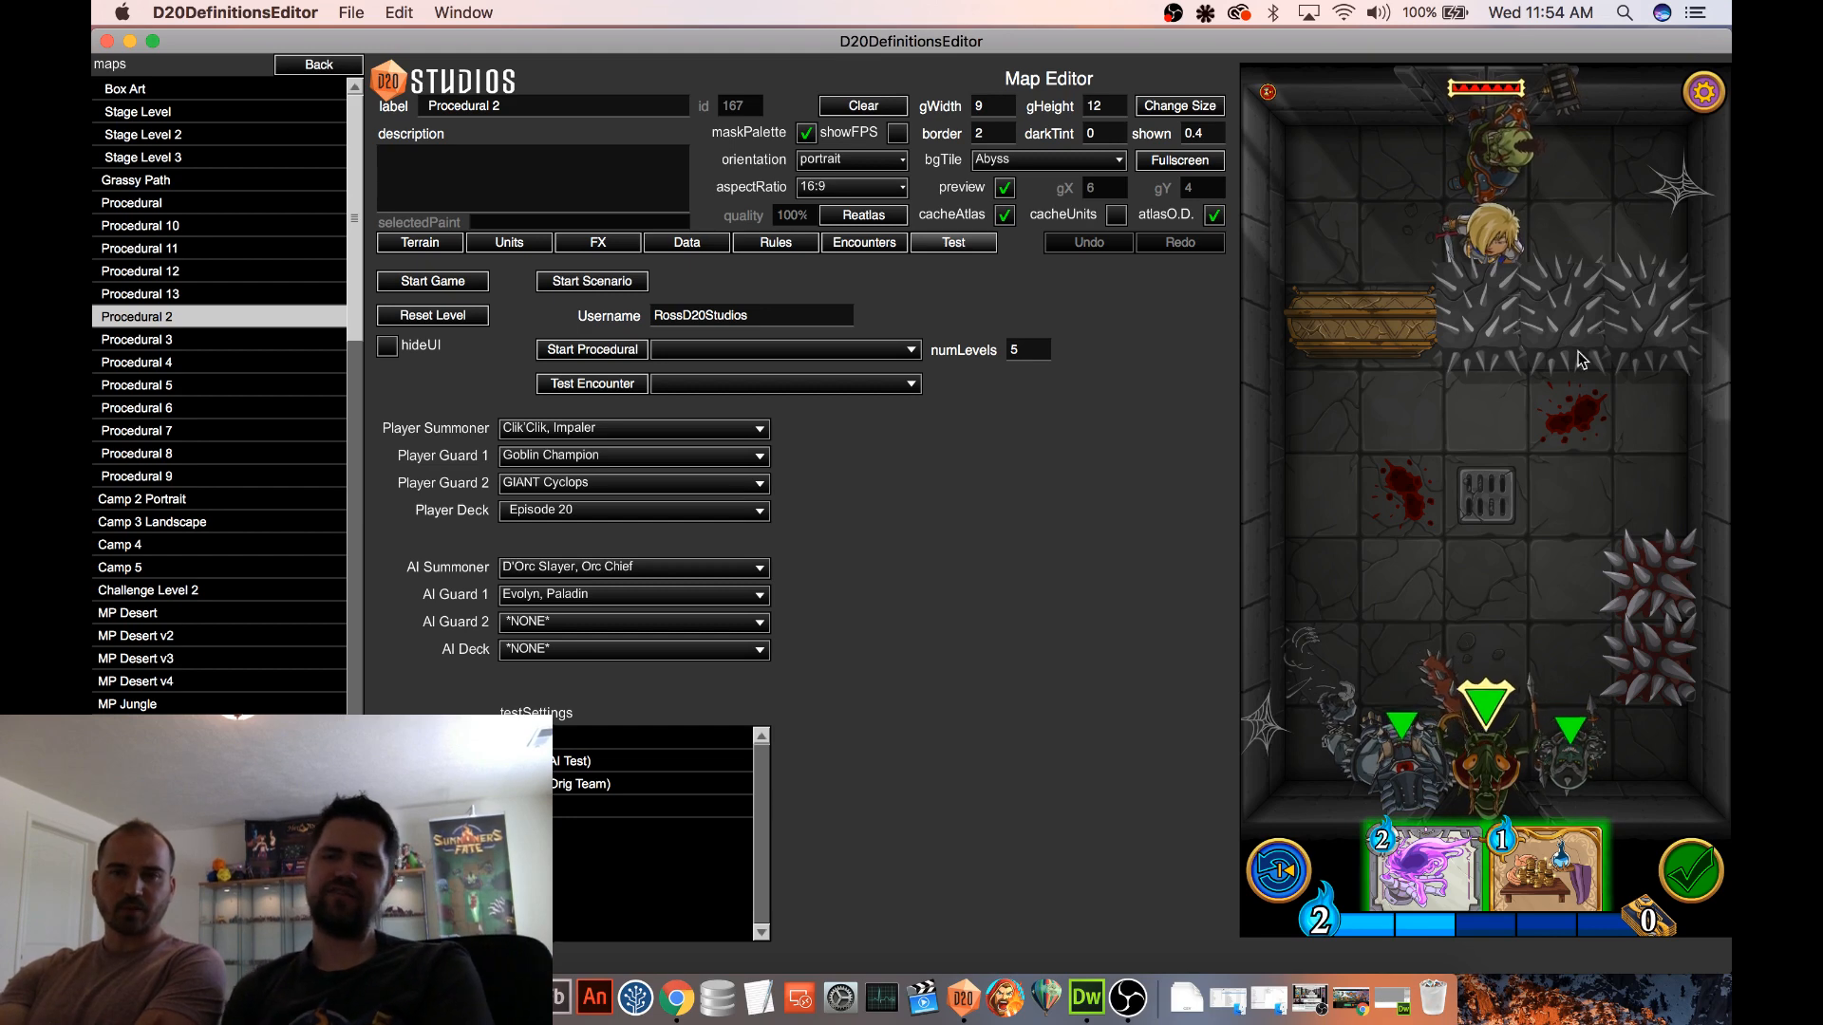
left_click(1639, 245)
left_click(1641, 239)
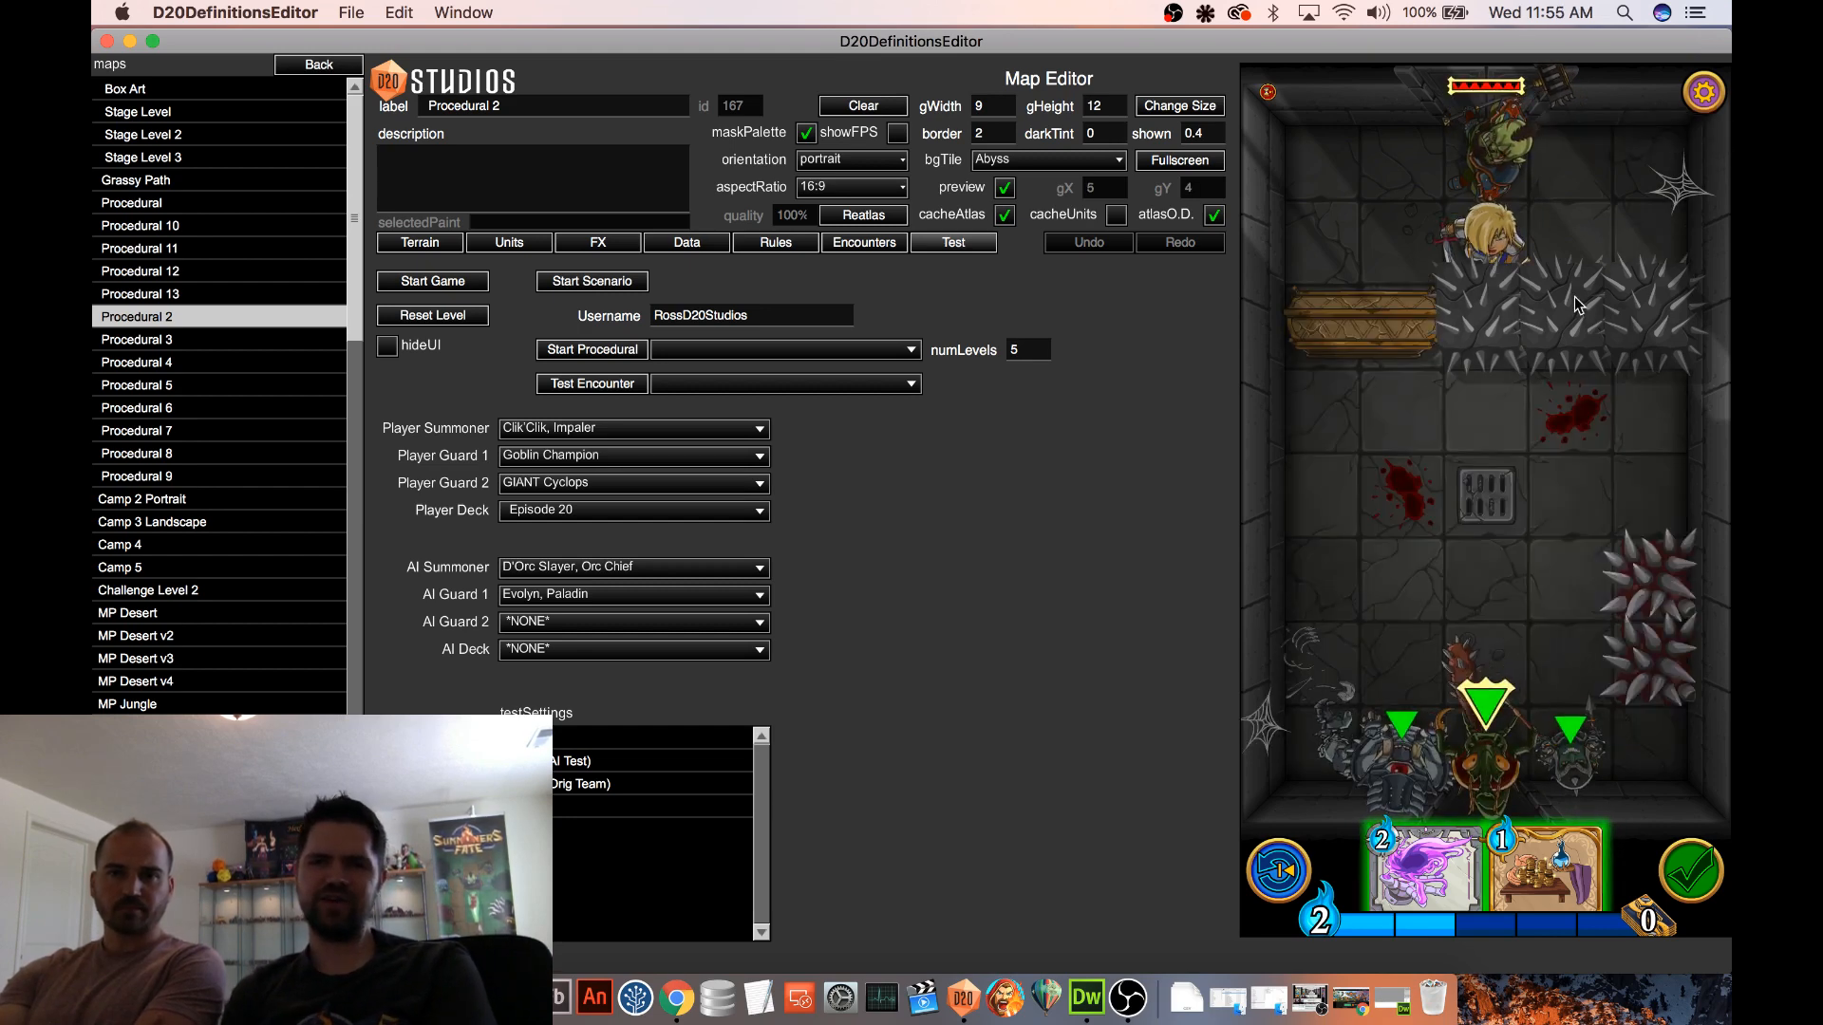
left_click(1642, 233)
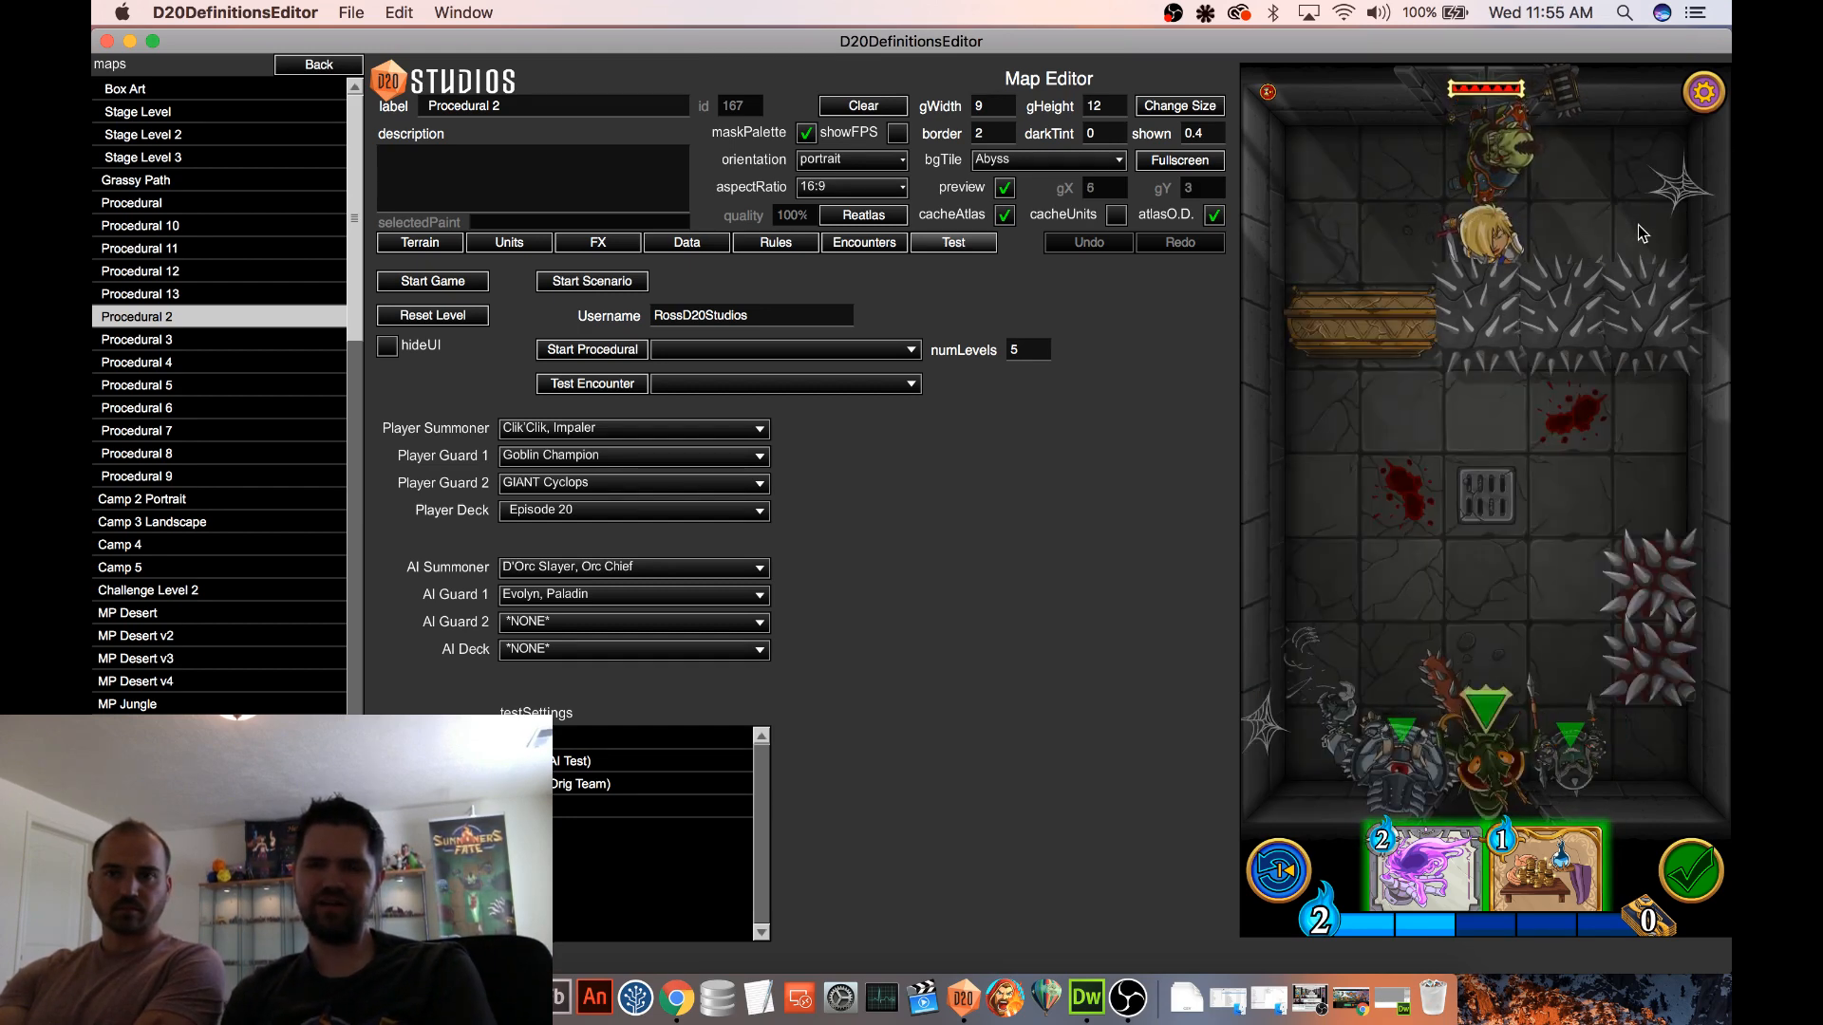
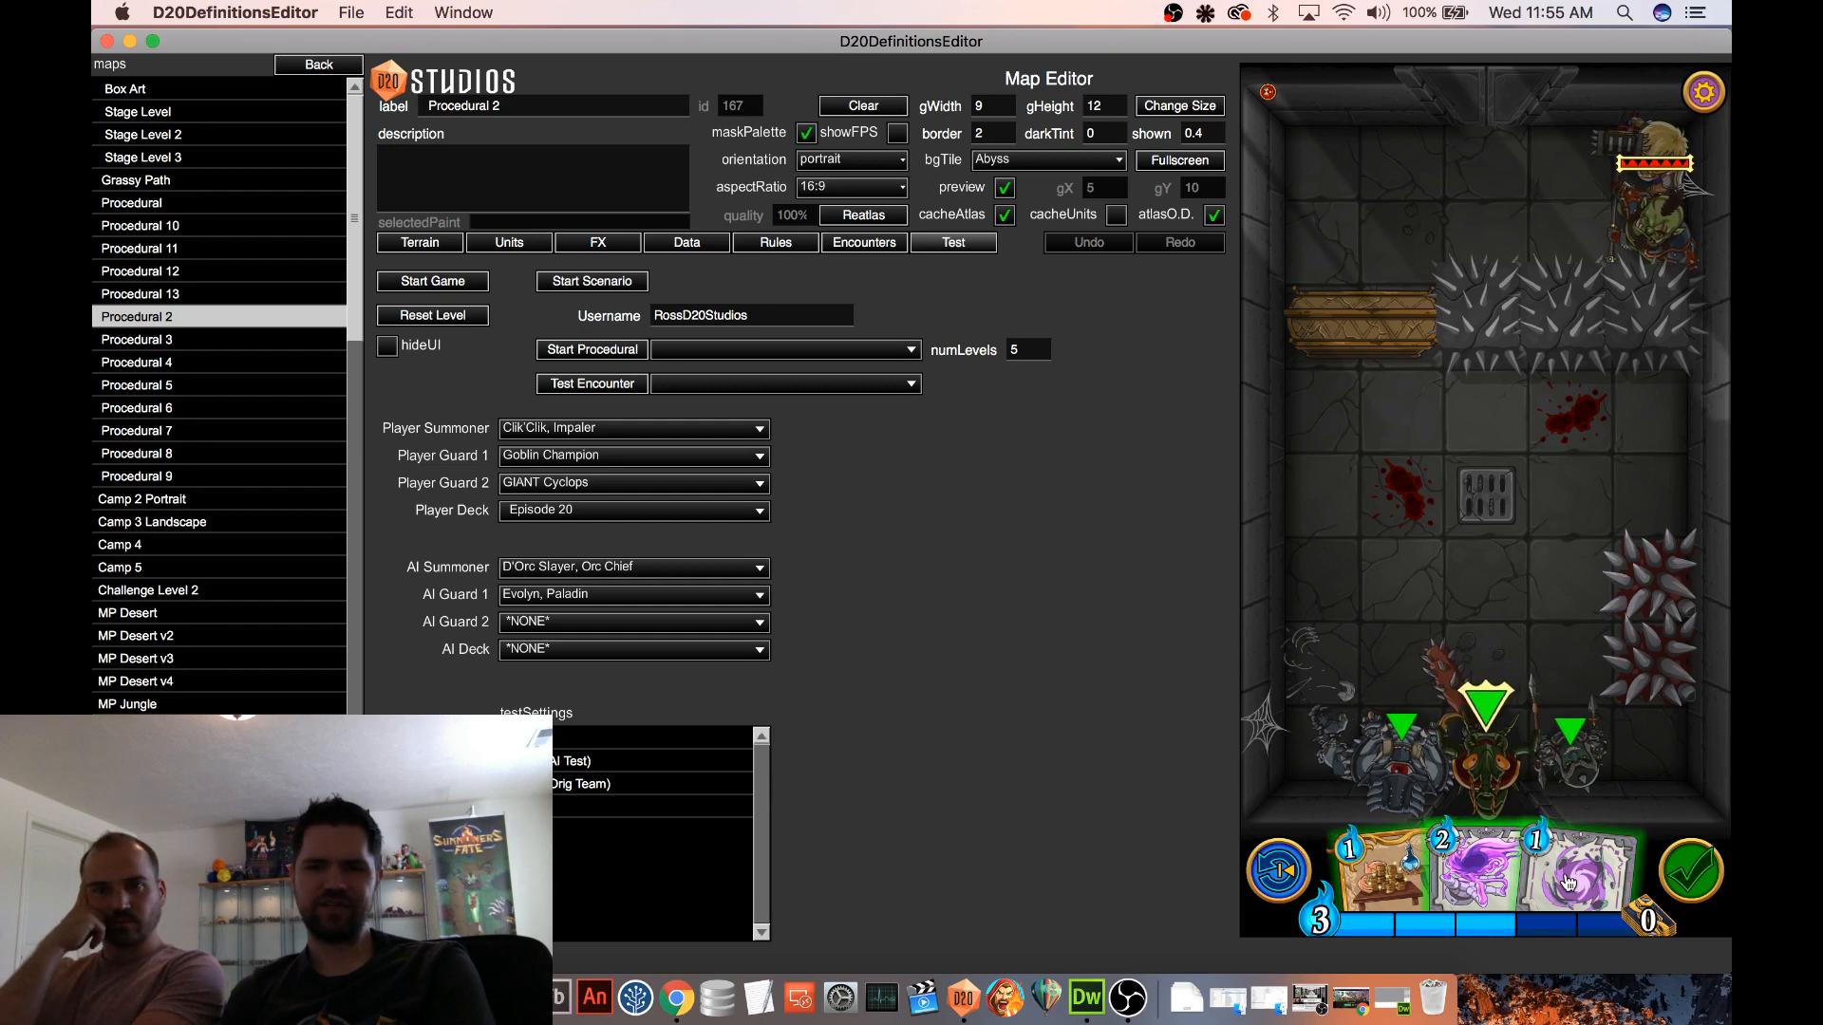
Cast Gravity Trap on the bloodstained tile beside the floor grate and try moving the enemy orc chief to the tile next to the paladin
left_click_drag(1587, 894, 1444, 517)
left_click_drag(1664, 201, 1558, 185)
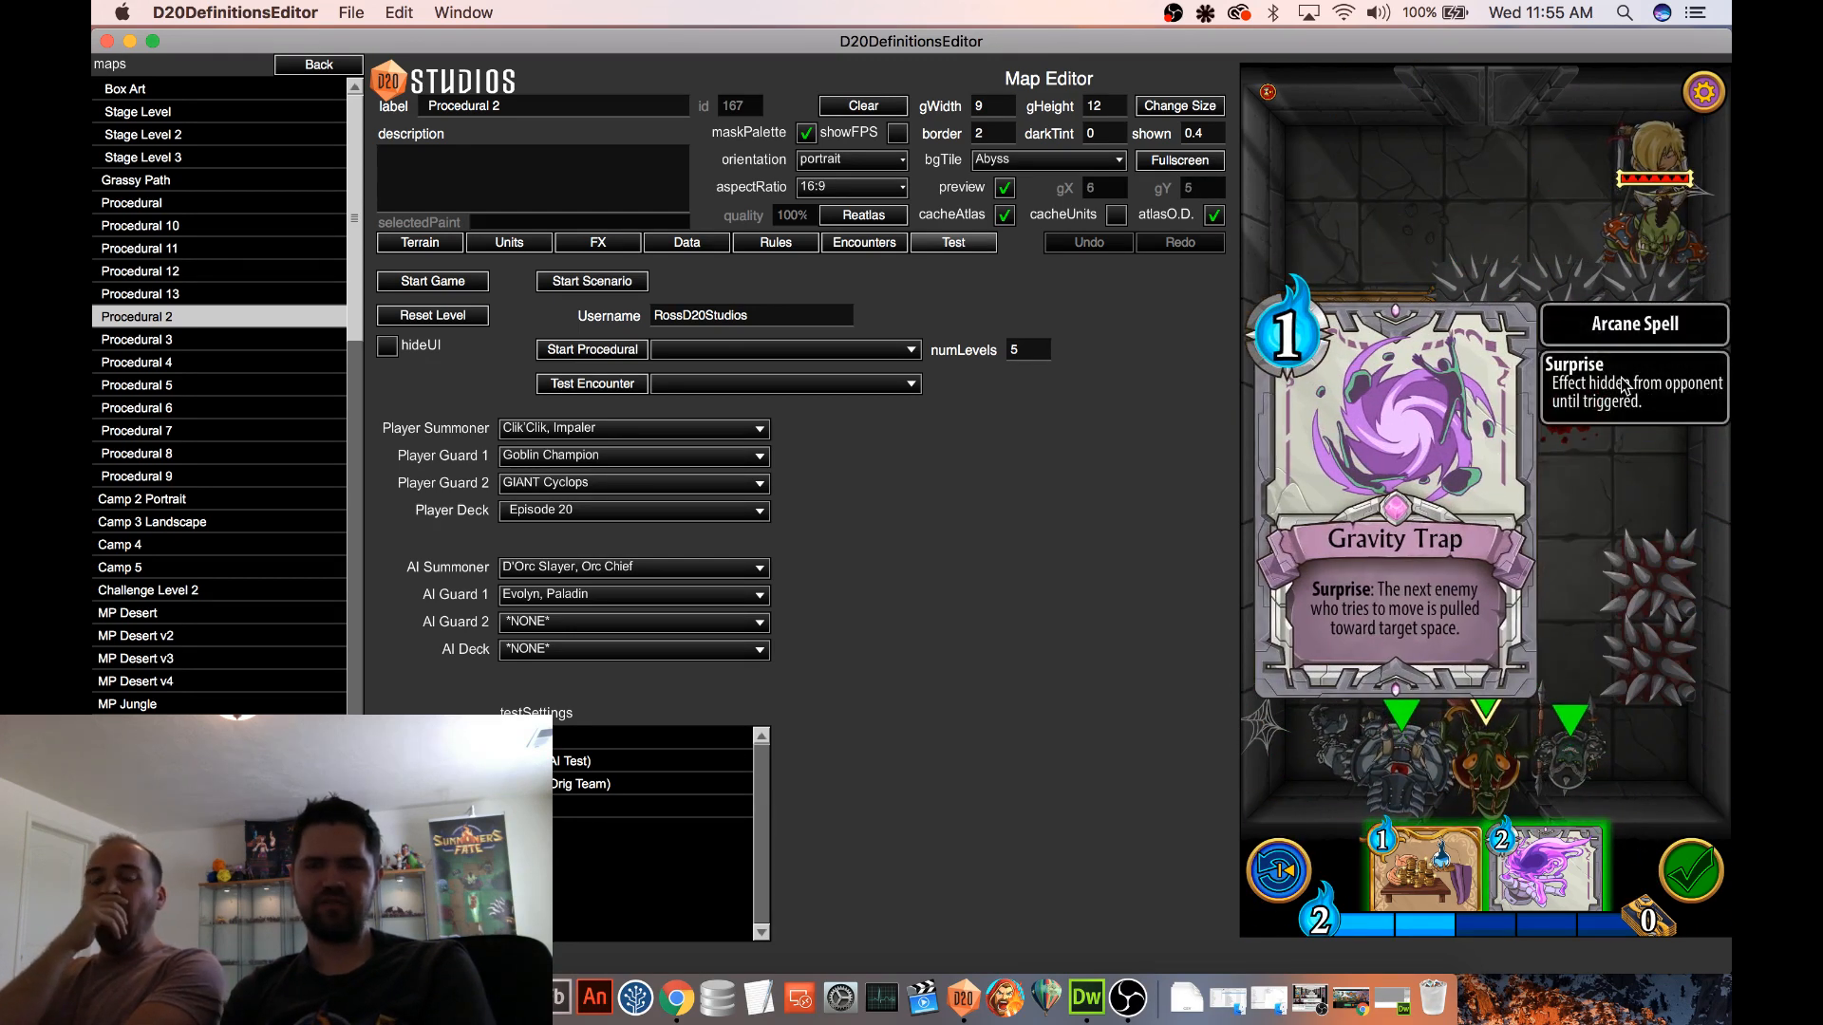
left_click(1629, 397)
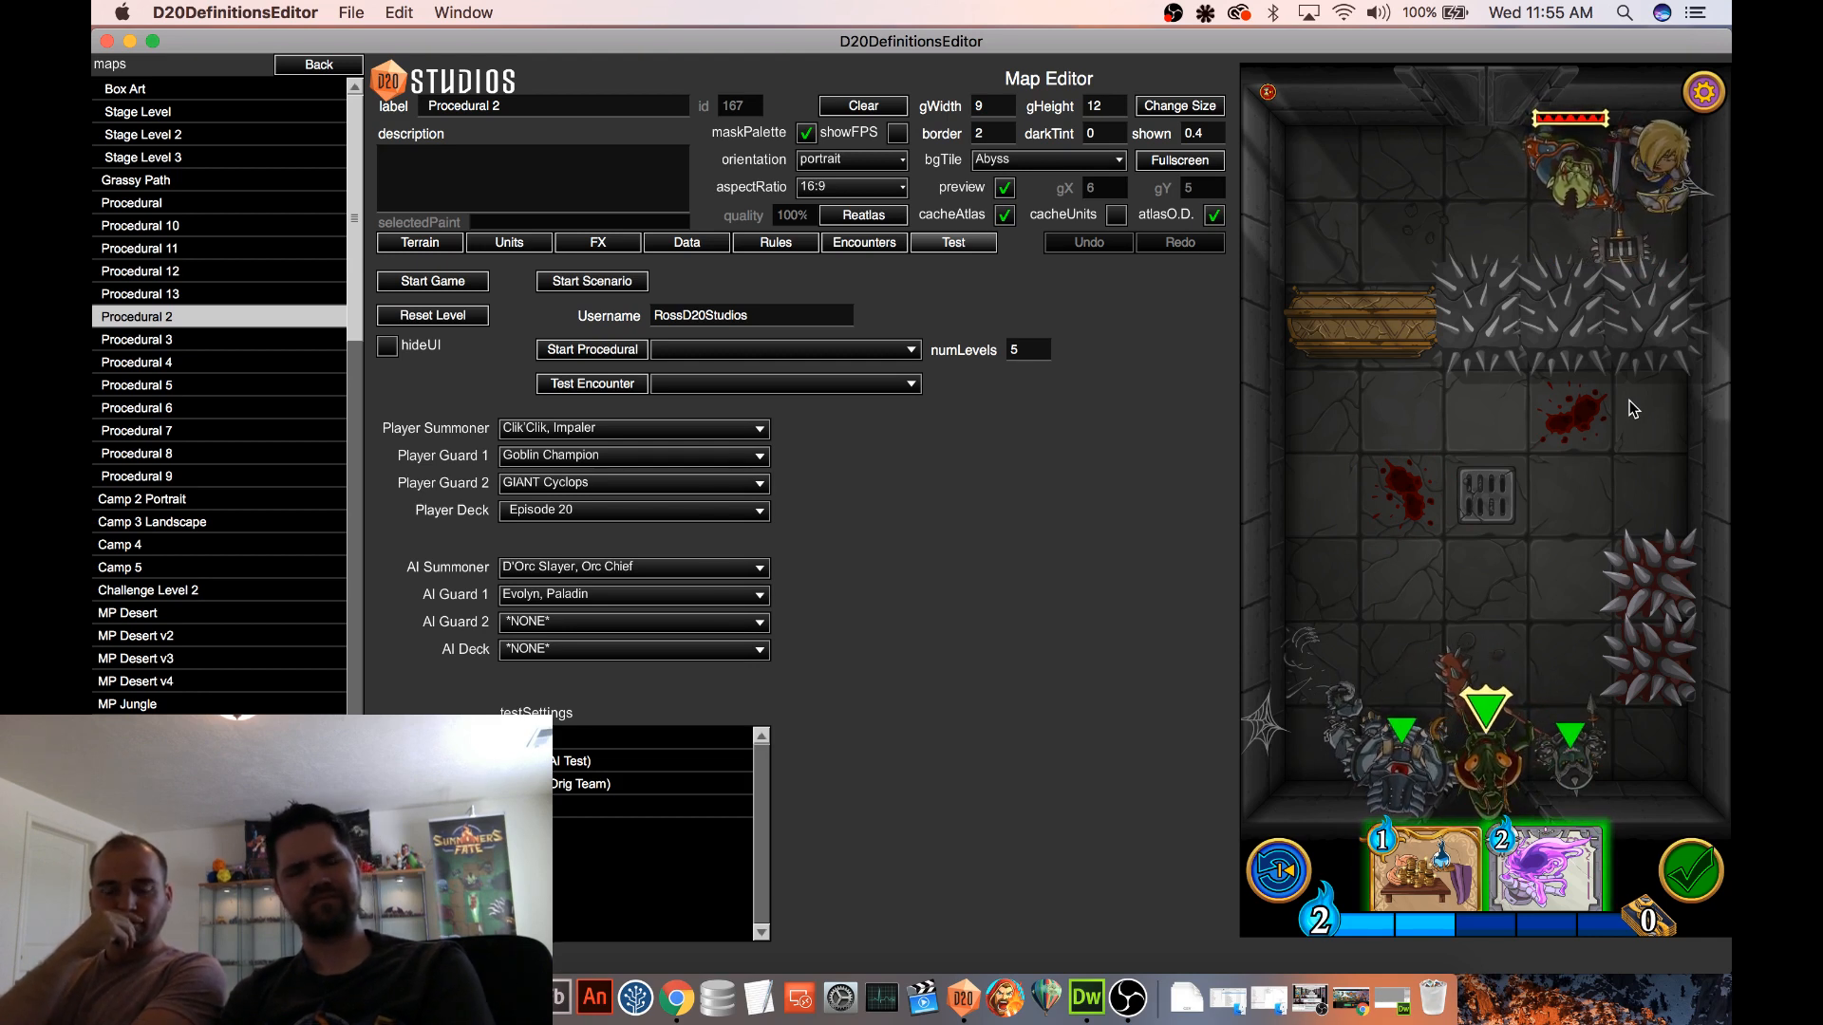
Inspect the Spiked Block details and the dungeon tile between the spiked wall and the paladin
left_click(1631, 340)
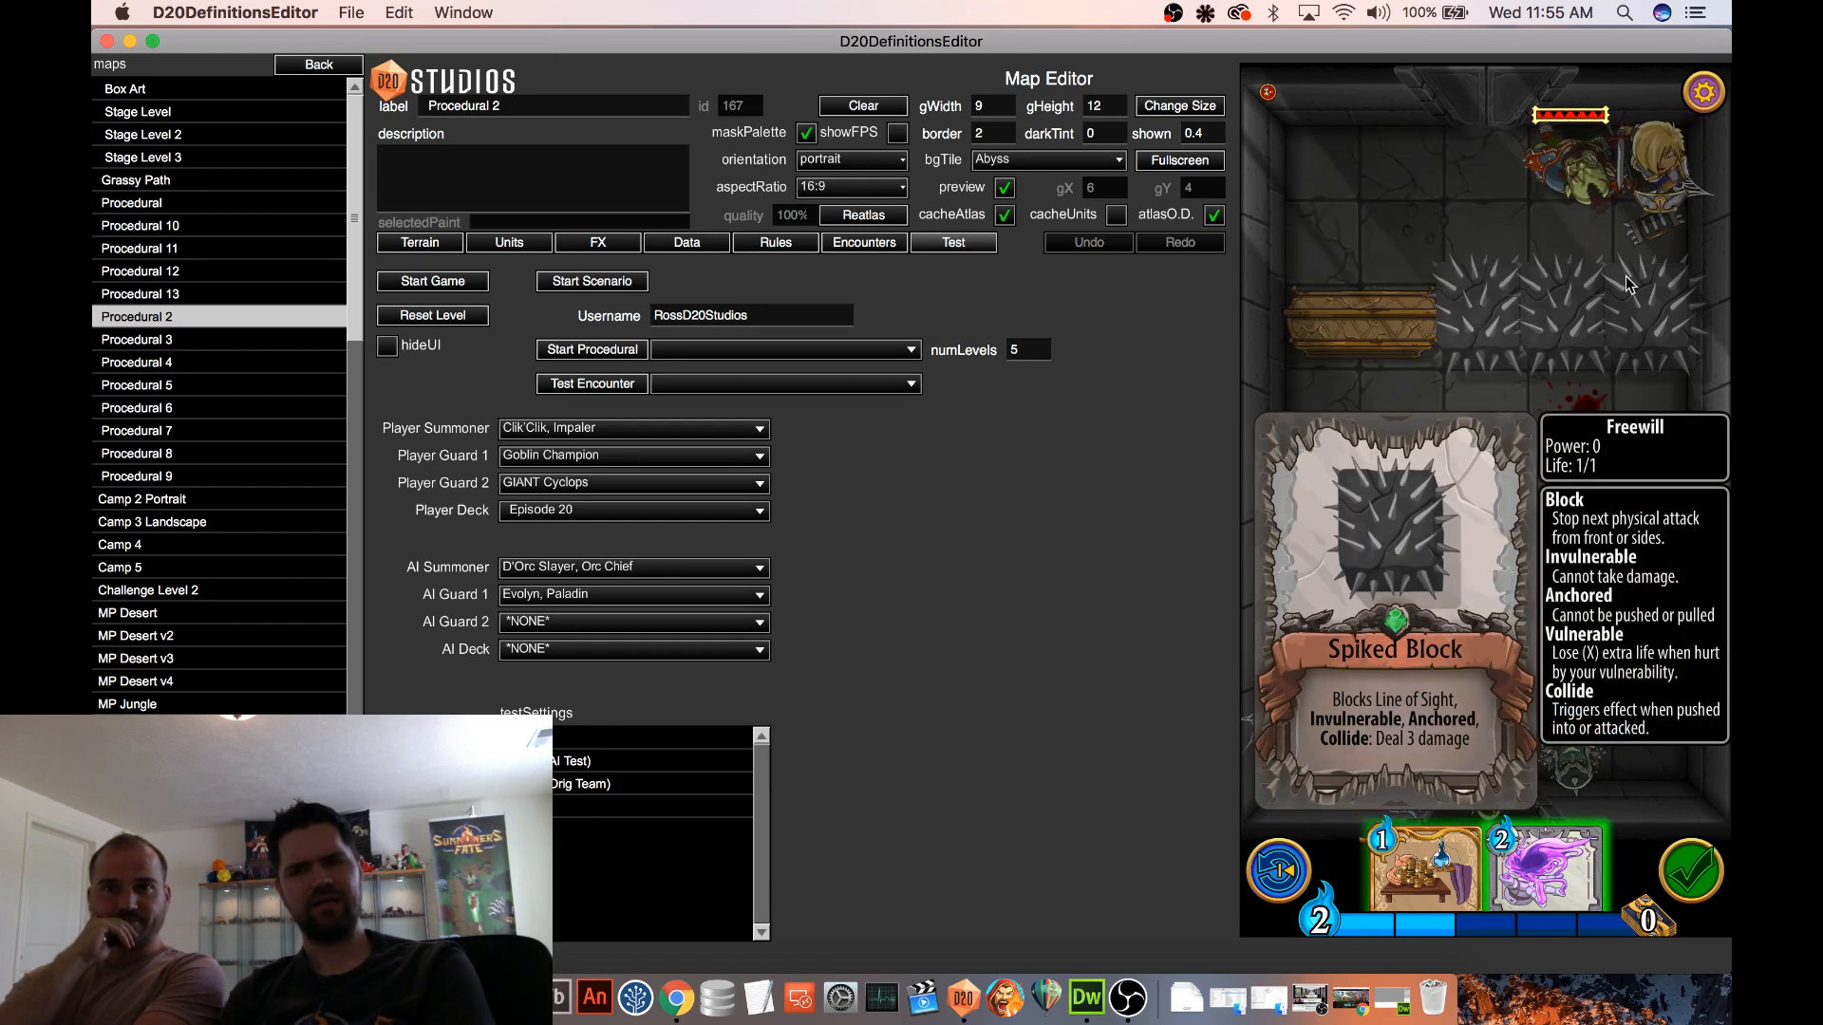
left_click(1632, 248)
left_click(1637, 325)
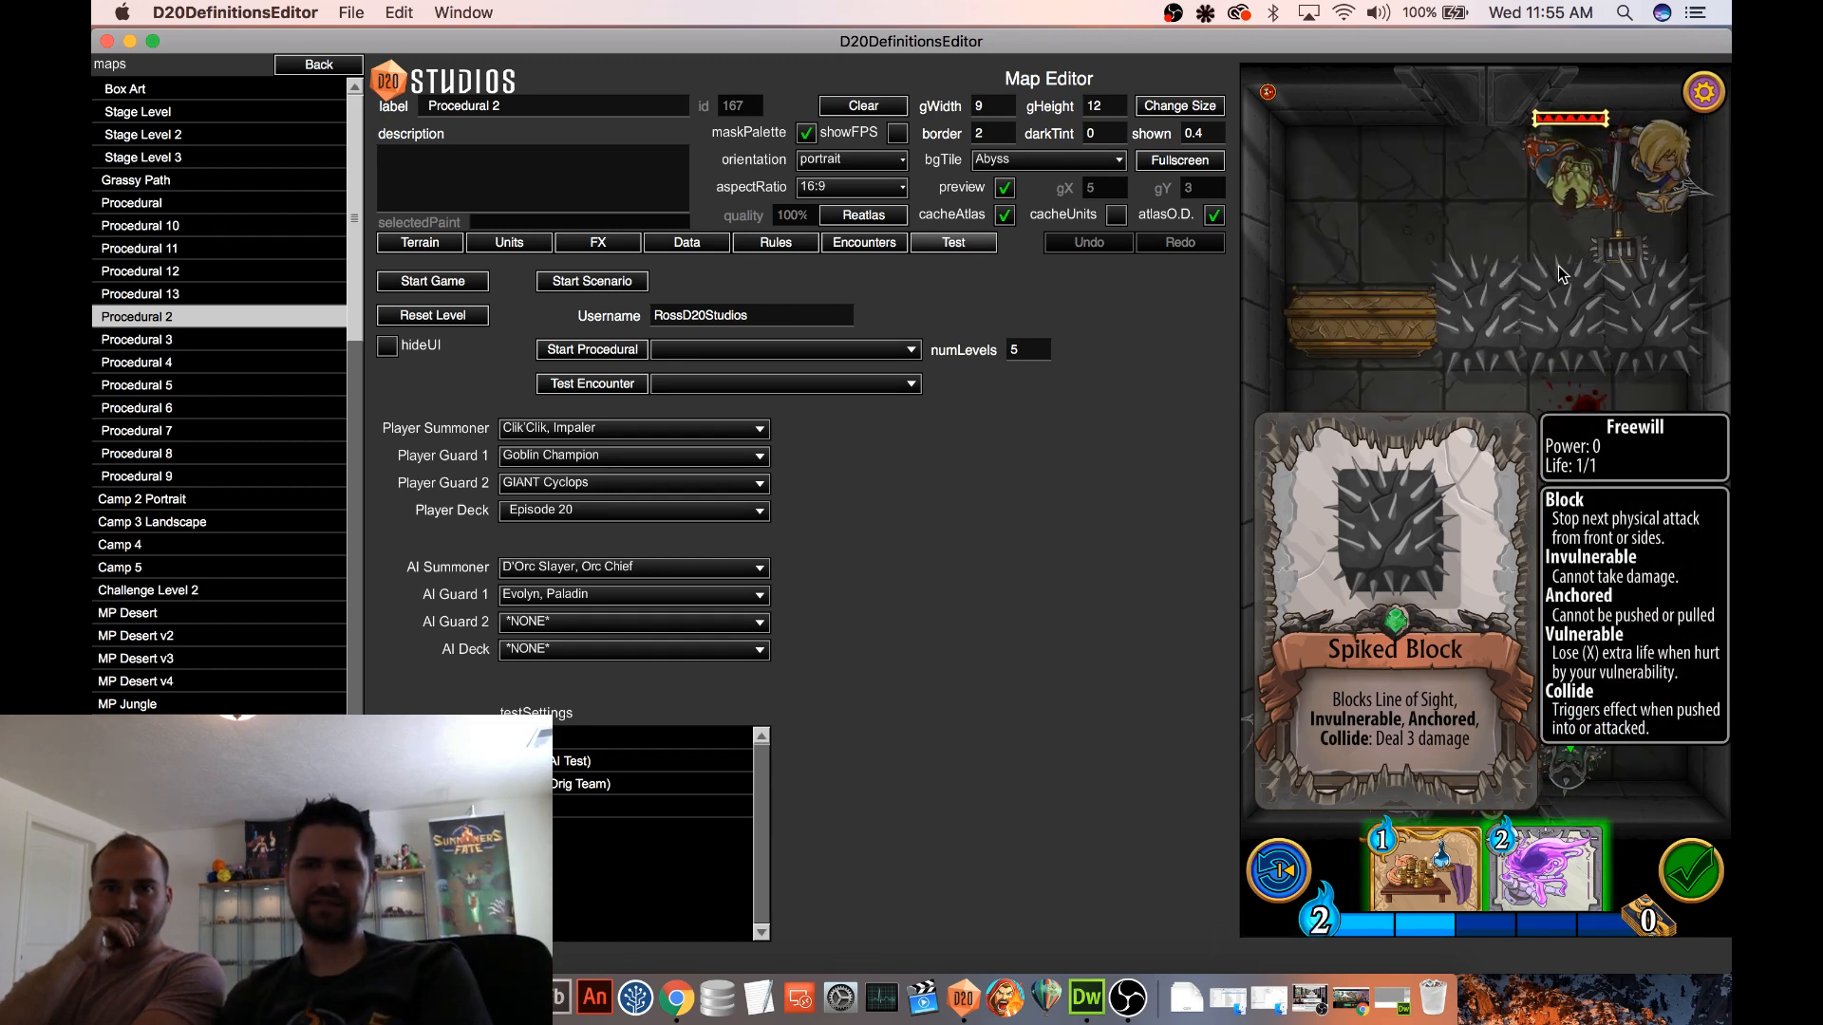
left_click(1637, 255)
left_click(1641, 263)
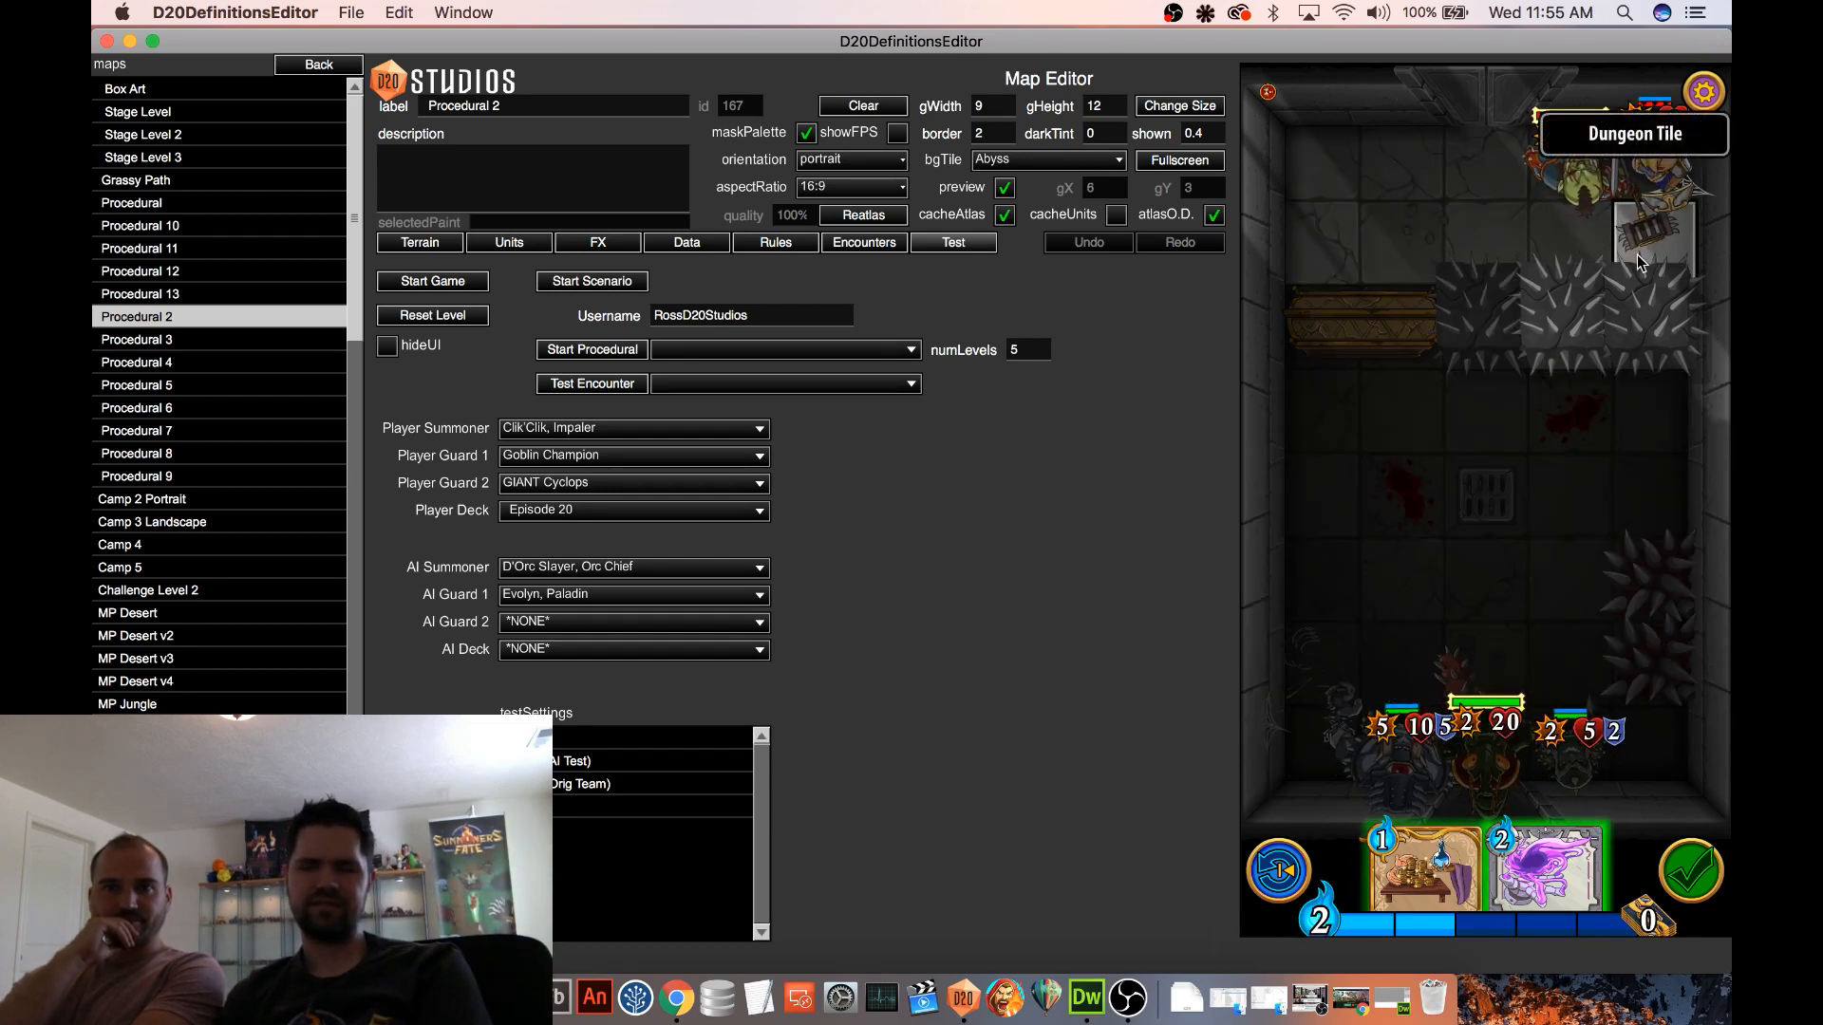
left_click(1639, 259)
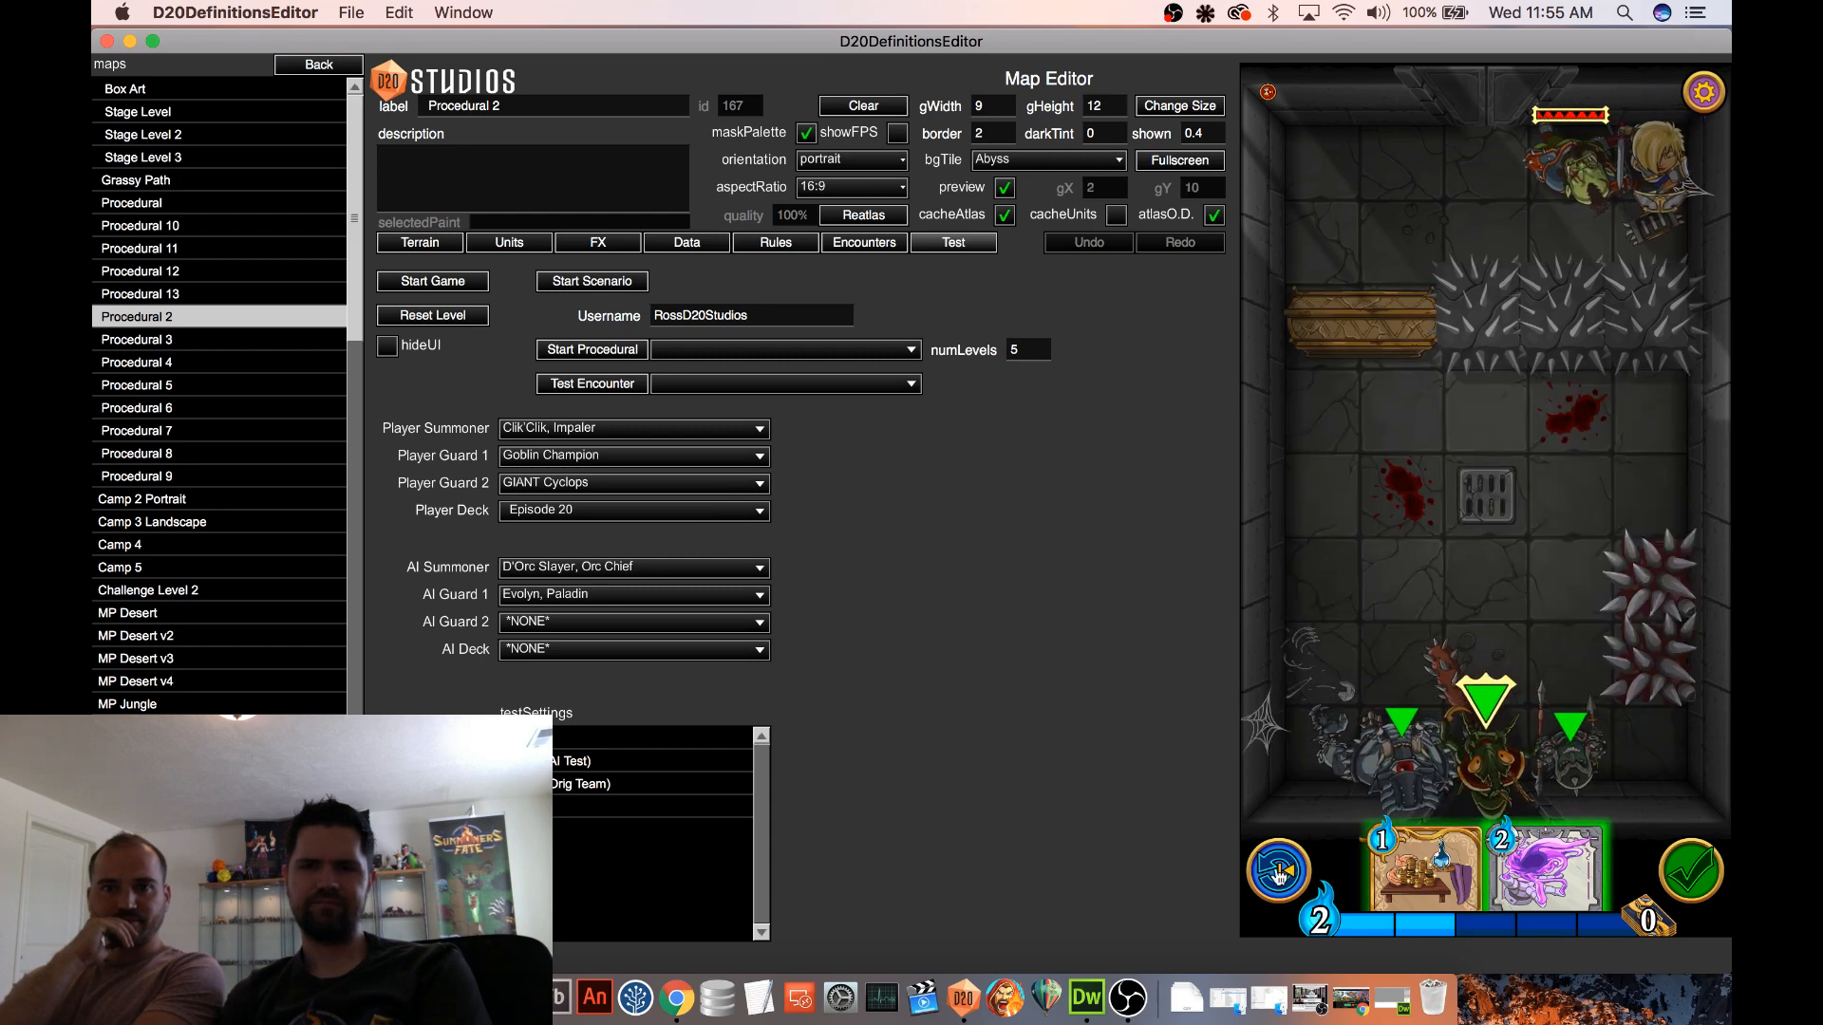
Undo the Gravity Trap cast and the orc chief's move
left_click(1303, 848)
left_click(1679, 306)
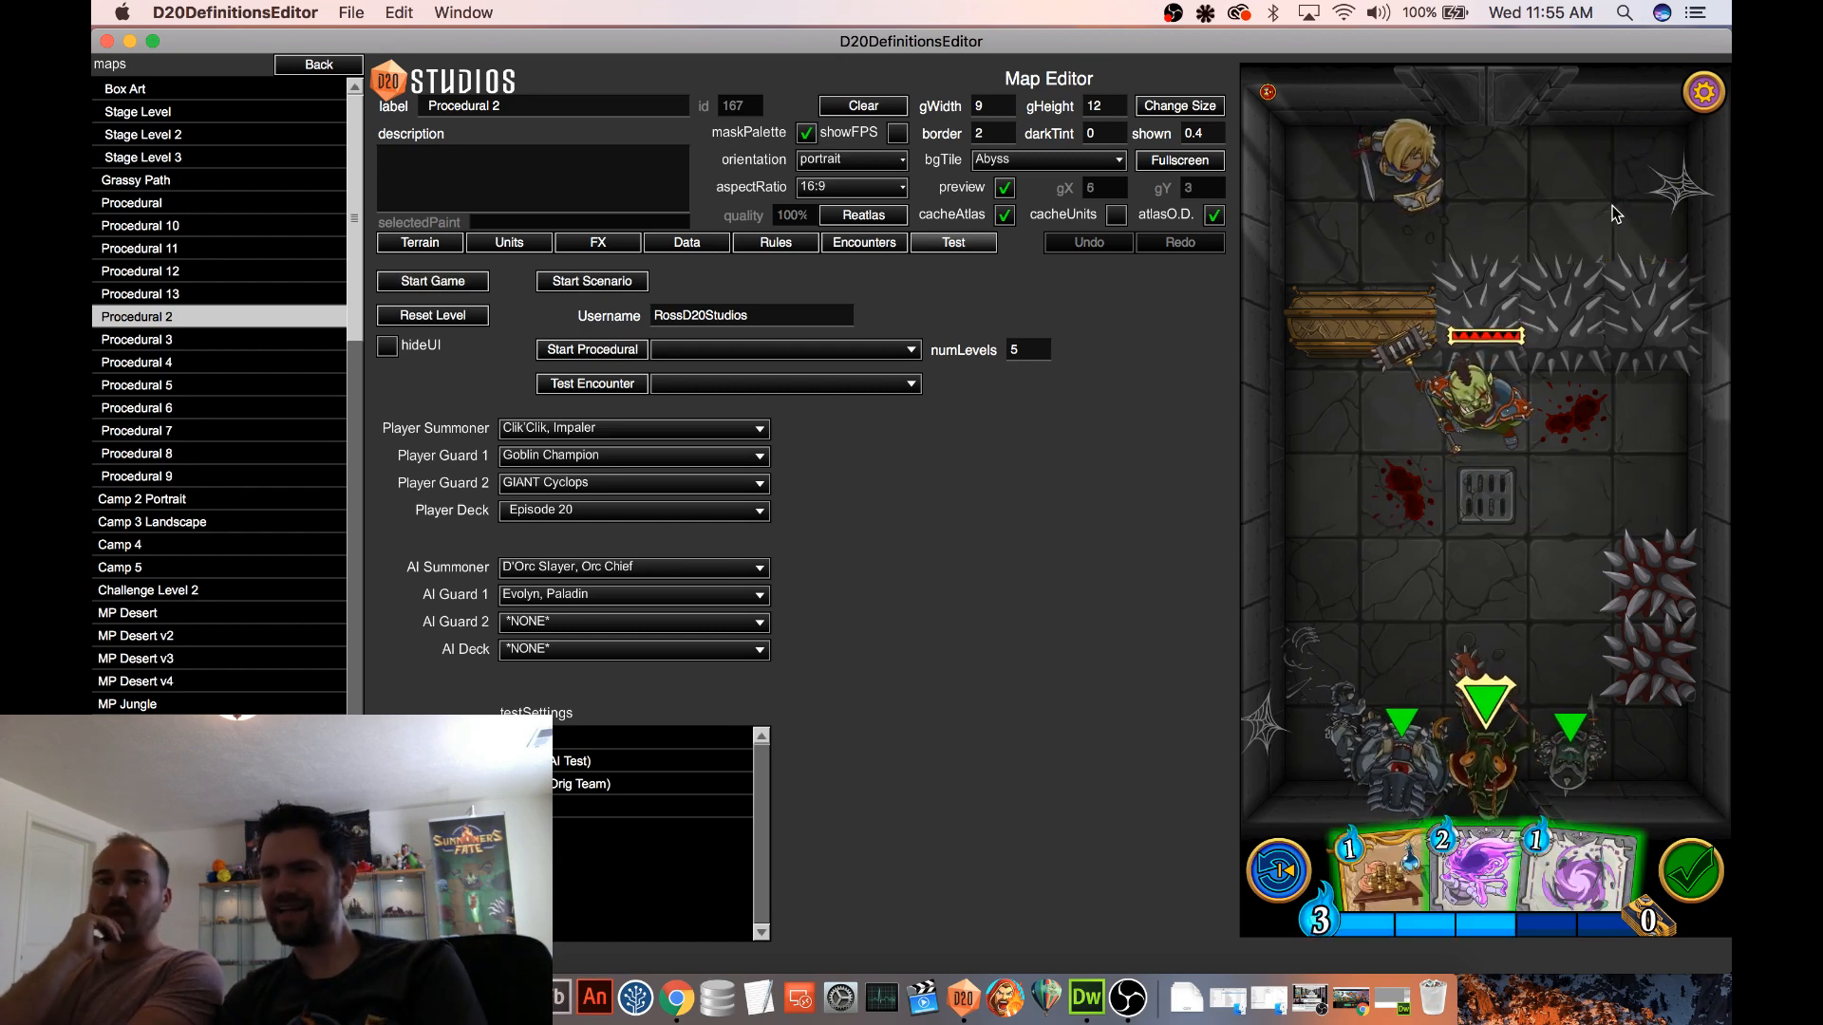
Check the game log from the Debug Menu and return to the test map
left_click(1704, 92)
left_click(1284, 358)
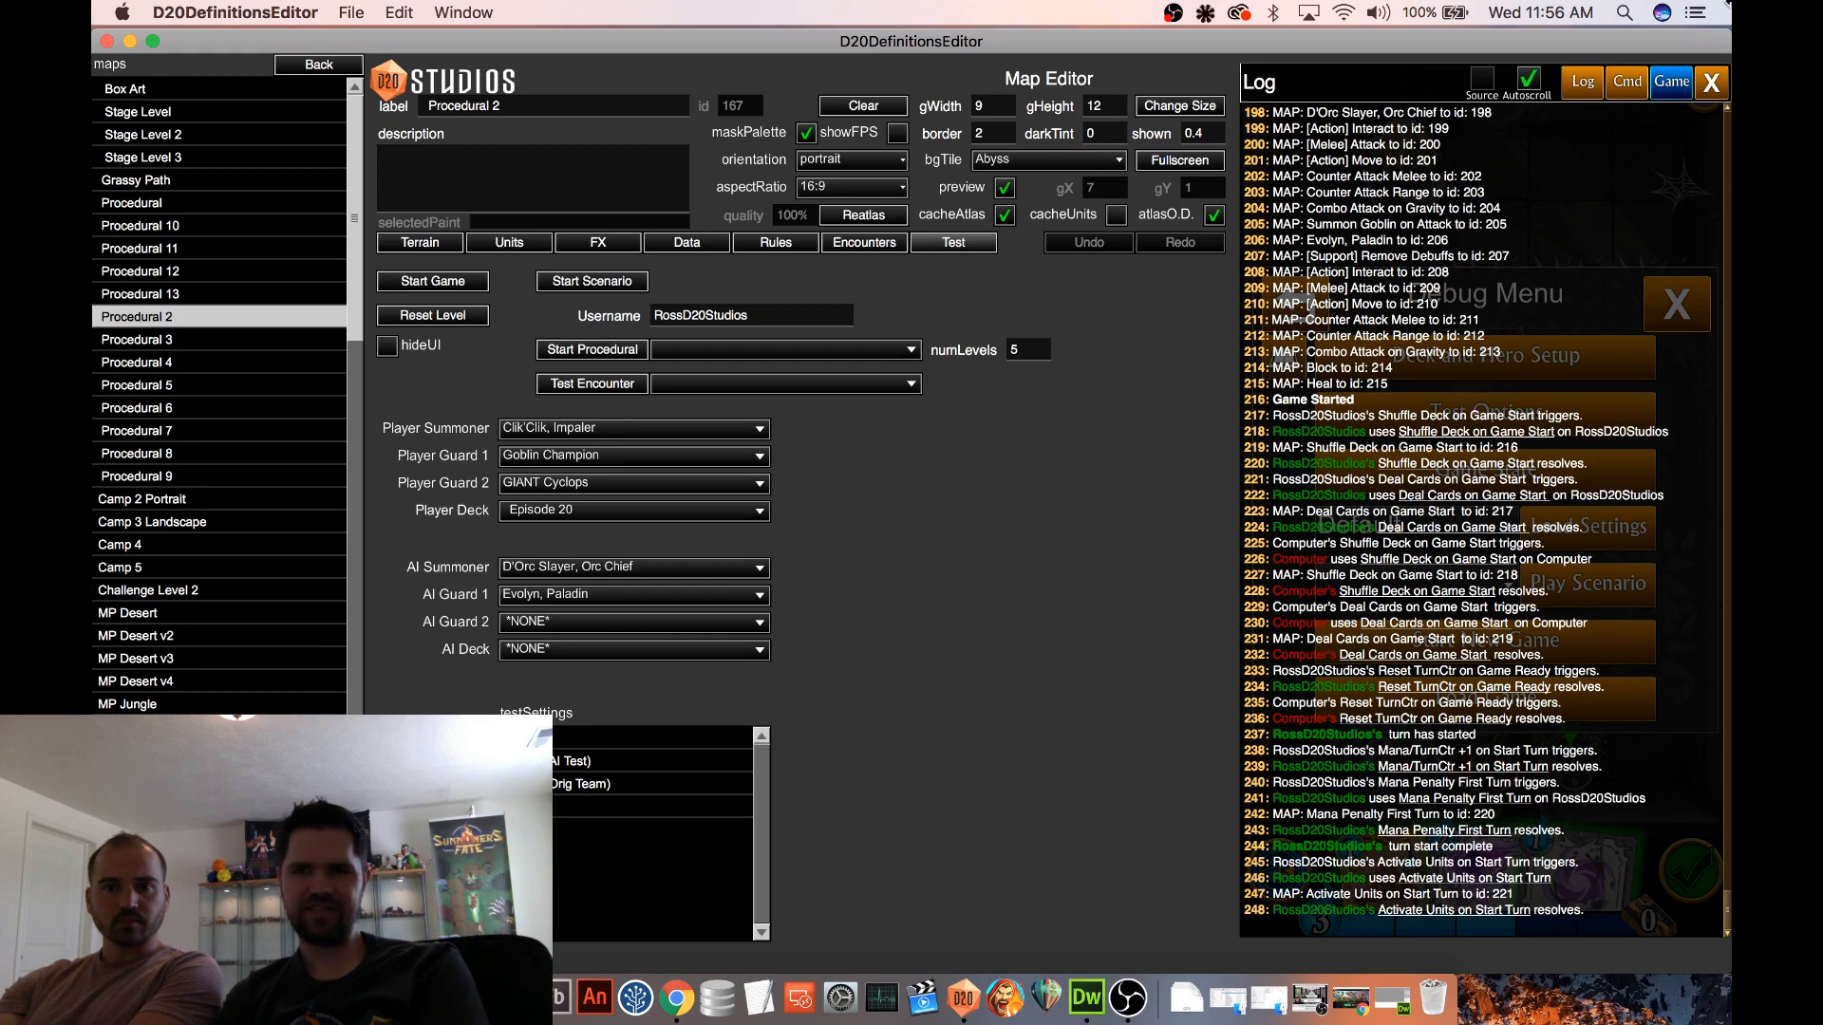
left_click(1713, 83)
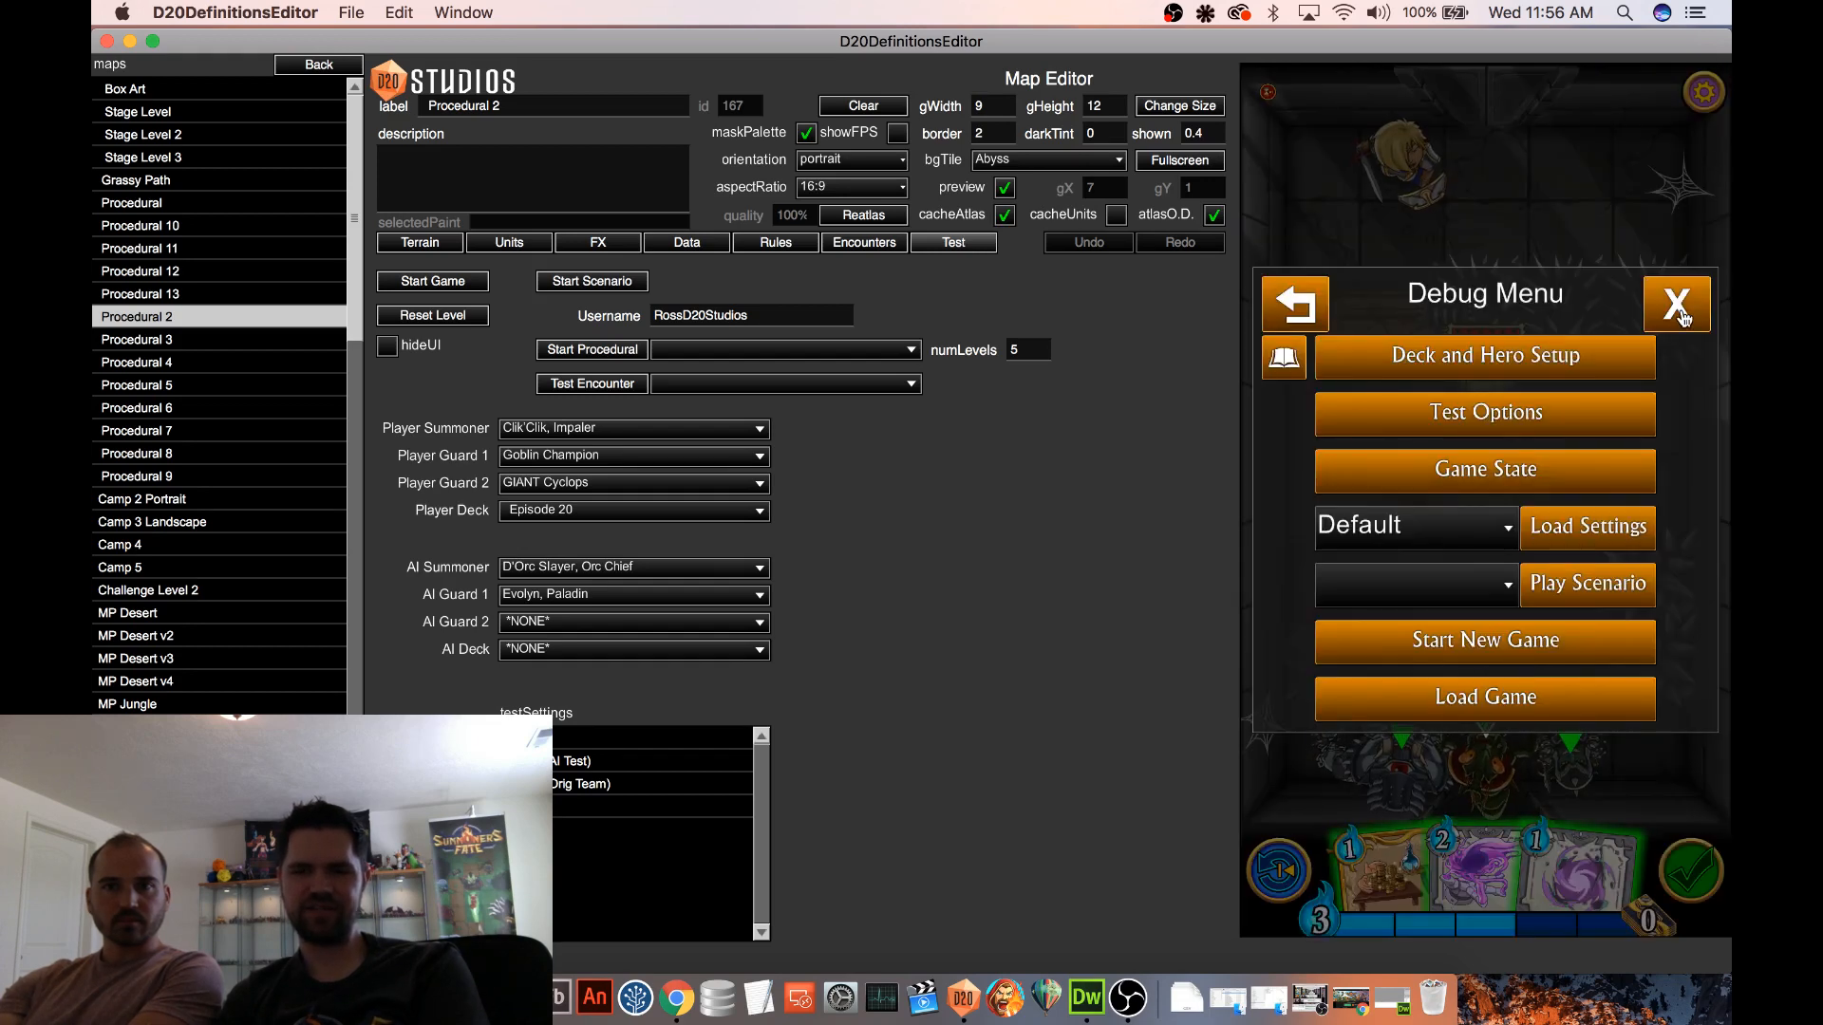
left_click(1677, 306)
Read the Gravity Trap and Gravity Well cards in hand and compare them with gravityTrap.png in the New Cards folder
left_click(1572, 864)
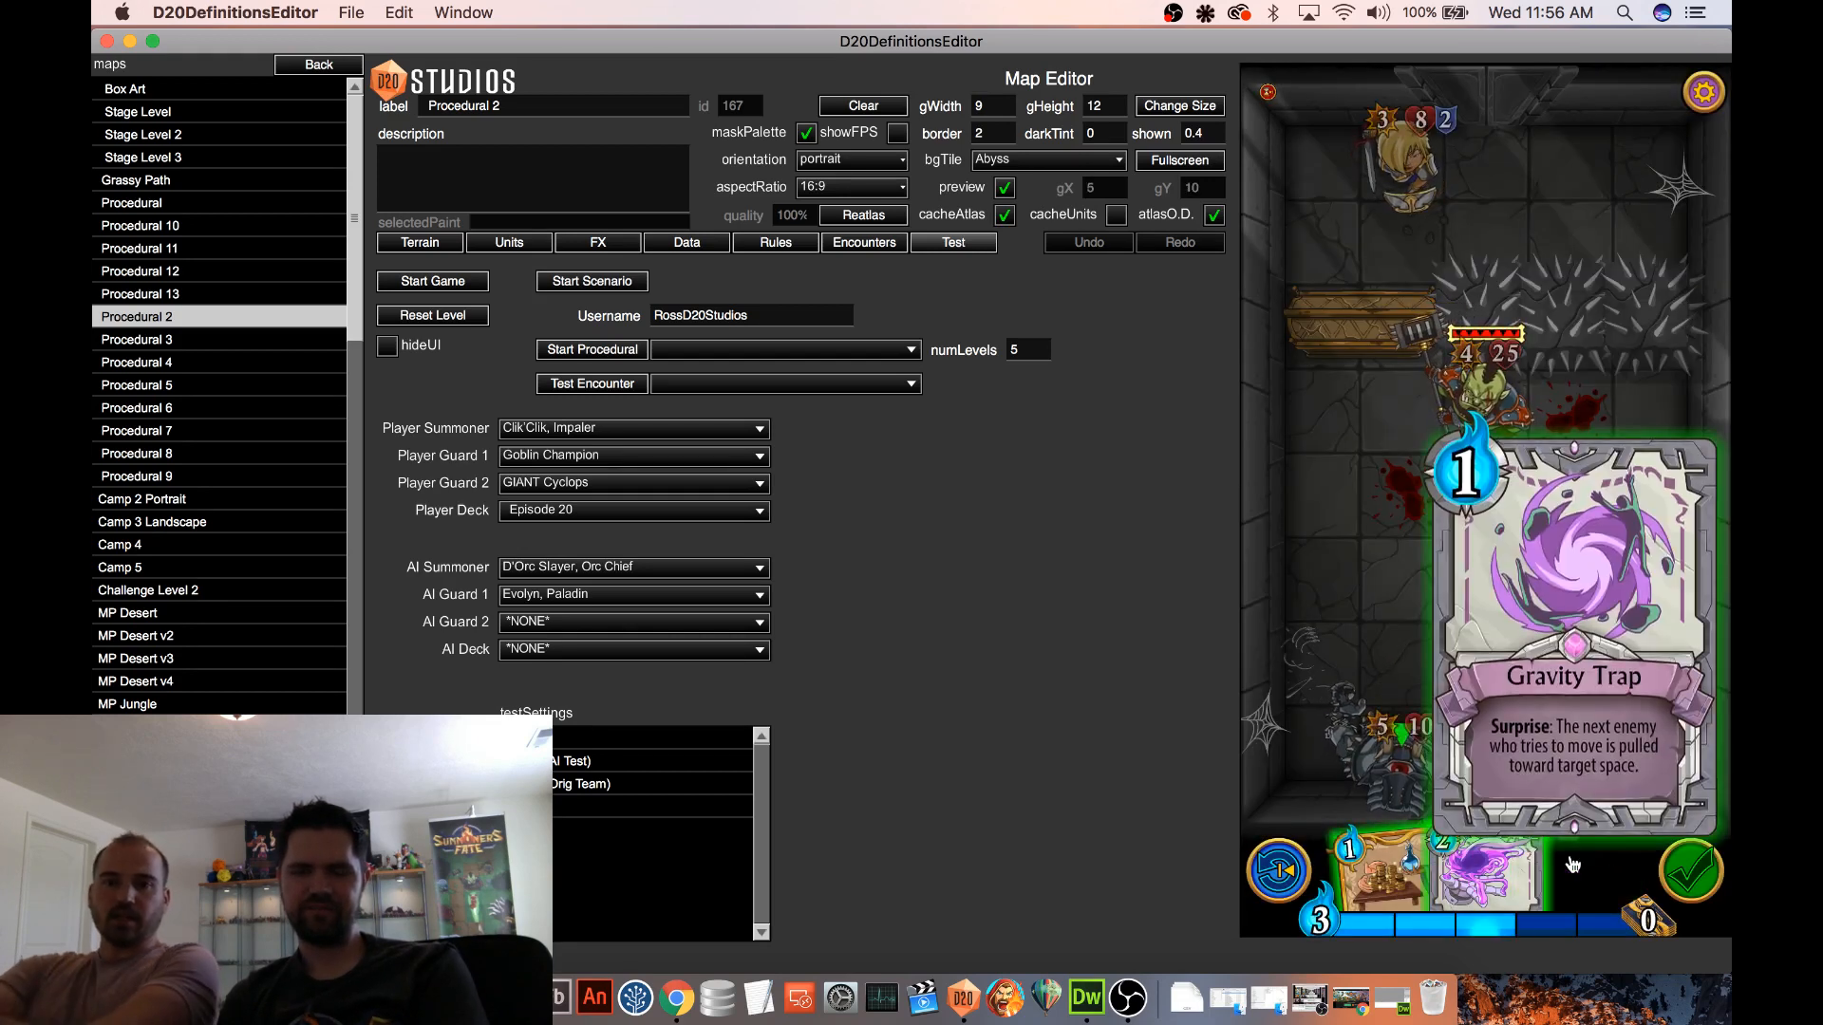
left_click(1508, 871)
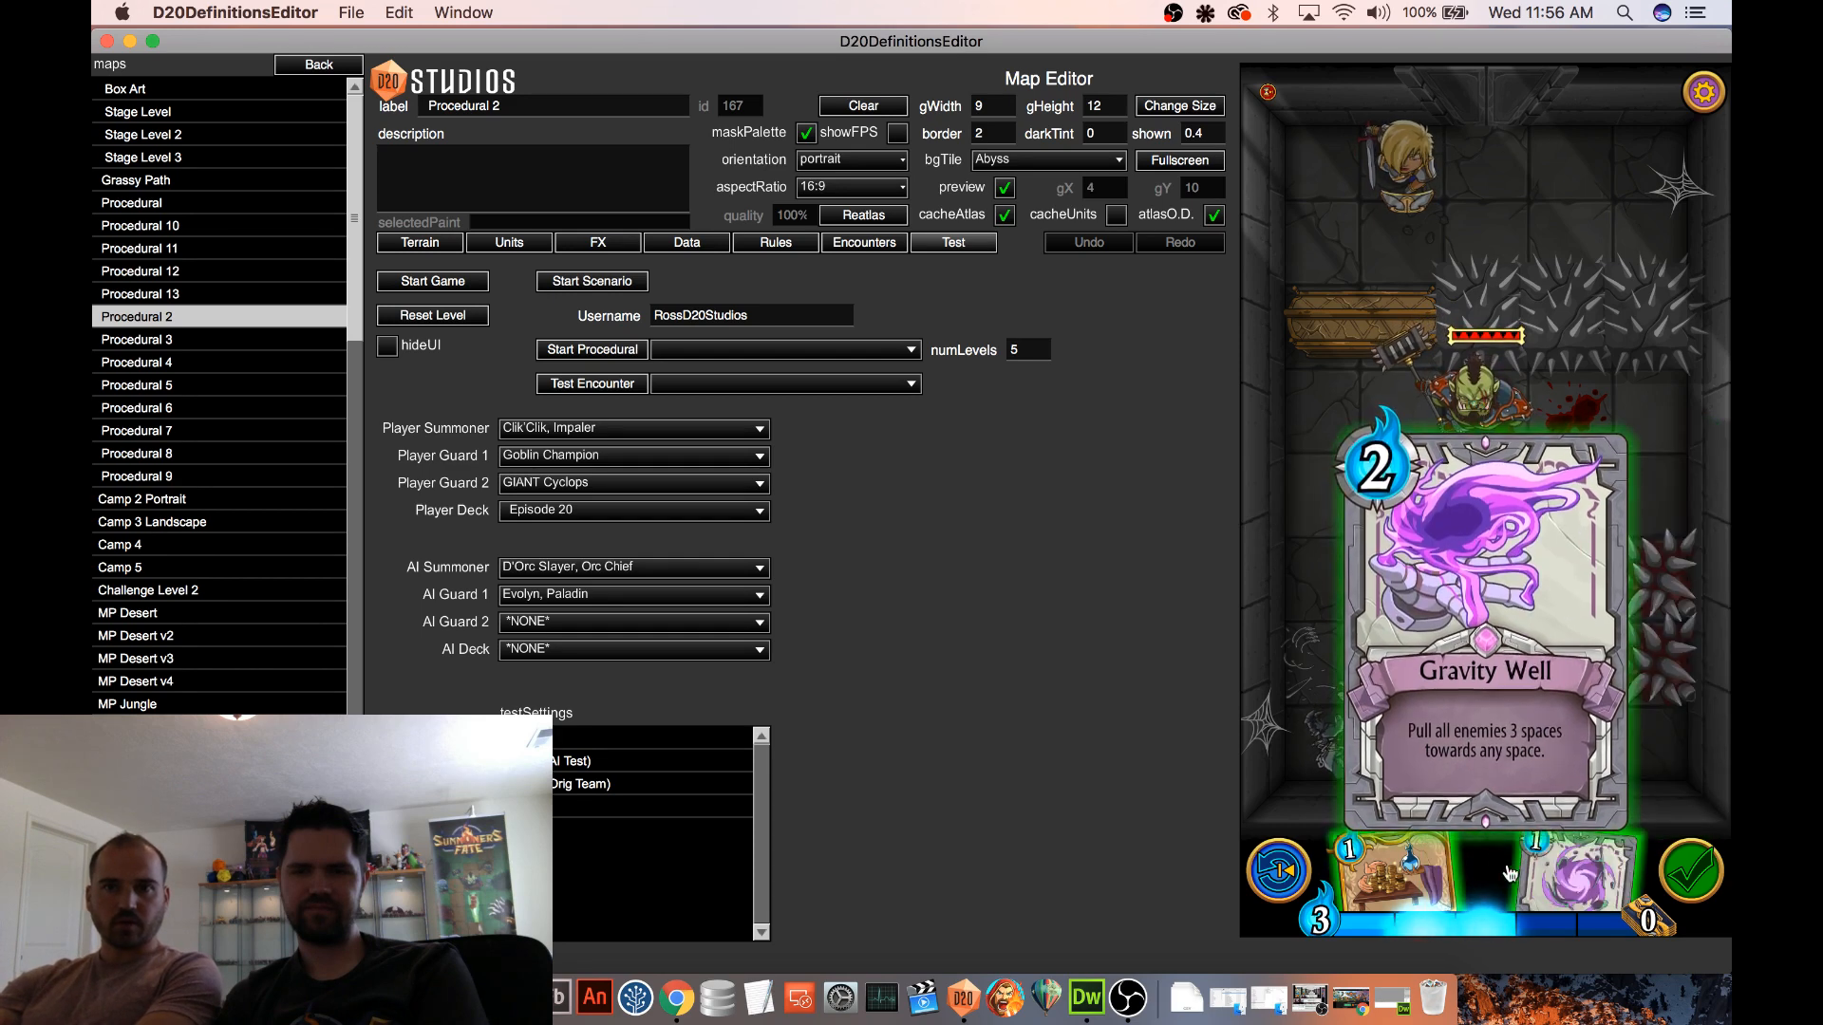
mouse_move(1555, 878)
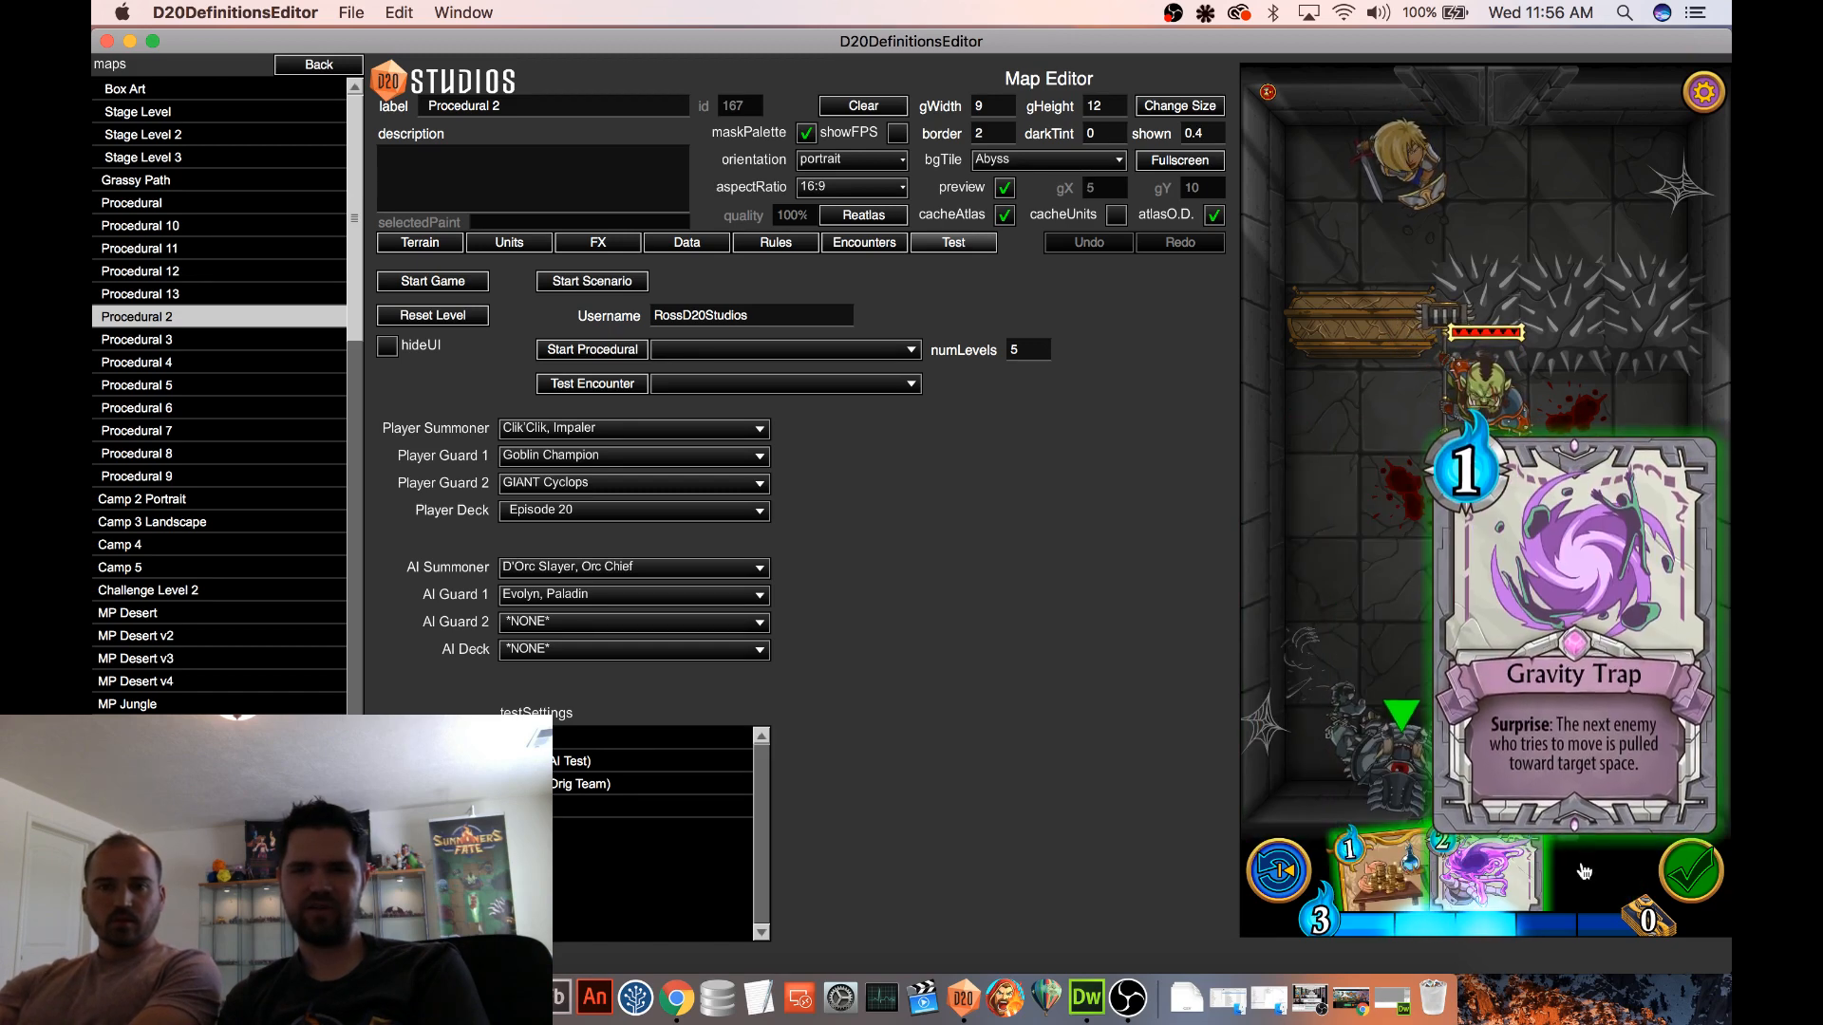
left_click(391, 998)
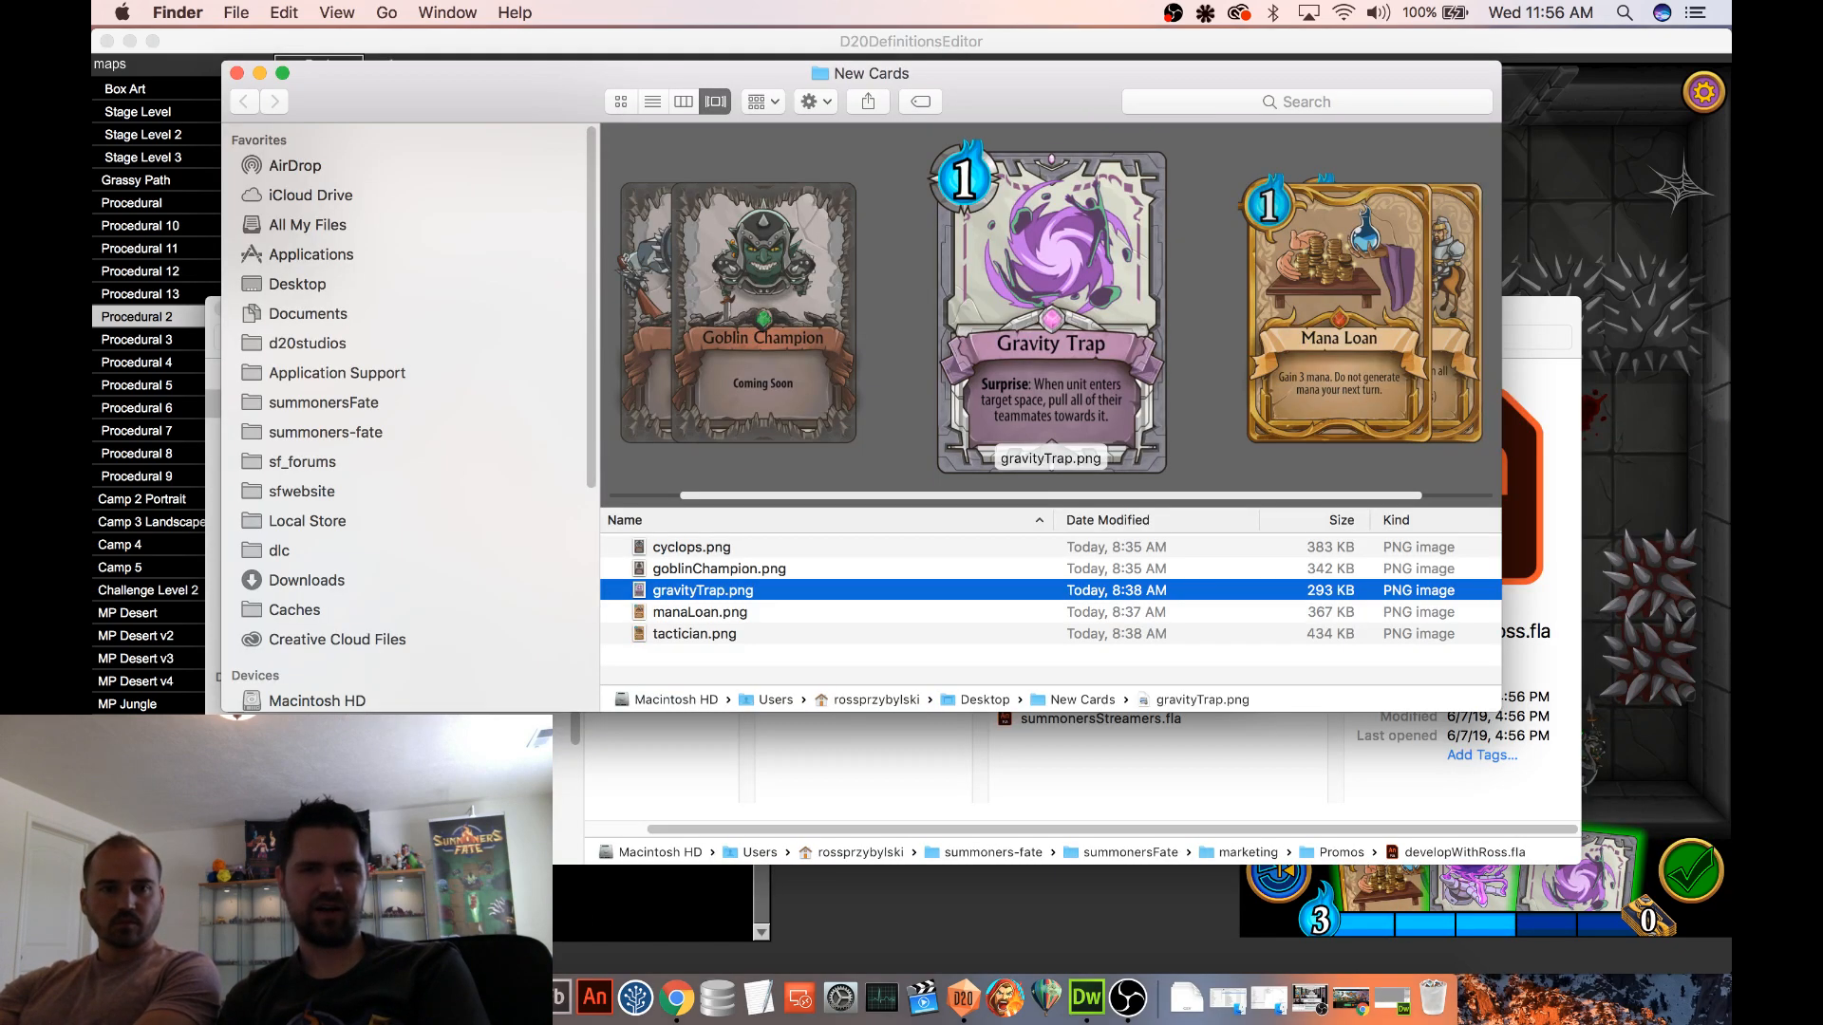
left_click(1569, 174)
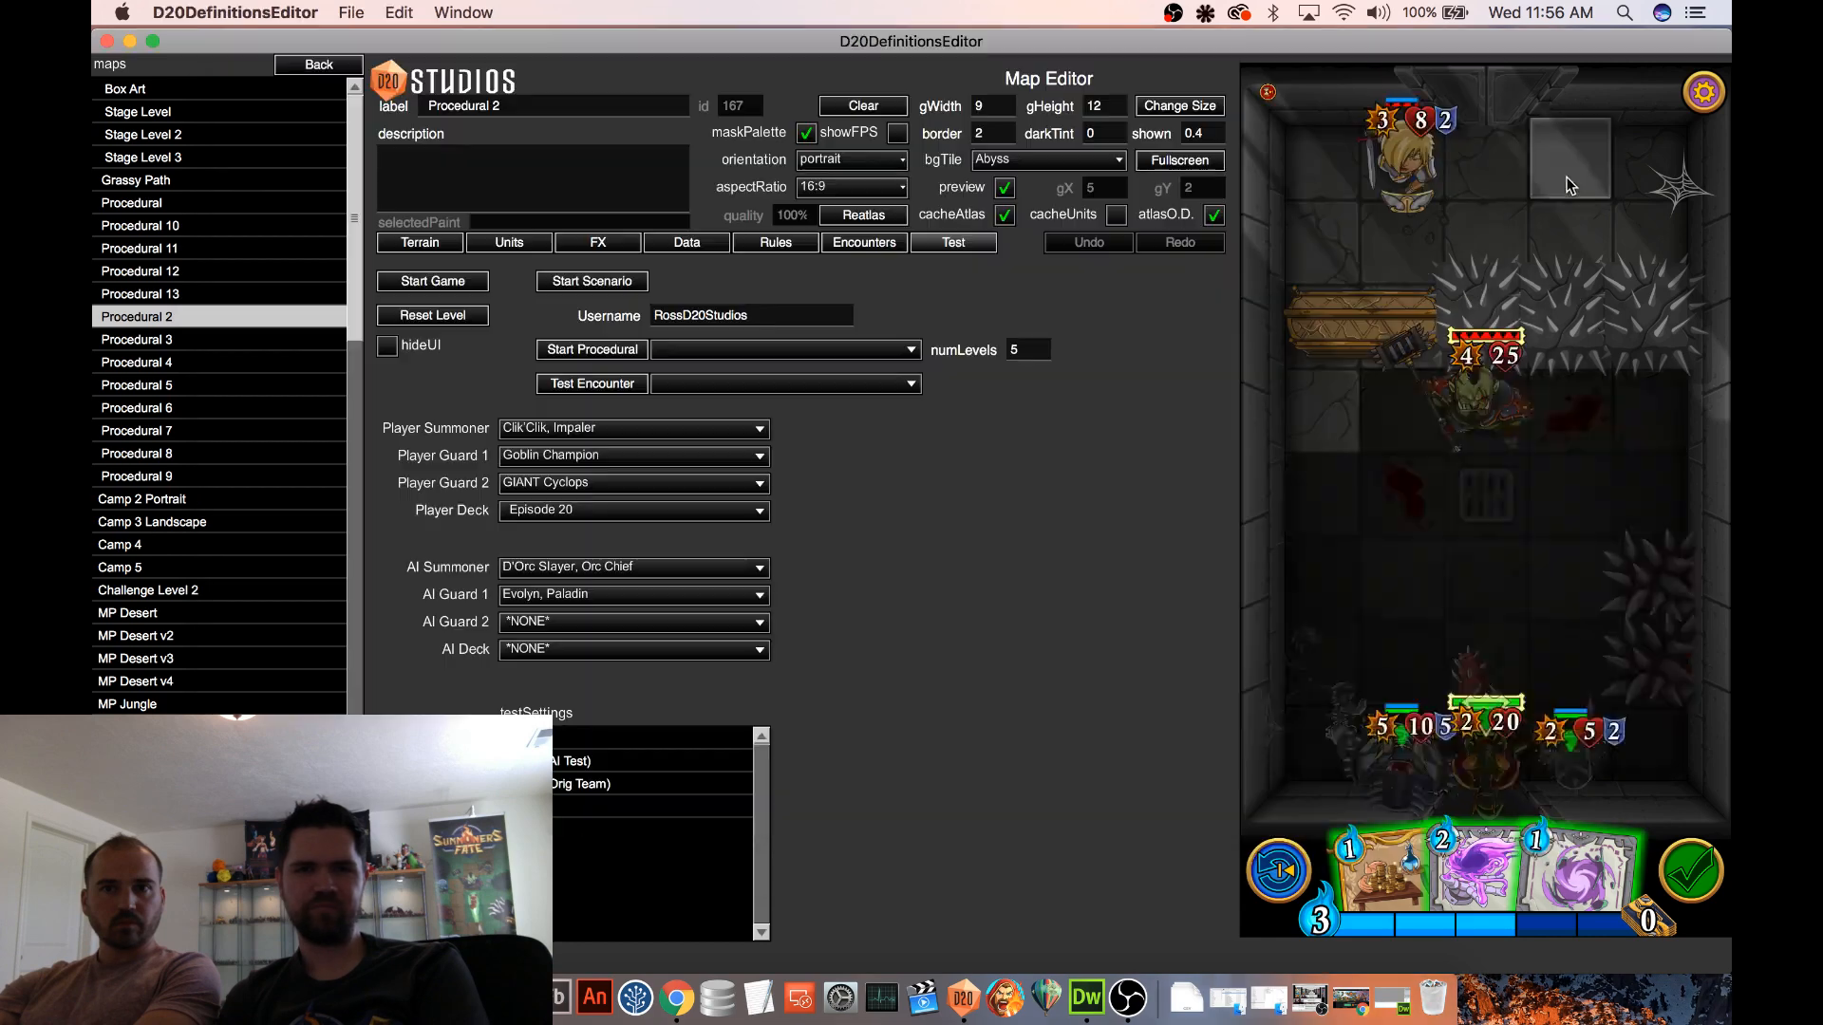
Set the Gravity Trap spell's card status to Non-Functional
left_click(309, 64)
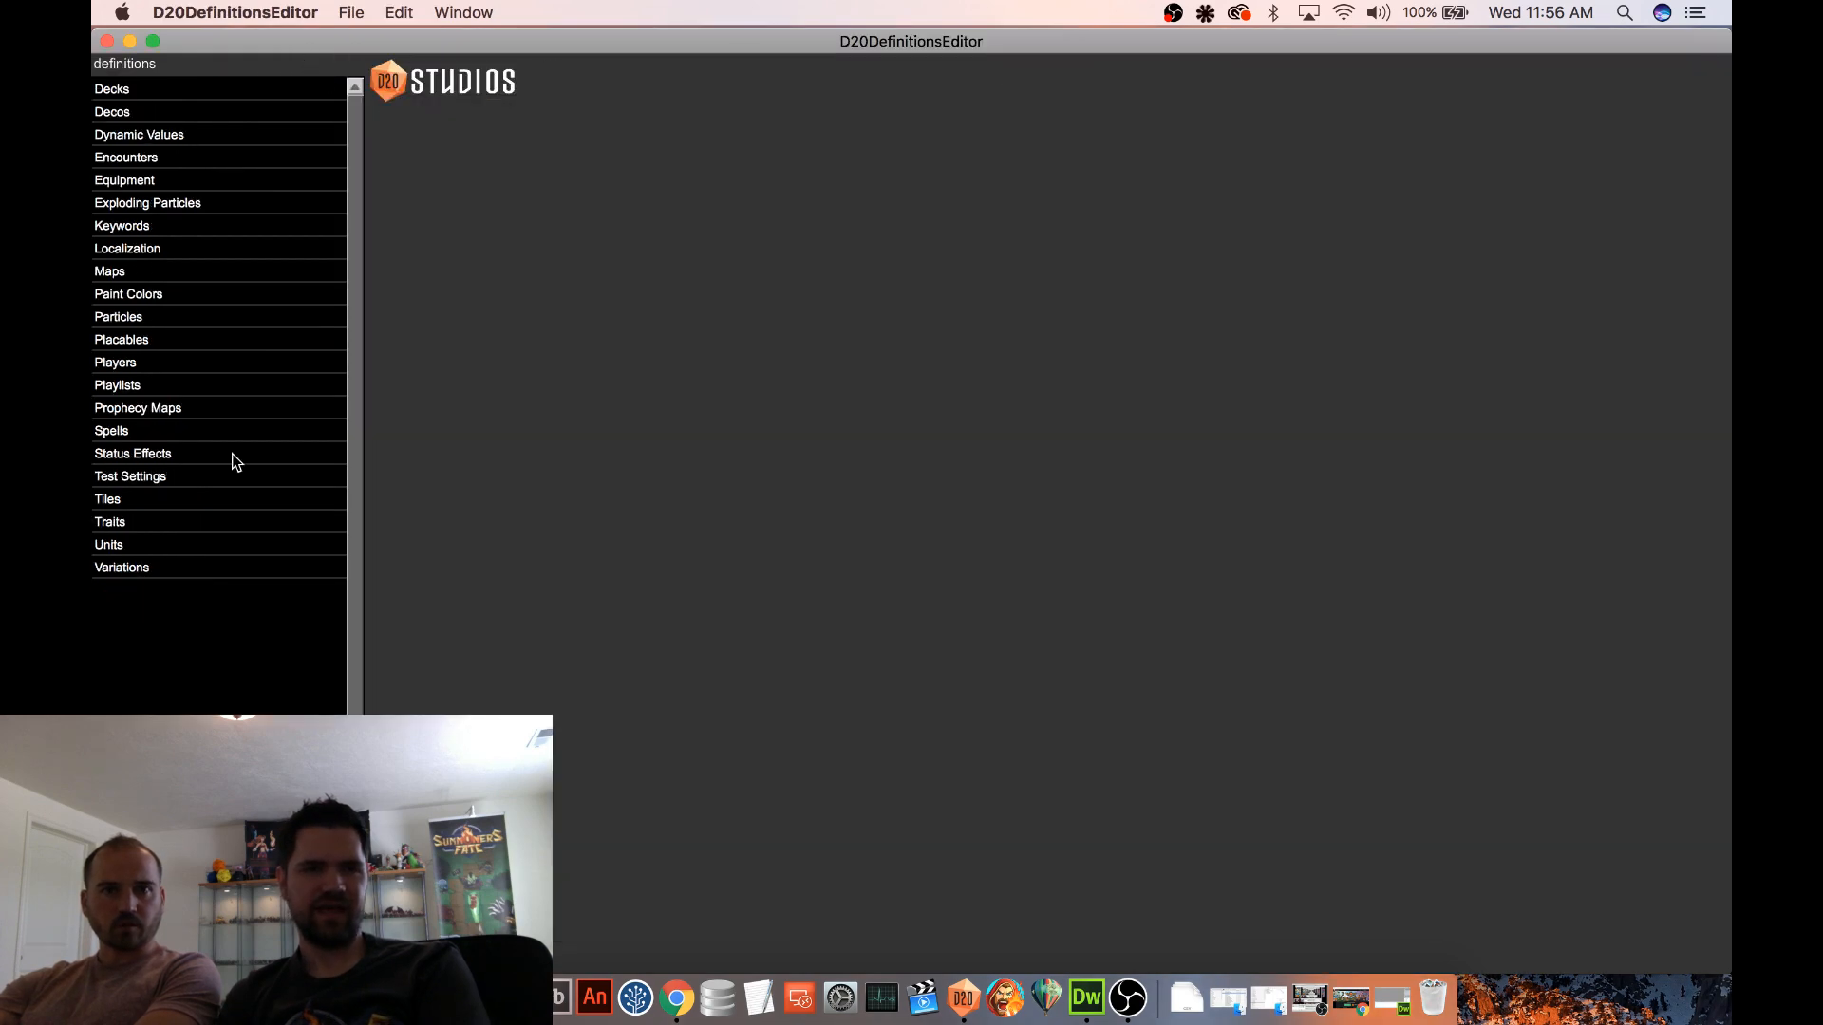
left_click(133, 432)
scroll(202, 424, "down", 6)
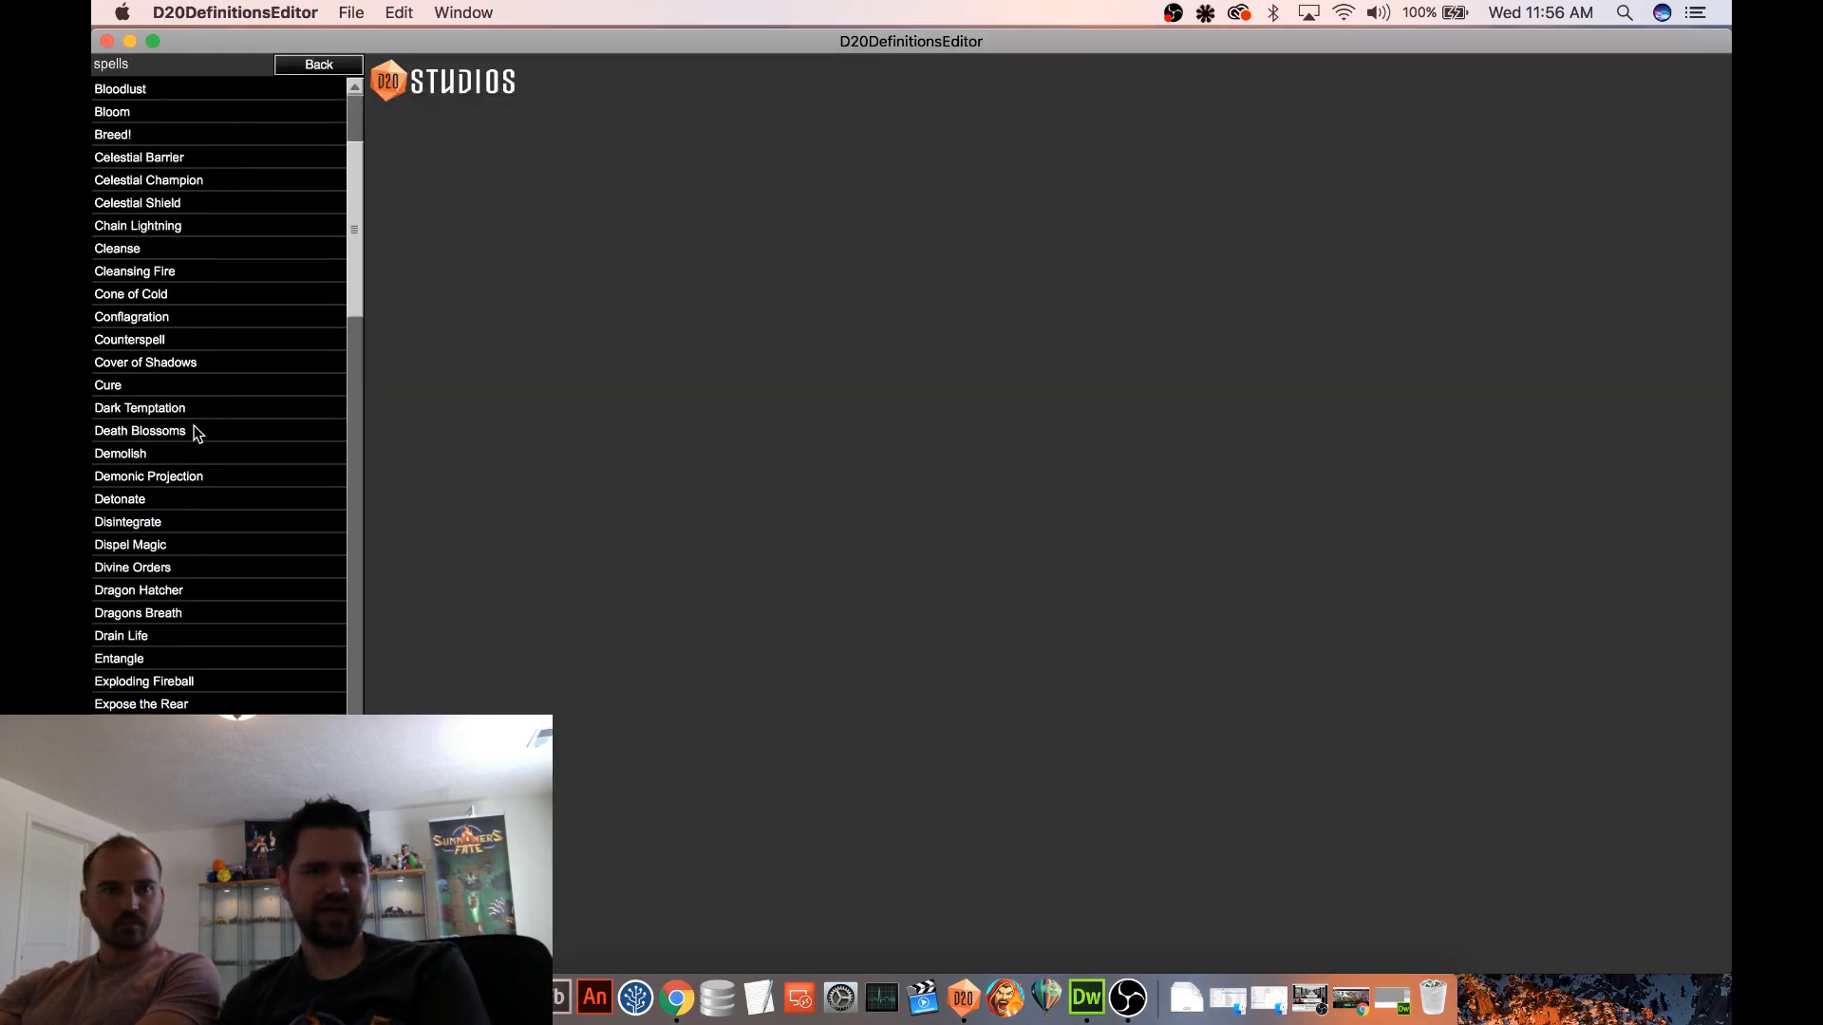
scroll(230, 416, "down", 5)
scroll(264, 414, "up", 5)
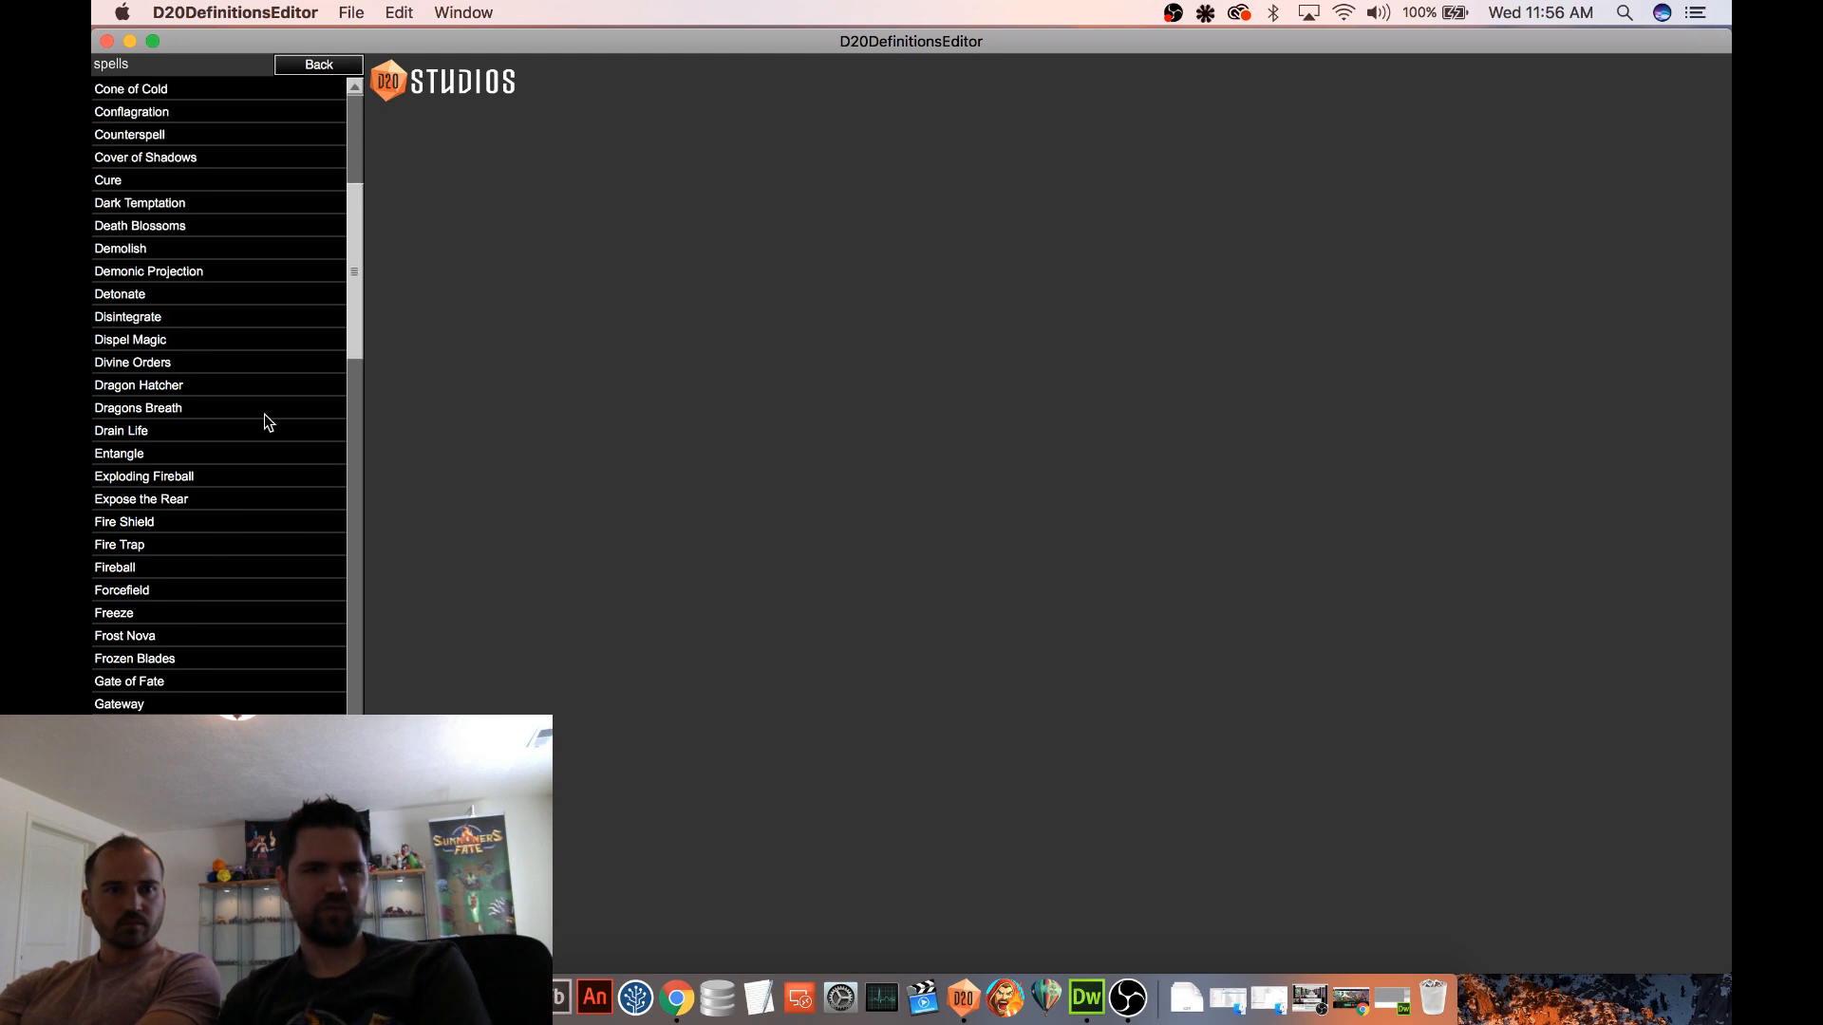
scroll(339, 254, "down", 1)
scroll(332, 328, "up", 1)
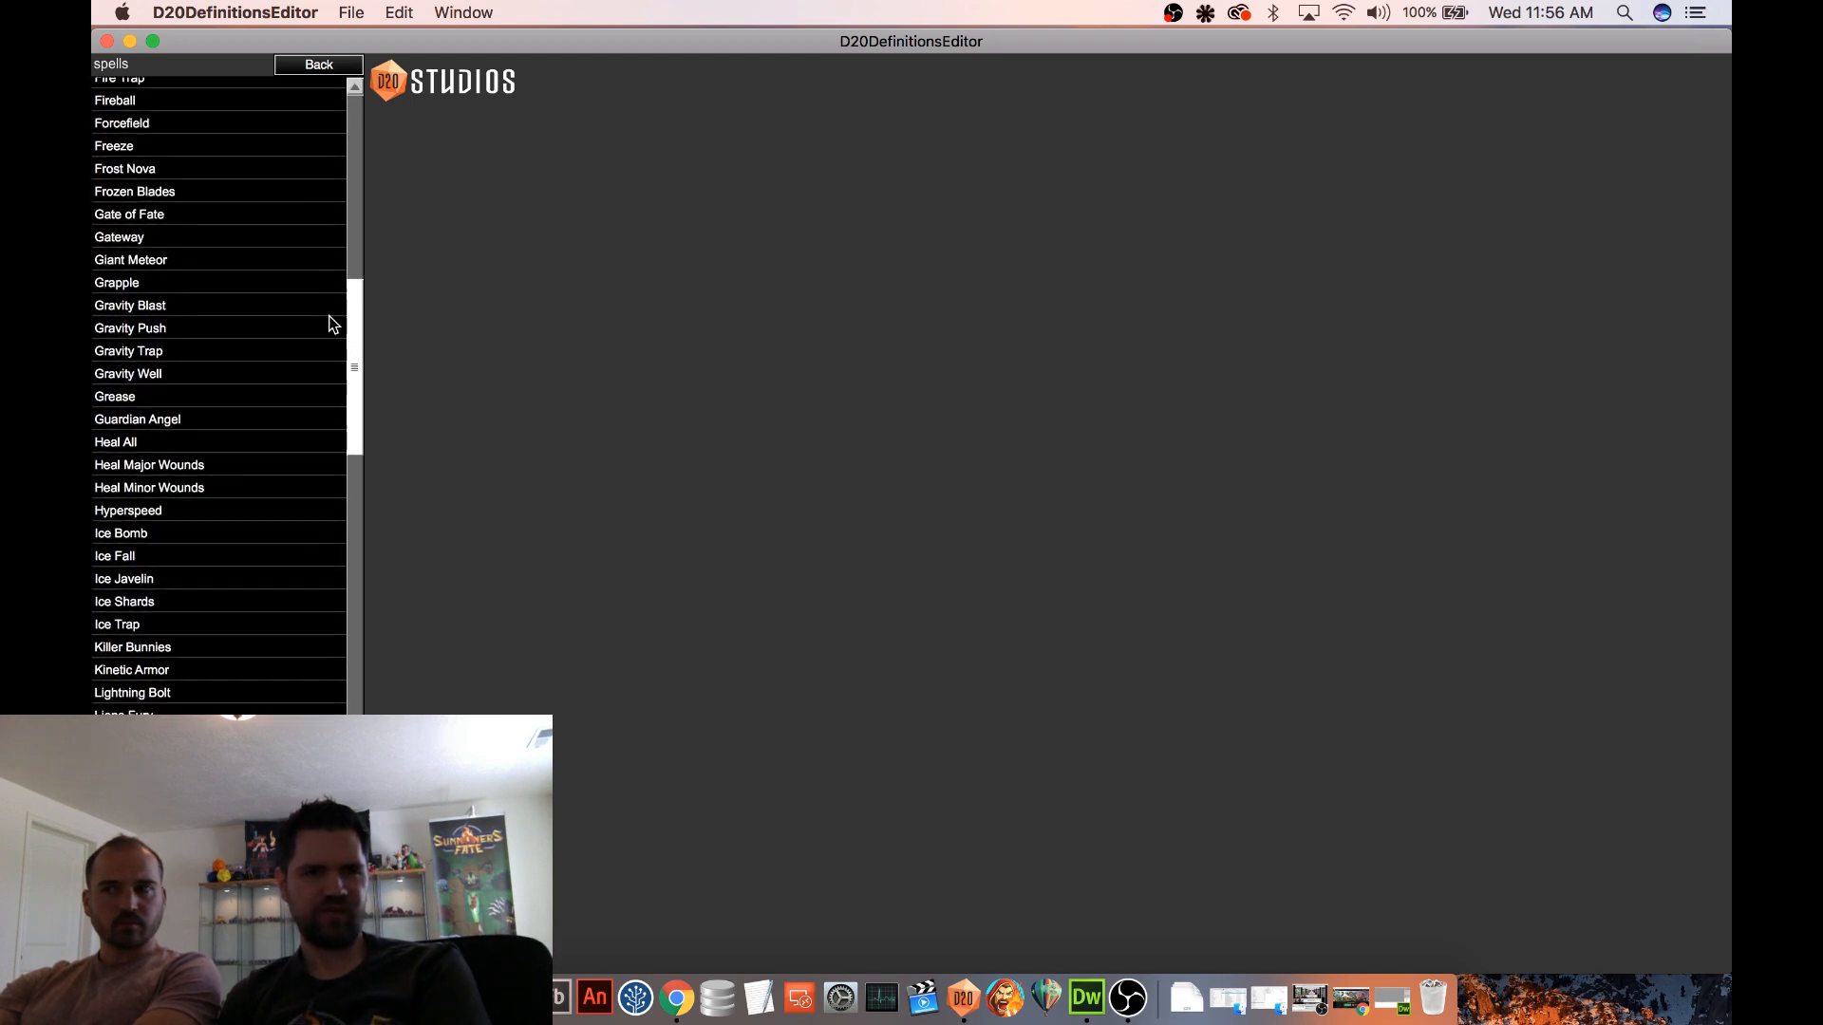
left_click(215, 369)
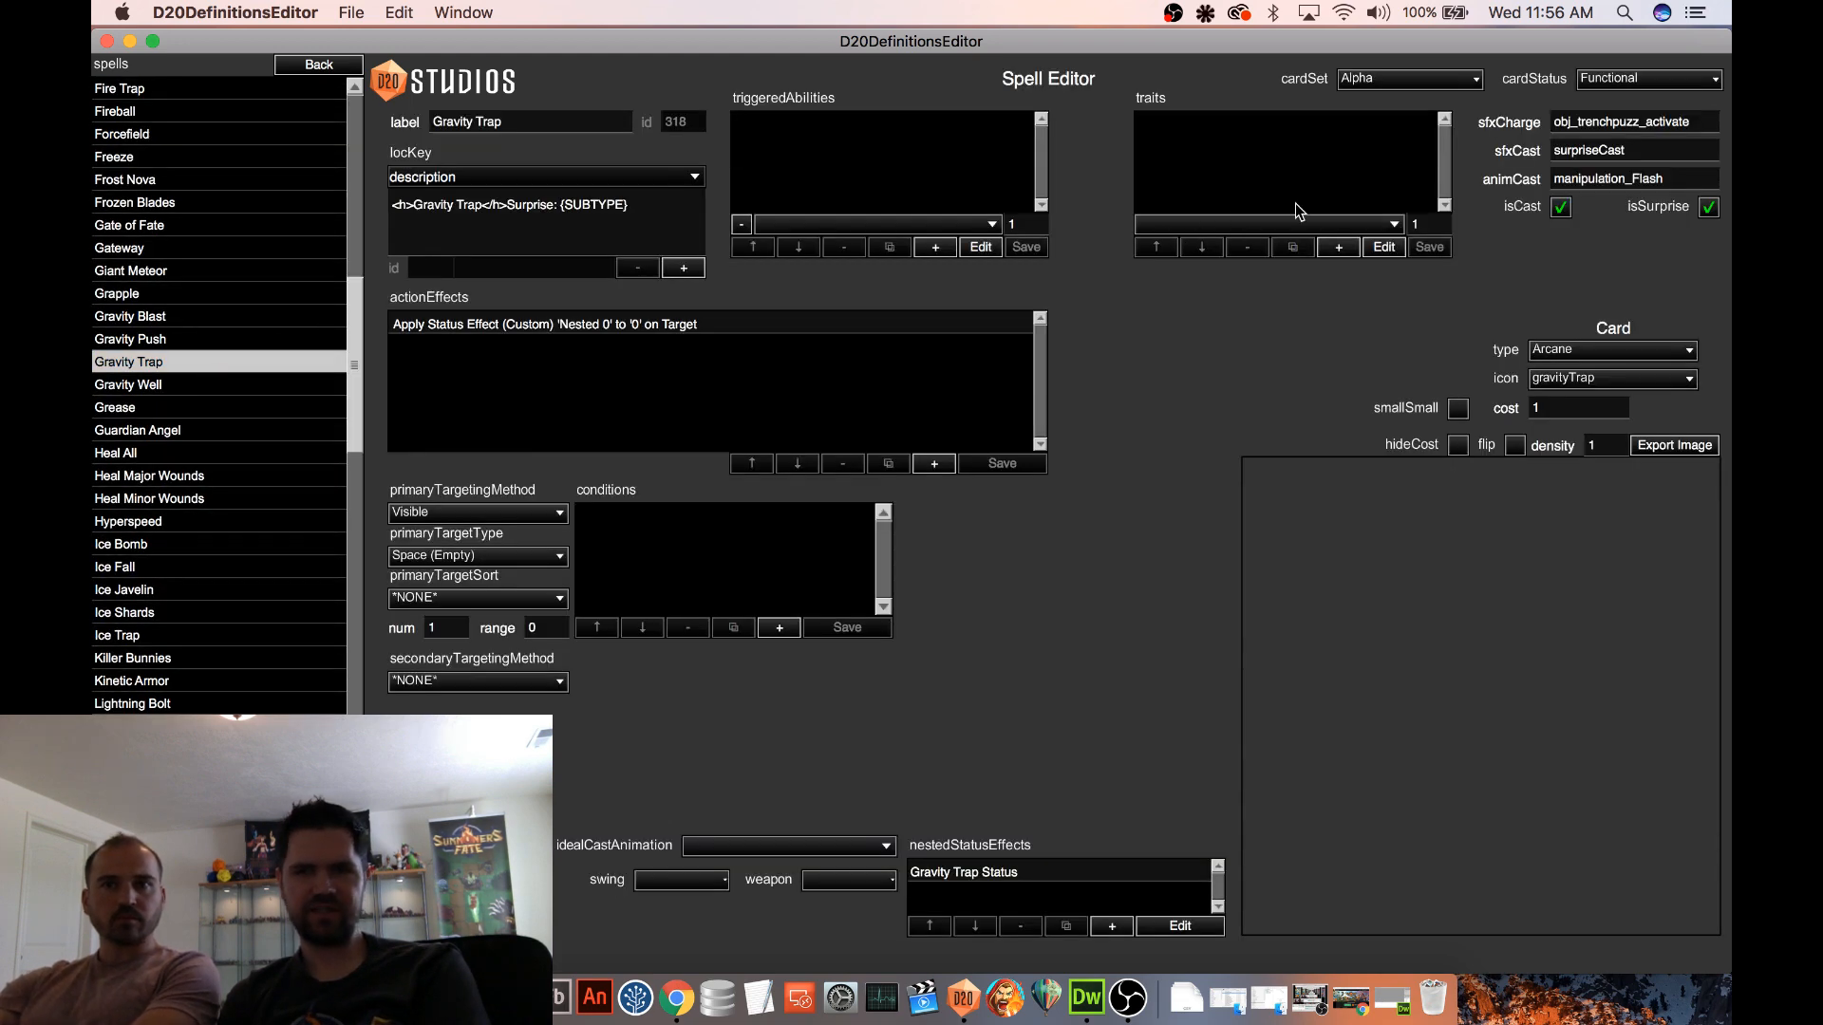
left_click(1610, 79)
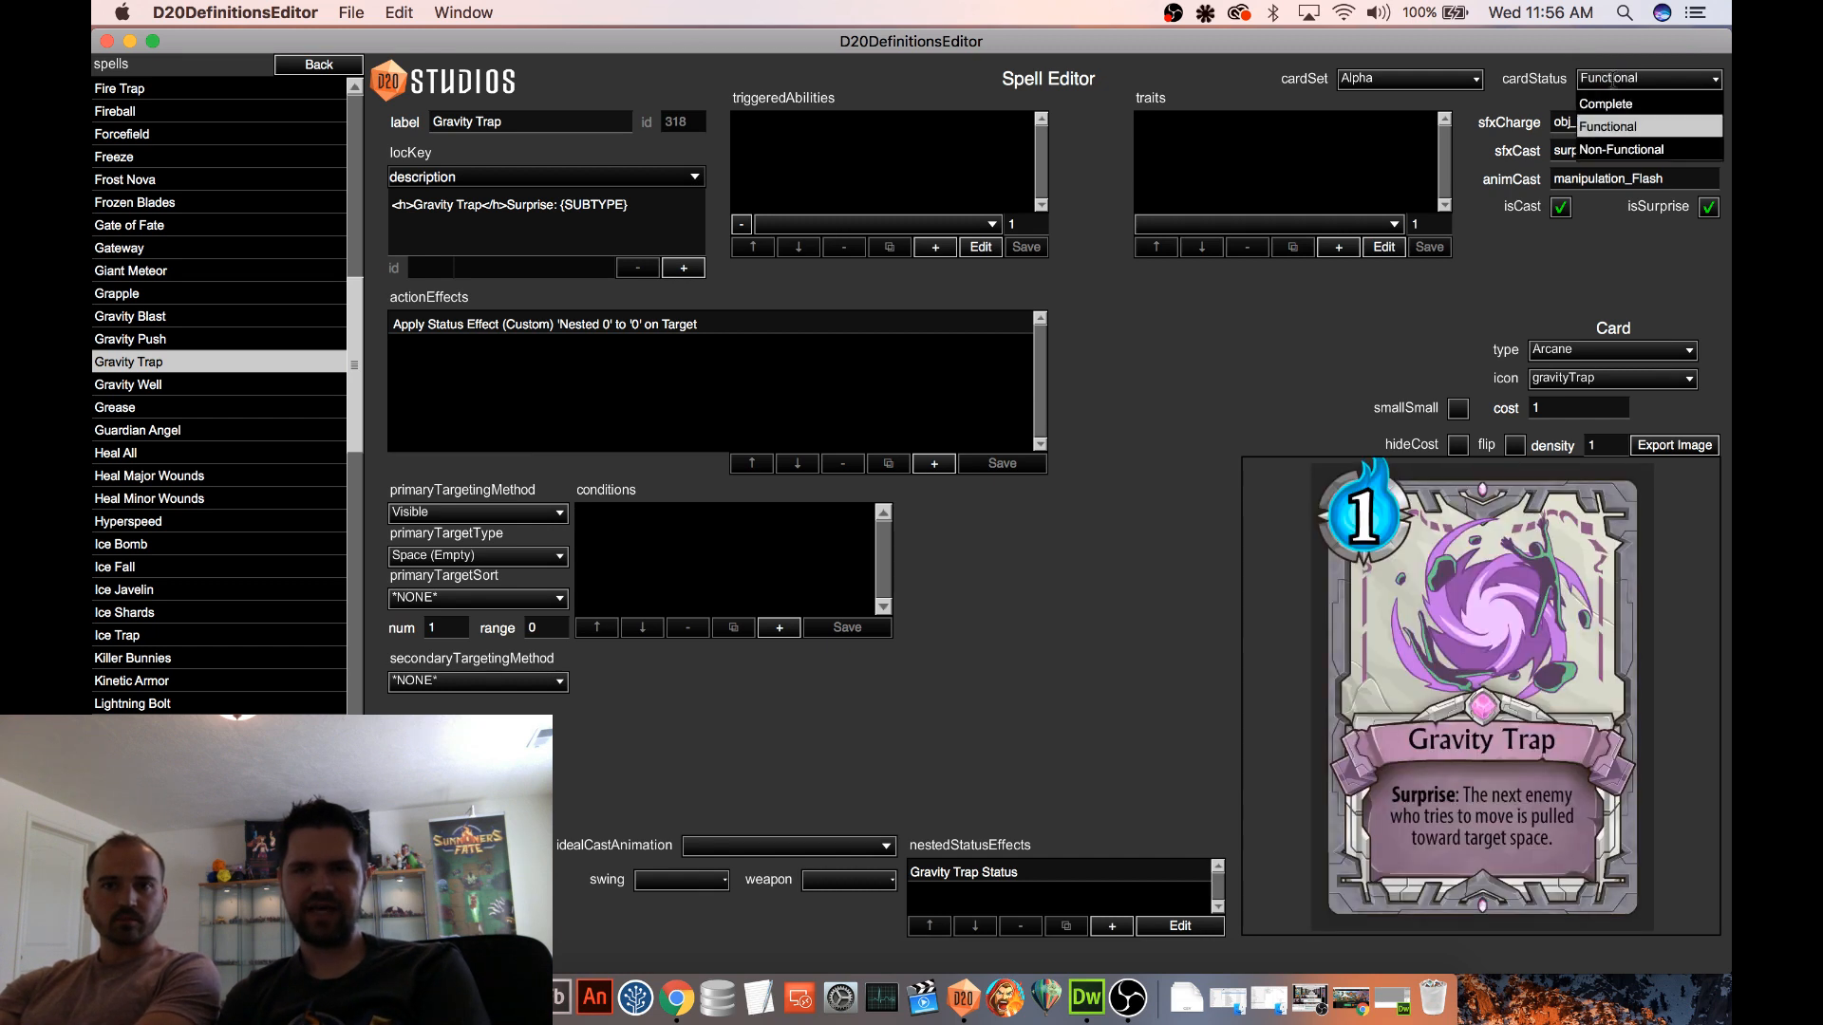
left_click(1619, 152)
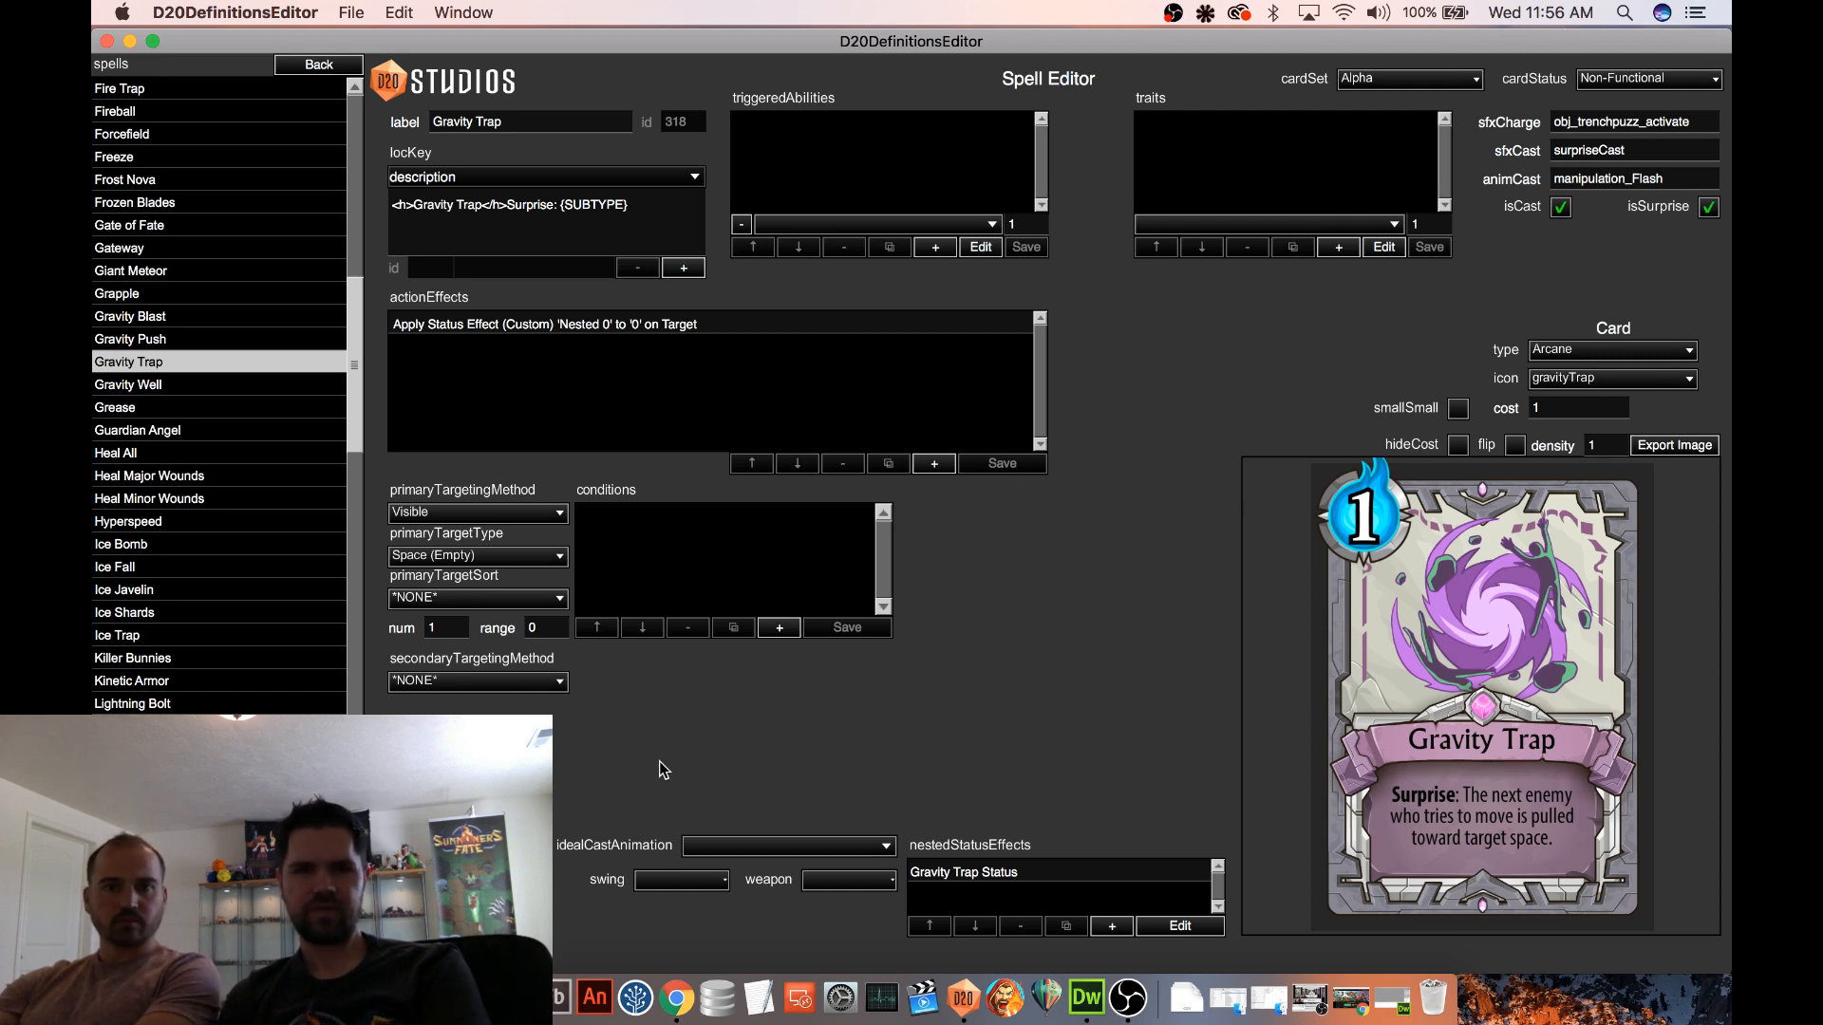
scroll(228, 740, "down", 10)
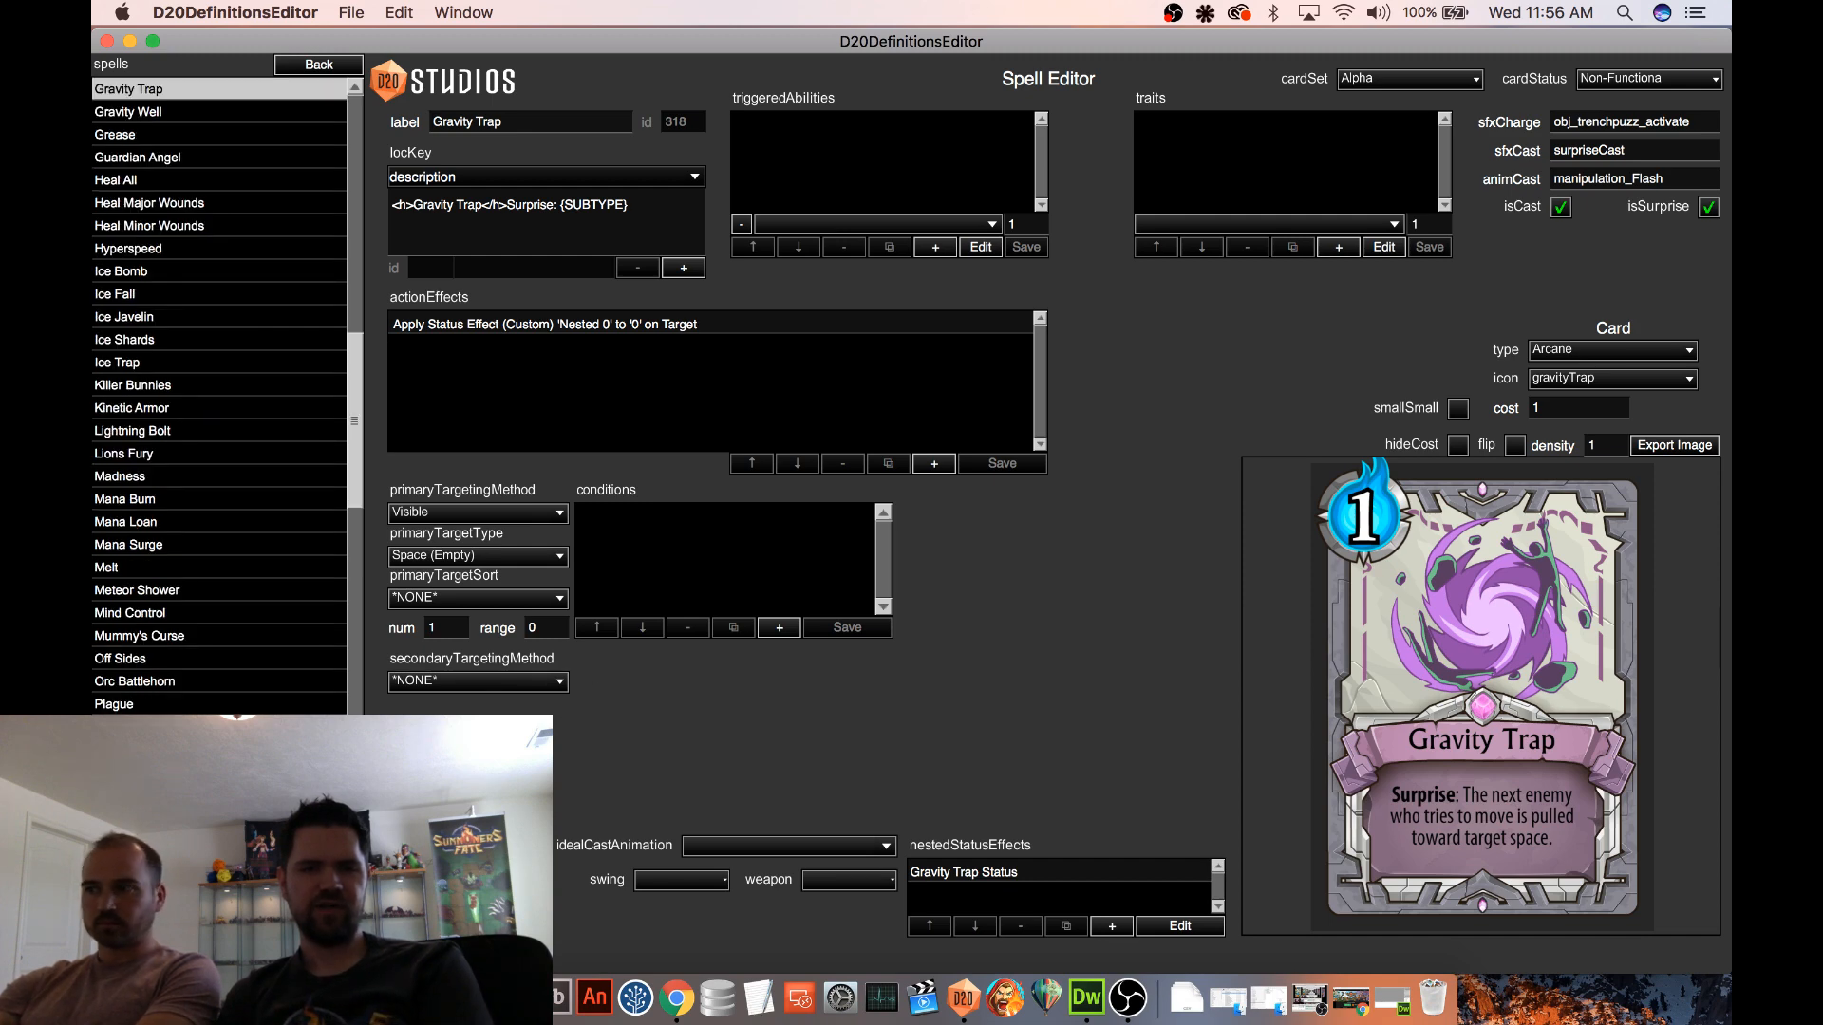
Switch to Finder and select defs.db in the Local Store folder
left_click(389, 998)
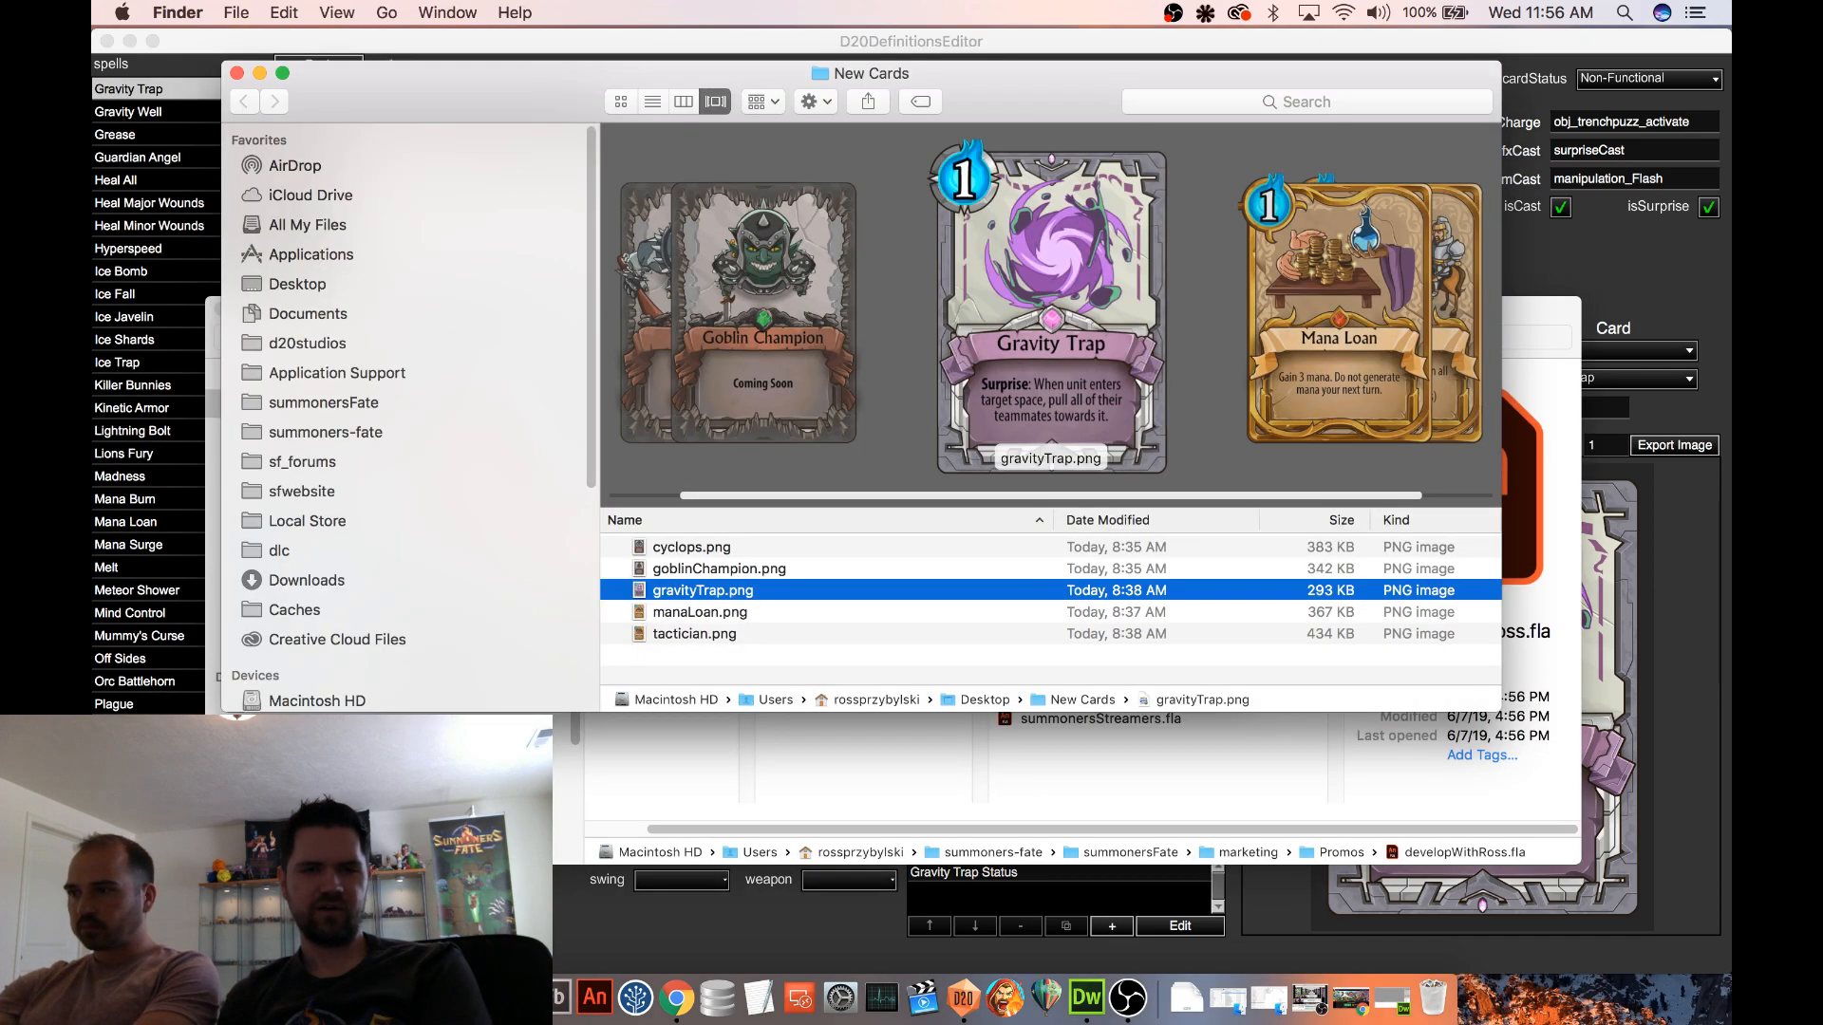
left_click(342, 522)
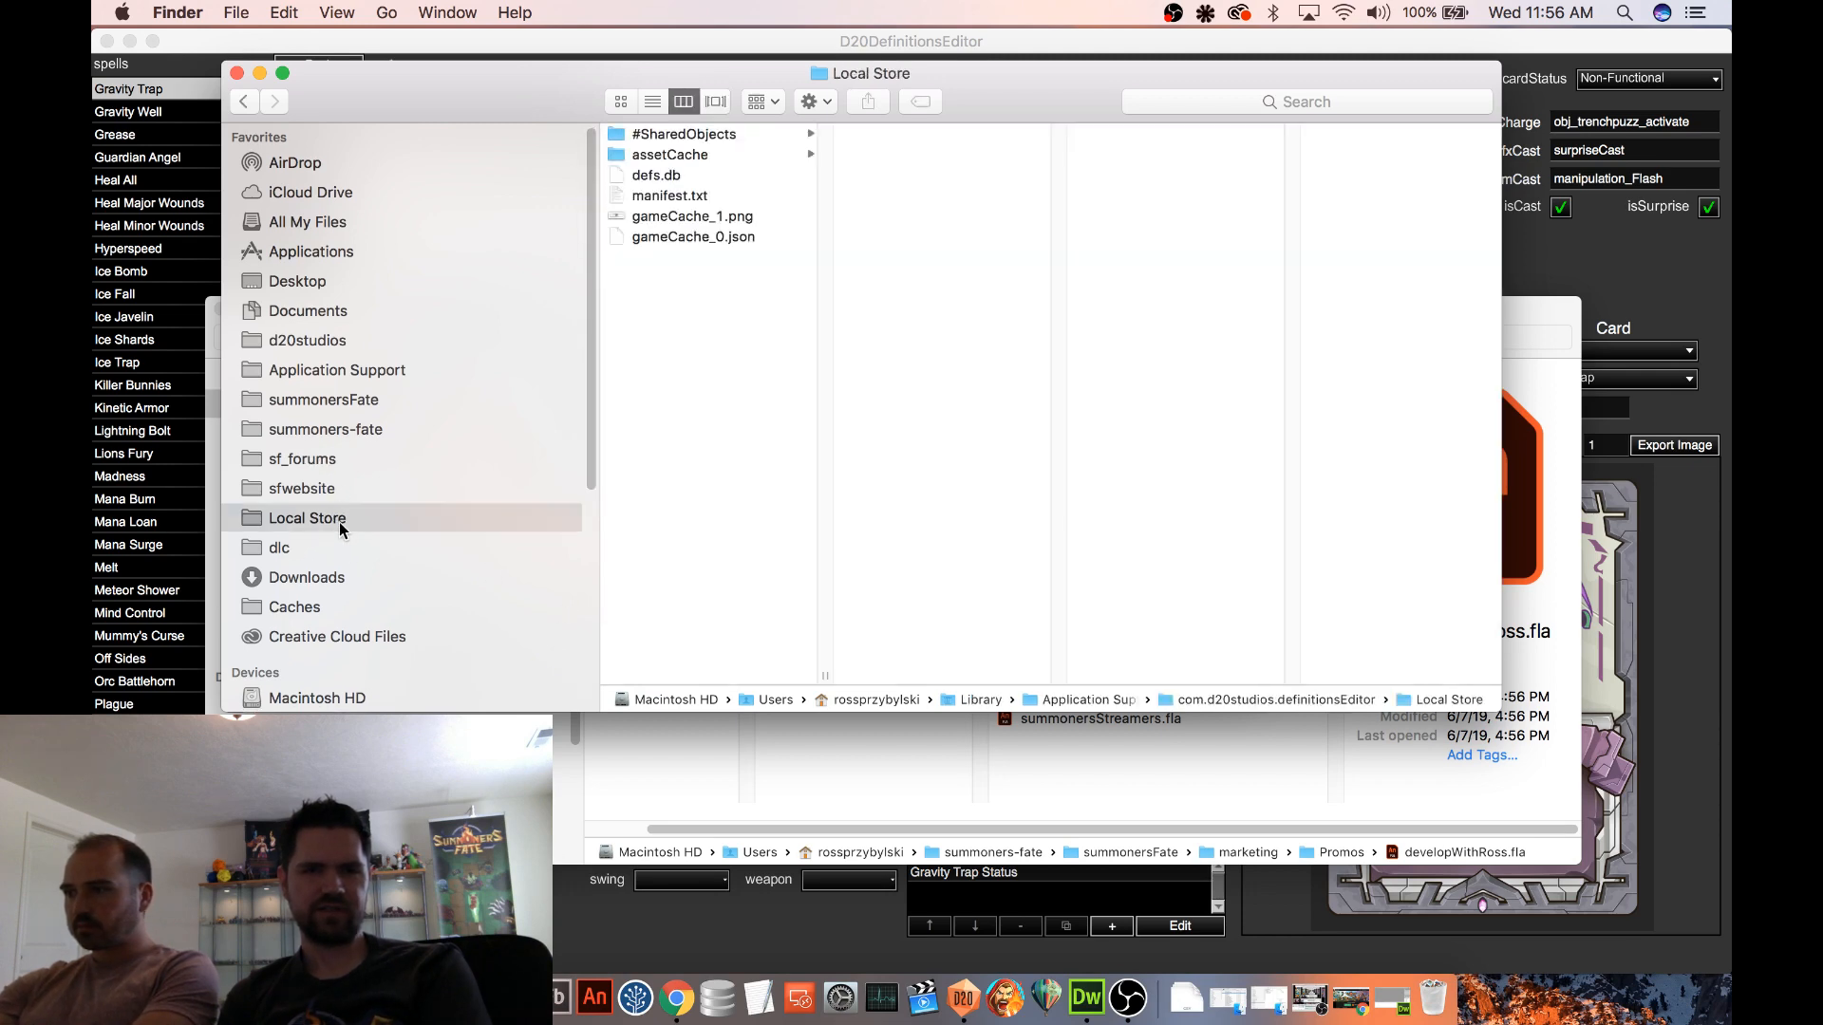
left_click(676, 179)
right_click(677, 179)
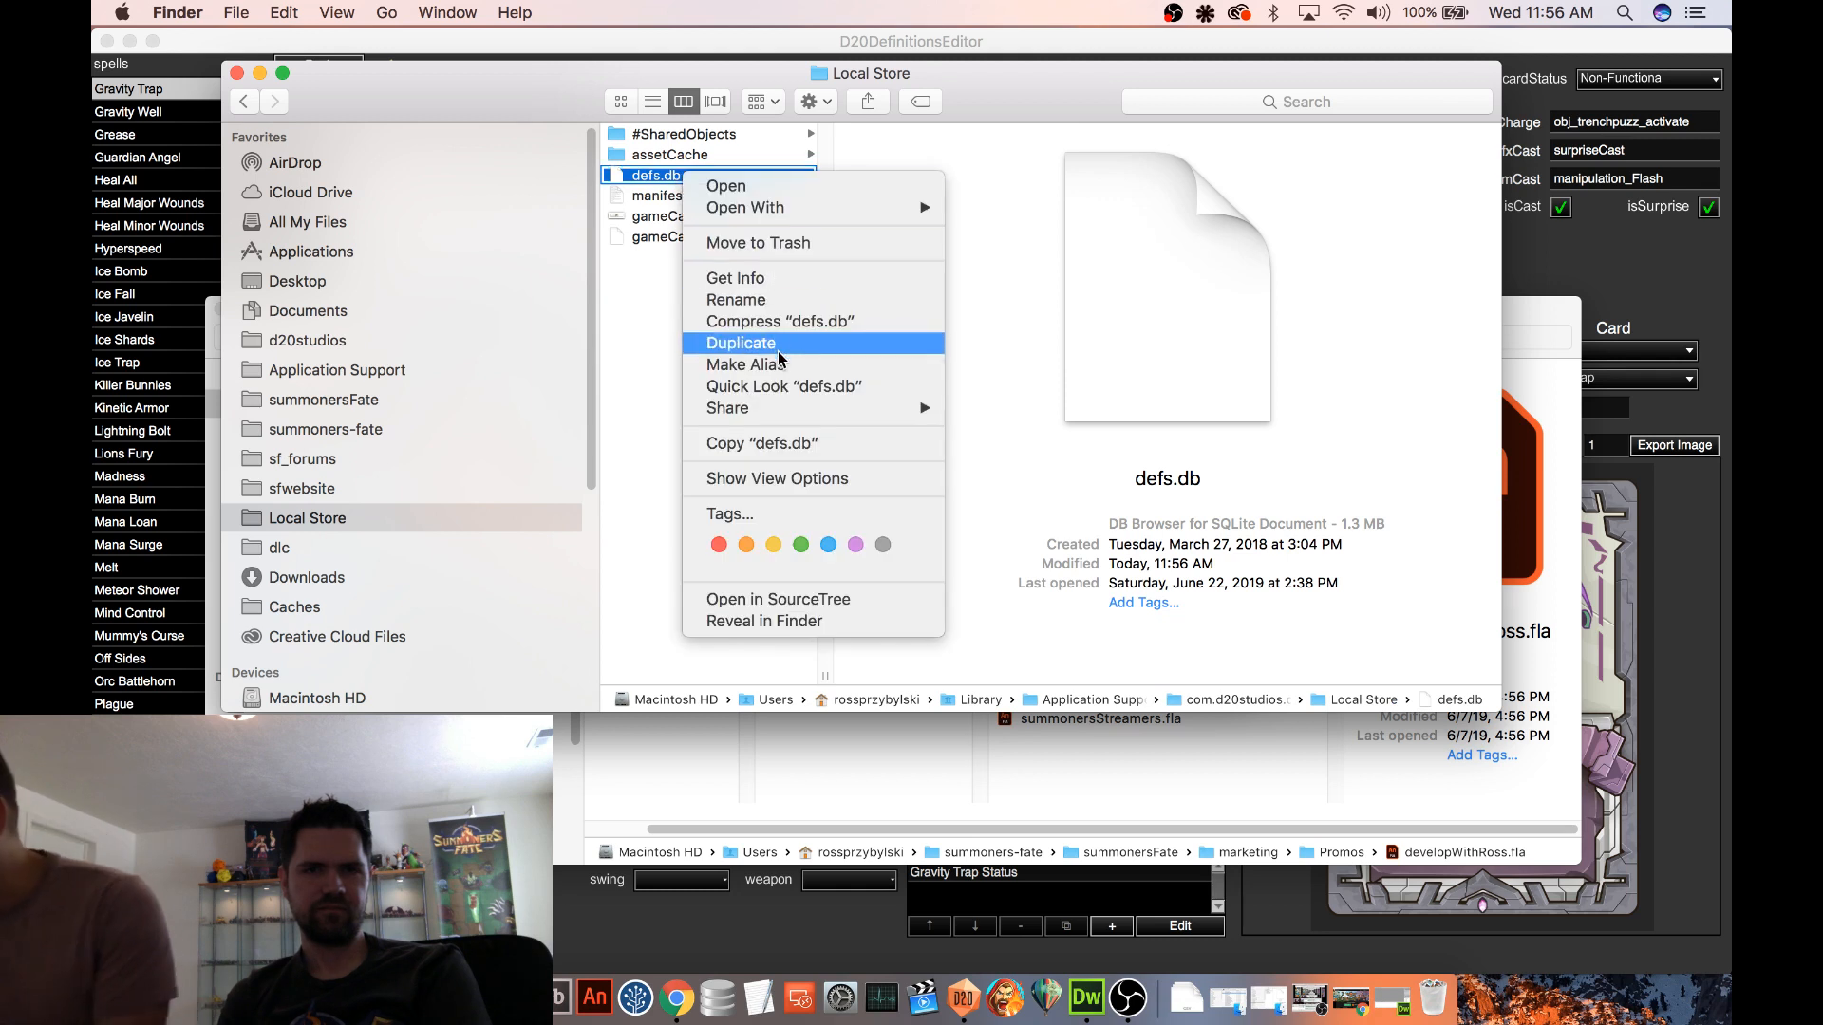
left_click(634, 301)
left_click(676, 212)
left_click(677, 179)
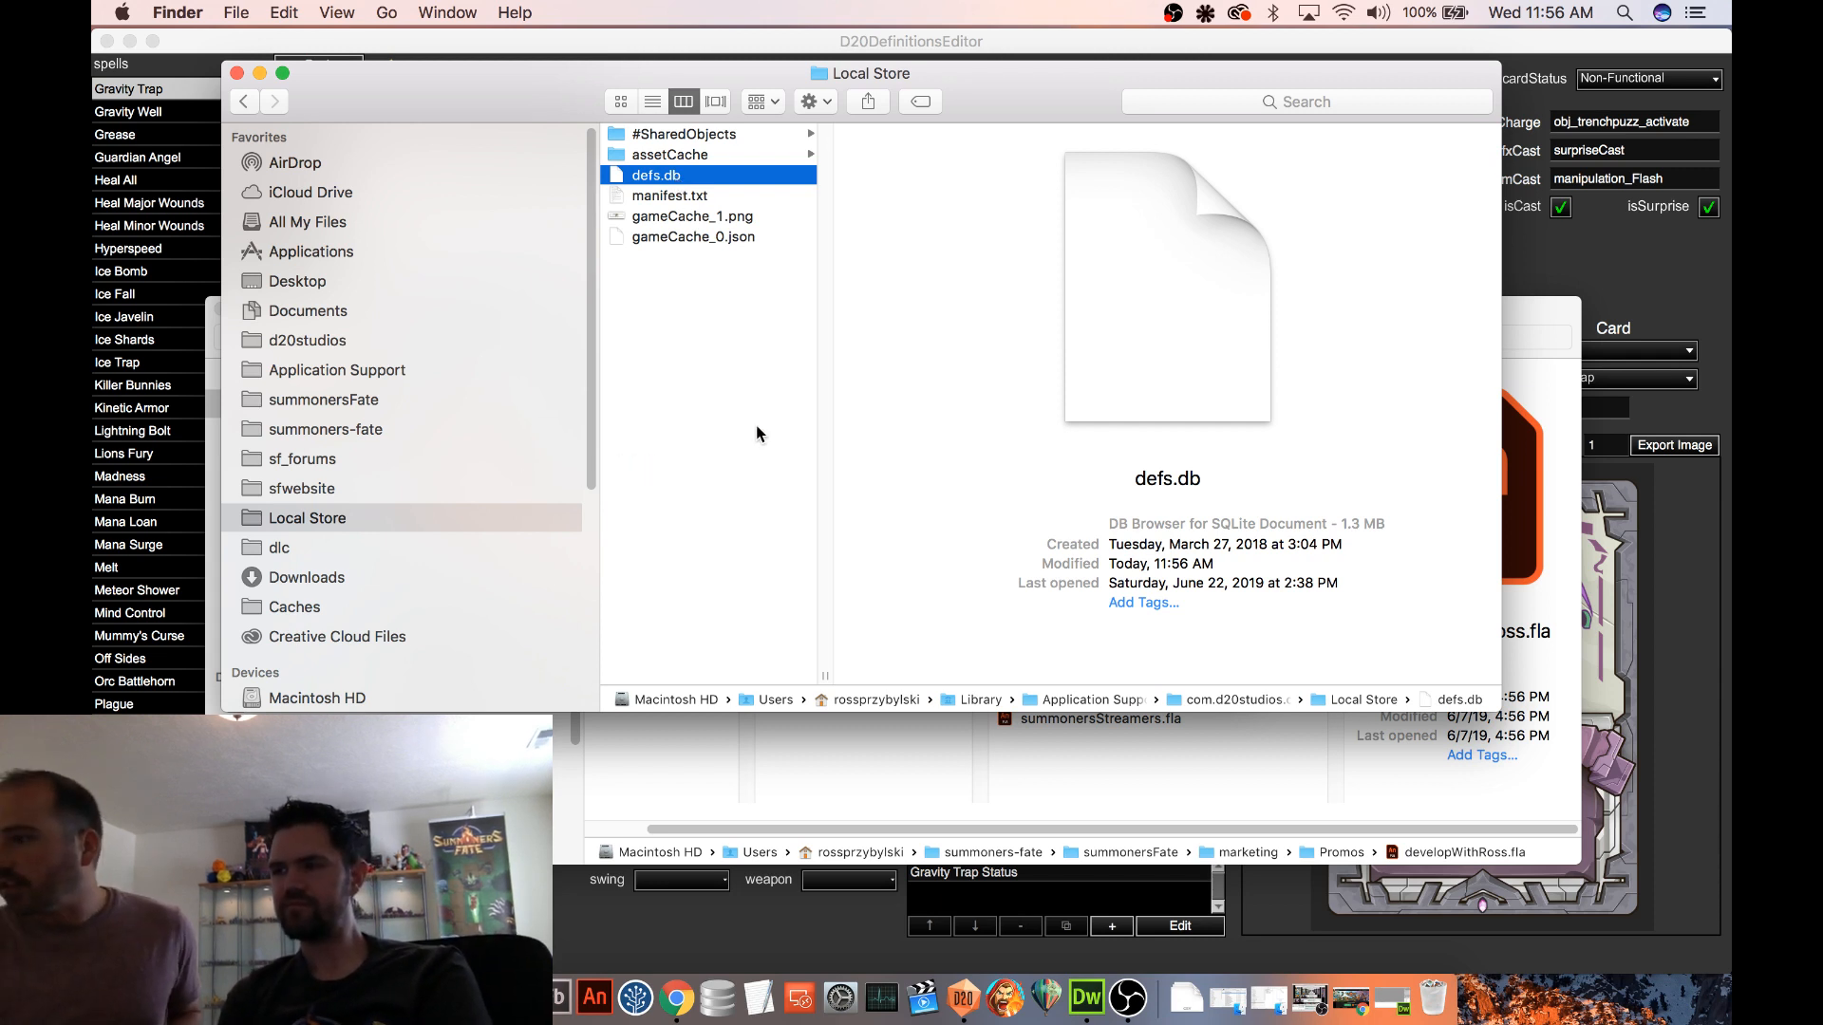
Show the package contents of the Summoners Fate application in the Applications folder on Macintosh HD
scroll(513, 436, "down", 5)
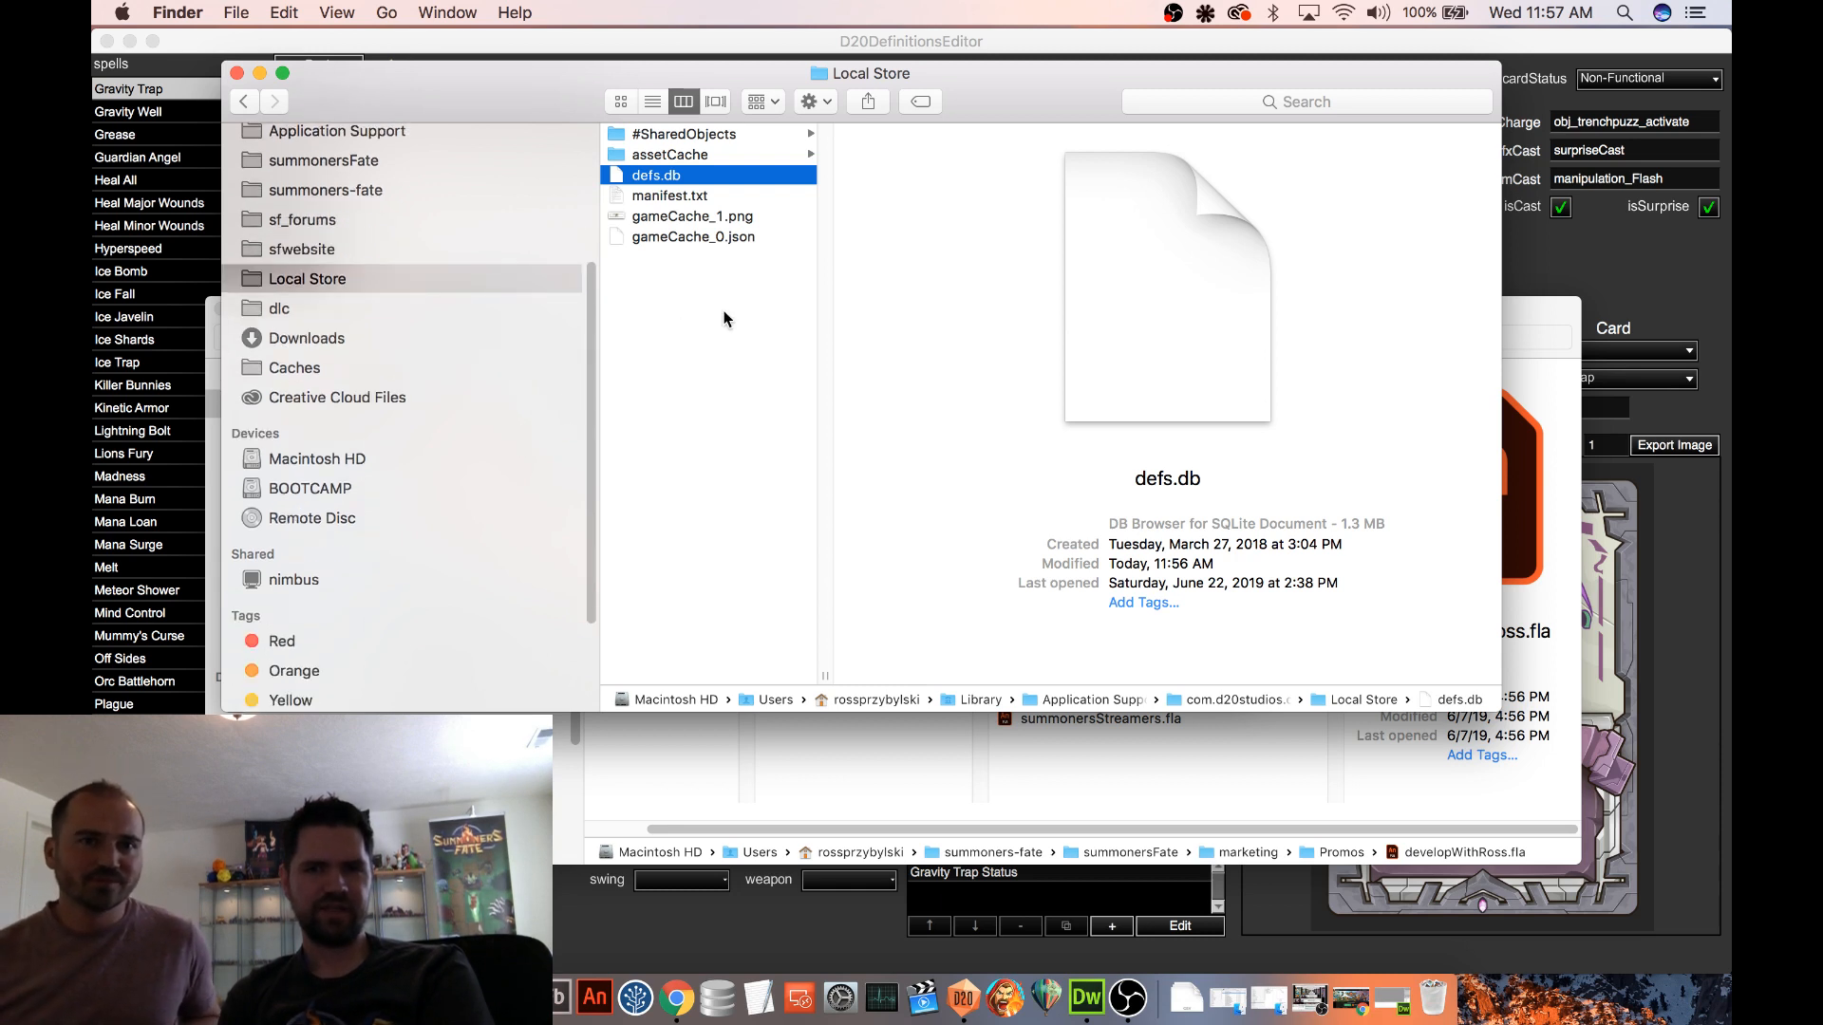
scroll(470, 427, "up", 1)
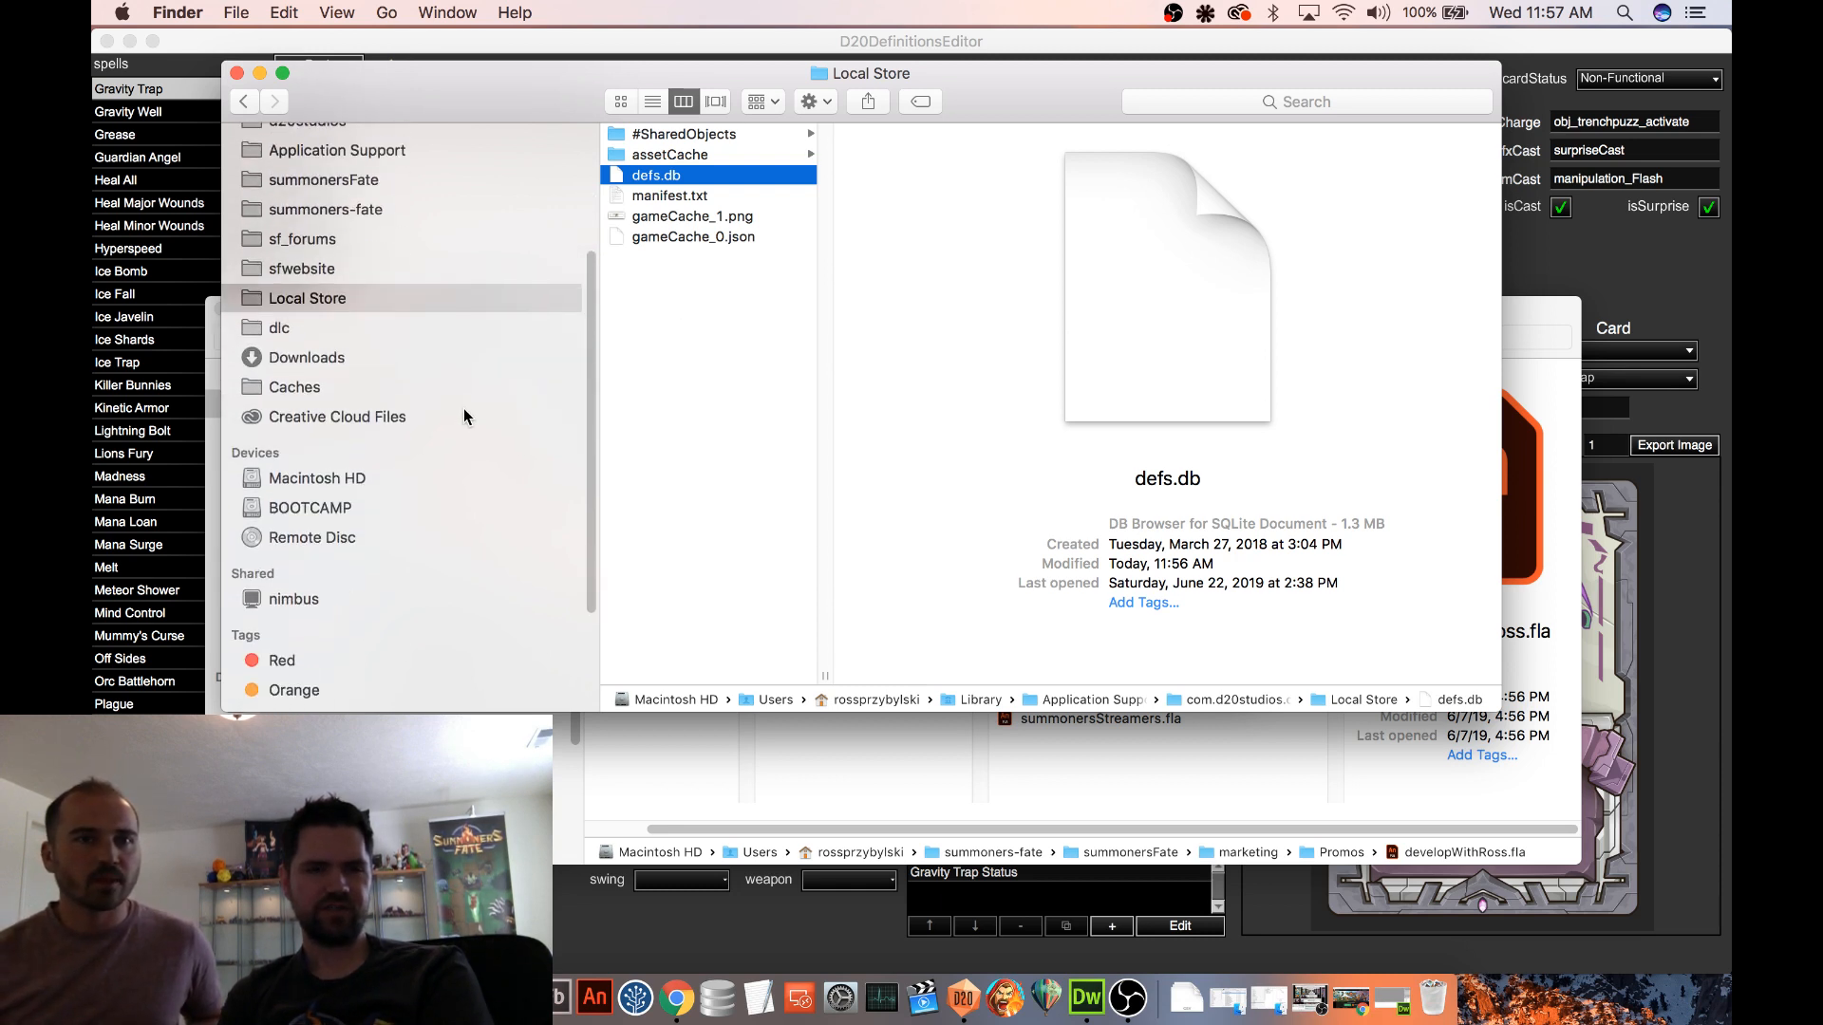
scroll(462, 410, "down", 1)
left_click(334, 463)
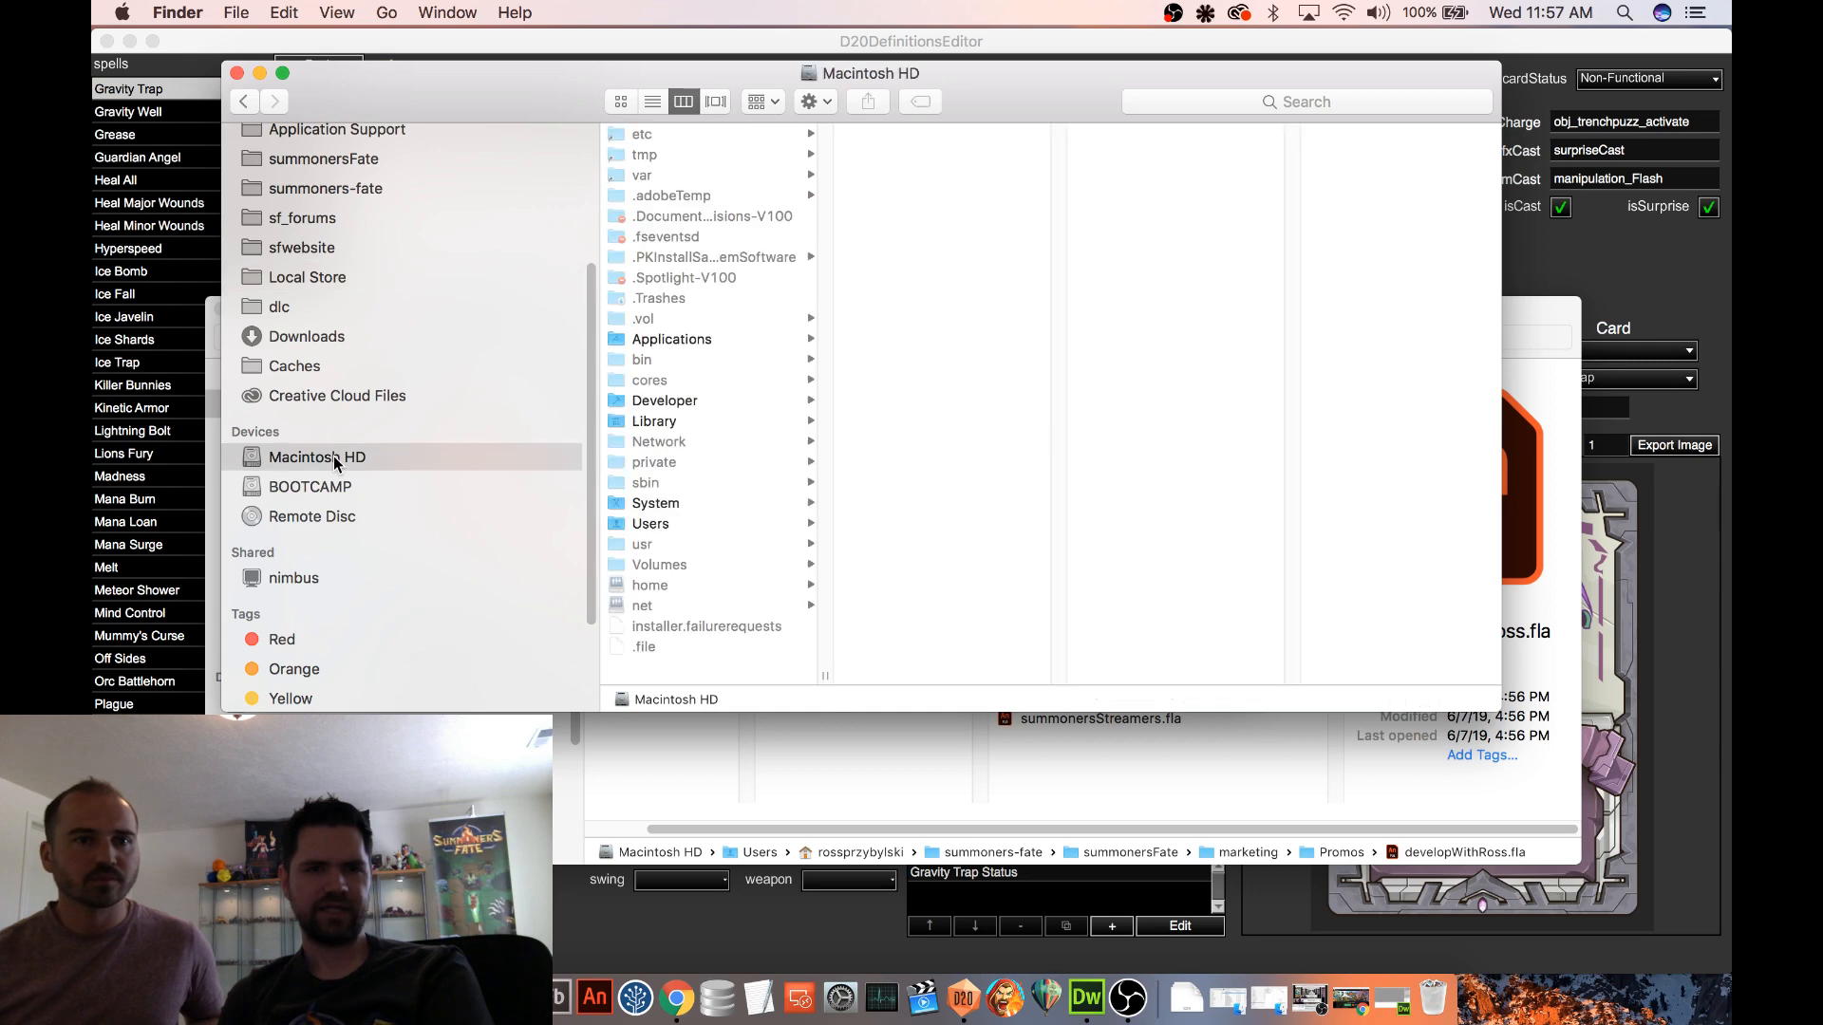
left_click(717, 343)
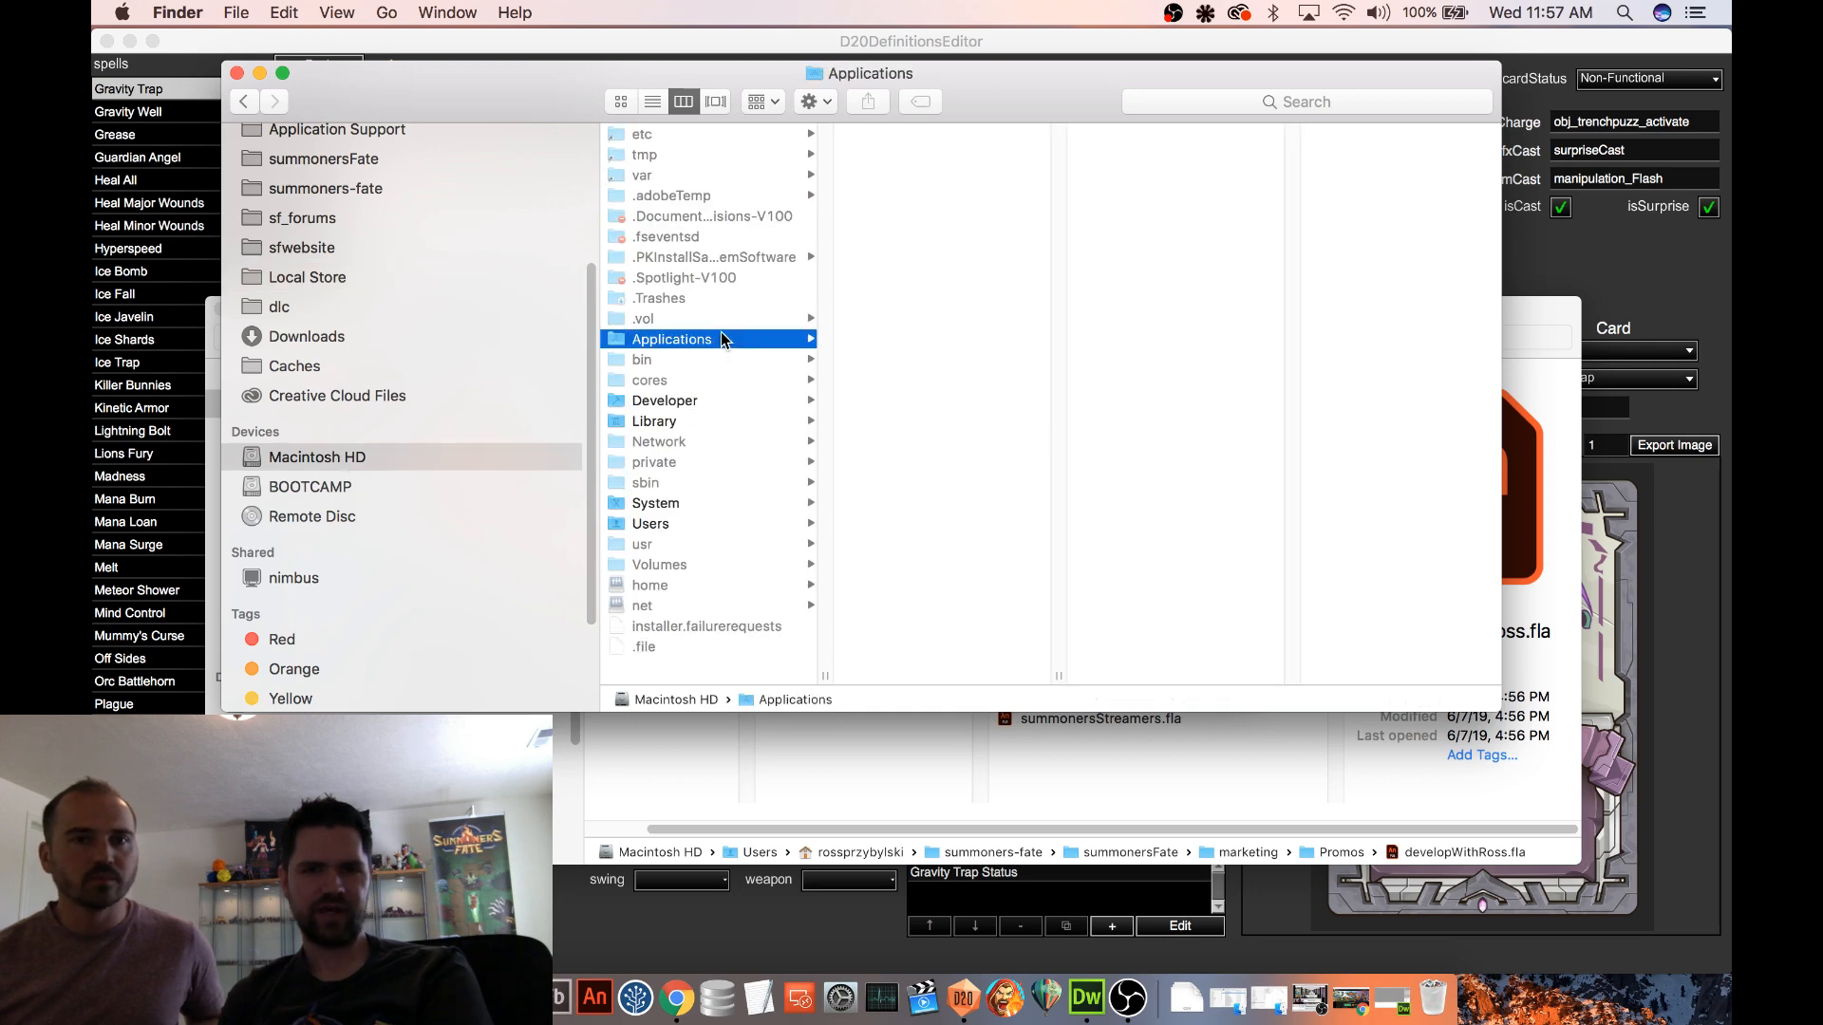
scroll(983, 285, "down", 10)
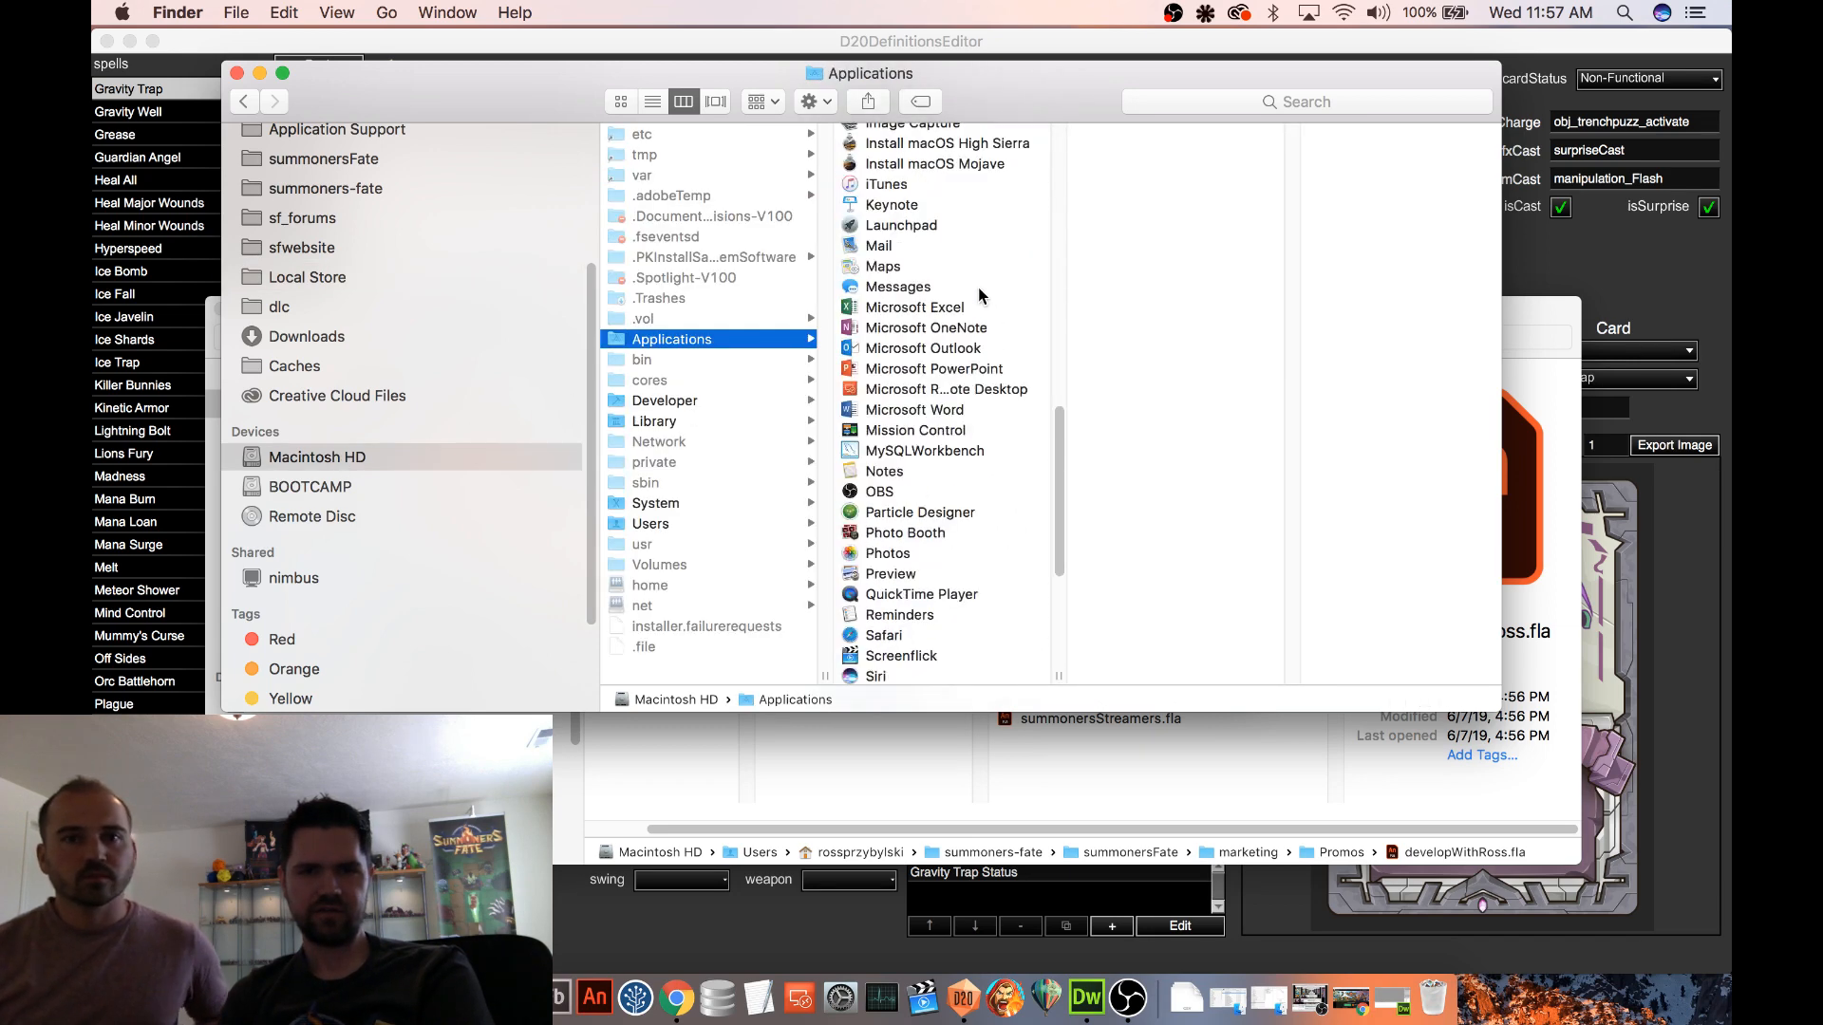
scroll(983, 295, "down", 5)
left_click(952, 493)
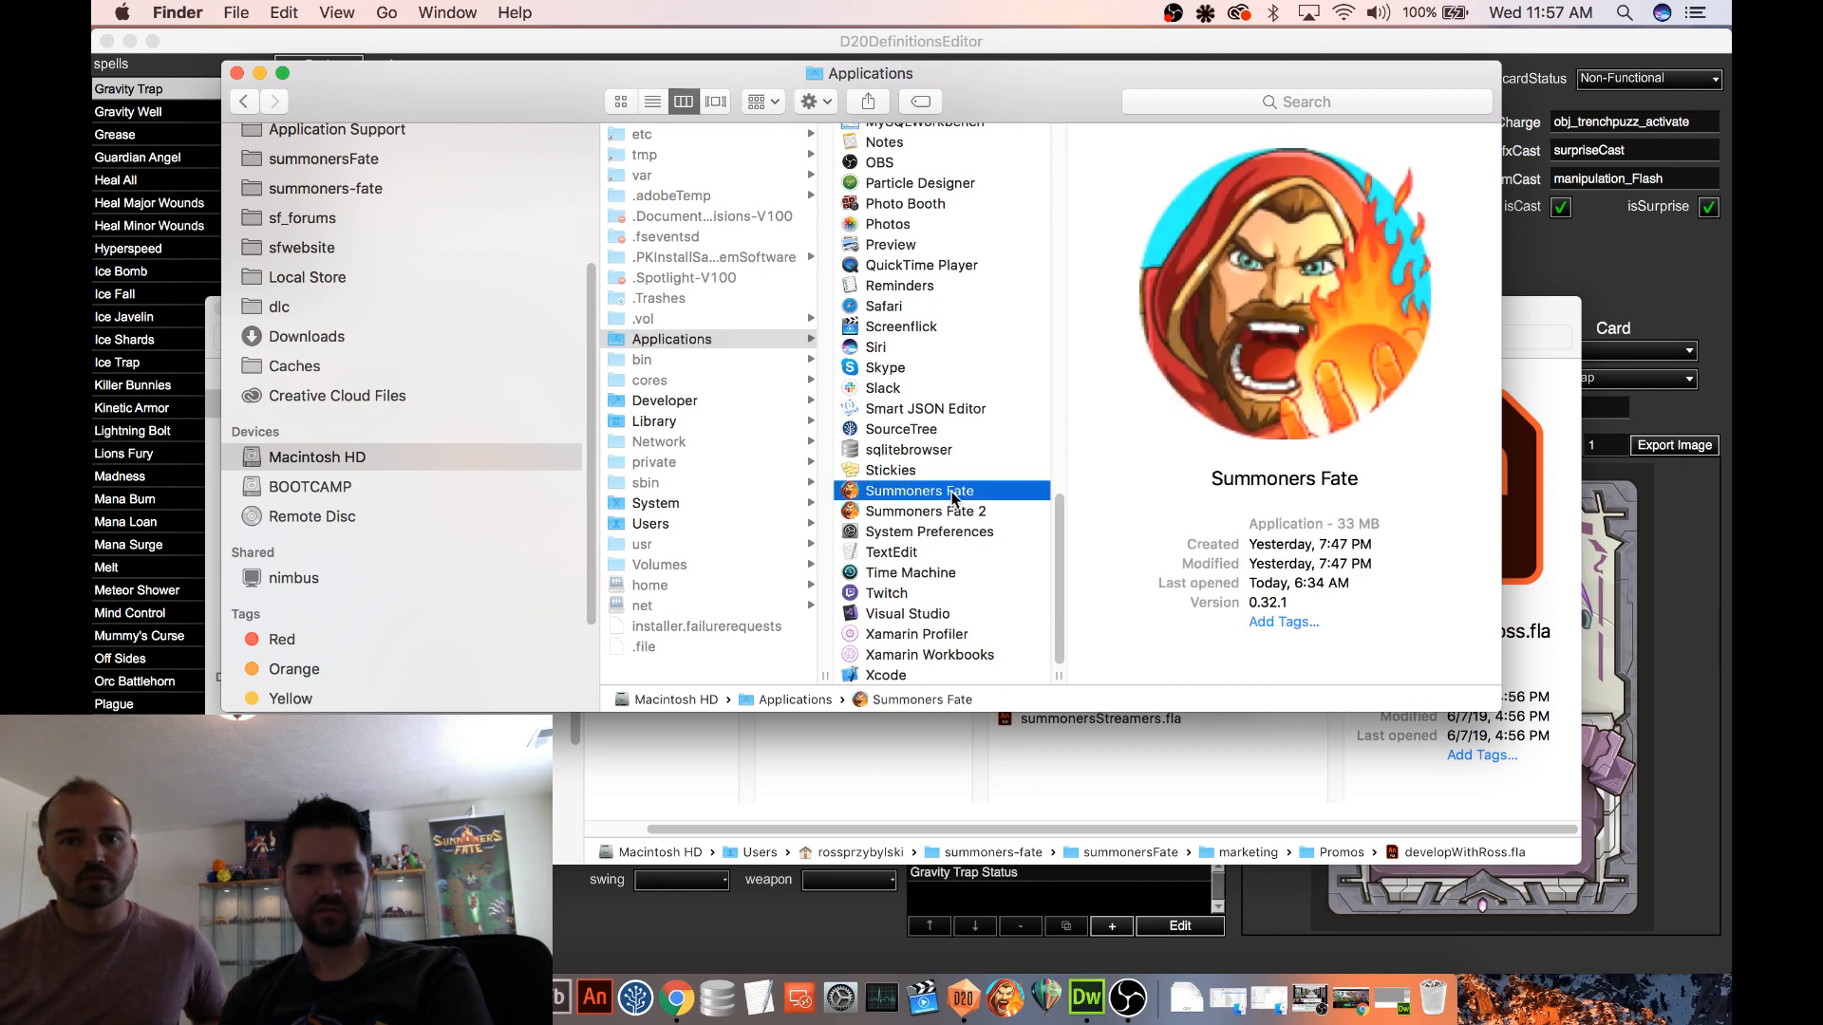
right_click(949, 490)
left_click(1079, 332)
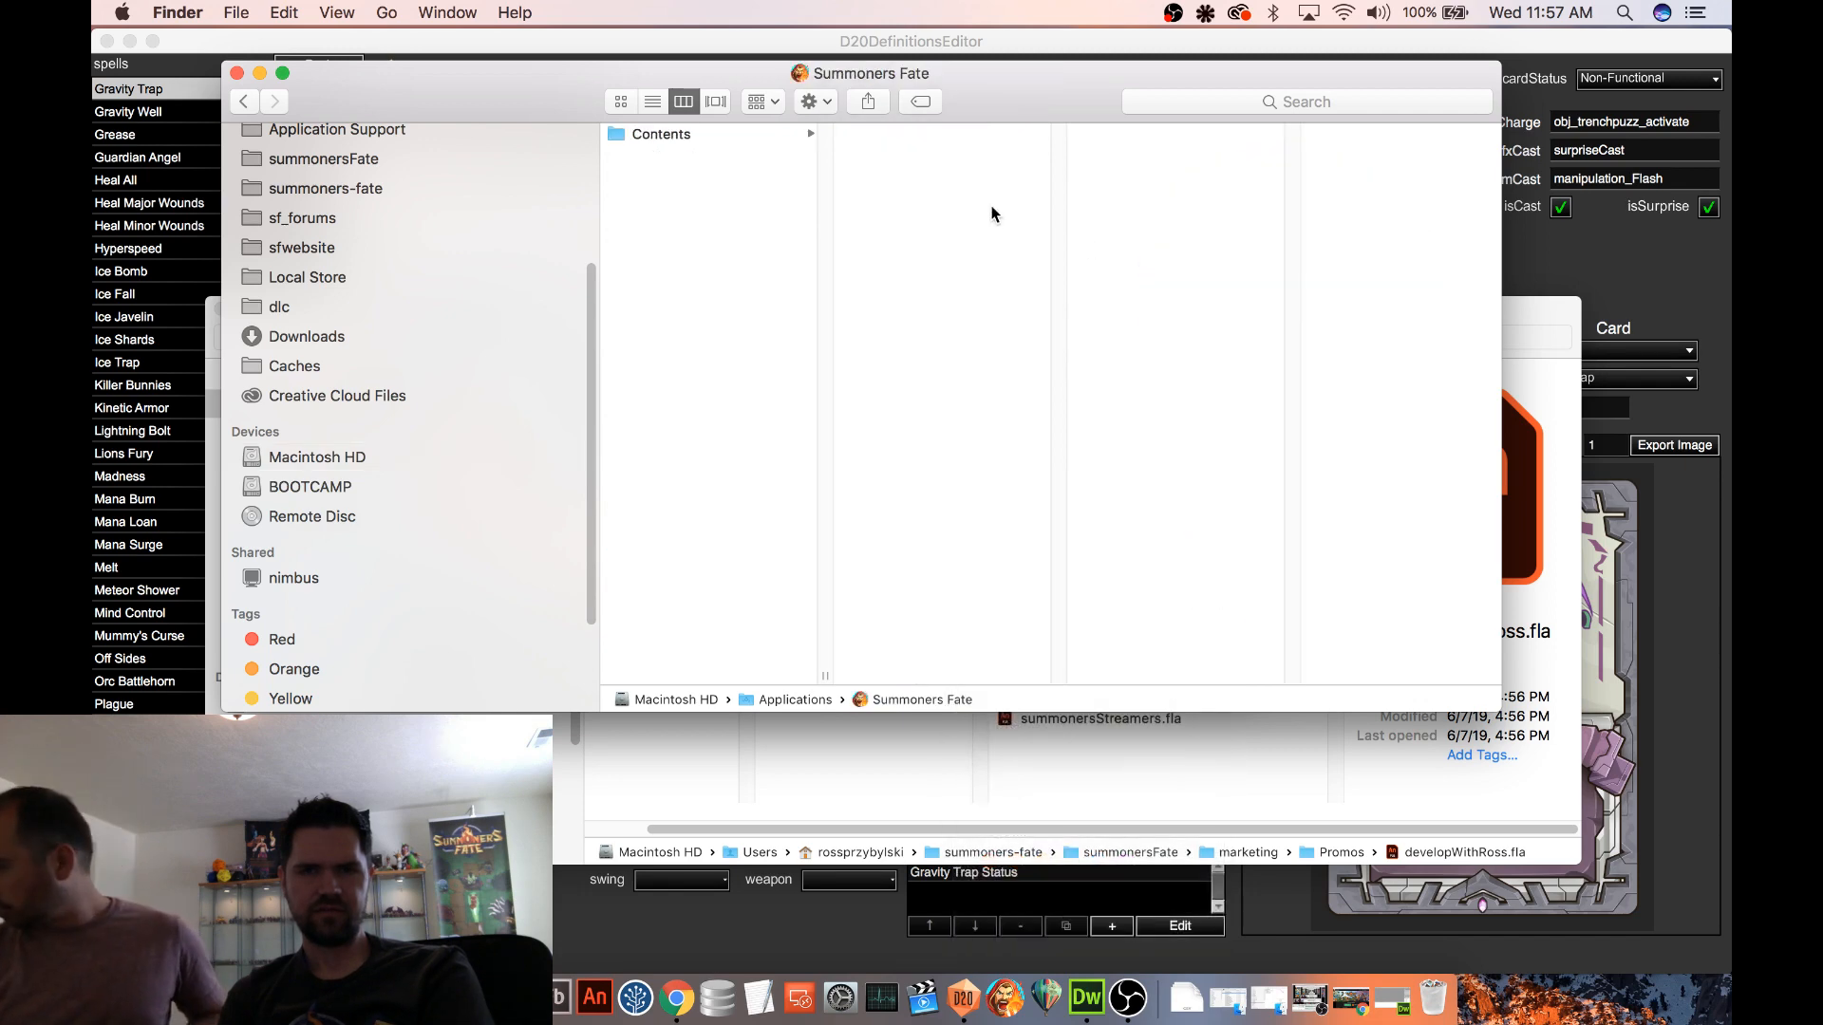
Paste the copied defs.db into the package's Contents > Resources folder, replacing the older defs.db
left_click(722, 135)
left_click(860, 154)
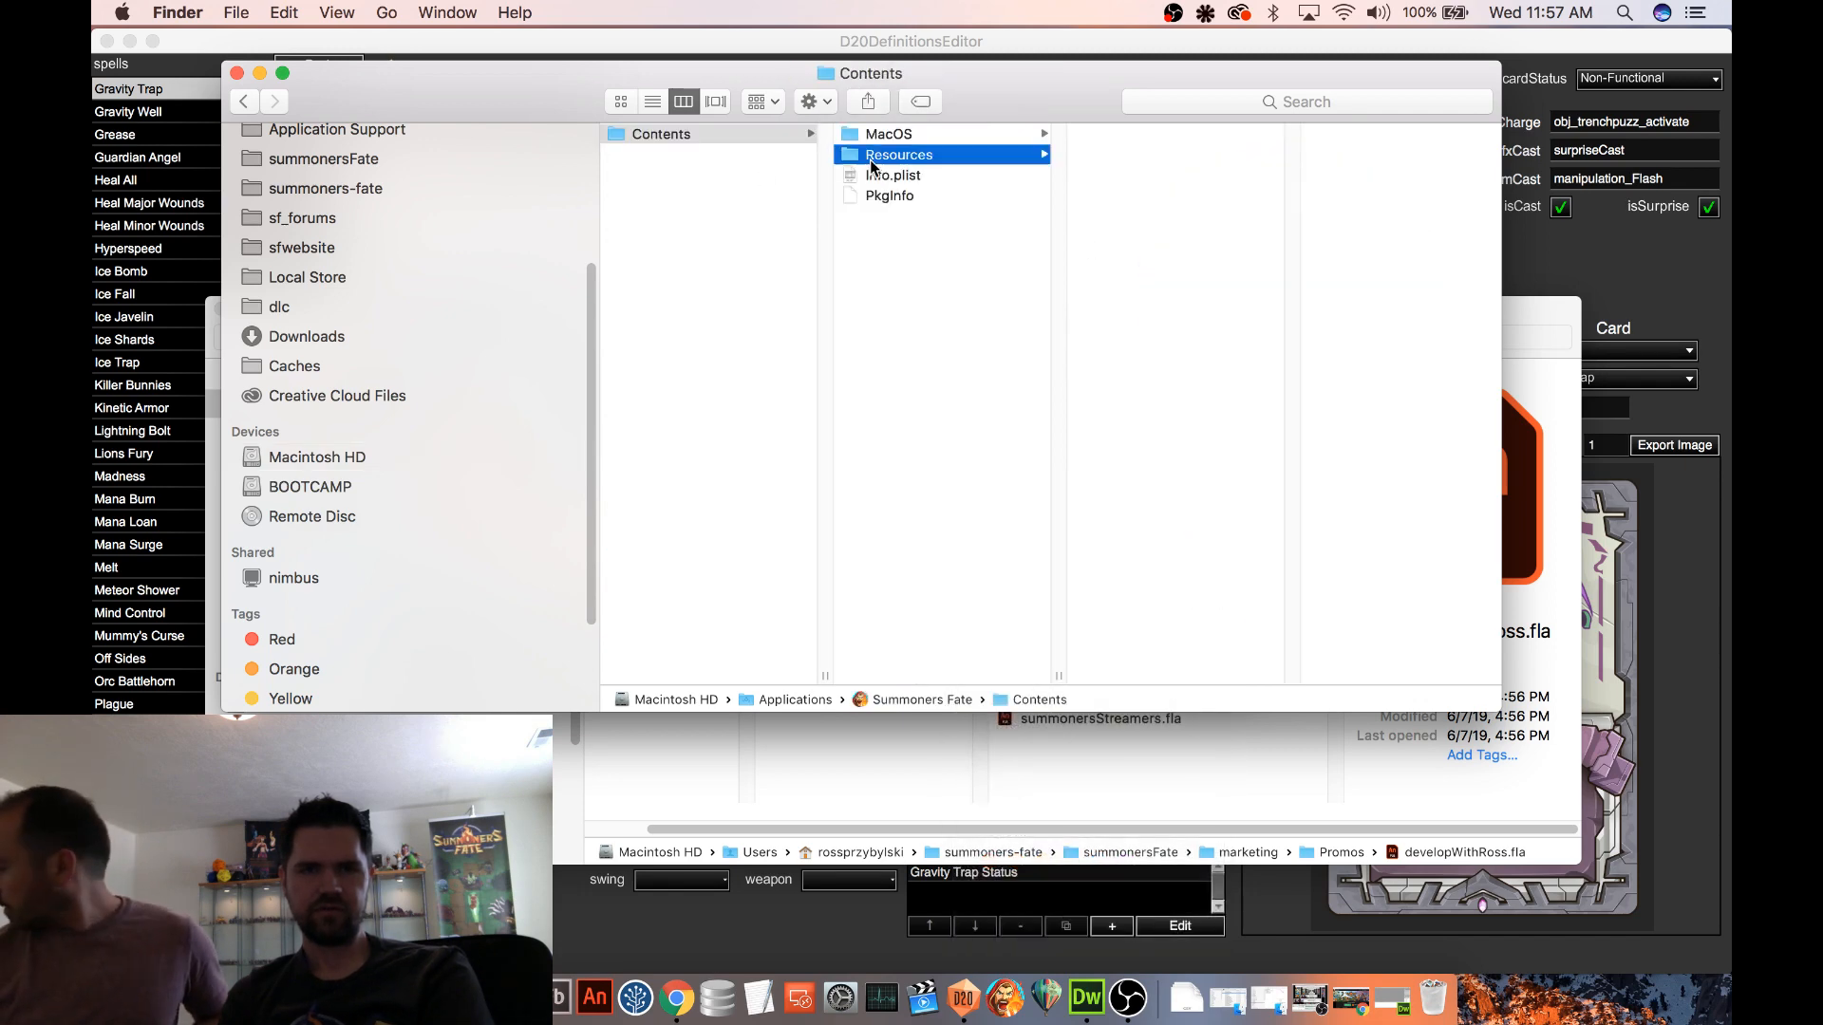
left_click(1131, 279)
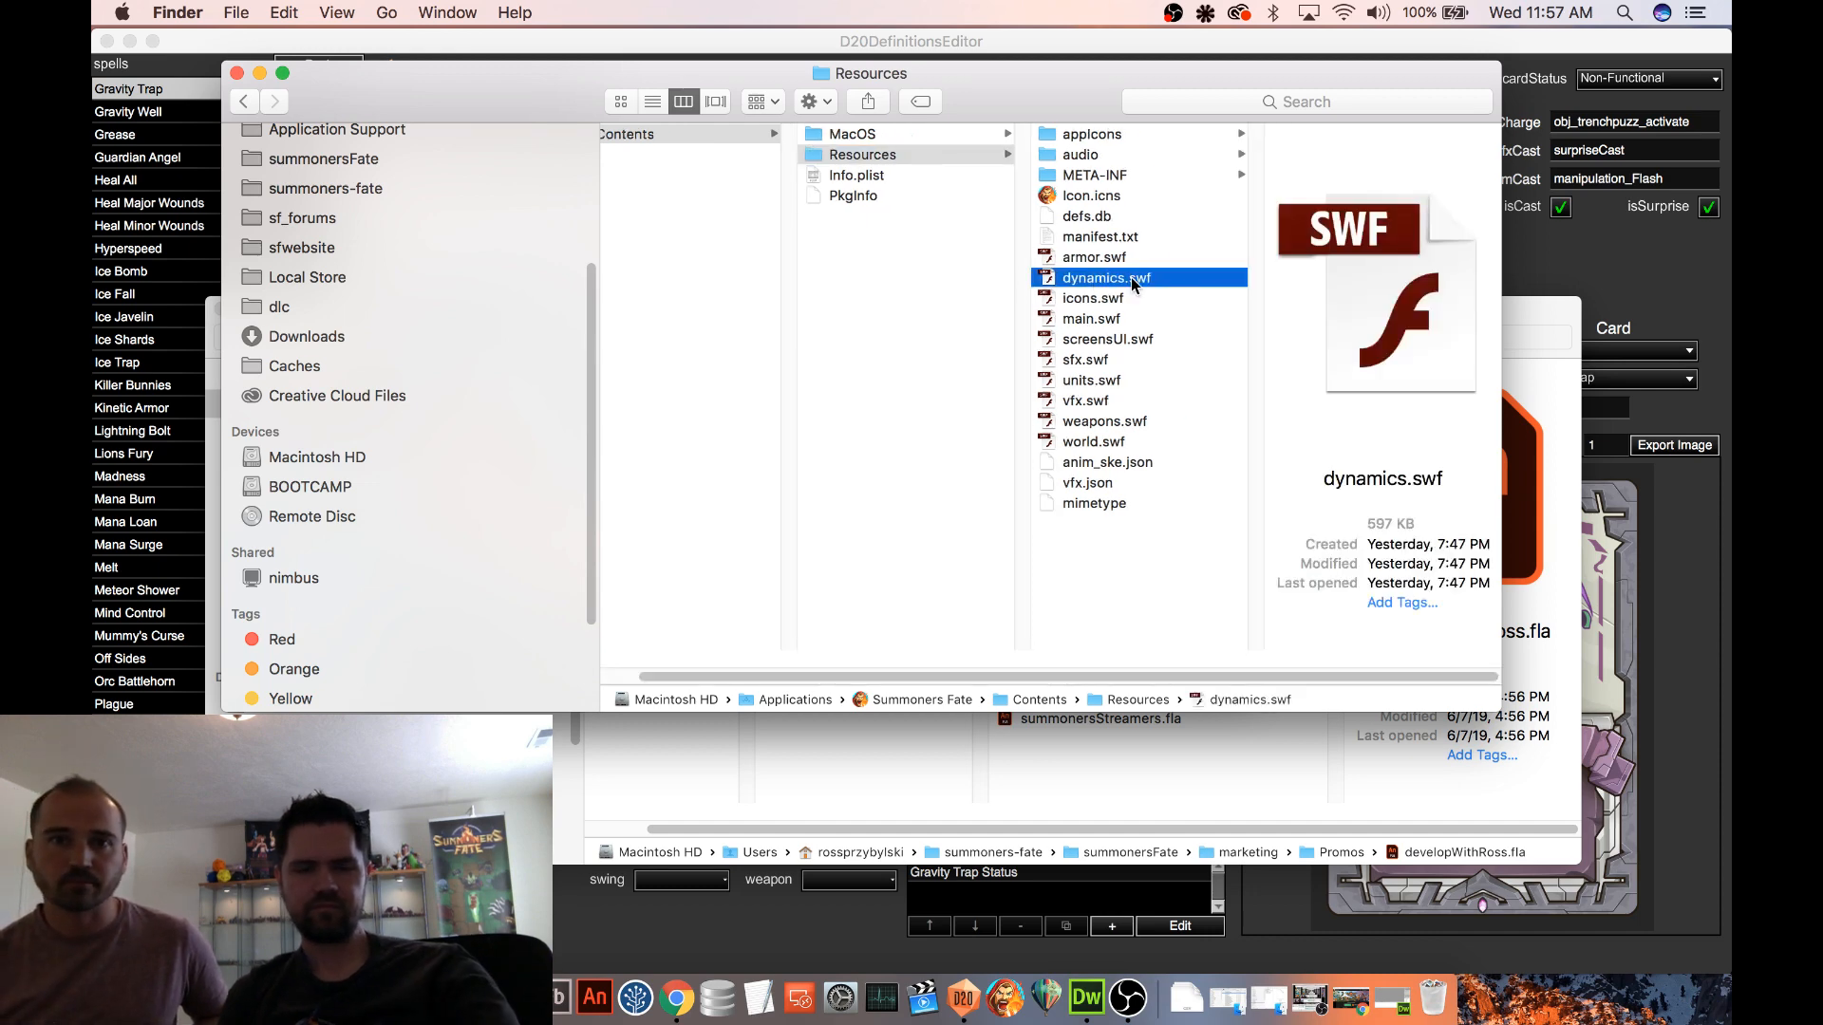
key("super+v")
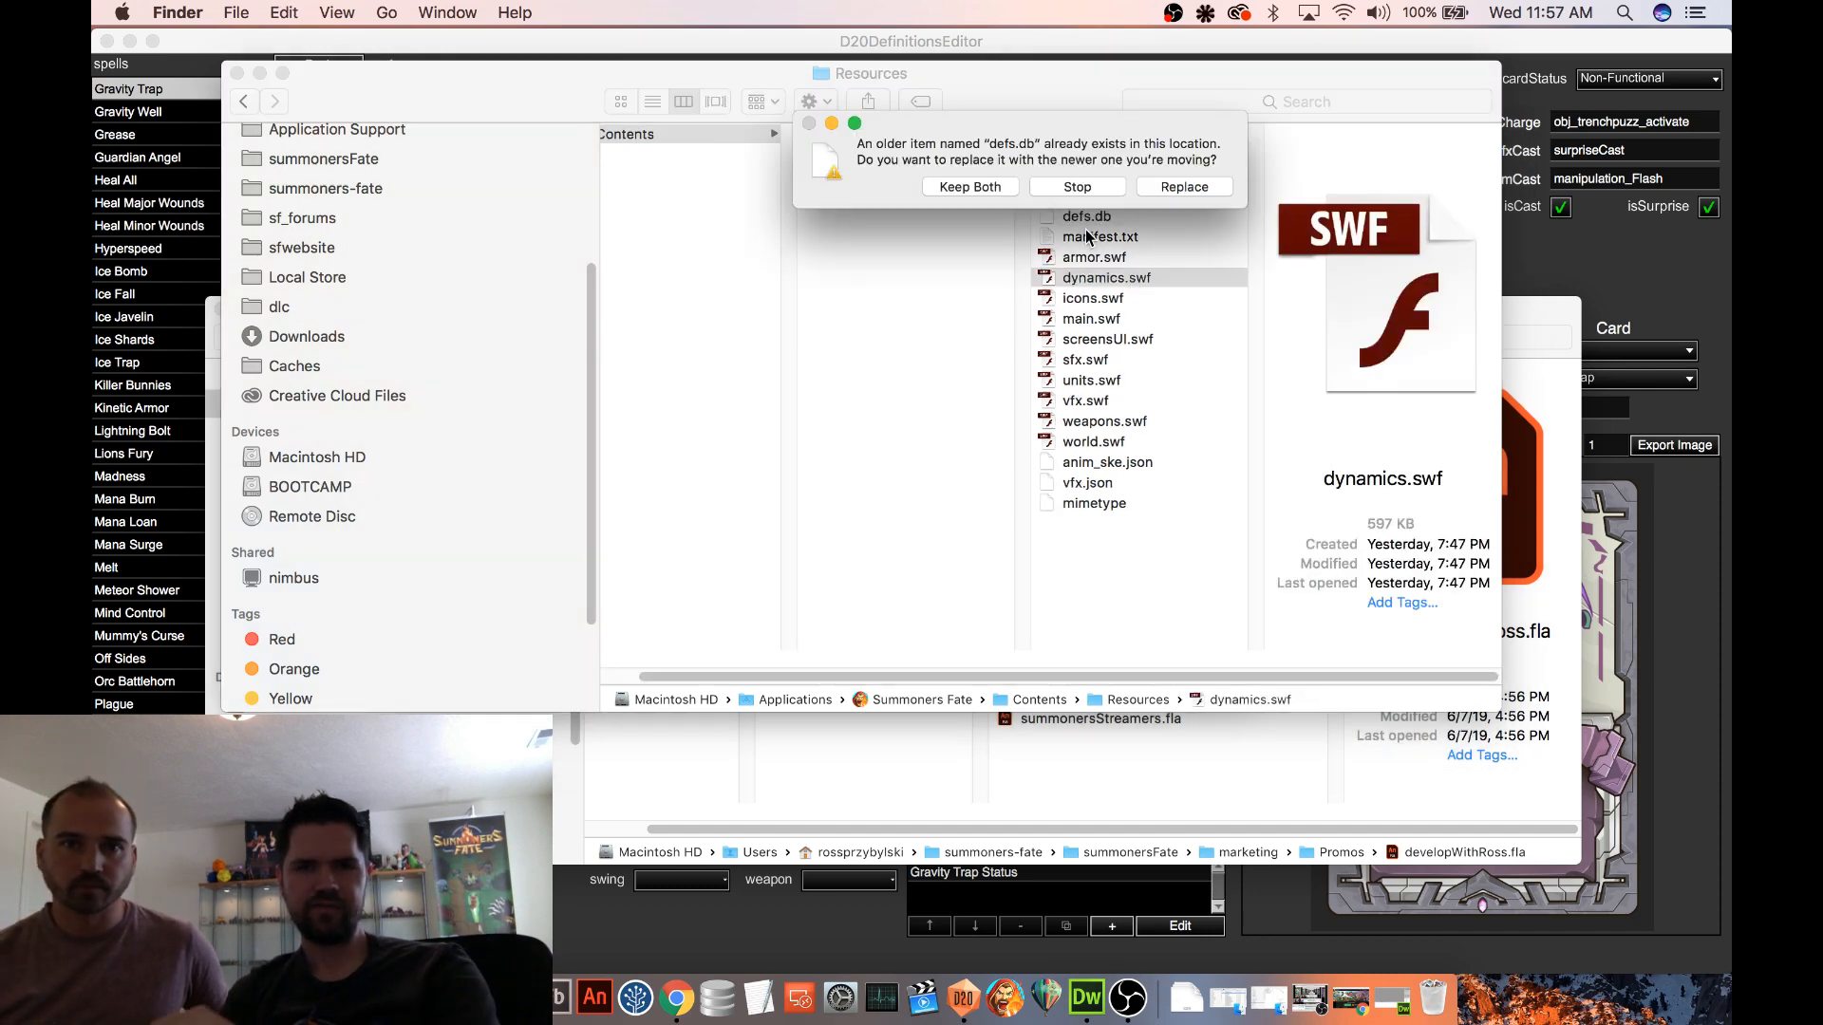
left_click(1184, 196)
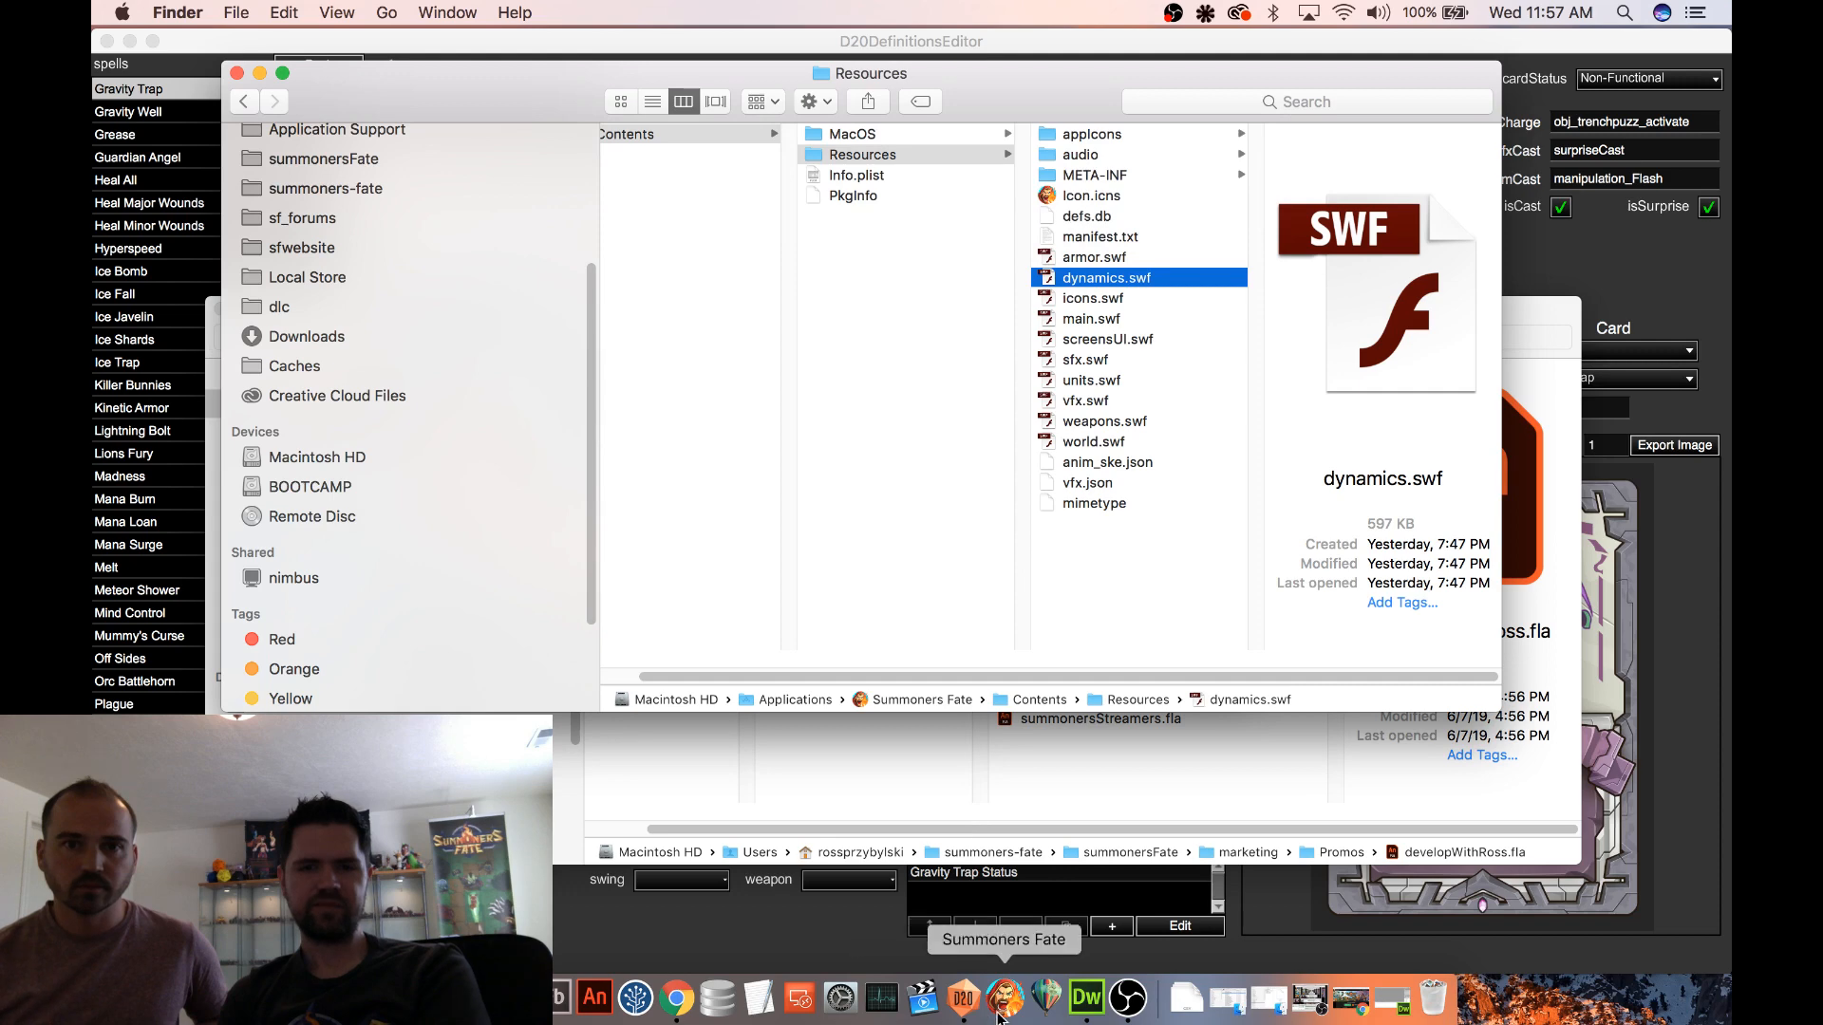
Launch Summoners Fate and open the Ruggeds deck from the last page of the Deck Editor
left_click(1004, 997)
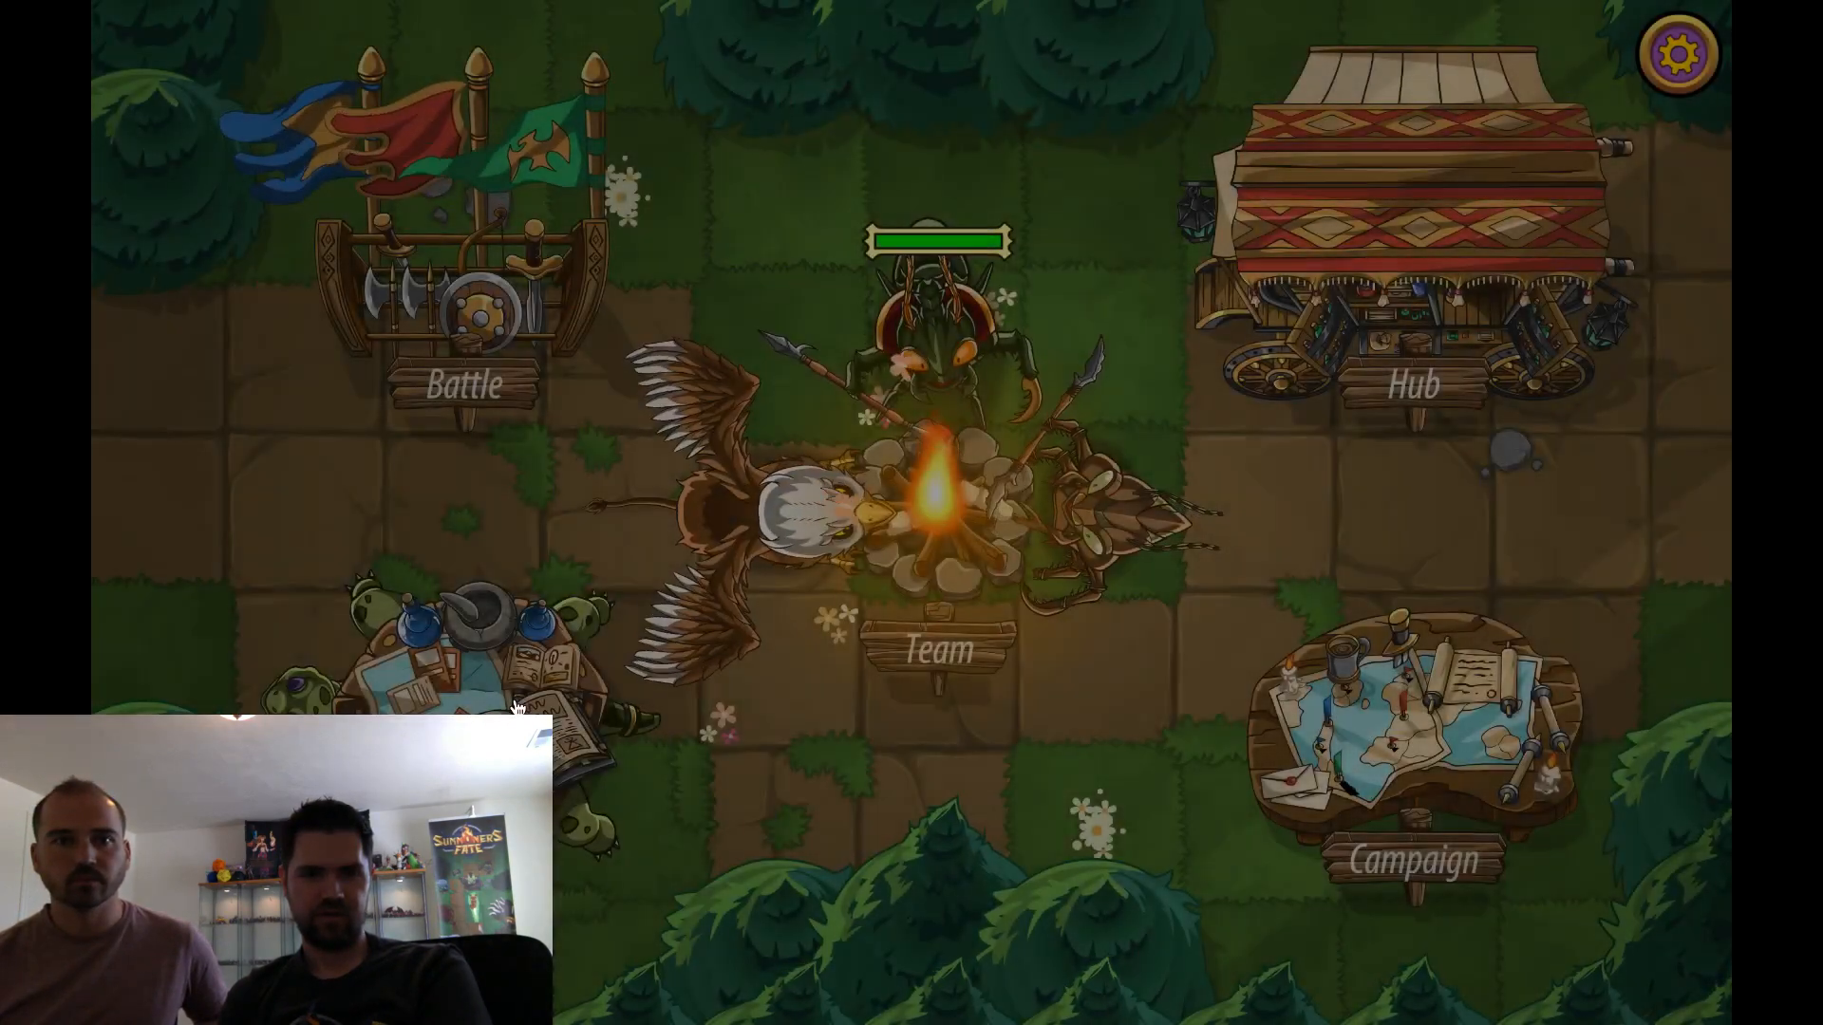
left_click(515, 708)
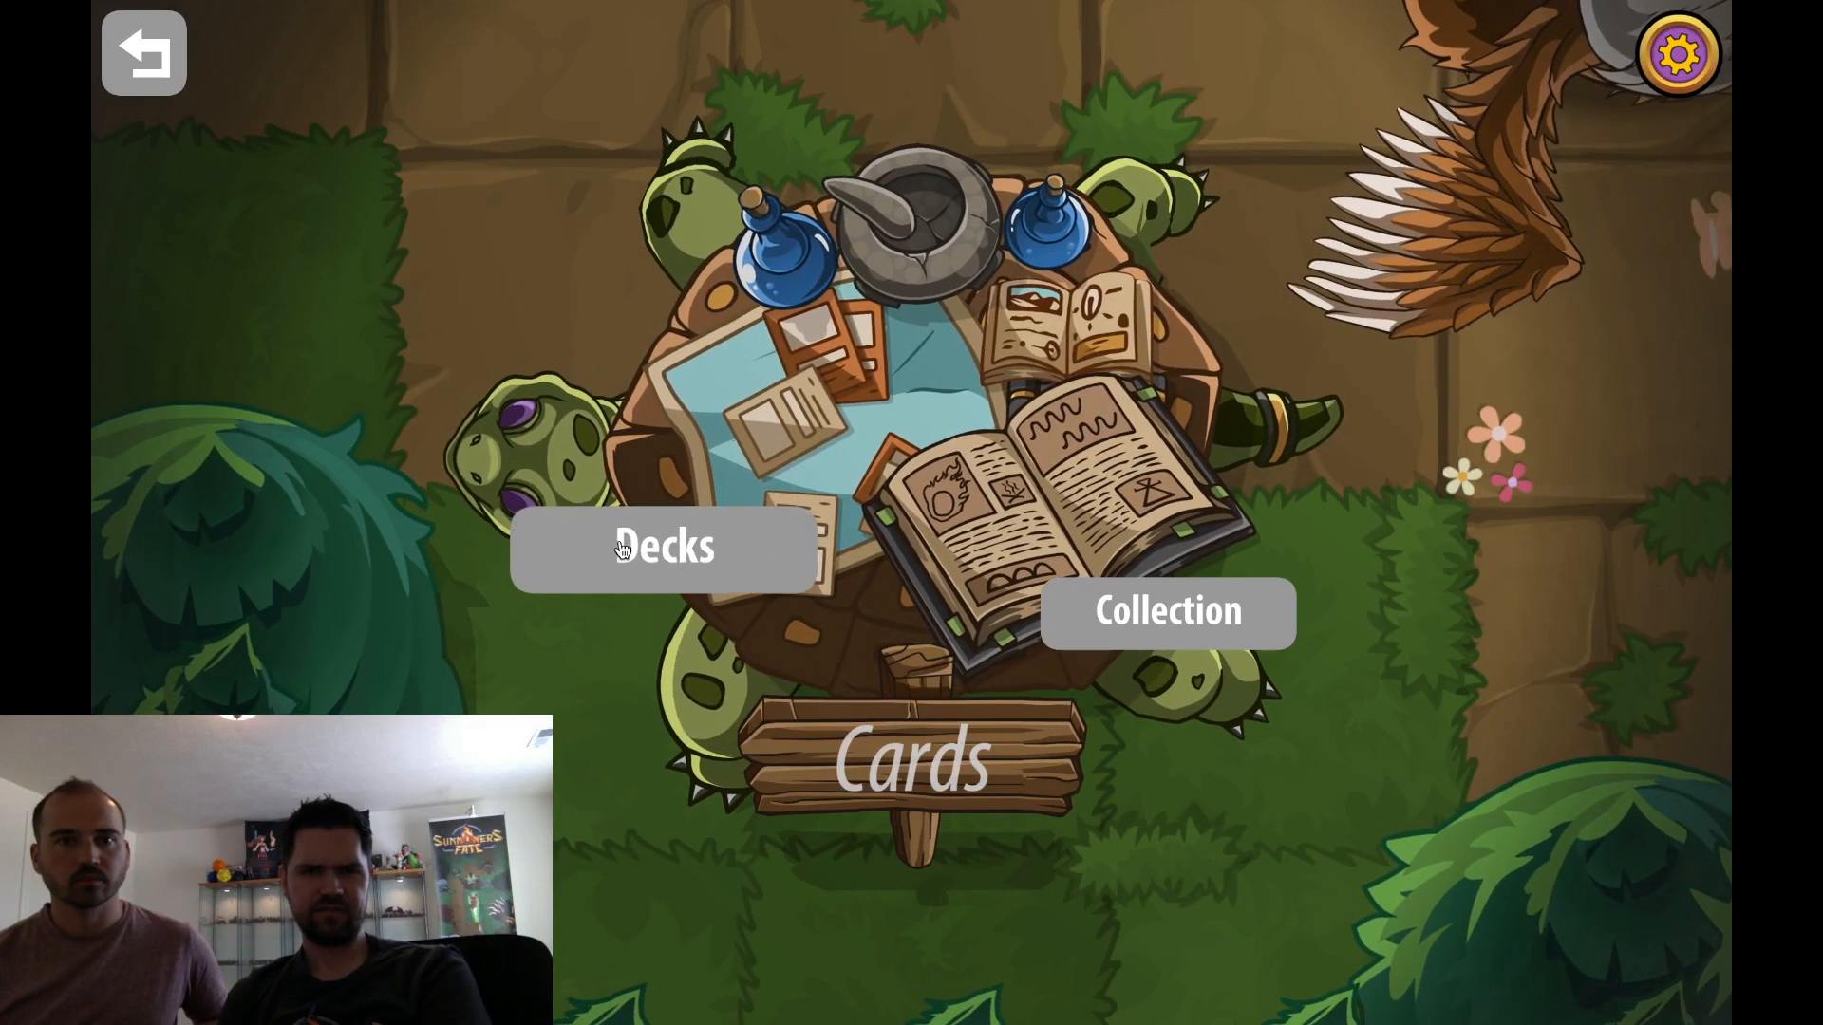
left_click(650, 564)
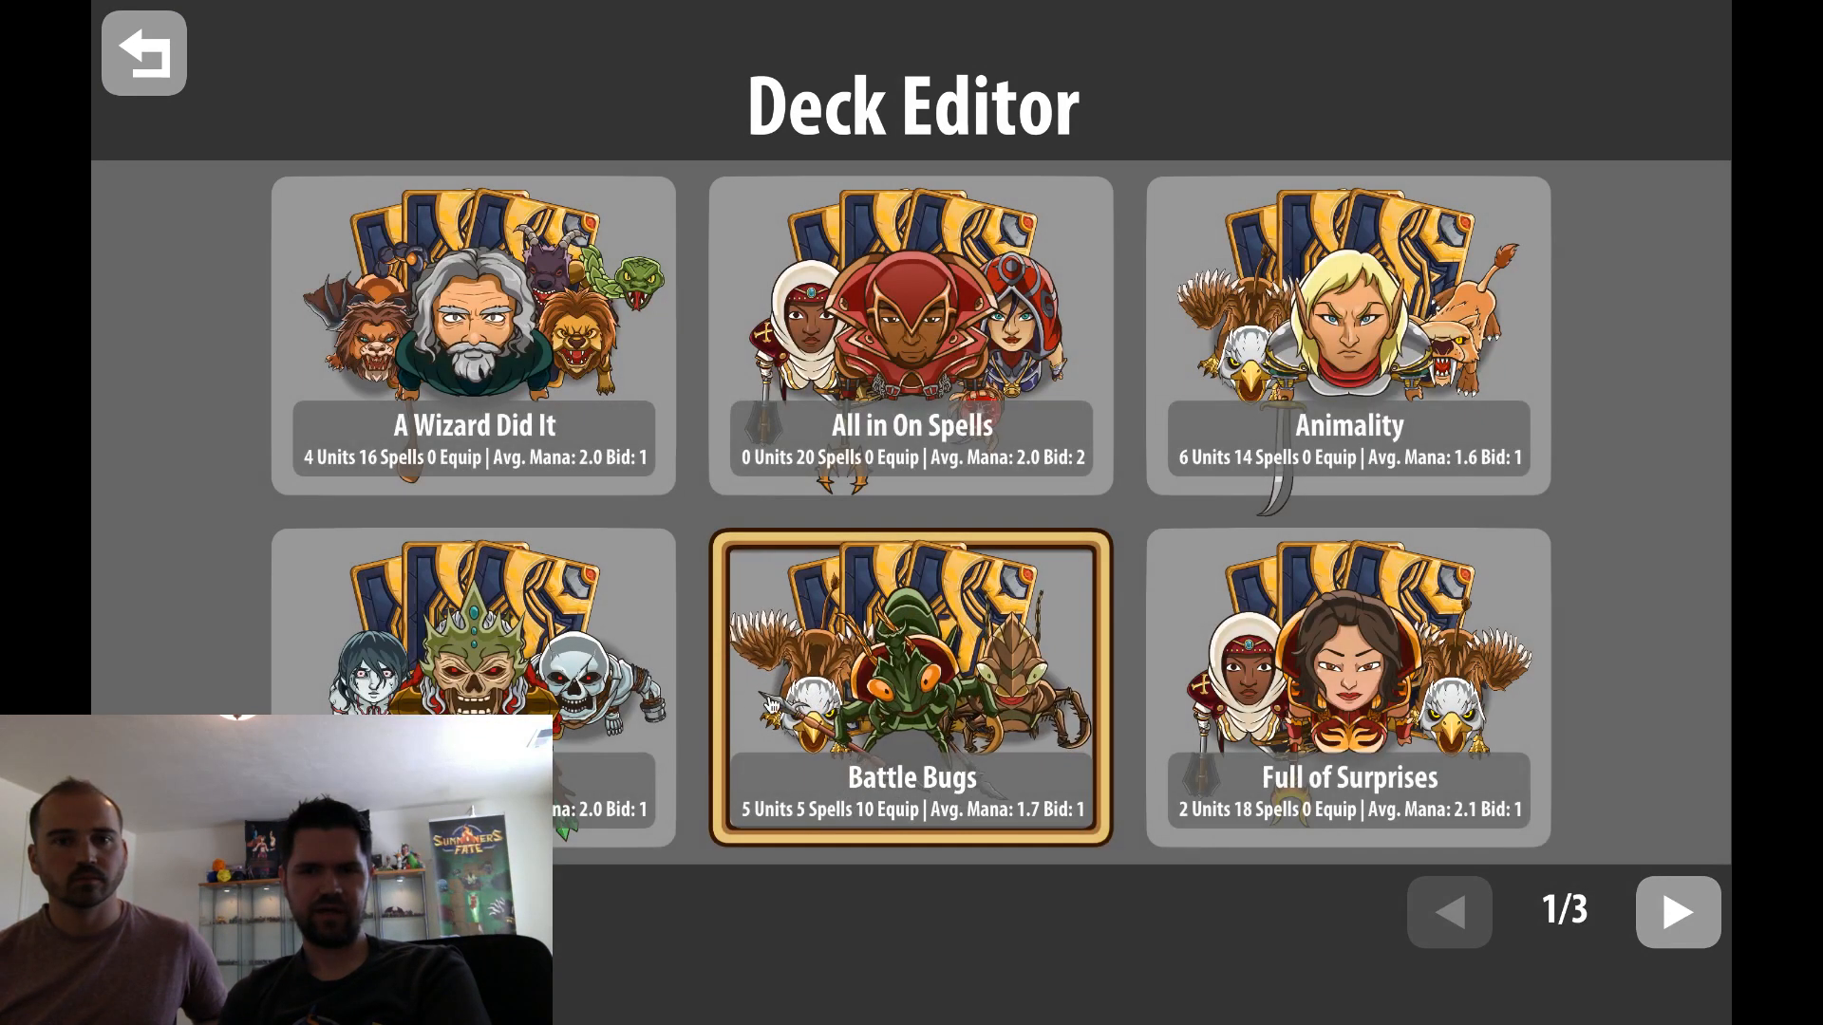
left_click(1673, 919)
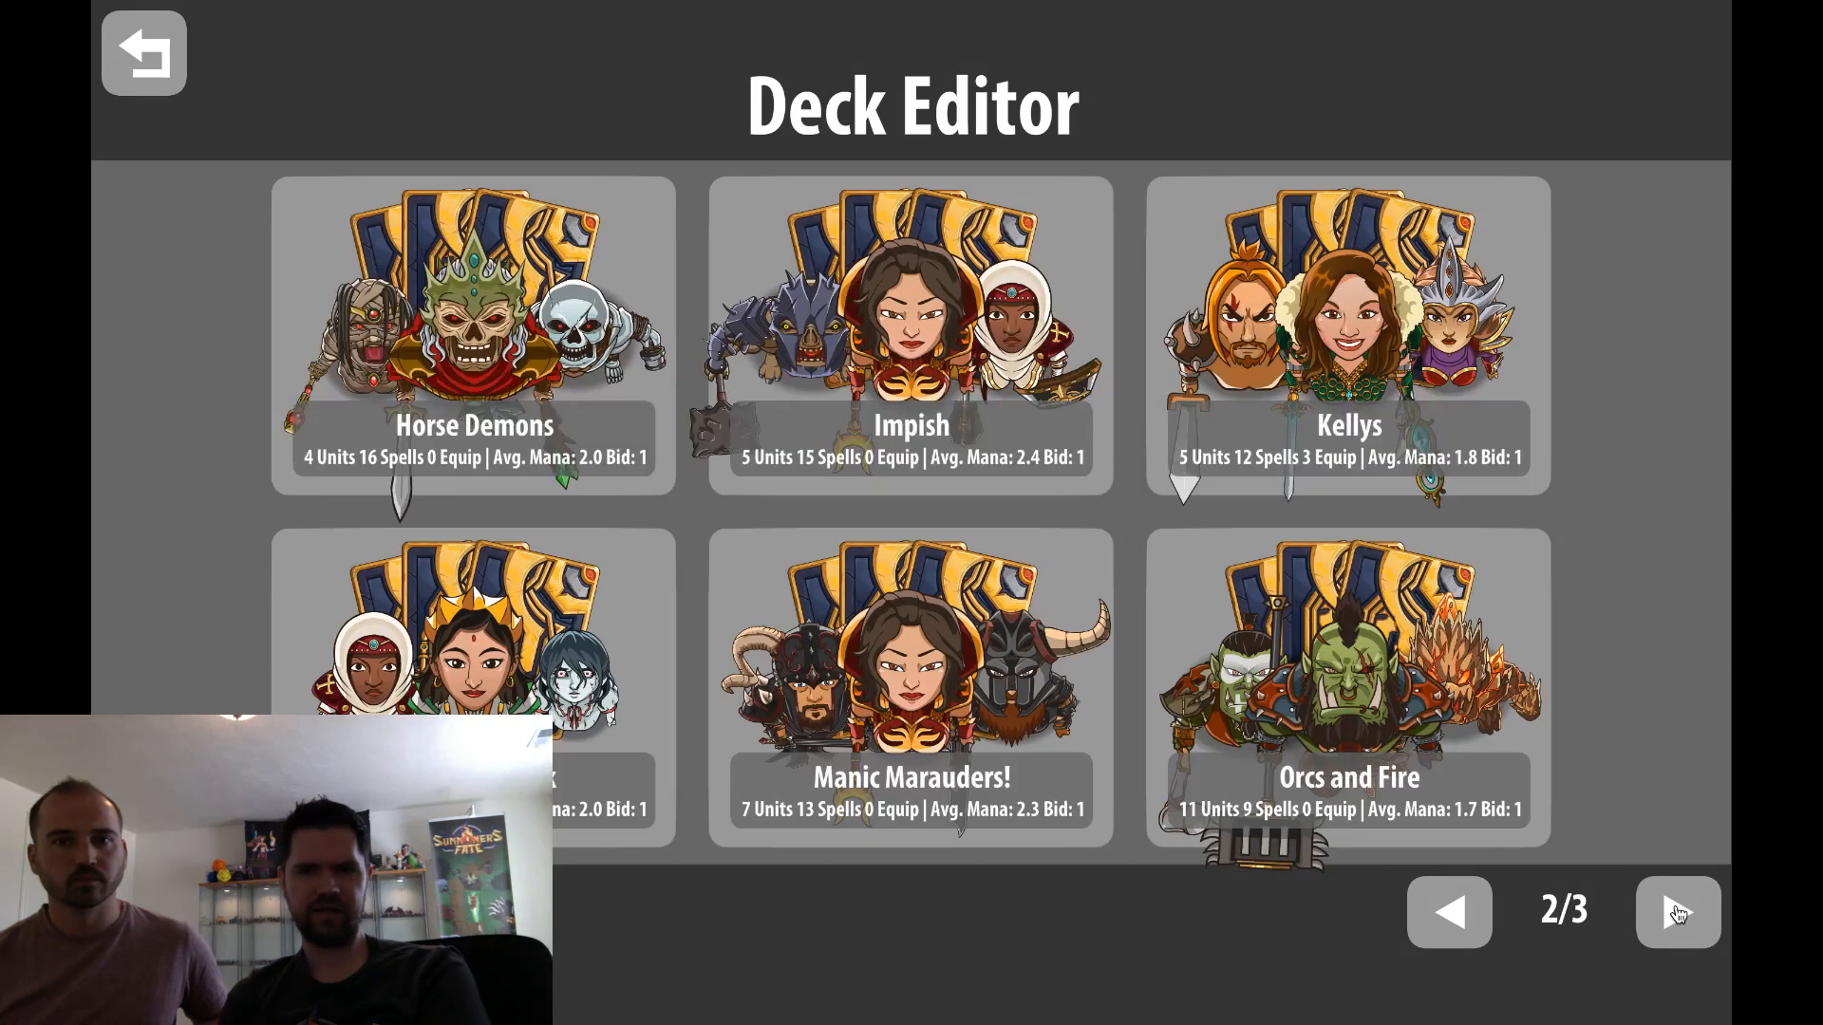
left_click(1676, 916)
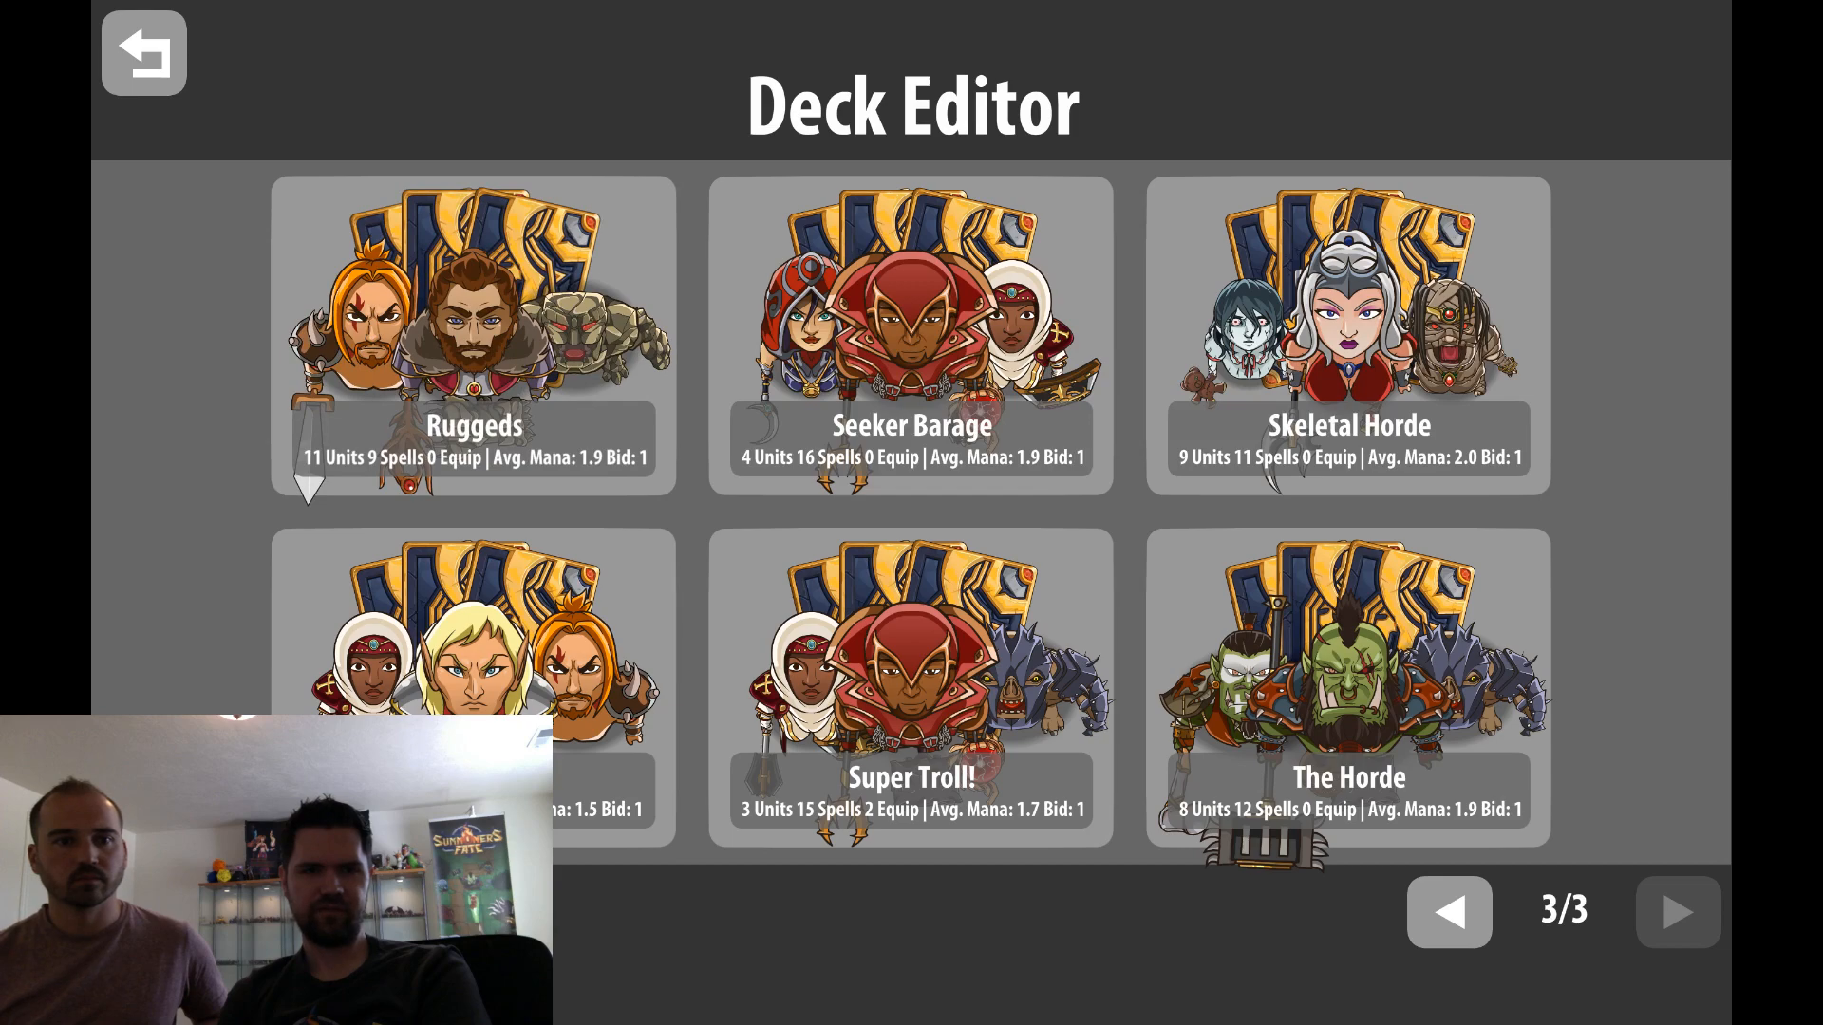
left_click(525, 475)
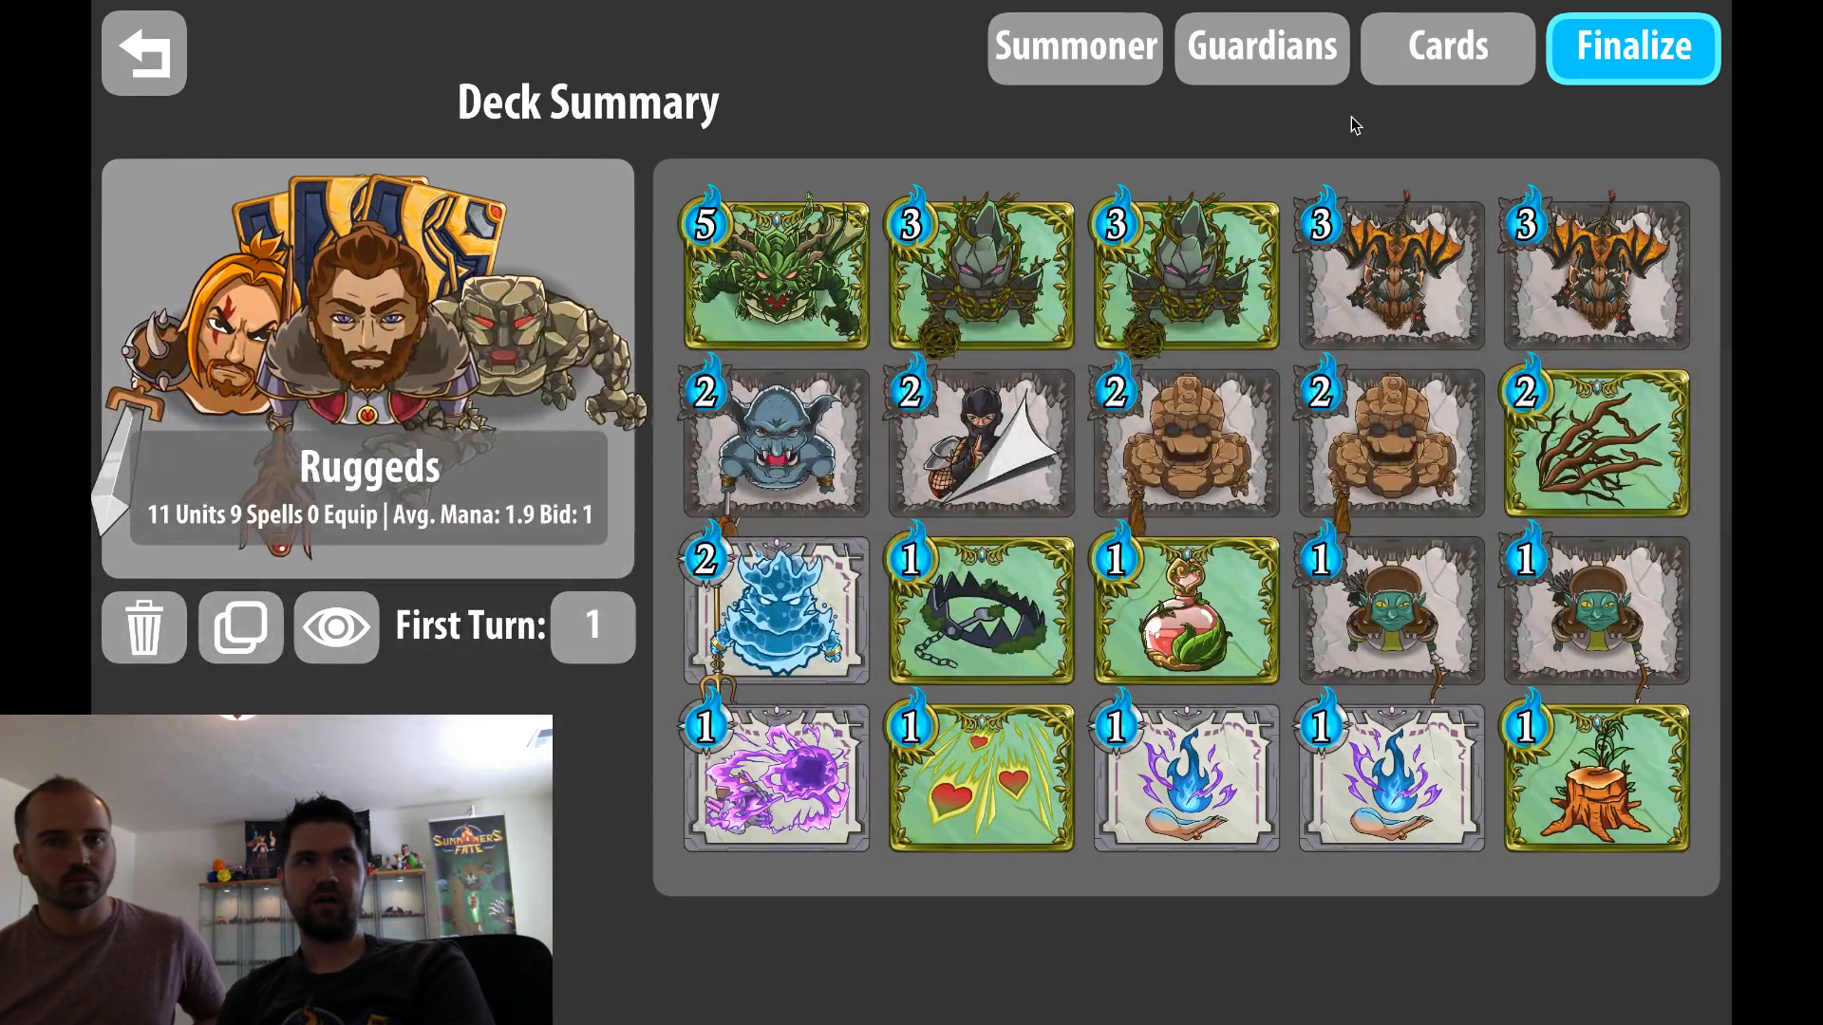
Remove both winged 3-mana cards from the Ruggeds deck's card selection
left_click(1425, 49)
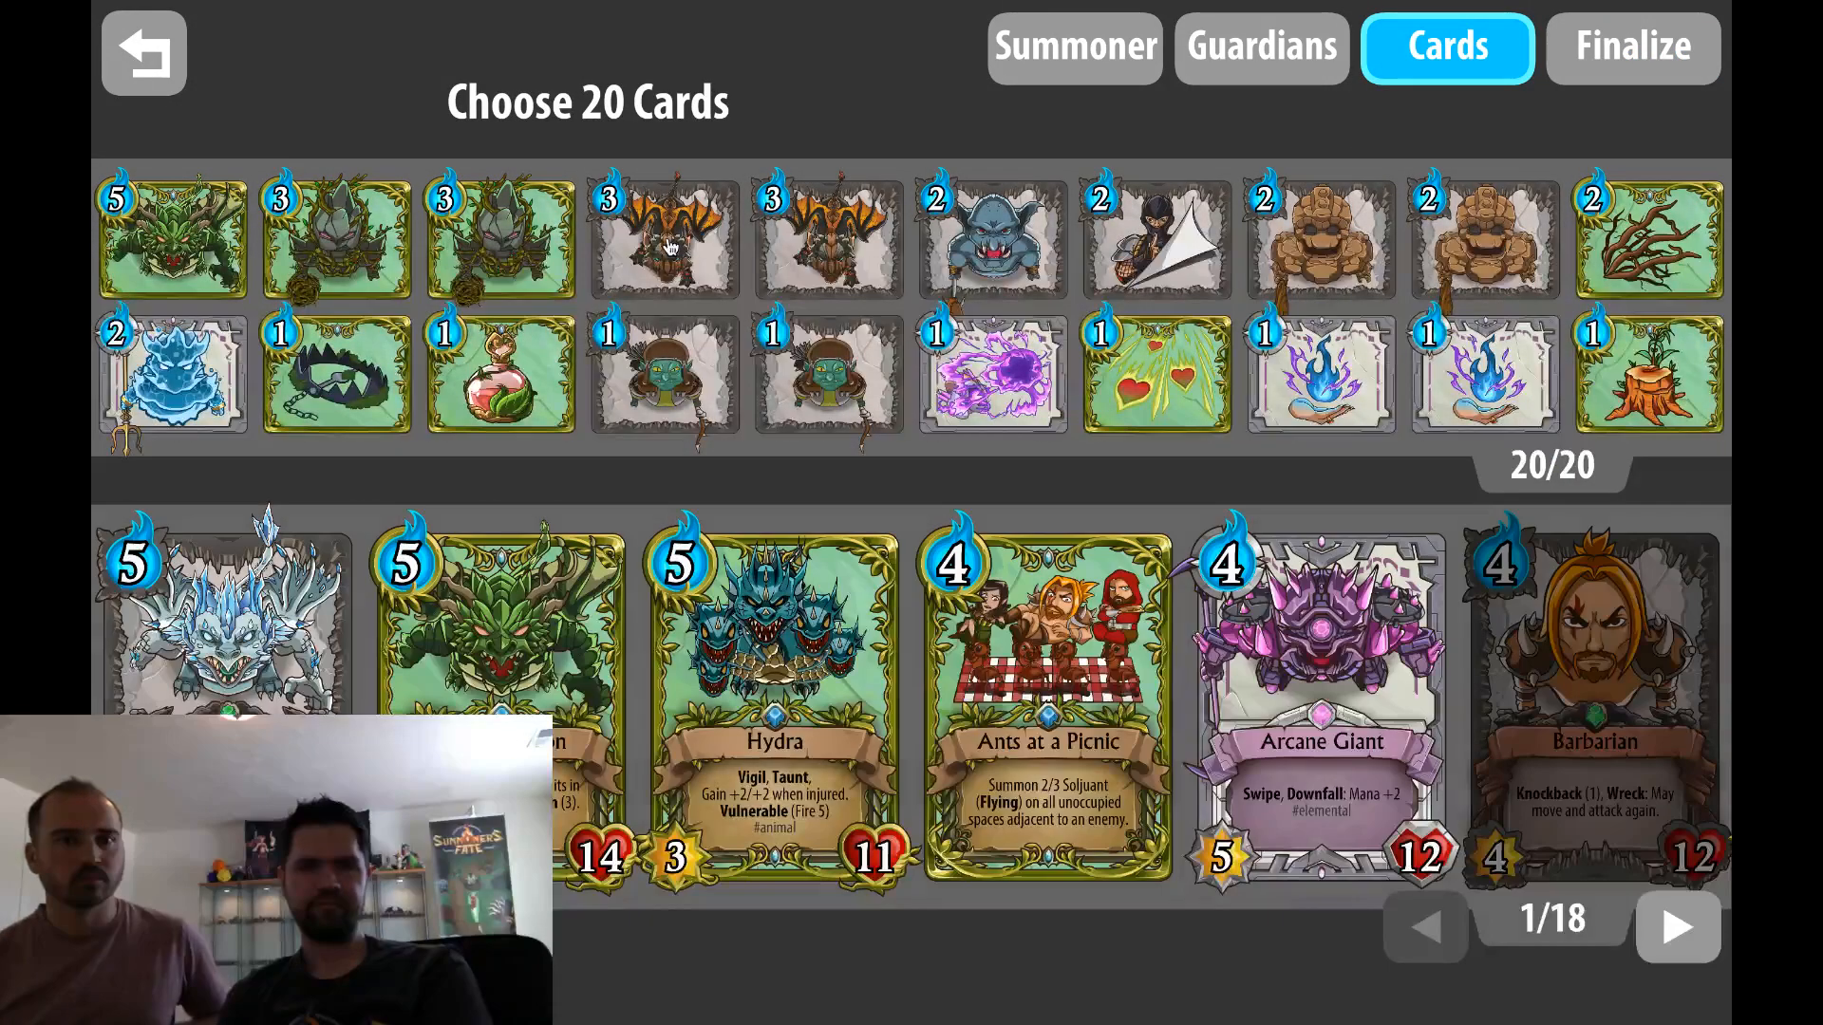
left_click(670, 247)
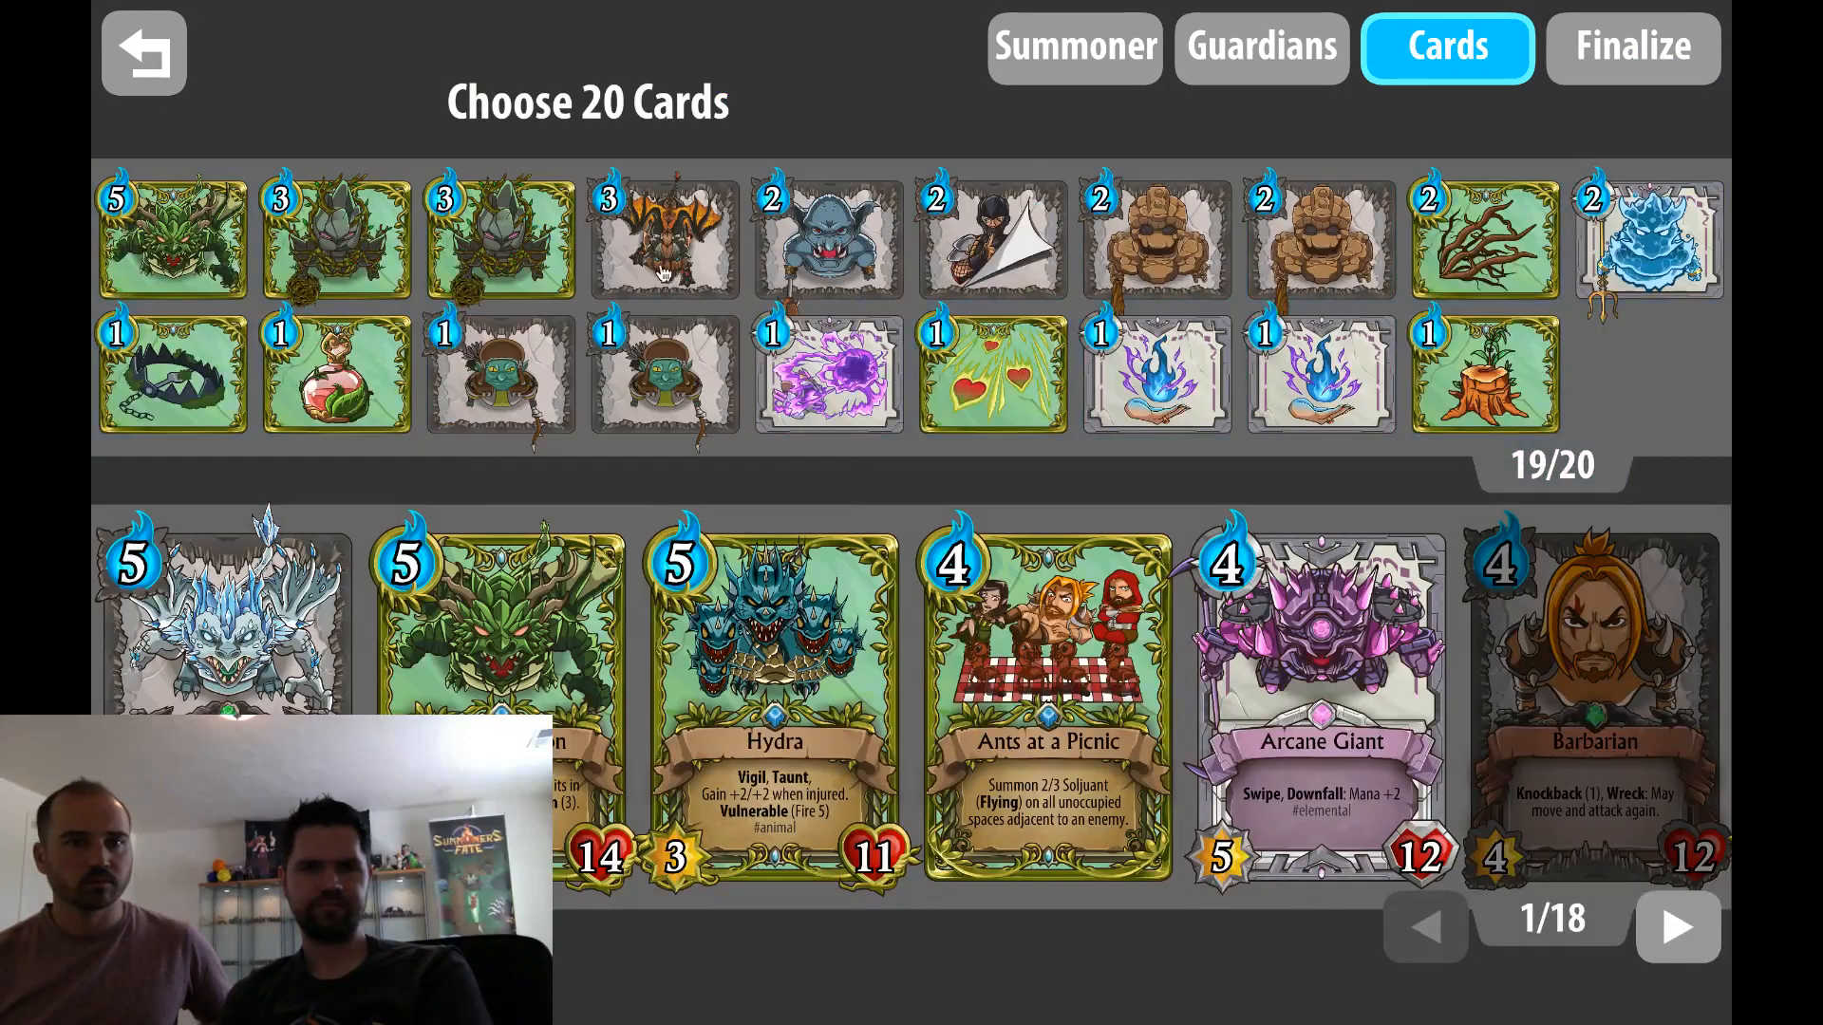
left_click(668, 242)
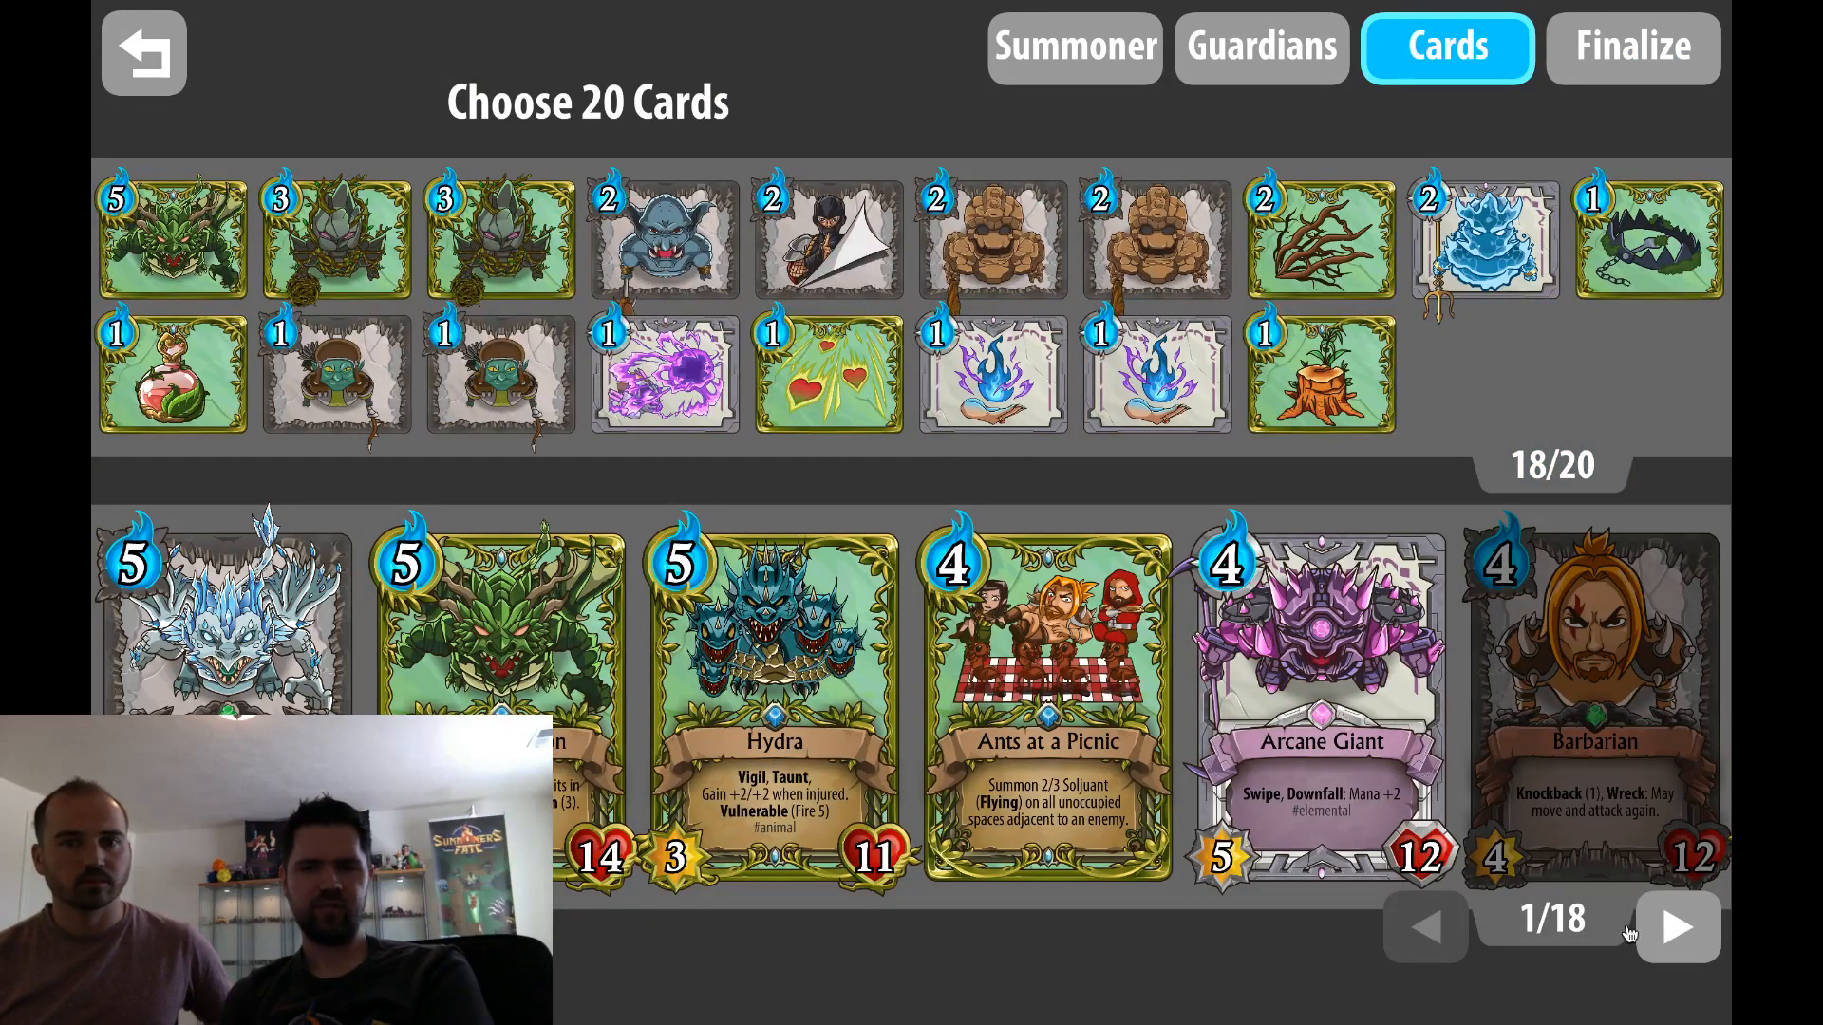
Look through the available cards up to page 10 of the collection, checking the 4-, 3- and 2-mana cards for new ones
left_click(1676, 928)
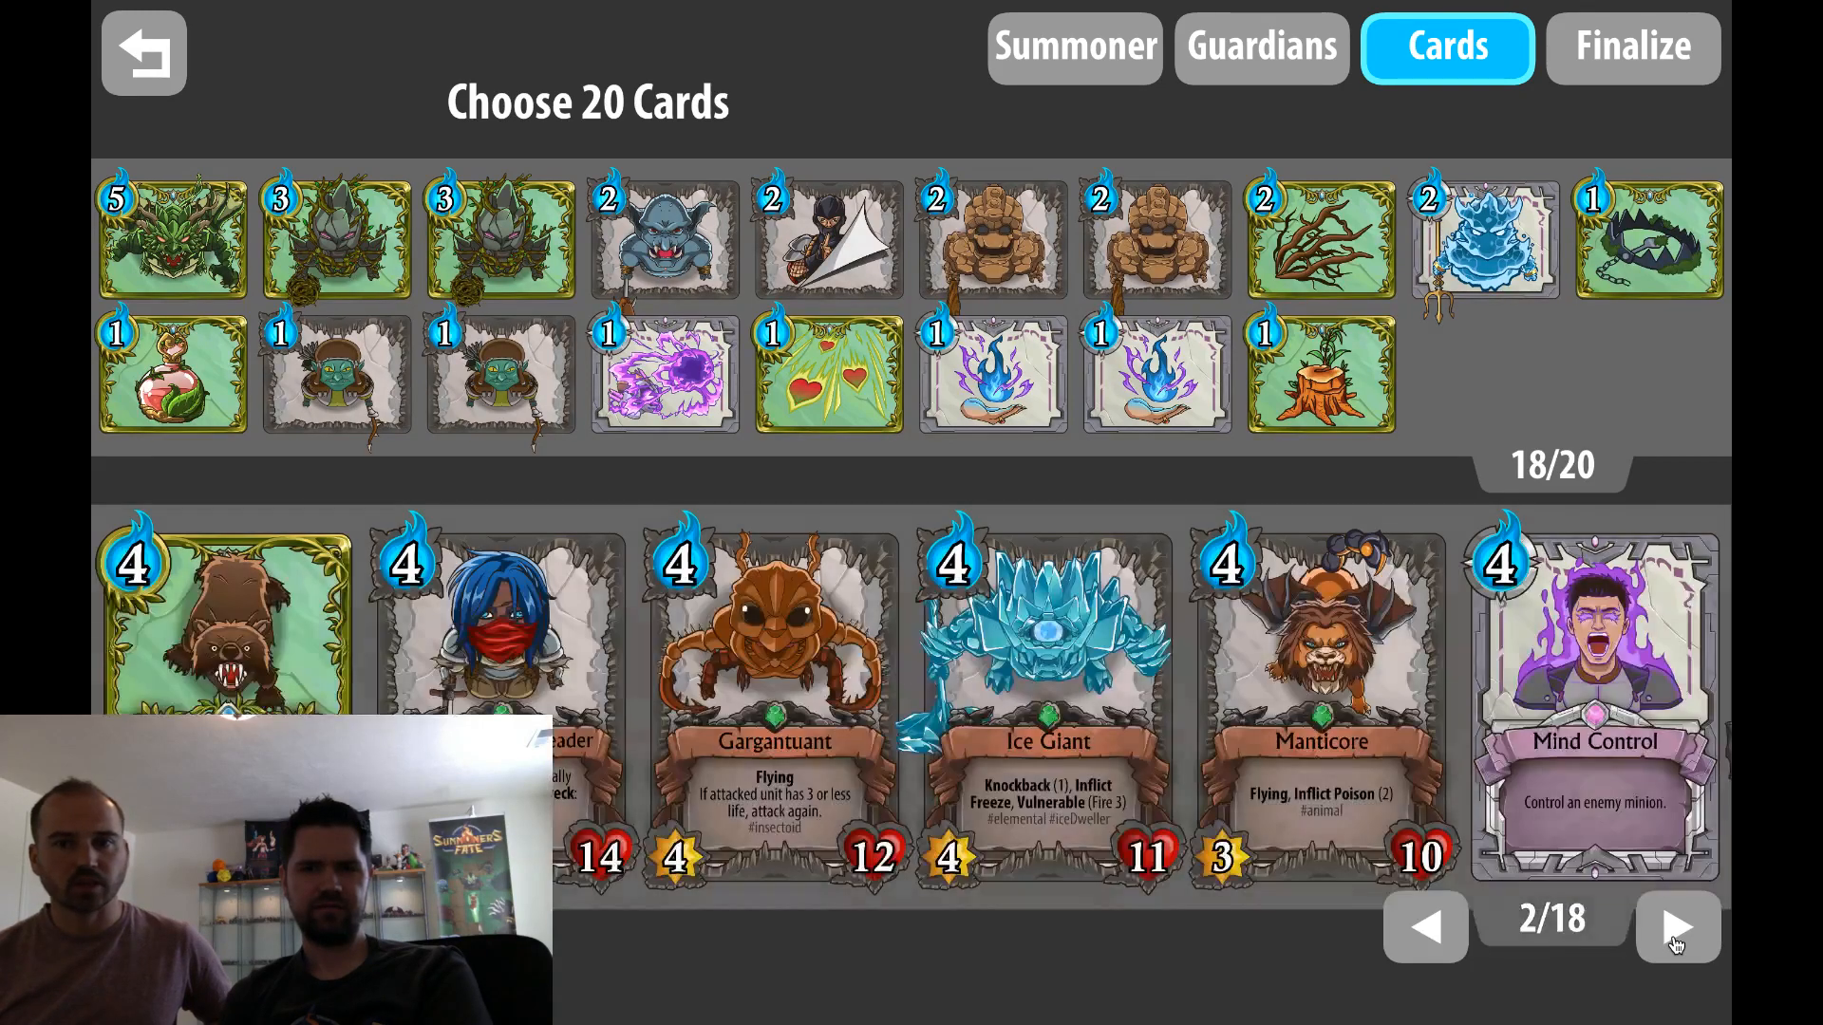
left_click(1676, 928)
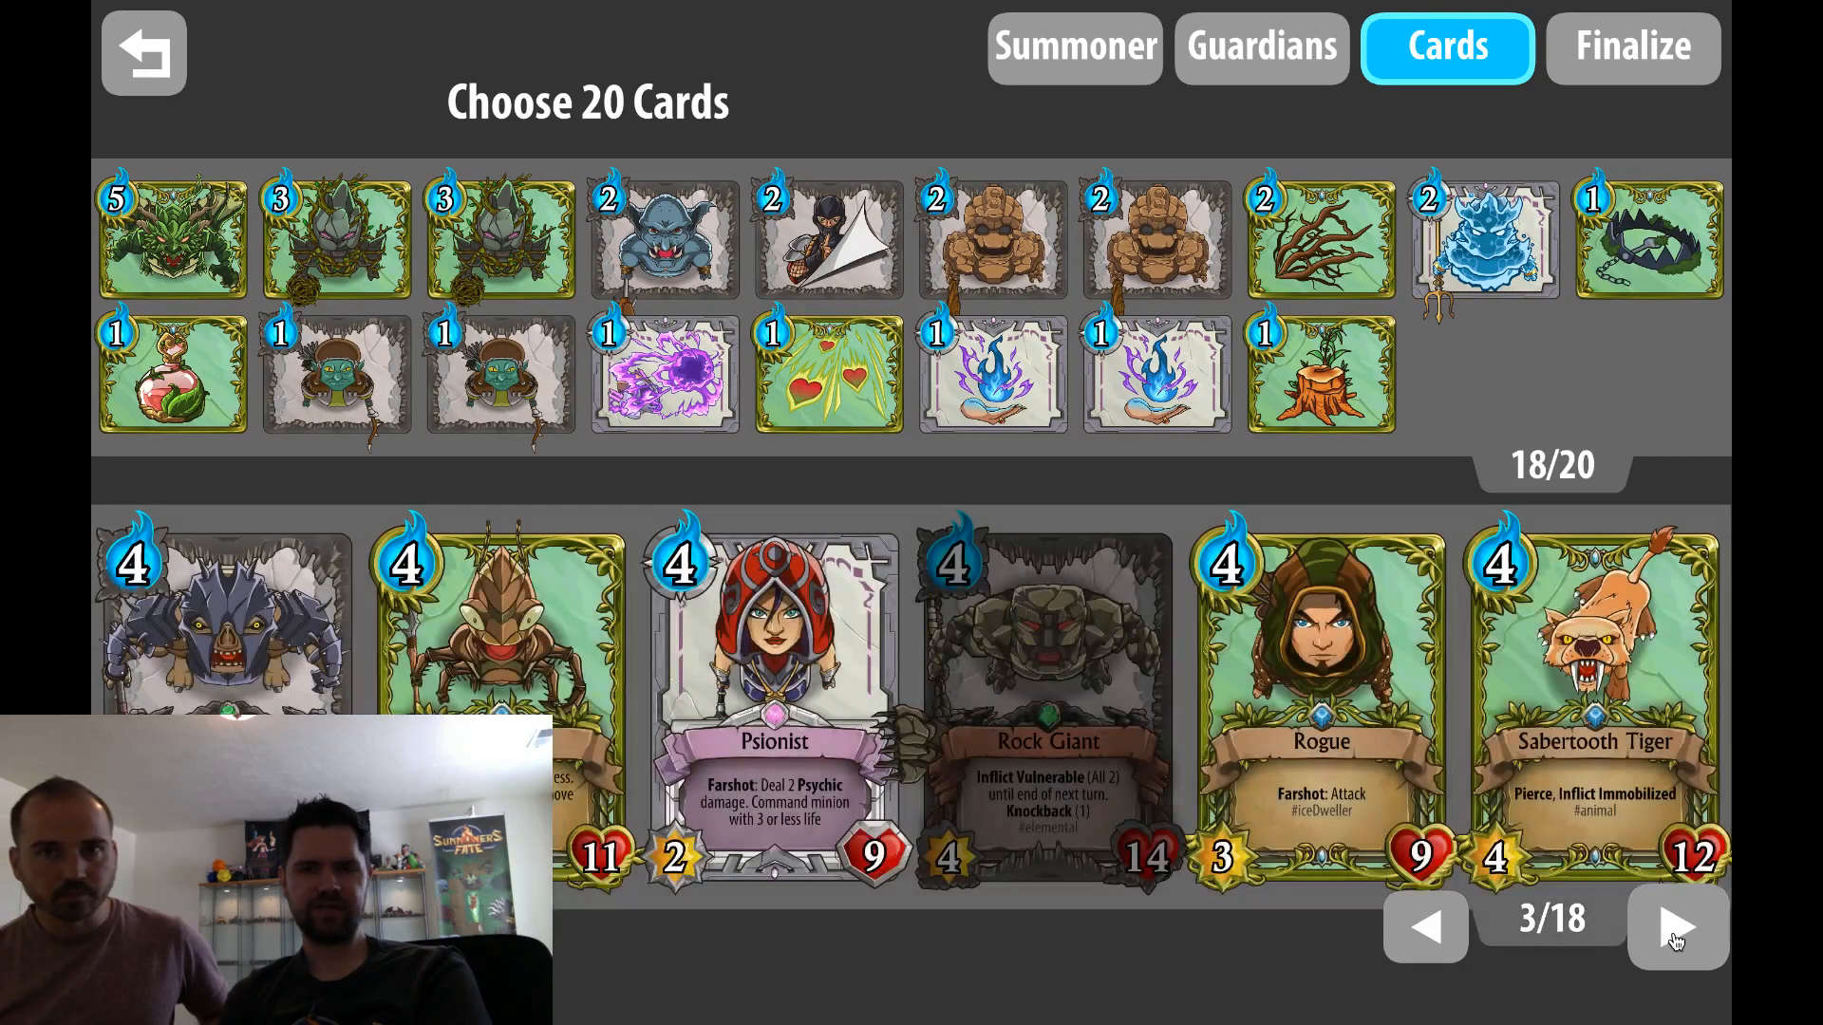
left_click(1675, 929)
left_click(1675, 929)
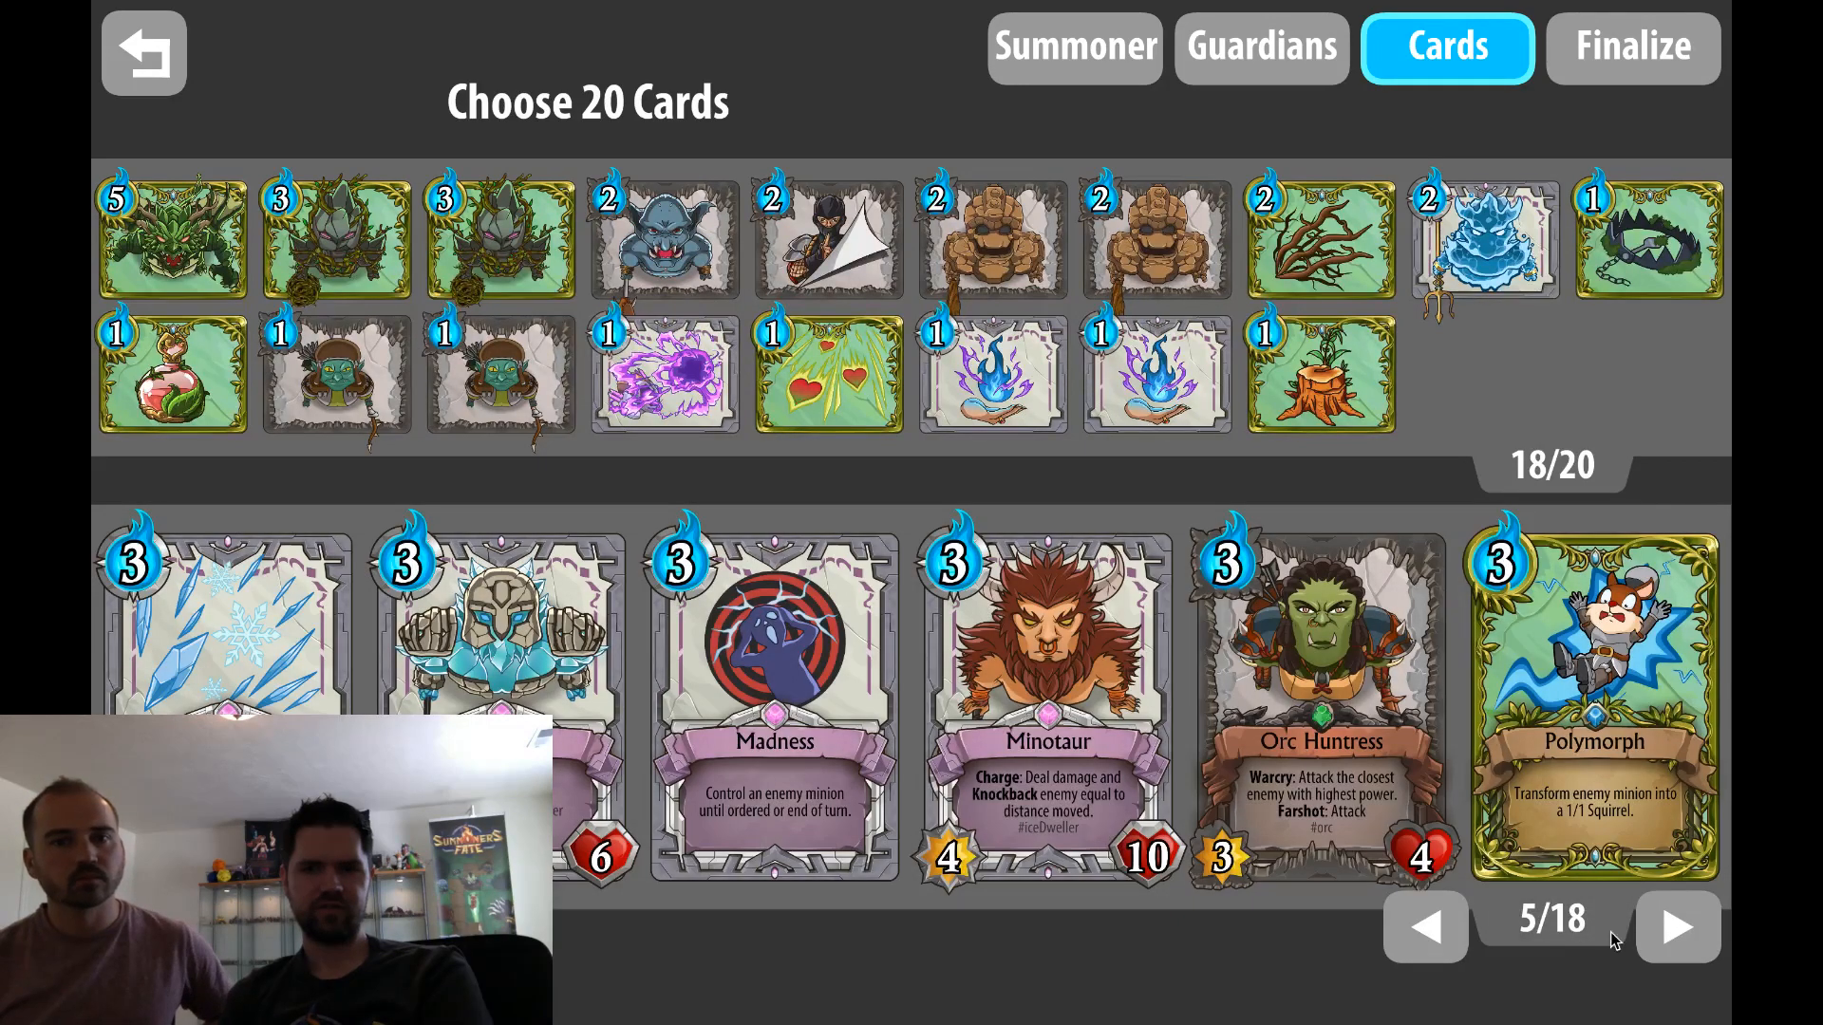
left_click(1676, 928)
left_click(1676, 928)
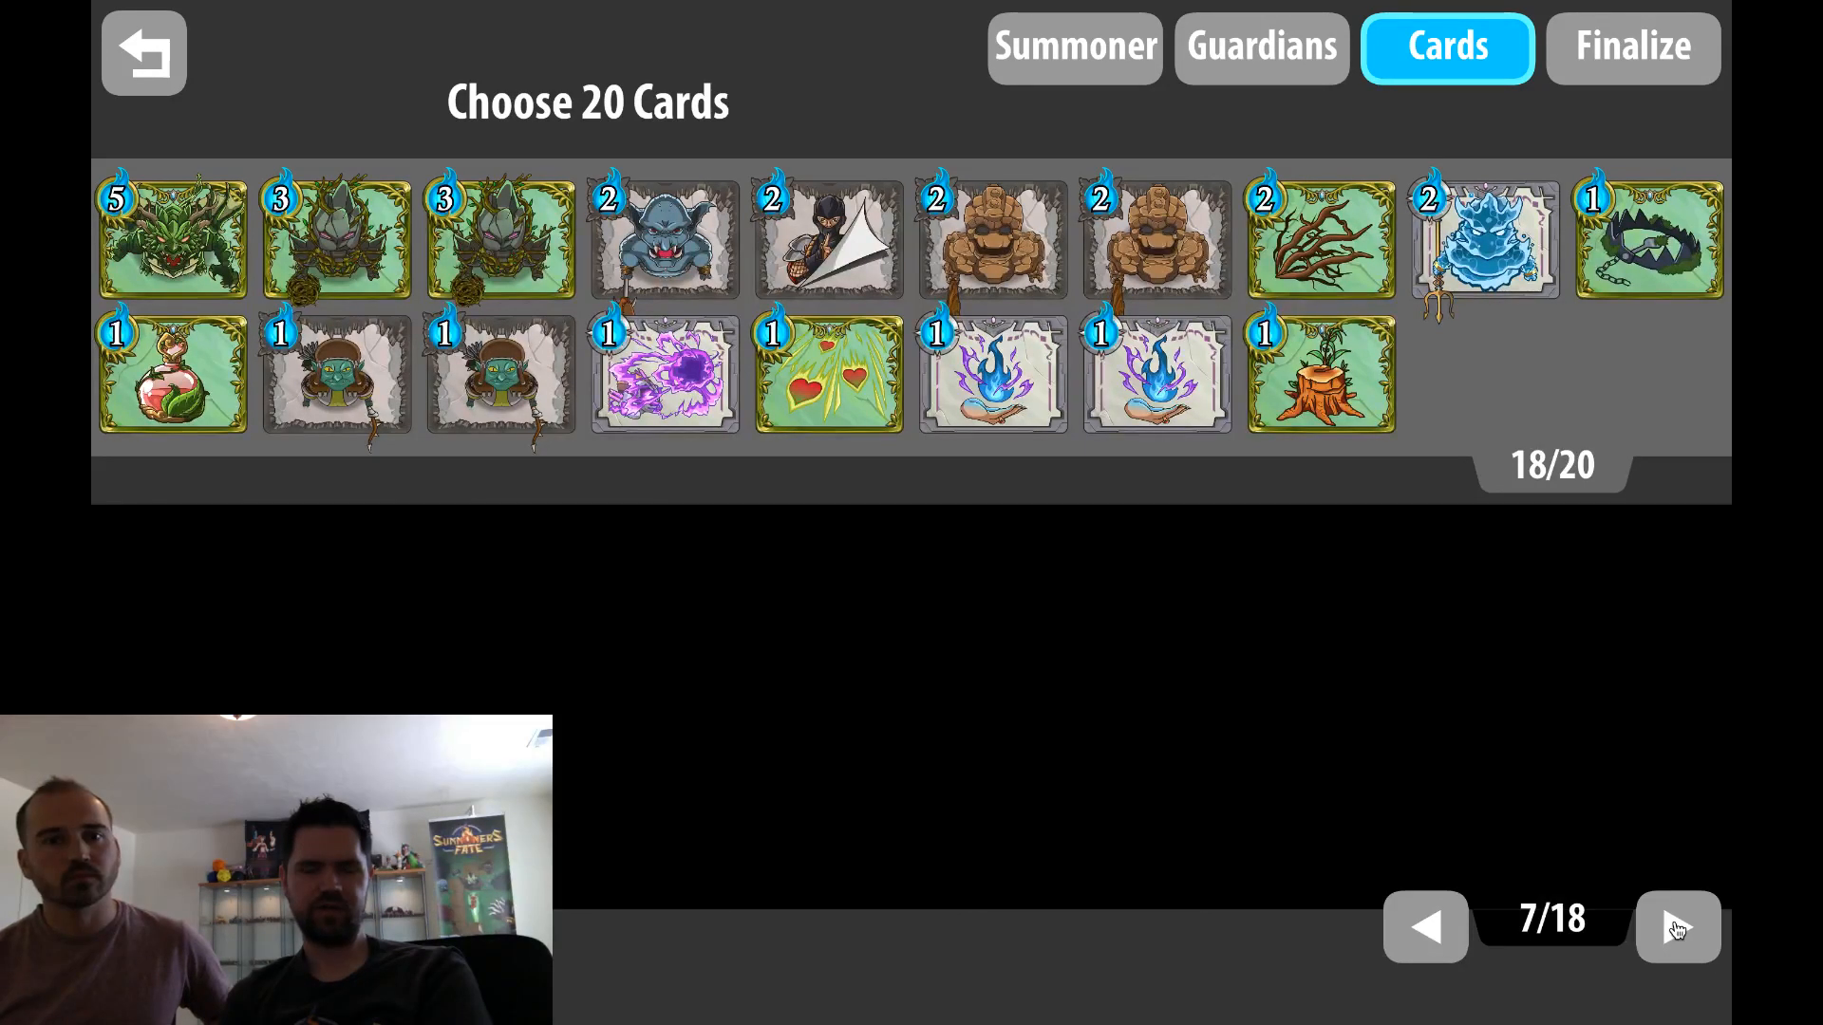
left_click(1676, 929)
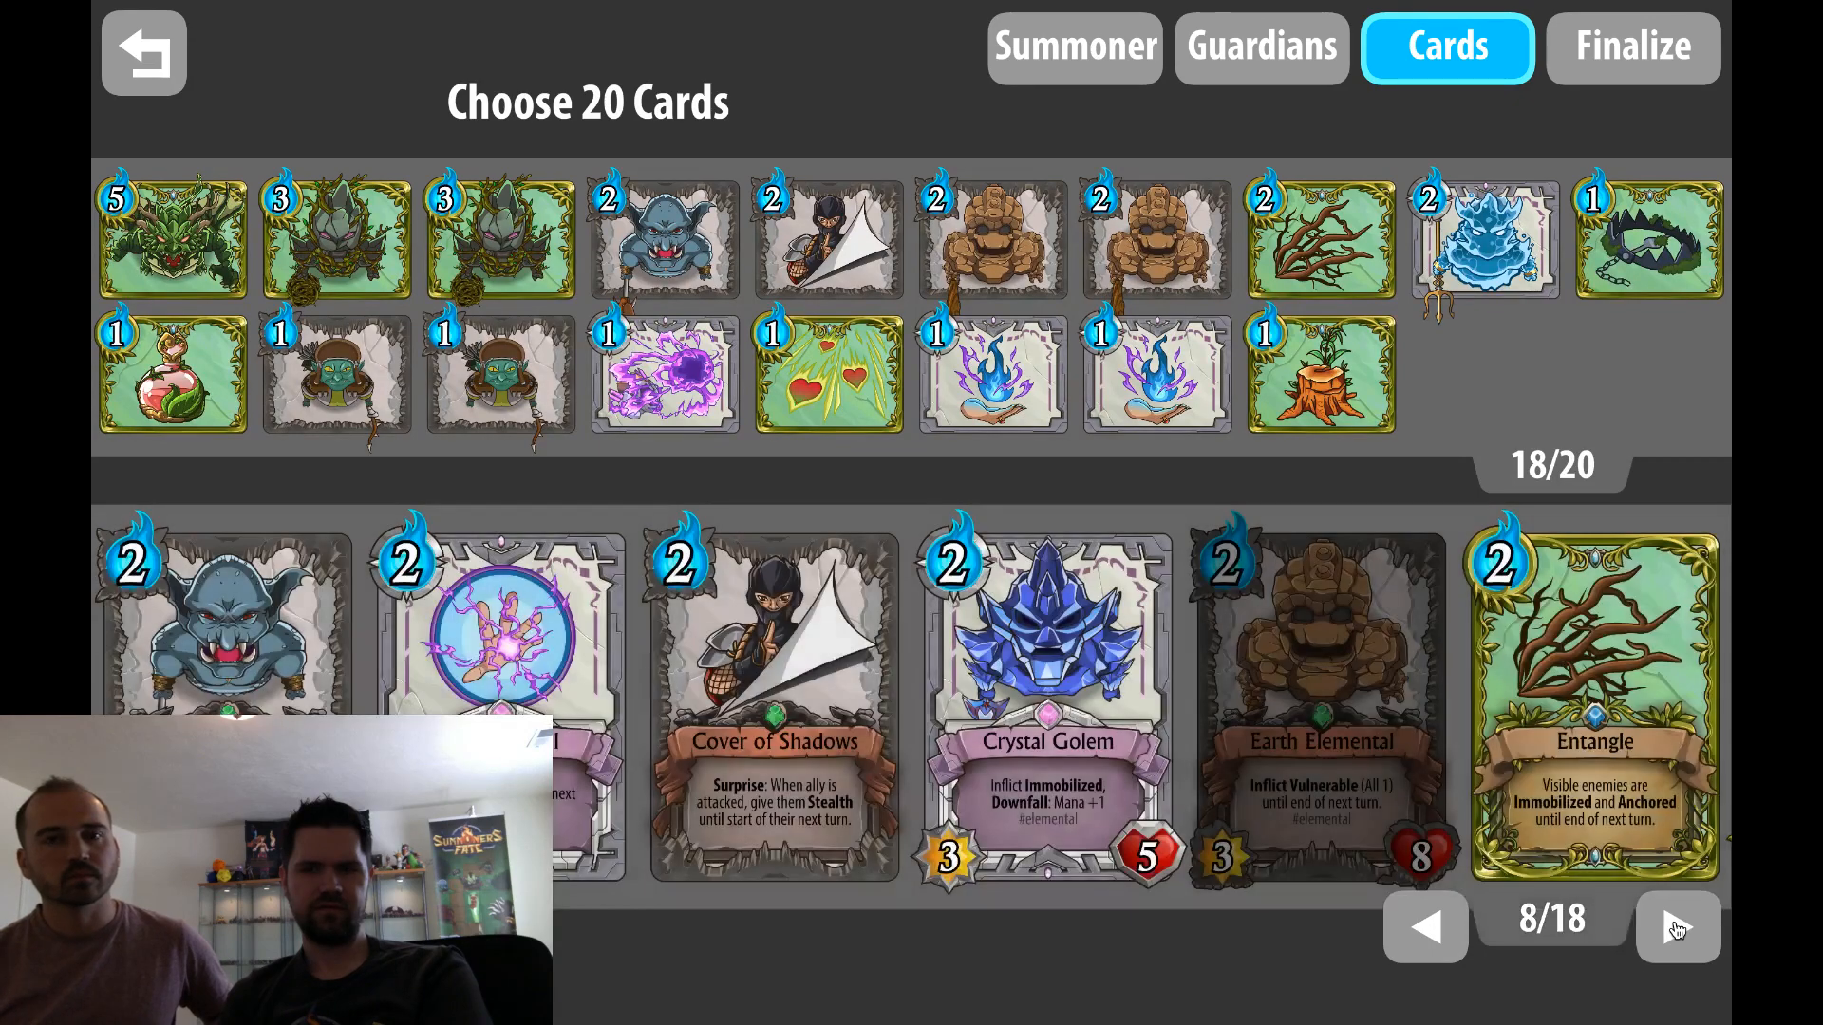
left_click(1676, 929)
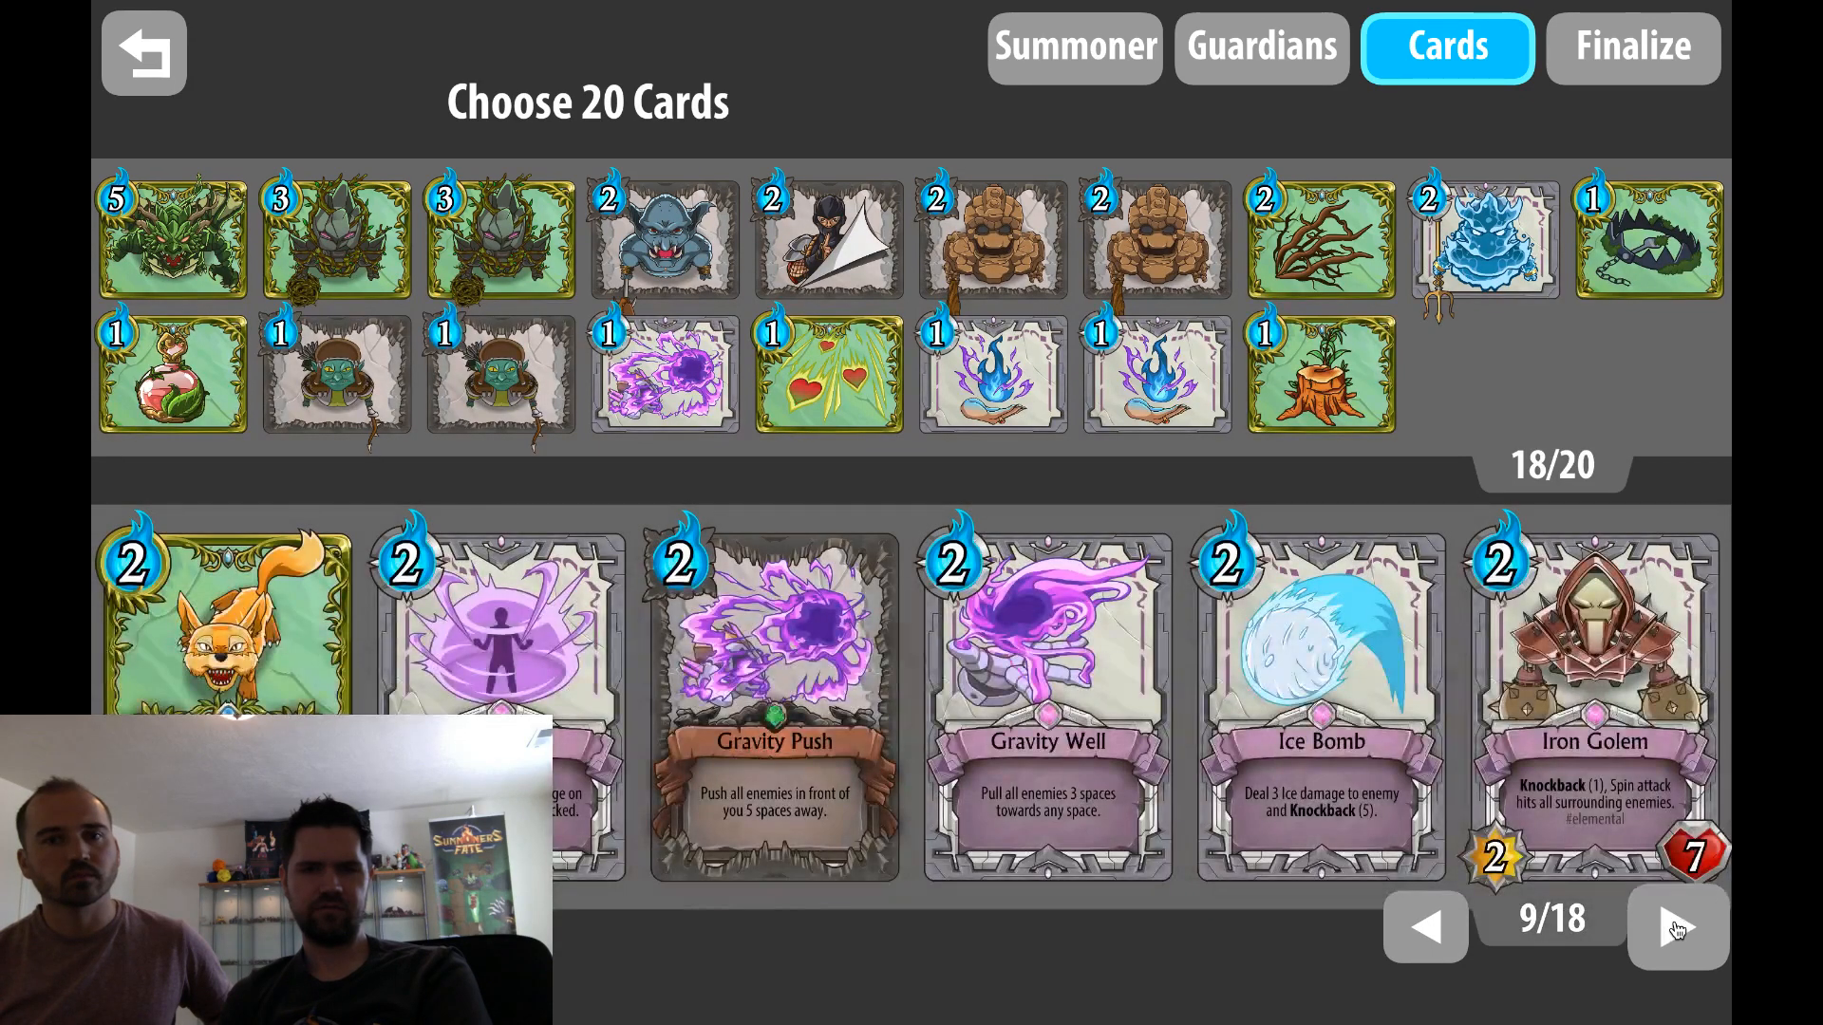
left_click(1676, 929)
Search the available cards for "cyclops"
left_click(162, 928)
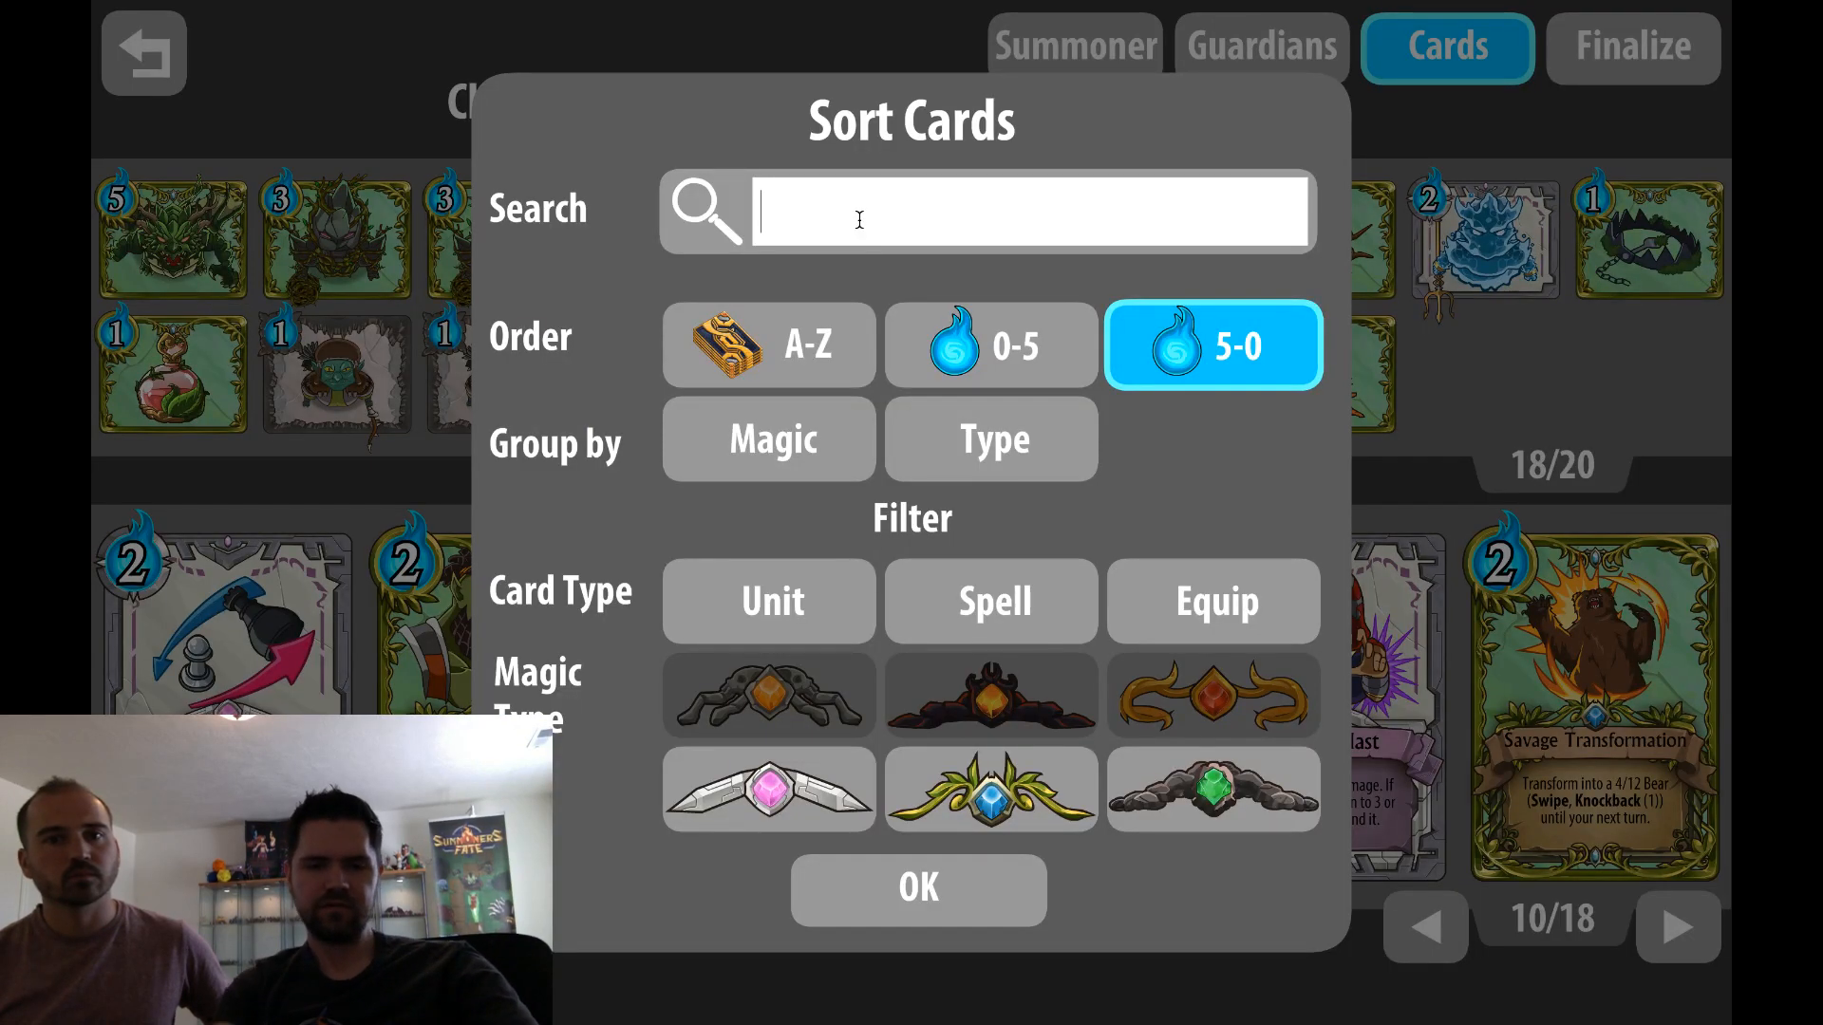
type("cyclops")
key("Return")
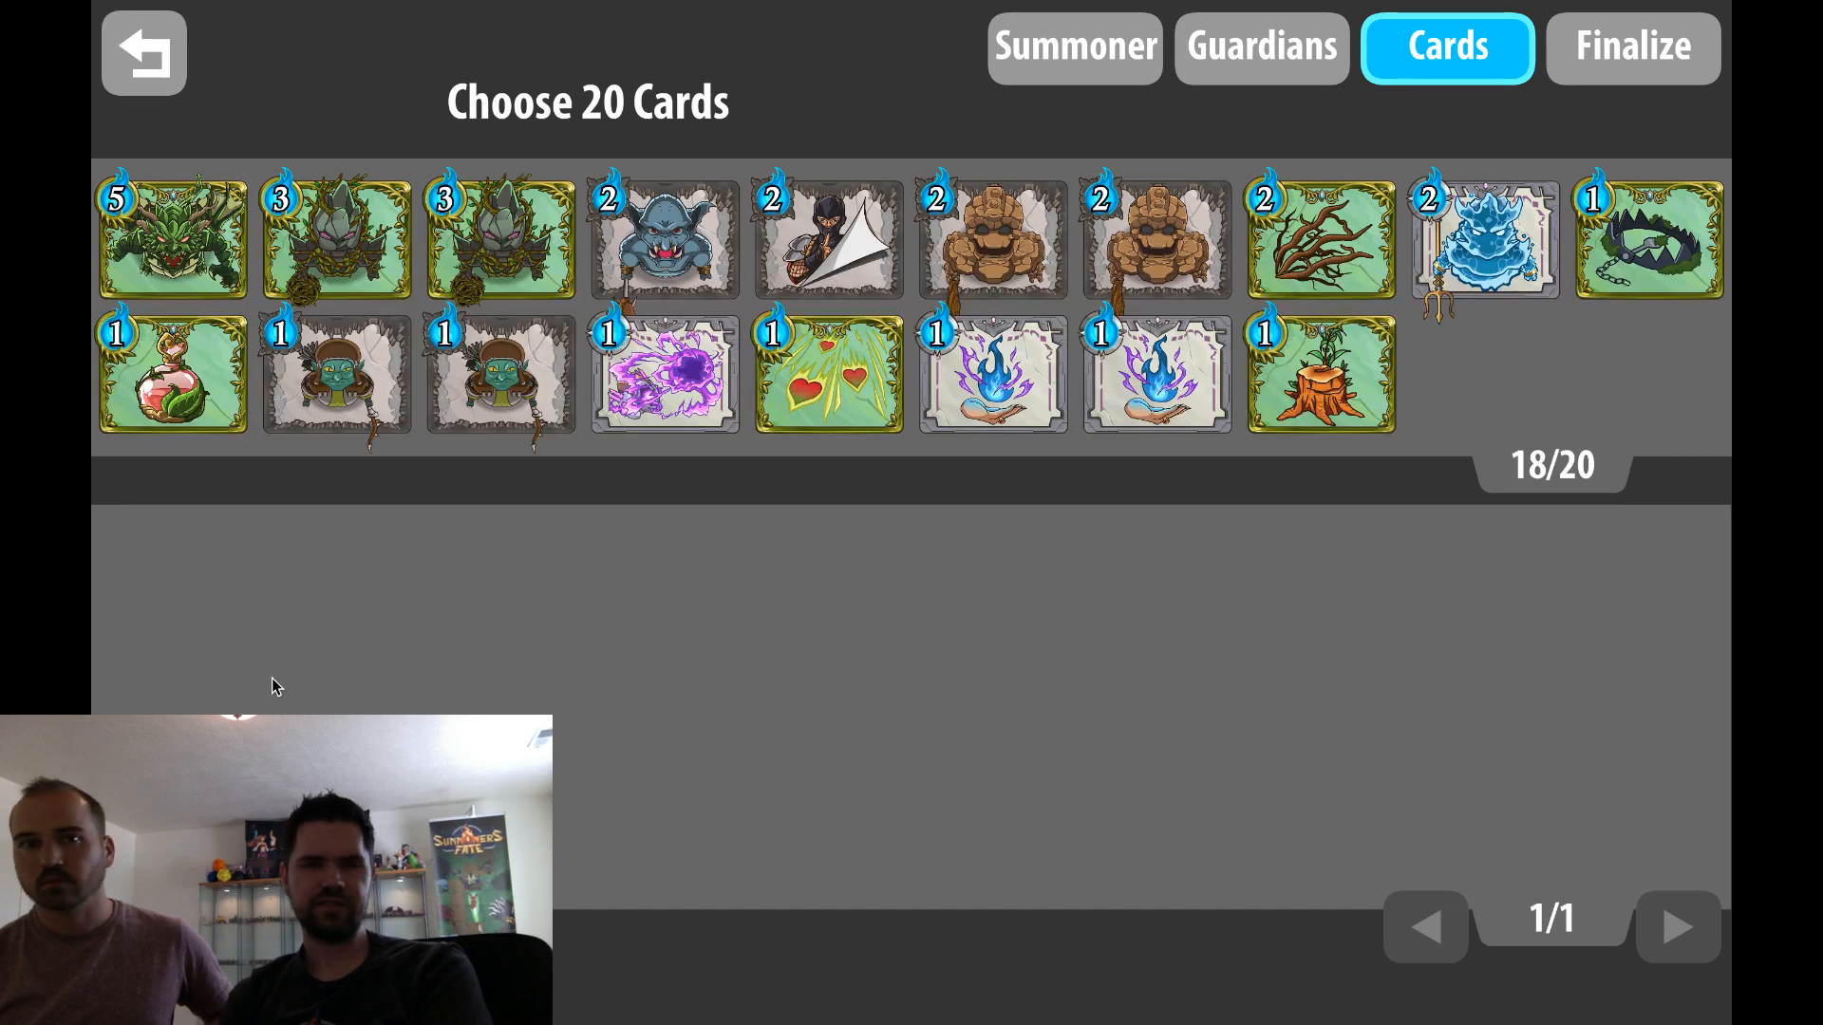
Replace the card search term with "goblin champ" and run the search
left_click(162, 928)
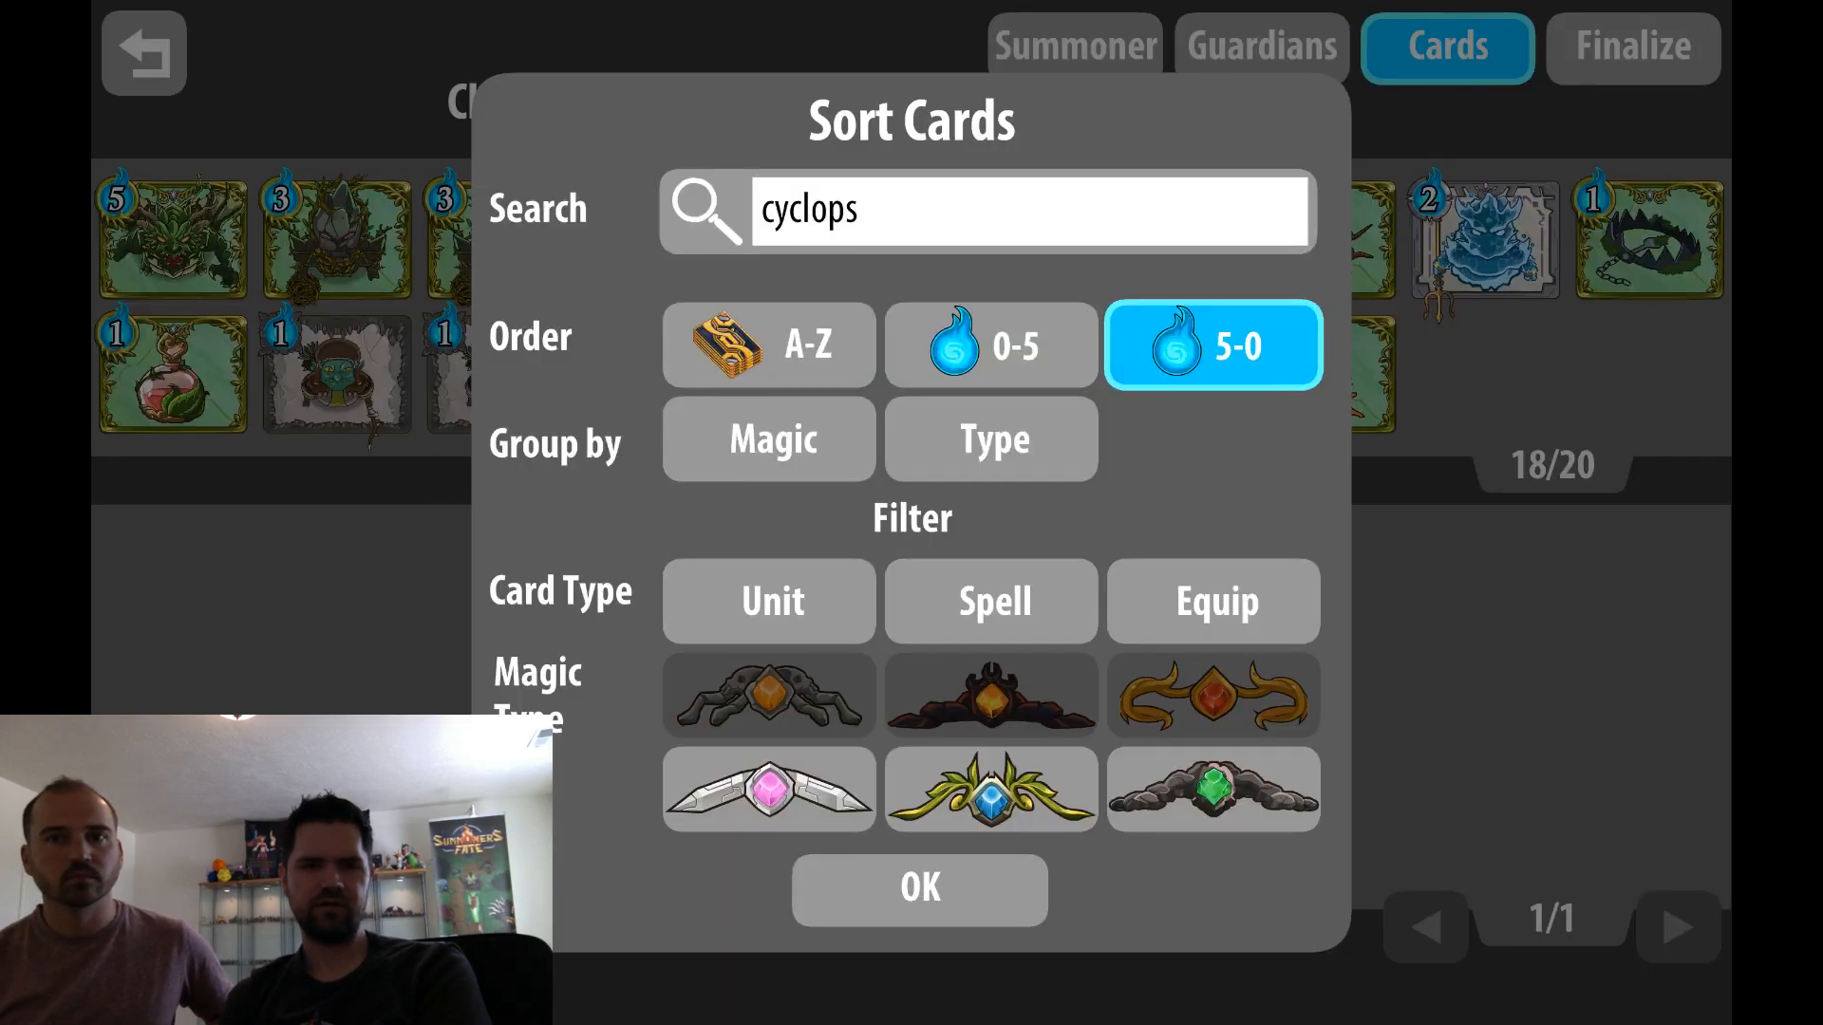
left_click(836, 206)
type("gobl")
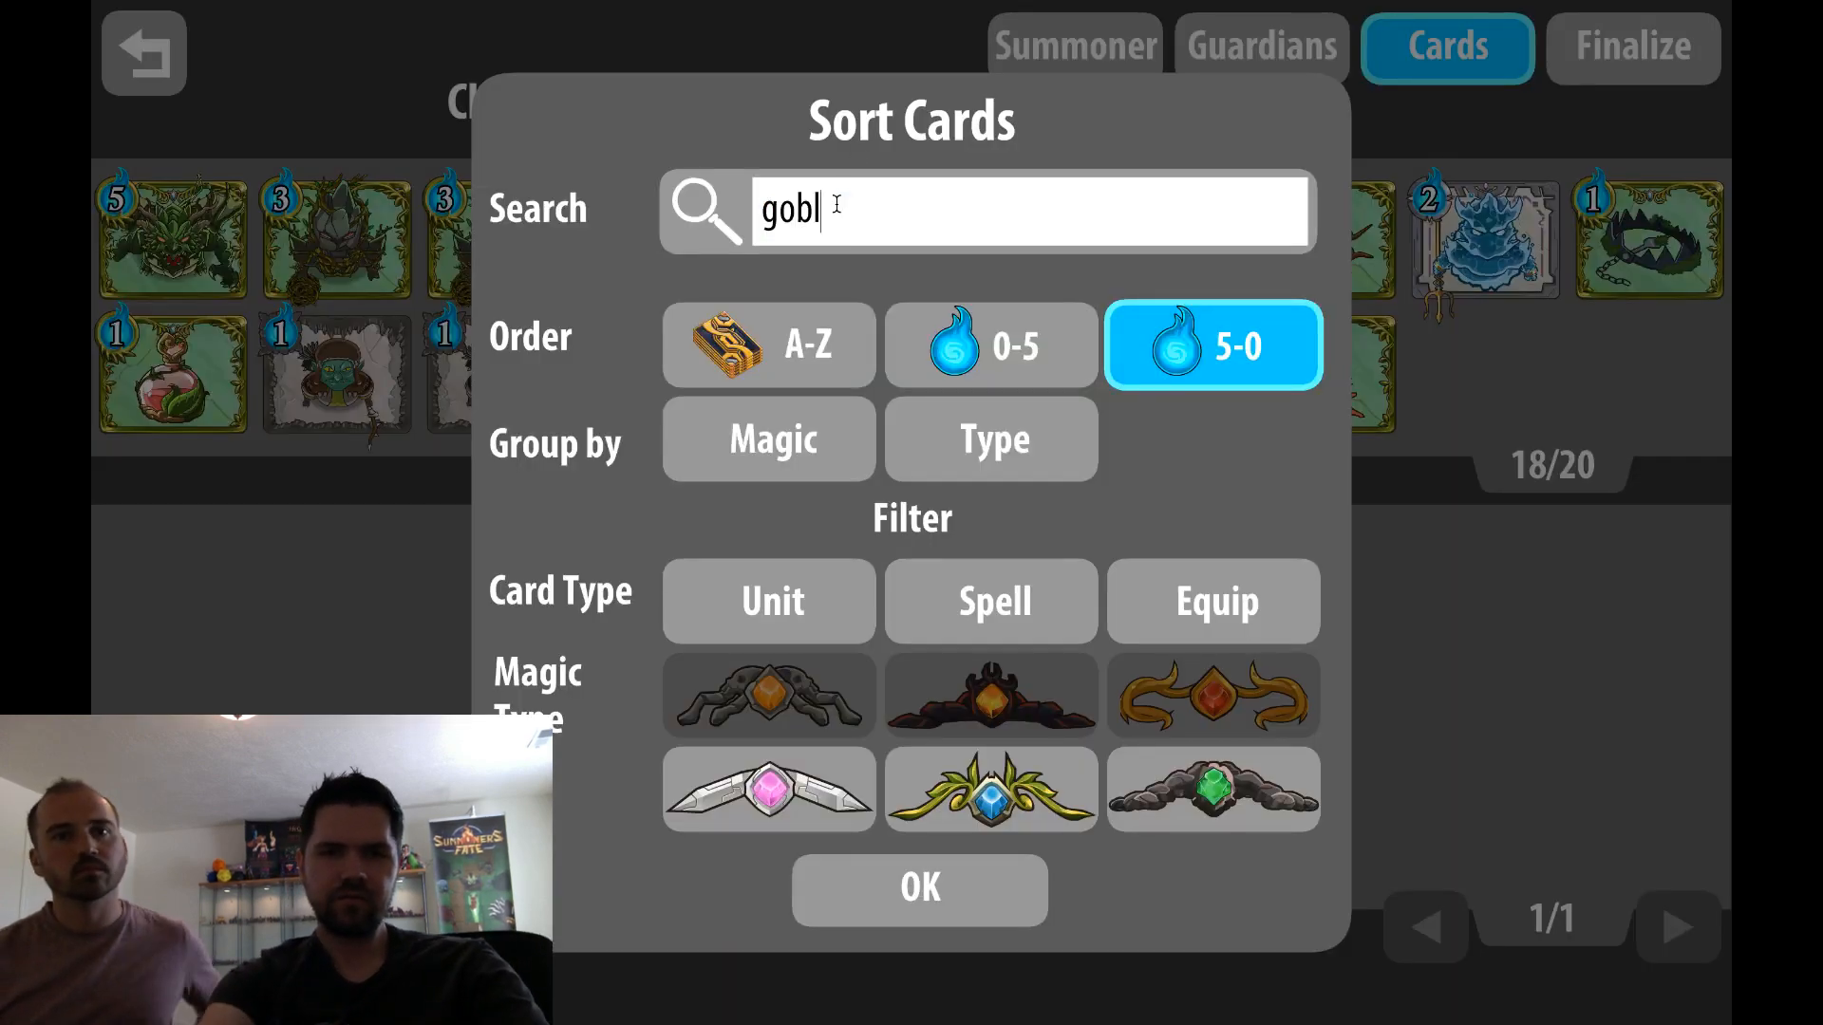
type("in champ")
key("Return")
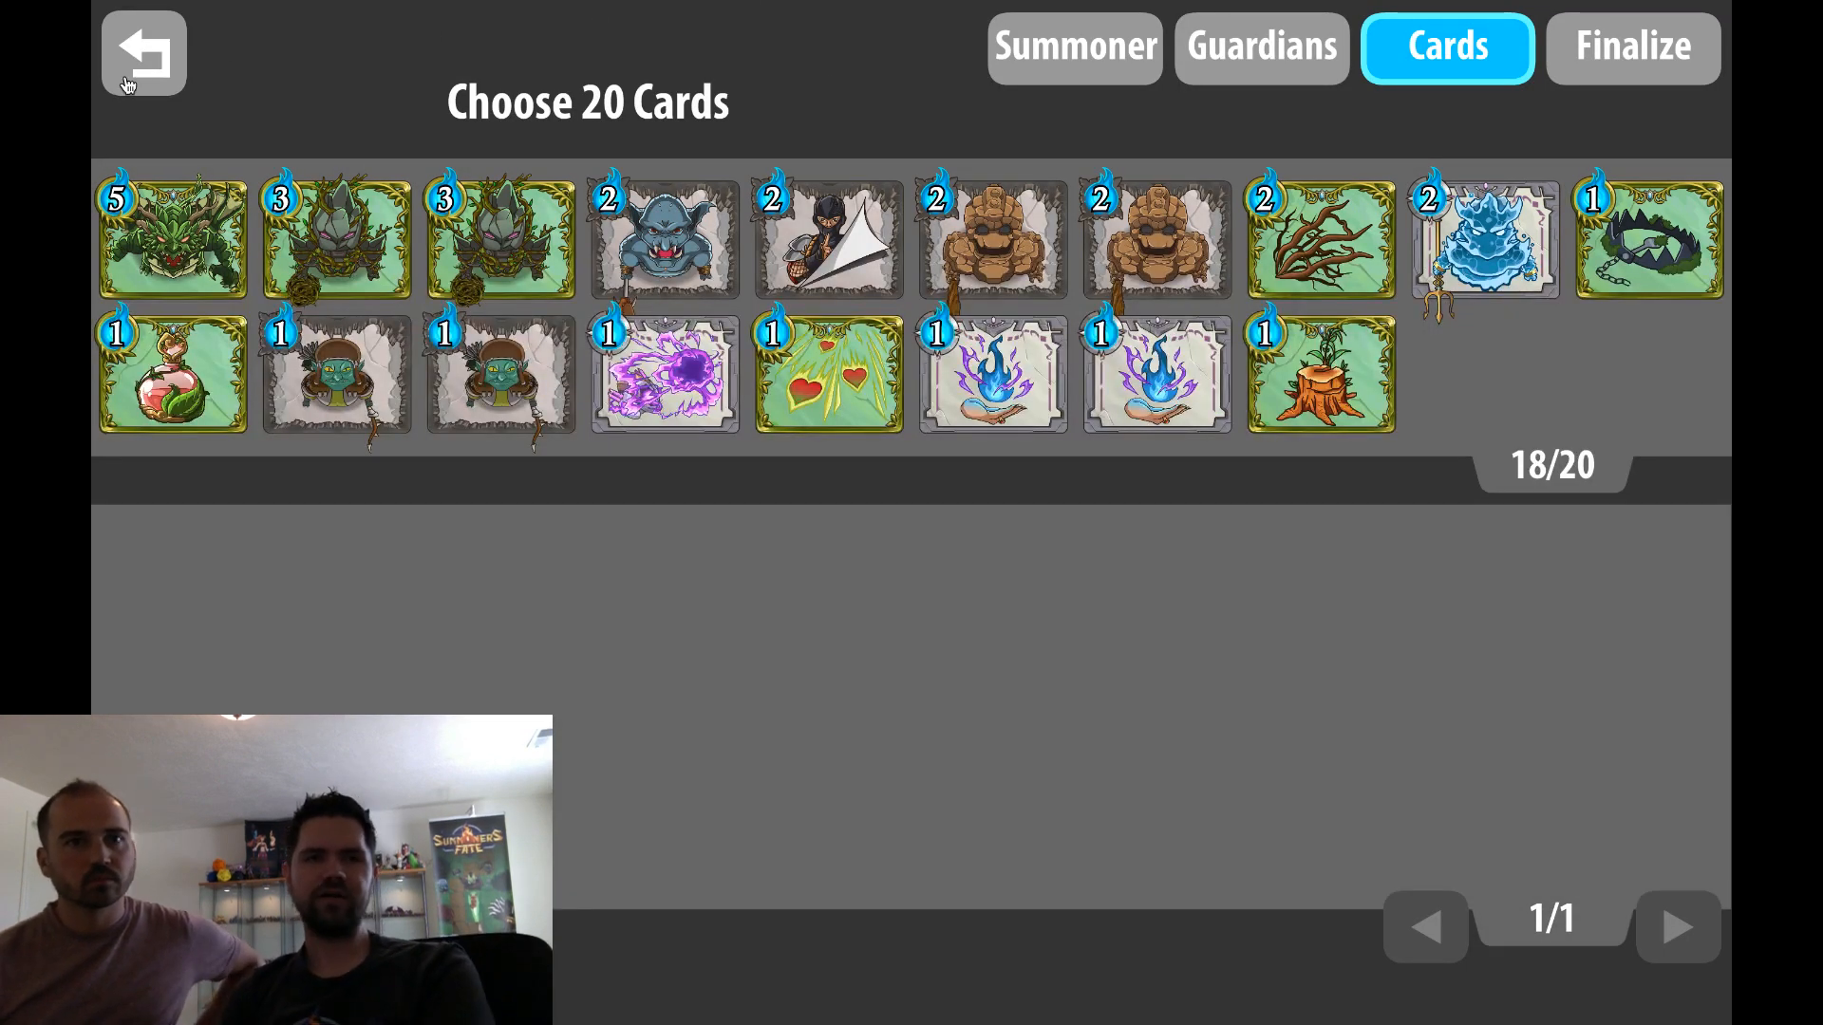
Exit the Ruggeds deck without saving and quit the game
left_click(128, 86)
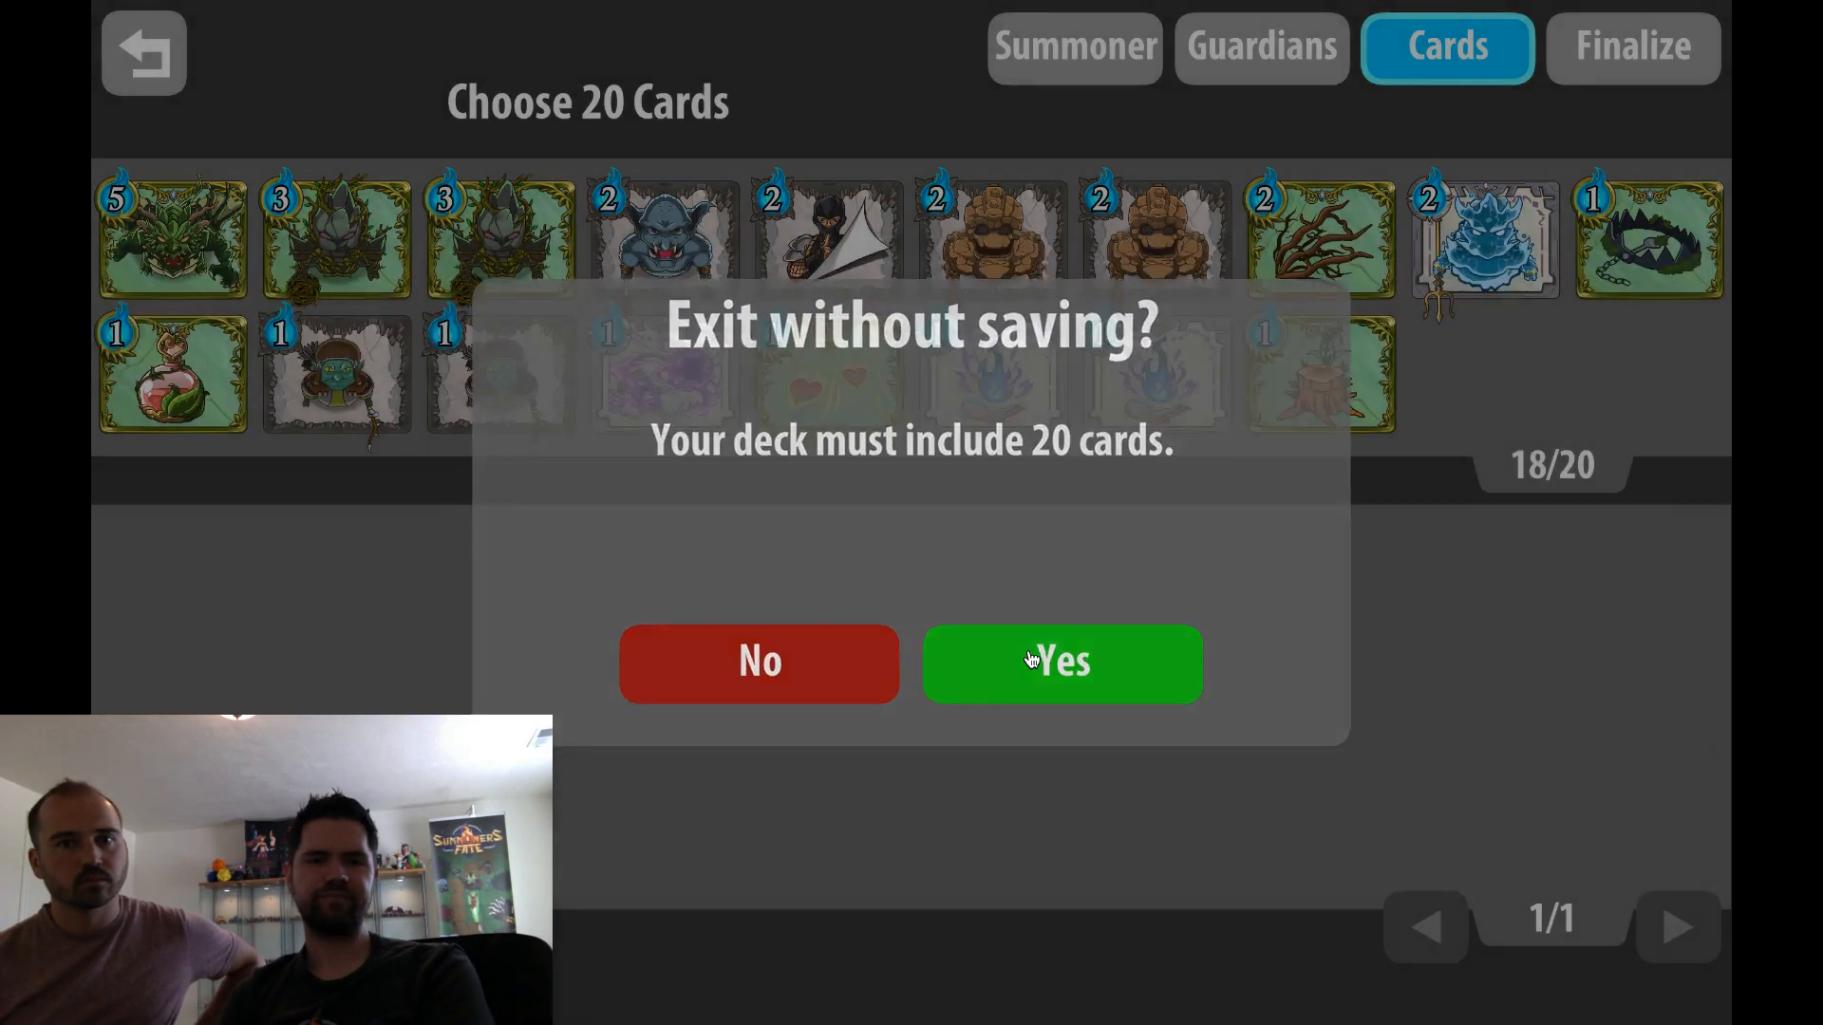
left_click(1031, 659)
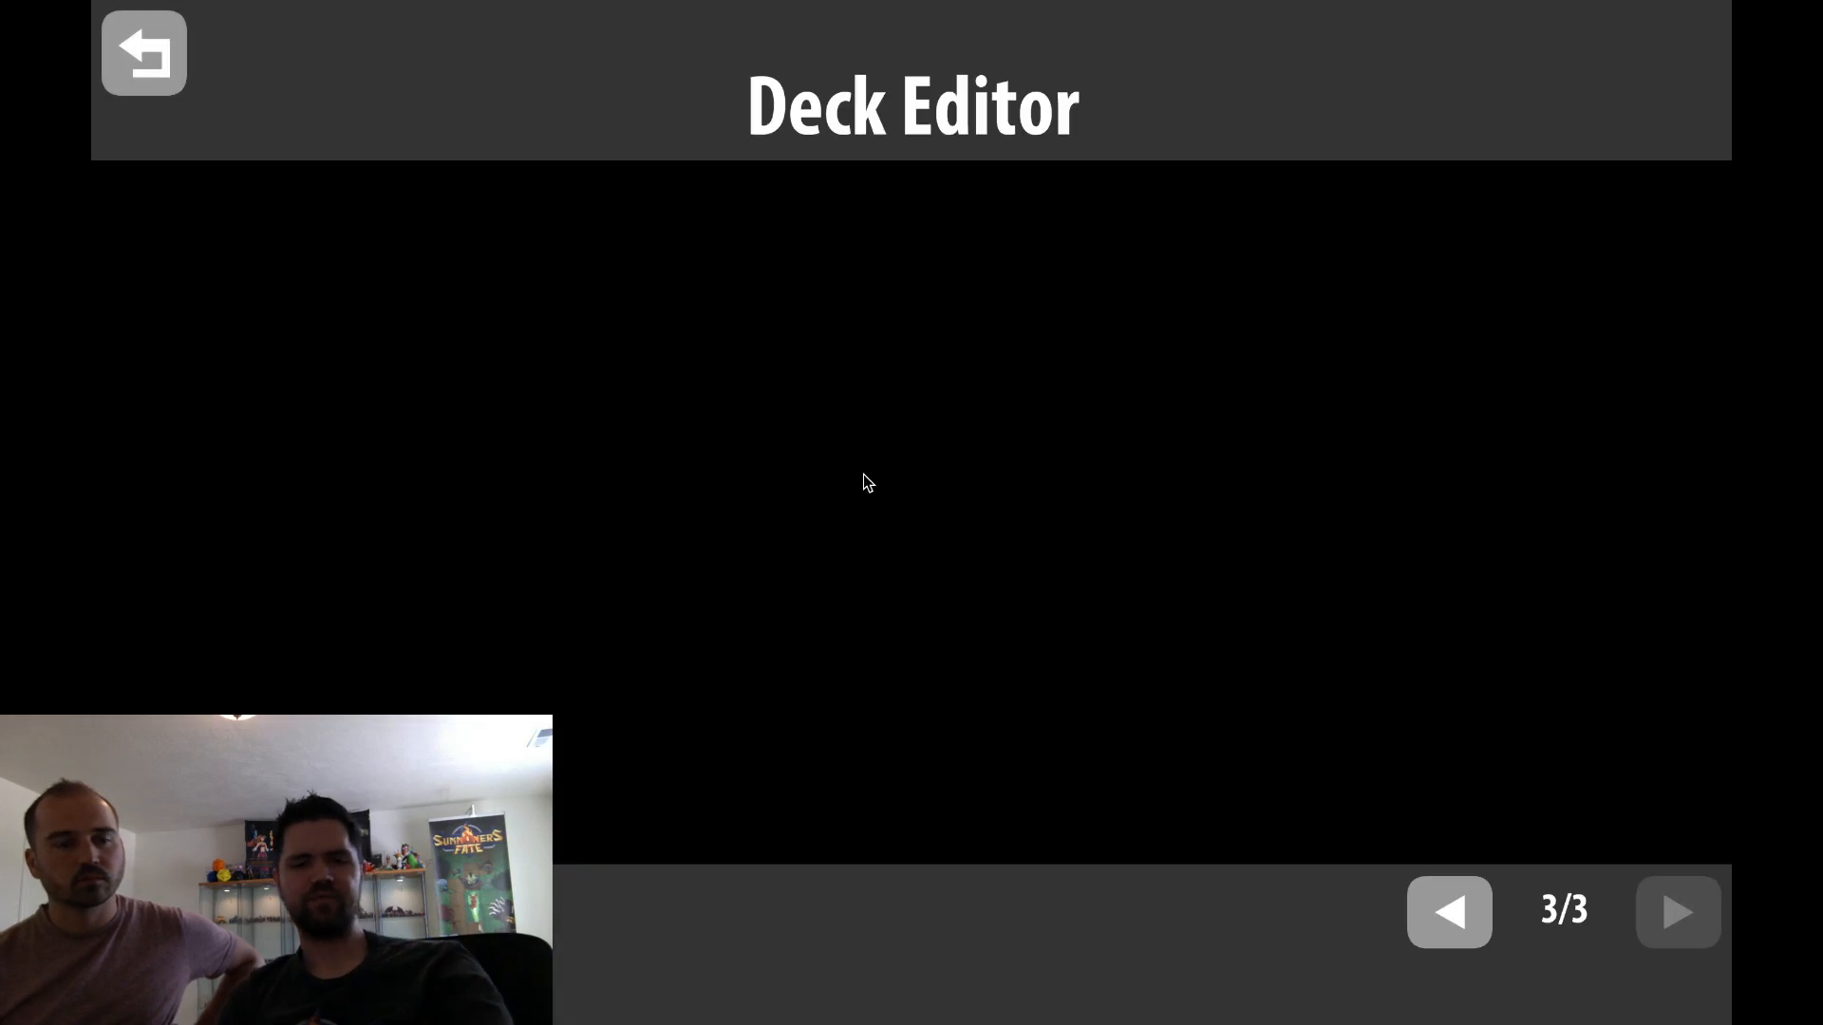
key("super+q")
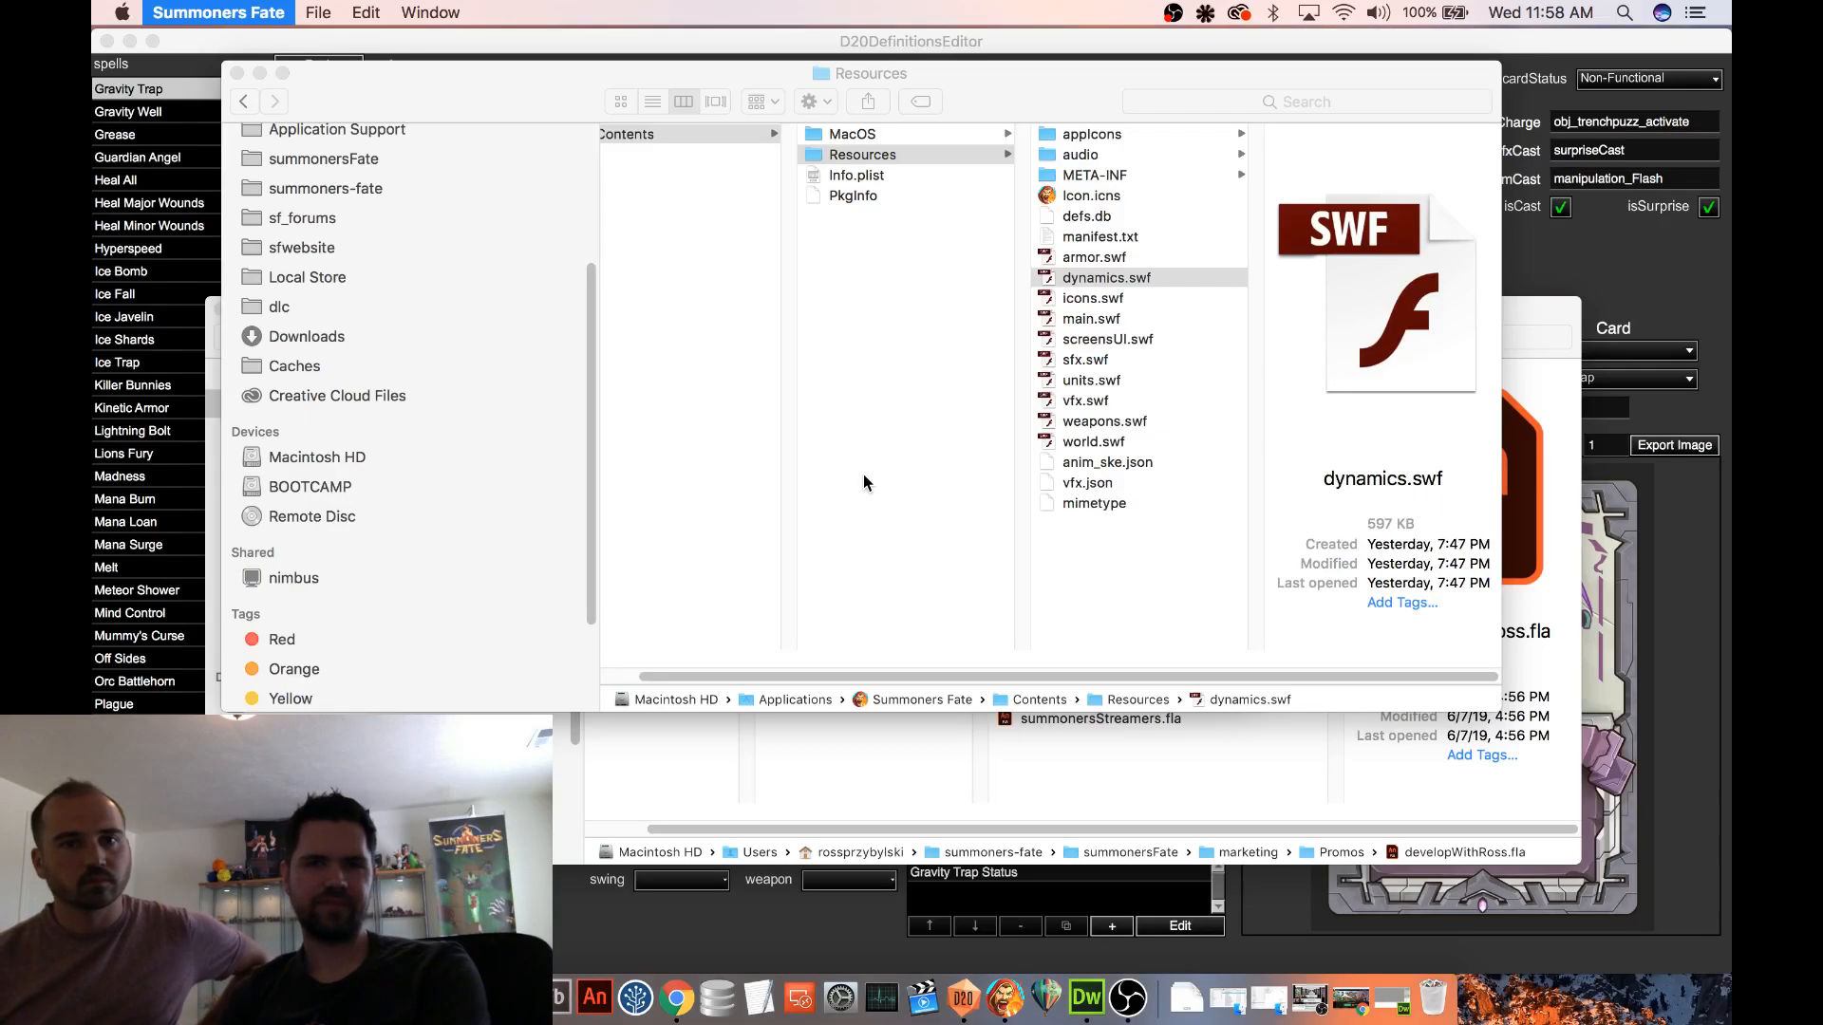
Compare the file details of defs.db in the package's Resources folder with those of defs.db in the Local Store folder
left_click(1092, 218)
right_click(1092, 217)
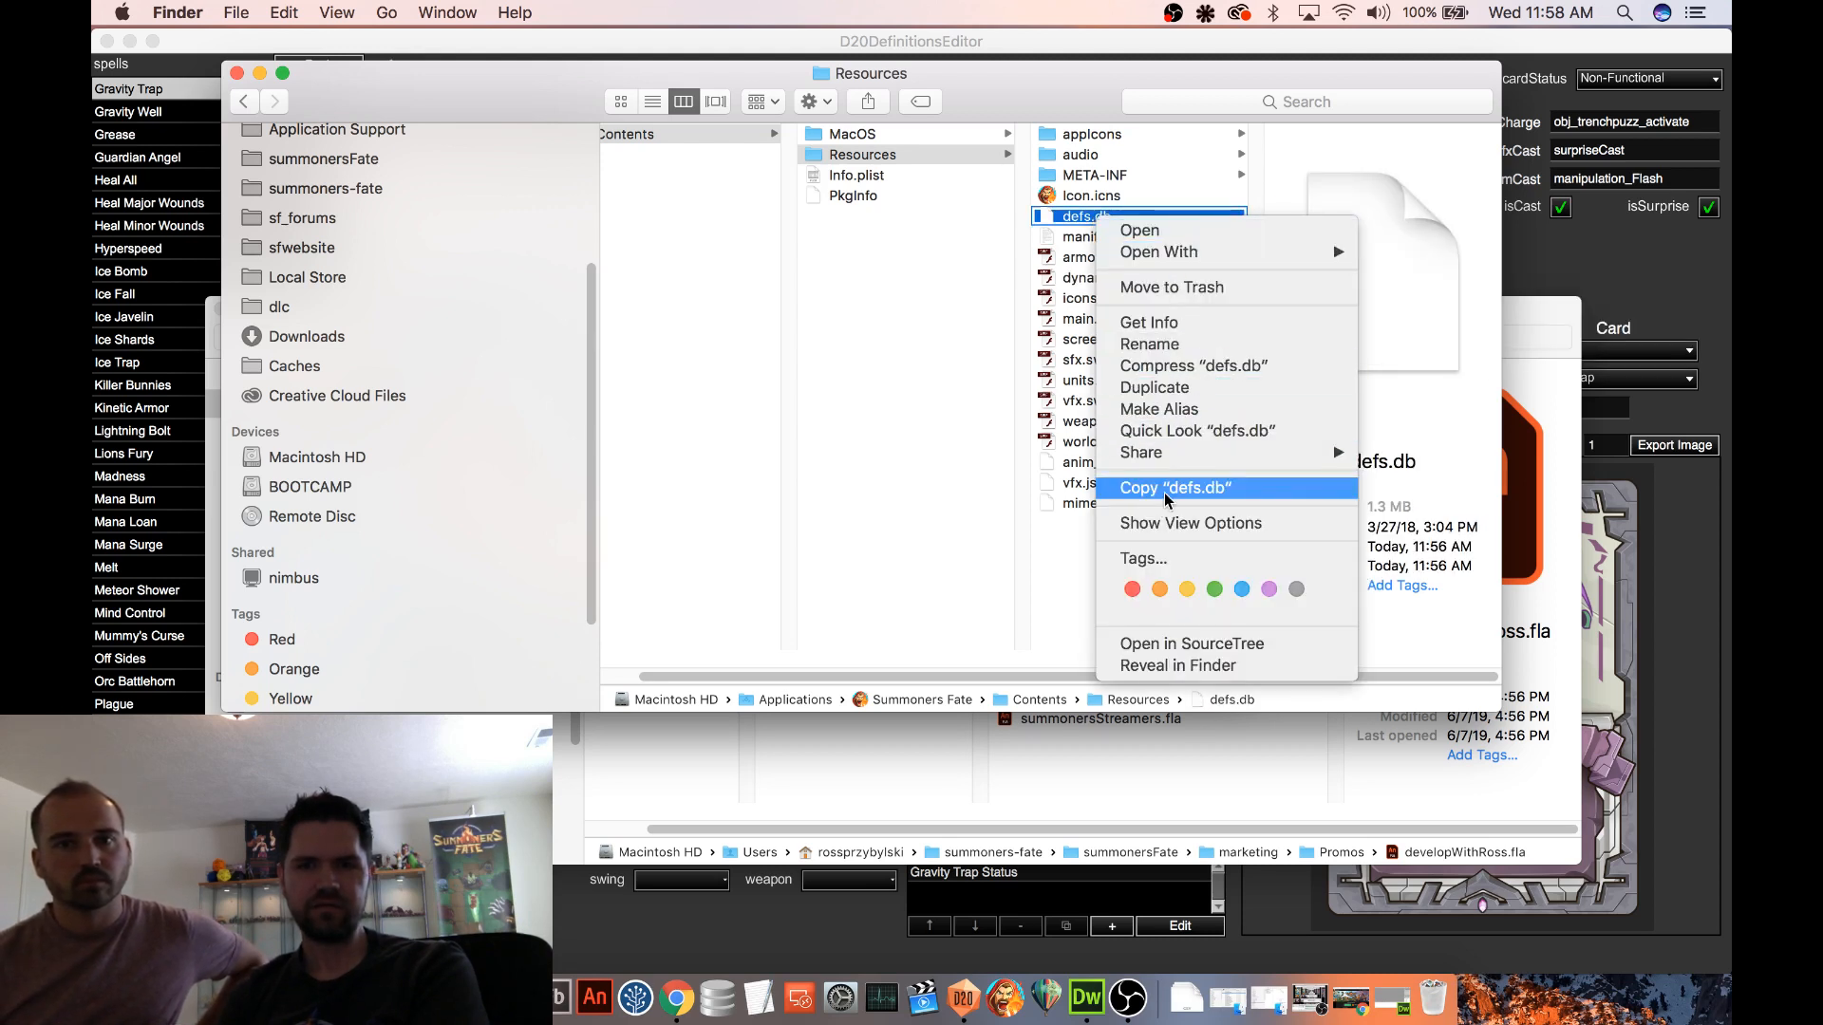
left_click(303, 283)
left_click(325, 278)
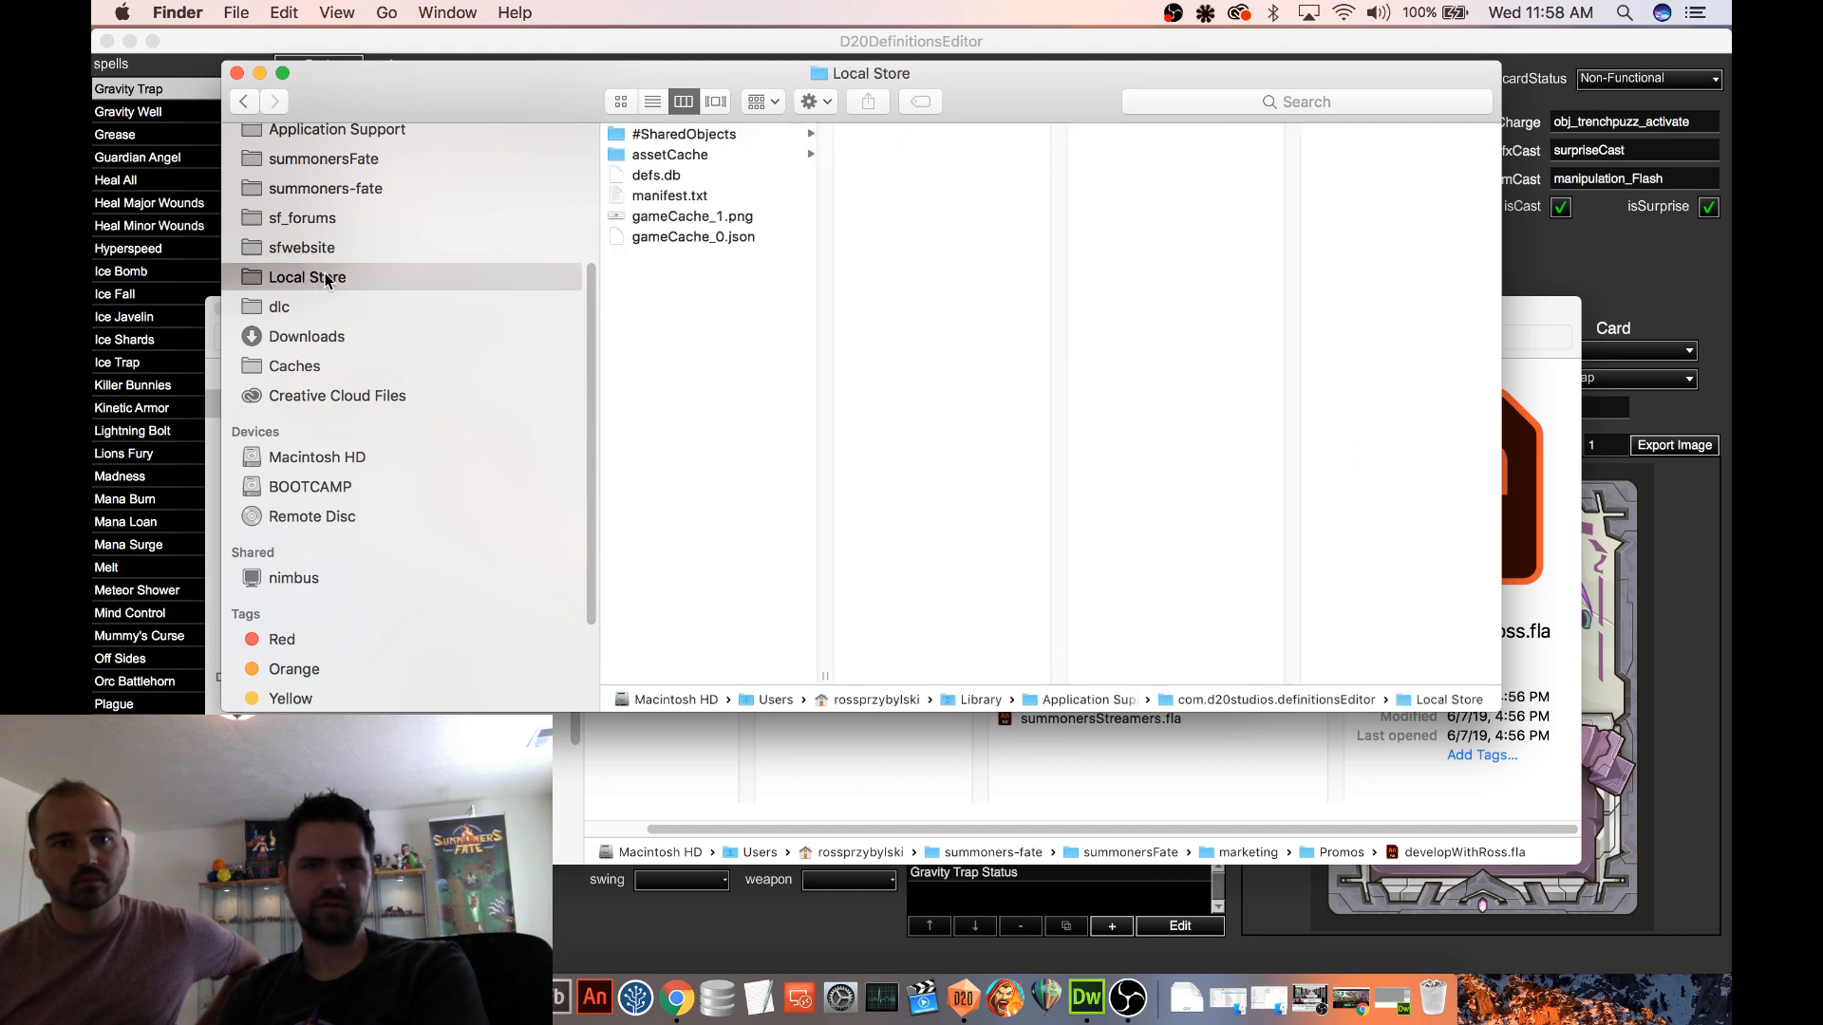
left_click(678, 177)
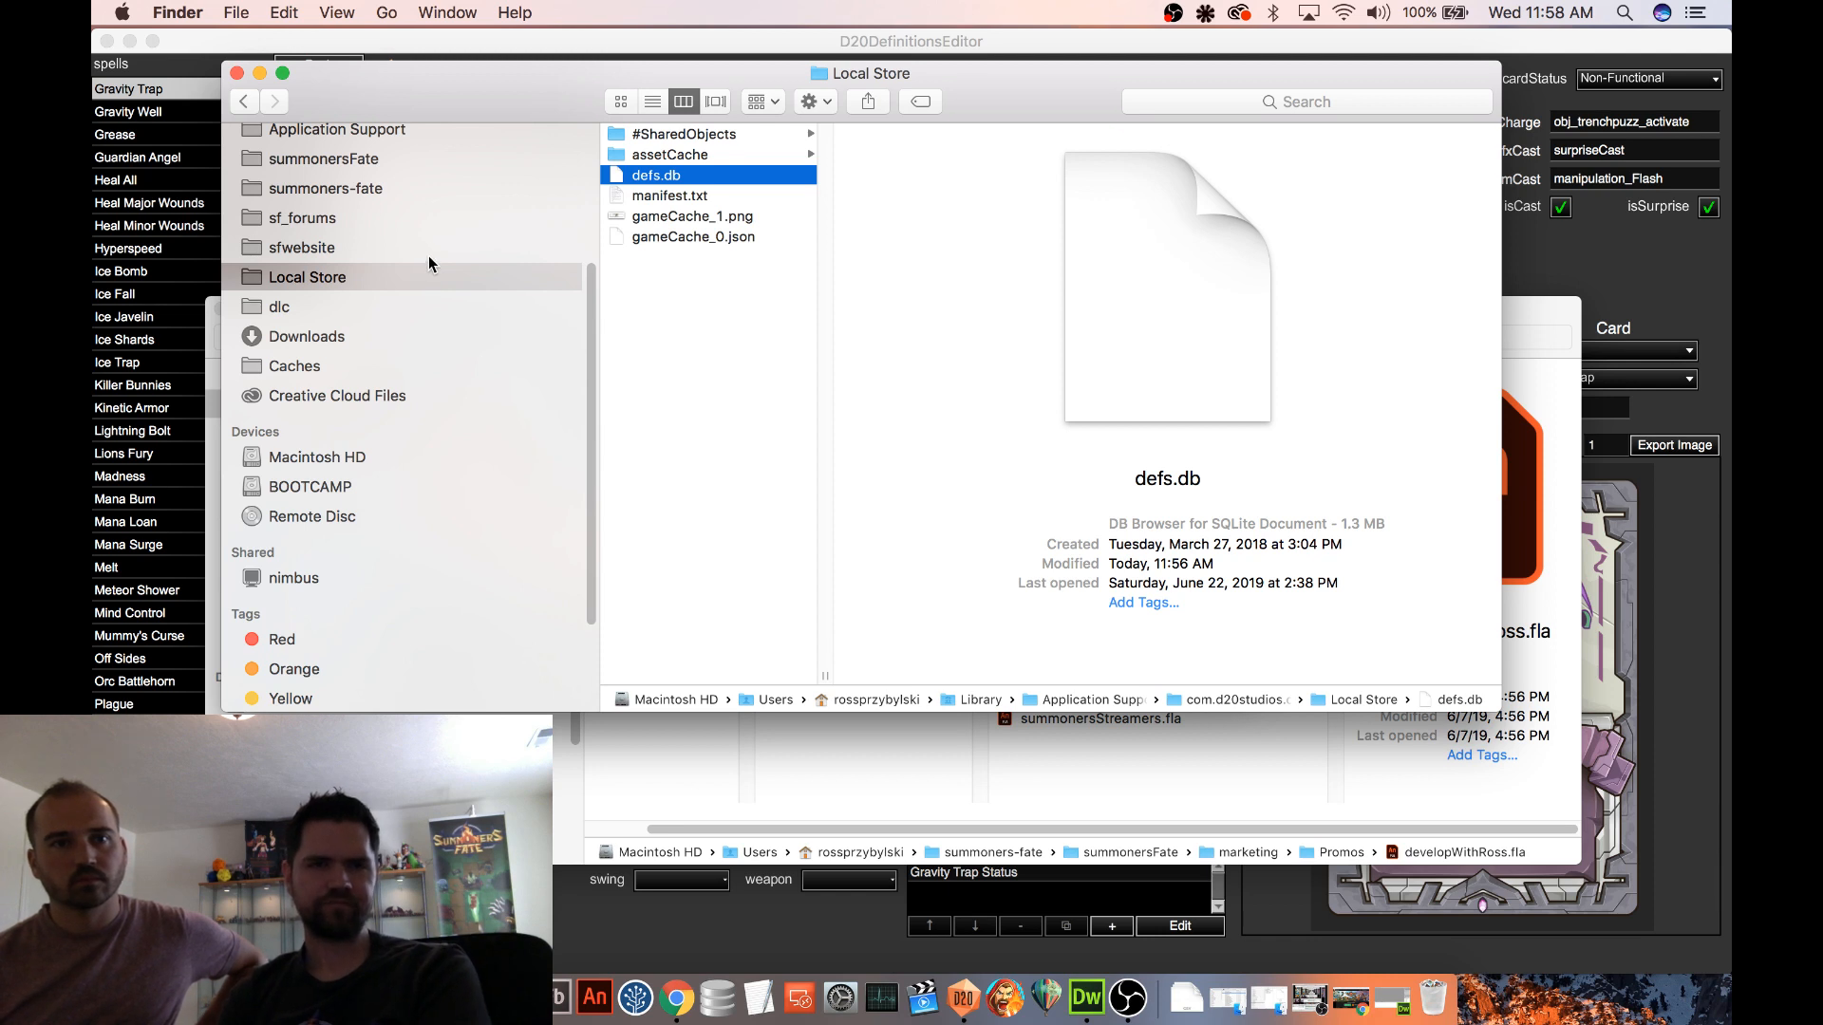
scroll(361, 257, "up", 3)
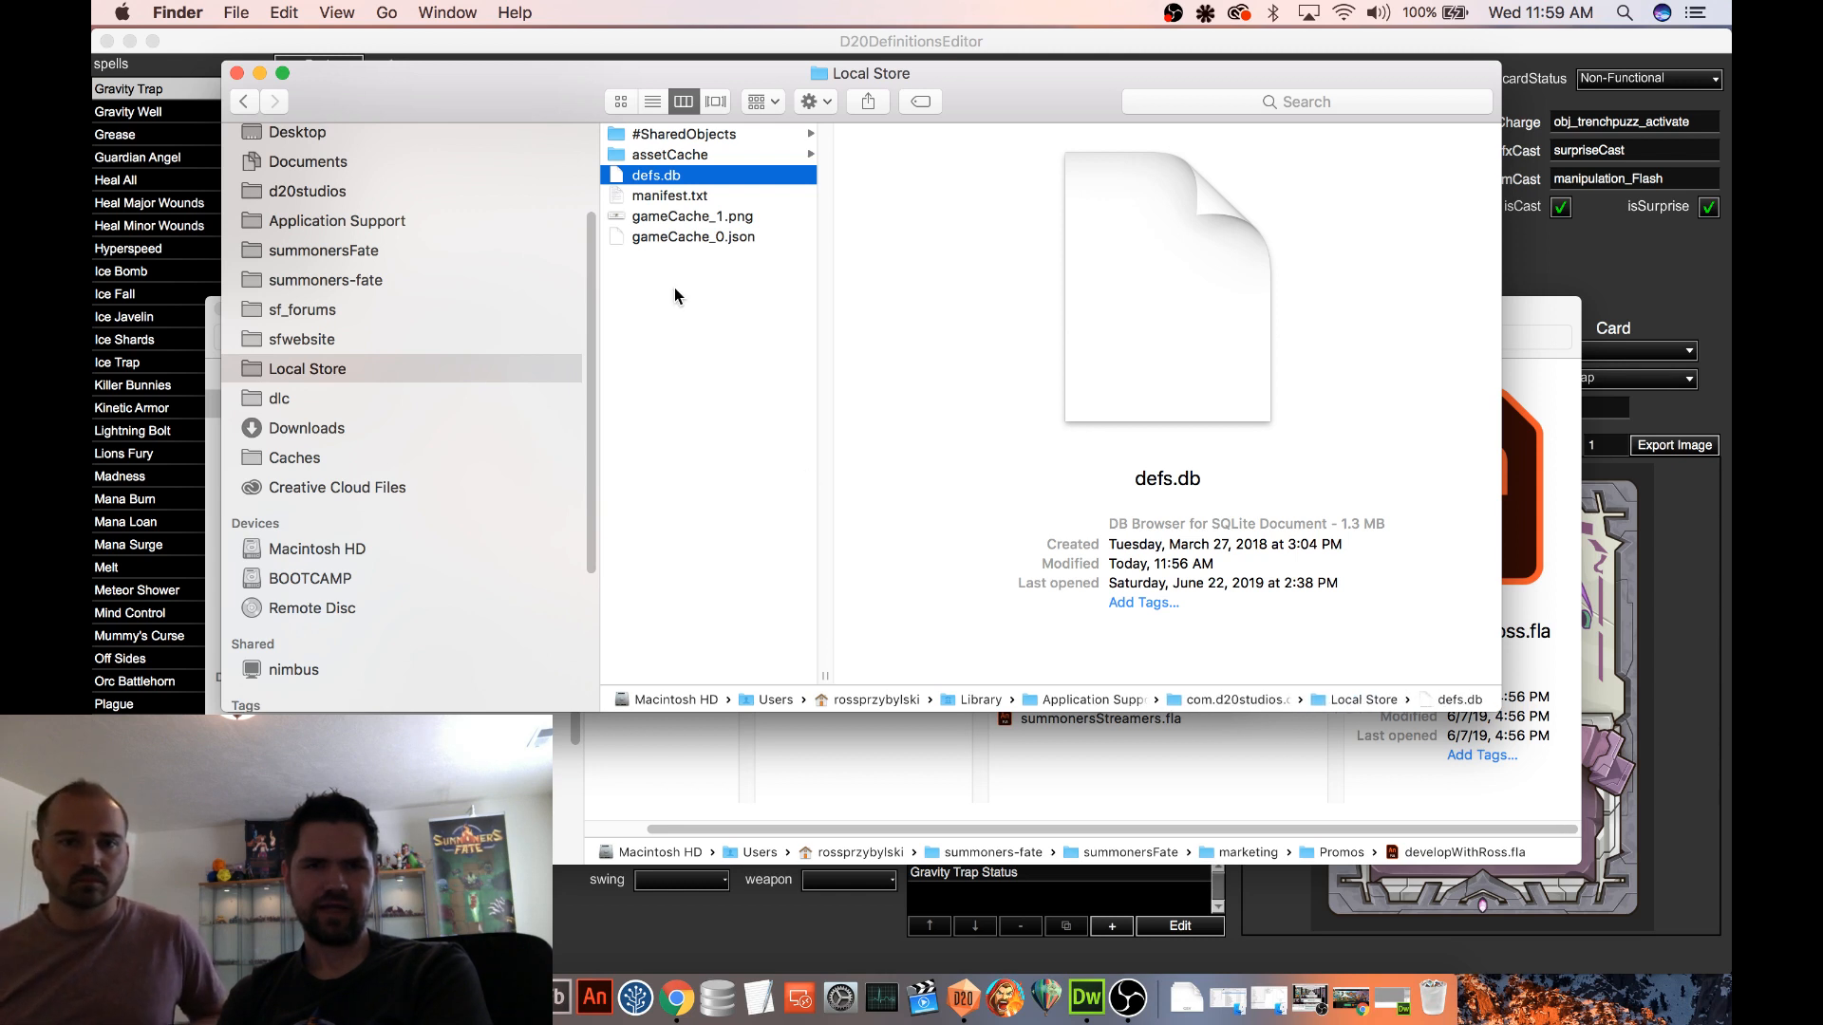
left_click(652, 102)
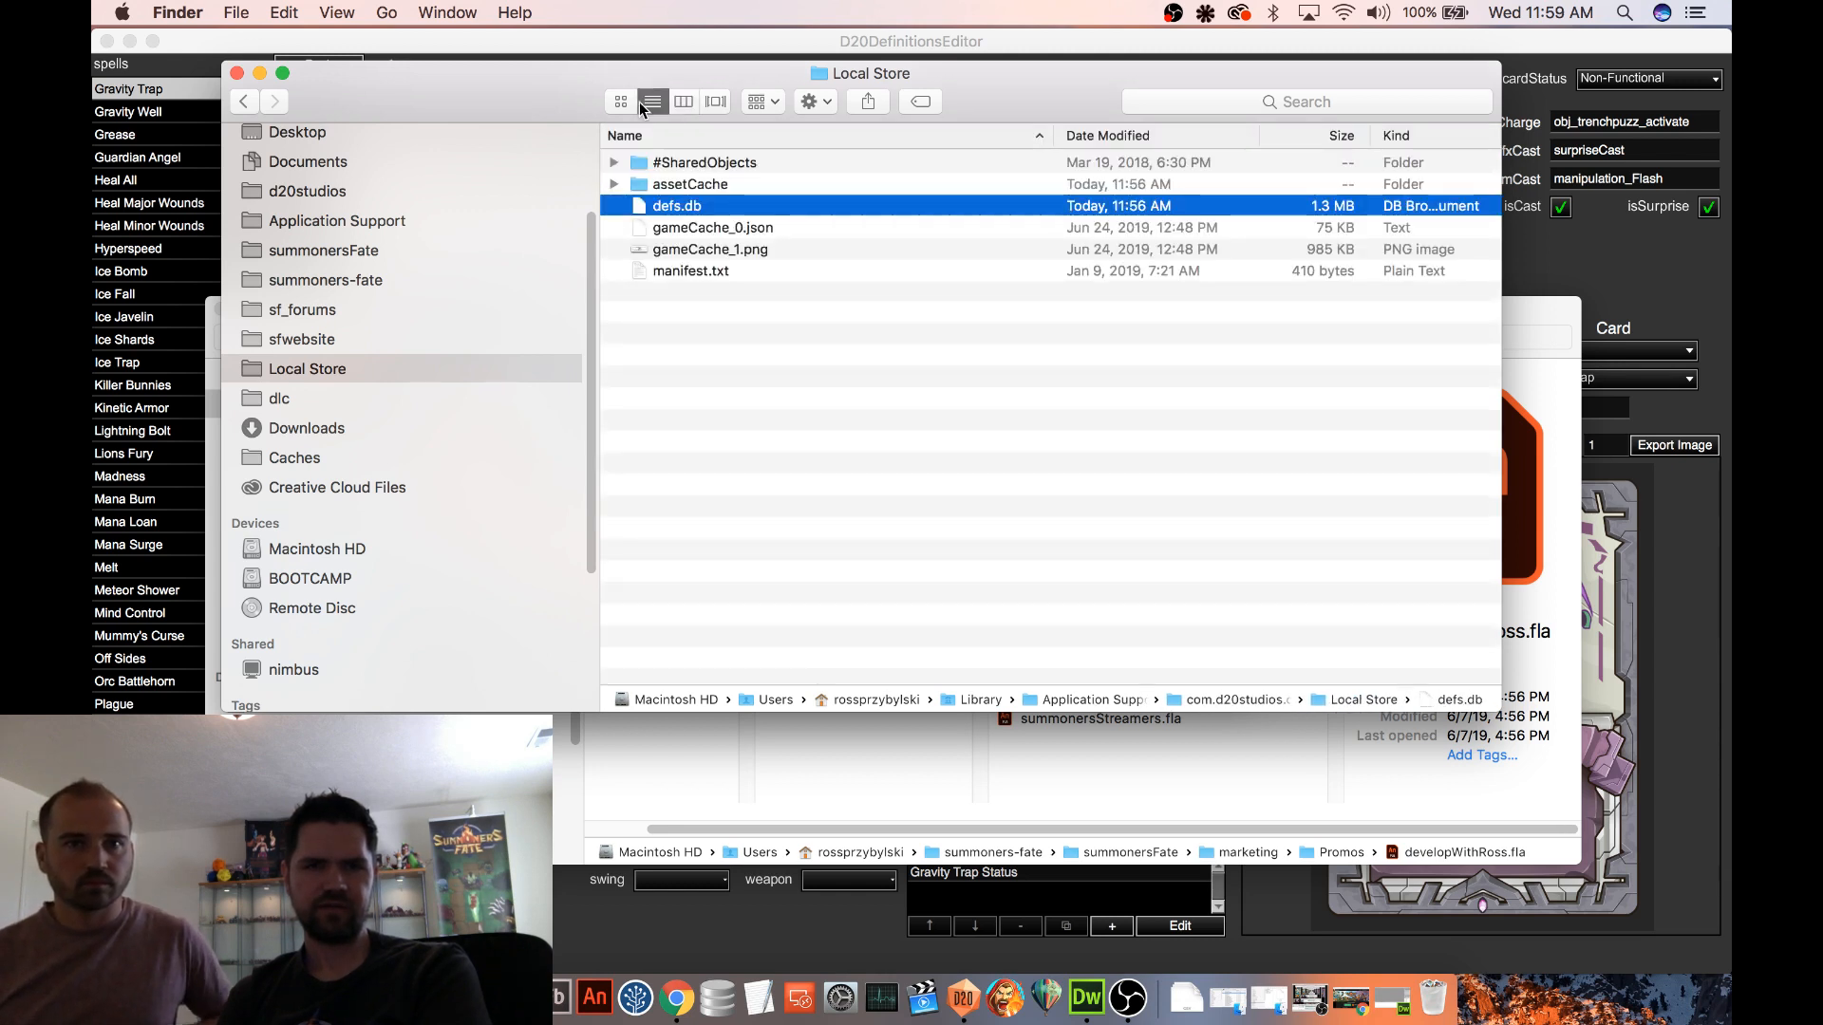
left_click(682, 102)
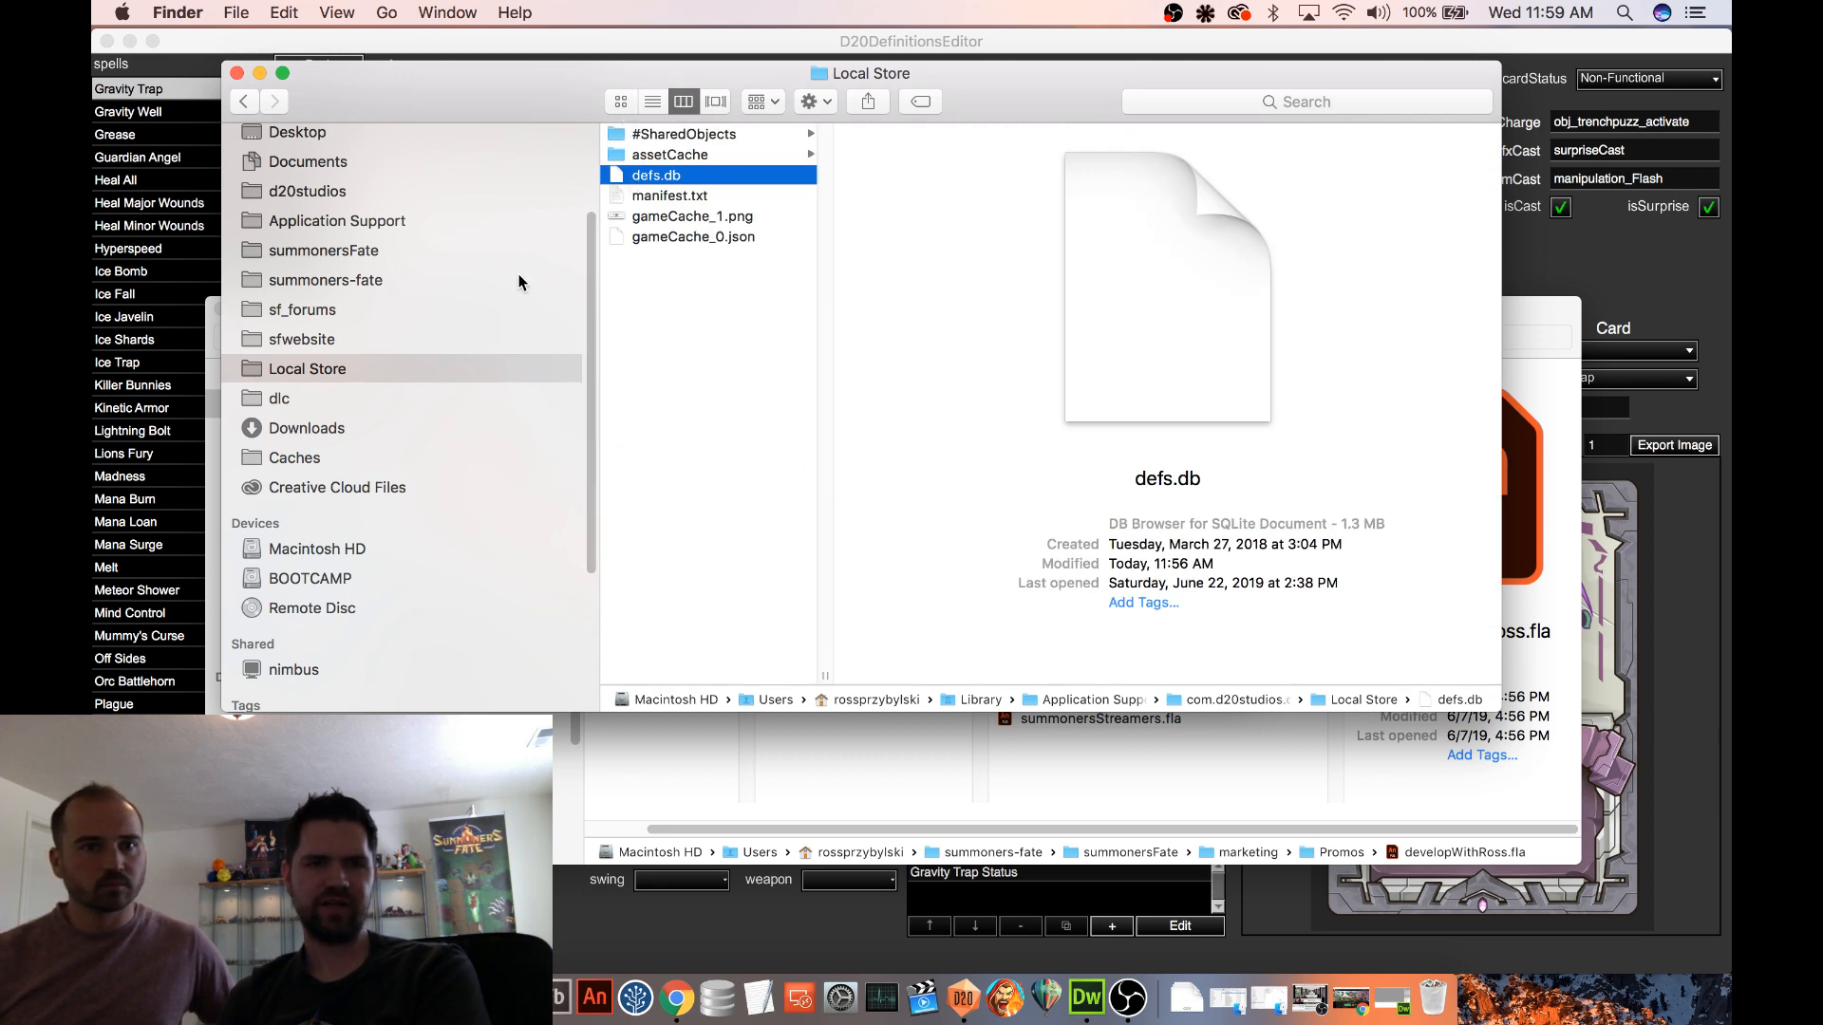
Replace defs.db in the dlc folder of the com.d20studios.summonersfate Local Store with the updated defs.db
double_click(1232, 699)
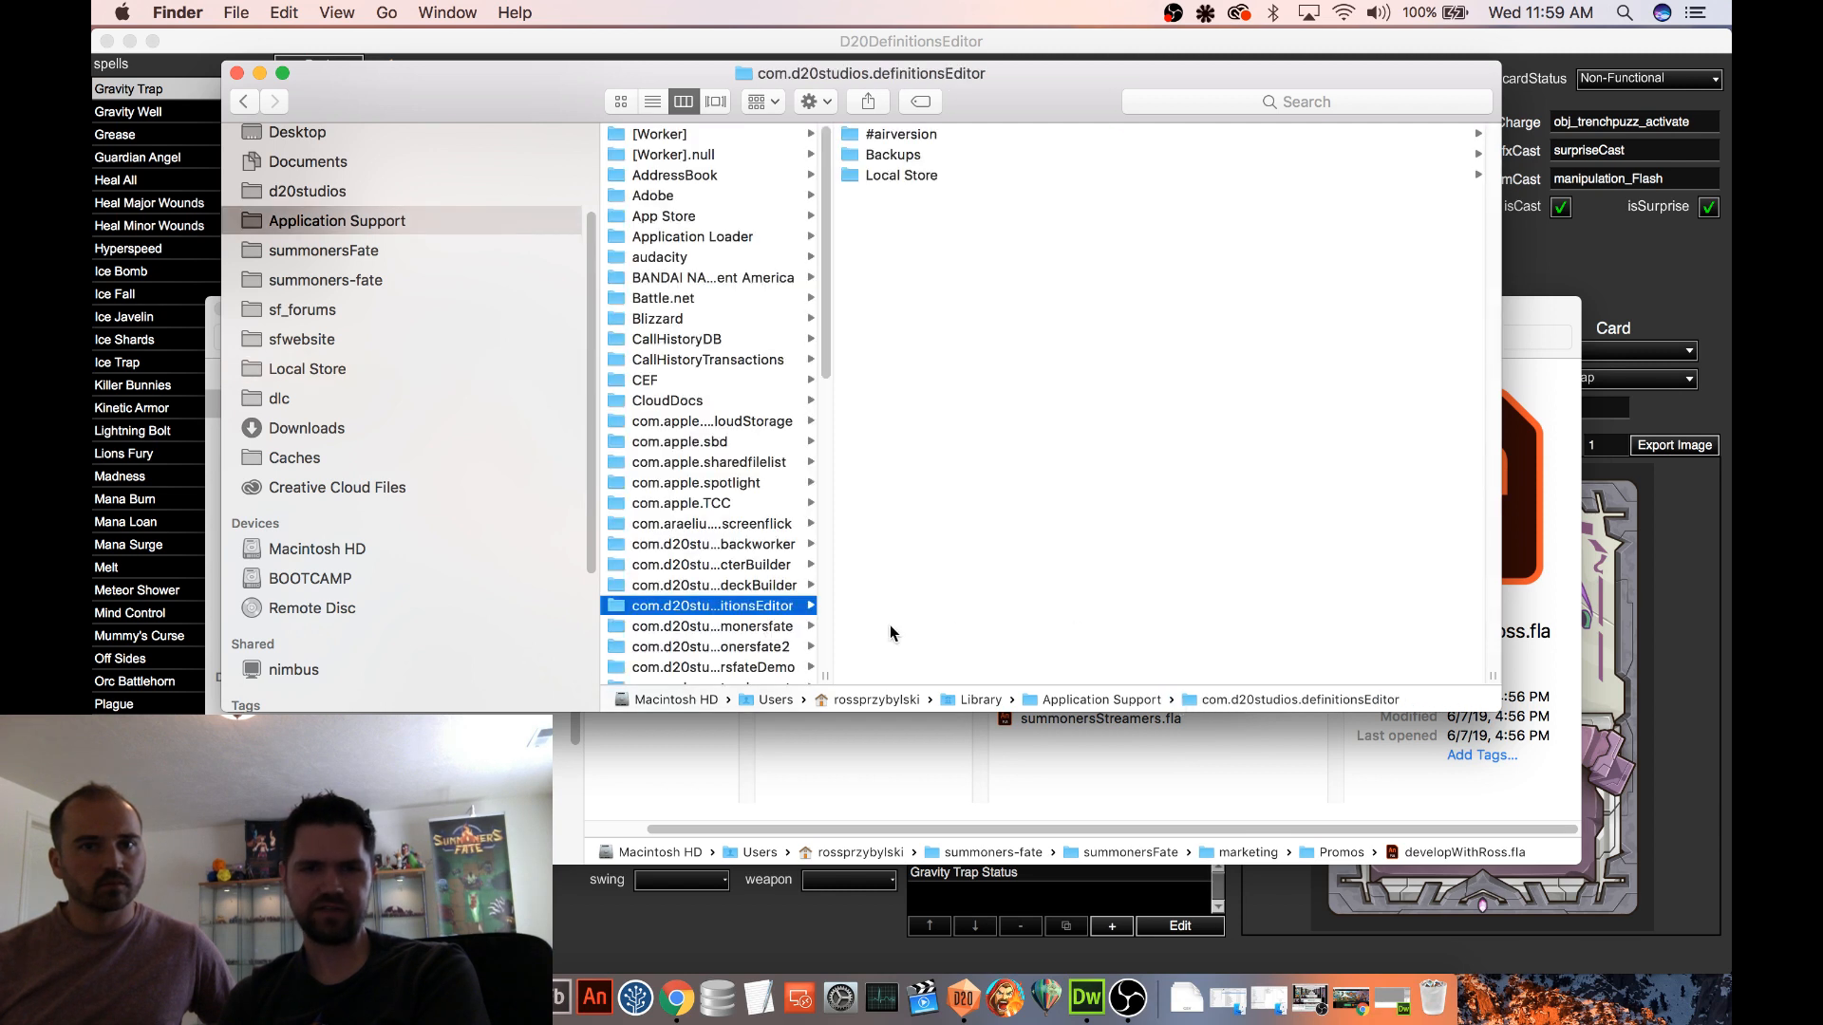
left_click(764, 629)
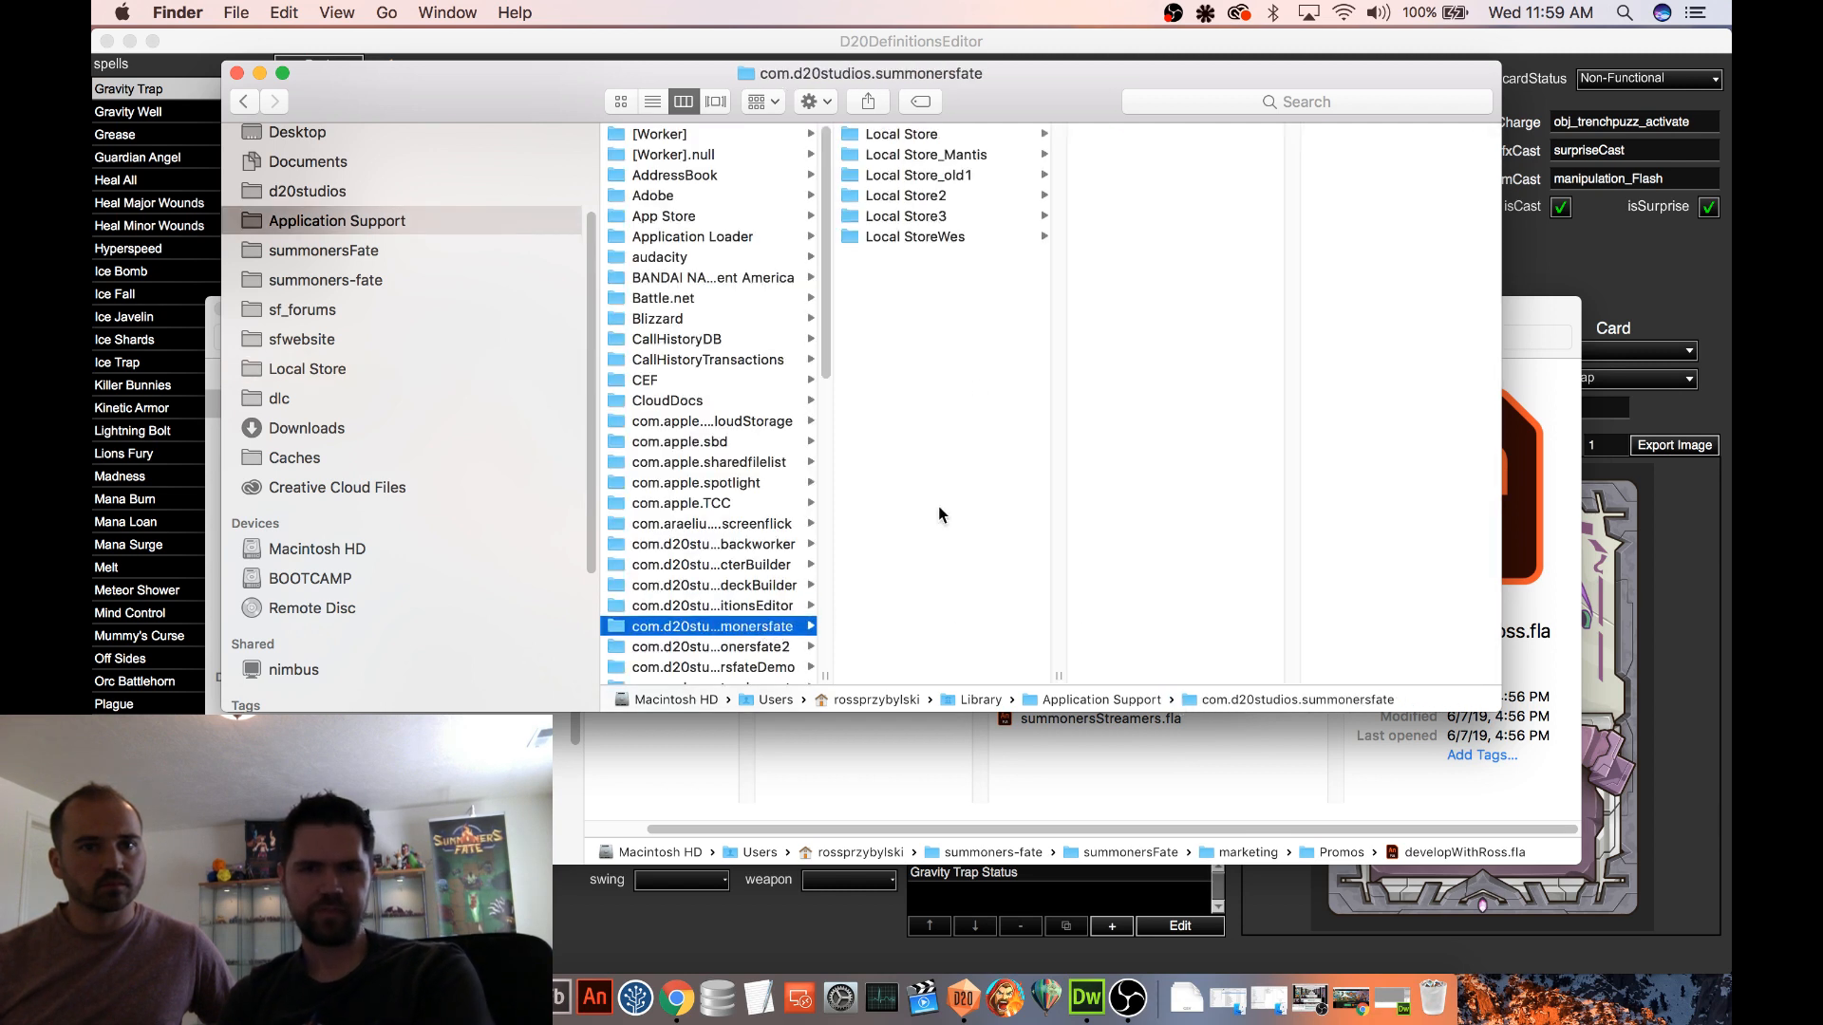
left_click(969, 138)
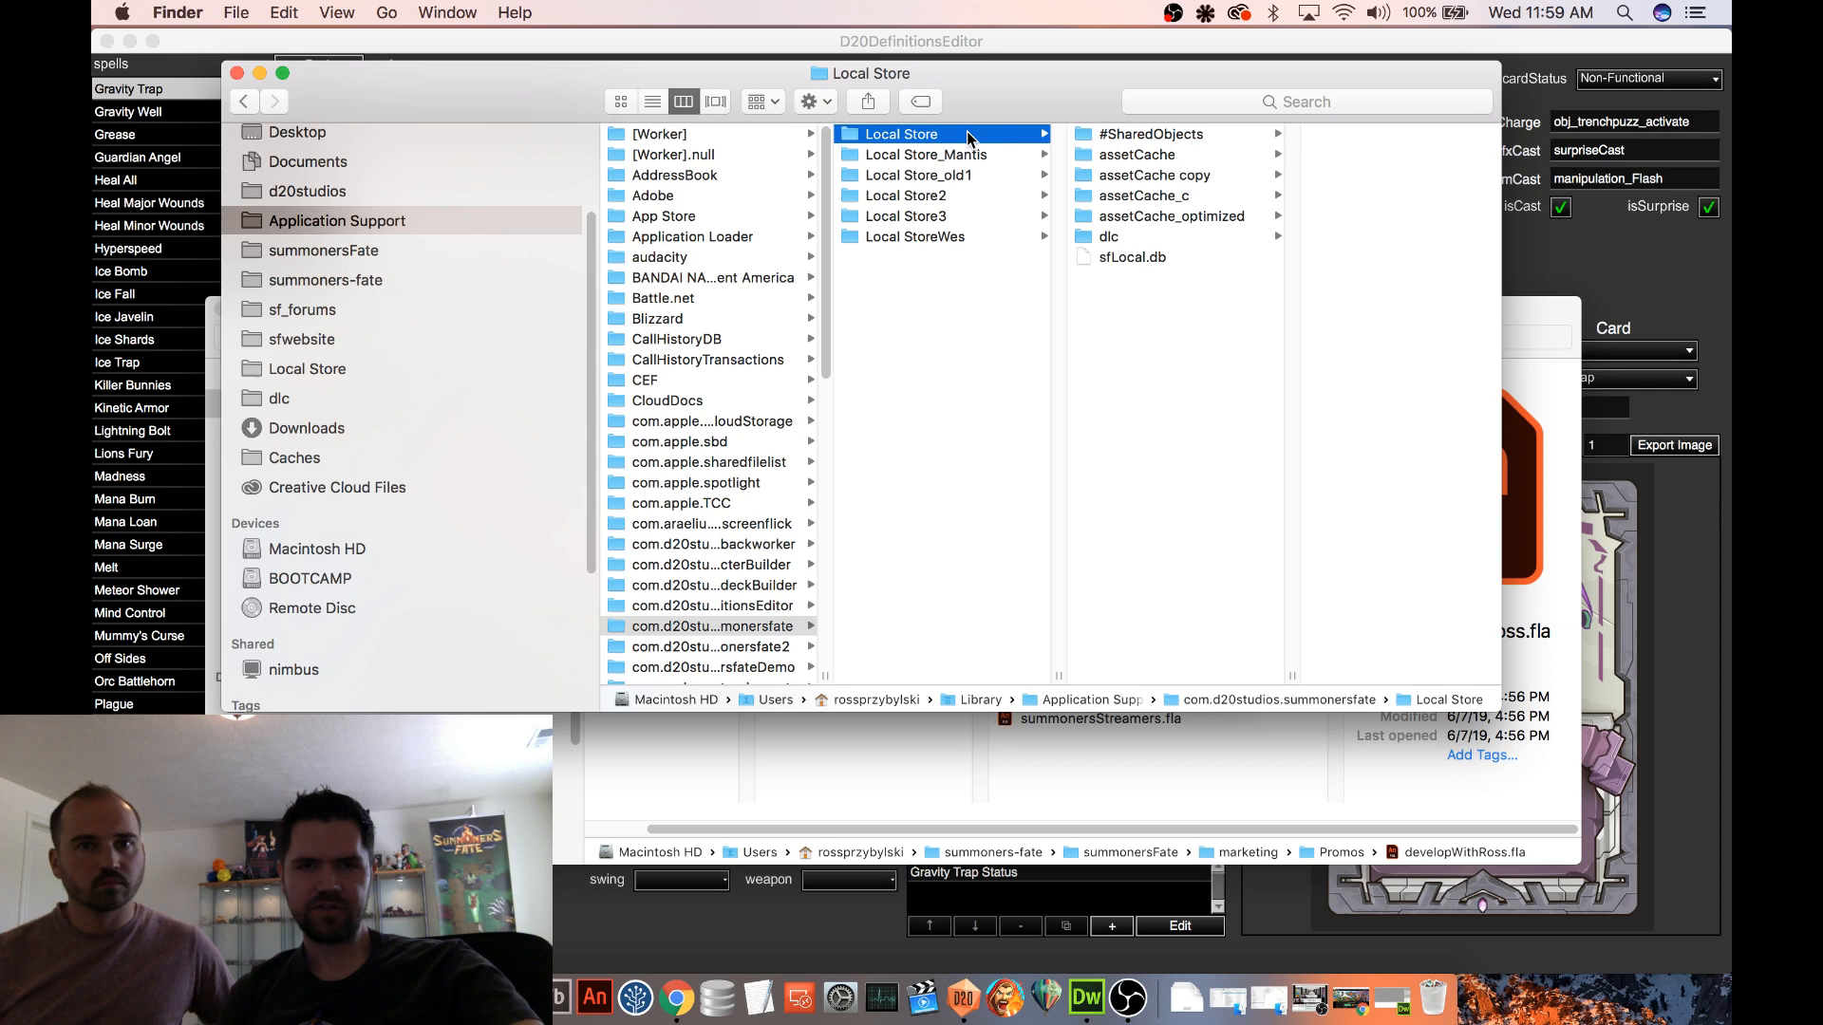
left_click(1111, 236)
left_click(1346, 133)
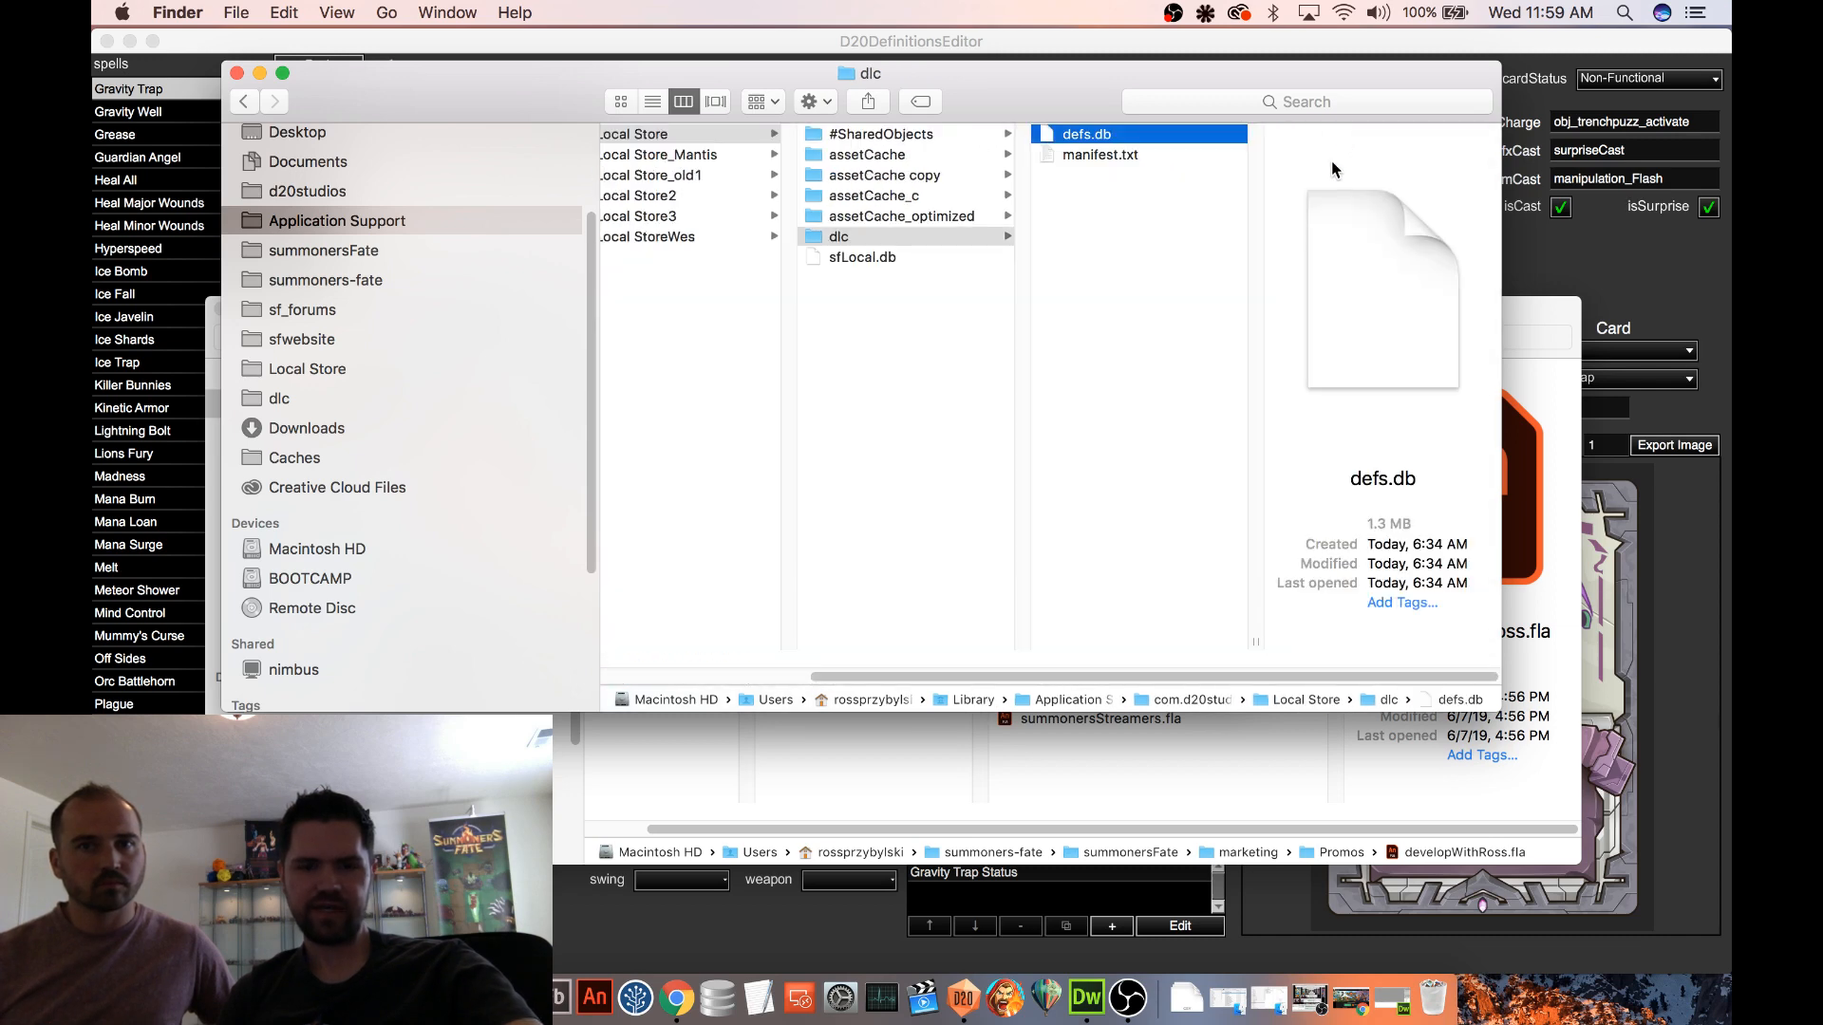
key("super+alt+v")
left_click(1214, 193)
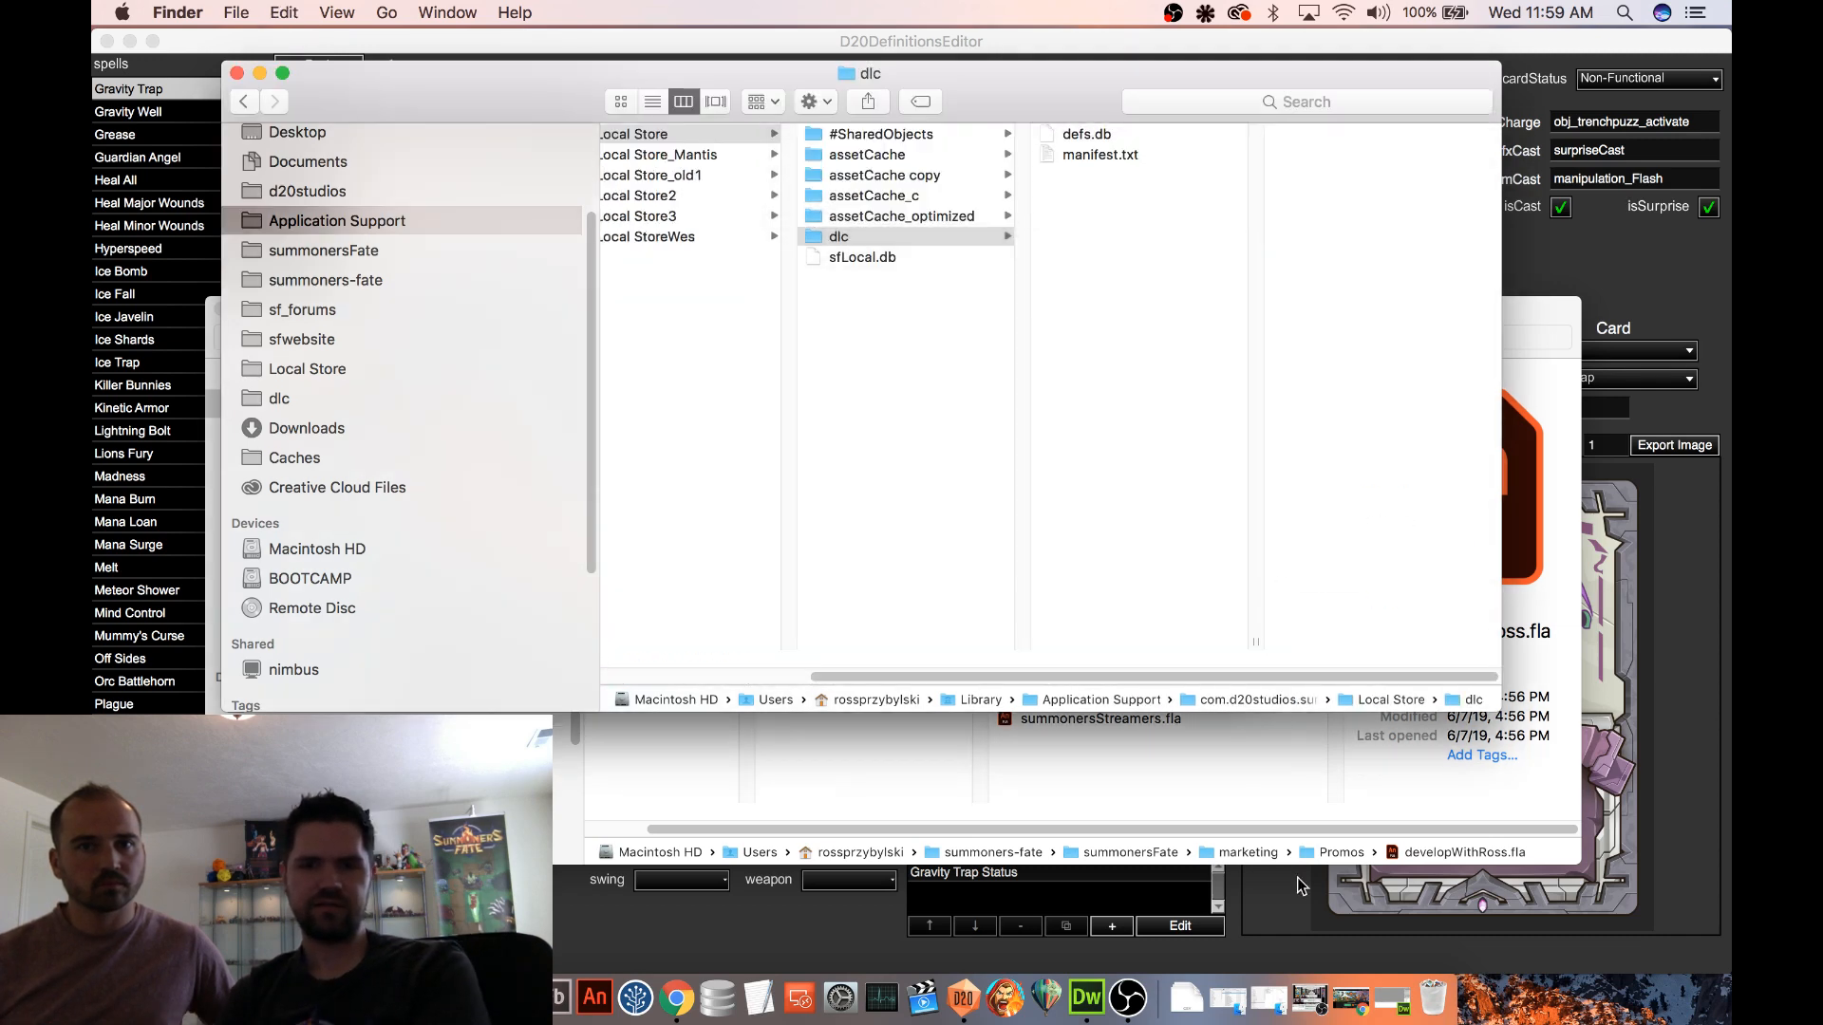
Launch Summoner's Fate and open the Ruggeds deck in the deck editor
left_click(1008, 999)
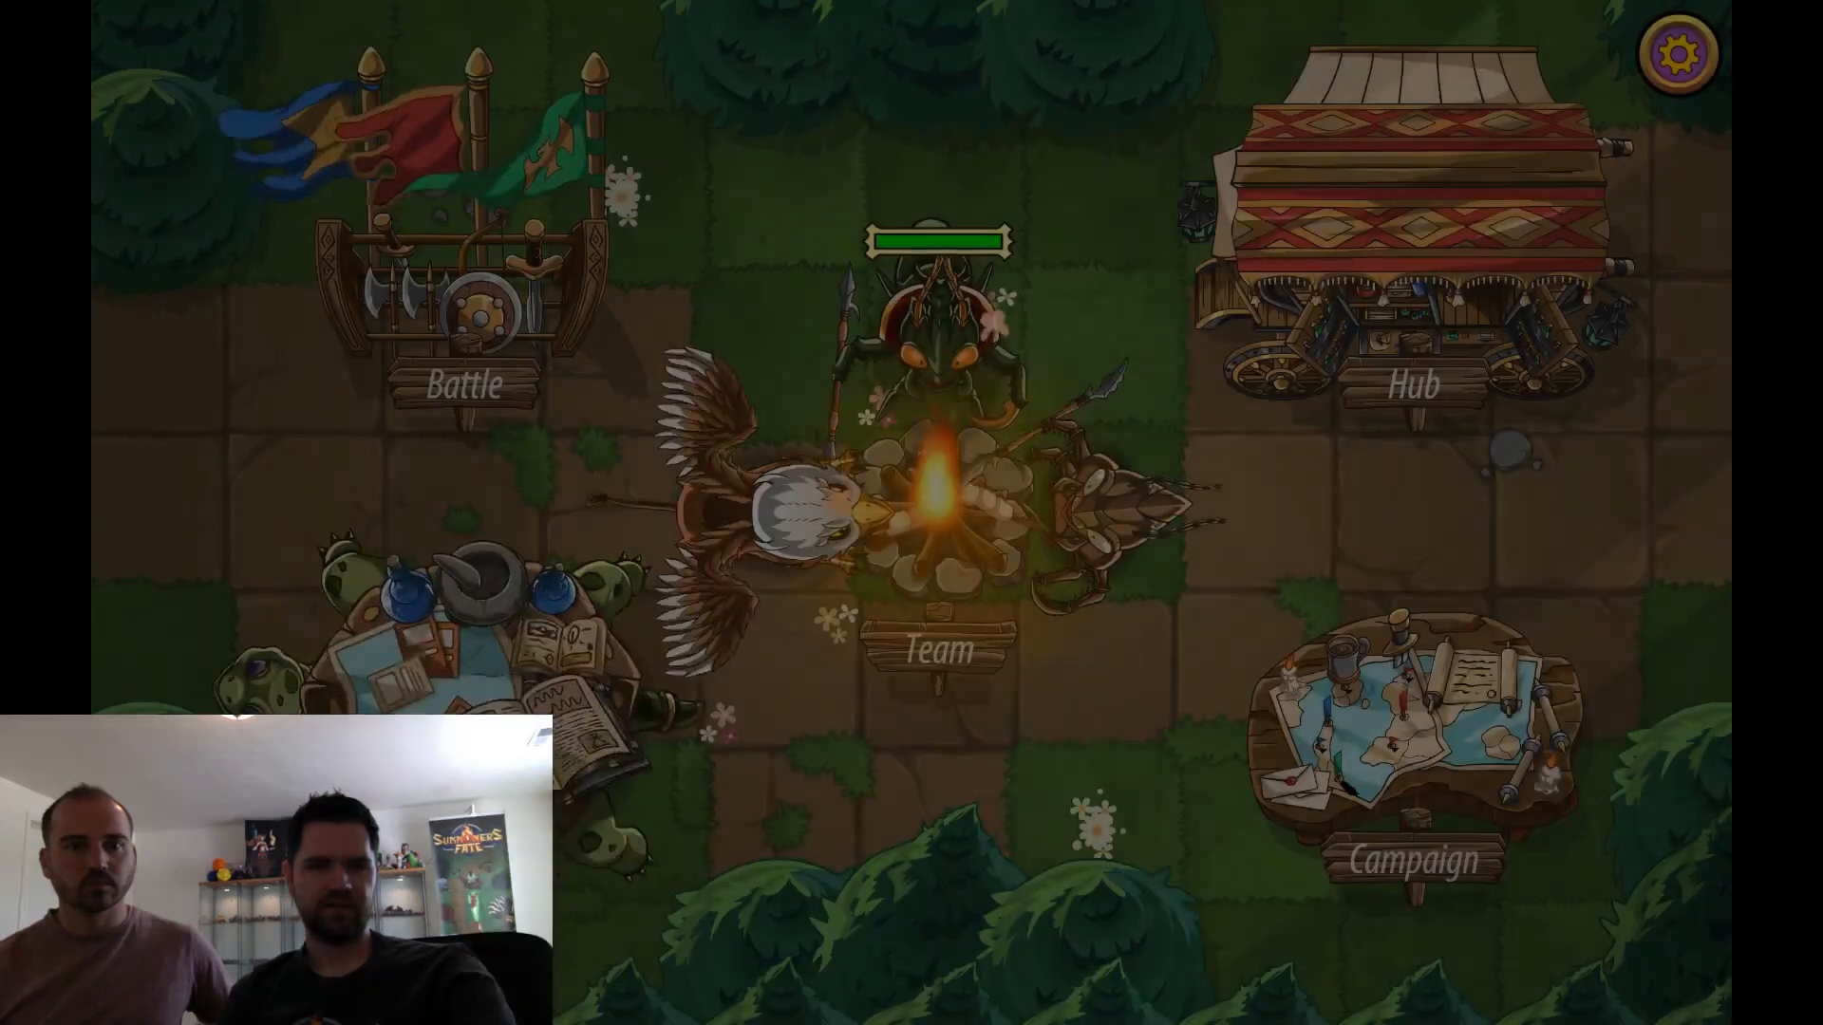
left_click(570, 659)
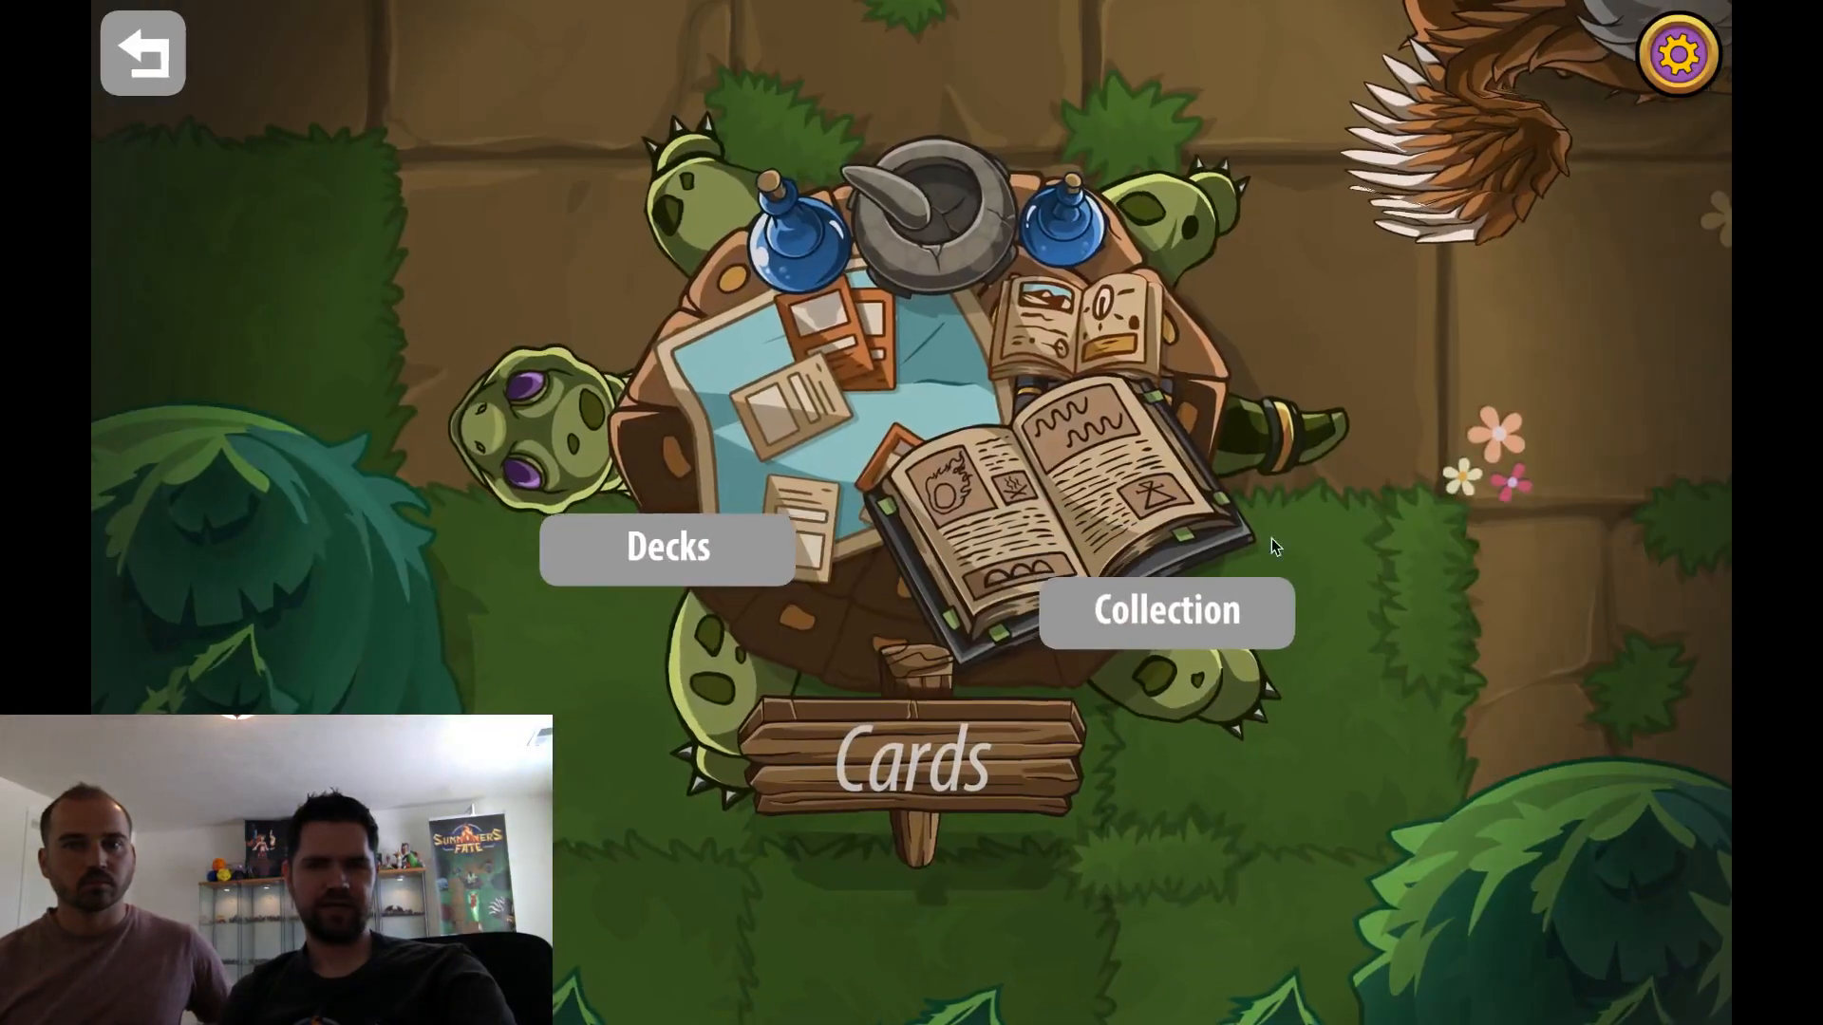
left_click(775, 553)
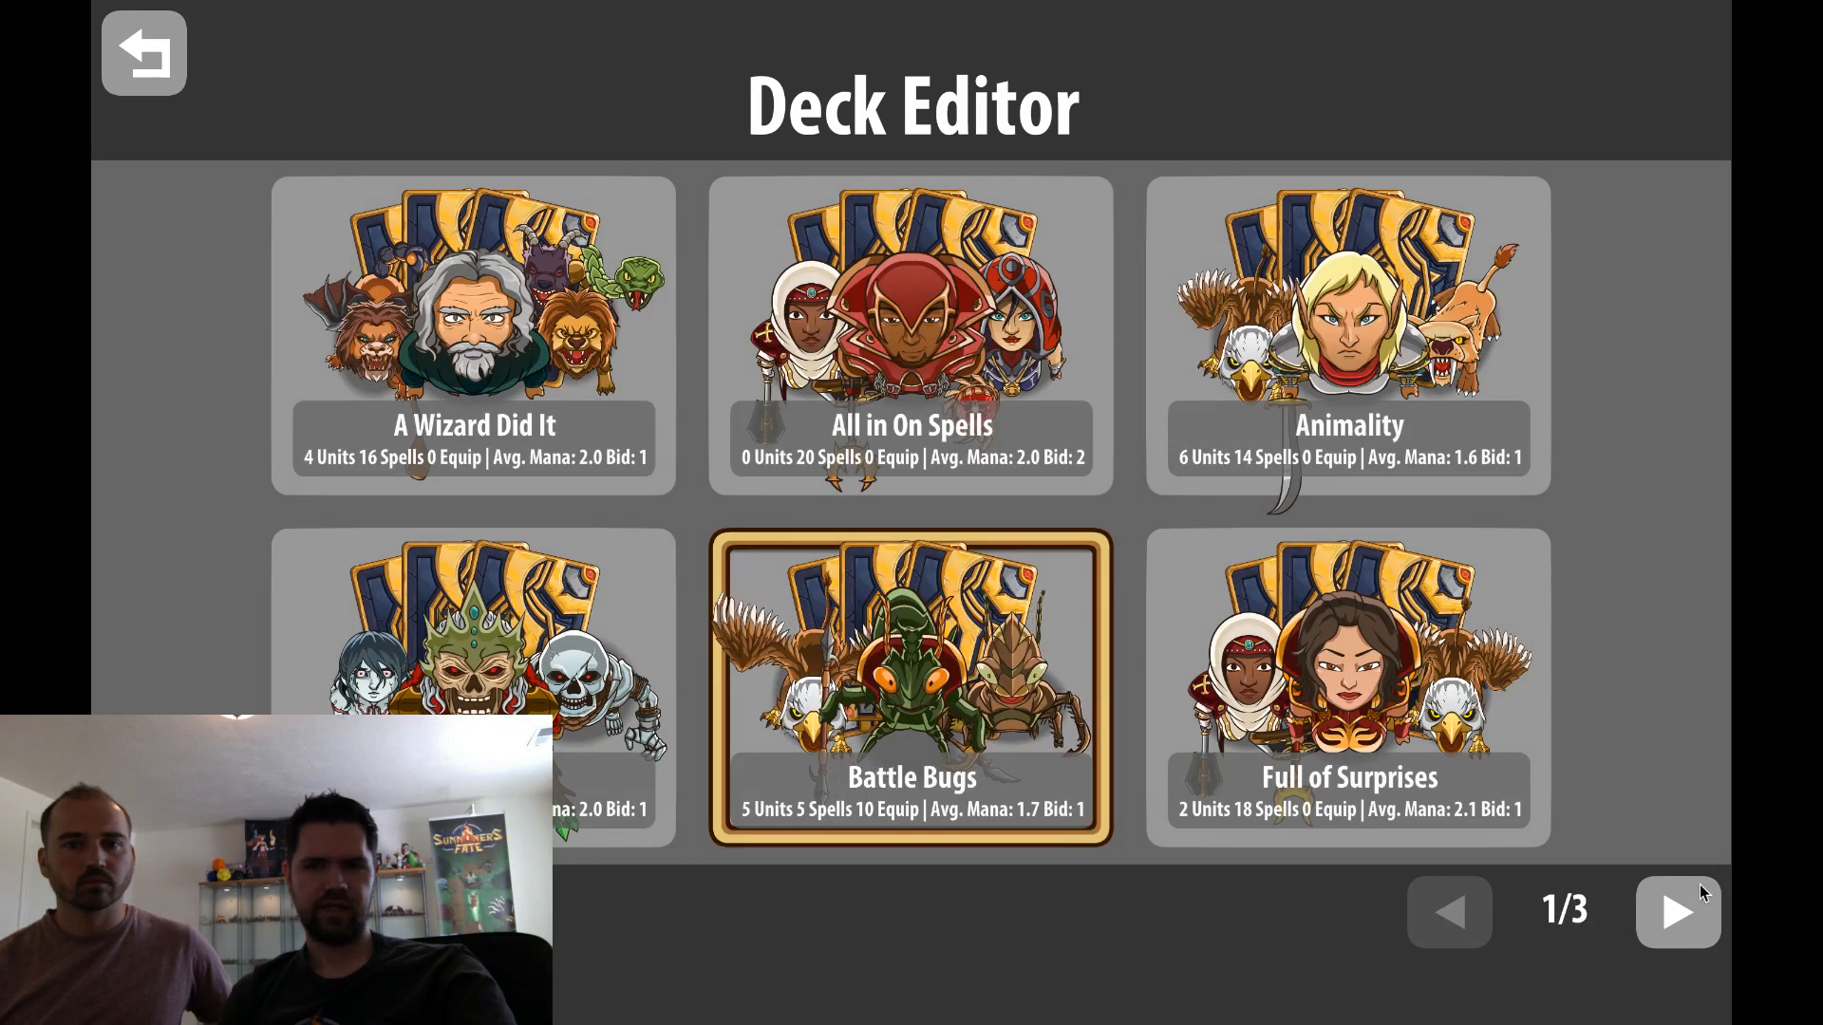
left_click(1686, 911)
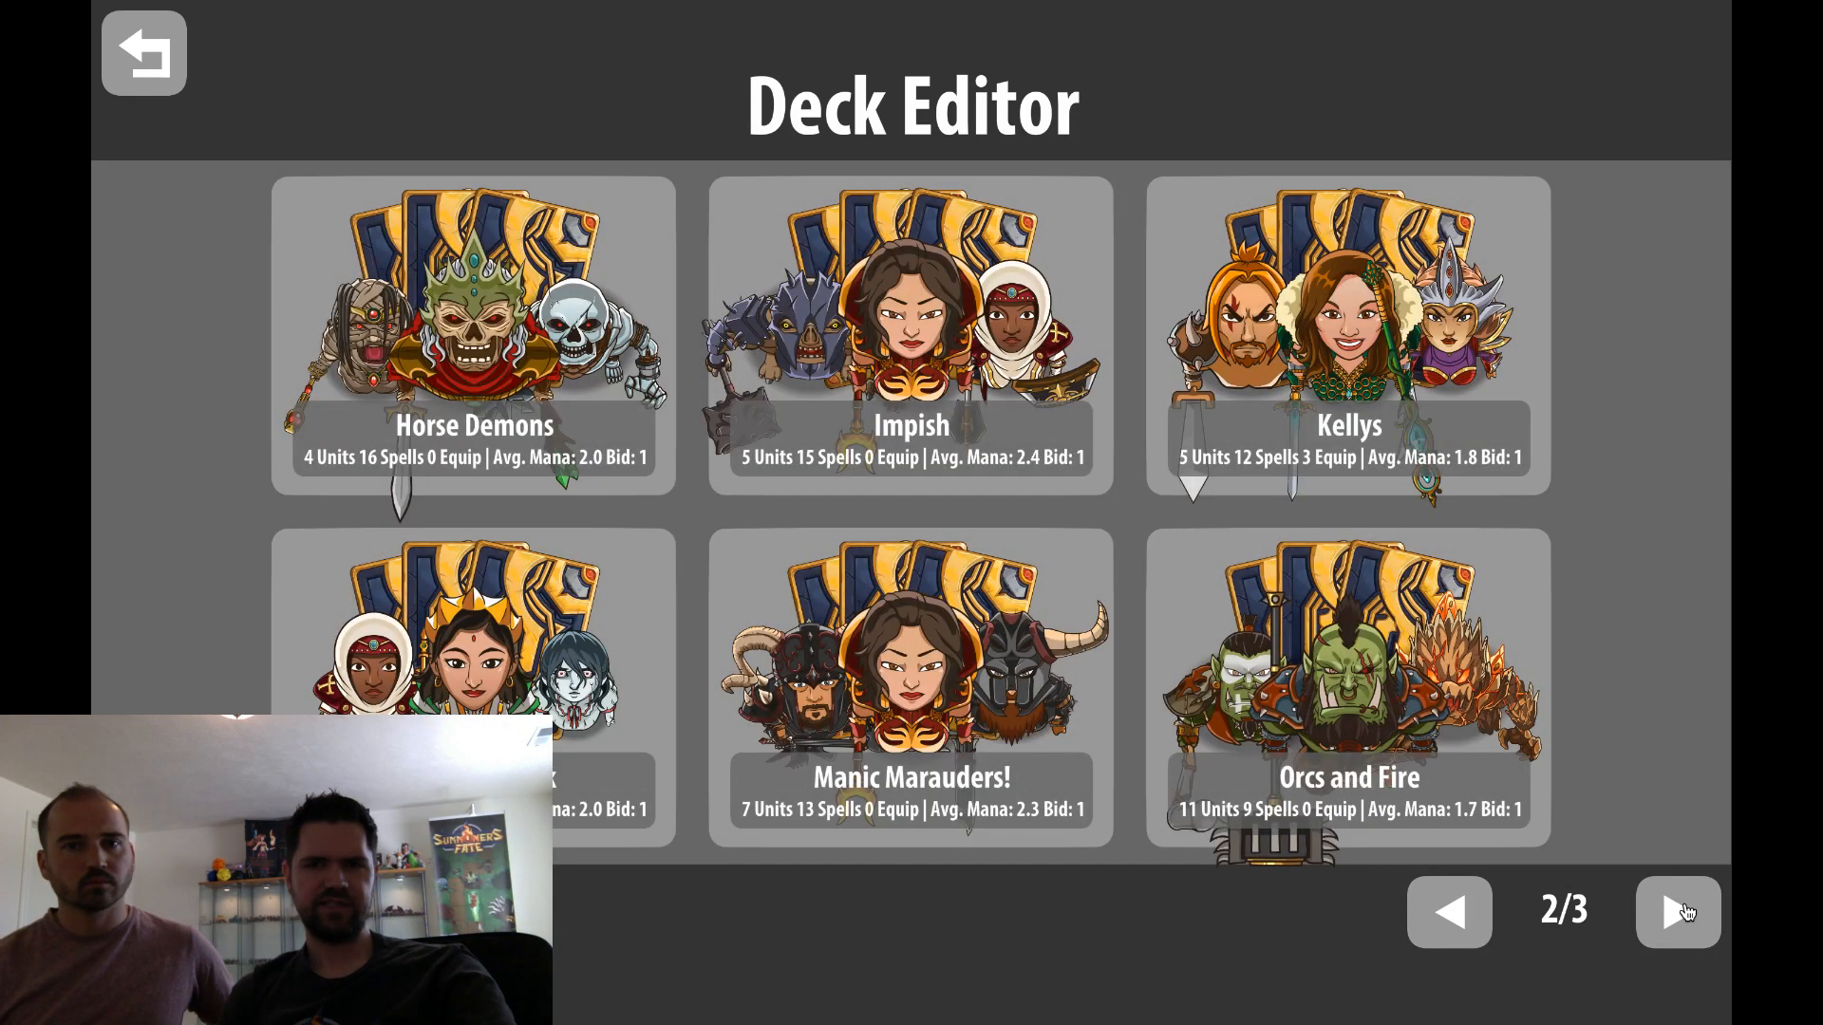
left_click(1681, 911)
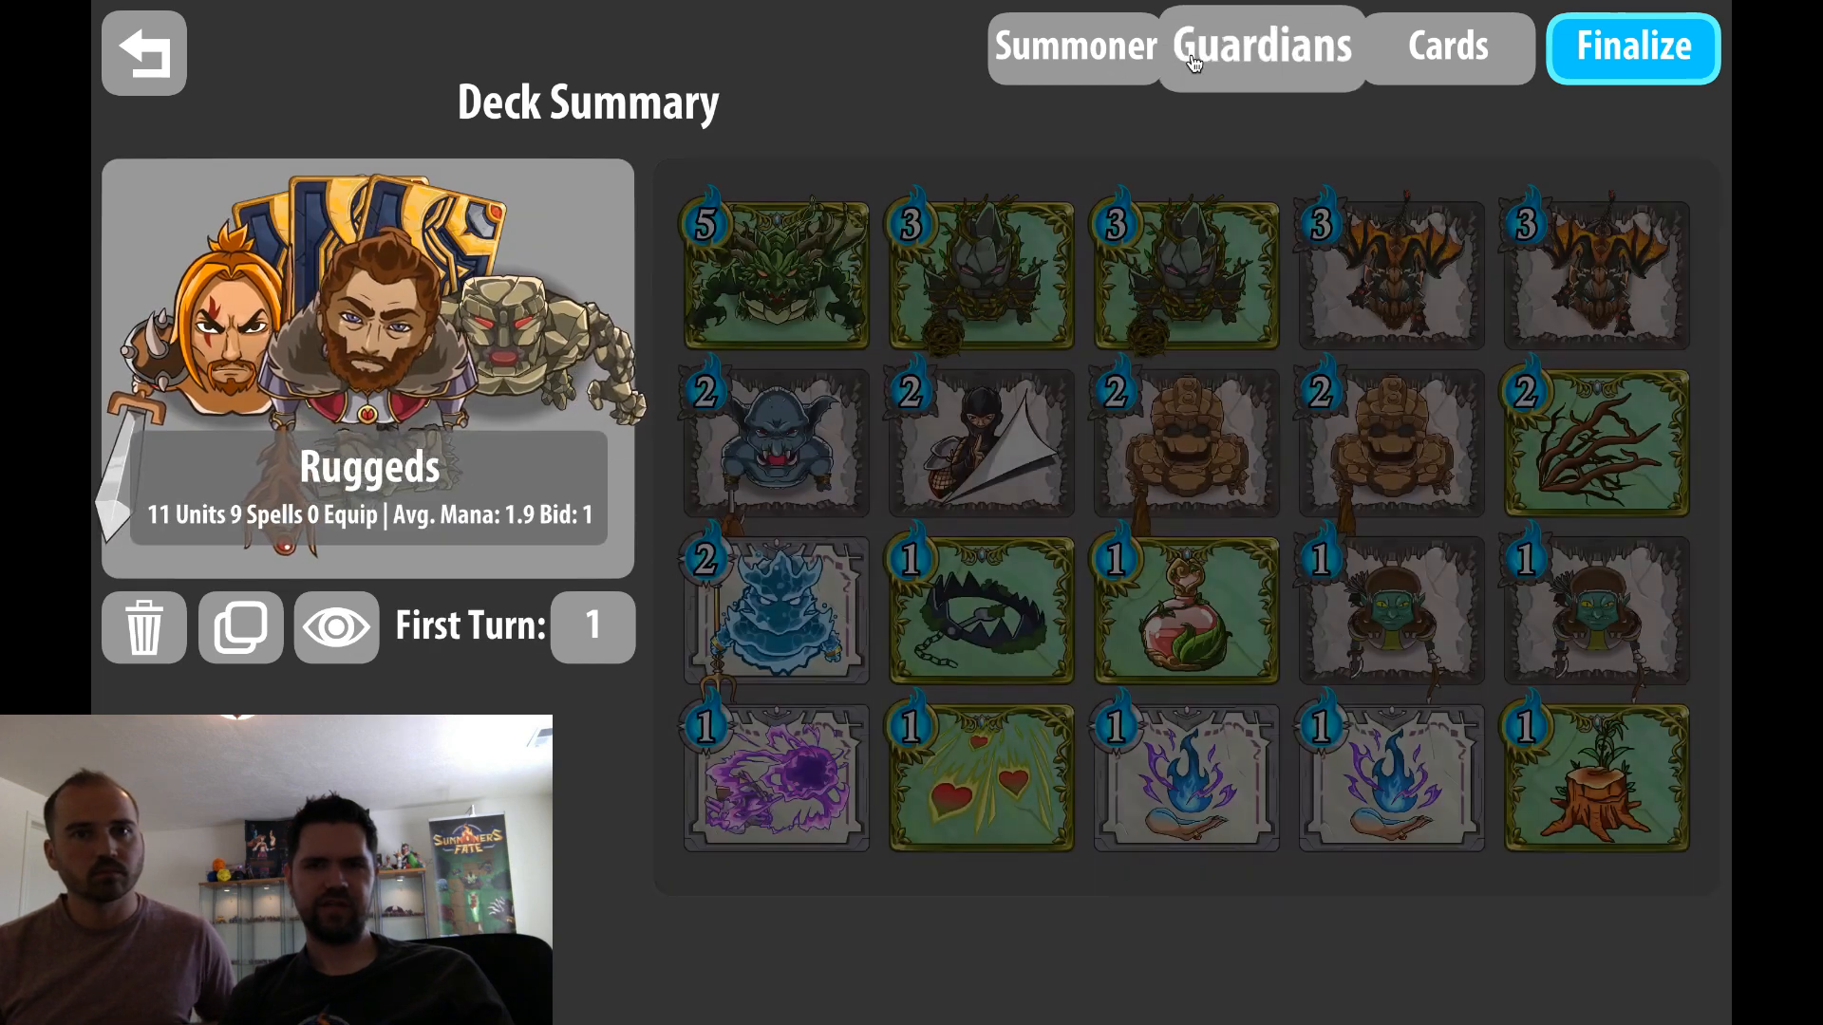
Change the Ruggeds deck's summoner to Albirich, Fighter Mage
left_click(1195, 63)
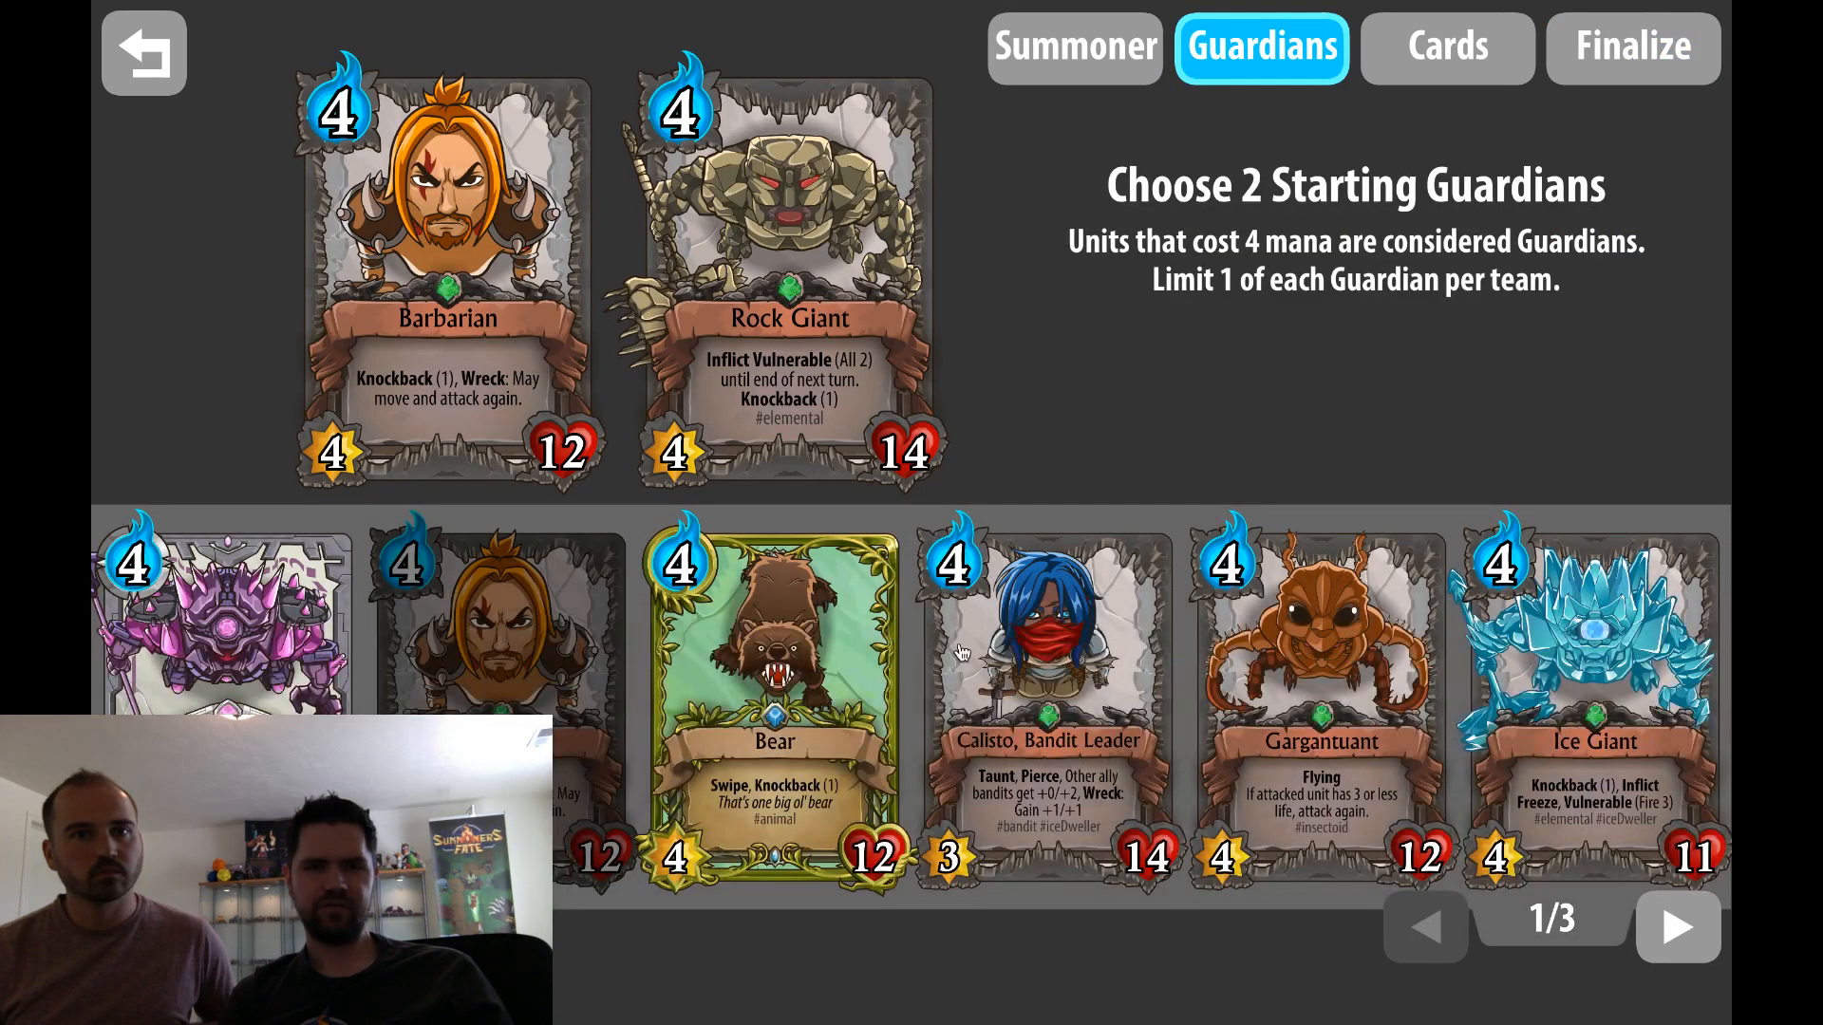
left_click(1066, 69)
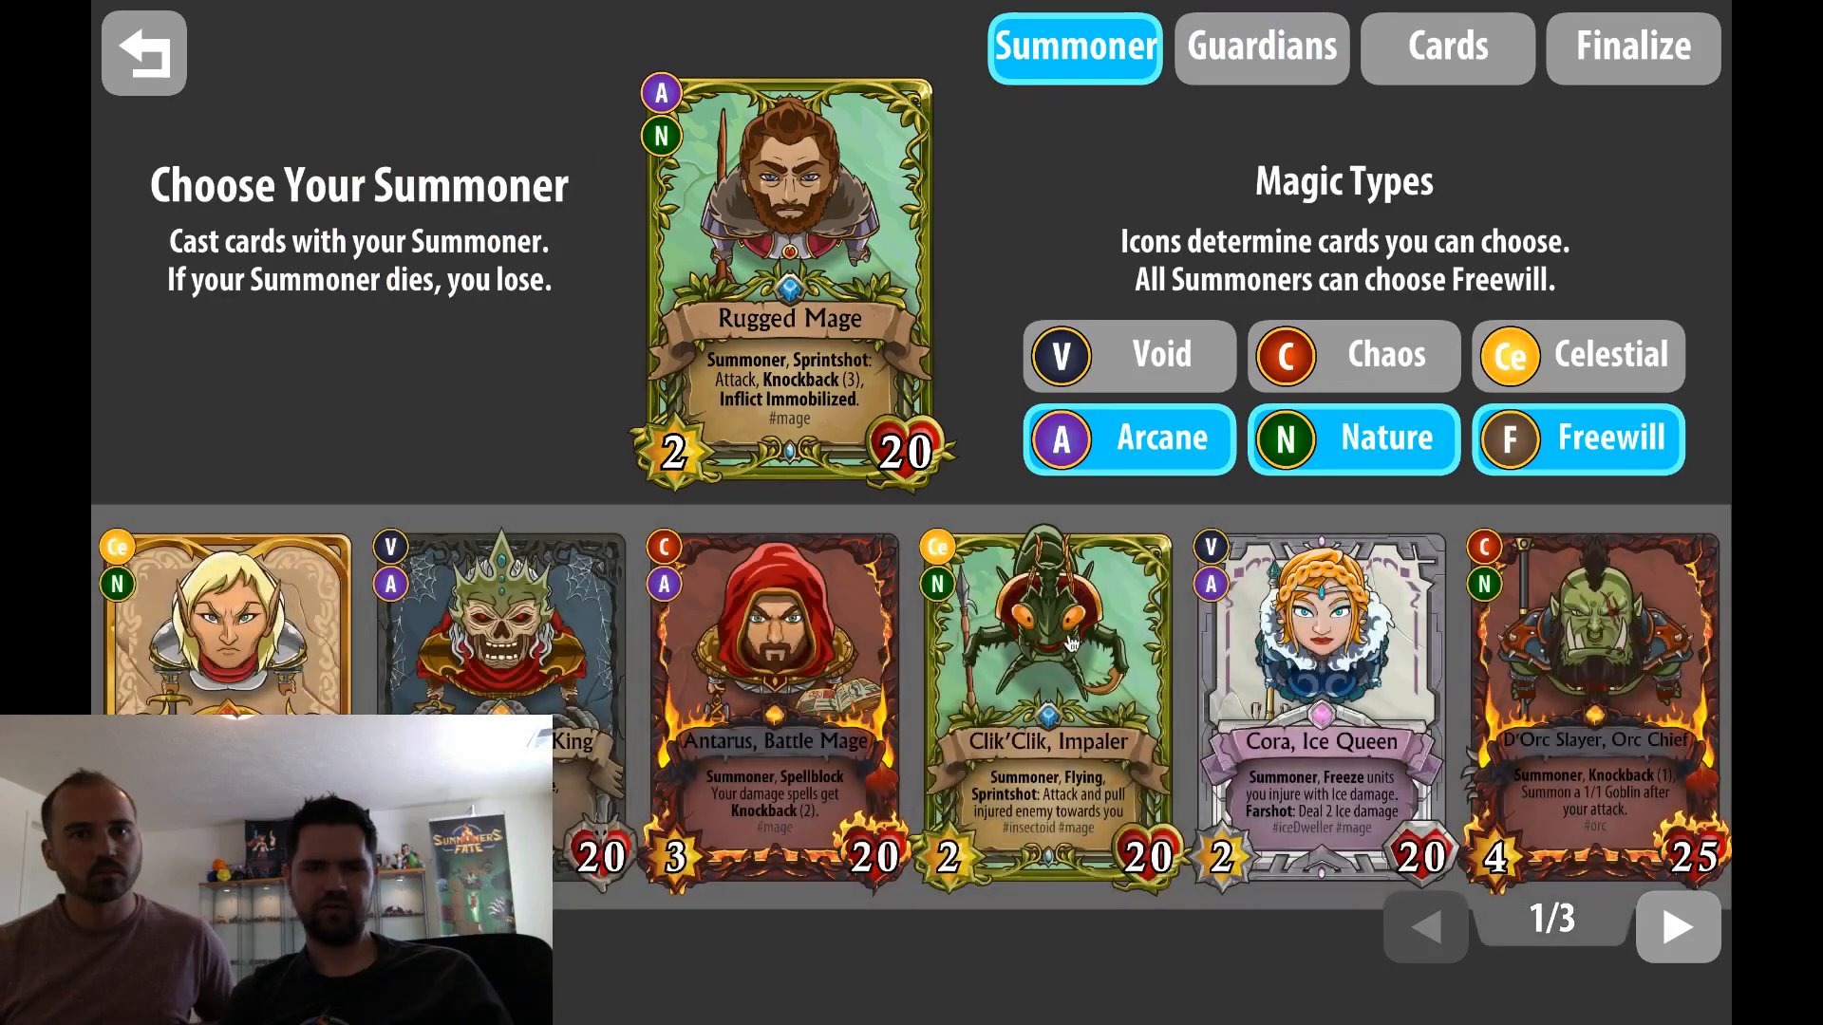
left_click(353, 678)
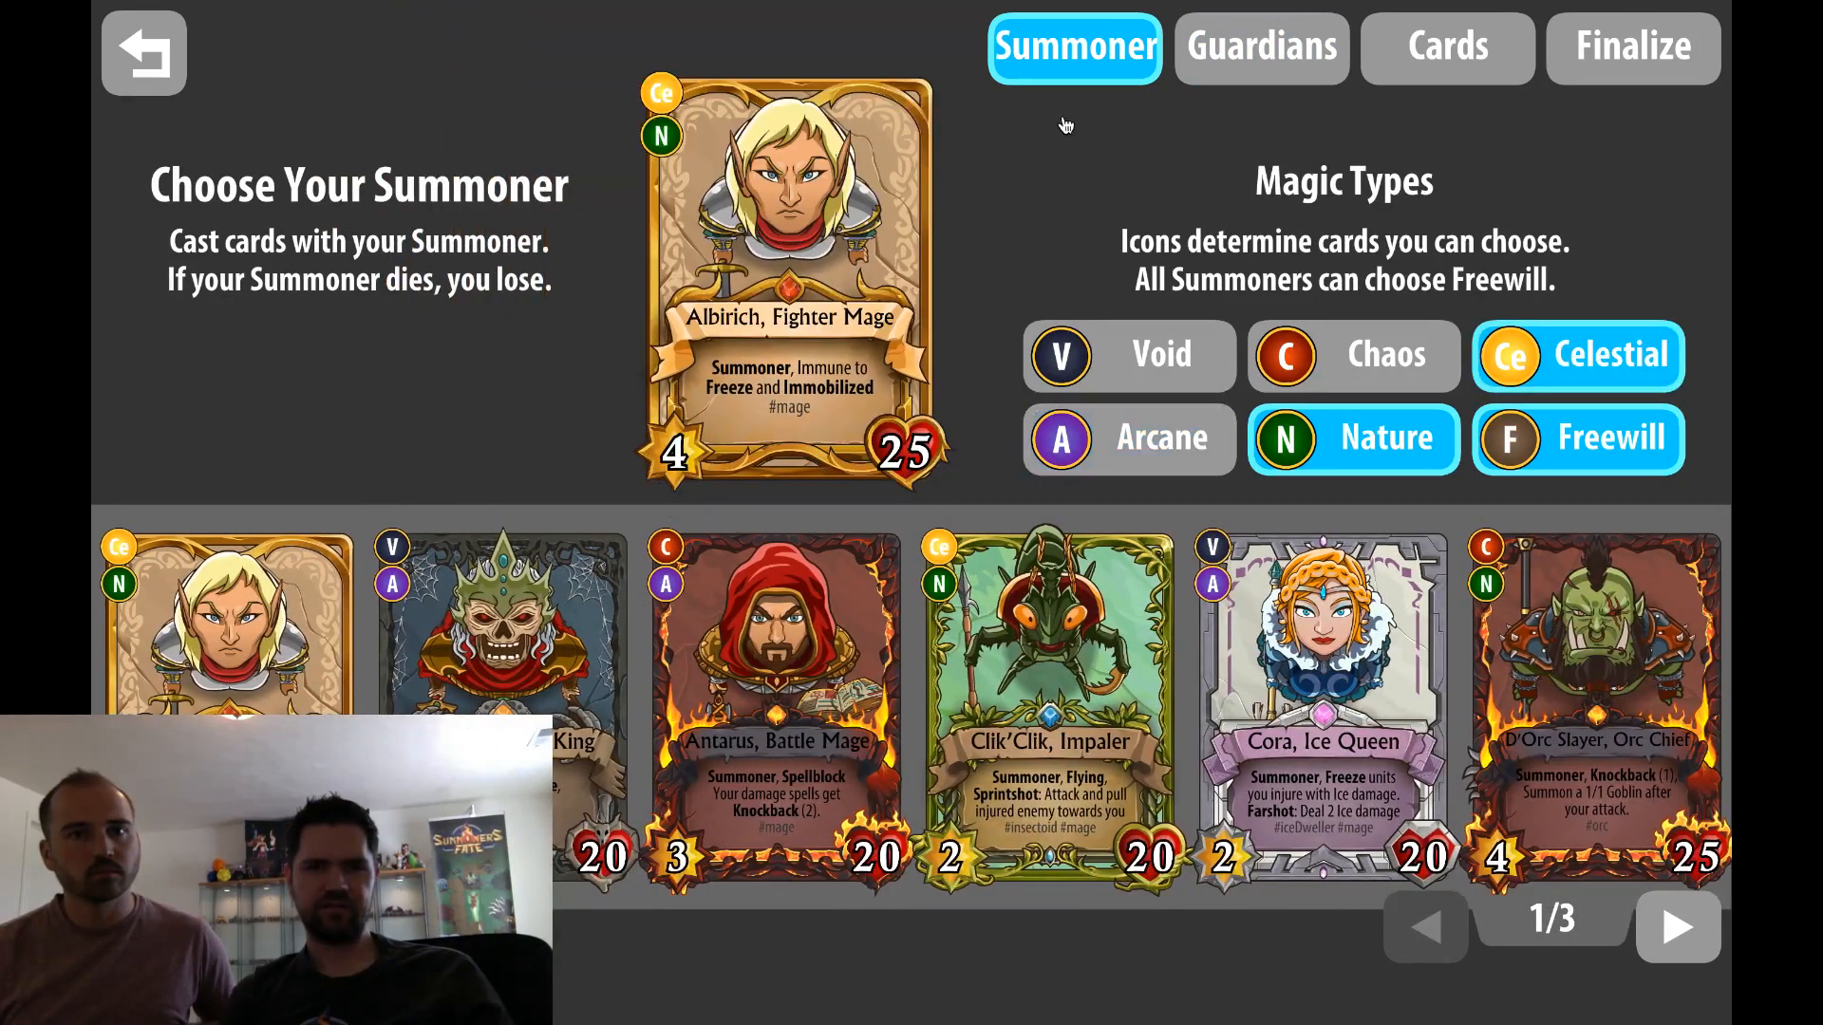
Add two copies of the 5-mana one-eyed unit card to the Ruggeds deck
left_click(1241, 72)
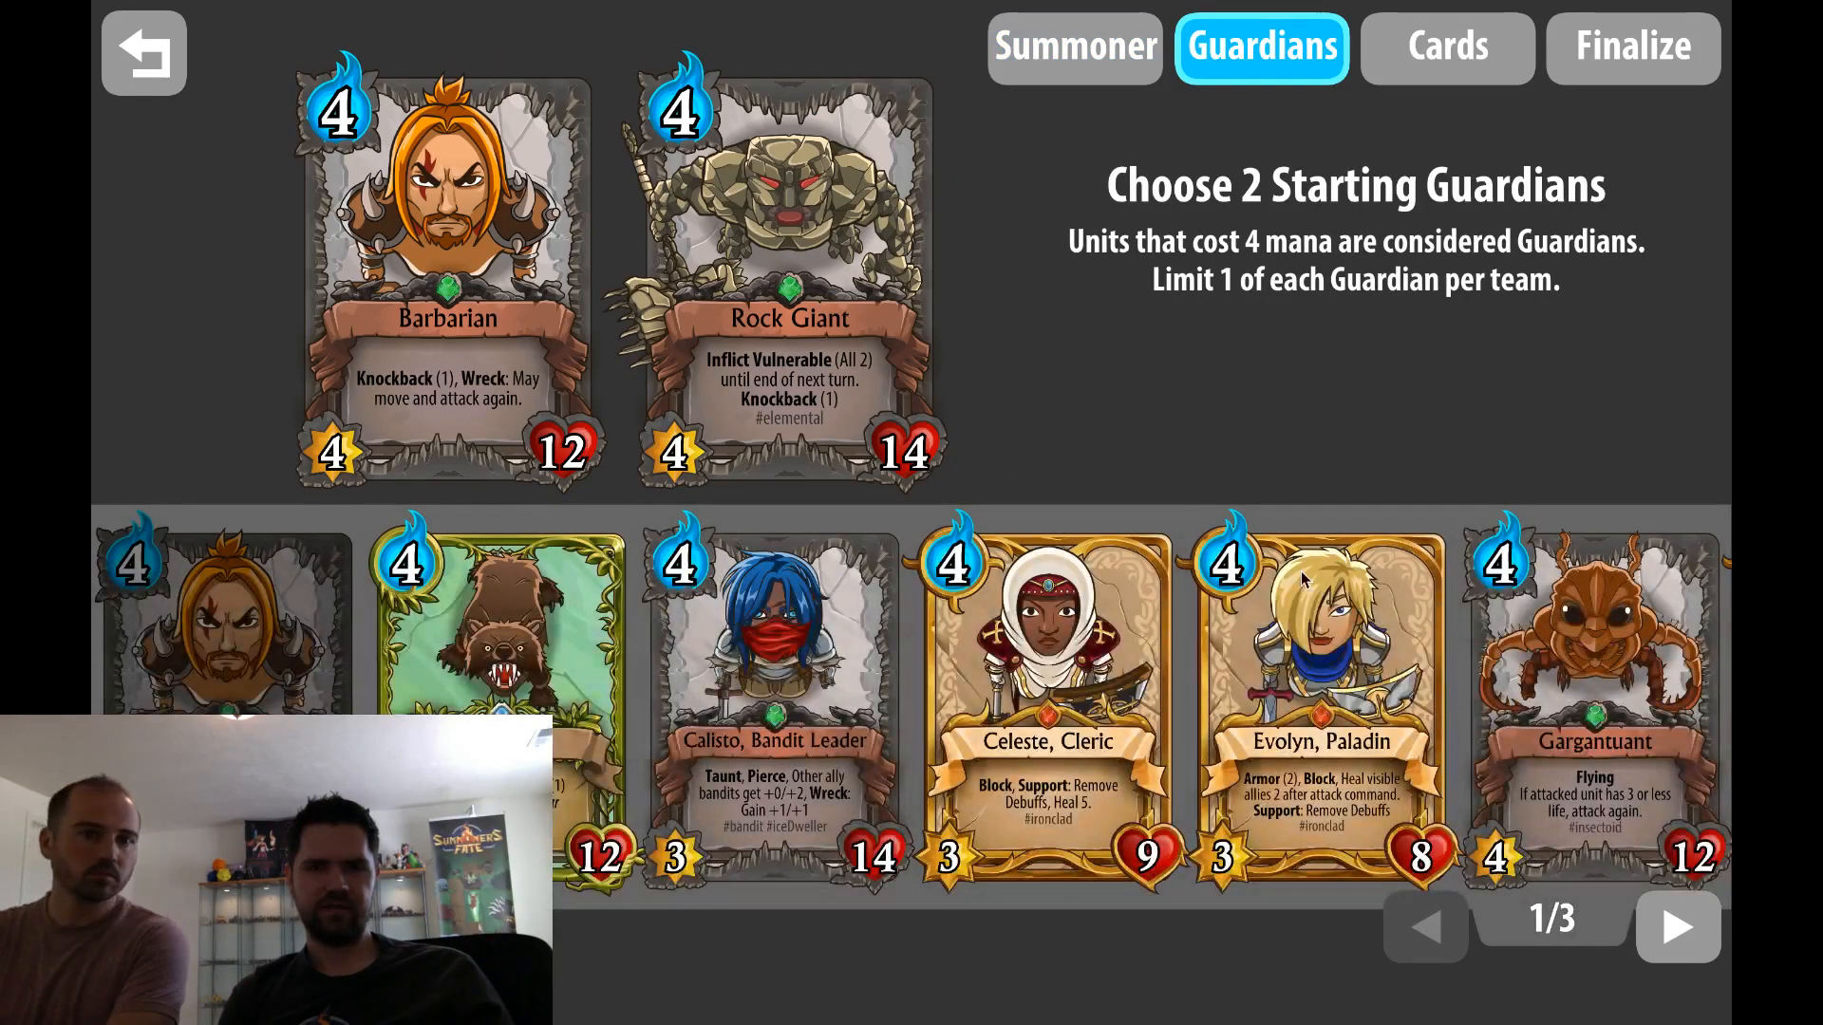
left_click(1409, 38)
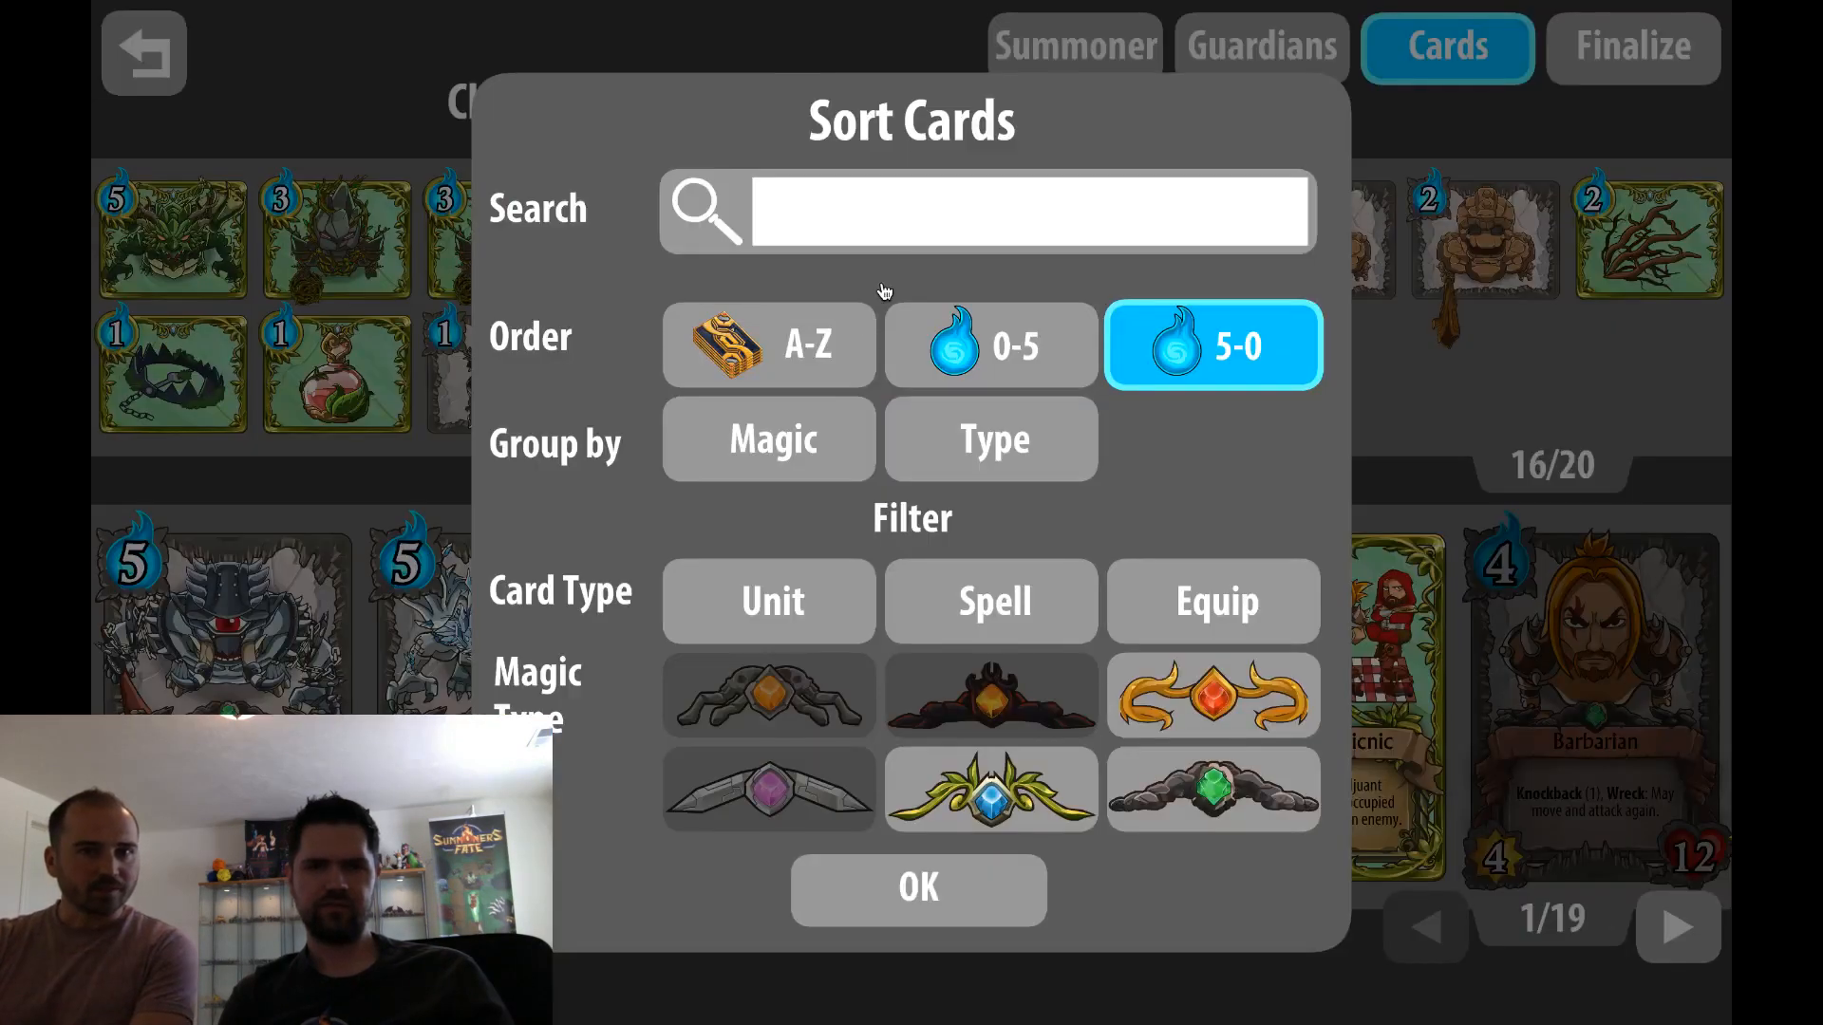
left_click(885, 915)
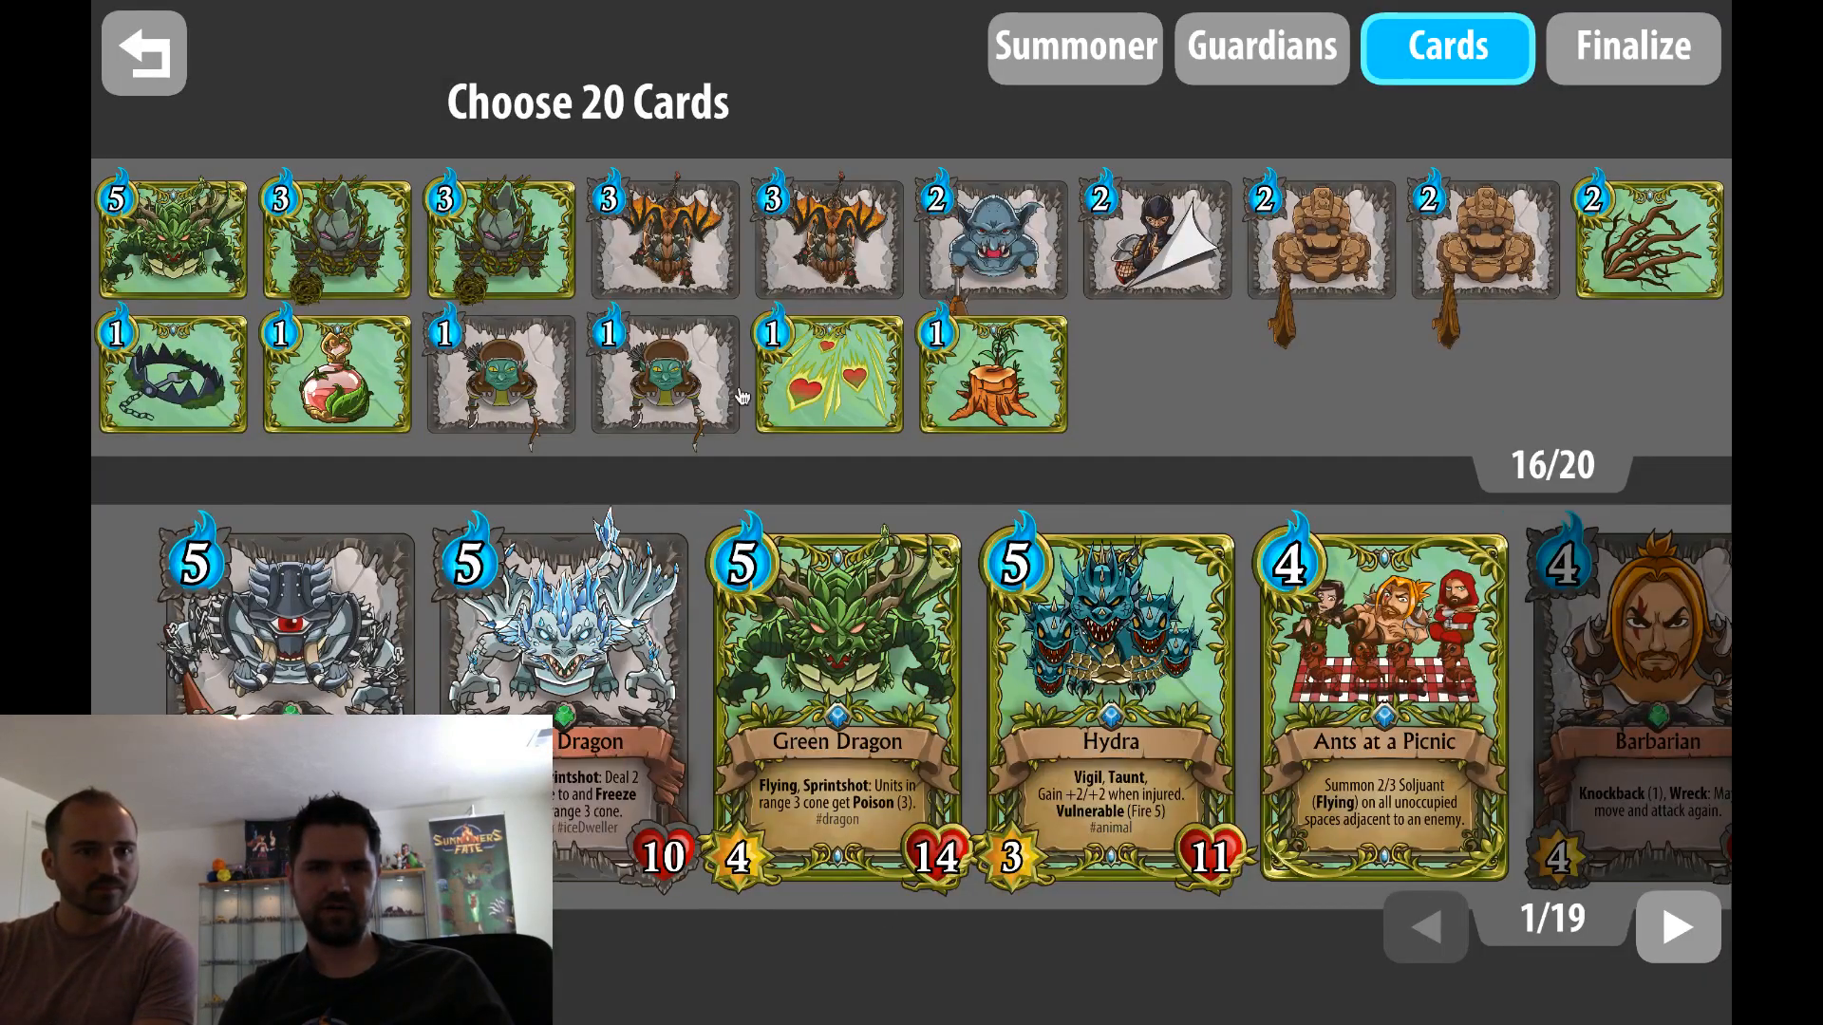
left_click(349, 617)
left_click(349, 618)
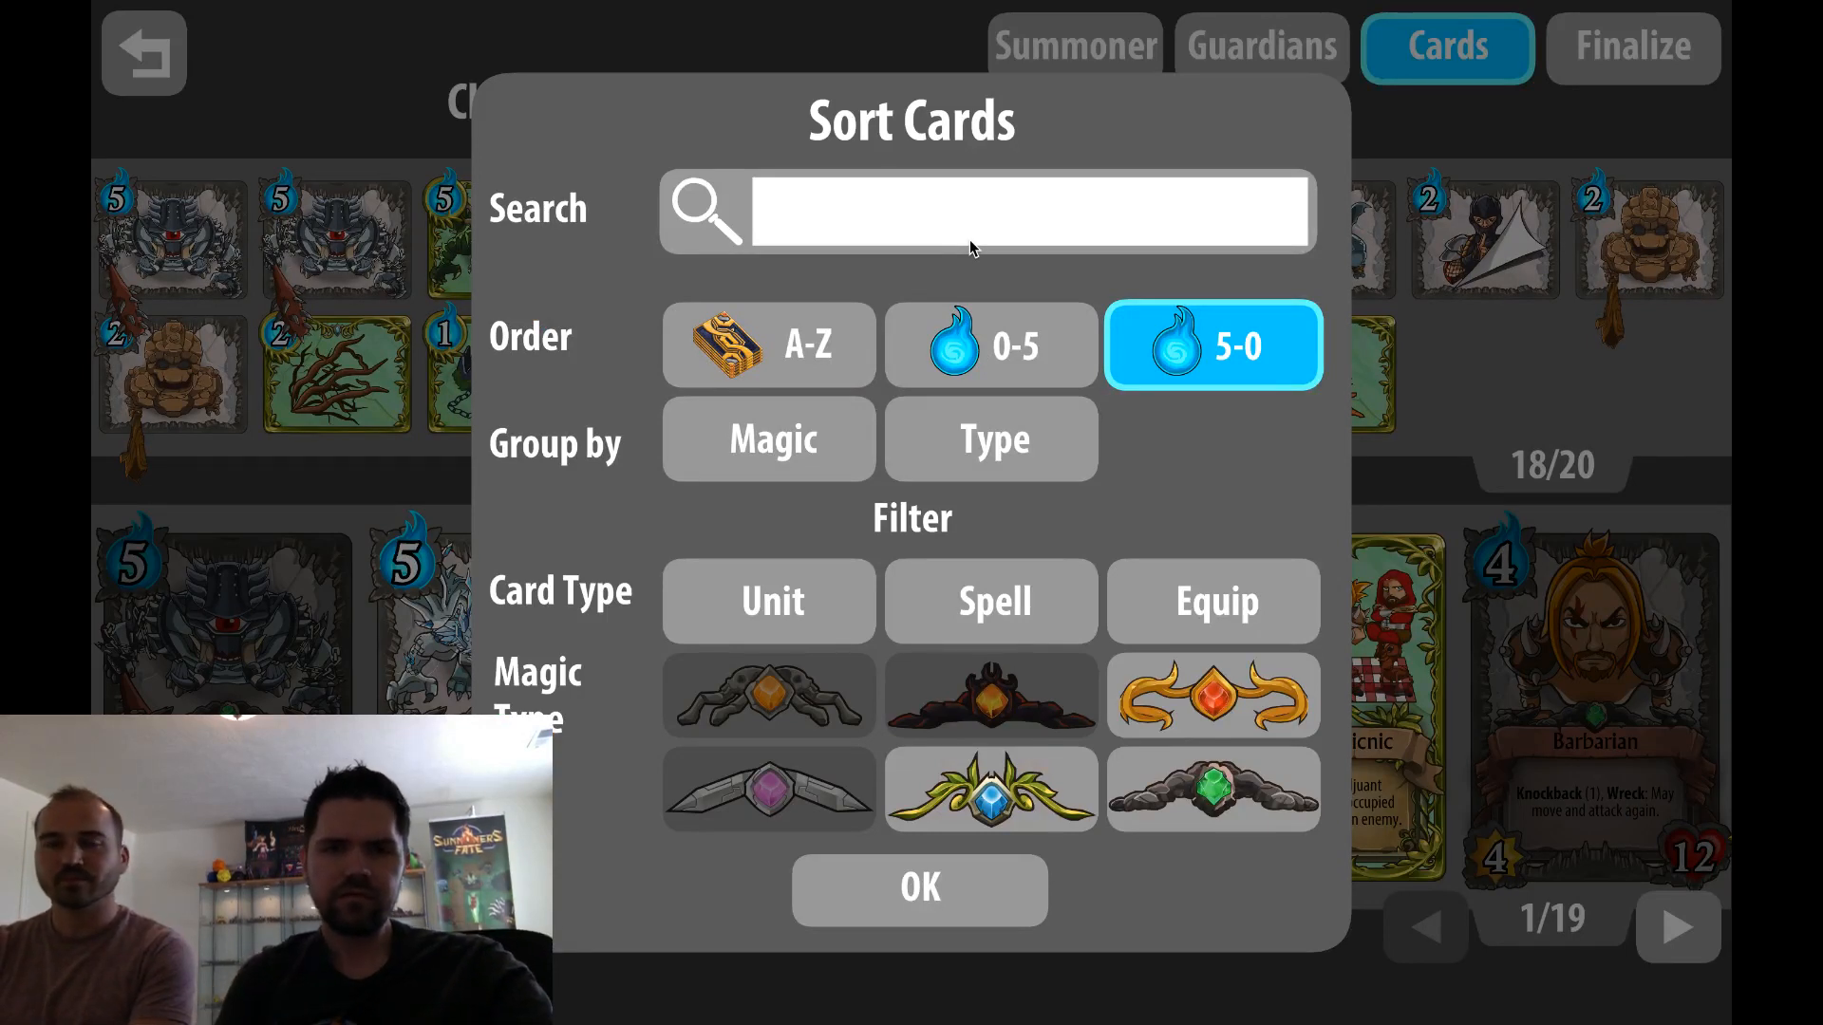
Search the available cards for "goblin champ" and add two Goblin Champion cards to the deck
left_click(961, 216)
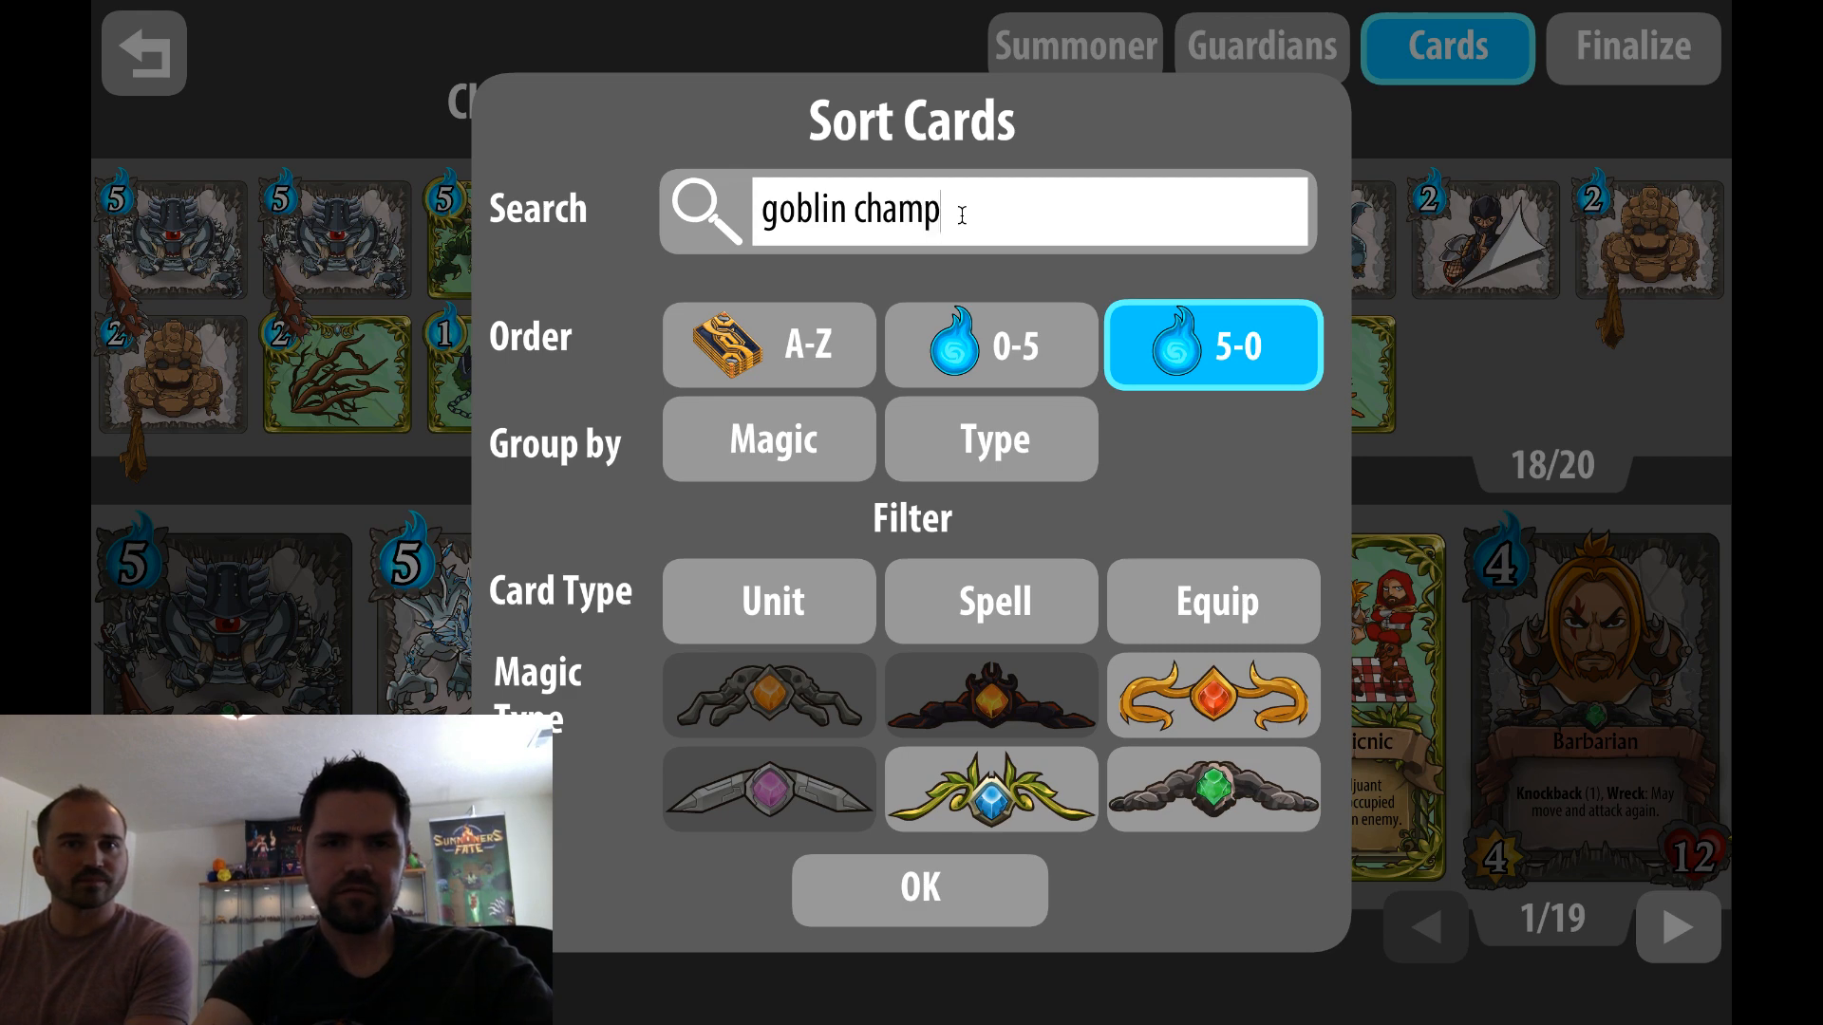
key("Return")
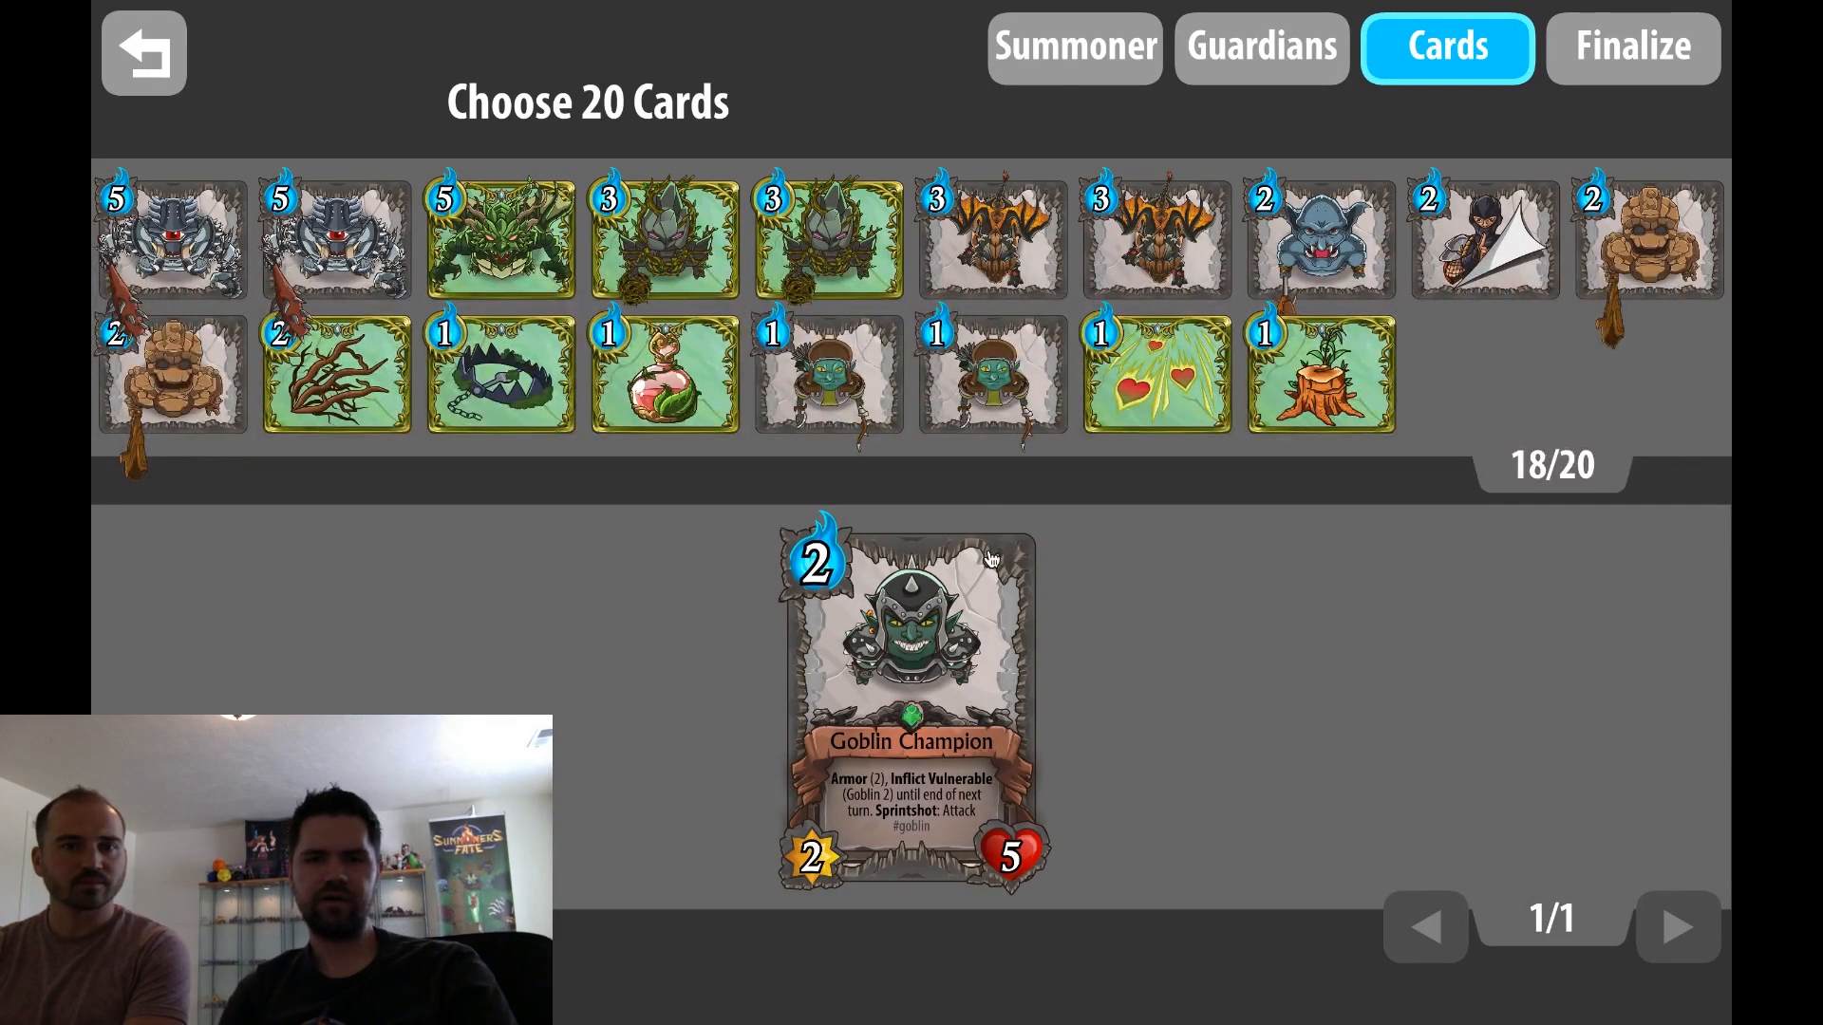
left_click(990, 558)
left_click_drag(986, 562, 985, 357)
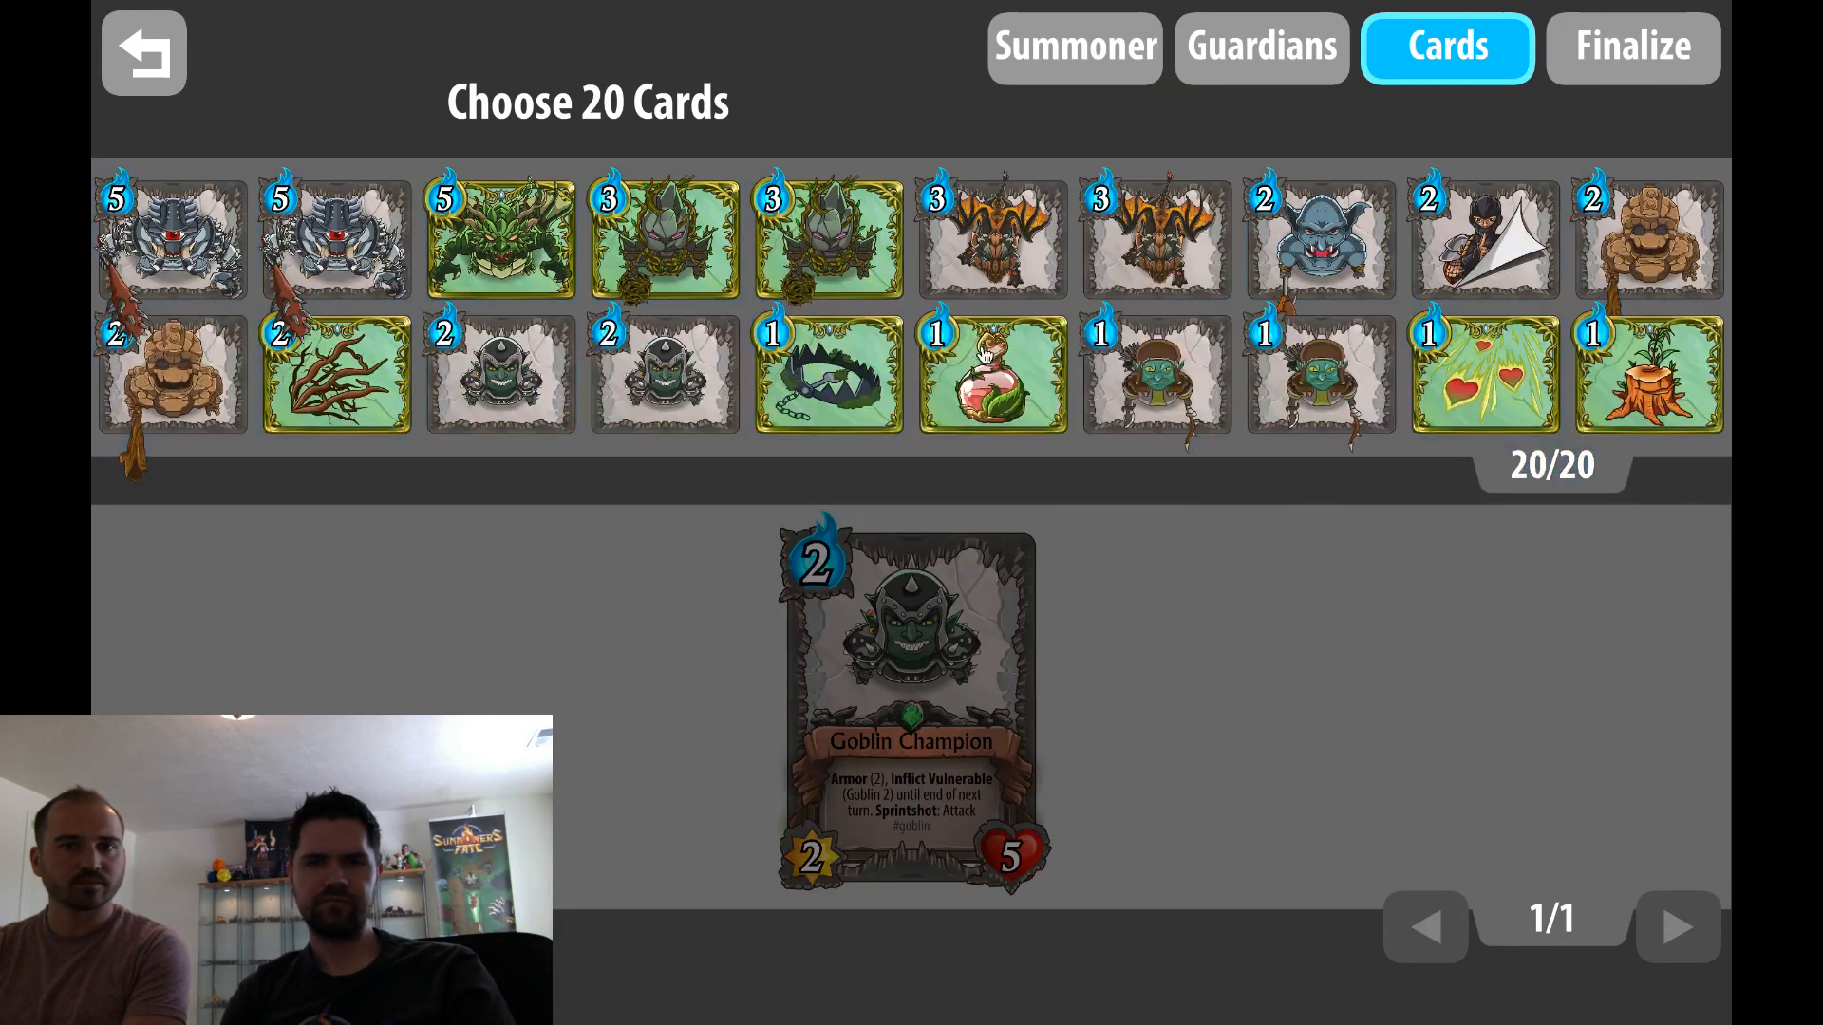
Remove the two 3-mana Nature unit cards from the deck and add two Mana Loan cards in their place
left_click(699, 270)
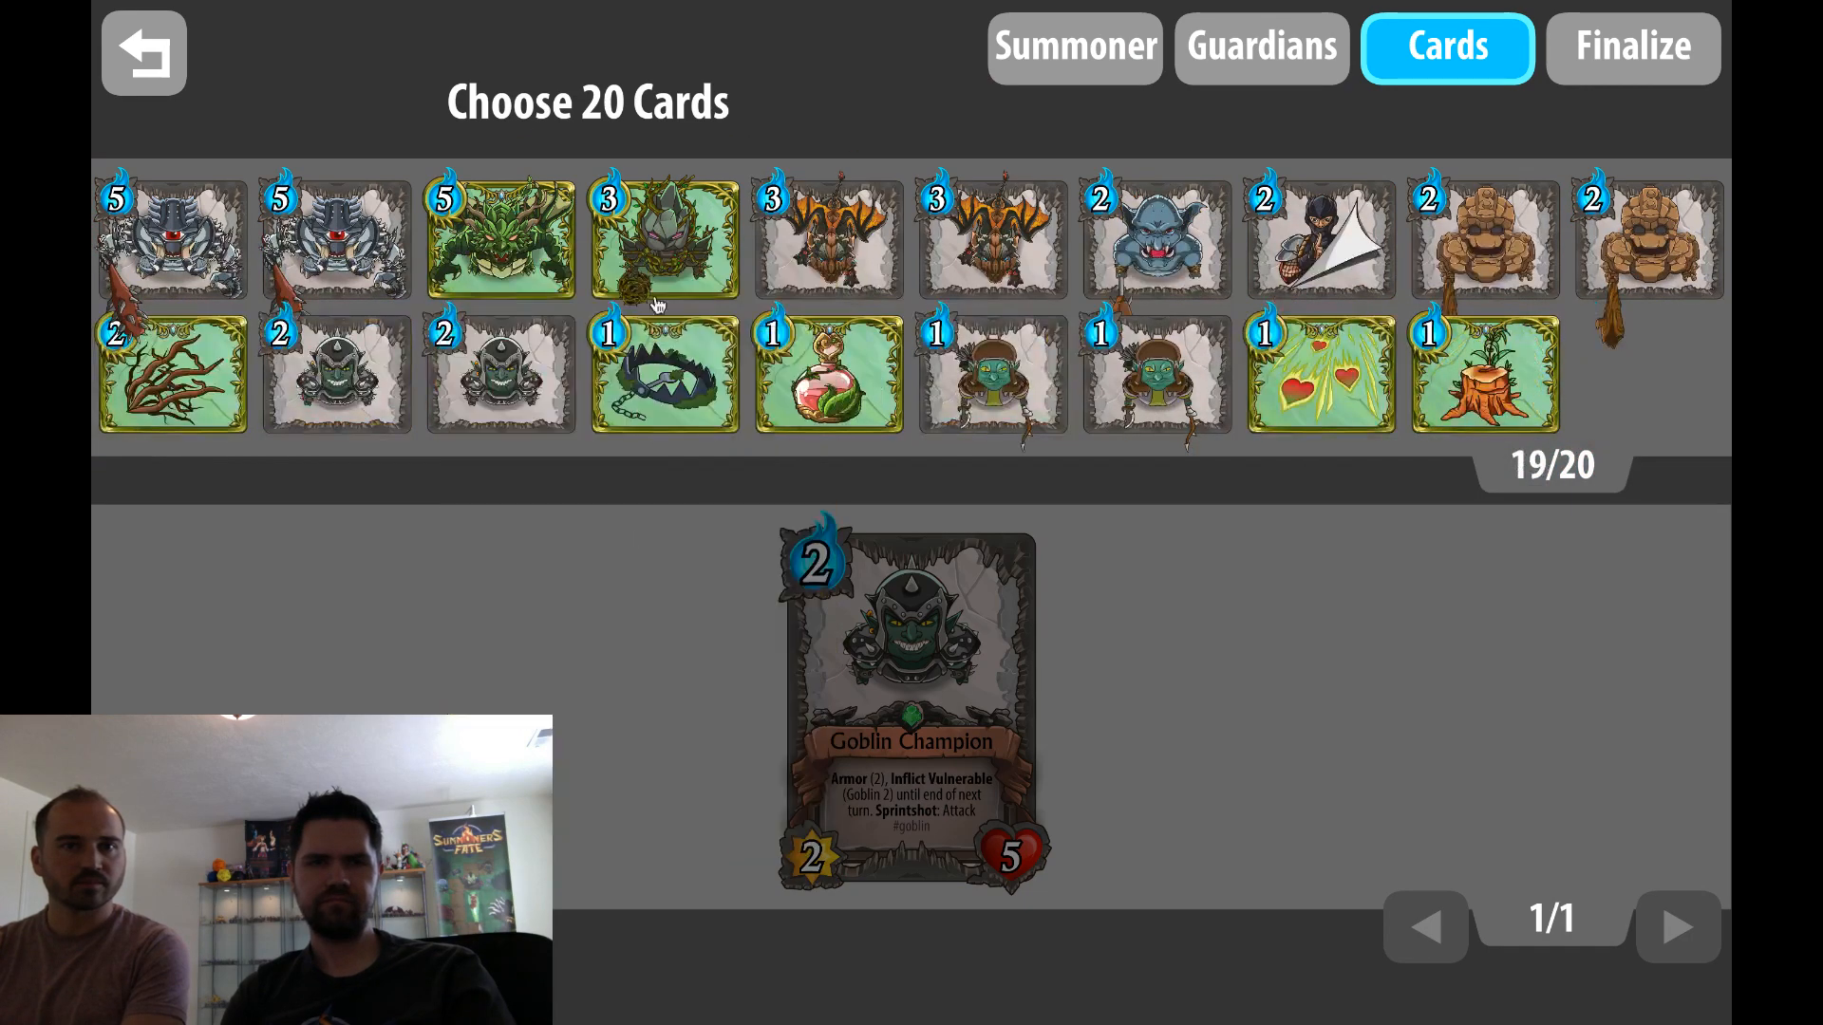
left_click(699, 271)
left_click(144, 927)
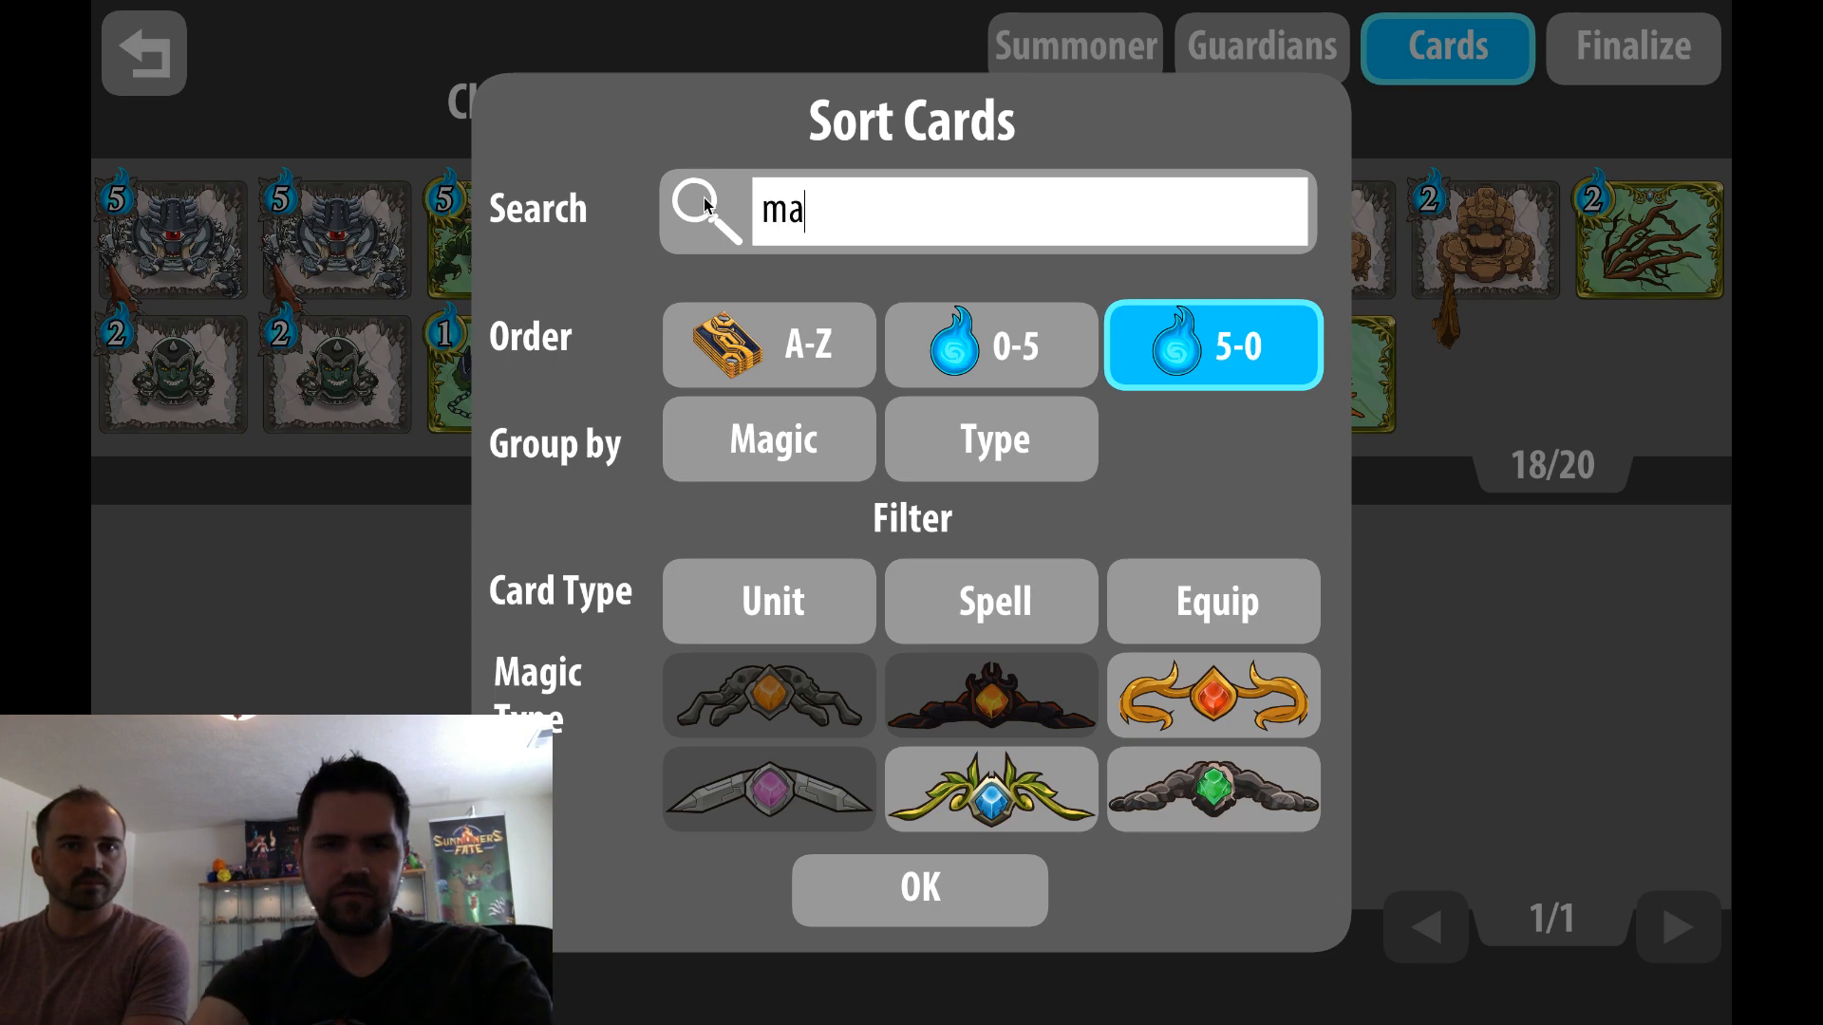
key("Return")
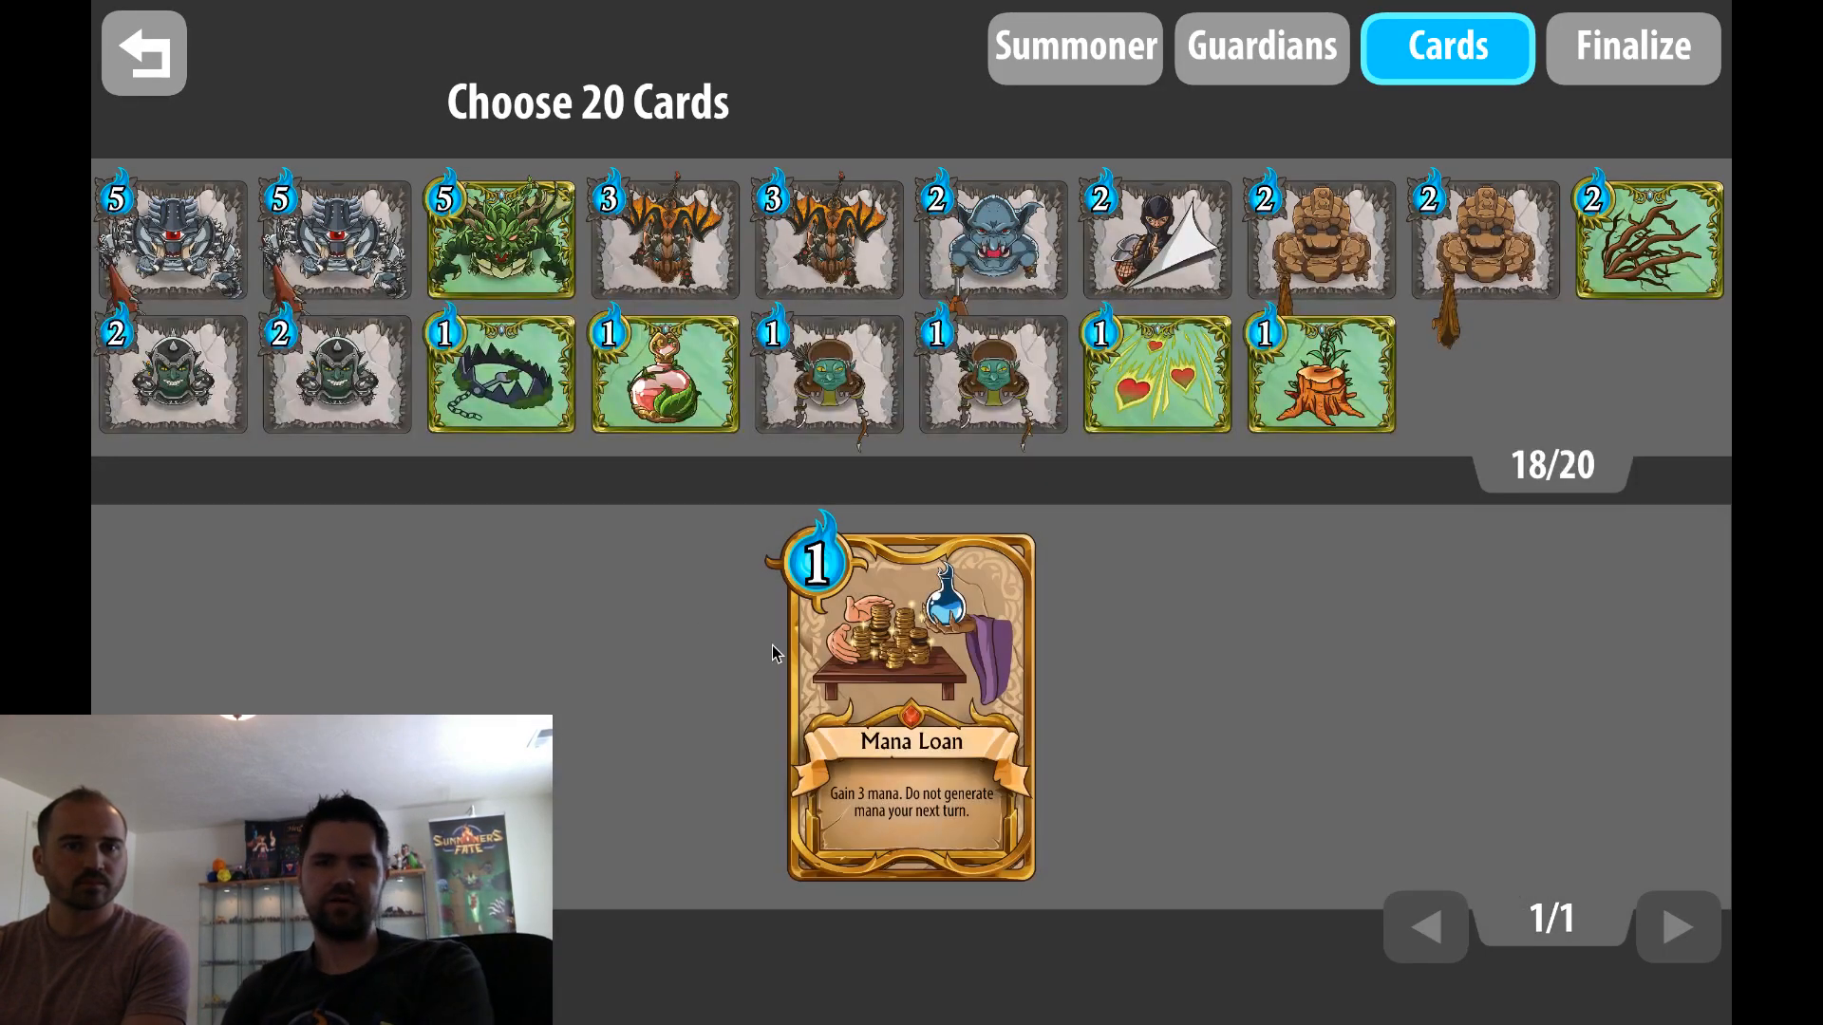
left_click_drag(849, 574, 907, 365)
left_click_drag(982, 650, 1044, 313)
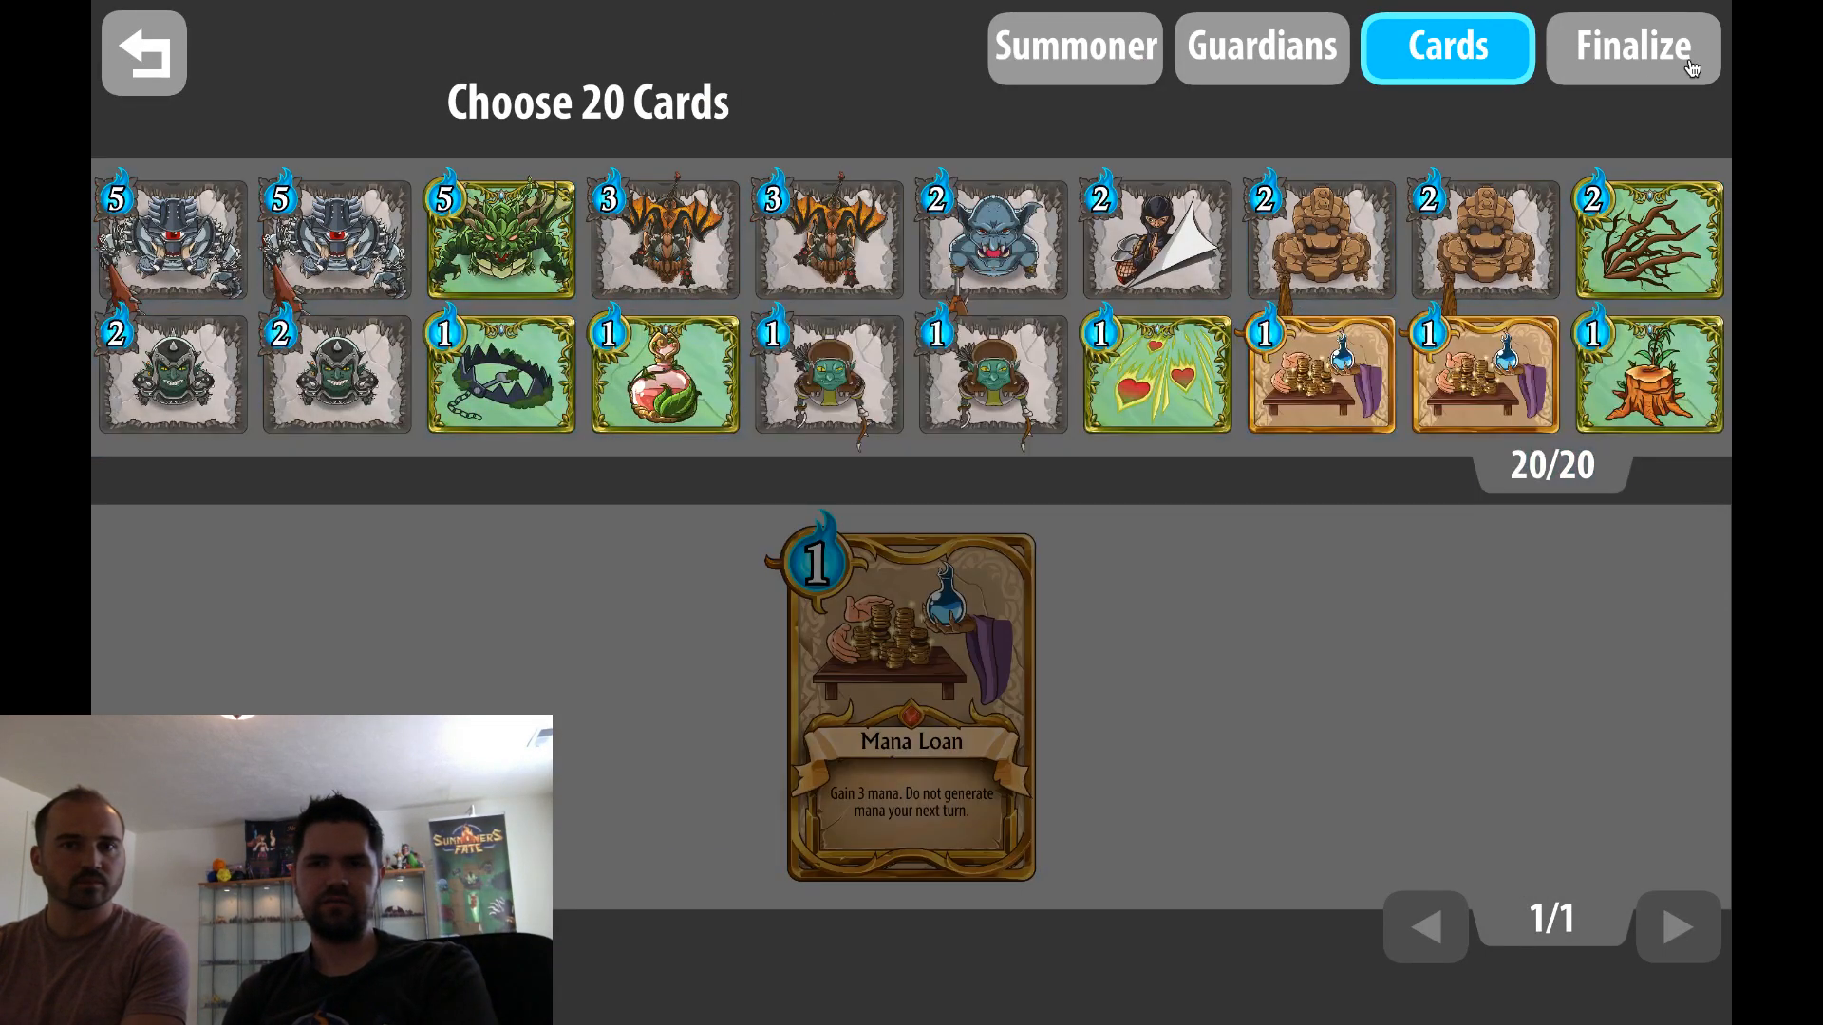
Finalize the Ruggeds deck and leave the deck editor
left_click(1631, 48)
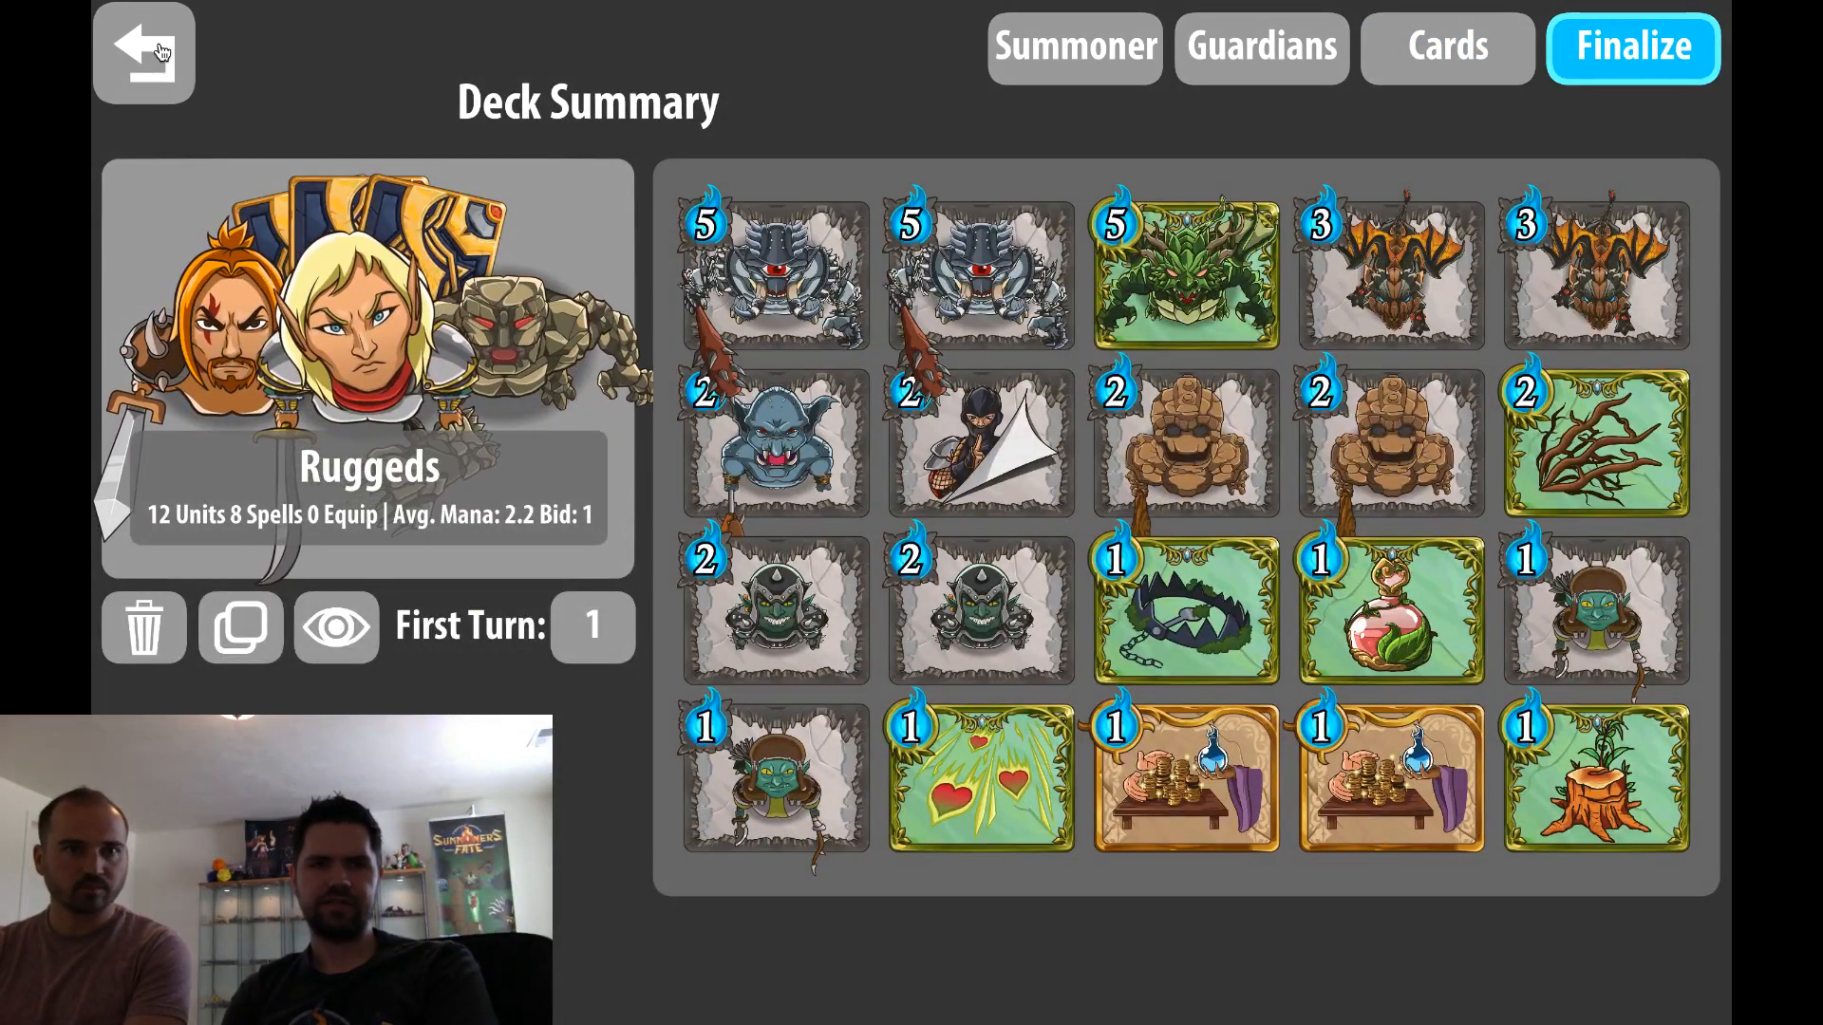
left_click(160, 52)
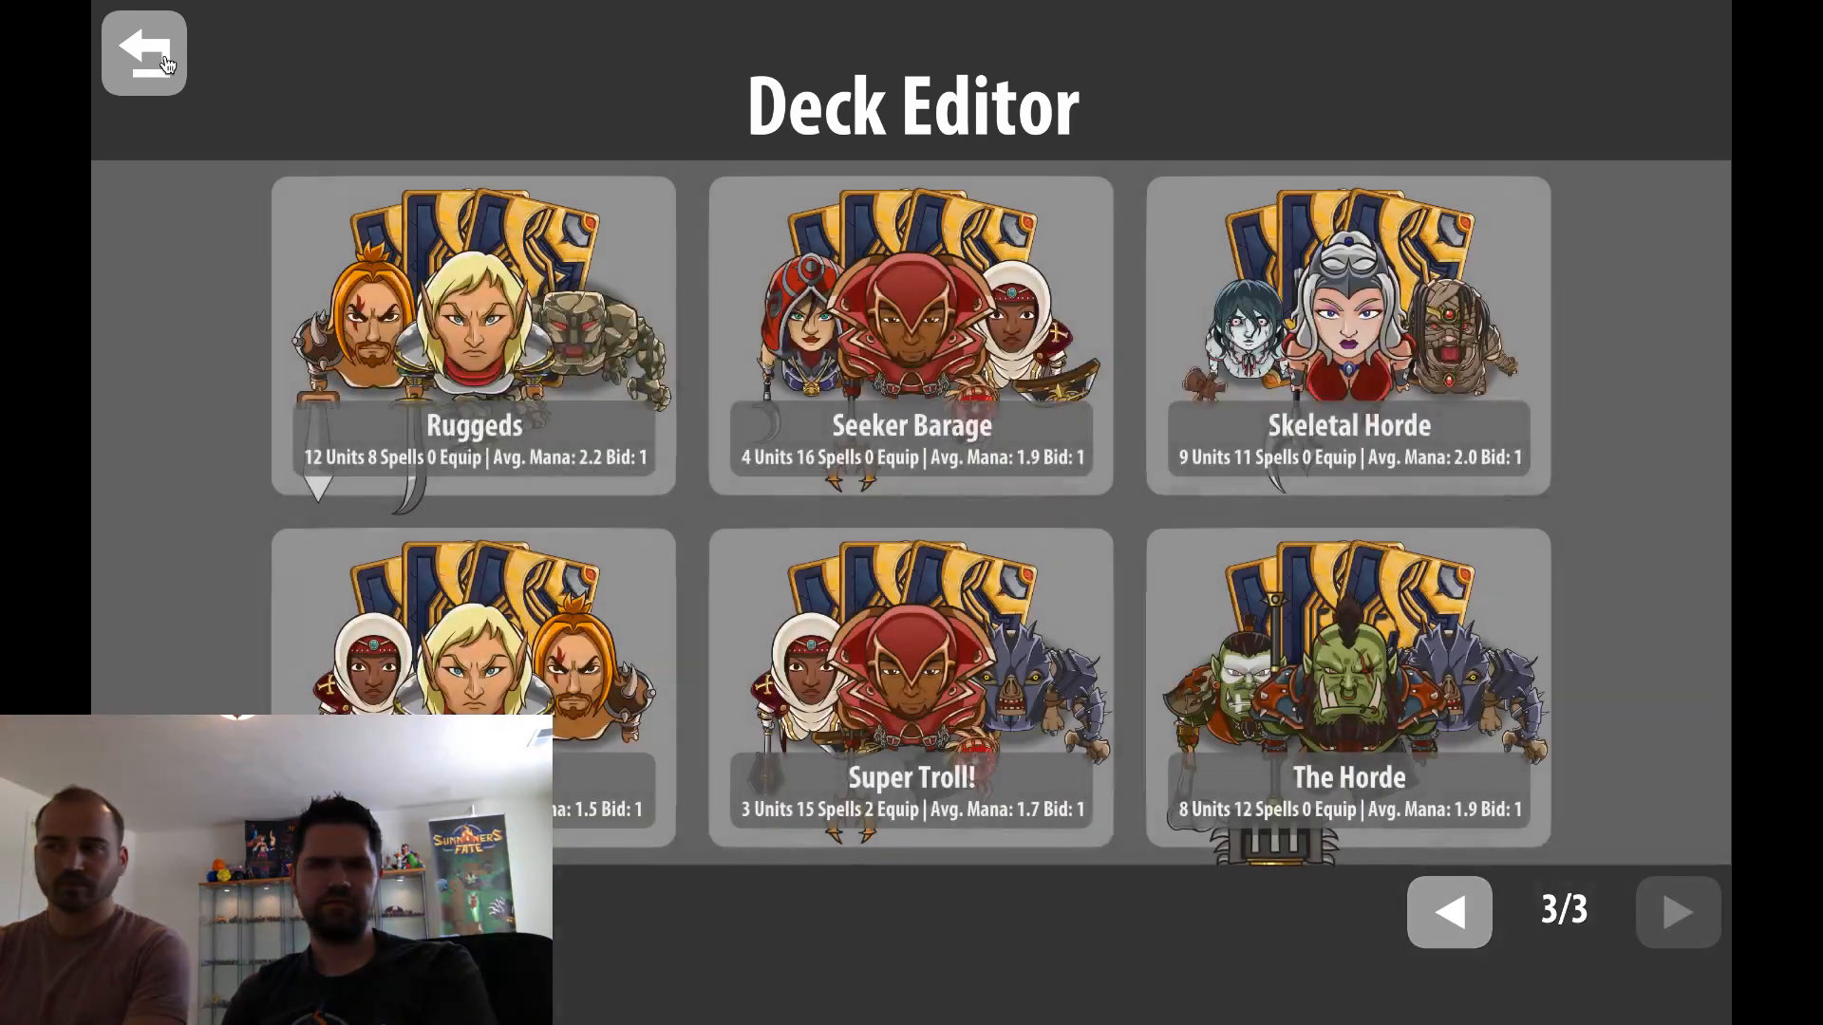
left_click(164, 59)
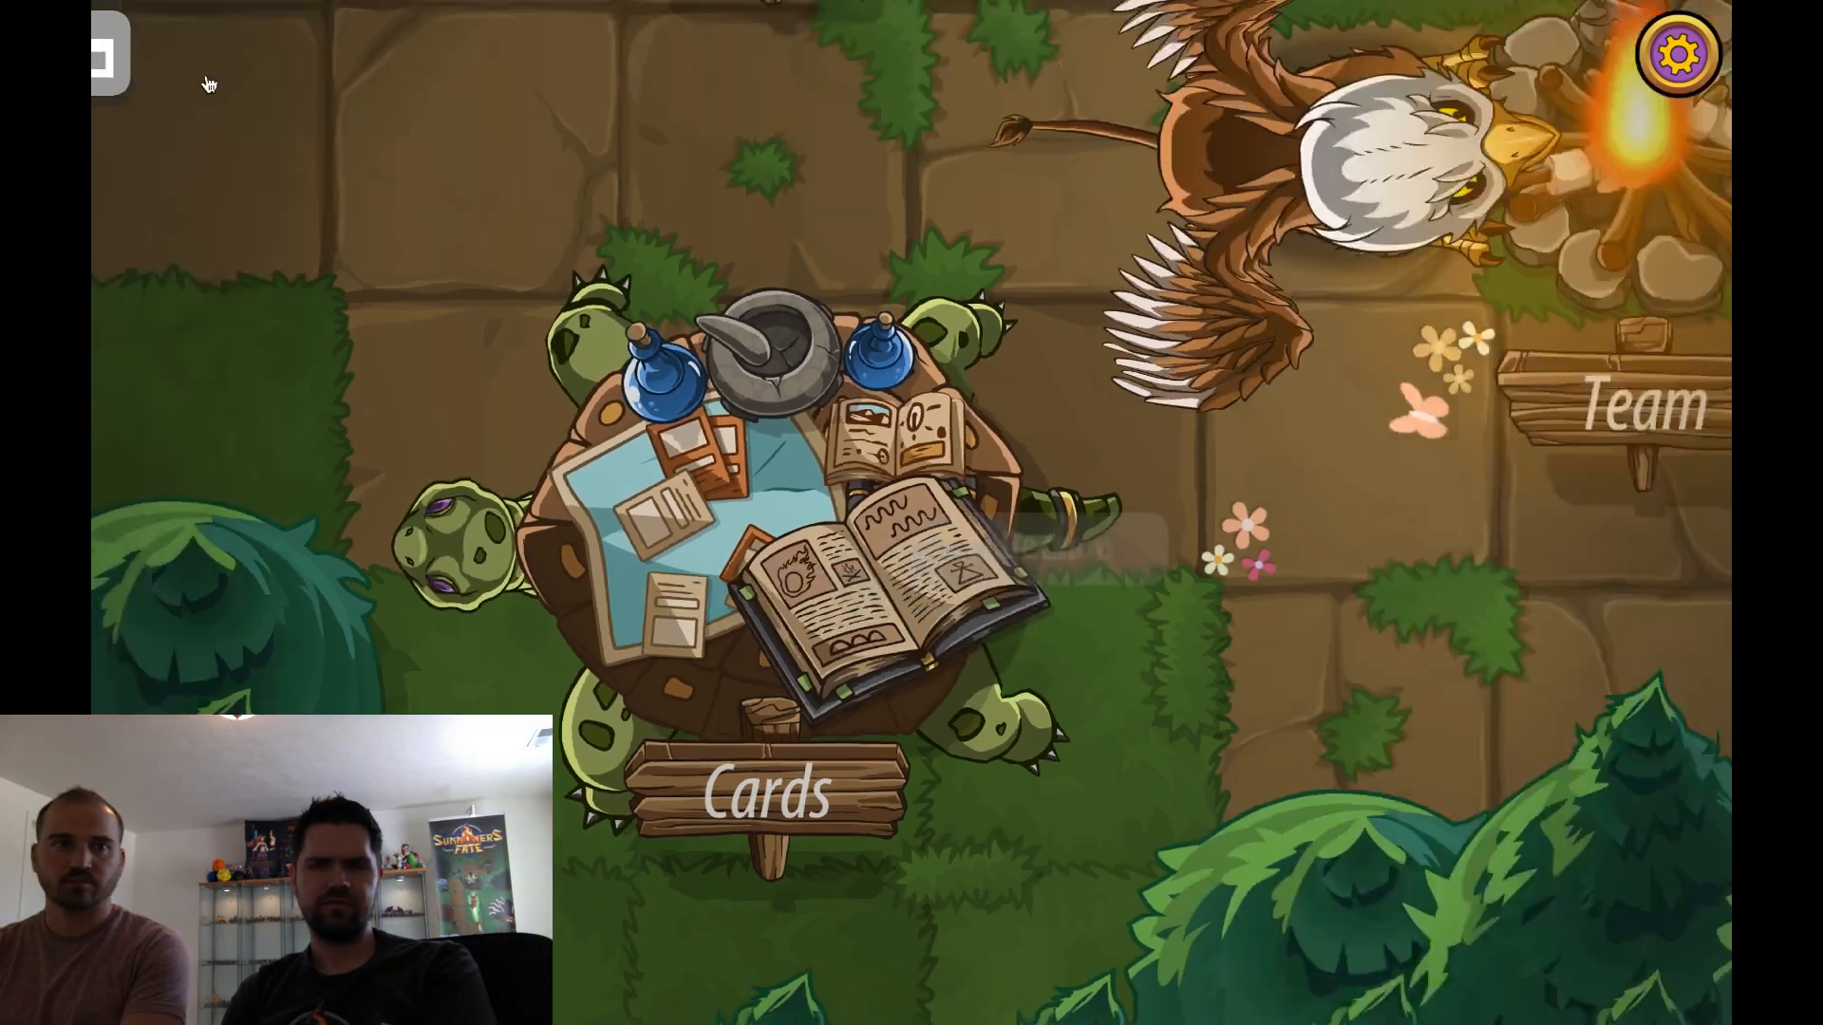
Choose the Ruggeds deck as the active team and return to the main screen
left_click(1003, 542)
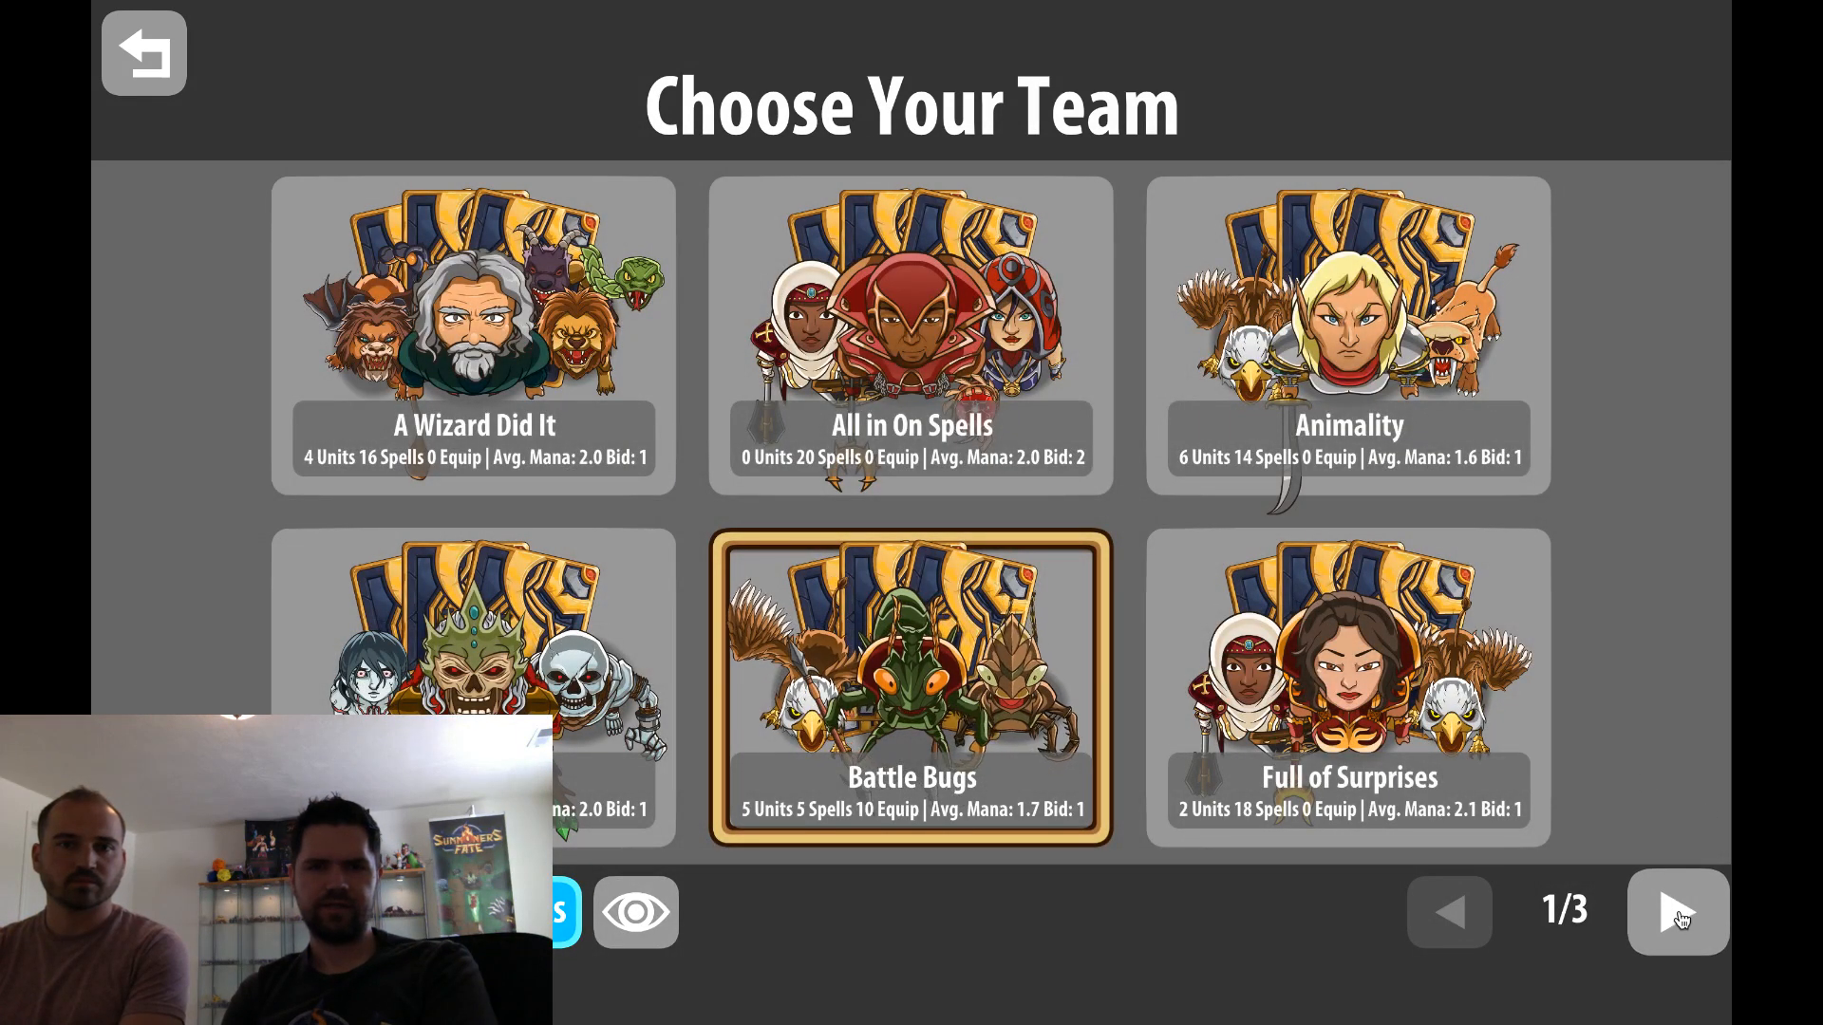
left_click(1676, 913)
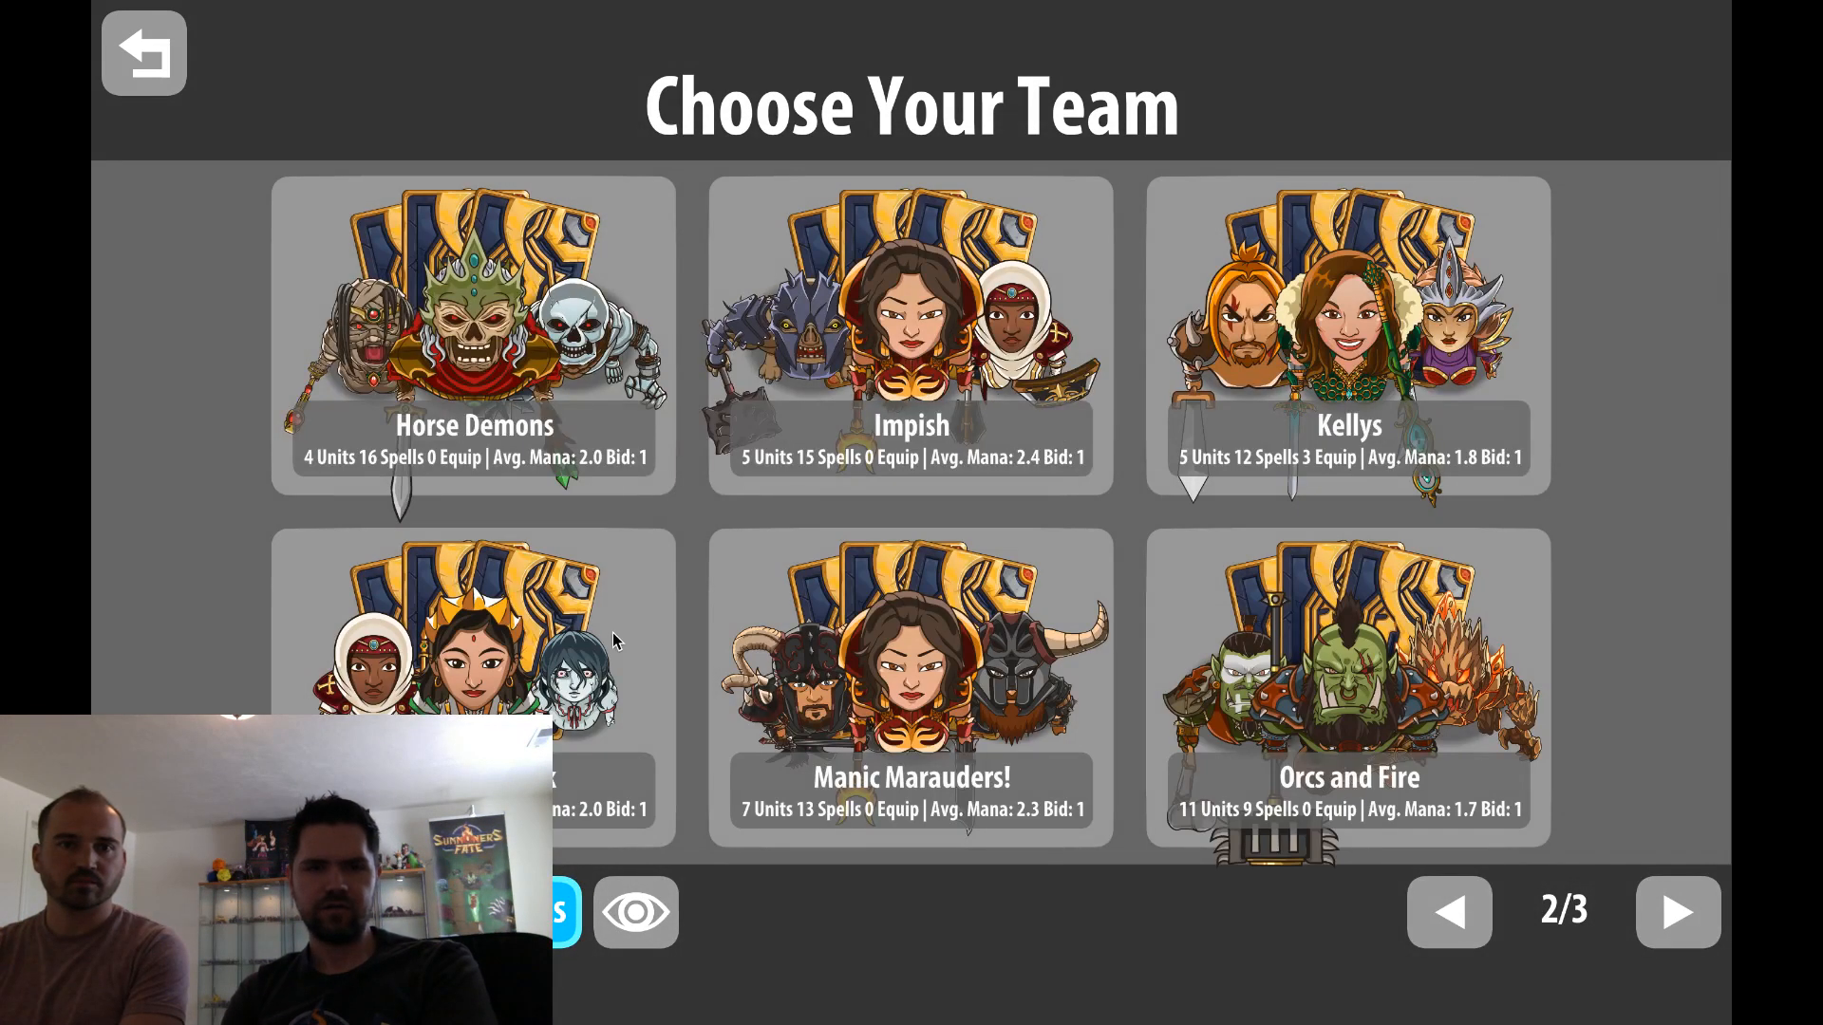
left_click(1661, 902)
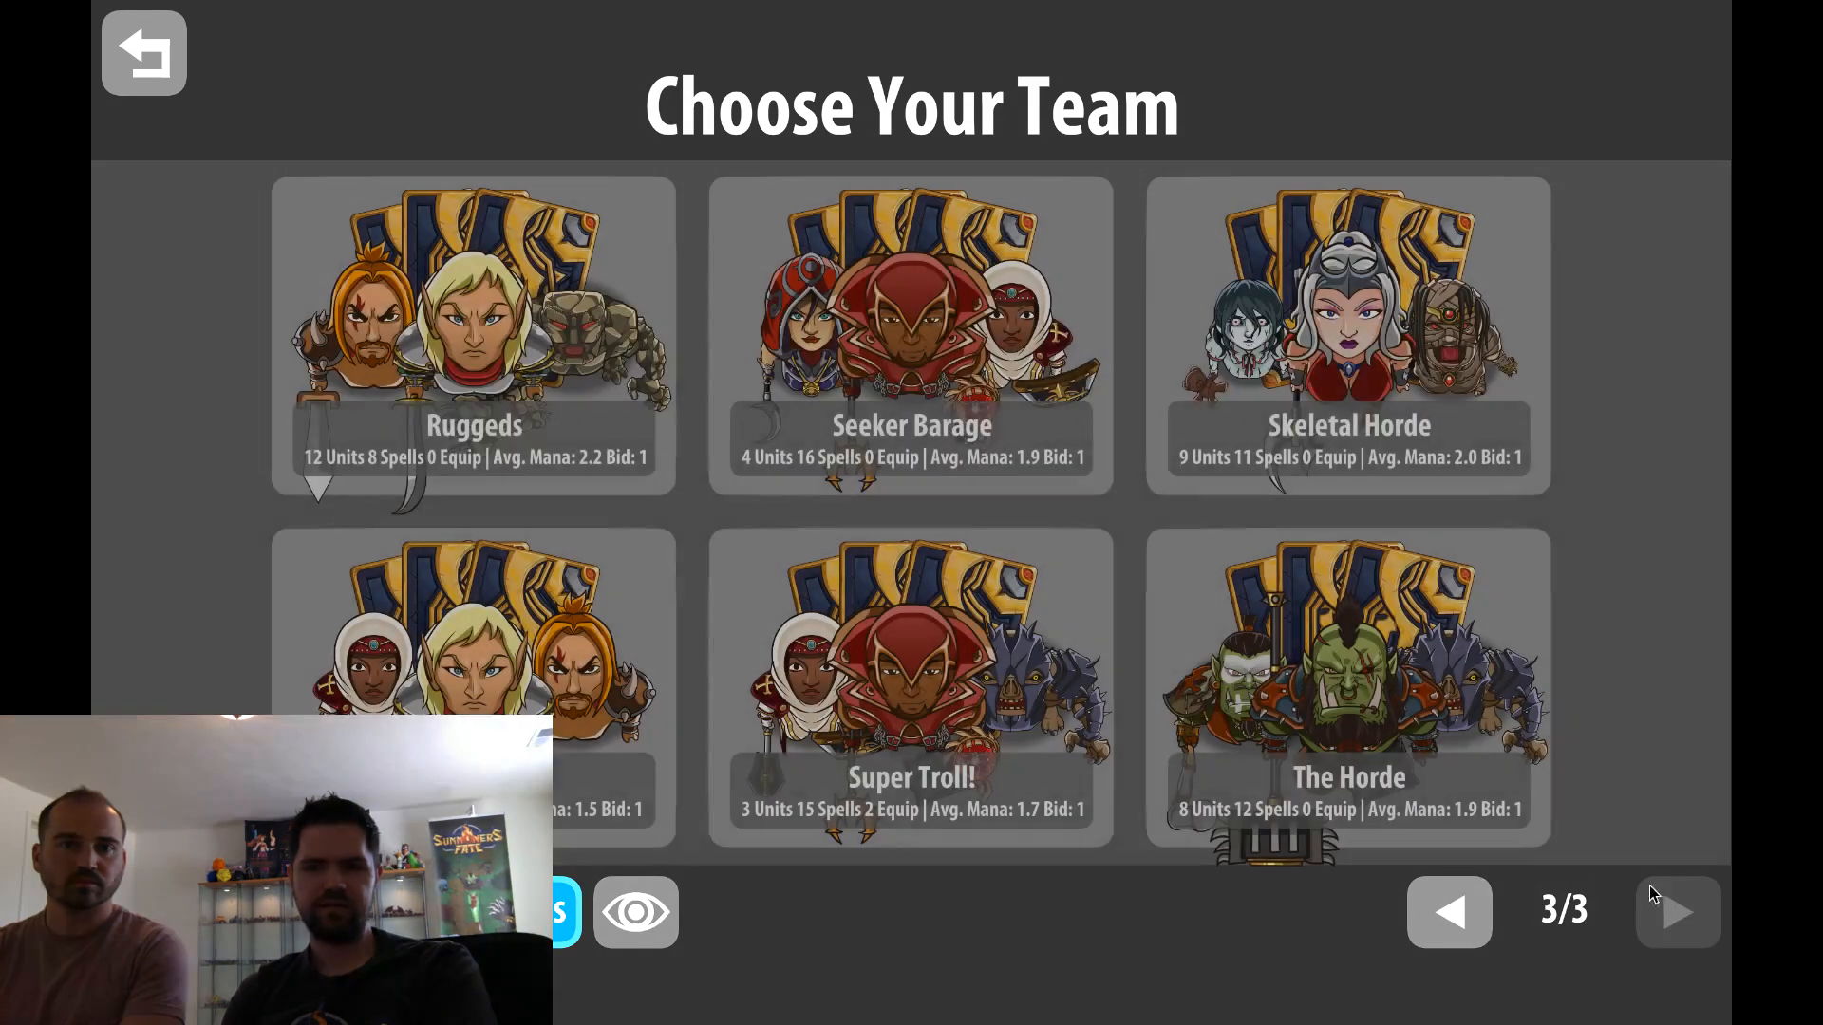
left_click(176, 87)
Review the test options and the deck and hero setup in the debug menu, and start a new game
left_click(1679, 52)
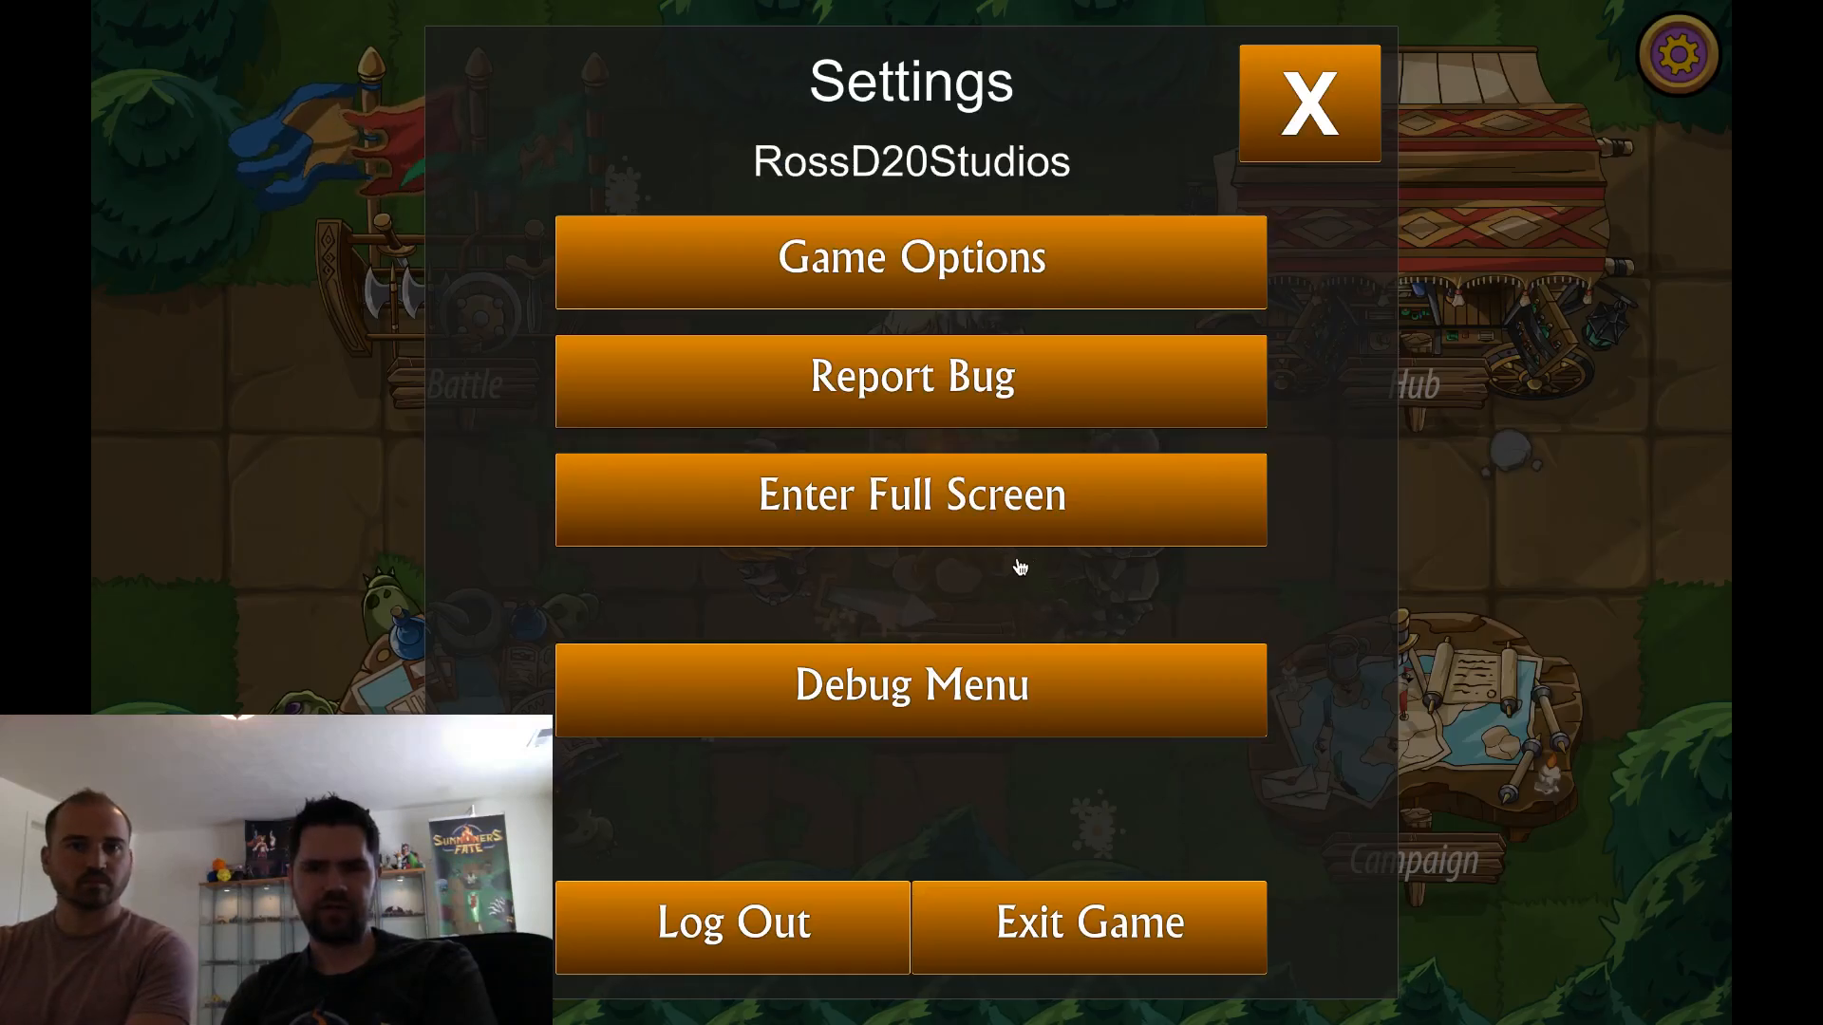
left_click(972, 694)
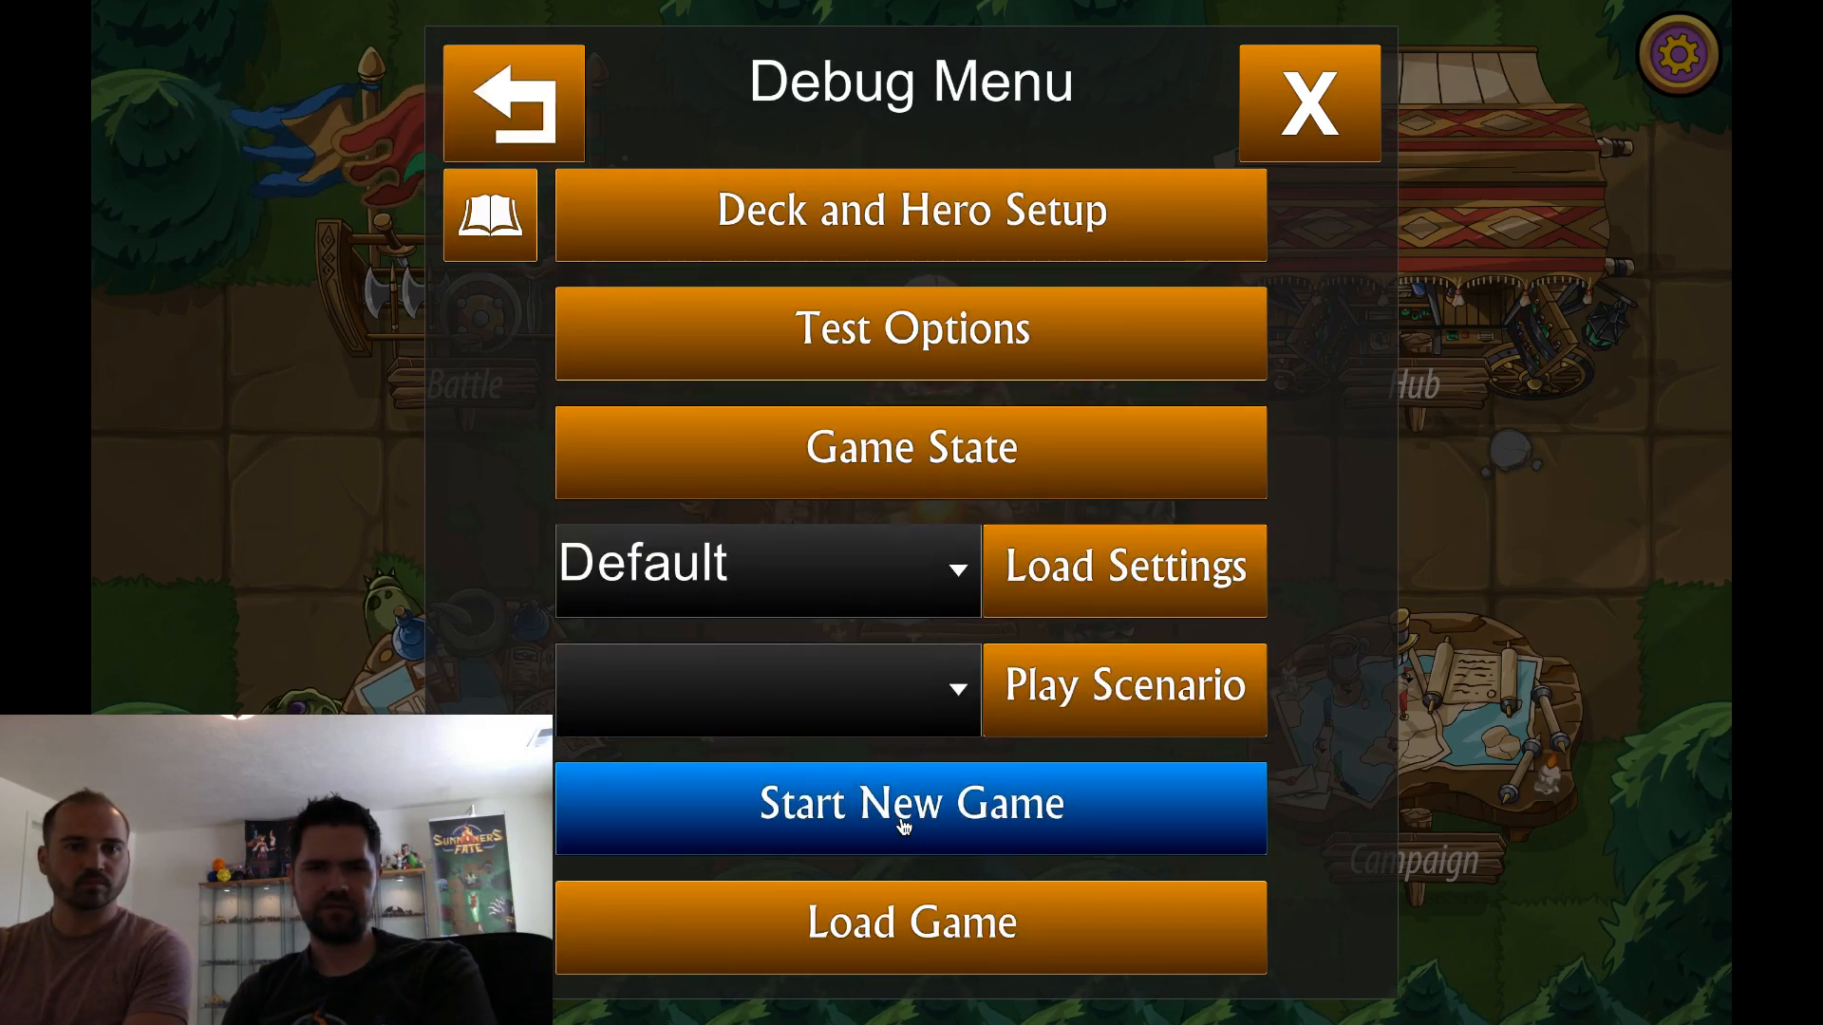
left_click(1159, 325)
left_click(569, 87)
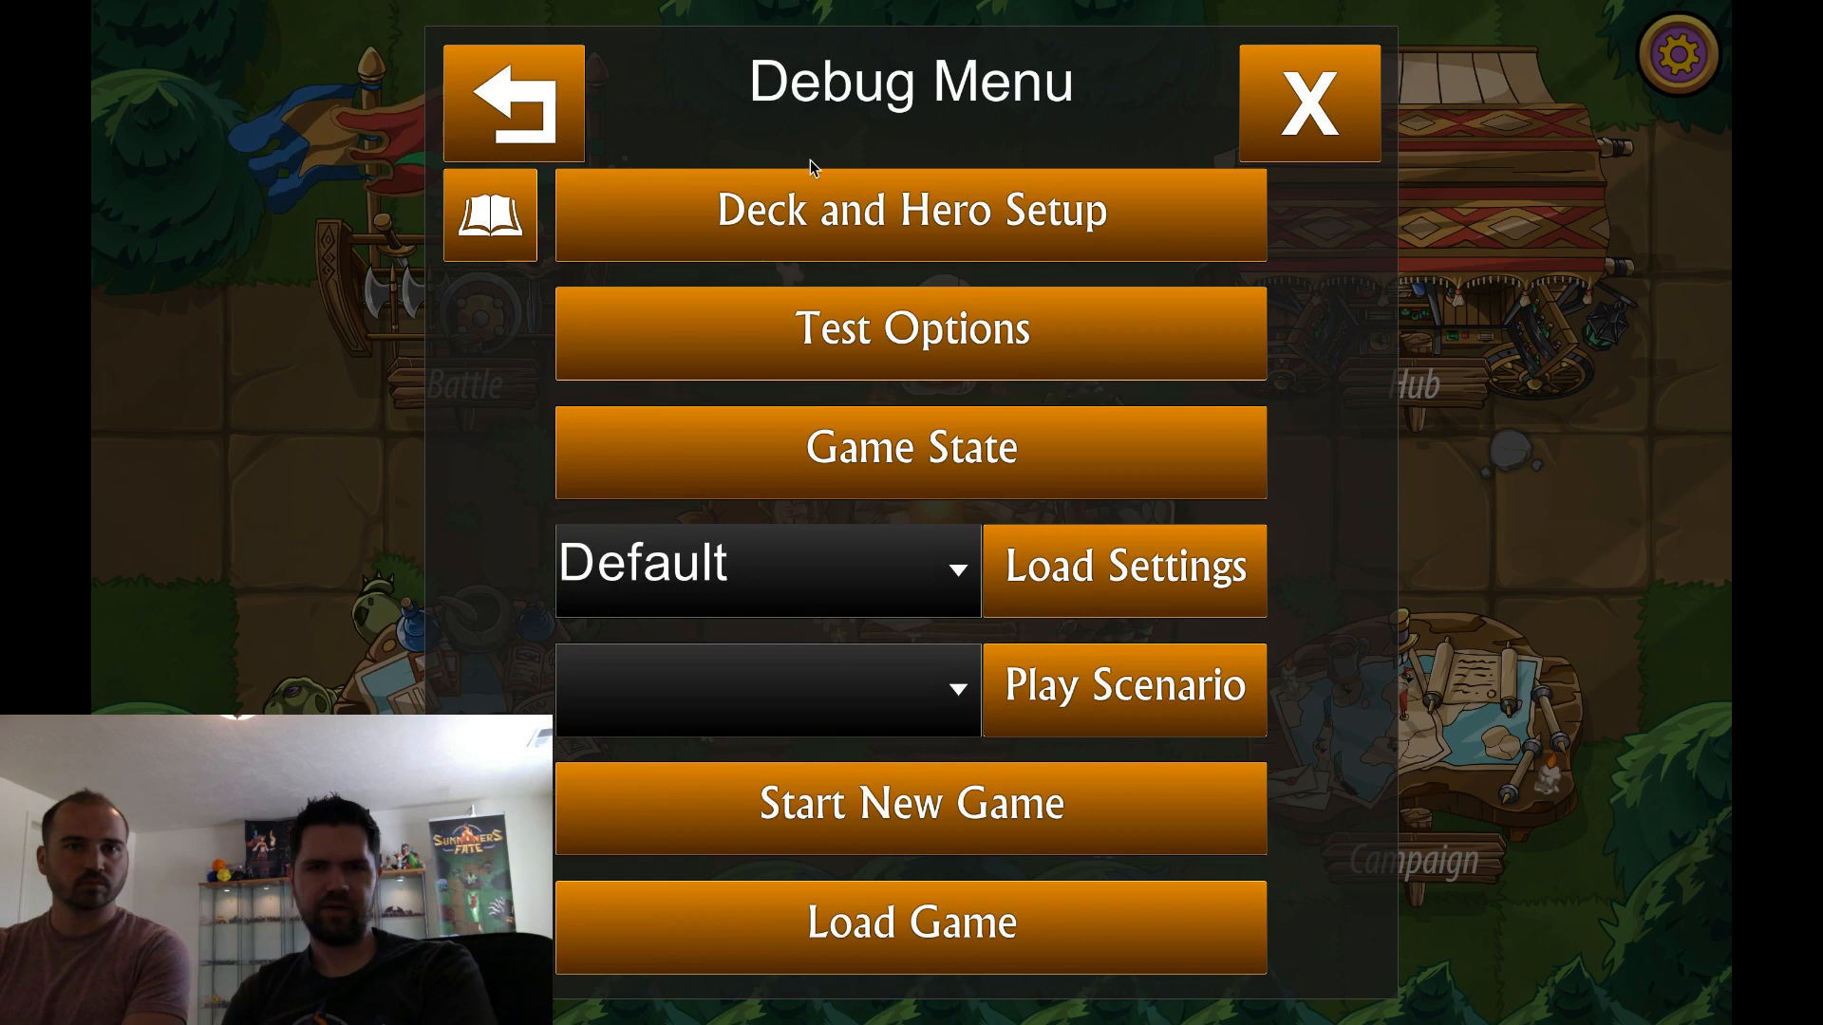
left_click(850, 210)
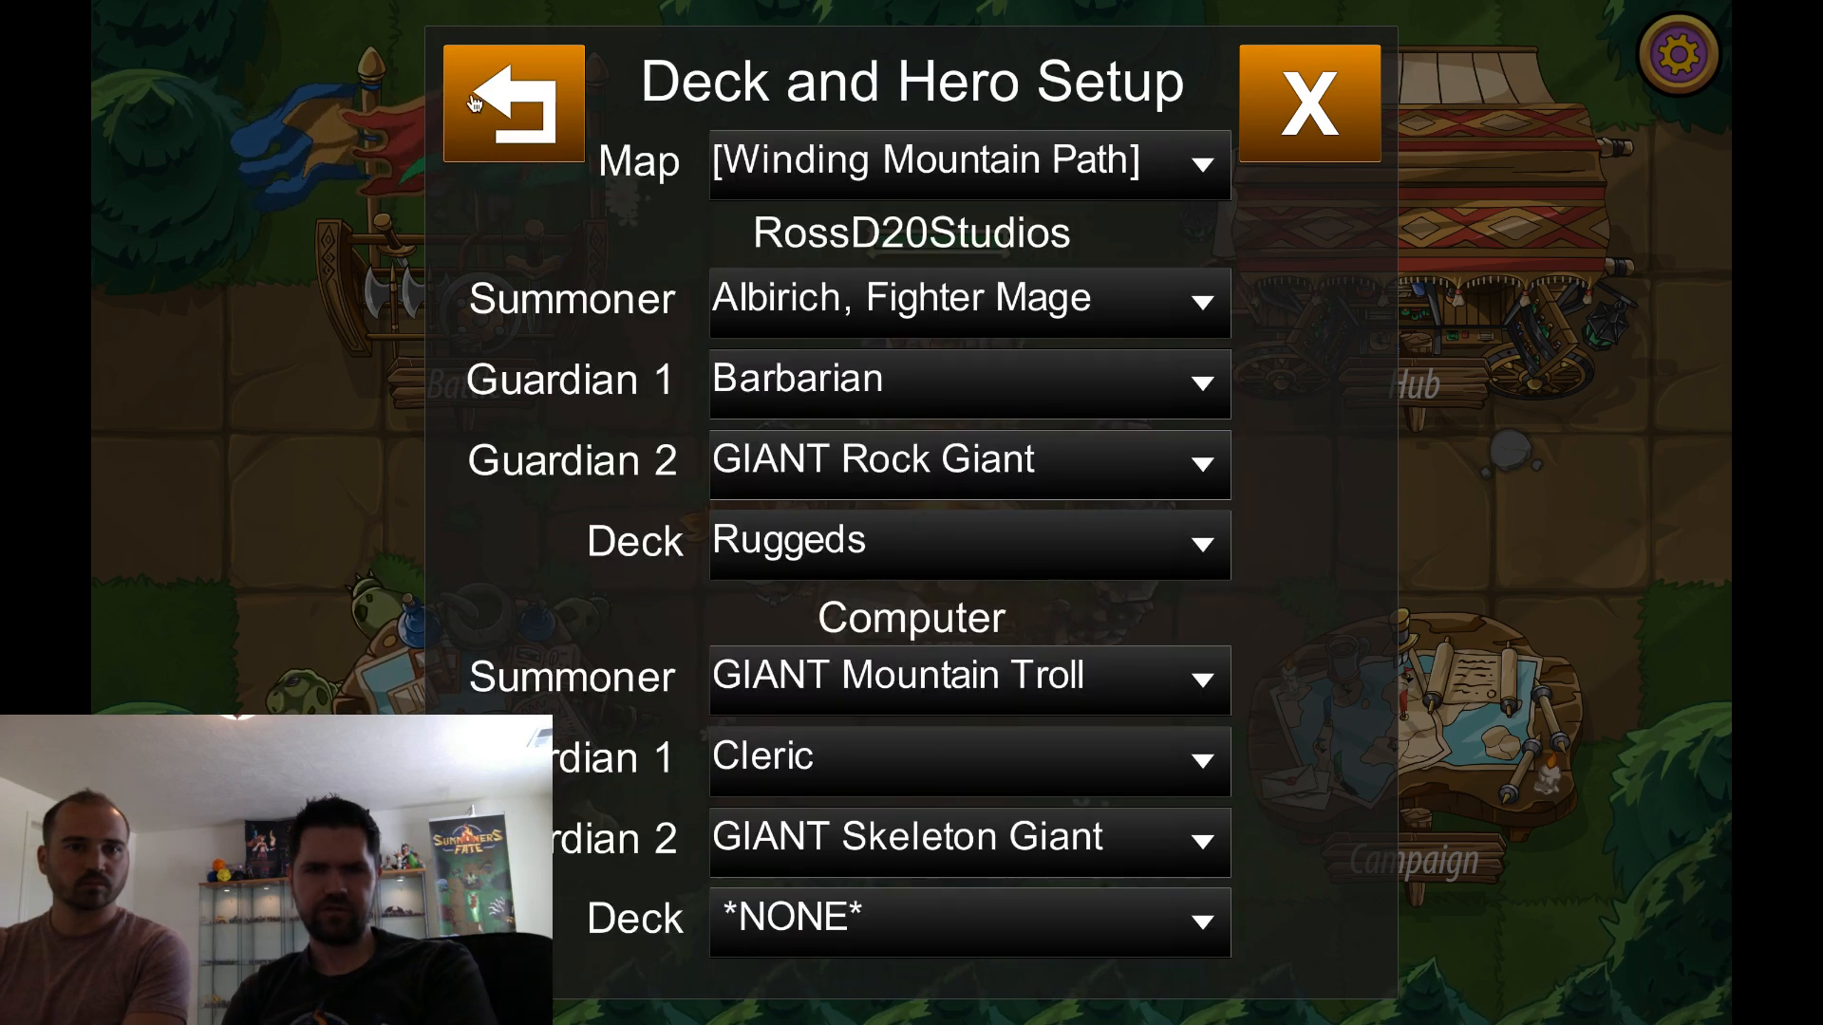
left_click(503, 102)
left_click(941, 825)
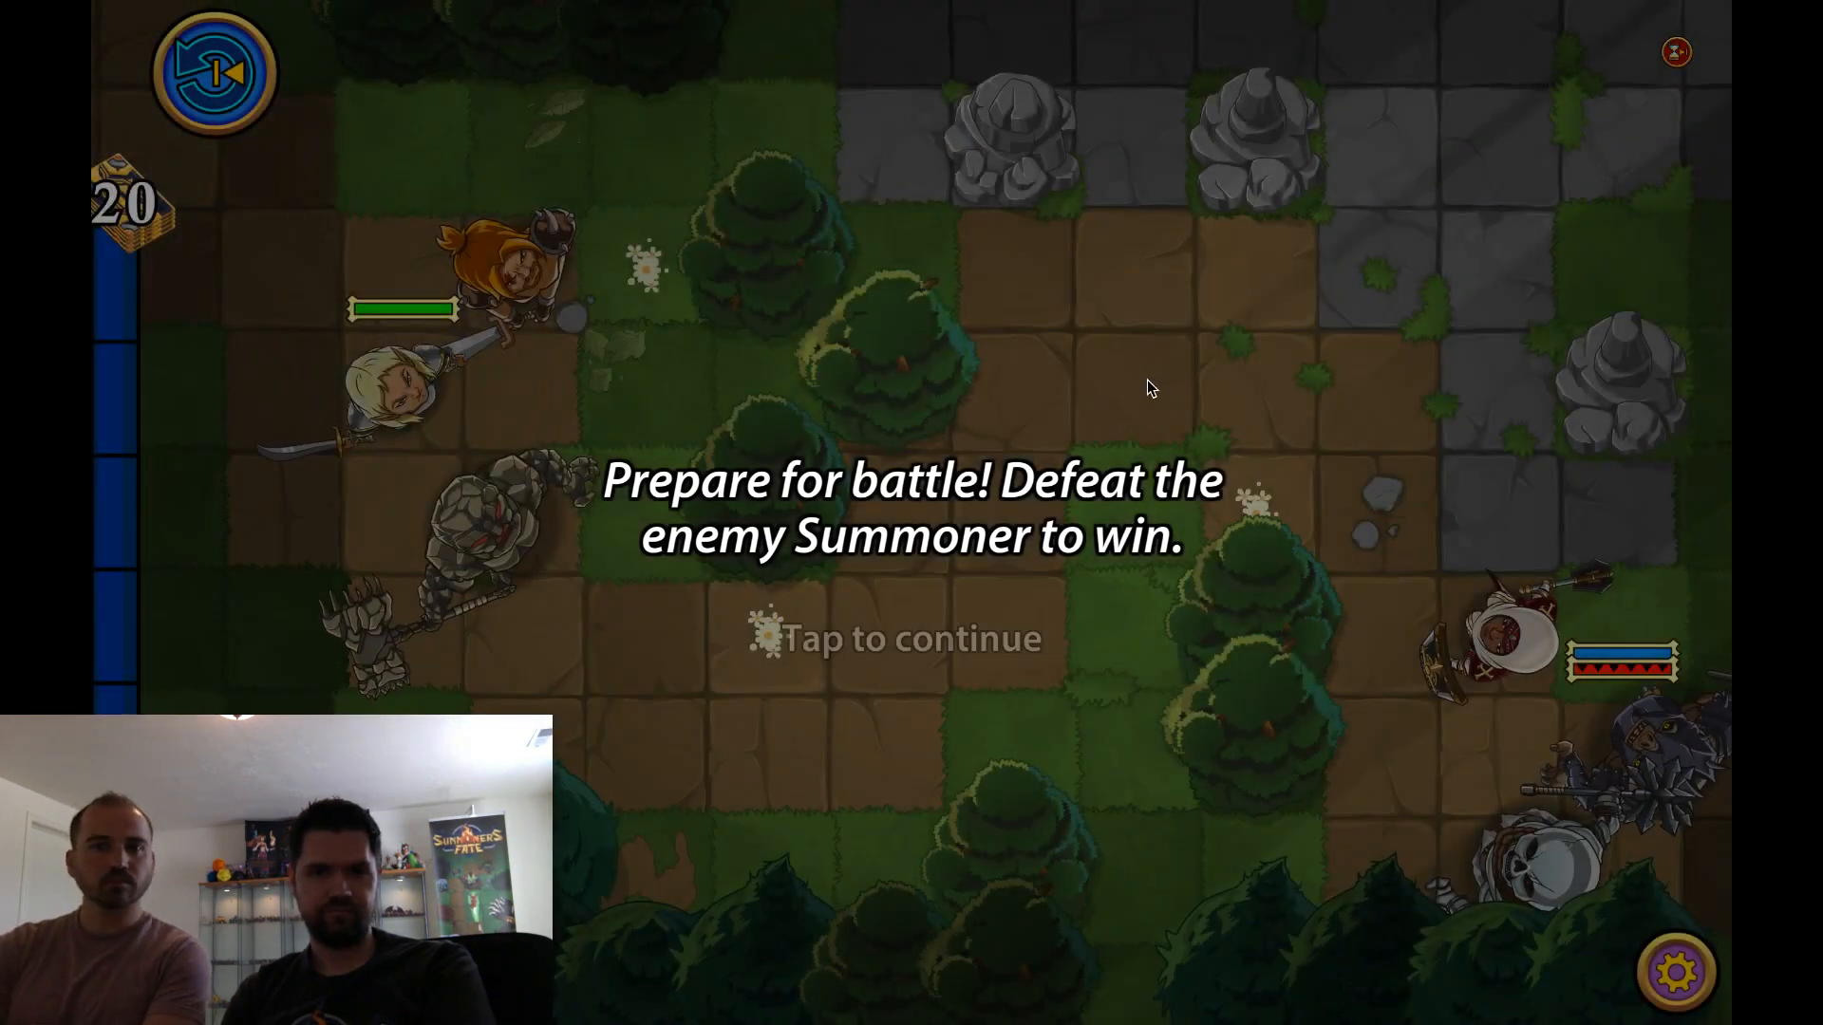
Begin the battle, summon the 2-mana armored goblin below the summoner, and advance it past the golem
left_click(1147, 385)
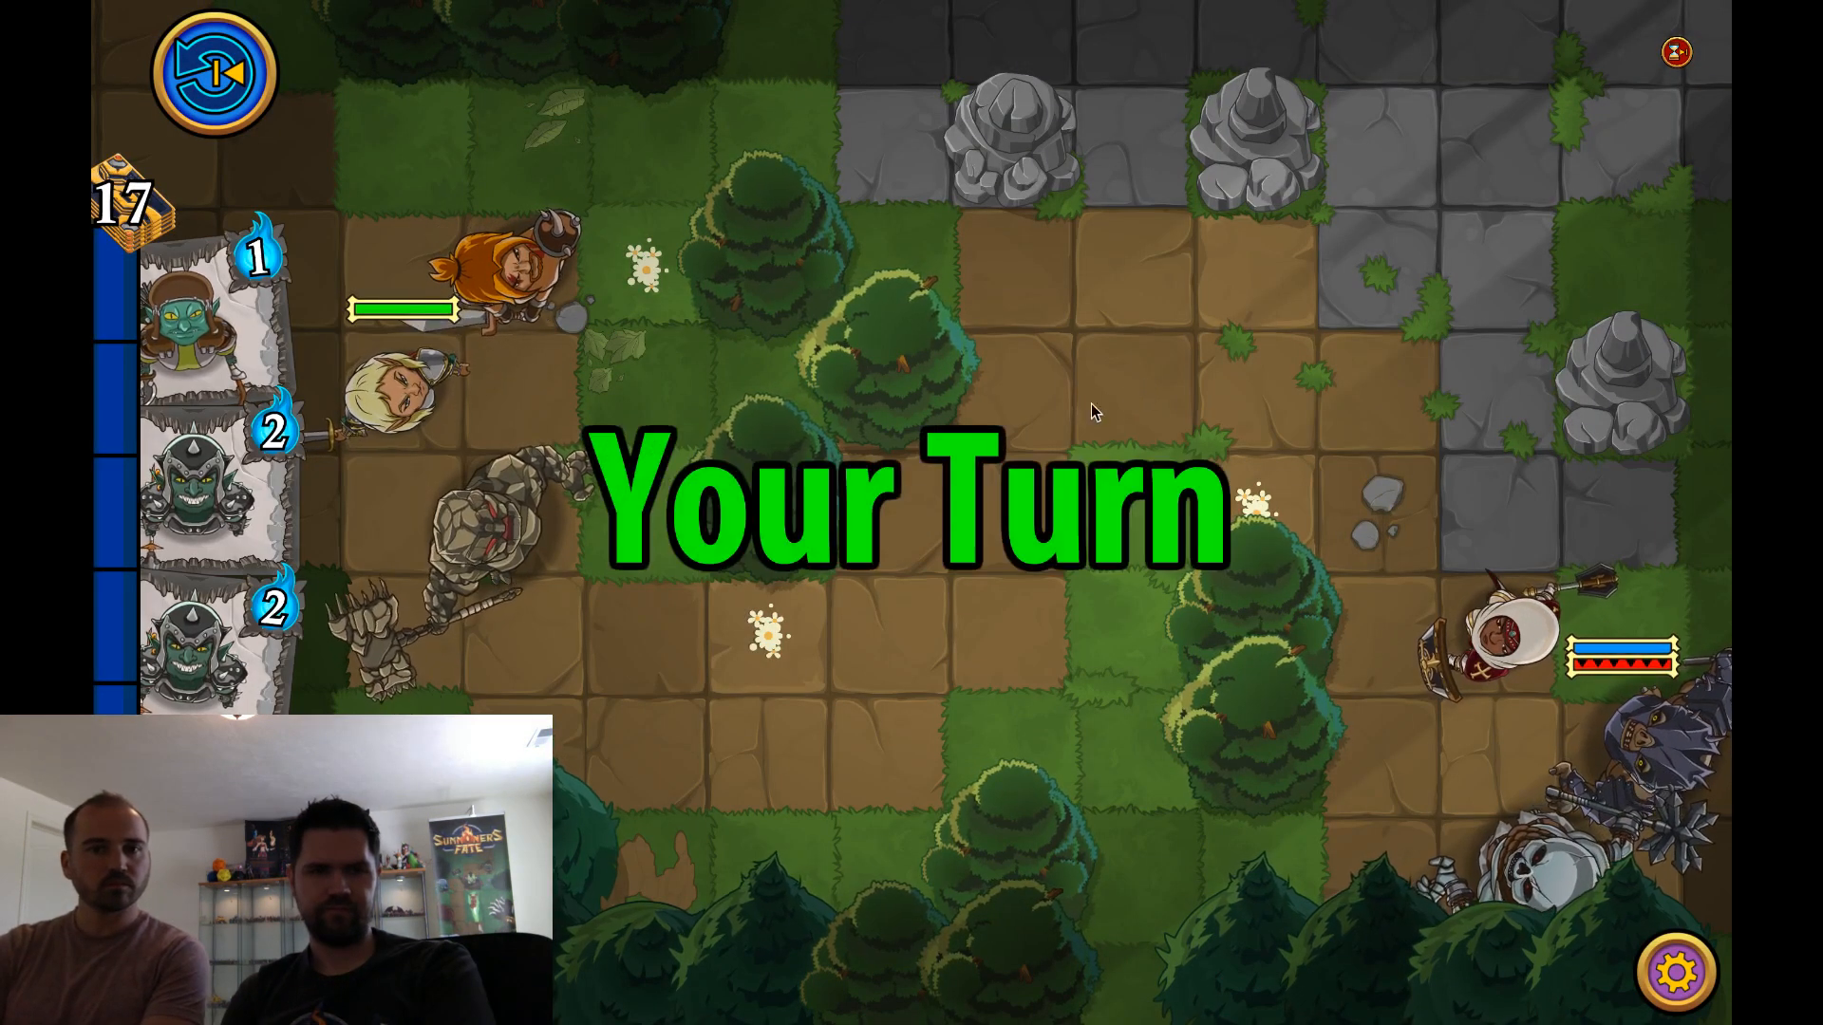
left_click_drag(214, 646, 510, 576)
mouse_move(402, 517)
left_mouse_down()
mouse_move(650, 631)
mouse_move(933, 651)
left_mouse_up()
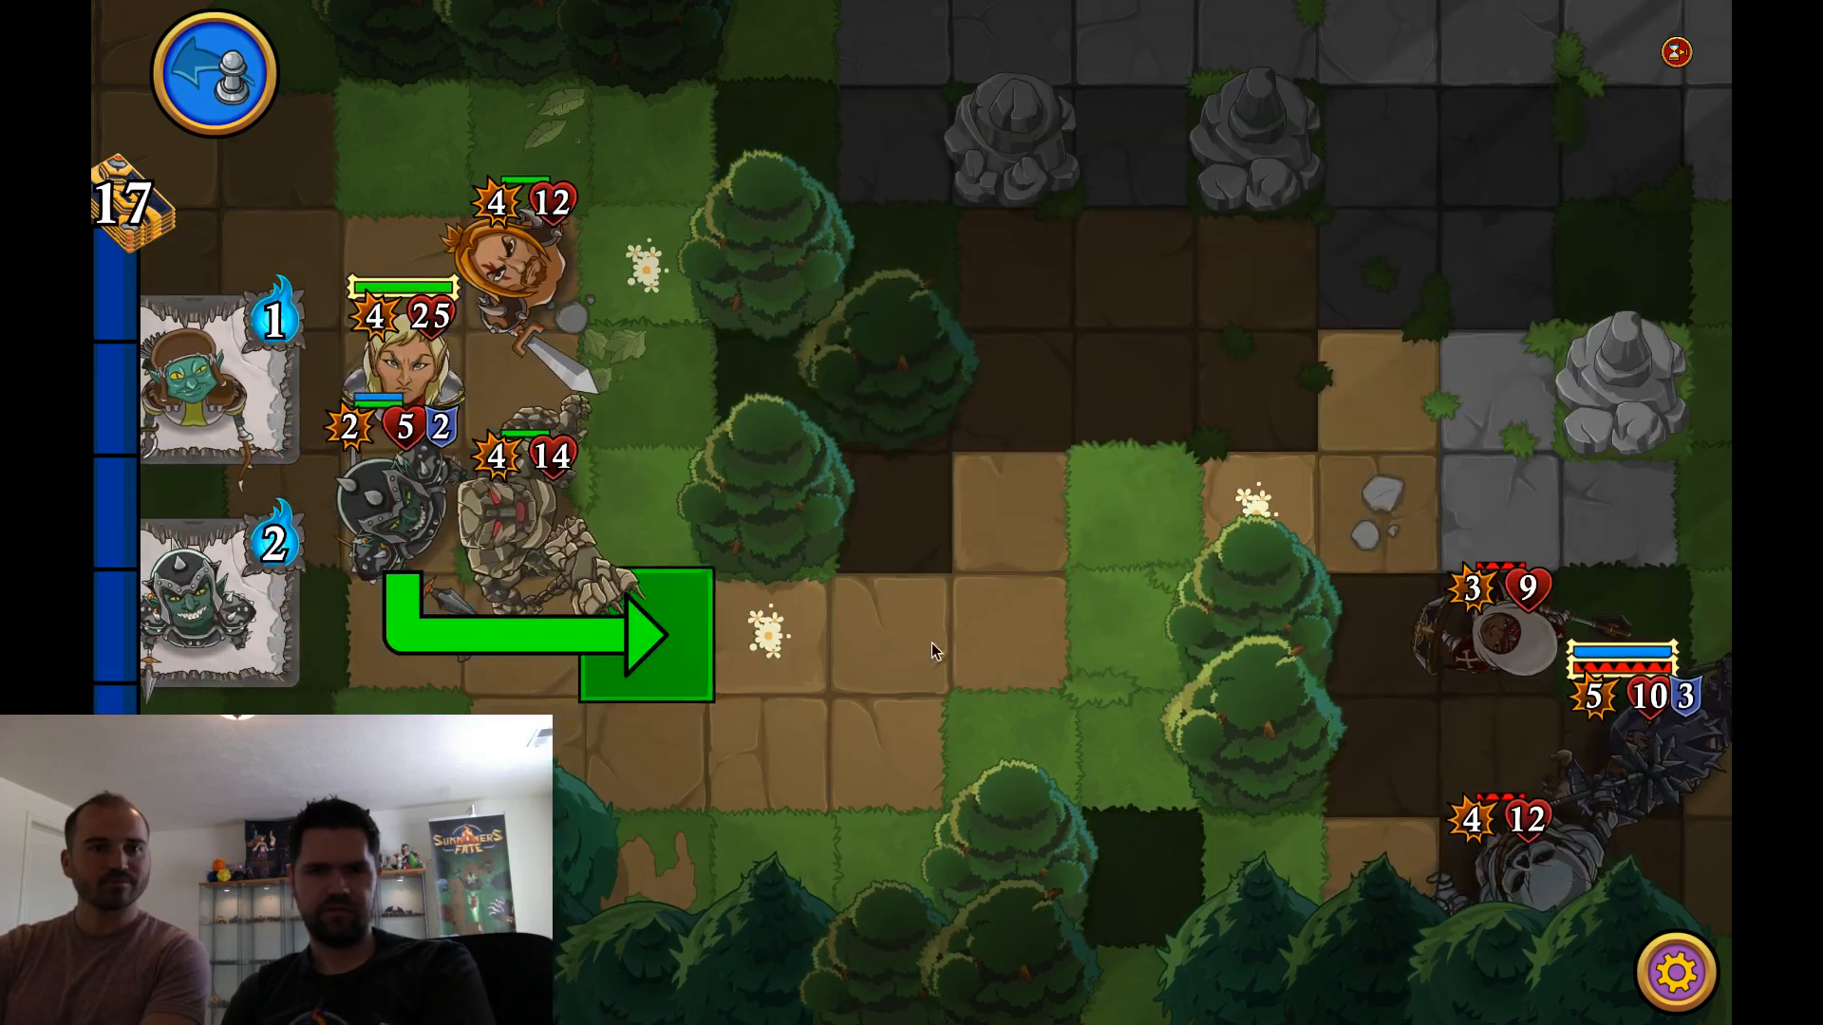
left_click_drag(593, 632, 598, 633)
Visit the debug menu's test options and move the enemy skeleton forward toward the armored goblin
left_click(1670, 973)
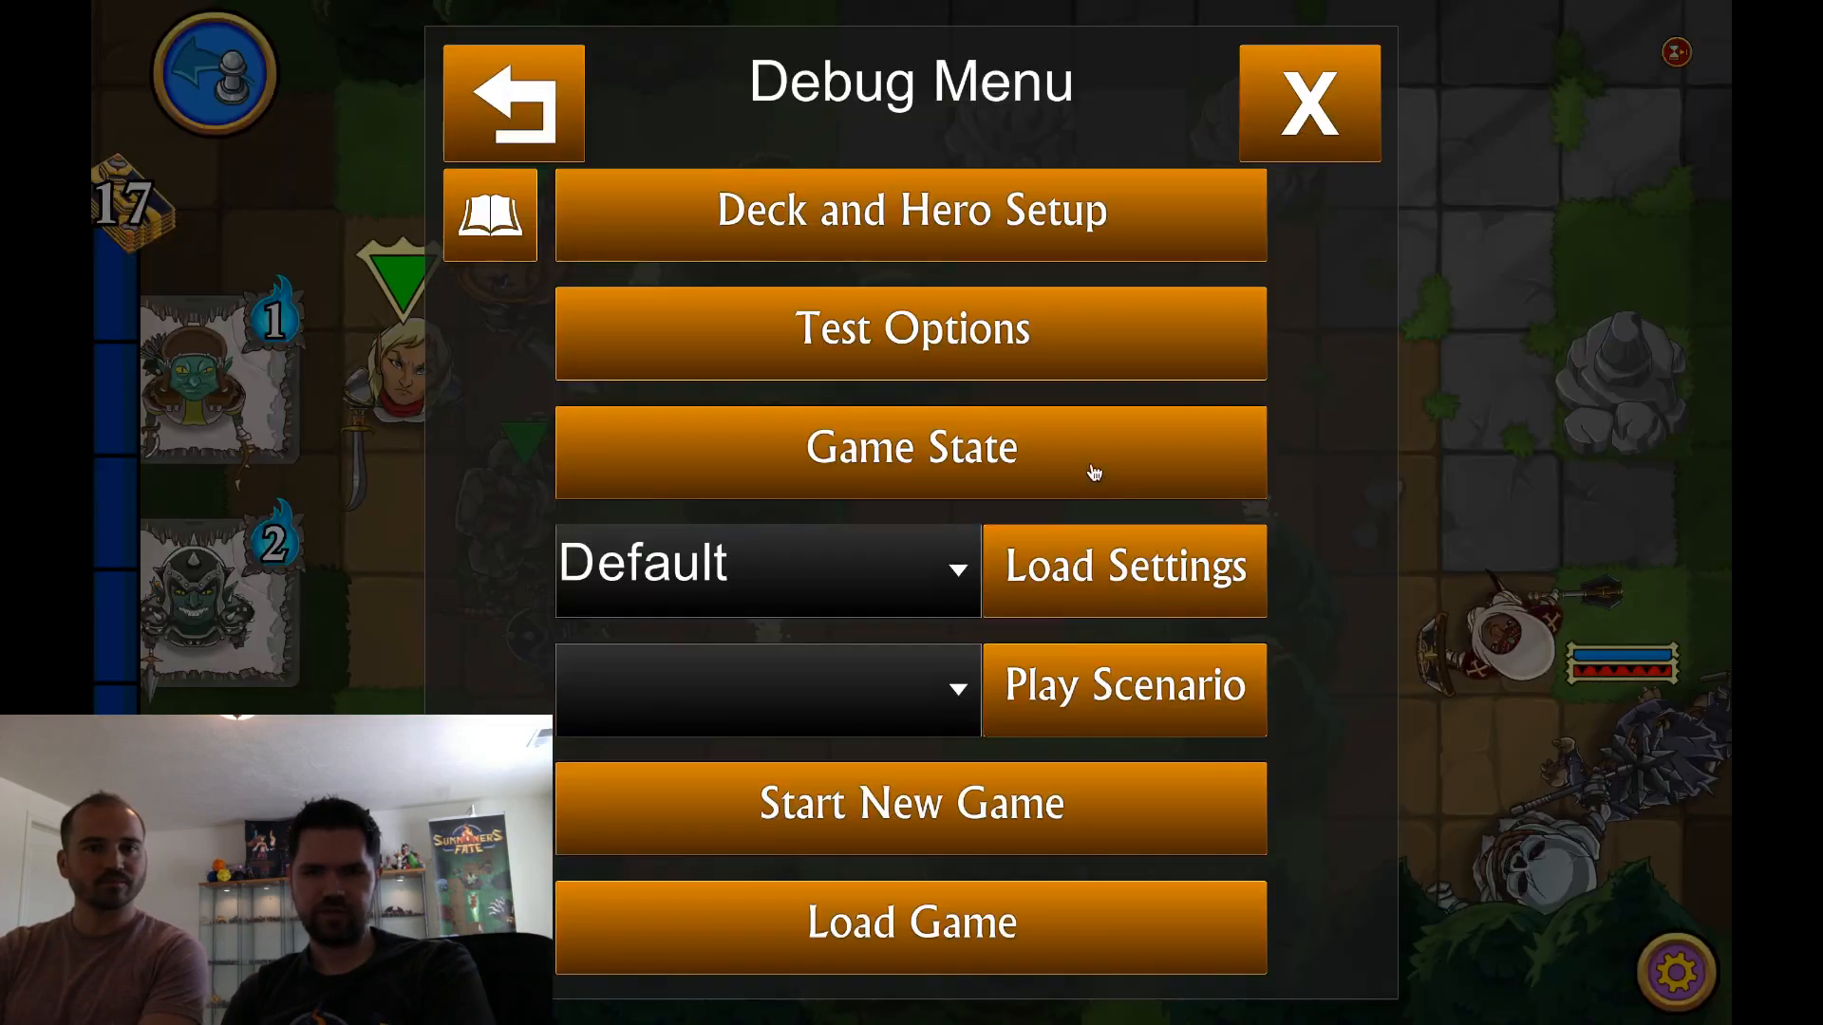
left_click(978, 359)
left_click(1320, 108)
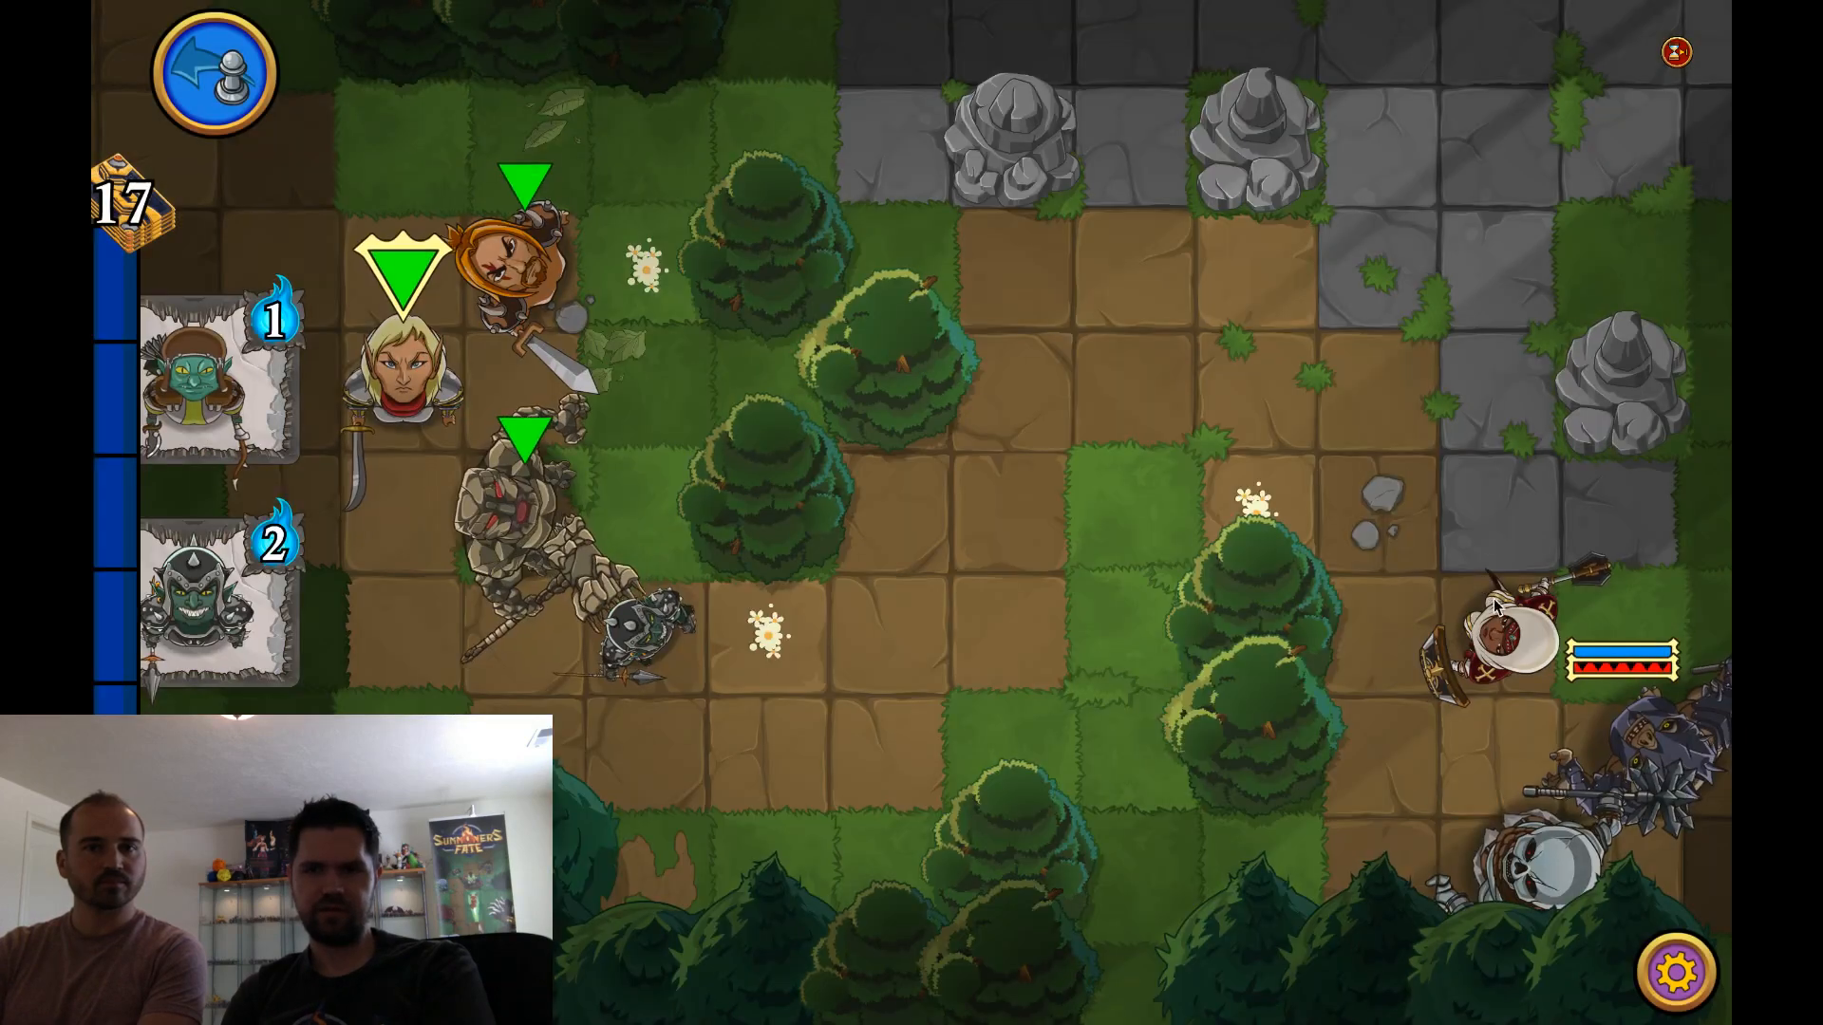
left_click_drag(1481, 888, 886, 739)
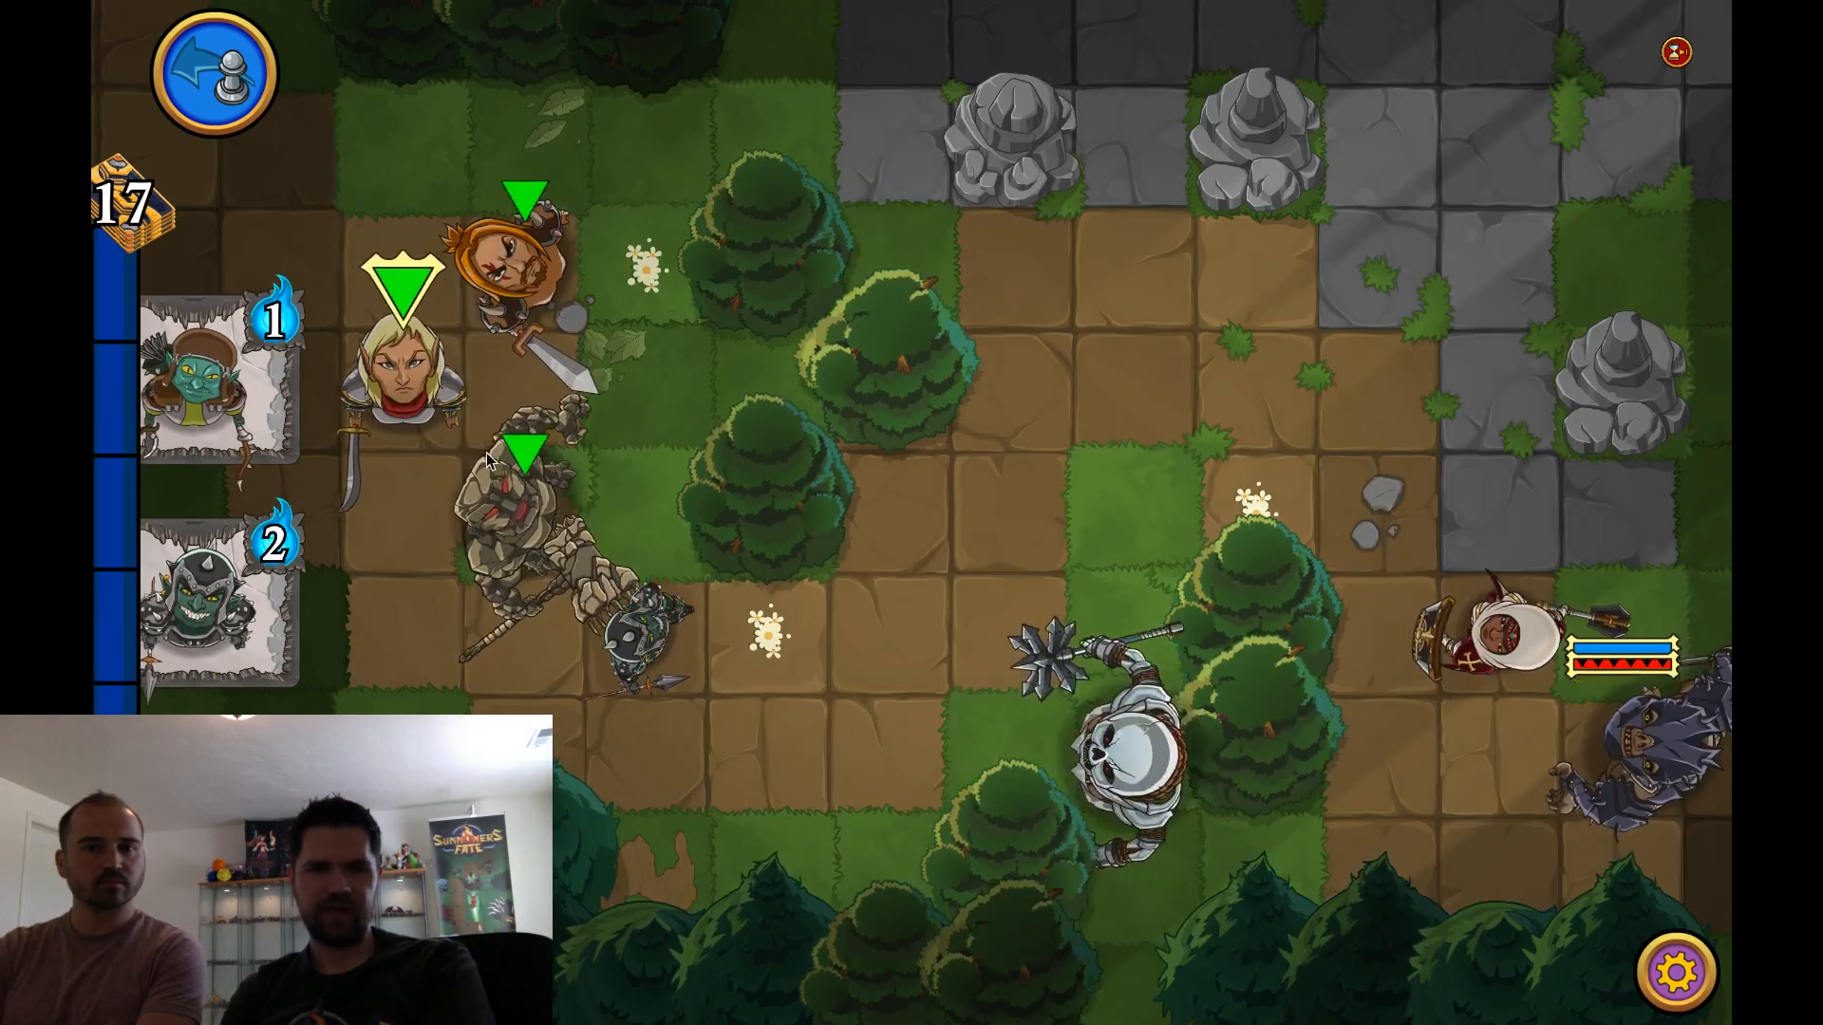
Summon the 1-mana goblin below the summoner and attack the enemy skeleton
mouse_move(211, 389)
left_mouse_down()
mouse_move(409, 567)
mouse_move(406, 546)
left_mouse_up()
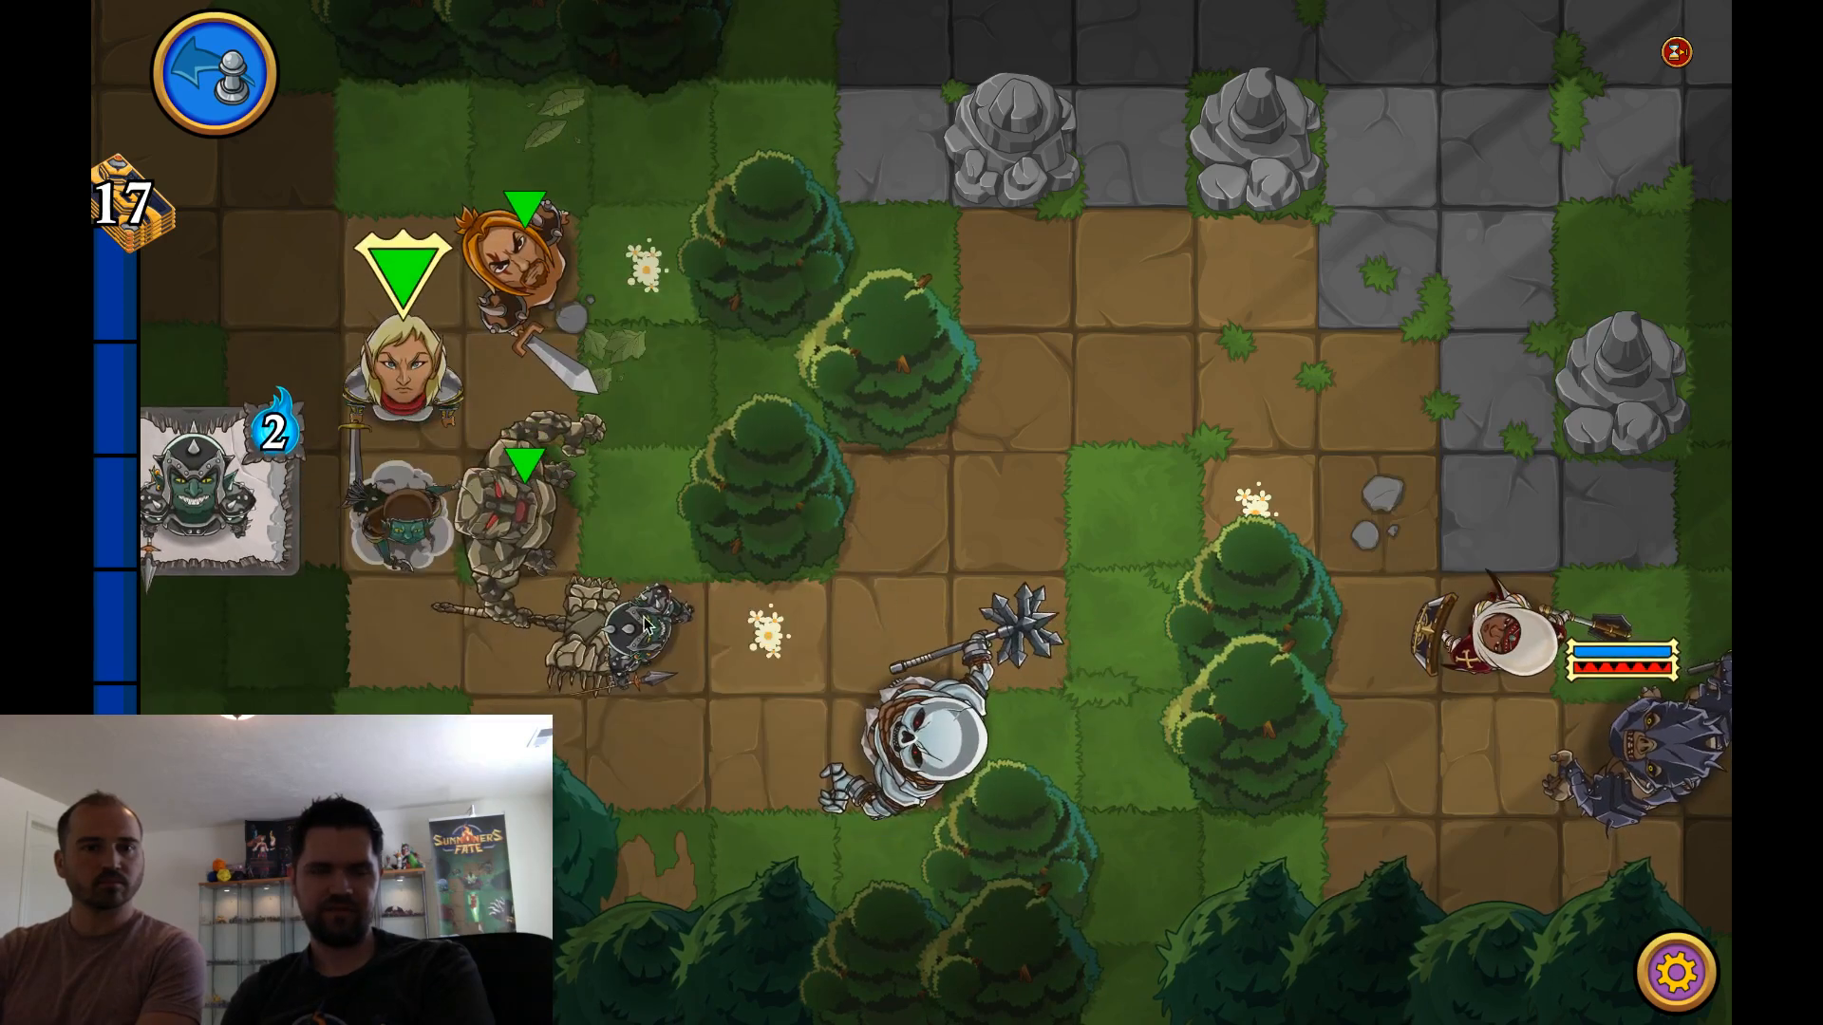
mouse_move(641, 622)
left_mouse_down()
mouse_move(874, 750)
mouse_move(908, 725)
left_mouse_up()
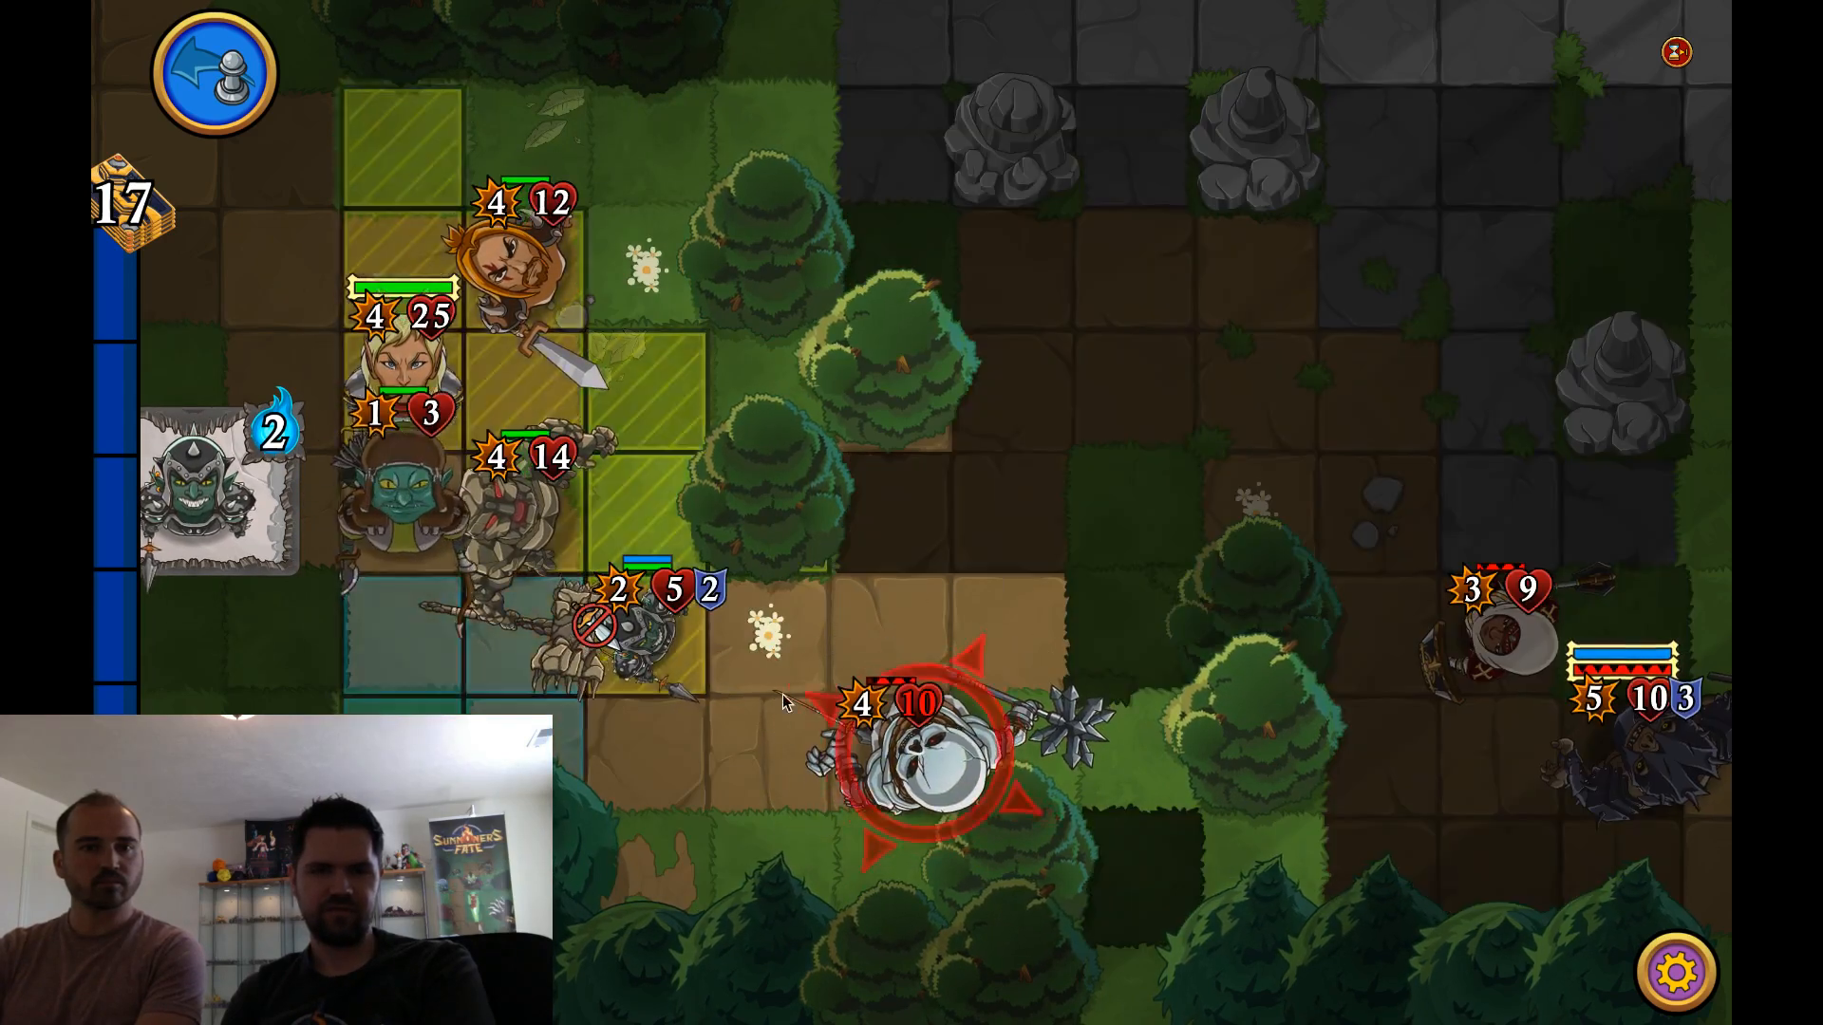
left_click_drag(783, 703, 897, 746)
left_click(1013, 624)
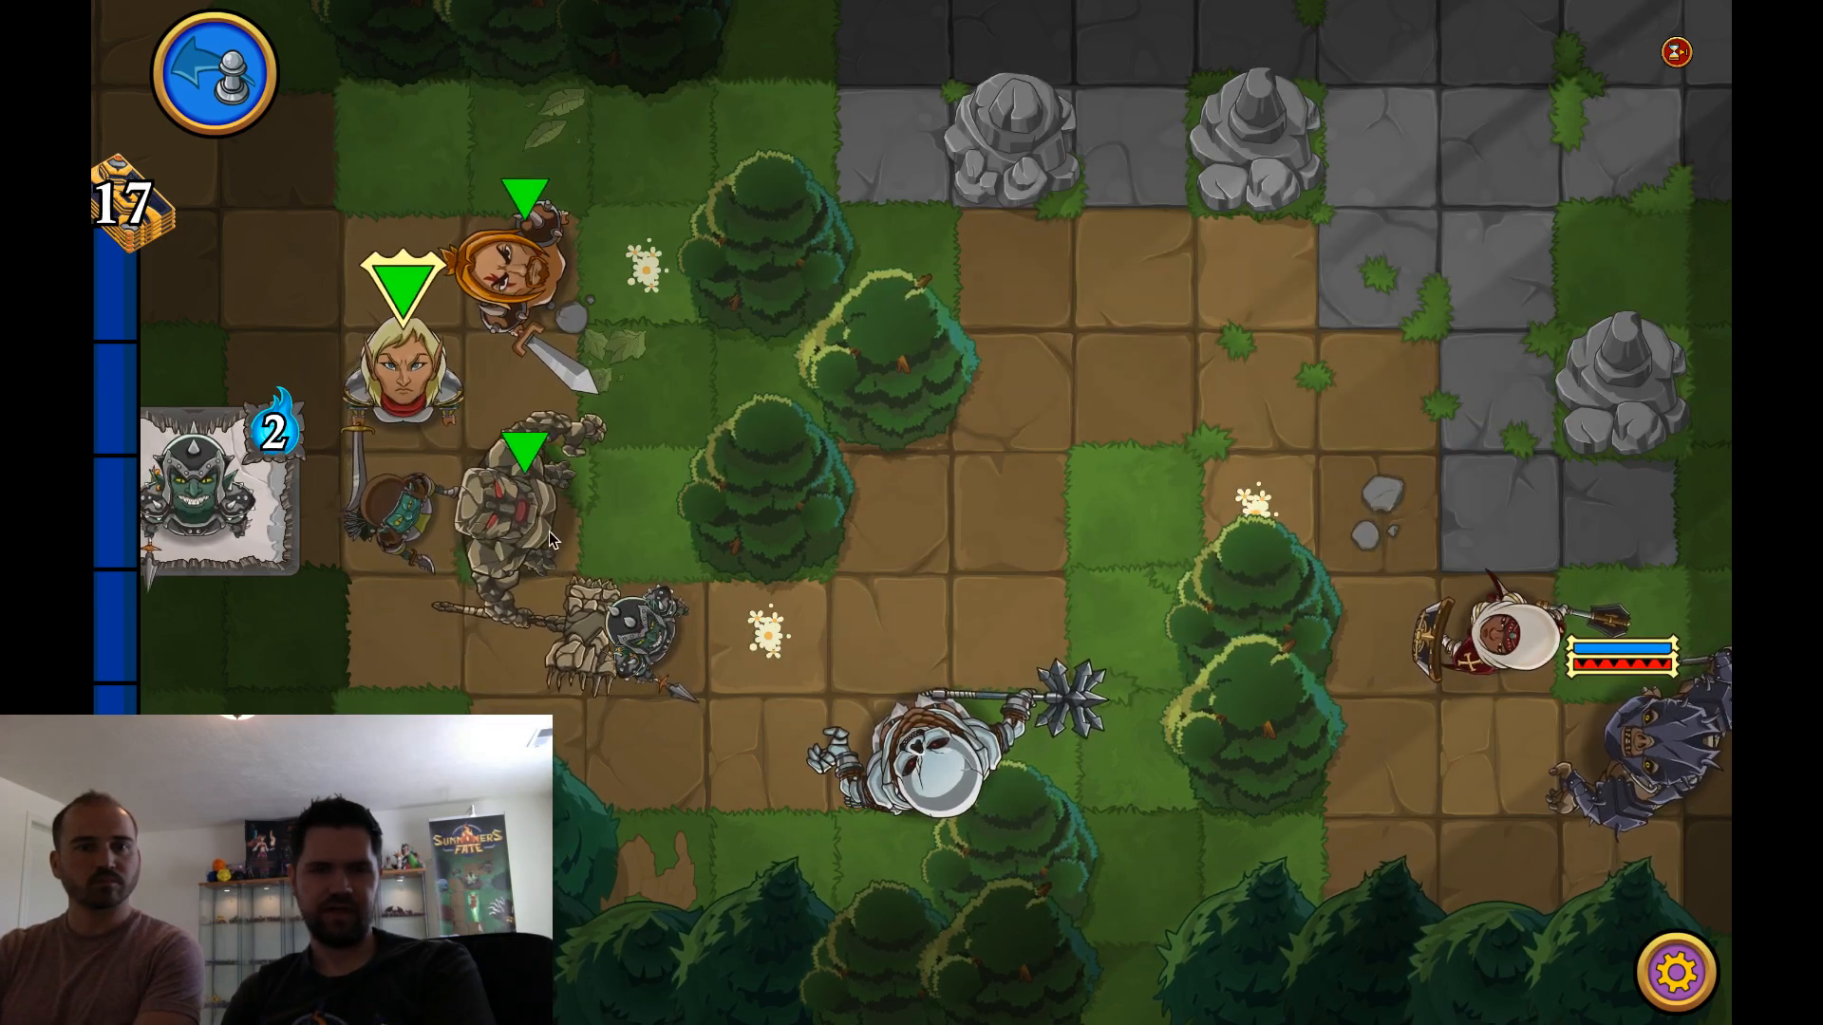
Reposition the golem beside the trees and the orange-hooded warrior near the skeleton, and end the turn
left_click_drag(523, 522, 664, 388)
left_click_drag(501, 302, 524, 634)
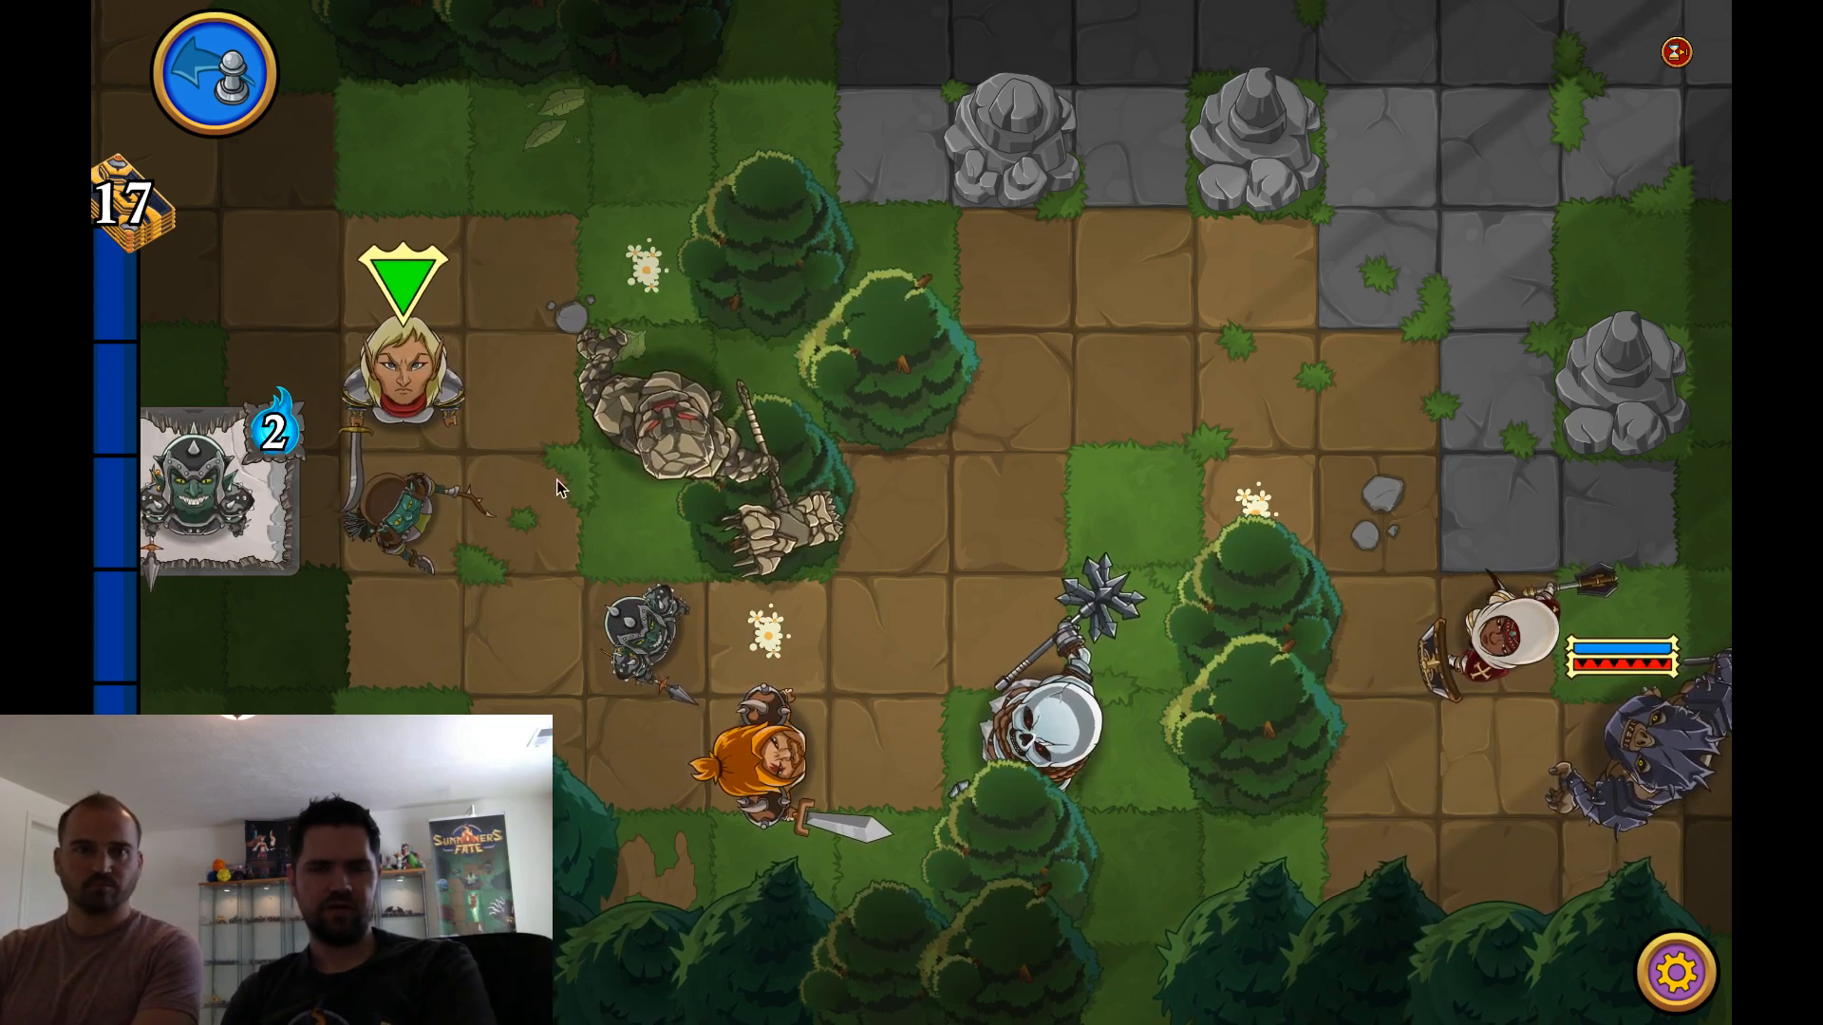
key("space")
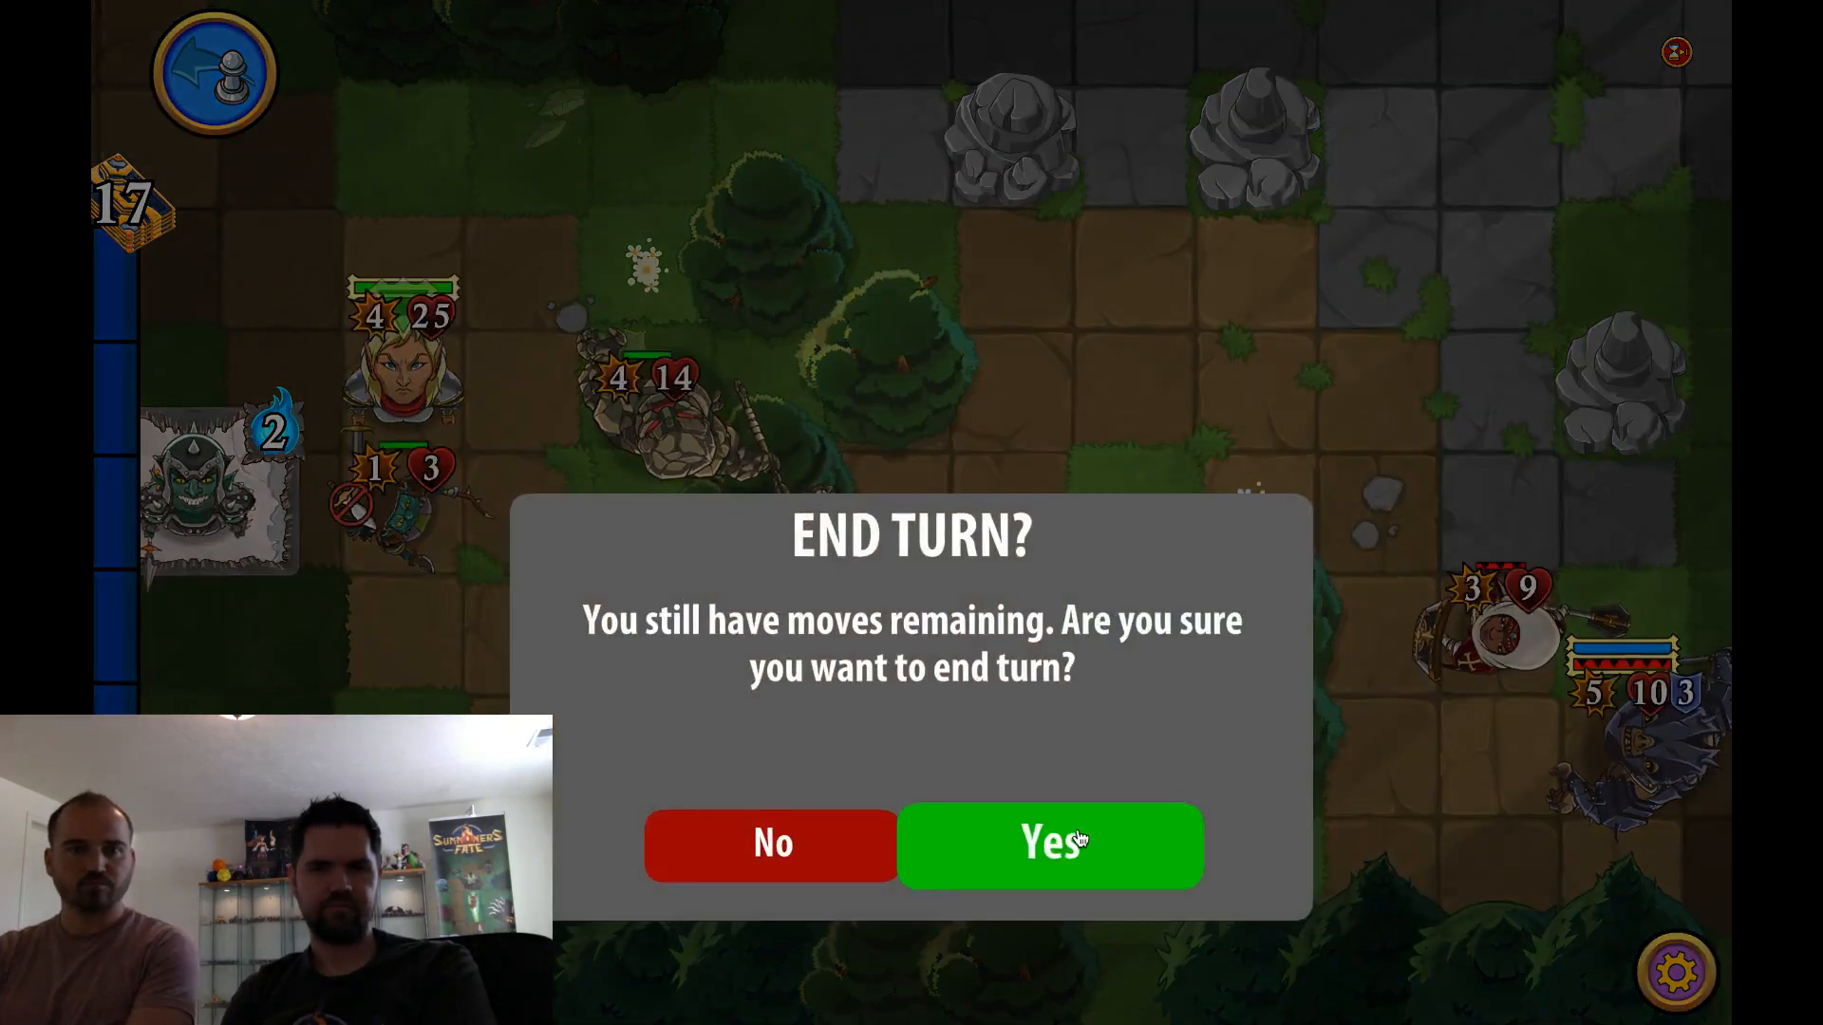
left_click(1078, 845)
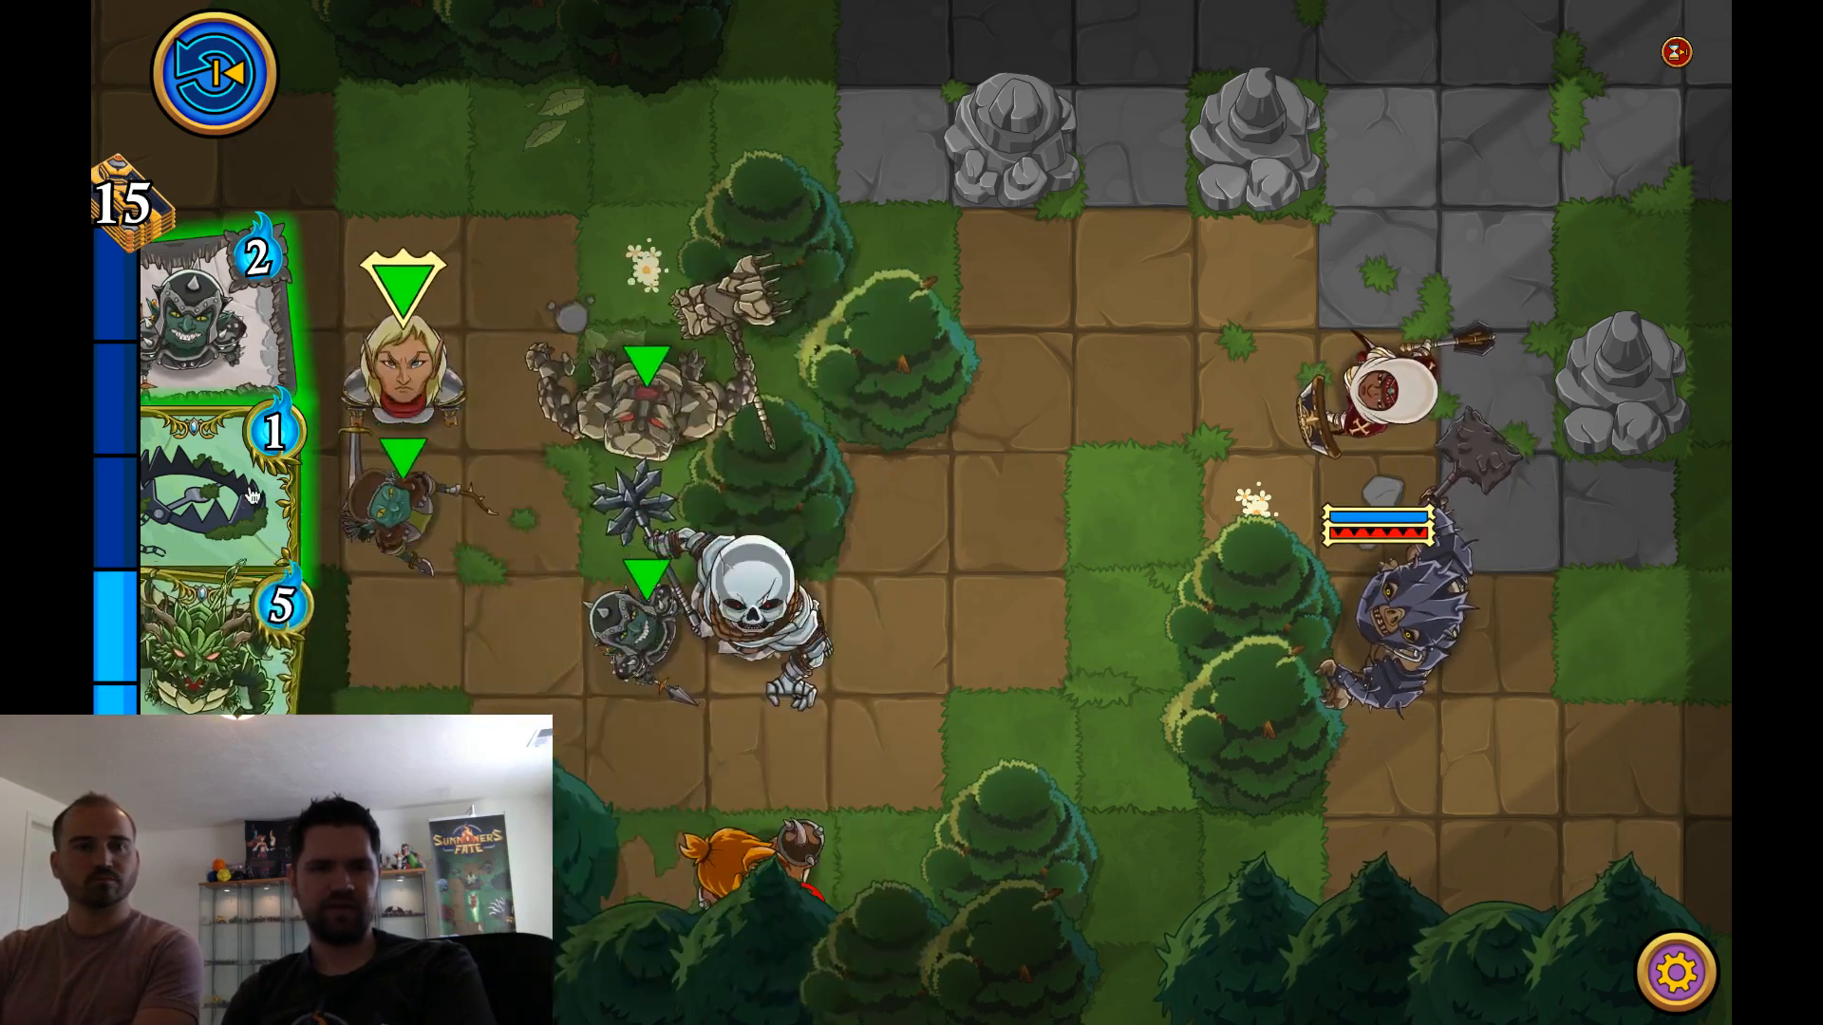
Place the bear trap above the golem, bring the second armored goblin against the skeleton, and end the turn
left_click_drag(252, 494, 681, 242)
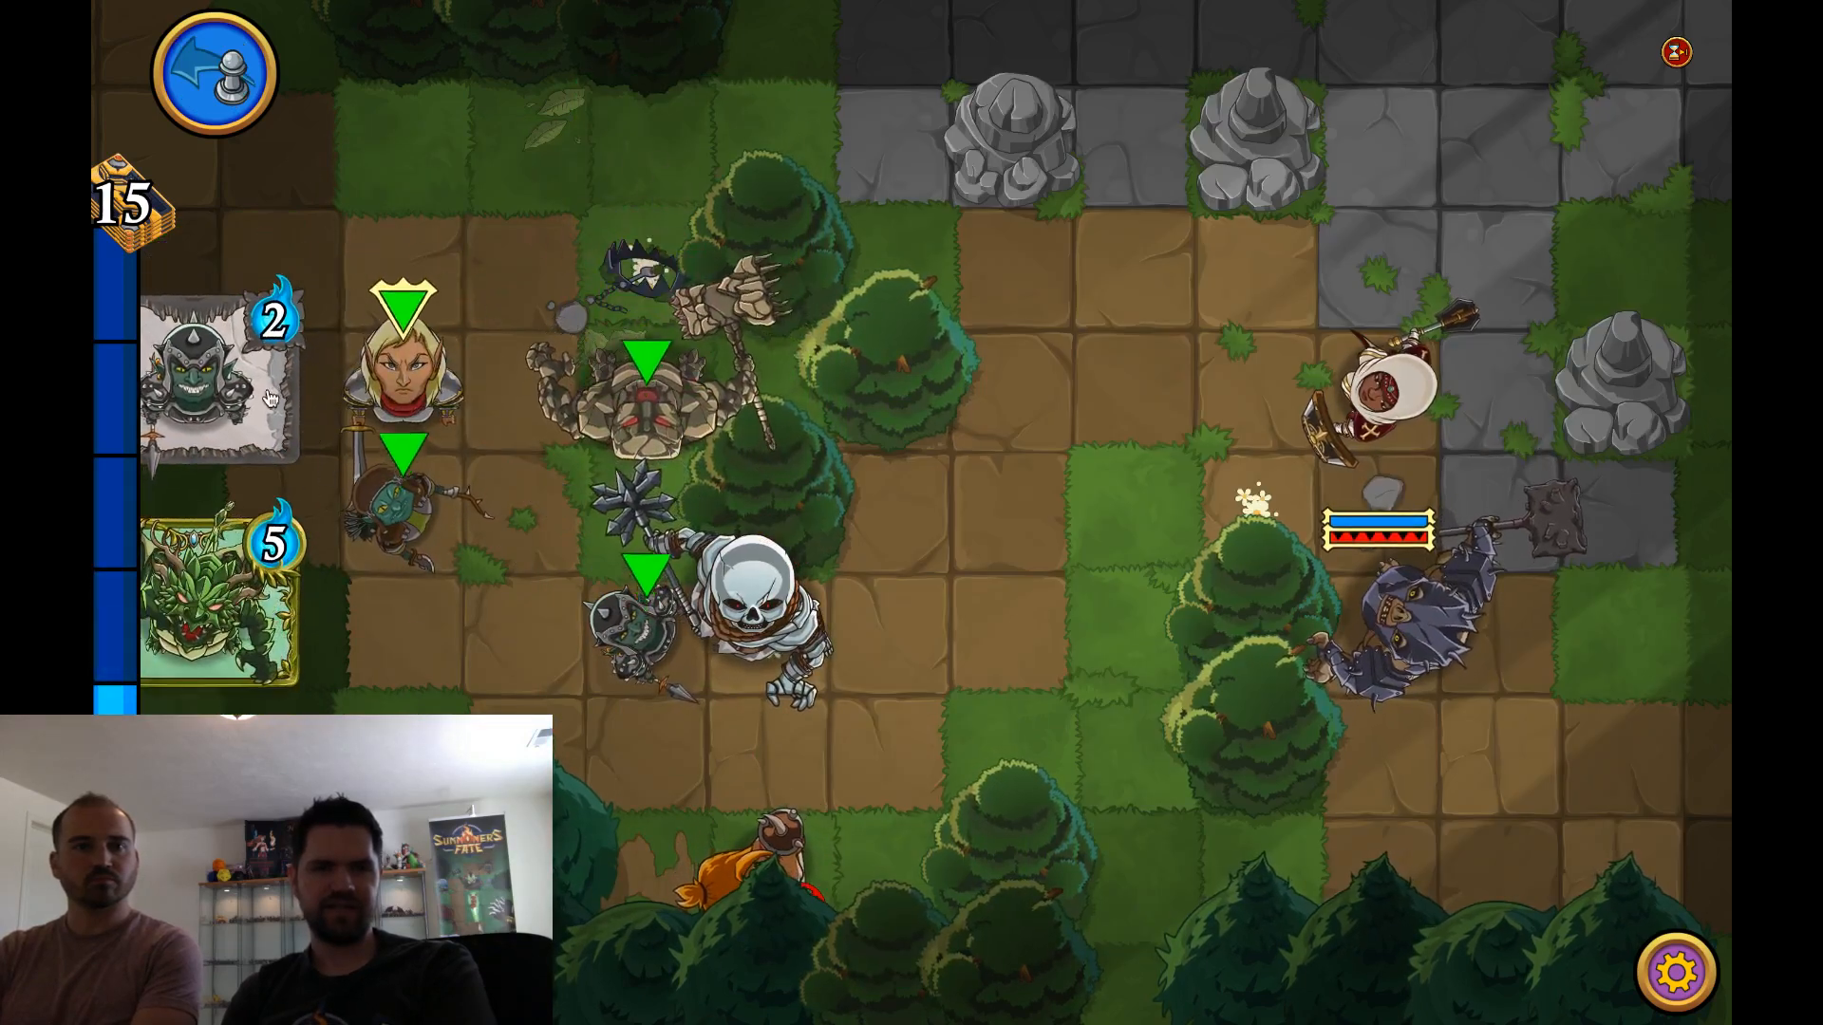
left_click_drag(270, 399, 769, 620)
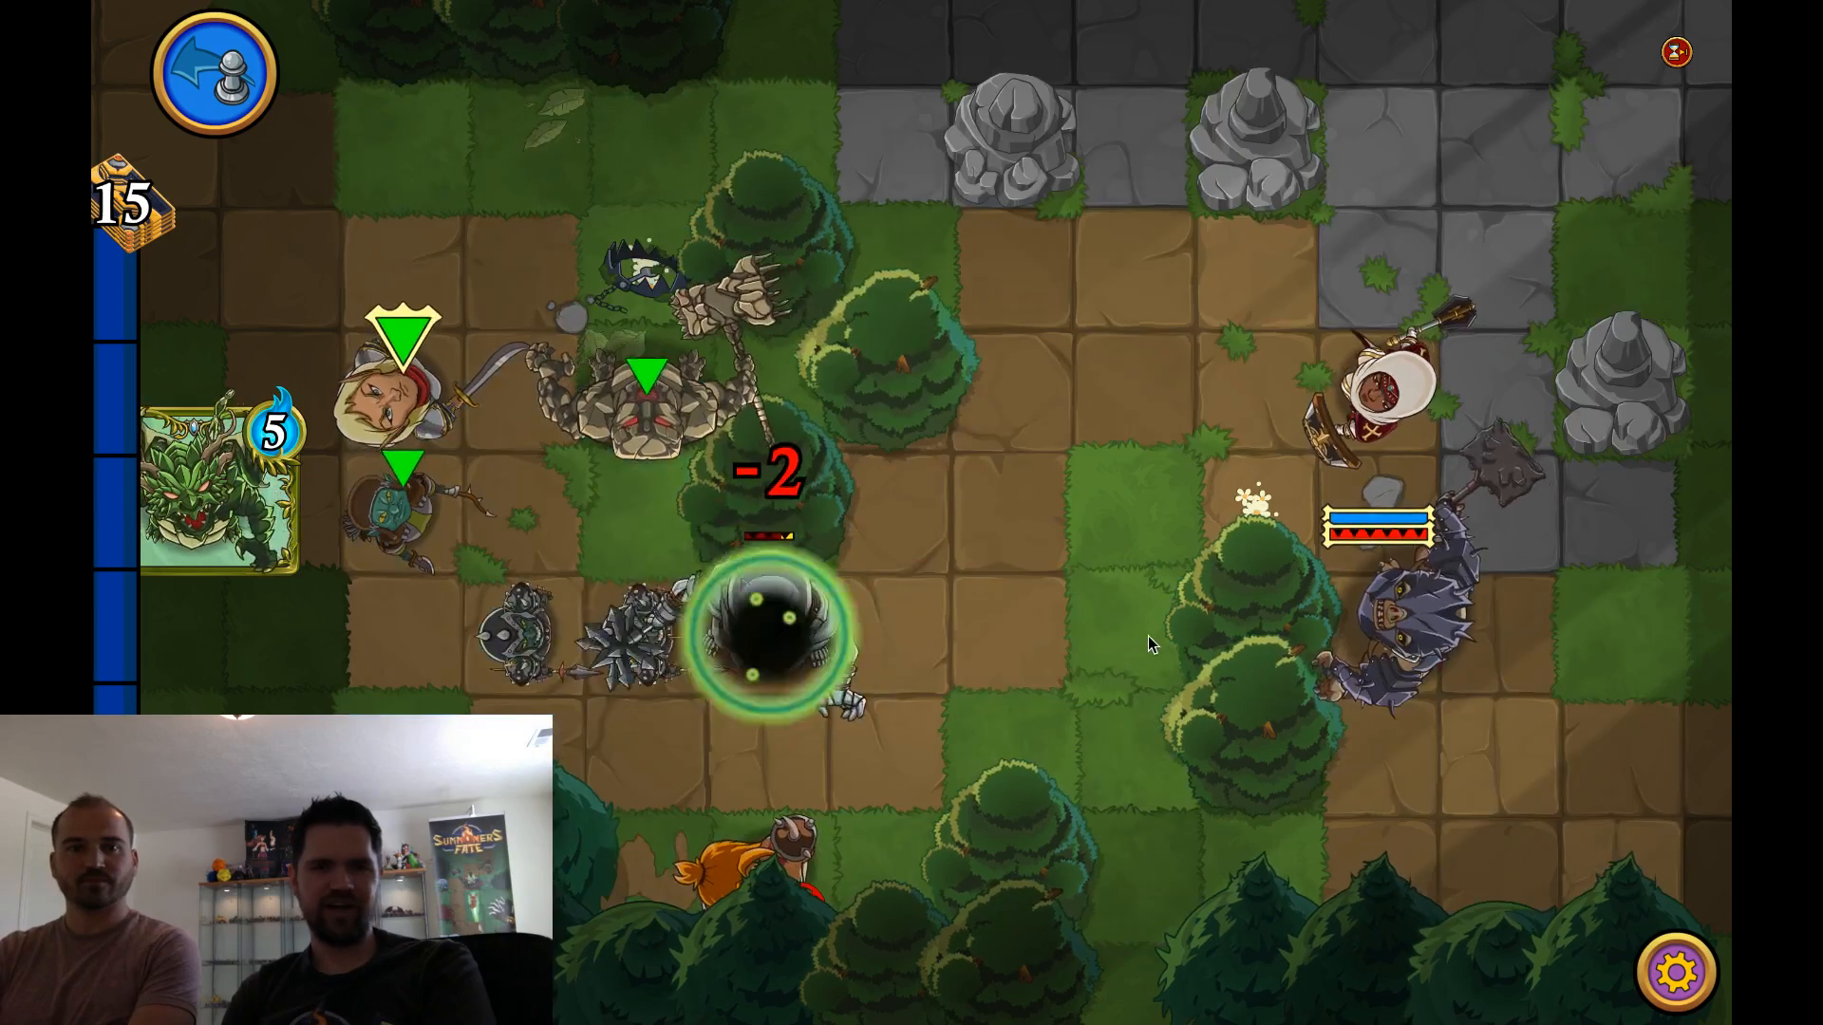
left_click(1022, 581)
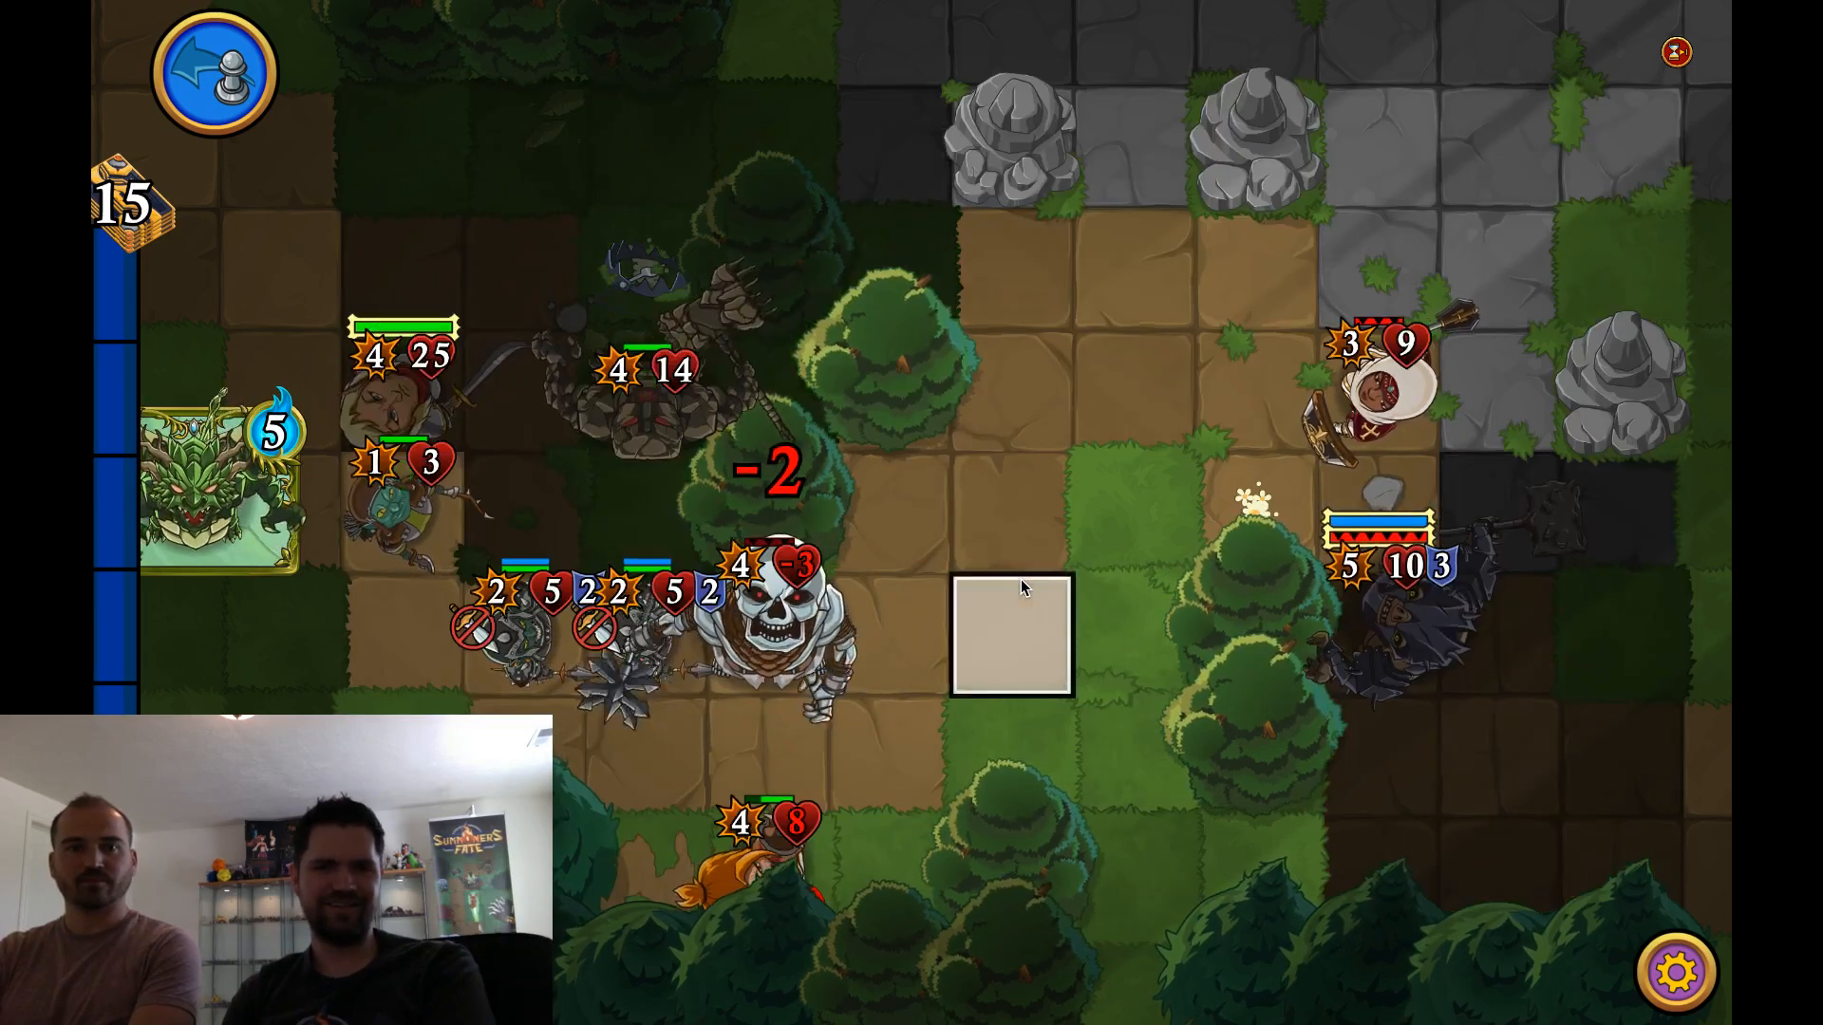
key("space")
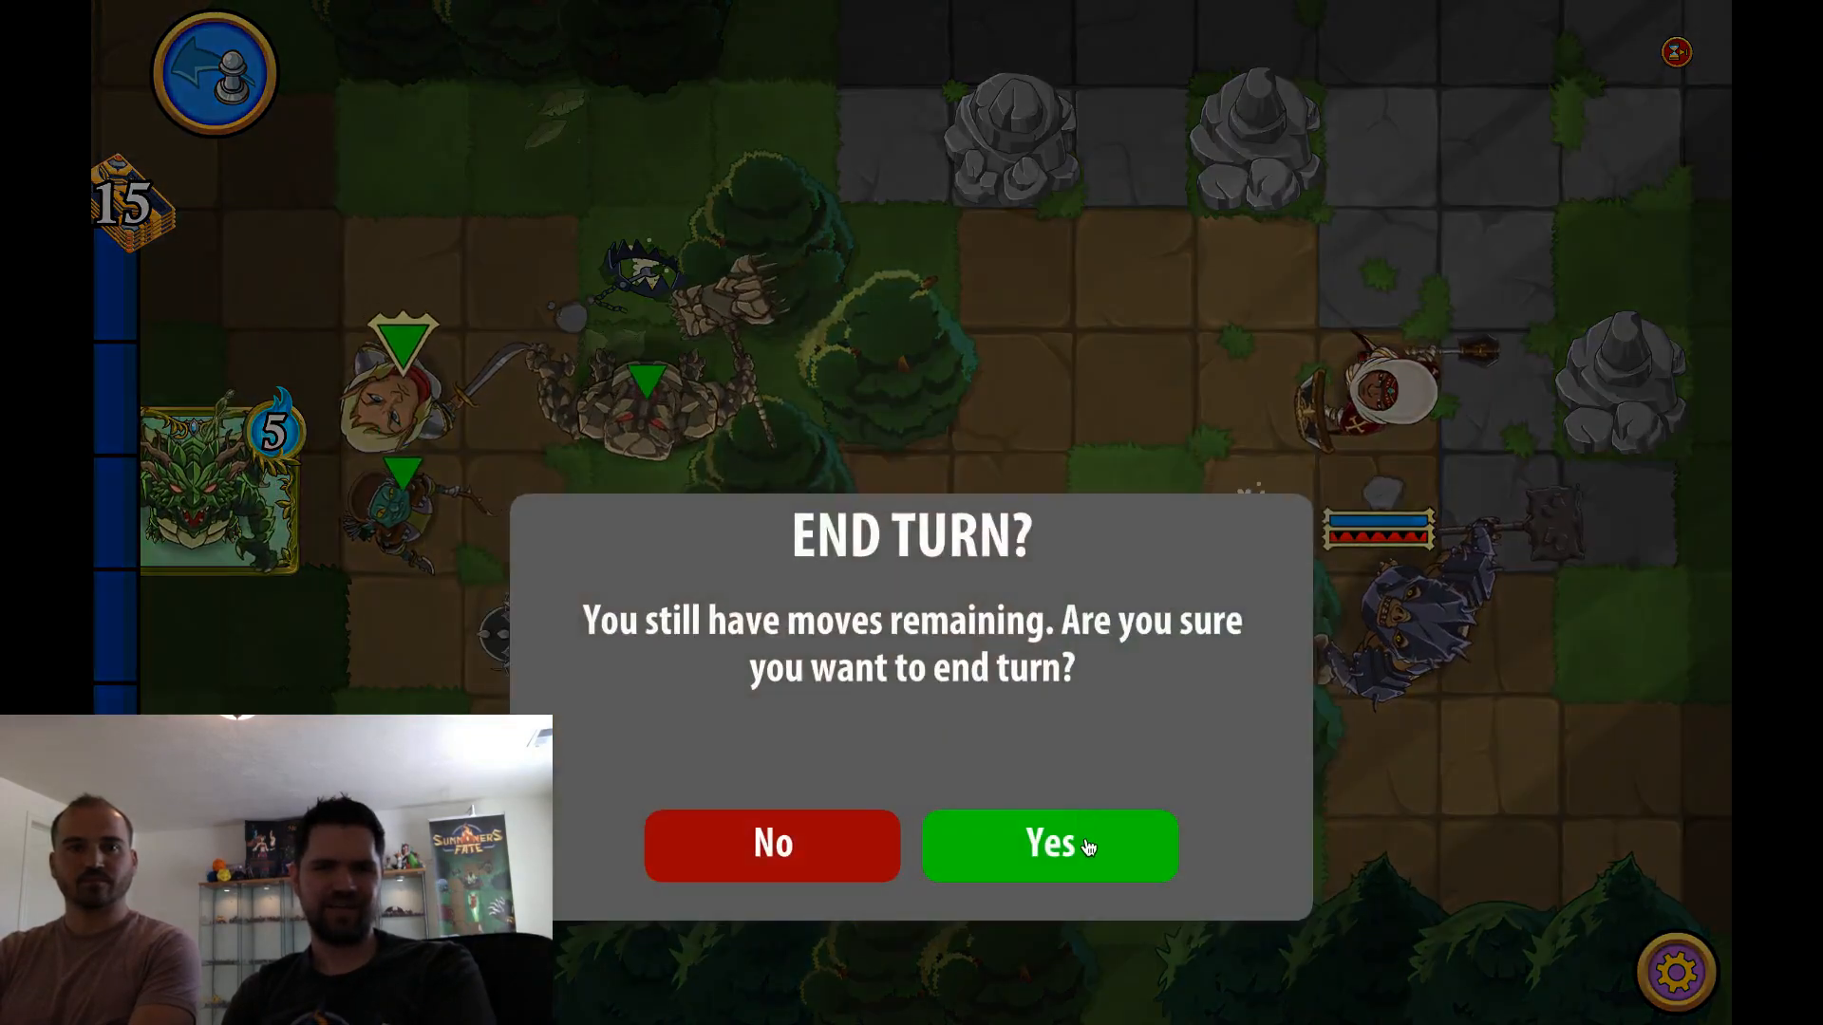
left_click(1089, 847)
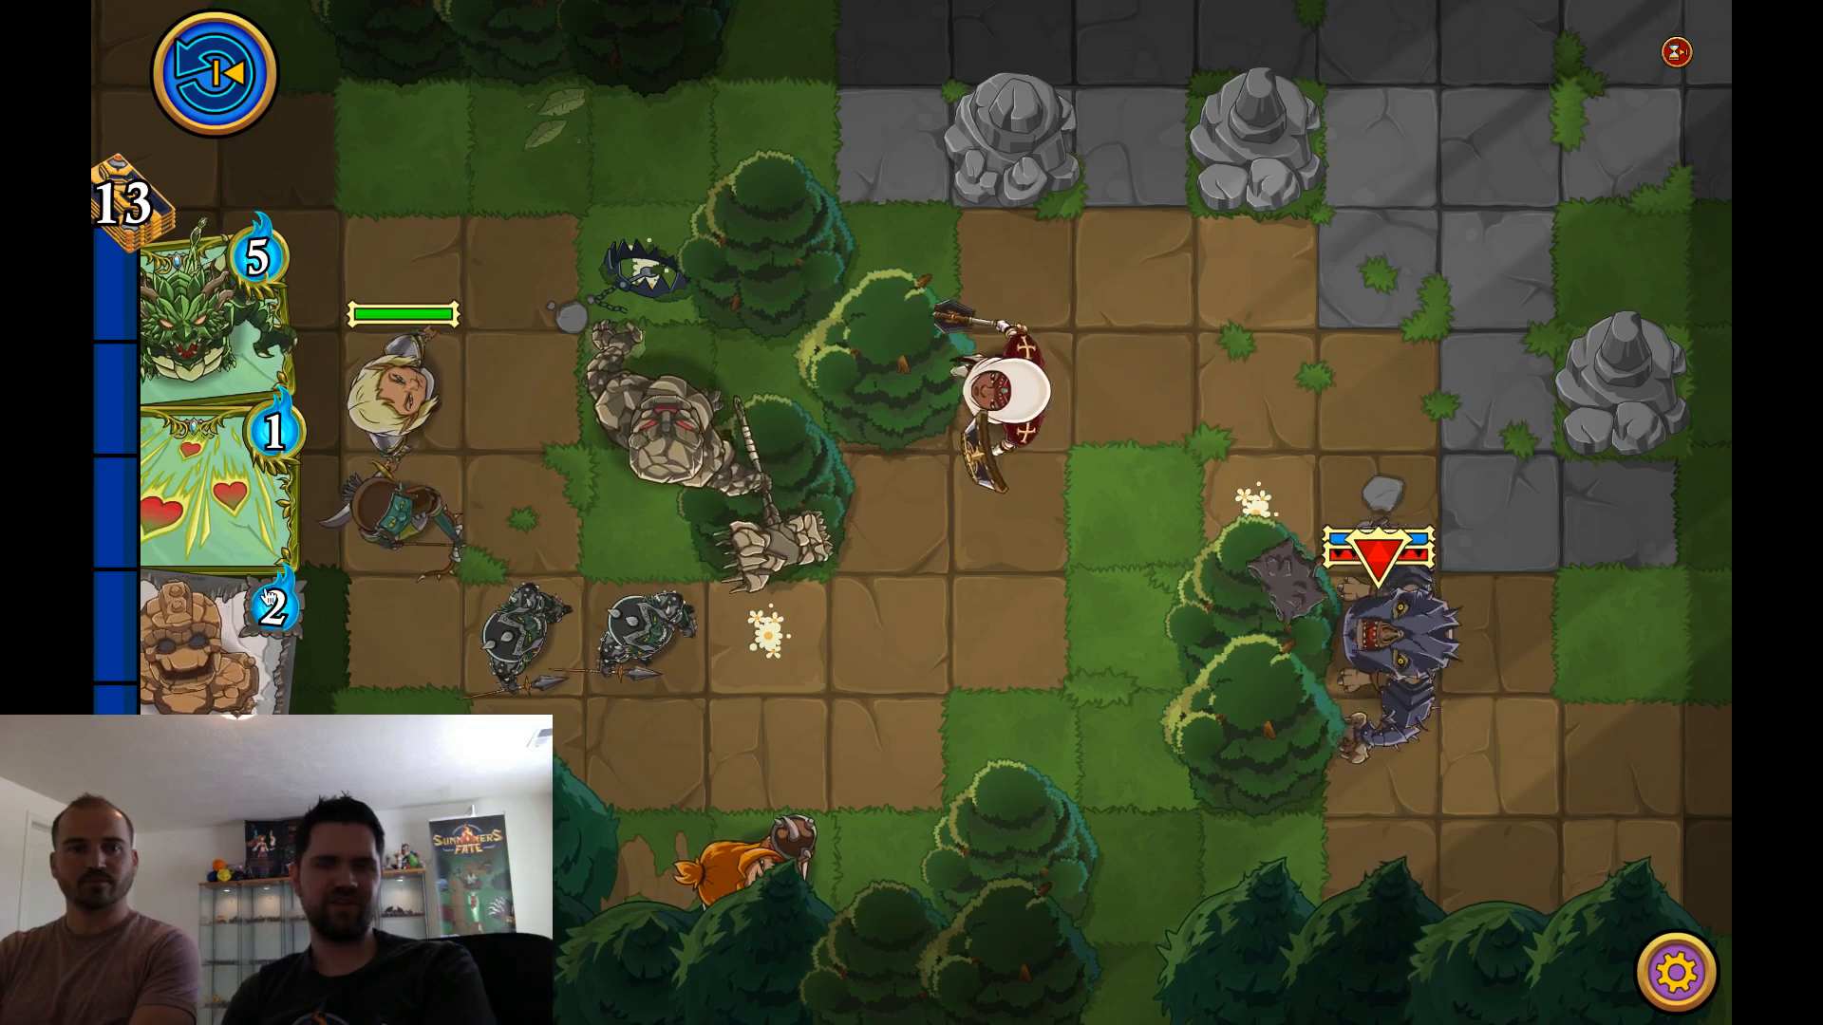
Play the 1-mana heart card, summon the 2-mana rock creature above the summoner, and end the turn
mouse_move(249, 520)
left_mouse_down()
mouse_move(577, 517)
mouse_move(346, 558)
mouse_move(788, 669)
left_mouse_up()
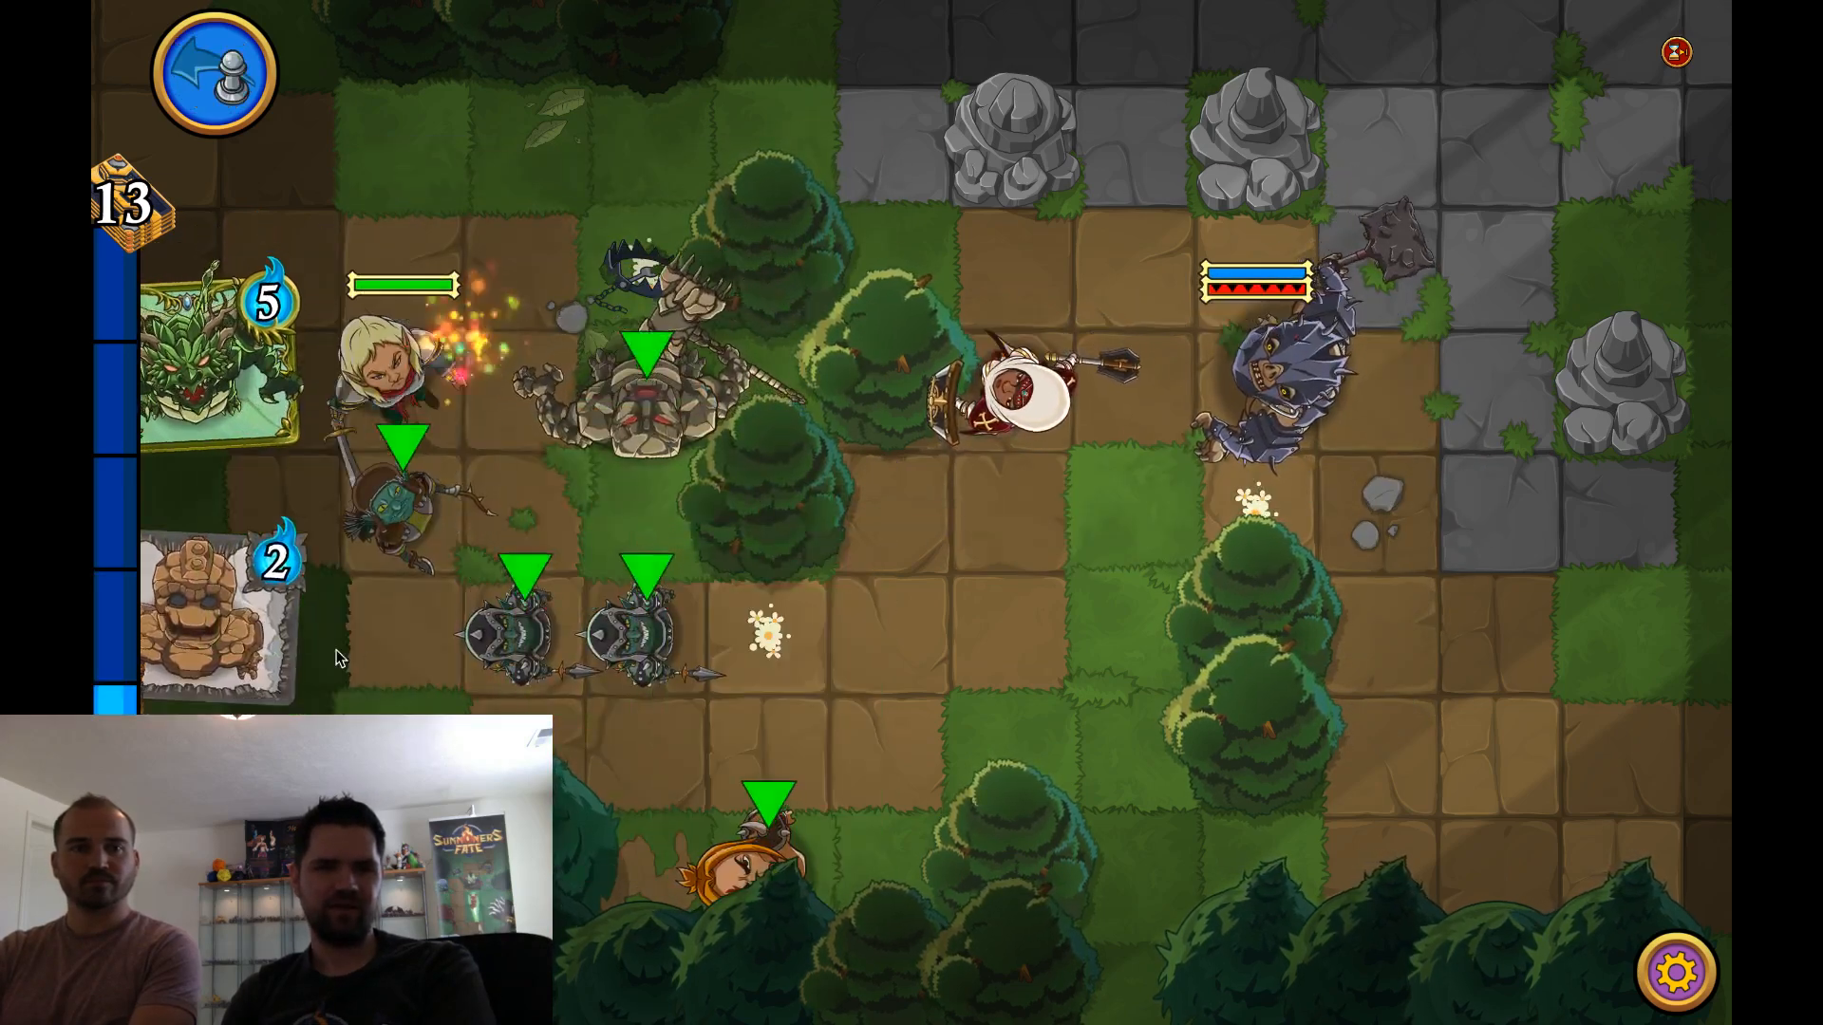
left_click_drag(195, 638, 410, 237)
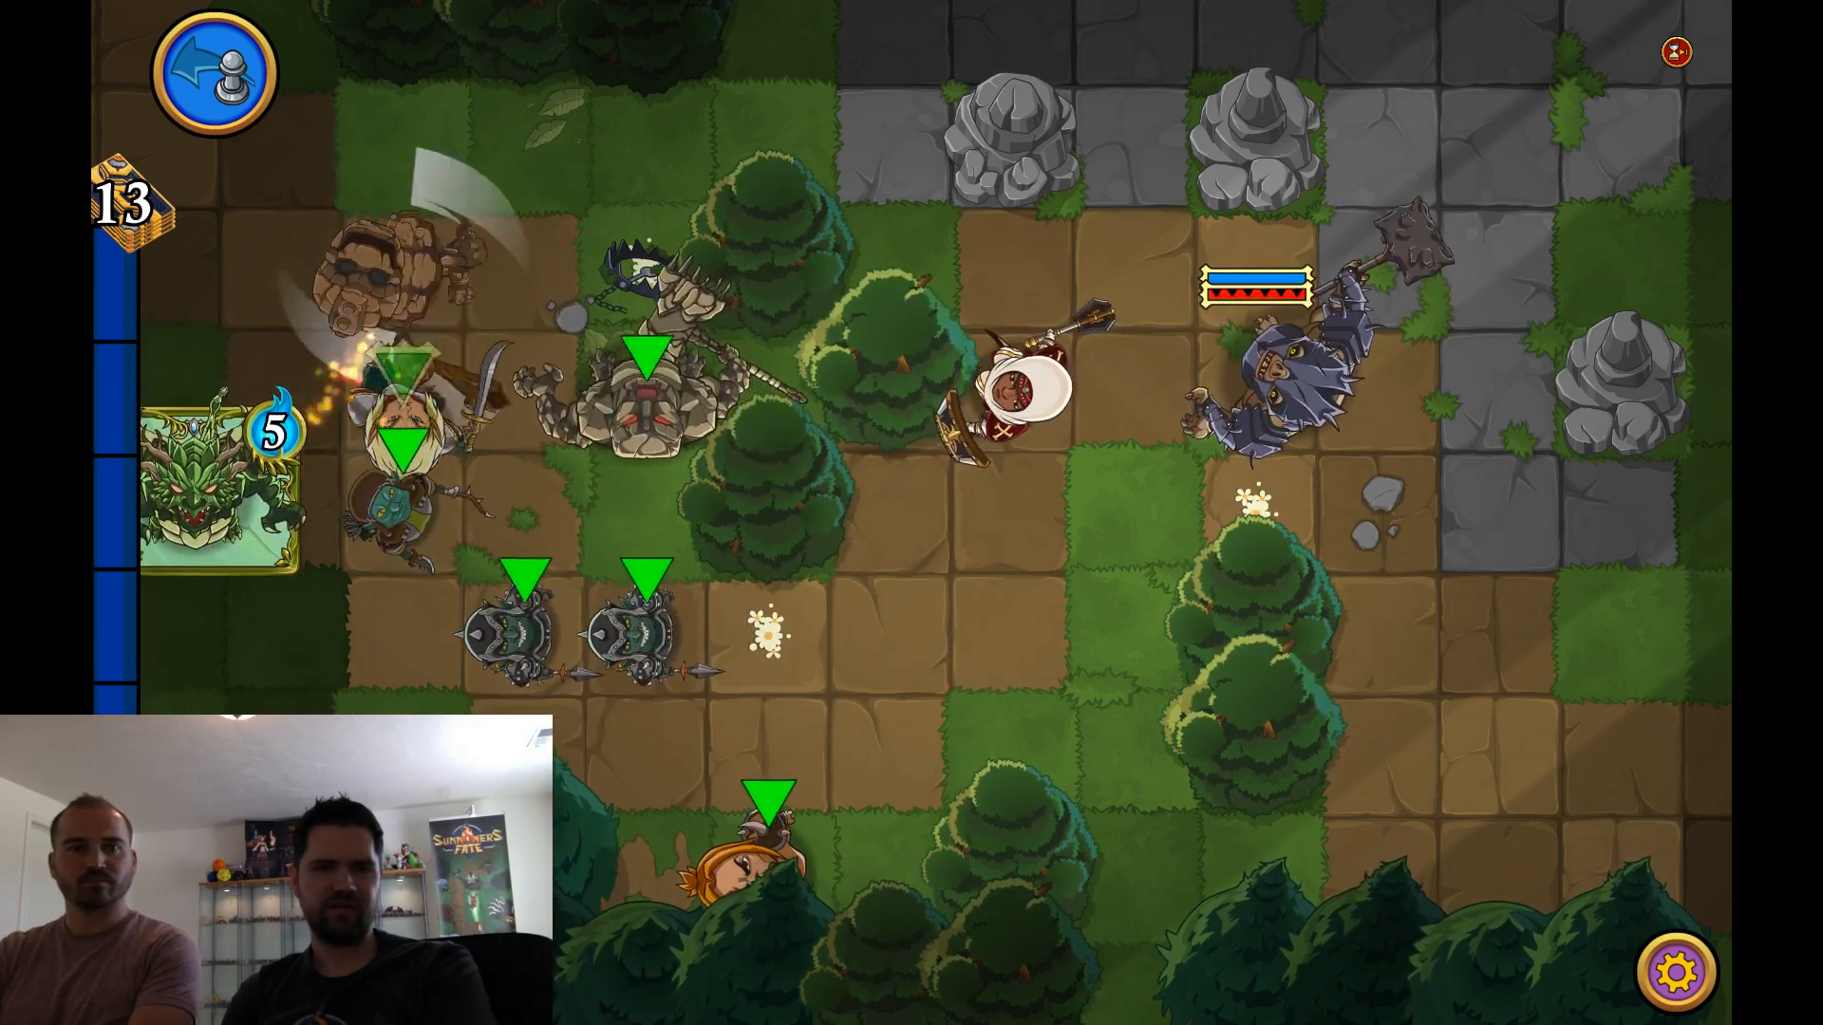
key("space")
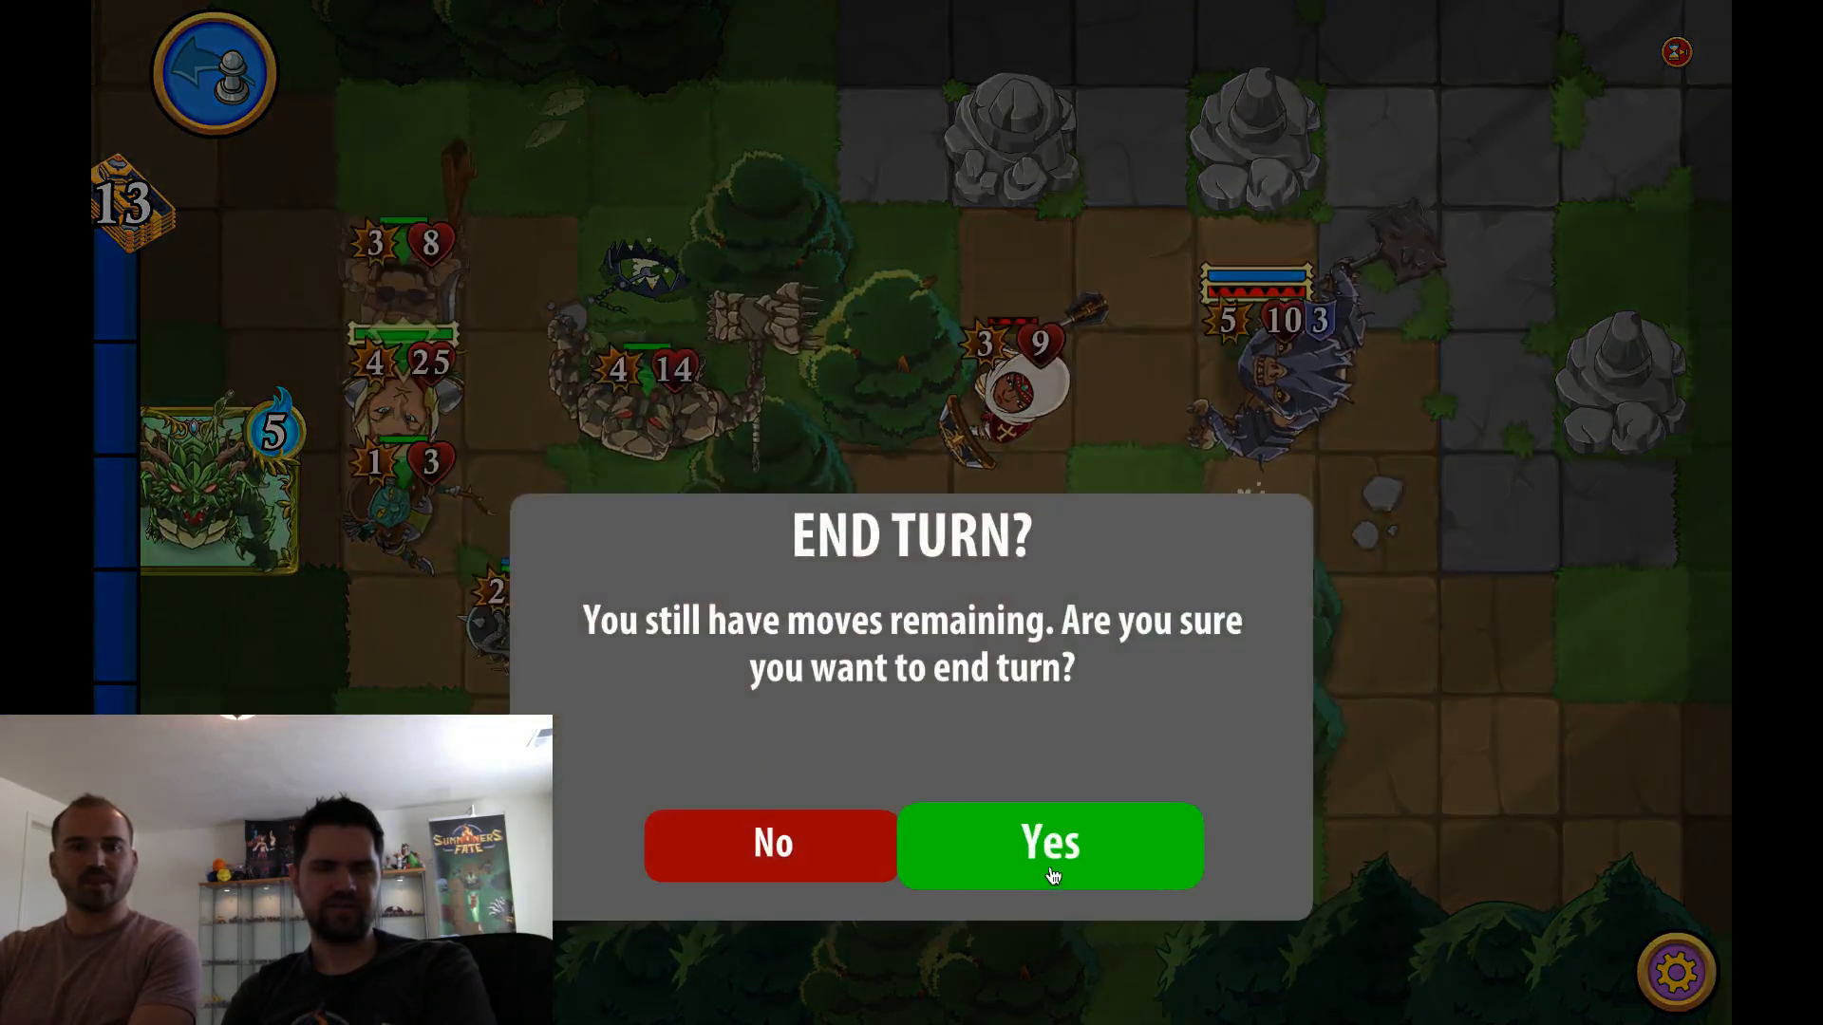
left_click(1051, 871)
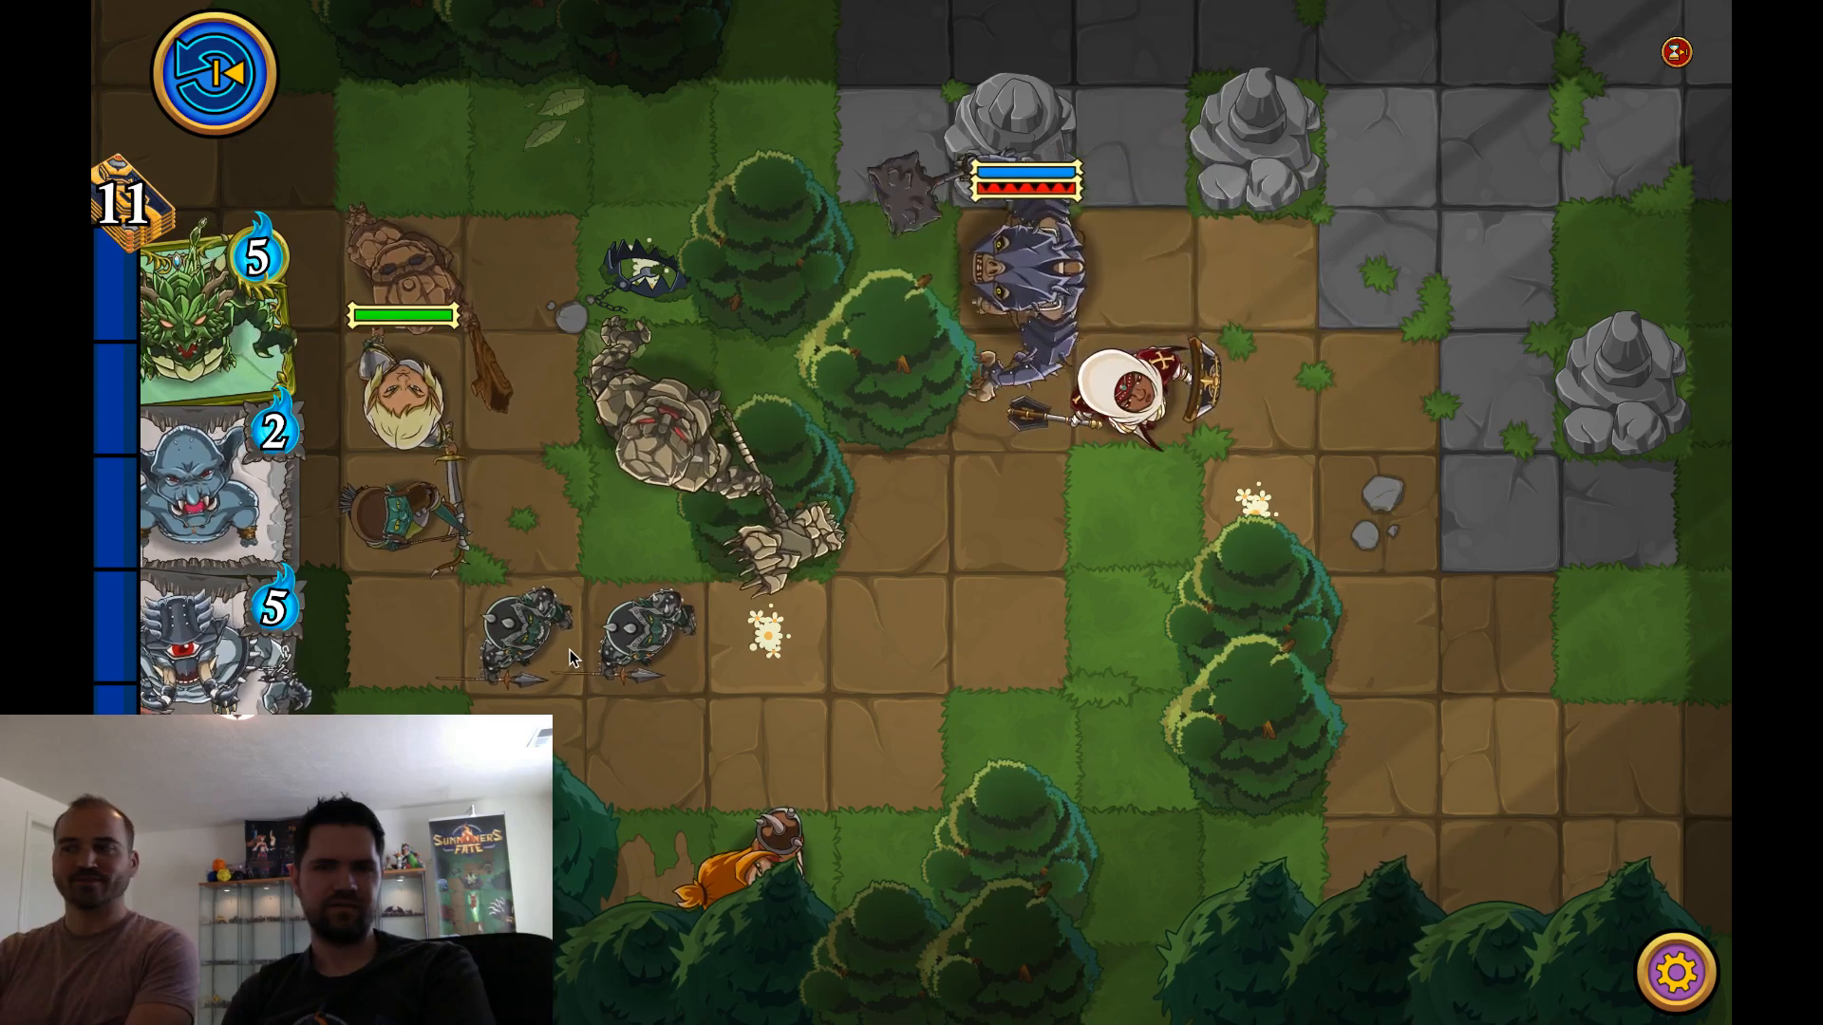
Inspect the Blue Troll card, summon the Cyclops between the goblins and the golem, and visit the debug test options
left_click(214, 503)
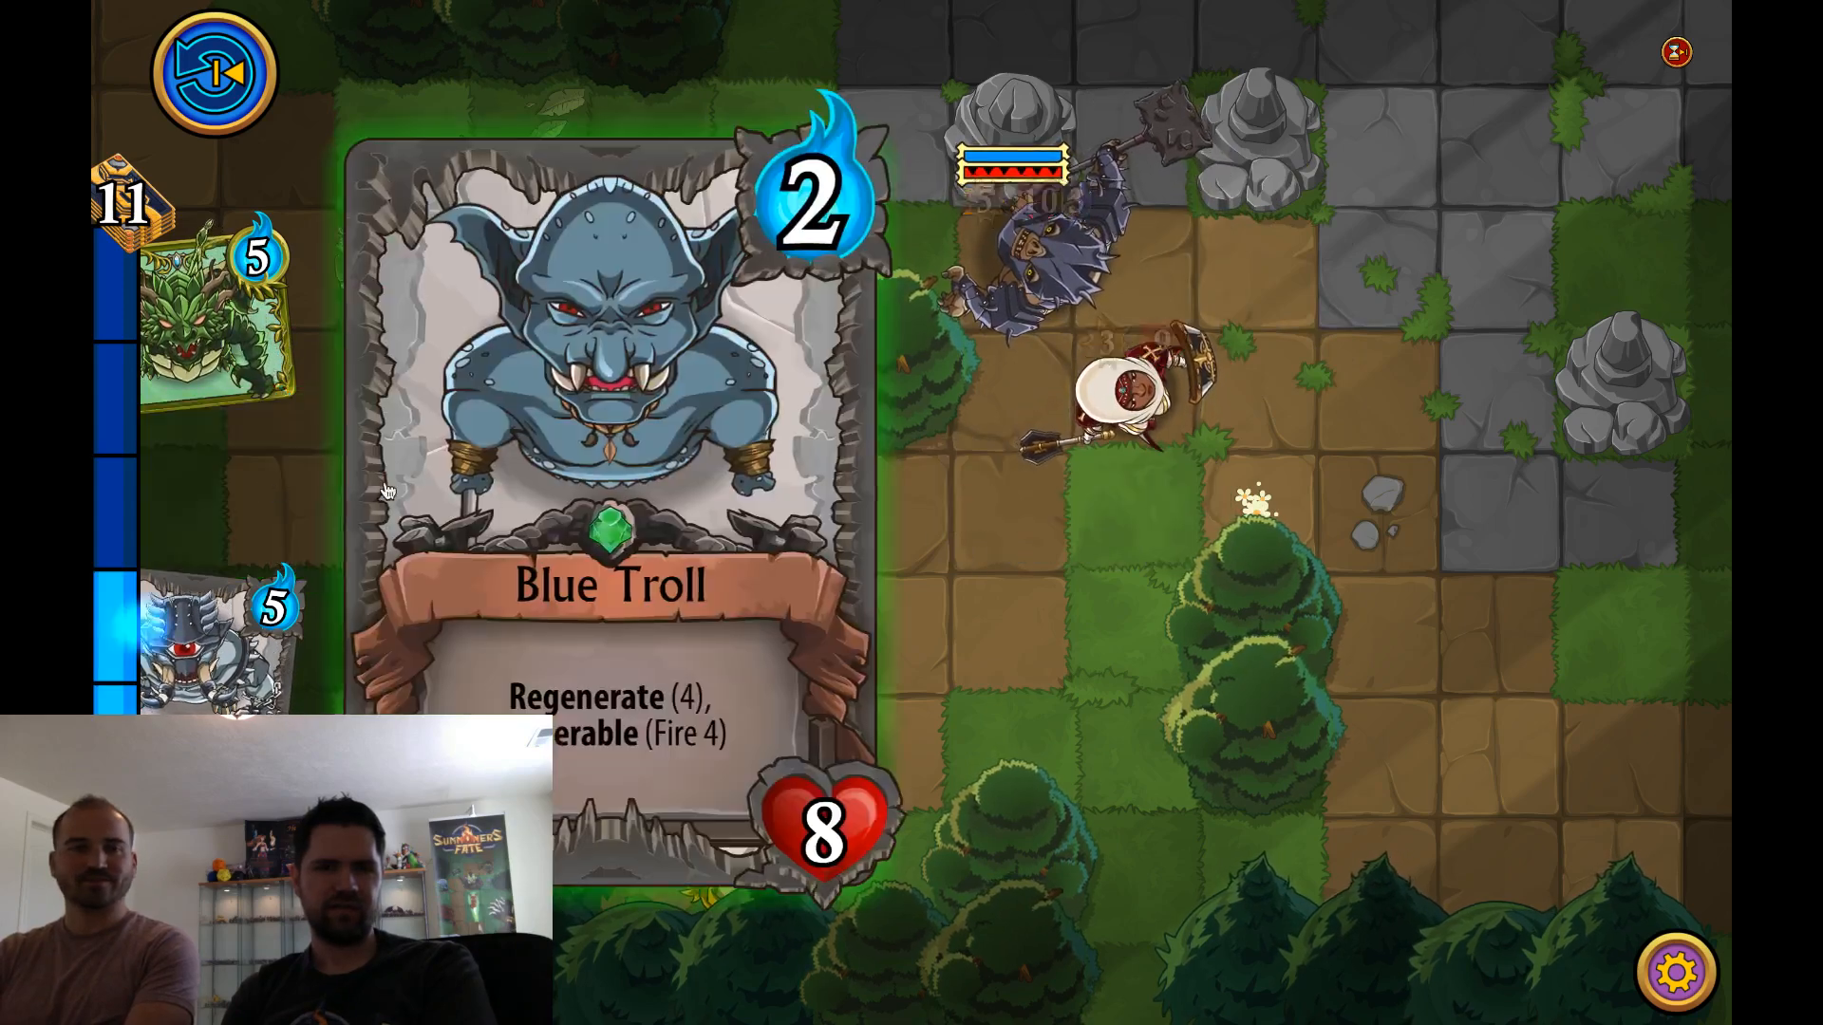
left_click(209, 662)
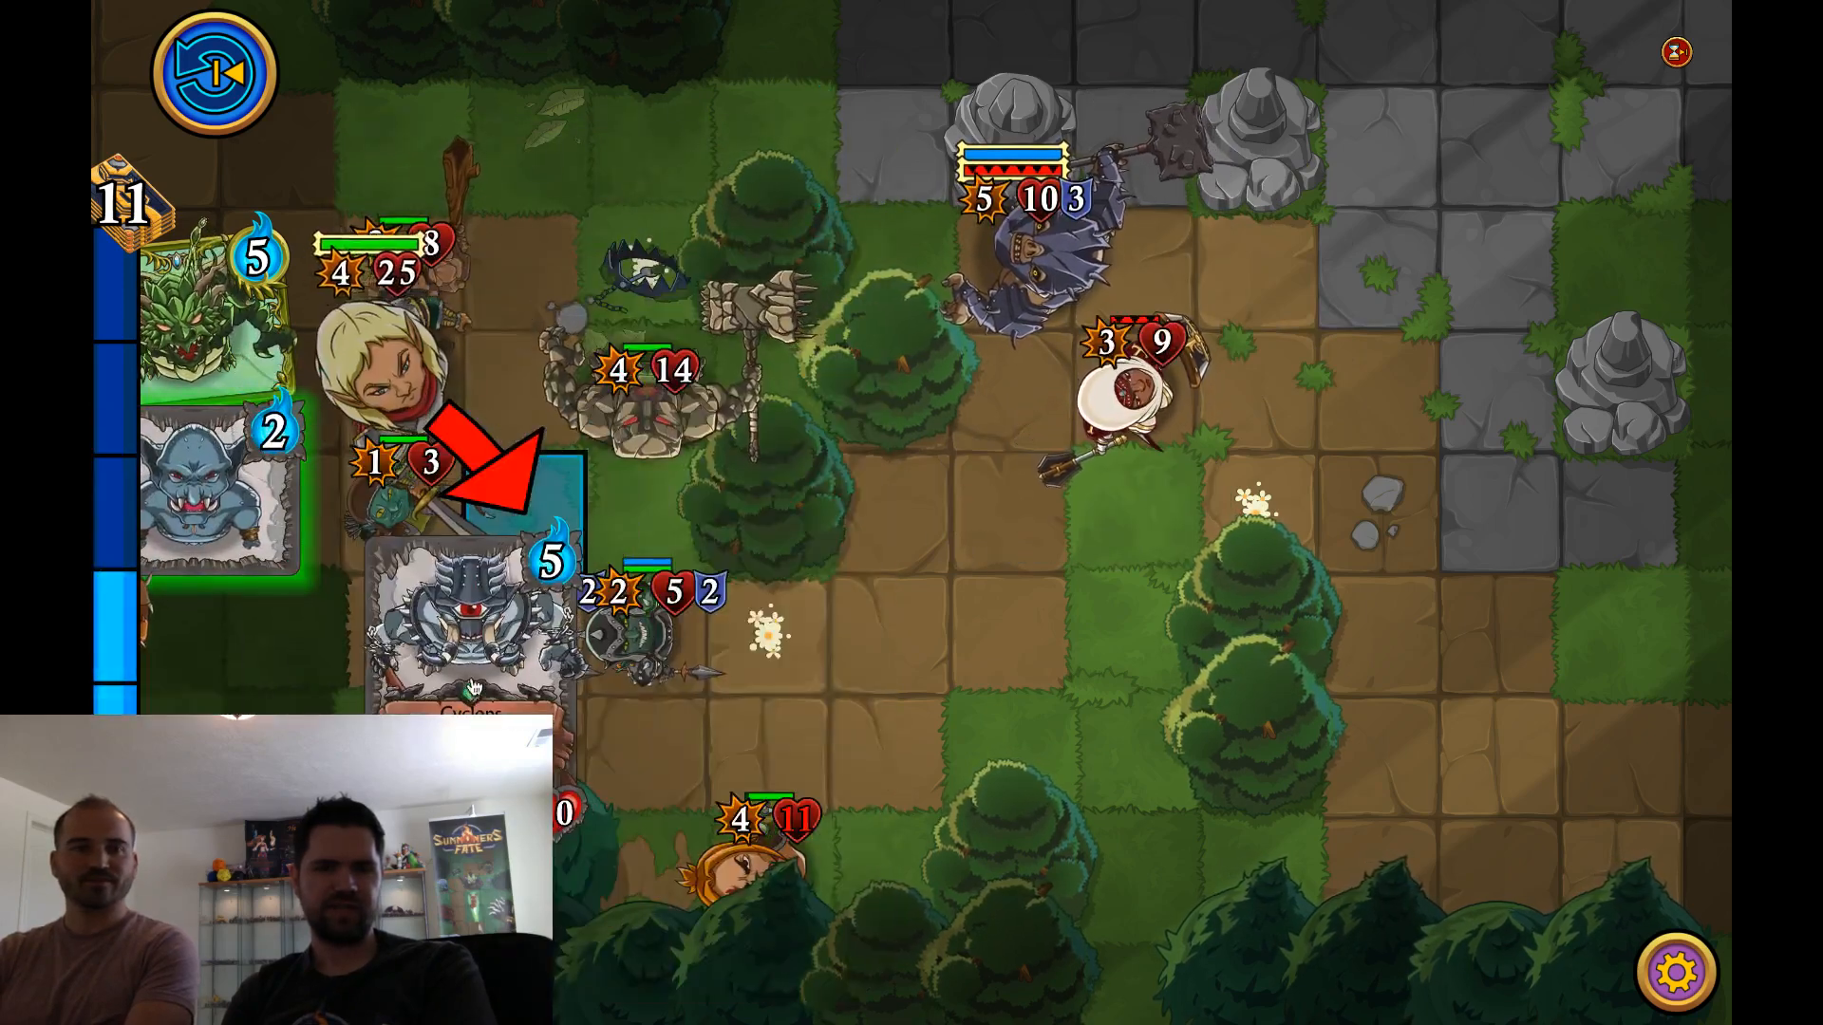
key("grave")
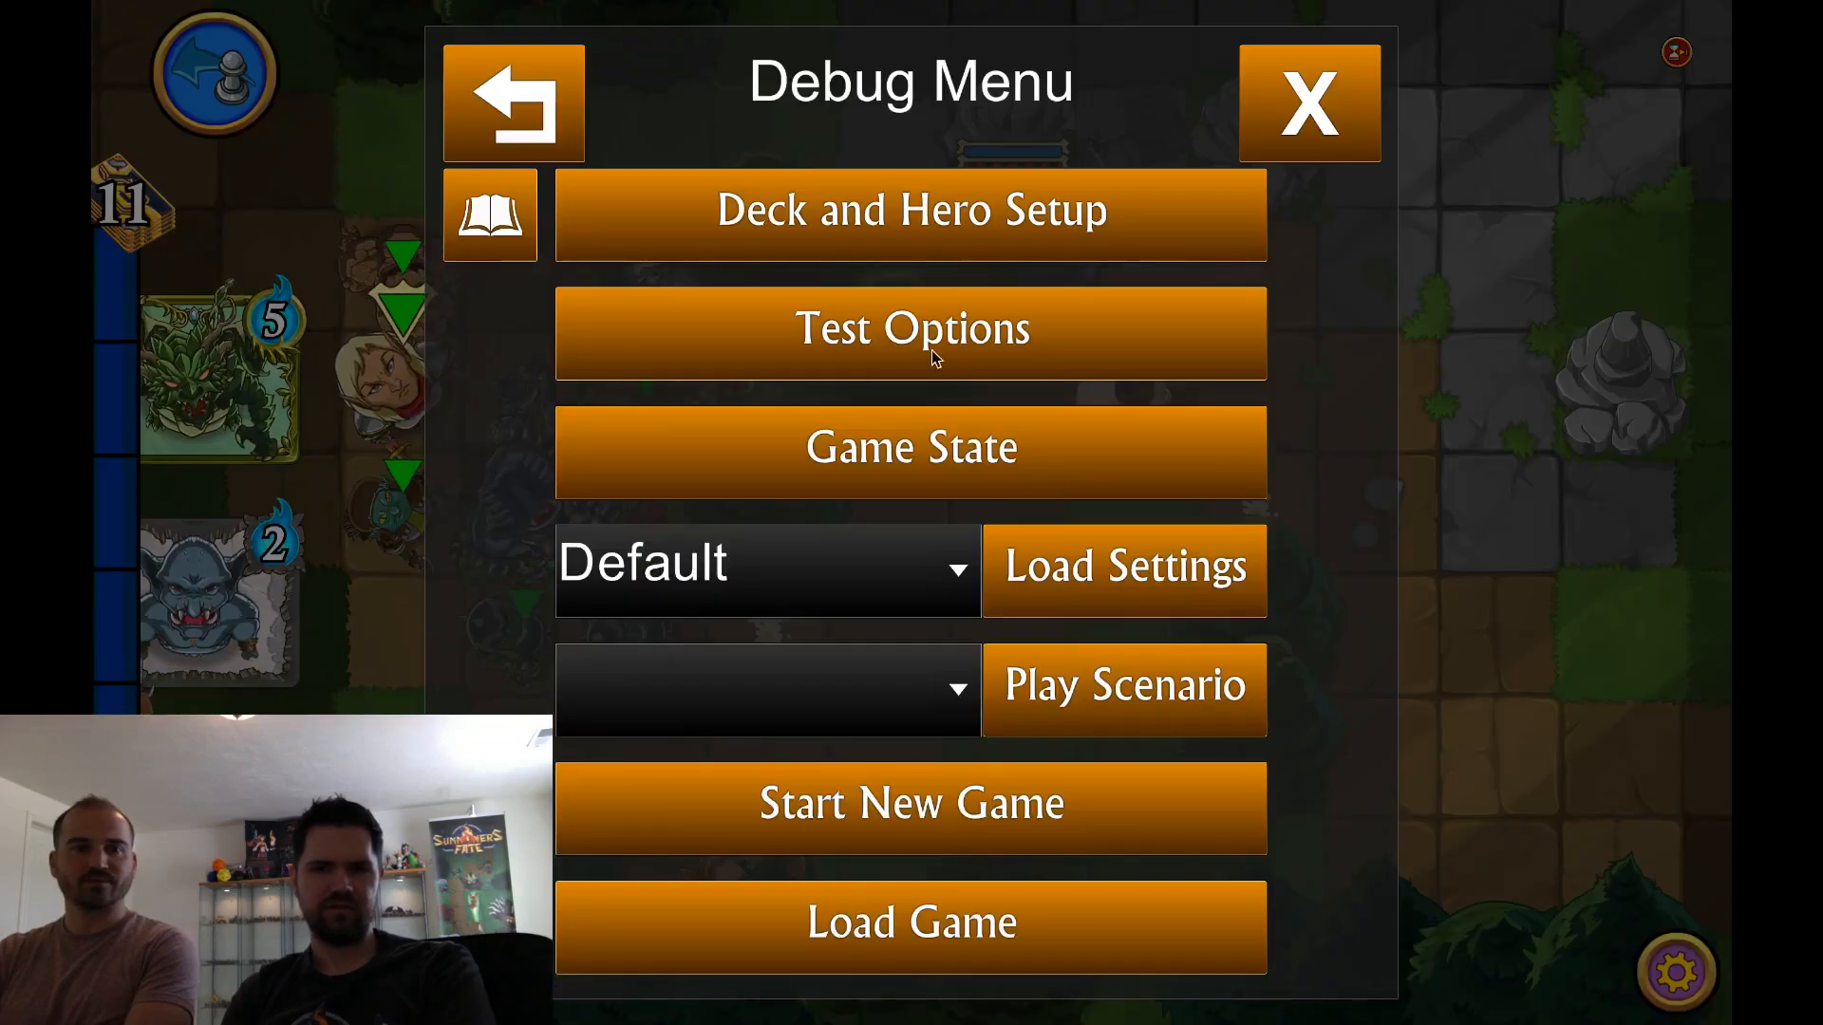
left_click(930, 349)
left_click(1281, 152)
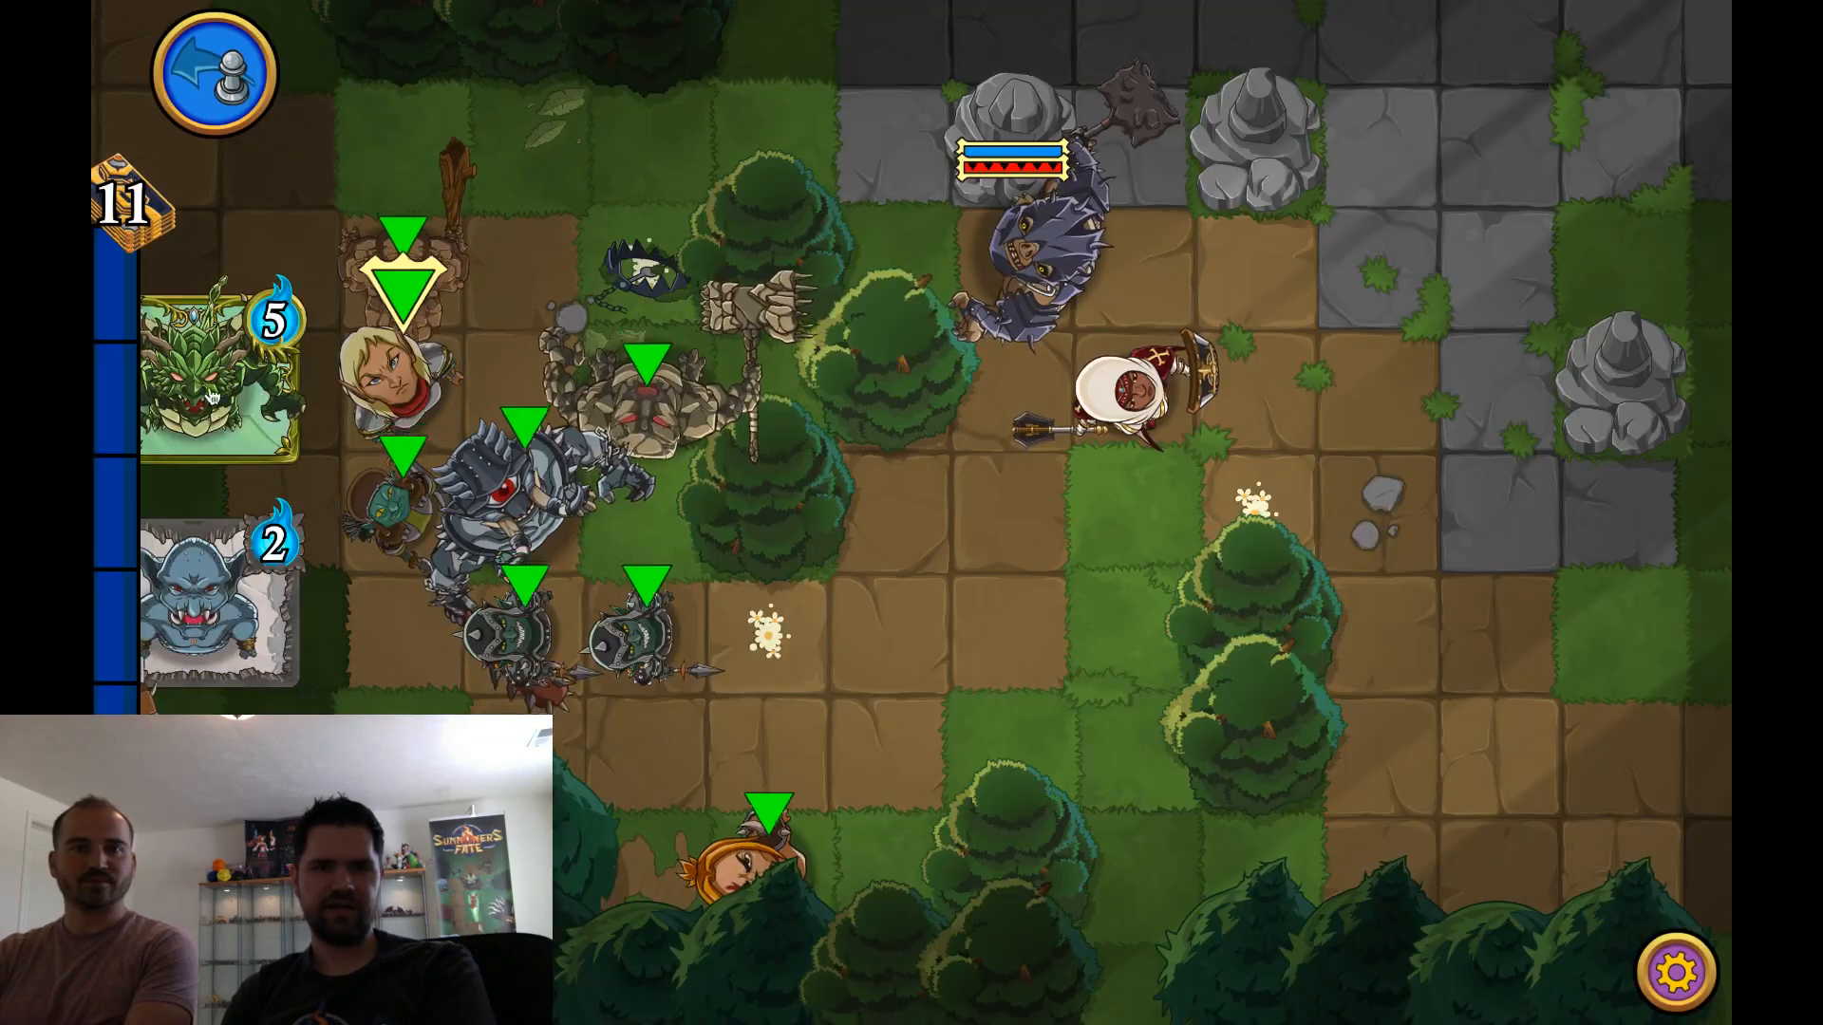
Clear the 5-mana Nature dragon and Blue Troll cards from the hand and end the turn
left_click_drag(275, 458, 1090, 466)
key("space")
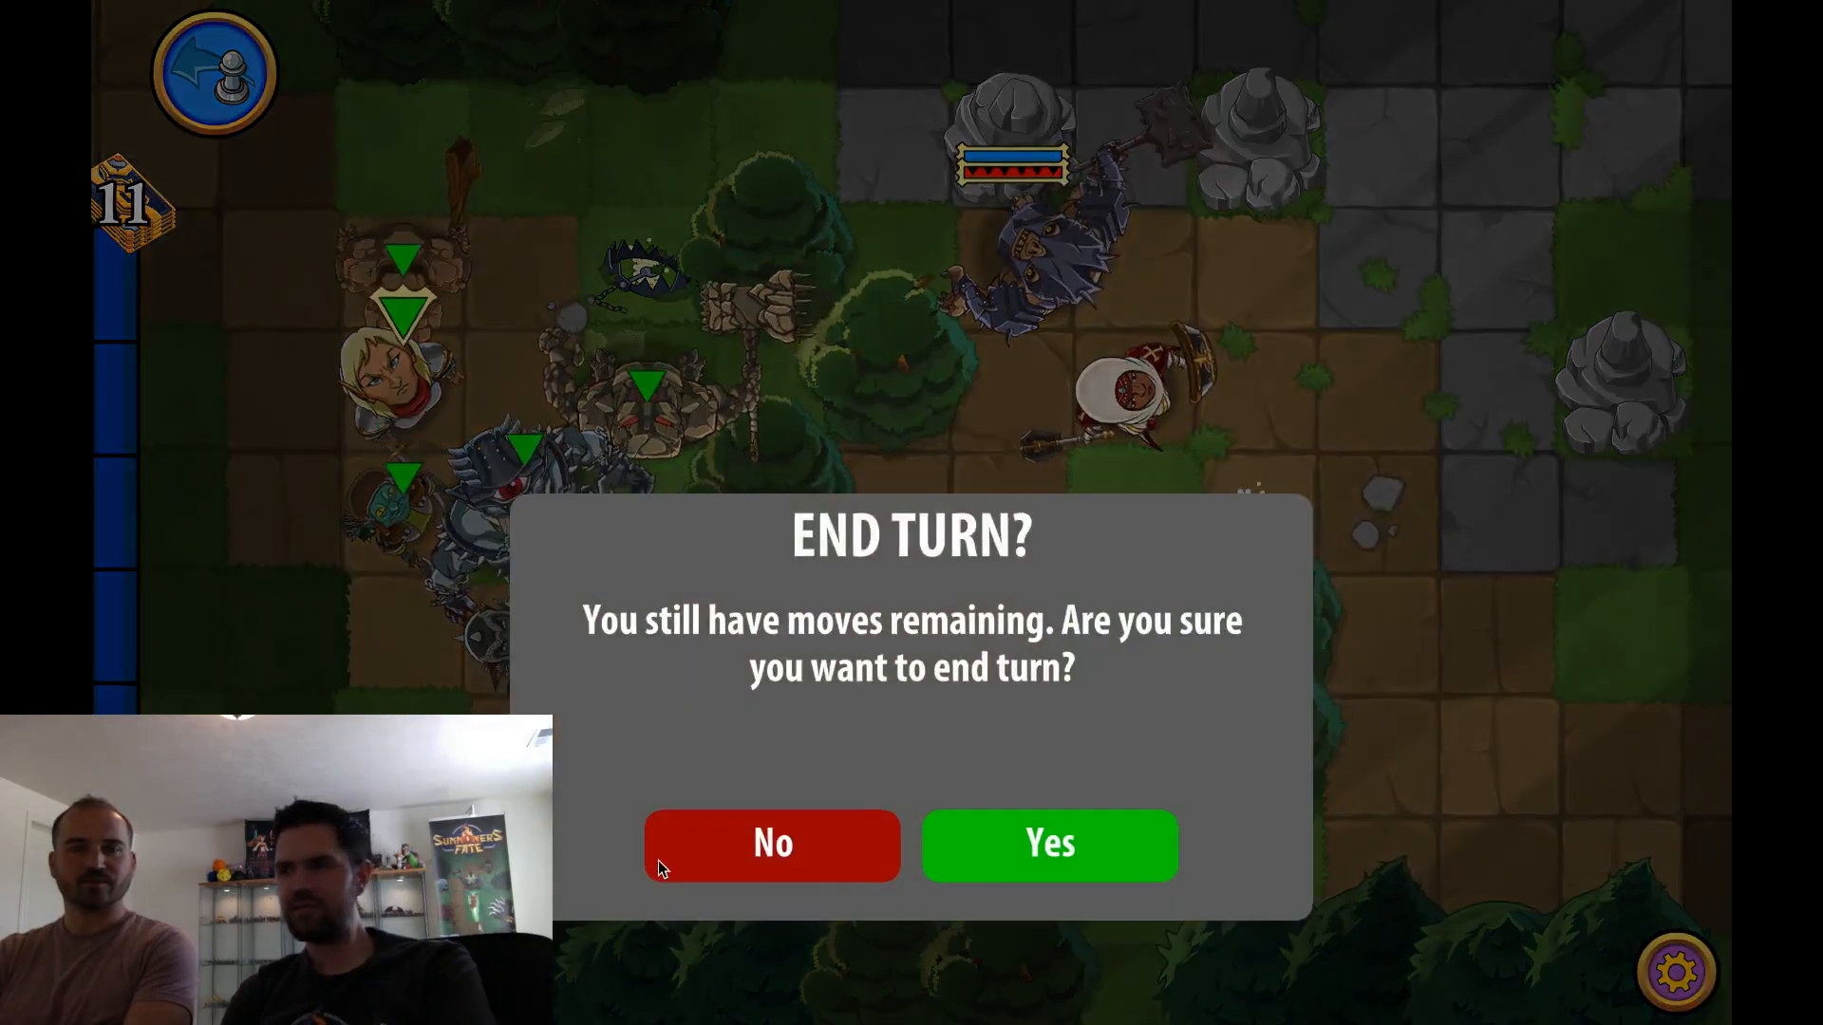
left_click(1098, 861)
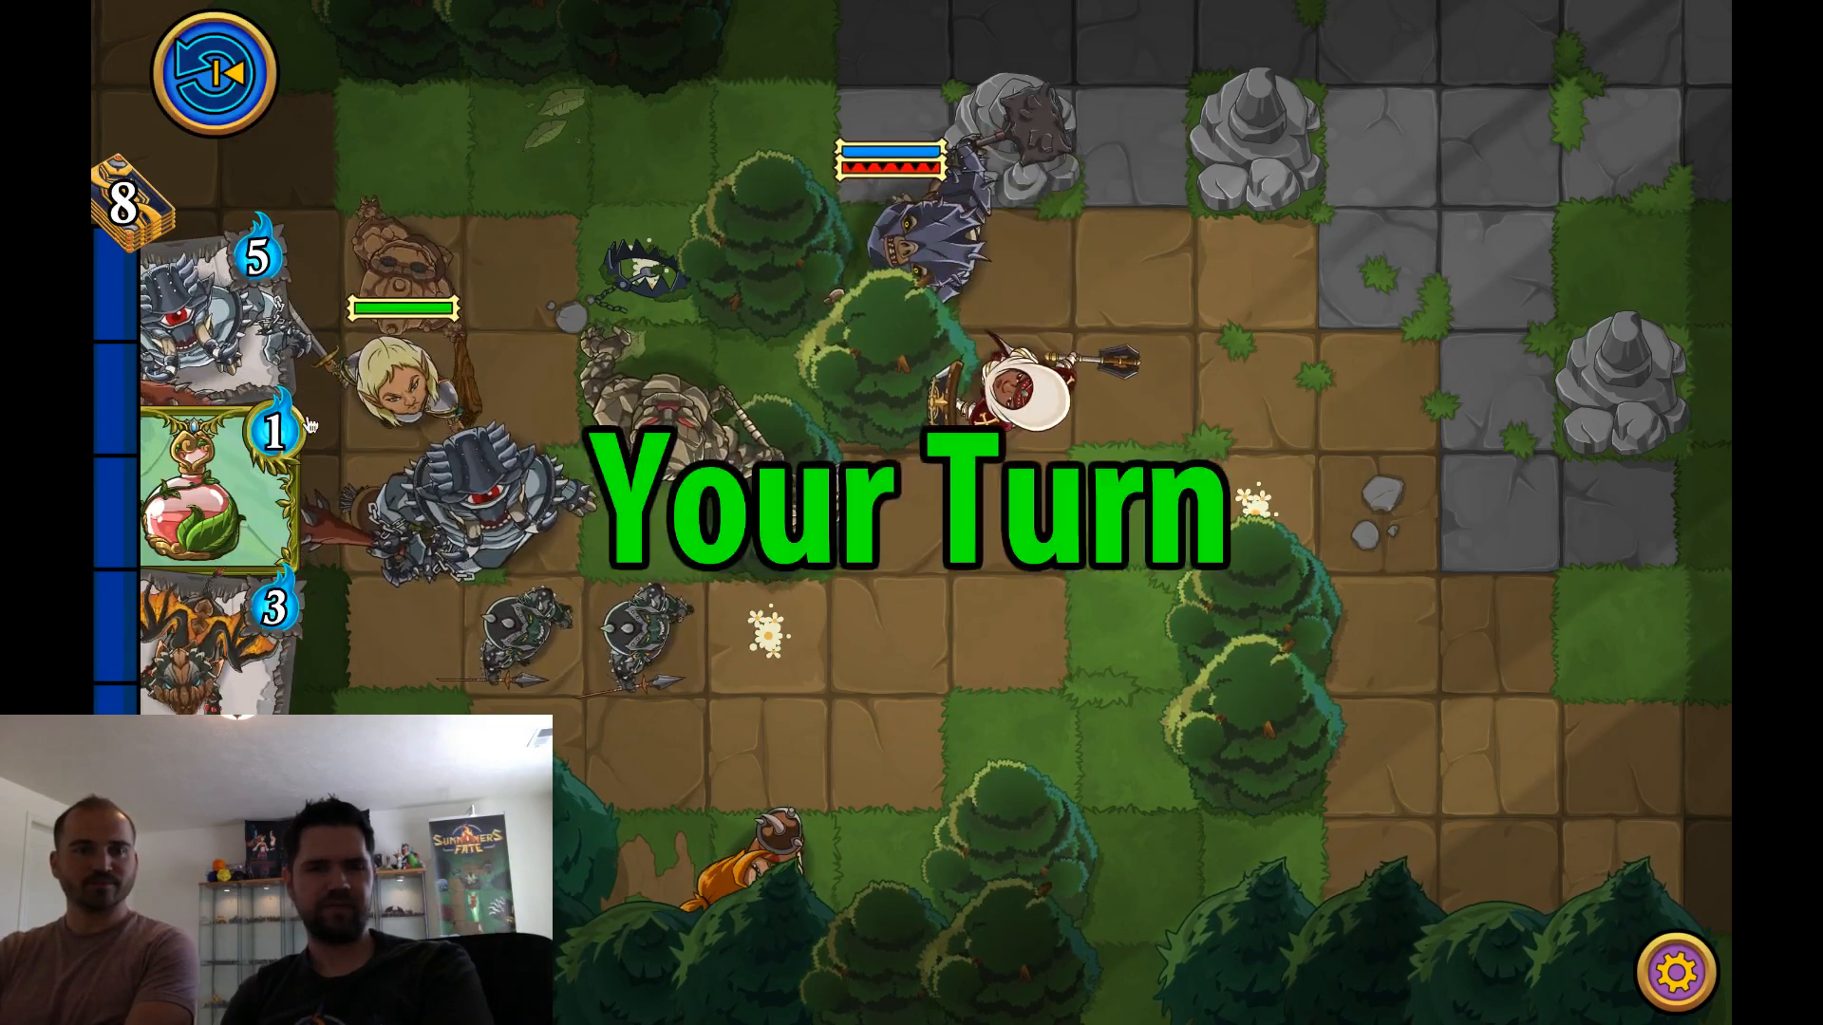
Clear the Cyclops, potion and 3-mana cards from the hand, move the golem next to the Cyclops, and end the turn
left_click_drag(220, 328, 503, 475)
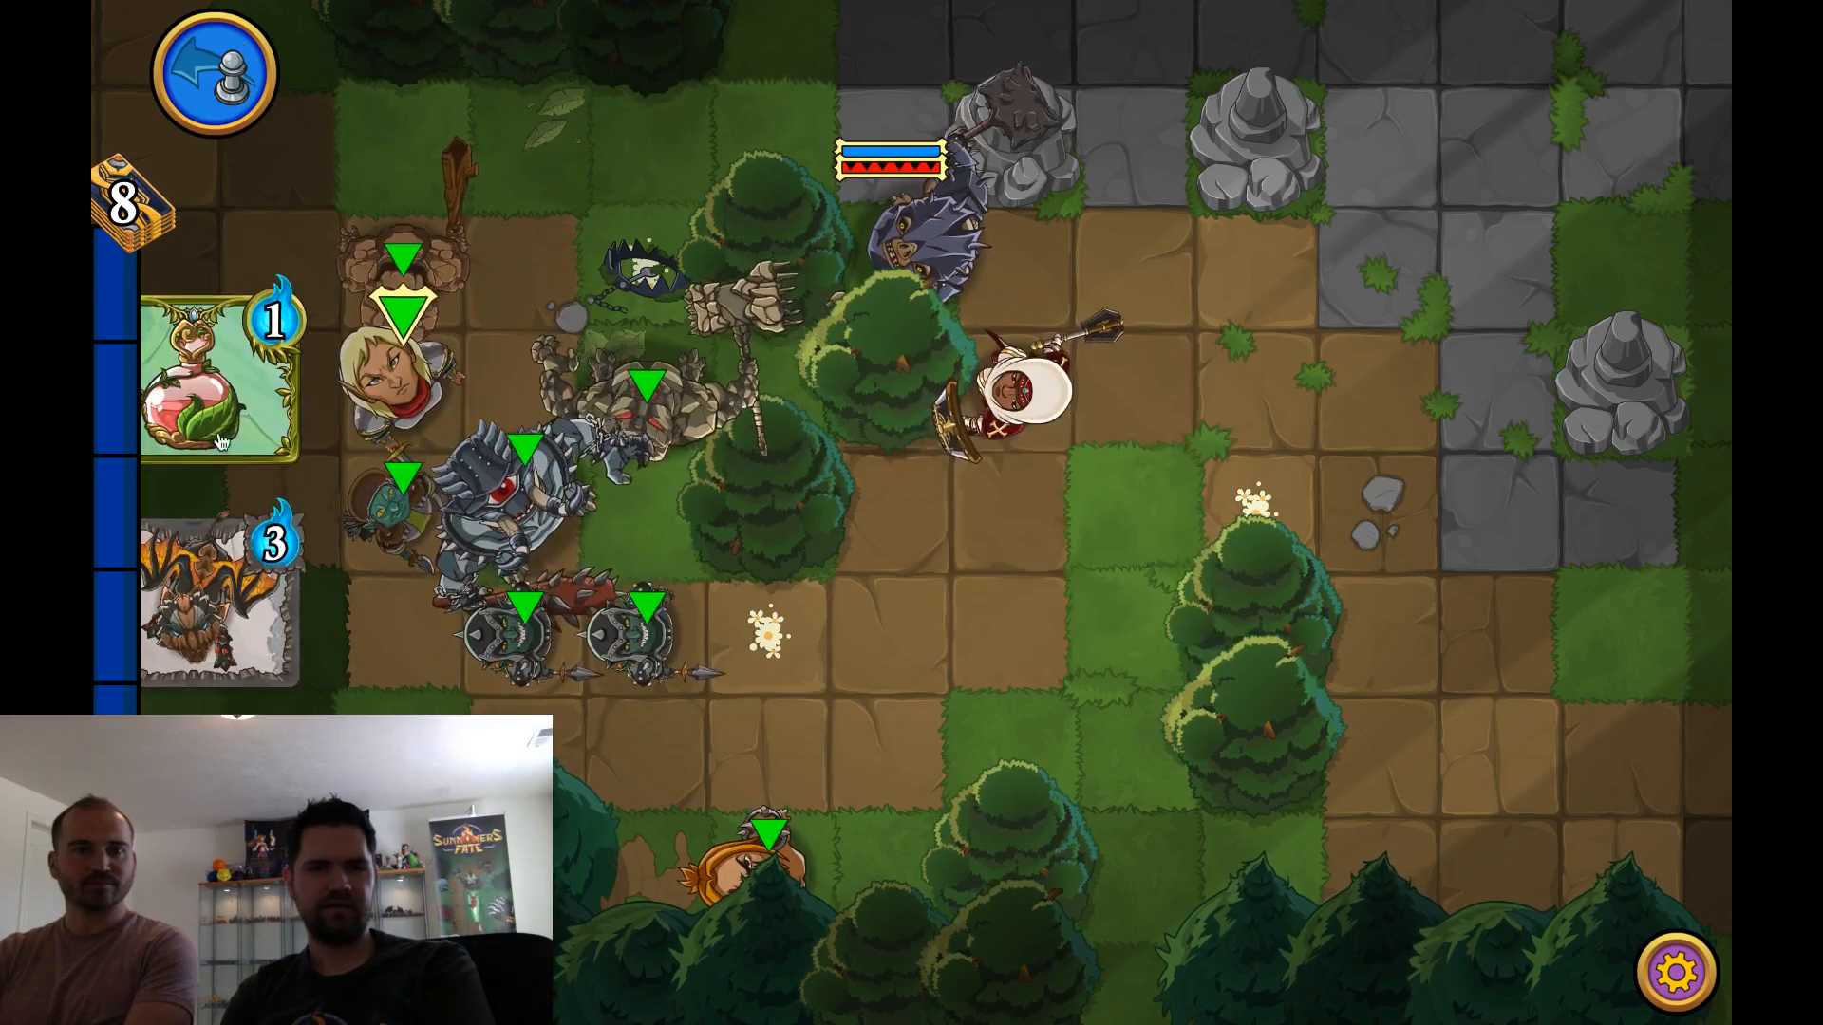
left_click_drag(213, 352, 1132, 535)
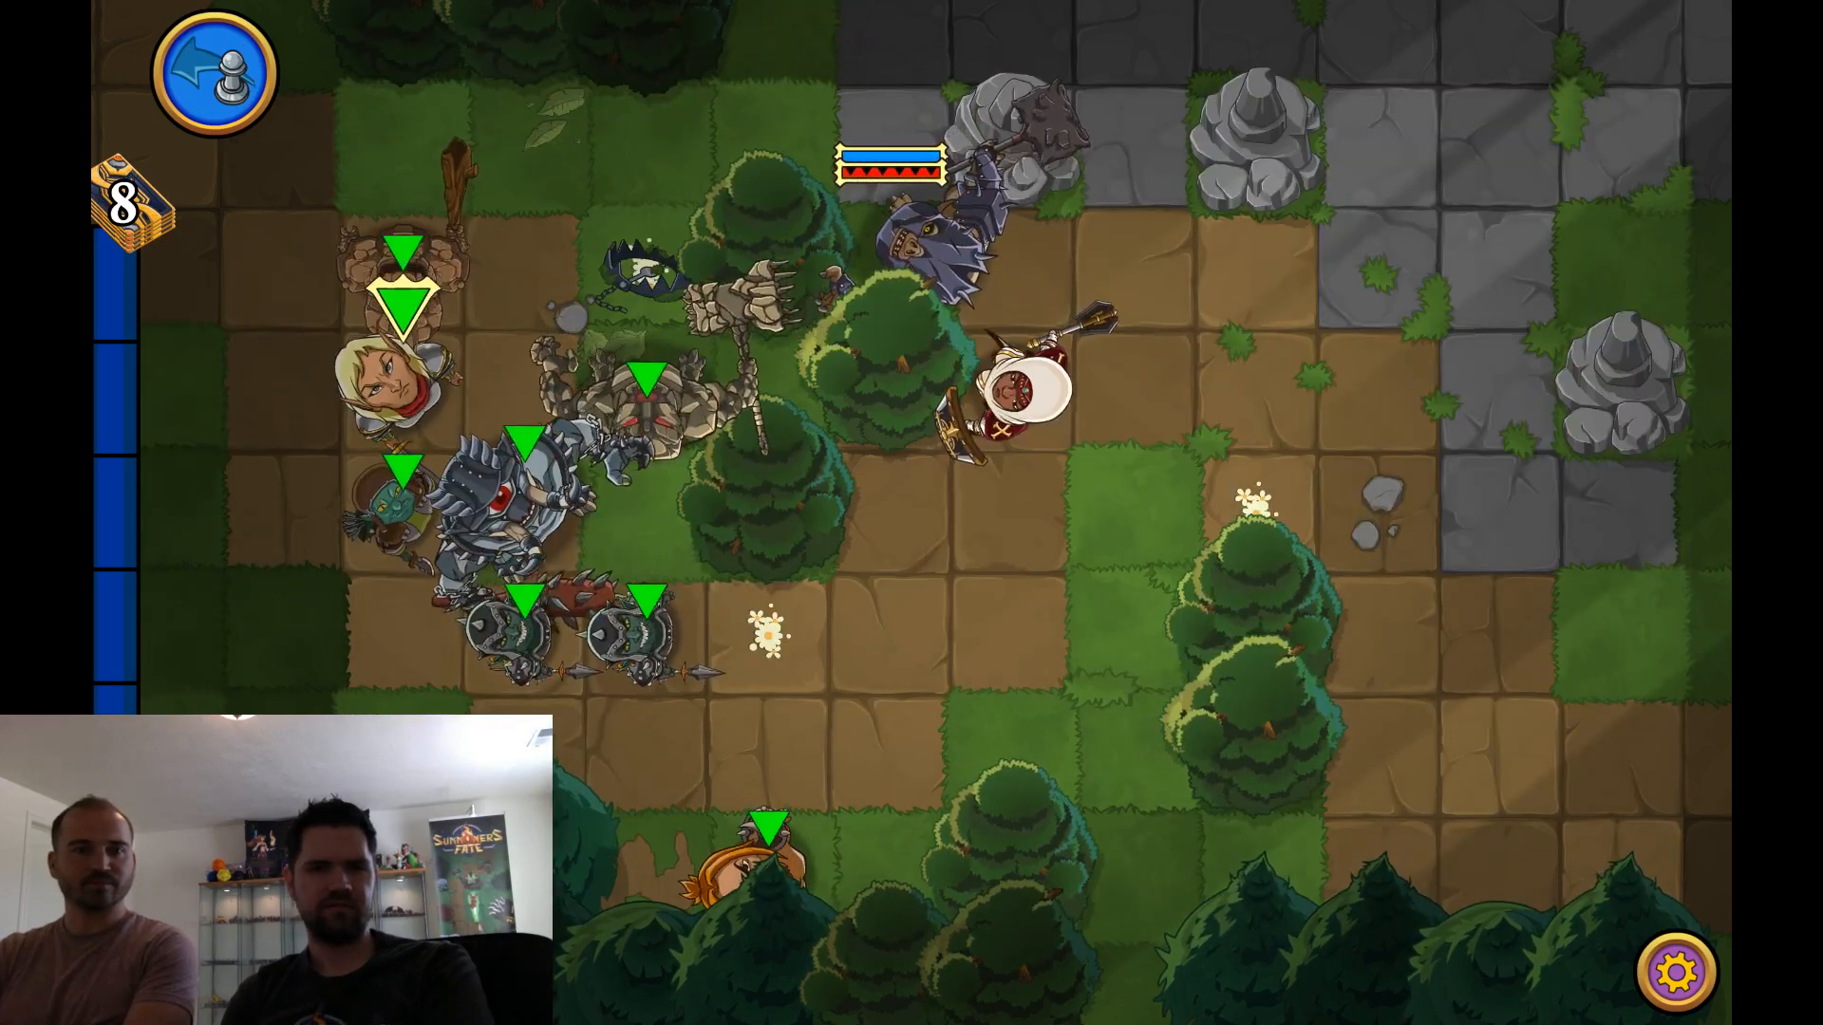
left_click(651, 414)
left_click(671, 518)
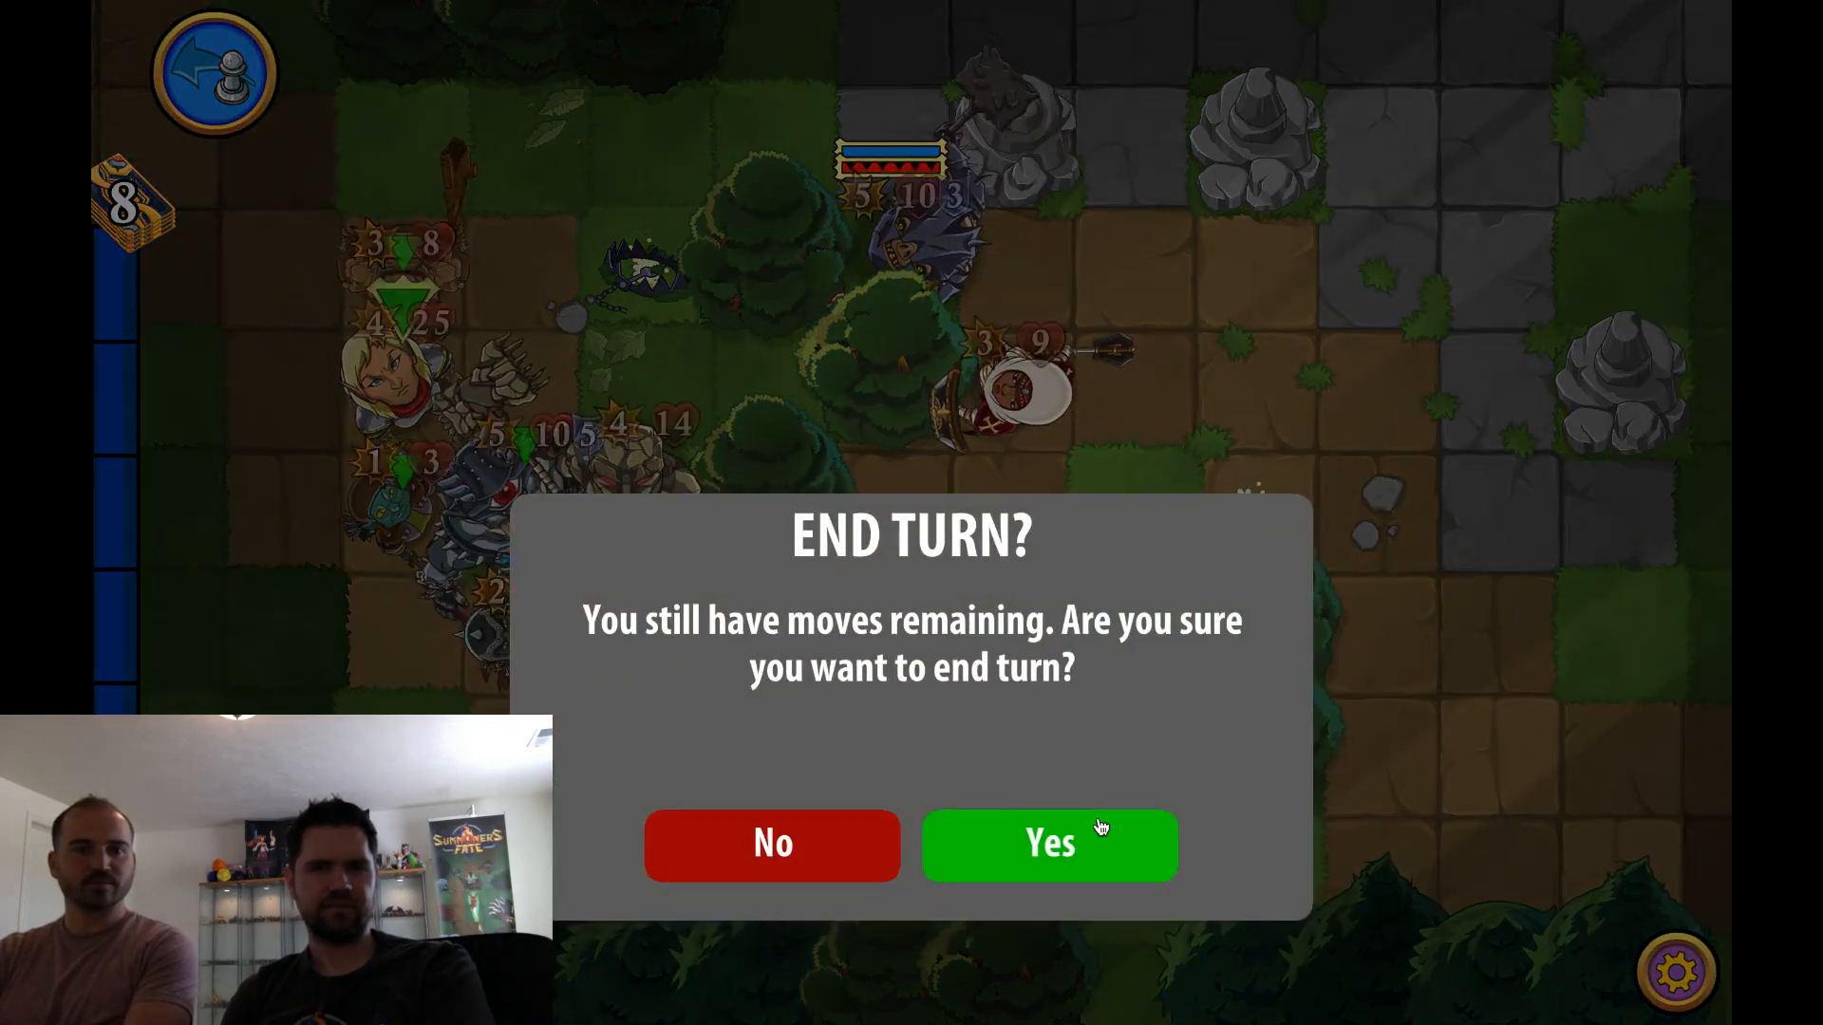
left_click(1098, 832)
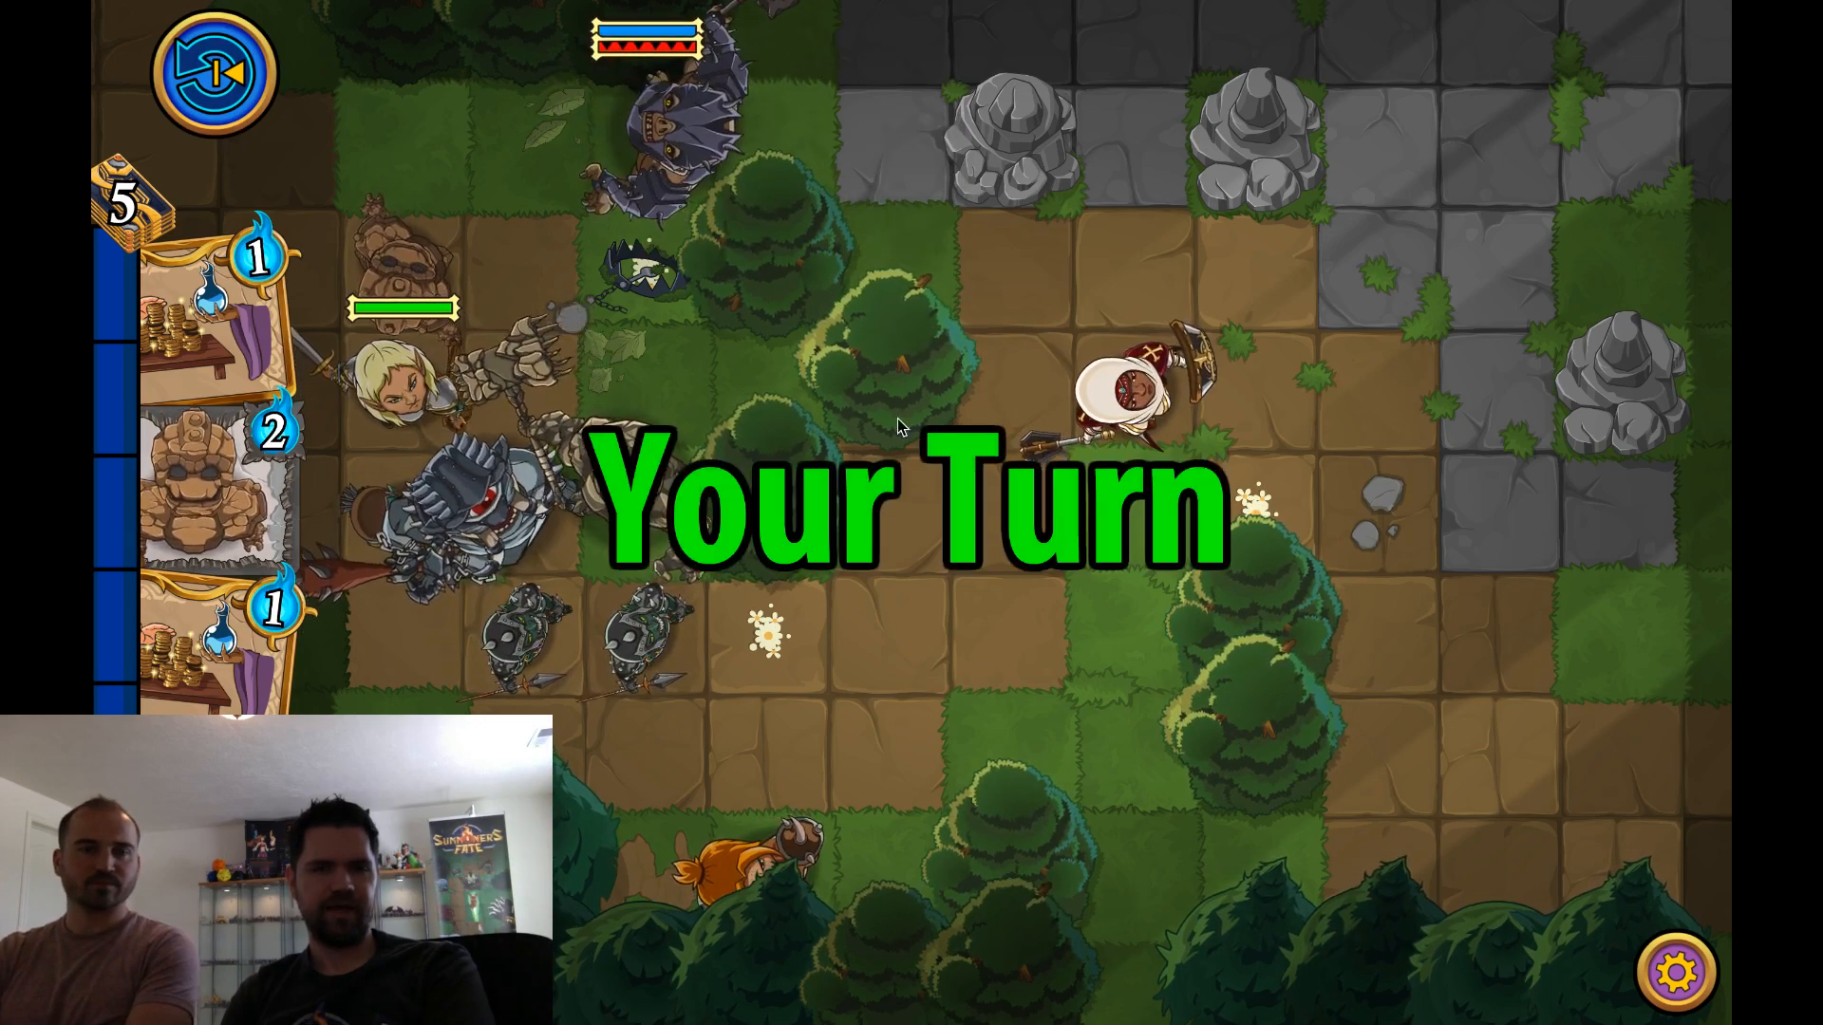
Move the Cyclops next to the enemy summoner and visit the debug menu's test options
left_click(524, 484)
left_click(576, 135)
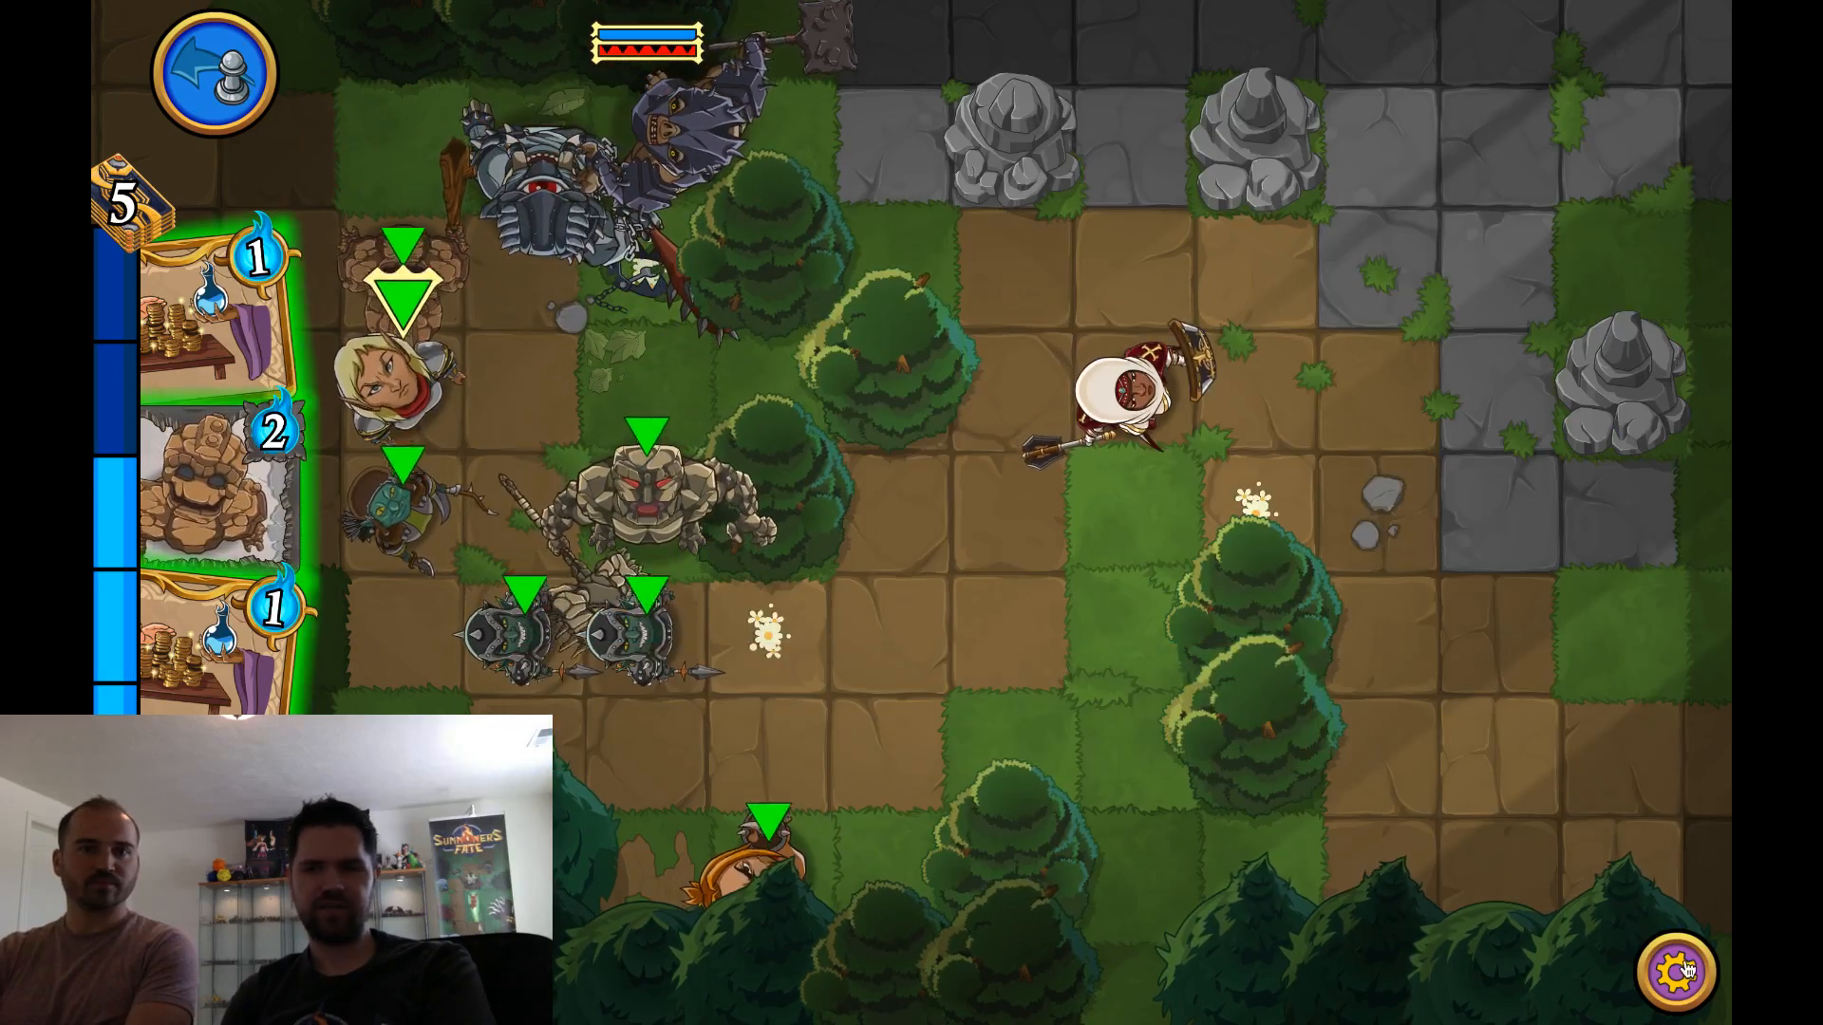
left_click(1677, 972)
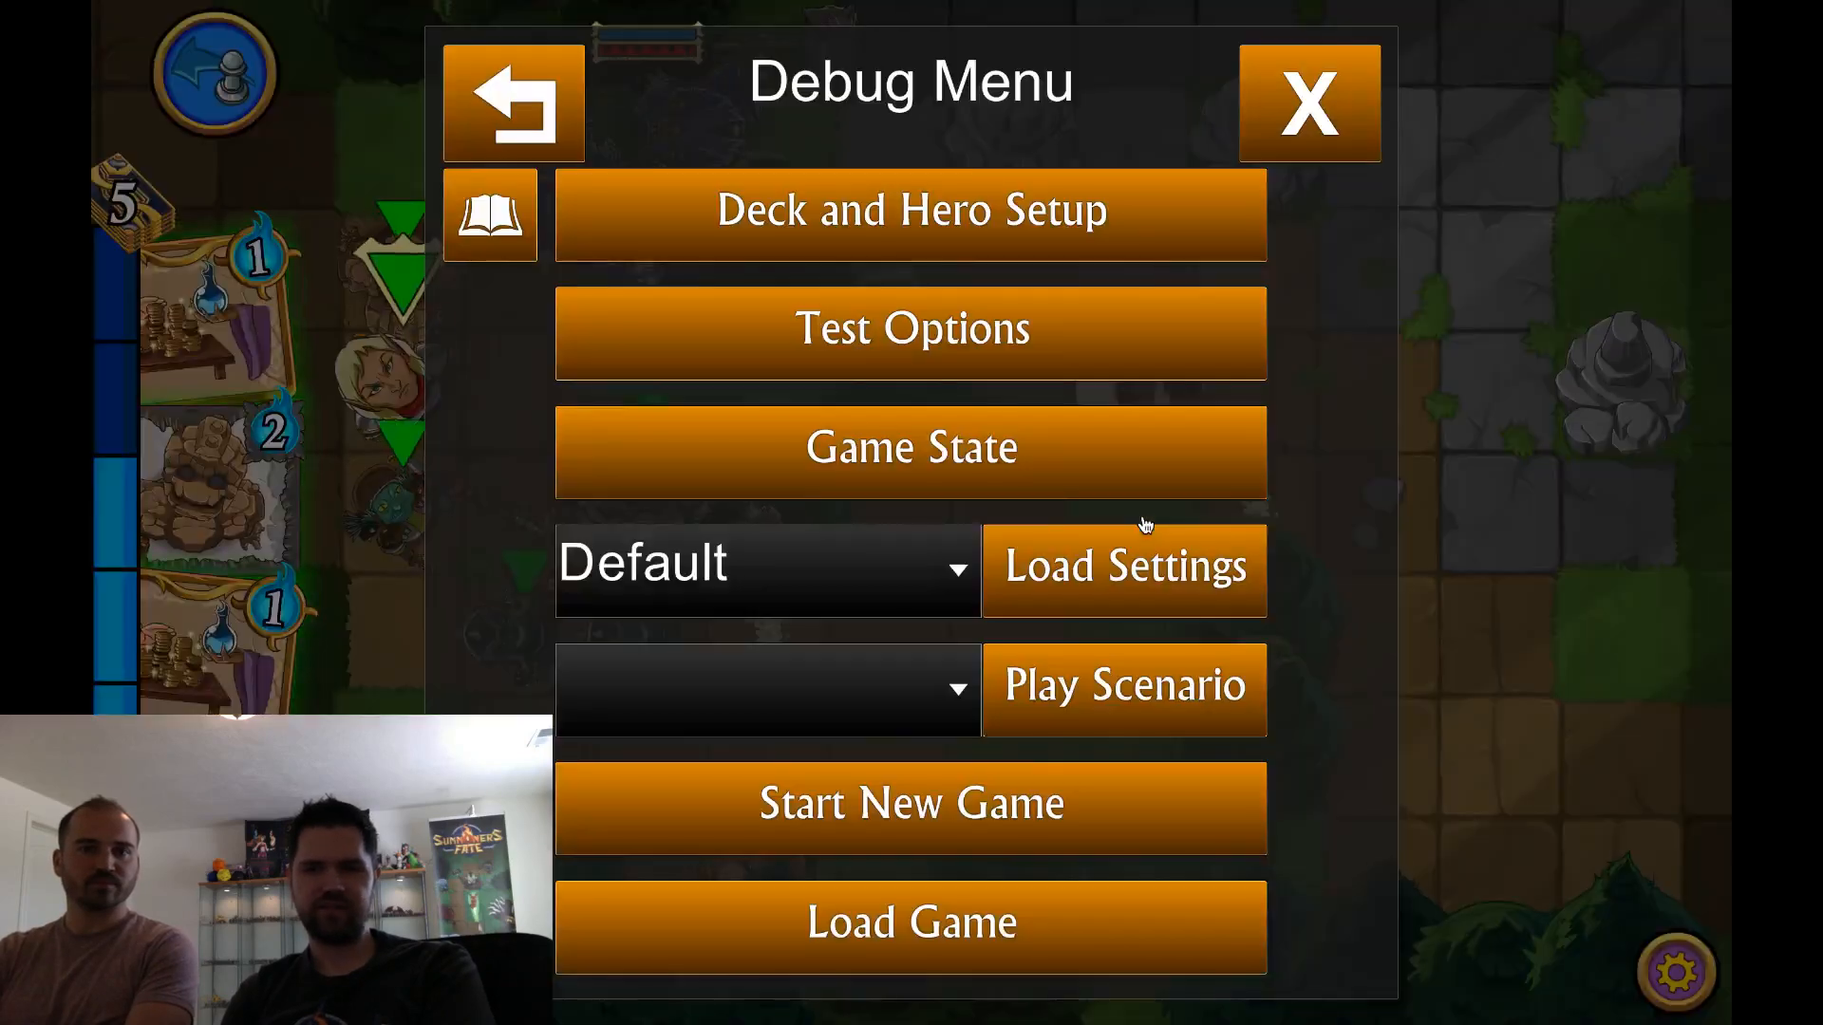
left_click(1042, 363)
left_click(1303, 139)
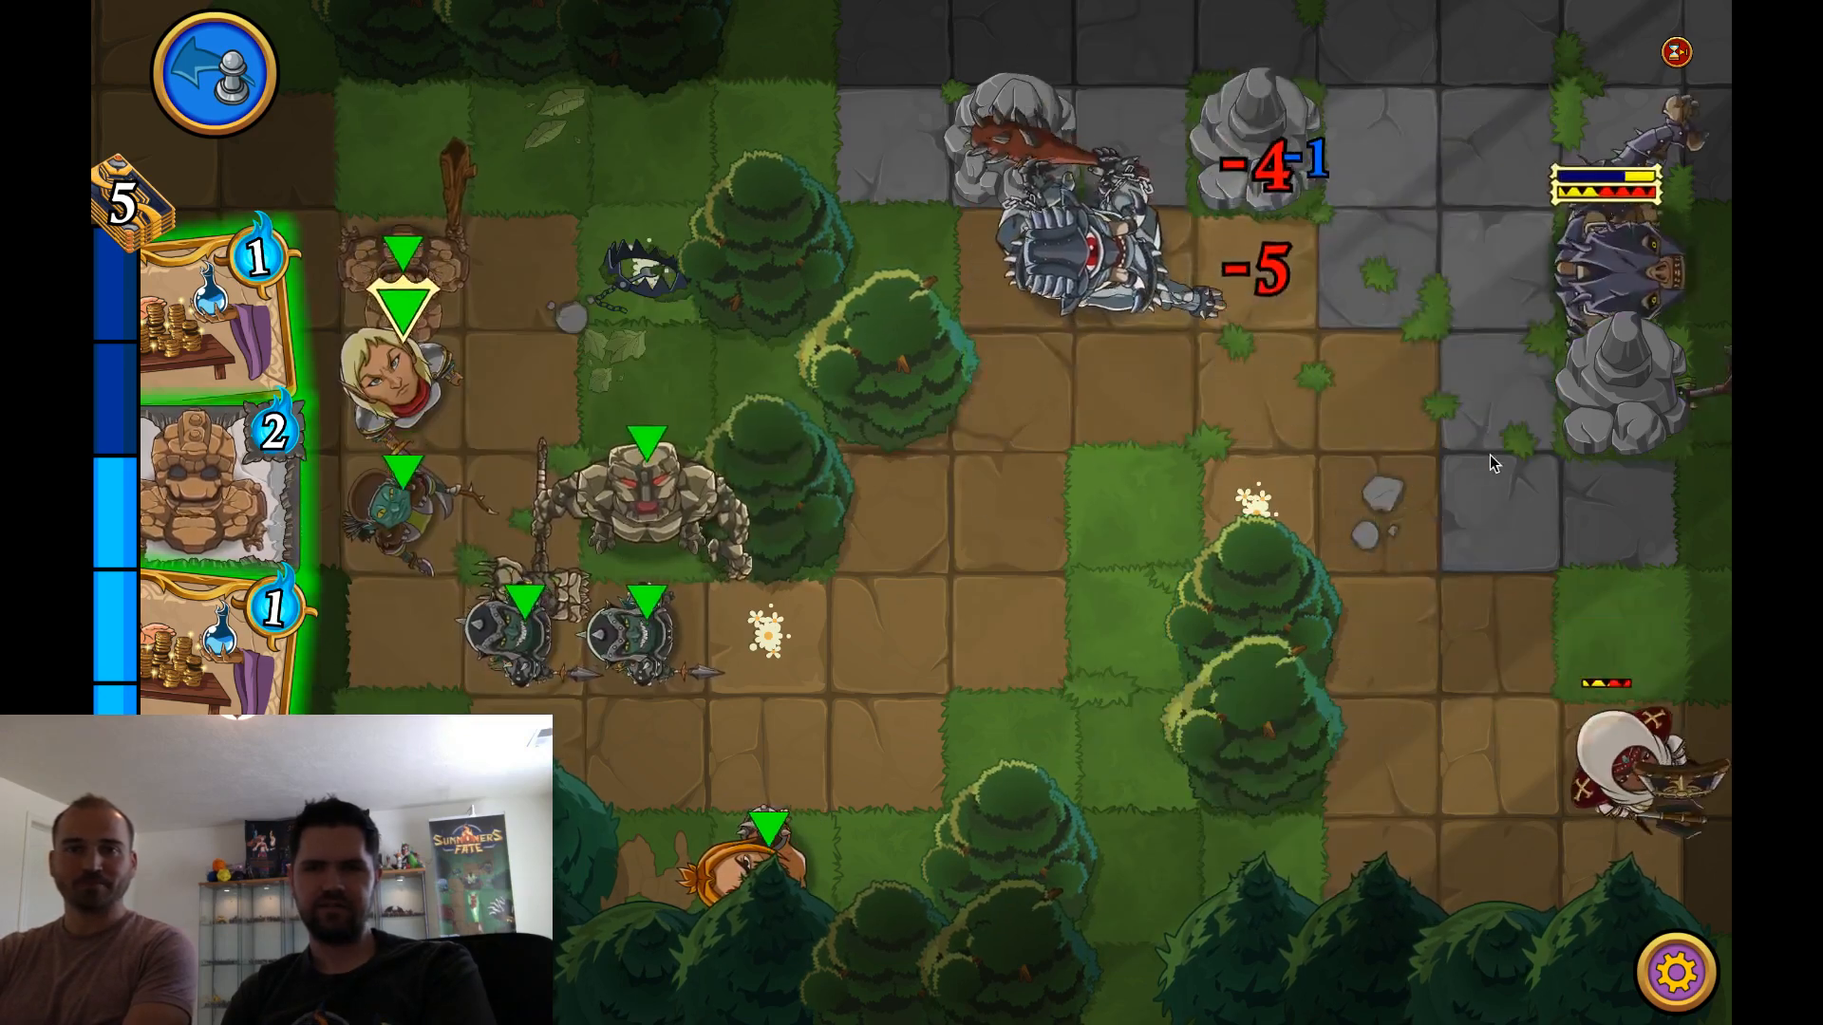
Try to play a Mana Loan card and summon the second 2-mana rock creature near the summoner
left_click_drag(225, 344, 993, 425)
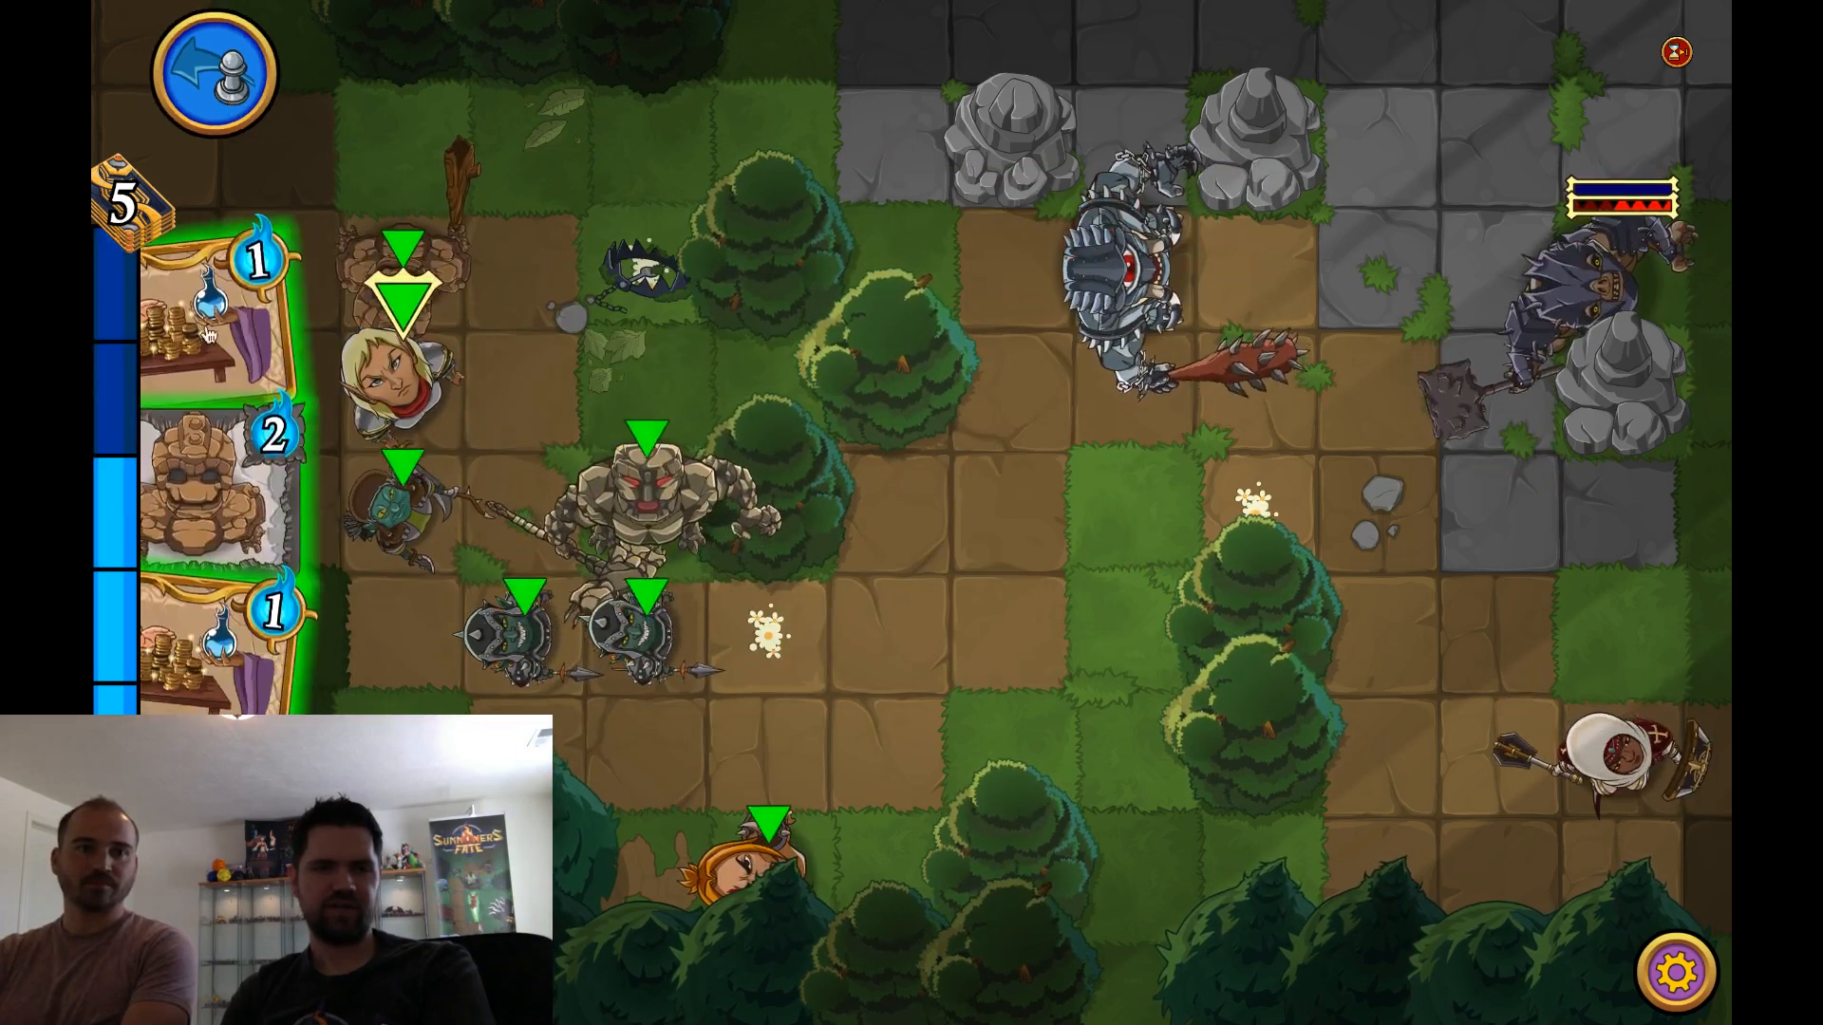
left_click_drag(218, 485, 391, 340)
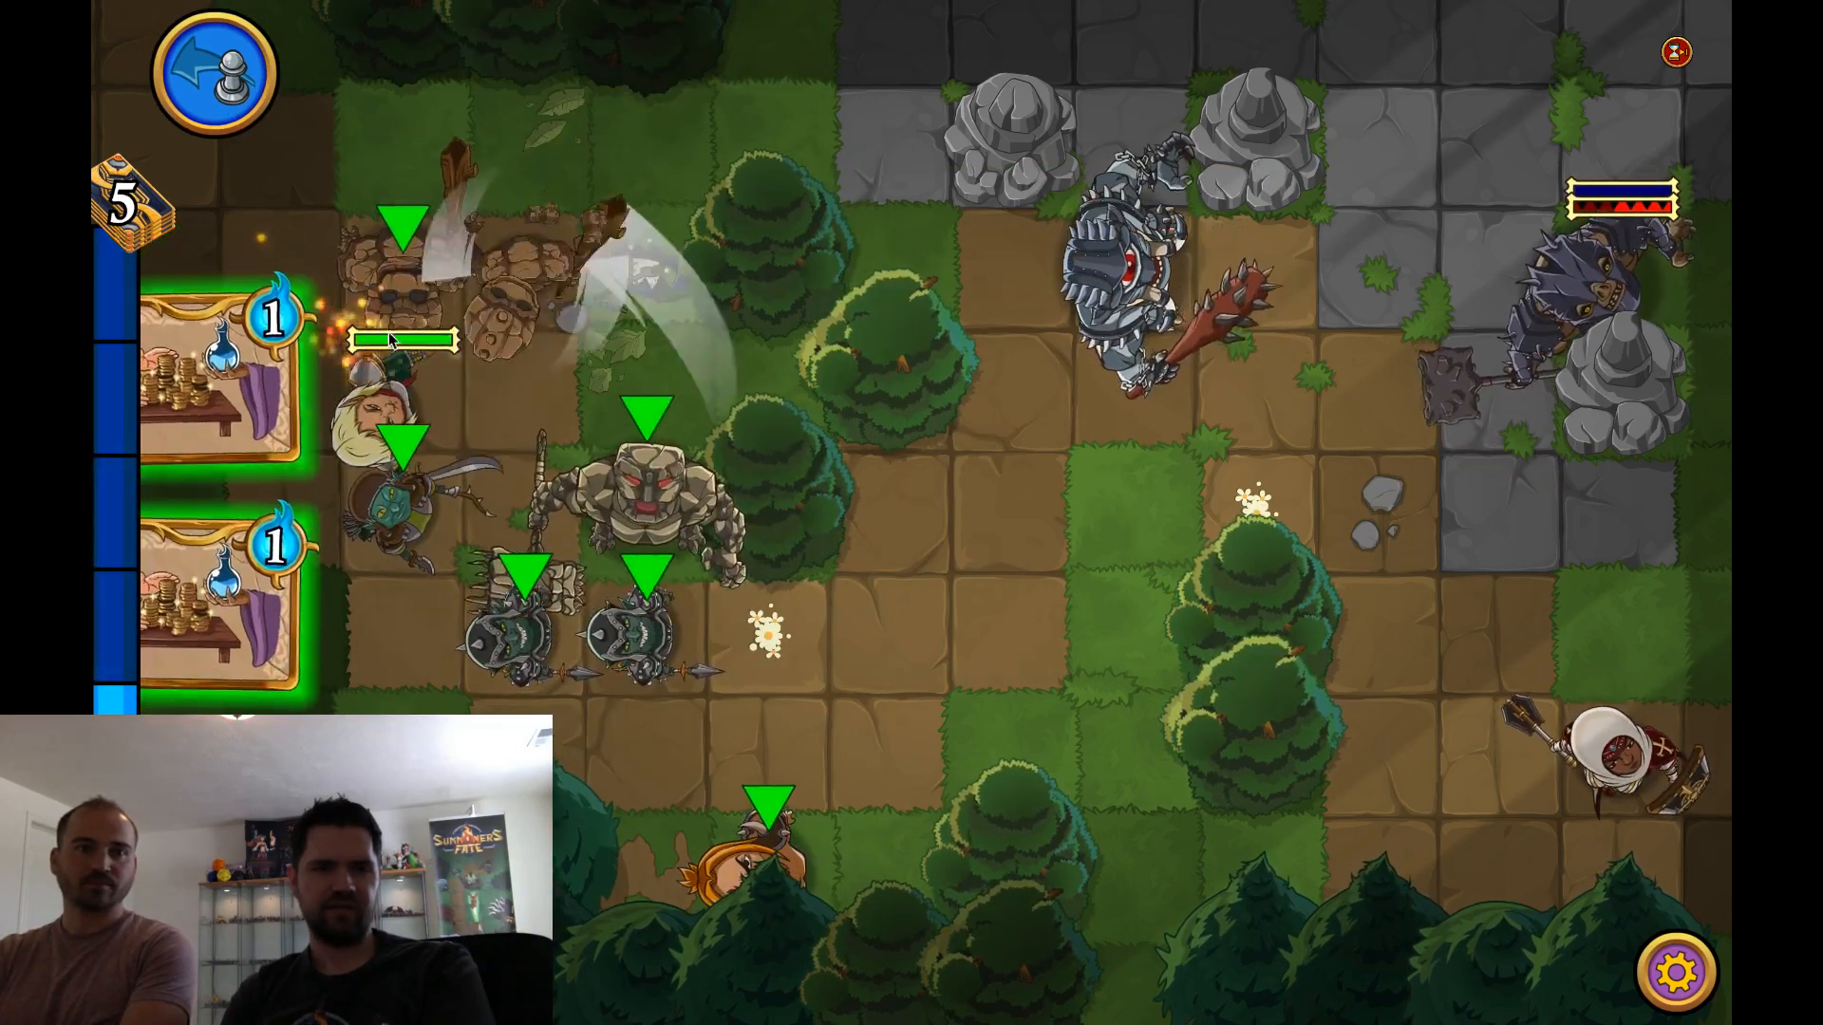
Play both Mana Loan cards and end the turn despite the remaining moves
left_click_drag(249, 380, 408, 371)
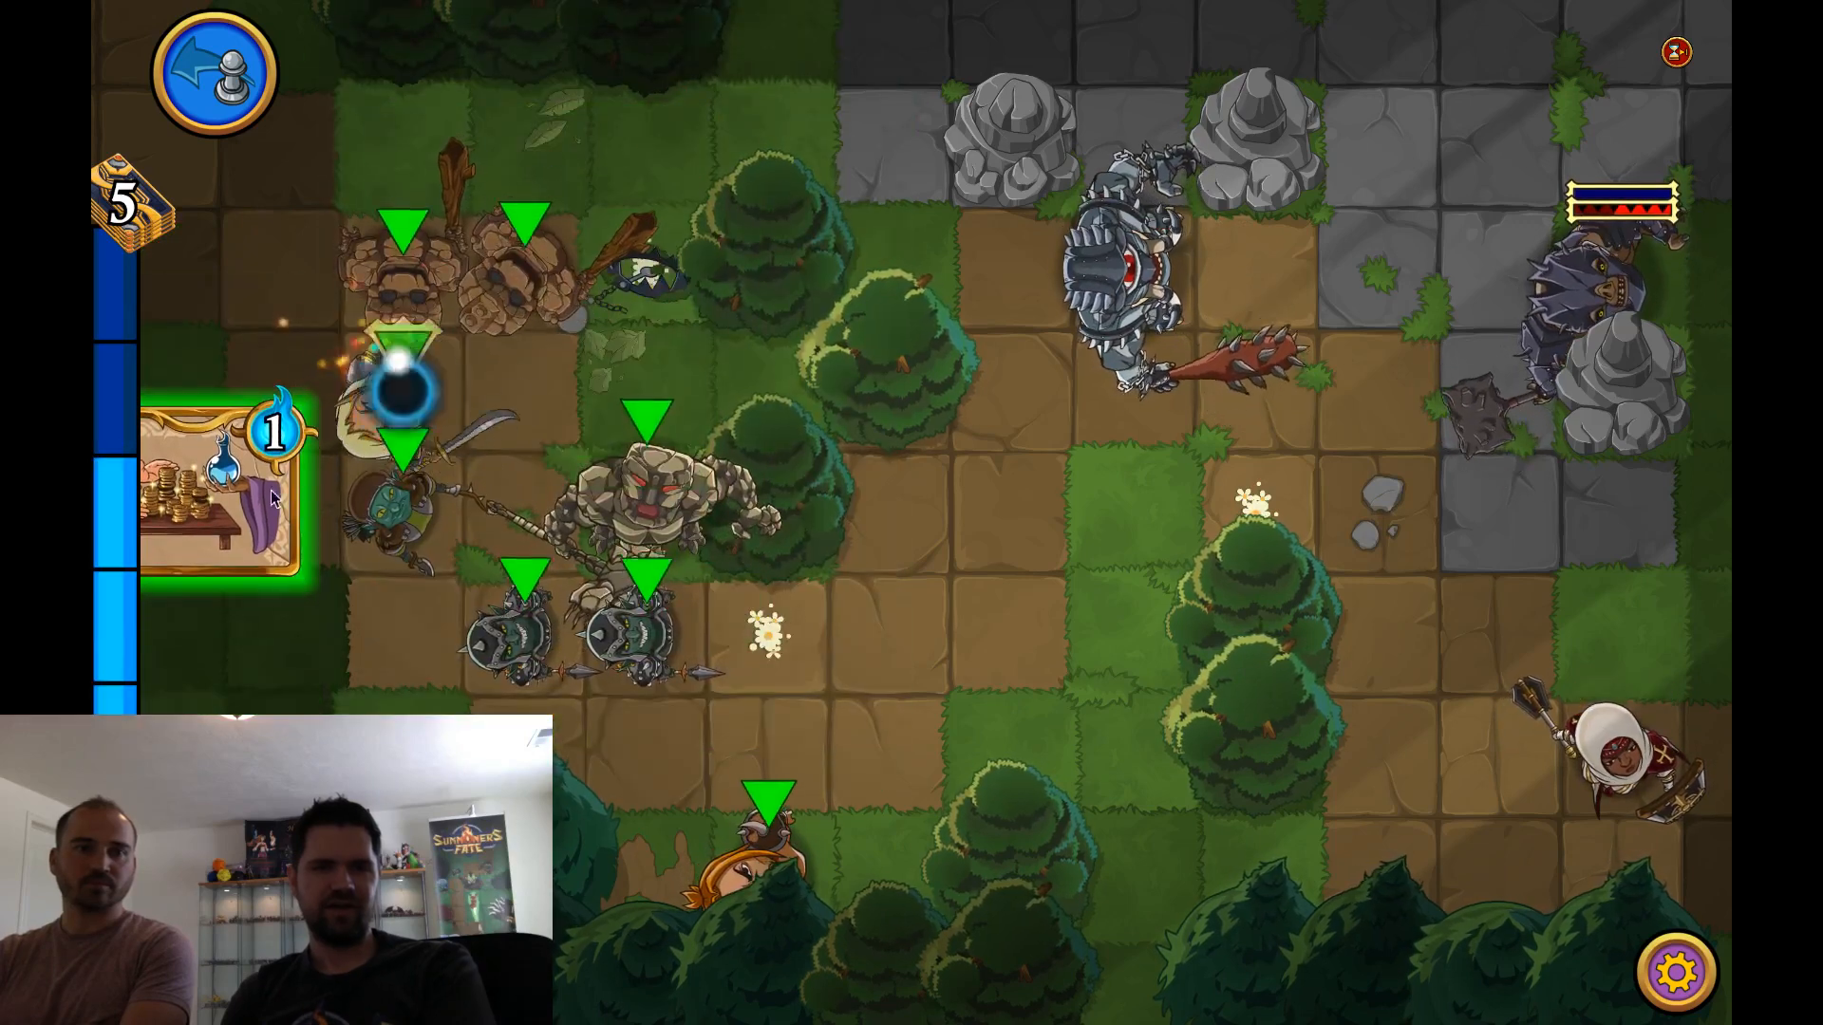
mouse_move(182, 521)
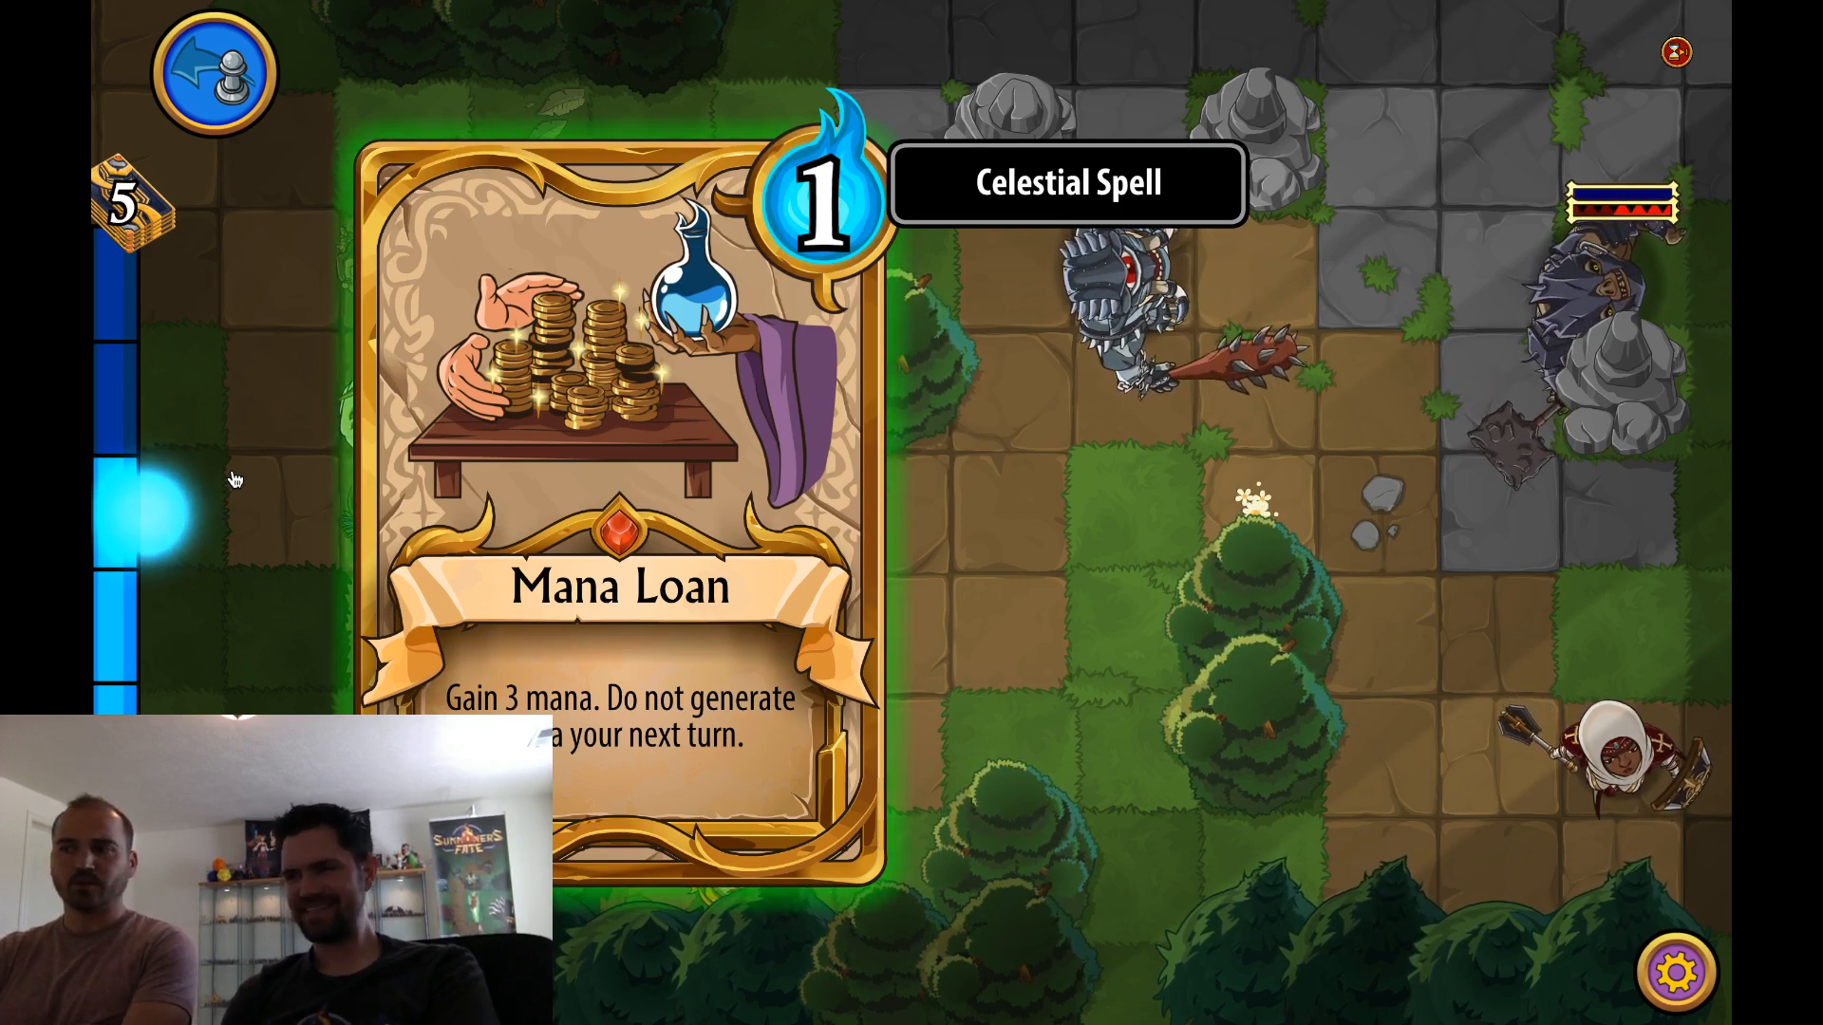
left_click_drag(235, 479, 809, 465)
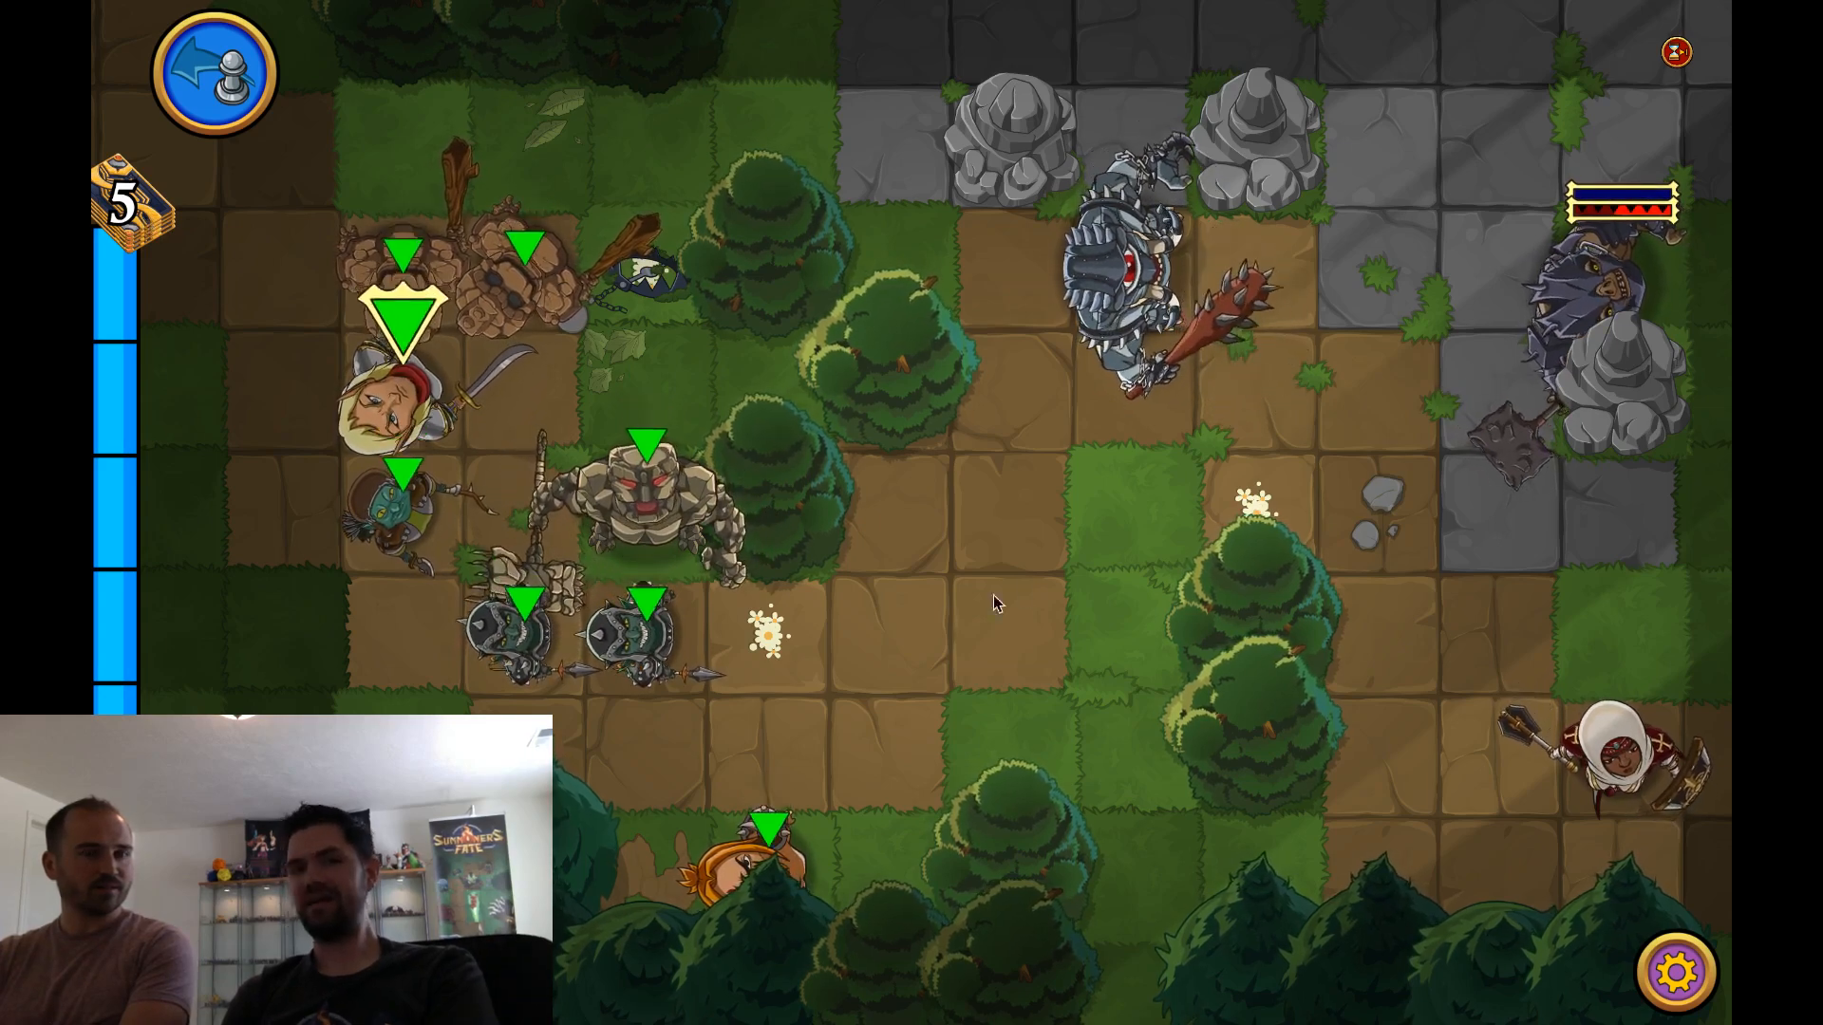
key("space")
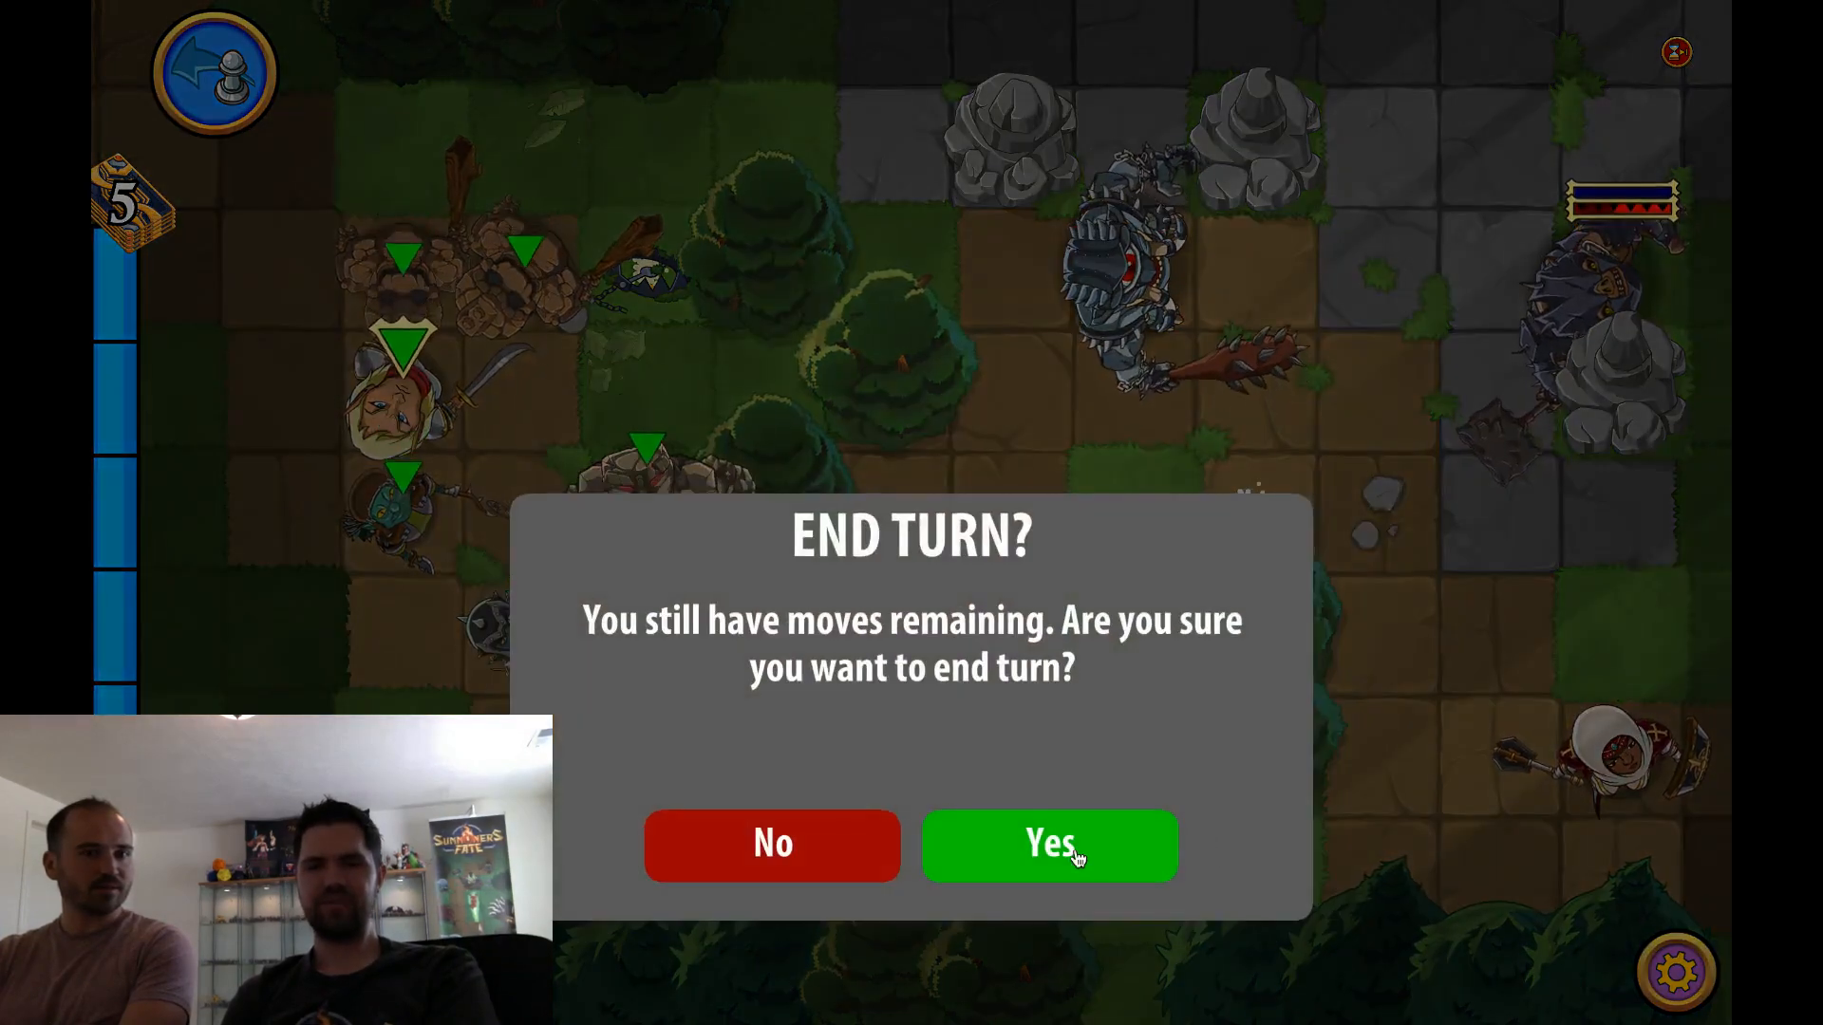
left_click(1078, 857)
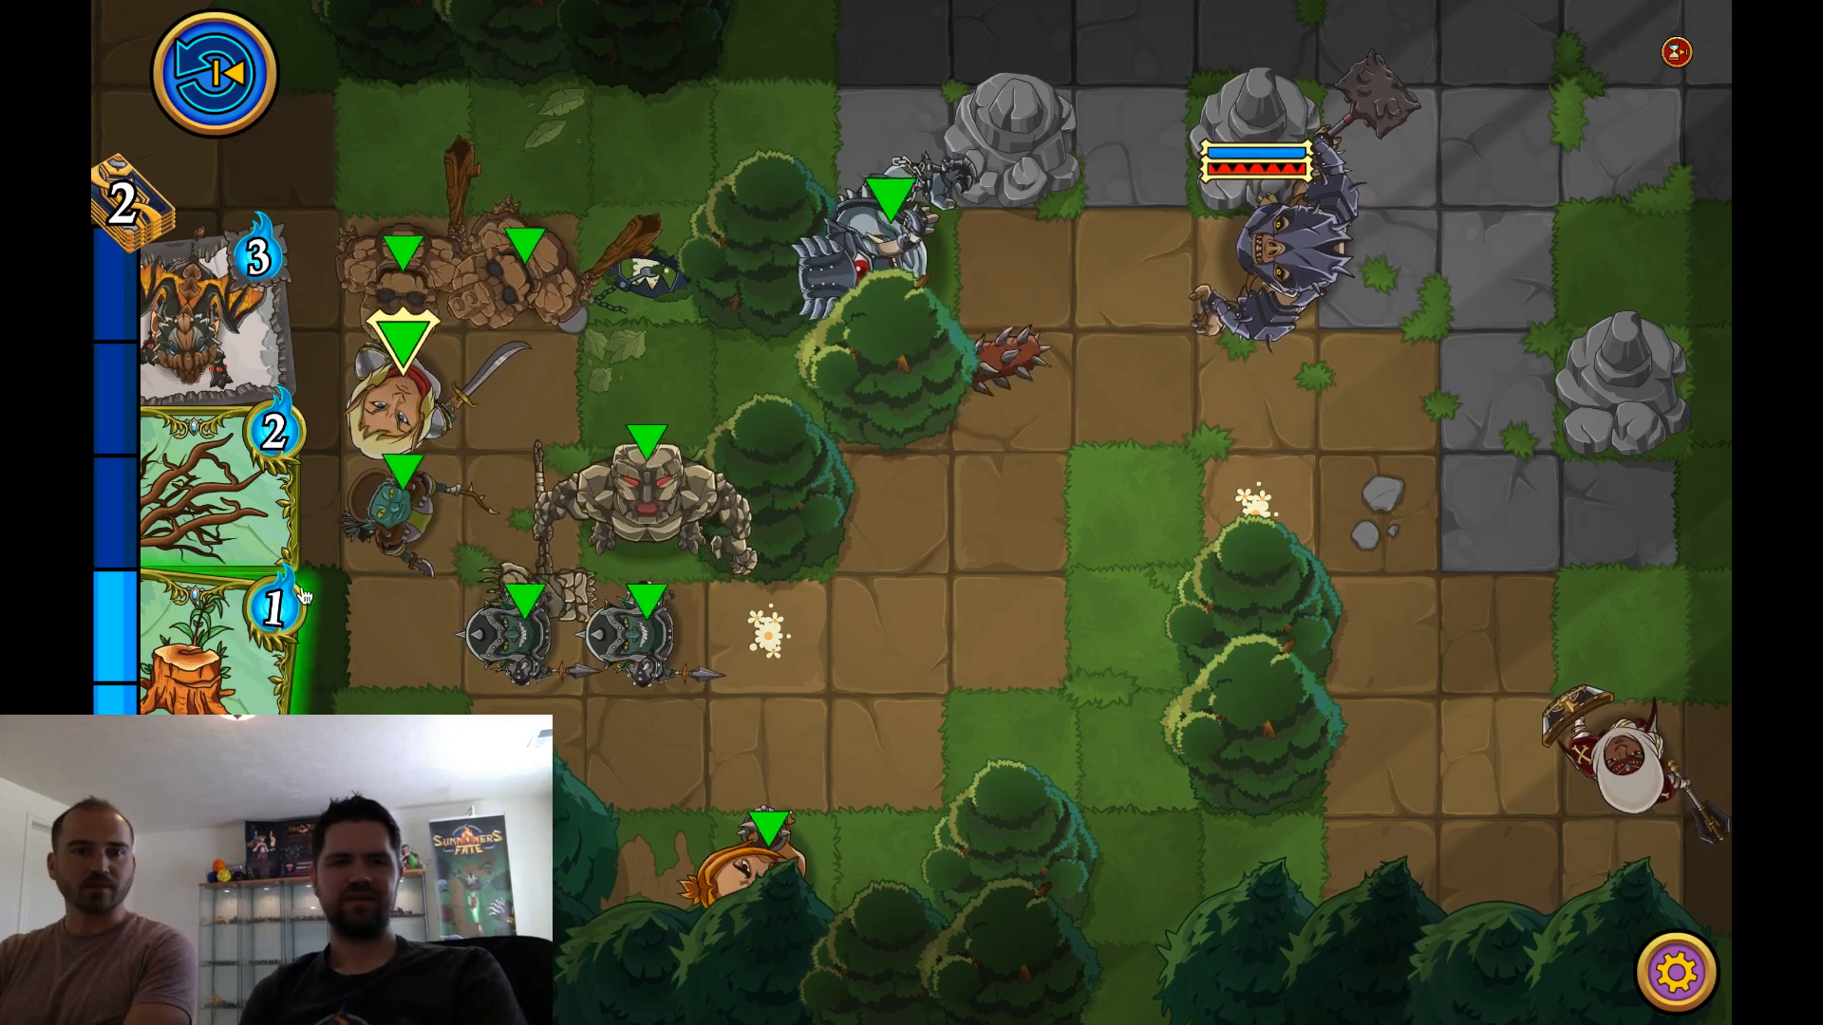
Examine the Regeneration, Earth Drake and 2-mana branches cards in the hand
mouse_move(191, 671)
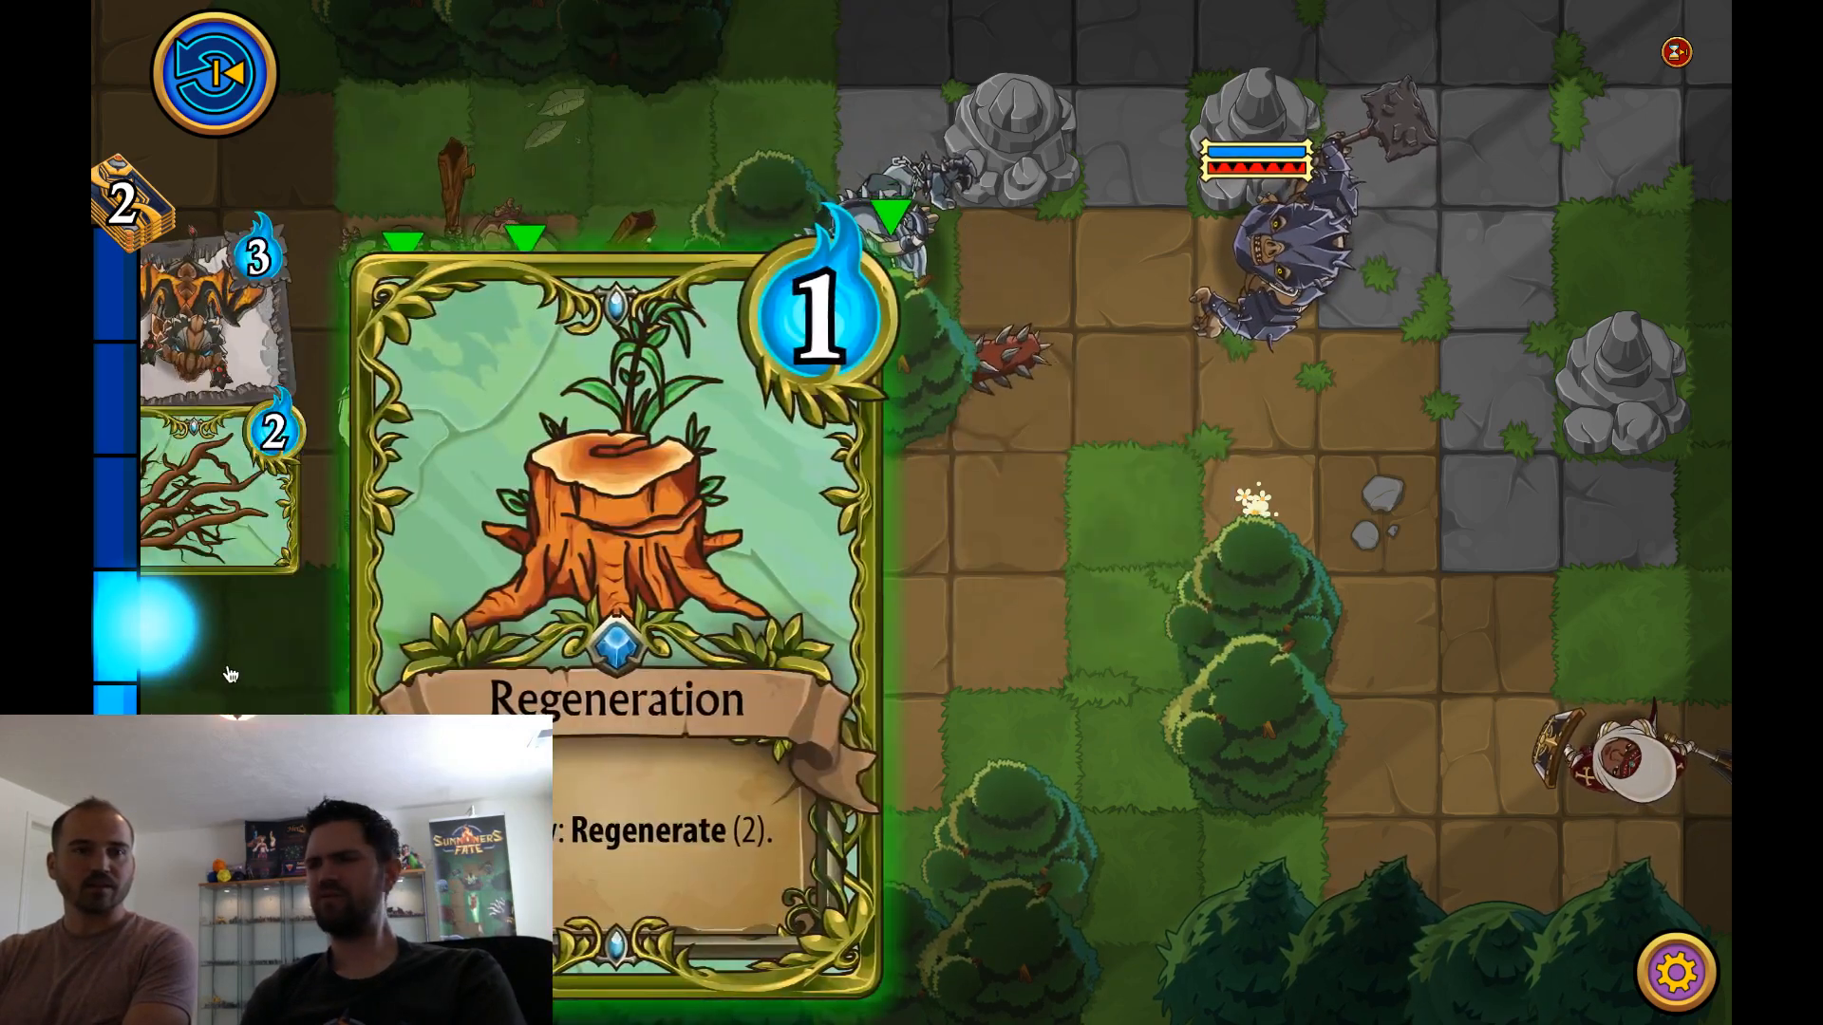
left_click(230, 672)
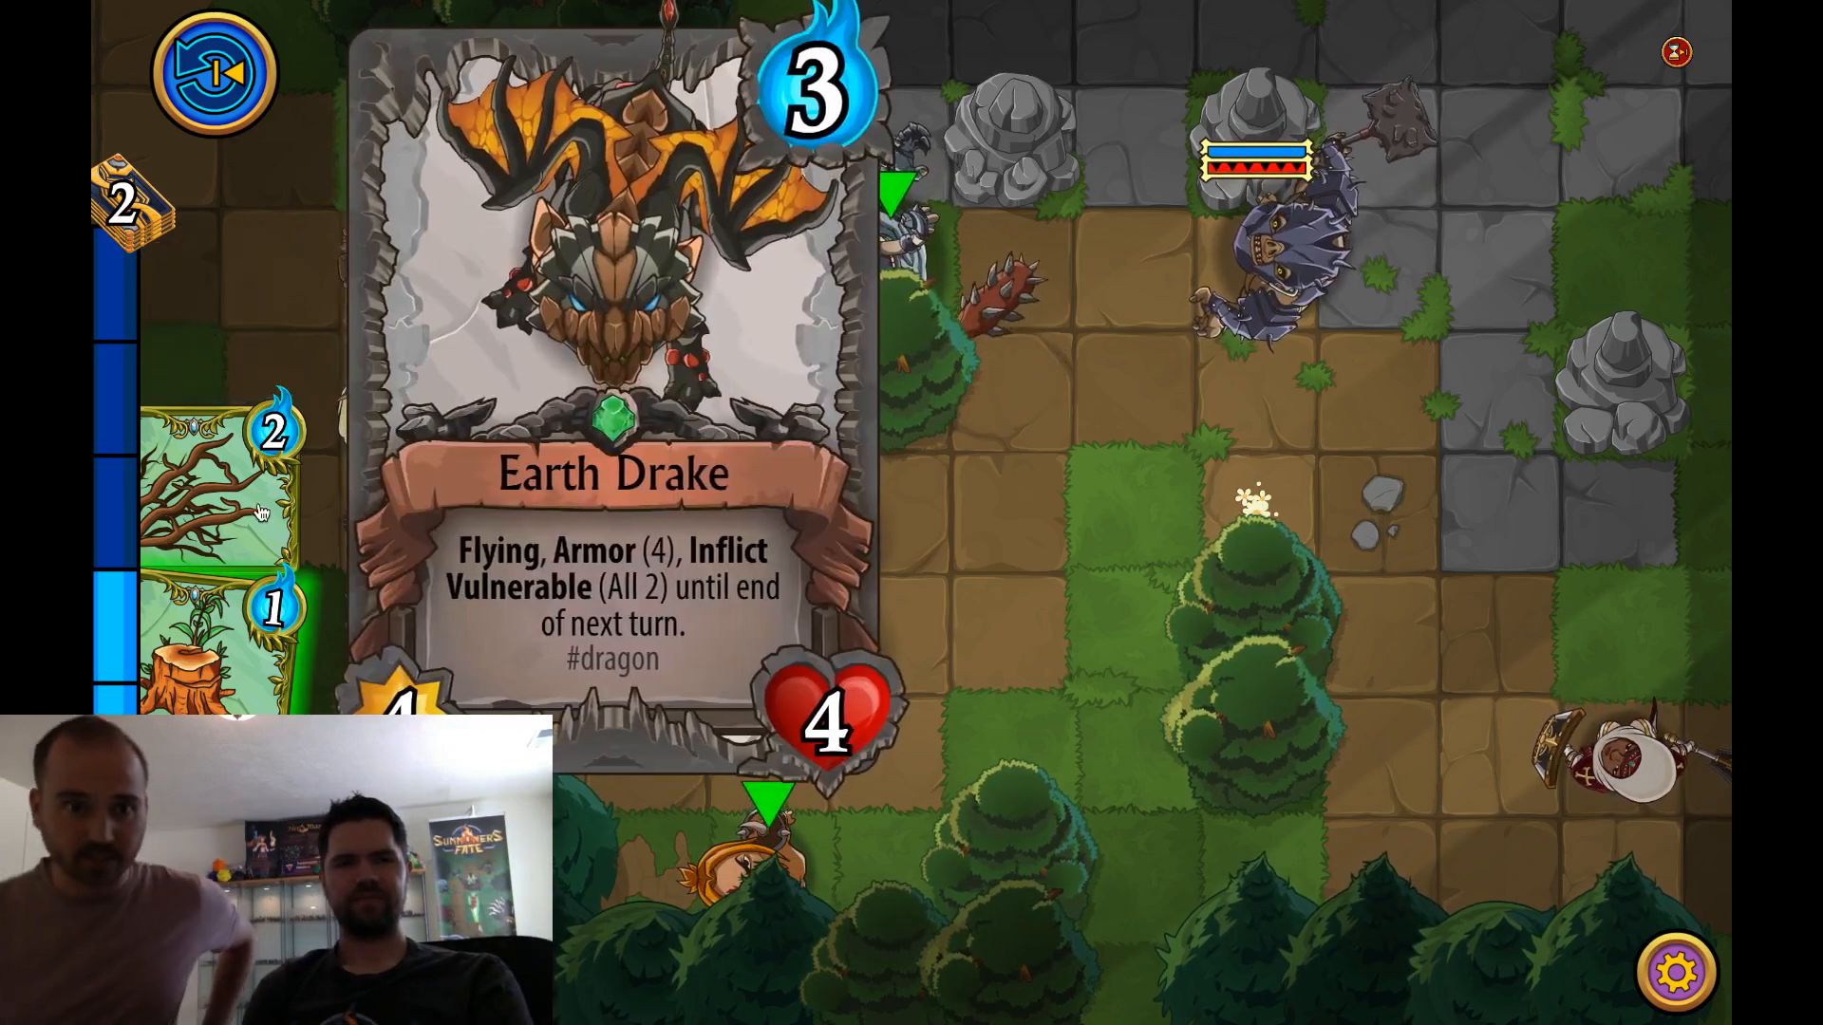
left_click(245, 516)
left_click(258, 630)
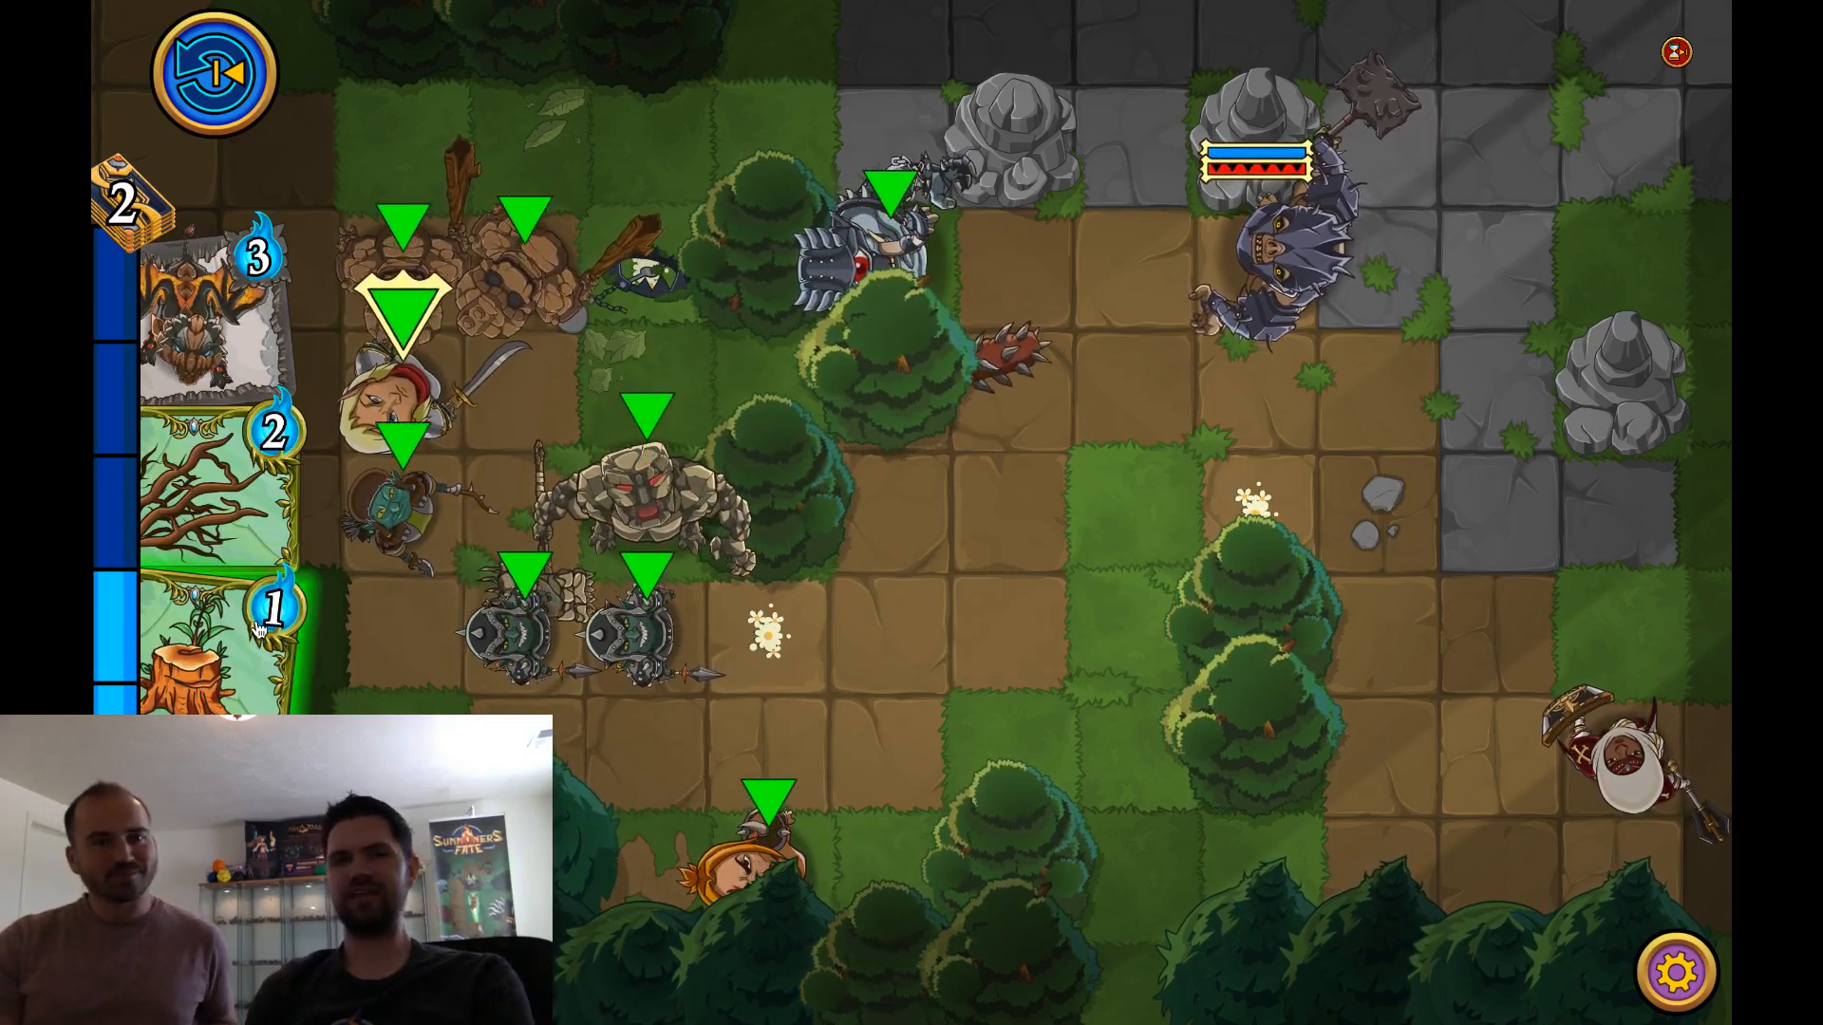
Visit the debug menu, return to the battle, and check the stats of the units on the board
left_click(1668, 976)
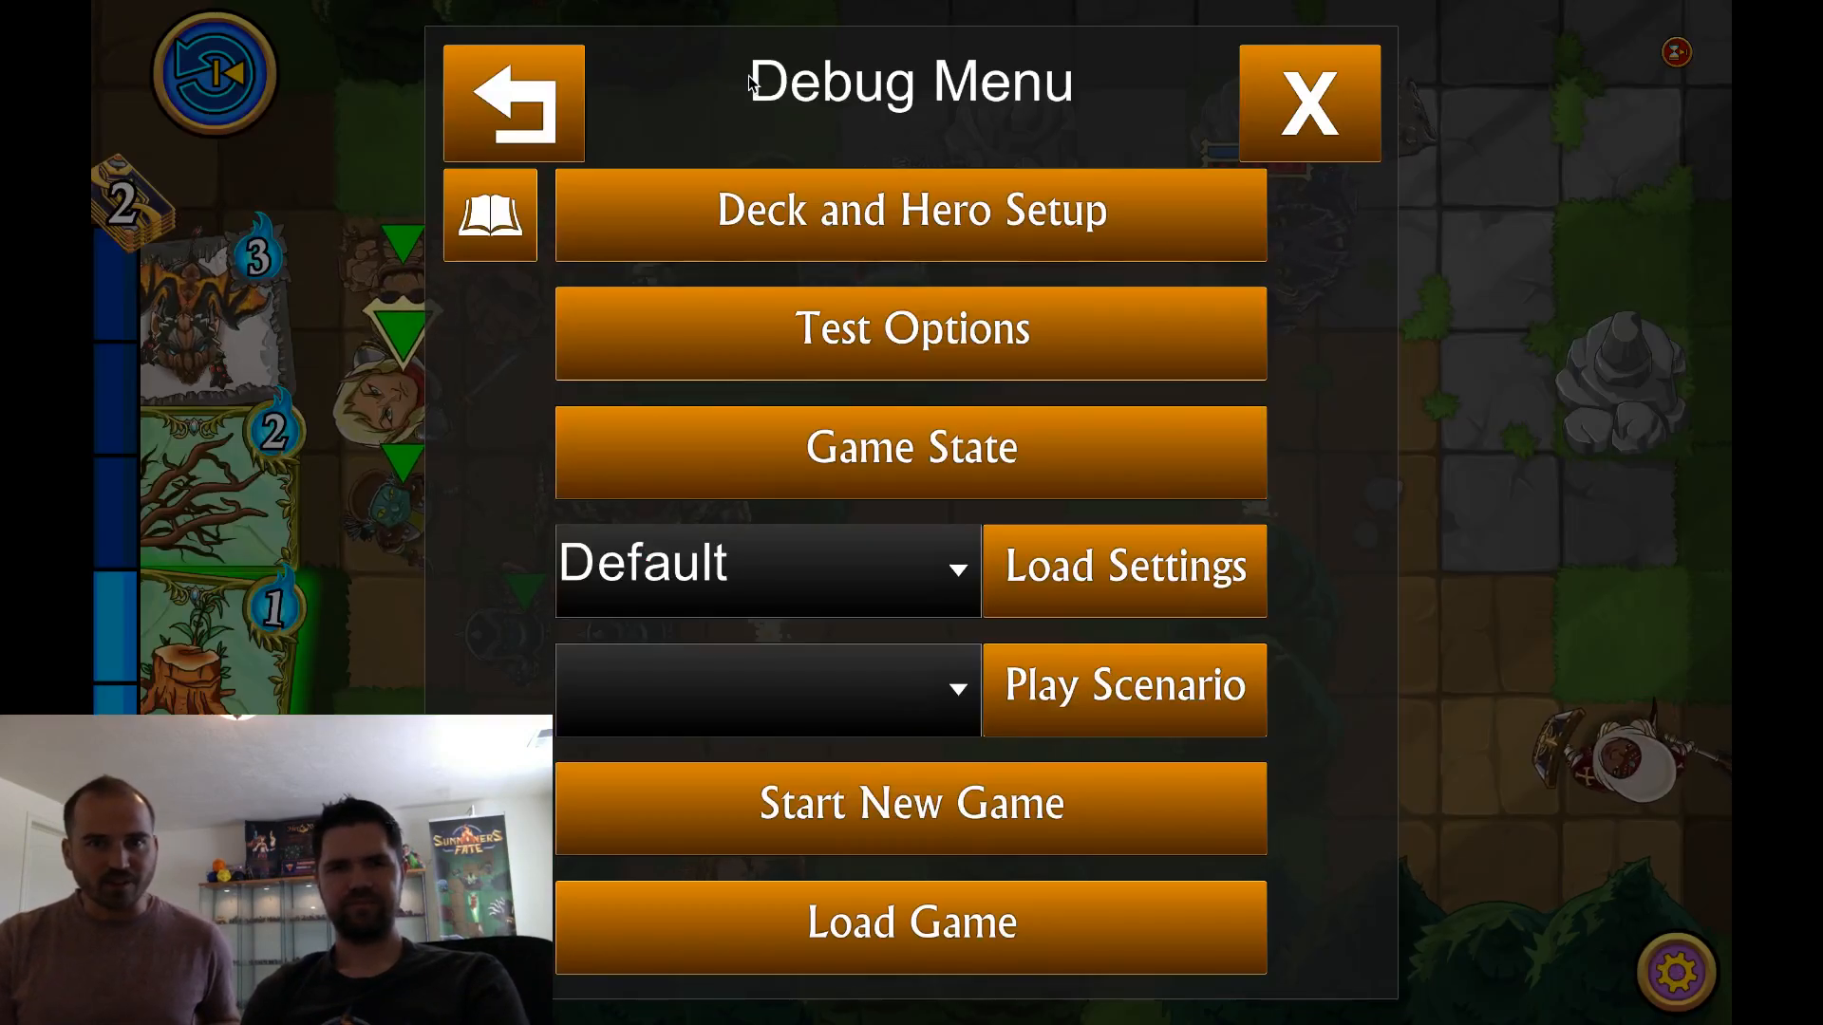
left_click(561, 98)
left_click(1310, 106)
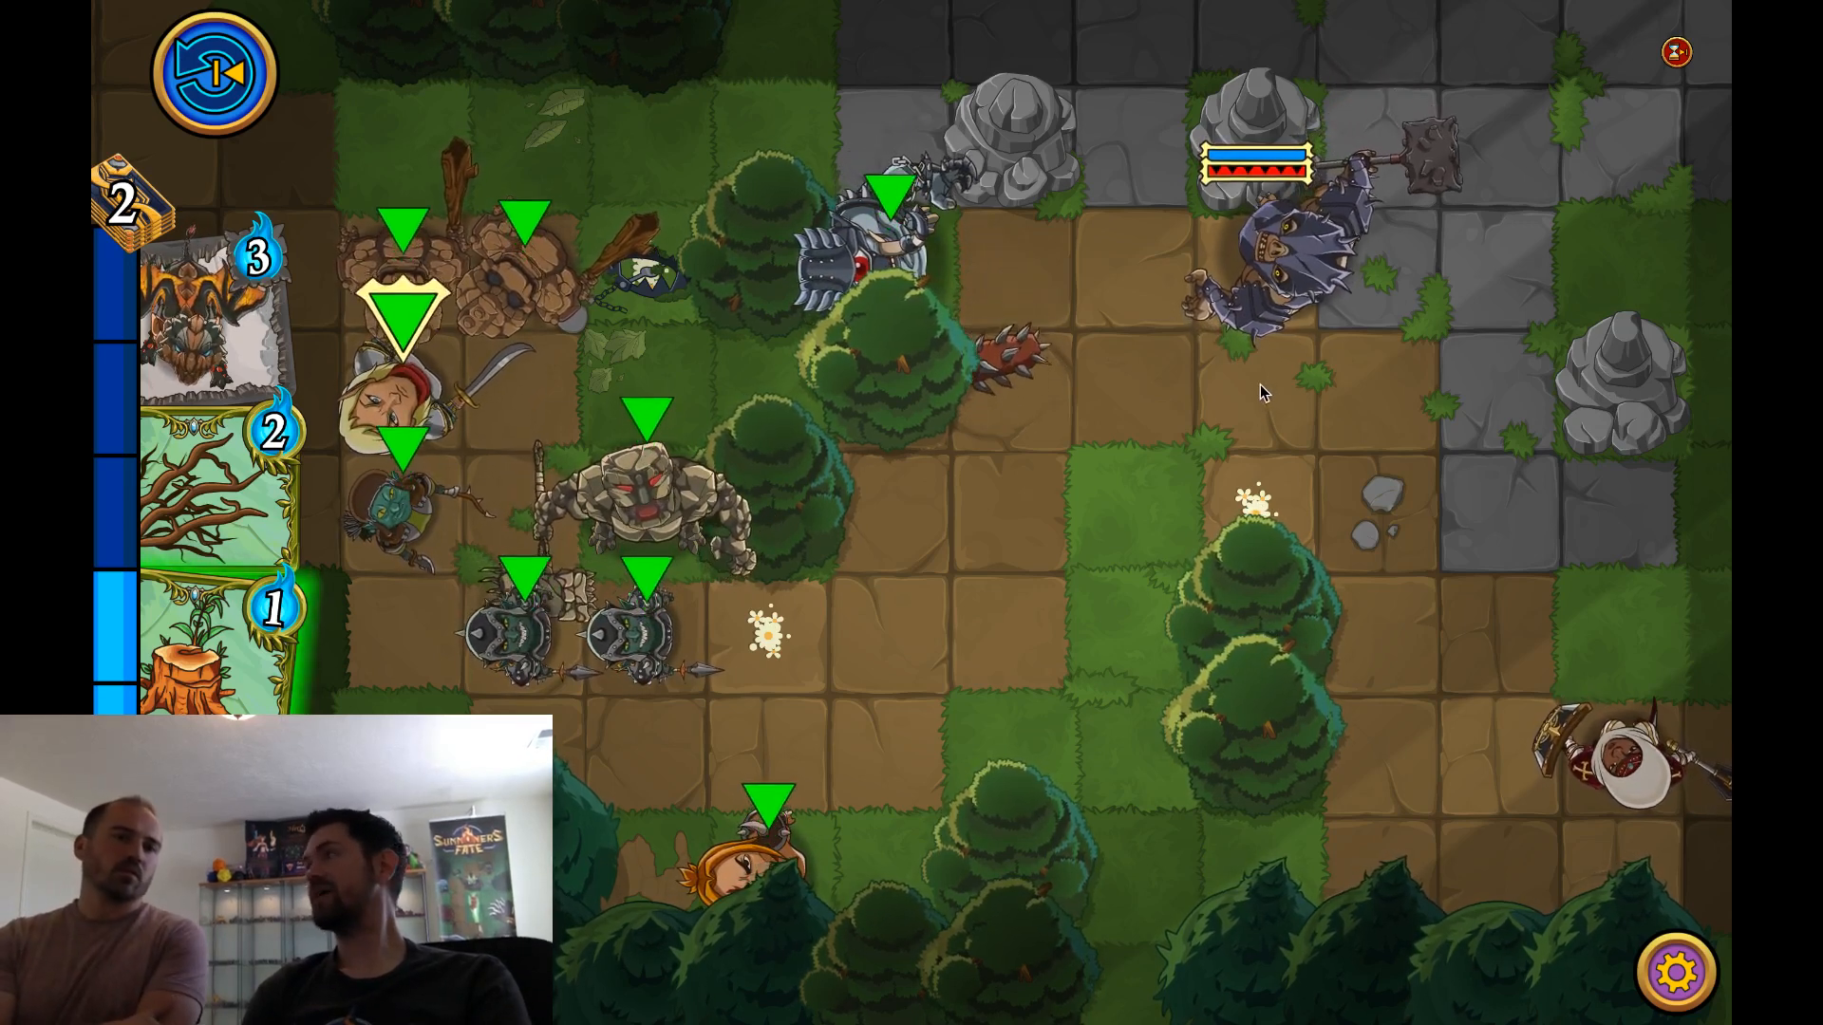
left_click(1169, 621)
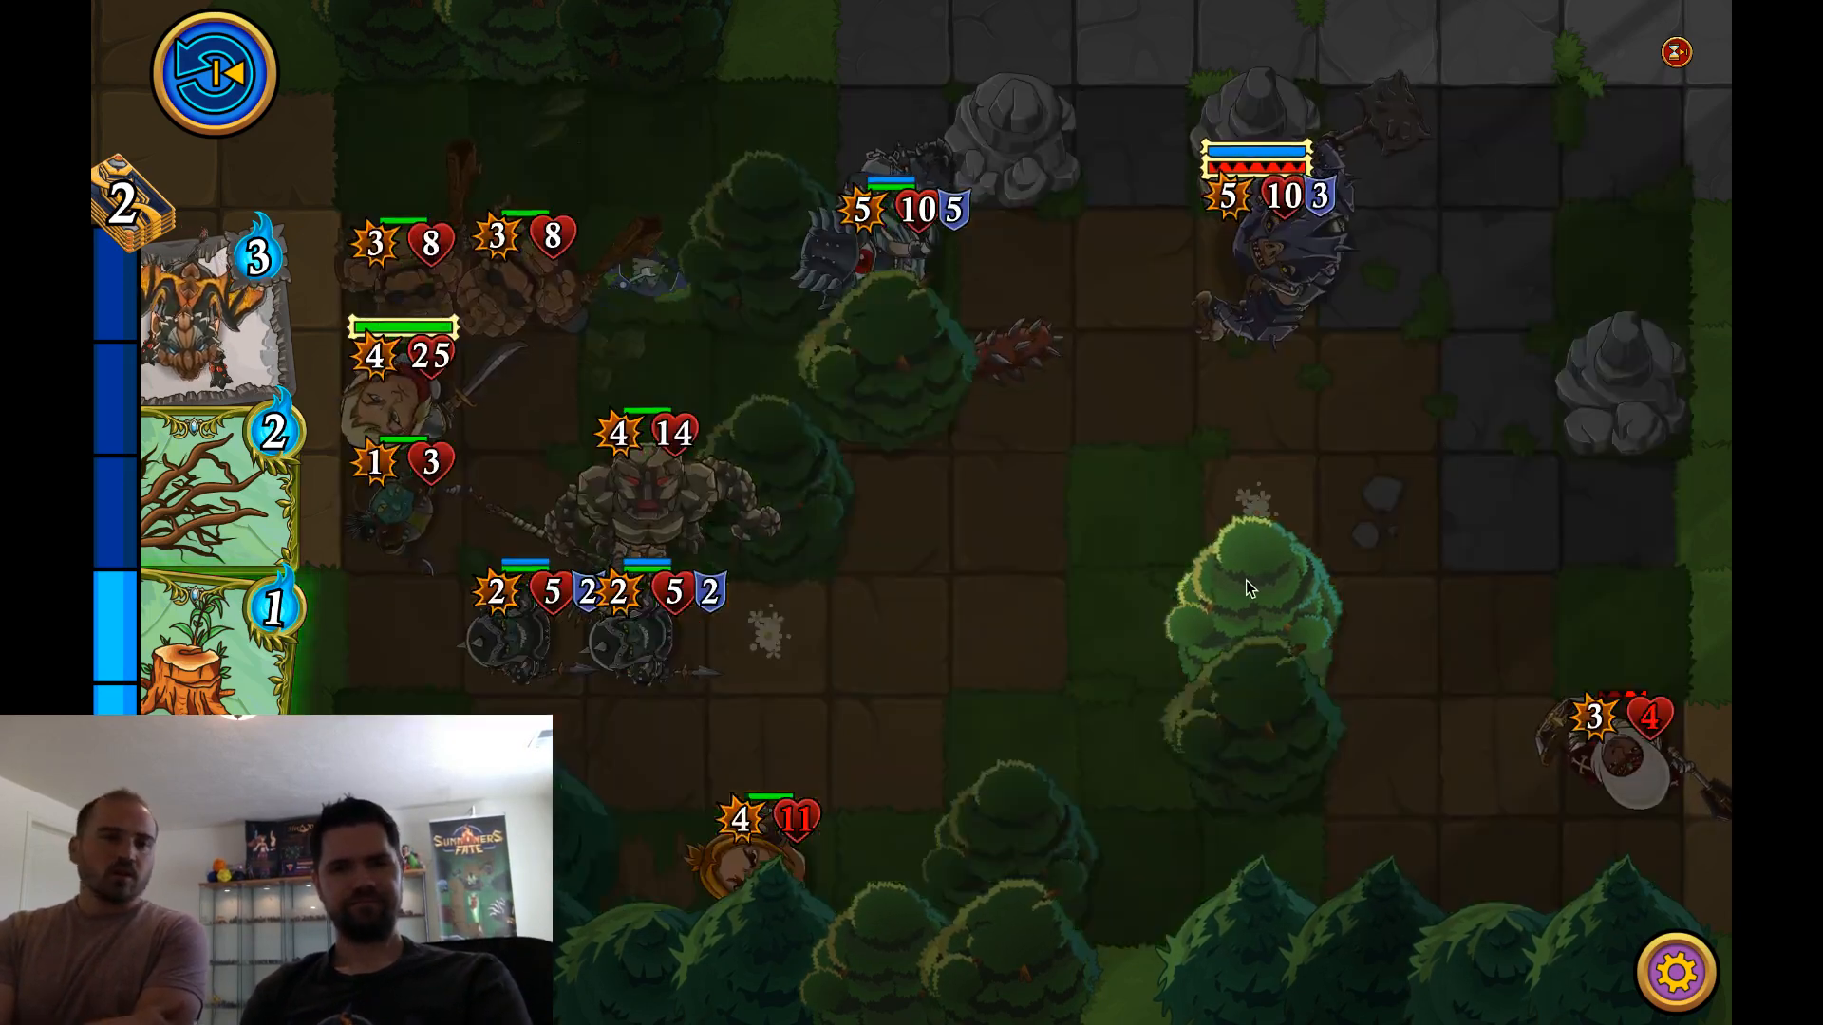
left_click(1286, 530)
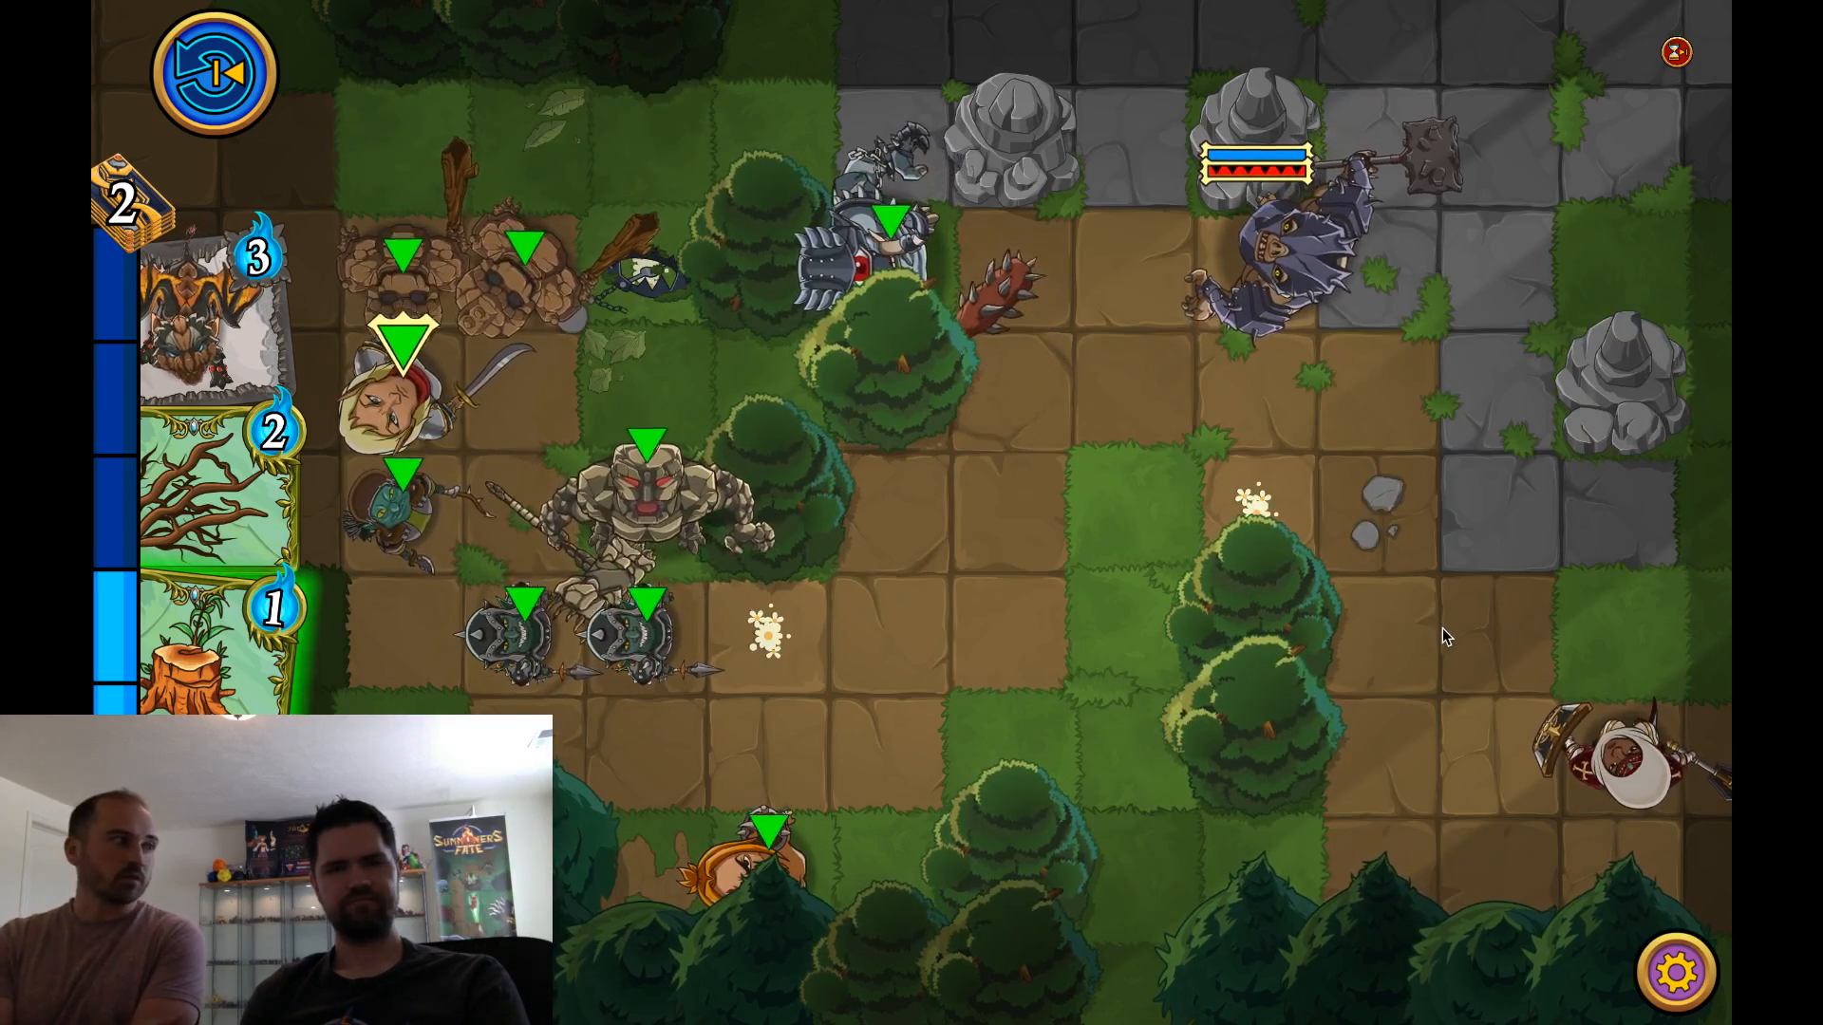
Exit the game from its settings and confirm
left_click(1676, 972)
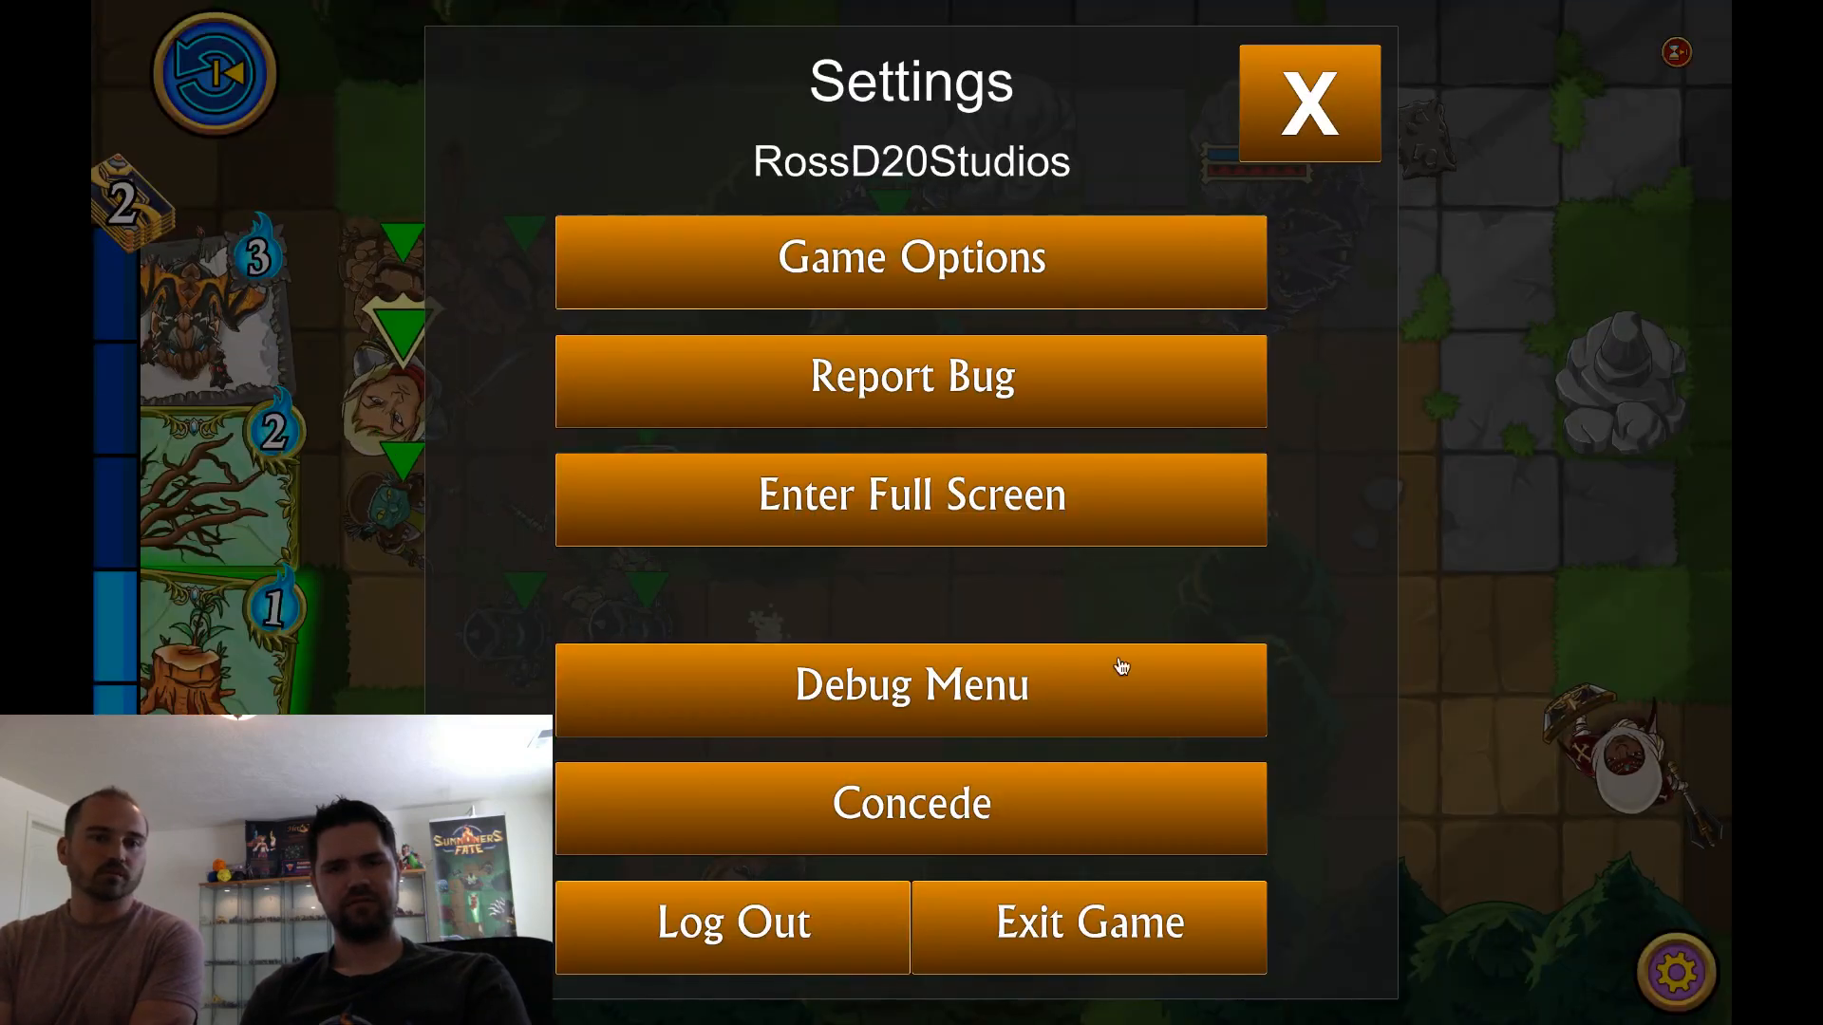
left_click(1012, 819)
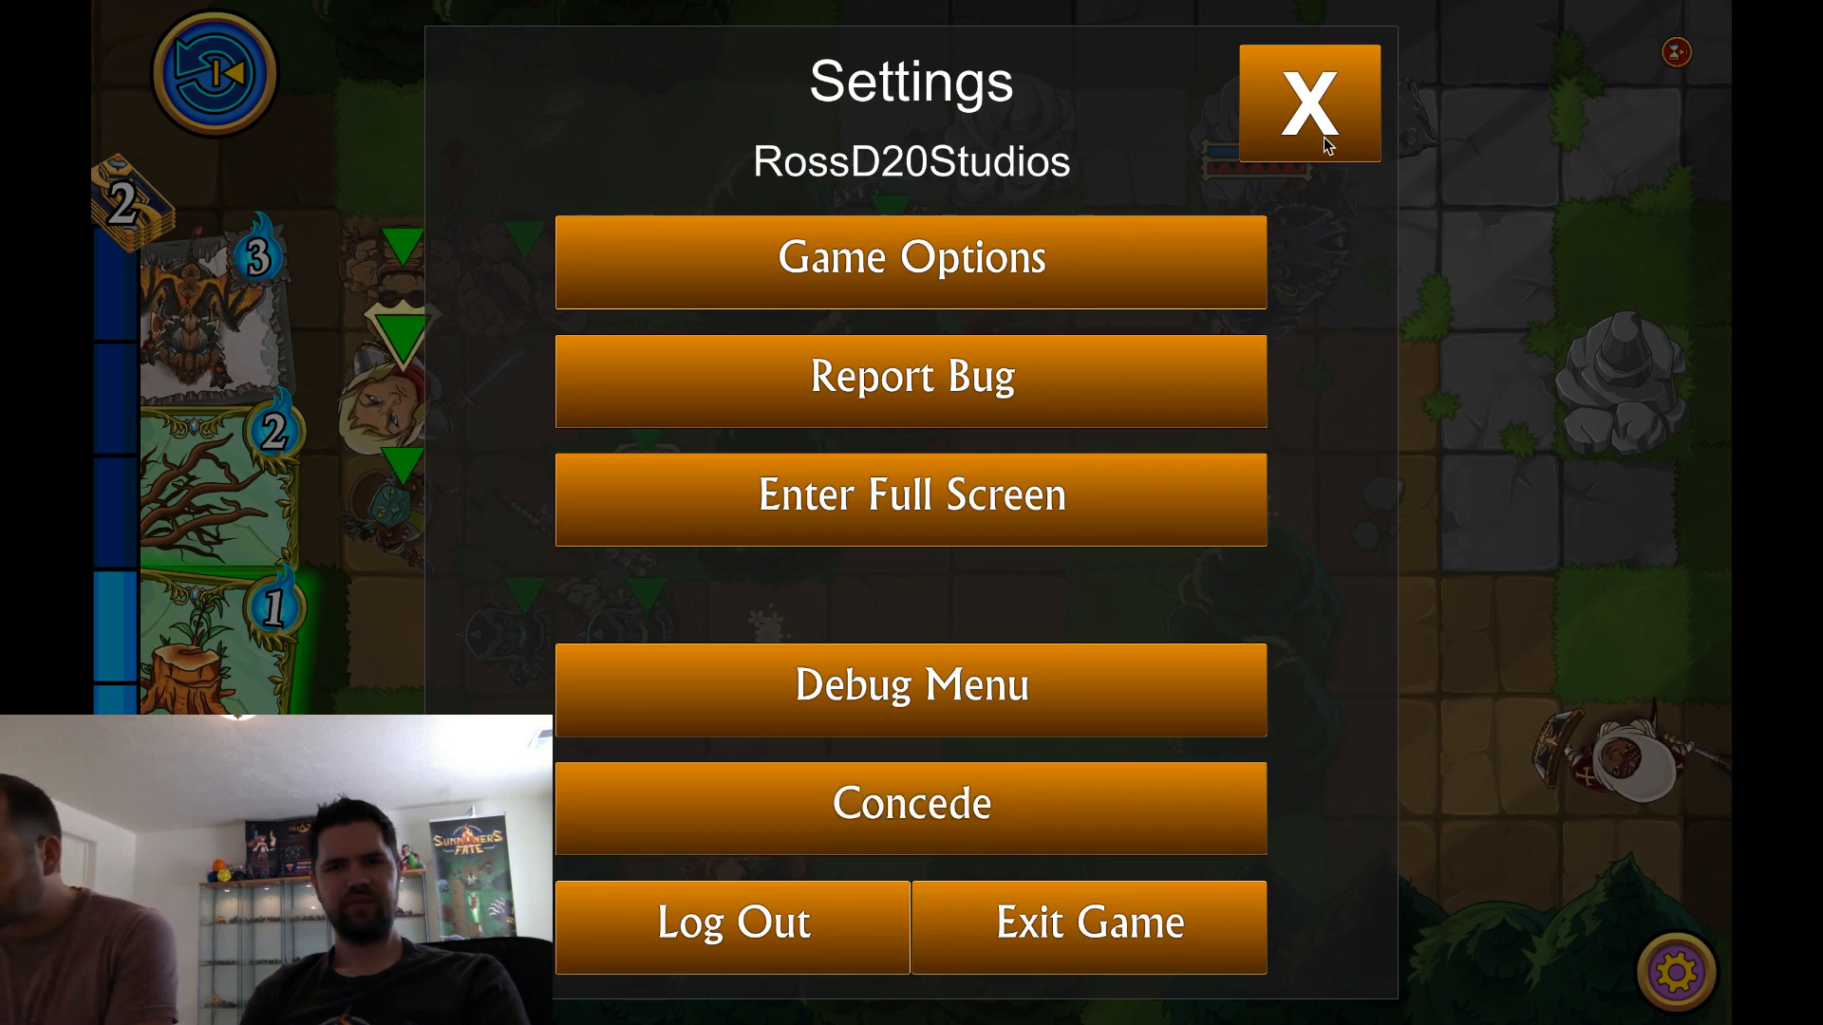
left_click(1062, 916)
left_click(1058, 598)
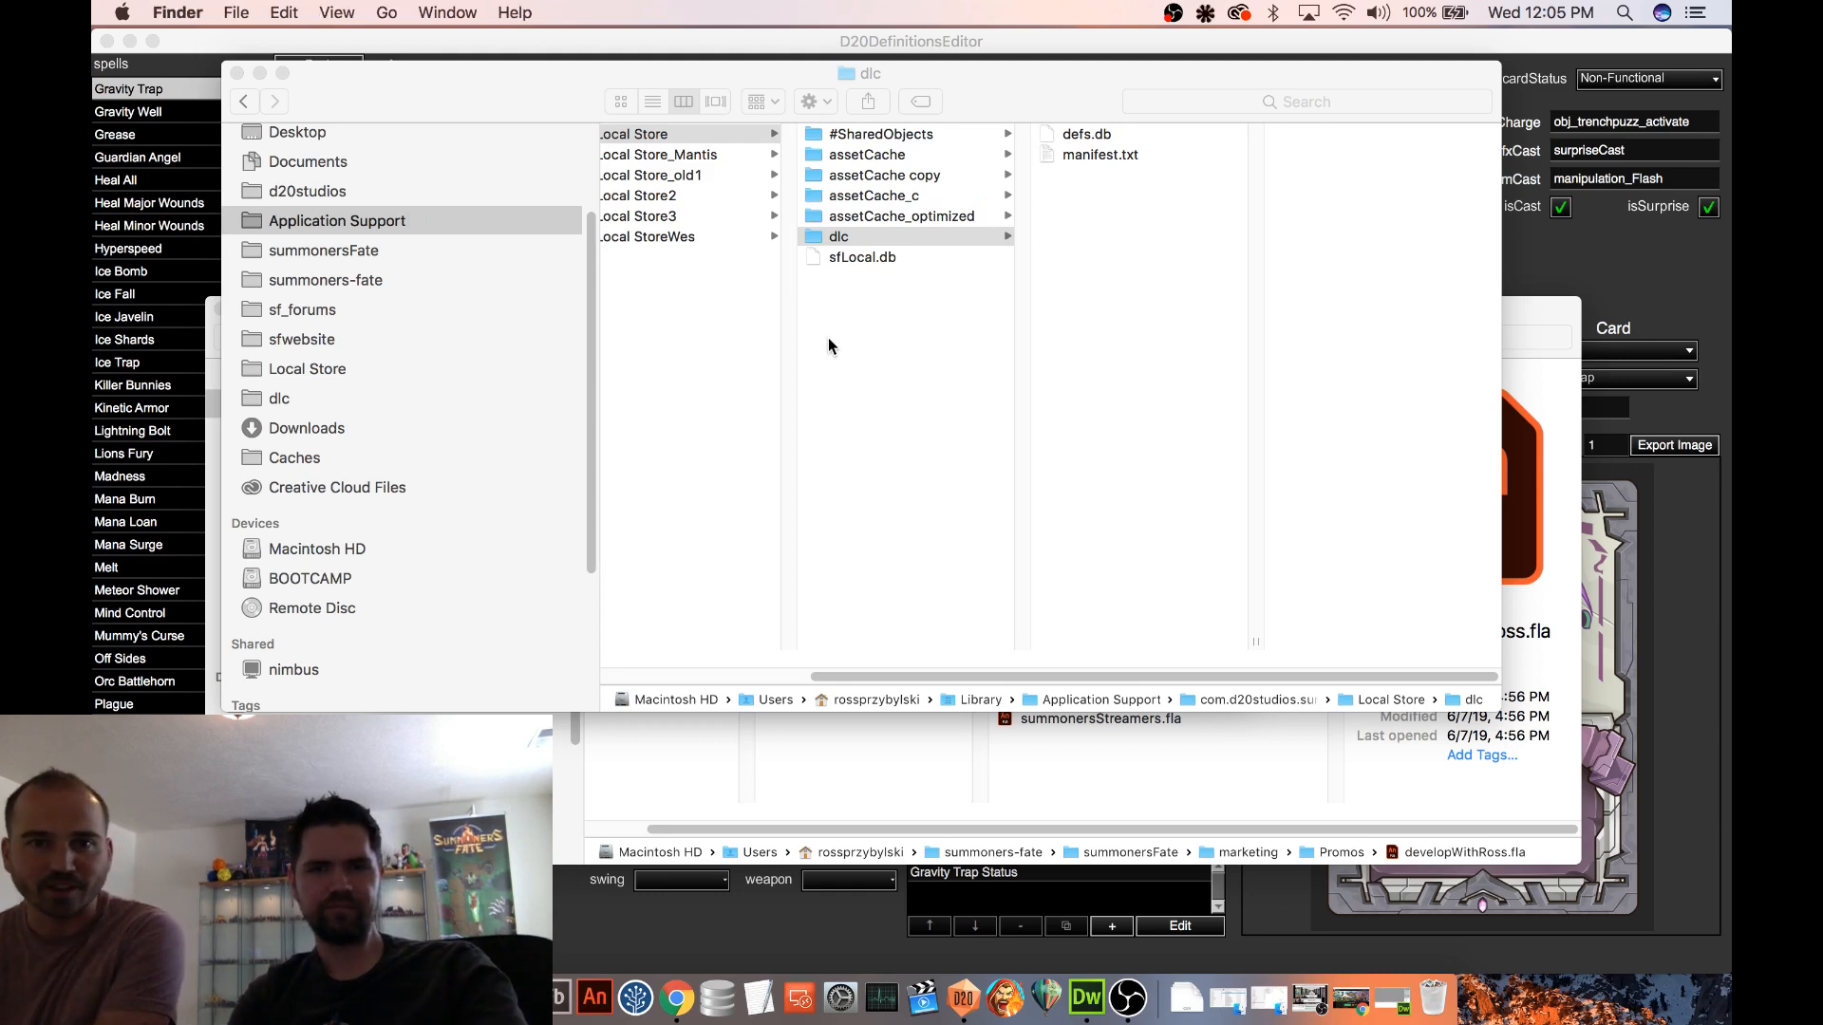
Move the dlc folder inside the game's Local Store to the trash
left_click_drag(983, 673, 880, 661)
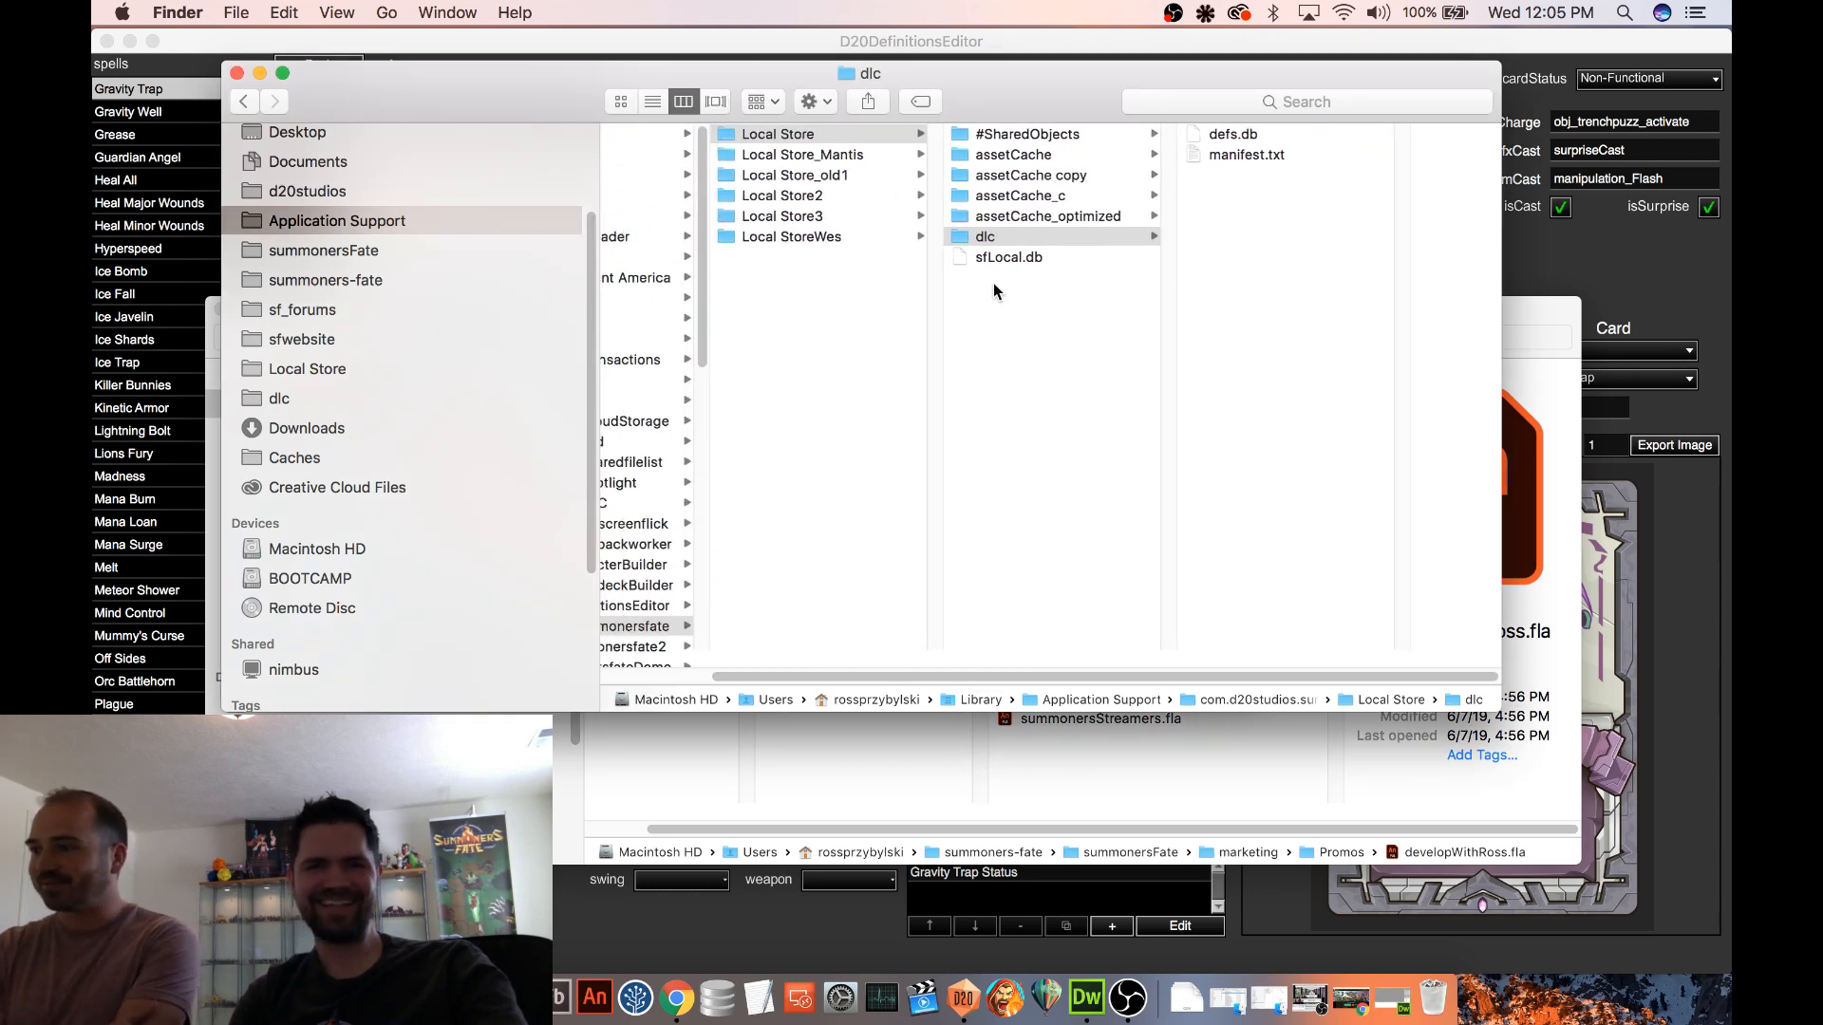
left_click(1014, 237)
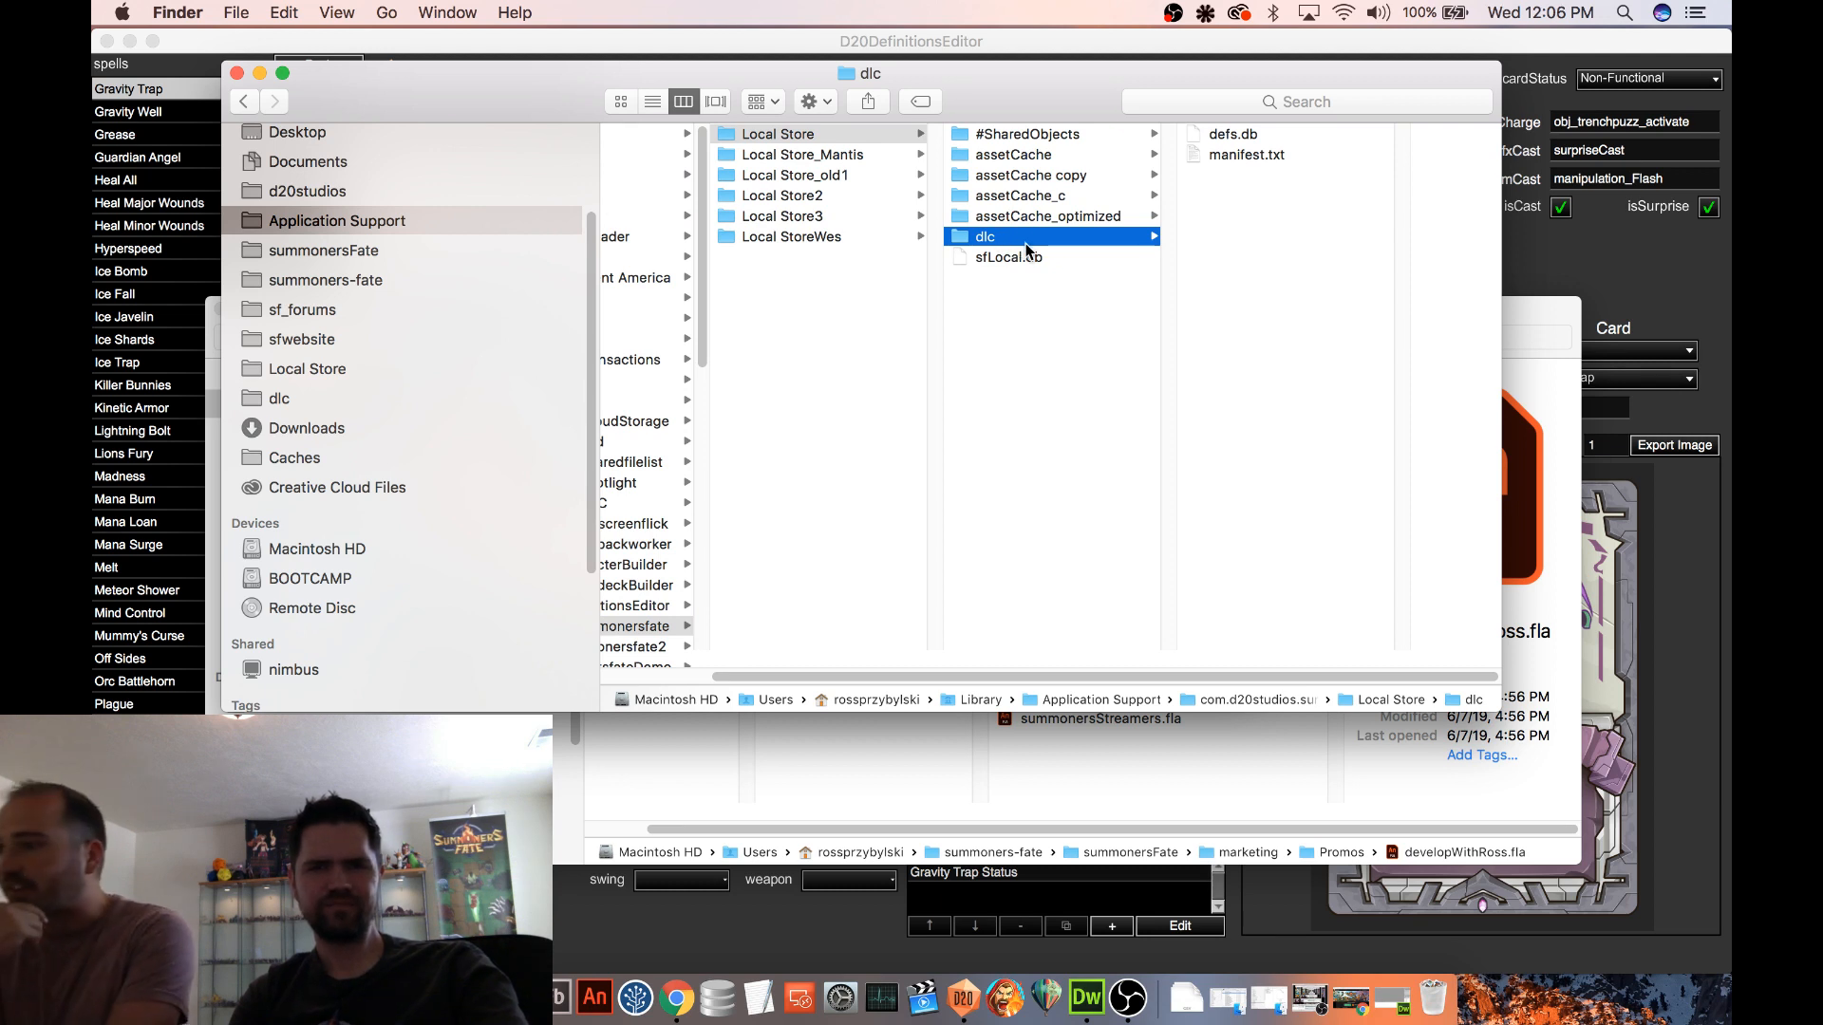
right_click(1029, 241)
left_click(1103, 290)
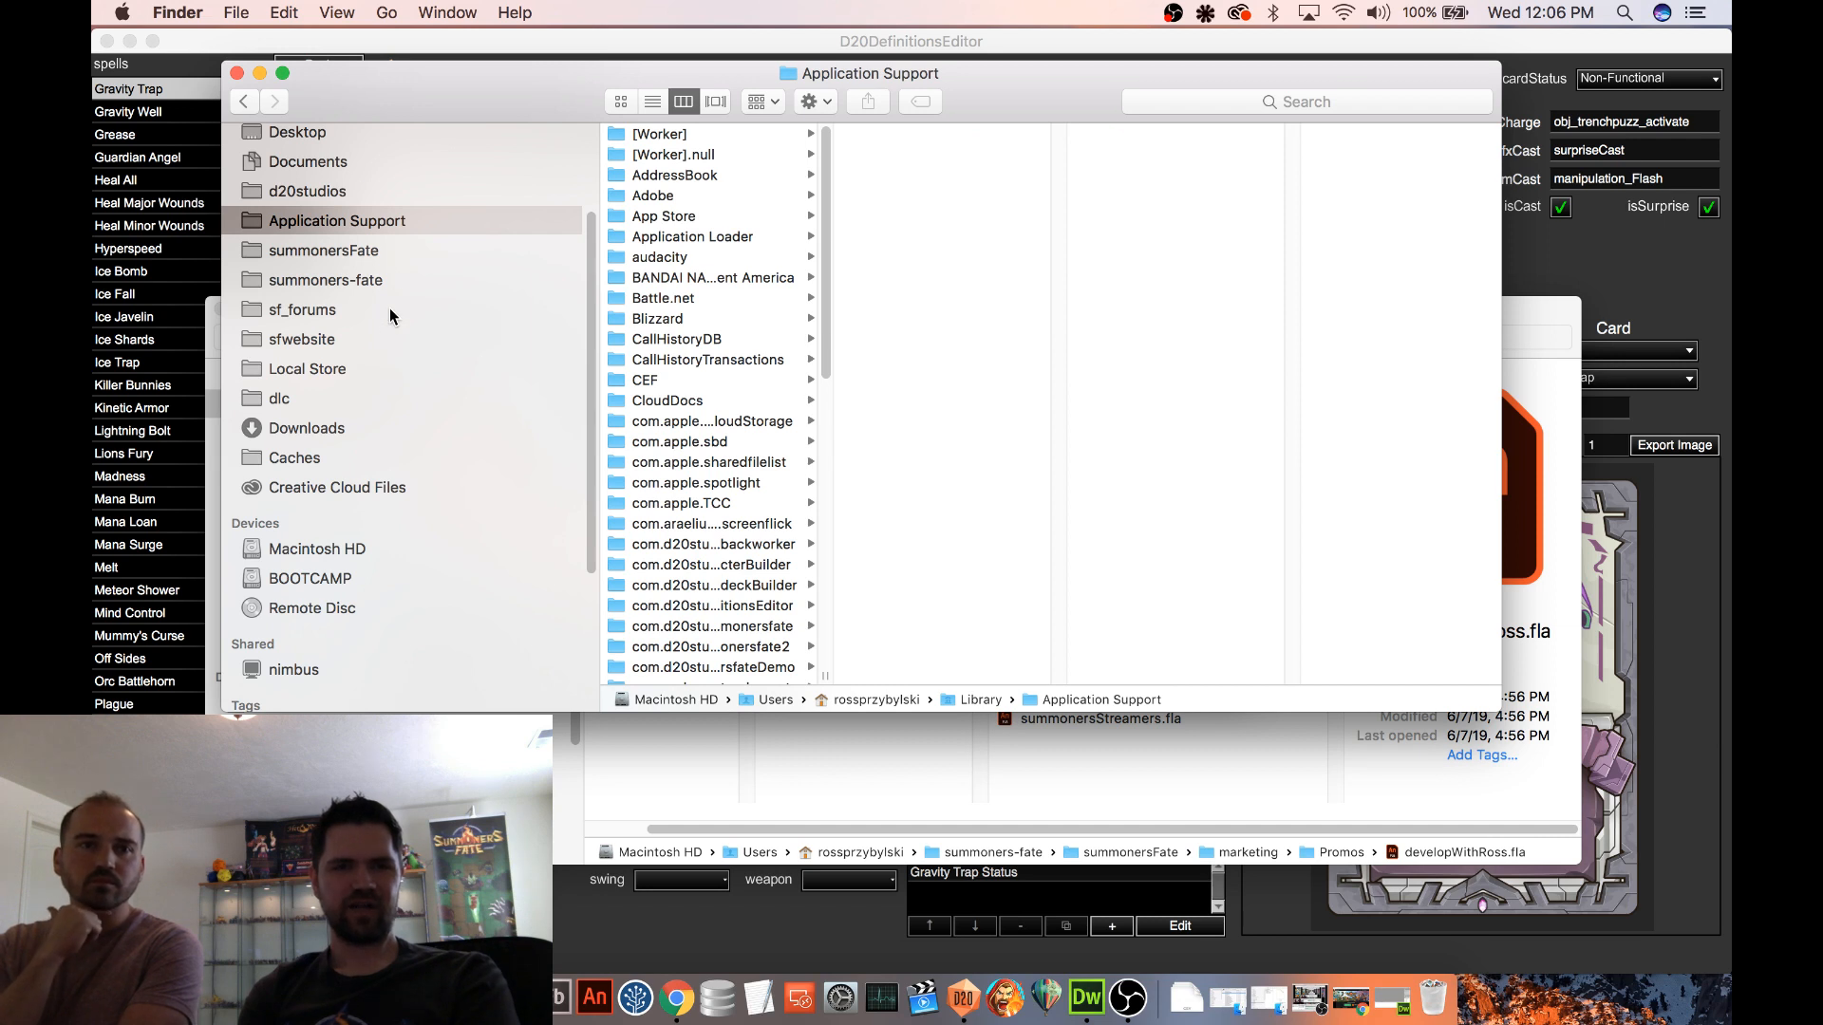
Run the main.air installer from the summonersFate apps folder and launch the game
left_click(331, 375)
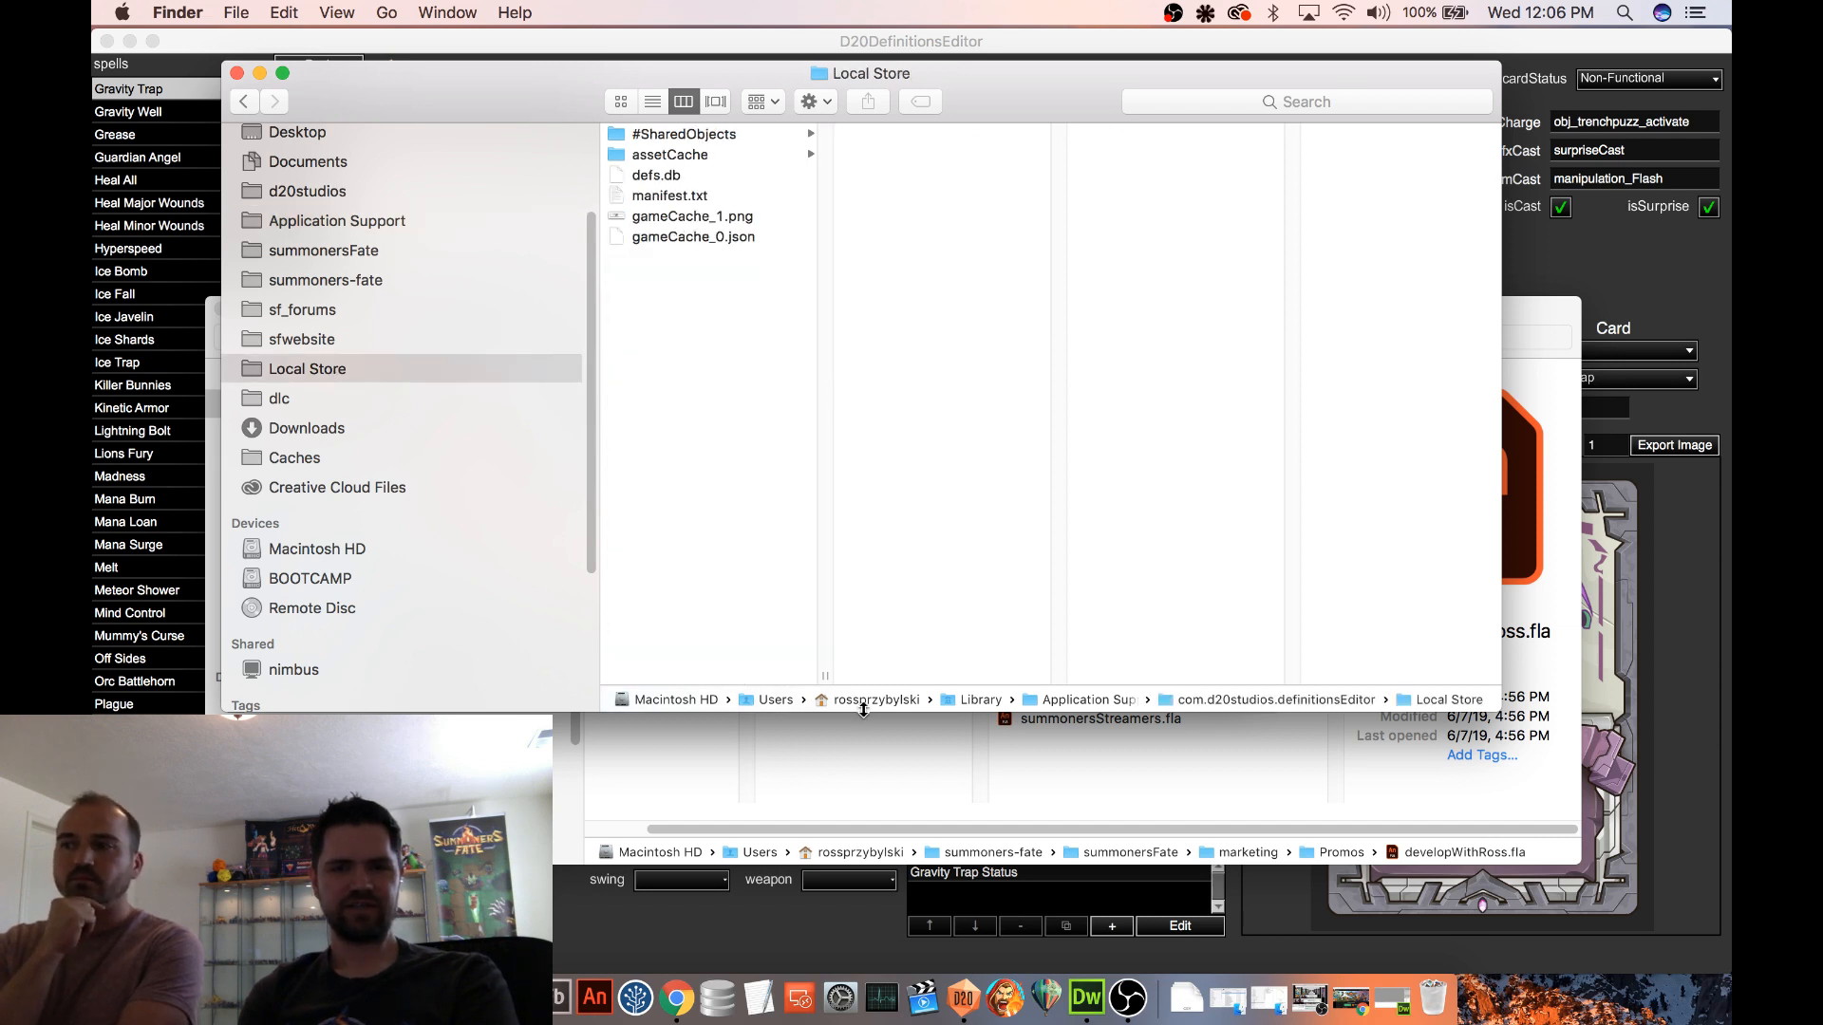
left_click(374, 257)
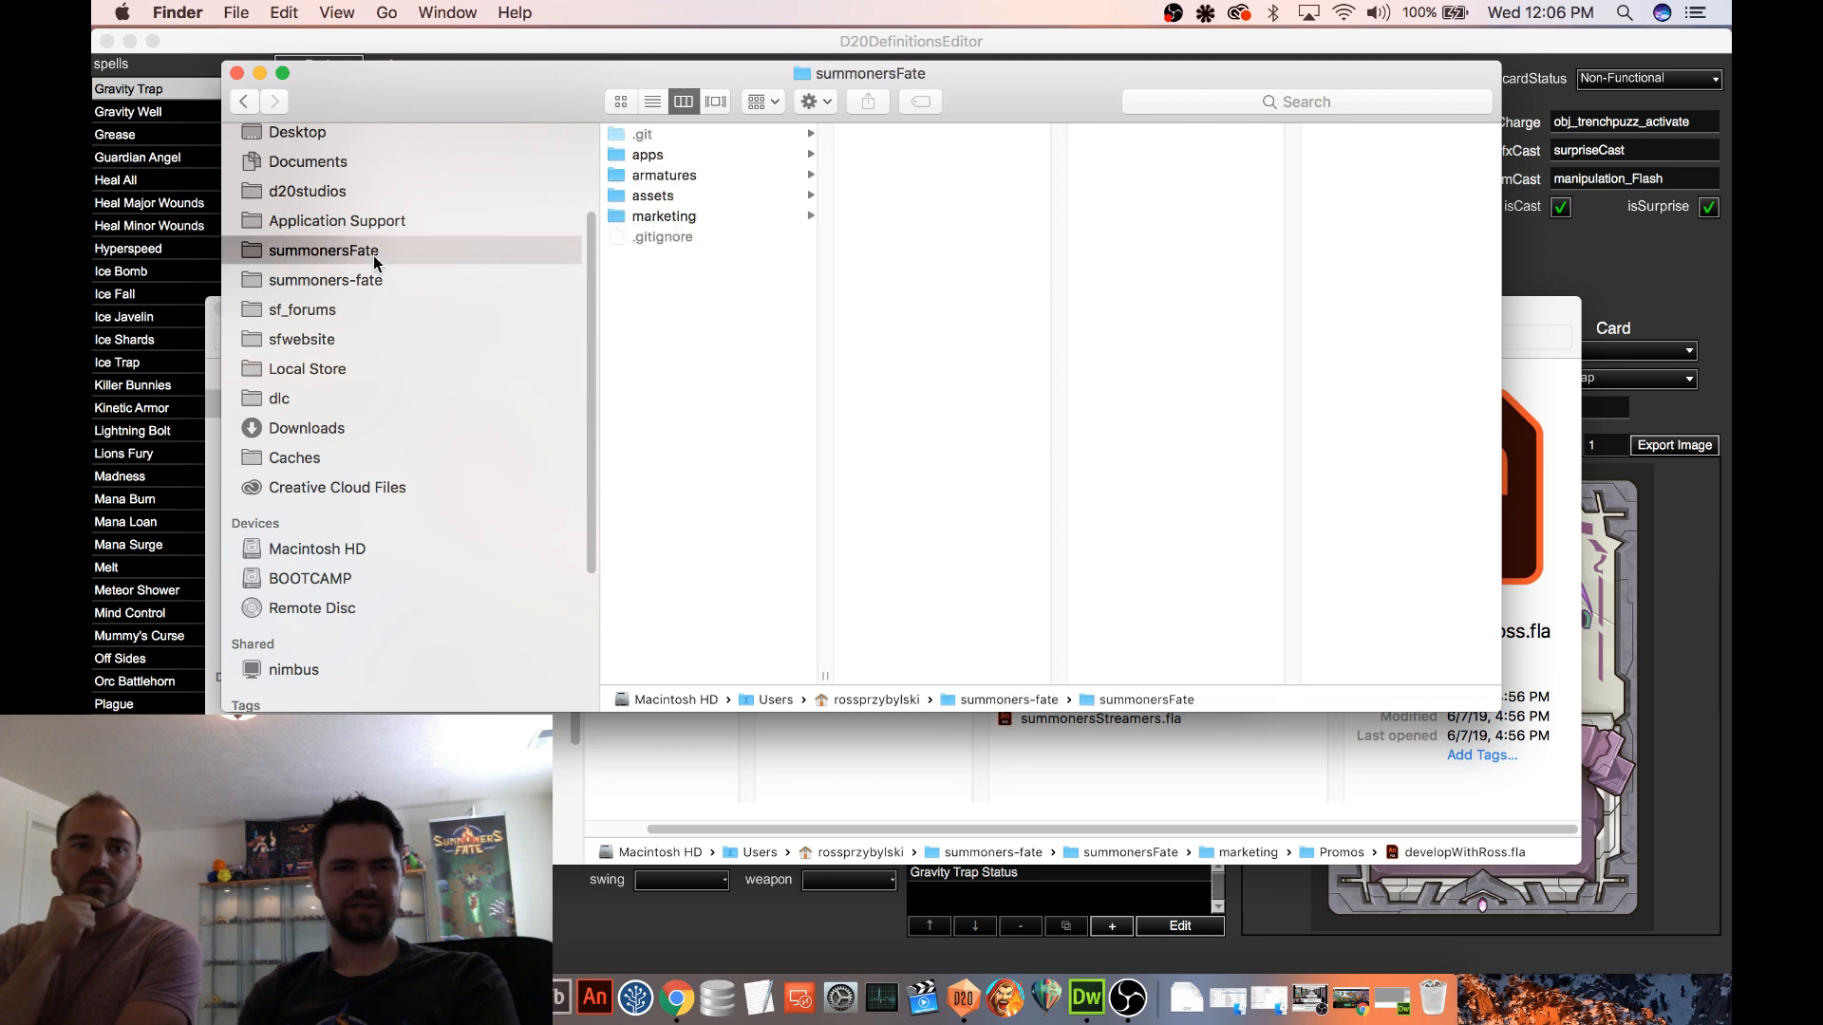
left_click(657, 156)
scroll(929, 314, "down", 10)
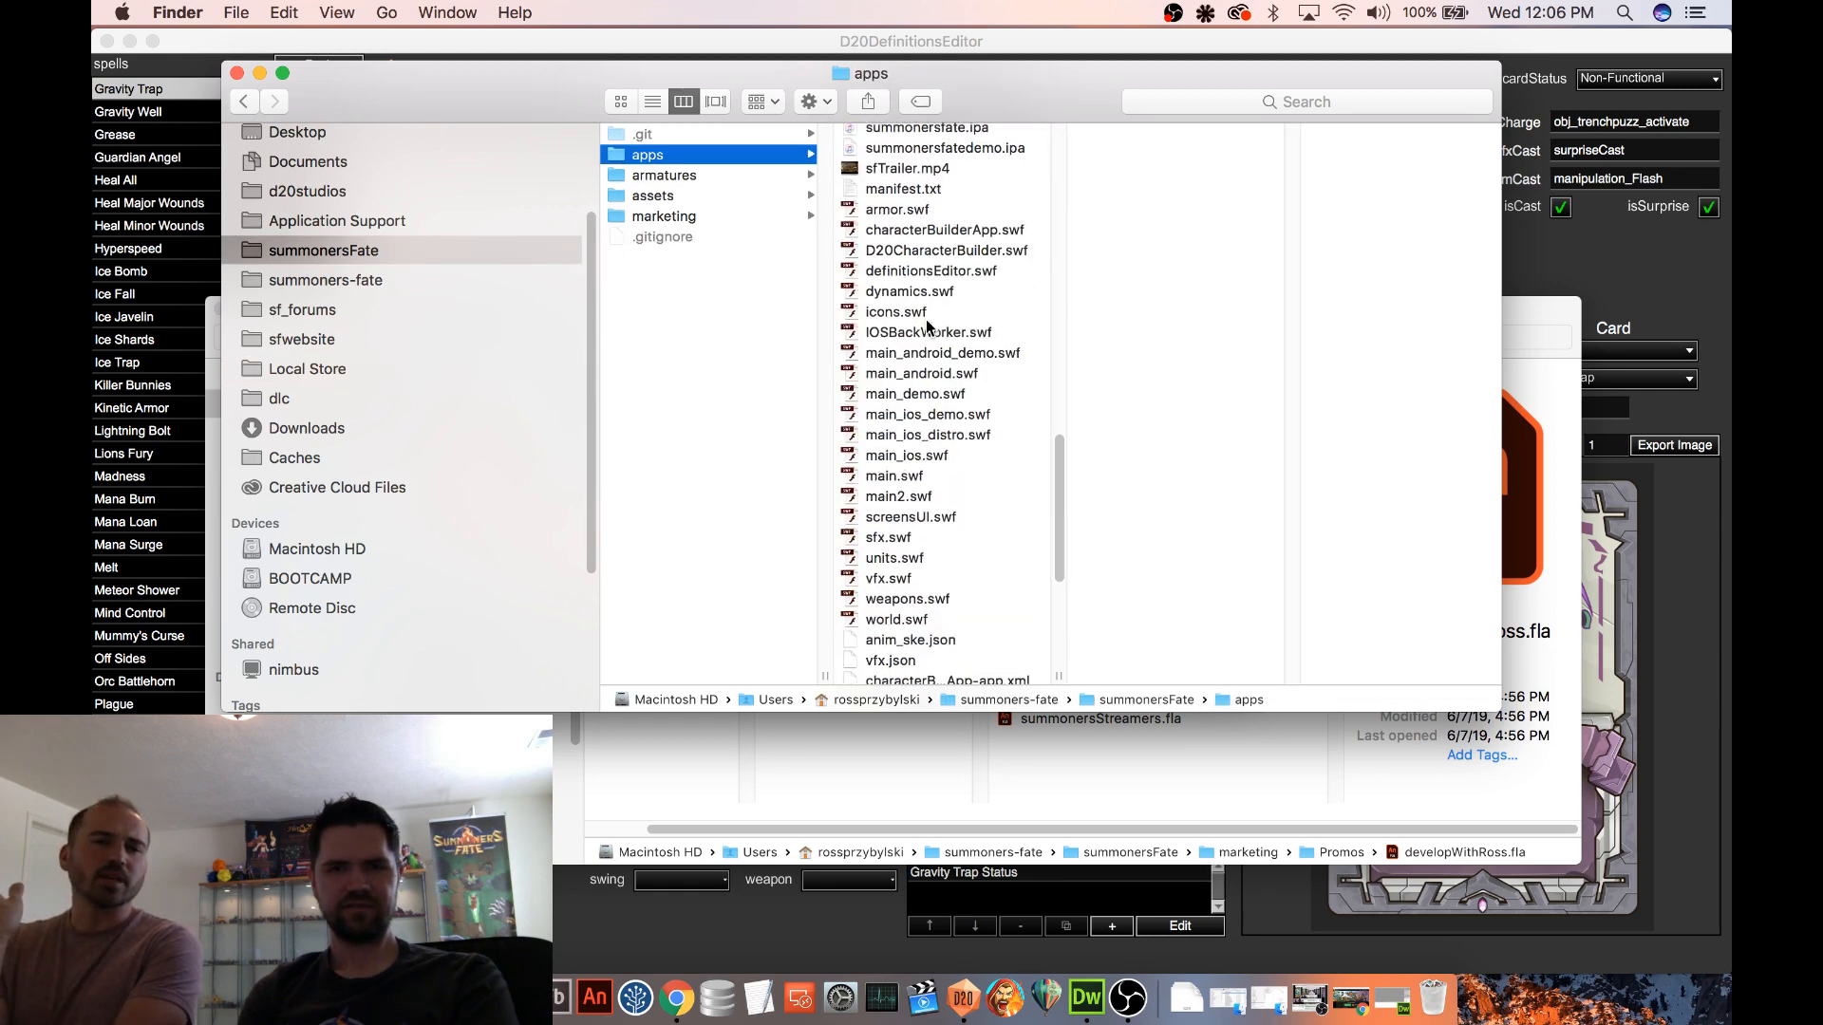
scroll(929, 326, "up", 10)
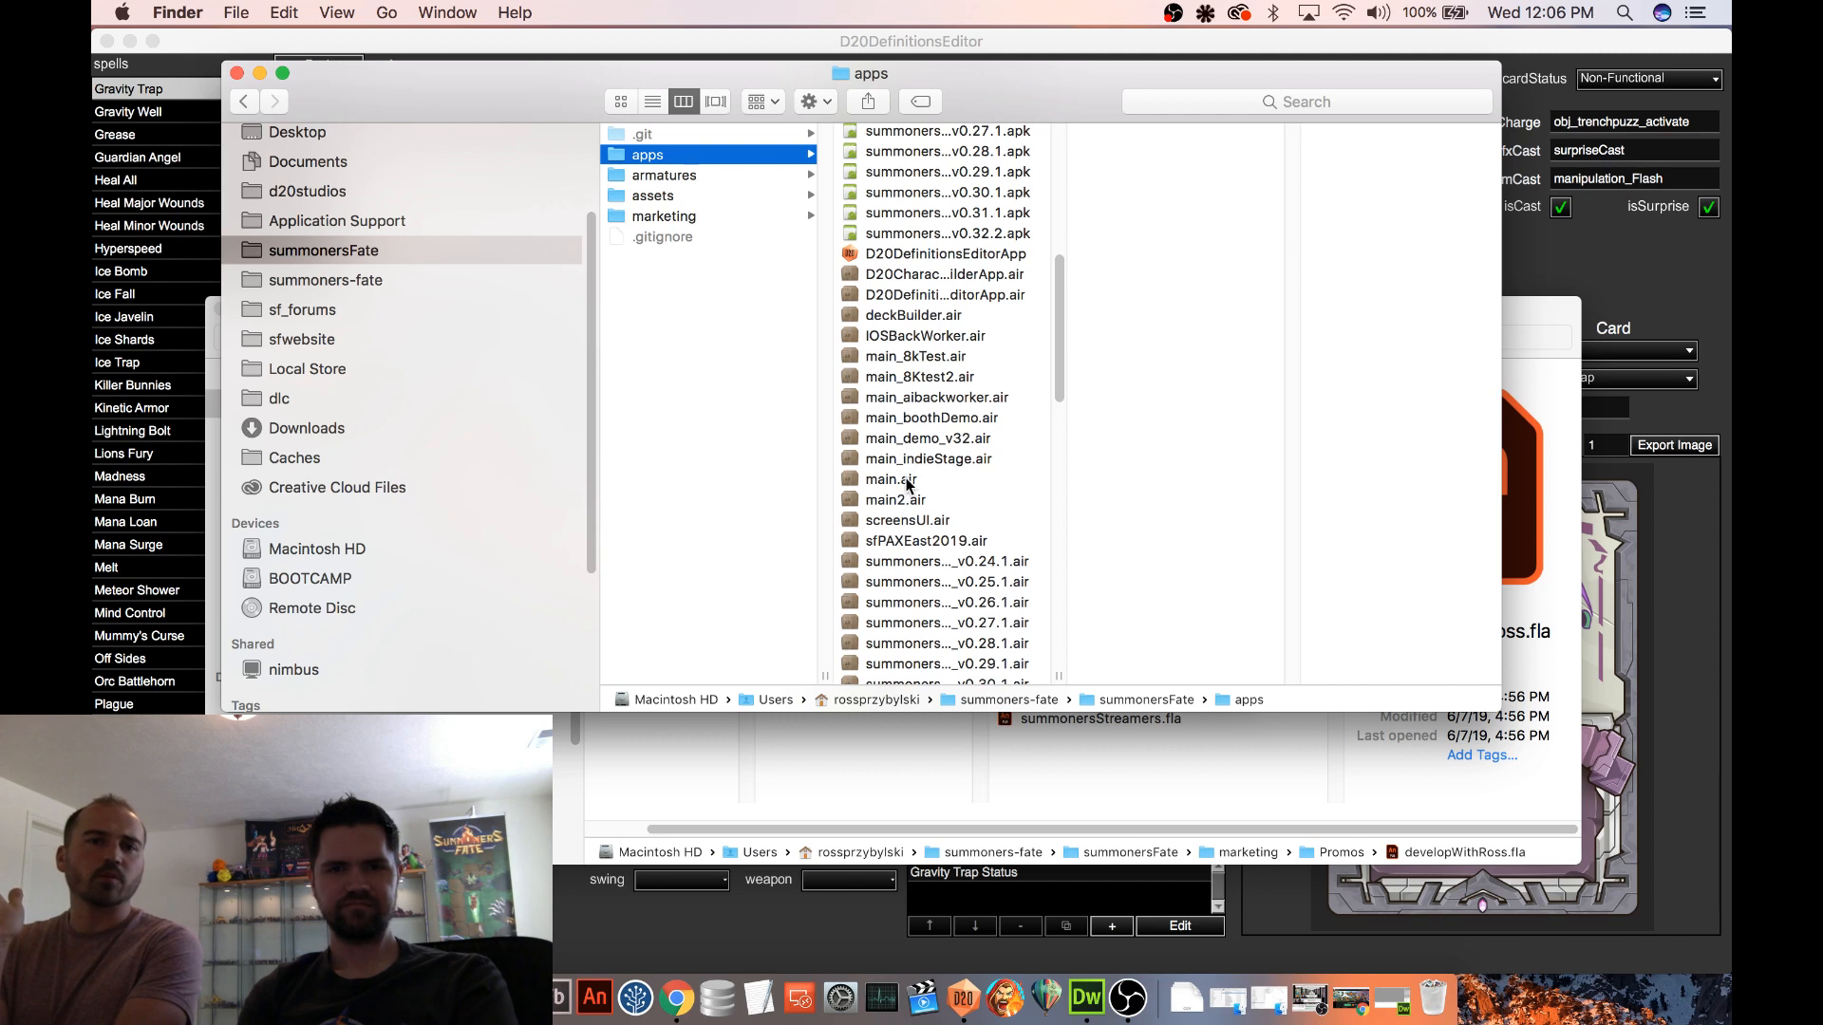
left_click(900, 480)
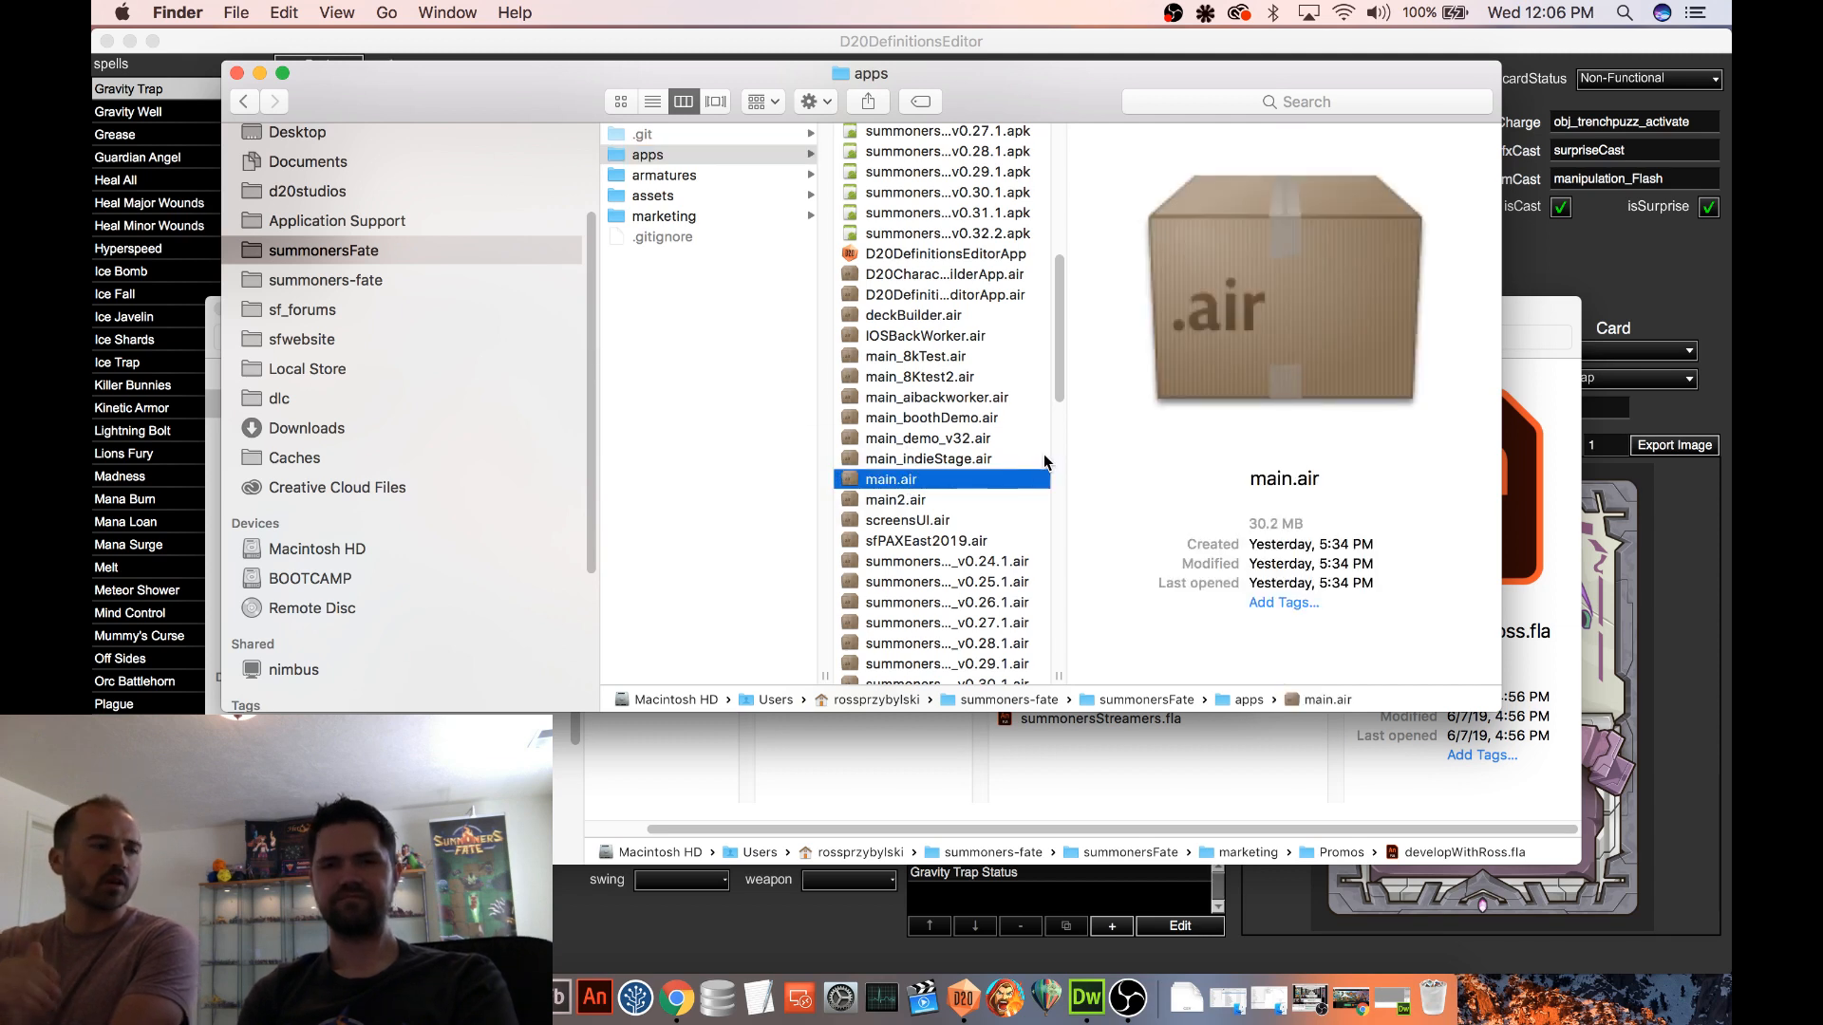
double_click(1044, 478)
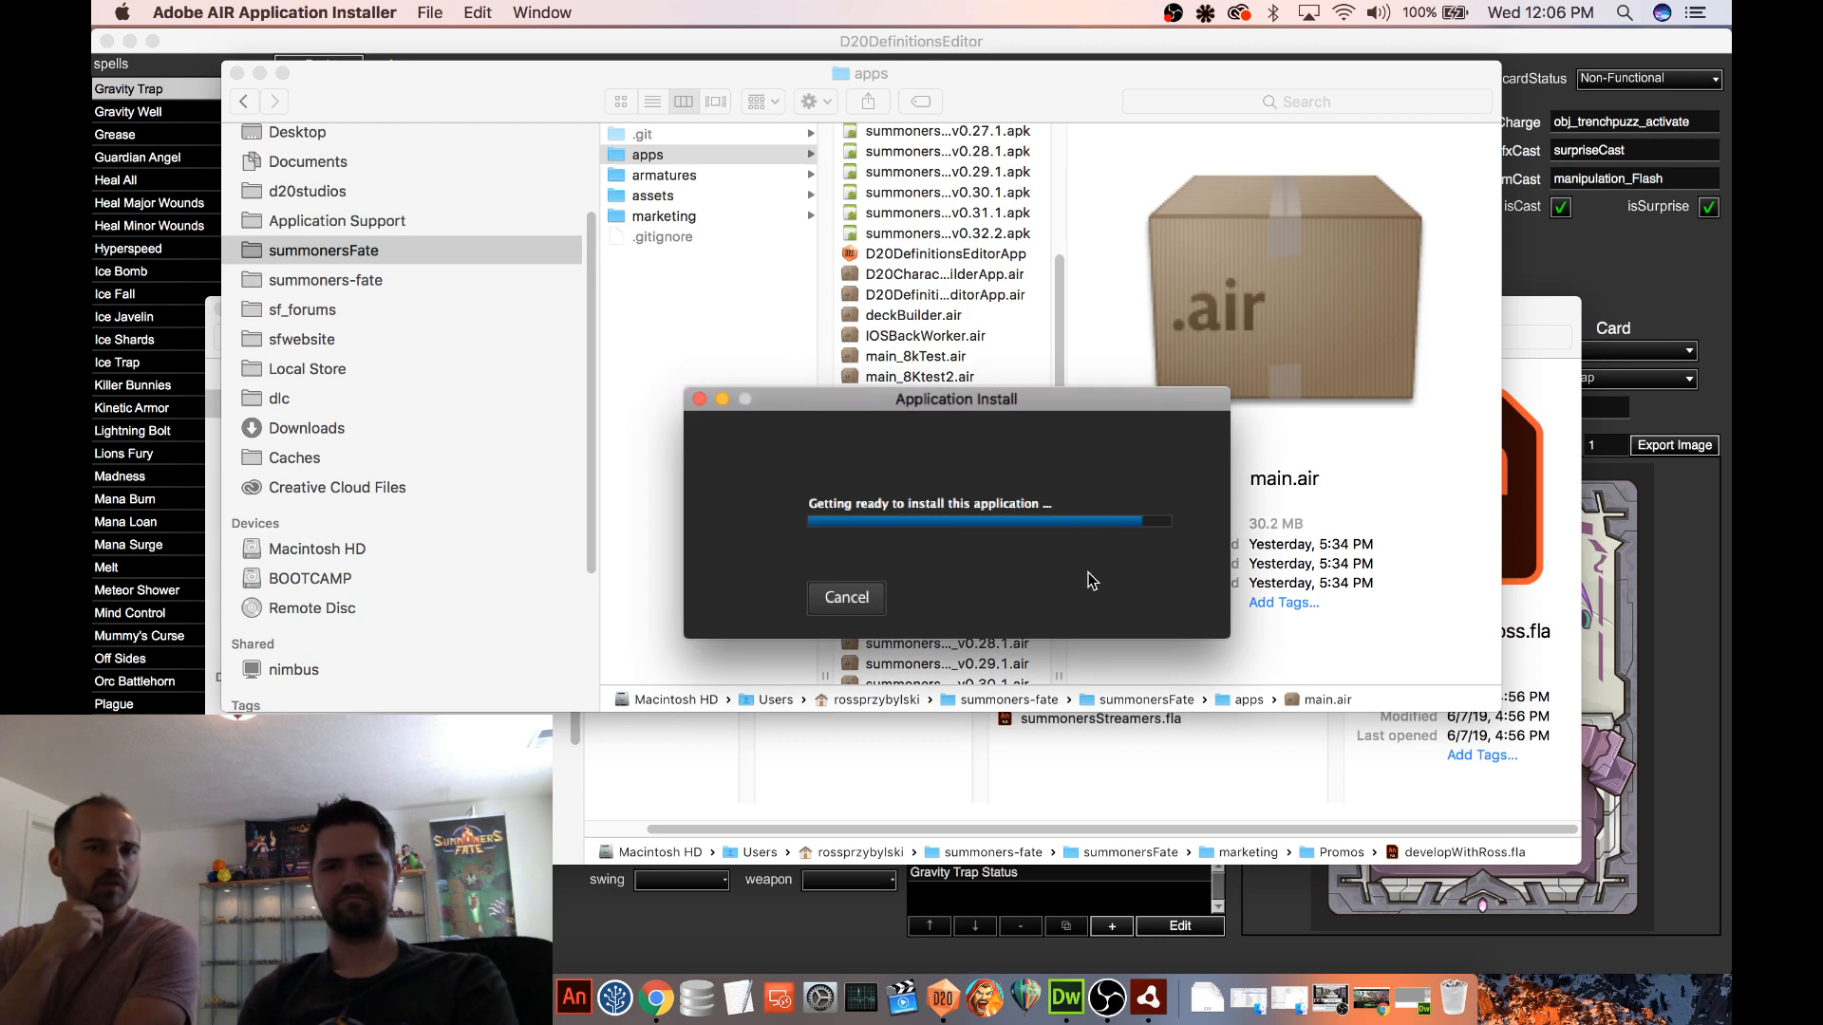
left_click(1000, 613)
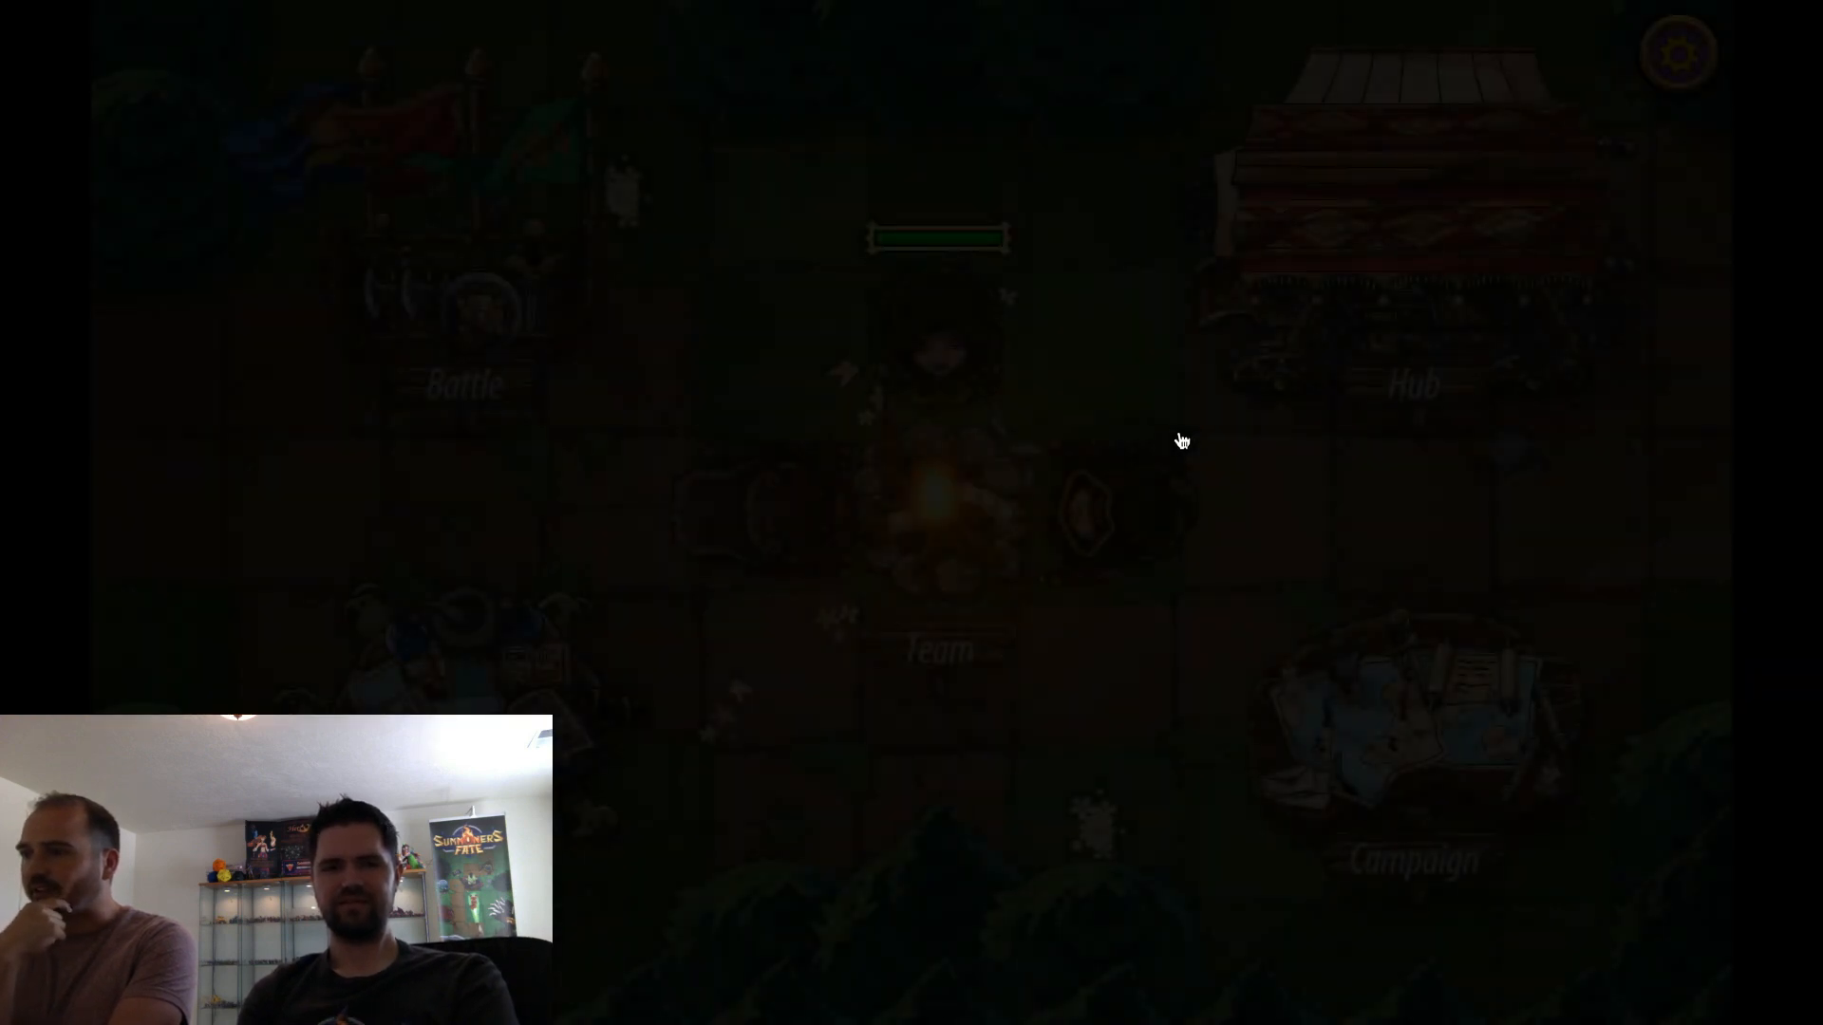
Exit the relaunched game from the camp screen and confirm
left_click(1657, 69)
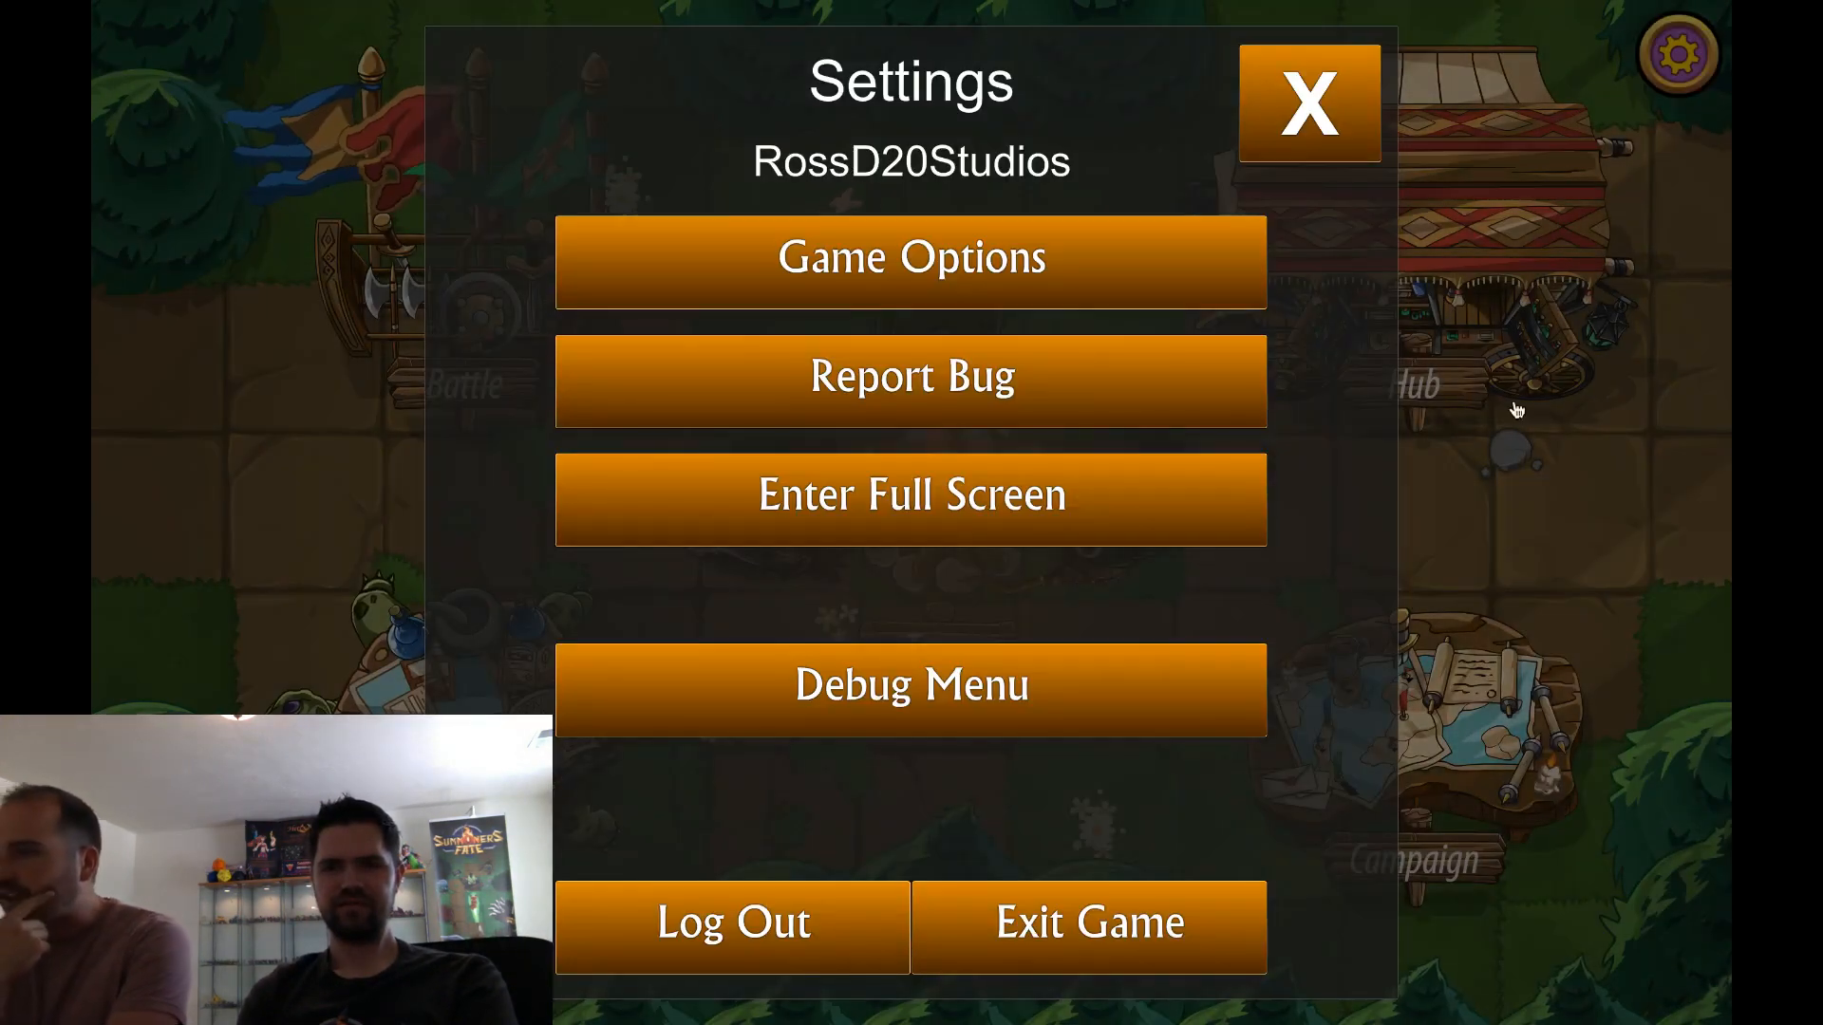
left_click(1130, 923)
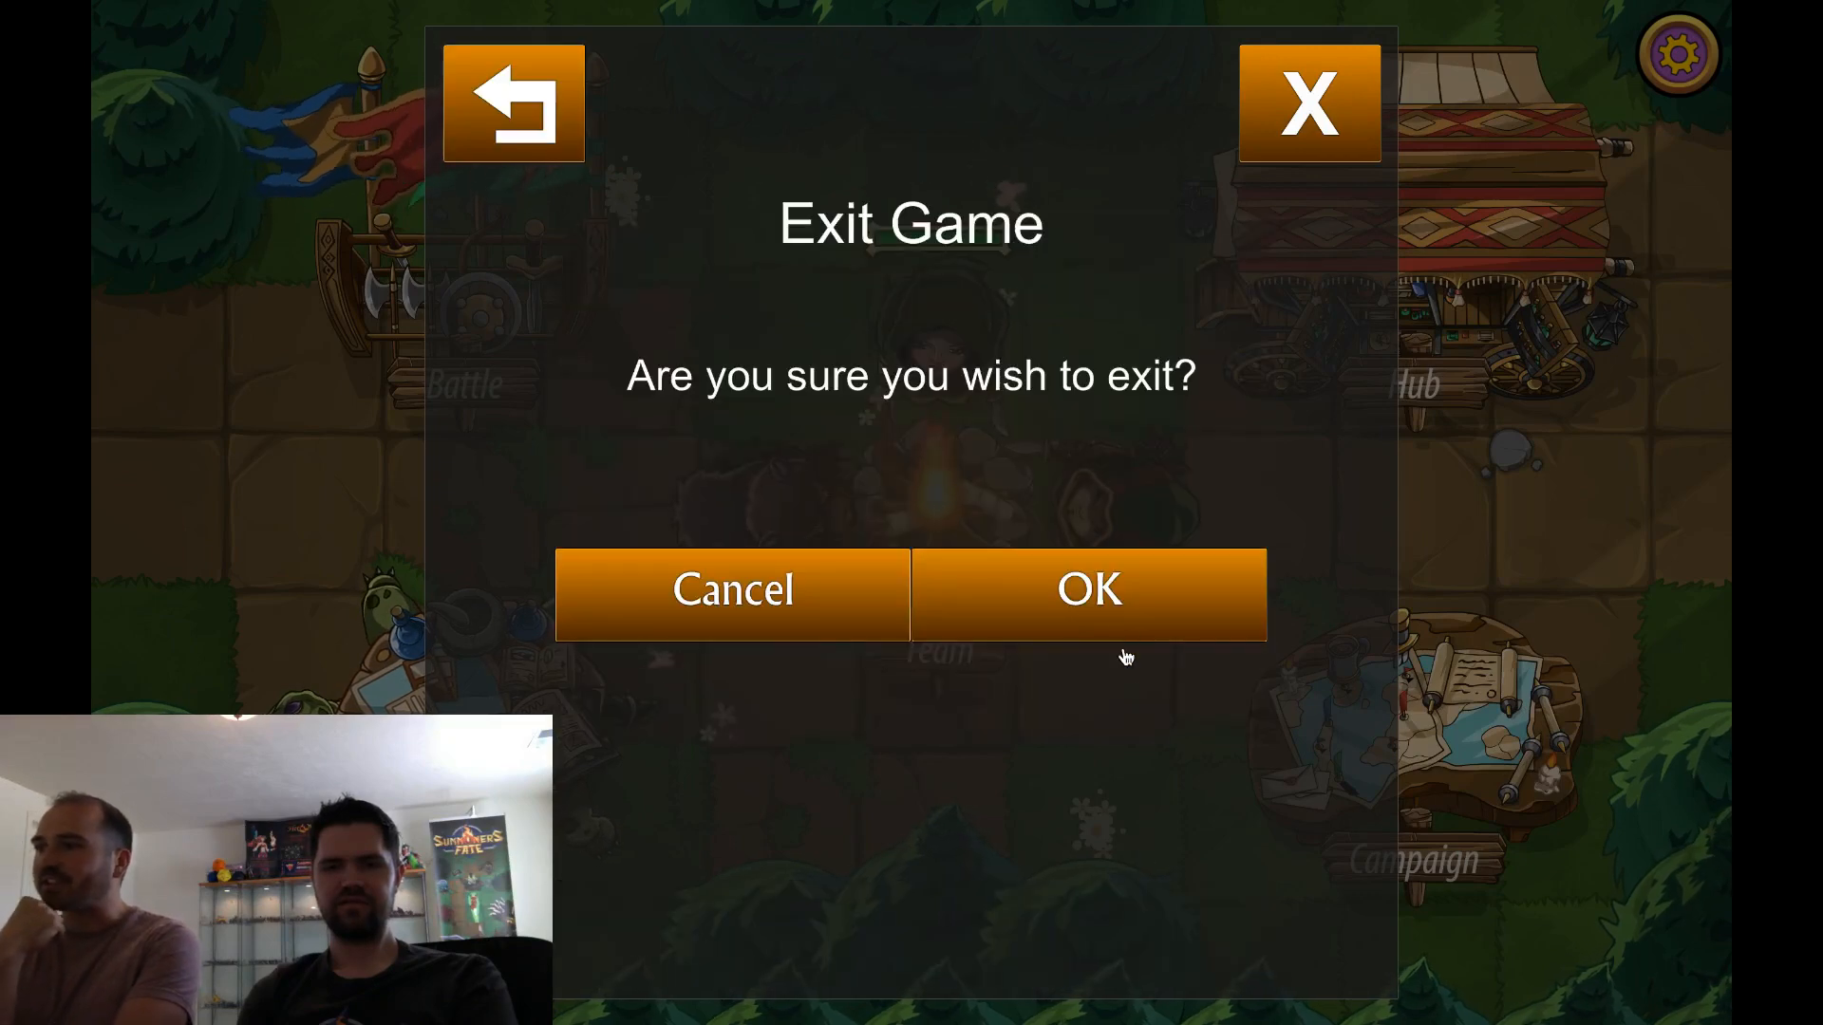
left_click(1127, 605)
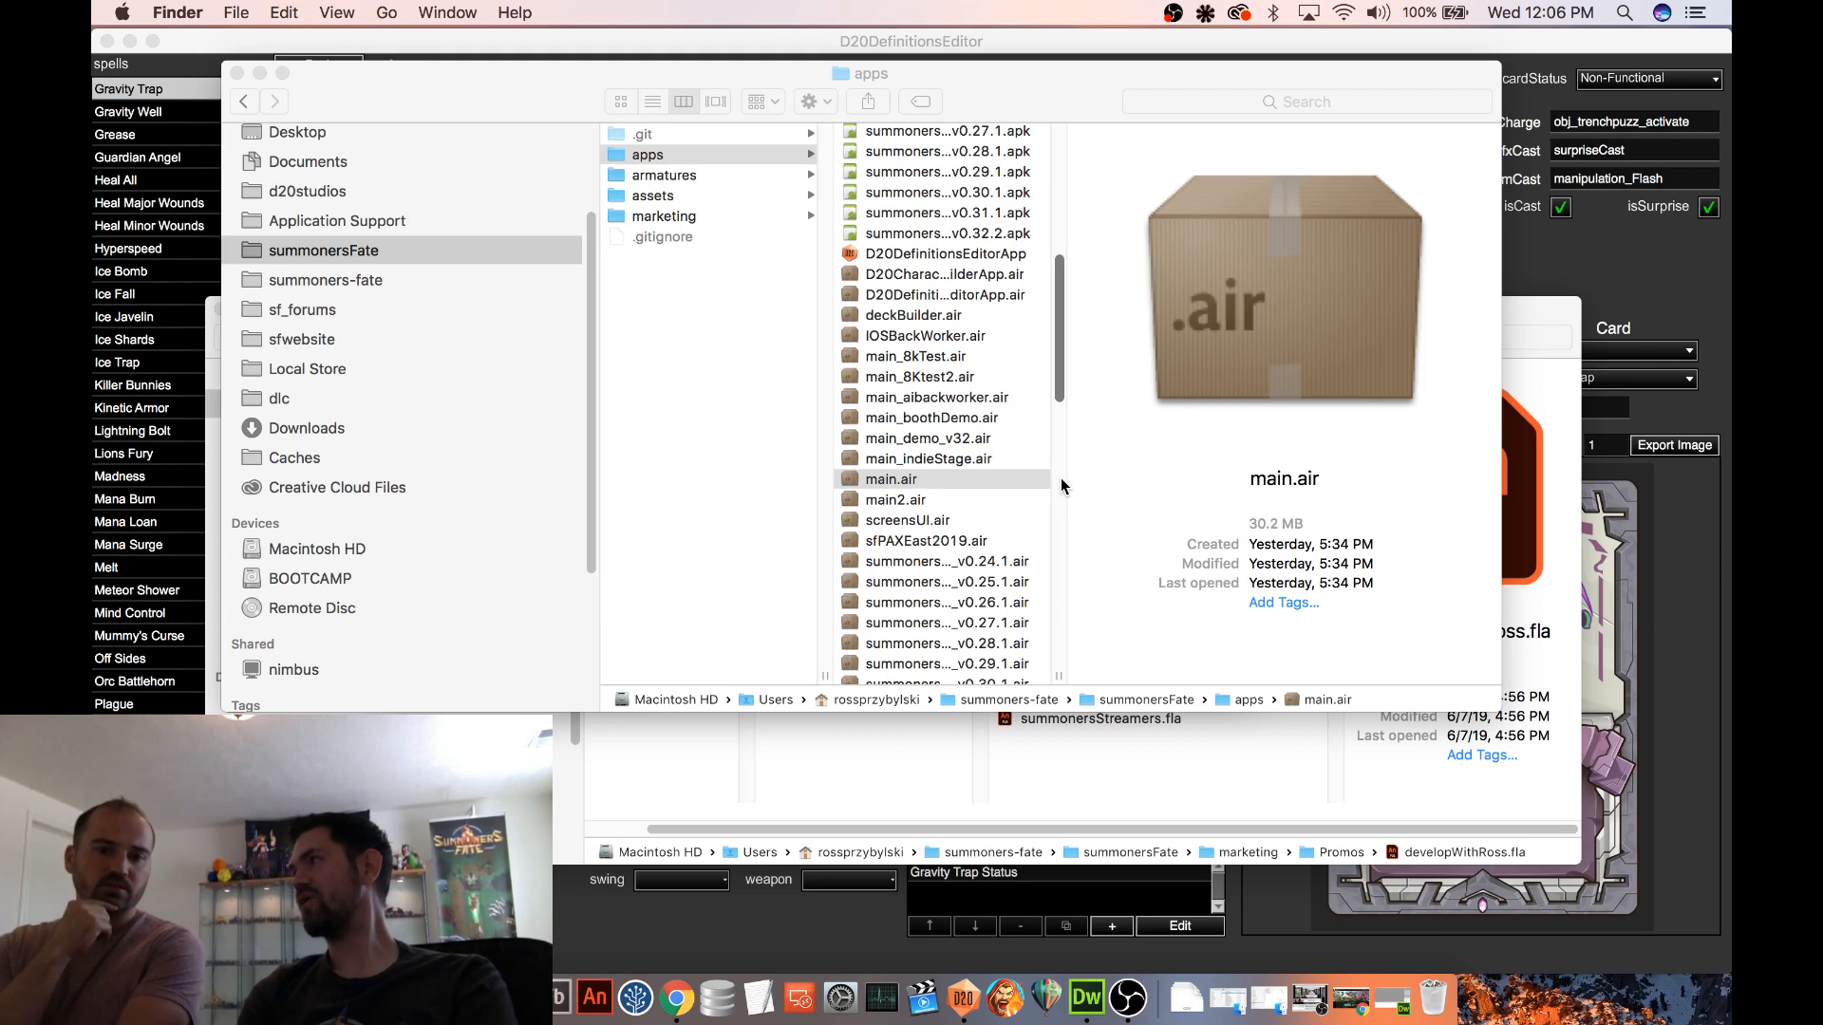
Check the file details of main.air and main_indieStage.air in the apps folder
left_click(945, 480)
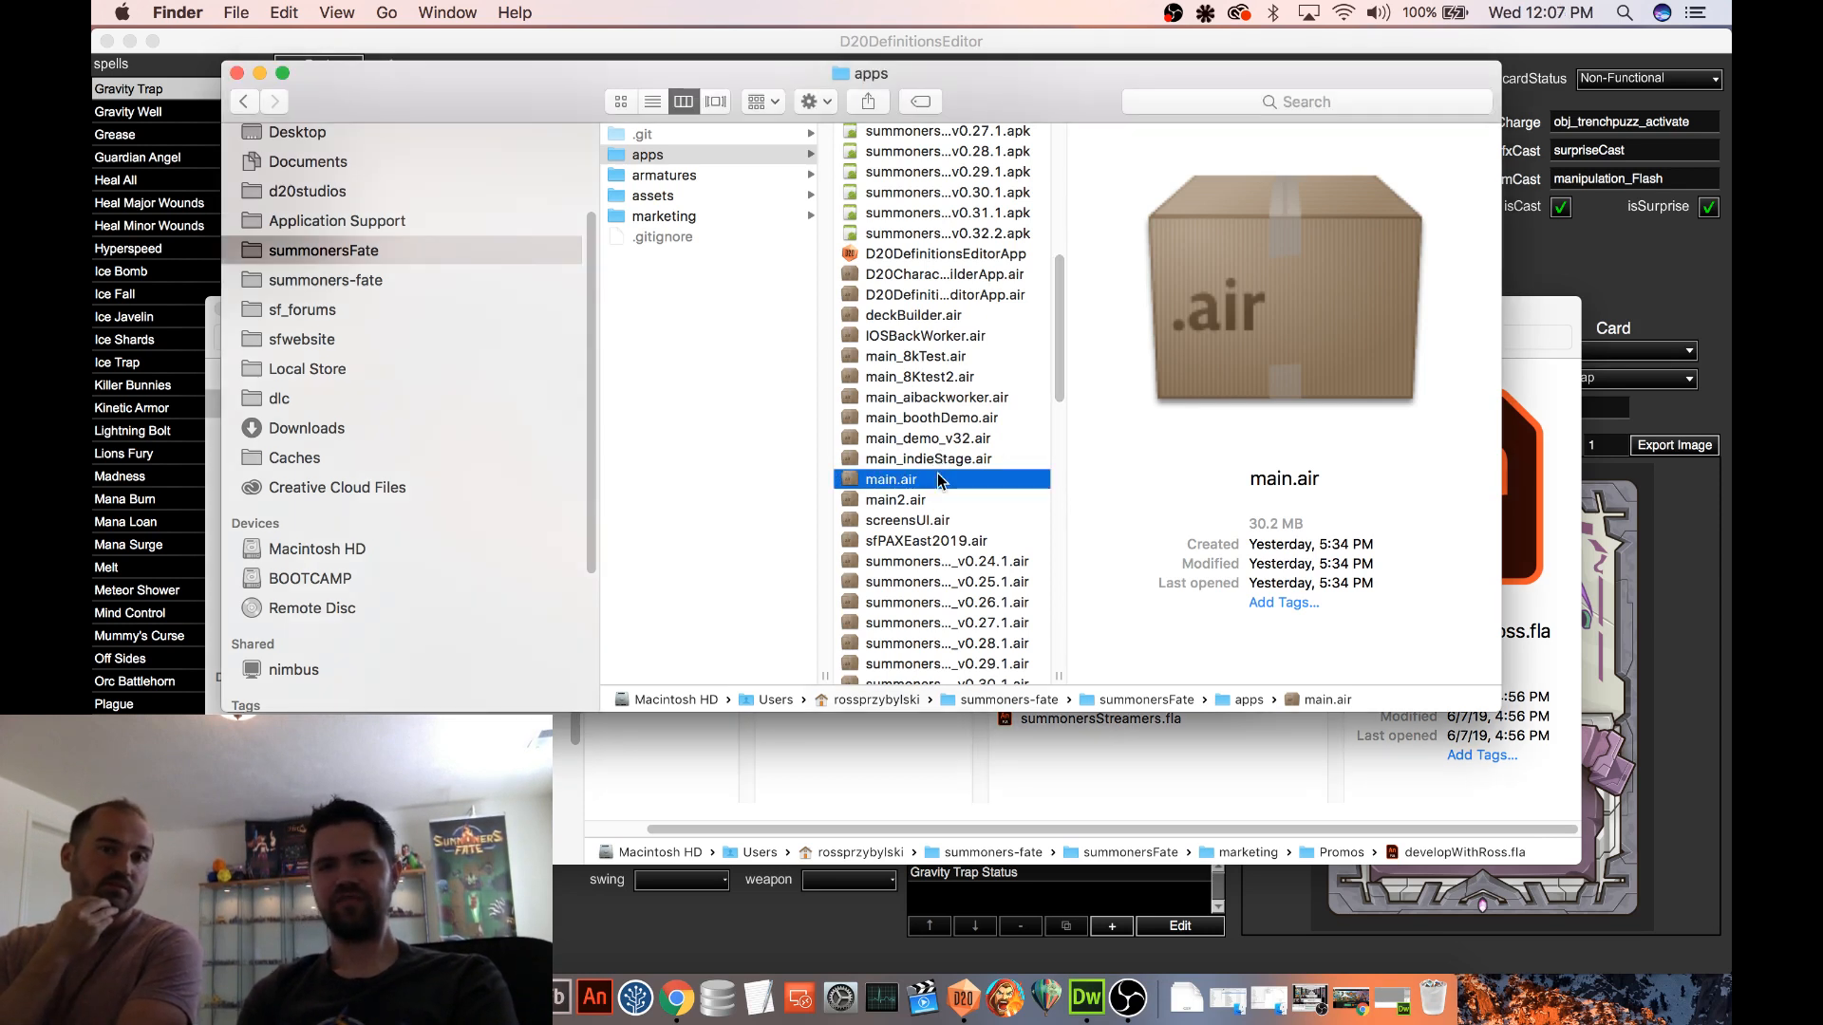
left_click(959, 464)
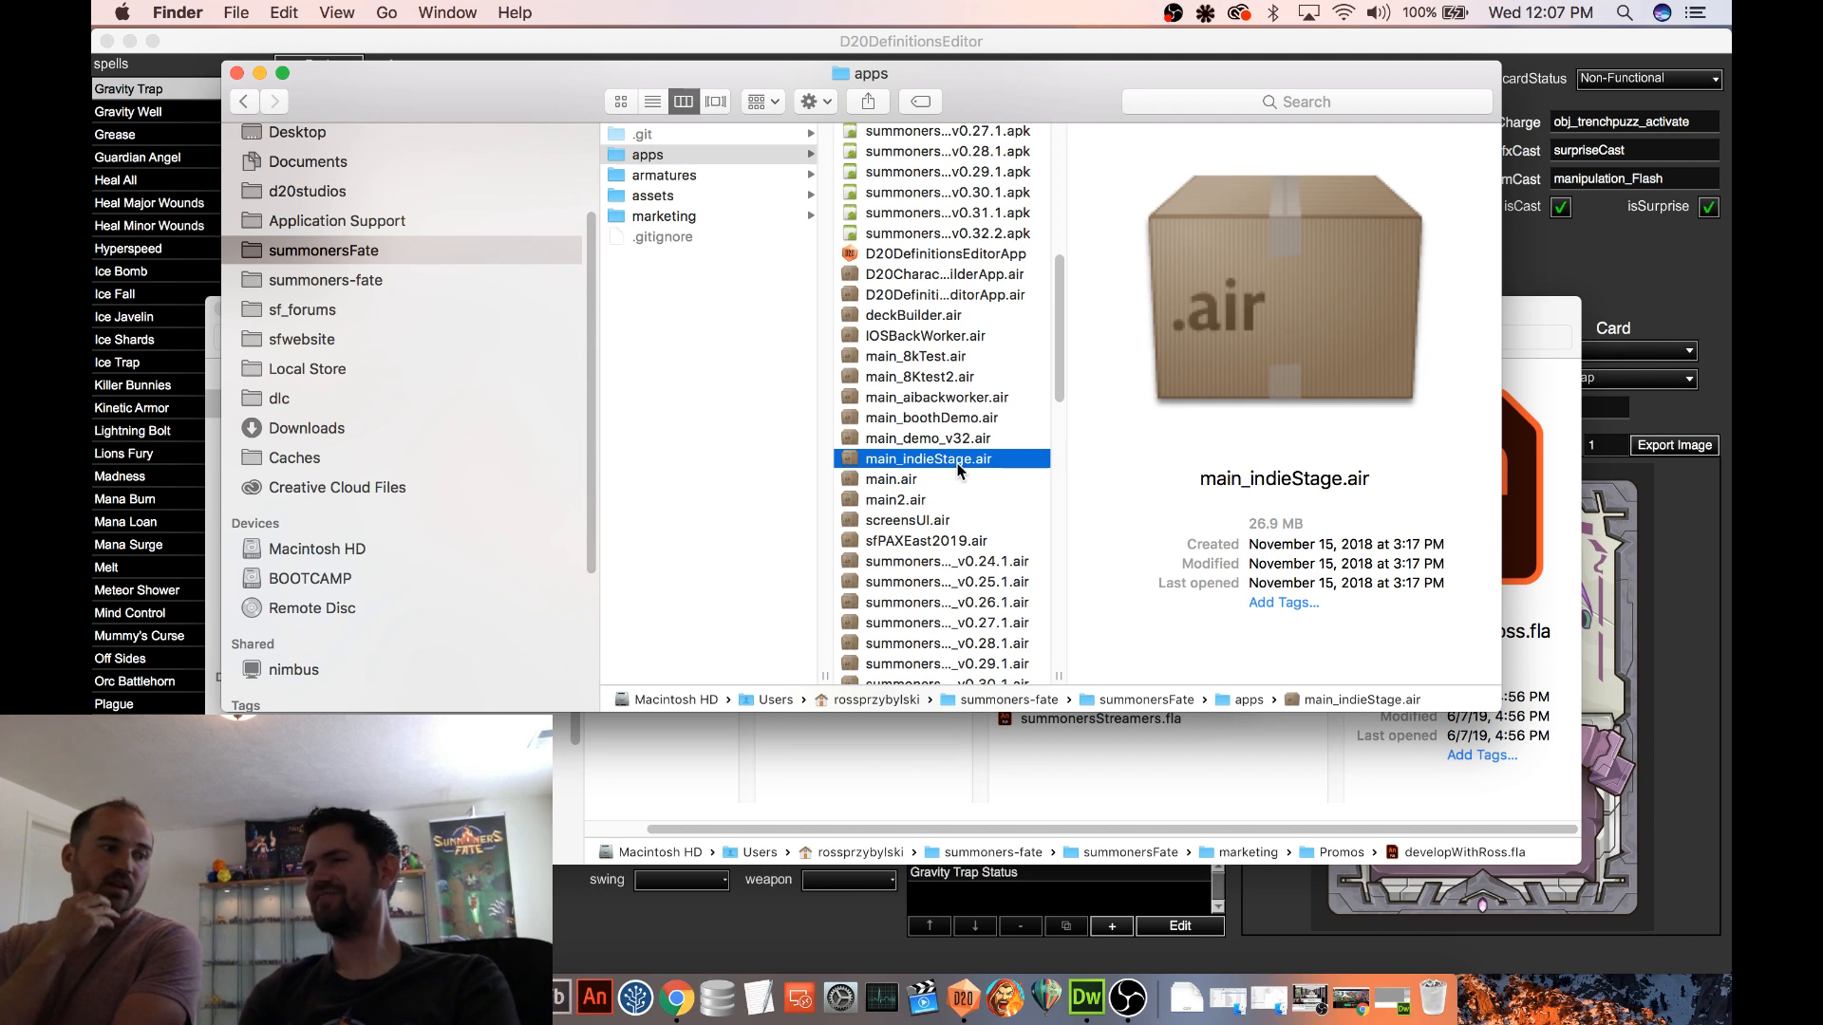
scroll(959, 468, "up", 1)
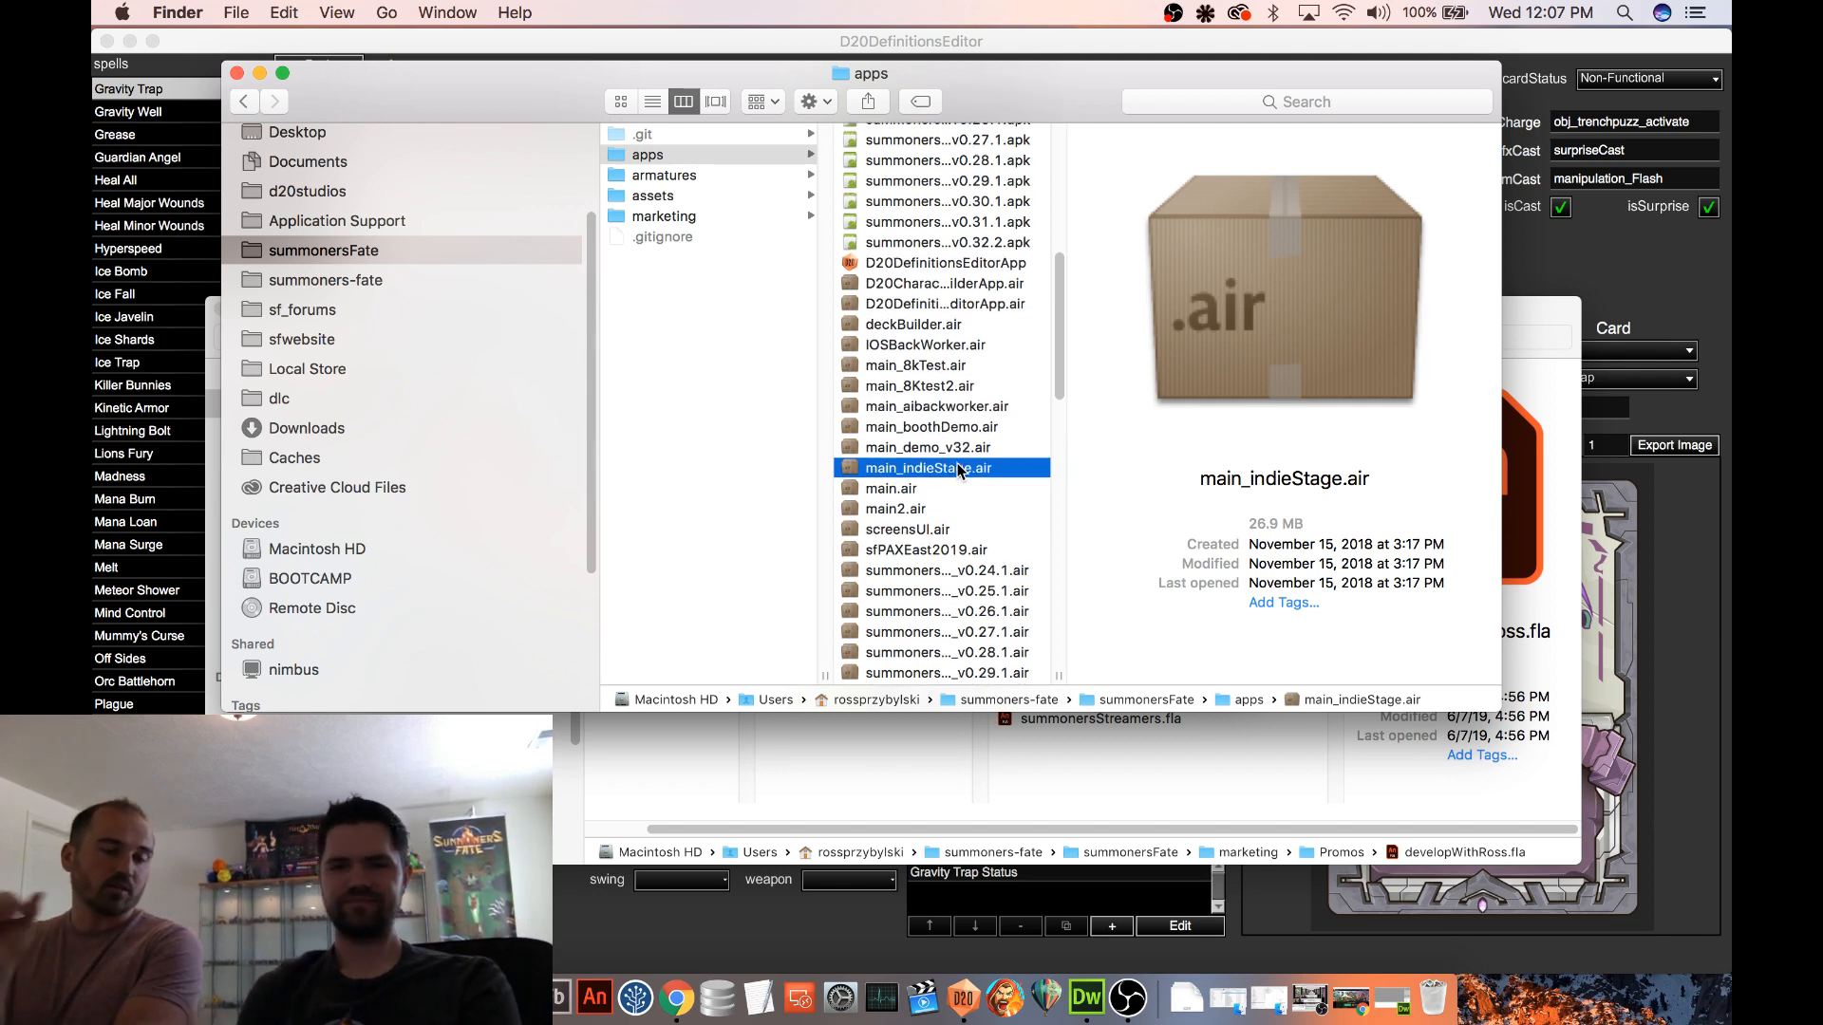
Switch to D20DefinitionsEditor and open the Mana Loan spell from the spells list
left_click(178, 48)
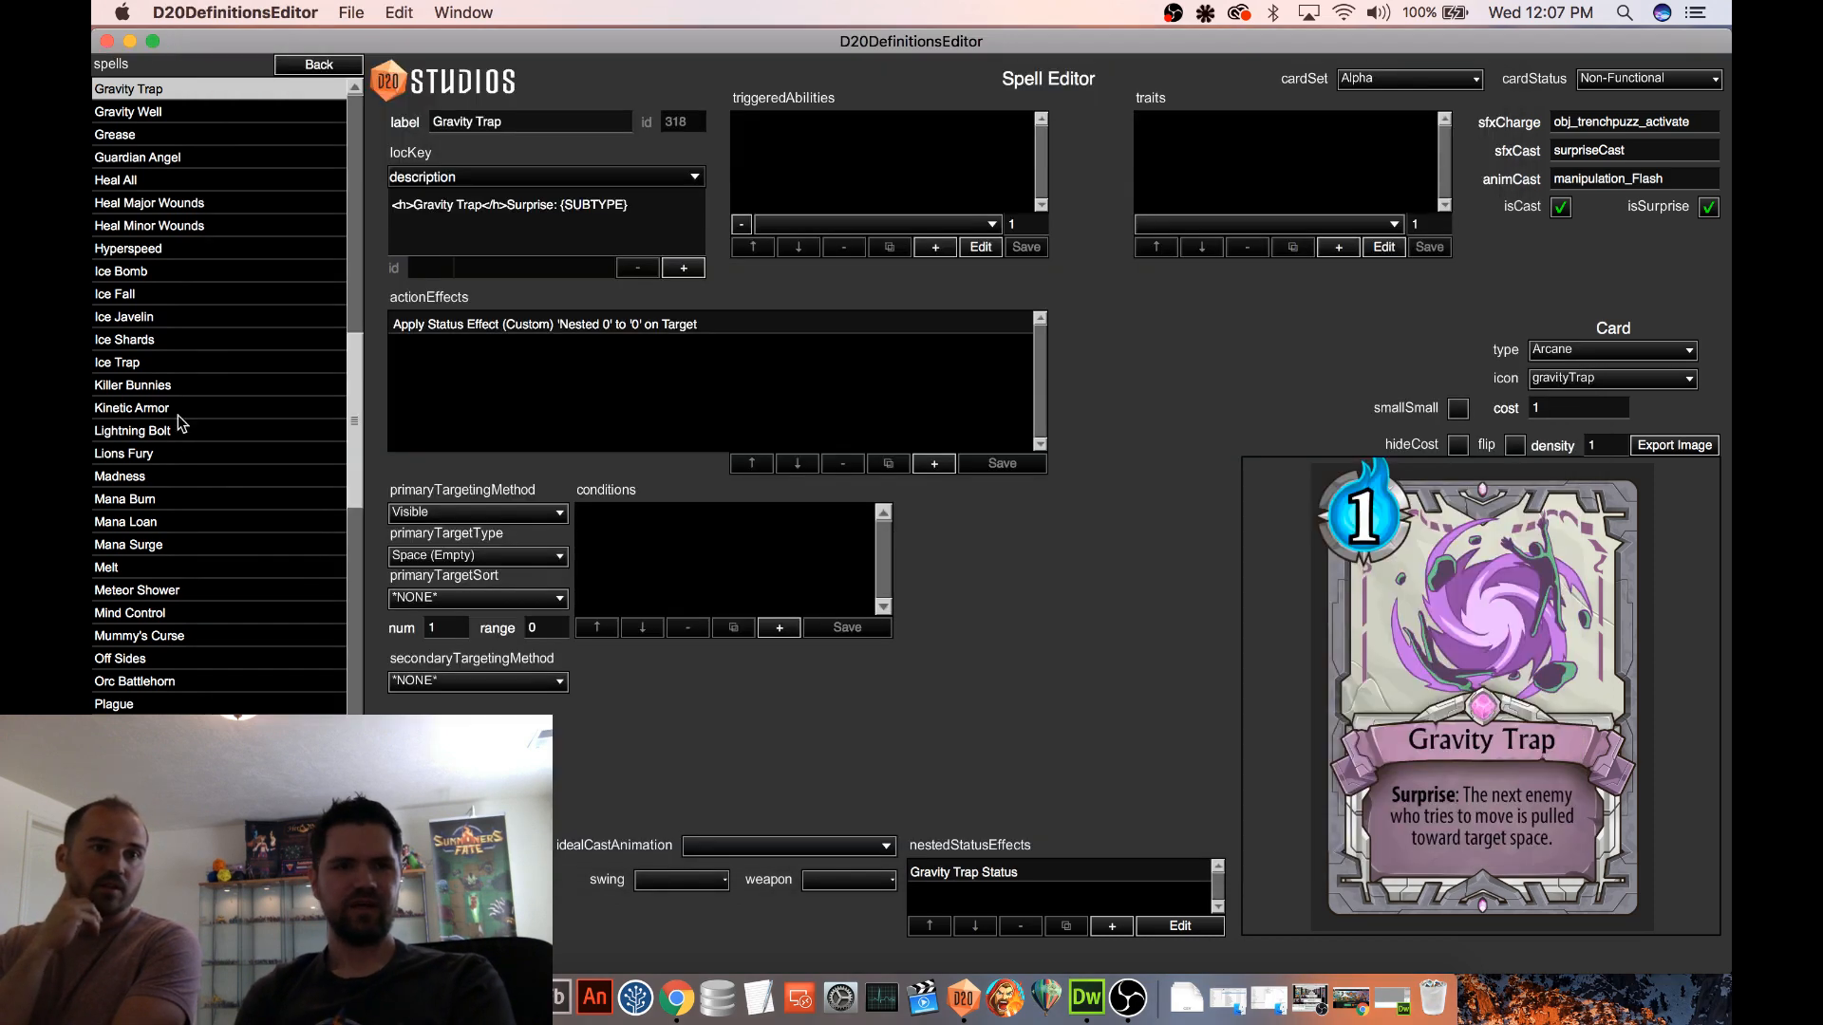
left_click_drag(356, 361, 355, 471)
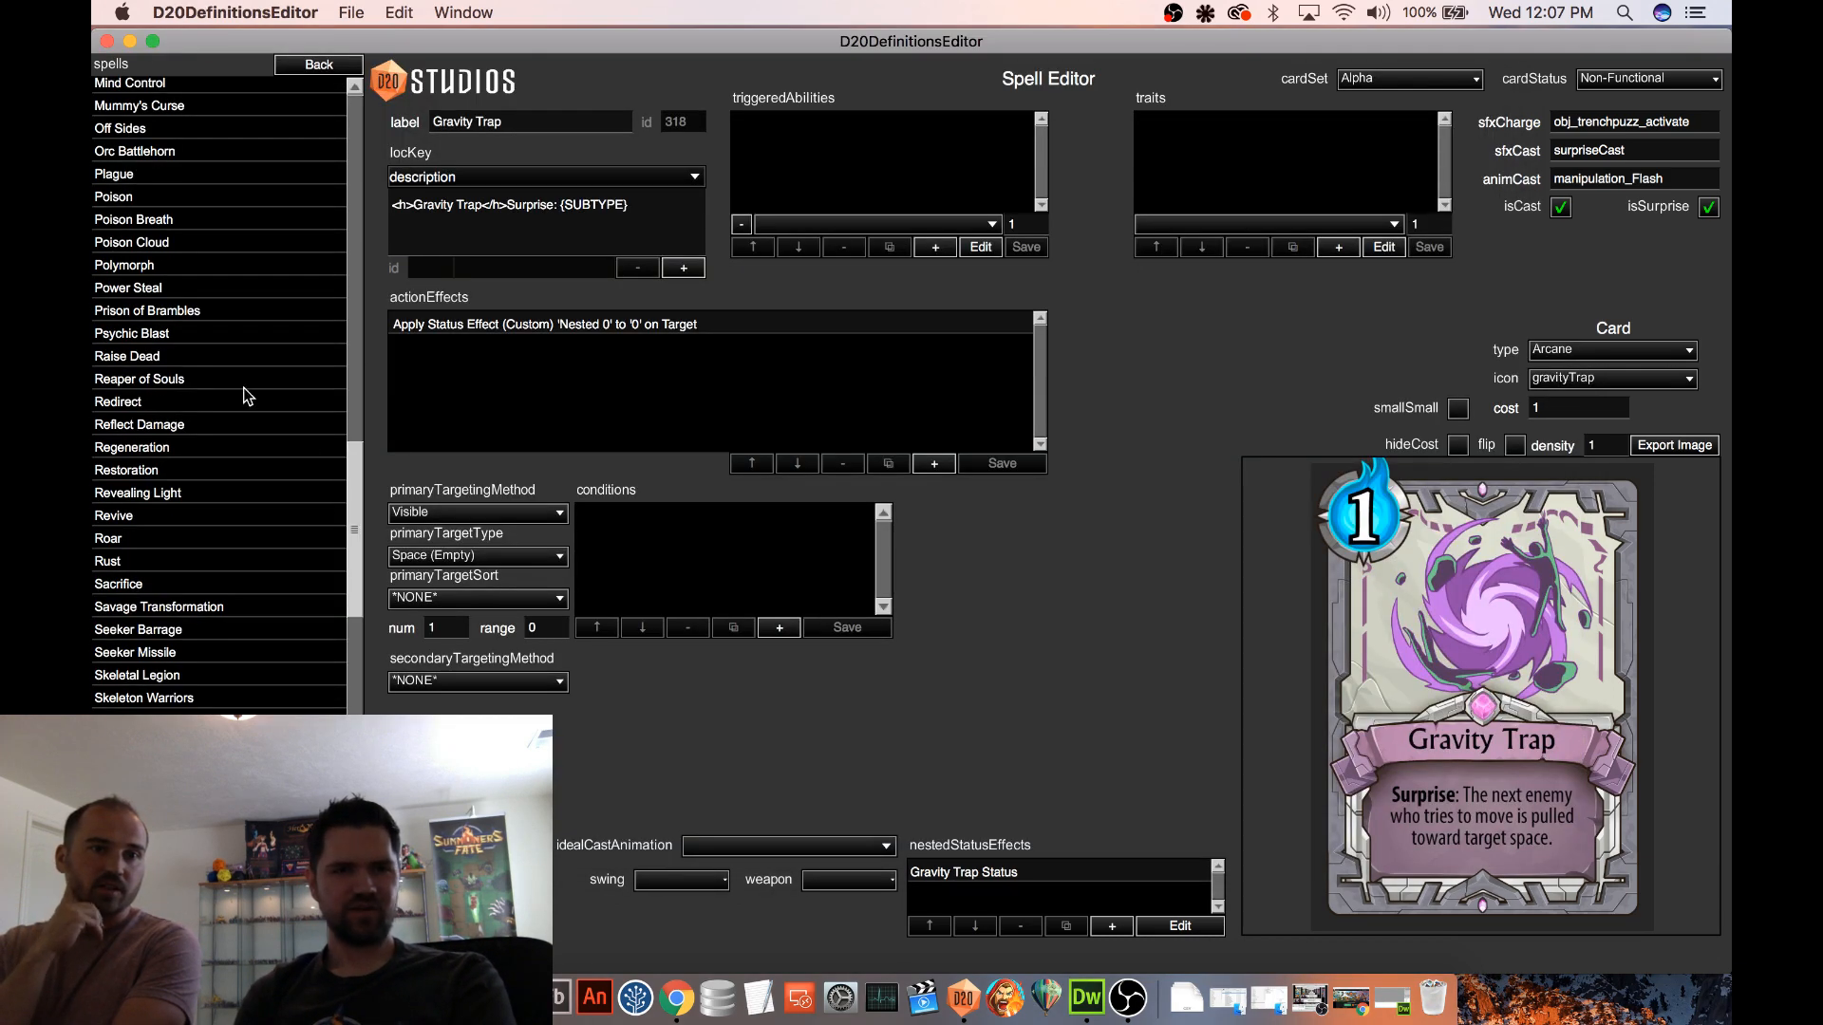
scroll(243, 387, "up", 1)
scroll(245, 288, "up", 1)
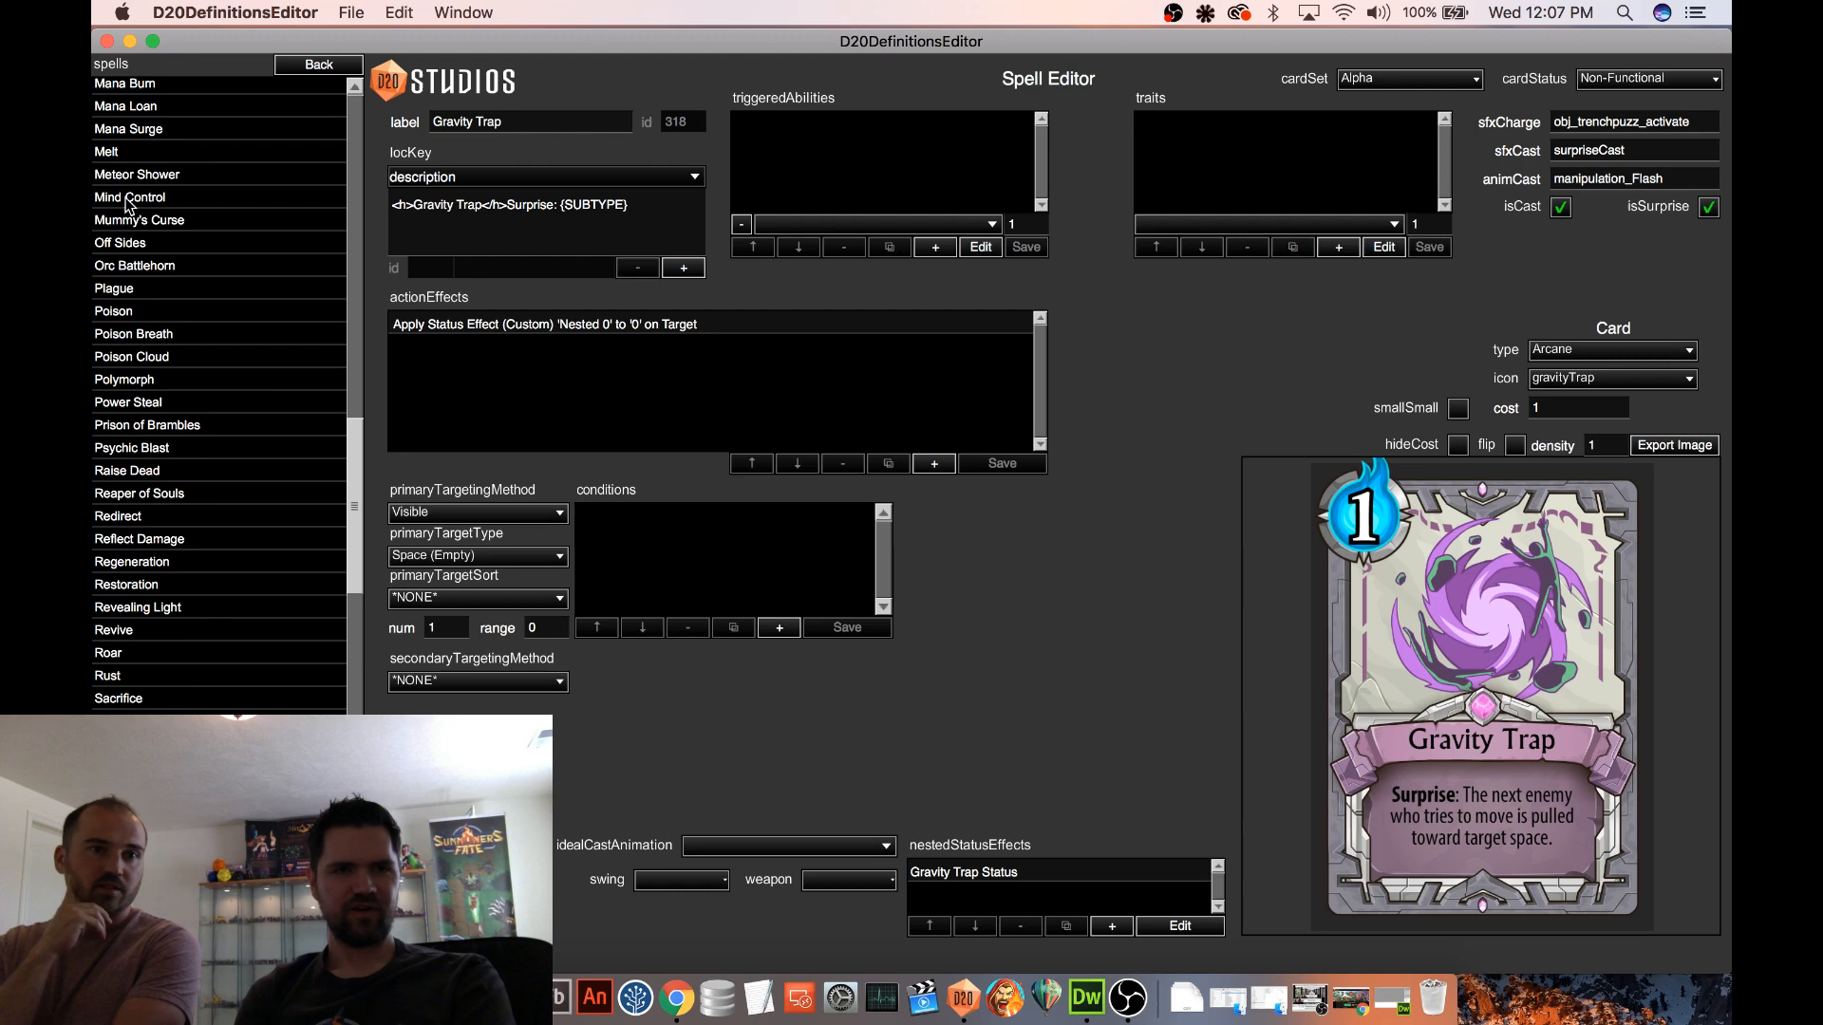
left_click(138, 112)
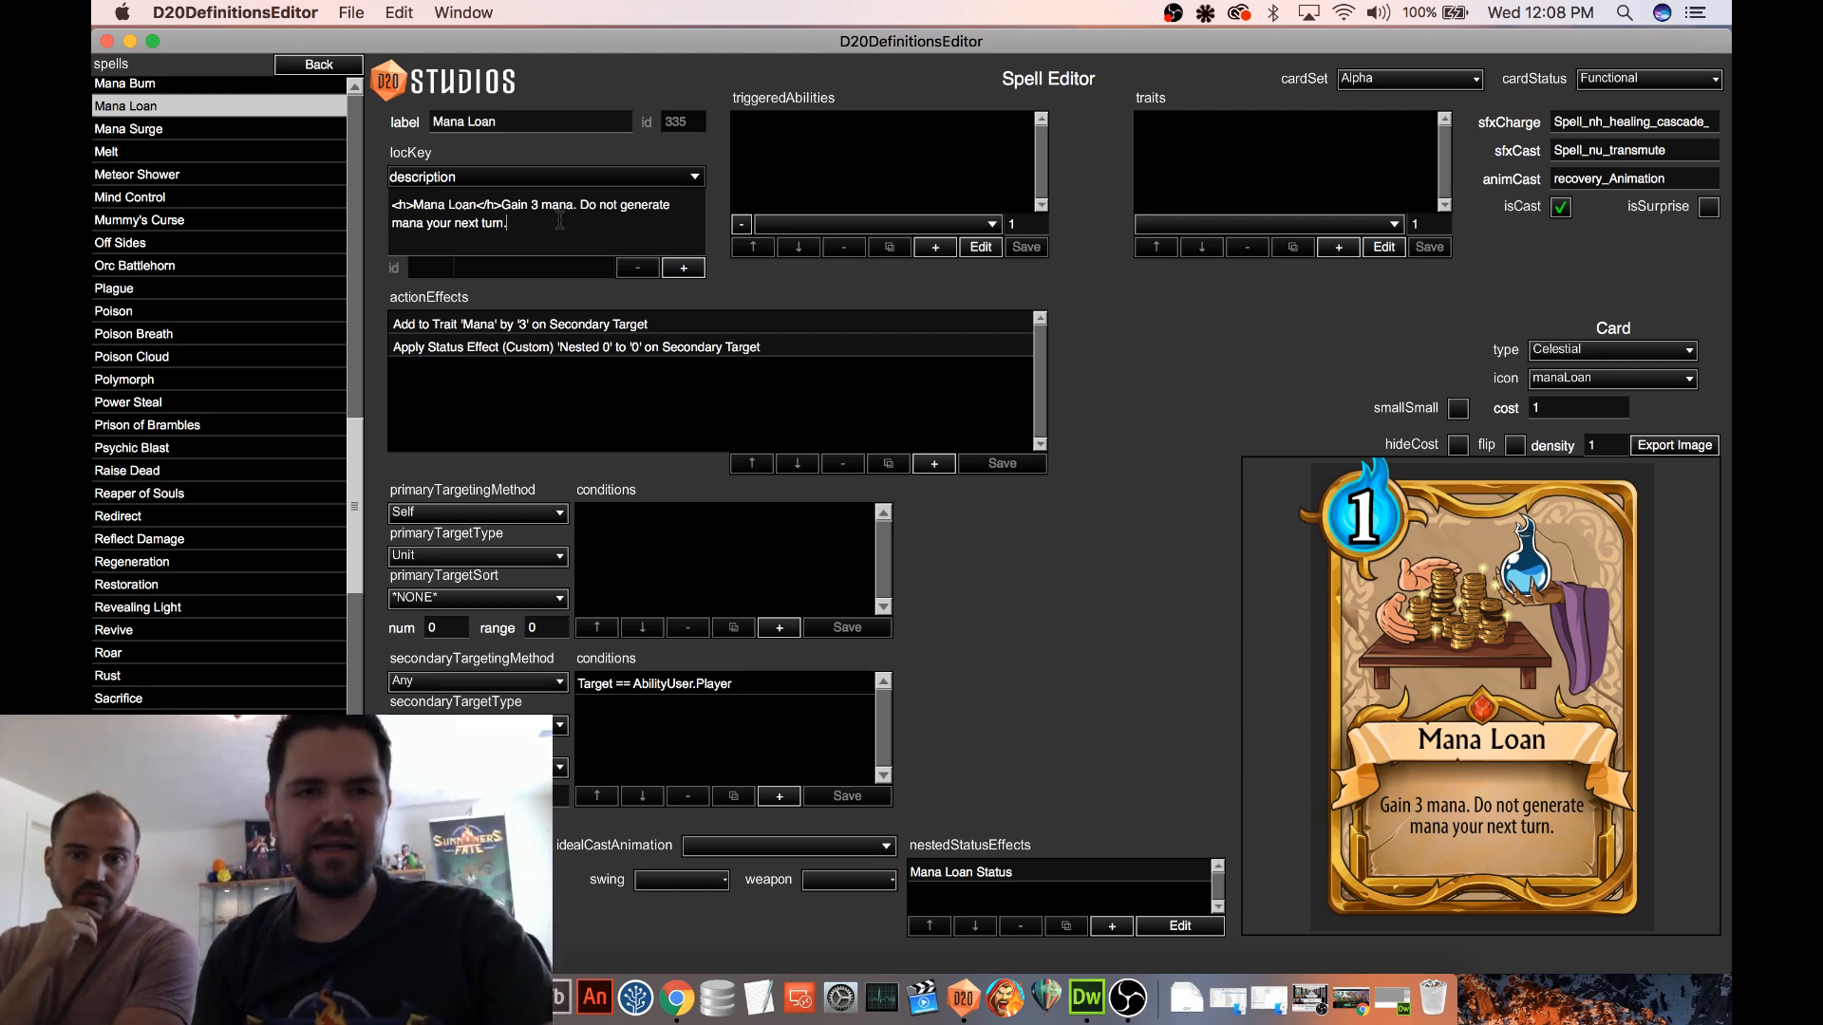
Replace the second sentence of the Mana Loan description with "Pay back 3 mana on your next turn."
left_click_drag(577, 207, 608, 235)
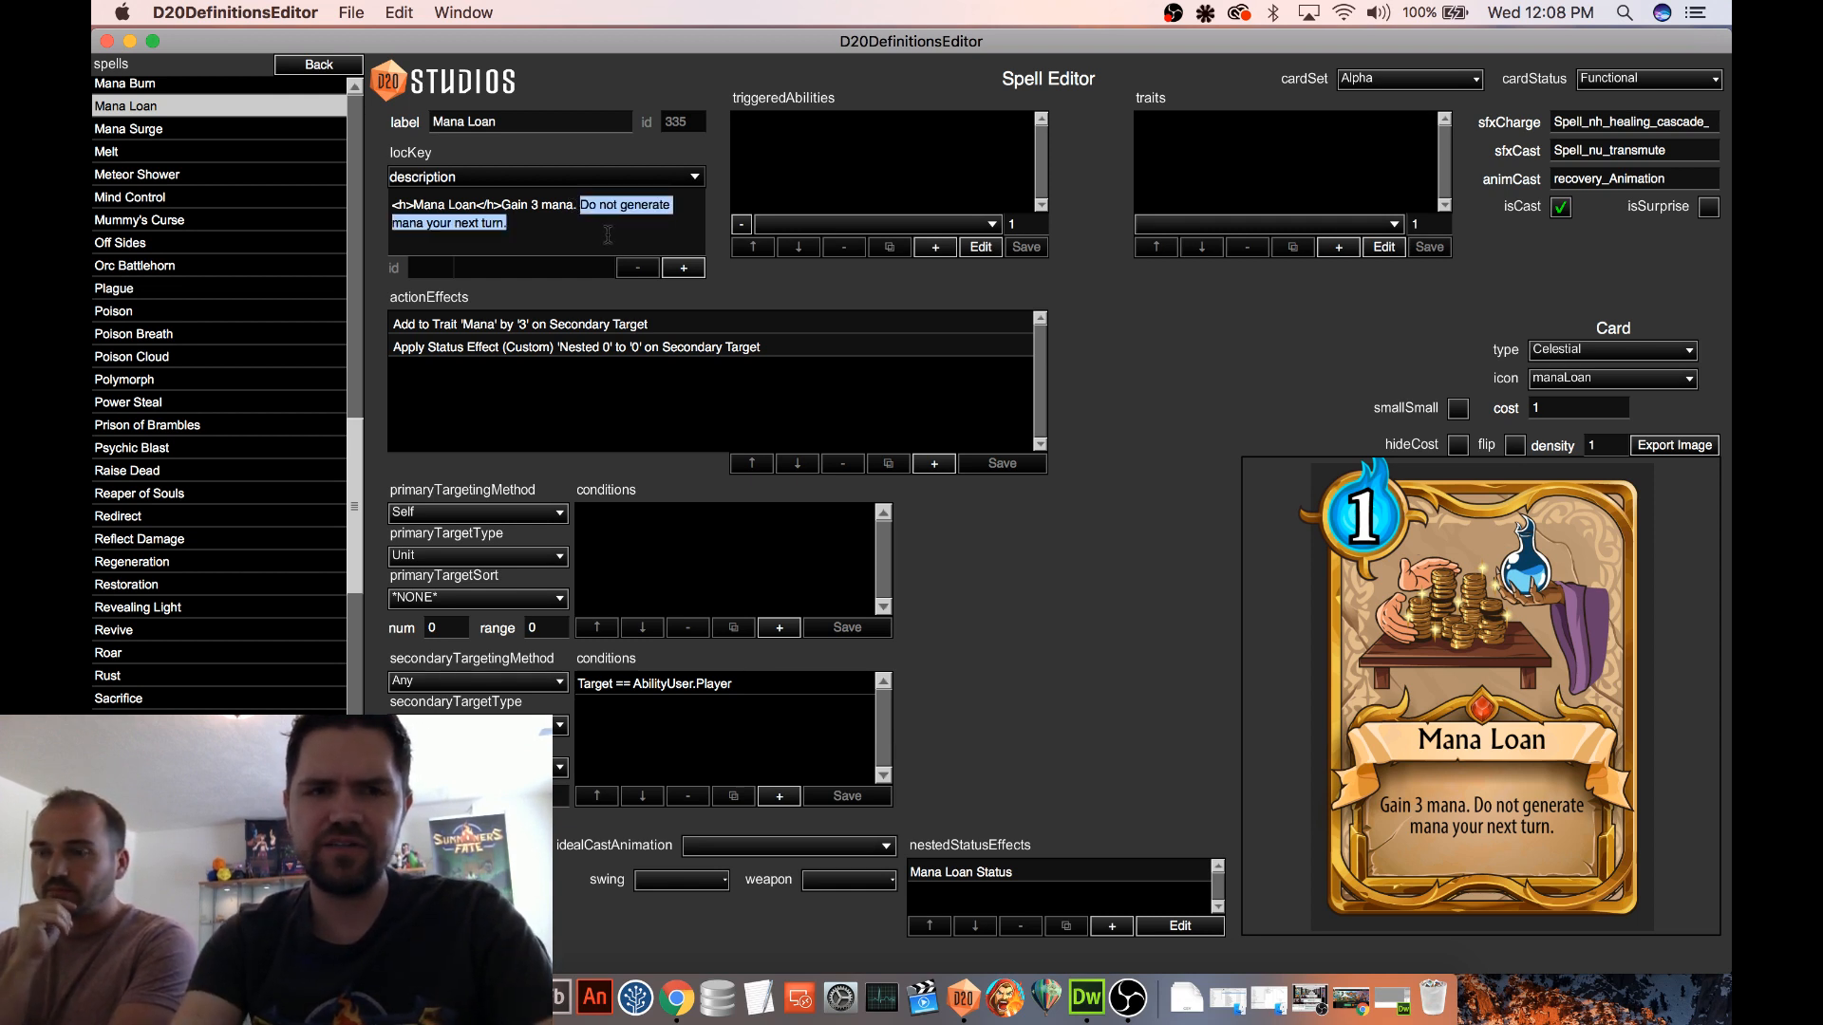
type("Pay ")
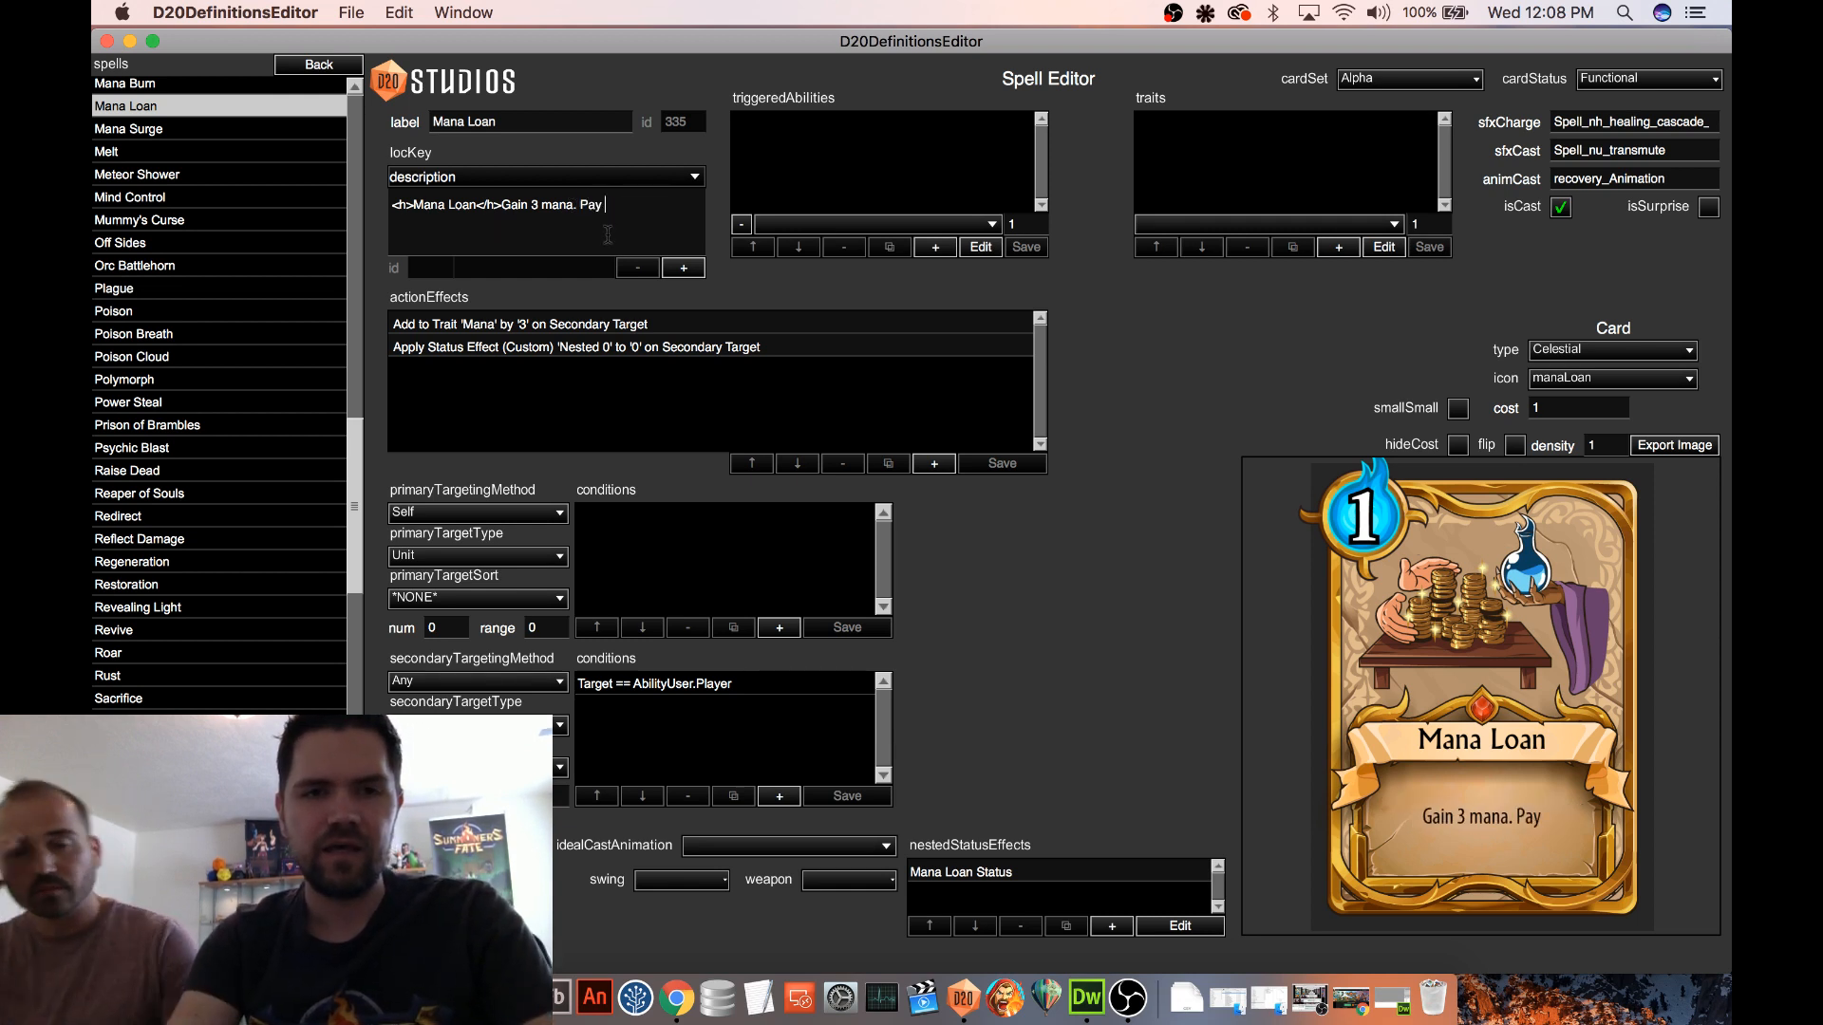
type("back 3 ")
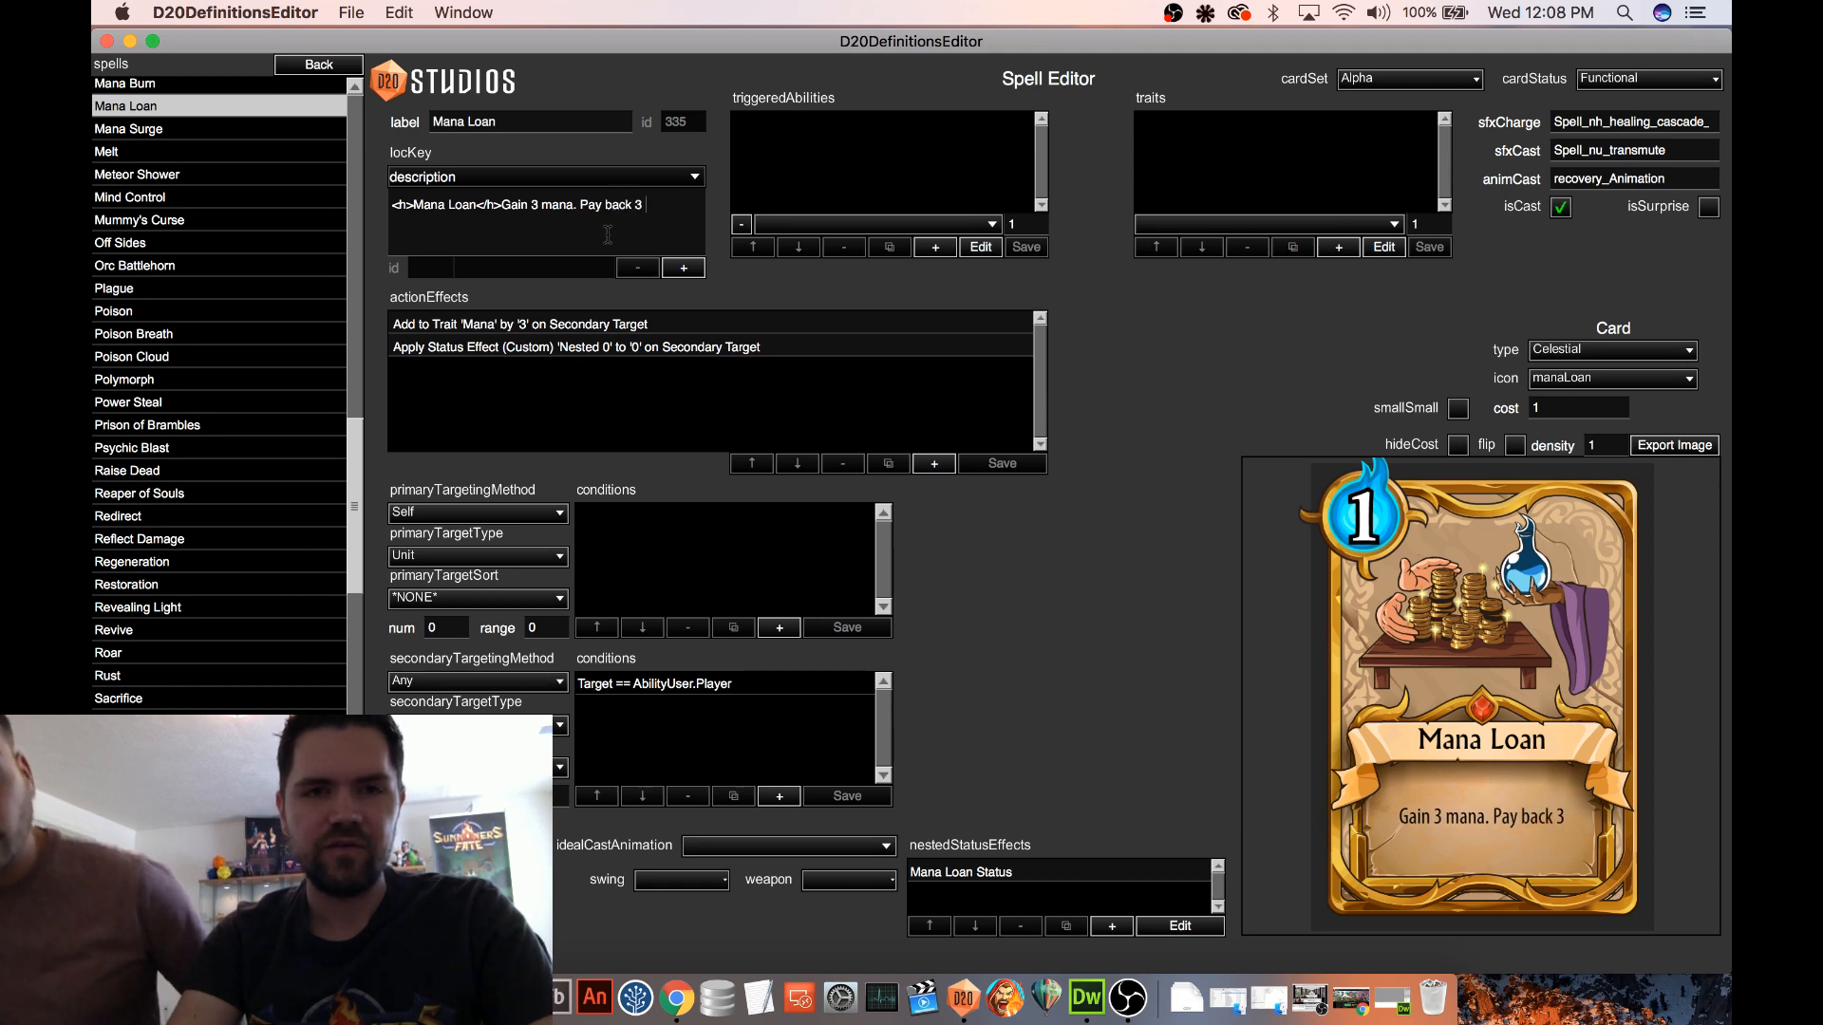
type("mana on your")
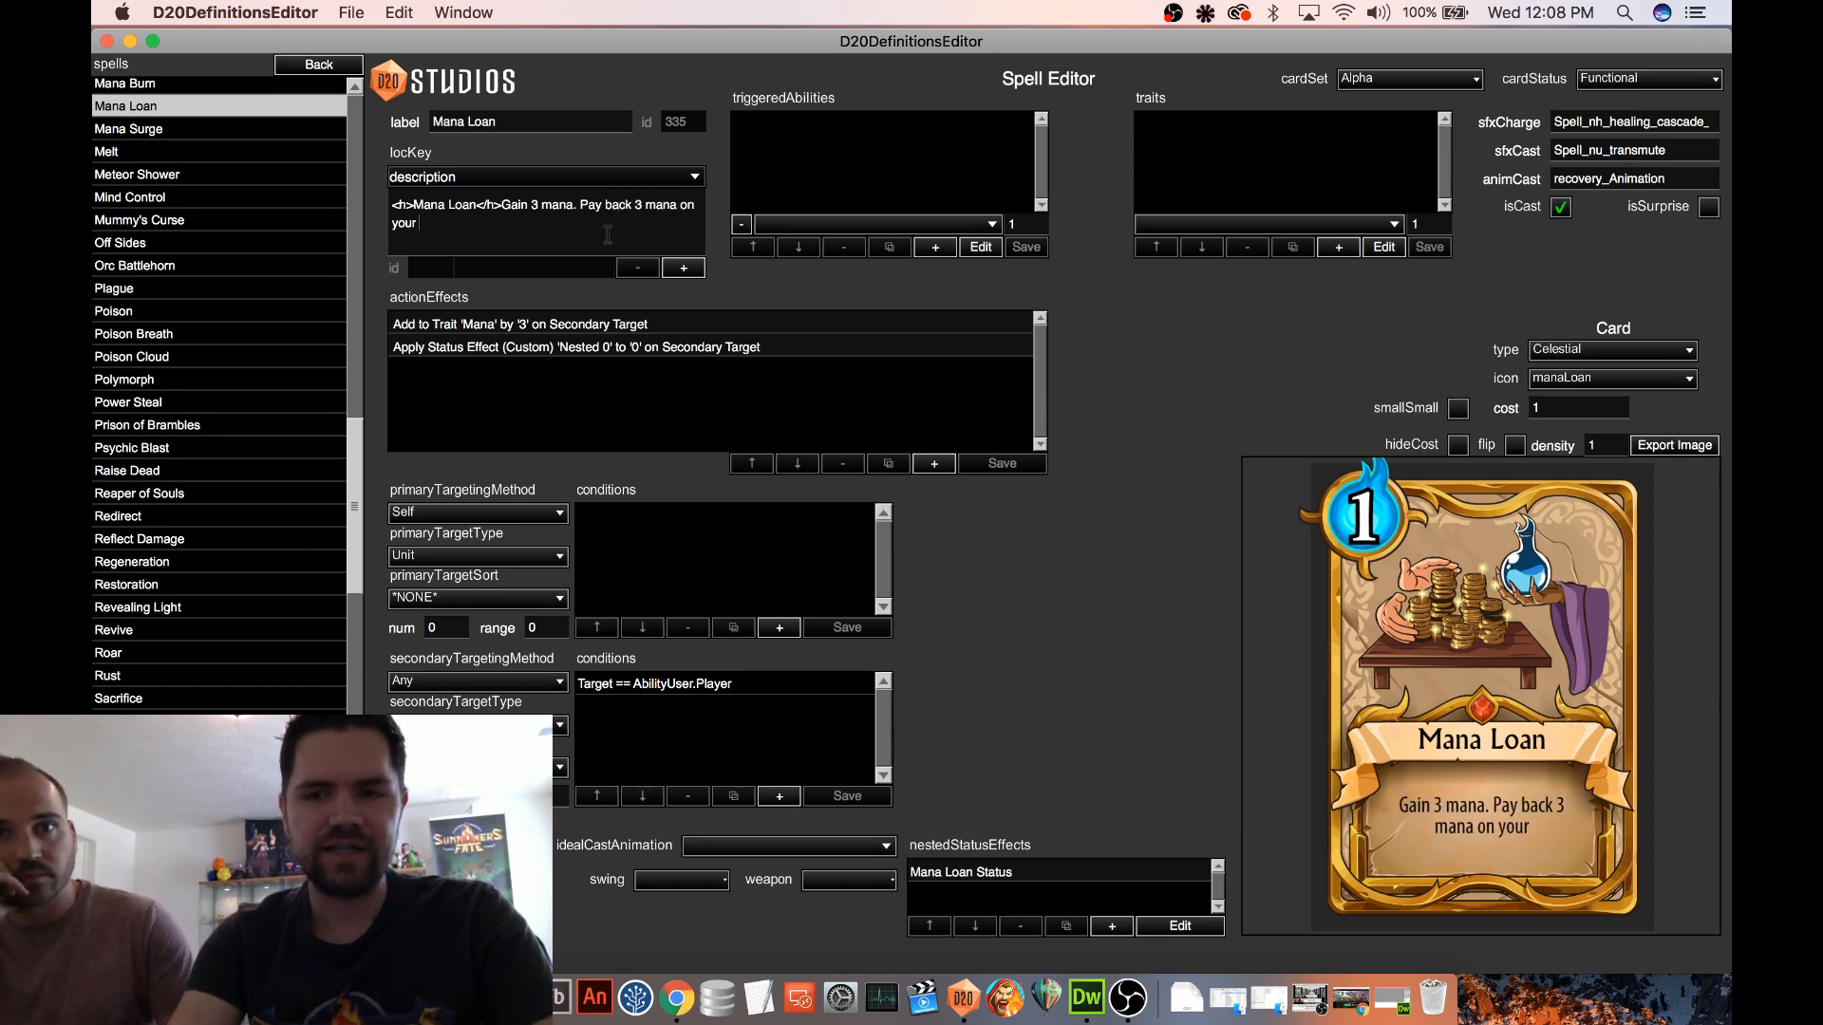
type(" next turn.")
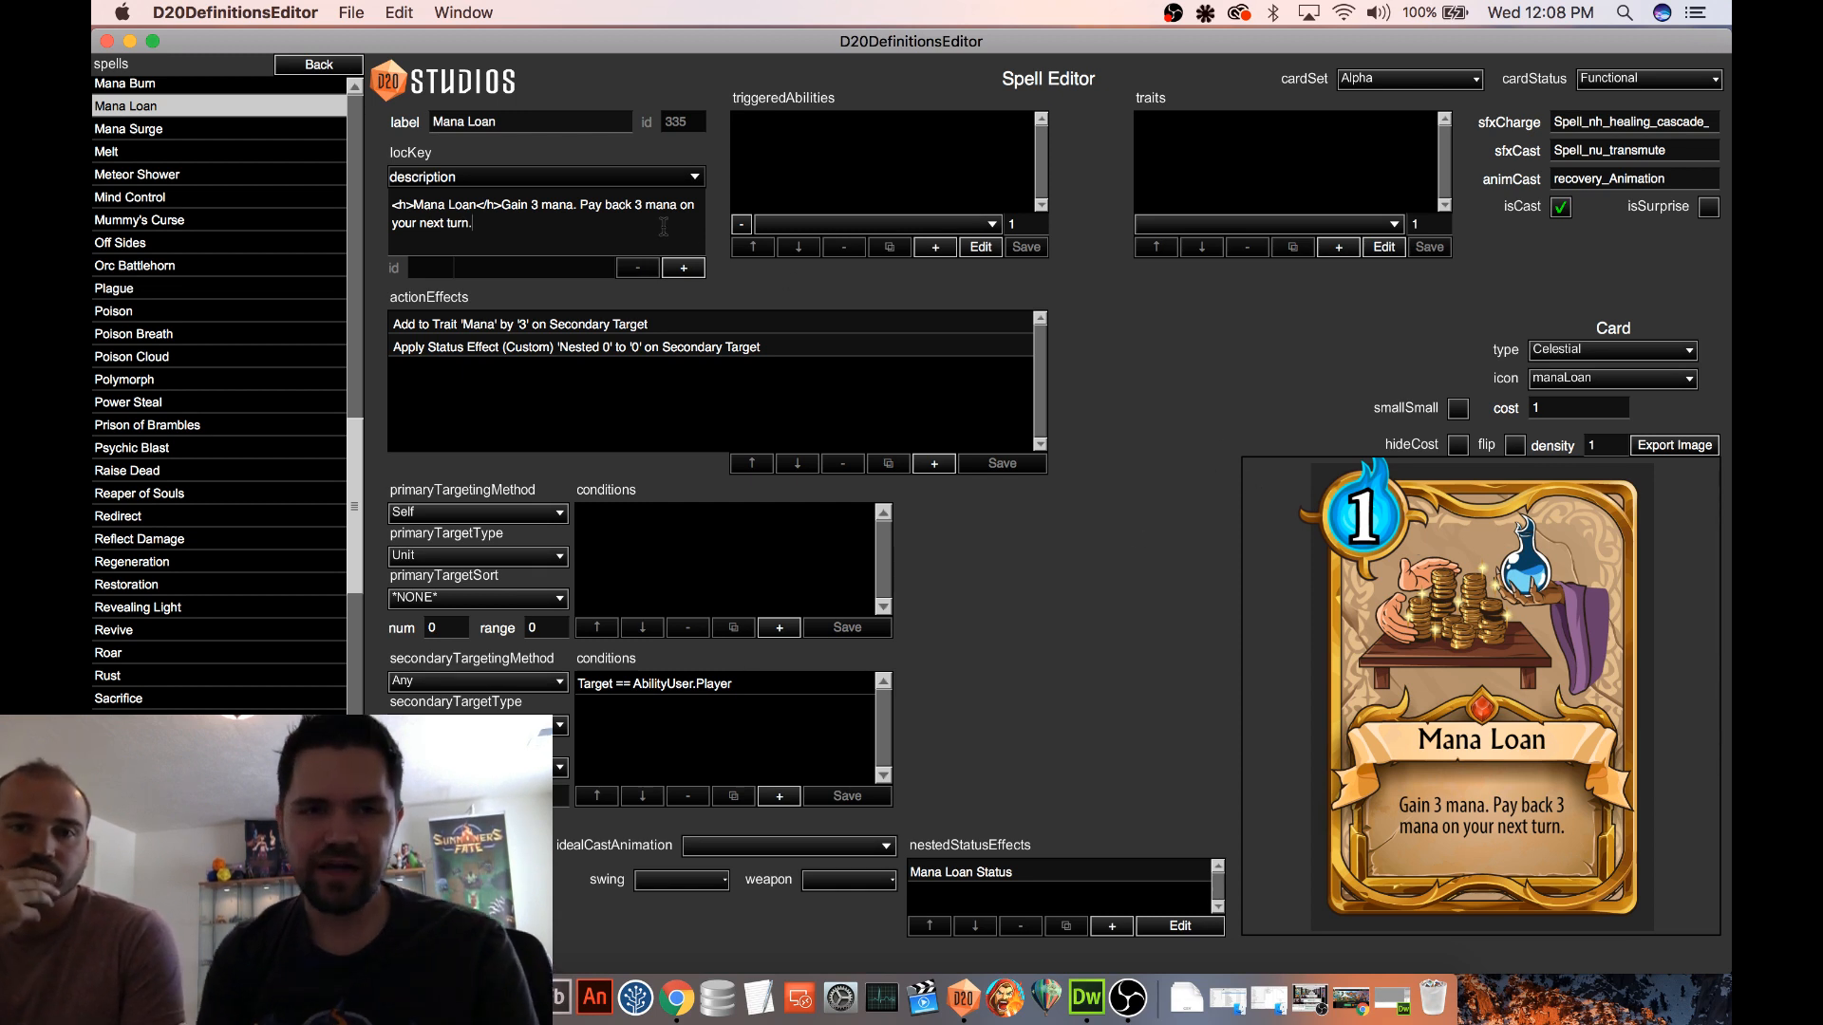
Replace "Pay back" with "Lose" in the Mana Loan description and save the definitions
left_click_drag(632, 205, 580, 205)
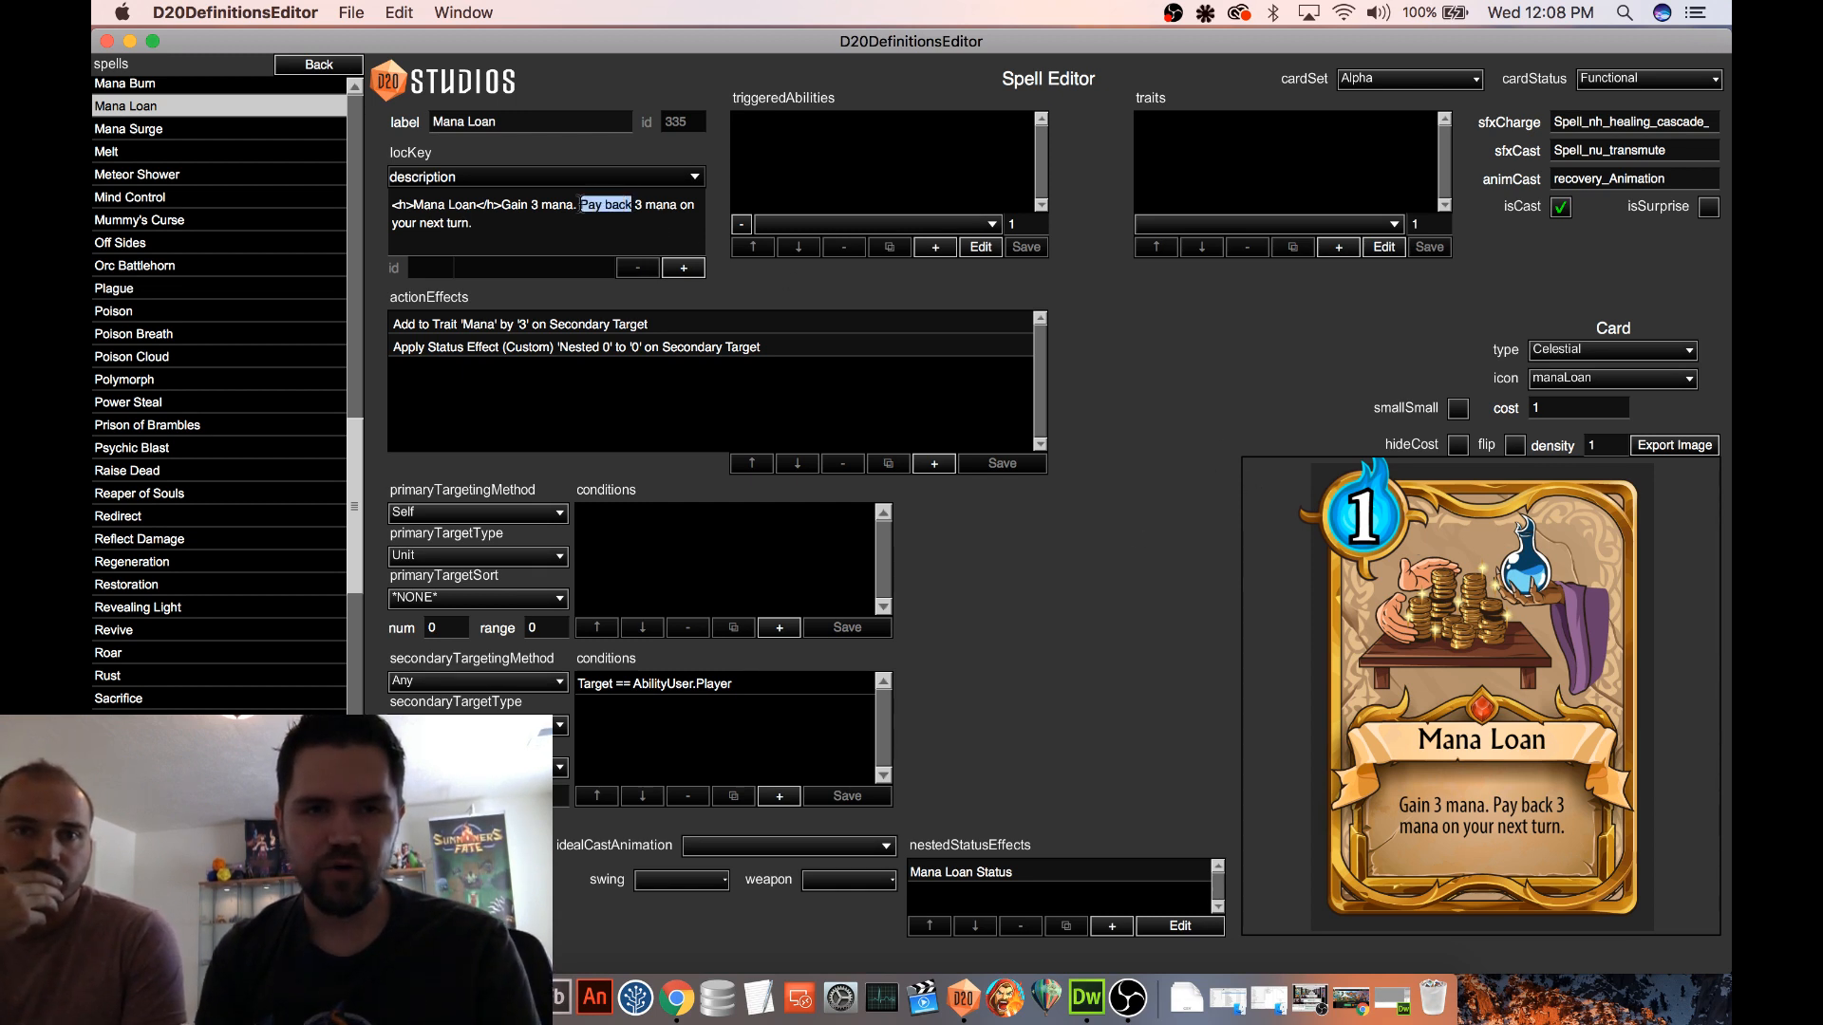
left_click(591, 229)
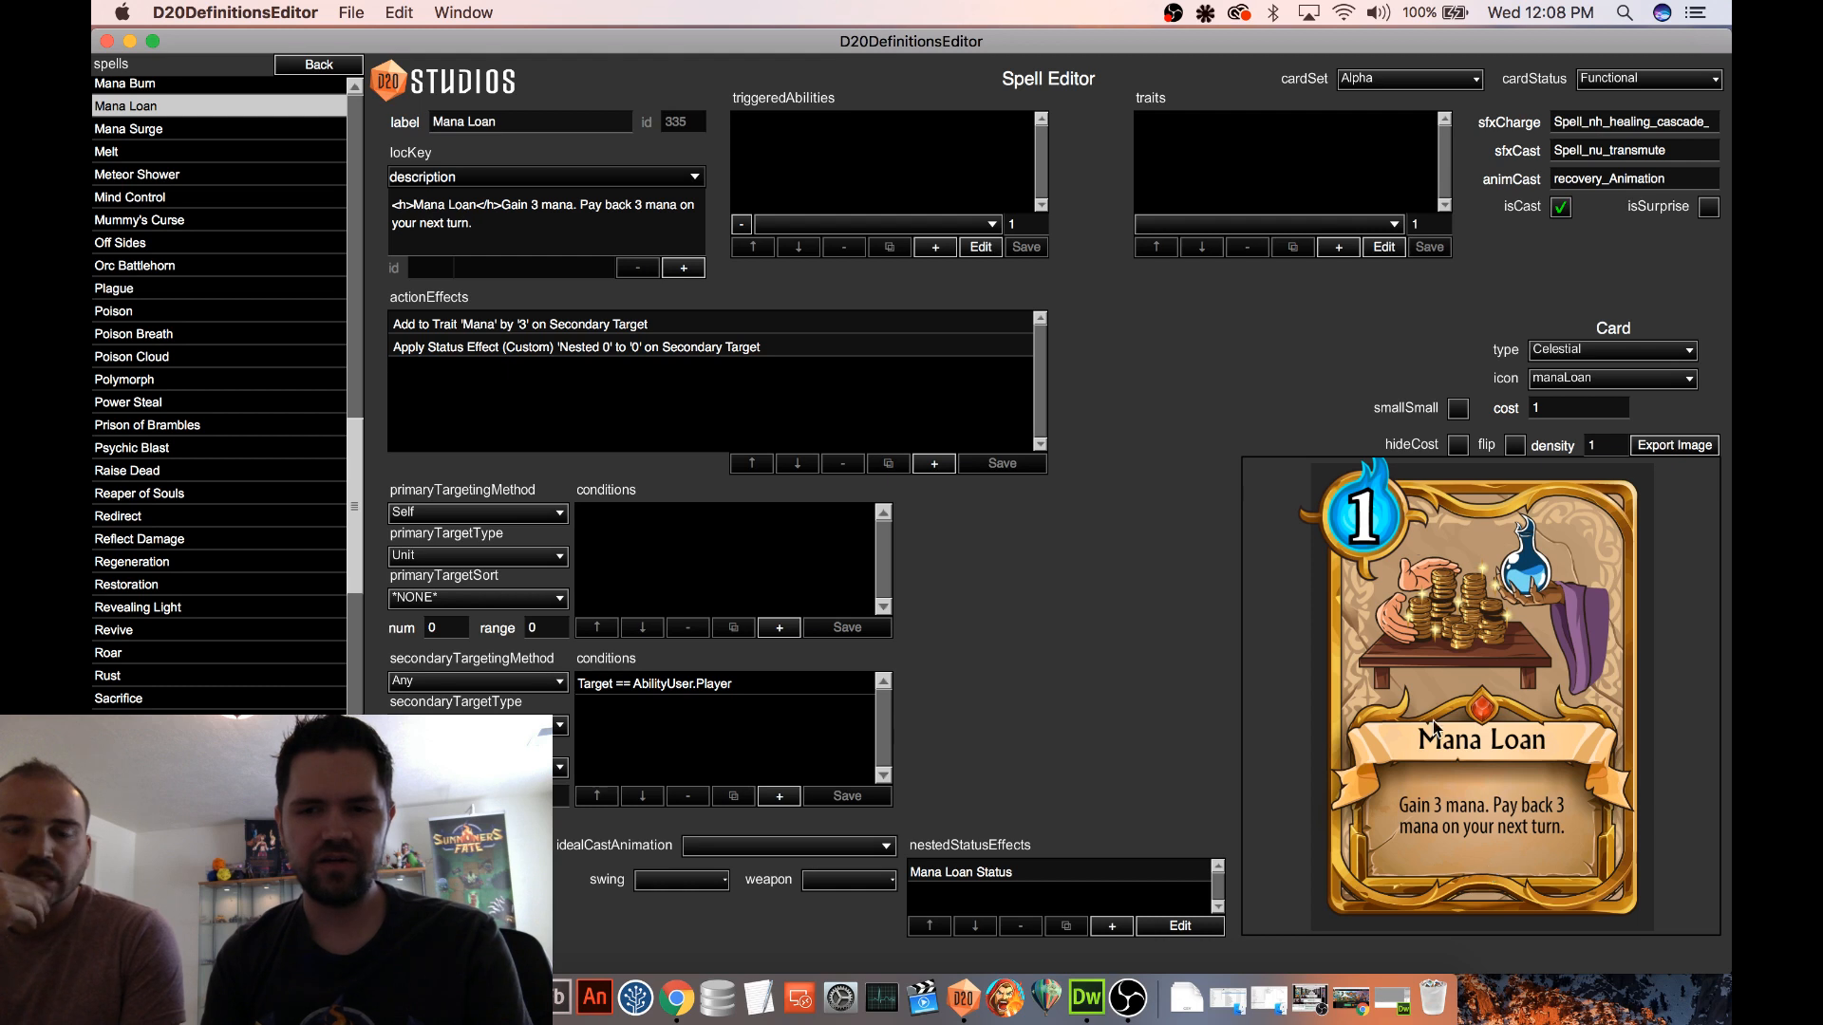
left_click_drag(631, 205, 580, 205)
type("Lose")
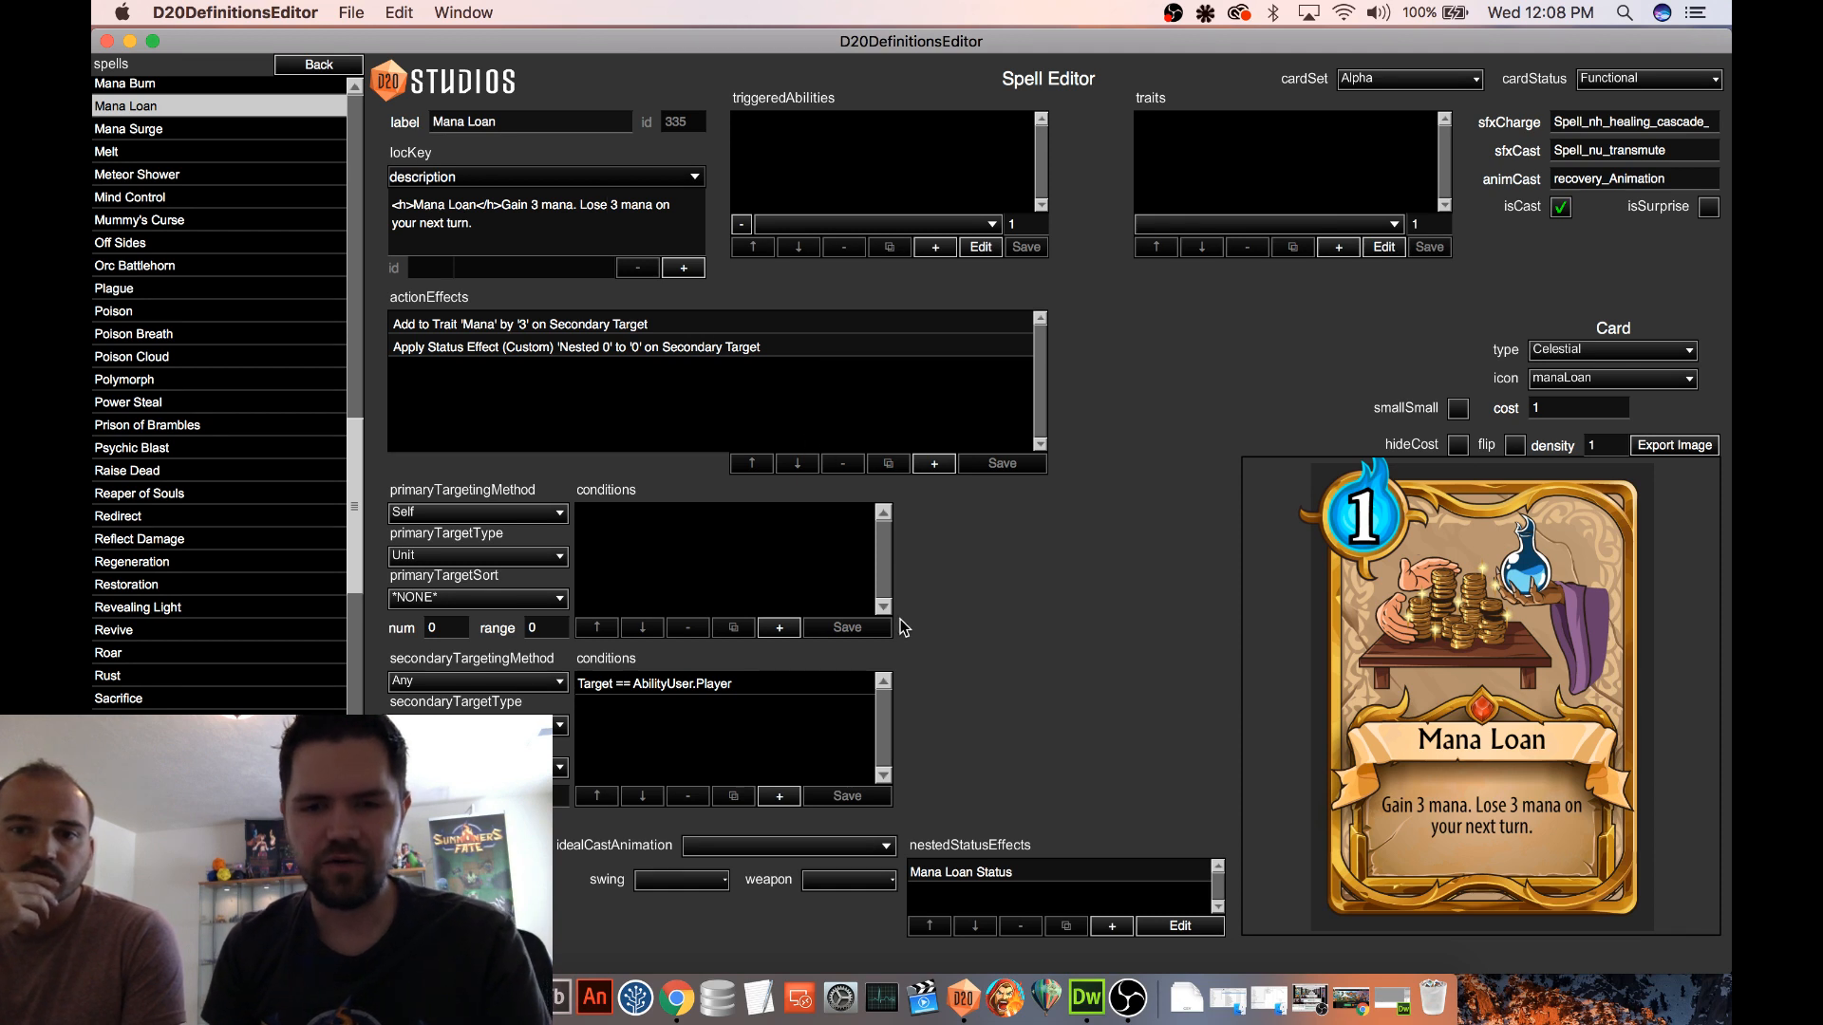
left_click(988, 877)
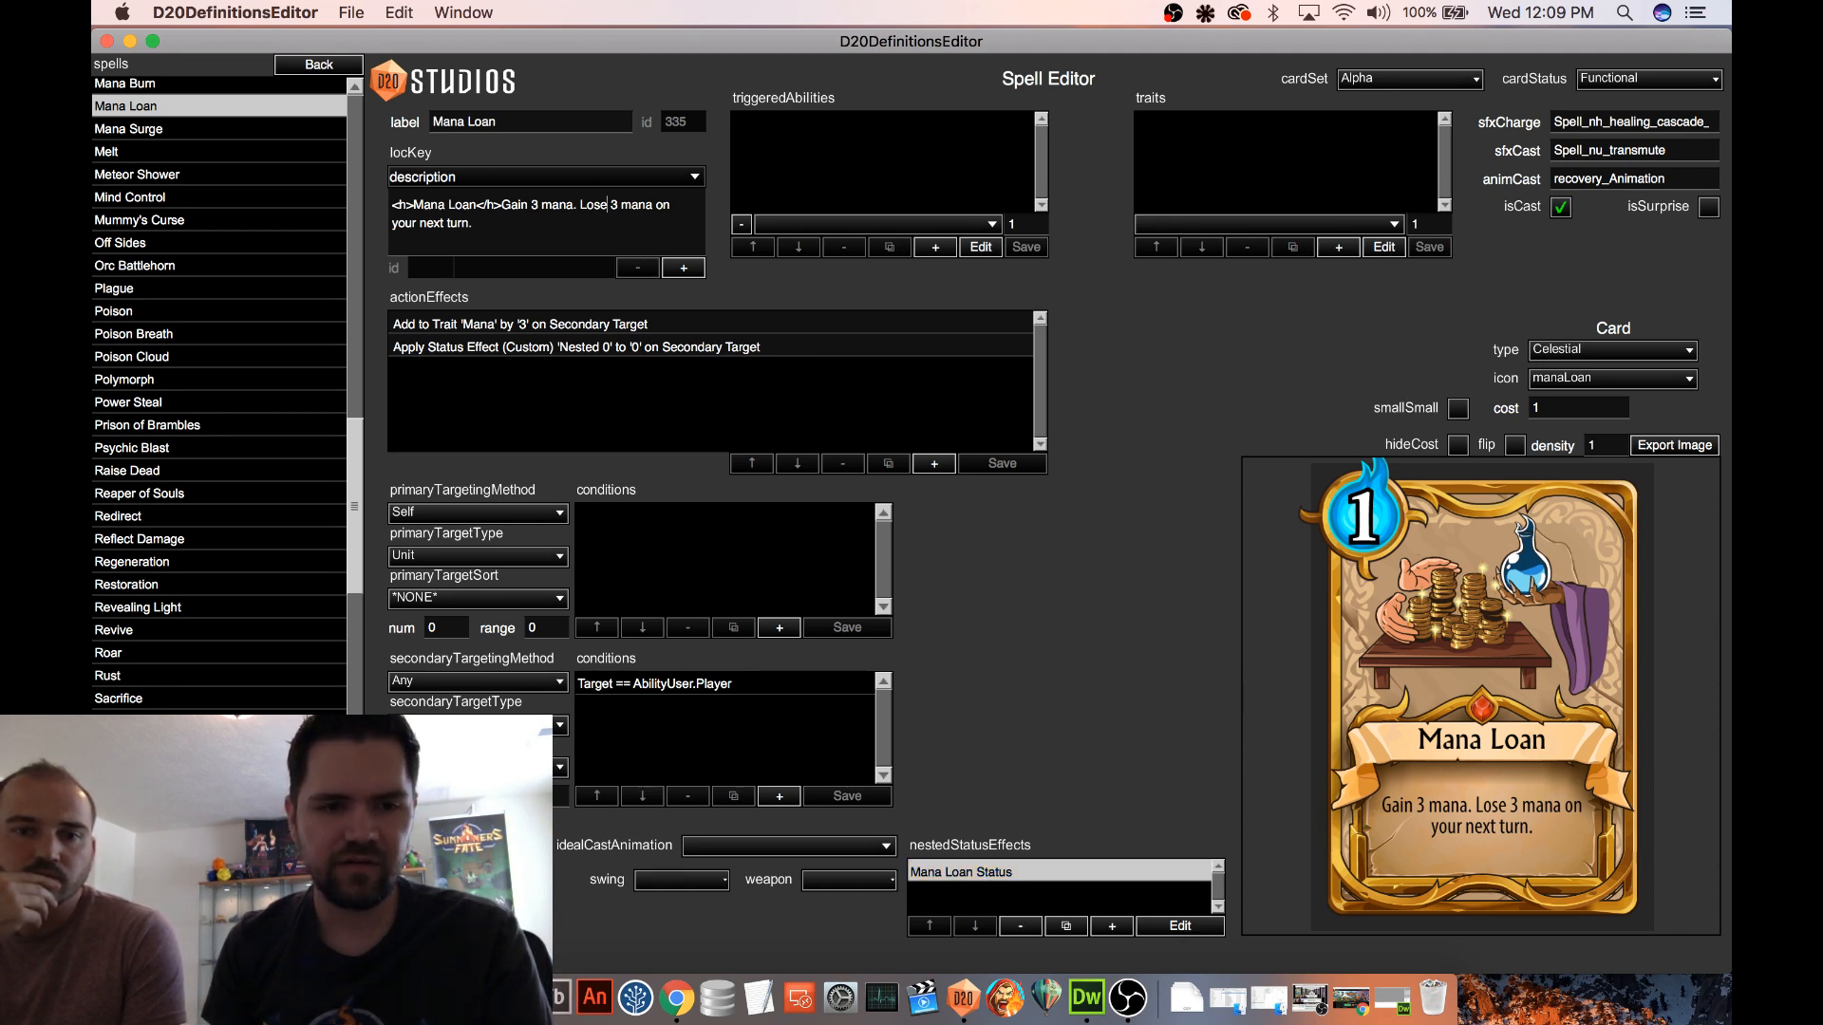
key("super+s")
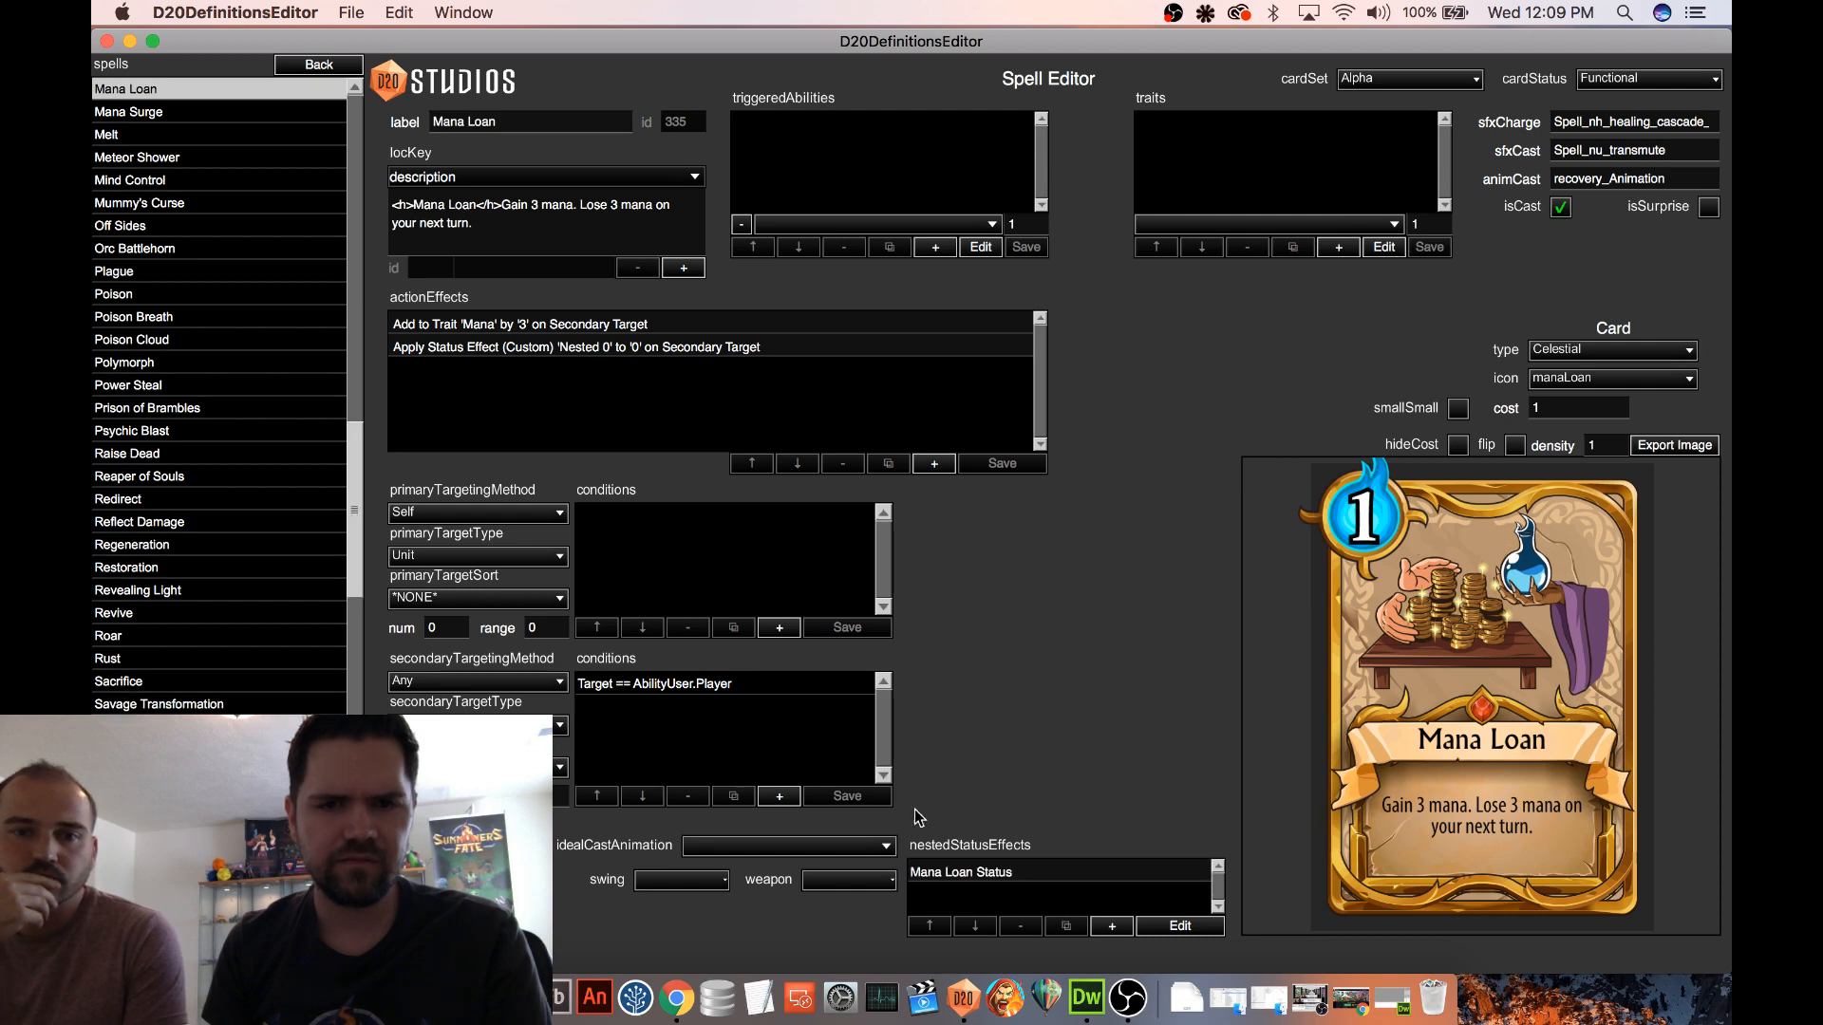
Open the nested Mana Loan Status effect and its Subtract Mana on Start Turn triggered ability for editing
left_click(1002, 875)
left_click(1195, 926)
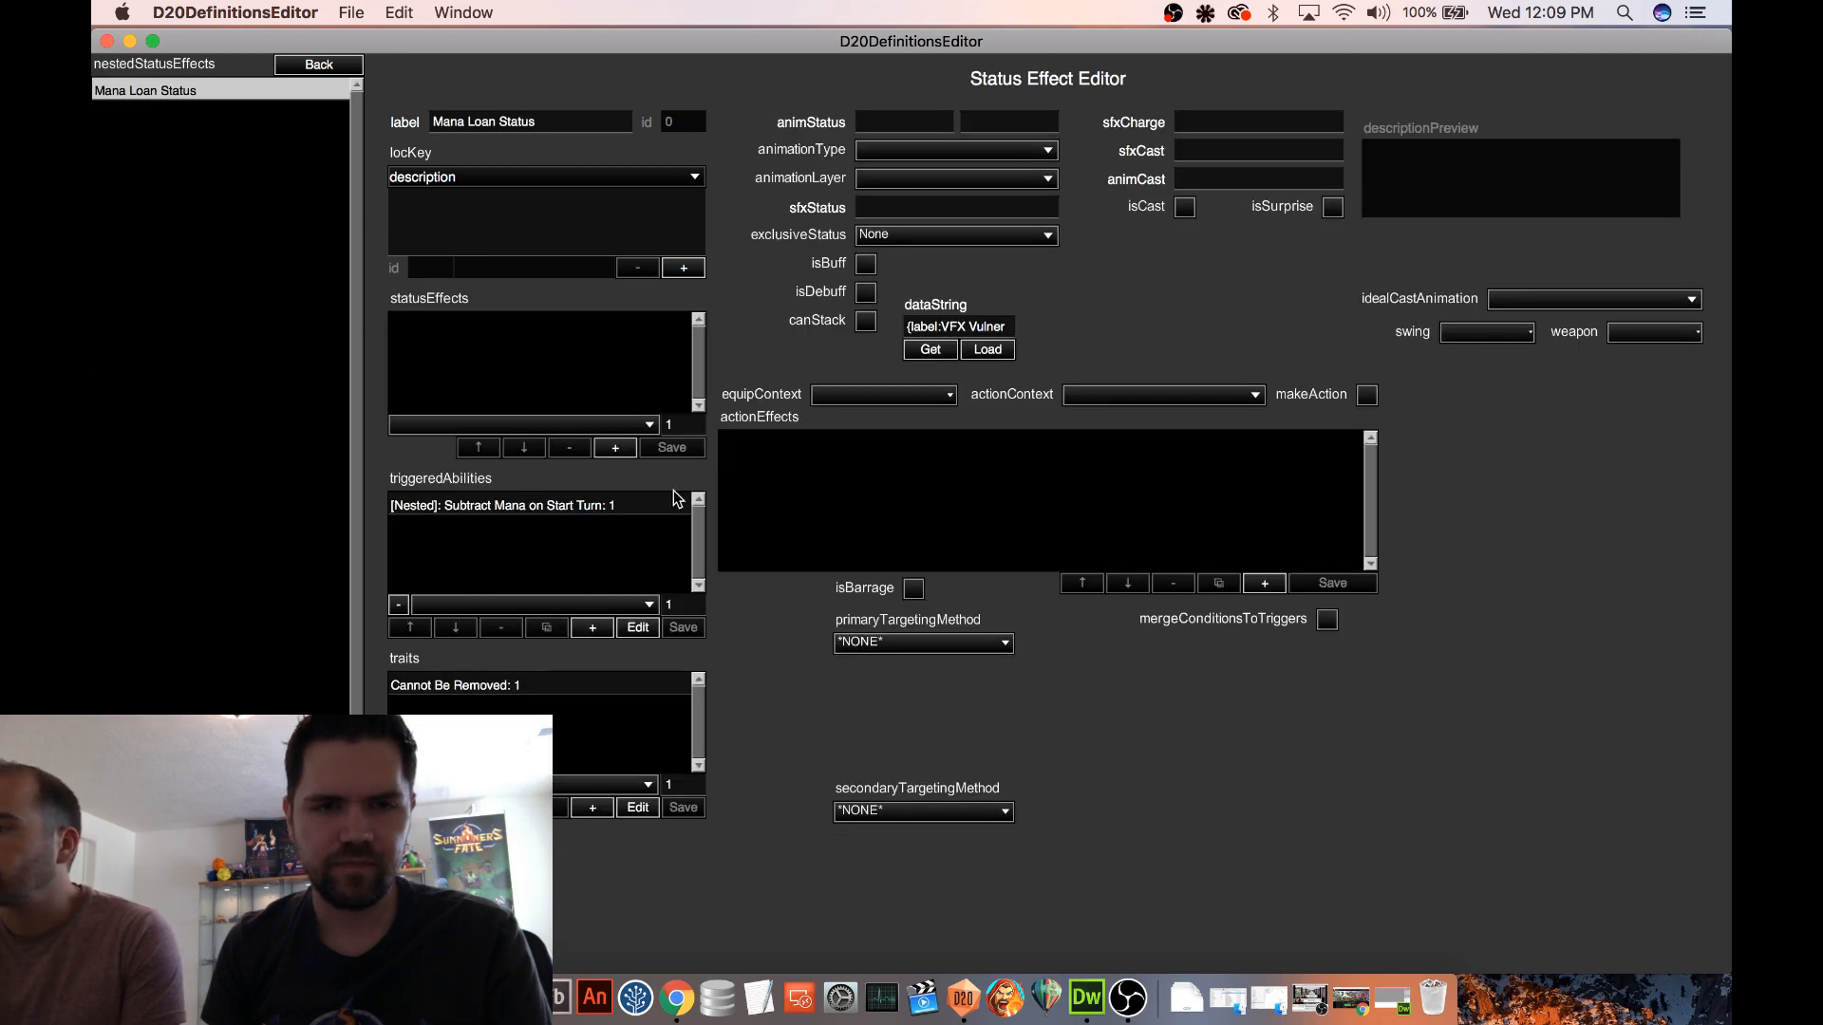
left_click(617, 506)
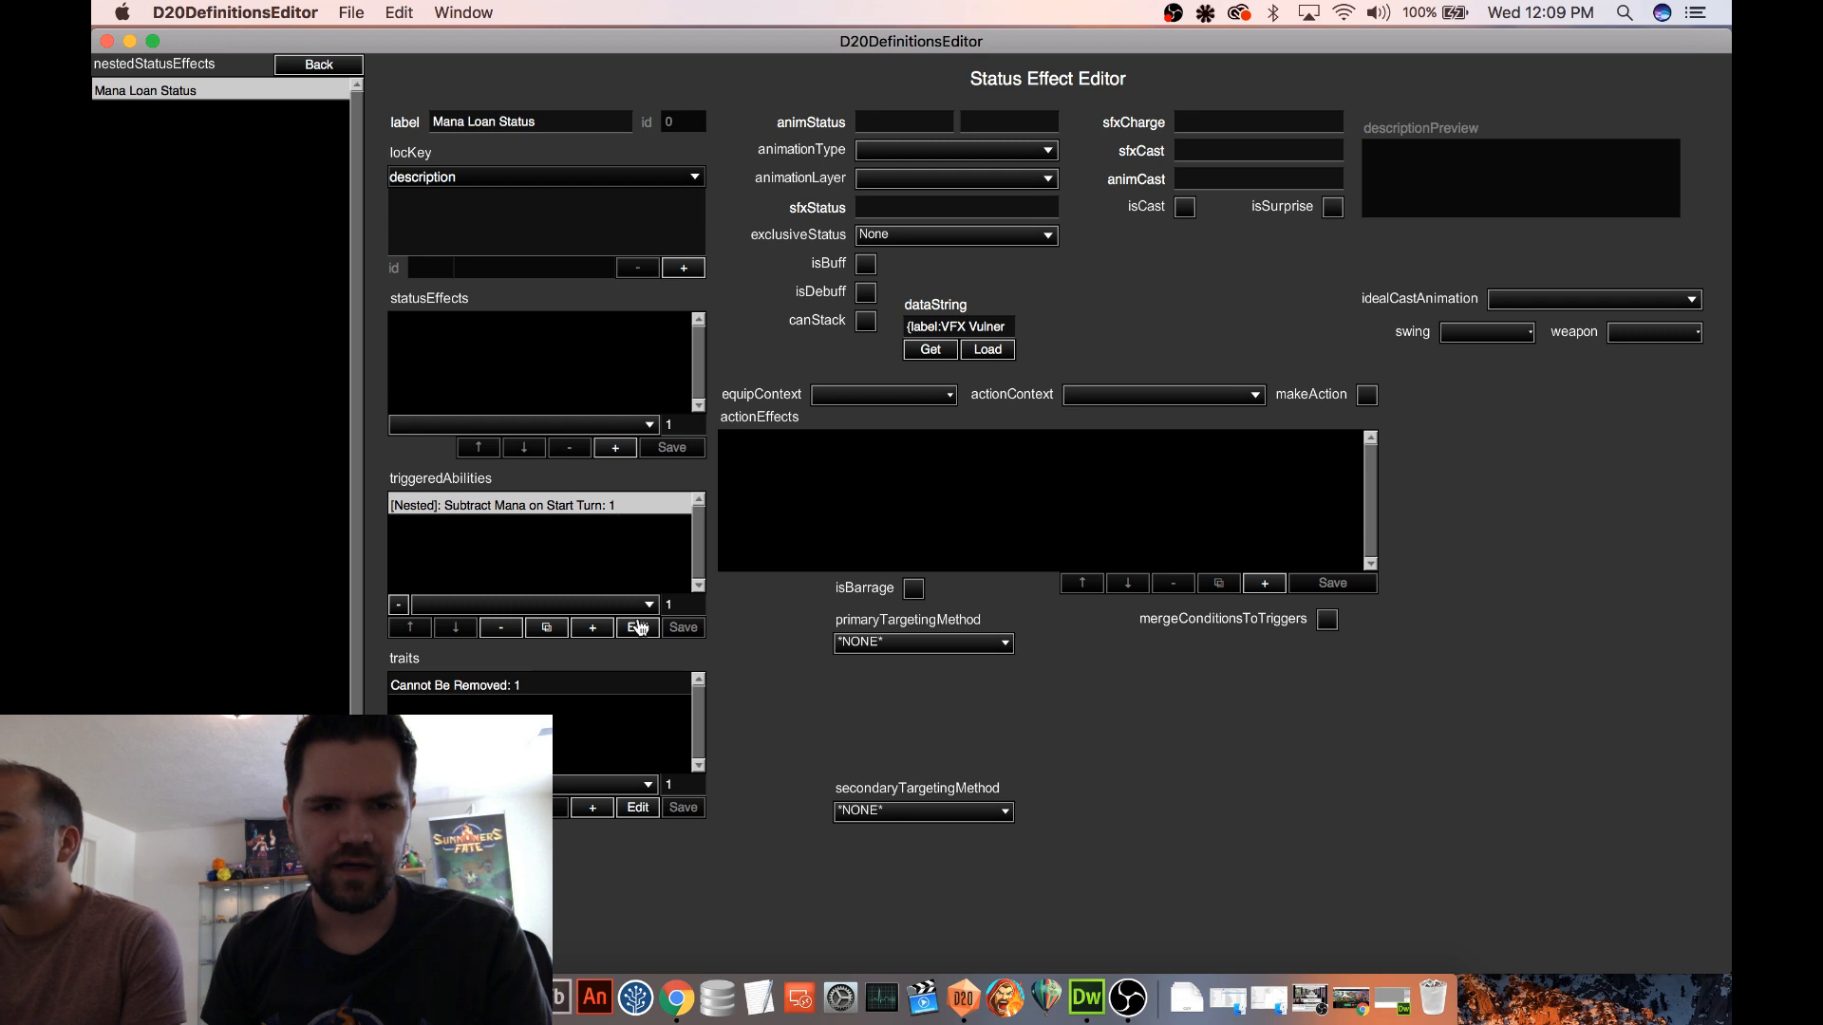
left_click(638, 628)
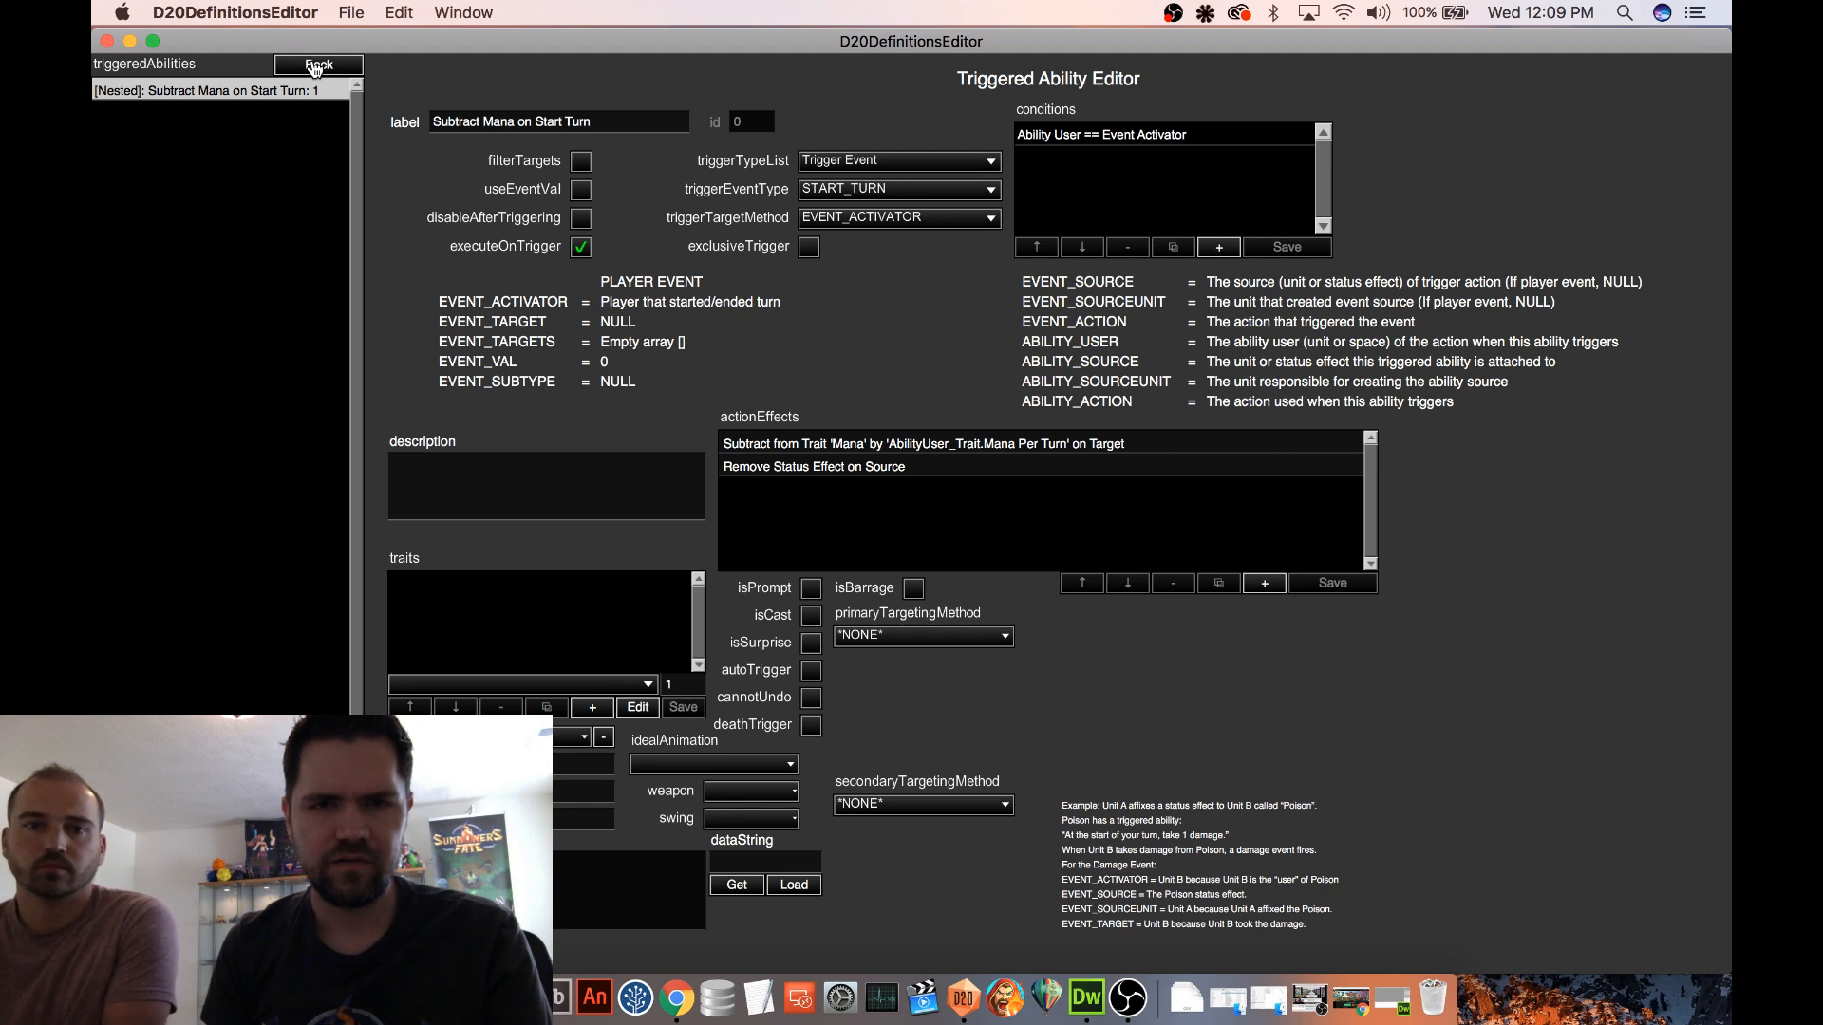
Set the Subtract from Trait 'Mana' effect to value type Number with value 1, save it, and return to the Mana Loan spell
left_click(840, 443)
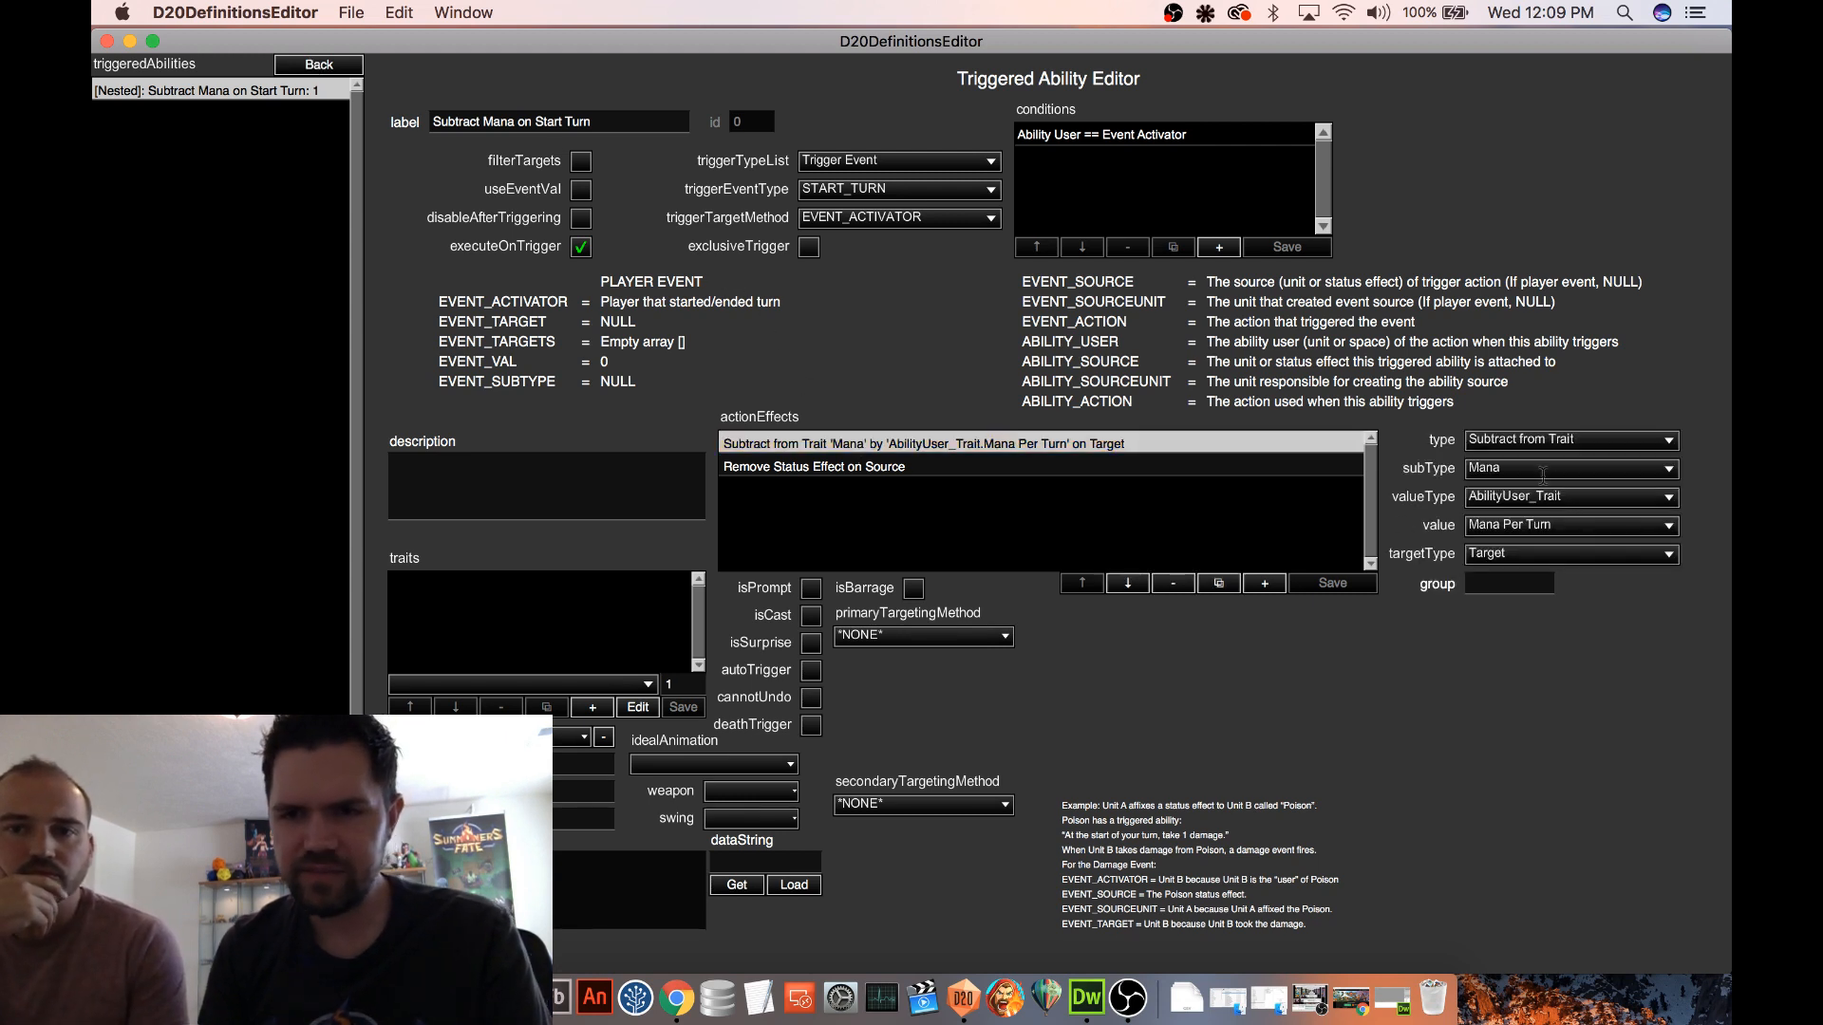
left_click(1557, 497)
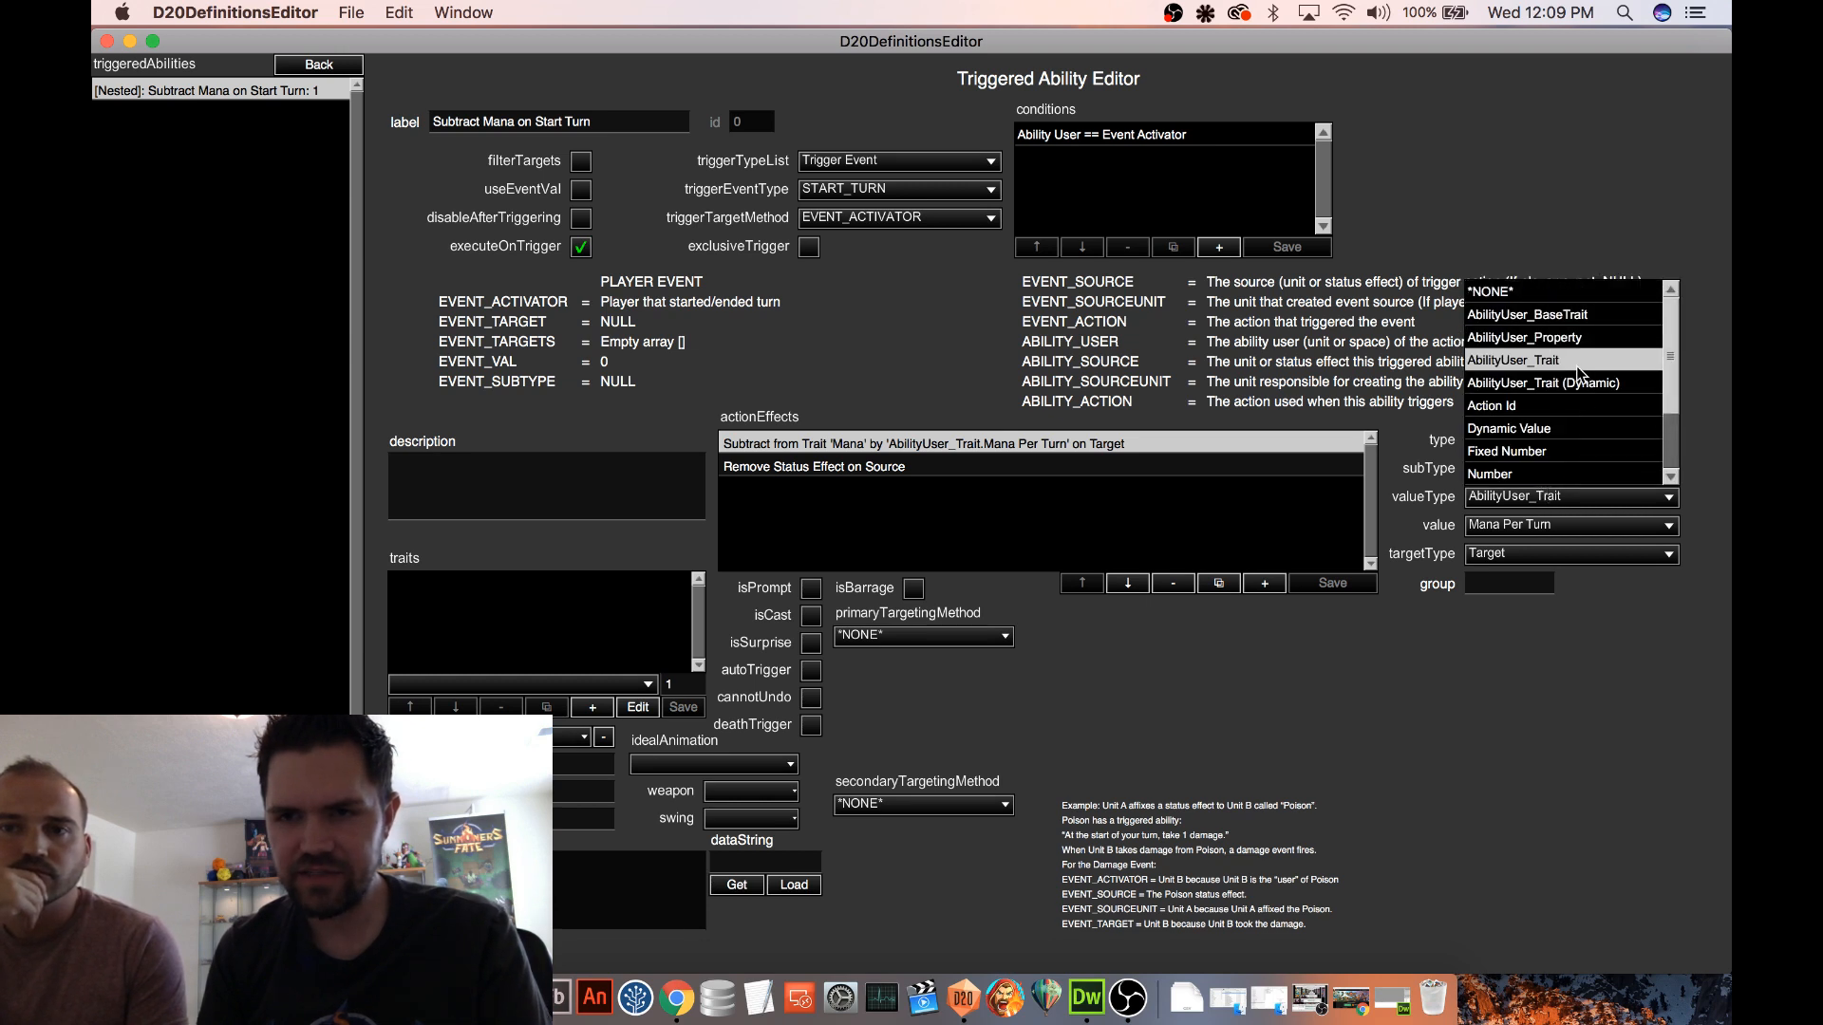
scroll(1578, 371, "down", 3)
left_click(1515, 490)
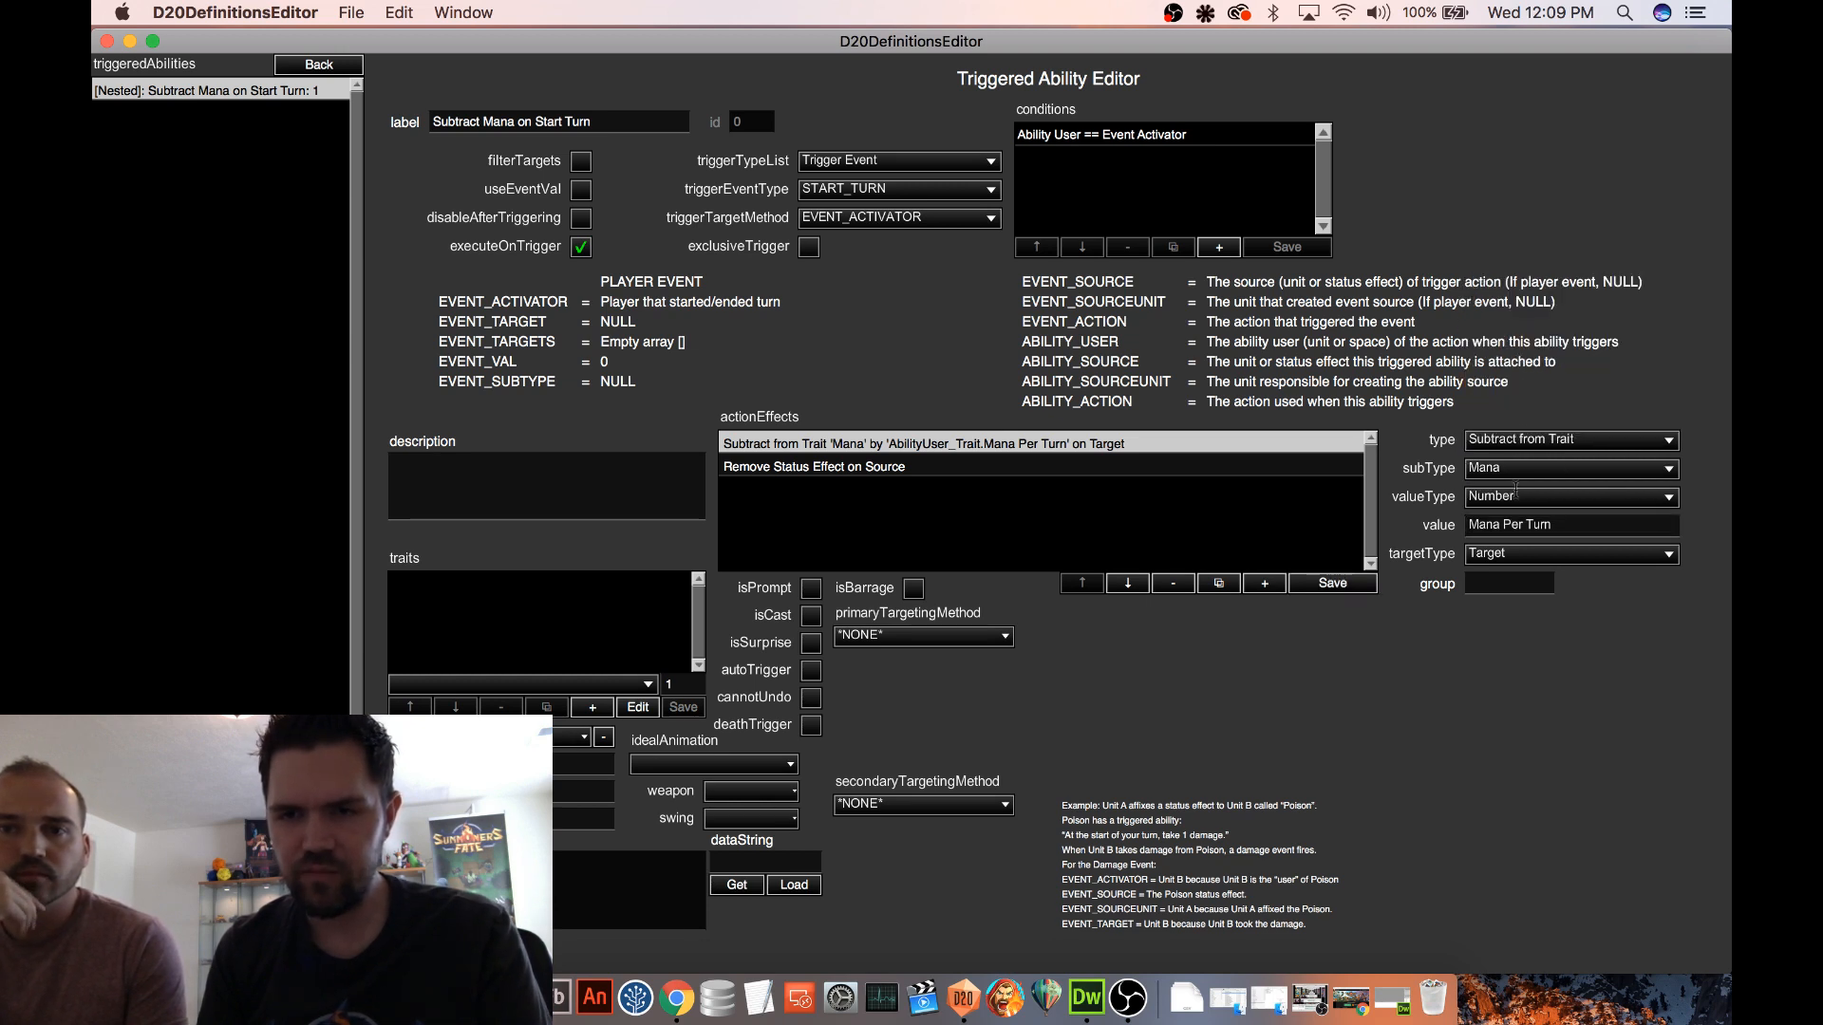
left_click_drag(1569, 525, 1463, 518)
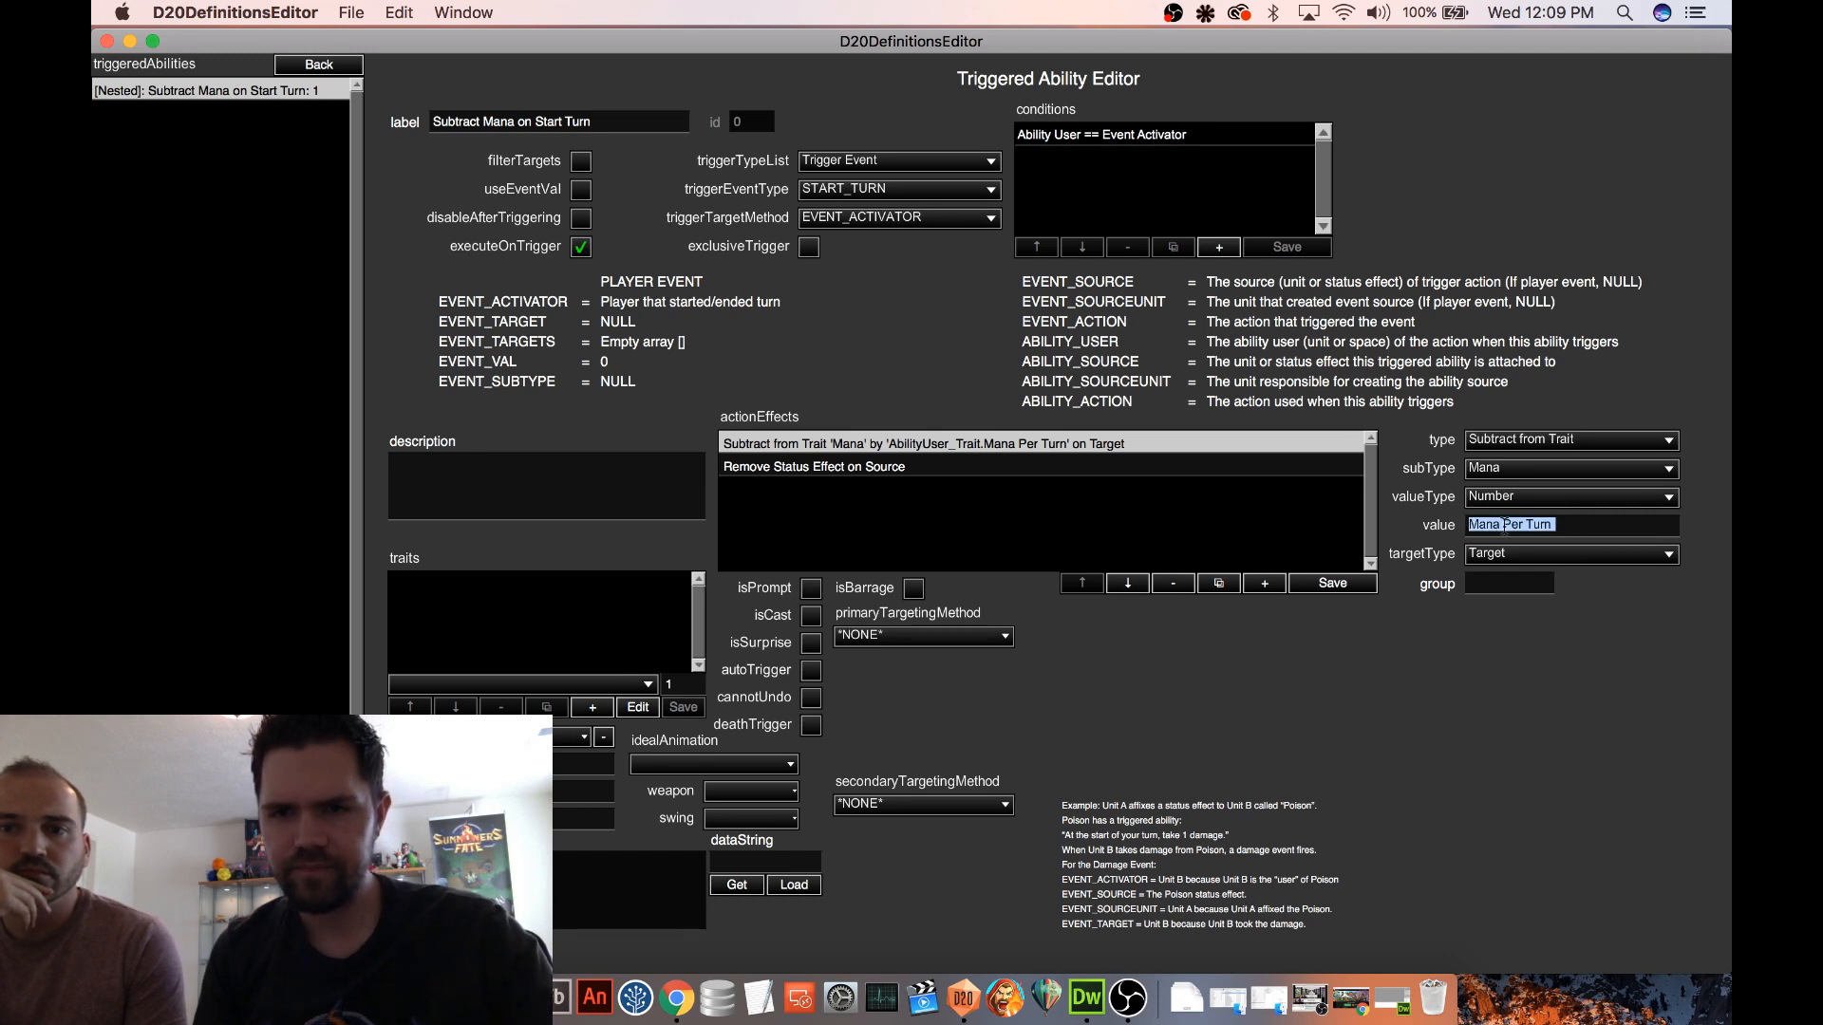
type("1")
left_click(1332, 583)
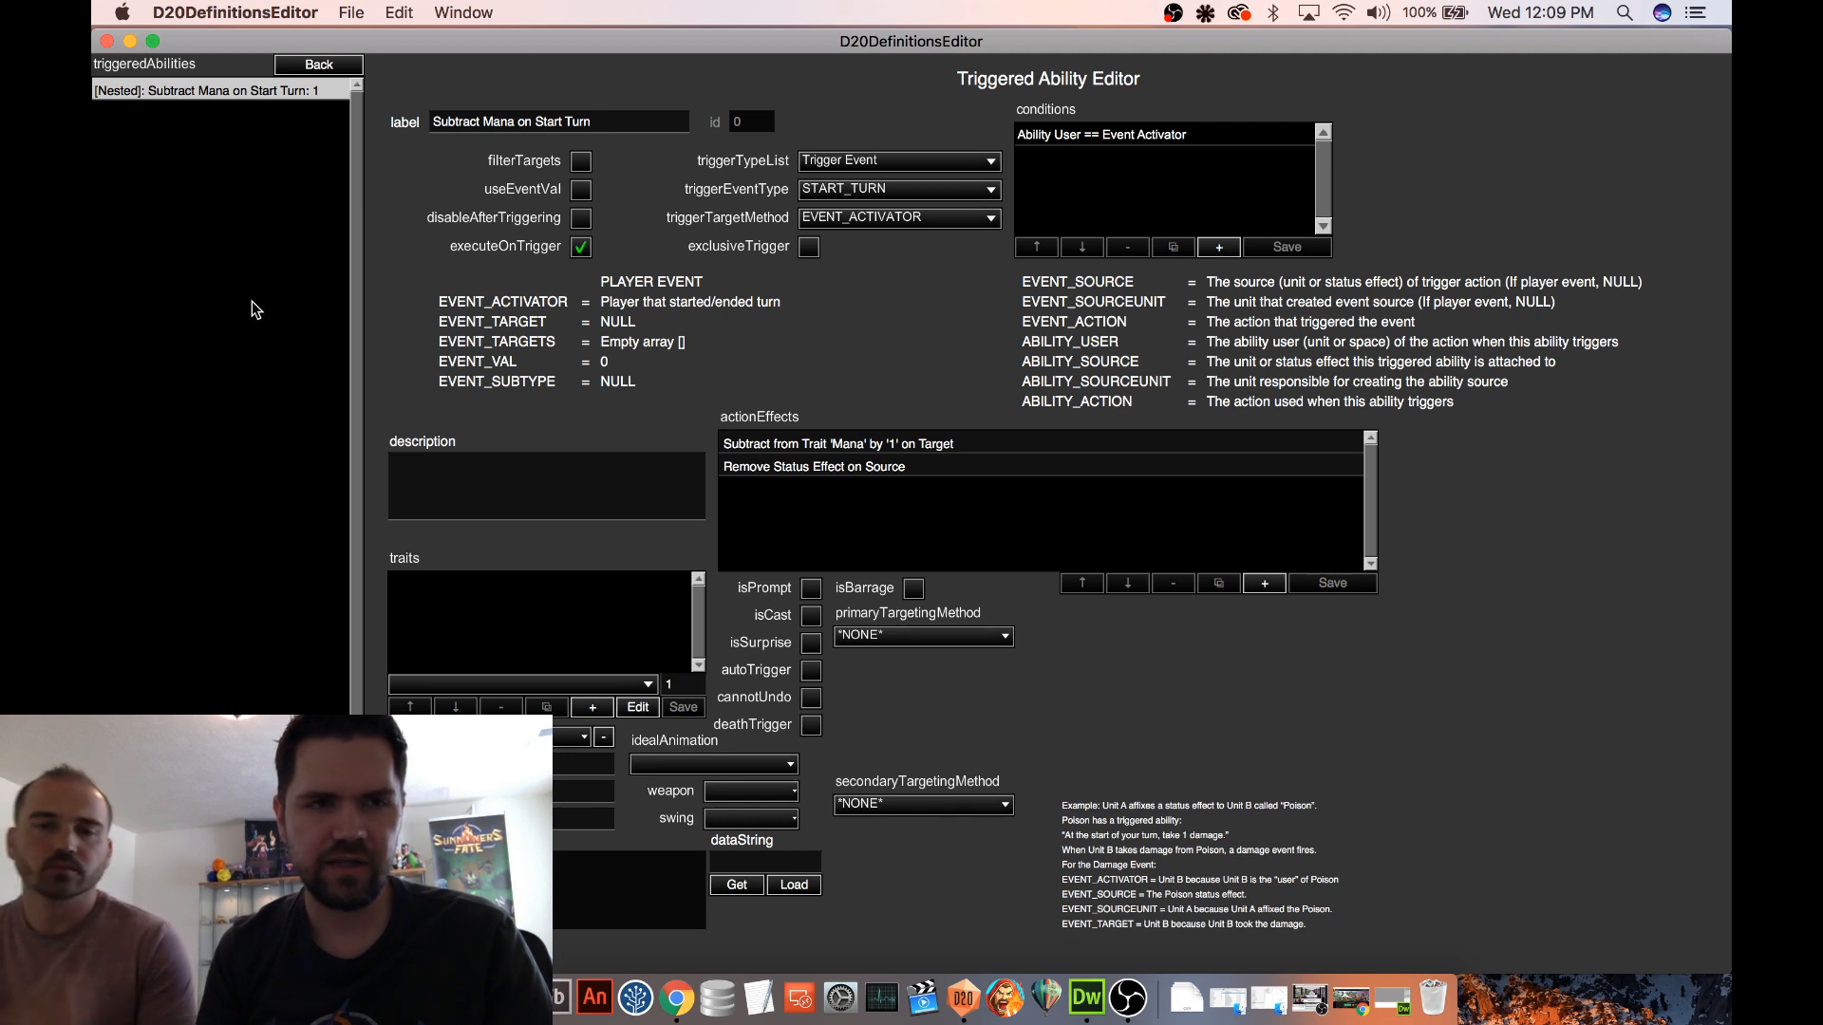
left_click(319, 65)
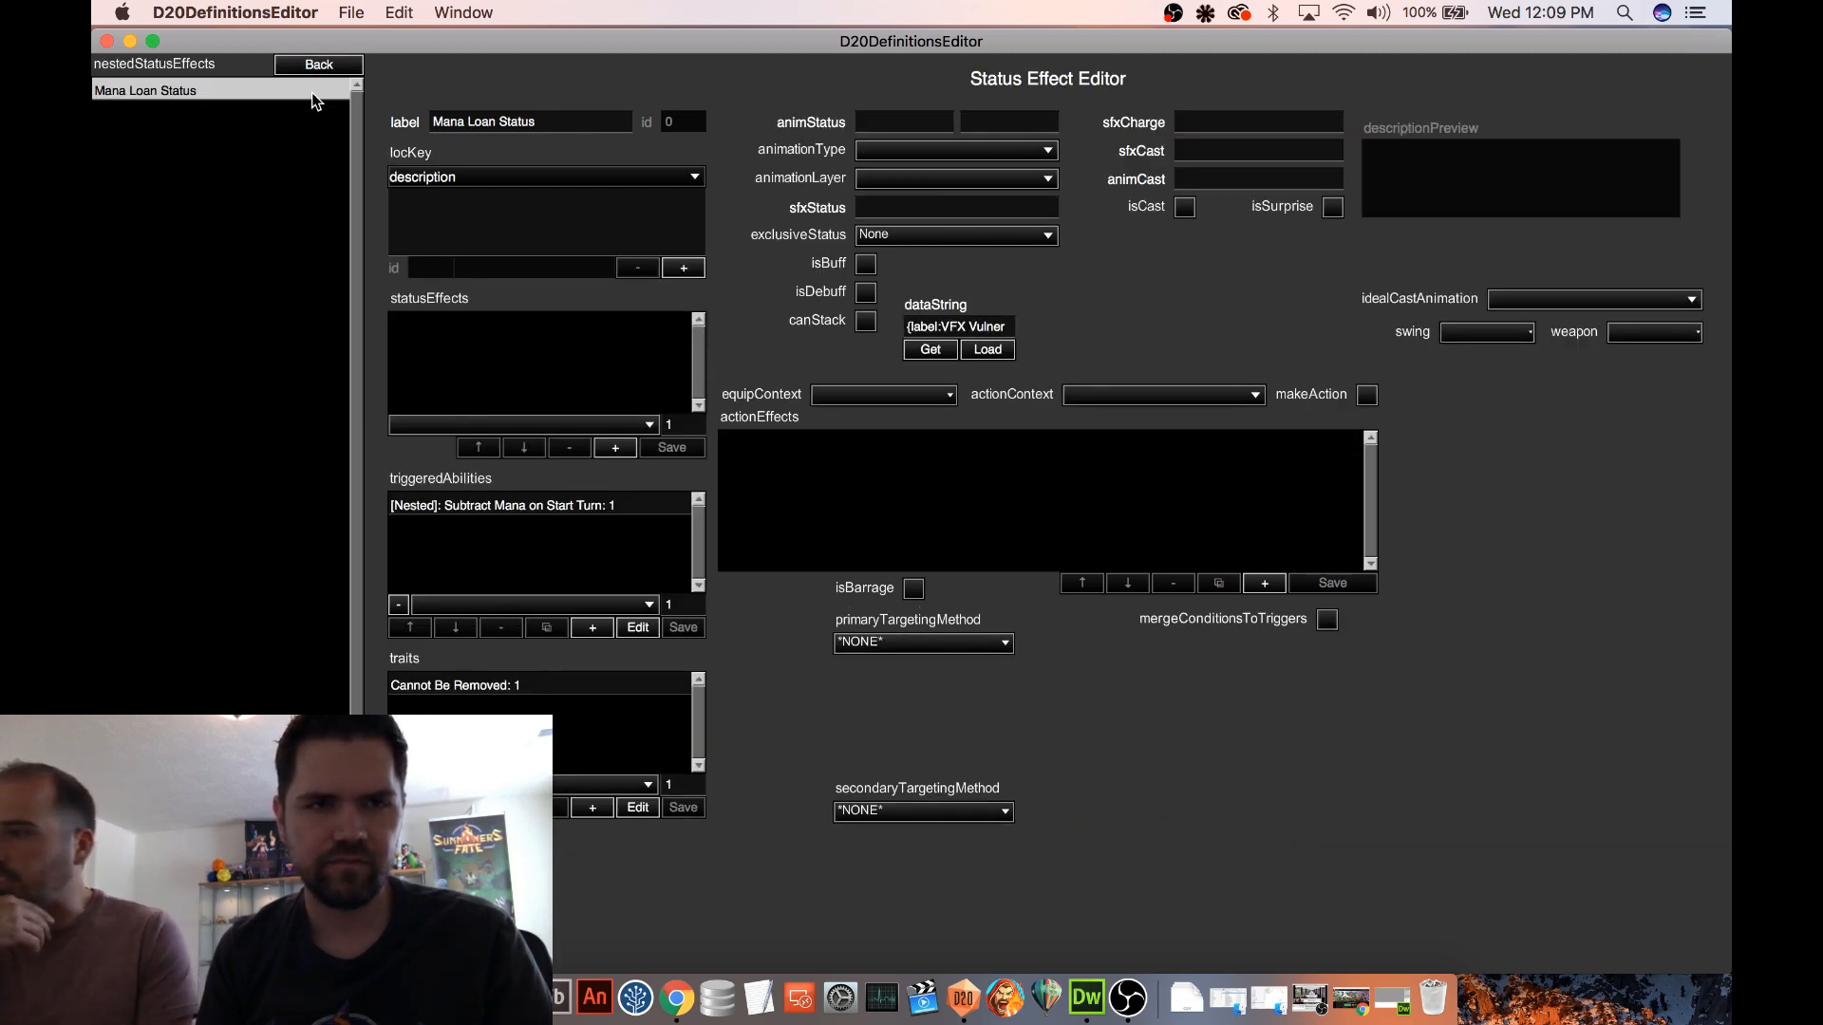
left_click(316, 65)
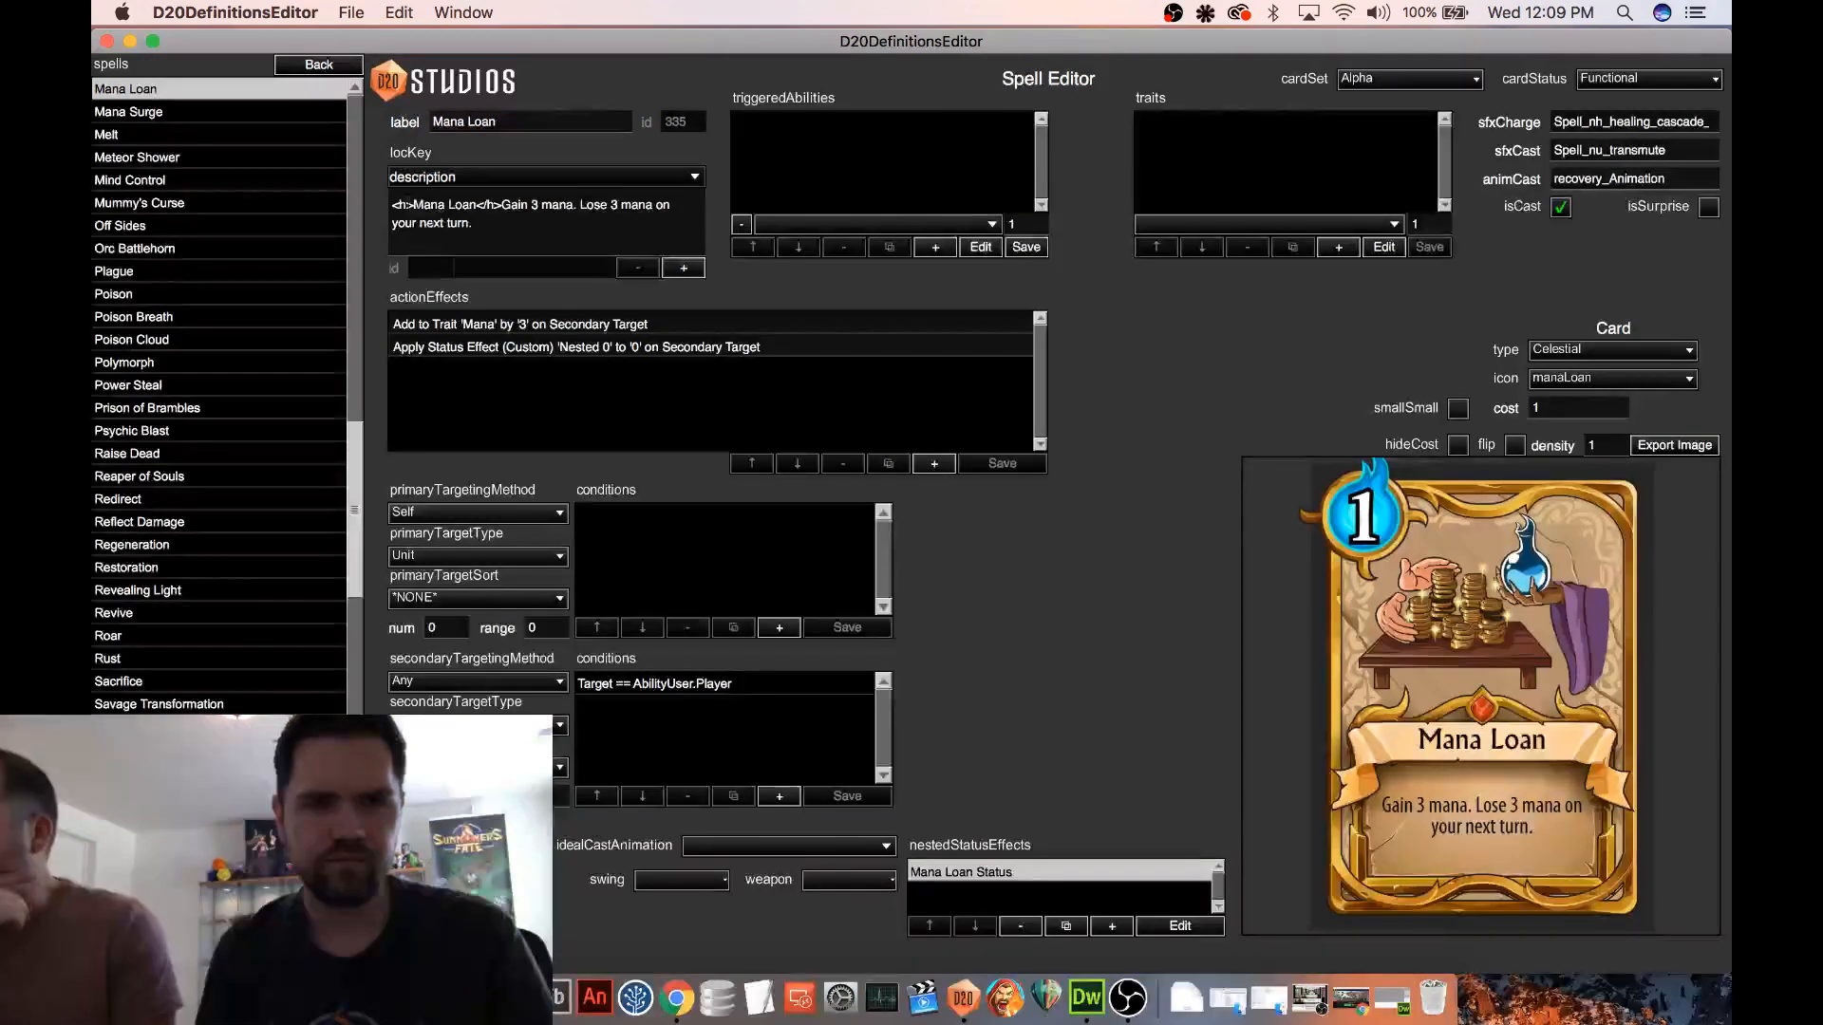
Replace the gained mana amount in the description with {AMP} and the lost mana amount with {AMP1}
double_click(533, 205)
type("{")
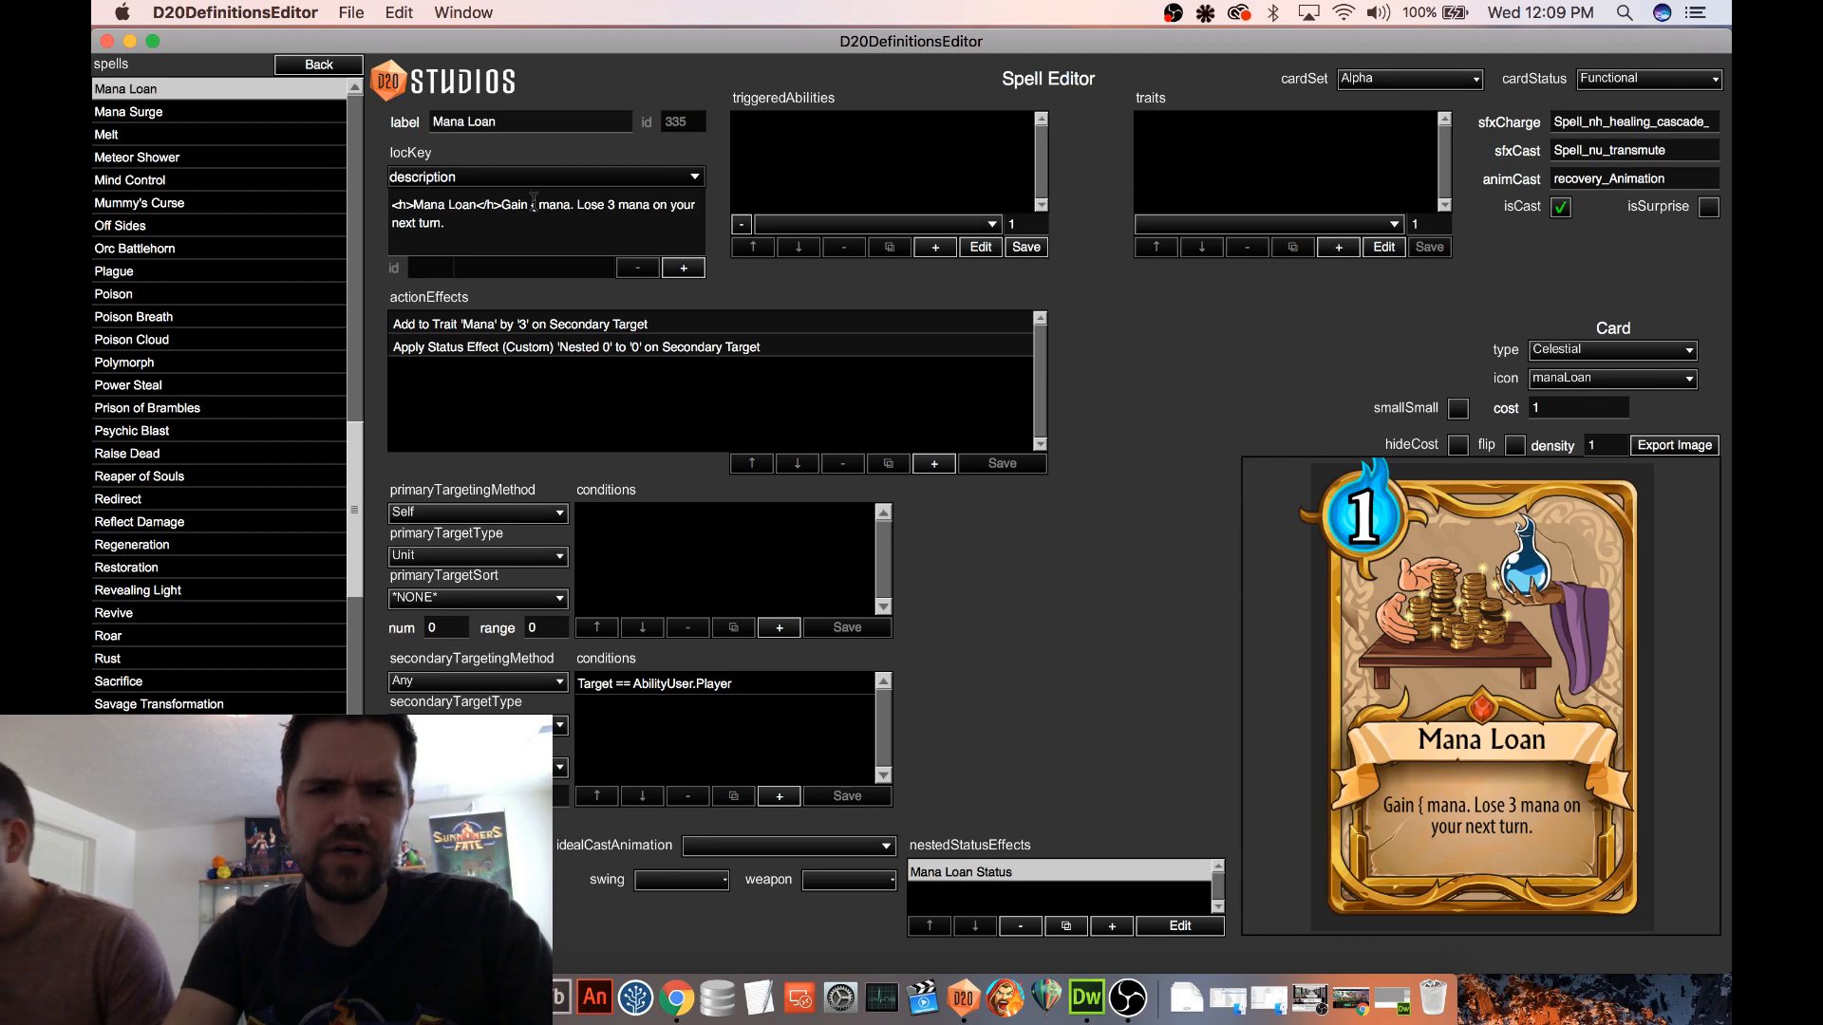
type("AMP")
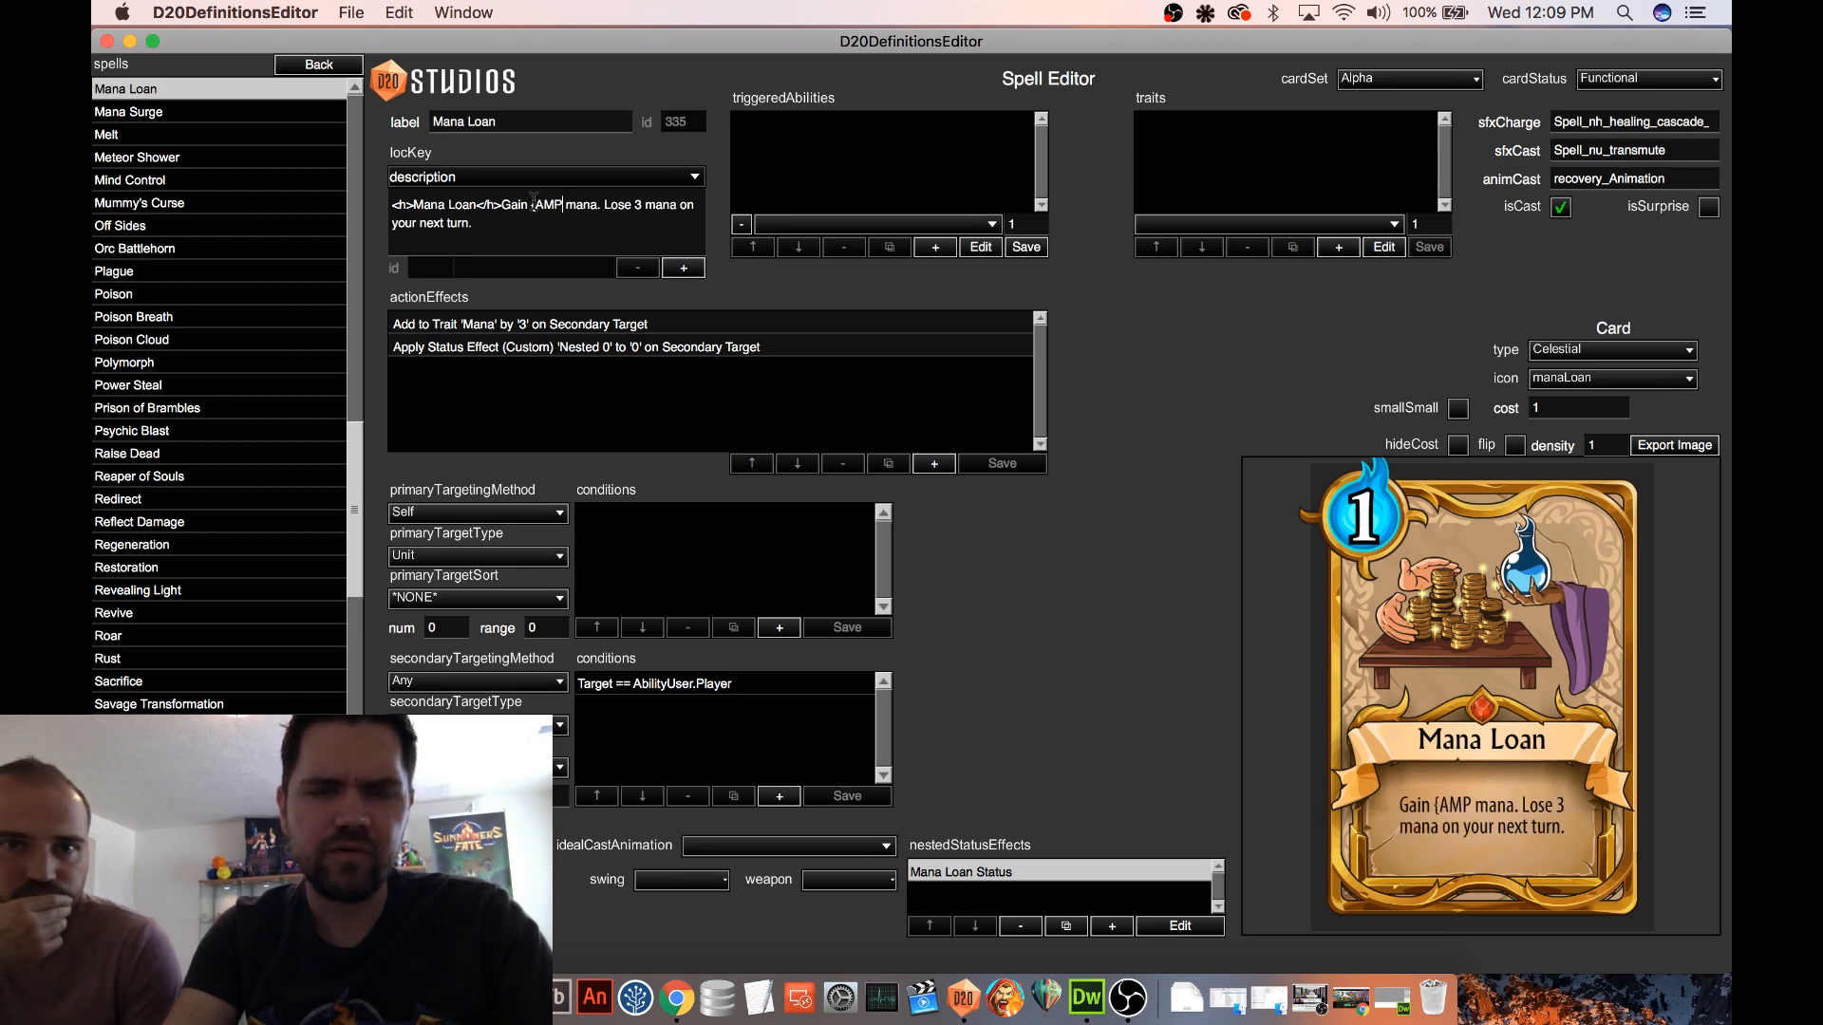
type("\"")
key("BackSpace")
type("}")
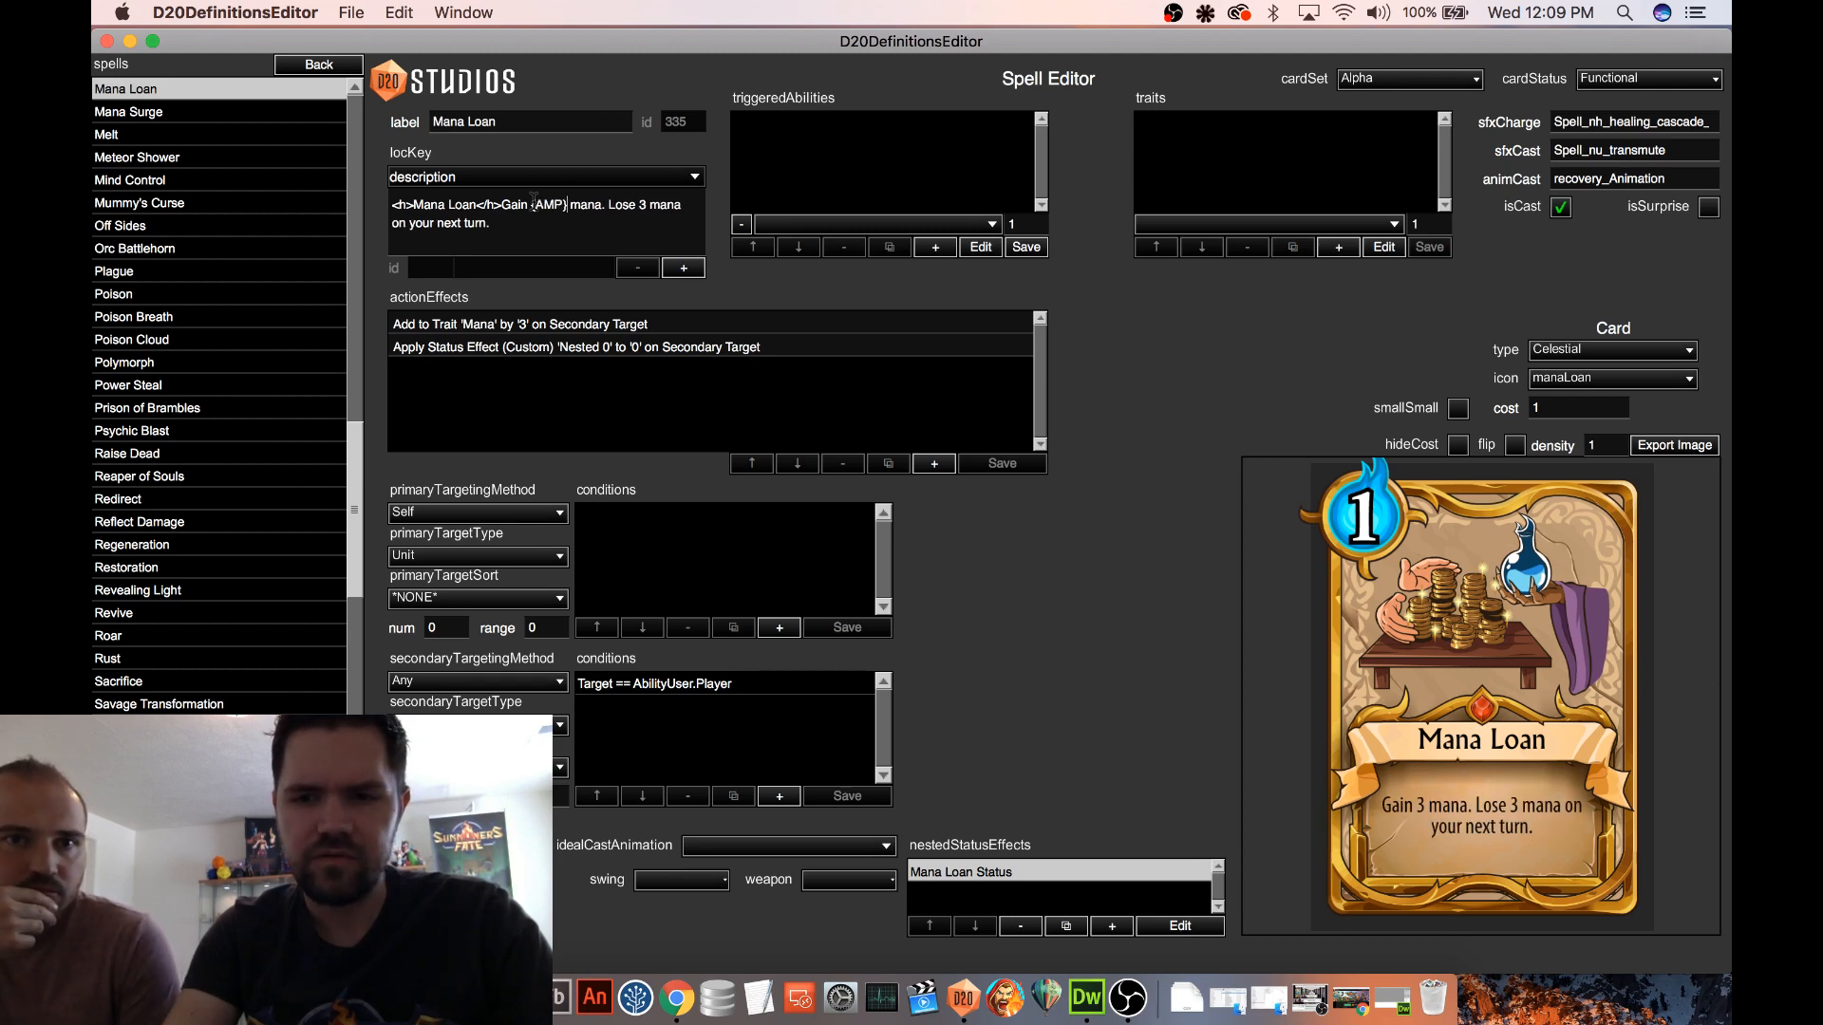
left_click(649, 207)
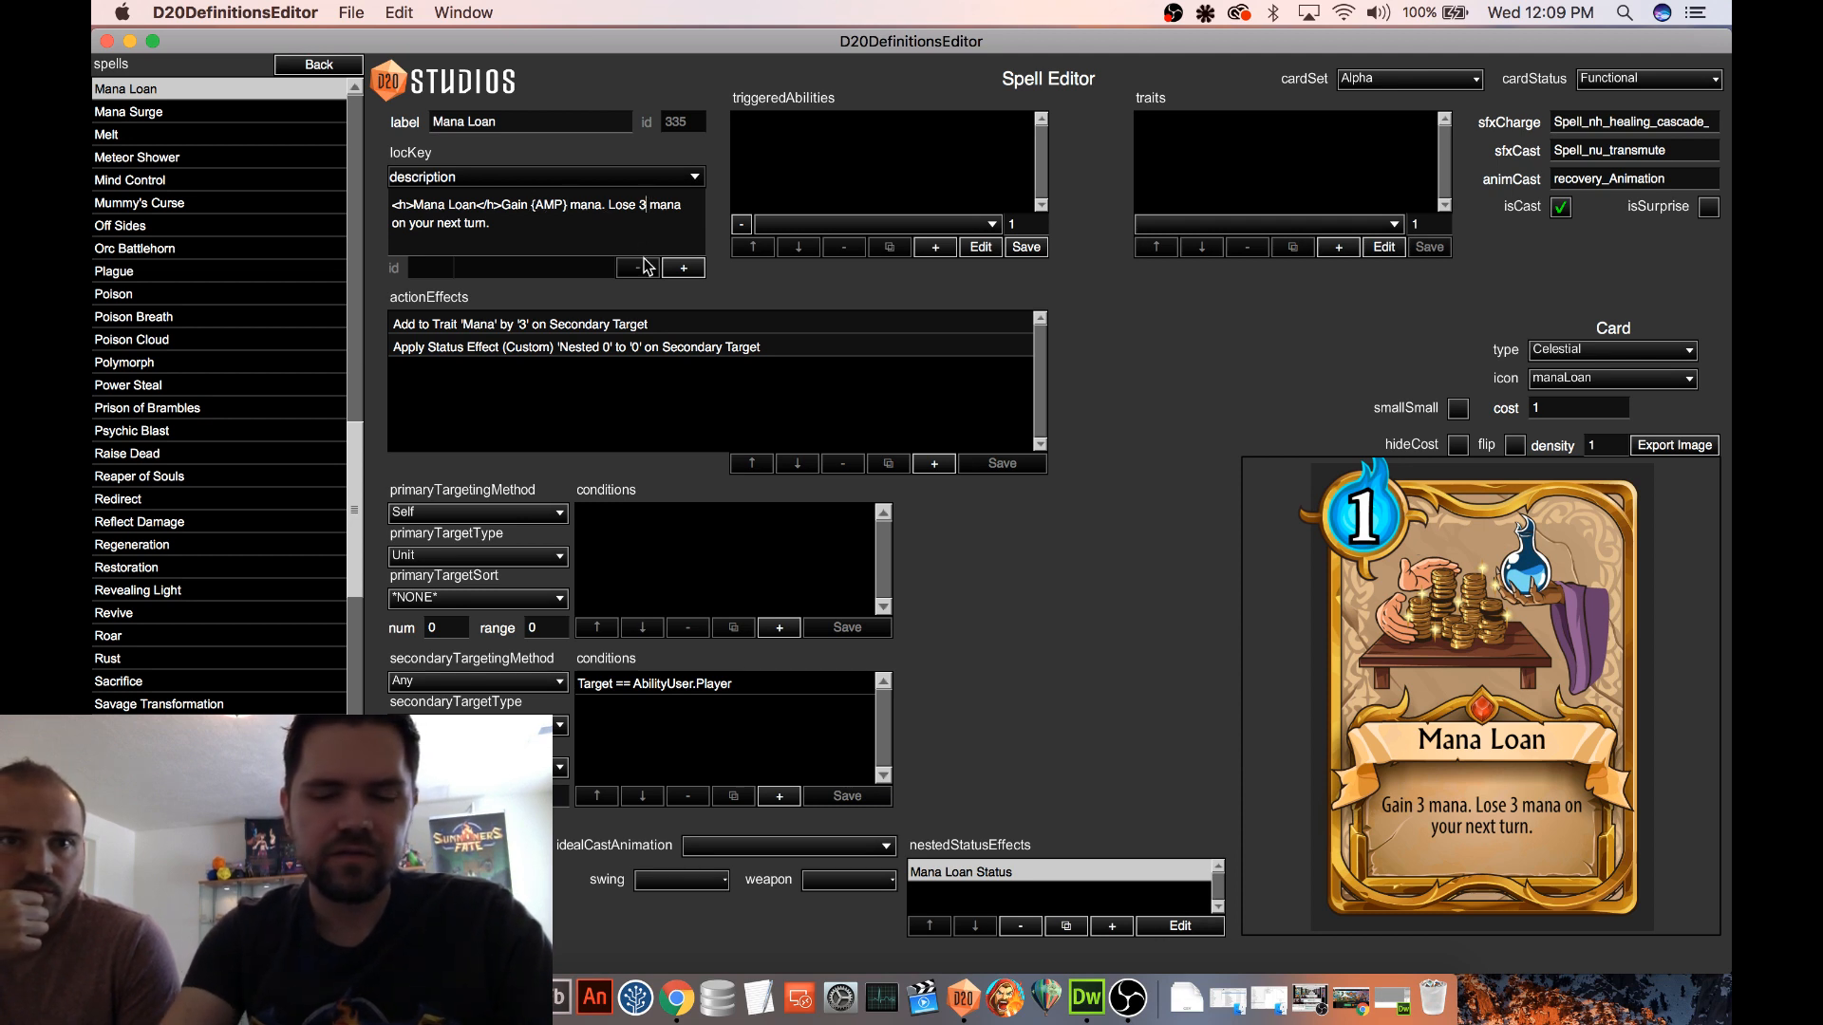
key("BackSpace")
type("{AMP")
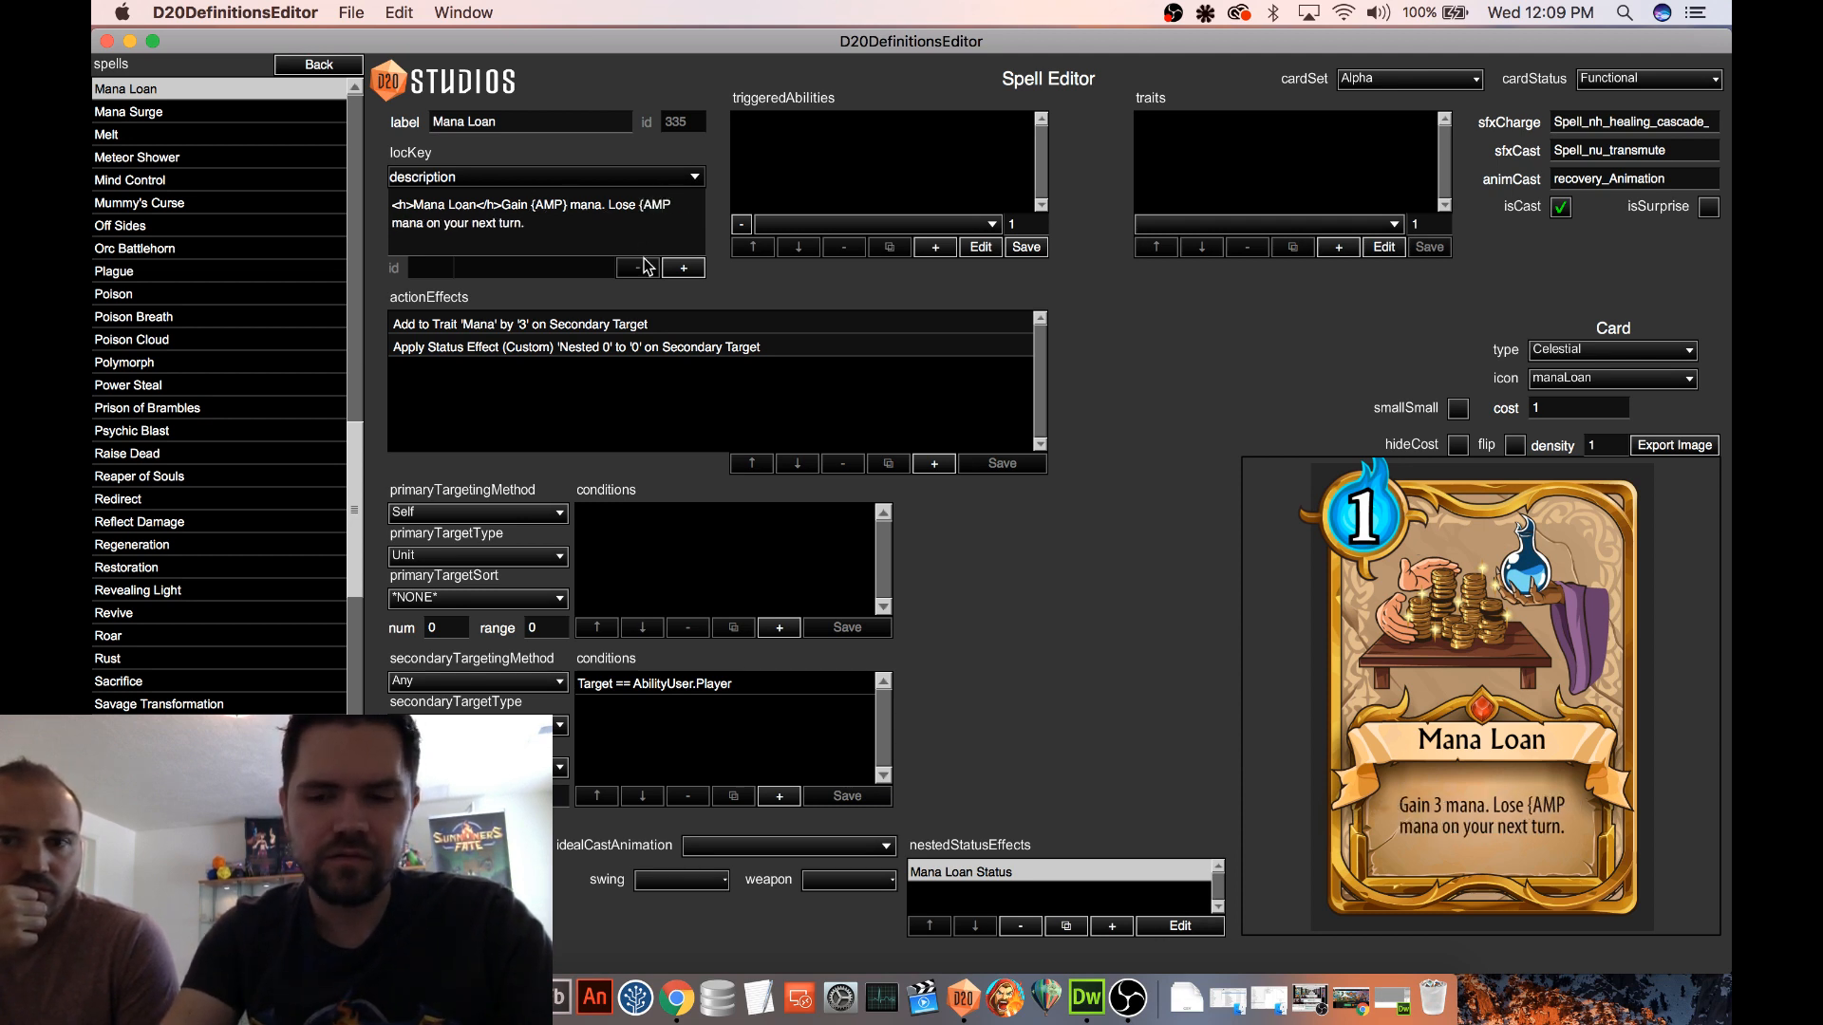
type("1}")
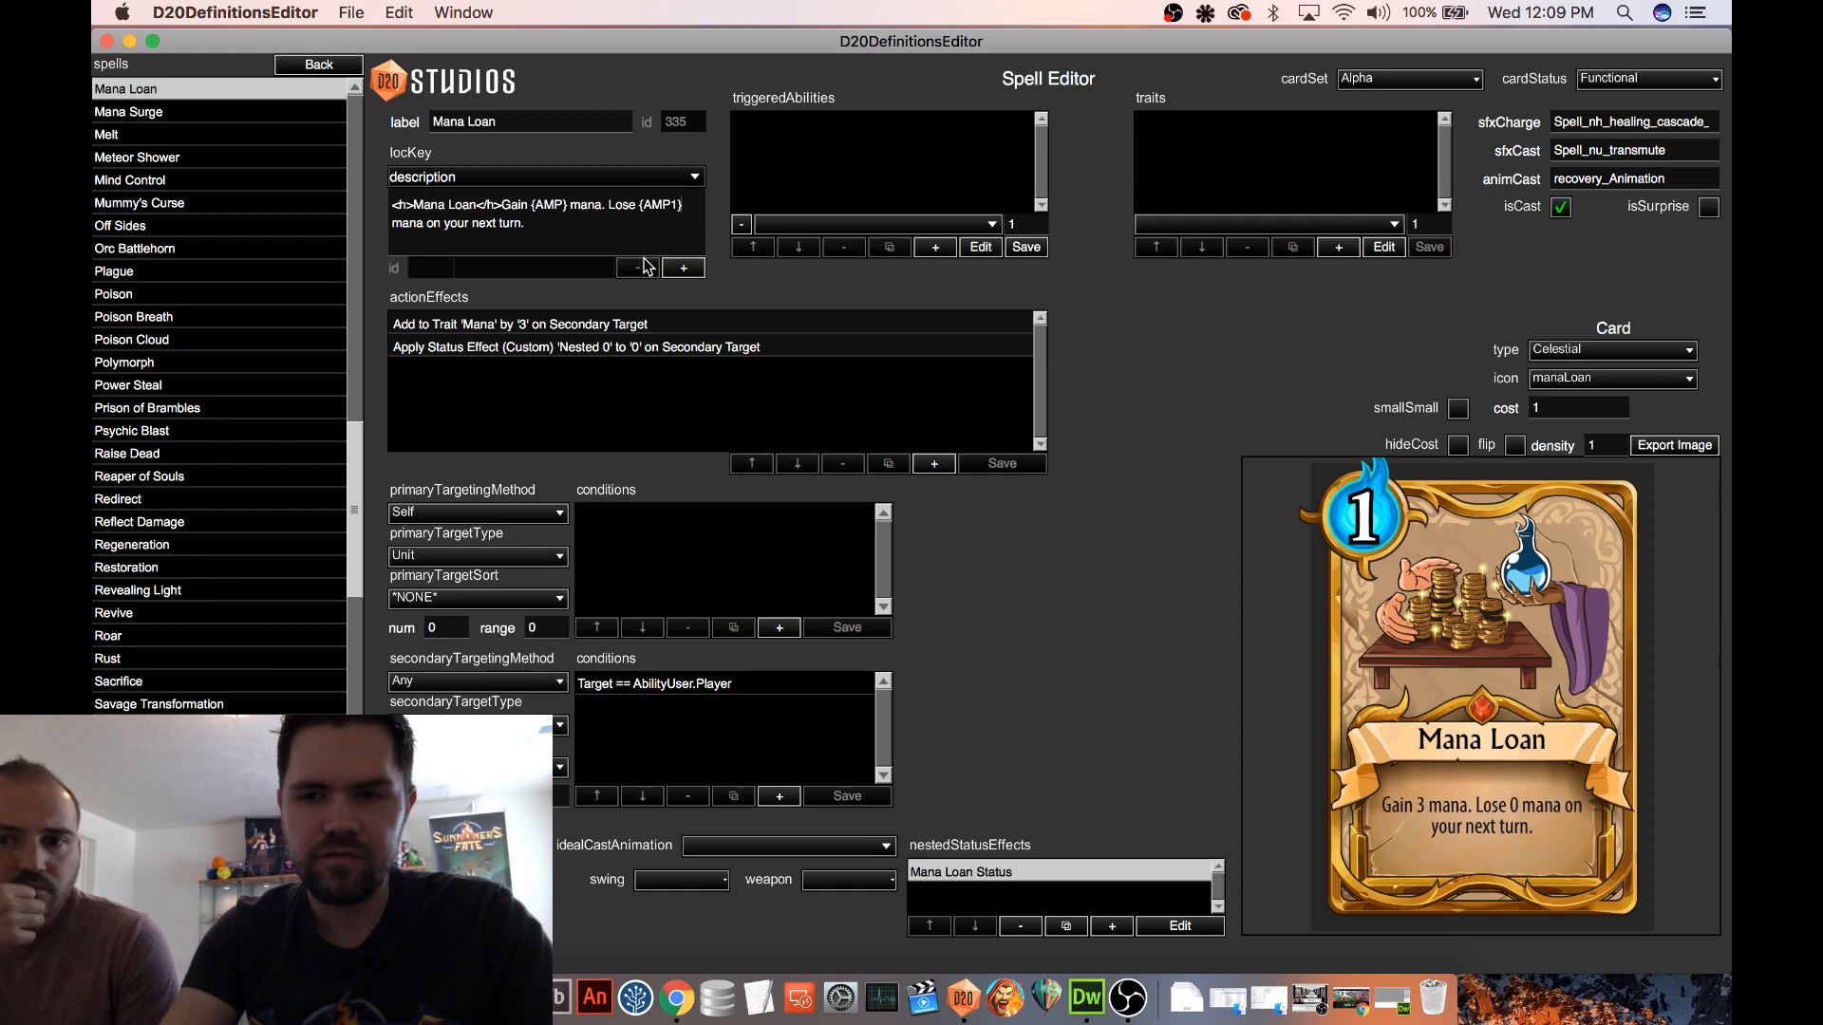
Set the value of the spell's Apply Status Effect (Custom) action effect to 3, save it, and recheck the effect
left_click(709, 354)
type("3")
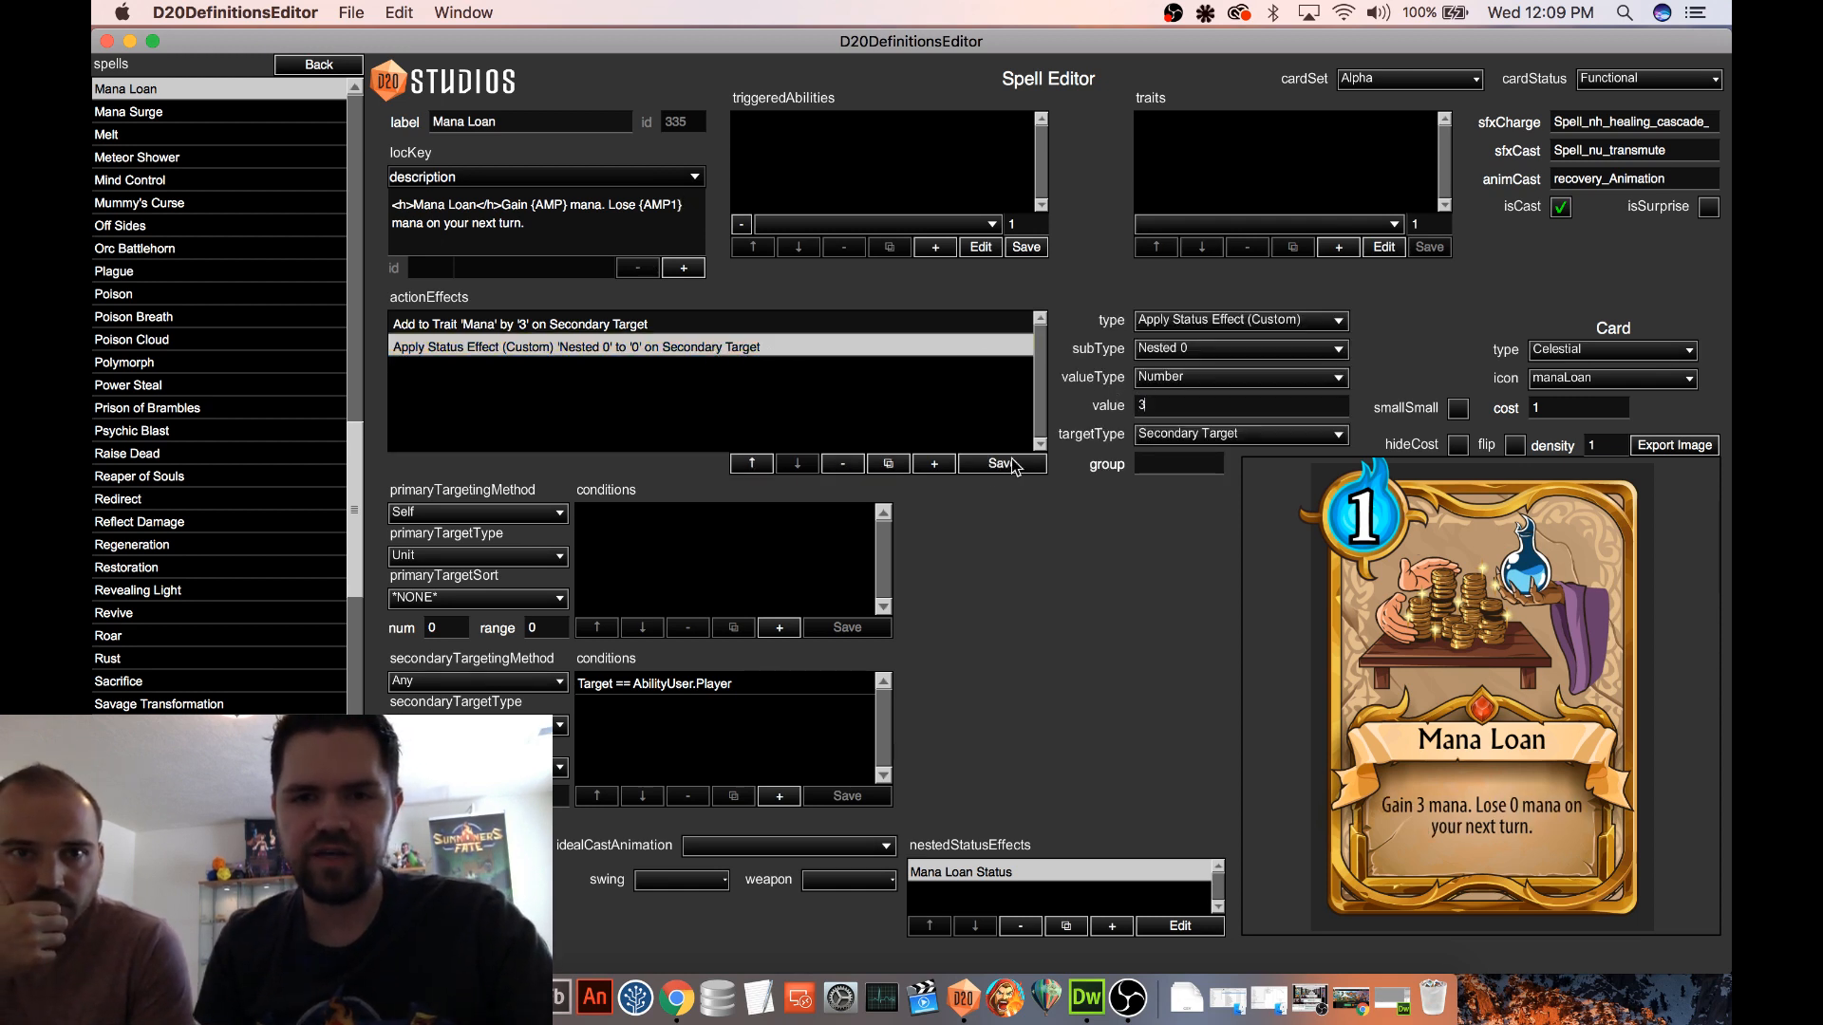
left_click(1003, 463)
left_click(708, 326)
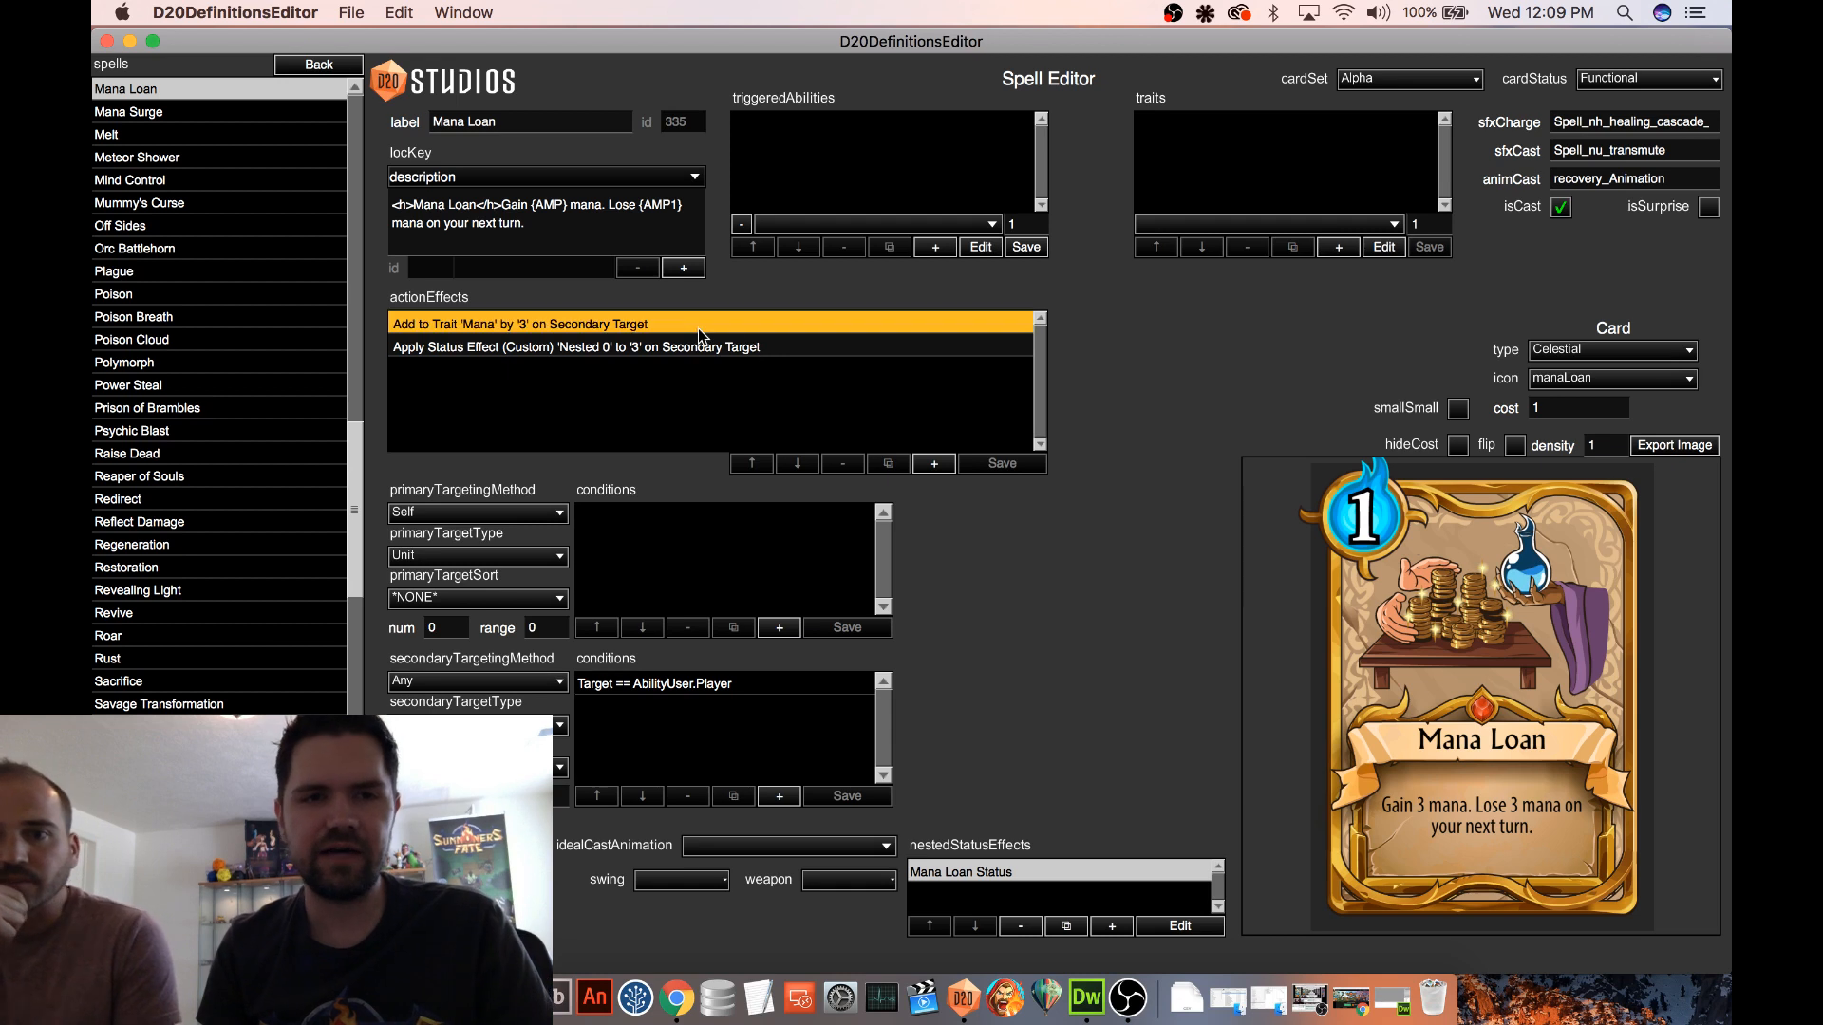
left_click(714, 348)
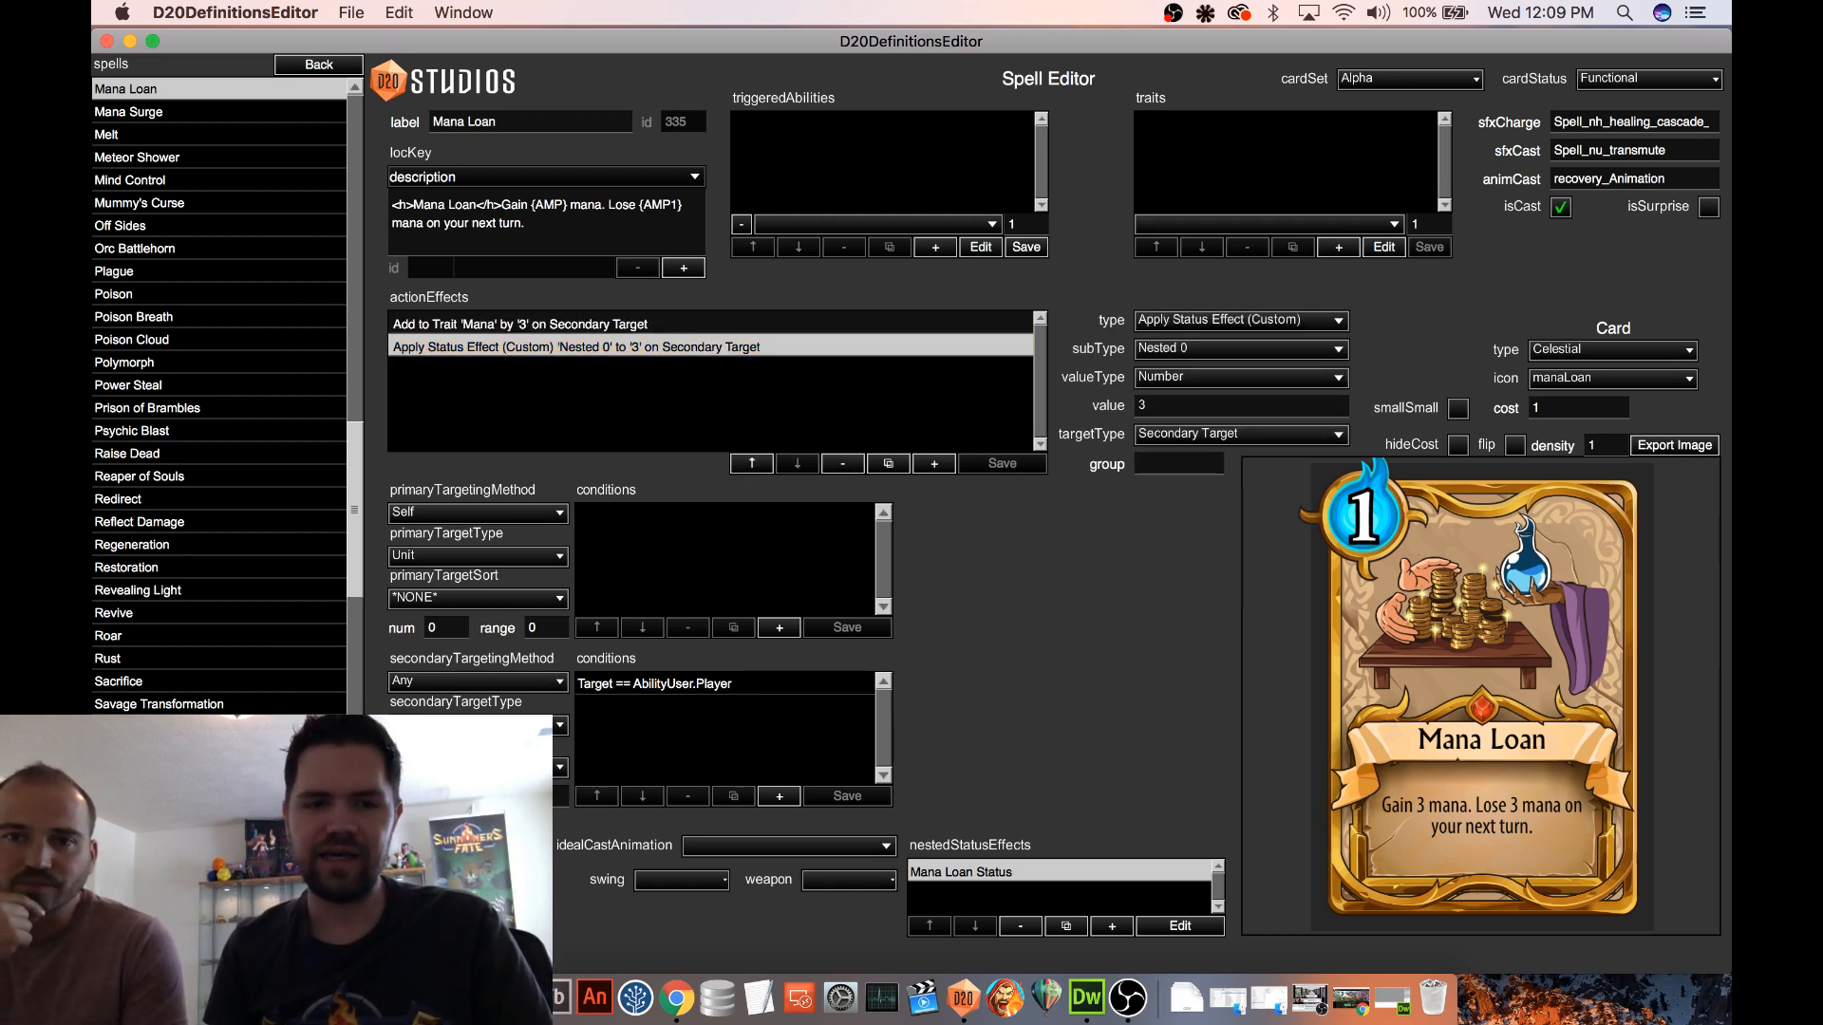
left_click(318, 954)
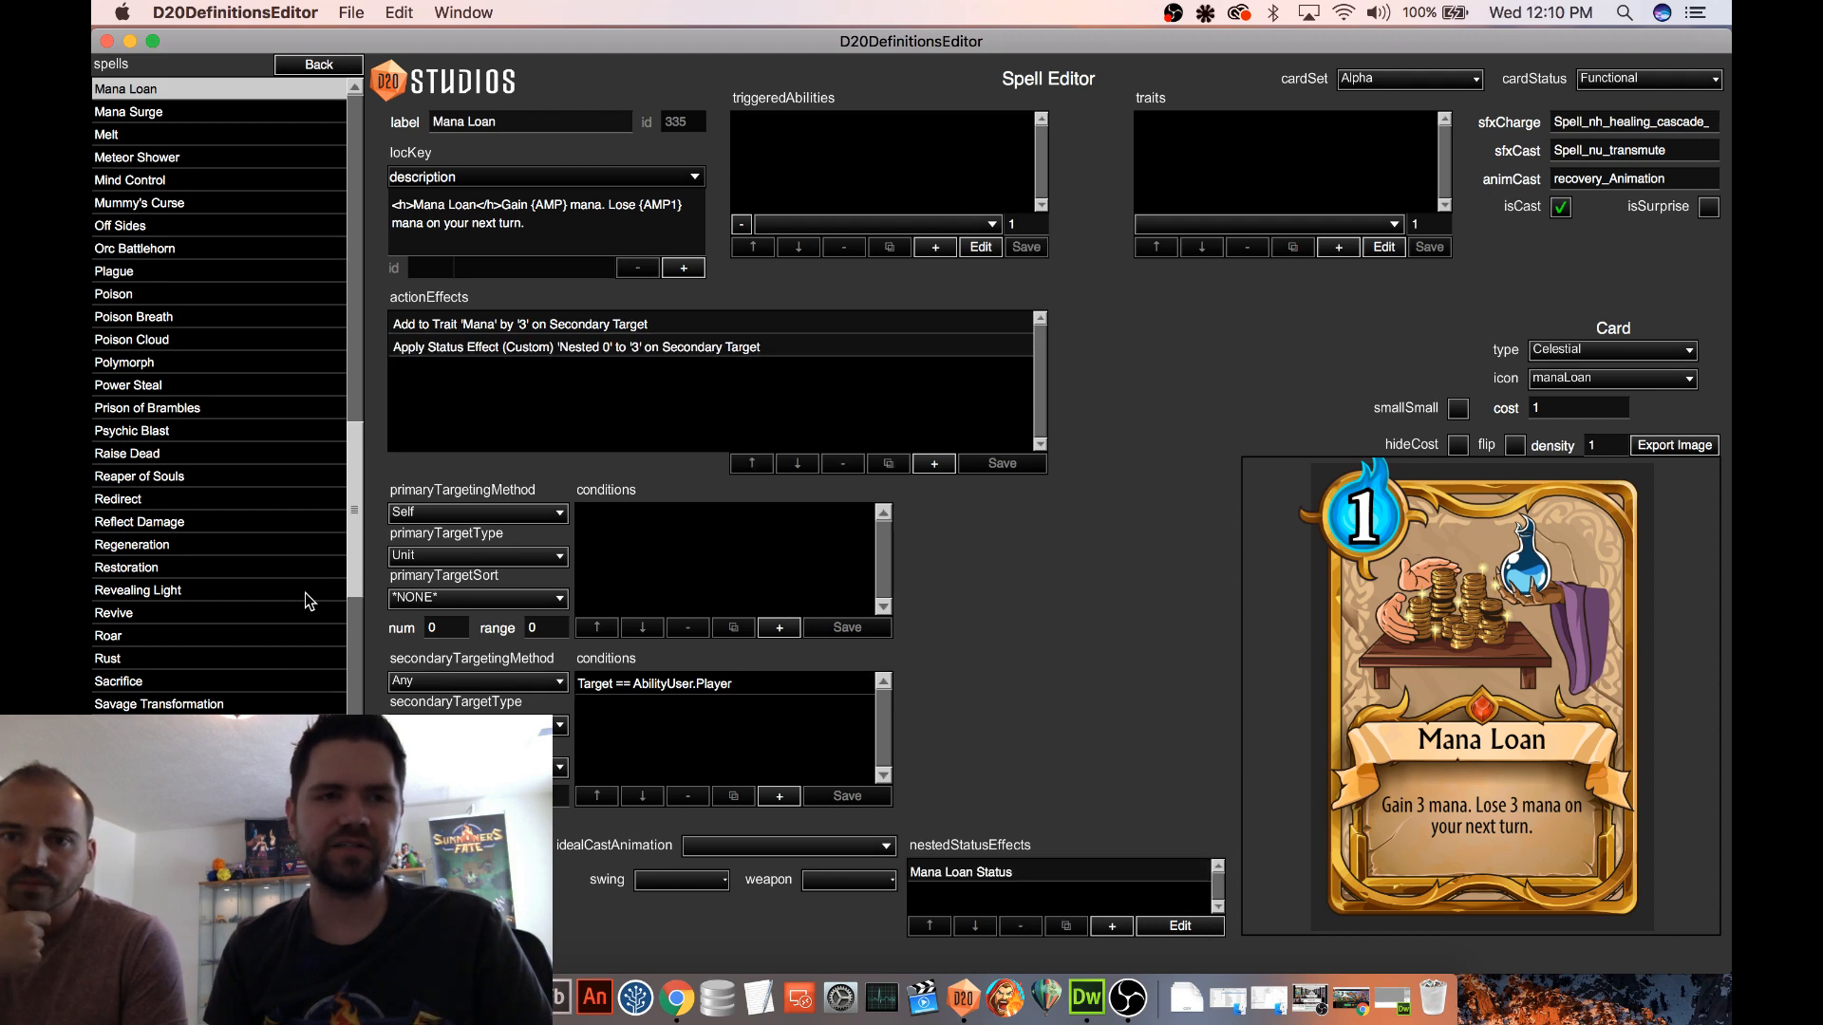
Replace the Gravity Well card in the Episode 20 deck with a second Mana Loan and save the entry
left_click(318, 64)
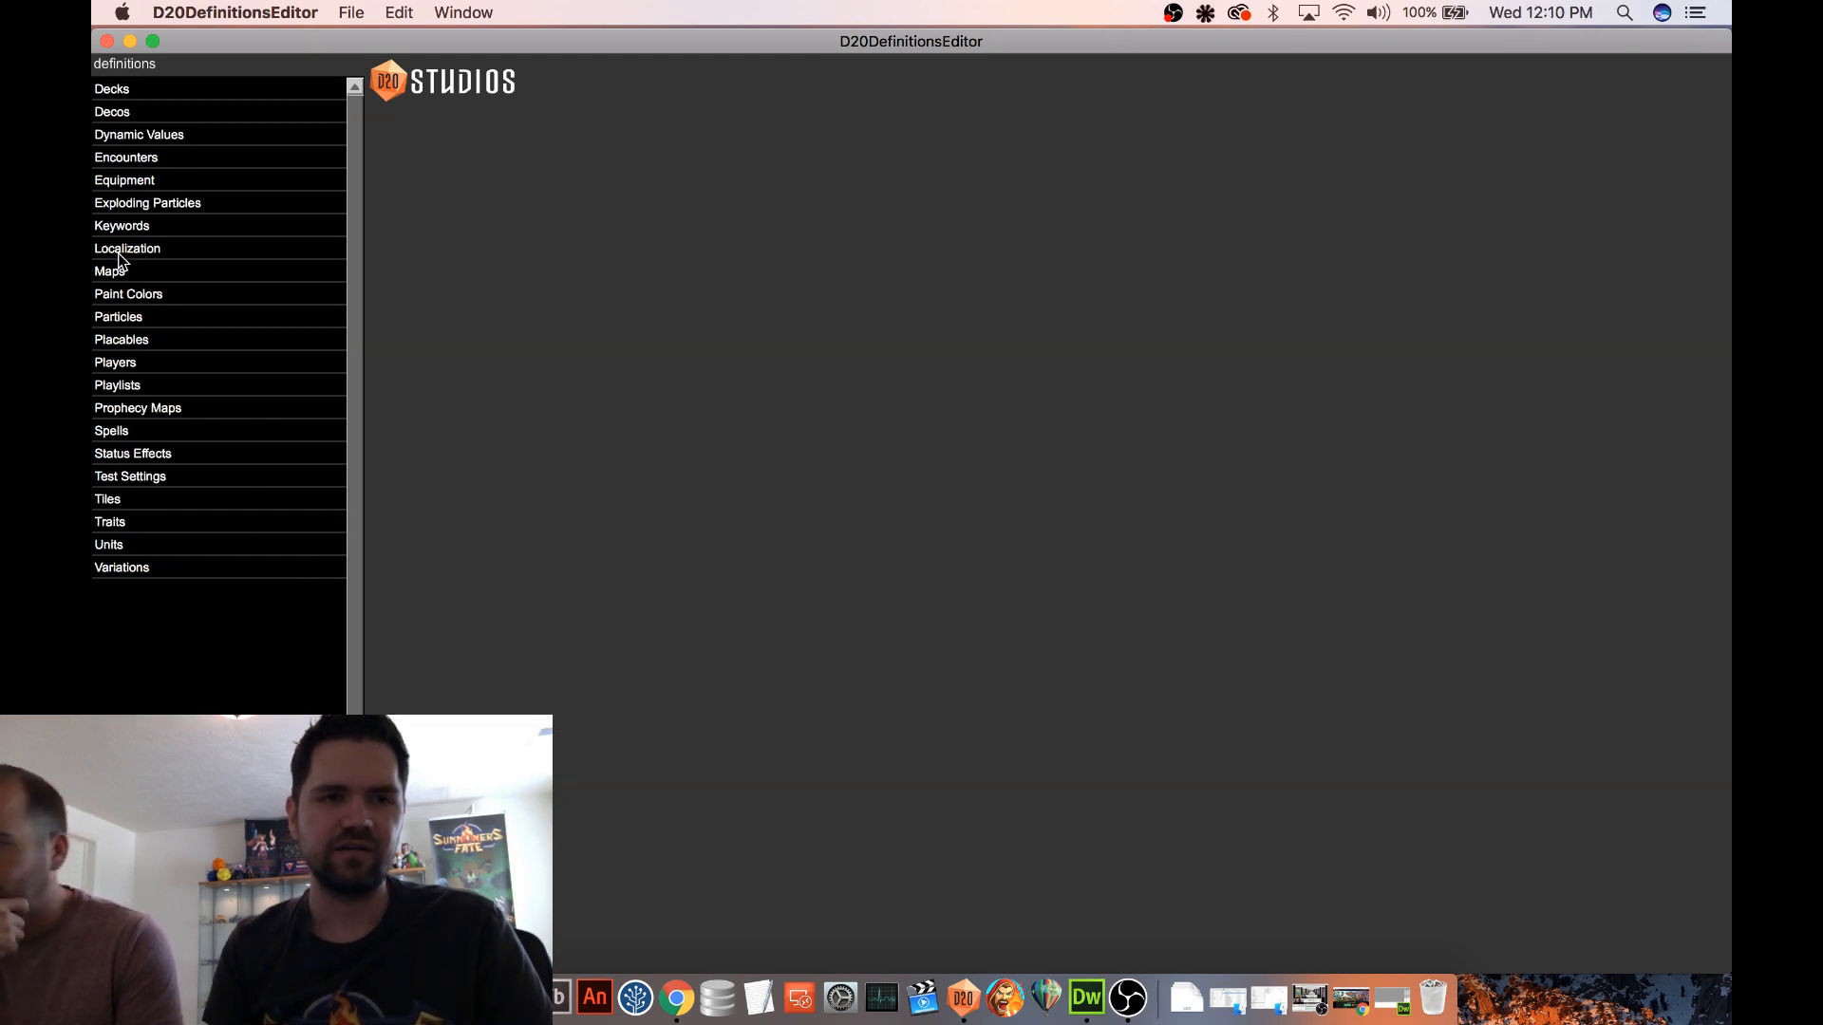
left_click(139, 92)
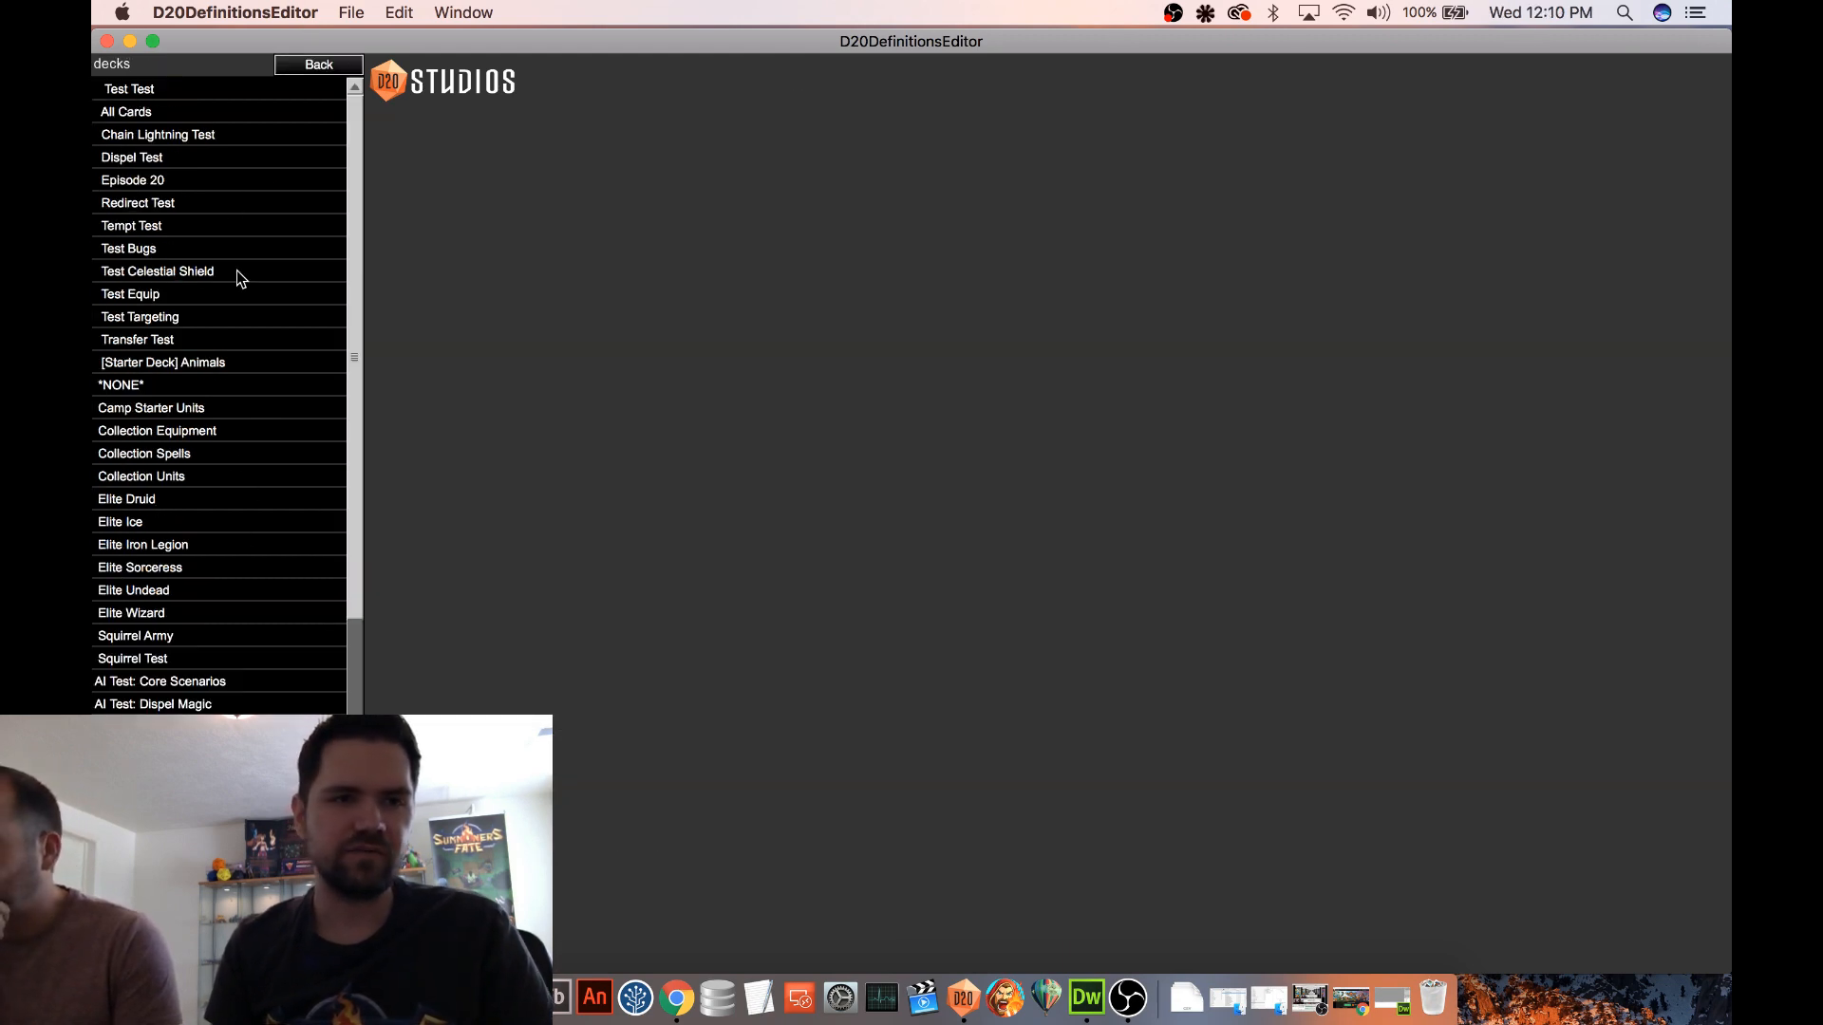
left_click(167, 181)
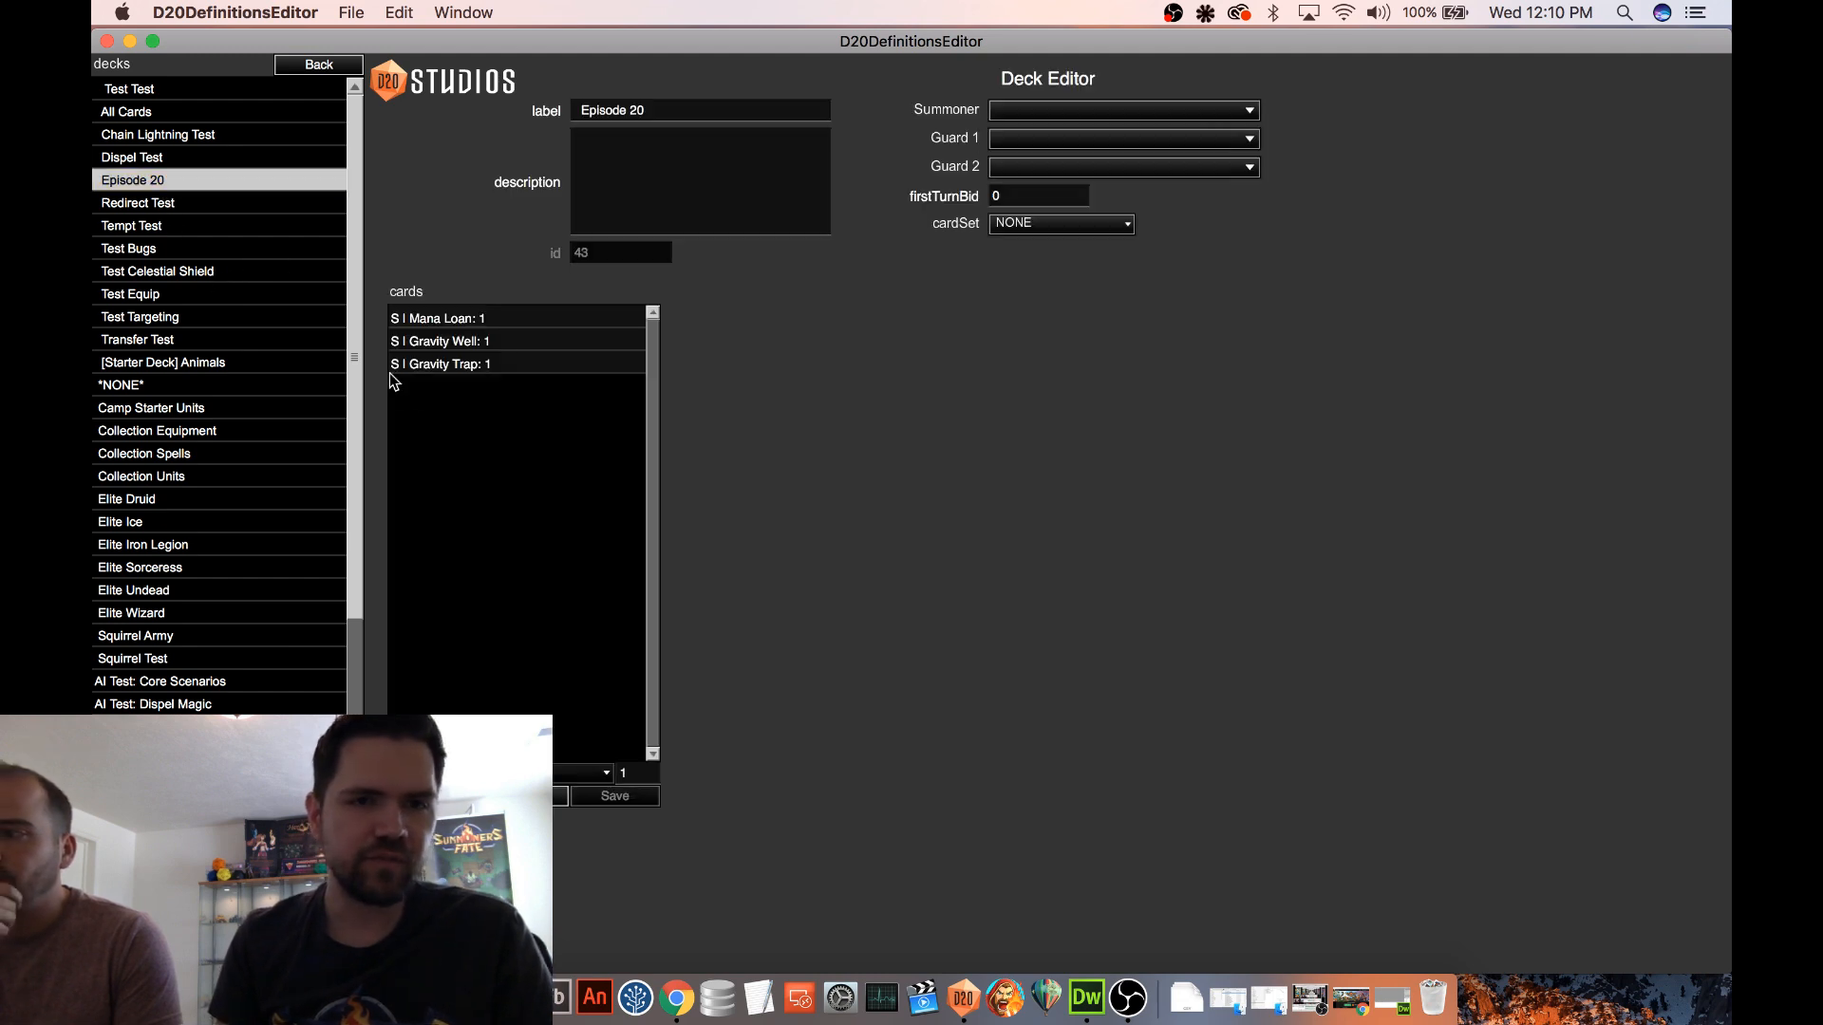
left_click(472, 352)
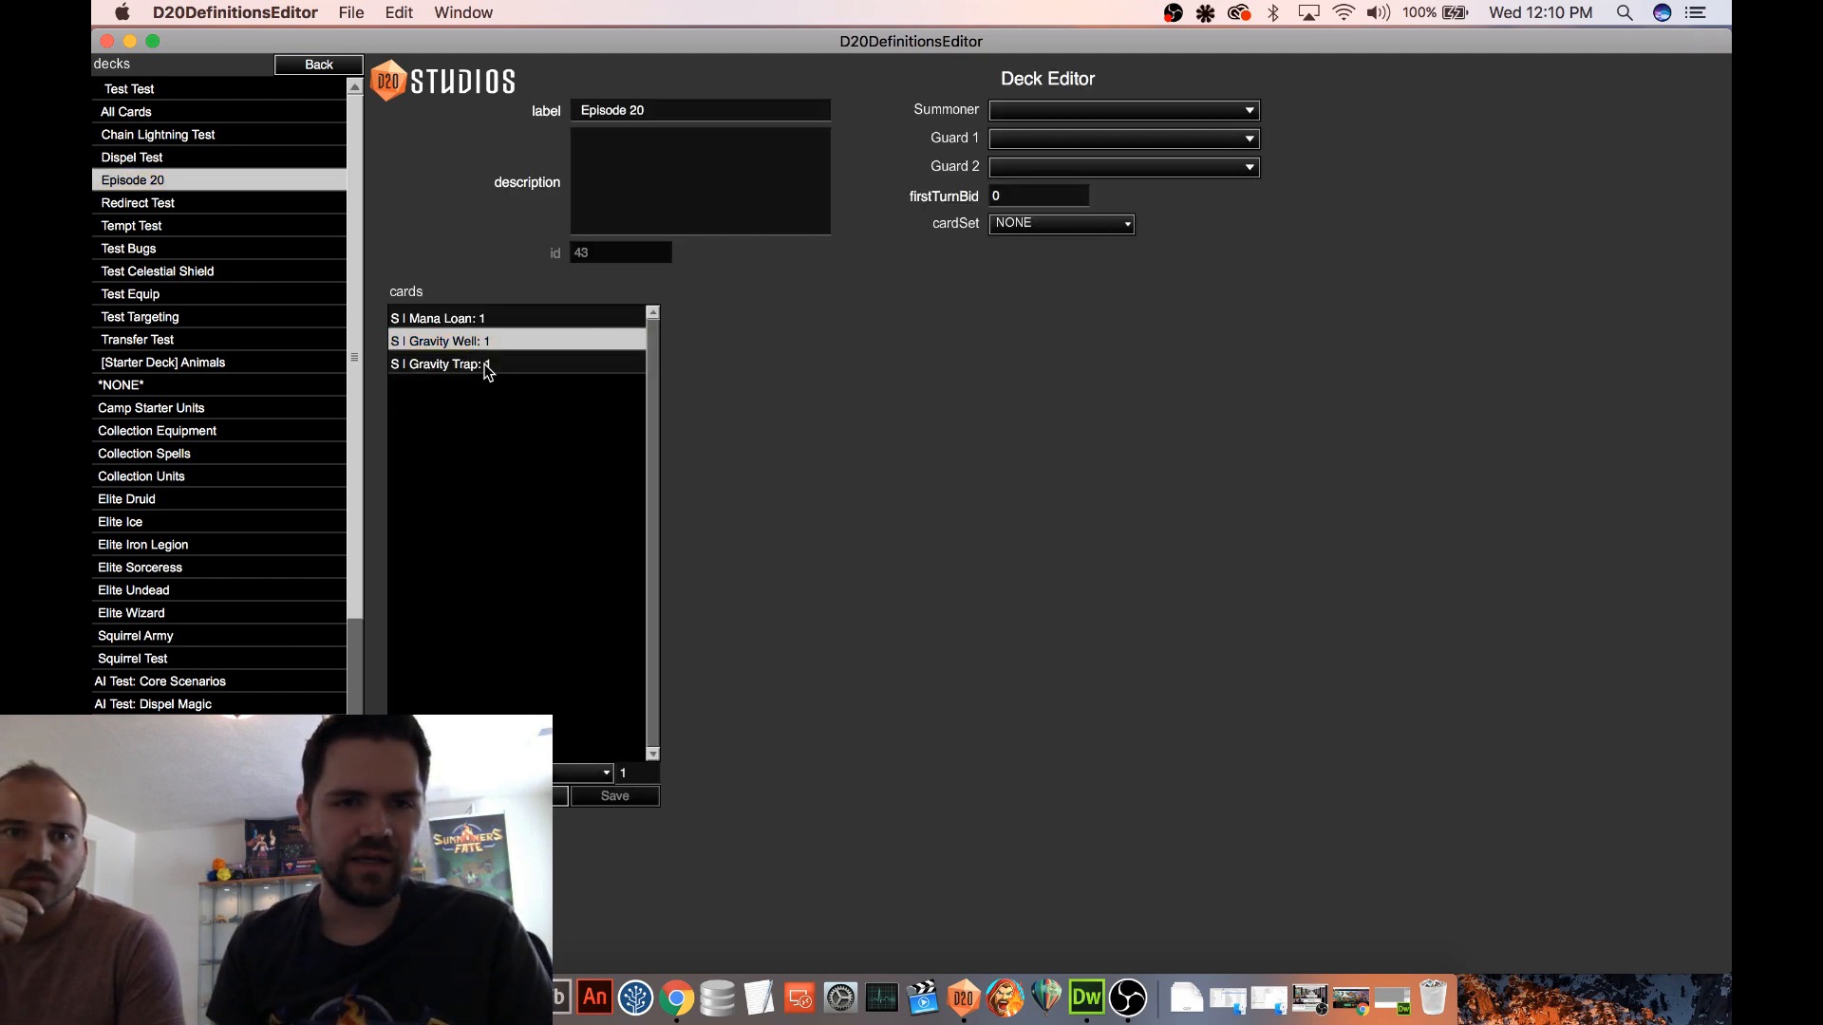
left_click(580, 773)
scroll(527, 683, "down", 5)
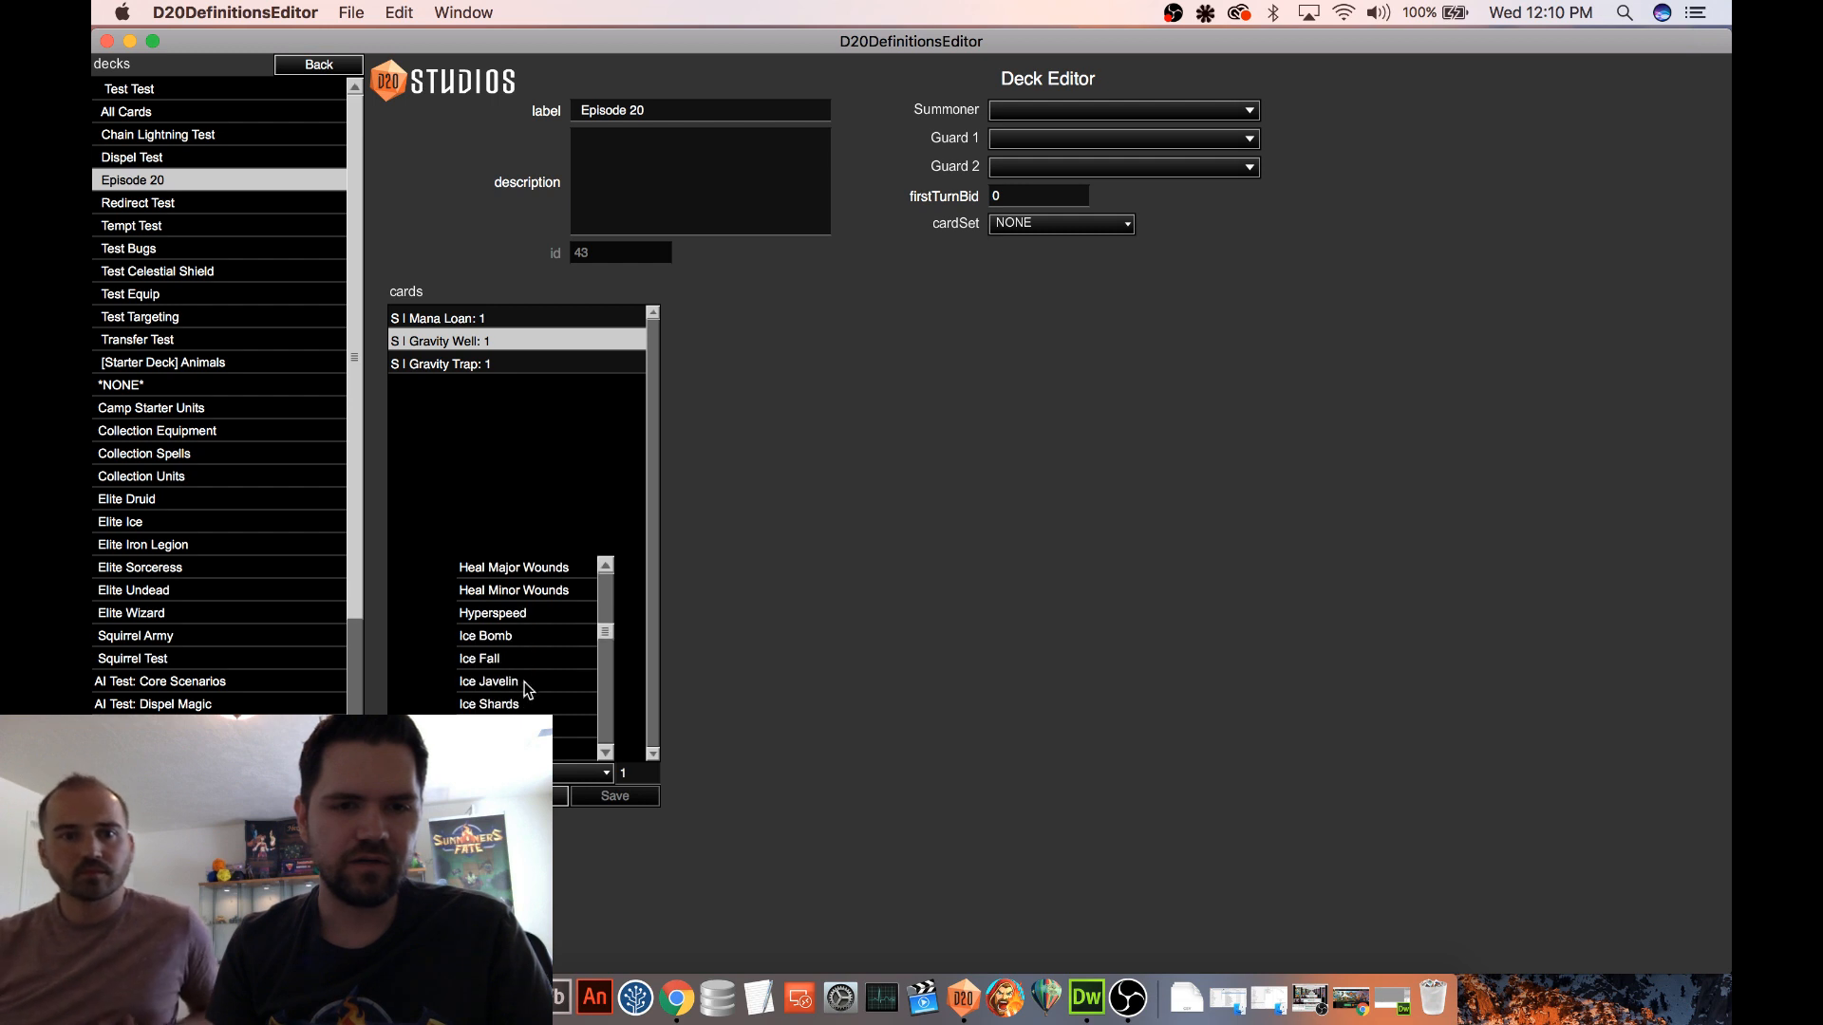
scroll(530, 682, "down", 2)
left_click(490, 659)
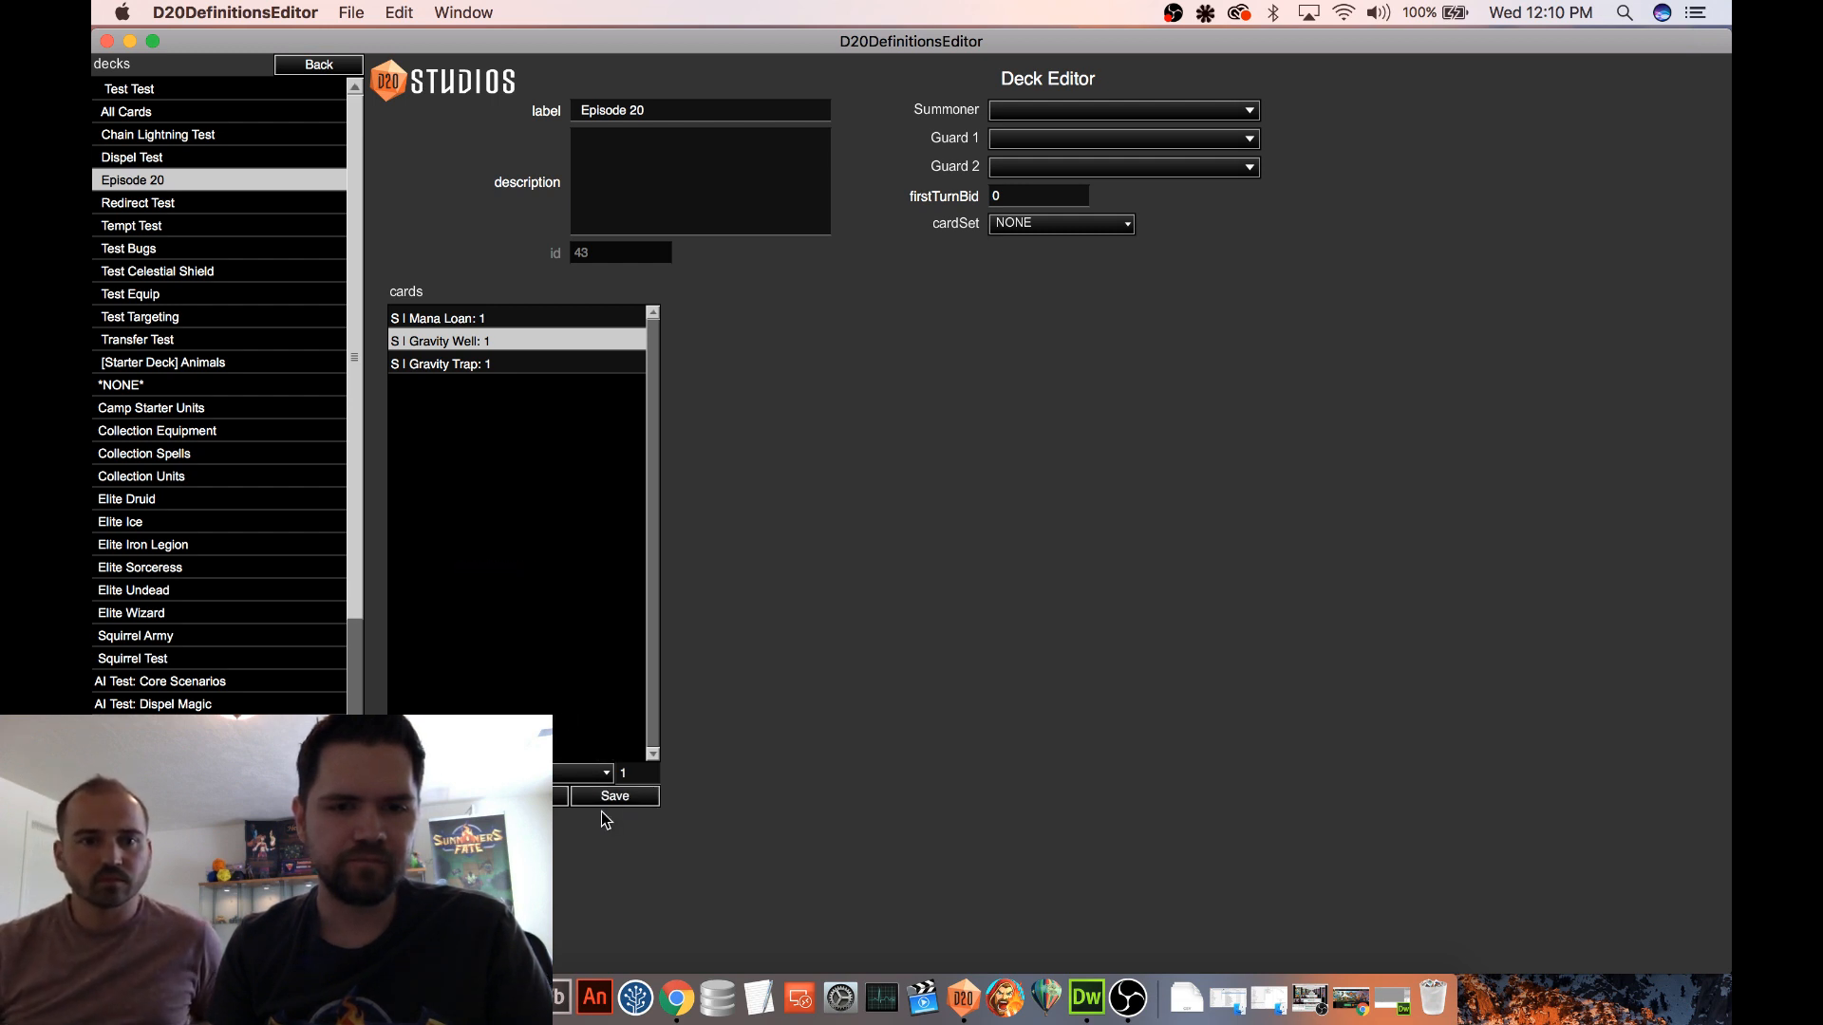
left_click(319, 959)
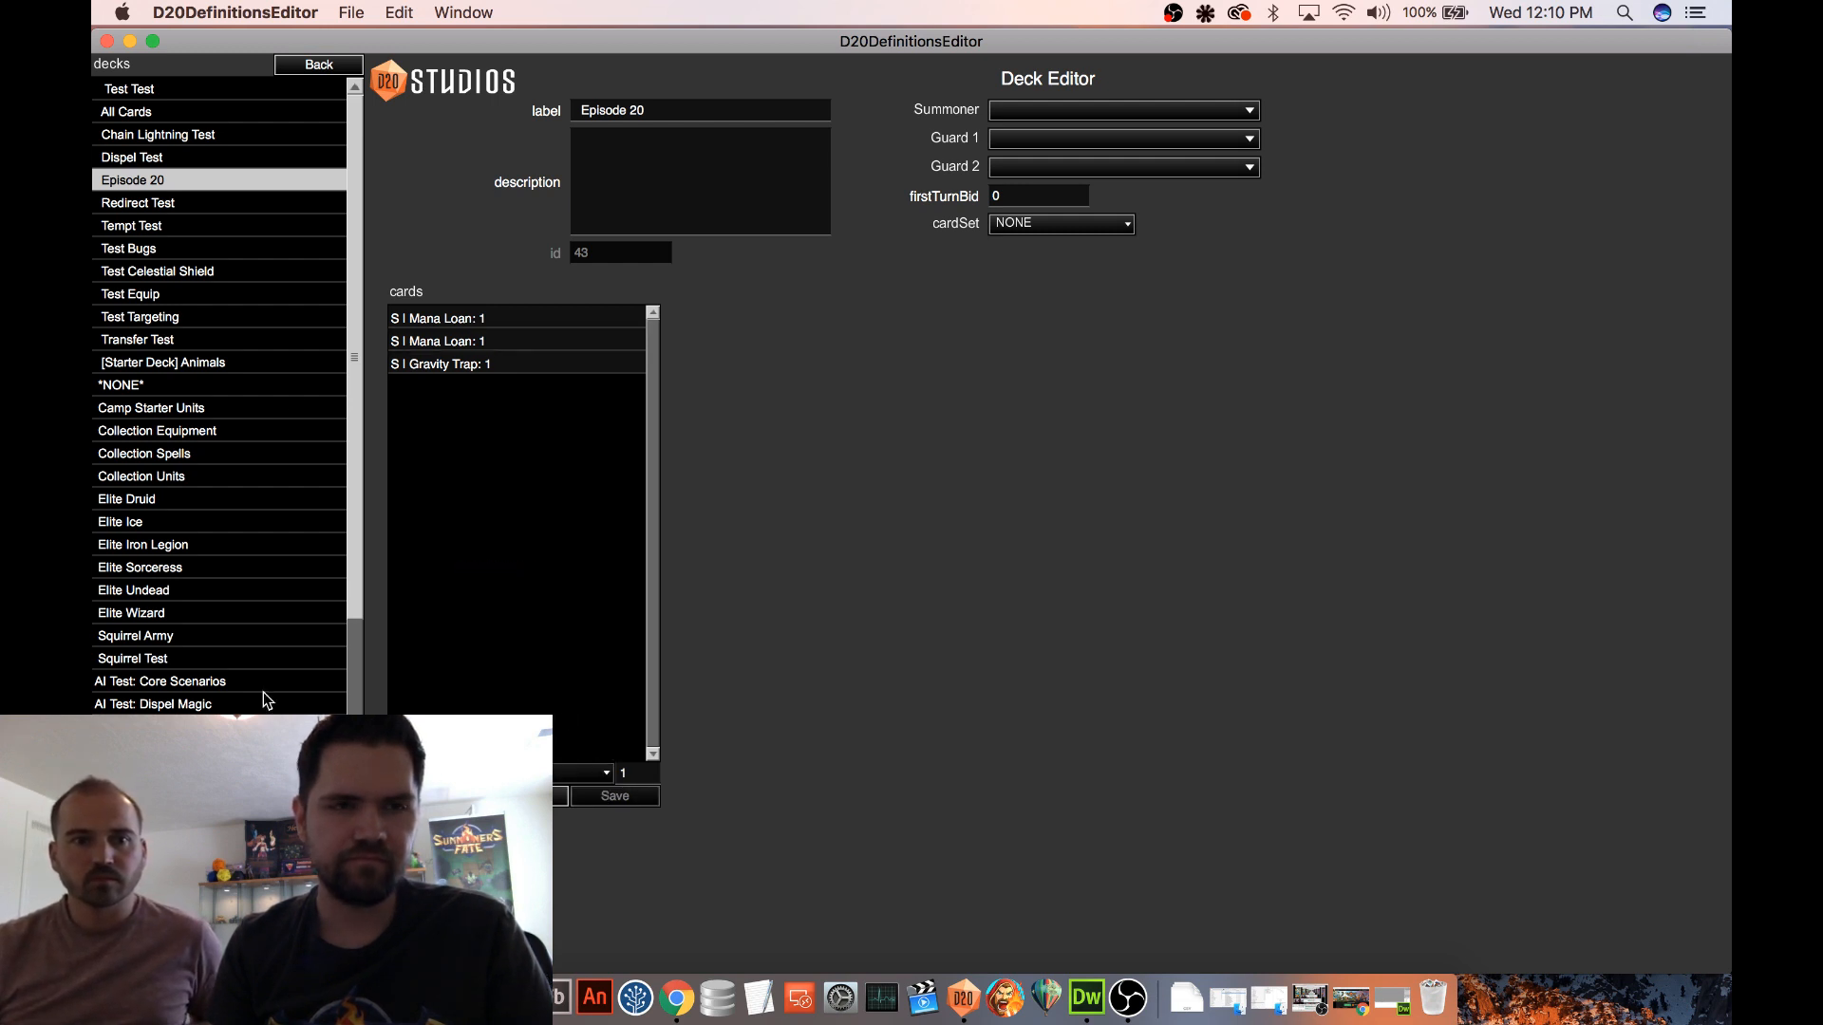
Start a test game on the Procedural 2 map and play both Mana Loan cards
left_click(316, 66)
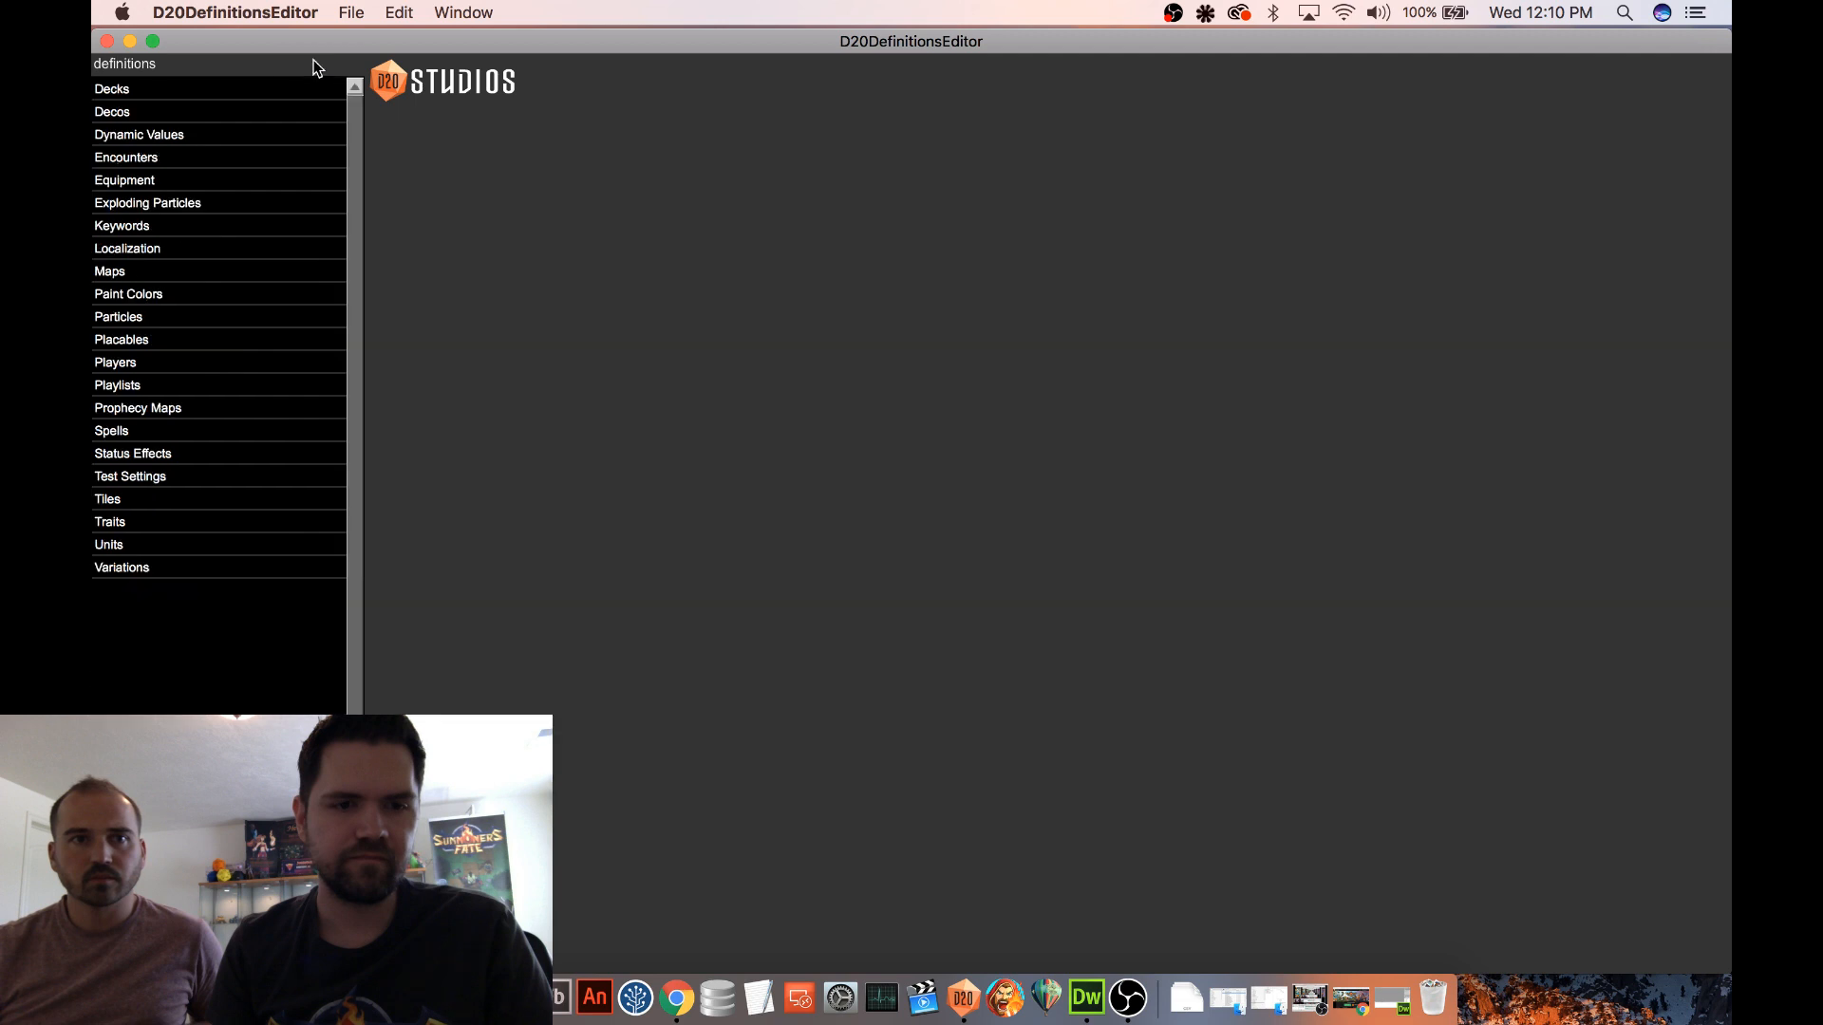
left_click(132, 273)
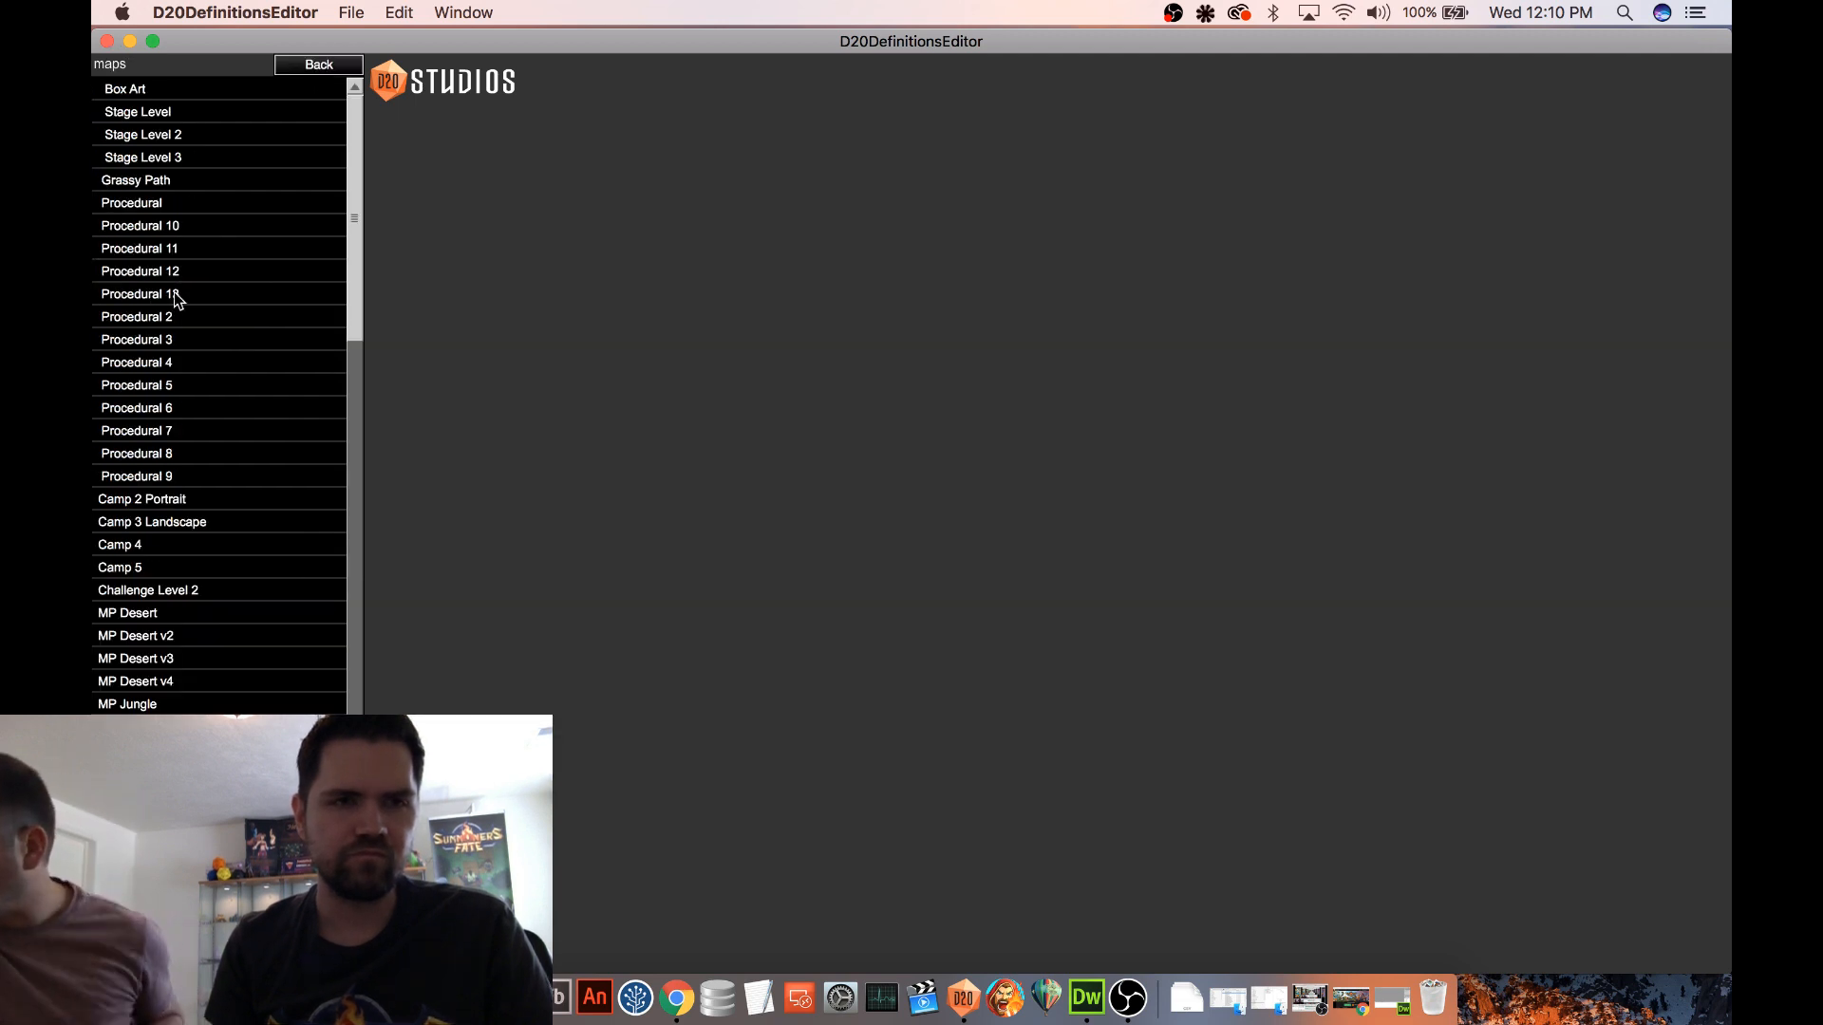
left_click(176, 316)
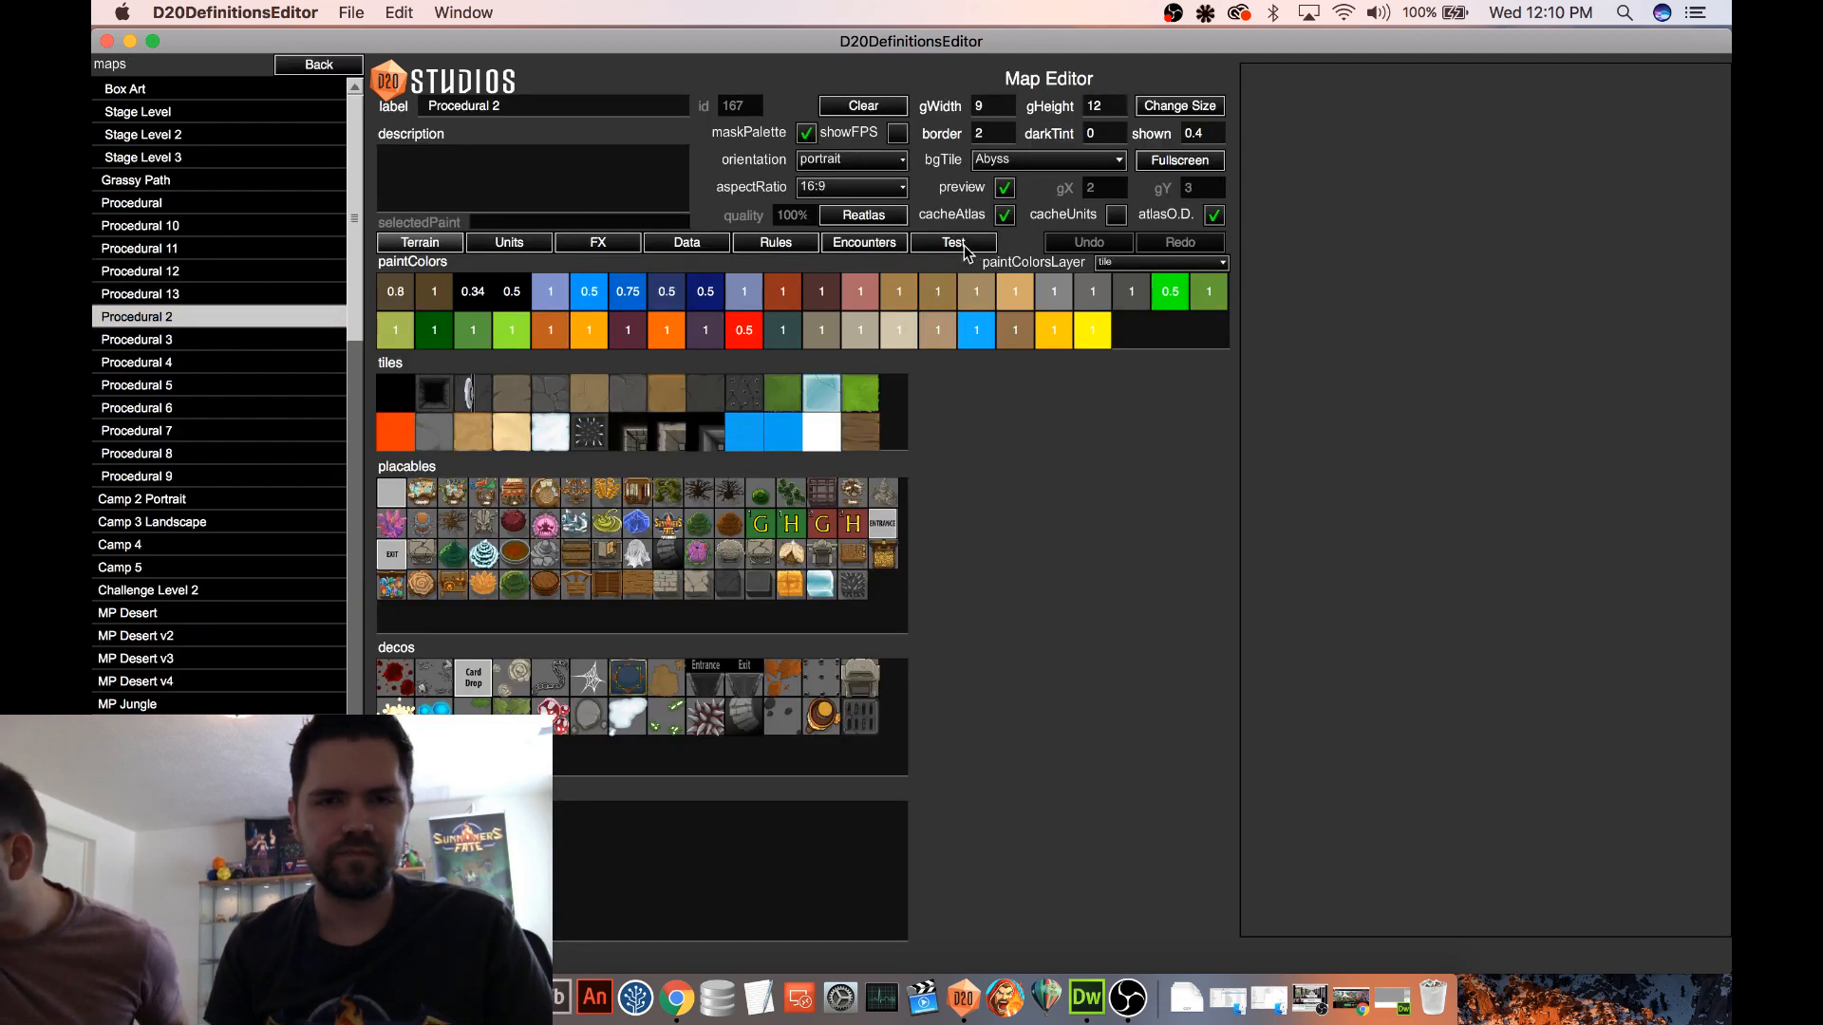
left_click(953, 243)
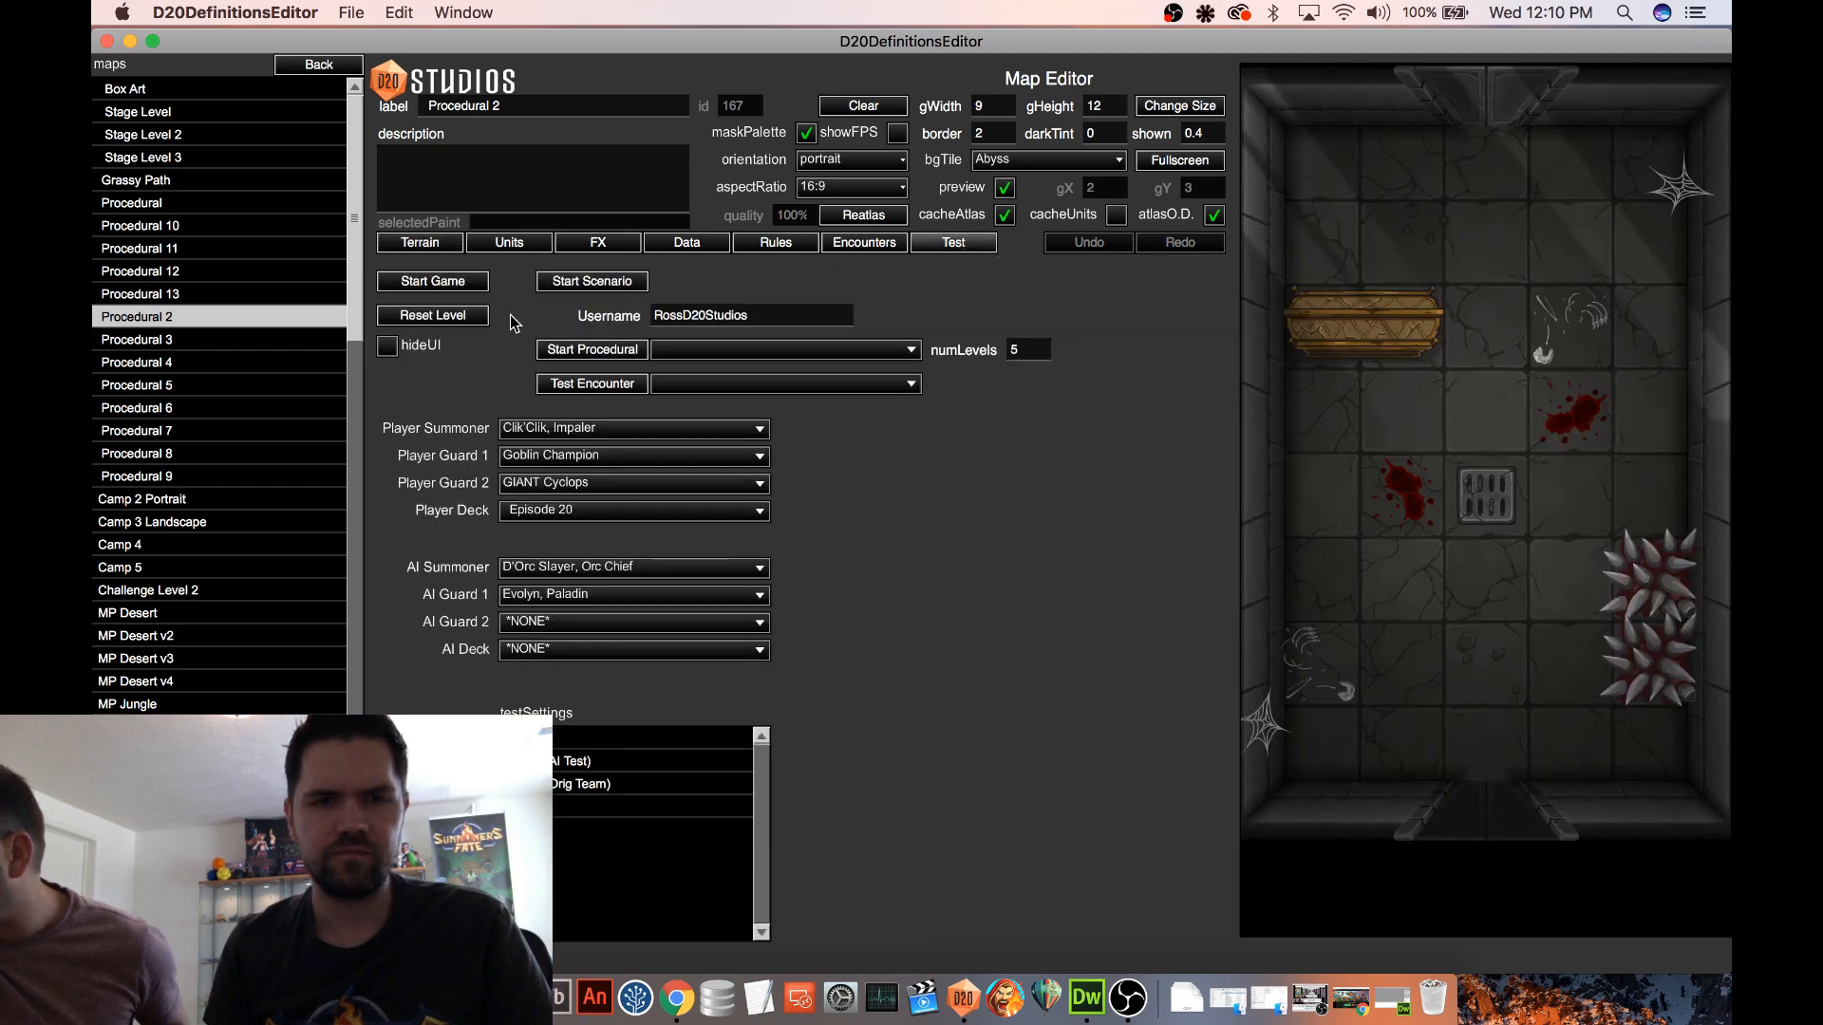
left_click(433, 282)
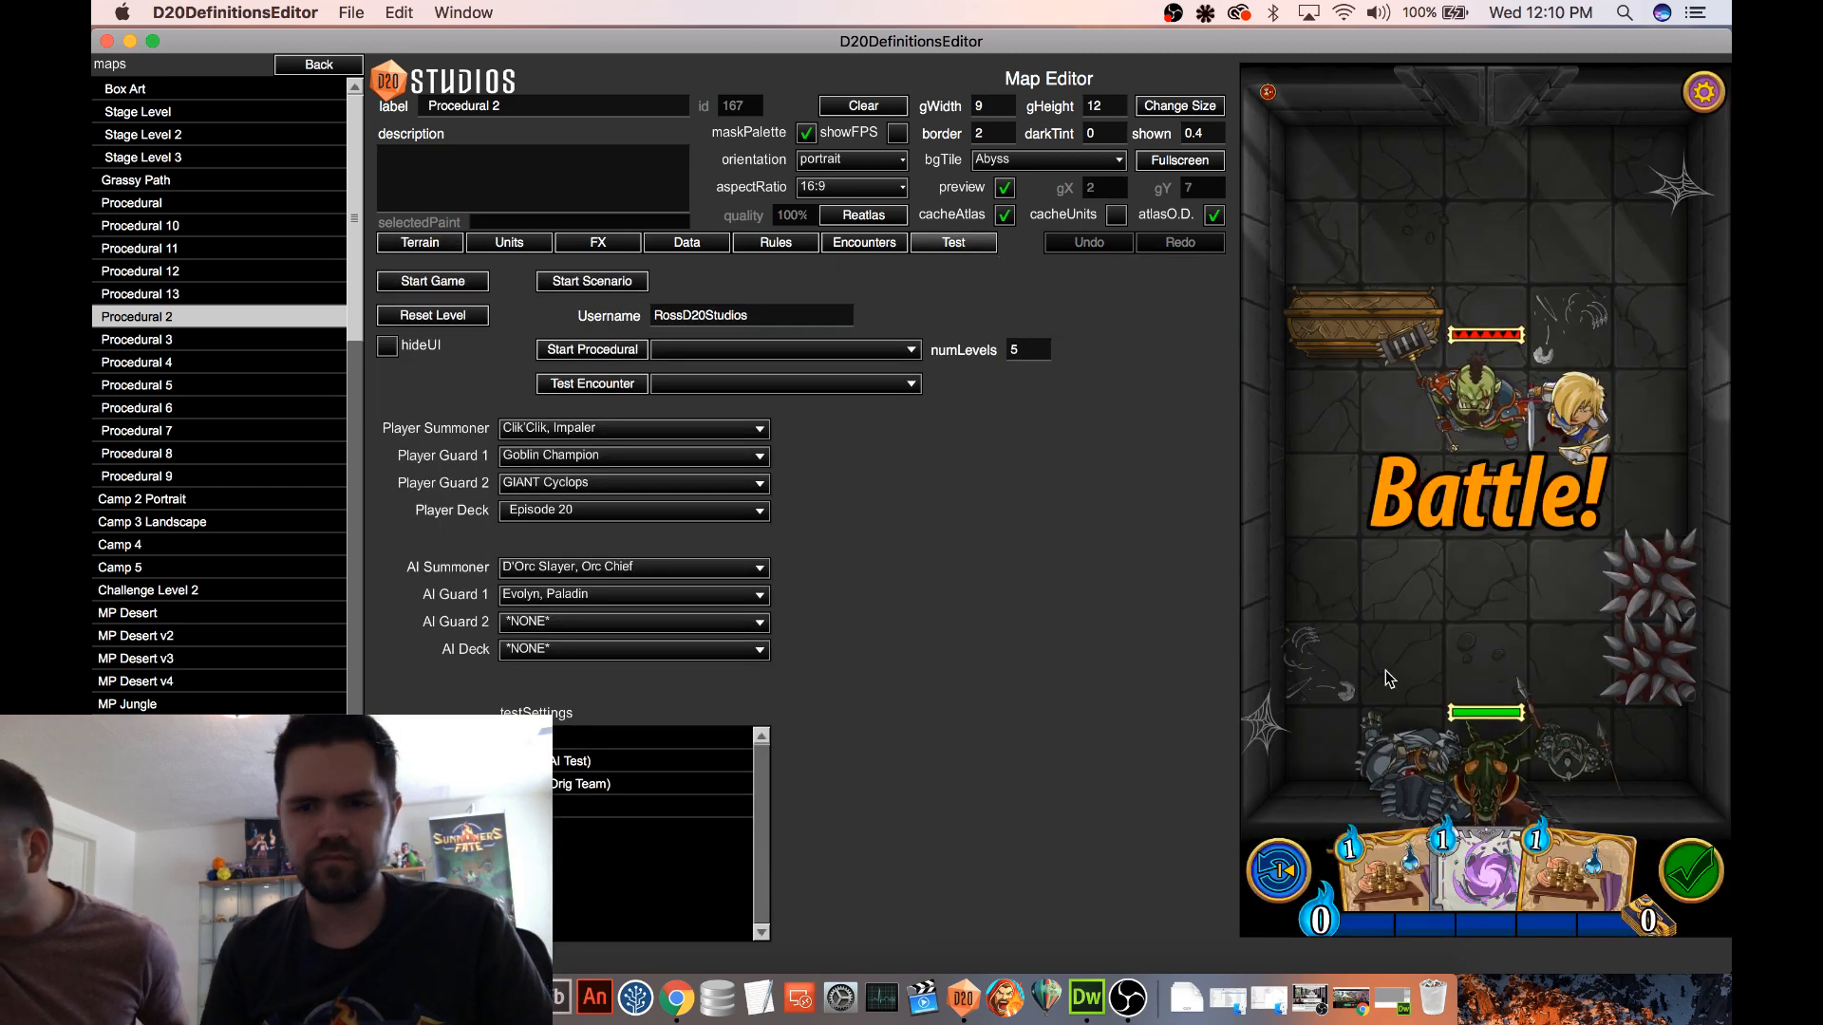
left_click_drag(1384, 873, 1451, 630)
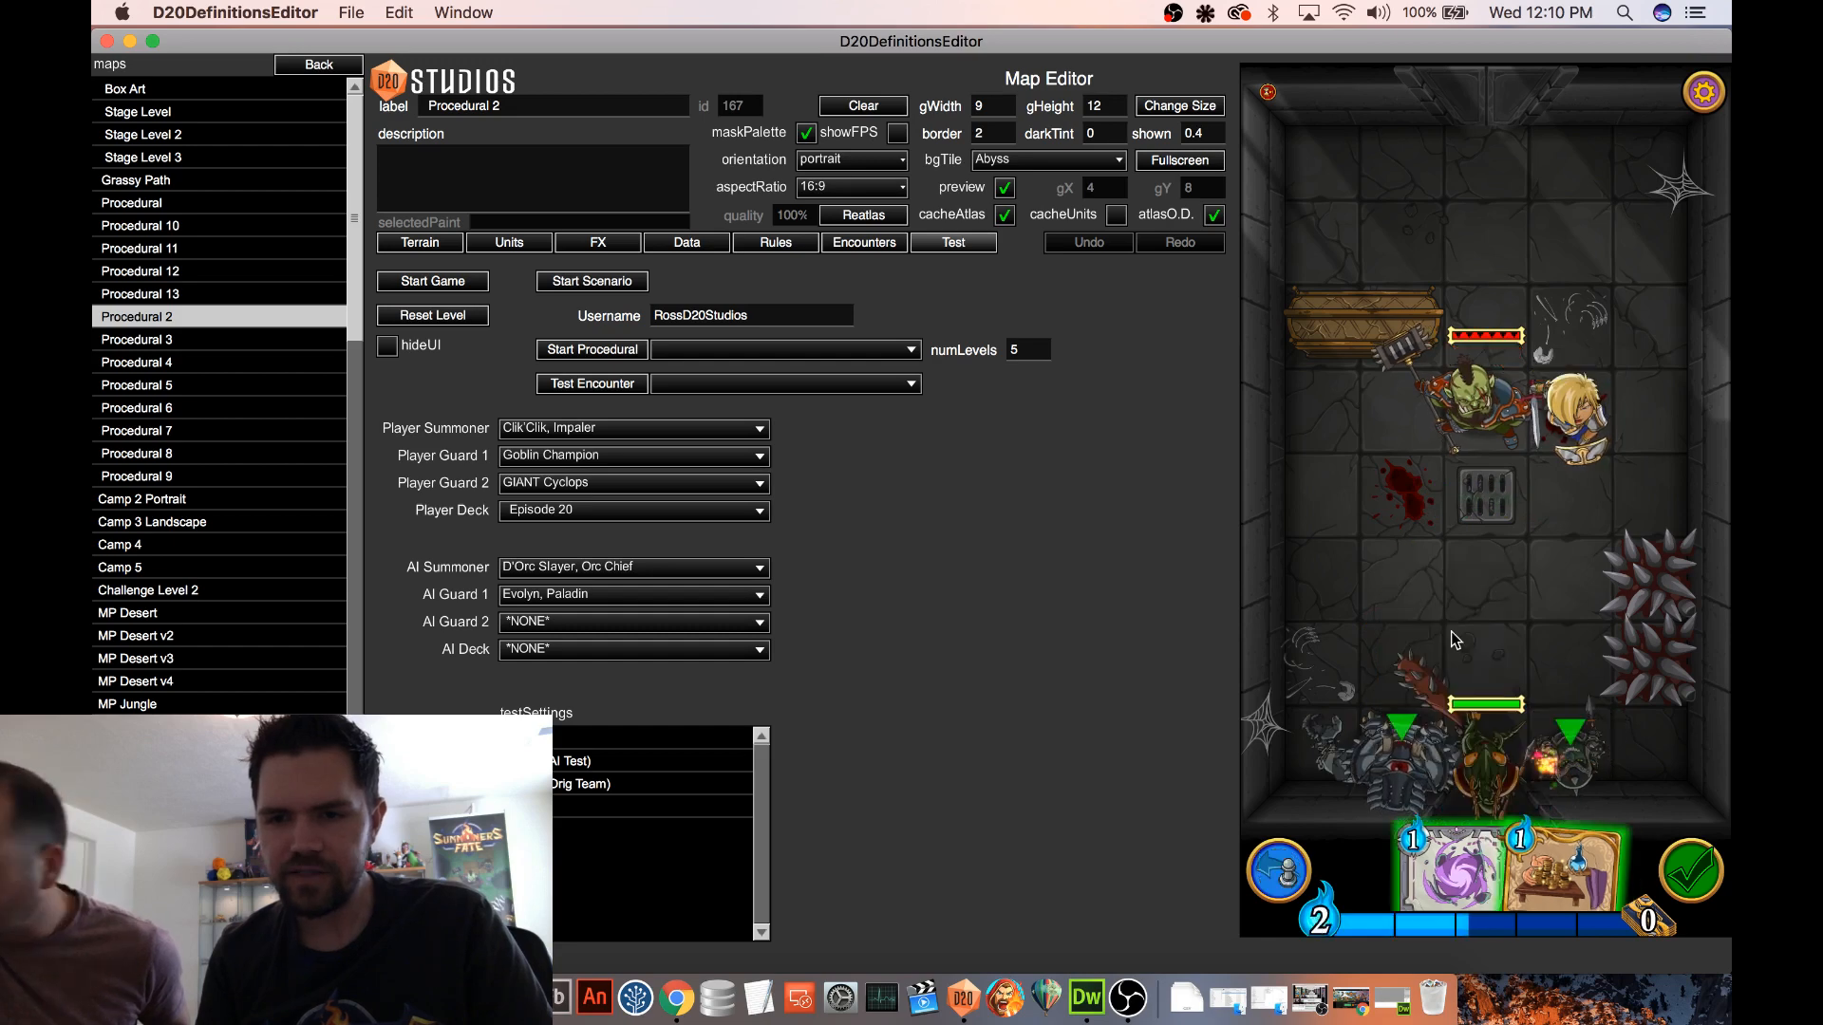
left_click_drag(1546, 869, 1475, 564)
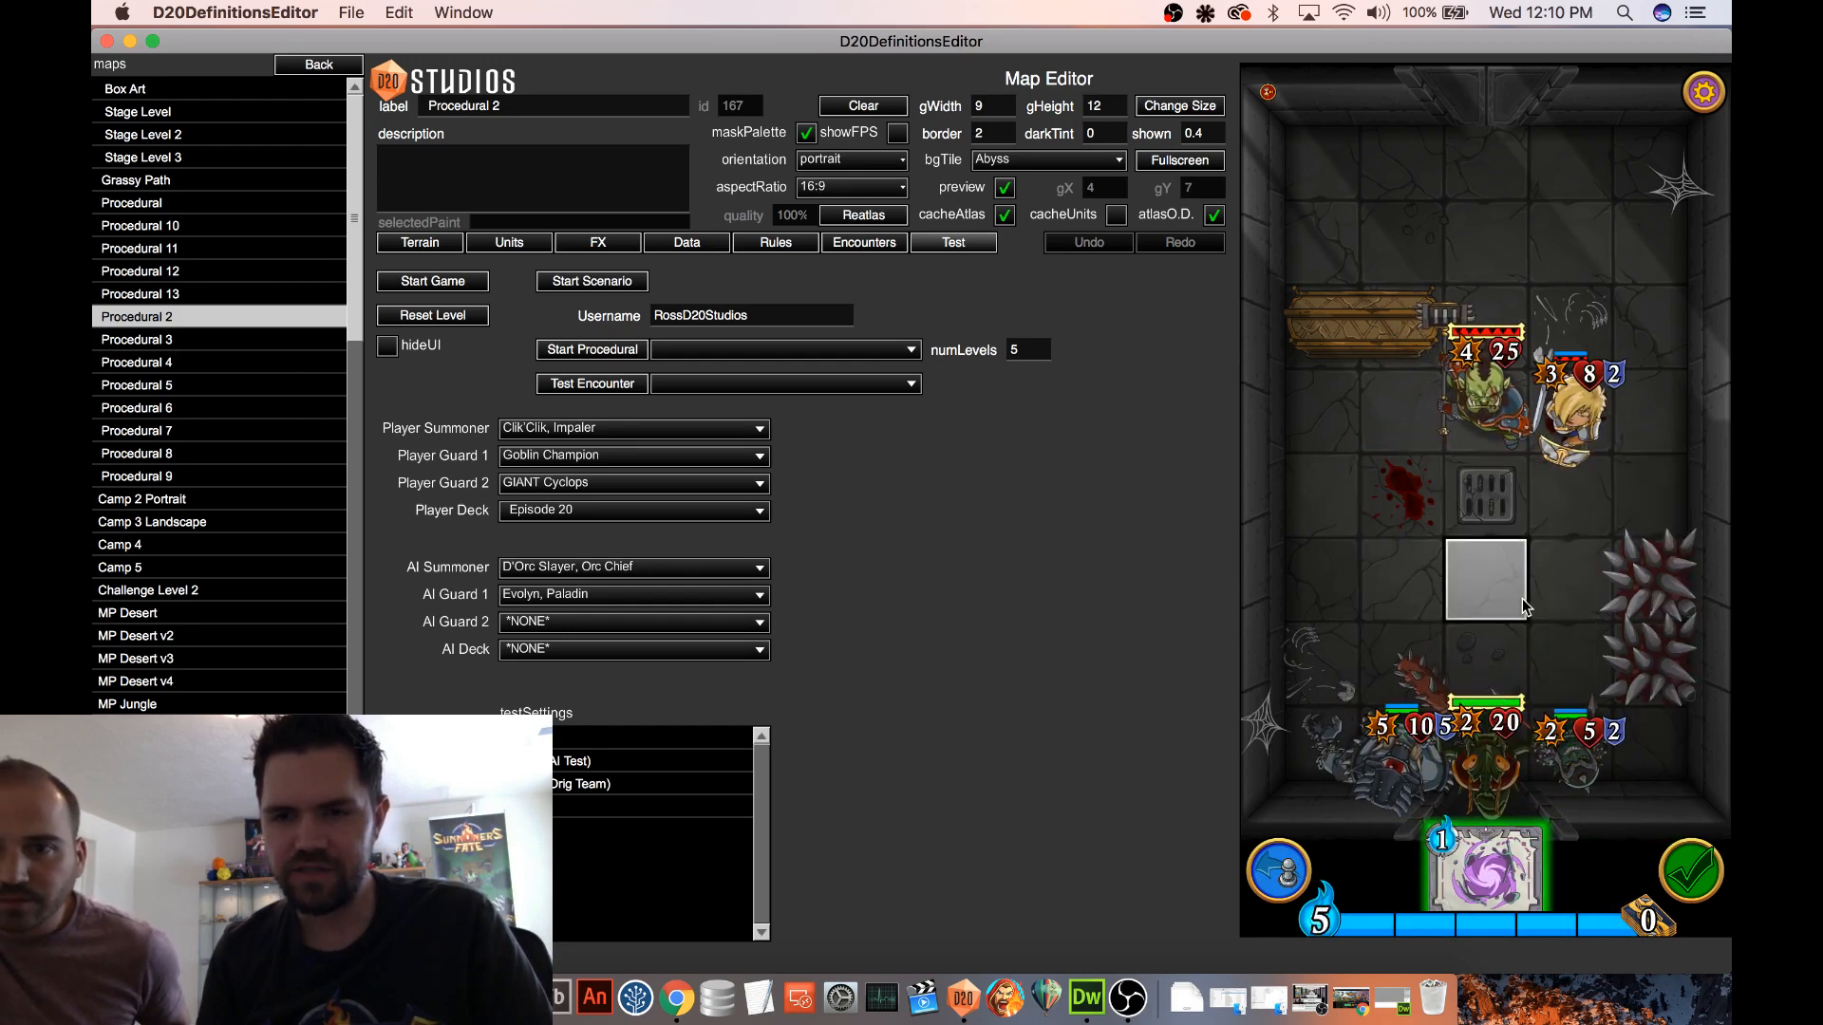
Move the enemy paladin and orc summoner back to the far end of the room and end the turn
left_click_drag(1572, 410, 1487, 243)
left_click_drag(1481, 233, 1321, 163)
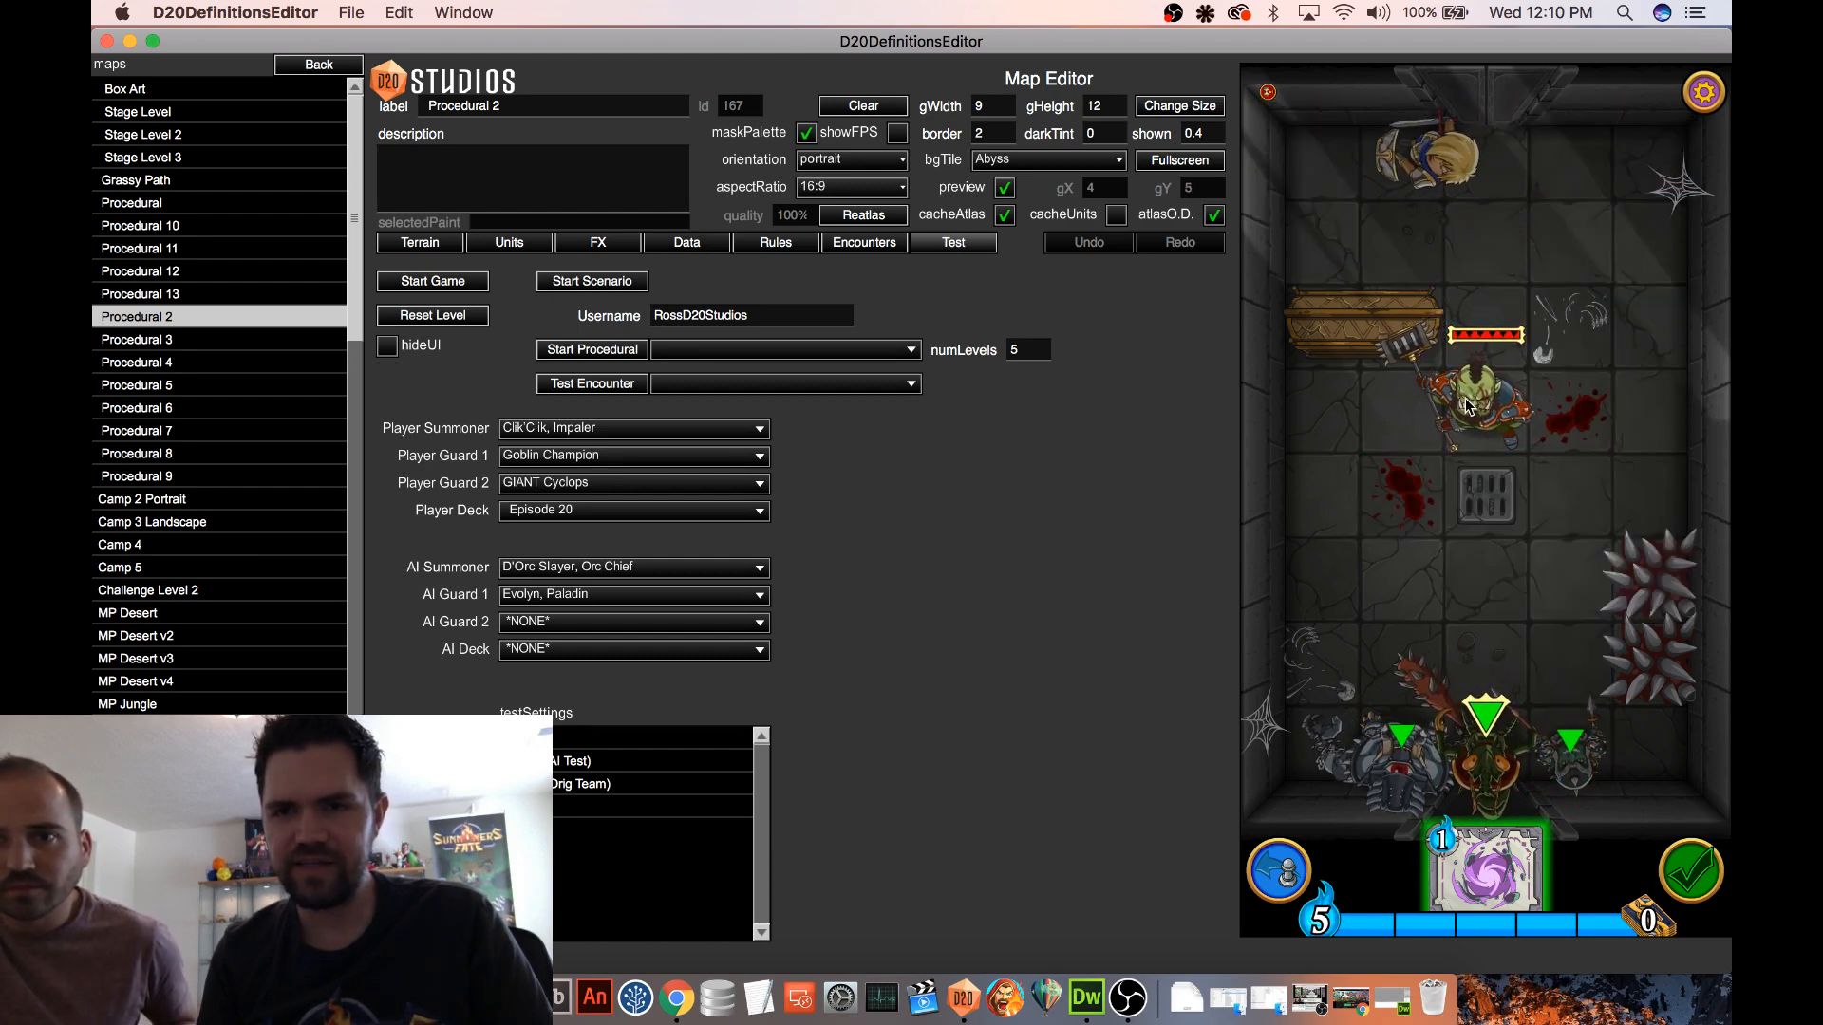
left_click_drag(1483, 408, 1462, 162)
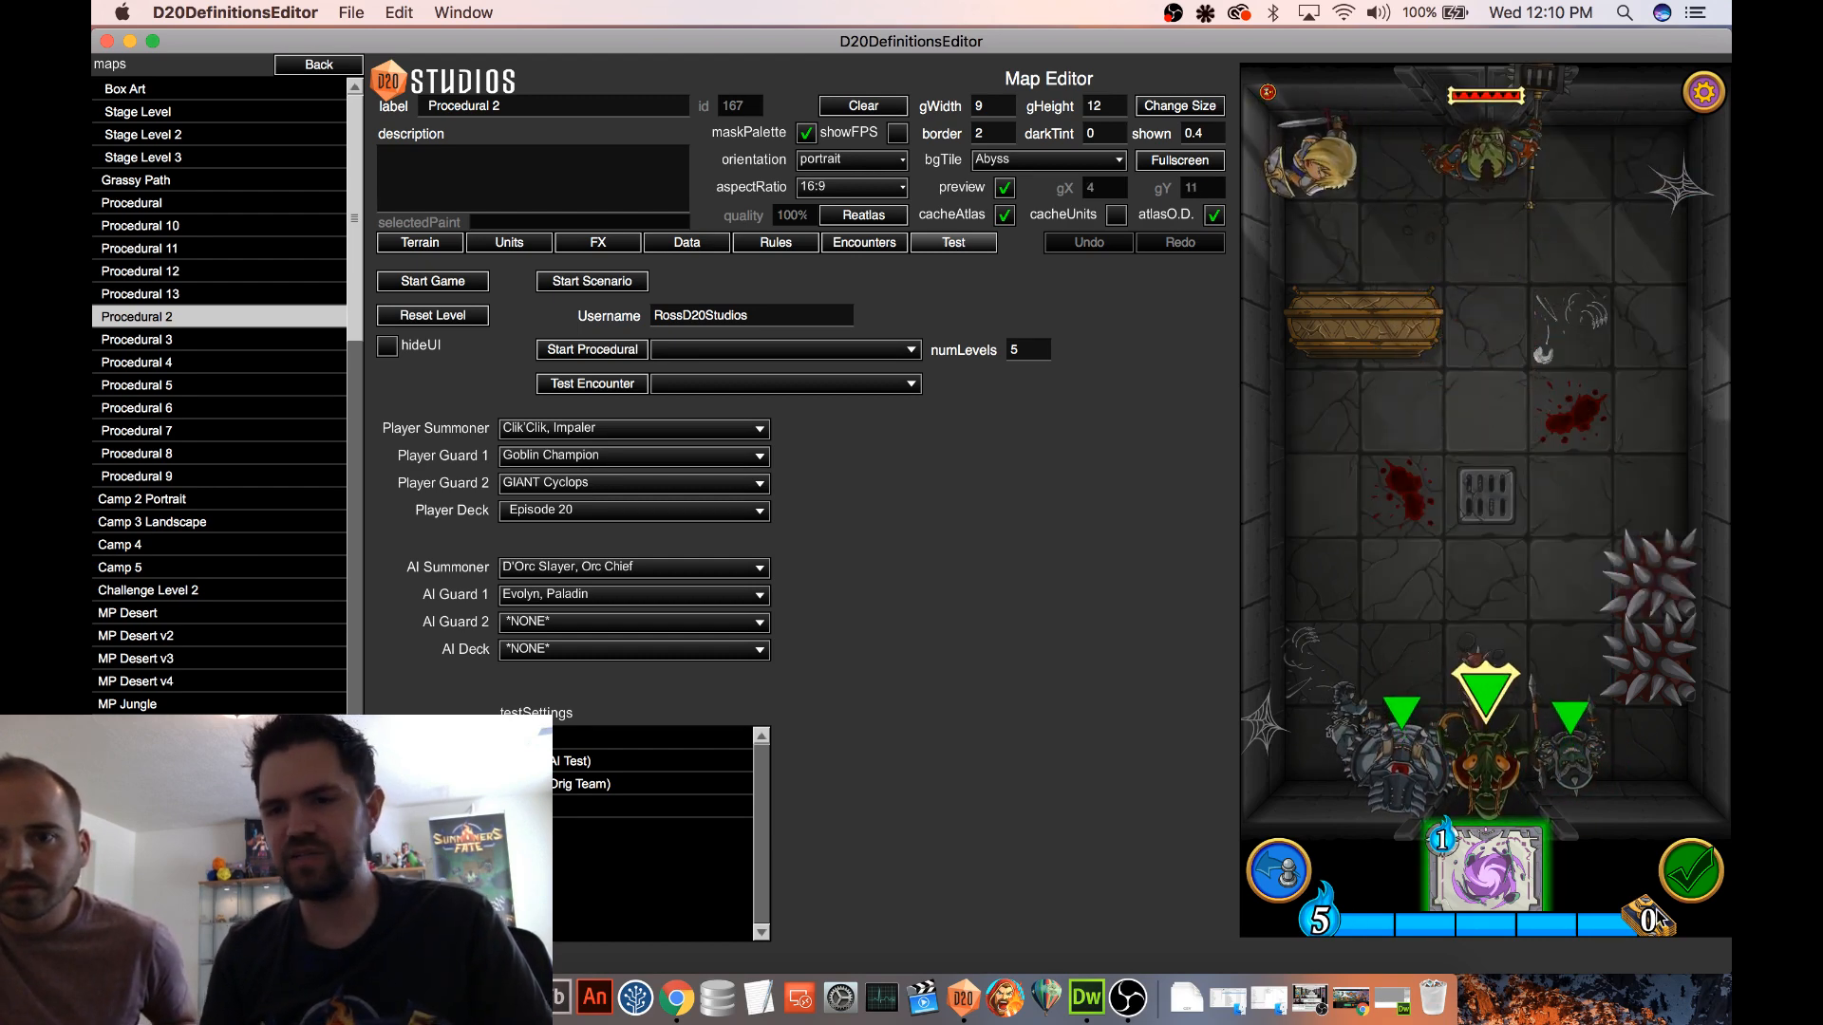
left_click(1706, 875)
left_click(1551, 738)
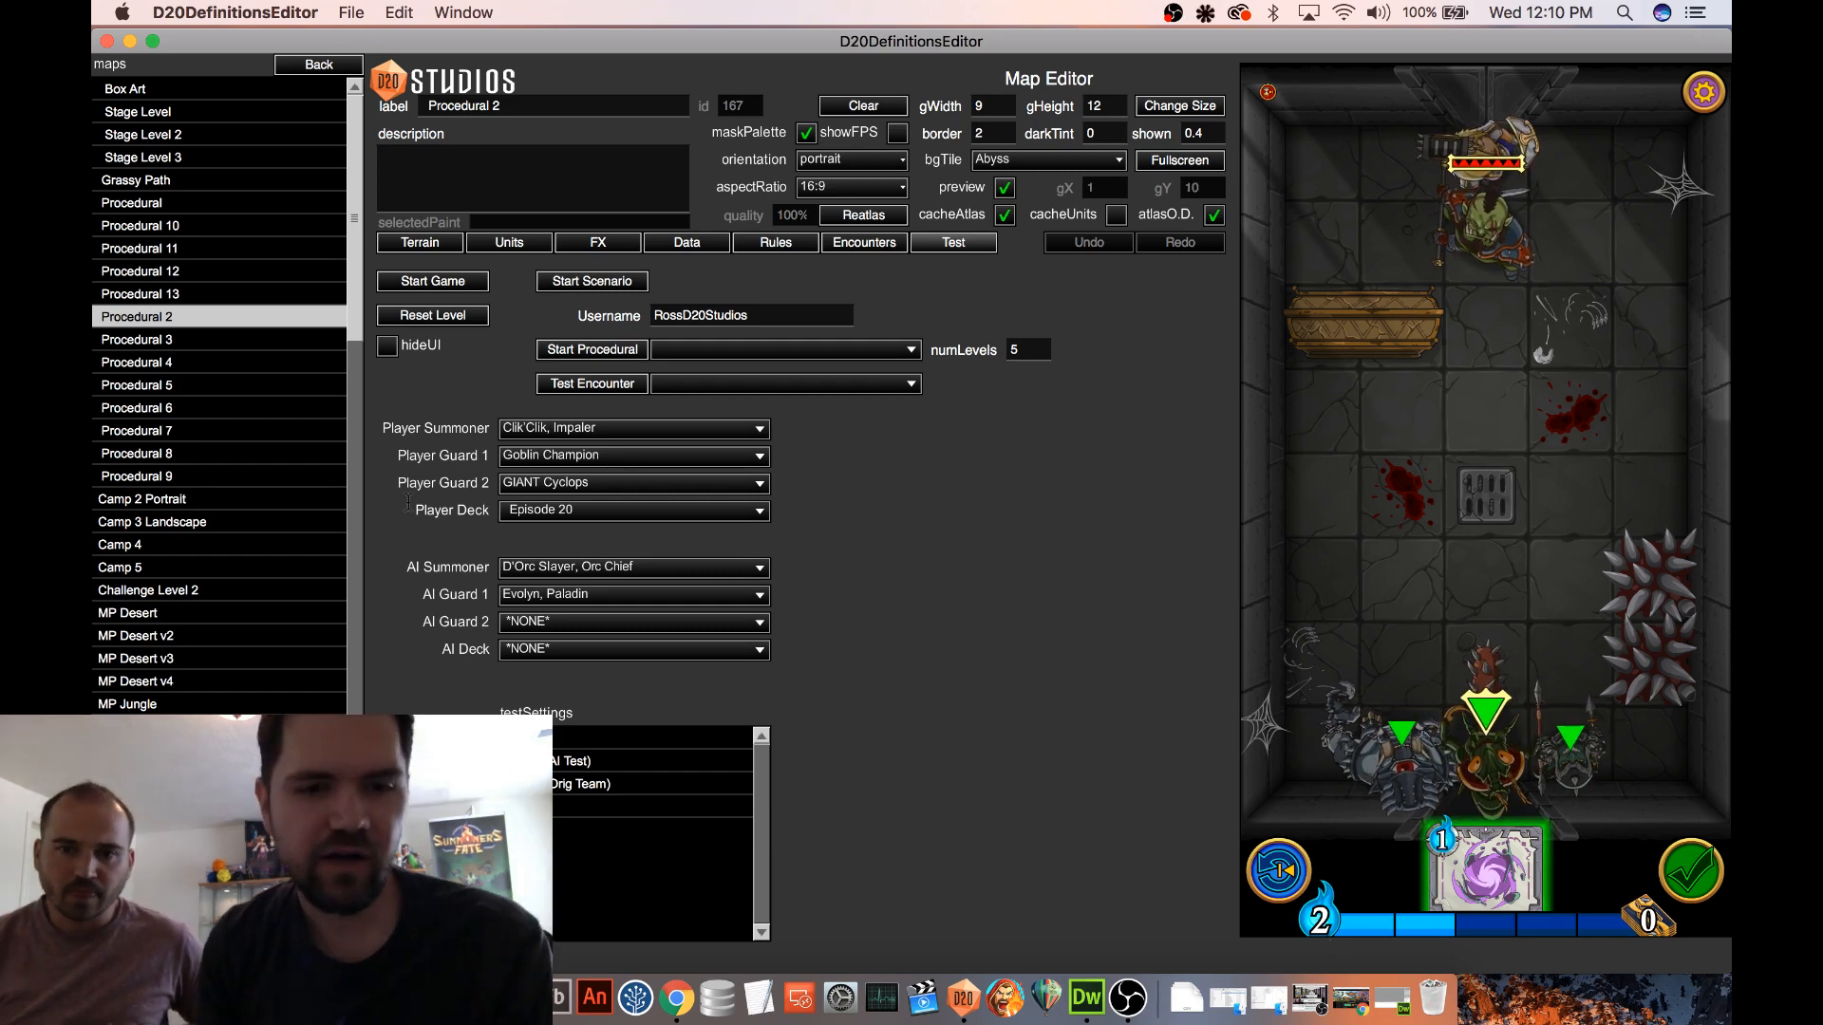
Switch to Finder, install summonersFate_v0.32.1.air from the apps folder over the existing version, and dismiss the bug report
key("super+Tab")
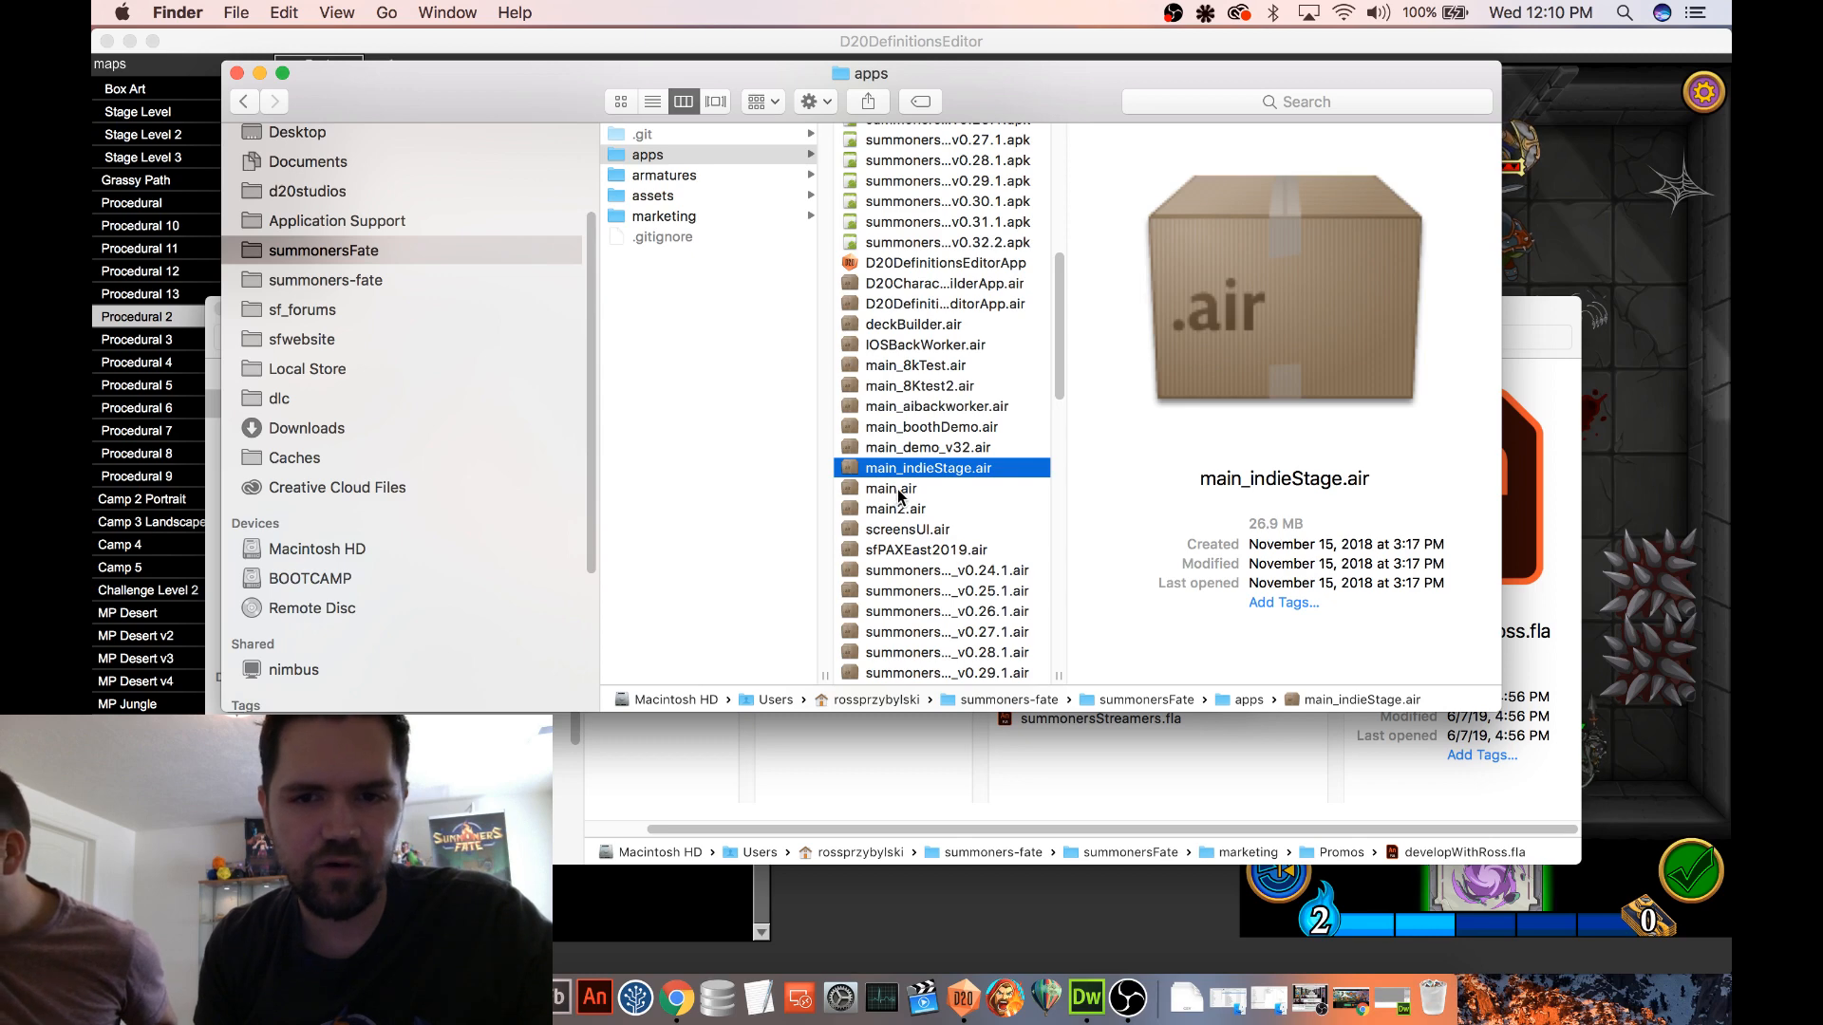
scroll(899, 495, "down", 10)
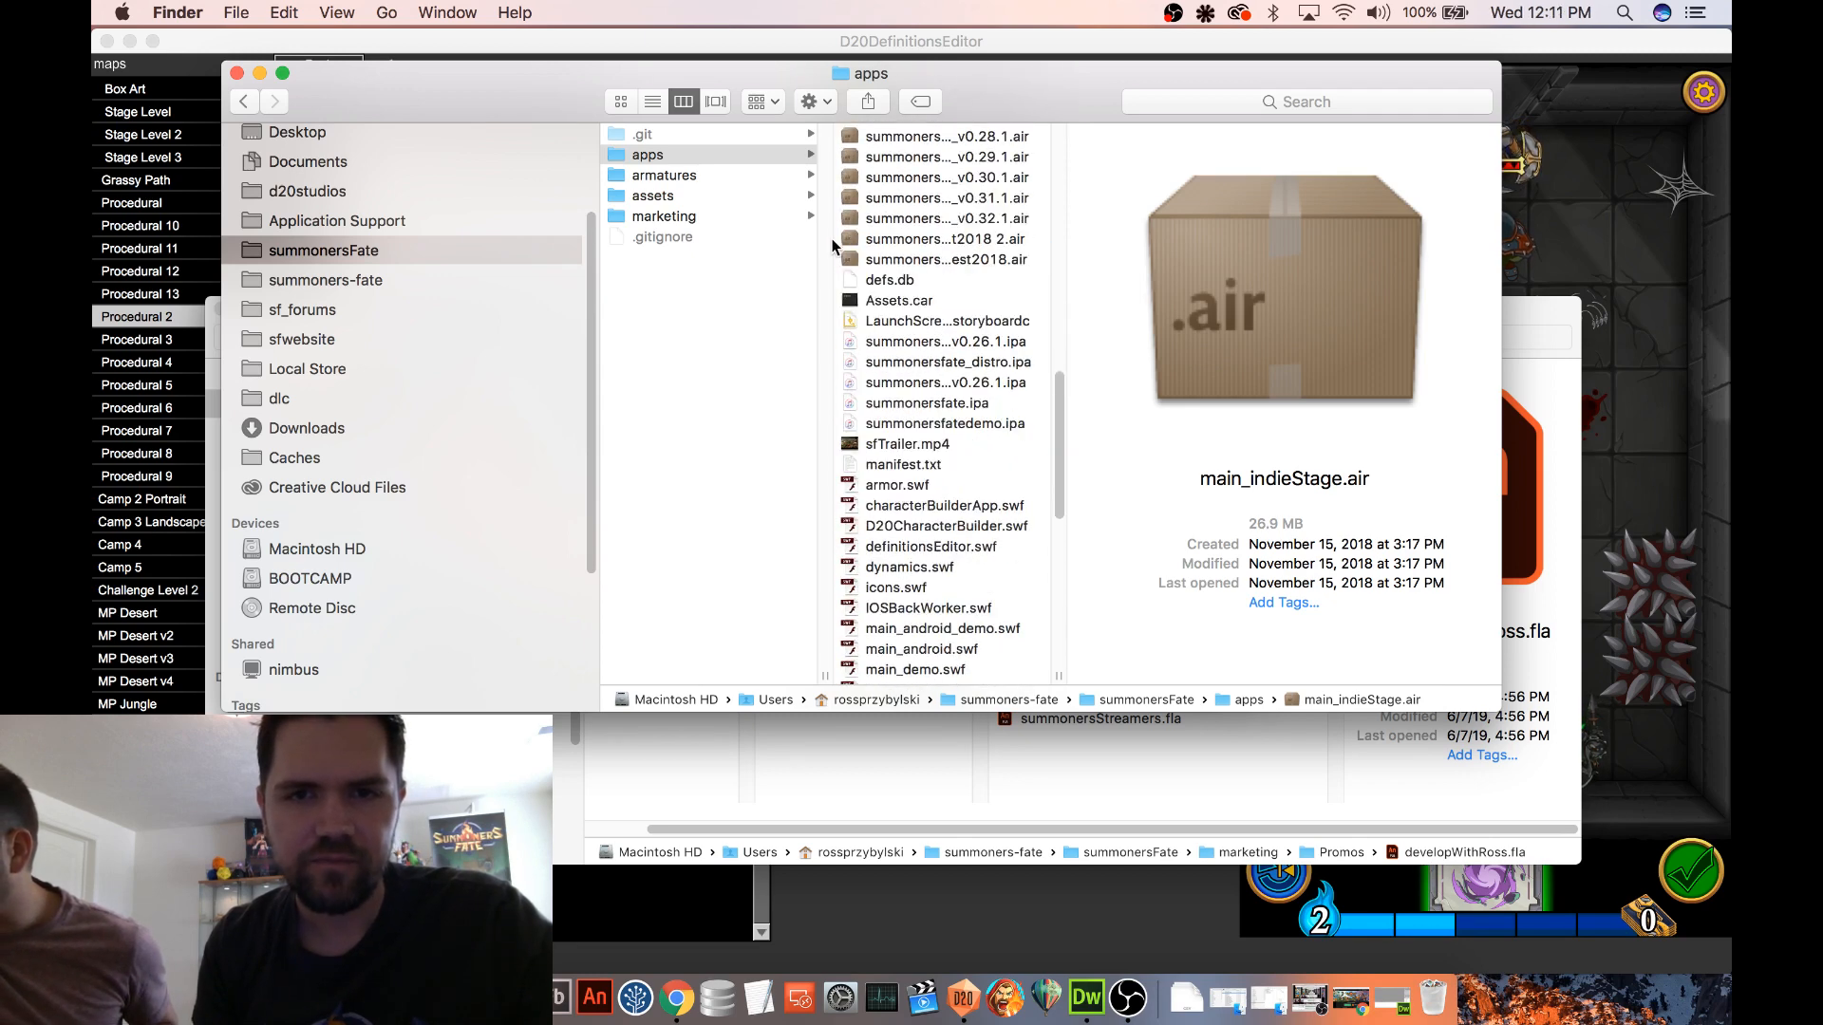
left_click(852, 222)
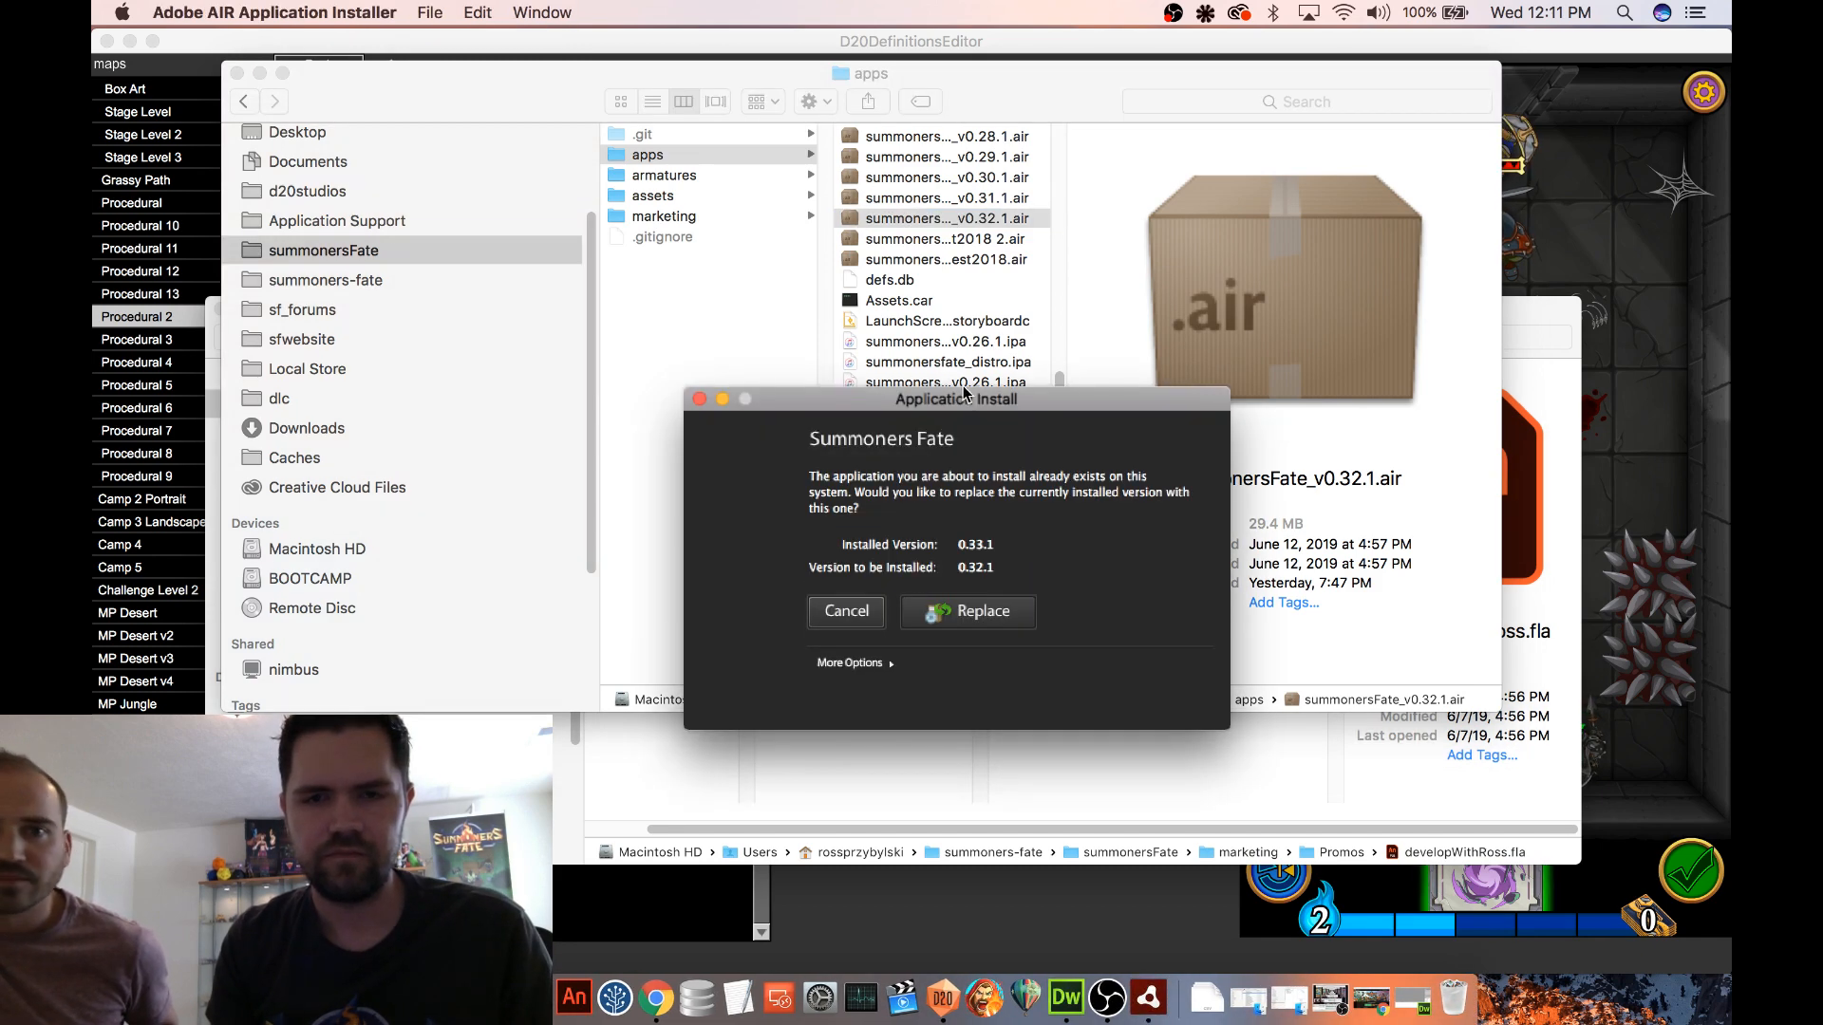
left_click(961, 610)
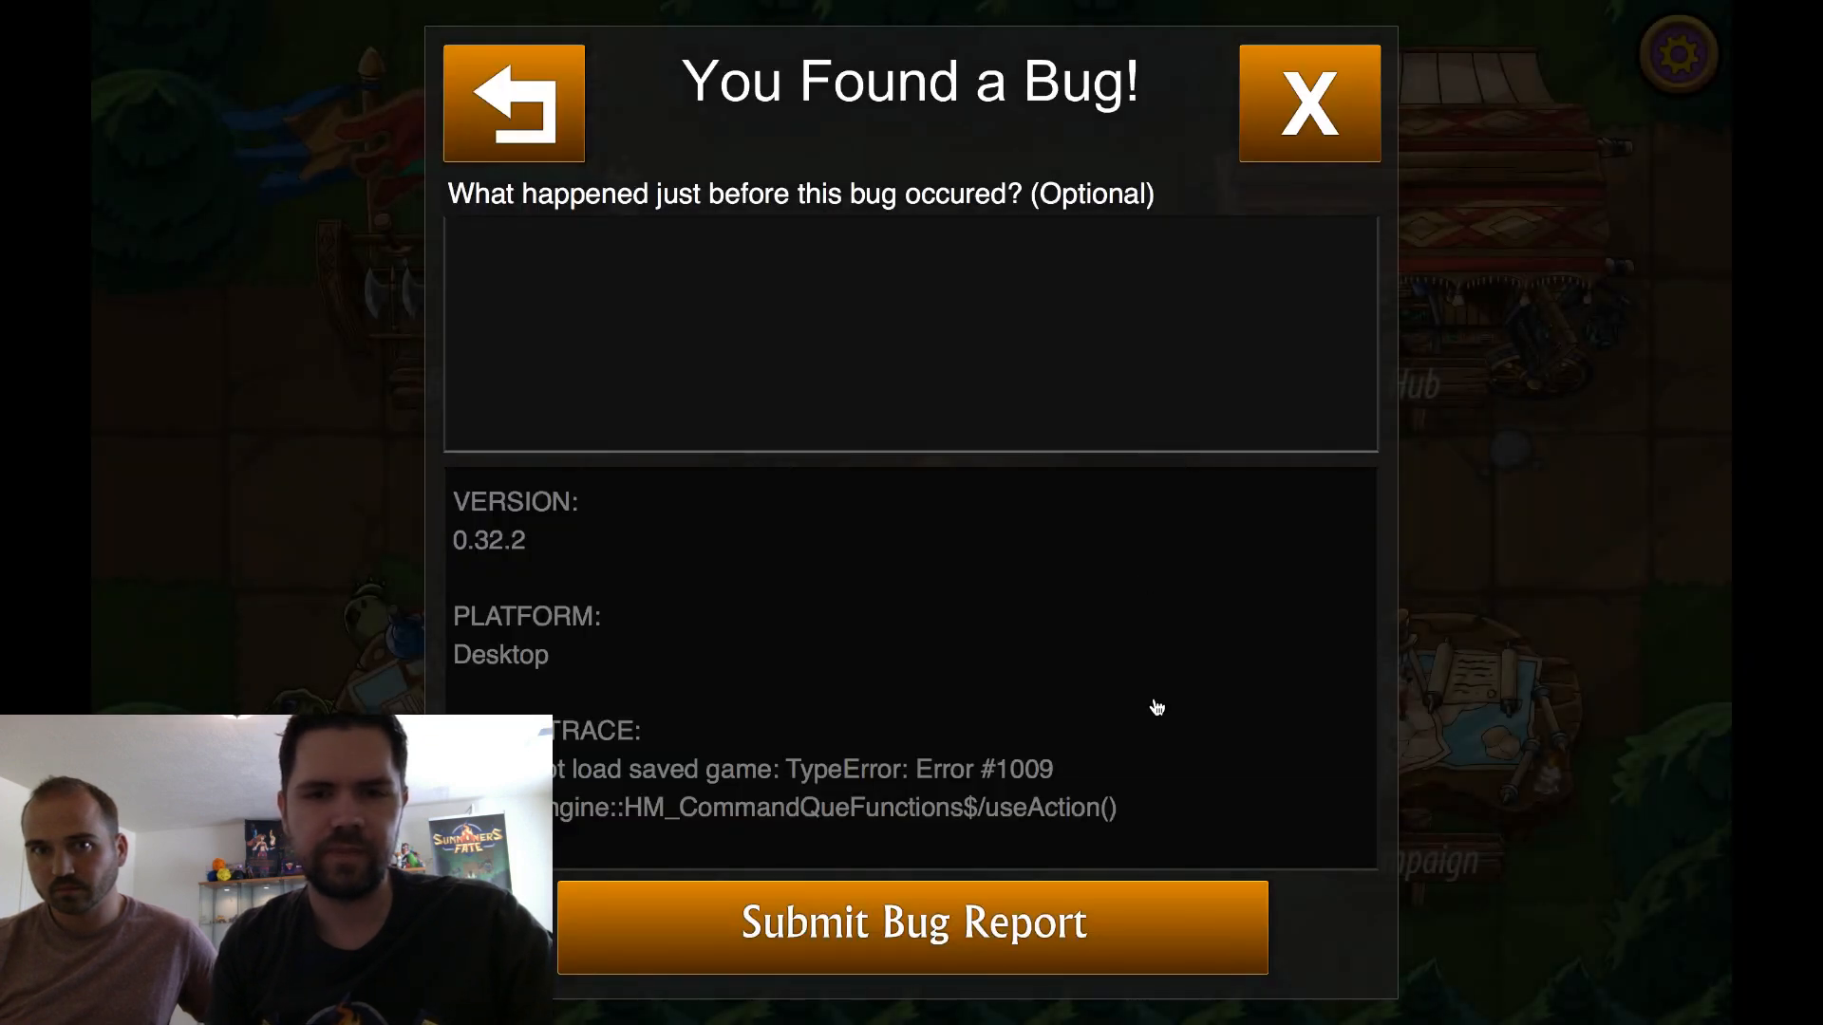
scroll(1151, 705, "down", 3)
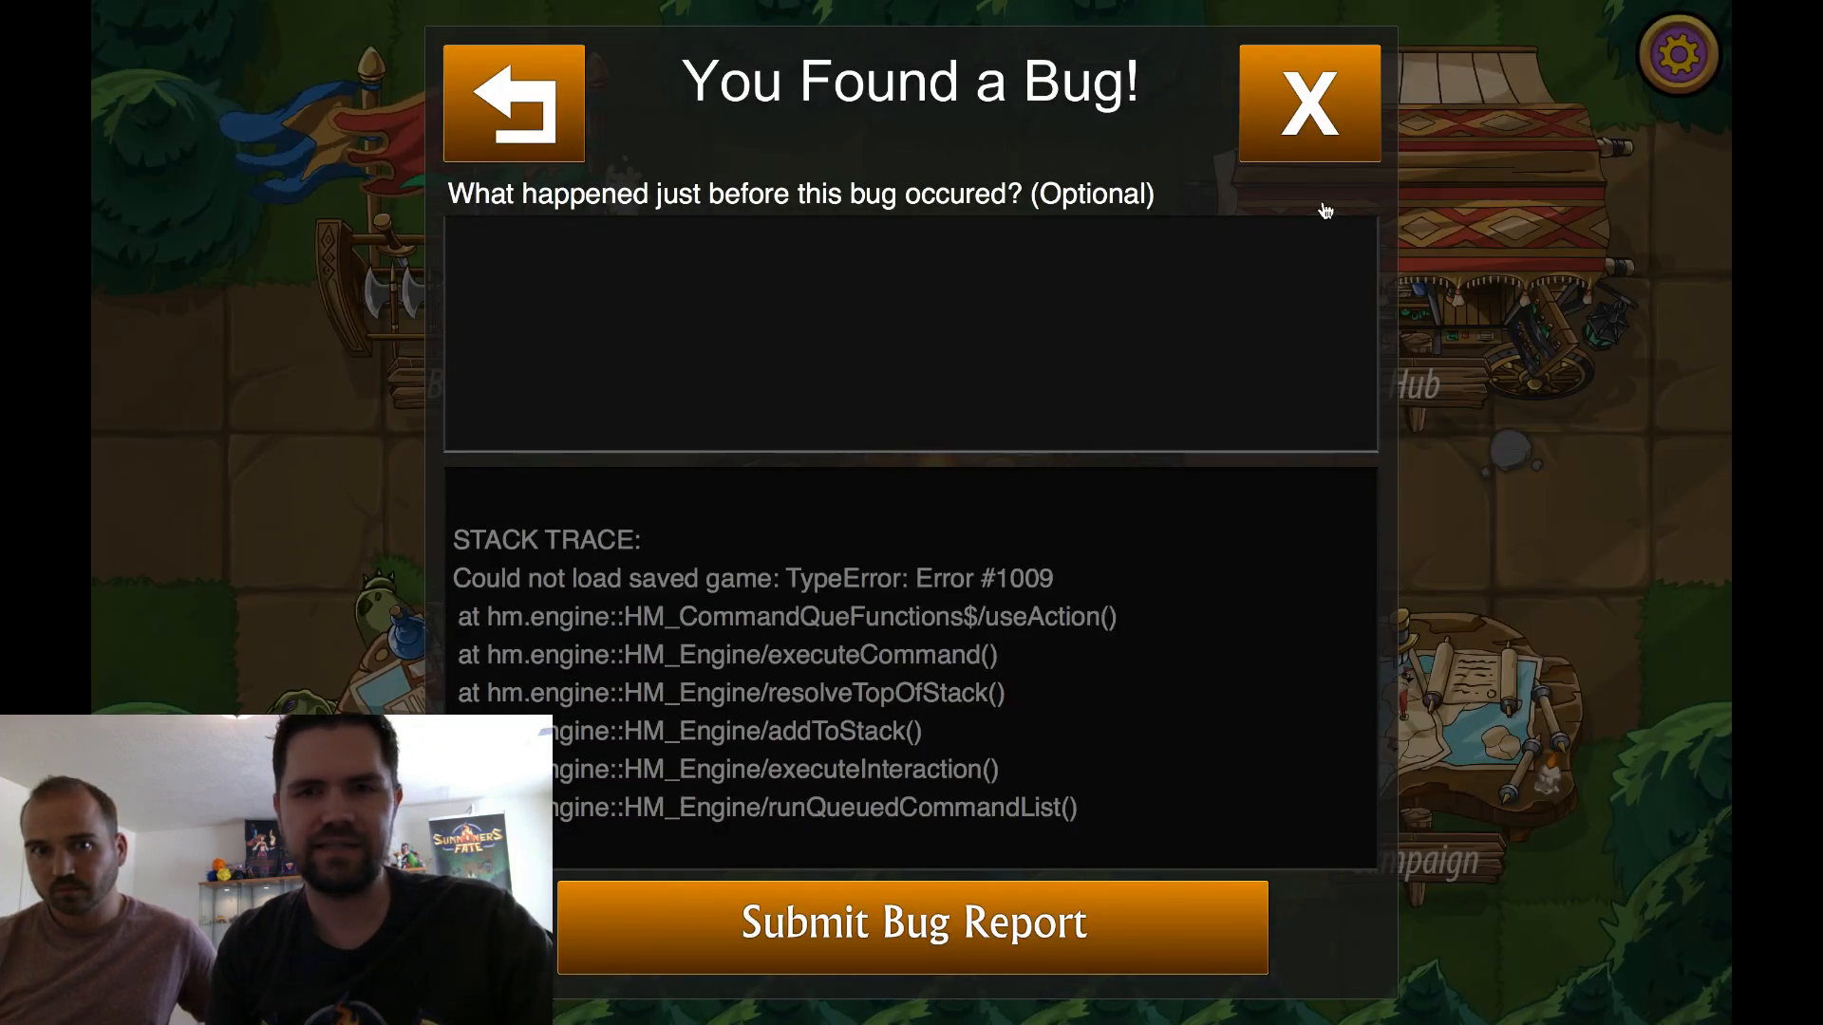
left_click(1320, 119)
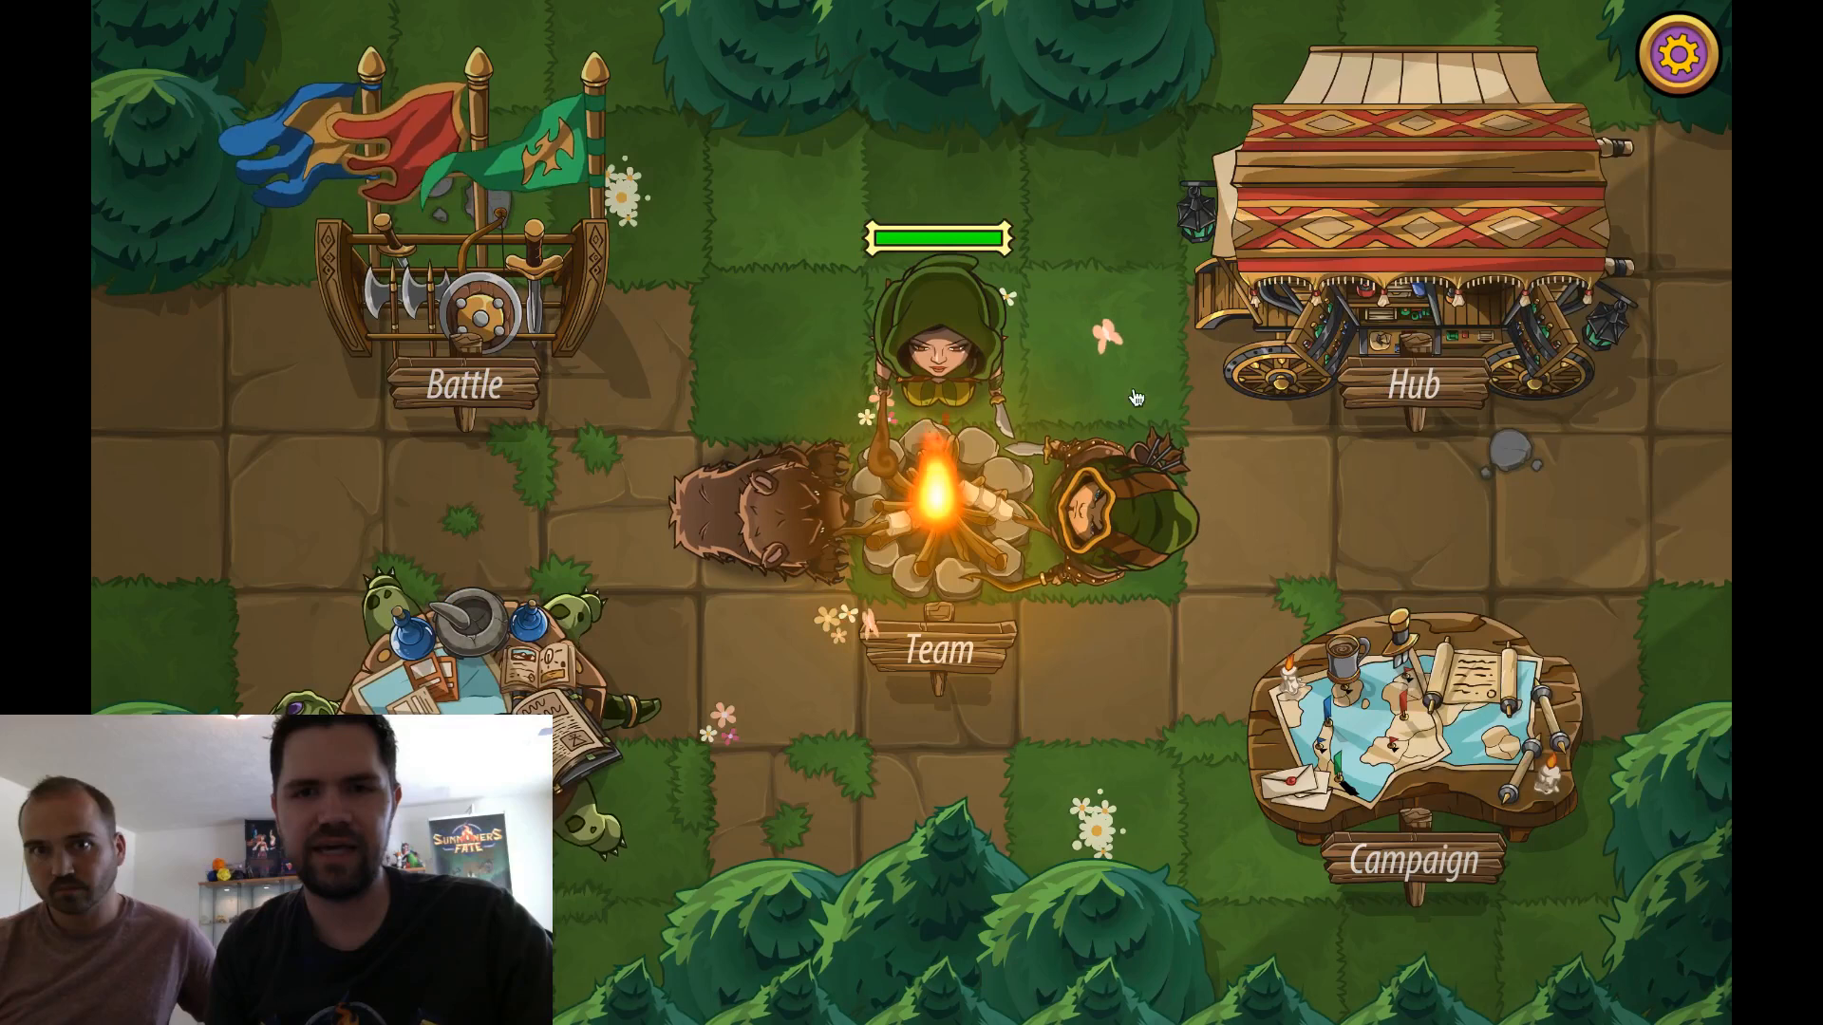
Look through all pages of the expanded team list in Summoners Fate and return to the camp
left_click(936, 491)
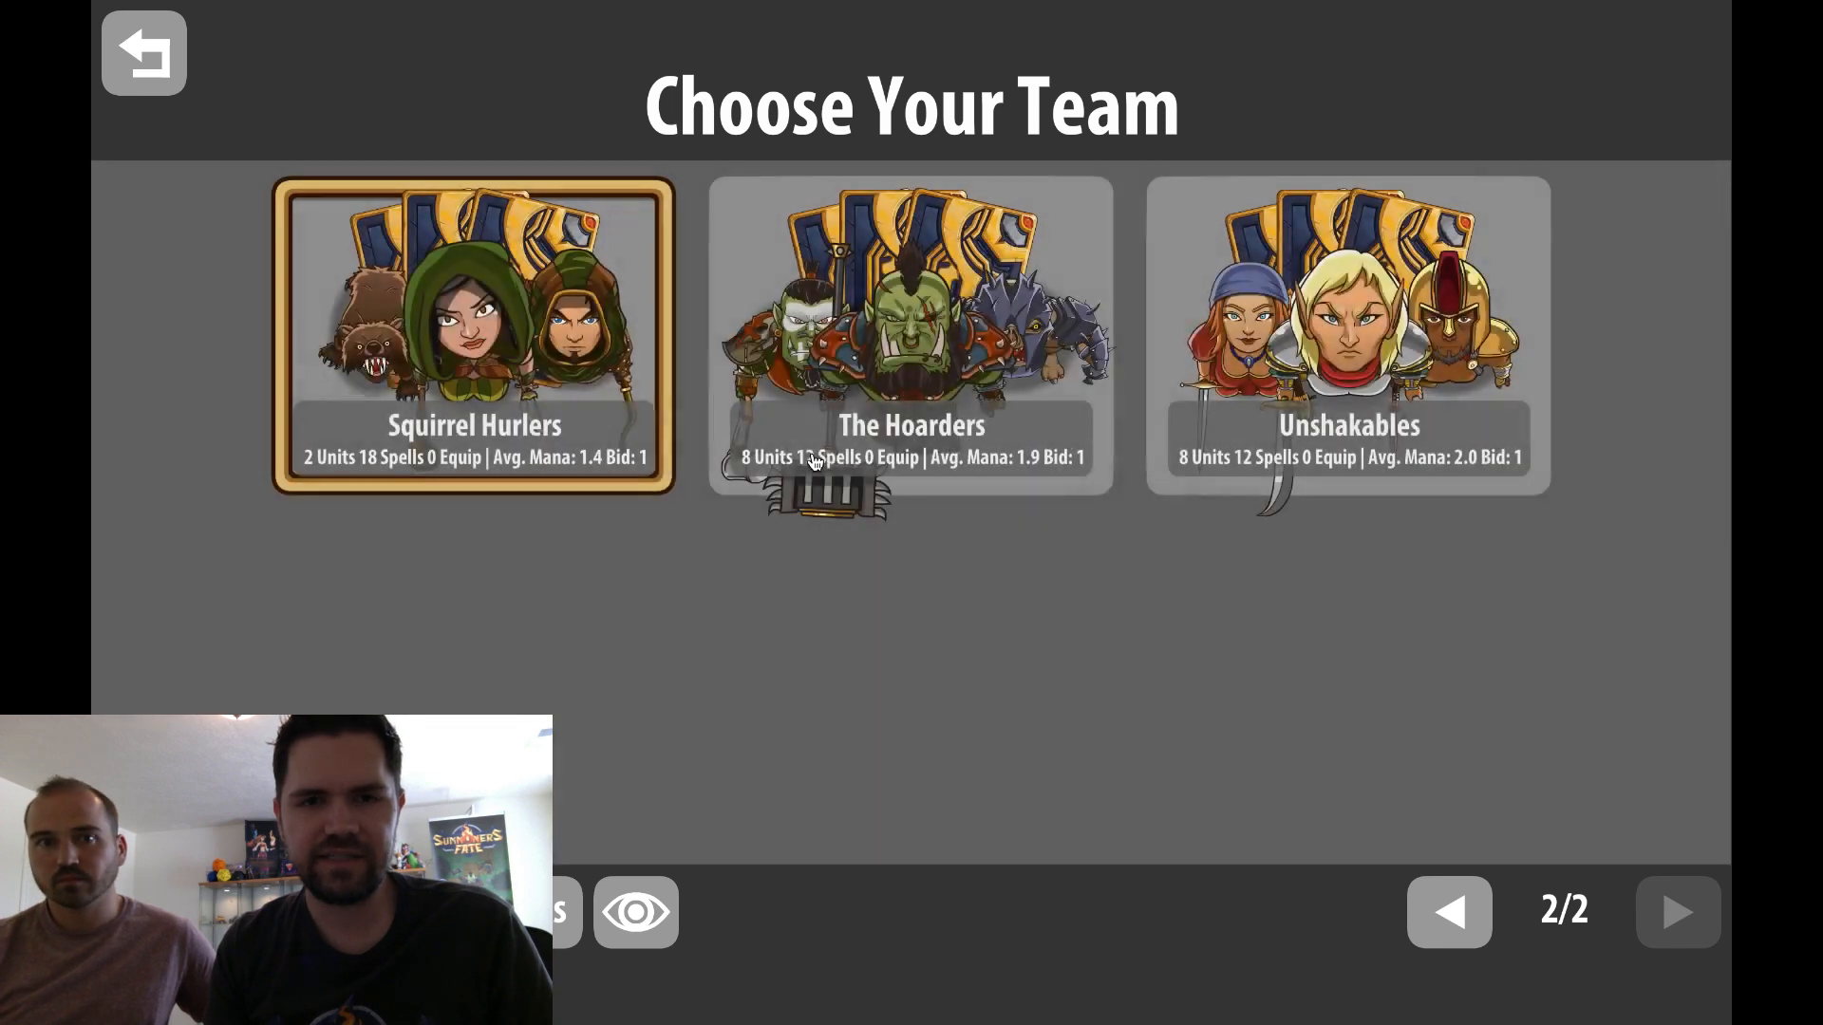
left_click(518, 912)
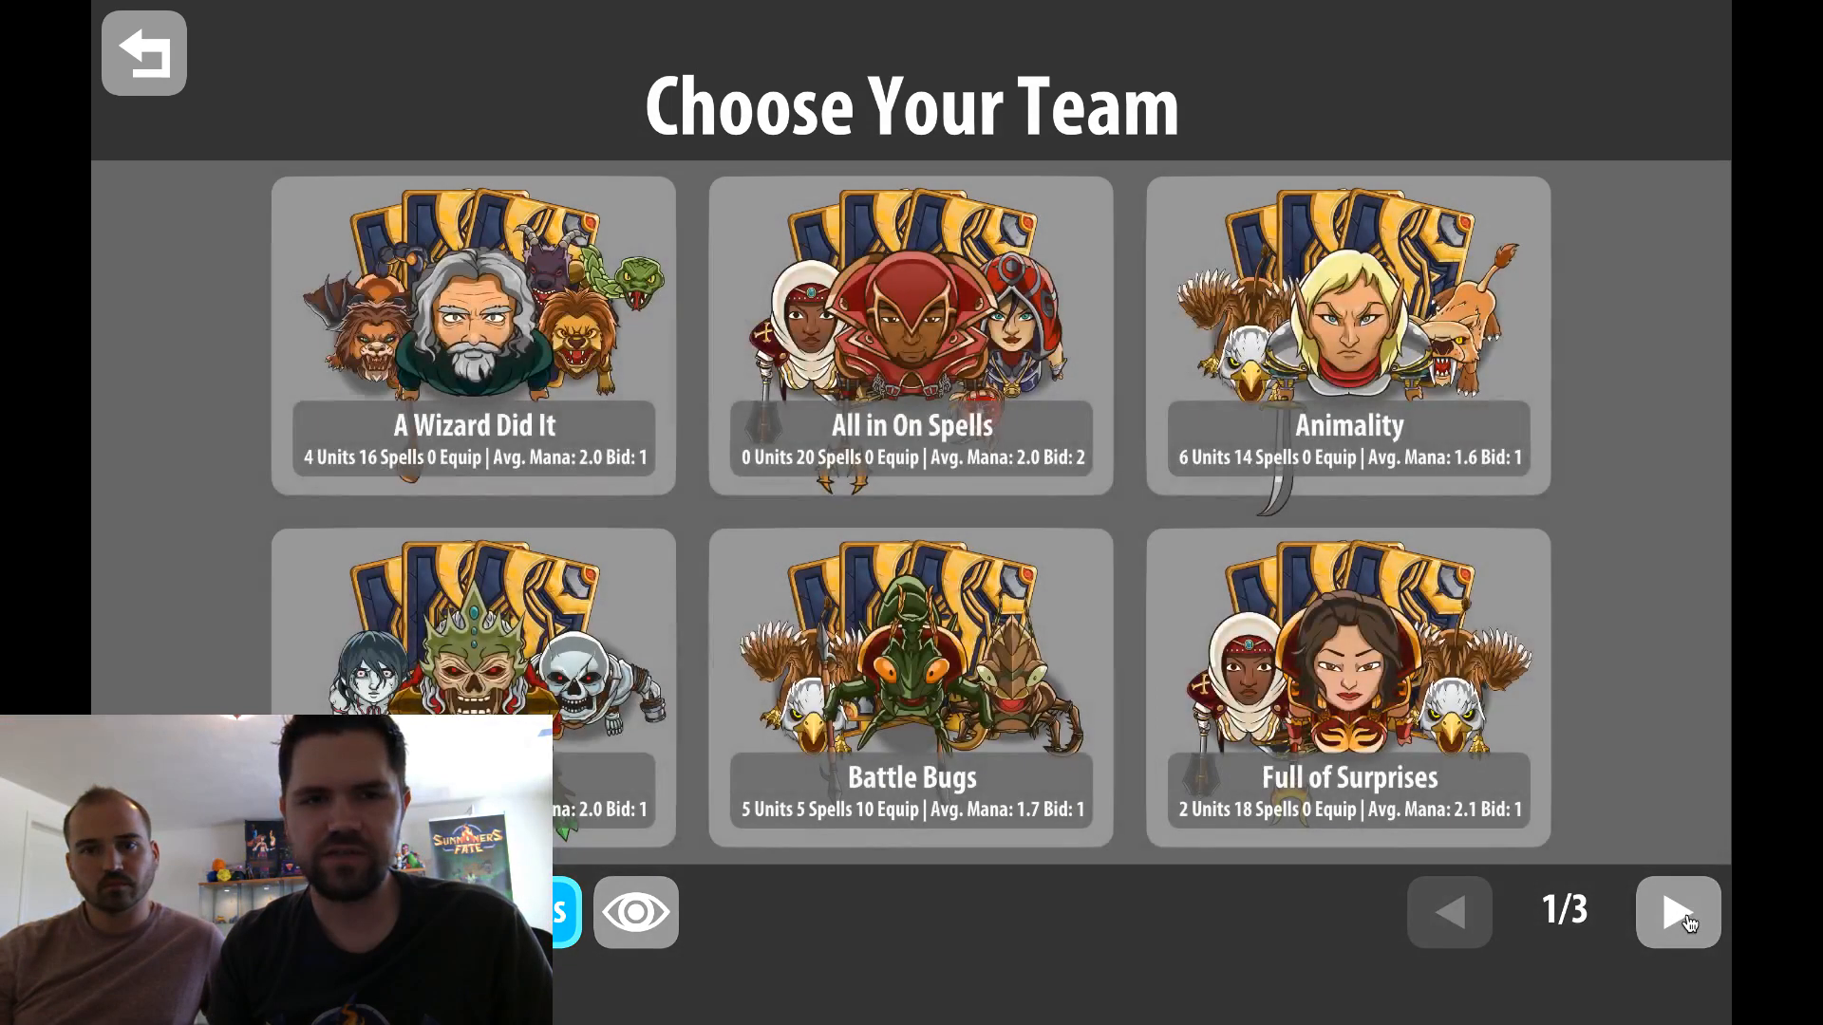
left_click(1678, 913)
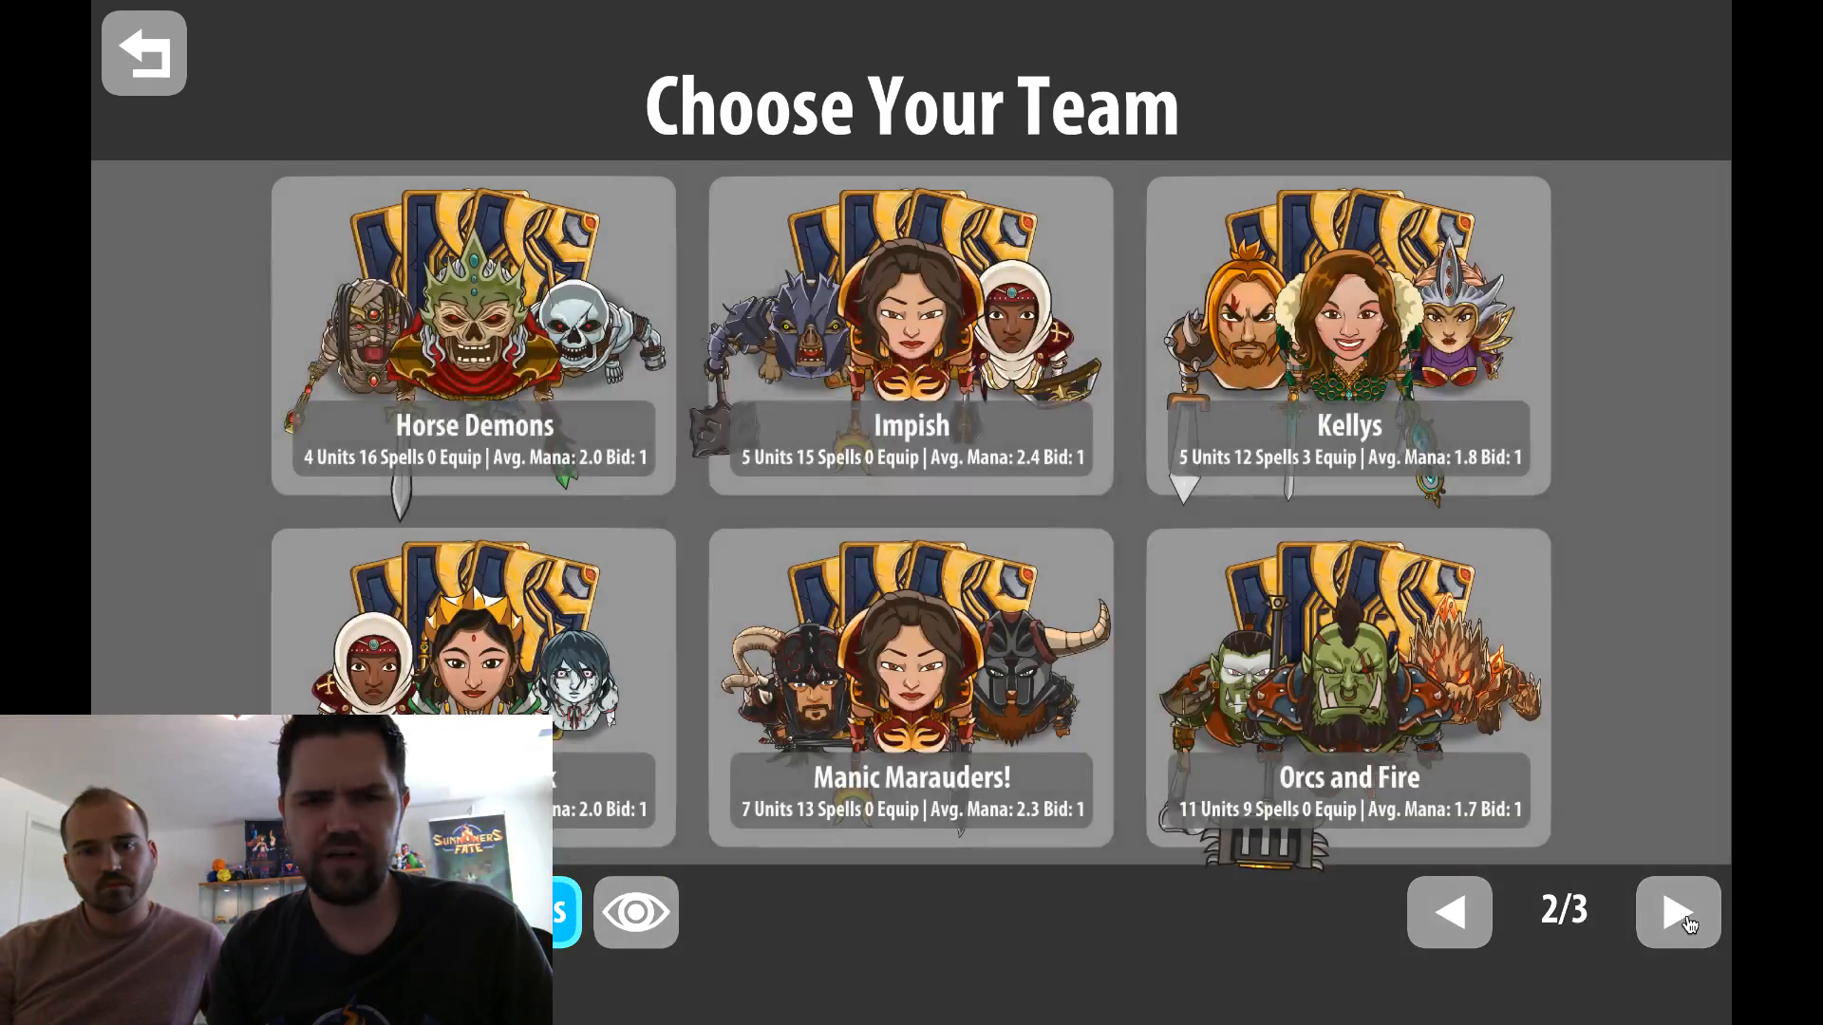
left_click(1679, 914)
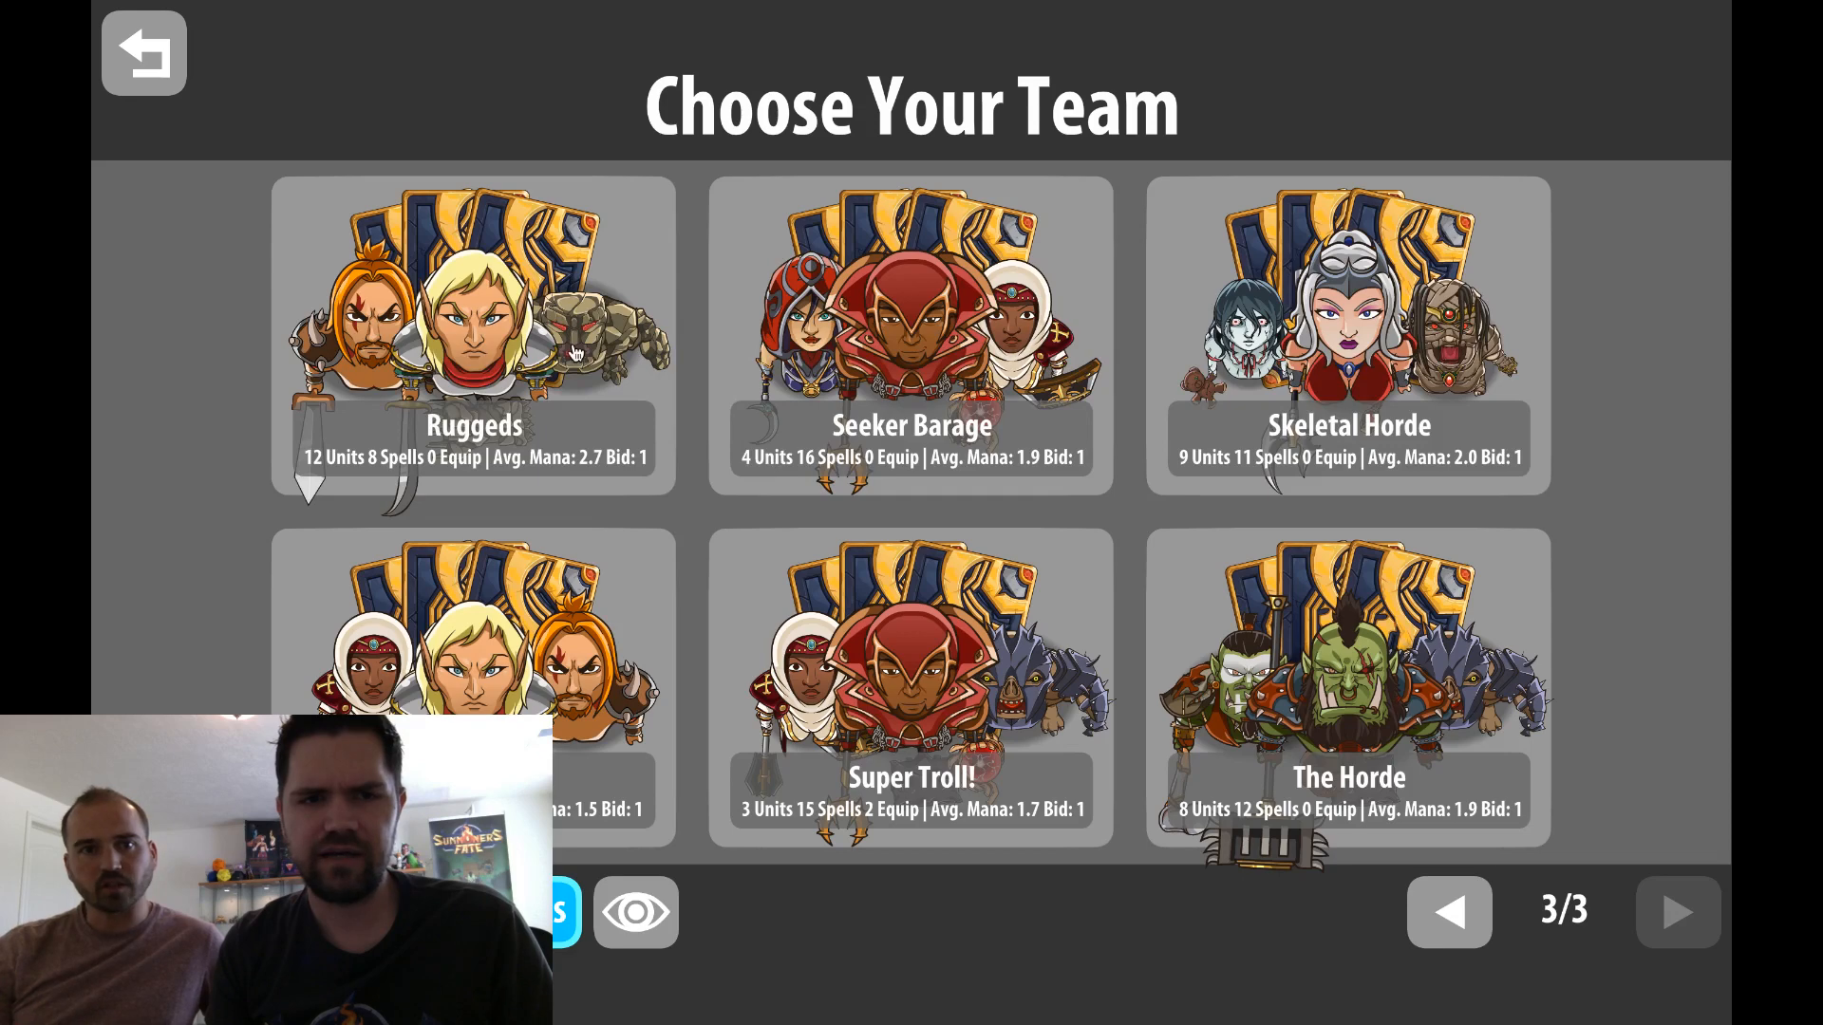
left_click(575, 353)
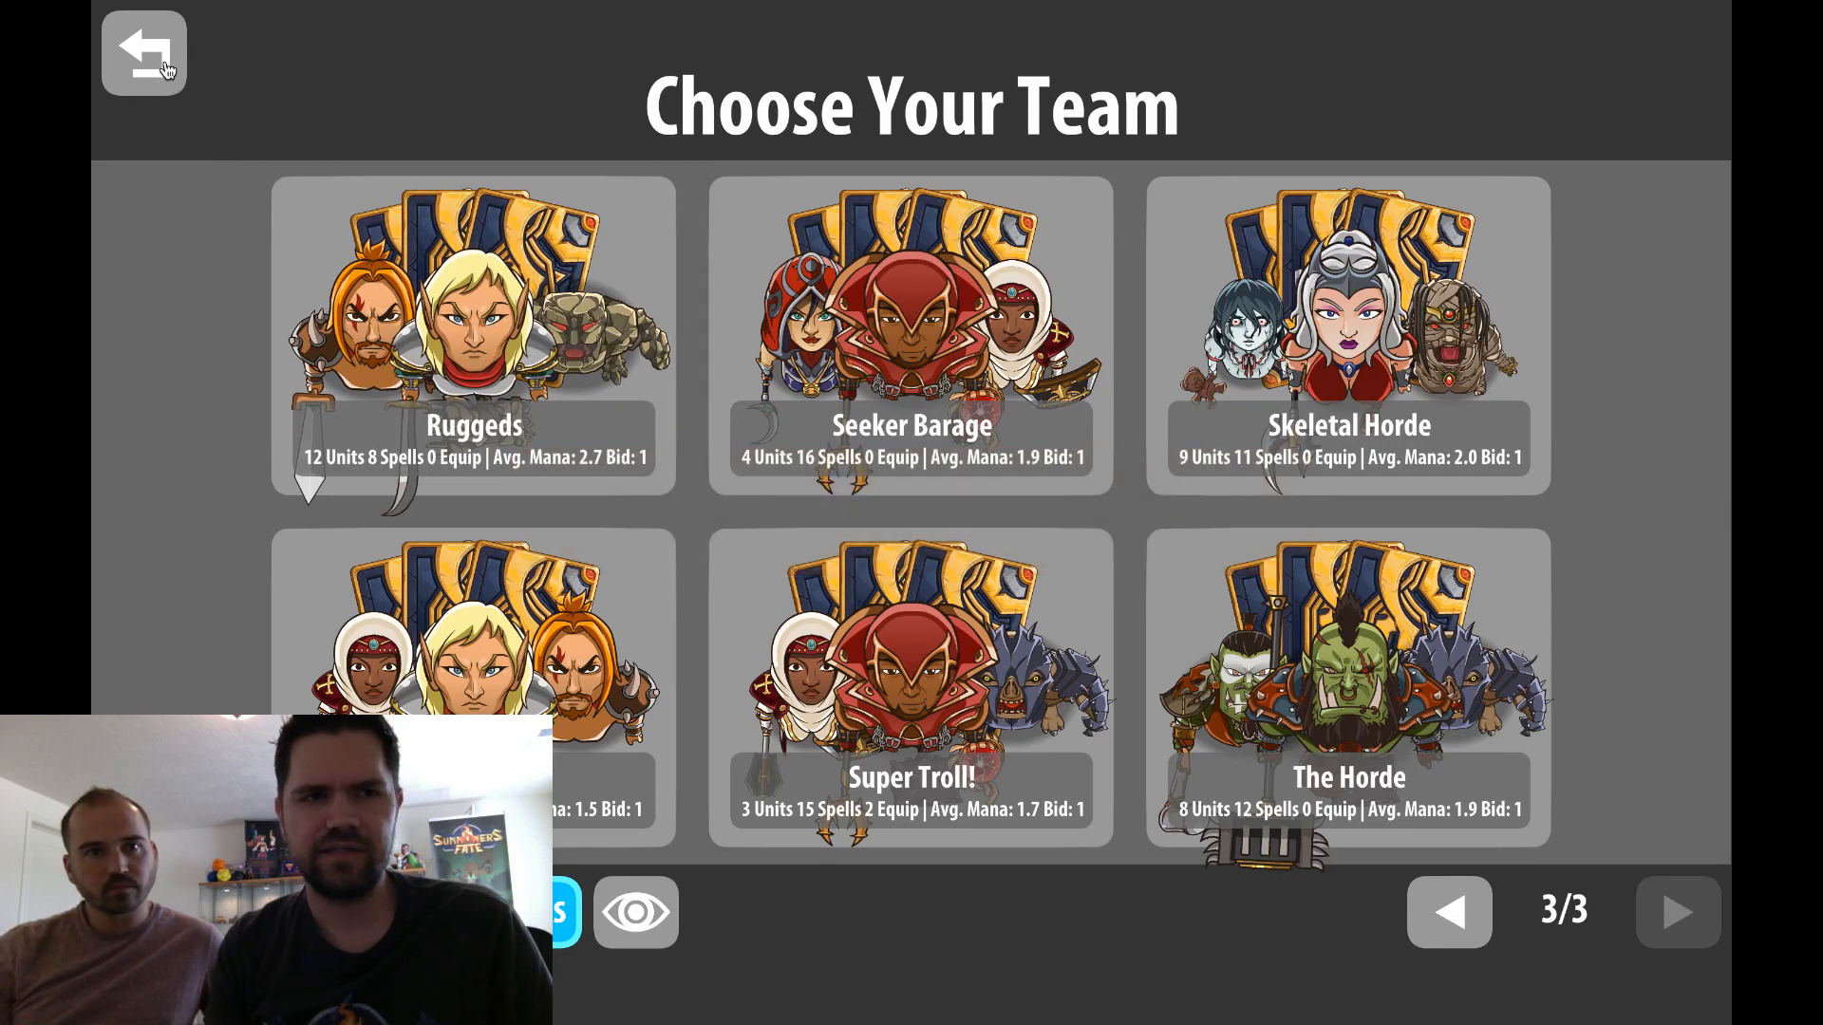
left_click(144, 53)
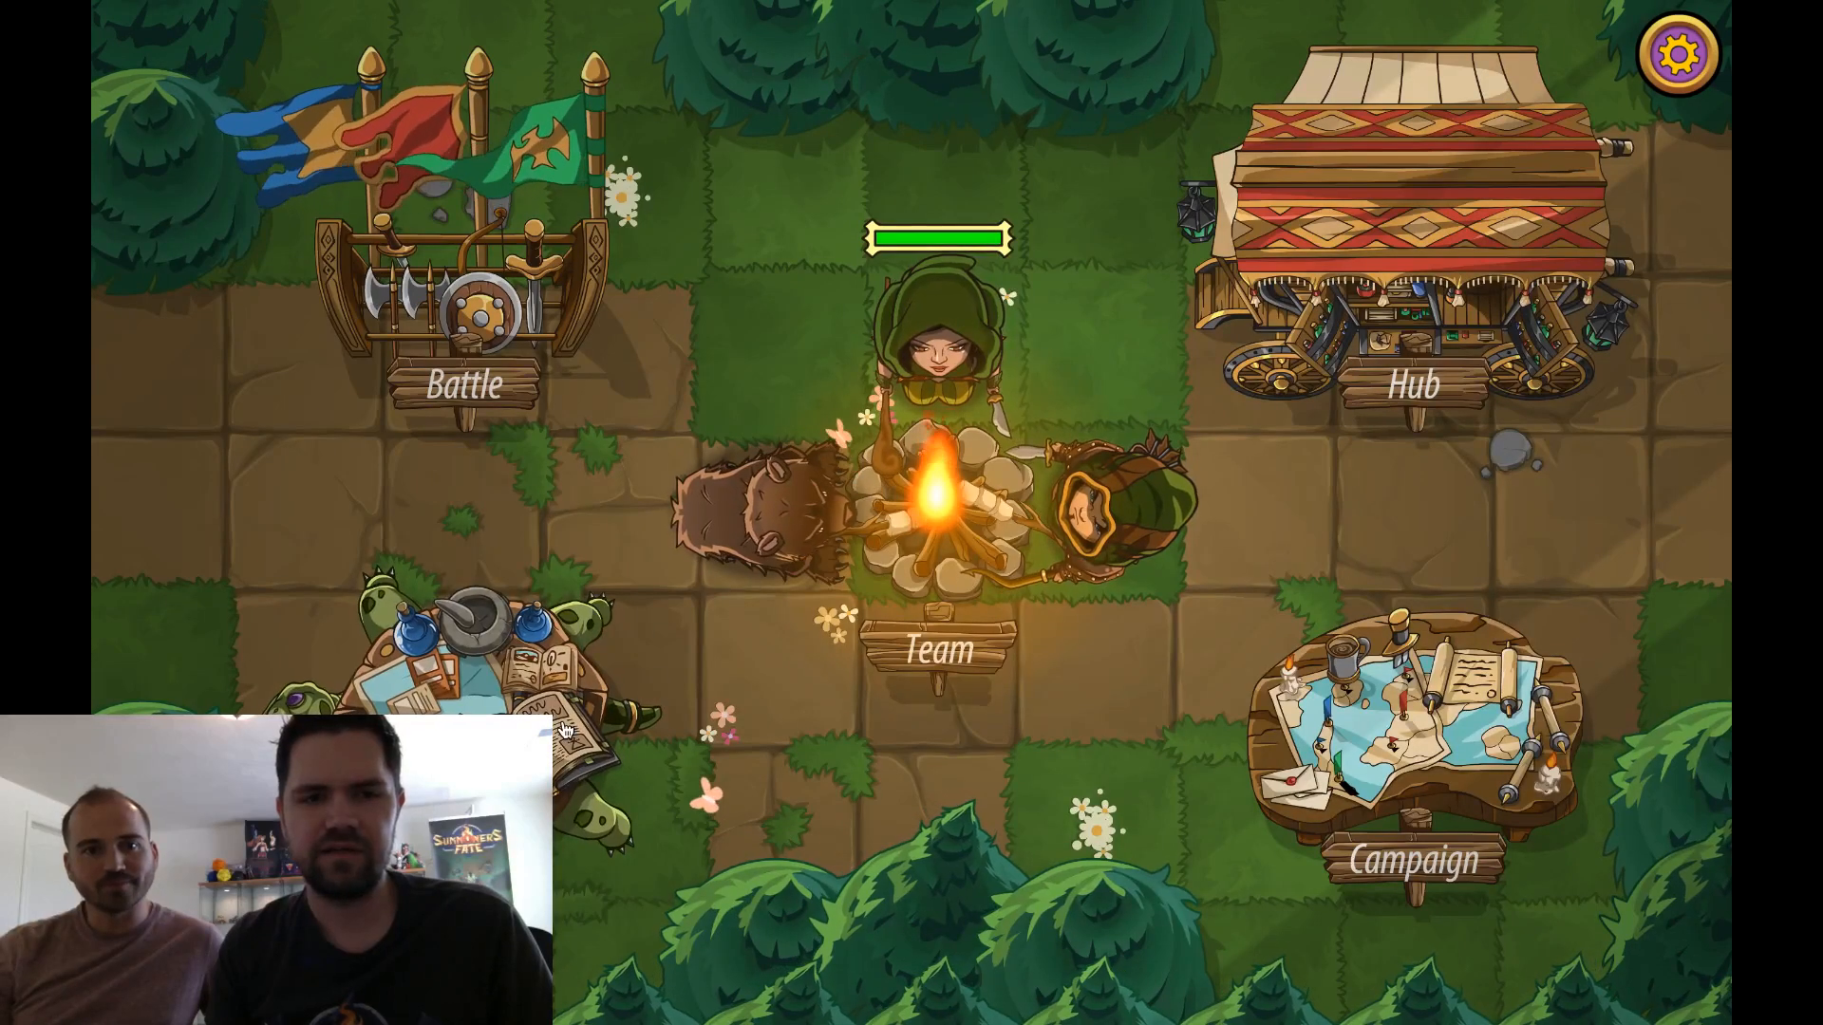
View the first page of the card collection and return to the camp
left_click(644, 702)
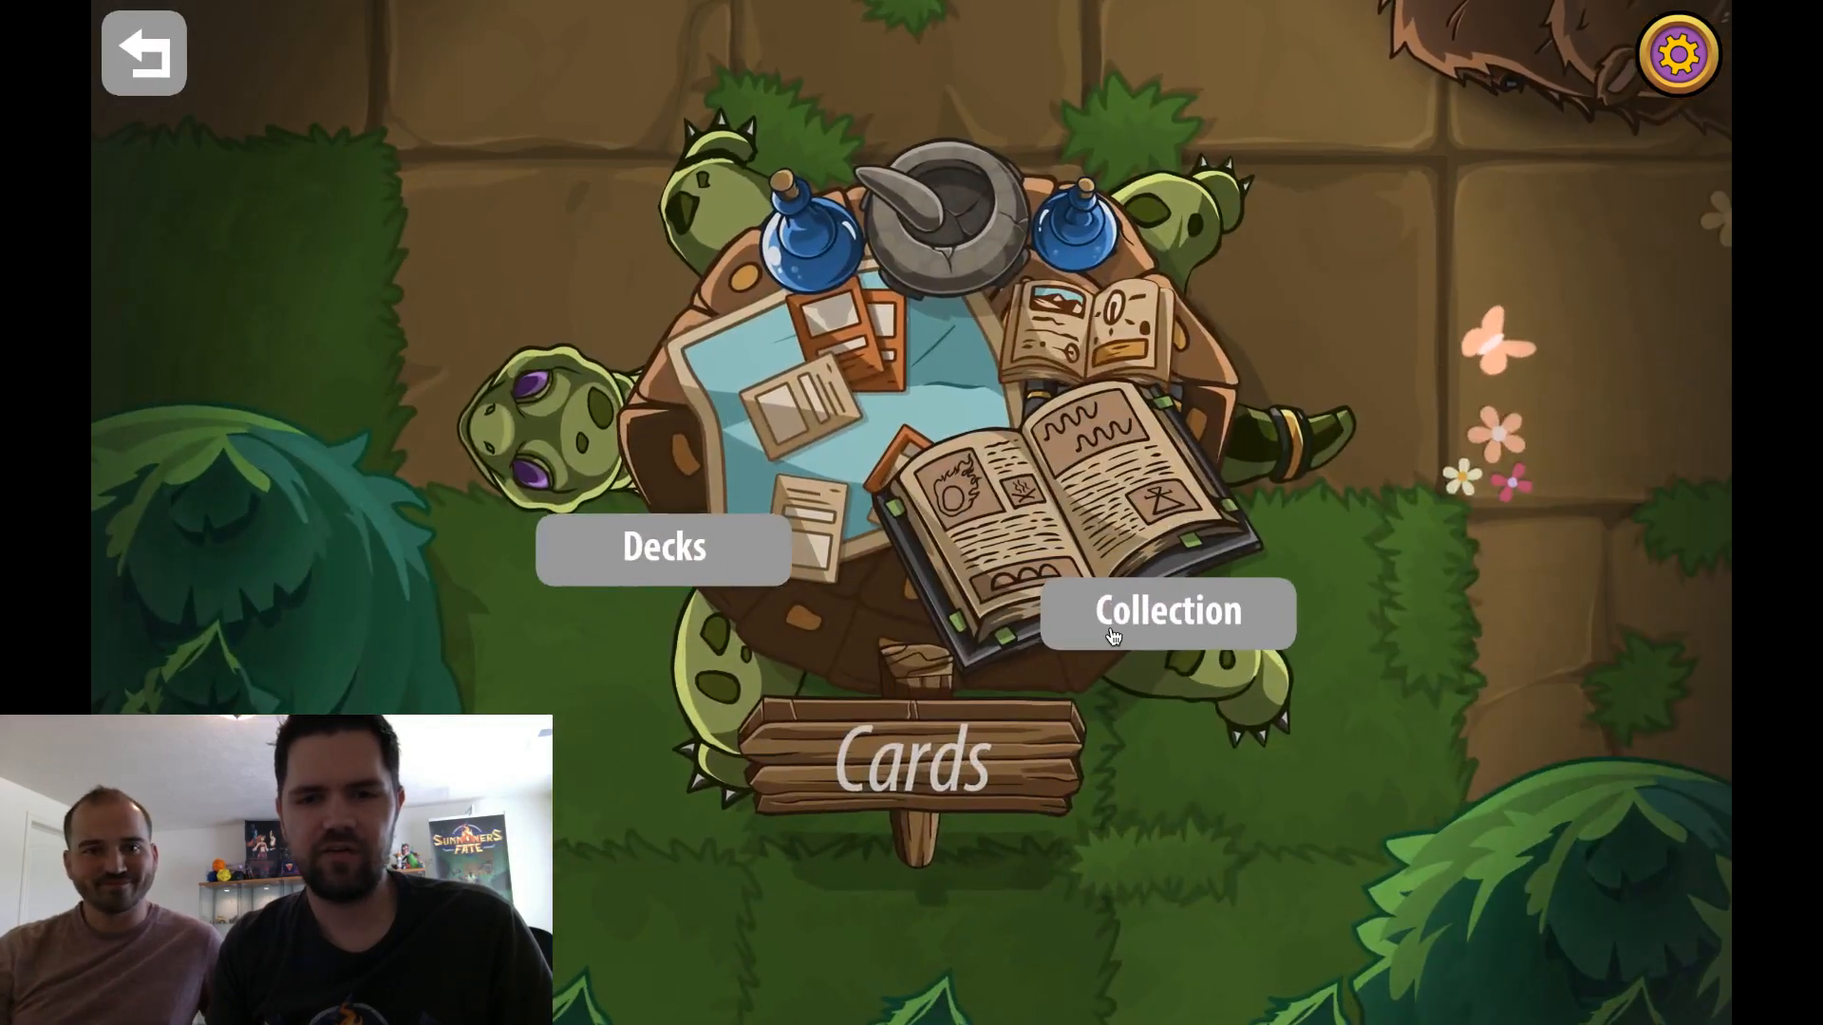
left_click(1106, 583)
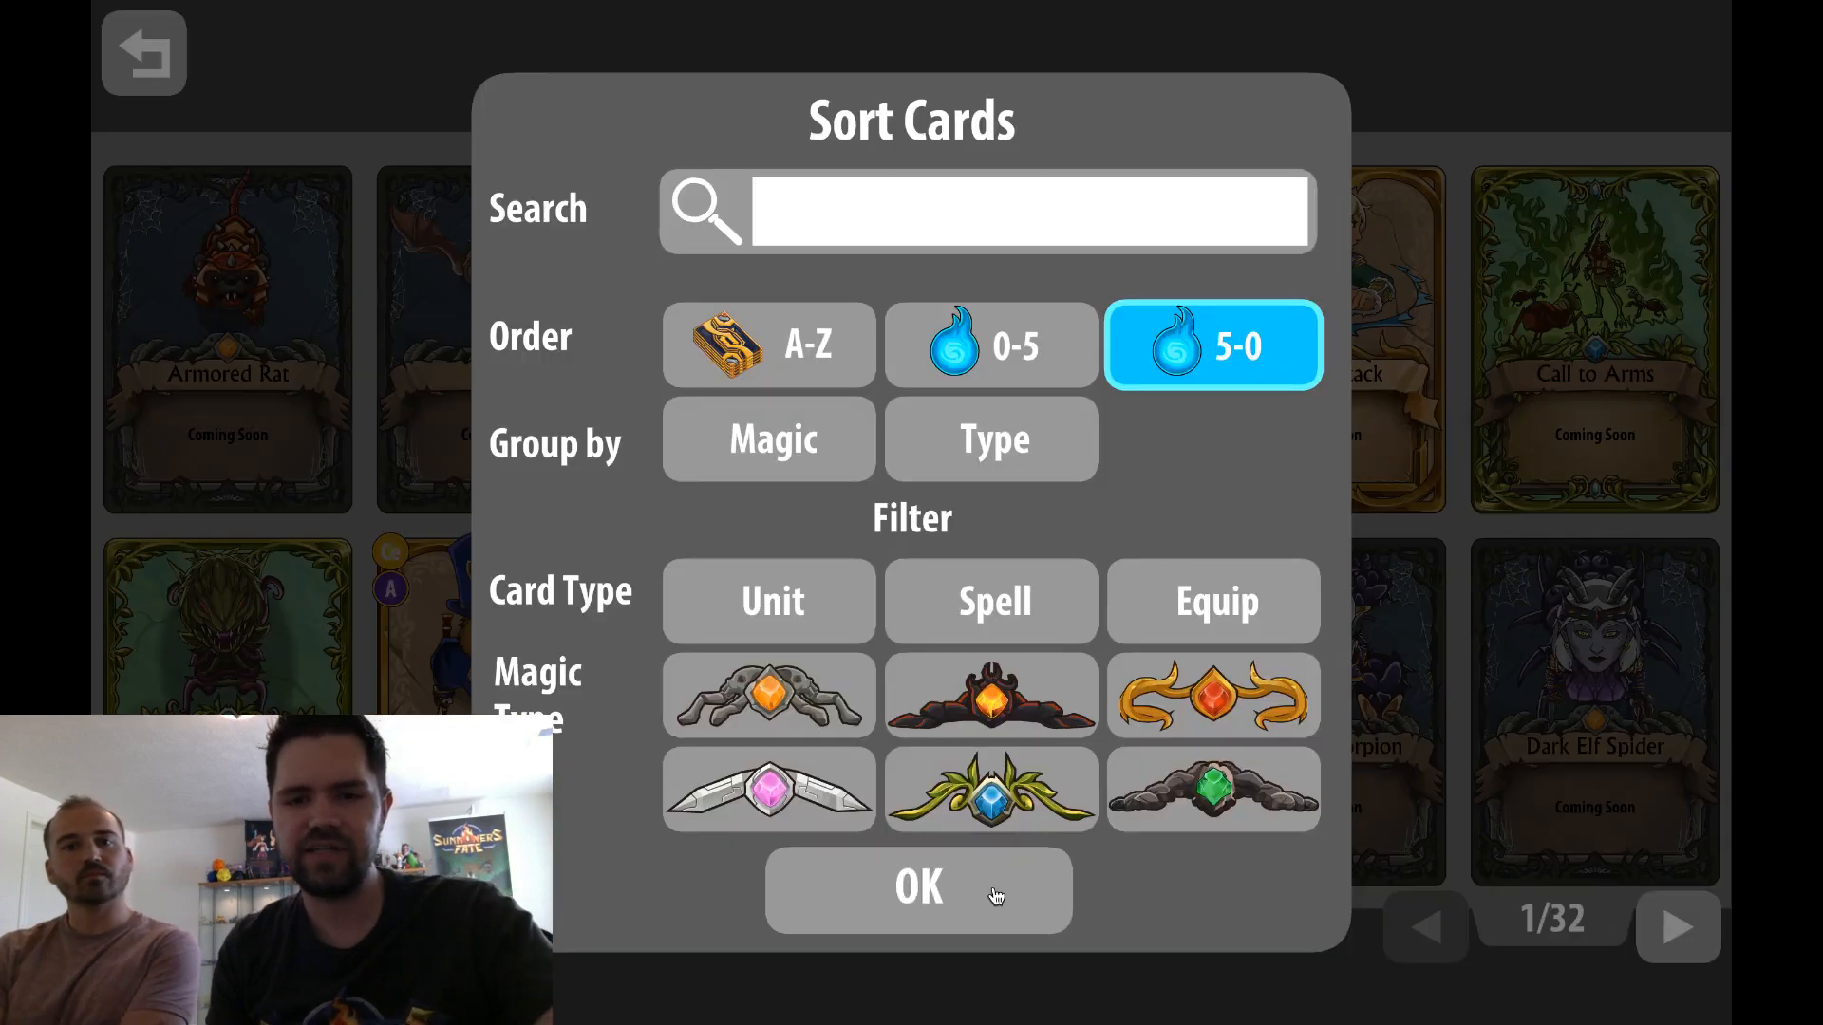
left_click(993, 887)
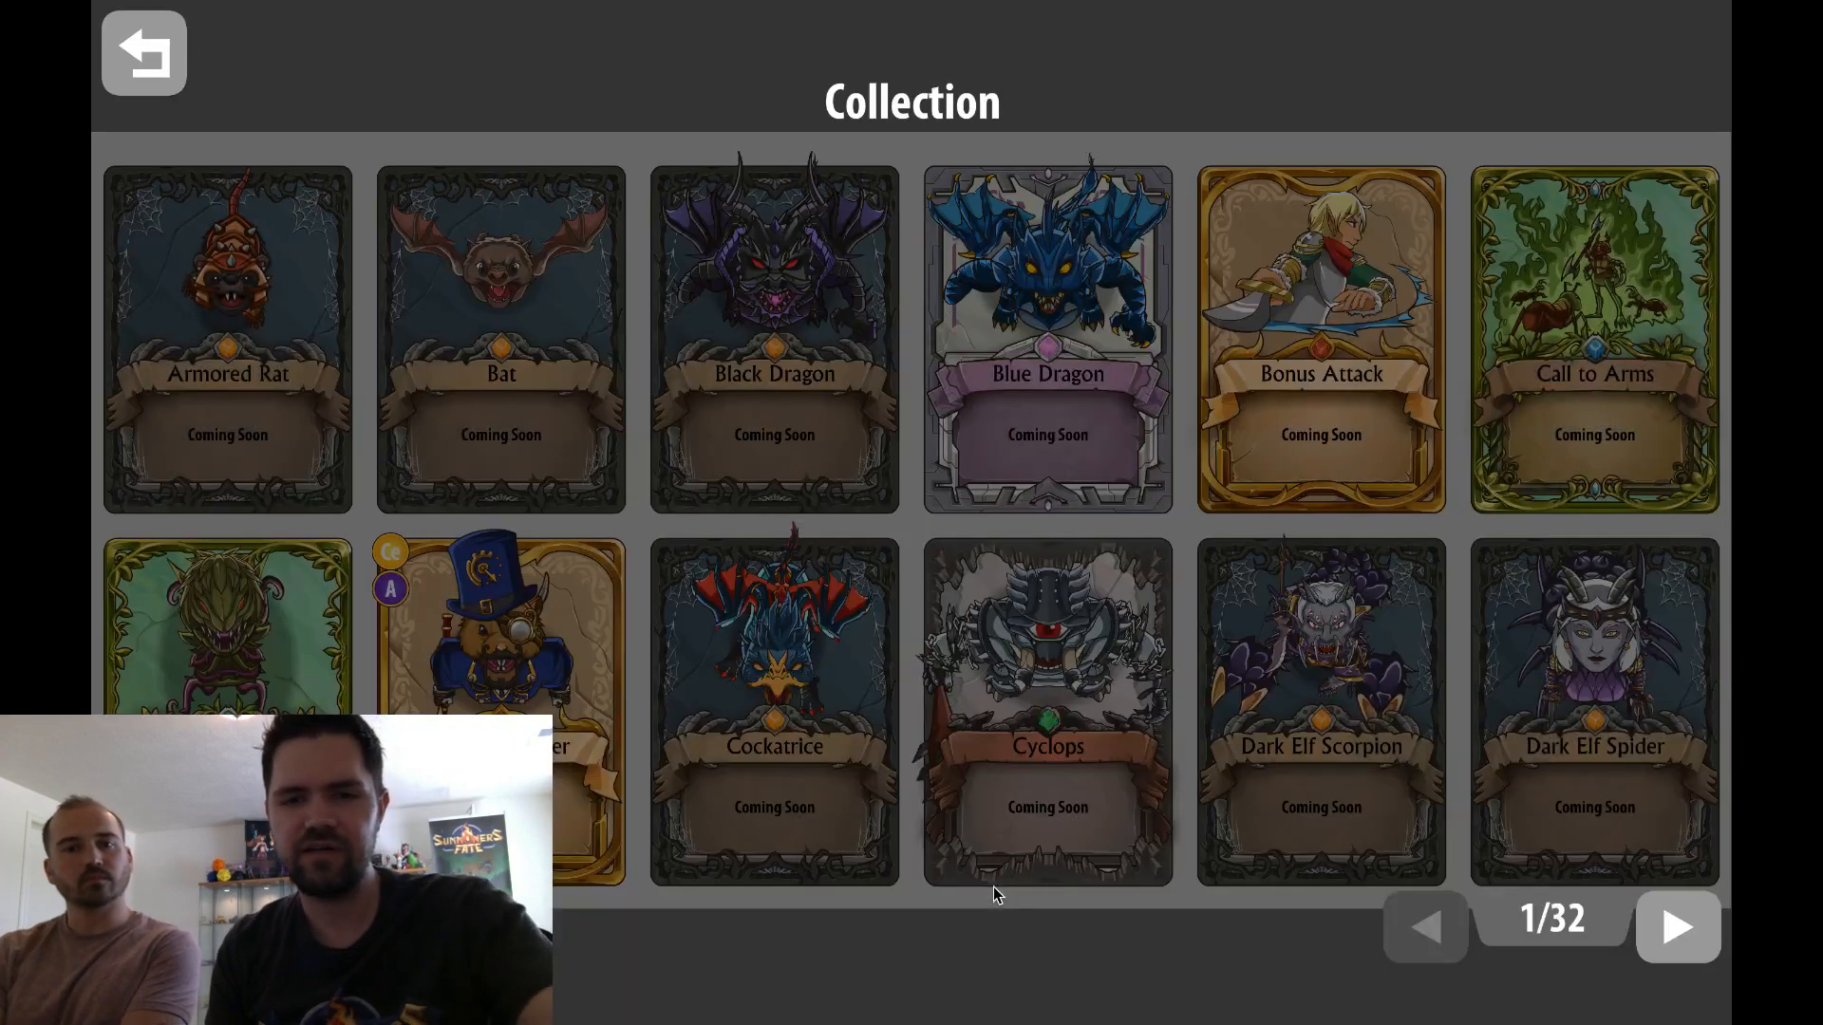
left_click(179, 76)
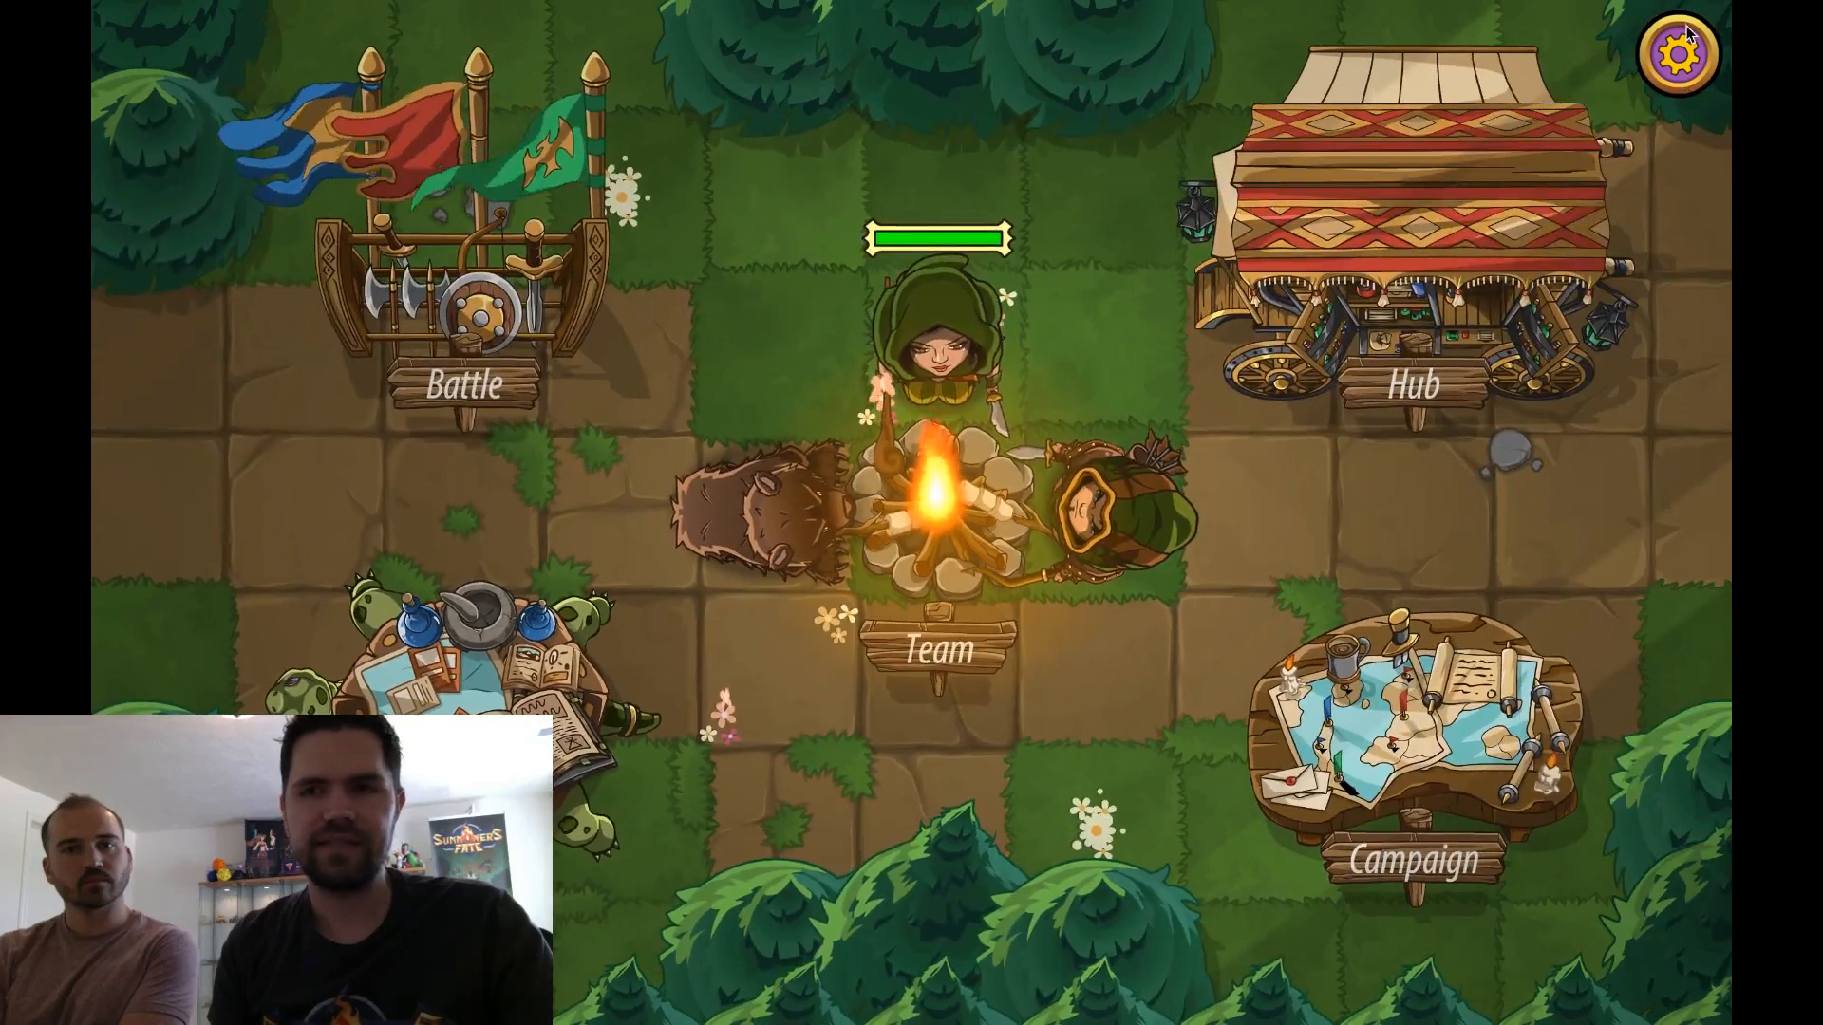
Exit the Summoners Fate game and confirm leaving
left_click(1679, 53)
left_click(1188, 887)
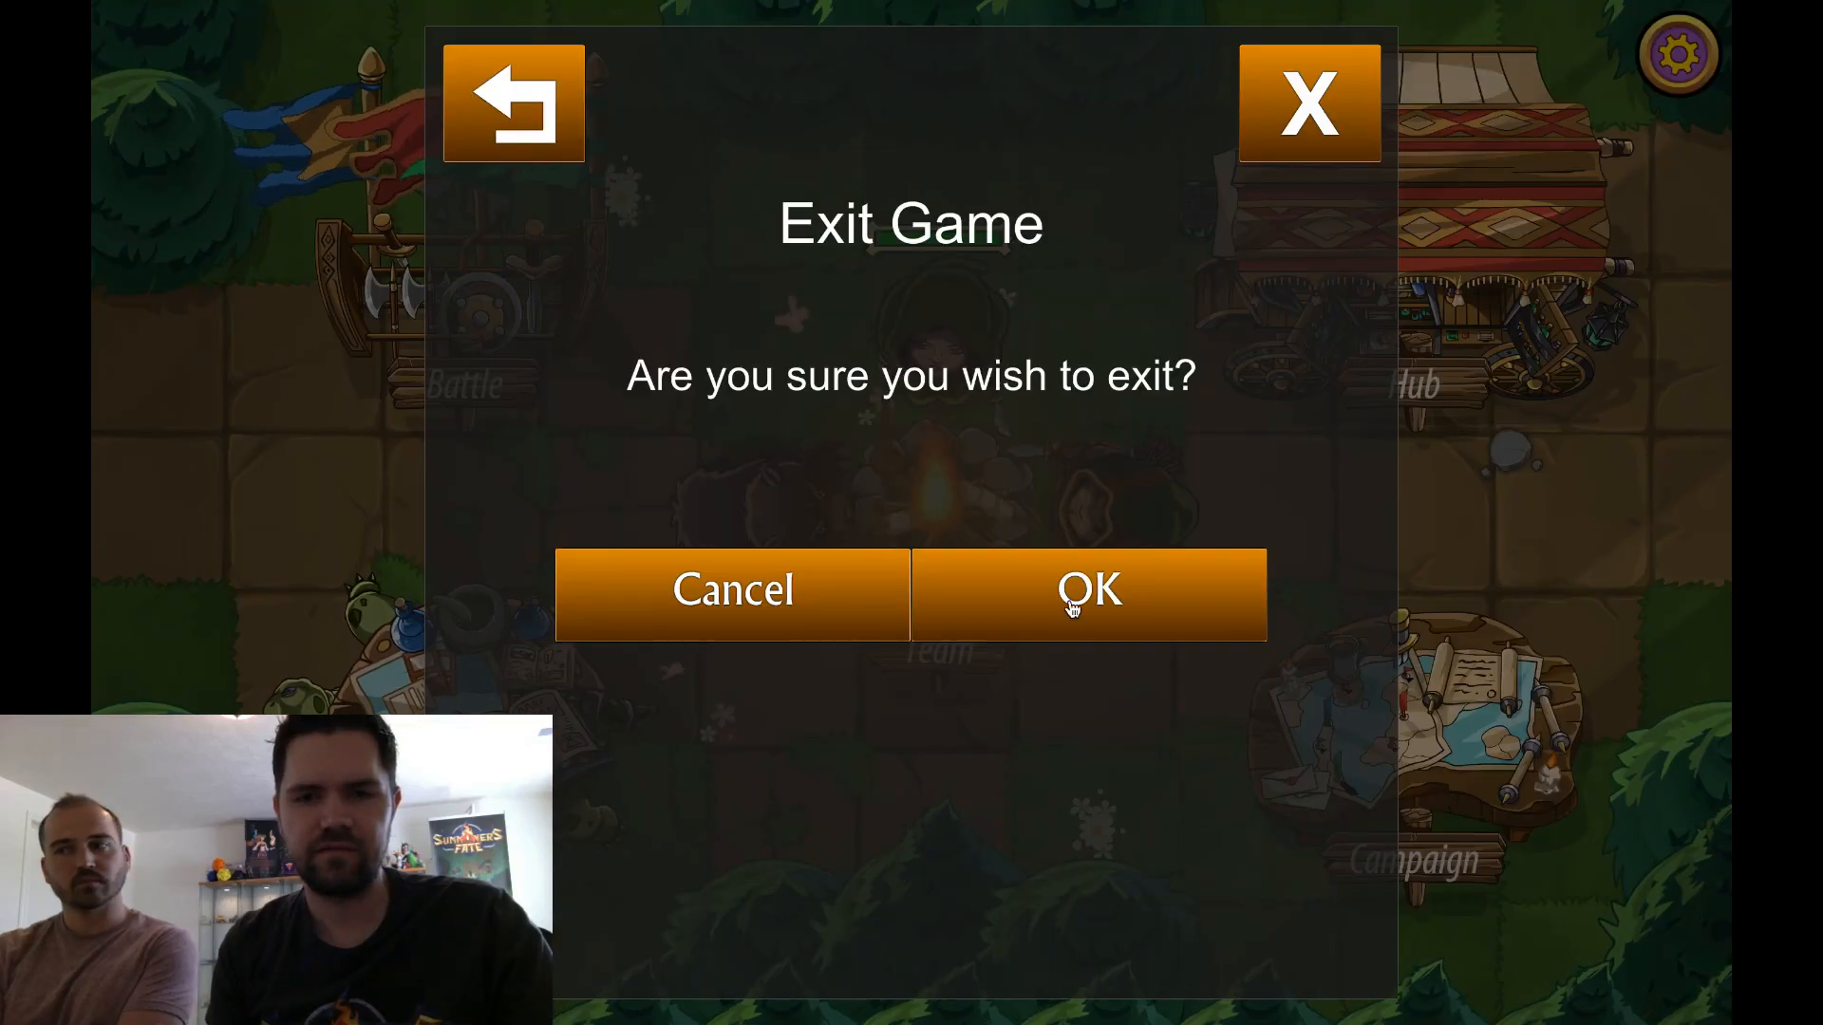
left_click(1072, 607)
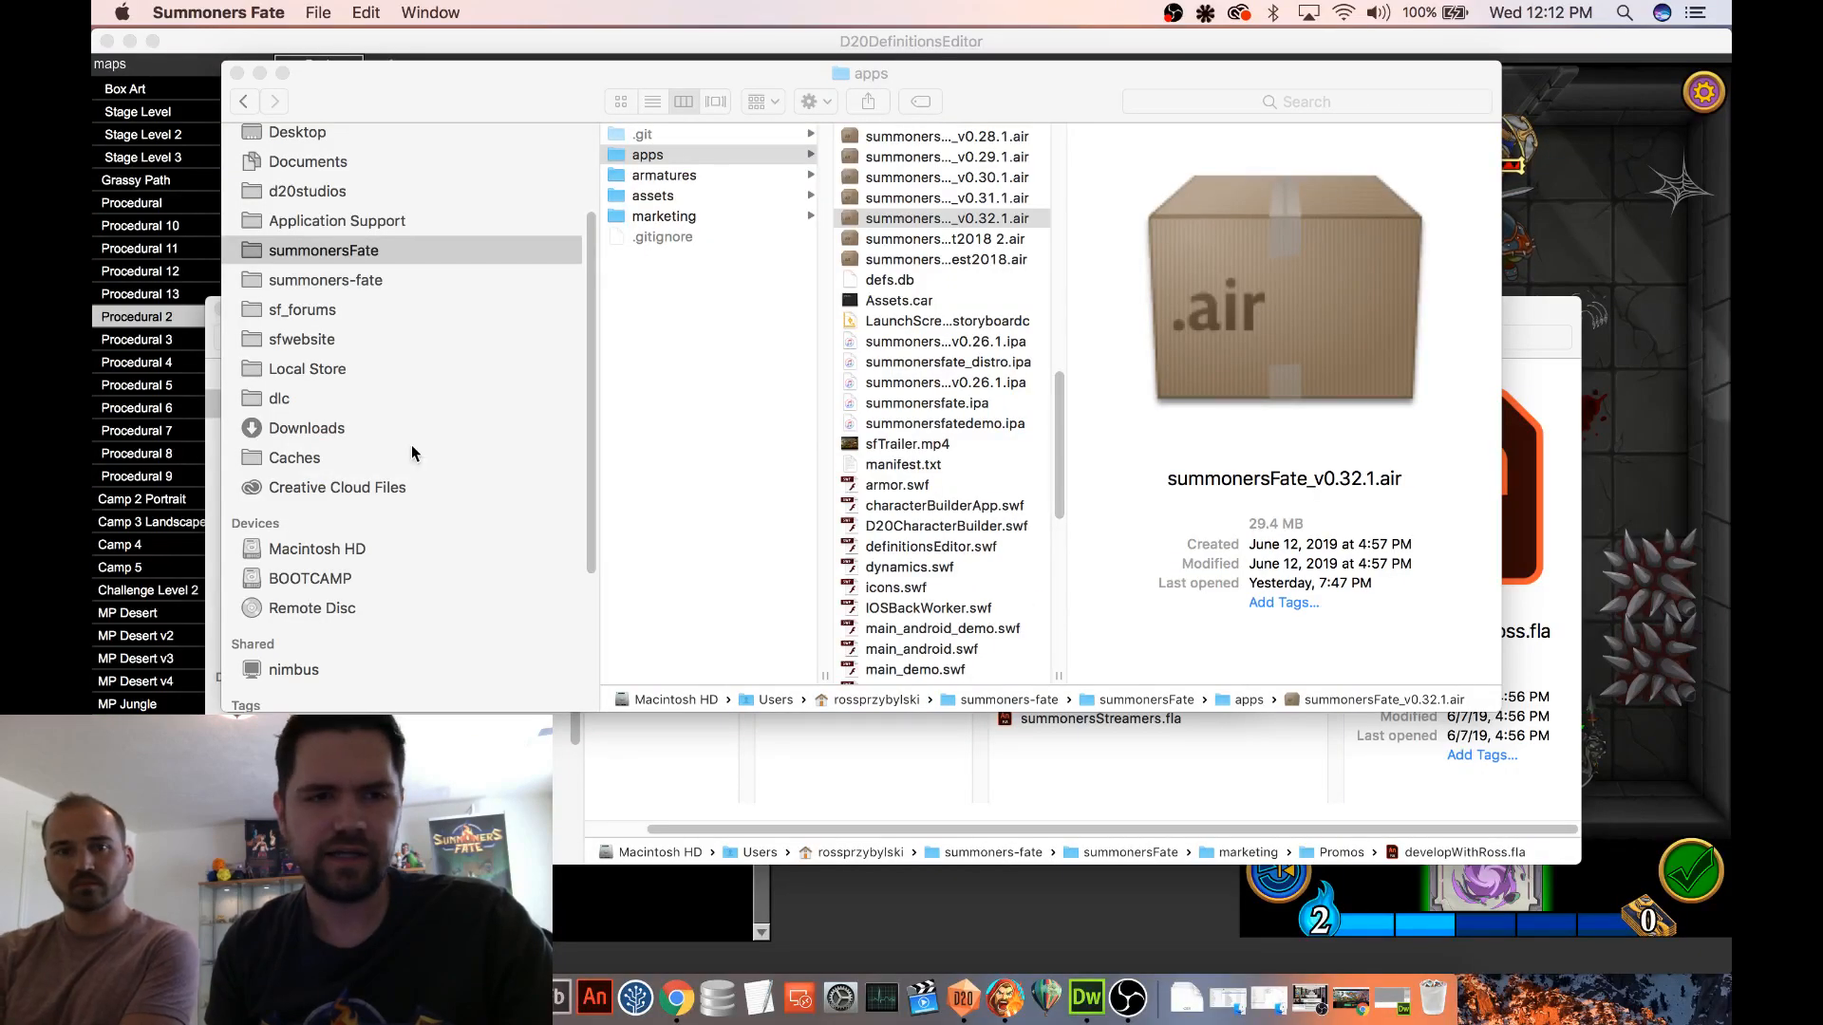
Copy defs.db from the Local Store folder into the dlc folder, replacing the older file there
scroll(412, 445, "down", 5)
scroll(412, 445, "up", 5)
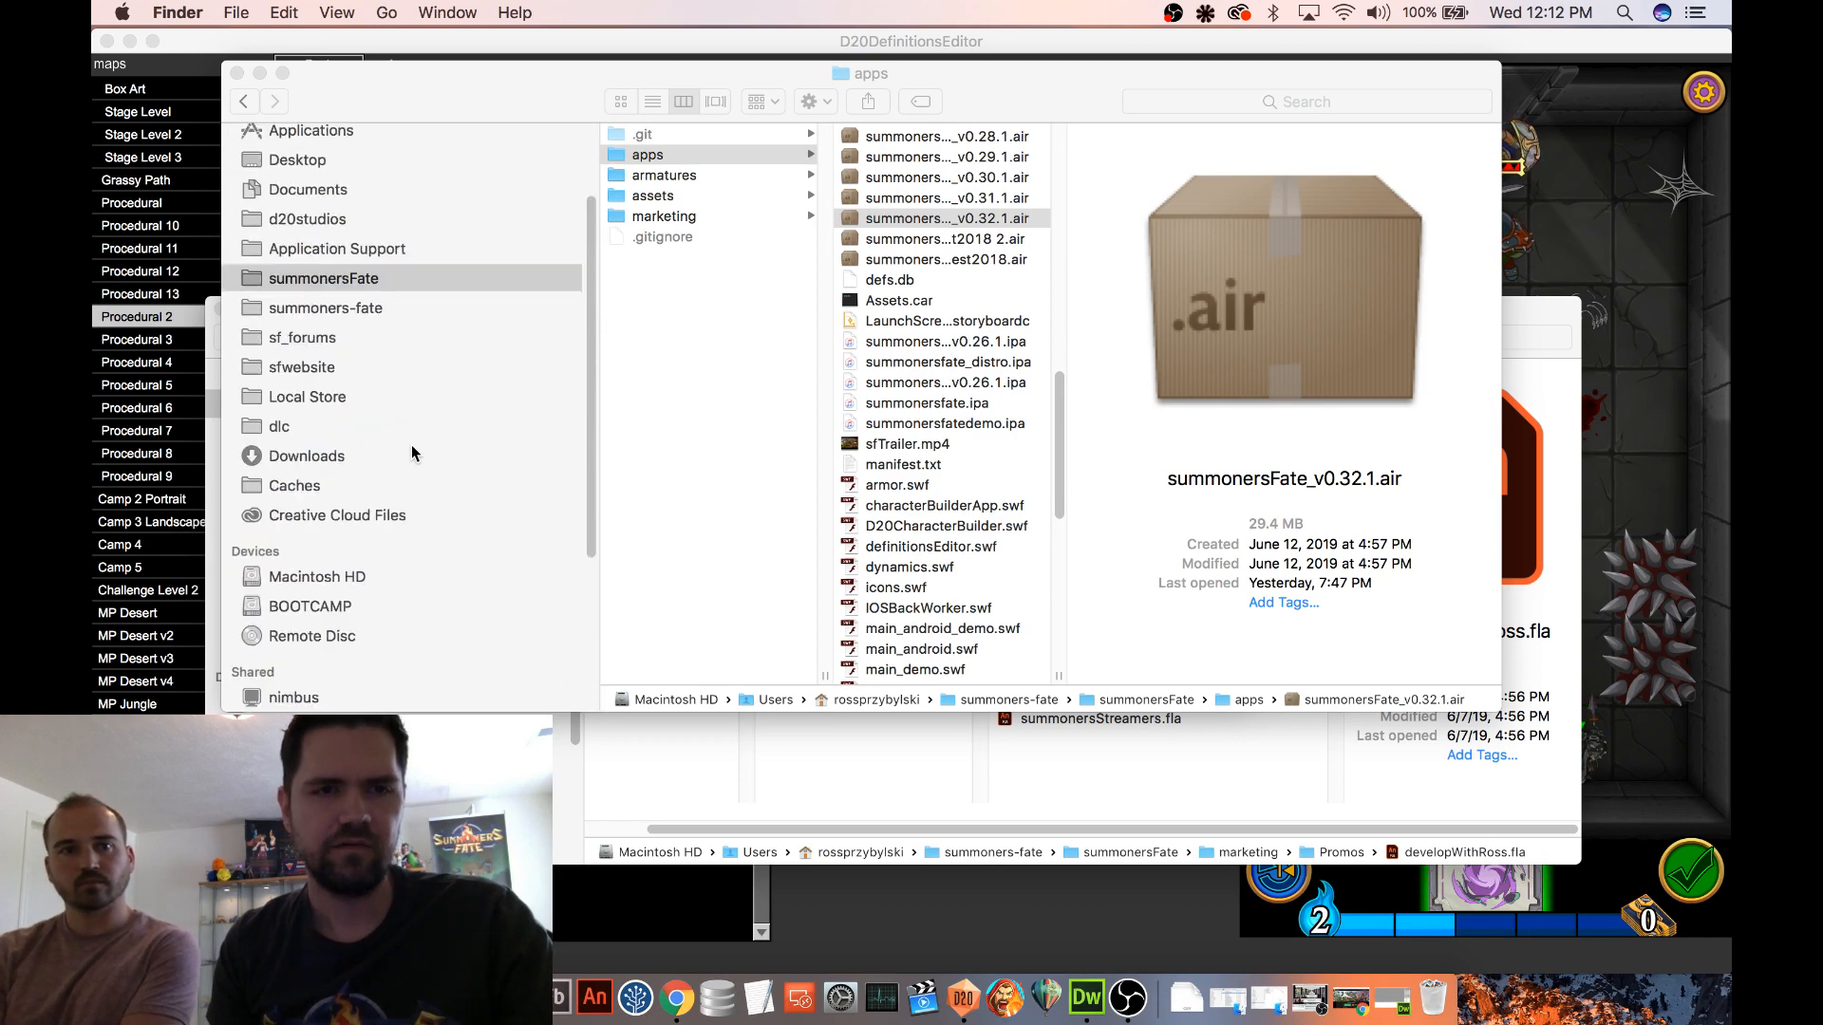
scroll(412, 444, "up", 2)
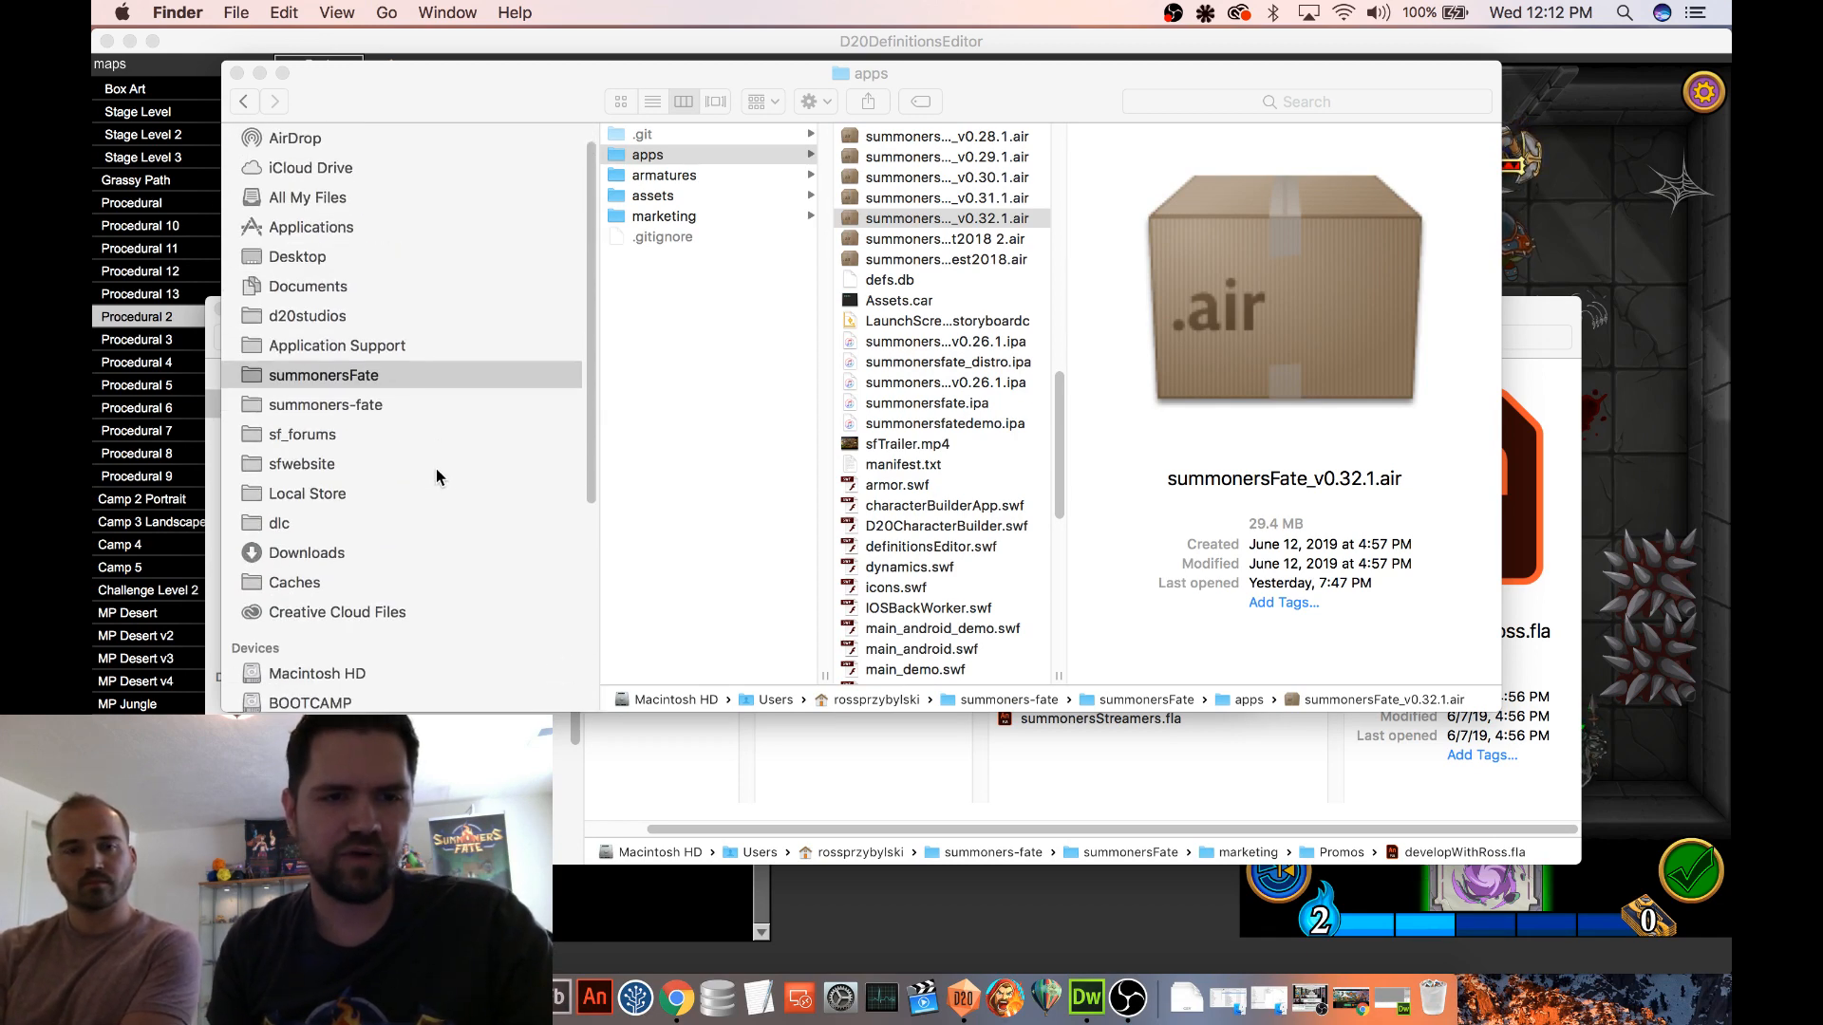
scroll(436, 469, "down", 5)
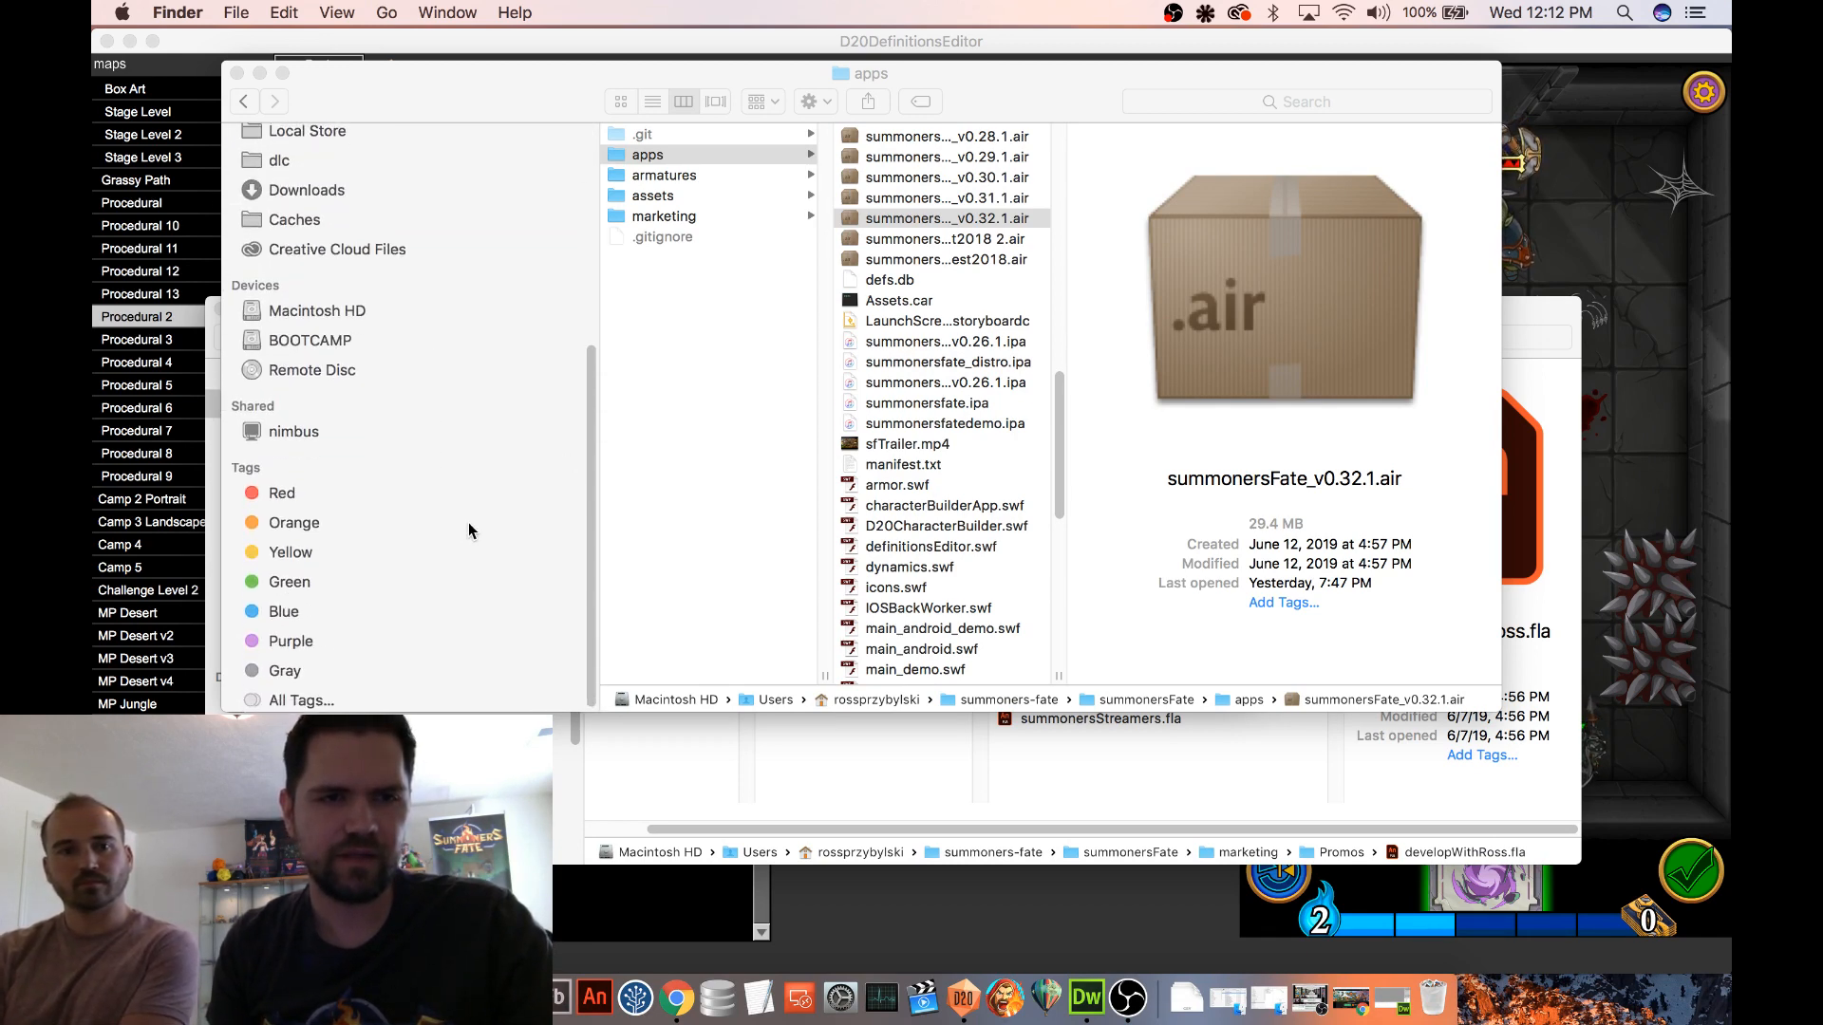
scroll(469, 522, "up", 5)
left_click_drag(442, 98, 499, 143)
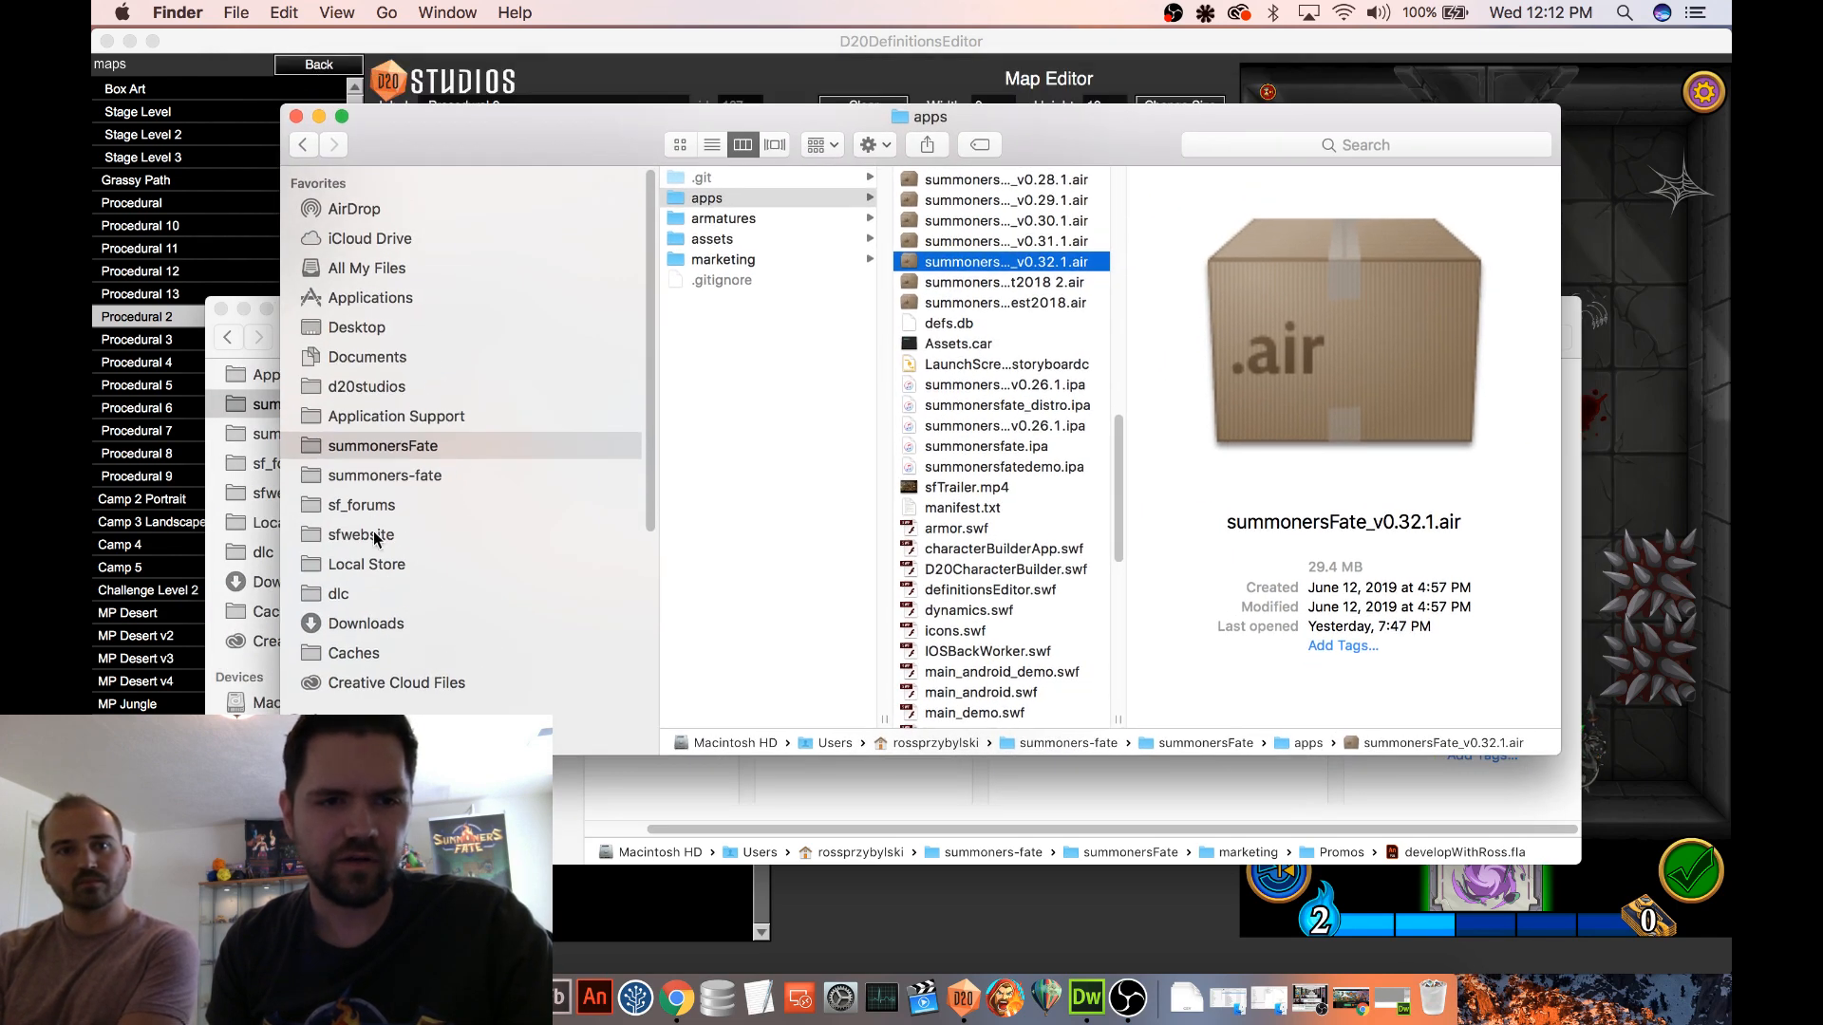
left_click(370, 566)
left_click(738, 221)
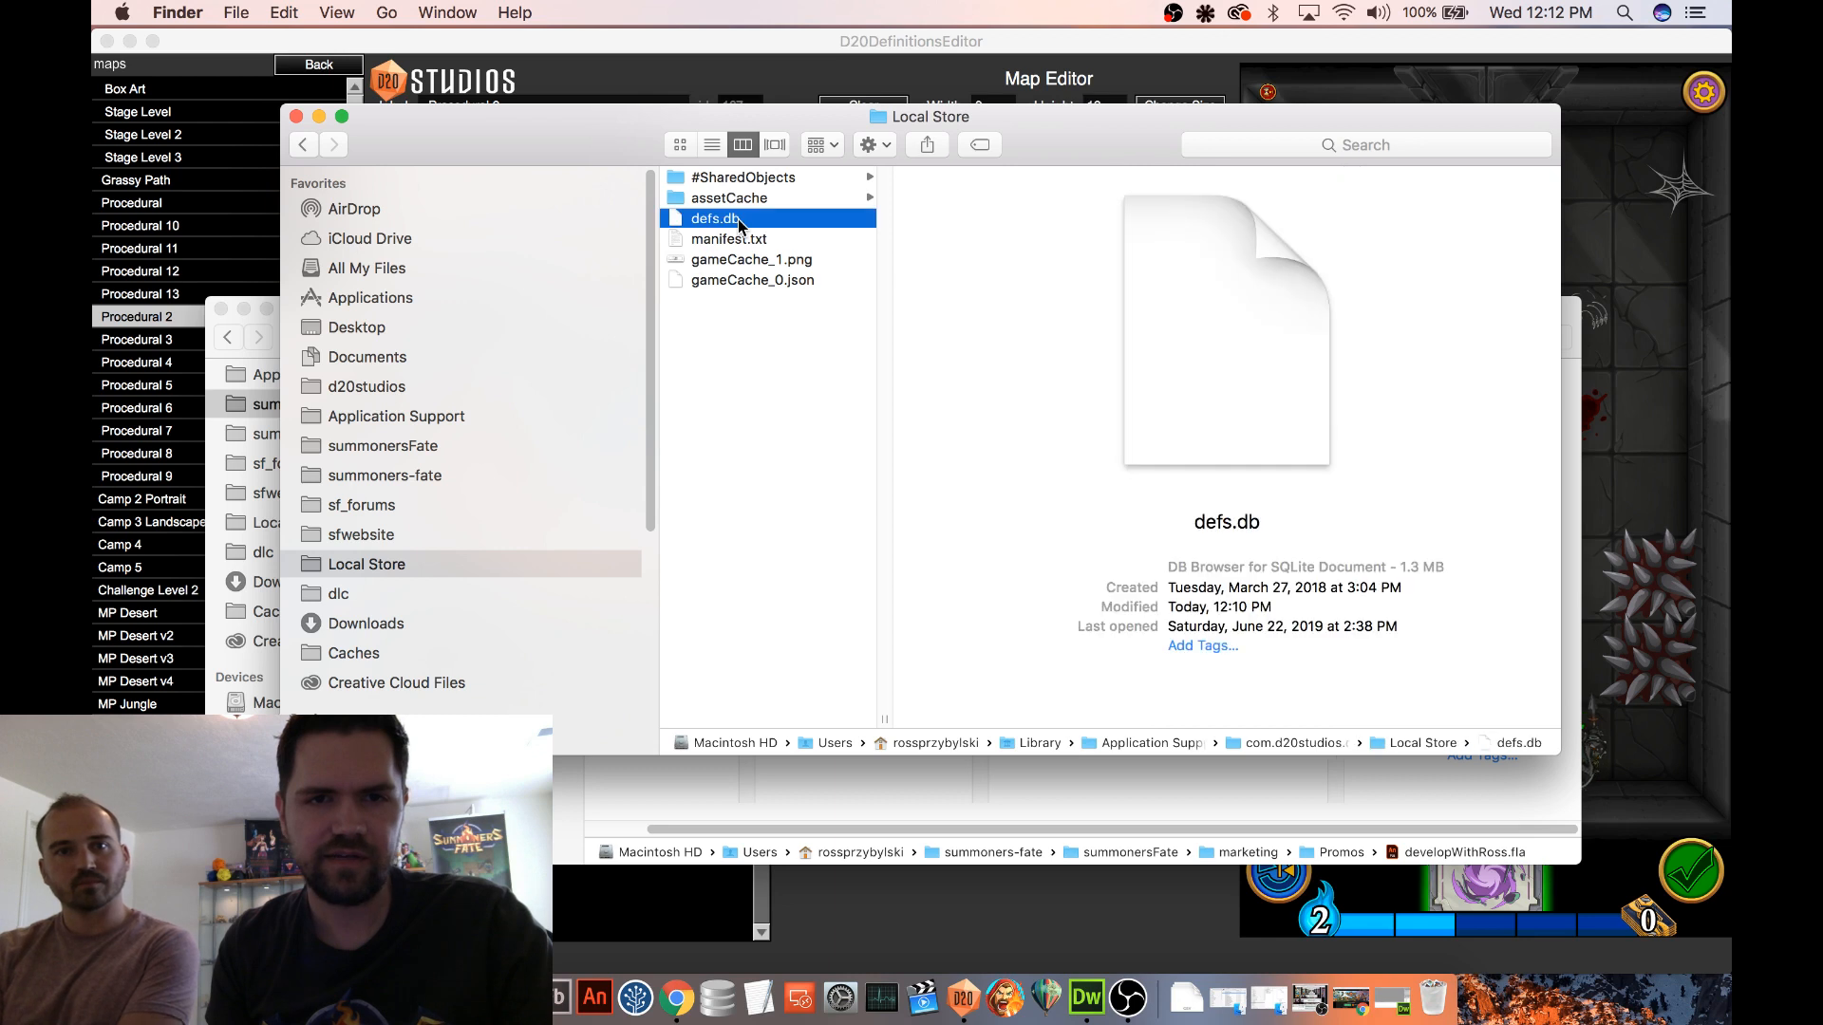
left_click(374, 590)
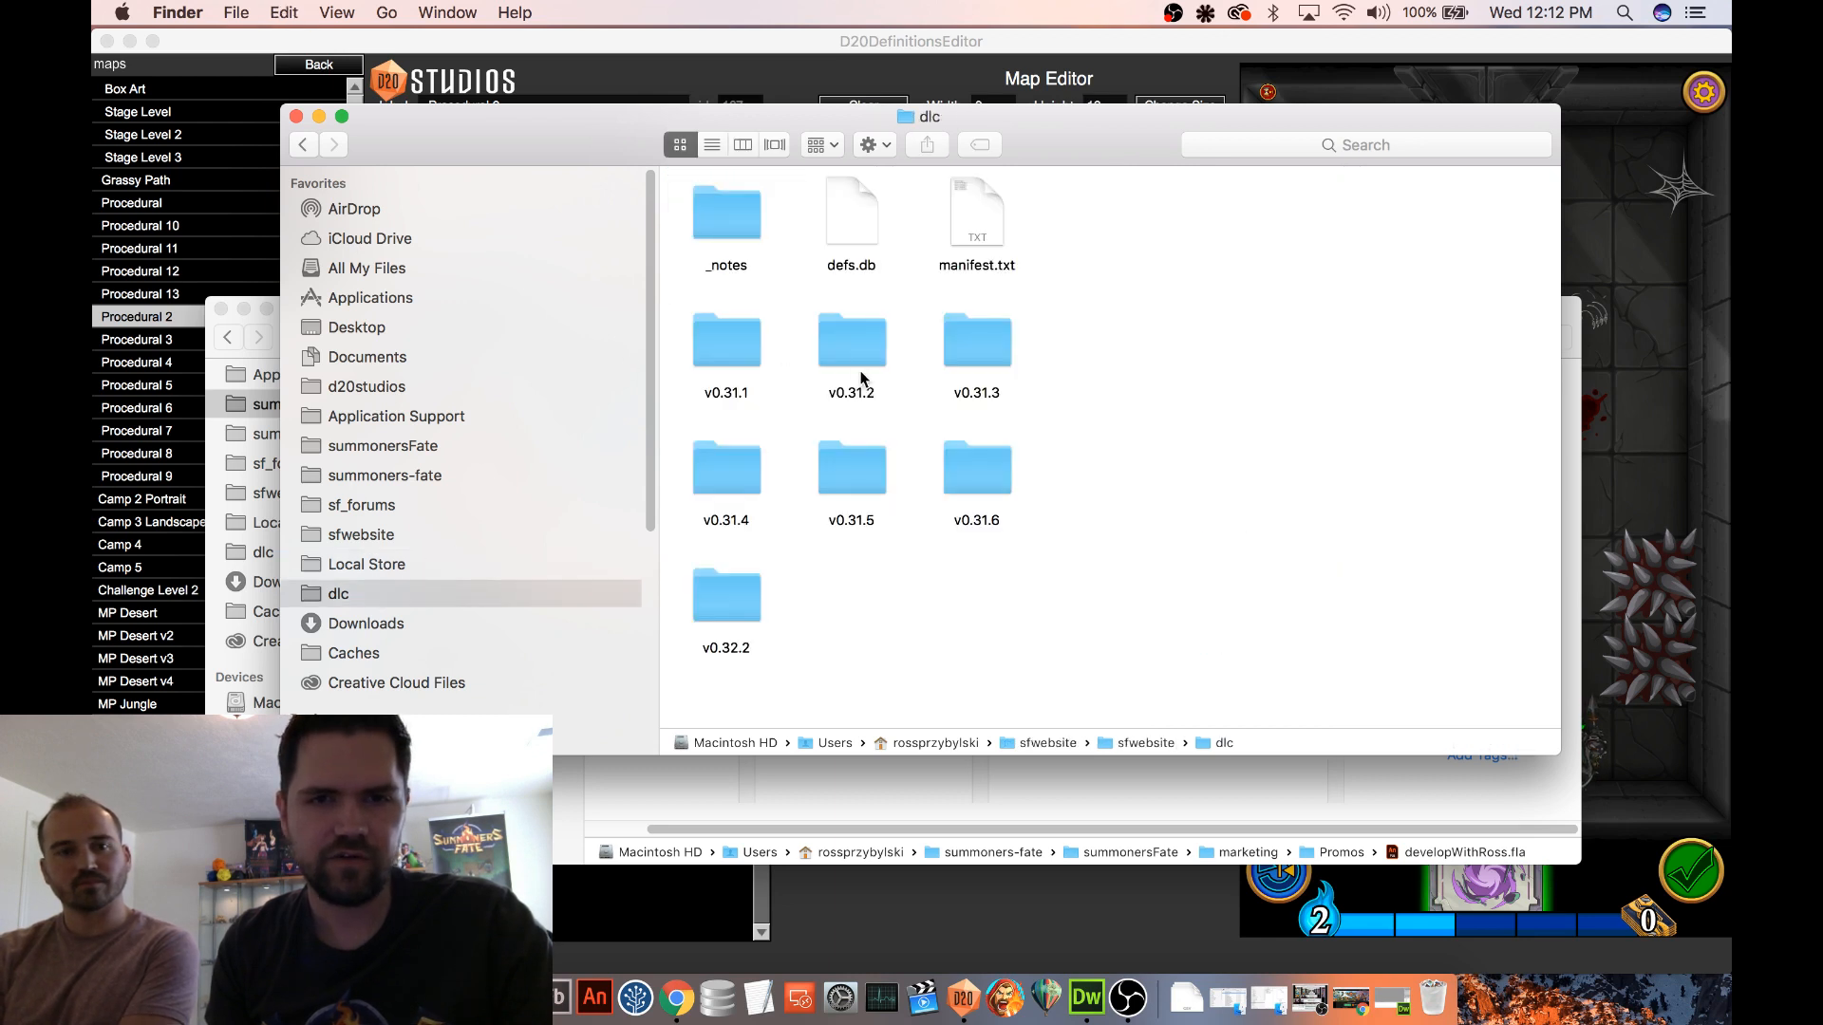
key("super+v")
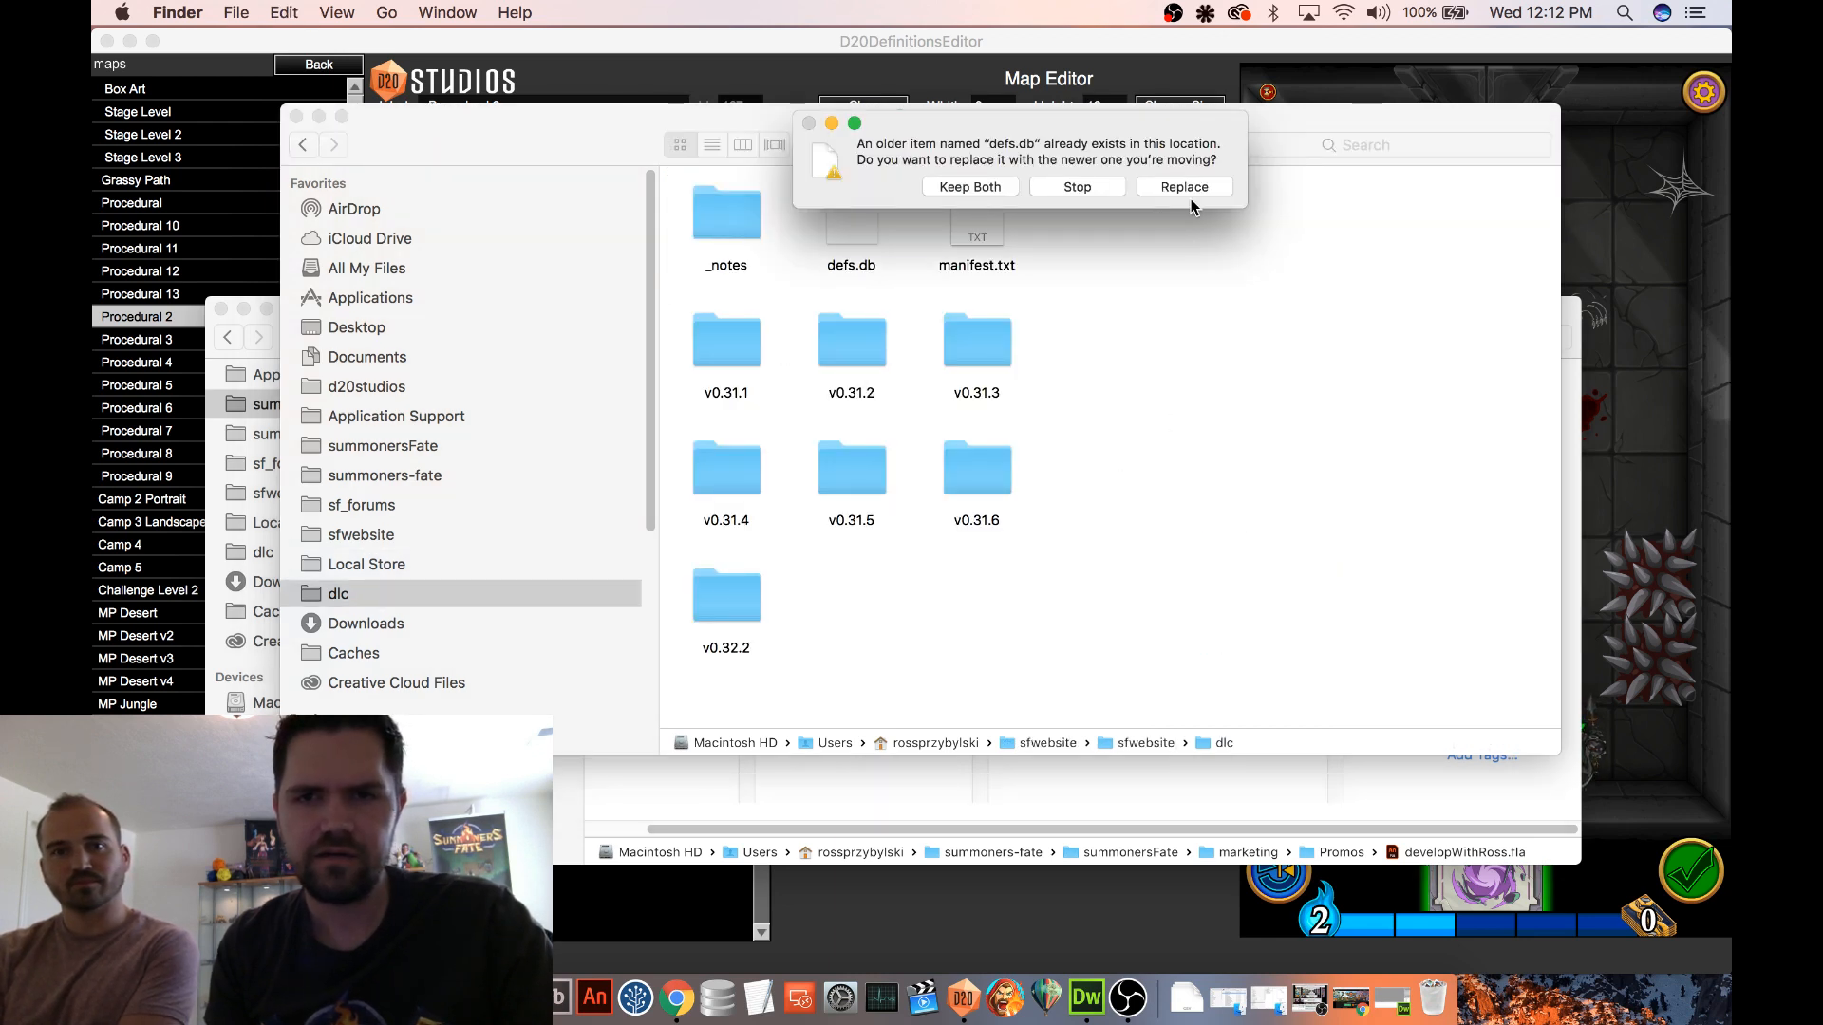
left_click(1192, 190)
Inspect the contents of manifest.txt in the dlc folder and close the file
left_click(989, 228)
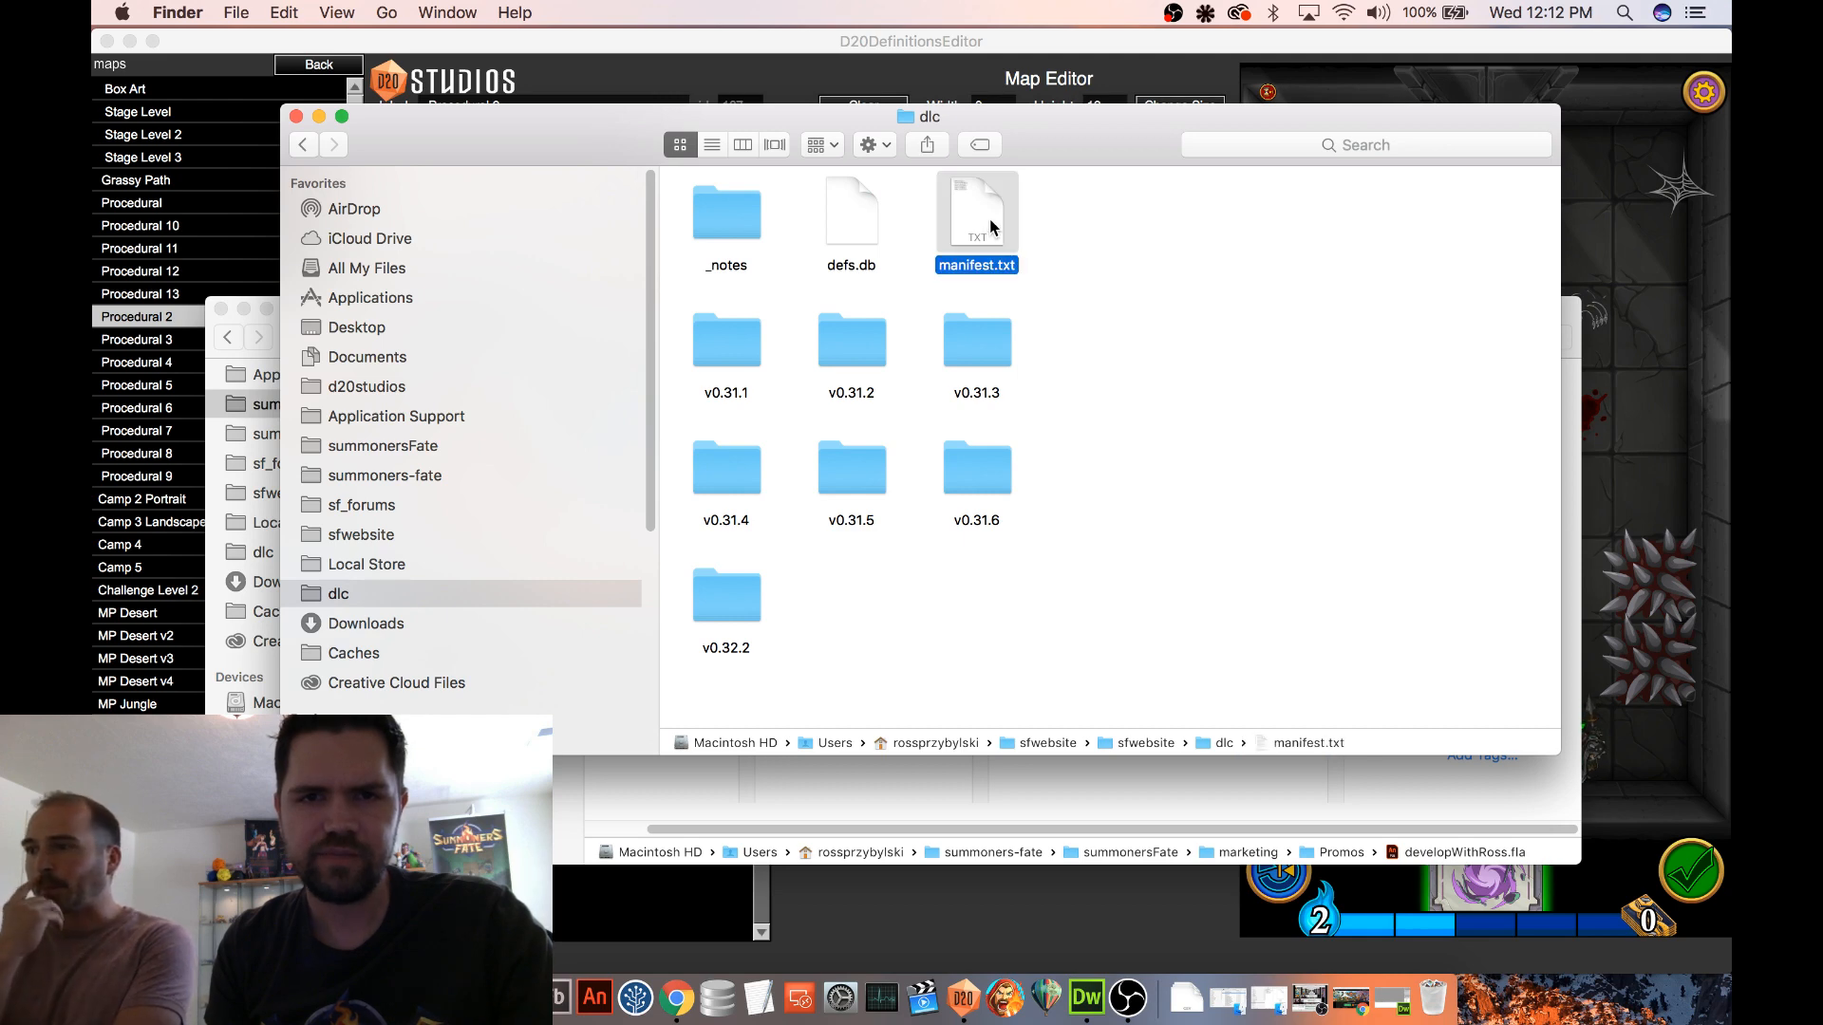
double_click(989, 218)
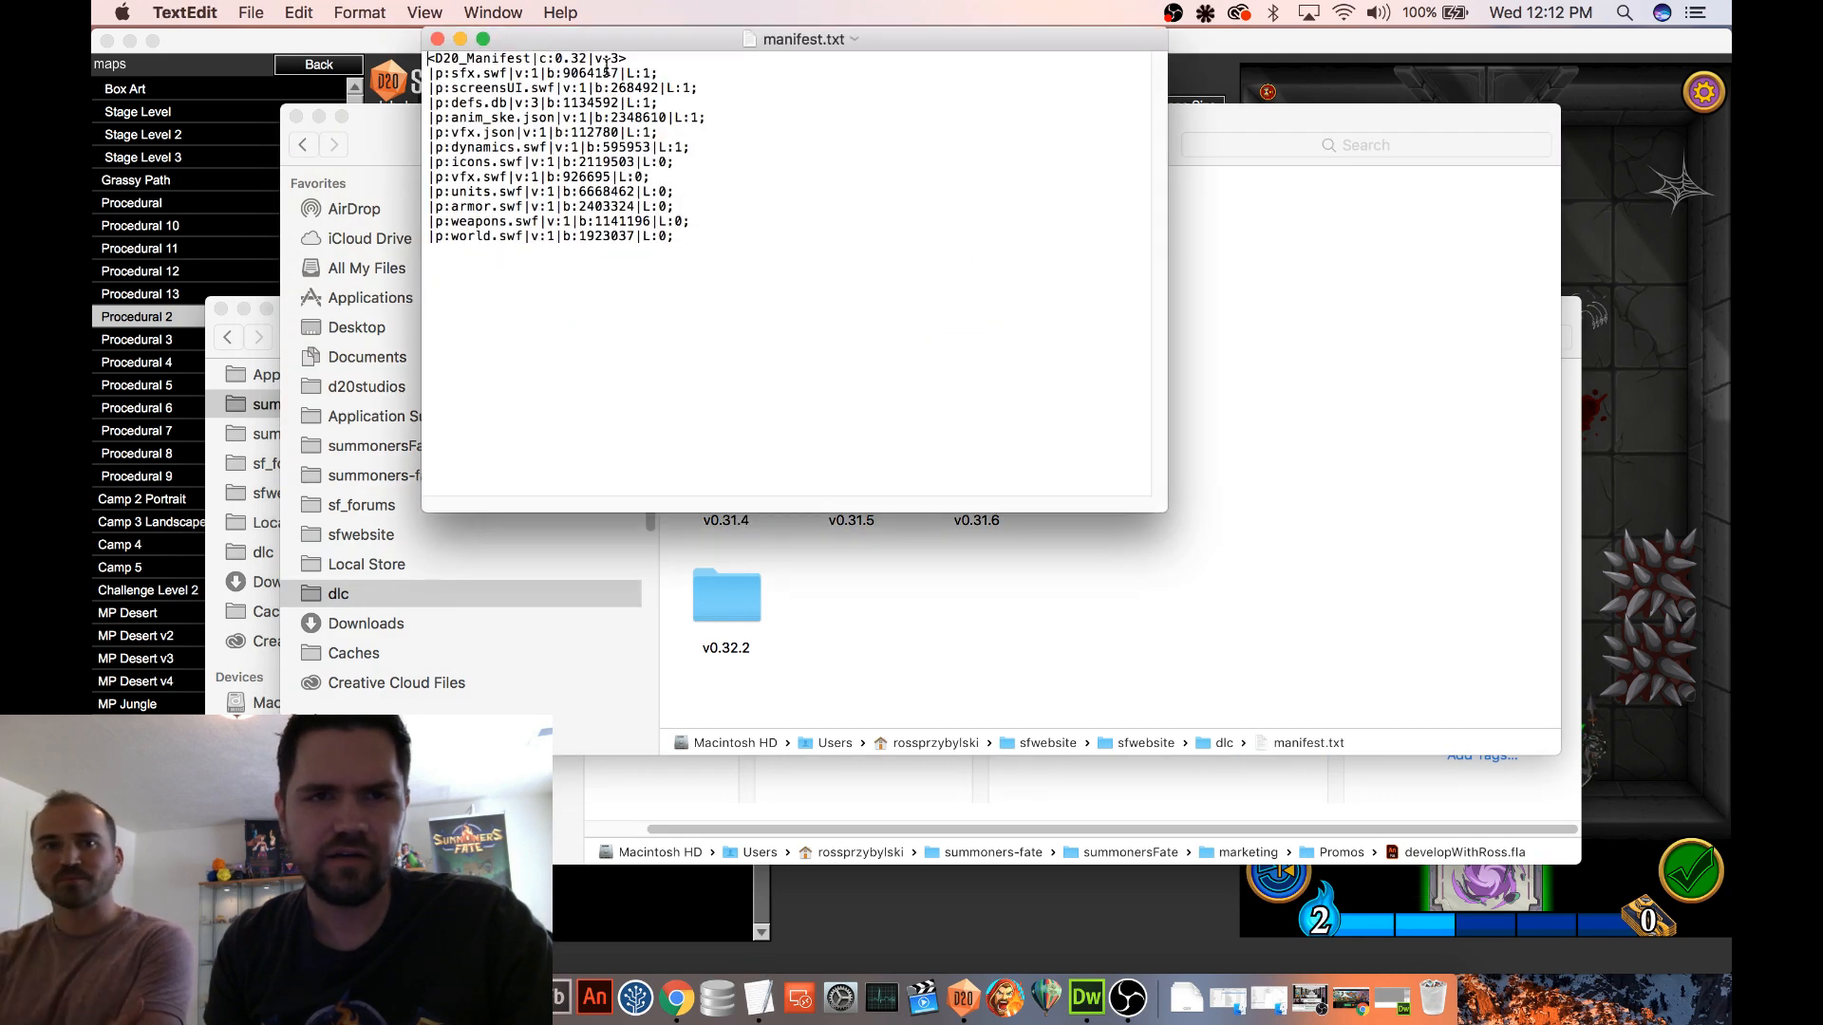
left_click(437, 39)
left_click(1181, 371)
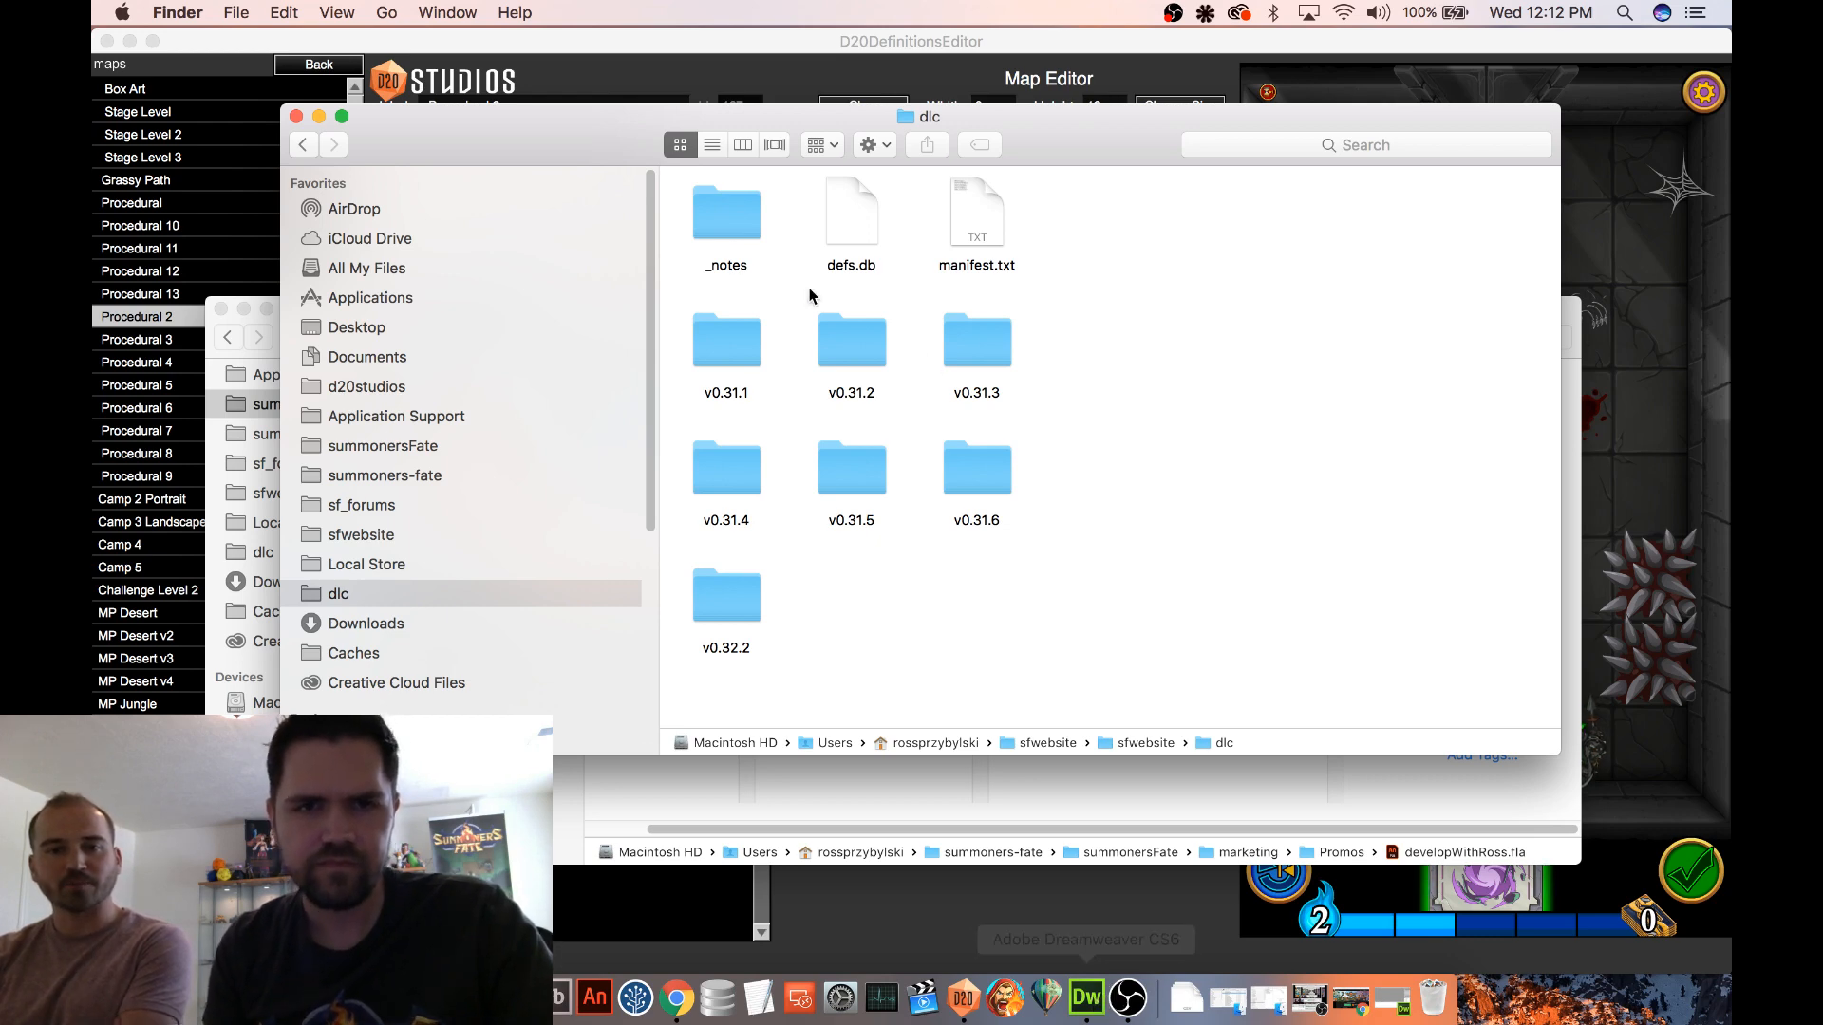
Switch to Dreamweaver and upload manifest.txt and defs.db to the sfwebsite server without dependent files
left_click(1094, 1001)
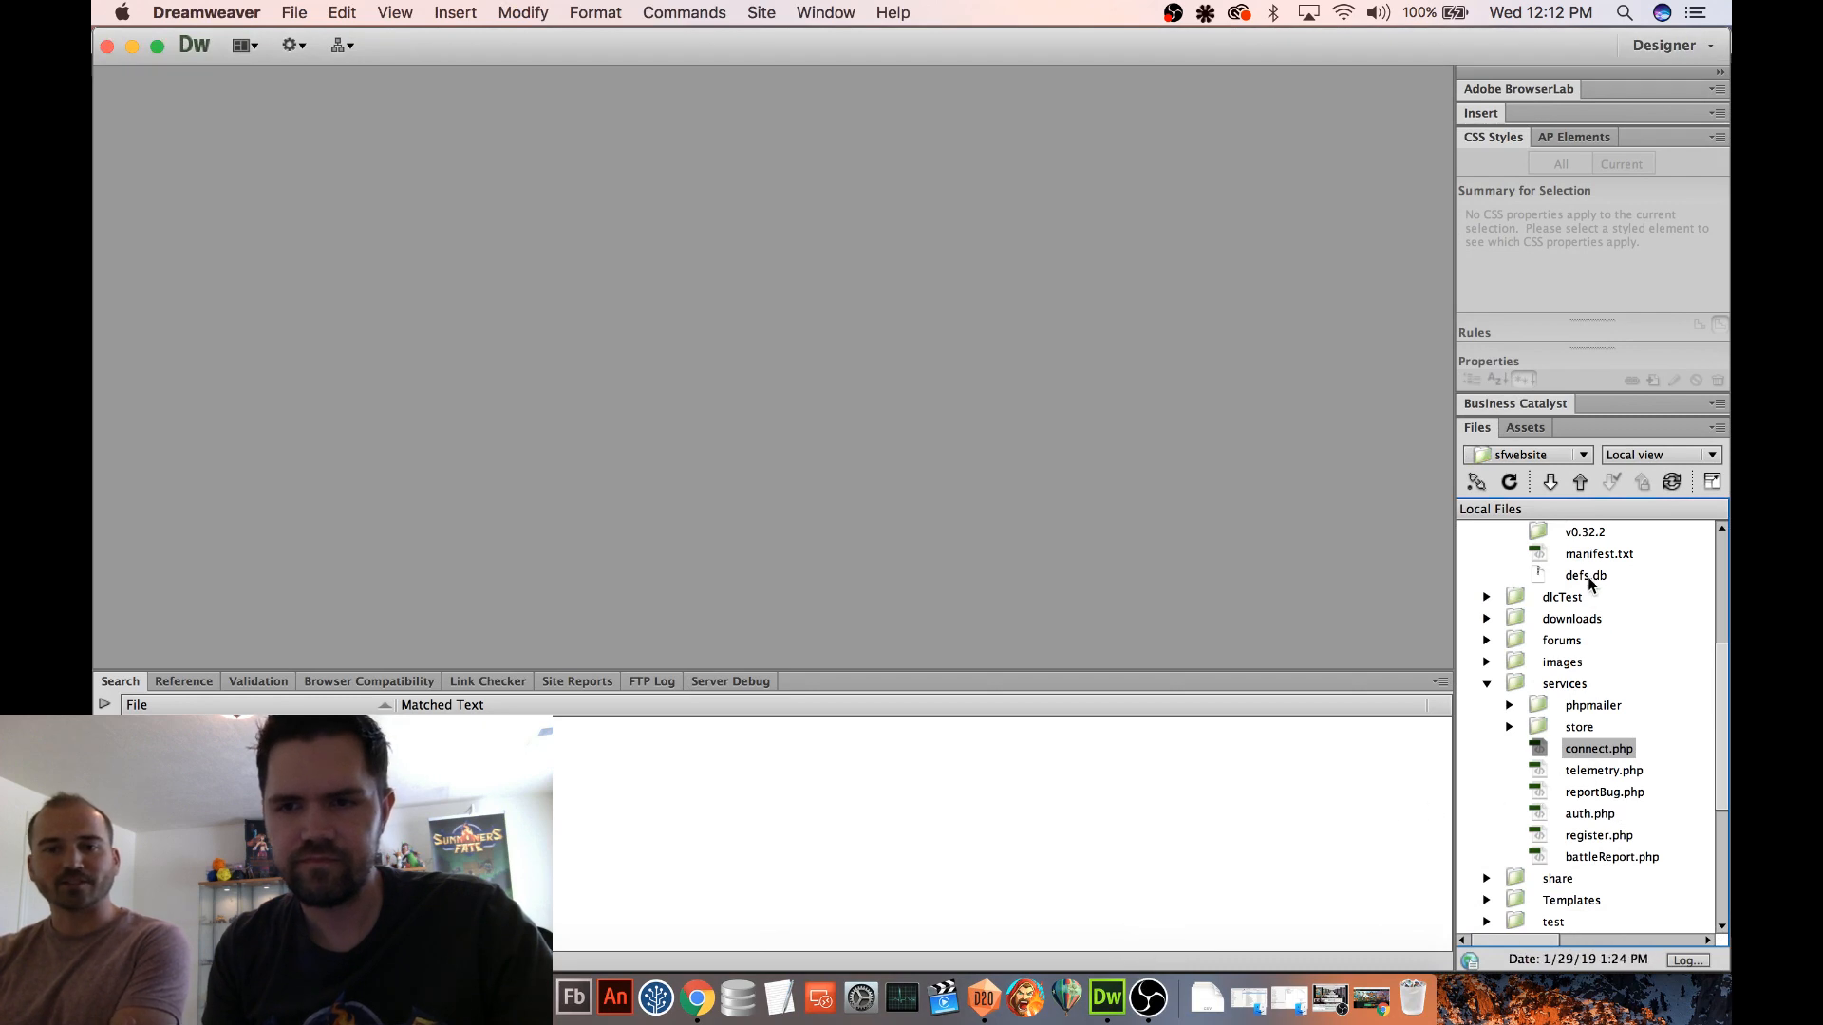
left_click(1589, 557)
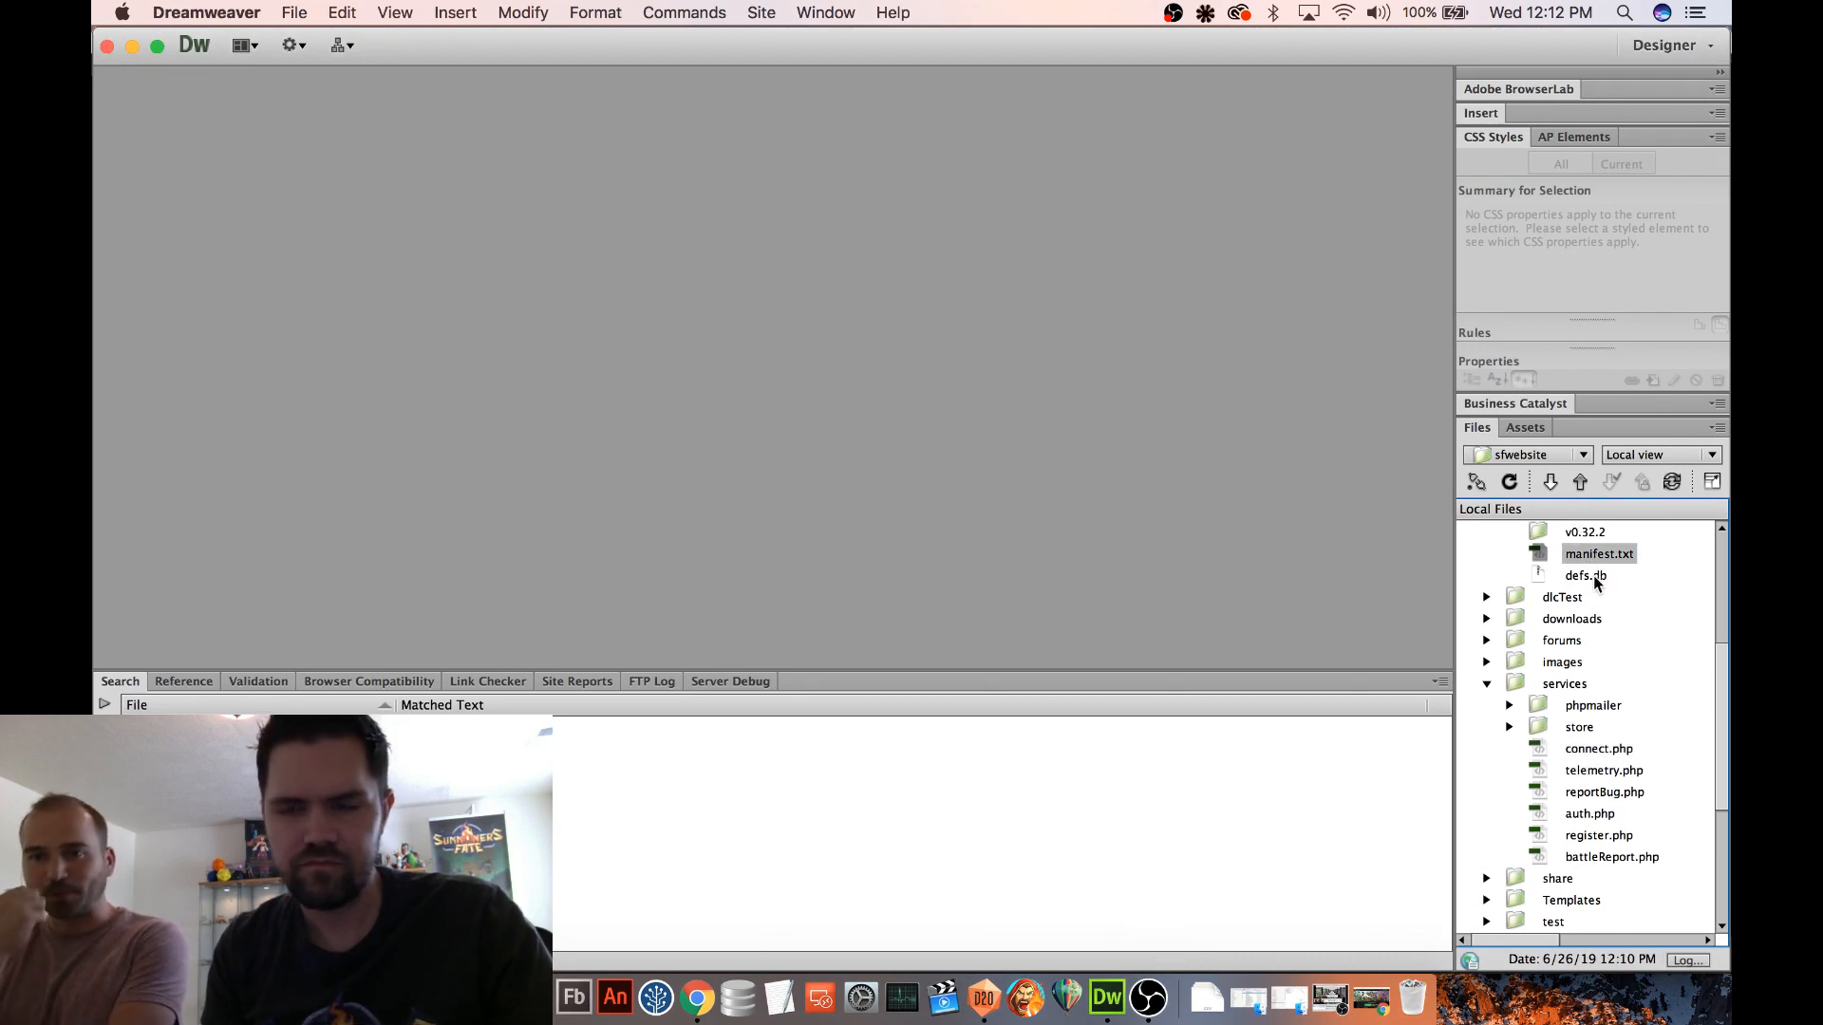
left_click(1592, 579, "shift")
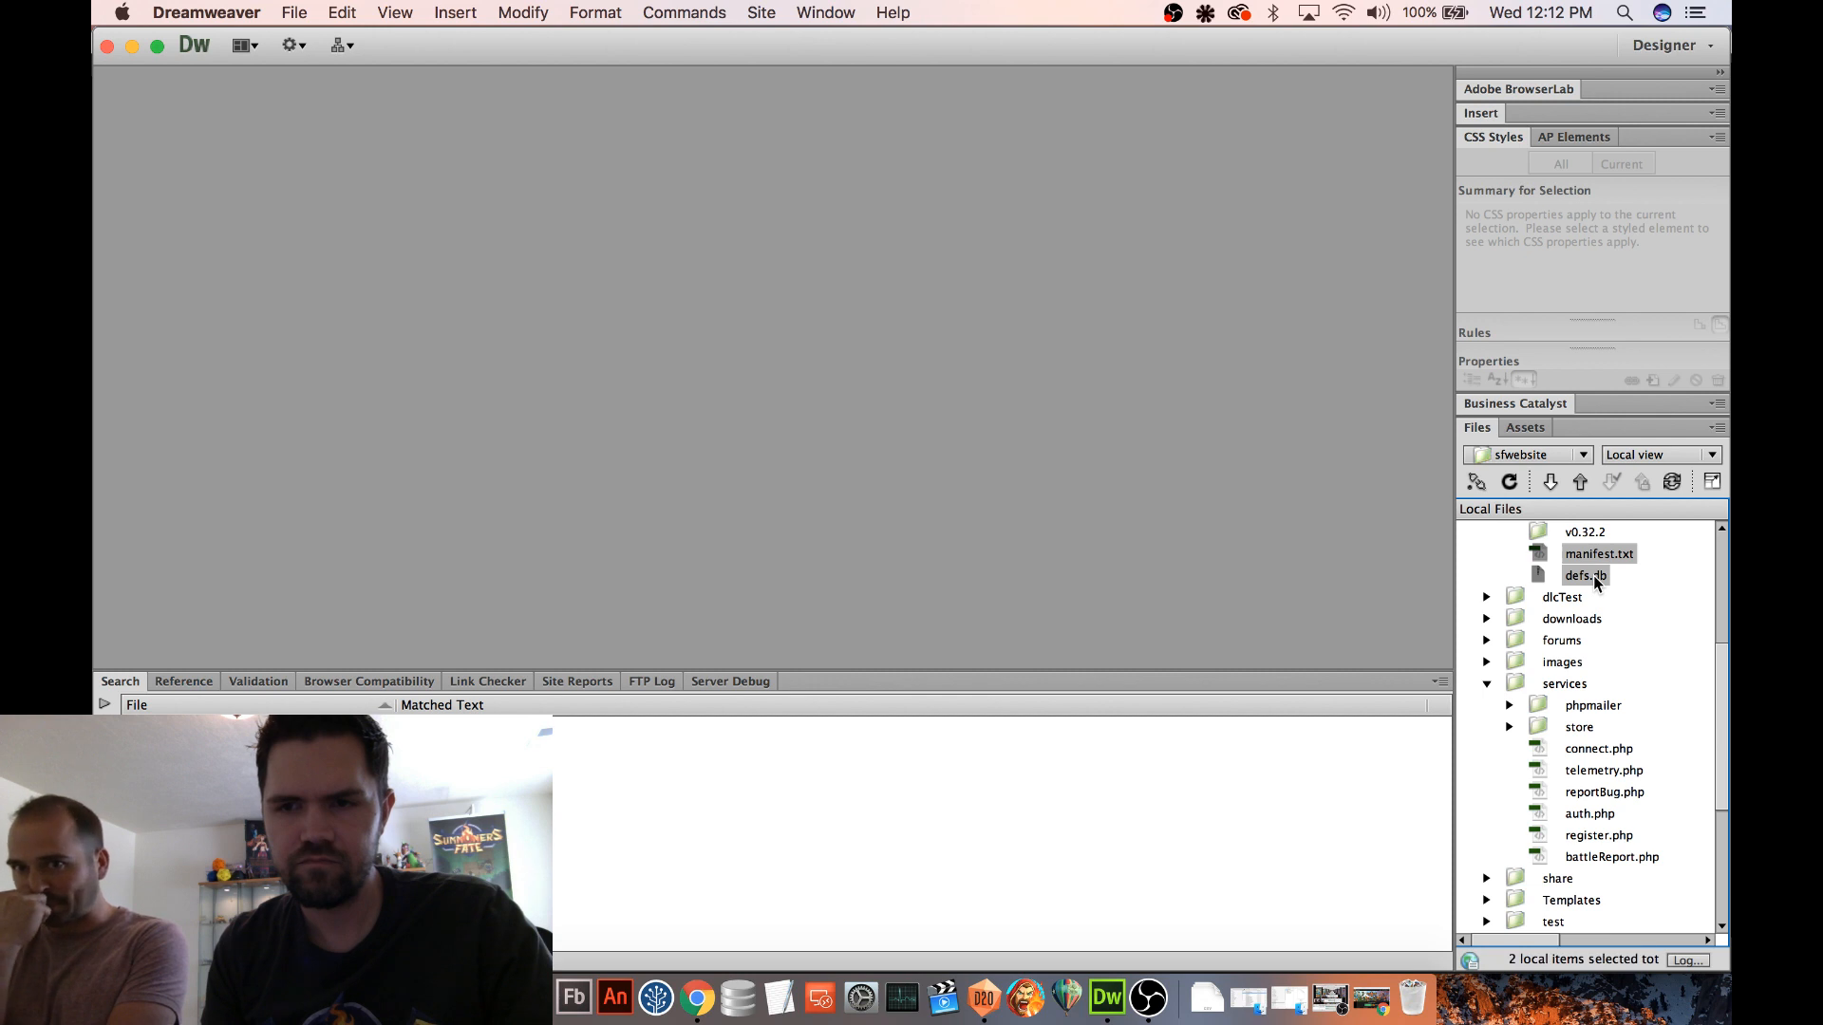
left_click(1579, 484)
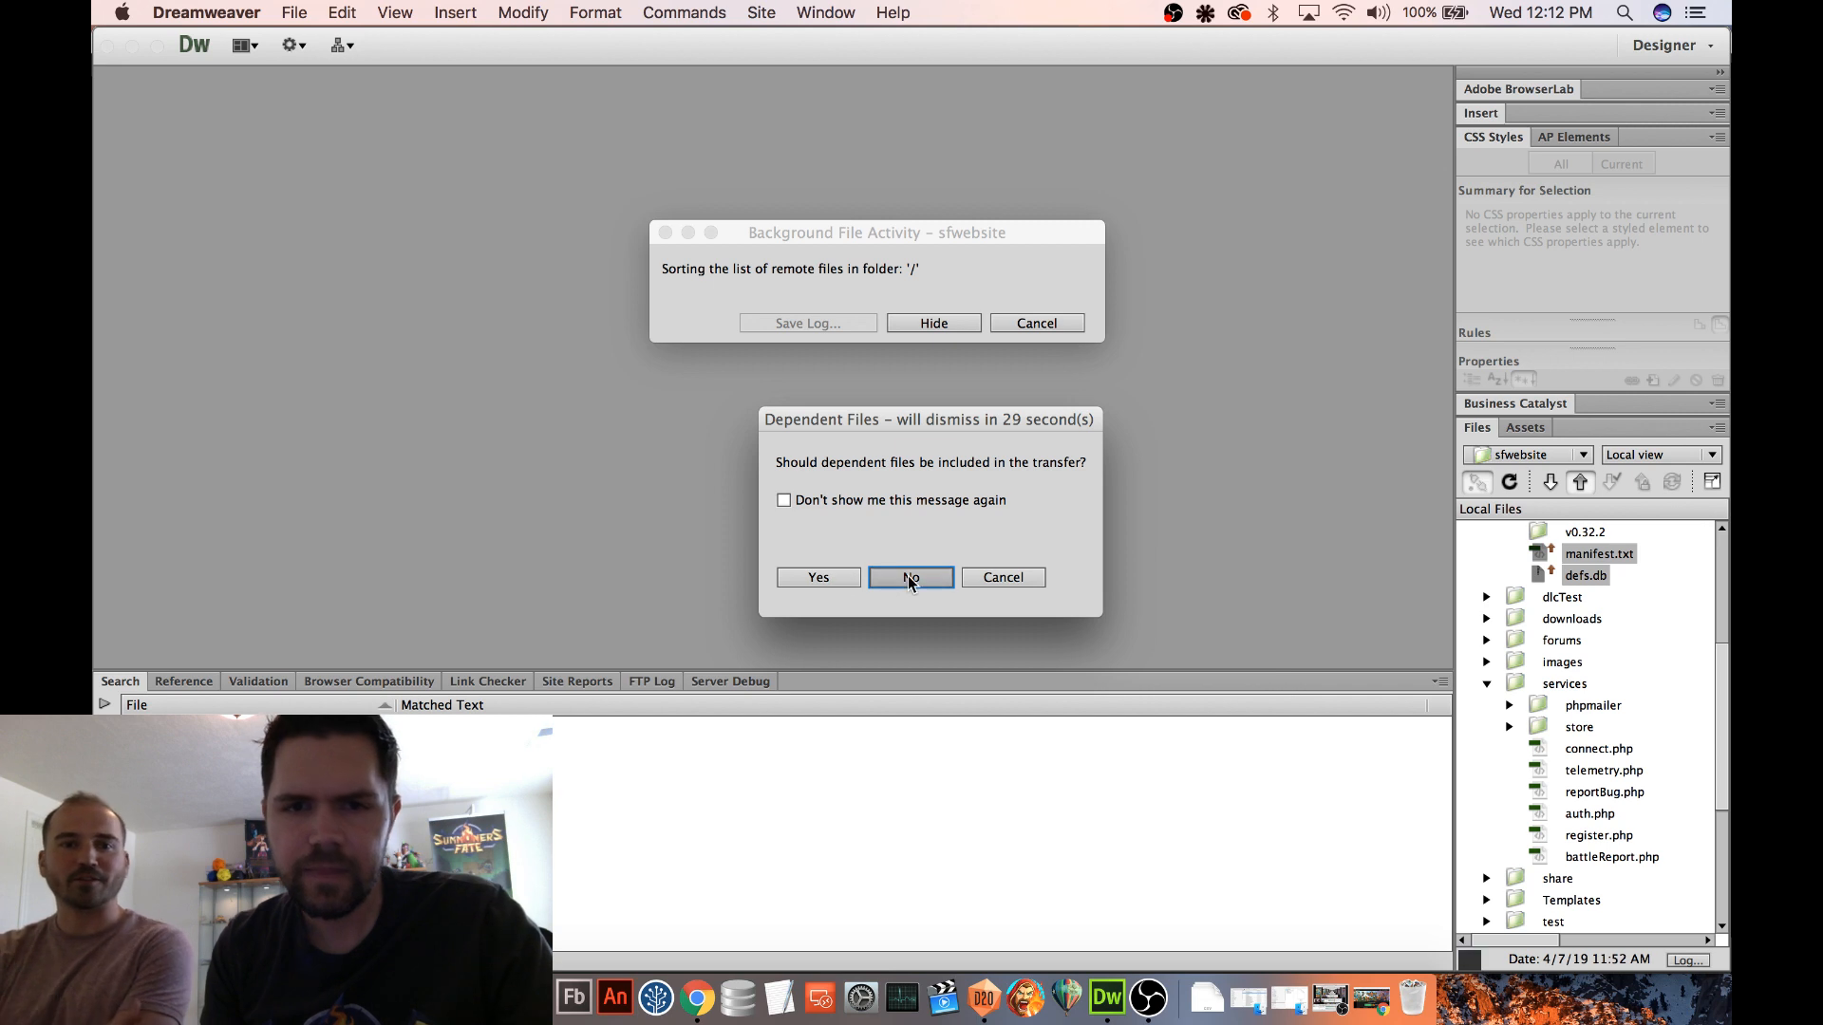
left_click(910, 580)
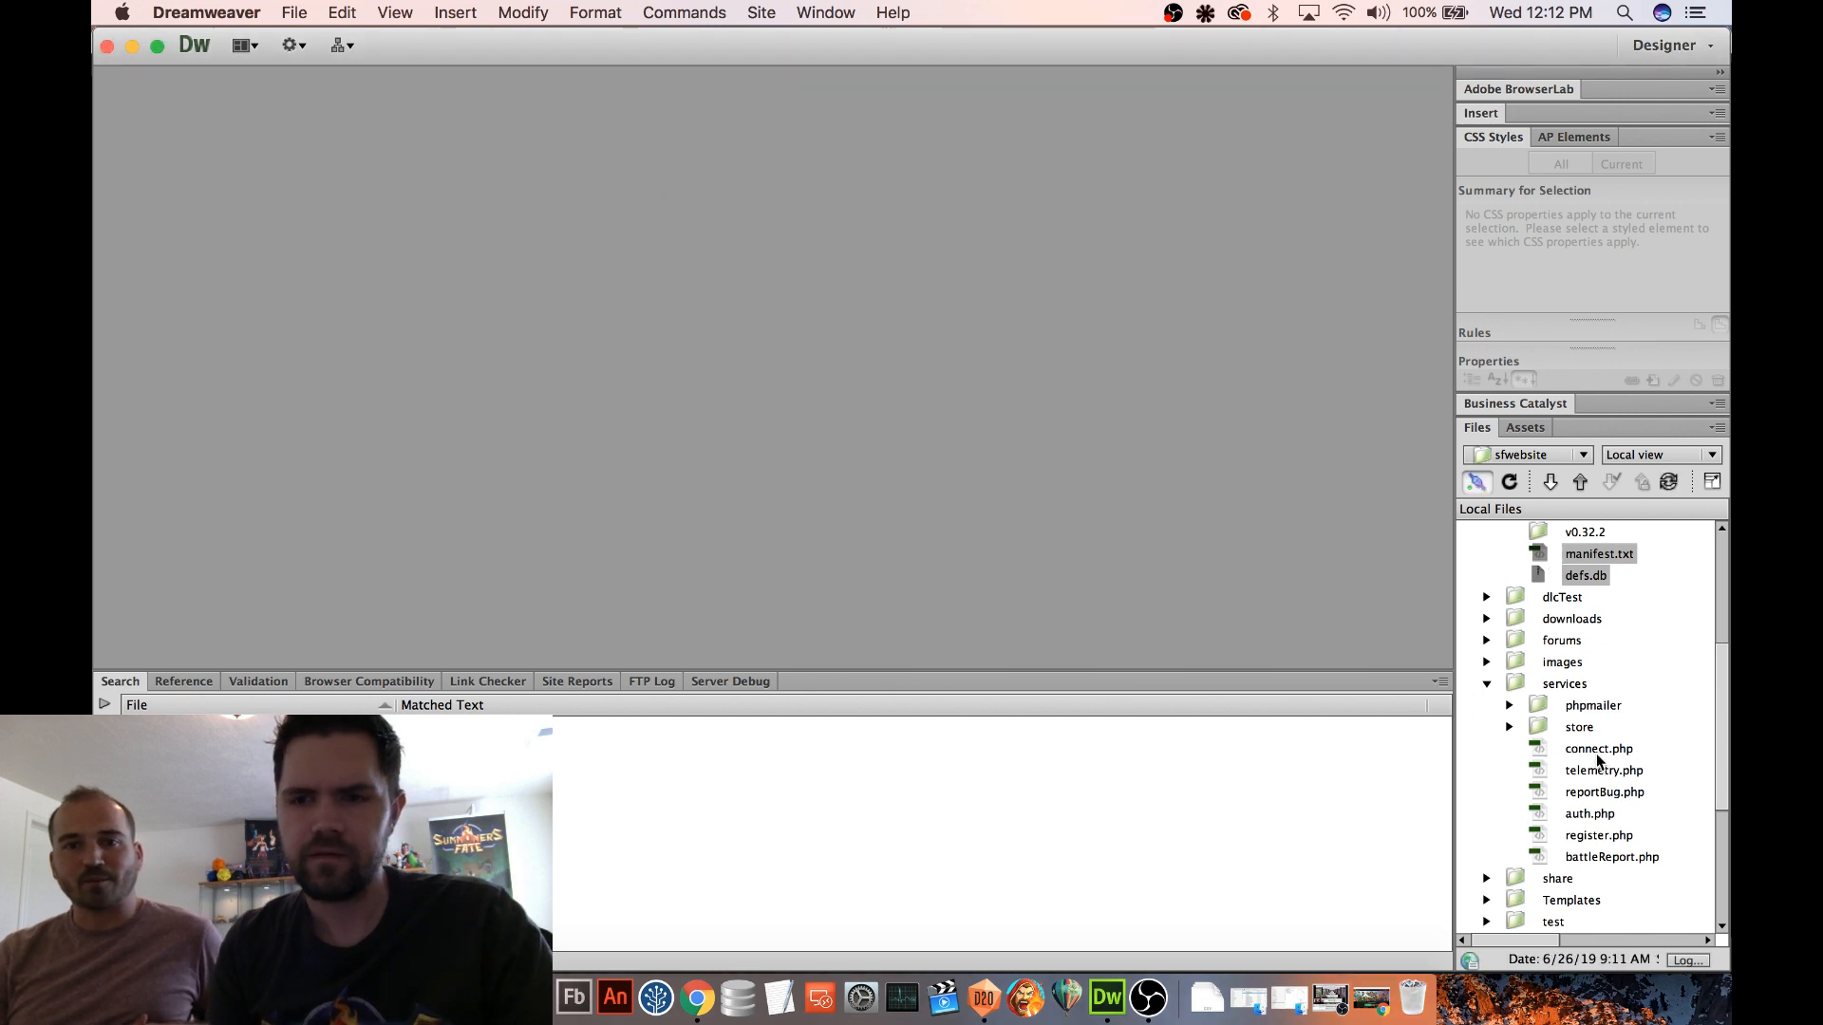
Upload connect.php from the services folder to the server without dependent files
left_click(1601, 749)
left_click(1580, 482)
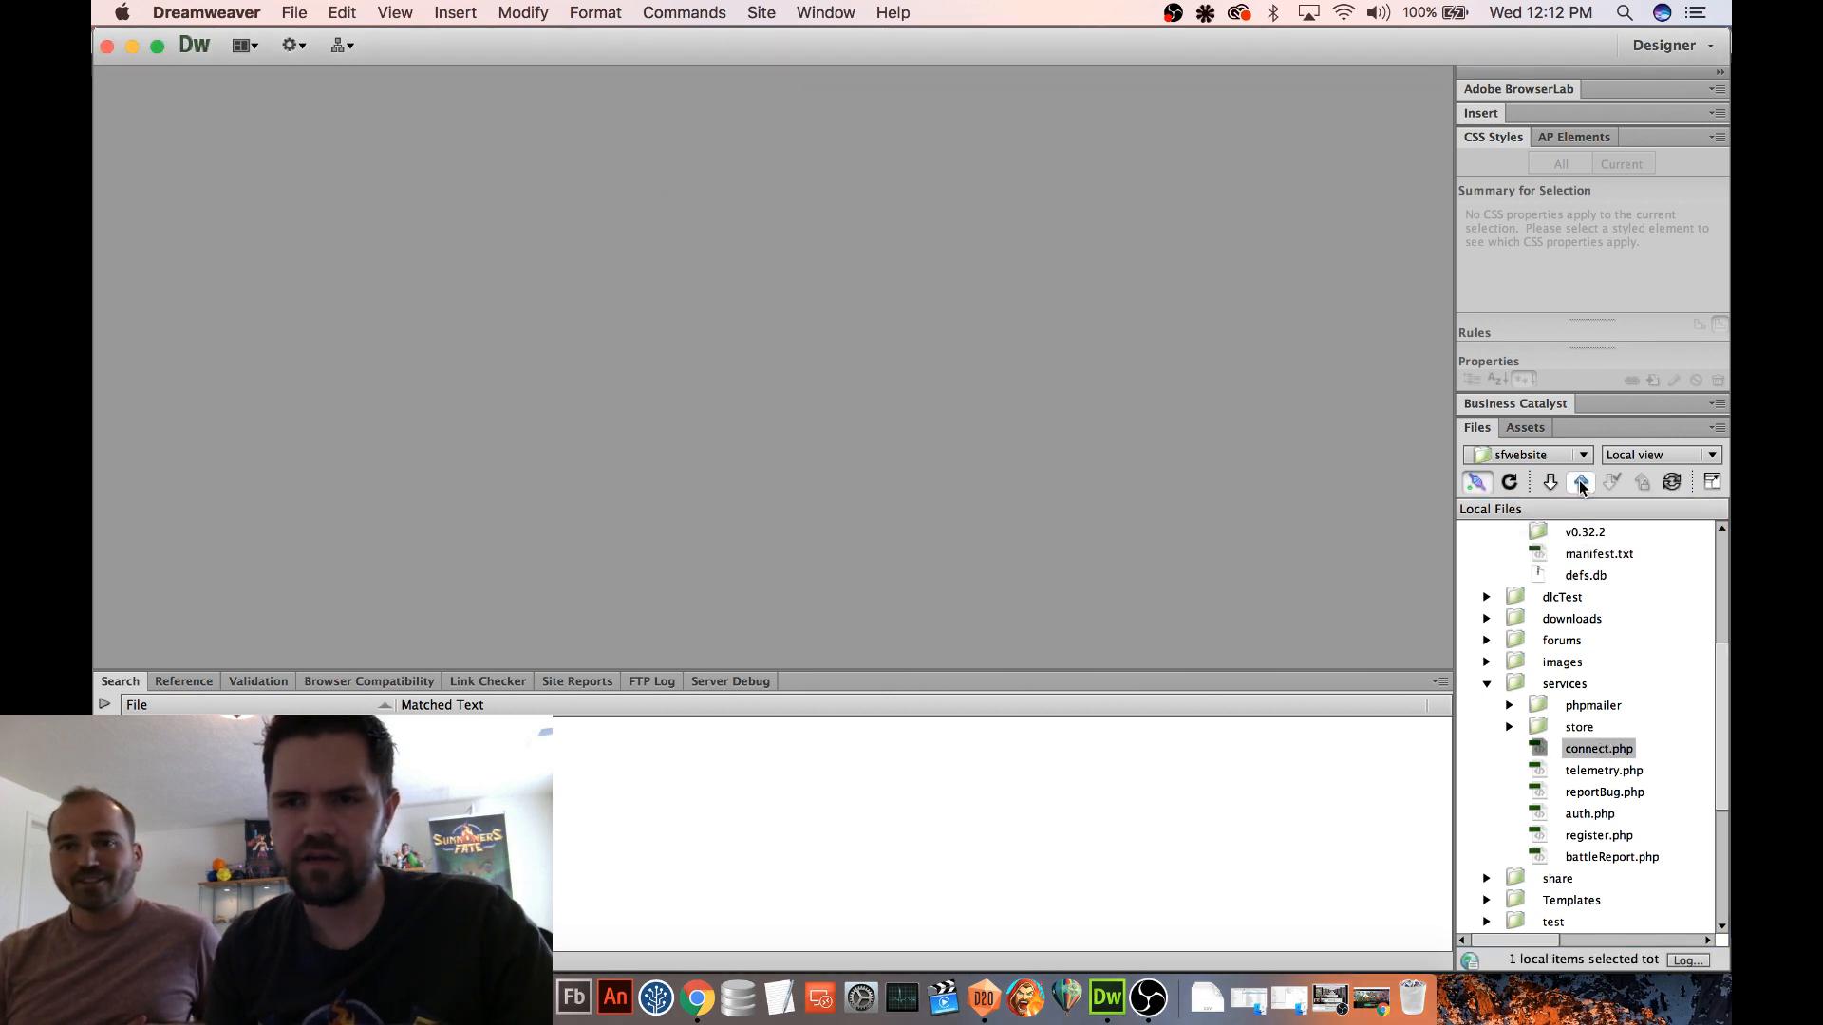
left_click(908, 577)
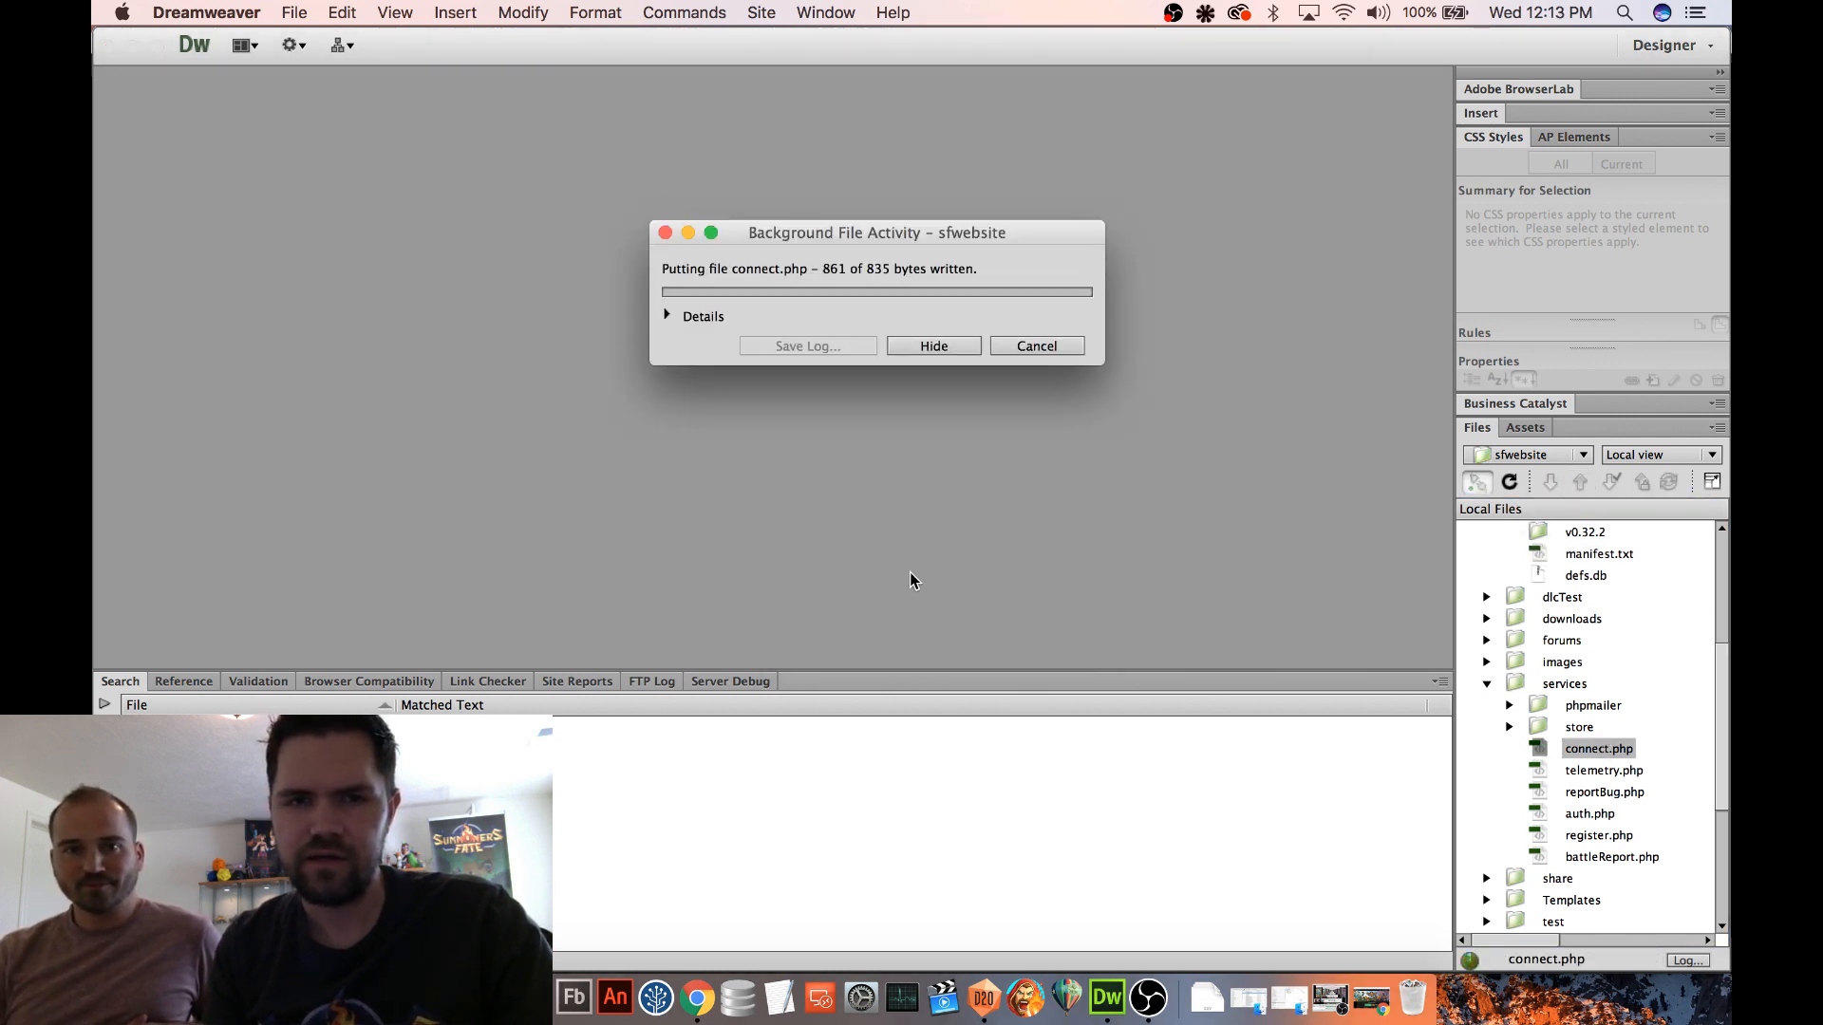
Switch to Chrome and open the Release Notes v0.32.1 forum post for modification
left_click(698, 997)
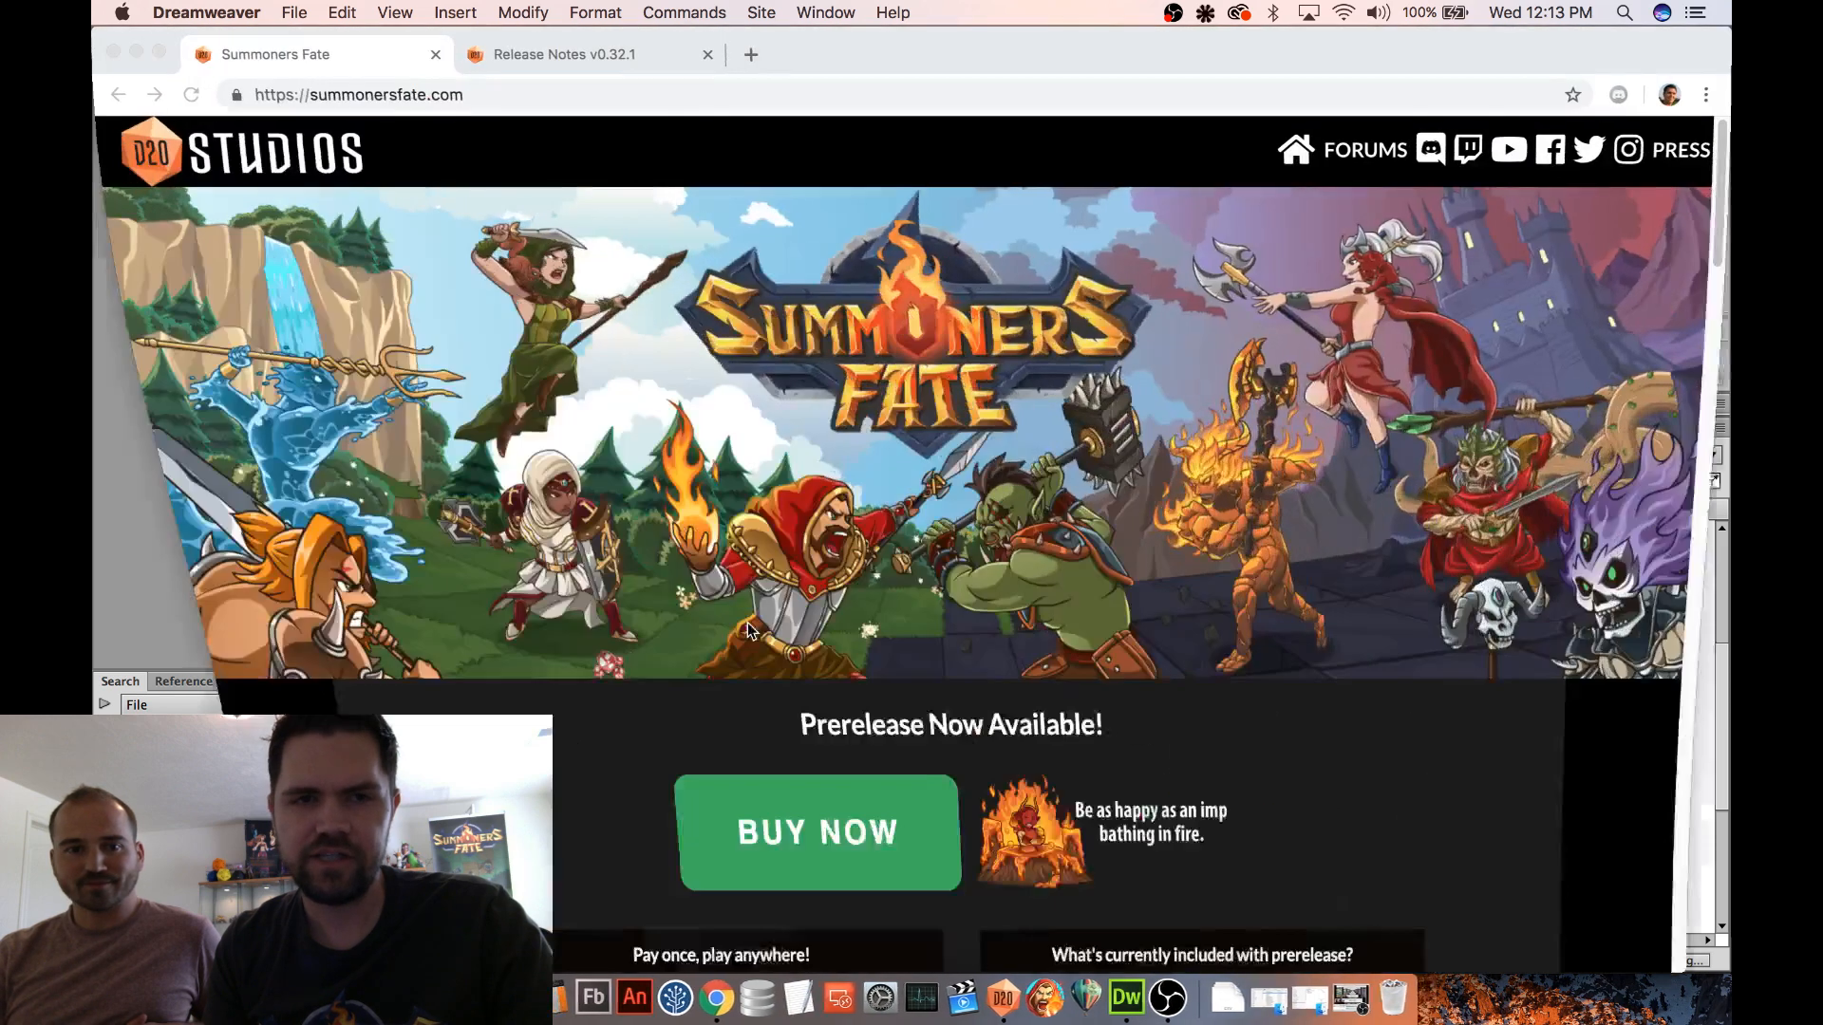
left_click(586, 59)
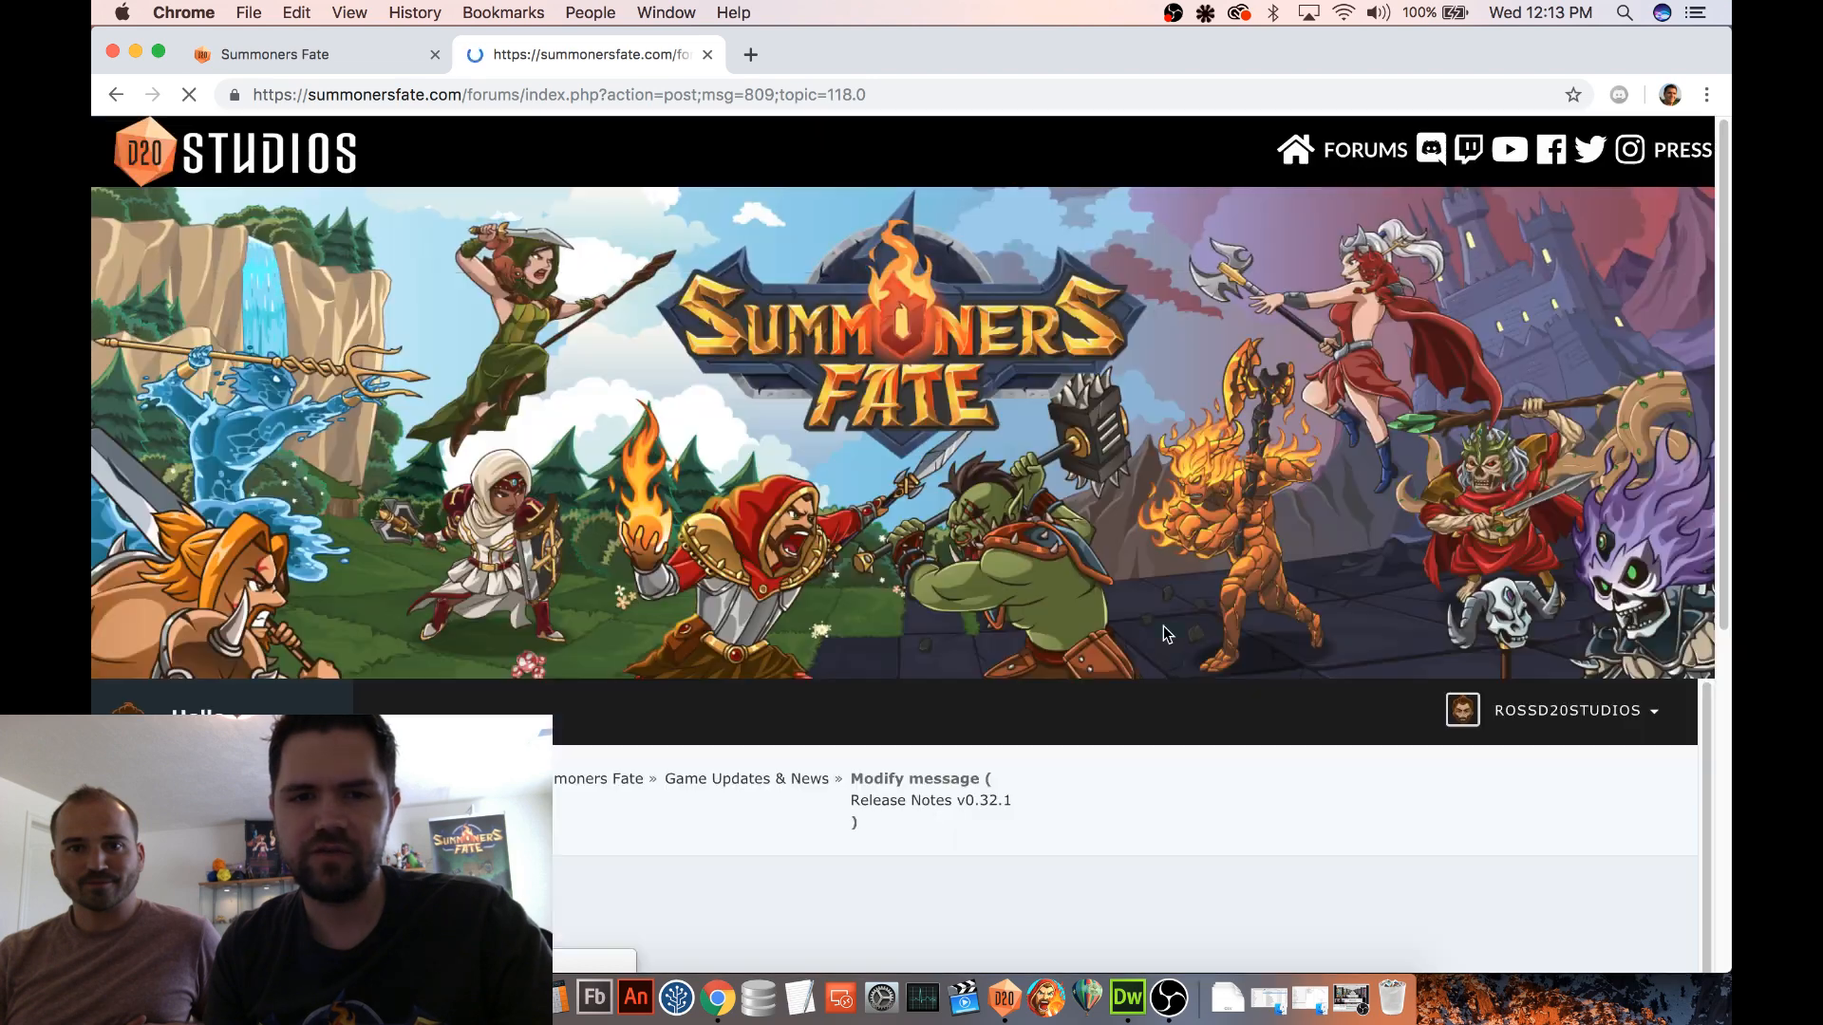
scroll(1164, 625, "down", 9)
scroll(1091, 612, "down", 4)
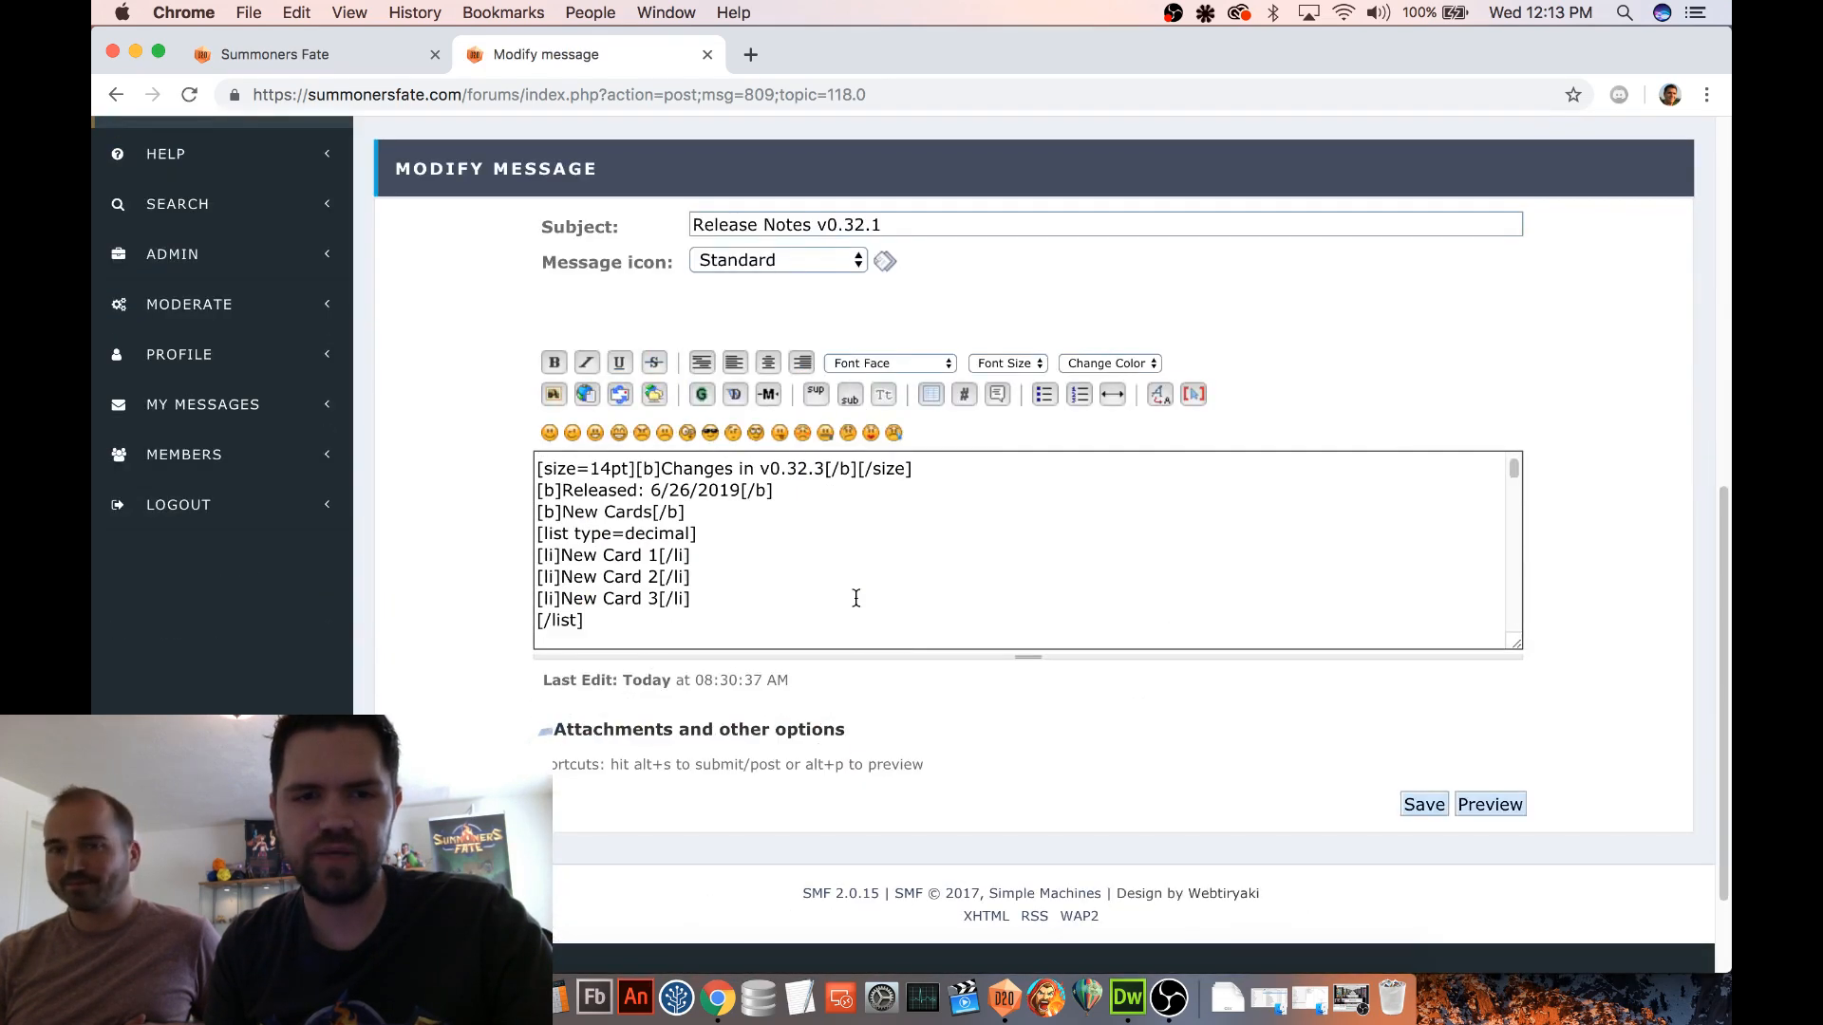
Replace the three placeholder cards under v0.32.3 with Mana Loan, Cyclops and Goblin Champion, and save the post
left_click_drag(655, 554, 604, 555)
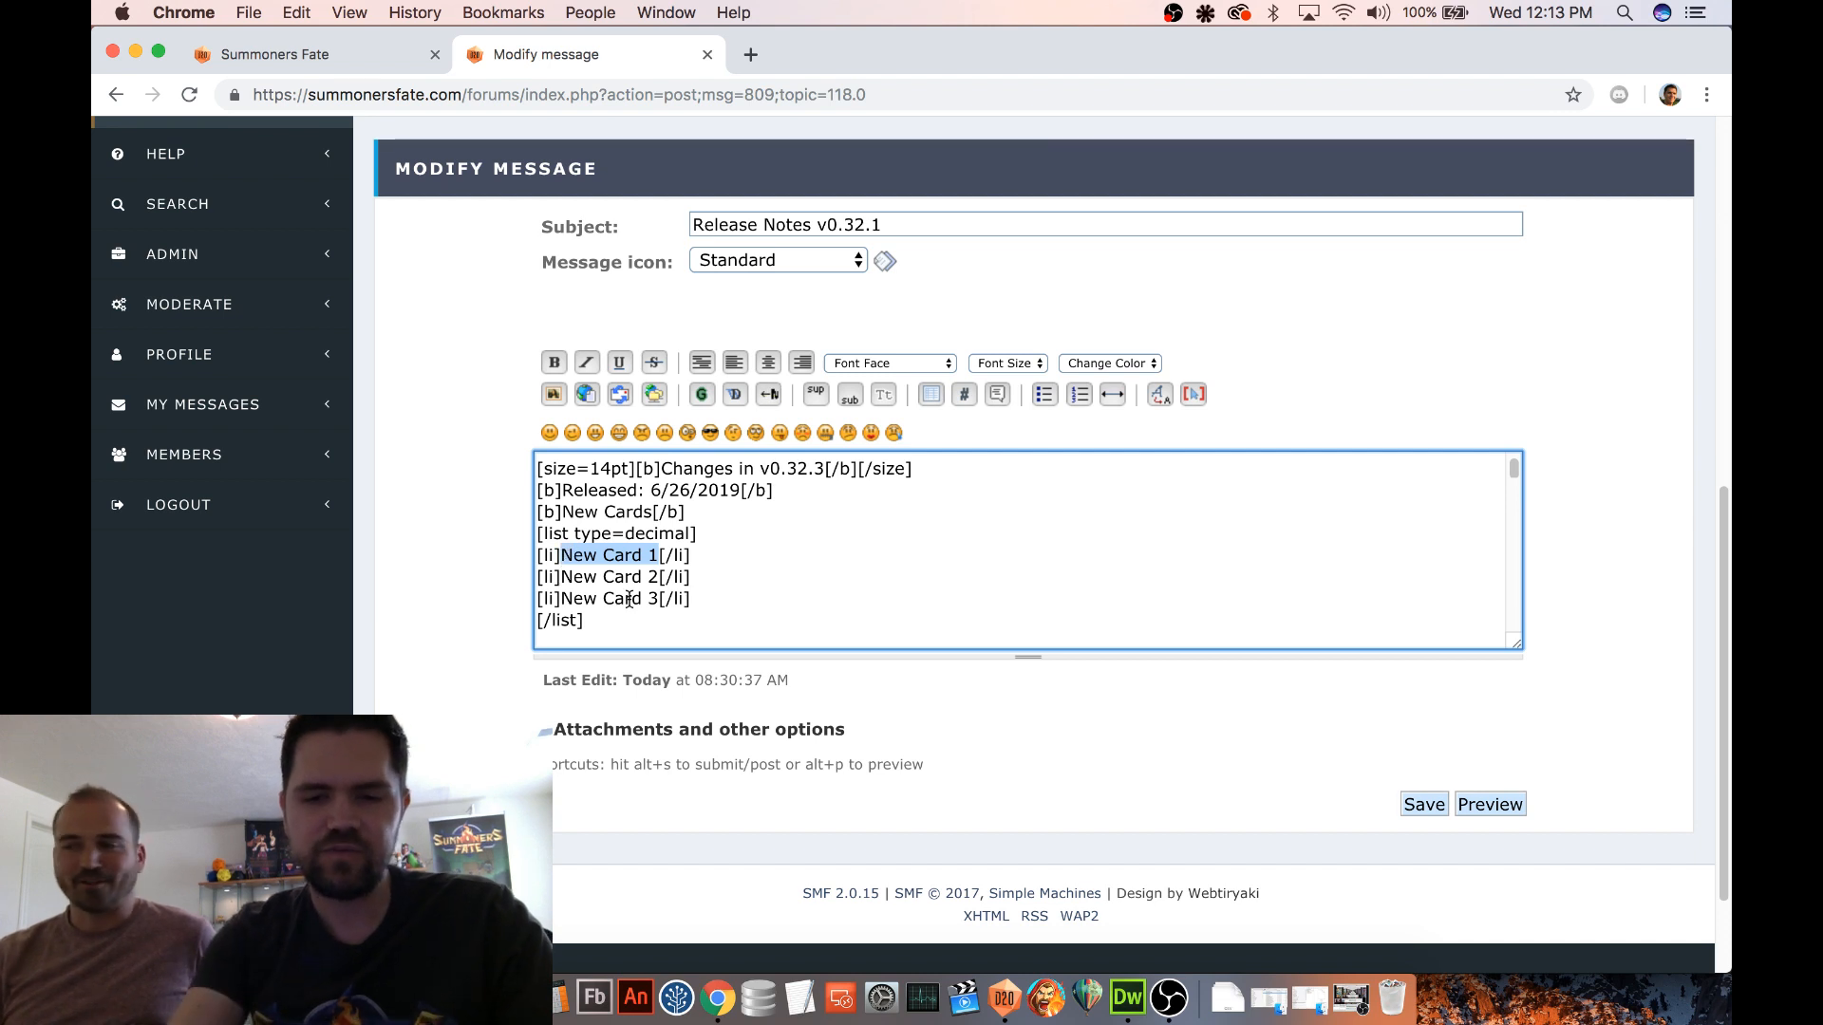
type("Mana")
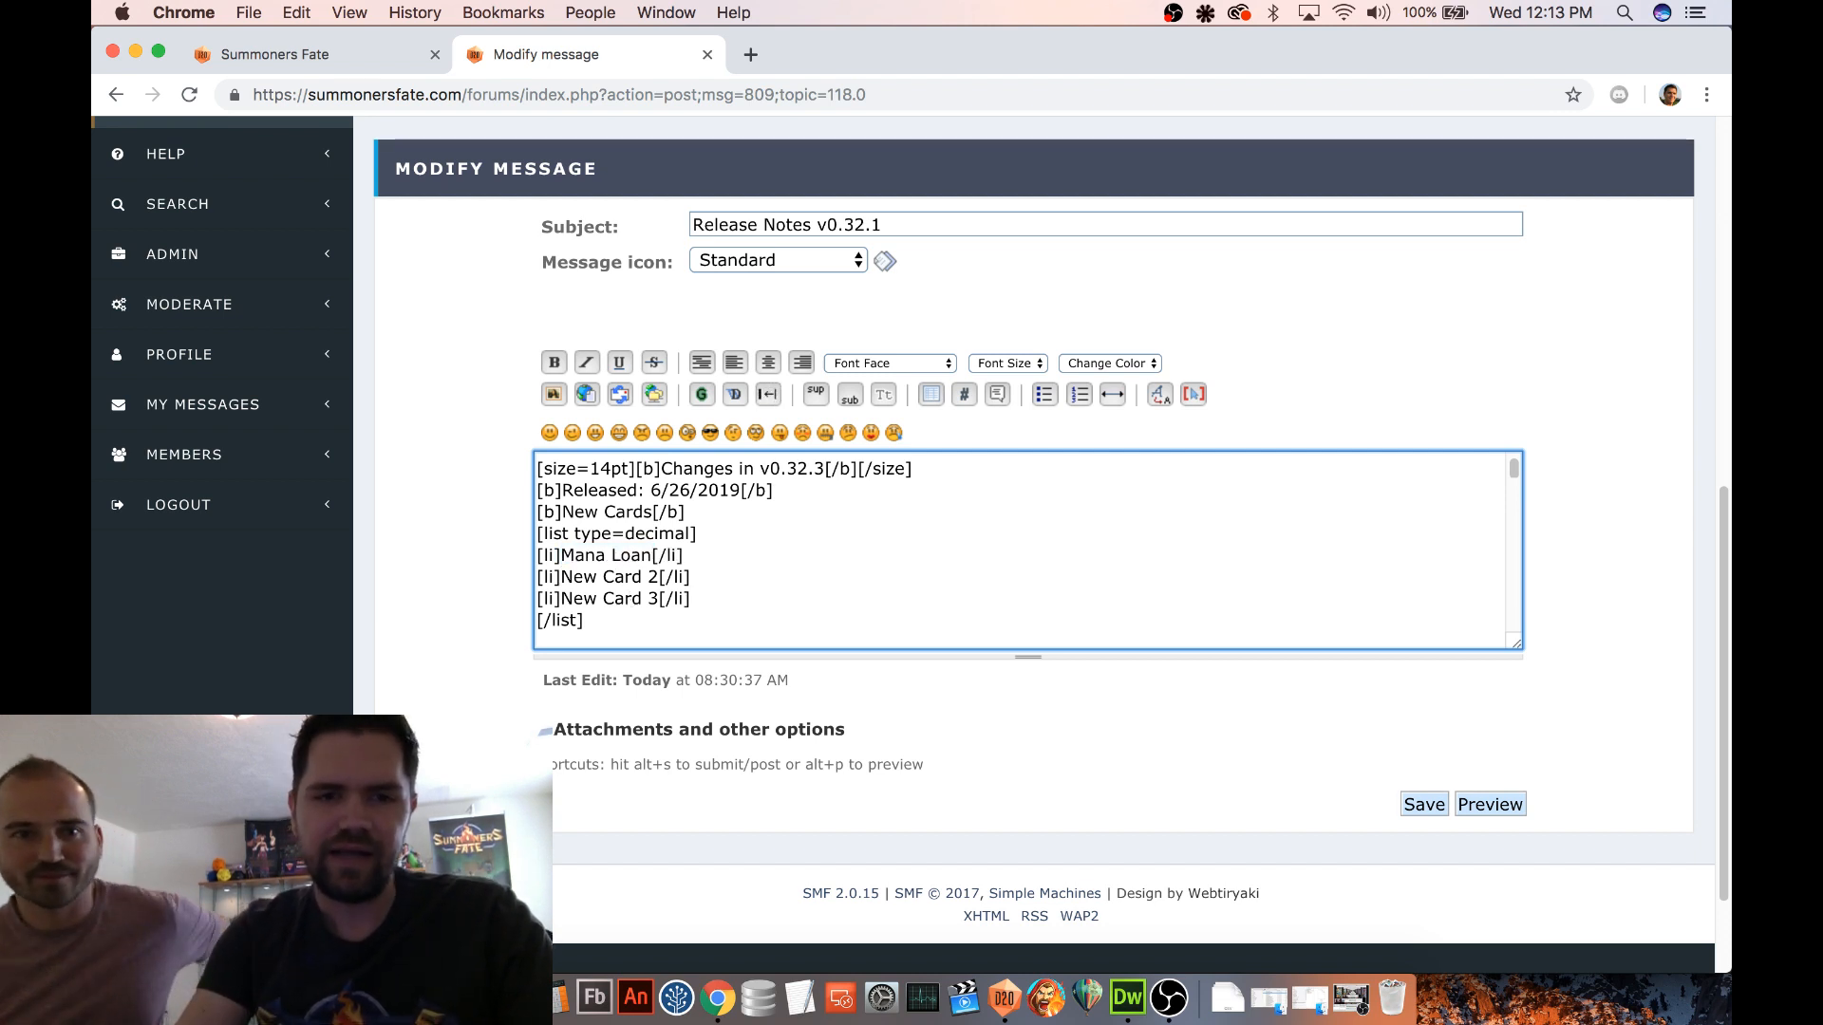
key("BackSpace")
key("BackSpace")
key("BackSpace")
key("BackSpace")
key("BackSpace")
key("BackSpace")
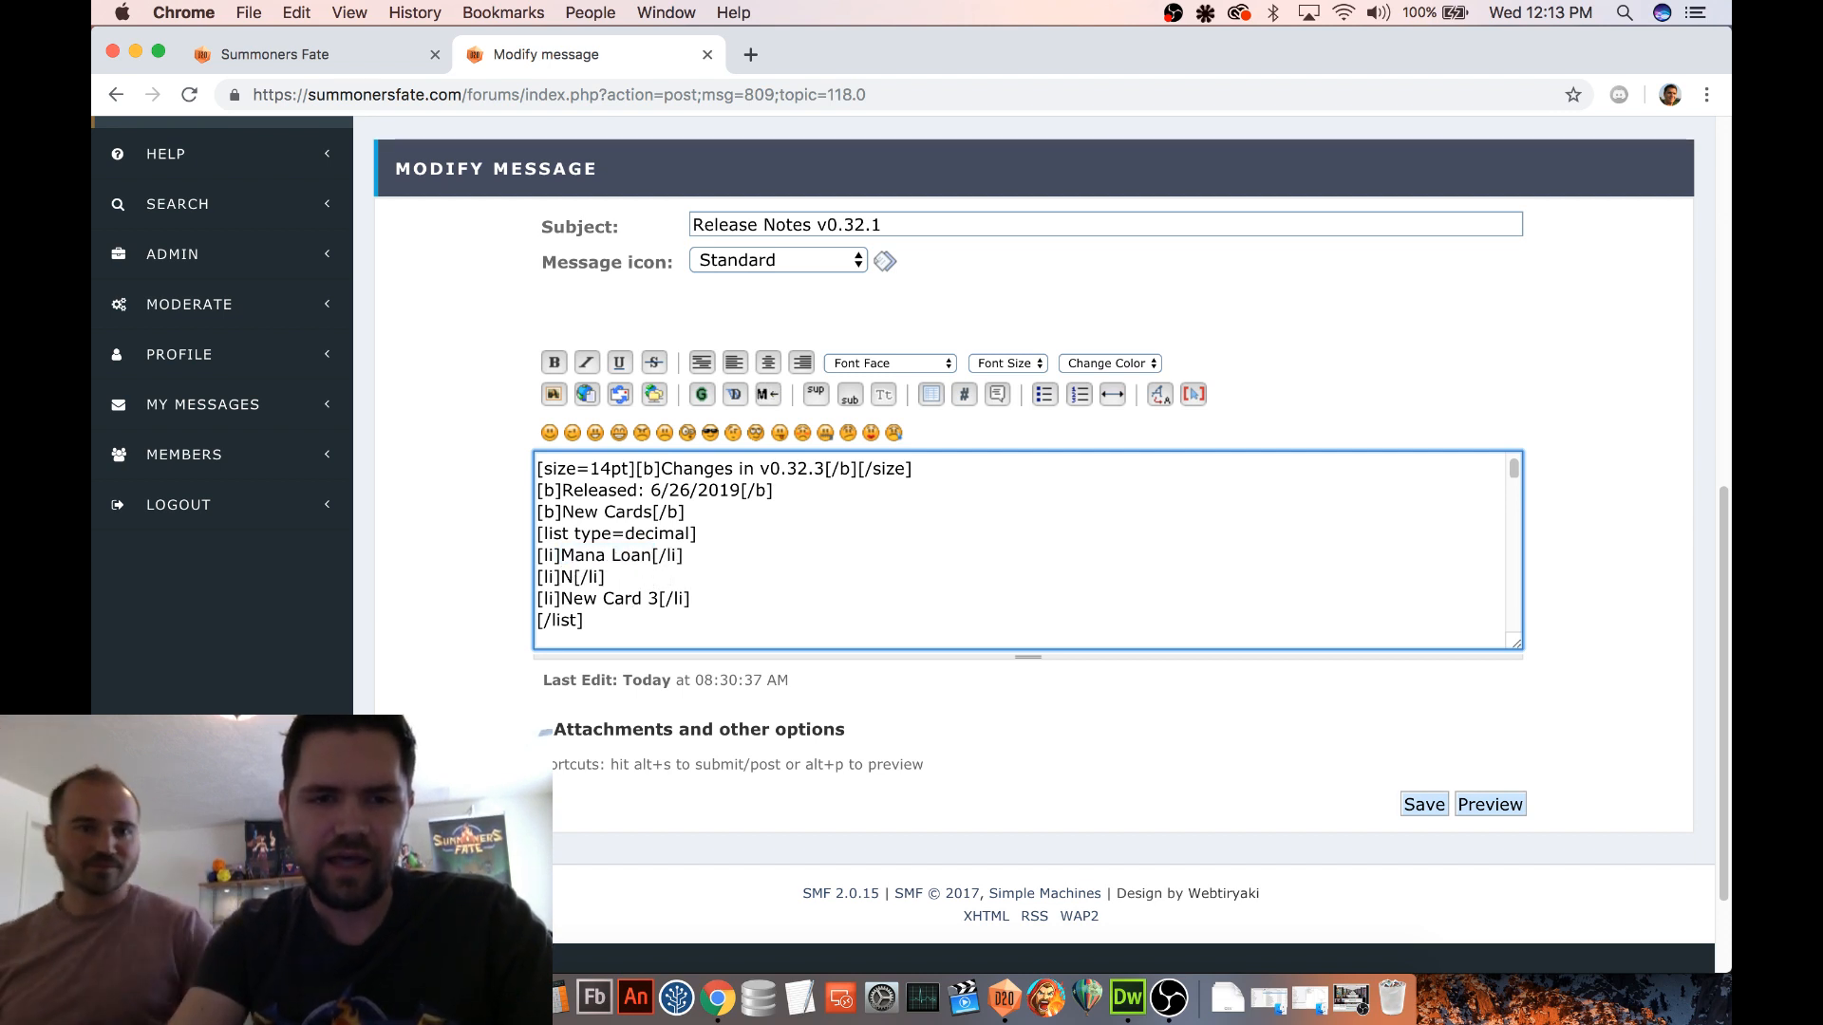
key("BackSpace")
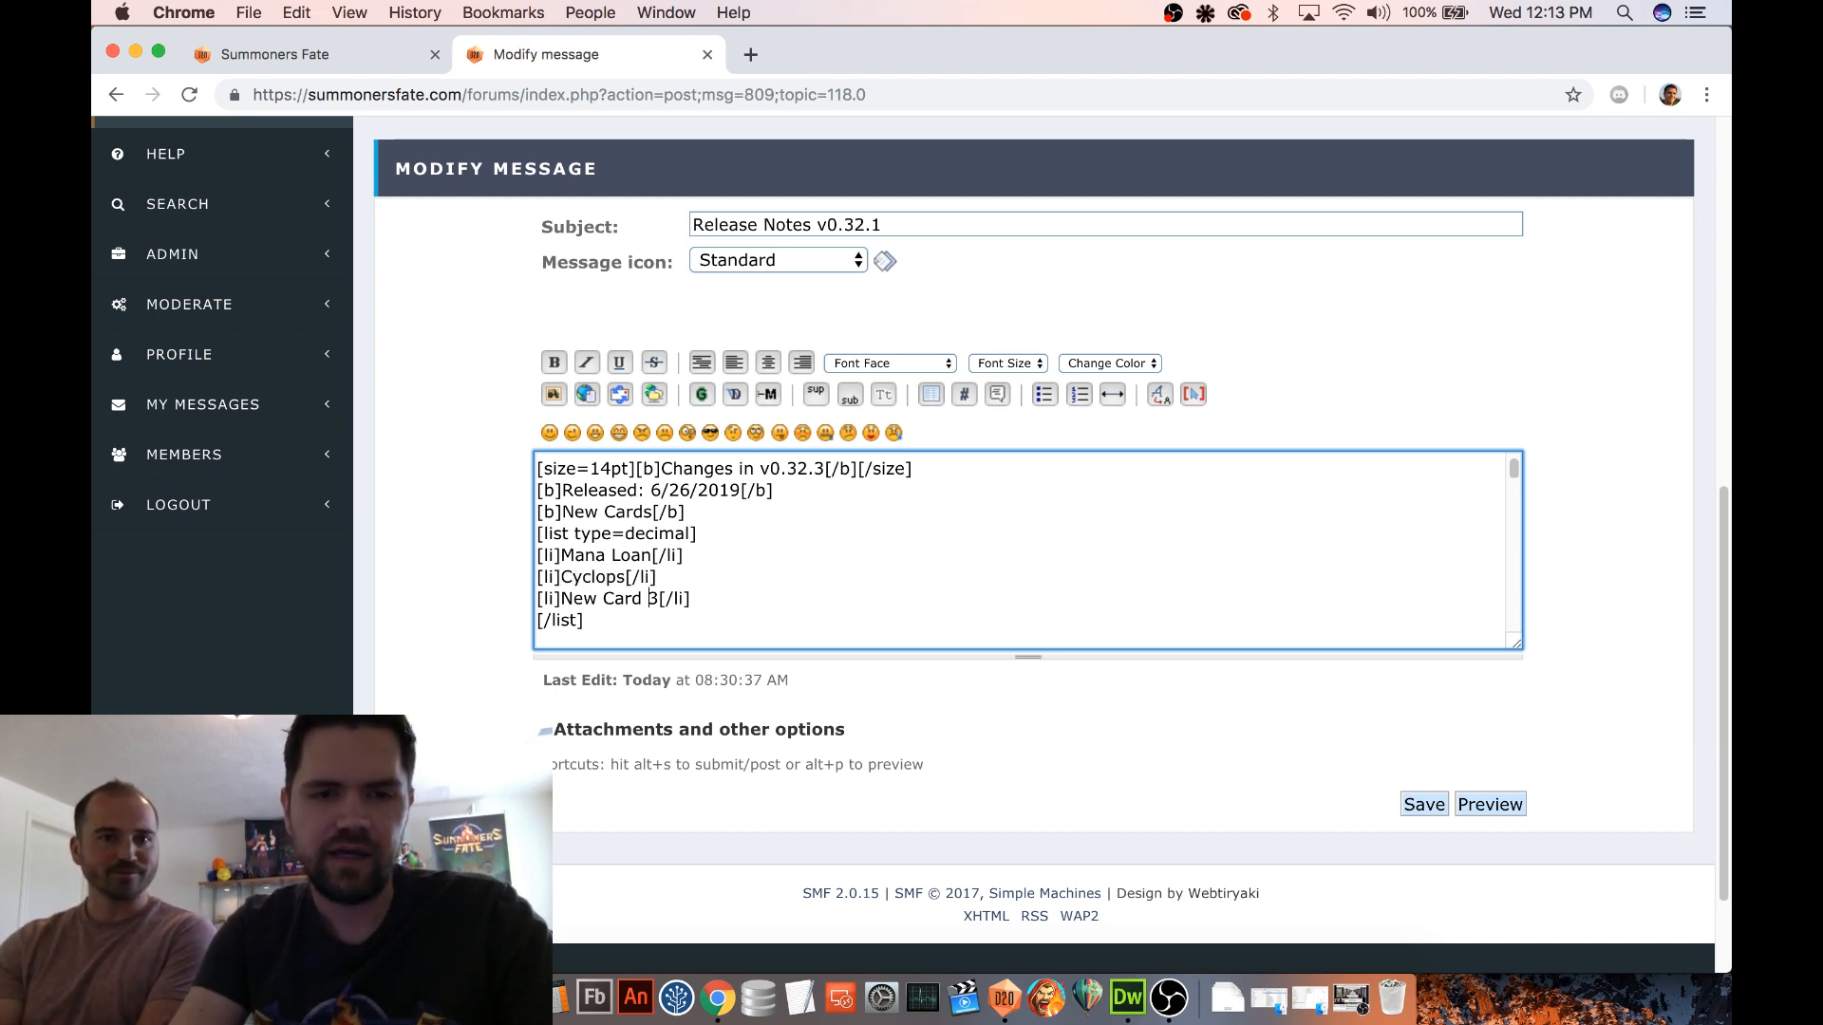
key("BackSpace")
key("BackSpace")
key("BackSpace")
key("BackSpace")
key("BackSpace")
key("BackSpace")
key("BackSpace")
key("BackSpace")
key("BackSpace")
key("BackSpace")
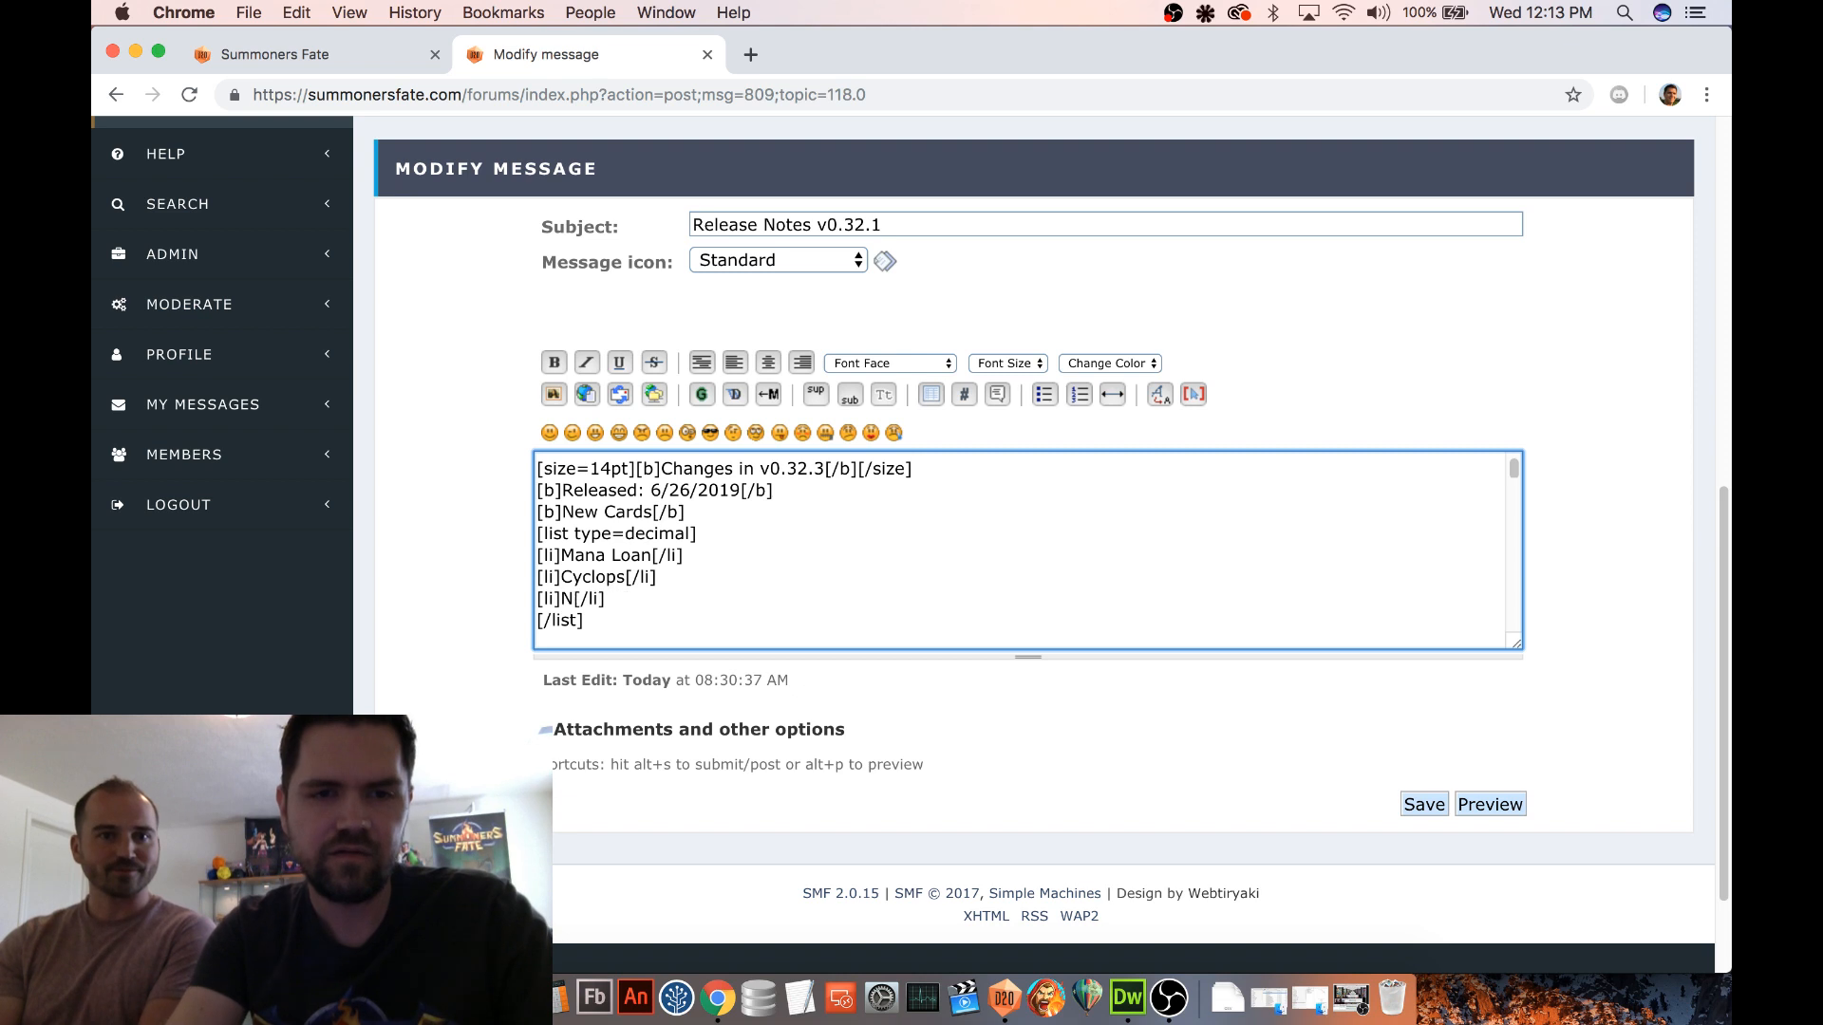
type("Goblin Cham")
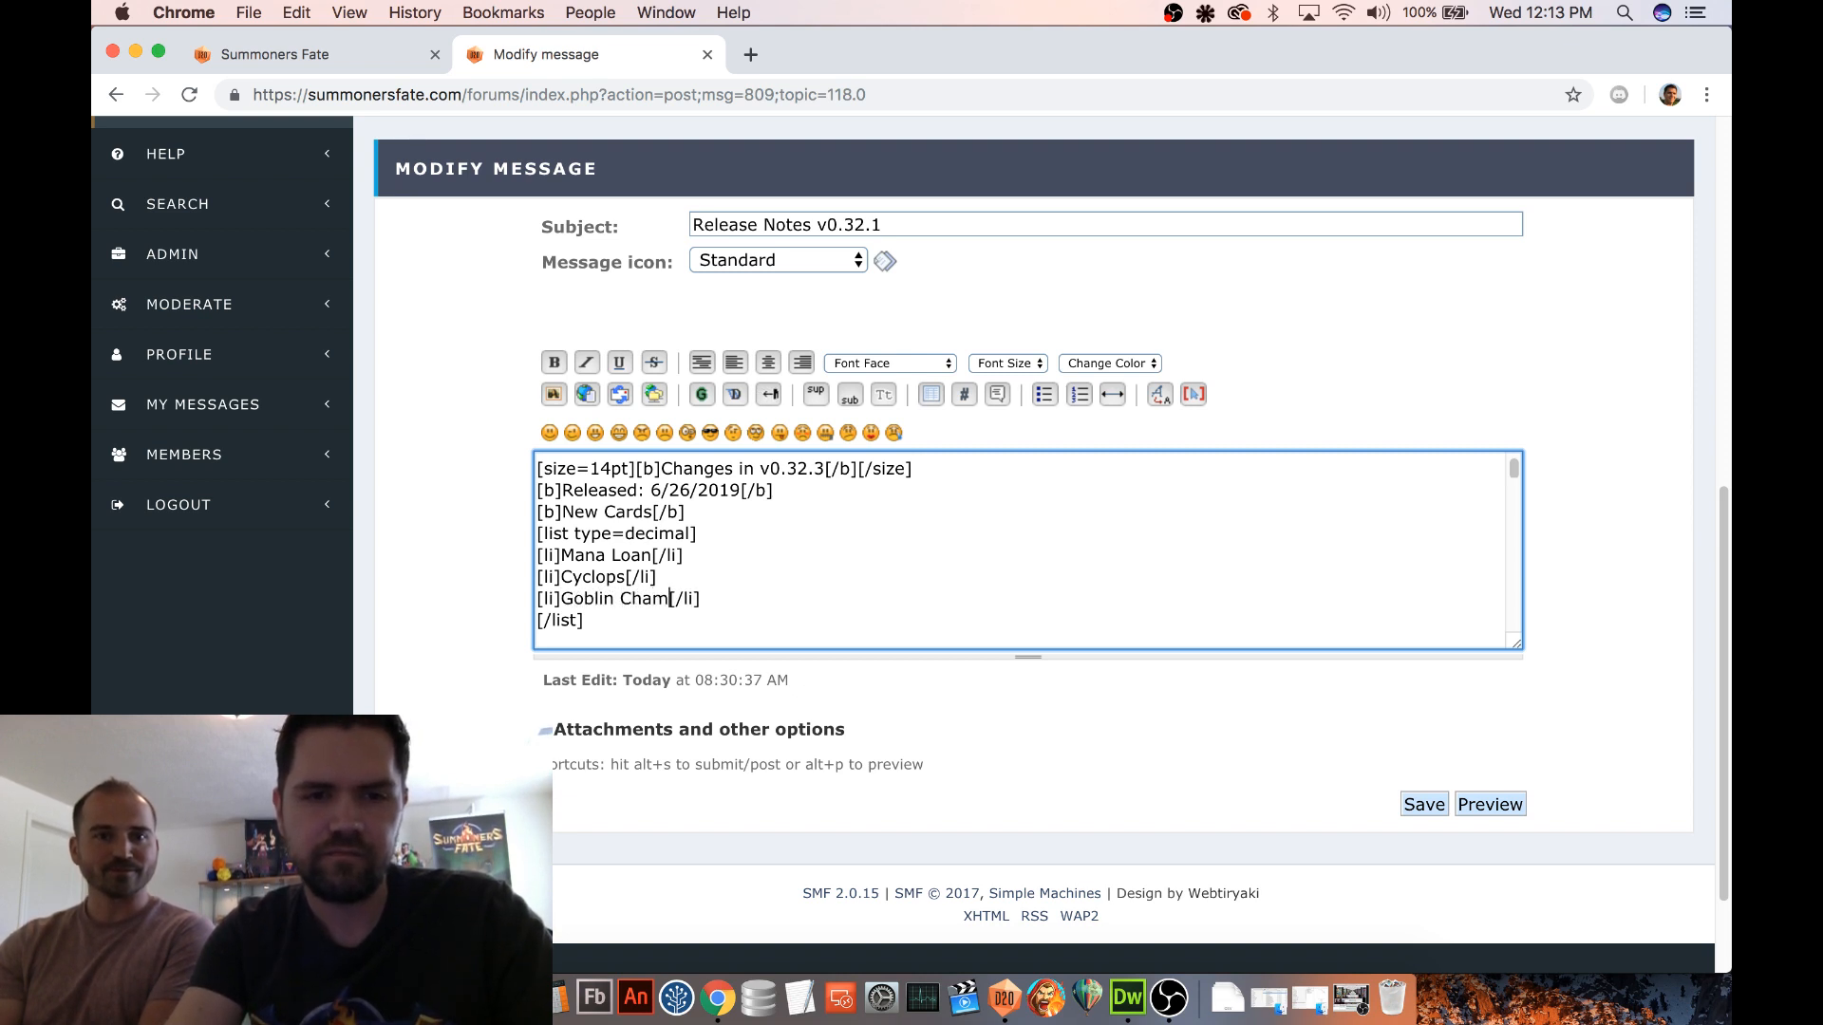
type("pion")
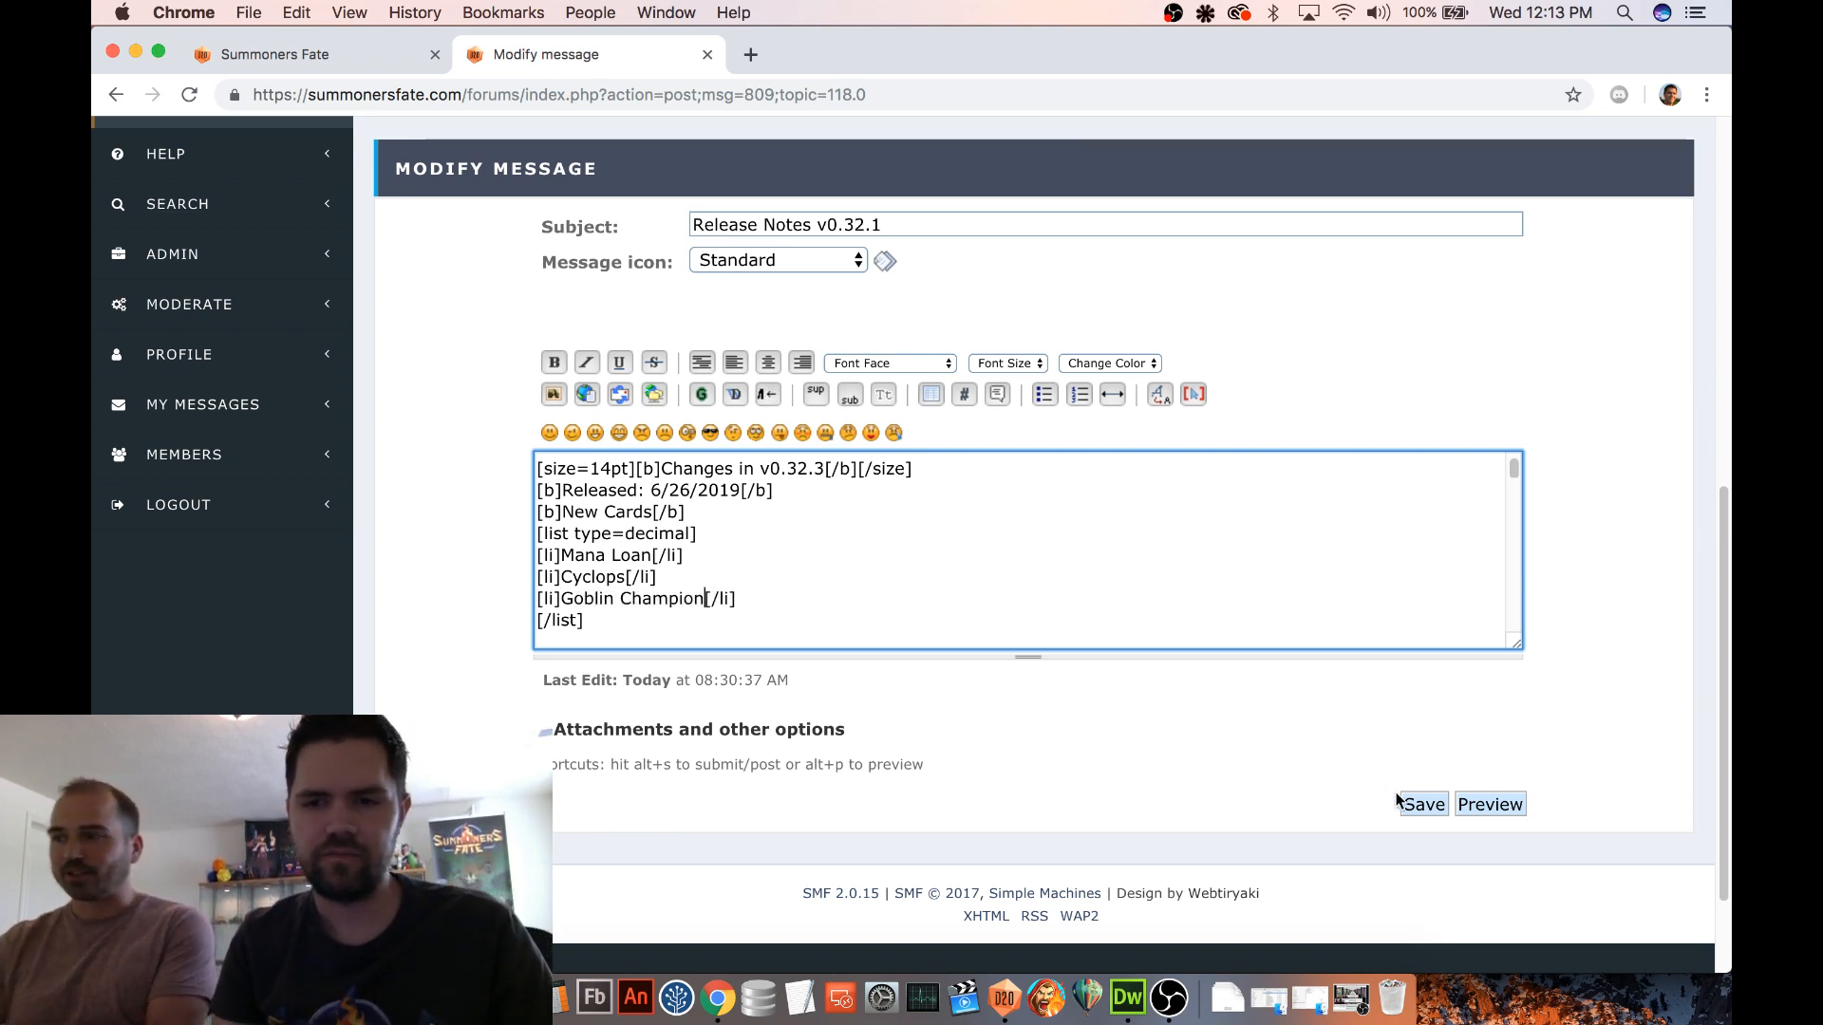
left_click(1405, 803)
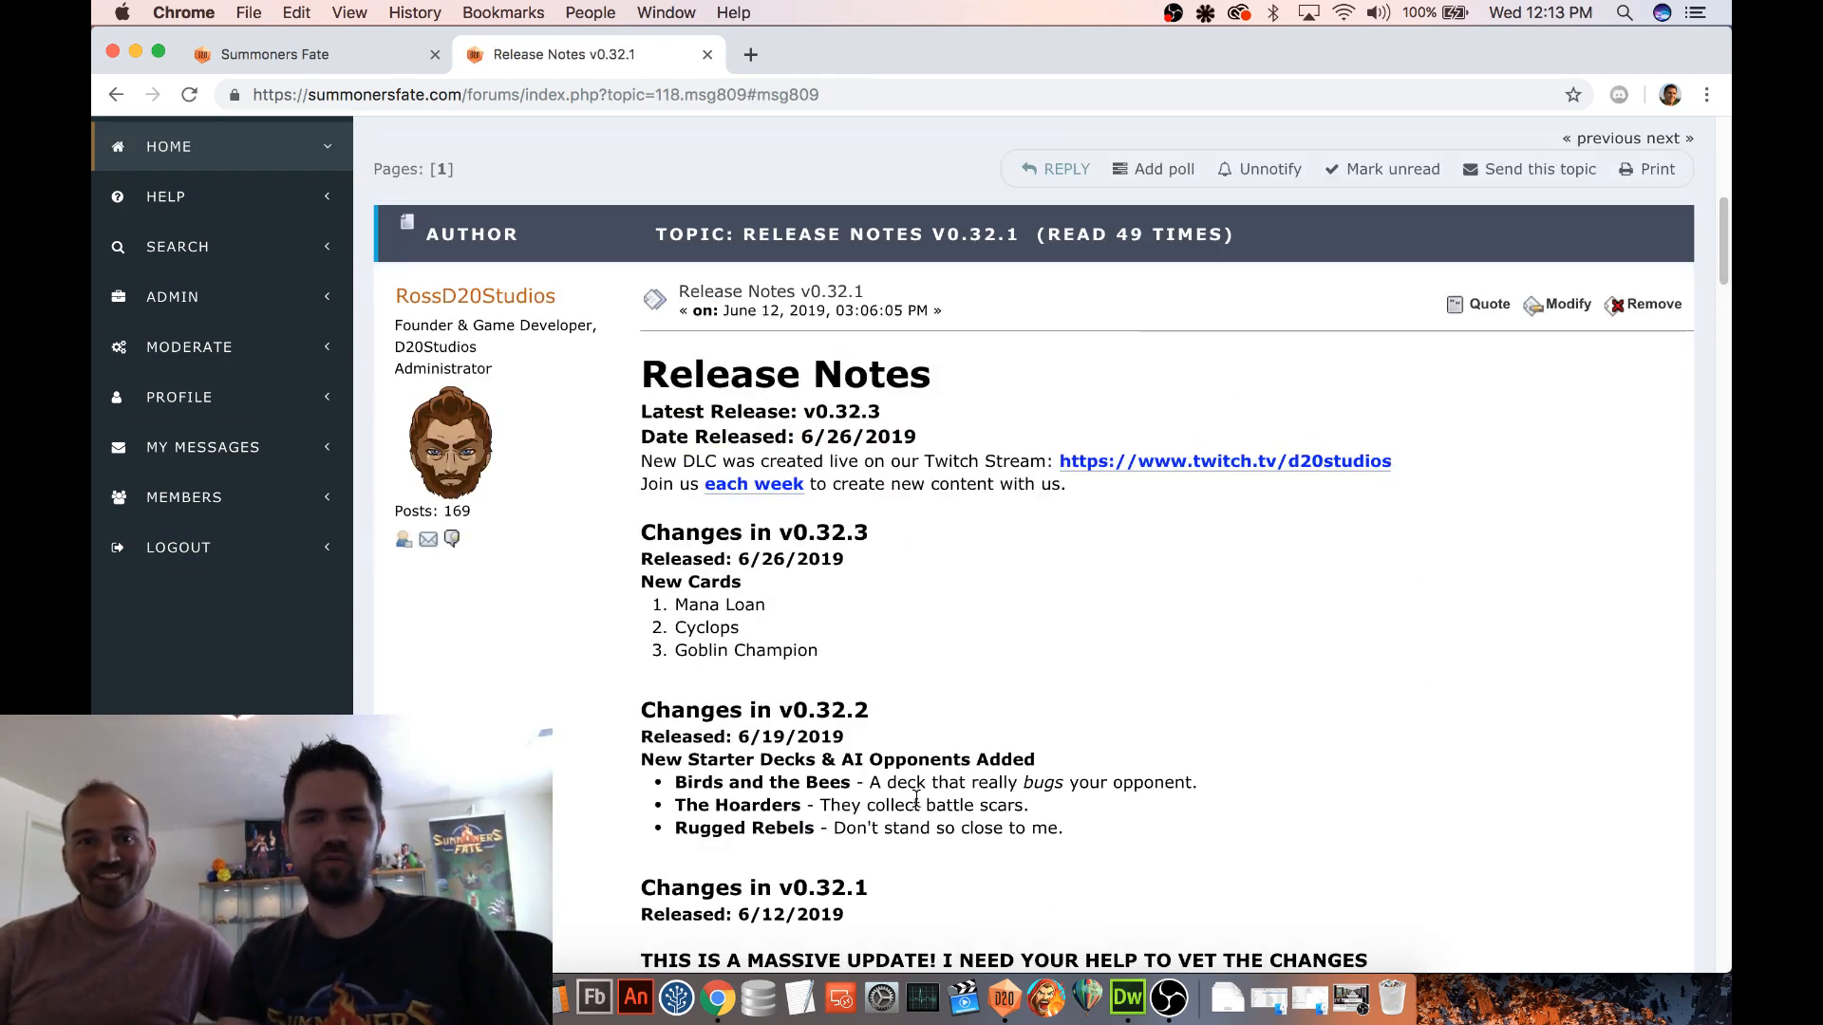
Launch Summoners Fate and follow its new-content link to read the v0.32.3 release notes
left_click(1047, 999)
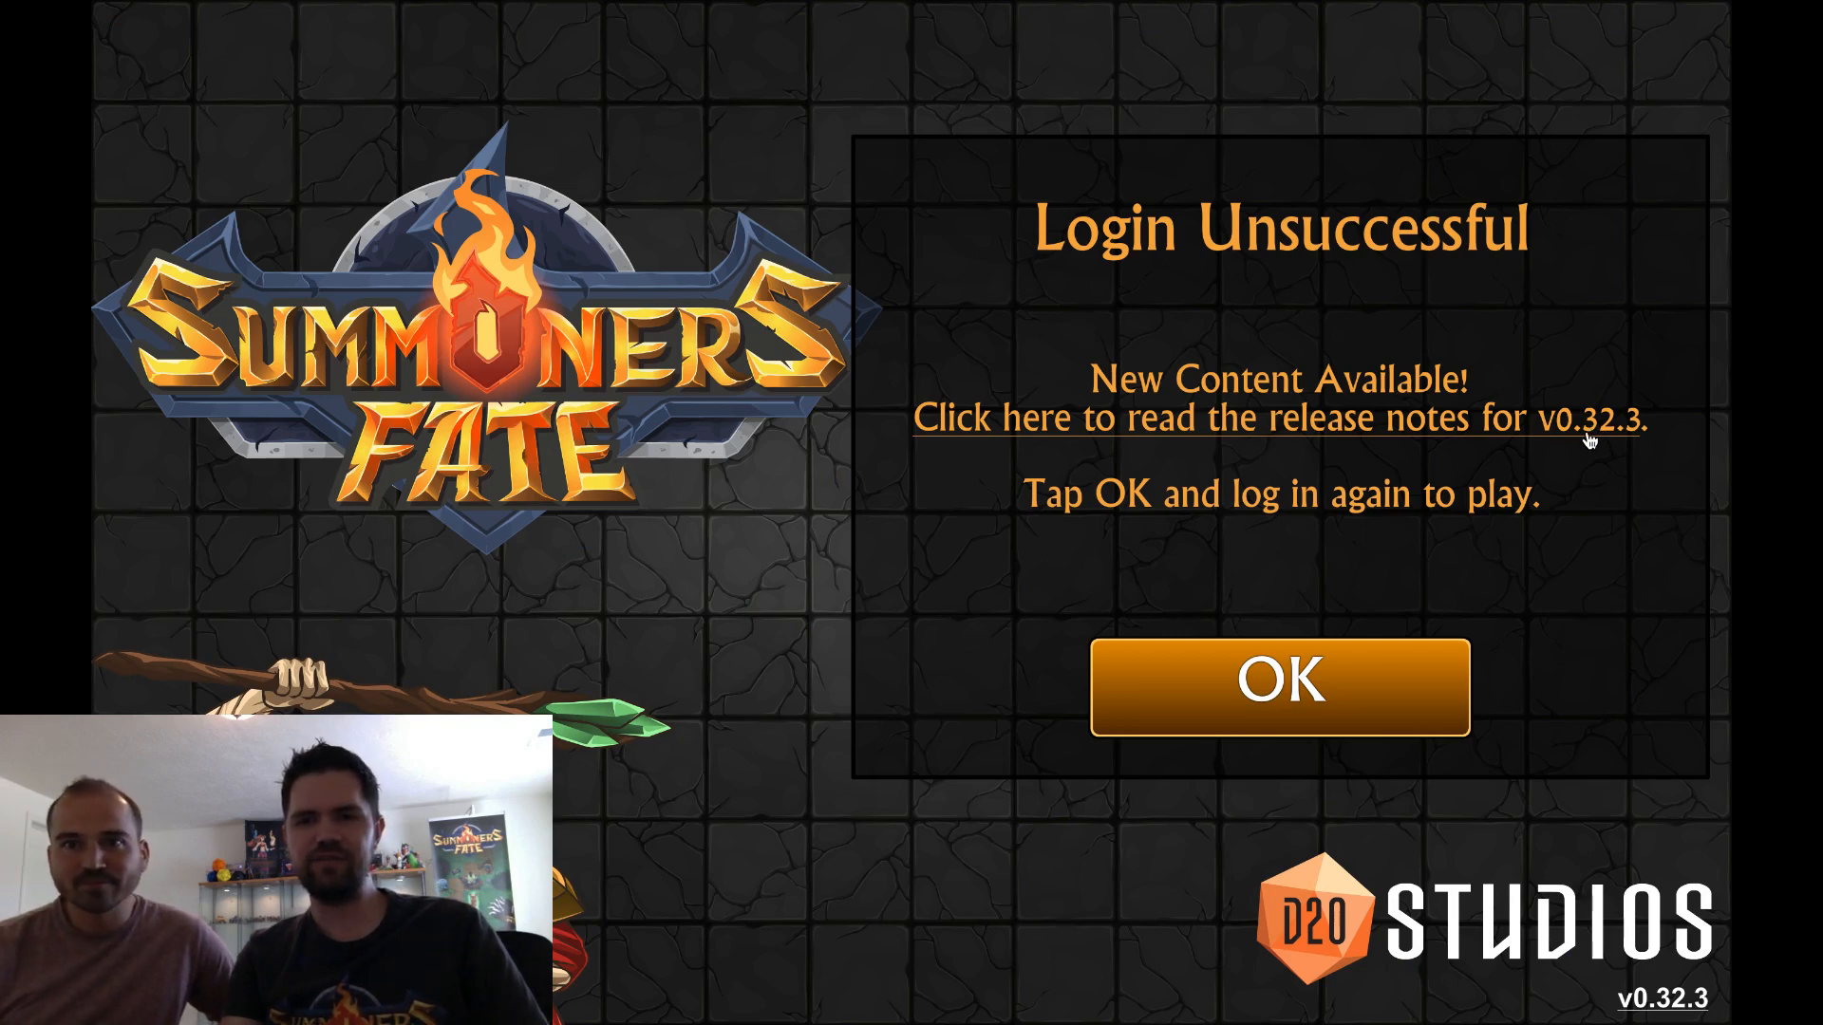
left_click(1589, 440)
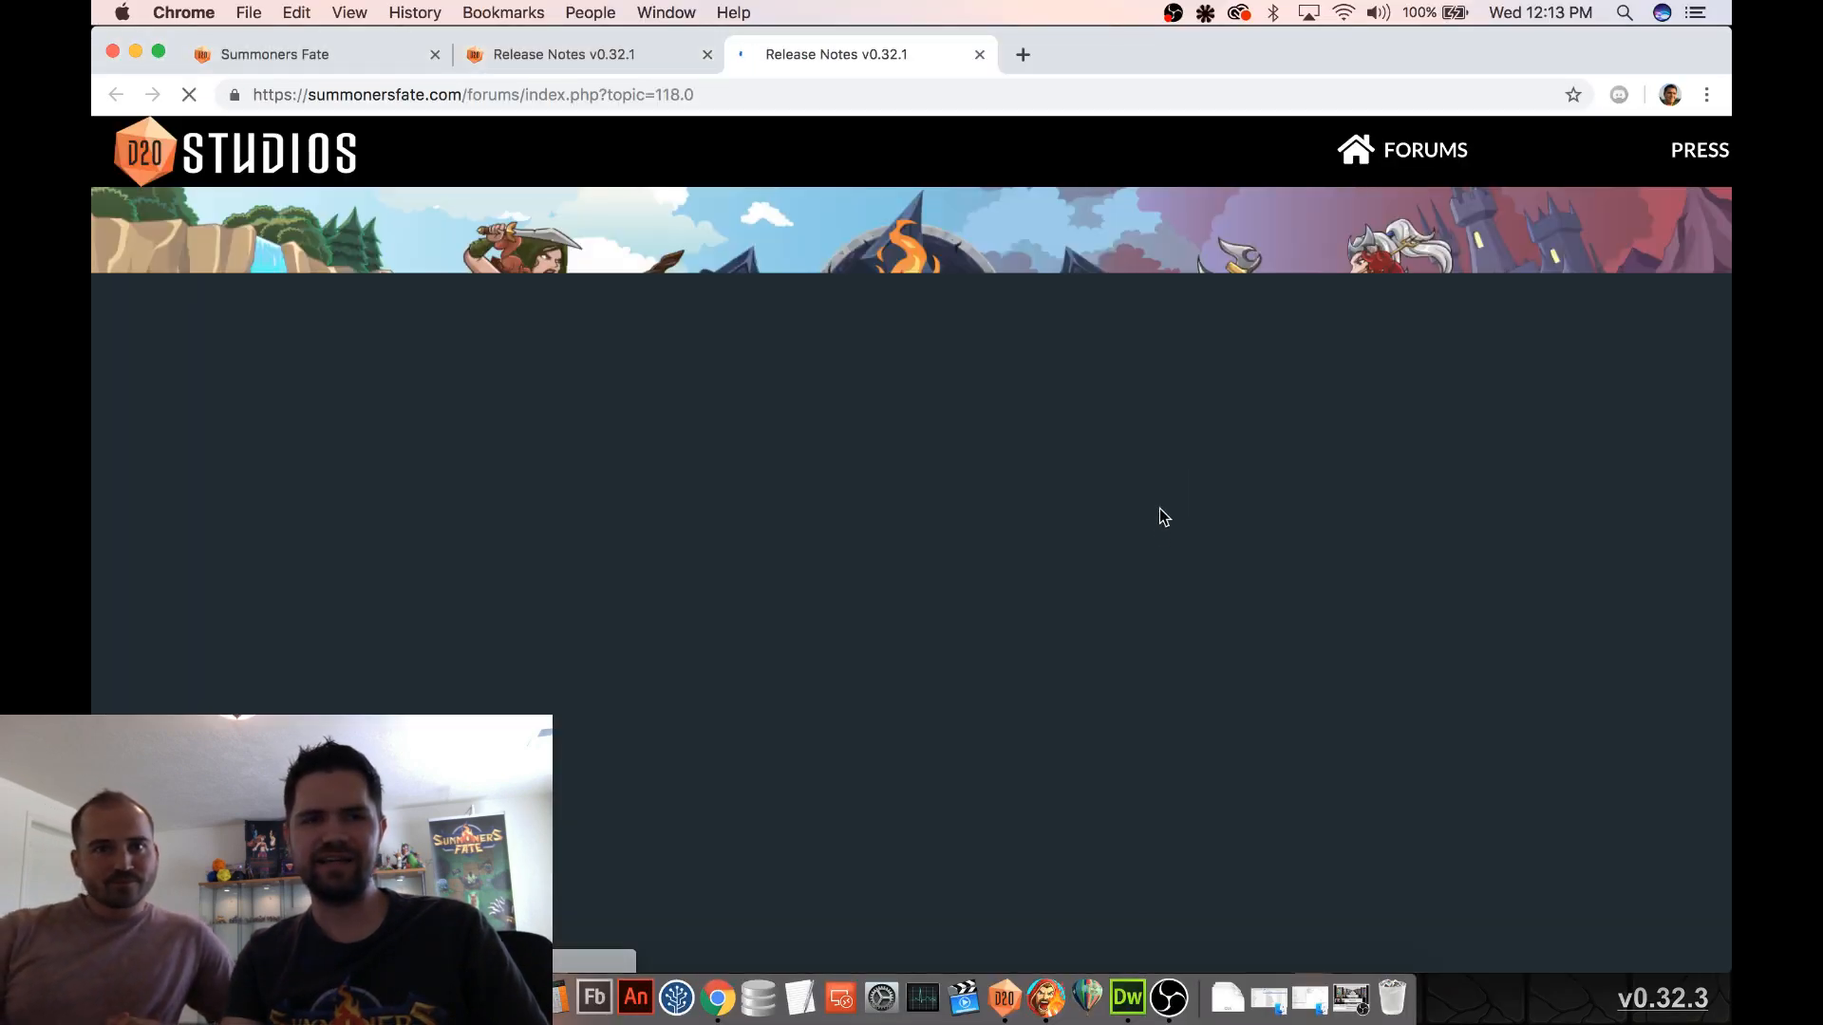
scroll(1130, 562, "down", 10)
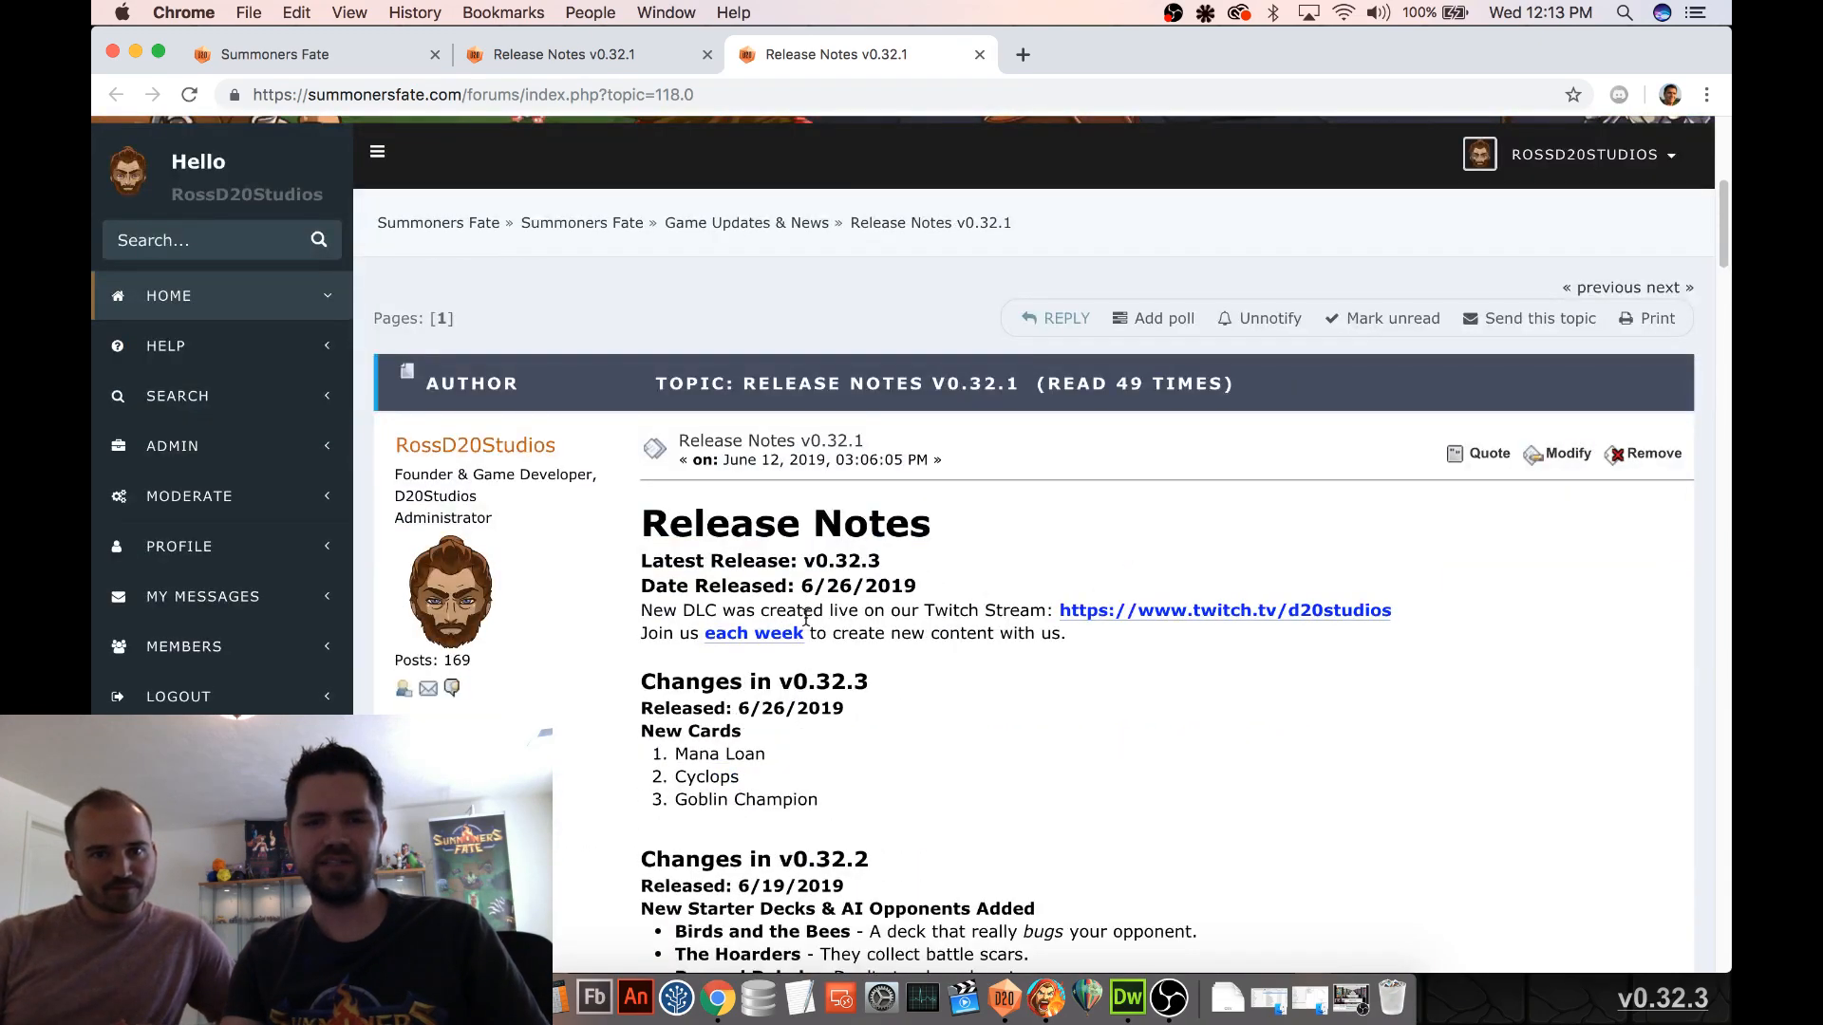
scroll(789, 746, "down", 1)
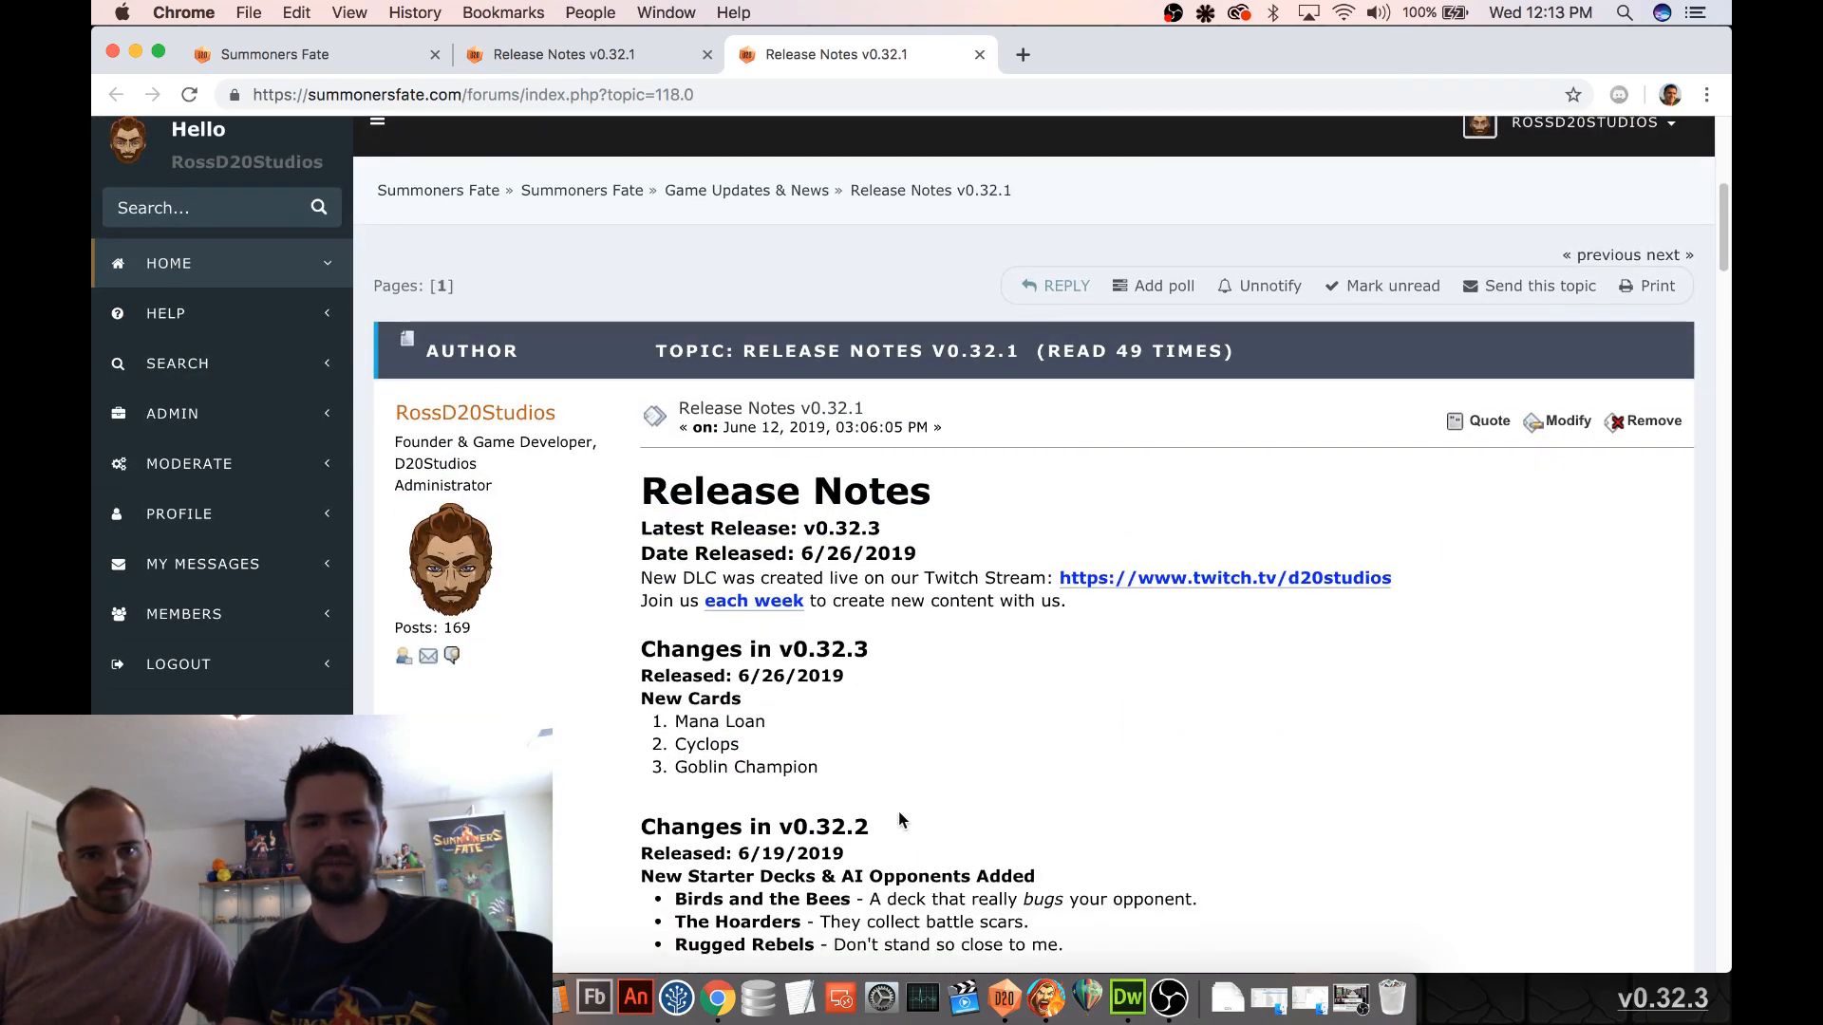
Return to Summoners Fate, accept the new-content notice and log in again to reach the camp
left_click(1046, 998)
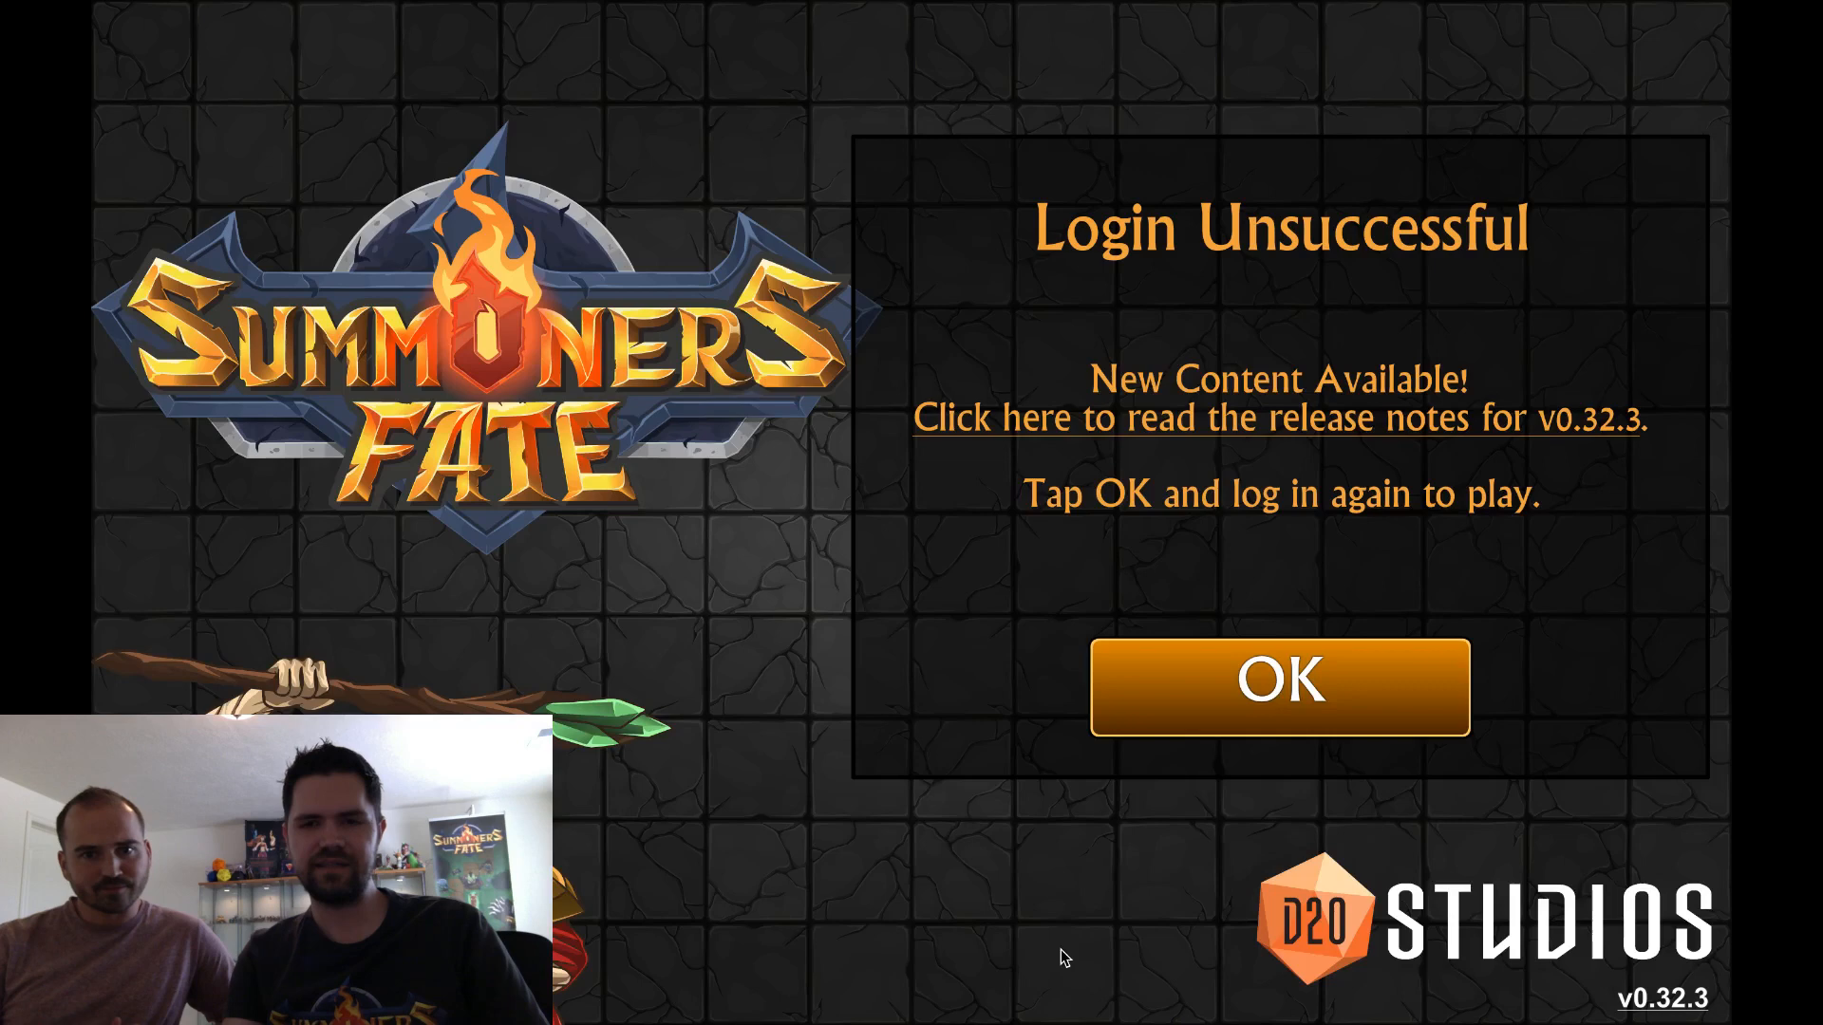
left_click(1299, 693)
left_click(1277, 695)
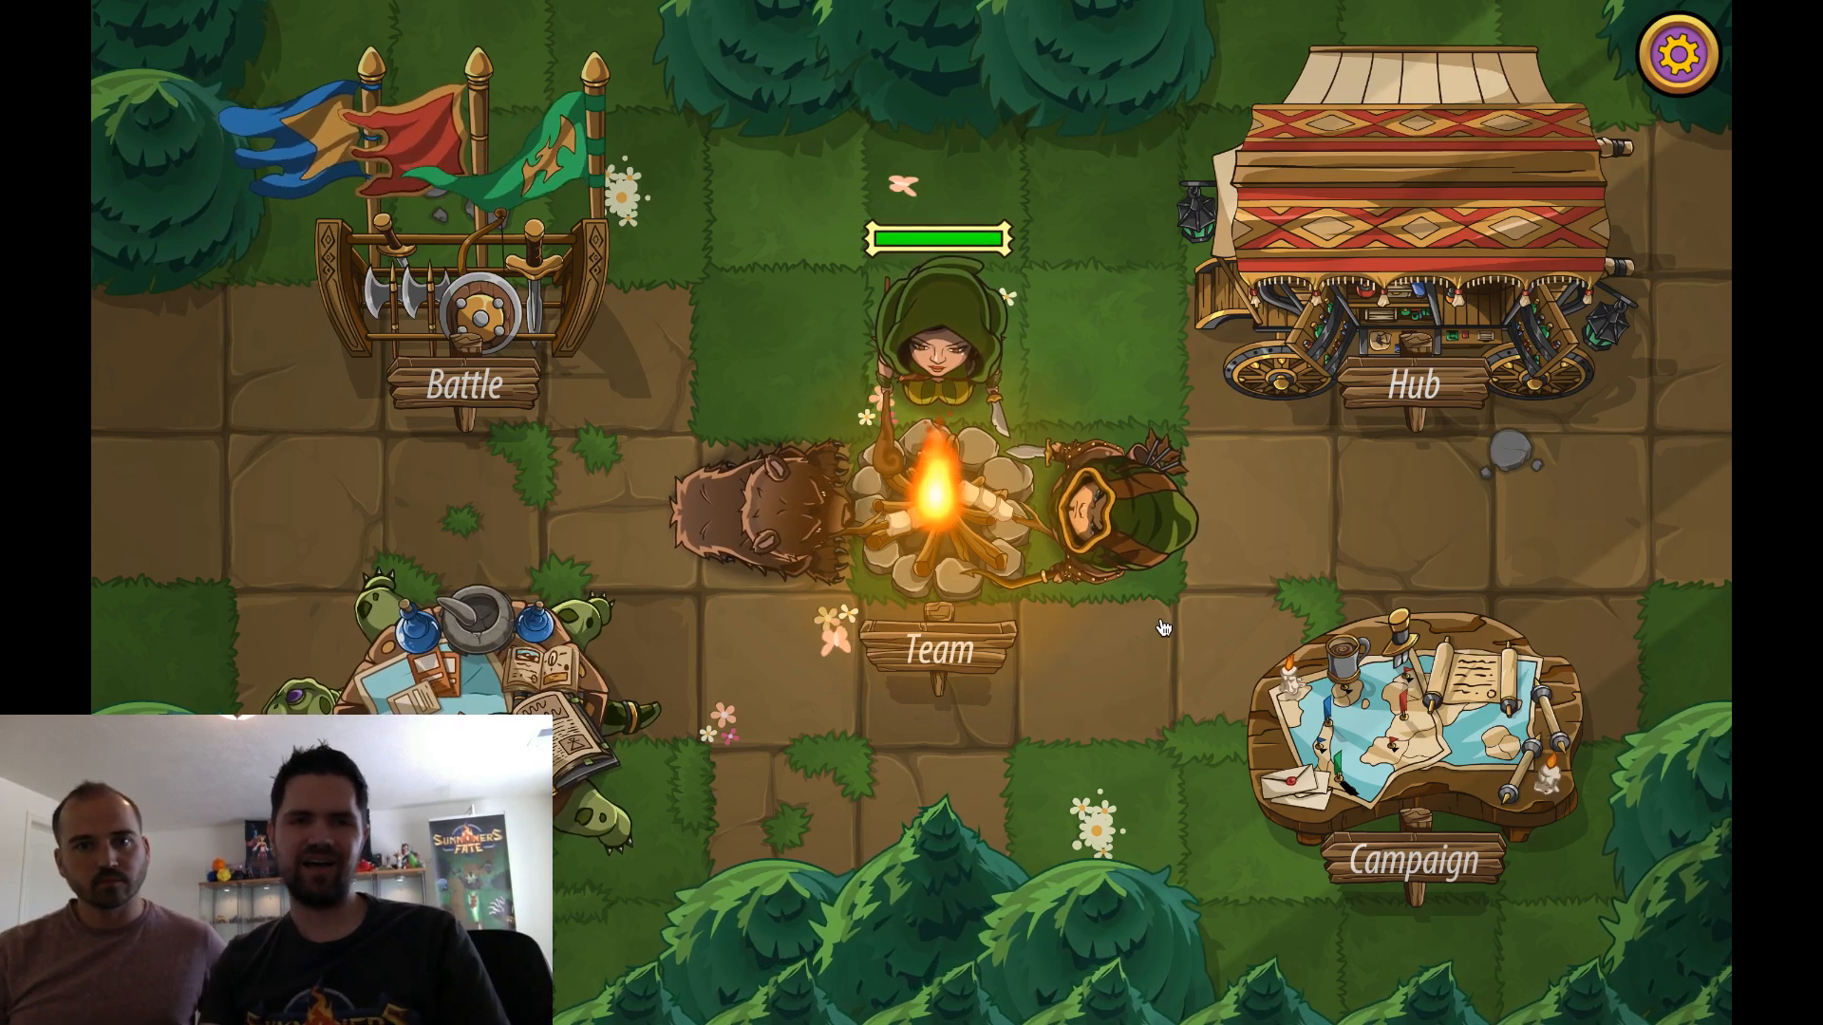
left_click(970, 529)
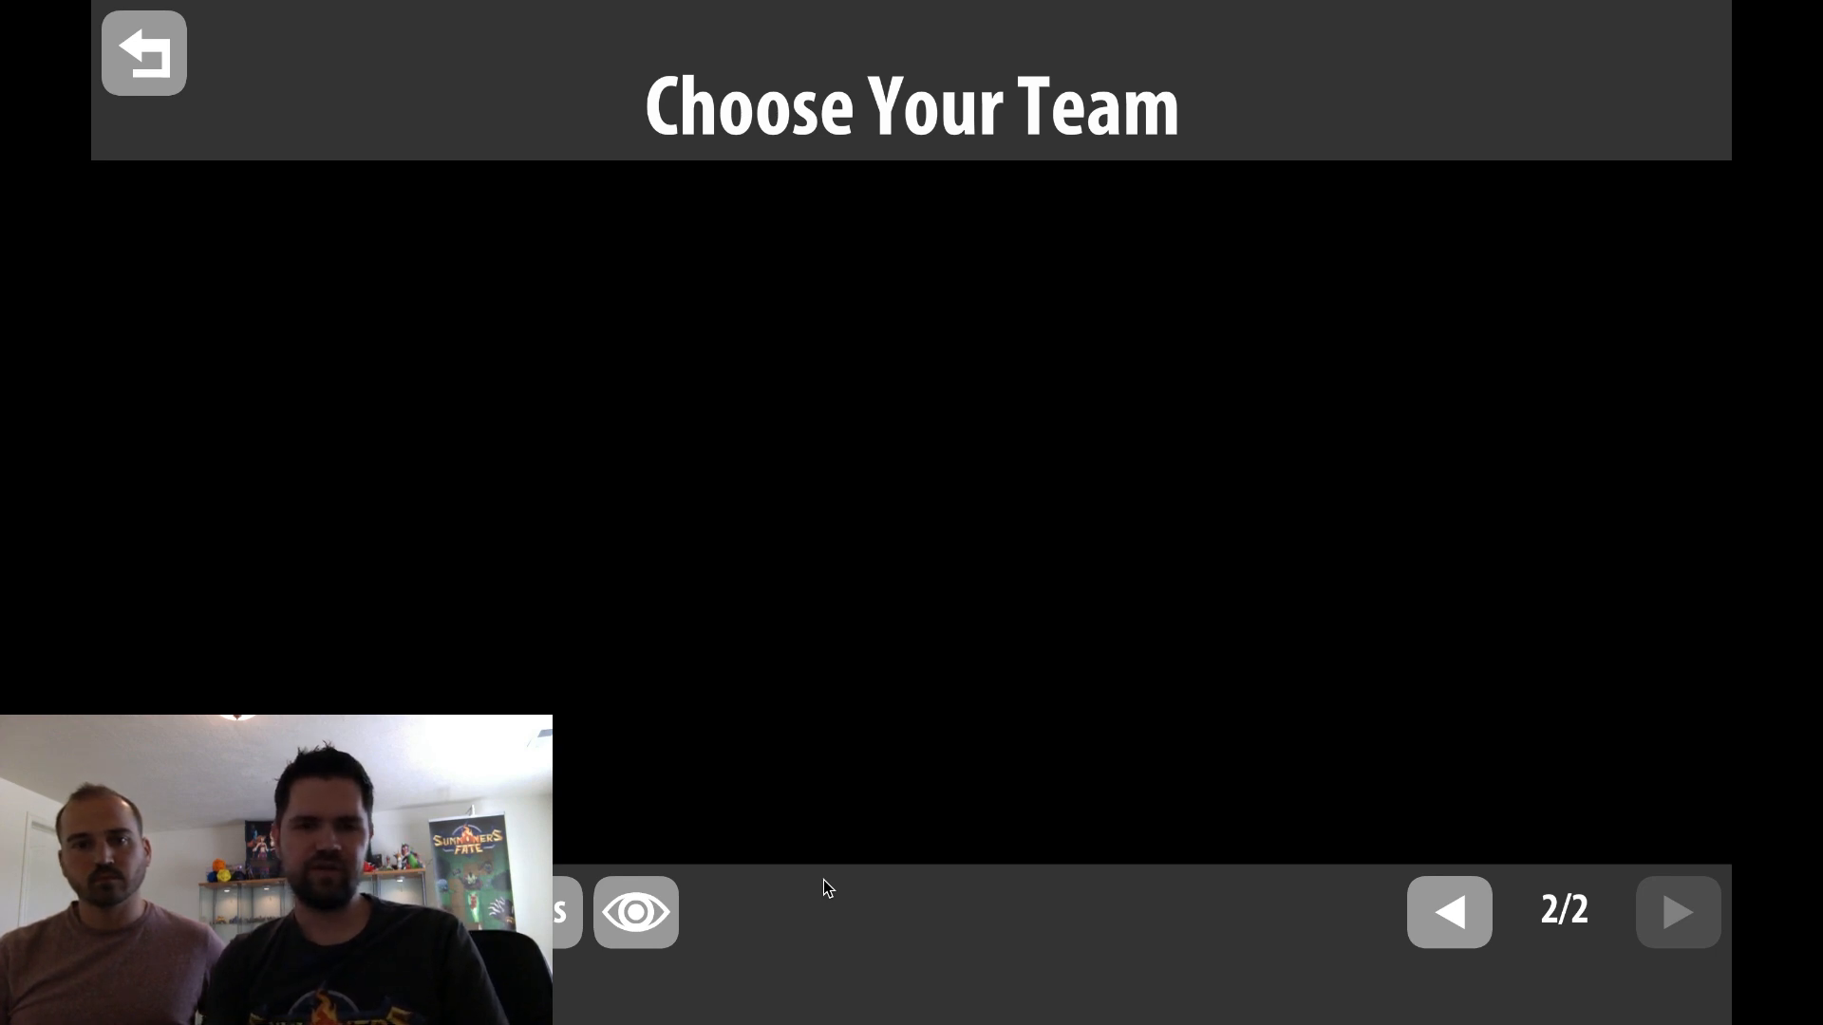
left_click(546, 912)
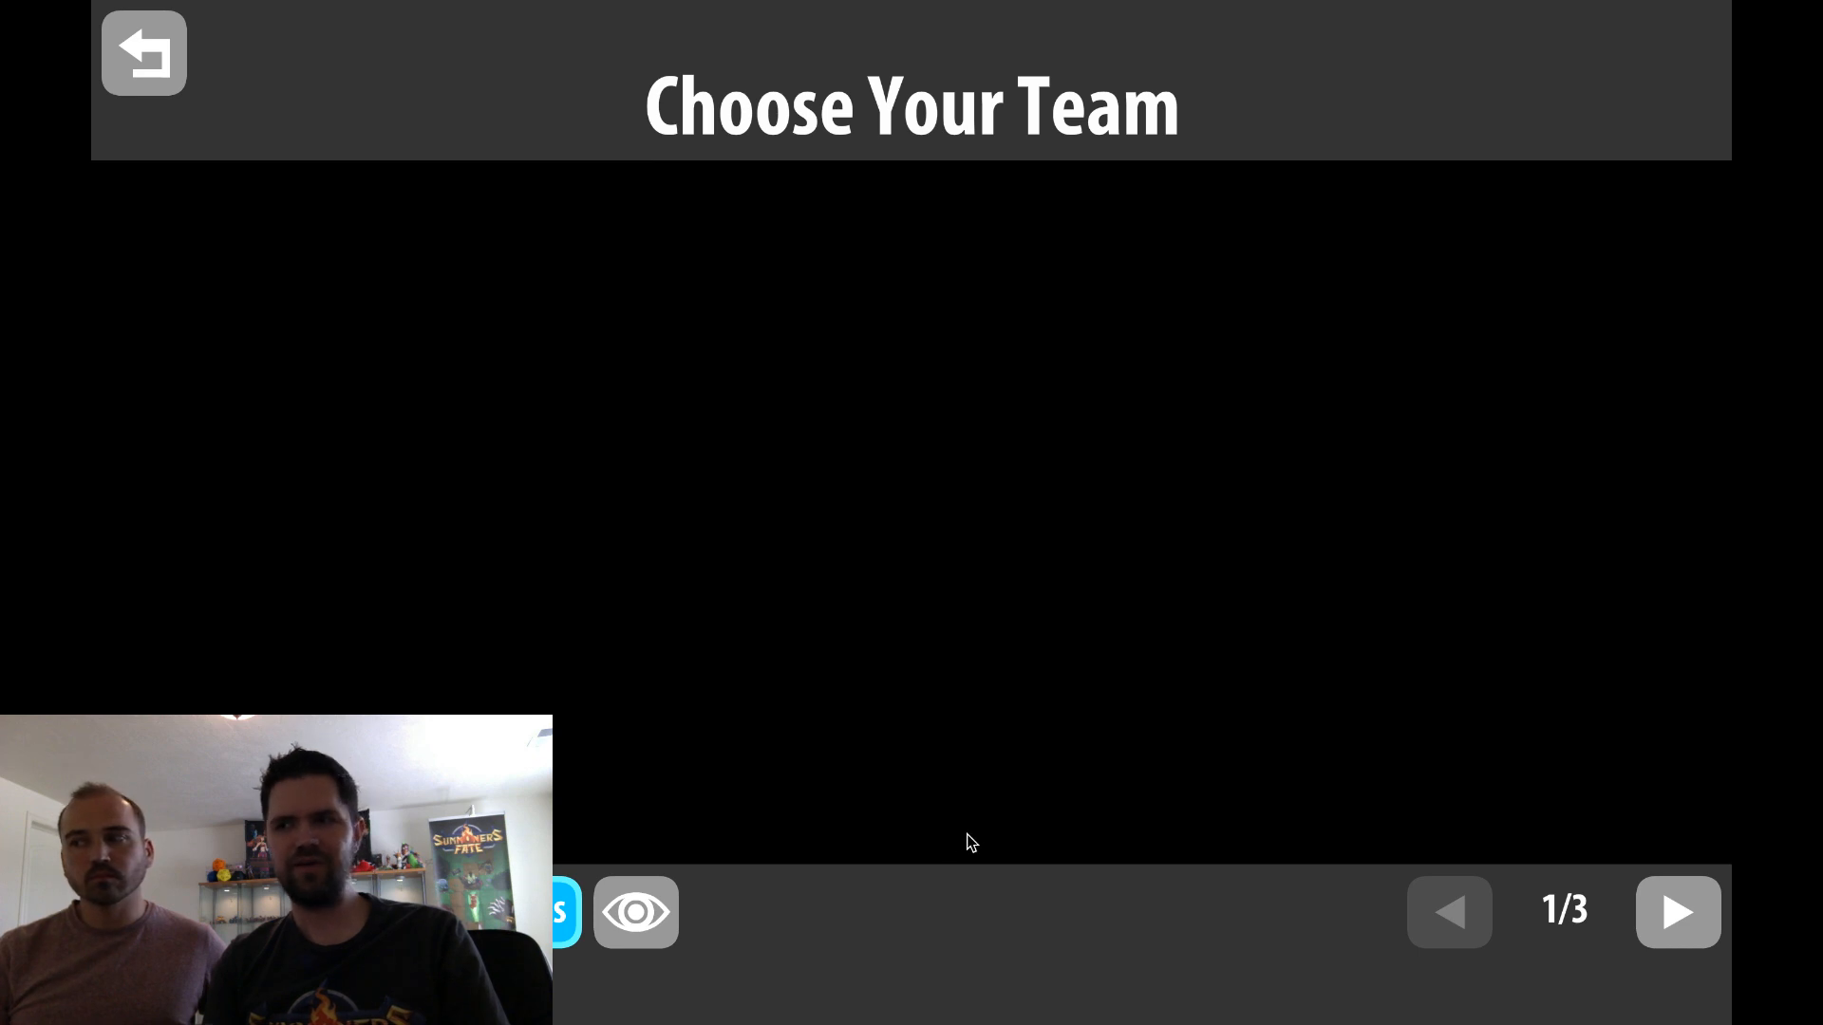
left_click(176, 71)
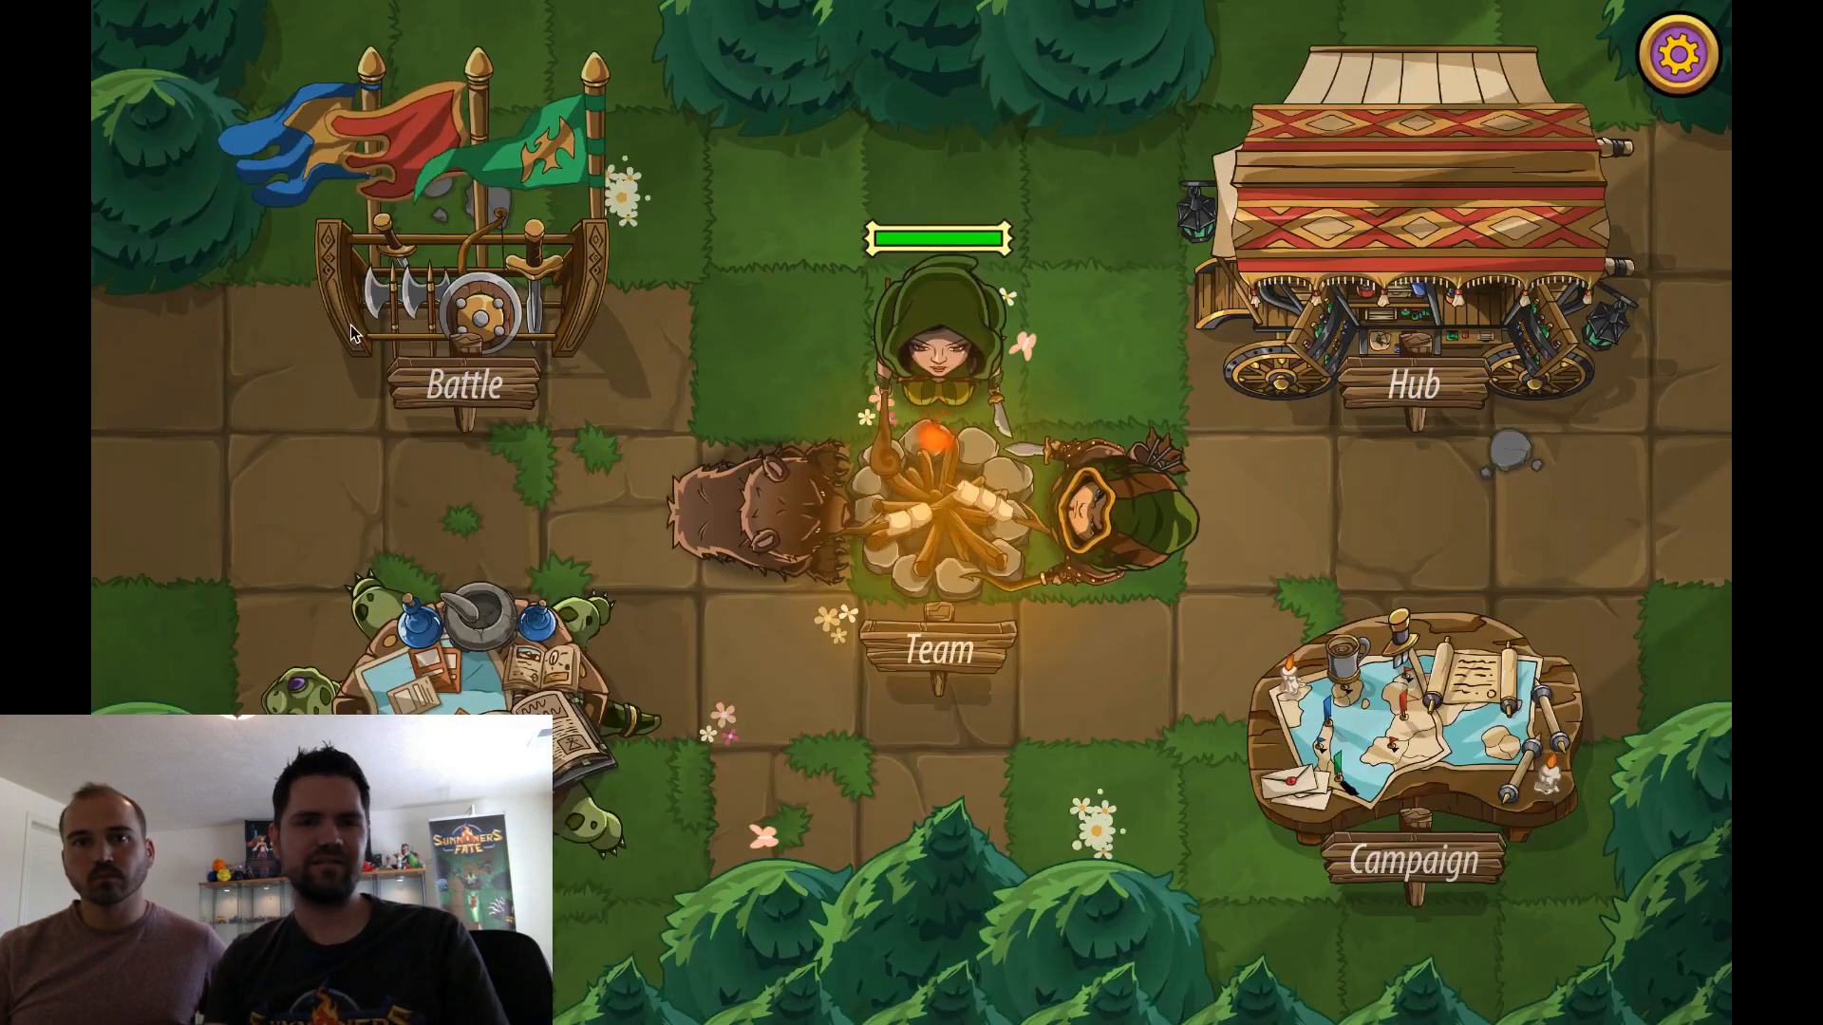
Choose Ruggeds from the third page of the other team list as the active team, and return to camp
left_click(1010, 548)
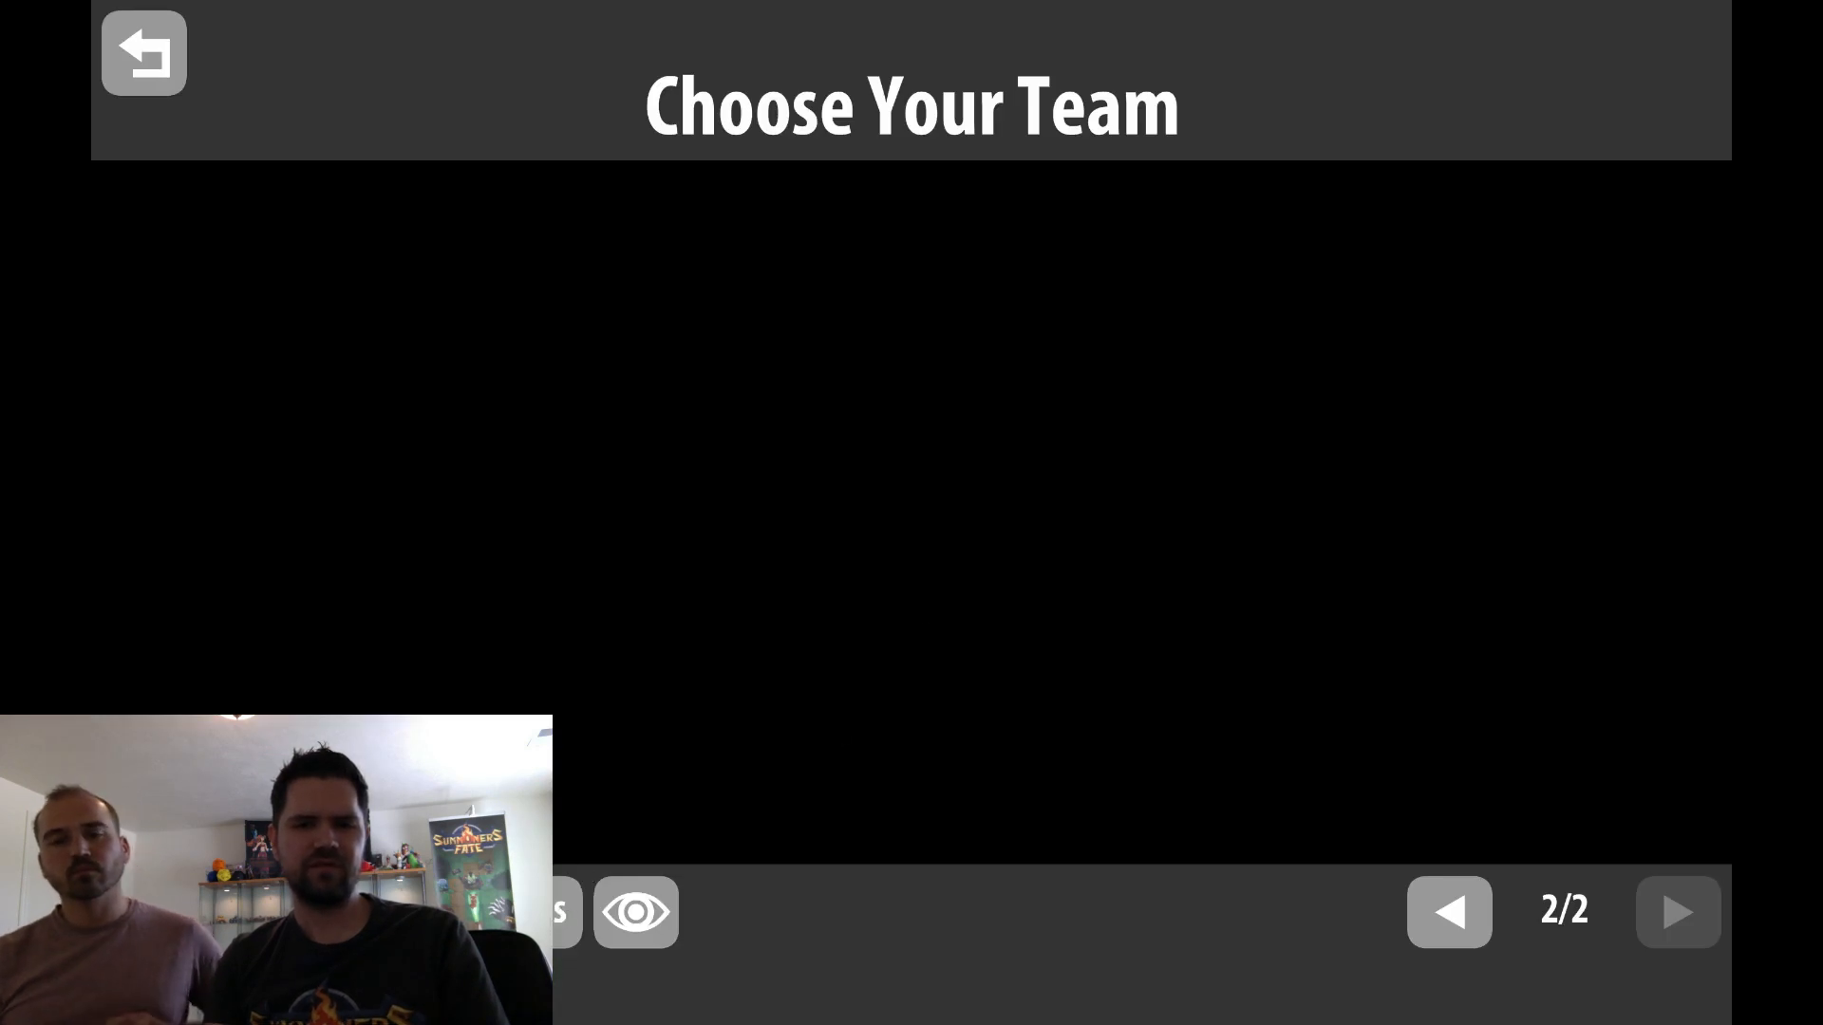
left_click(574, 897)
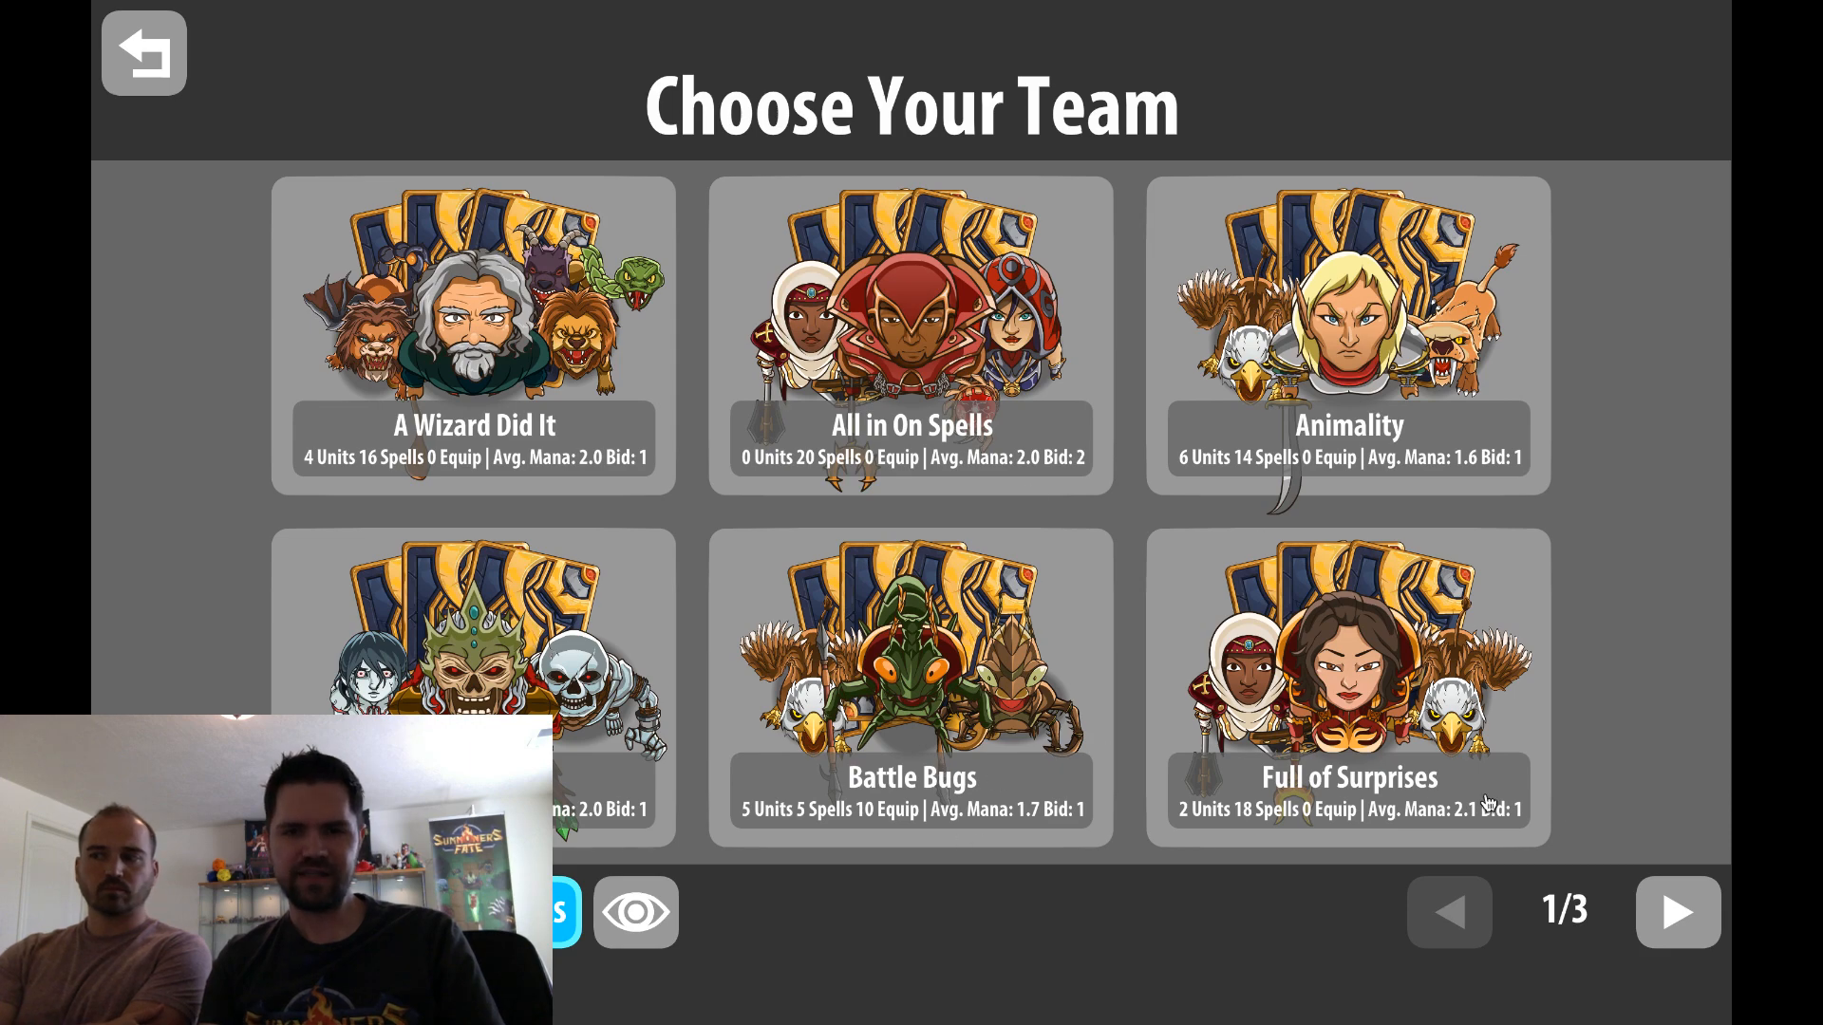
left_click(1668, 903)
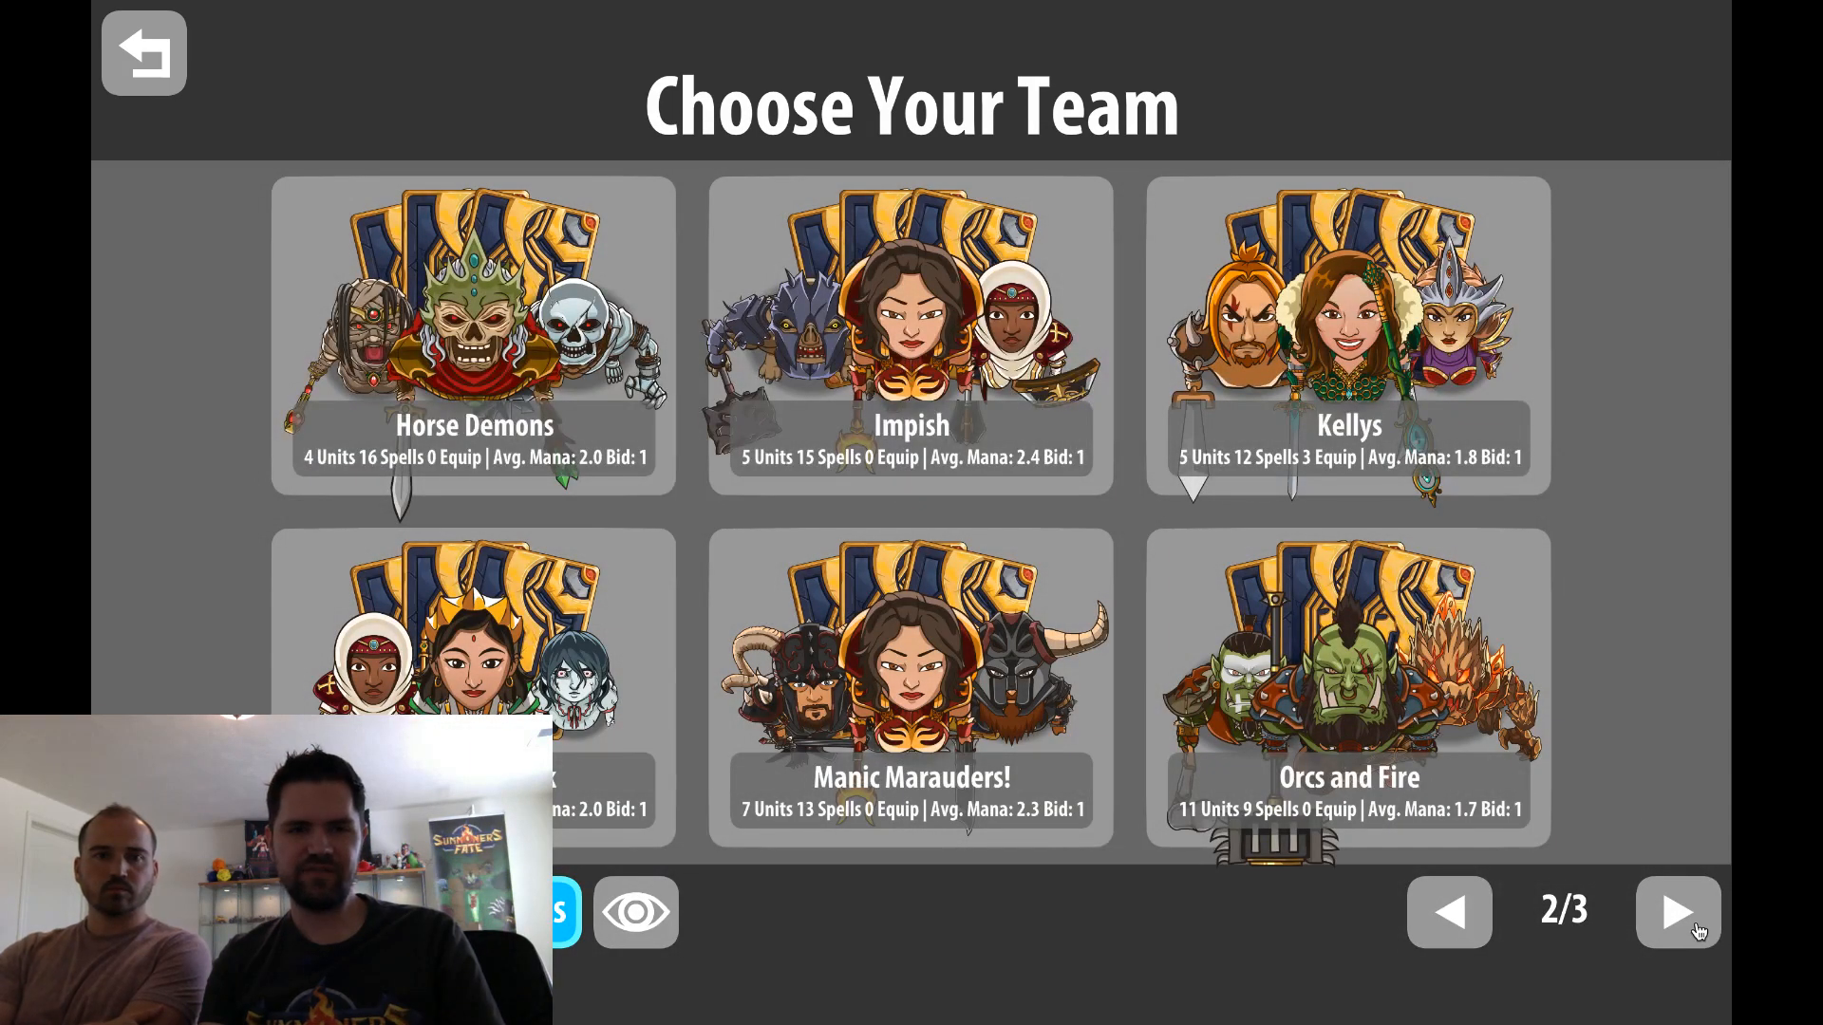
left_click(1677, 931)
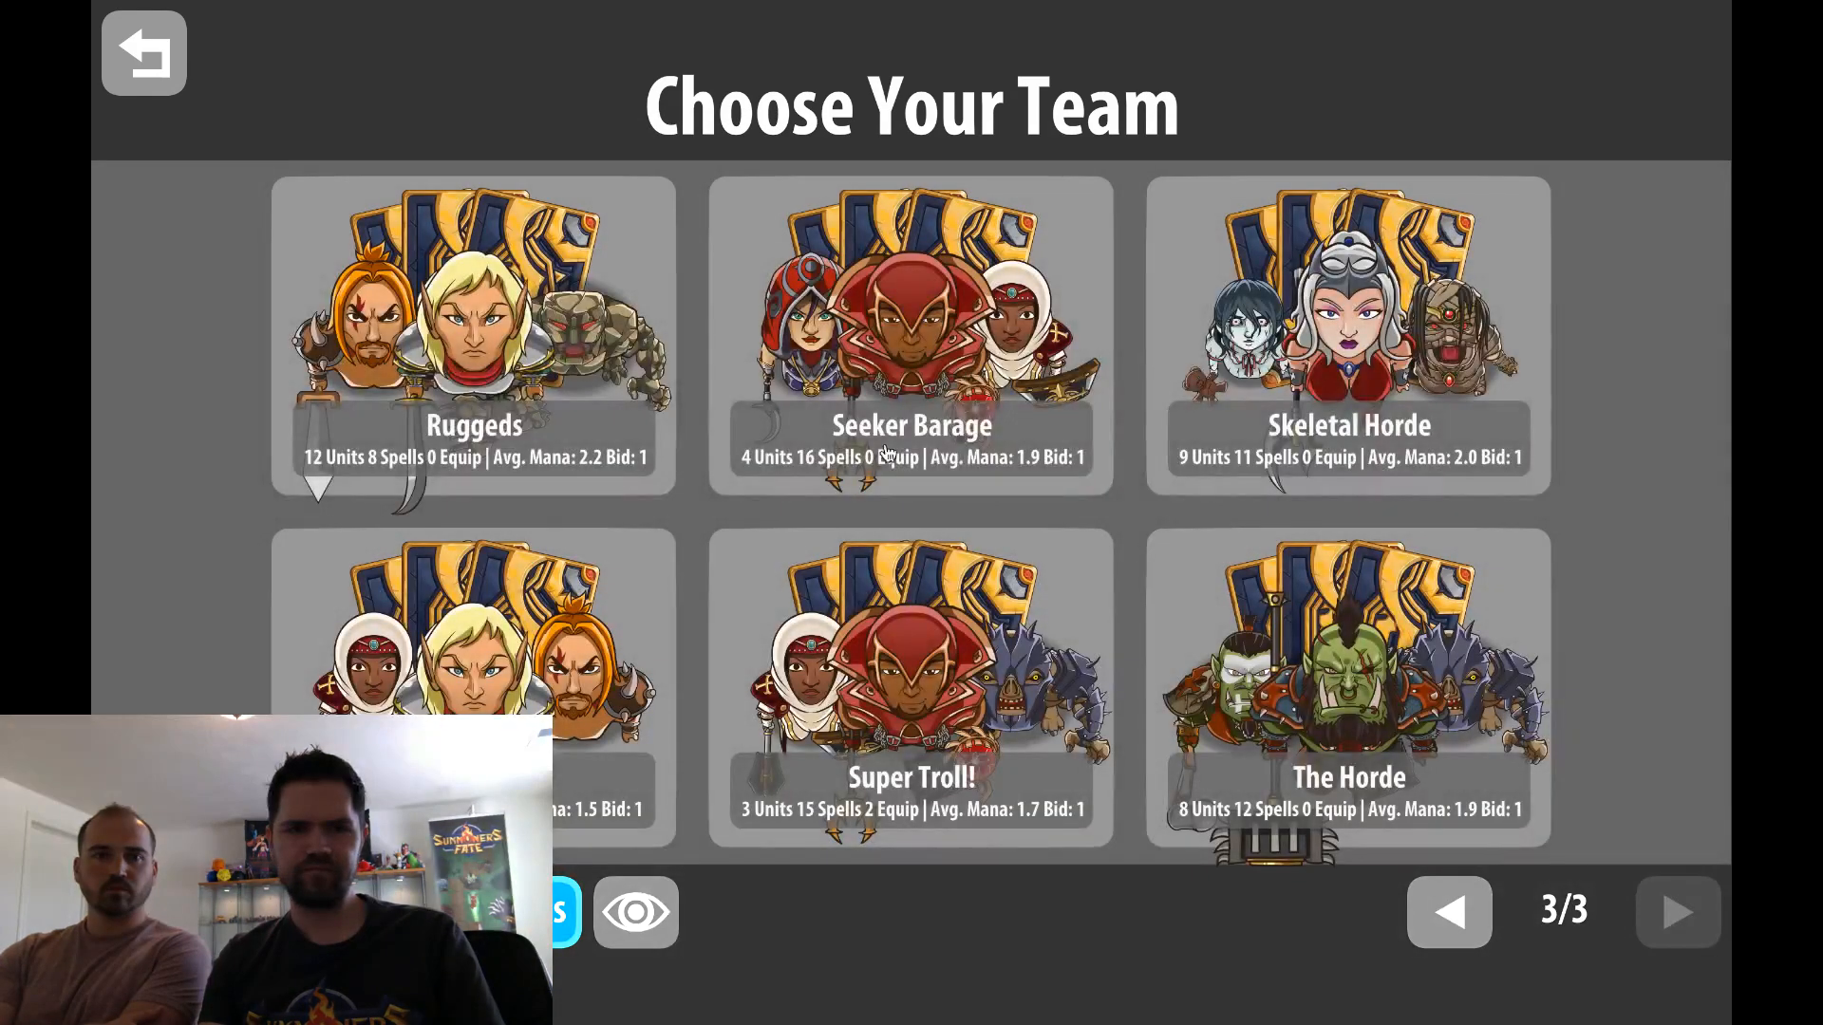
left_click(570, 350)
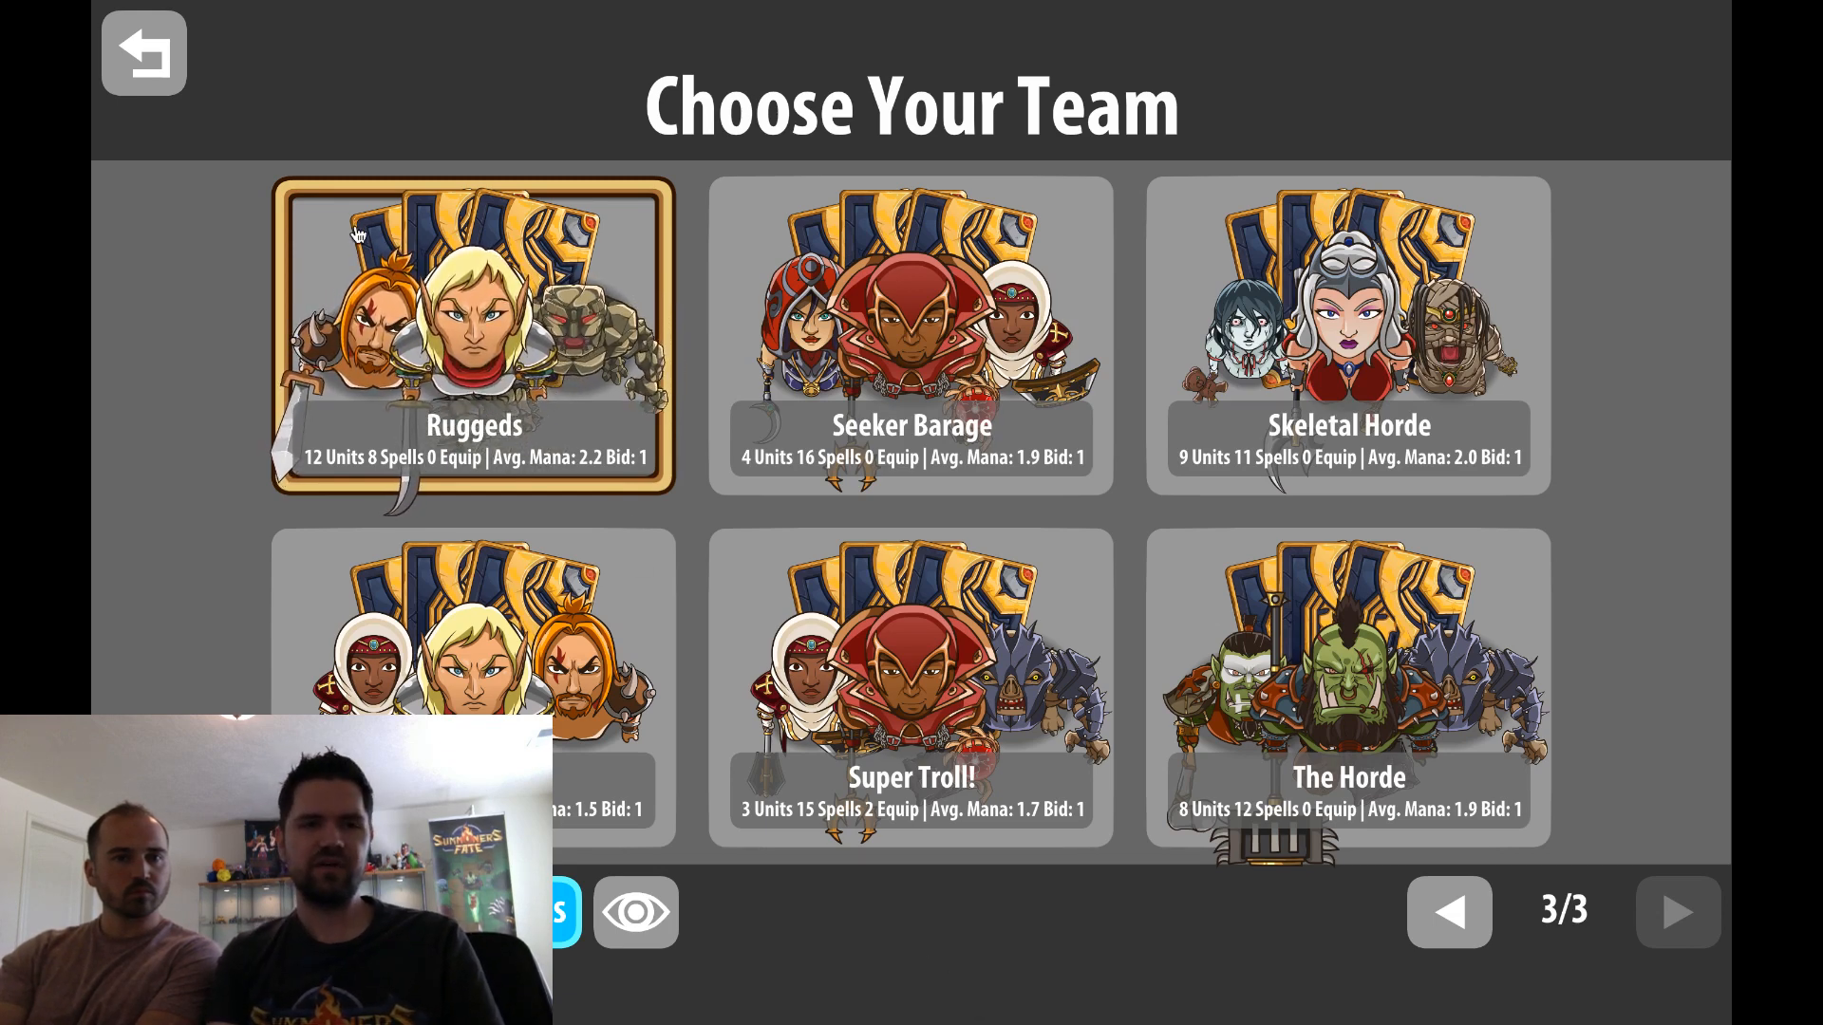
left_click(144, 51)
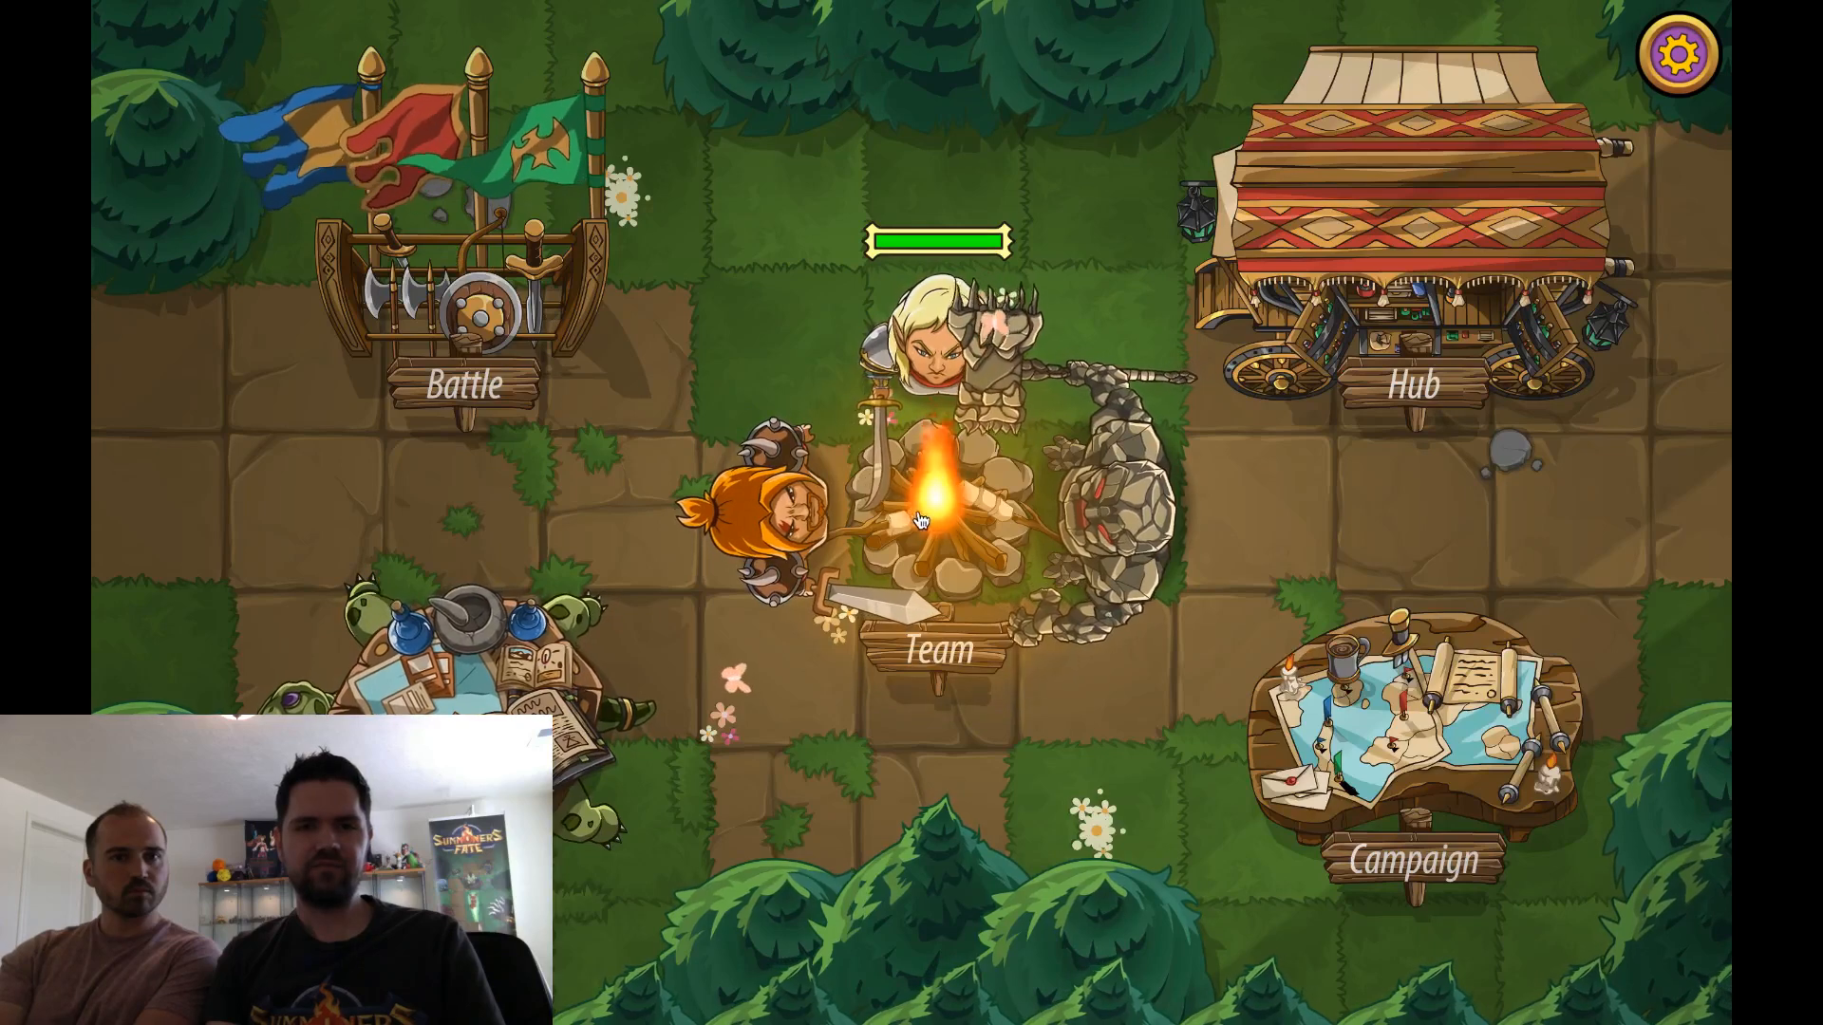
Open the card collection from the camp and search it for "cyclops"
left_click(475, 683)
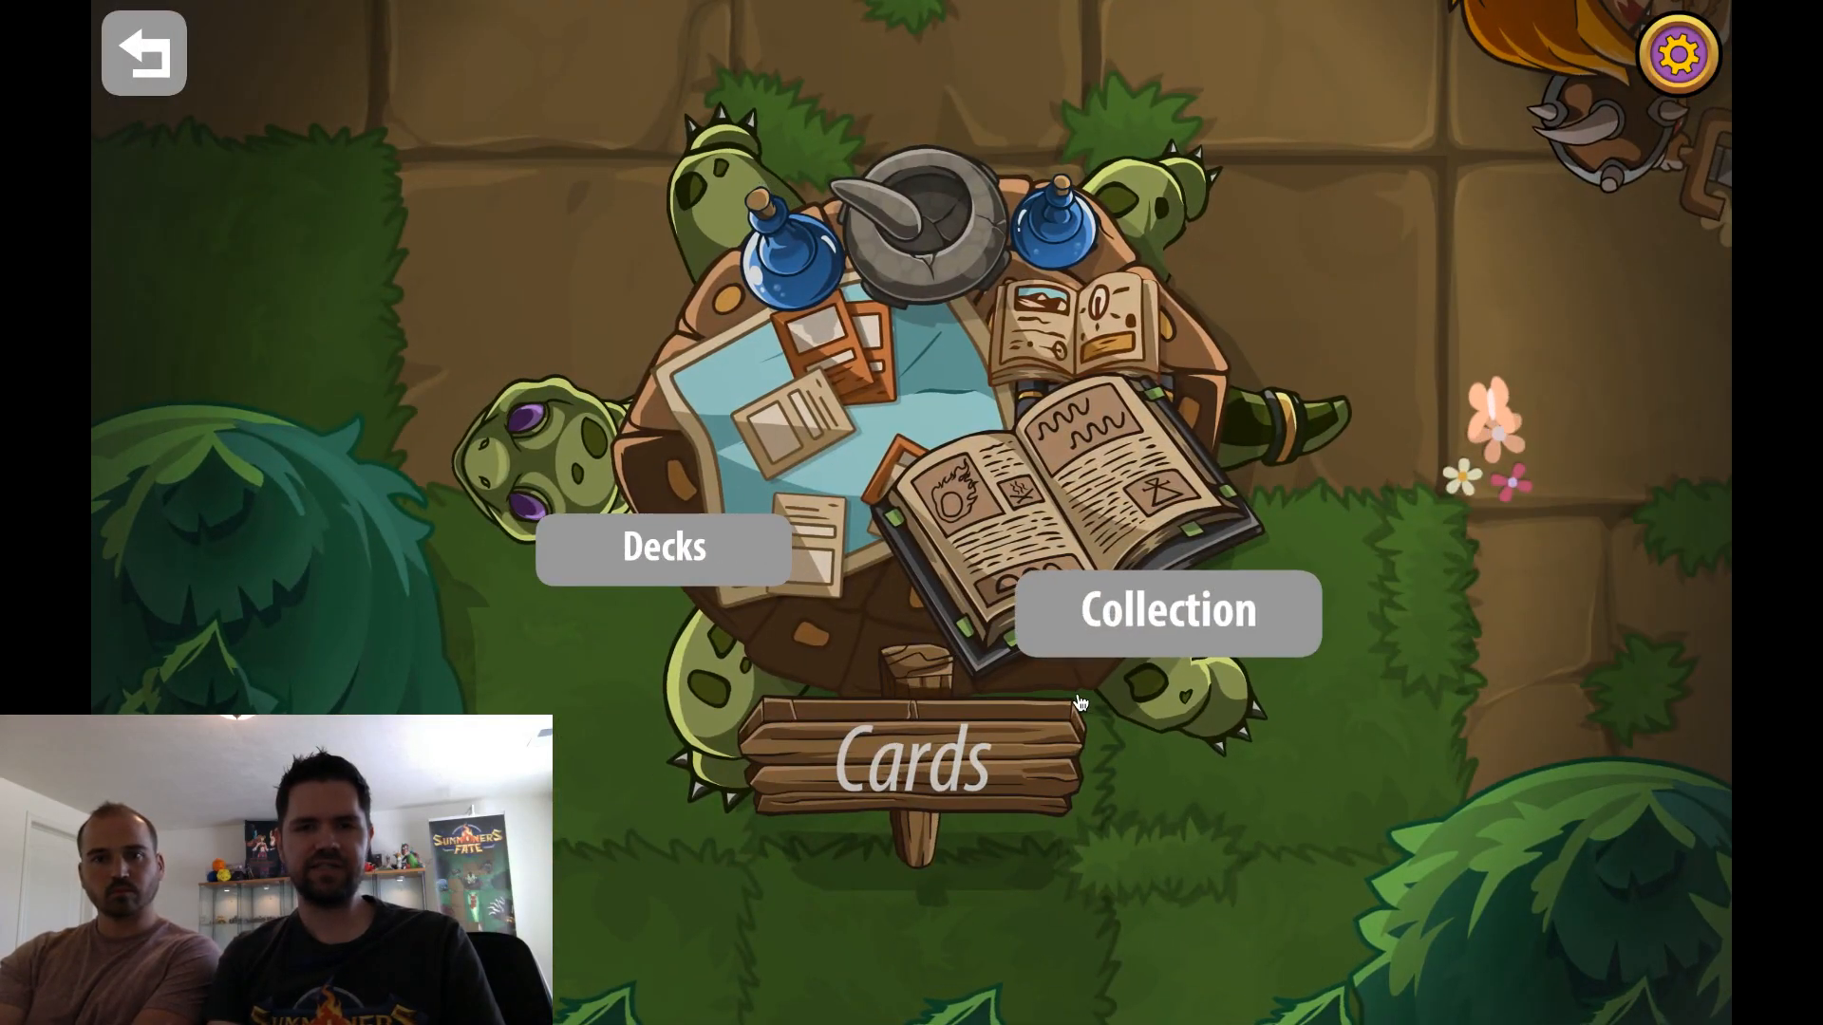
left_click(1079, 703)
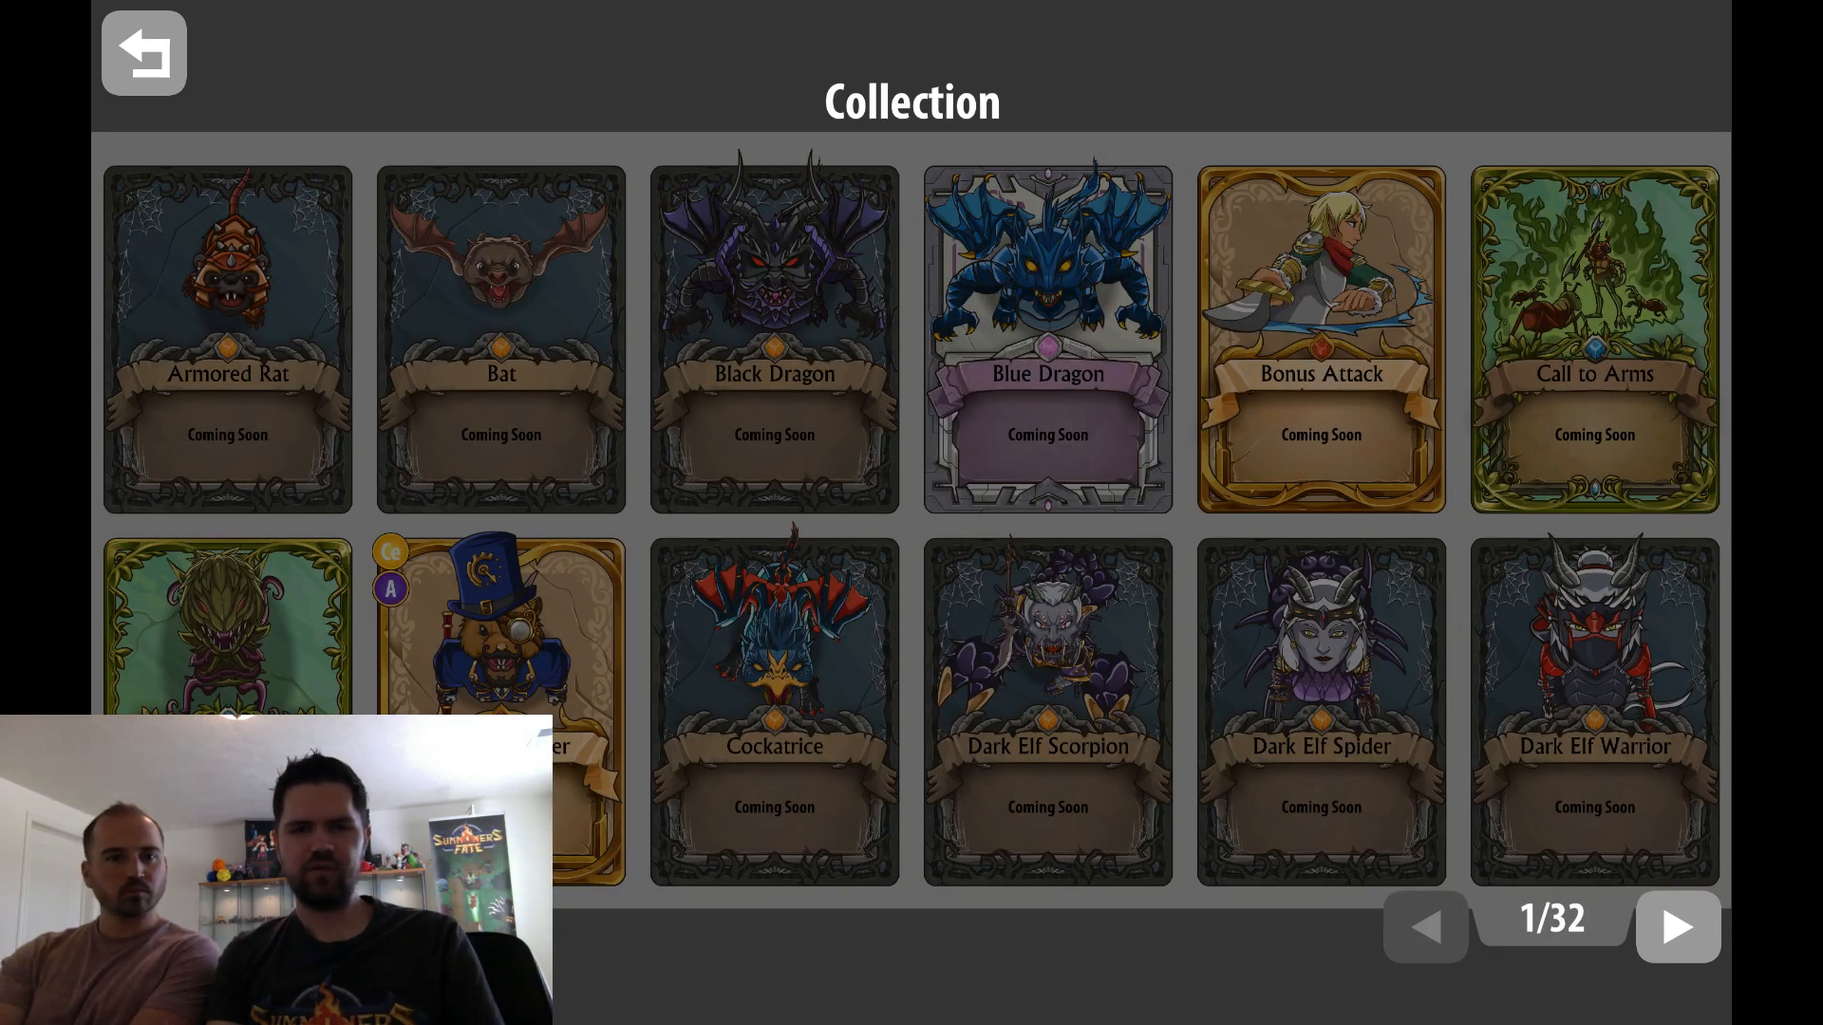
left_click(144, 926)
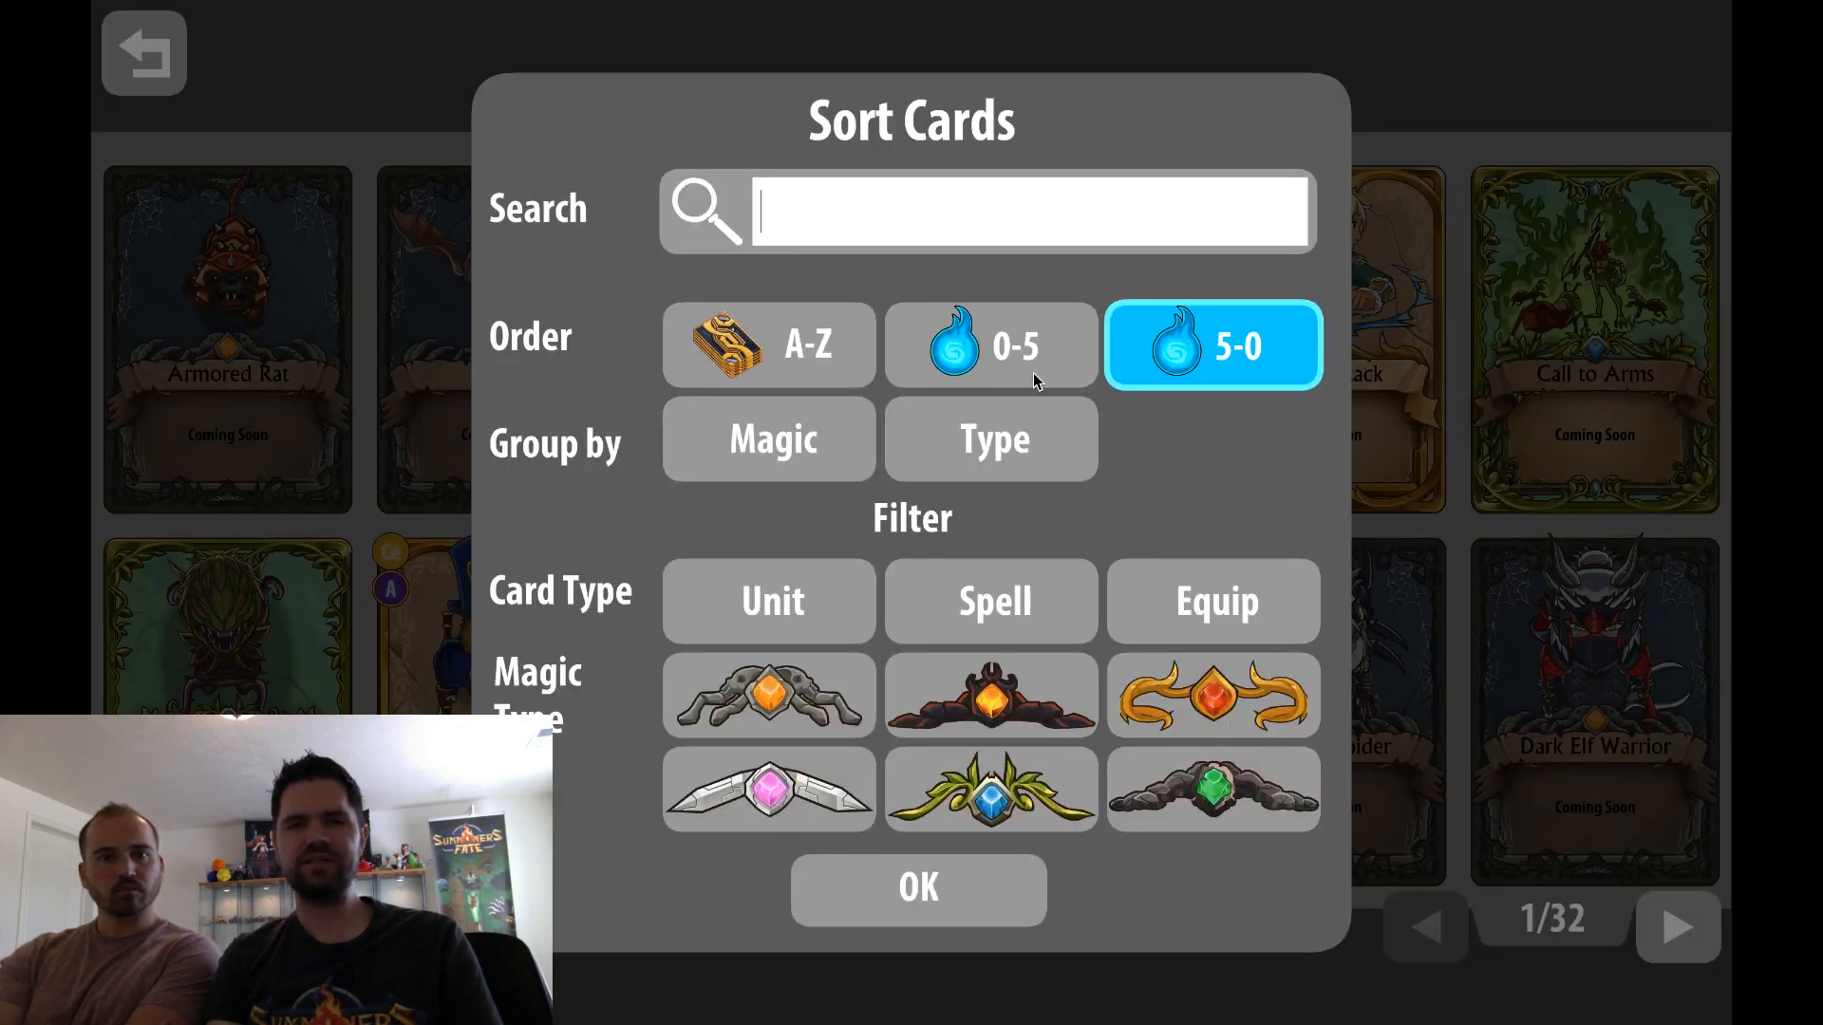
left_click(920, 228)
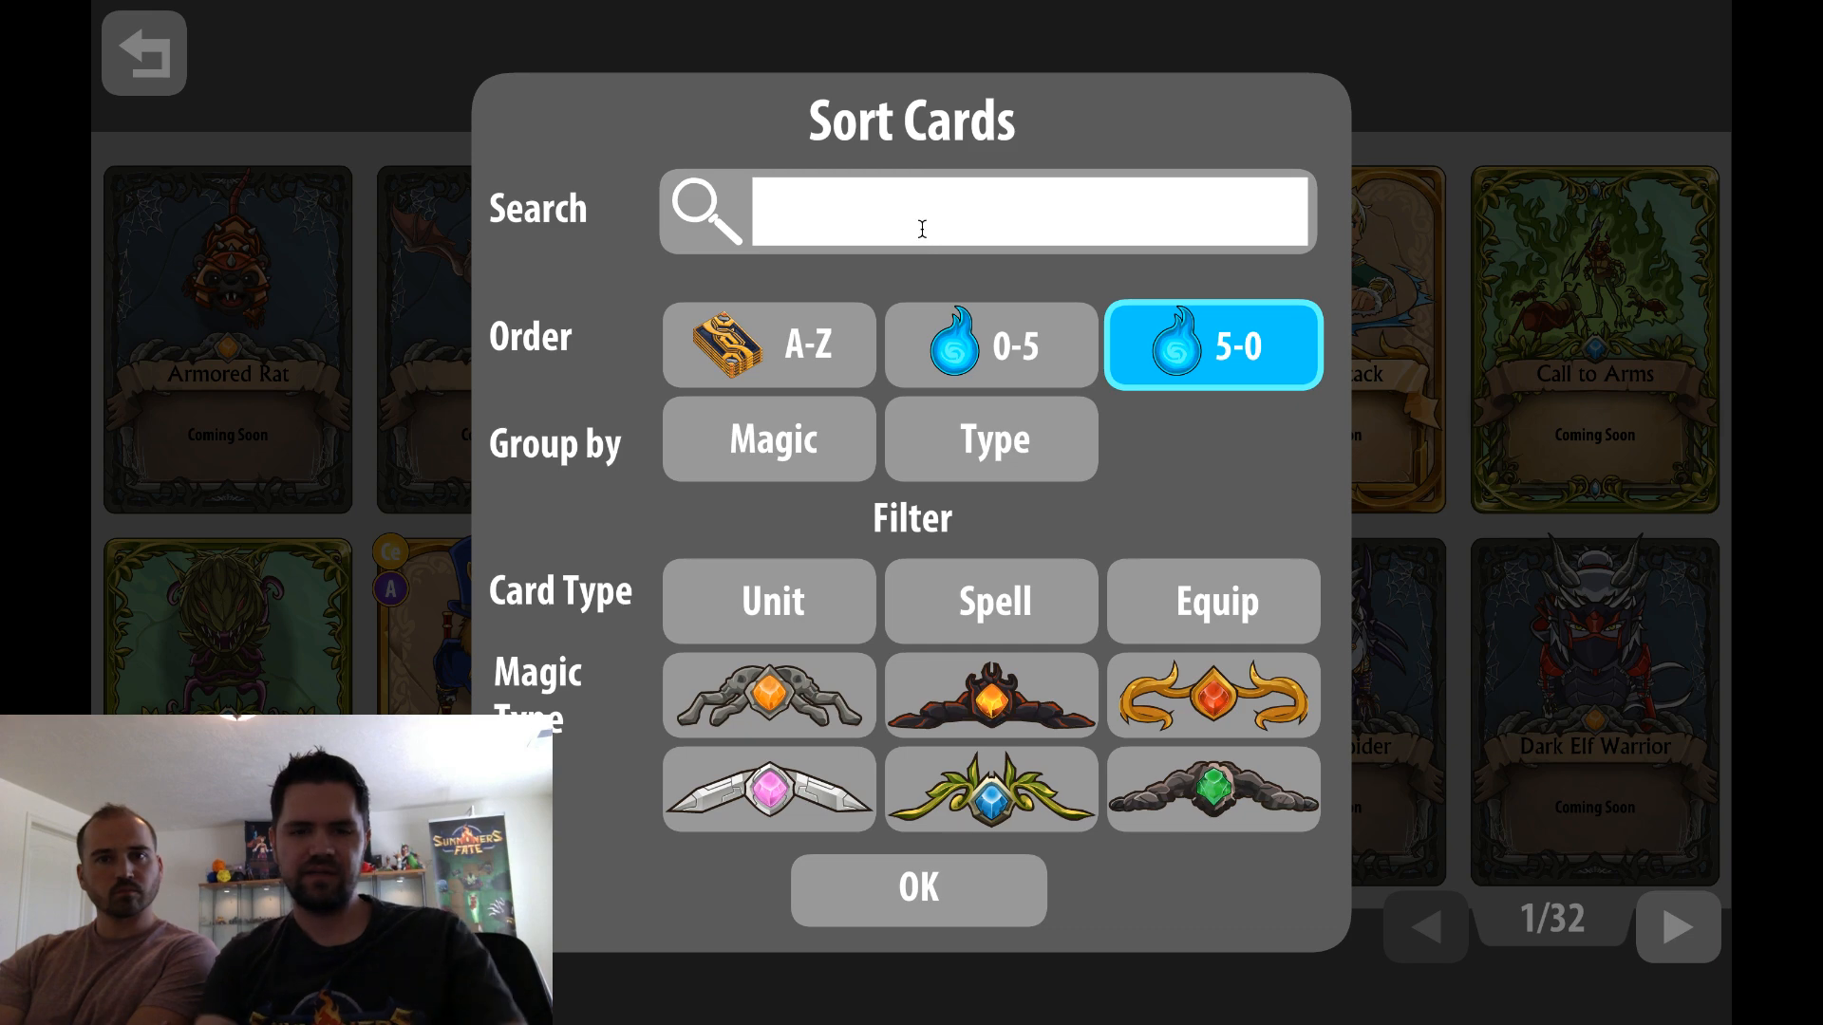
type("cyclops")
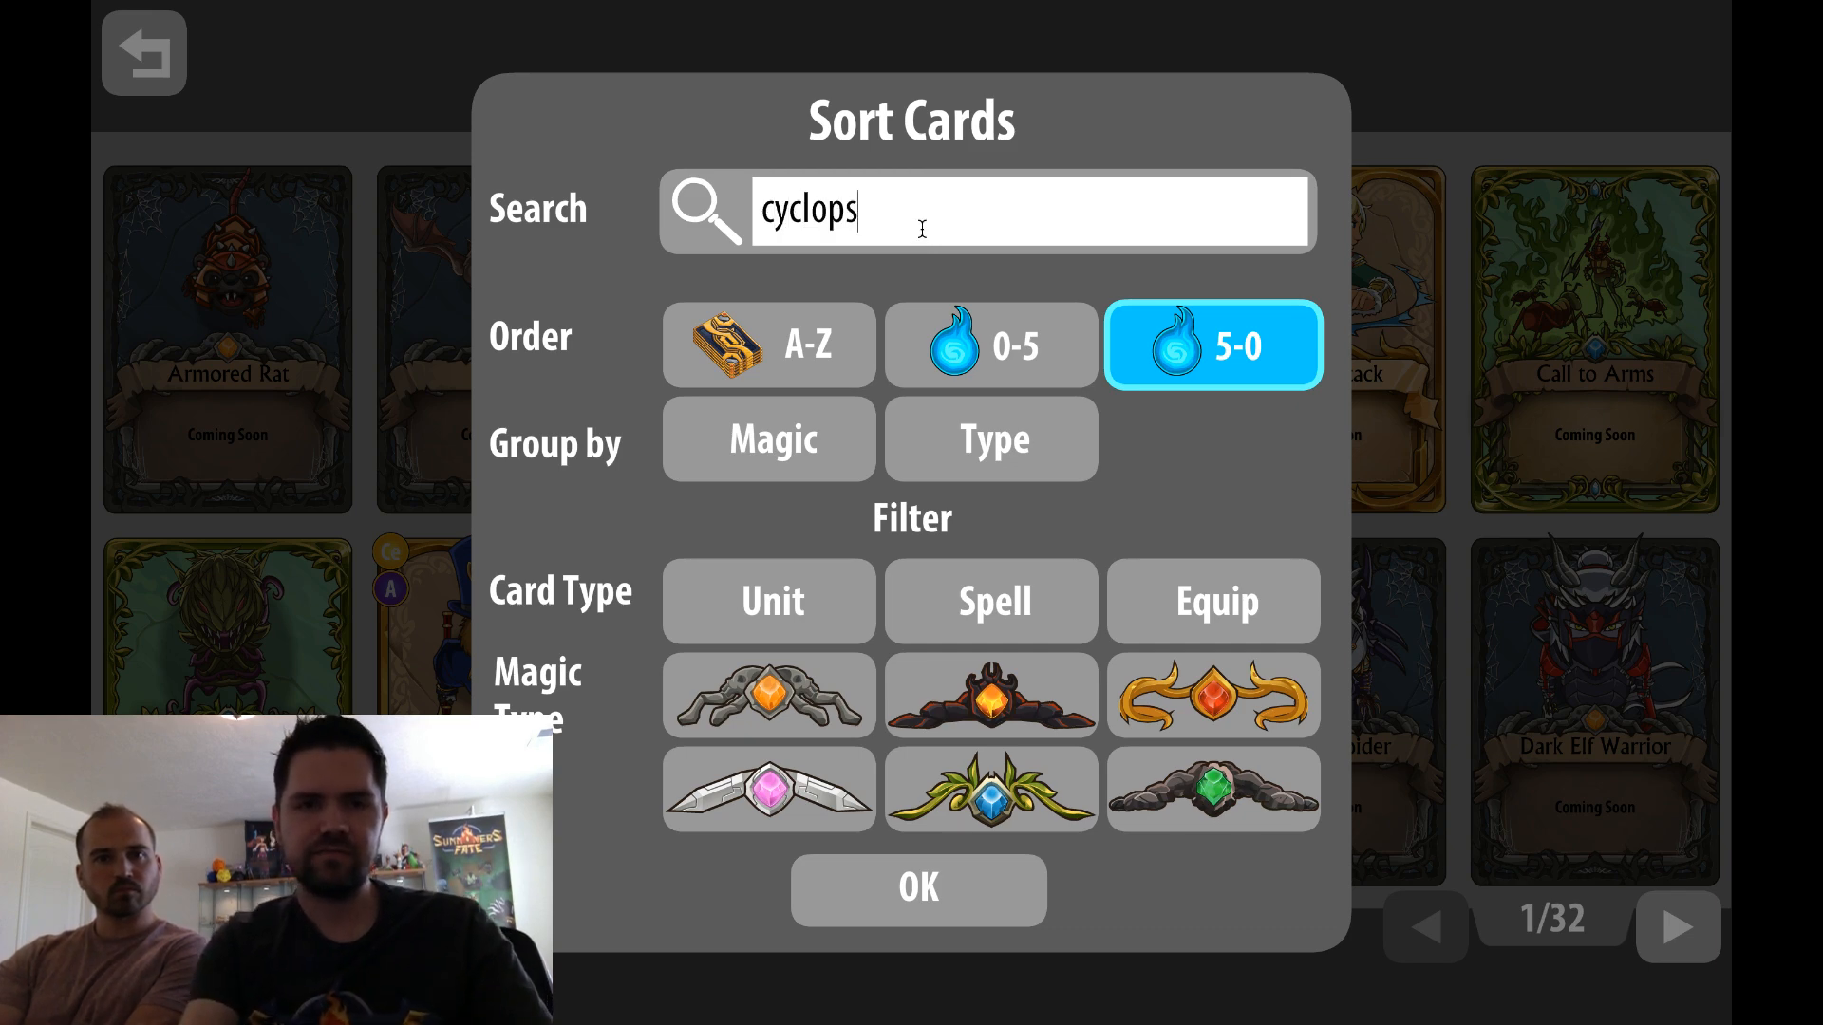
key("Return")
Enlarge the Cyclops card to examine its stats and abilities, and return to camp
left_click(940, 251)
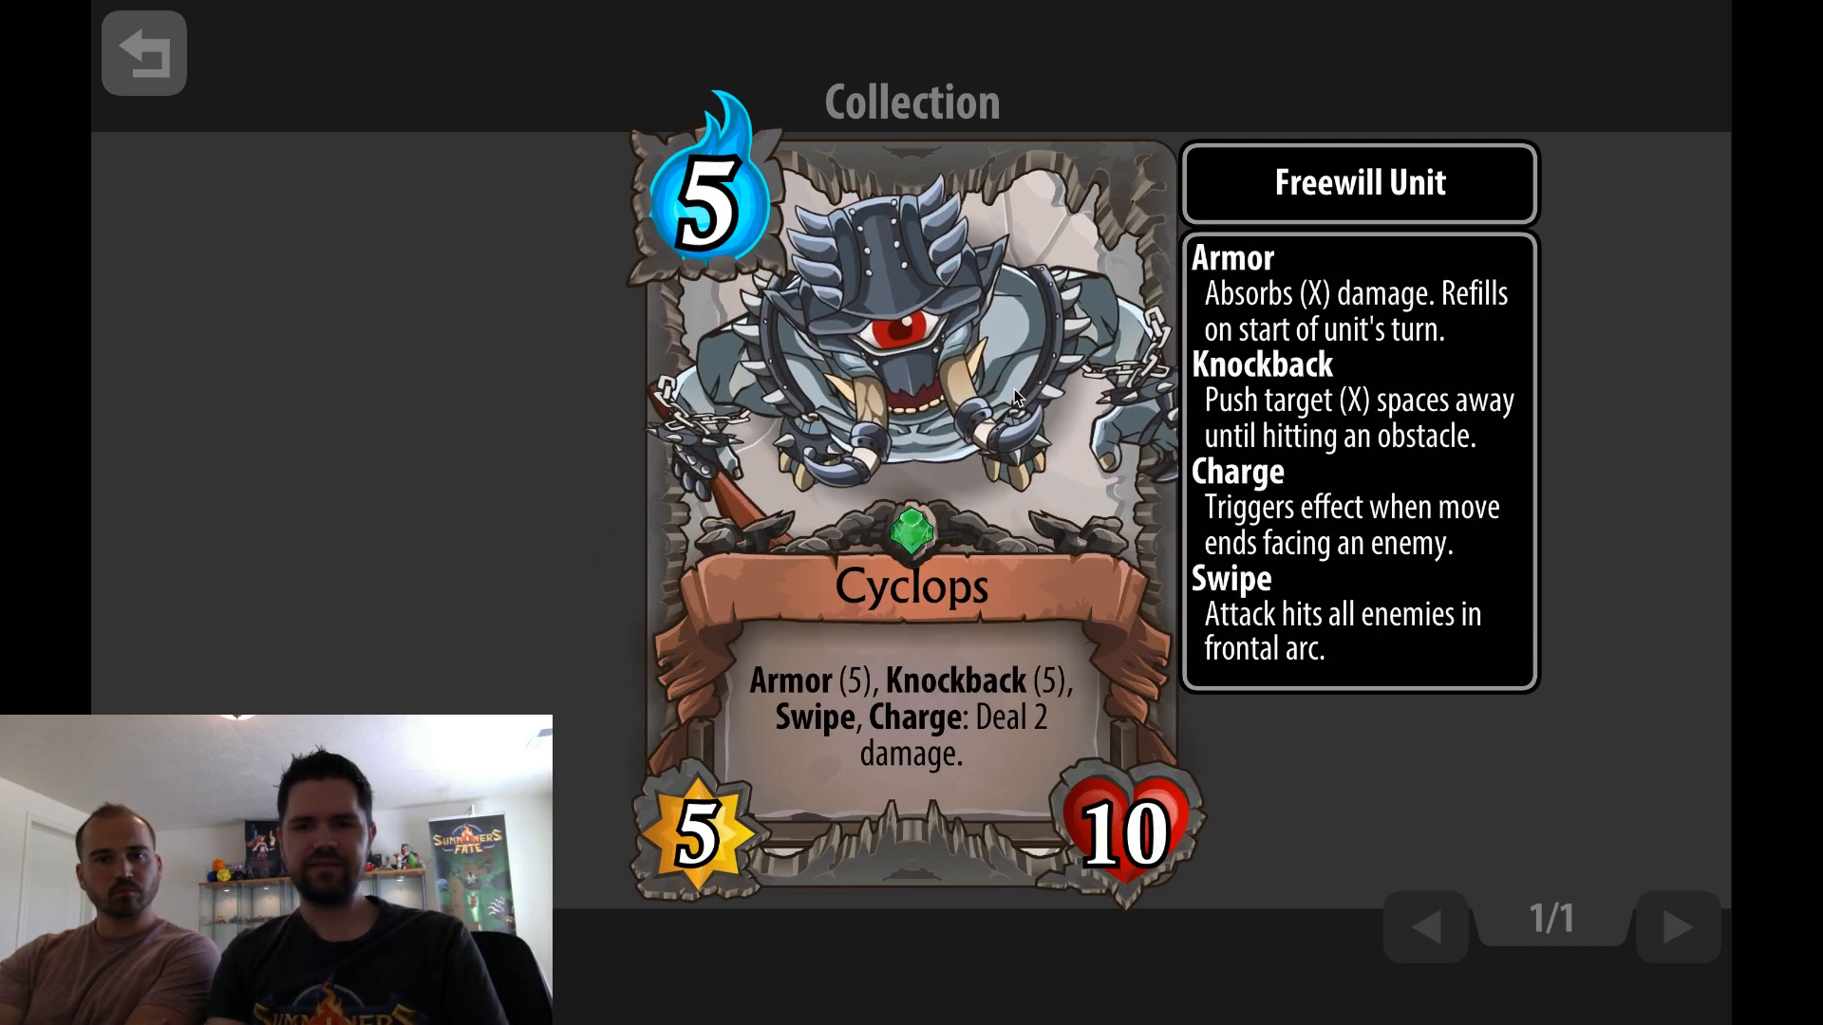
left_click(919, 420)
left_click(116, 50)
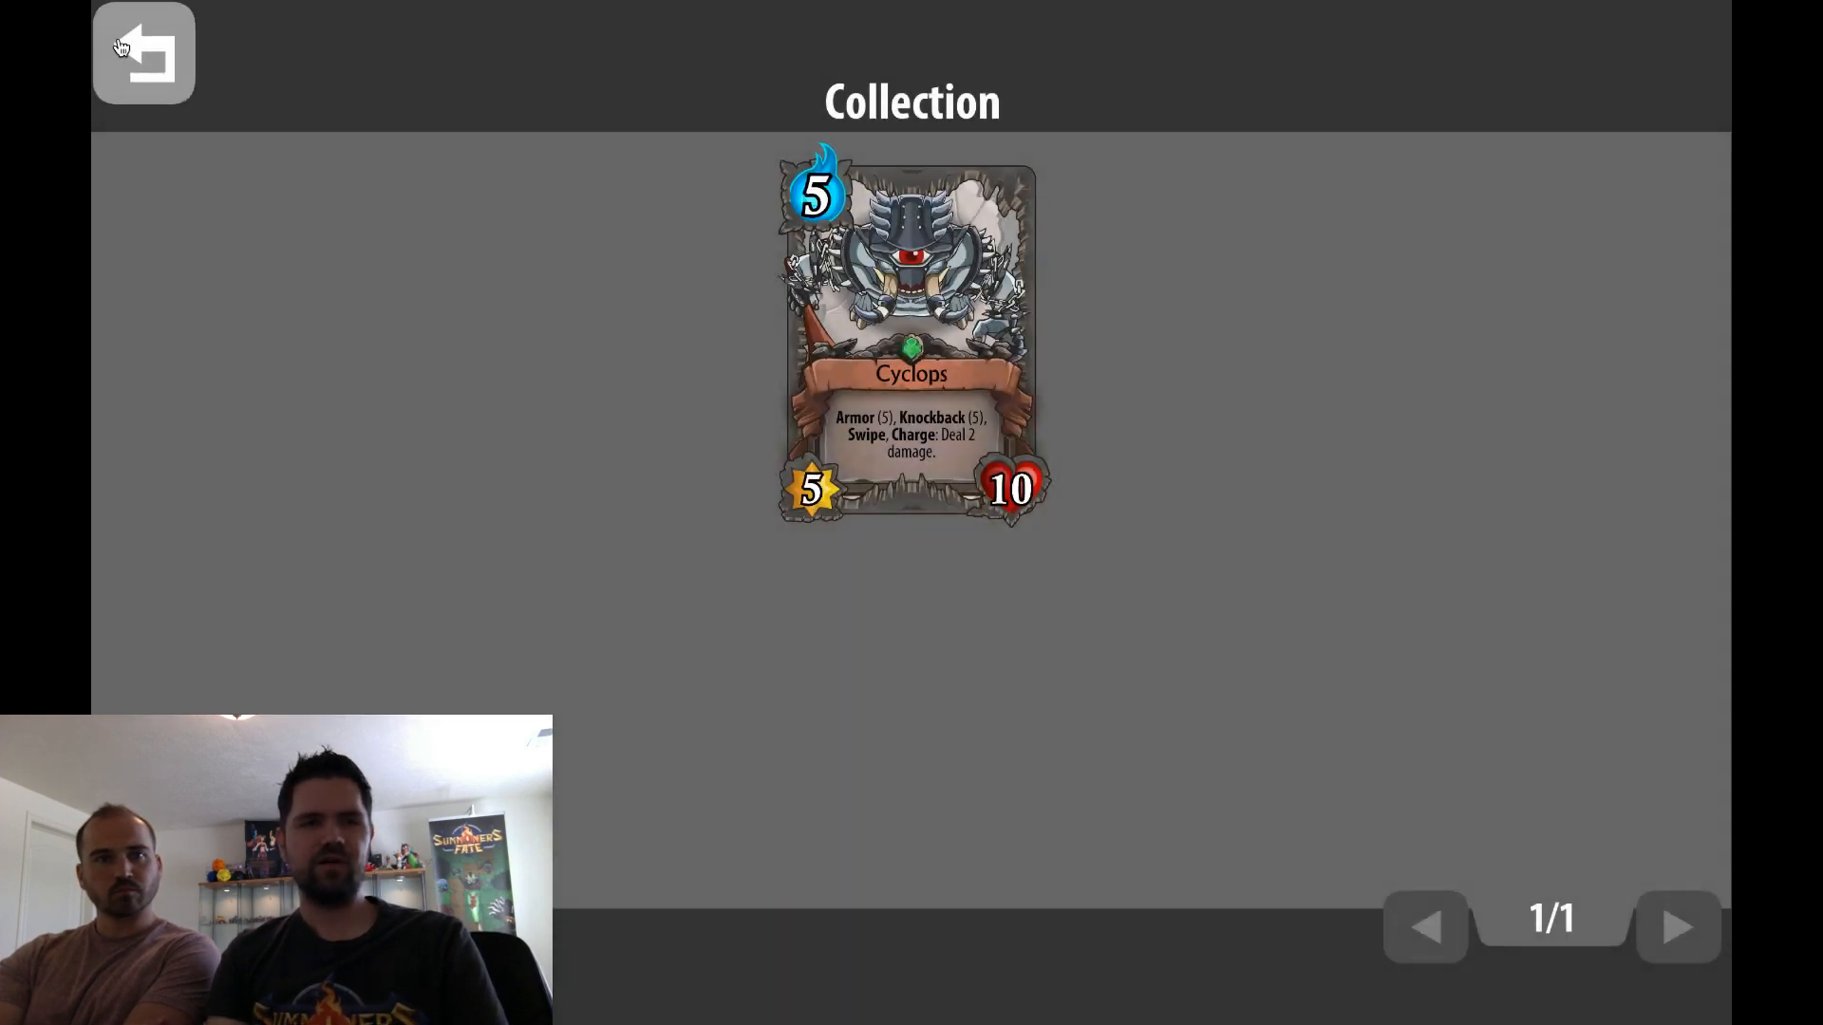
left_click(143, 55)
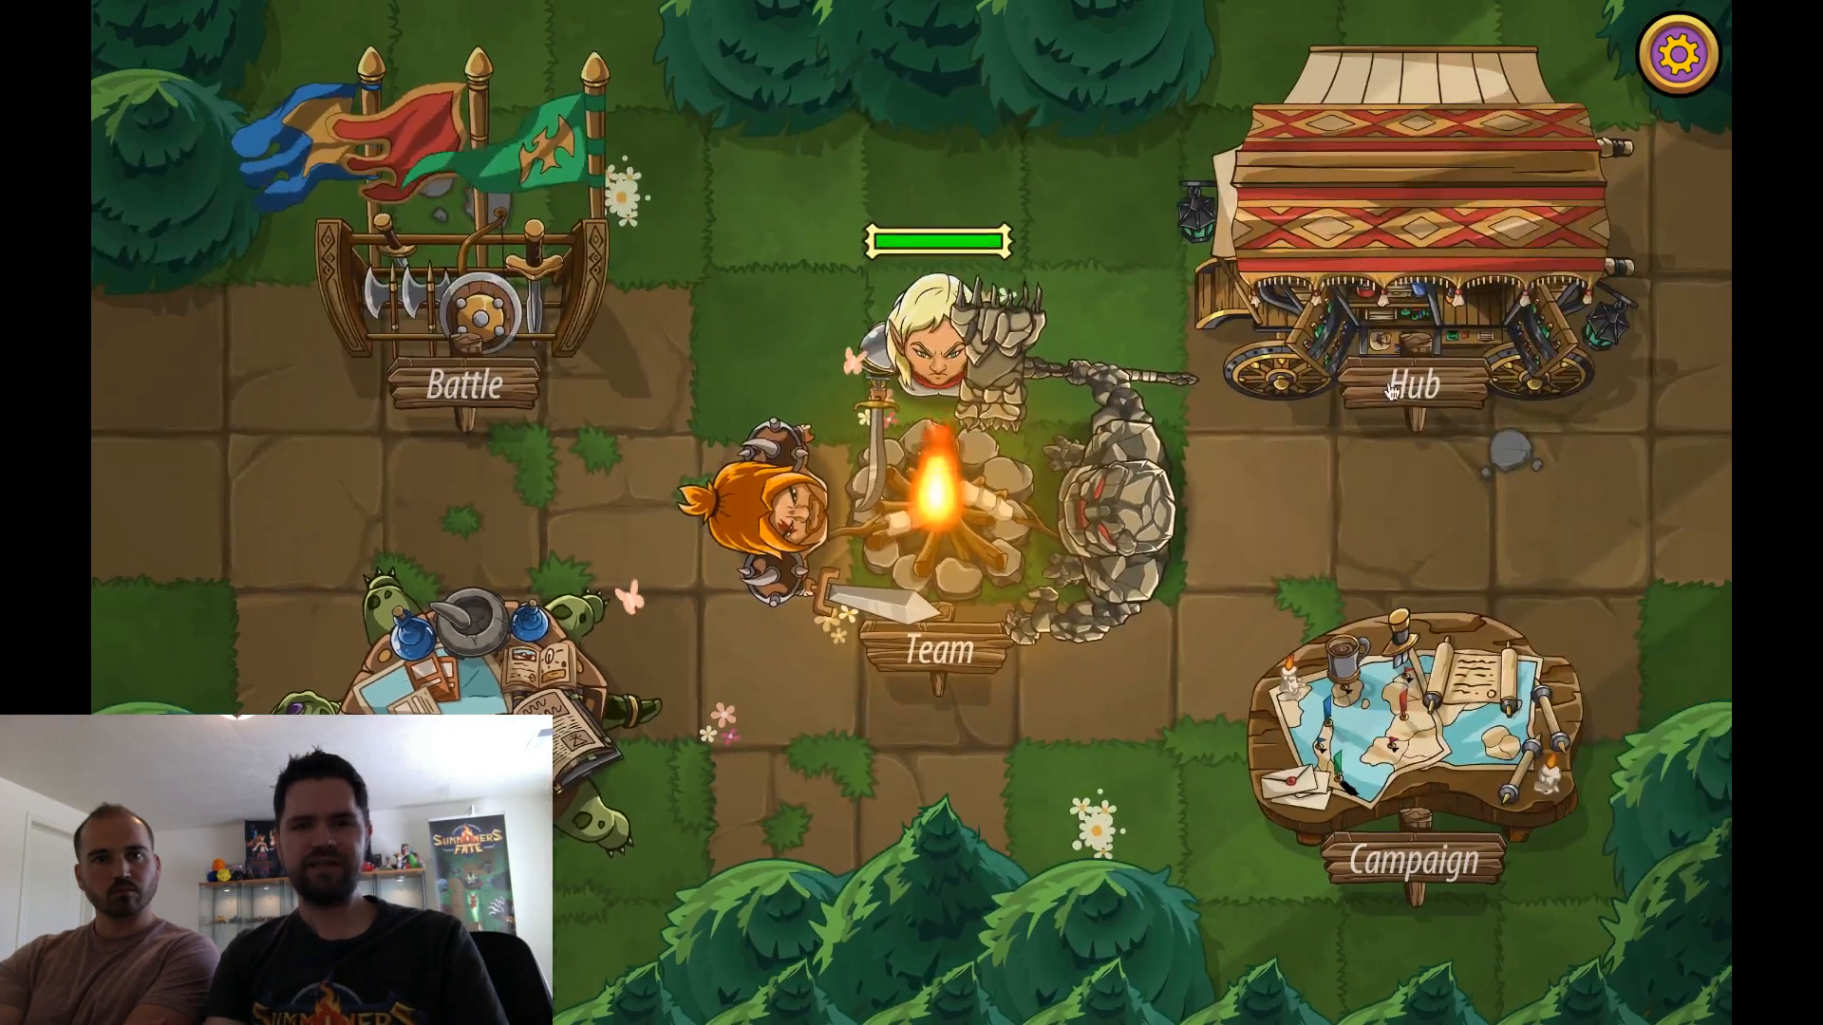
Exit Summoners Fate, confirming the exit, and switch to D20DefinitionsEditor
left_click(1678, 54)
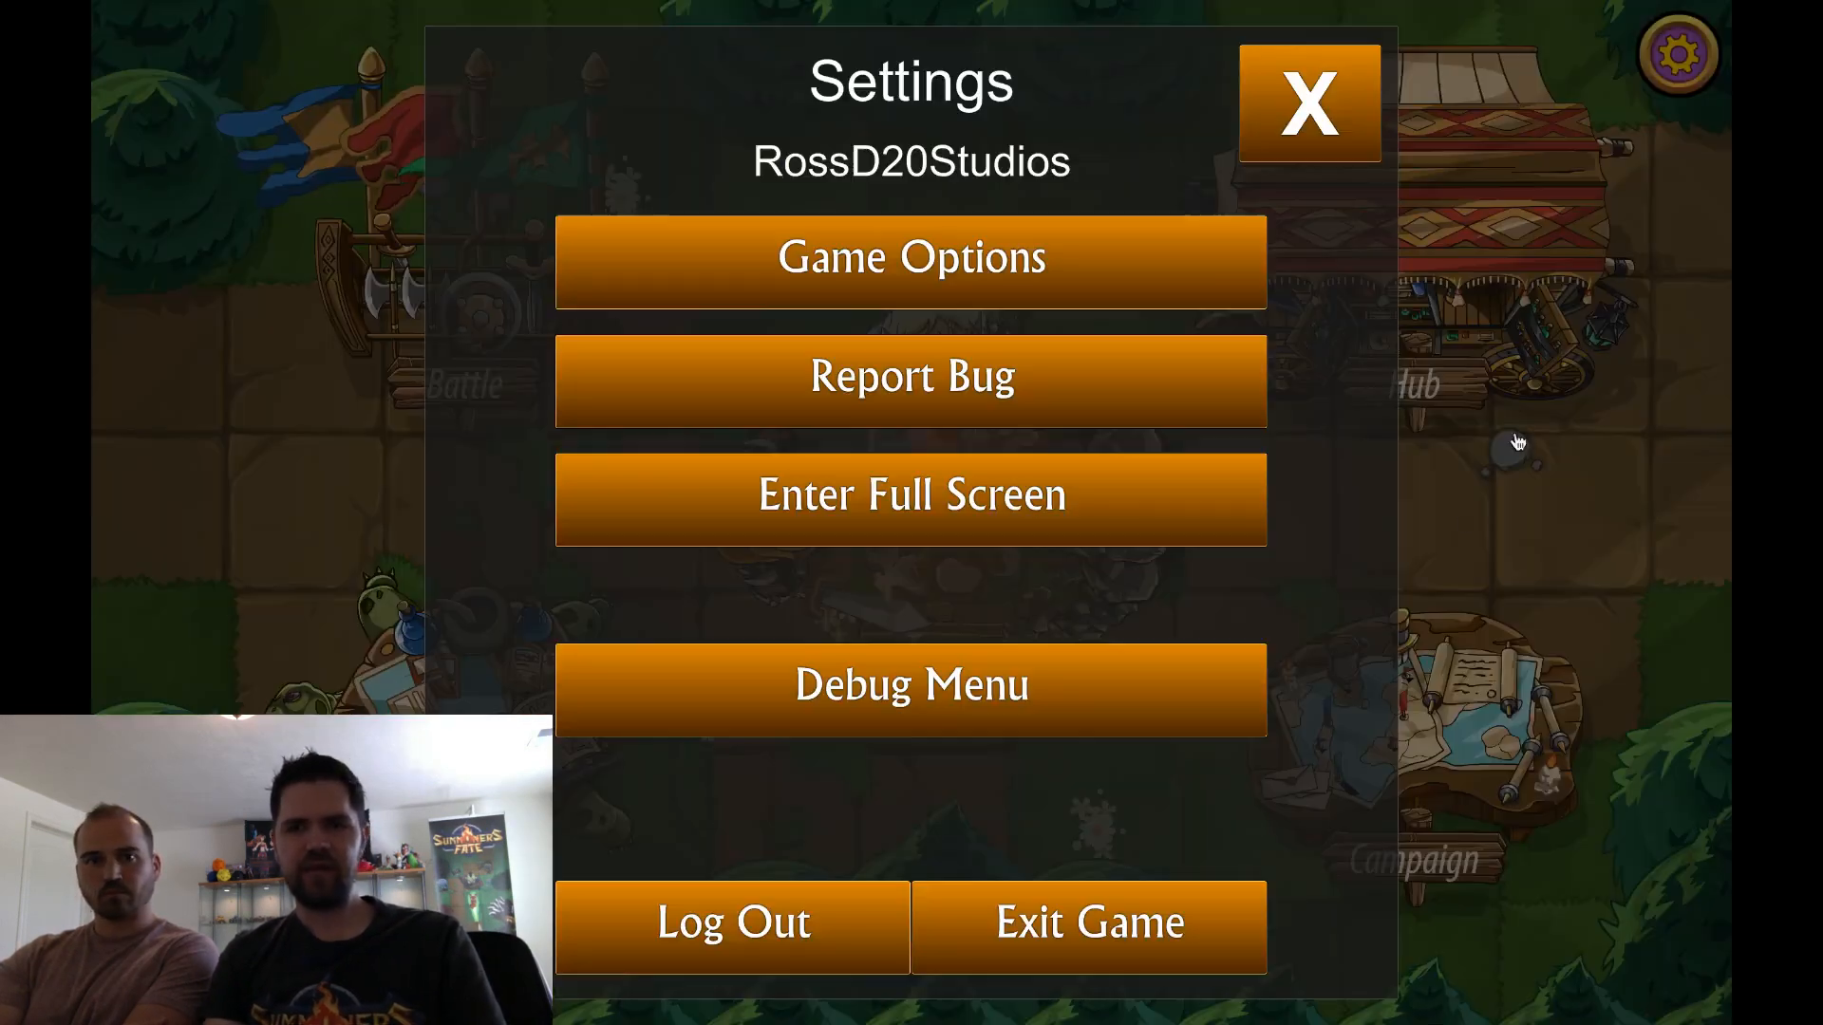
left_click(1156, 907)
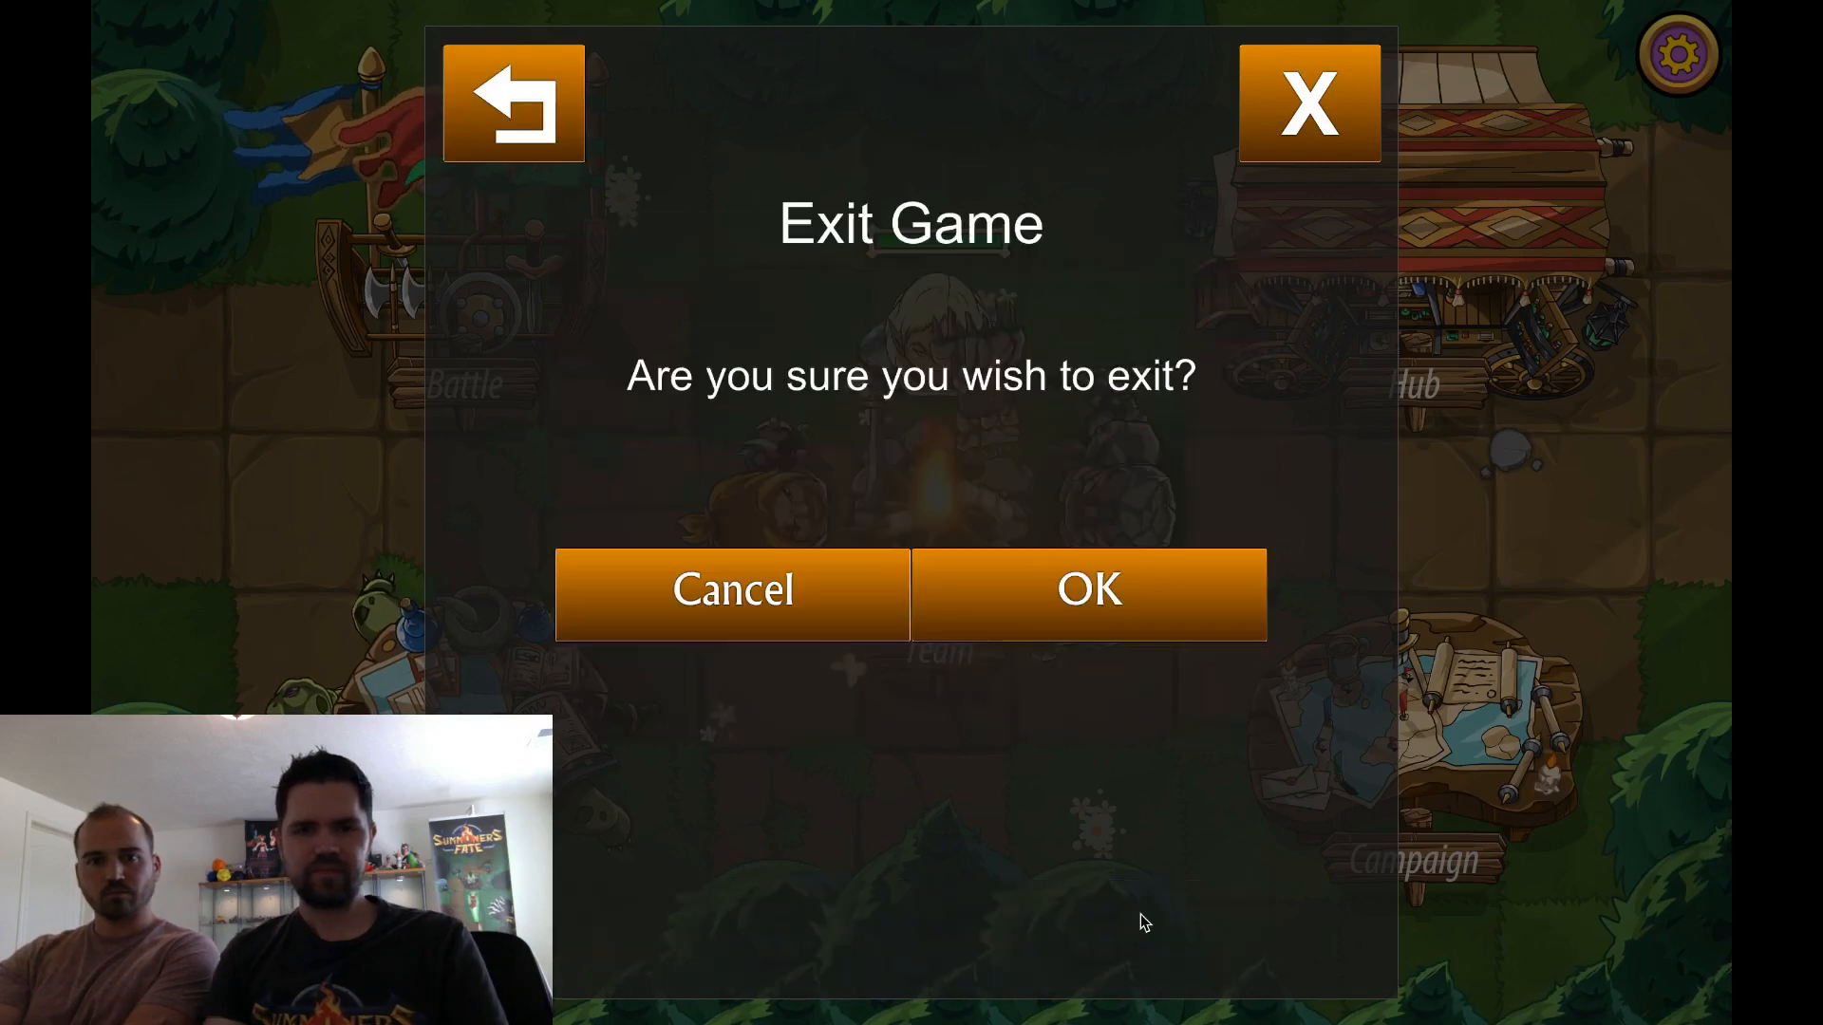
left_click(1061, 594)
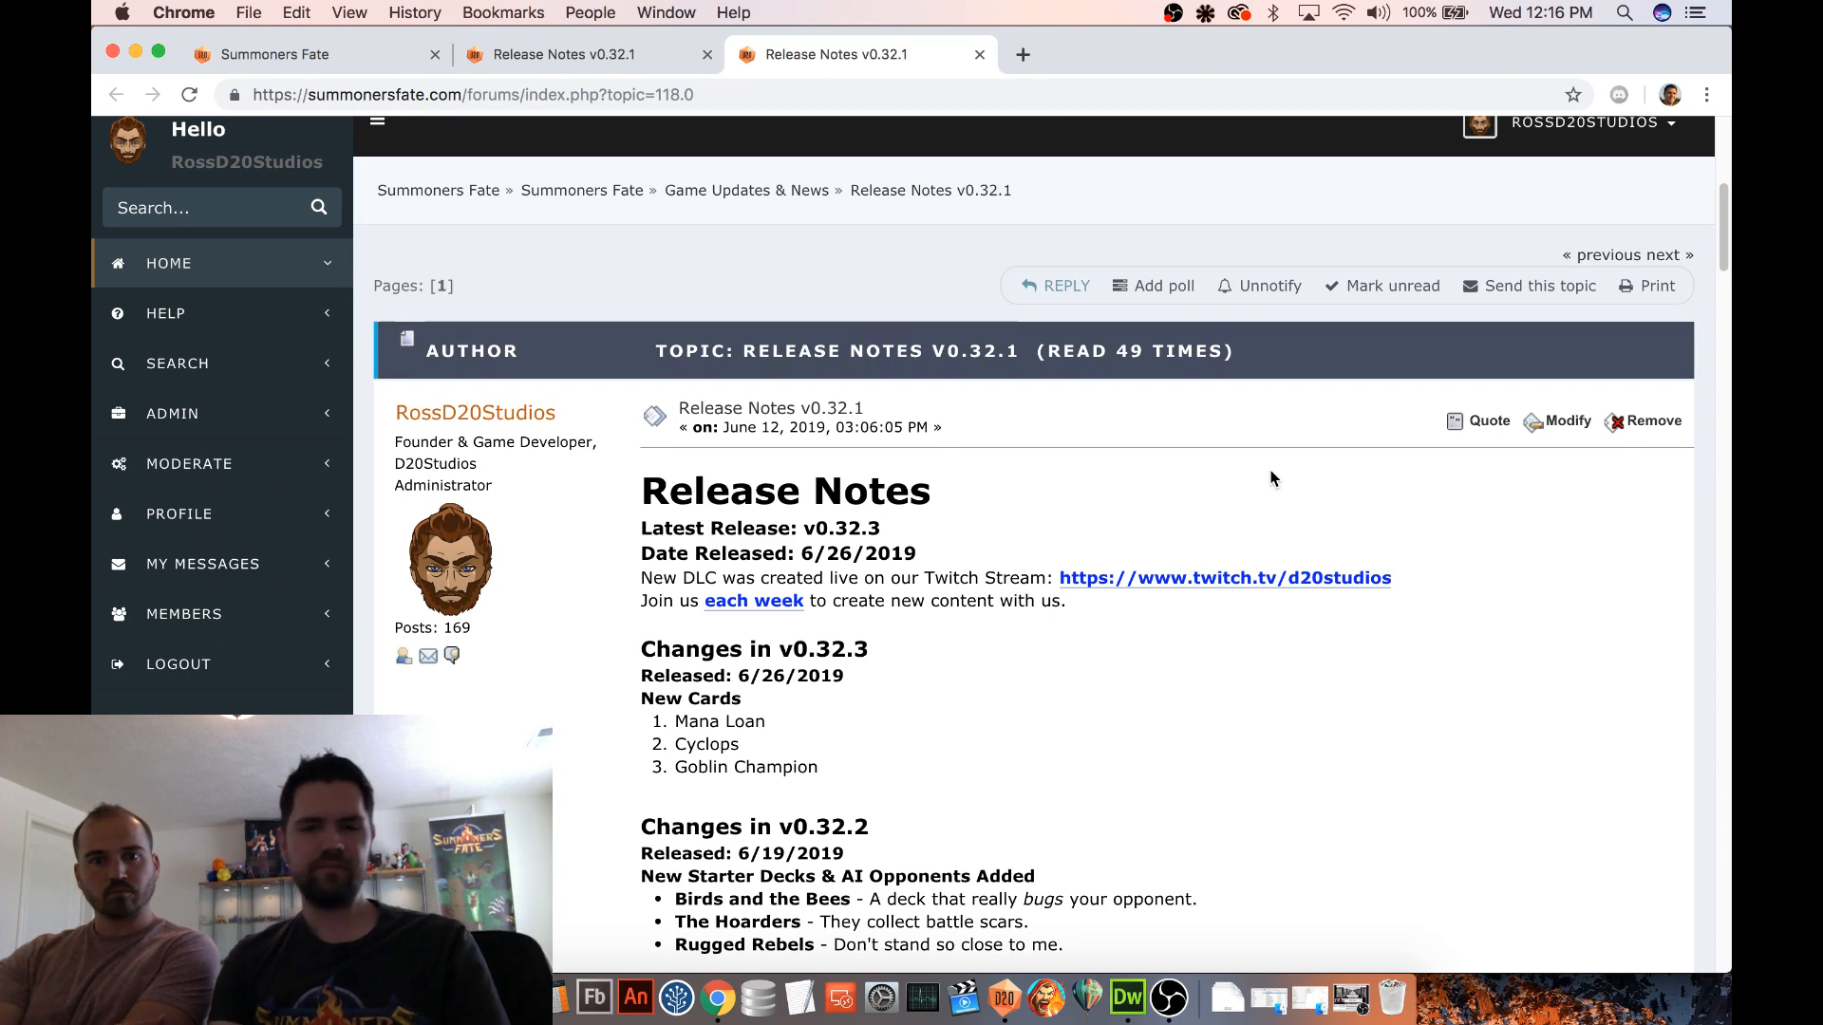
scroll(1156, 858, "down", 1)
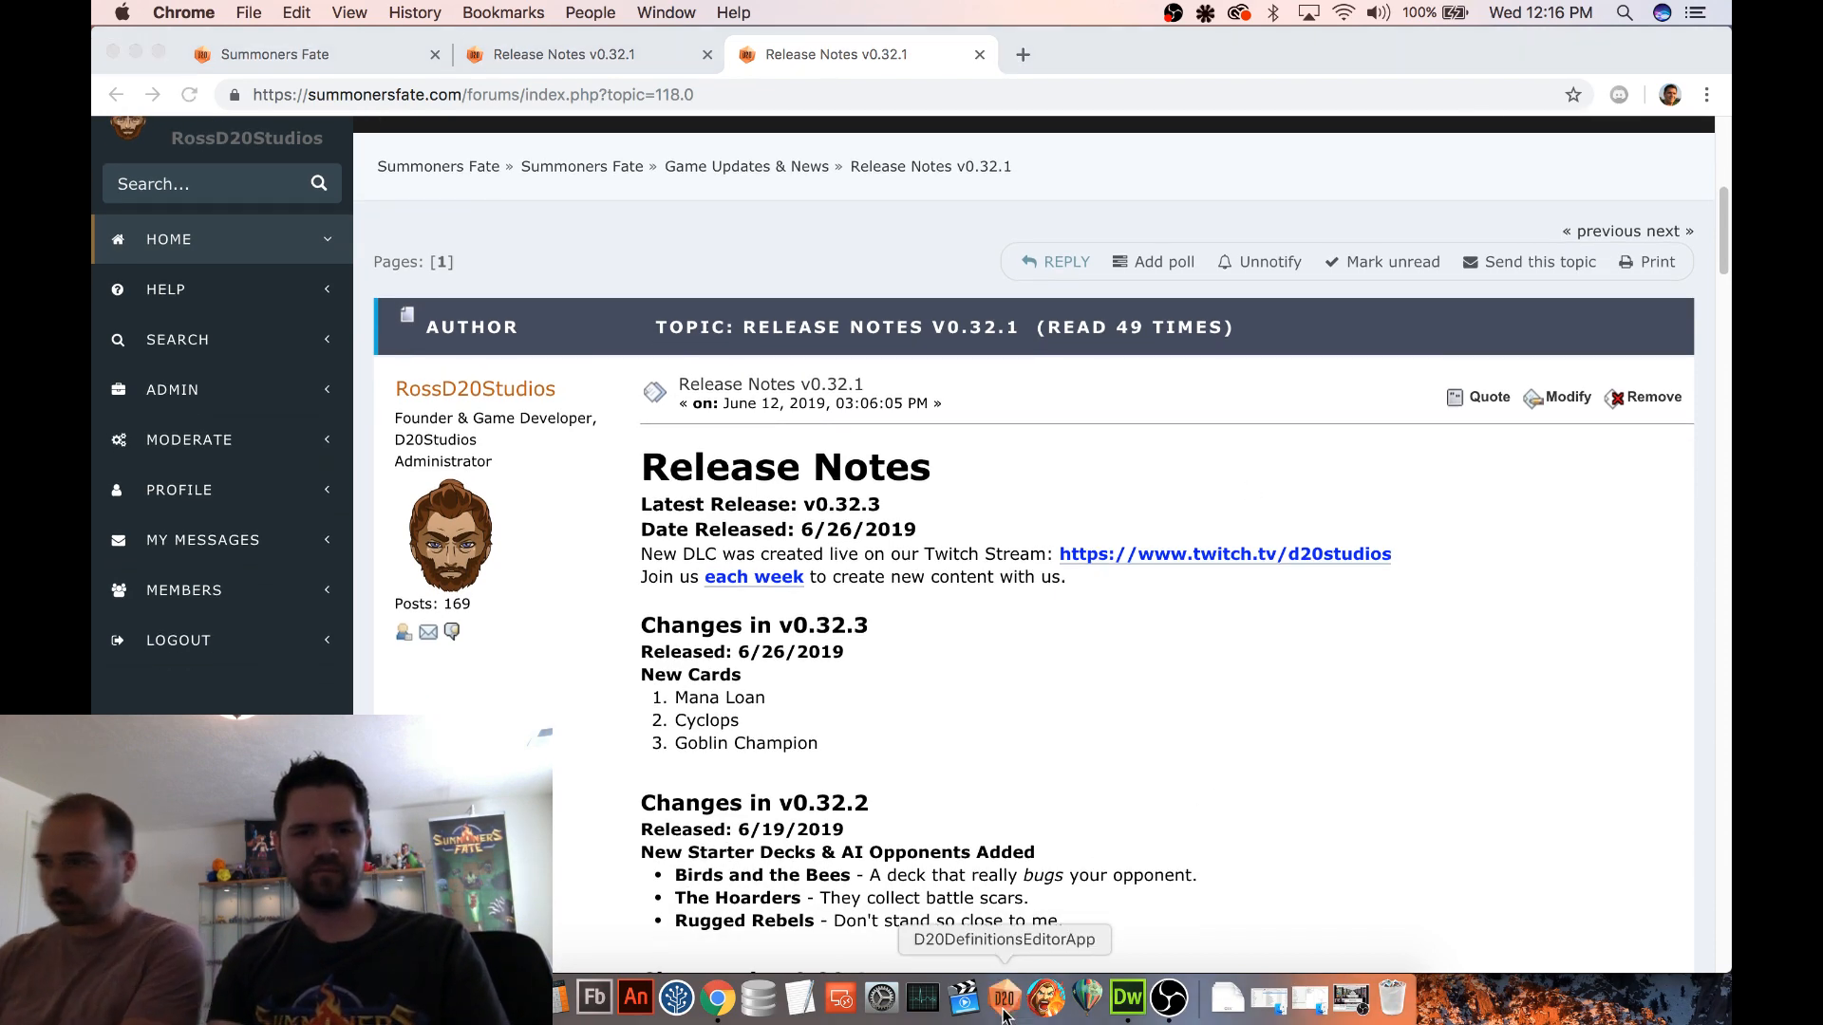
left_click(1005, 1014)
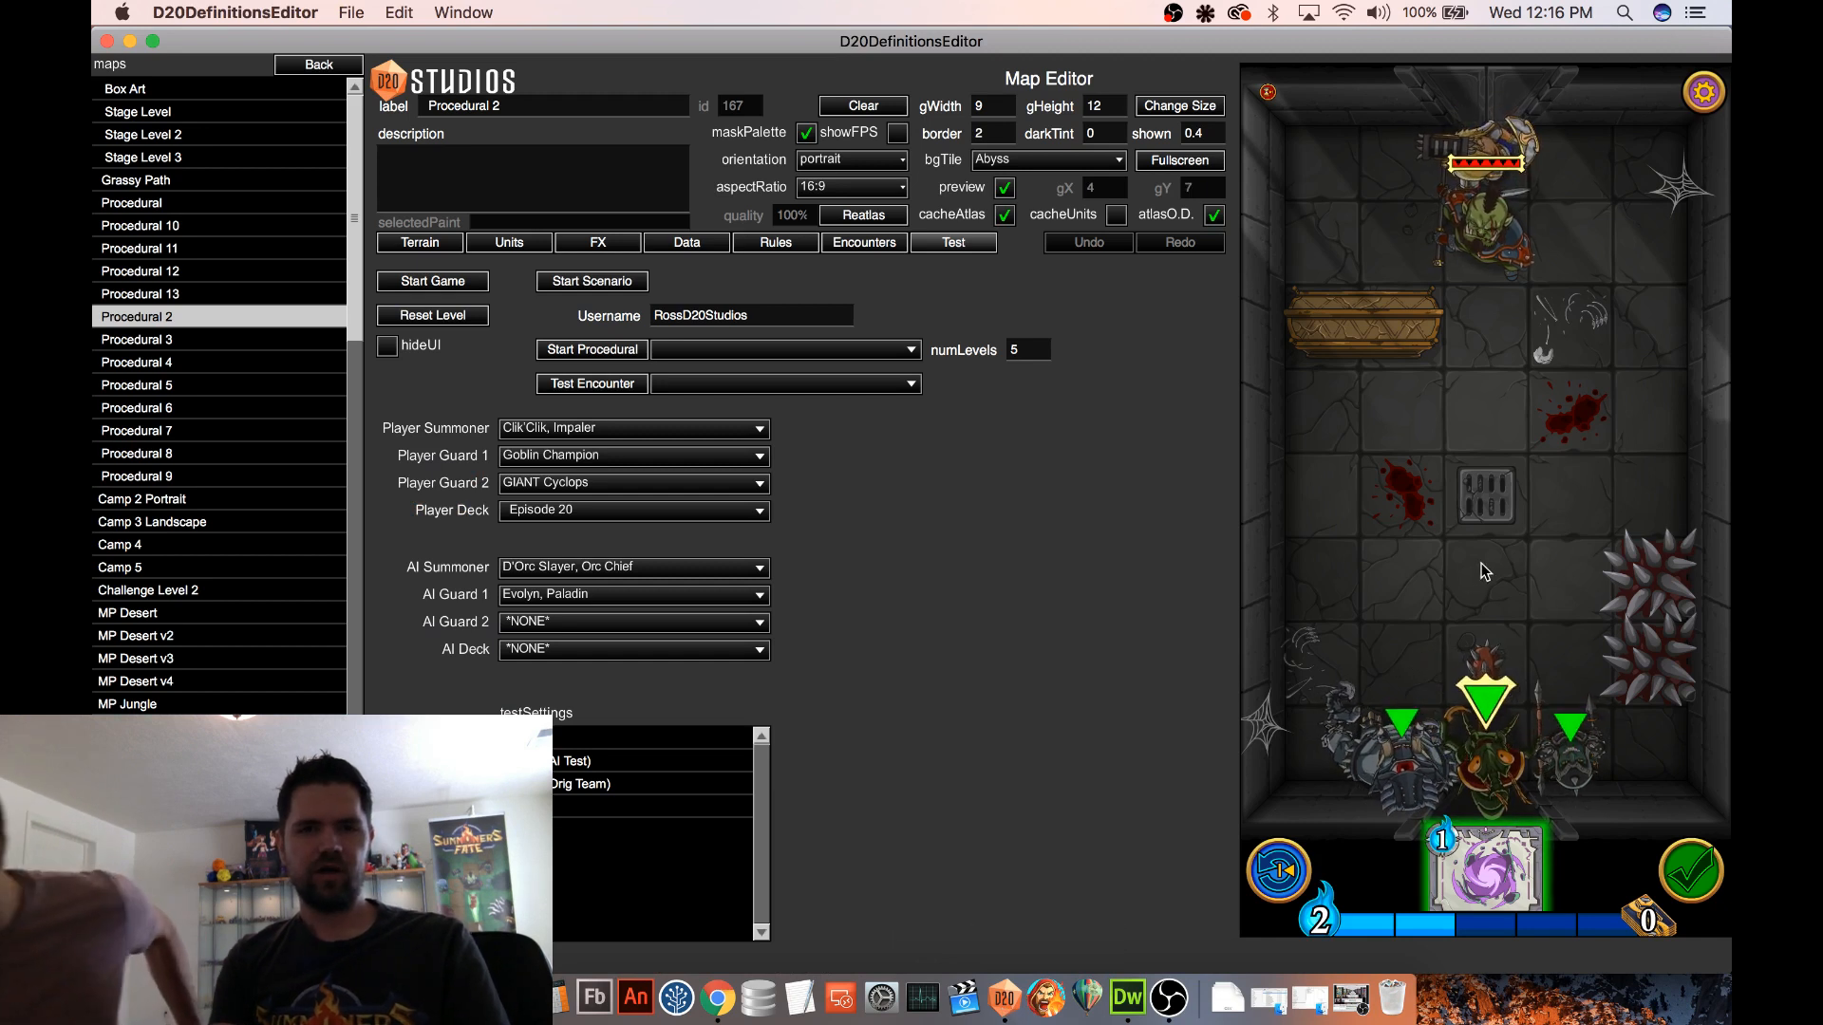
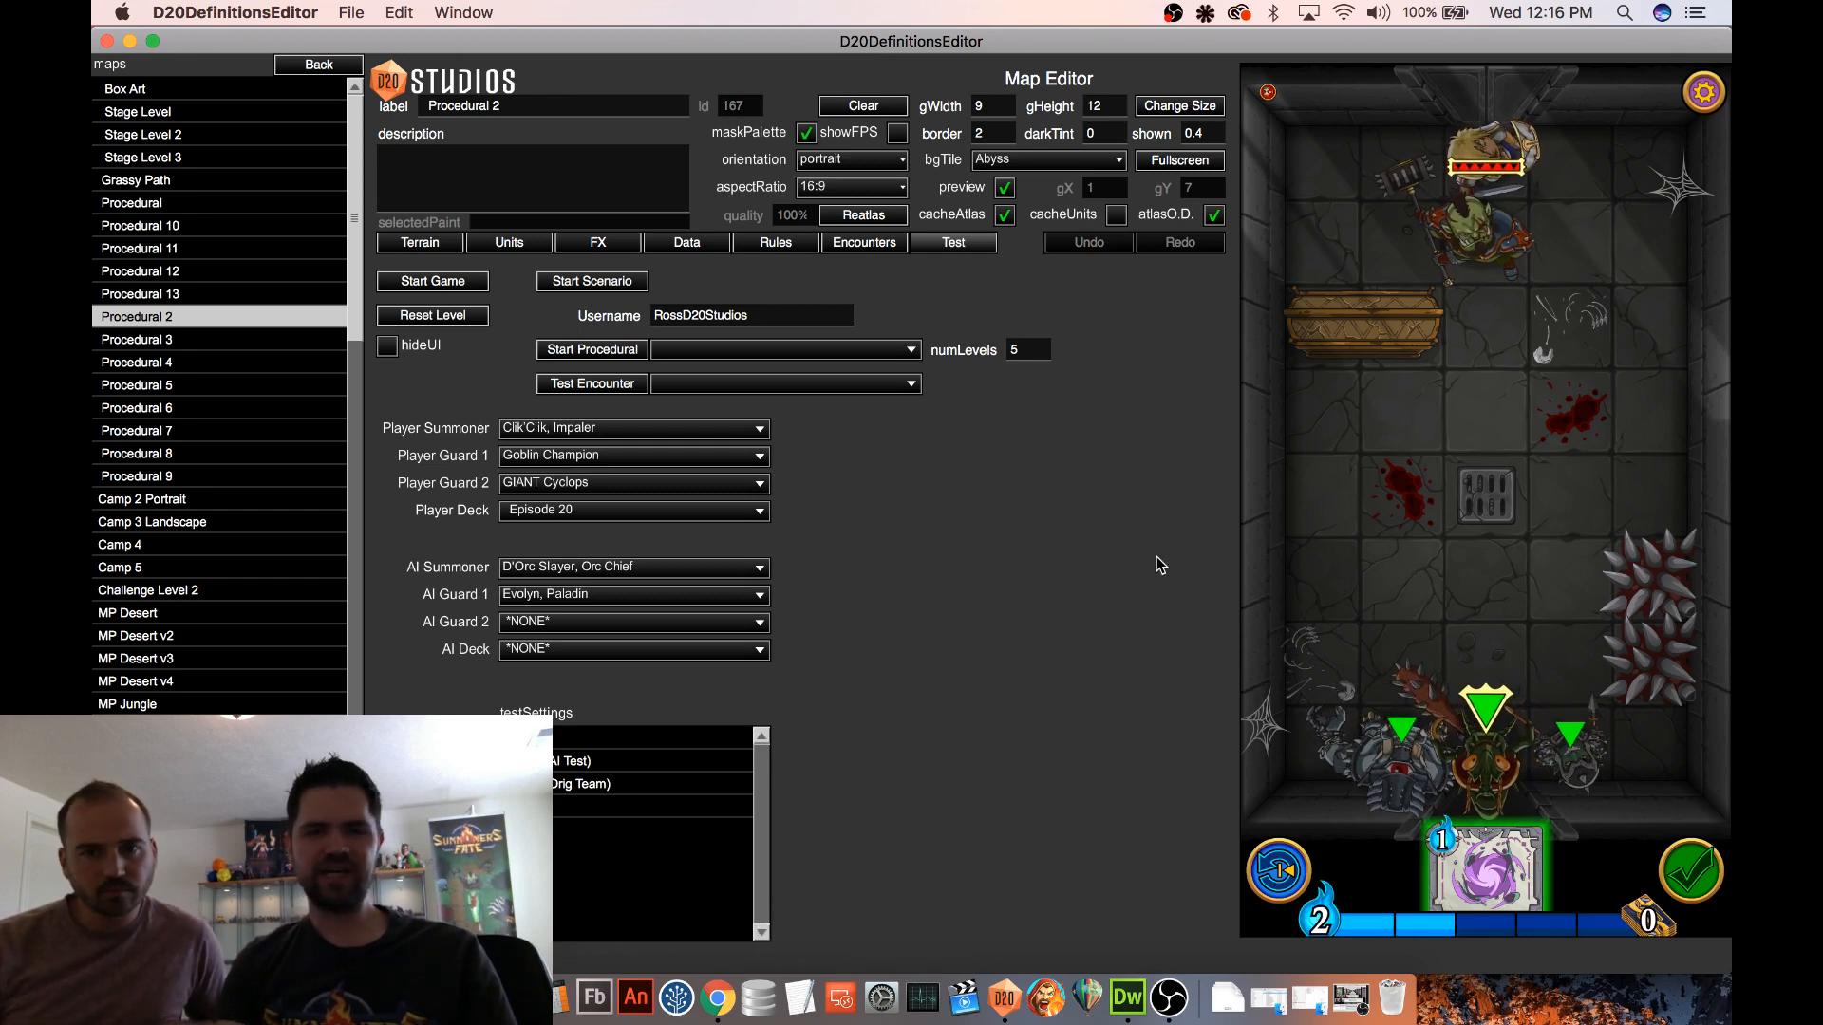
Switch to Chrome and open the latest Dev Log post from the Game Updates & News board
left_click(722, 997)
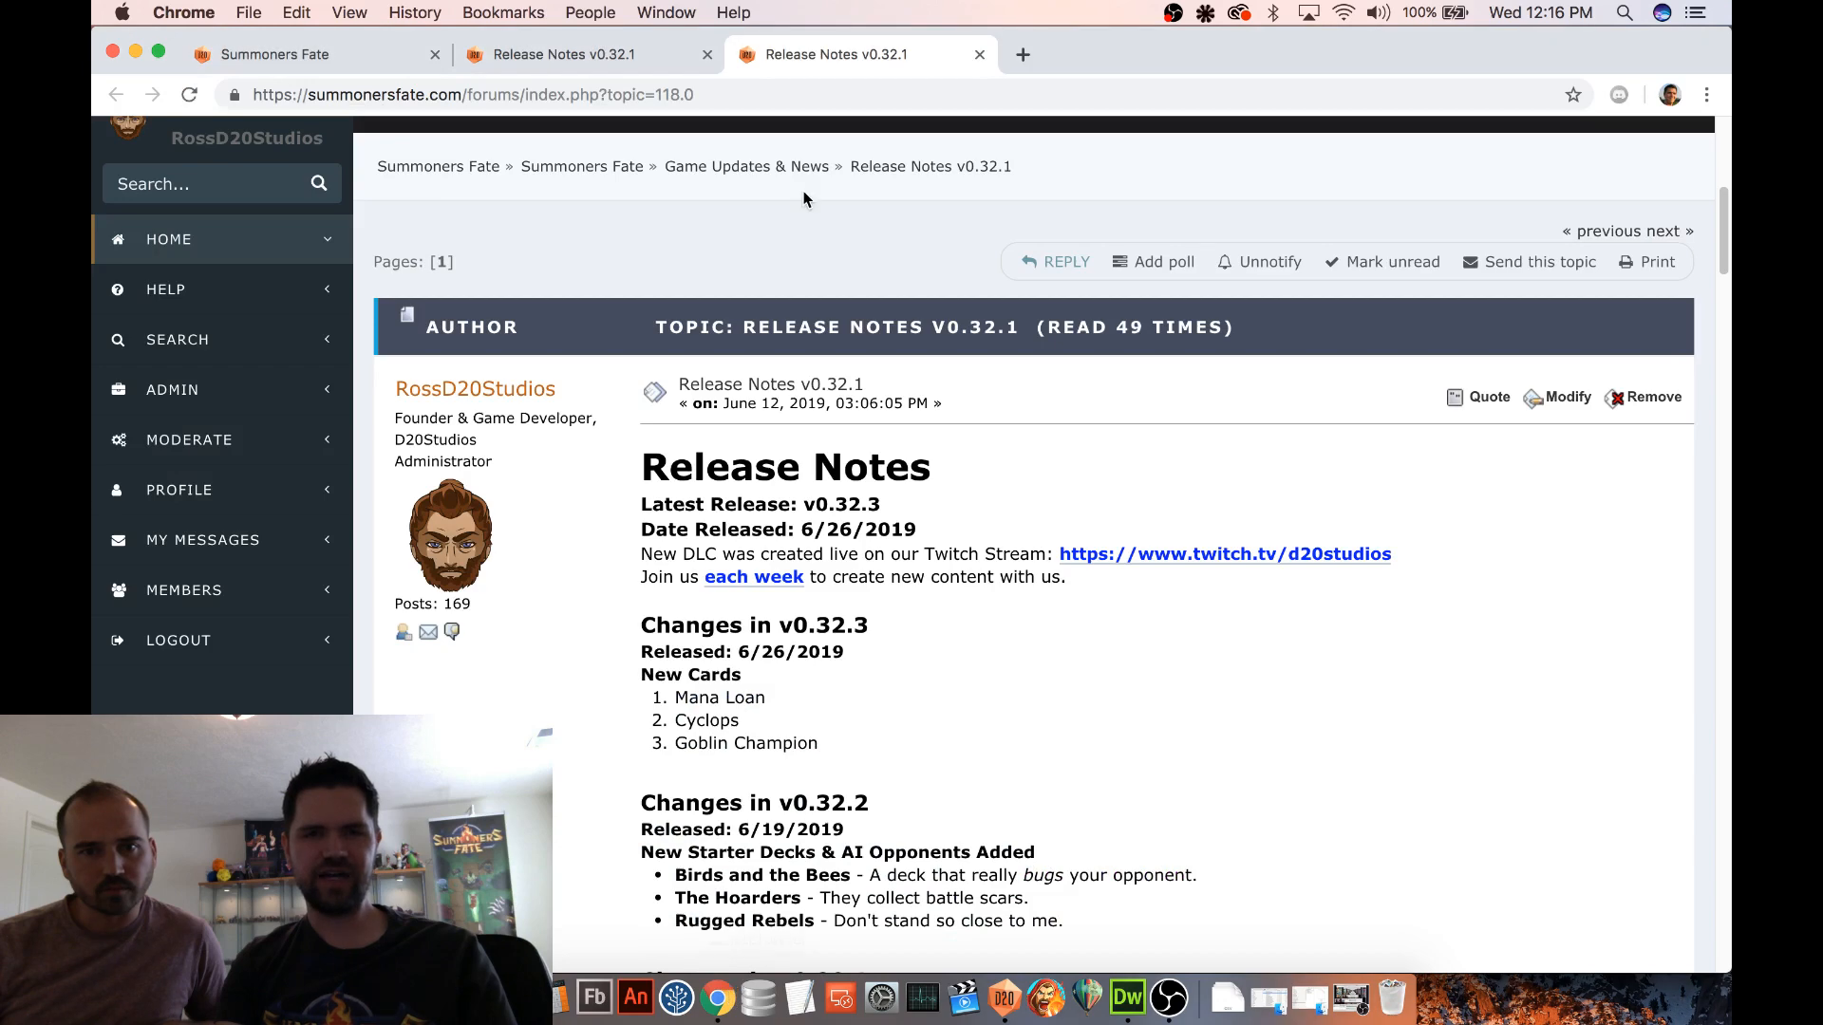
scroll(950, 313, "up", 1)
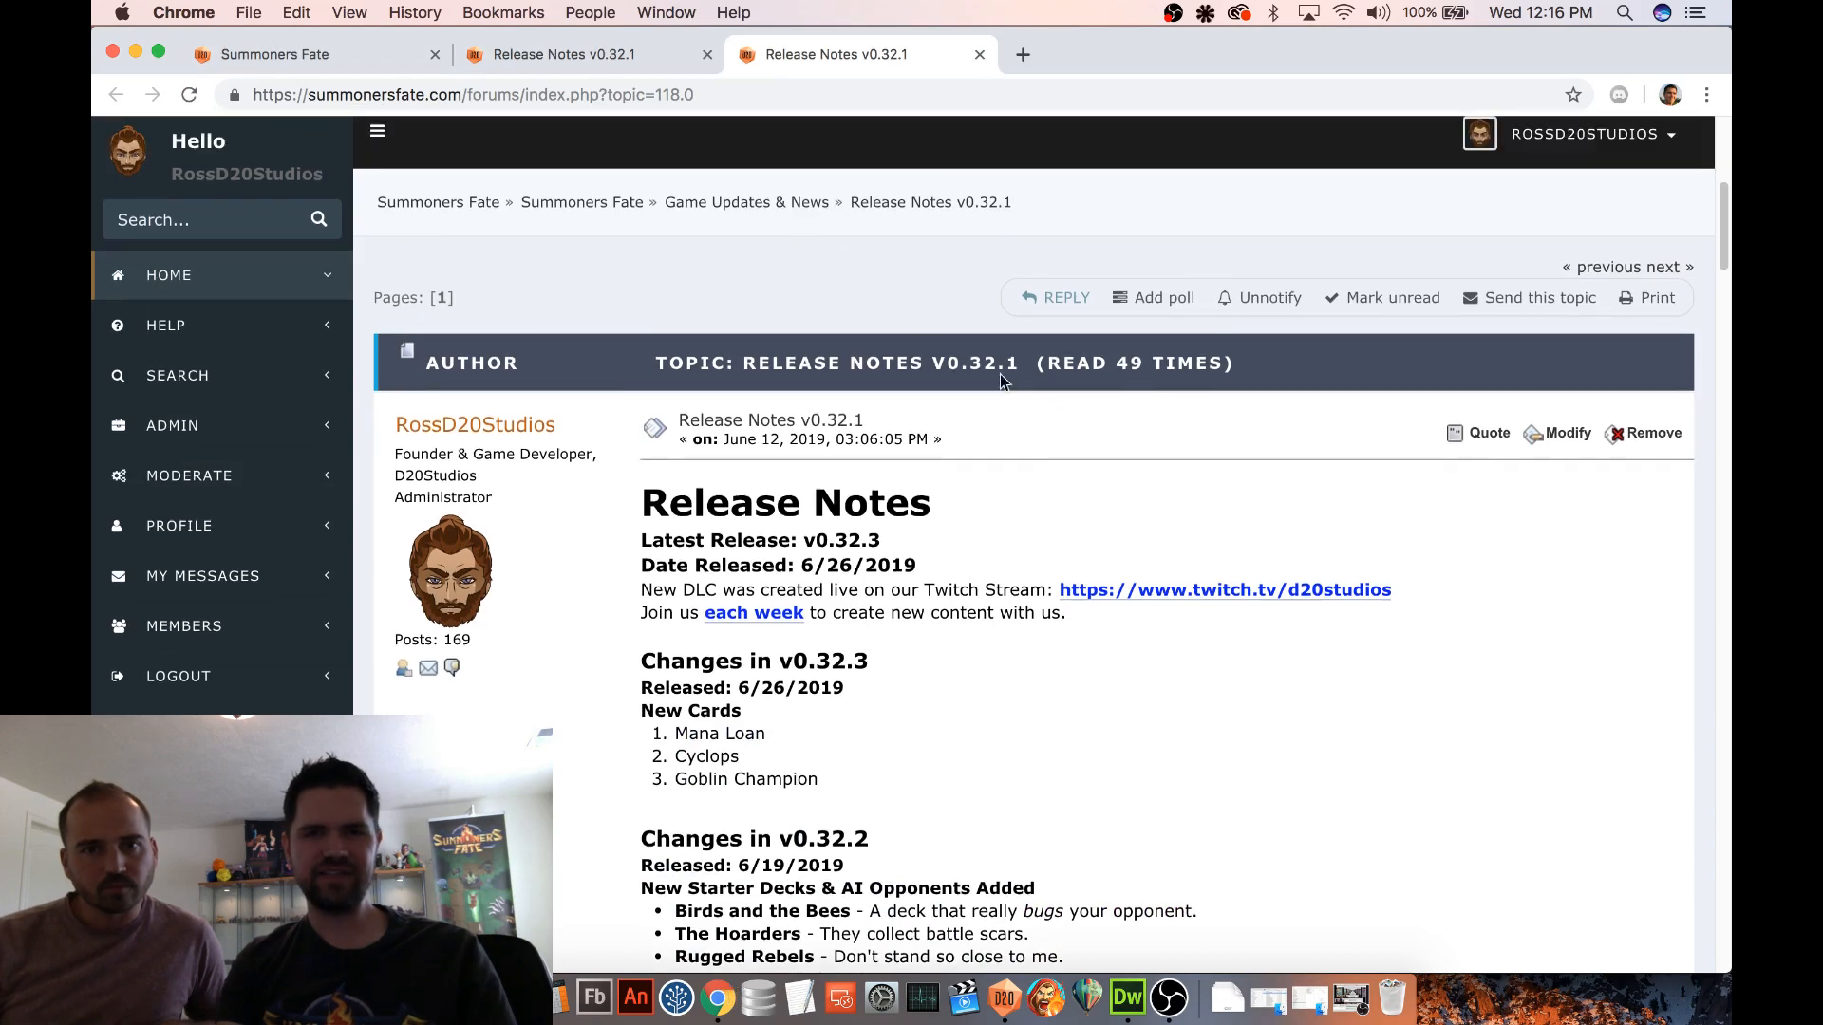
left_click(764, 204)
scroll(1093, 375, "down", 5)
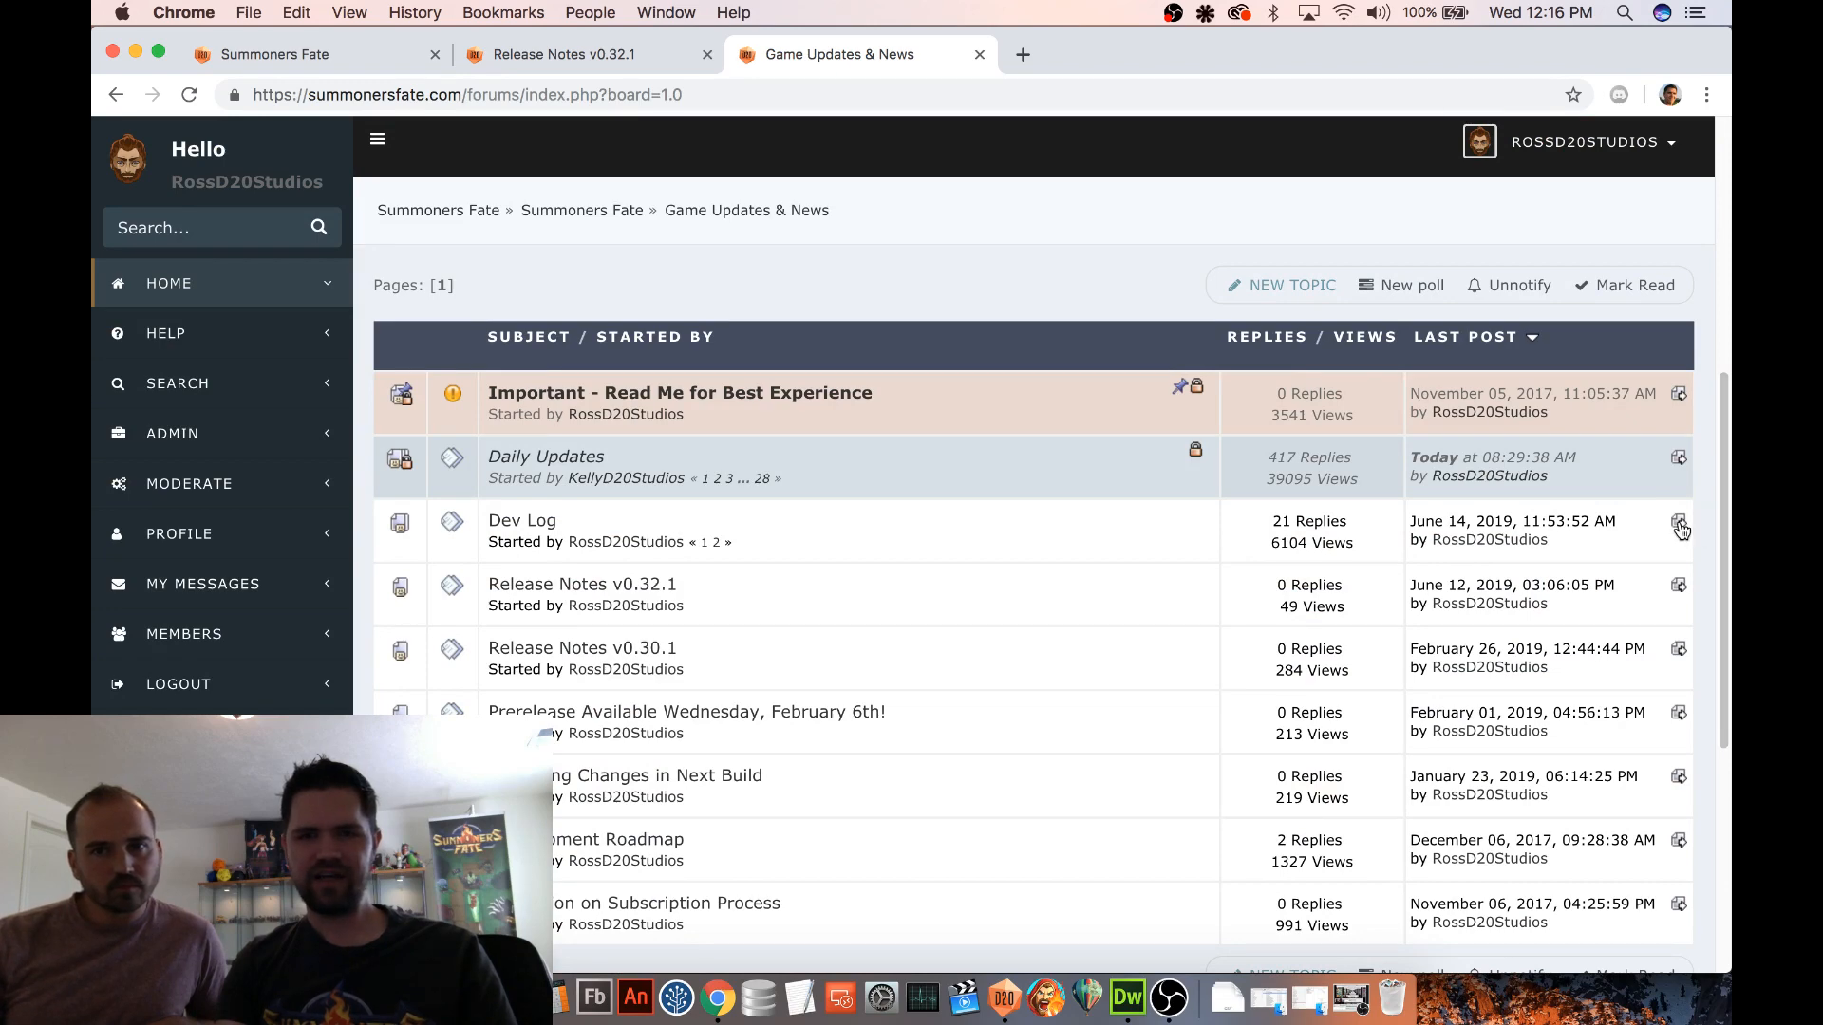
left_click(1677, 523)
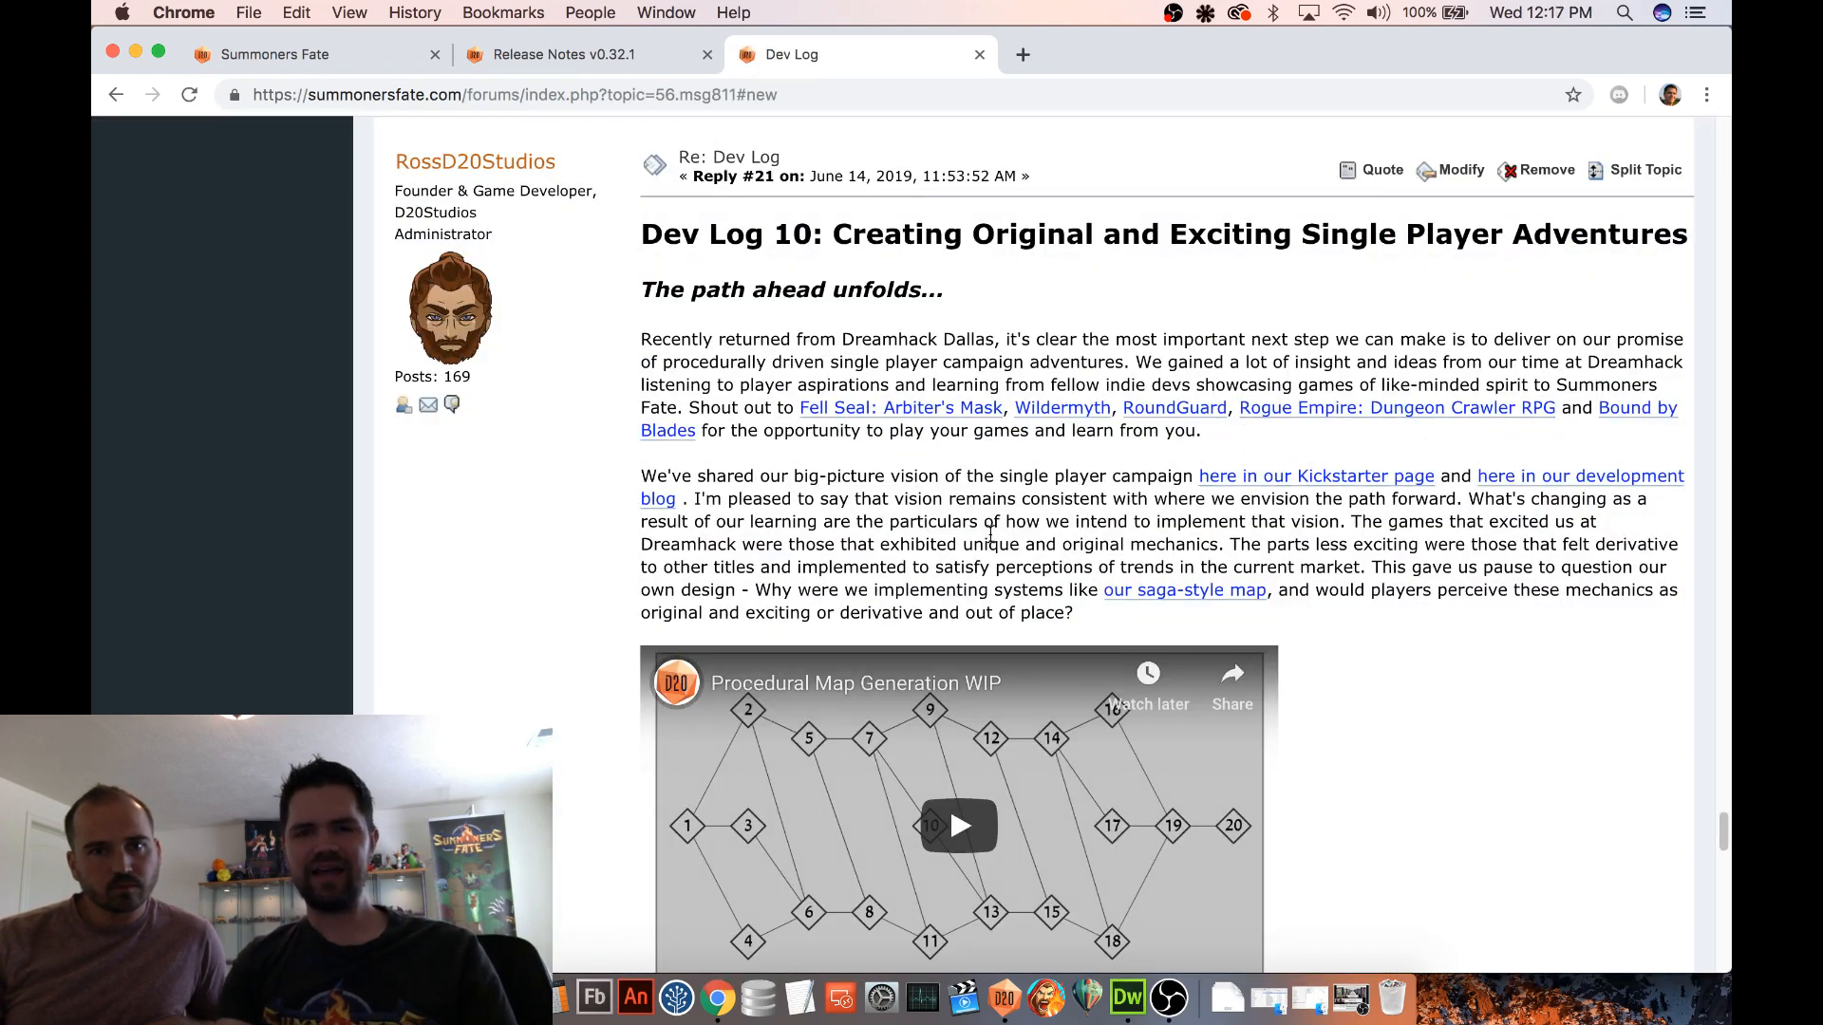
Read through Dev Log 10, examining the procedural map video and the section on cutting the saga map feature
scroll(1074, 537, "down", 1)
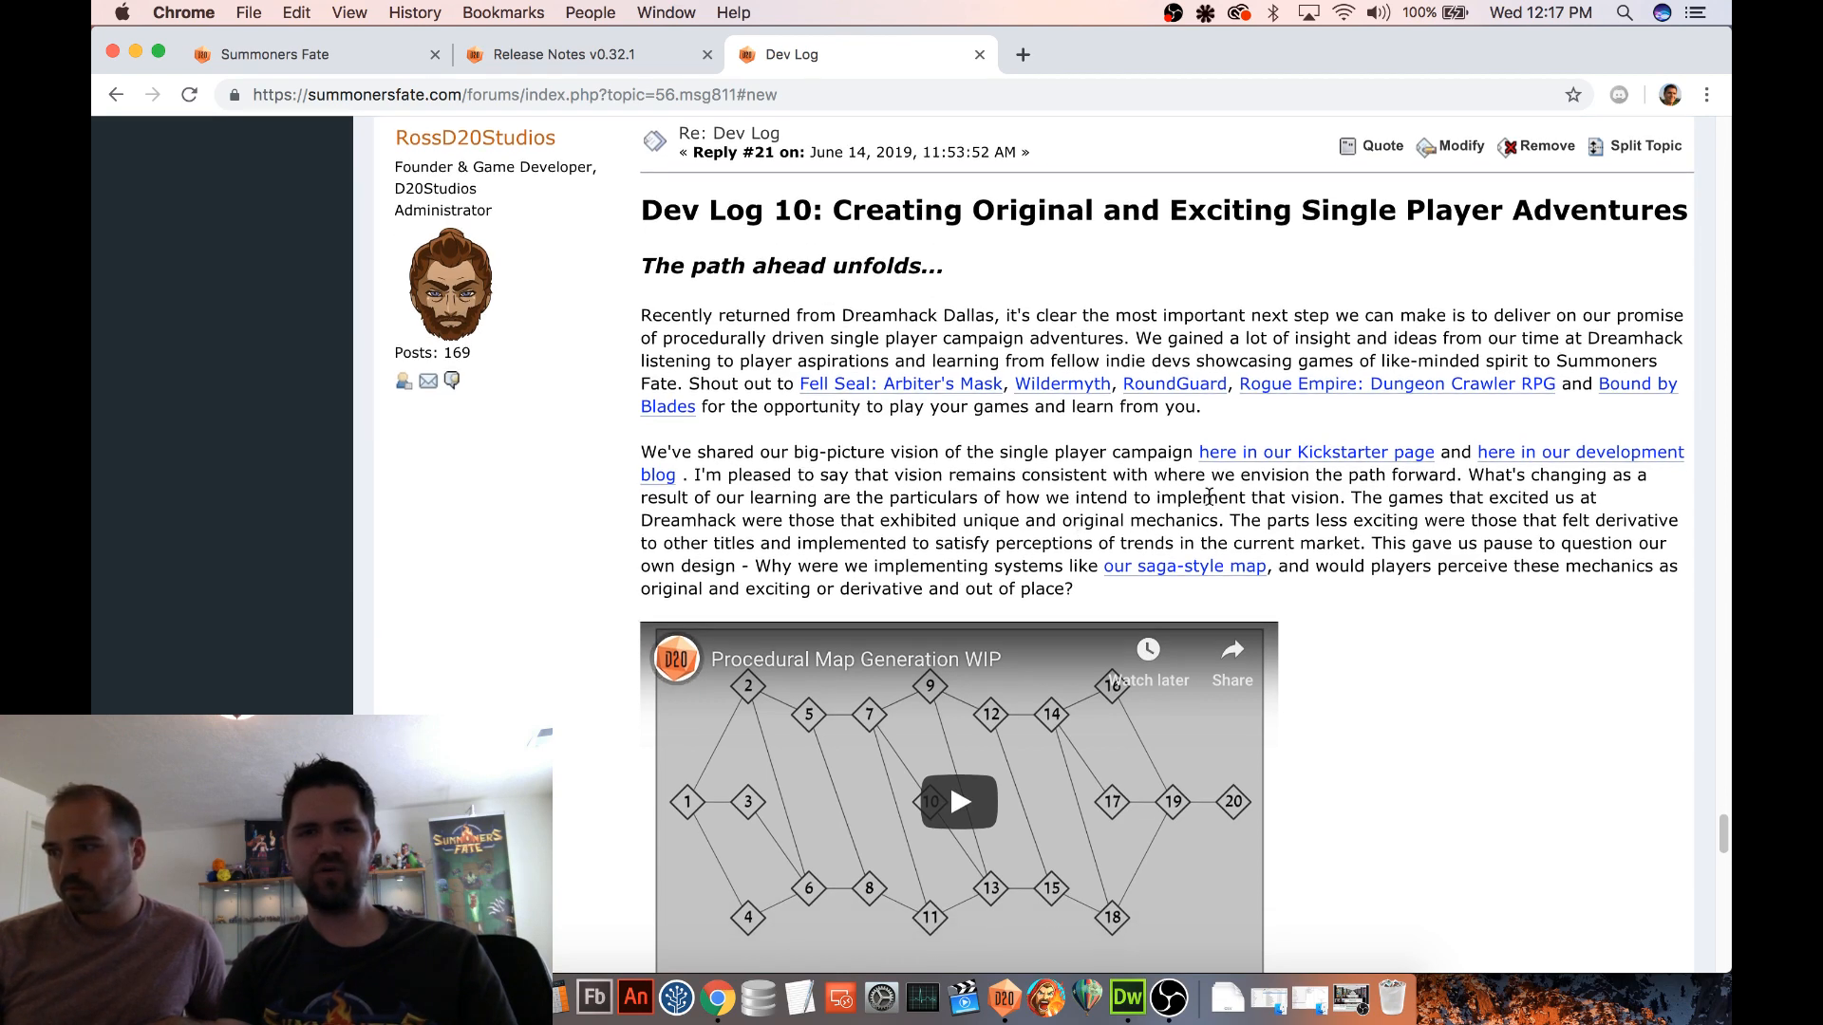
scroll(1595, 723, "down", 2)
scroll(1594, 724, "down", 1)
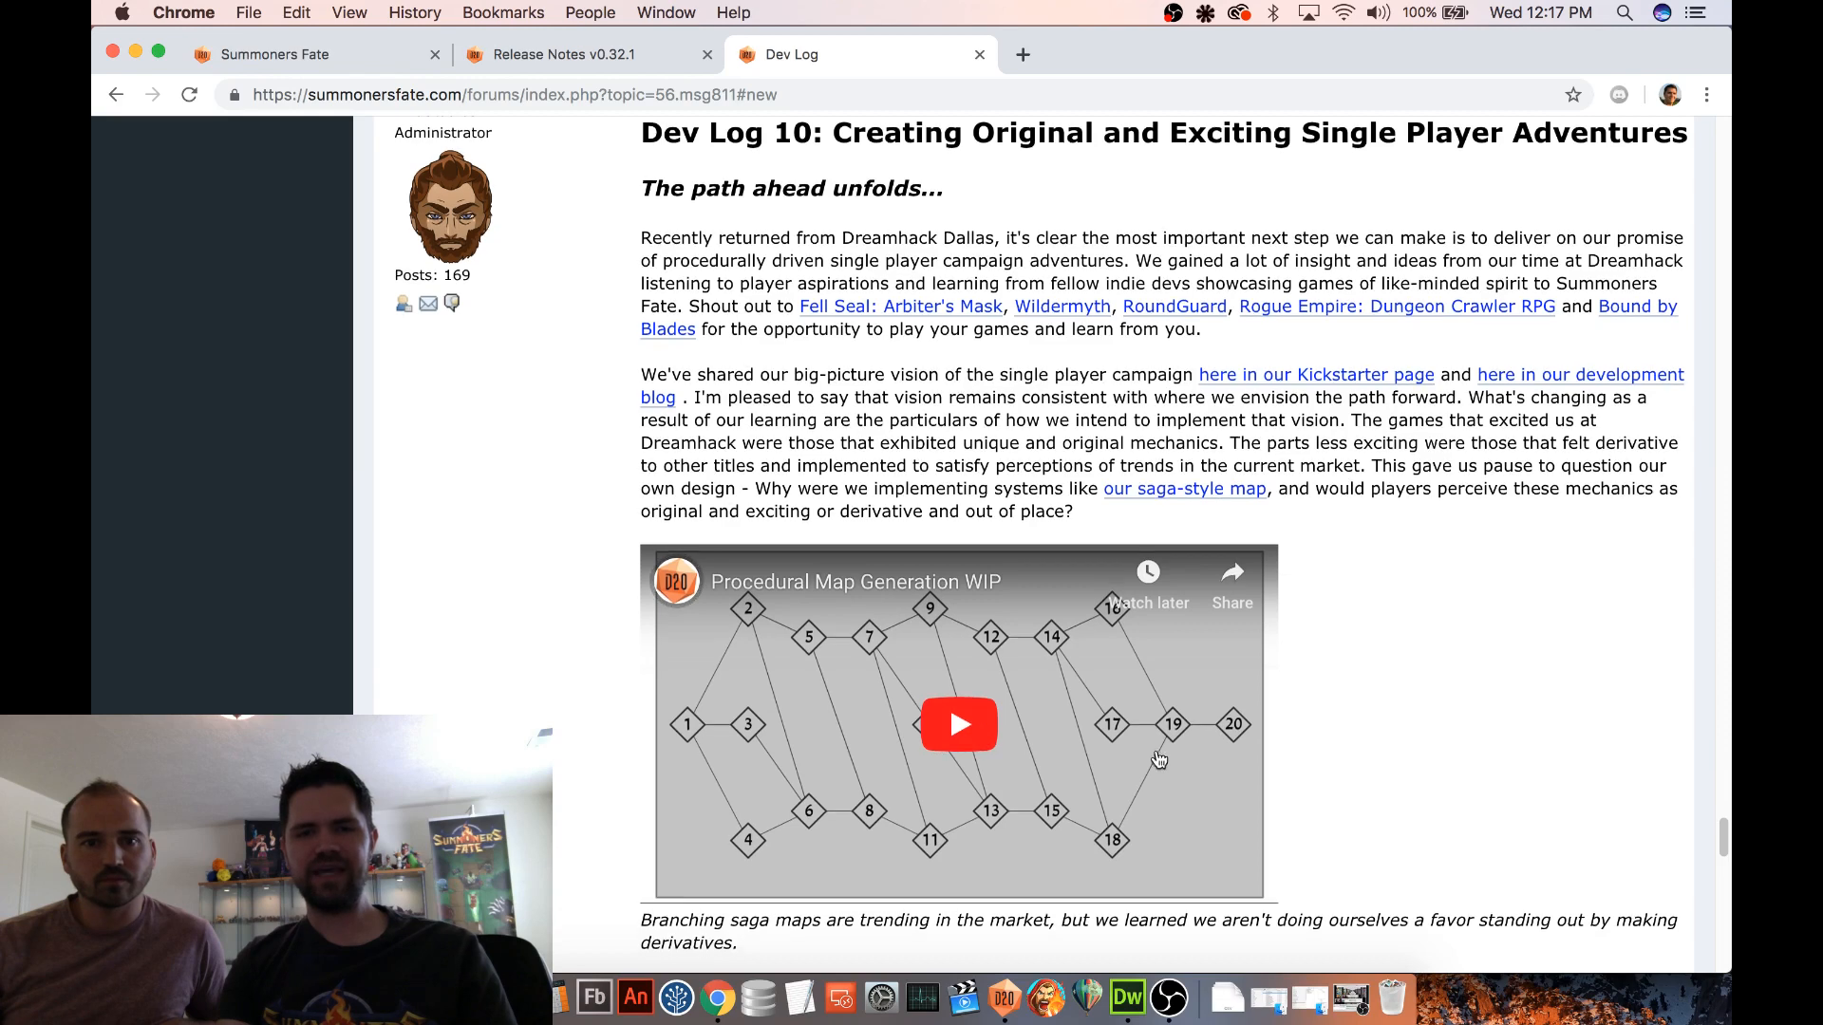
scroll(938, 760, "down", 2)
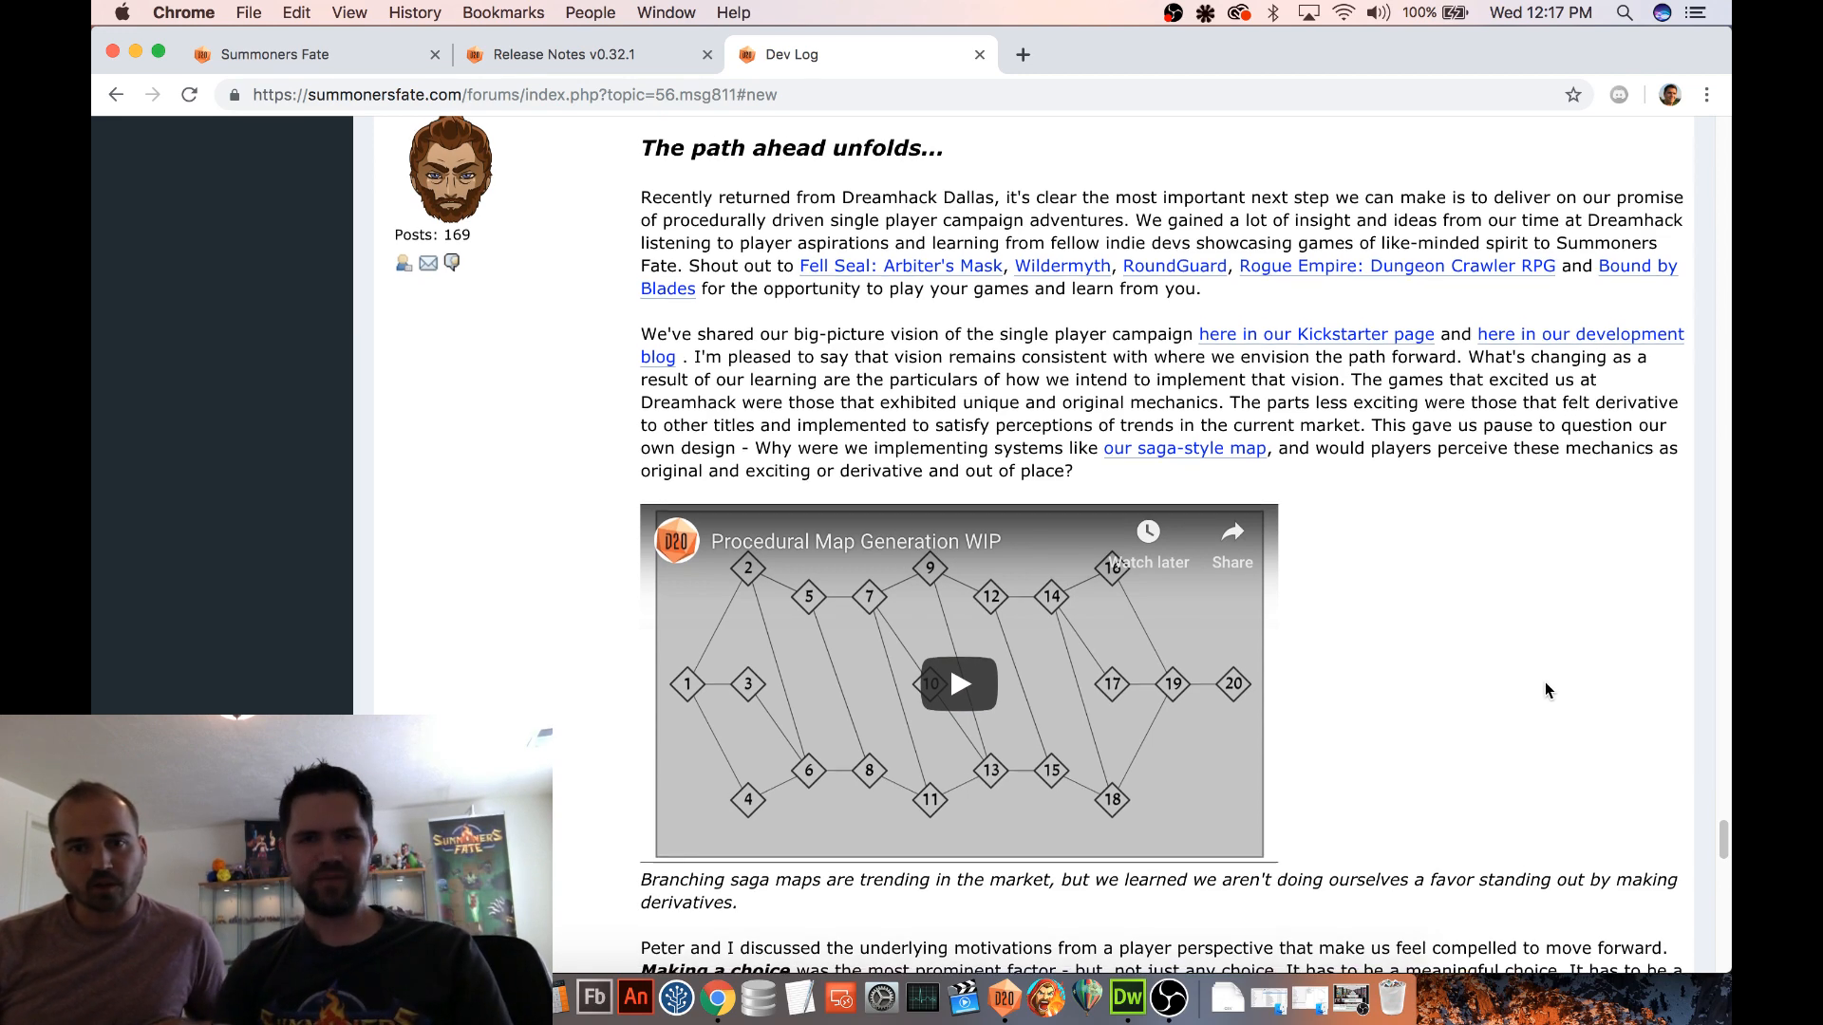
scroll(1557, 681, "down", 1)
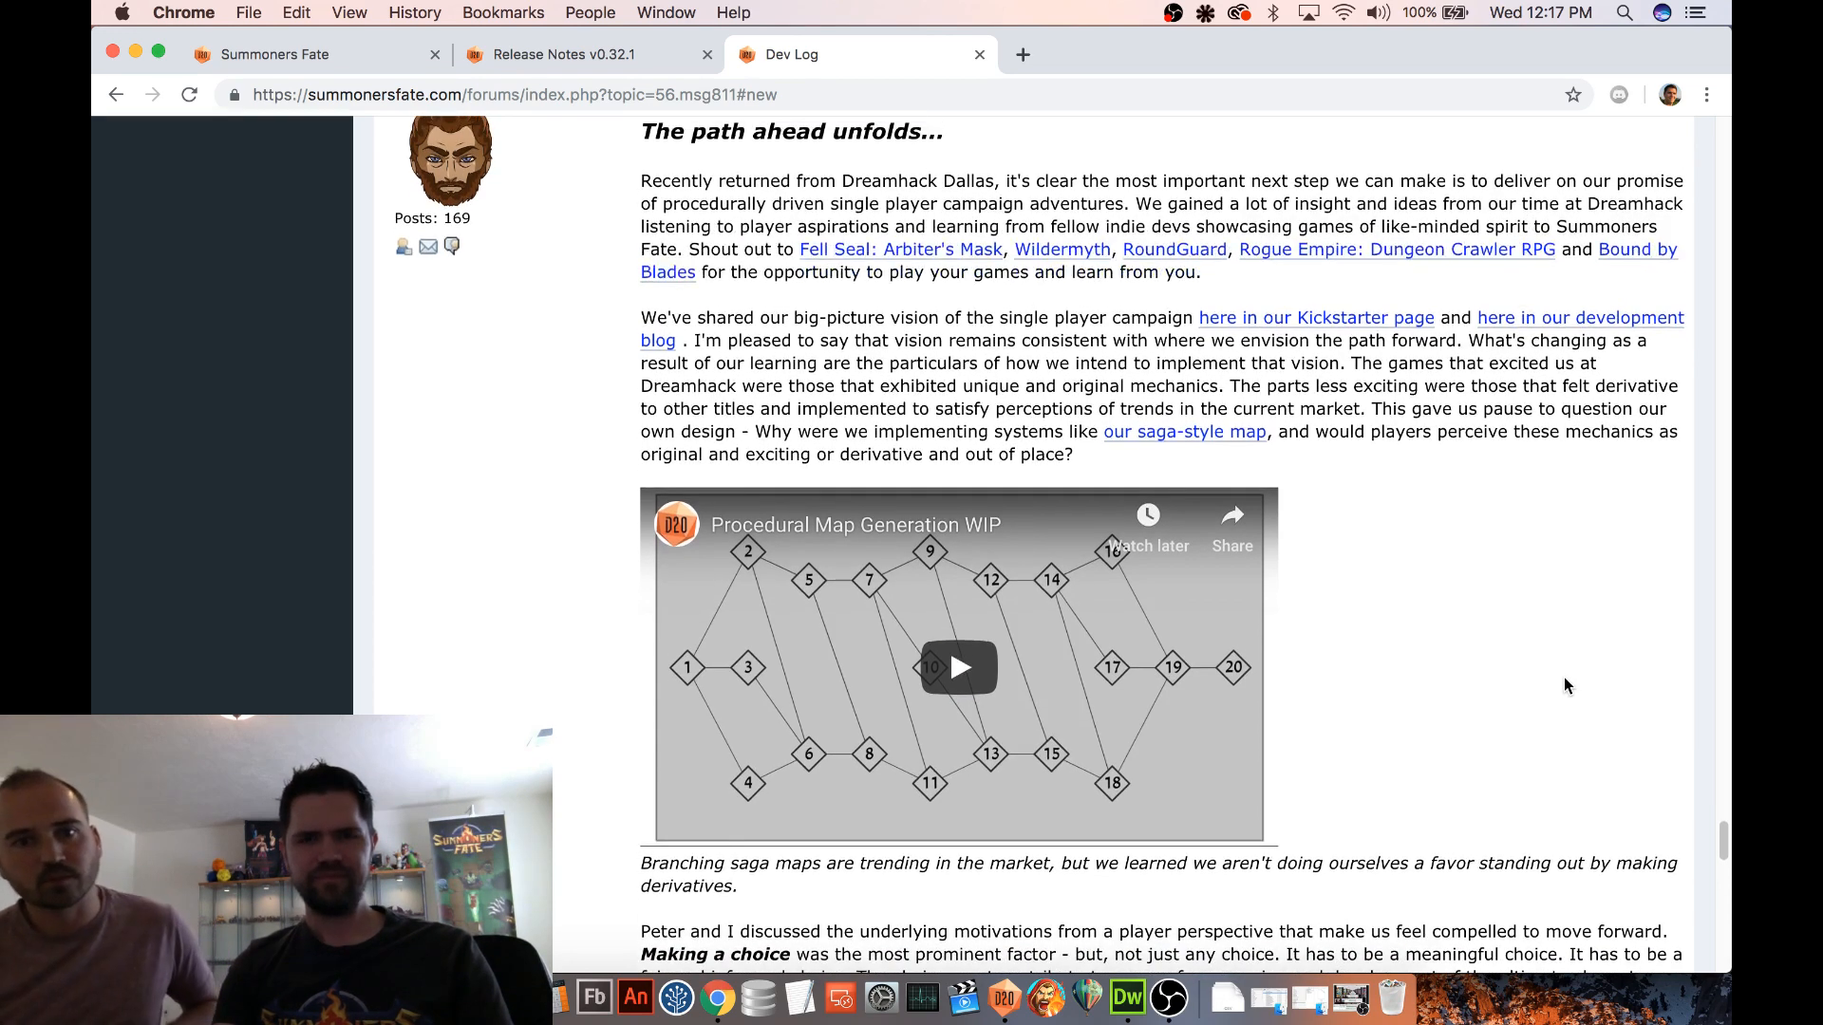
scroll(1564, 679, "down", 2)
scroll(1564, 679, "up", 3)
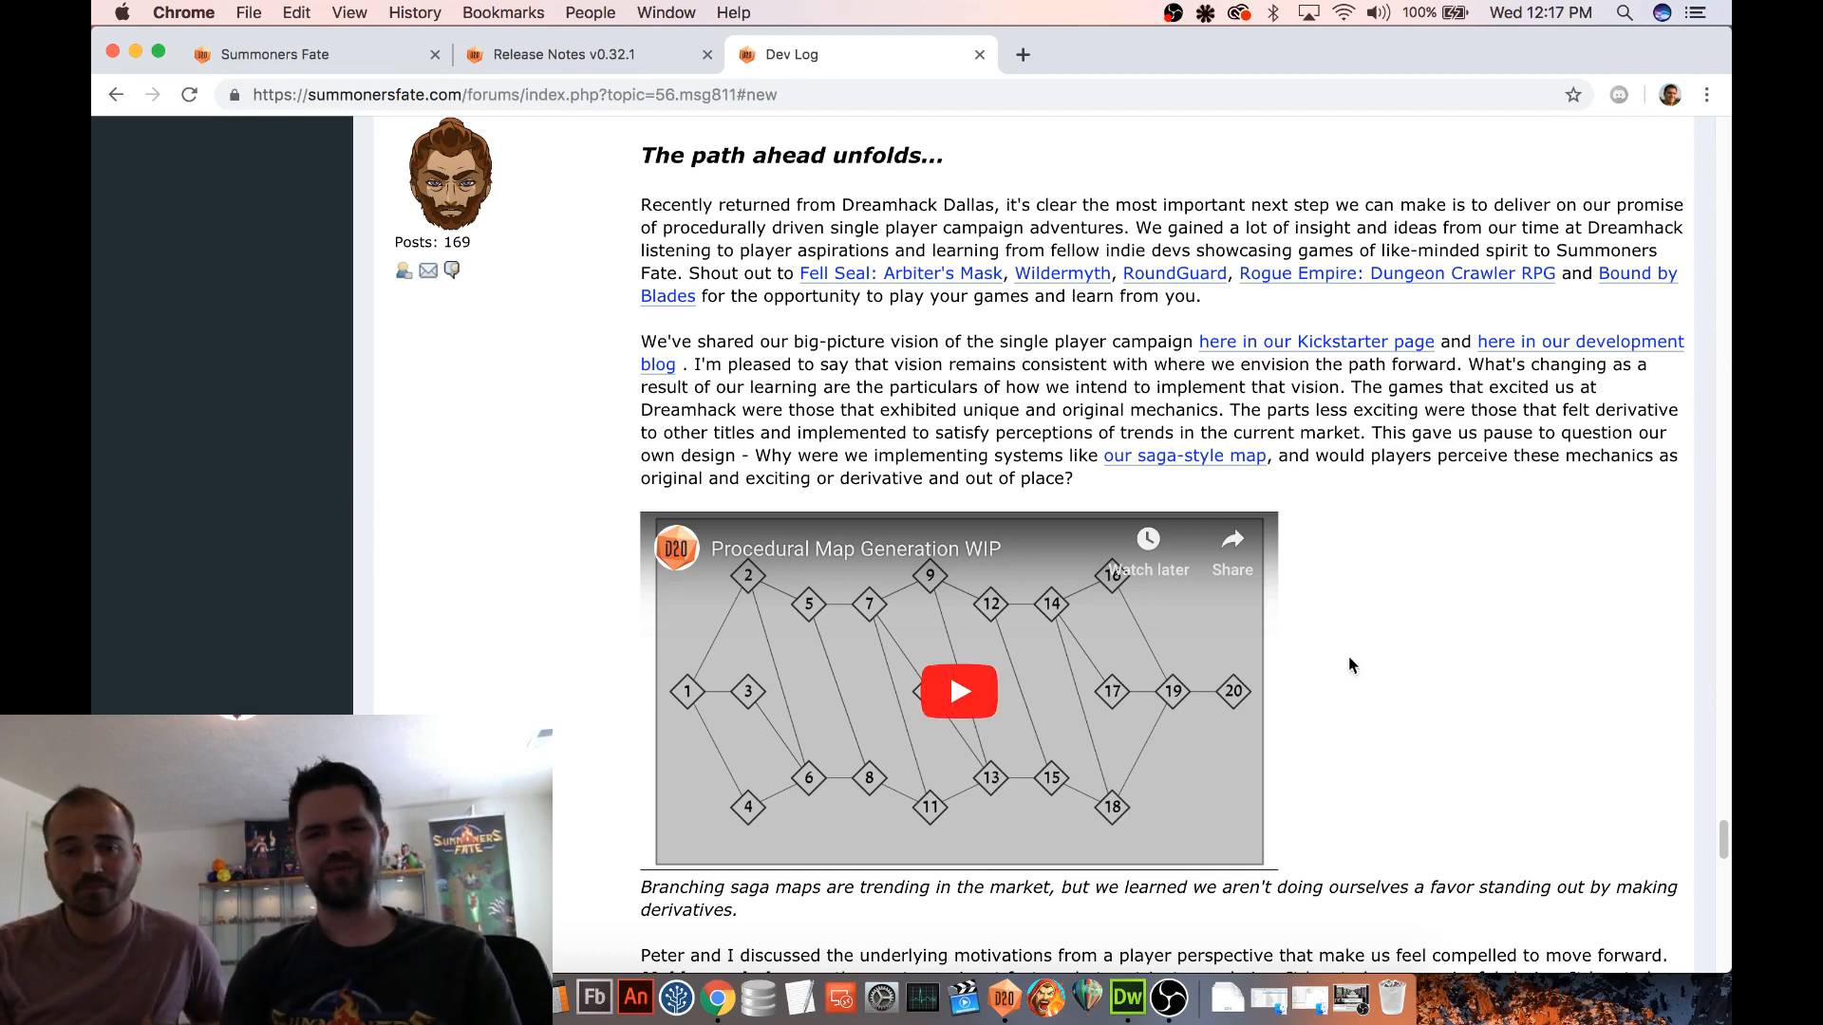
scroll(1491, 634, "down", 2)
scroll(1497, 635, "up", 2)
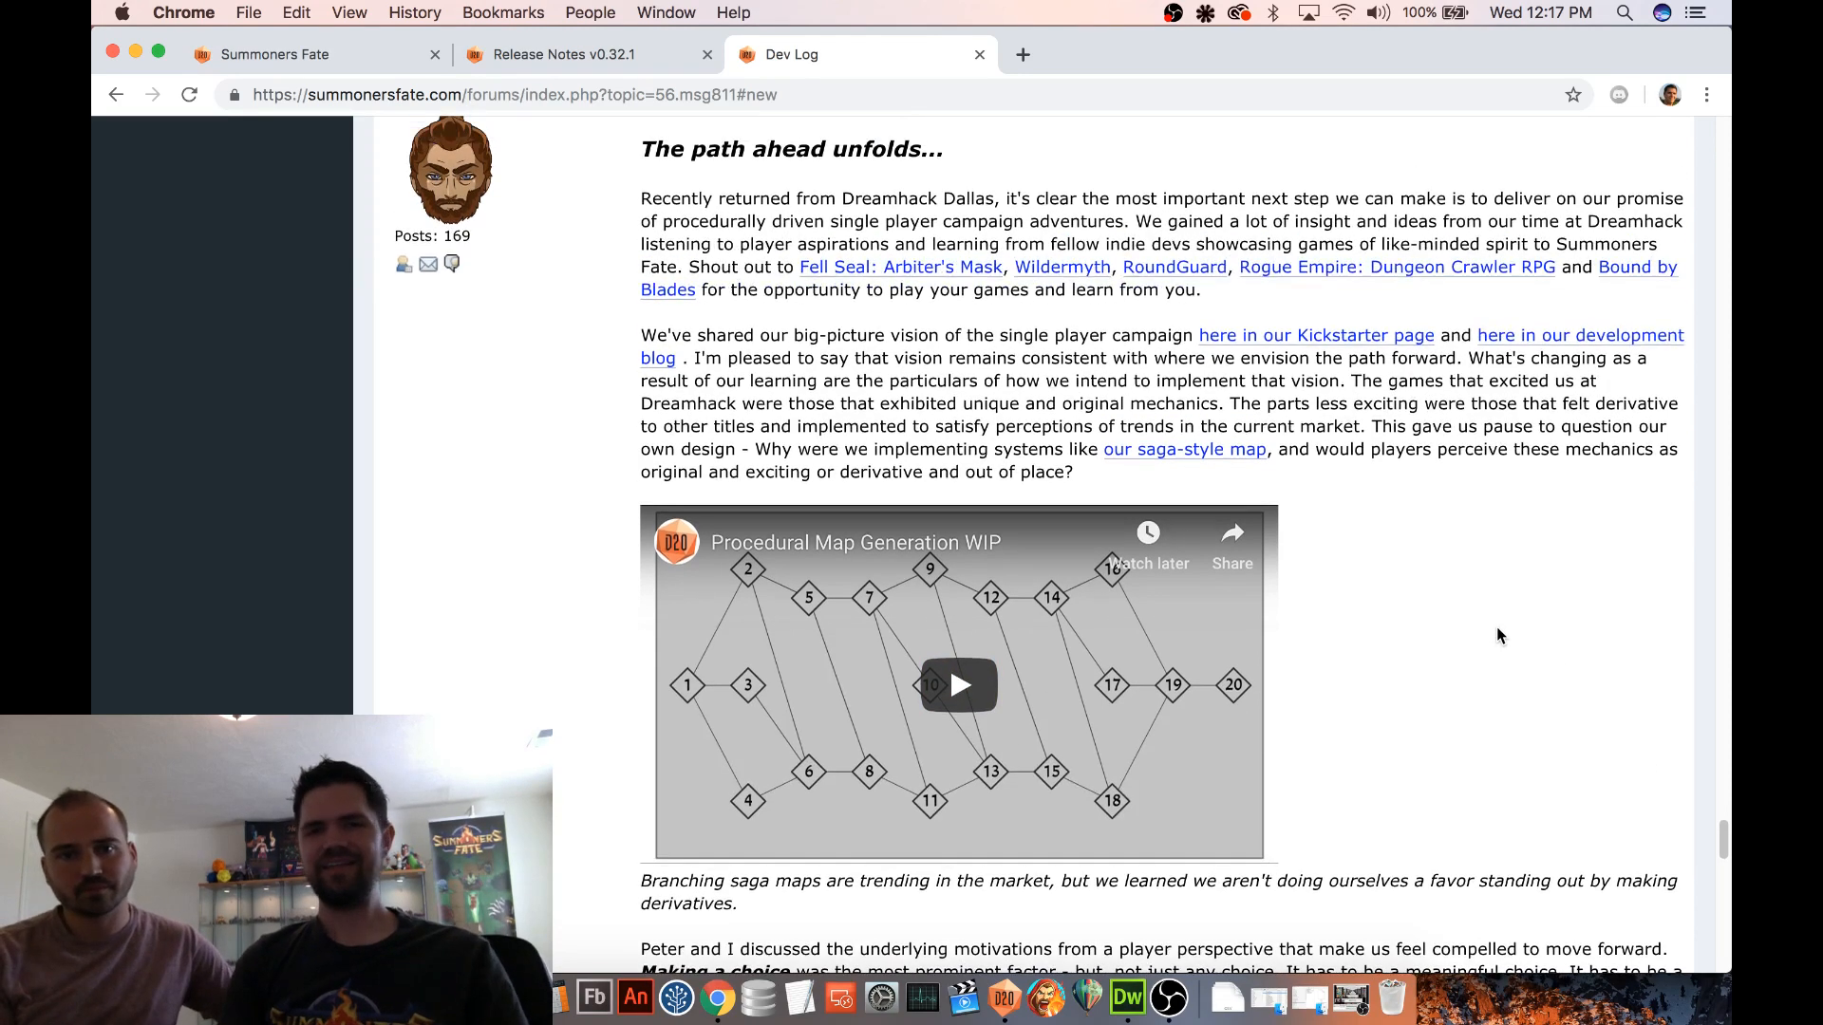
scroll(1497, 628, "down", 8)
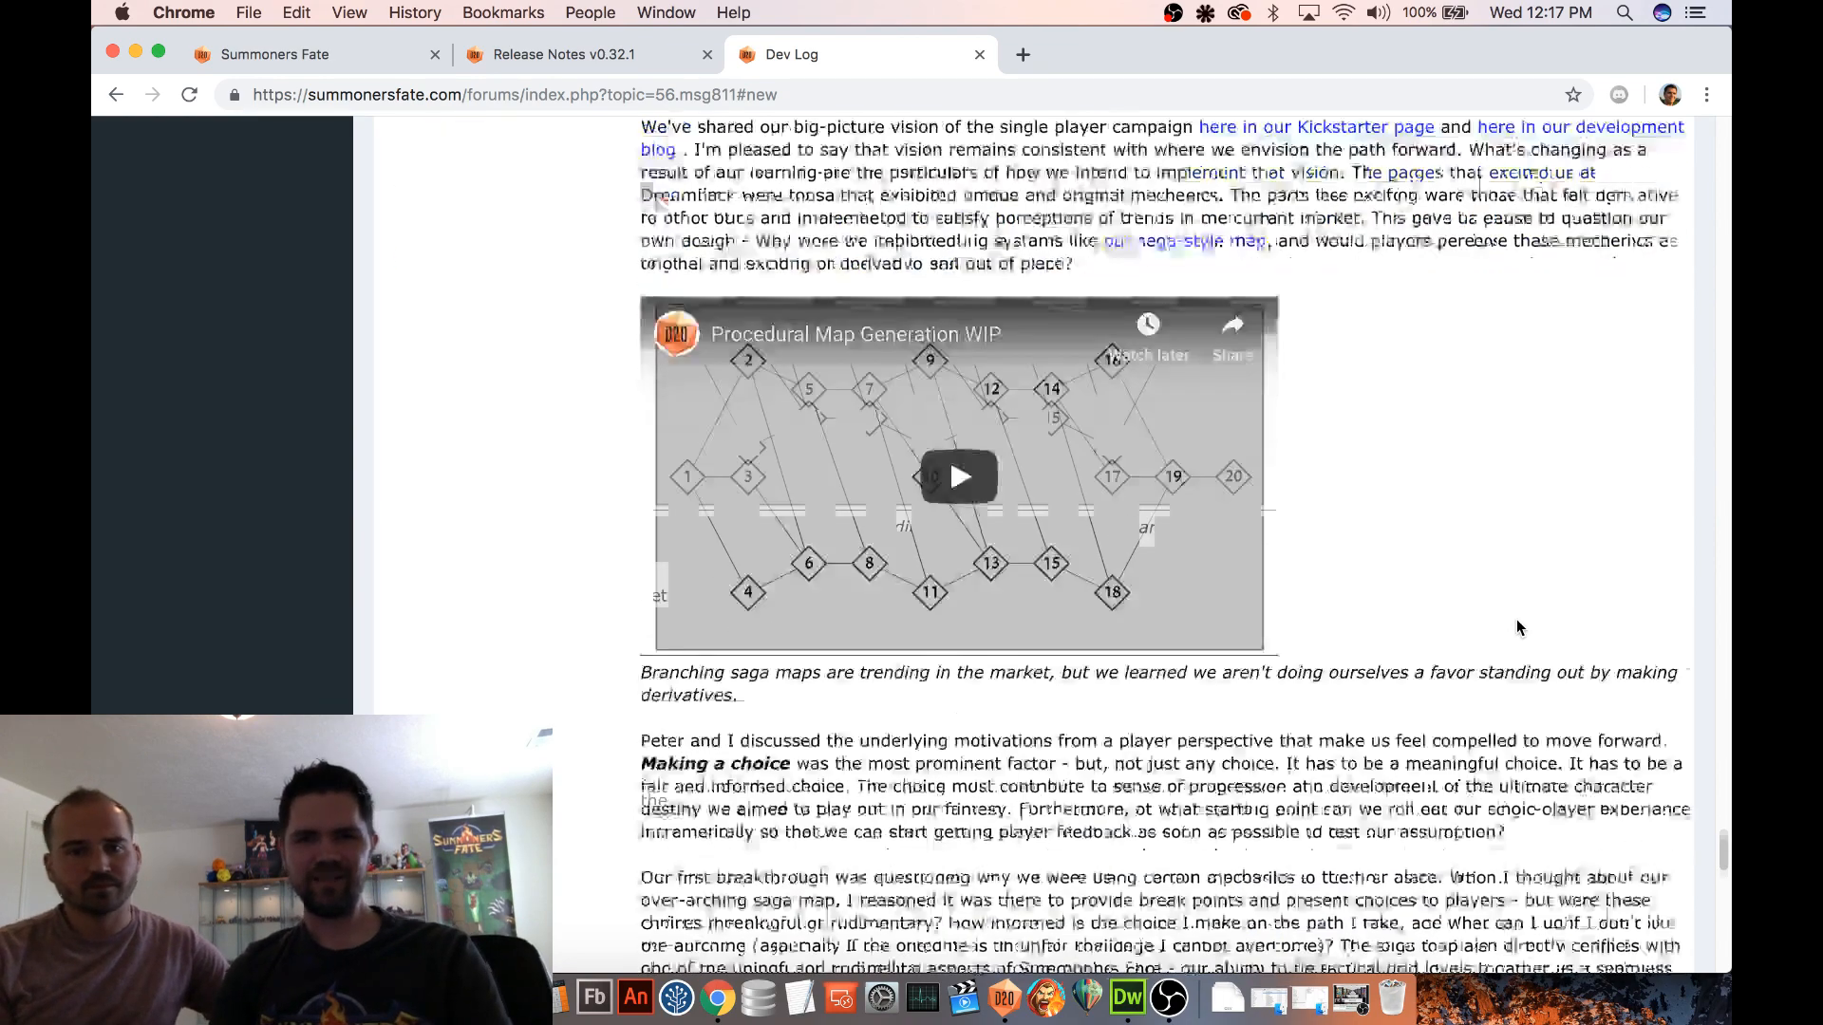
scroll(1517, 619, "down", 15)
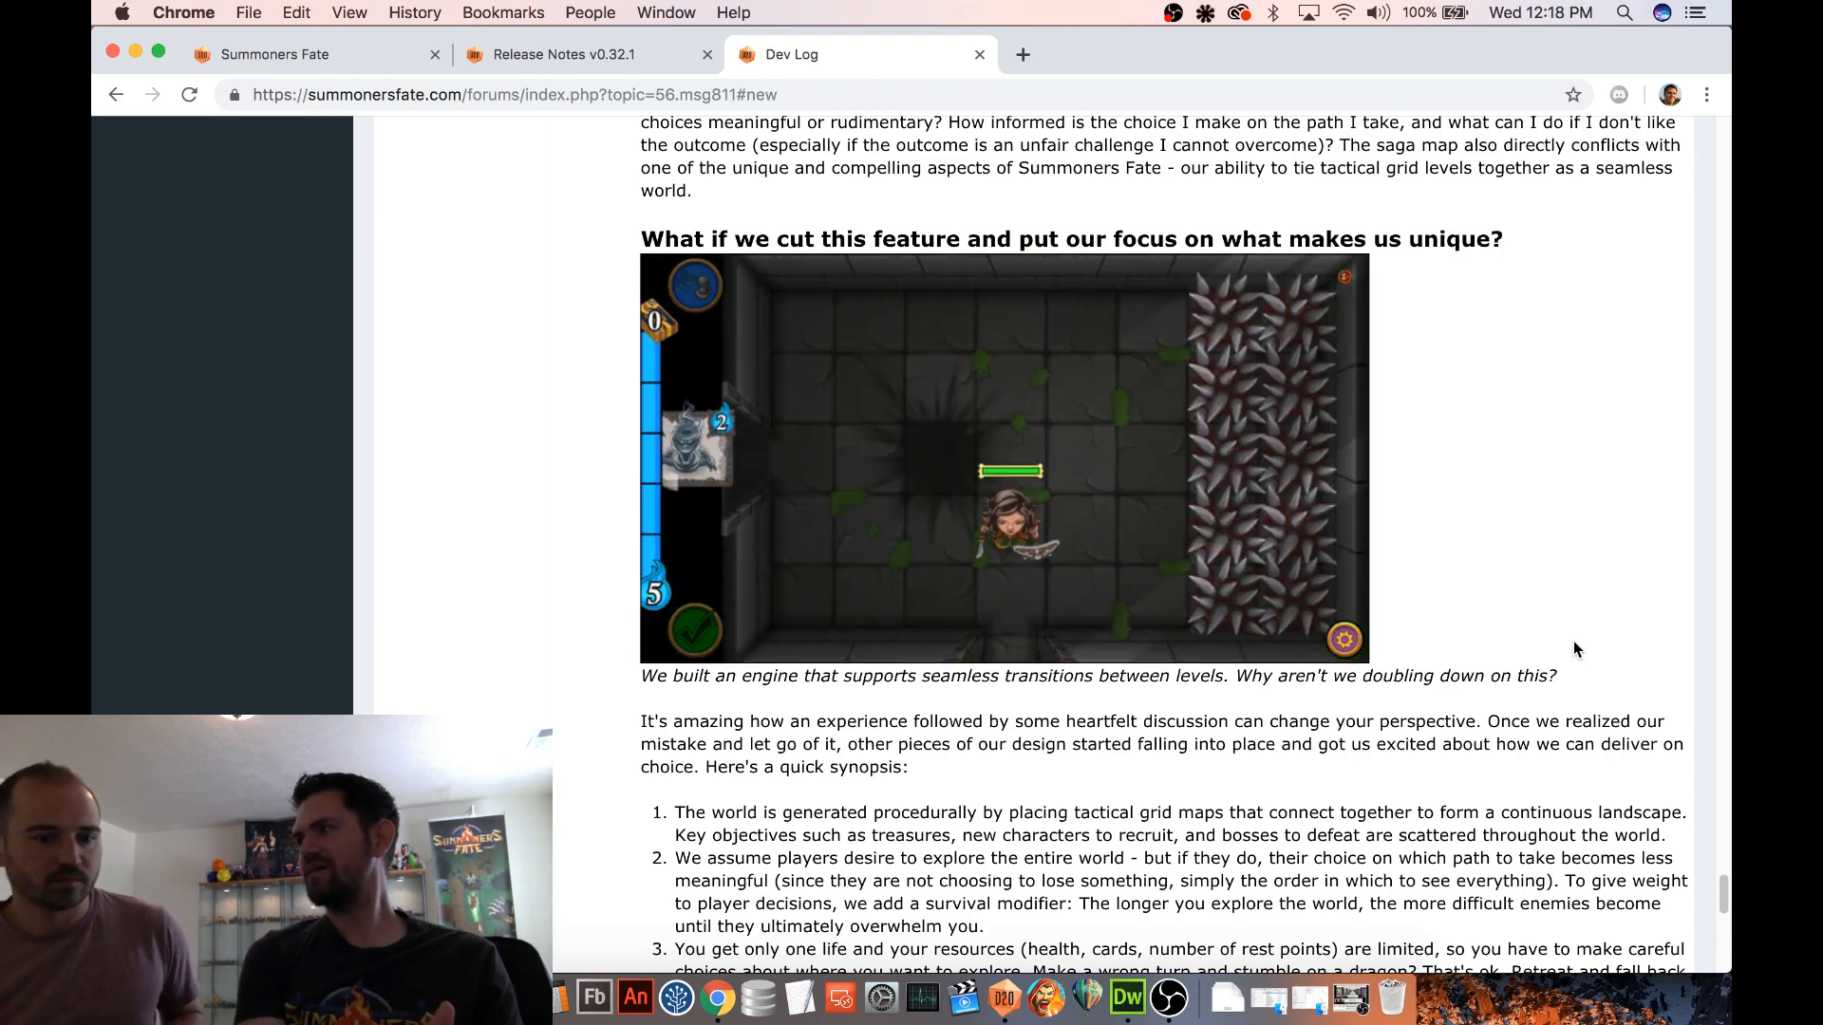
scroll(1592, 583, "up", 13)
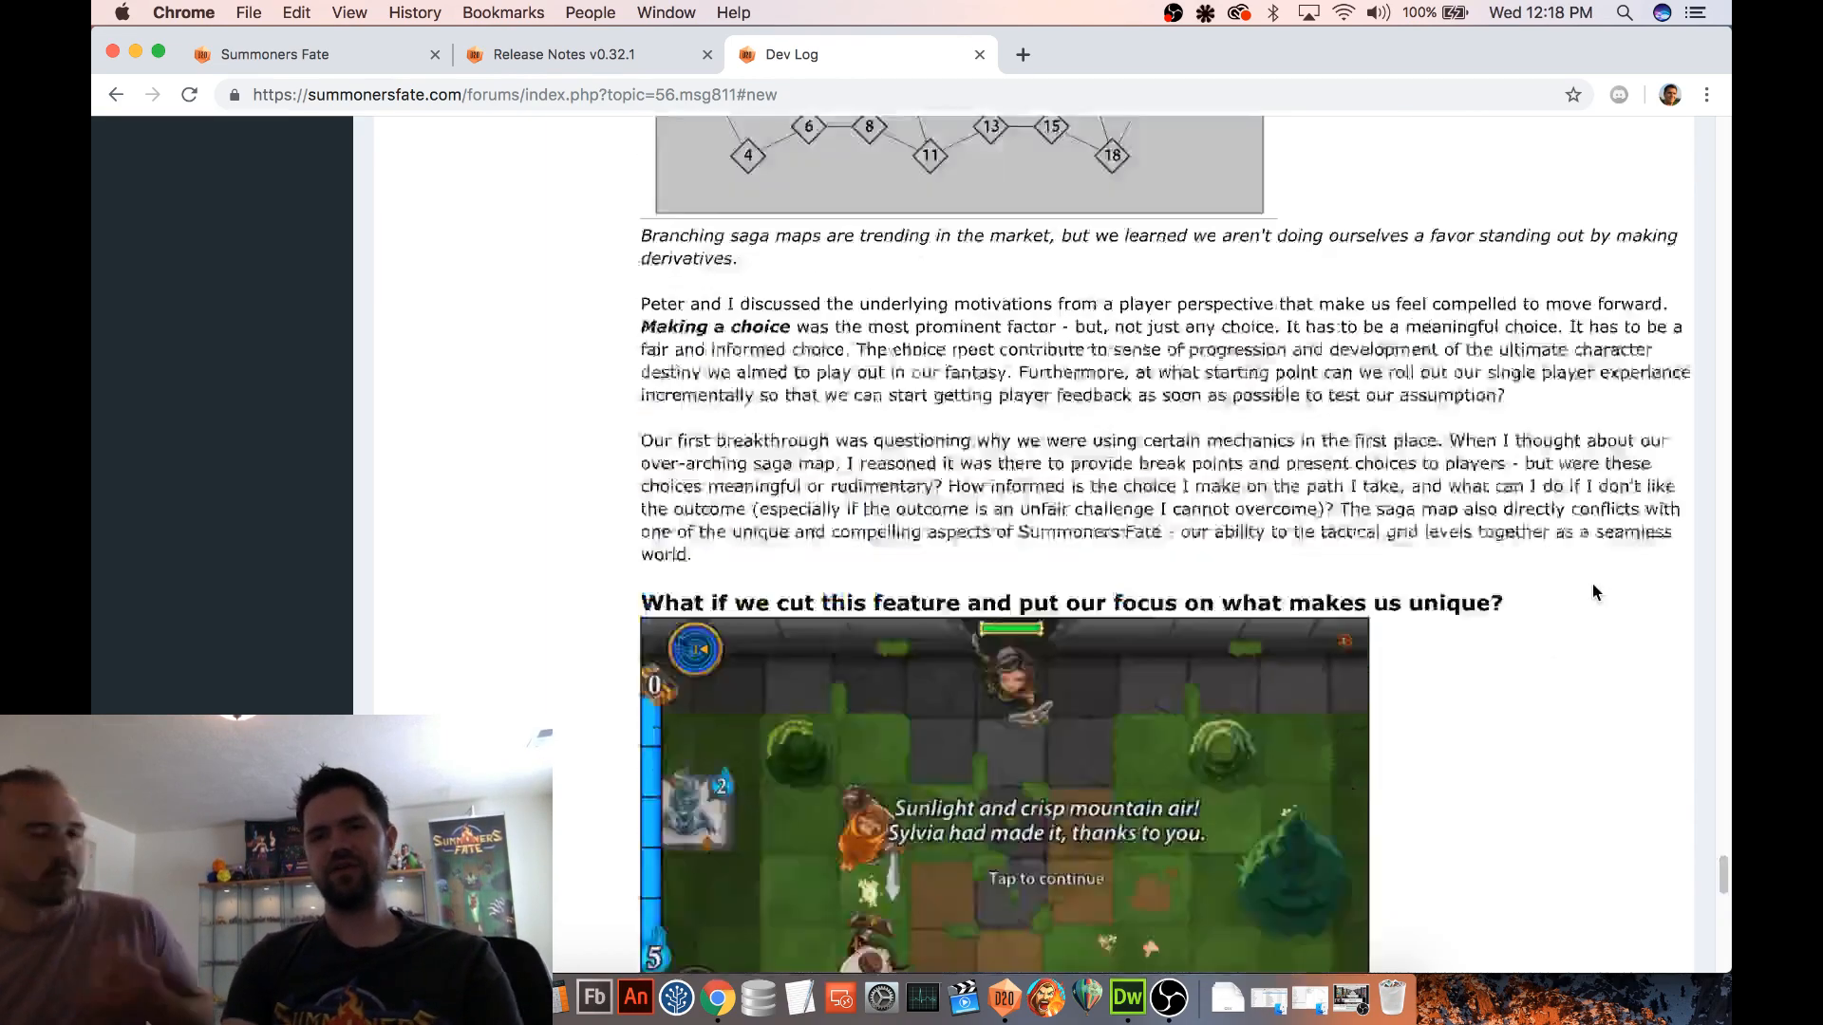
scroll(1024, 295, "down", 6)
scroll(1023, 295, "up", 2)
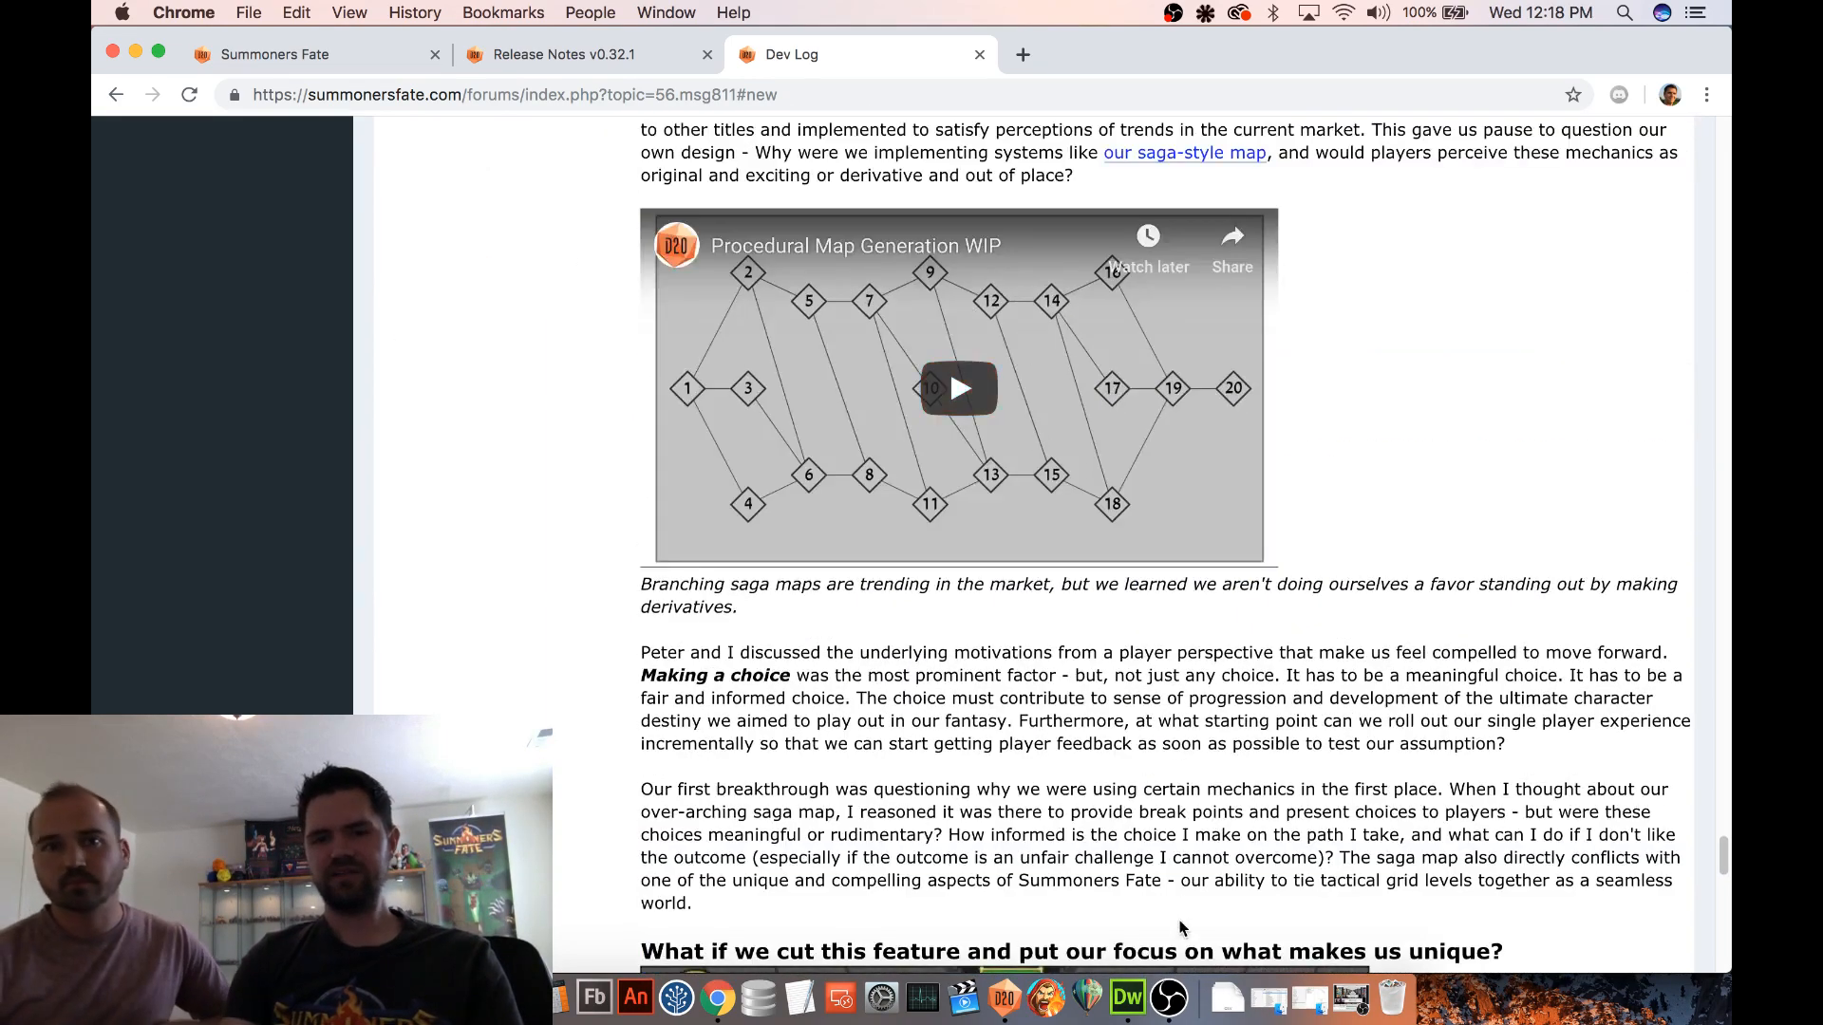
Switch to D20DefinitionsEditor and view the PAX Prophecy and GDC Prophecy maps among the prophecy map definitions
left_click(1004, 997)
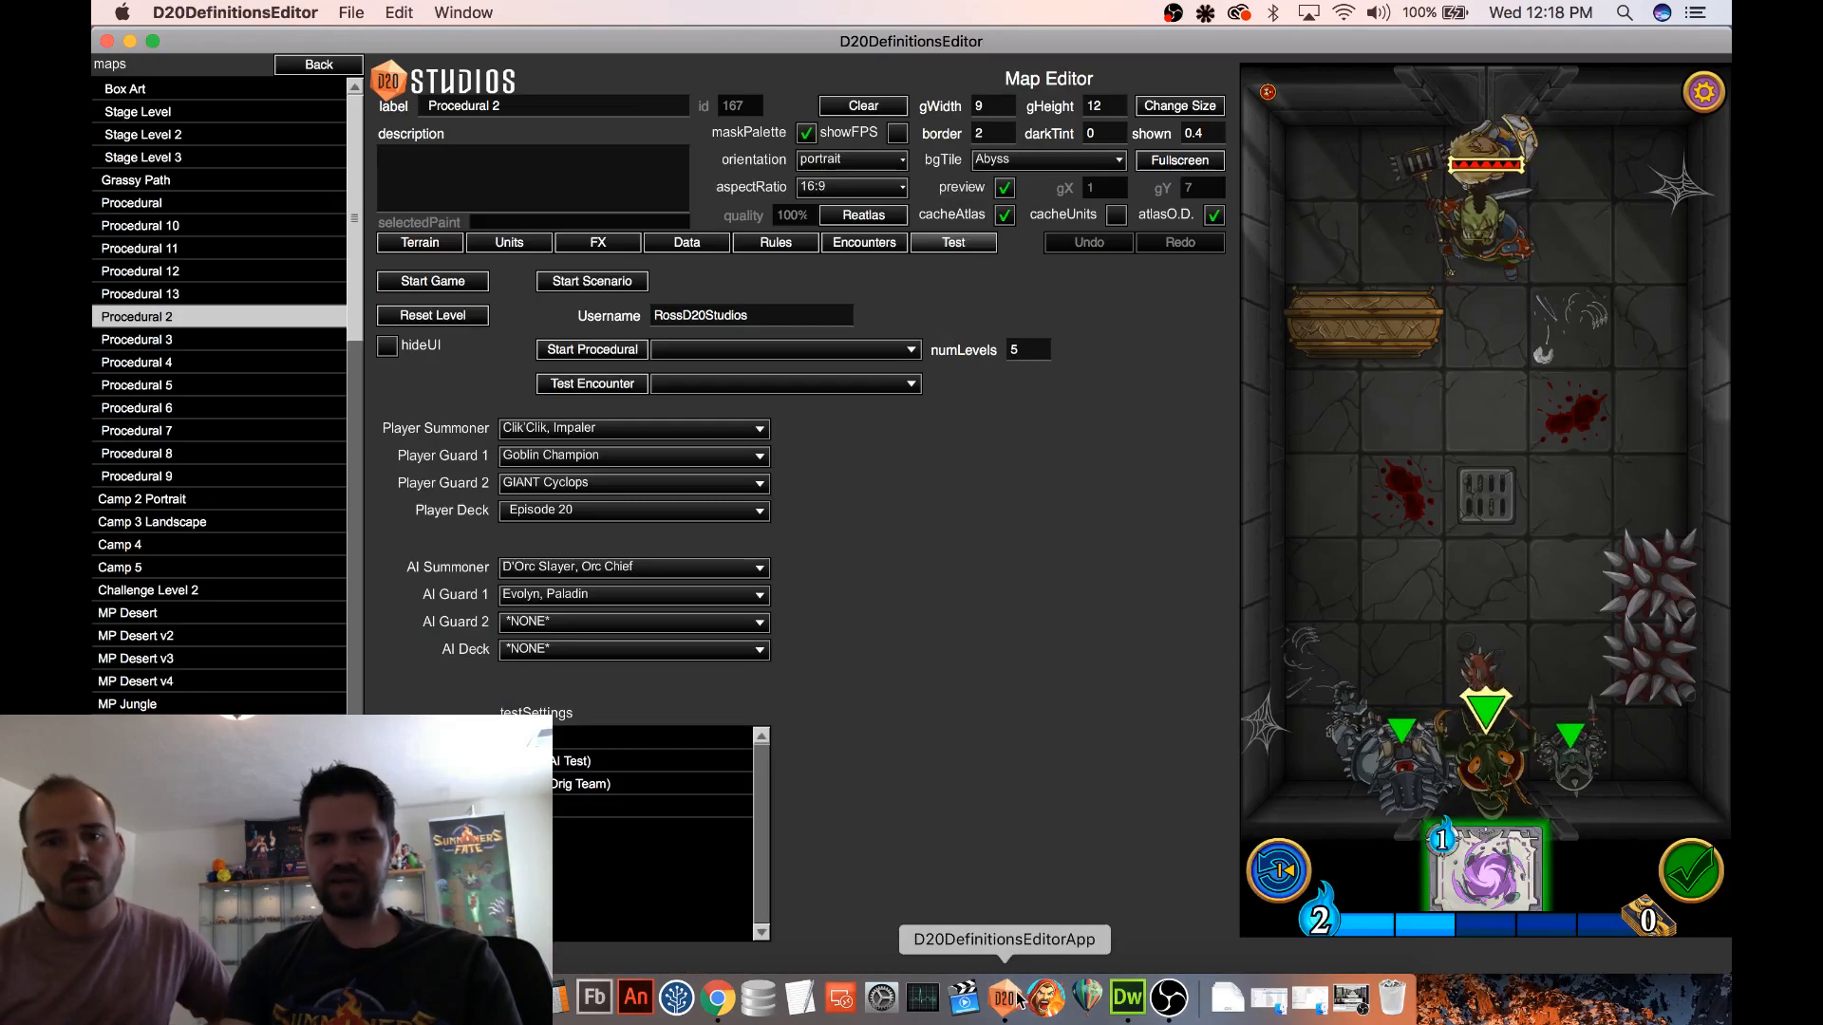
left_click(321, 59)
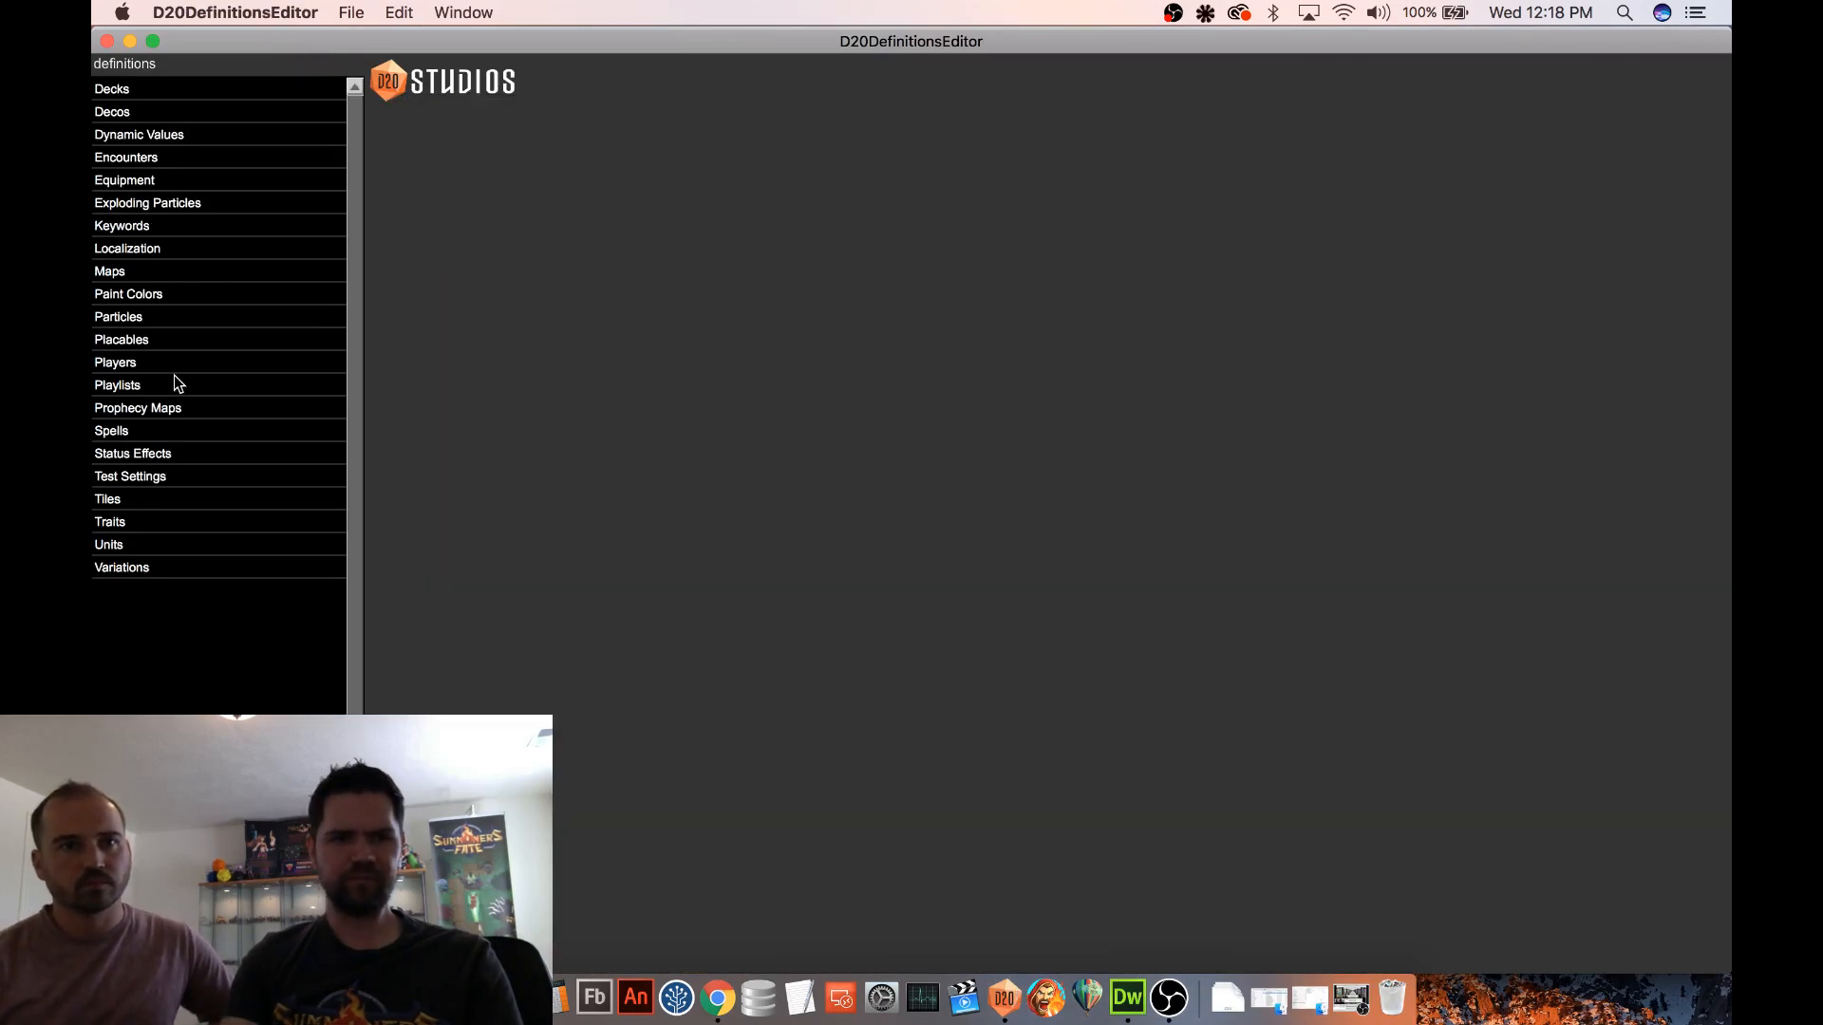
left_click(157, 410)
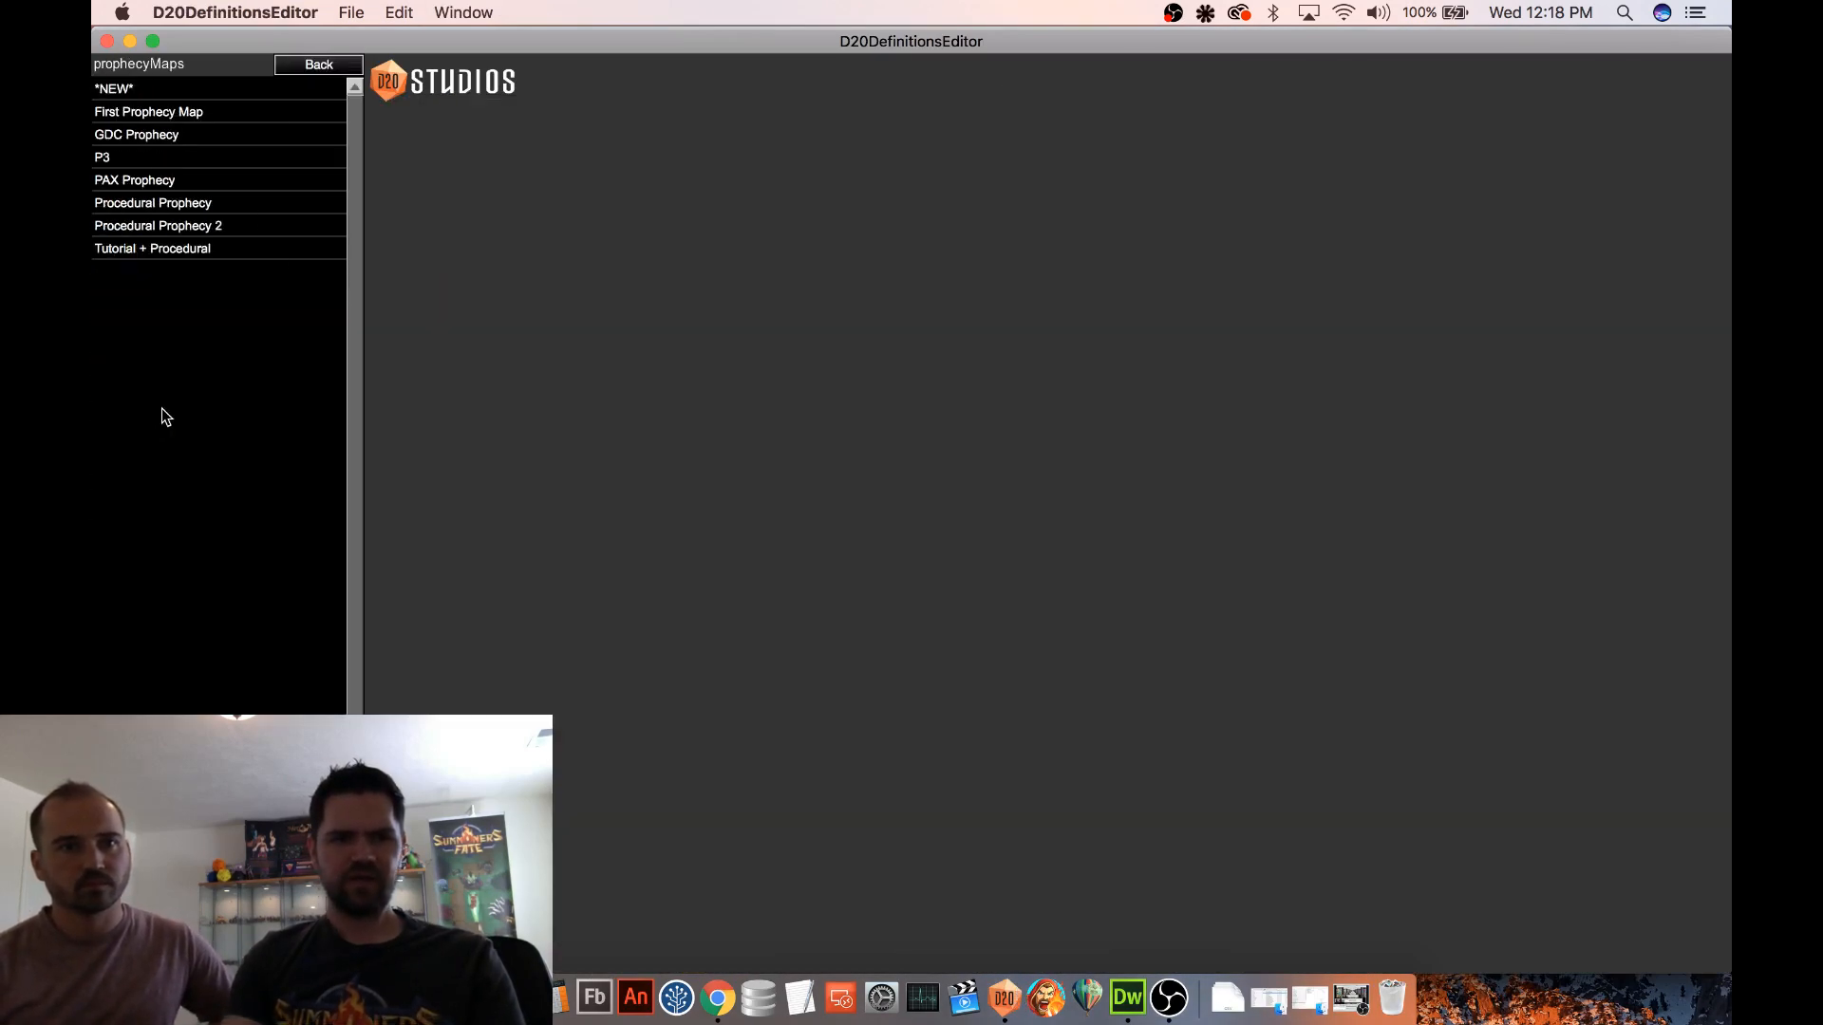
left_click(161, 183)
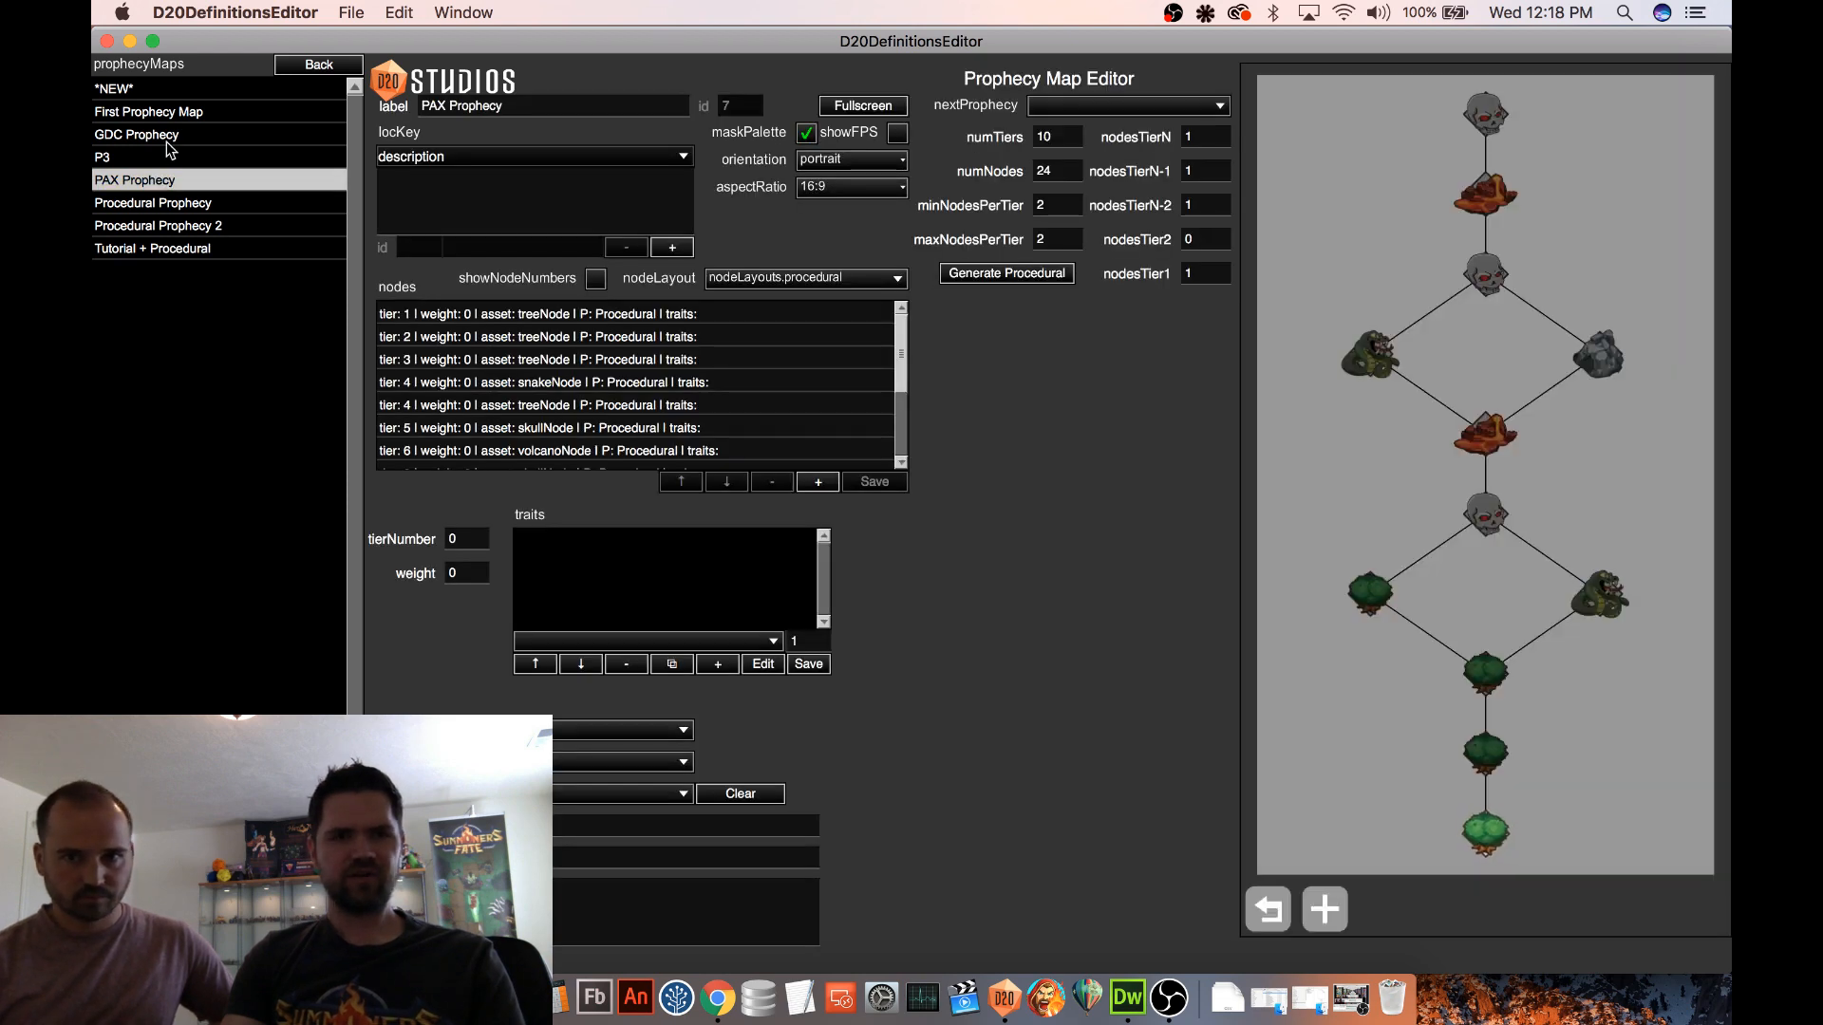
left_click(175, 138)
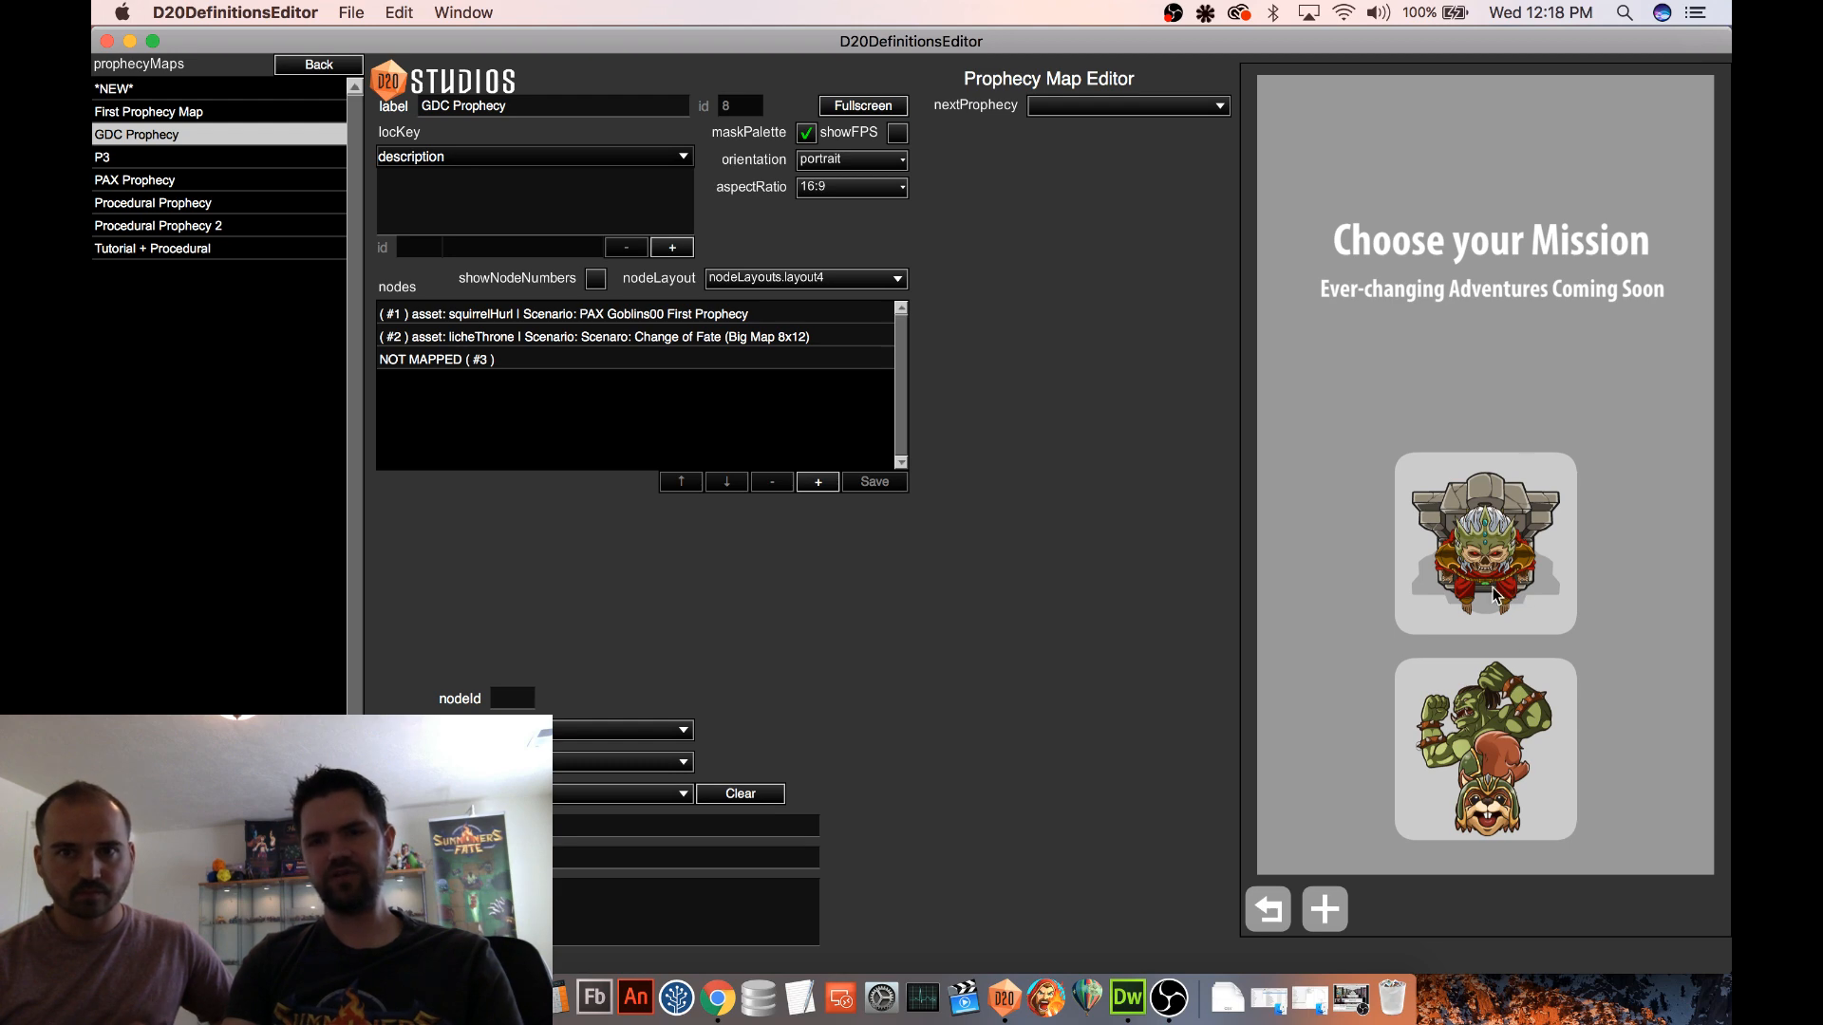
Open the Procedural Prophecy map and generate several new procedural node layouts with its existing settings
left_click(186, 206)
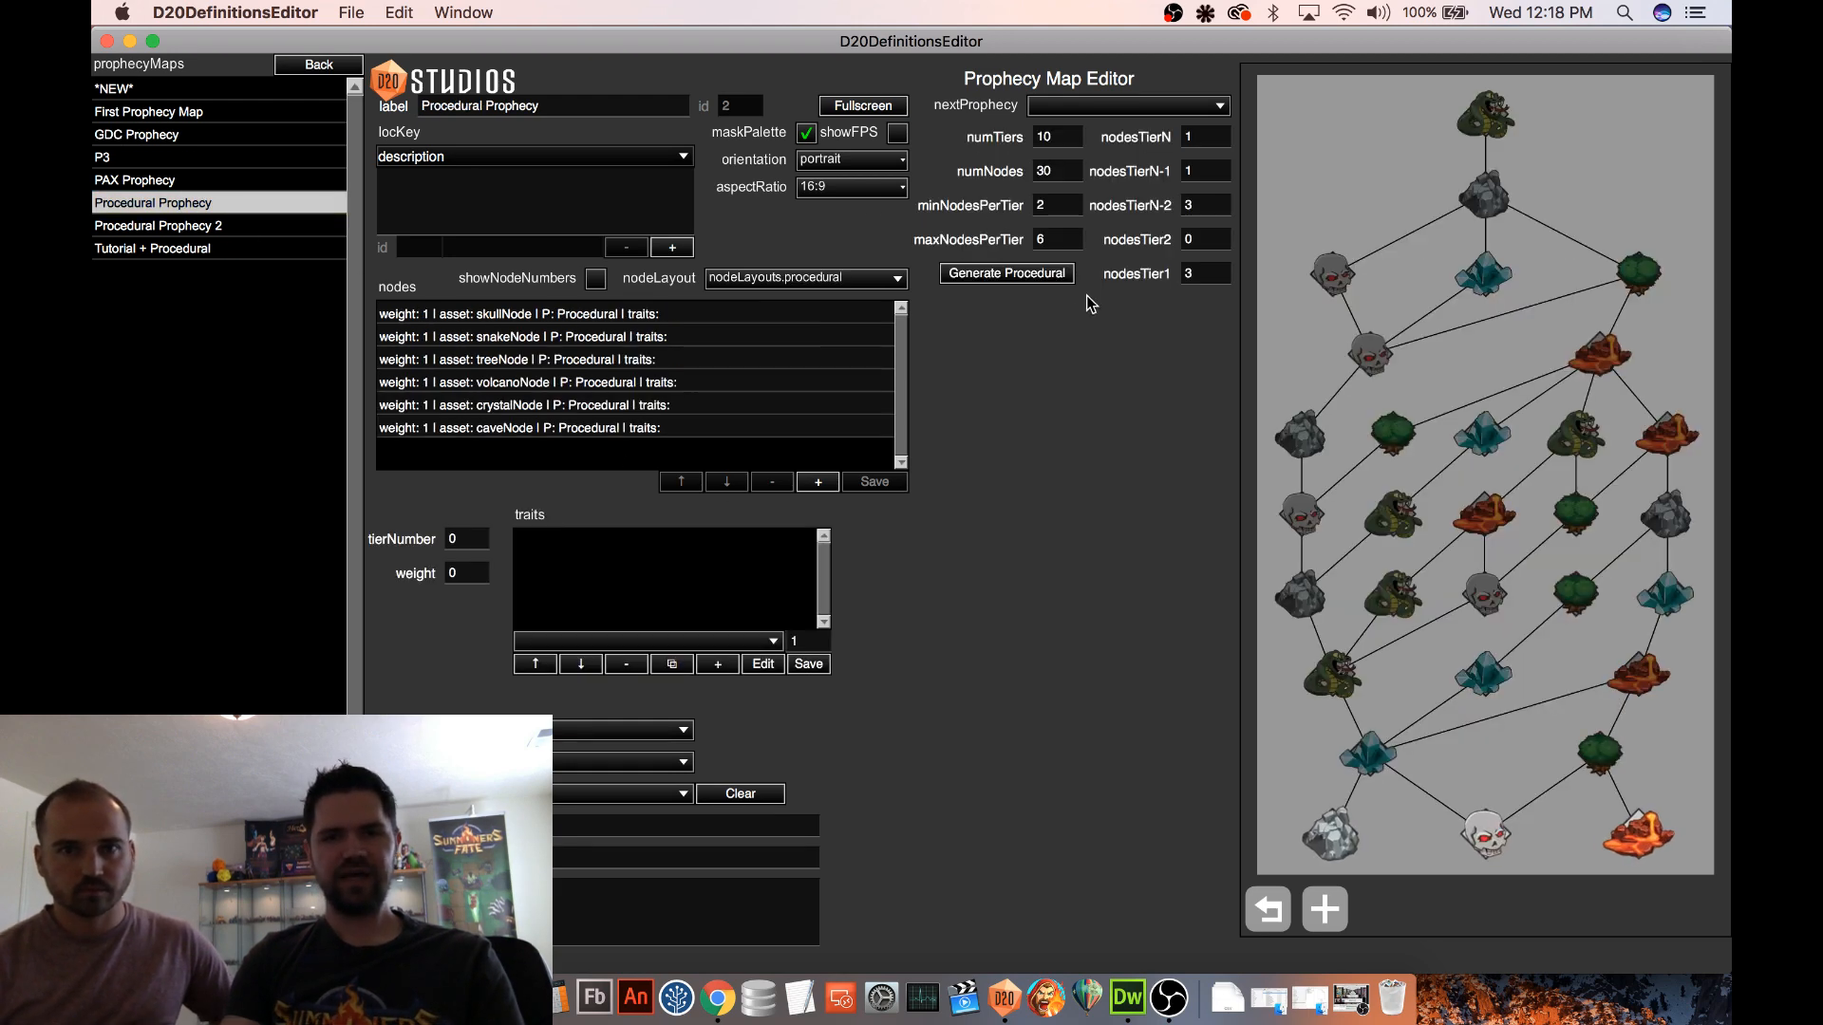
left_click(1016, 274)
left_click(1016, 275)
left_click(1016, 274)
left_click(1016, 274)
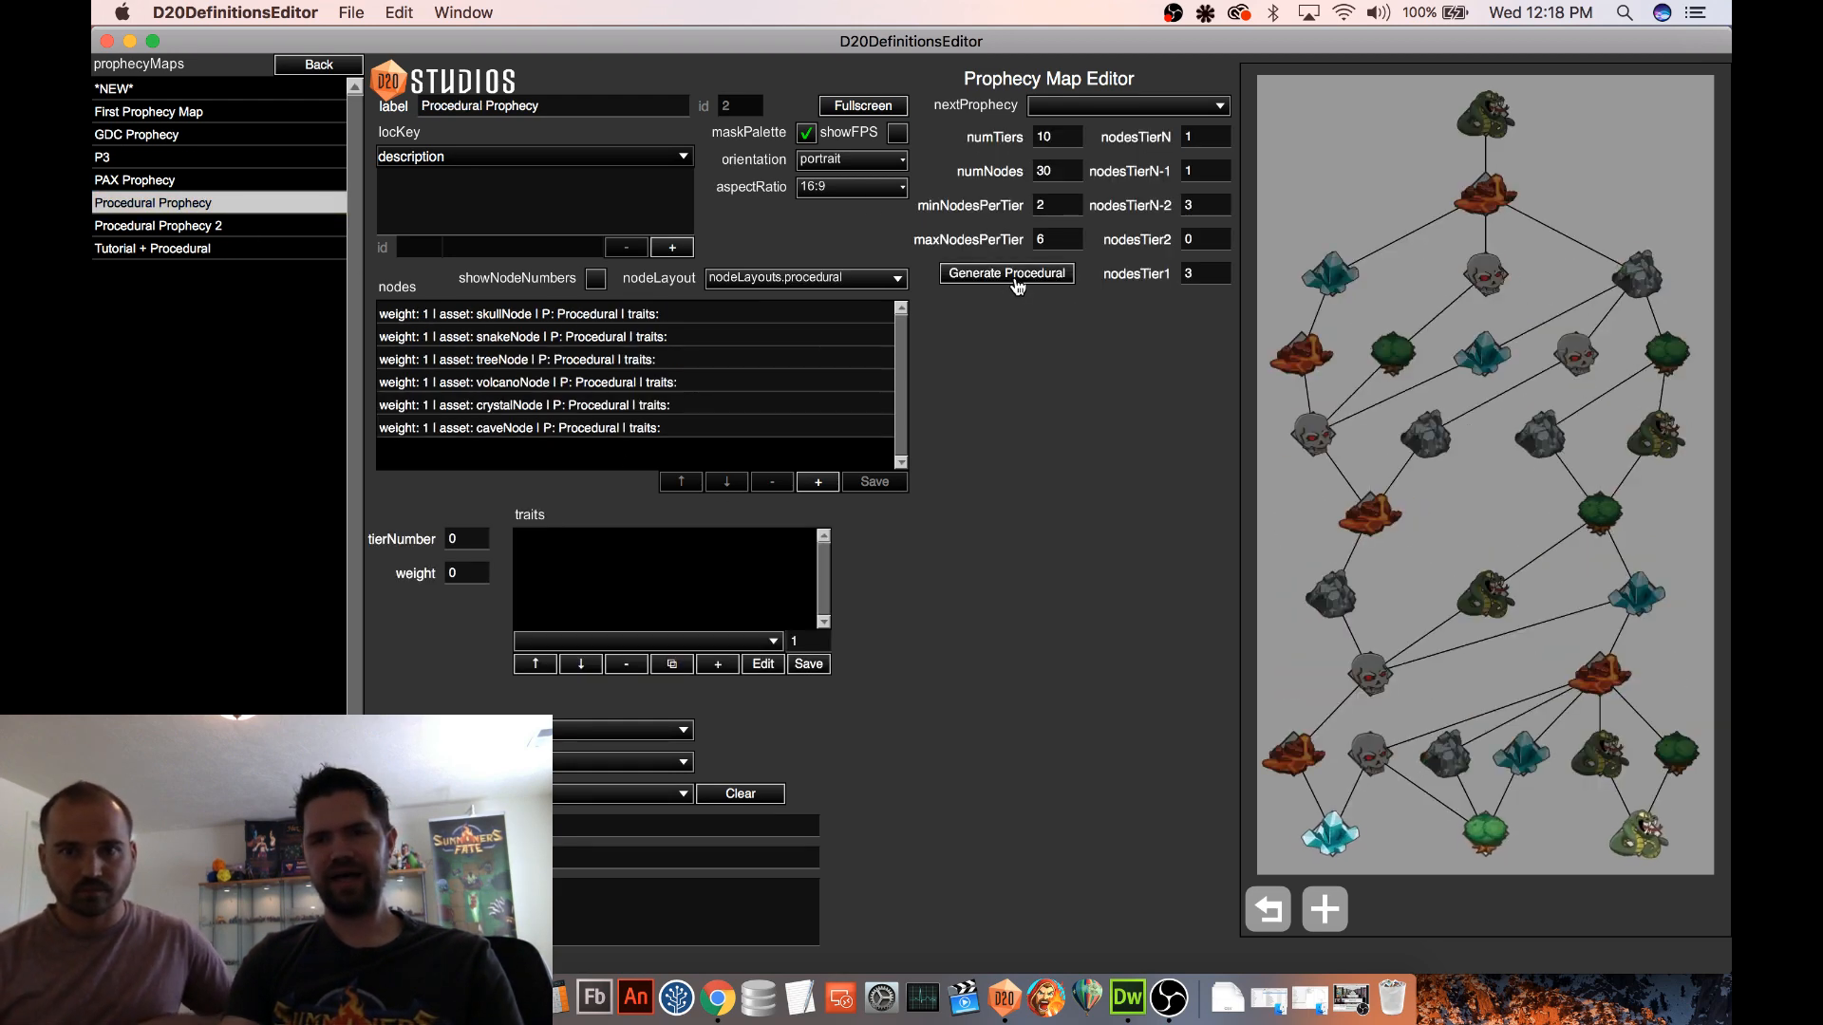
left_click(1015, 274)
left_click(1016, 274)
left_click(1016, 275)
left_click(1016, 275)
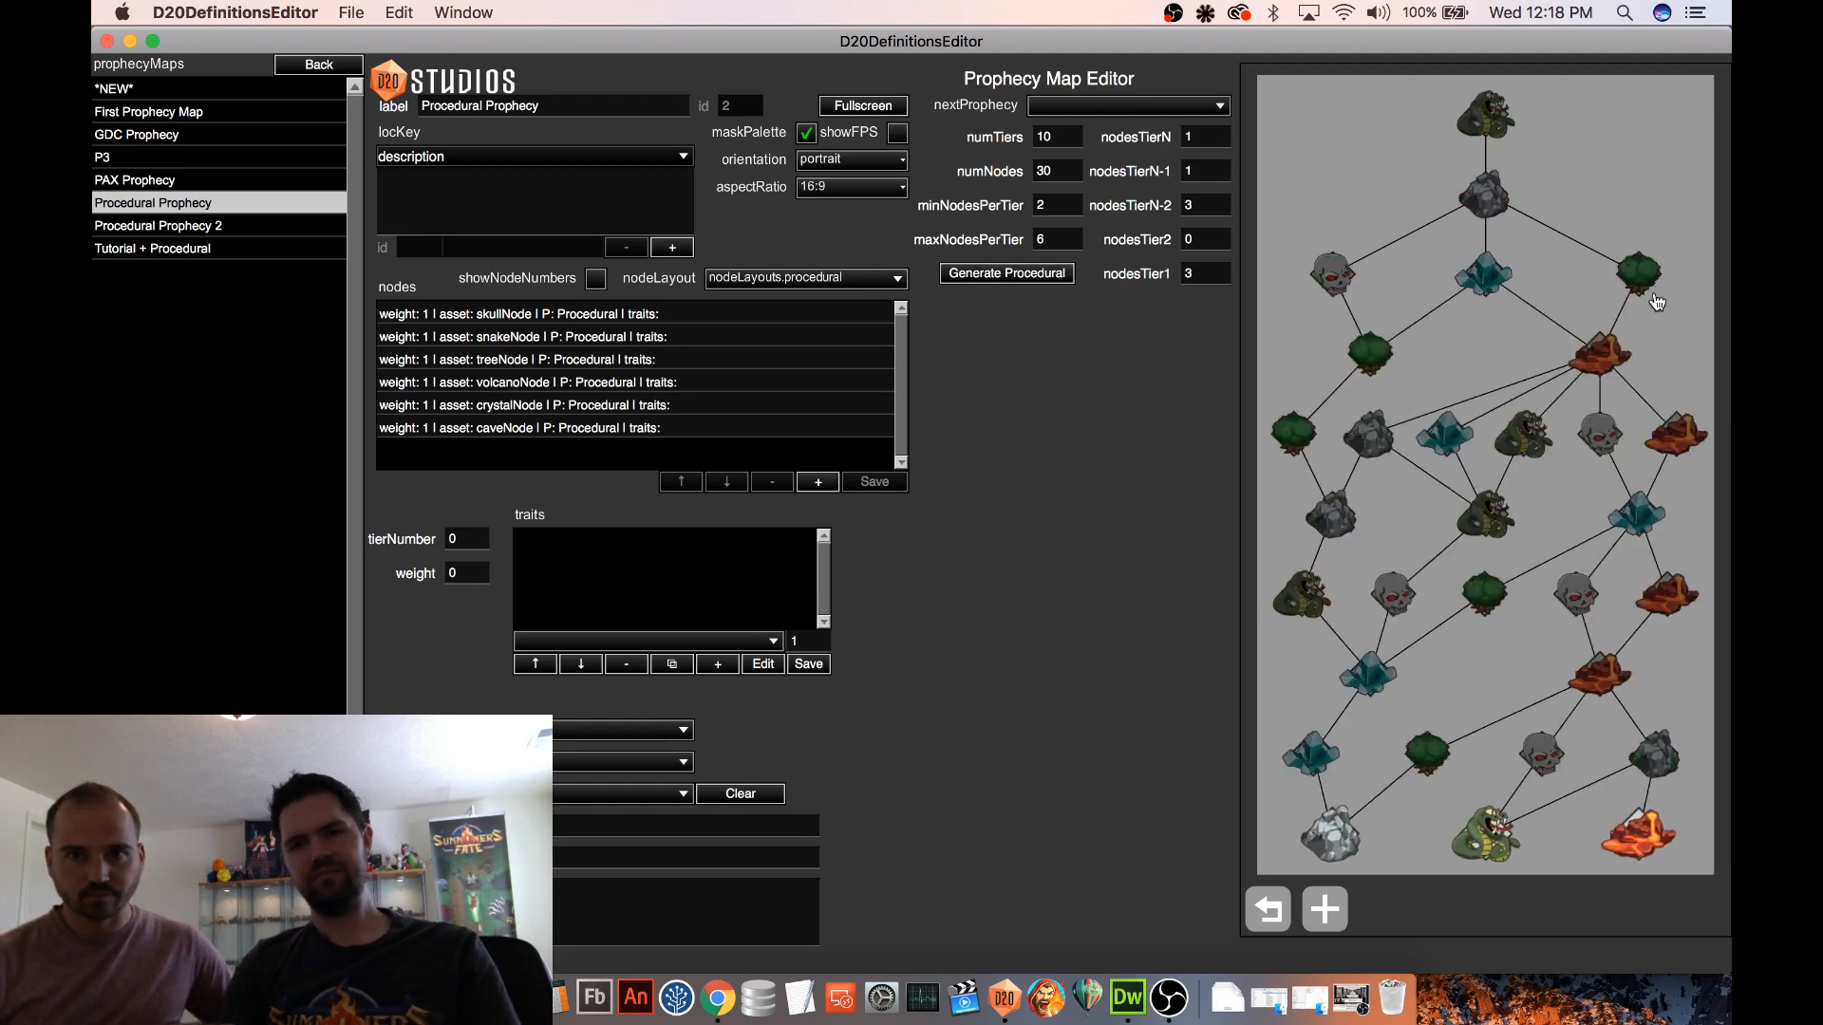
left_click(1050, 275)
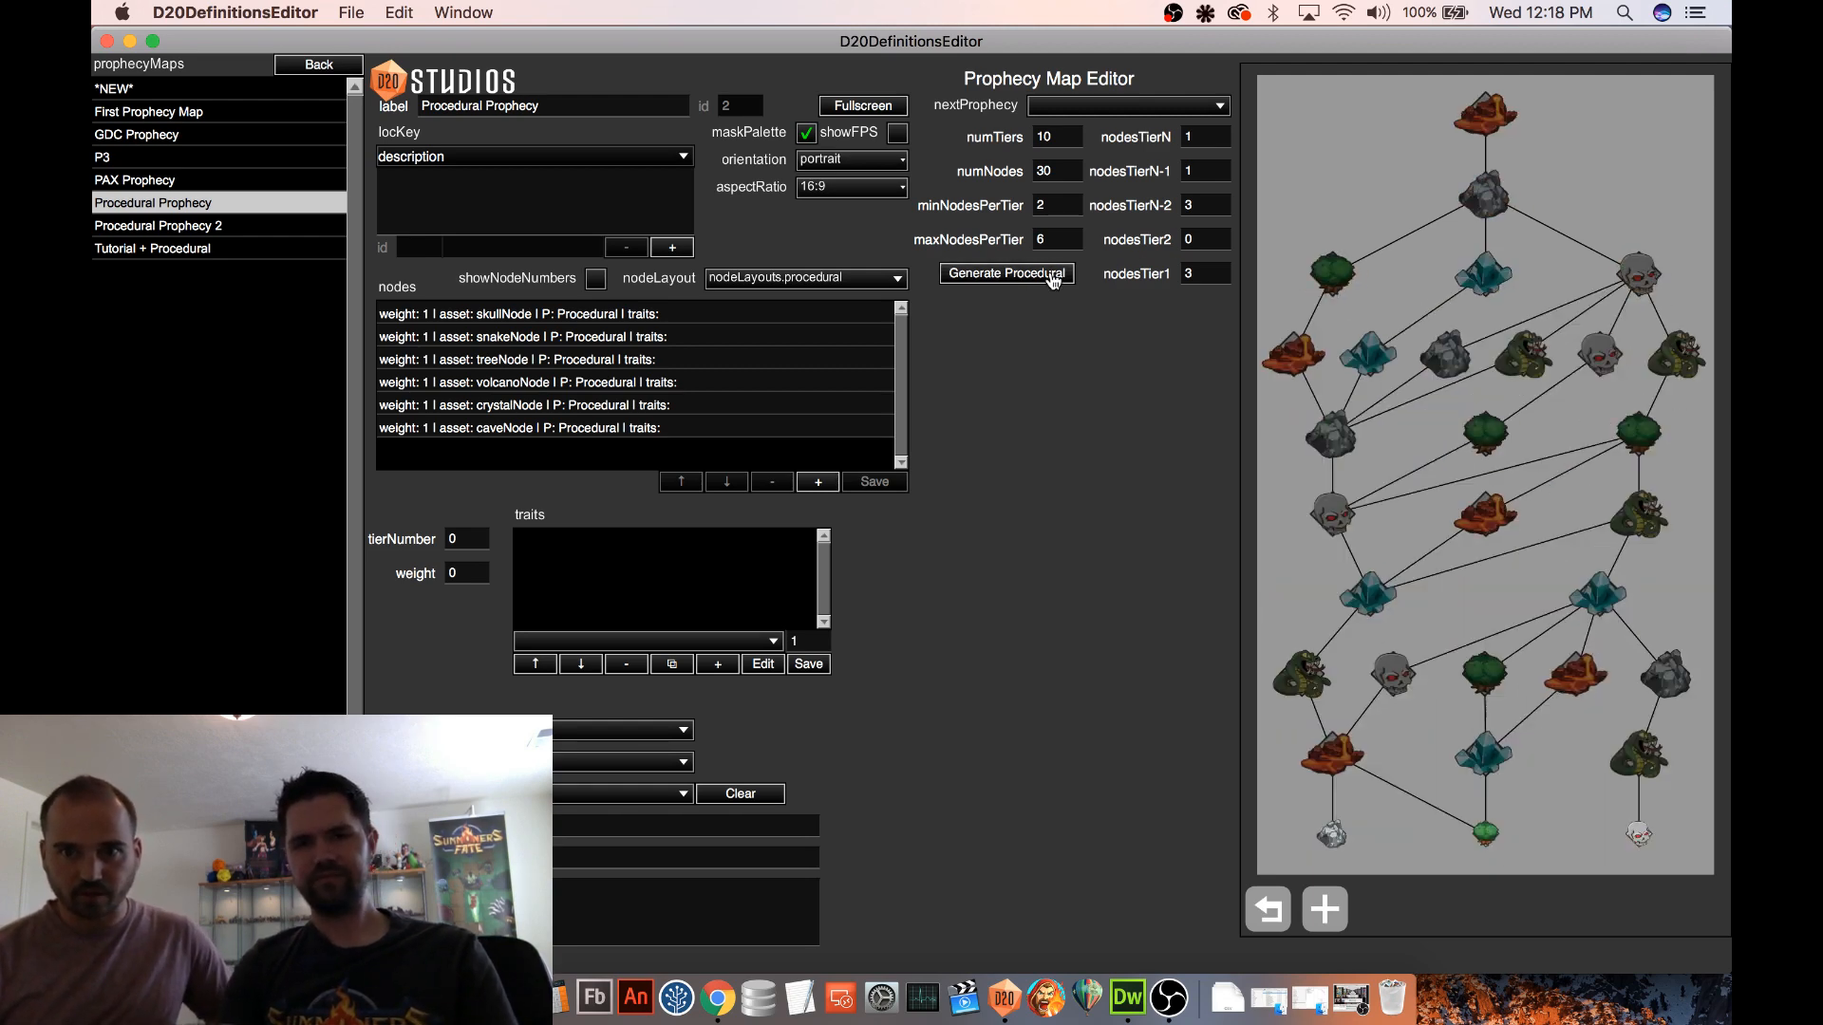
left_click(1052, 277)
left_click(1052, 278)
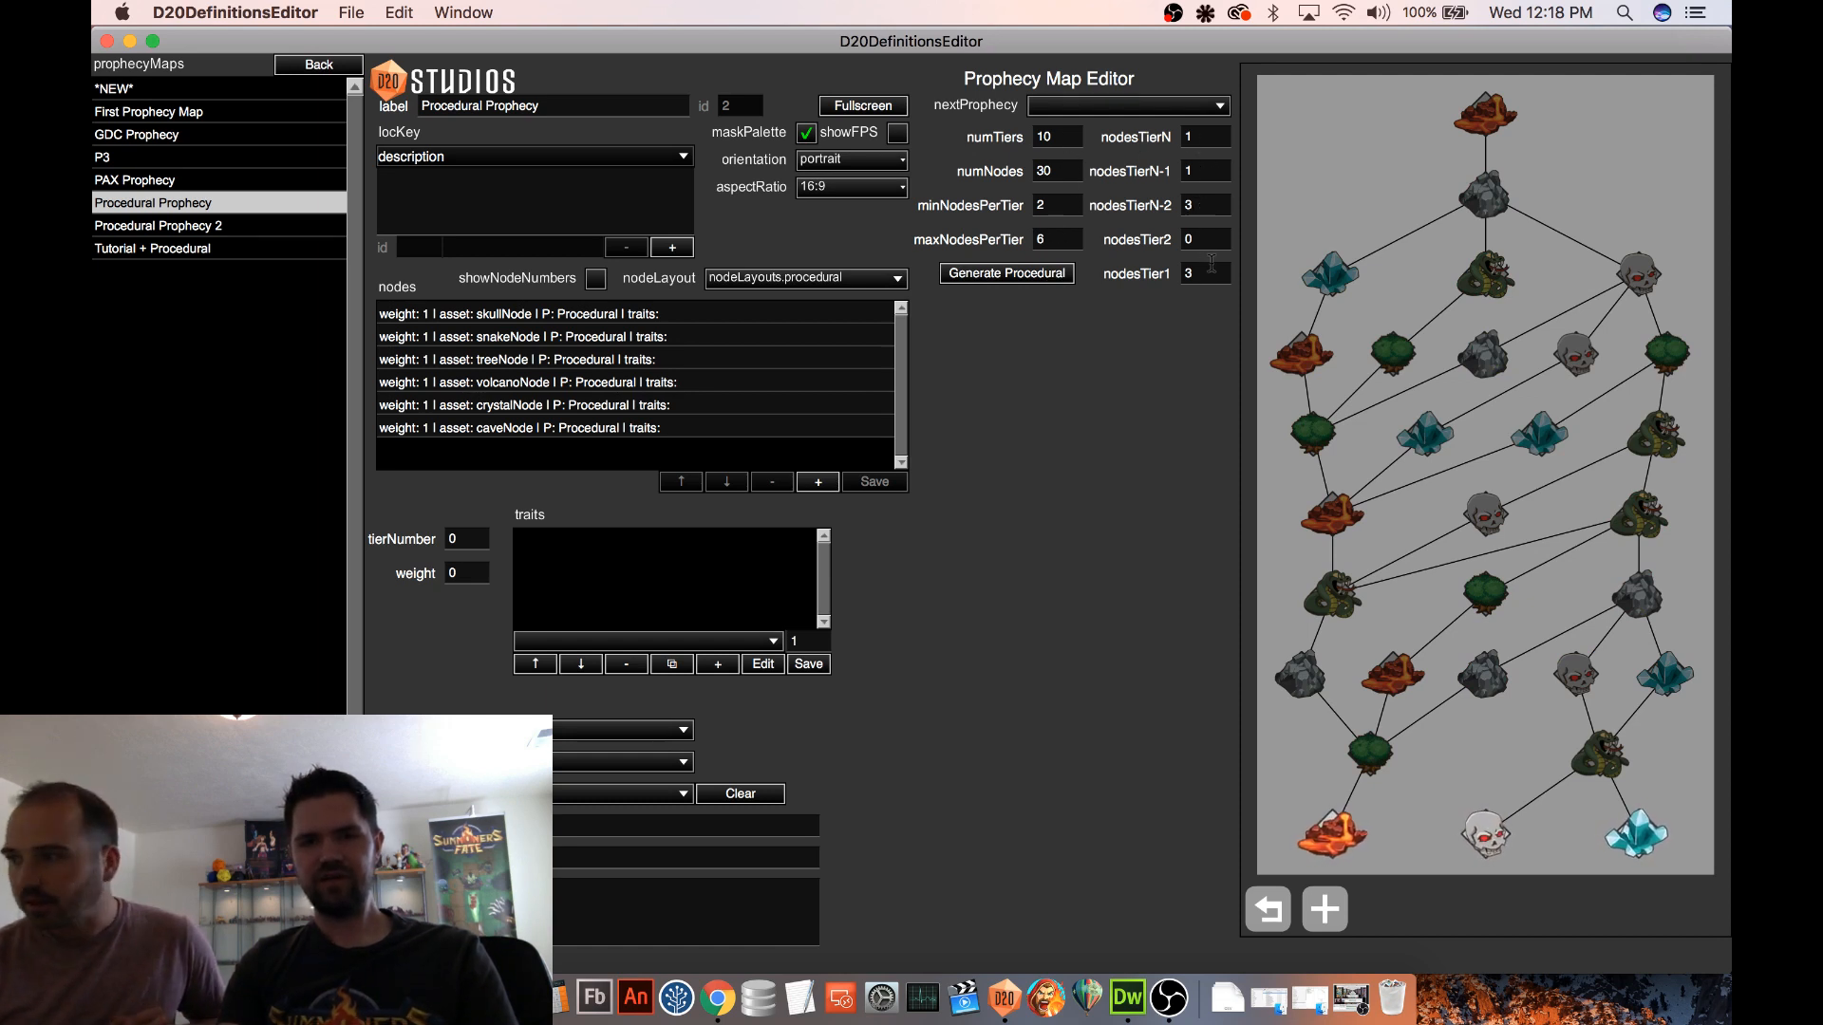
Set nodesTier1 to 4 and regenerate the procedural prophecy map several times
left_click_drag(1206, 275, 1174, 275)
type("4")
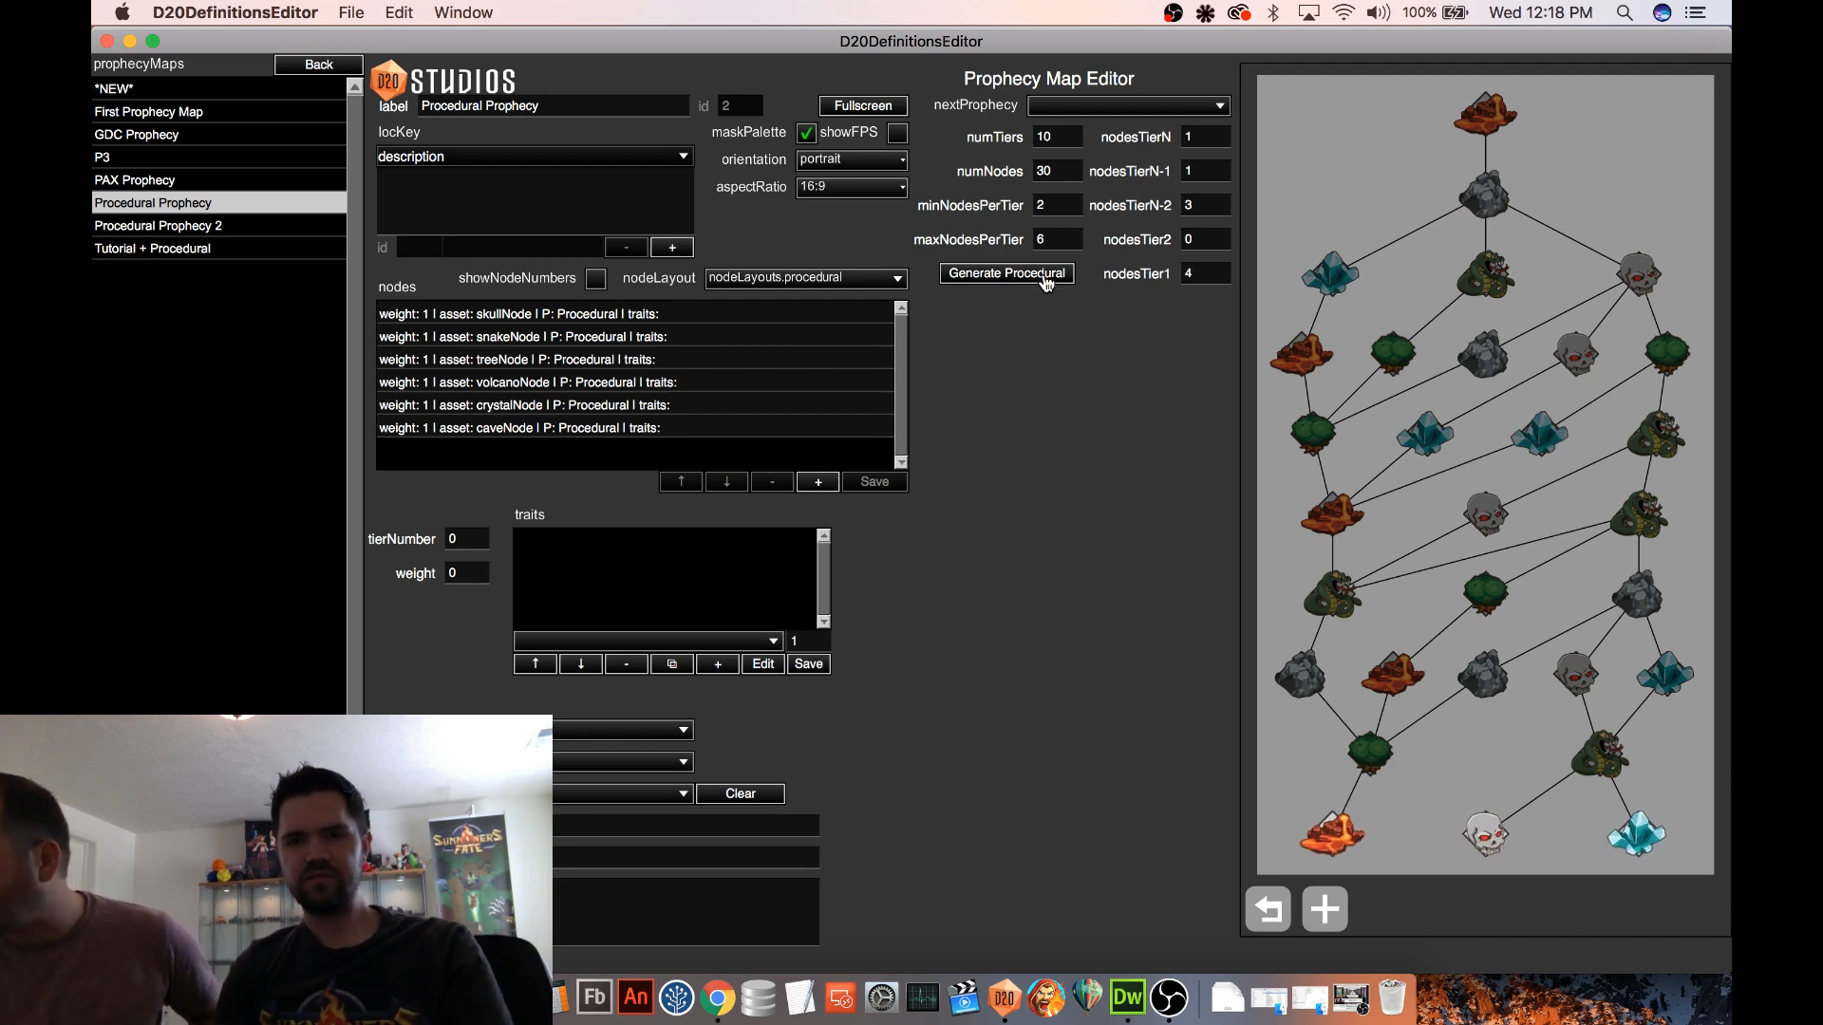
left_click(1051, 276)
left_click(1054, 278)
left_click(1054, 278)
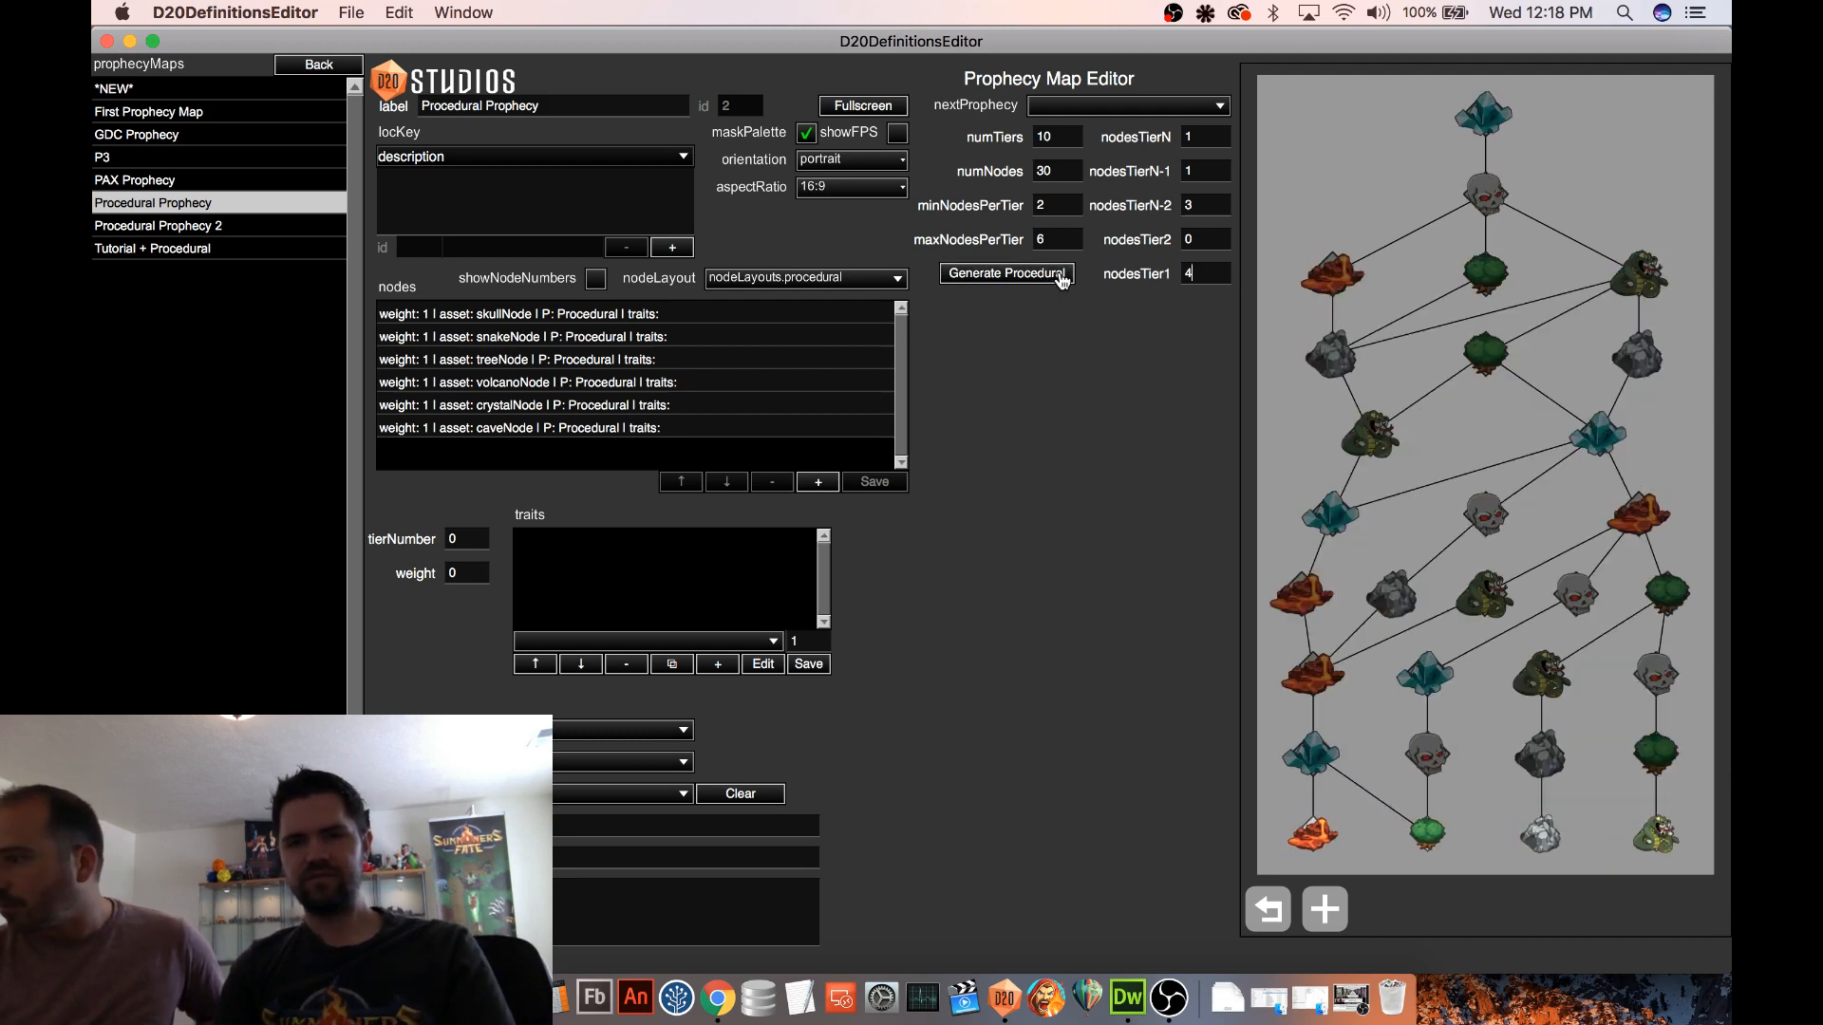
left_click(1045, 281)
left_click(1040, 282)
left_click(1040, 282)
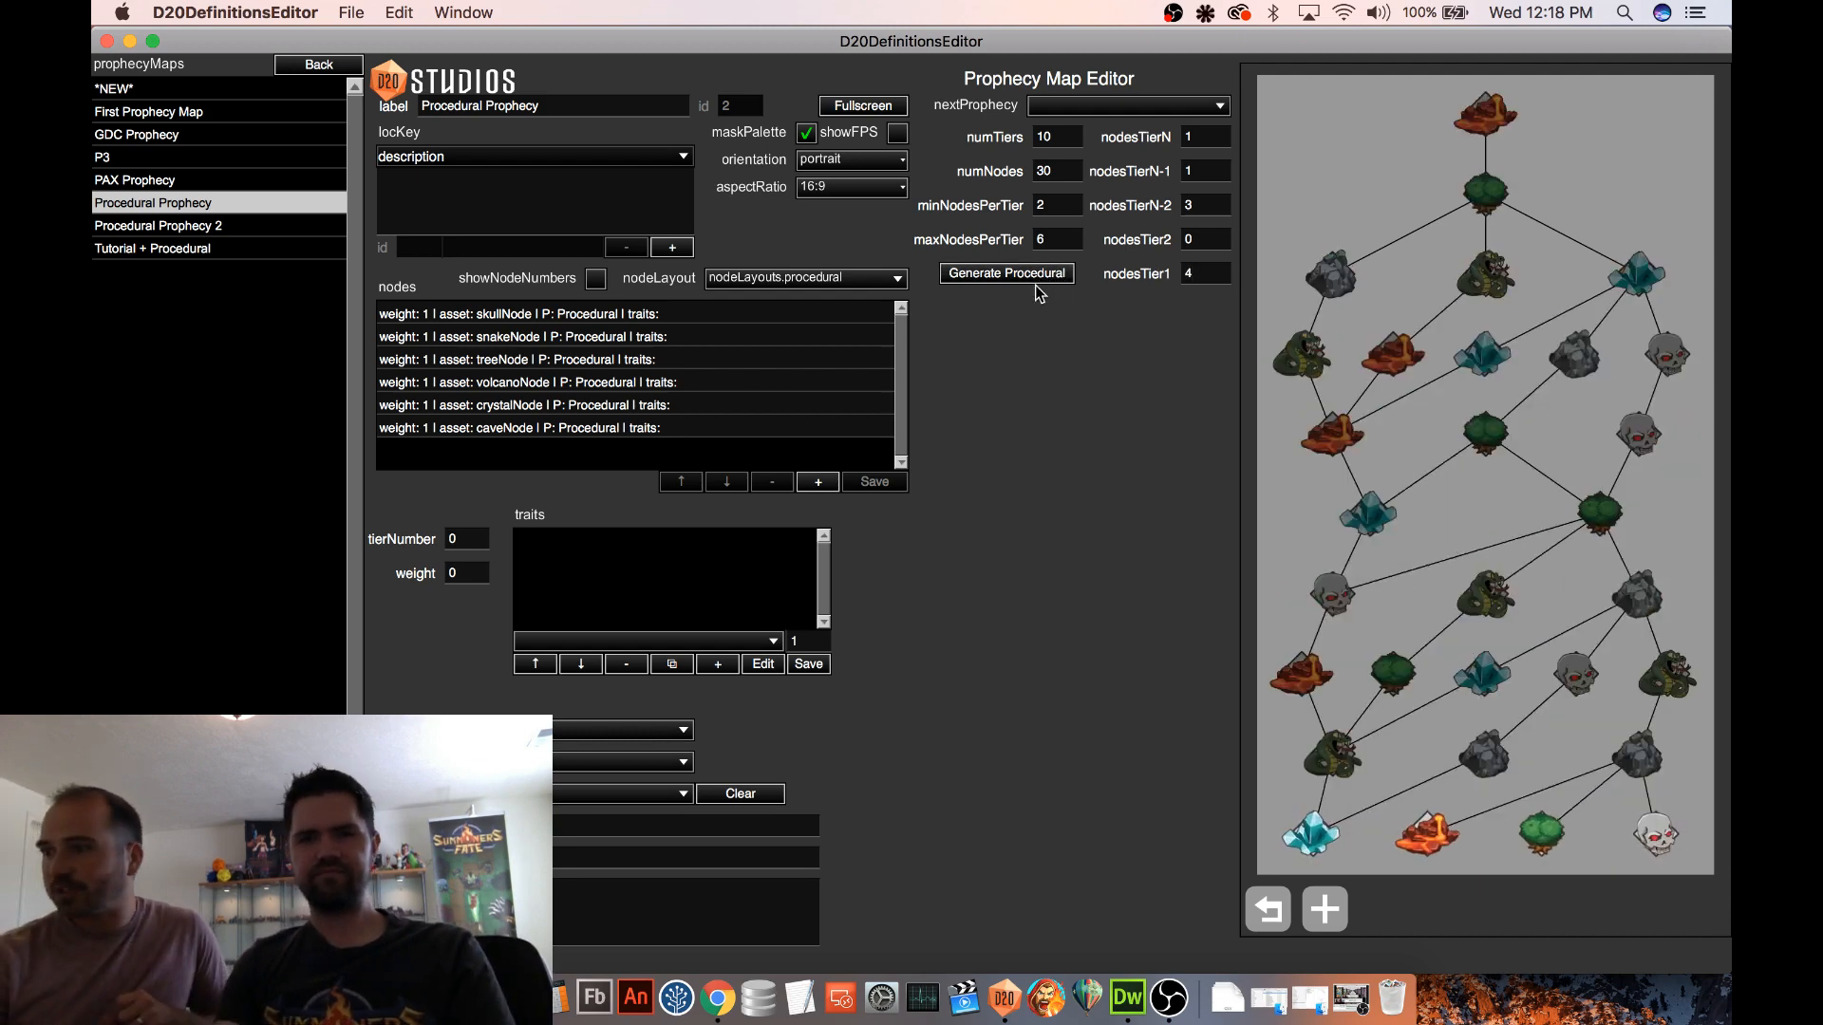
left_click(1035, 279)
left_click(1035, 278)
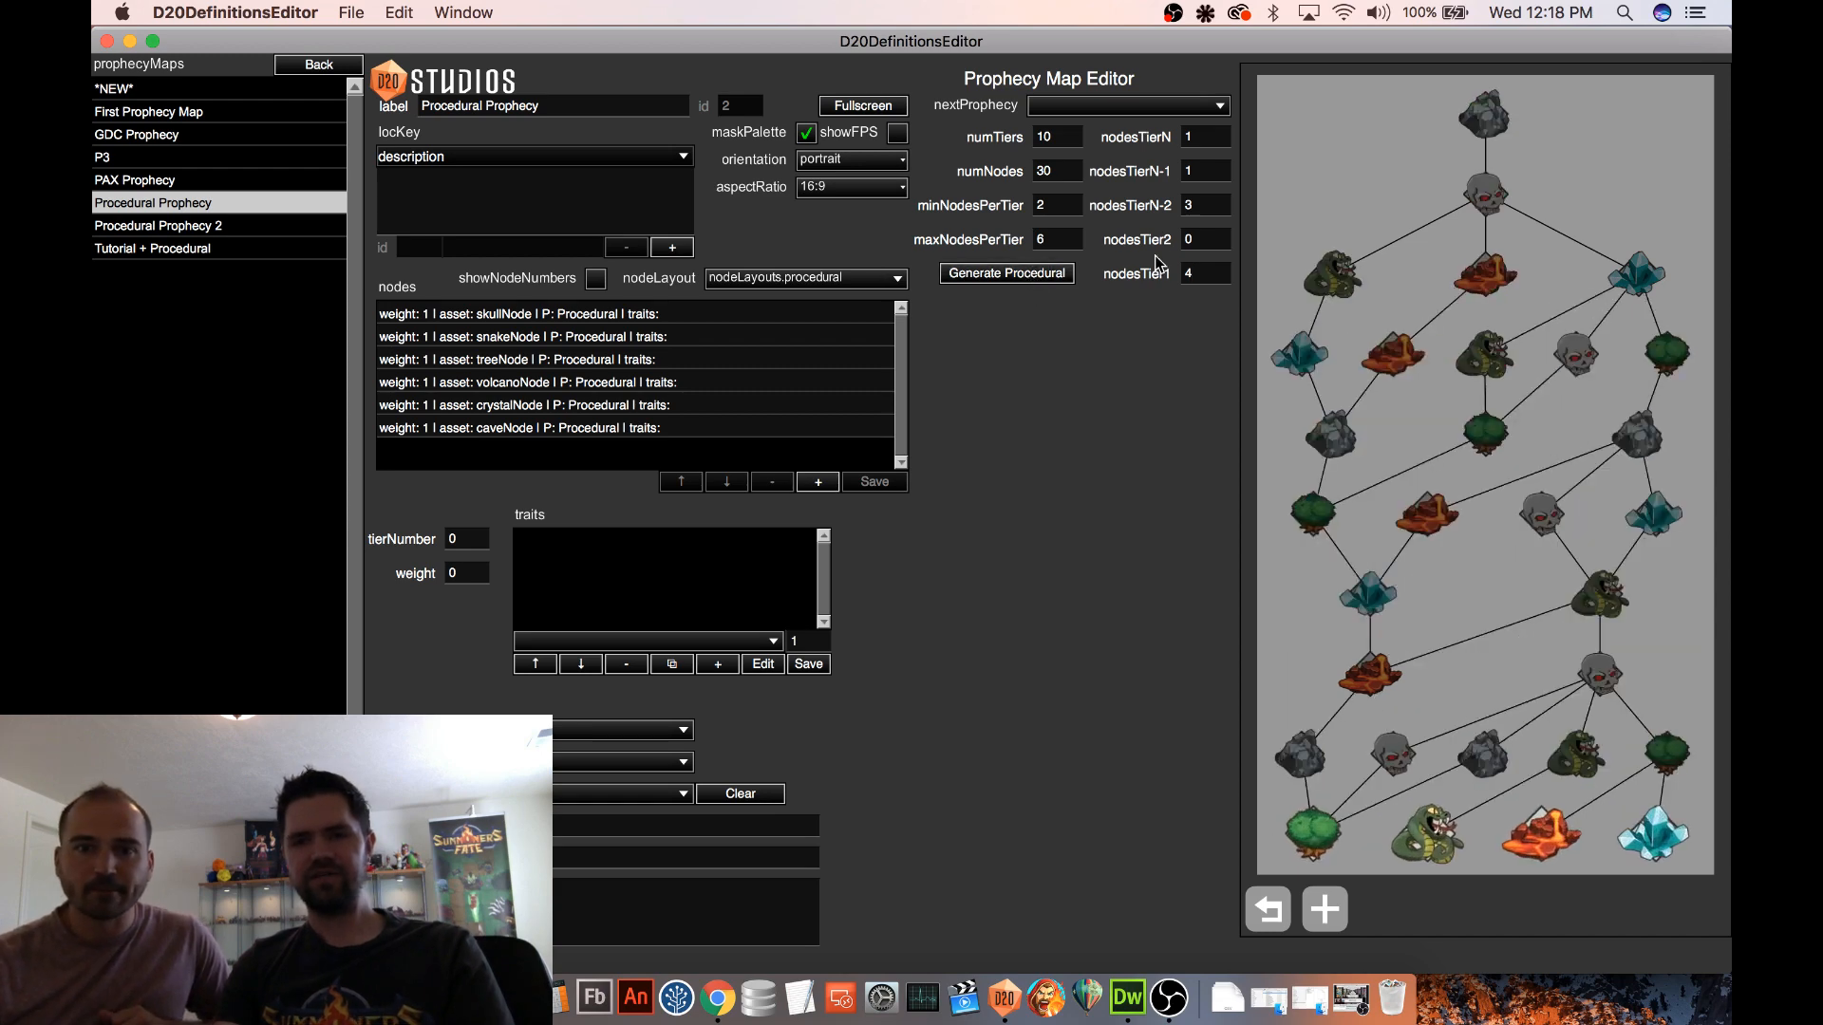
Set nodesTier1 to 5 and regenerate the procedural prophecy map several times
double_click(1195, 273)
type("5")
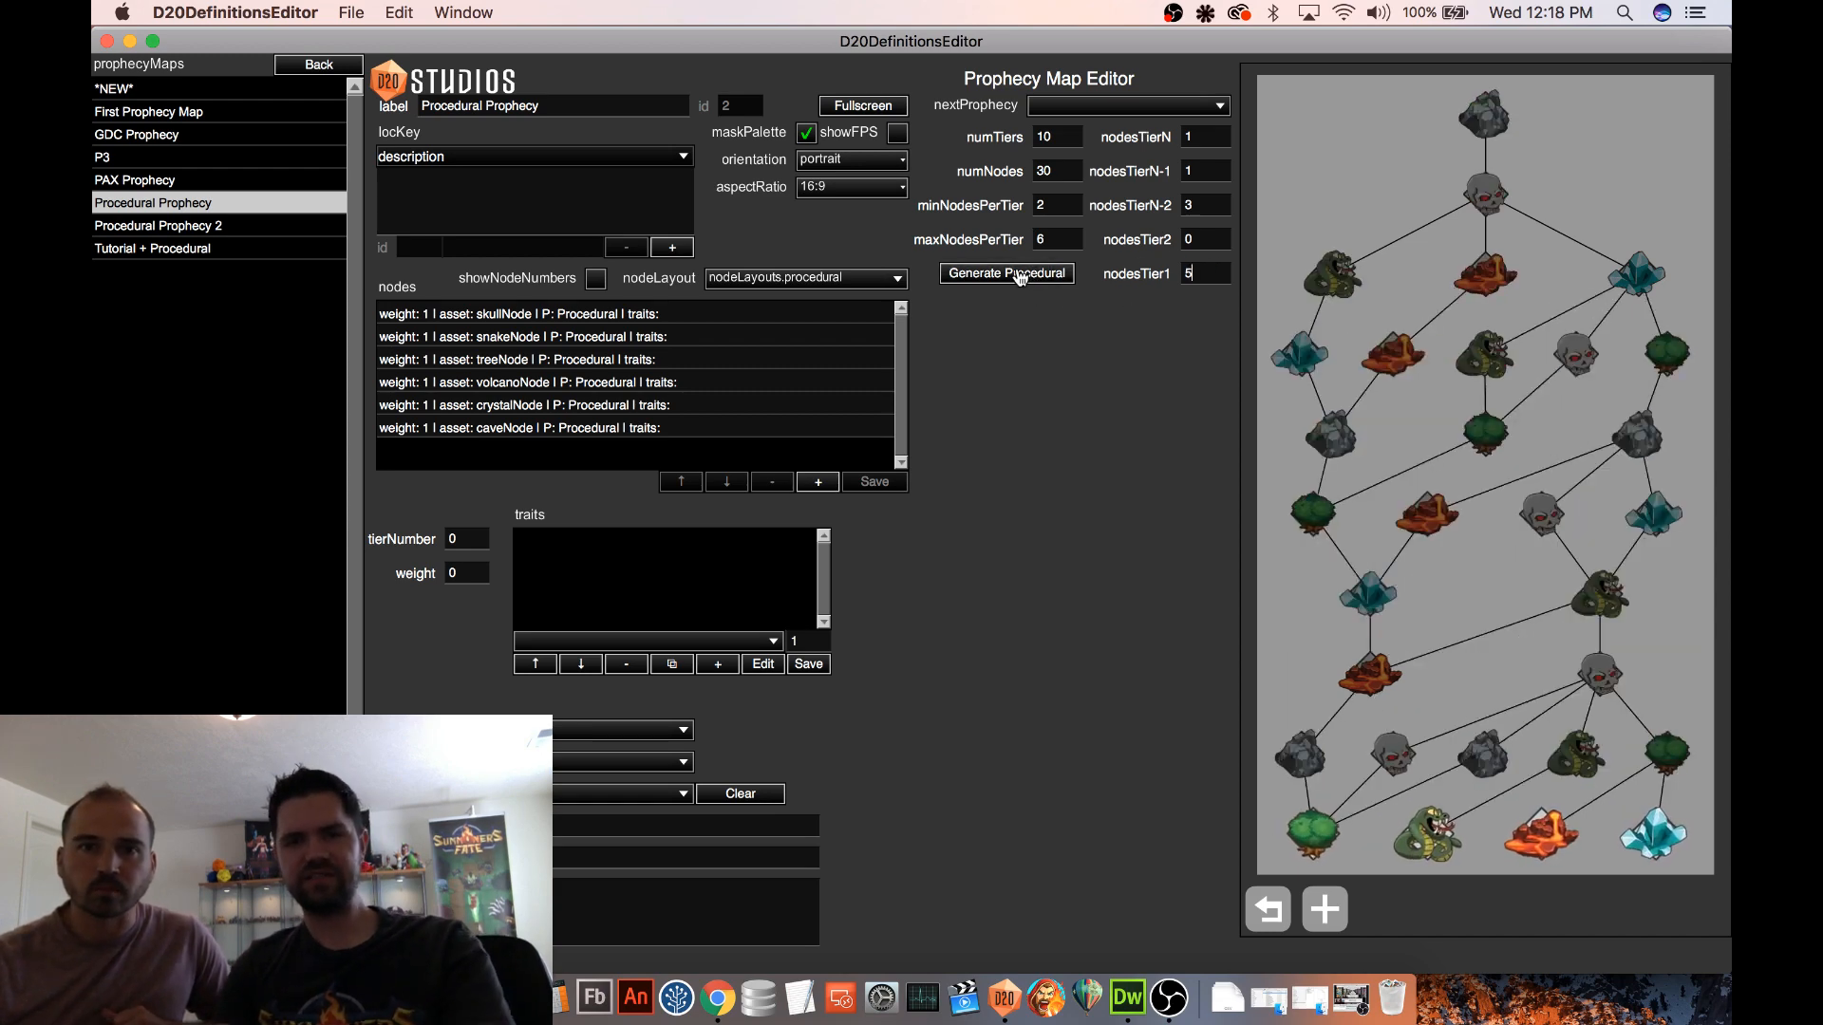
left_click(1014, 273)
left_click(1014, 274)
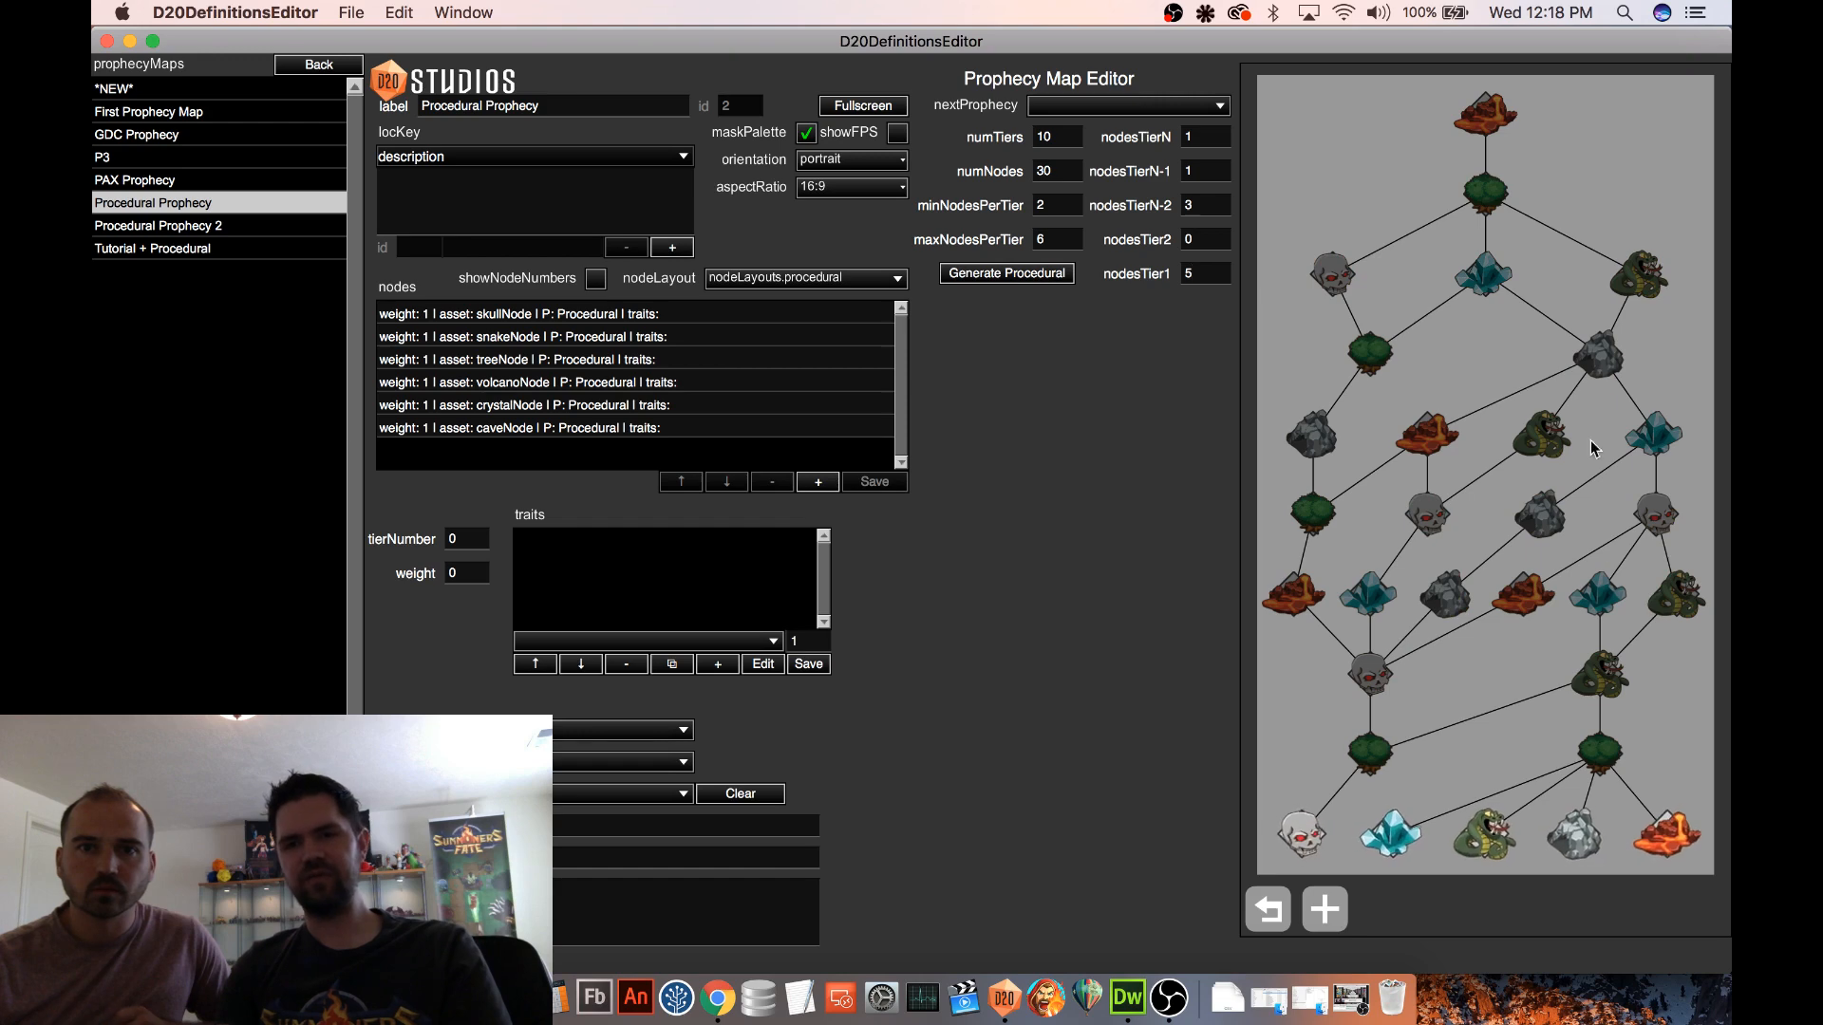
left_click(1059, 283)
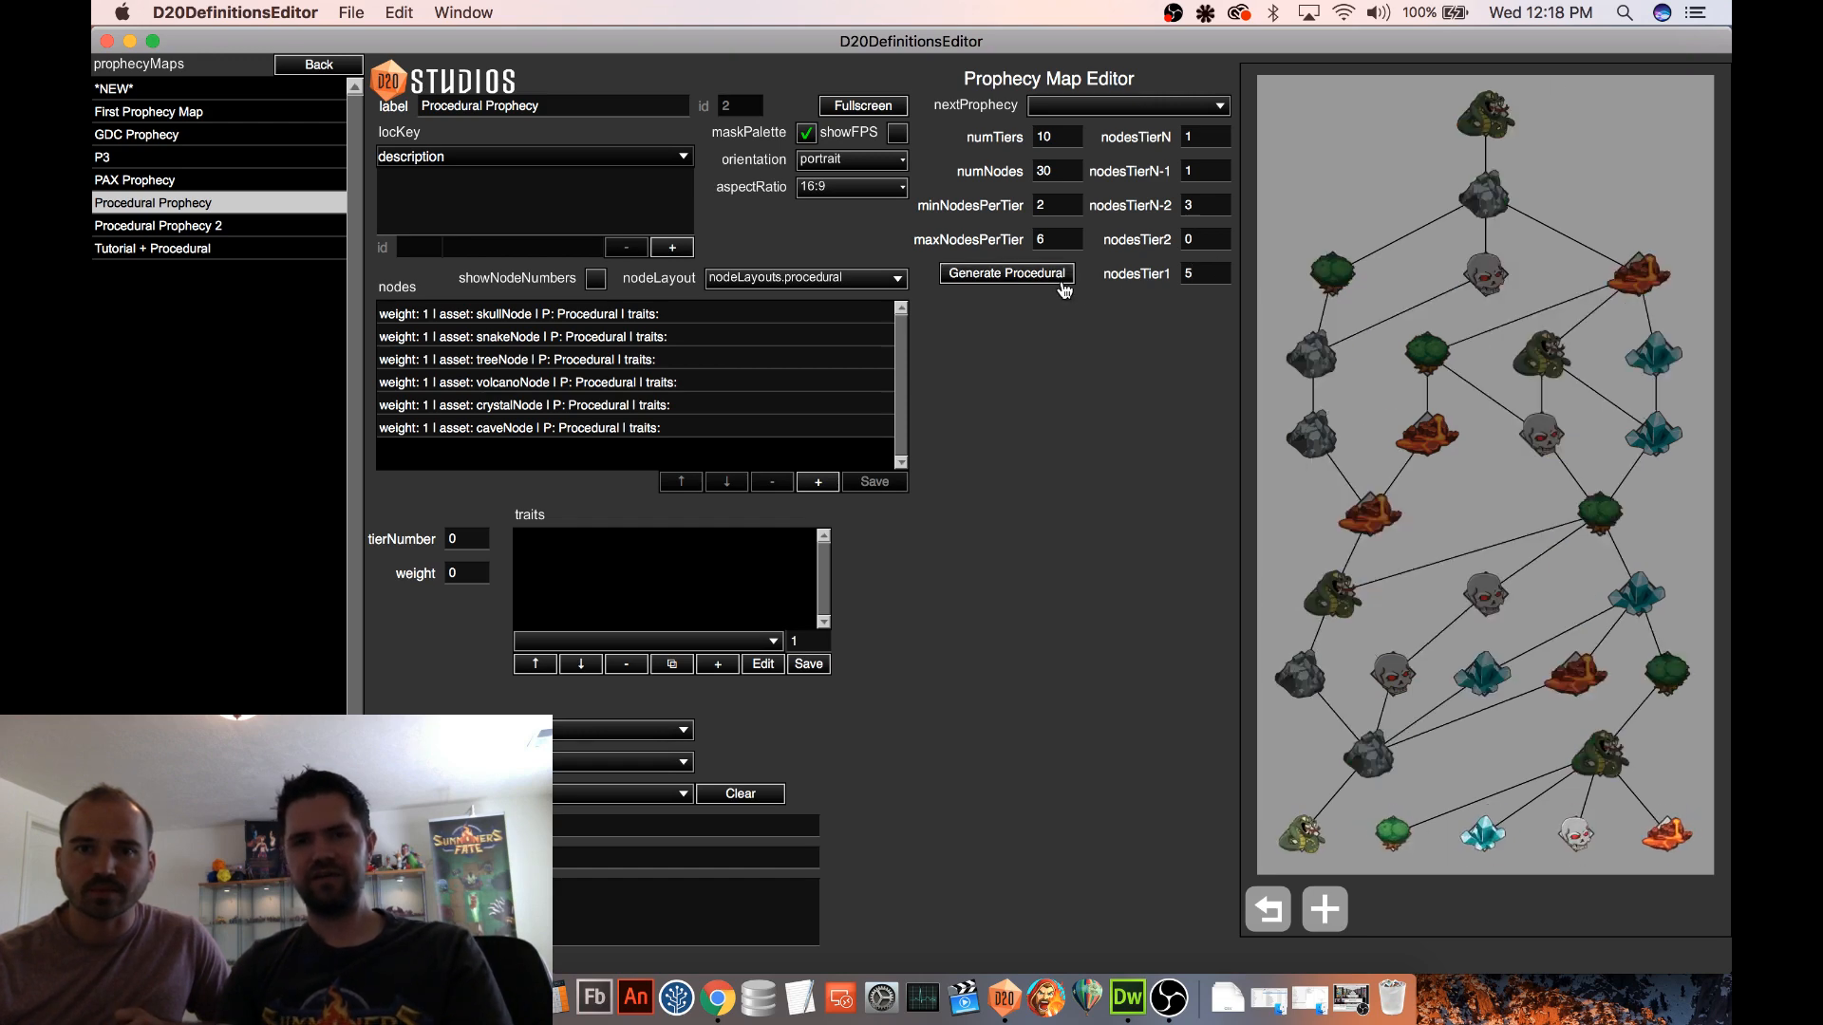
left_click(1060, 283)
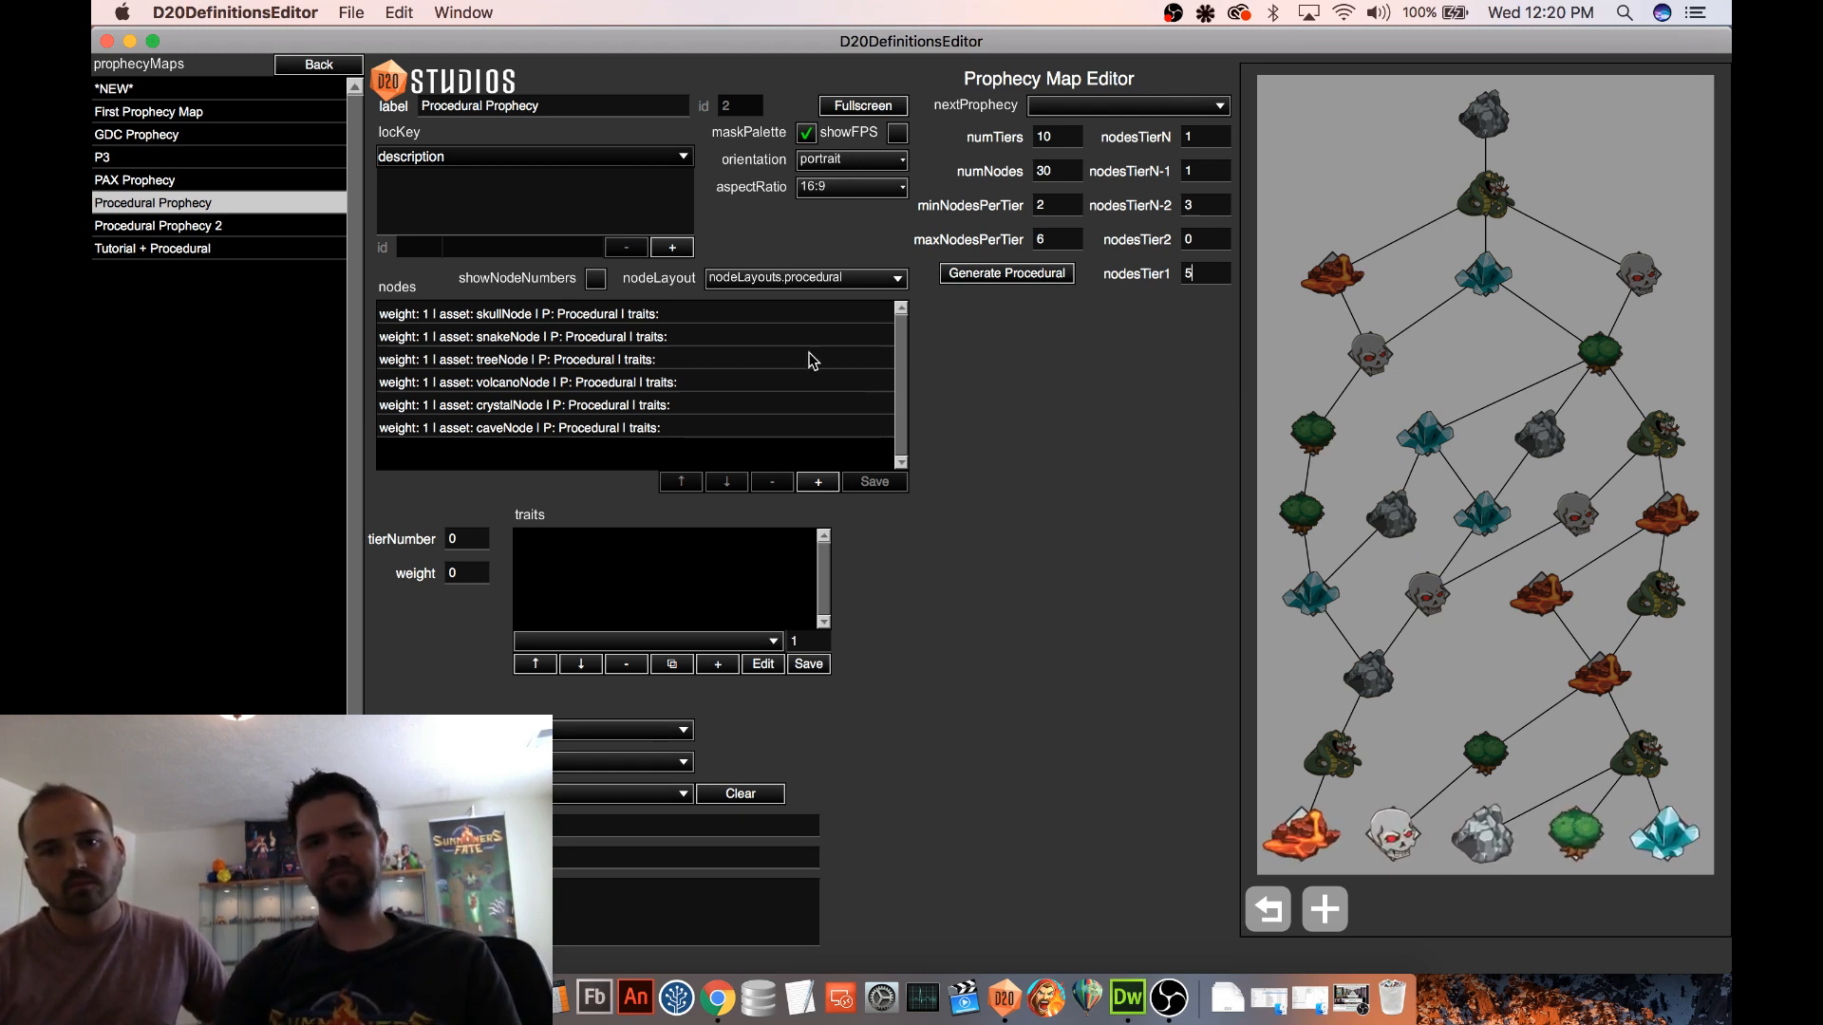
Leave the prophecy maps and open the Procedural 2 map from the Maps definitions
left_click(323, 64)
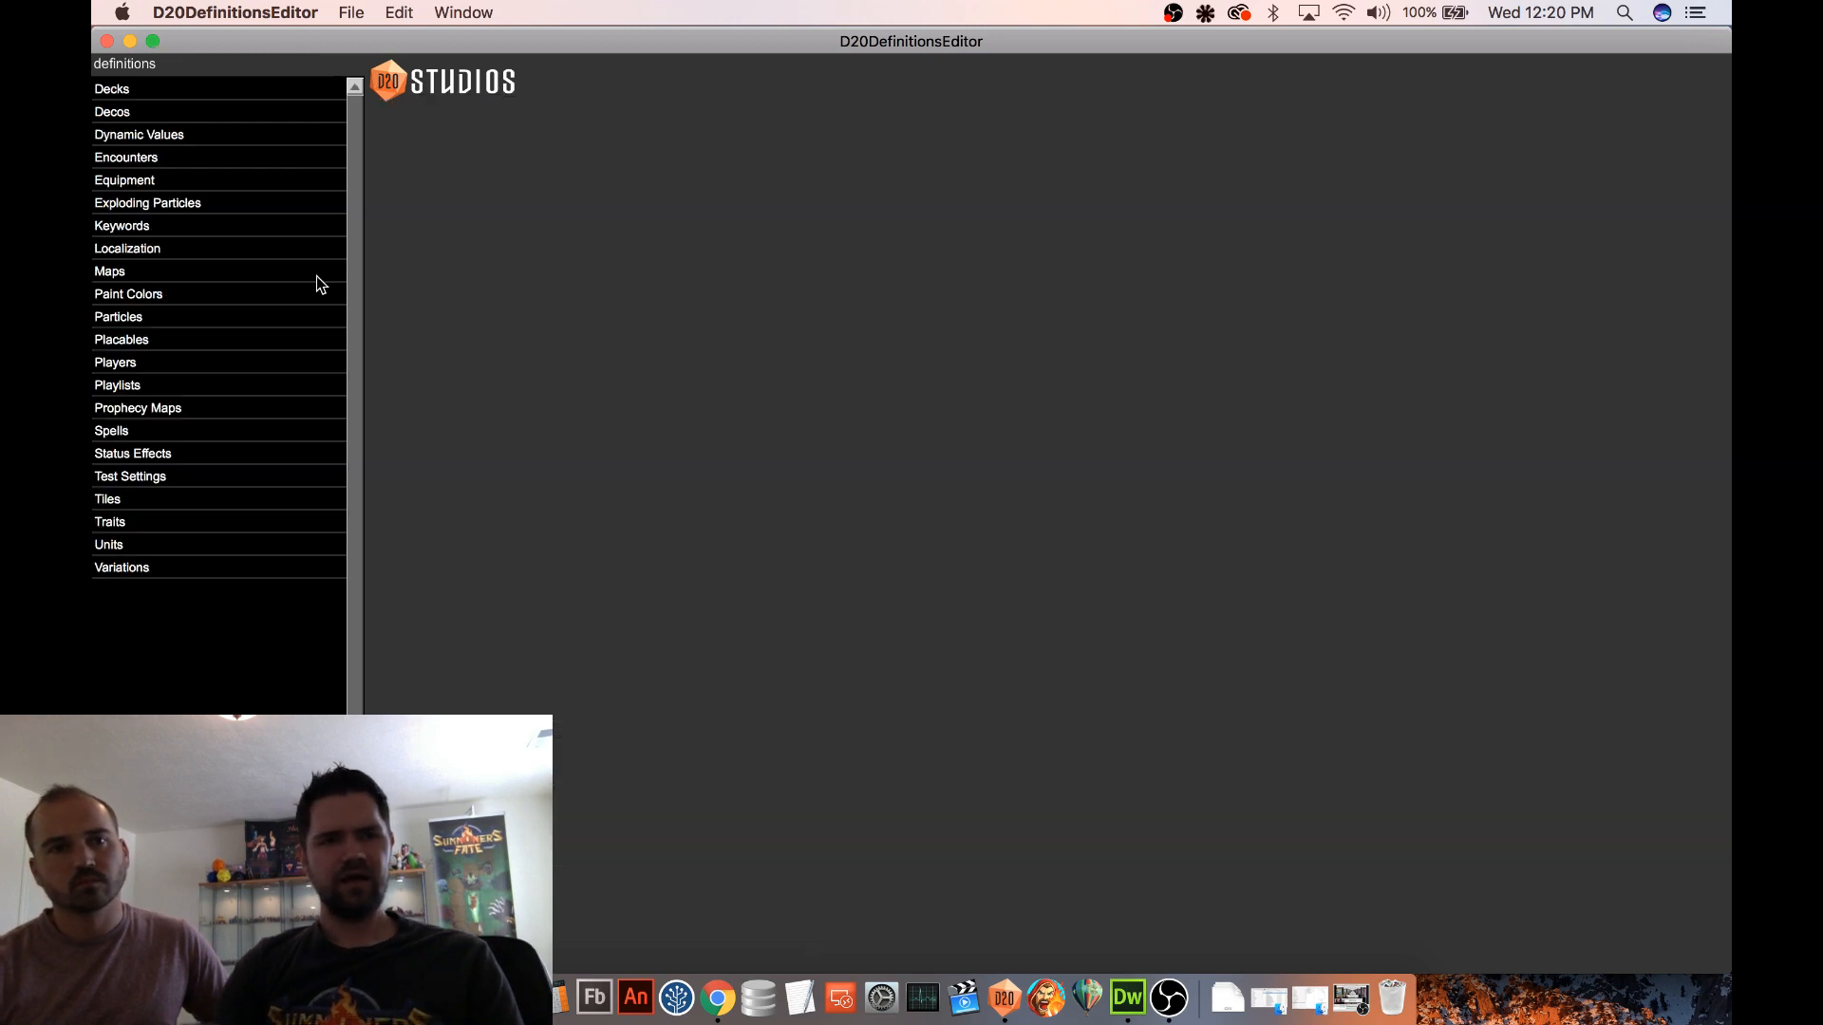
left_click(230, 276)
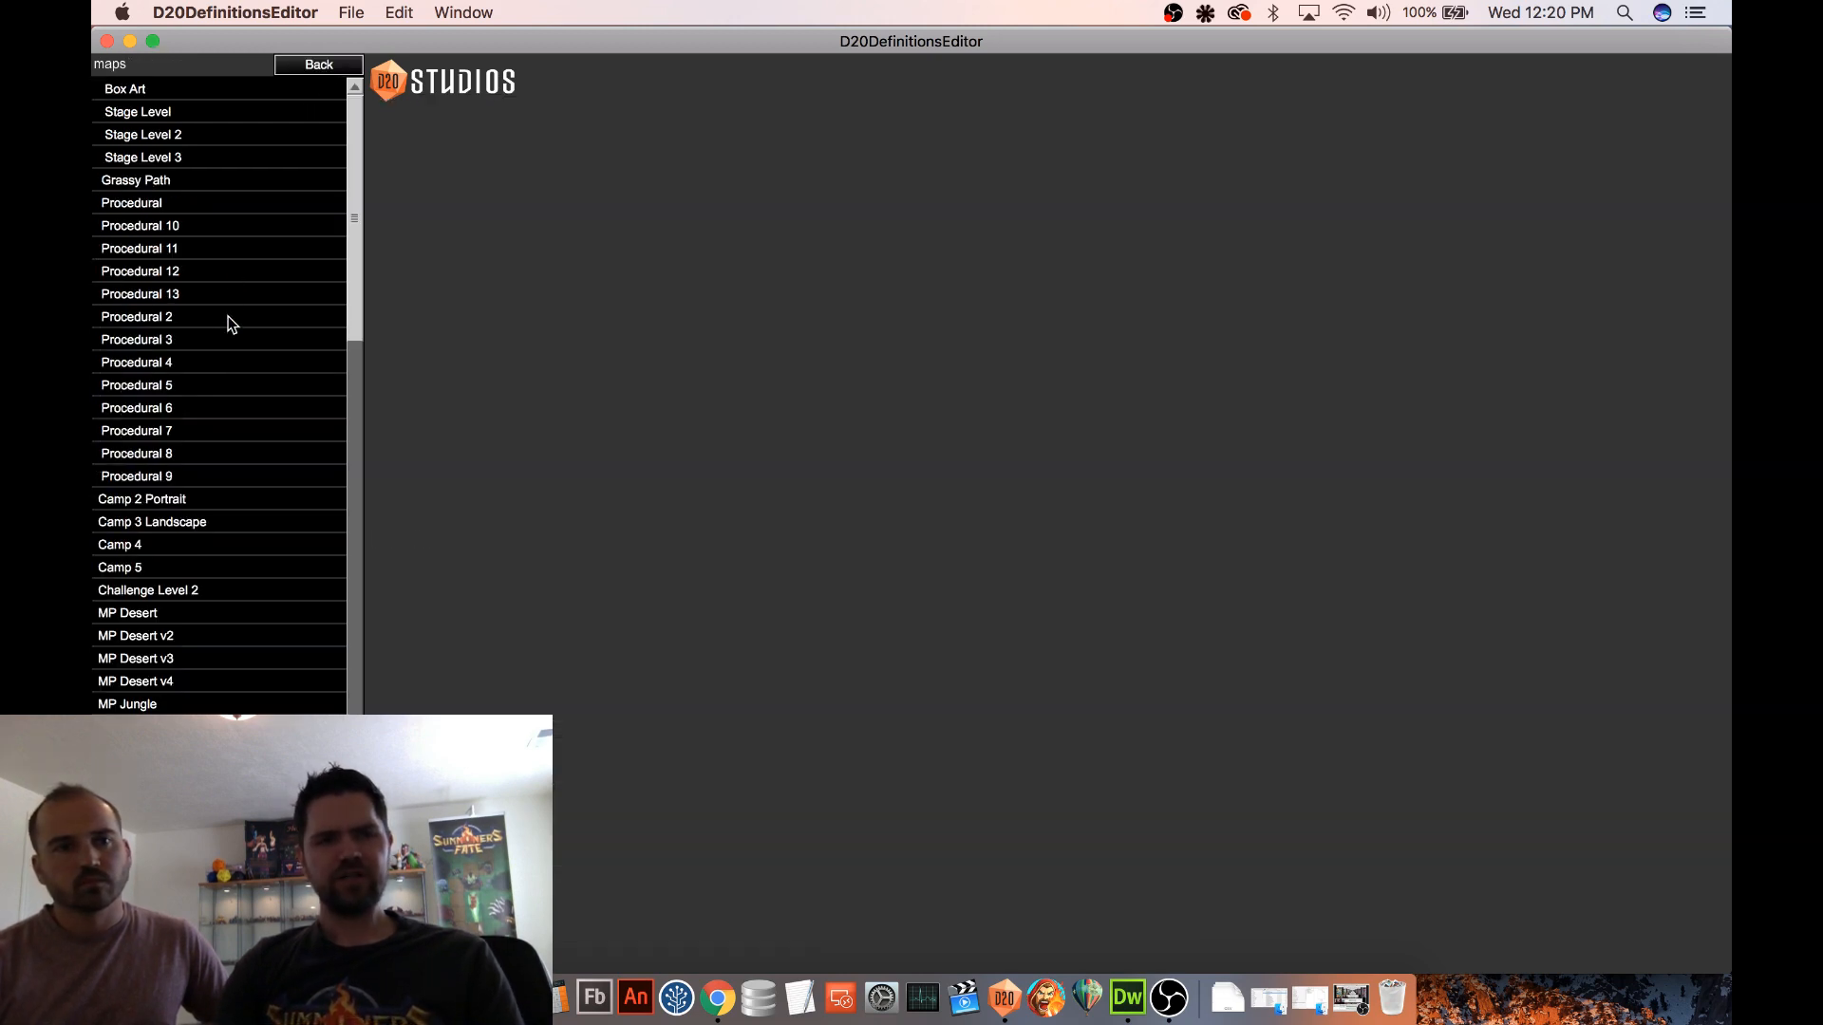
left_click(223, 319)
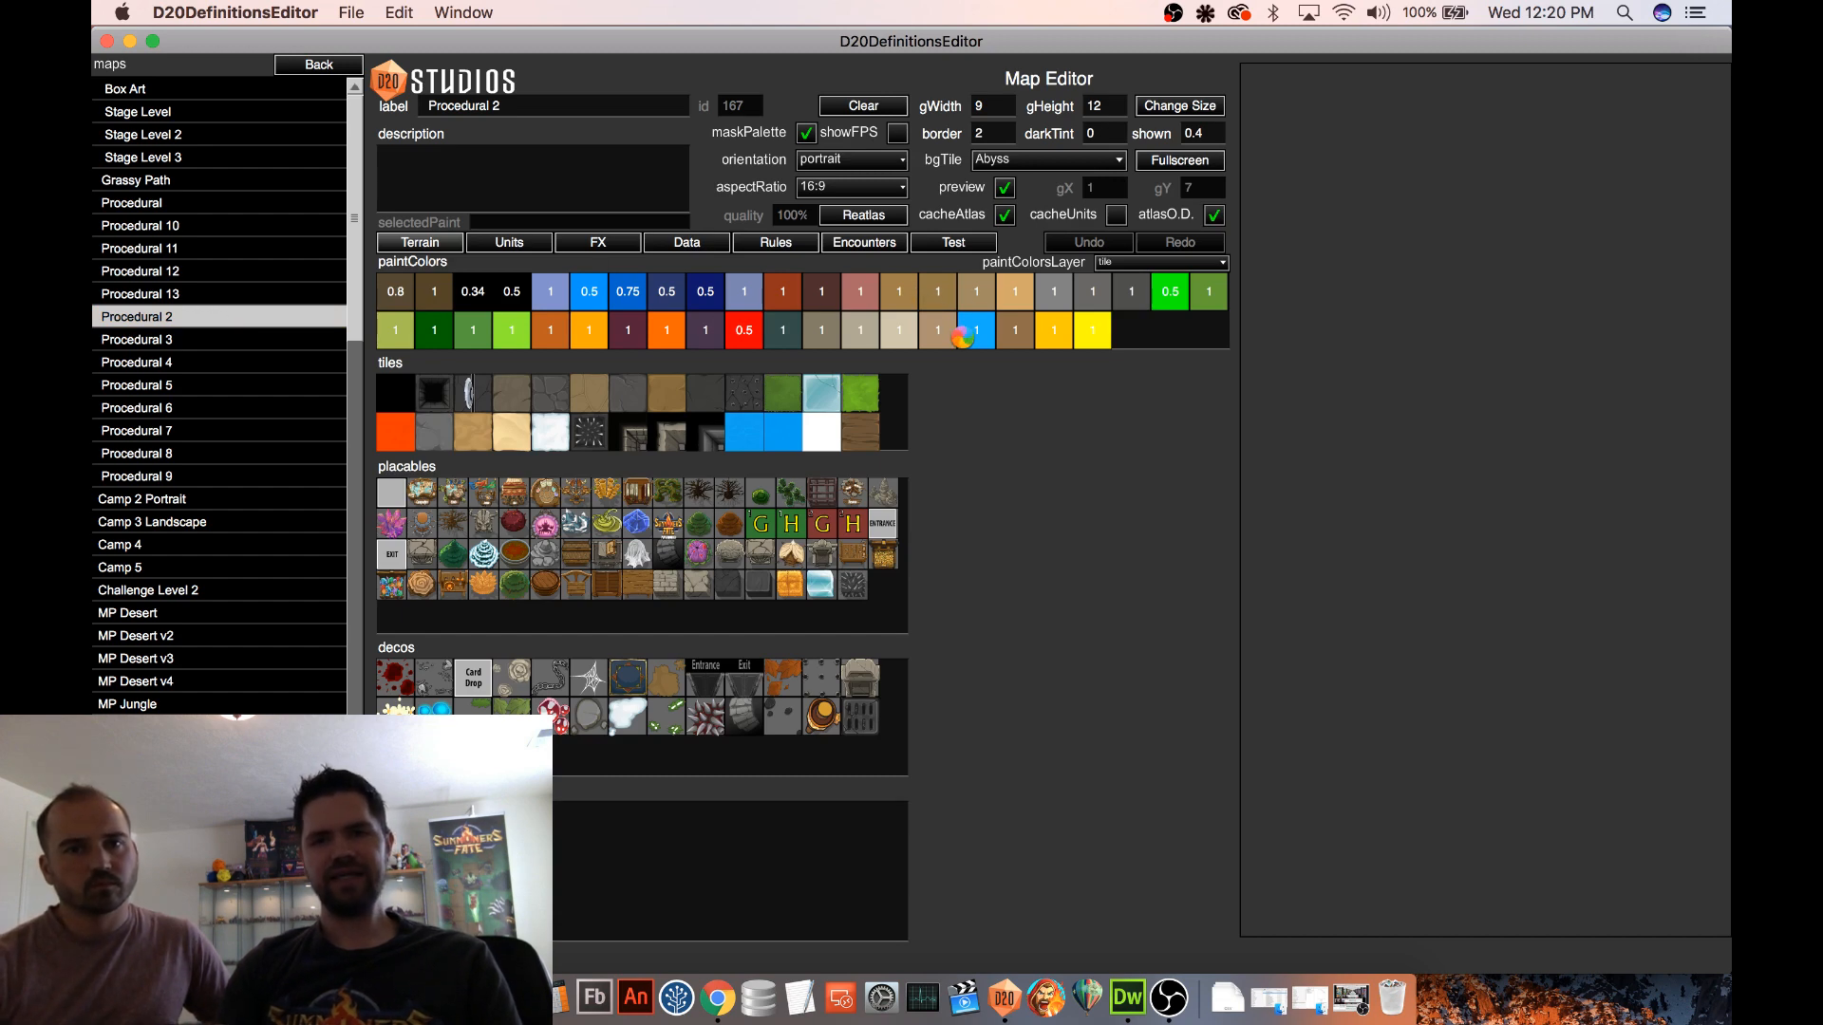
Start a playtest from the Procedural 2 map using the Procedural set with 5 levels, and enter Level 1
left_click(953, 243)
left_click(851, 352)
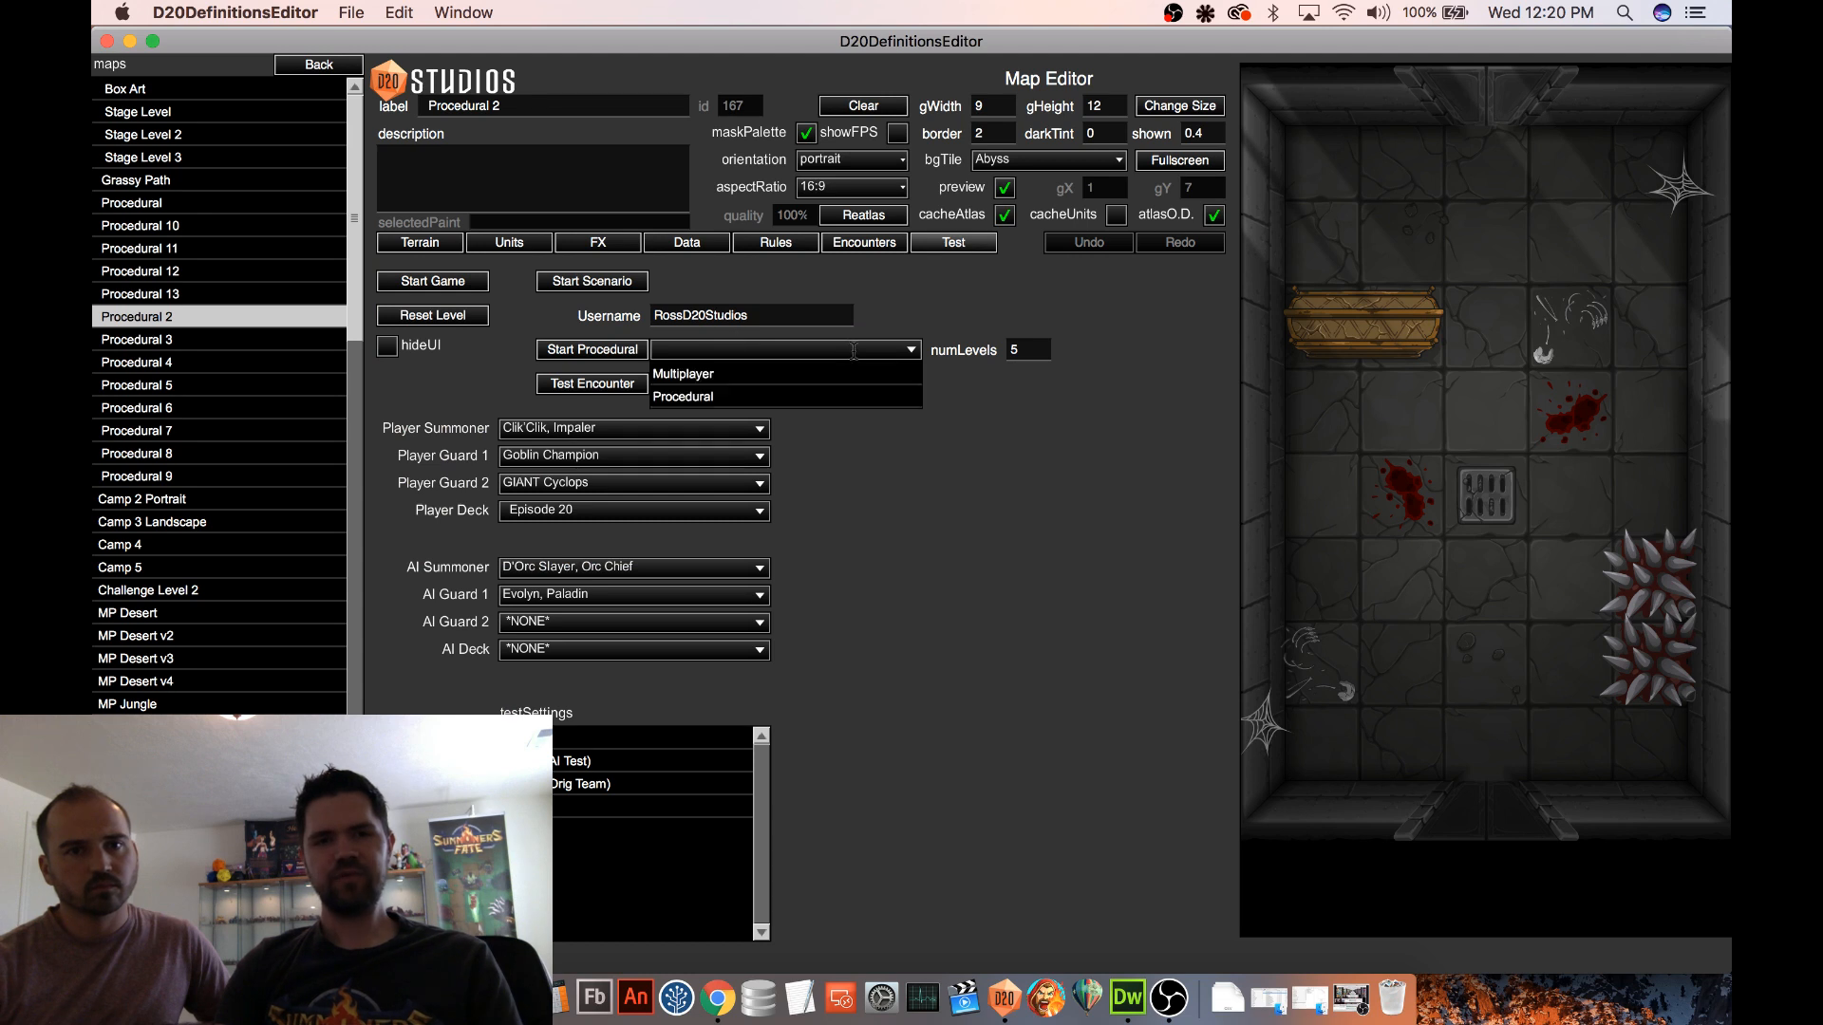
left_click(748, 397)
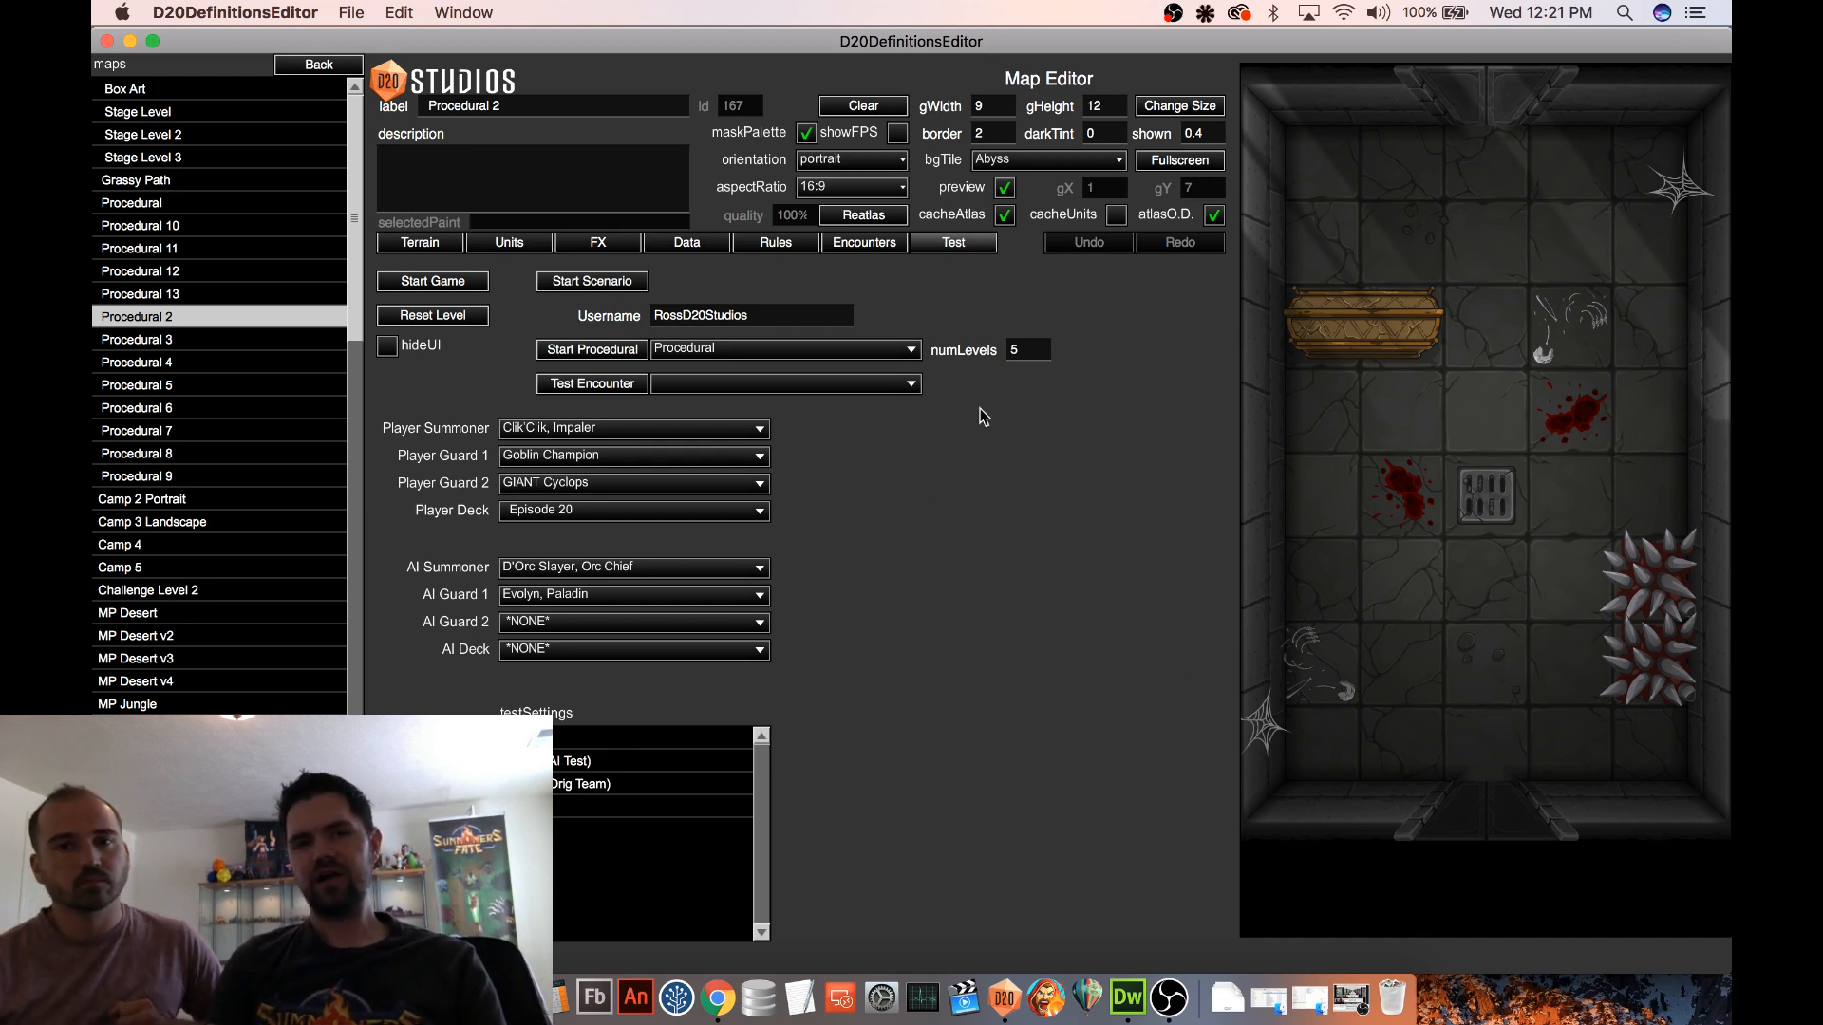
double_click(1014, 349)
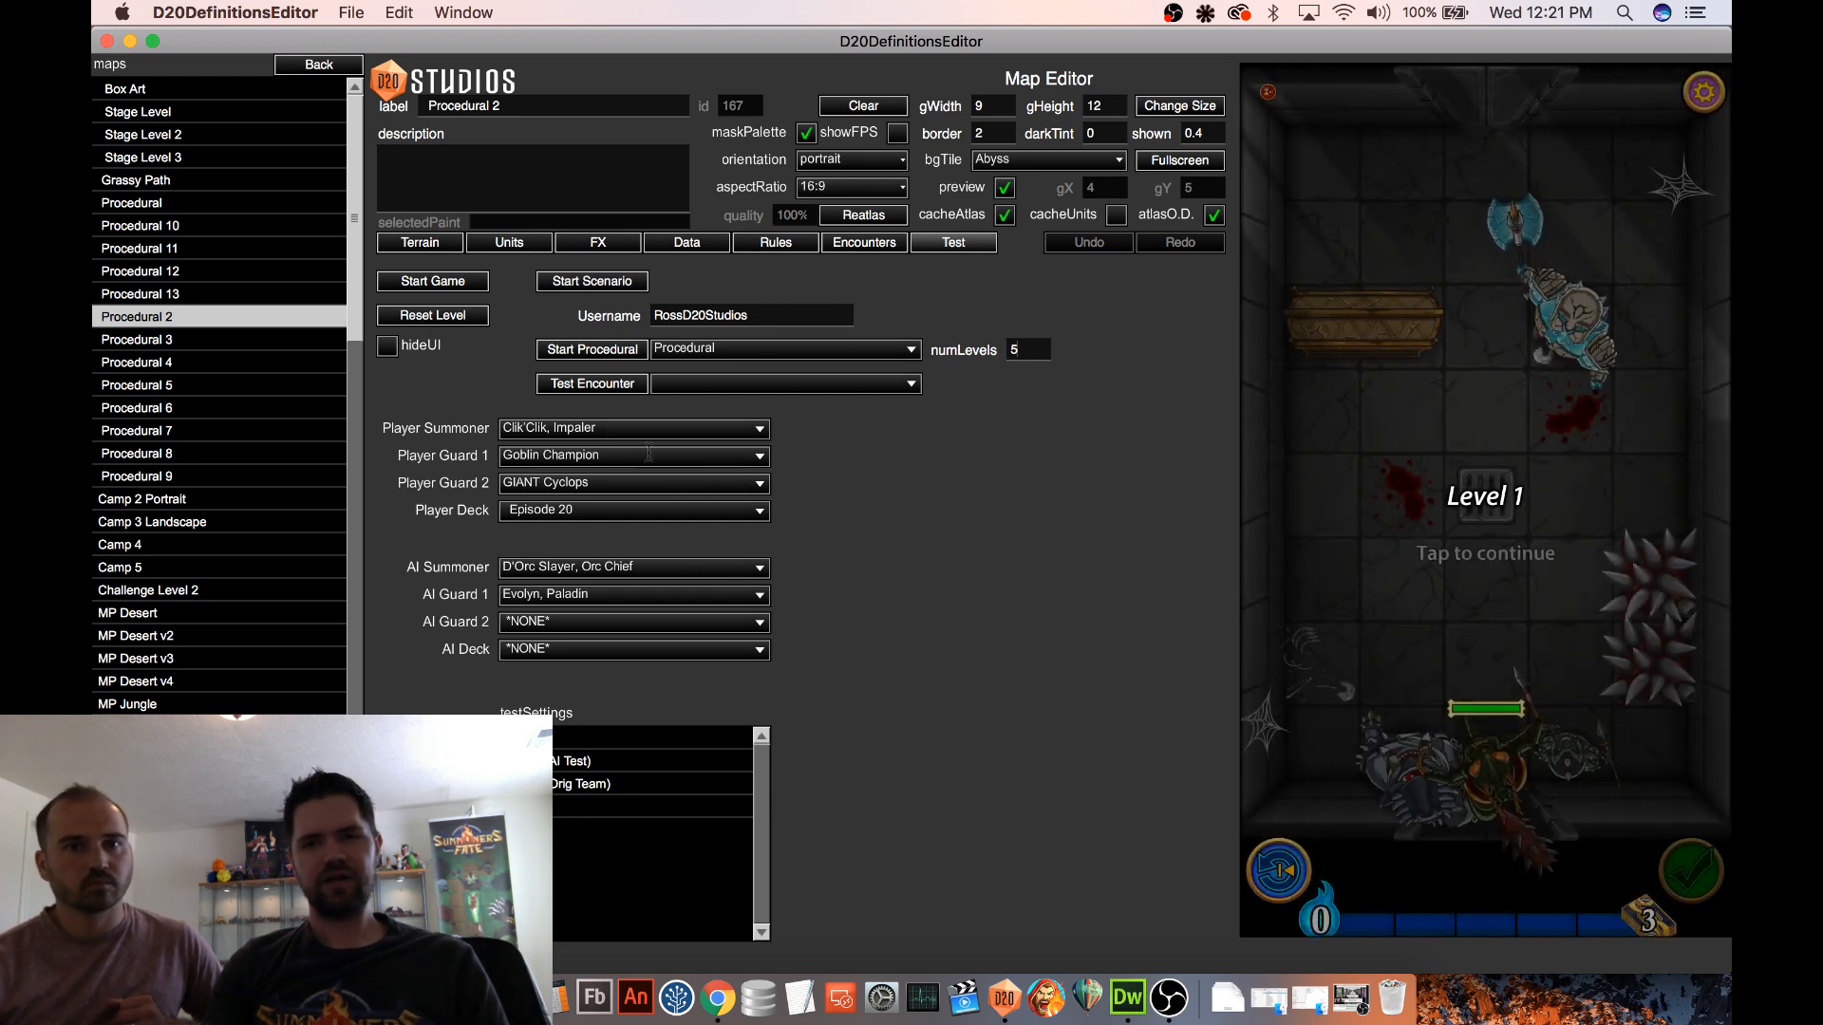
left_click(1333, 528)
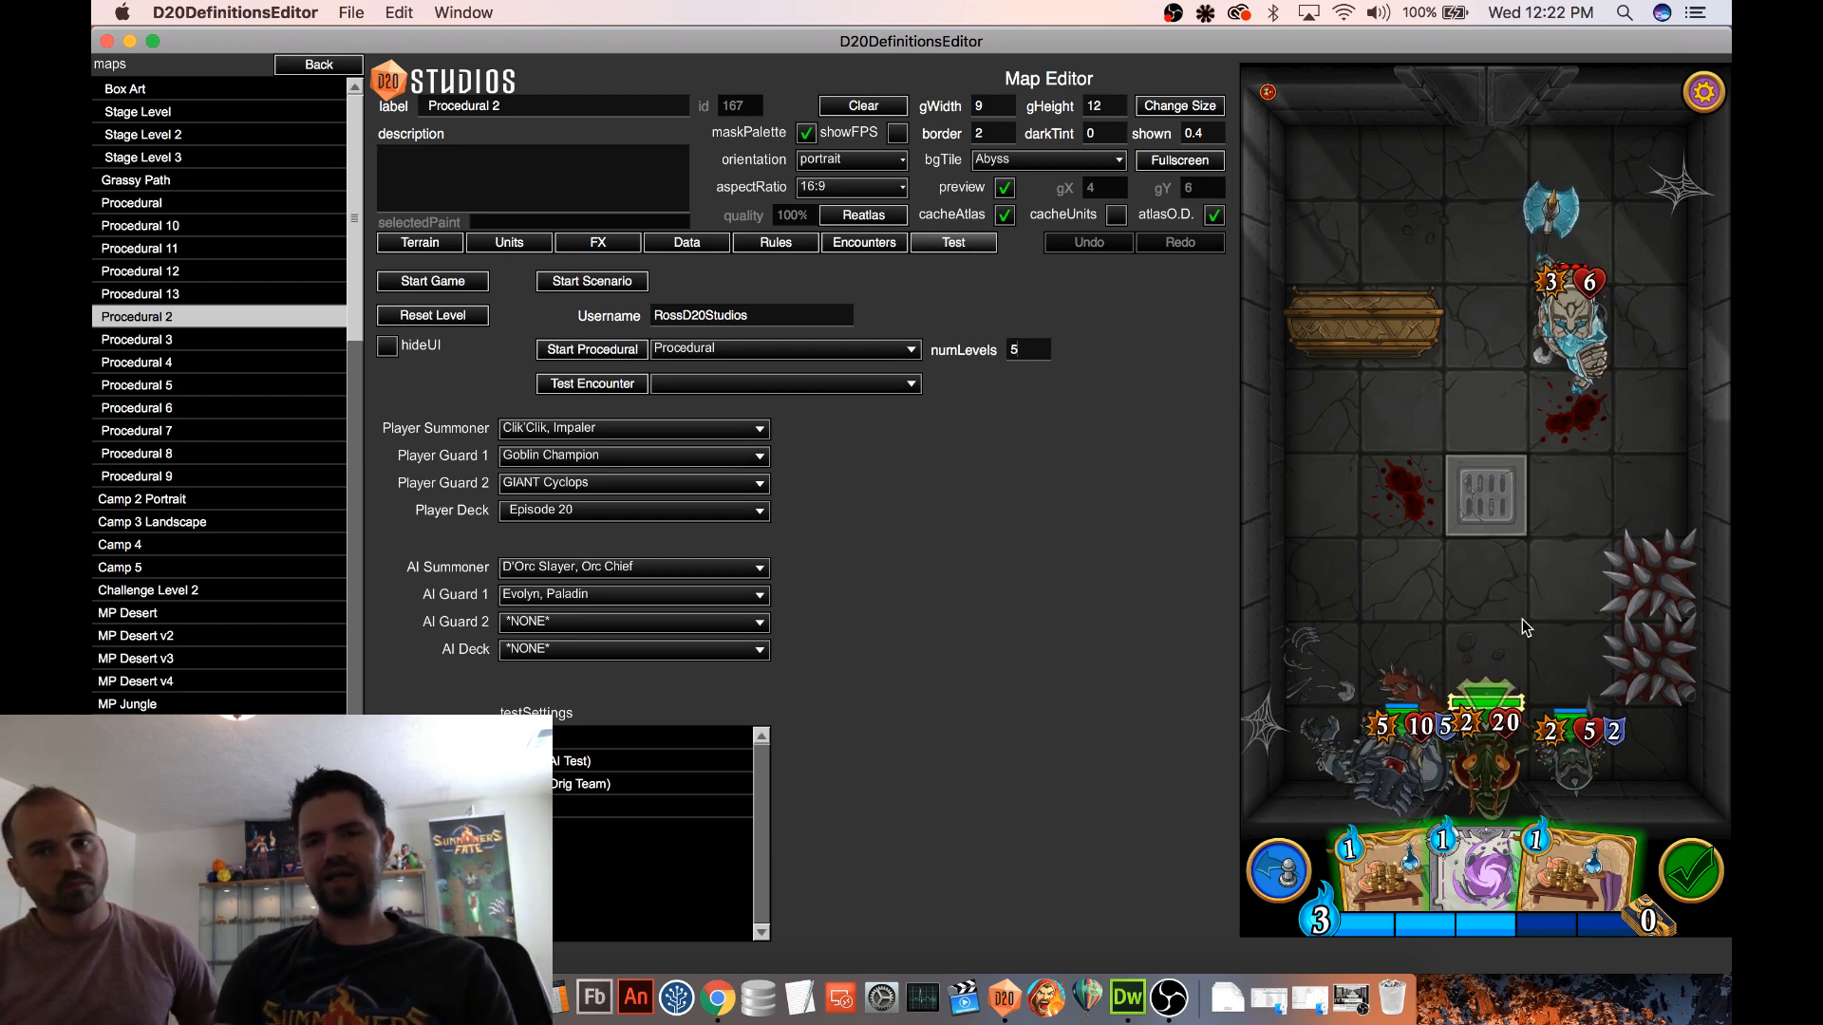
Advance the summoner to the floor grate, attack the ice enemy with the GIANT Cyclops, and continue to the card reward
left_click_drag(1495, 760, 1492, 508)
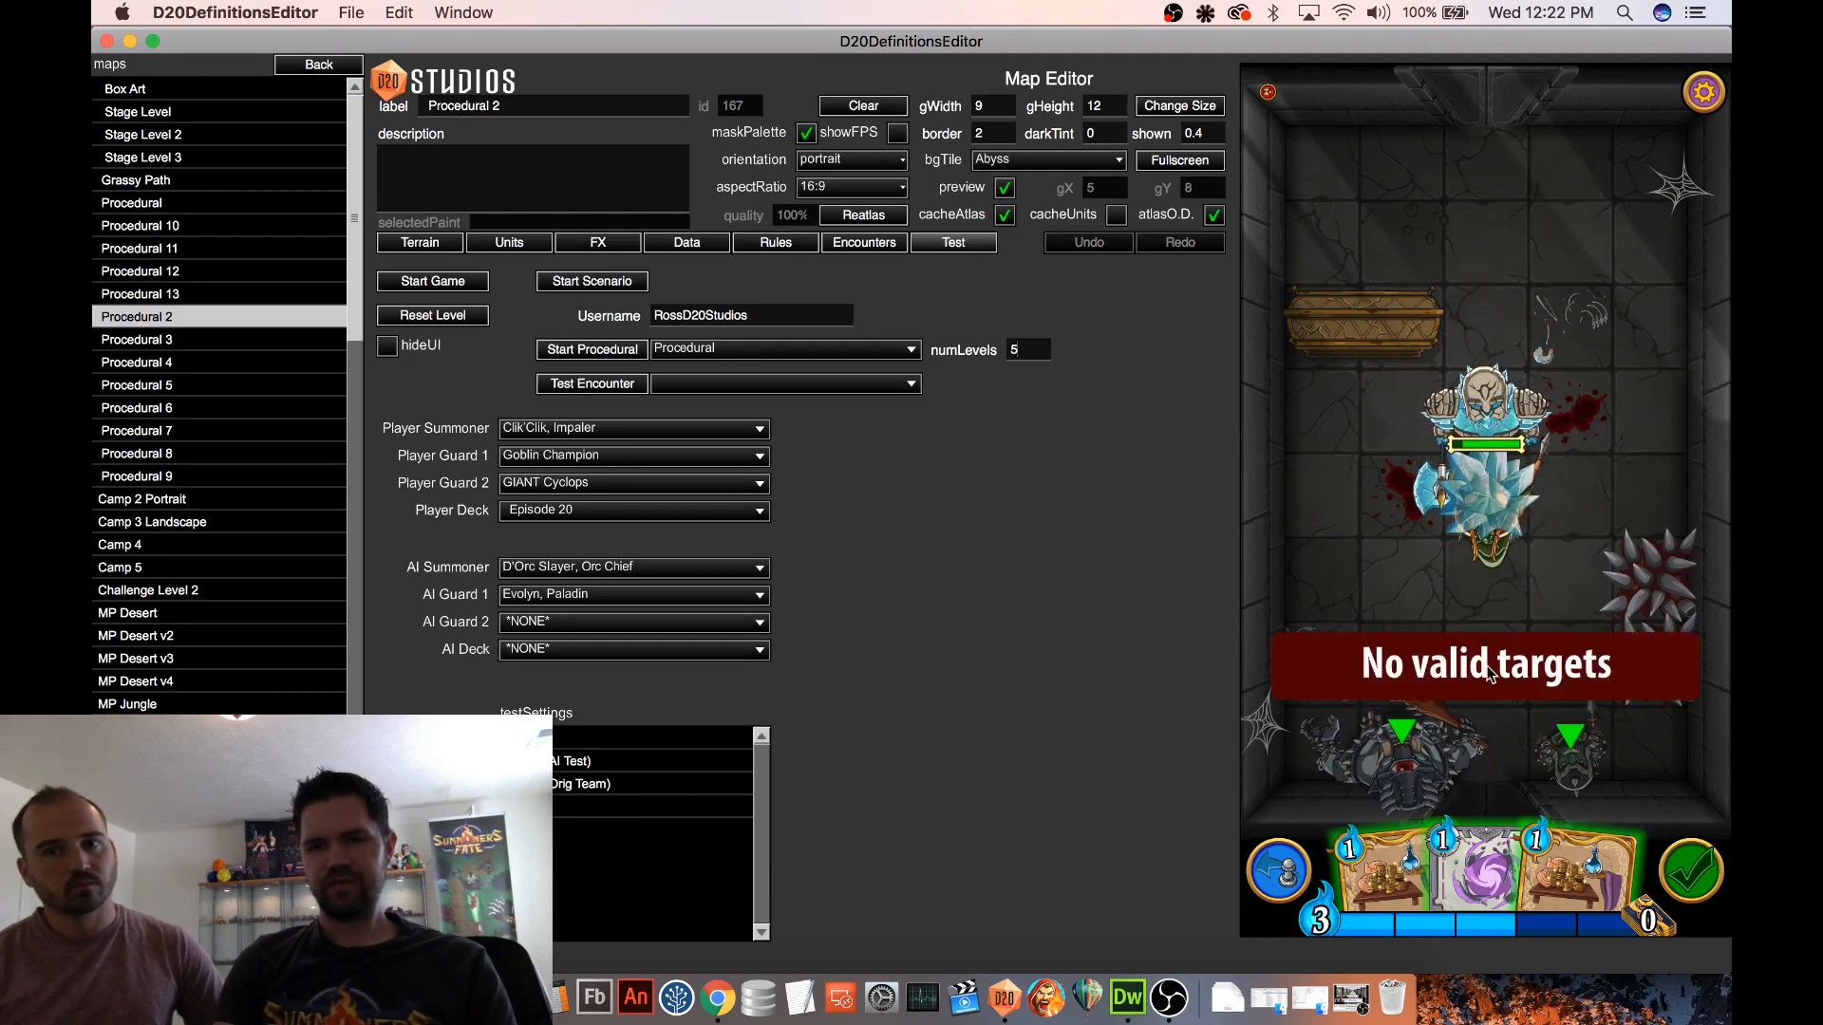
left_click(1451, 435)
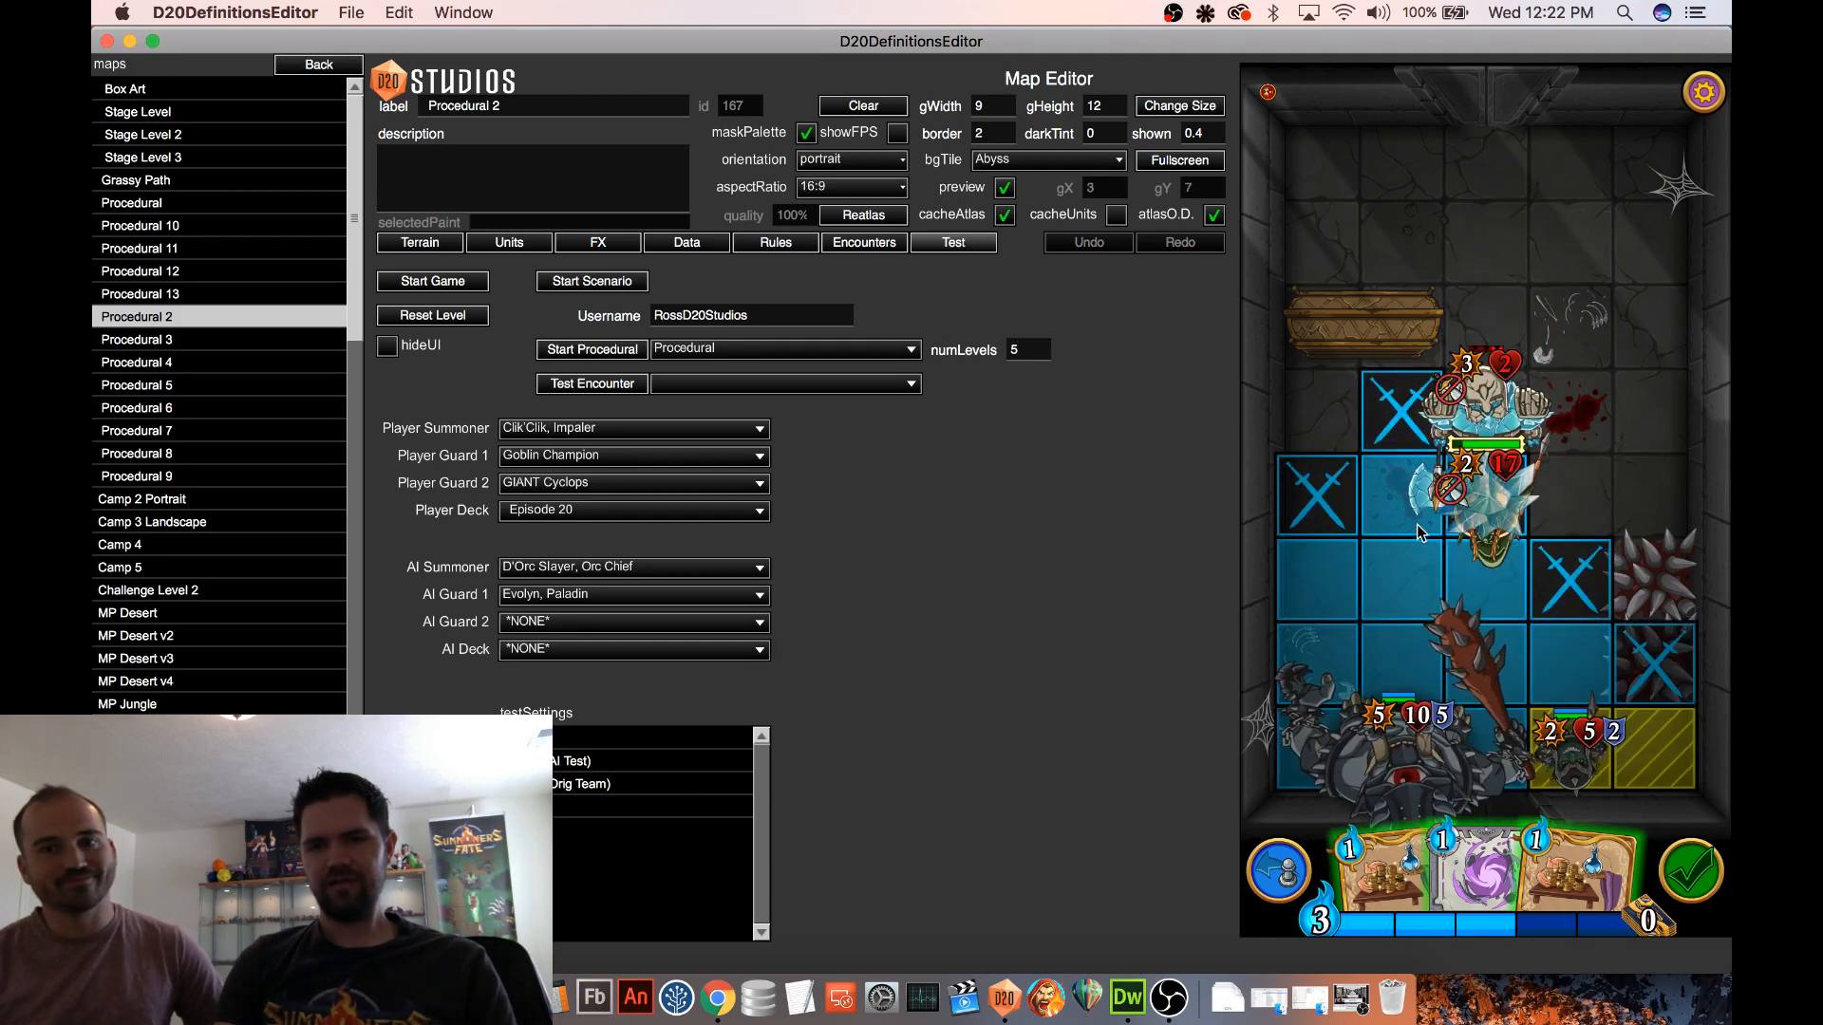
left_click(1455, 427)
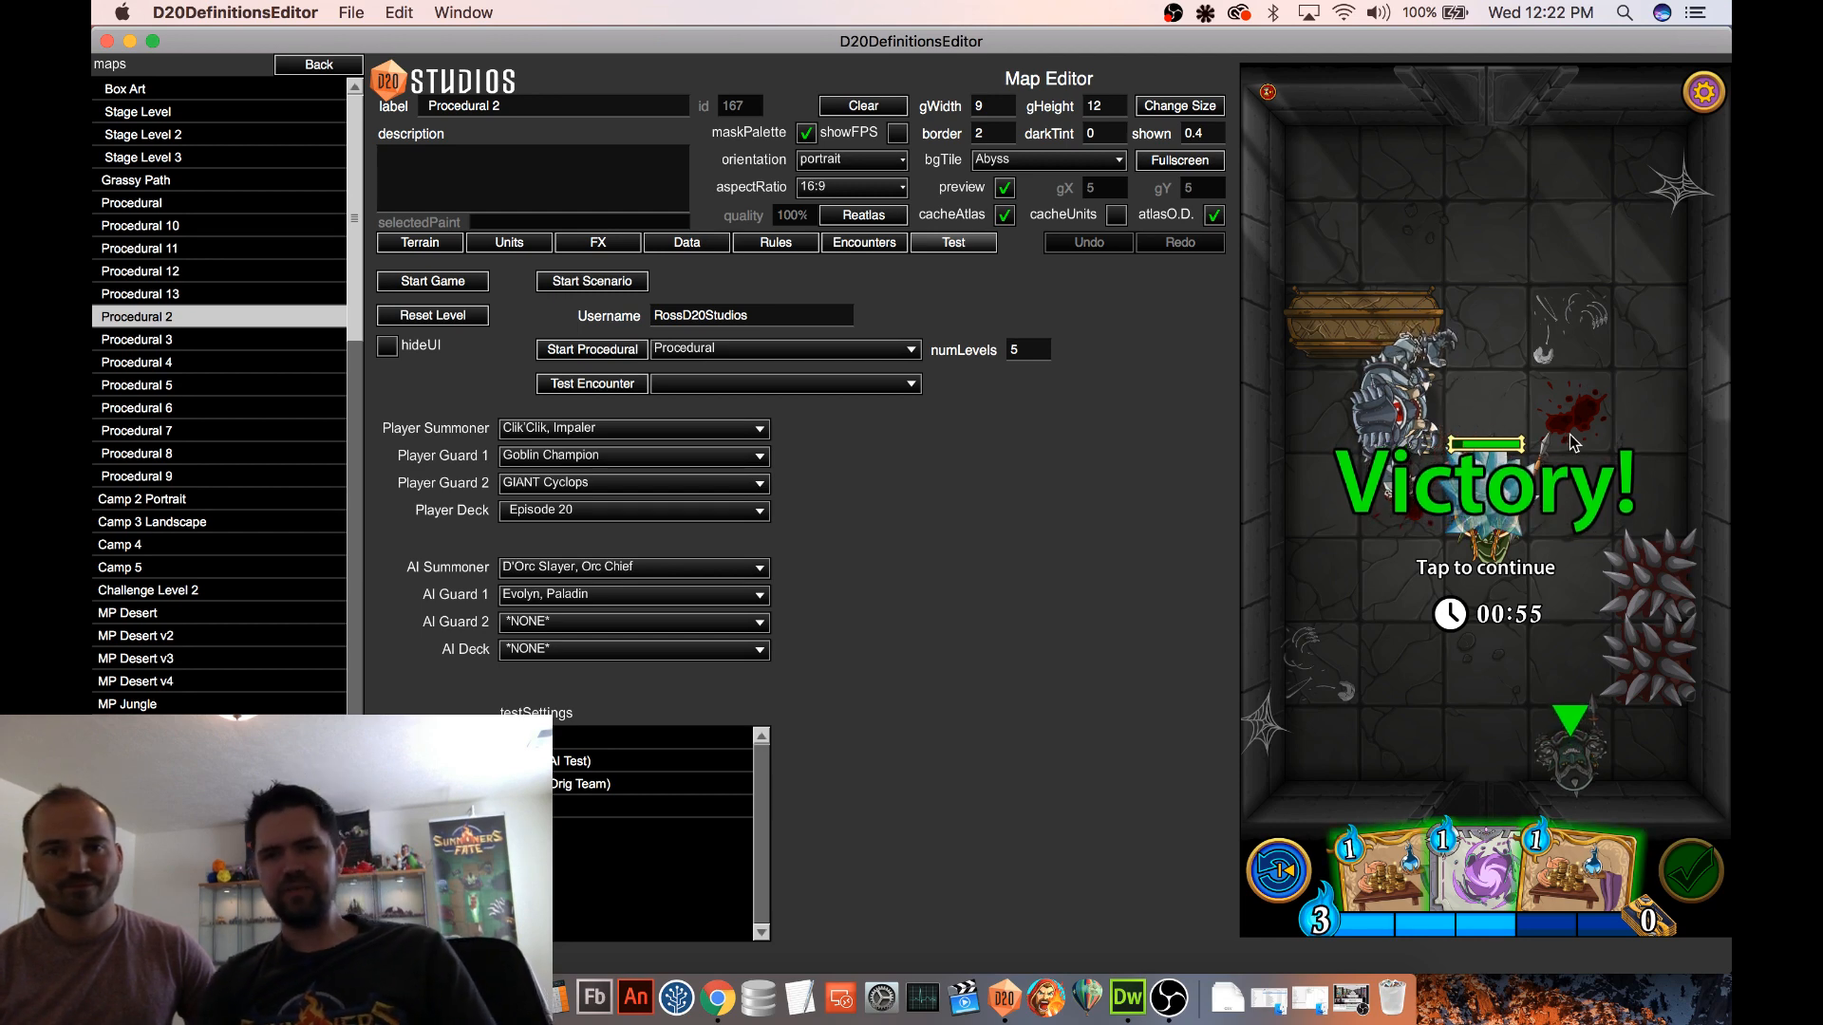
left_click(1554, 411)
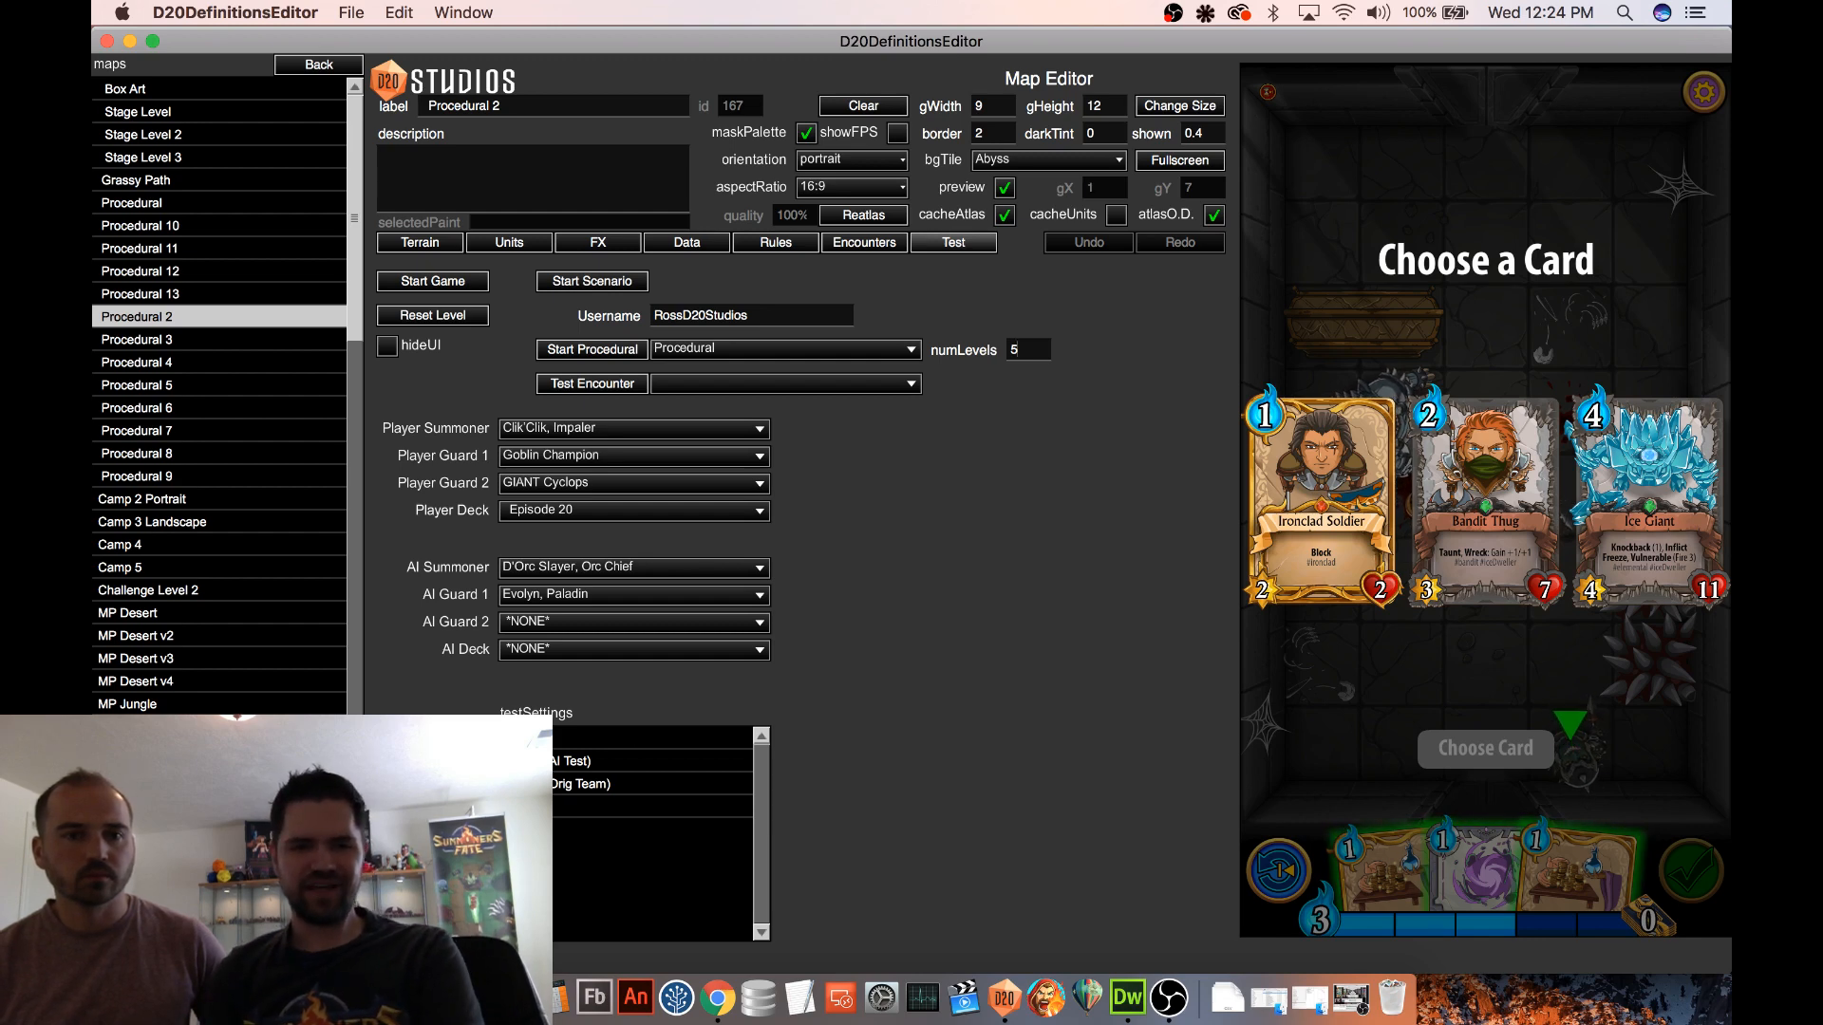
Switch to Finder and open the assetCache folder inside Local Store
left_click(432, 998)
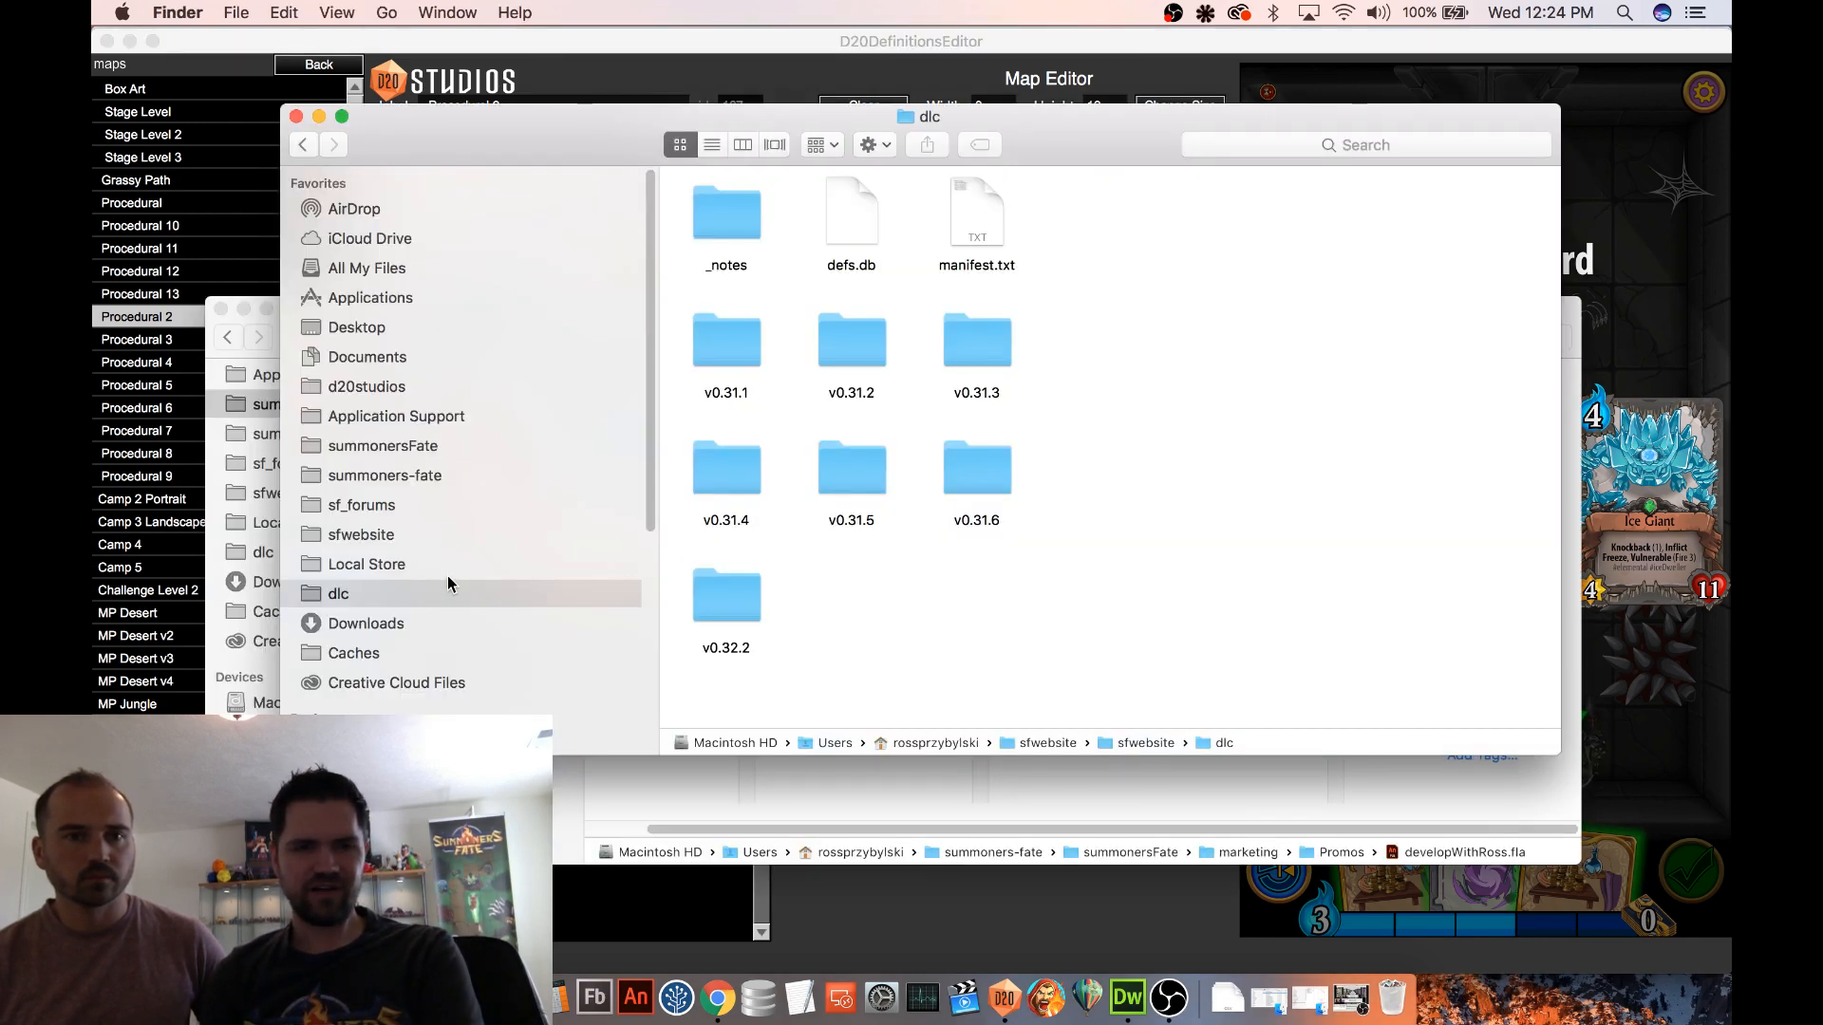
left_click(424, 568)
left_click(406, 593)
left_click(414, 567)
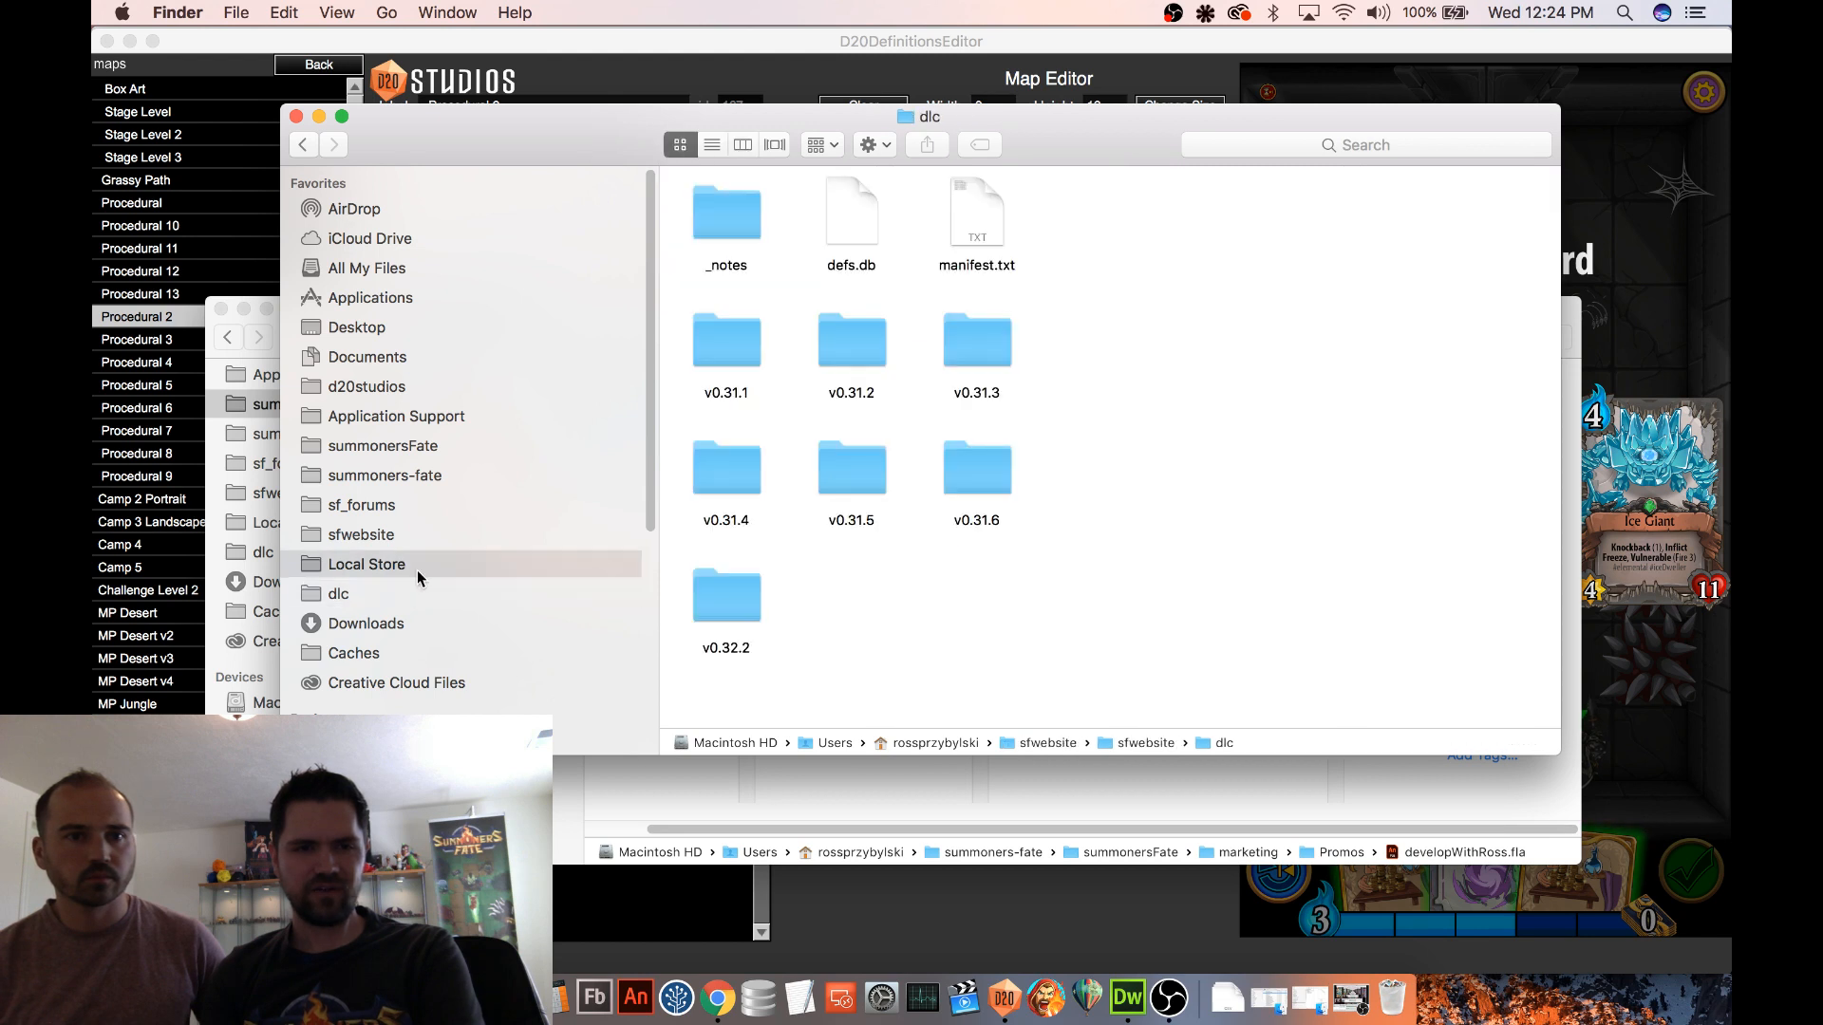
left_click(817, 200)
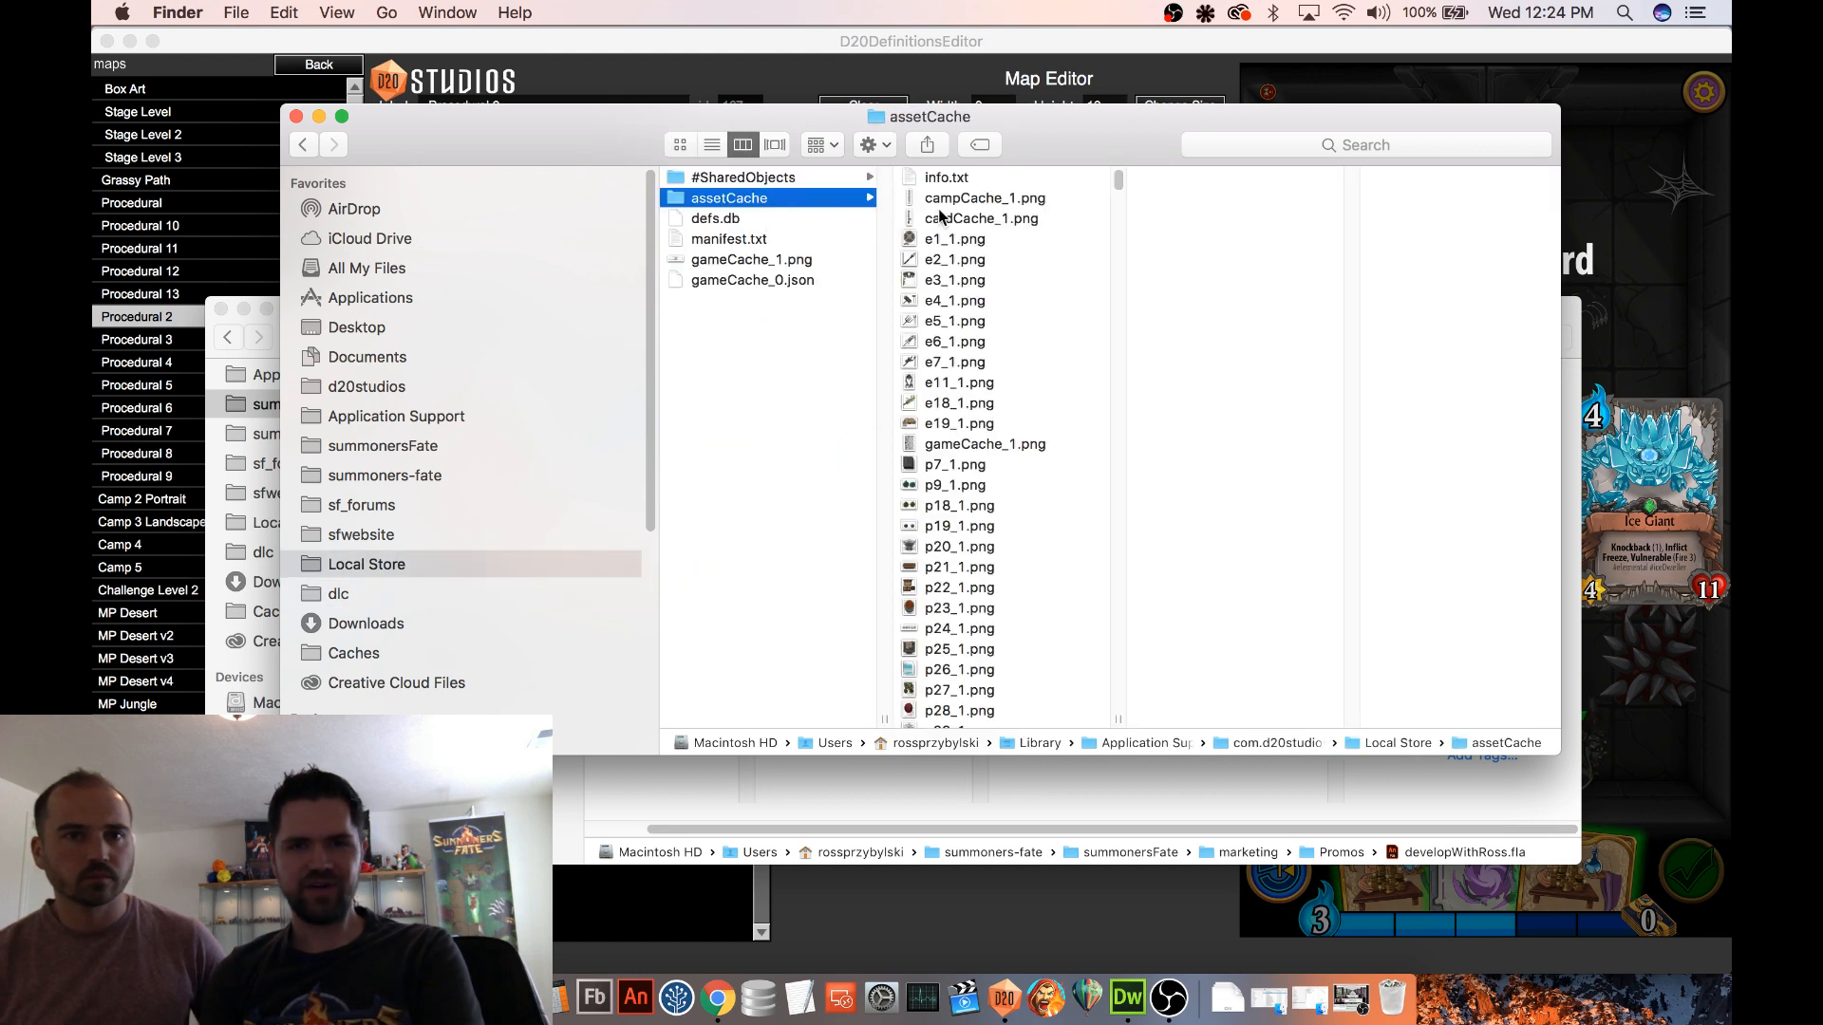
Preview the cached e- and p-series asset images from e6_1.png through p22_1.png, including gameCache_1.png
left_click(954, 341)
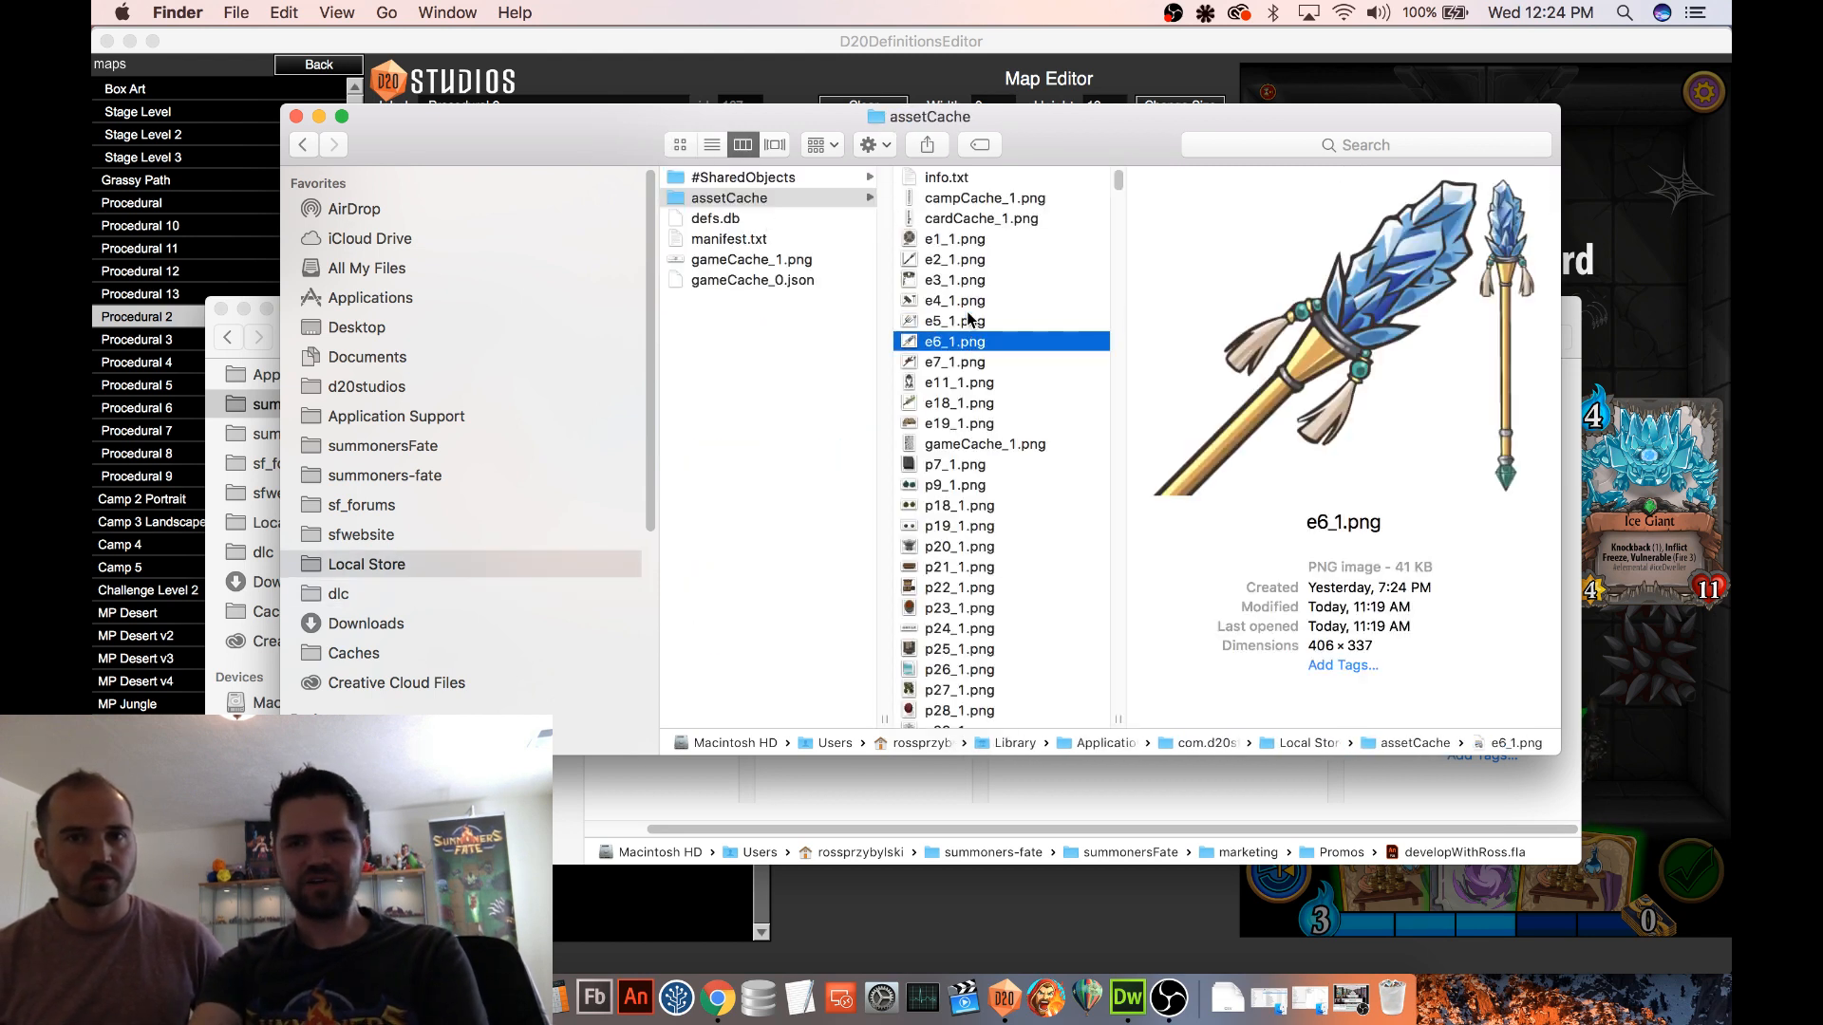
key("Down")
key("Down")
key("Down")
key("Down")
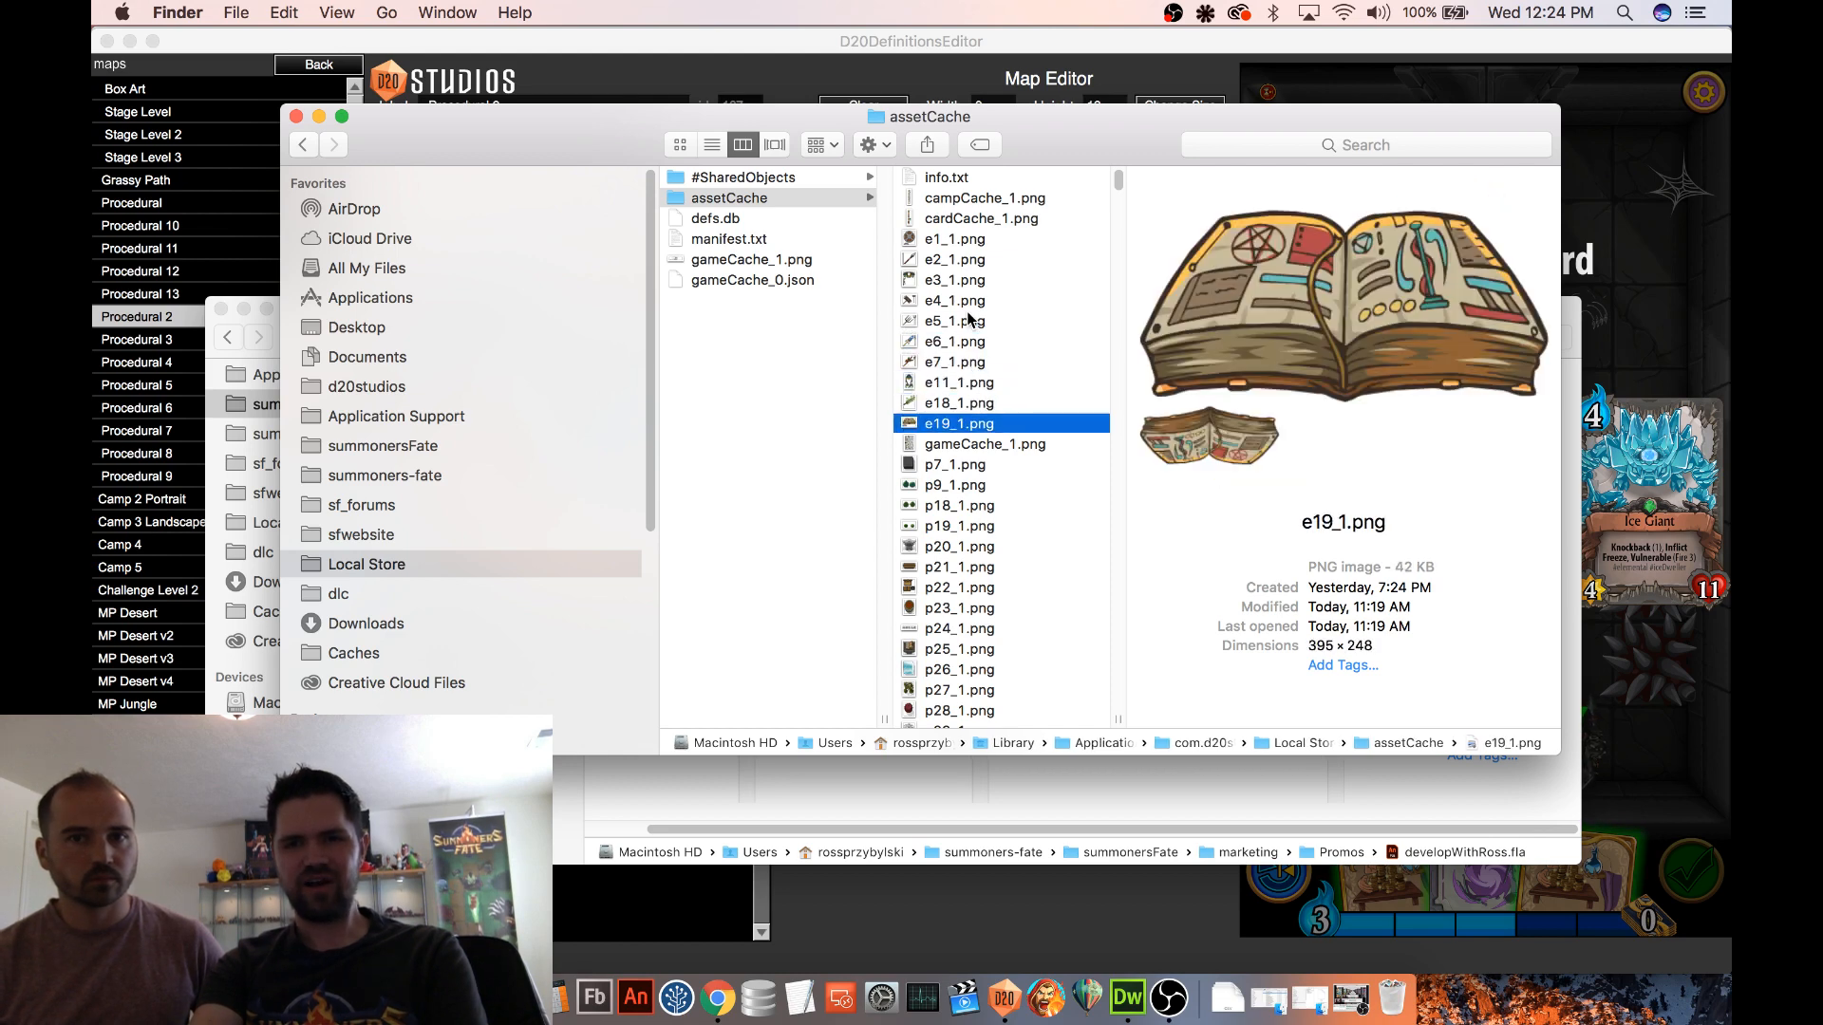
key("Up")
key("Up")
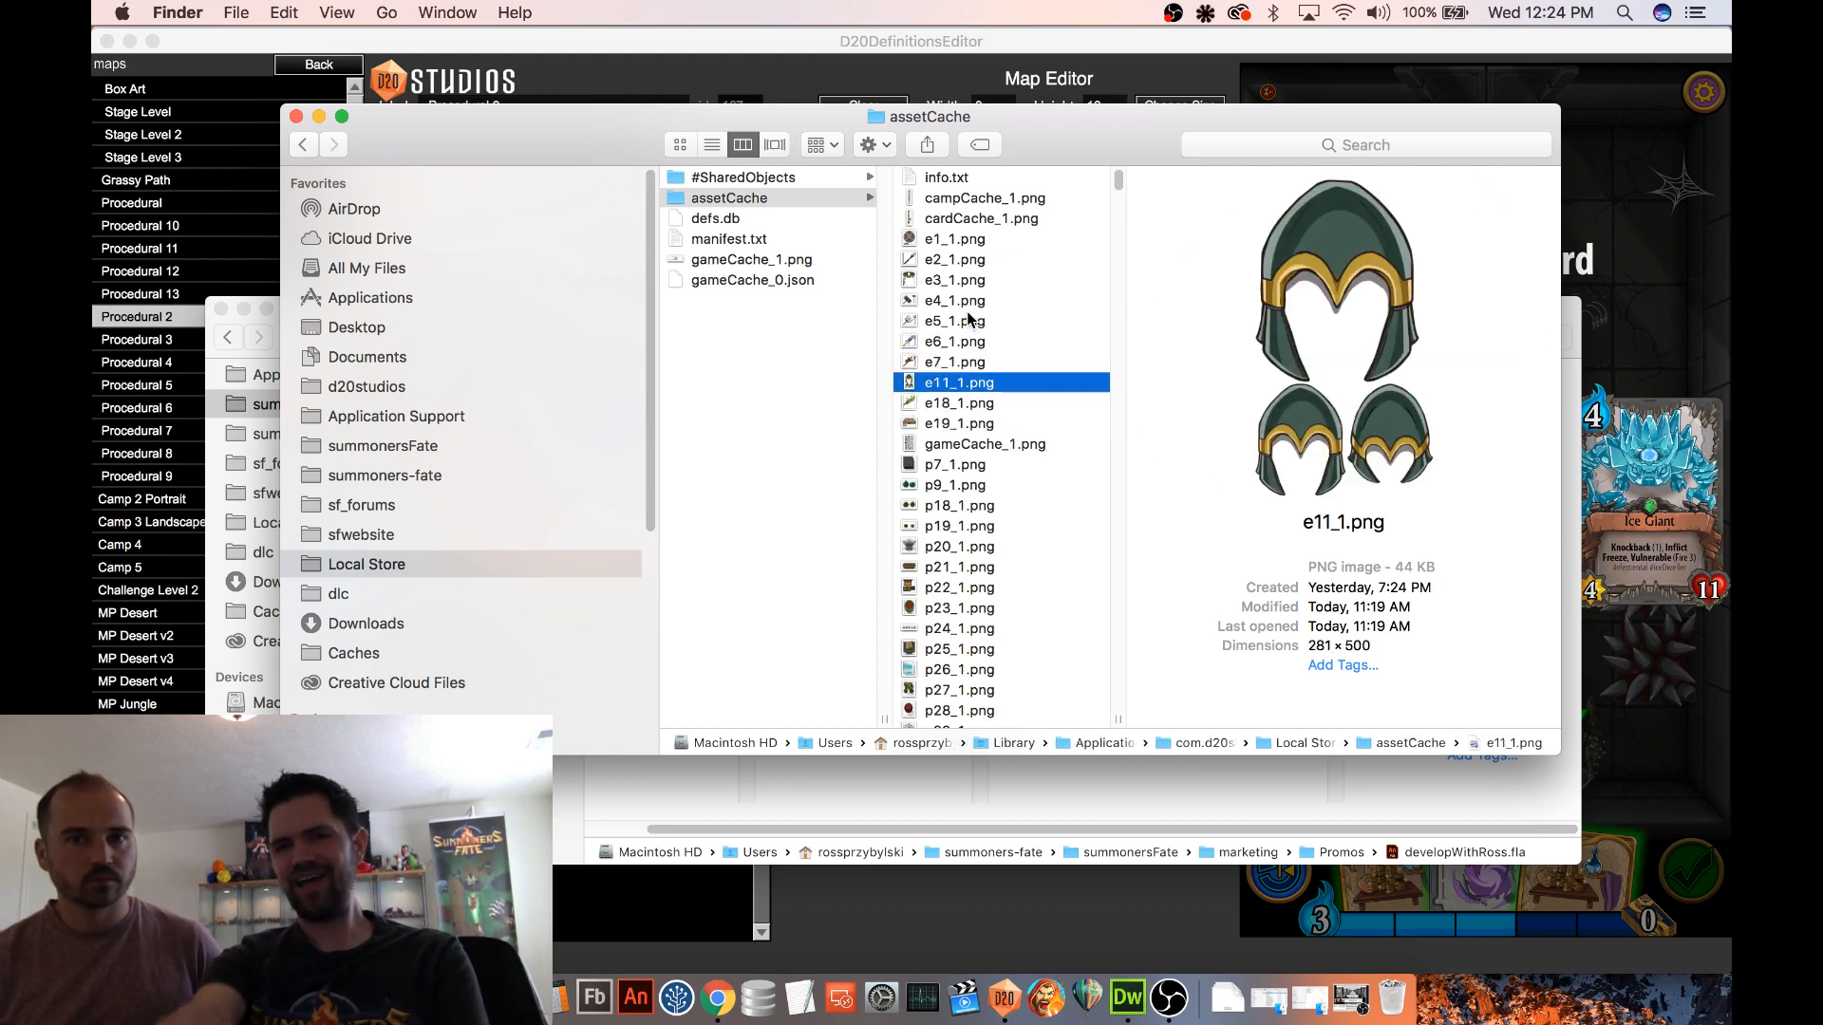
key("Down")
key("Down")
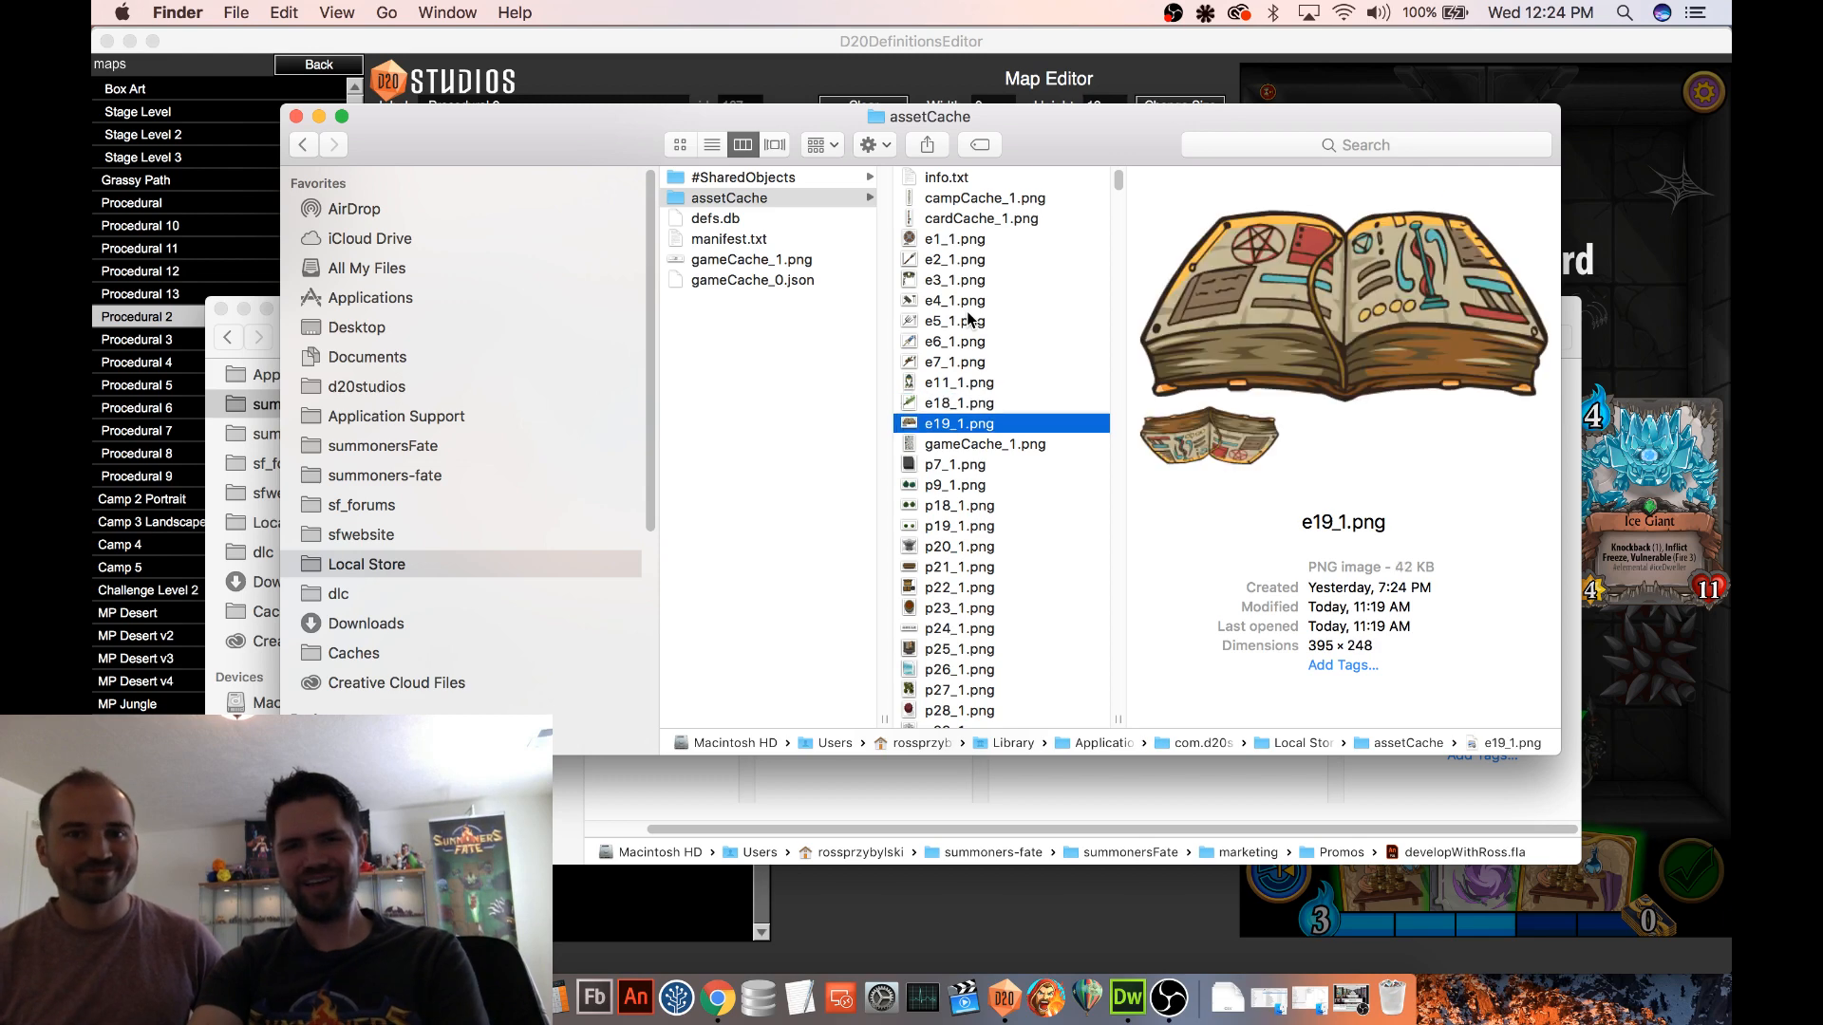
key("Down")
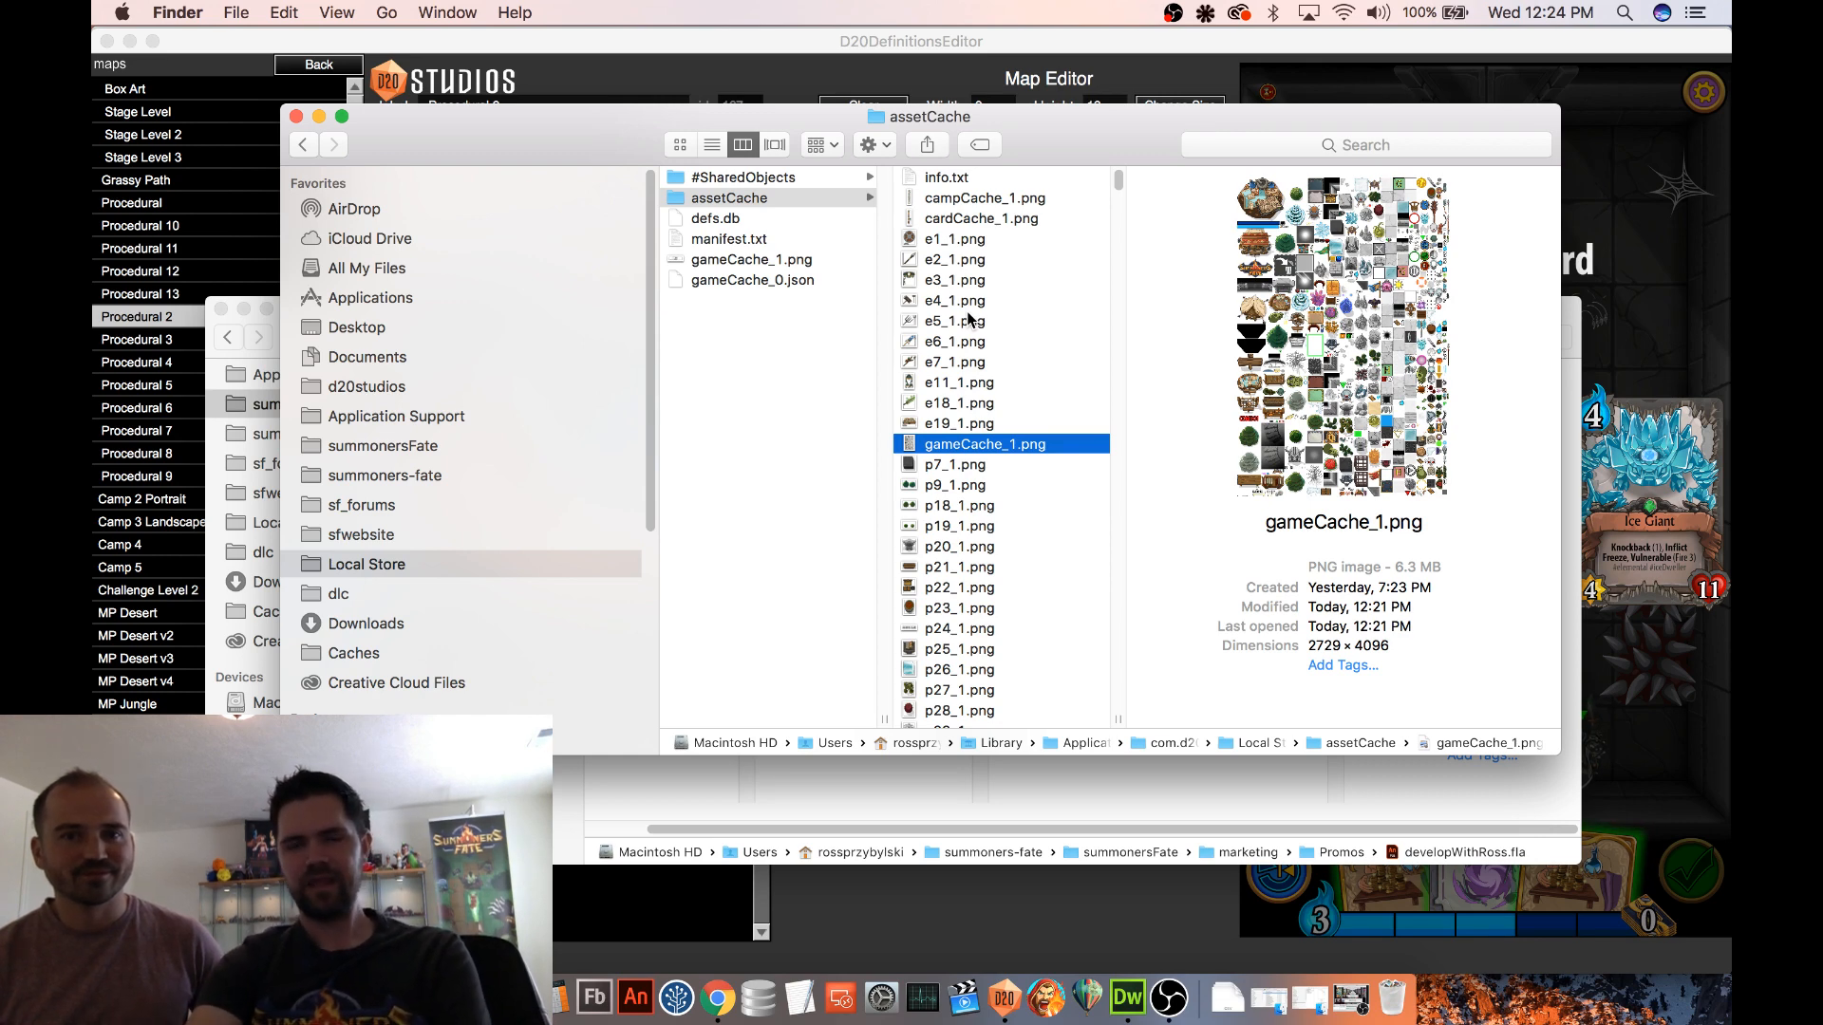
key("Down")
key("Down")
key("Down")
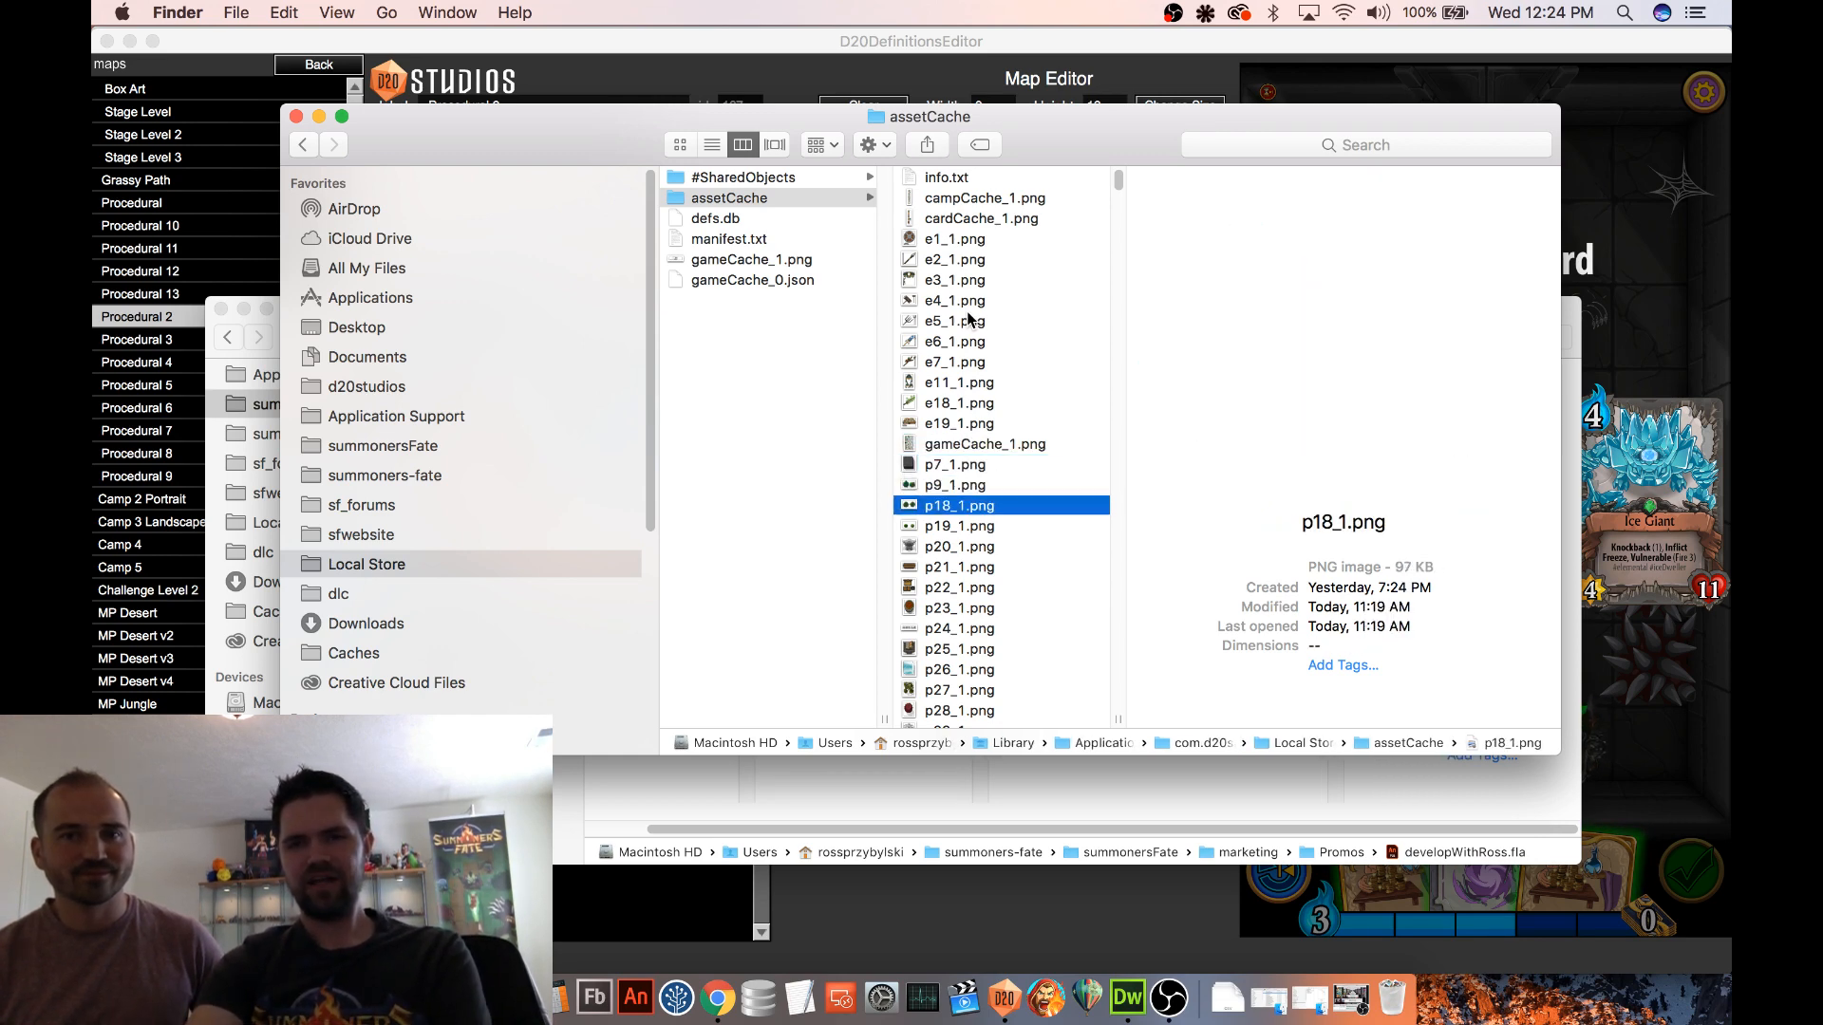
key("Down")
key("Down")
key("Down")
key("Down")
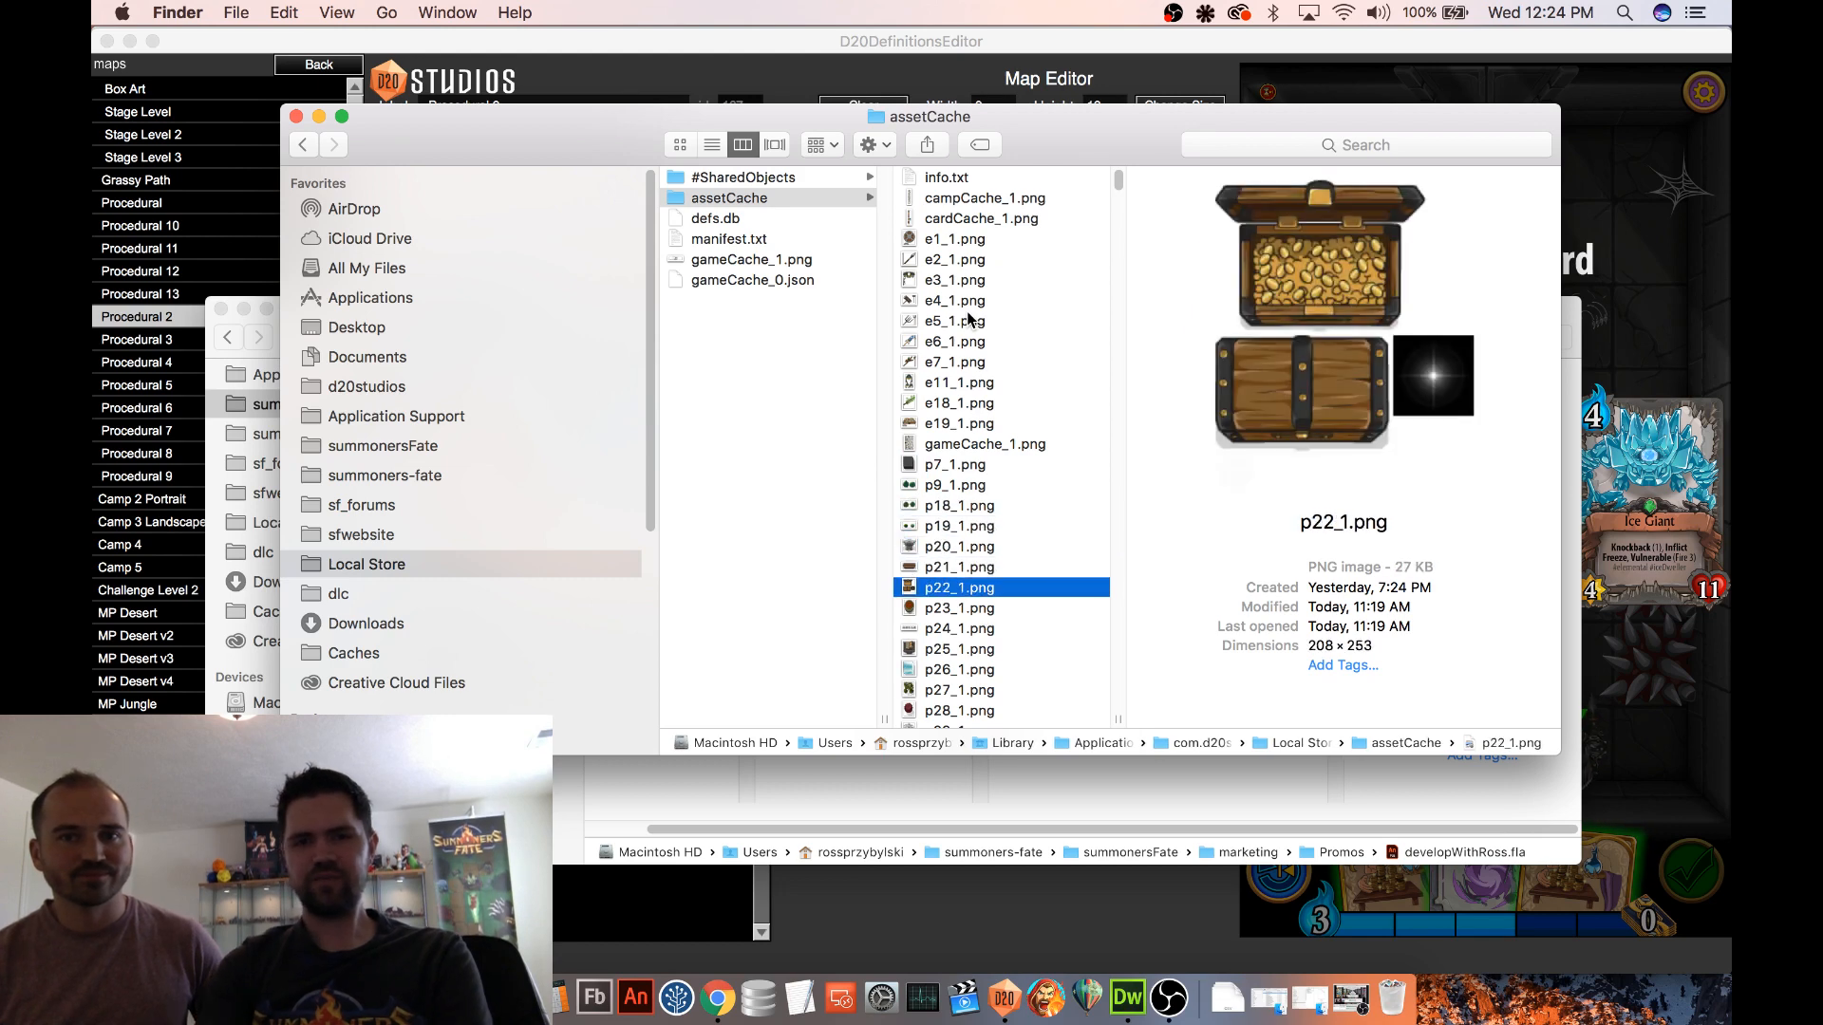
Preview the cached s-series artwork from s181_1.png through s262_1.png
scroll(931, 434, "down", 15)
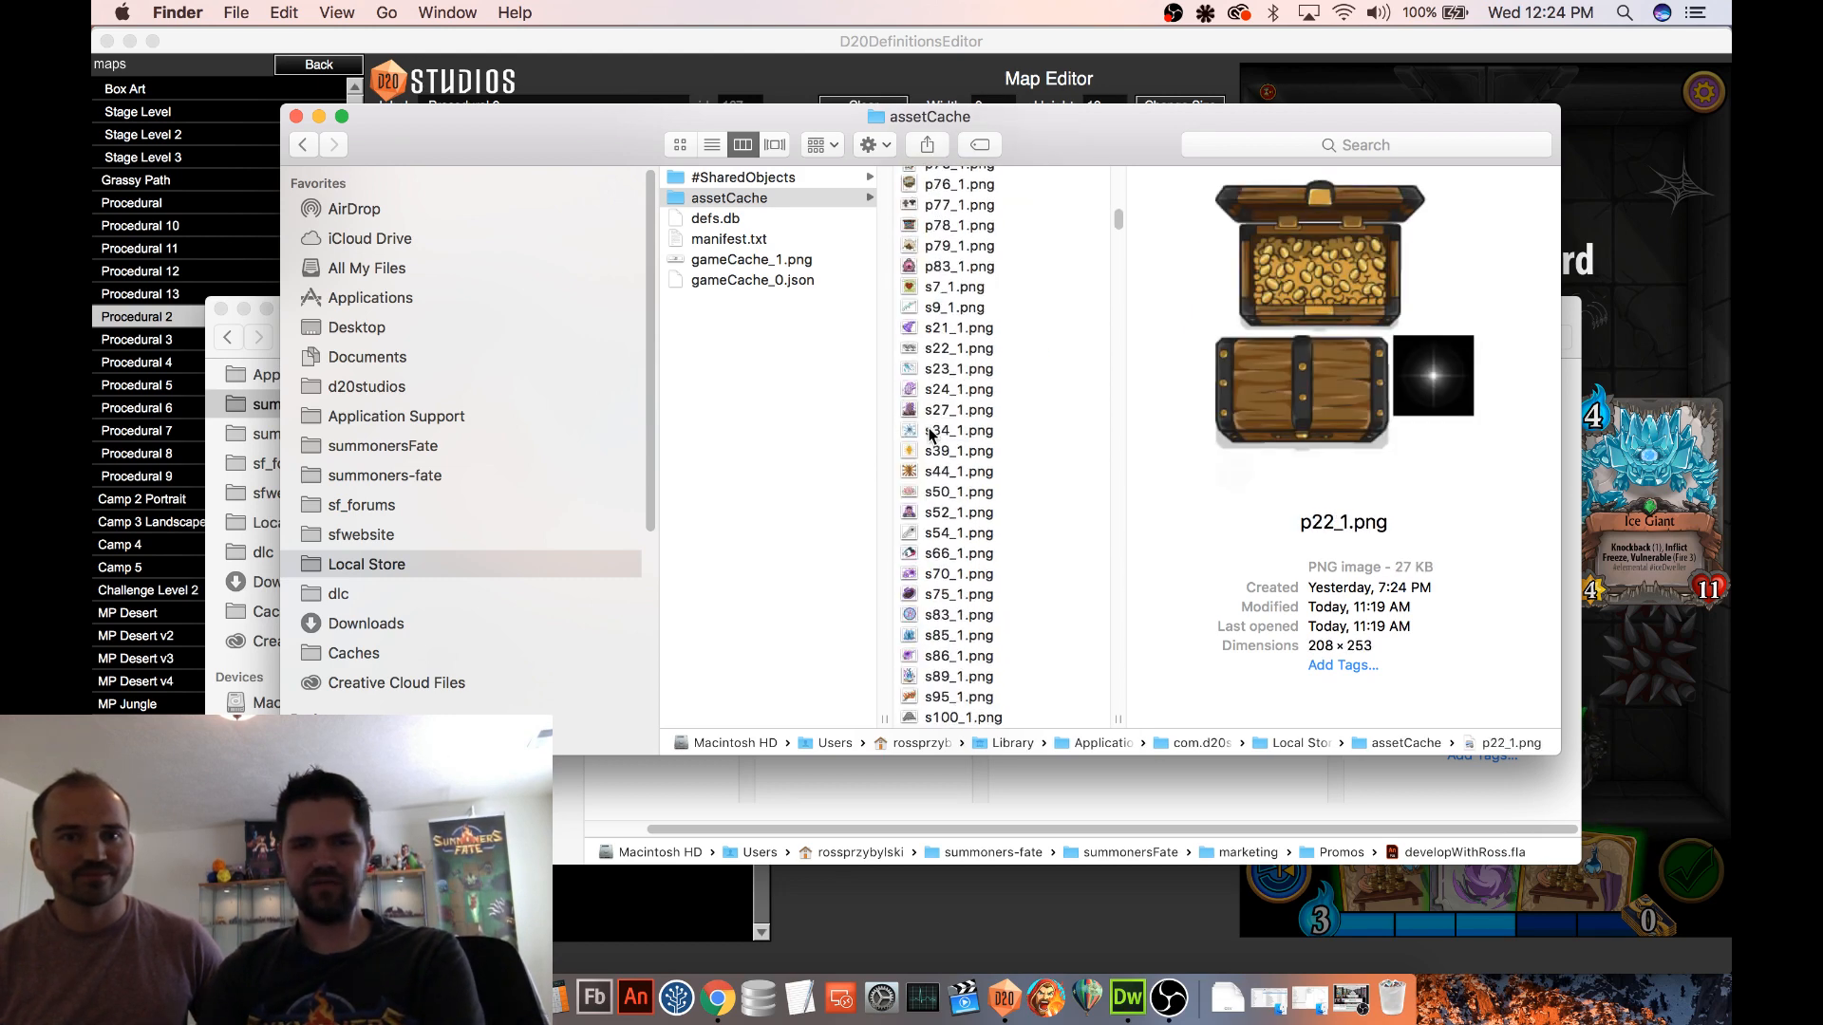
scroll(931, 433, "down", 3)
left_click(930, 434)
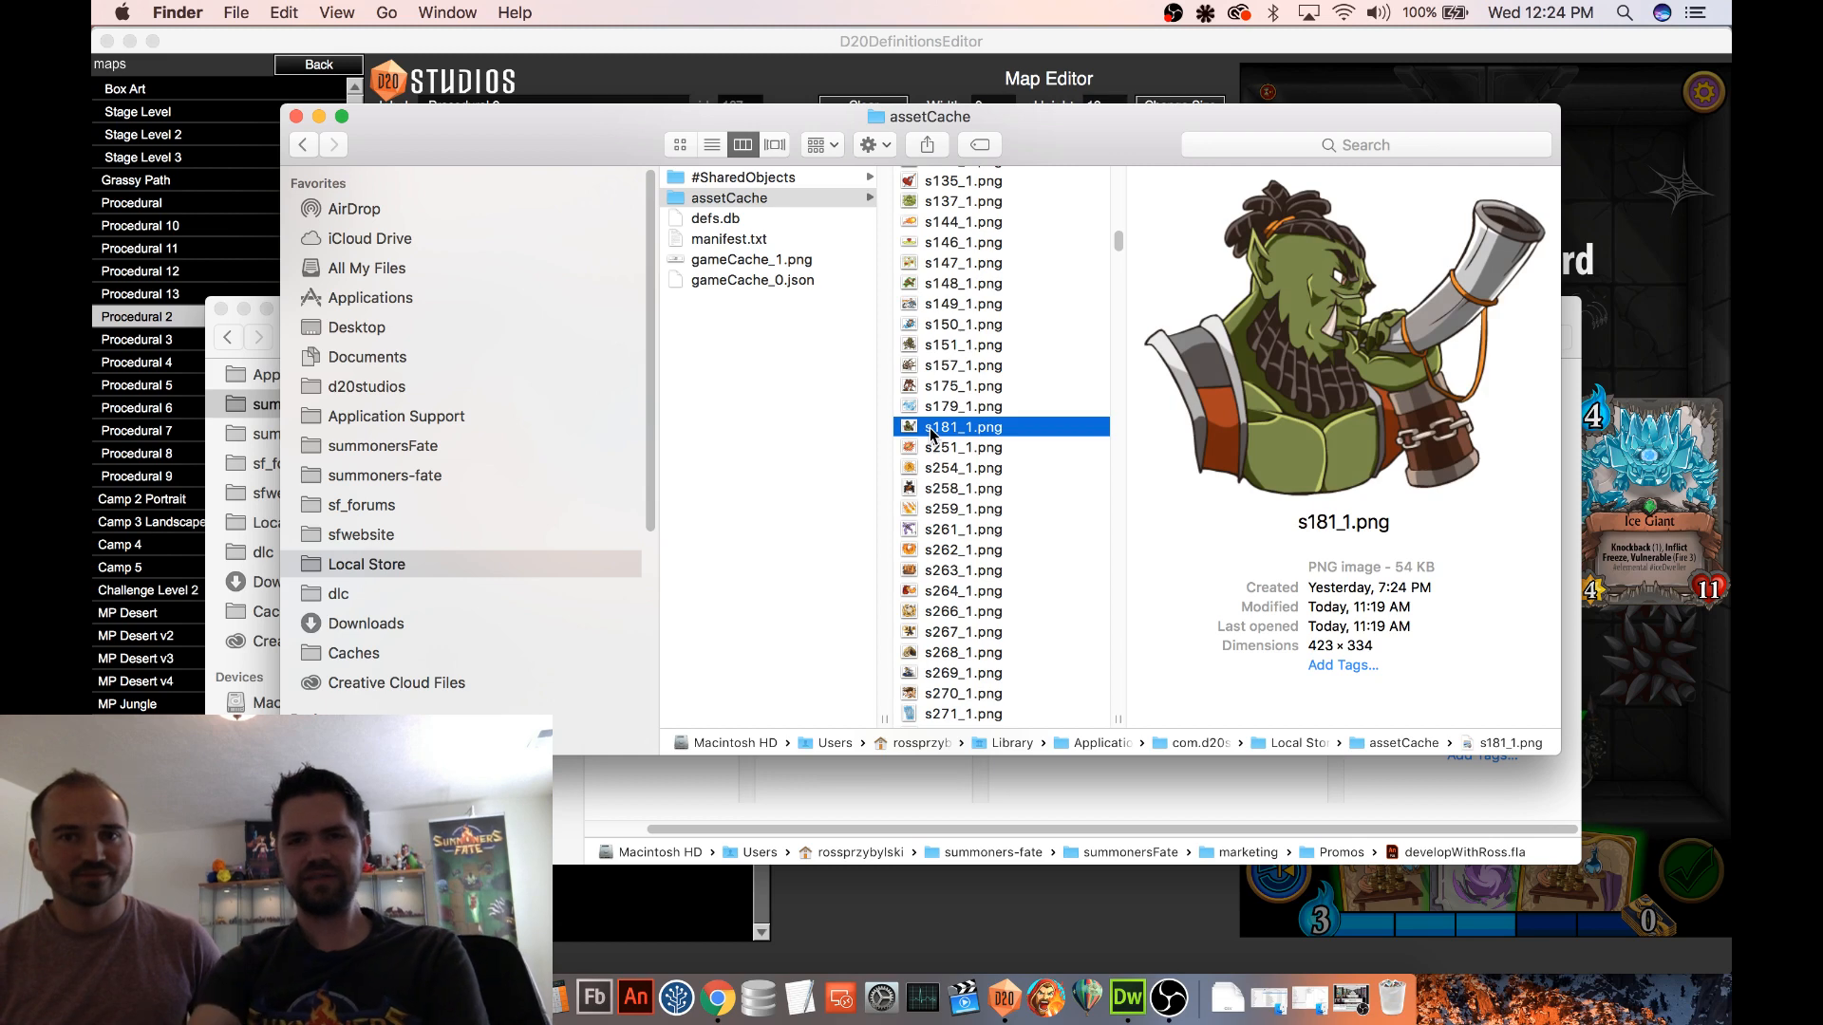
key("Down")
key("Down")
key("Down")
key("Down")
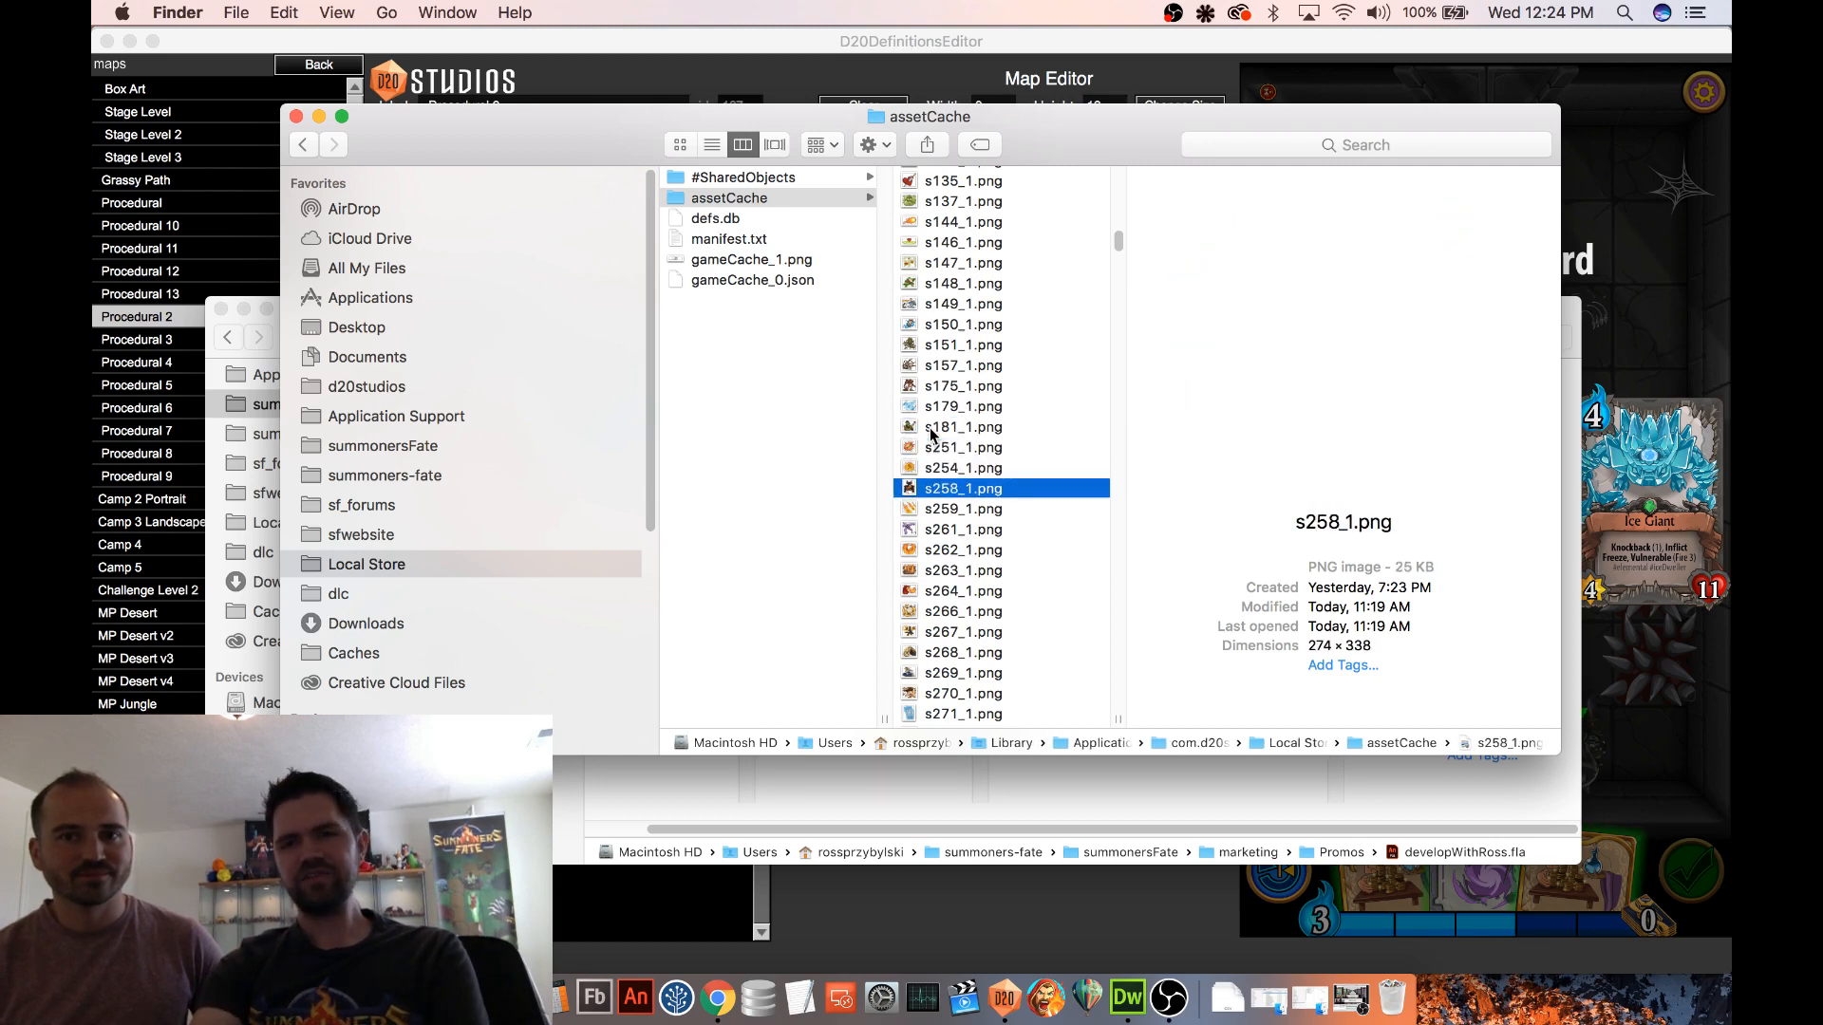
key("Down")
key("Down")
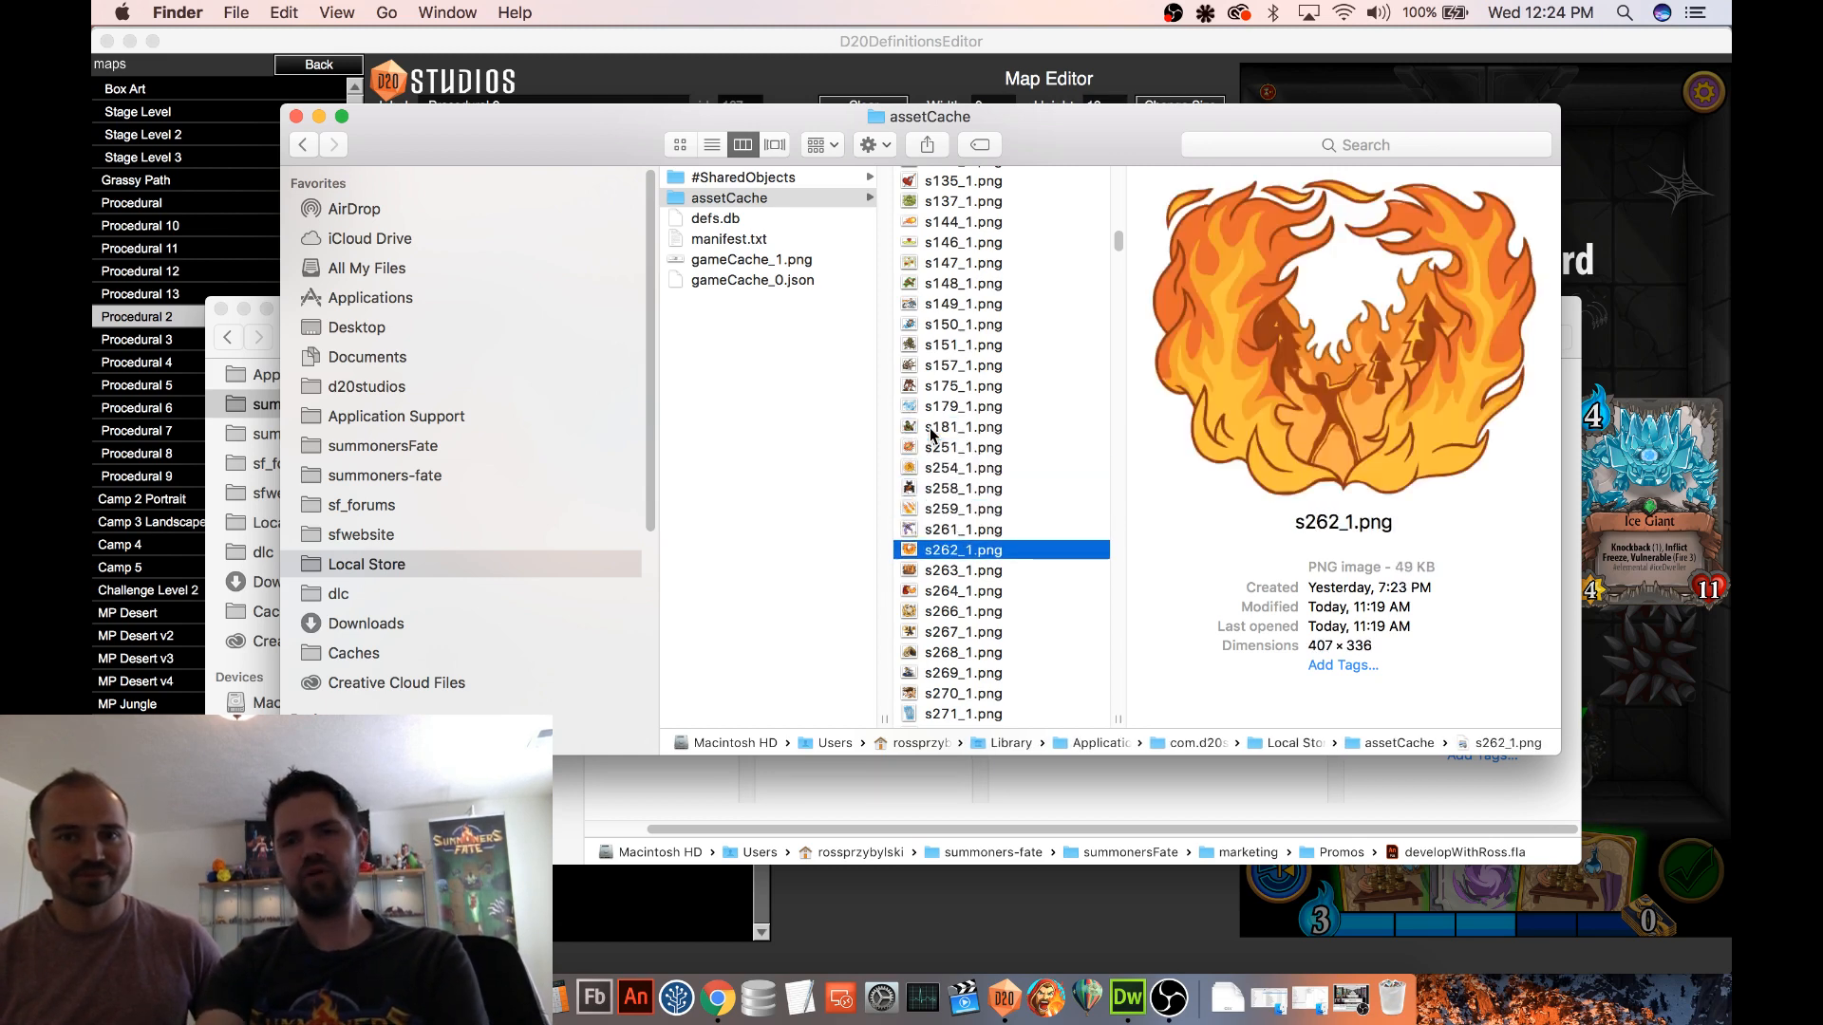
Preview the cached unit sprite sheets from u196_1.png through u207_1.png
scroll(978, 438, "down", 5)
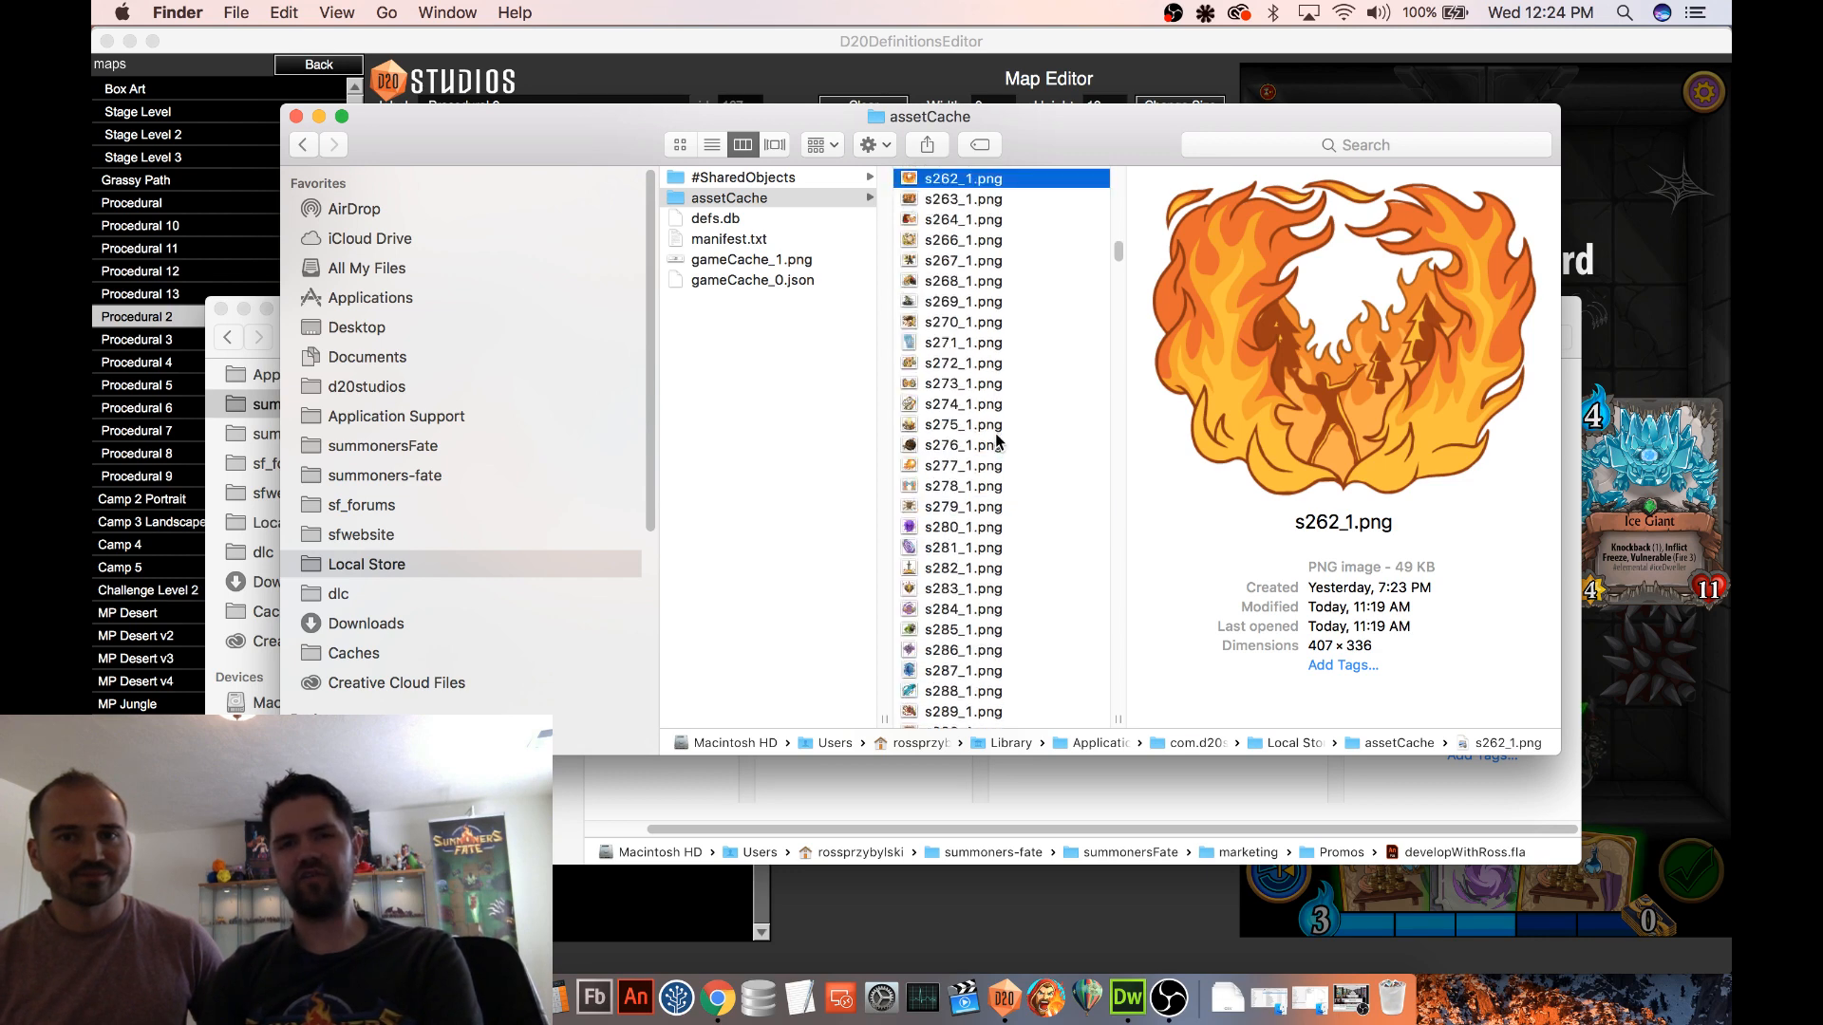
scroll(997, 441, "down", 10)
scroll(988, 408, "down", 10)
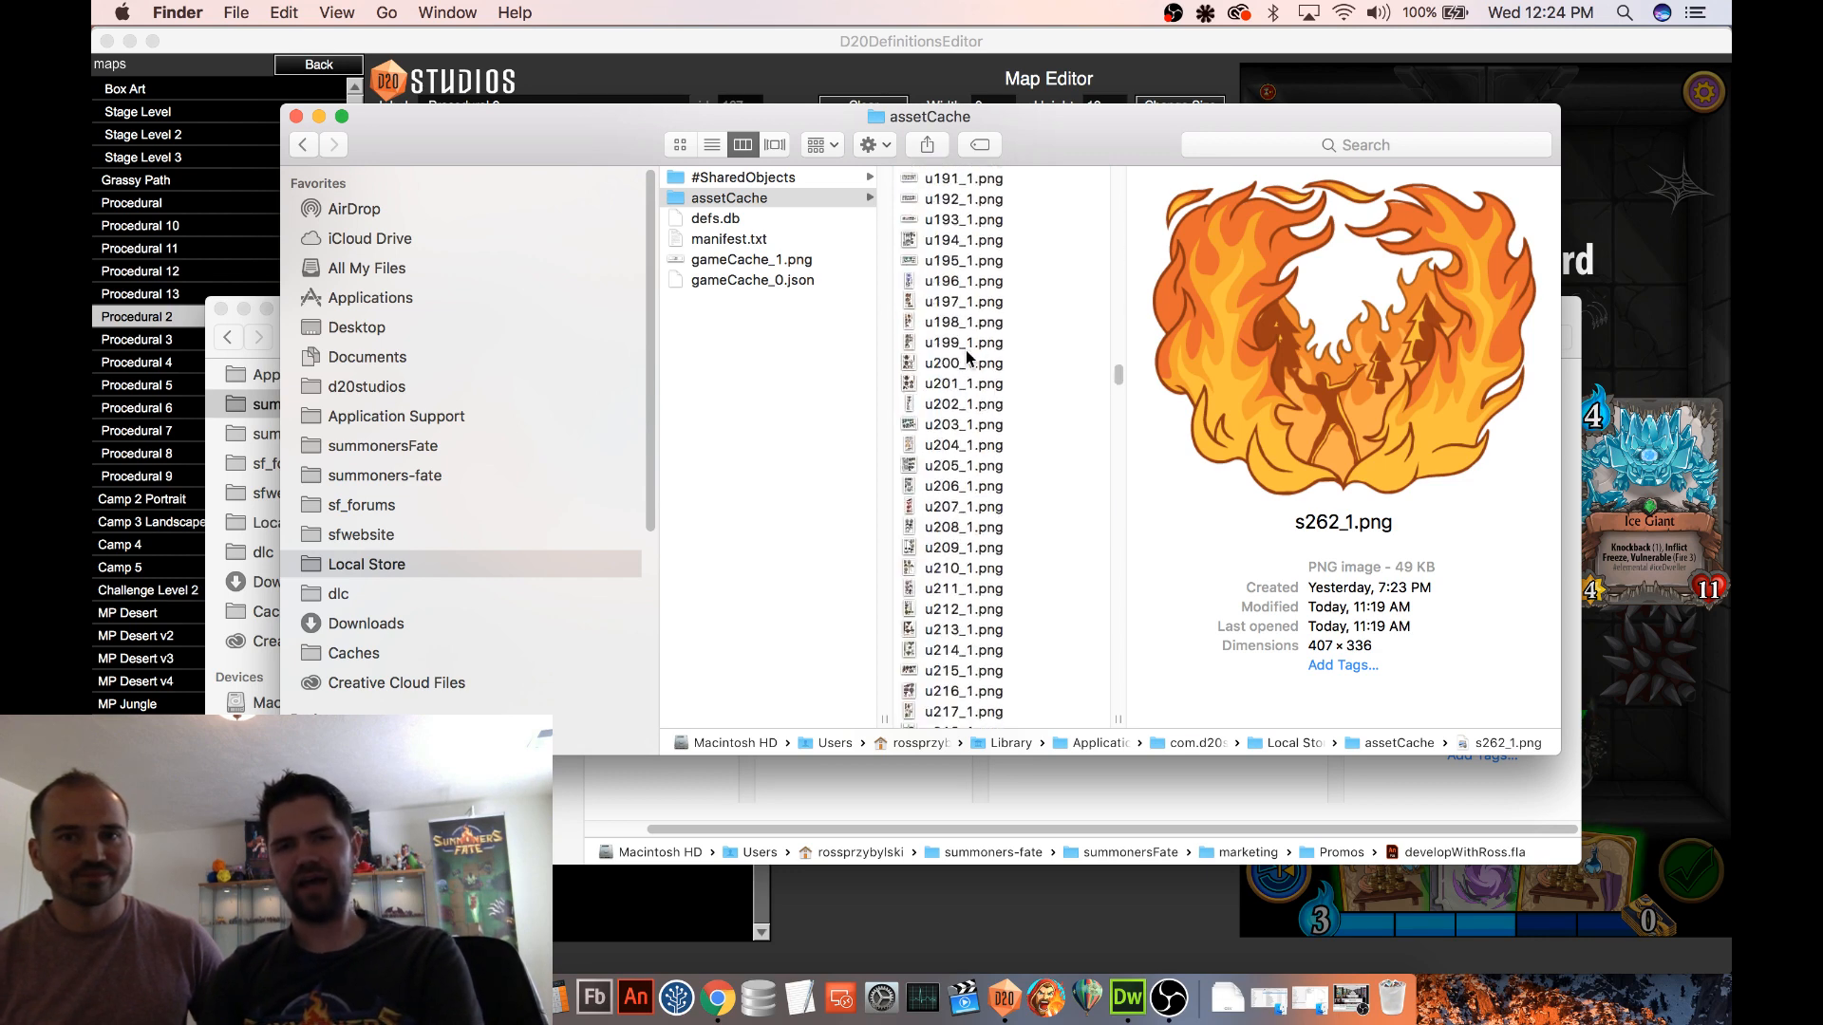
left_click(973, 281)
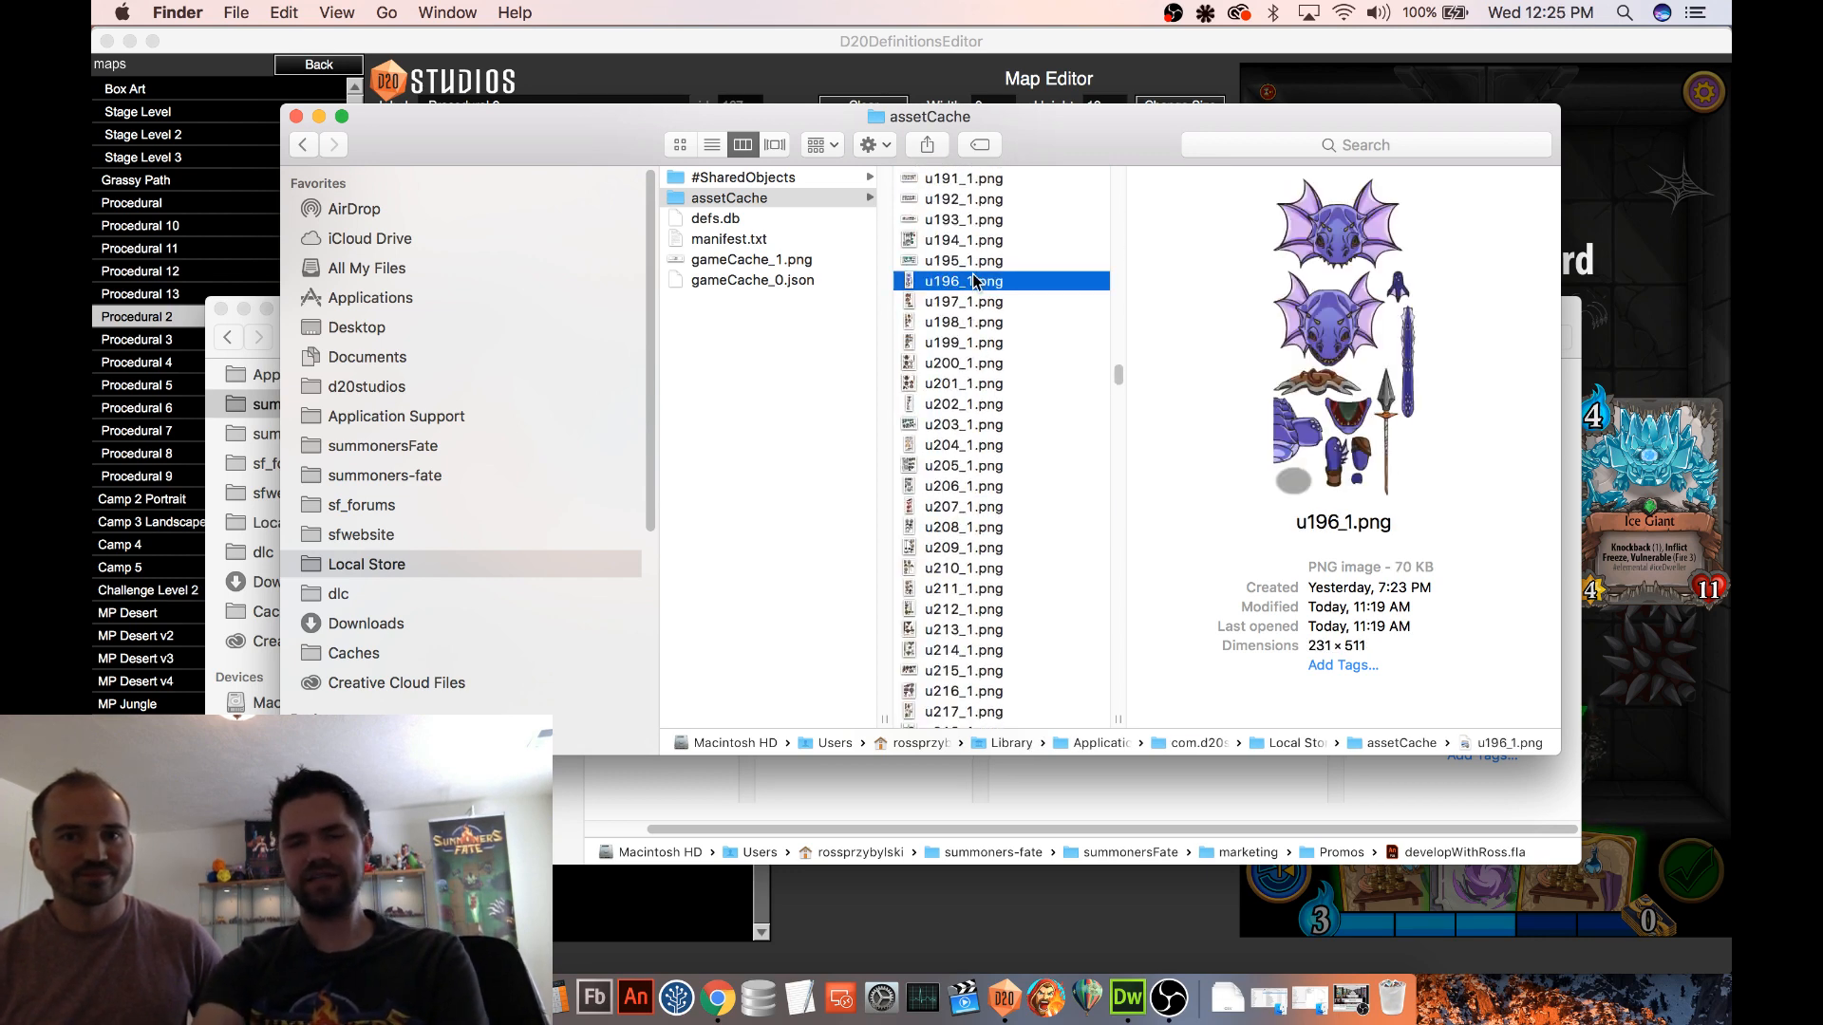
key("Down")
key("Down")
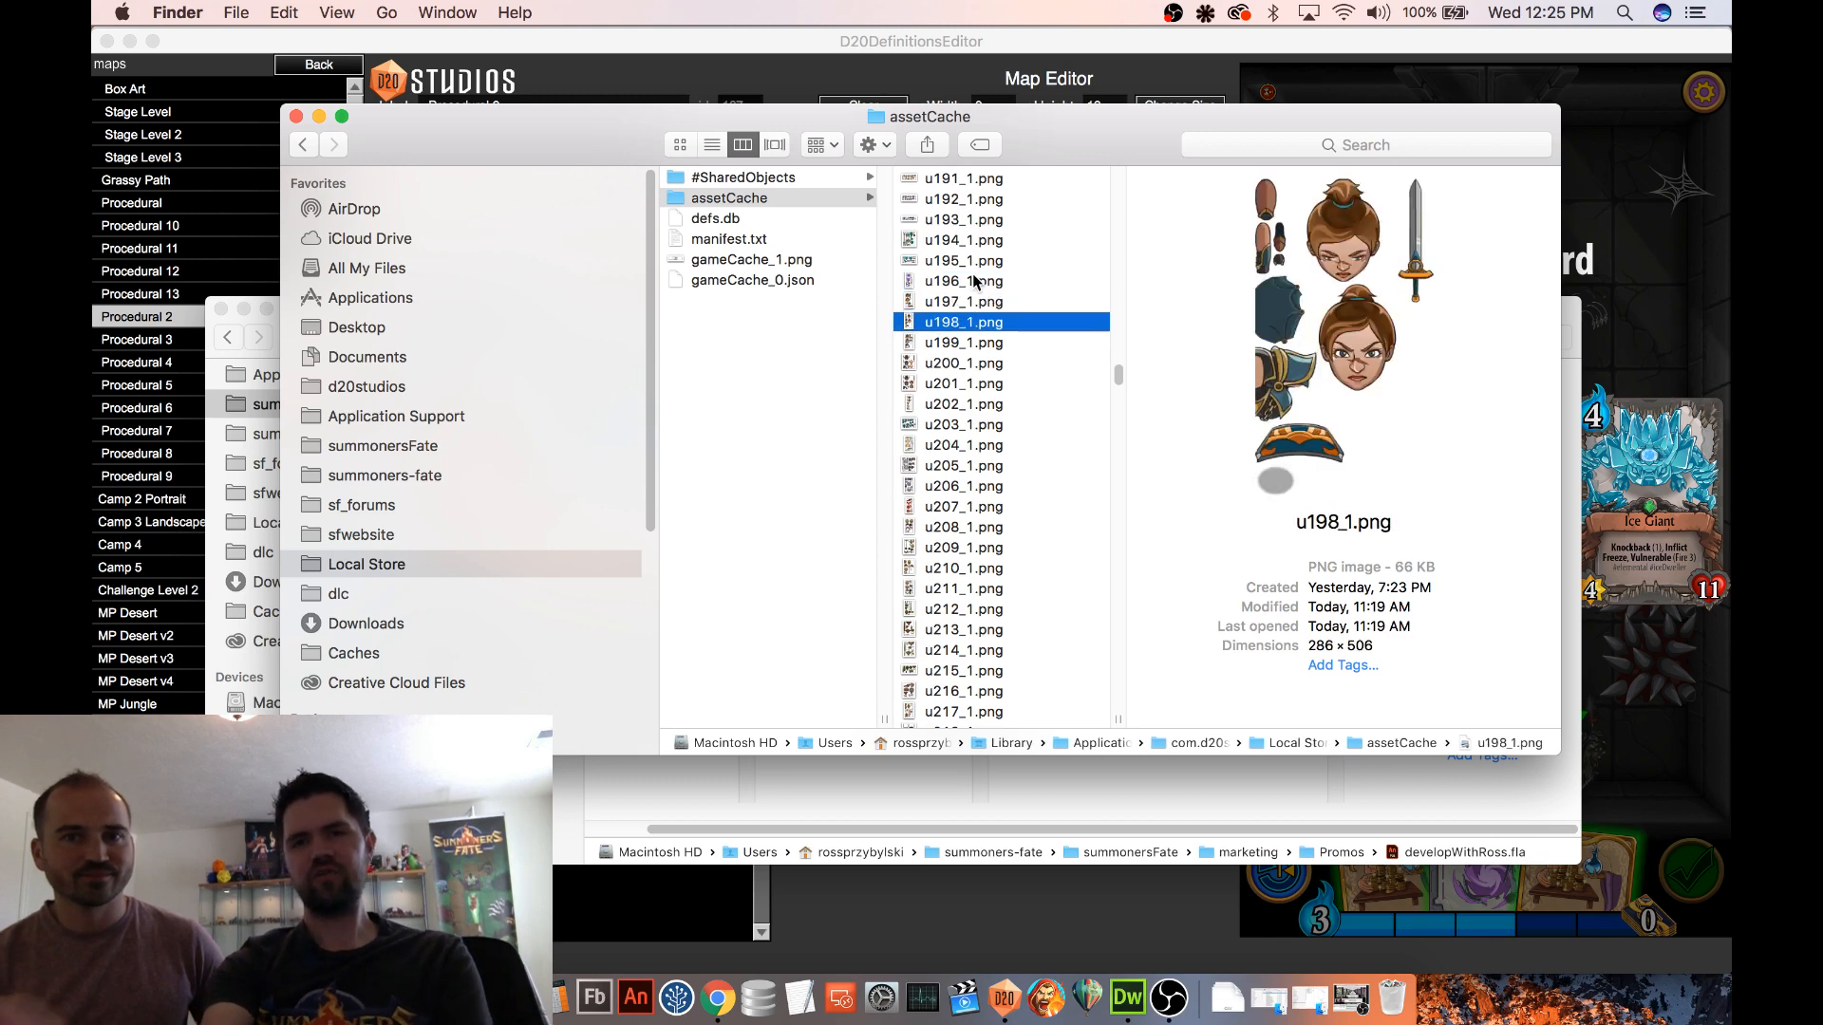
key("Down")
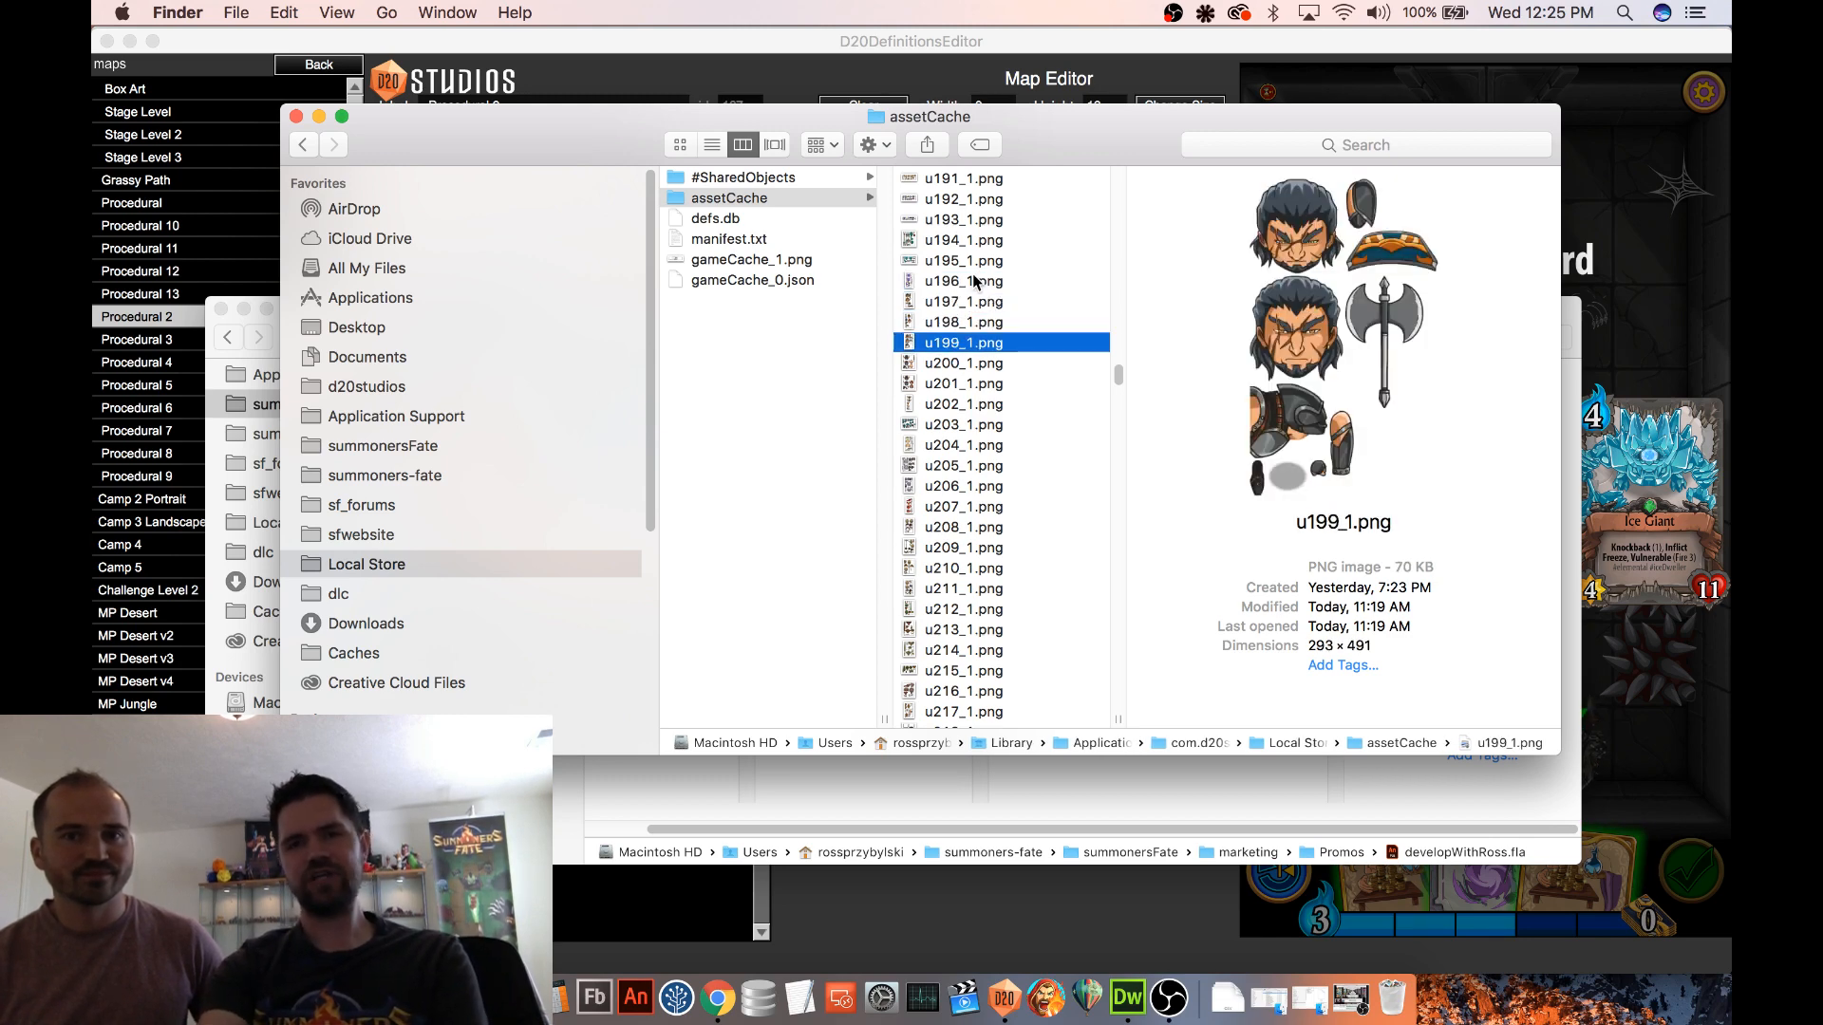
key("Down")
key("Down")
key("Down")
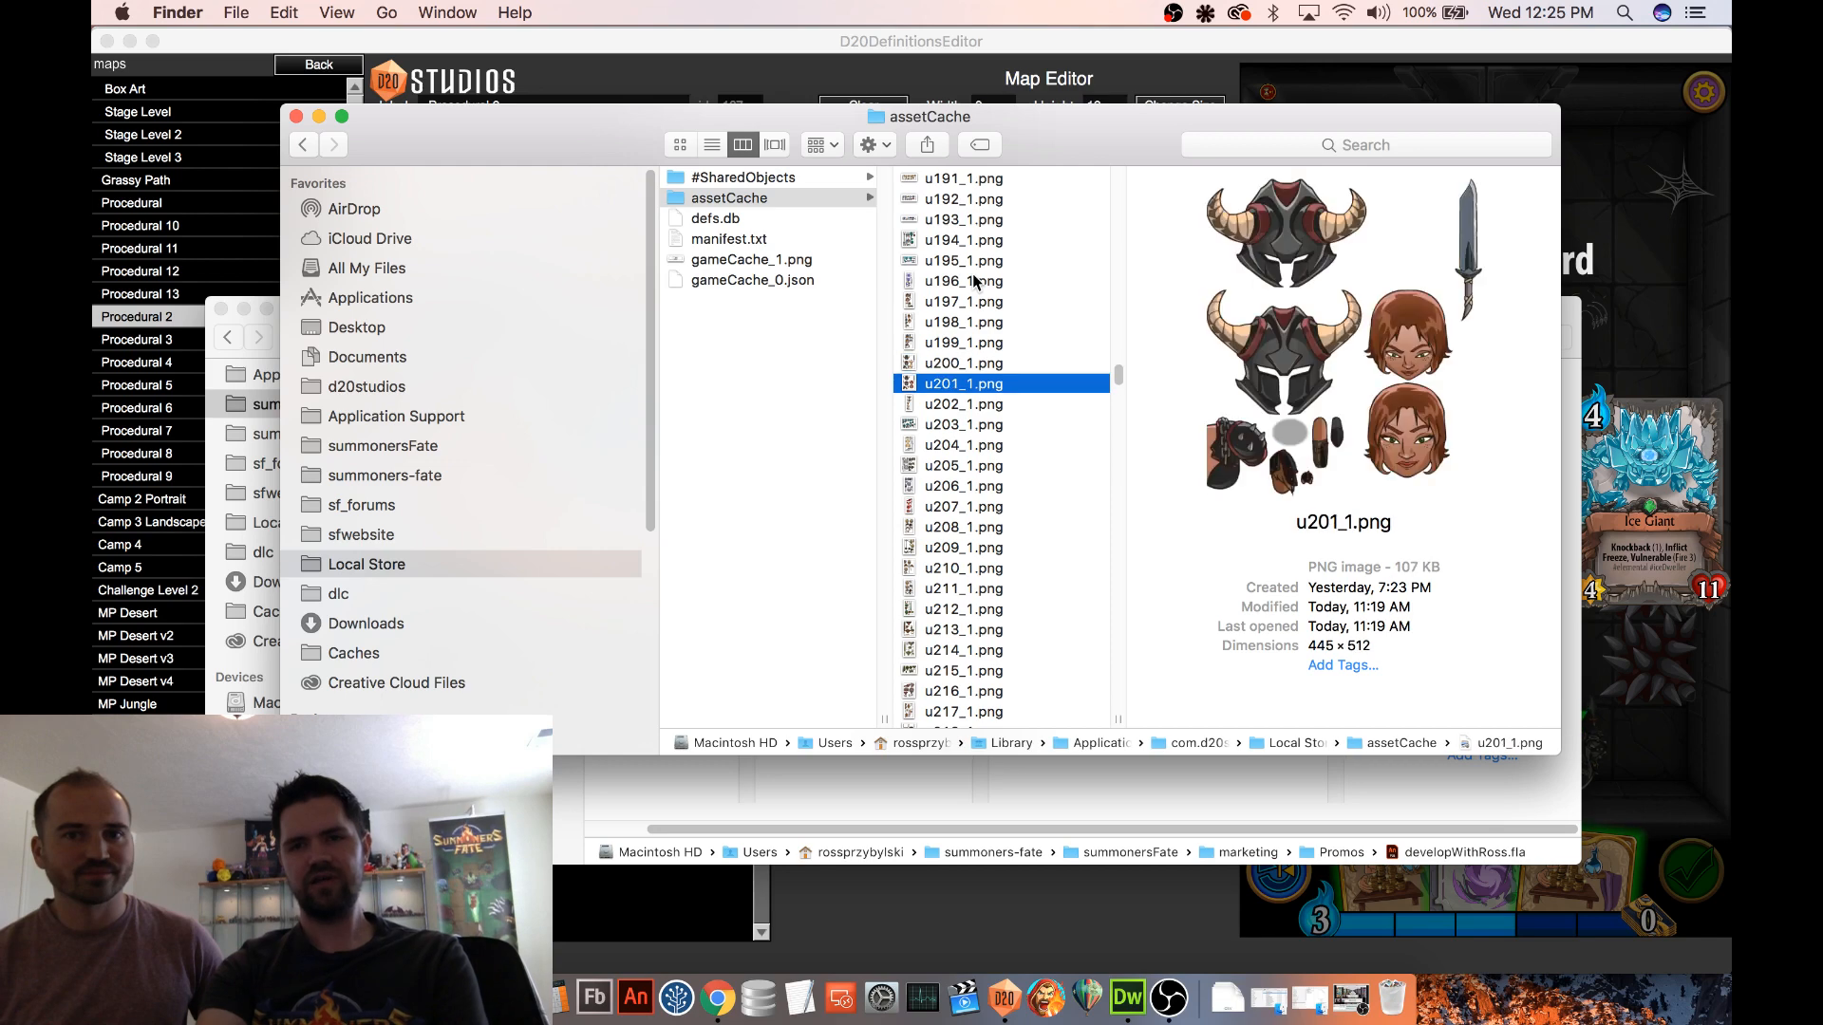
key("Down")
key("Down")
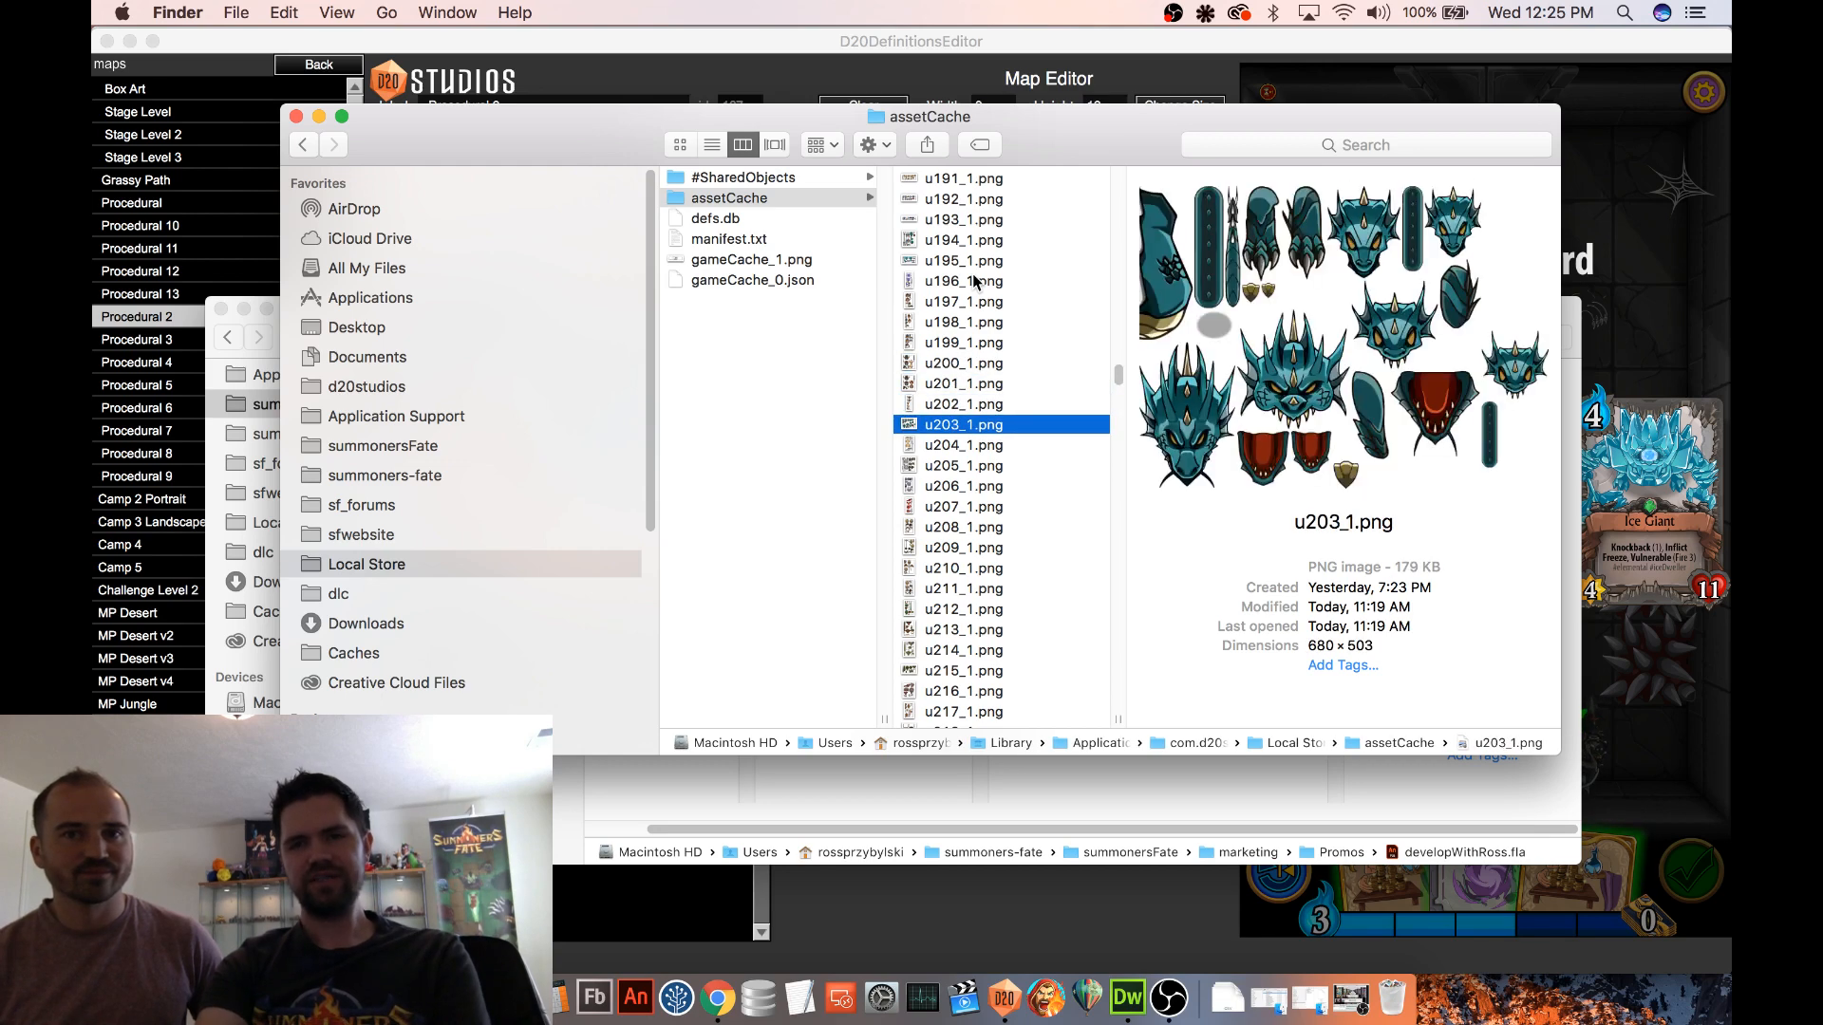
key("Down")
key("Down")
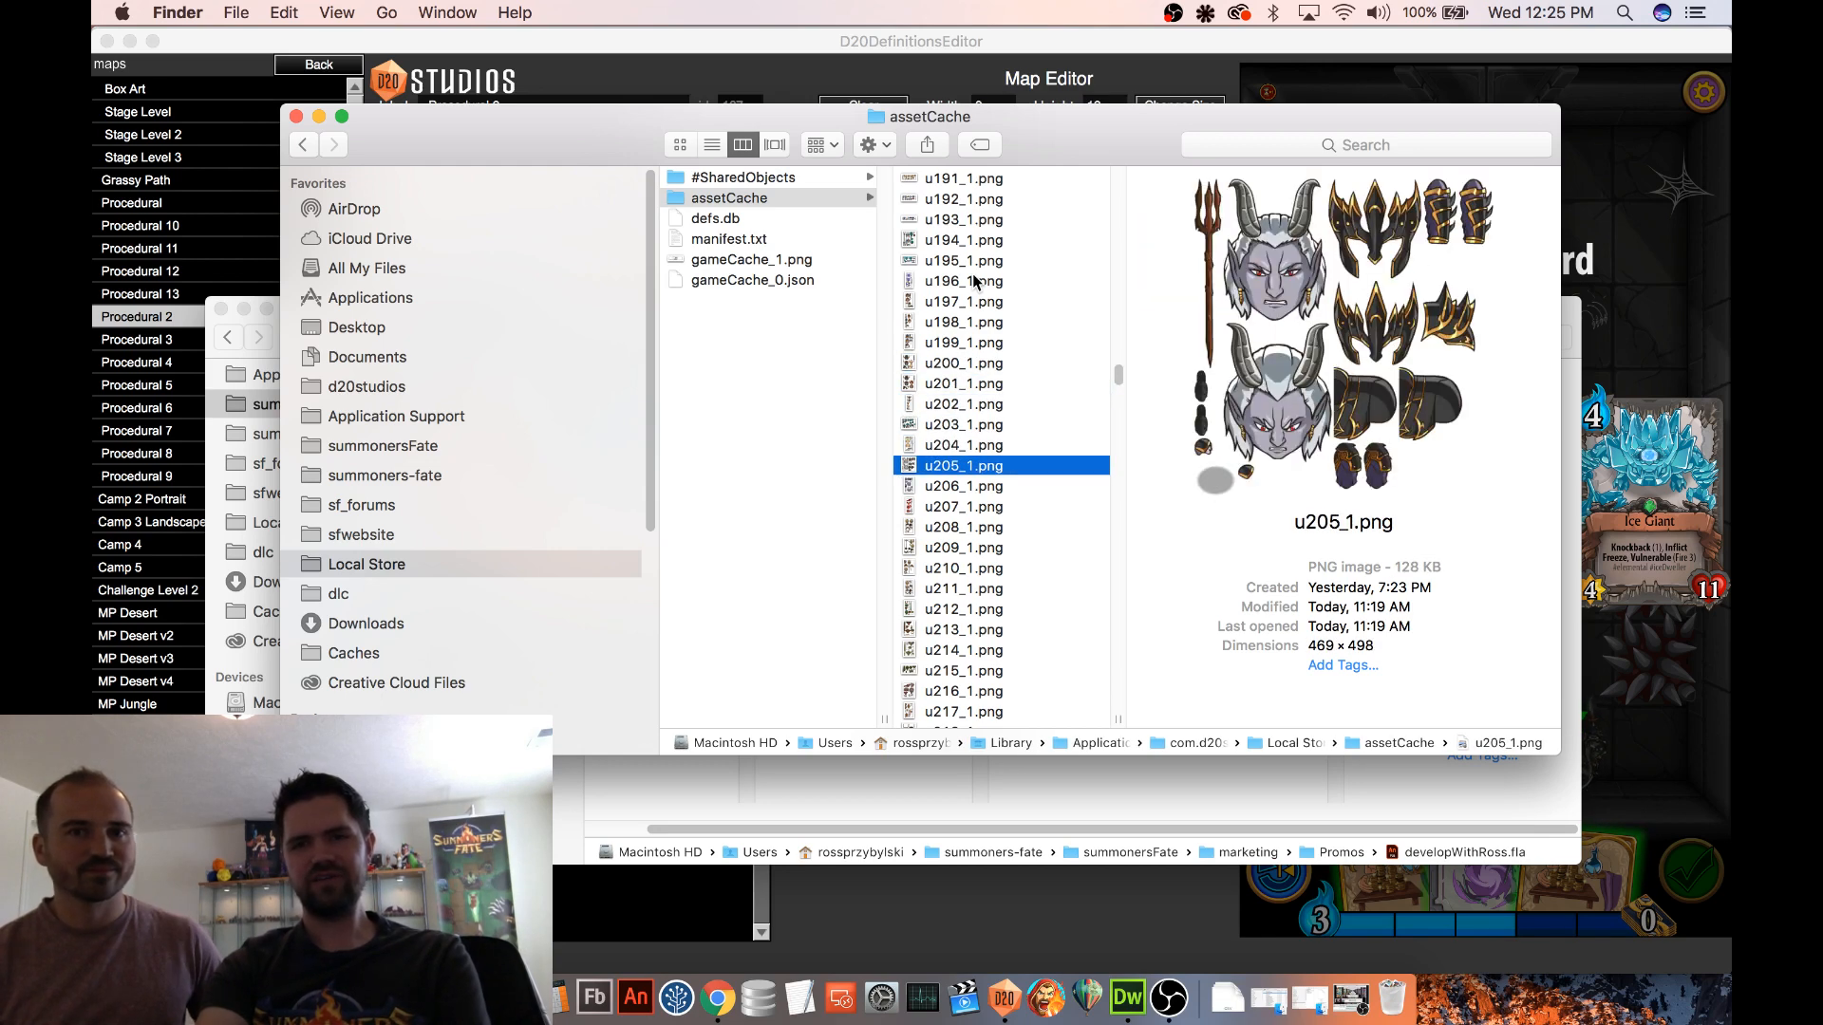
key("Down")
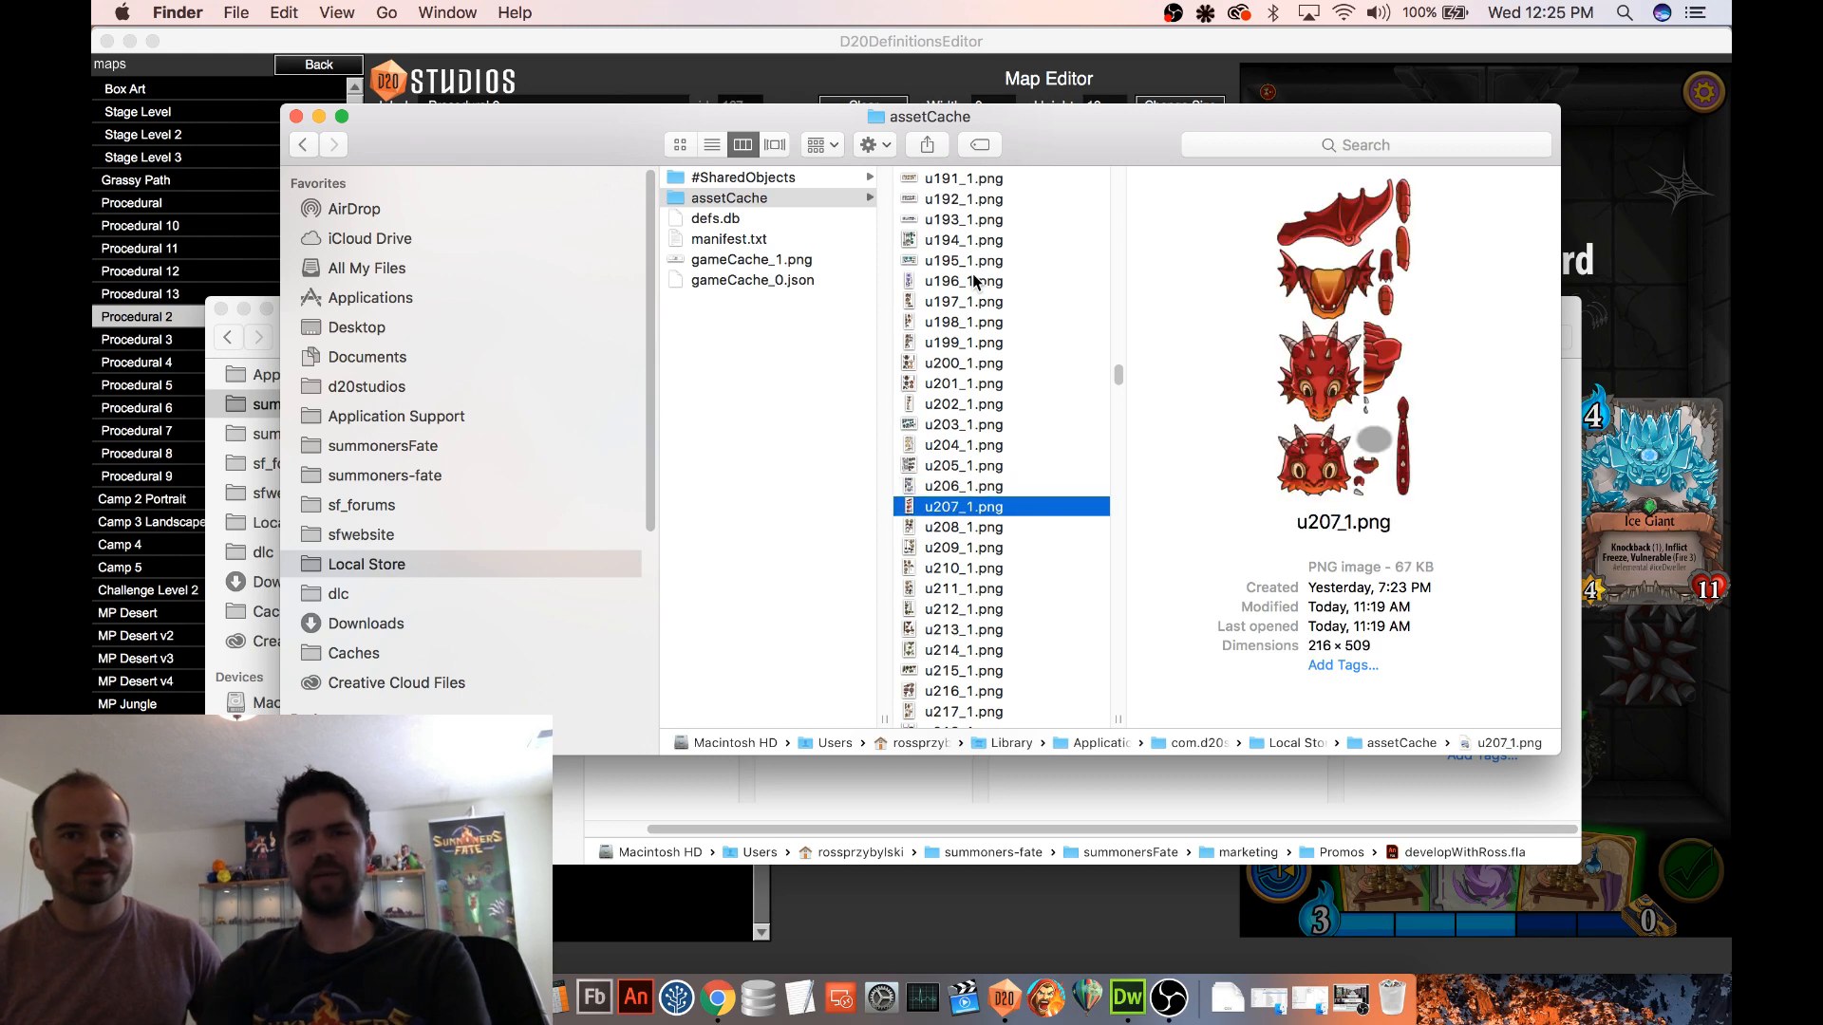
Return to D20DefinitionsEditor, take the Ice Giant as the reward card, and play one of the 1-cost gold table cards
left_click(1207, 51)
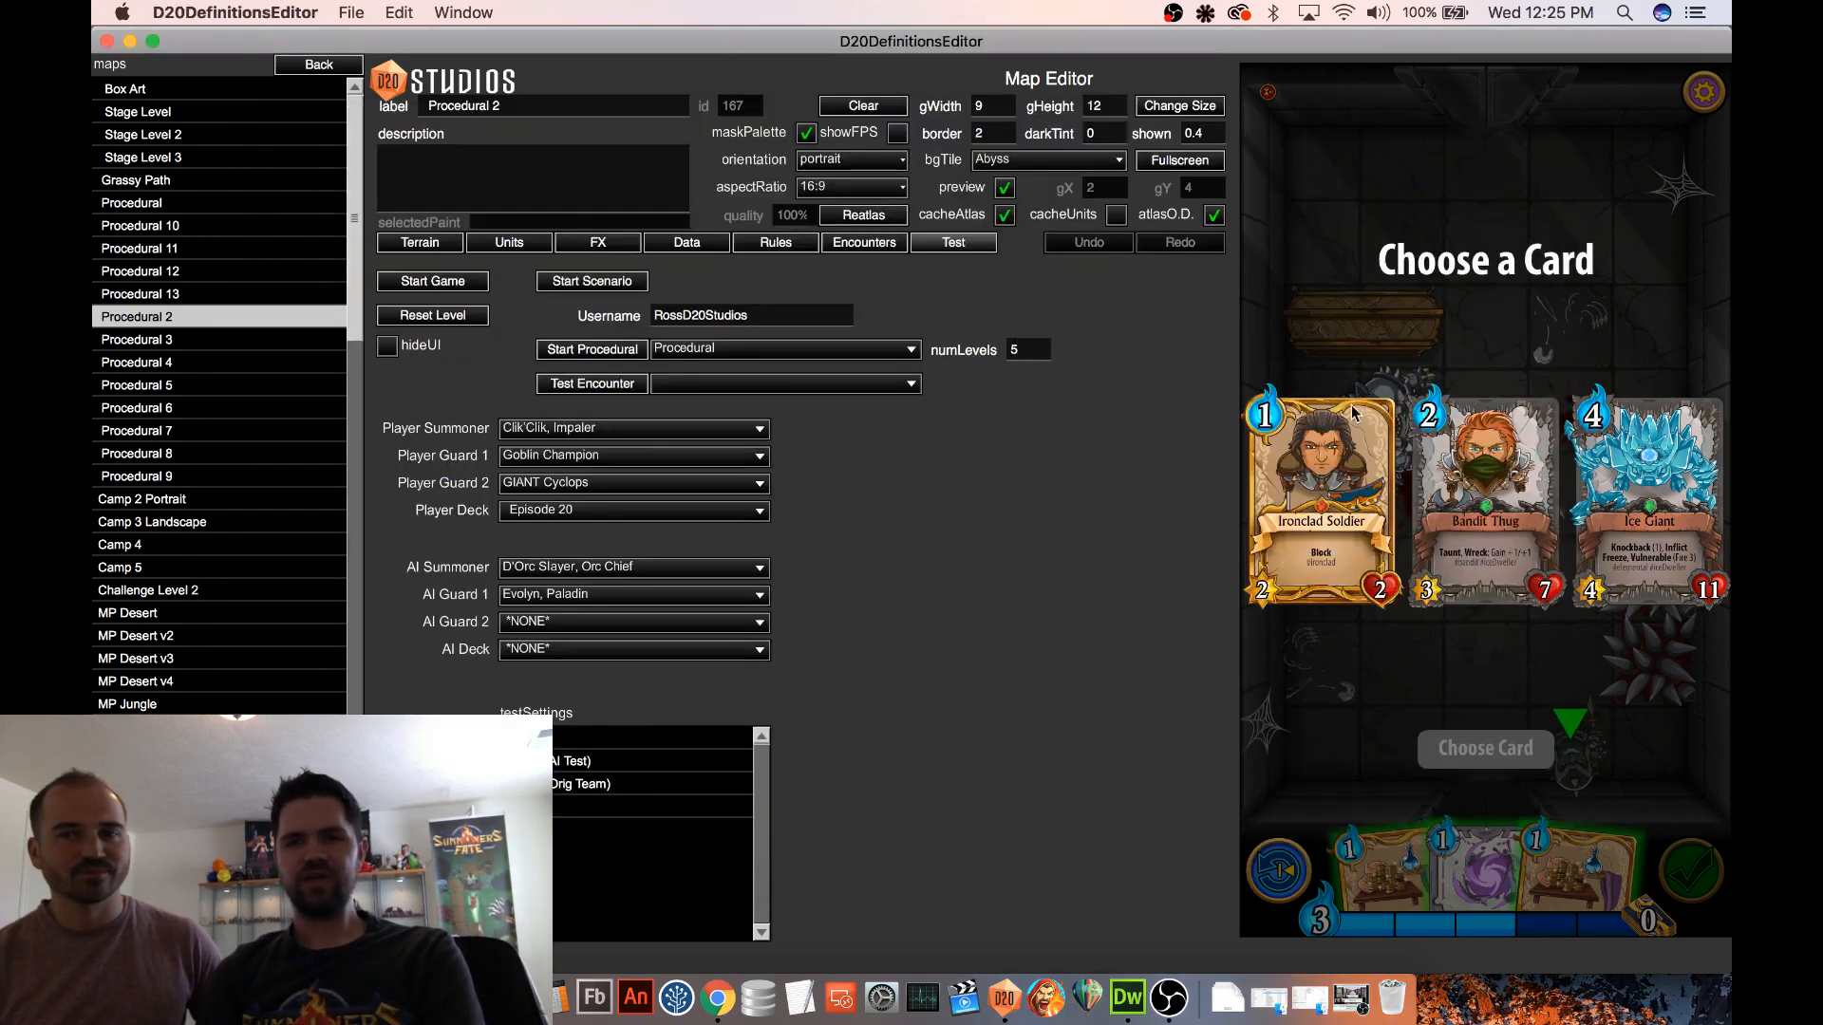
left_click(1677, 510)
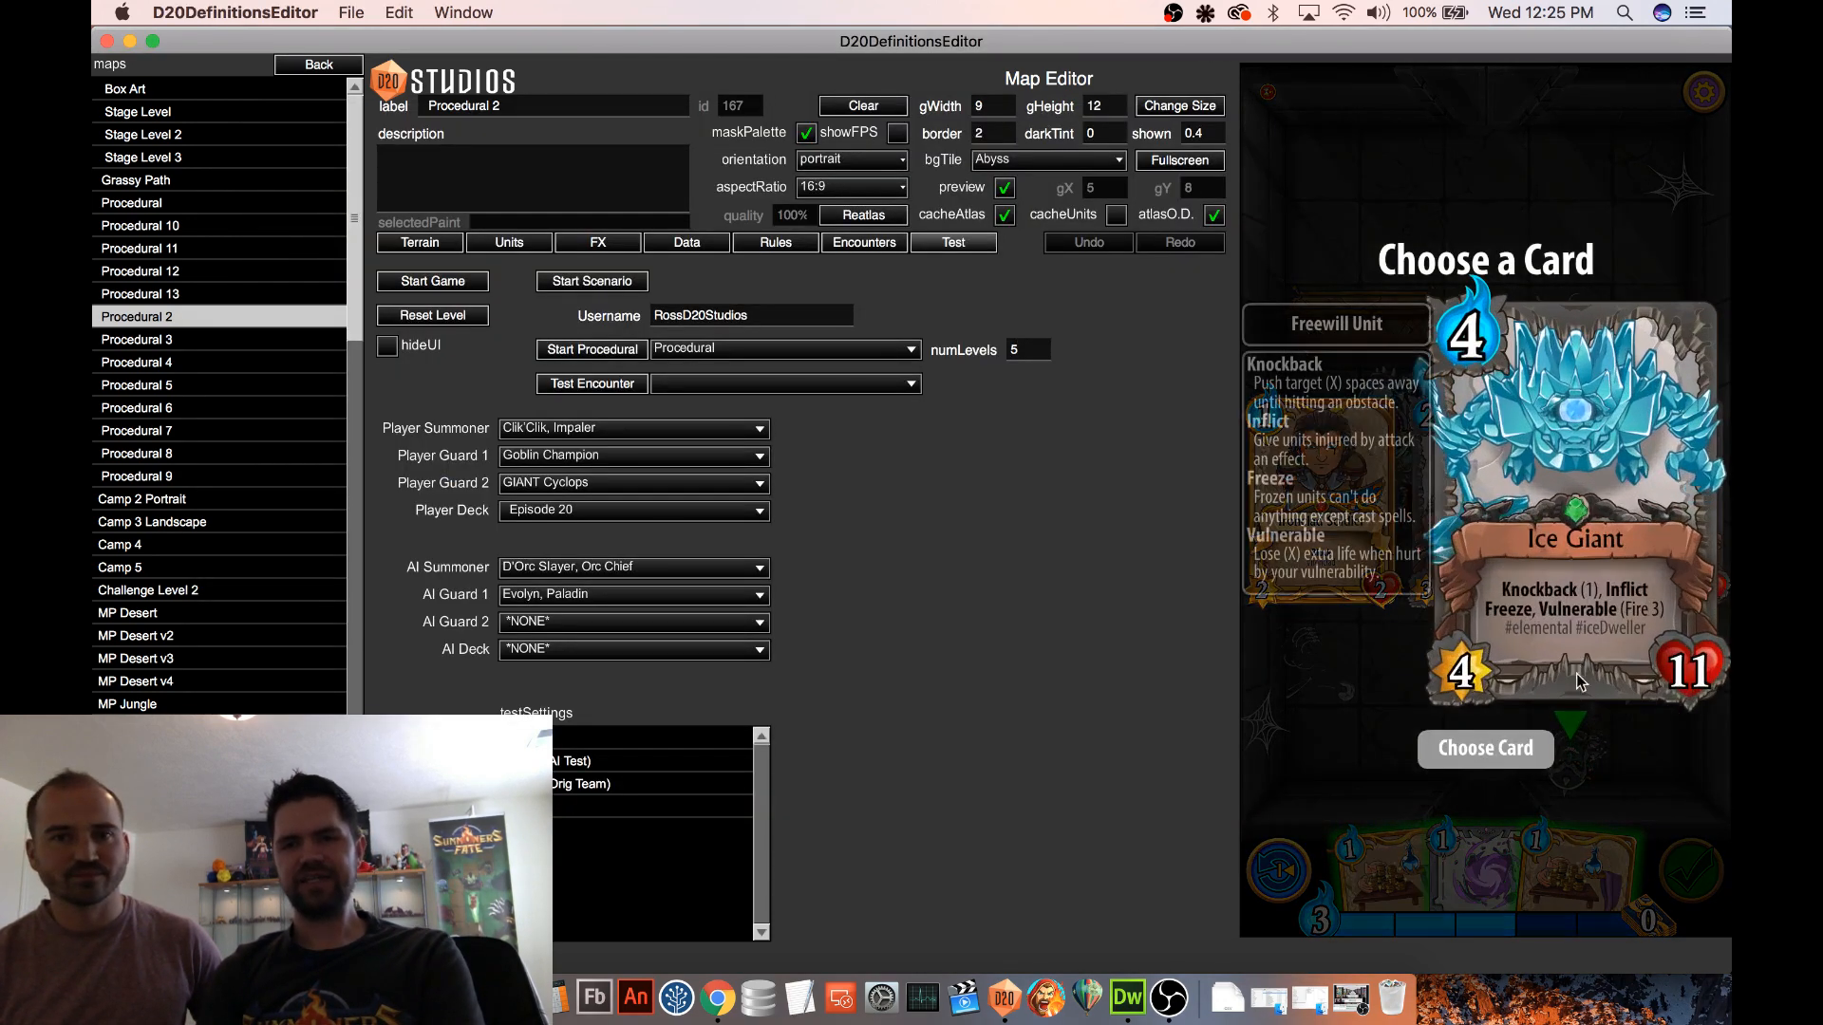
left_click(1485, 747)
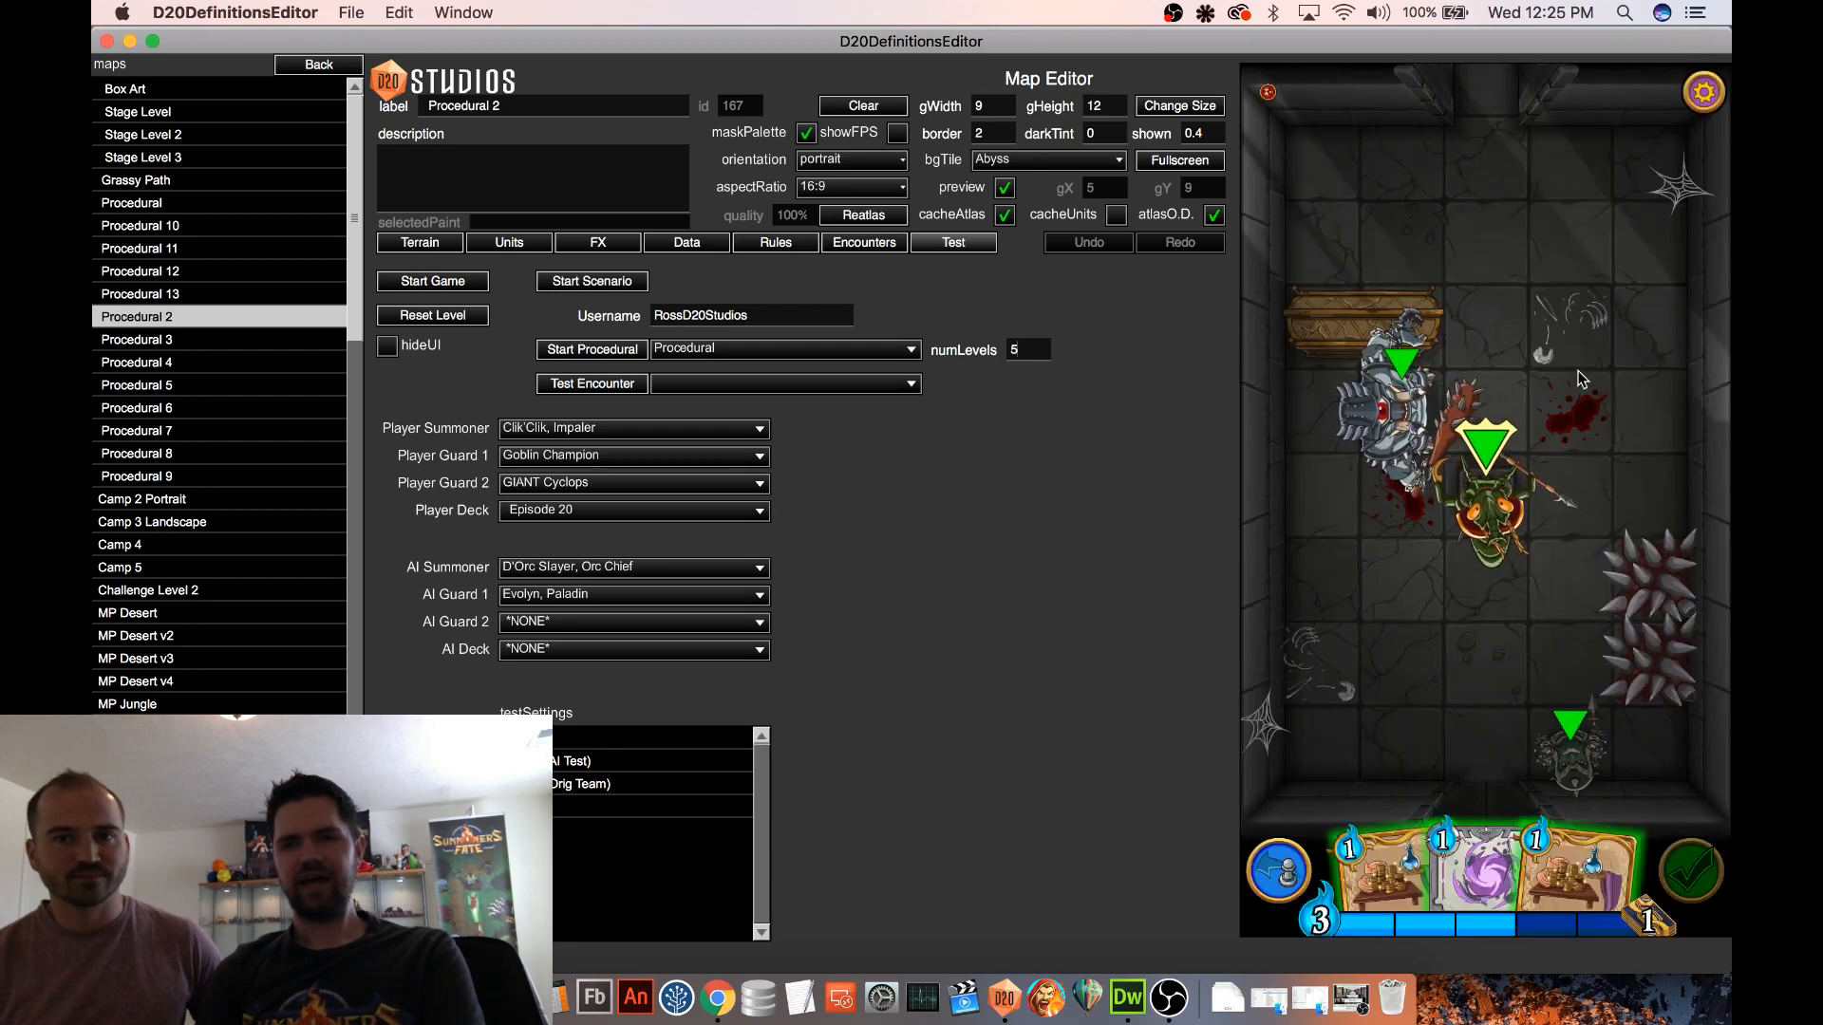
left_click_drag(1576, 869, 1529, 629)
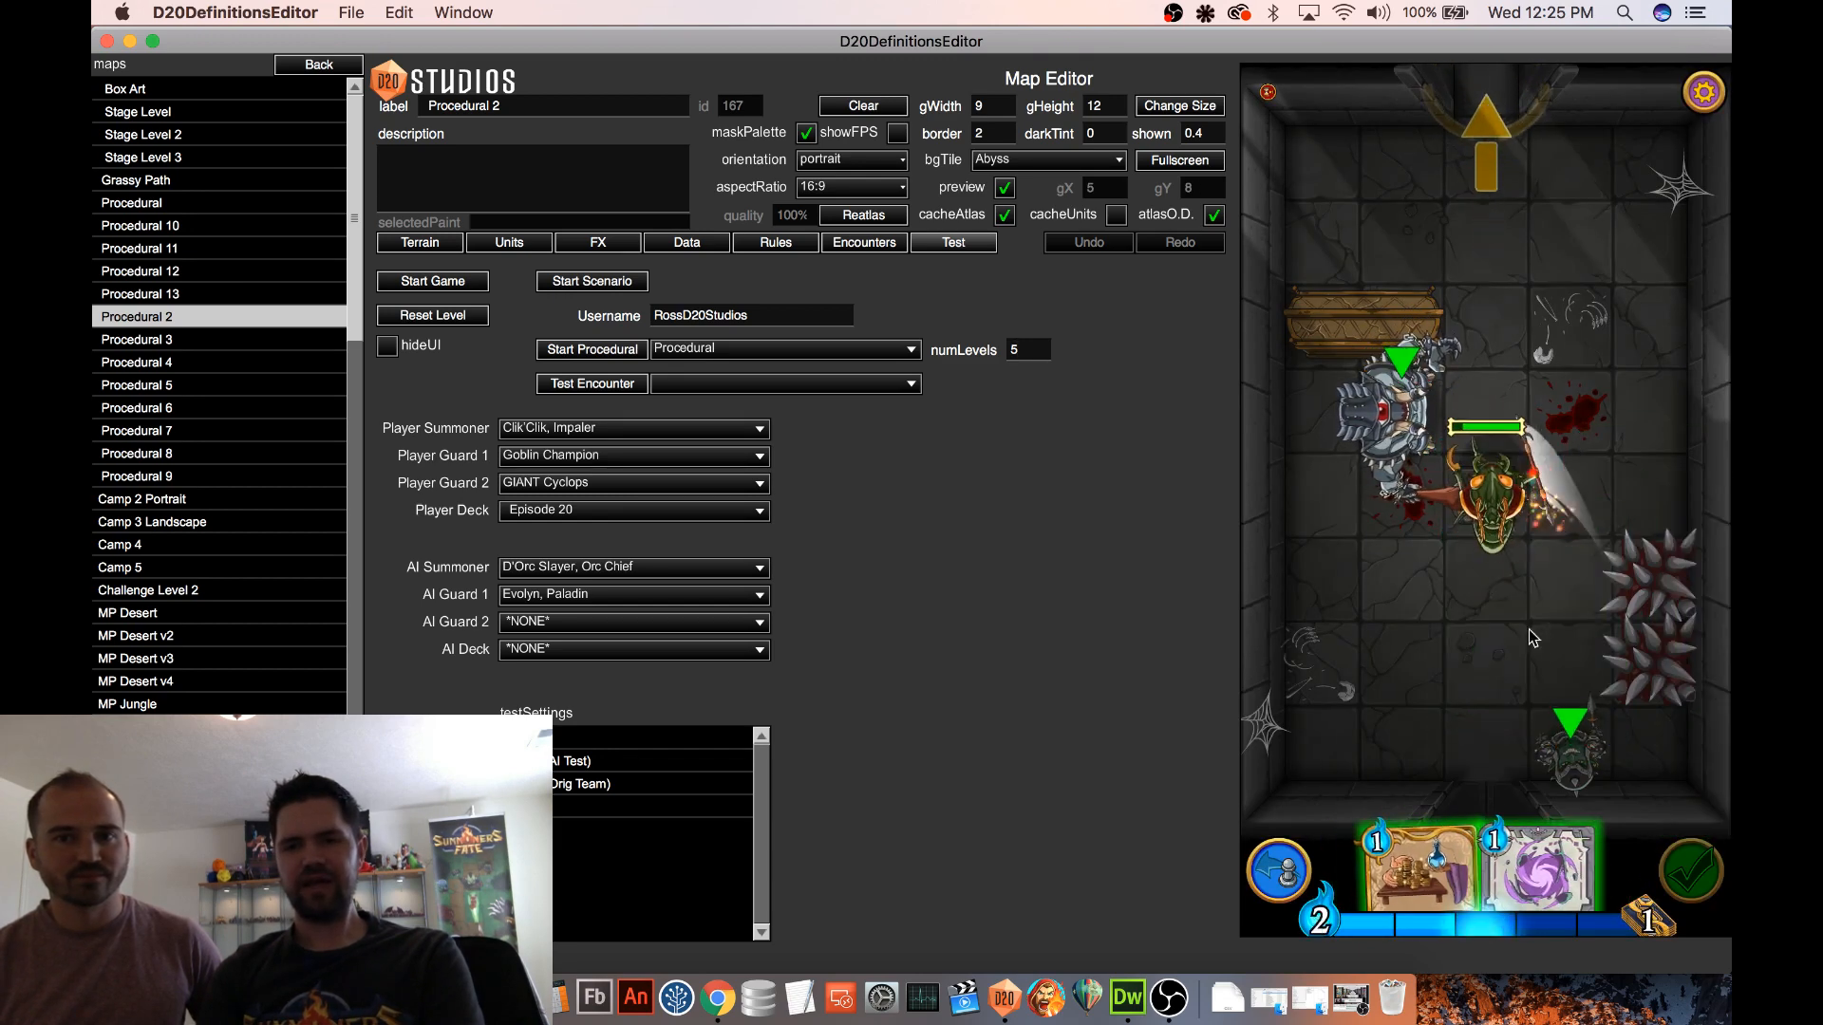
Move the summoner to the exit arrow and start the Level 2 battle
left_click_drag(1486, 475, 1488, 107)
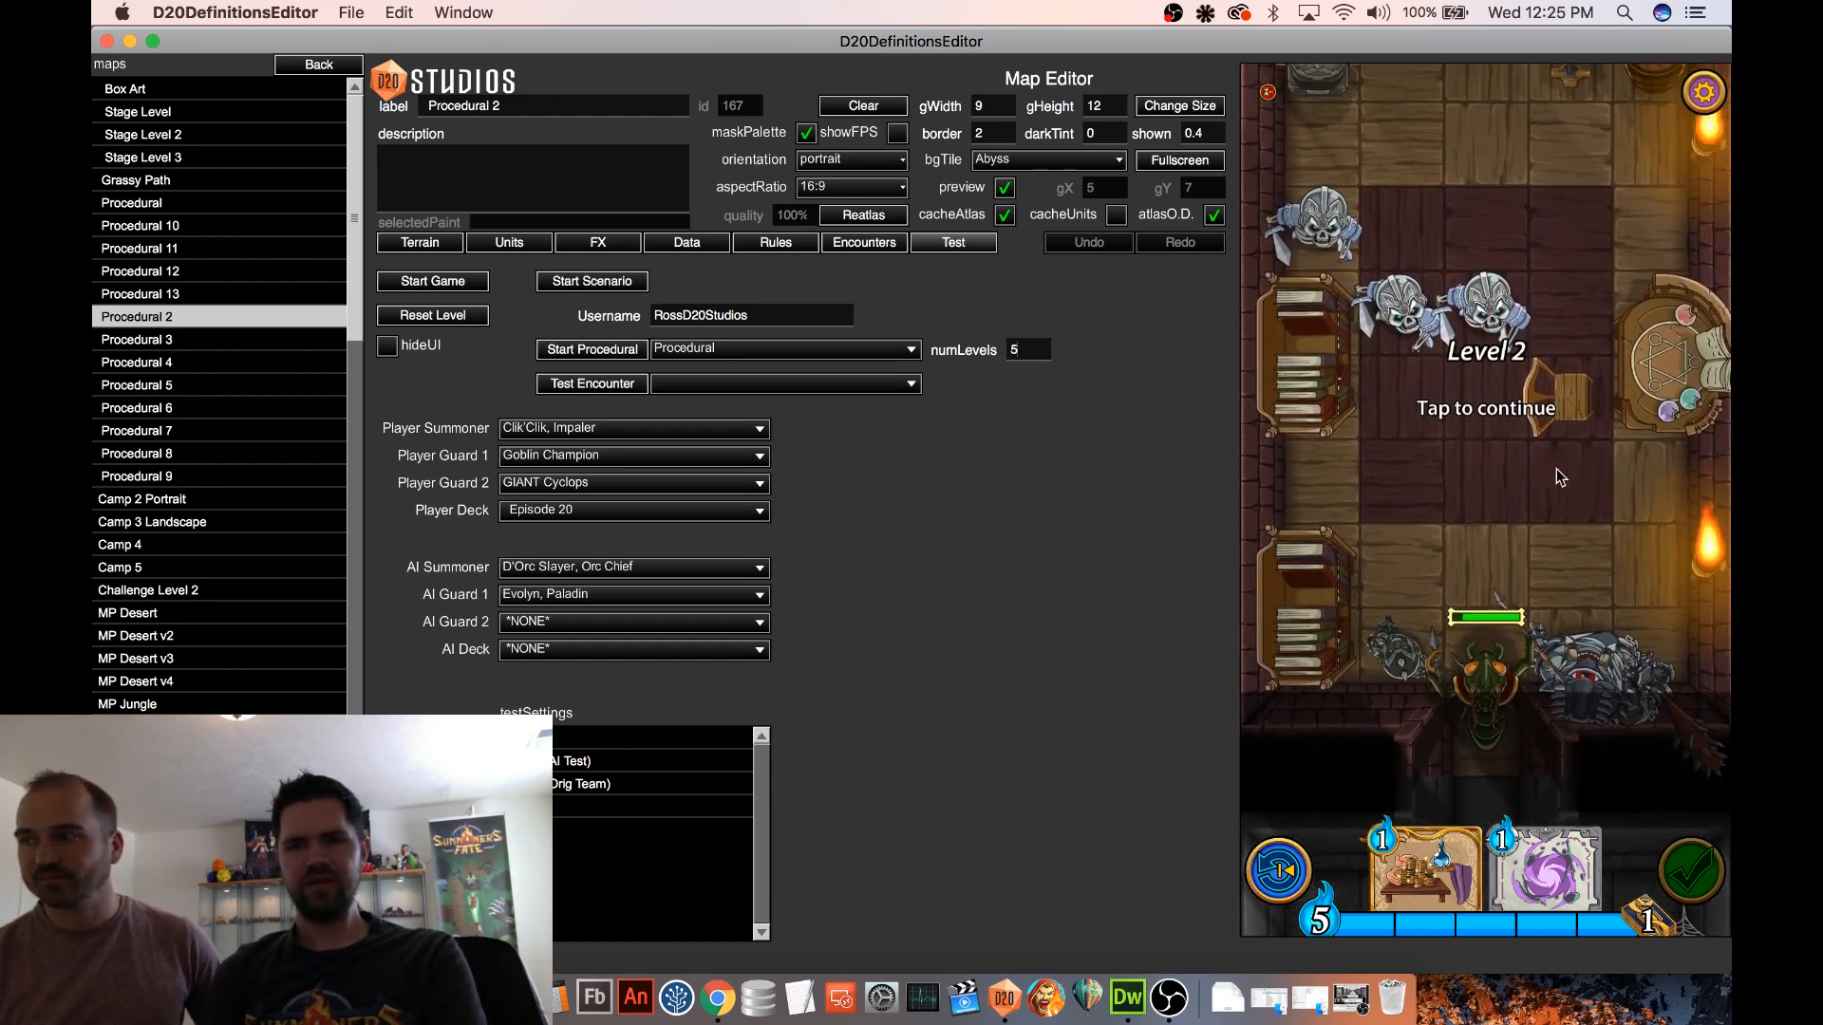
left_click(1488, 590)
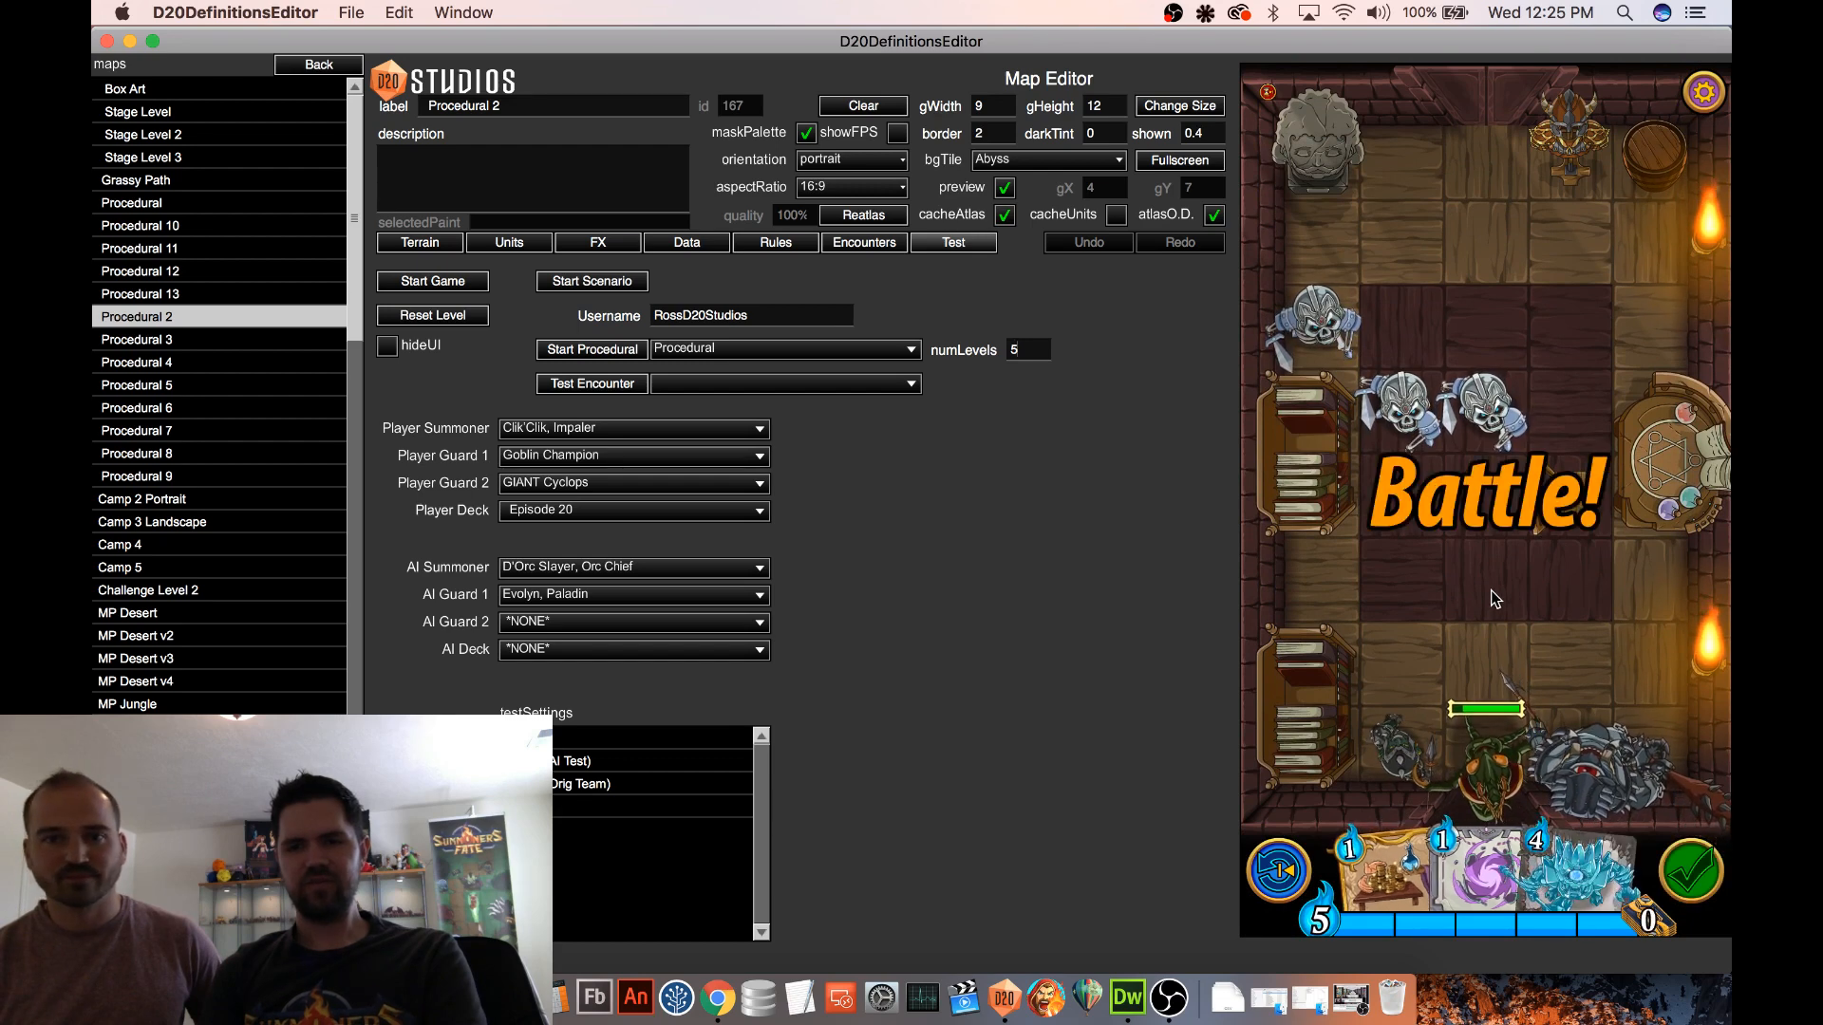
left_click(1584, 878)
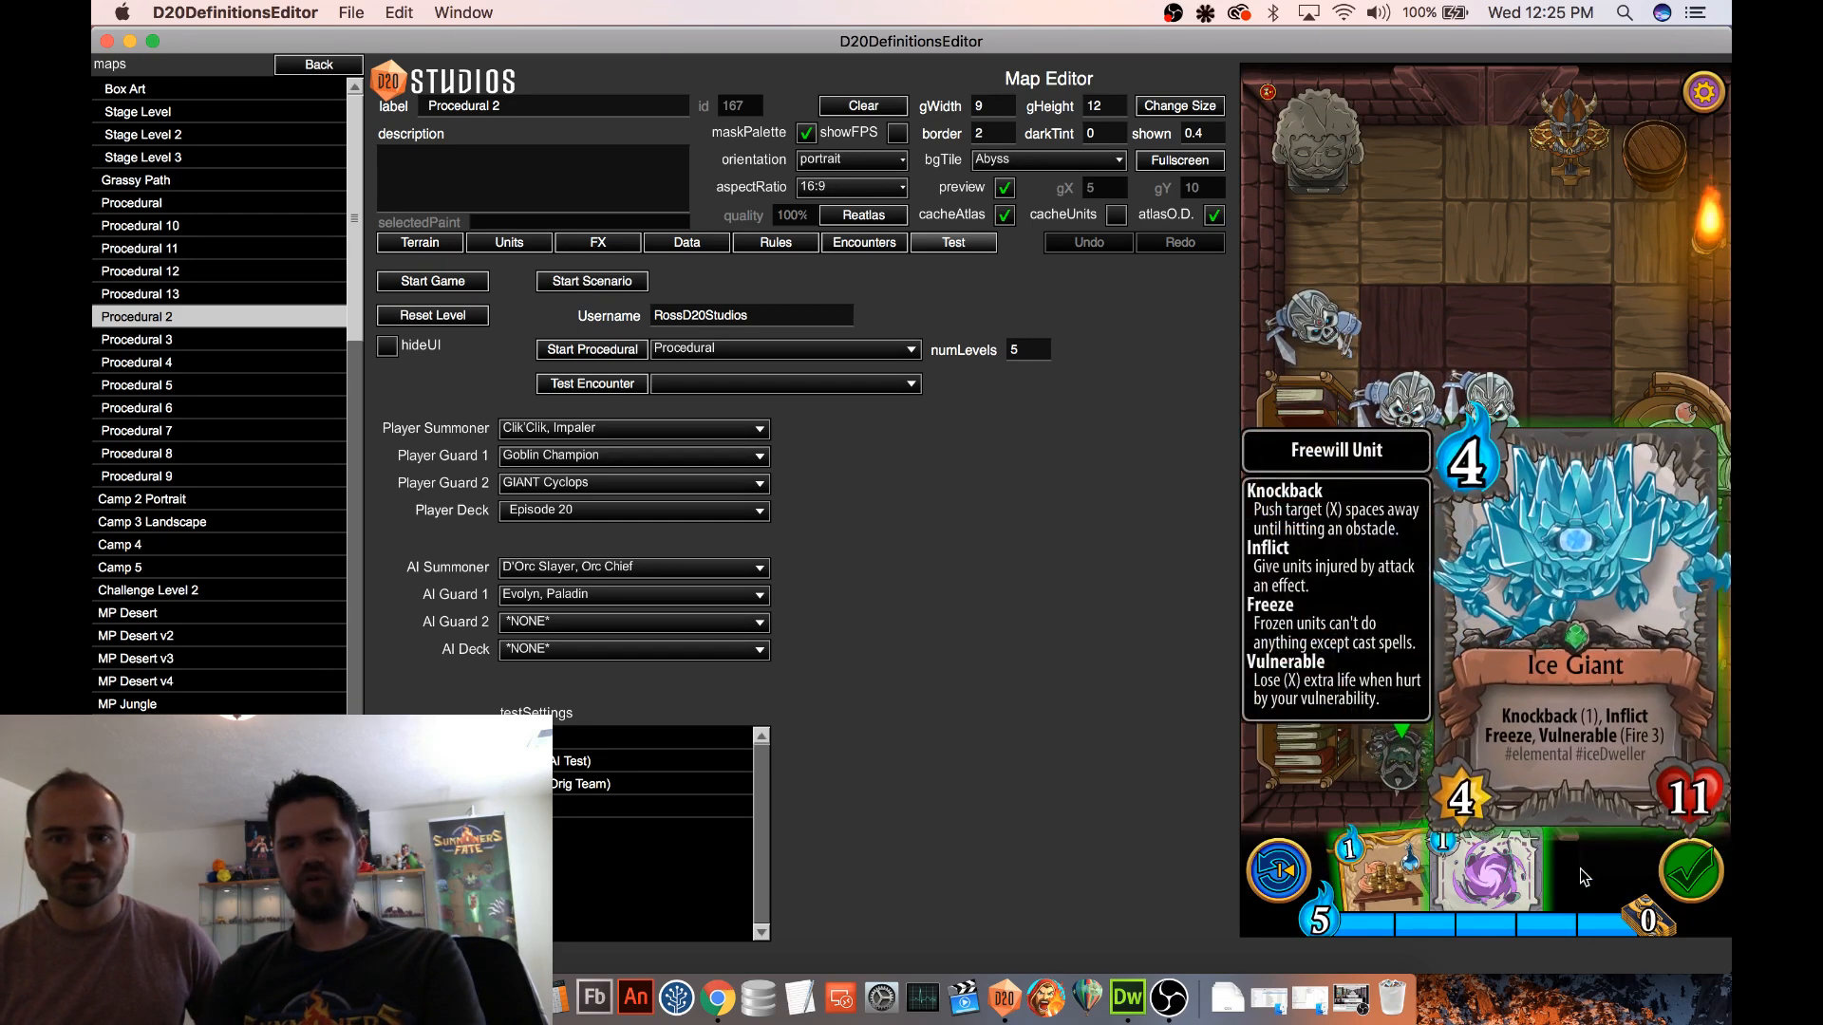
Turn on the showFPS statistics overlay and inspect the Ice Giant card in hand
left_click(897, 133)
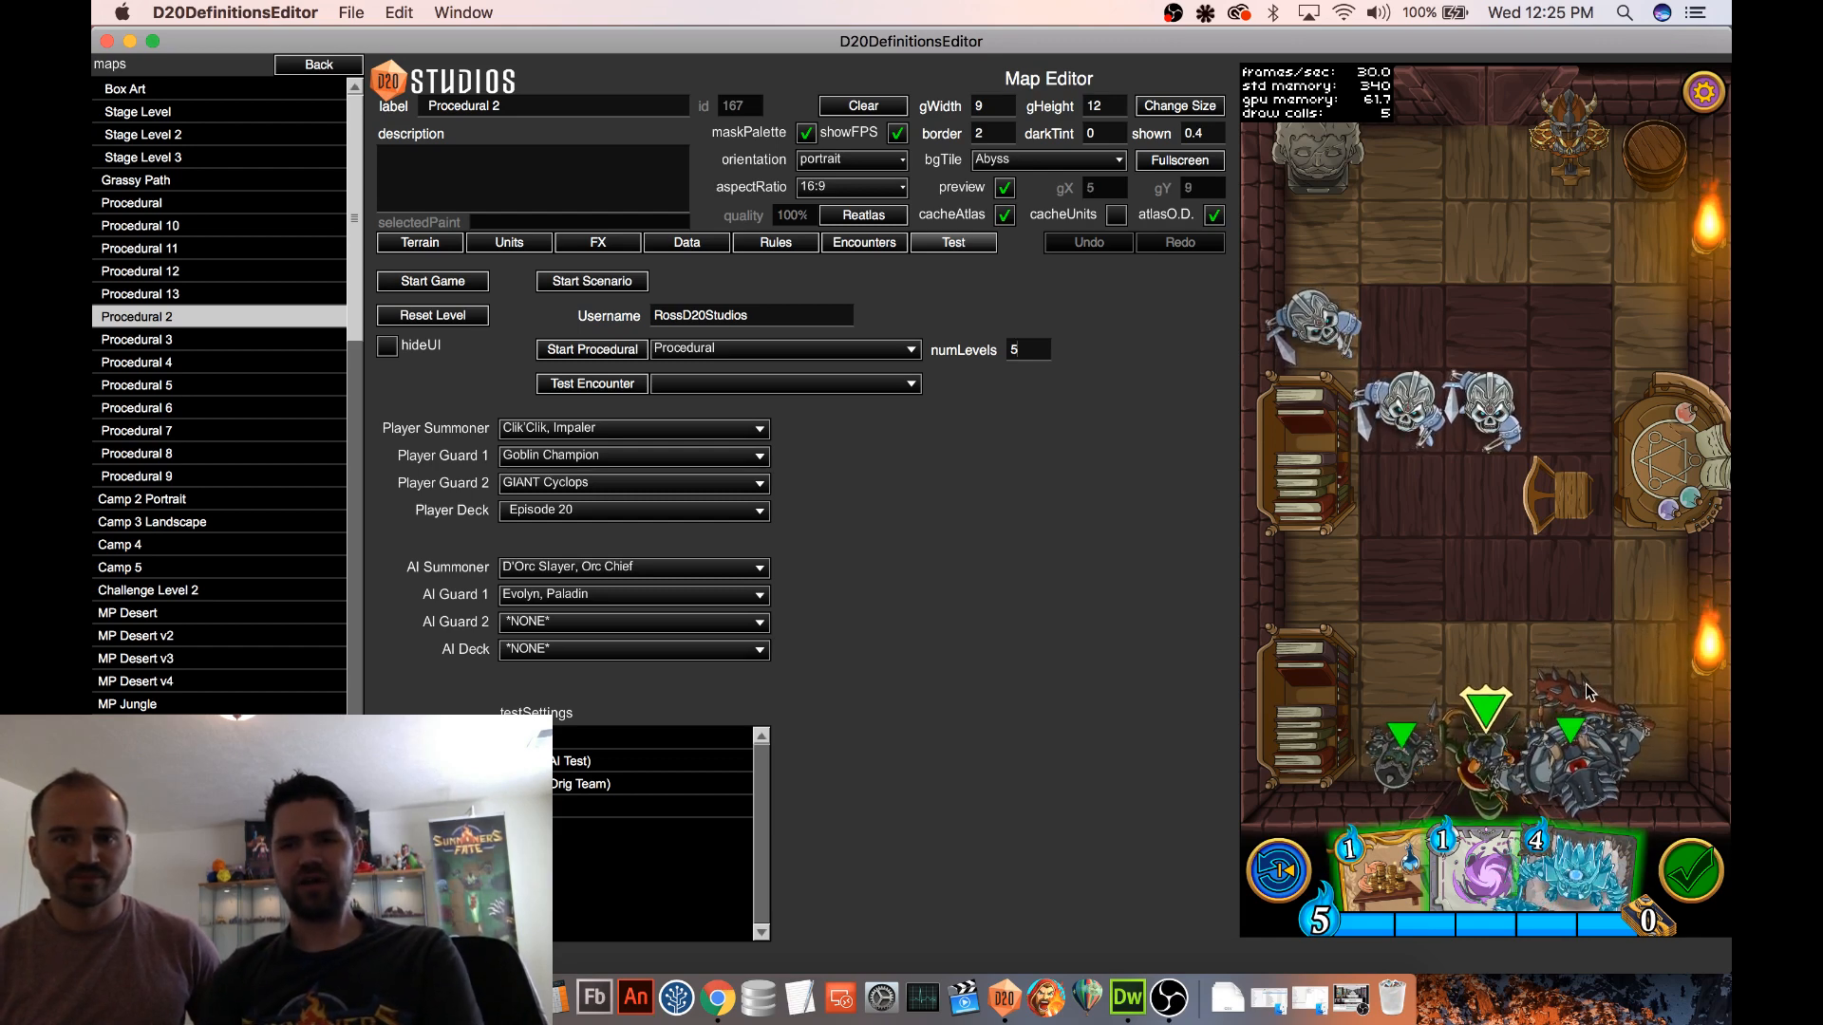
left_click(1603, 885)
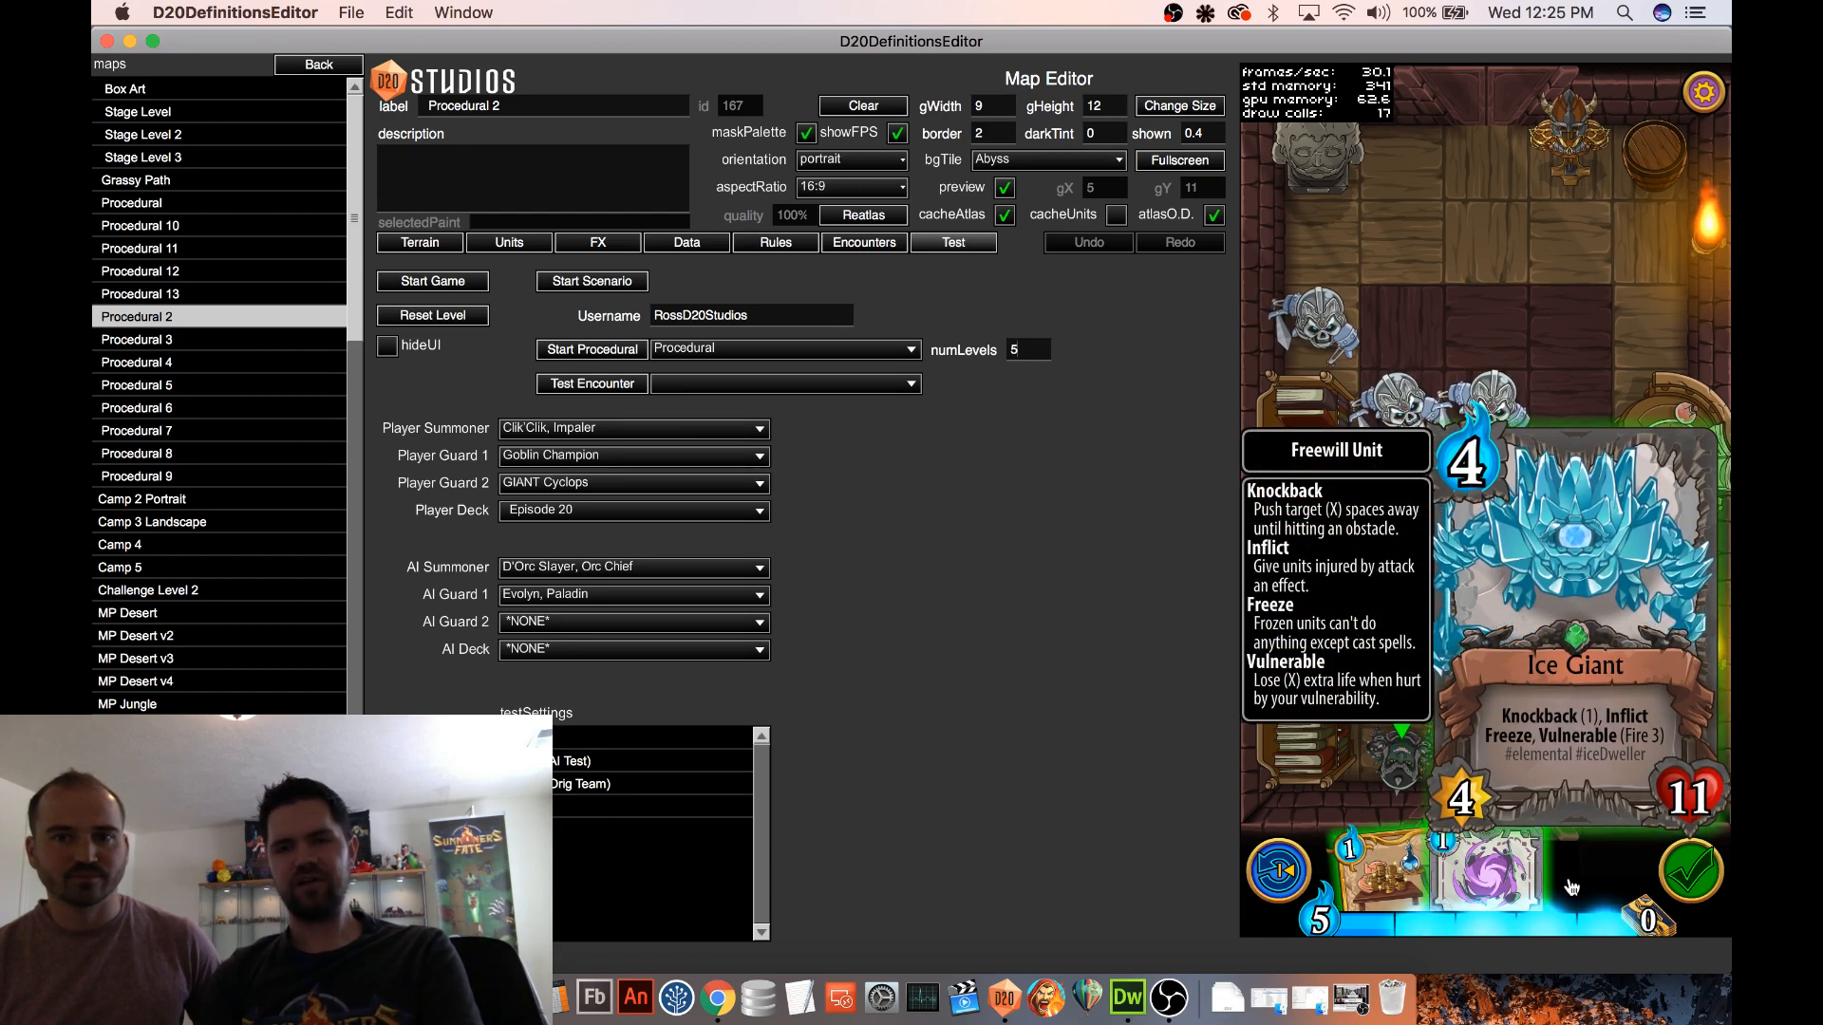
left_click(1571, 888)
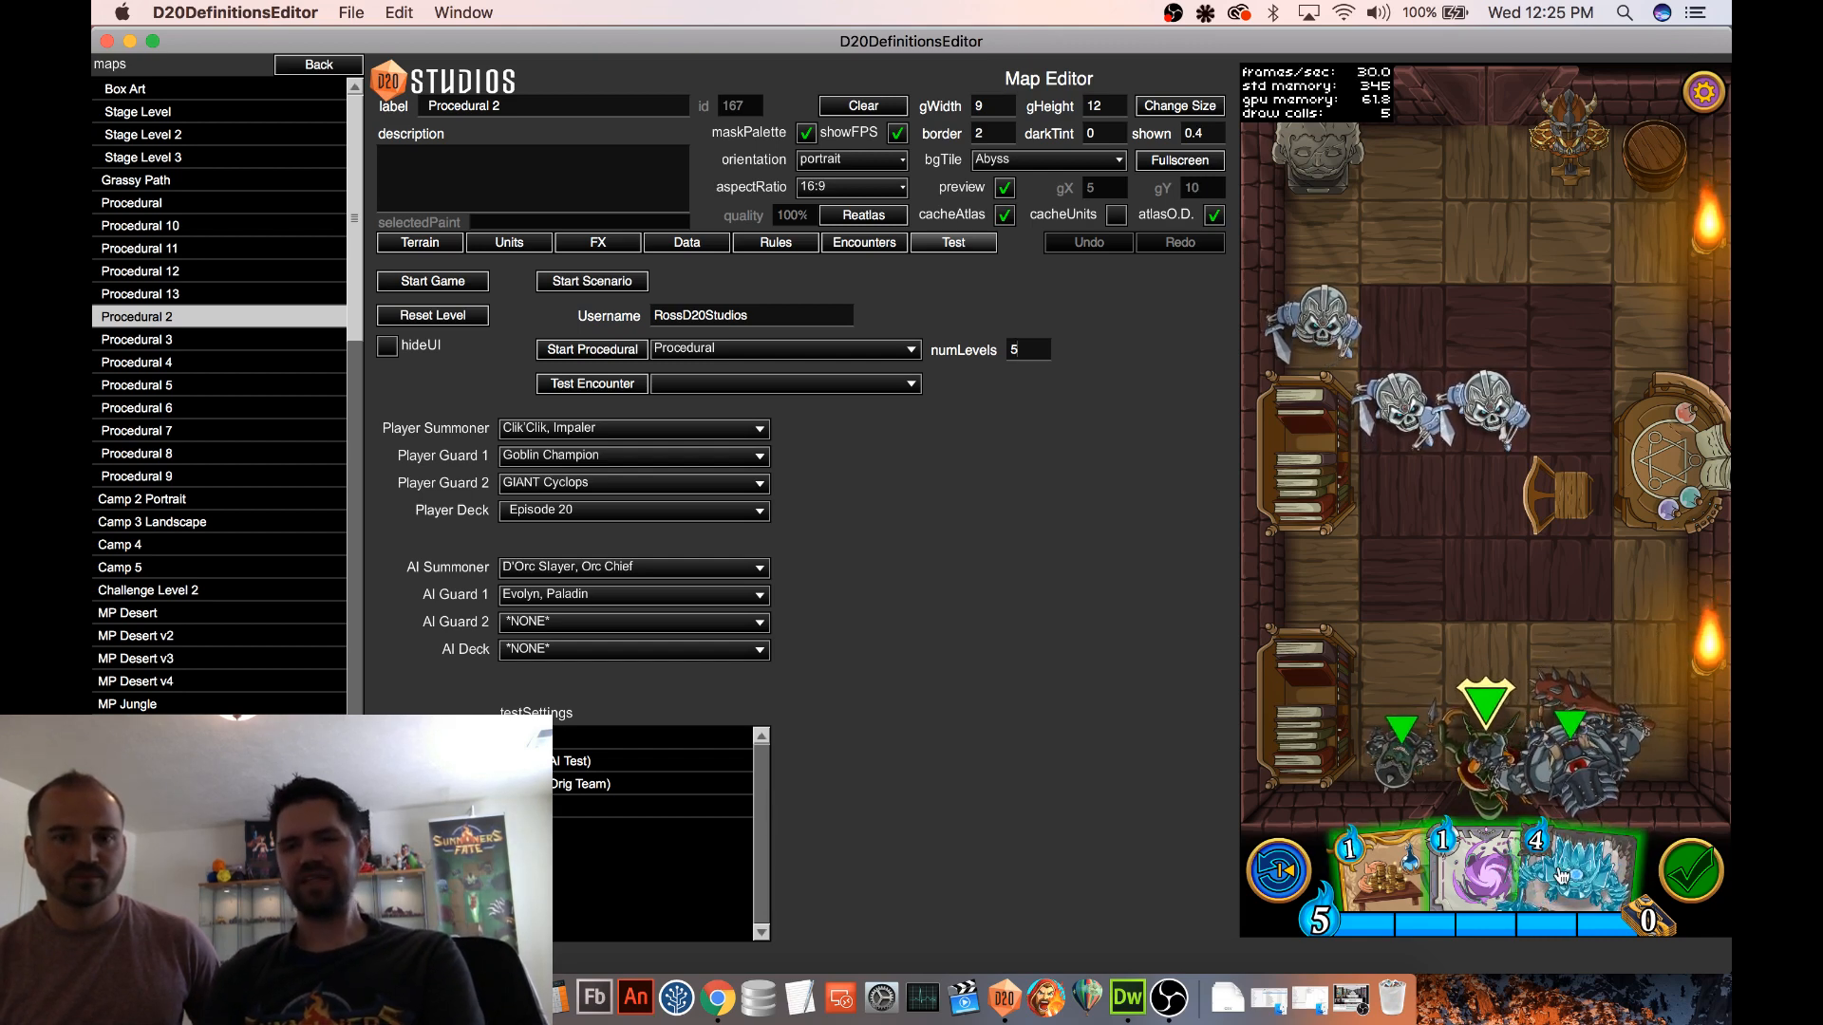
mouse_move(1560, 872)
left_mouse_down()
mouse_move(1374, 867)
mouse_move(1573, 859)
left_mouse_up()
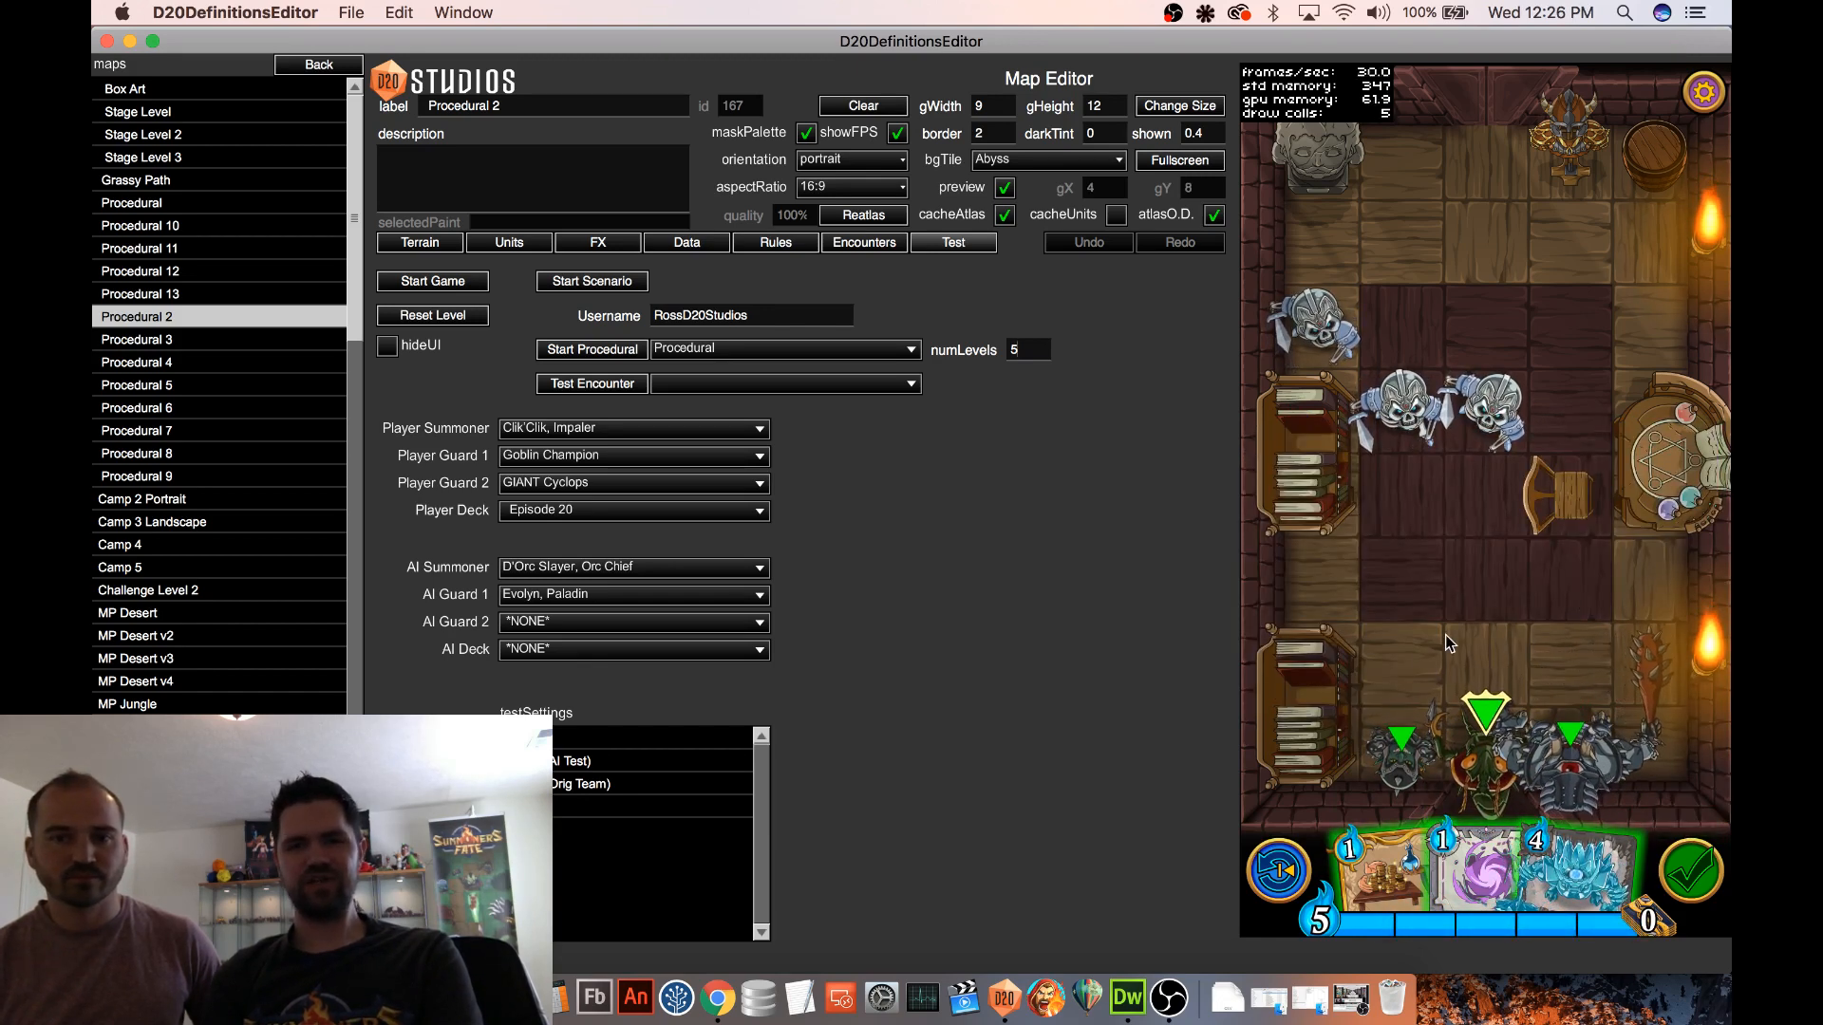
Place three Goblin Woodcutter units on the floor tiles below the horned statue
left_click(509, 243)
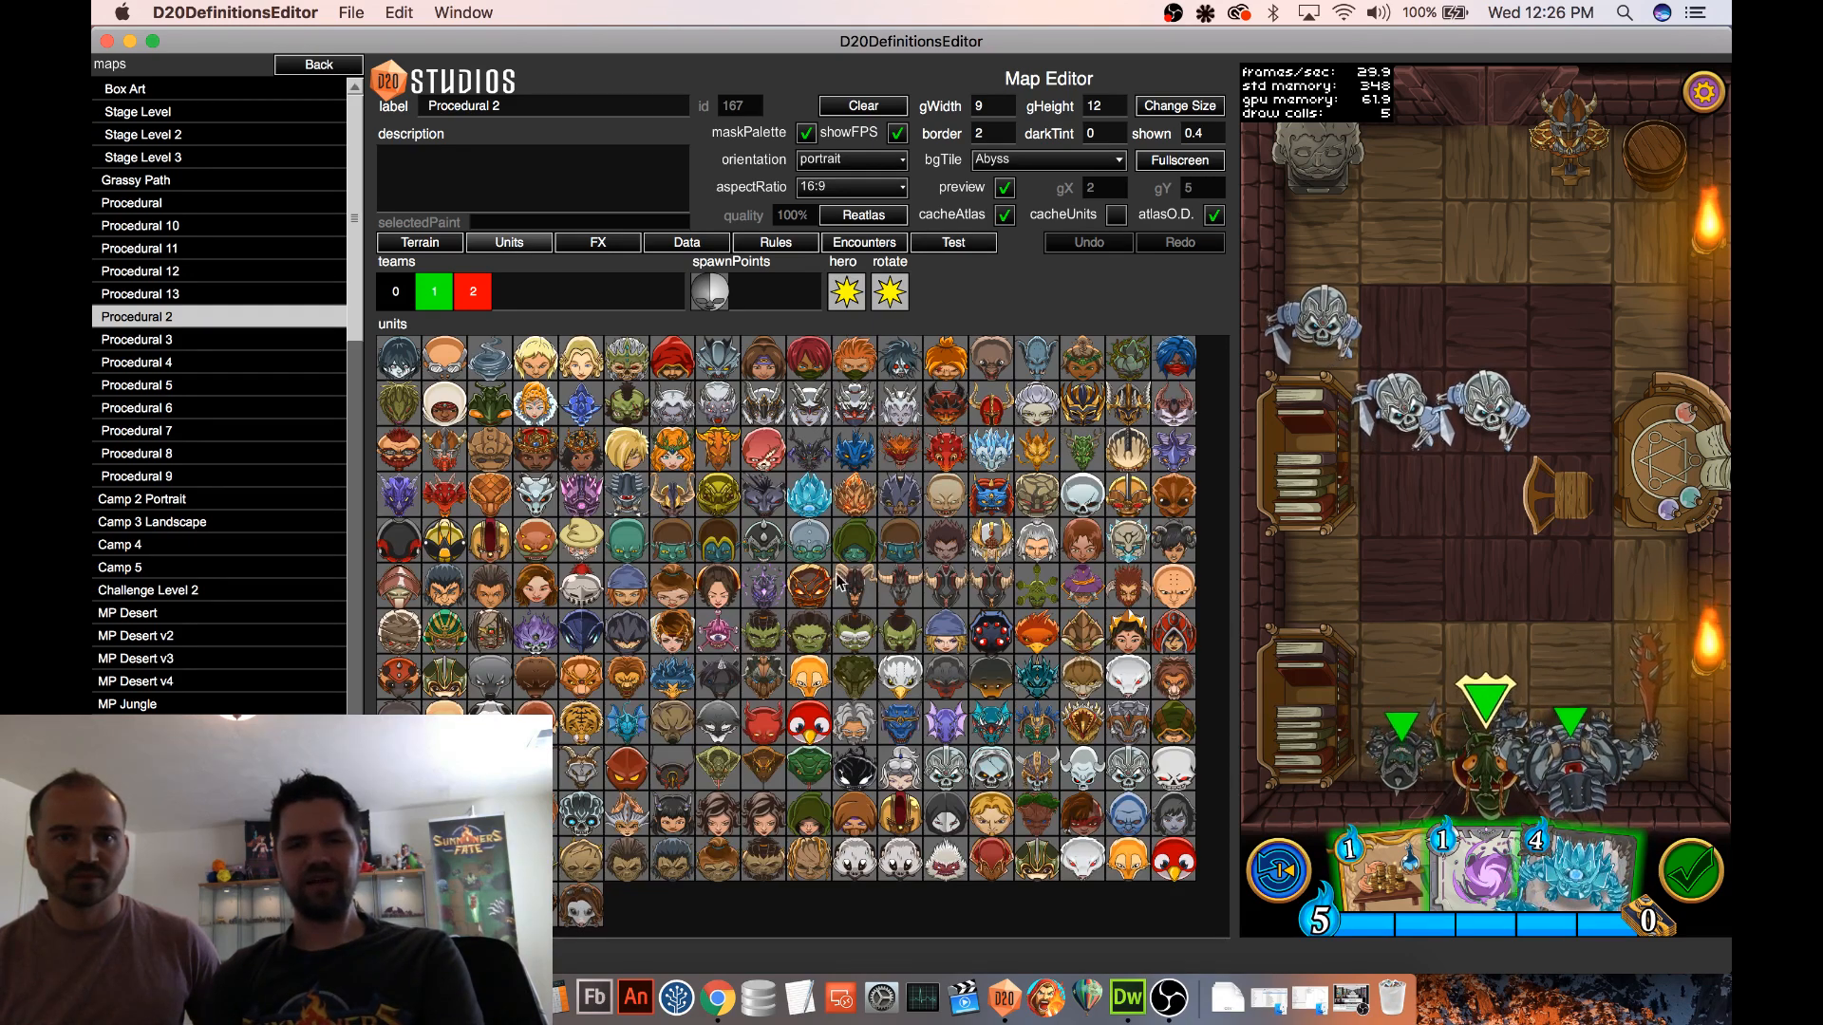
left_click(900, 540)
left_click_drag(1569, 244, 1624, 329)
left_click(1628, 337)
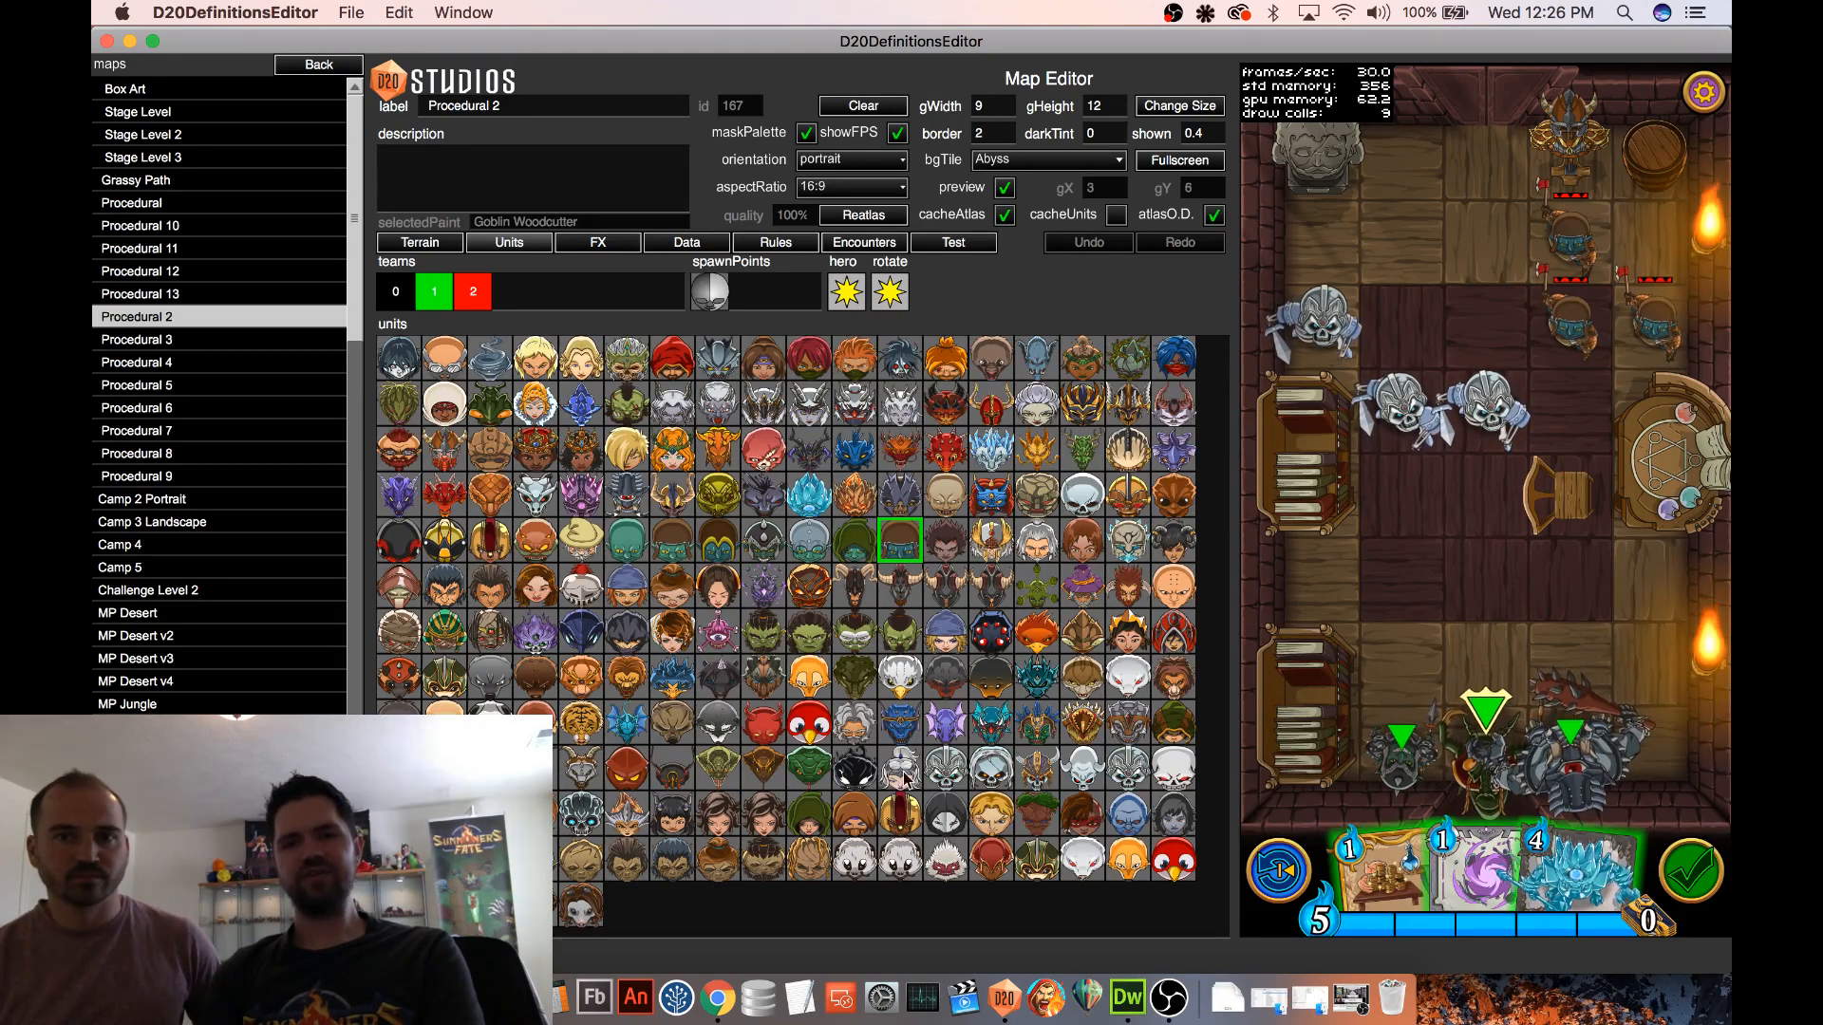
Place a row of three Reptis Champions below the skeletons and two Reptis Shamans beside the upper Goblin Woodcutter
left_click(901, 723)
left_click_drag(1481, 598, 1320, 598)
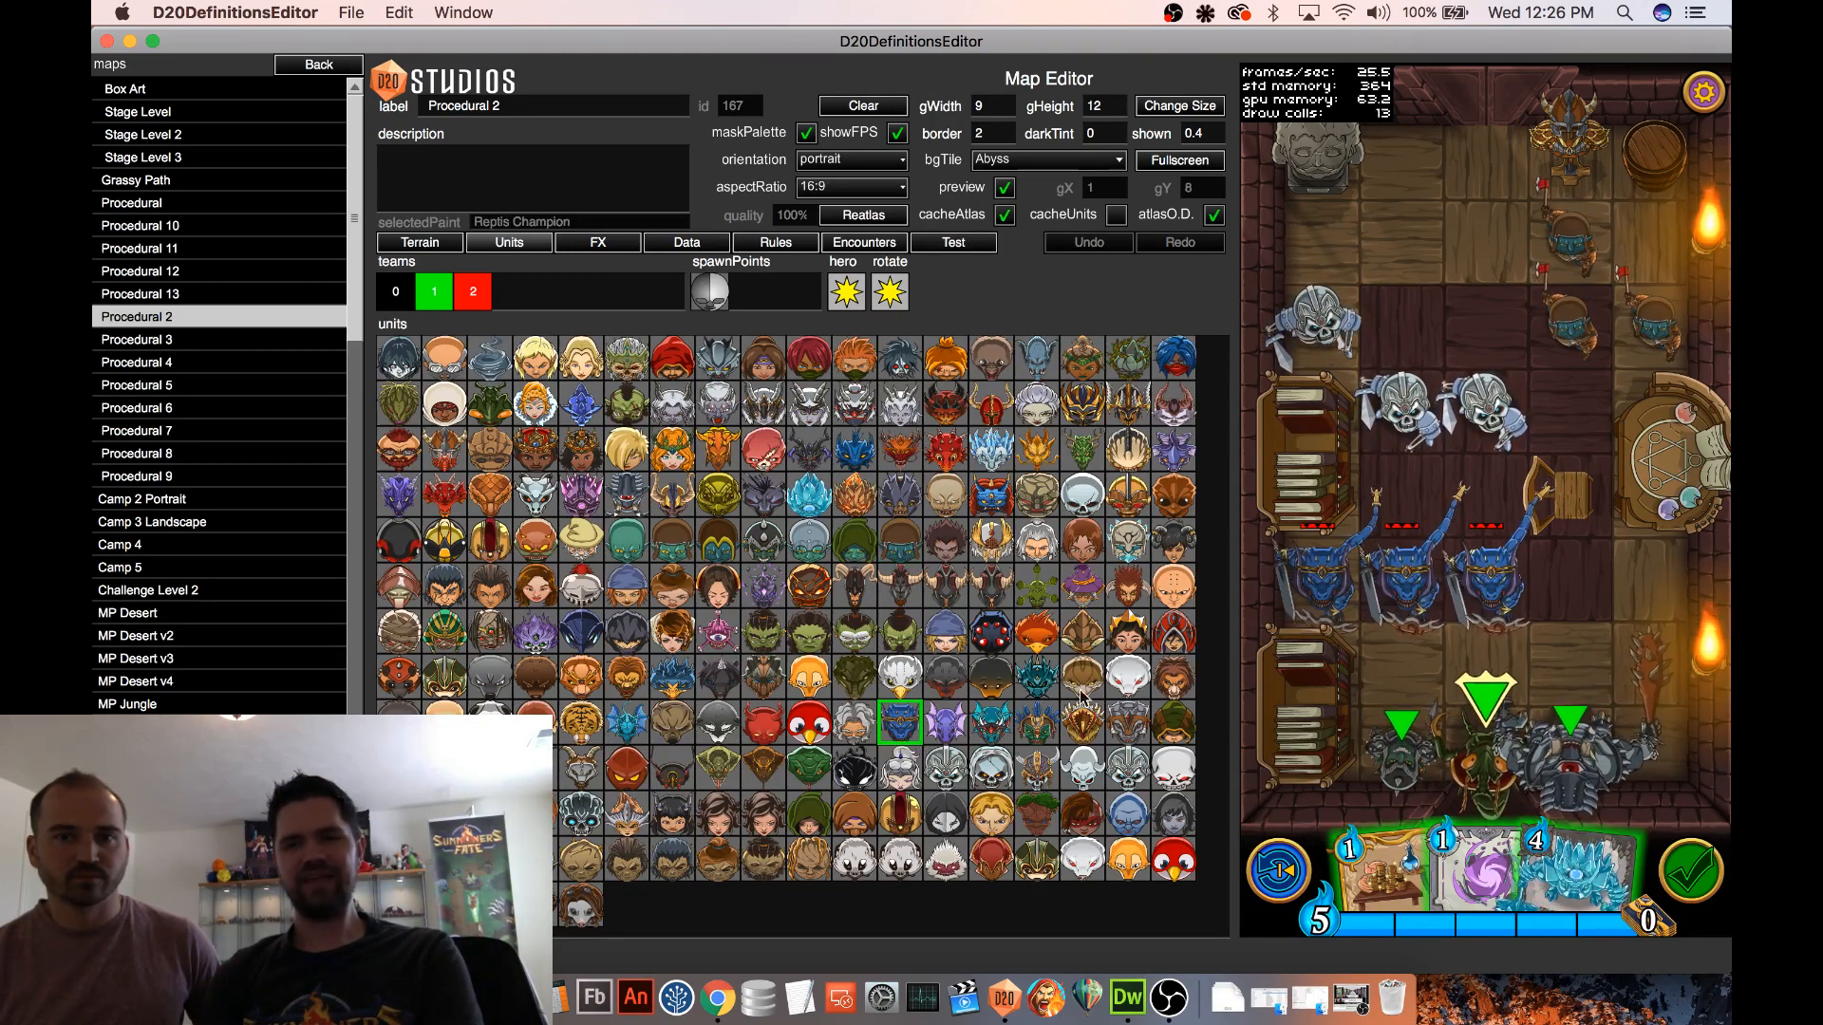
left_click(1037, 723)
left_click(1414, 233)
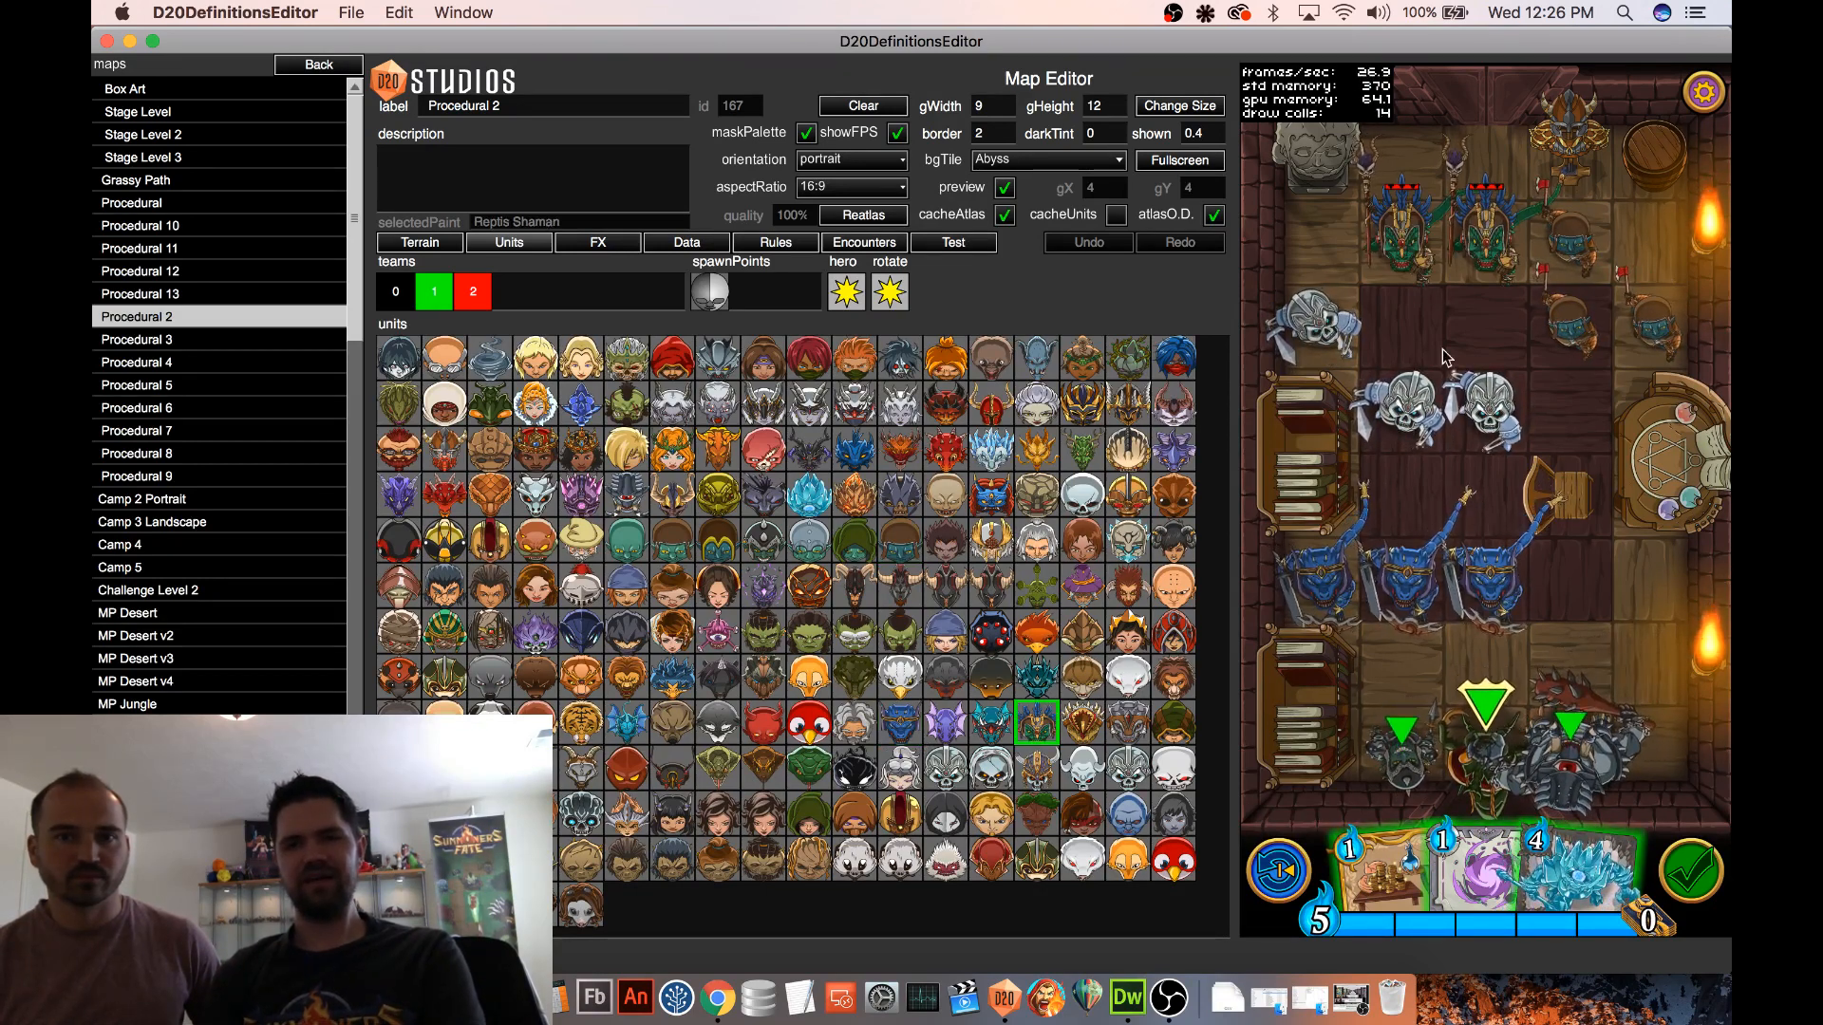
left_click(1475, 271)
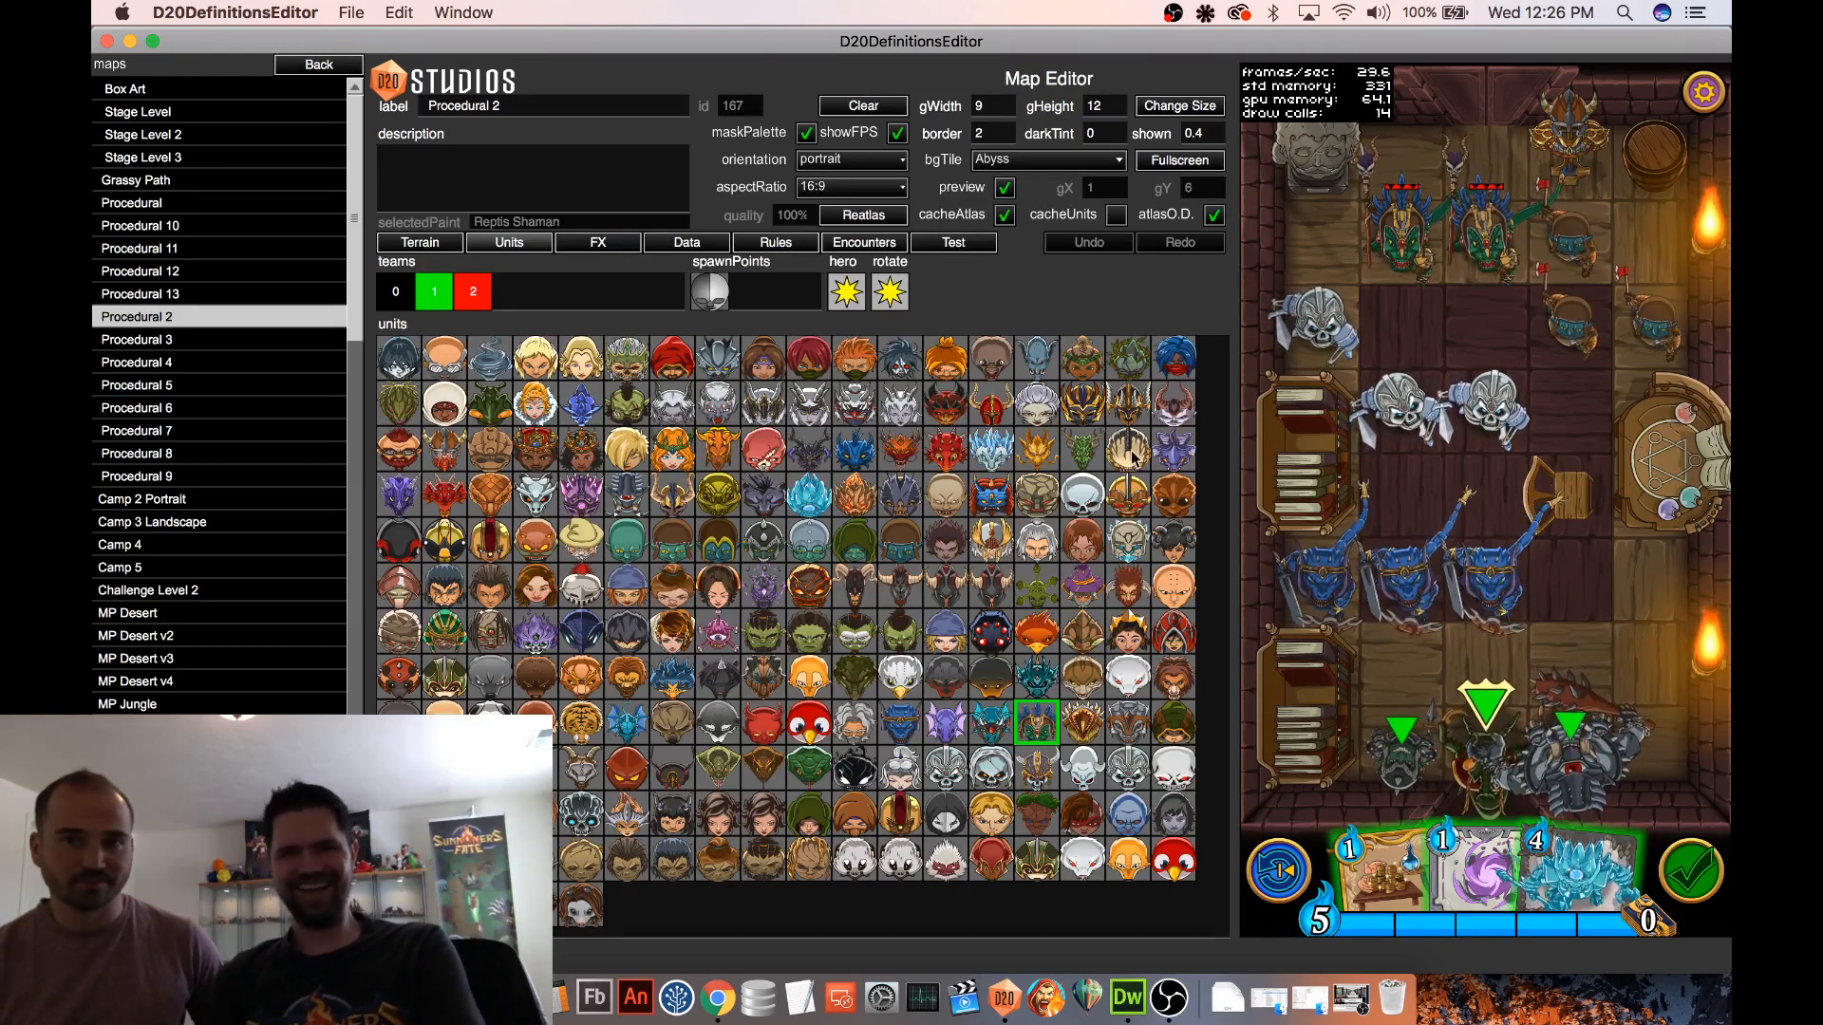
Swap in Calisto, Bandit Leader units for Reptis Champions, then clear all added units and the two central skeletons from the map
left_click(1174, 359)
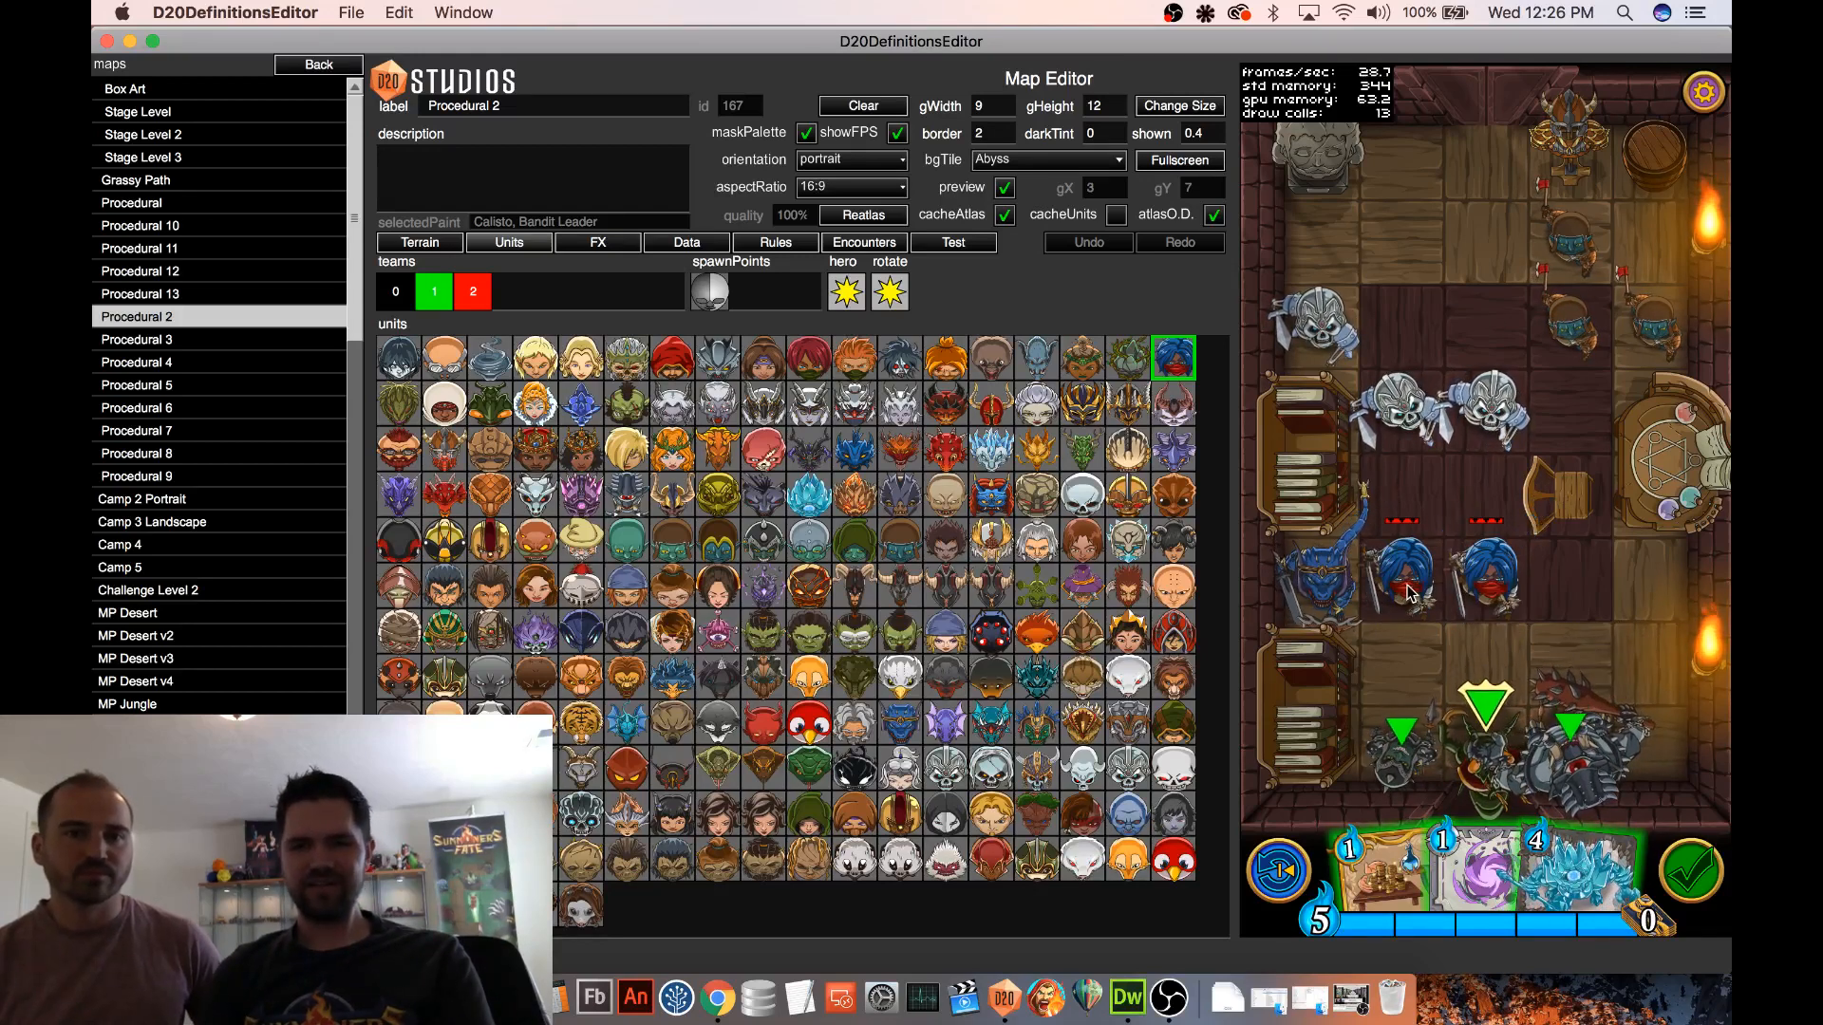
mouse_move(1489, 572)
left_mouse_down()
mouse_move(1428, 588)
mouse_move(1320, 576)
left_mouse_up()
left_click_drag(1481, 418, 1404, 386)
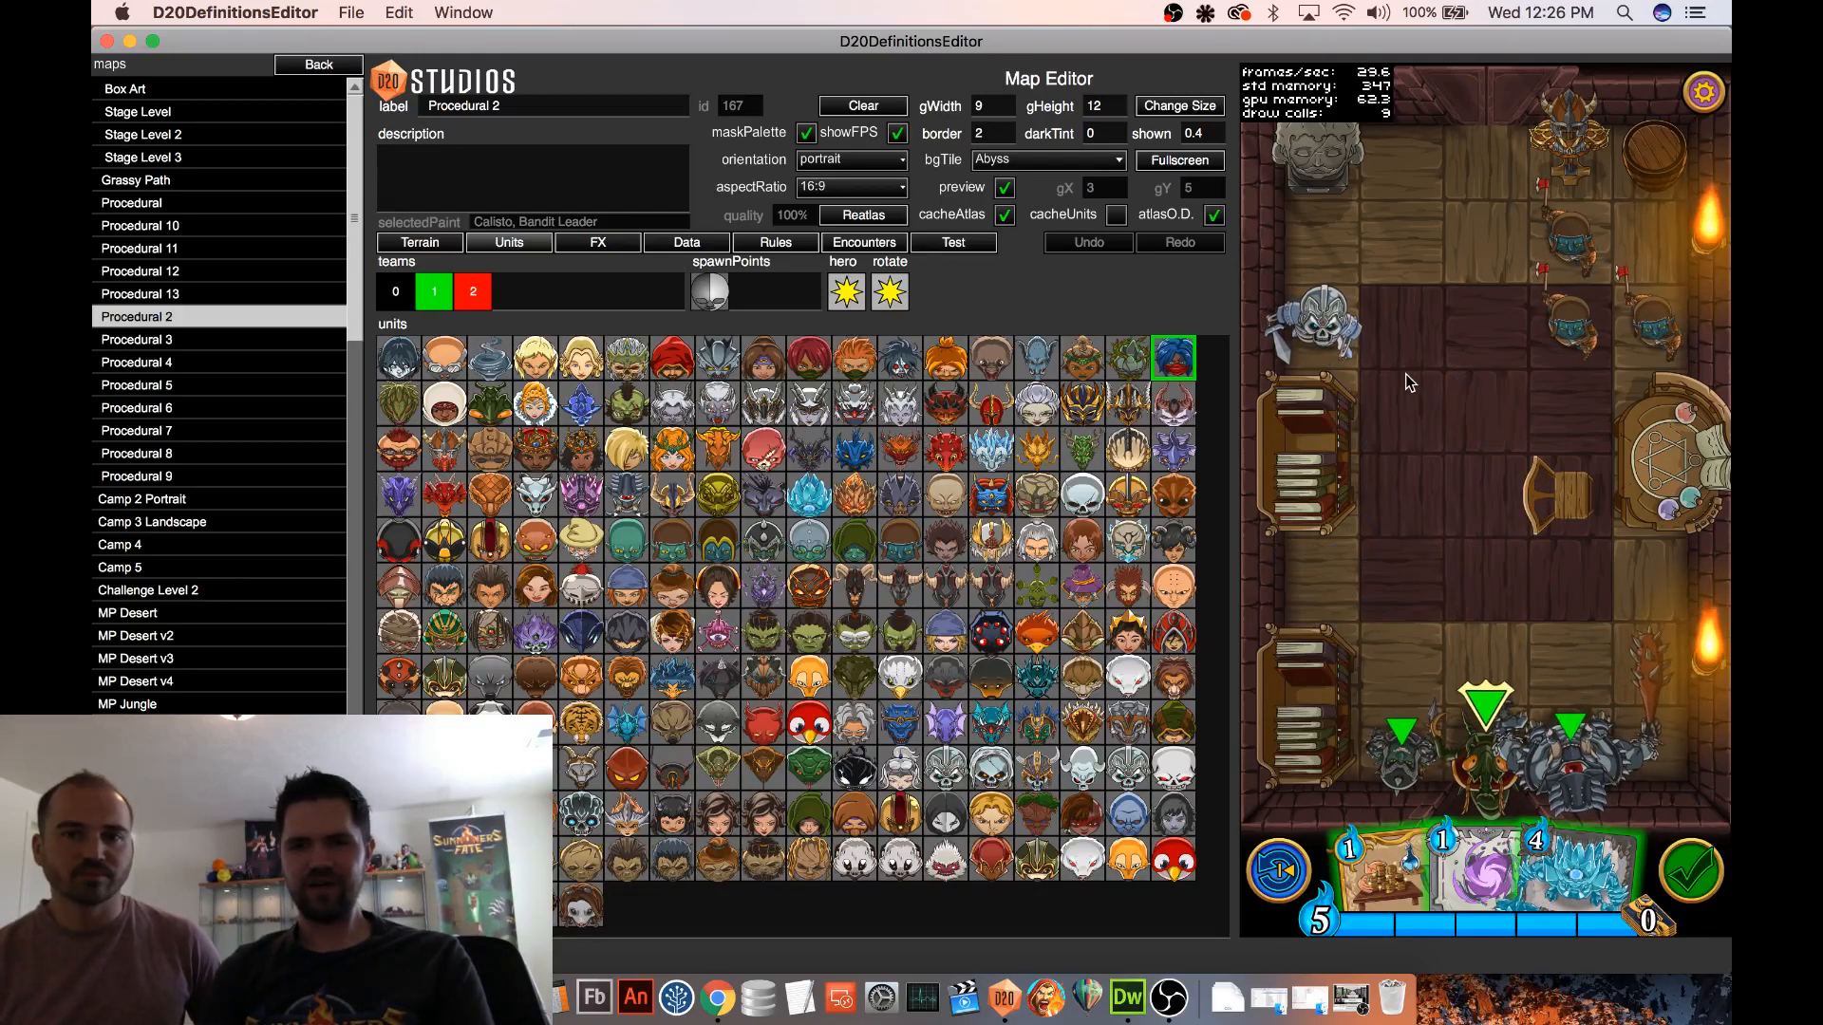
mouse_move(1568, 350)
left_mouse_down()
mouse_move(1572, 327)
mouse_move(1652, 313)
mouse_move(1588, 264)
left_mouse_up()
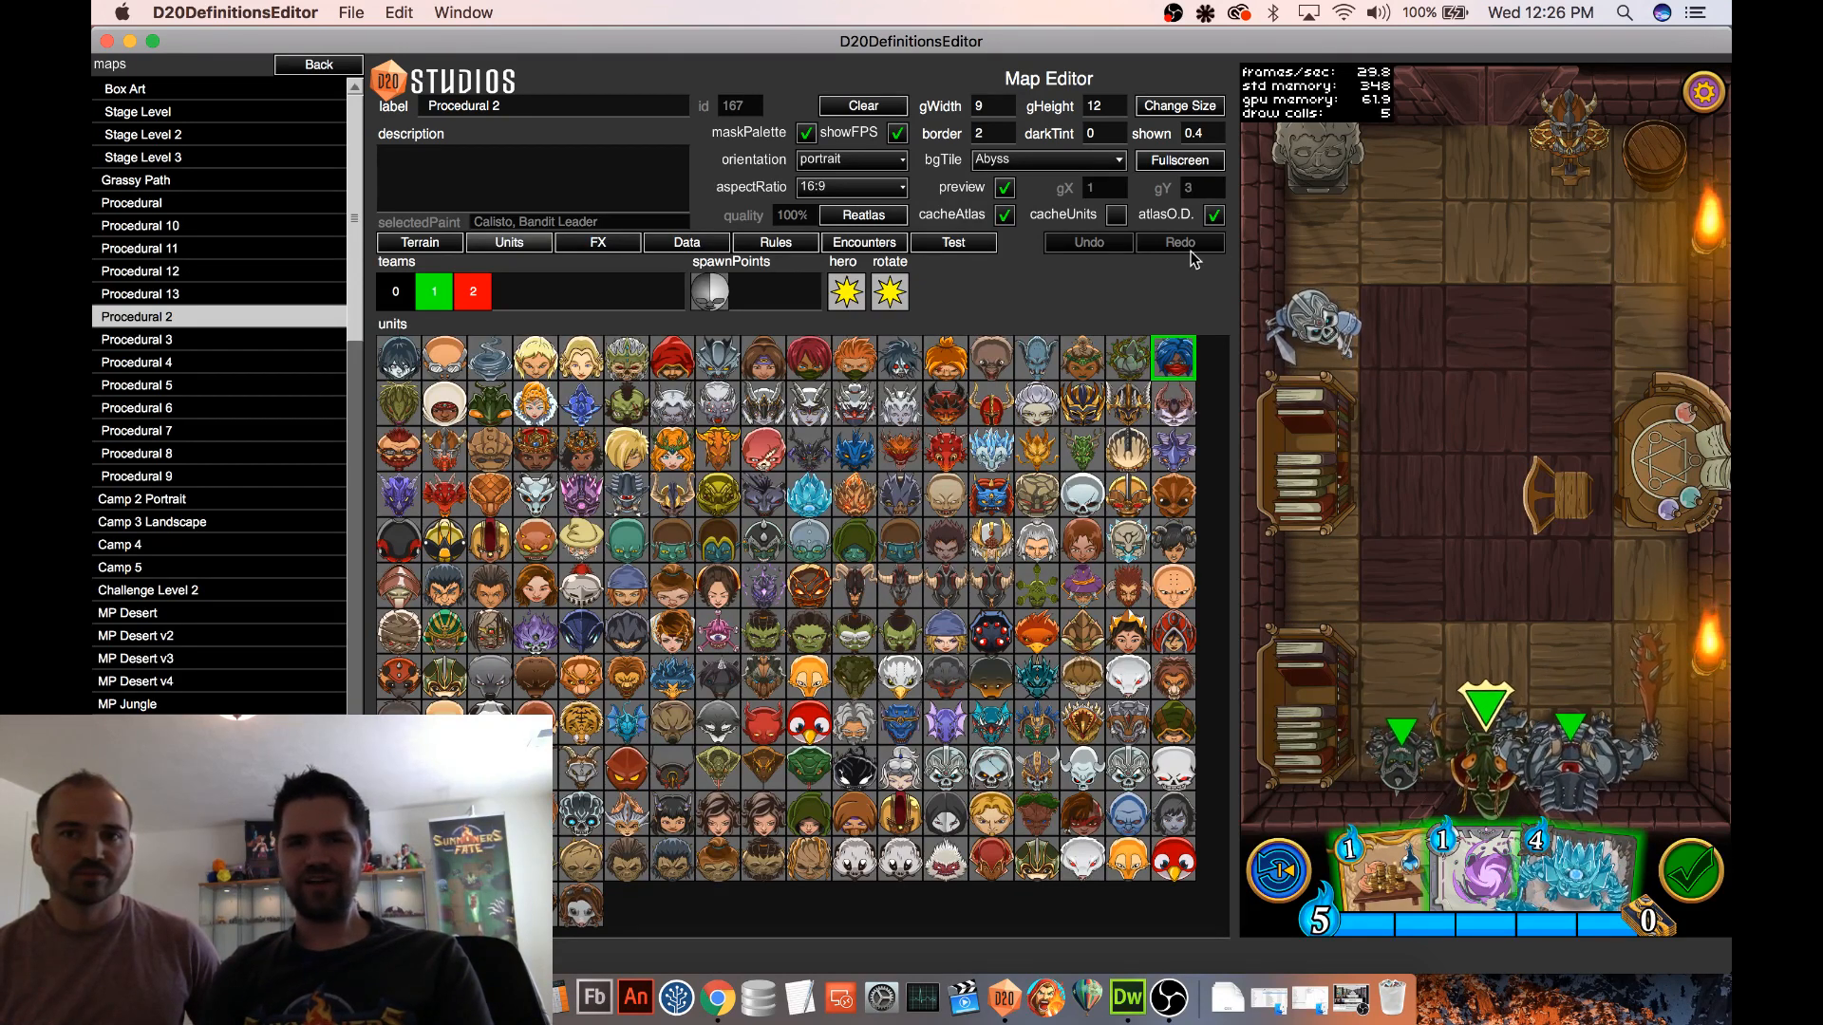
Open the in-game resource report from the Test view, highlight the Ice Giant card and unit references, and close it
left_click(959, 244)
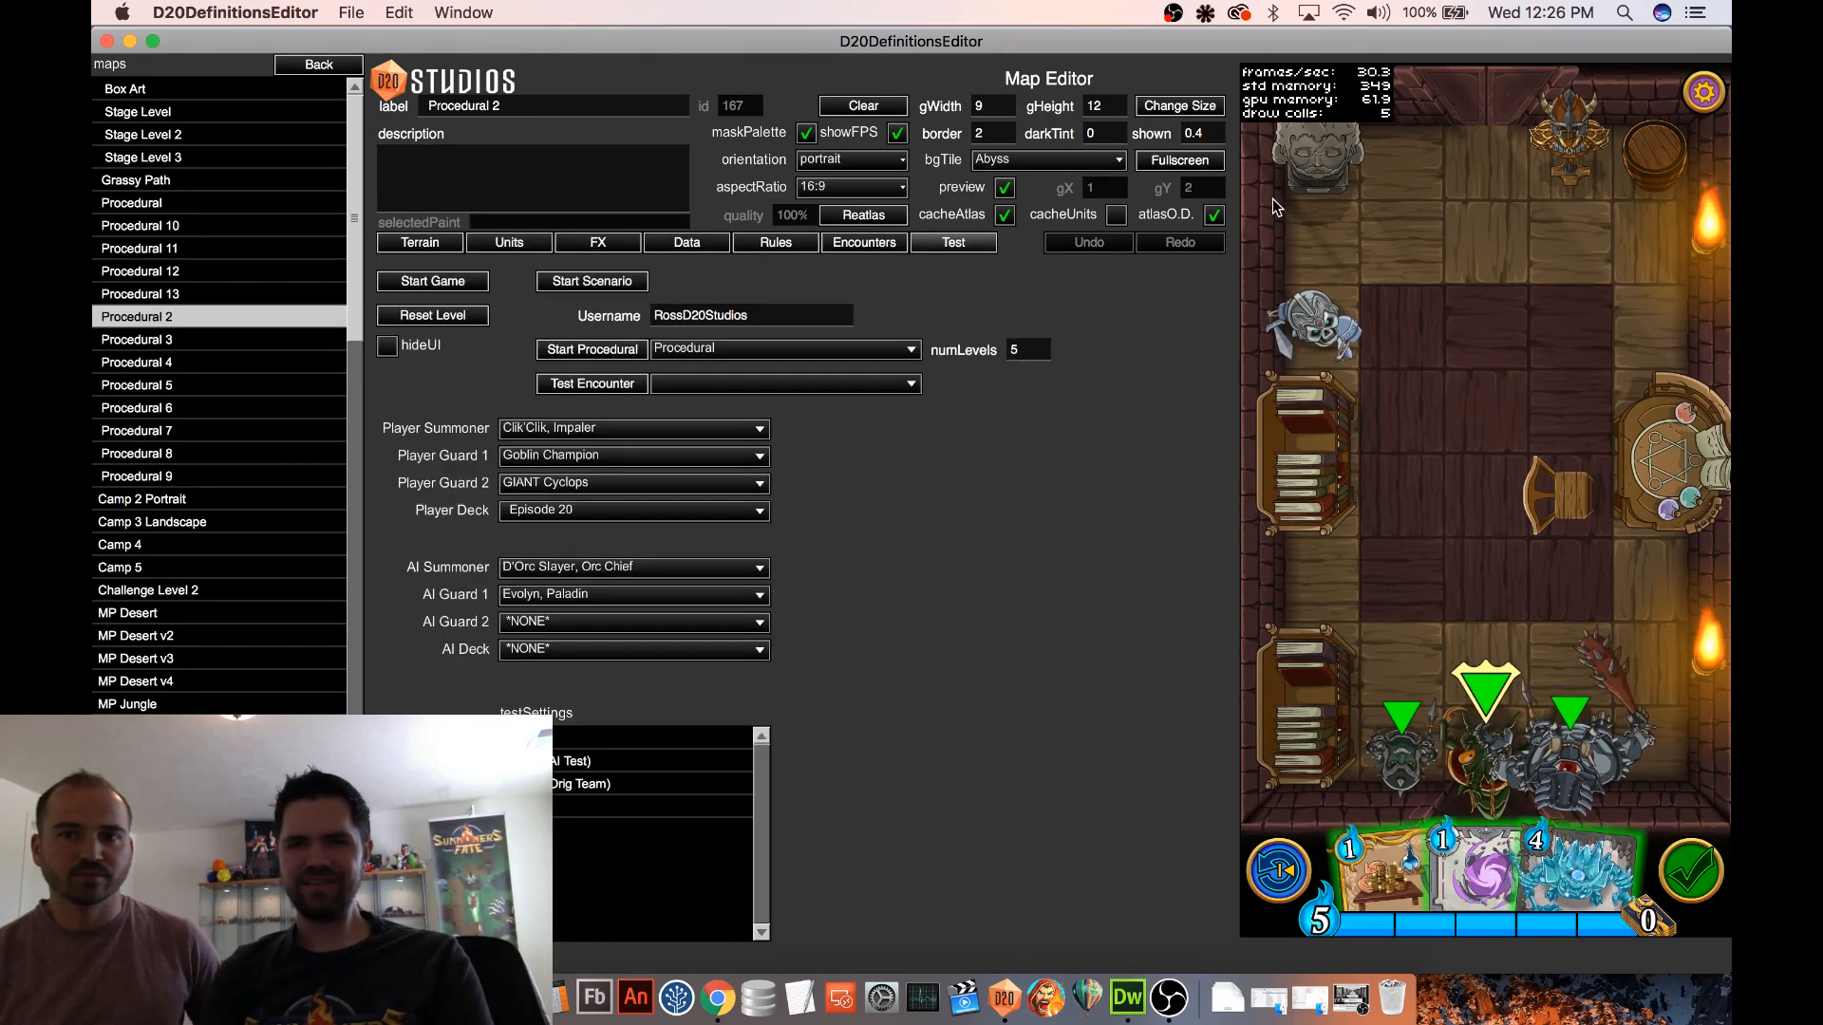
left_click(1278, 93)
scroll(1507, 537, "up", 1)
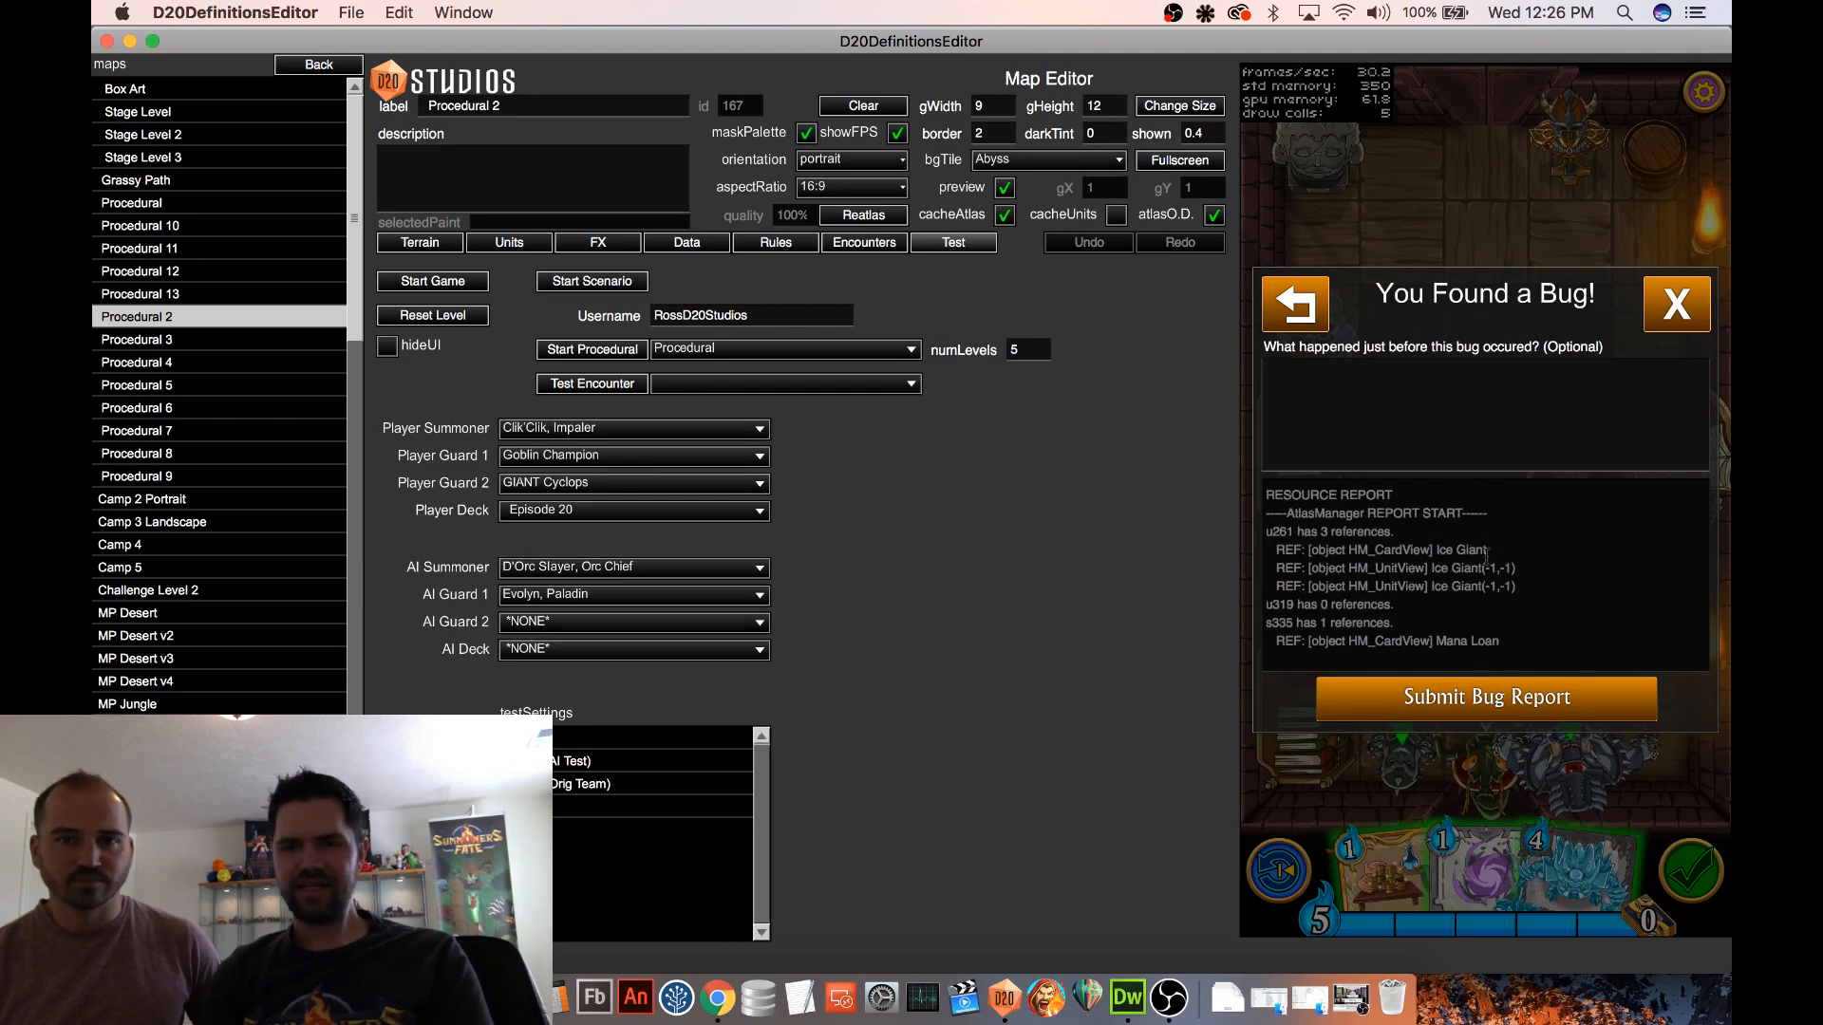
scroll(1312, 550, "down", 1)
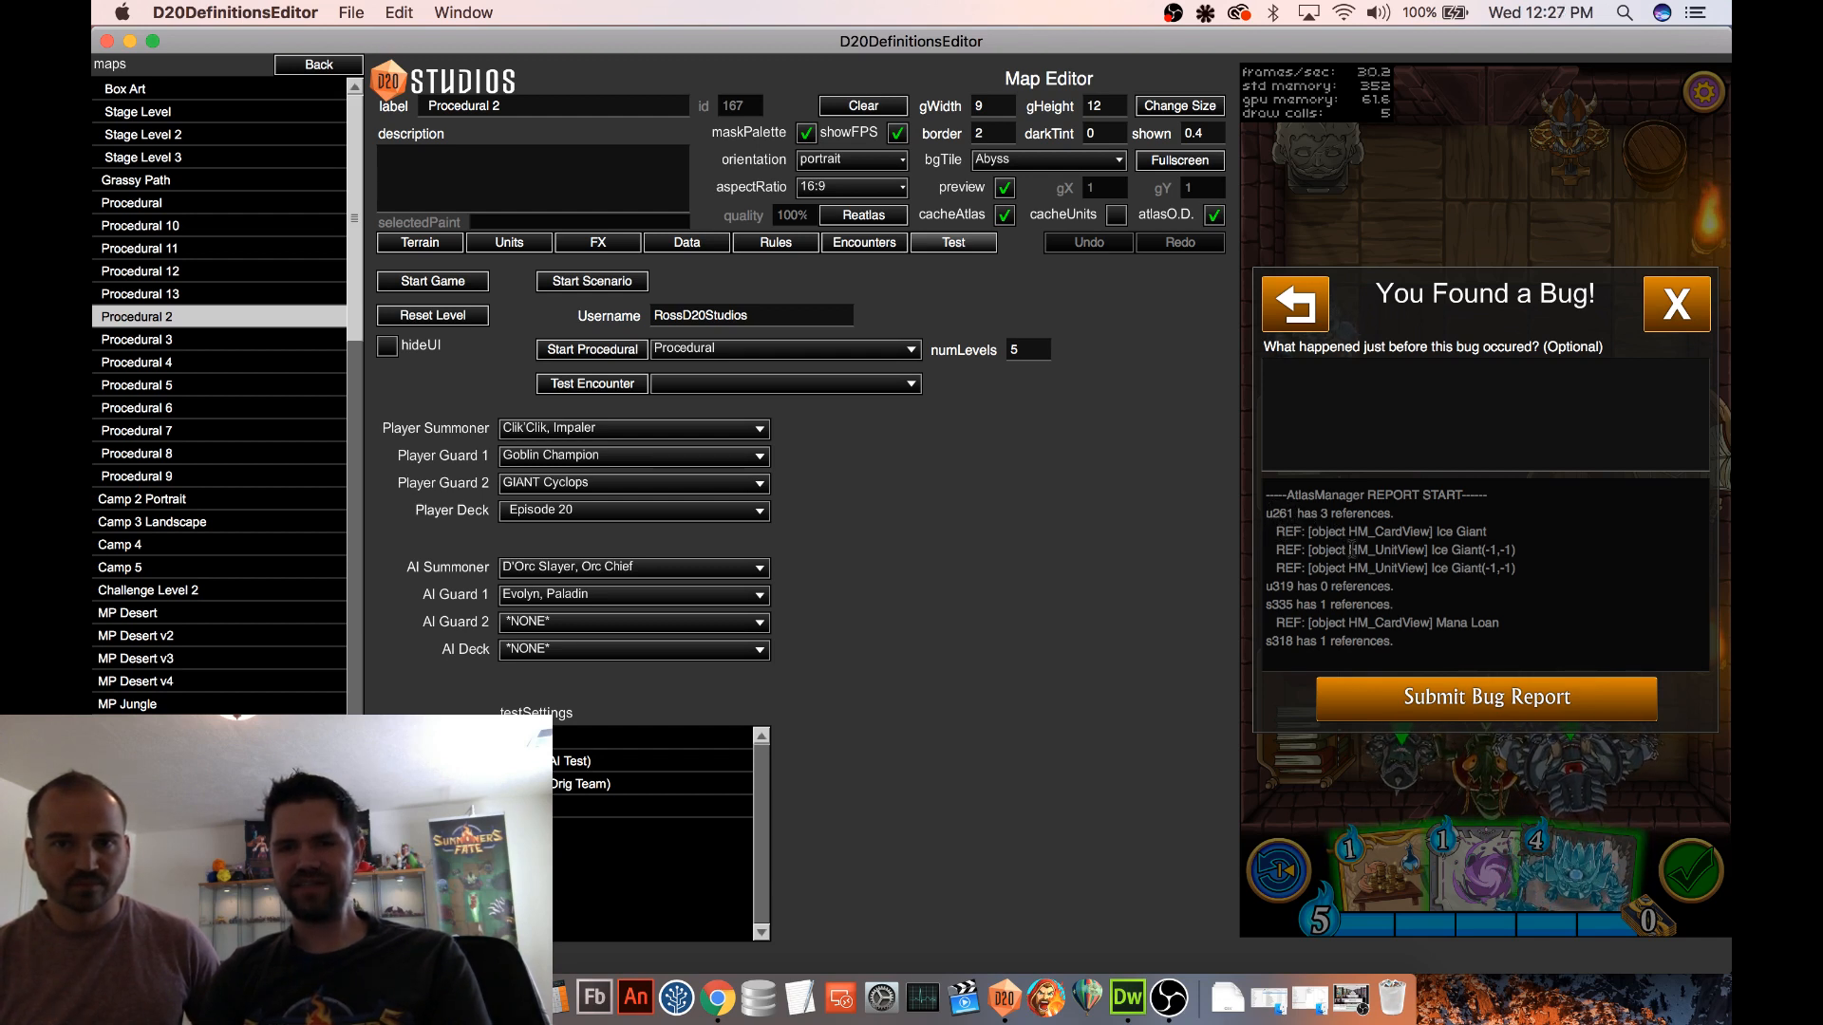
left_click_drag(1487, 532, 1321, 533)
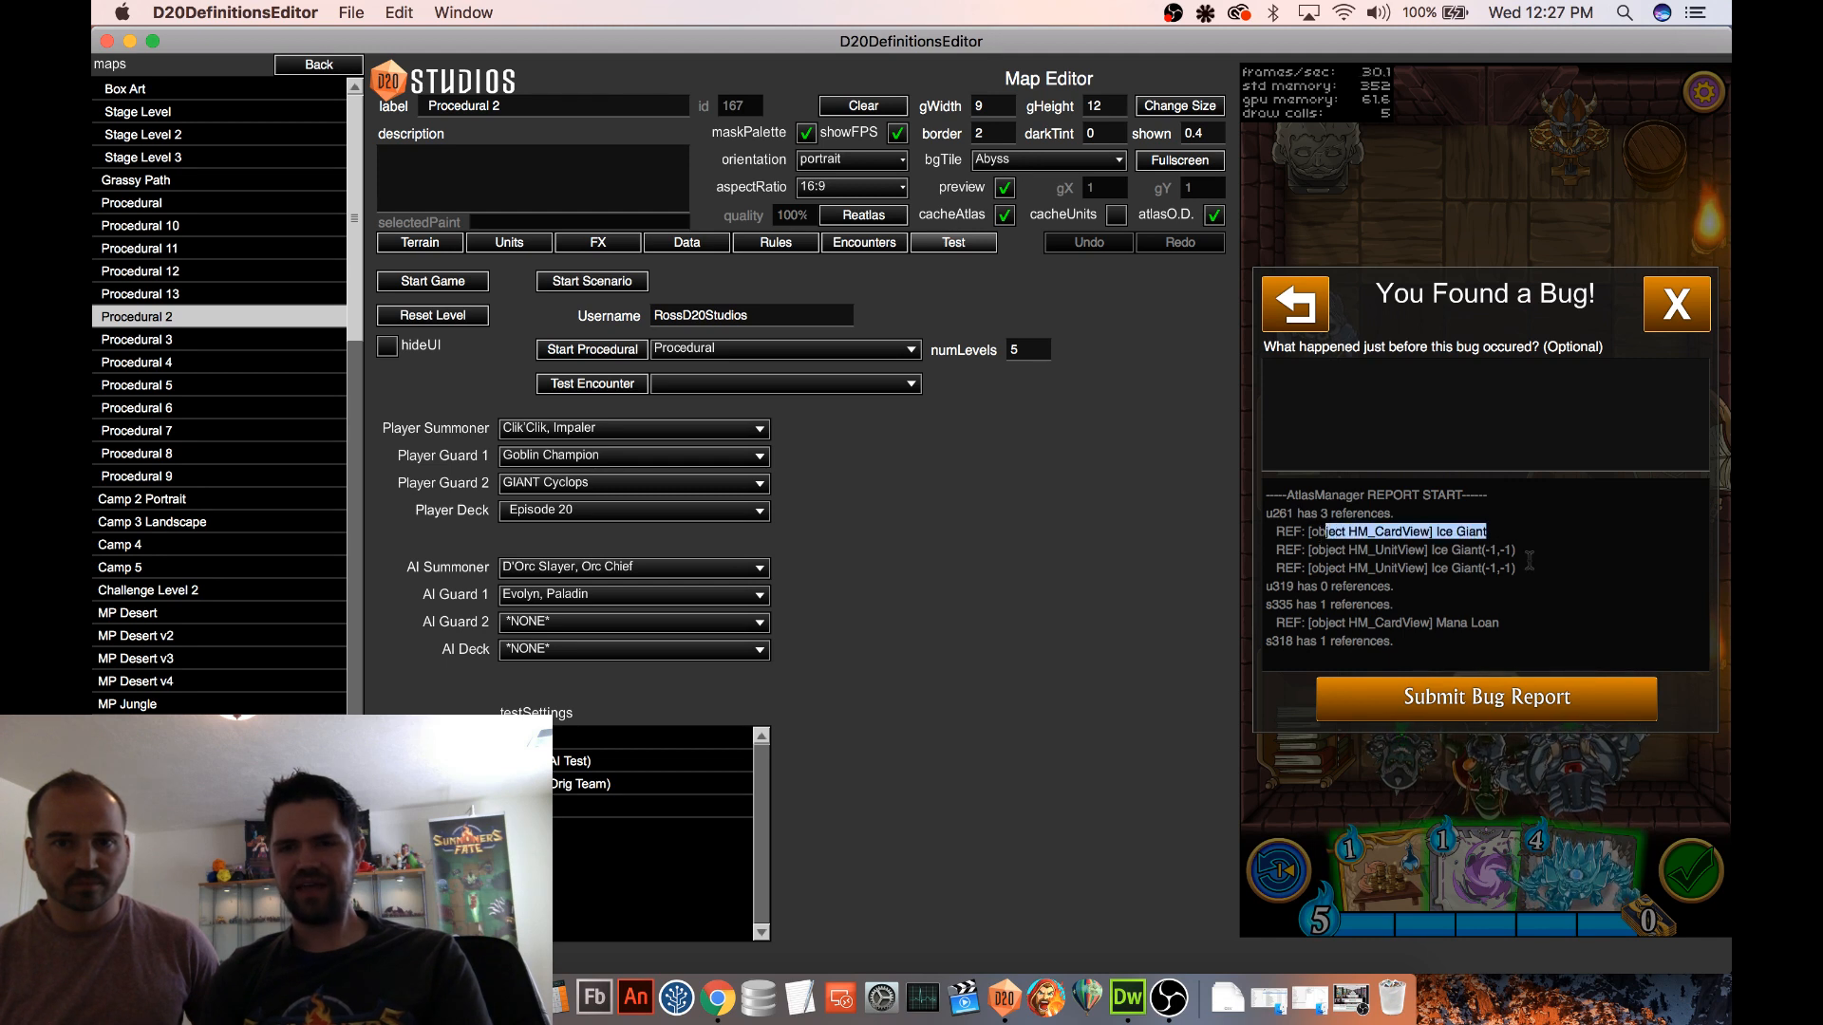
left_click_drag(1521, 568, 1261, 545)
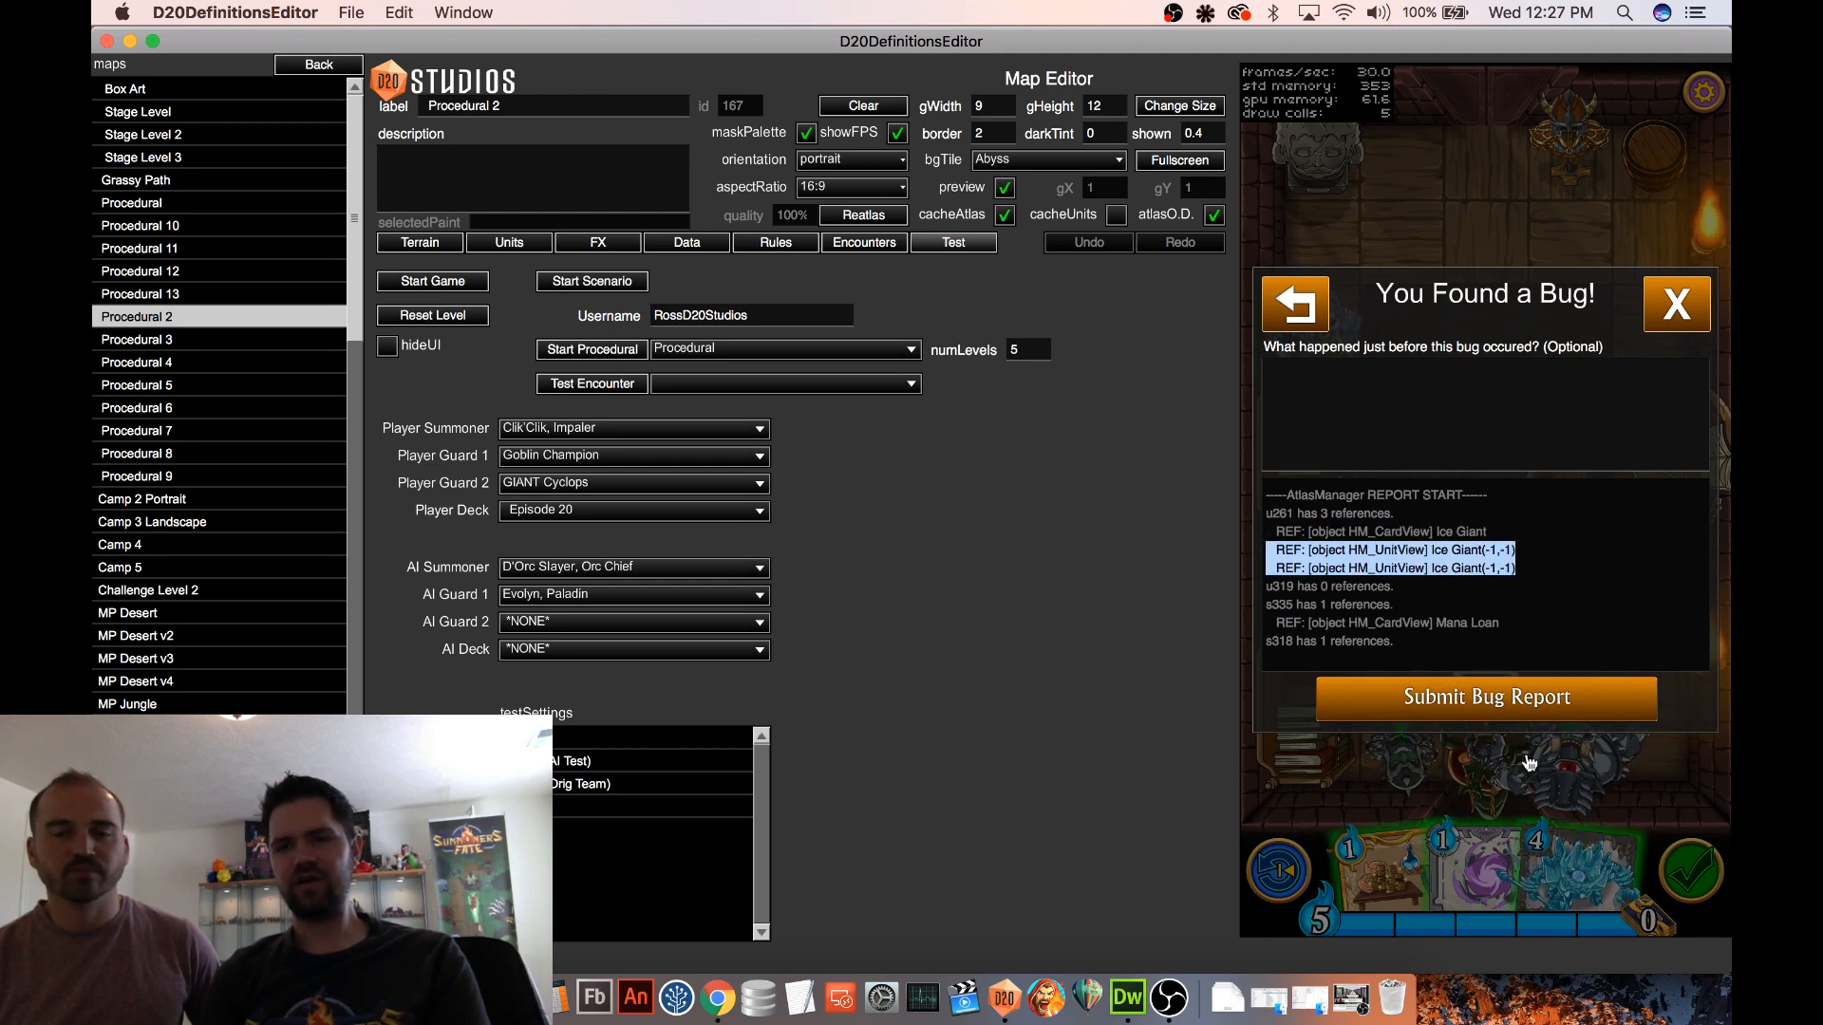
left_click(1675, 313)
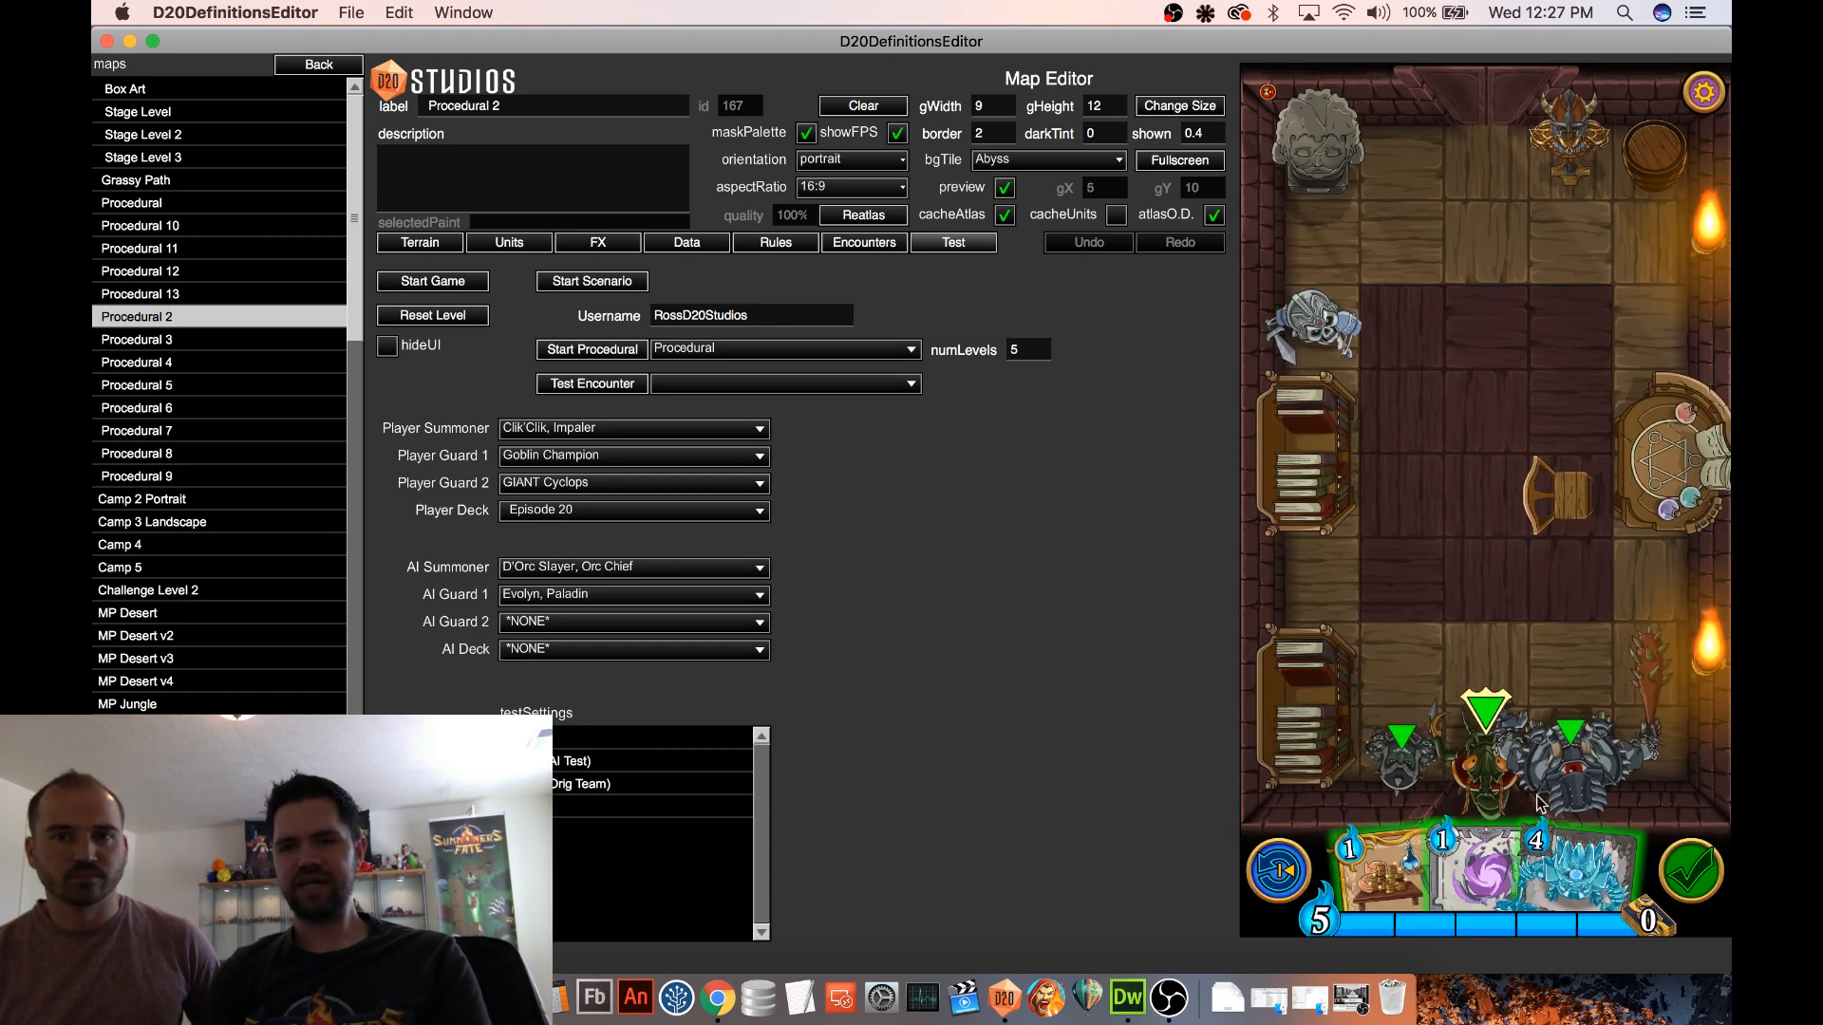
Summon the Ice Giant directly in front of the summoner and check its references in the resource report
left_click(1585, 879)
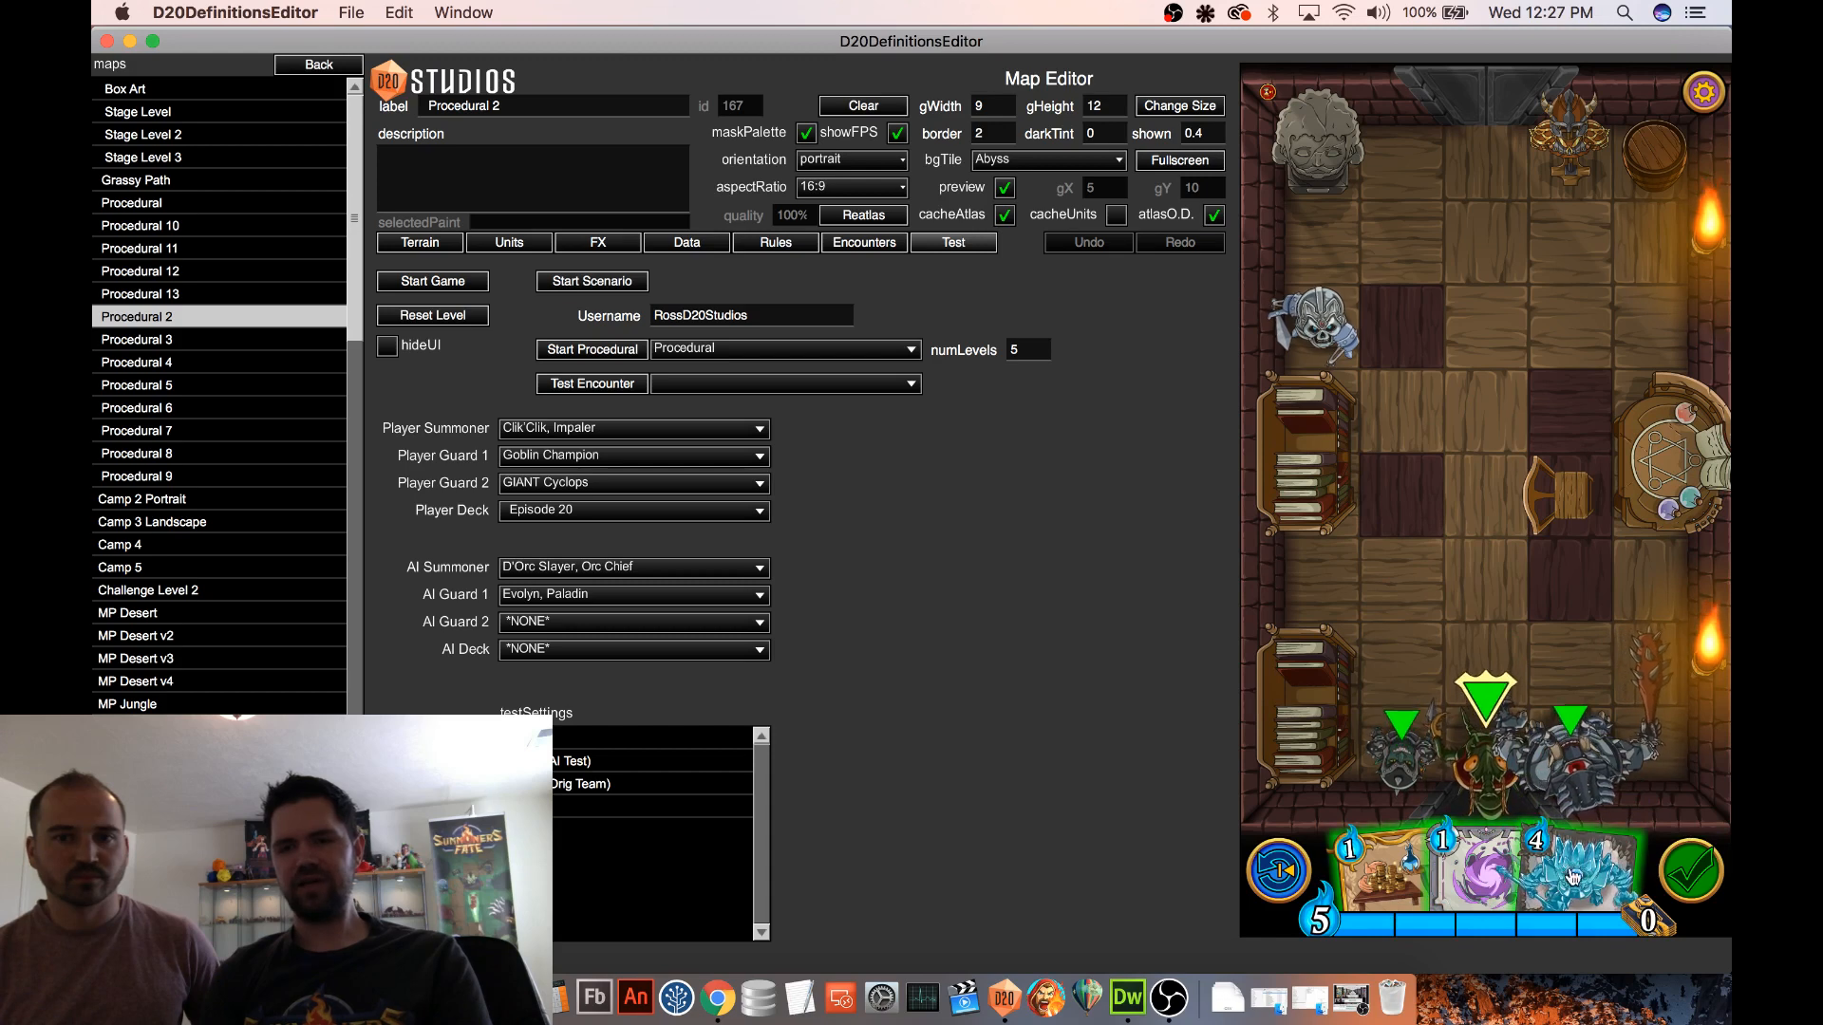
left_click(1585, 875)
left_click(1560, 667)
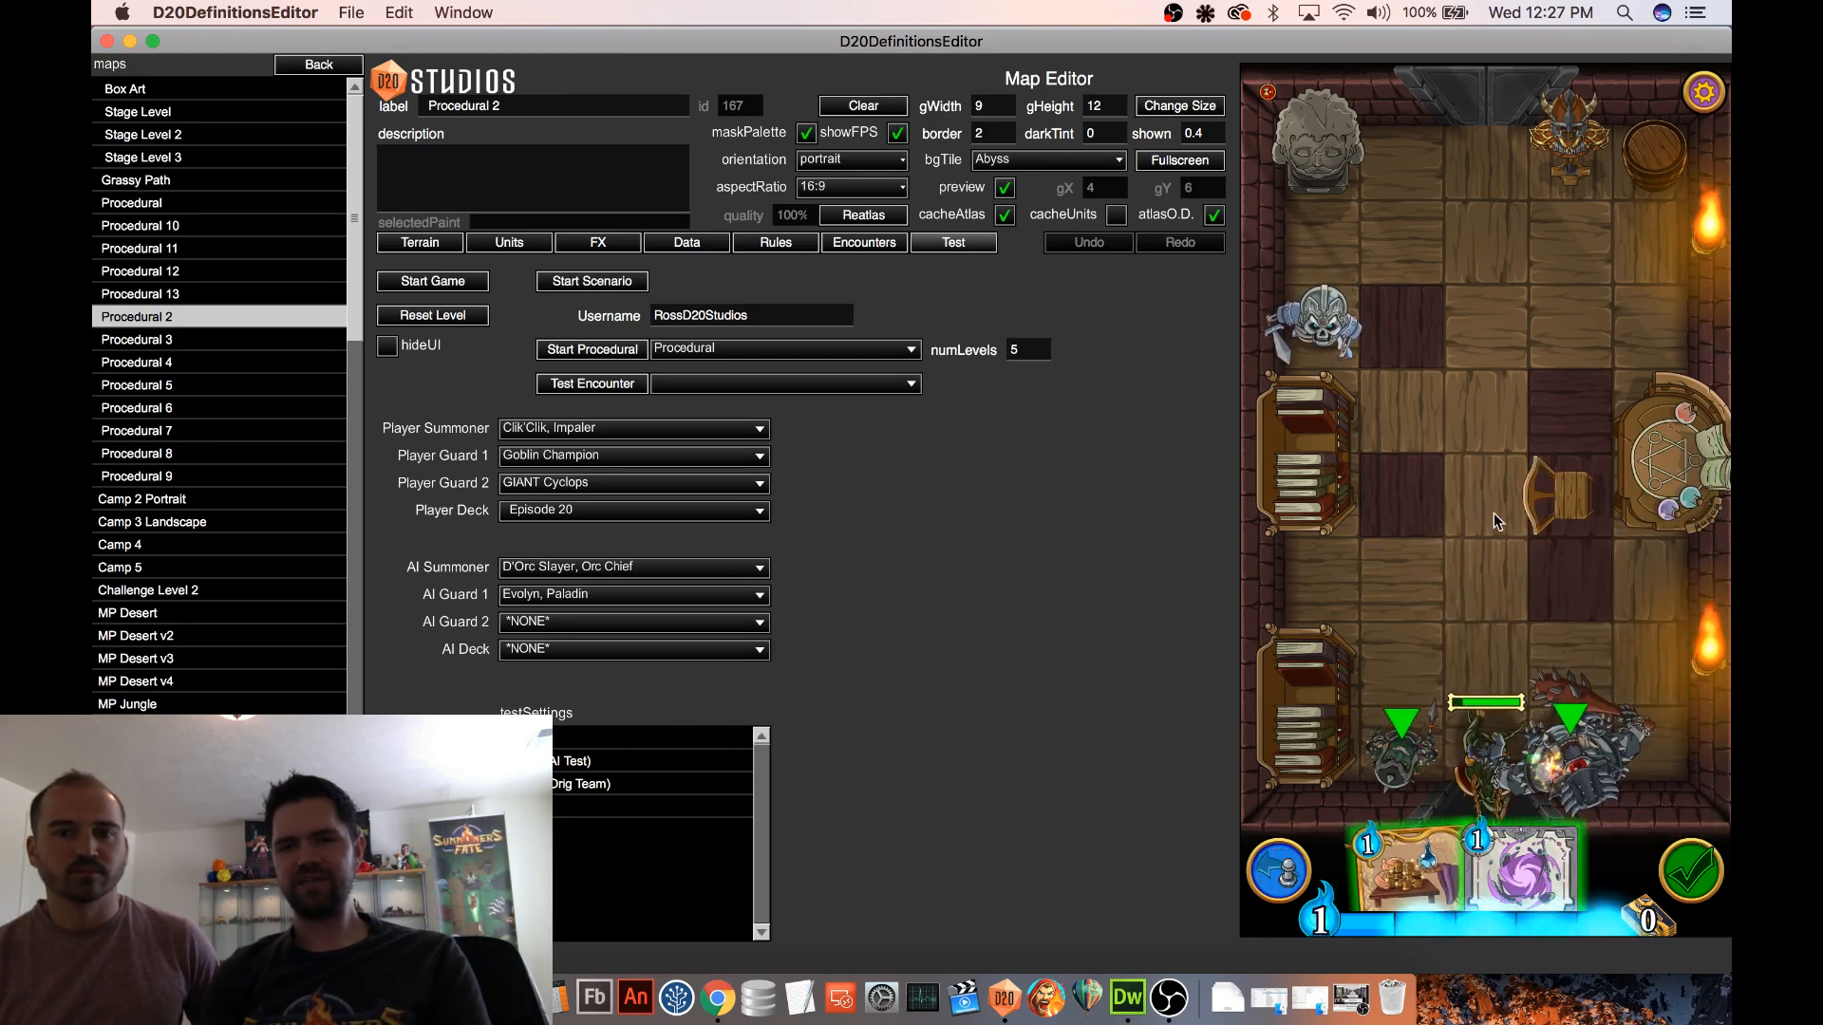
left_click(1268, 93)
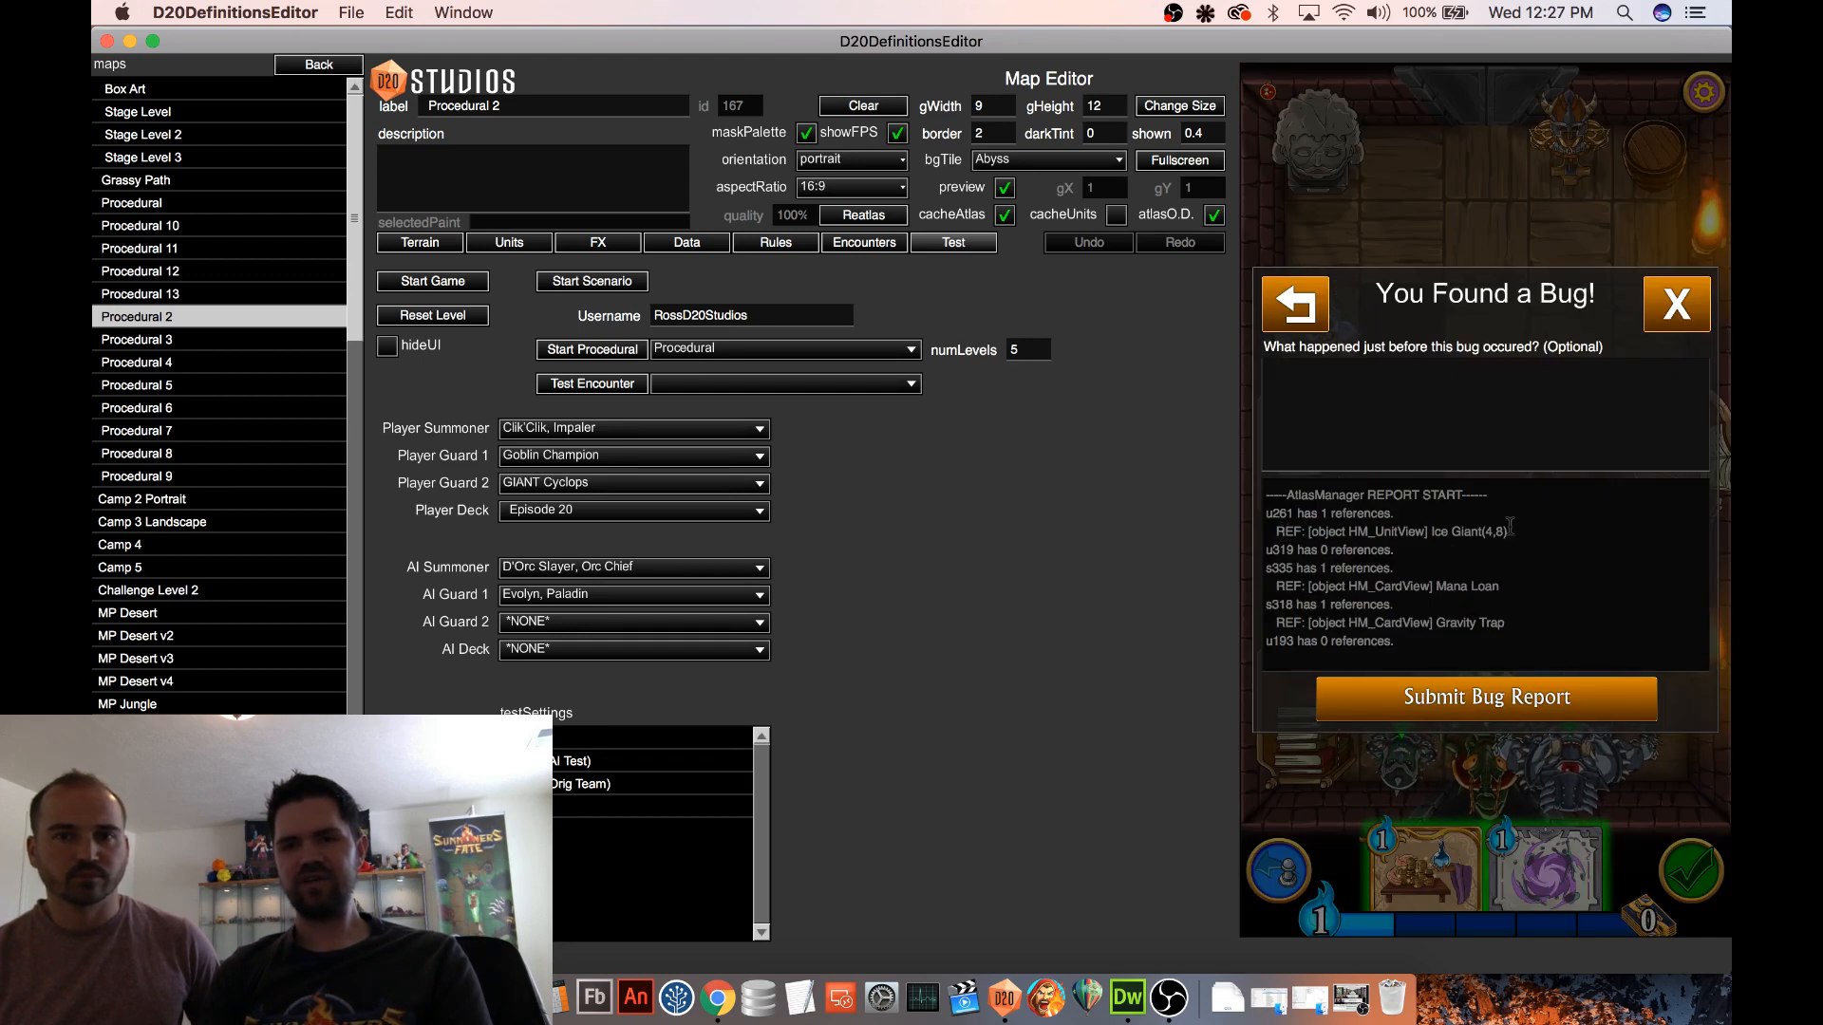
left_click(1677, 304)
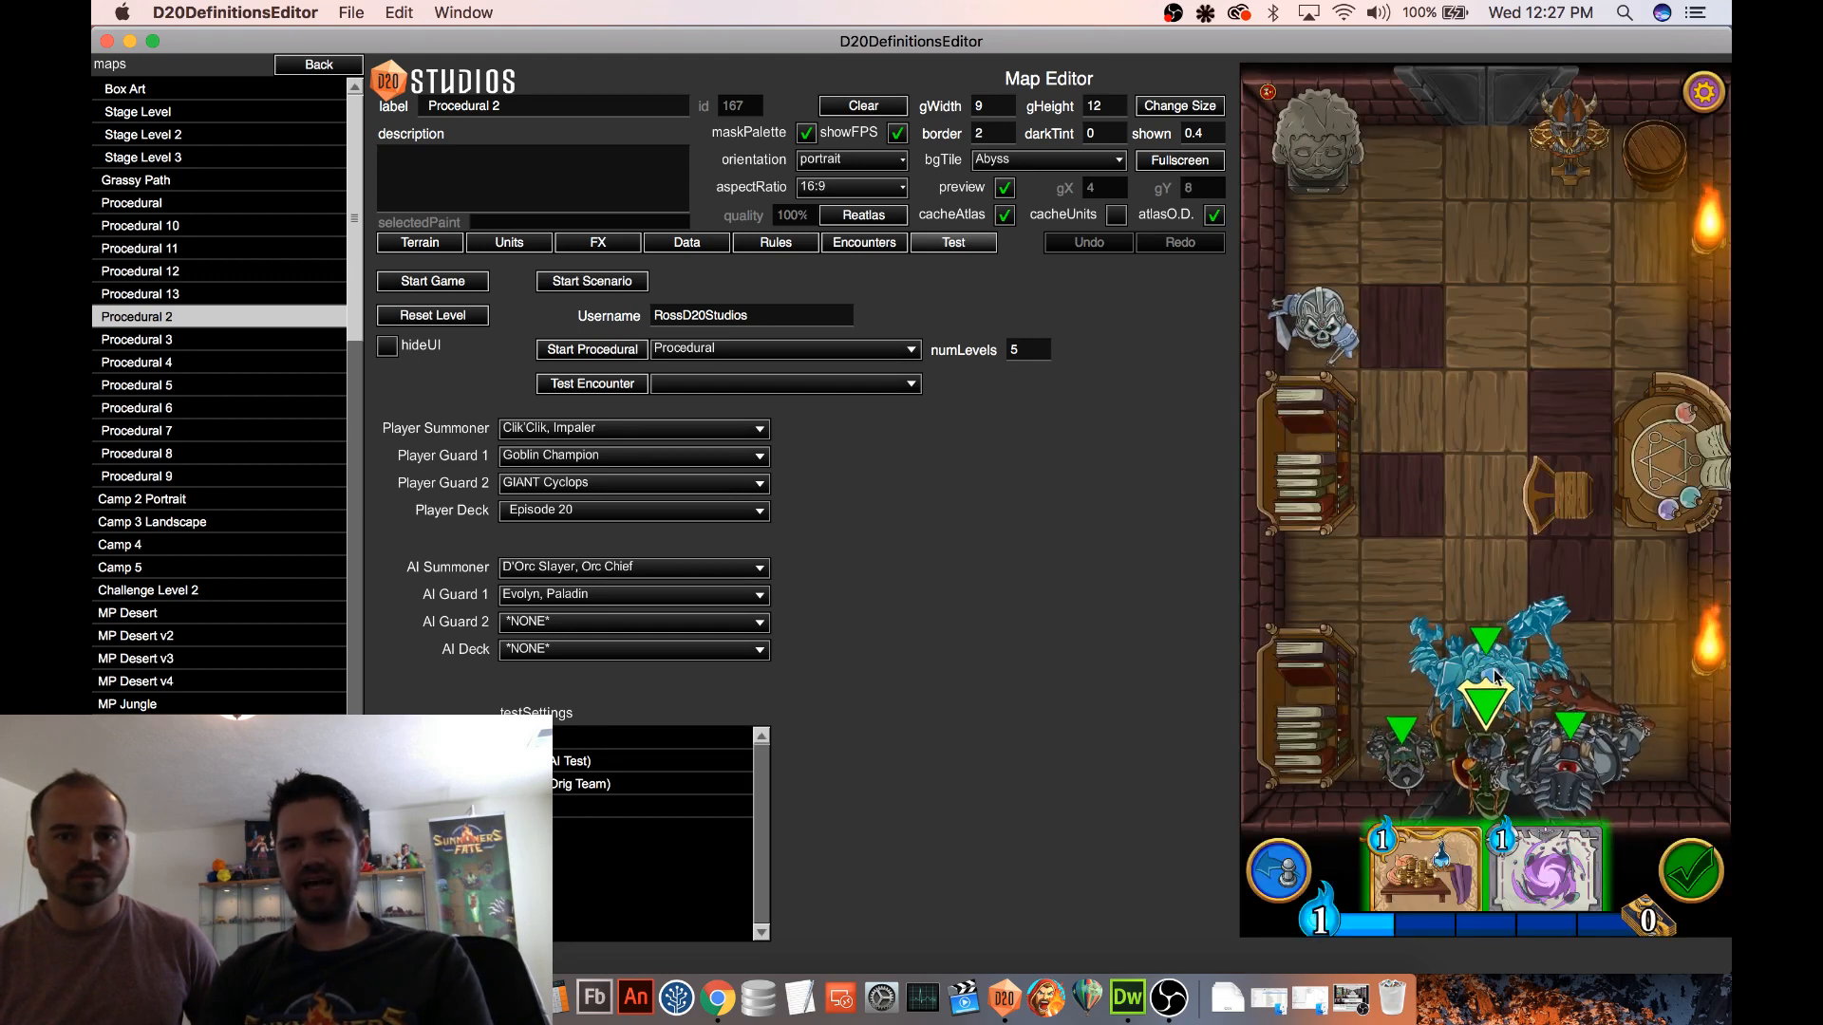
Attack the remaining skeleton with the Ice Giant and choose the Green Dragon as the reward card
left_click_drag(1493, 676, 1347, 319)
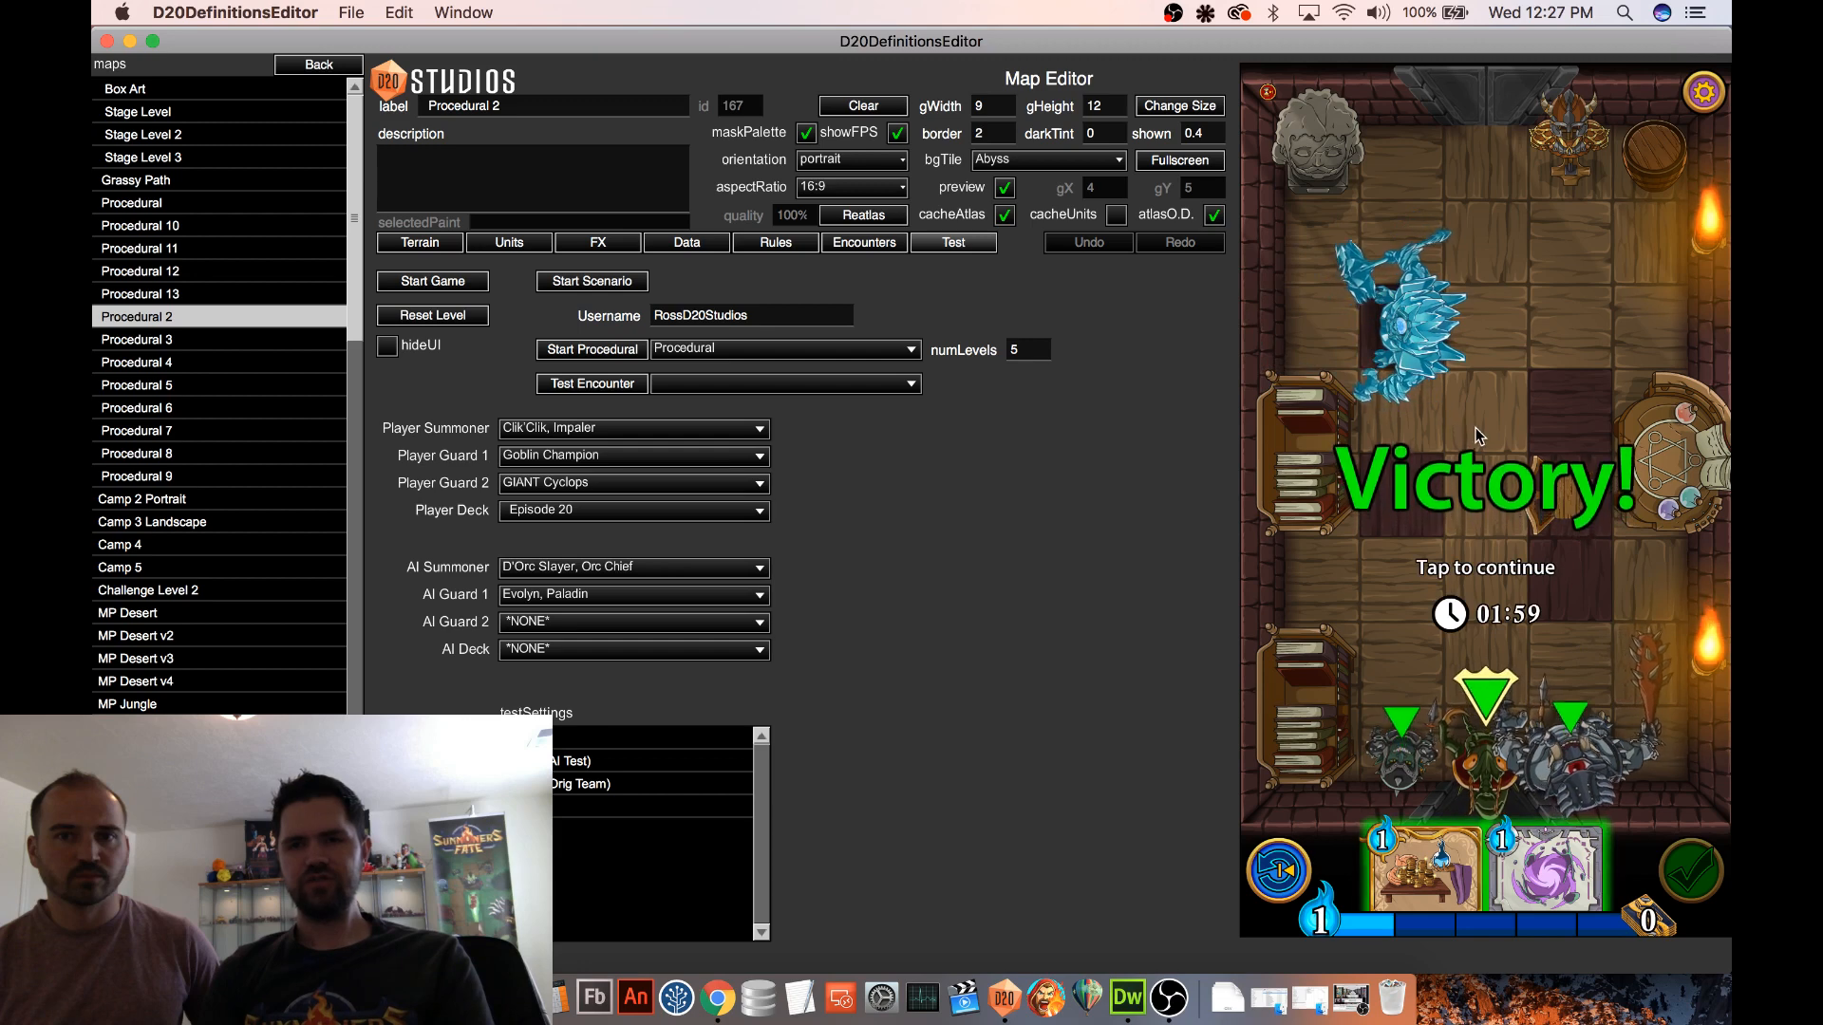
left_click(1475, 427)
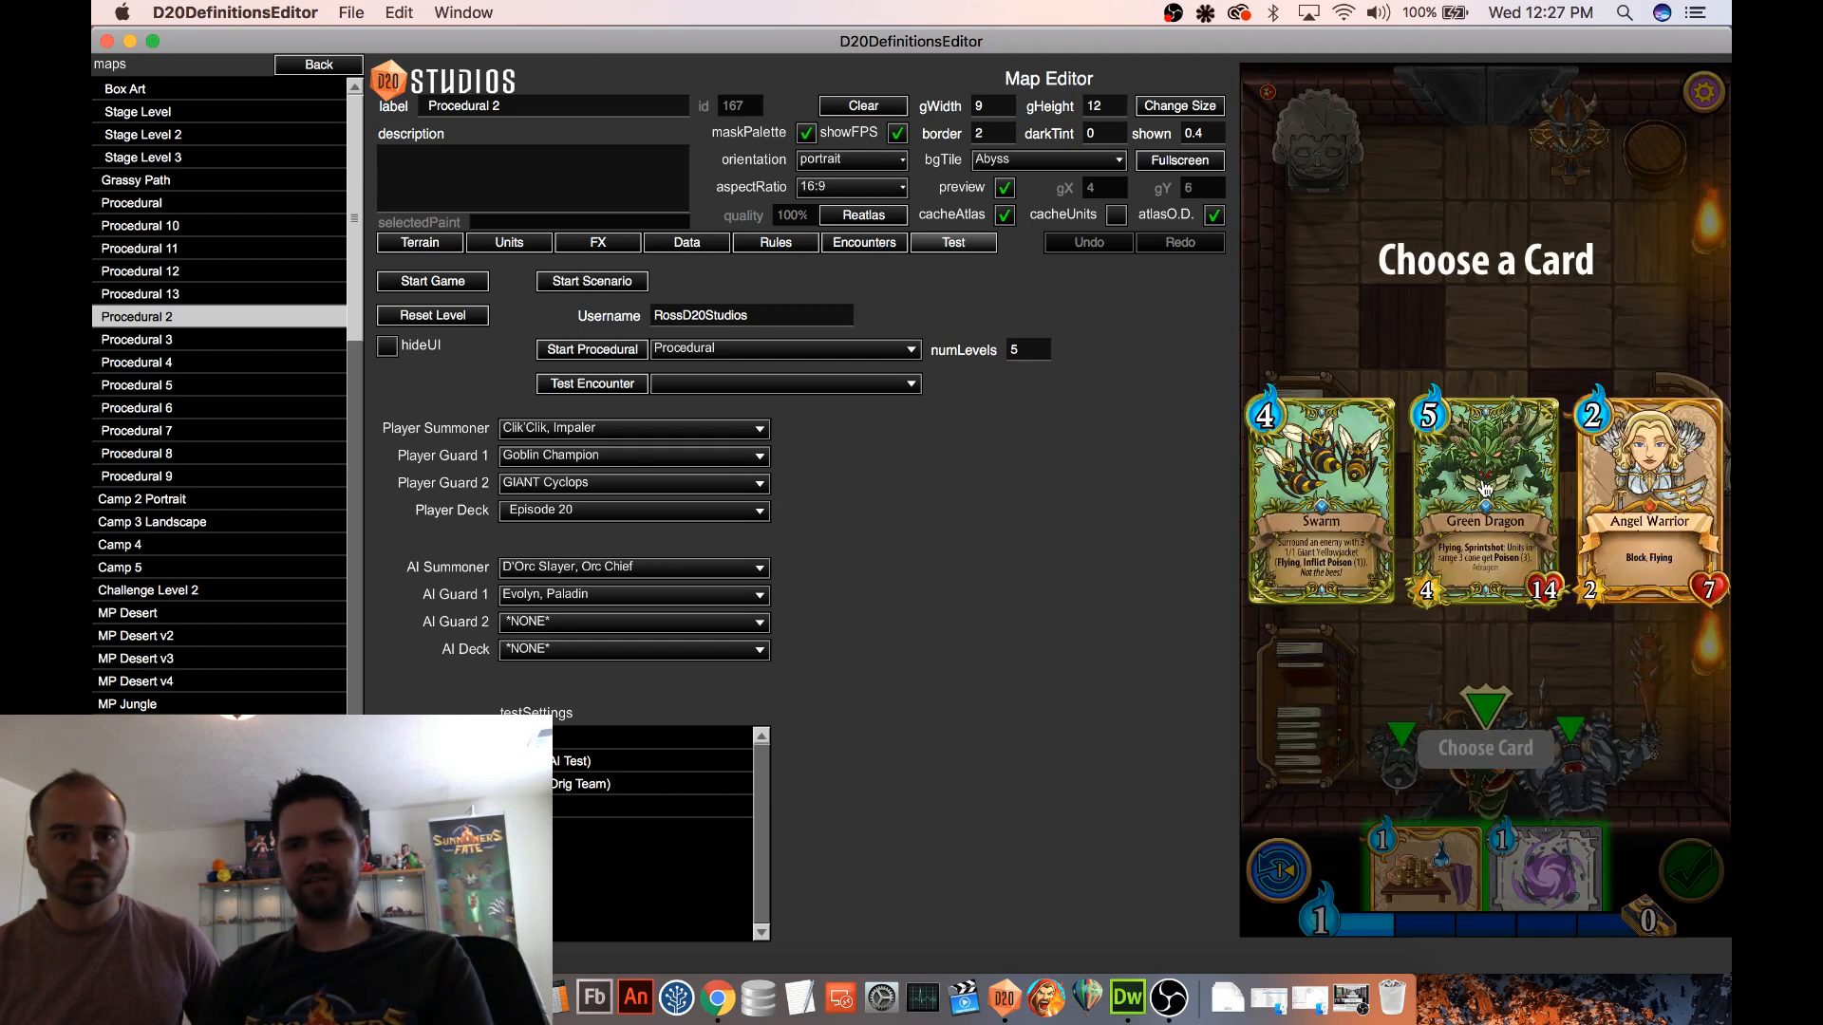
left_click(1486, 489)
left_click(1483, 746)
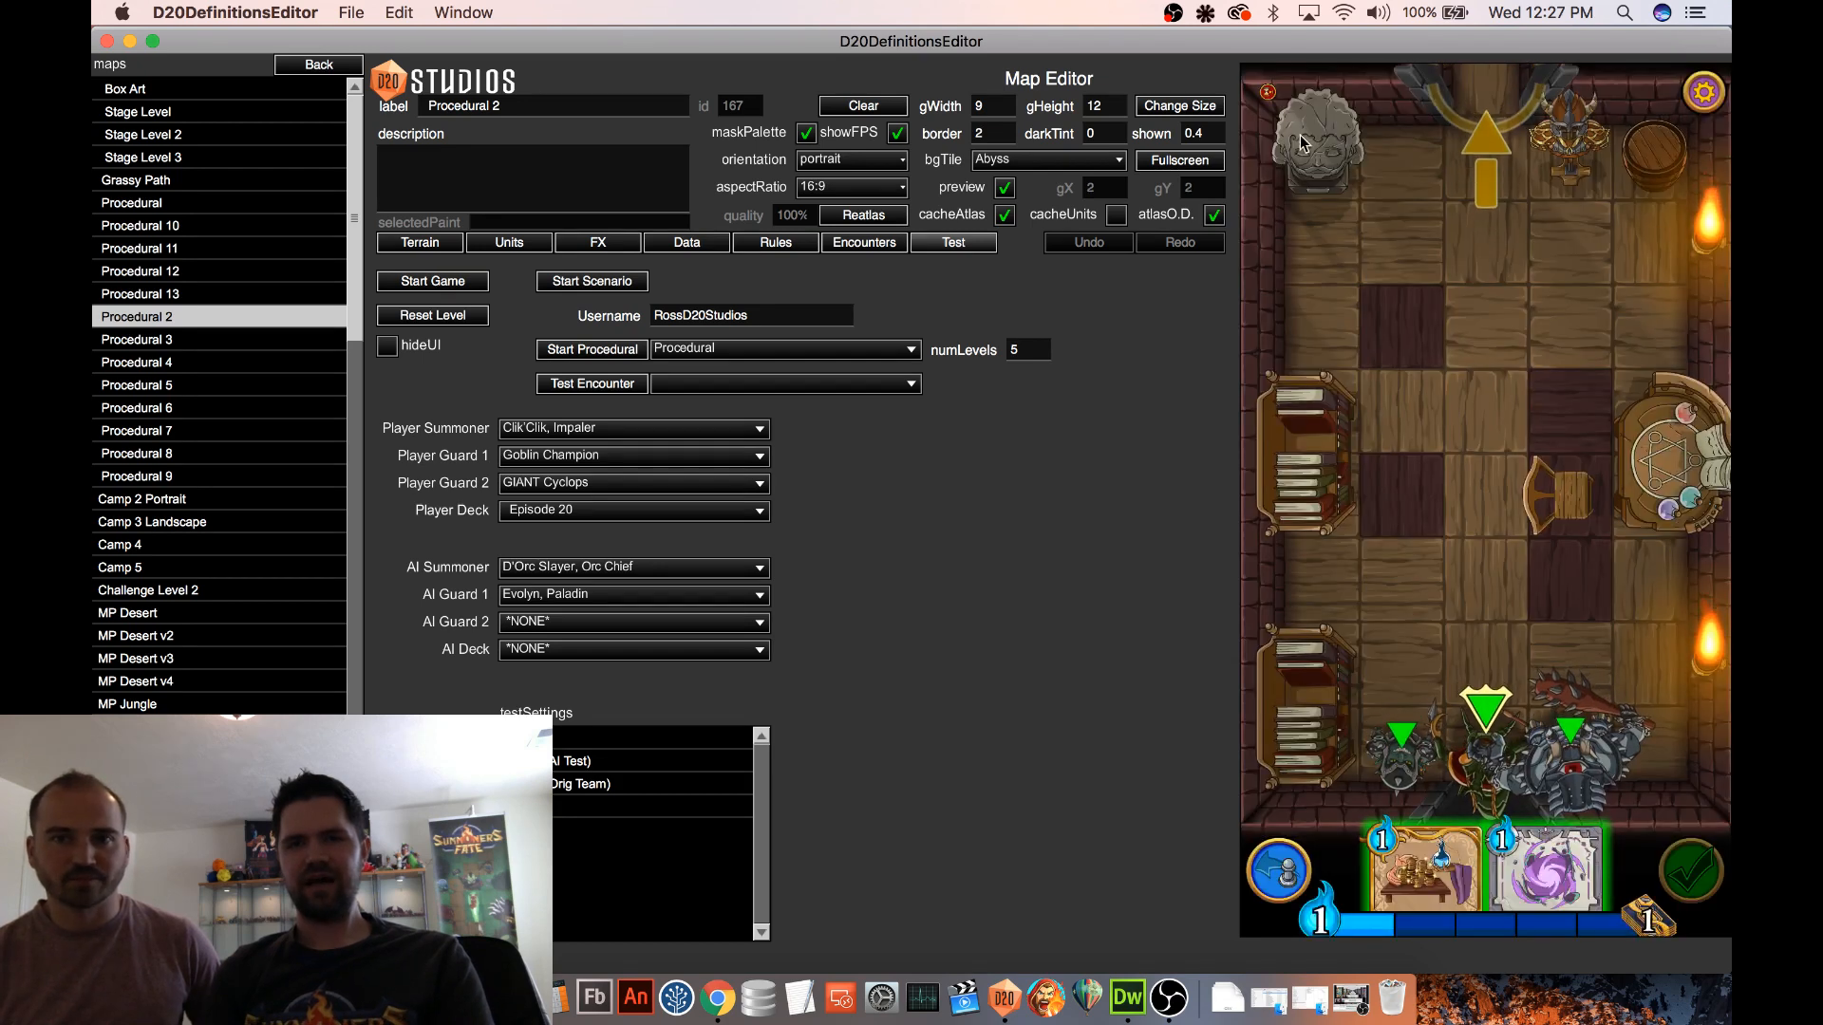
Examine the AtlasManager reference counts in the resource report after the Level 2 victory, then close the report
left_click(1268, 93)
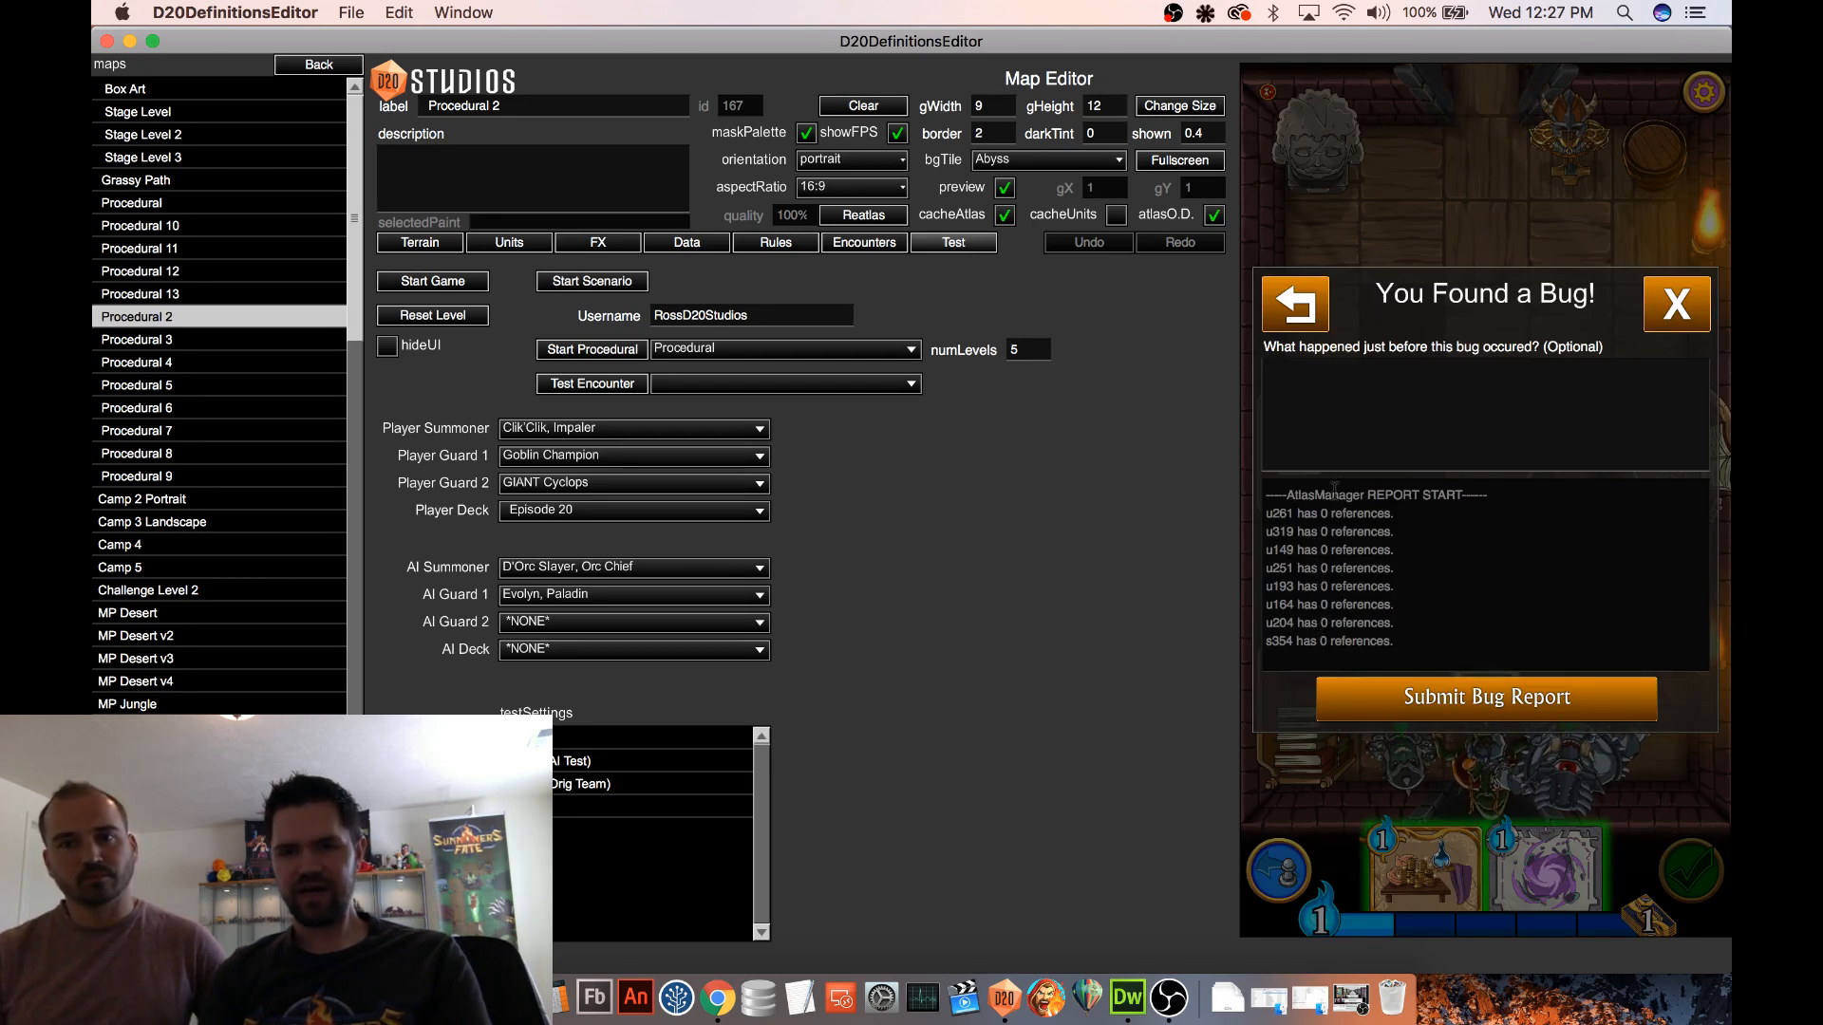
scroll(1353, 539, "up", 3)
scroll(1353, 540, "down", 3)
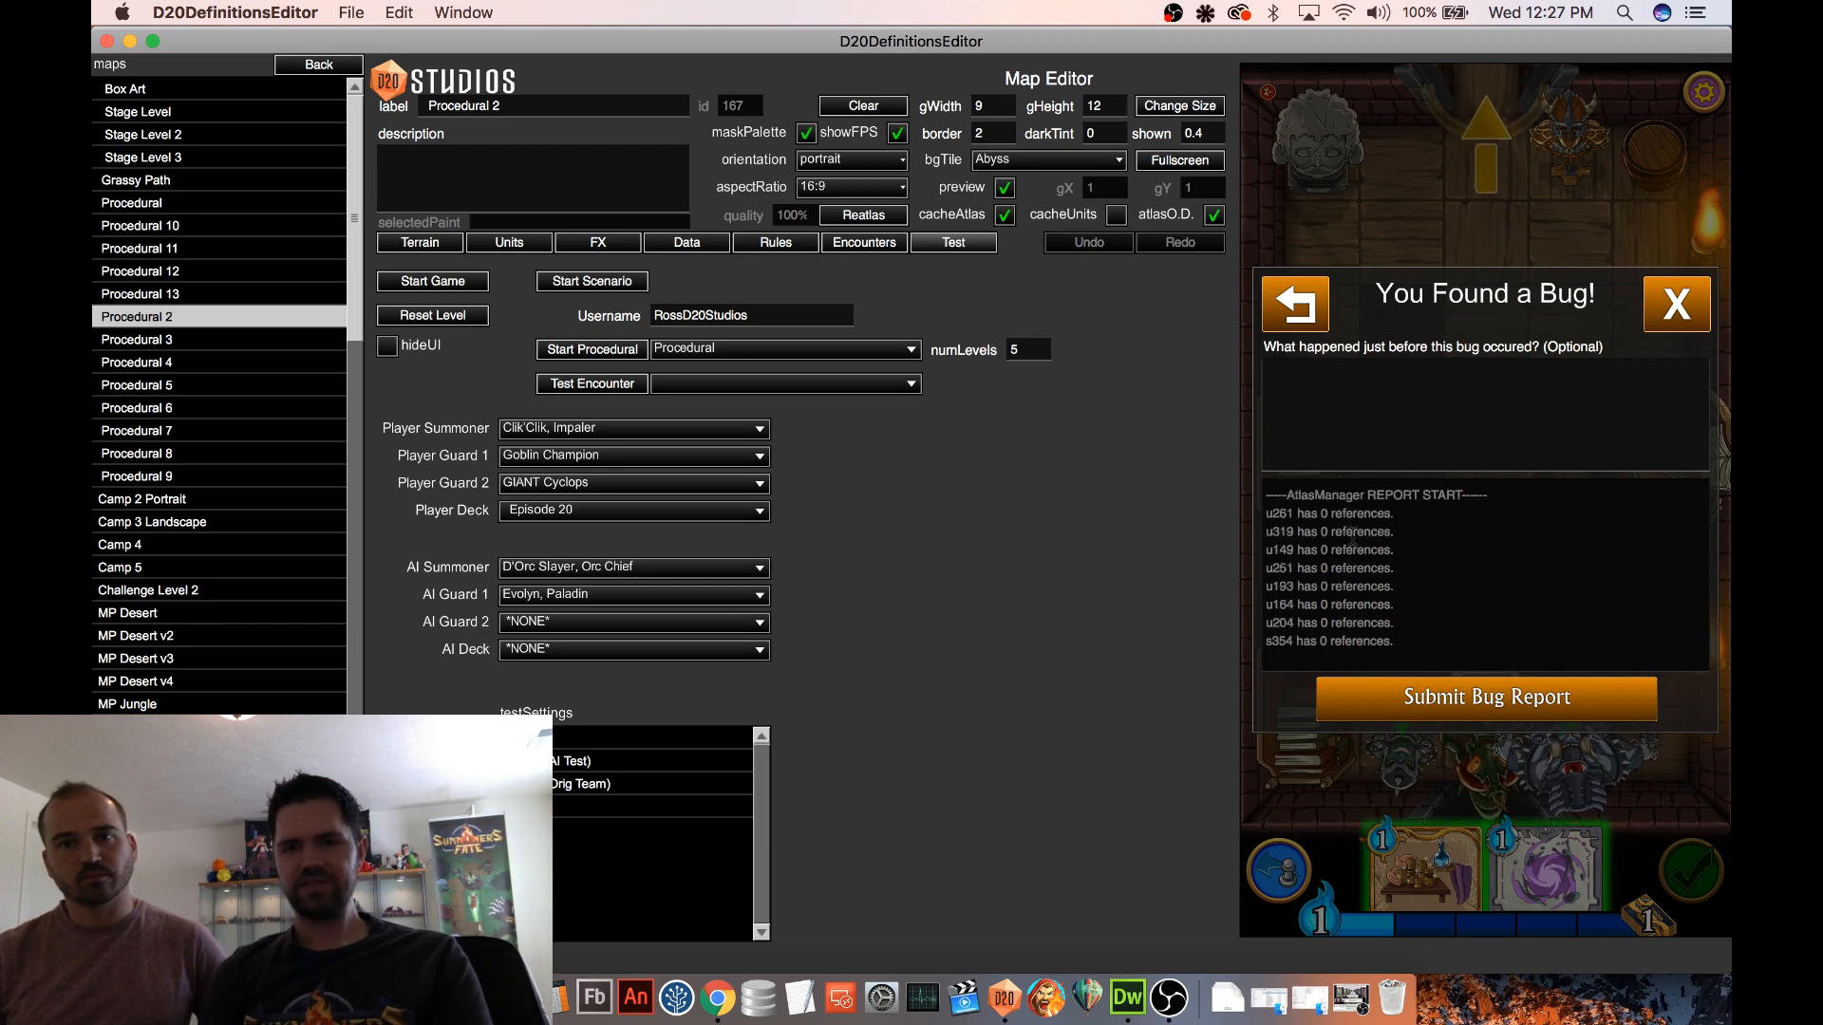
scroll(1353, 539, "down", 5)
scroll(1353, 537, "up", 8)
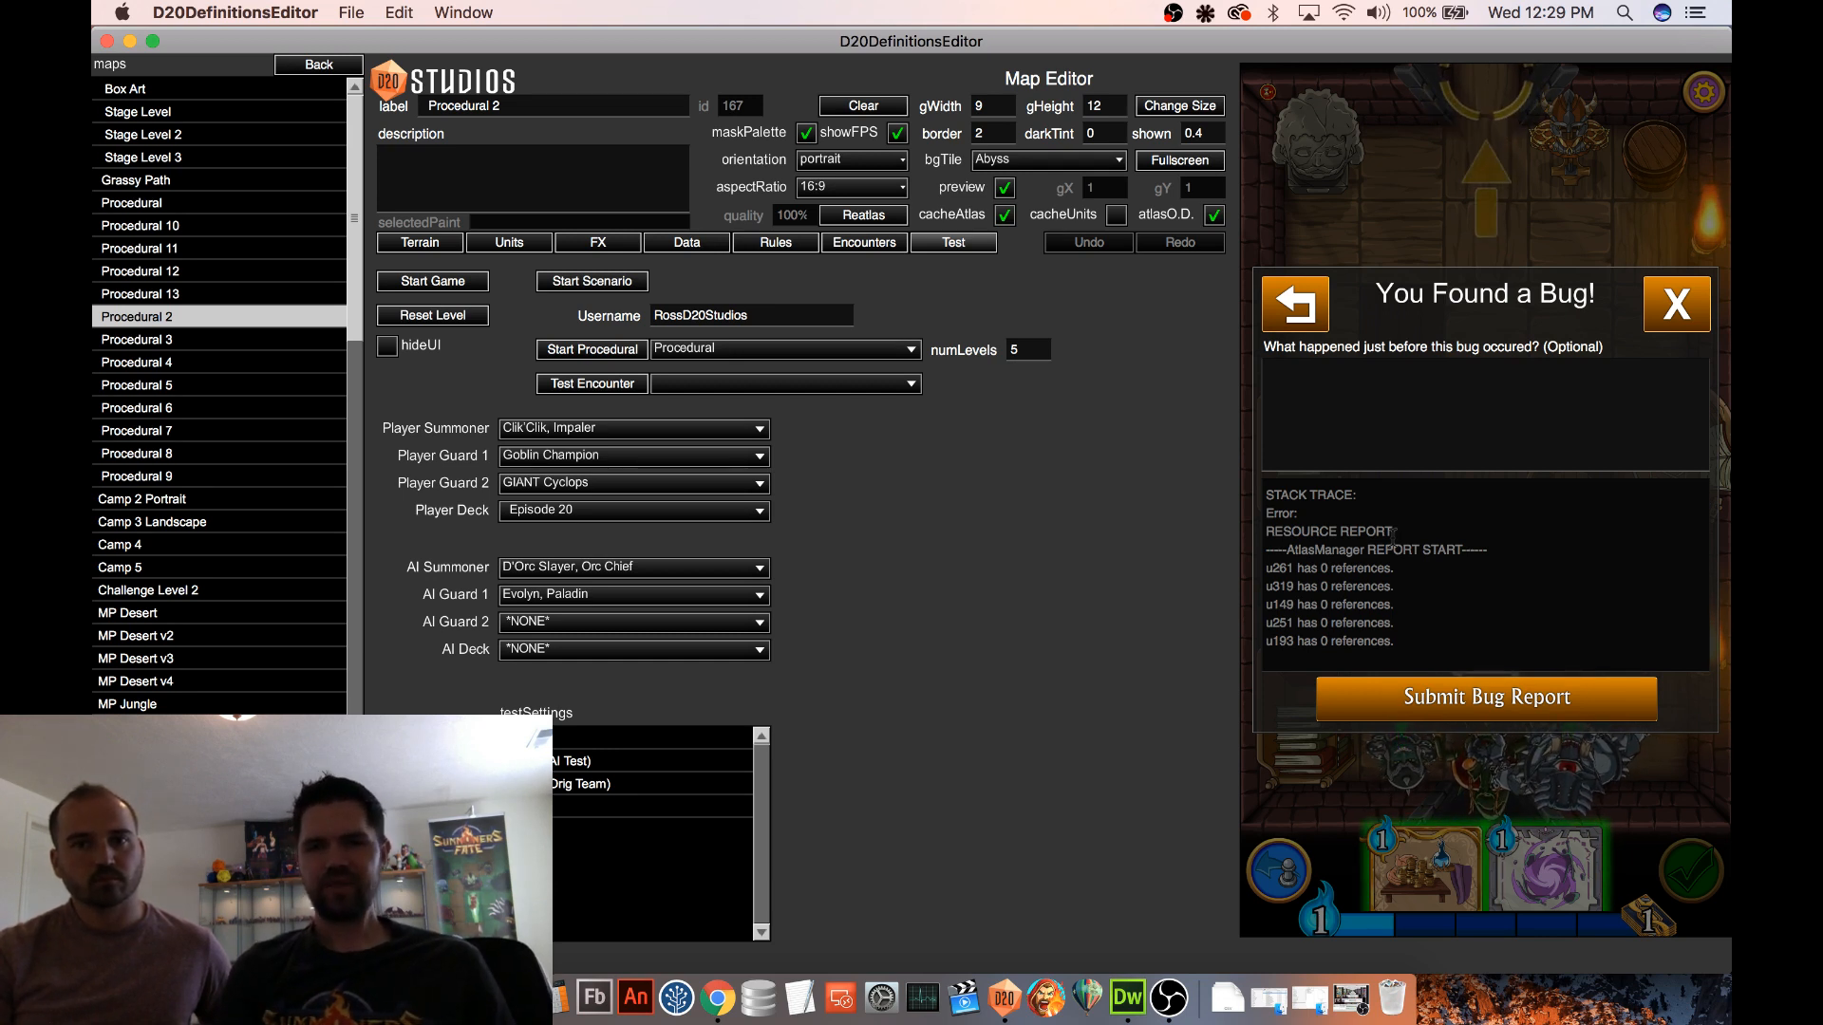
left_click(1677, 304)
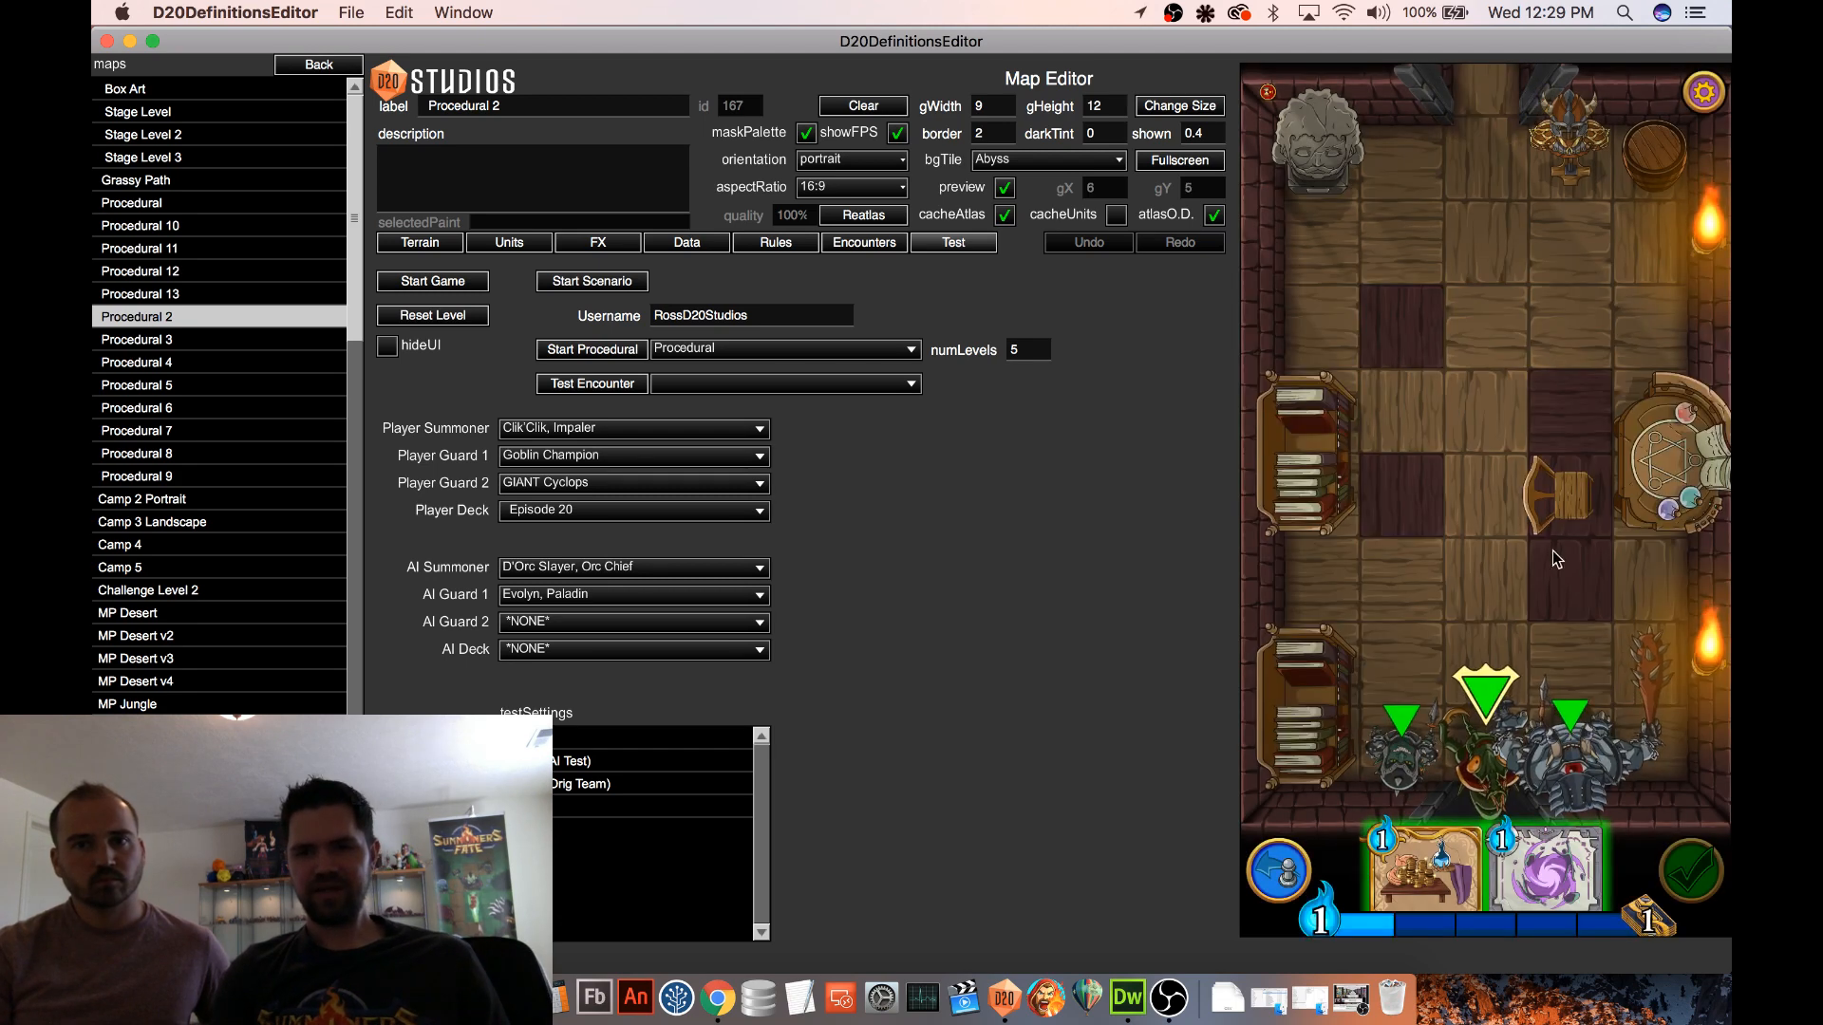
Review the encounter definitions for Ice Golem, Skeleton Captain and Skeletons with Spears
left_click(873, 247)
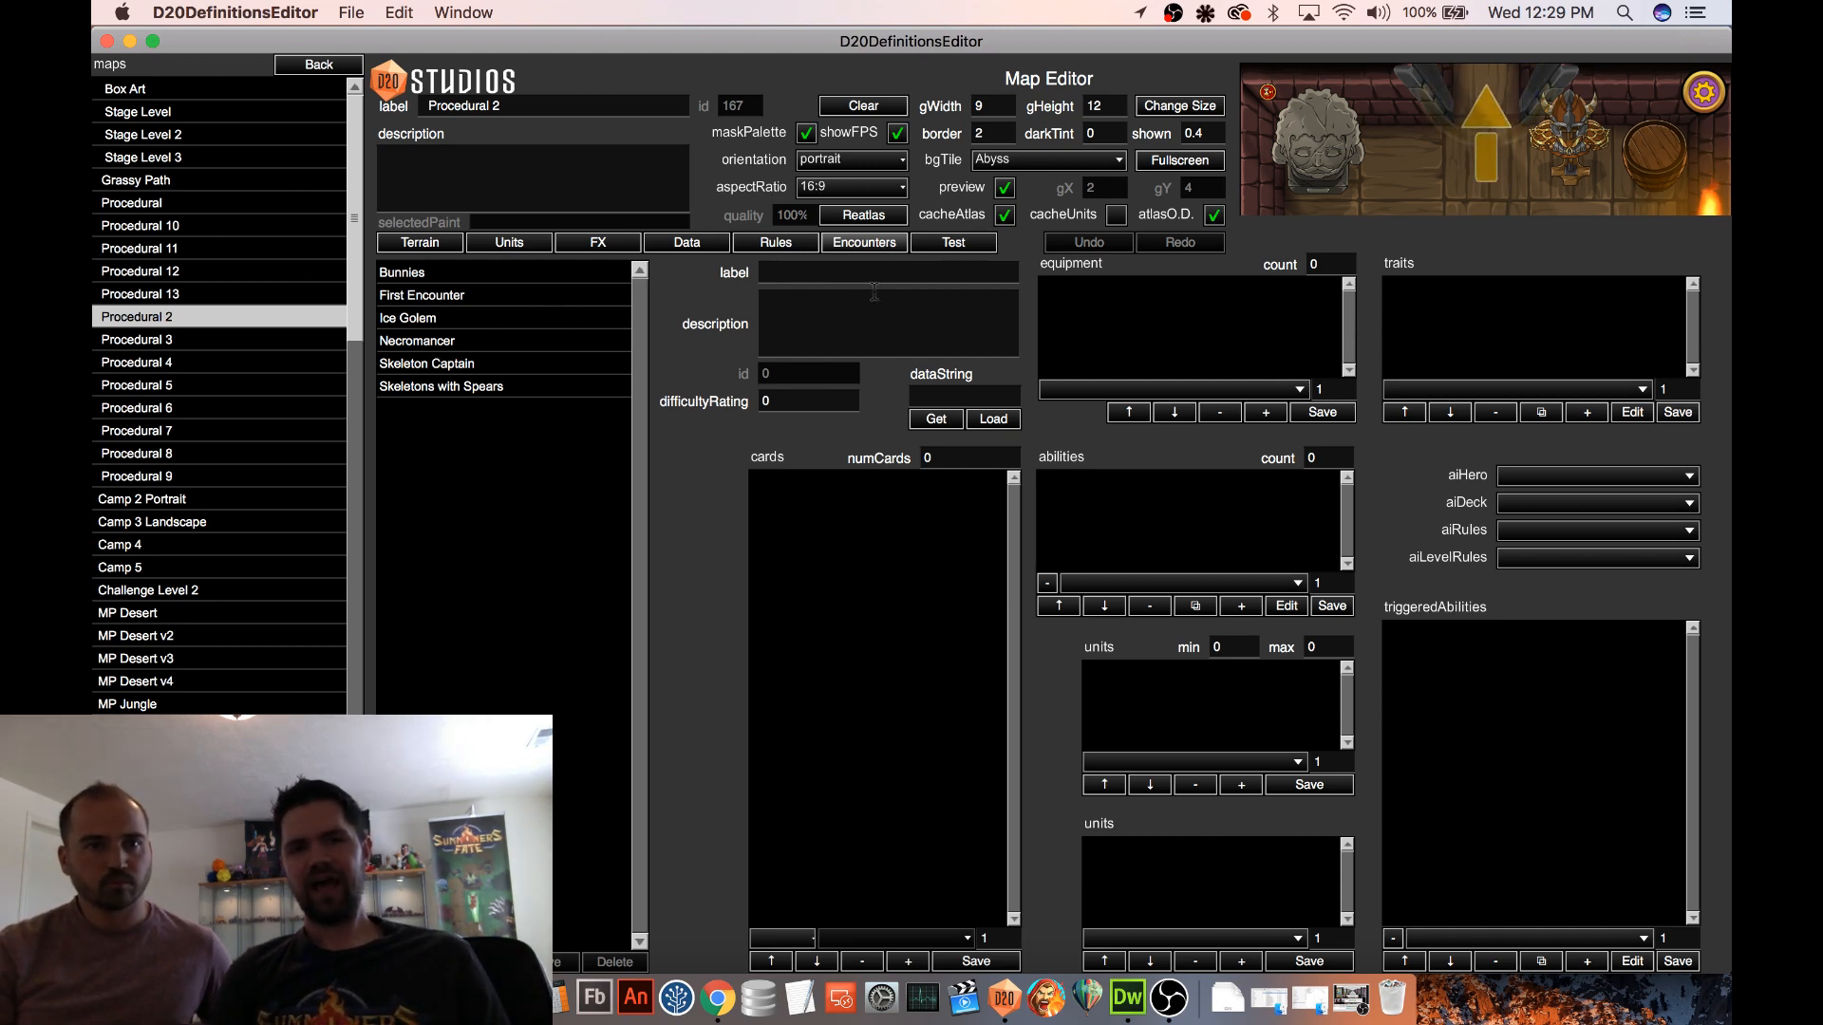
left_click(487, 327)
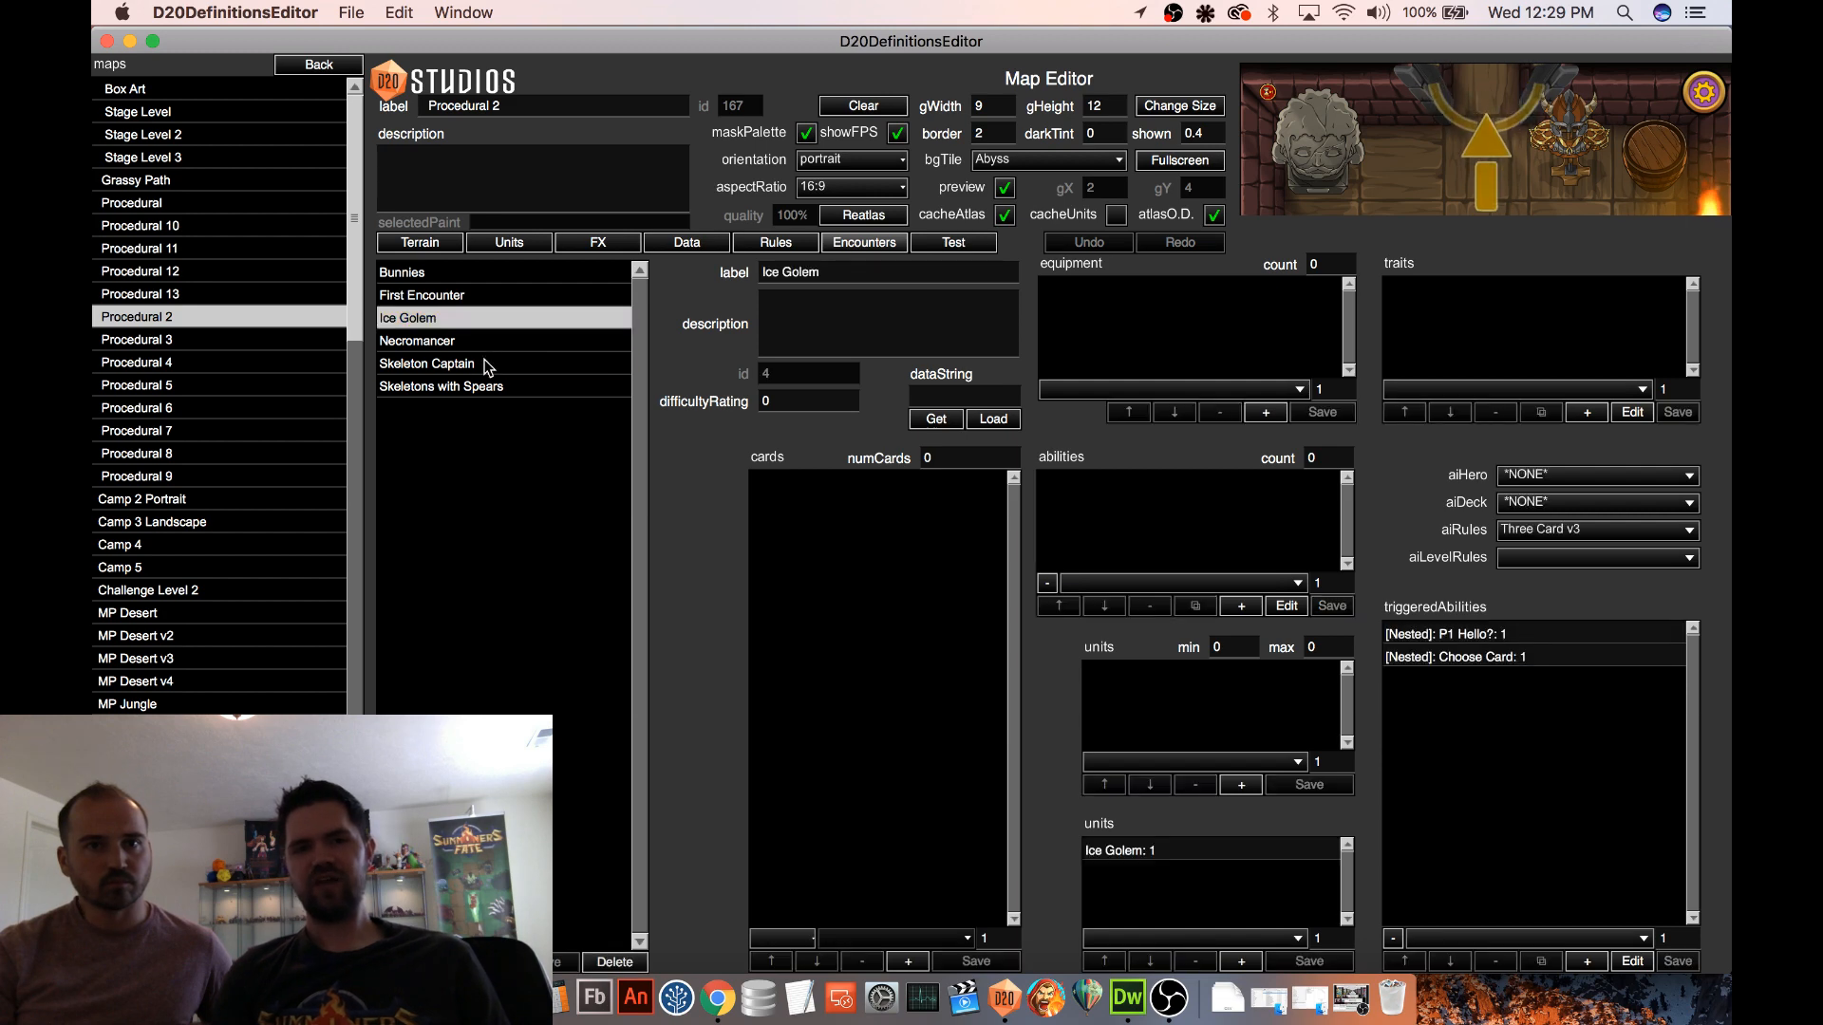
left_click(488, 366)
left_click(487, 387)
left_click(508, 364)
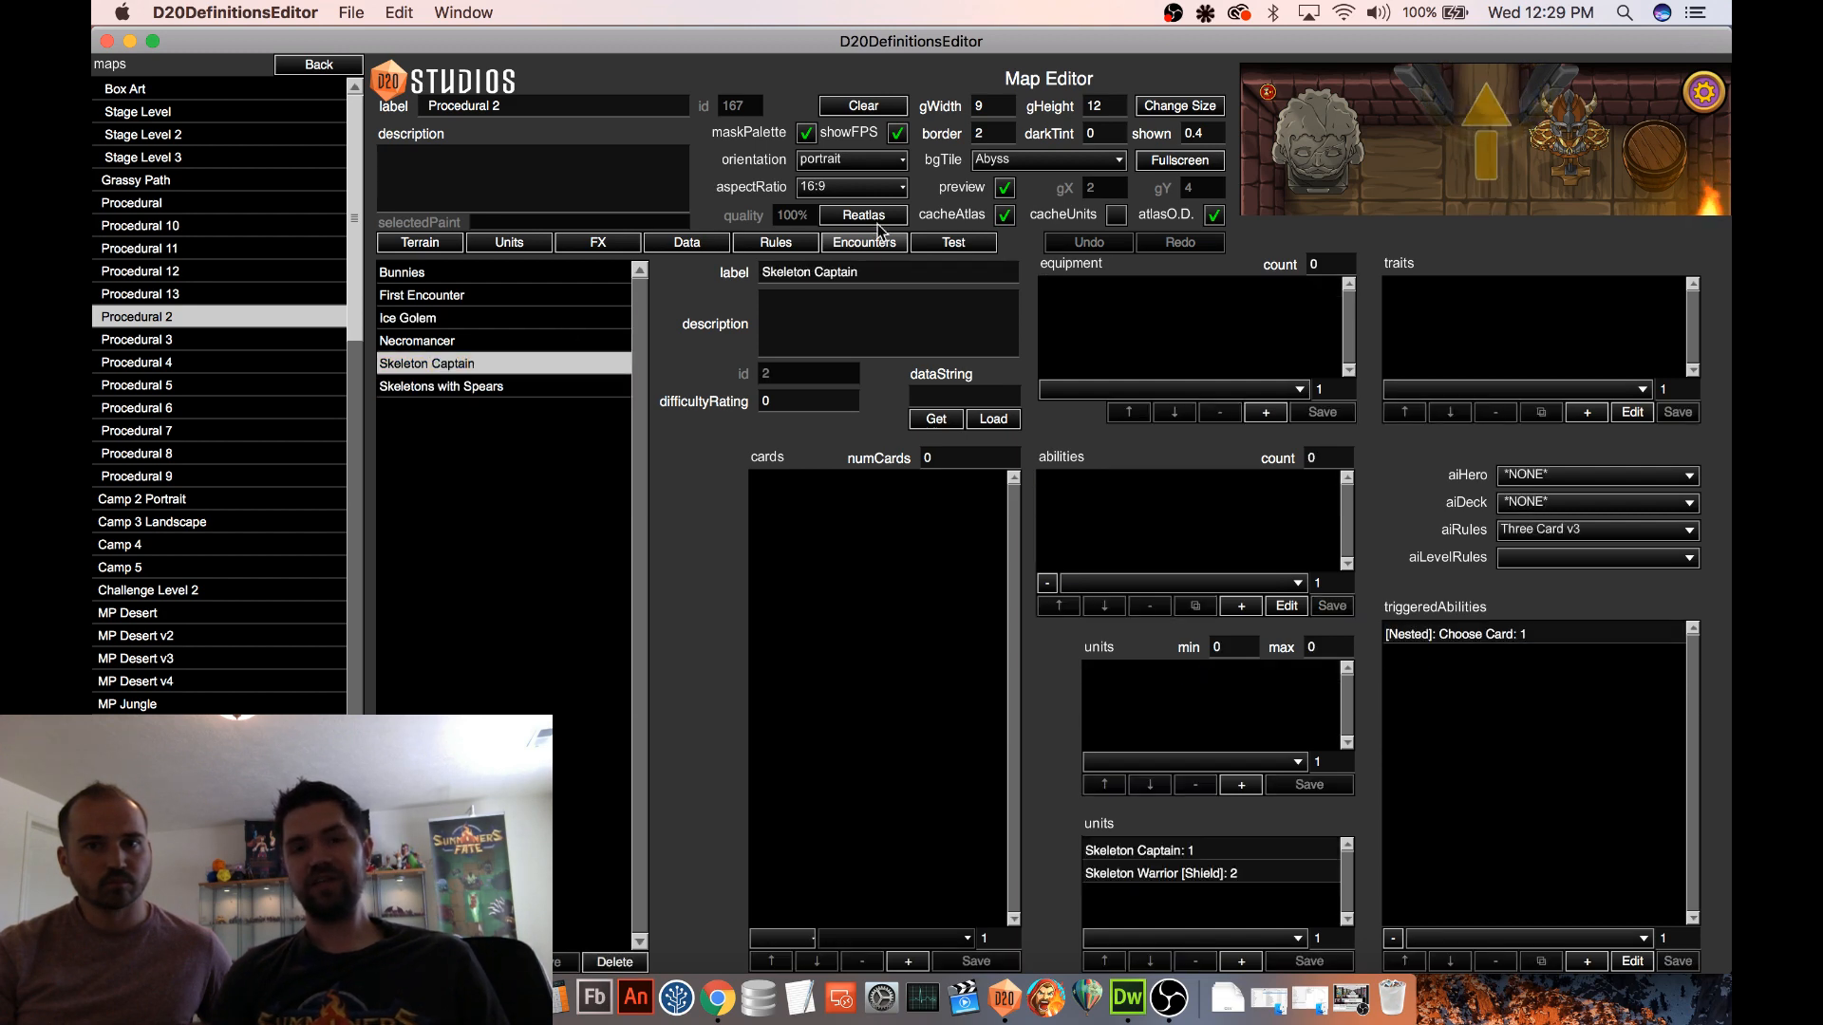
Reset the test level and remove the Spear from the Bunnies encounter's equipment
left_click(944, 246)
left_click(456, 317)
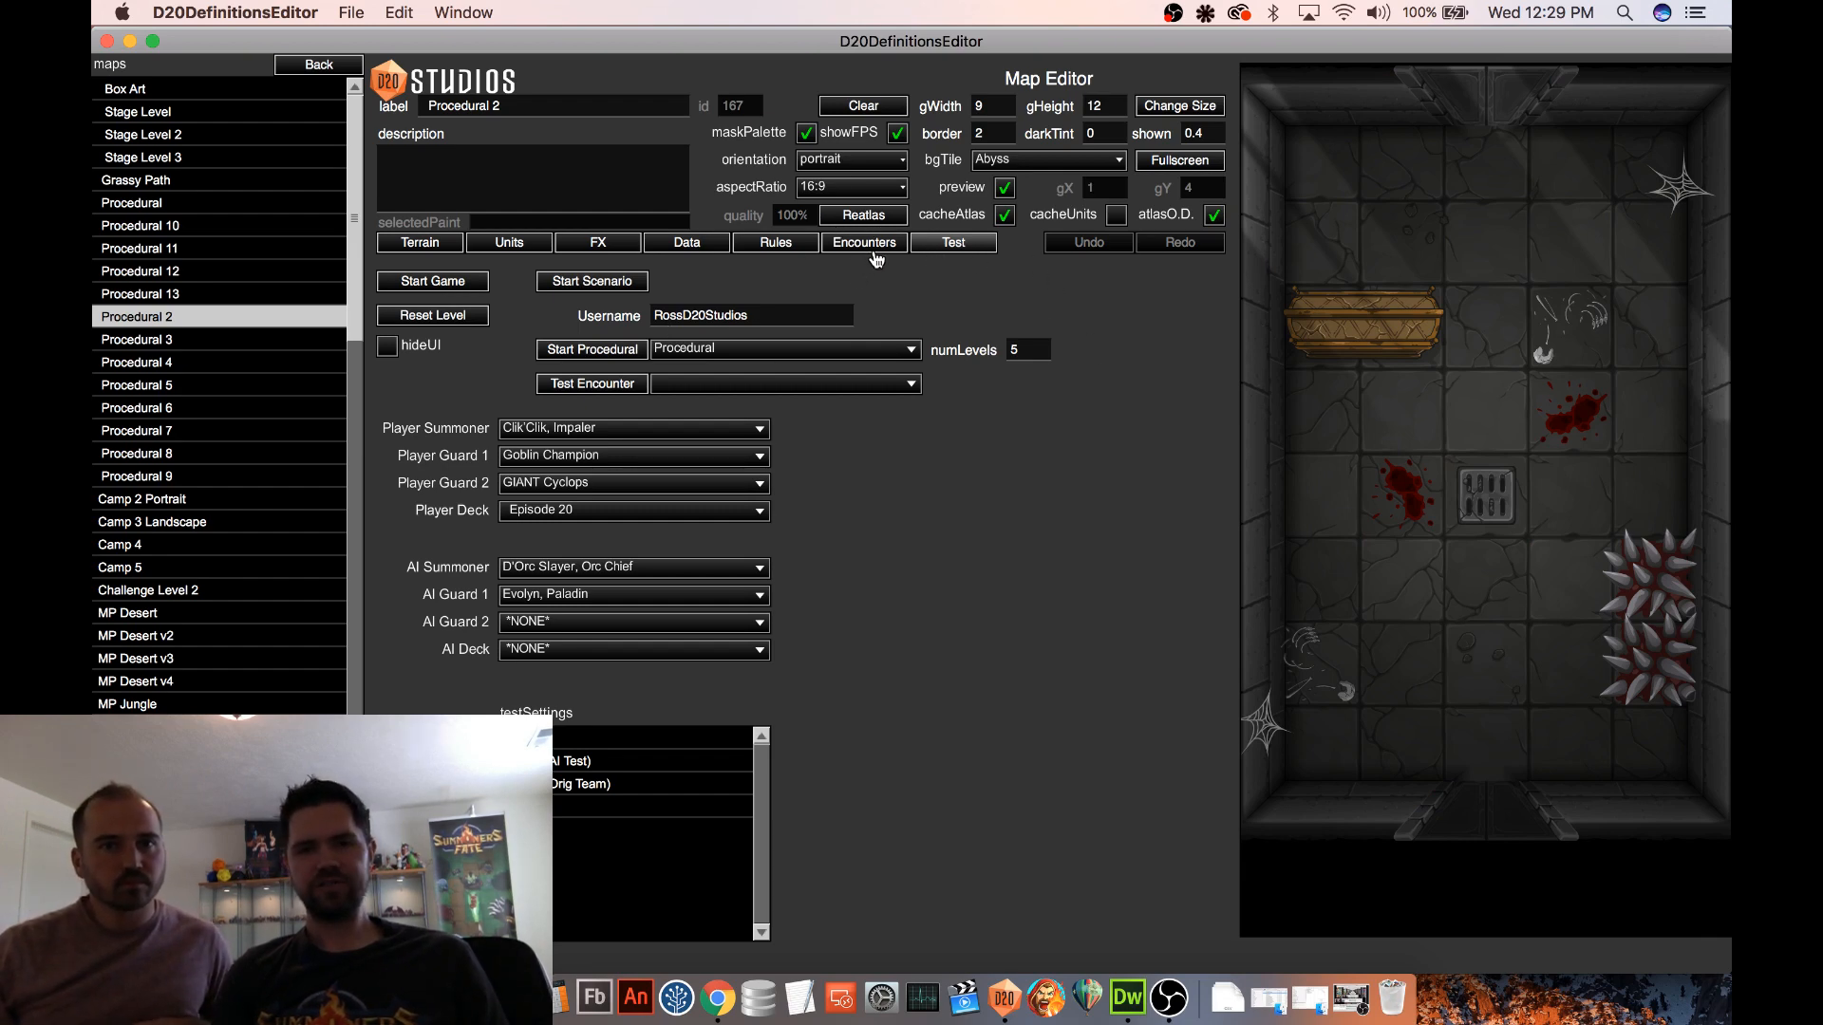
left_click(870, 244)
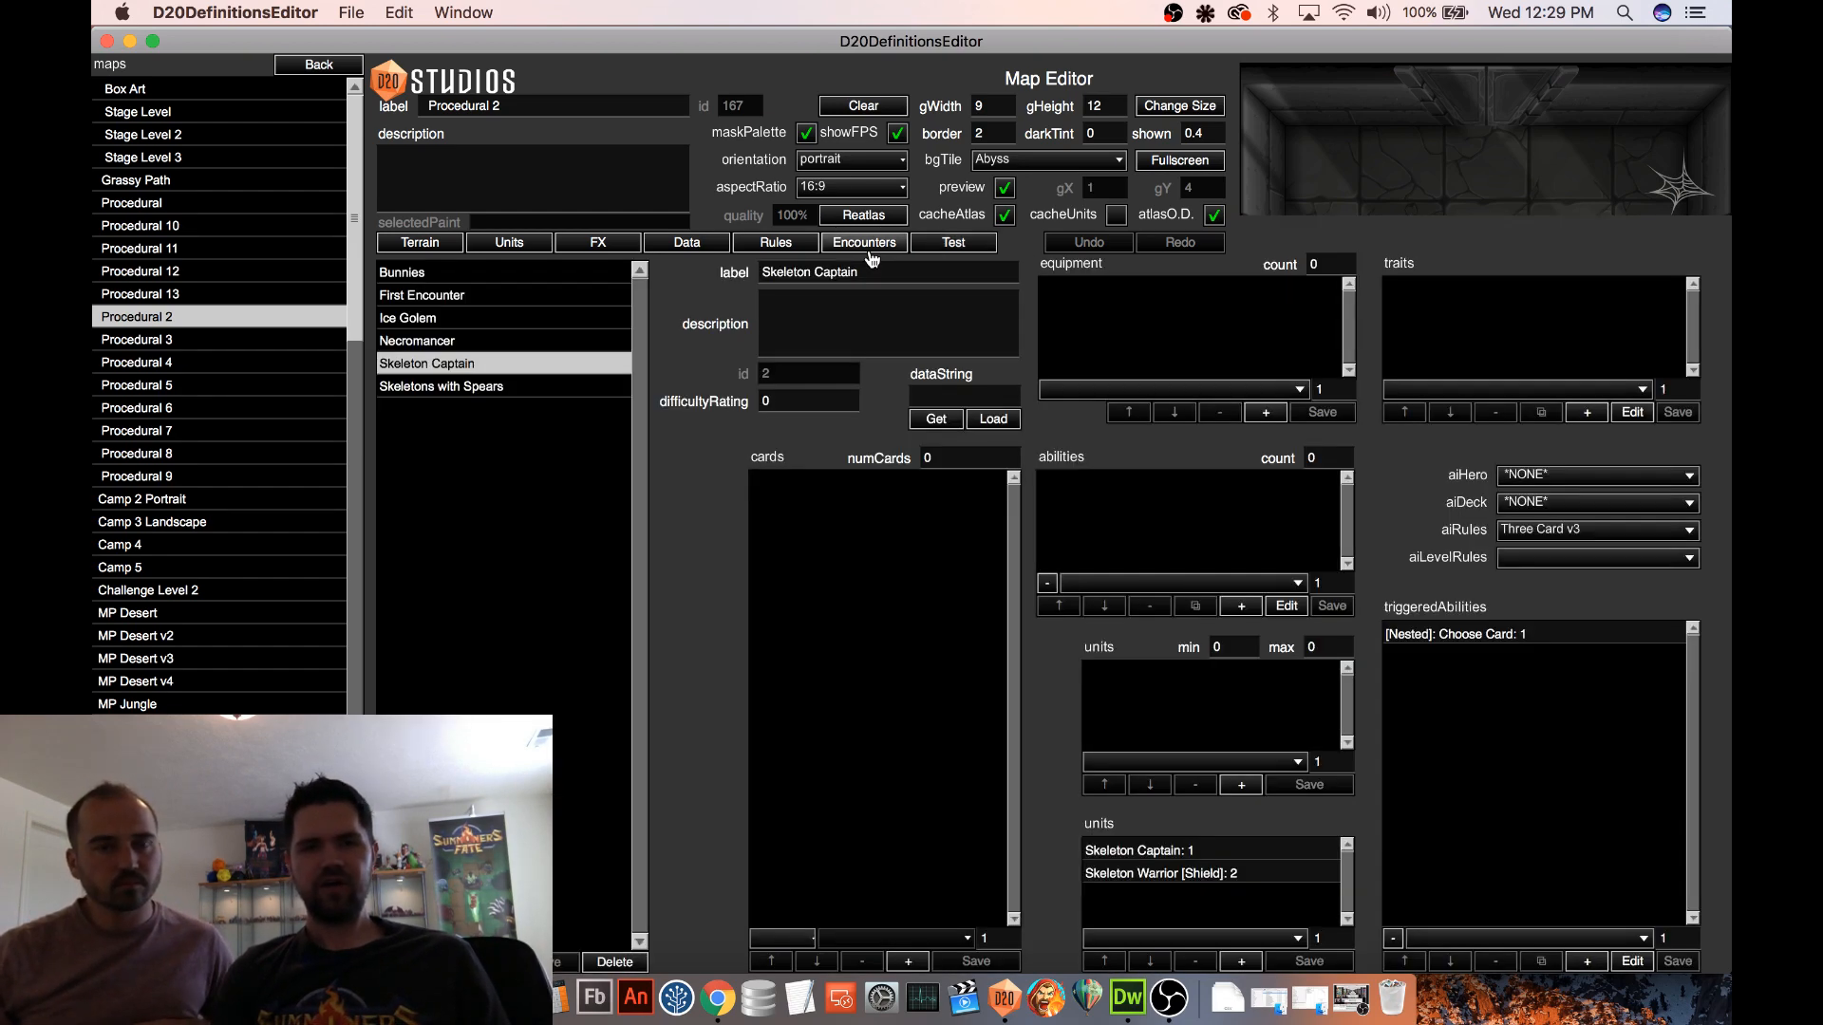
left_click(448, 275)
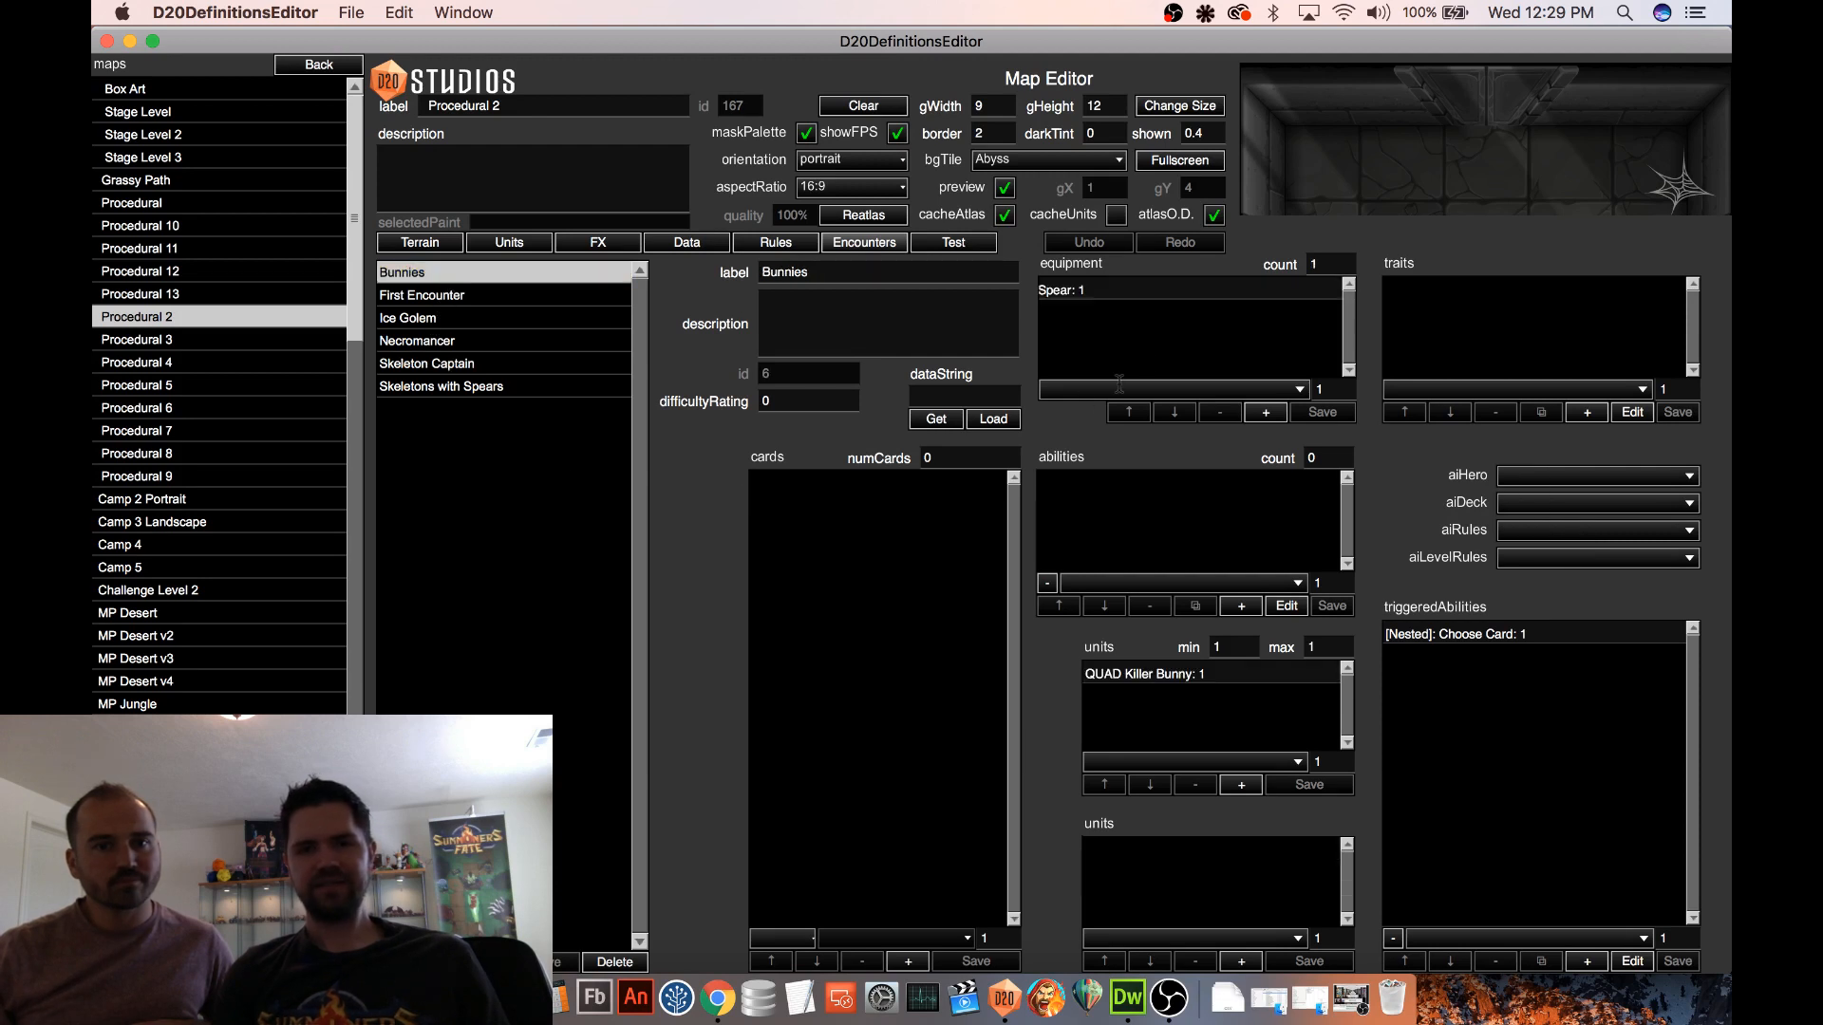
left_click(1147, 292)
left_click(1220, 412)
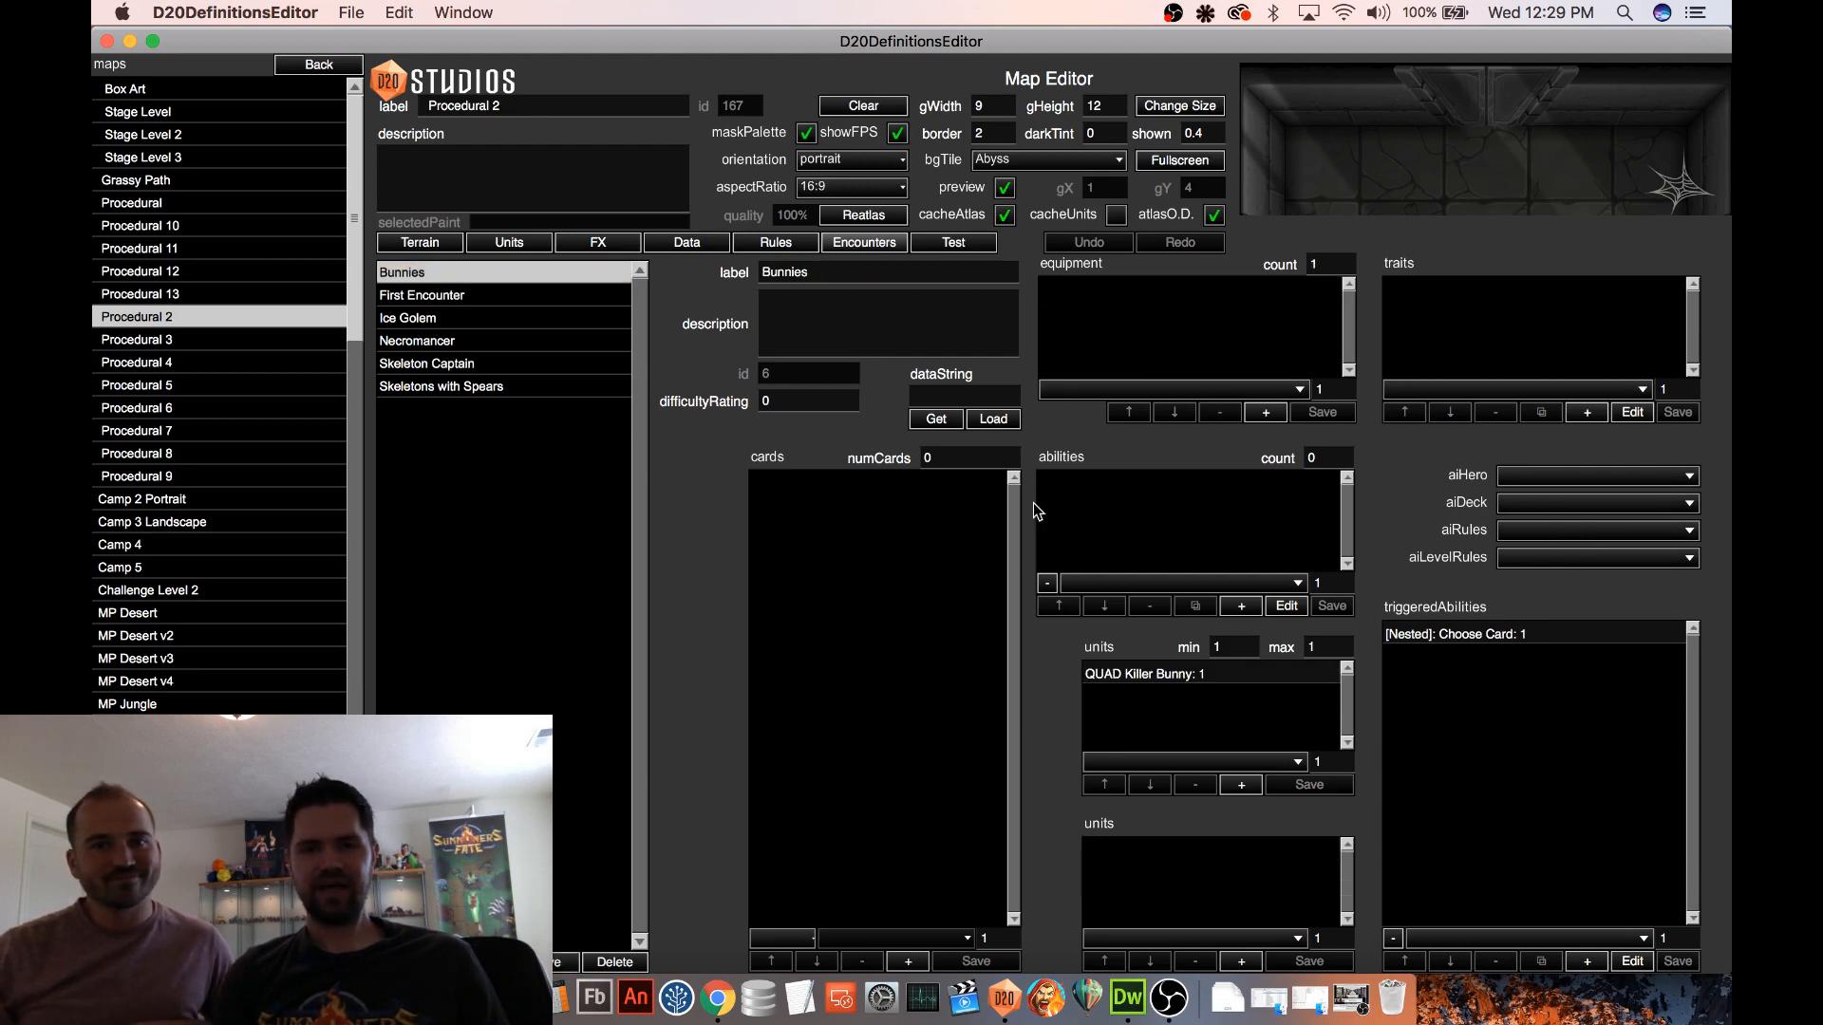
Set the maximum number of QUAD Killer Bunny units in the Bunnies encounter to 5 and save the encounter
left_click(1168, 676)
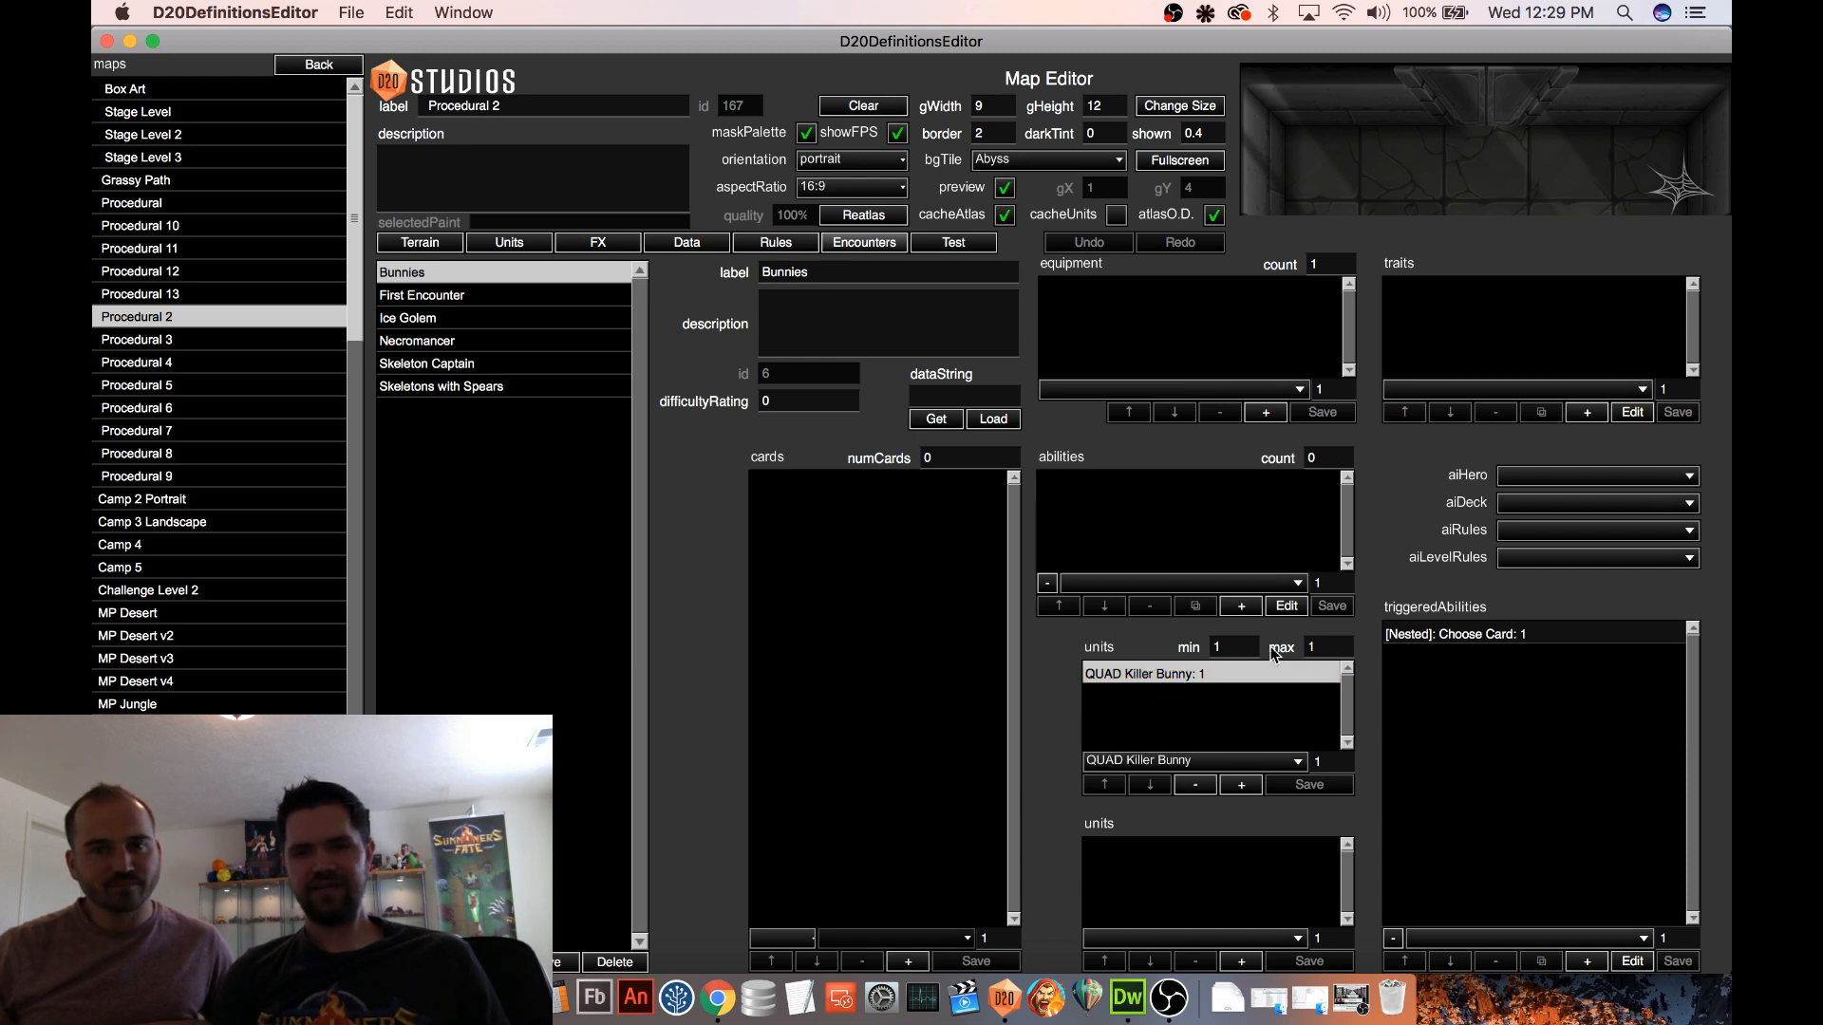
left_click_drag(1231, 648, 1190, 648)
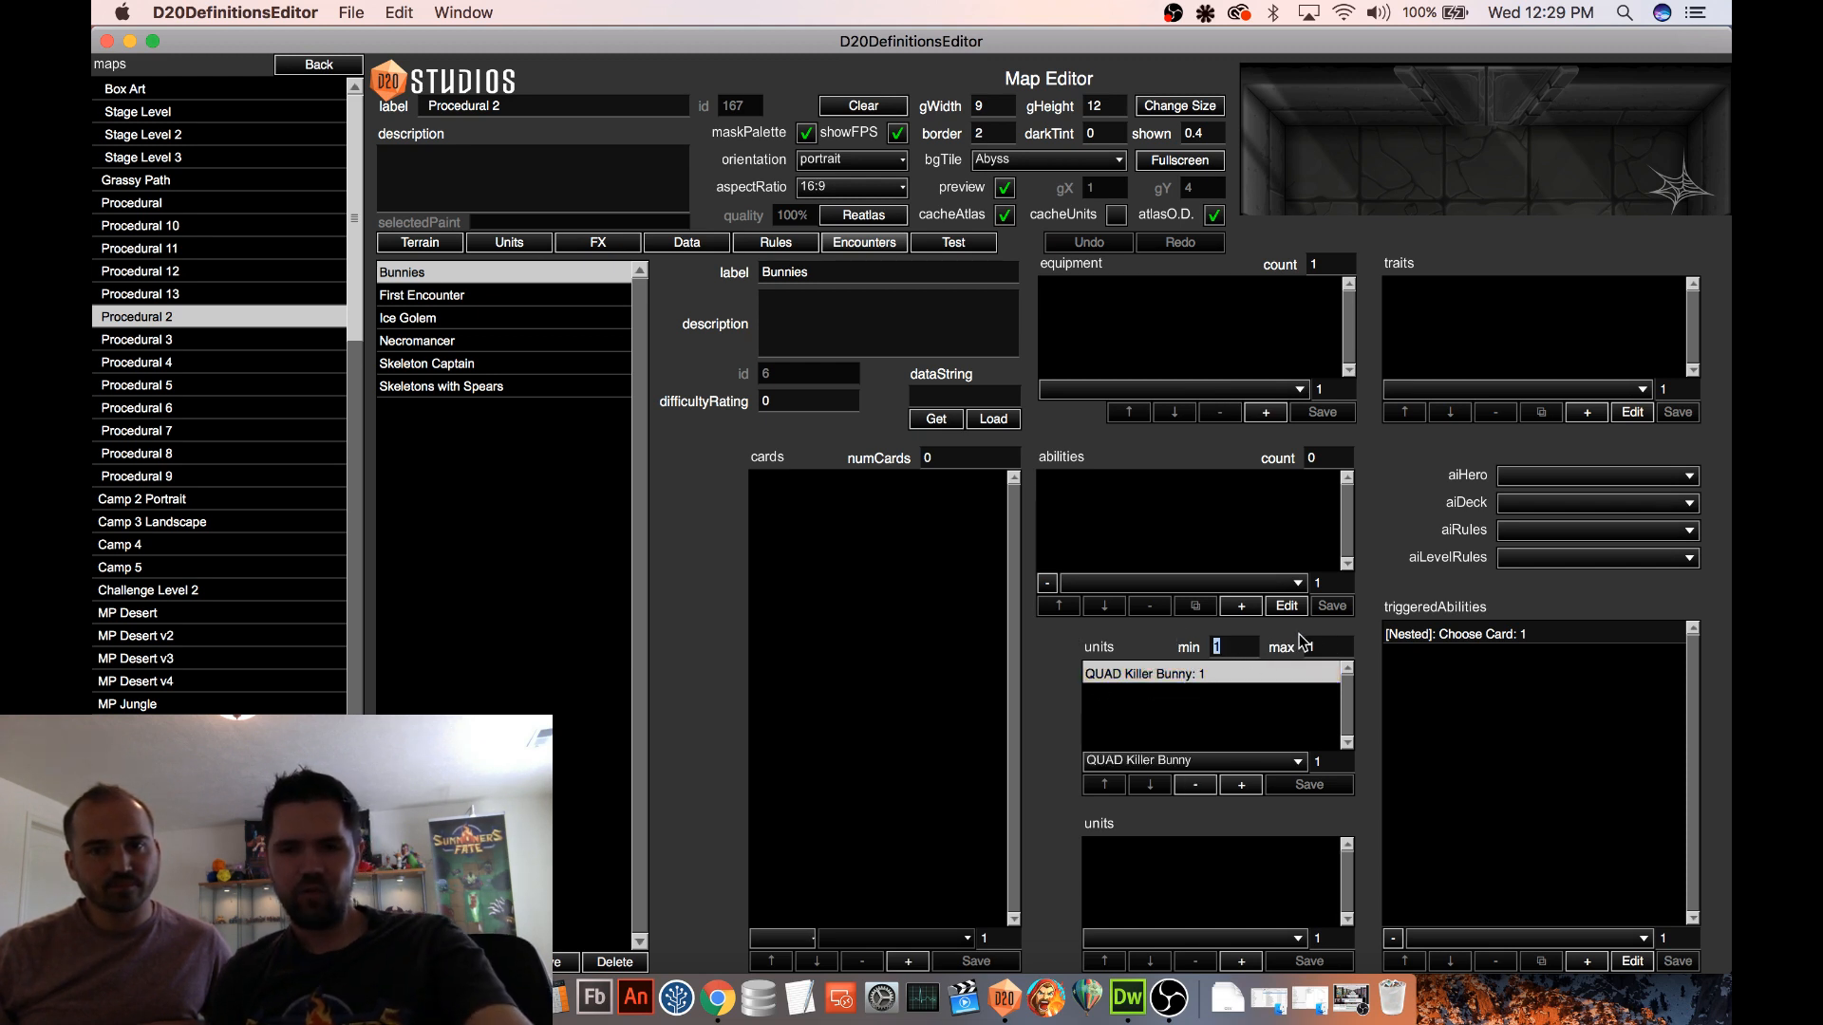
left_click_drag(1318, 648, 1306, 649)
type("5")
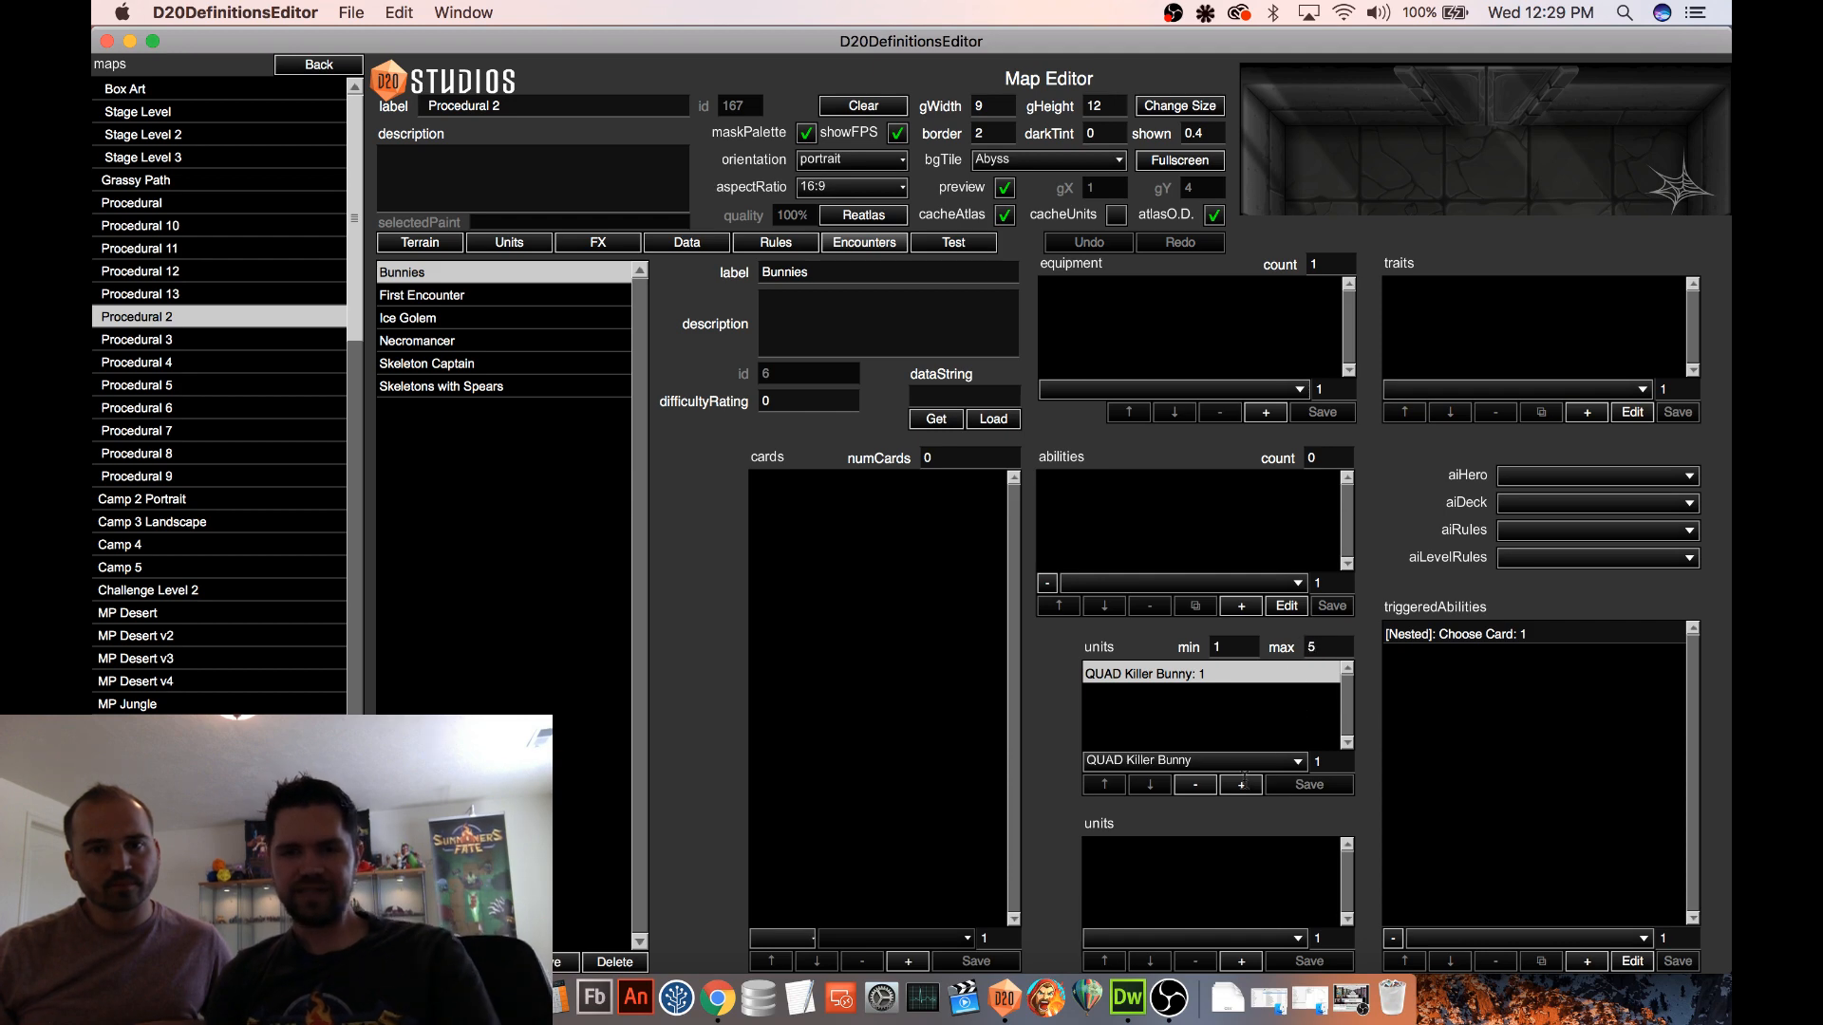
left_click(560, 961)
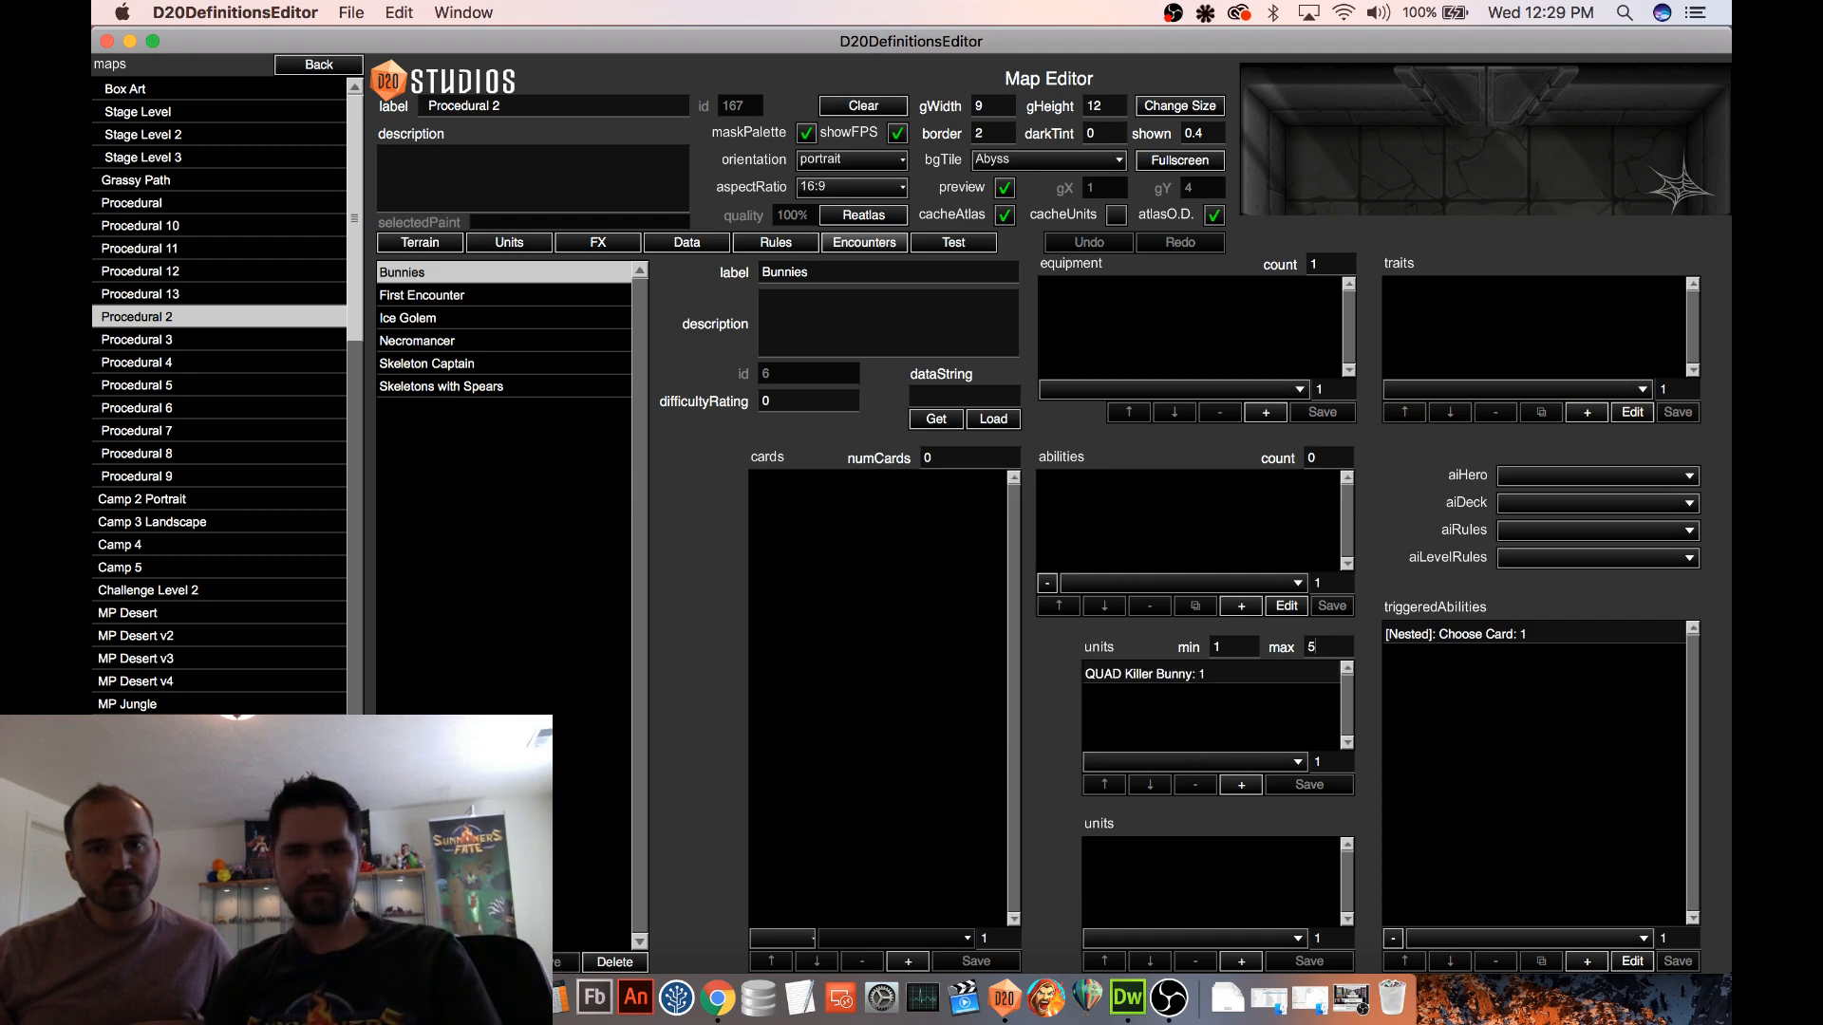
Test the Bunnies encounter on the Procedural 2 map and rerun it twice to compare the random spawns
left_click(959, 243)
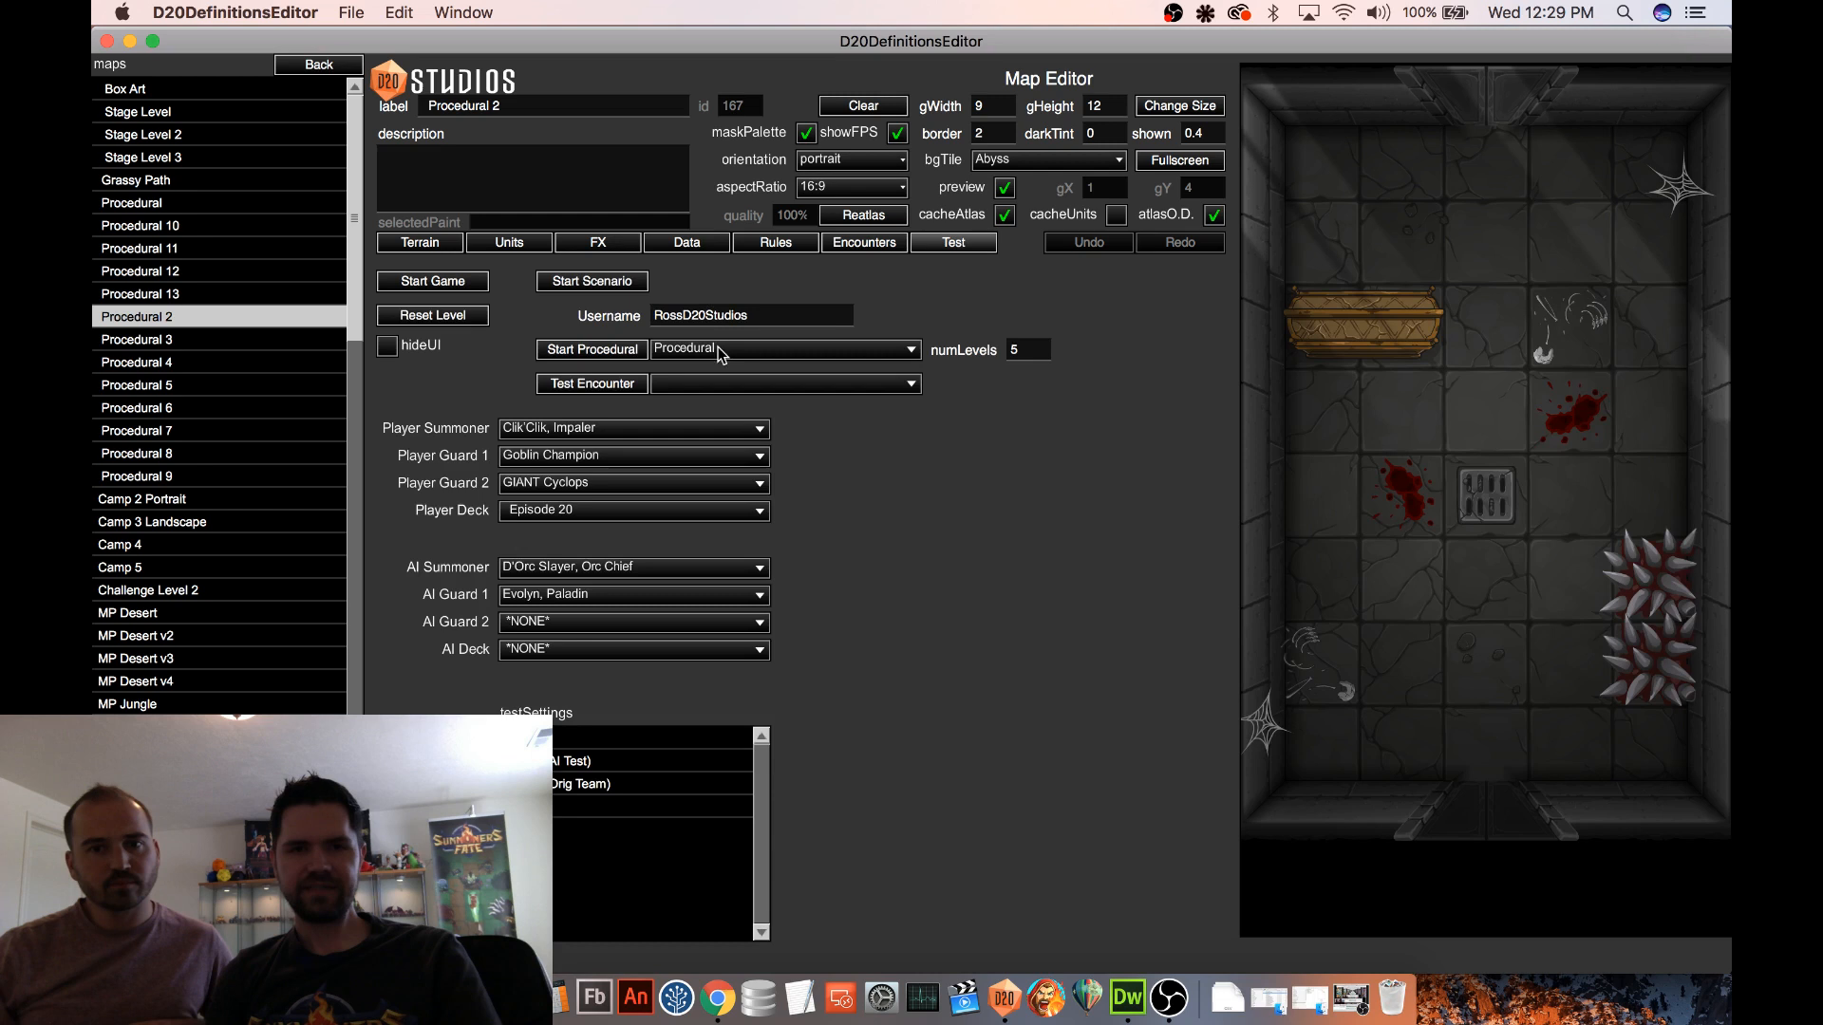
left_click(665, 383)
left_click(678, 410)
left_click(591, 383)
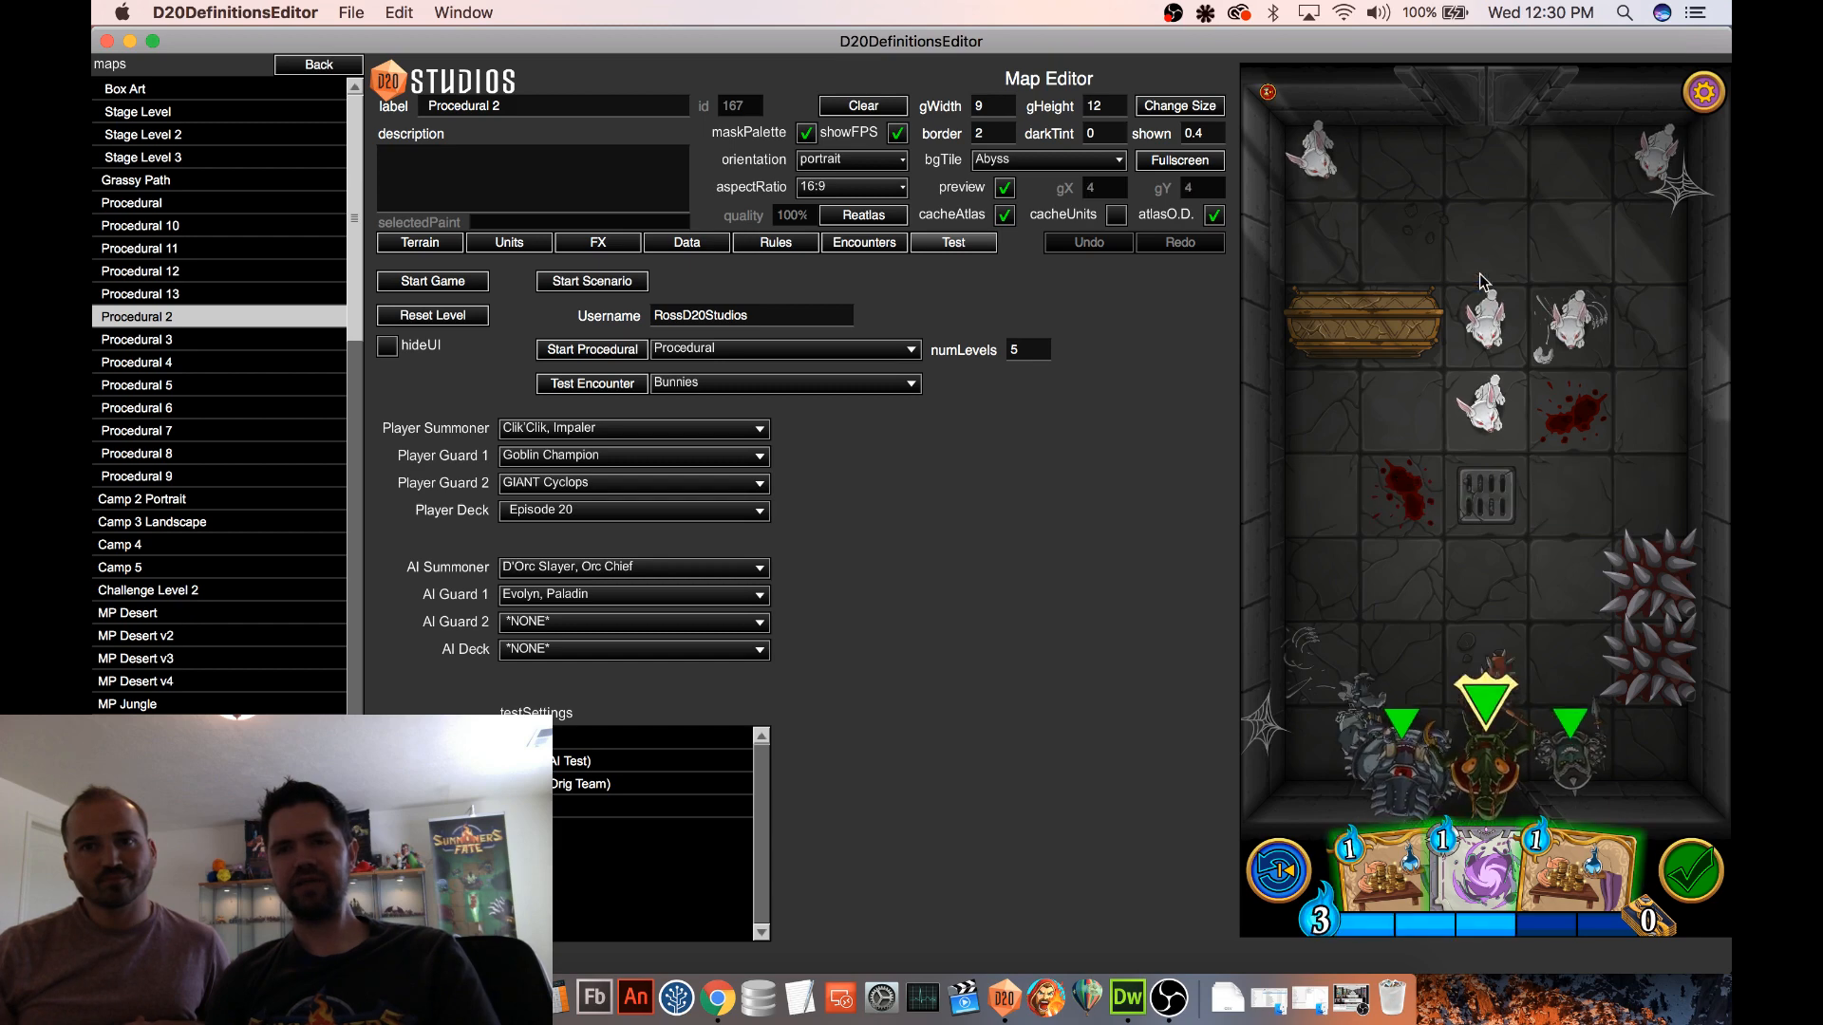
left_click(574, 384)
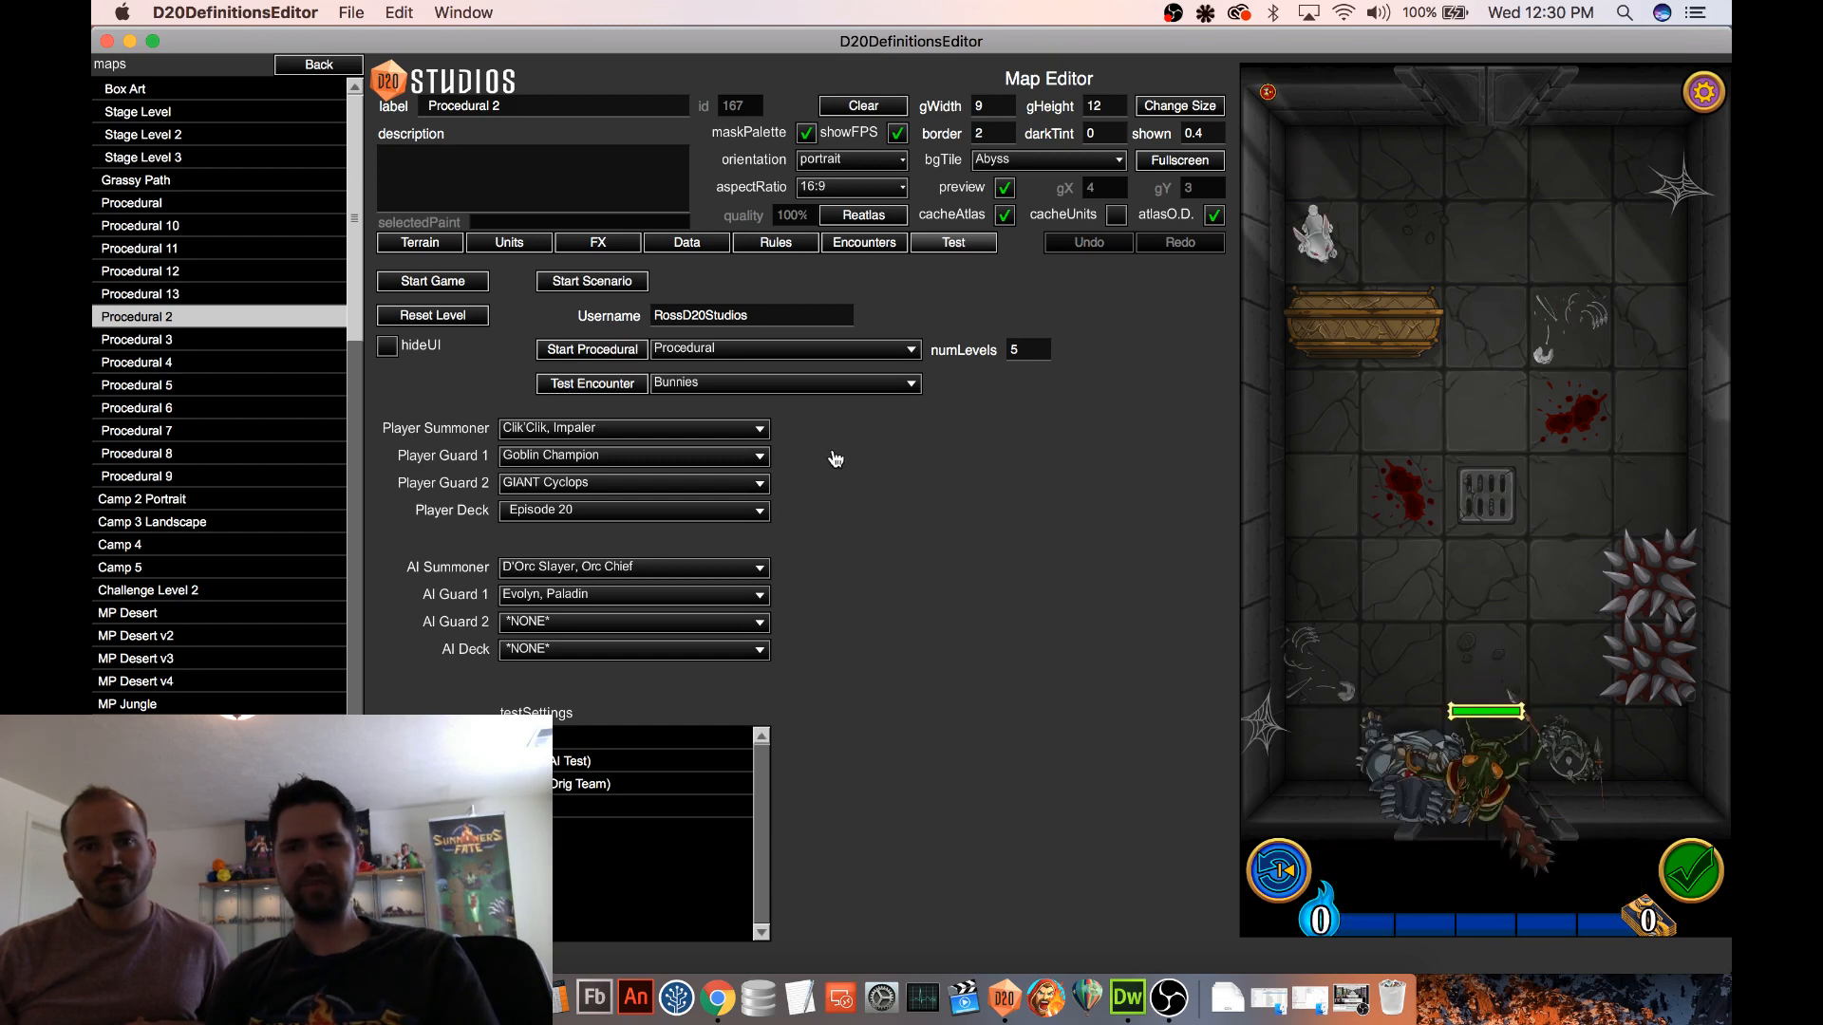
left_click(615, 389)
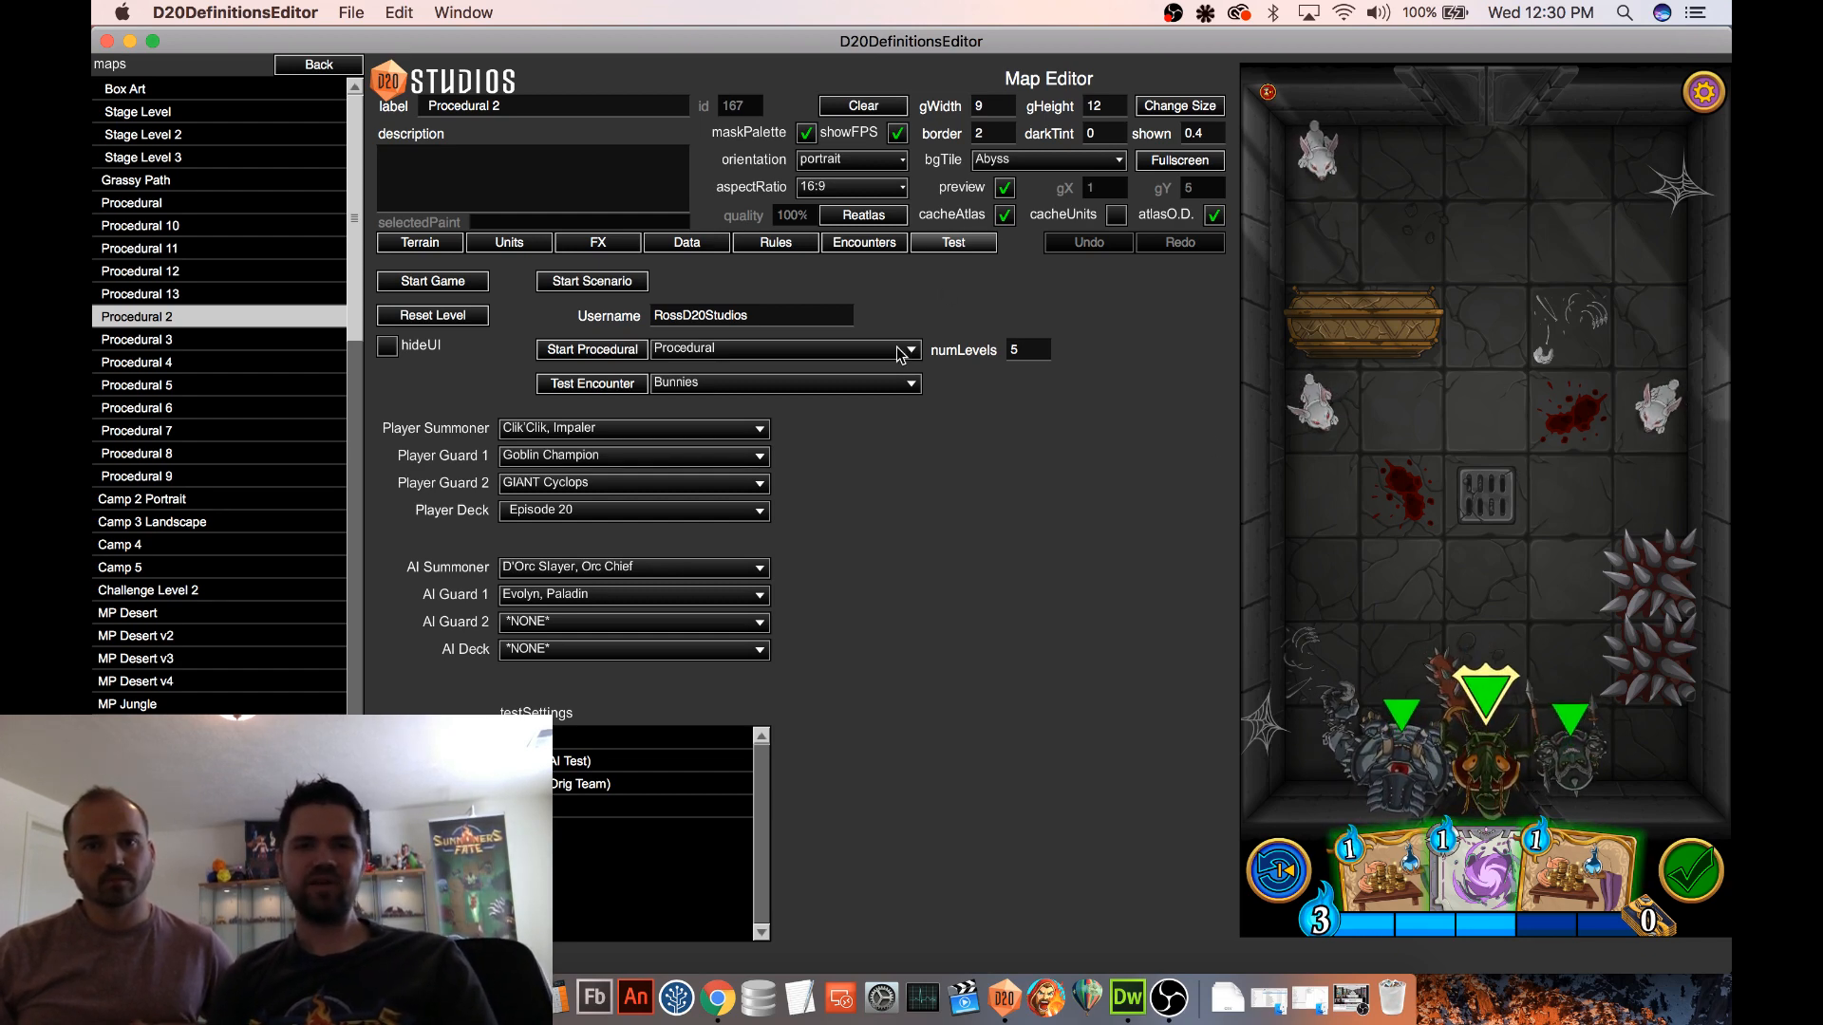
Review the Ice Golem encounter definition and select its P1 Hello? triggered ability
left_click(864, 244)
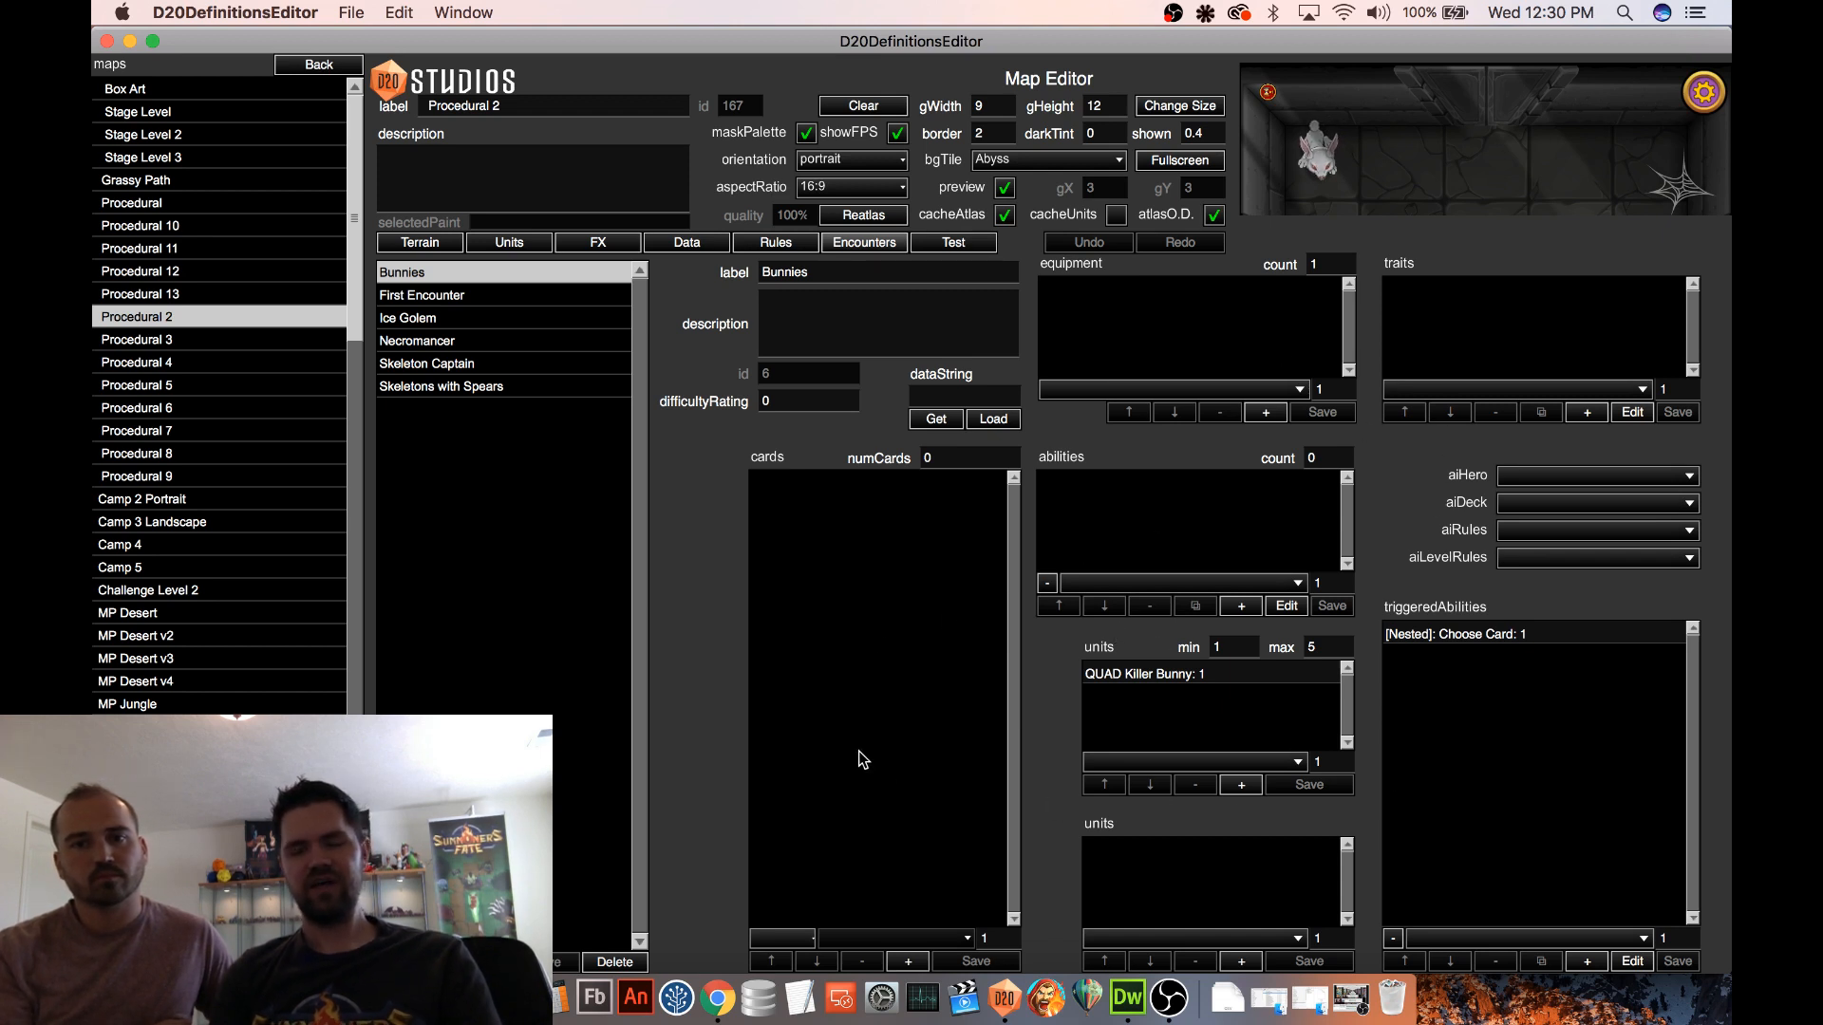
left_click(439, 319)
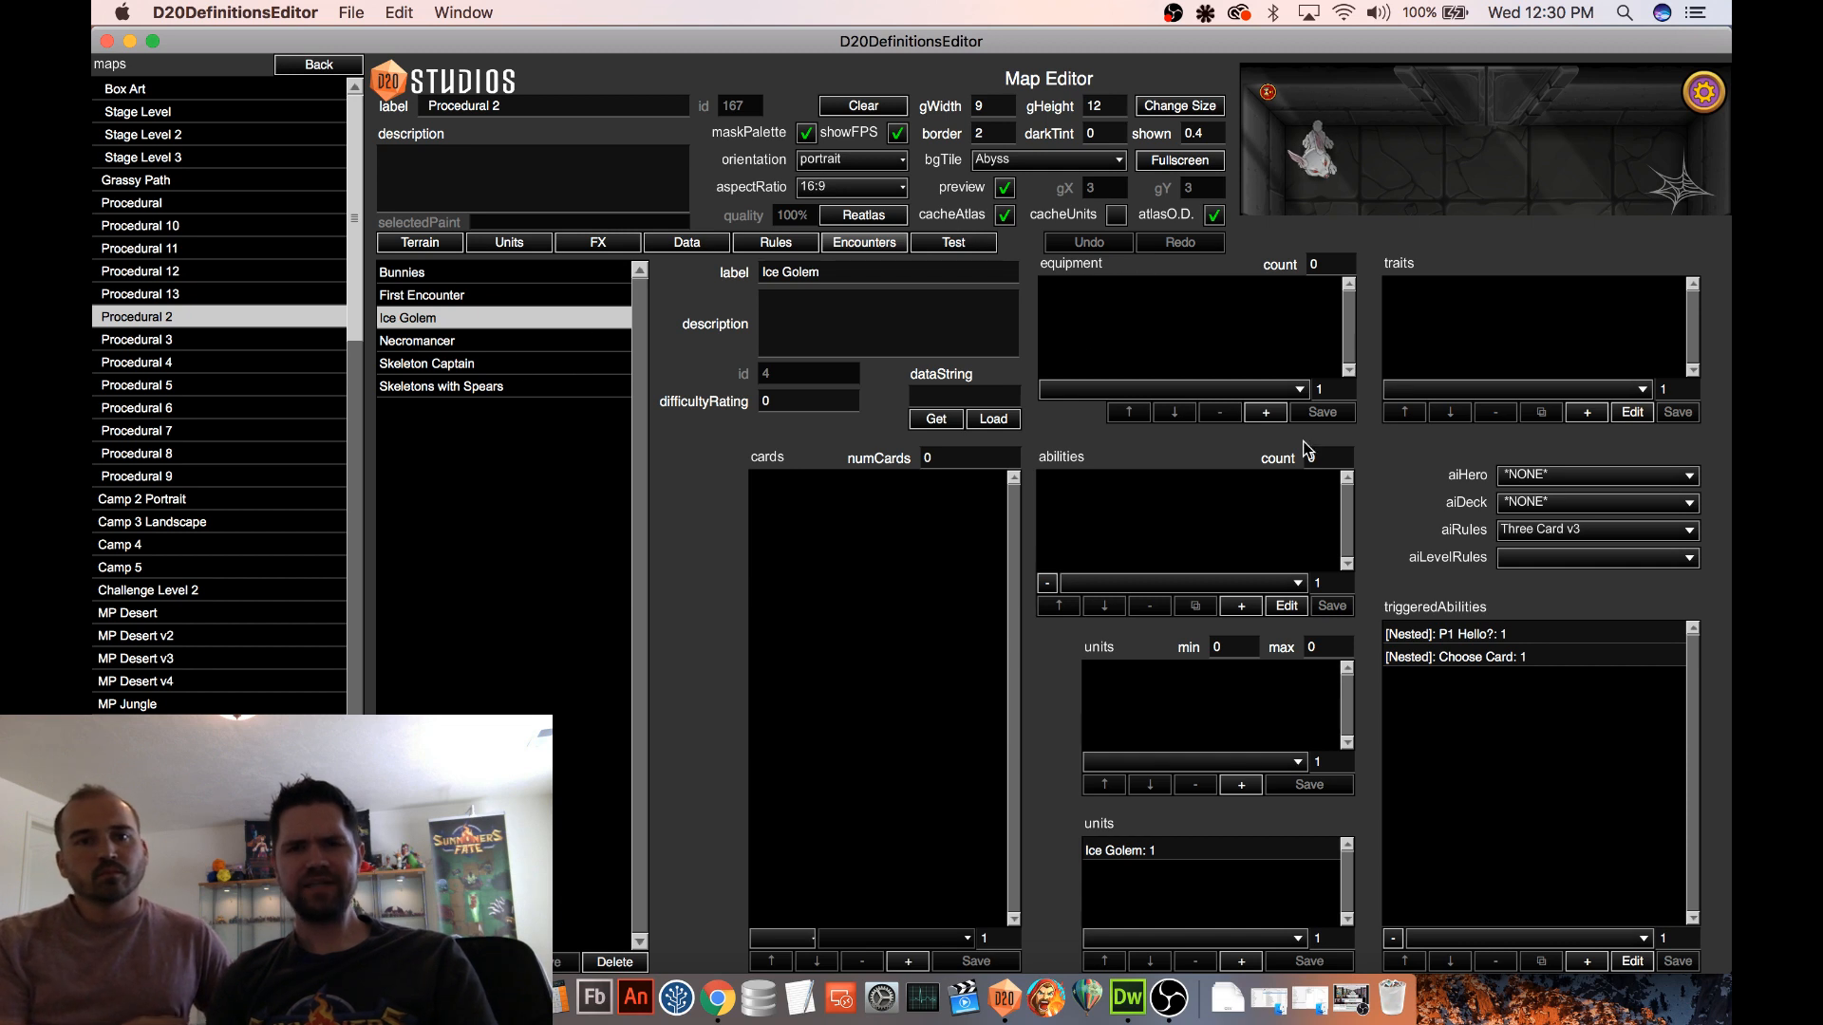
left_click(1509, 636)
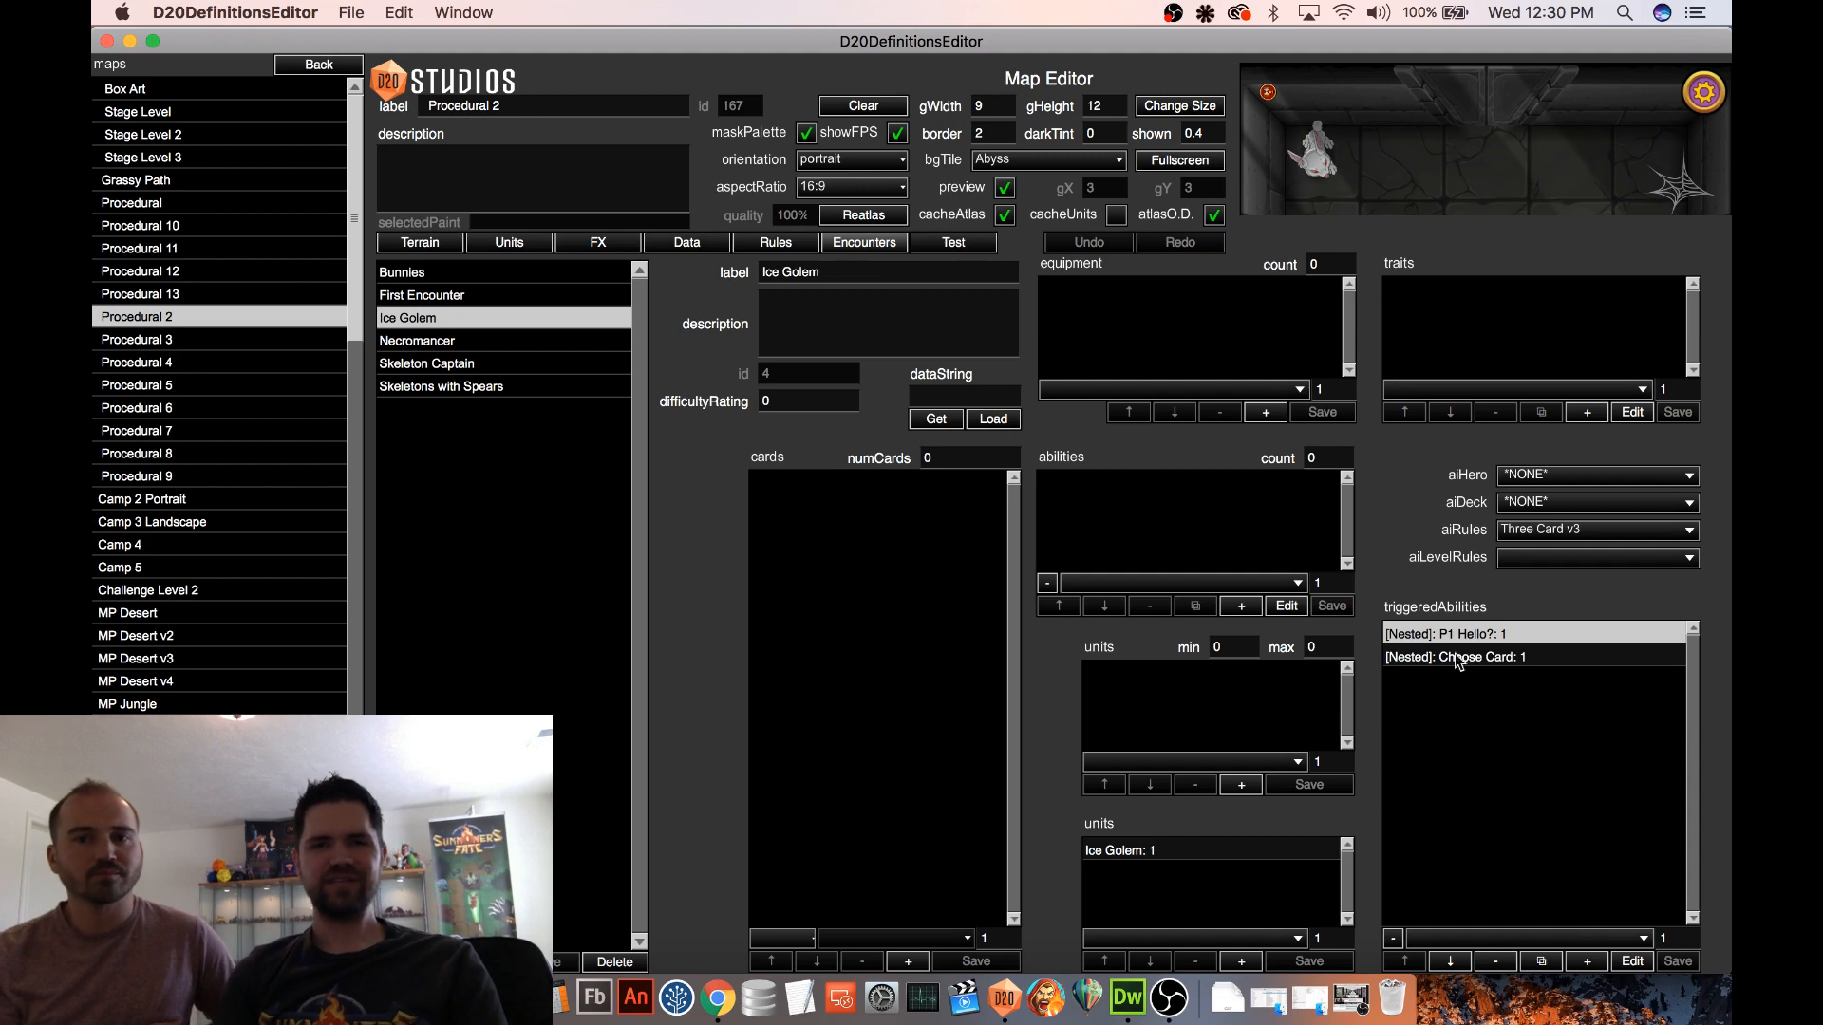
Run a test of the Ice Golem encounter and advance past its opening prompt
left_click(954, 243)
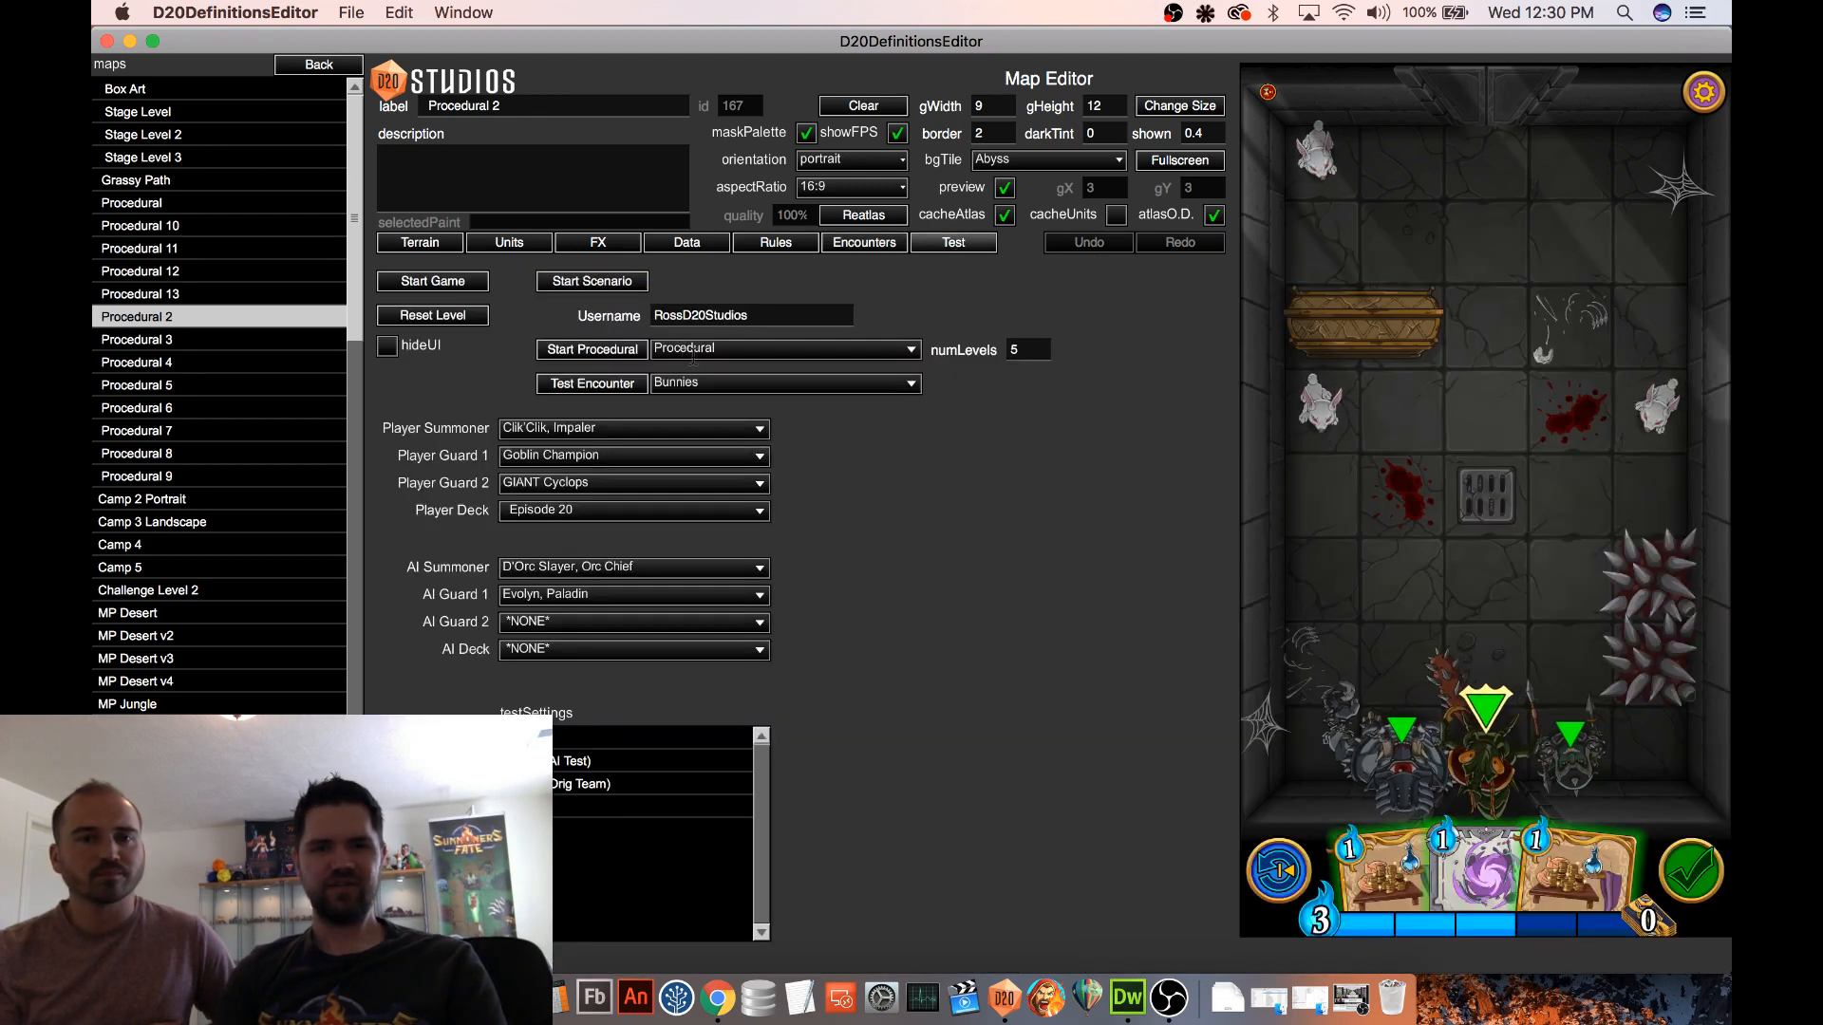
left_click(732, 383)
left_click(694, 454)
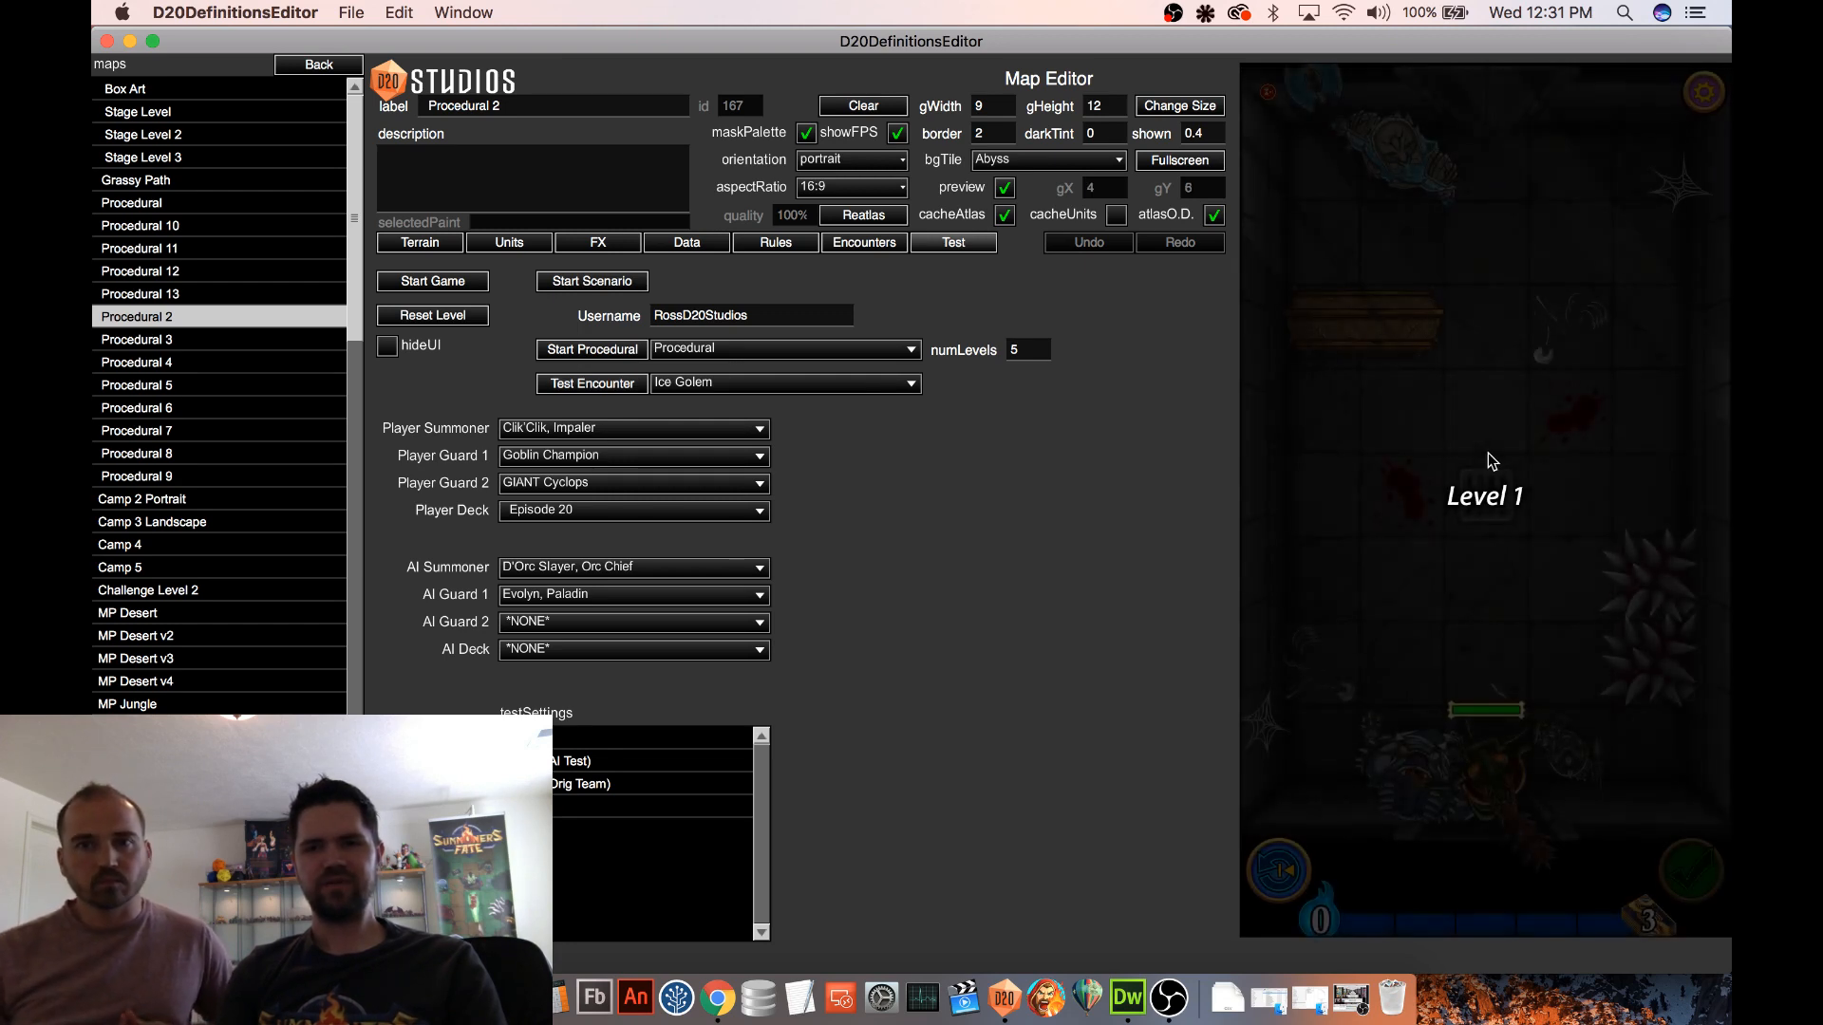
left_click(1490, 452)
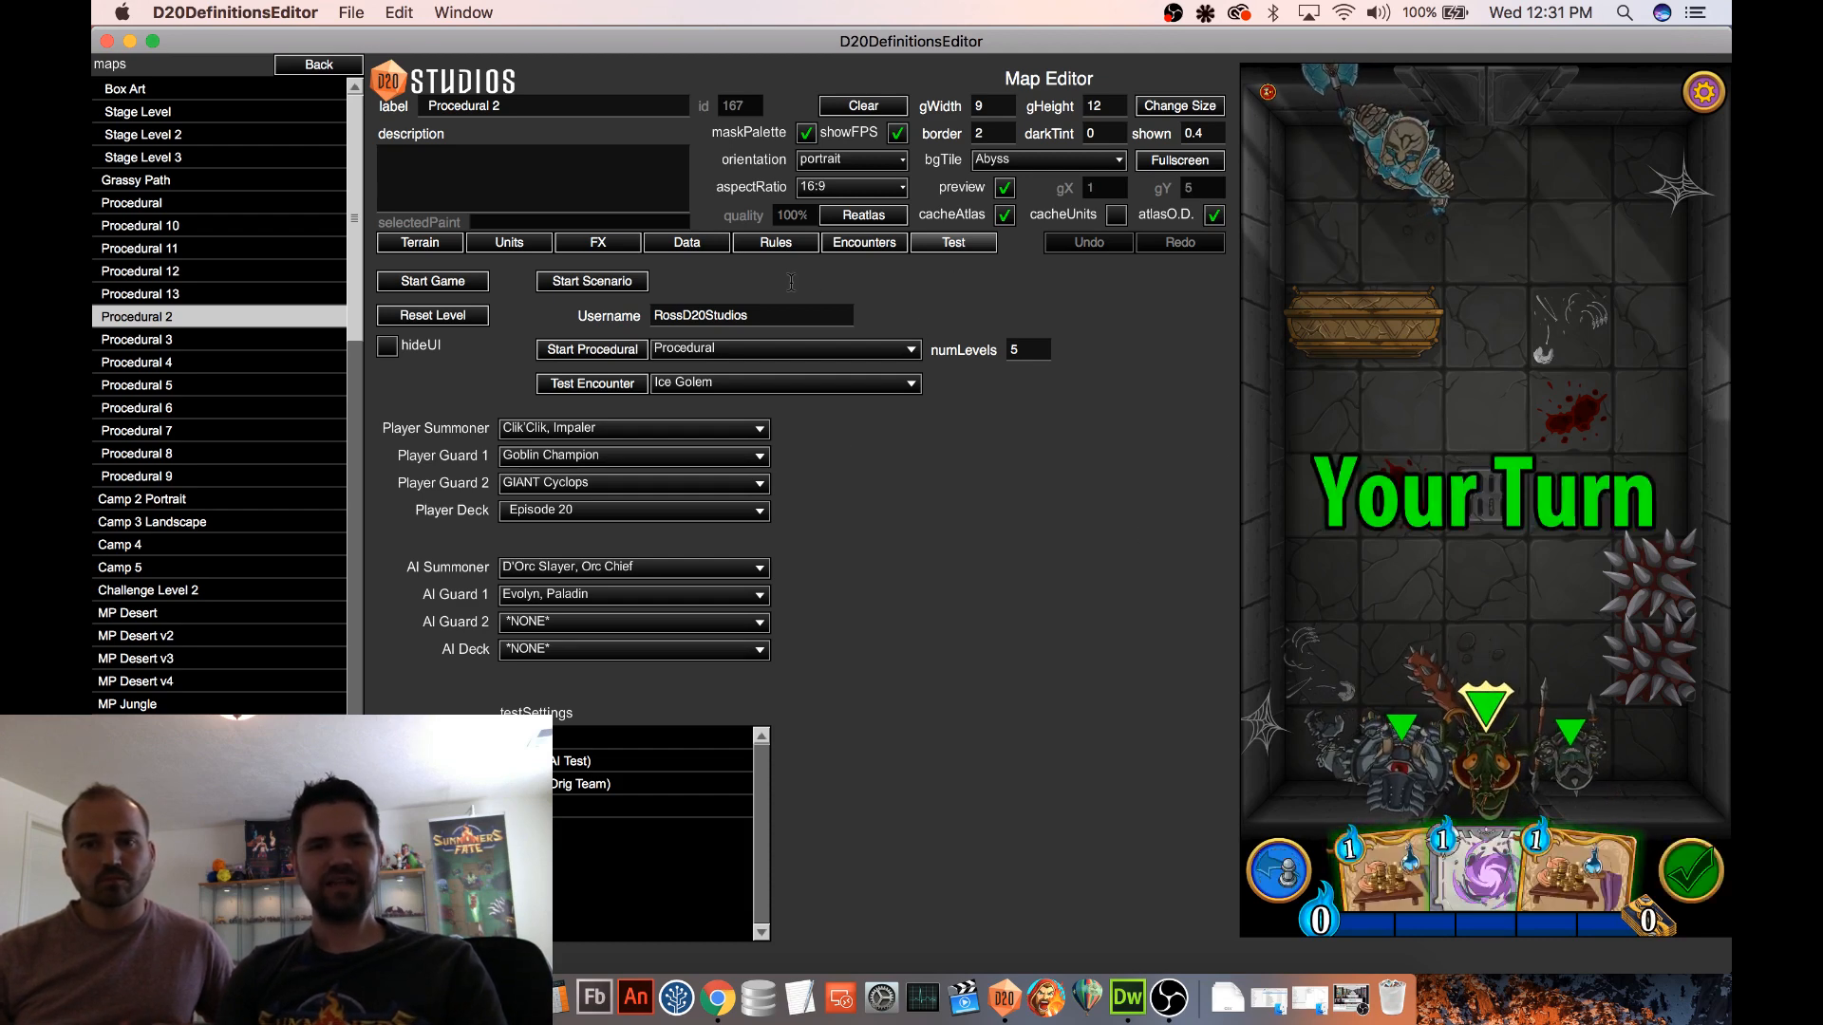
In the Ice Golem's P1 Hello? ability, replace the "Attack!" ending of the prompt text with: Ice Golem says "HI!"
left_click(864, 242)
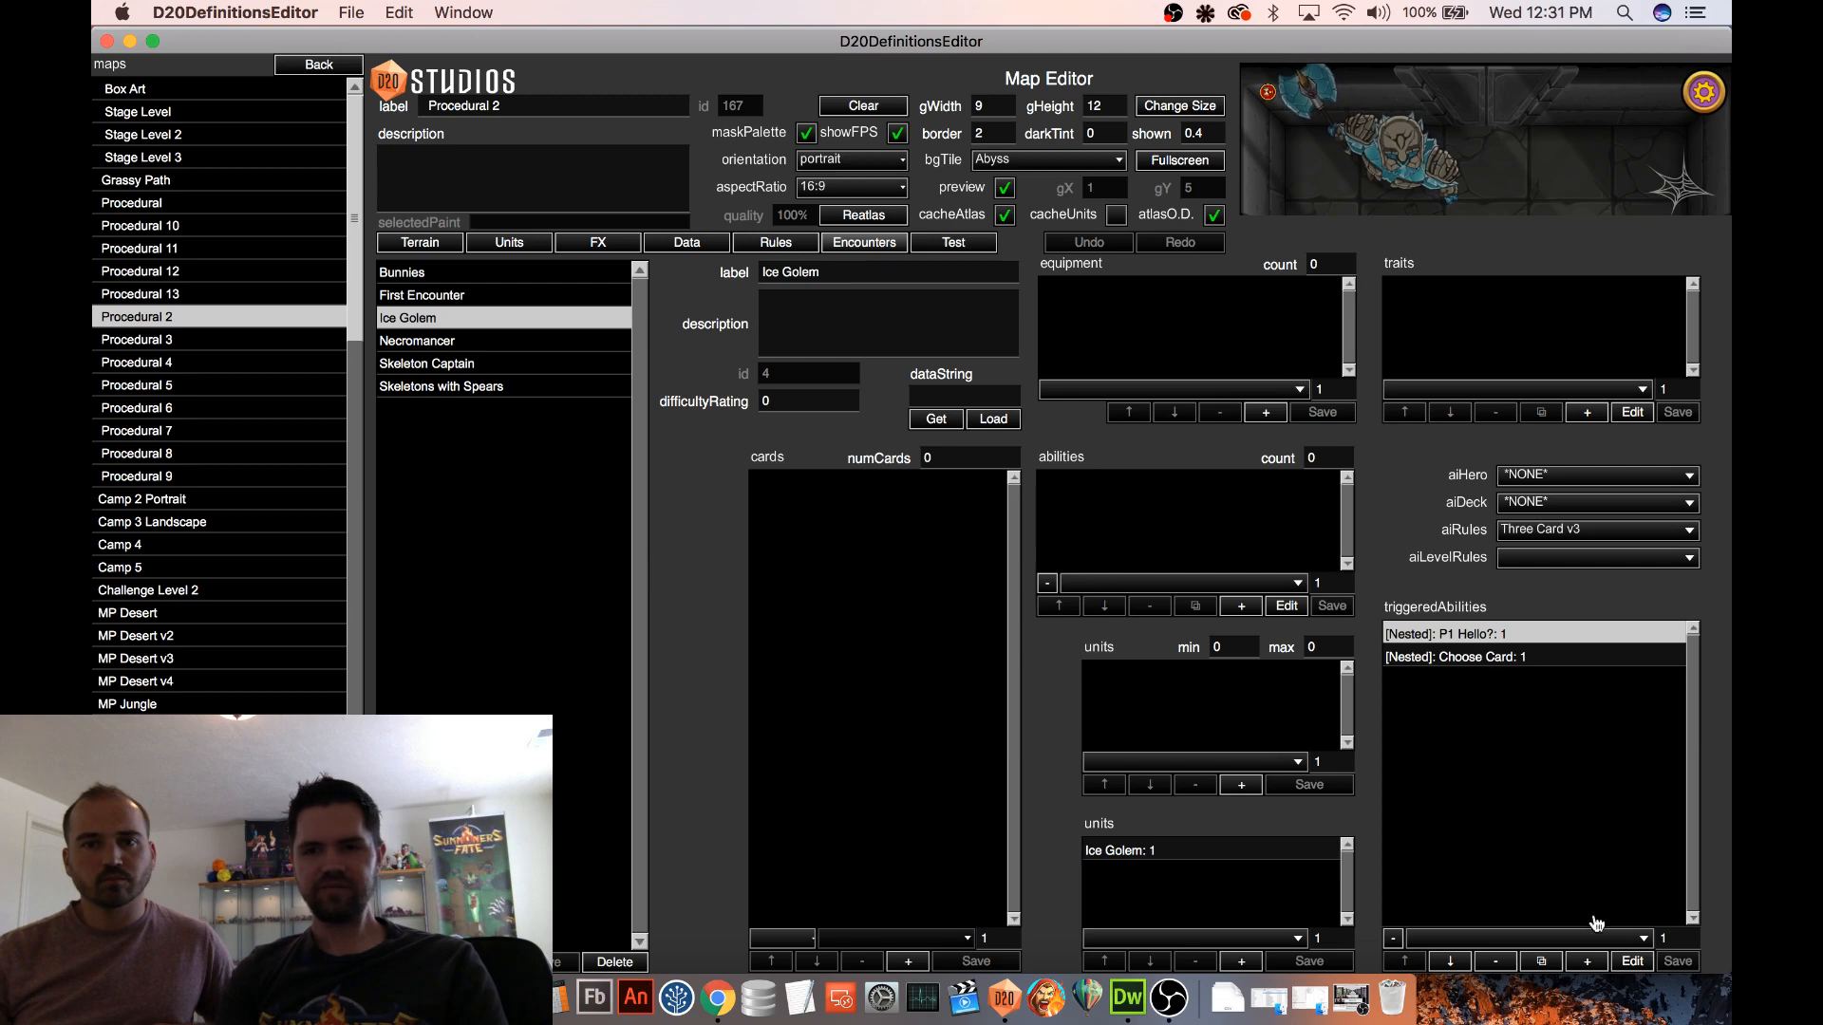
left_click(1633, 962)
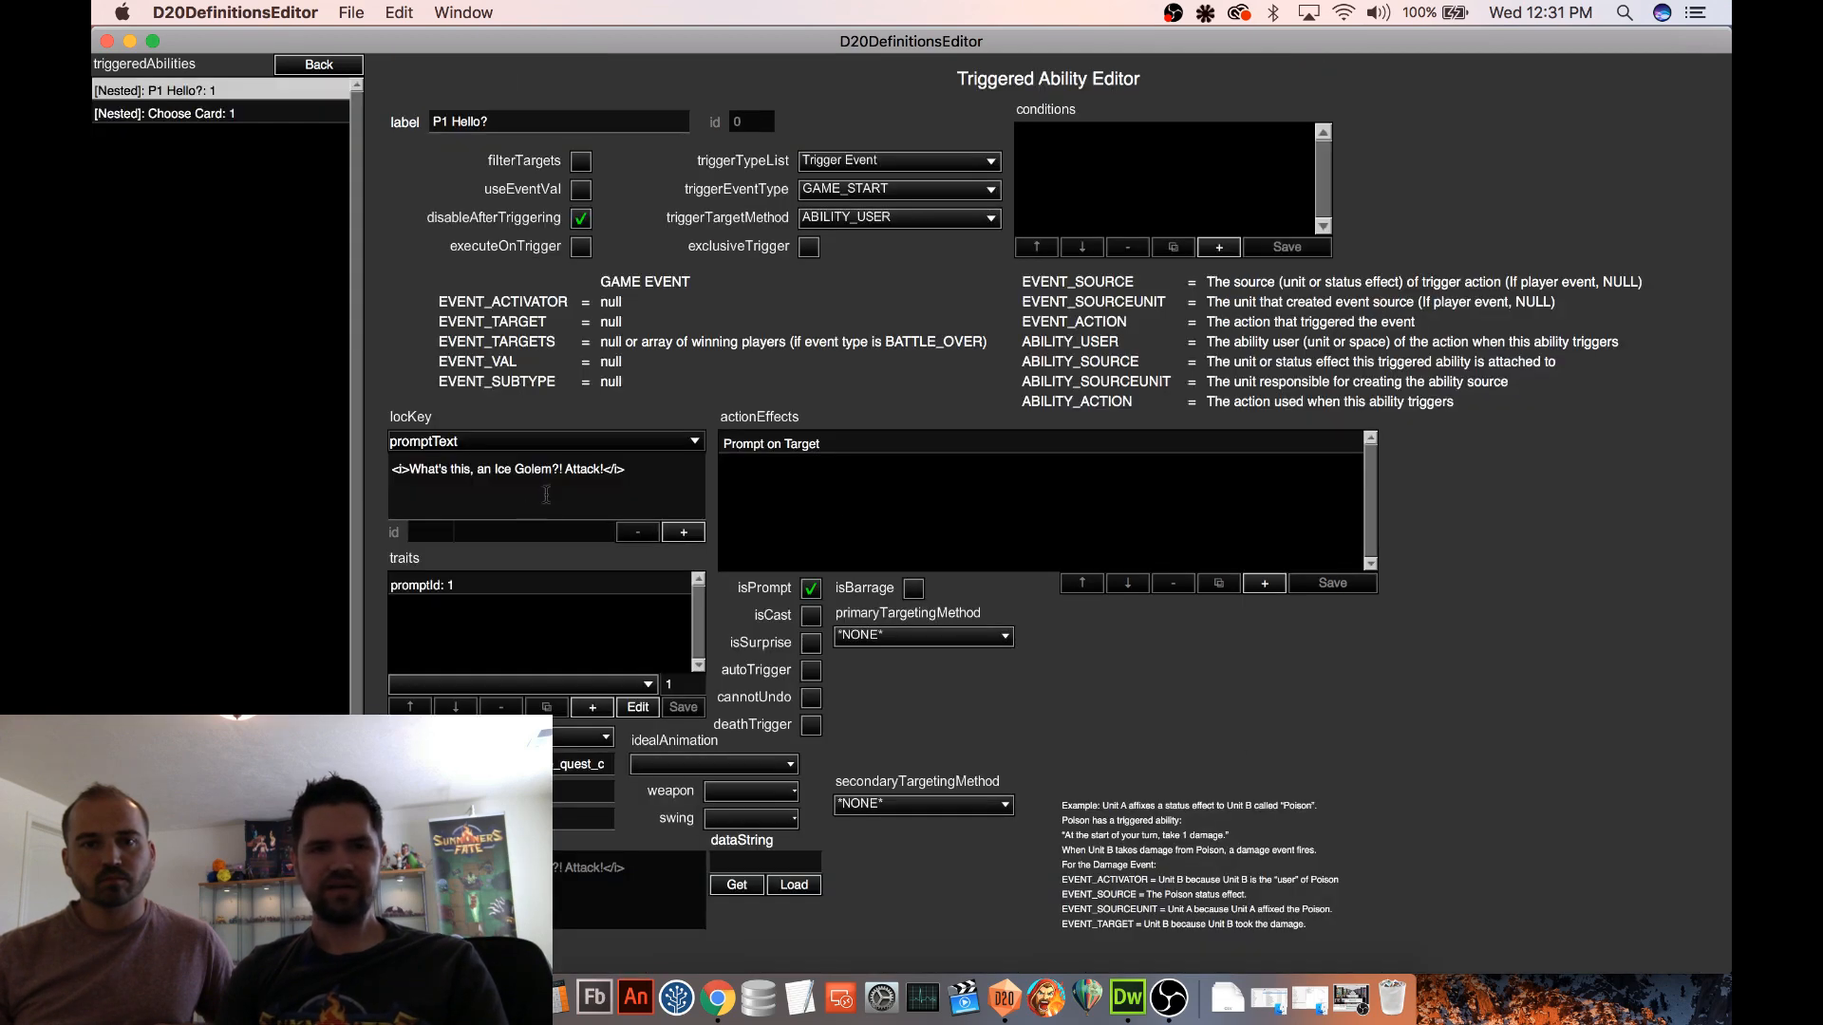
left_click_drag(567, 466, 668, 468)
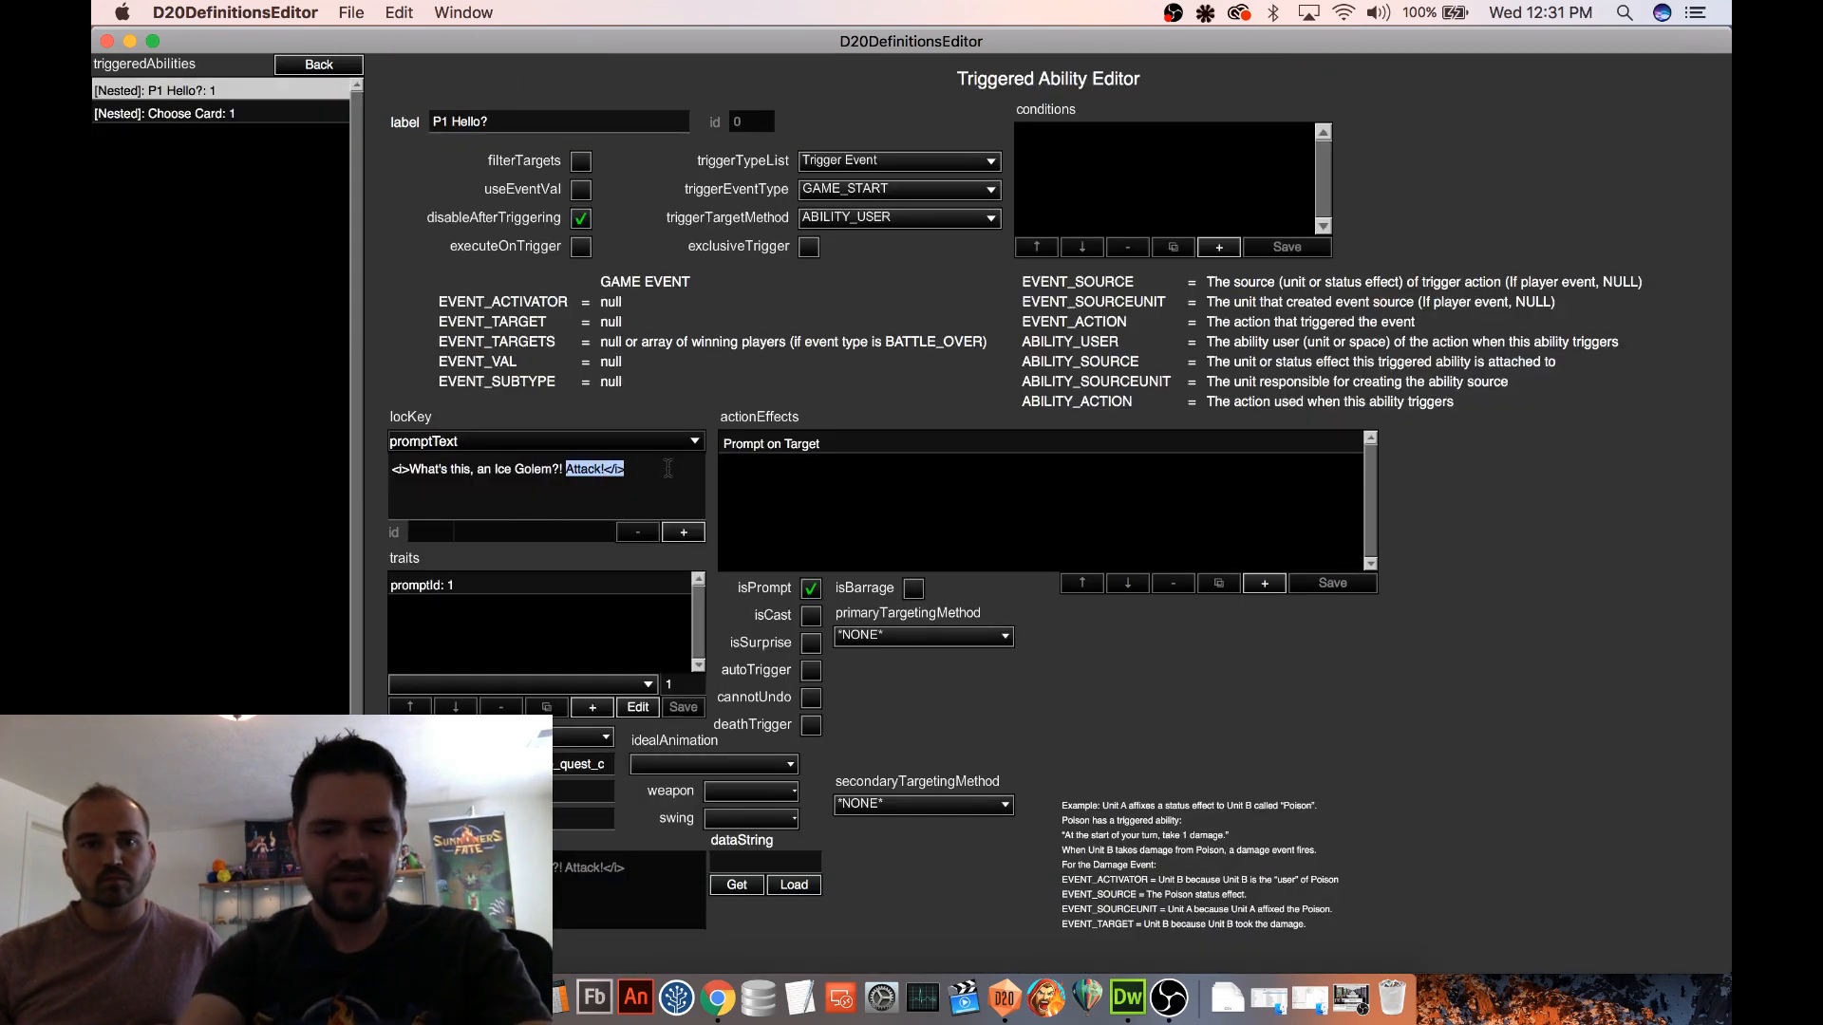
type("Ice Golem says")
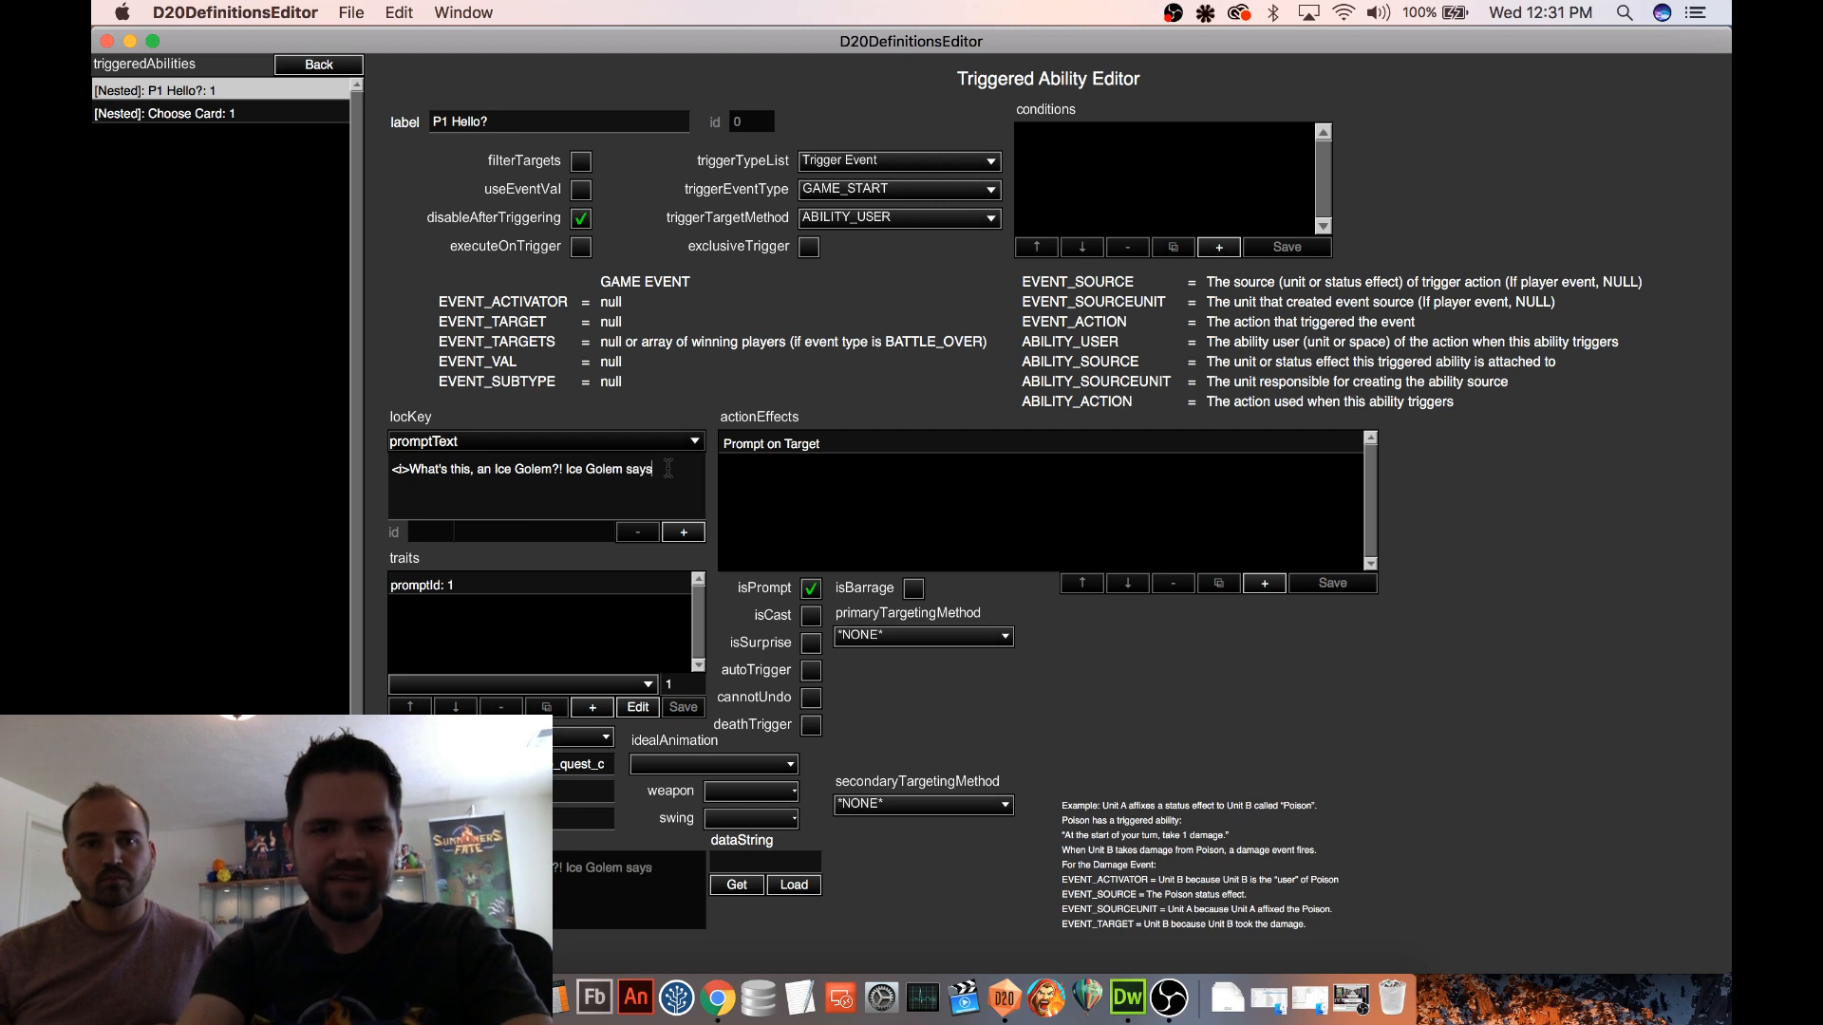
type(" \"Hi")
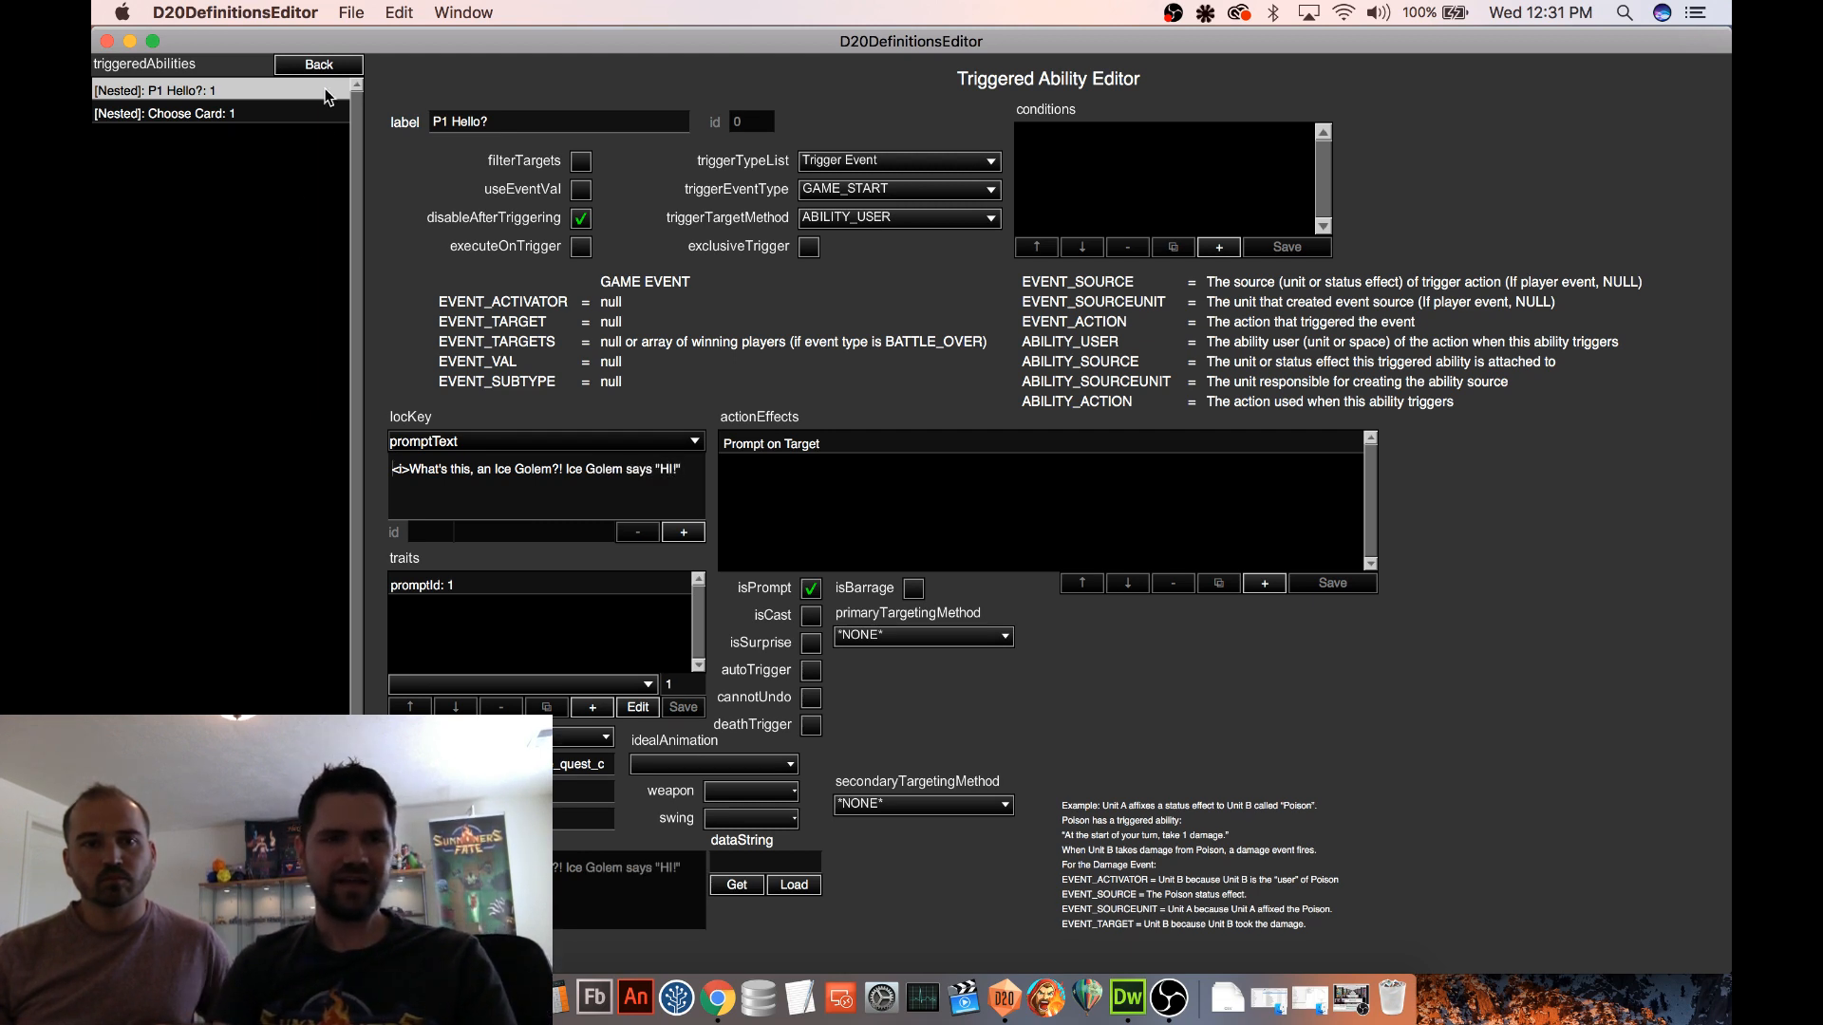
Return to the map editor and retest the Ice Golem encounter with the edited prompt
left_click(321, 64)
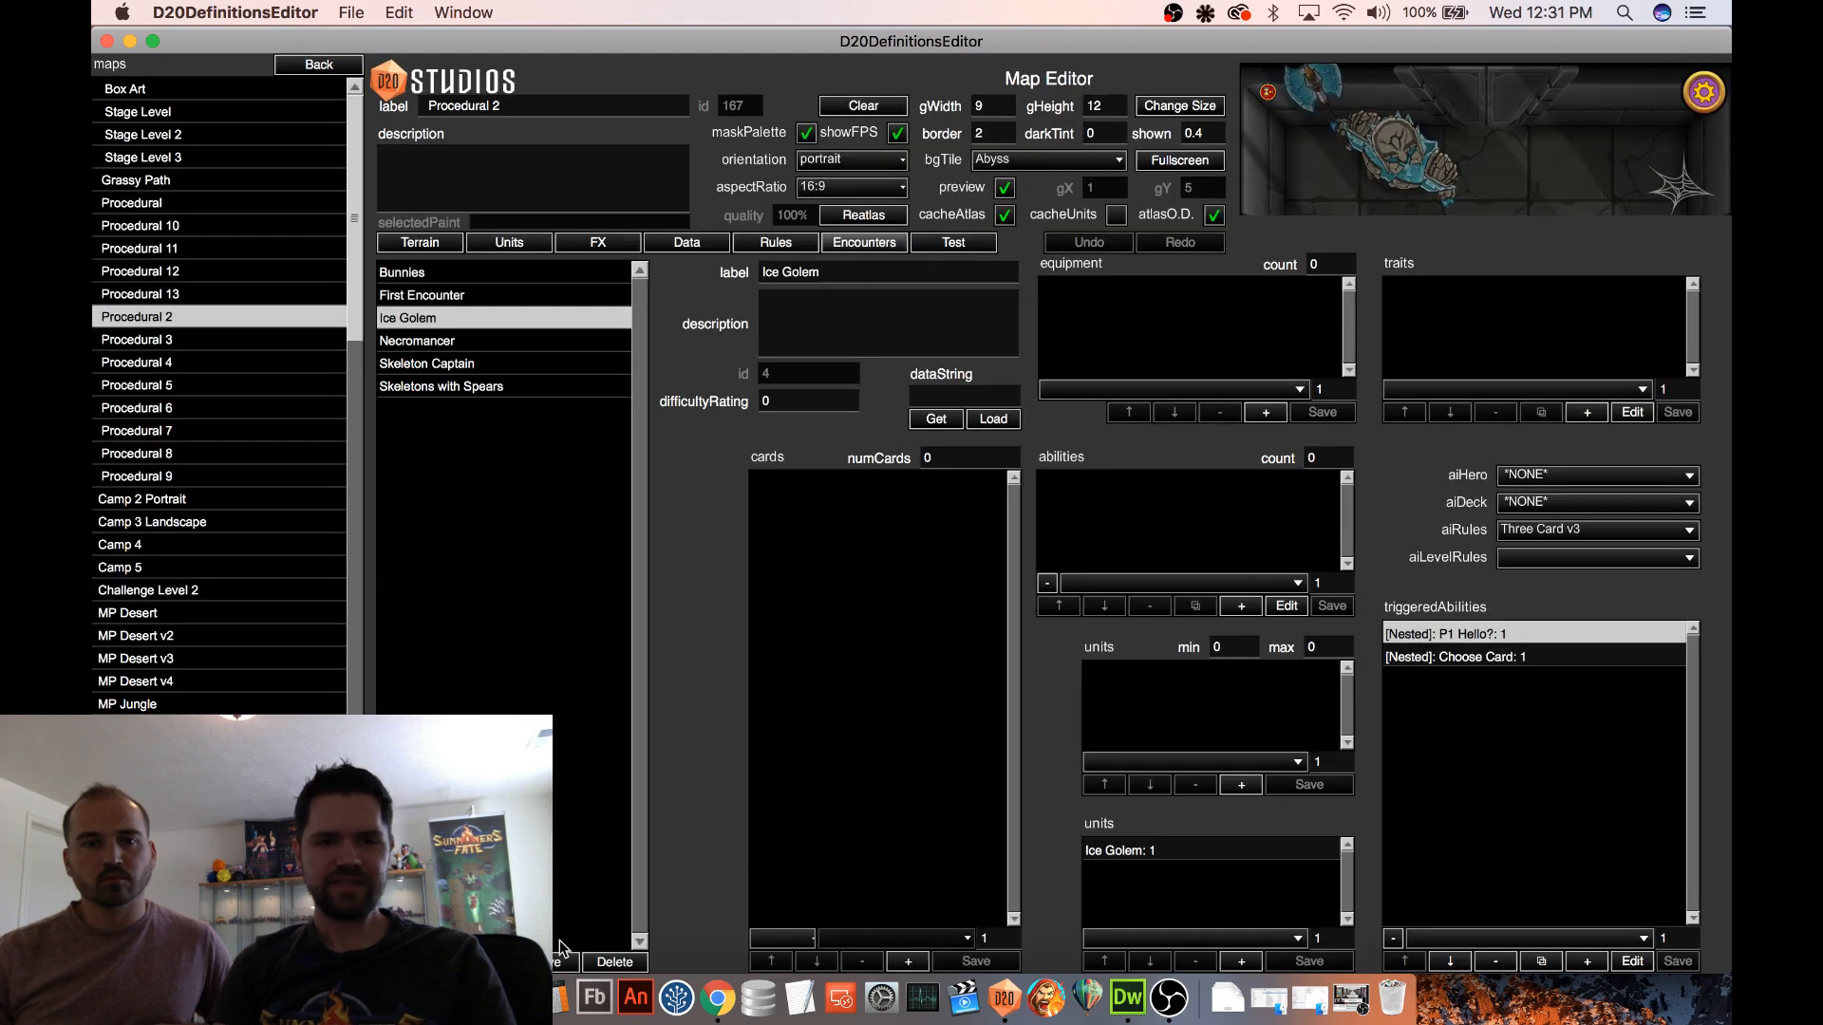
left_click(950, 244)
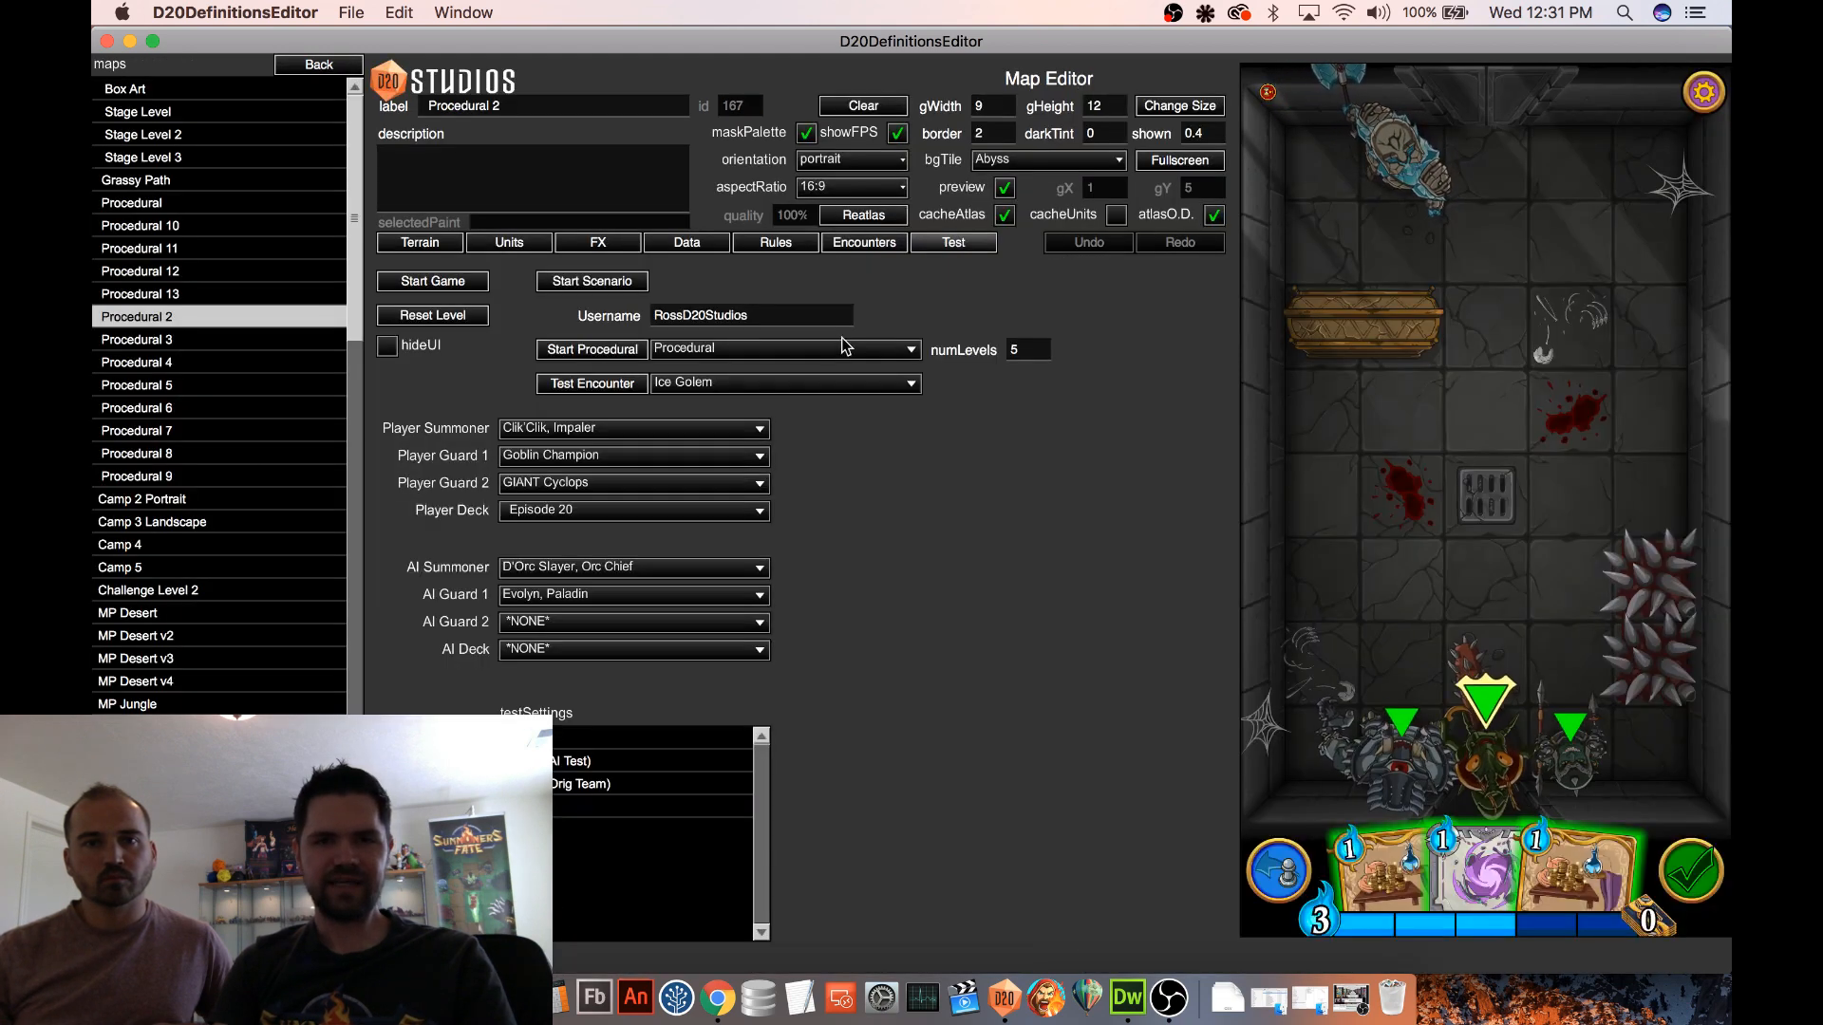
left_click(626, 386)
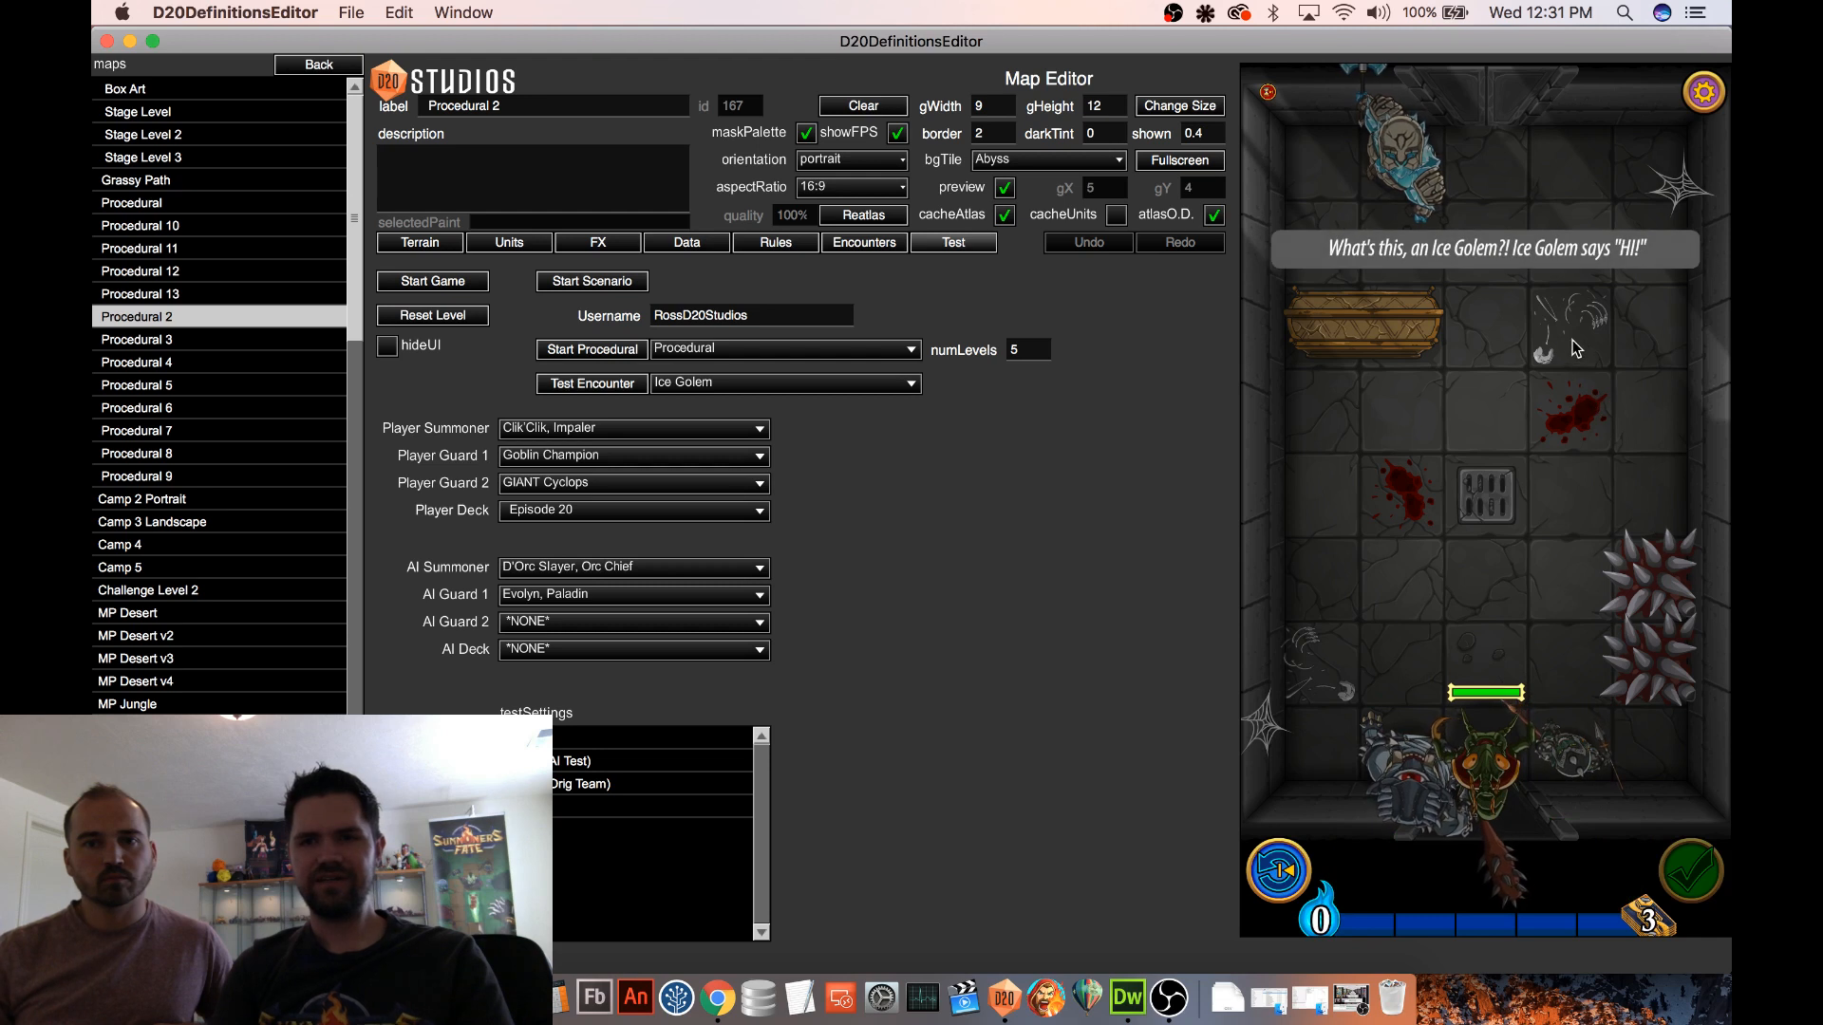